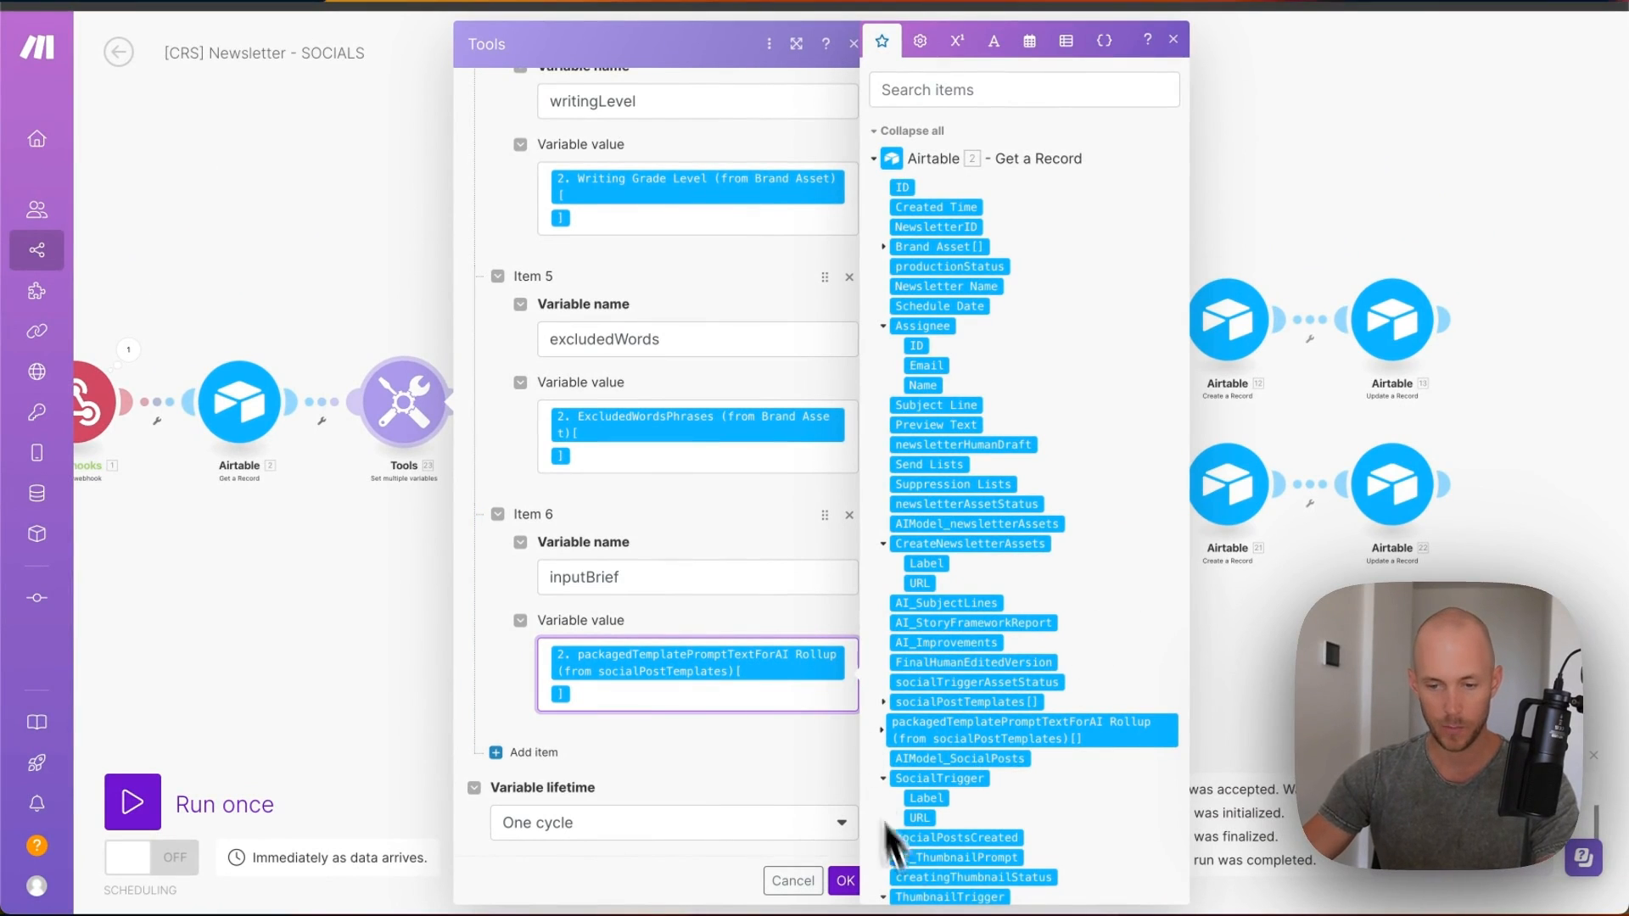
# - Close the Set multiple variables settings to reveal the Router's ChatGPT and Claude branches
pyautogui.click(844, 887)
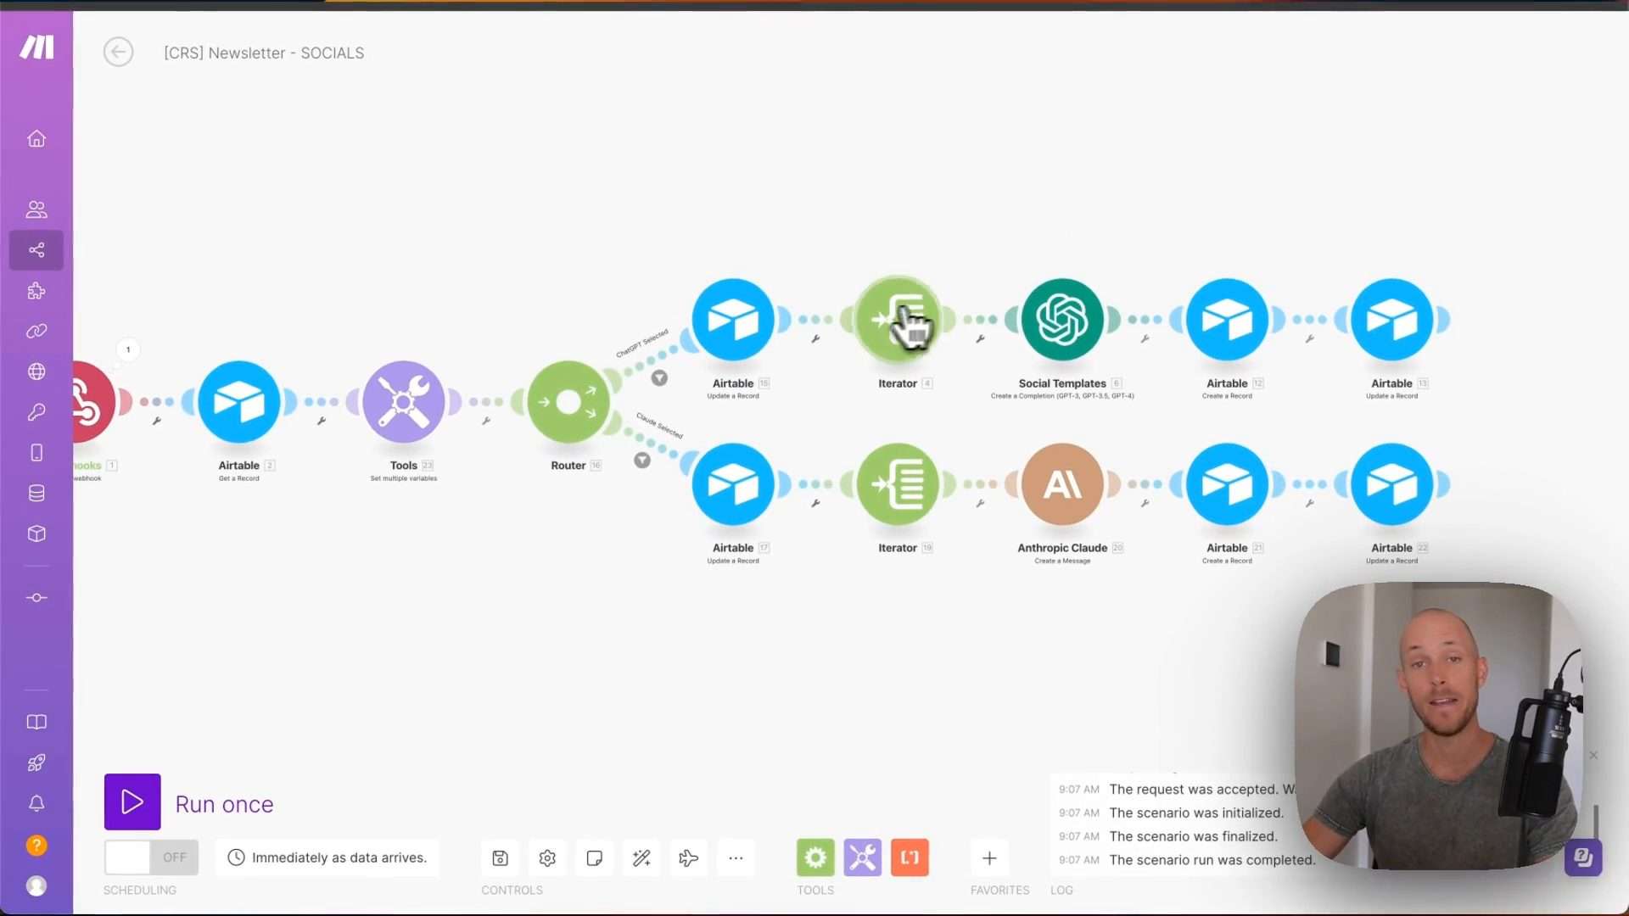
# - Connect the Social Templates OpenAI step to the OpenAI account
pyautogui.click(1094, 340)
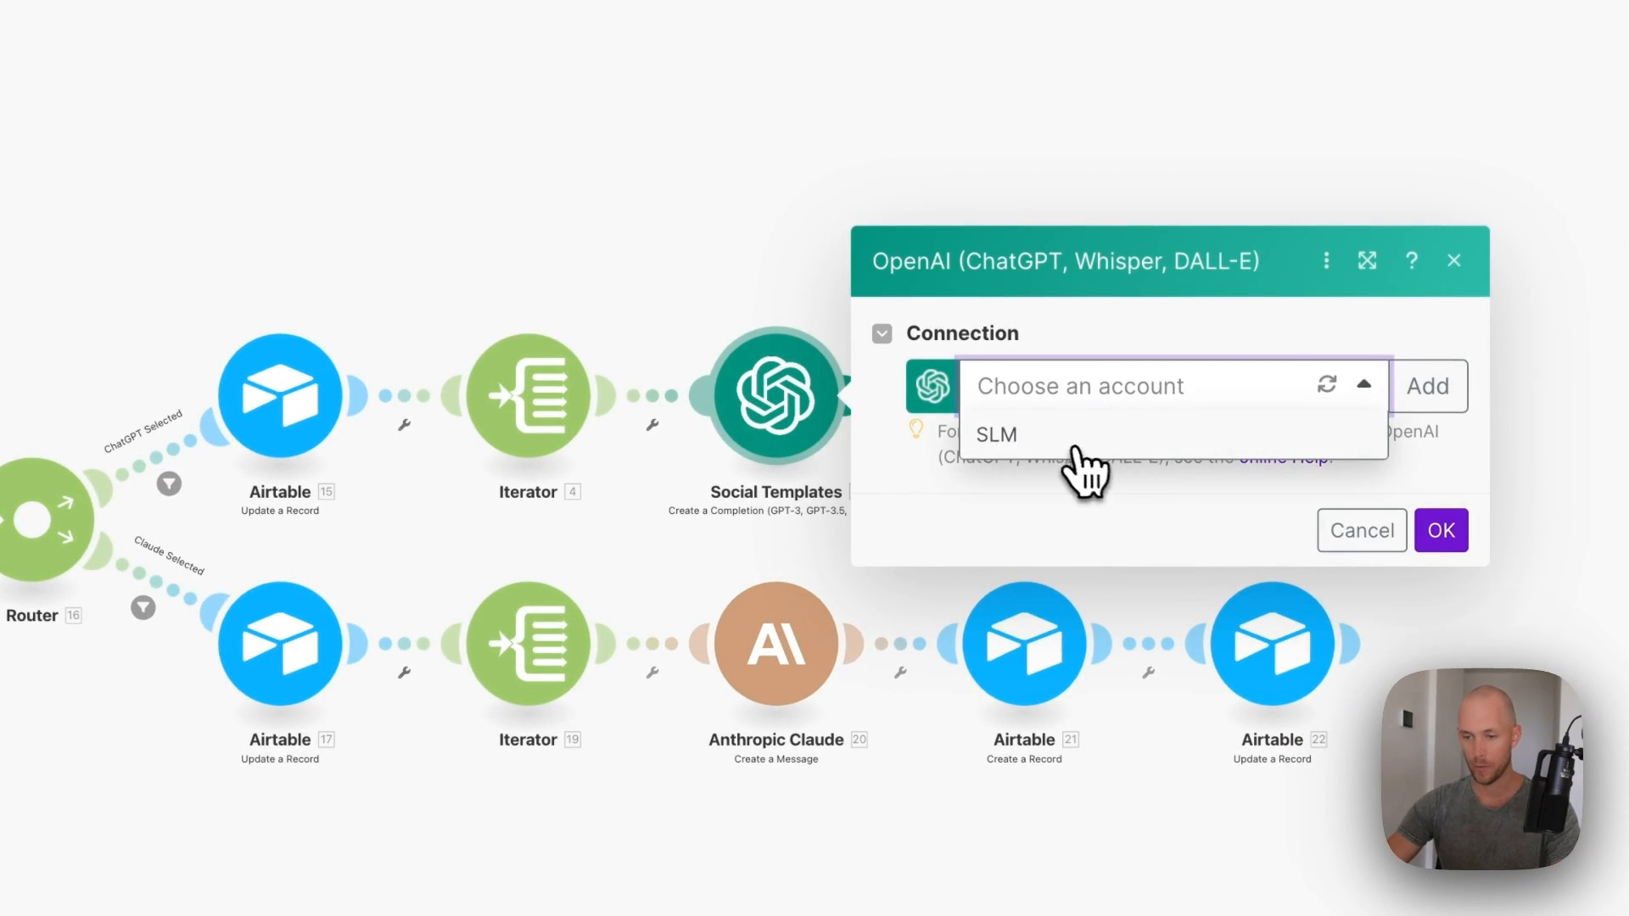
pyautogui.click(1075, 448)
pyautogui.scroll(-4, 1086, 272)
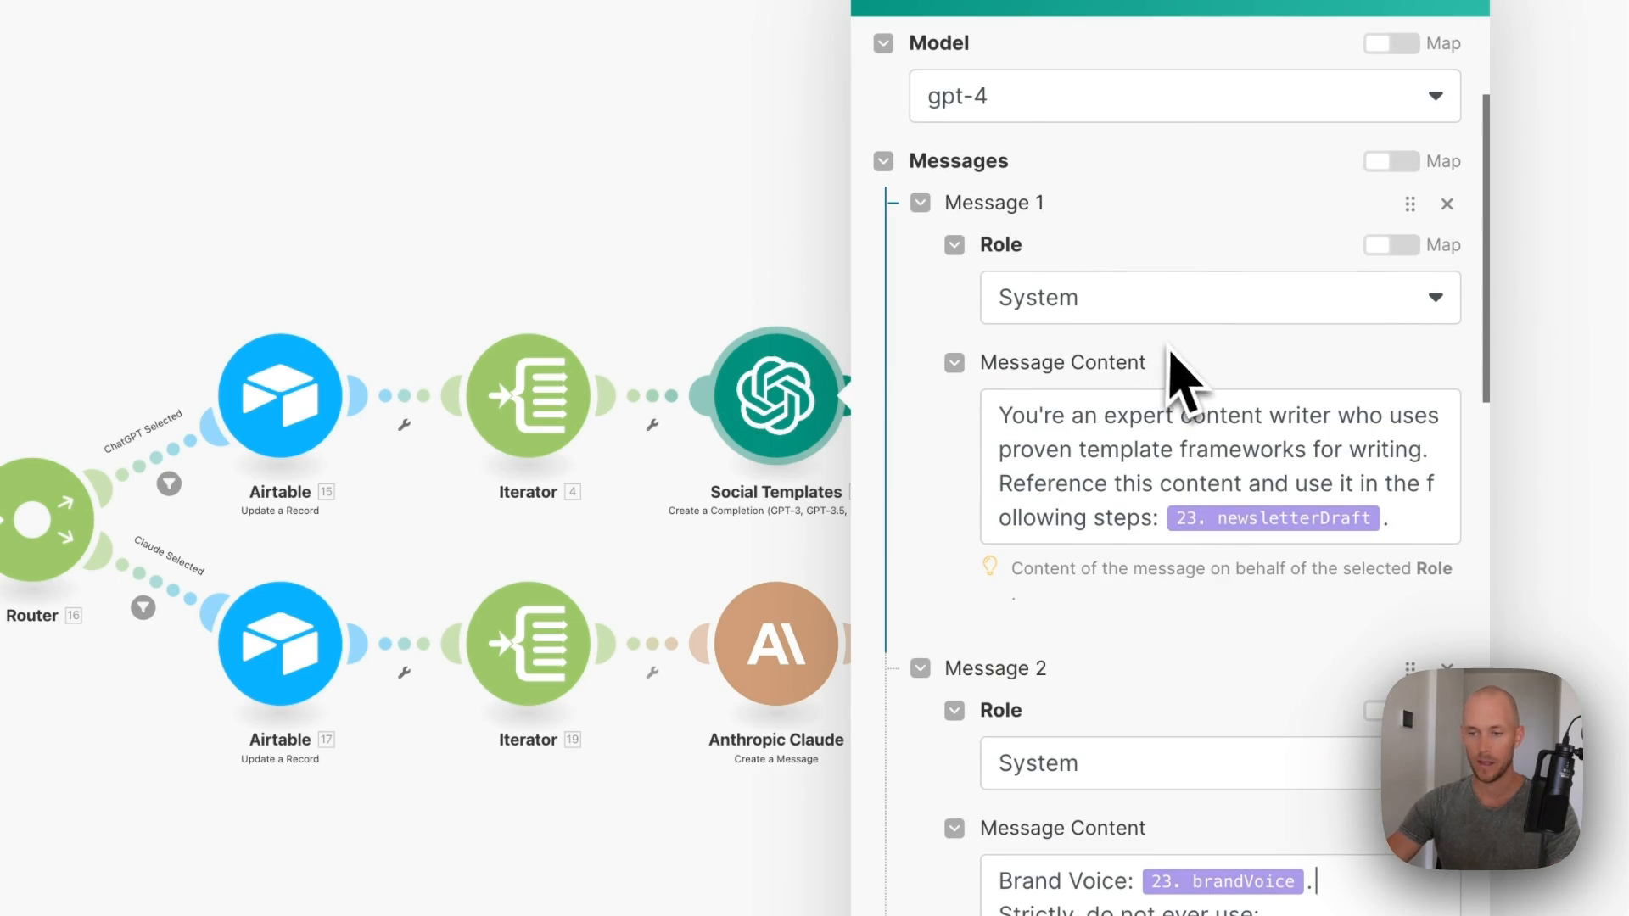
pyautogui.scroll(-1, 1274, 380)
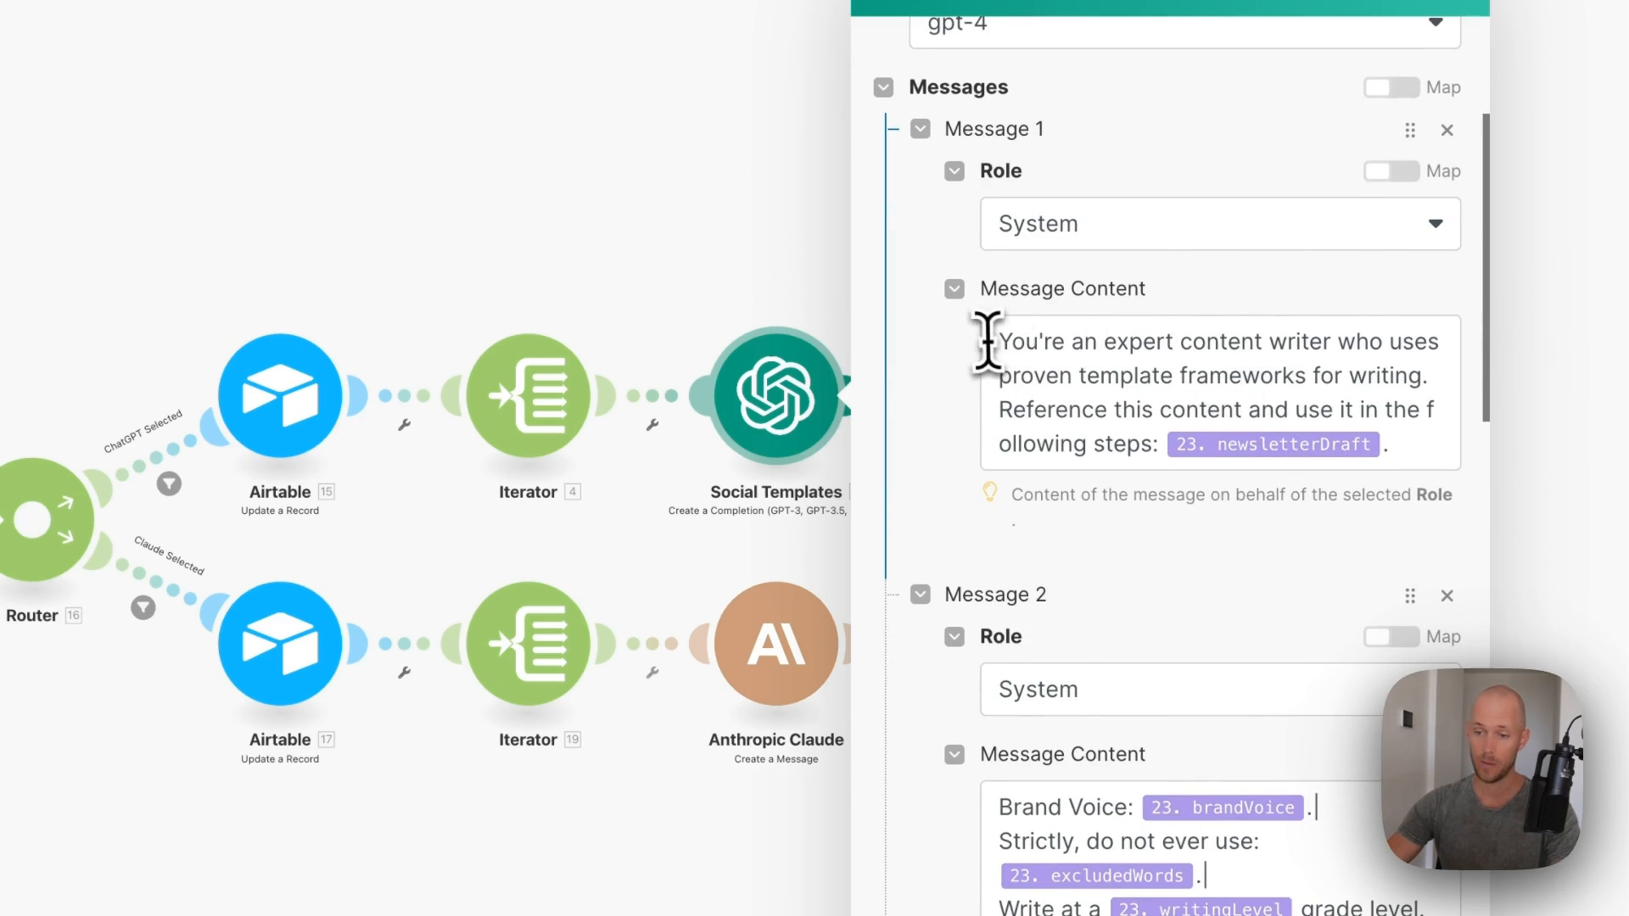
# - Review the system message, second message and task prompt, then close the OpenAI step
pyautogui.moveTo(986, 341); pyautogui.dragTo(1410, 433)
pyautogui.click(1410, 437)
pyautogui.click(1325, 297)
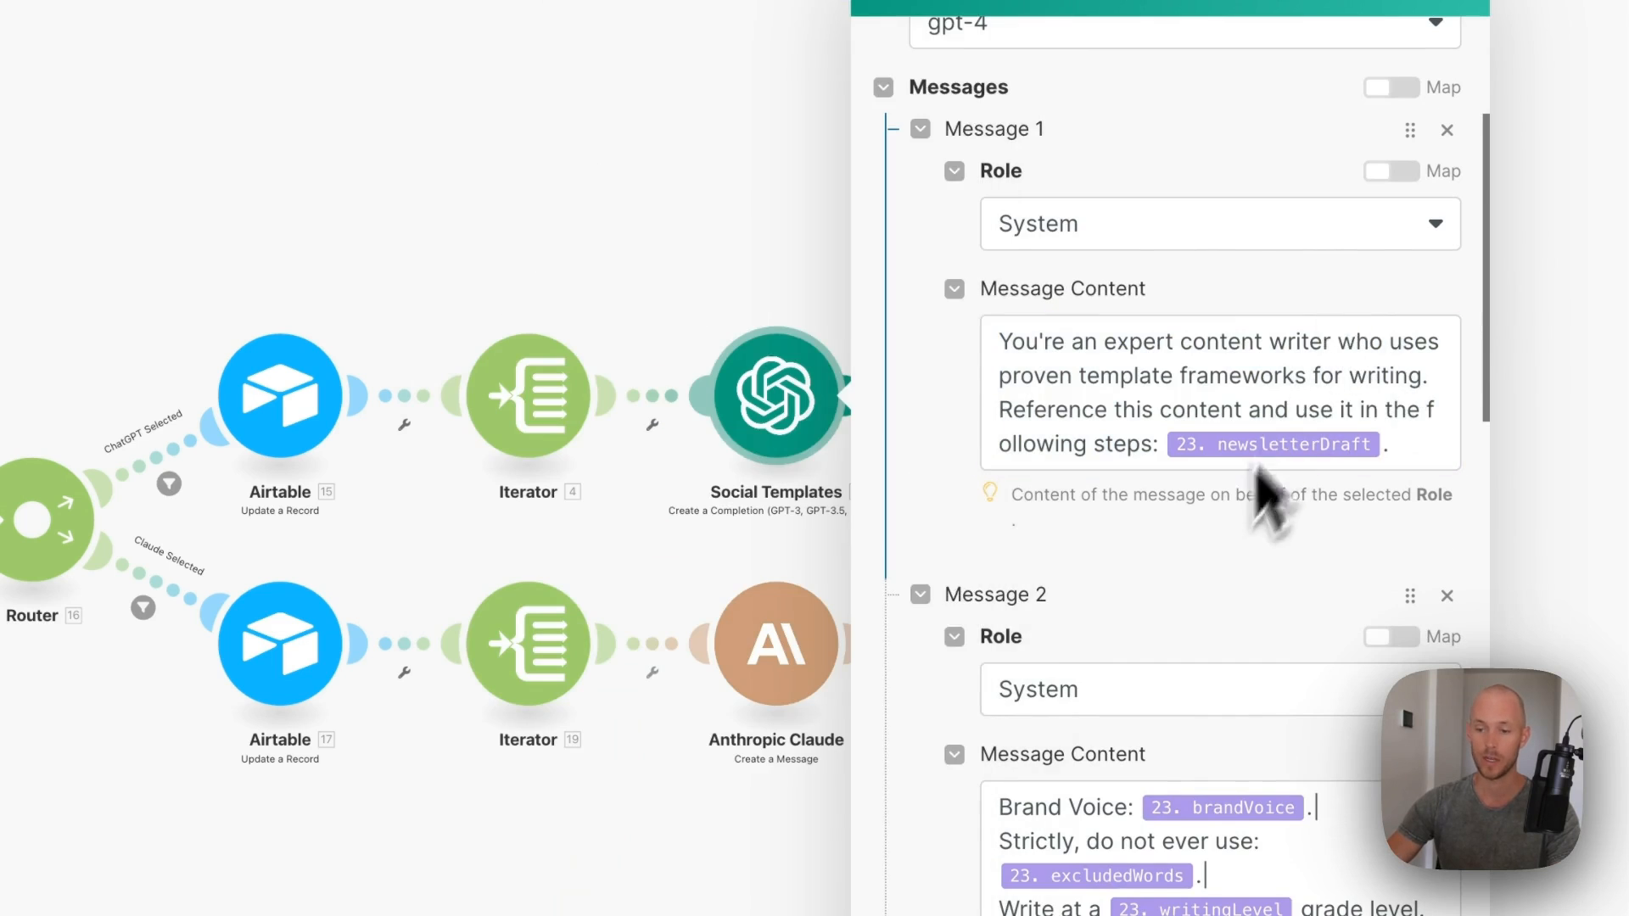
pyautogui.scroll(-5, 1254, 470)
pyautogui.moveTo(994, 409); pyautogui.dragTo(1002, 409)
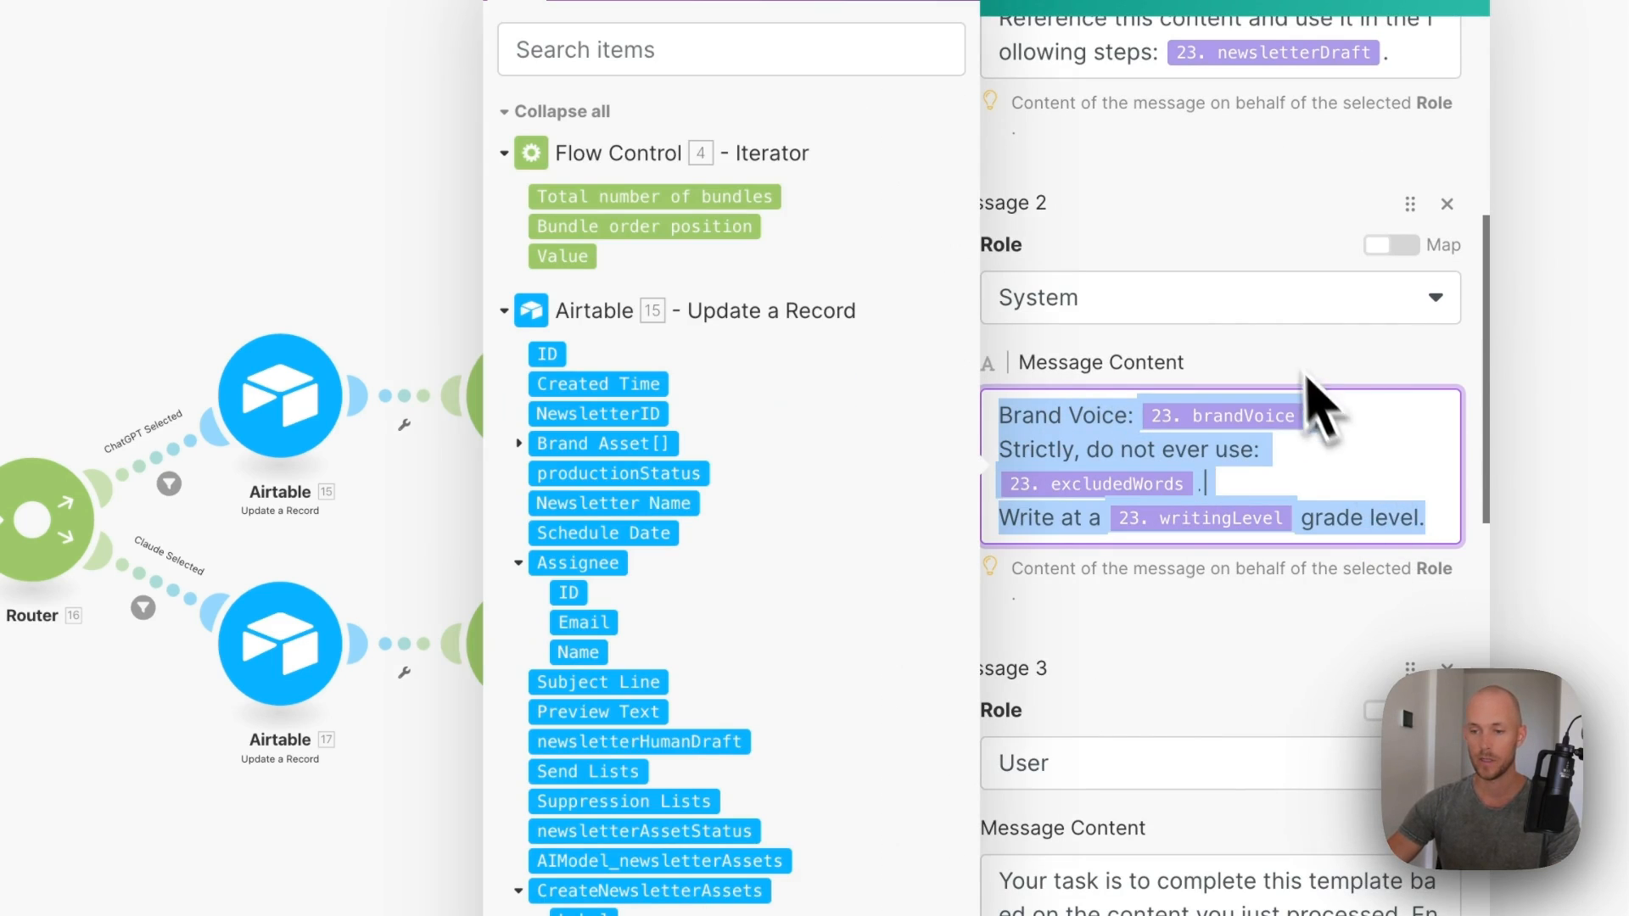
pyautogui.click(1237, 237)
pyautogui.scroll(-5, 1145, 564)
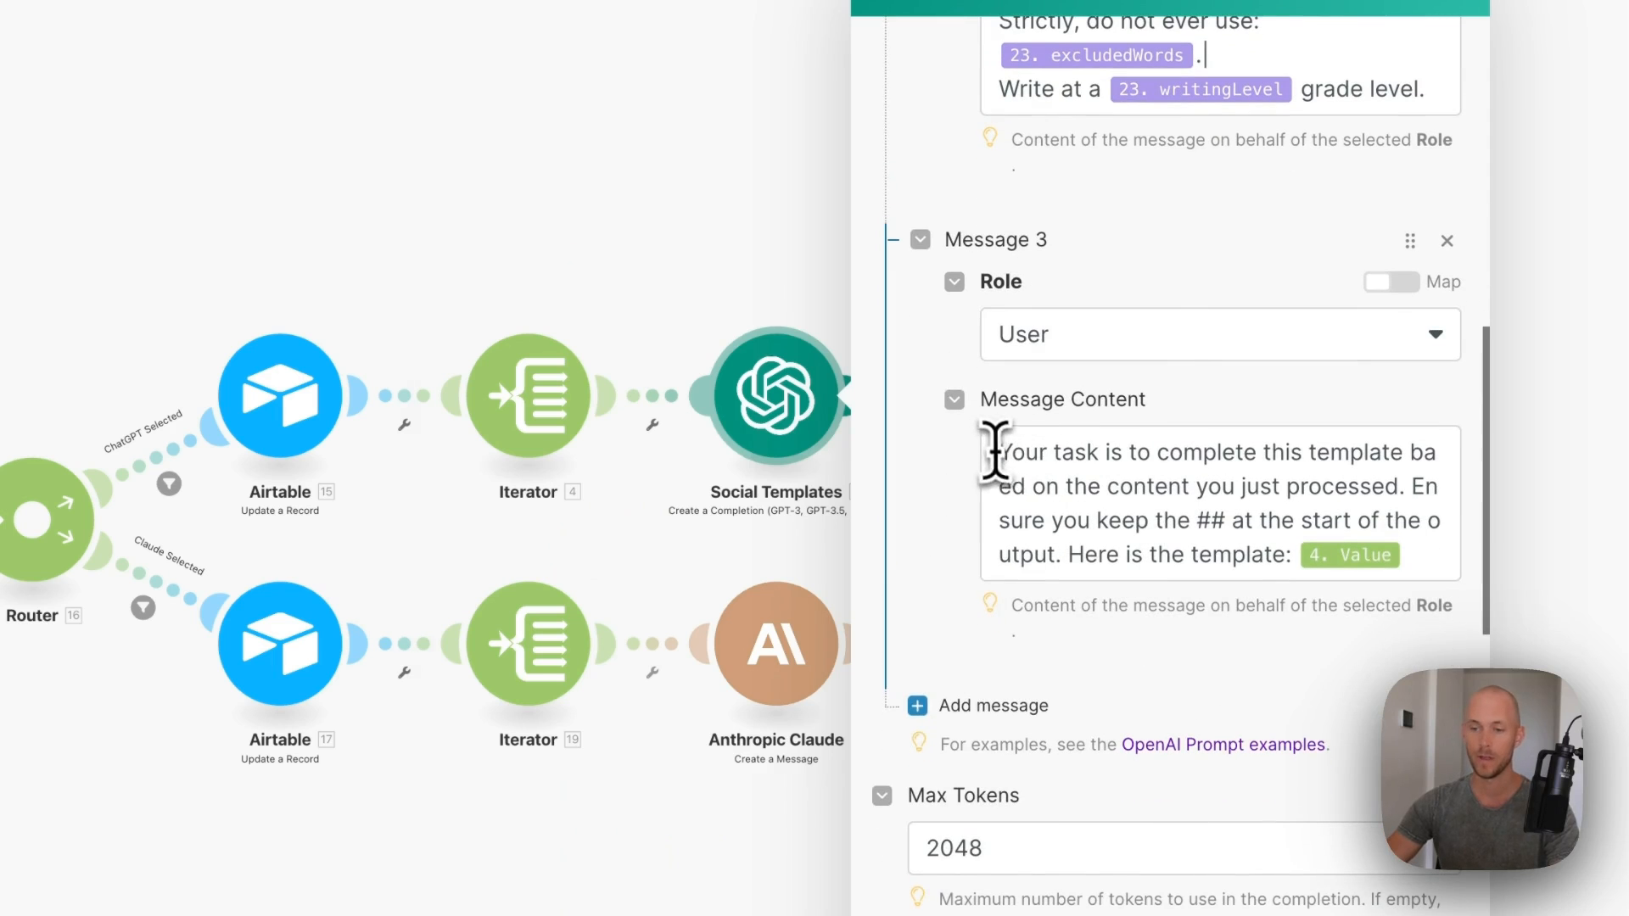
pyautogui.moveTo(994, 450); pyautogui.dragTo(1410, 437)
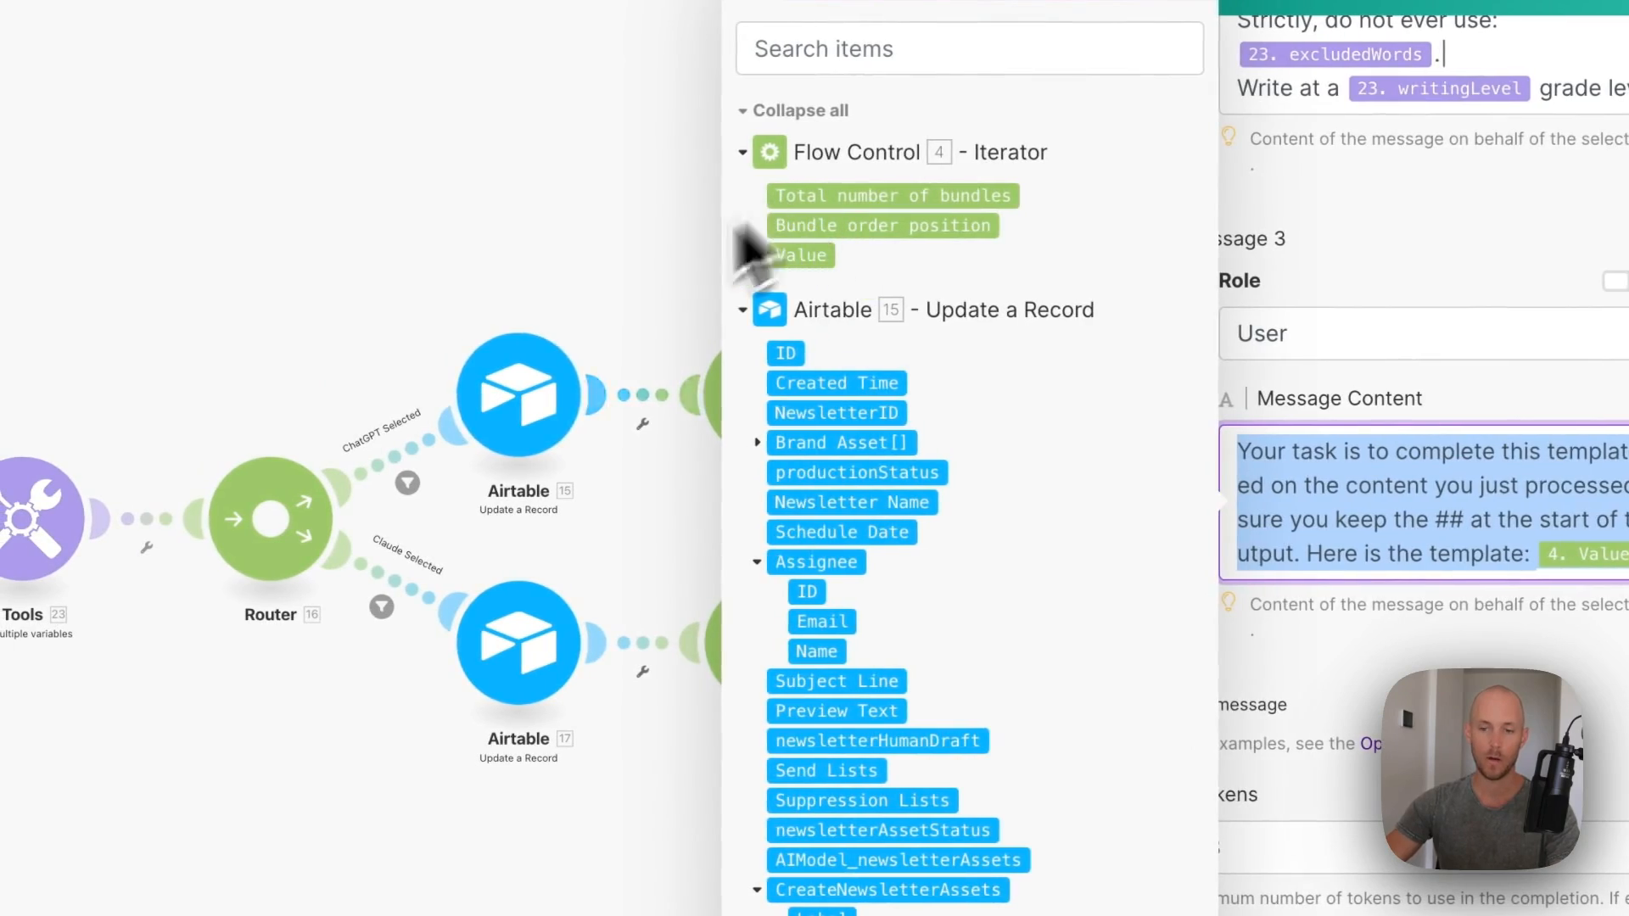
pyautogui.click(279, 214)
# - Reopen the Social Templates step, check its settings and close it unchanged
pyautogui.click(1039, 386)
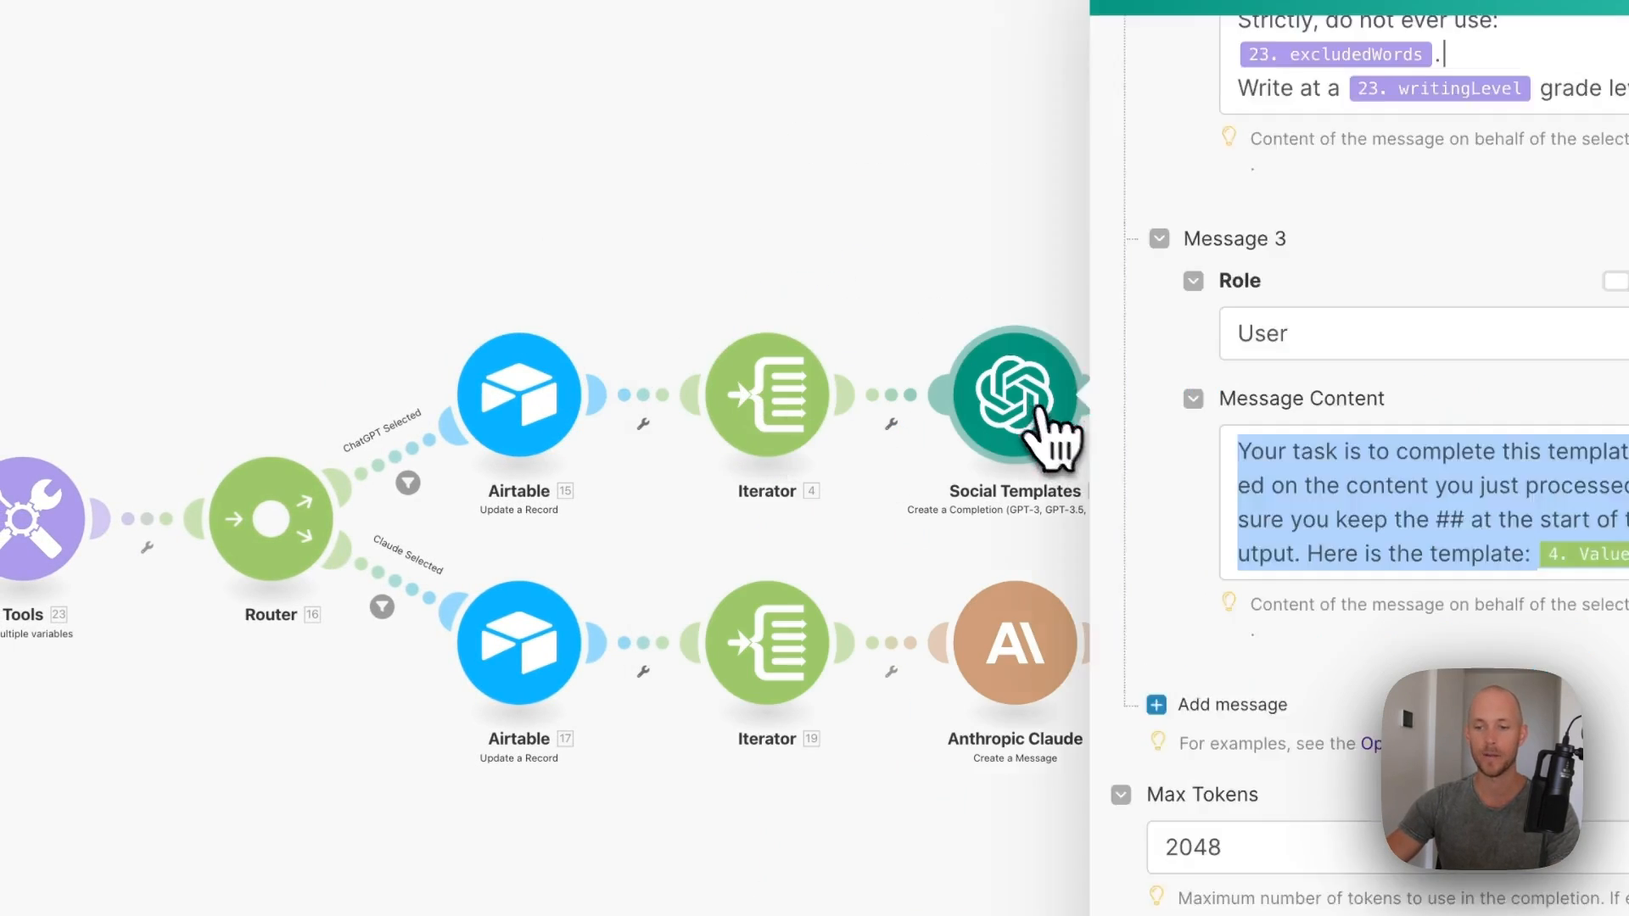
pyautogui.scroll(-10, 1357, 475)
pyautogui.click(1384, 876)
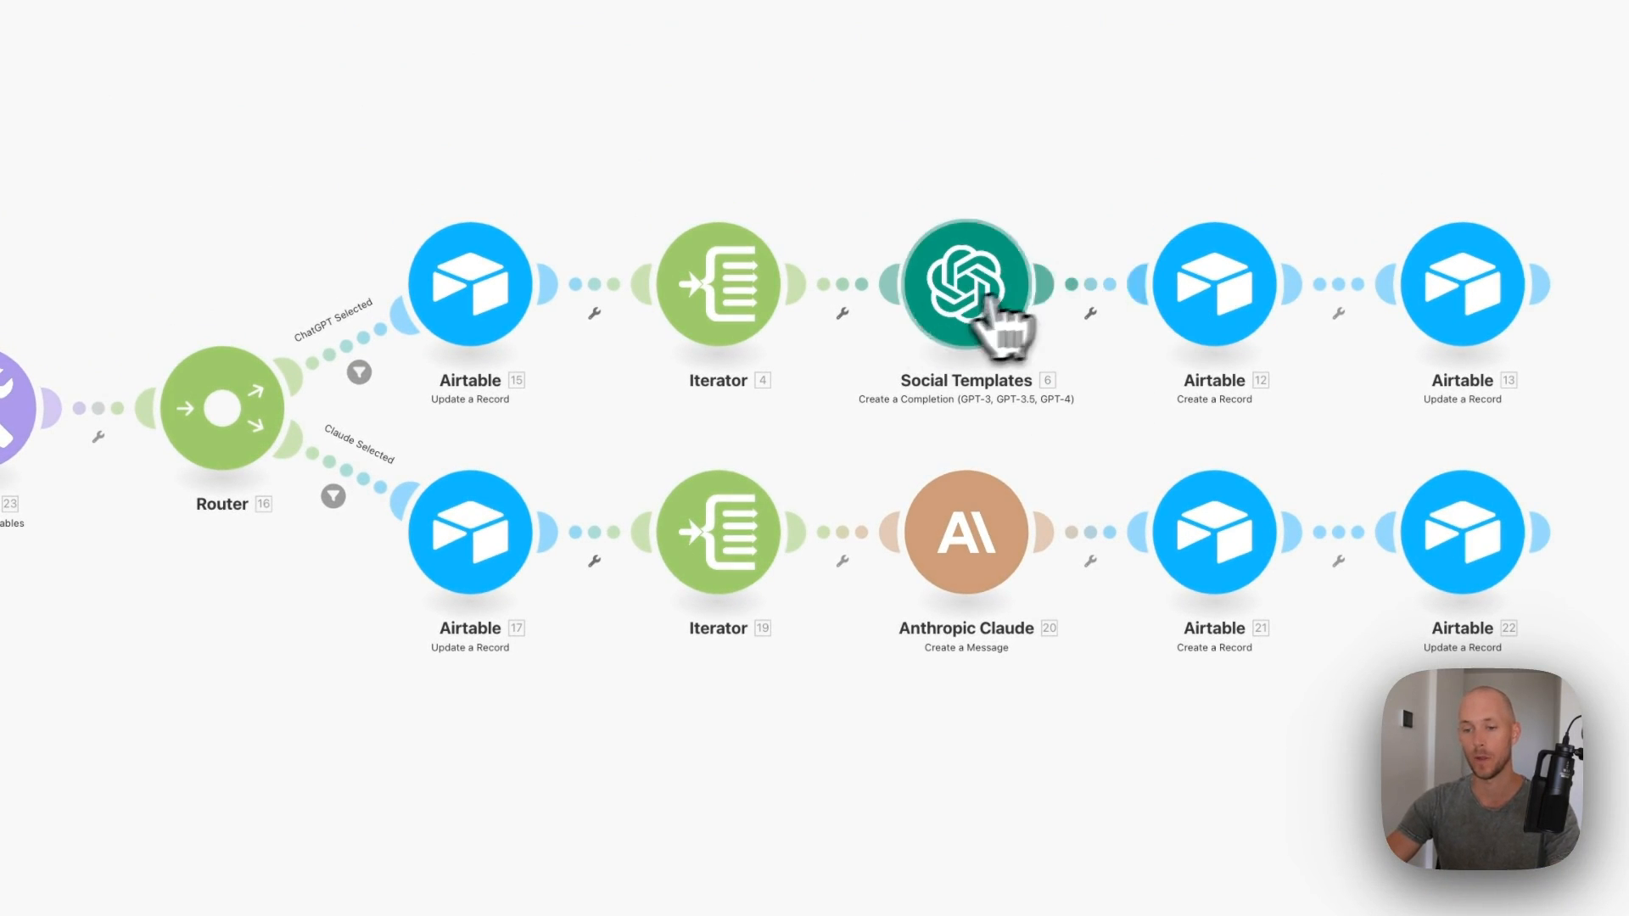
# - Point Airtable step 12 at the [CRS] Content Repurposing System (Public) (v1.1) base's All Social Posts table
pyautogui.click(1222, 316)
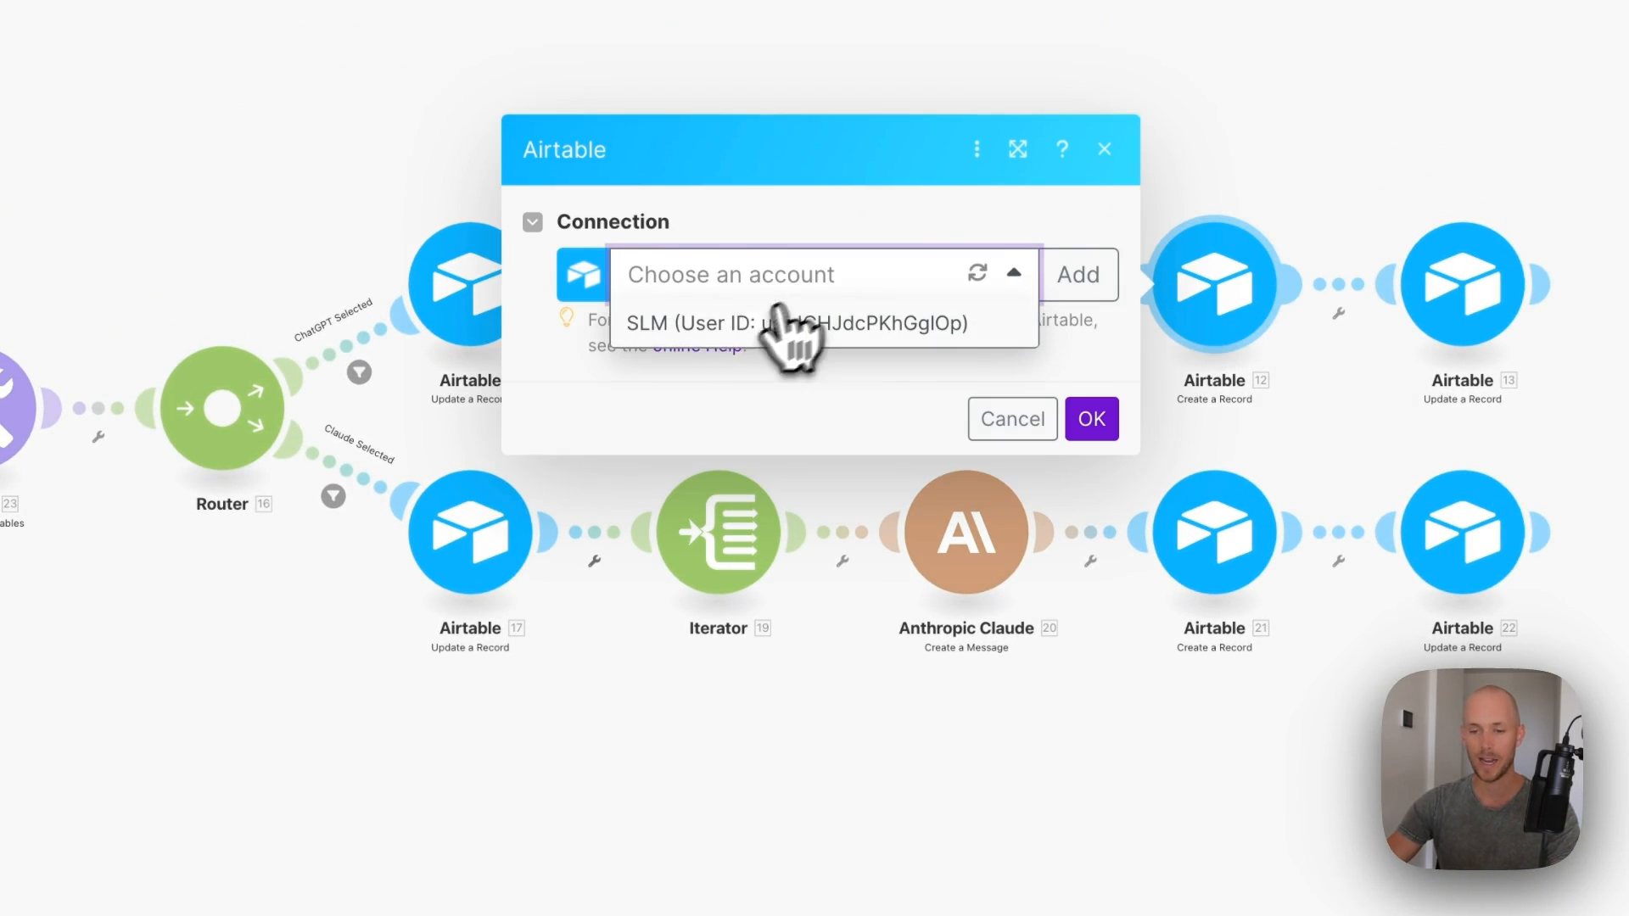
pyautogui.click(778, 324)
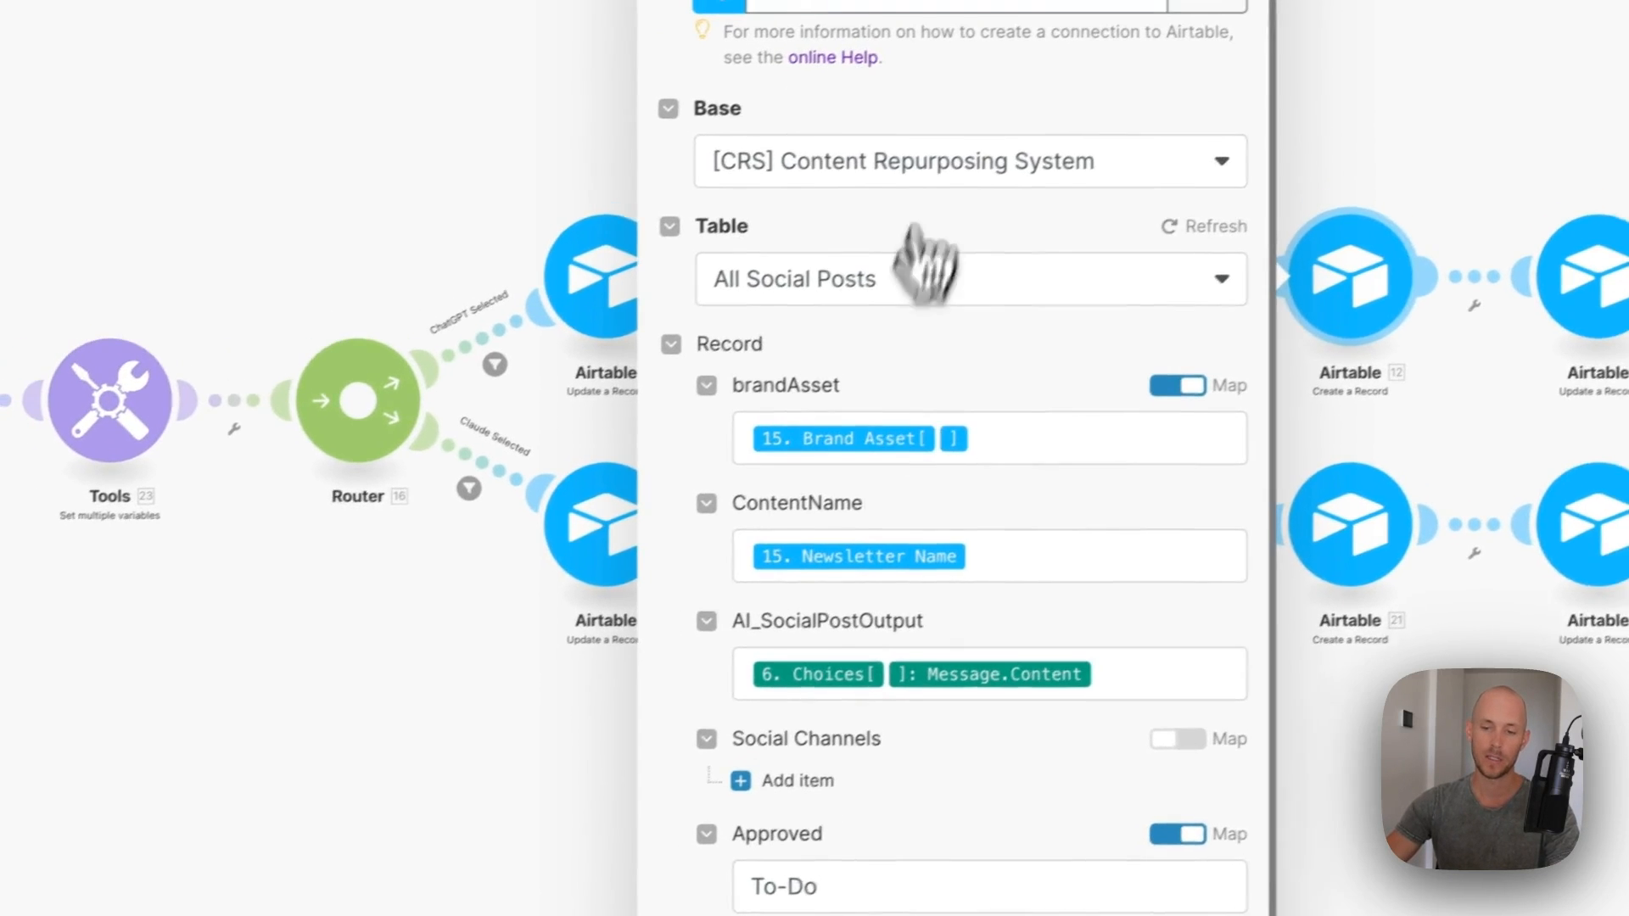
pyautogui.click(771, 178)
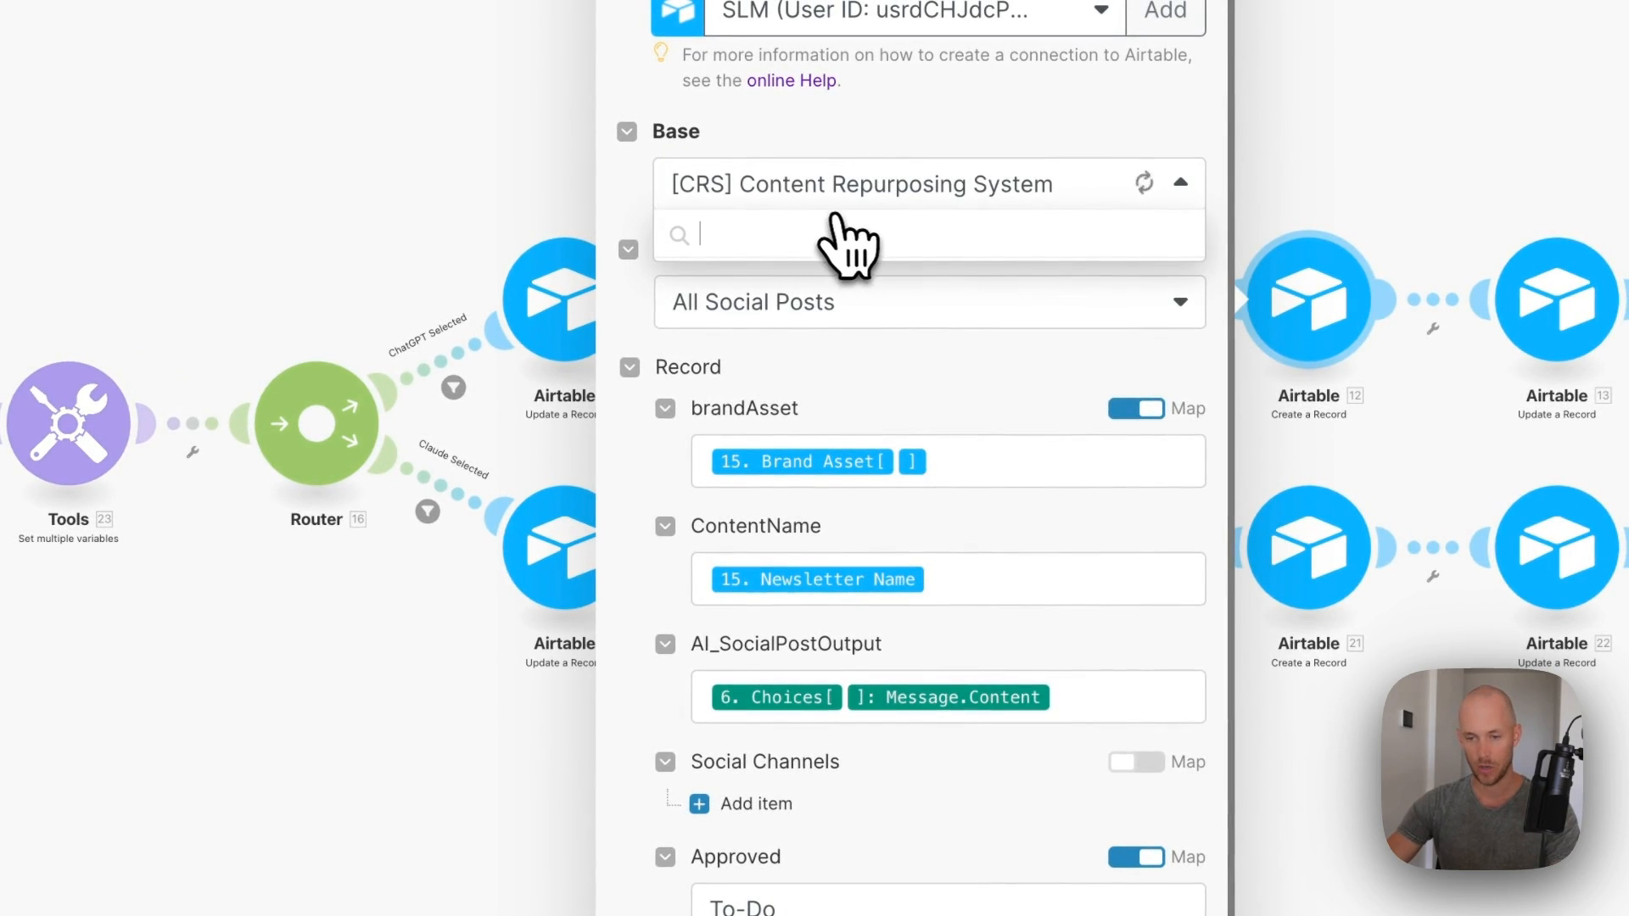
pyautogui.click(880, 831)
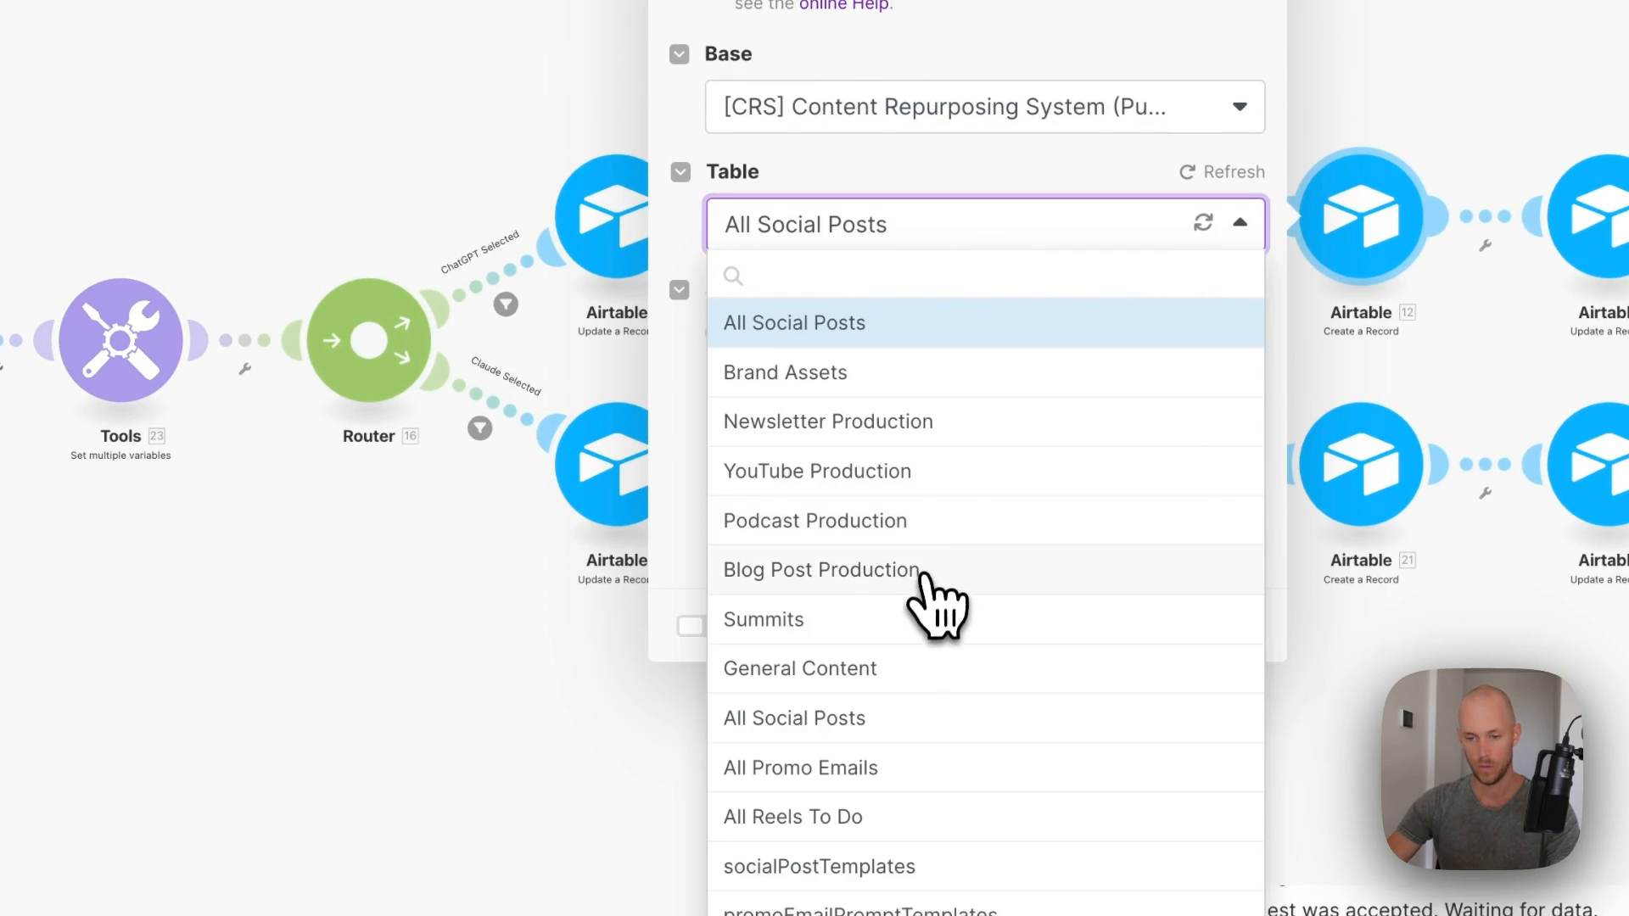
pyautogui.click(840, 721)
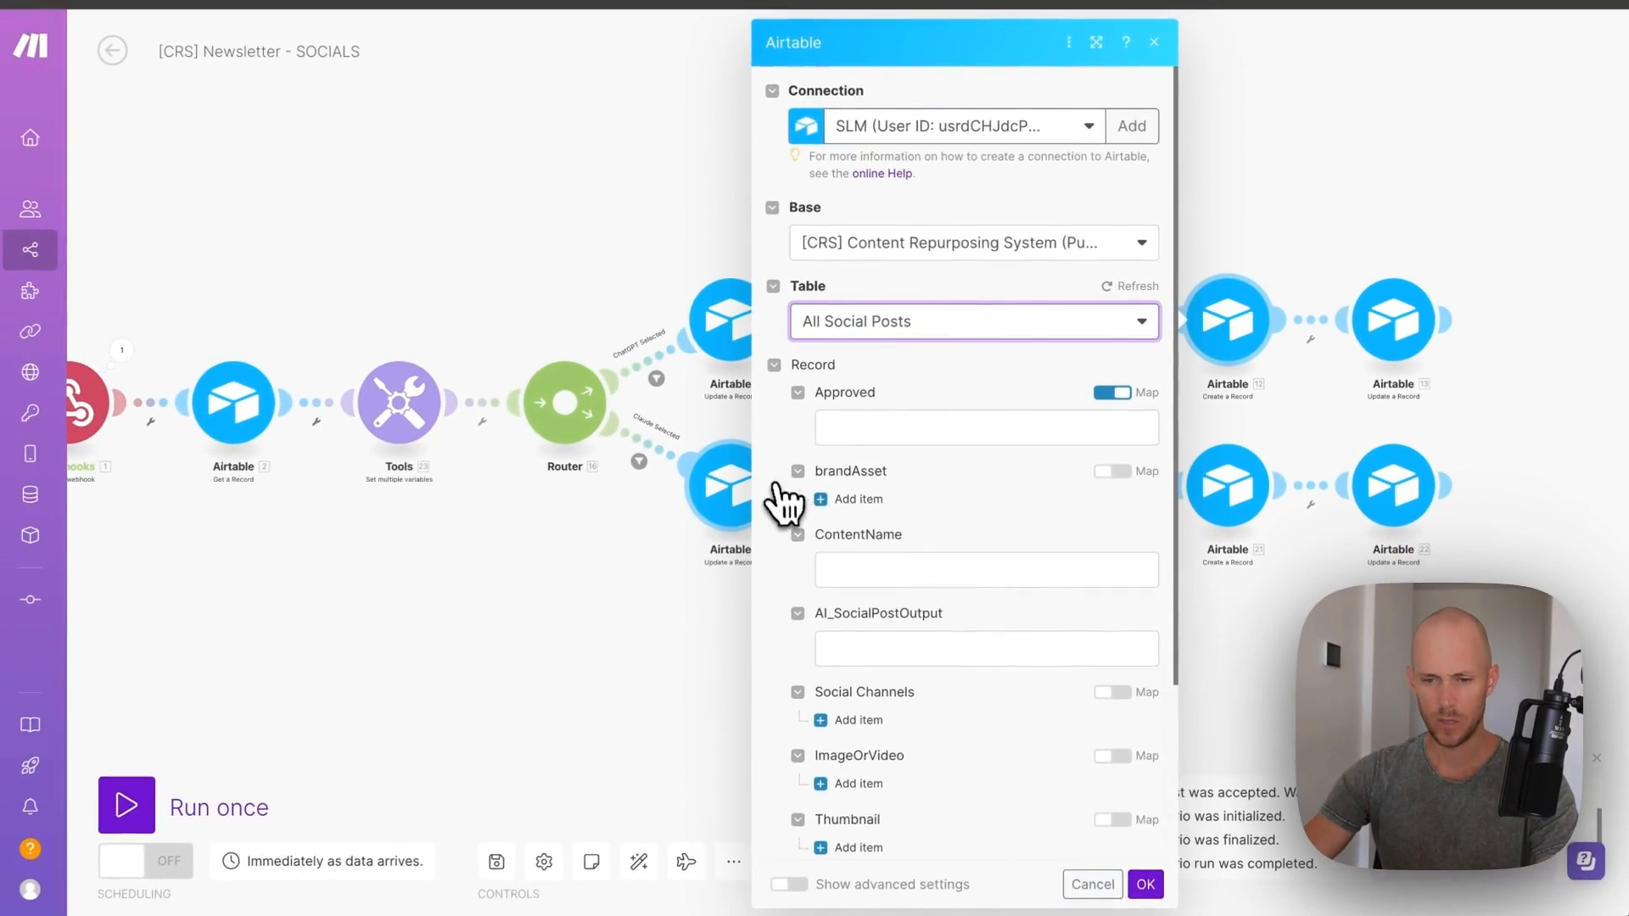
pyautogui.scroll(-2, 806, 454)
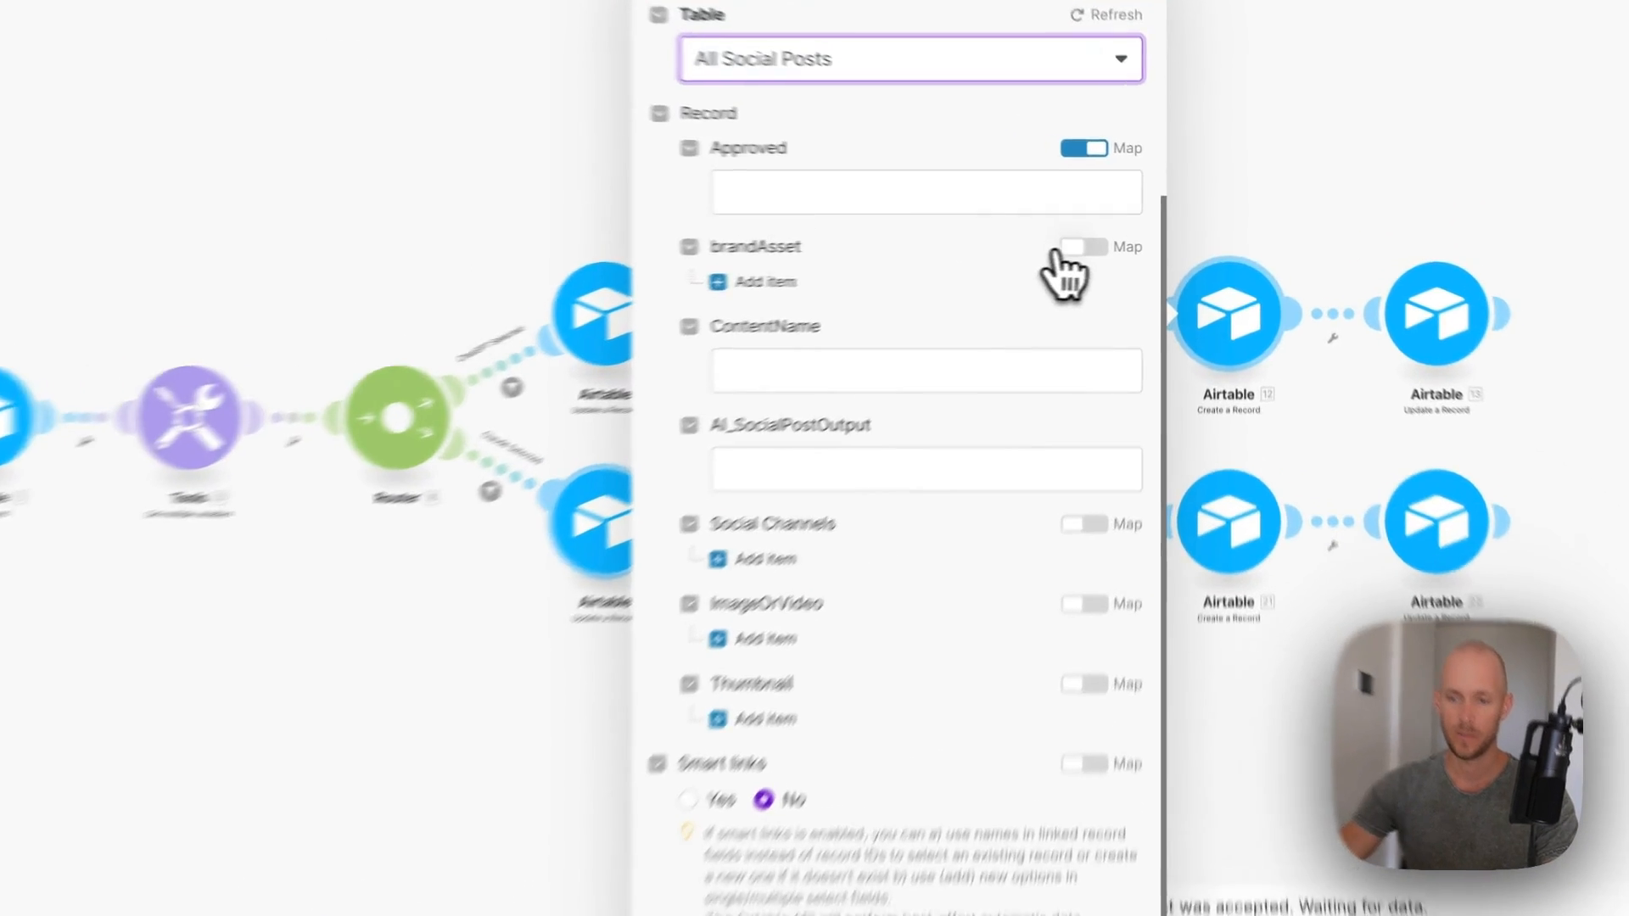
# - Turn on Map for brandAsset, map Brand Asset into it, and start filling ContentName
pyautogui.click(1112, 266)
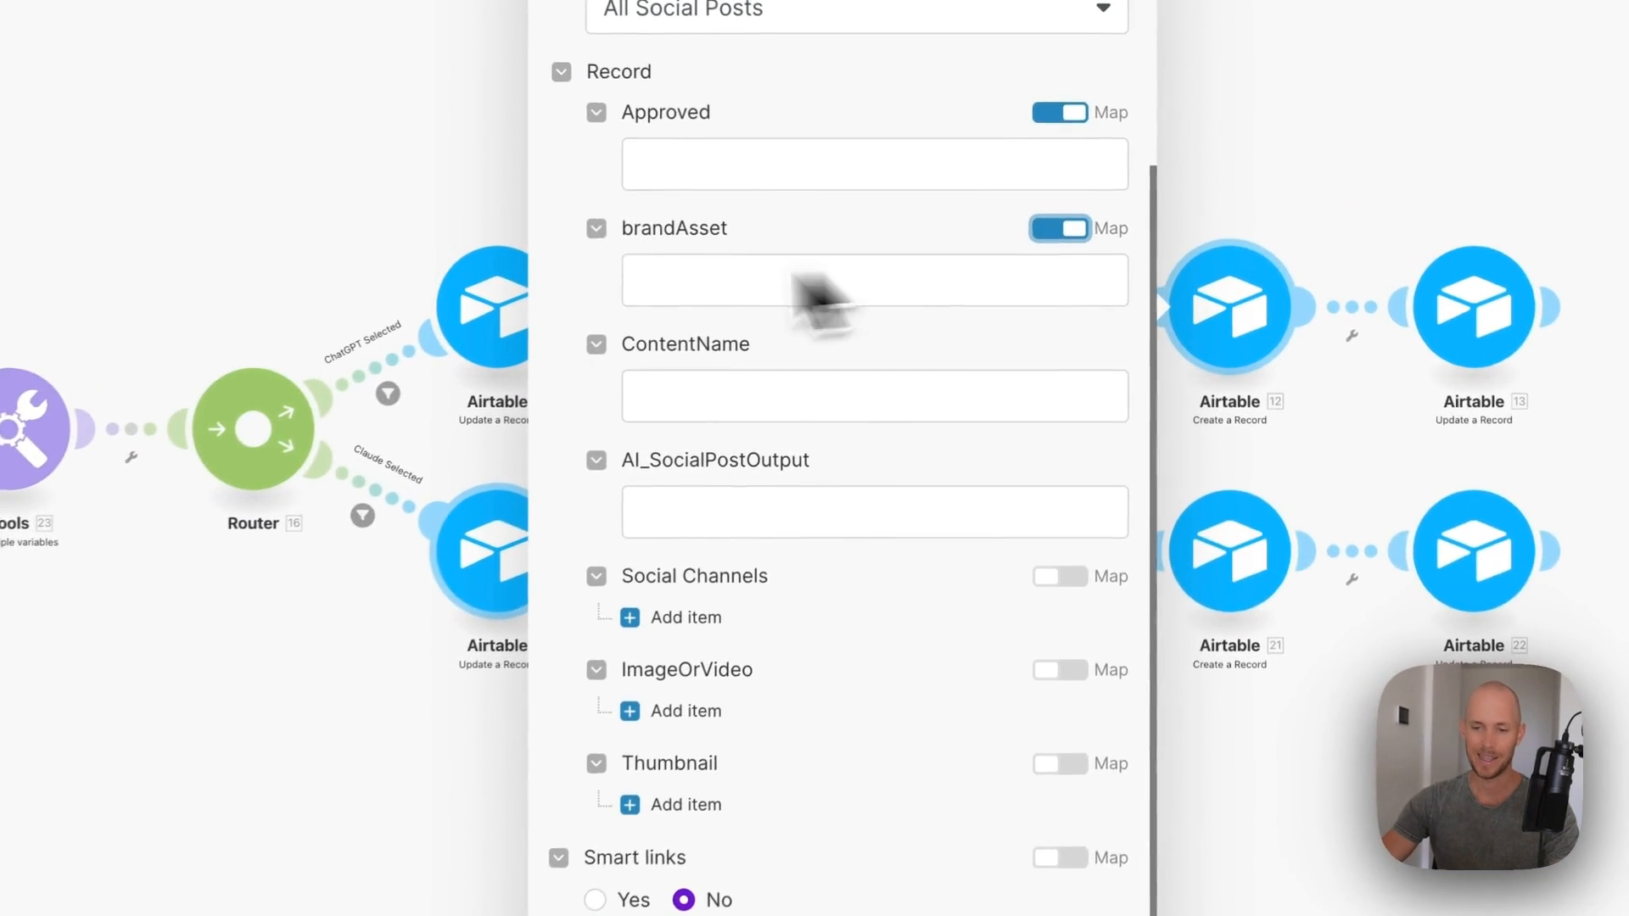
pyautogui.click(860, 291)
pyautogui.scroll(-15, 1207, 604)
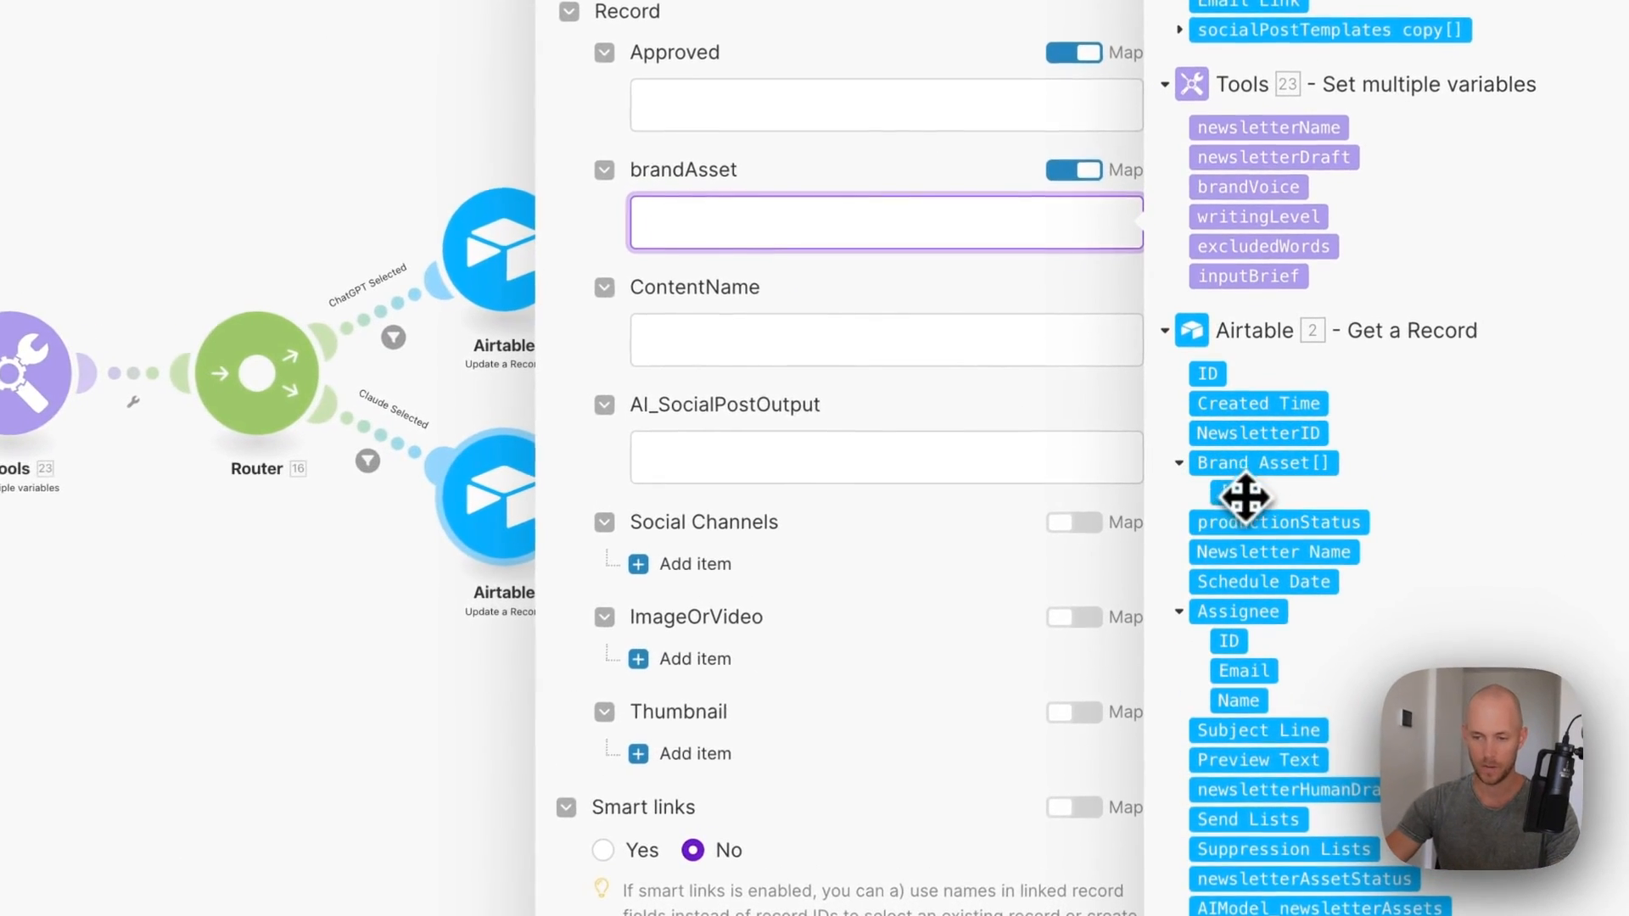
pyautogui.click(1232, 462)
pyautogui.click(693, 333)
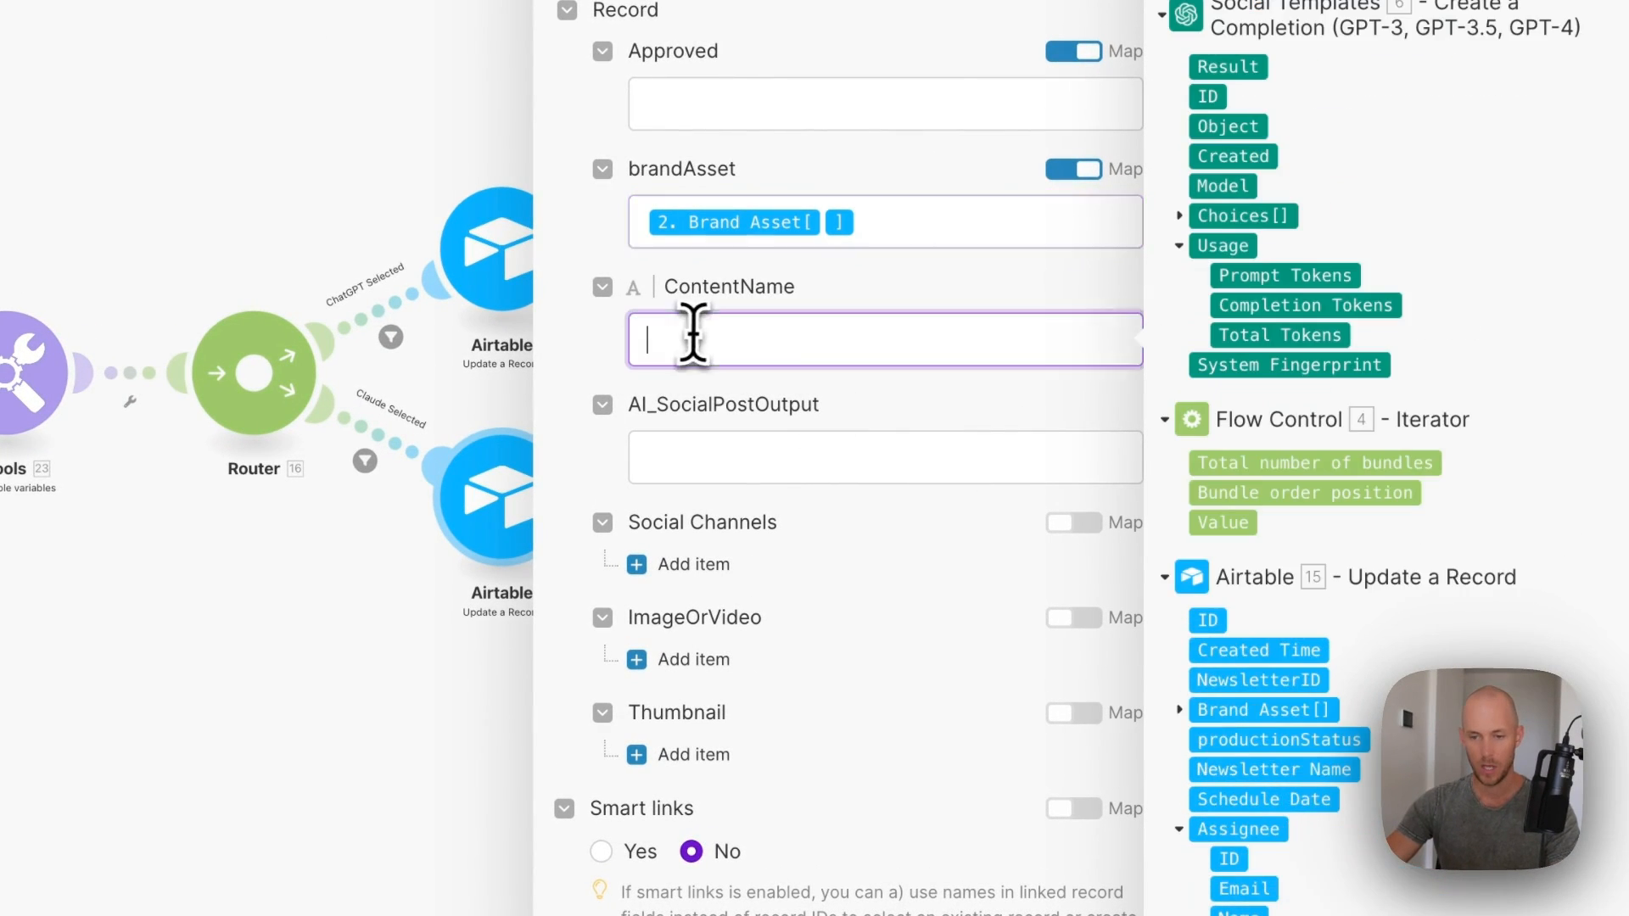
pyautogui.scroll(-10, 1171, 334)
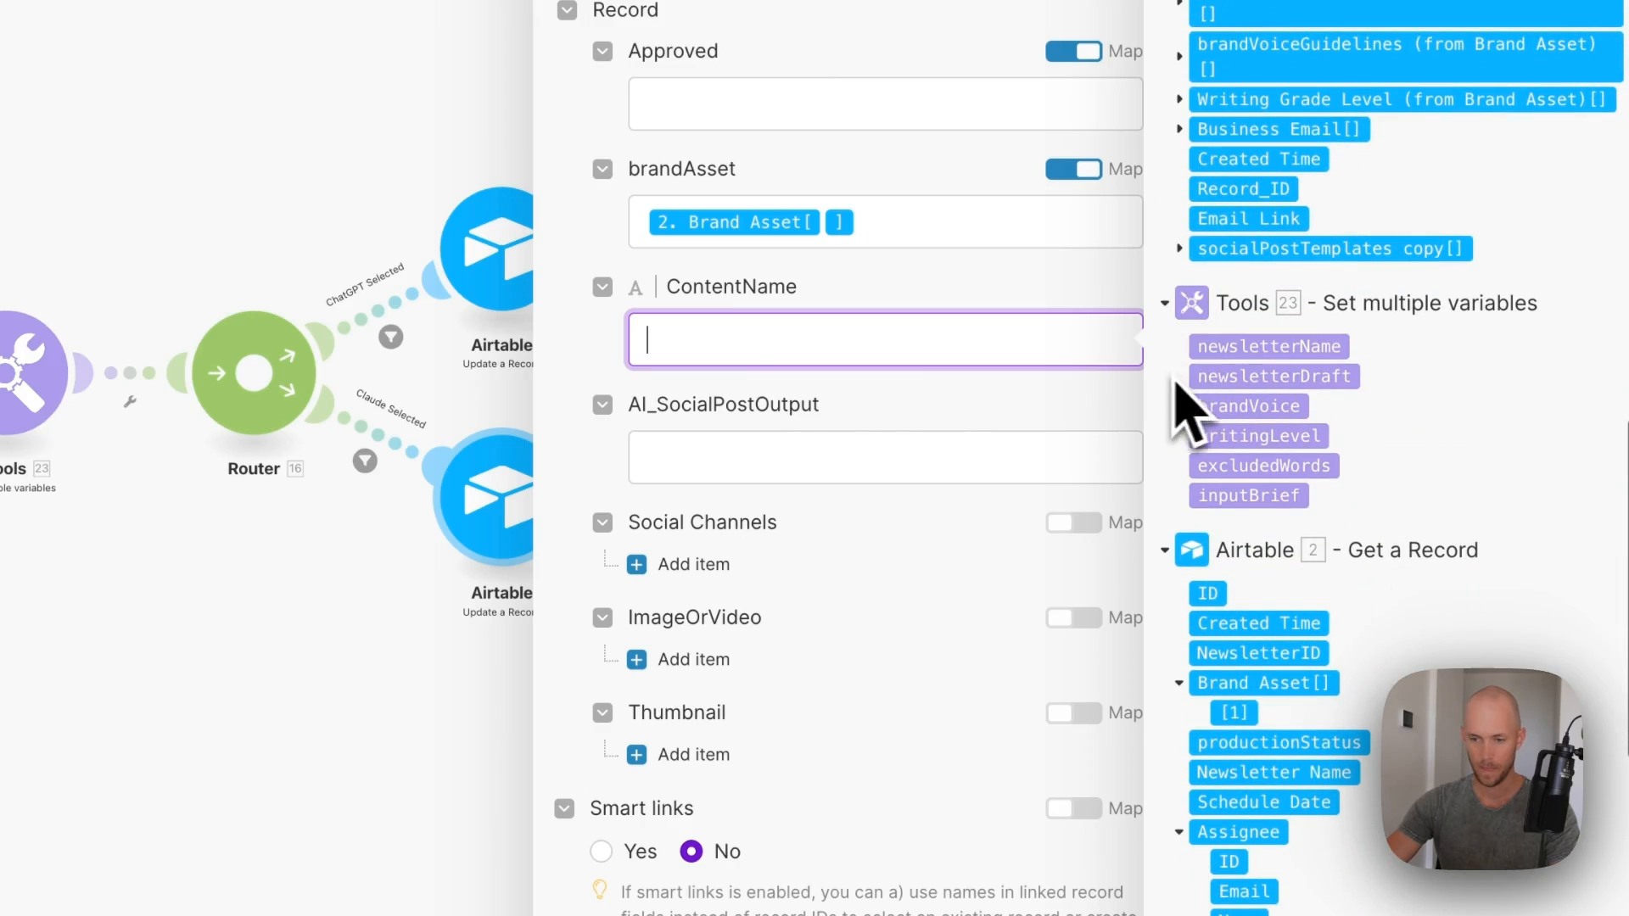
# - Expand the OpenAI Choices > Message output to fill AI_SocialPostOutput
pyautogui.click(797, 456)
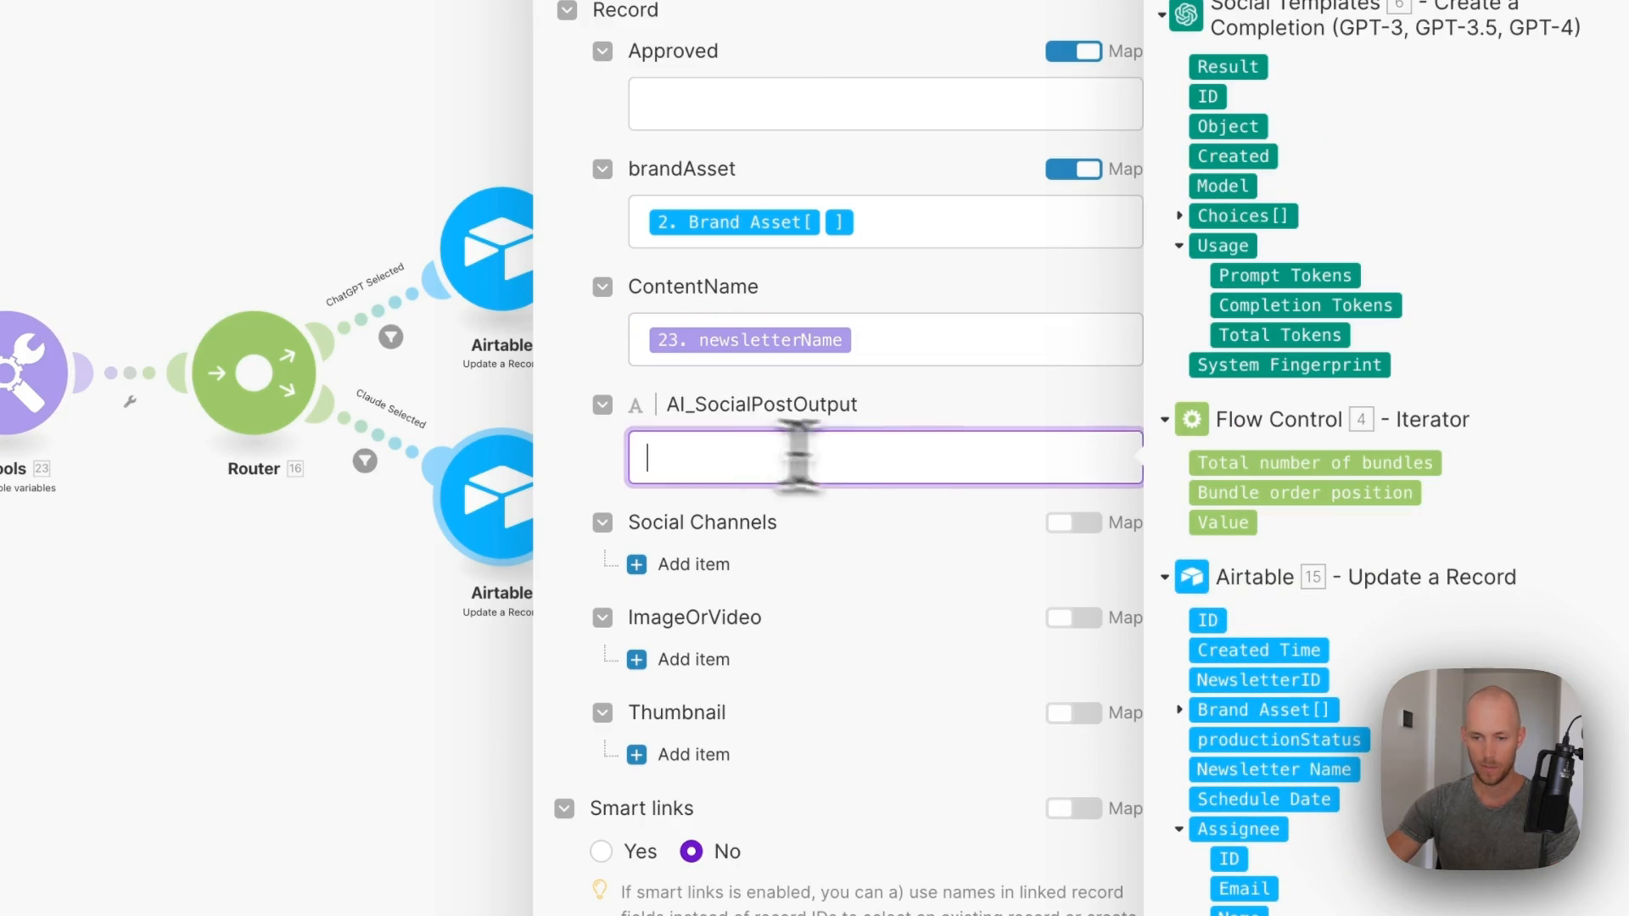
pyautogui.click(1179, 217)
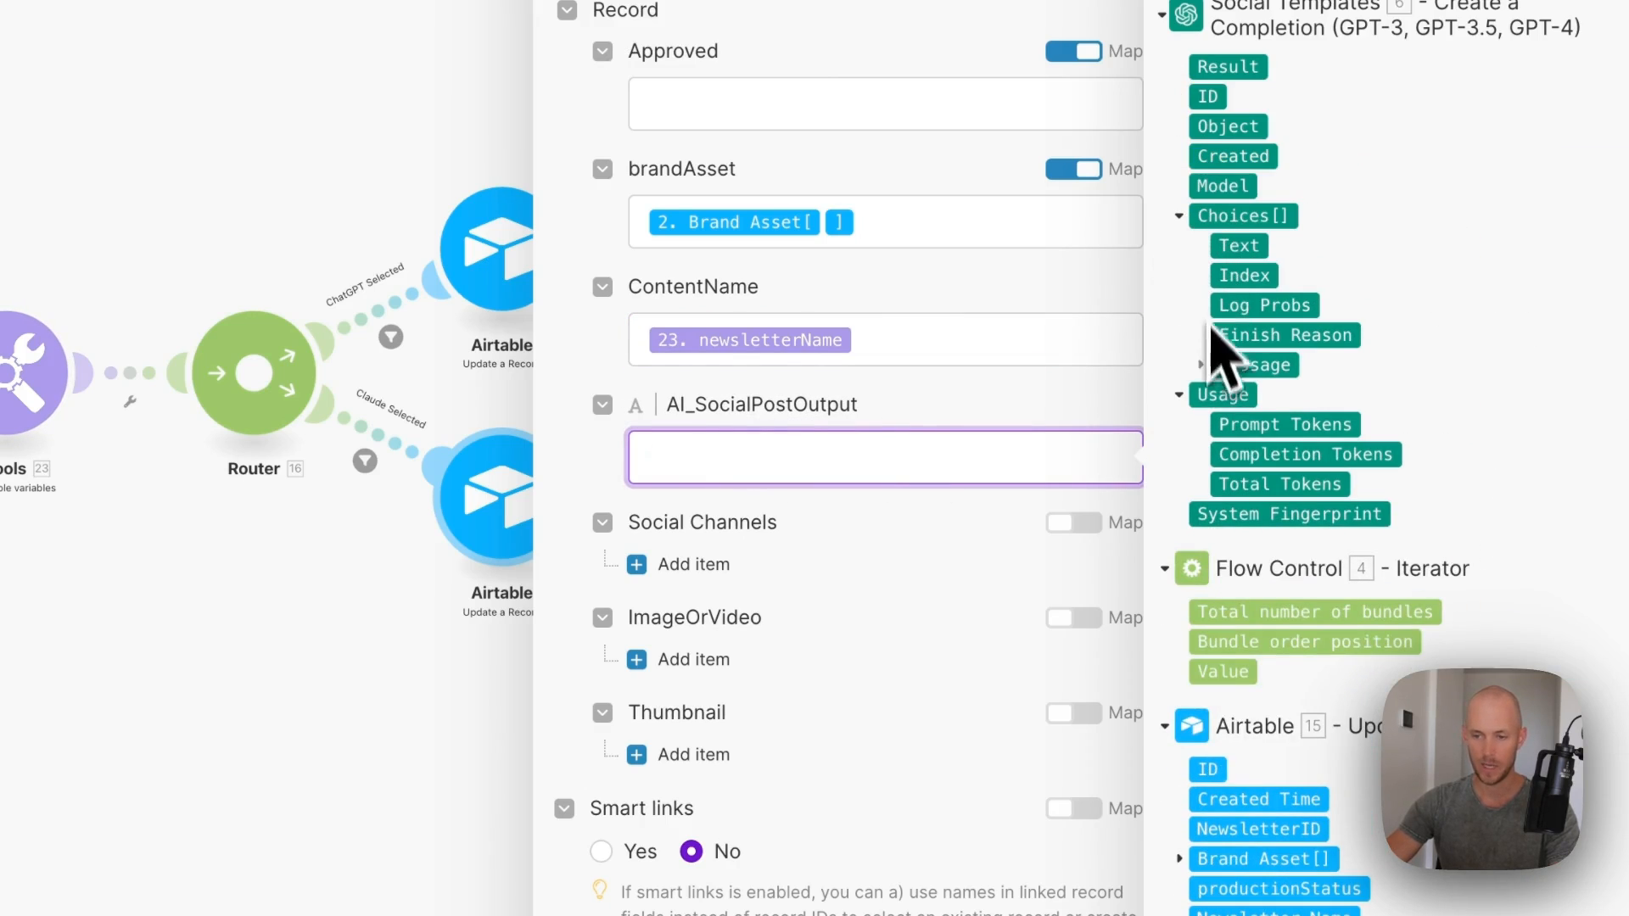
pyautogui.click(1202, 365)
pyautogui.scroll(-1, 687, 535)
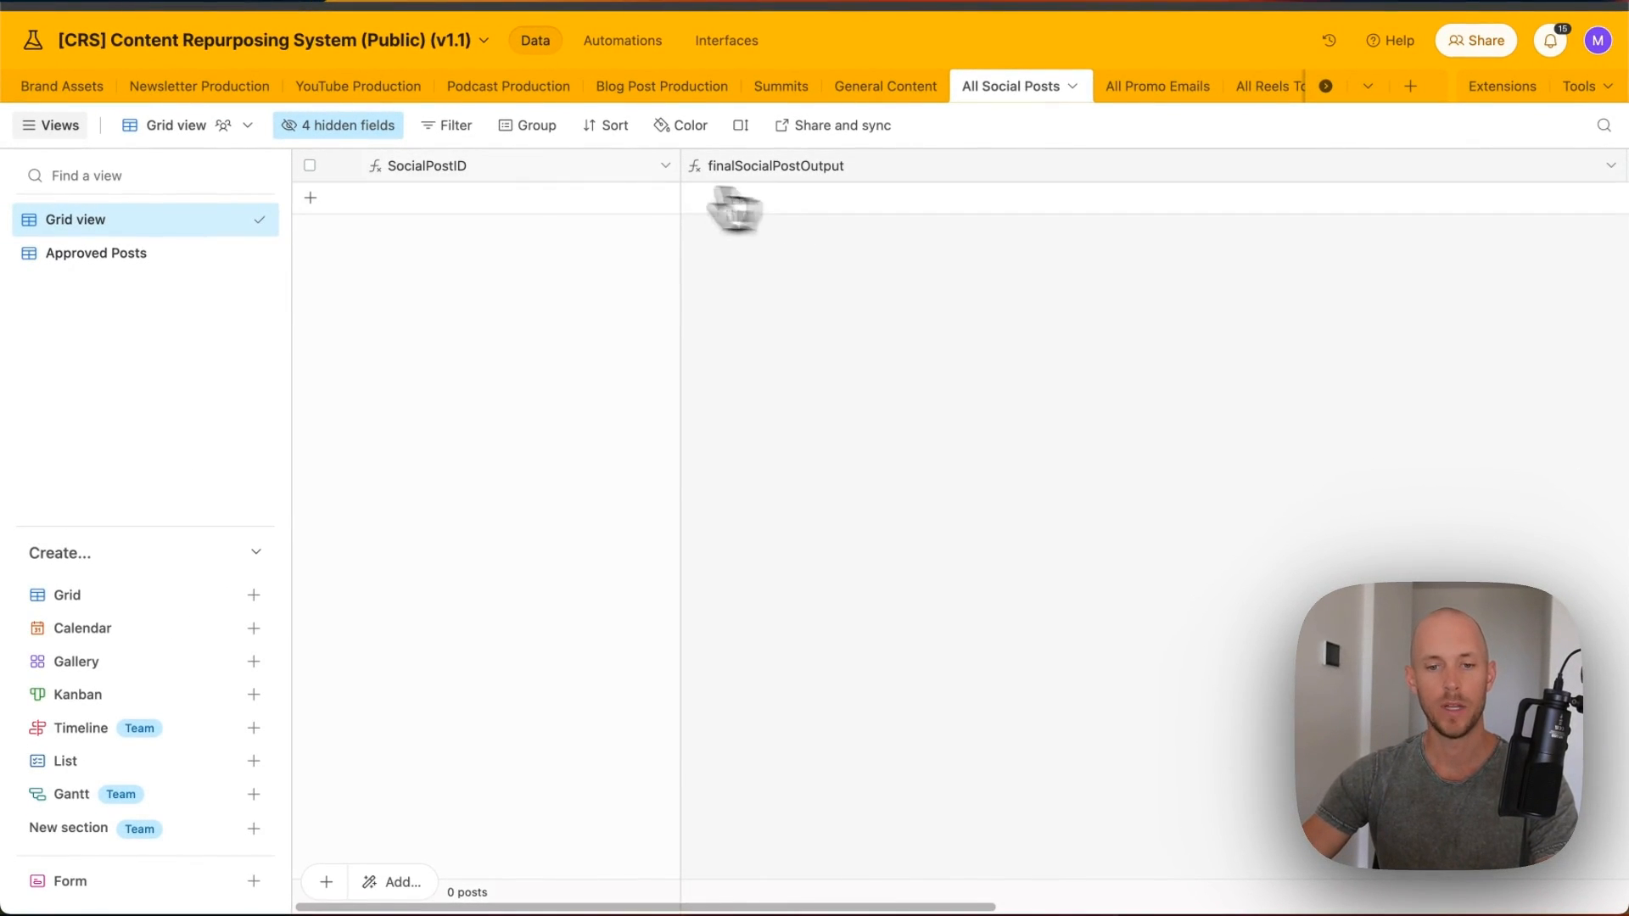
# - Open the SocialPostID column's field settings in the All Social Posts table
pyautogui.doubleClick(430, 168)
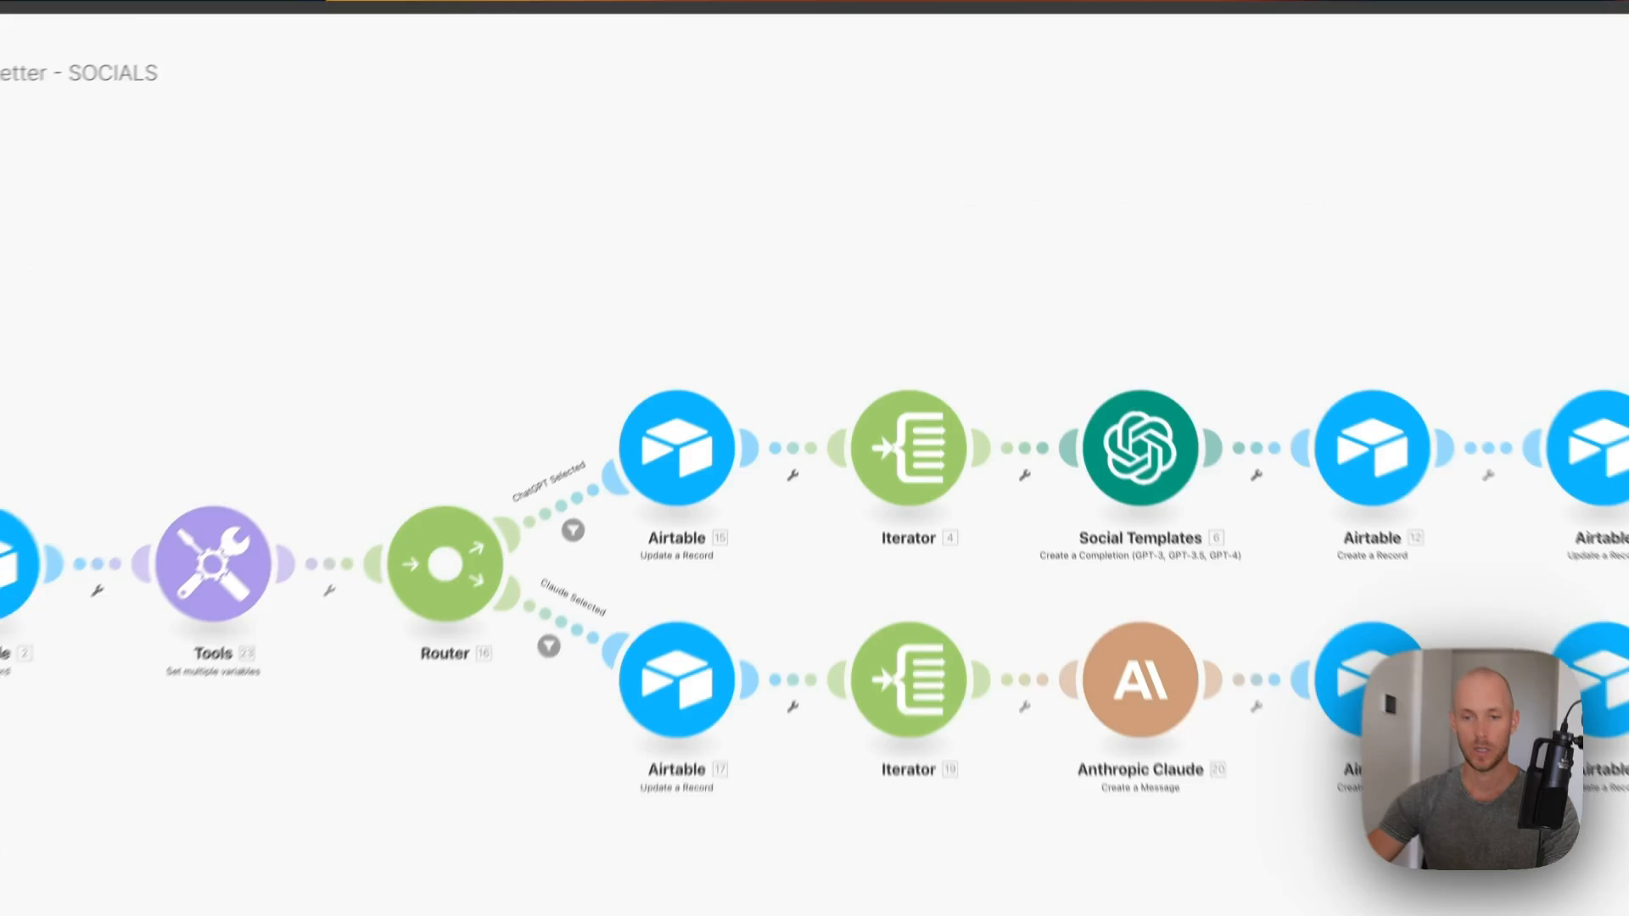
# - Set Airtable step 12's Approved field to To-Do, save, and open Airtable step 13
pyautogui.click(1214, 361)
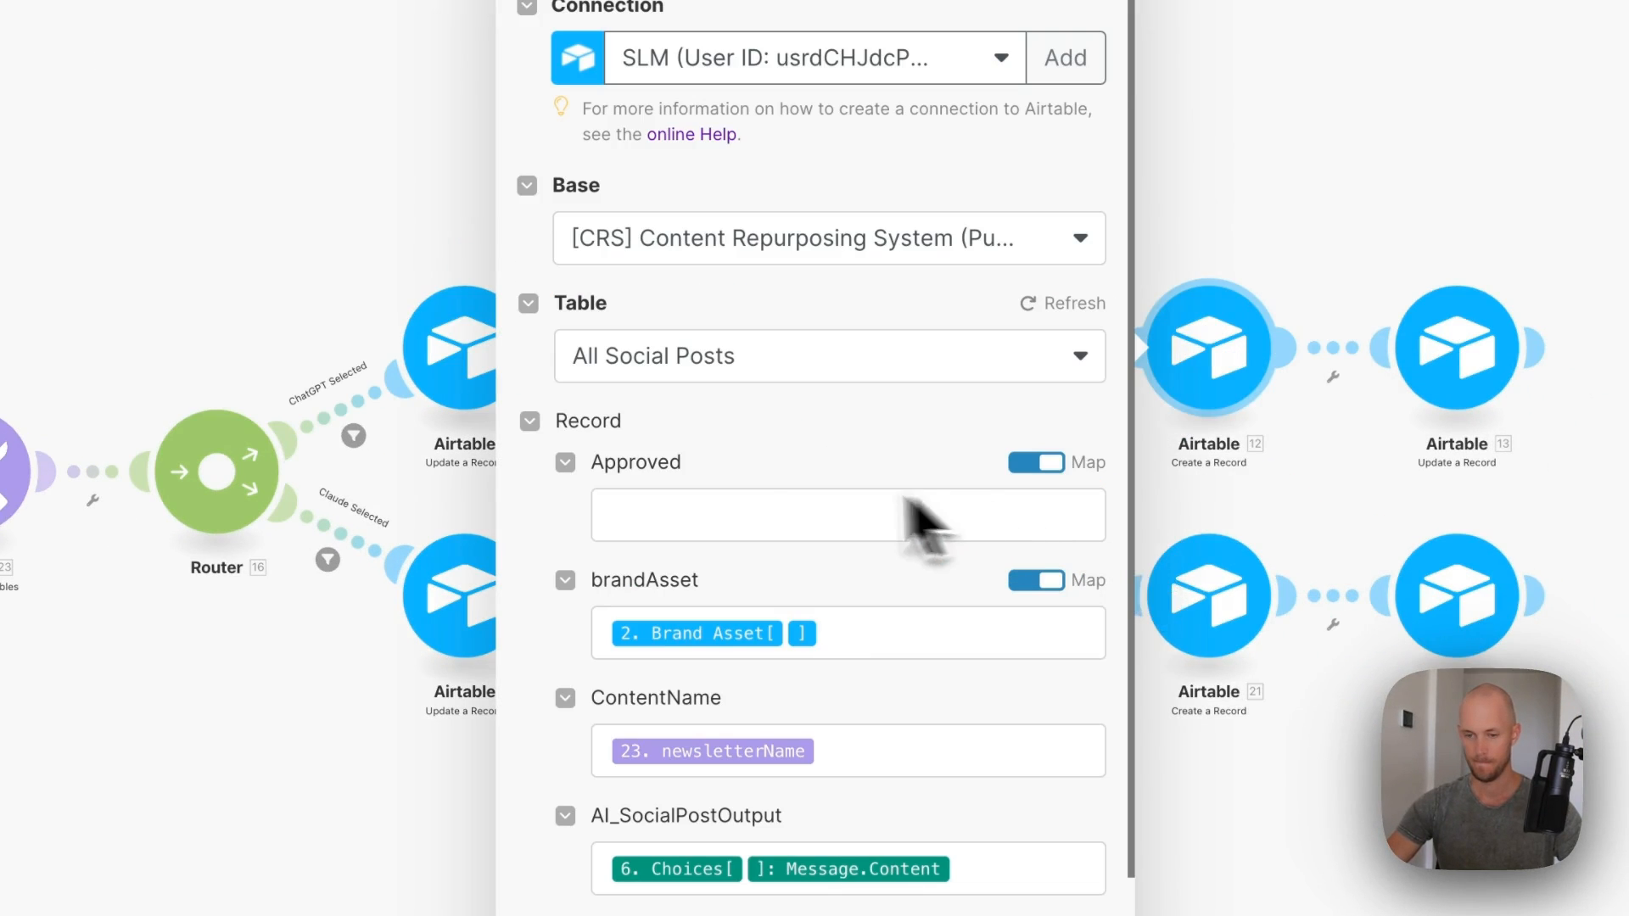
pyautogui.click(717, 526)
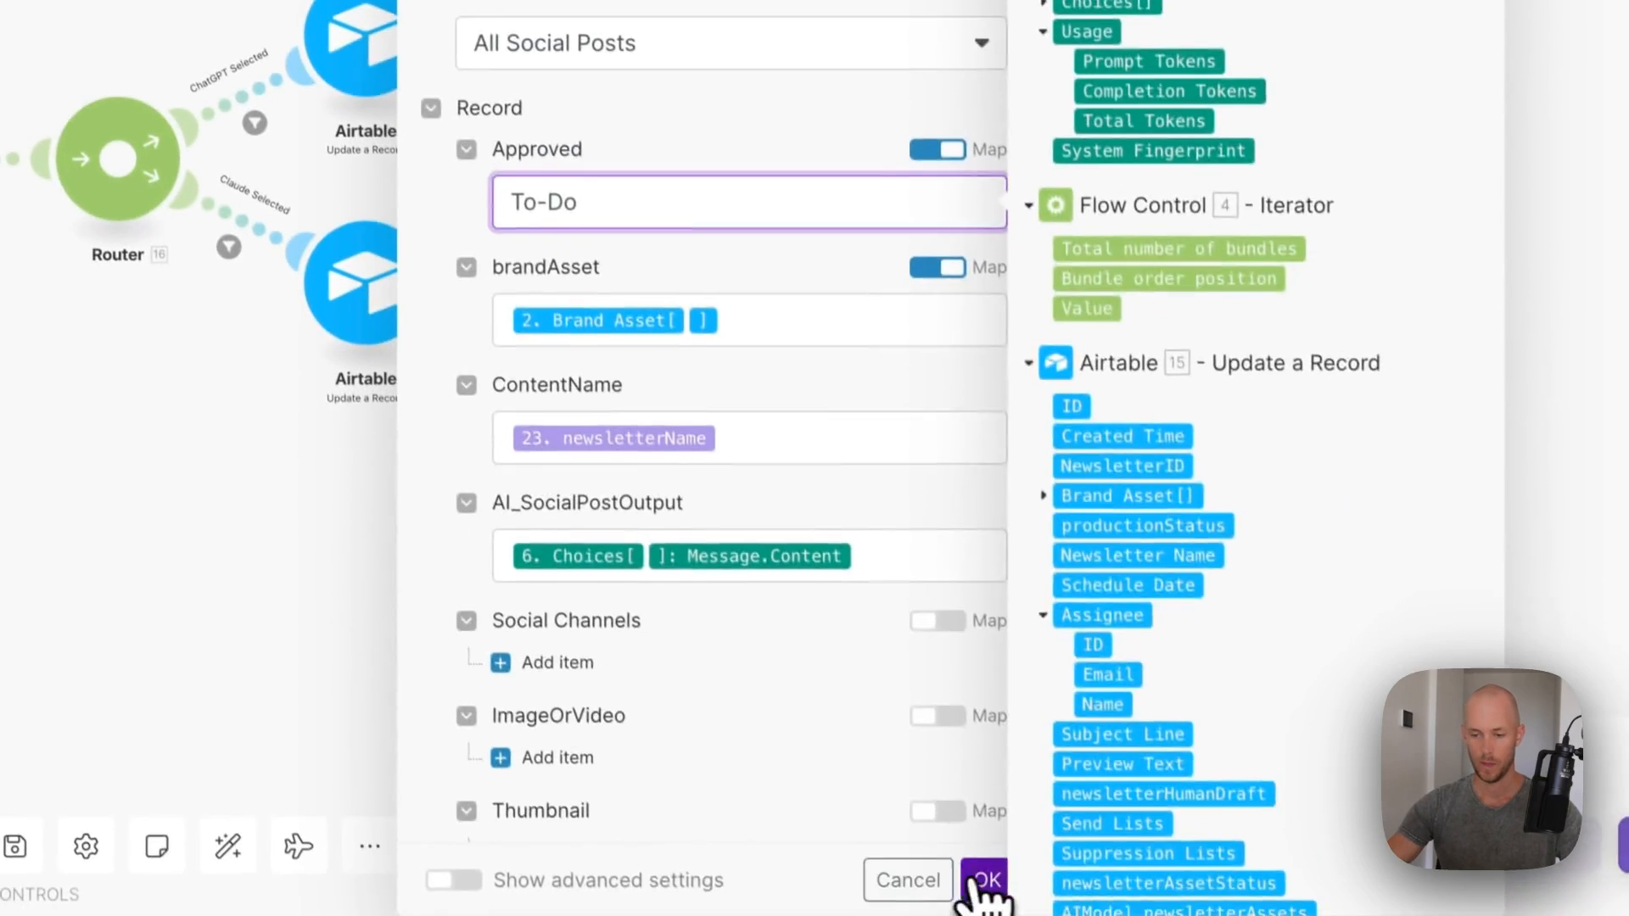
pyautogui.click(976, 881)
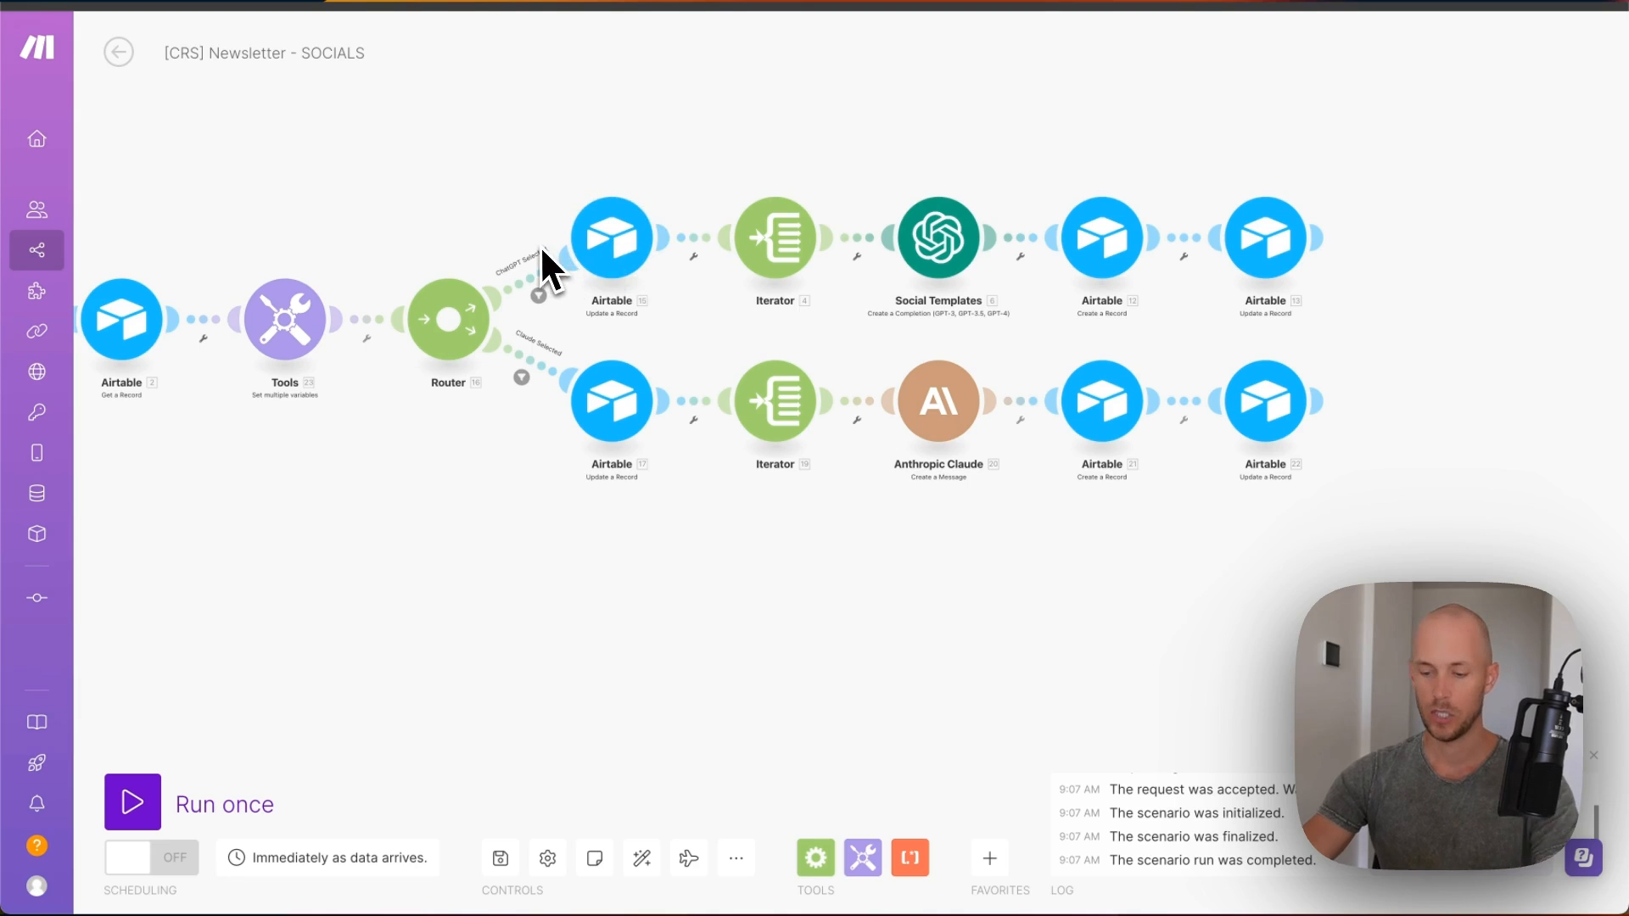
pyautogui.click(1265, 242)
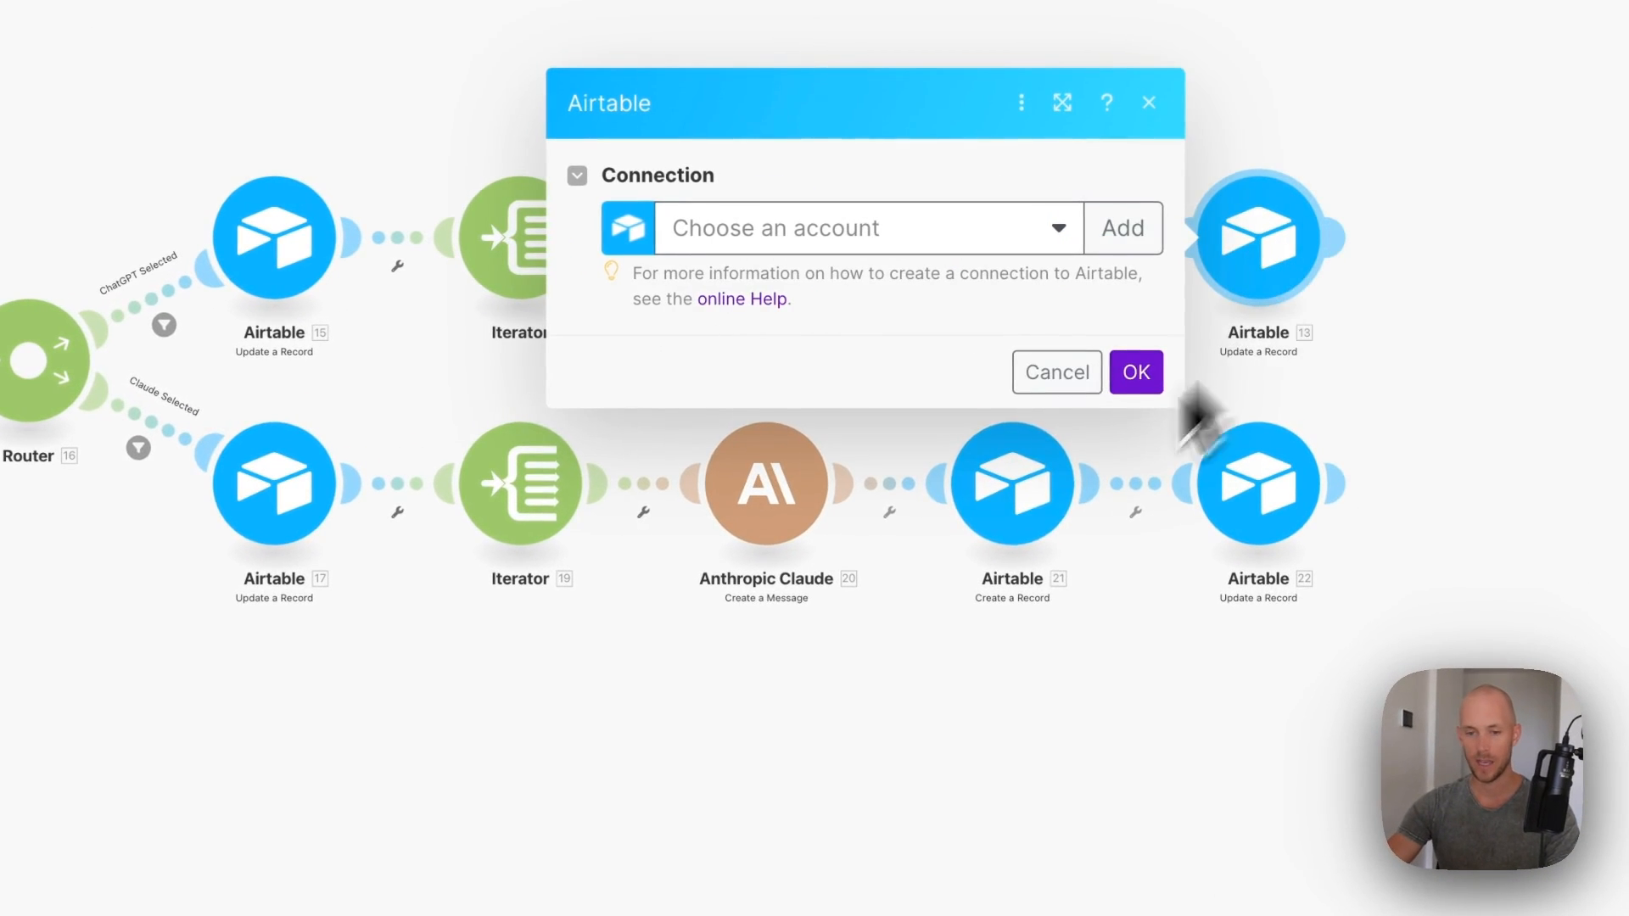
# - Clone Airtable step 15 and delete the surplus Airtable 13 module
pyautogui.click(1057, 372)
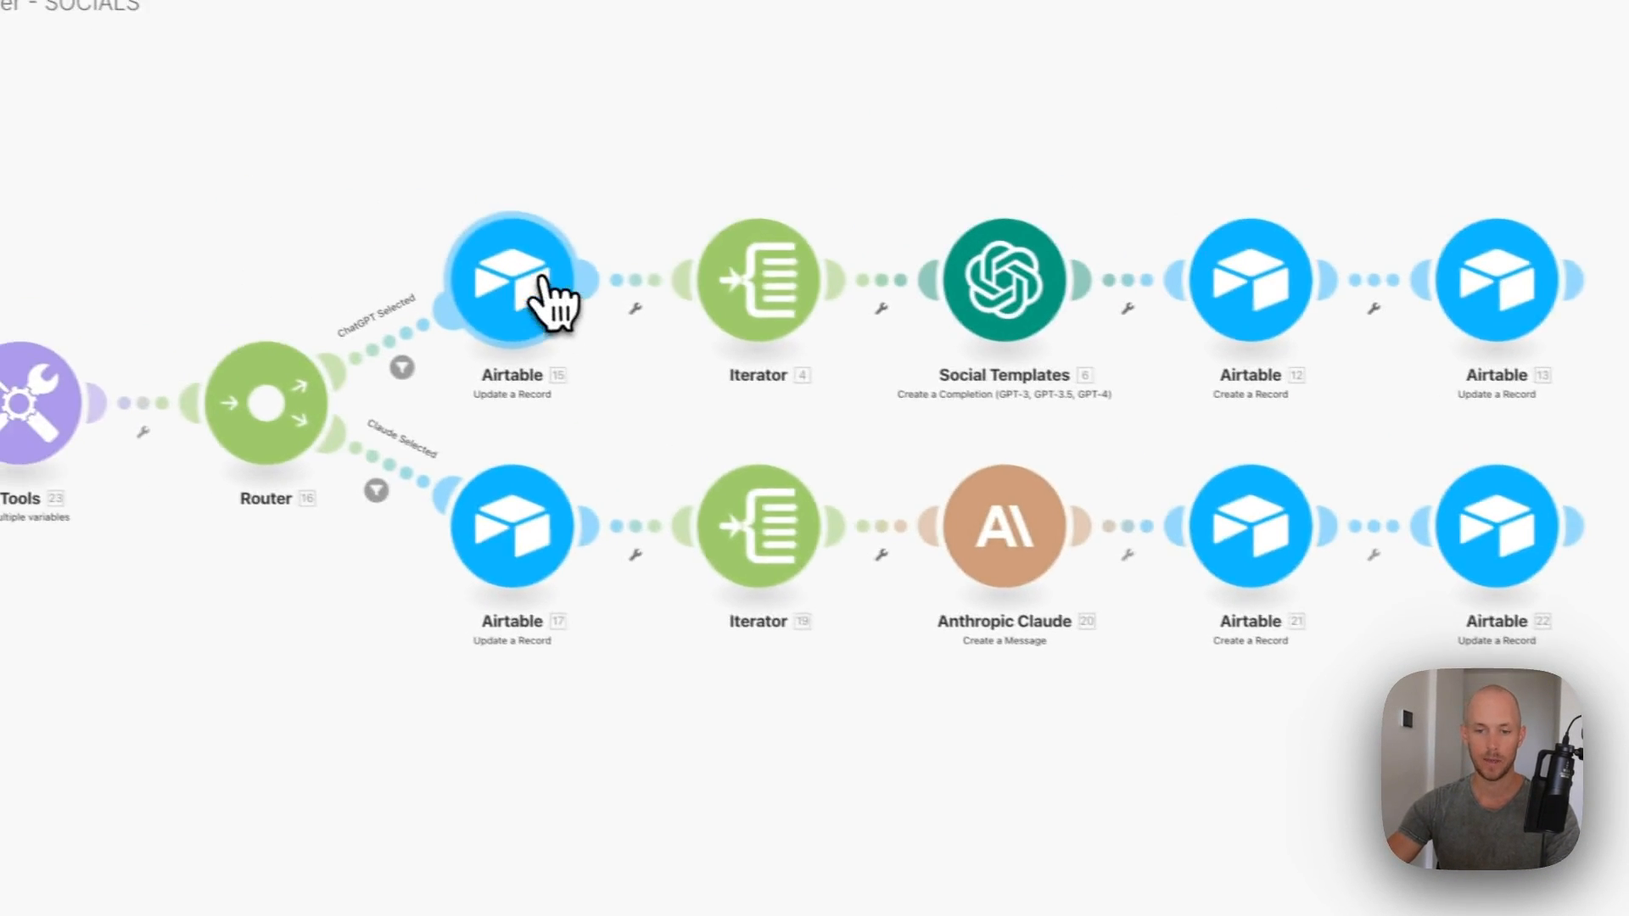
pyautogui.rightClick(306, 237)
pyautogui.click(645, 490)
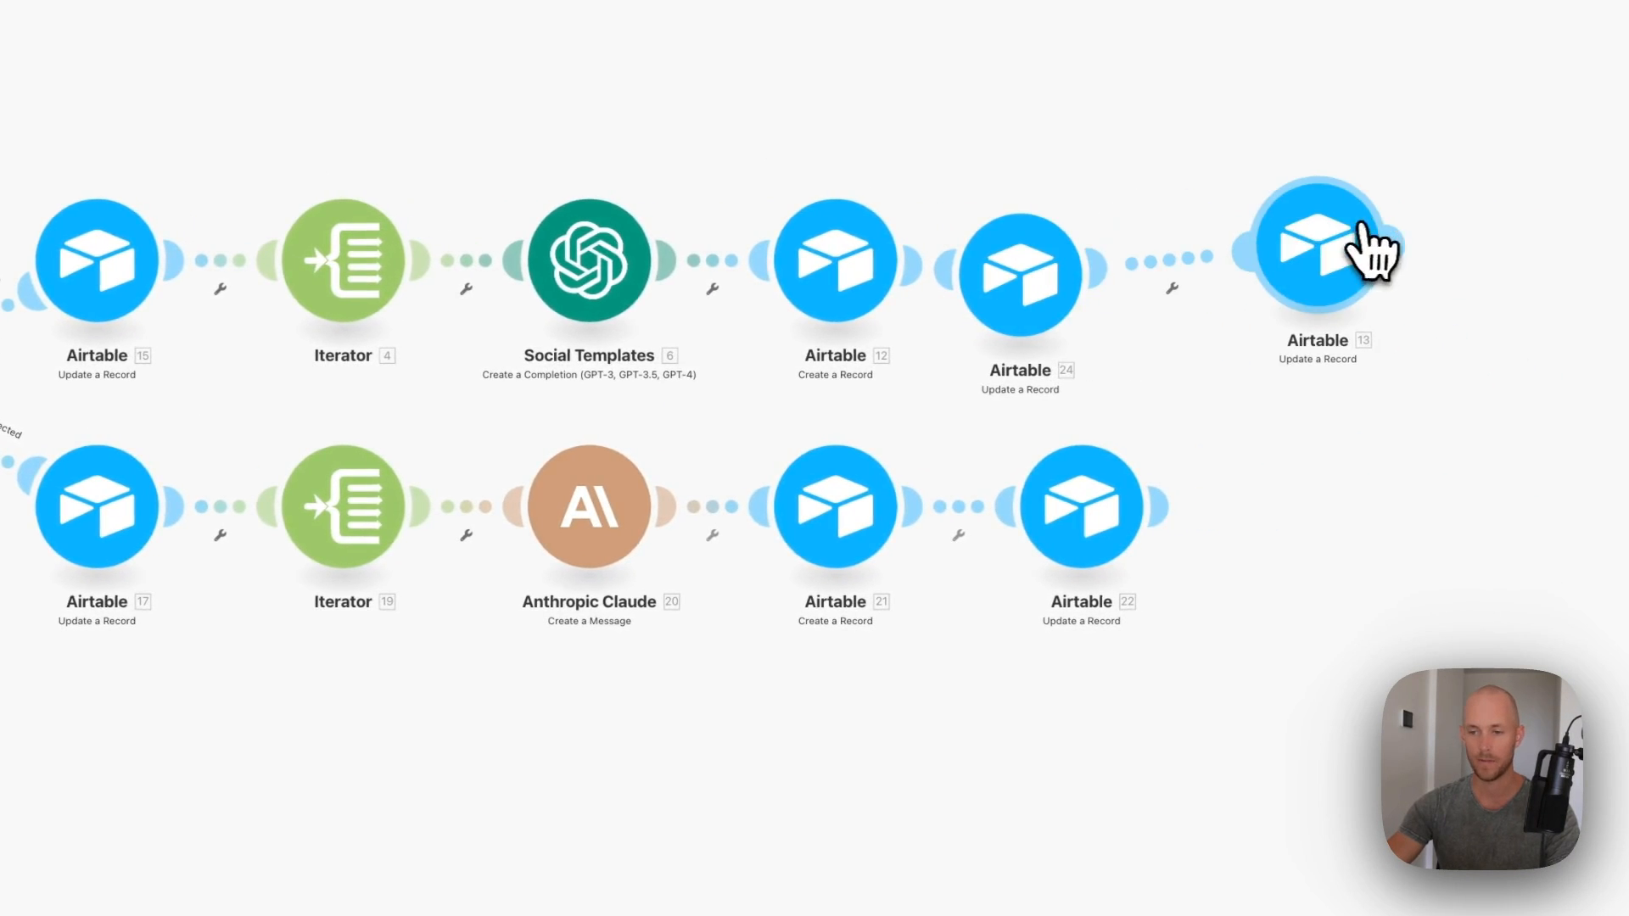
pyautogui.rightClick(1361, 227)
pyautogui.click(1461, 569)
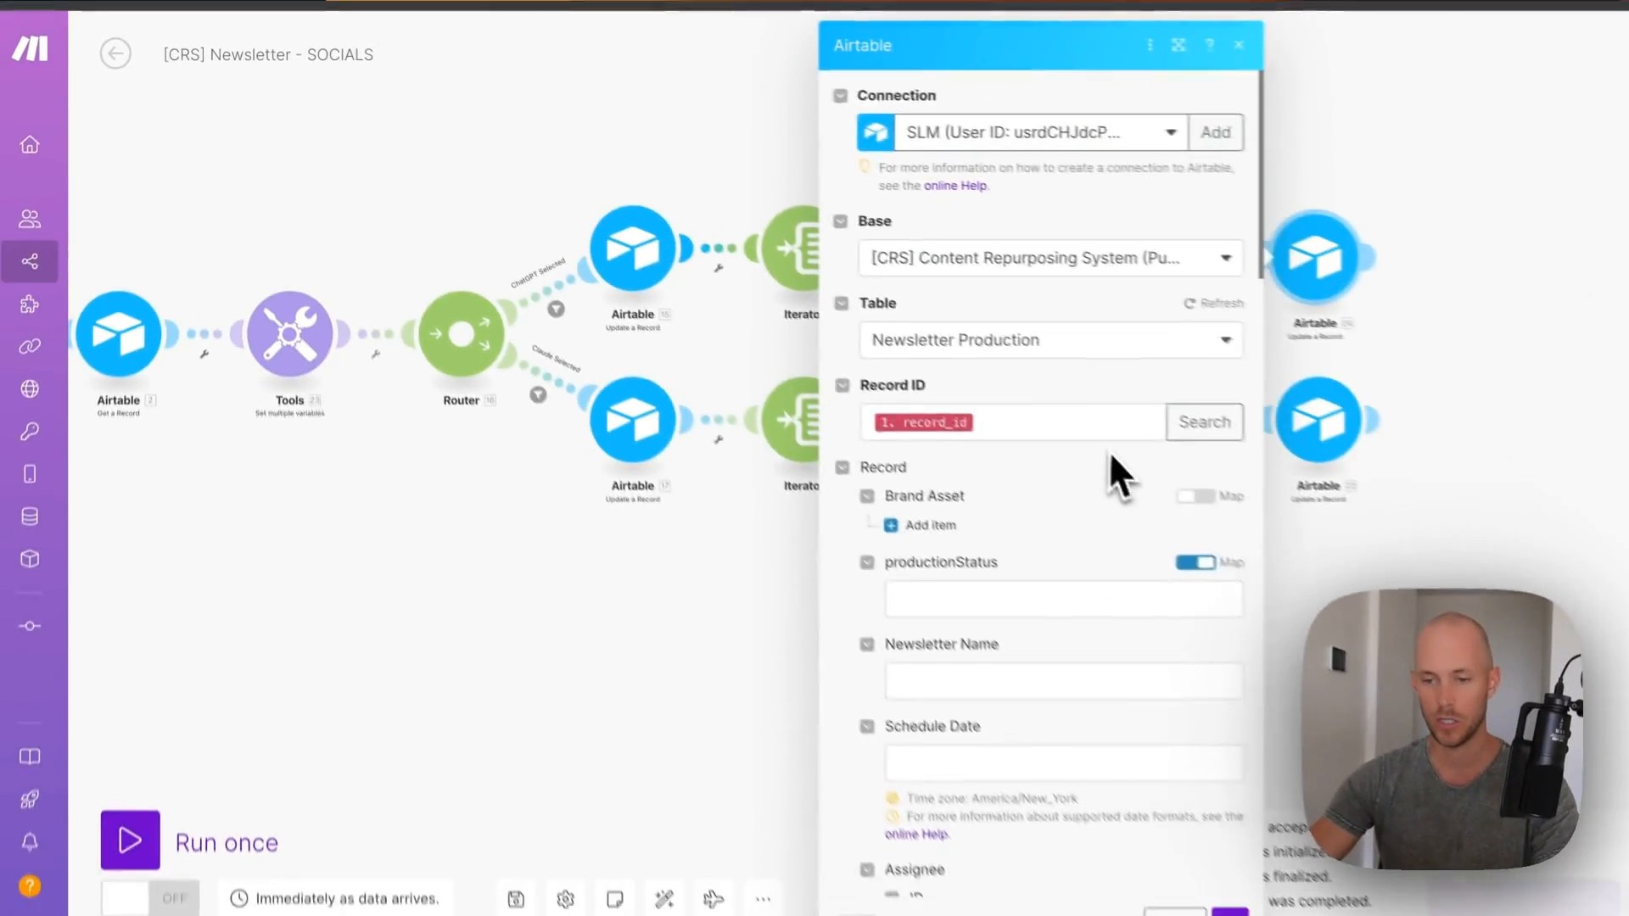
# - Change the update step's socialTriggerAssetStatus to 'AI Complete' and save it
pyautogui.scroll(-10, 1060, 458)
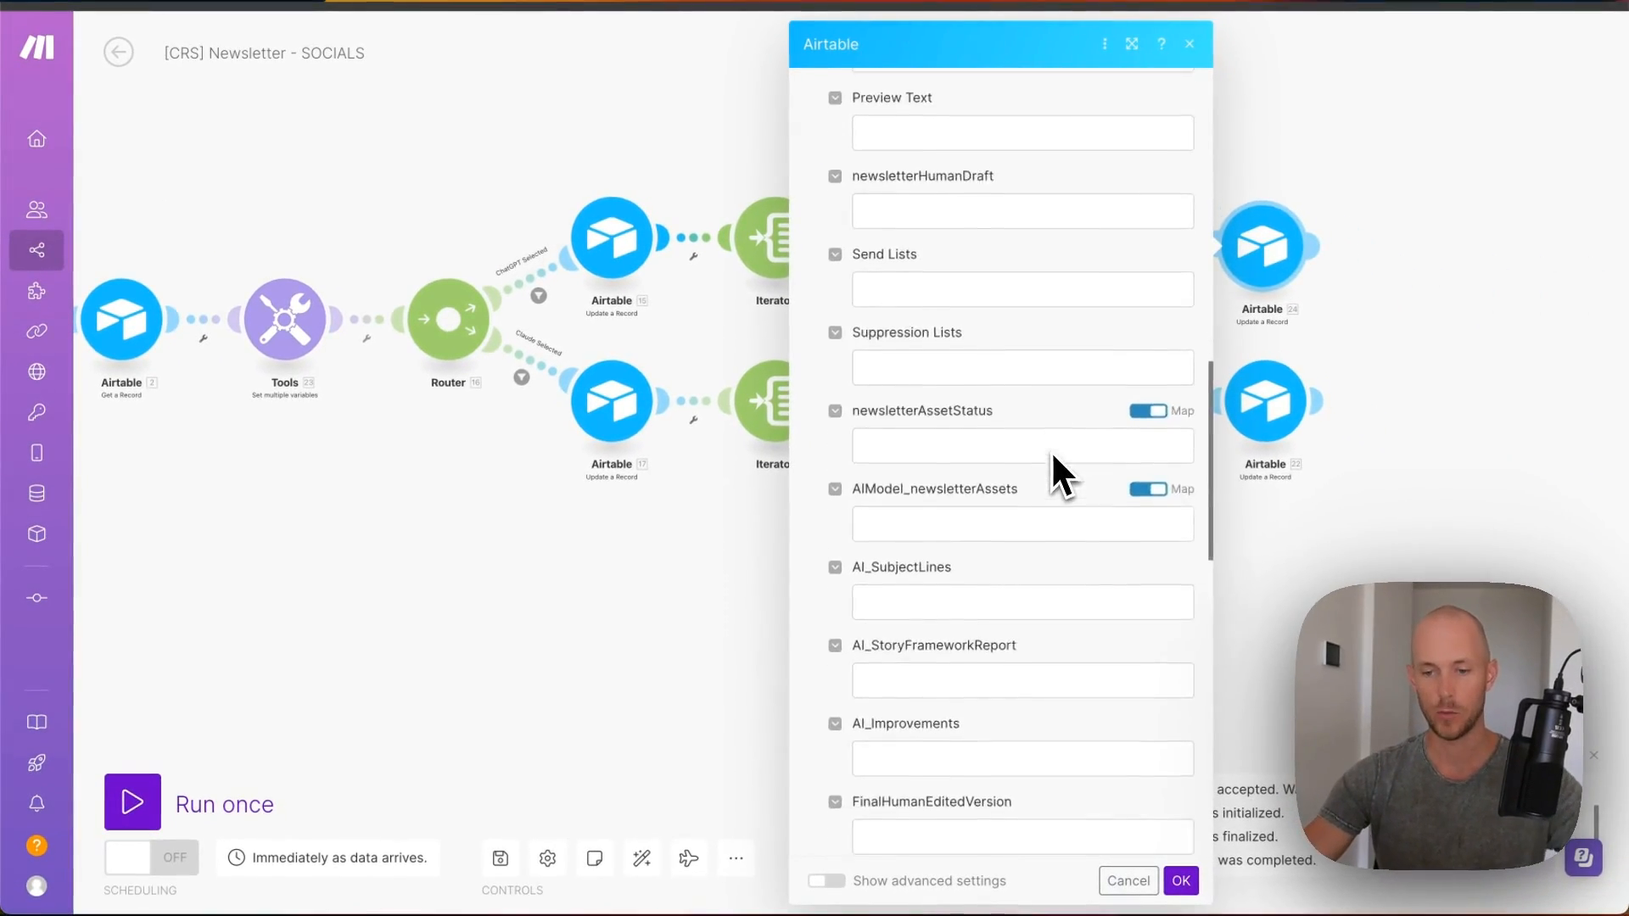
pyautogui.scroll(-6, 1051, 451)
pyautogui.moveTo(880, 413); pyautogui.dragTo(1046, 414)
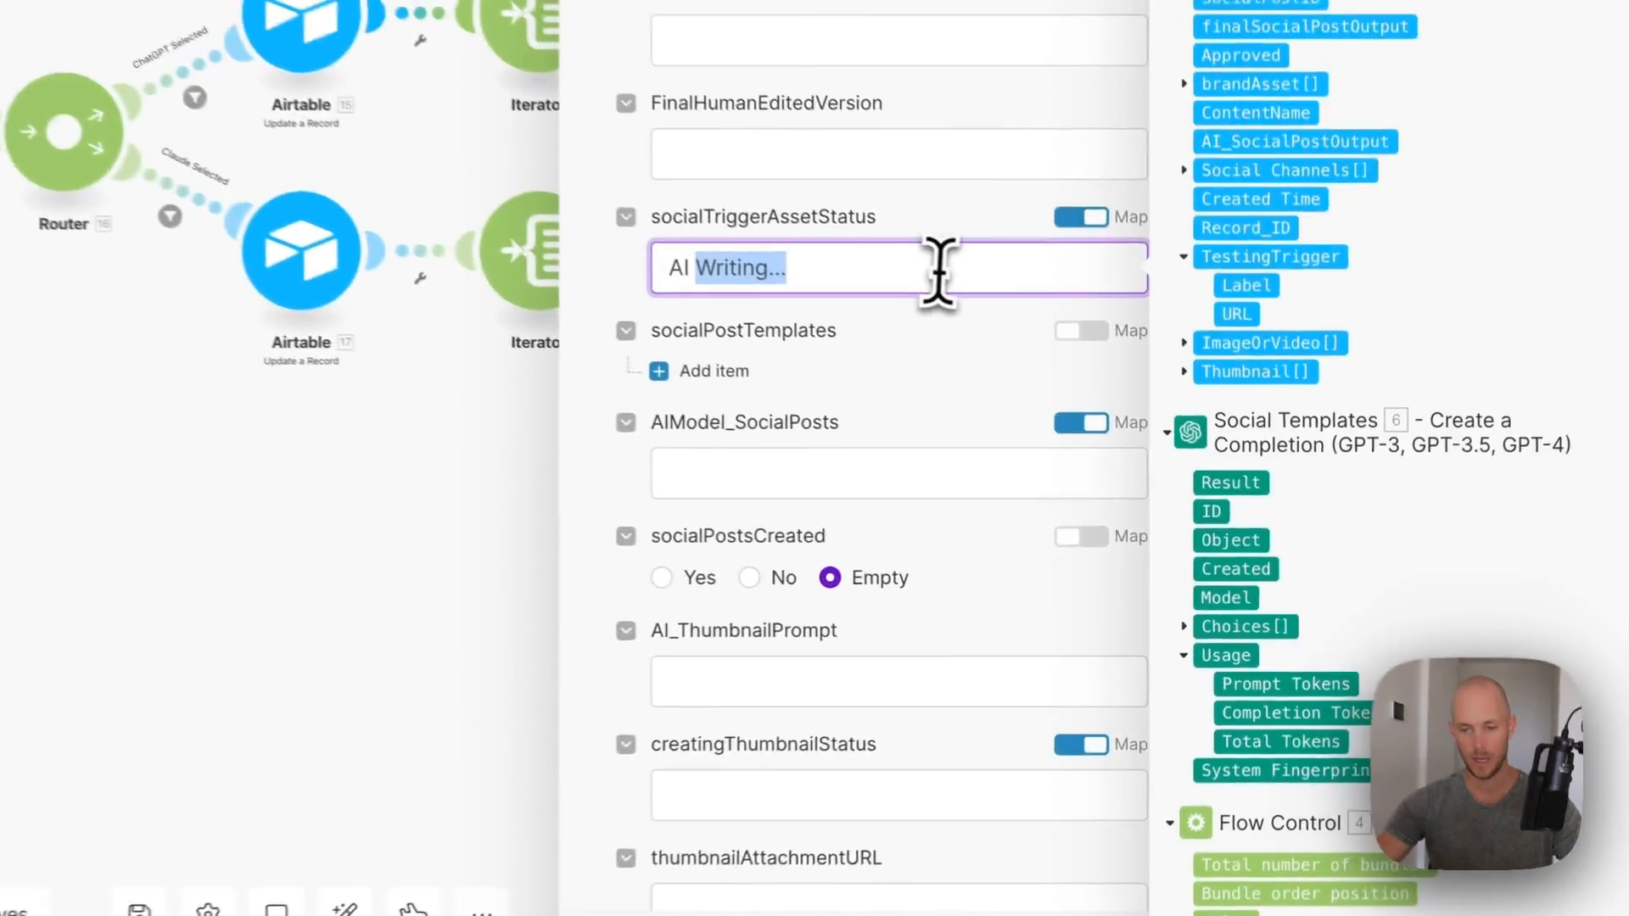
pyautogui.write('Complete')
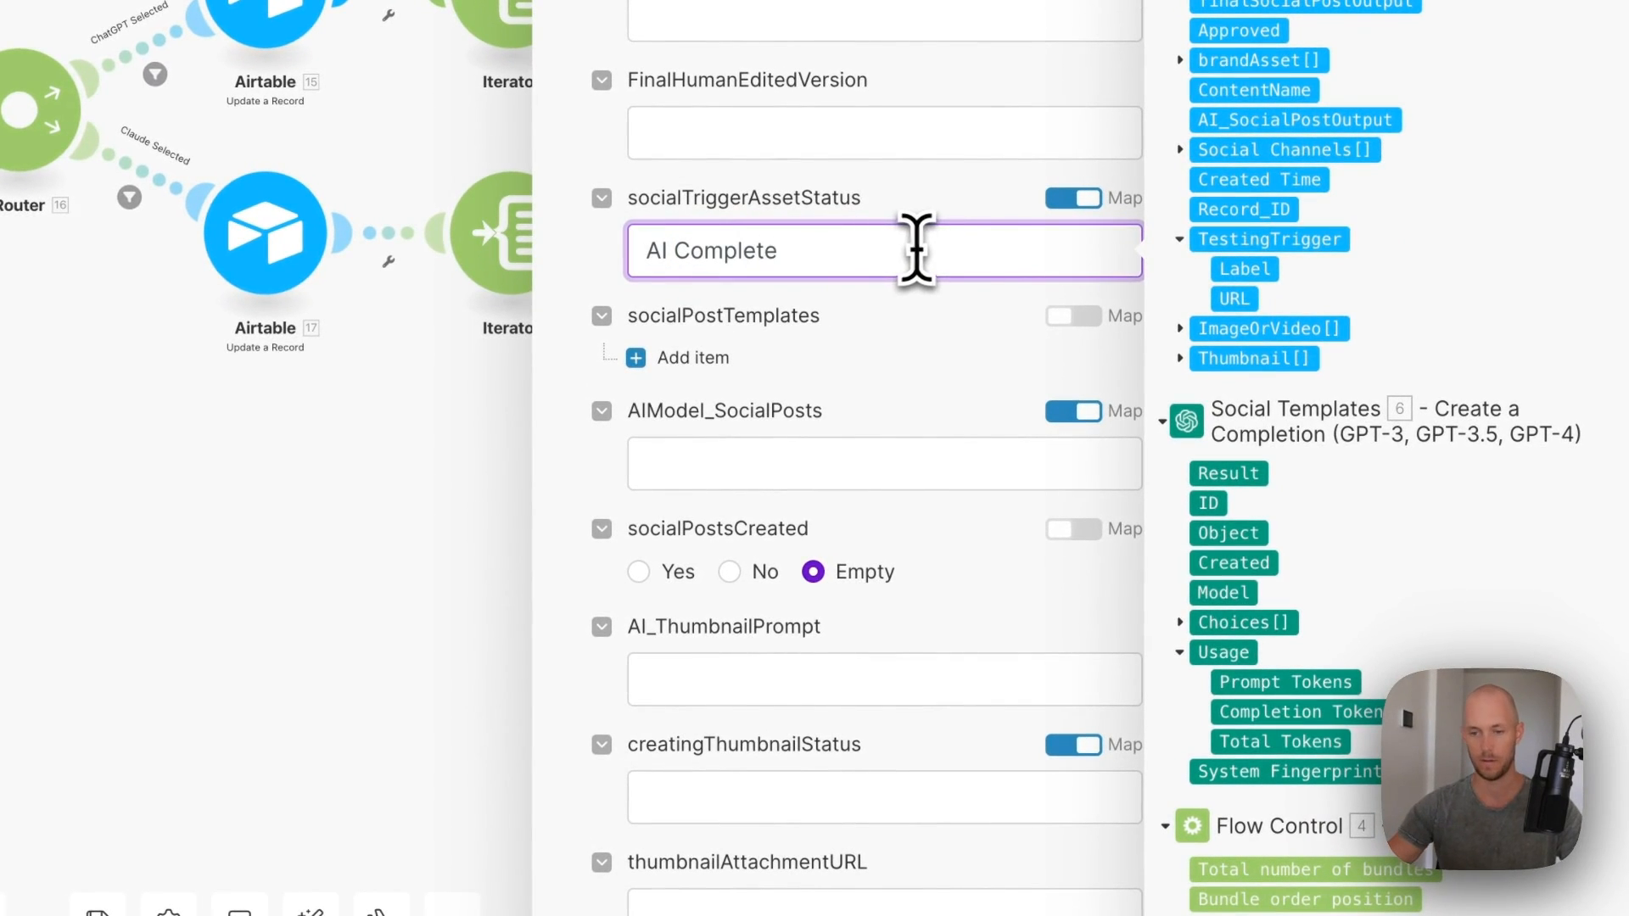
pyautogui.click(1142, 881)
pyautogui.scroll(-1, 939, 426)
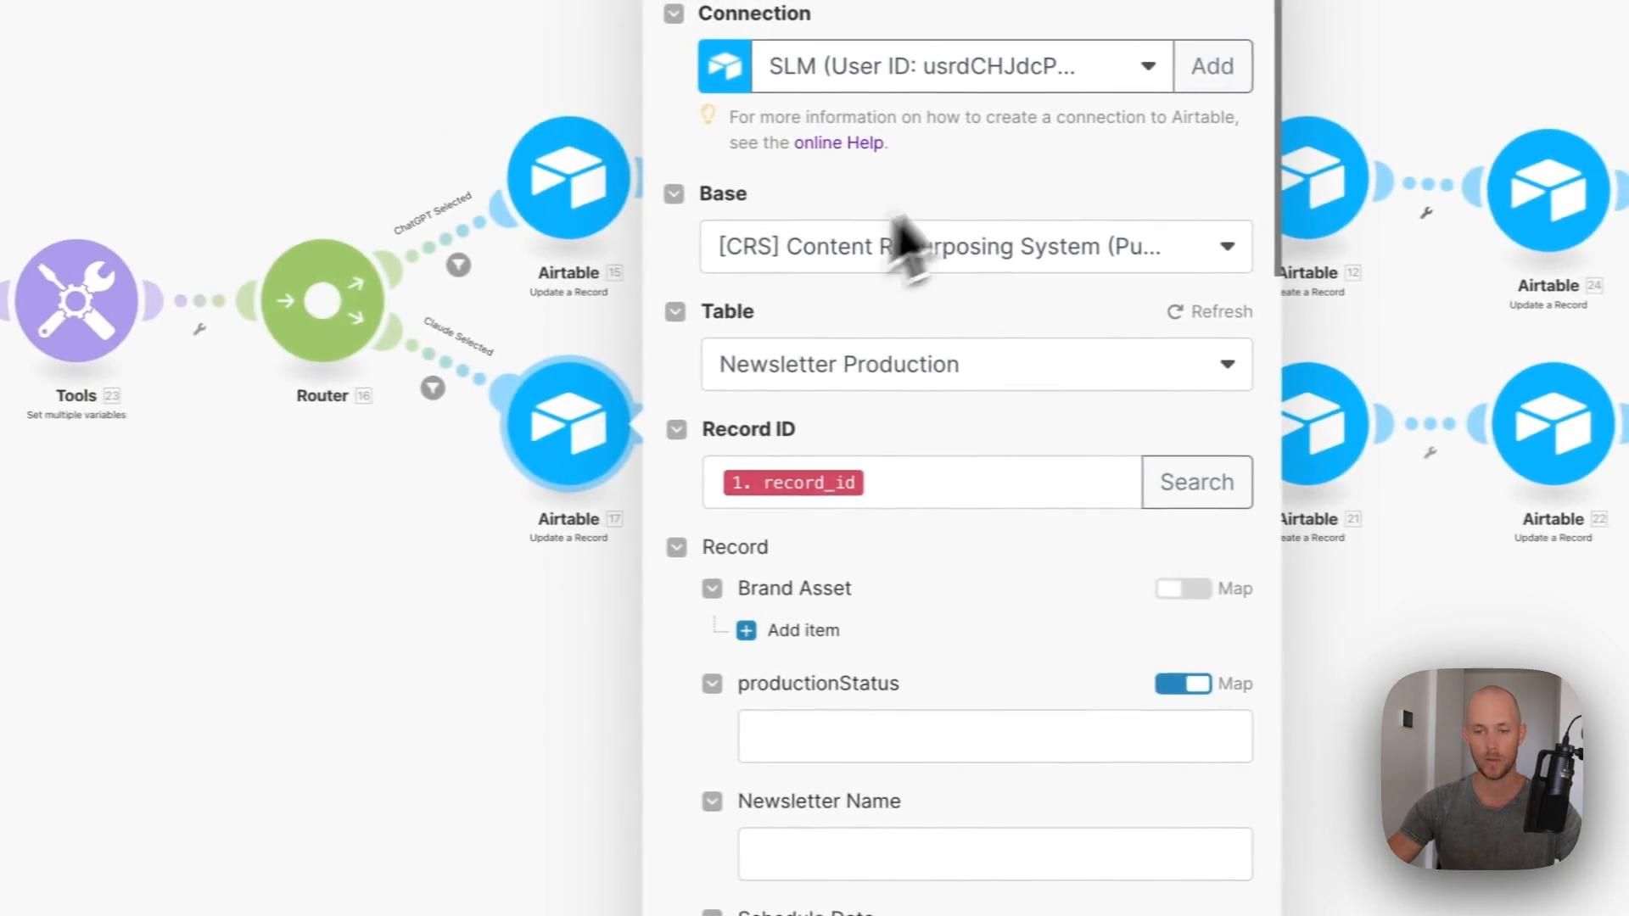
pyautogui.click(397, 520)
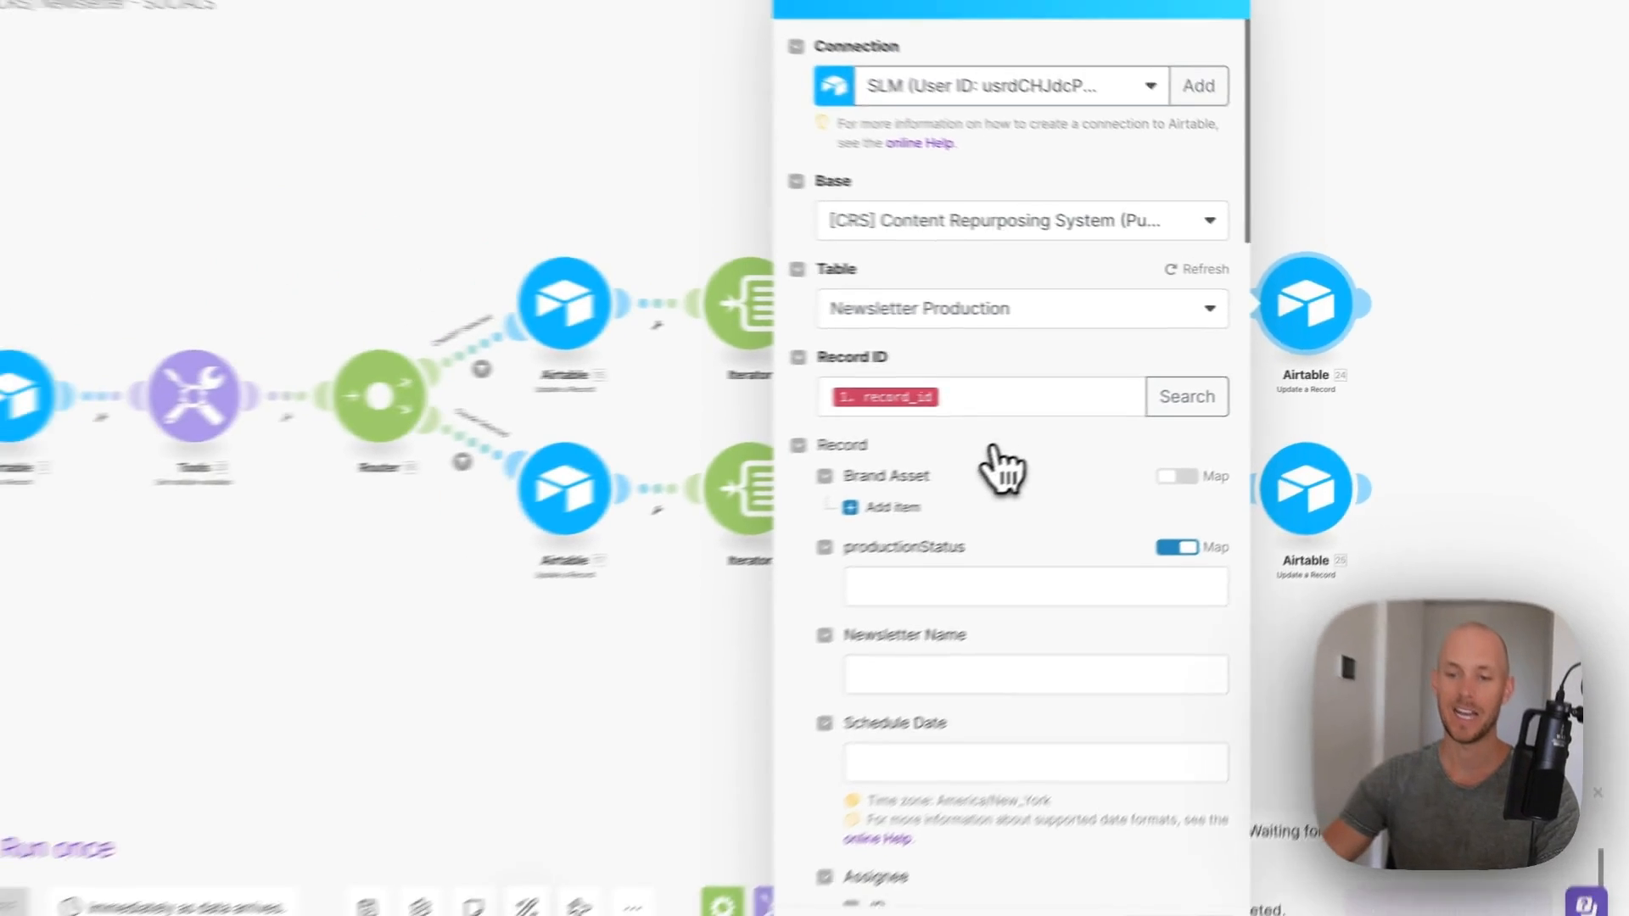
# - Set socialPostsCreated to Yes in the update module and save it
pyautogui.scroll(-10, 774, 509)
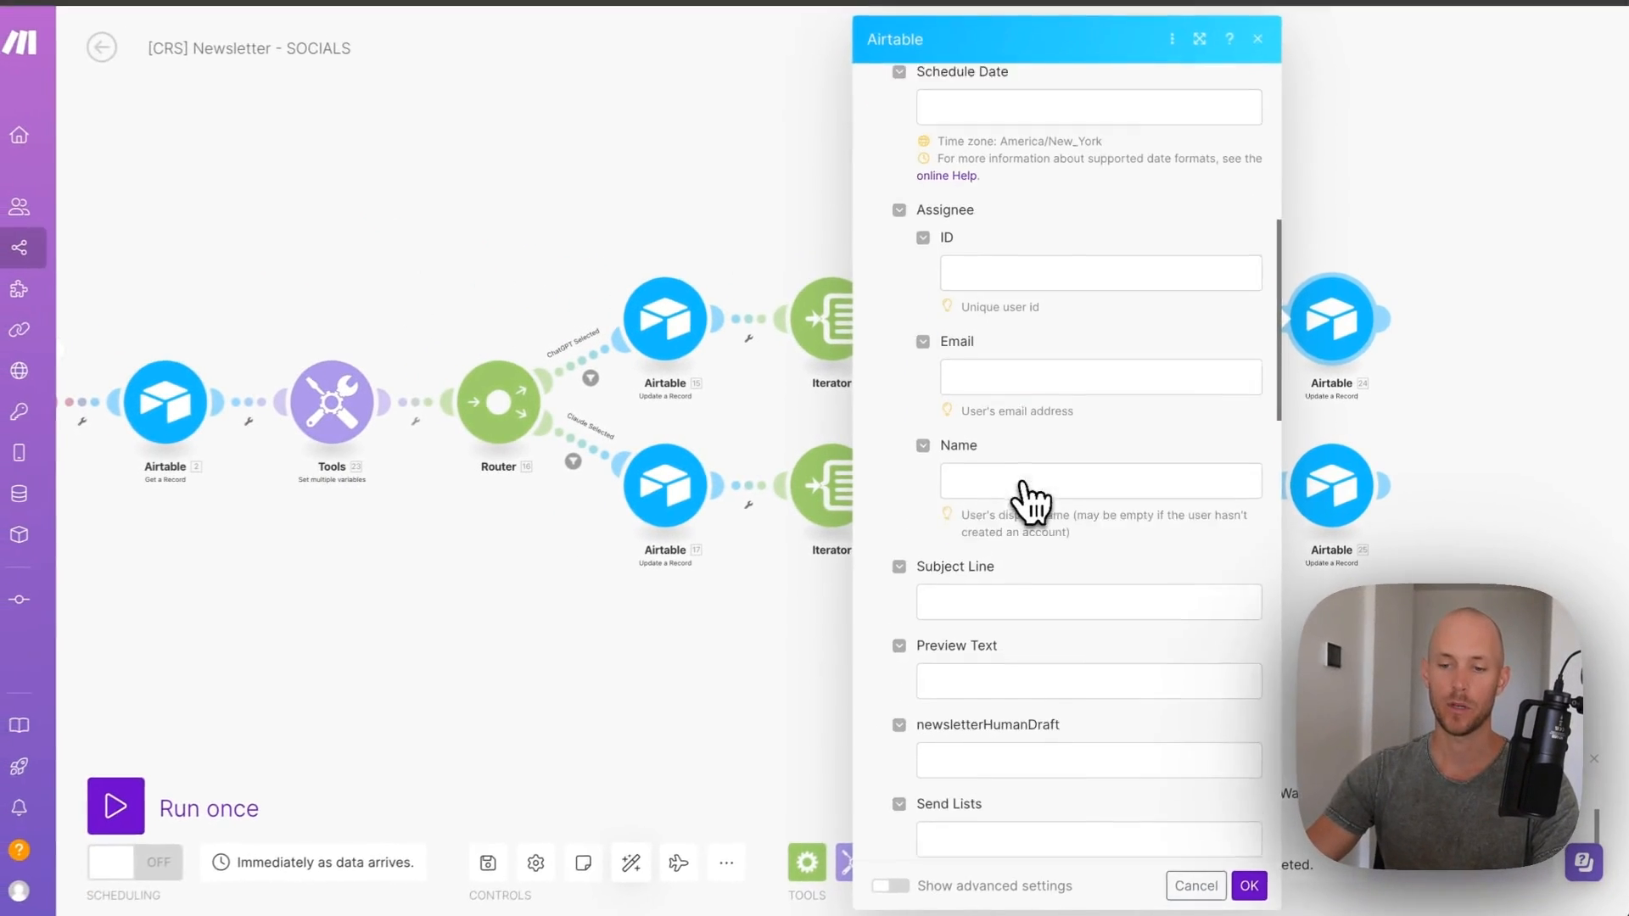
pyautogui.scroll(-1, 1036, 496)
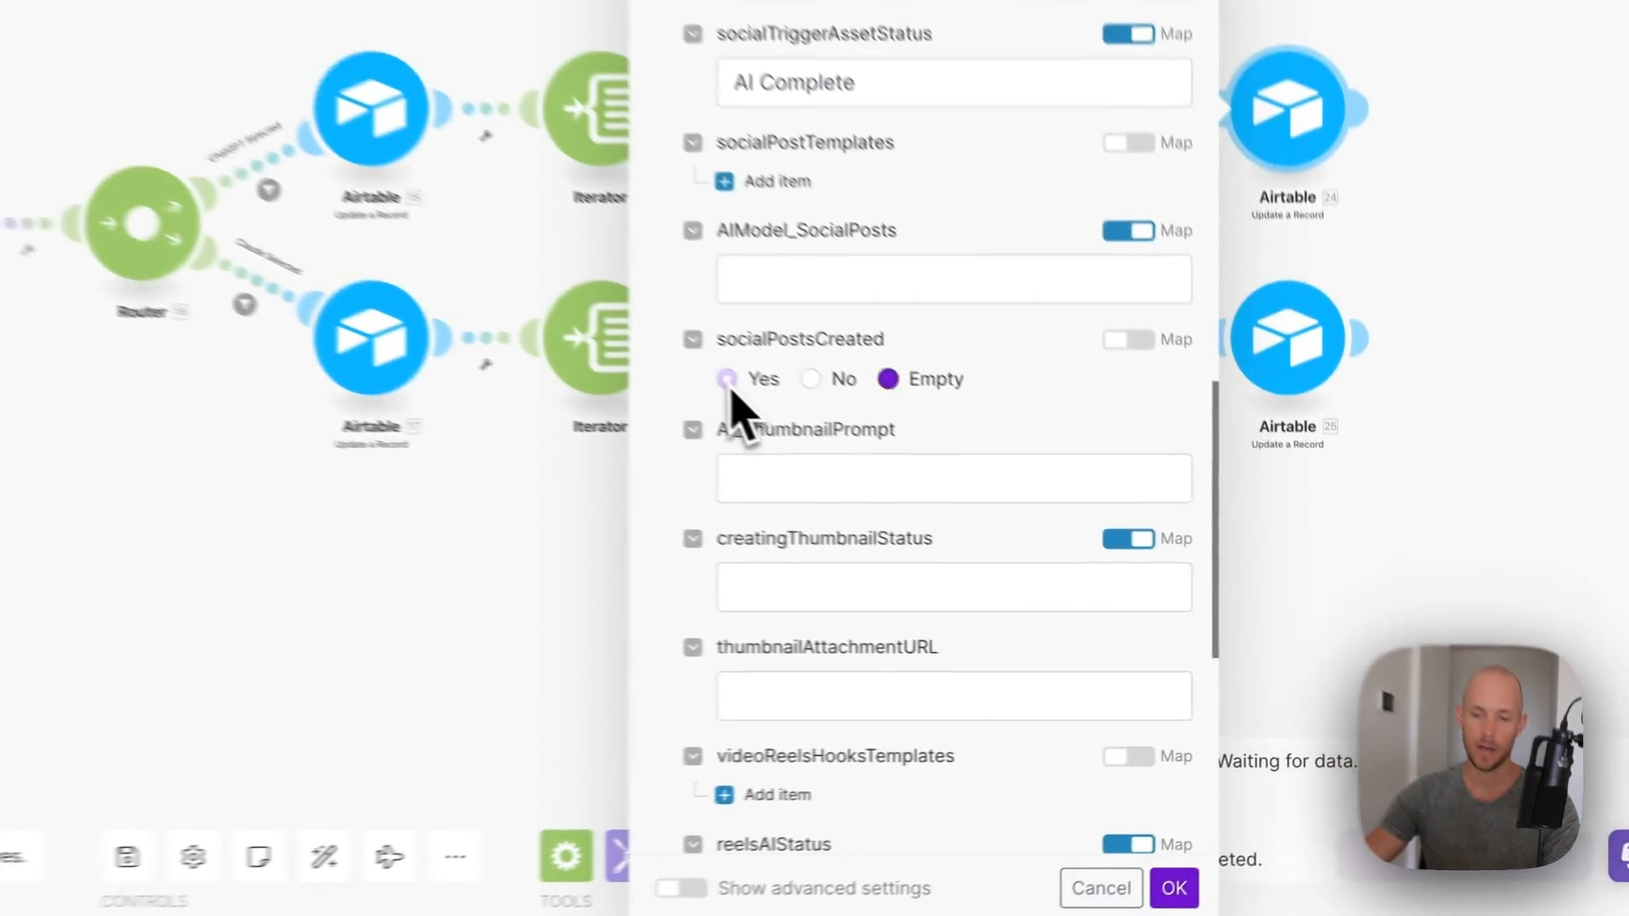
pyautogui.click(930, 514)
pyautogui.click(1252, 880)
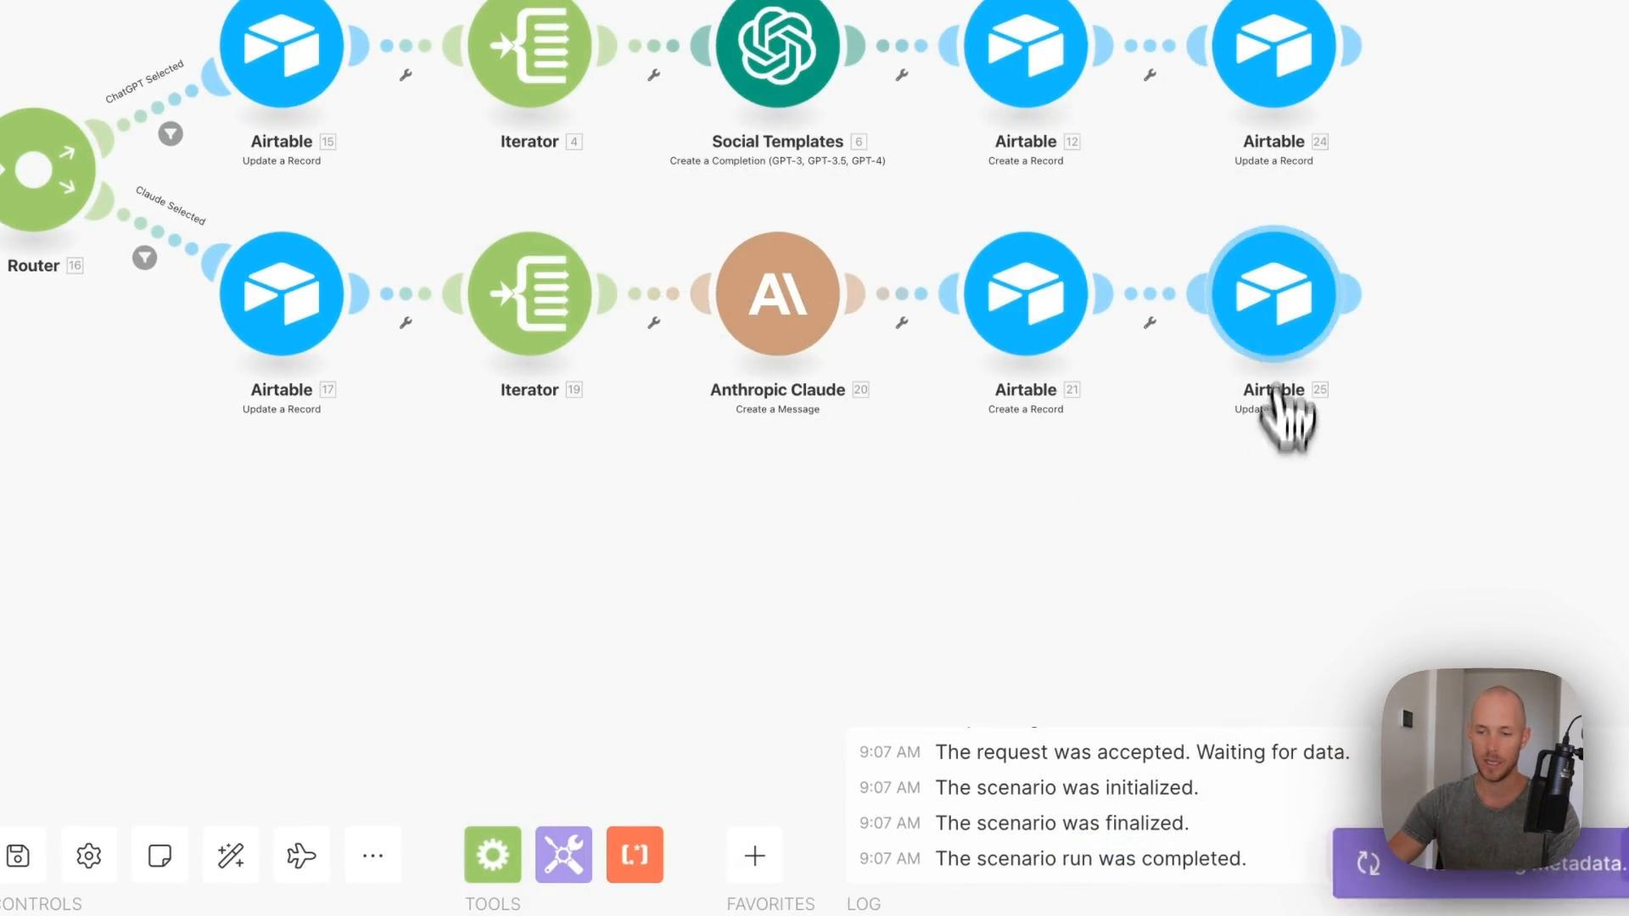
pyautogui.click(1290, 334)
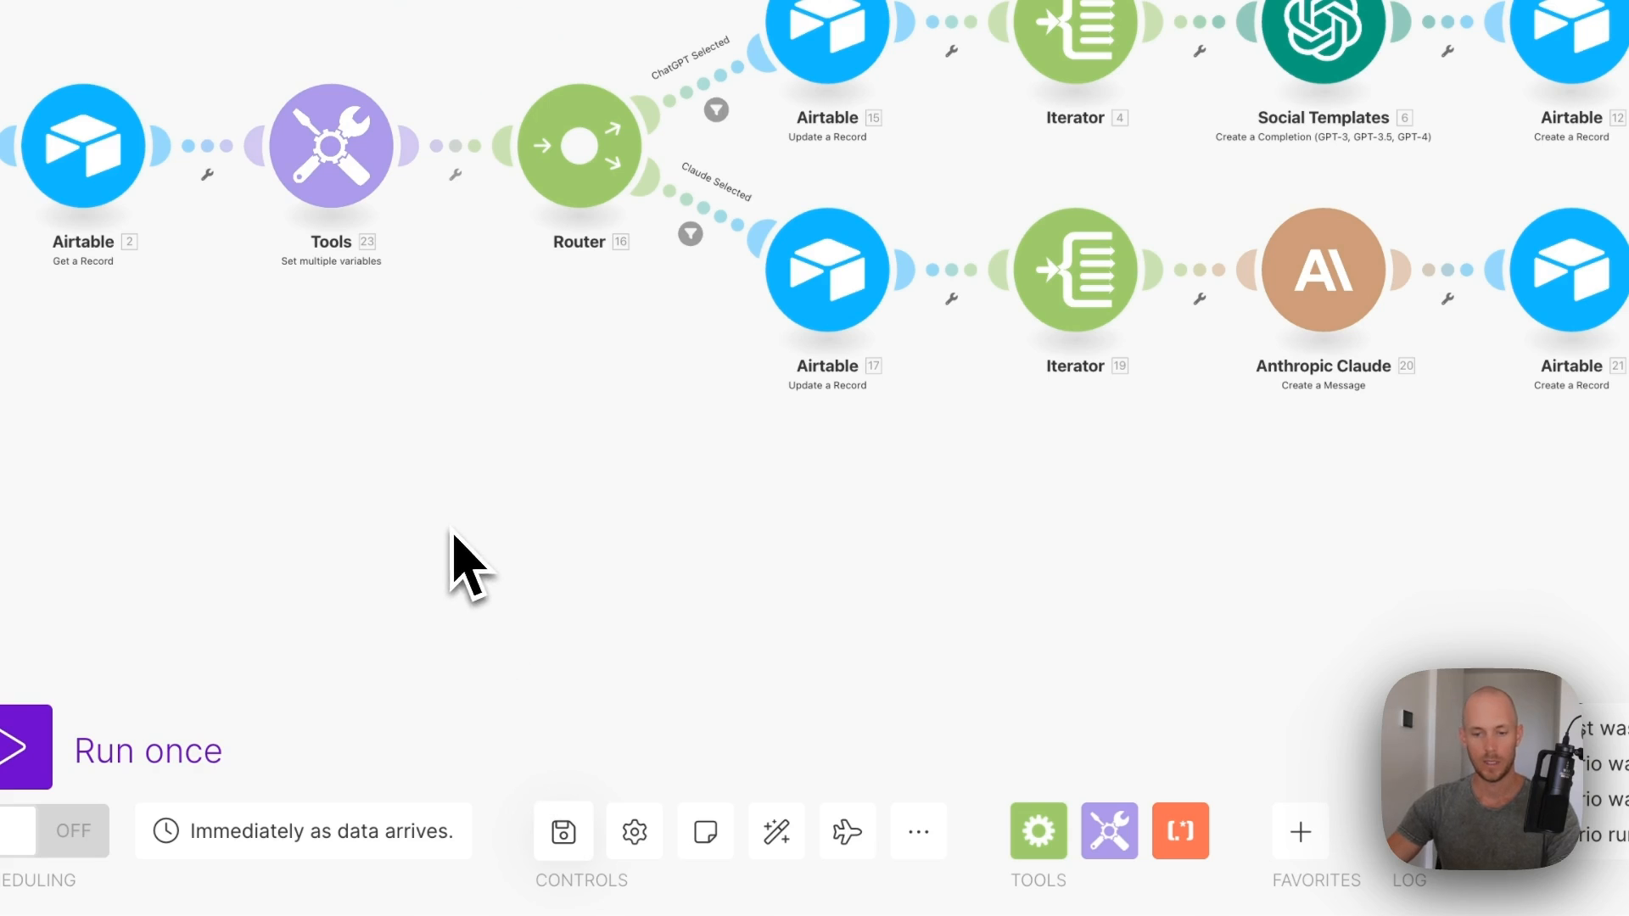
pyautogui.moveTo(471, 564); pyautogui.dragTo(704, 679)
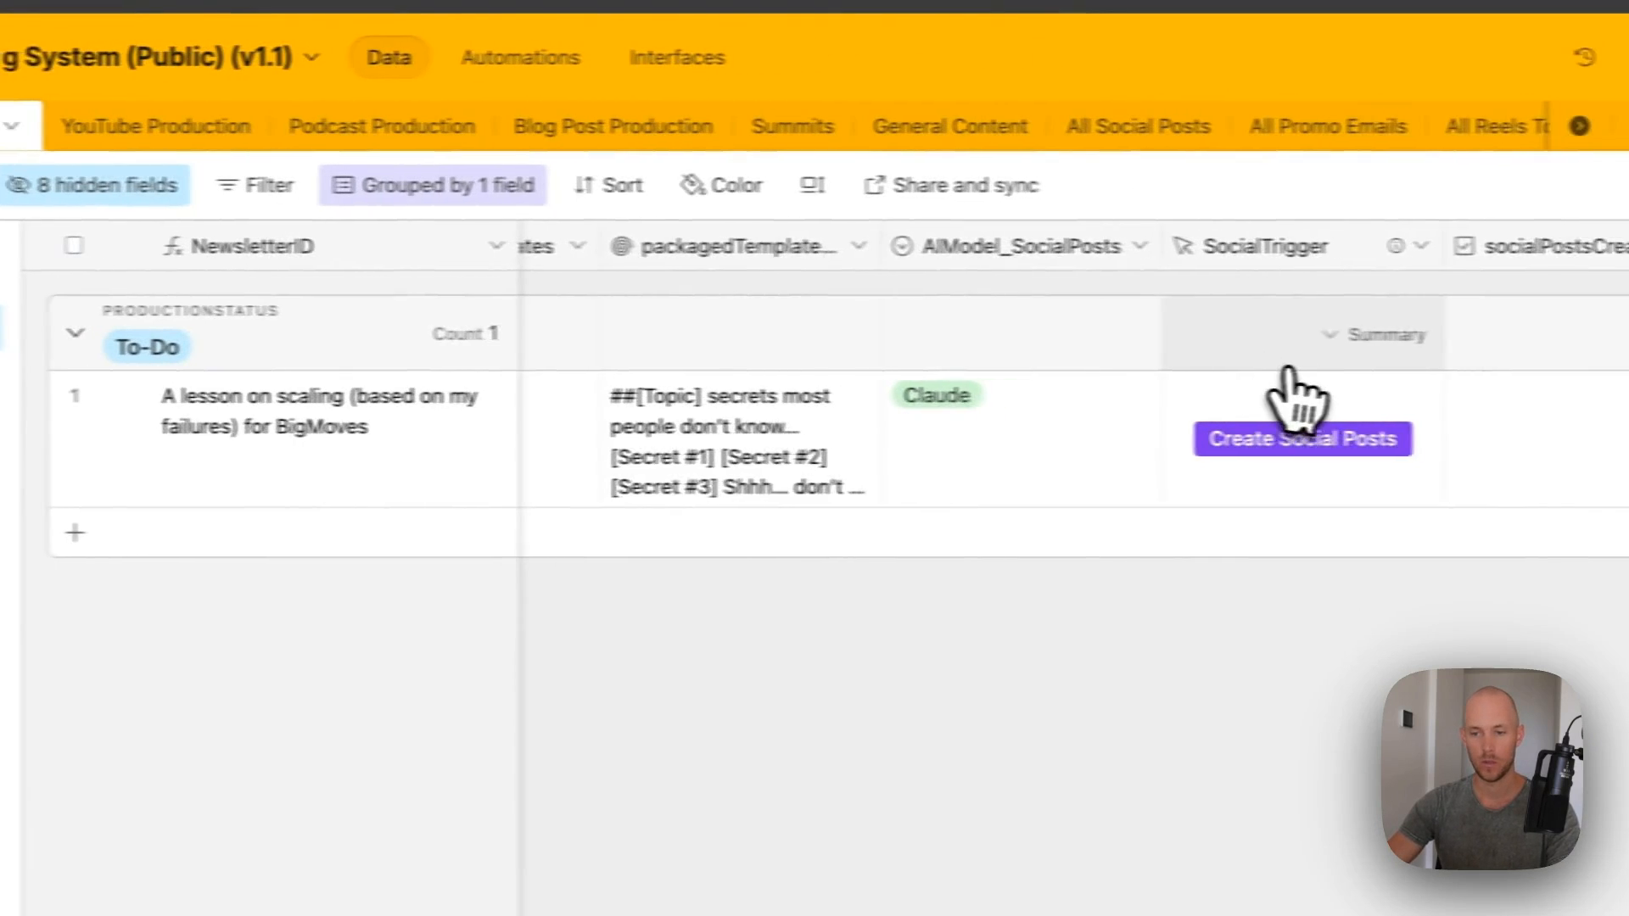
# - Change the scaling-lesson record's AIModel_SocialPosts from Claude to ChatGPT
pyautogui.hscroll(5, 1290, 382)
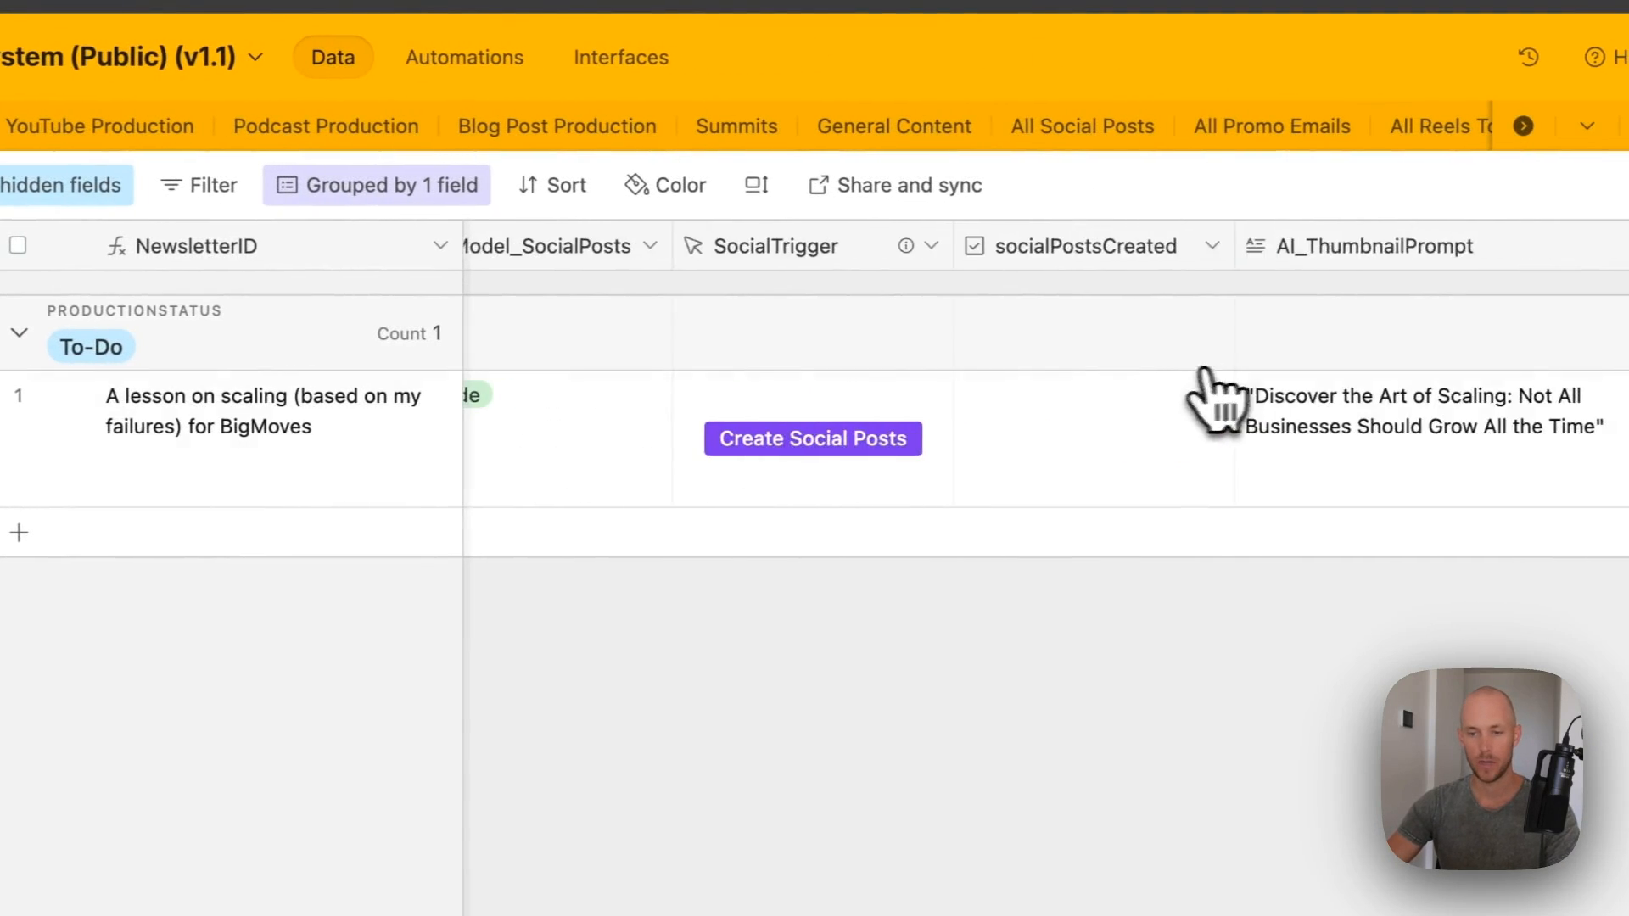
pyautogui.hscroll(-5, 1205, 386)
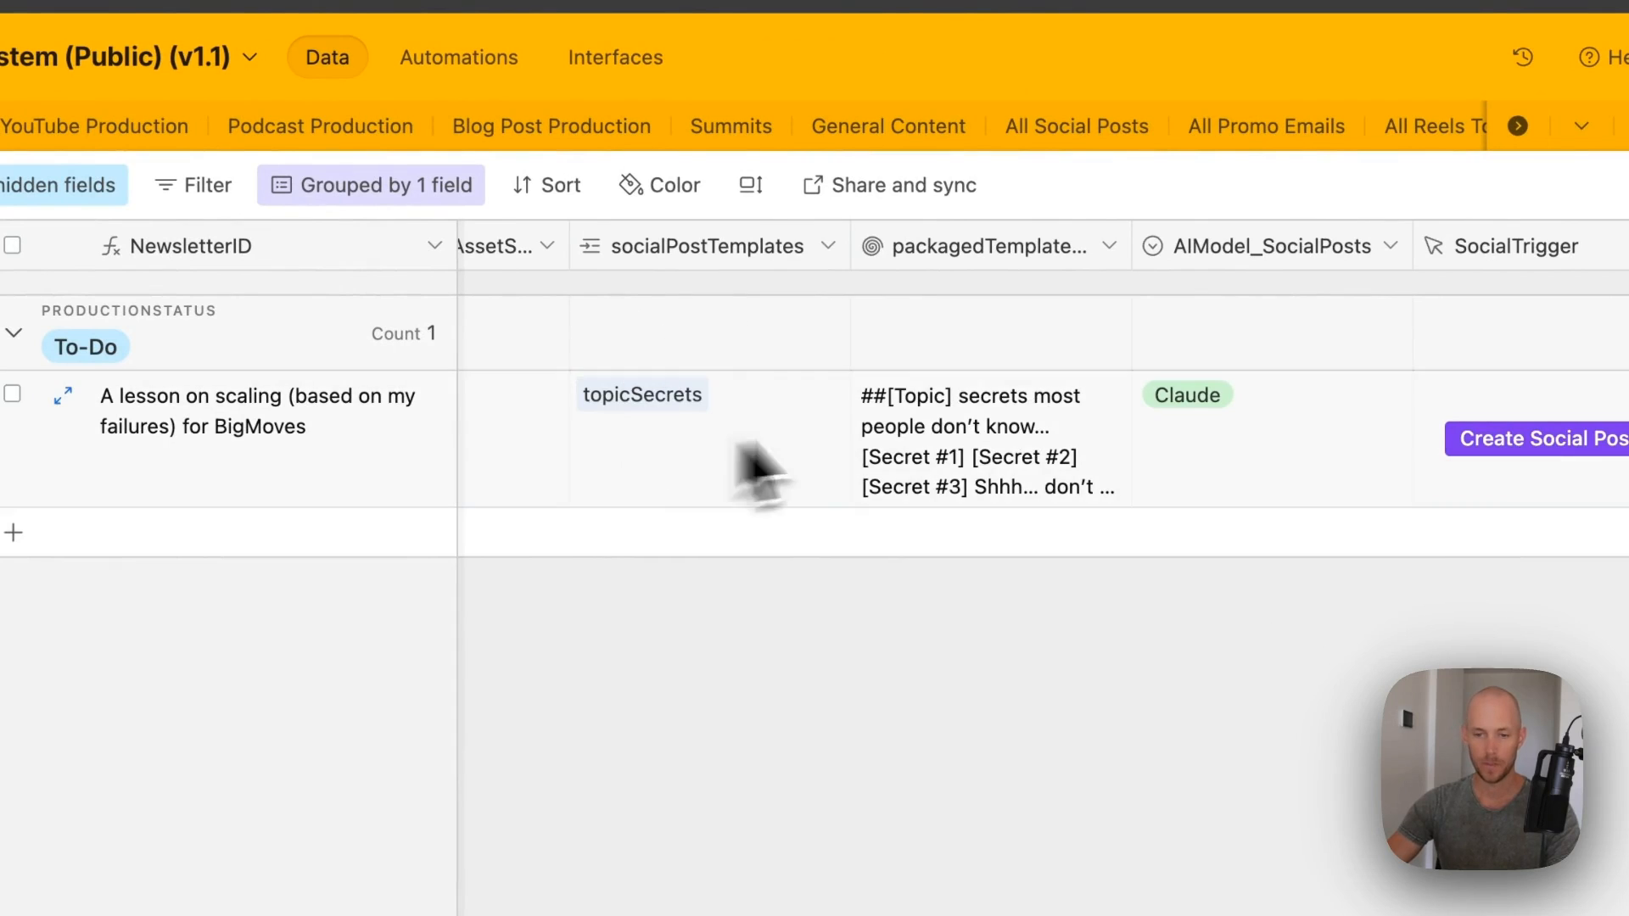
pyautogui.hscroll(3, 738, 441)
pyautogui.click(1033, 435)
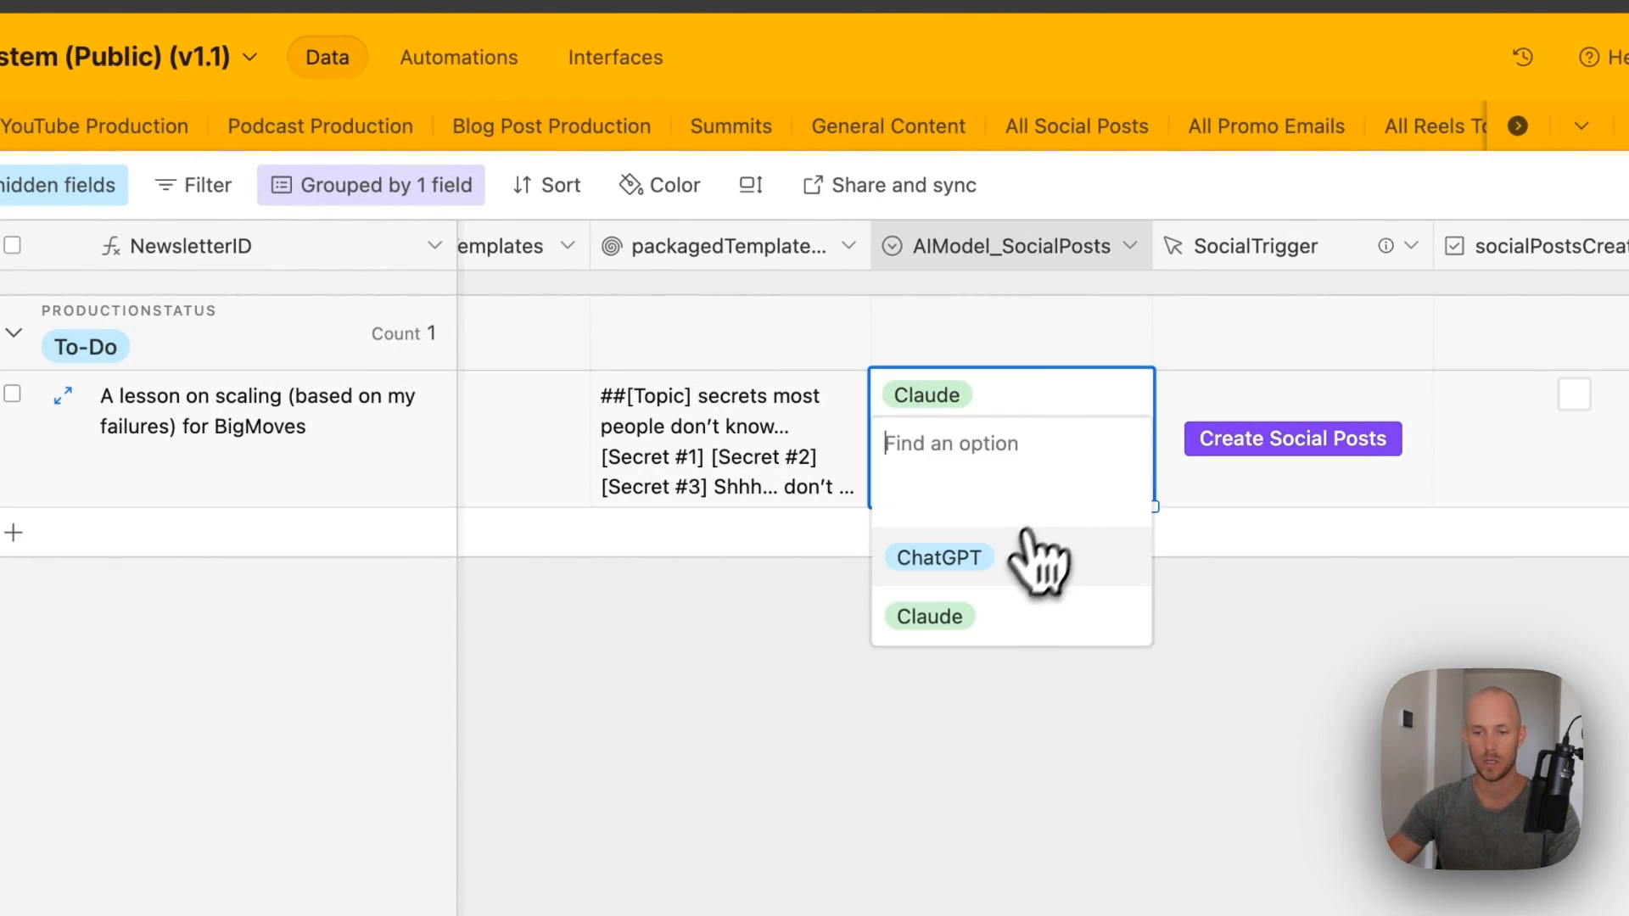
pyautogui.click(964, 637)
pyautogui.click(1029, 450)
pyautogui.click(997, 560)
pyautogui.click(1328, 599)
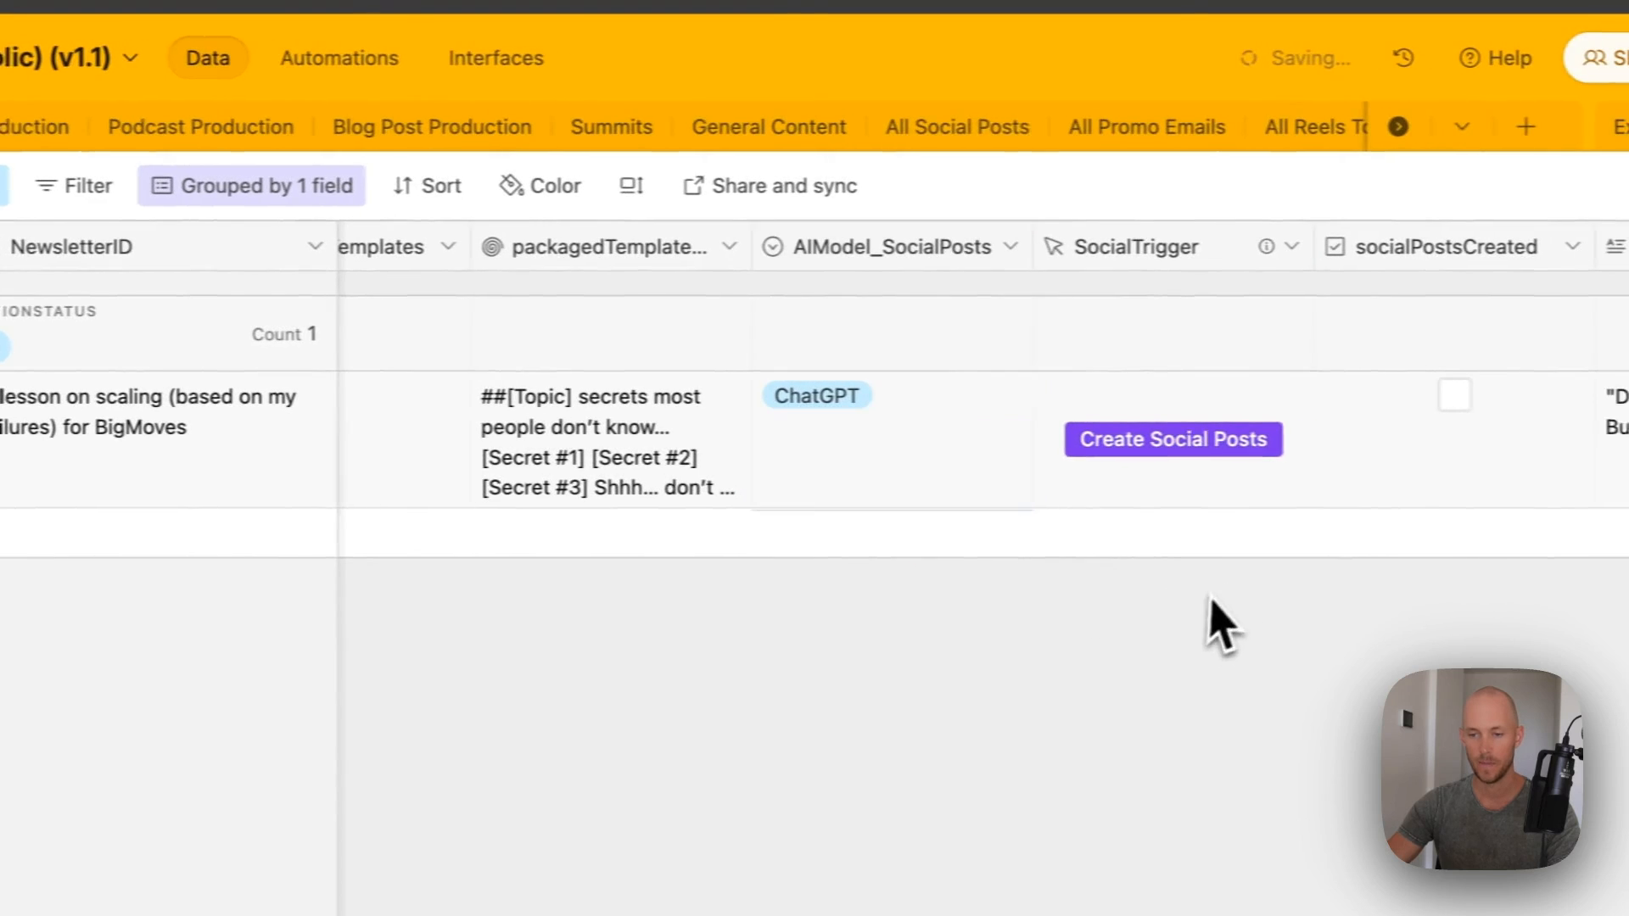
# - Fire the record's Create Social Posts trigger
pyautogui.click(1137, 439)
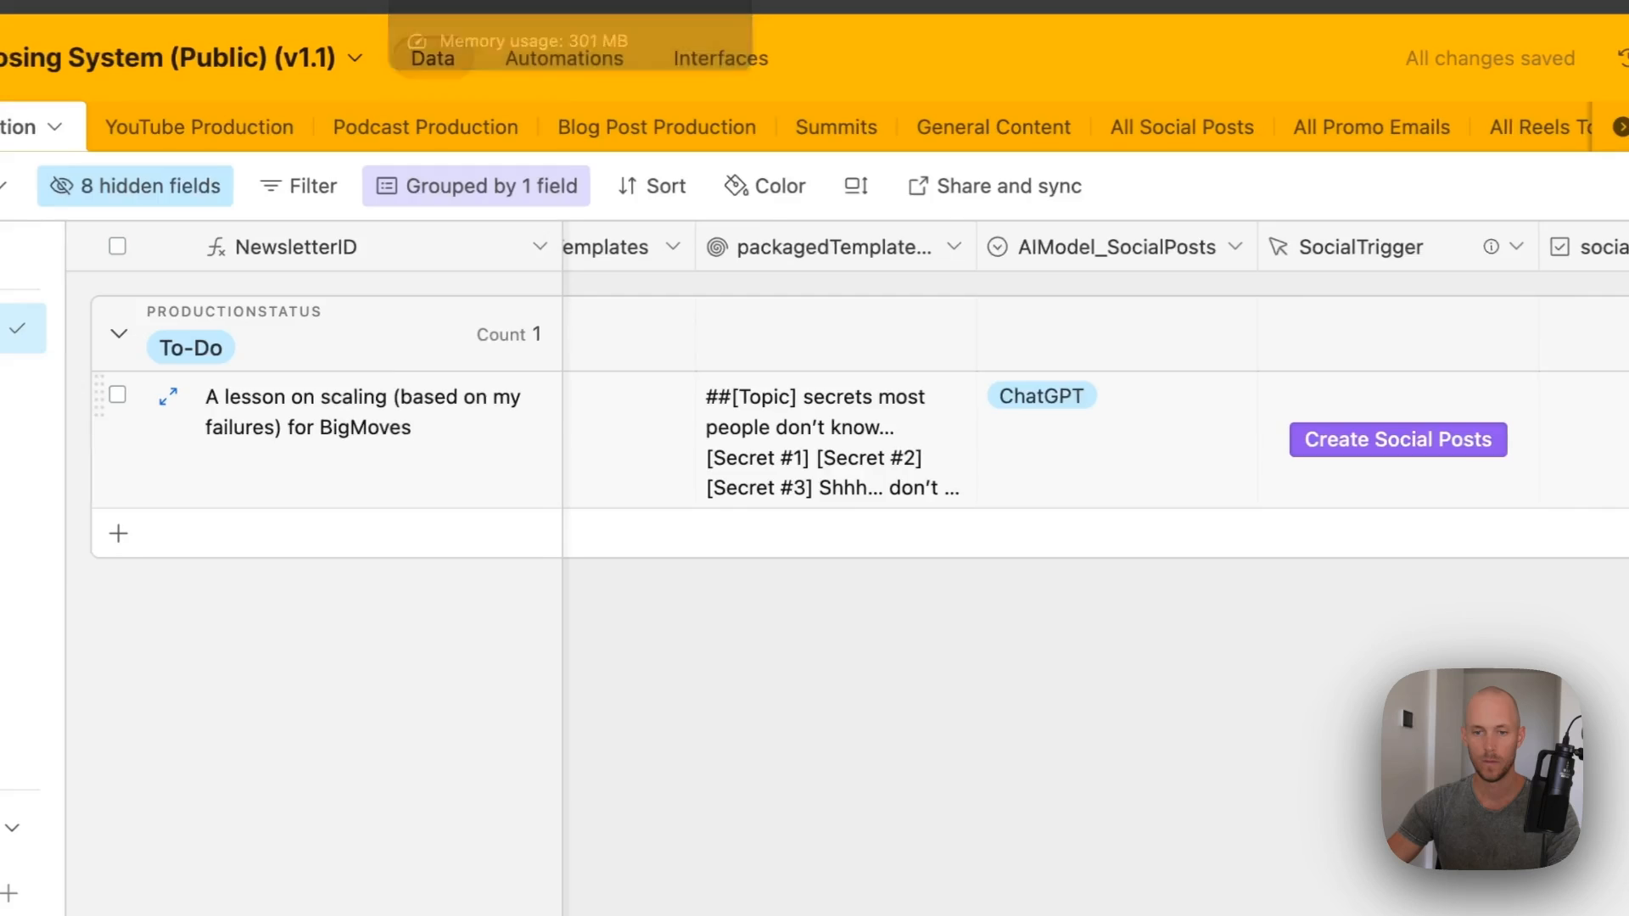
pyautogui.hscroll(-6, 1103, 565)
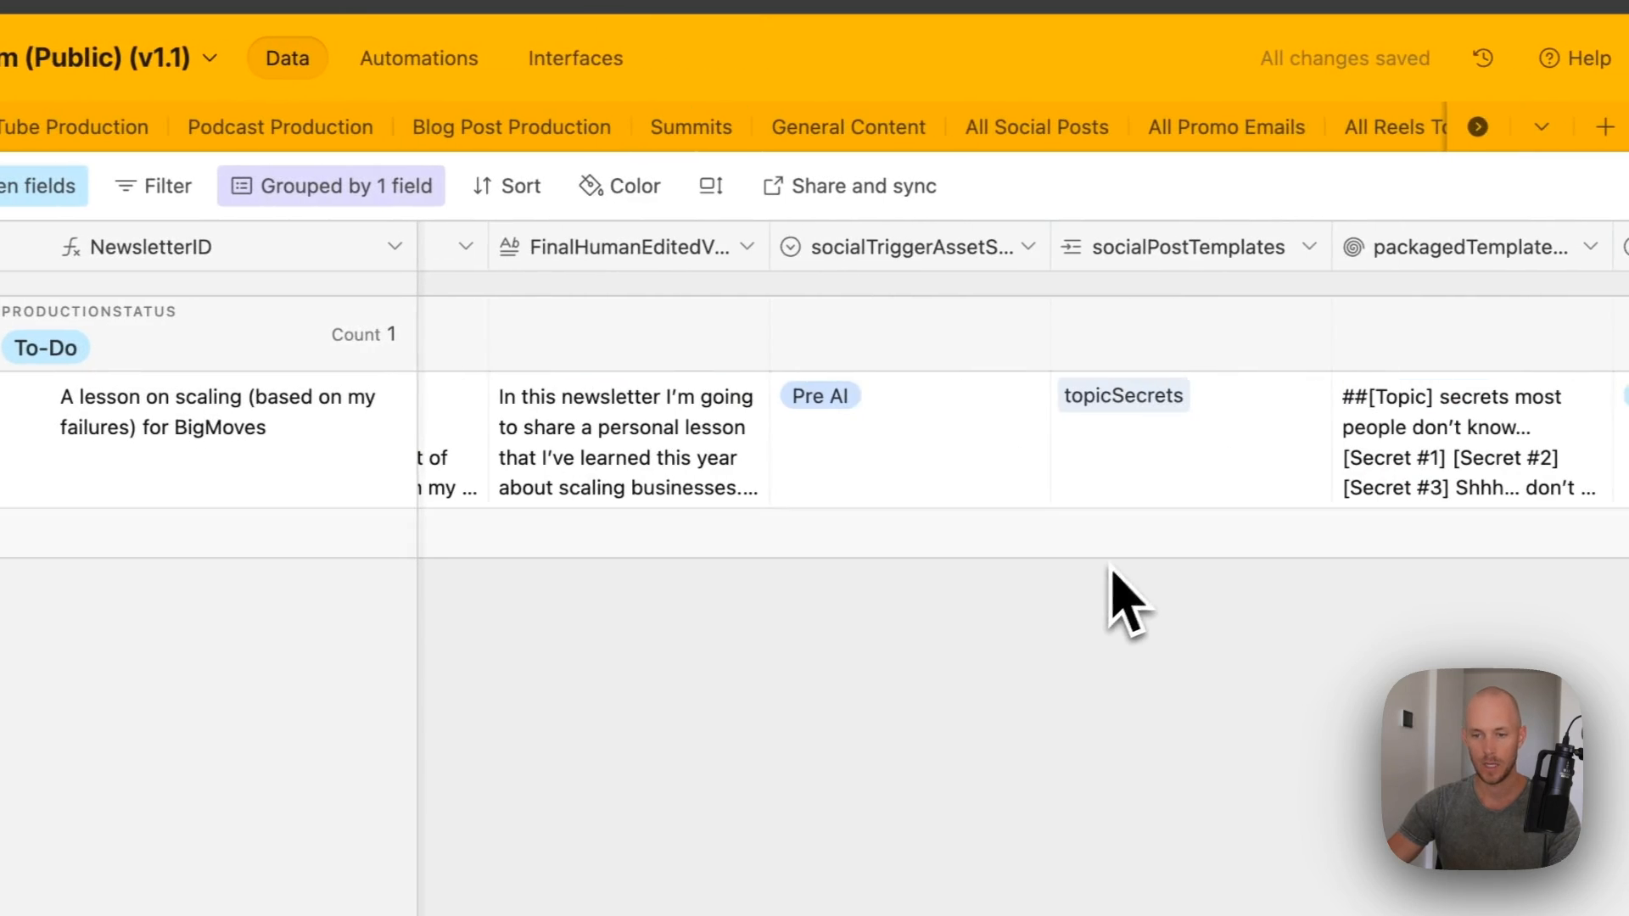
pyautogui.hscroll(5, 887, 425)
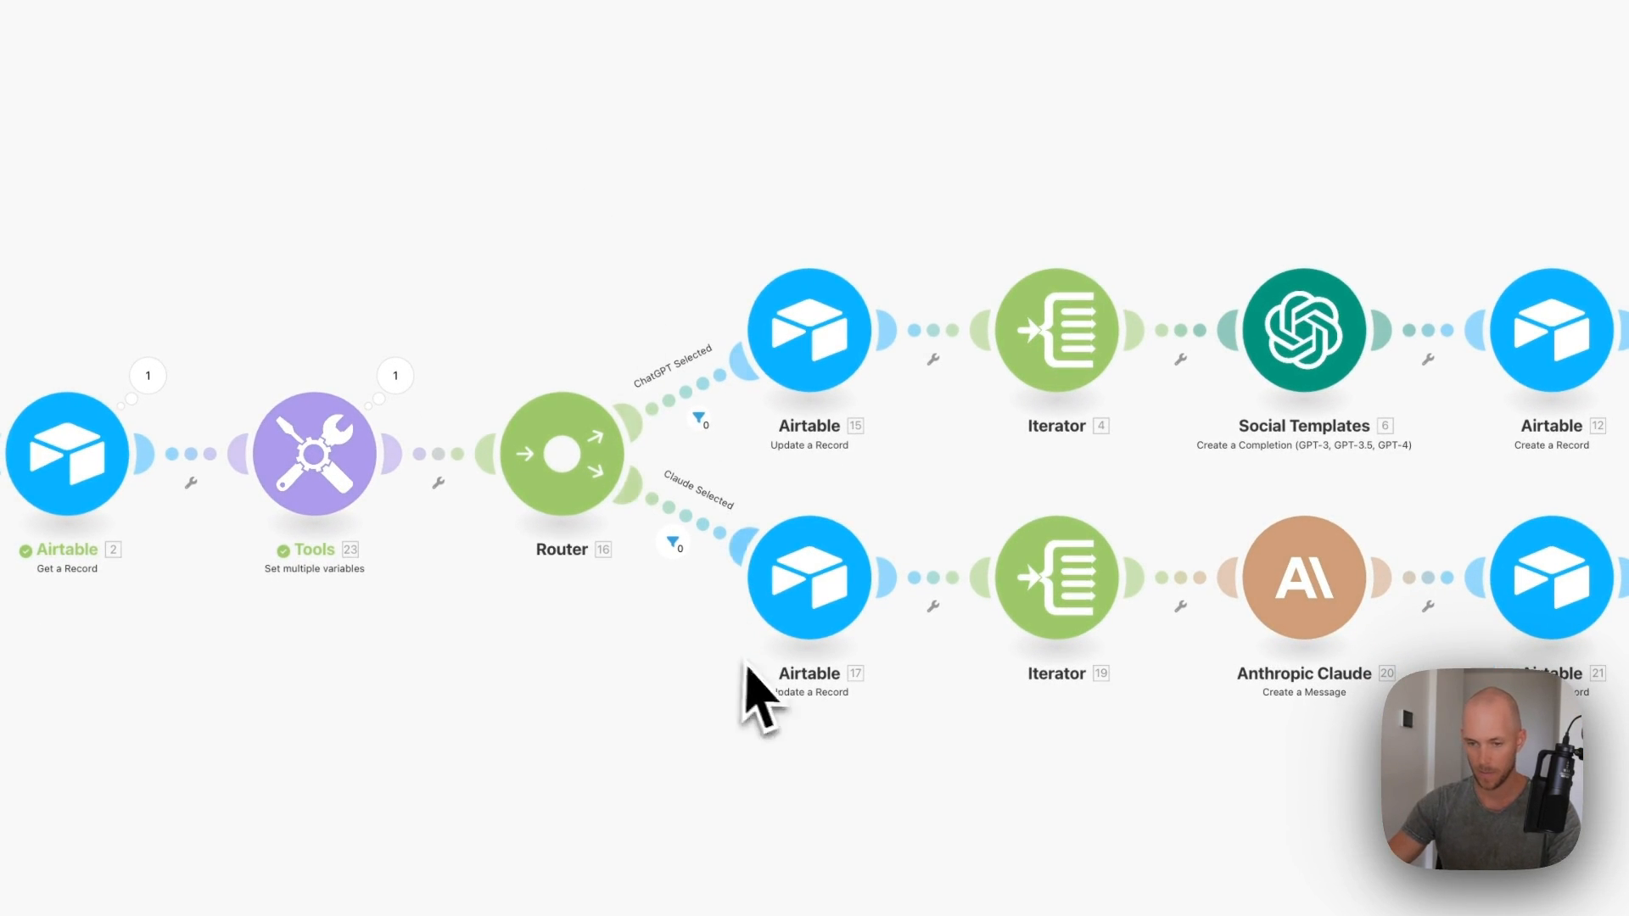
# - Replace the Claude route filter's condition with the AIModel_SocialPosts field and save
pyautogui.click(672, 543)
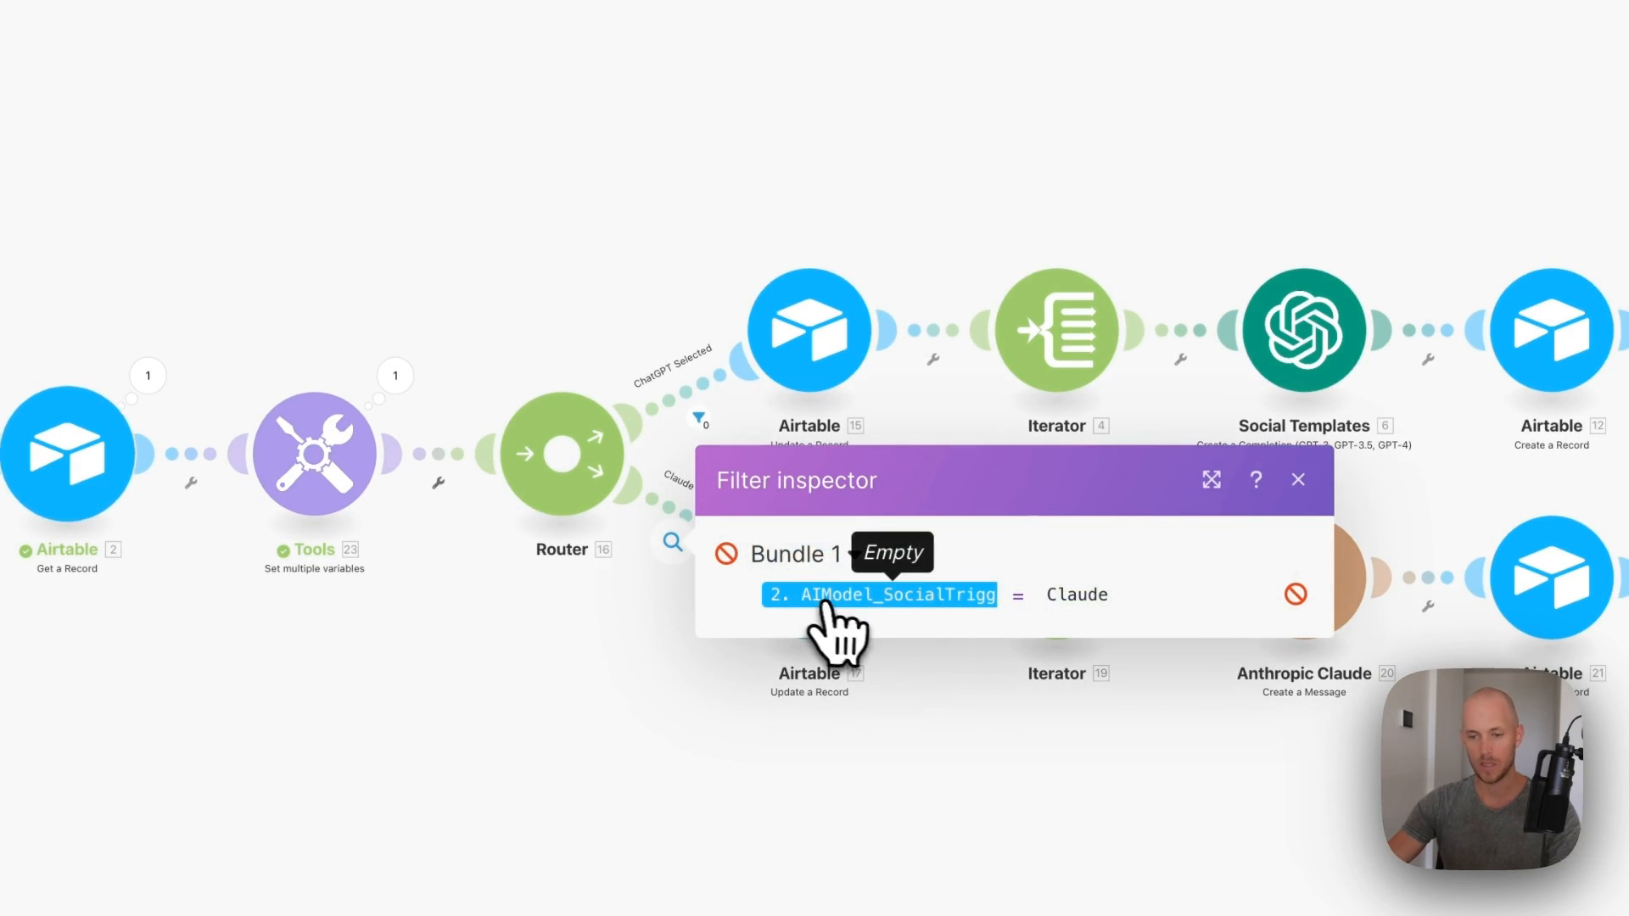
pyautogui.click(1298, 480)
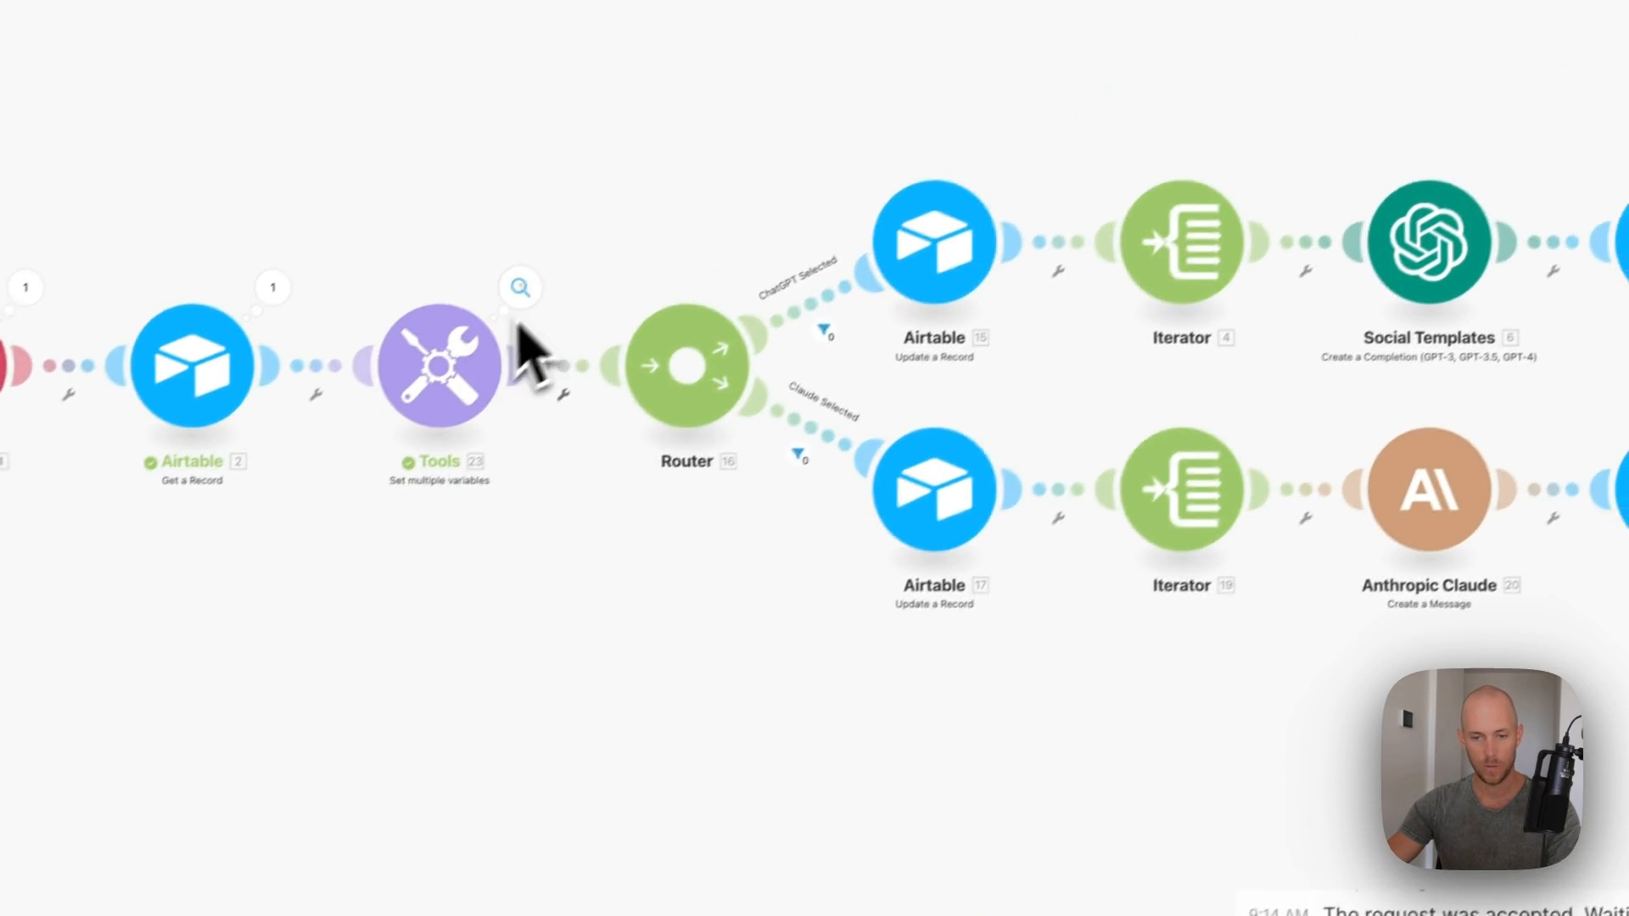
pyautogui.click(520, 293)
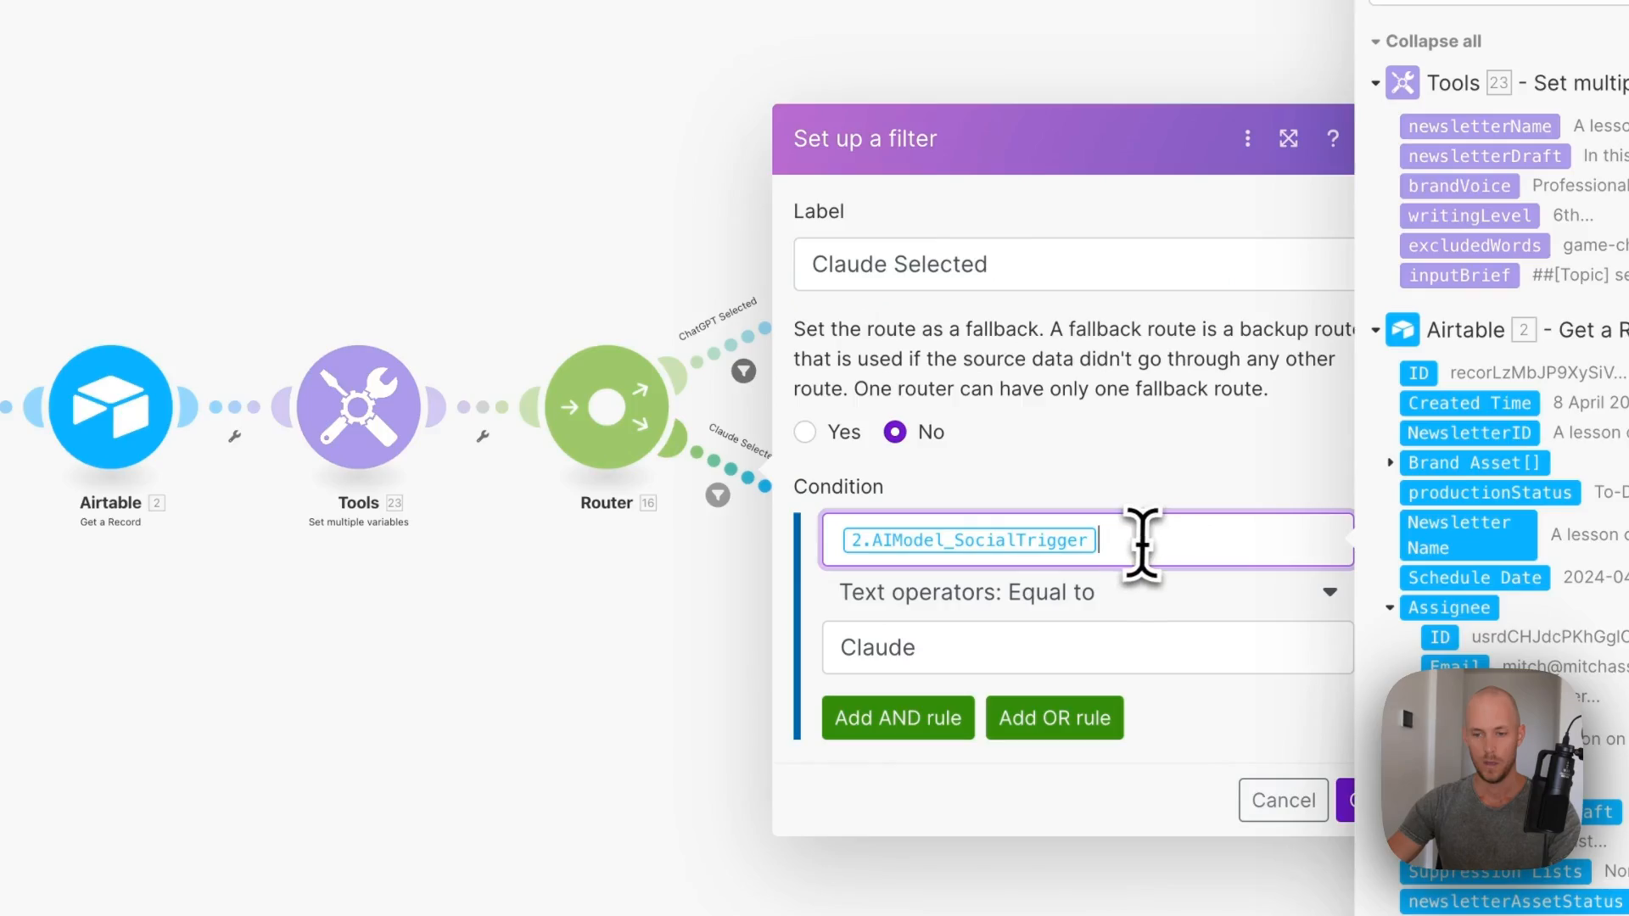
pyautogui.press('BackSpace')
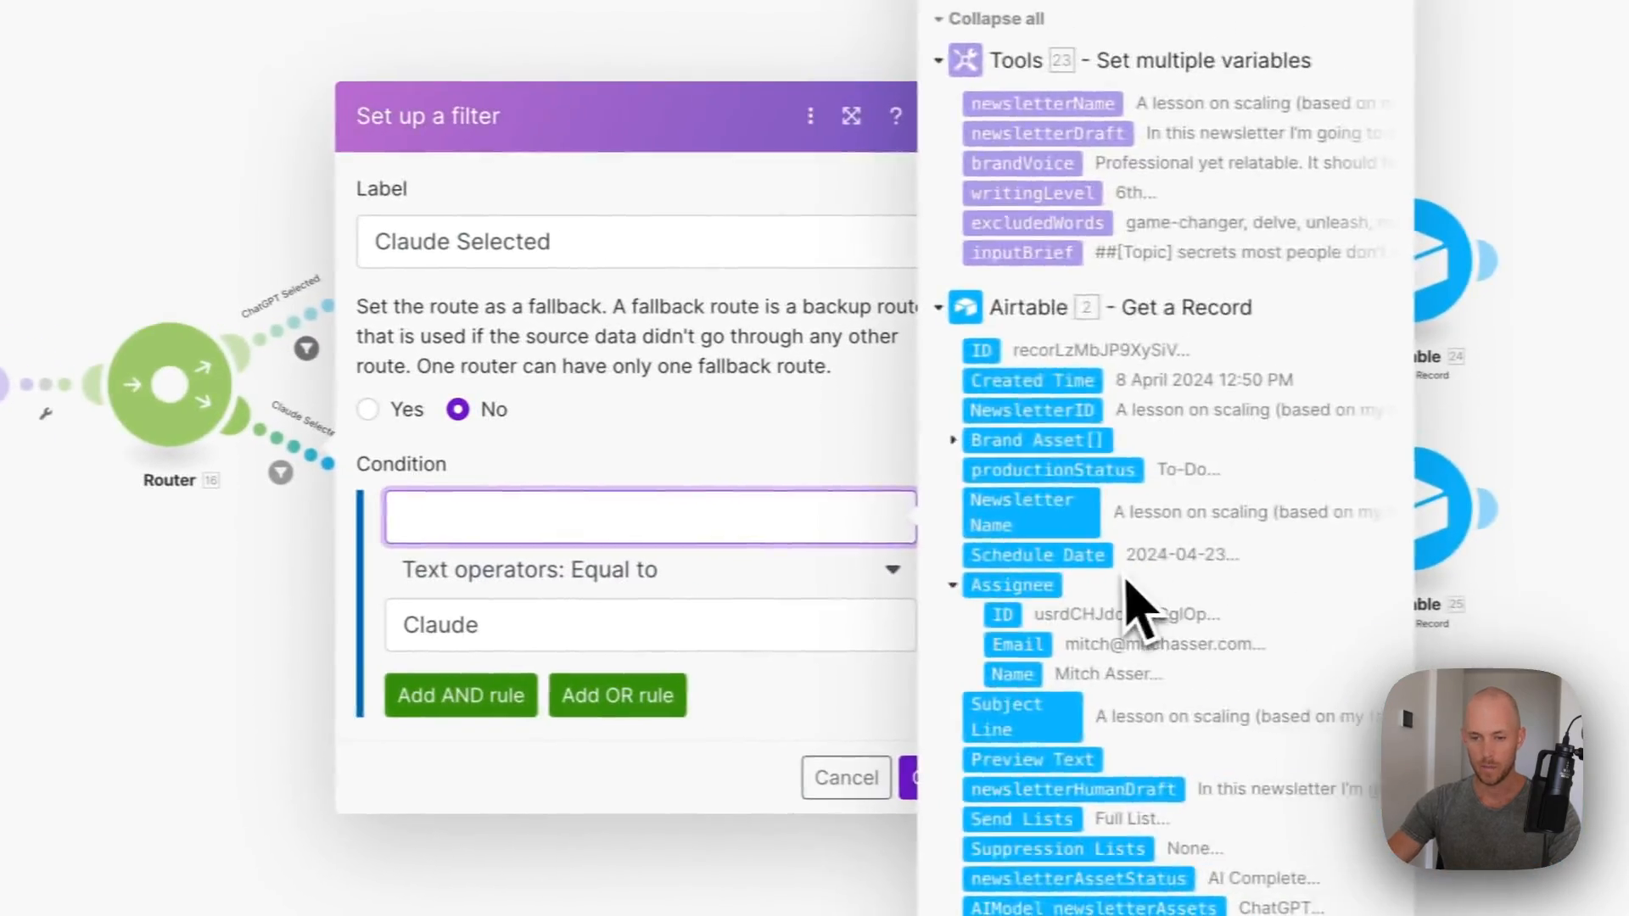
pyautogui.scroll(-10, 1137, 604)
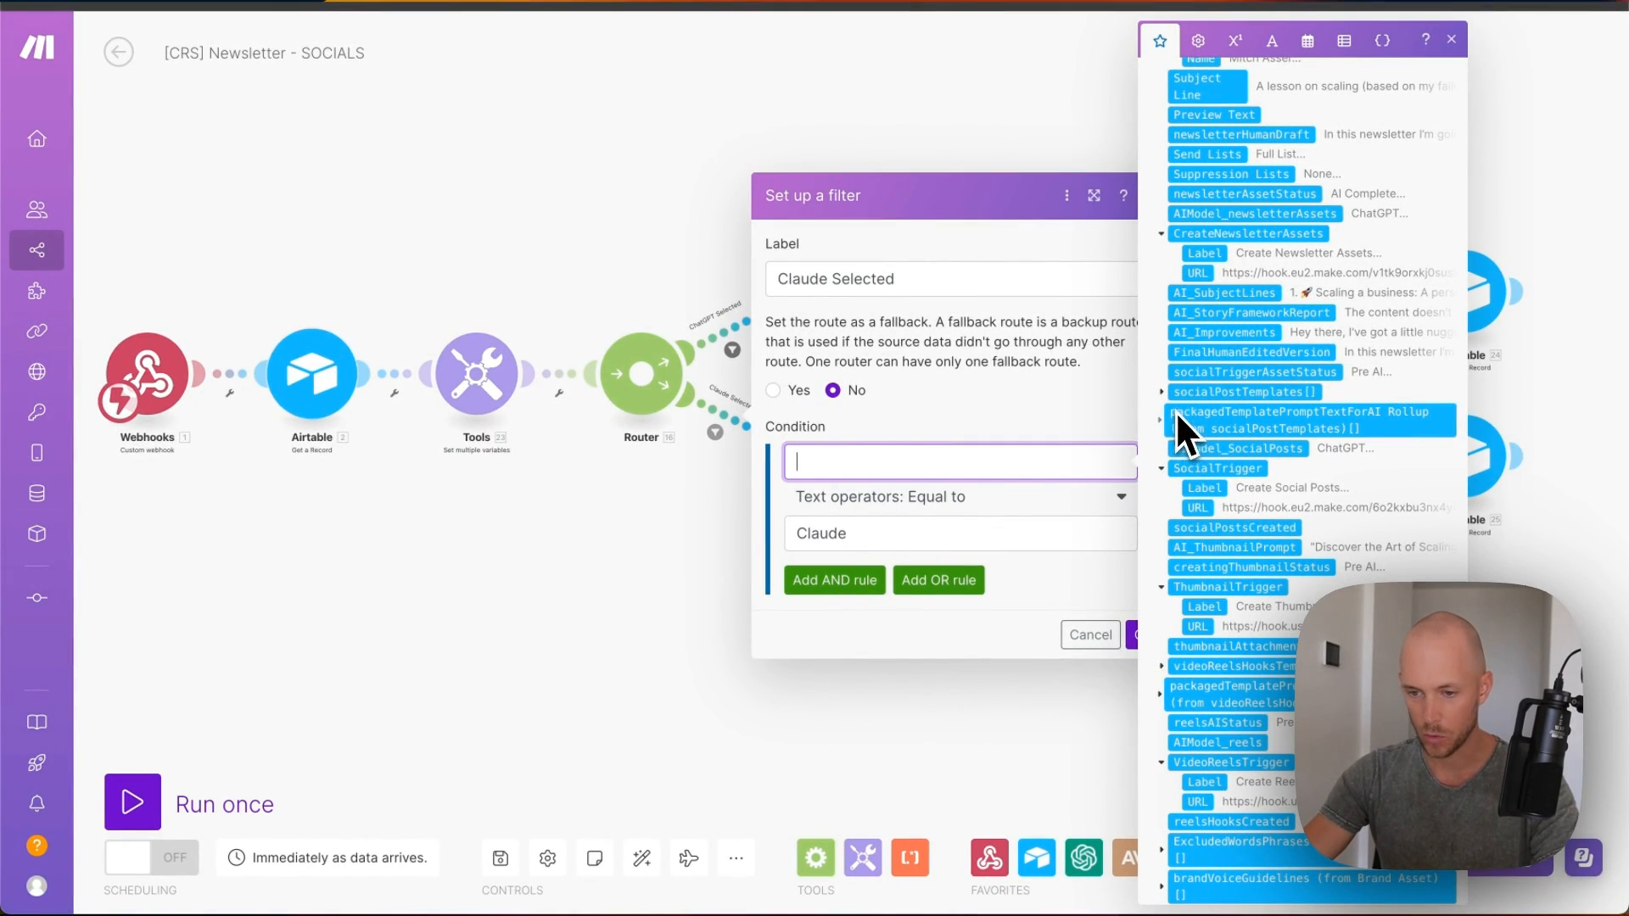
pyautogui.moveTo(1198, 459); pyautogui.dragTo(1001, 465)
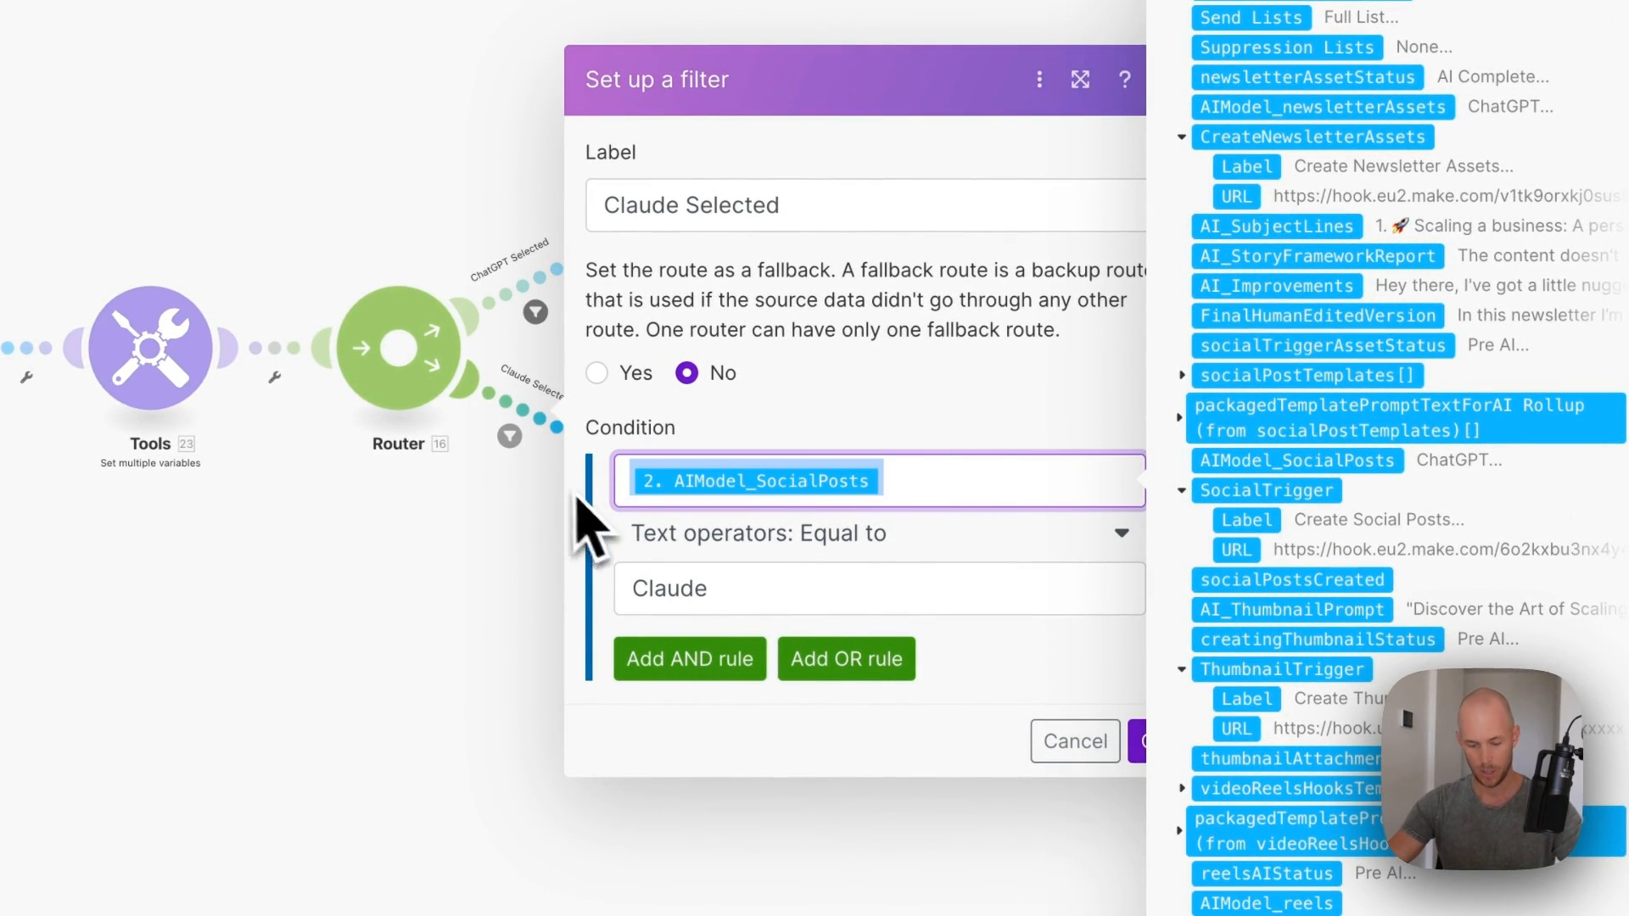
pyautogui.click(1155, 743)
pyautogui.click(1155, 743)
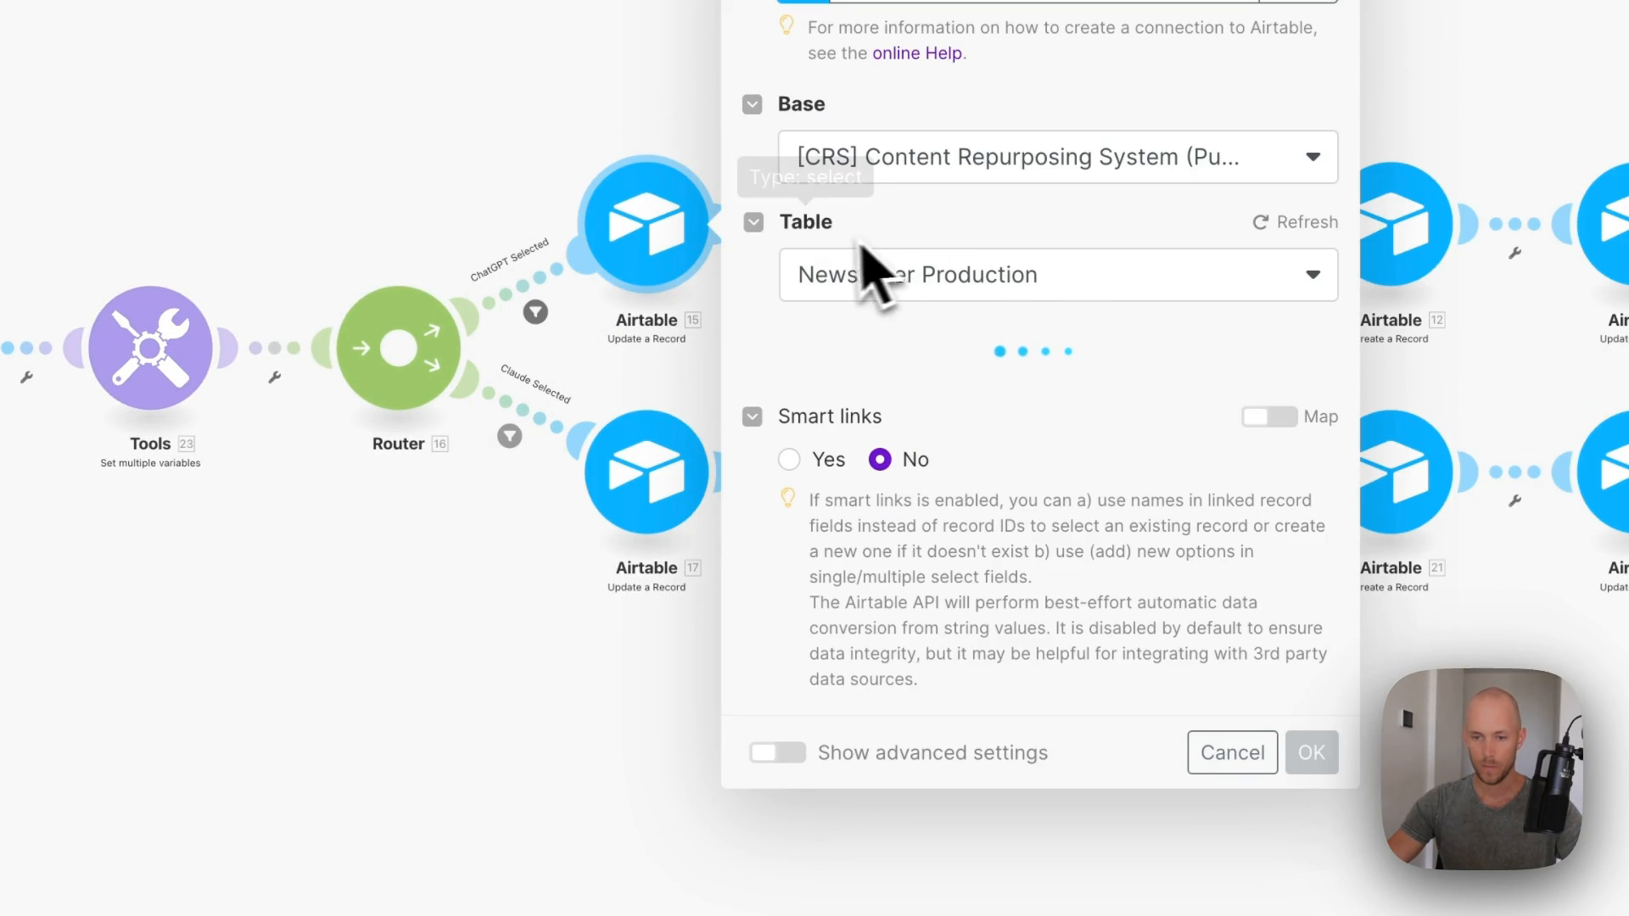
# - Update the ChatGPT Selected route filter's condition field and save it
pyautogui.click(540, 248)
pyautogui.click(537, 310)
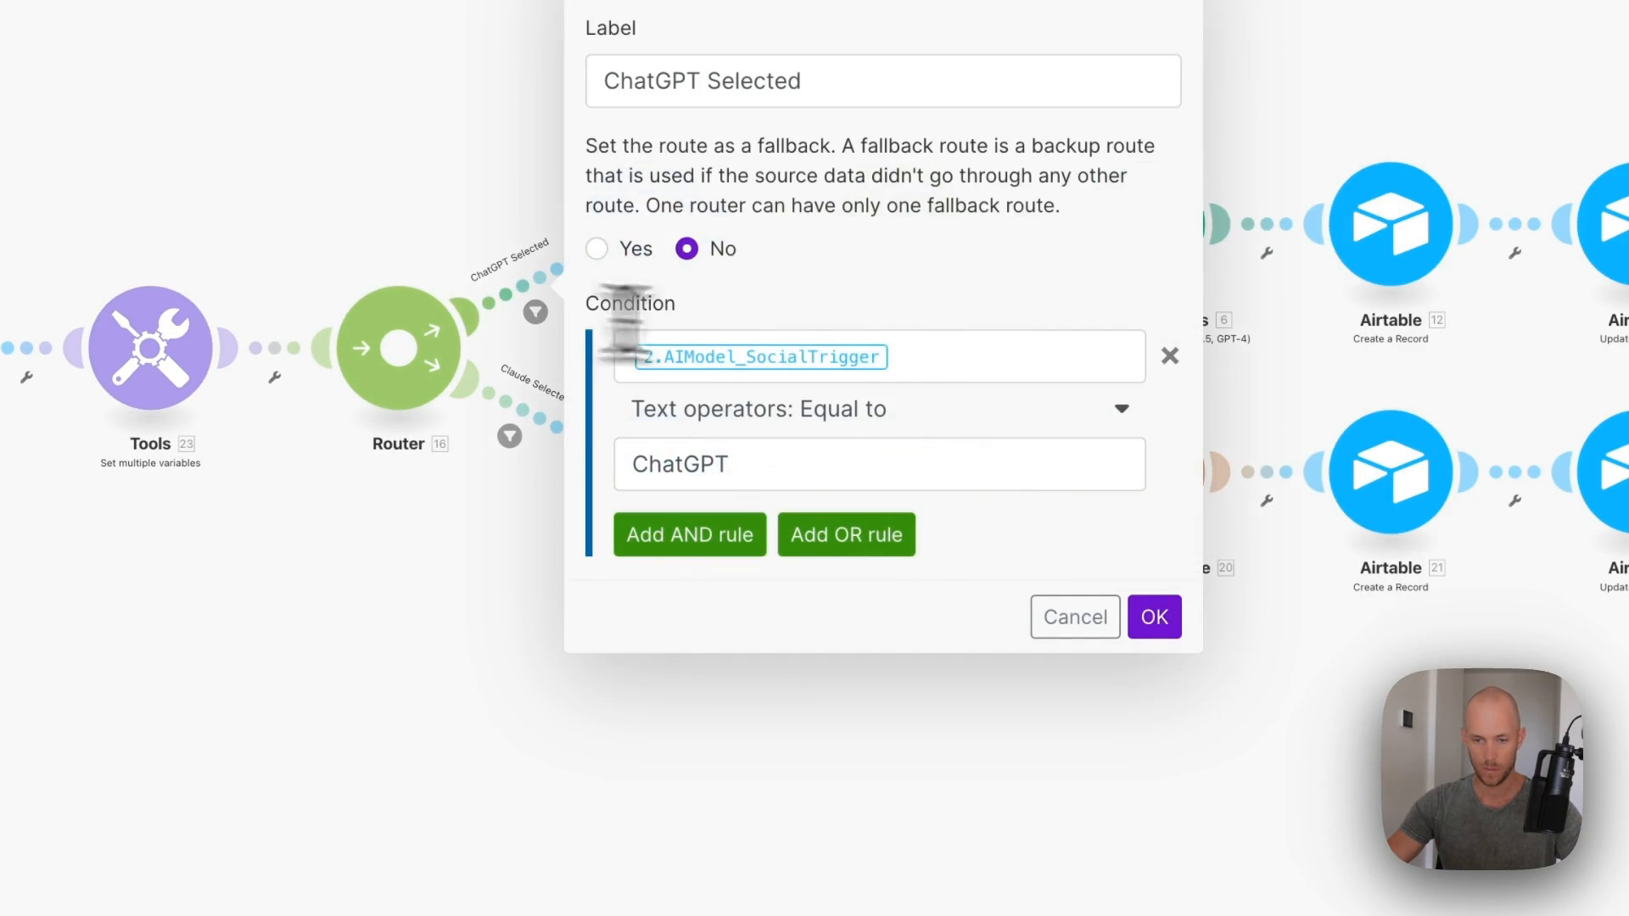
pyautogui.click(929, 361)
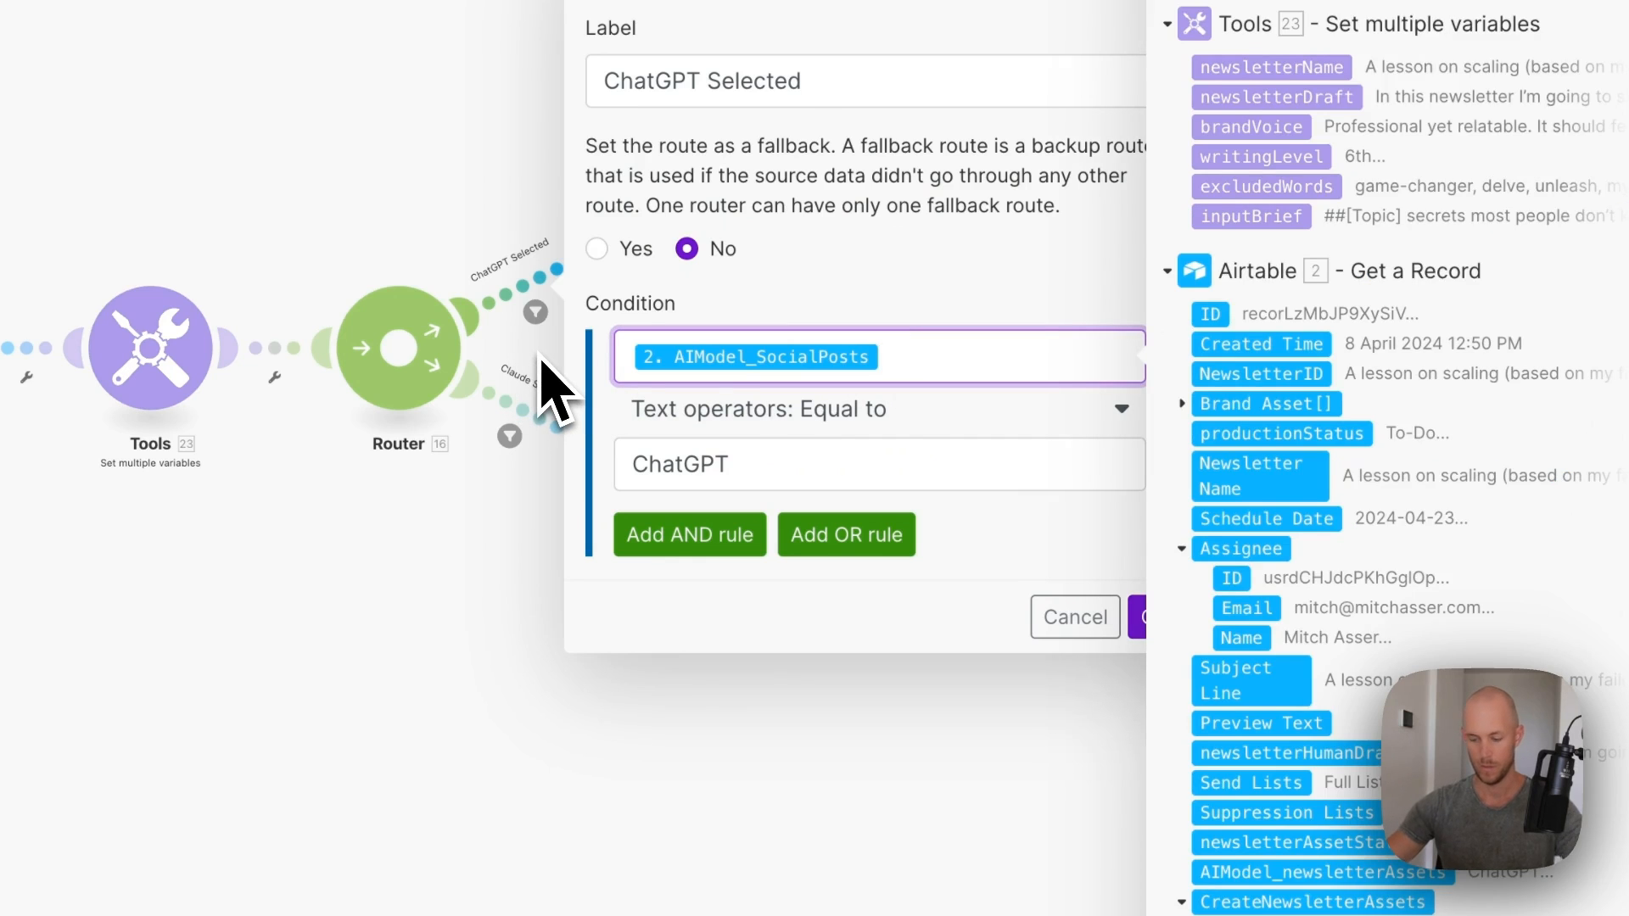
pyautogui.click(1139, 620)
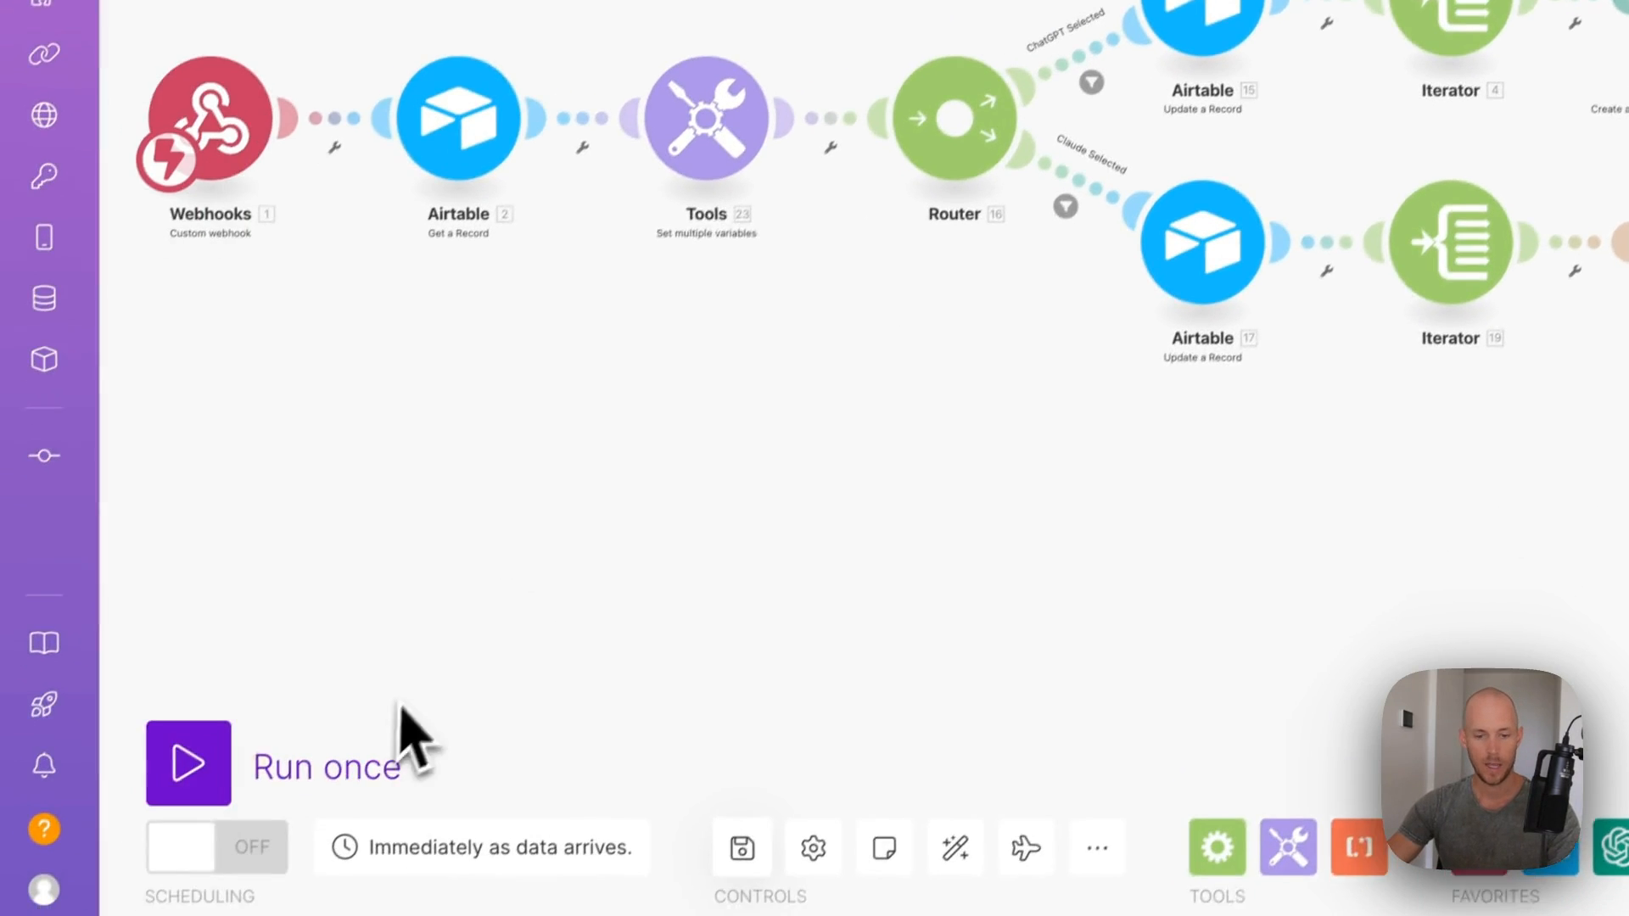
# - Run the scenario once and re-fire Create Social Posts from the scaling-lesson newsletter record
pyautogui.click(200, 753)
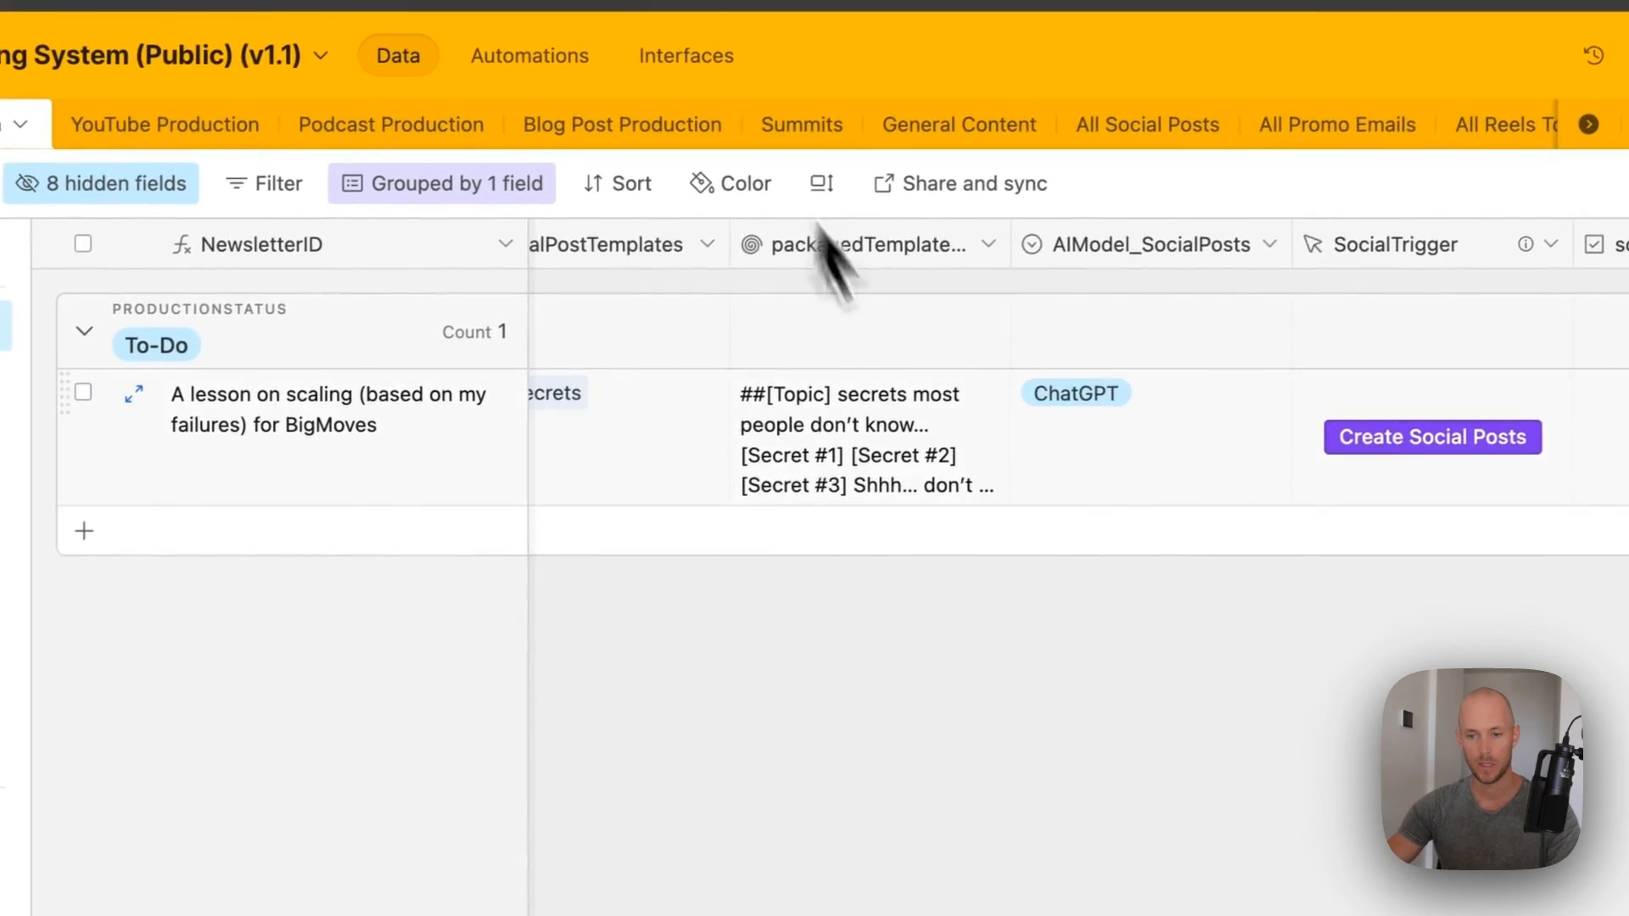
pyautogui.hscroll(-3, 829, 254)
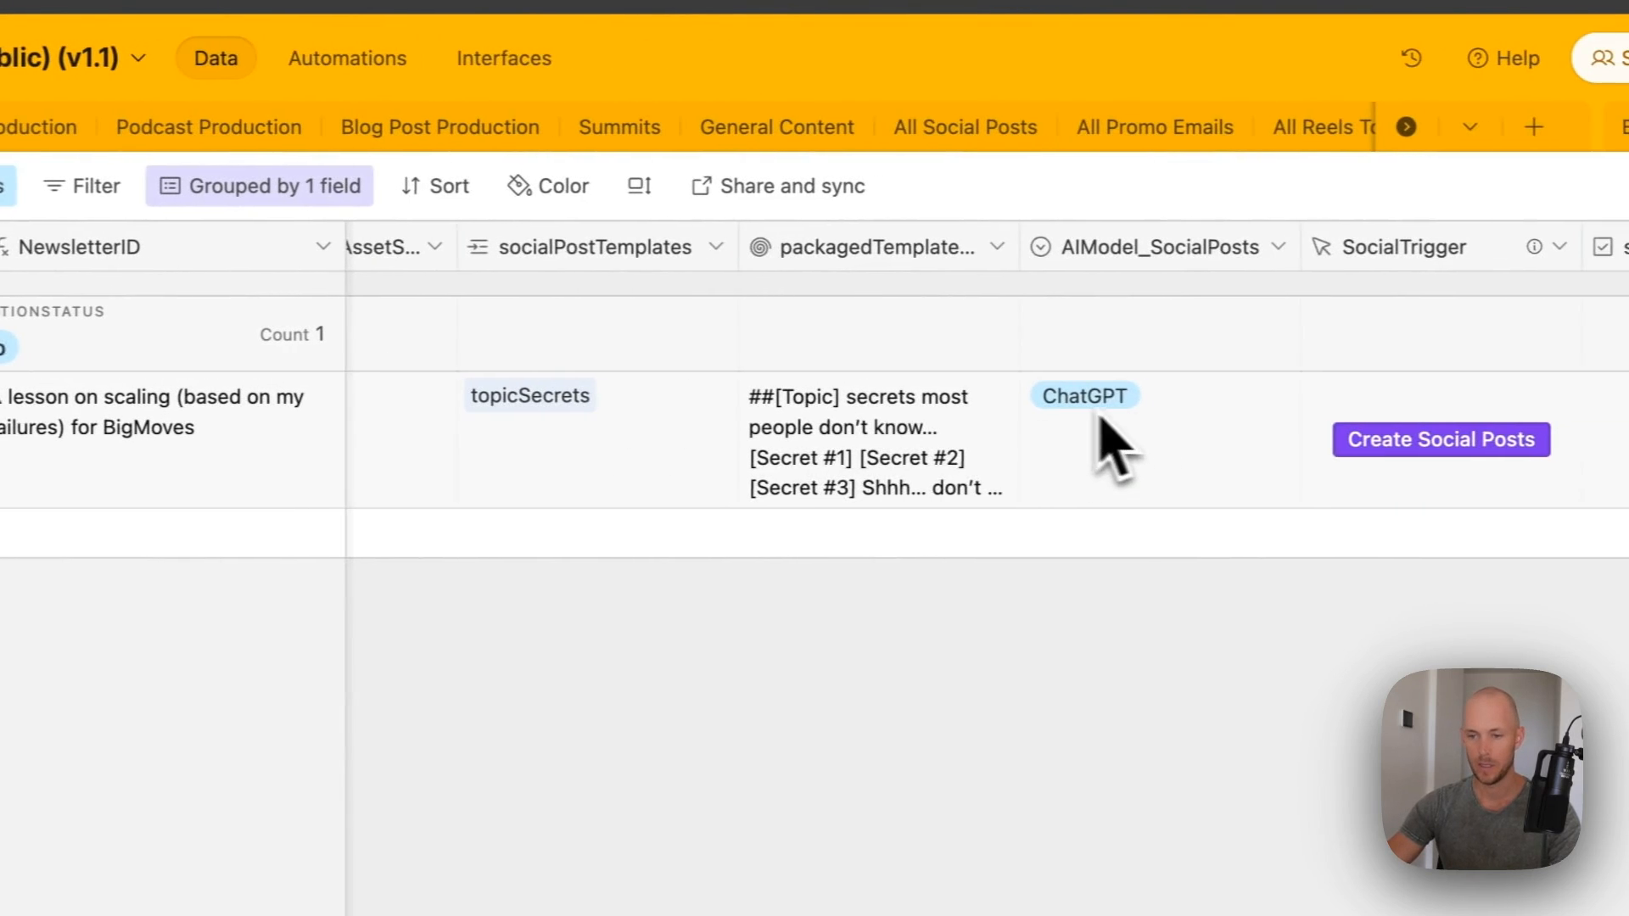
pyautogui.hscroll(2, 1203, 409)
pyautogui.click(1445, 439)
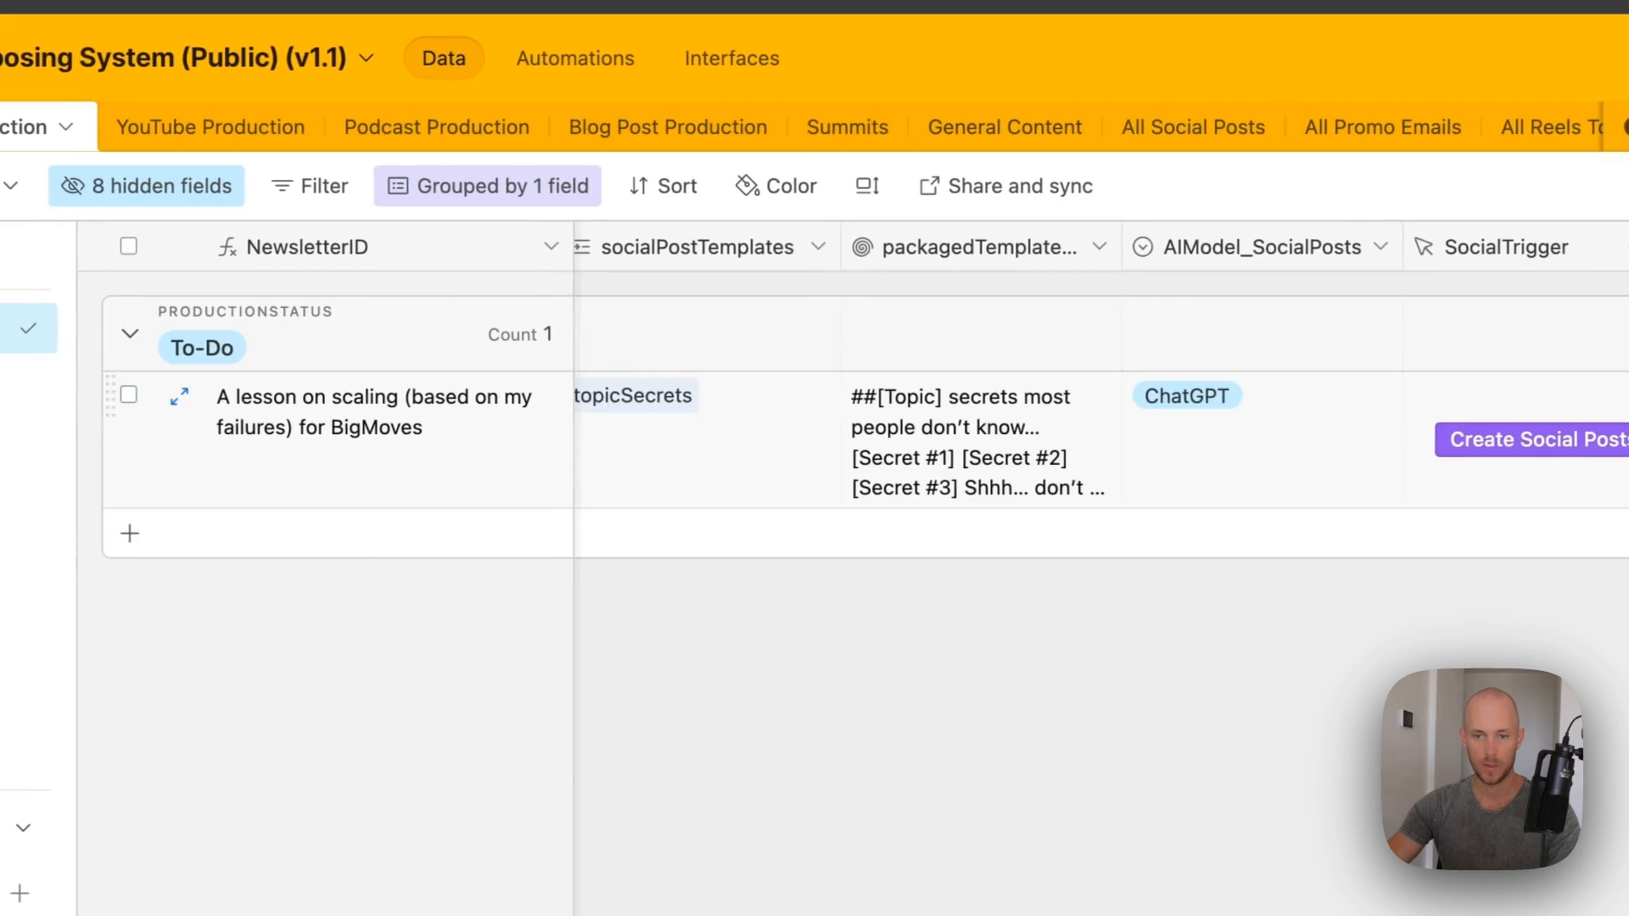
pyautogui.hscroll(-3, 1054, 509)
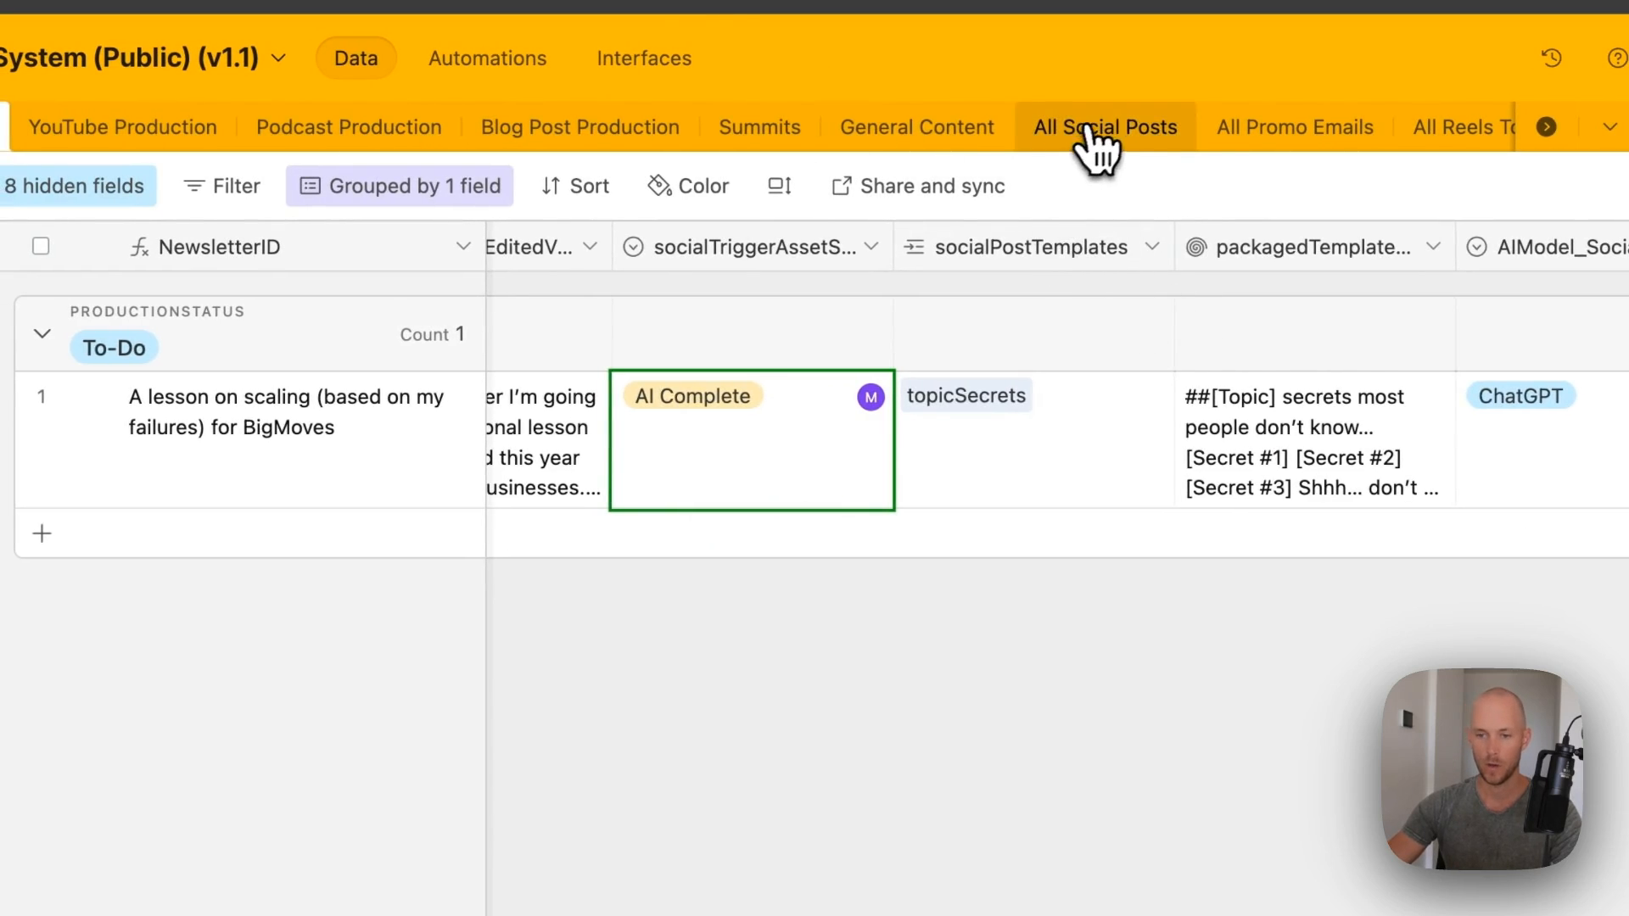
# - Expand the new All Social Posts record to read its finalSocialPostOutput text
pyautogui.click(1088, 129)
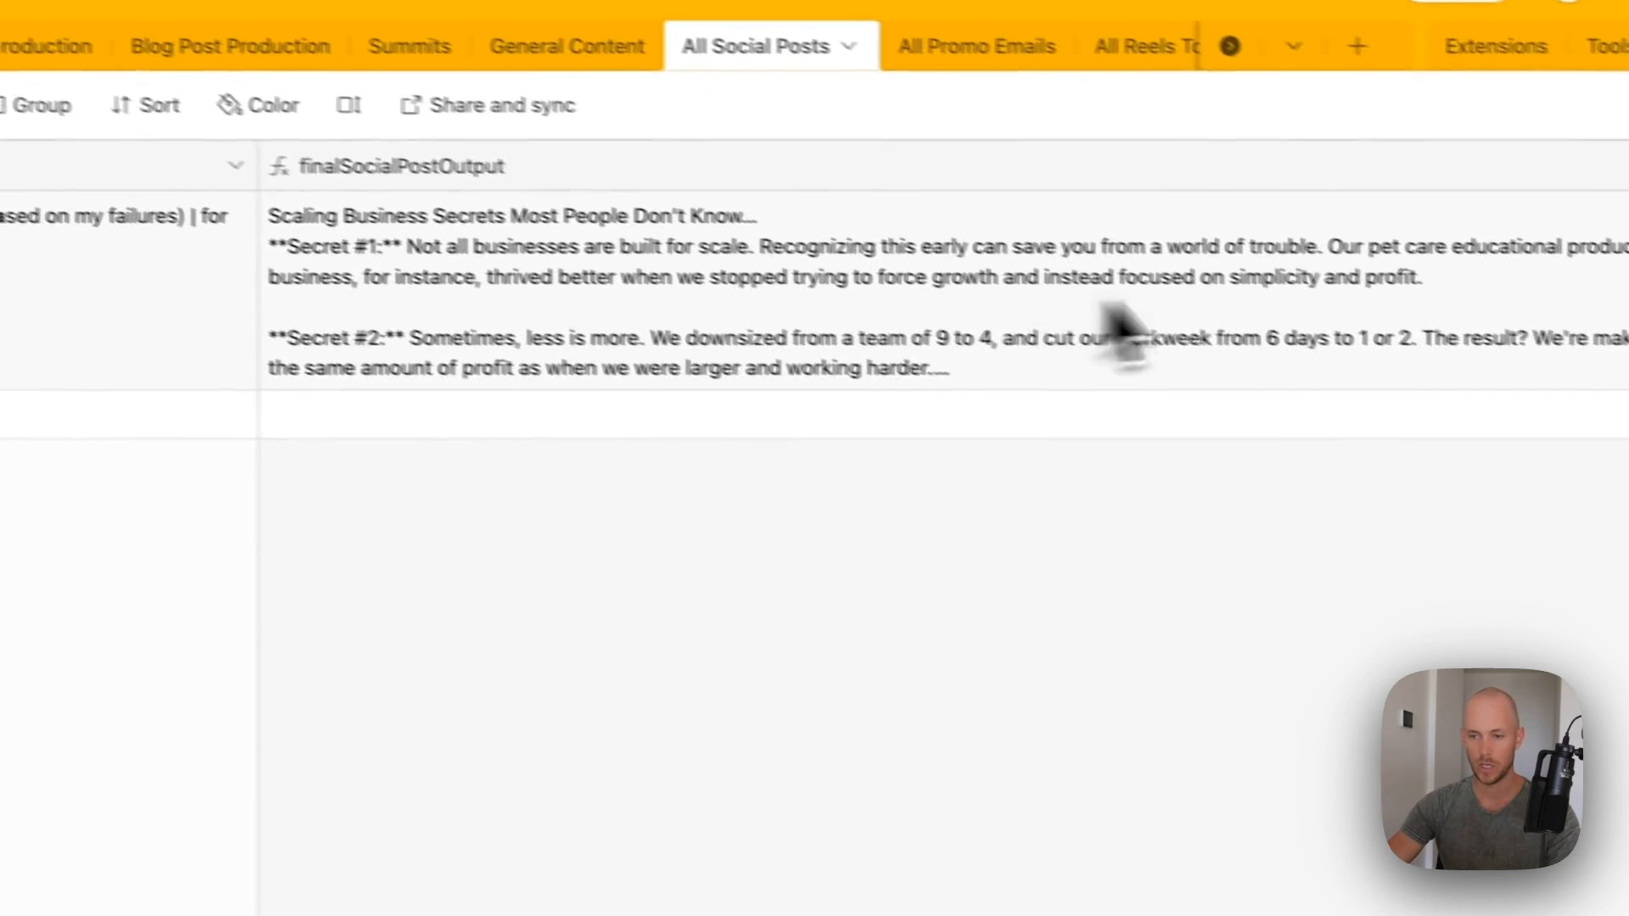
pyautogui.rightClick(845, 226)
pyautogui.click(934, 518)
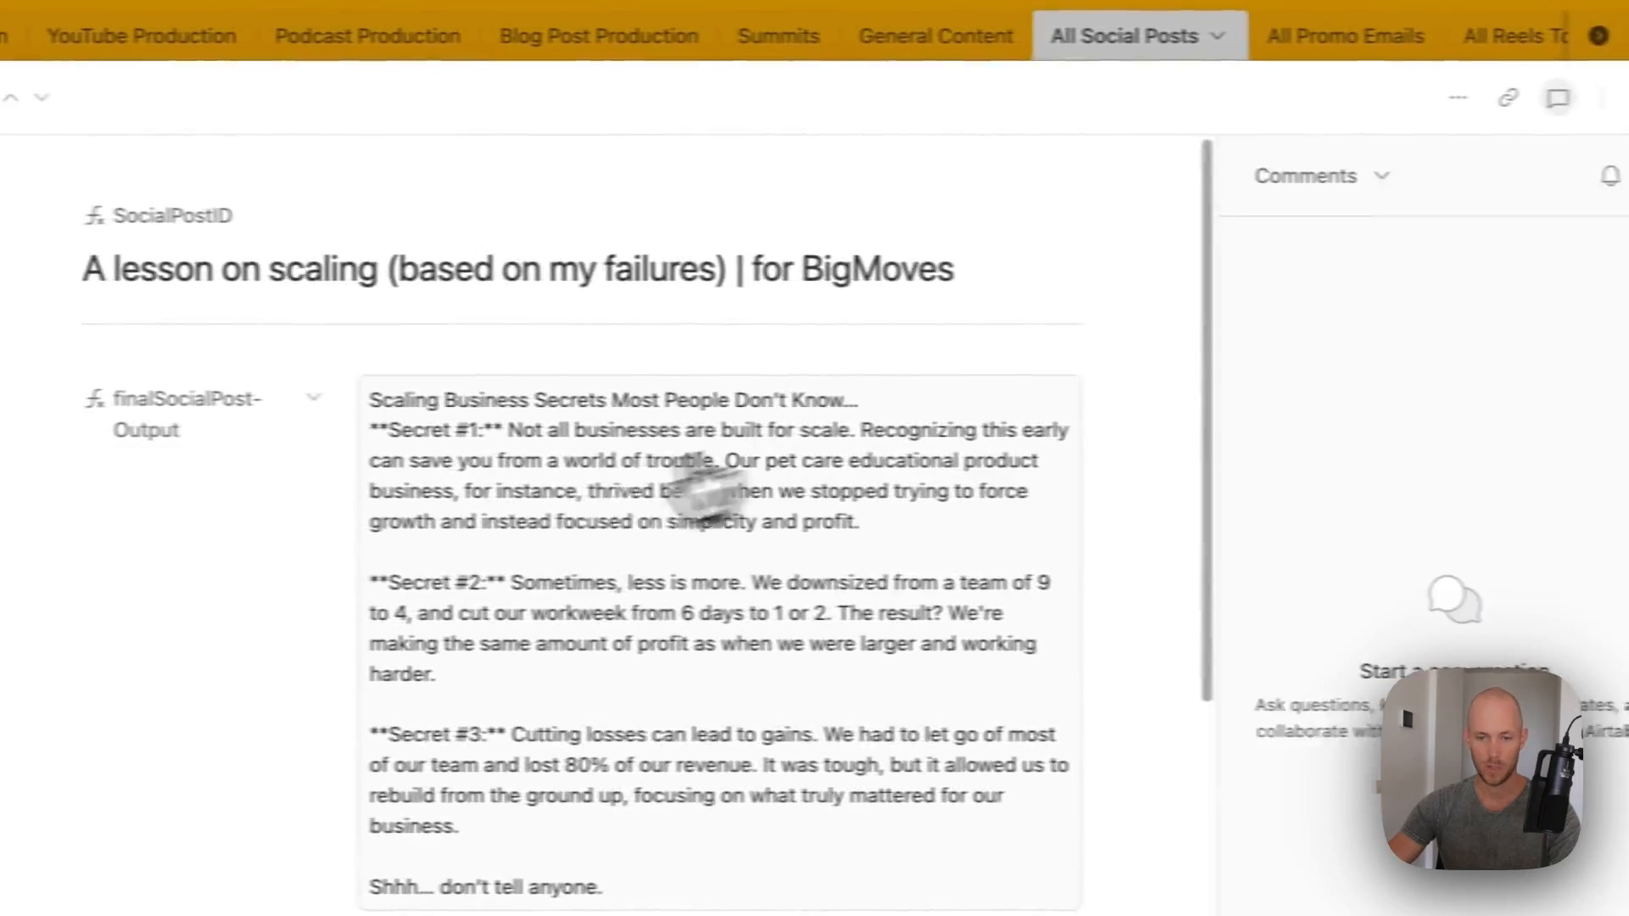
pyautogui.scroll(-5, 673, 455)
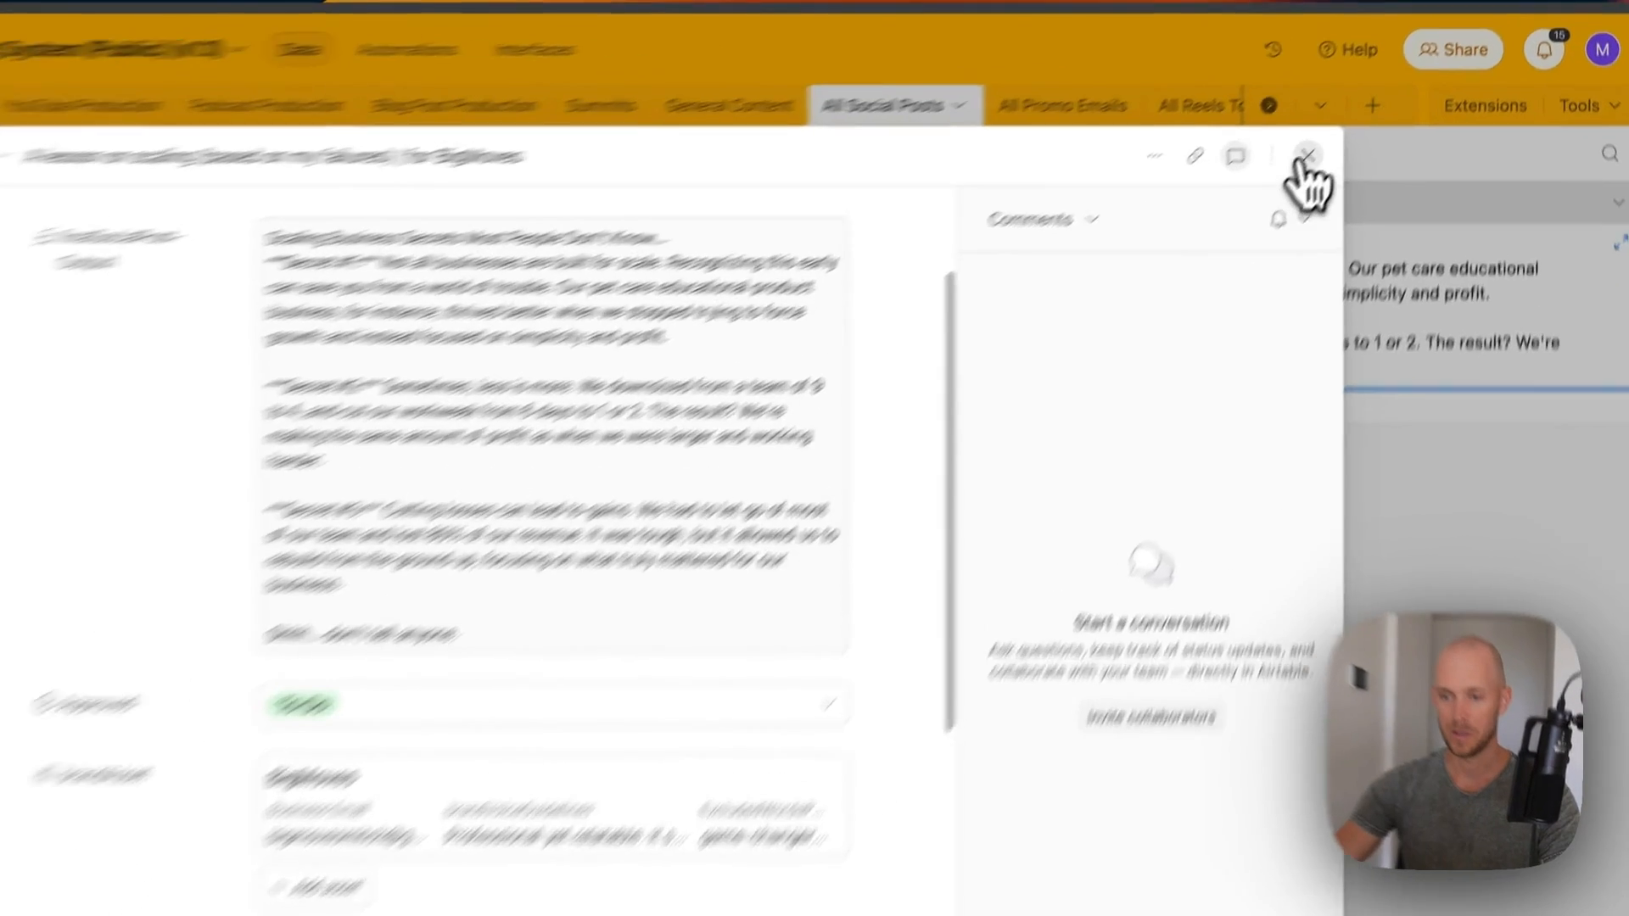
pyautogui.click(1358, 127)
# - Scroll across the generated post's columns and inspect its ID cell
pyautogui.hscroll(5, 1332, 416)
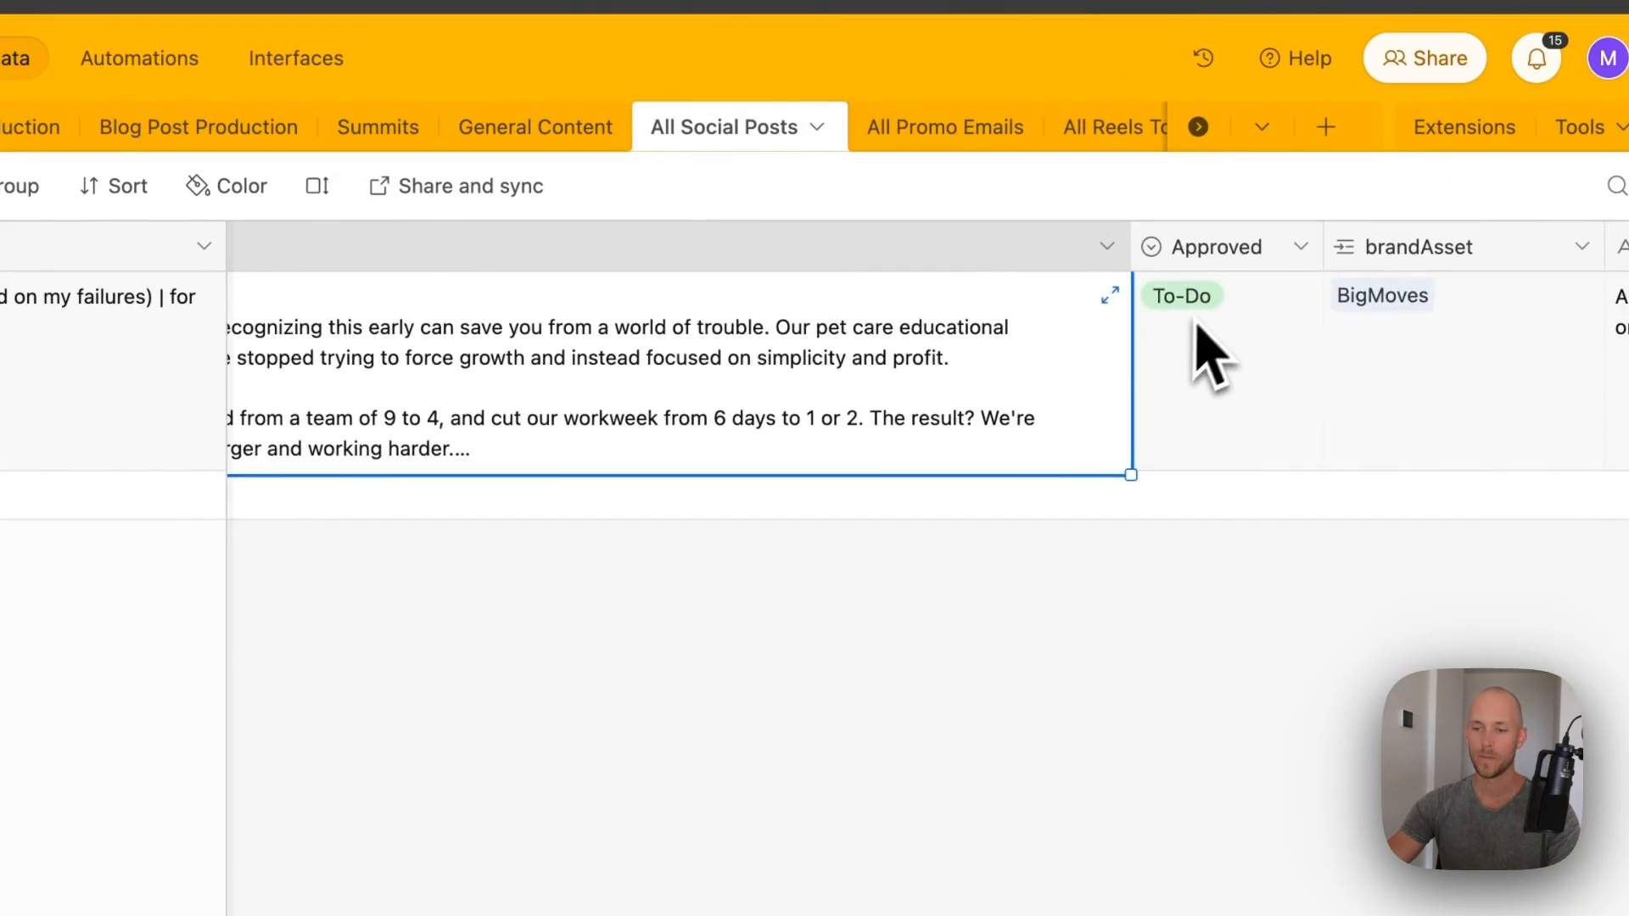
pyautogui.hscroll(5, 933, 356)
pyautogui.hscroll(3, 882, 314)
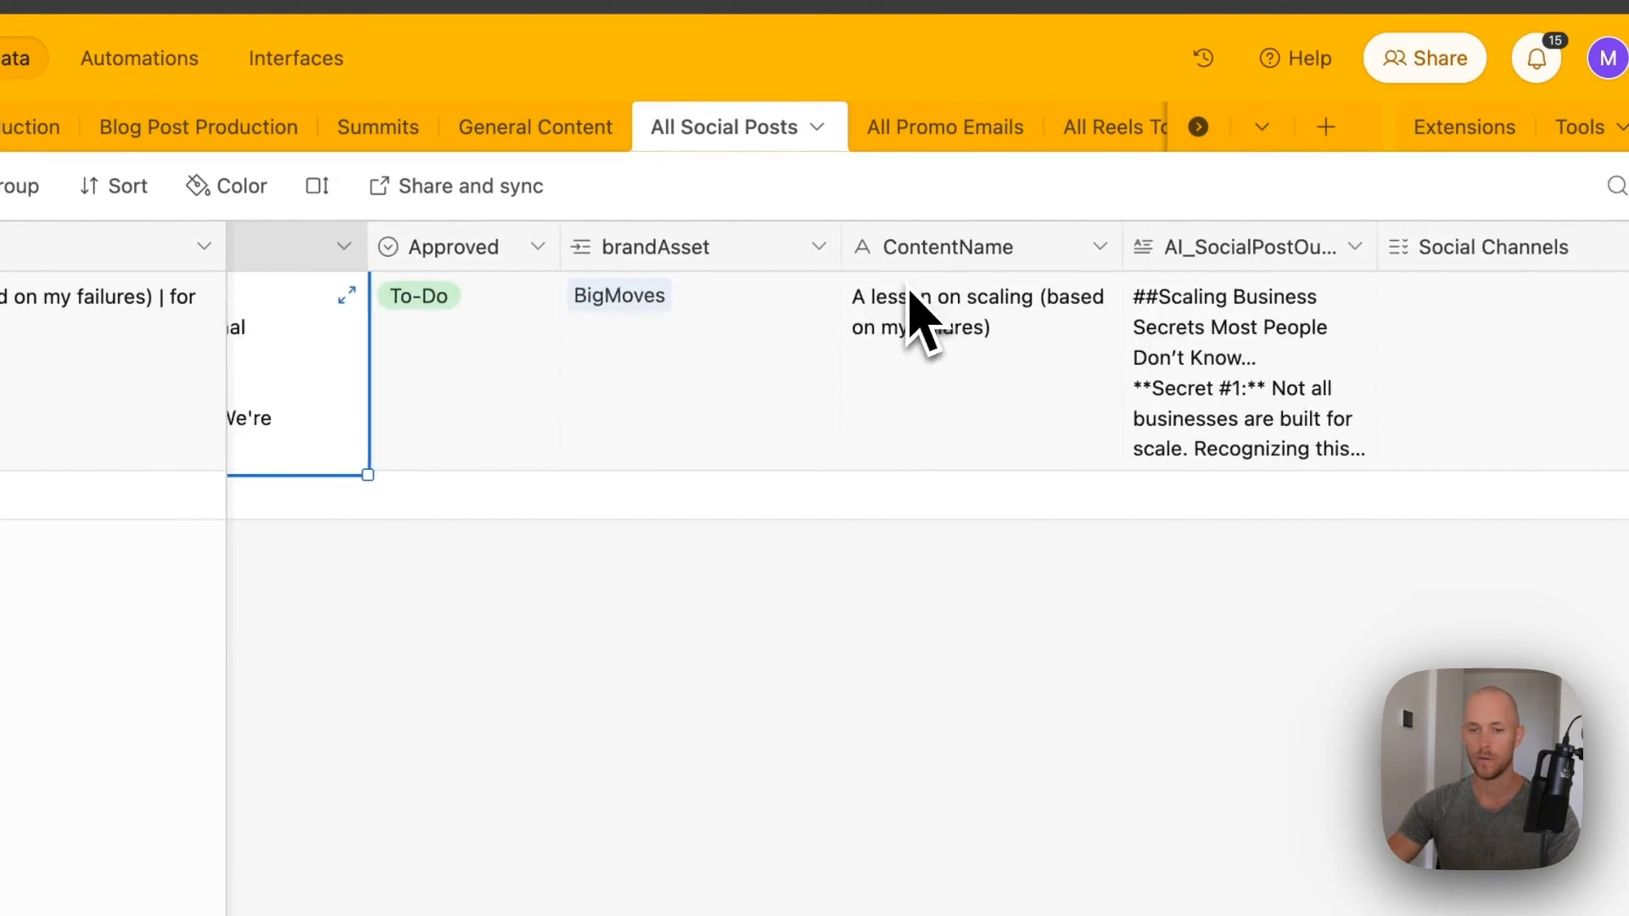
pyautogui.hscroll(-10, 933, 288)
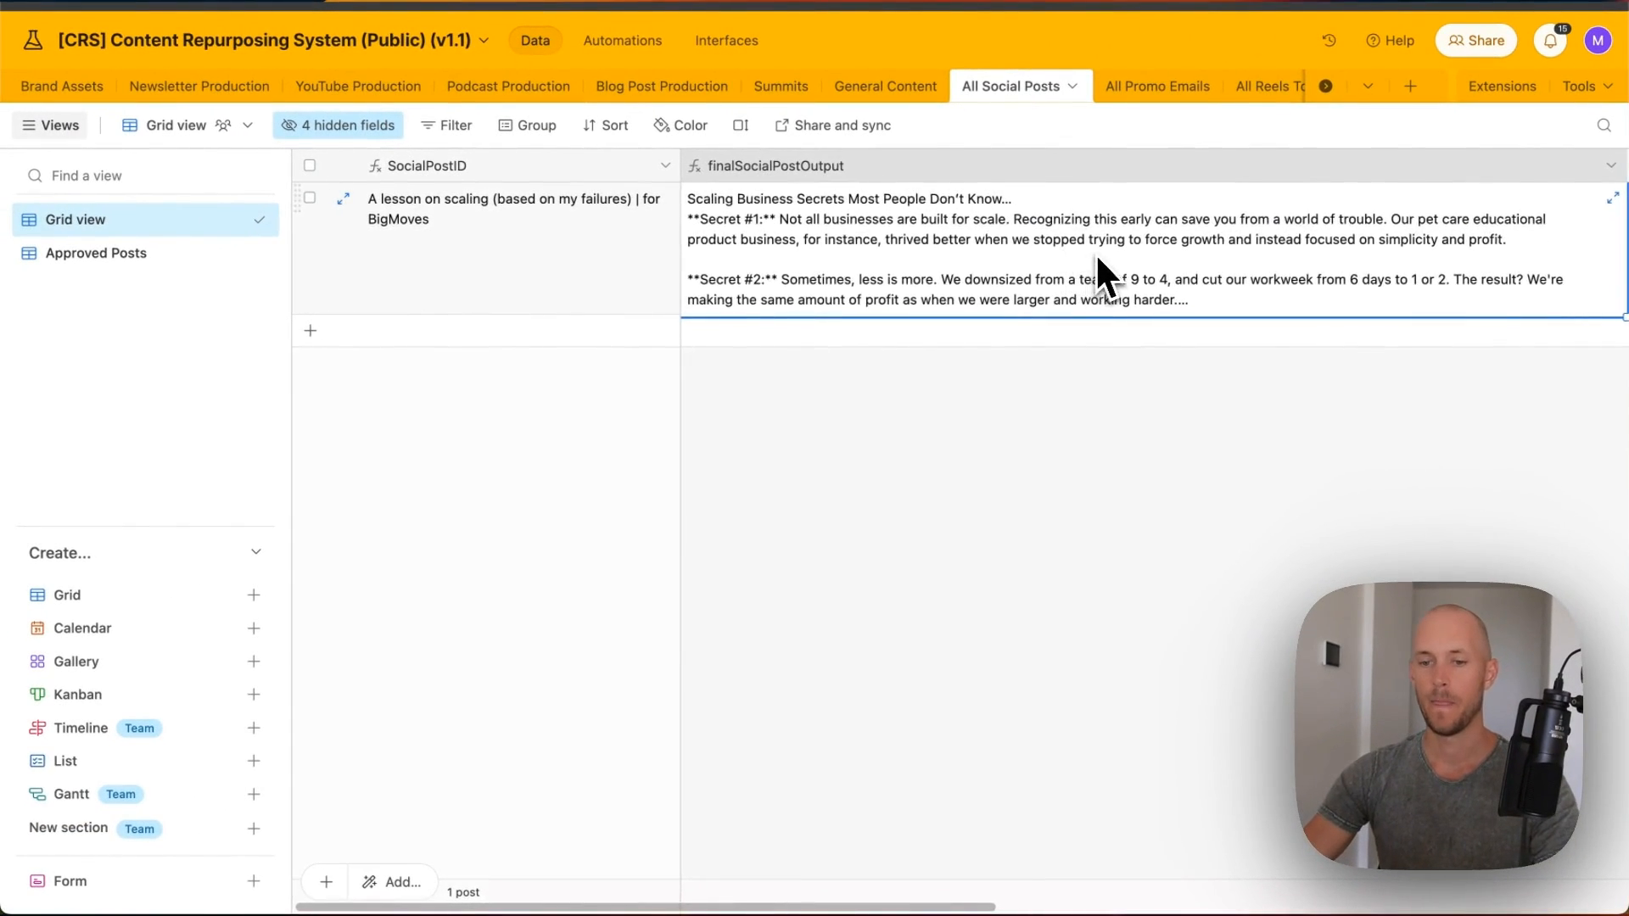
pyautogui.hscroll(3, 1086, 255)
pyautogui.hscroll(-3, 1077, 242)
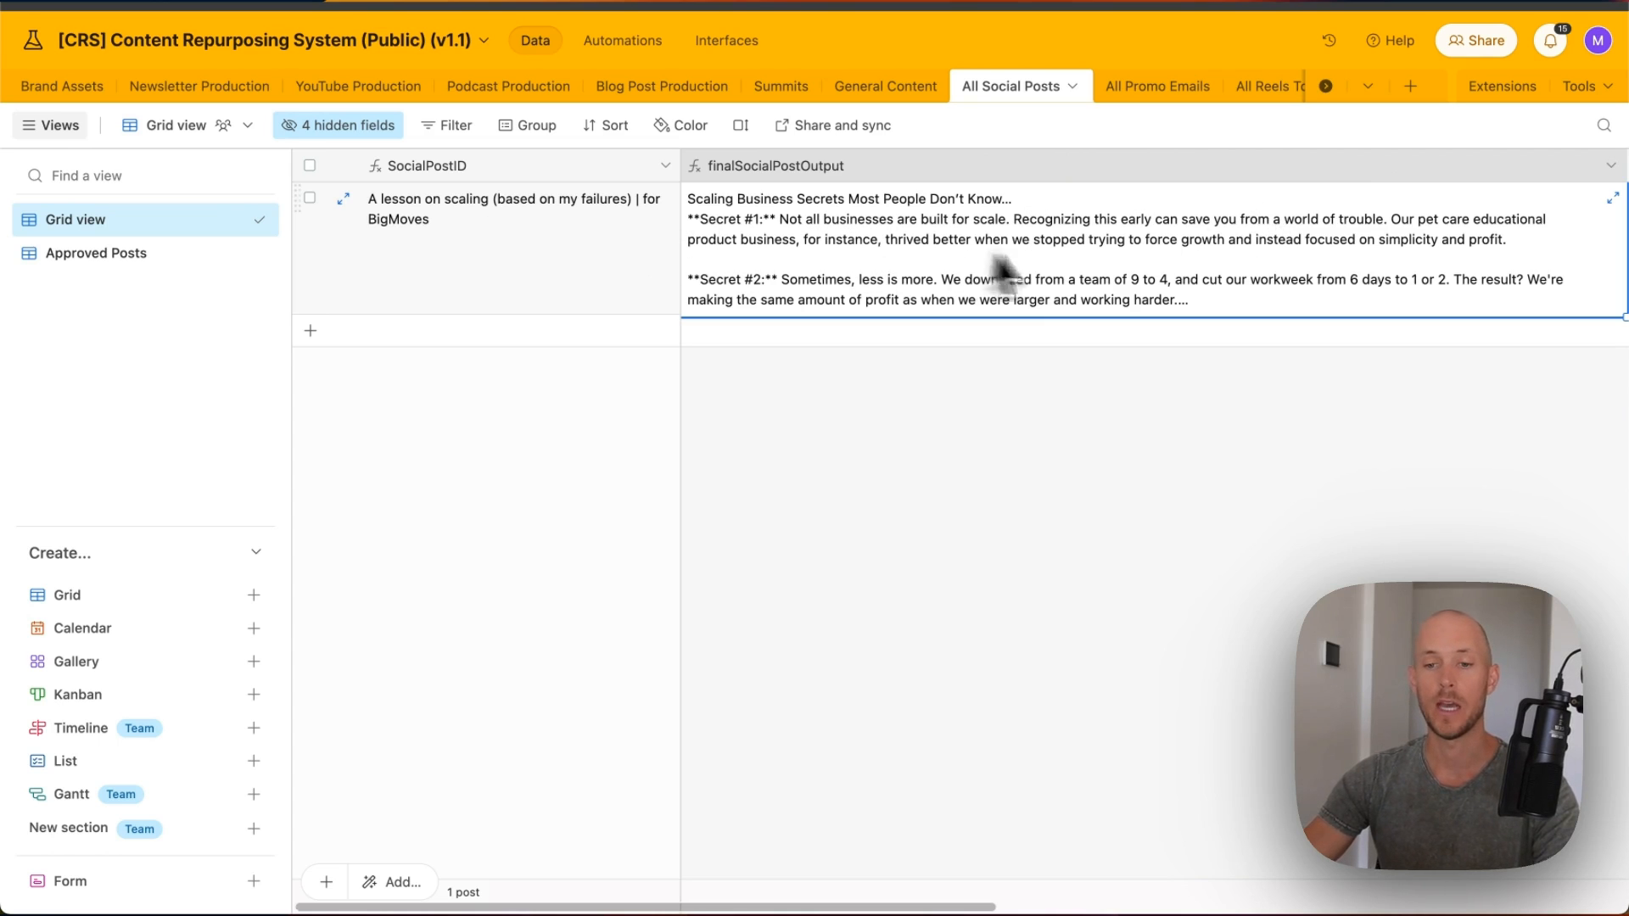
pyautogui.hscroll(5, 1069, 263)
pyautogui.hscroll(-5, 746, 221)
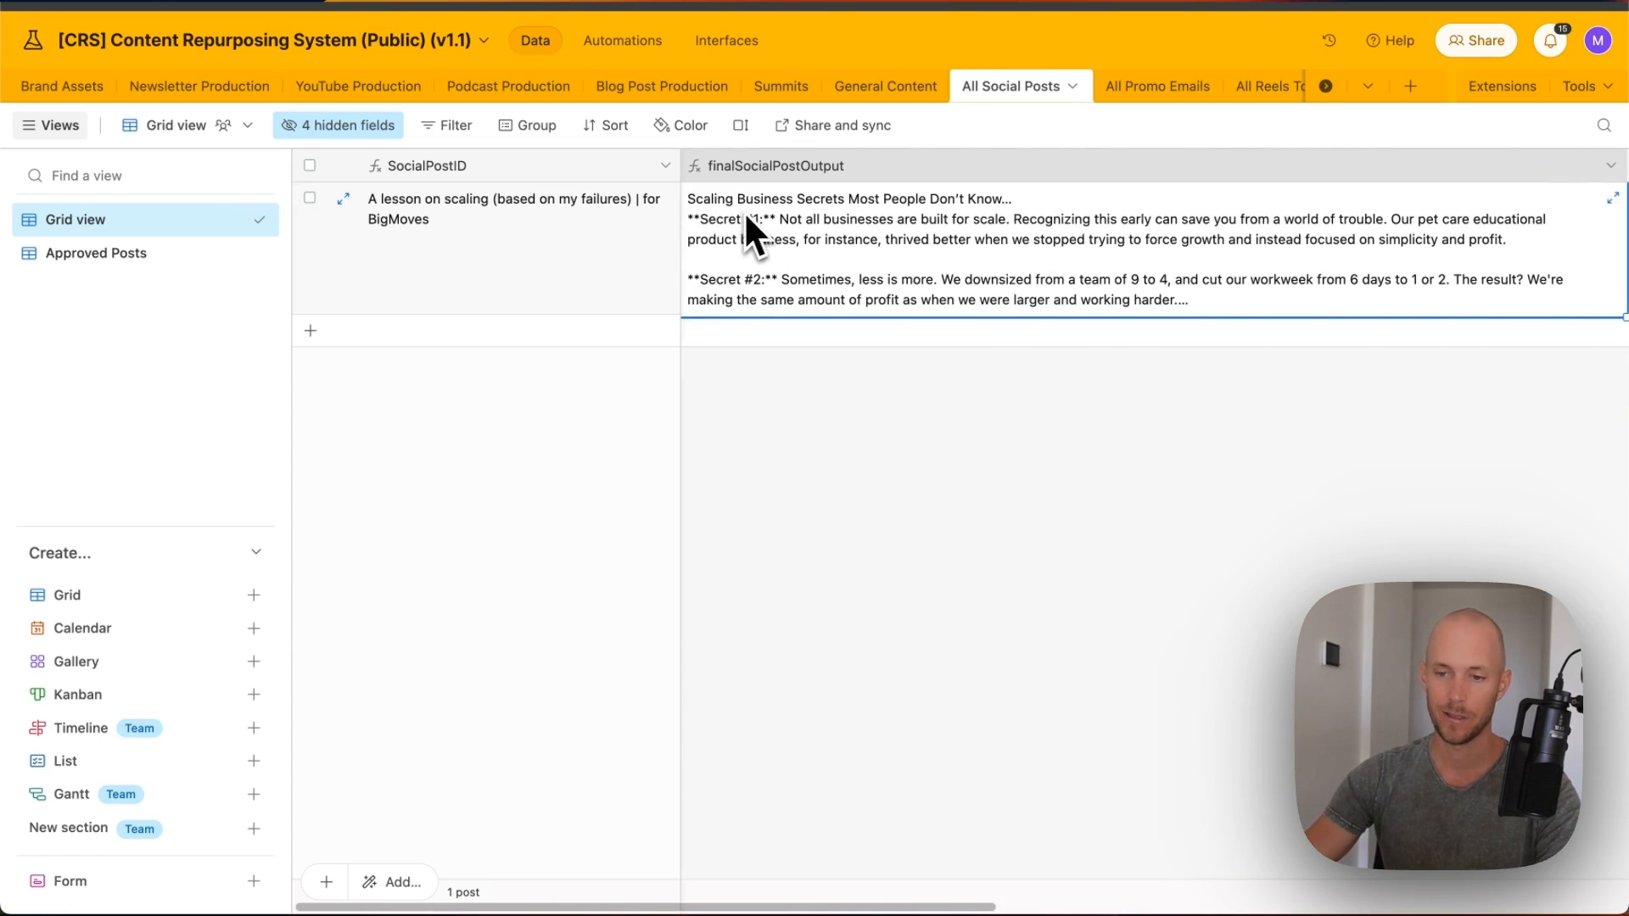
pyautogui.click(480, 229)
pyautogui.click(1128, 428)
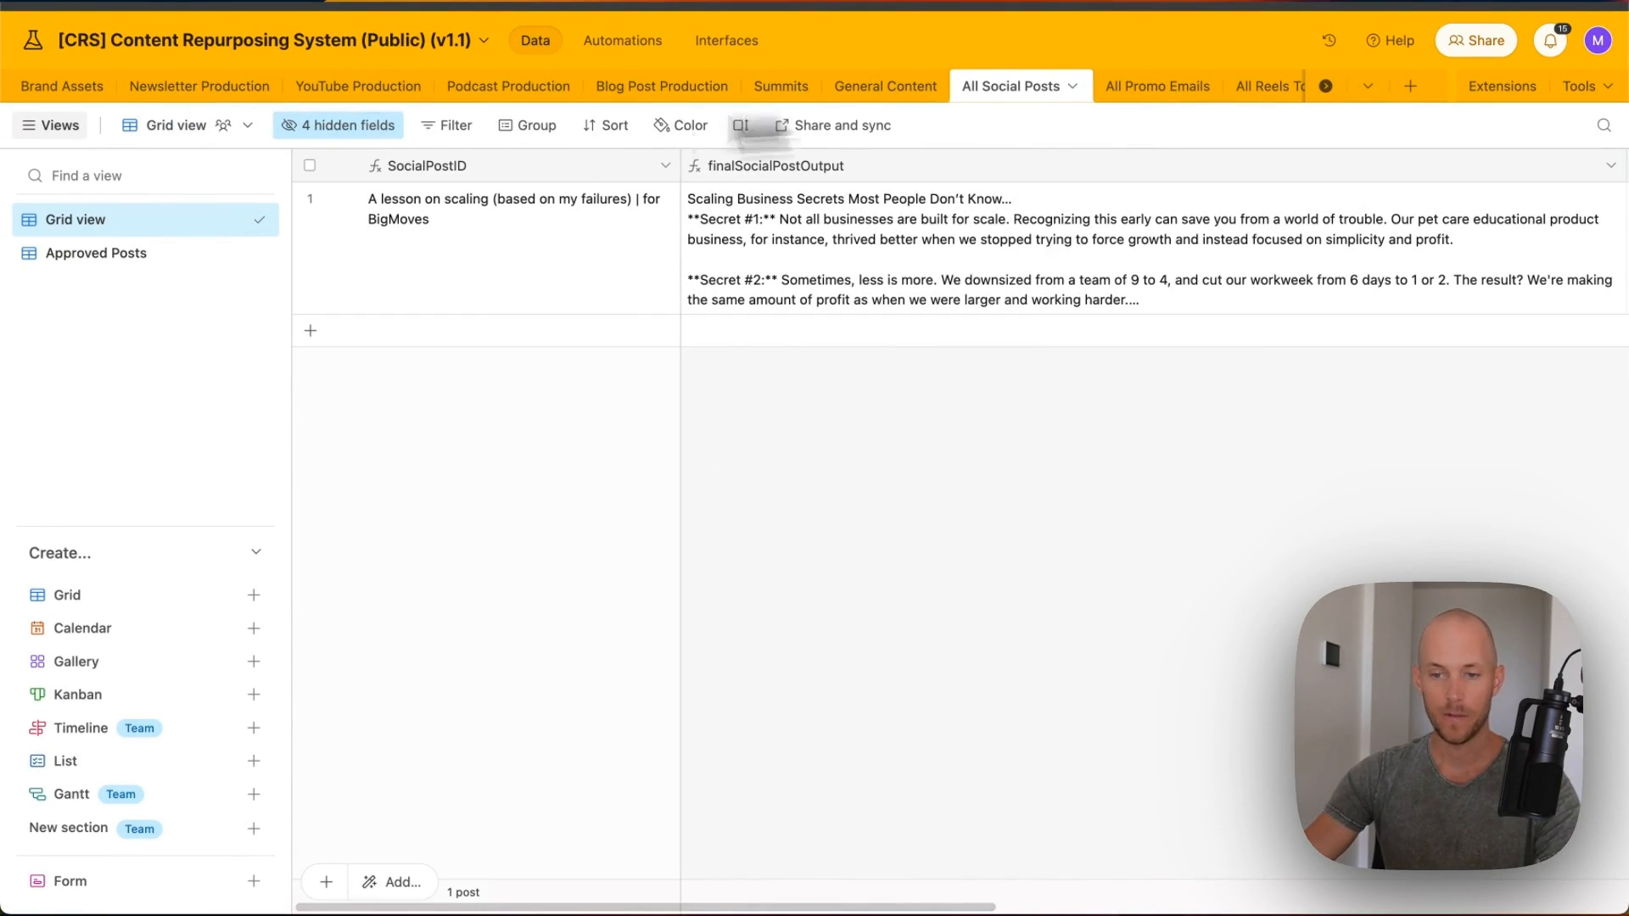
# - Create a new grid view named BigMoves in the Newsletter Production table and start its filter
pyautogui.click(204, 86)
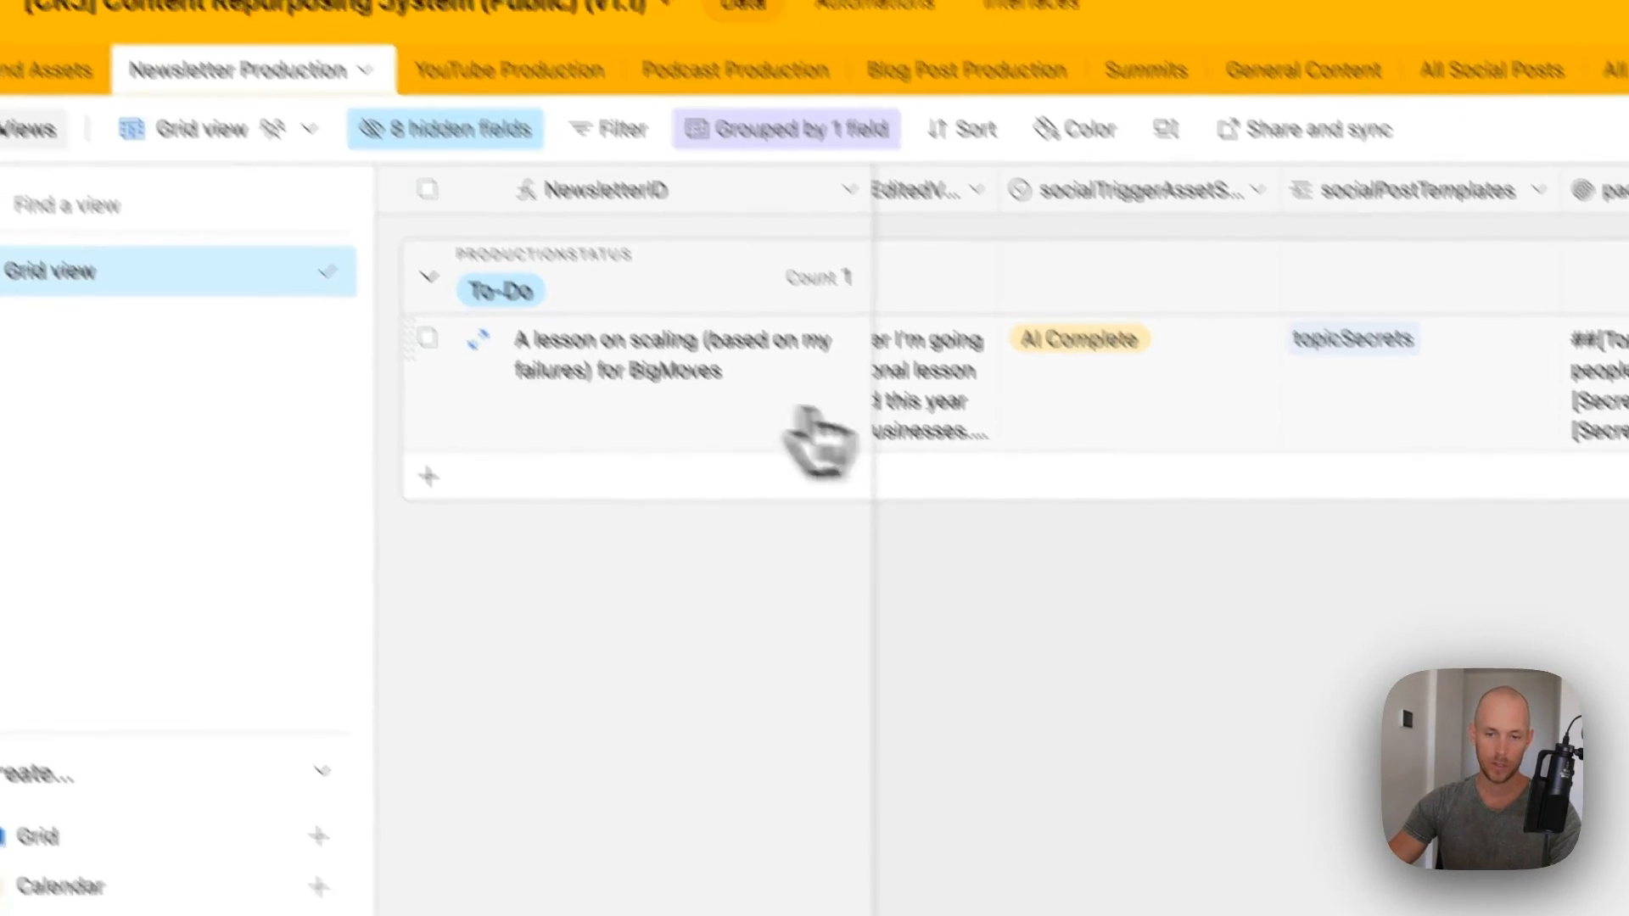
pyautogui.hscroll(-10, 814, 442)
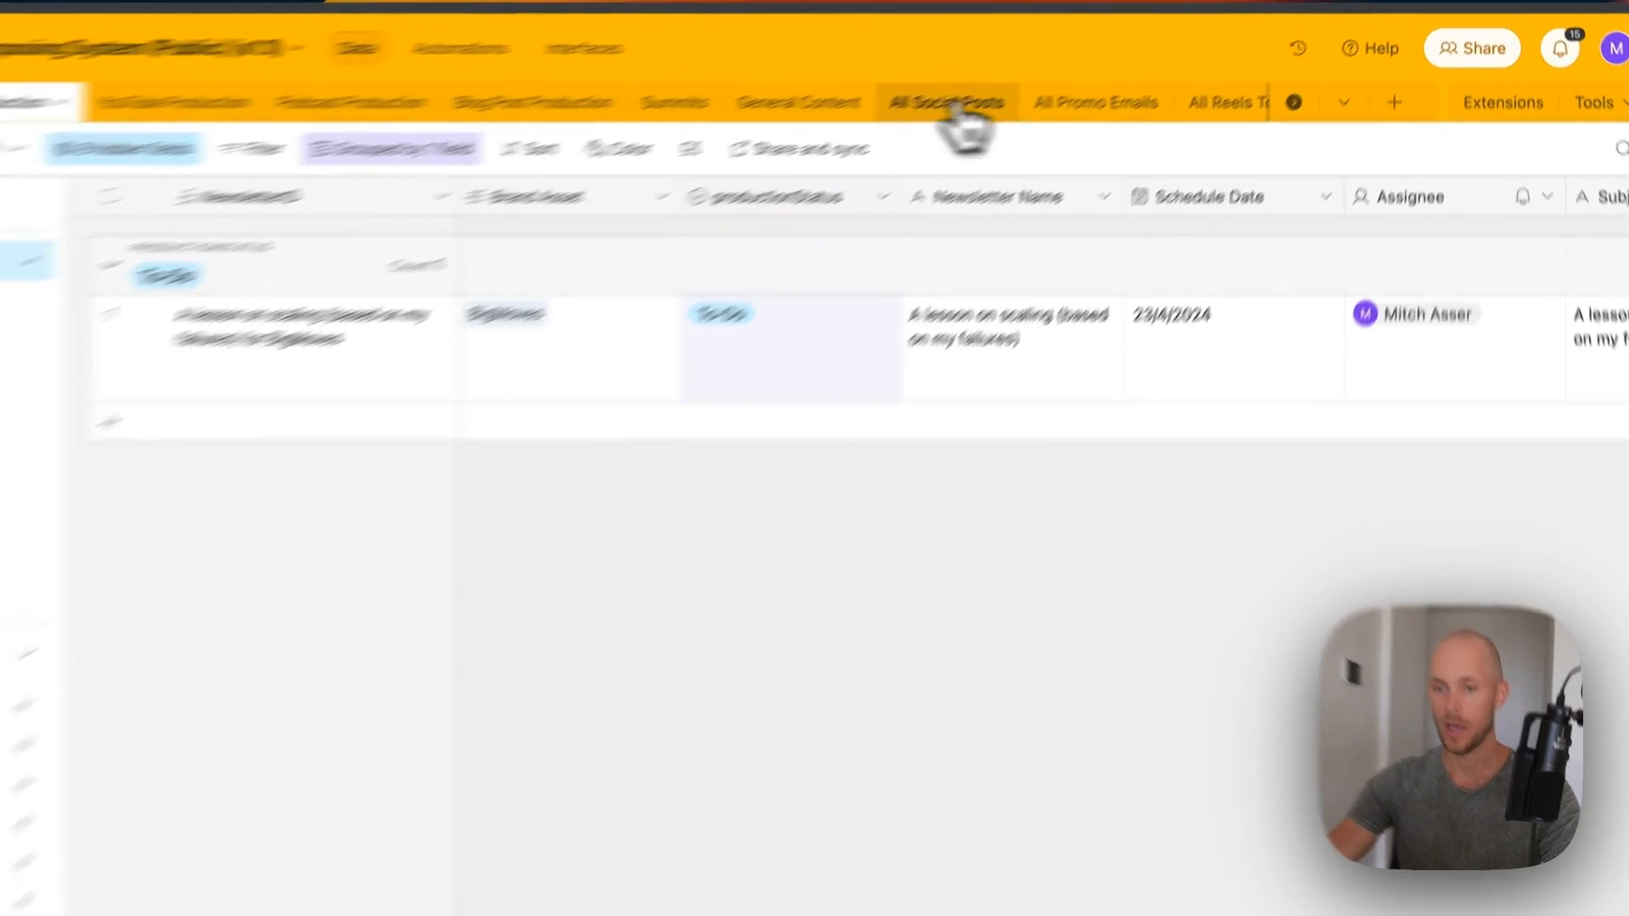
pyautogui.click(1033, 85)
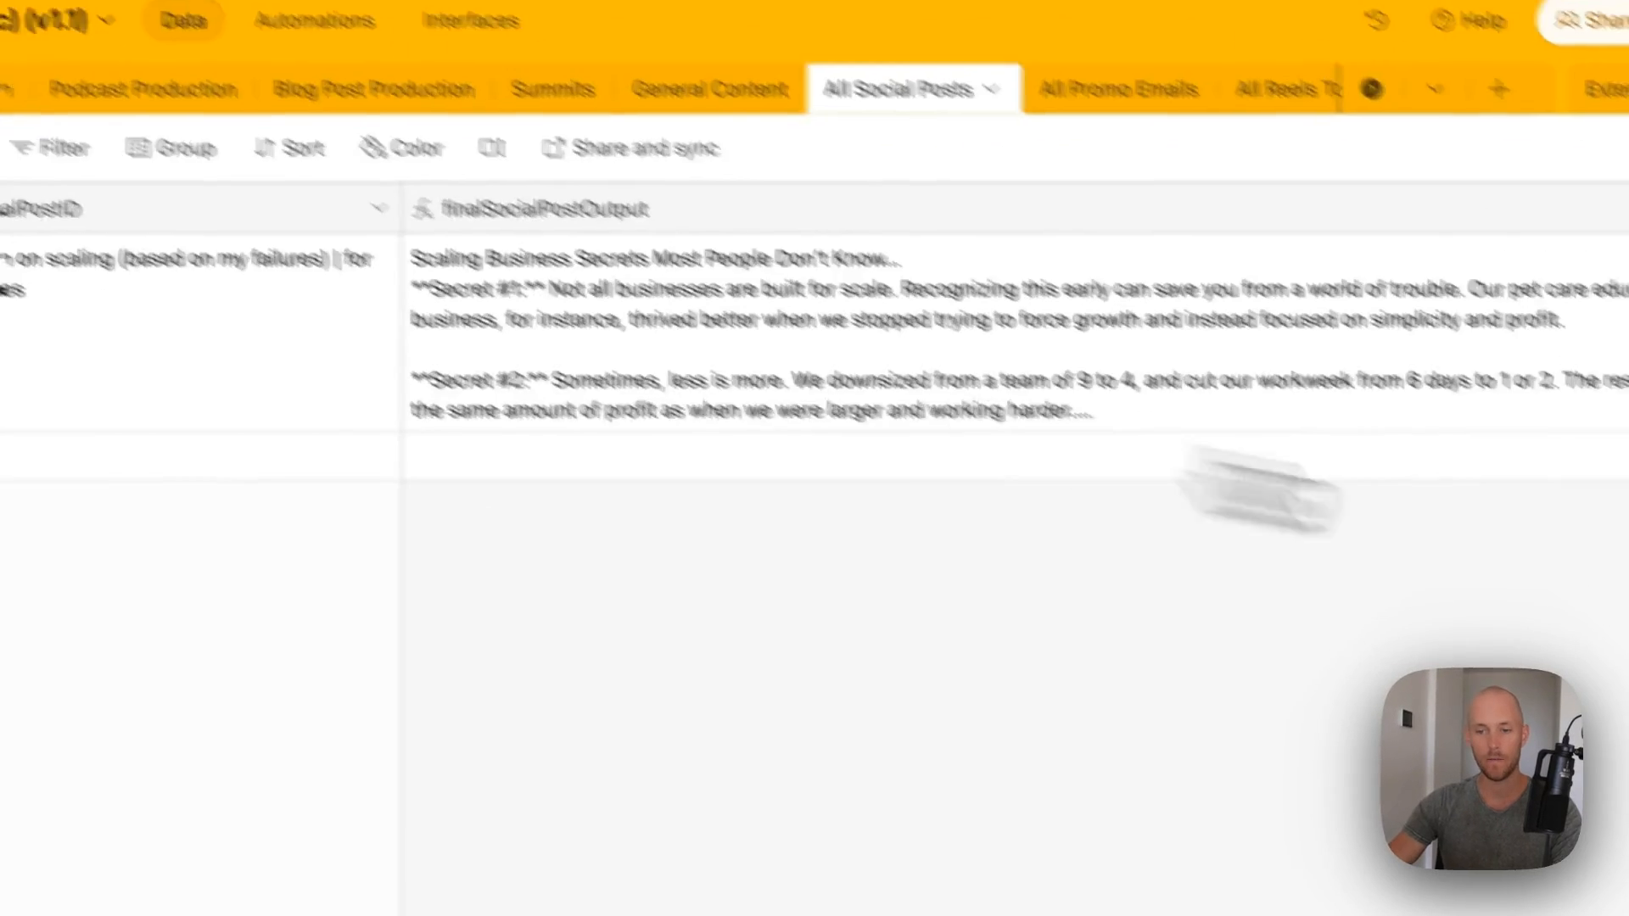
pyautogui.click(302, 100)
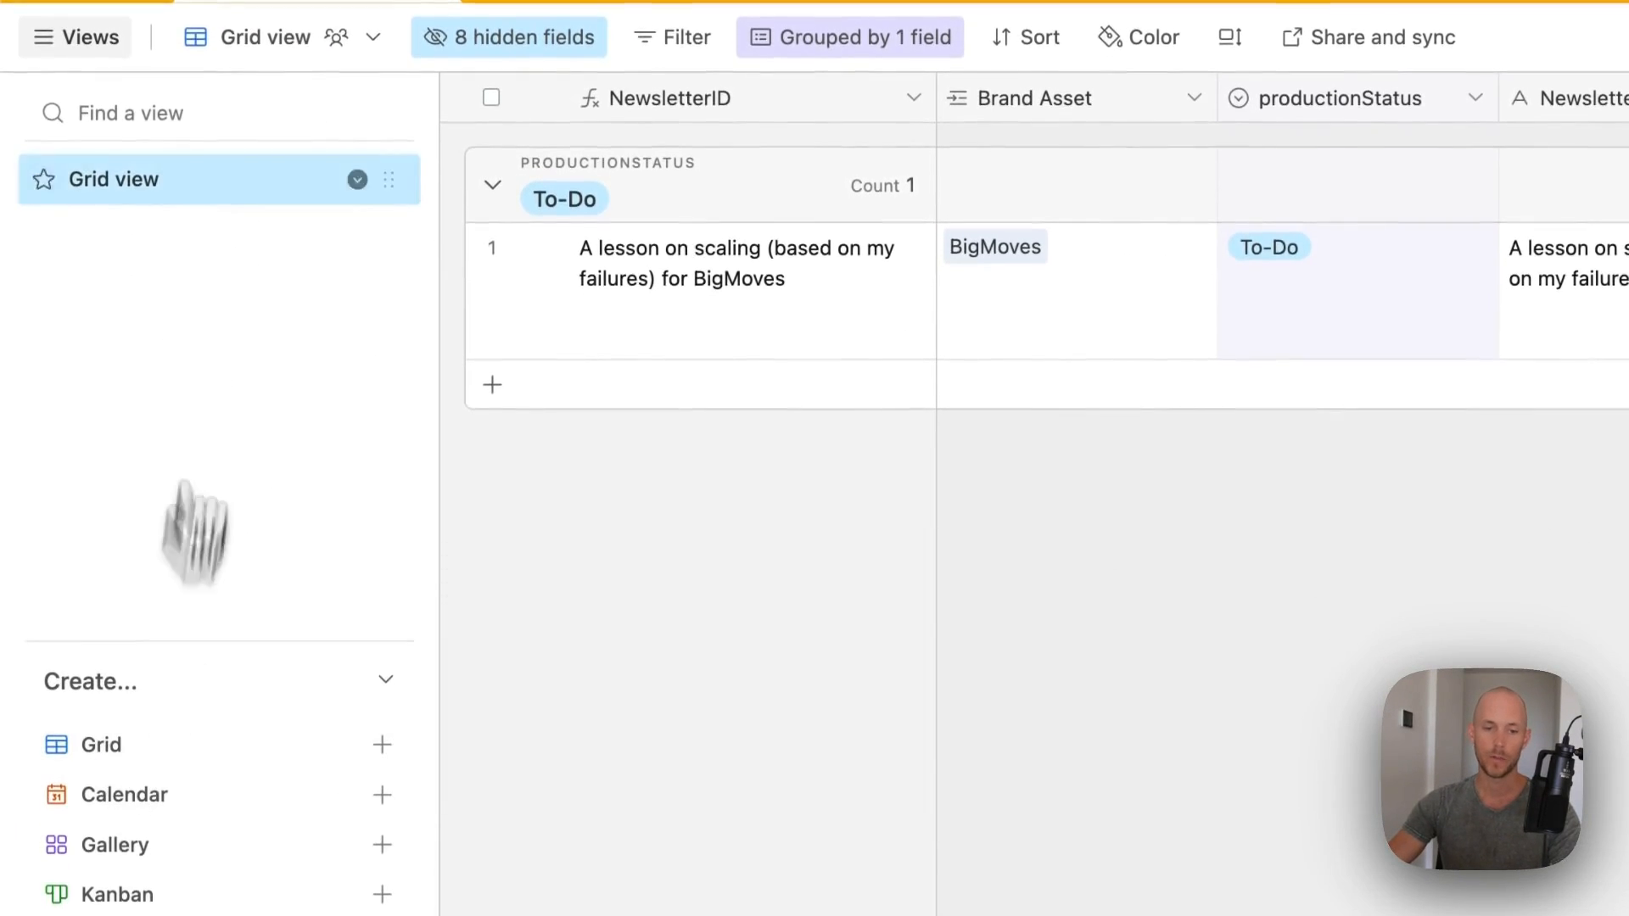
pyautogui.click(140, 806)
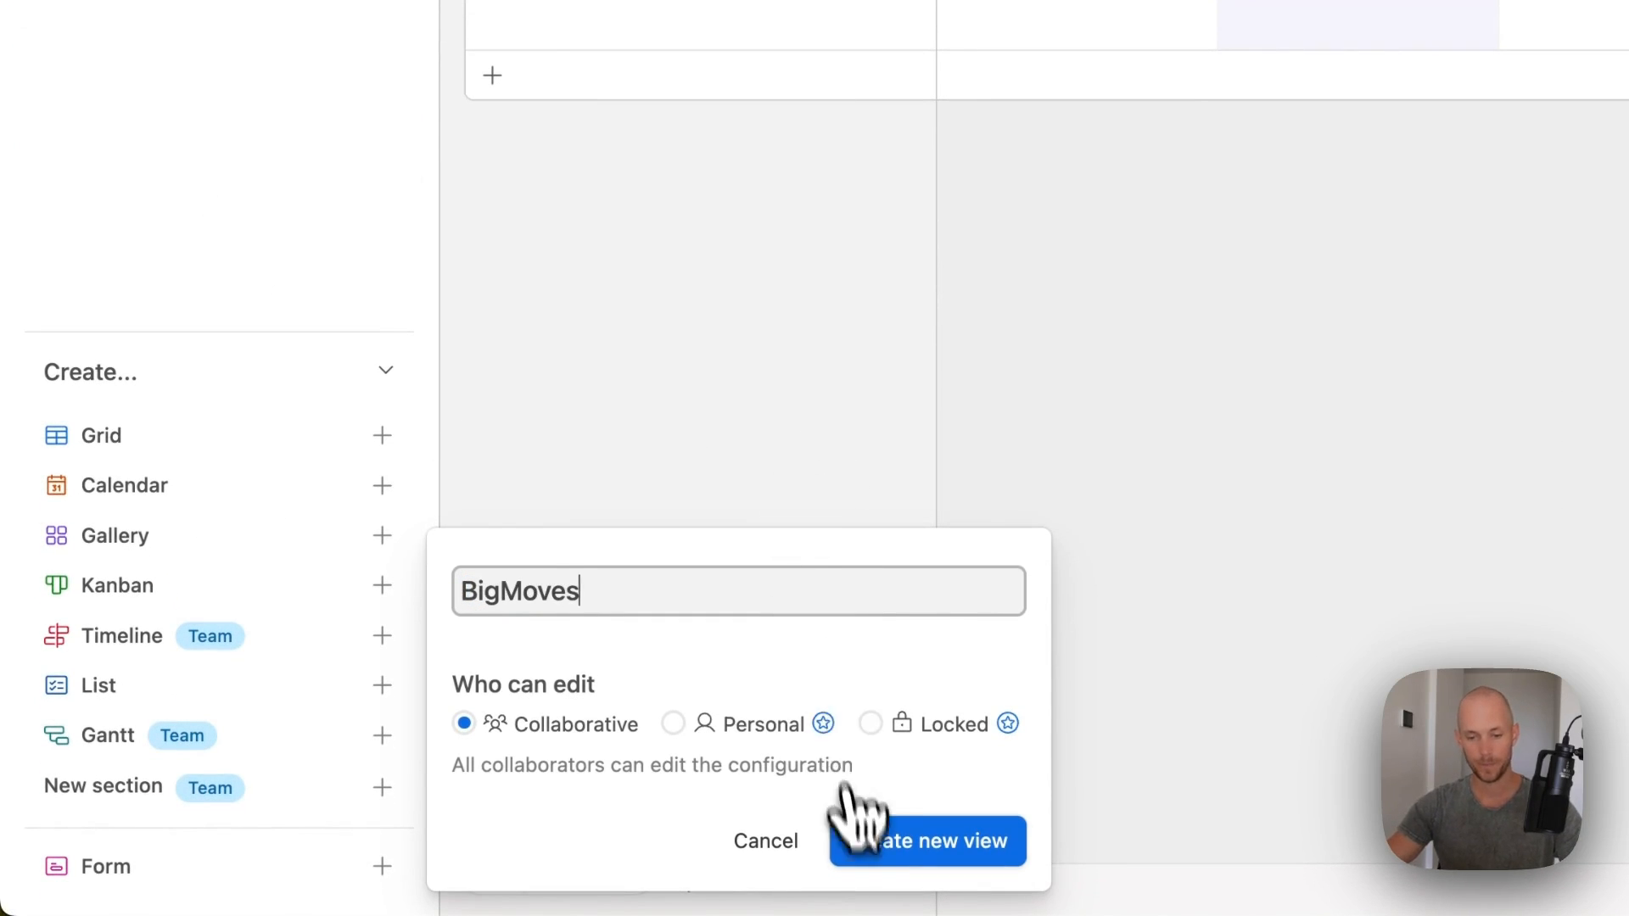
pyautogui.click(882, 845)
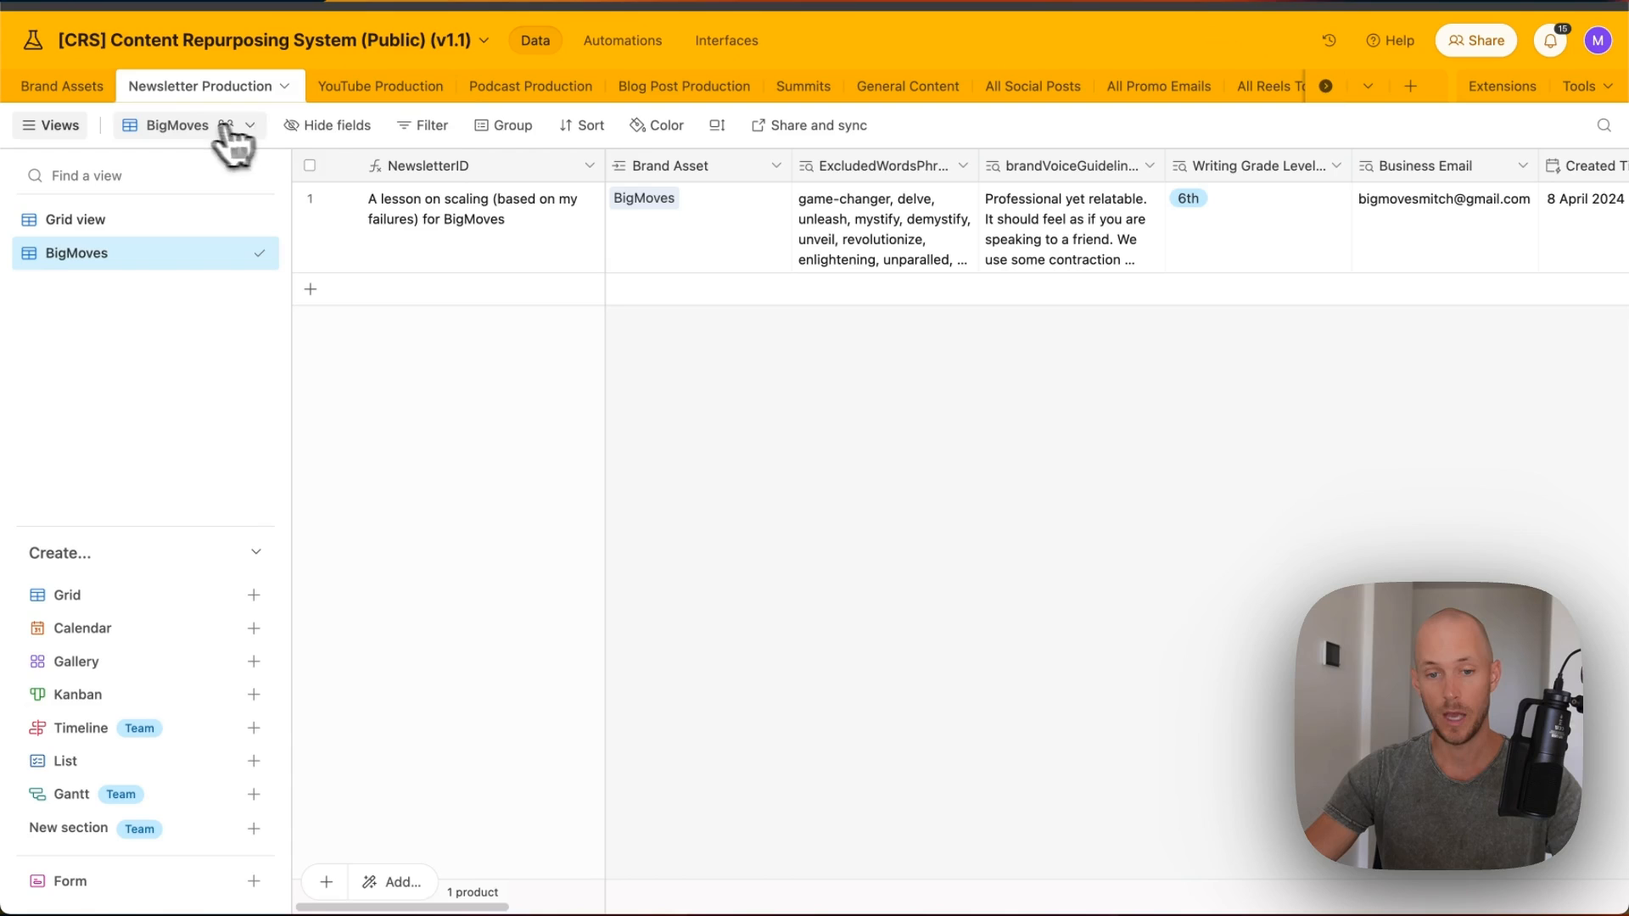
pyautogui.click(424, 125)
# - Filter the BigMoves view to records whose Brand Asset is exactly BigMoves
pyautogui.click(464, 208)
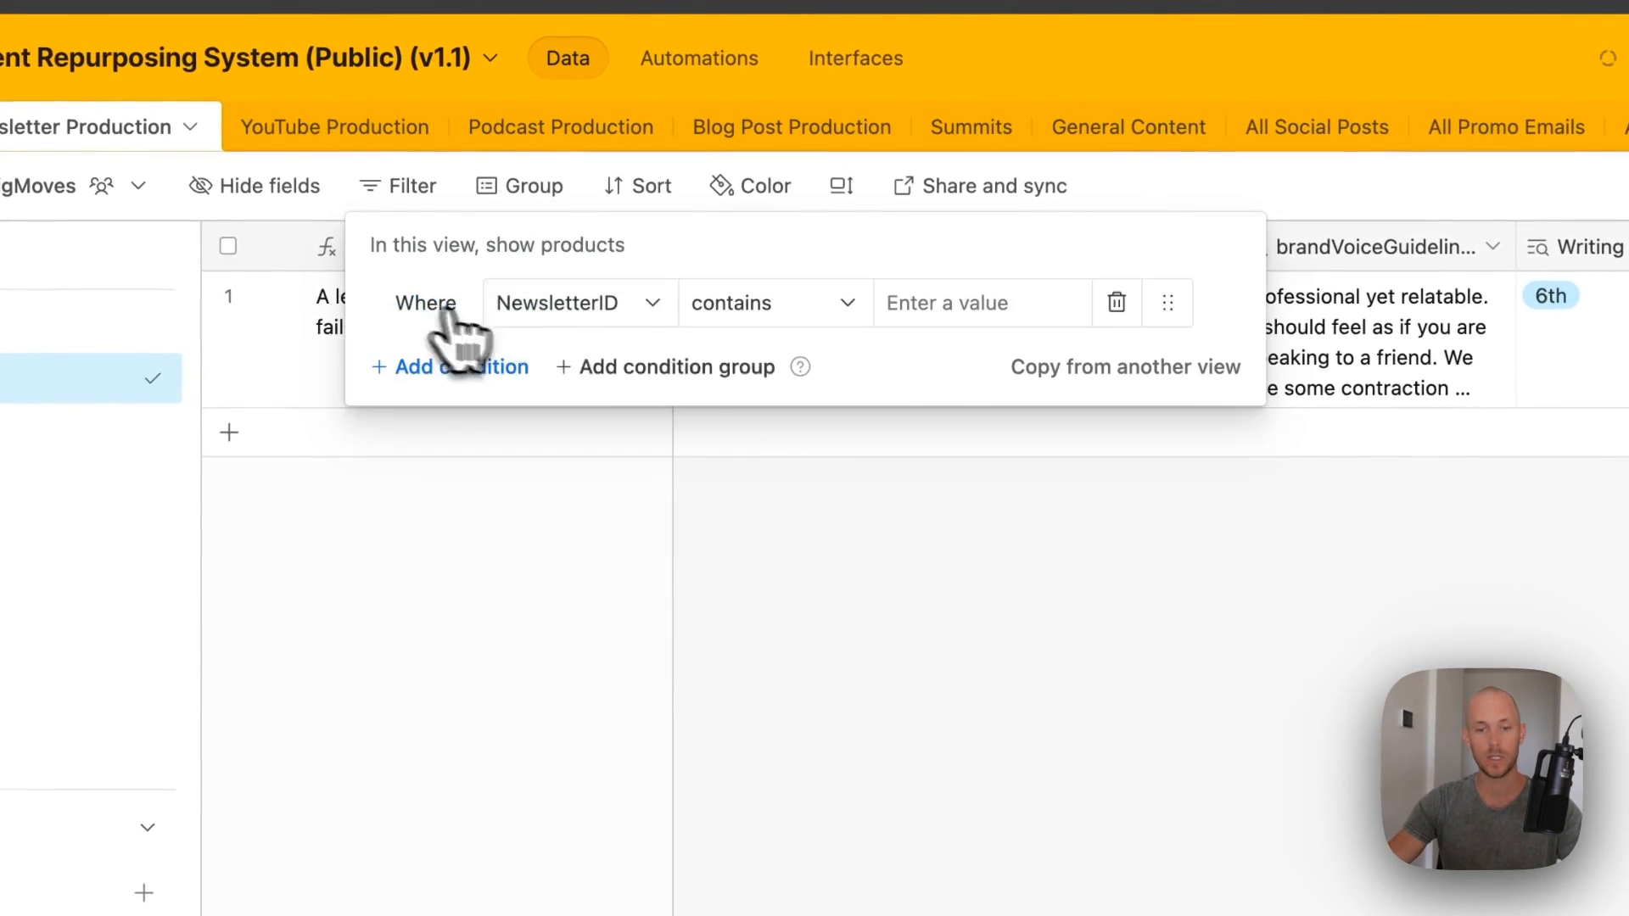
pyautogui.click(516, 299)
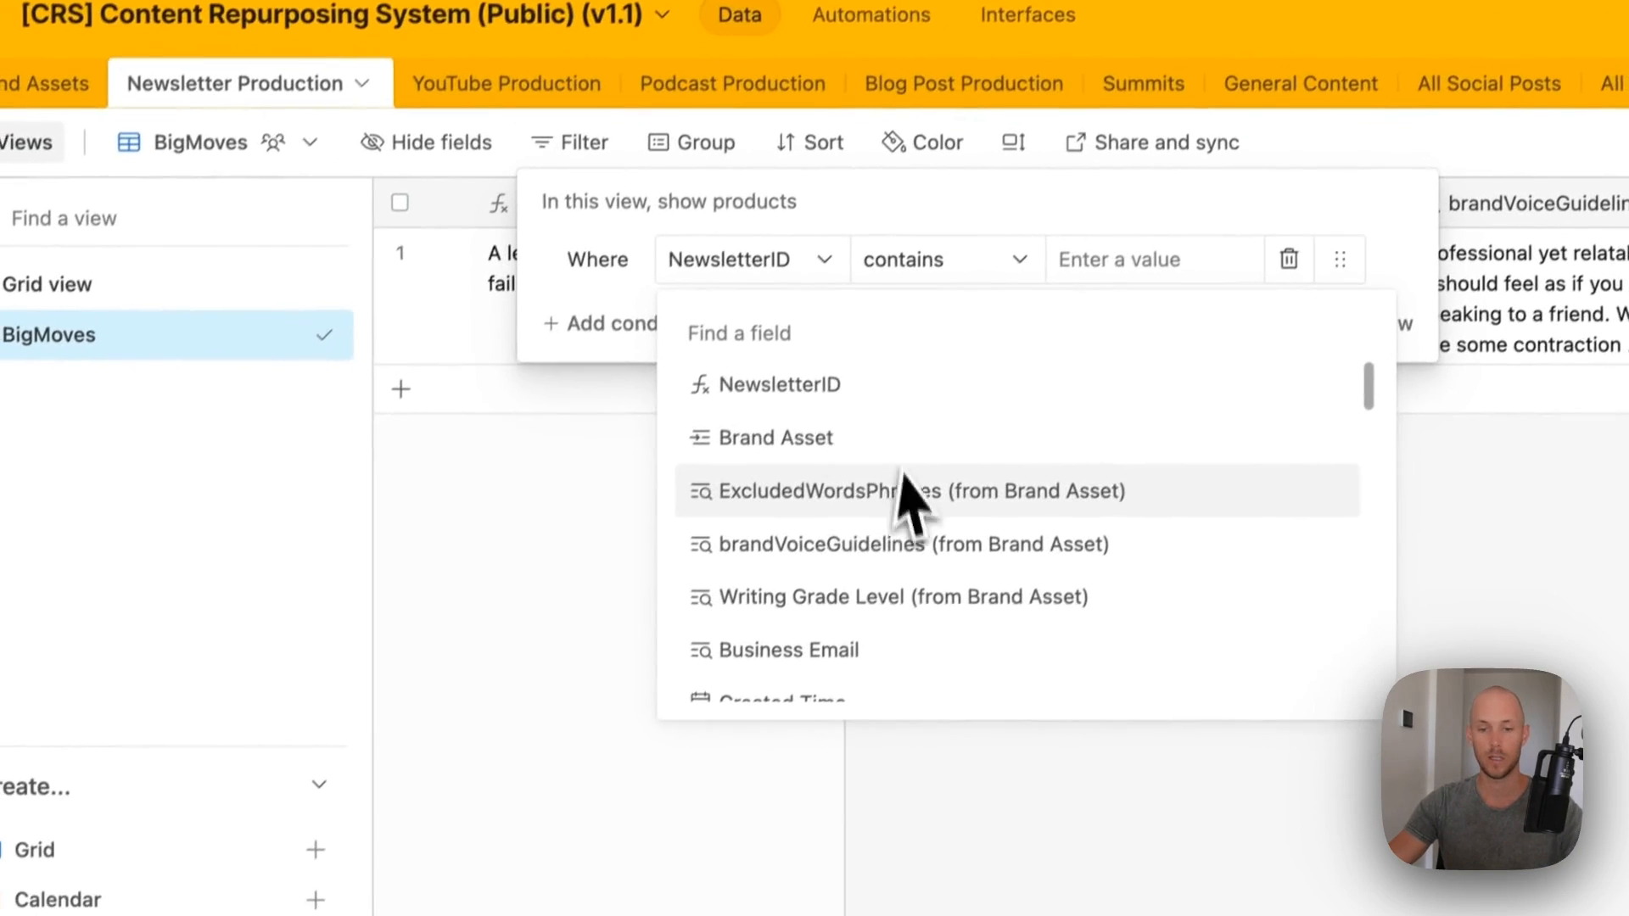
pyautogui.click(801, 452)
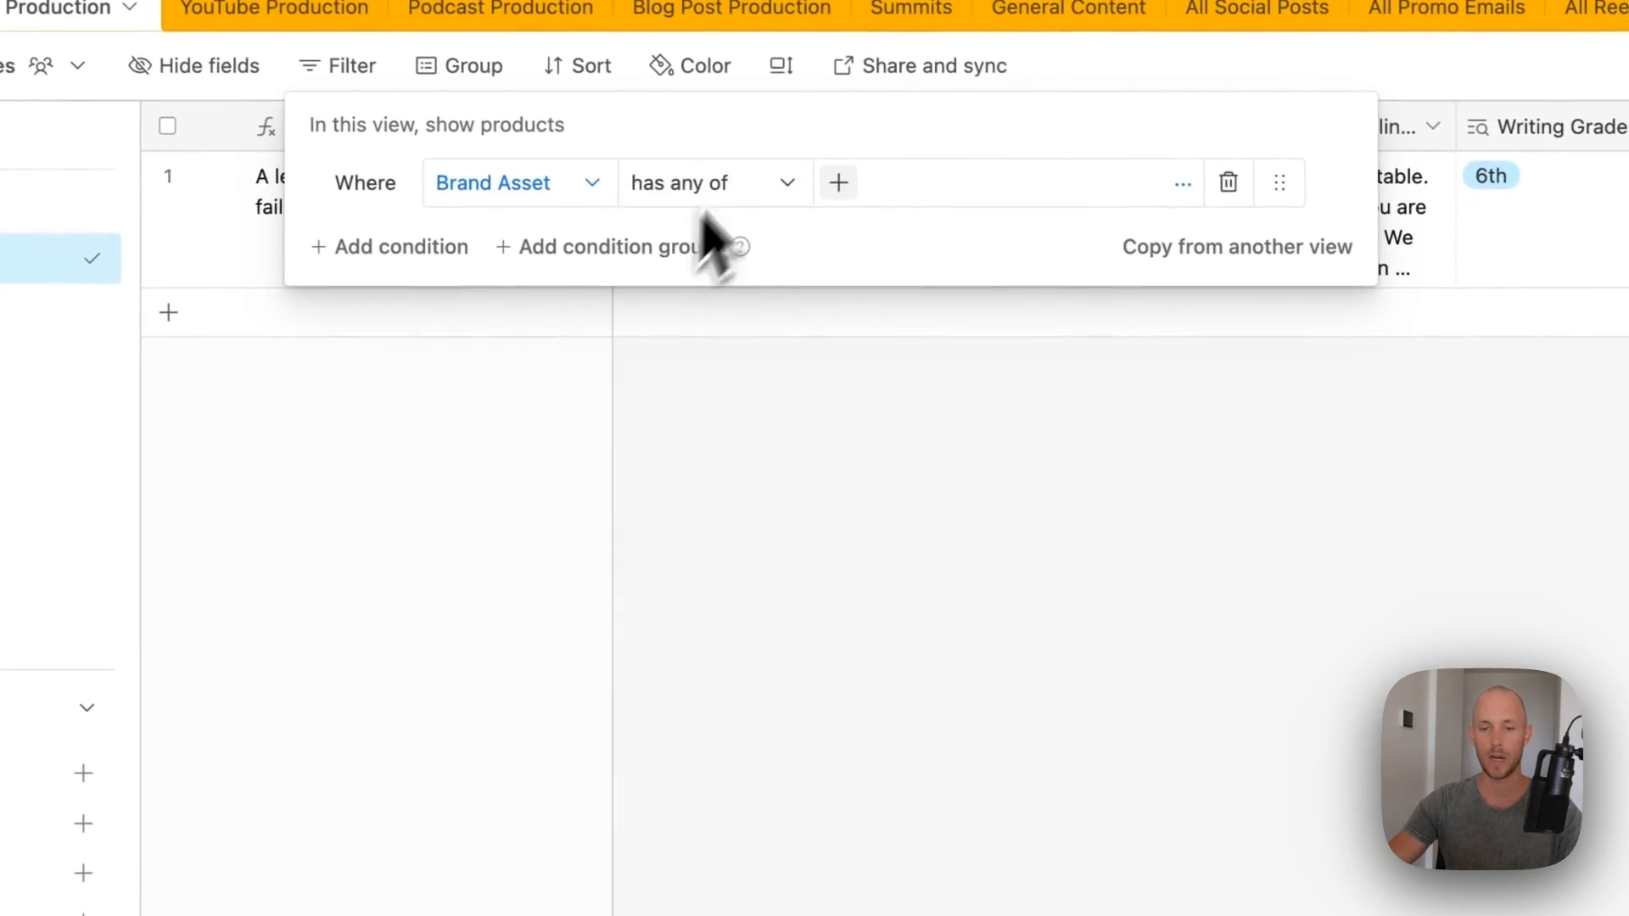
pyautogui.click(1018, 272)
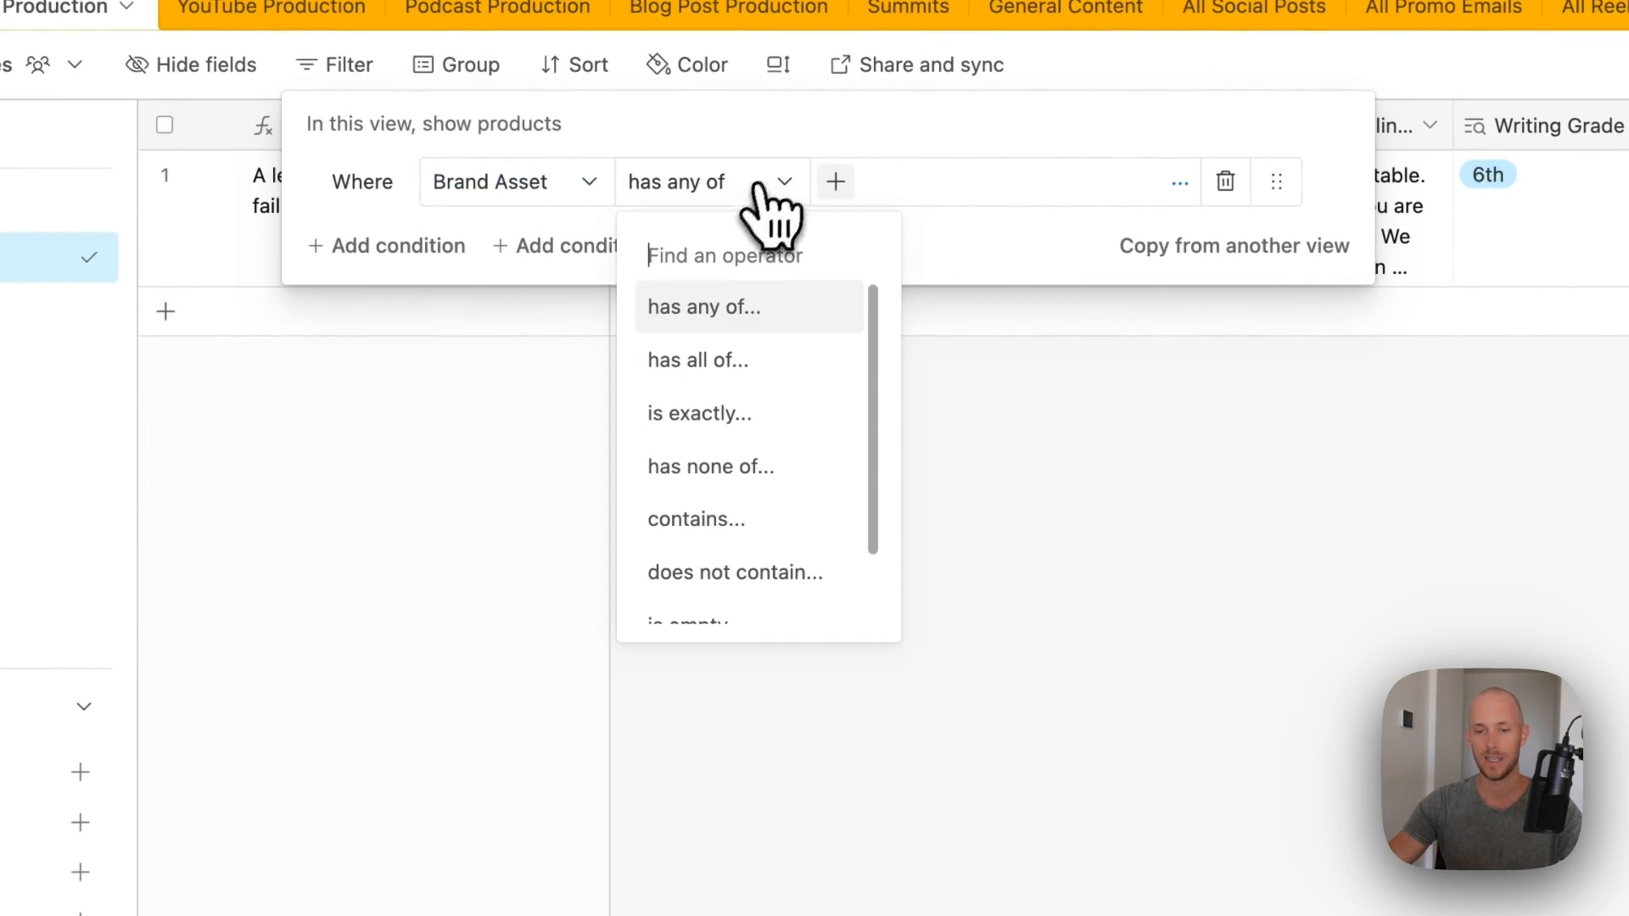
pyautogui.click(713, 415)
pyautogui.click(840, 192)
pyautogui.click(874, 284)
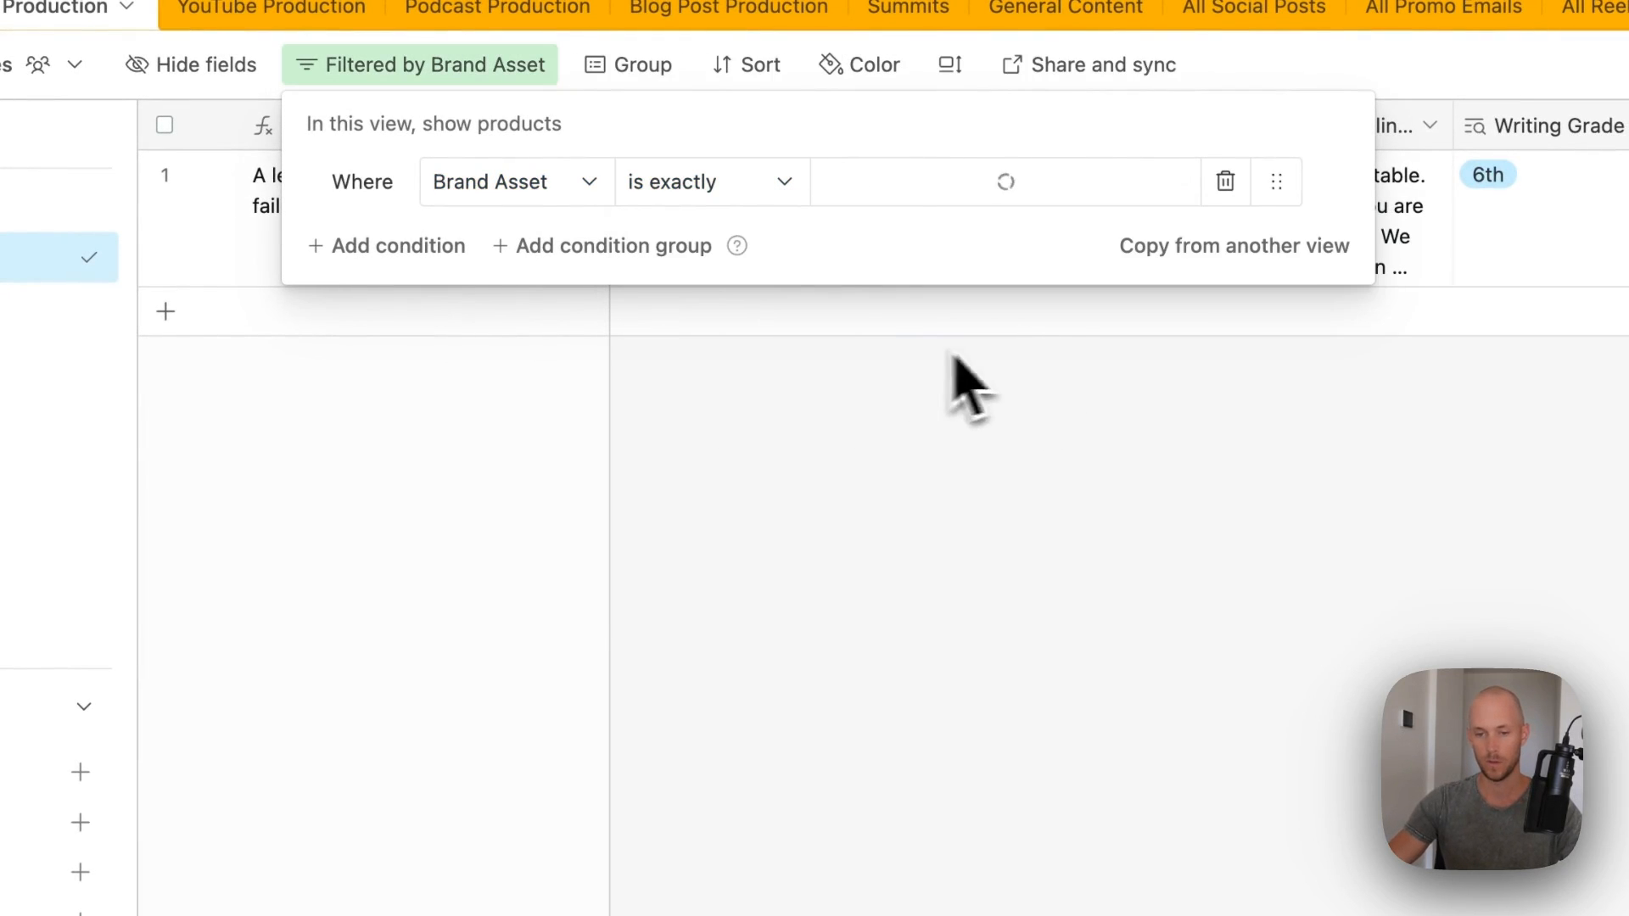
pyautogui.click(1046, 672)
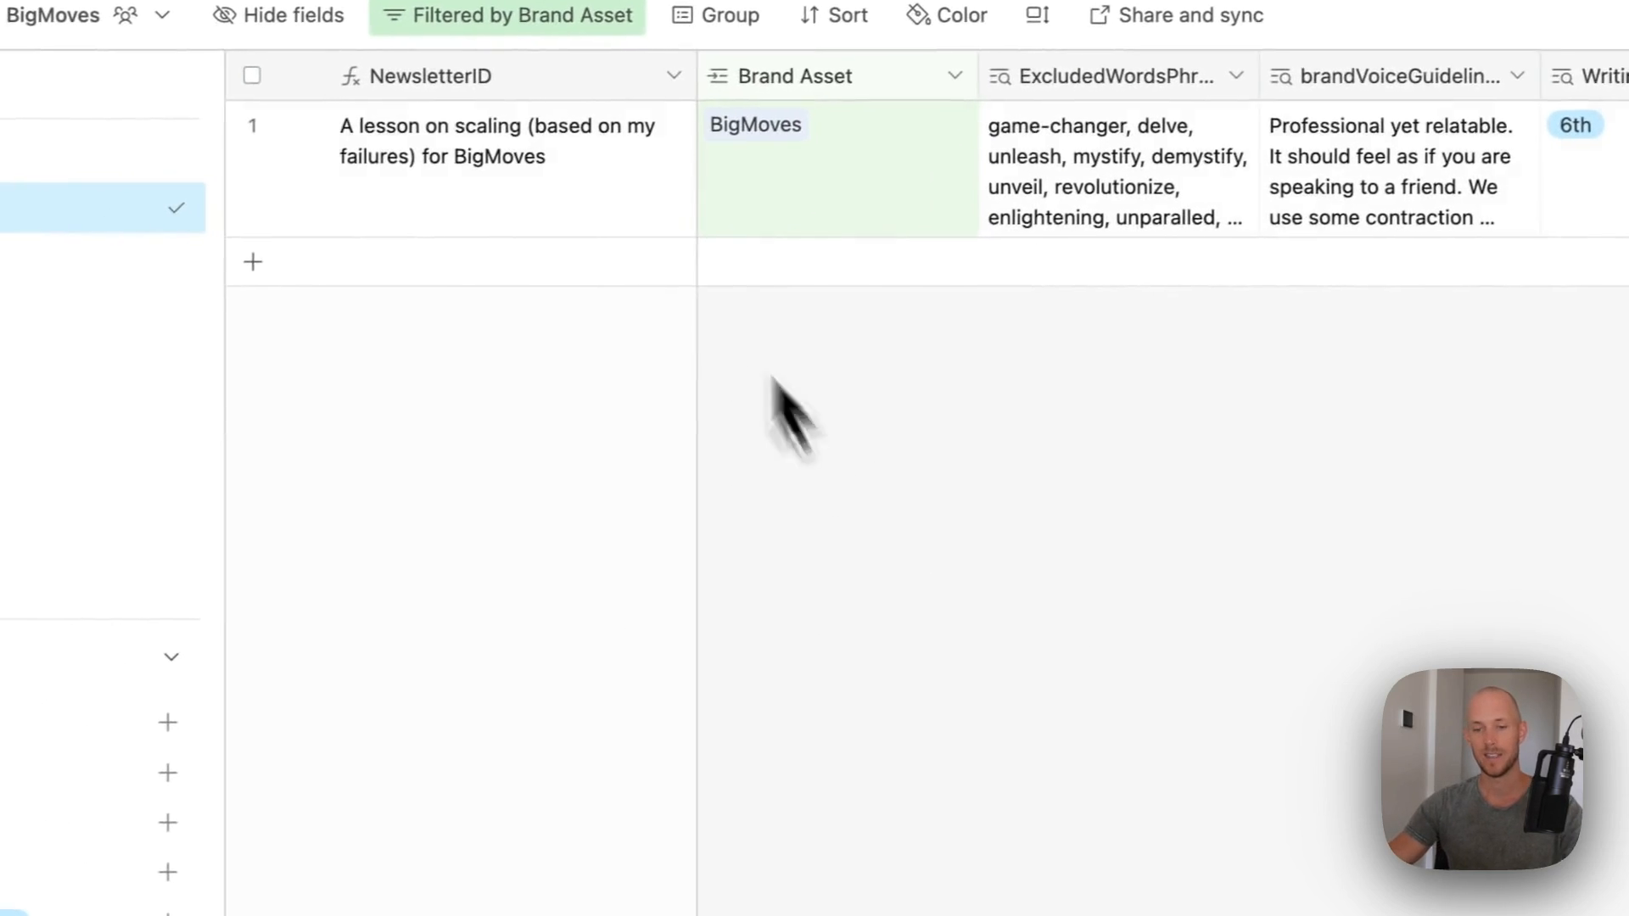
# - Hide the six columns from ExcludedWords through Record_ID in the BigMoves view
pyautogui.hscroll(5, 696, 280)
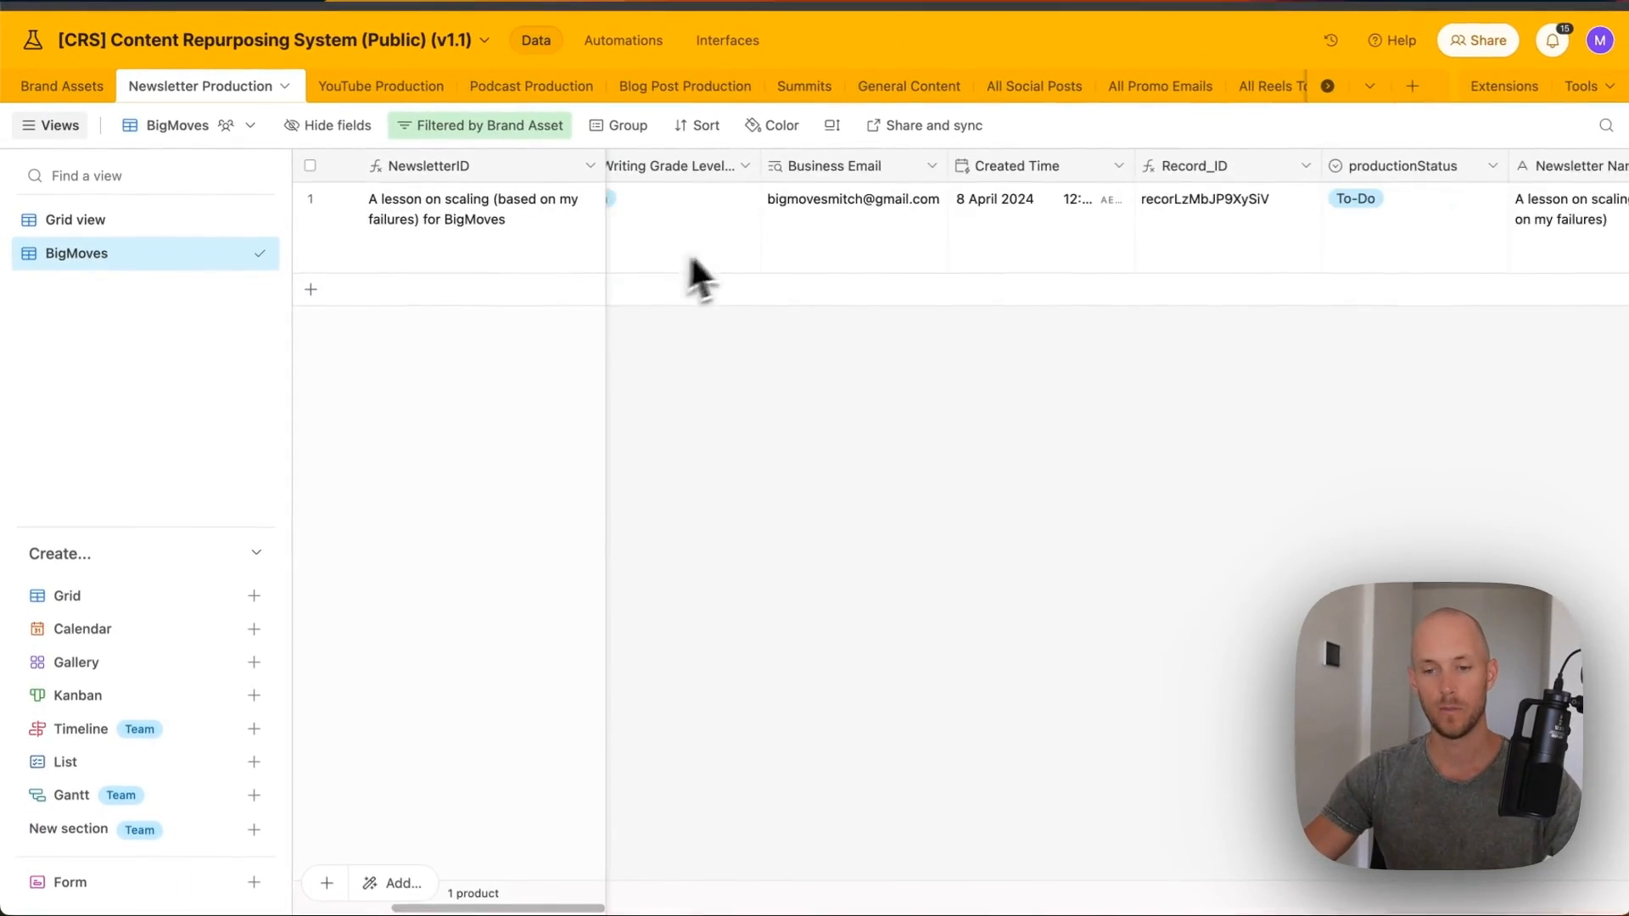
pyautogui.hscroll(5, 909, 262)
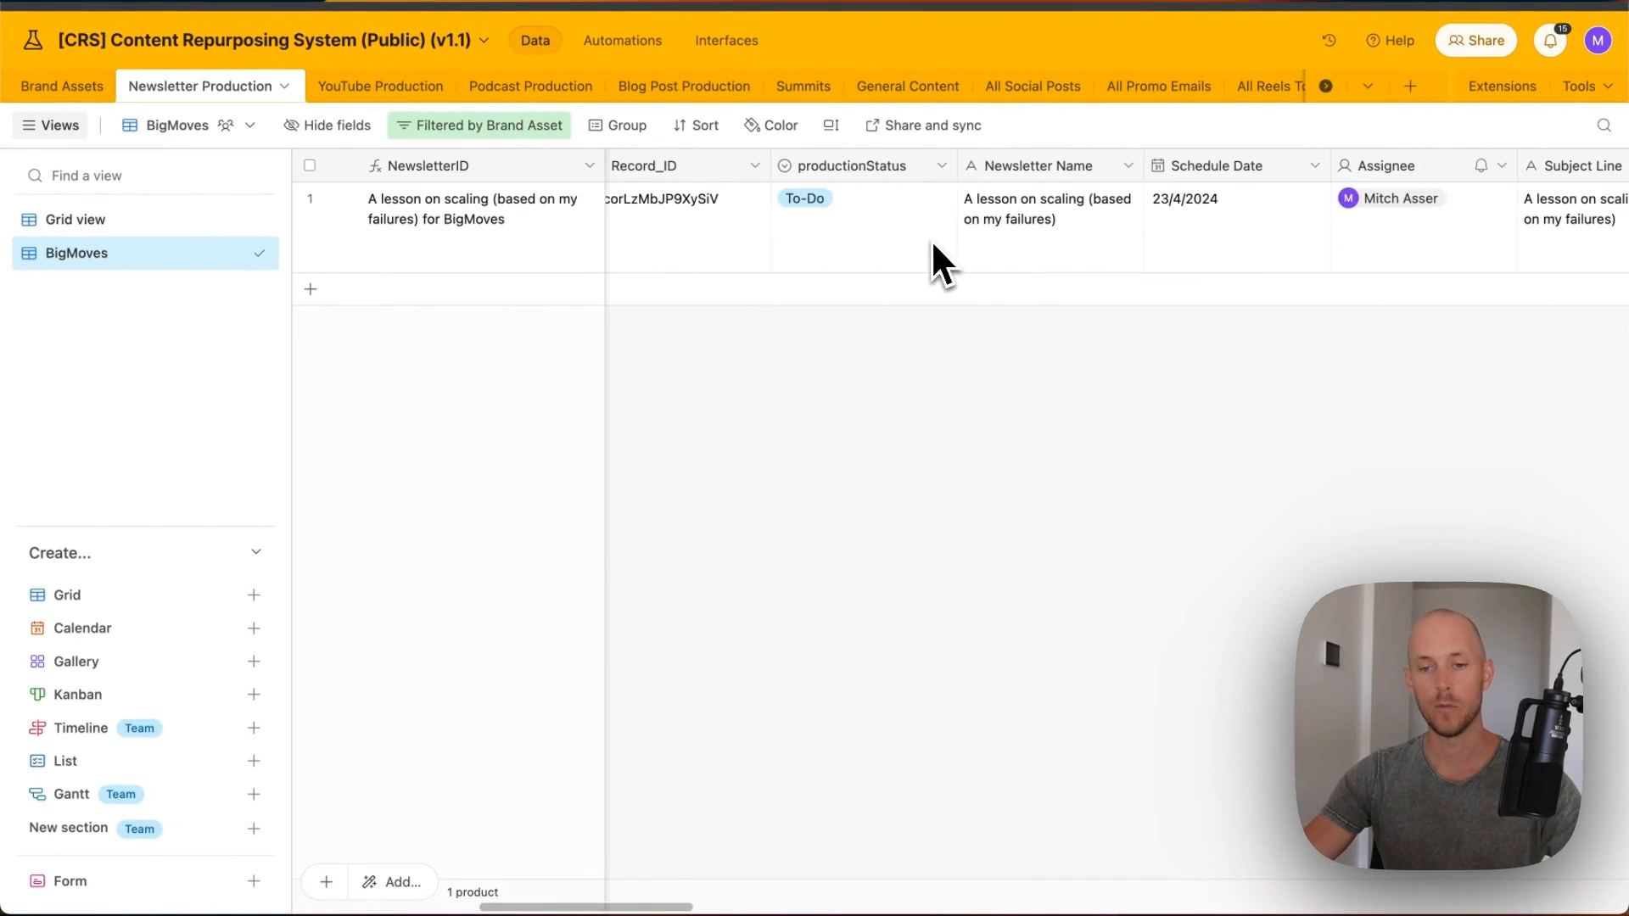
pyautogui.hscroll(-10, 935, 262)
pyautogui.hscroll(4, 934, 163)
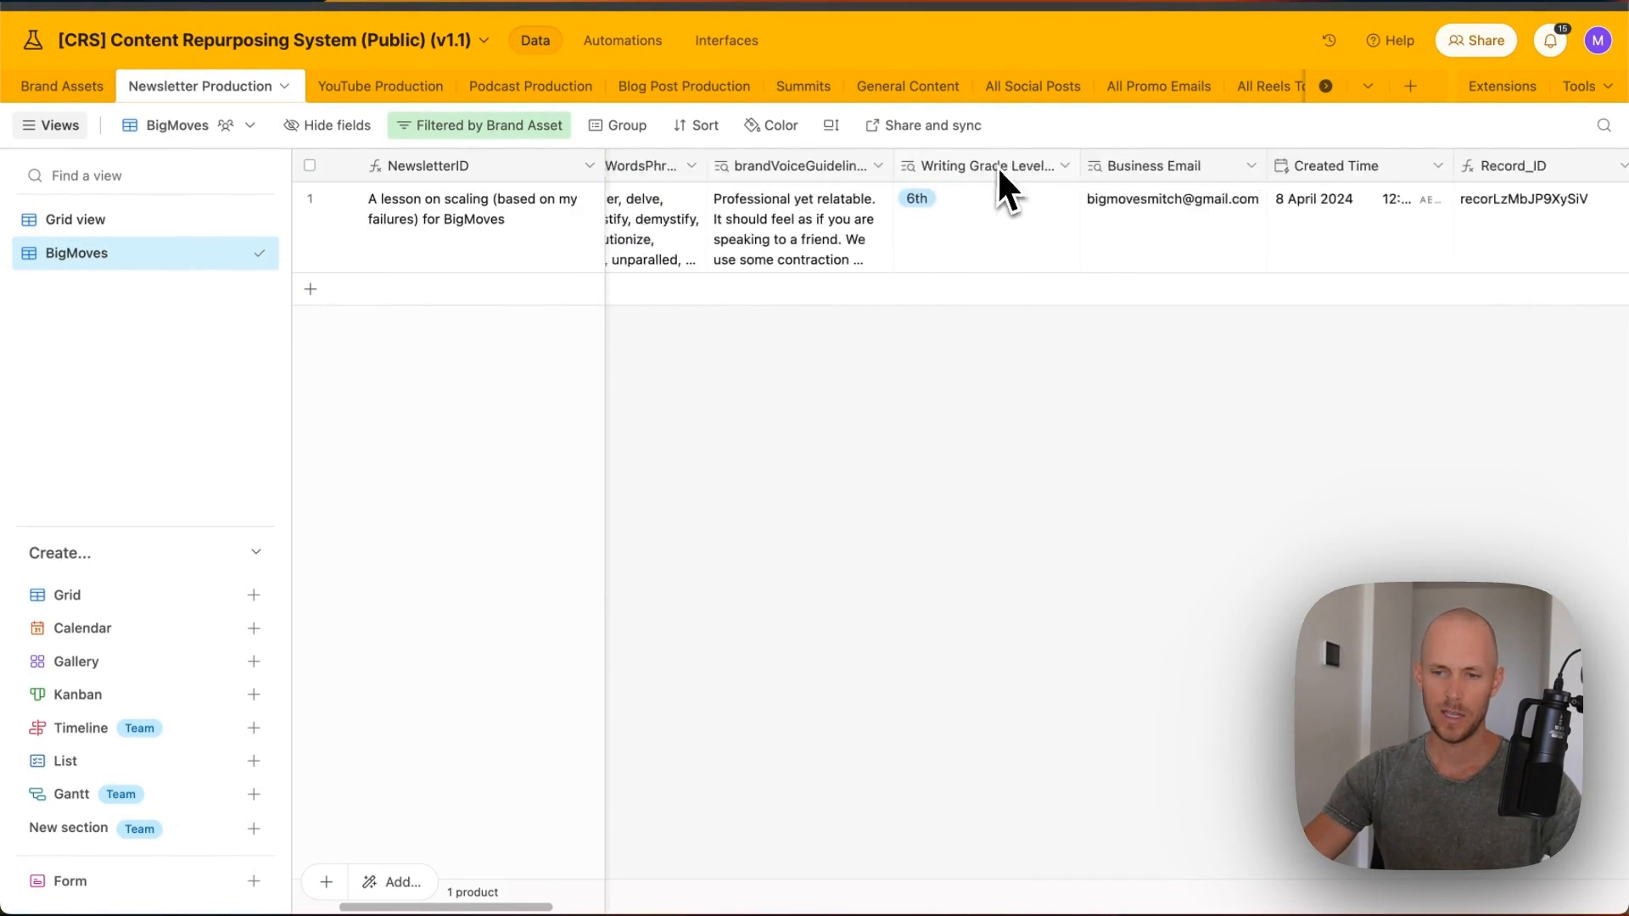
pyautogui.hscroll(-1, 995, 166)
pyautogui.hscroll(-1, 995, 167)
pyautogui.click(812, 191)
pyautogui.hscroll(4, 1198, 176)
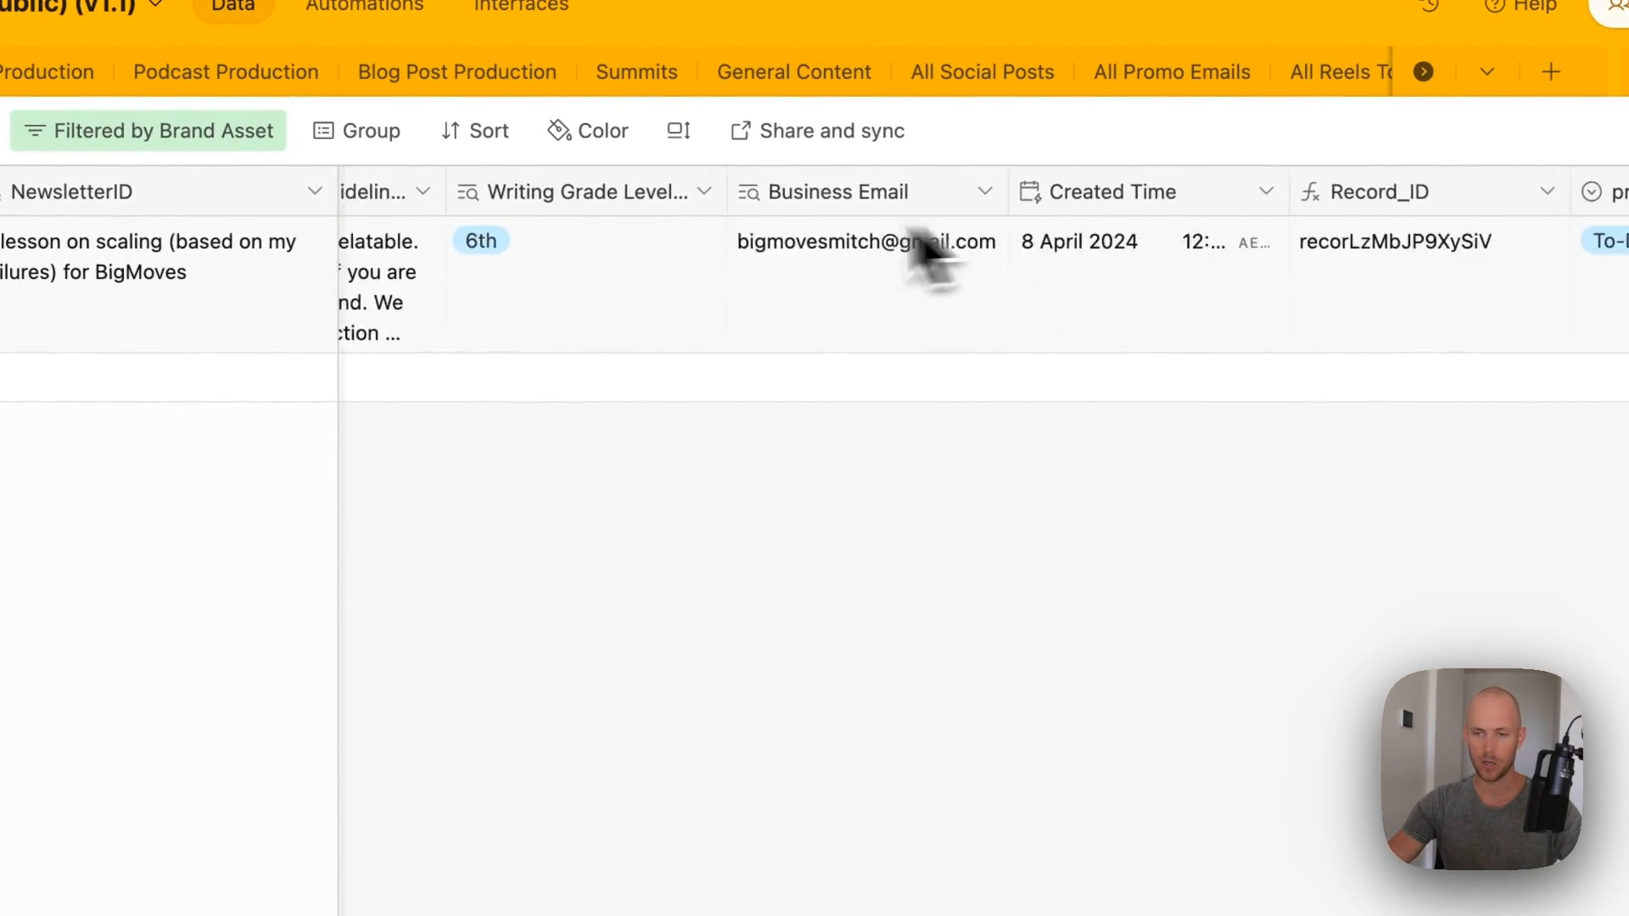
pyautogui.hscroll(6, 924, 223)
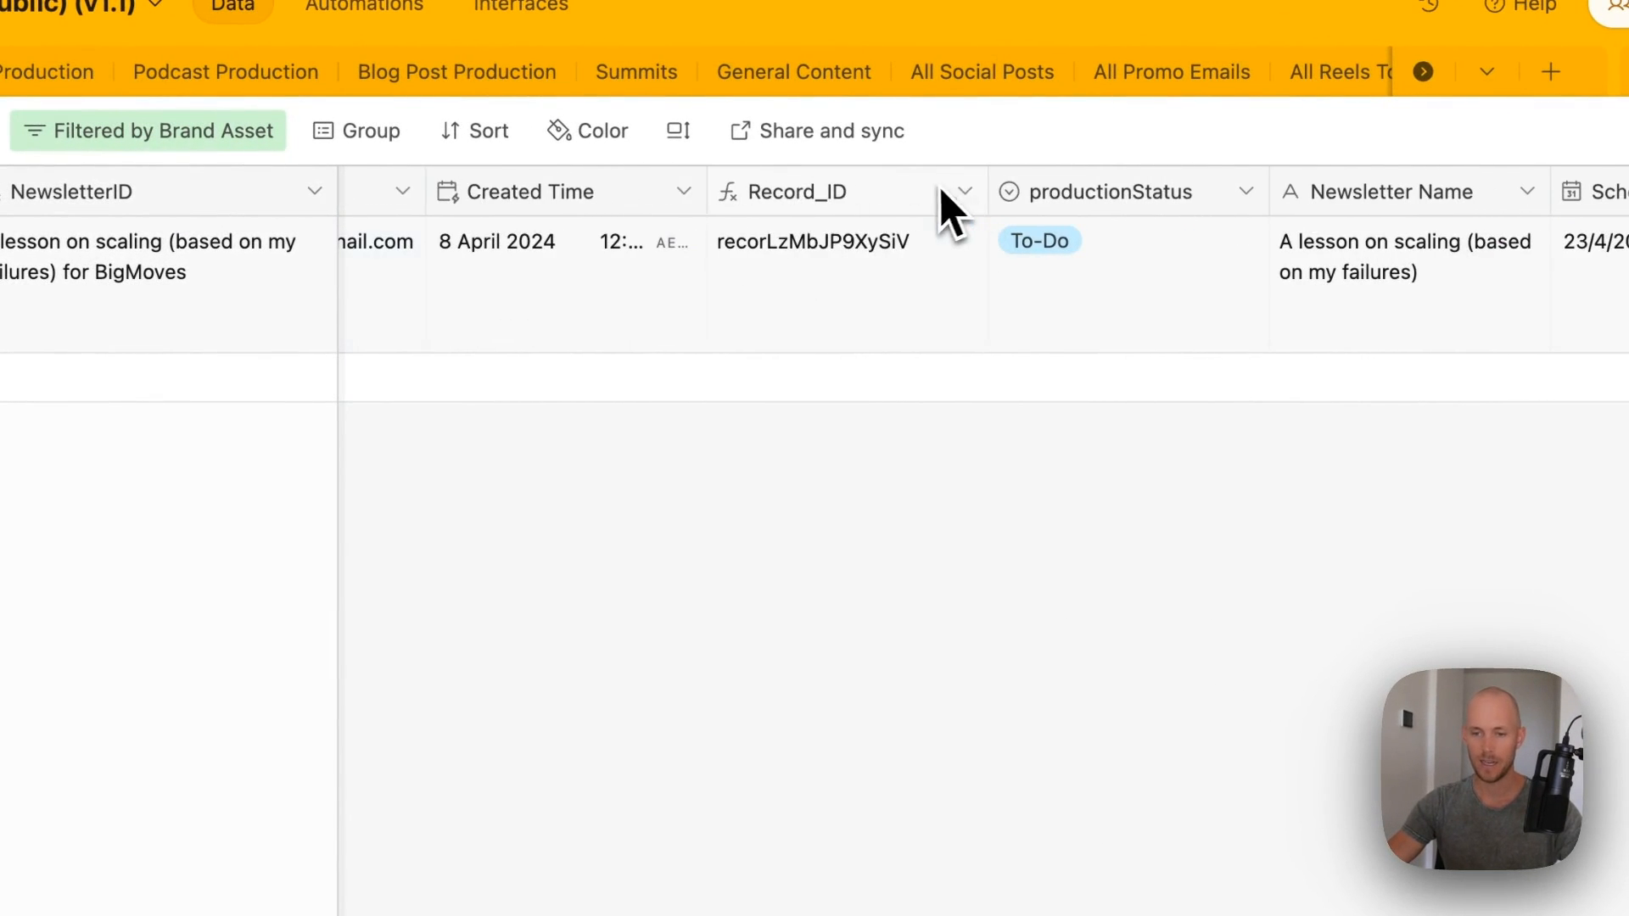
pyautogui.keyDown('shift'); pyautogui.click(932, 188); pyautogui.keyUp('shift')
pyautogui.rightClick(847, 196)
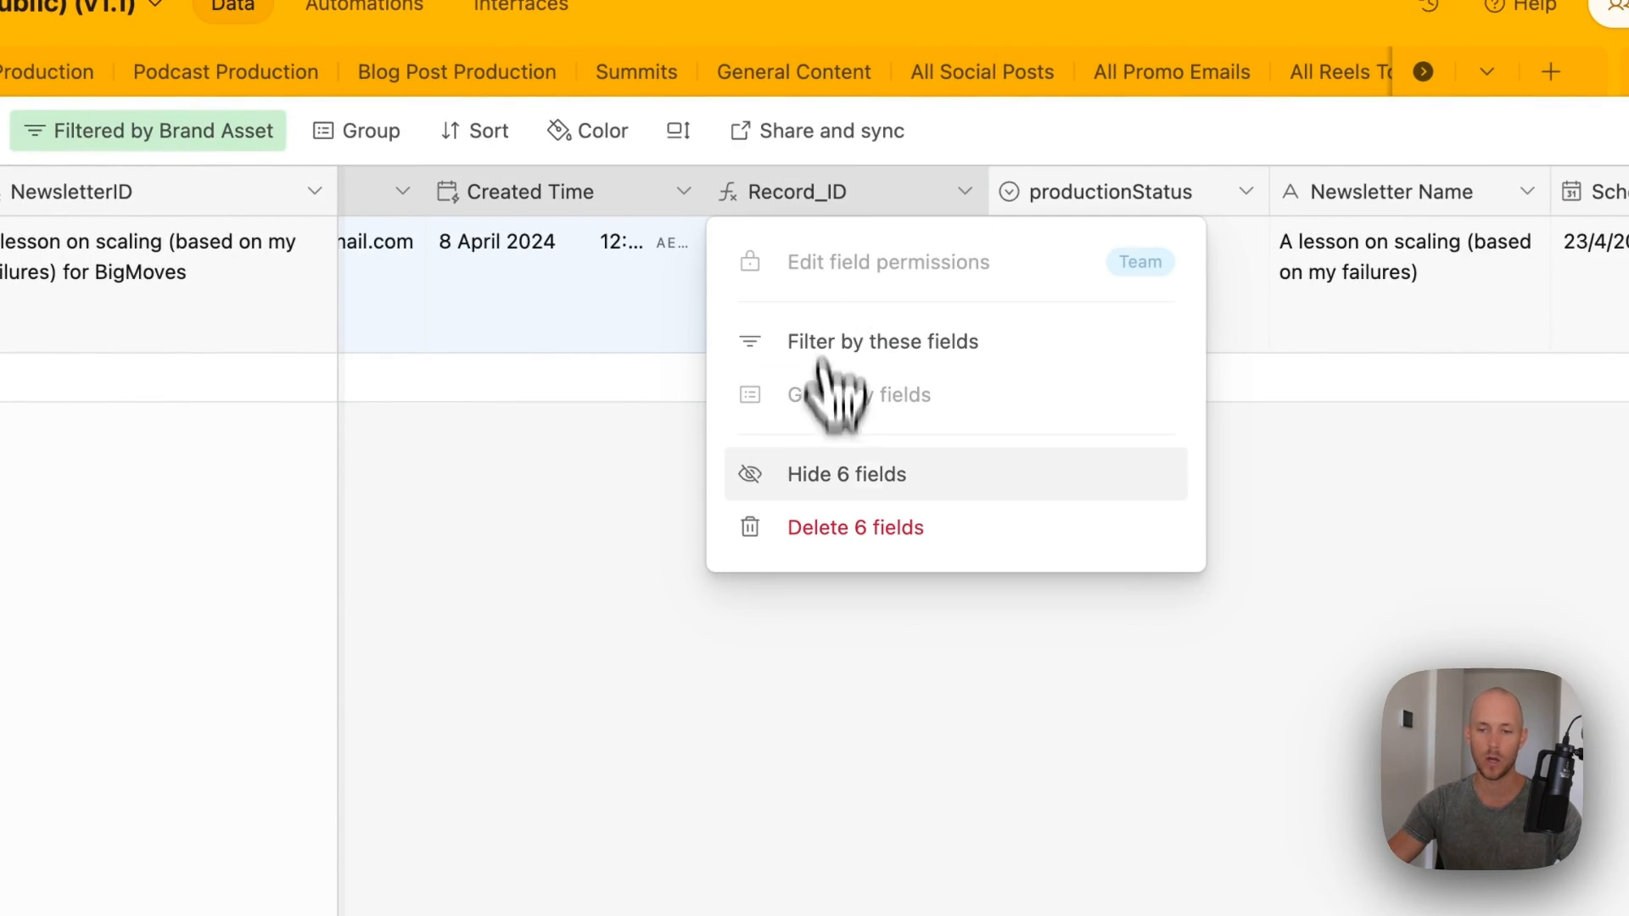
pyautogui.click(849, 480)
pyautogui.hscroll(-10, 815, 382)
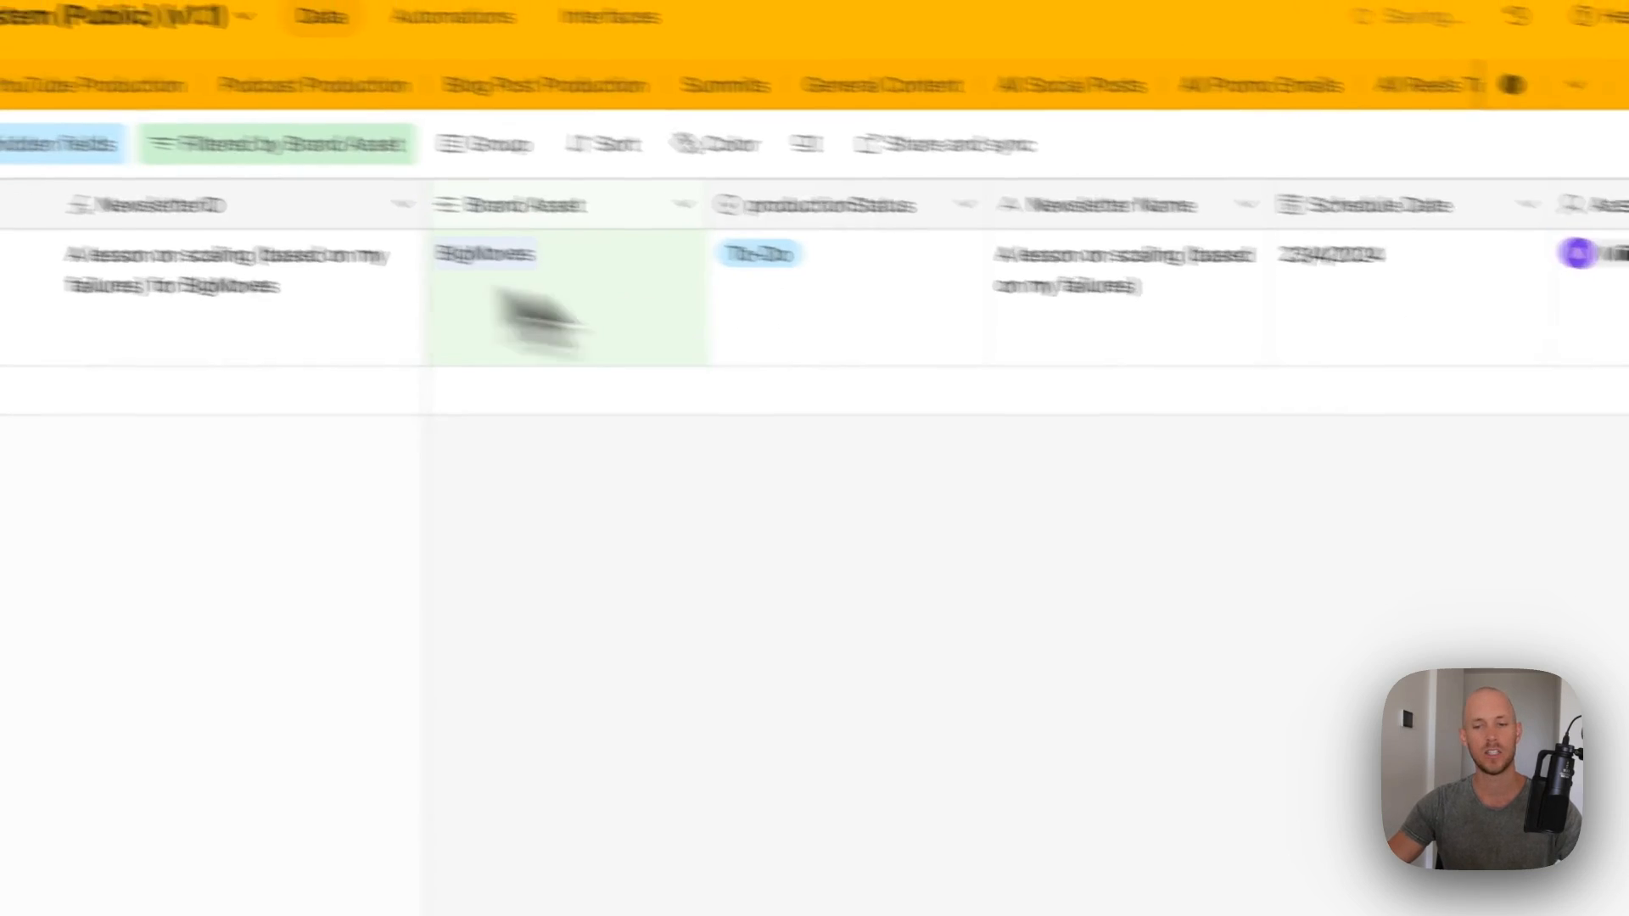
pyautogui.hscroll(10, 996, 391)
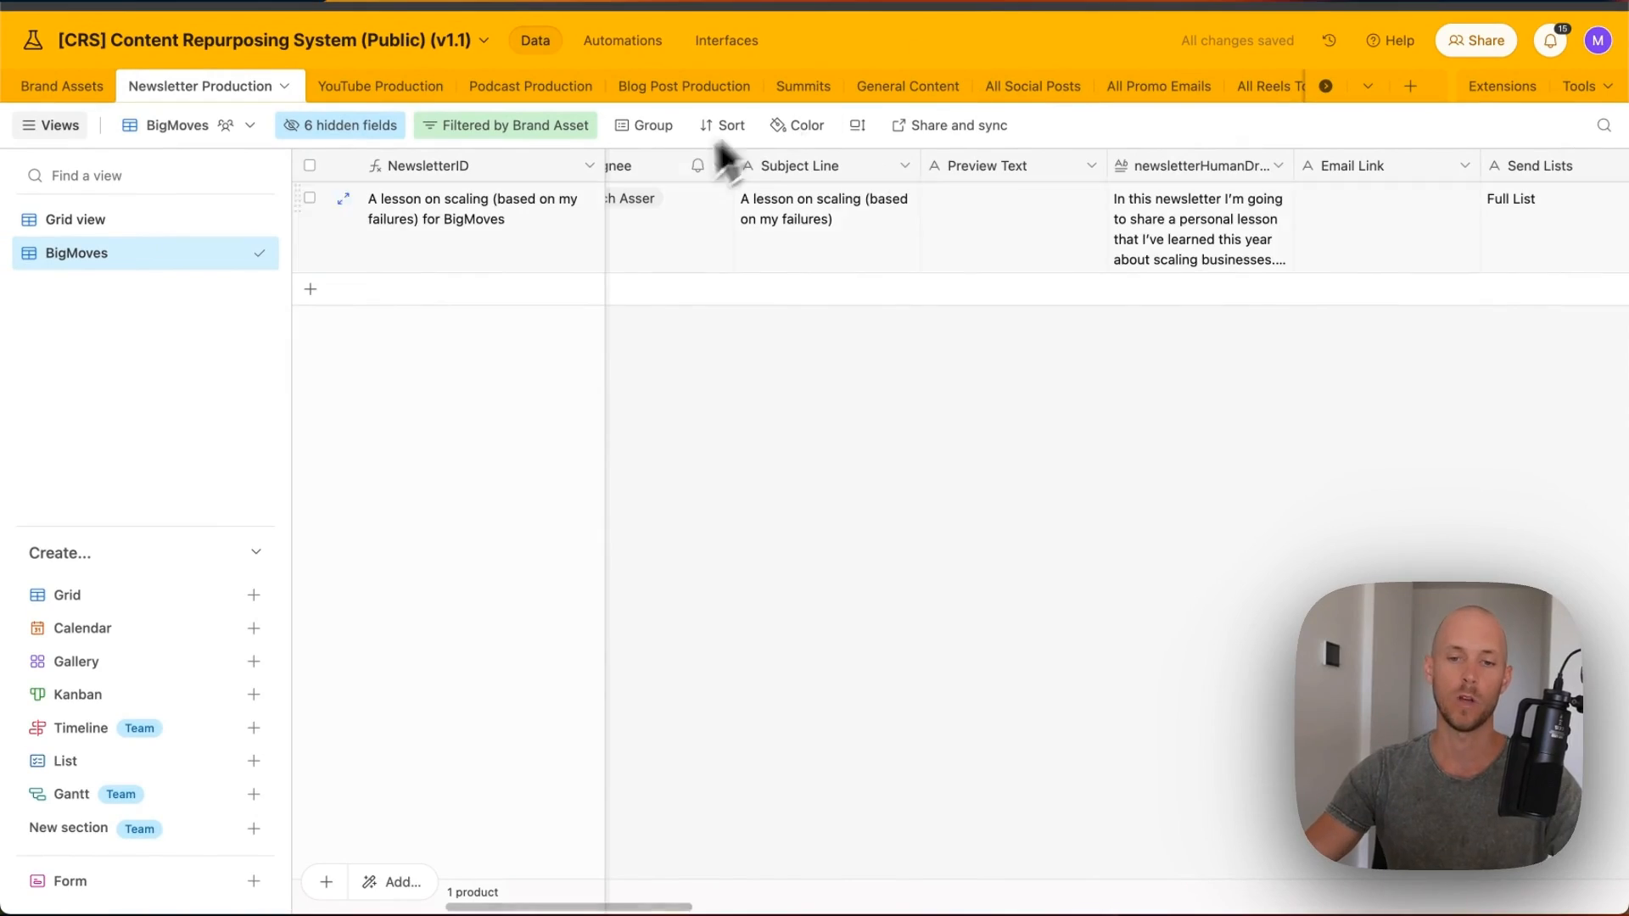
pyautogui.hscroll(-8, 849, 254)
# - Create a new grid view named Bigmoves in the All Social Posts table
pyautogui.click(1033, 86)
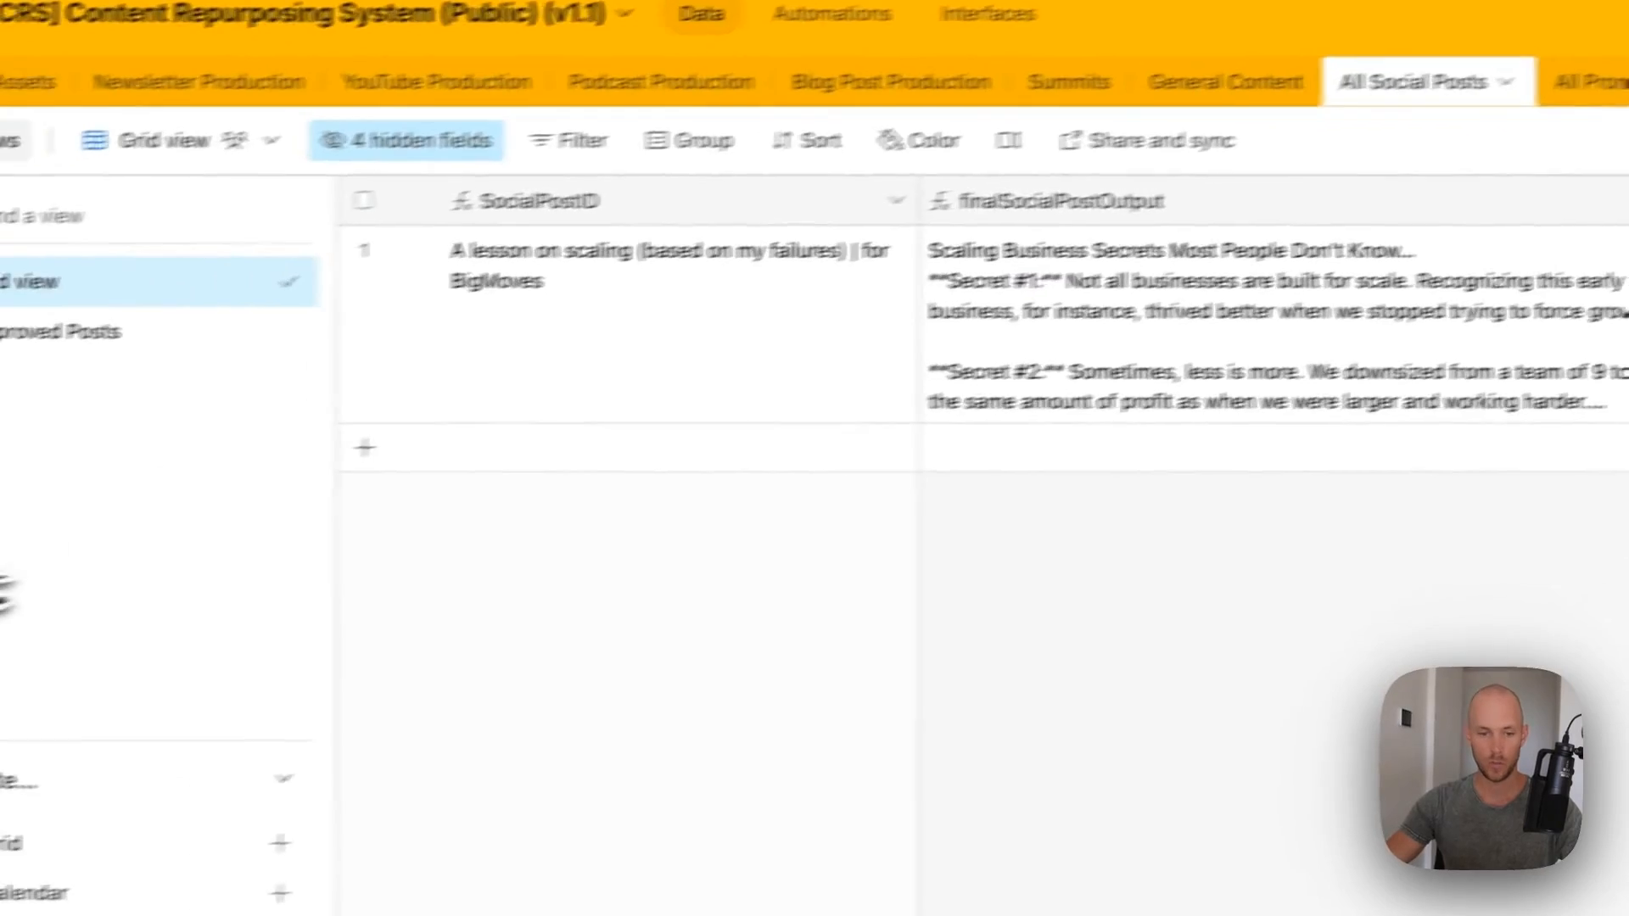
pyautogui.click(61, 843)
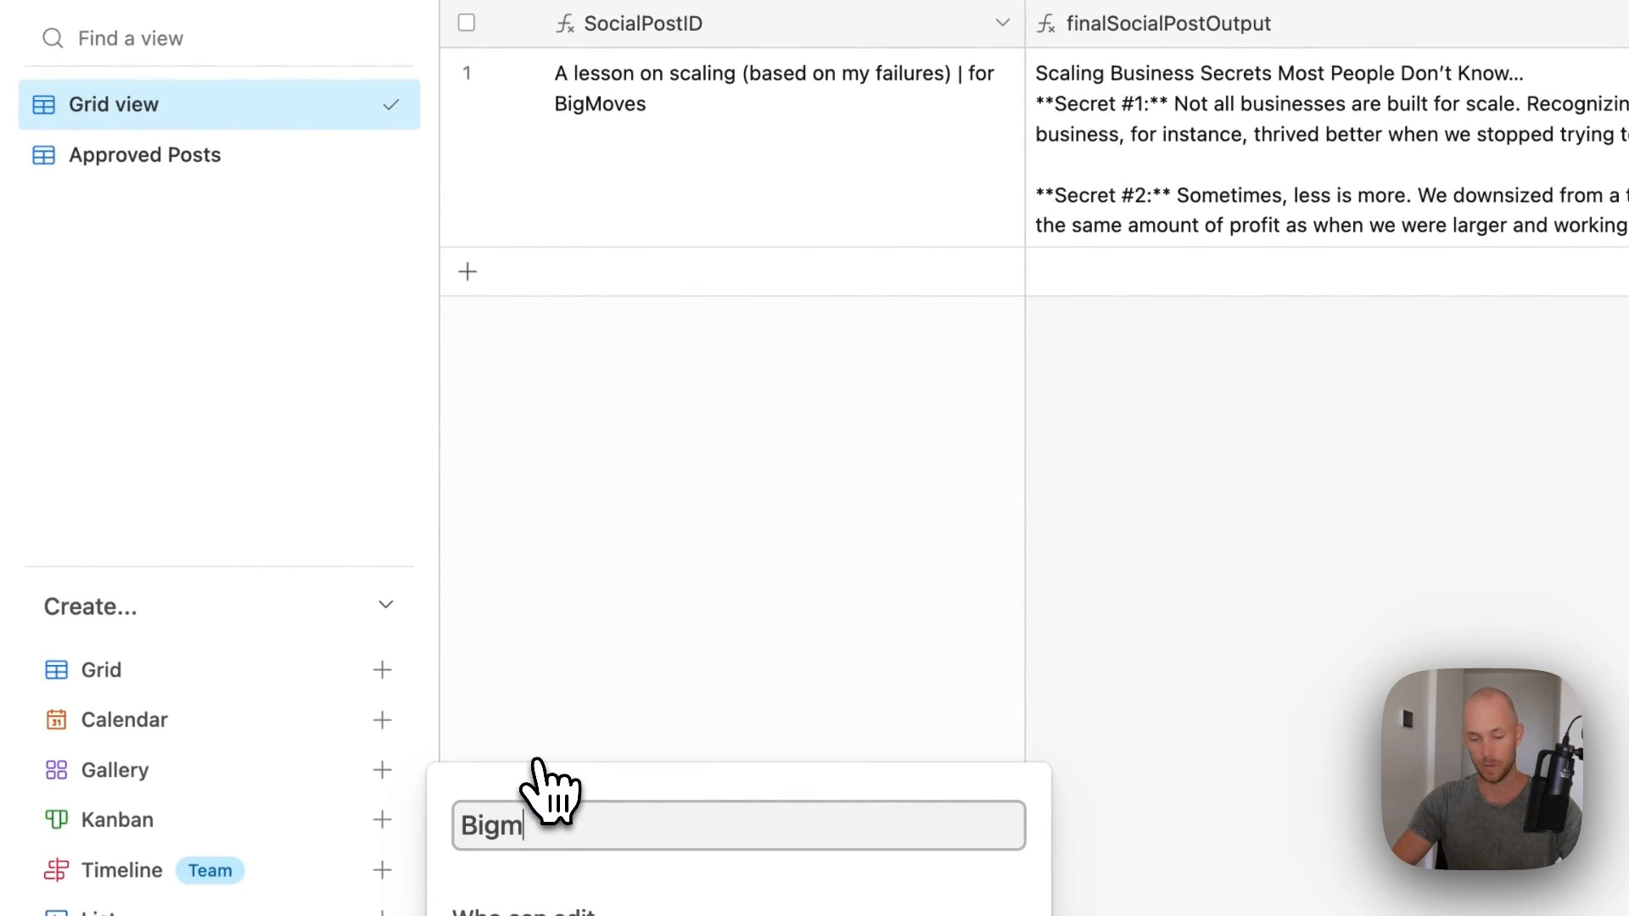
pyautogui.click(869, 886)
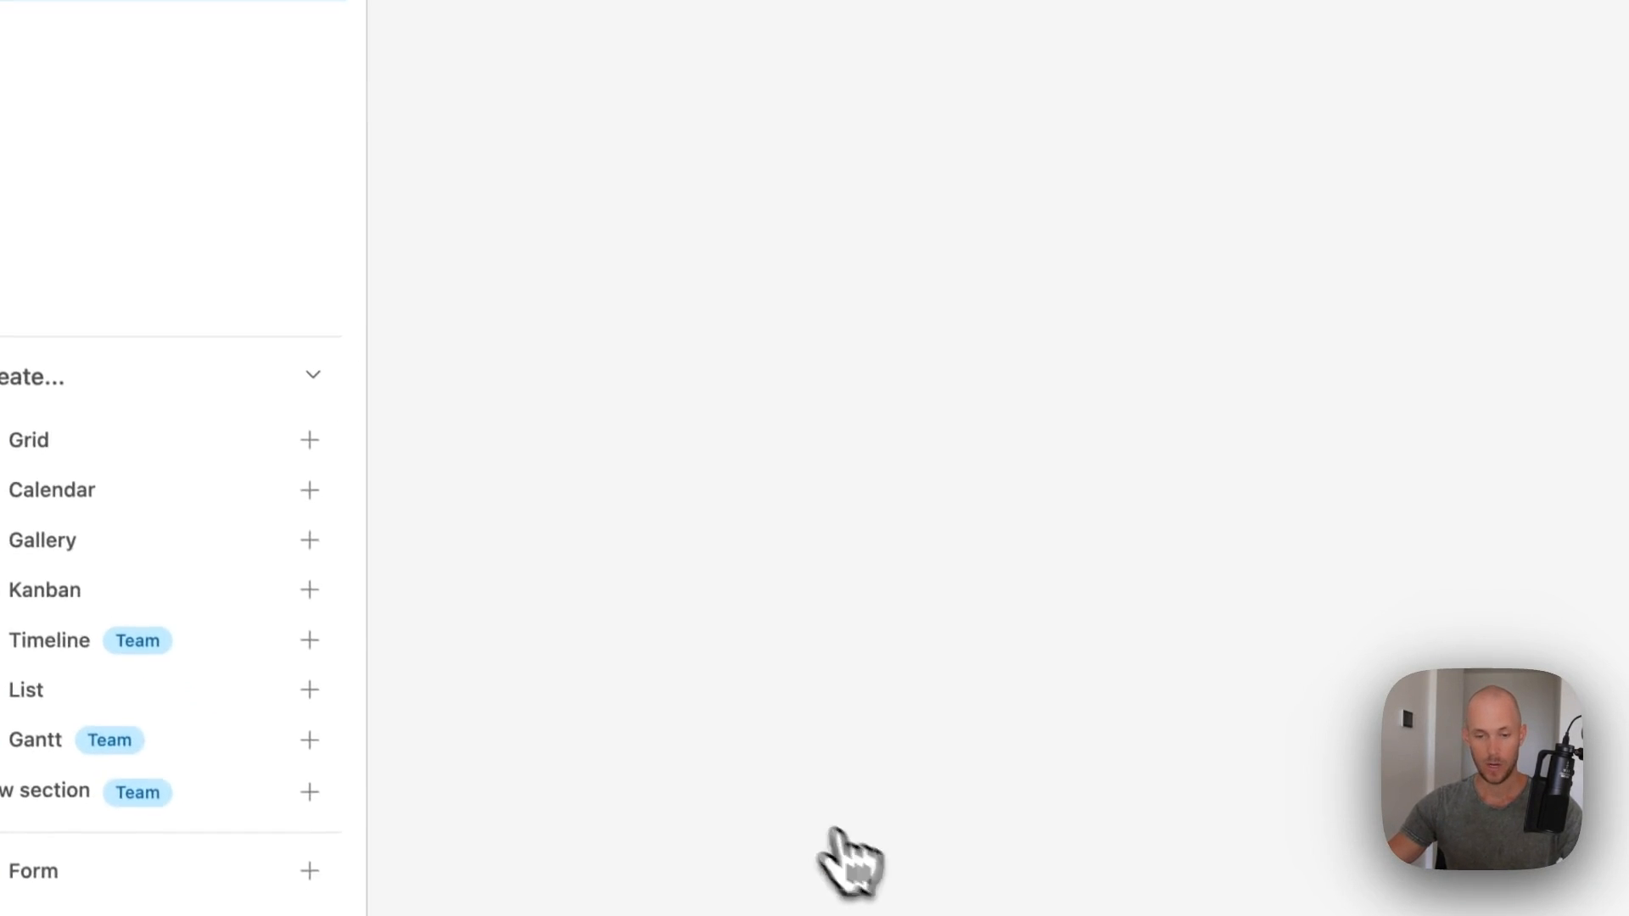
# - Filter the Bigmoves view to posts whose brandAsset is exactly BigMoves
pyautogui.click(640, 180)
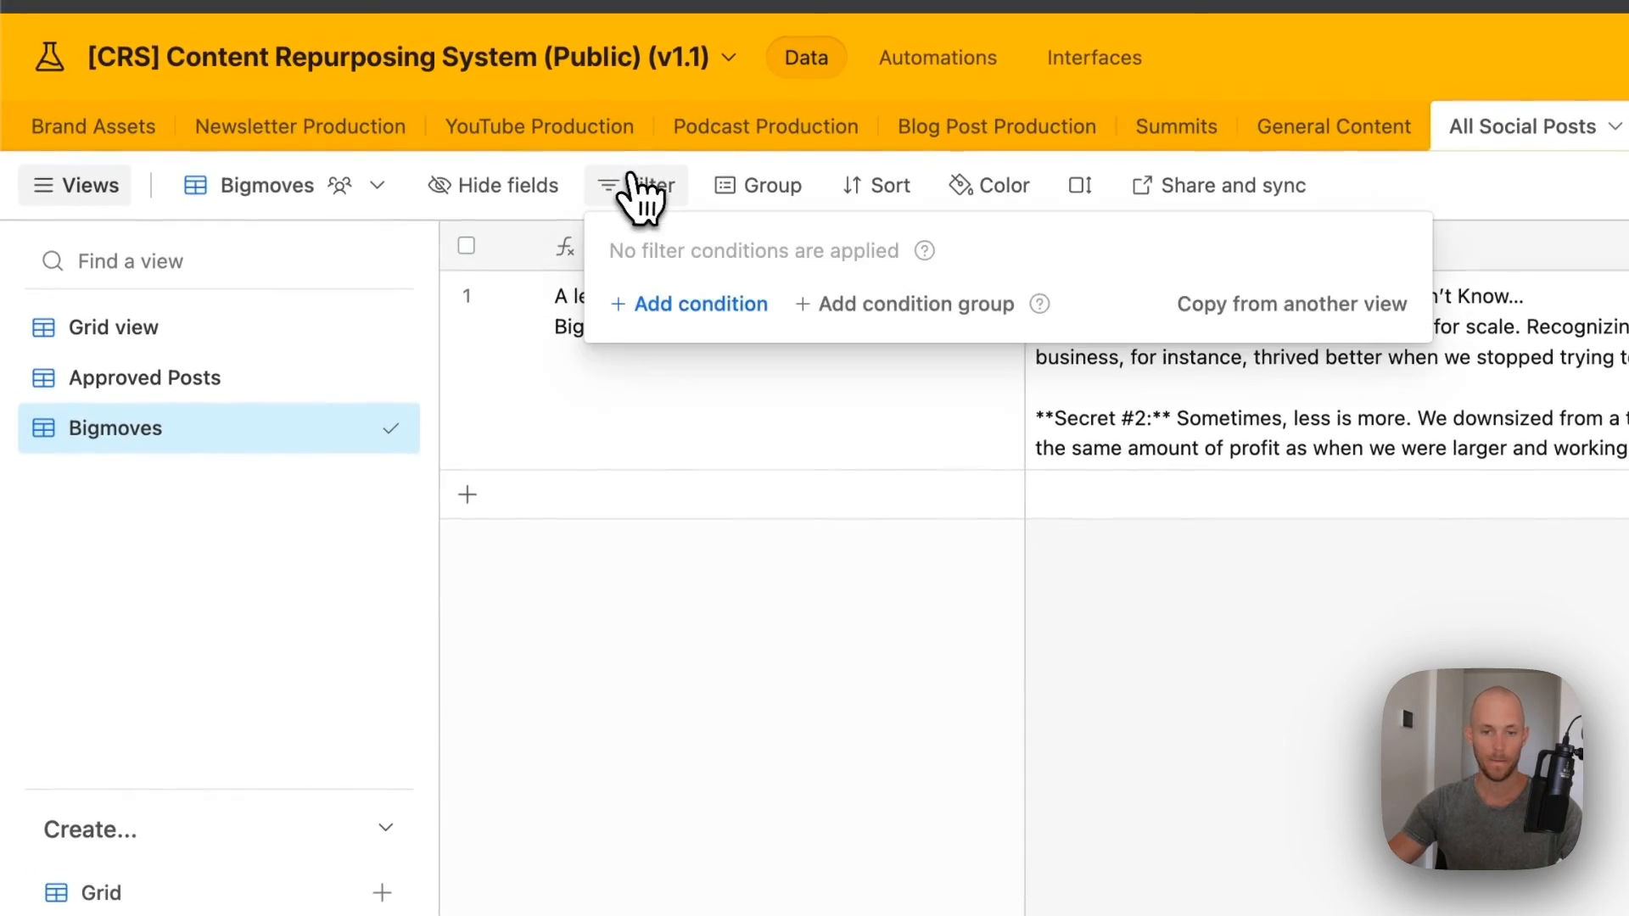
pyautogui.click(709, 311)
pyautogui.click(819, 305)
pyautogui.click(747, 566)
pyautogui.click(989, 283)
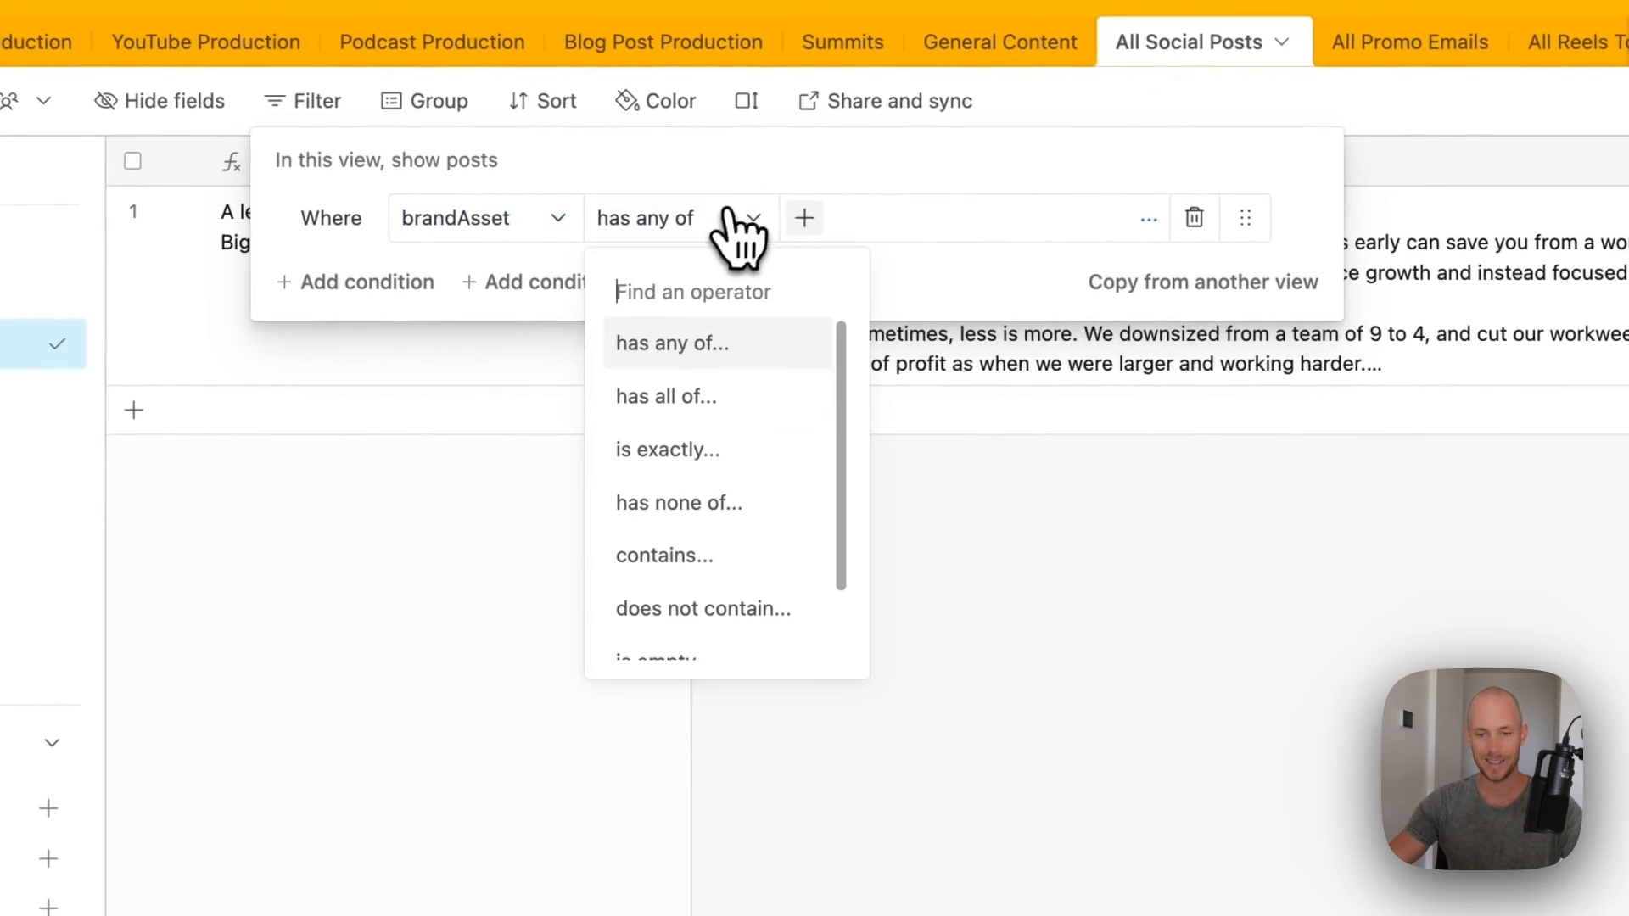
pyautogui.click(937, 512)
pyautogui.click(802, 217)
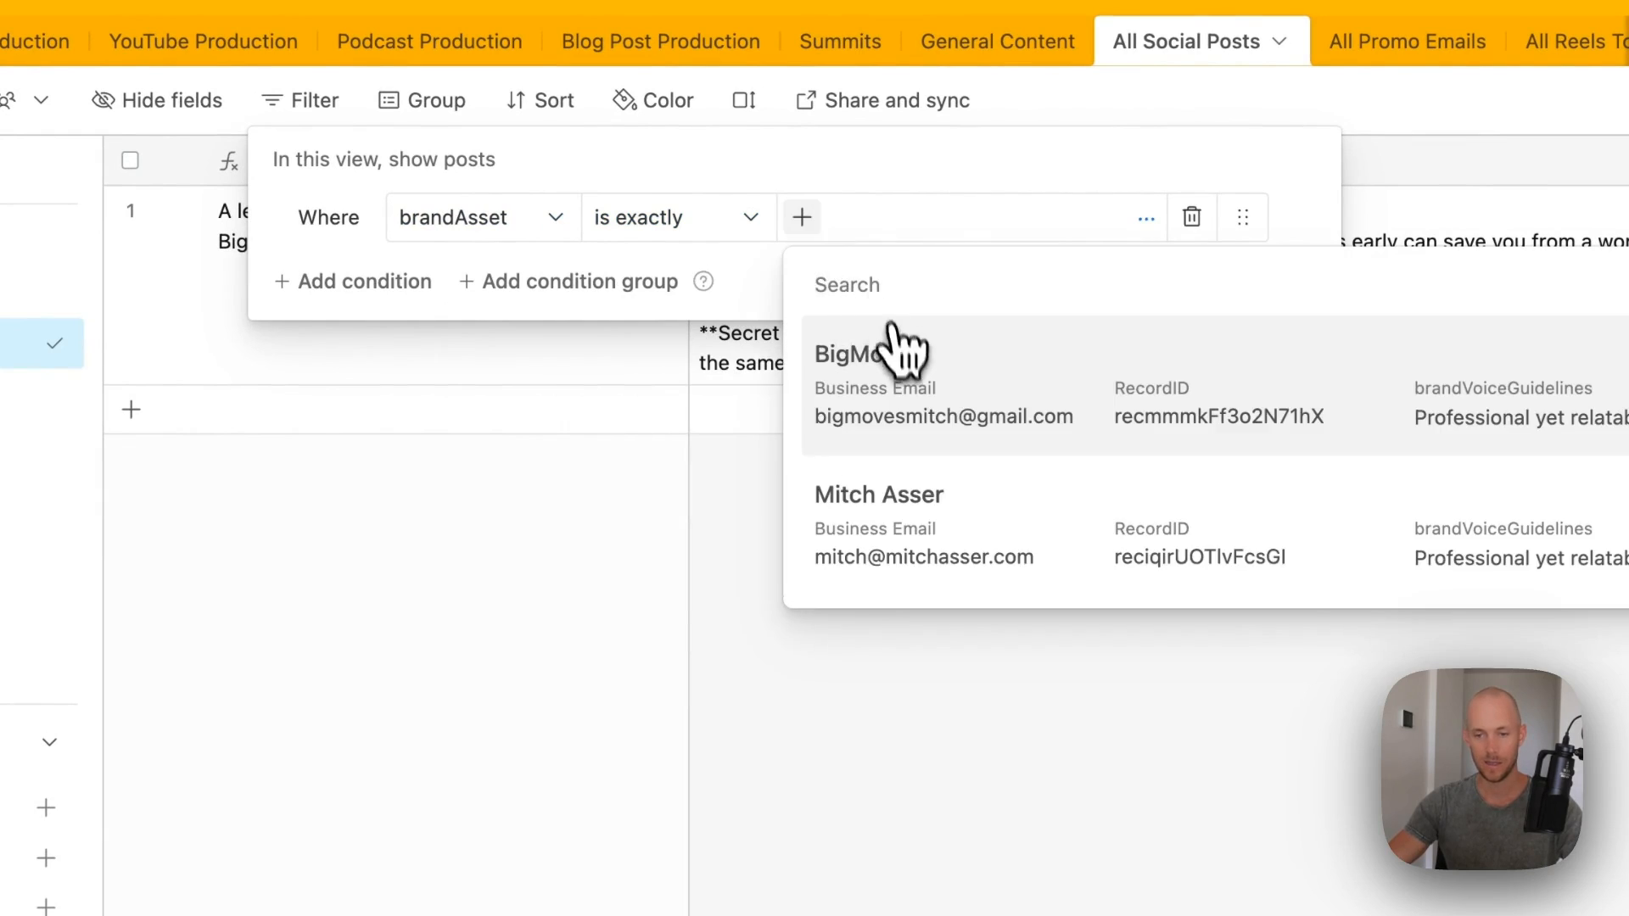
pyautogui.click(890, 343)
pyautogui.click(1139, 592)
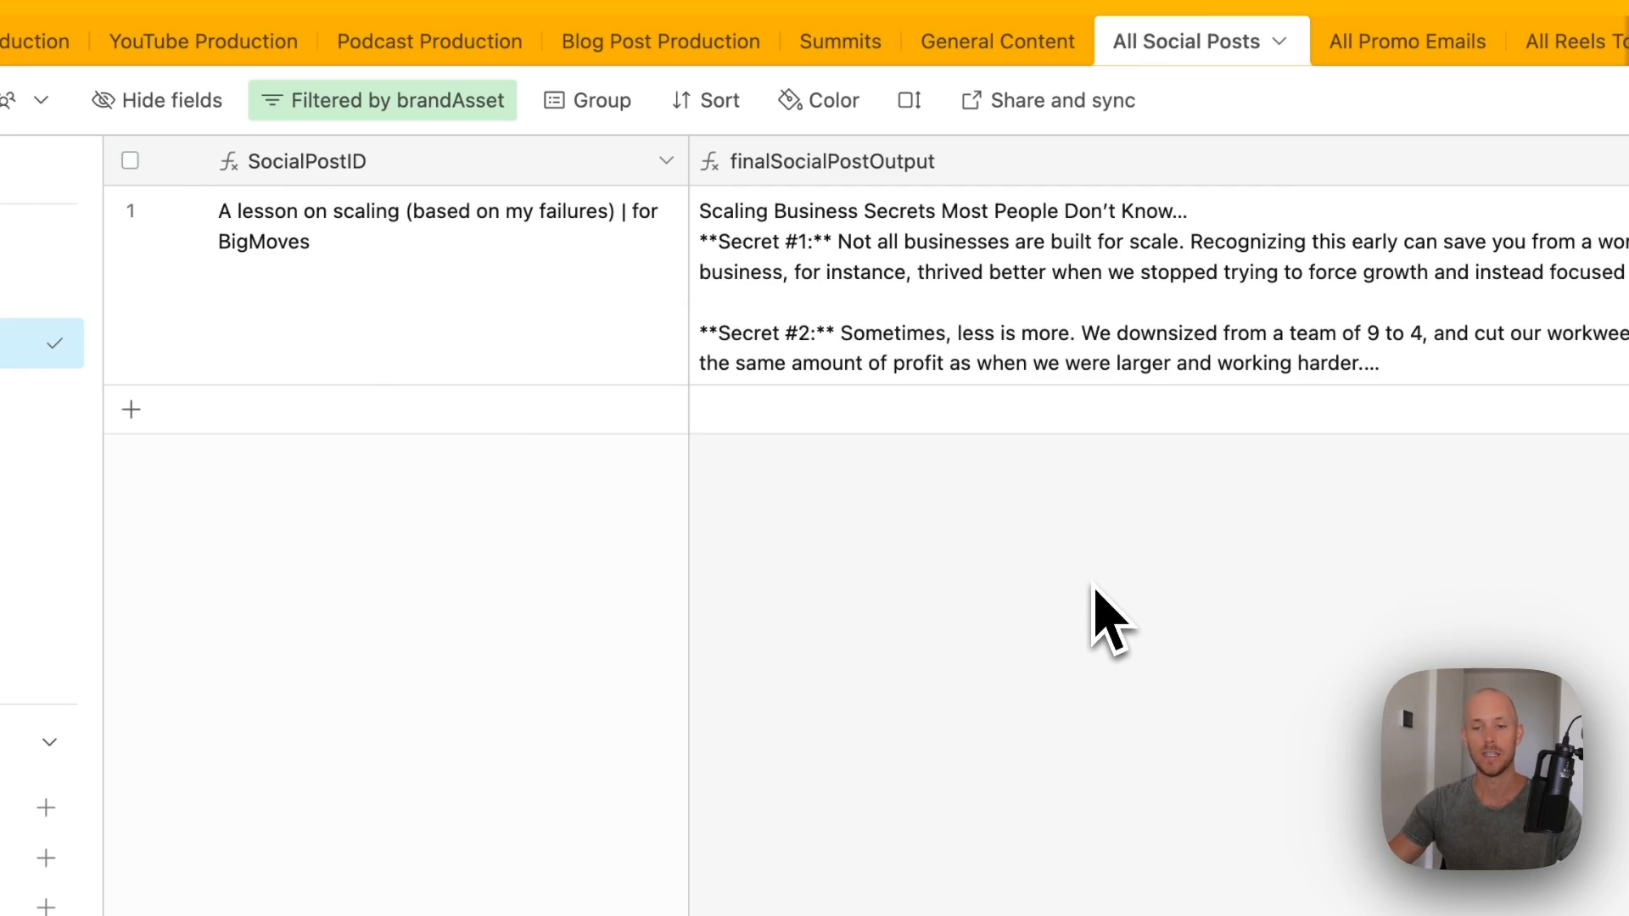
# - Return to Newsletter Production and scroll to the AI_ThumbnailPrompt and ThumbnailTrigger columns, checking the prompt cell
pyautogui.click(35, 42)
pyautogui.hscroll(15, 1001, 275)
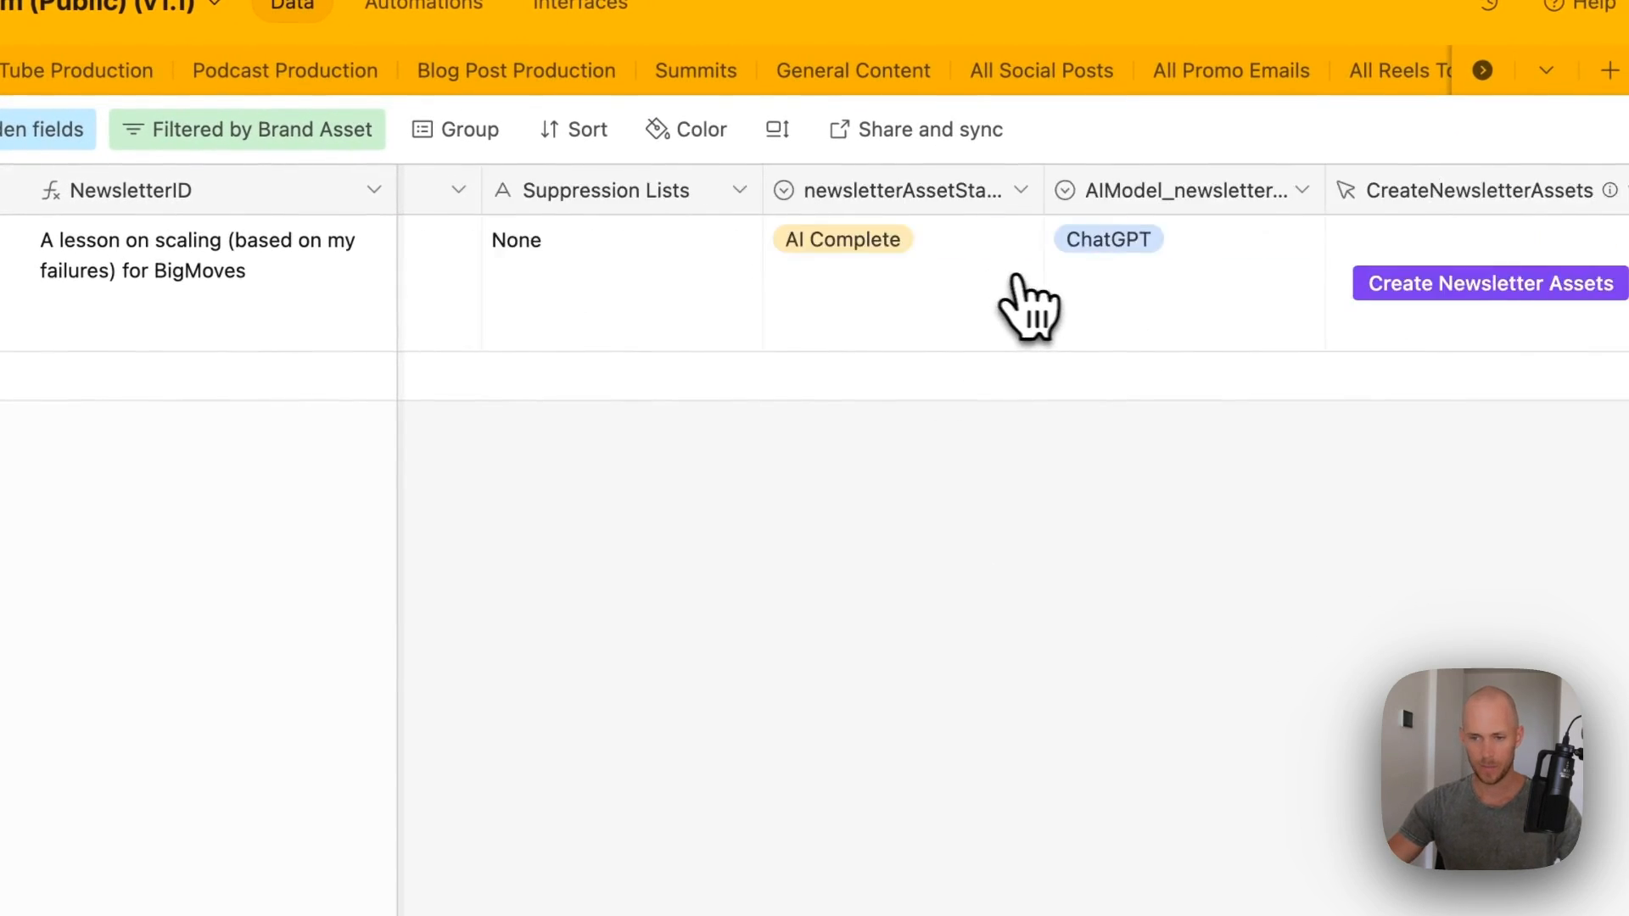
pyautogui.hscroll(10, 1134, 246)
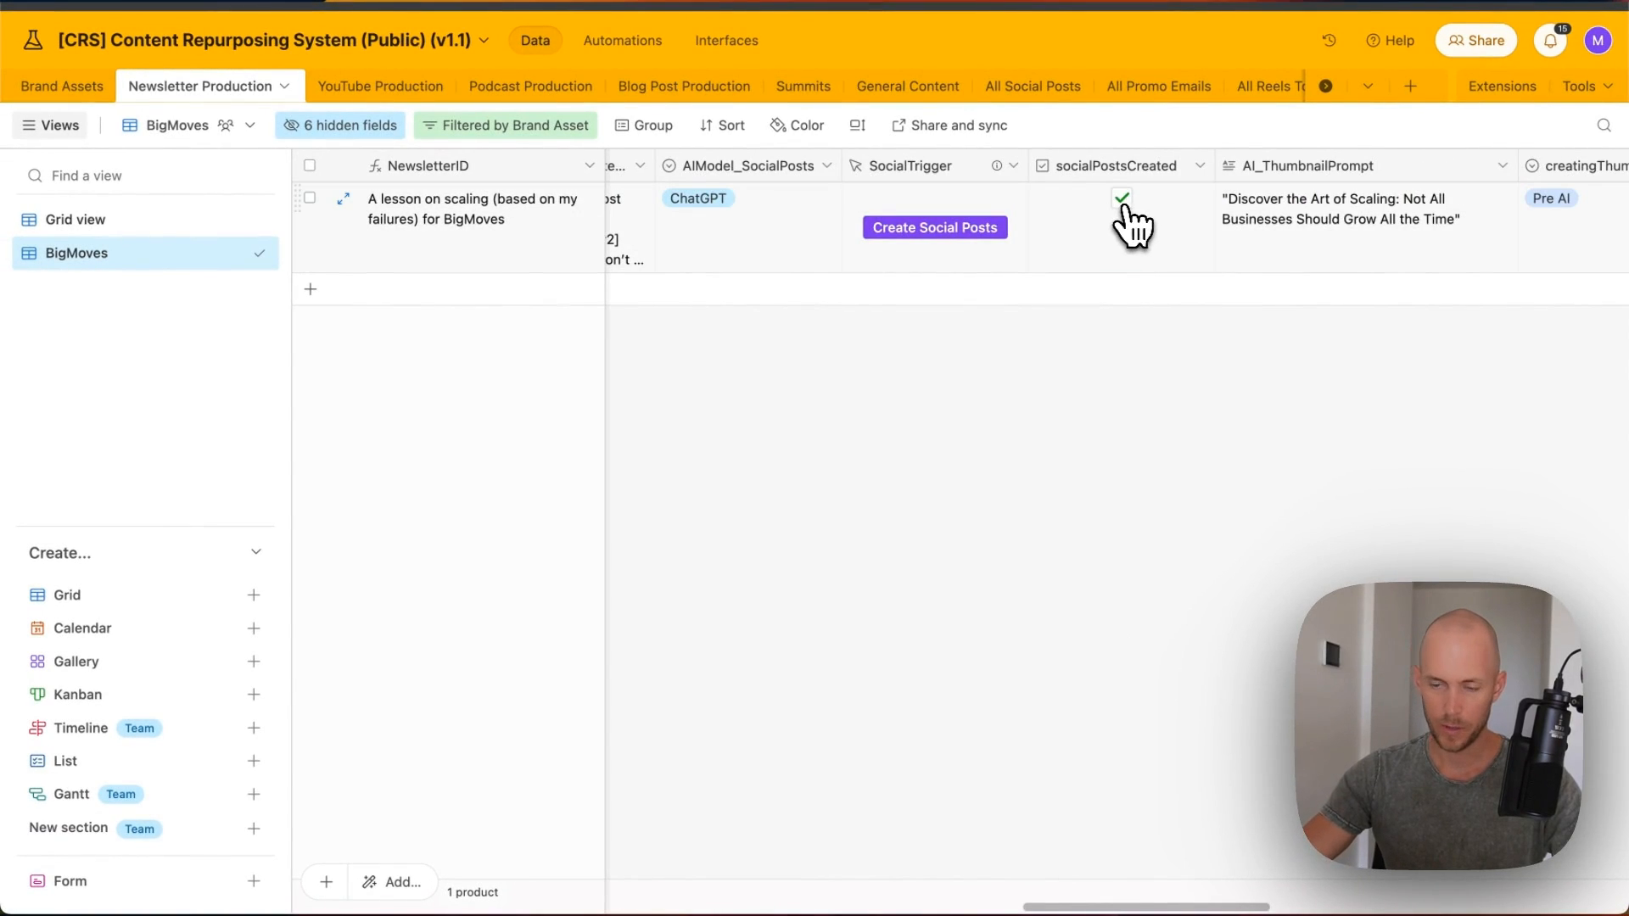
pyautogui.hscroll(10, 1124, 225)
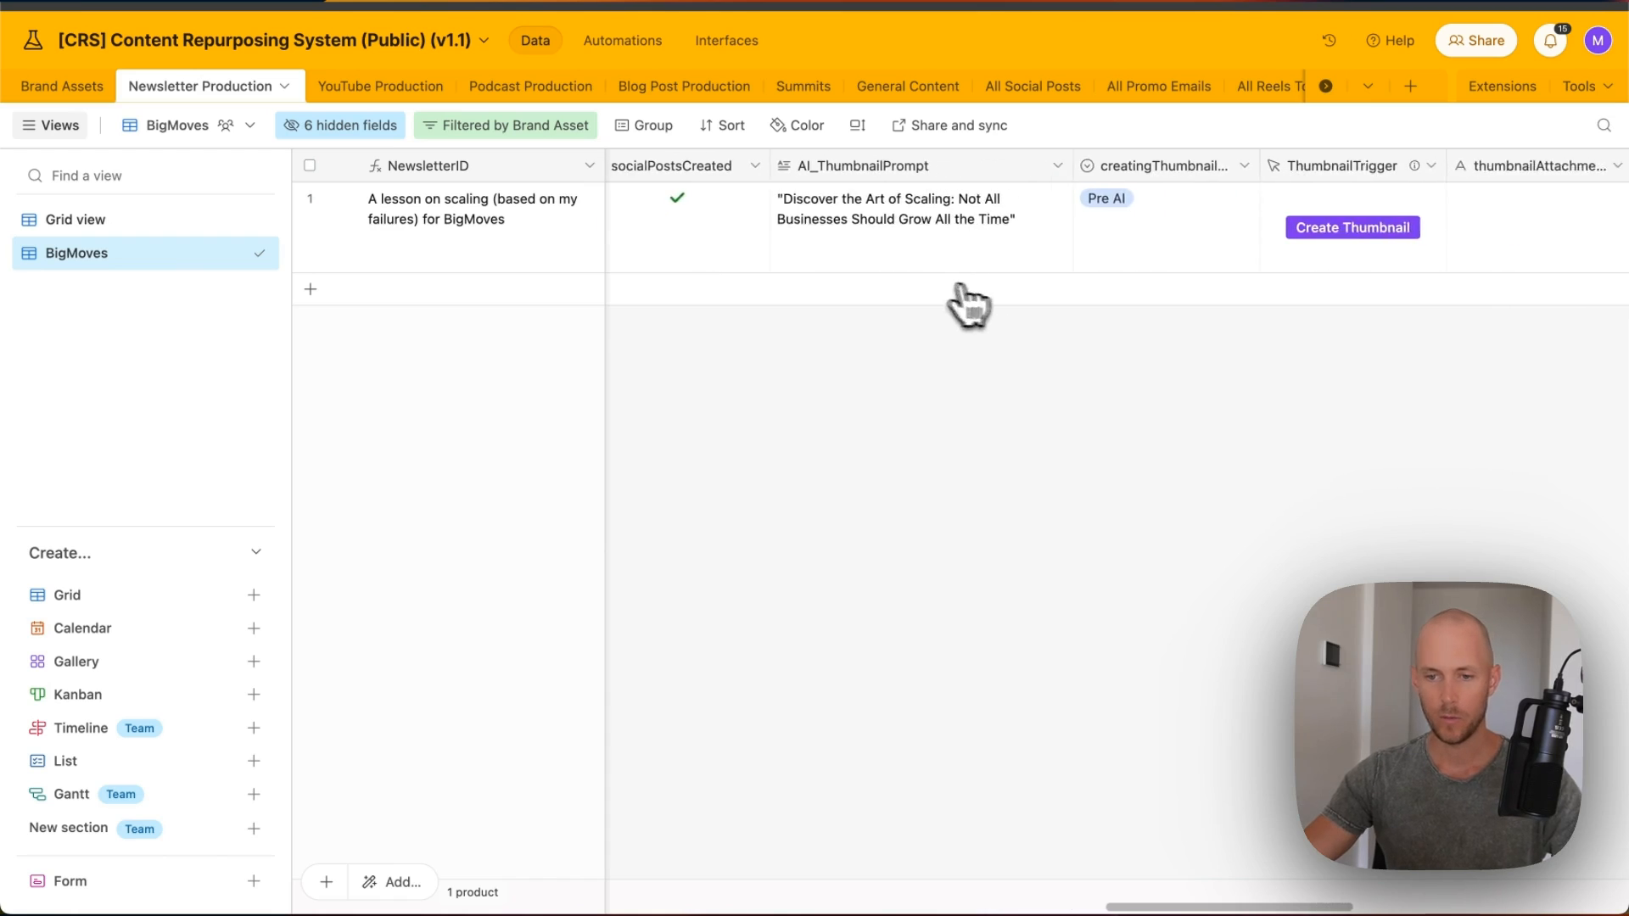
pyautogui.hscroll(2, 1199, 91)
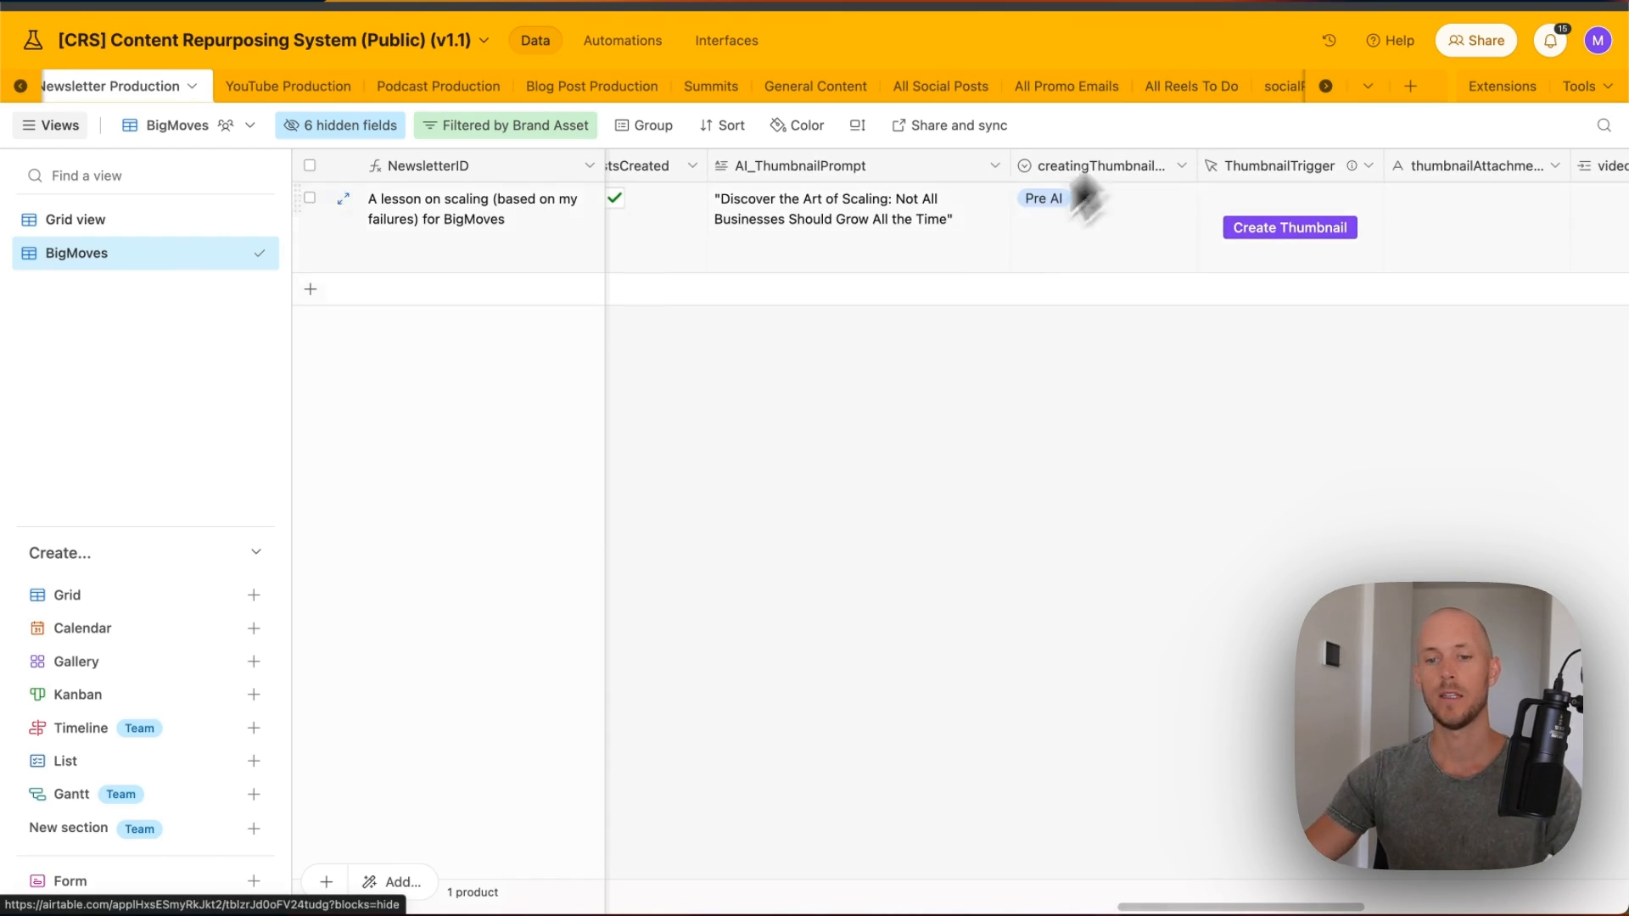
pyautogui.hscroll(1, 1018, 237)
pyautogui.hscroll(2, 934, 270)
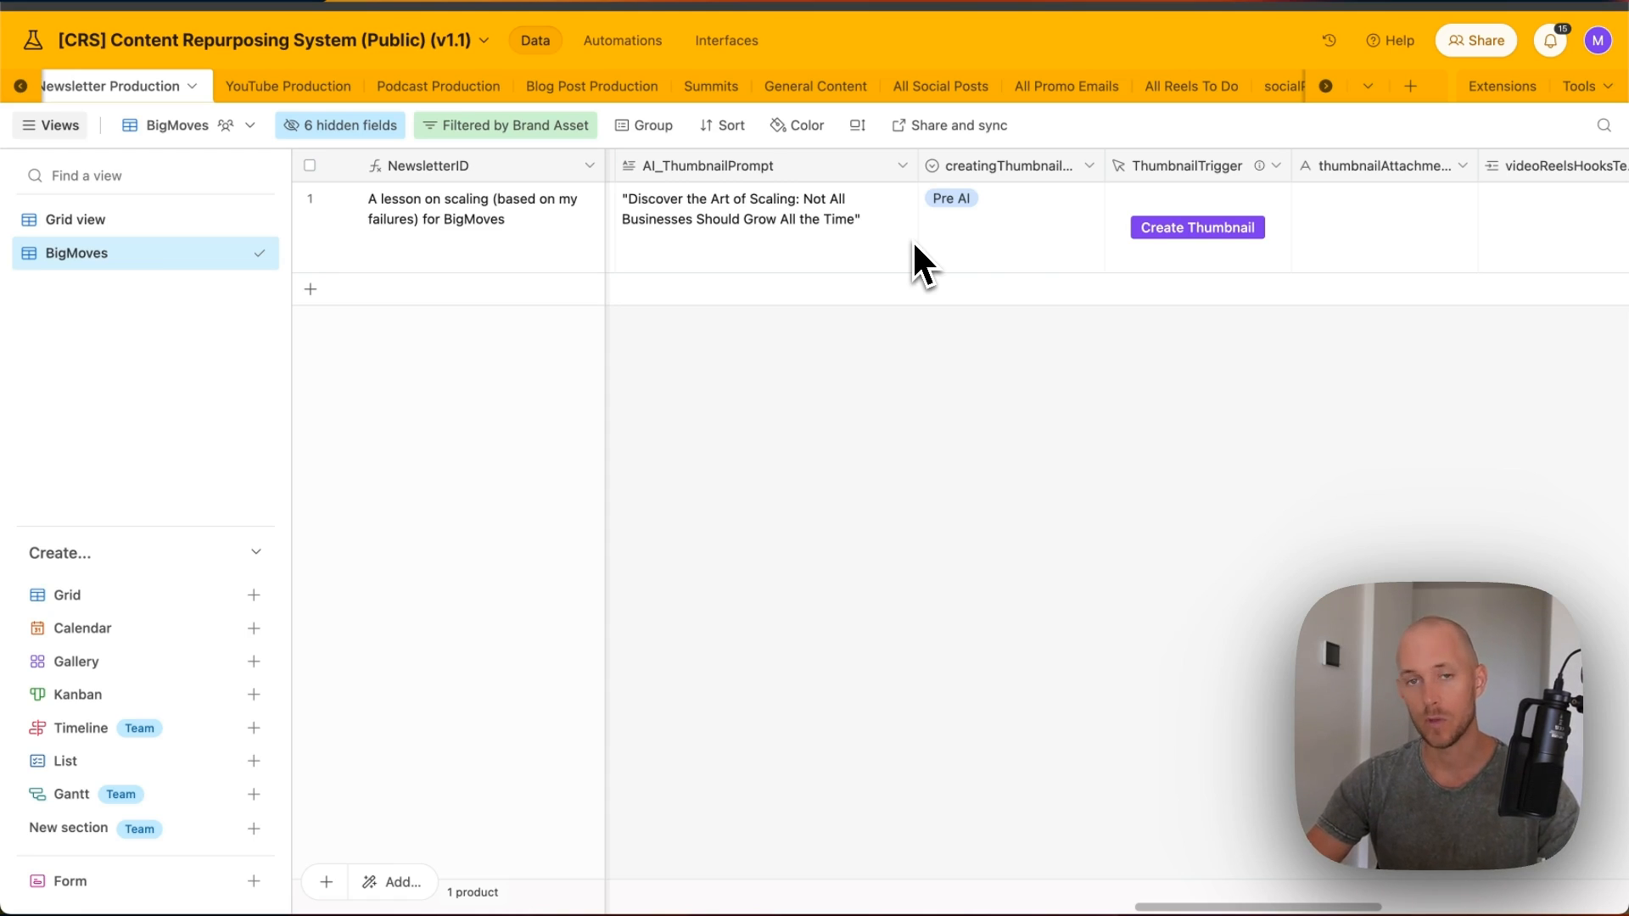
pyautogui.click(774, 206)
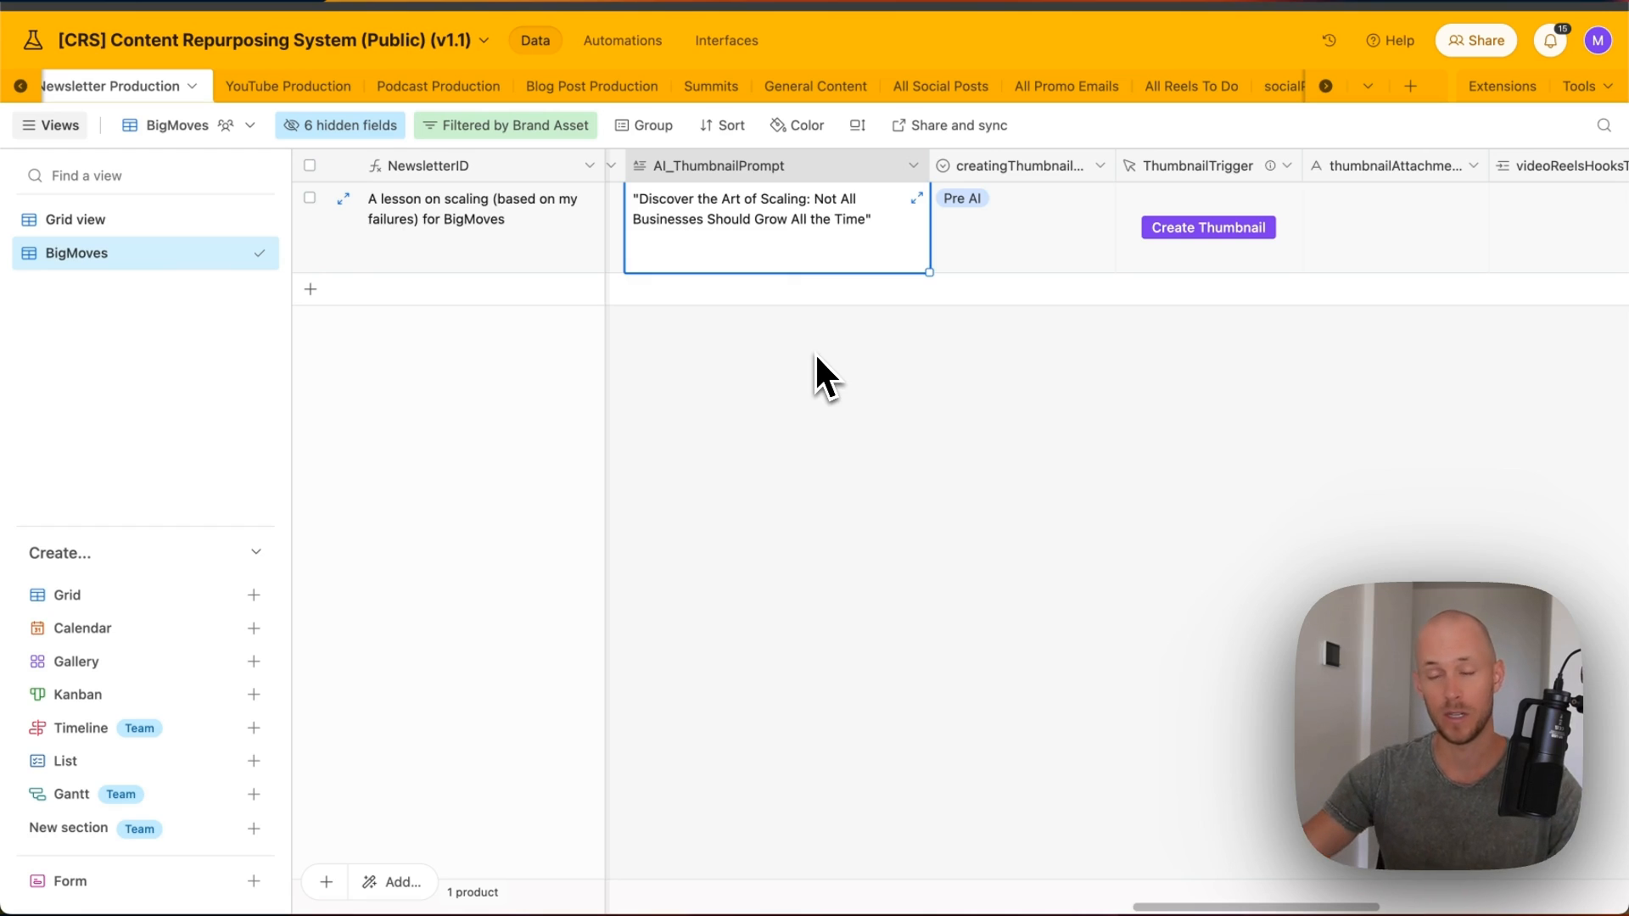
pyautogui.click(1050, 390)
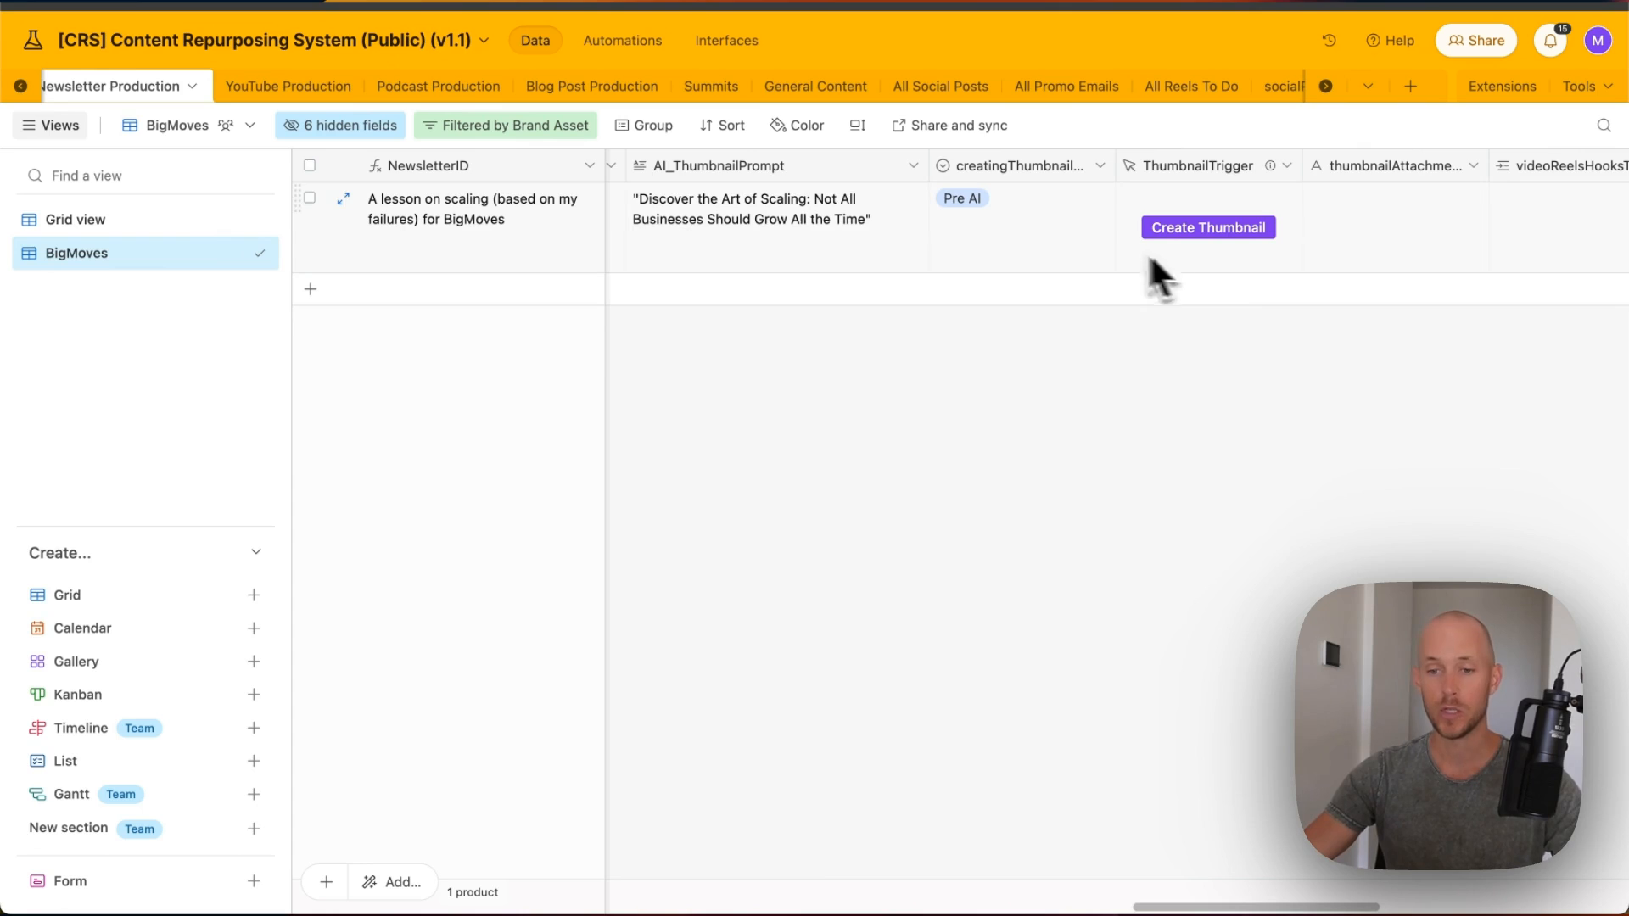
pyautogui.hscroll(1, 1103, 254)
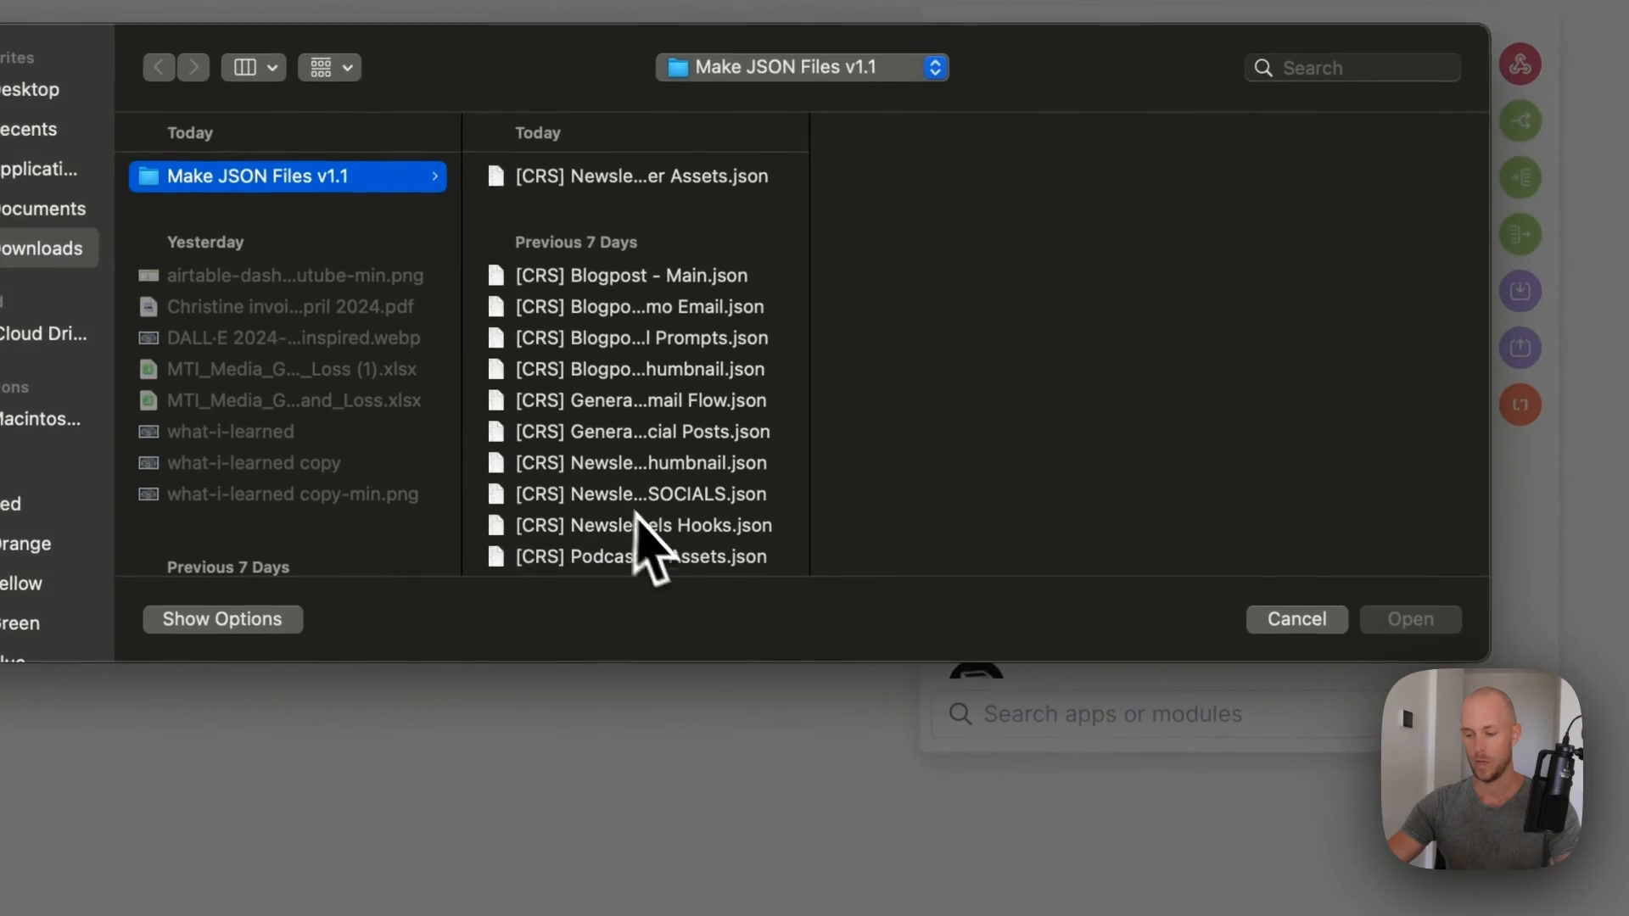
# - Import the newsletter Create Thumbnail blueprint JSON file into the scenario
pyautogui.click(721, 466)
pyautogui.click(1400, 620)
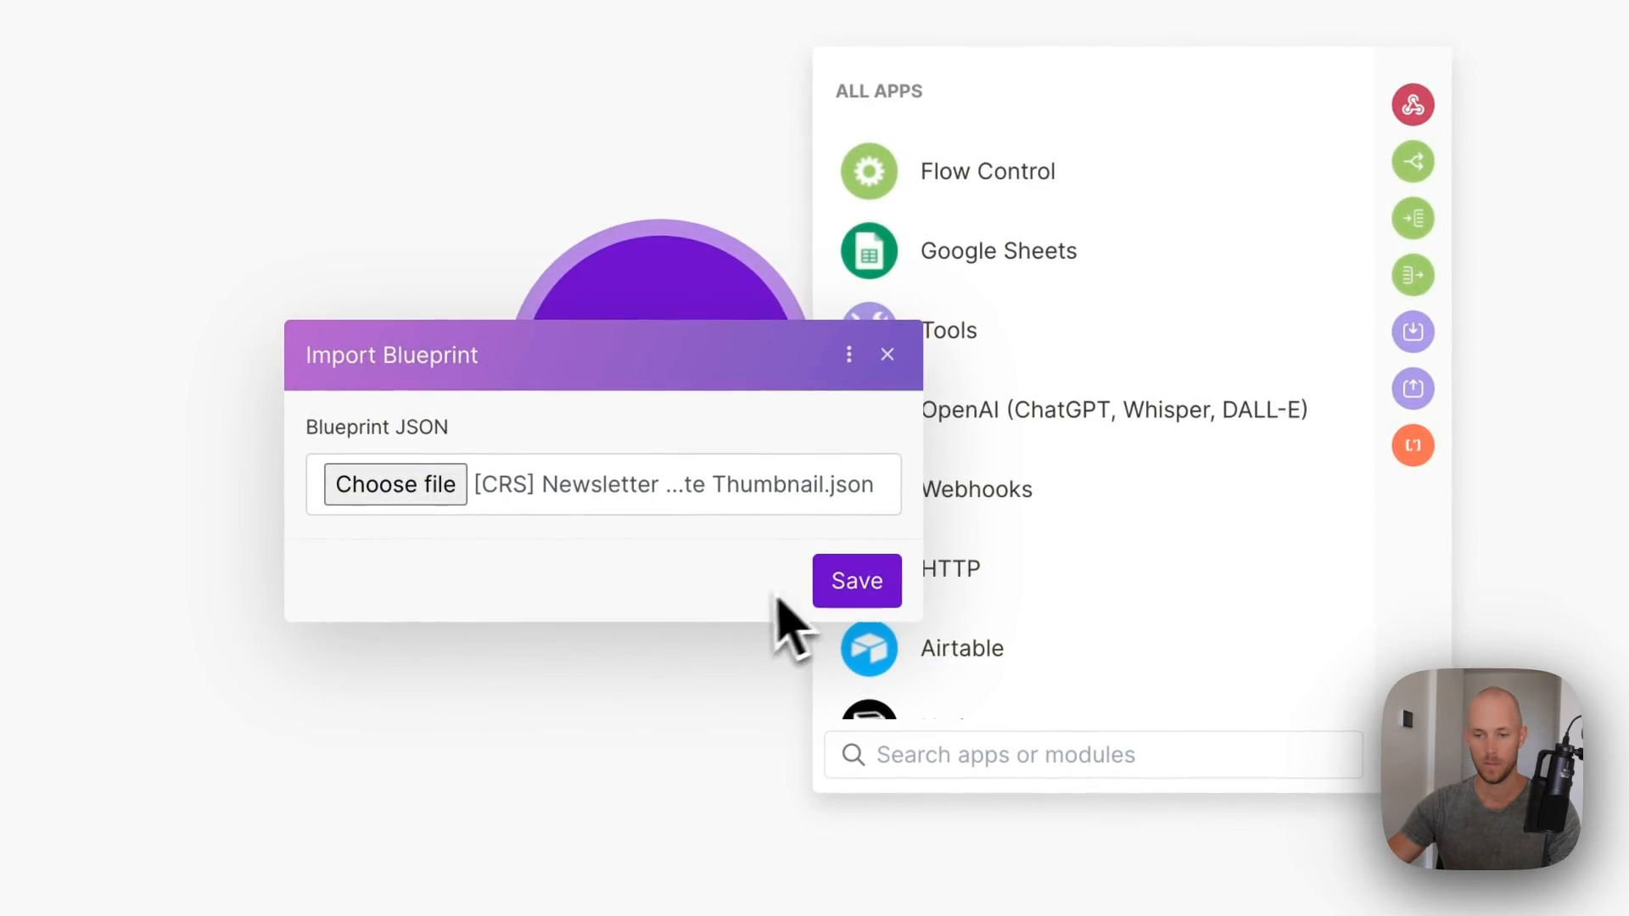
pyautogui.click(852, 584)
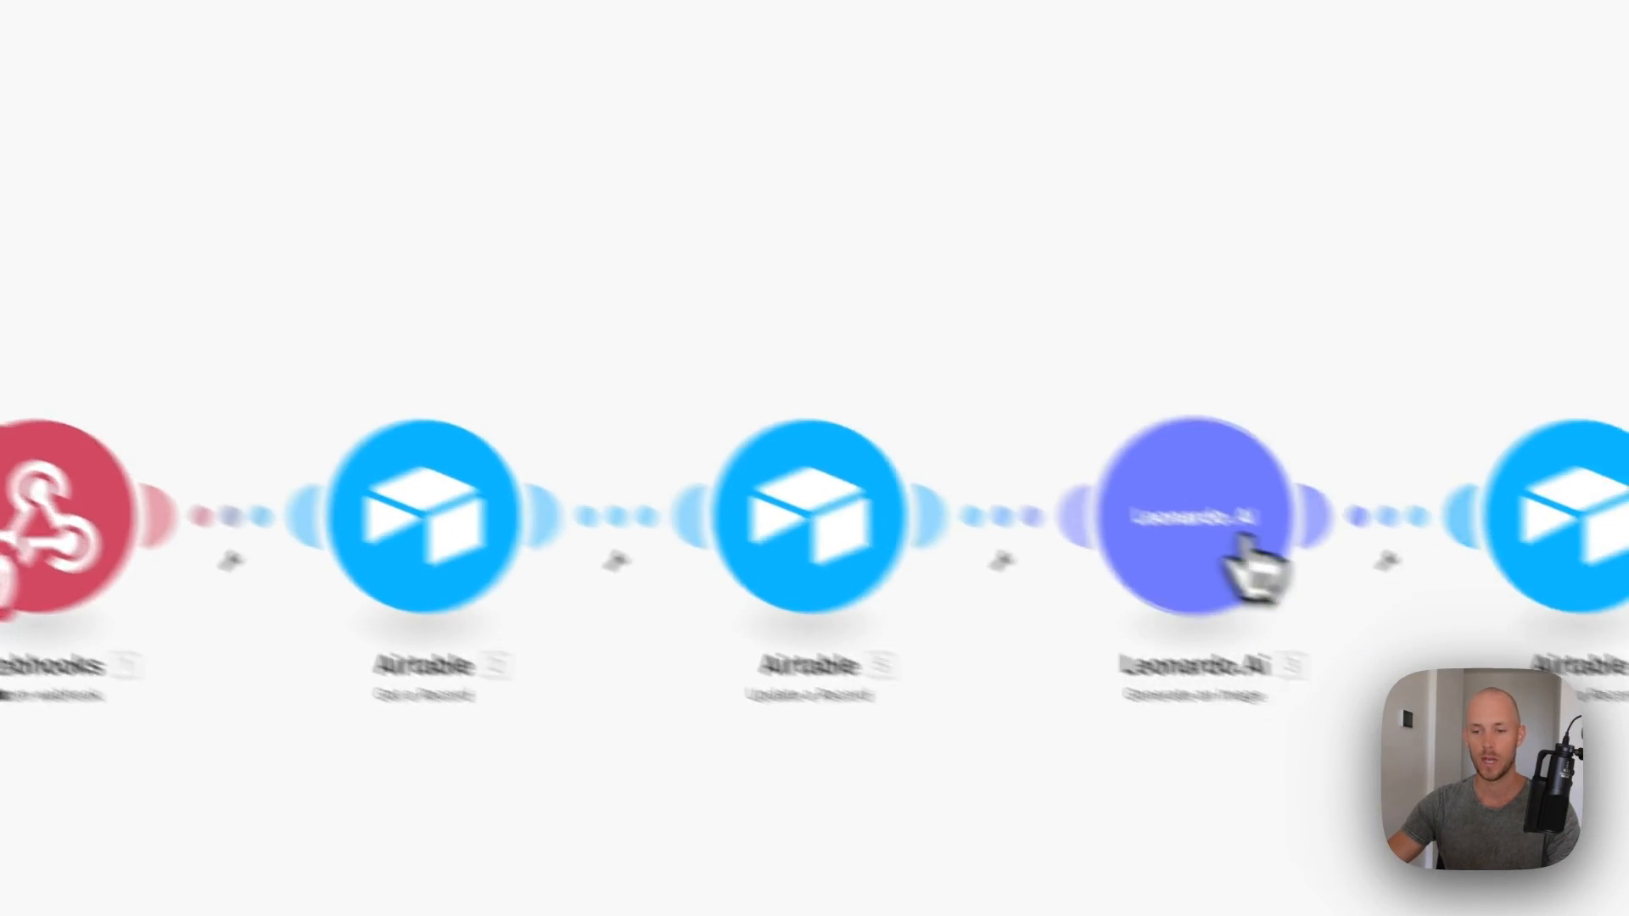
# - Start creating a connection for the Leonardo.Ai image generation module
pyautogui.click(1232, 543)
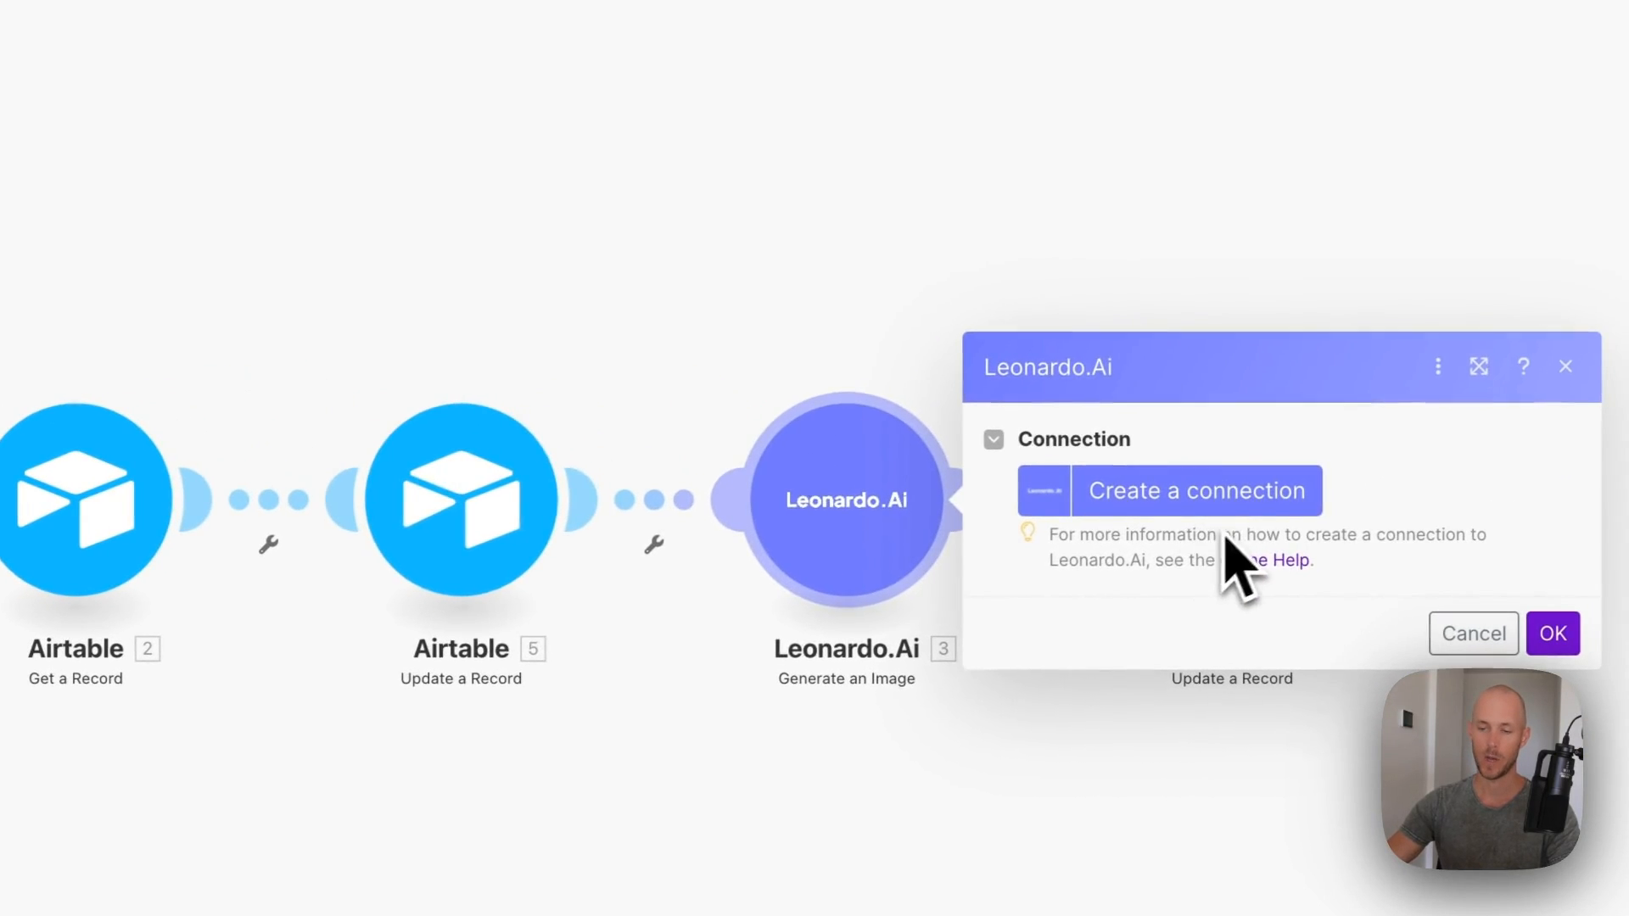
pyautogui.click(1197, 492)
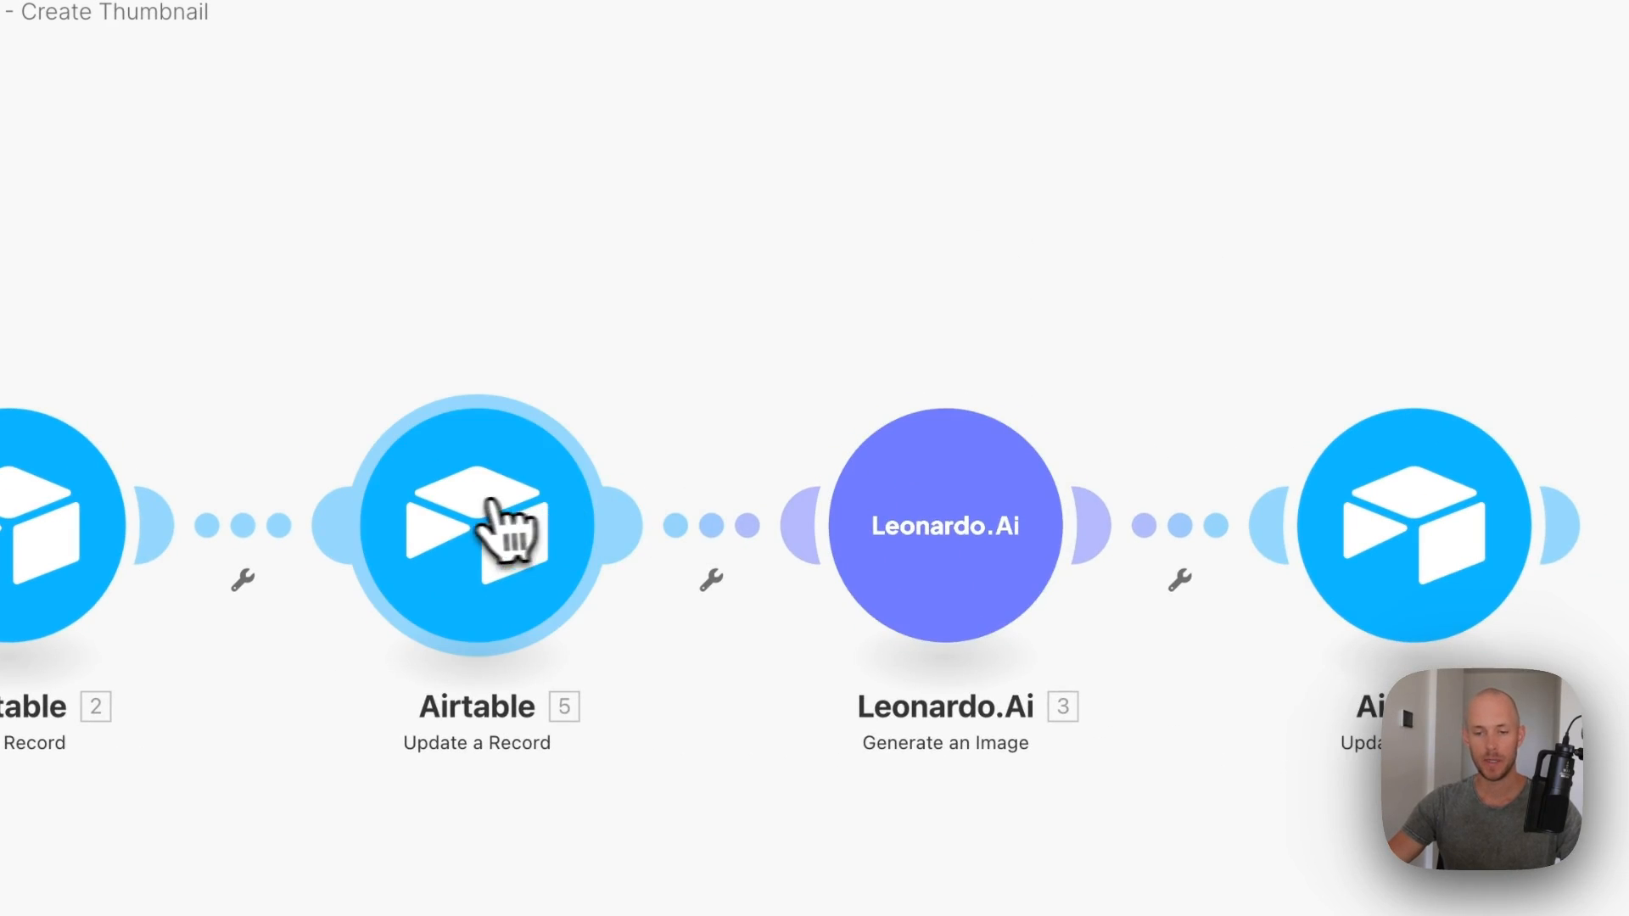
pyautogui.click(509, 527)
# - Set the Leonardo.Ai module's Number of Images to Generate to 1
pyautogui.click(489, 280)
pyautogui.click(974, 459)
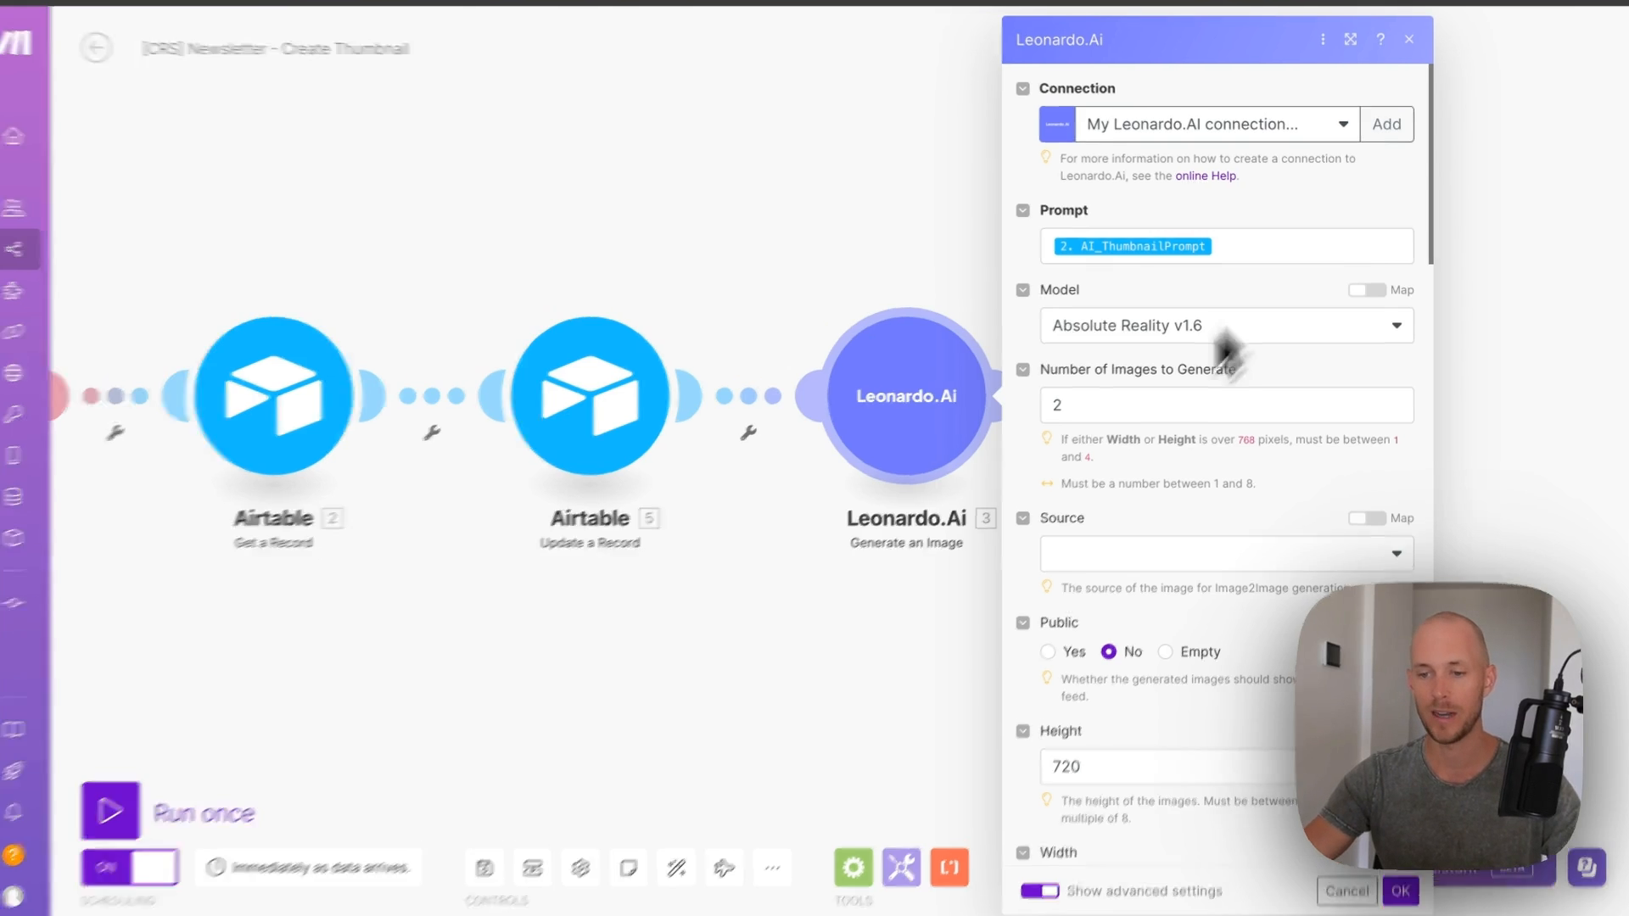
pyautogui.doubleClick(1224, 405)
pyautogui.write('1')
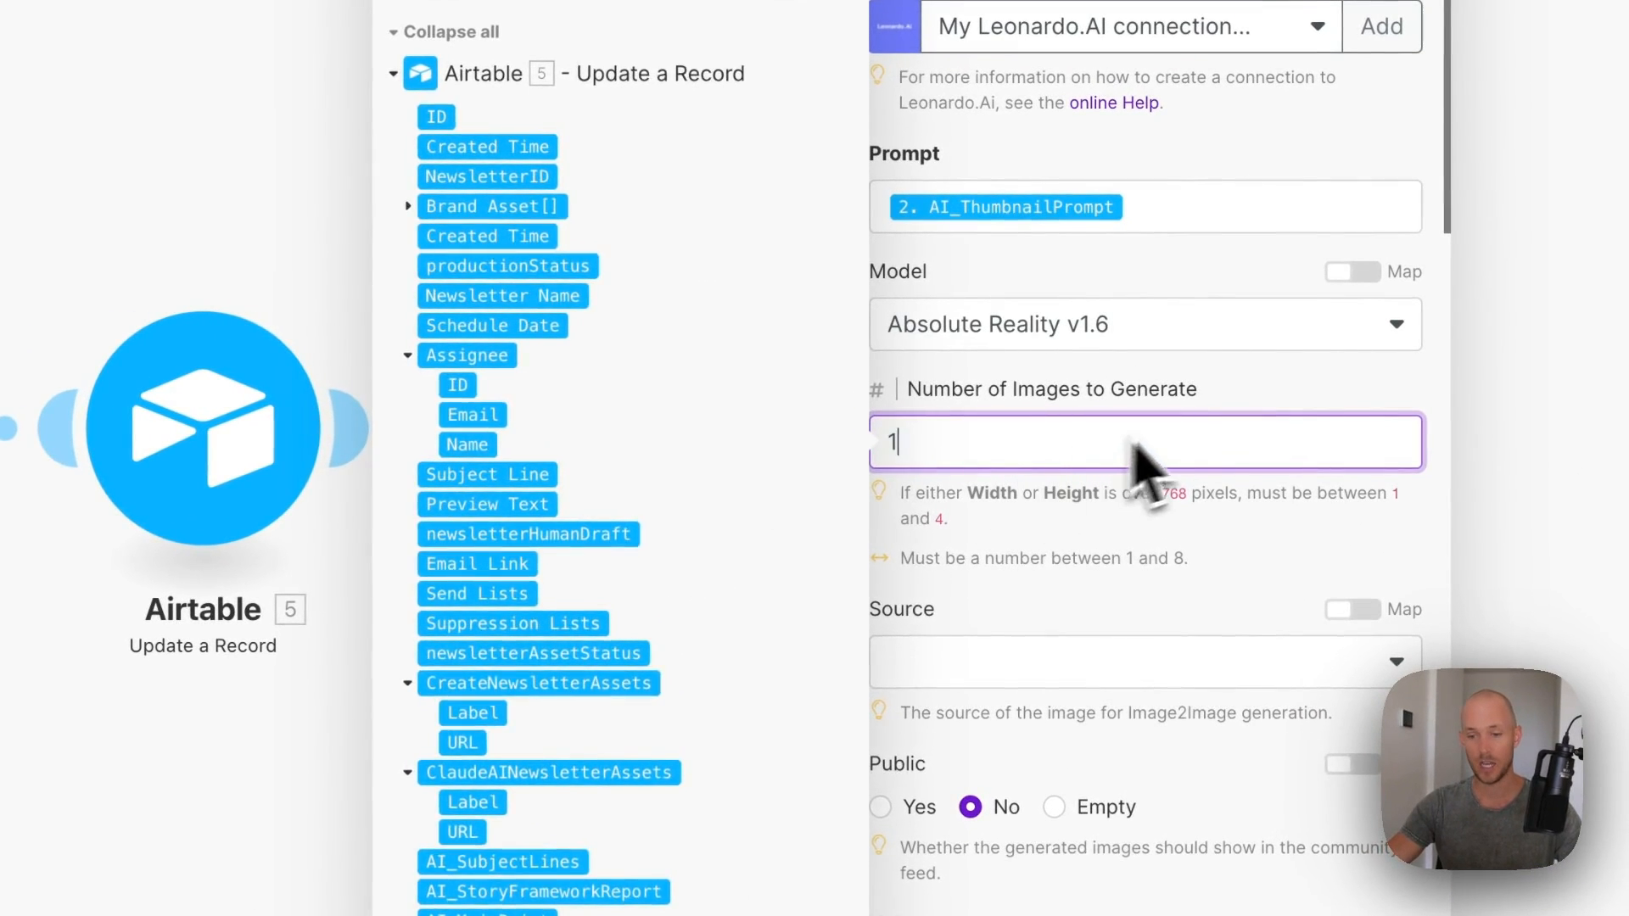
pyautogui.click(1320, 407)
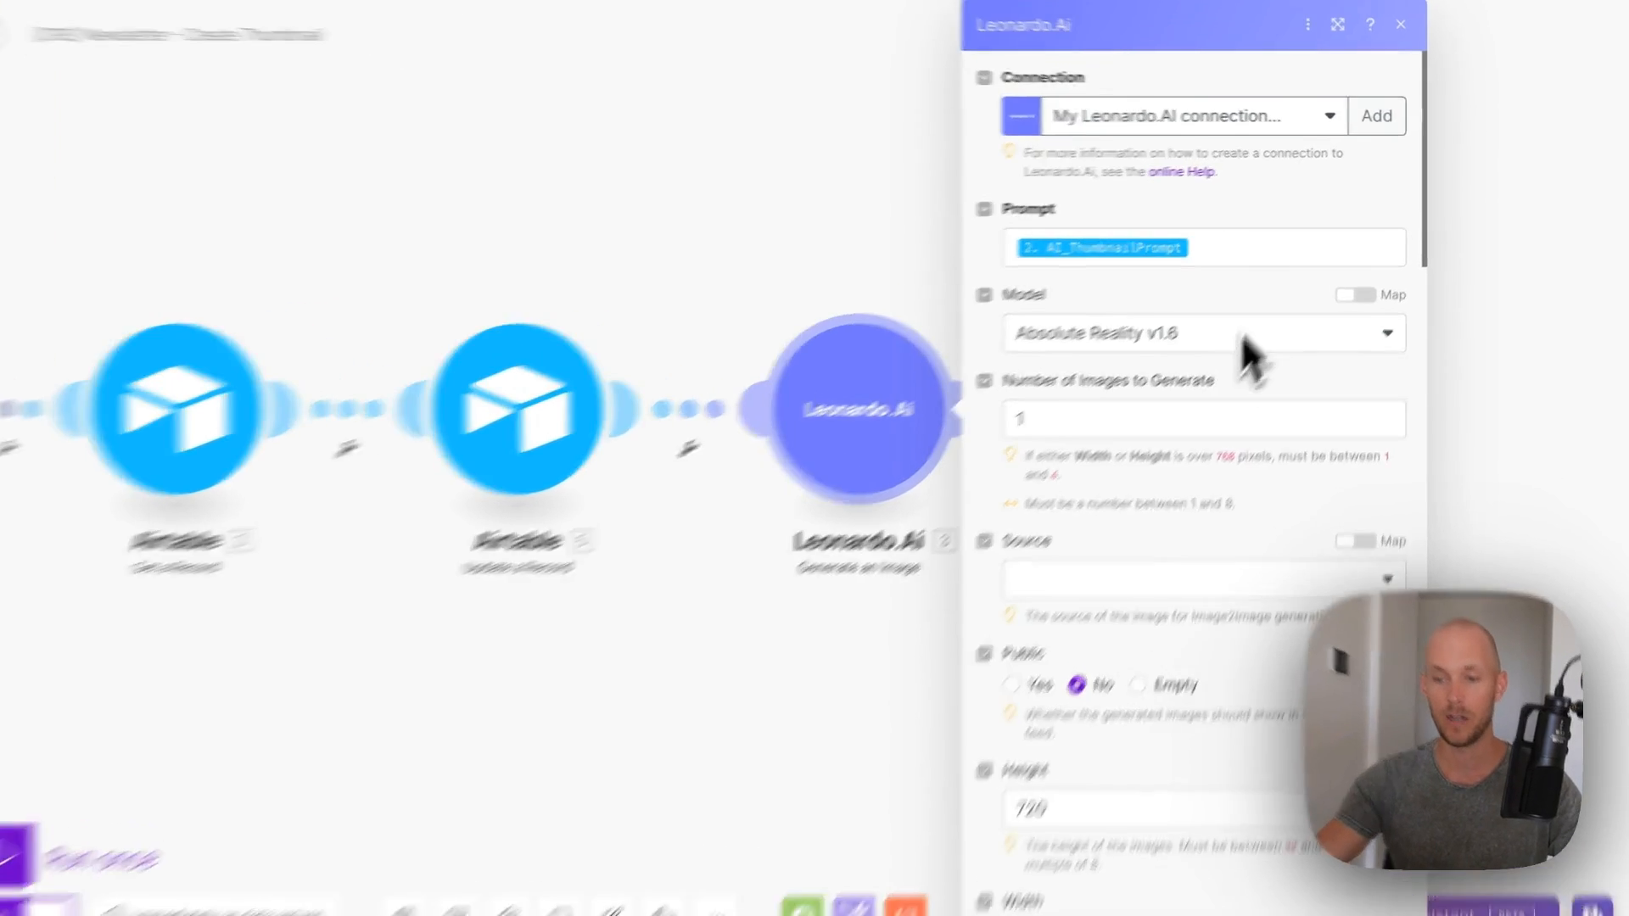
# - Review the remaining Leonardo.Ai settings: AI_ThumbnailPrompt prompt, Absolute Reality v1.6 model, 720 height
pyautogui.scroll(-5, 1146, 339)
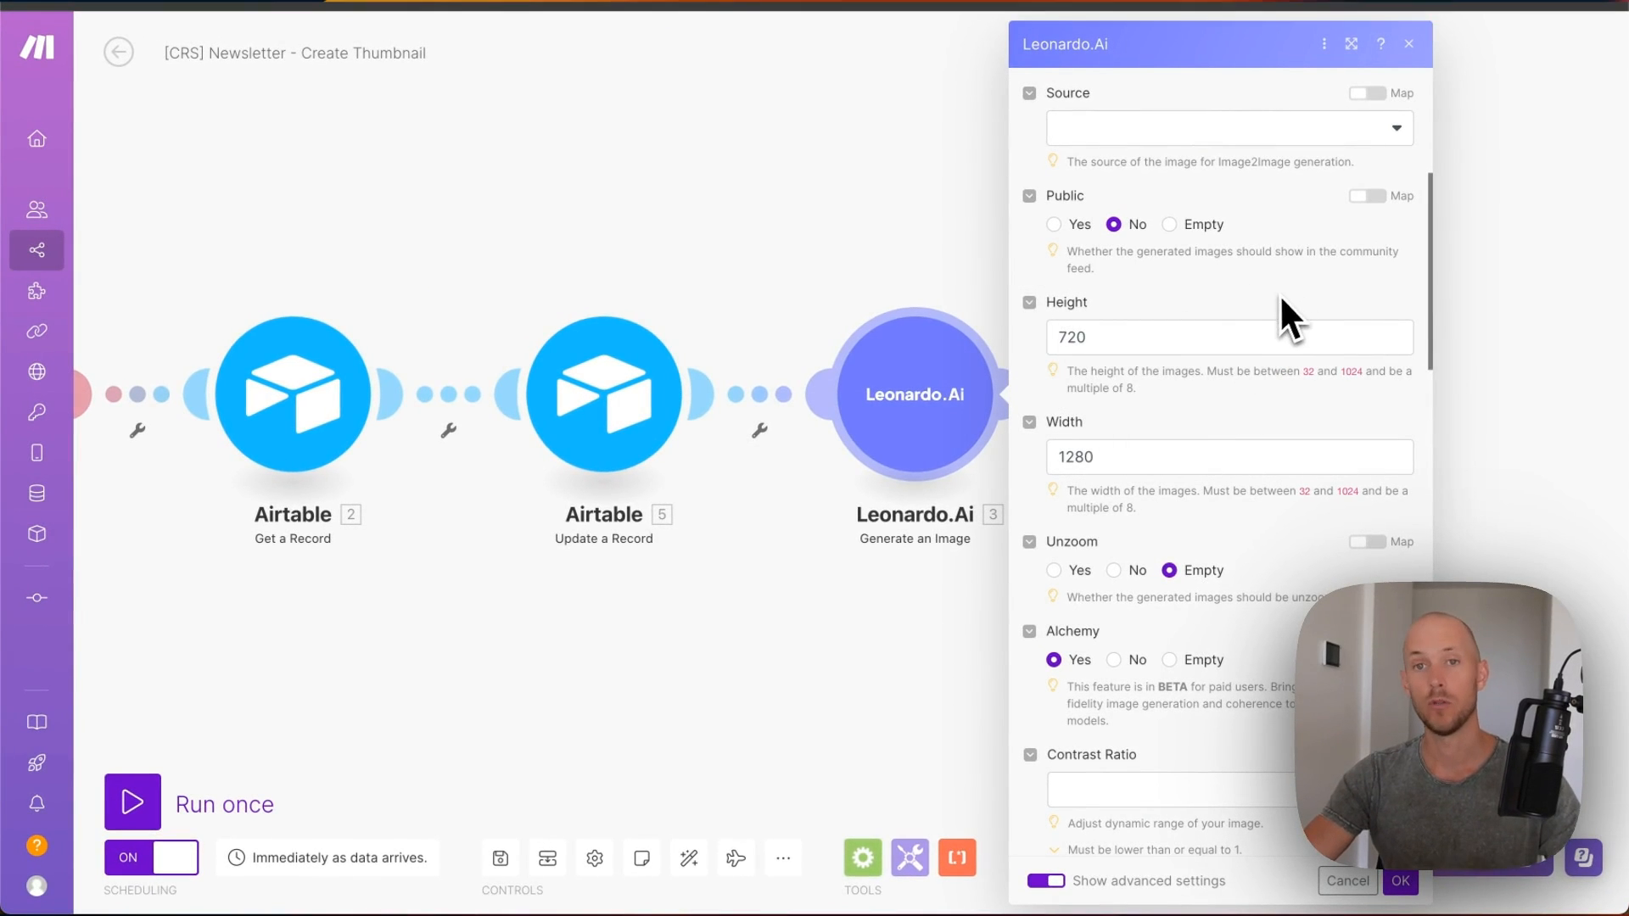
pyautogui.scroll(3, 1247, 339)
pyautogui.scroll(-5, 1205, 350)
pyautogui.scroll(3, 1188, 349)
pyautogui.scroll(-5, 1137, 365)
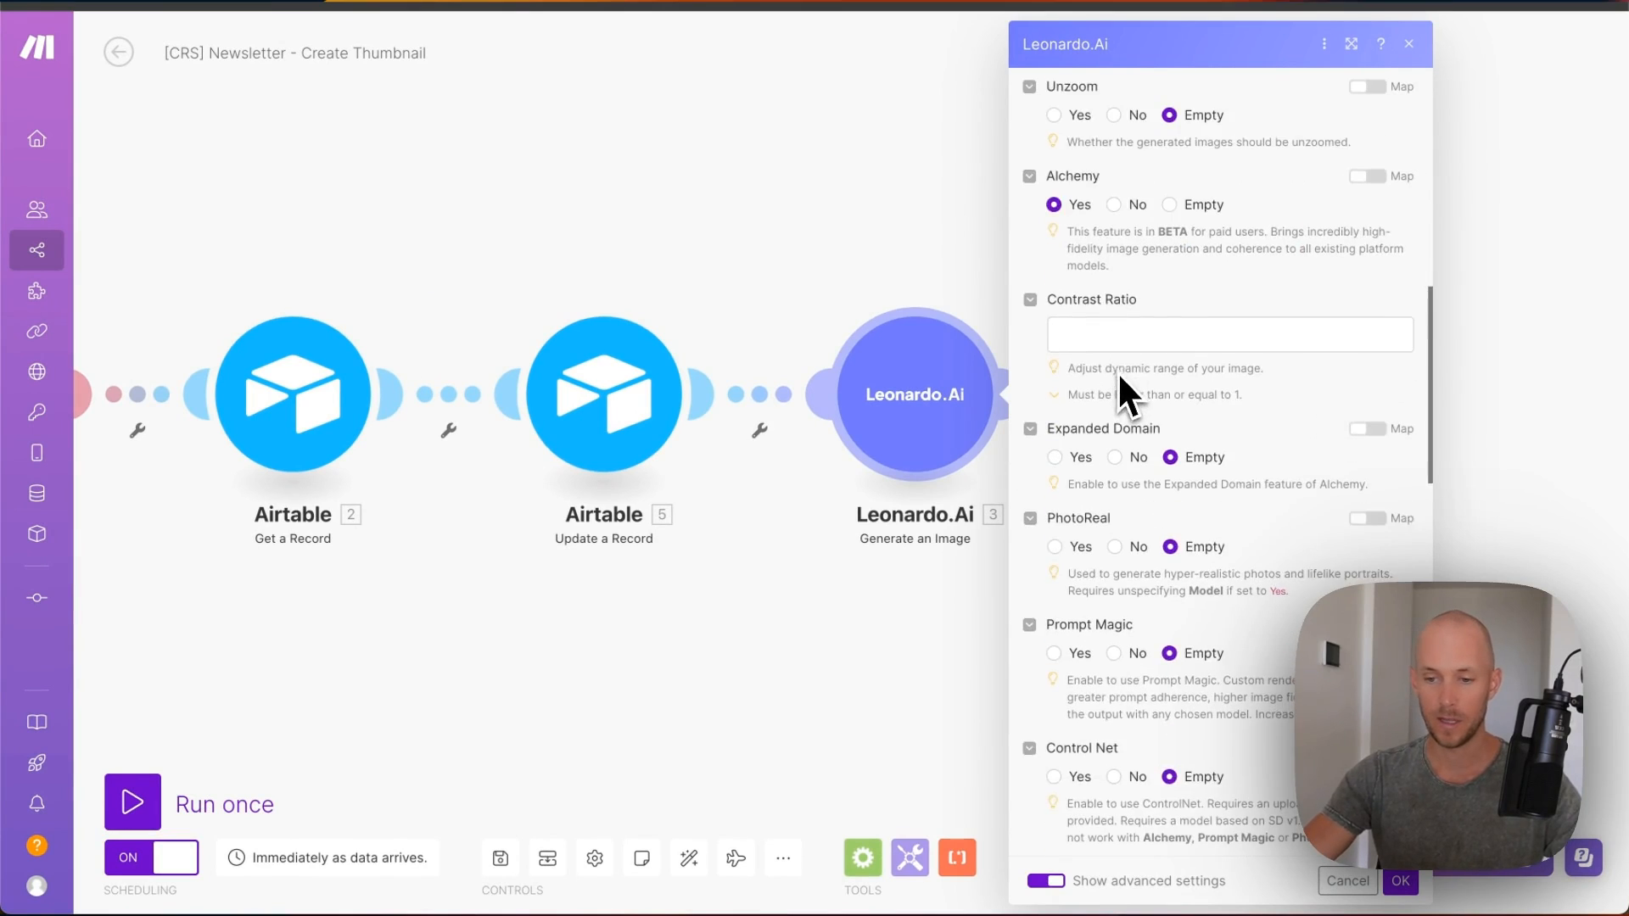
pyautogui.scroll(-6, 1119, 379)
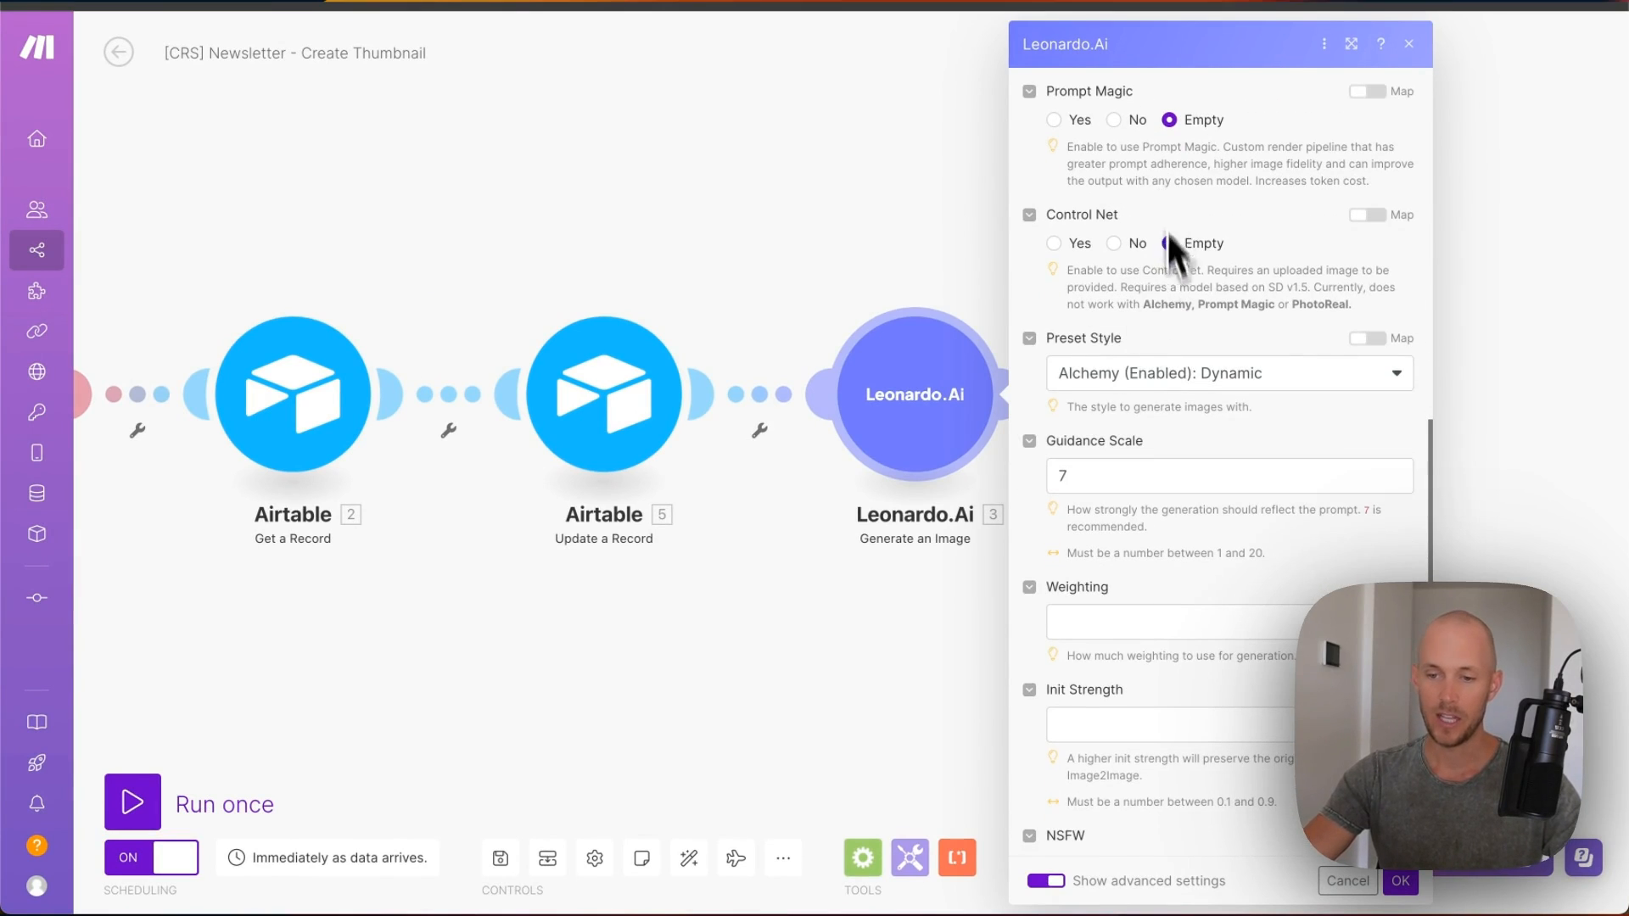
pyautogui.scroll(-2, 1168, 234)
pyautogui.scroll(-3, 1325, 489)
pyautogui.scroll(10, 1324, 479)
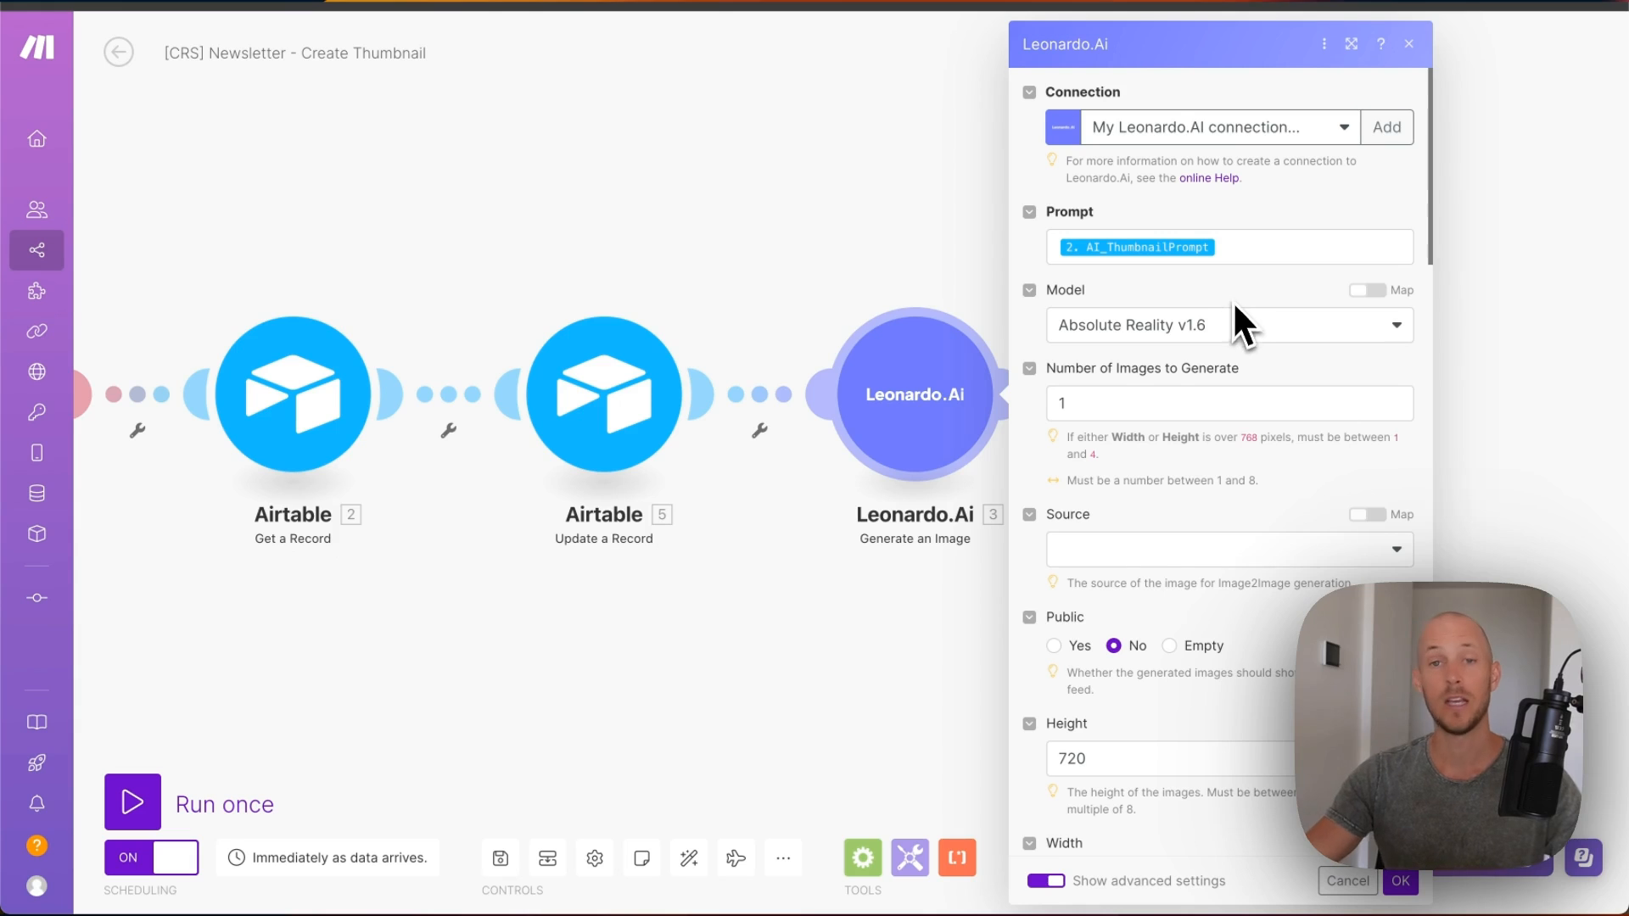
pyautogui.scroll(-15, 1232, 302)
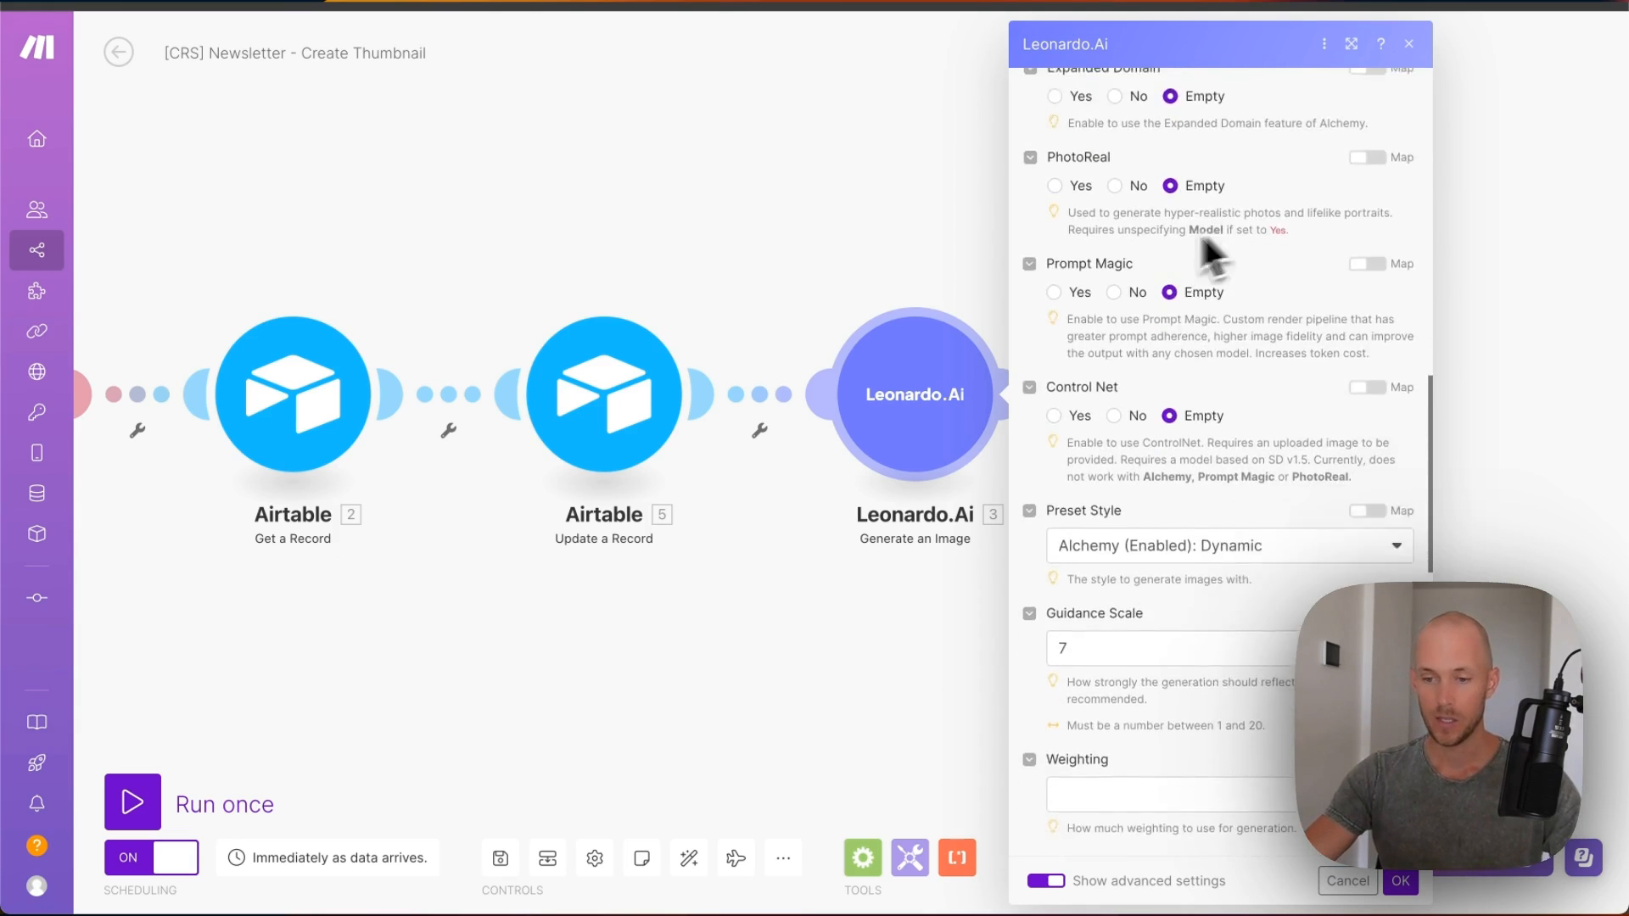
pyautogui.scroll(-8, 1213, 255)
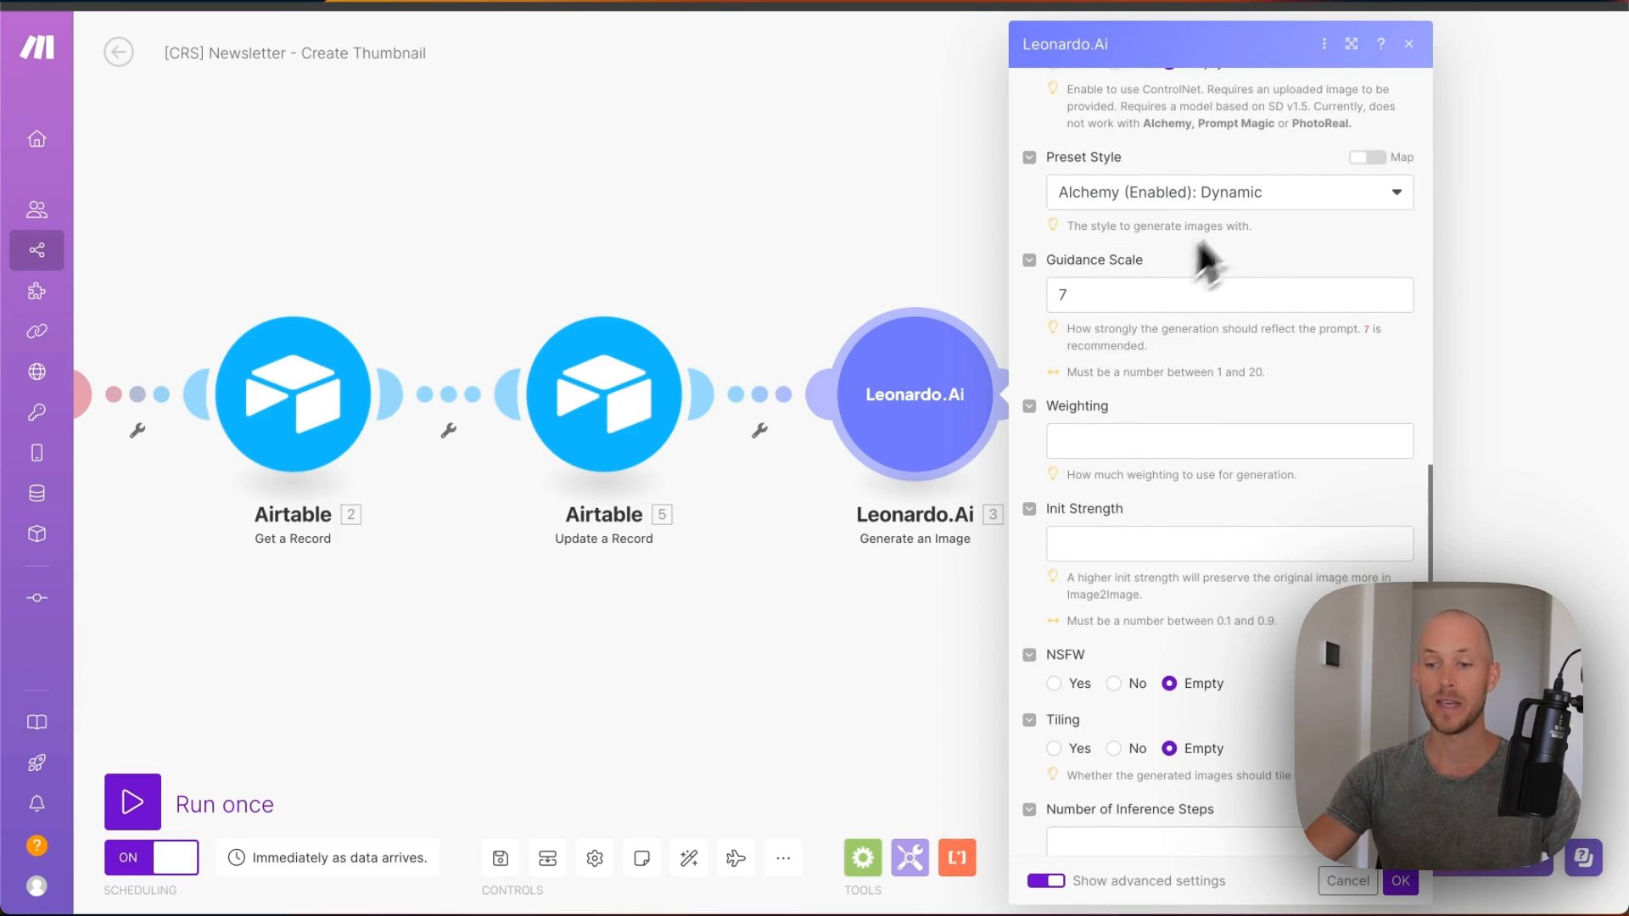
pyautogui.scroll(-10, 1254, 334)
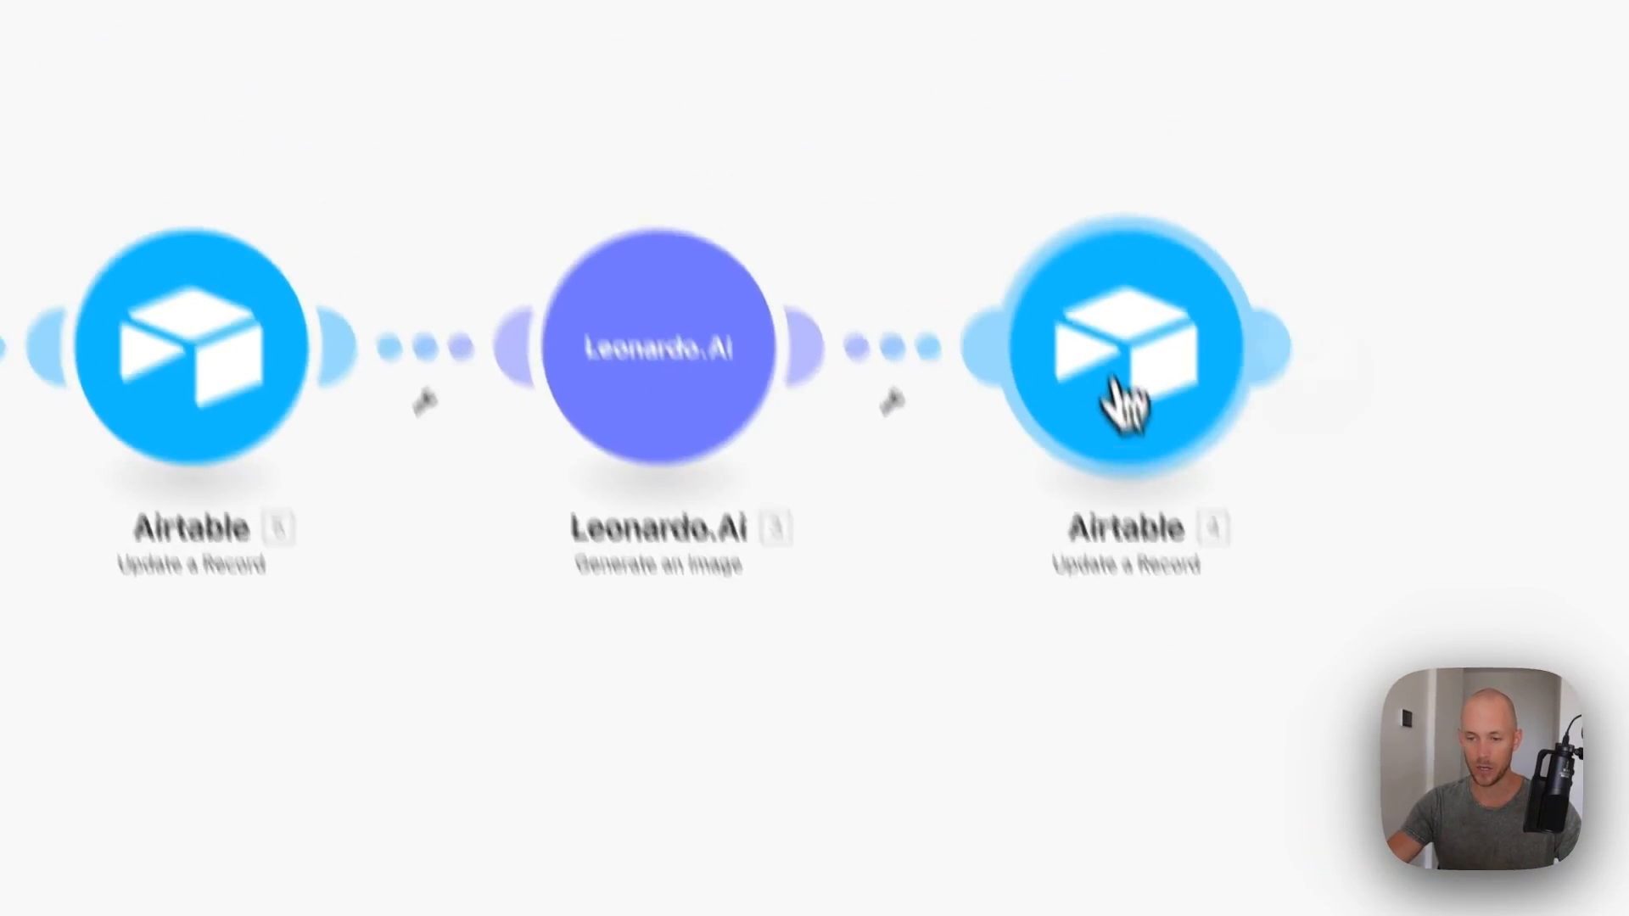
# - In Airtable module 4, map thumbnailAttachmentURL and expand Leonardo.Ai's Generated Images[] list
pyautogui.click(1075, 161)
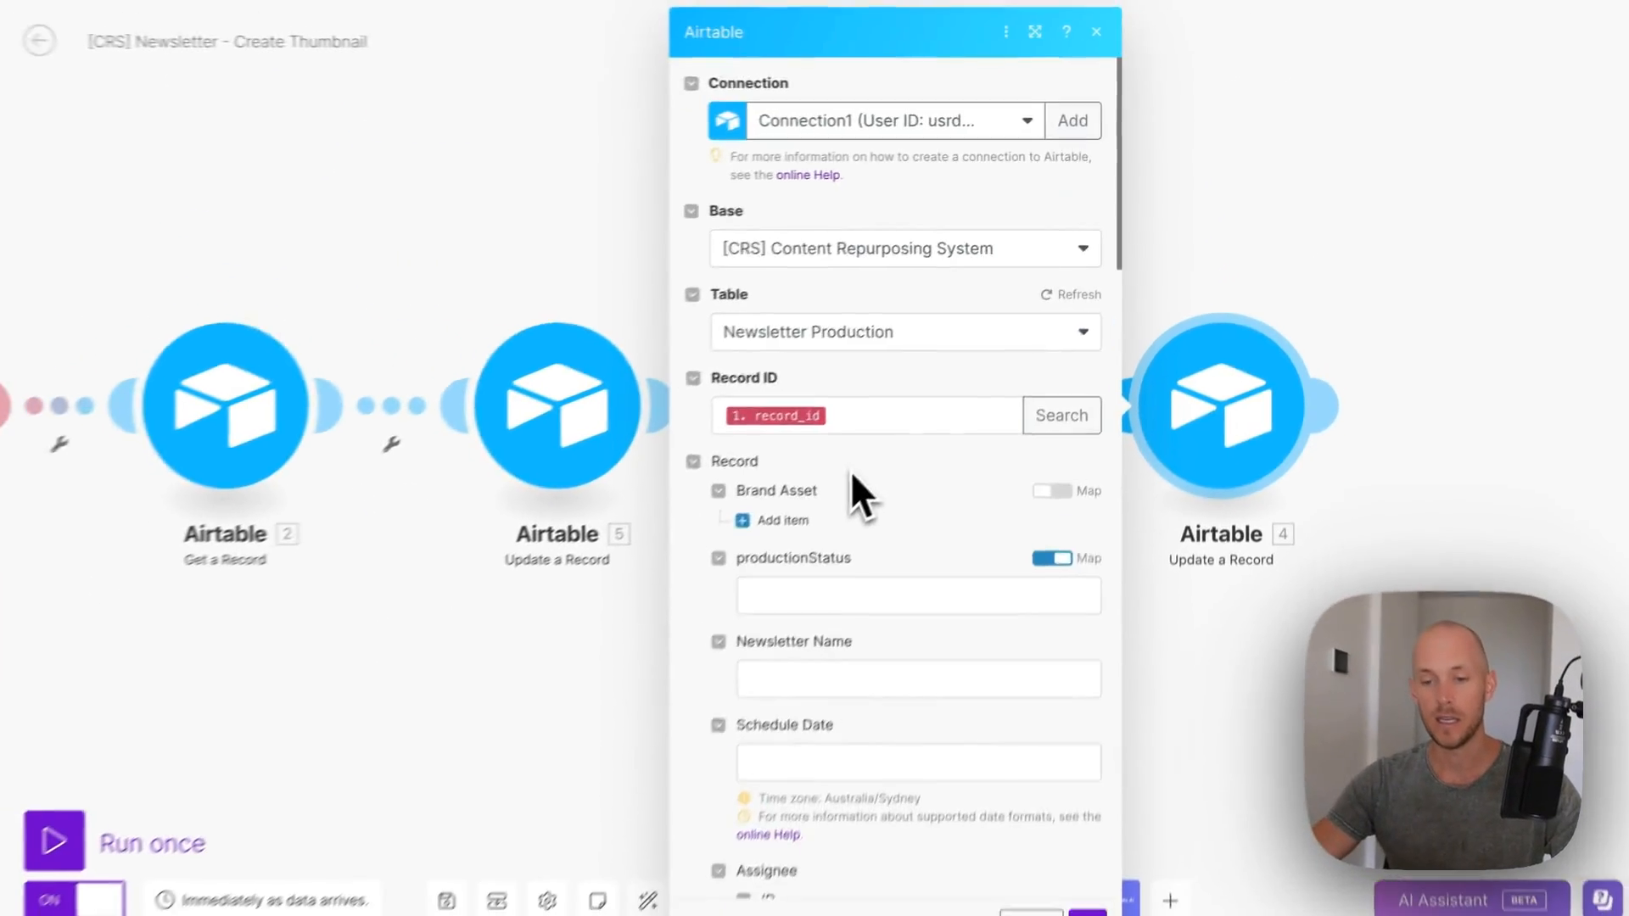
pyautogui.scroll(-15, 681, 670)
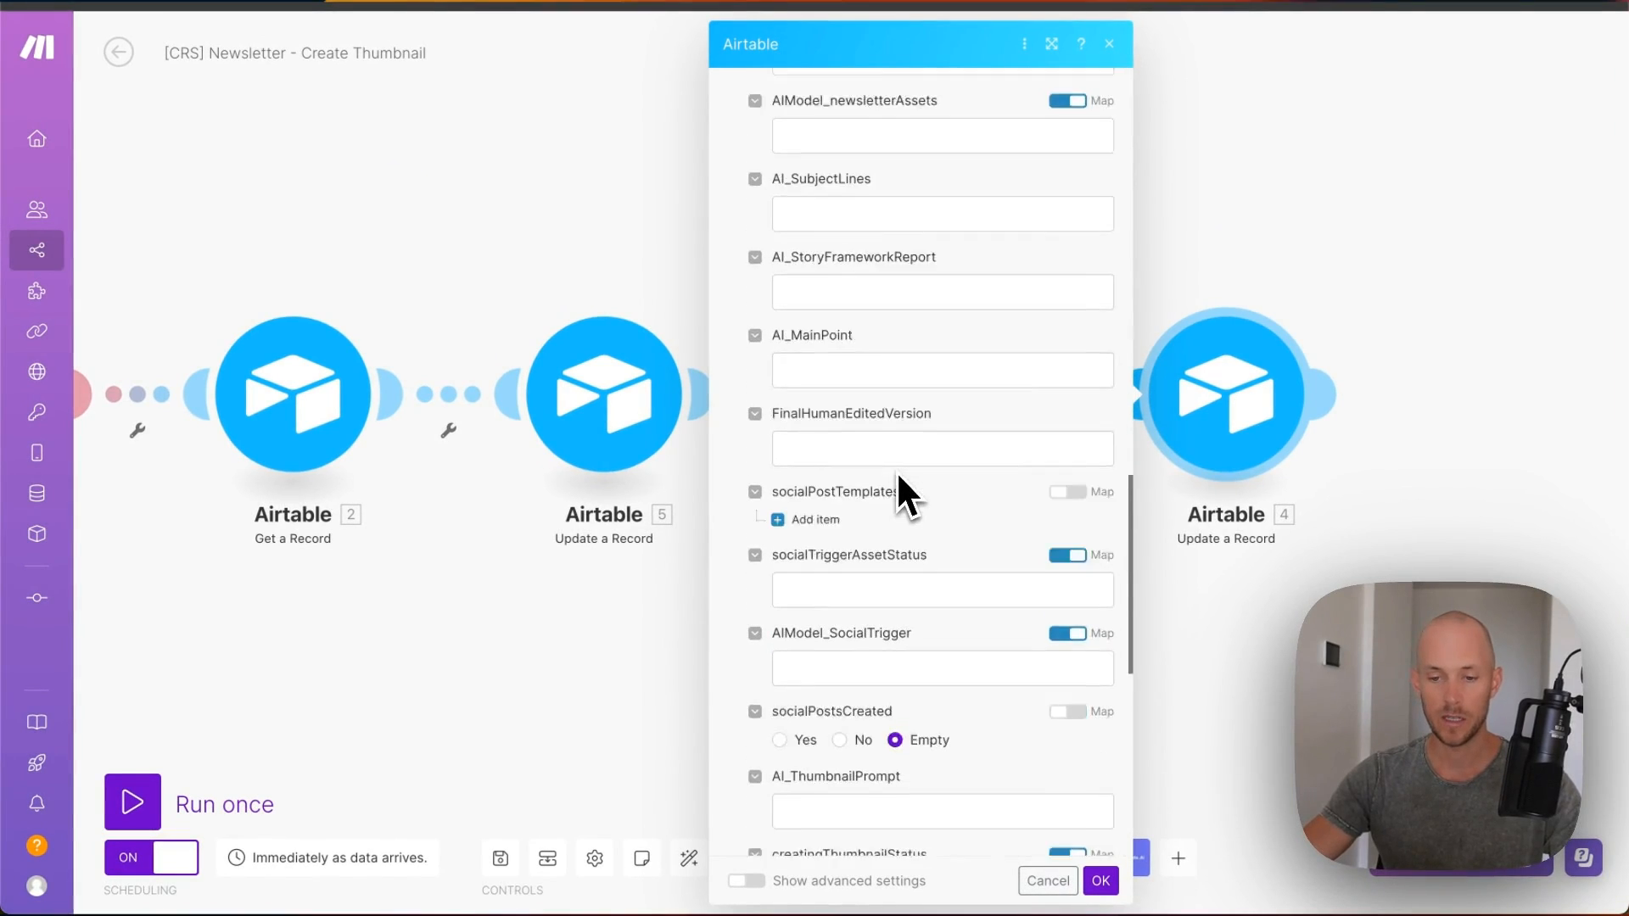
pyautogui.scroll(-6, 896, 471)
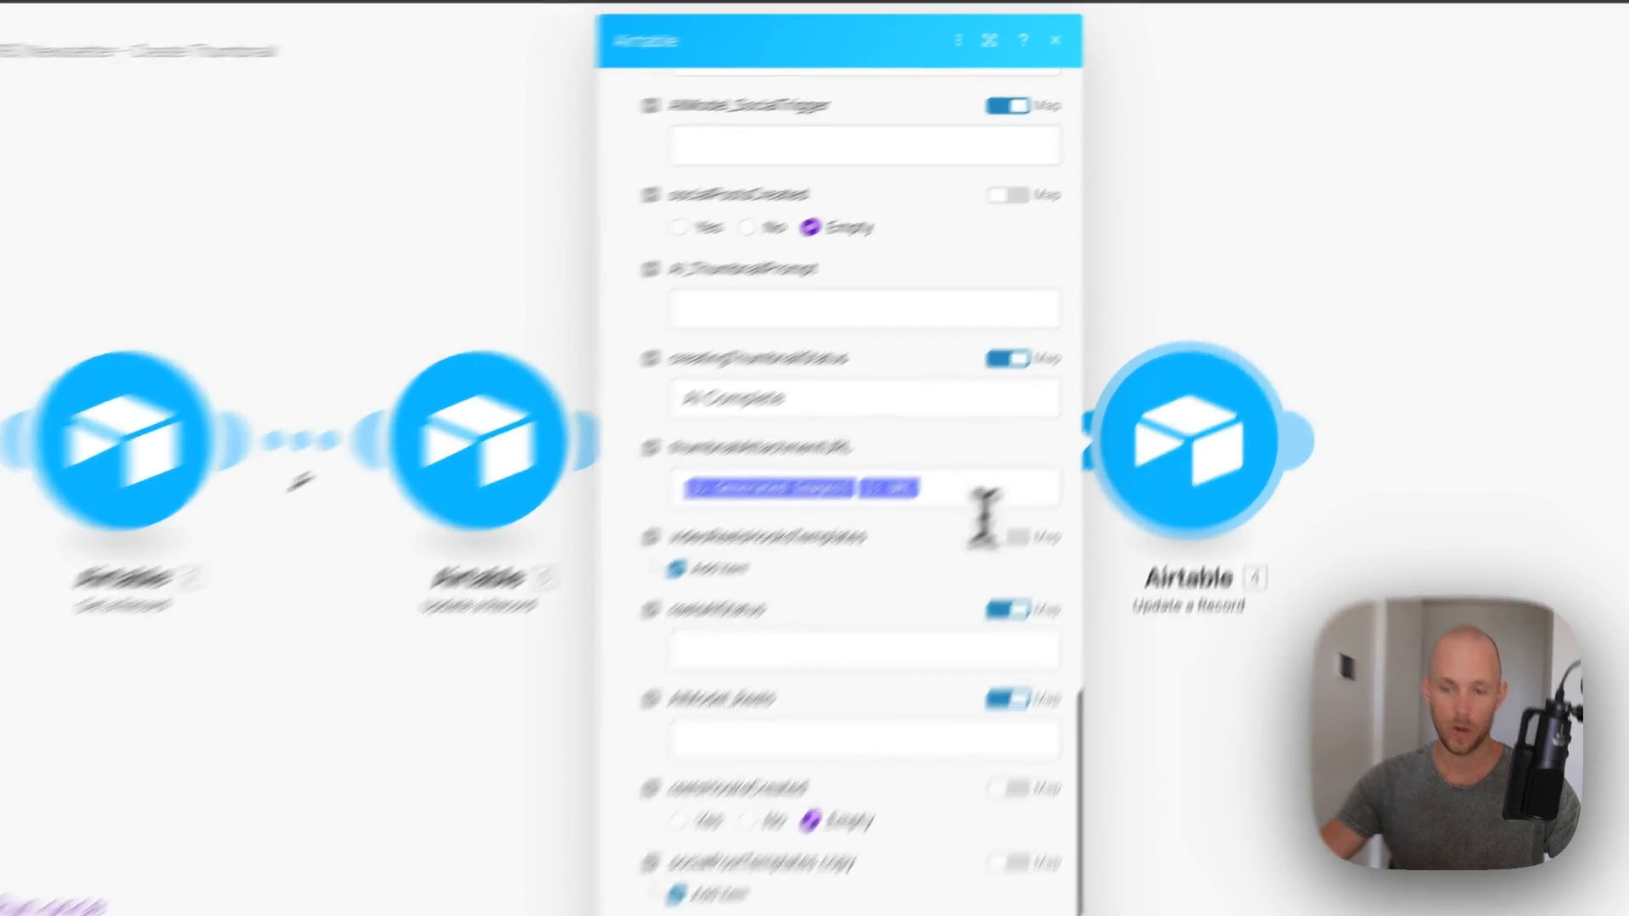
pyautogui.click(1005, 436)
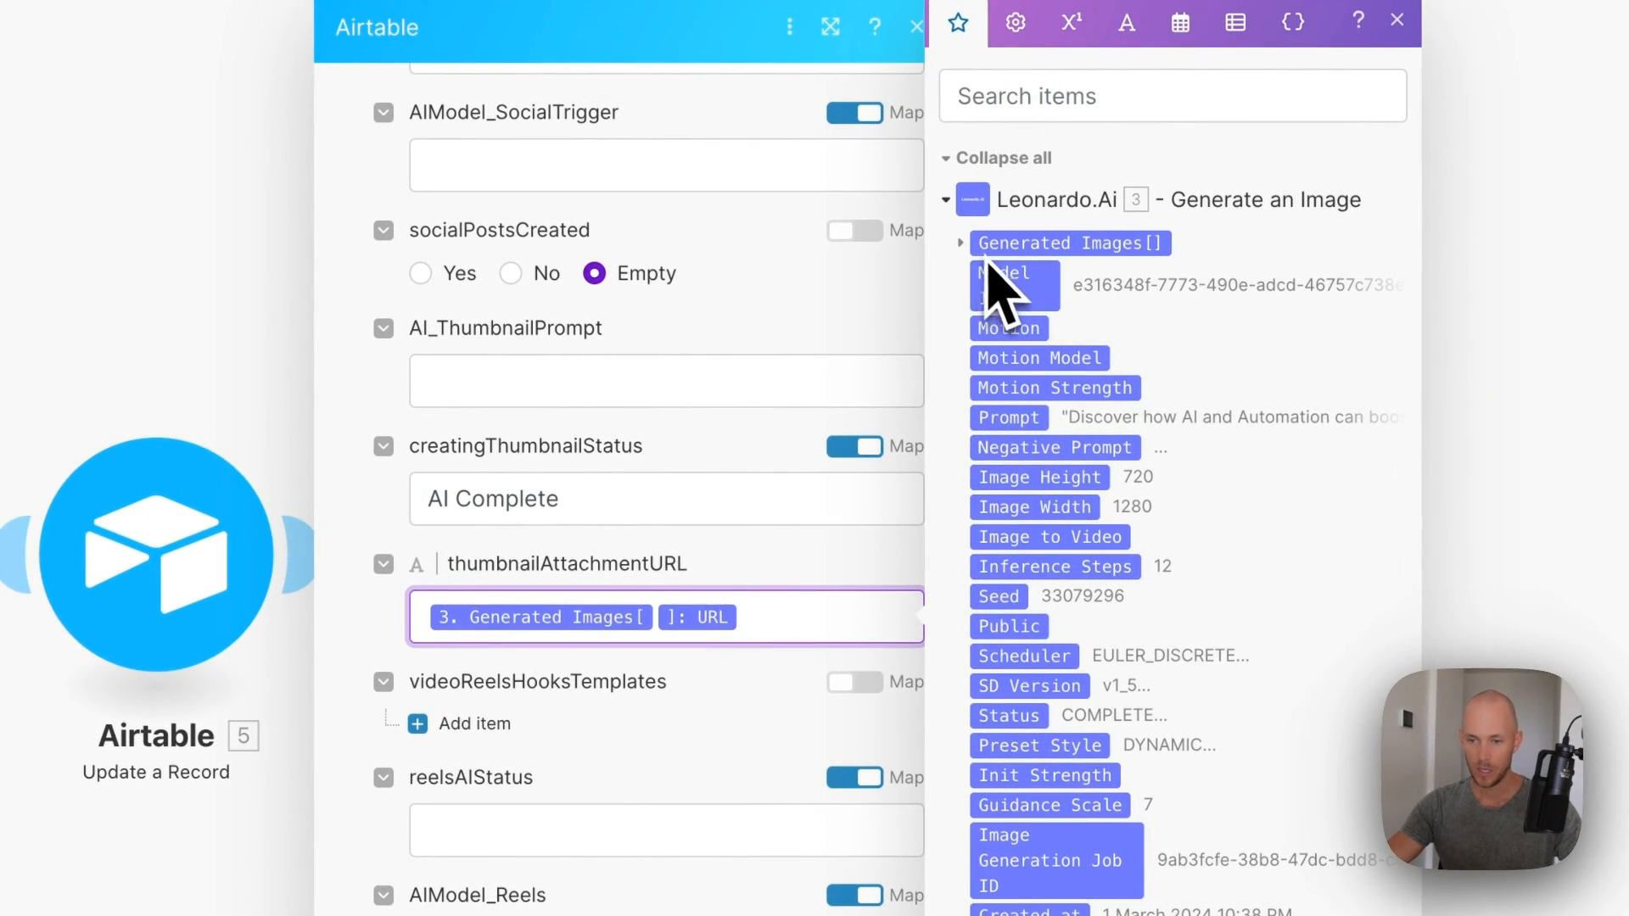
pyautogui.click(961, 245)
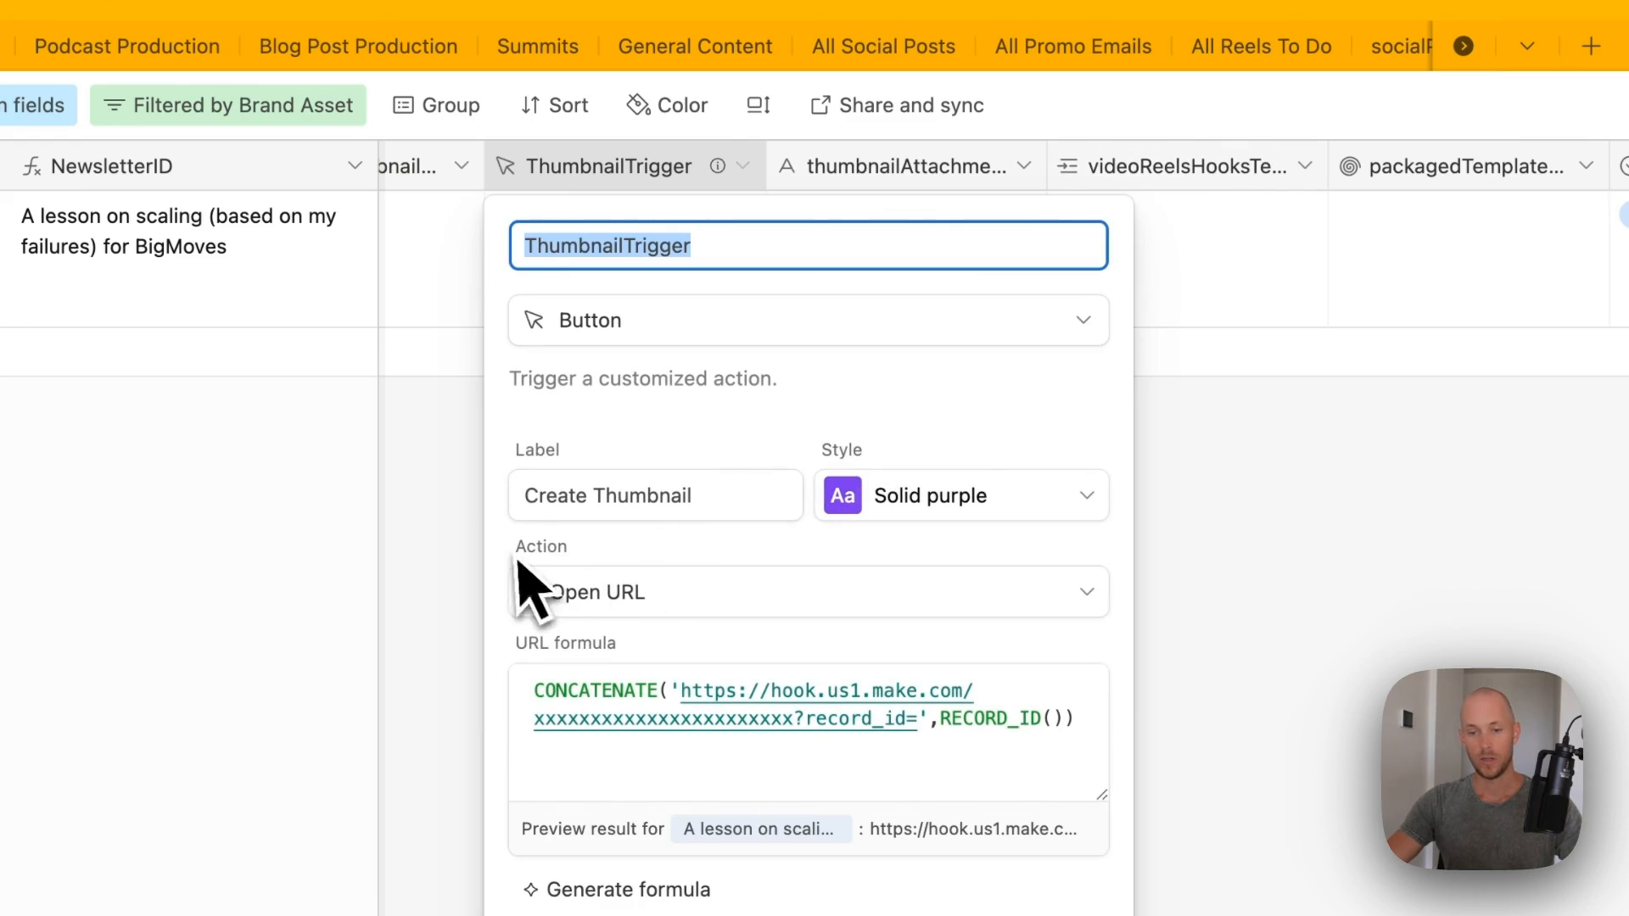
# - Prefix the ThumbnailTrigger button label with 'NOT INTEGRATED - ' and save the field
pyautogui.click(526, 496)
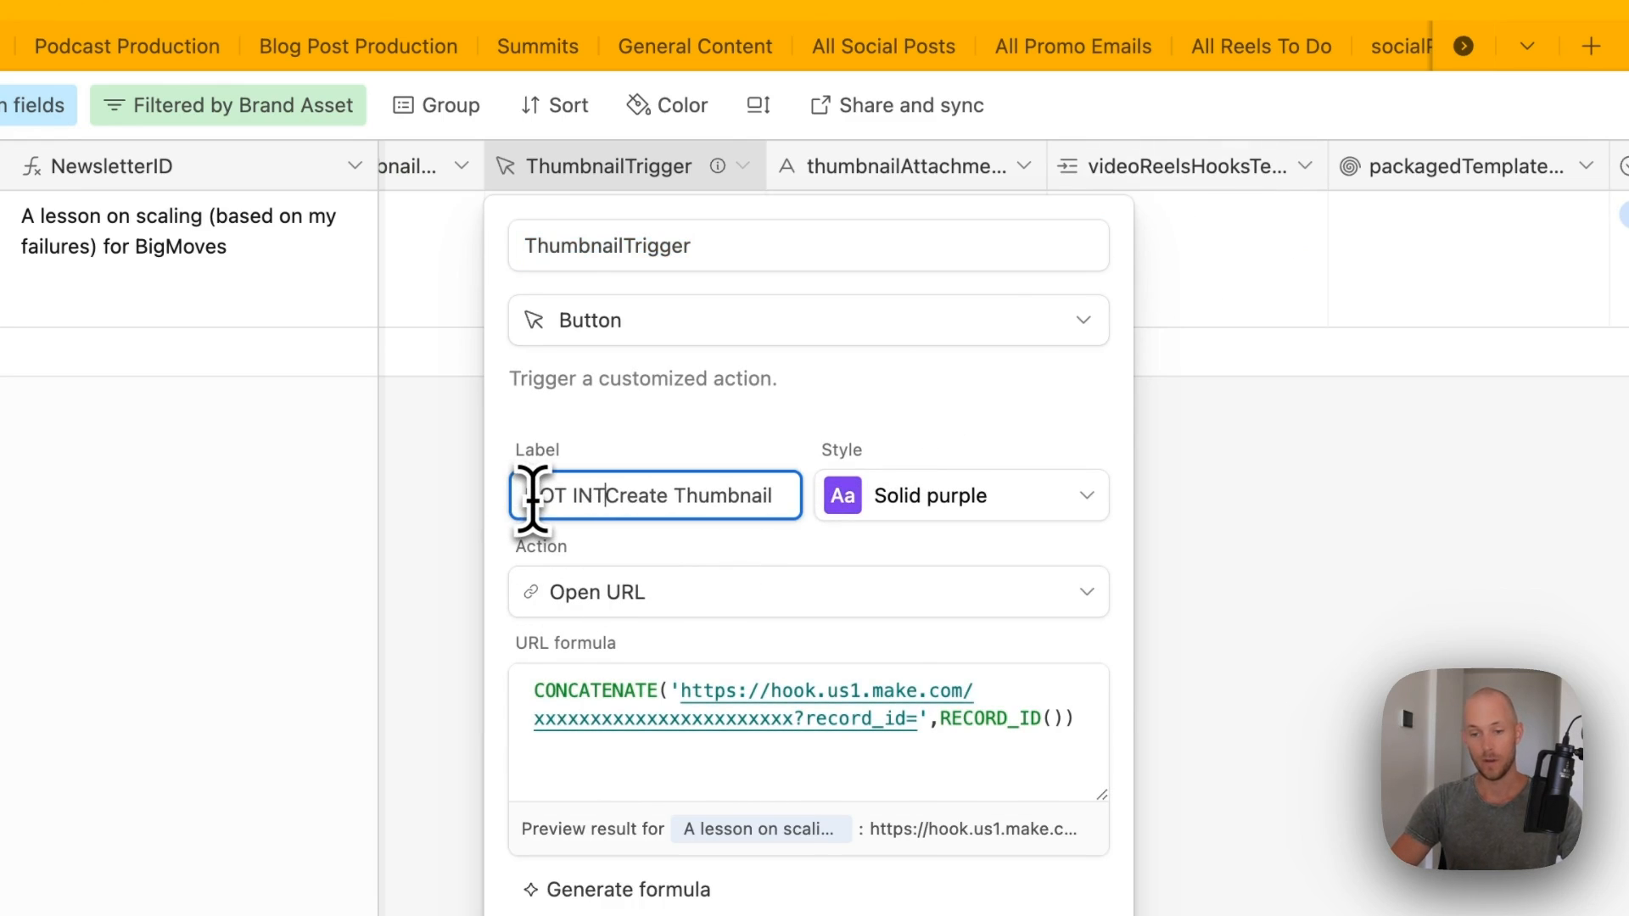
pyautogui.write('ATED ')
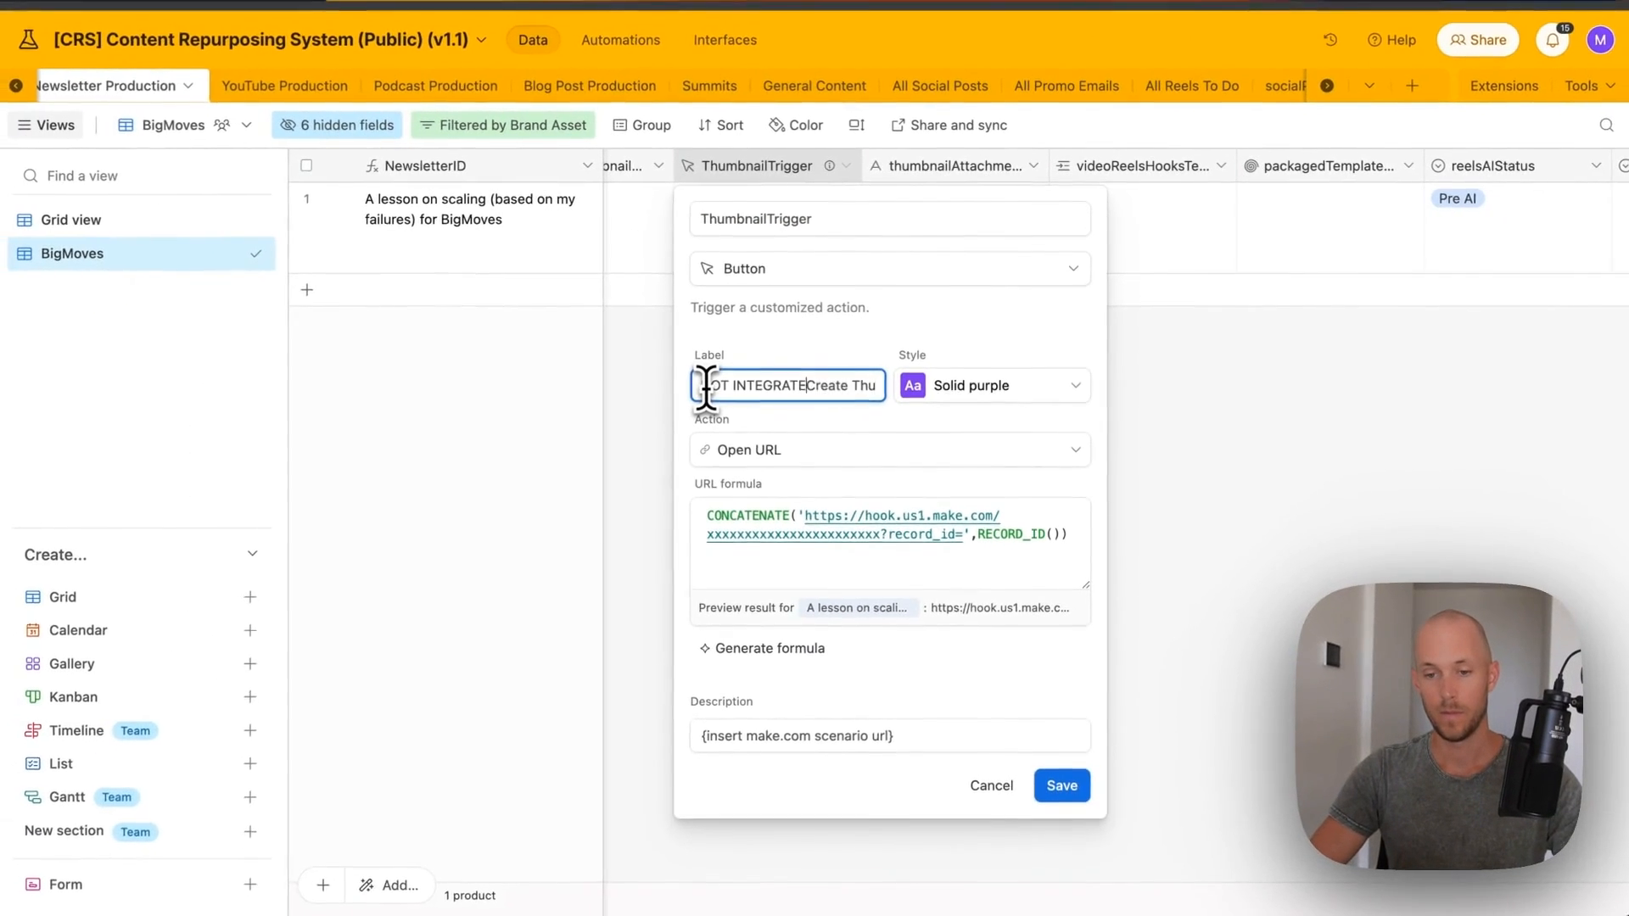
pyautogui.write('-')
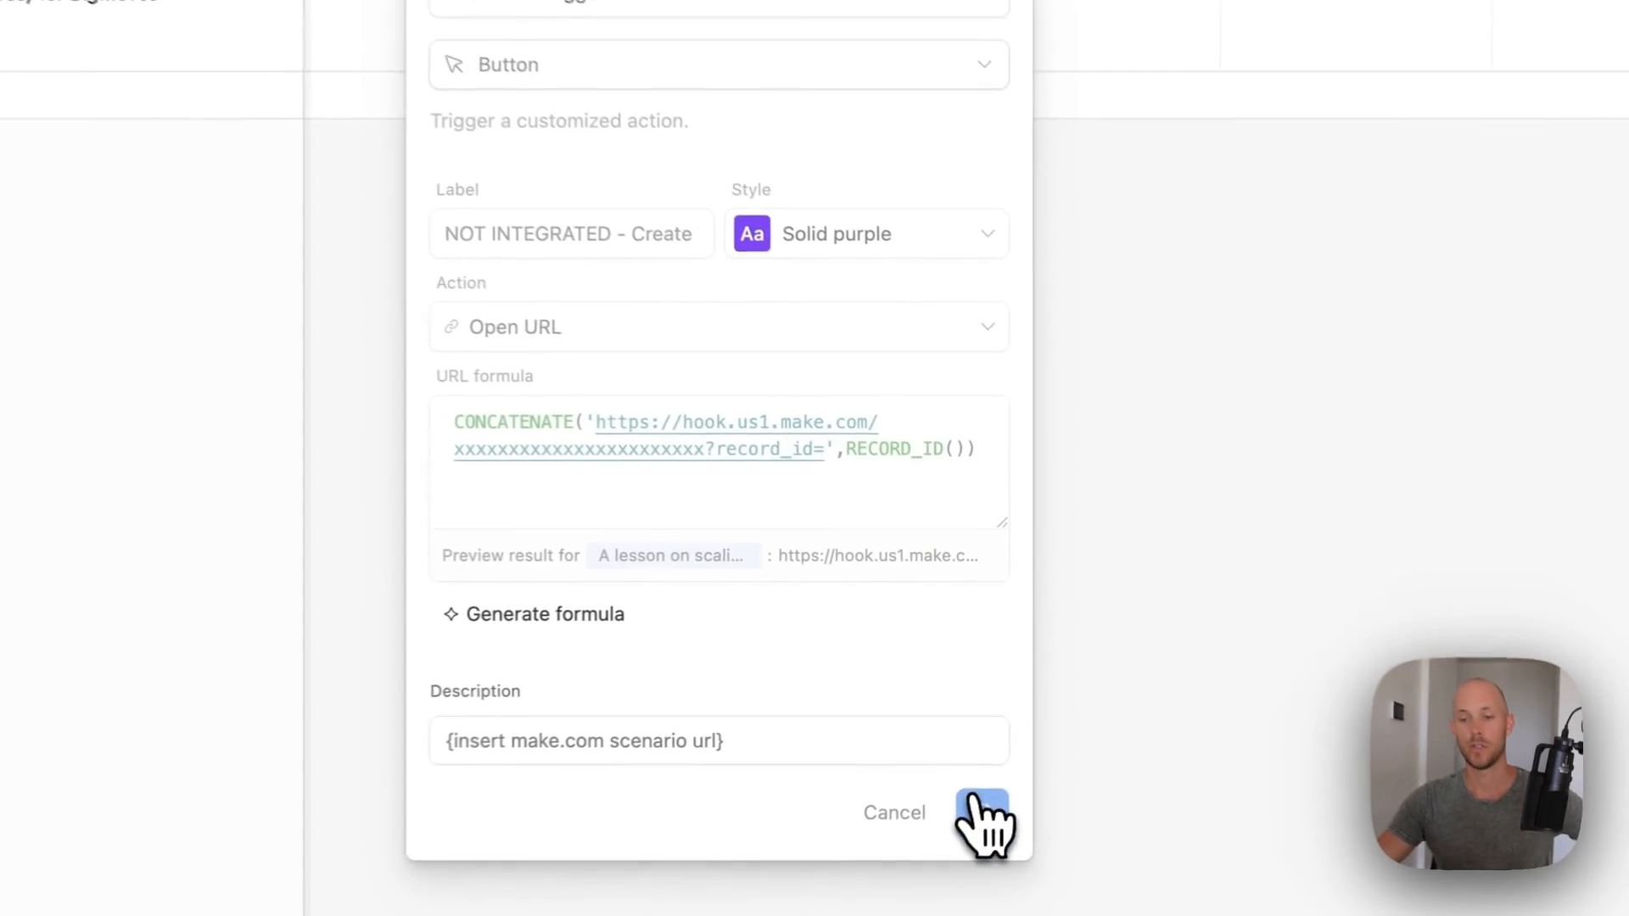
pyautogui.click(1061, 782)
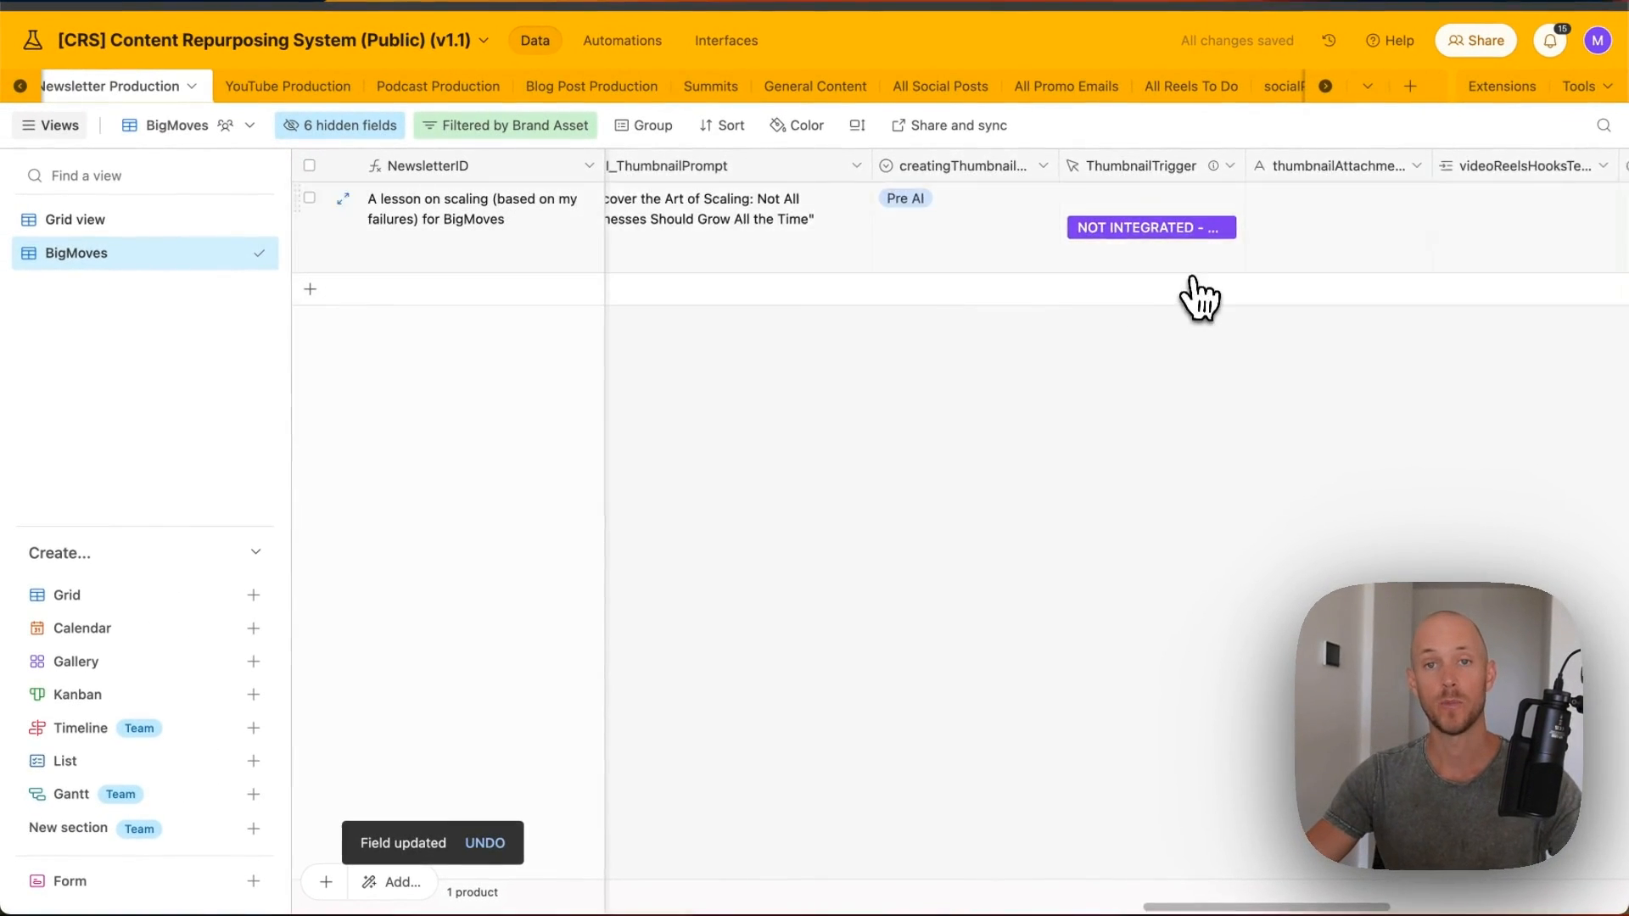
# - Scroll across the scaling-lesson record to its videoReelsHooksTemplates cell
pyautogui.hscroll(10, 1024, 237)
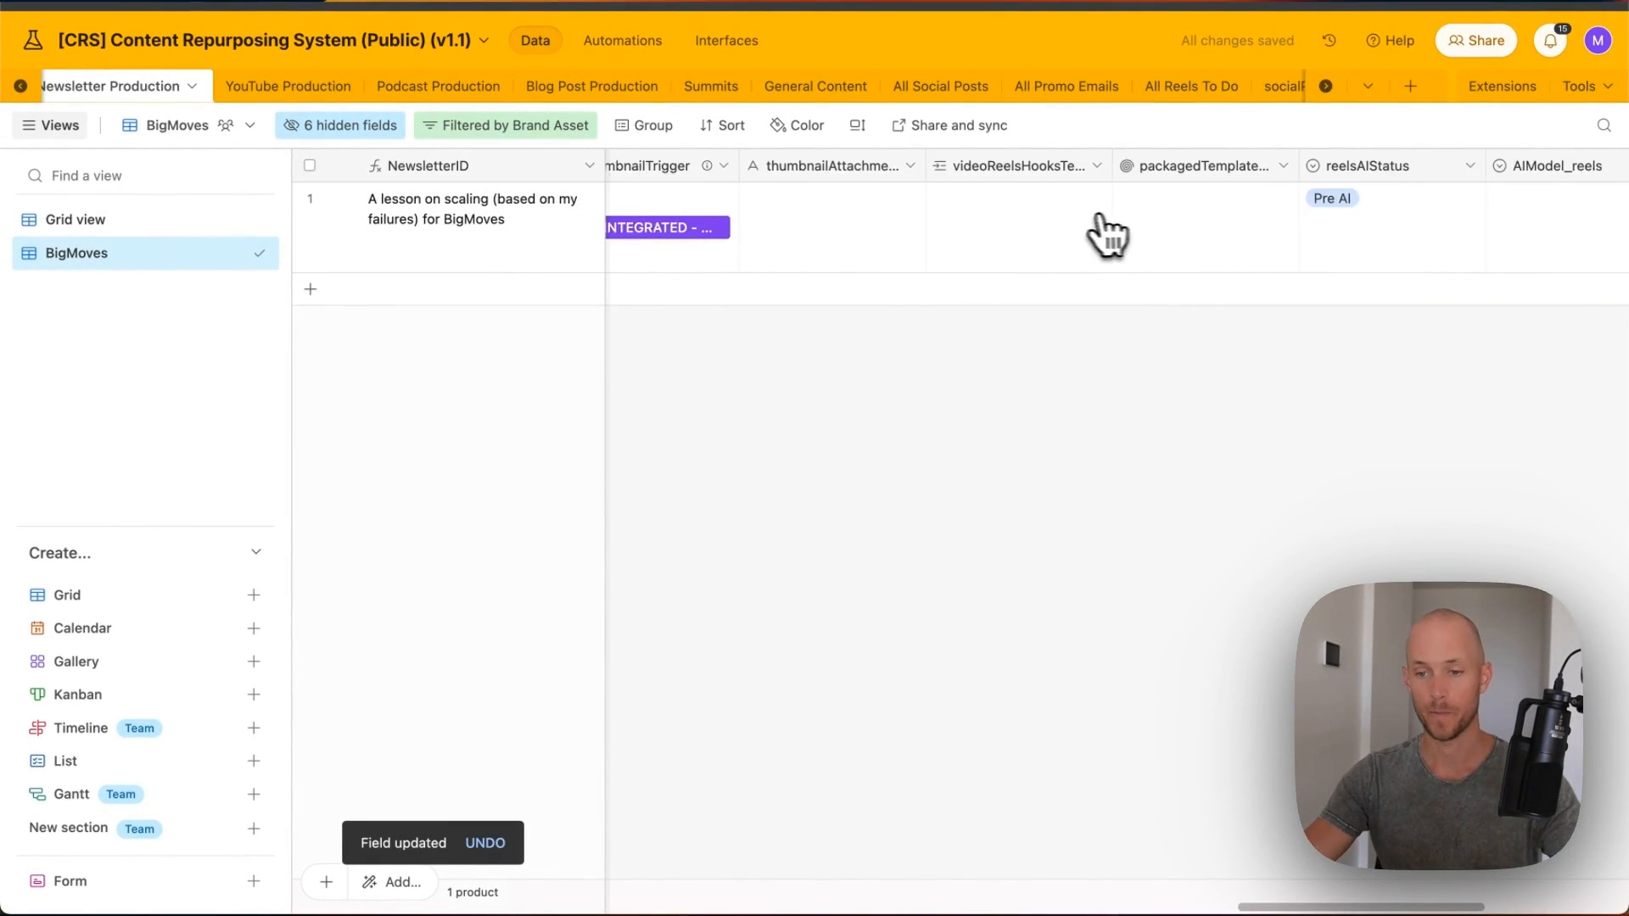
pyautogui.hscroll(2, 1071, 241)
pyautogui.hscroll(-2, 806, 217)
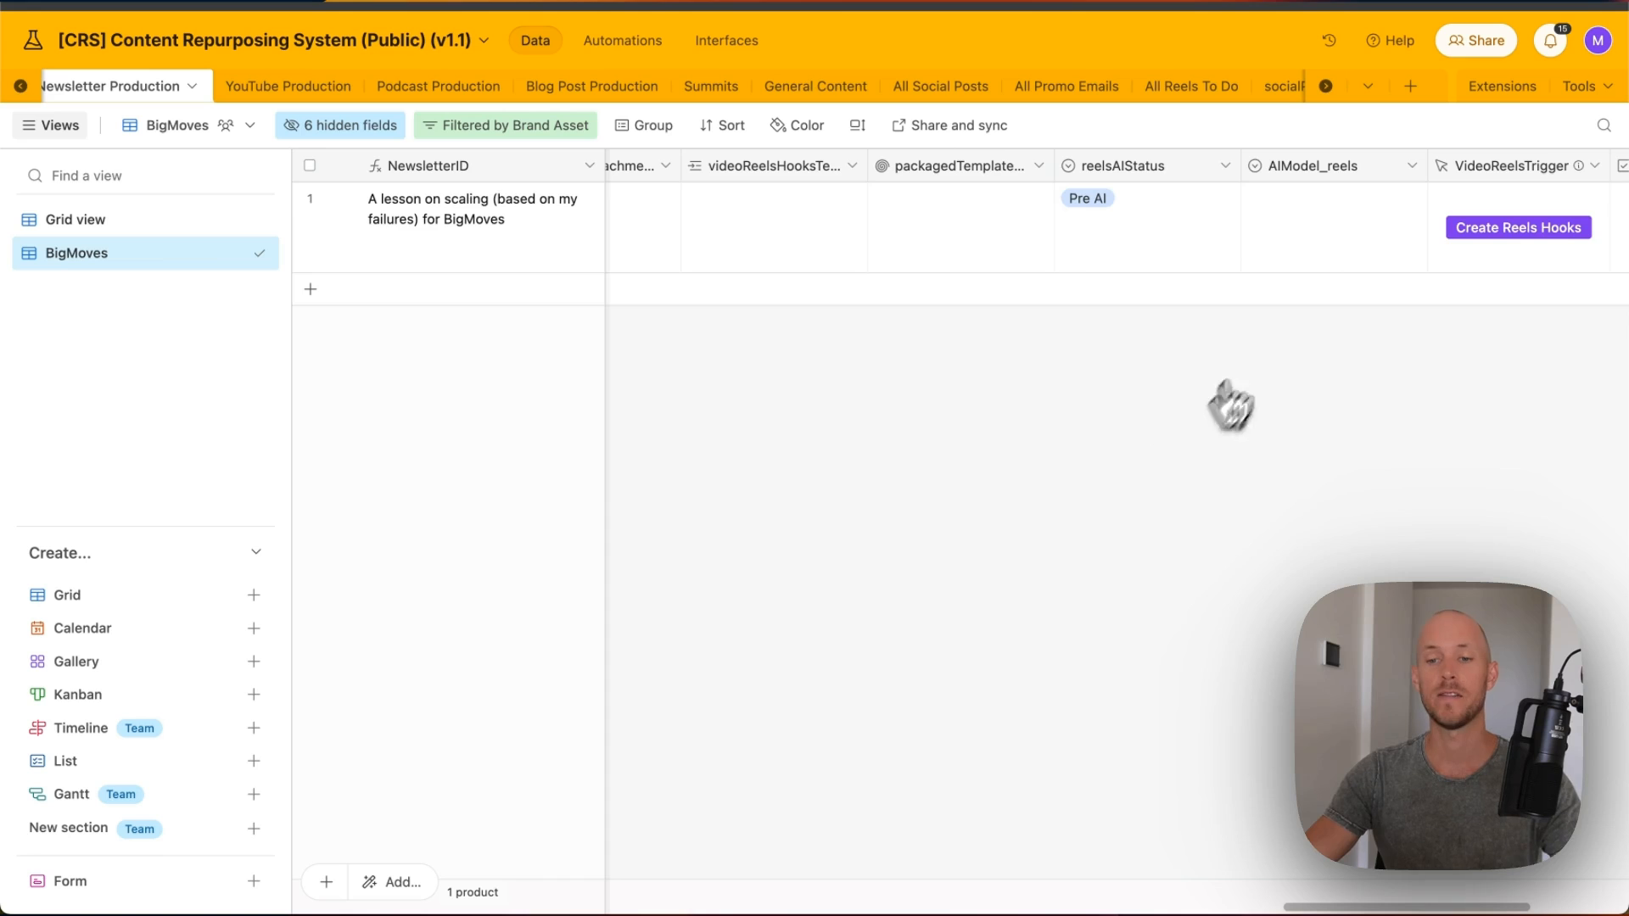
pyautogui.hscroll(1, 1127, 255)
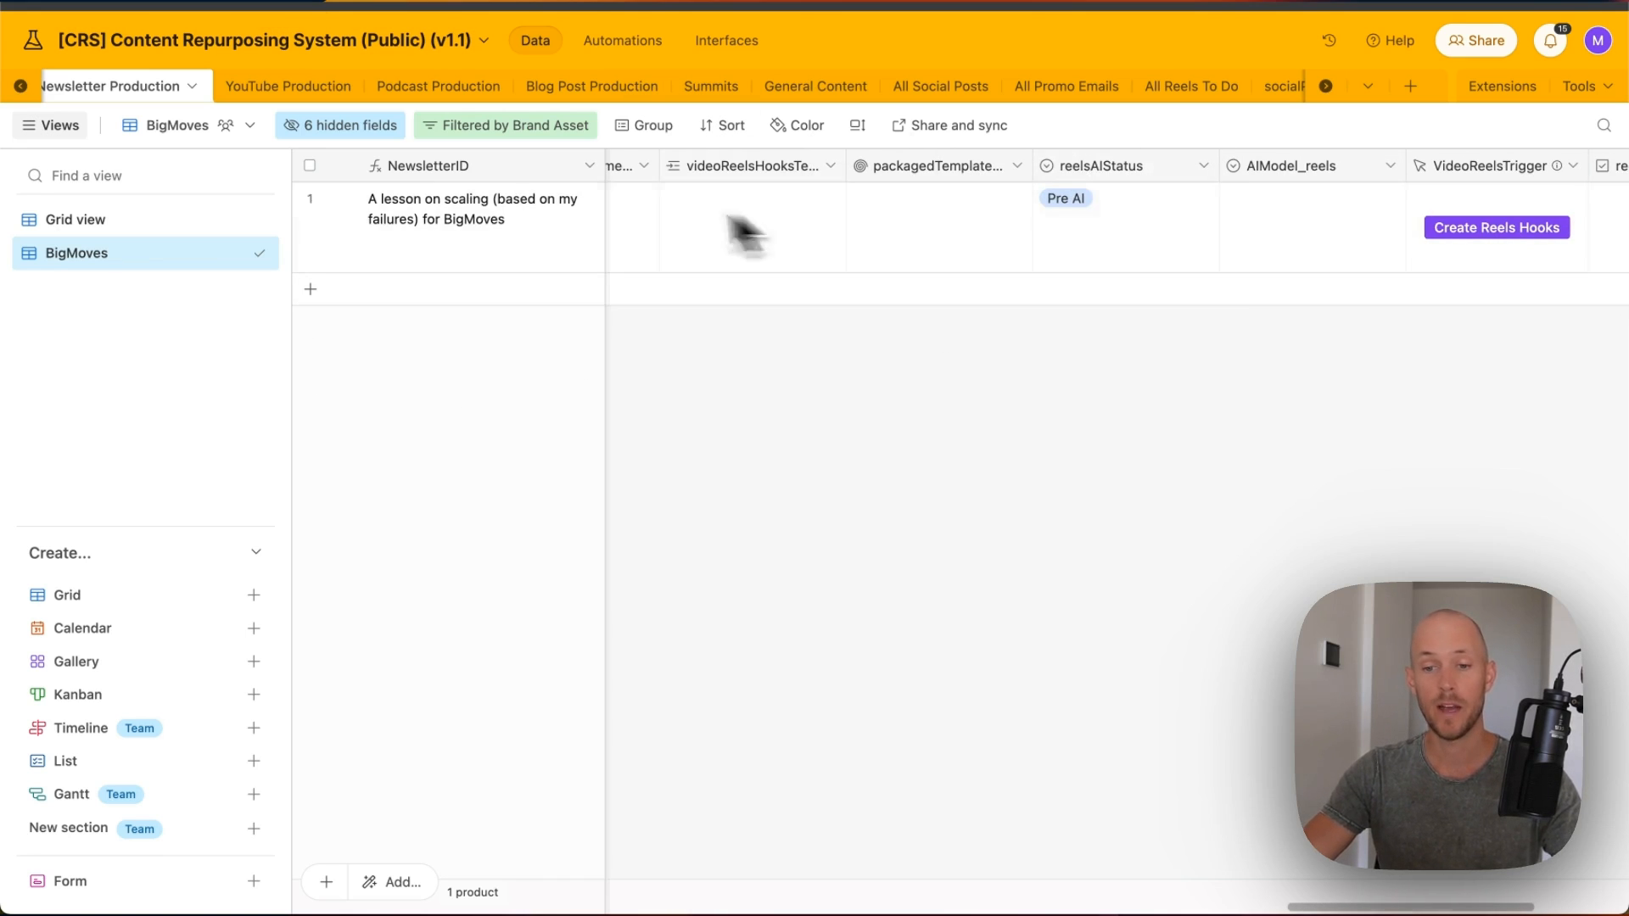
pyautogui.click(732, 223)
pyautogui.hscroll(3, 1118, 89)
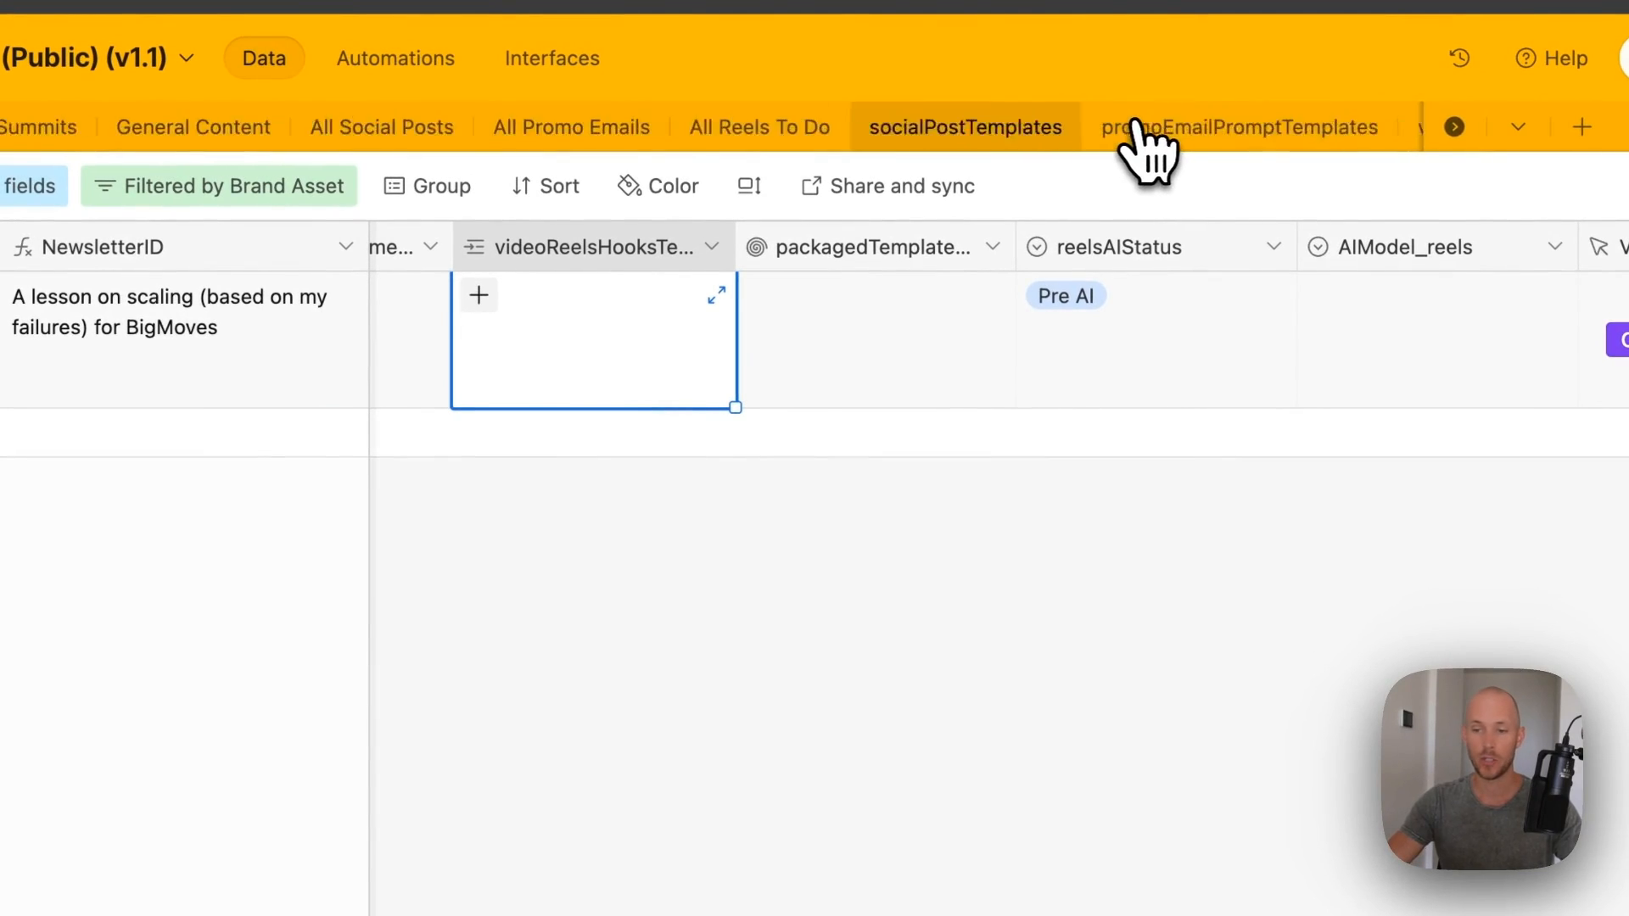
pyautogui.hscroll(3, 1145, 136)
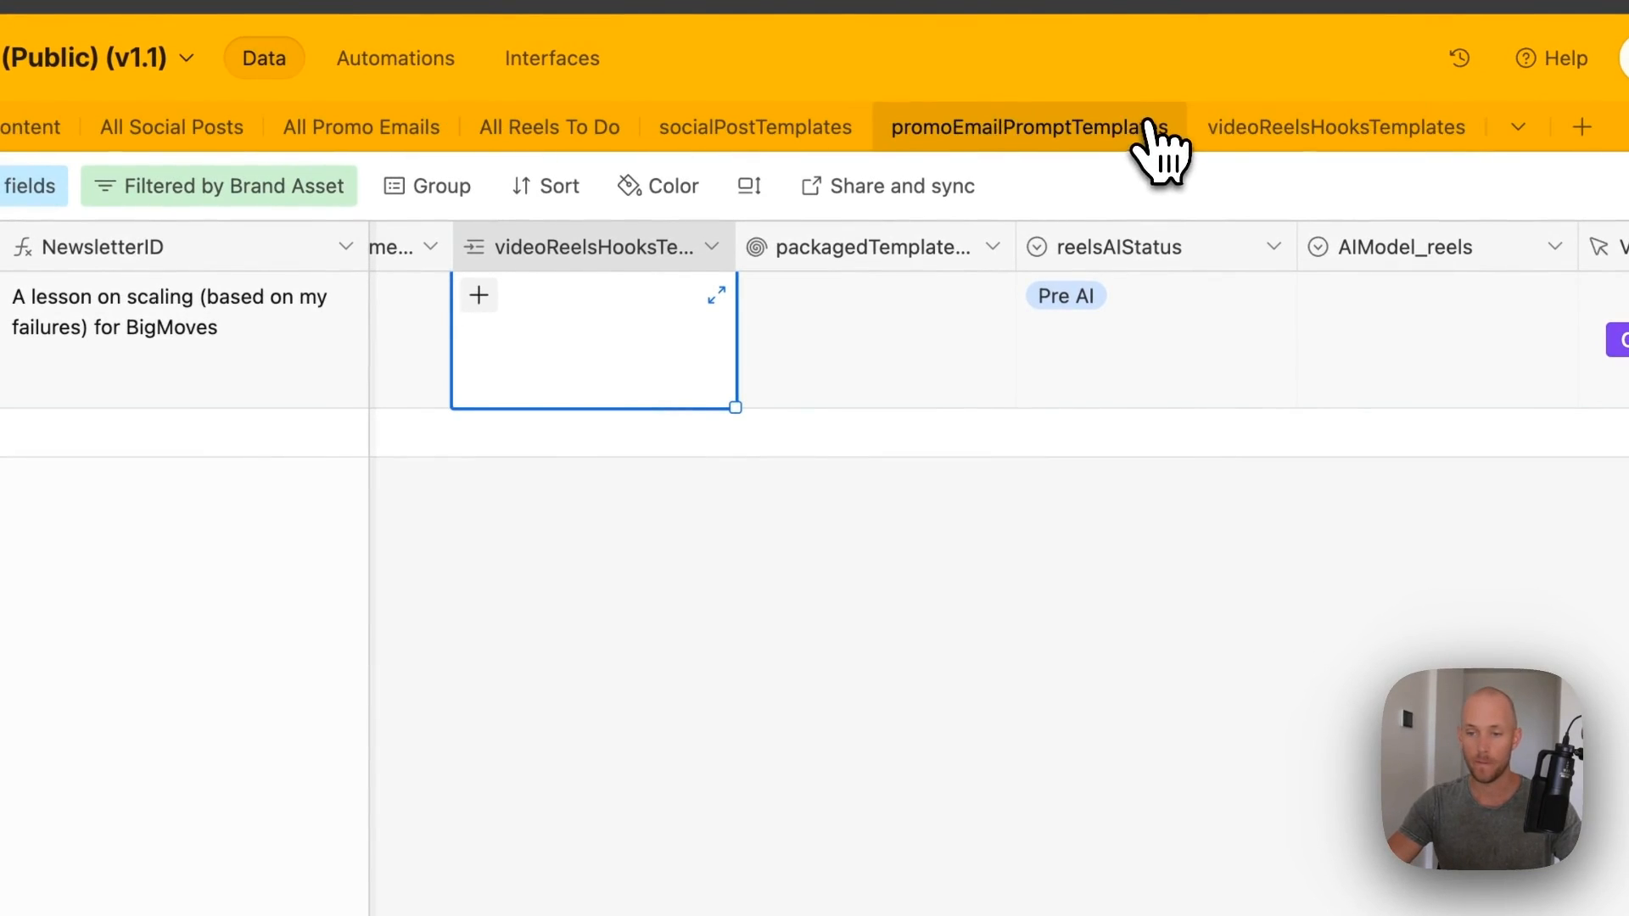
# - Look through the videoReelsHooksTemplates table's available hook templates
pyautogui.click(1307, 135)
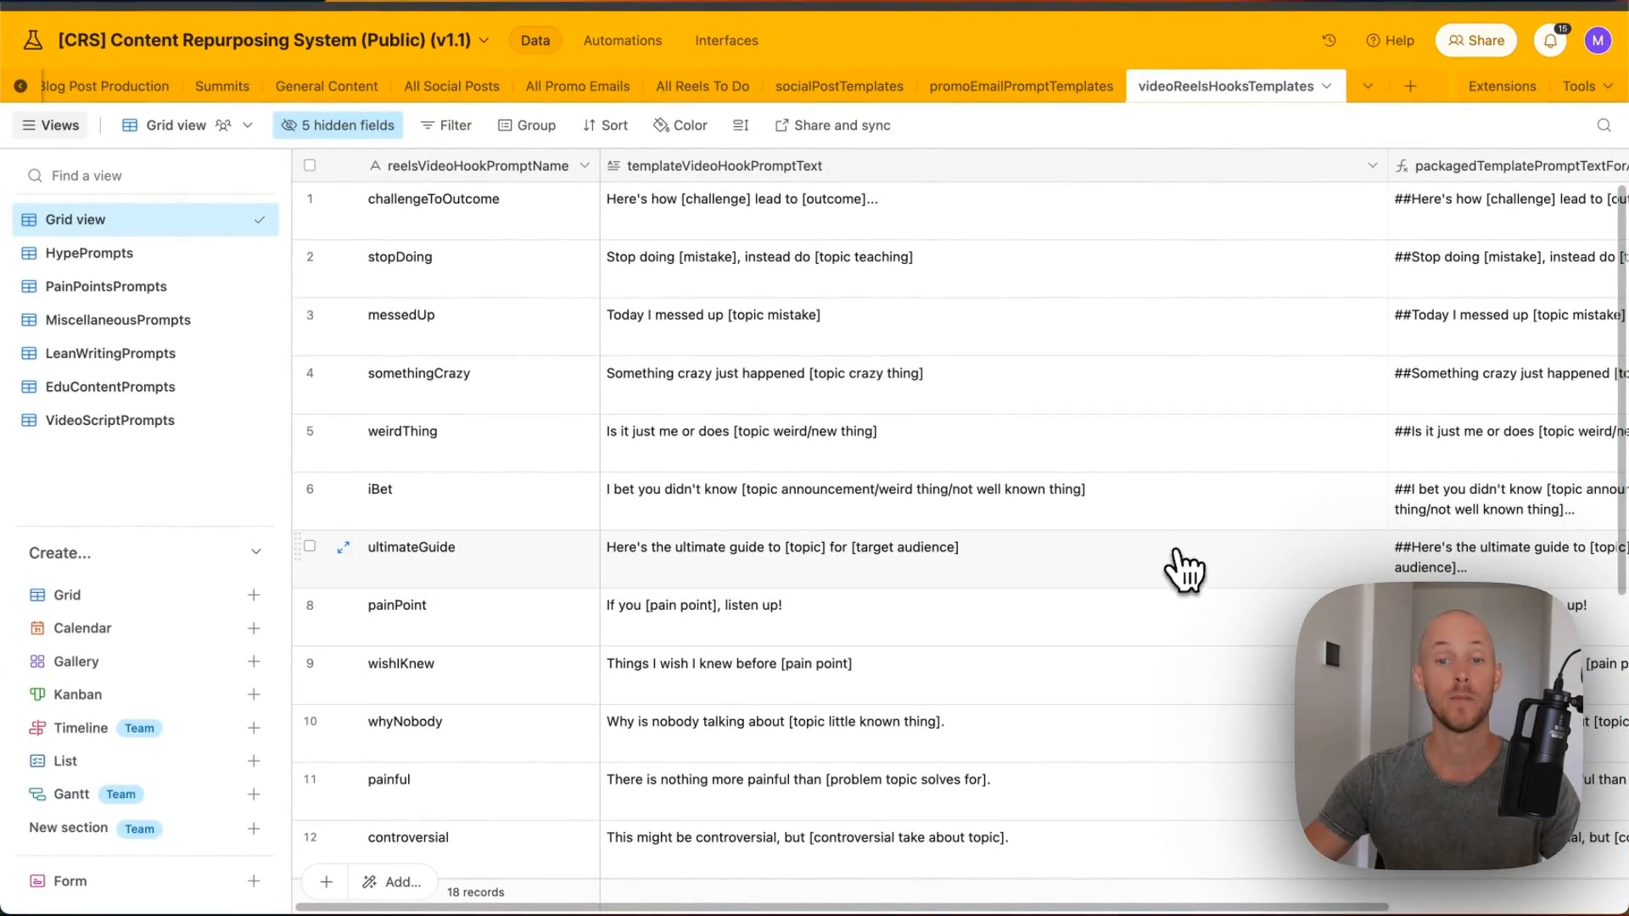
pyautogui.scroll(-5, 1182, 575)
pyautogui.scroll(5, 938, 393)
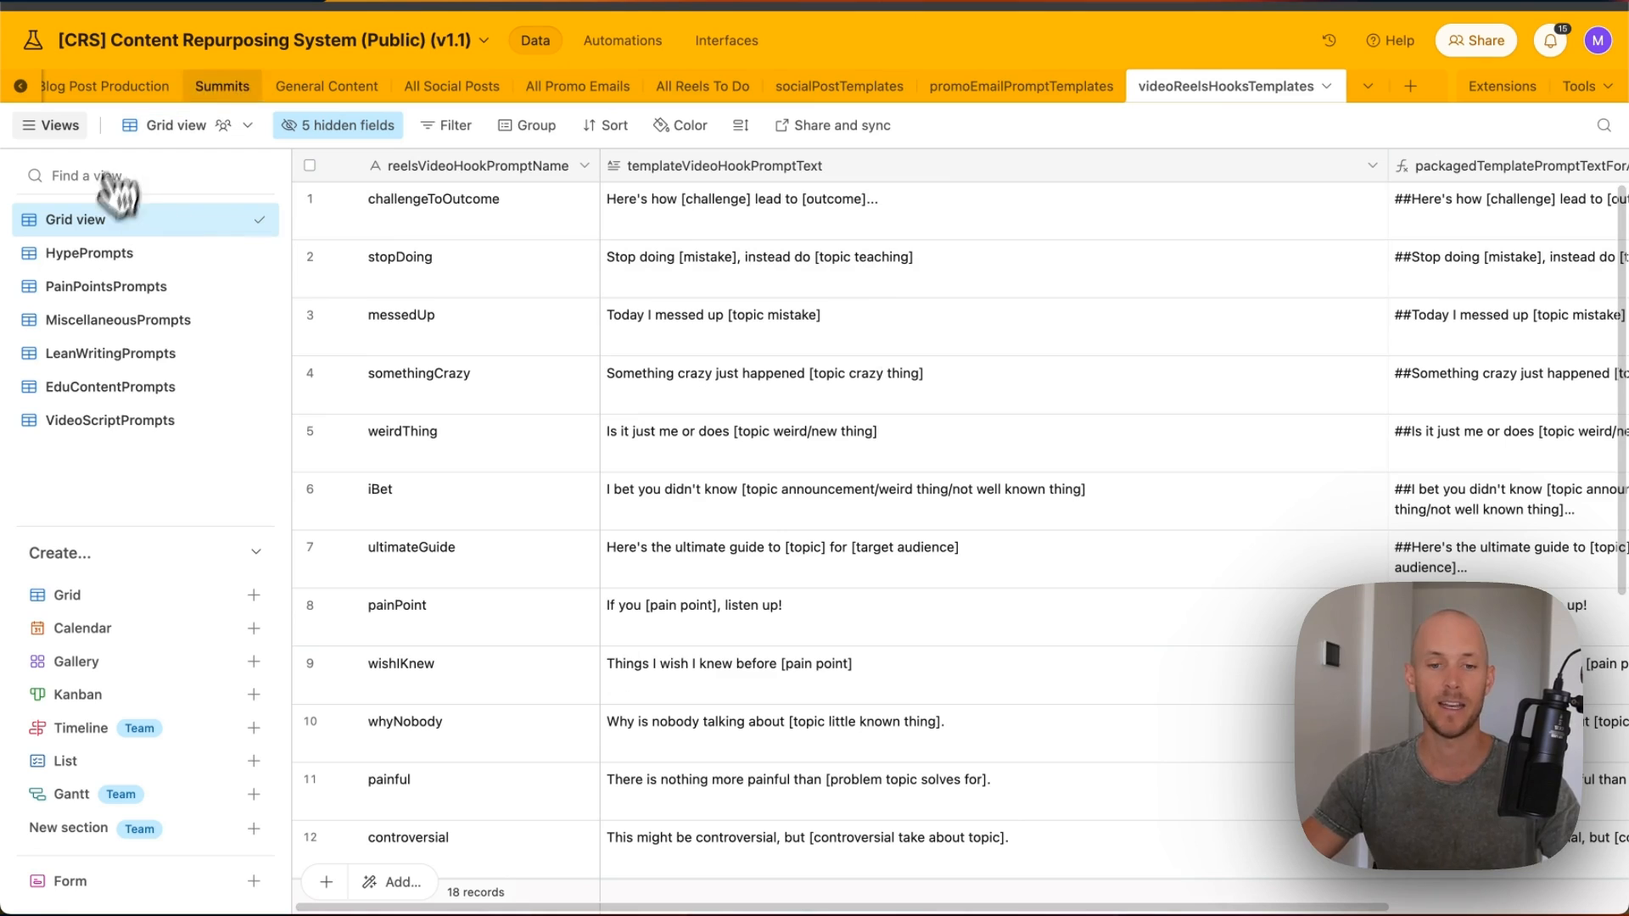
pyautogui.hscroll(-8, 211, 93)
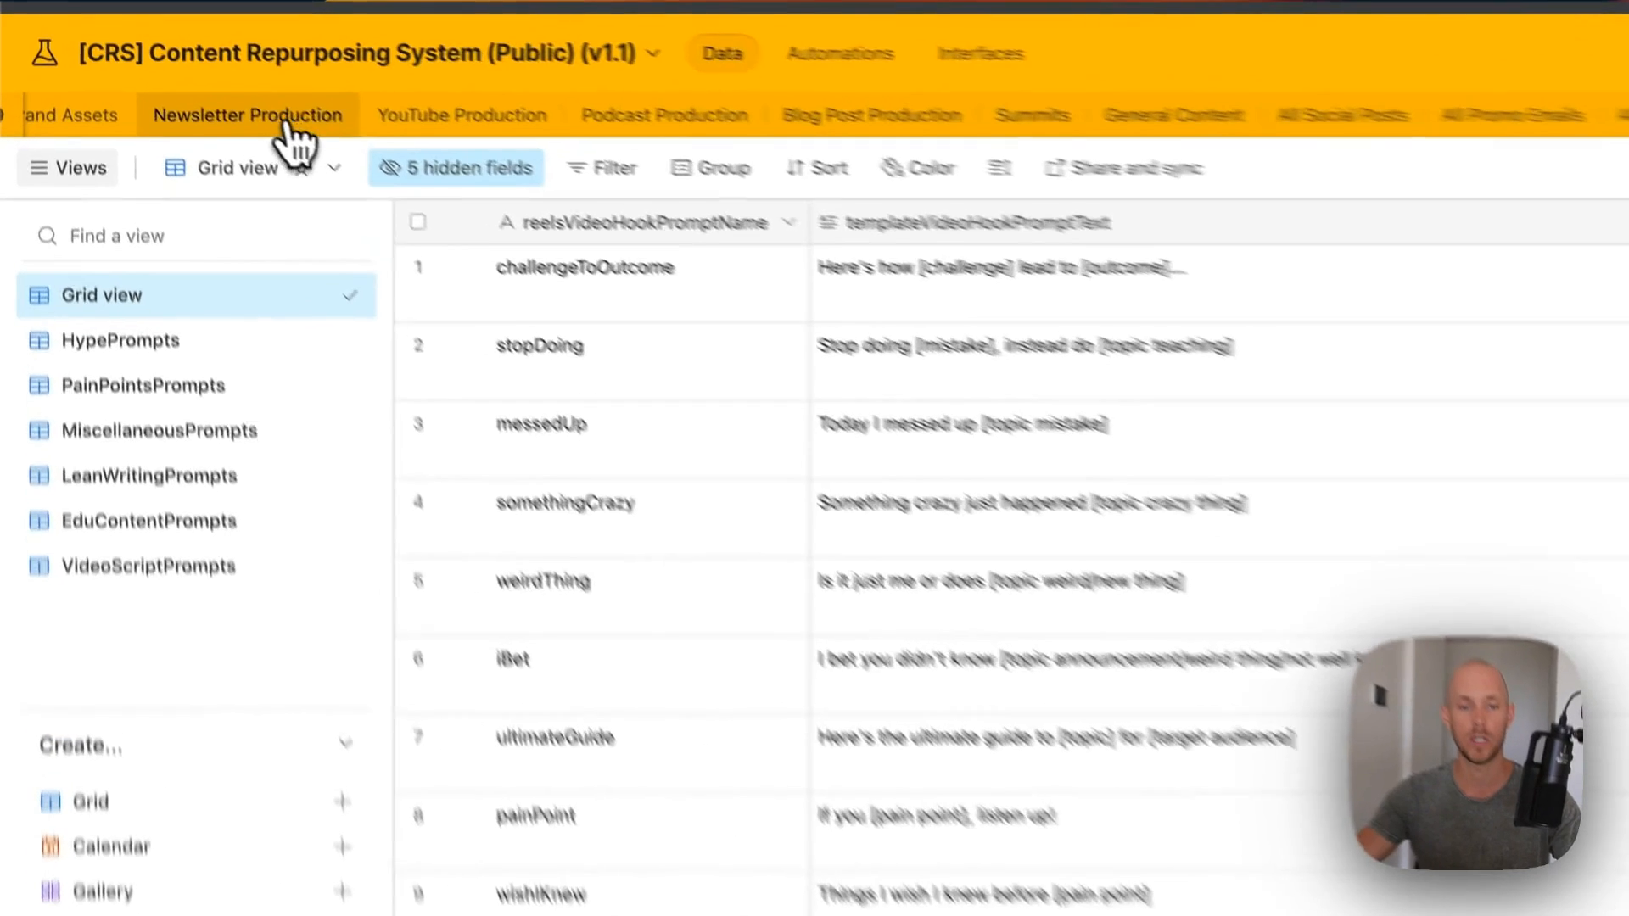
# - Link the wishIKnew hook template to the scaling-lesson record in Newsletter Production
pyautogui.click(196, 91)
pyautogui.click(798, 225)
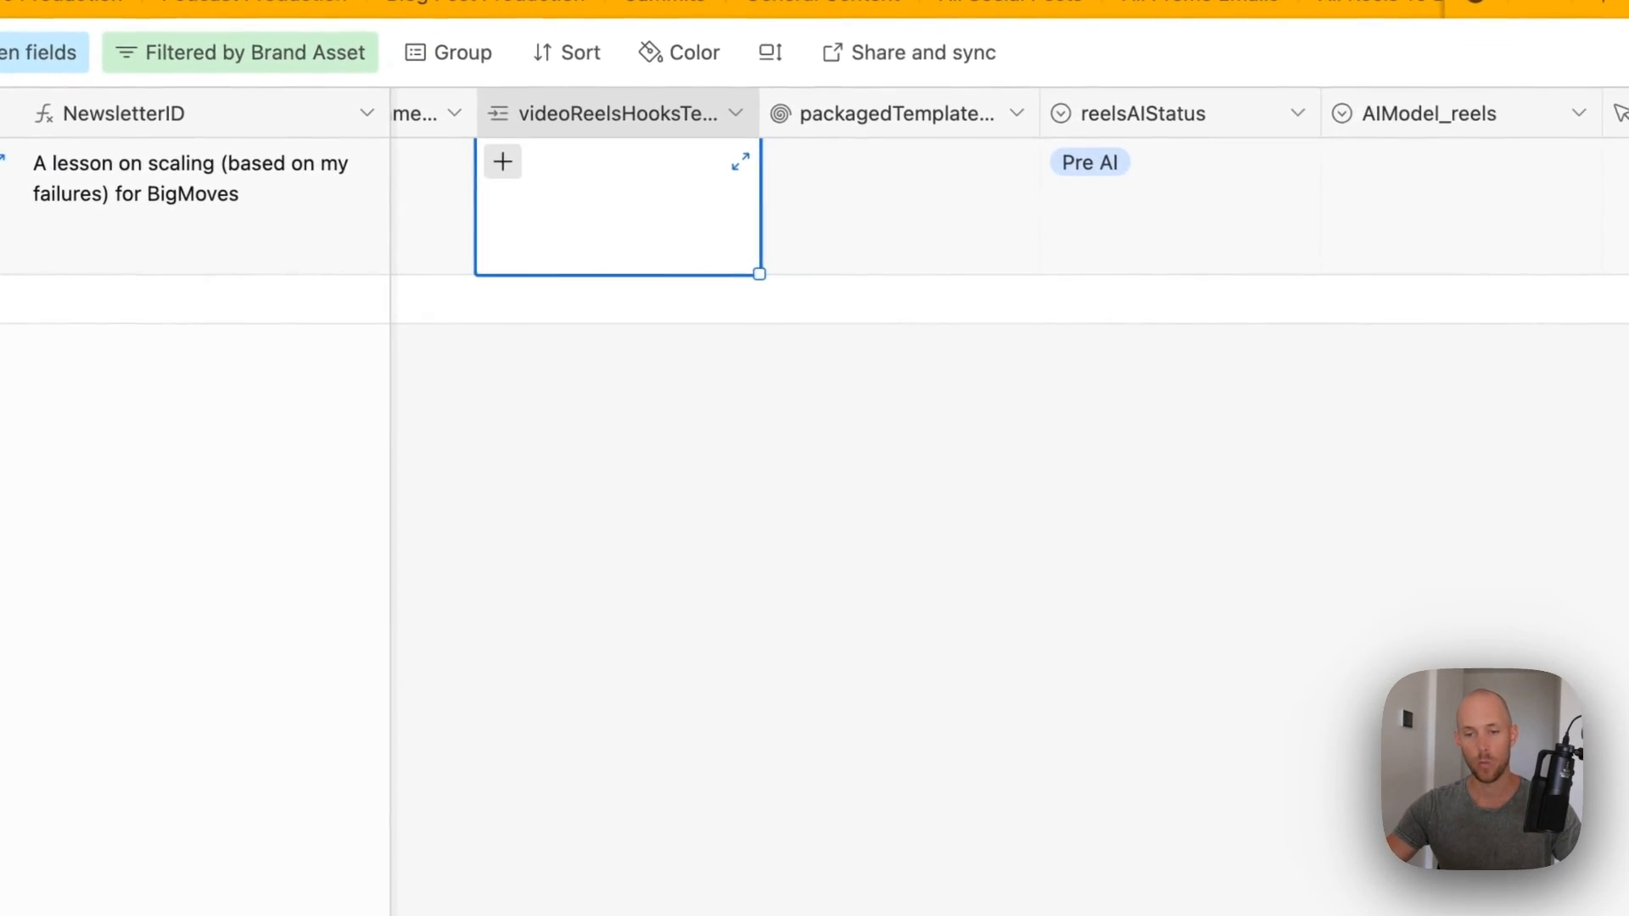
pyautogui.click(502, 161)
pyautogui.scroll(-10, 786, 644)
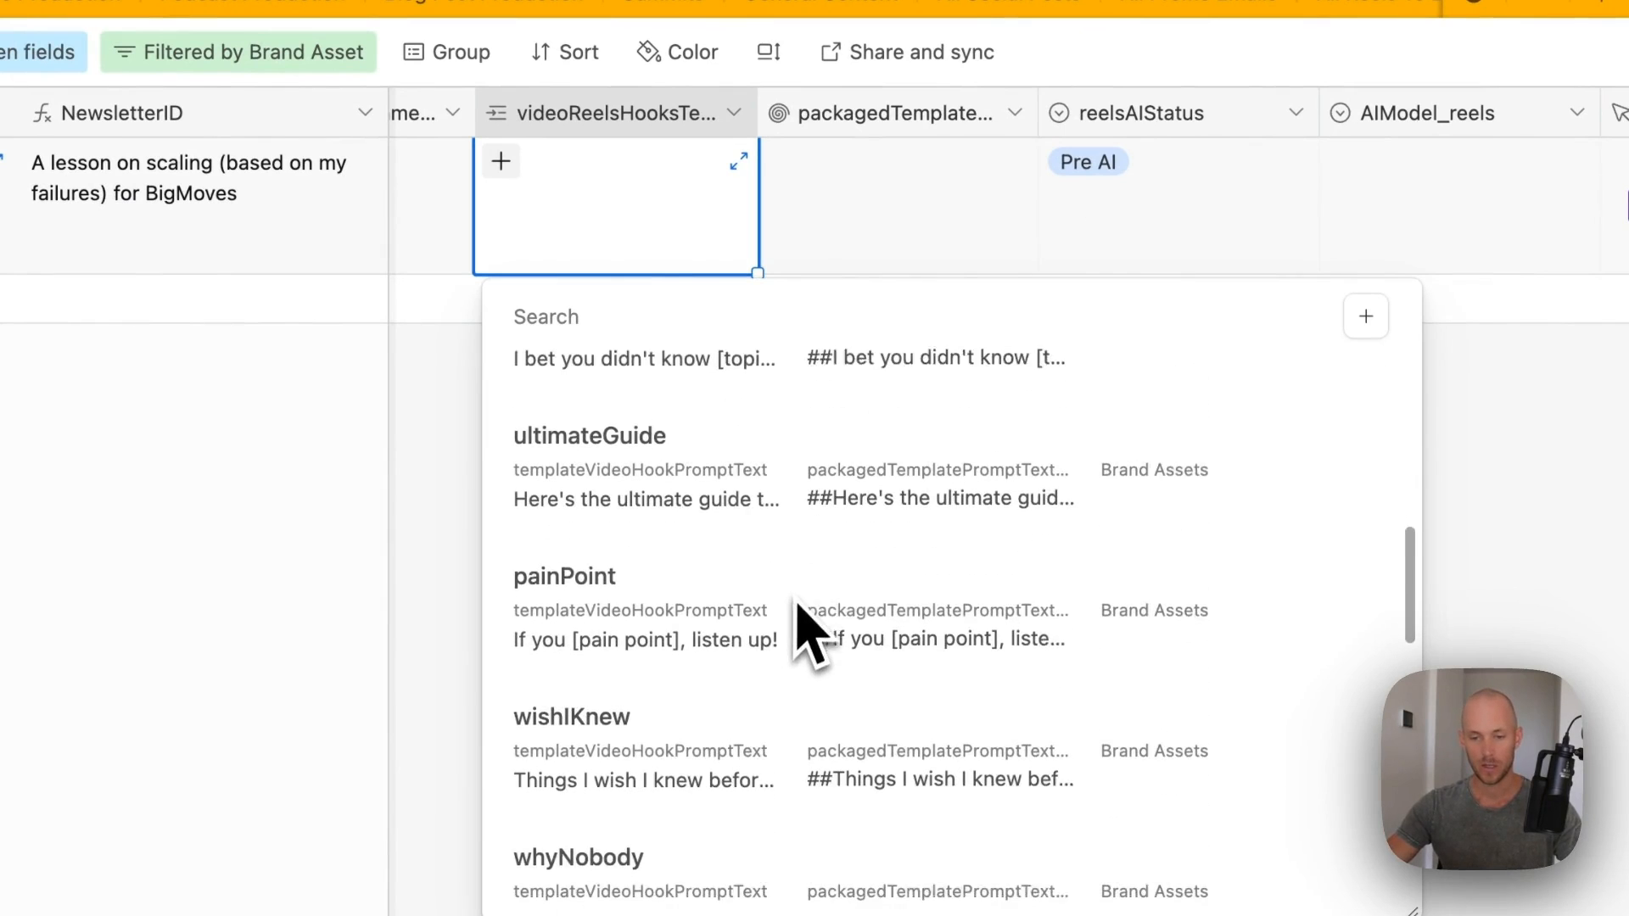
pyautogui.scroll(-3, 600, 680)
pyautogui.click(625, 593)
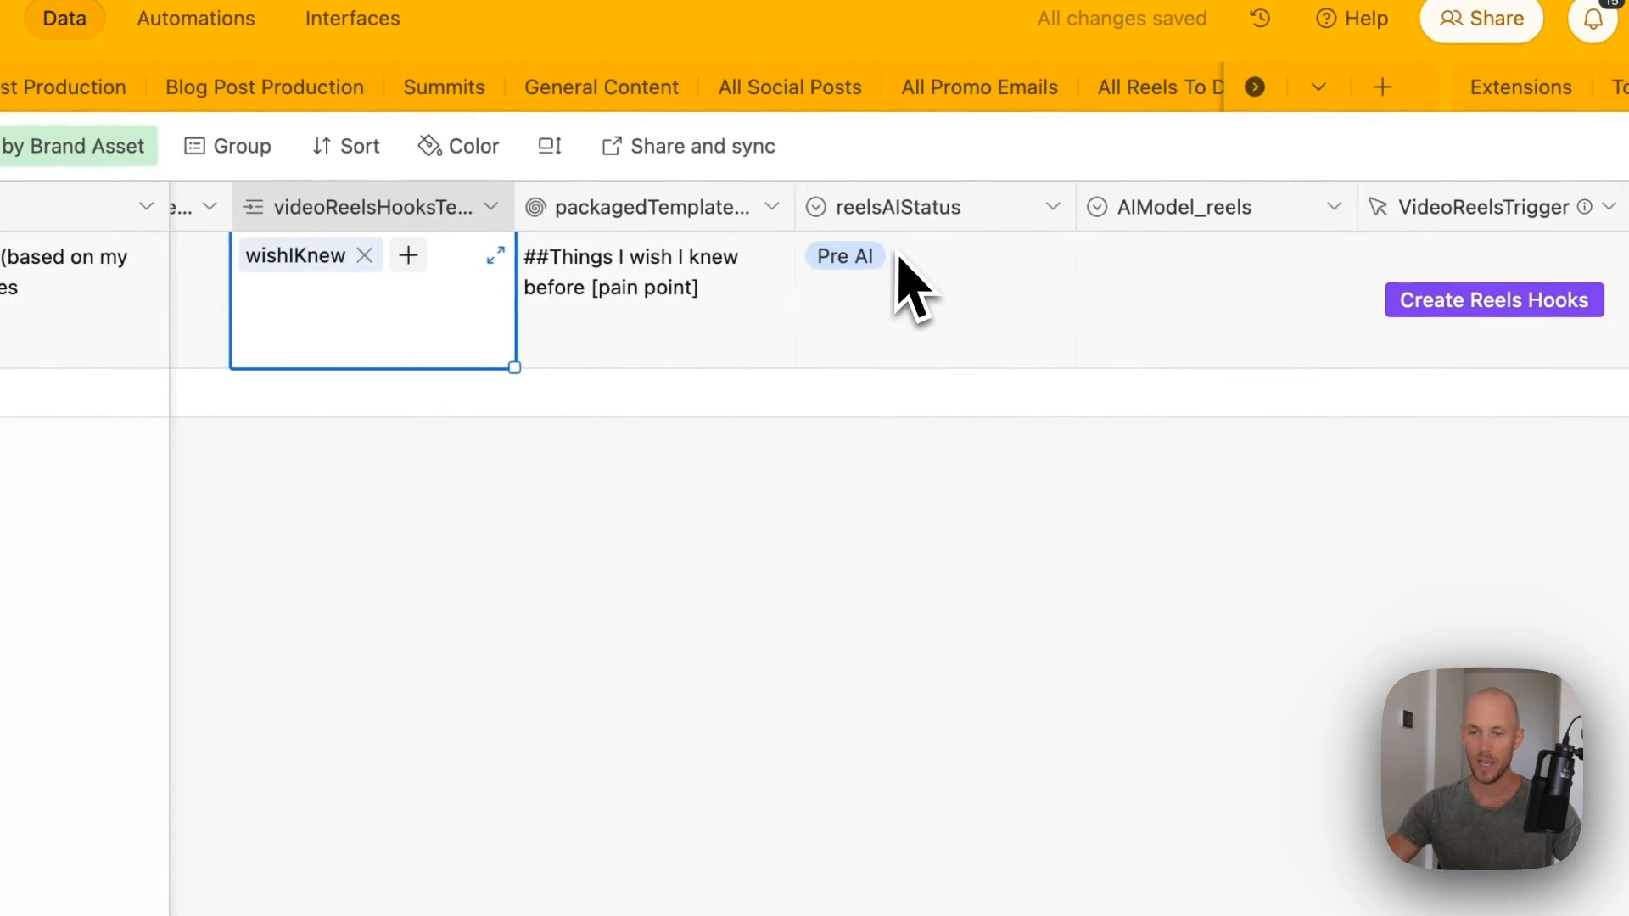
# - Set the record's AIModel_reels field to ChatGPT
pyautogui.hscroll(1, 902, 259)
pyautogui.click(1120, 302)
pyautogui.click(1120, 302)
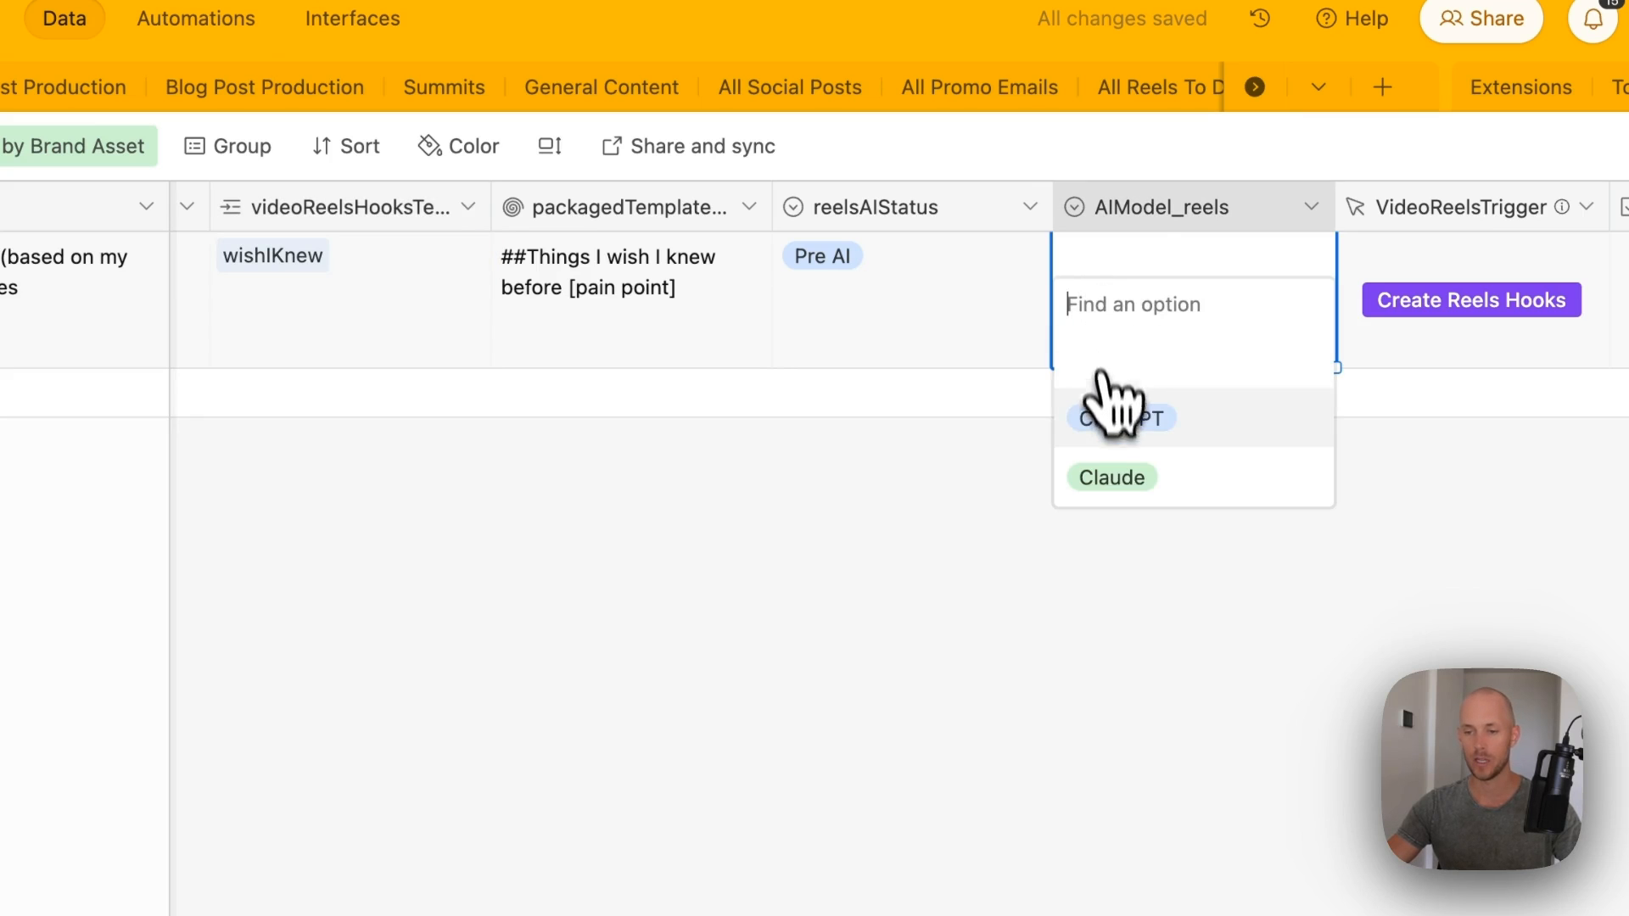
pyautogui.click(1103, 413)
pyautogui.hscroll(5, 1307, 454)
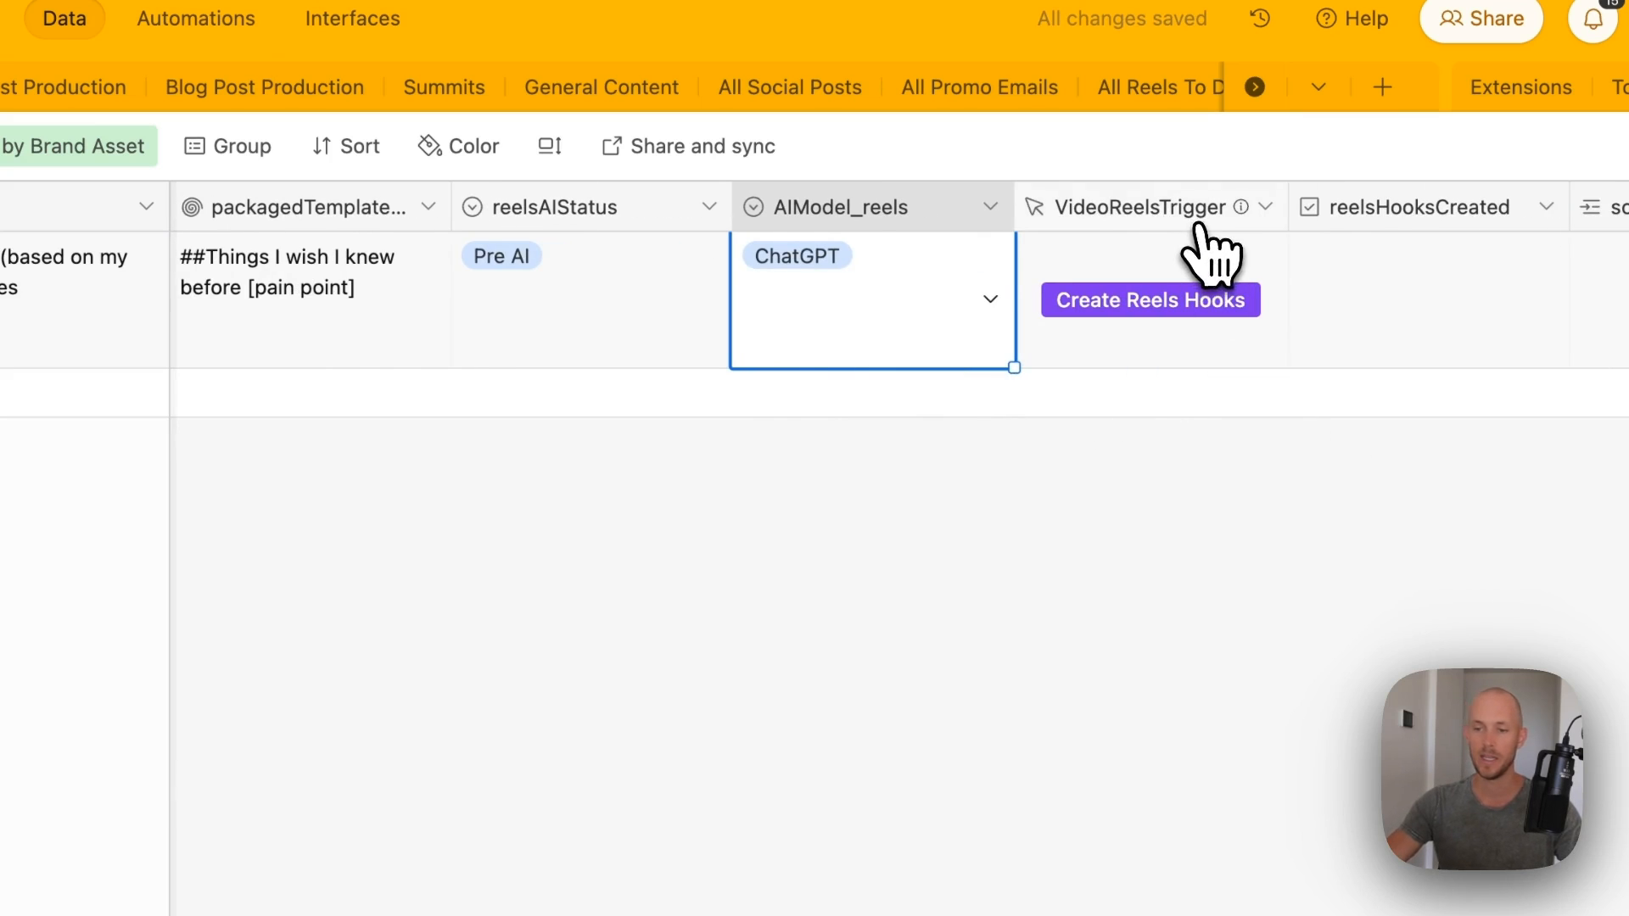
pyautogui.hscroll(6, 1204, 250)
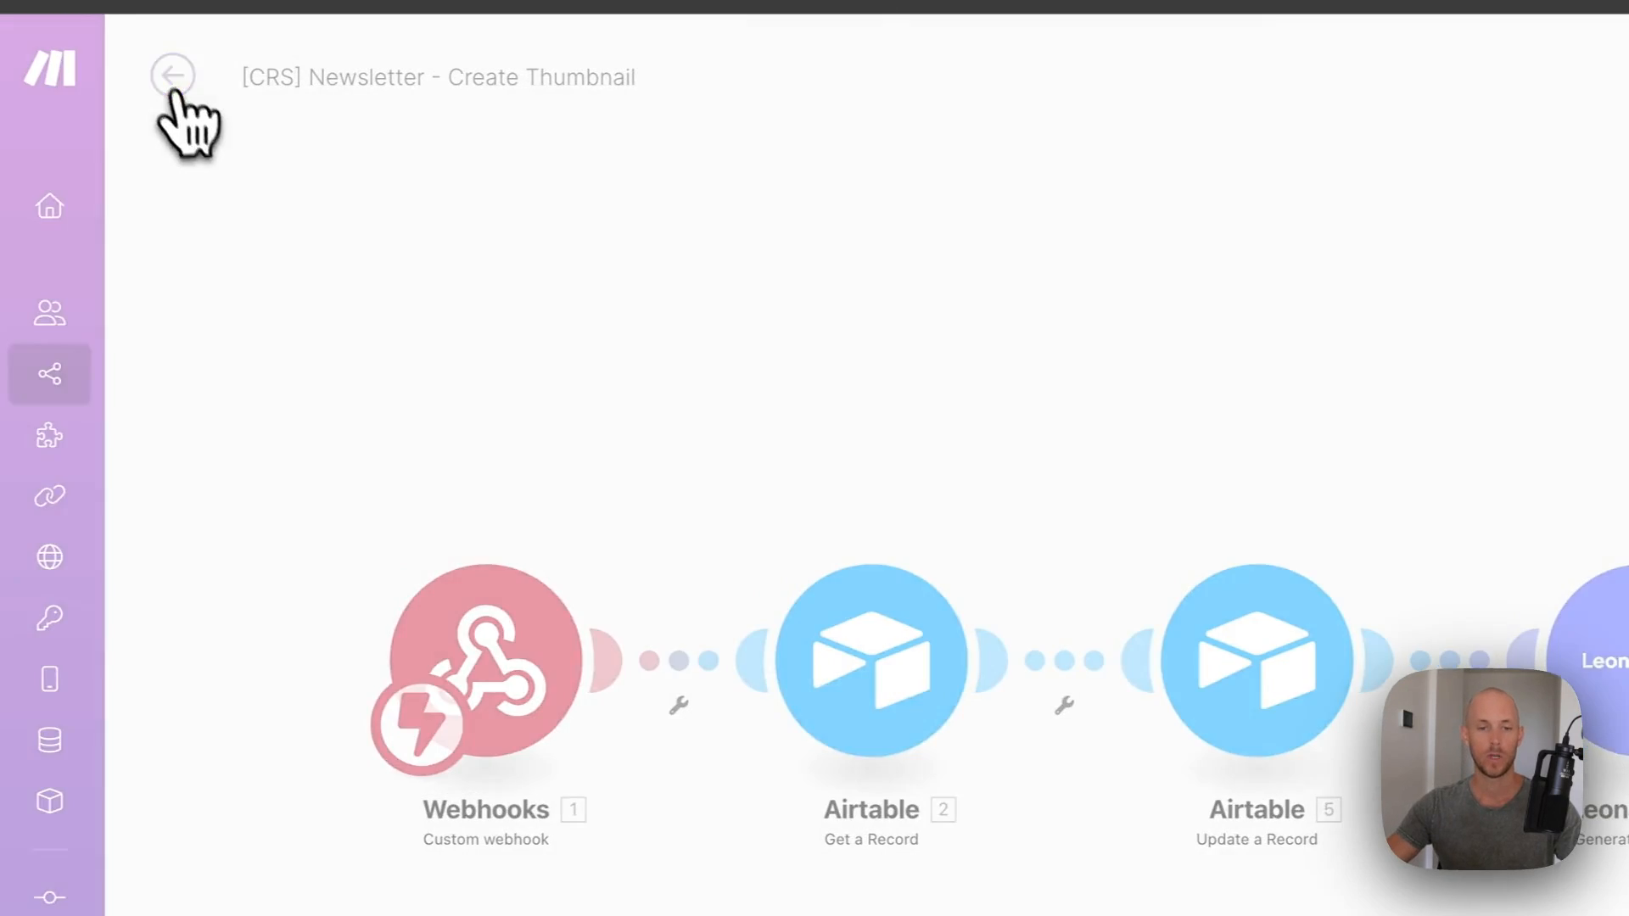
# - Leave the Create Thumbnail scenario without saving and open the Content Repurposing System folder
pyautogui.click(176, 89)
pyautogui.click(1260, 302)
pyautogui.moveTo(91, 377)
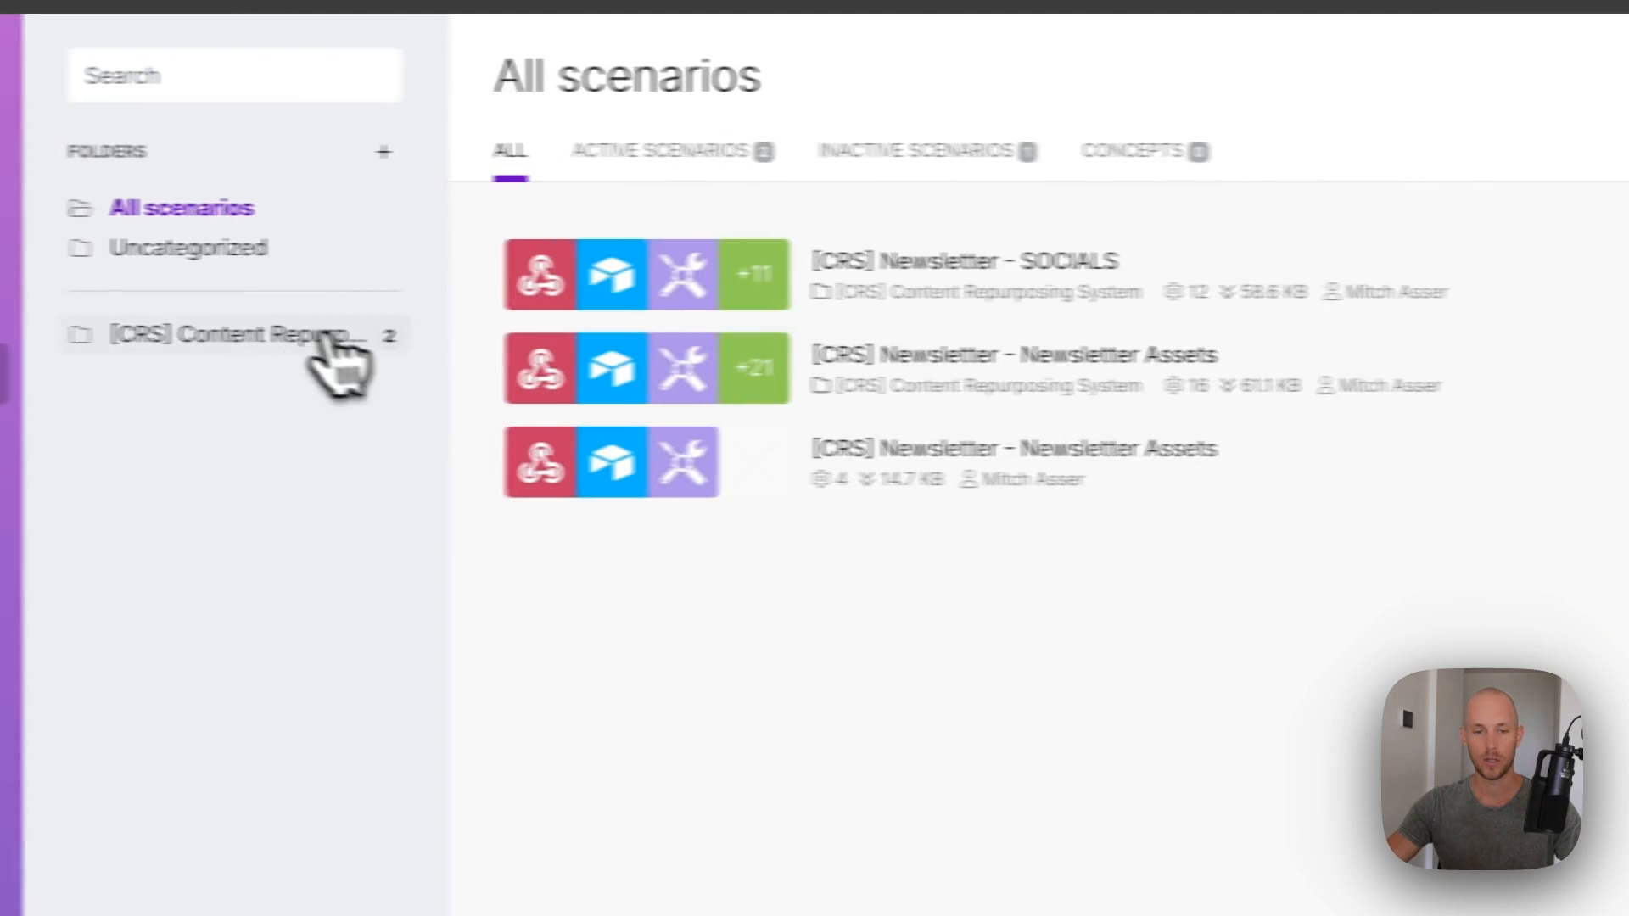
pyautogui.click(323, 335)
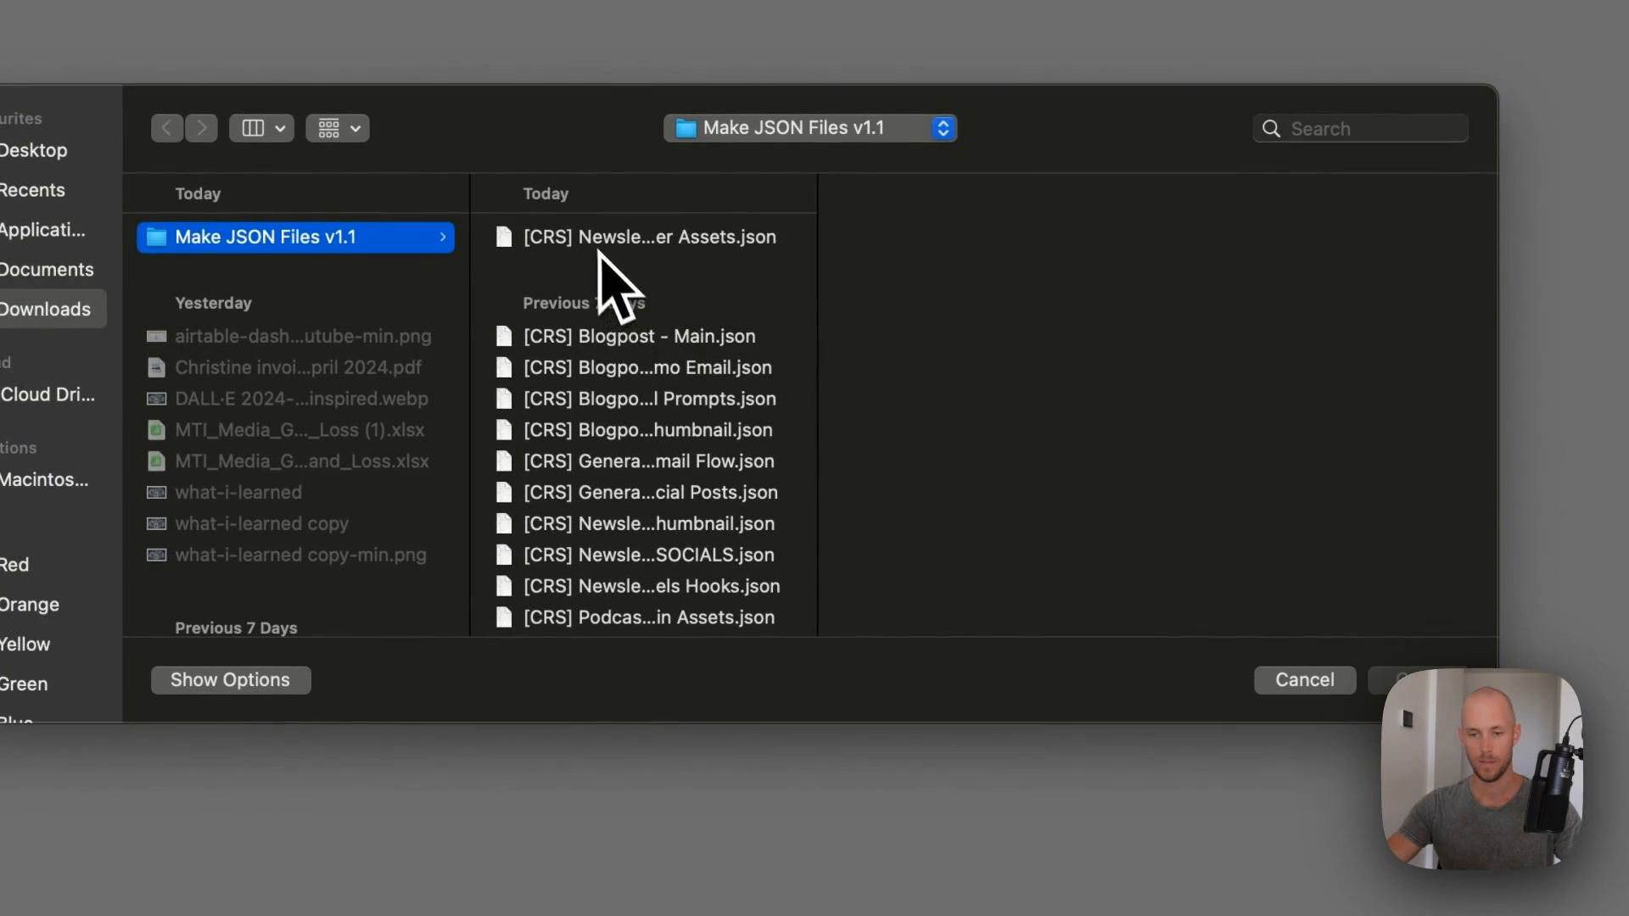
# - Import the Video Reels Hooks blueprint and open its Tools module's variable settings
pyautogui.moveTo(812, 297); pyautogui.dragTo(1068, 295)
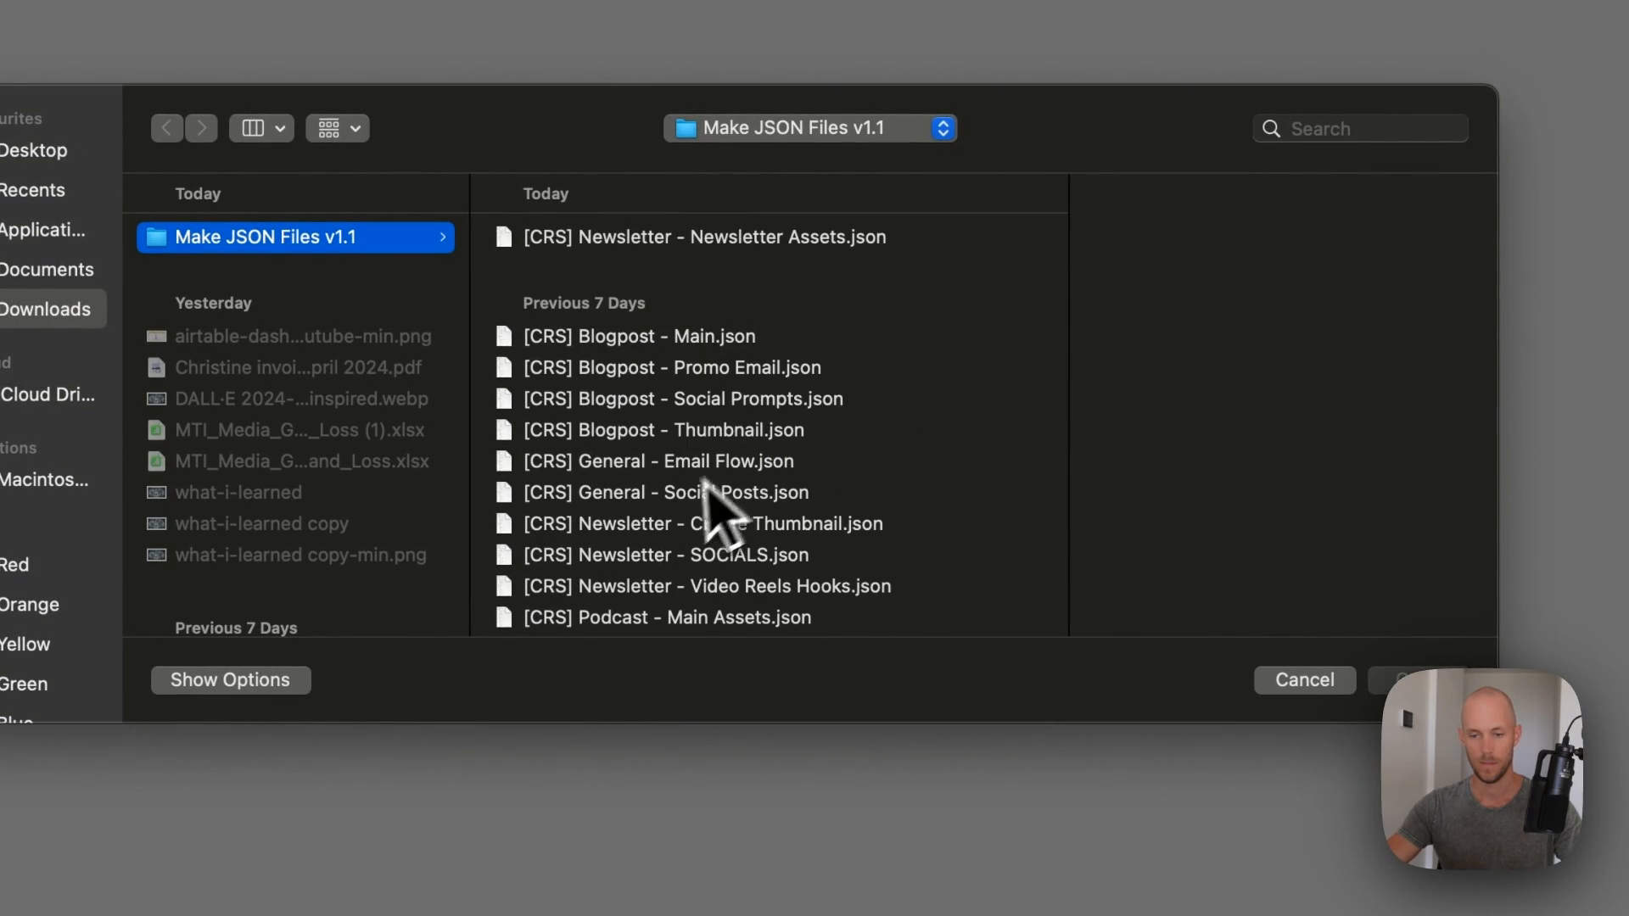
pyautogui.scroll(-4, 689, 490)
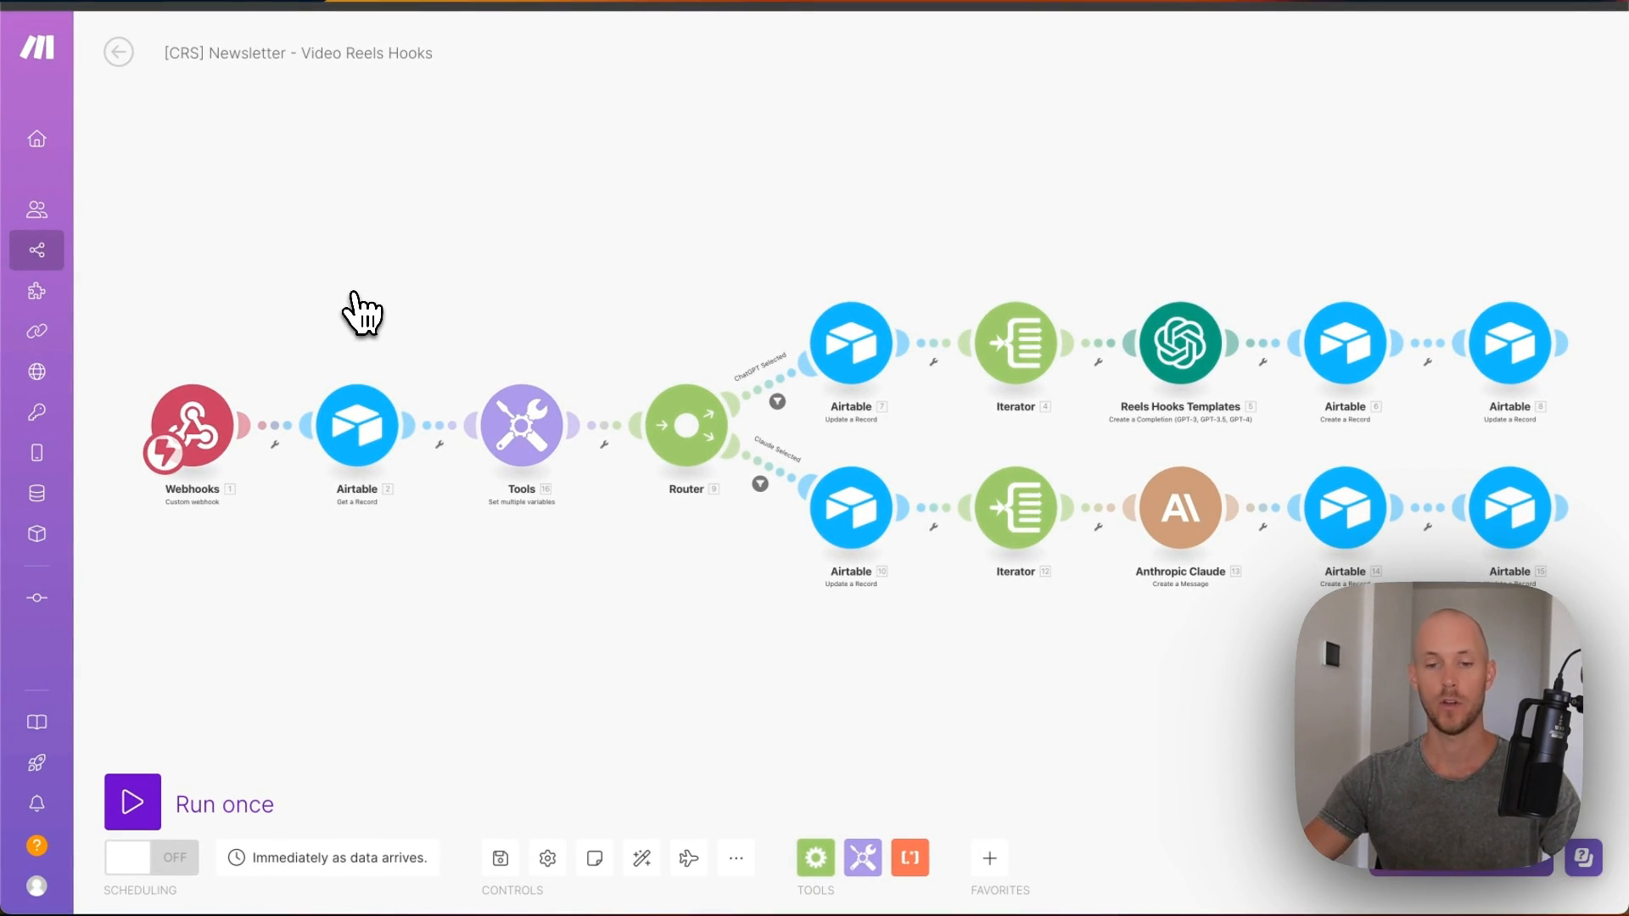
pyautogui.click(520, 433)
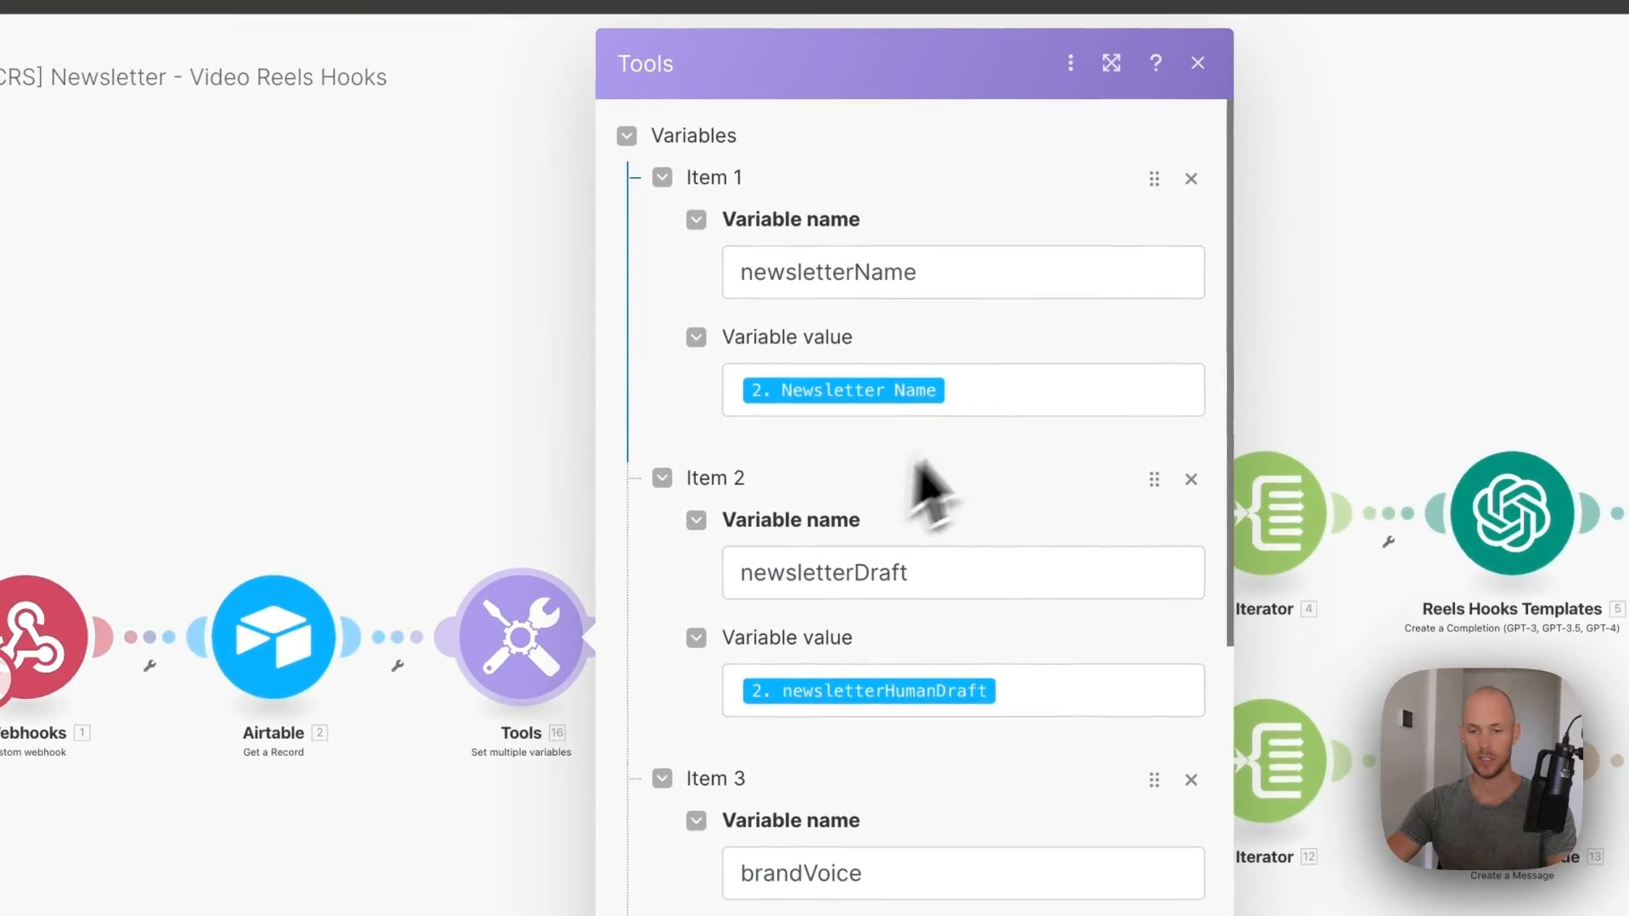
# - Add an eighth Tools variable, brandAssets, mapped from the record's Brand Asset[] array
pyautogui.scroll(-6, 856, 585)
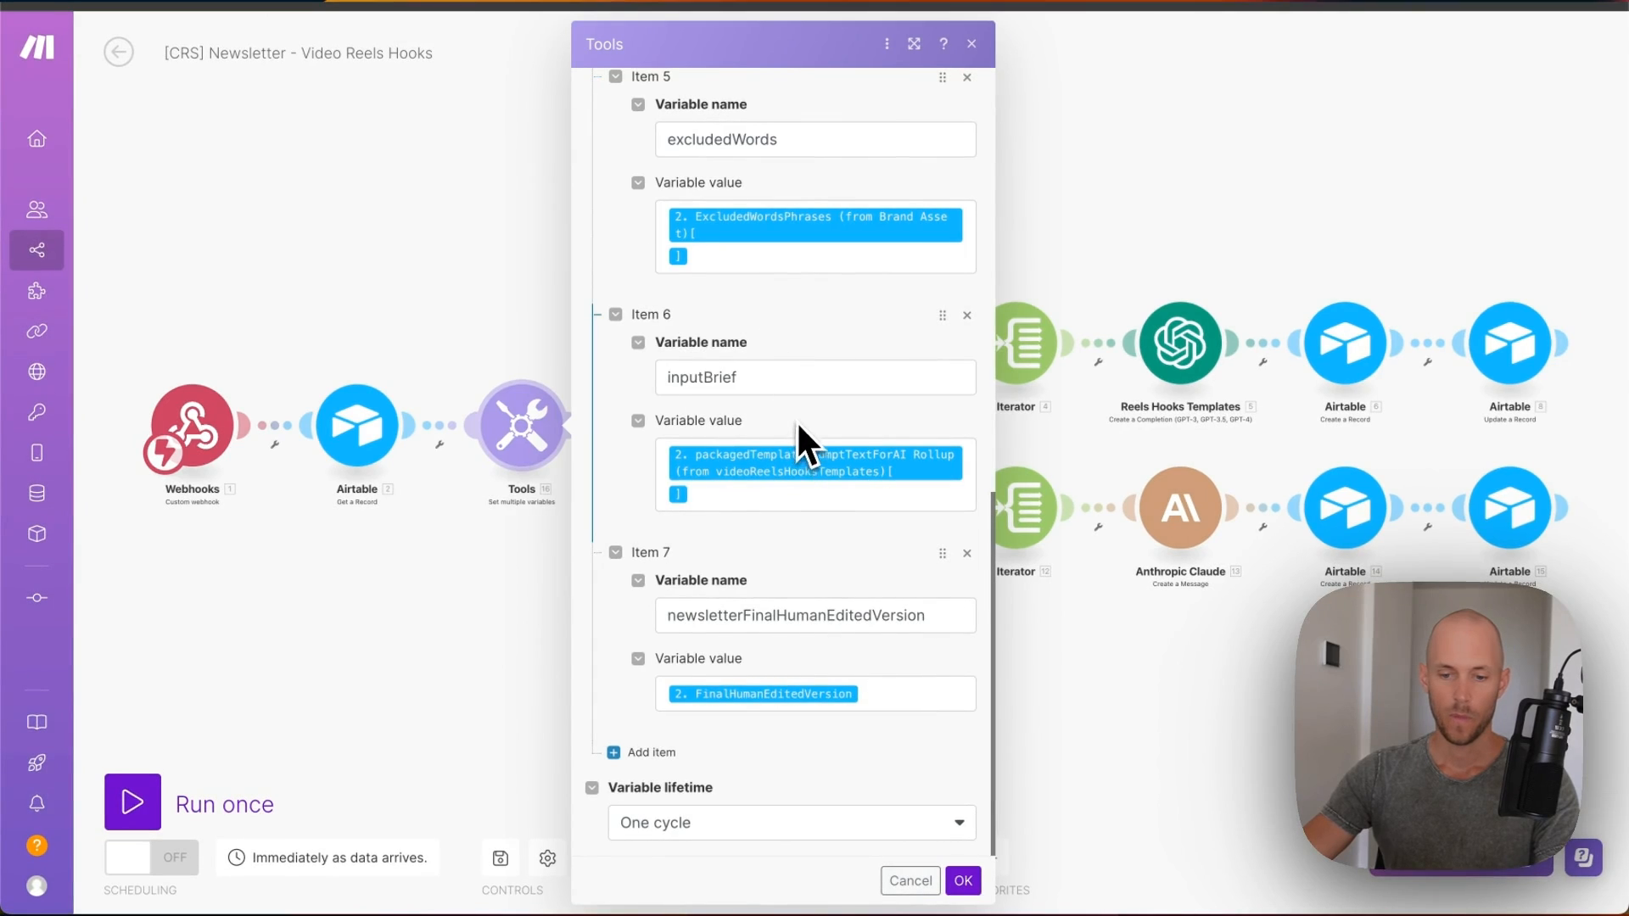
pyautogui.scroll(10, 798, 422)
pyautogui.scroll(-10, 791, 416)
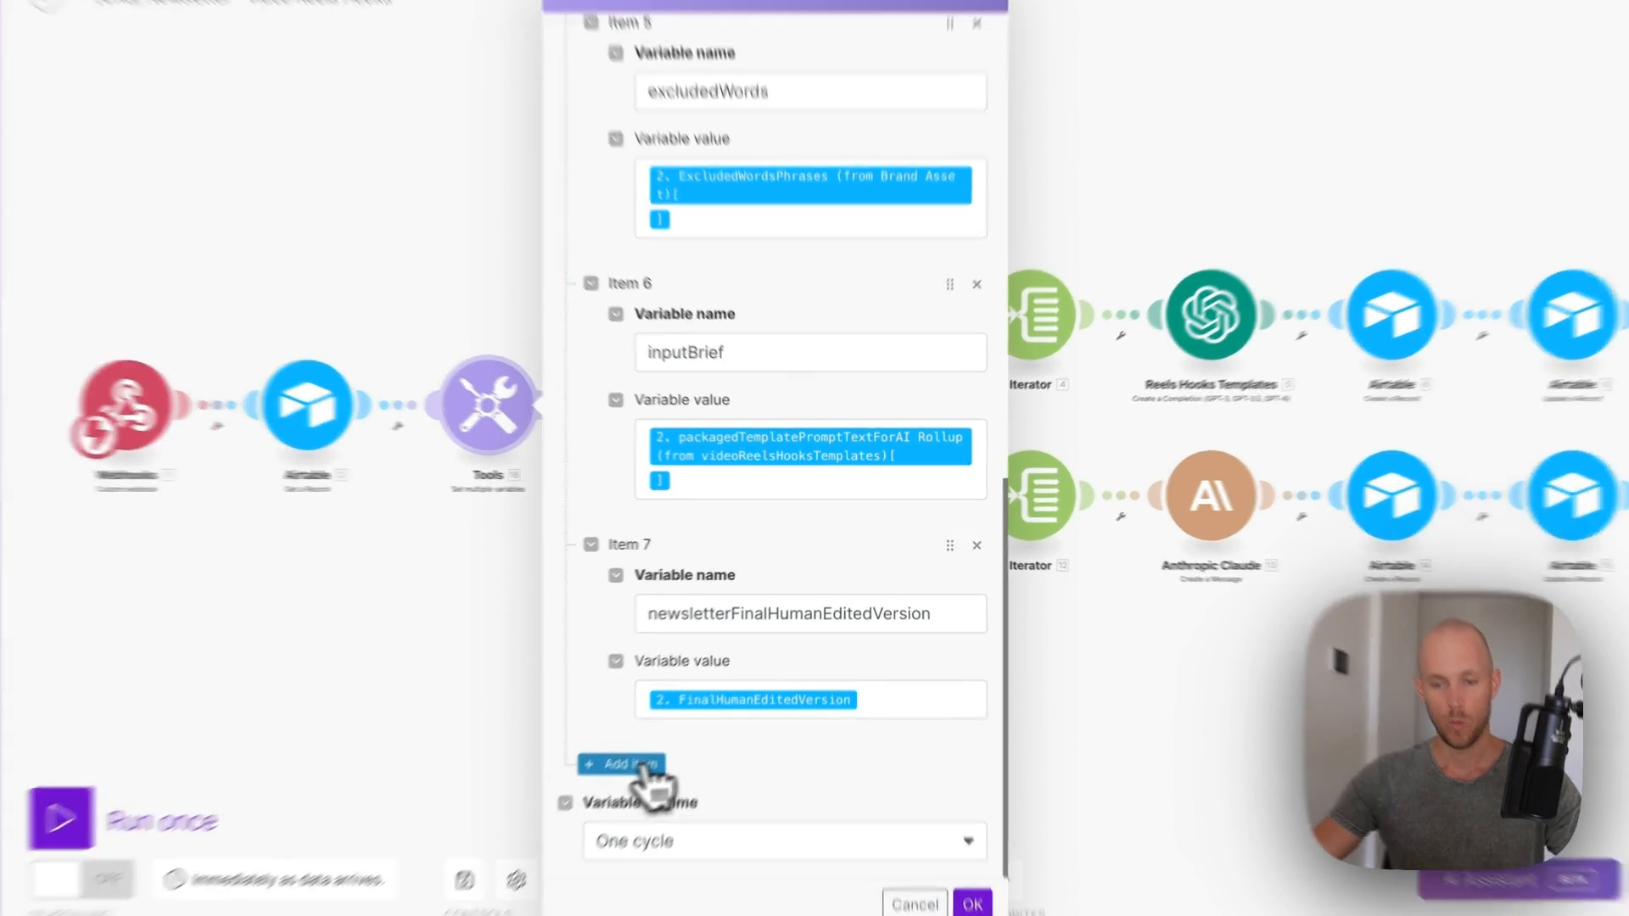
pyautogui.click(636, 752)
pyautogui.click(652, 604)
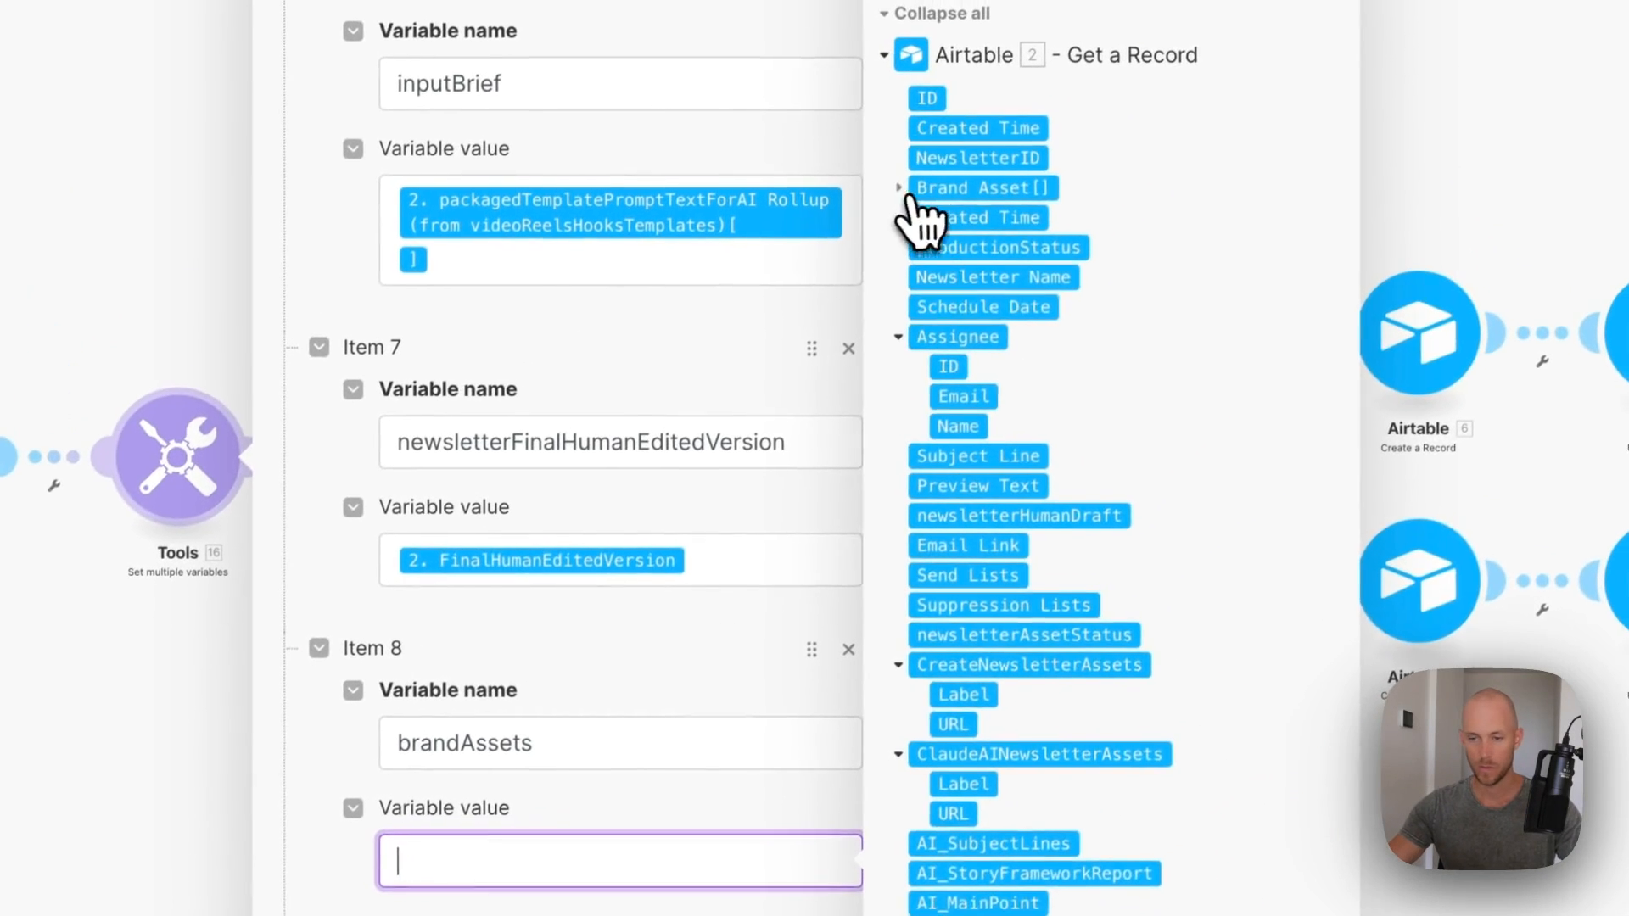
pyautogui.click(1103, 45)
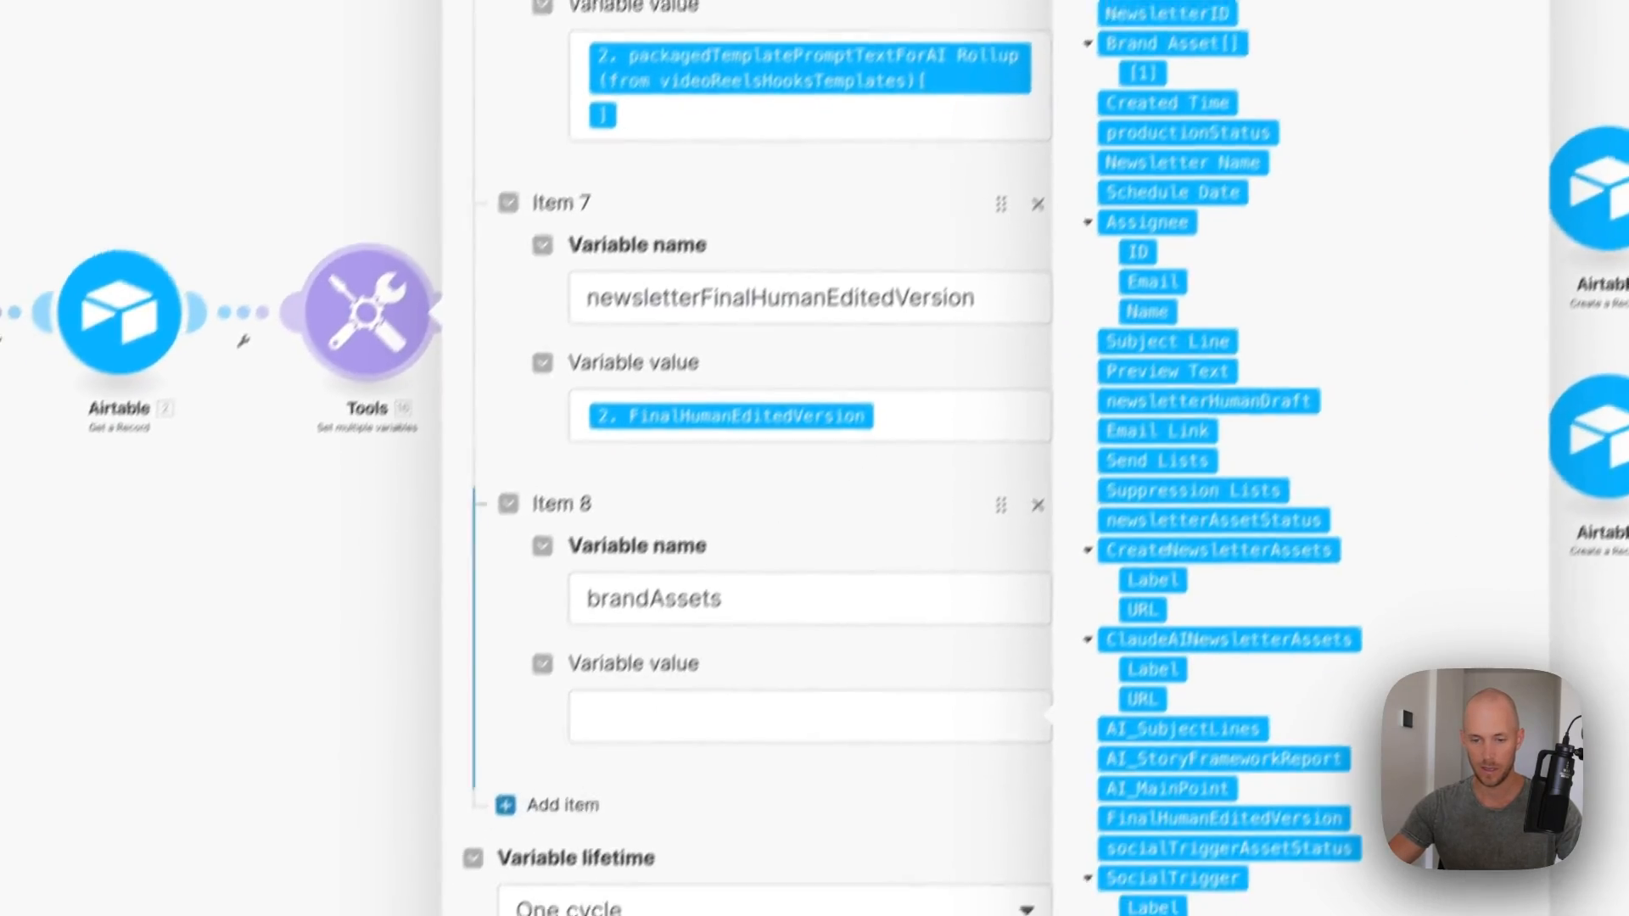
pyautogui.click(649, 861)
pyautogui.click(1156, 48)
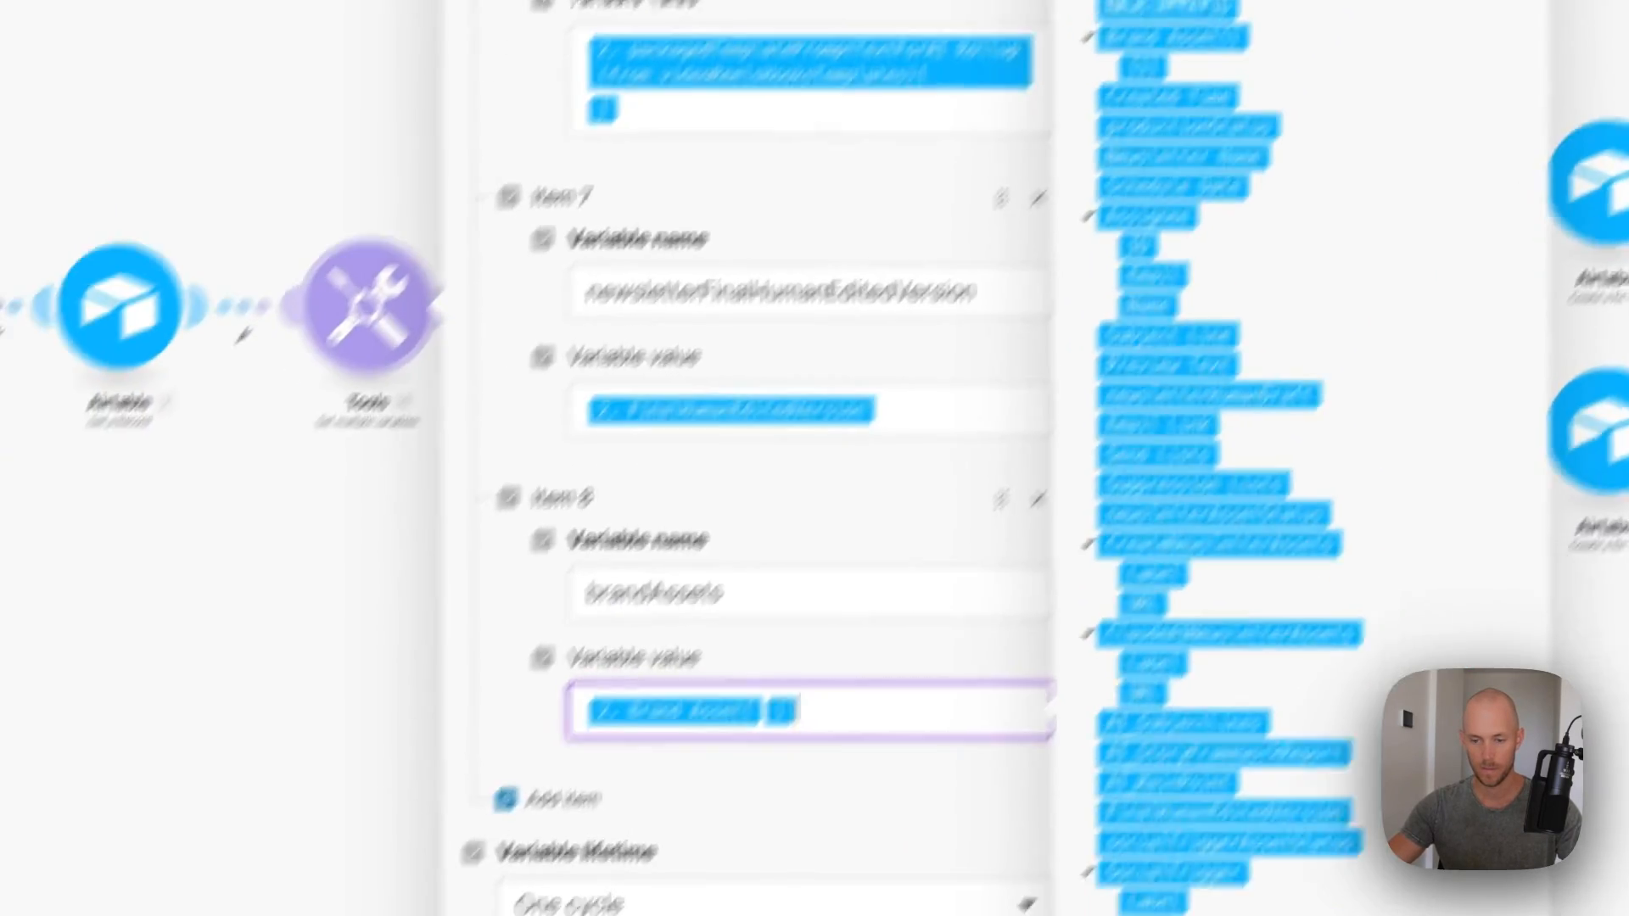
pyautogui.click(1141, 881)
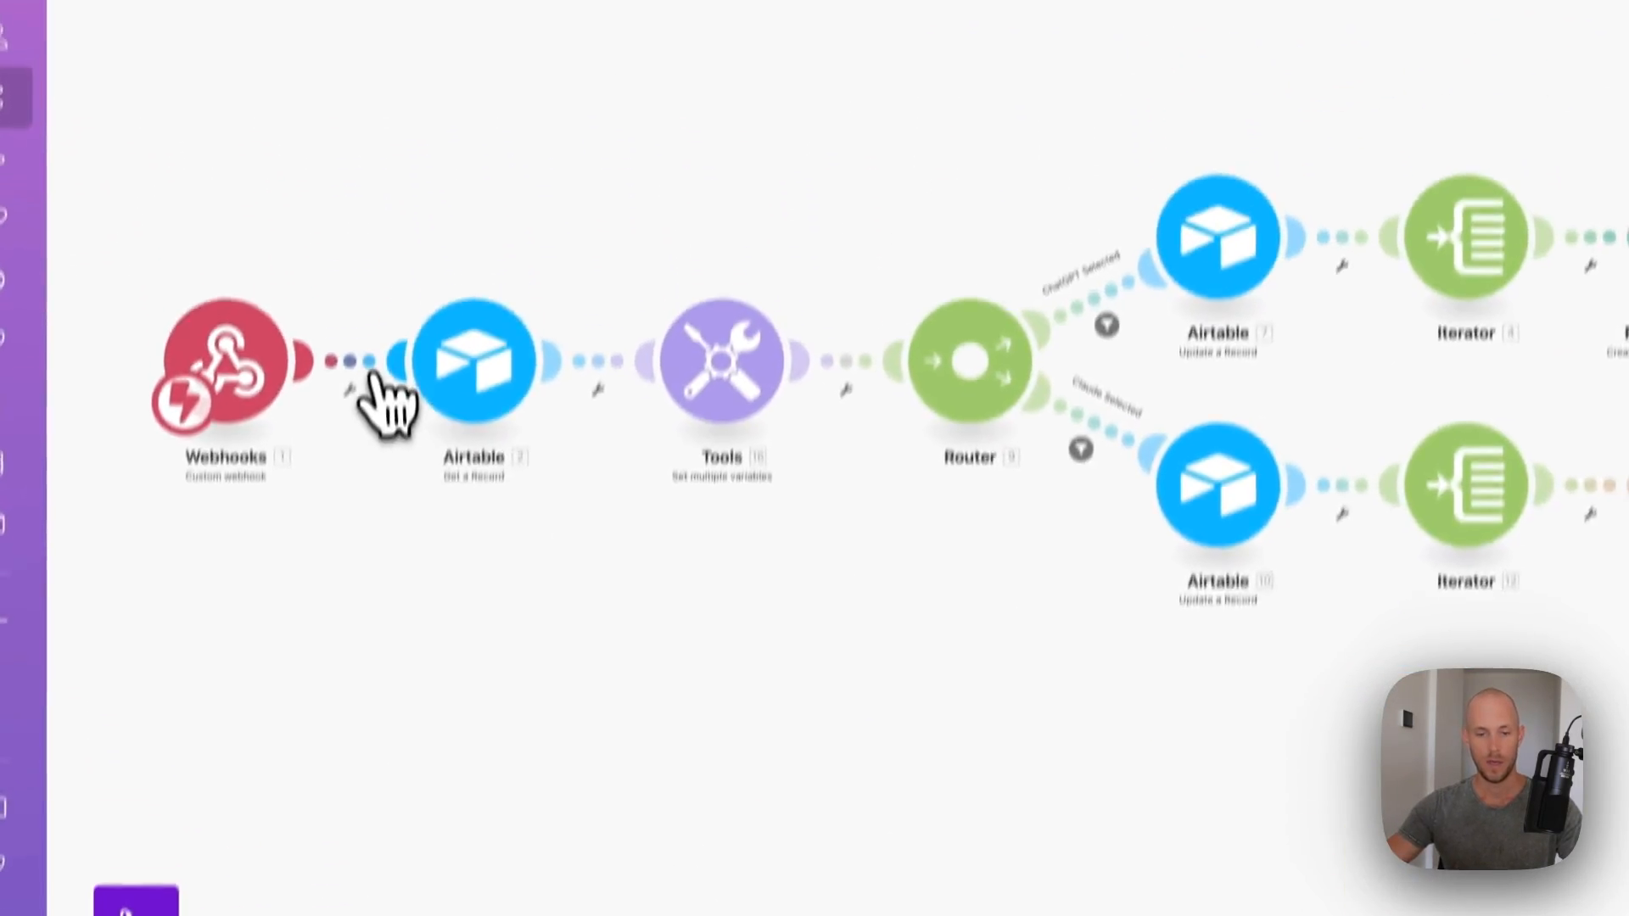
# - Set the Webhooks trigger's Webhook to the chosen custom hook
pyautogui.click(103, 219)
pyautogui.click(398, 505)
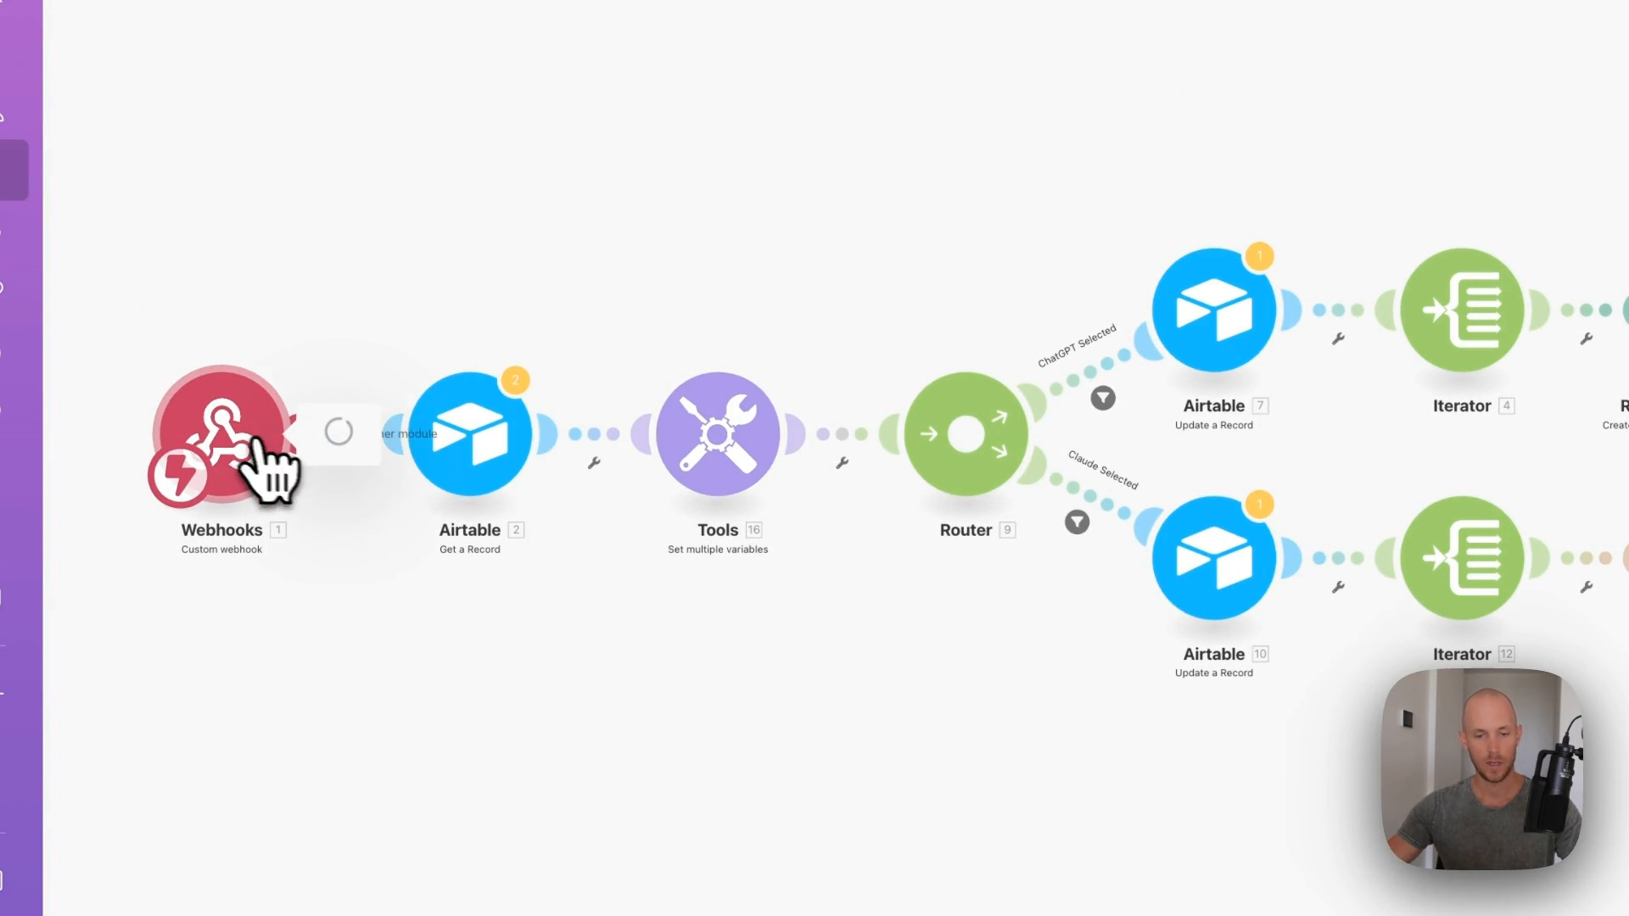
pyautogui.click(254, 443)
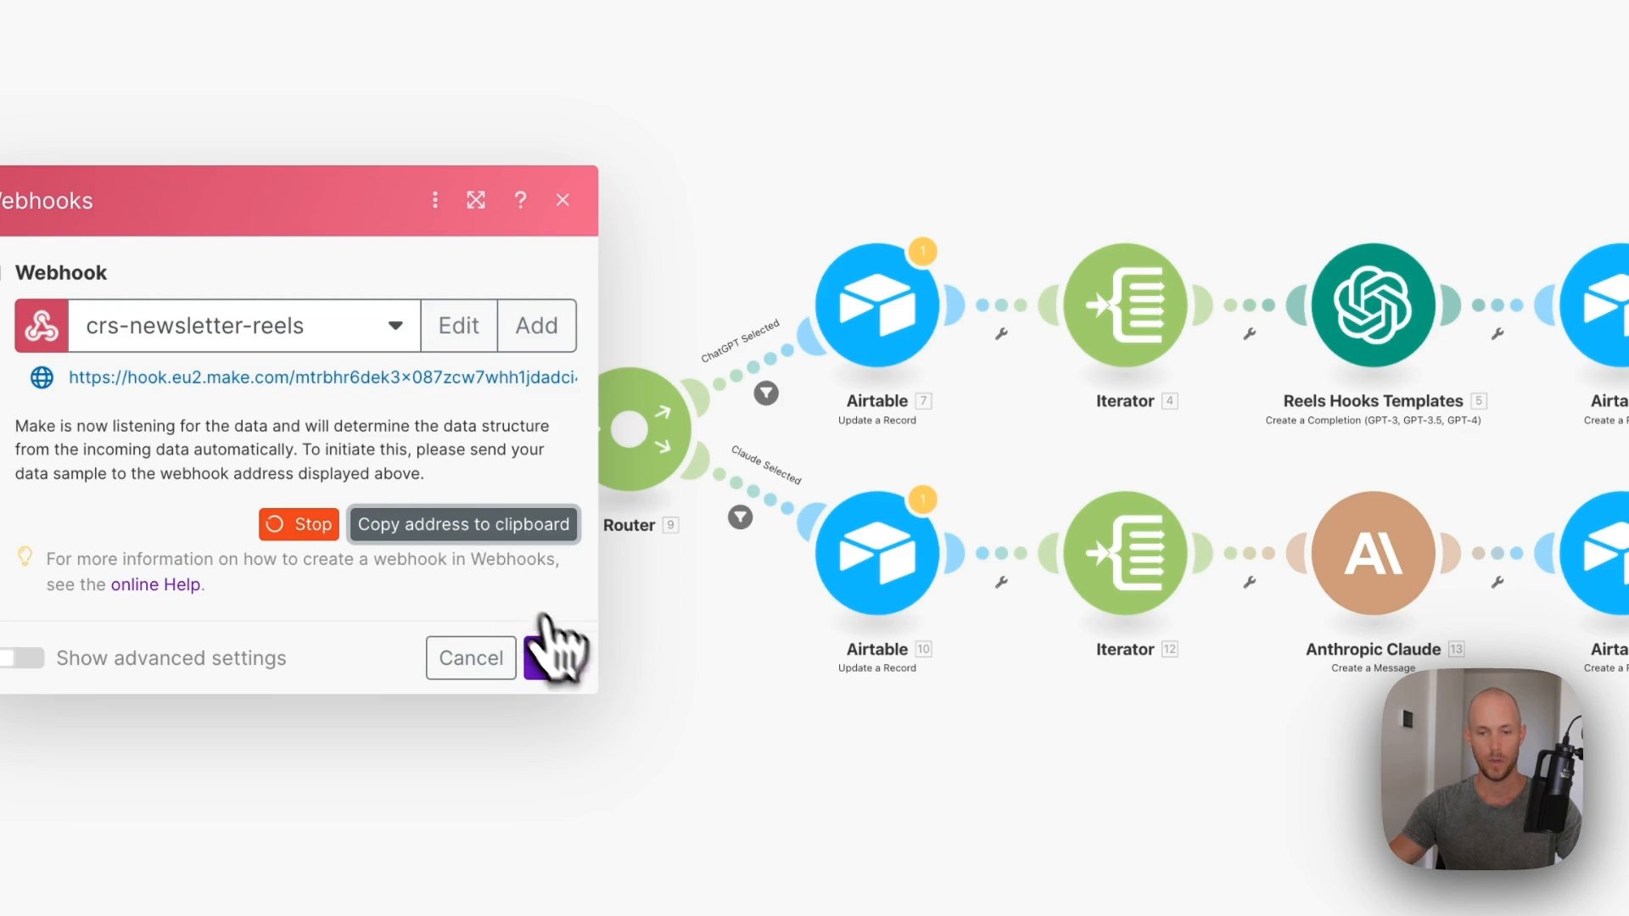
pyautogui.click(887, 569)
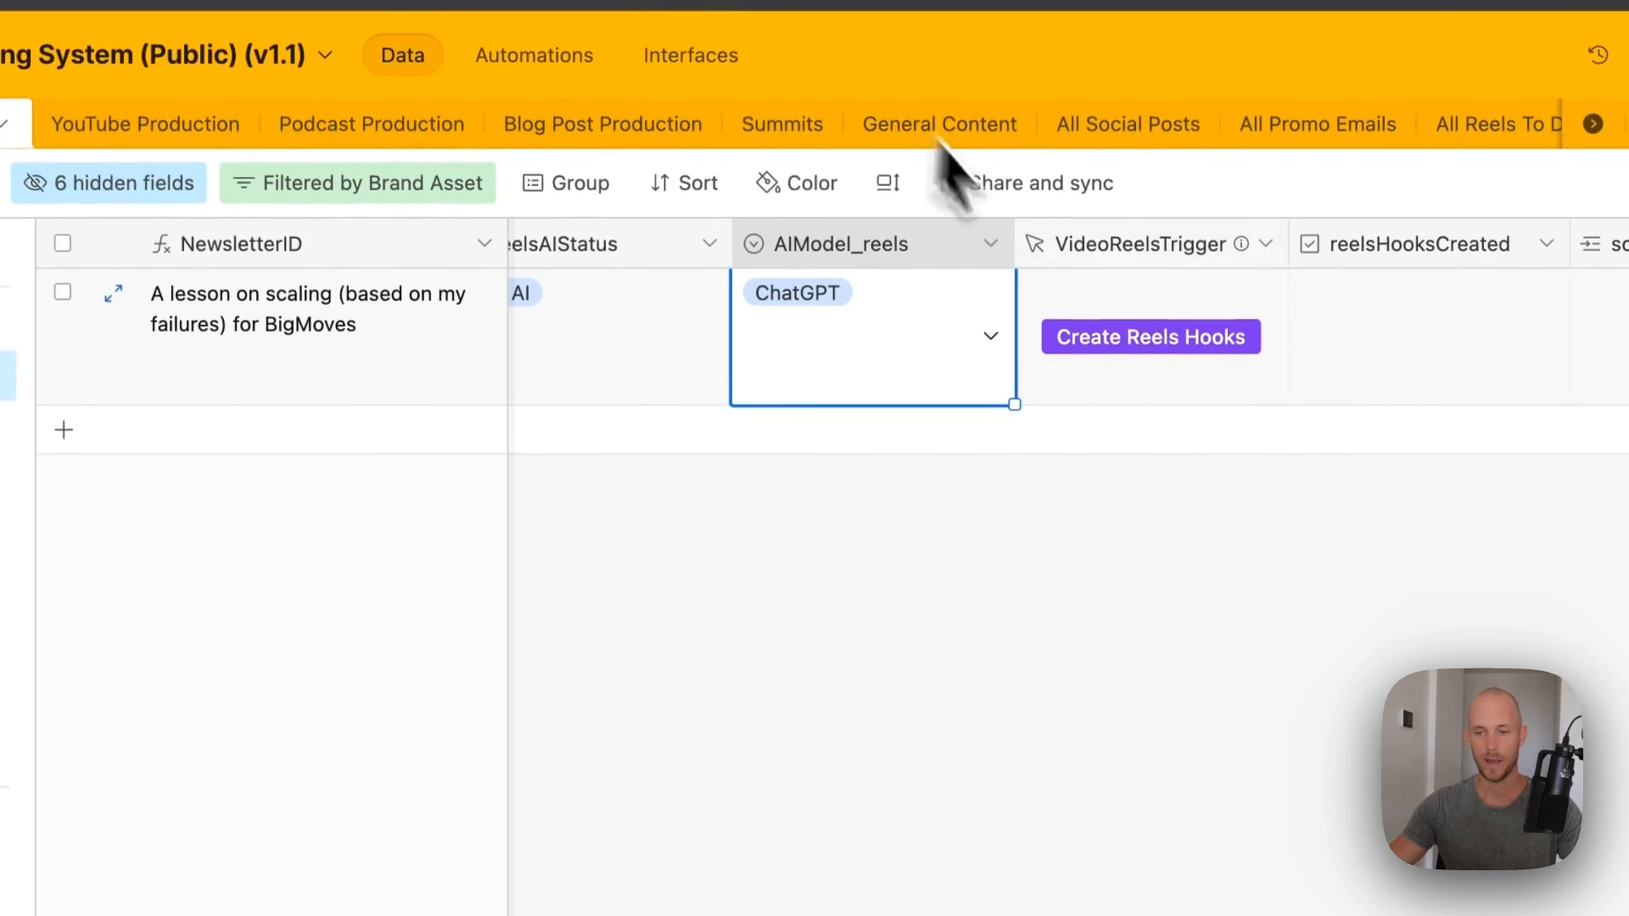
# - Paste the new hook URL into VideoReelsTrigger's formula and the scenario URL into its description
pyautogui.doubleClick(1154, 246)
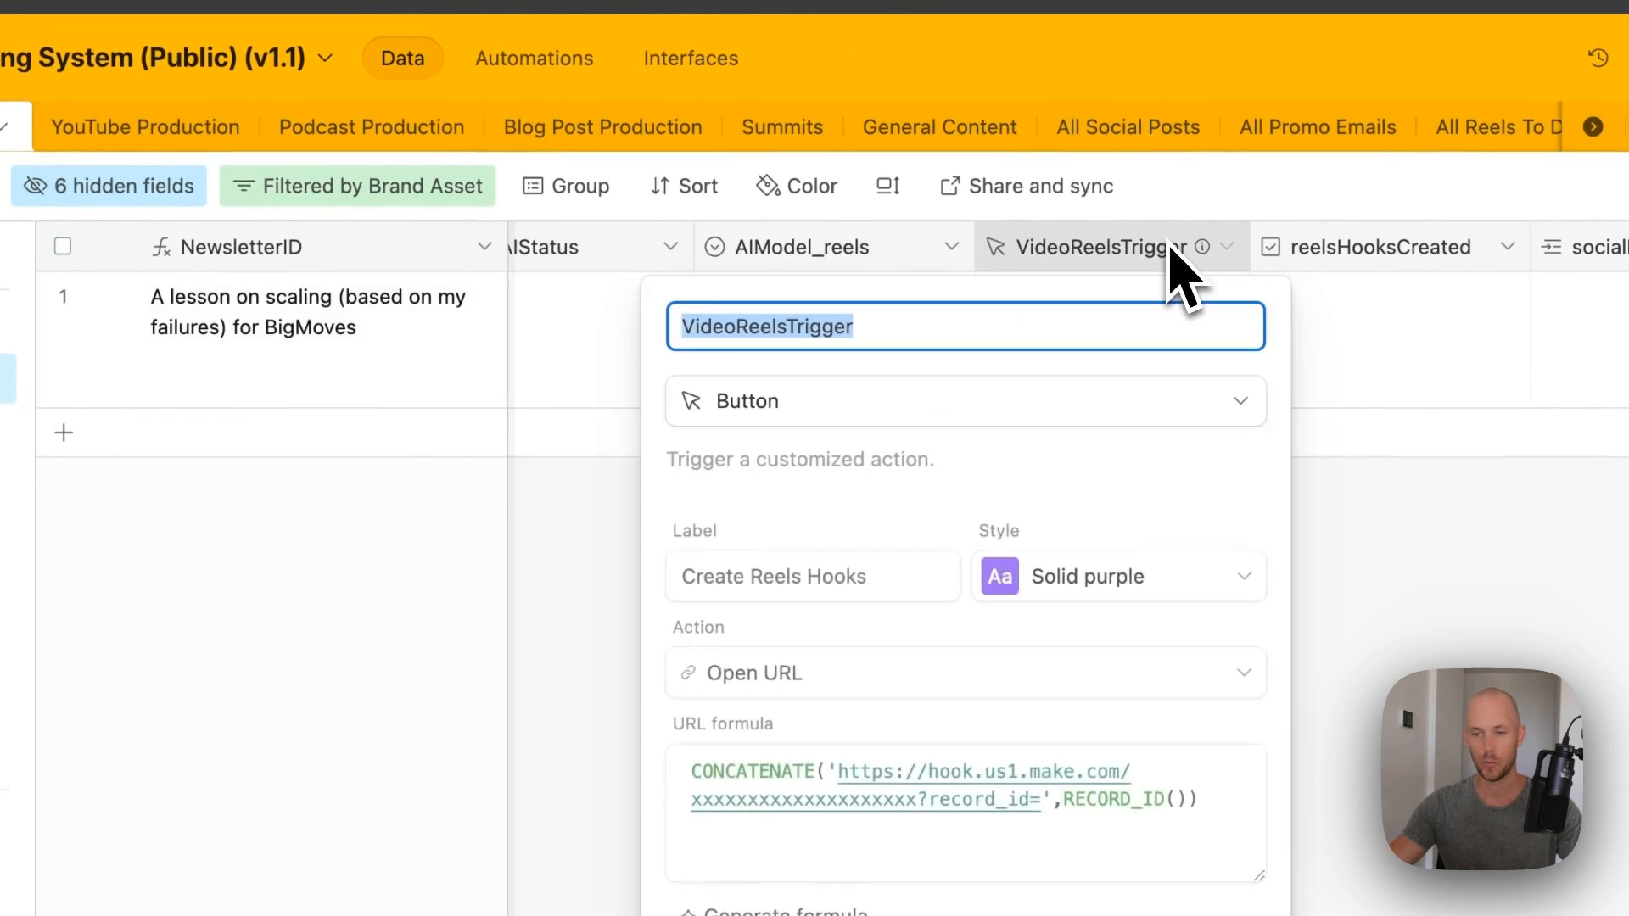
pyautogui.doubleClick(836, 552)
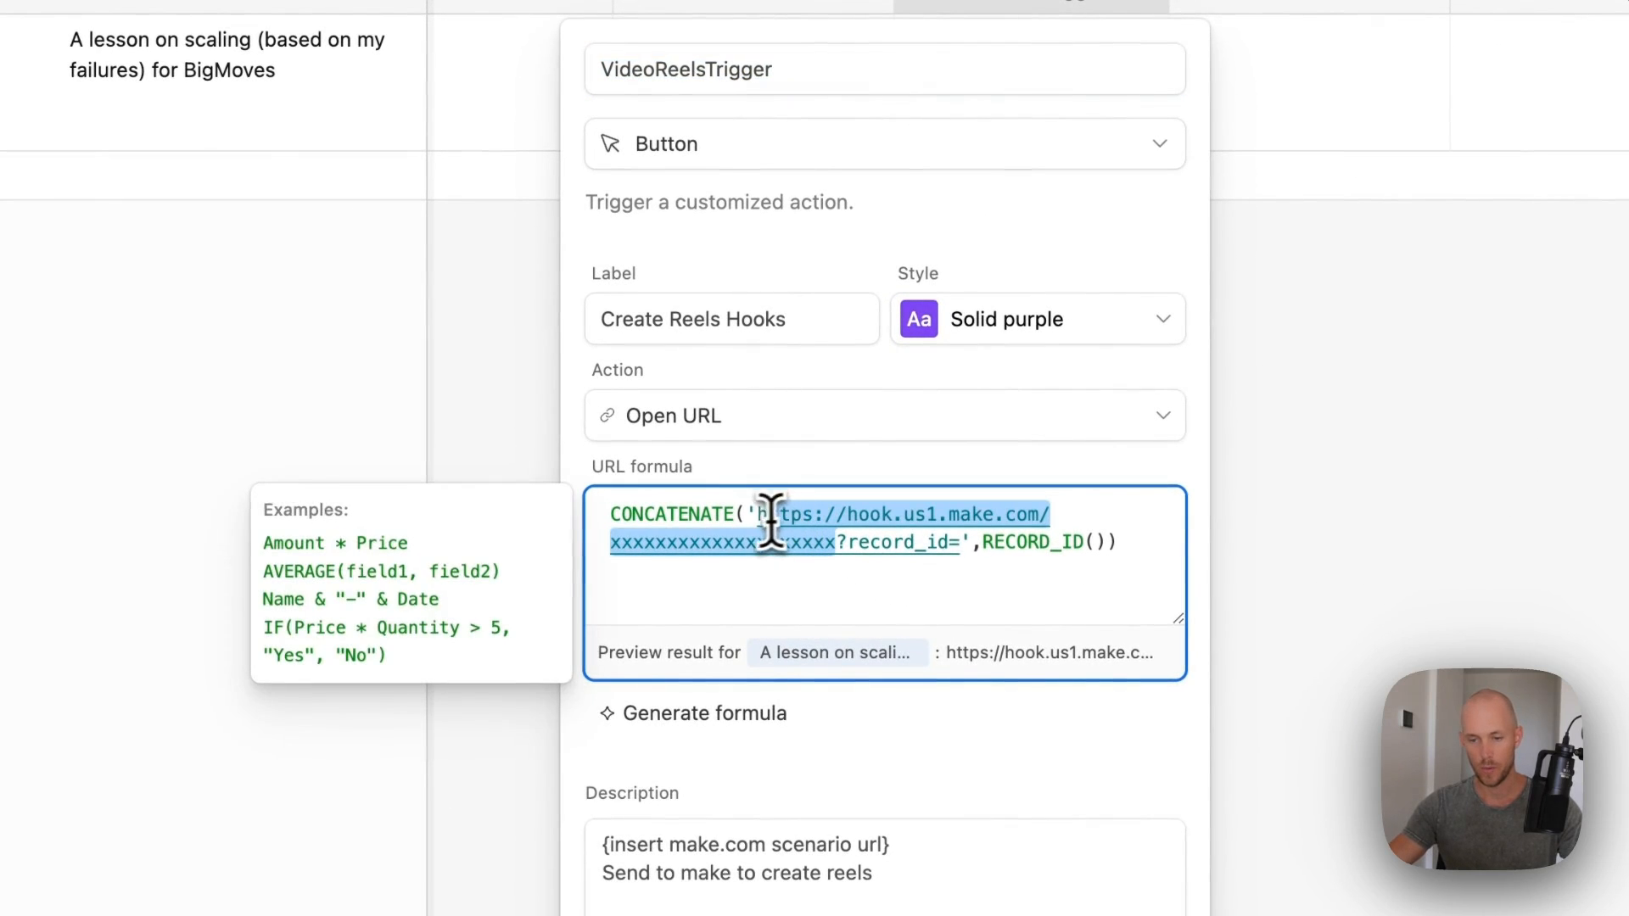
pyautogui.press('super+v')
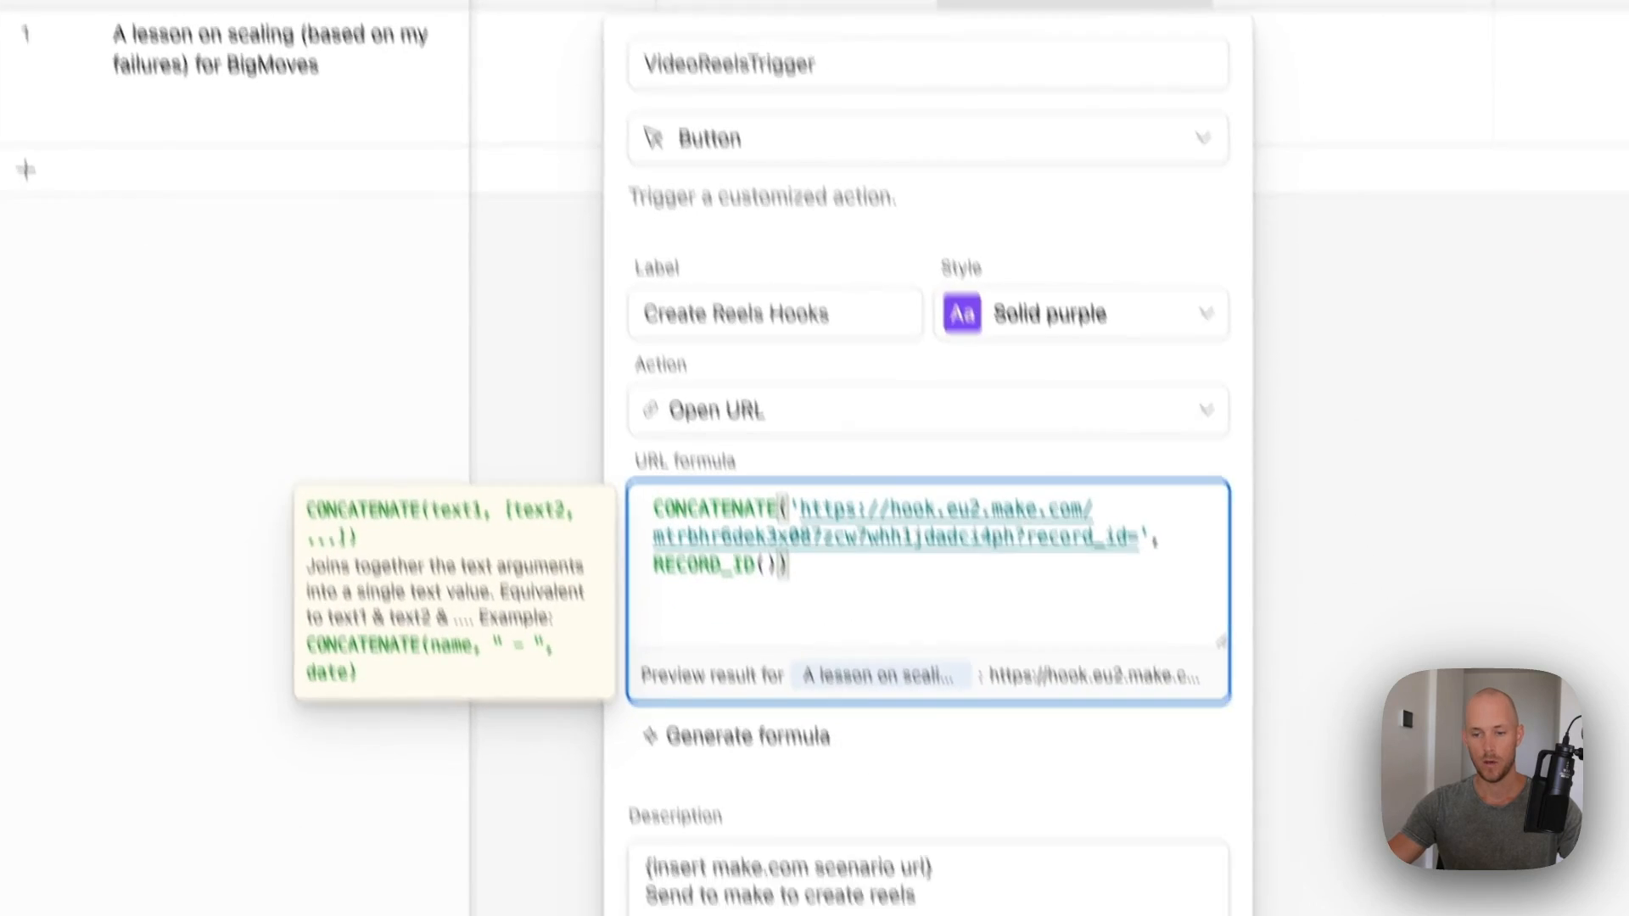
pyautogui.moveTo(611, 844); pyautogui.dragTo(891, 844)
pyautogui.press('super+v')
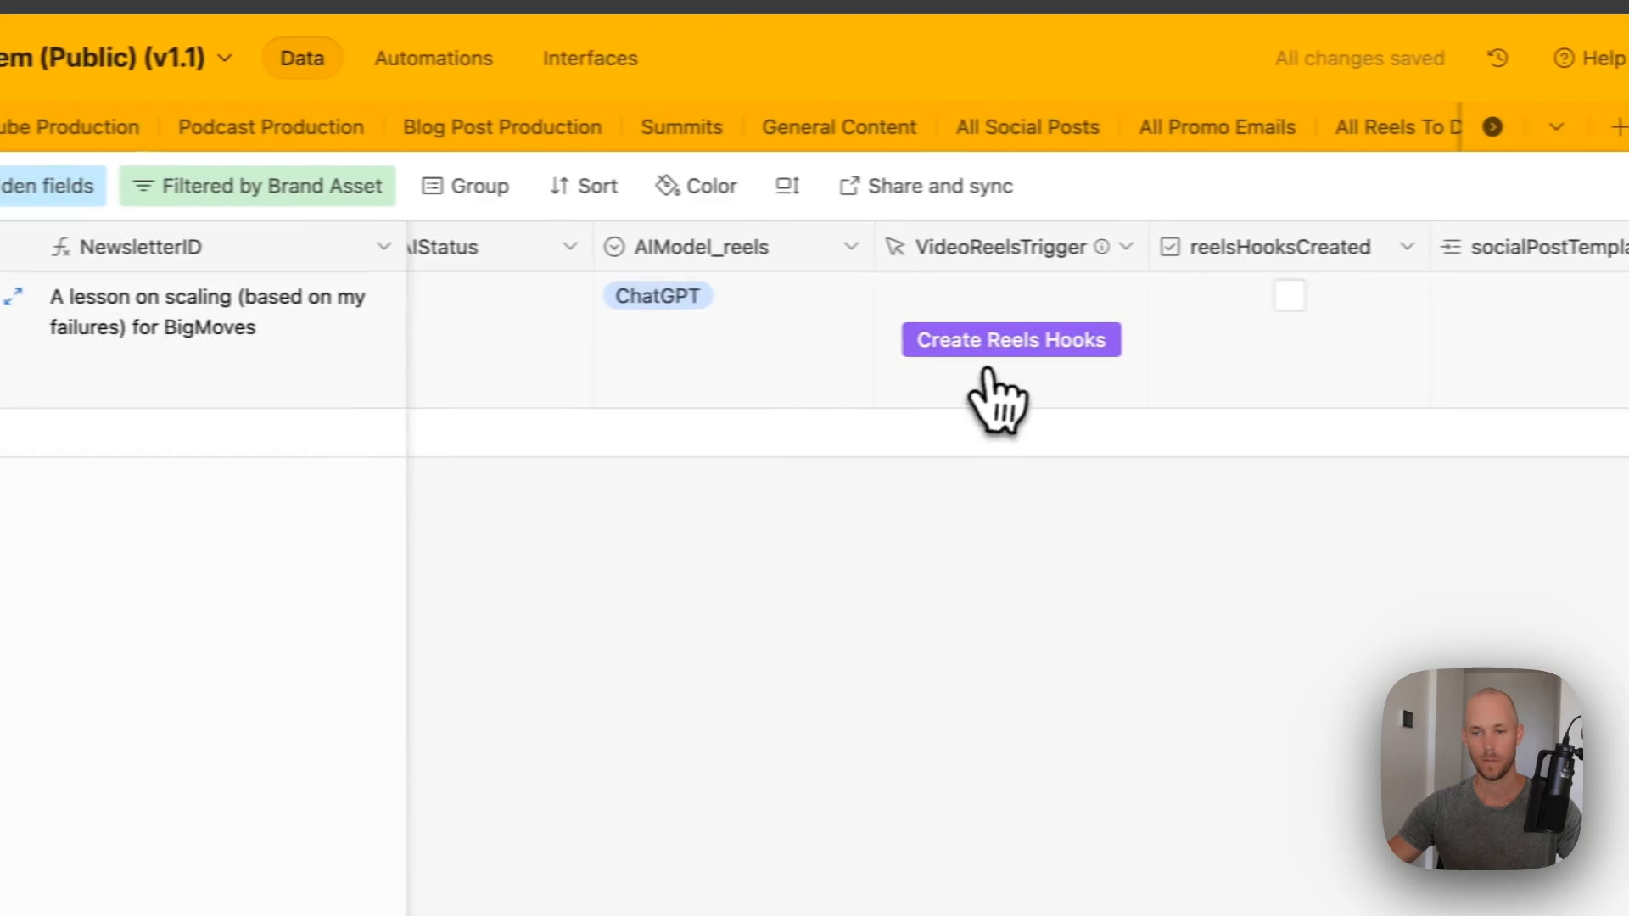
# - Connect Get a Record to the Public (v1.1) CRS base's Newsletter Production table
pyautogui.click(984, 349)
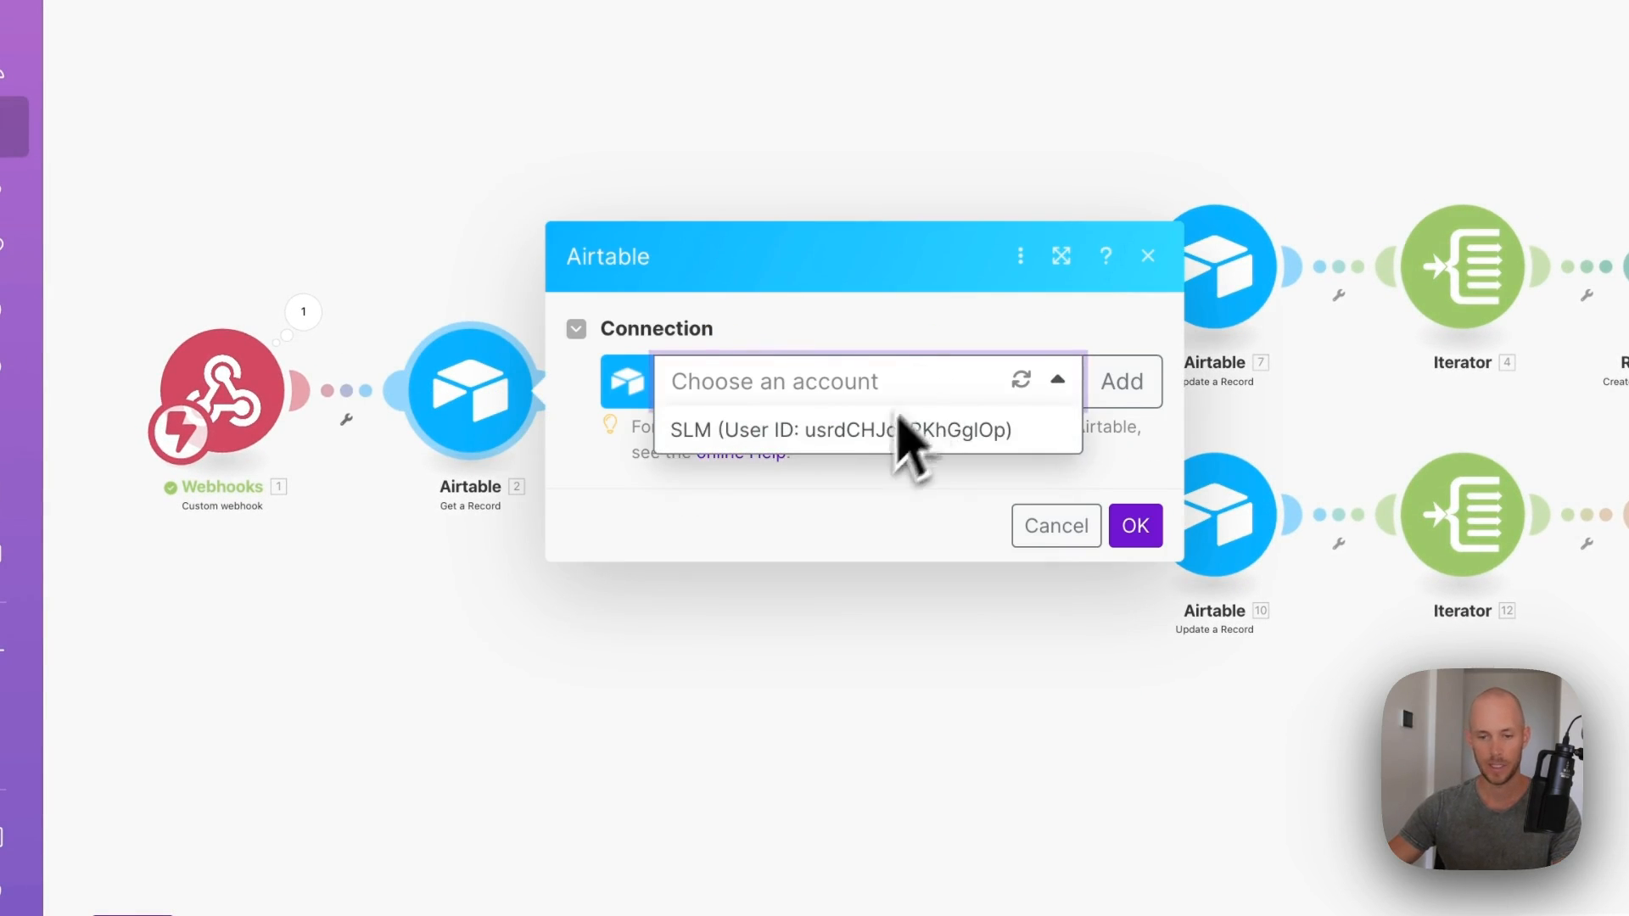
pyautogui.click(900, 428)
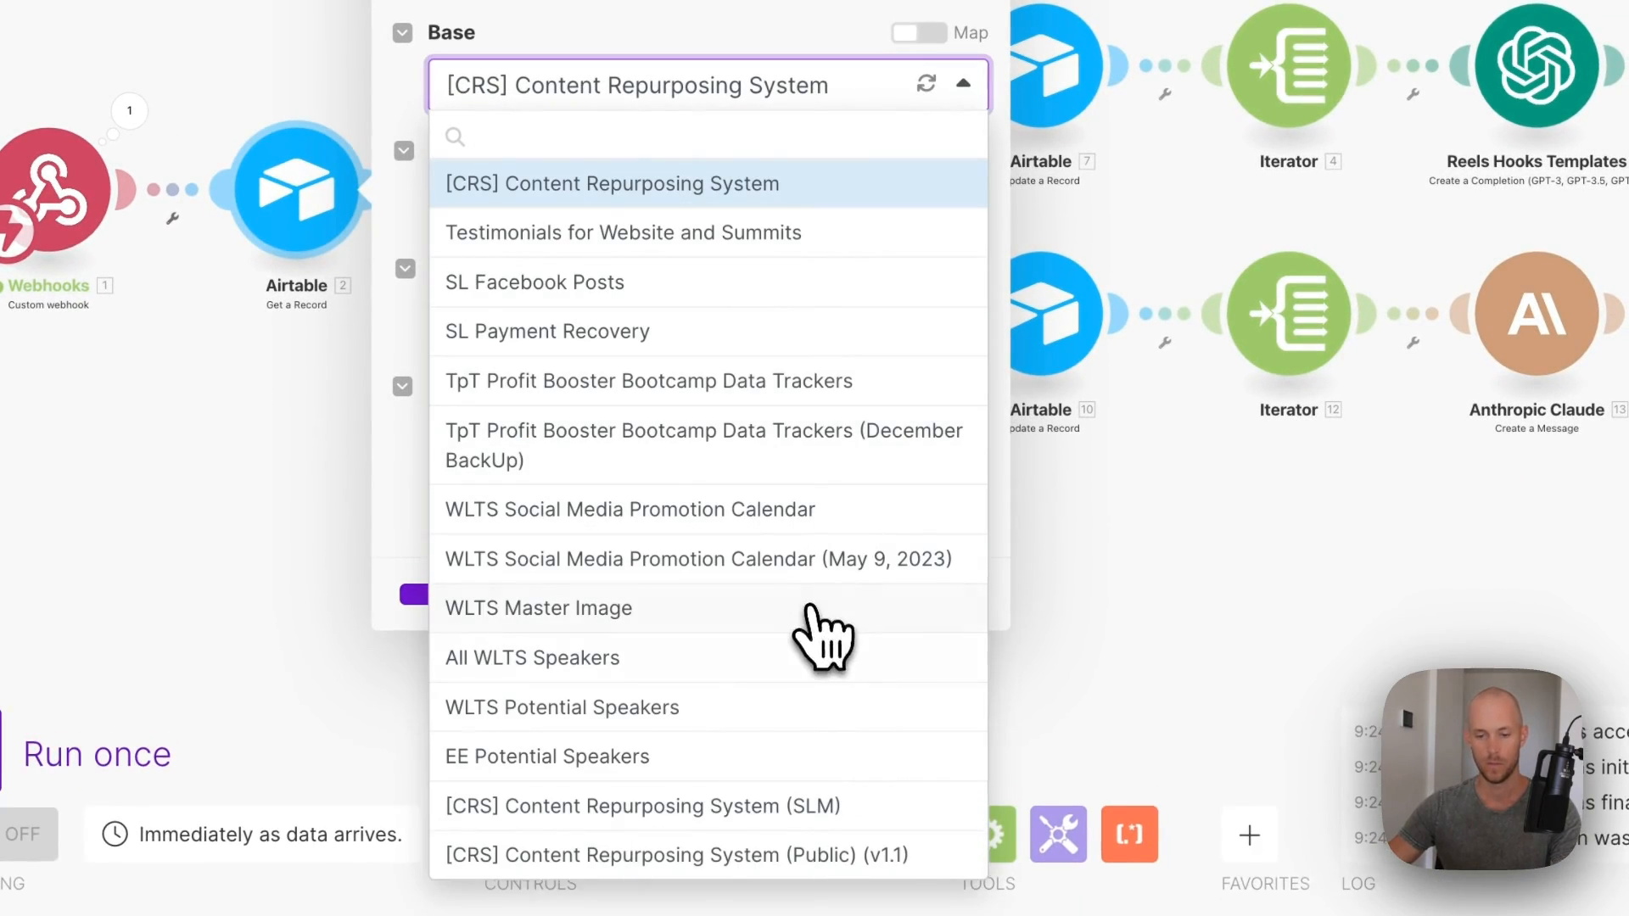
pyautogui.click(615, 857)
pyautogui.click(642, 246)
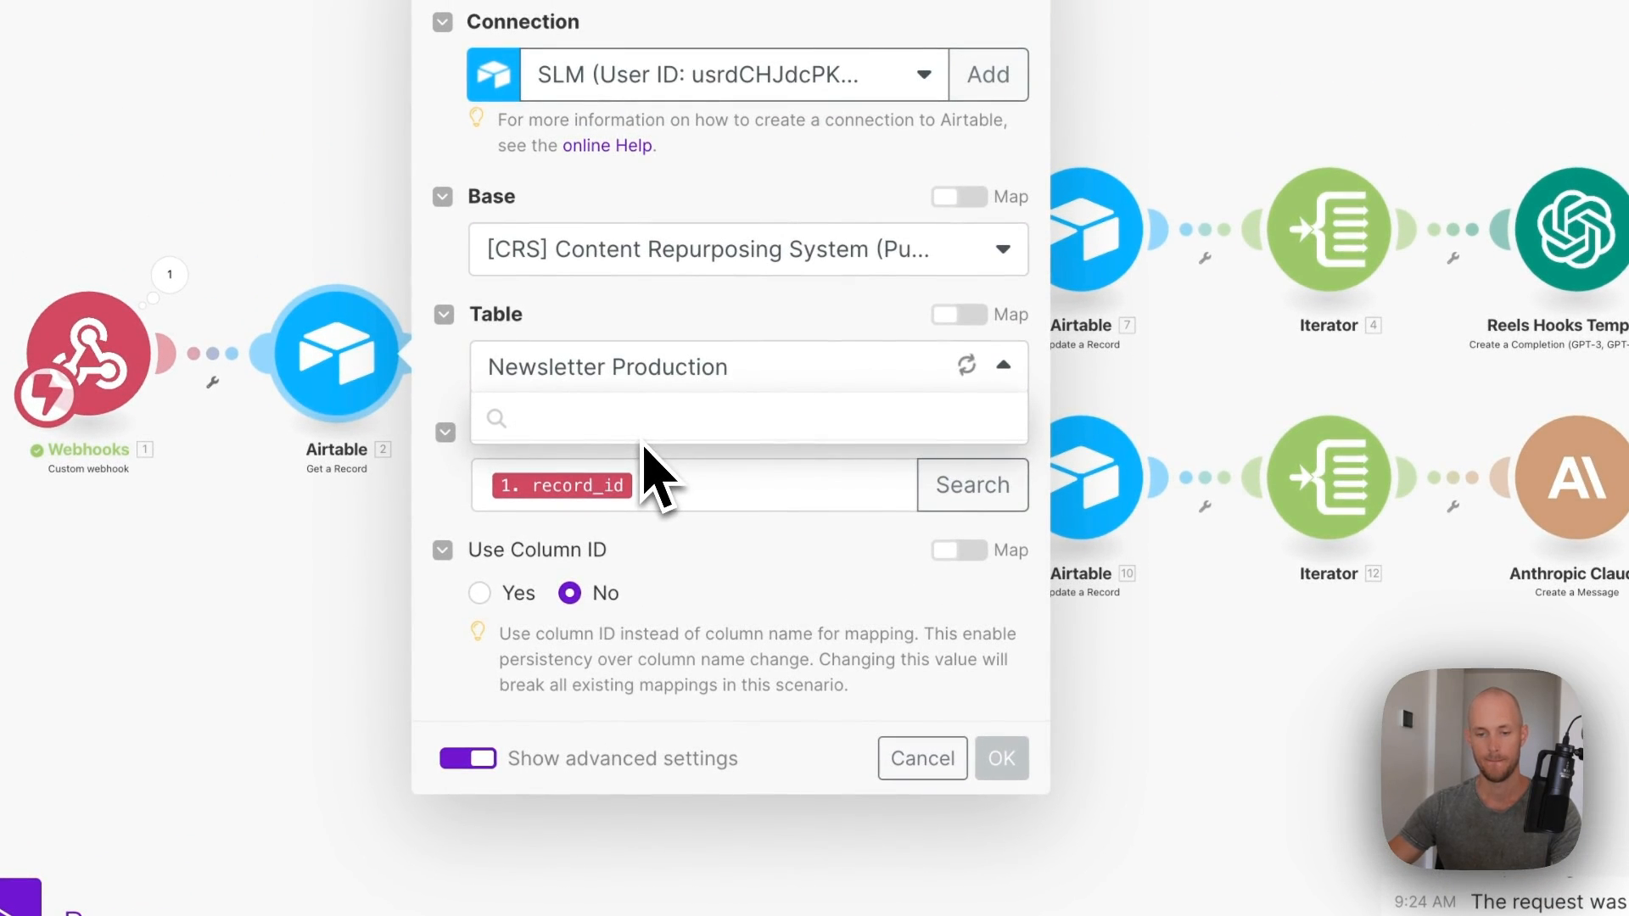
pyautogui.click(627, 567)
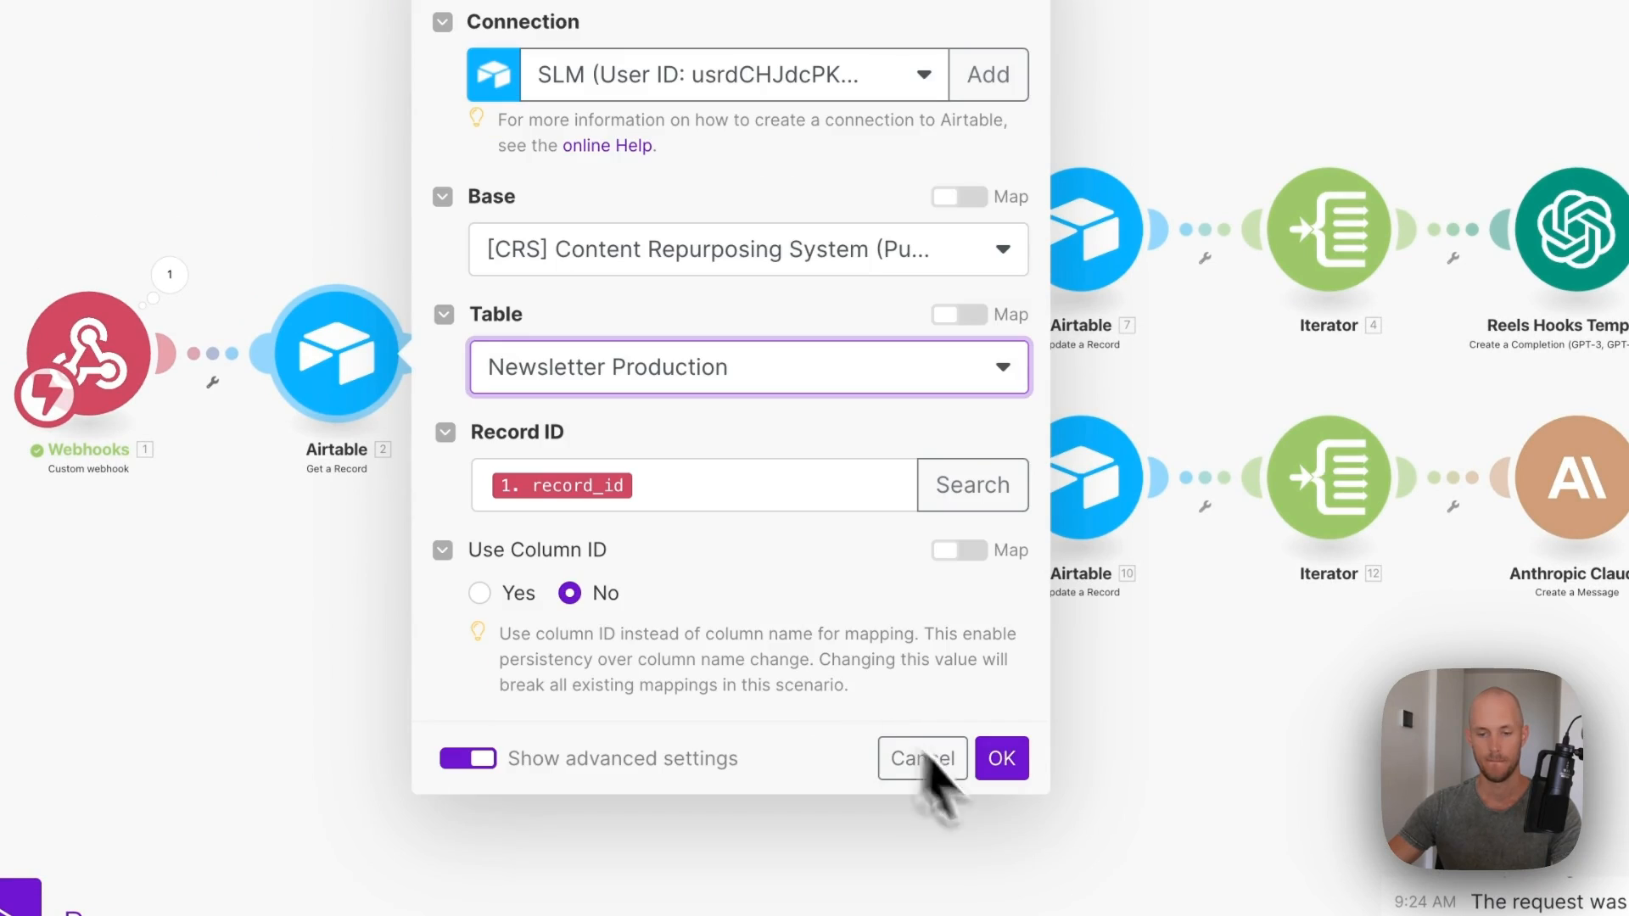
pyautogui.click(1002, 759)
# - Review the Tools variables settings and close them unchanged
pyautogui.click(616, 407)
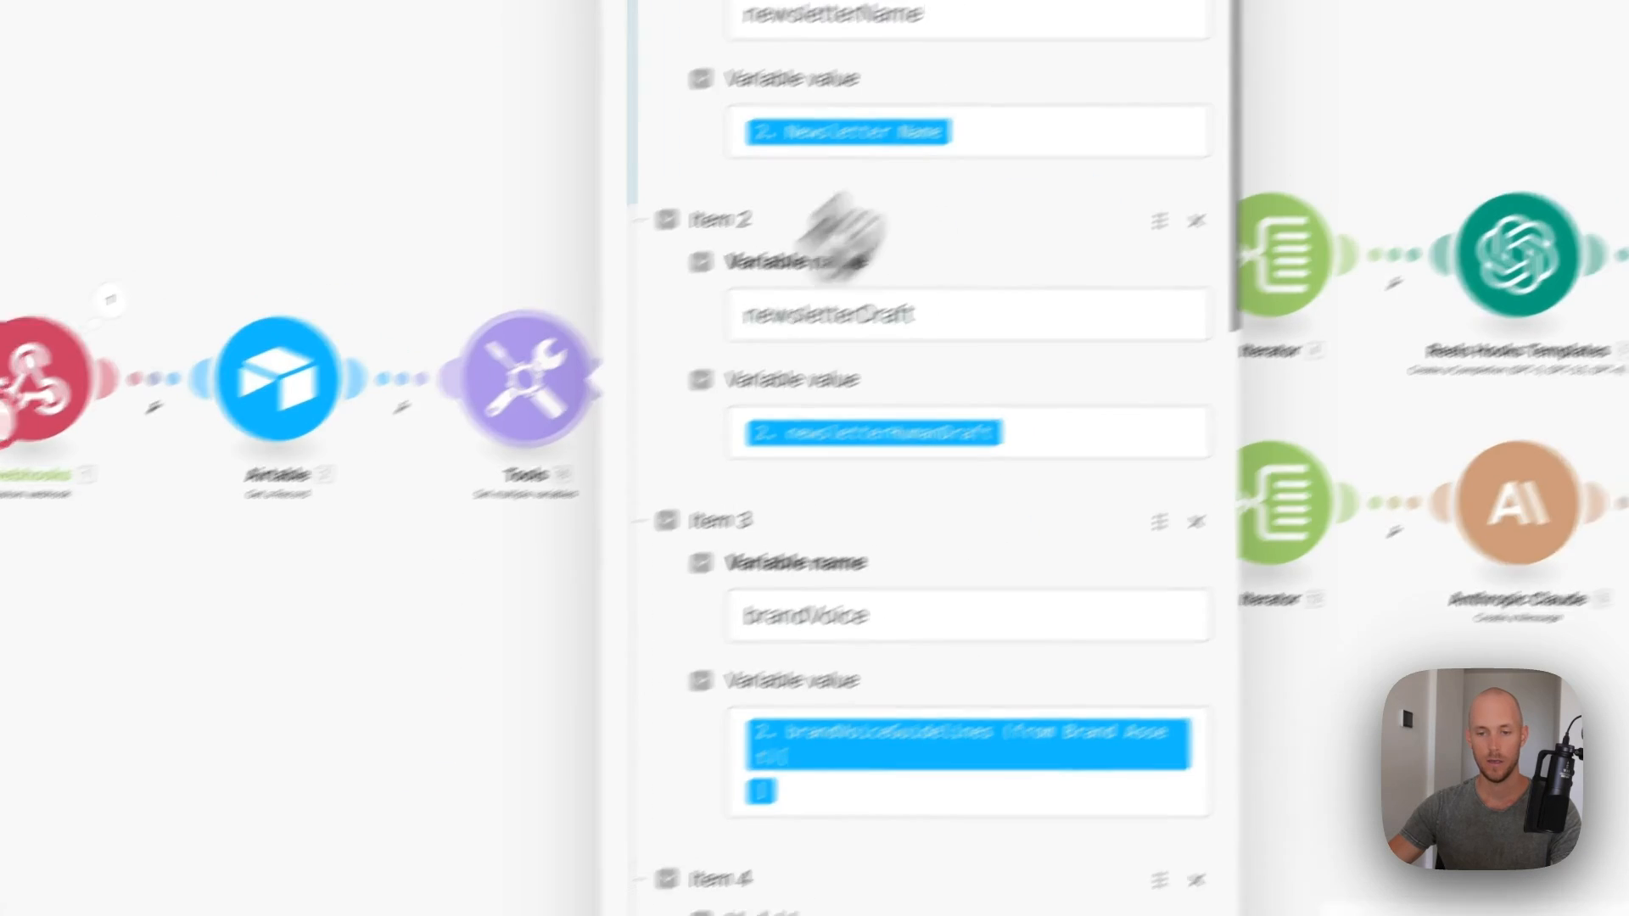
pyautogui.scroll(-15, 829, 189)
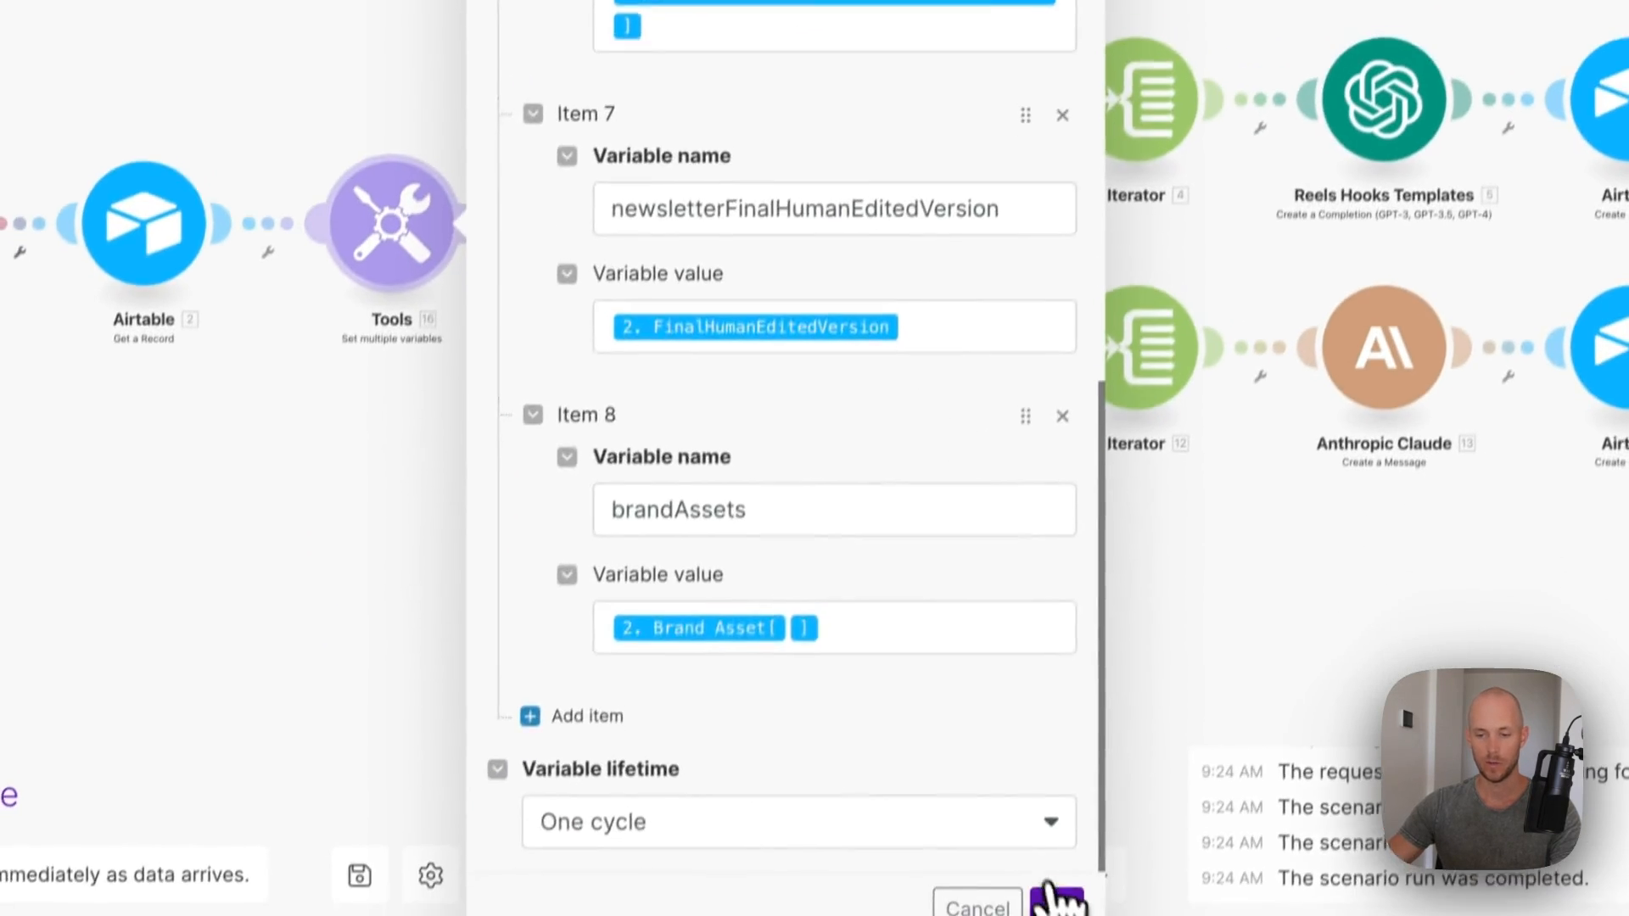
pyautogui.click(1055, 901)
# - Remap the ChatGPT Selected filter's condition to the fetched AIModel_reels field
pyautogui.click(649, 402)
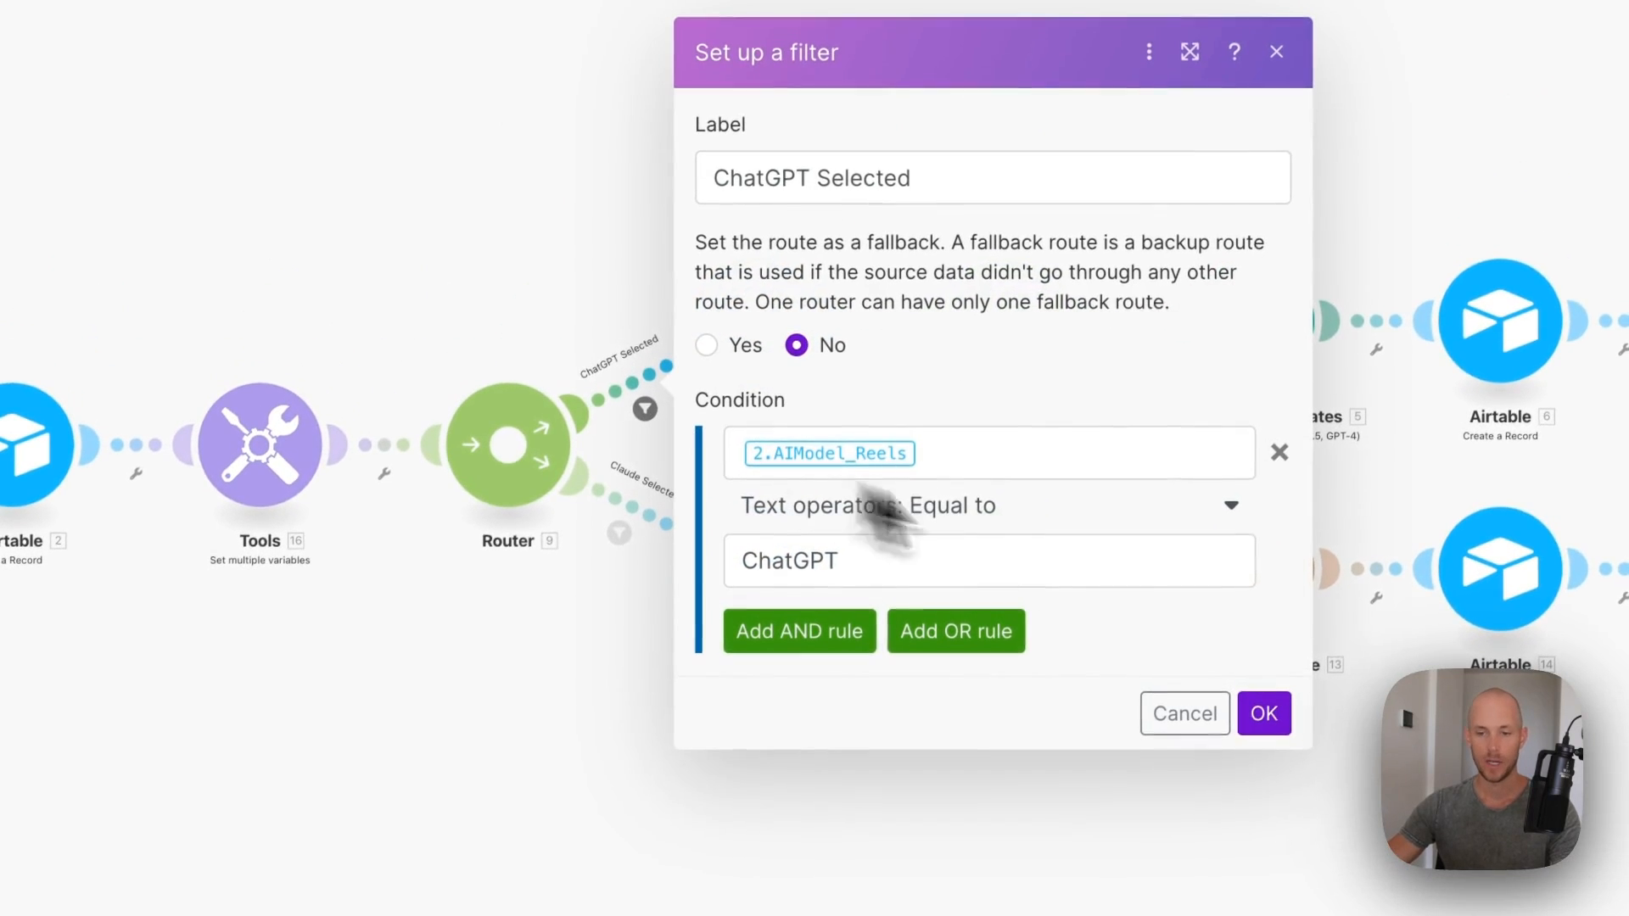
pyautogui.click(1033, 458)
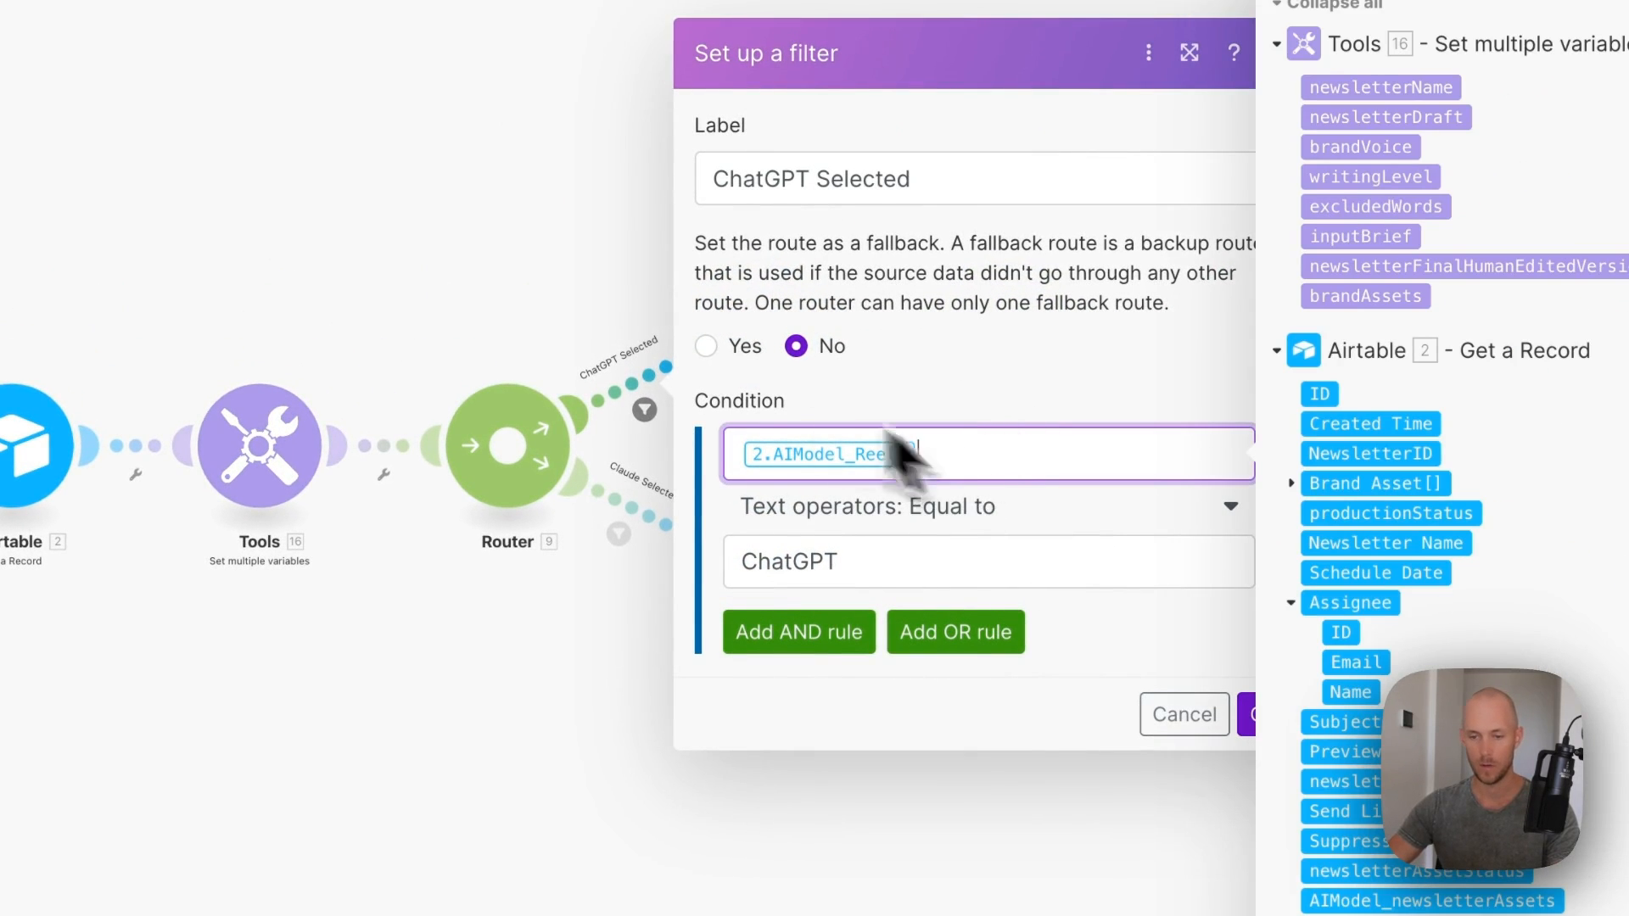
pyautogui.press('BackSpace')
pyautogui.scroll(-5, 1383, 543)
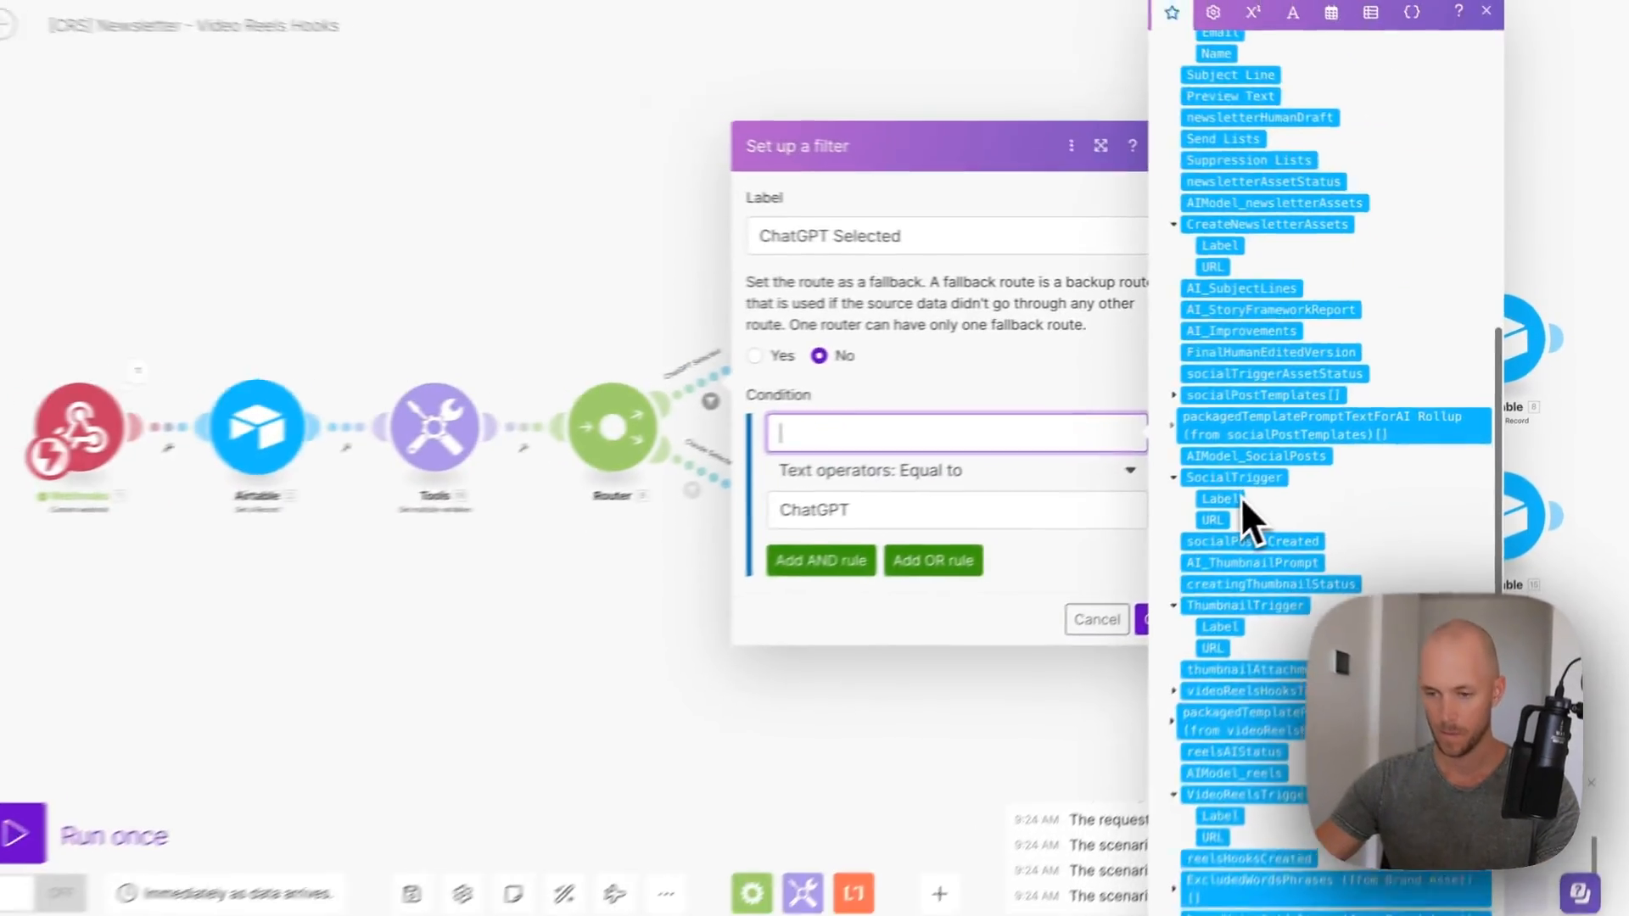
pyautogui.scroll(-5, 1239, 498)
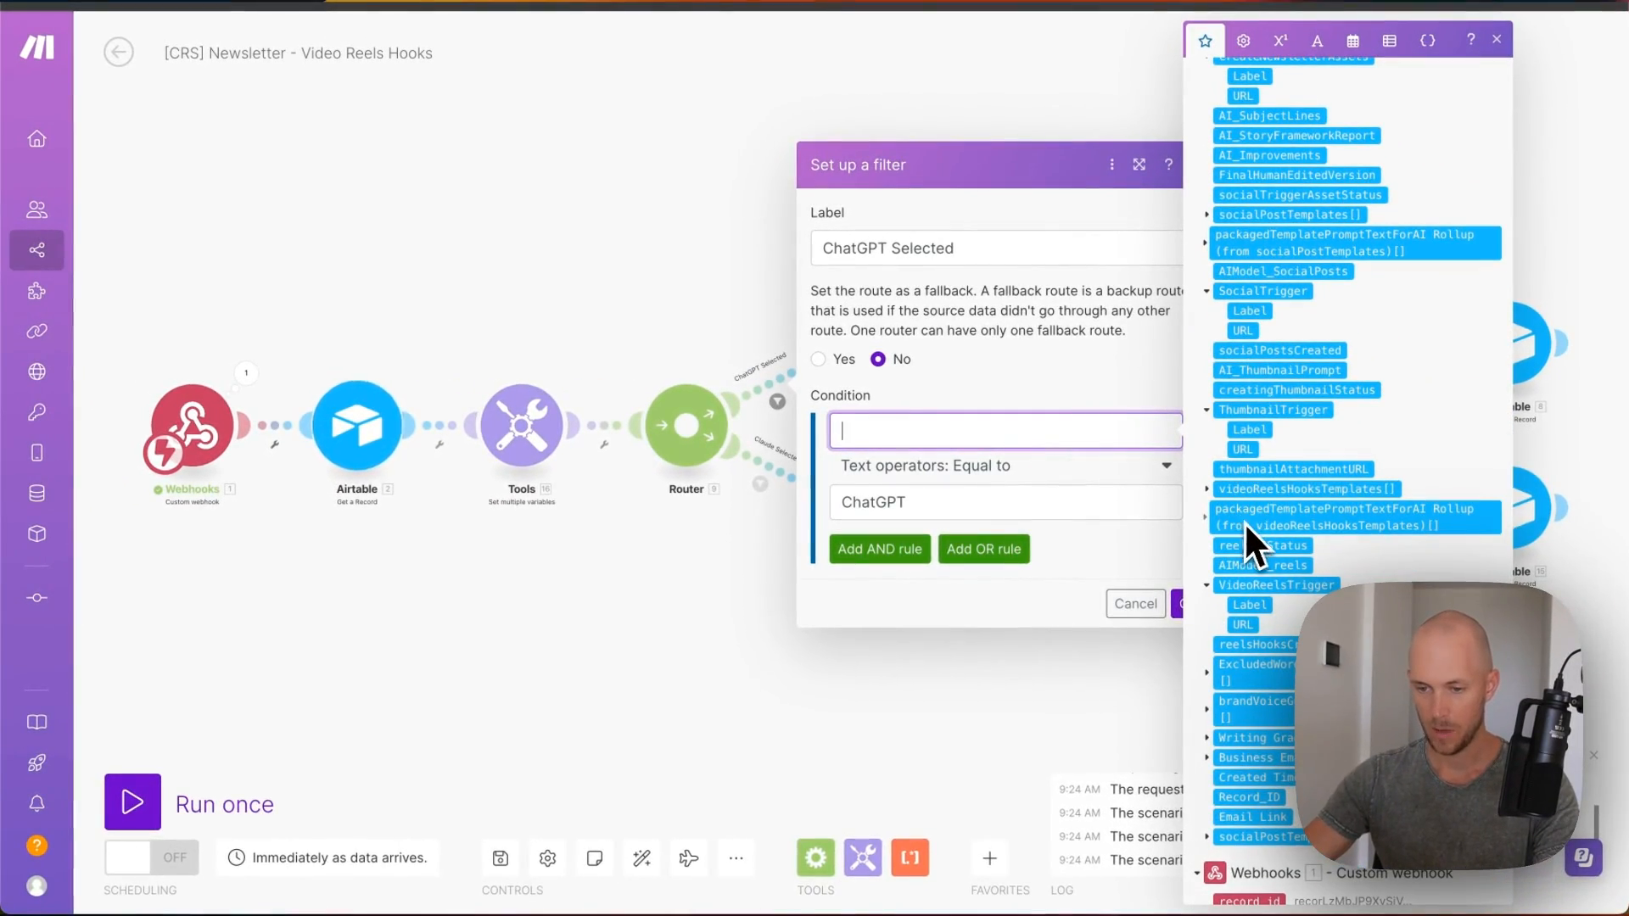
pyautogui.click(1254, 564)
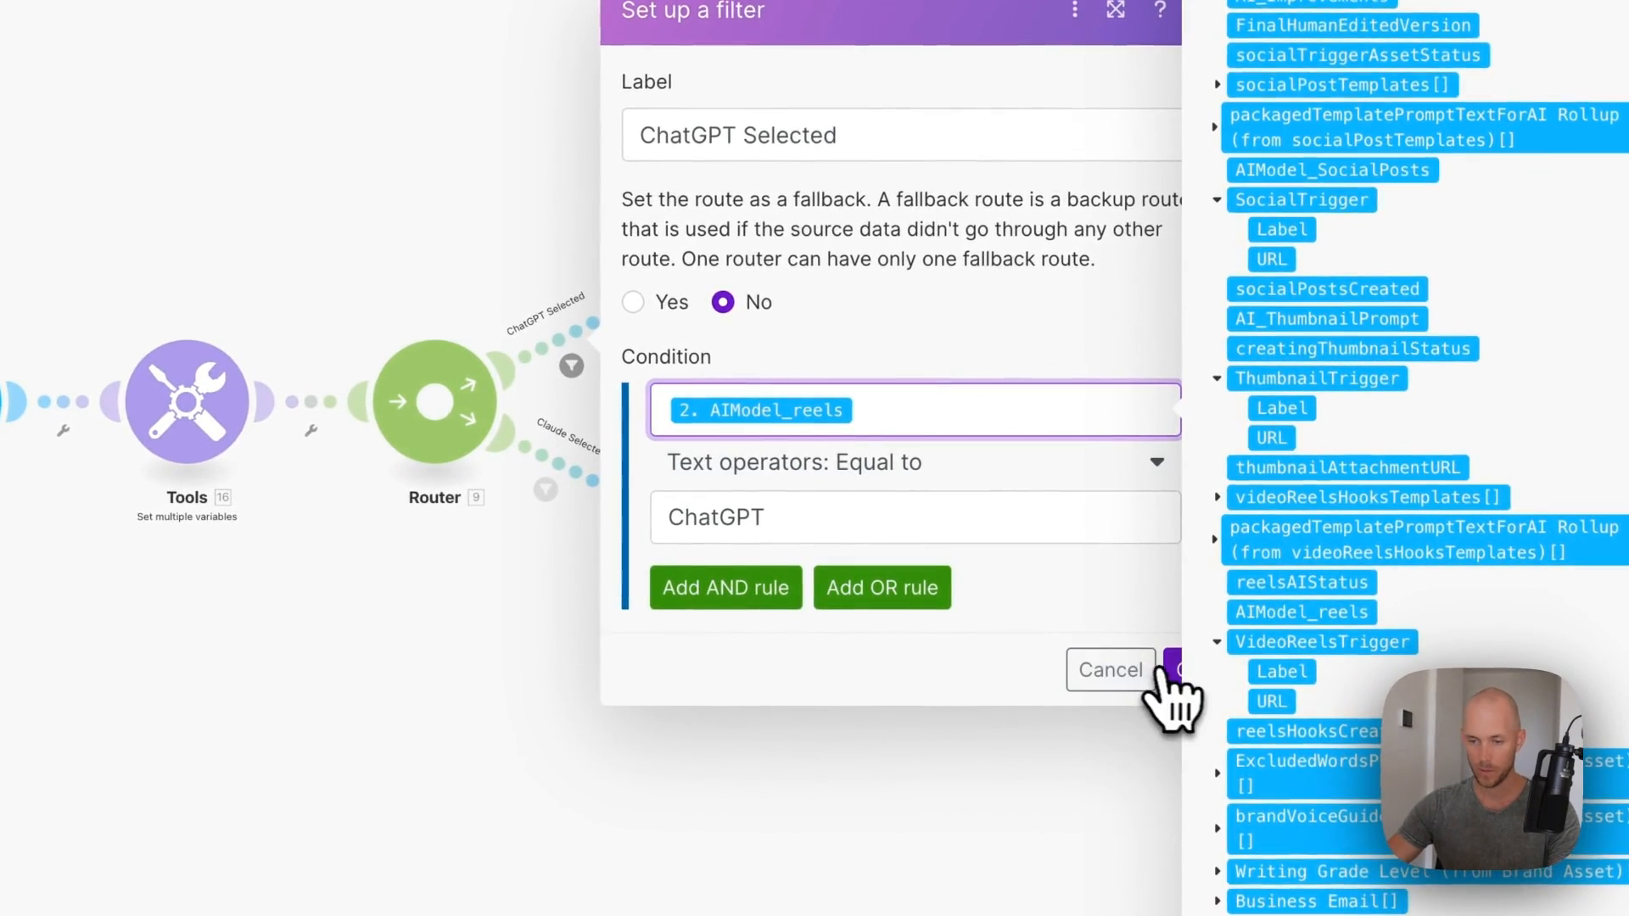
pyautogui.click(1170, 670)
# - Replace the Claude Selected filter's old AIModel_Reels condition token and save the filter
pyautogui.click(578, 512)
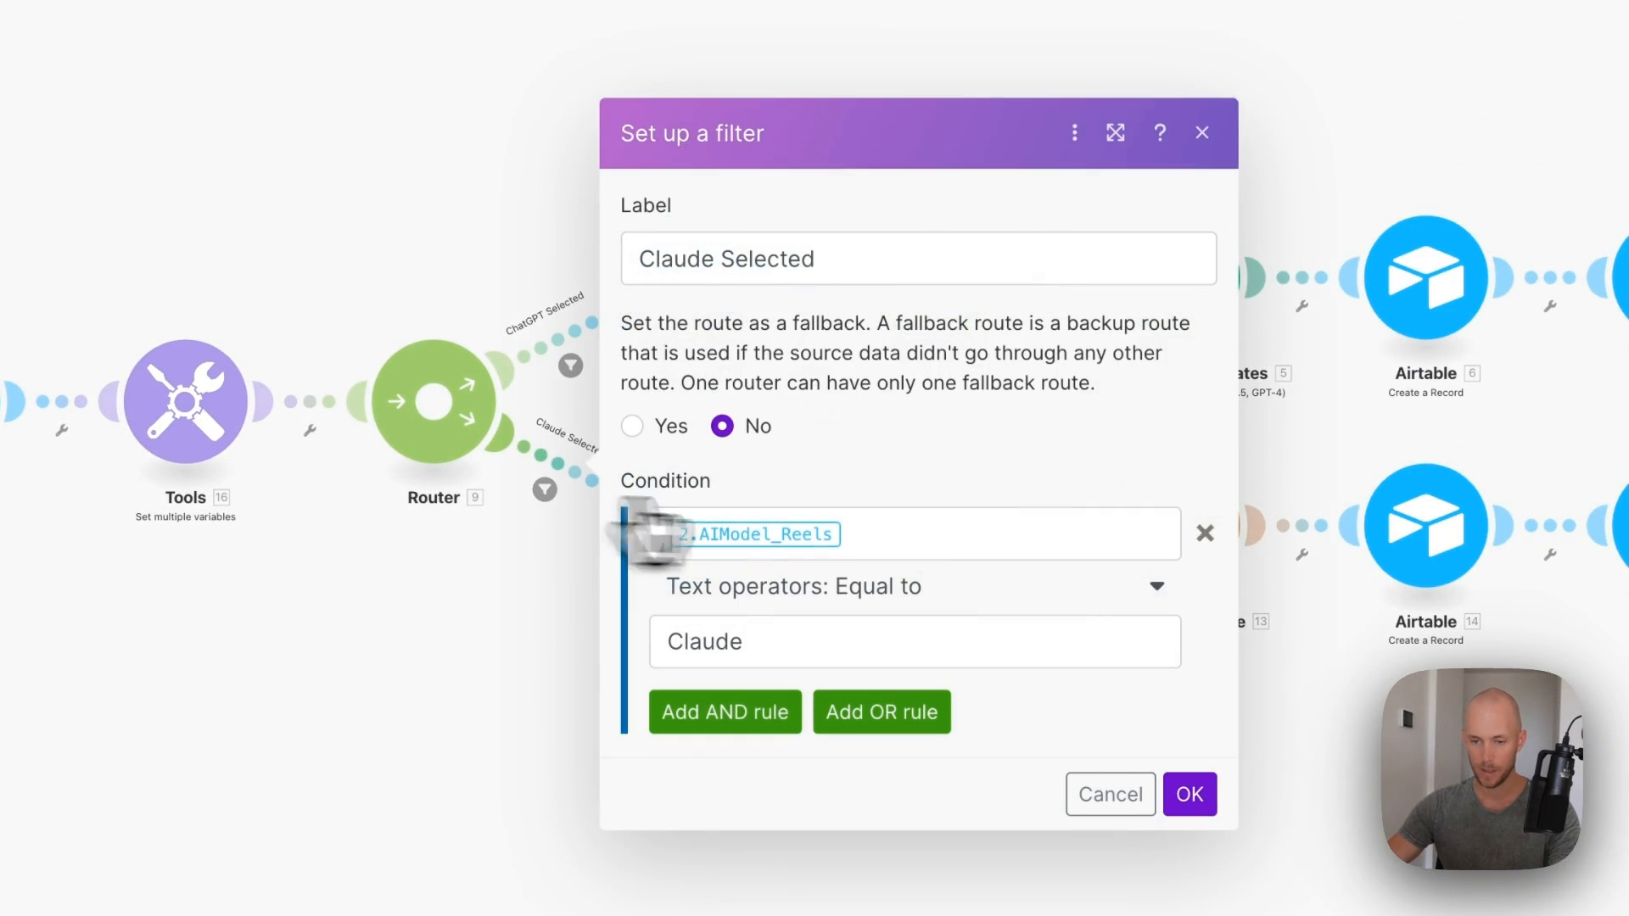
pyautogui.click(1023, 543)
pyautogui.press('BackSpace')
pyautogui.scroll(-10, 1264, 560)
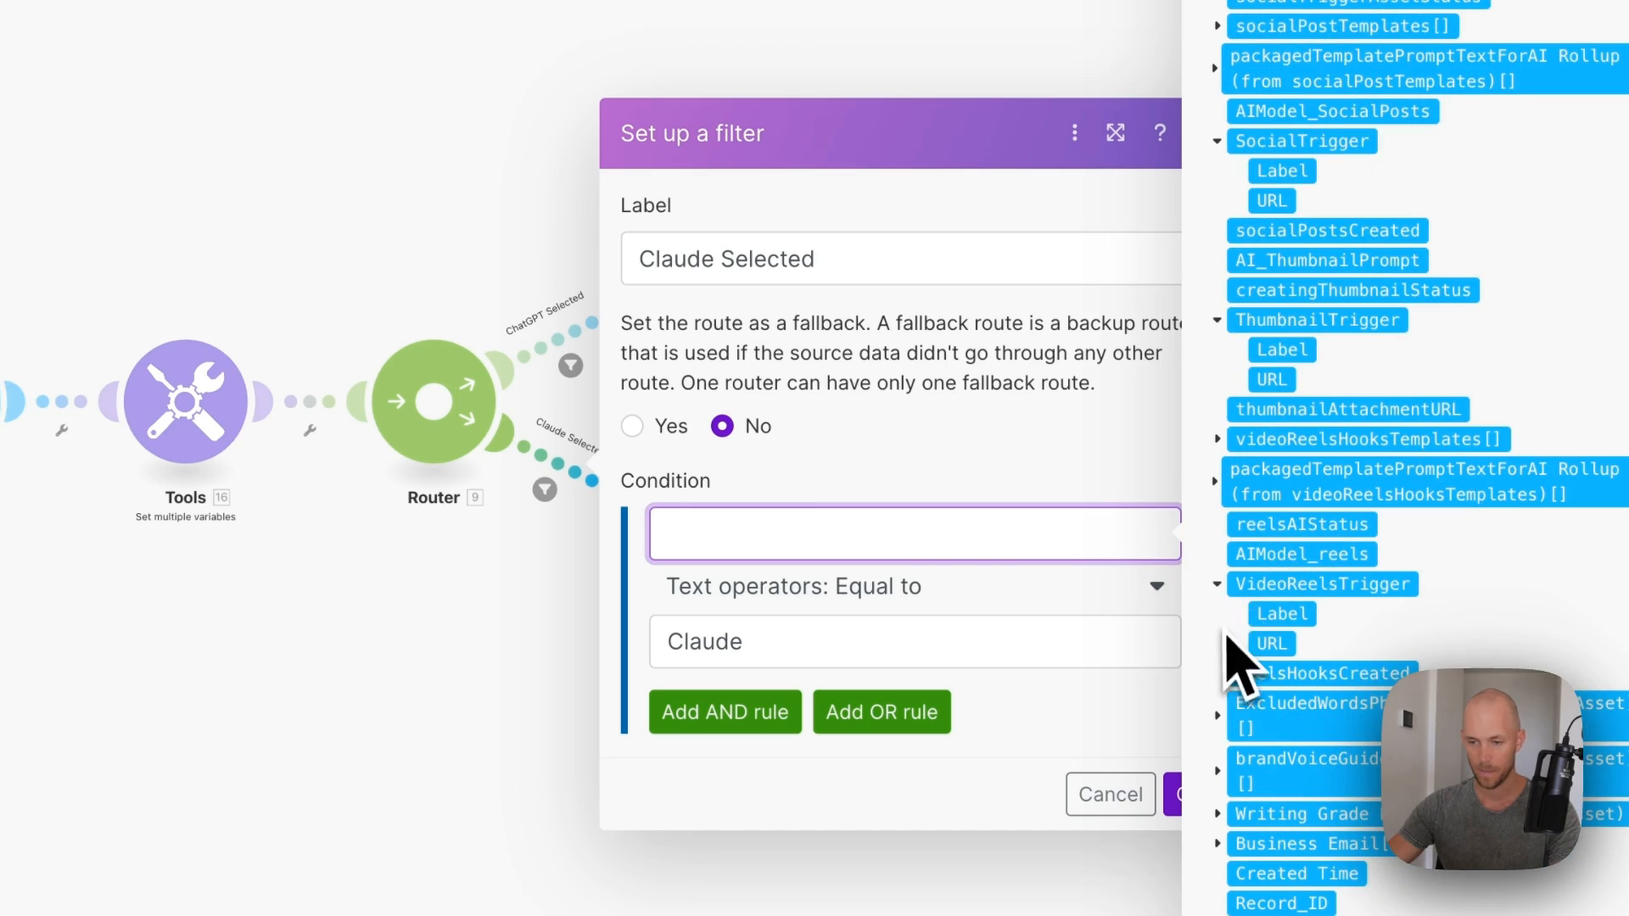
pyautogui.click(1174, 776)
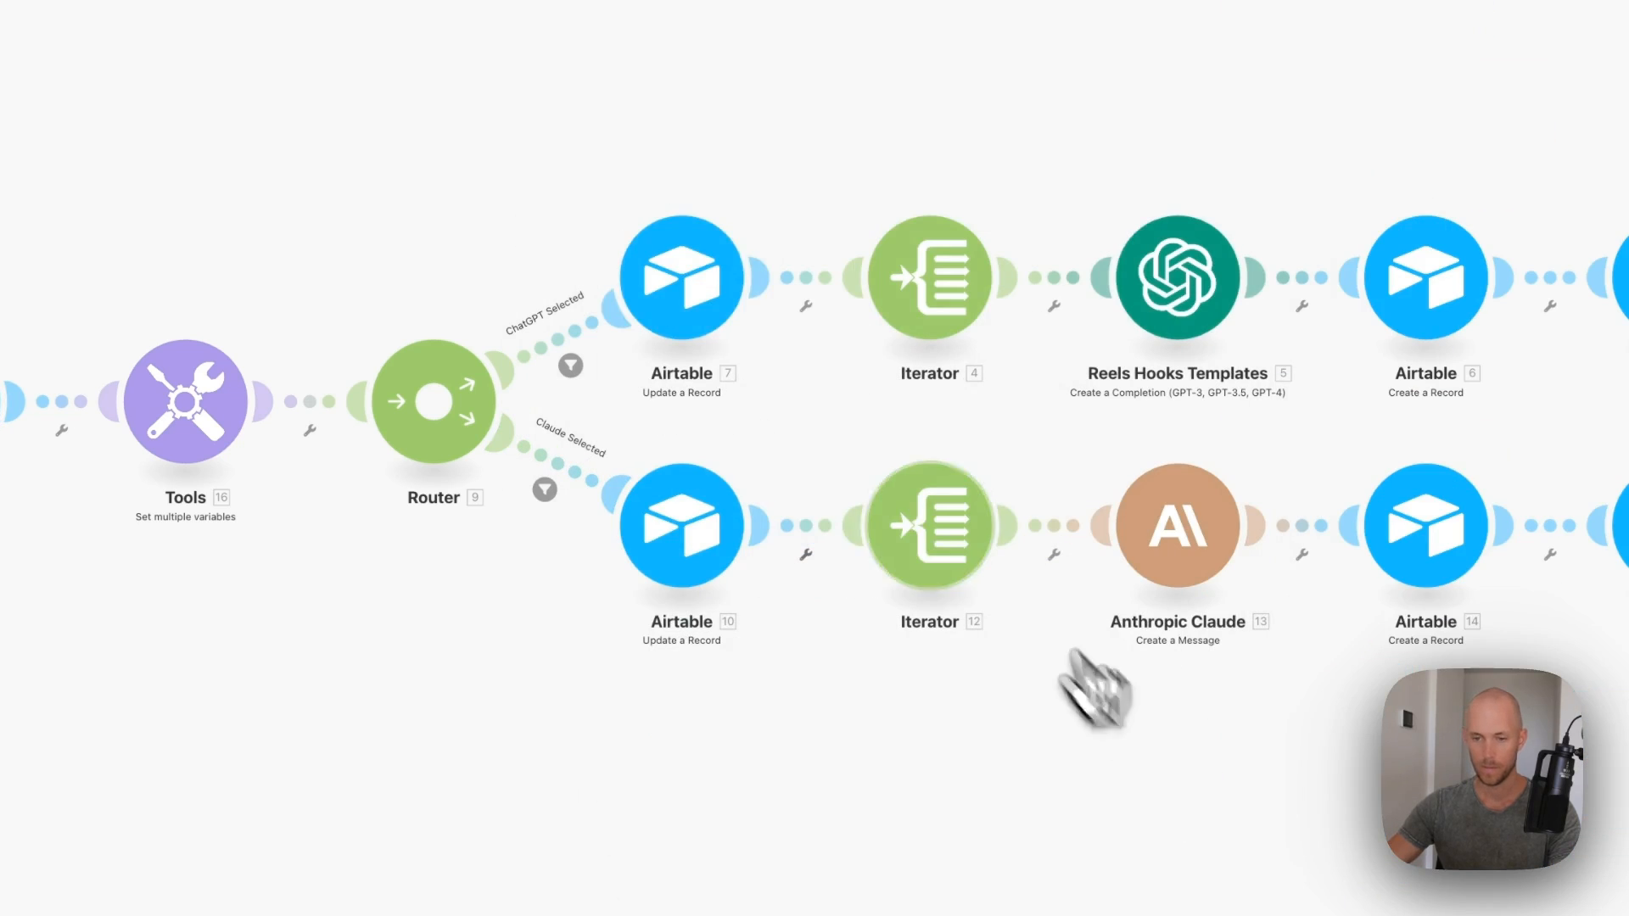
# - Reconnect the ChatGPT route's Update a Record module 7 to the Airtable account
pyautogui.click(709, 333)
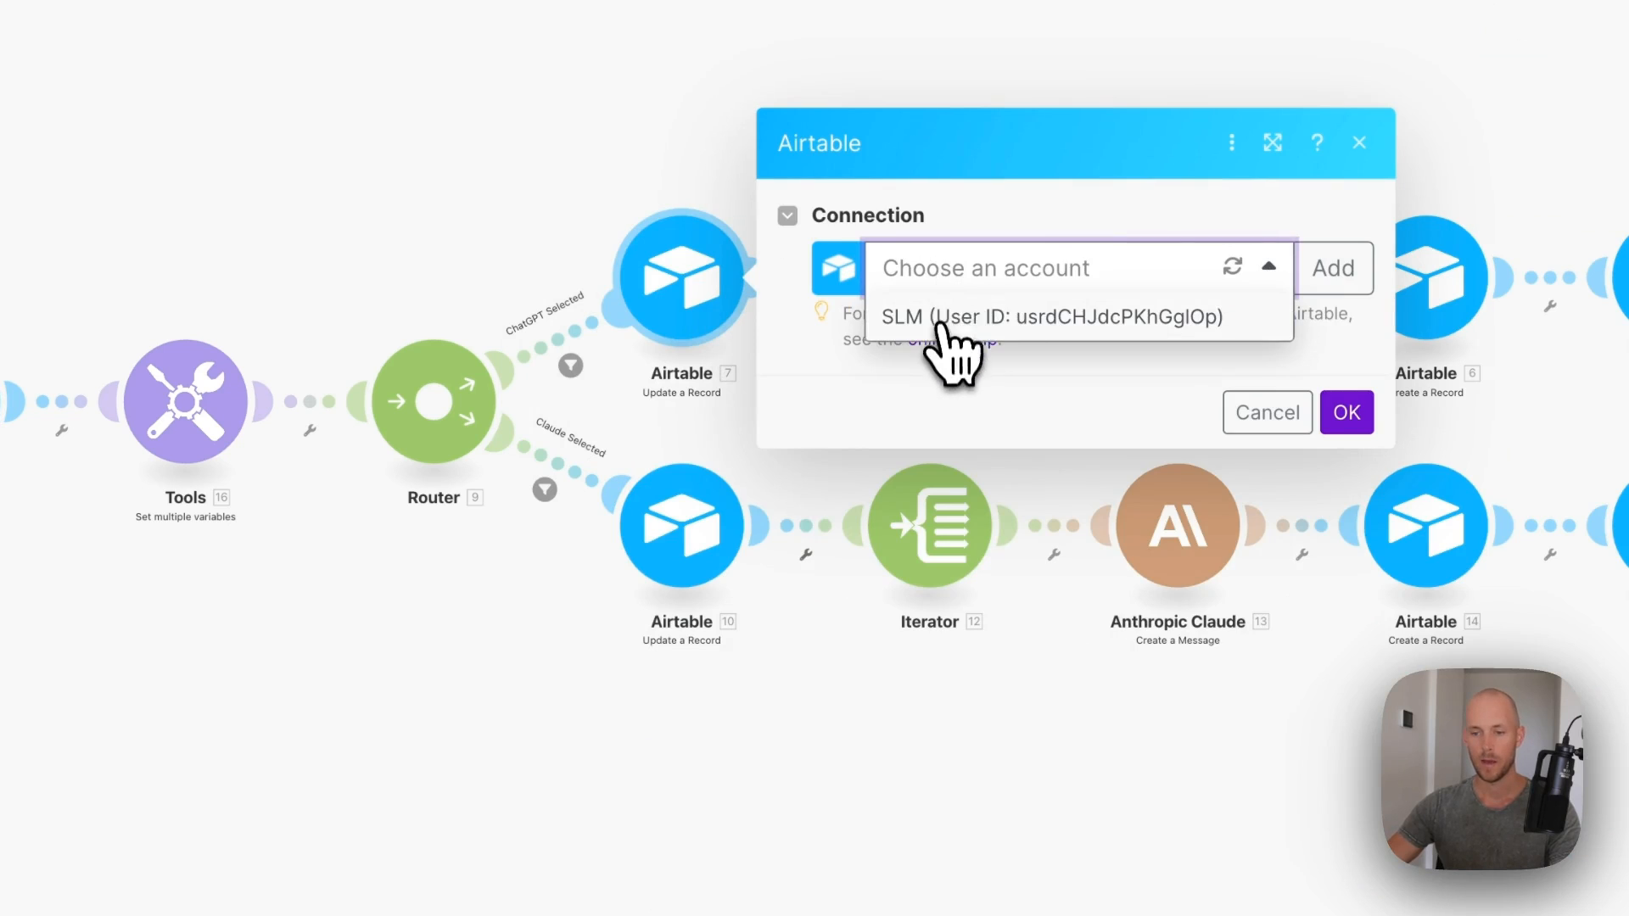
pyautogui.click(940, 319)
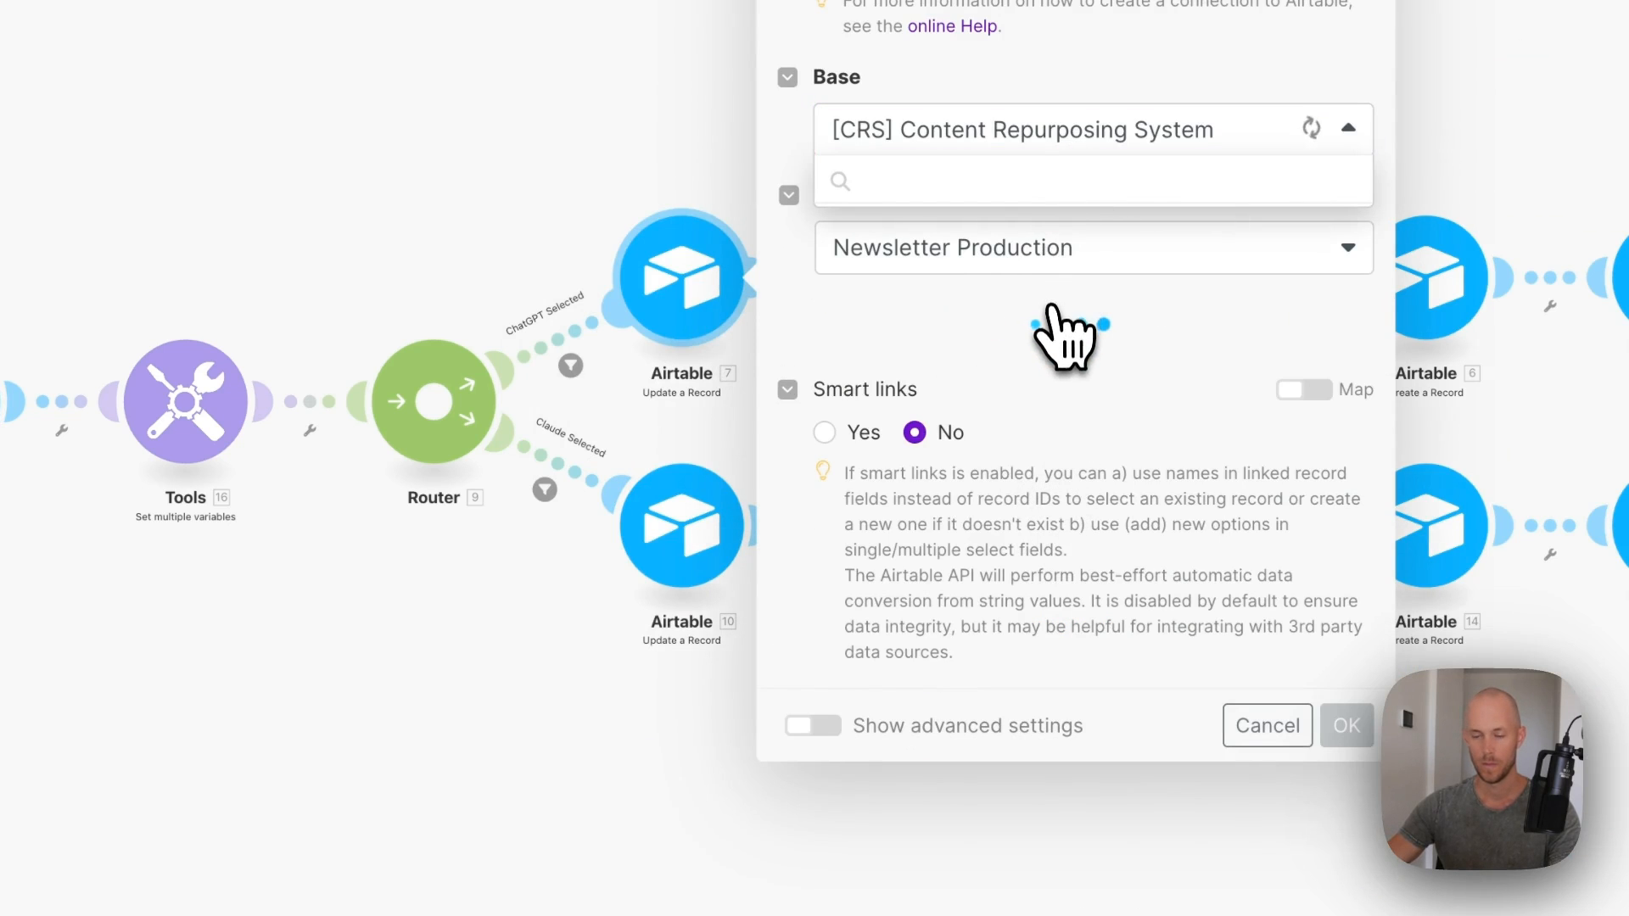
pyautogui.scroll(-10, 903, 385)
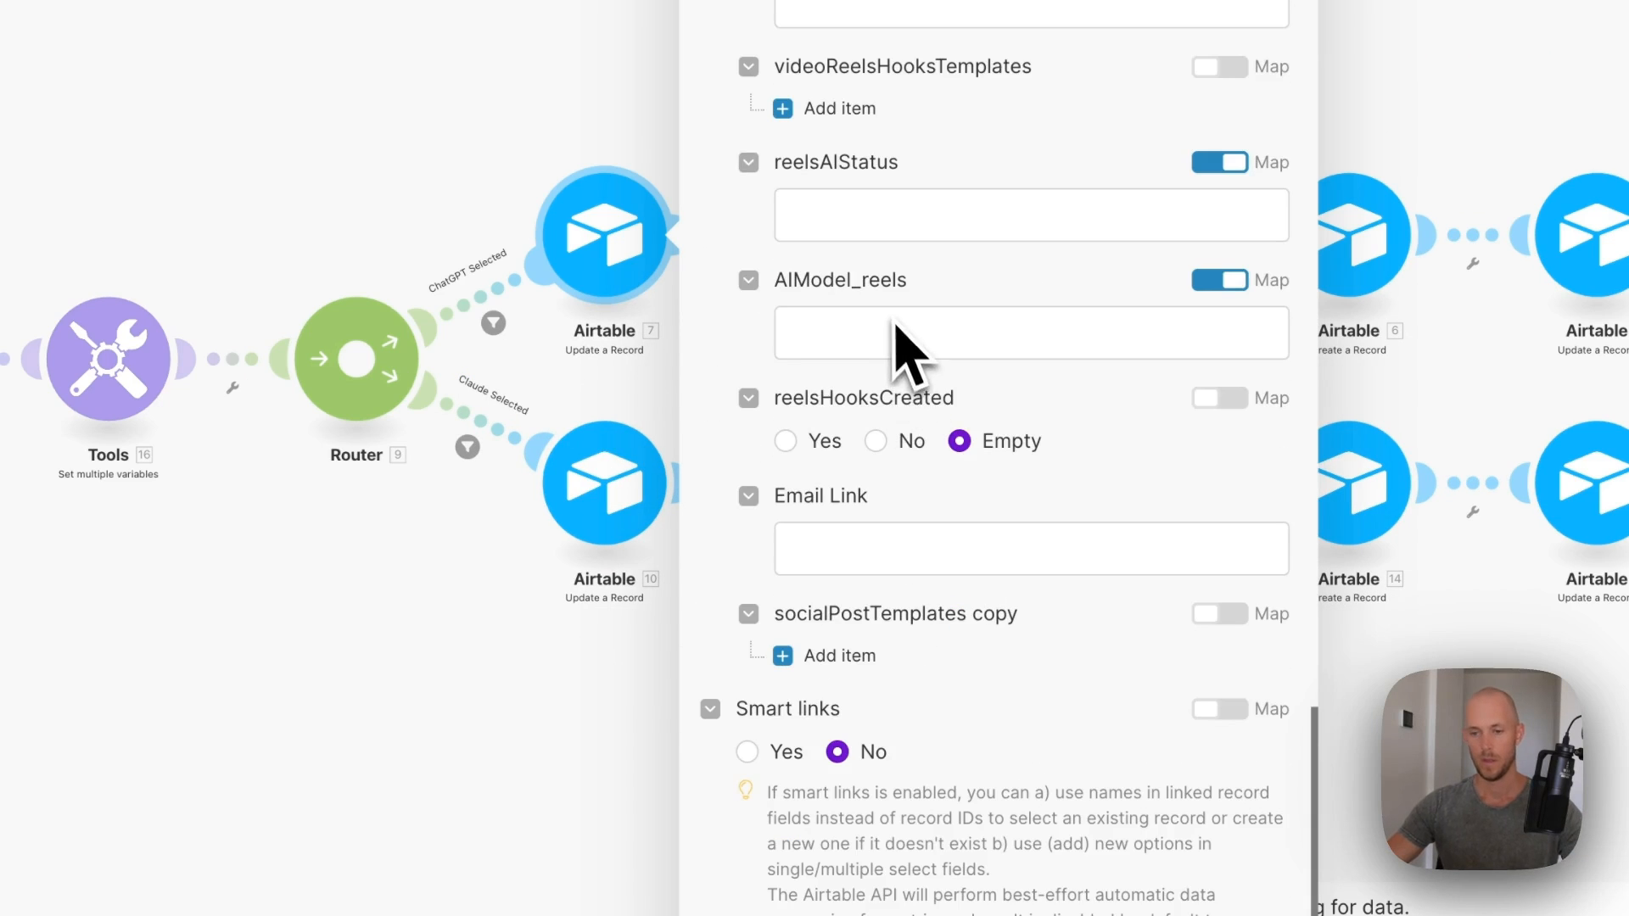
pyautogui.scroll(4, 909, 348)
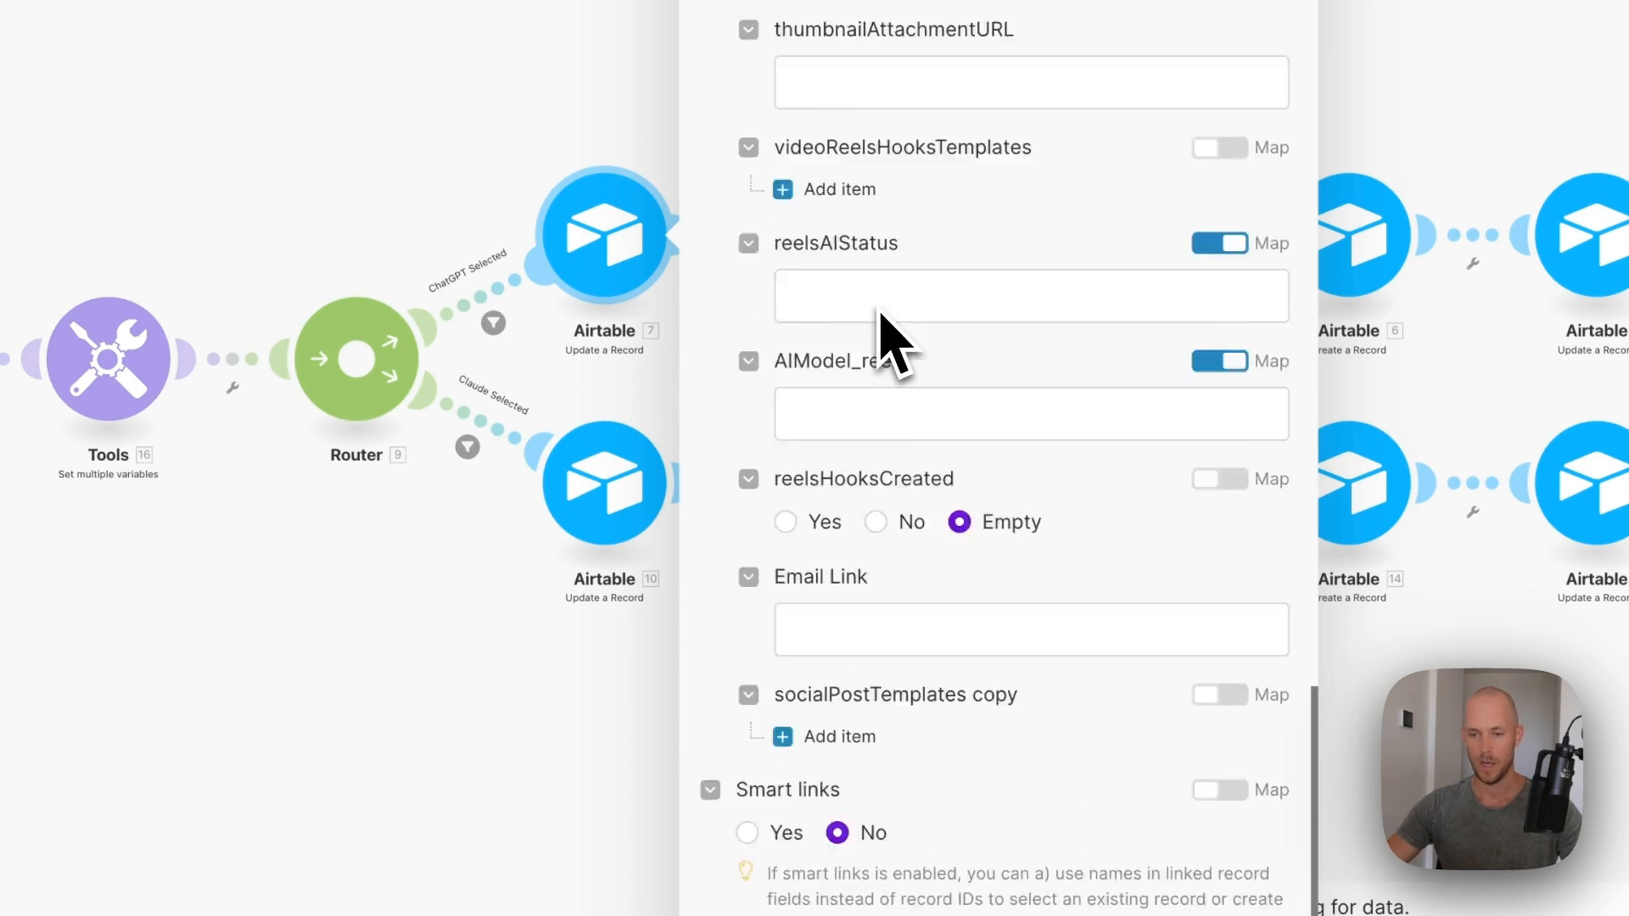
pyautogui.click(865, 501)
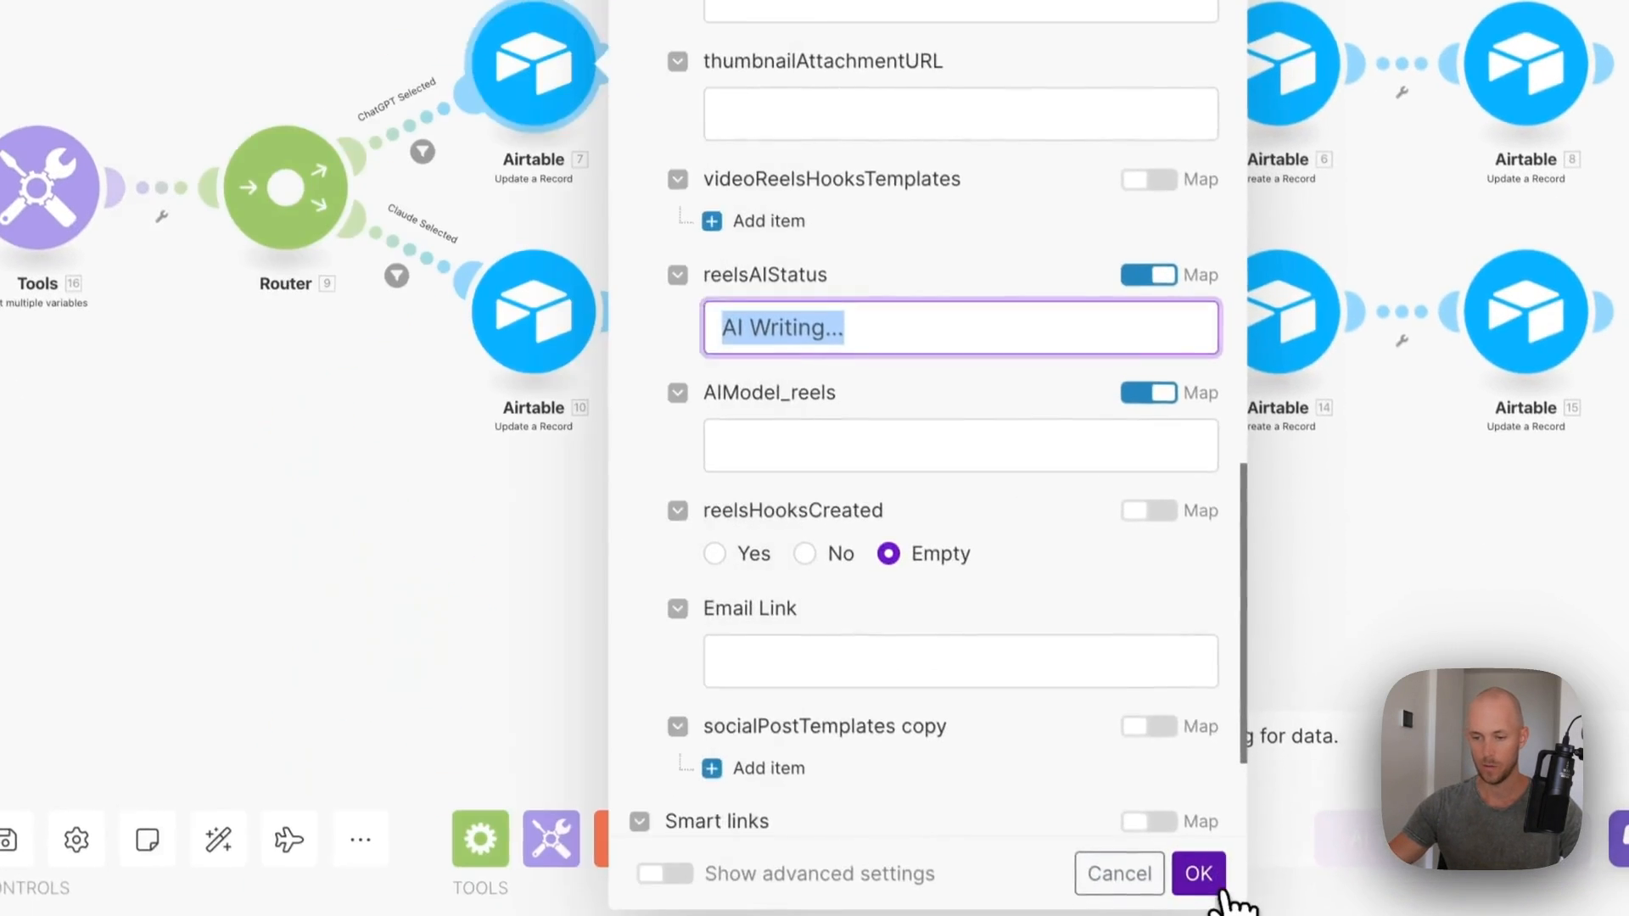
pyautogui.click(1196, 872)
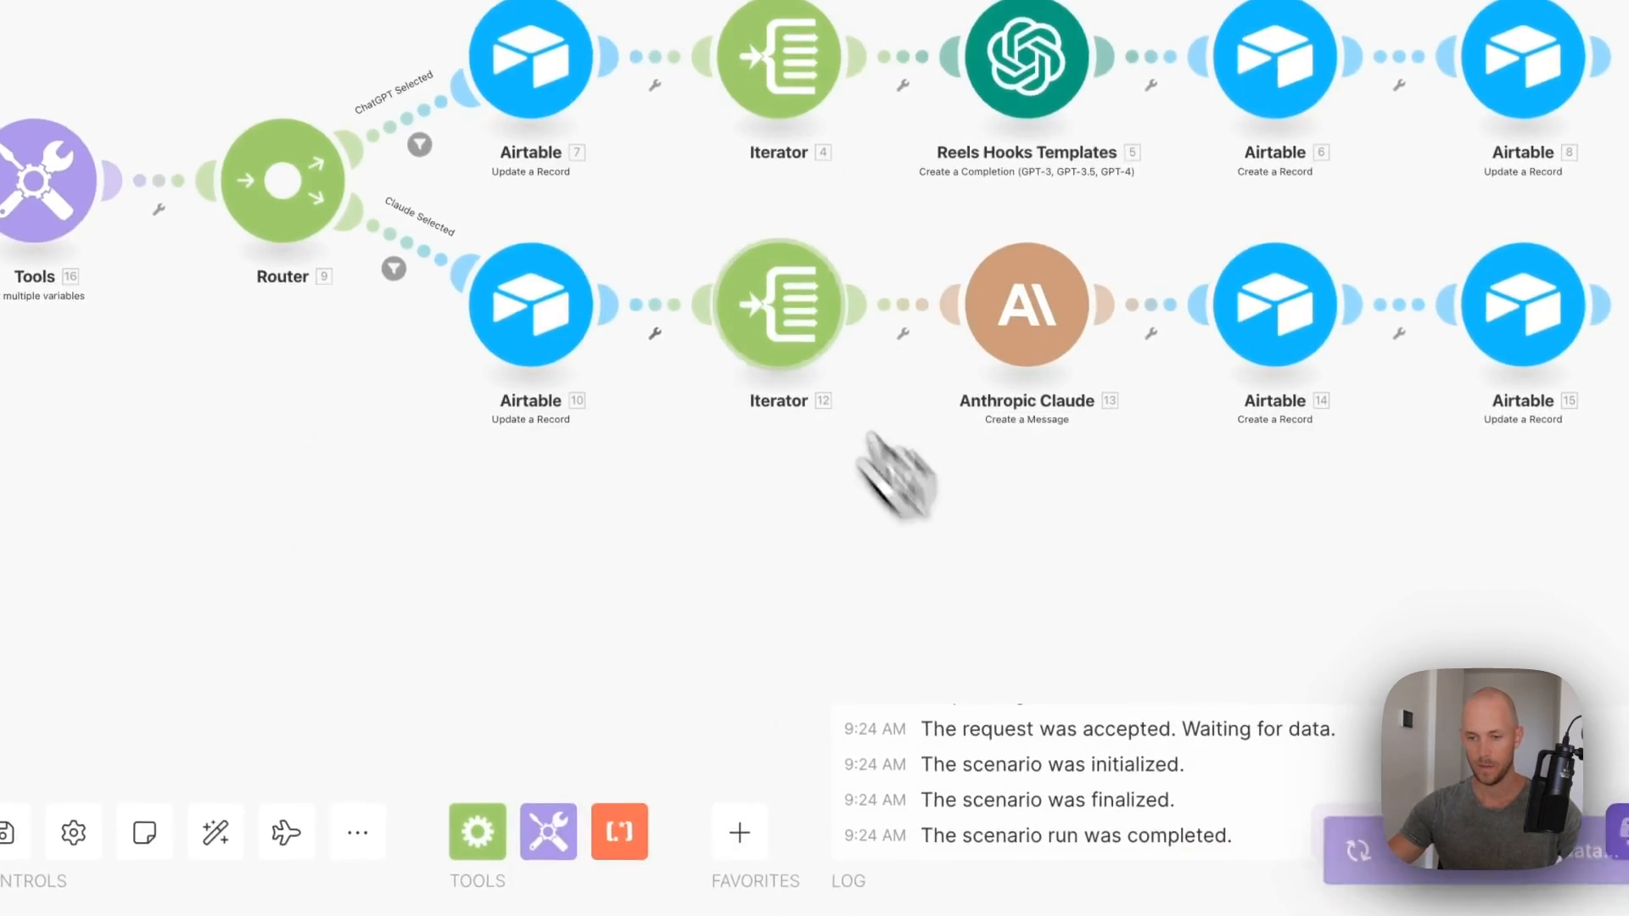
# - Switch Update a Record module 10 to the [CRS] Content Repurposing System (Public) (v1.1) base
pyautogui.rightClick(767, 375)
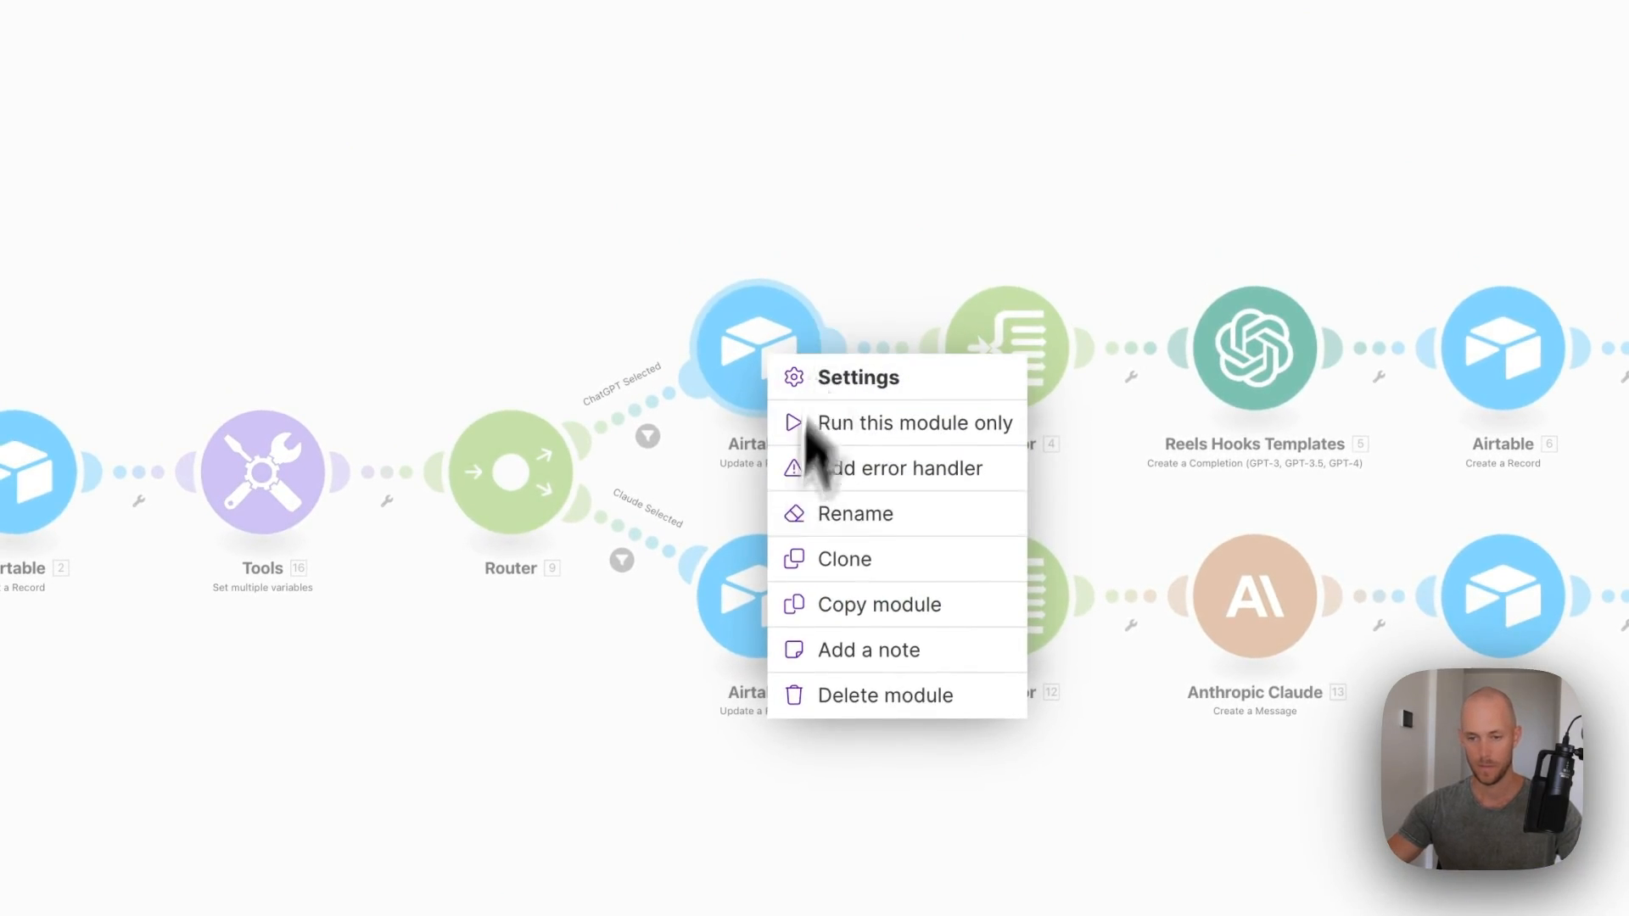
pyautogui.click(785, 384)
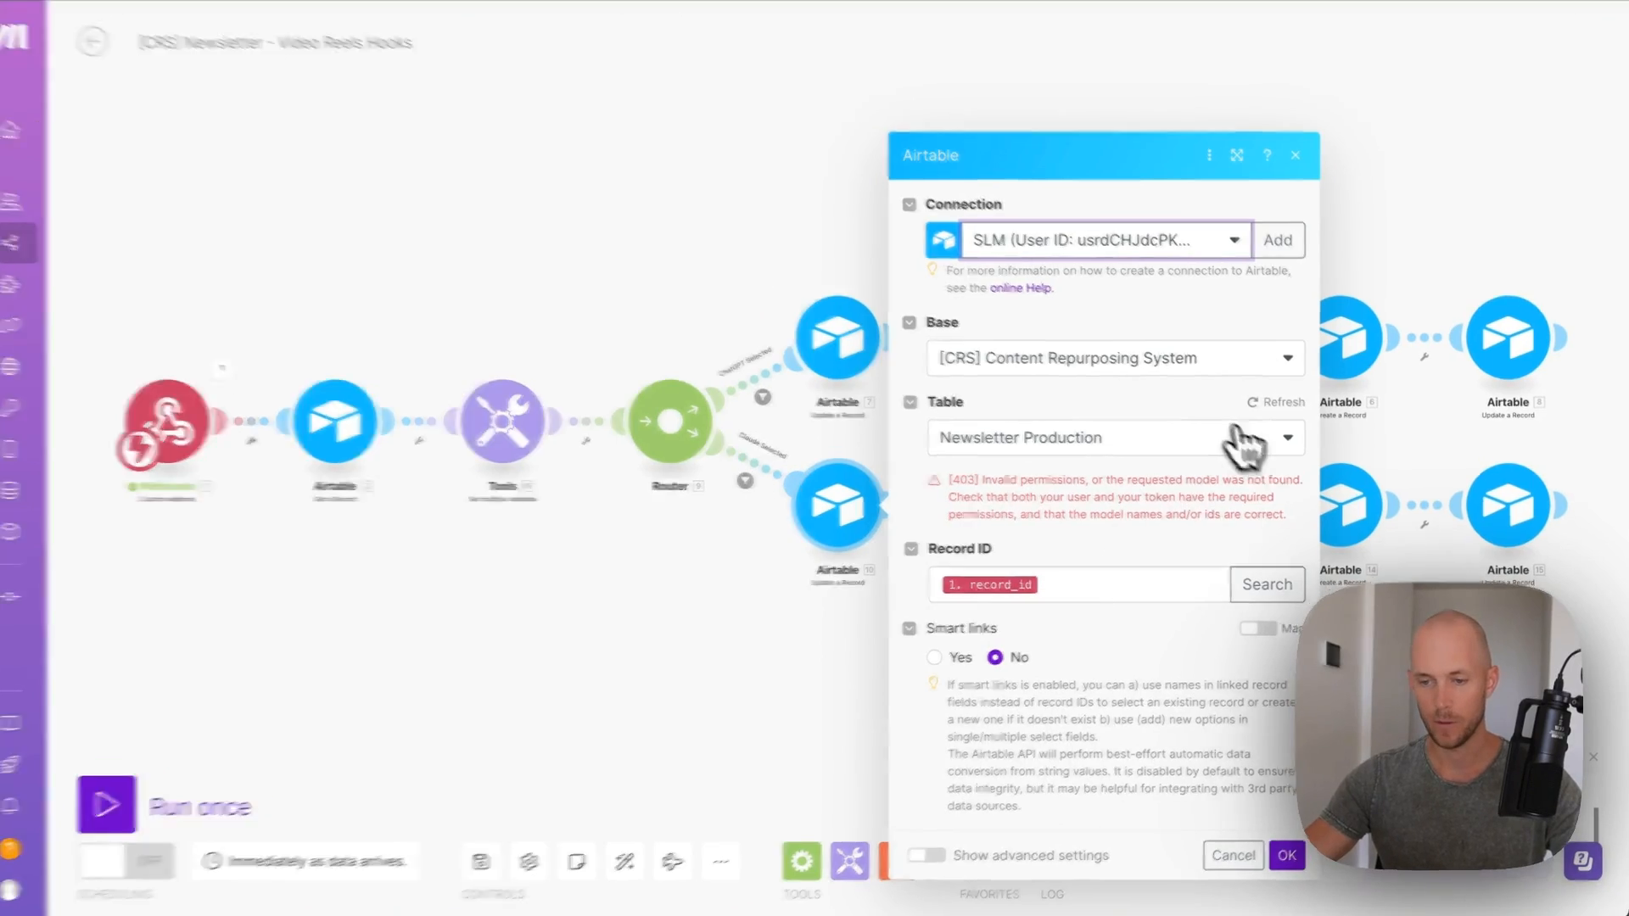
pyautogui.click(1128, 363)
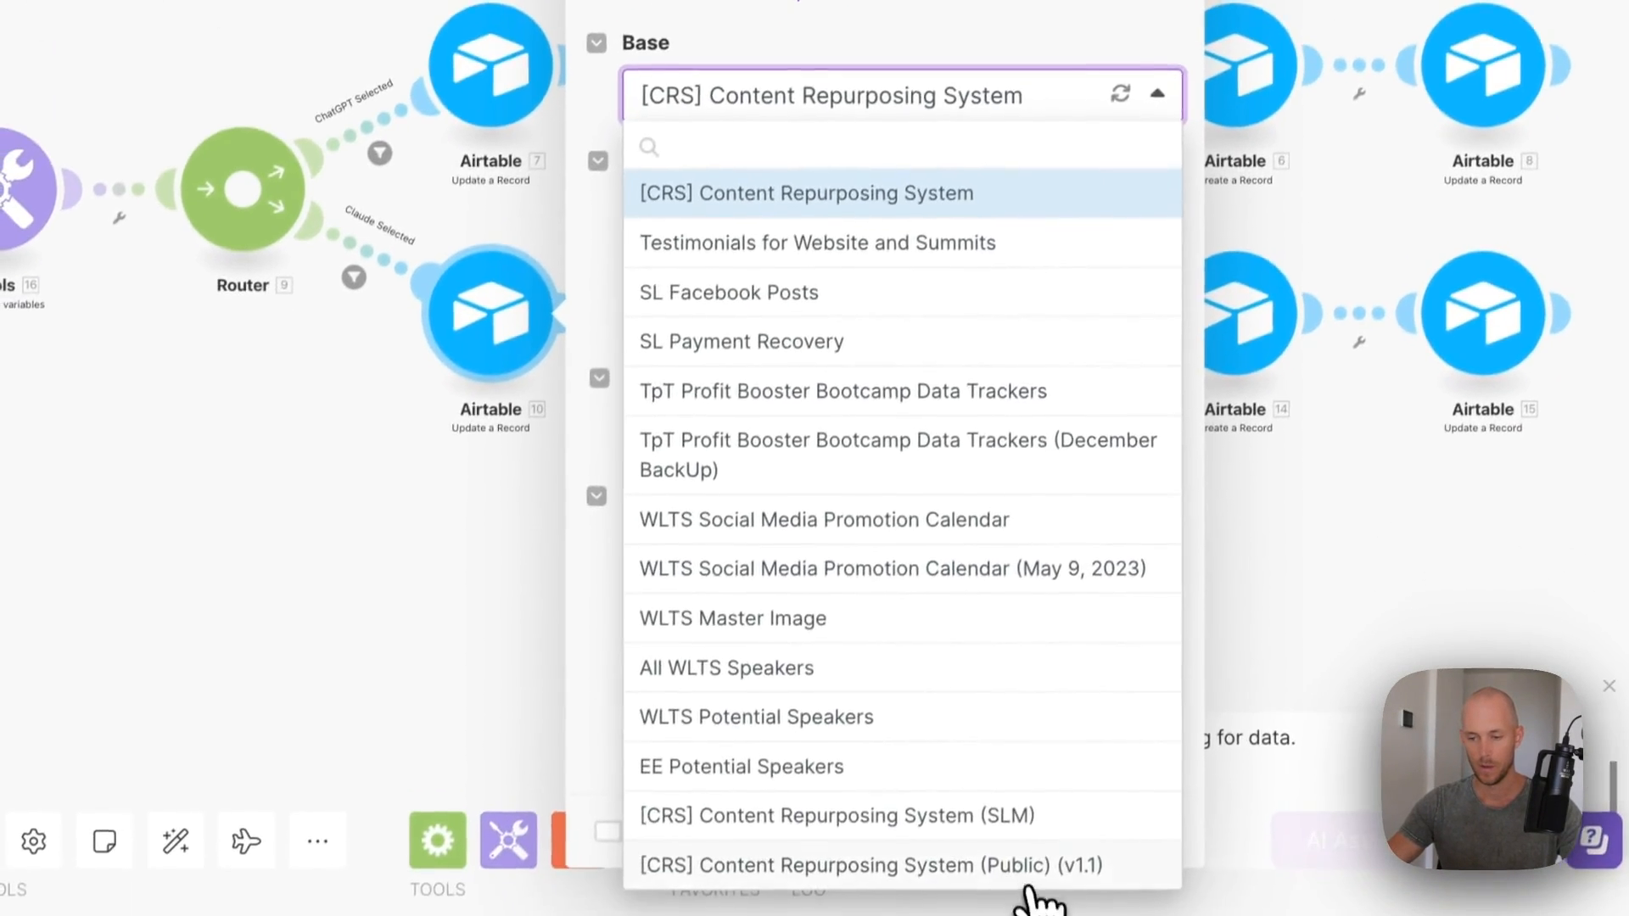
pyautogui.click(1029, 876)
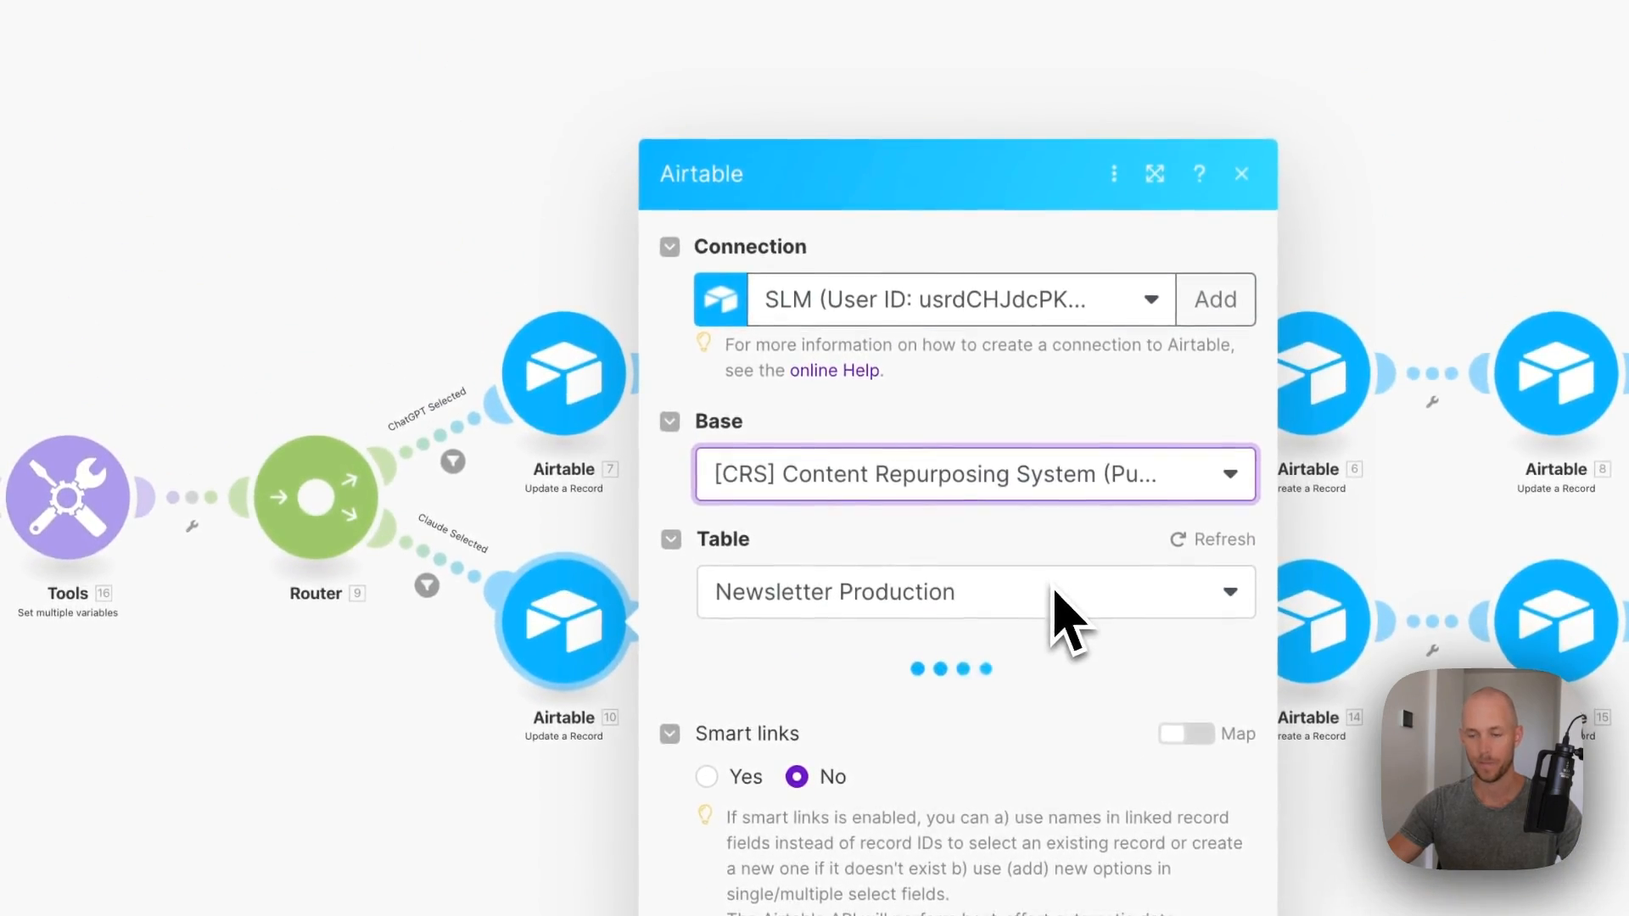
pyautogui.click(1314, 900)
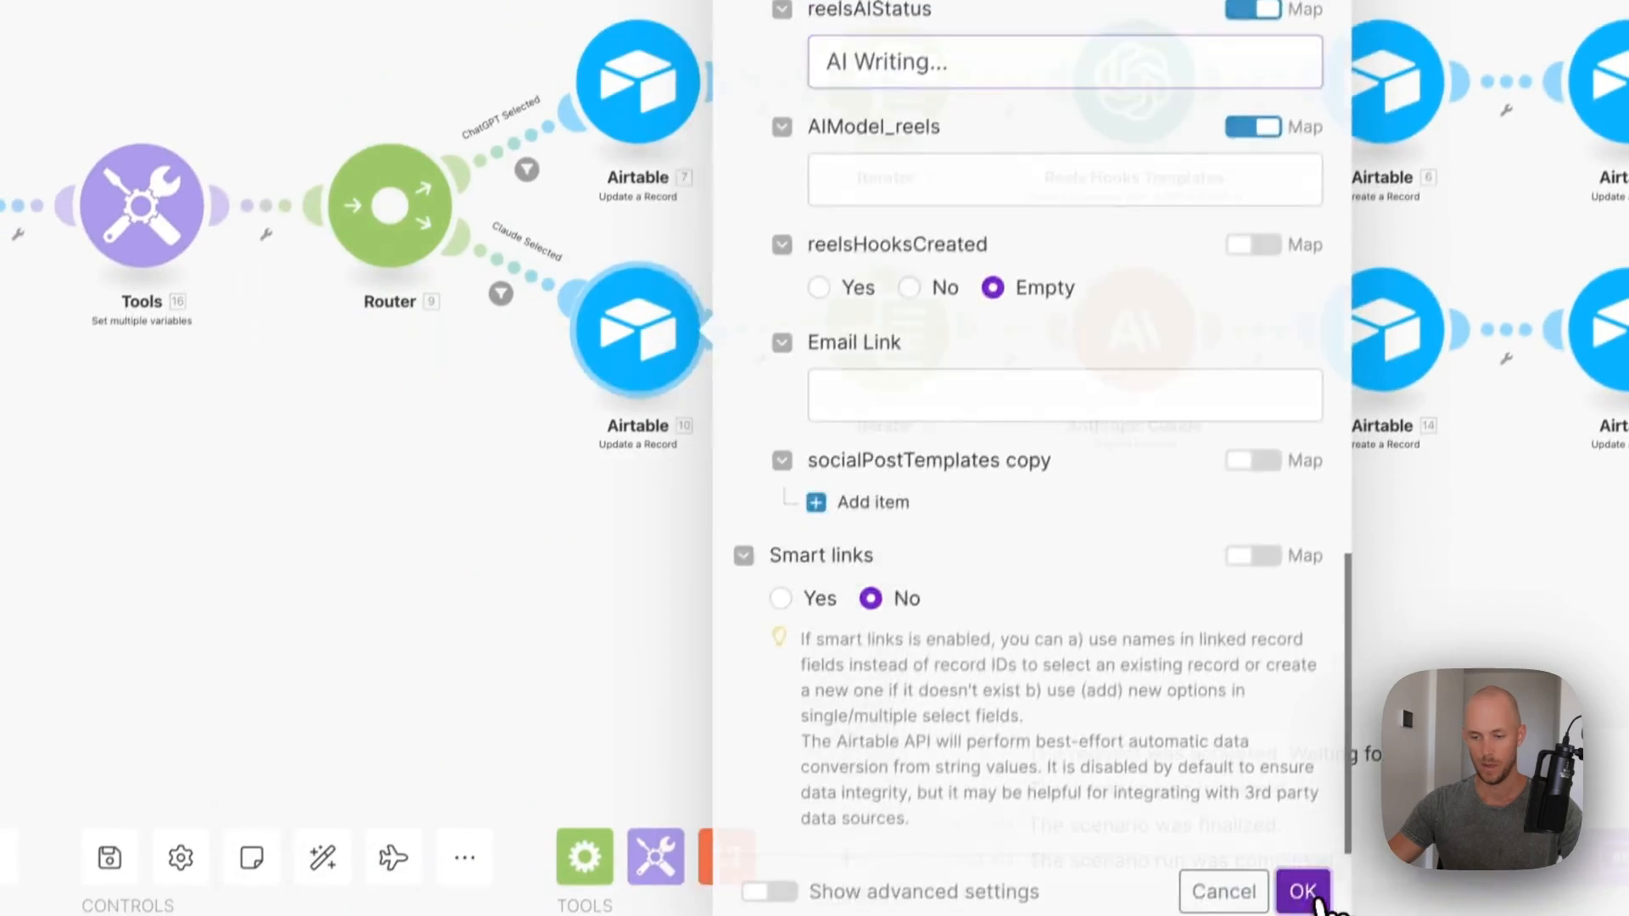
pyautogui.moveTo(727, 587); pyautogui.dragTo(533, 547)
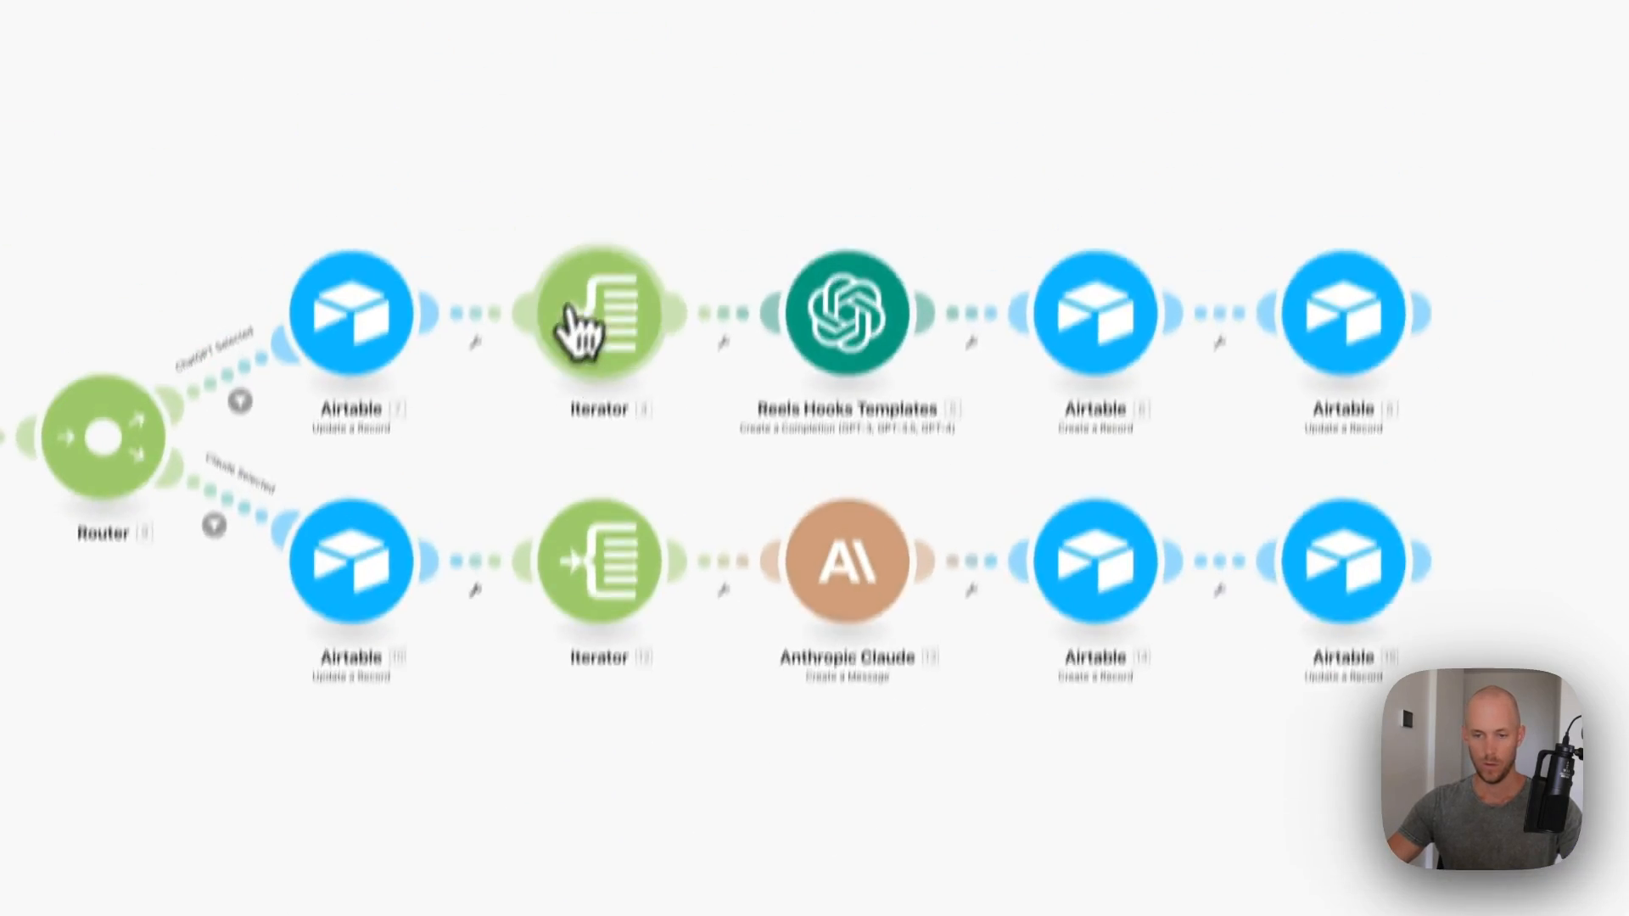
# - Check both branch iterators' split settings, leaving them unchanged
pyautogui.click(602, 72)
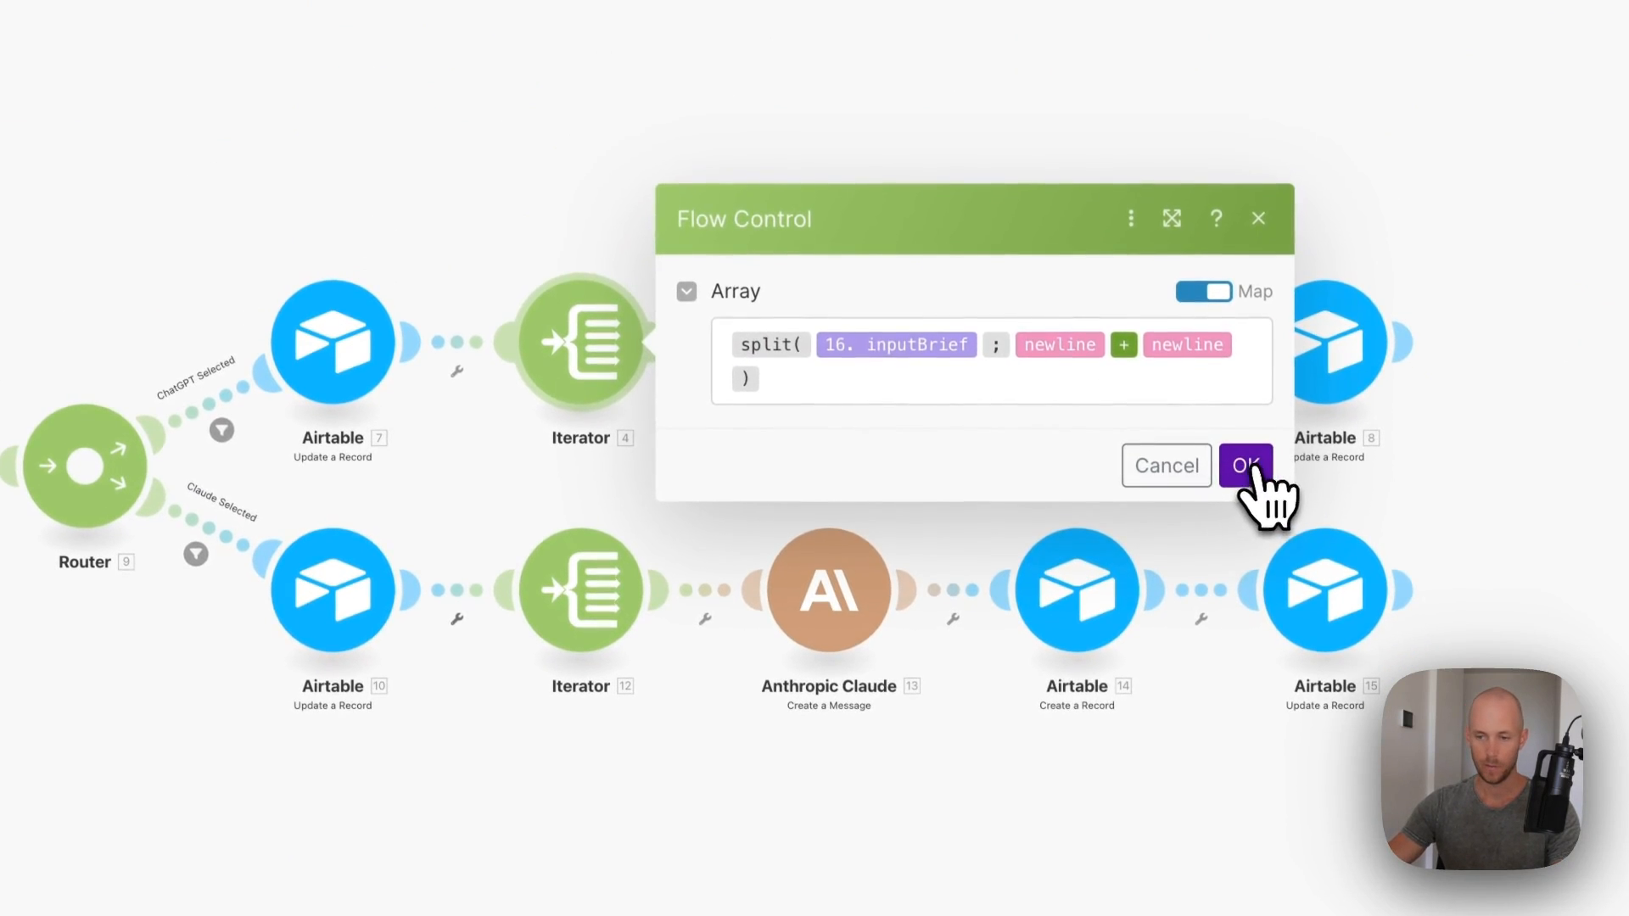
pyautogui.click(607, 621)
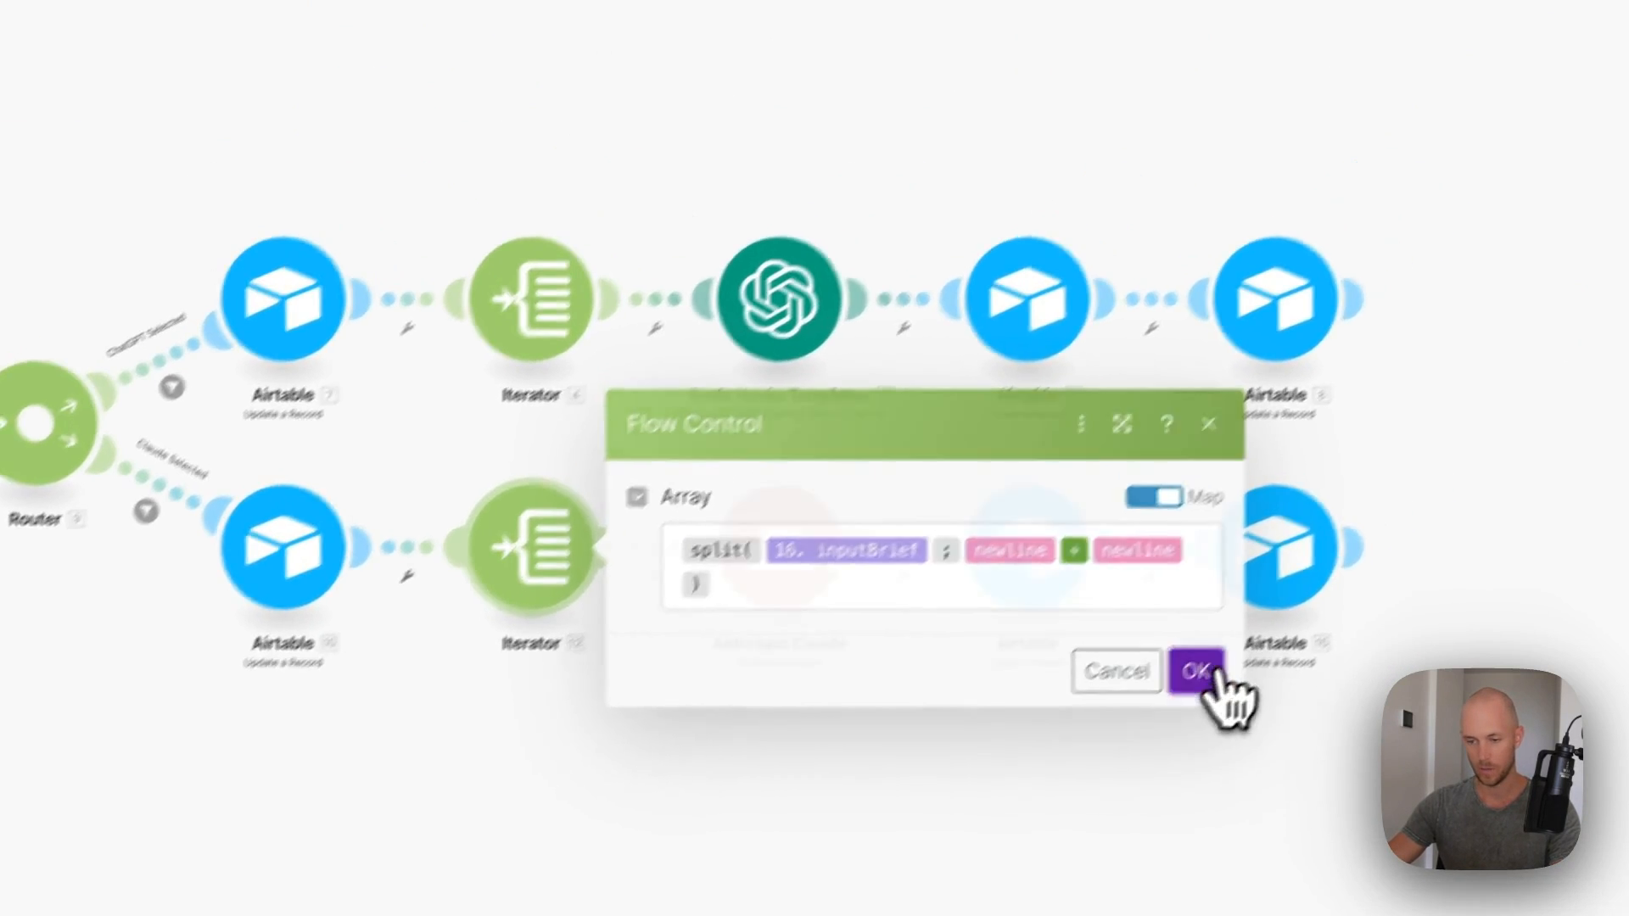
pyautogui.click(1256, 697)
# - Reconnect the OpenAI and Anthropic Claude steps to their saved connections
pyautogui.click(770, 422)
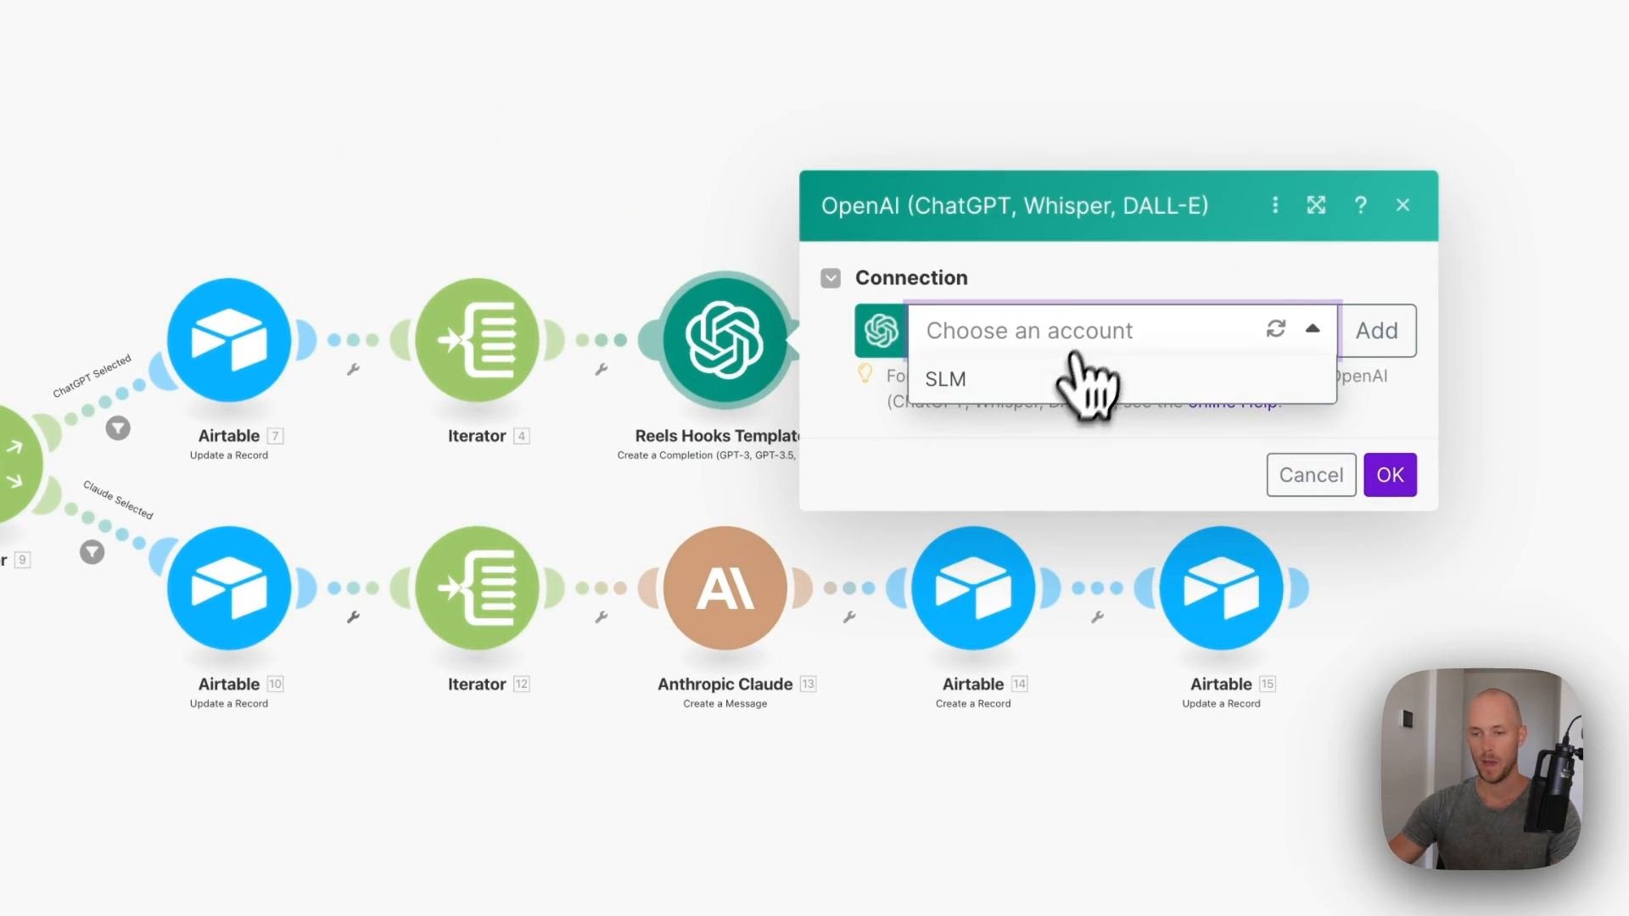
pyautogui.click(1026, 394)
pyautogui.scroll(-8, 1092, 455)
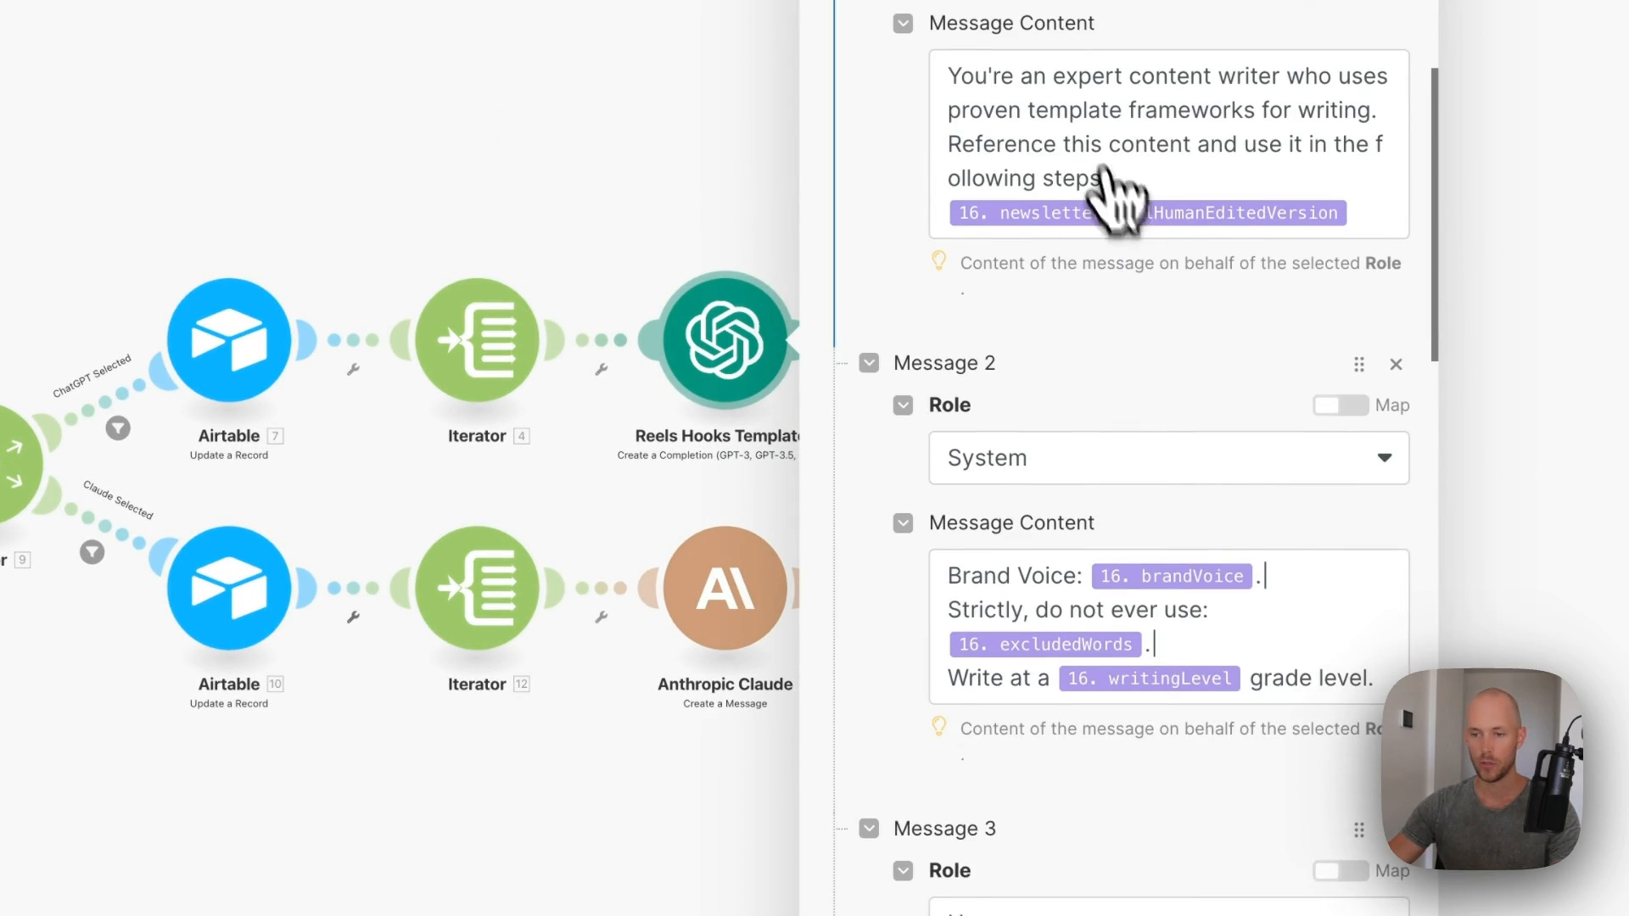
pyautogui.scroll(-10, 1137, 399)
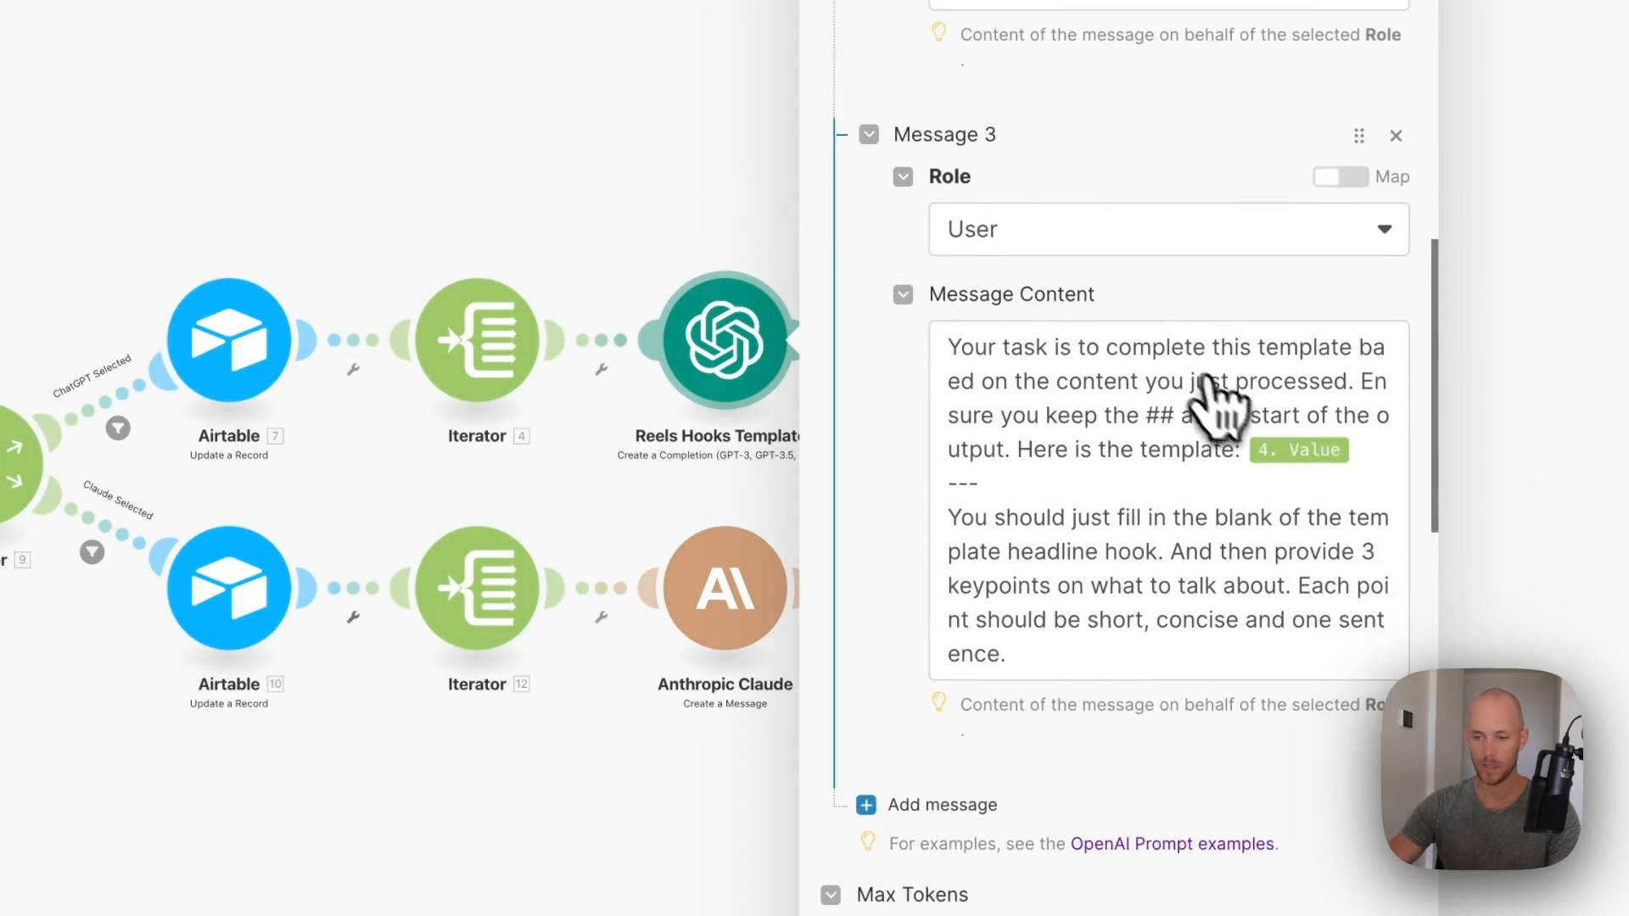
pyautogui.scroll(-3, 1094, 644)
pyautogui.click(1346, 884)
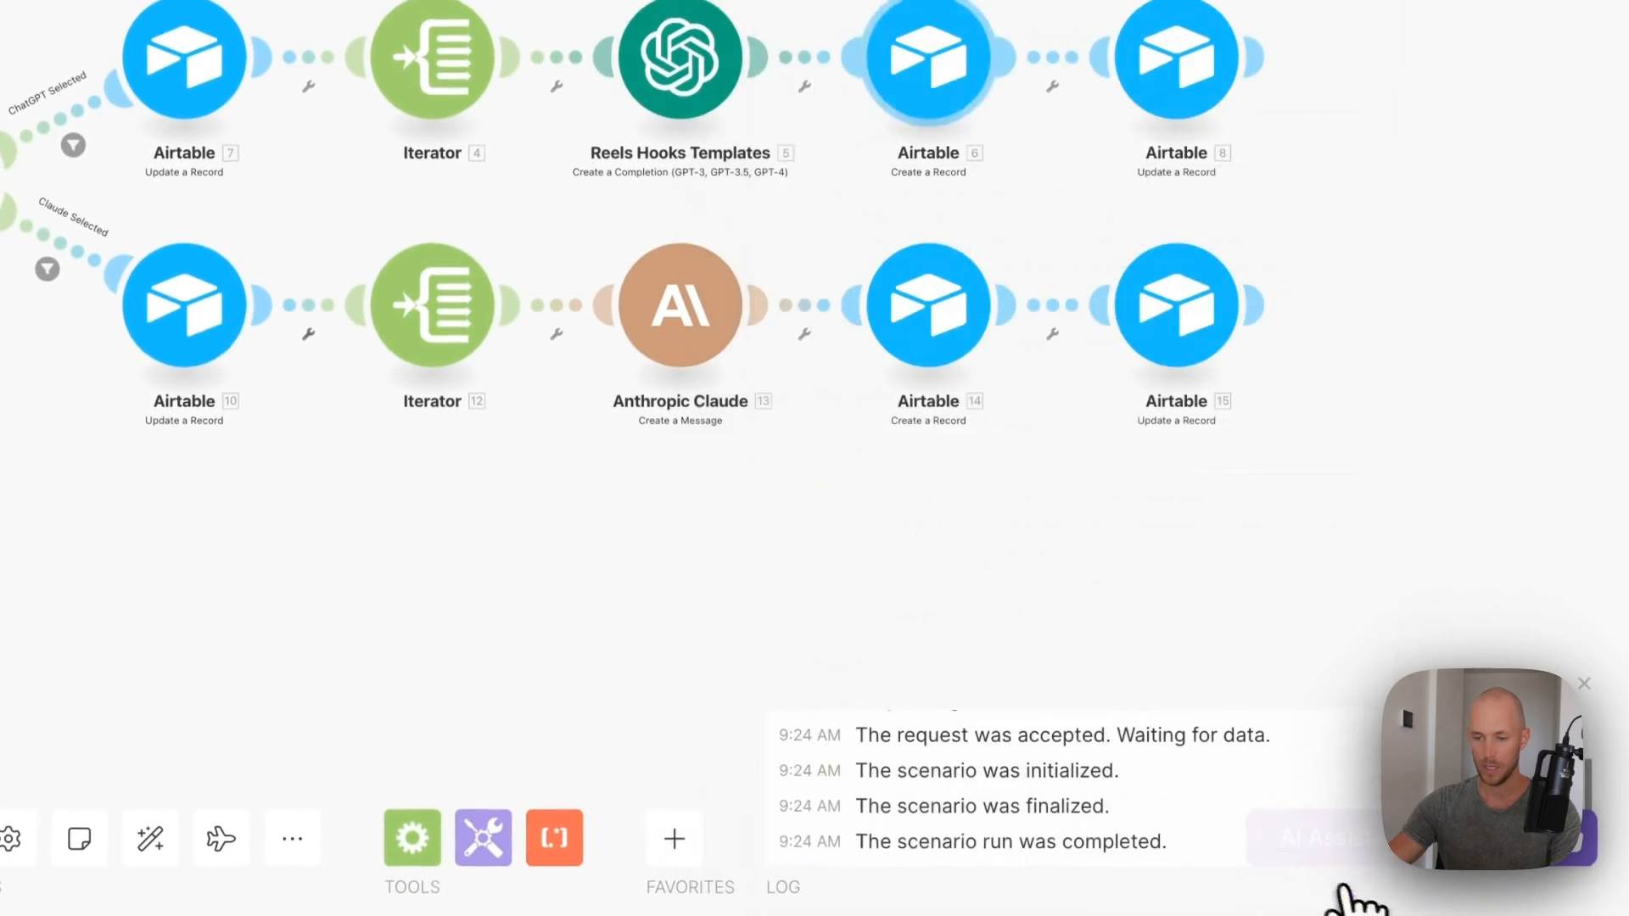
pyautogui.click(721, 392)
pyautogui.click(975, 446)
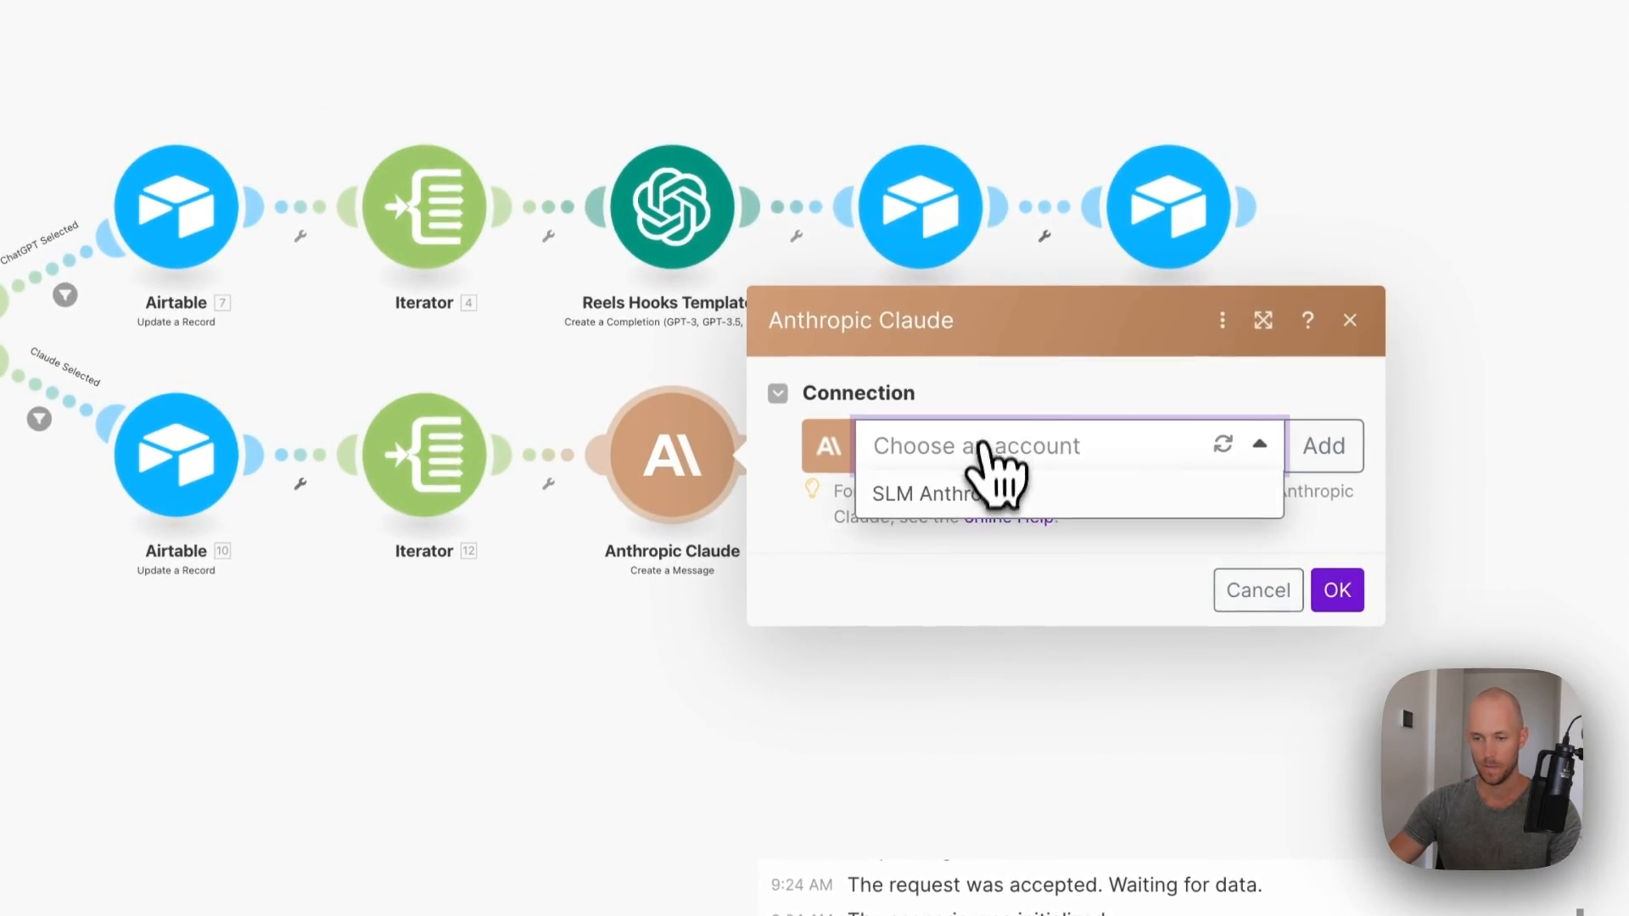
pyautogui.click(933, 491)
pyautogui.scroll(-10, 1056, 577)
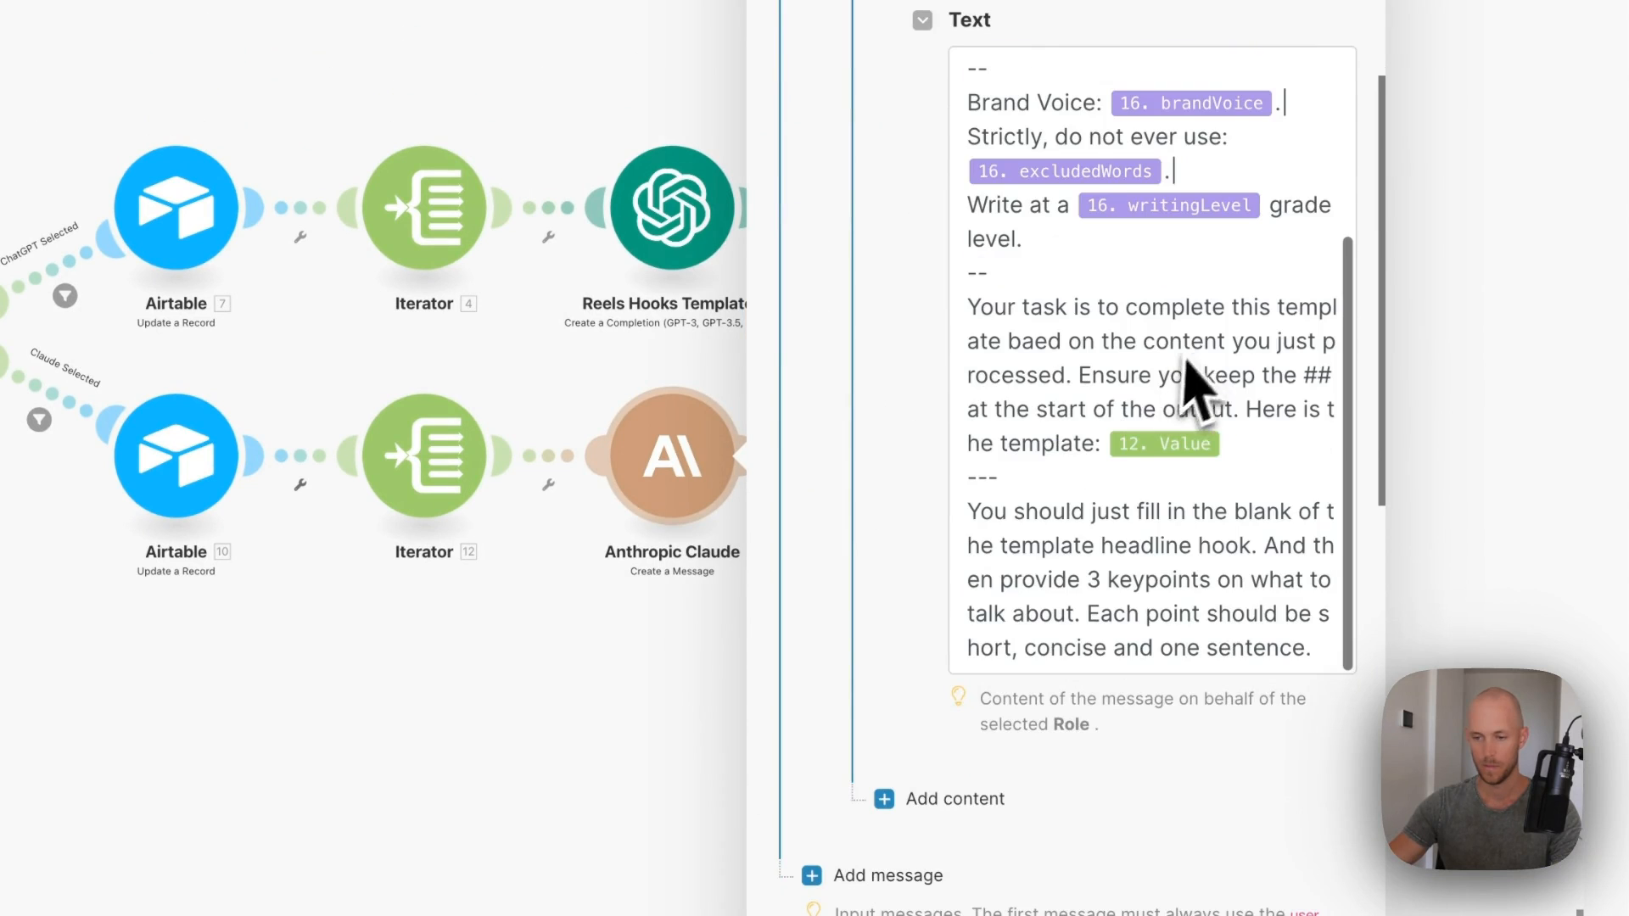
pyautogui.scroll(-5, 1095, 577)
pyautogui.click(1339, 884)
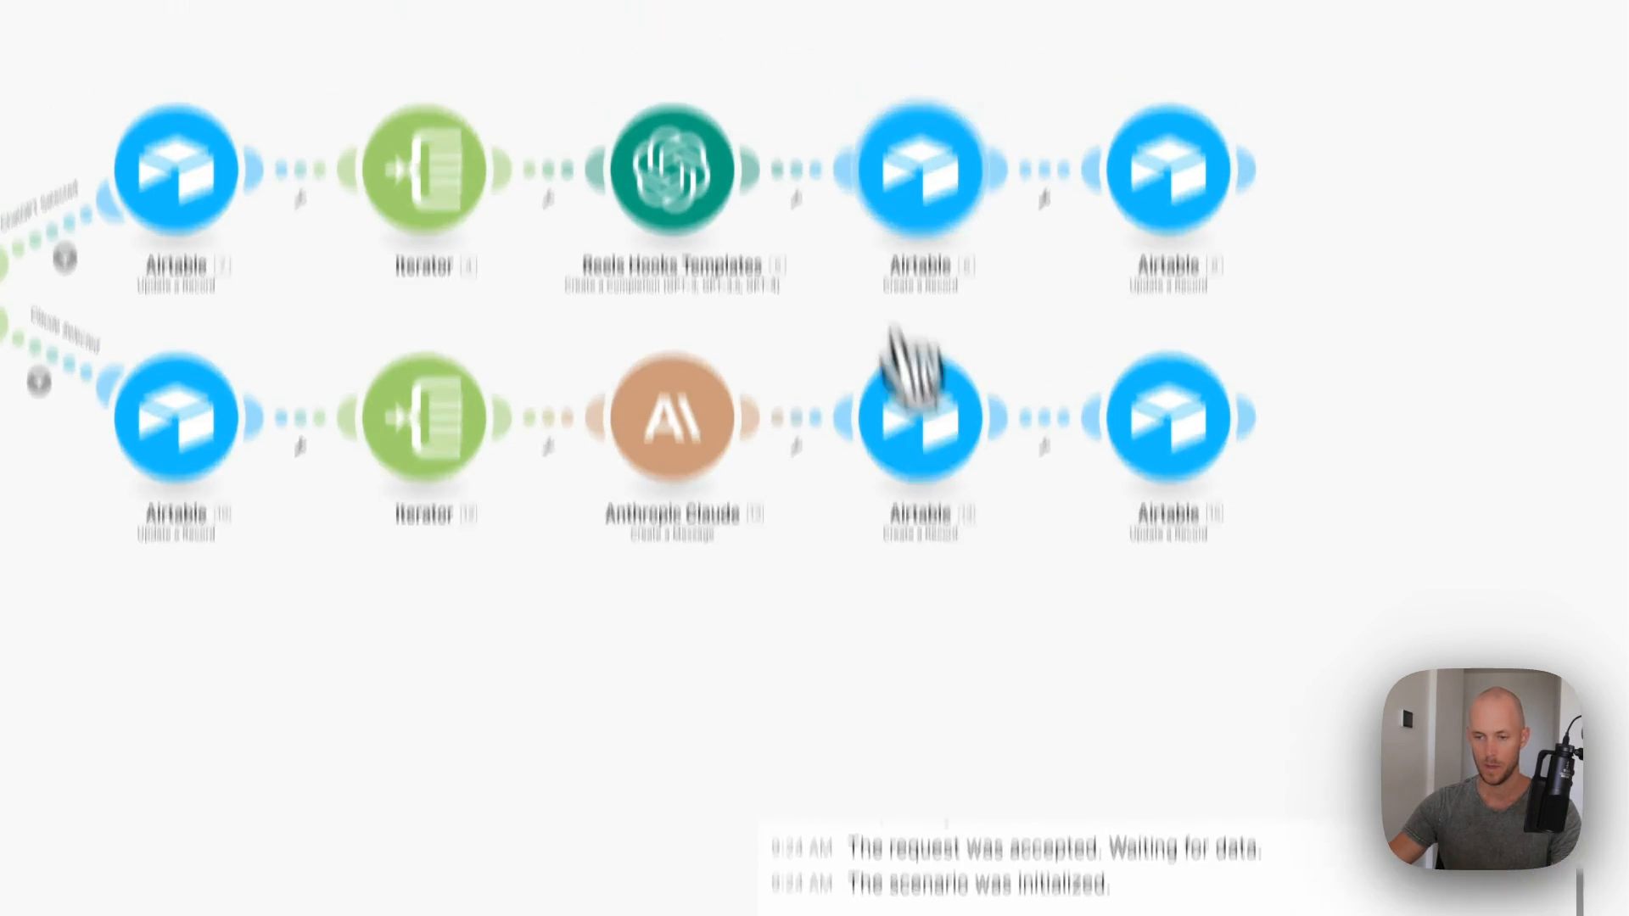
# - Connect Airtable 6 to the CRS Content Repurposing System base's All Reels To Do table
pyautogui.click(1175, 432)
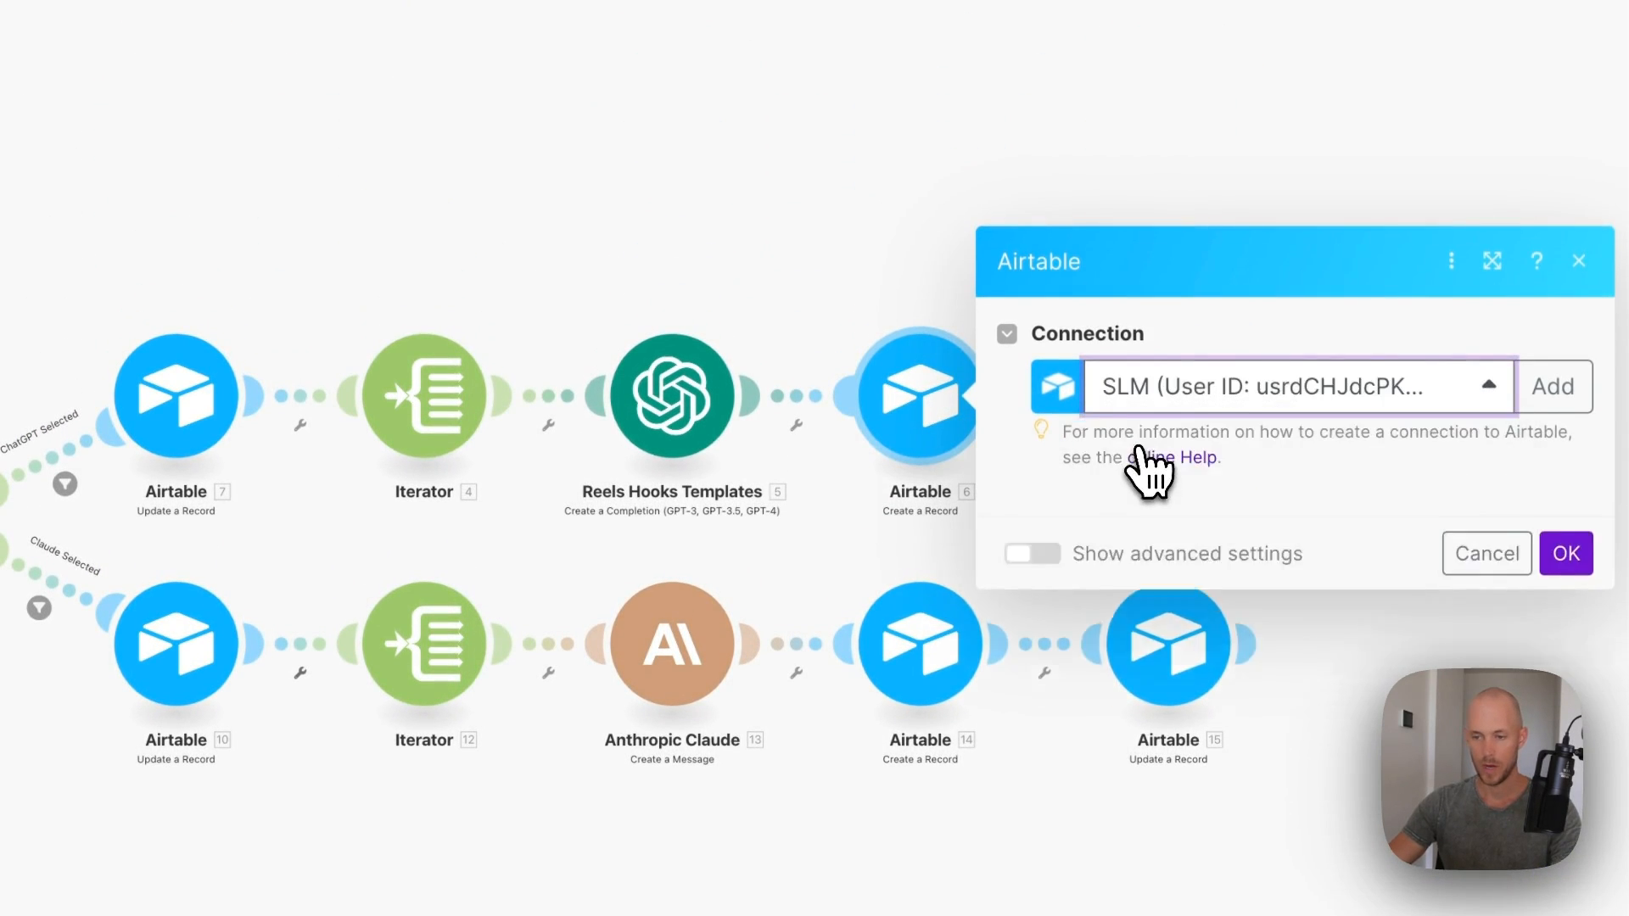
pyautogui.scroll(-2, 1149, 484)
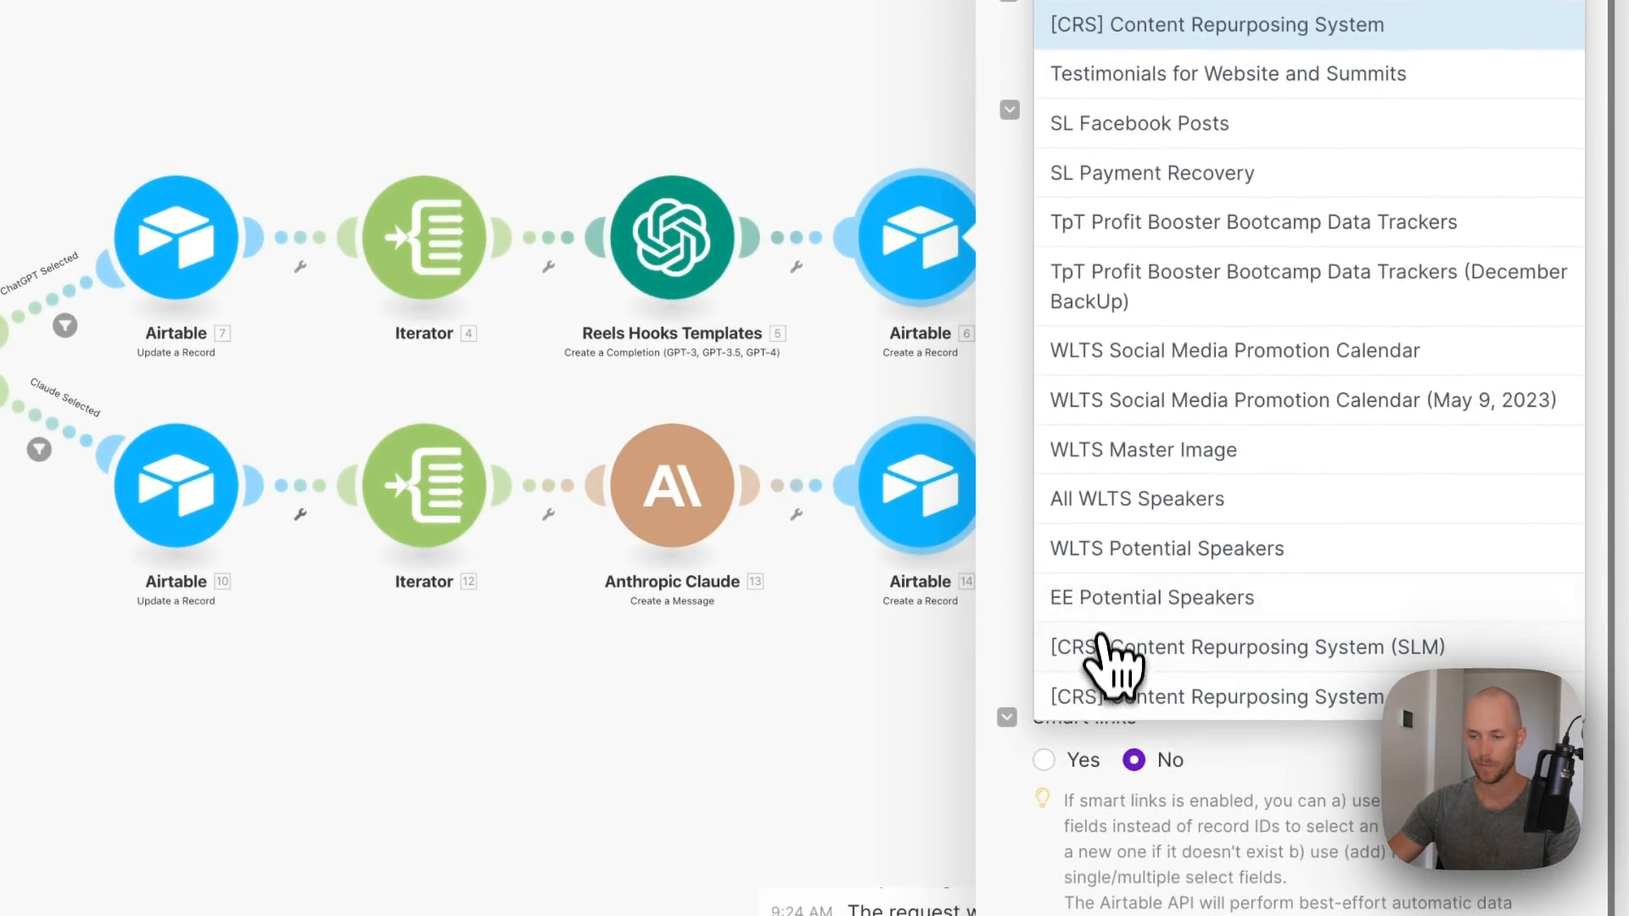
pyautogui.click(1093, 696)
pyautogui.click(1183, 223)
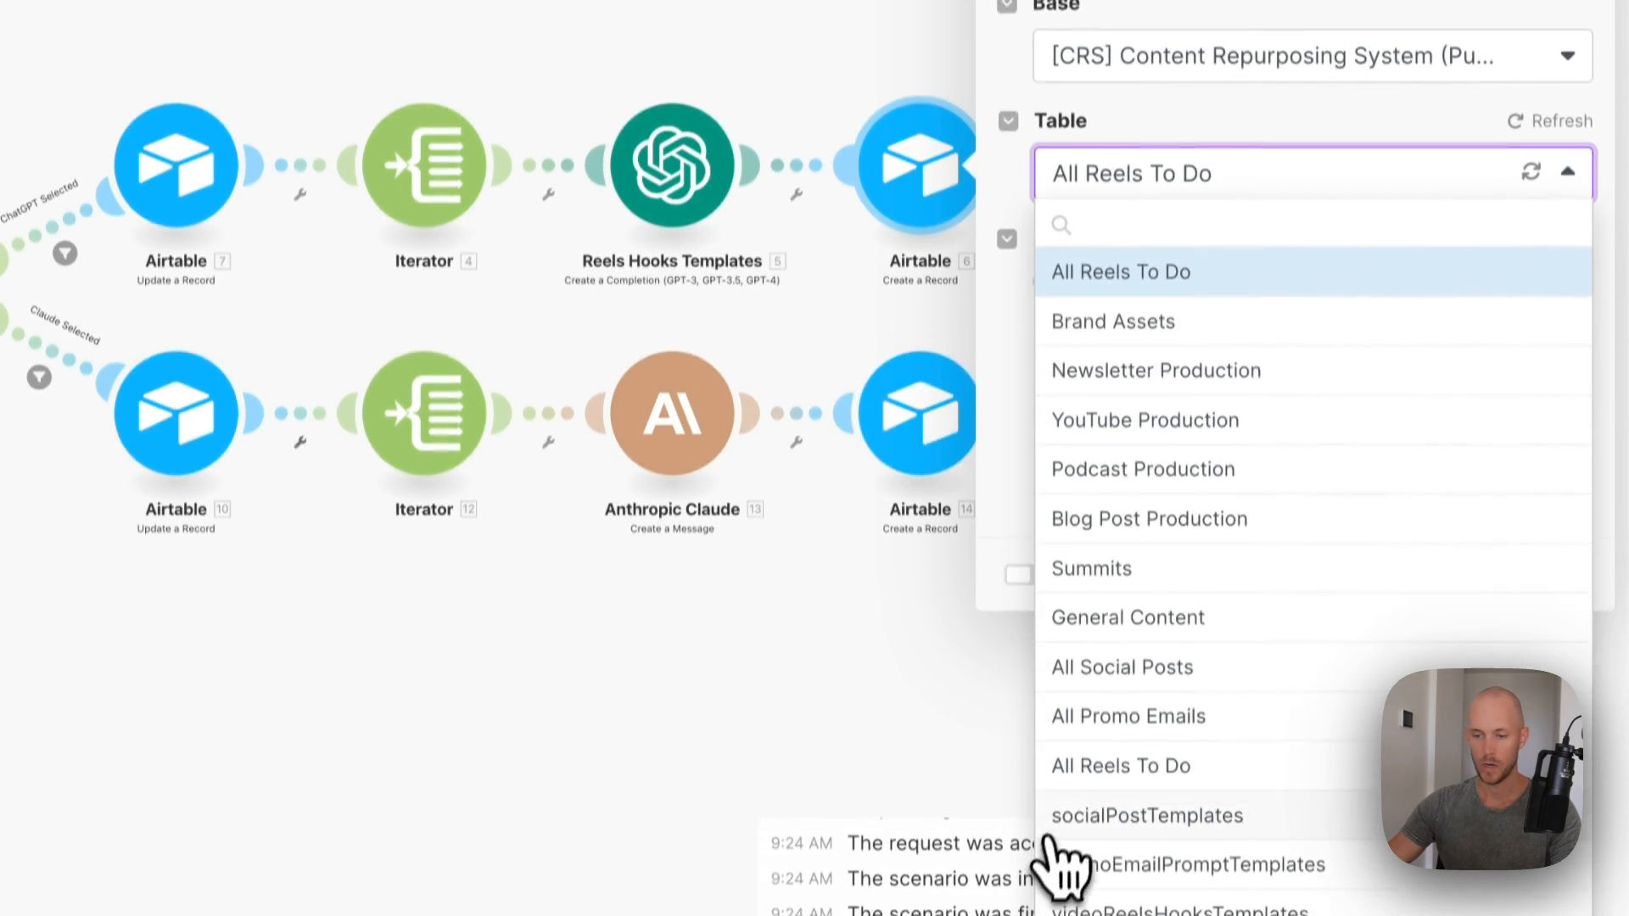
pyautogui.click(1067, 844)
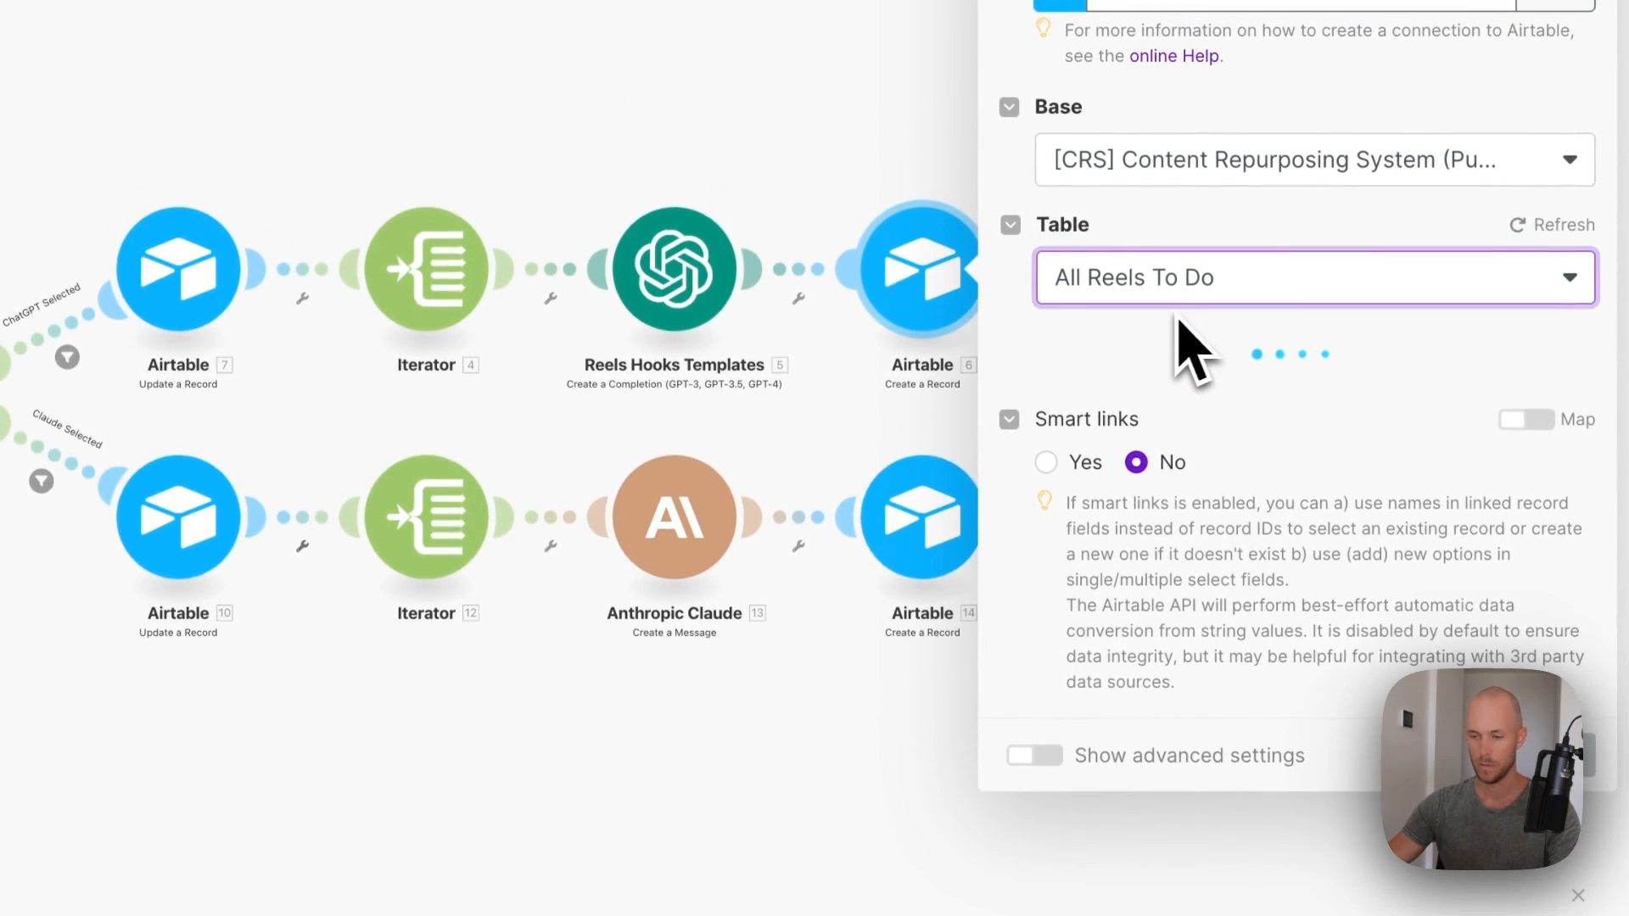
# - Map brandAssets, newsletterName and GPT Choices[] Message Content into the reel record's fields
pyautogui.scroll(-2, 1167, 390)
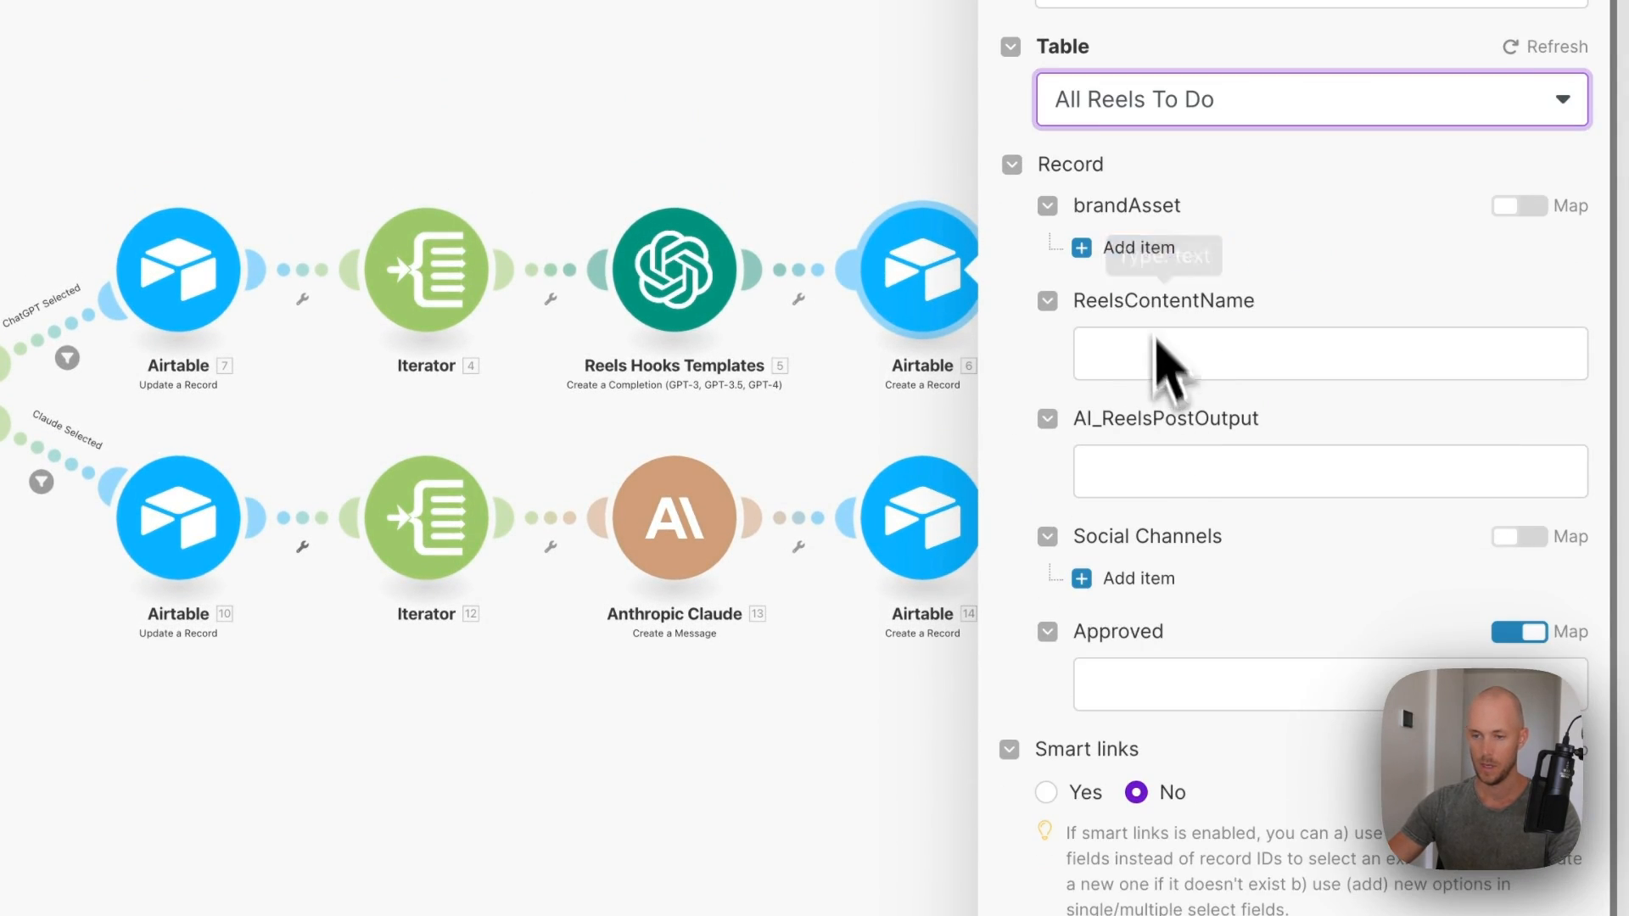
pyautogui.click(1135, 247)
pyautogui.click(1197, 302)
pyautogui.scroll(-15, 984, 414)
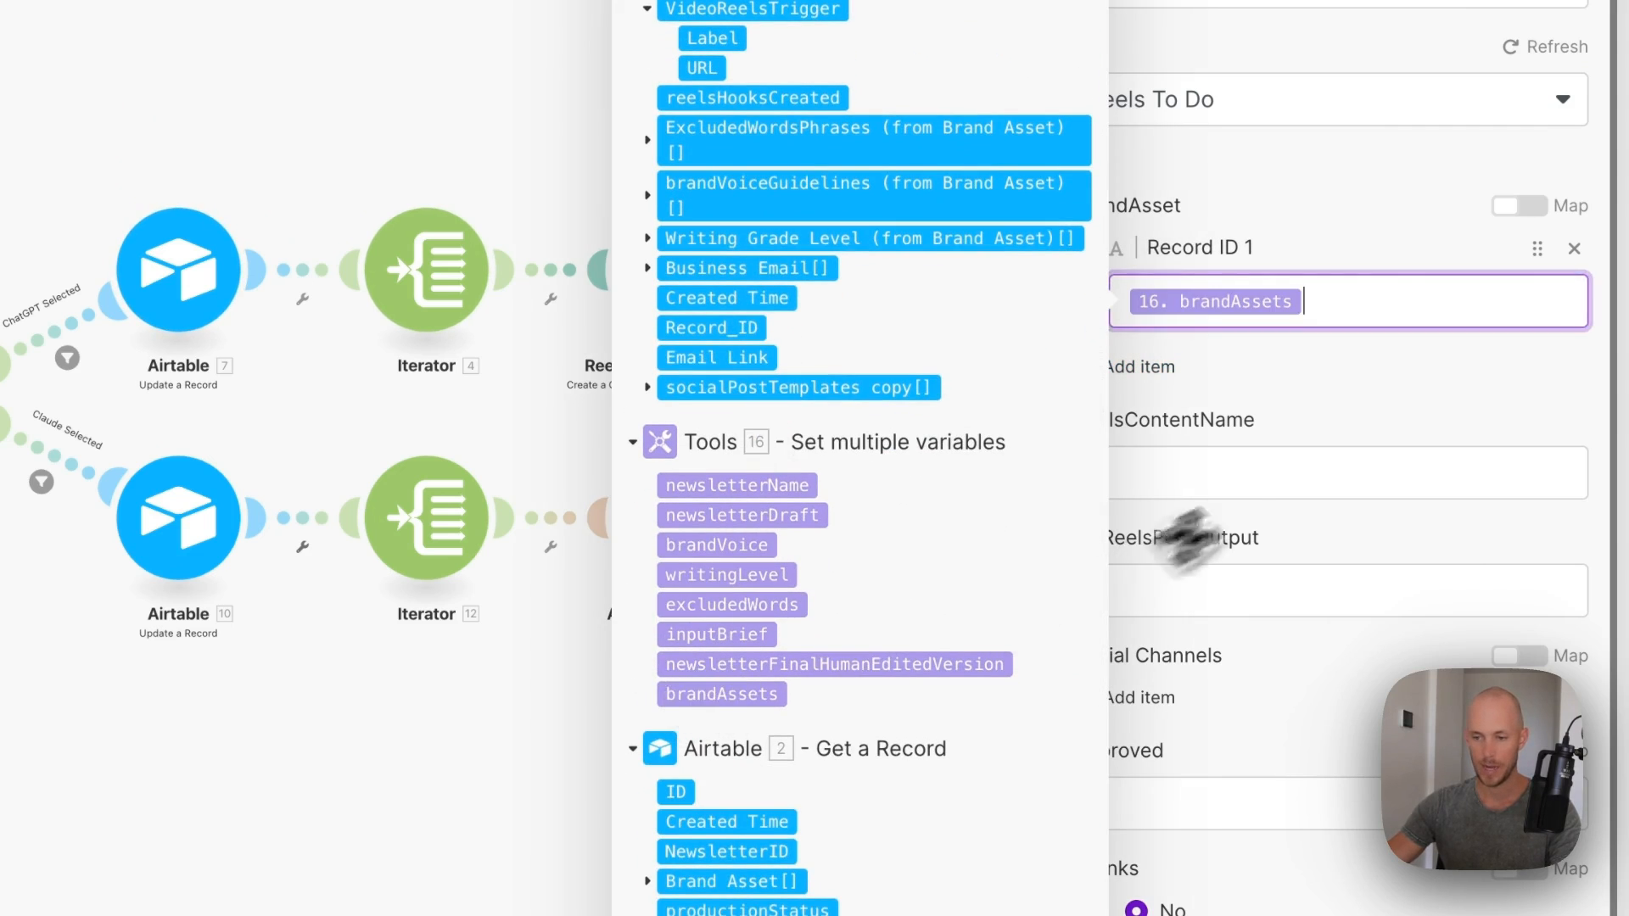
pyautogui.click(1264, 471)
pyautogui.scroll(-15, 882, 569)
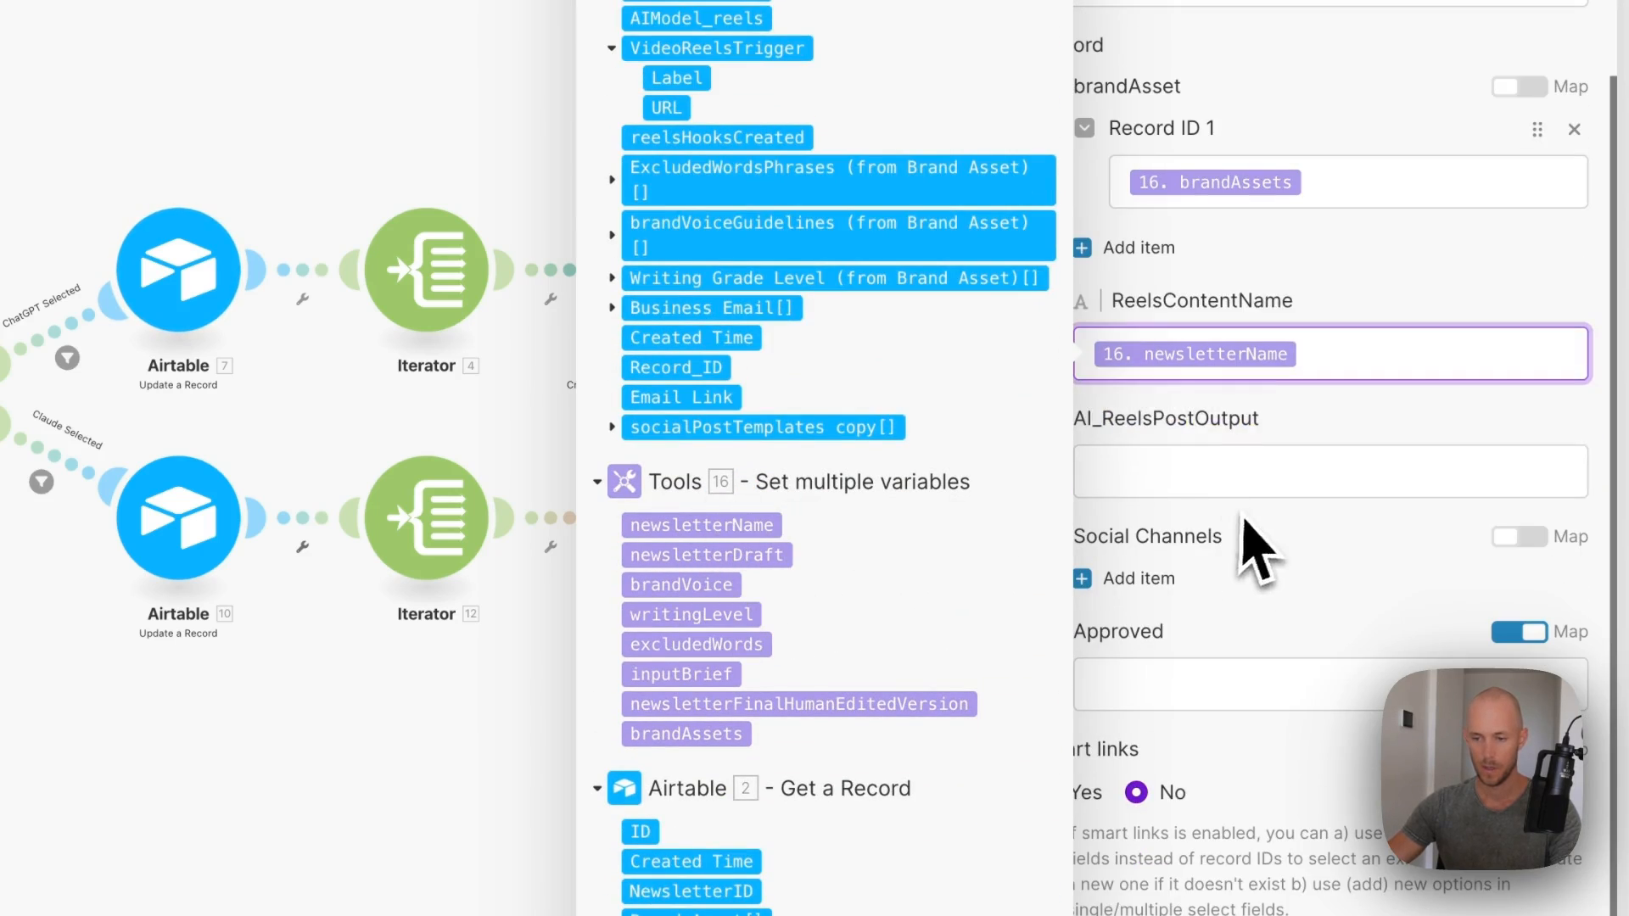
pyautogui.click(1157, 466)
pyautogui.click(669, 268)
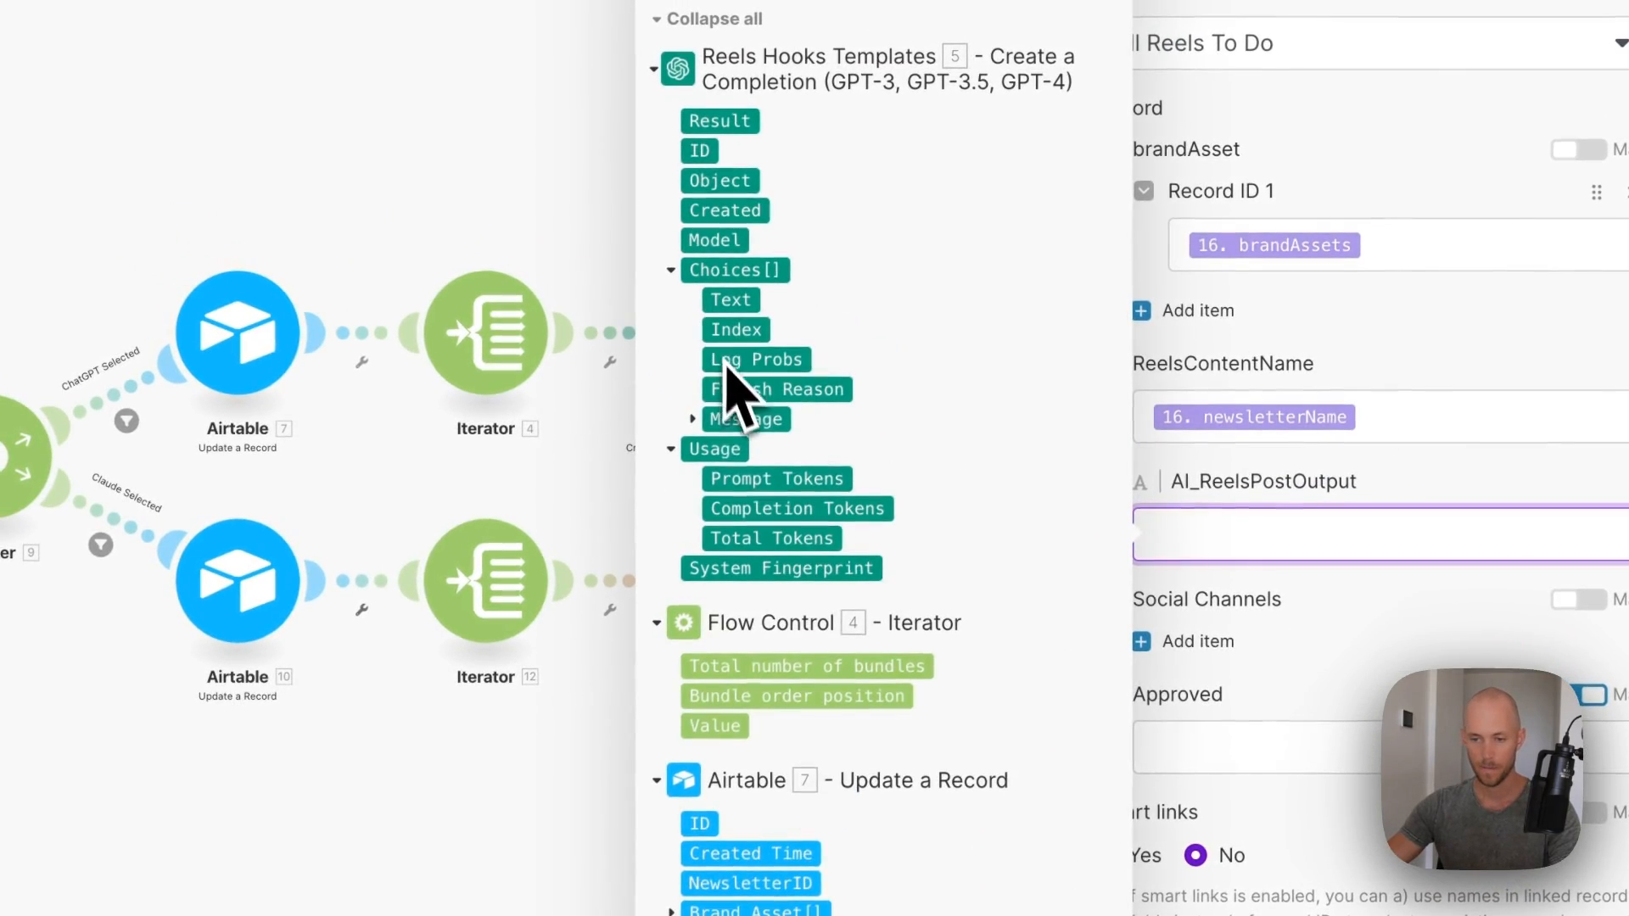
pyautogui.click(693, 419)
pyautogui.moveTo(760, 481); pyautogui.dragTo(1273, 534)
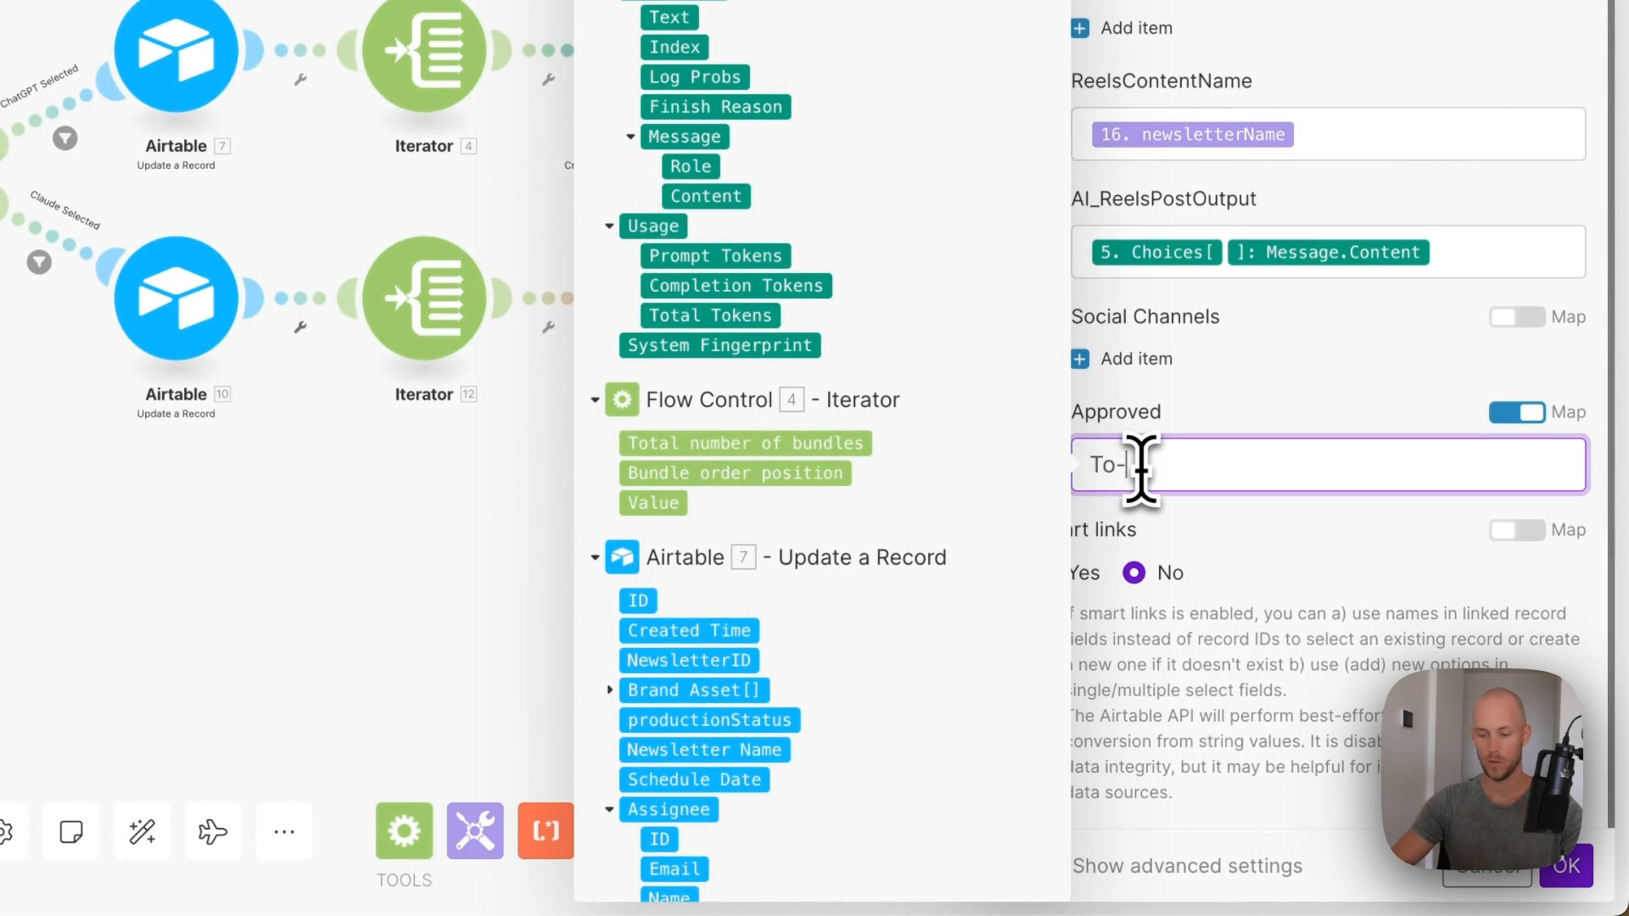
pyautogui.click(1563, 867)
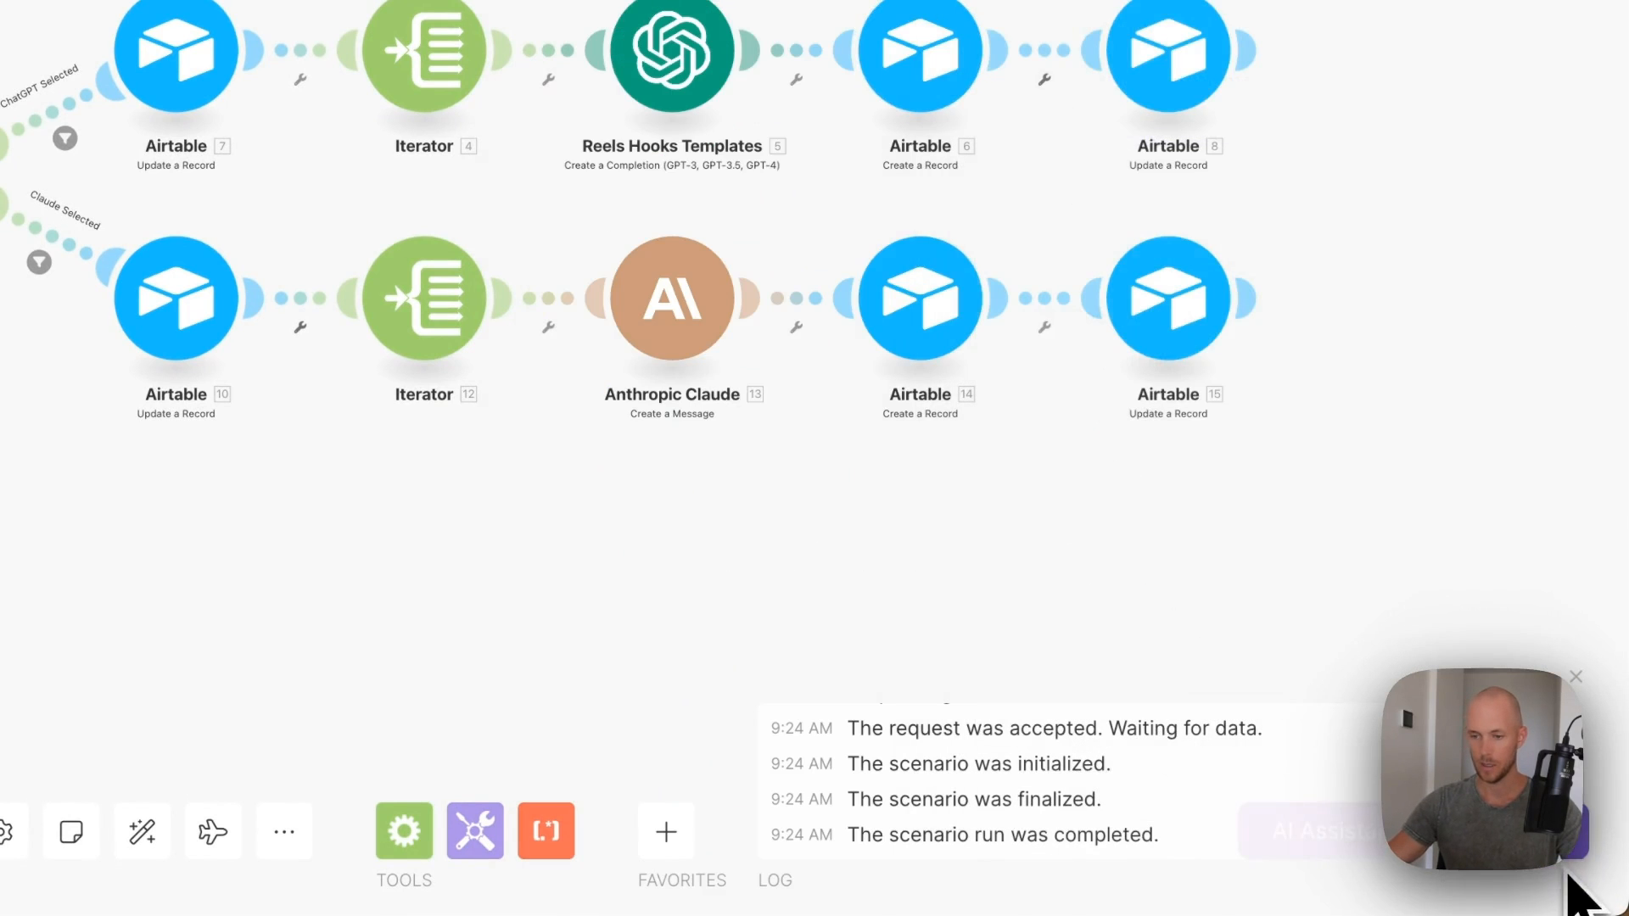
# - Clone Airtable 6 into the Claude branch, replacing the old step, mapping Claude's Content Text to AI_ReelsPostOutput
pyautogui.rightClick(751, 133)
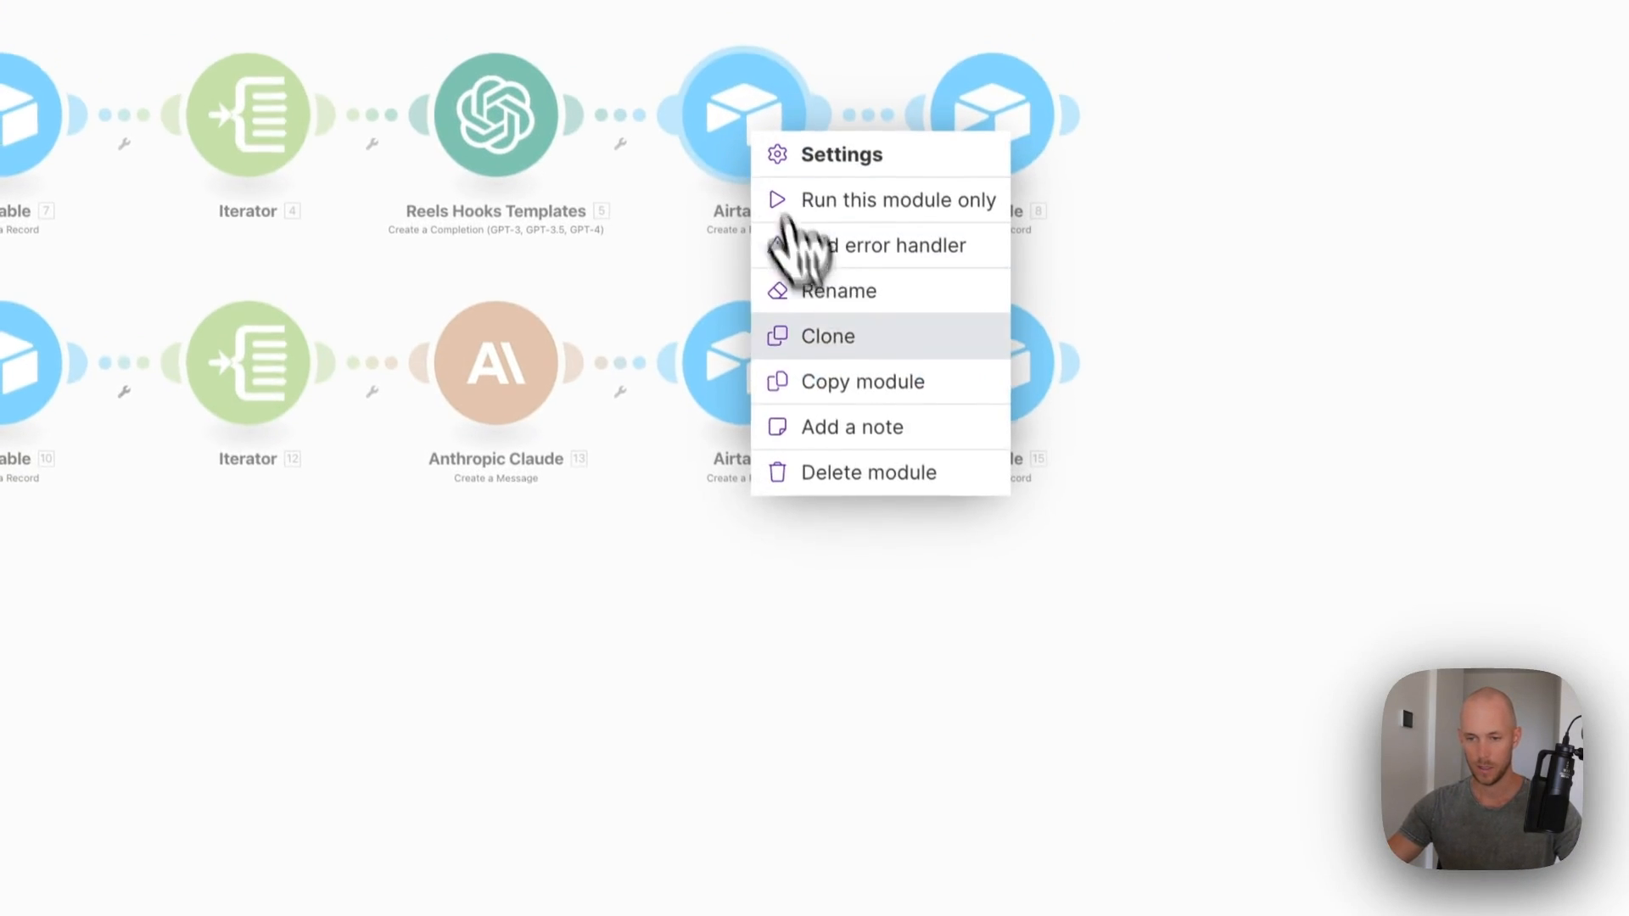
pyautogui.click(836, 344)
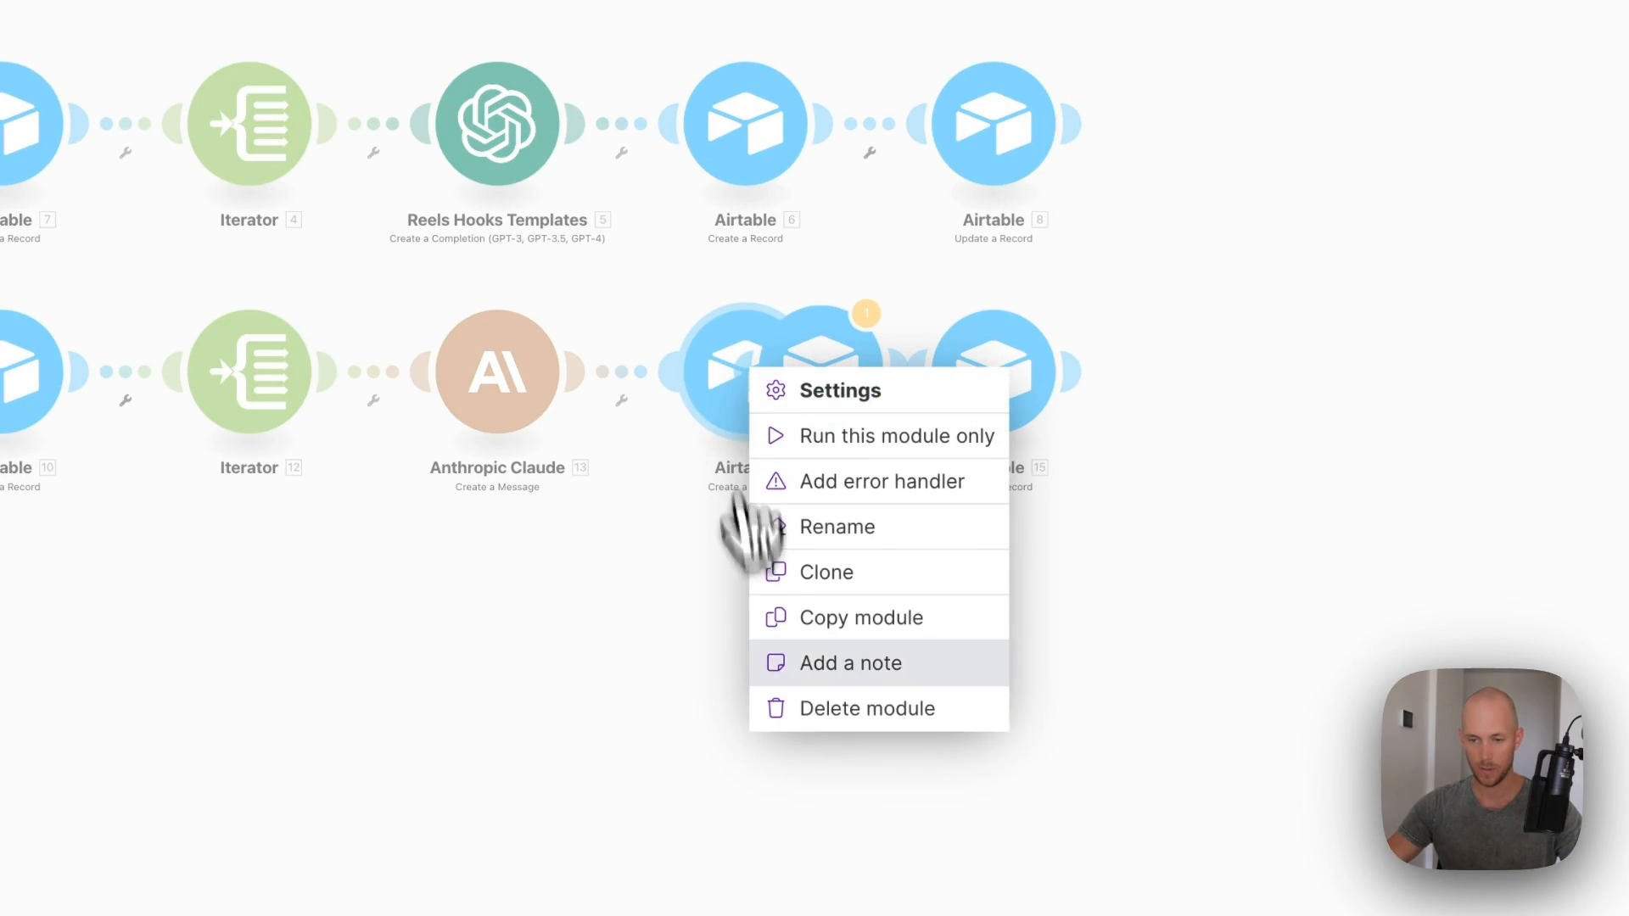
pyautogui.click(836, 706)
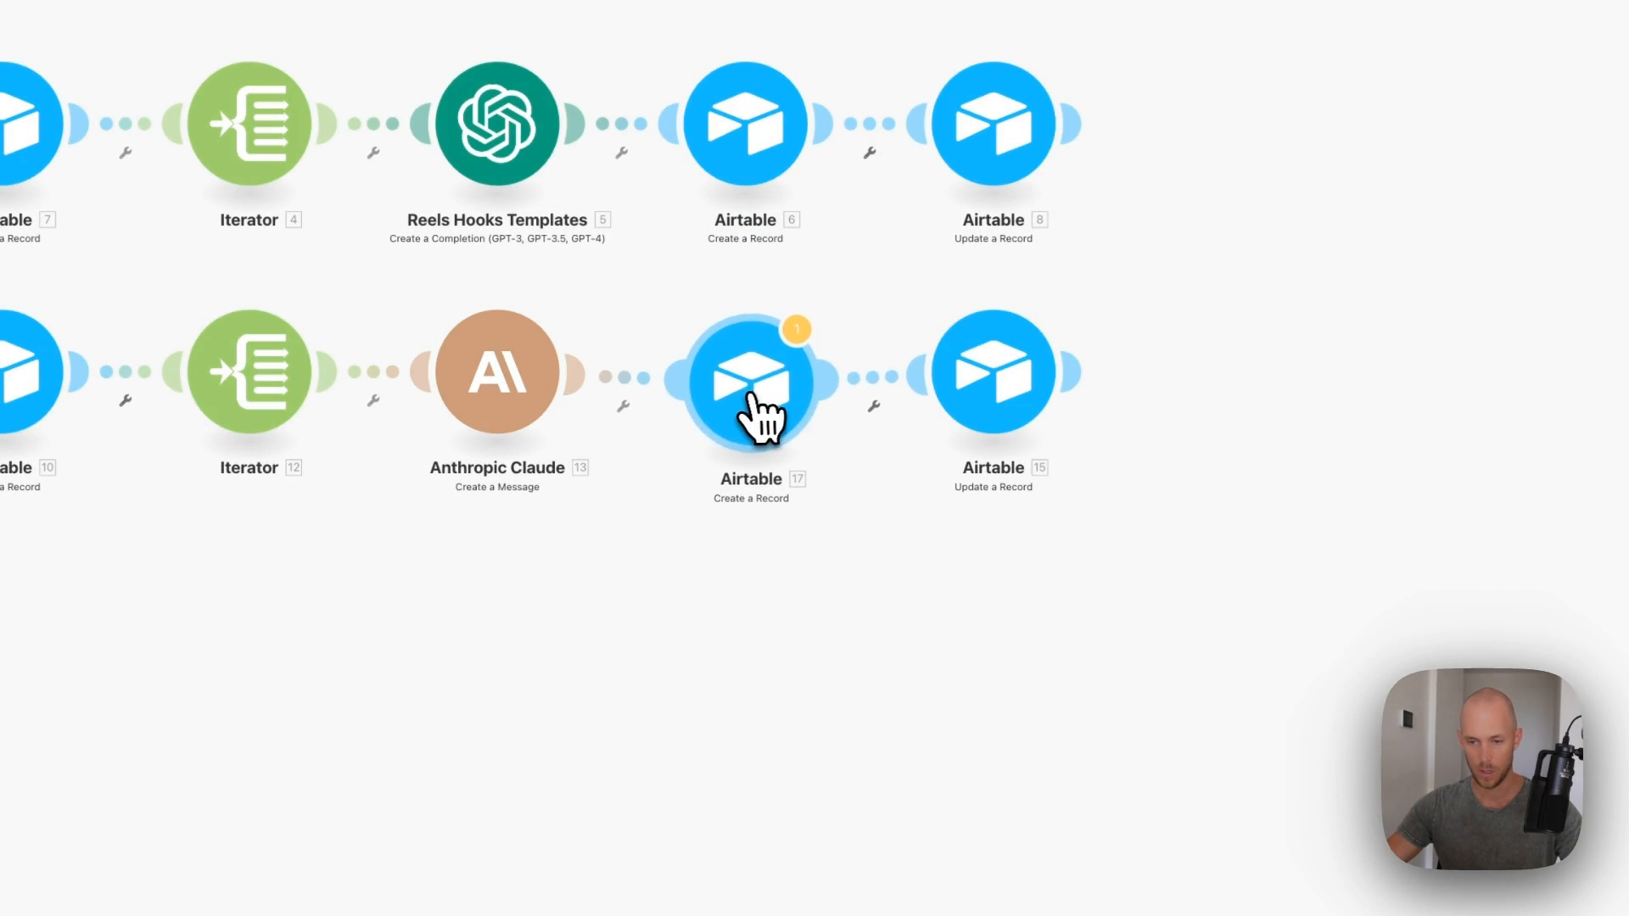
pyautogui.click(757, 411)
pyautogui.scroll(-3, 1073, 645)
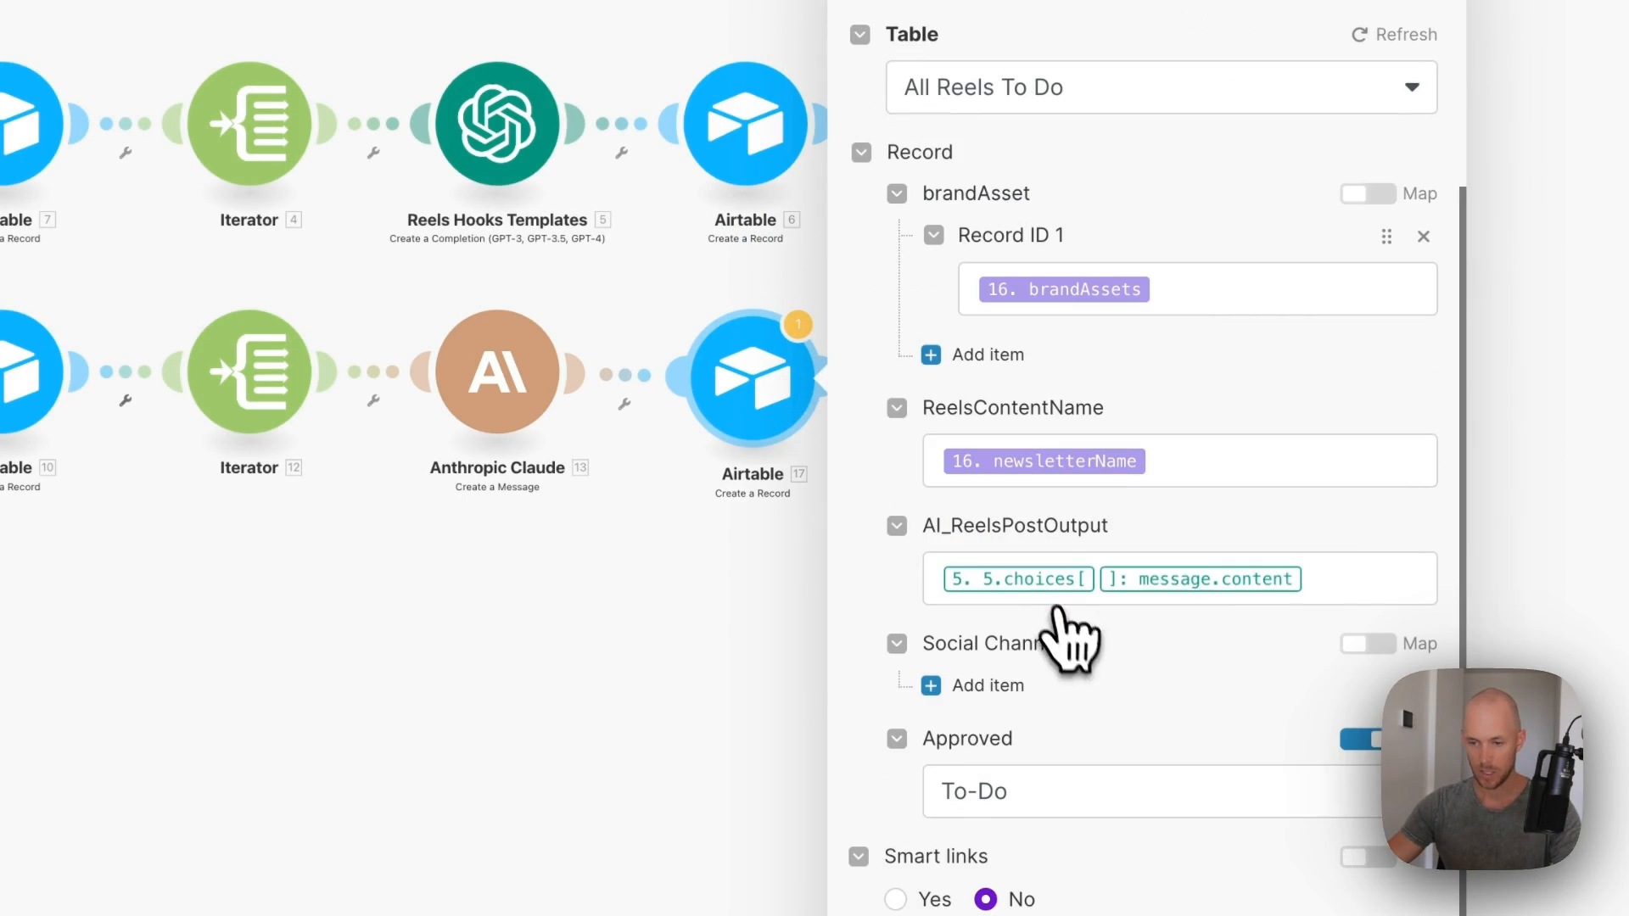
pyautogui.click(1335, 590)
pyautogui.press('BackSpace')
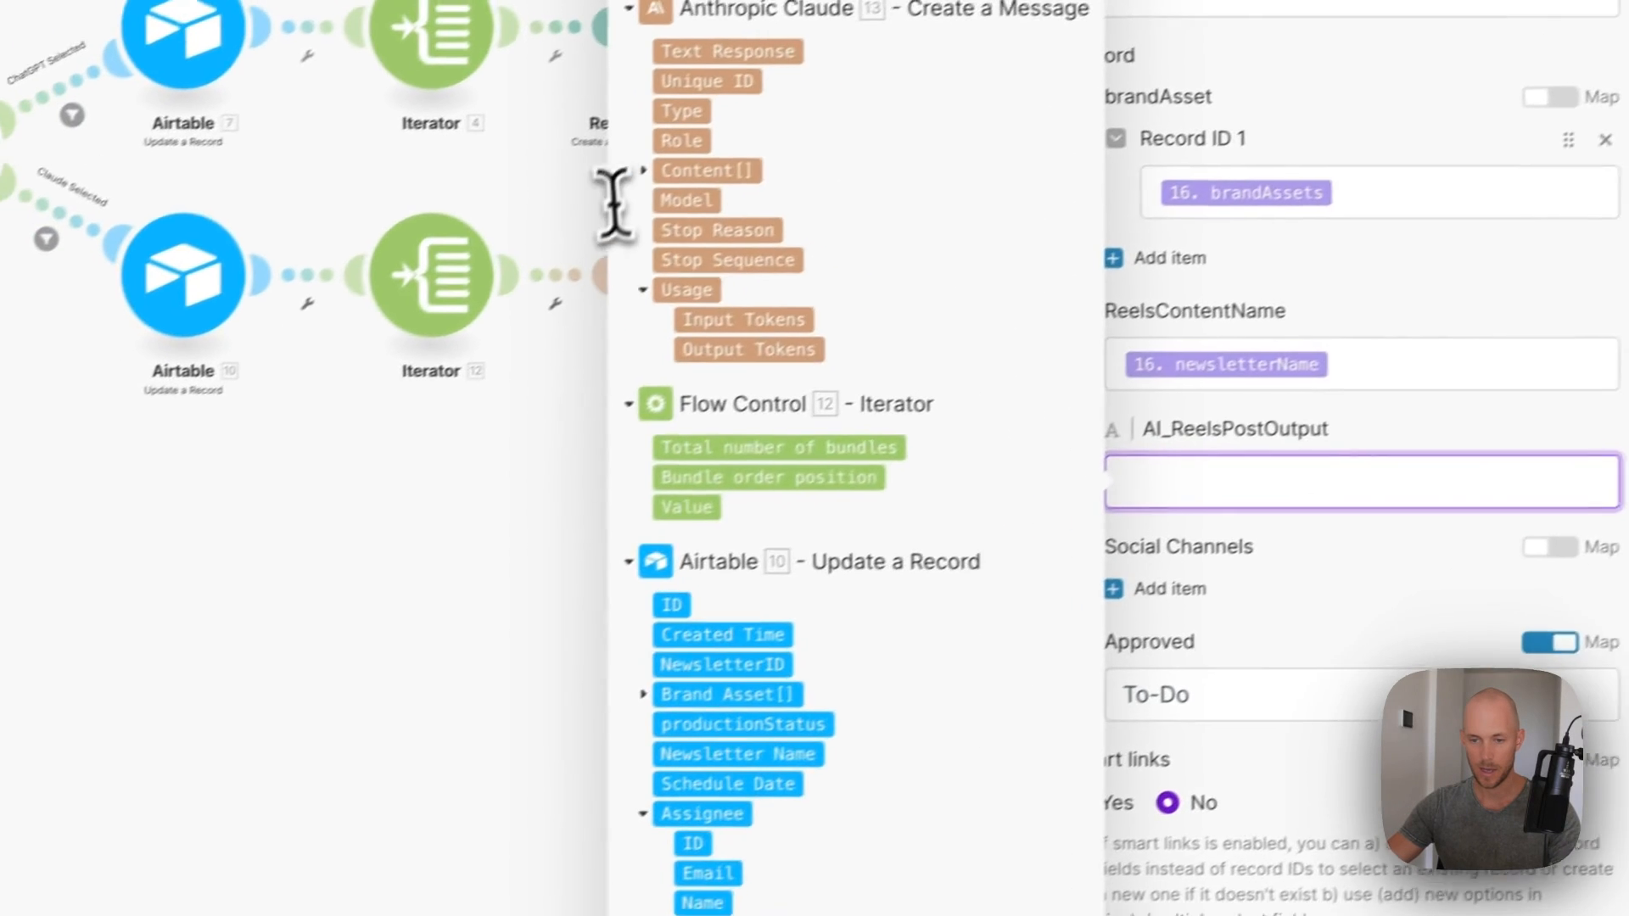
pyautogui.click(492, 267)
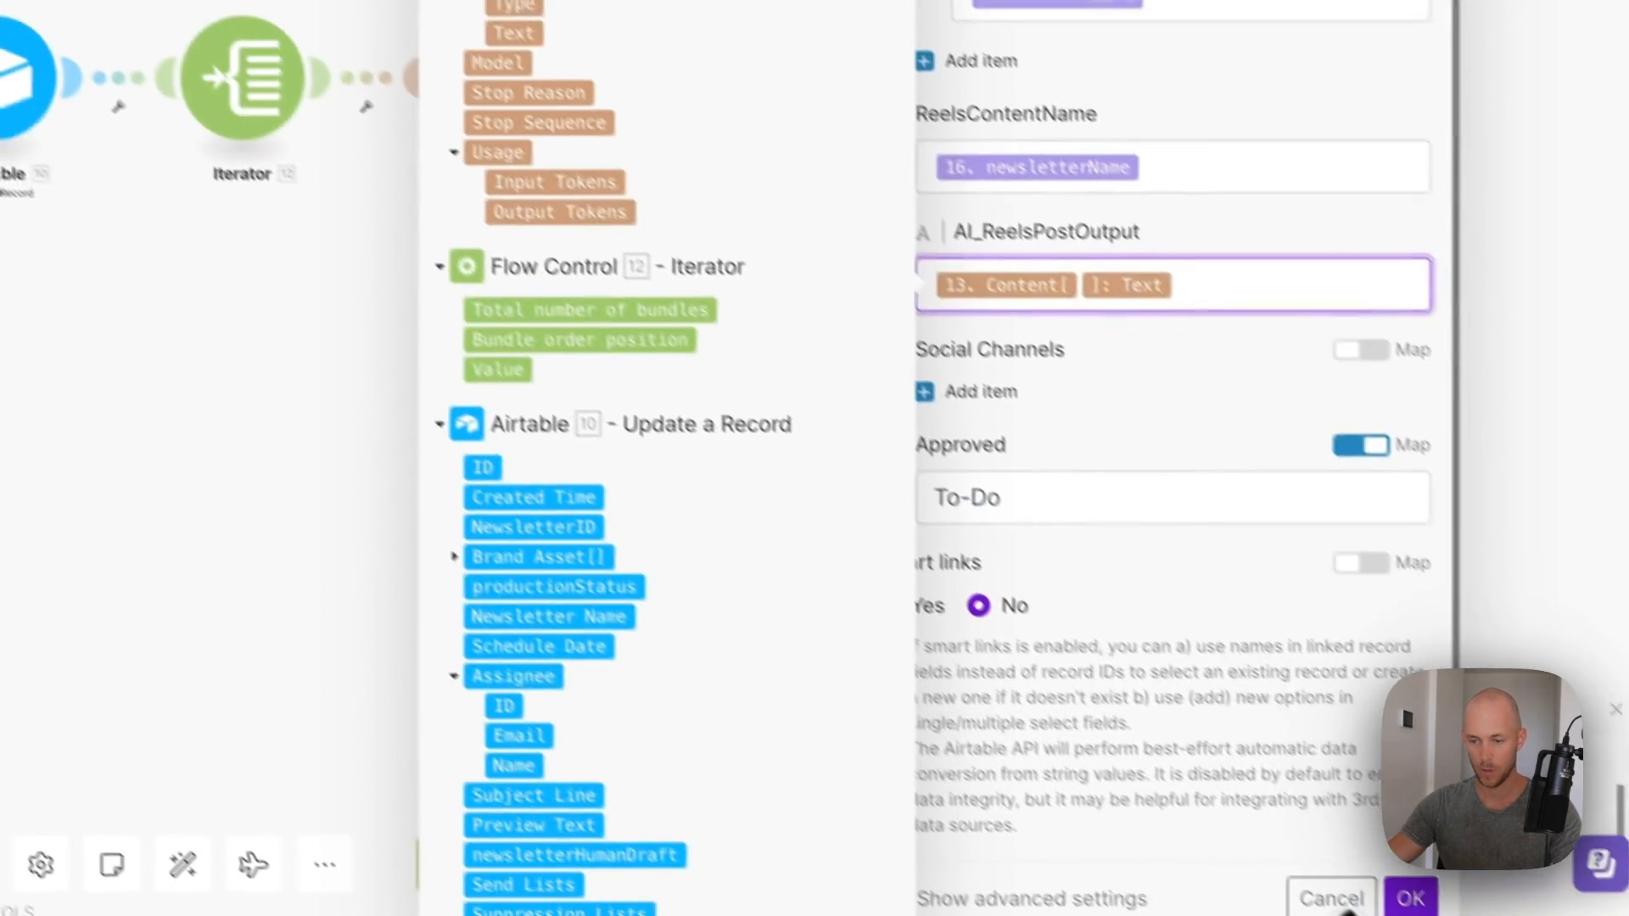
pyautogui.click(1374, 866)
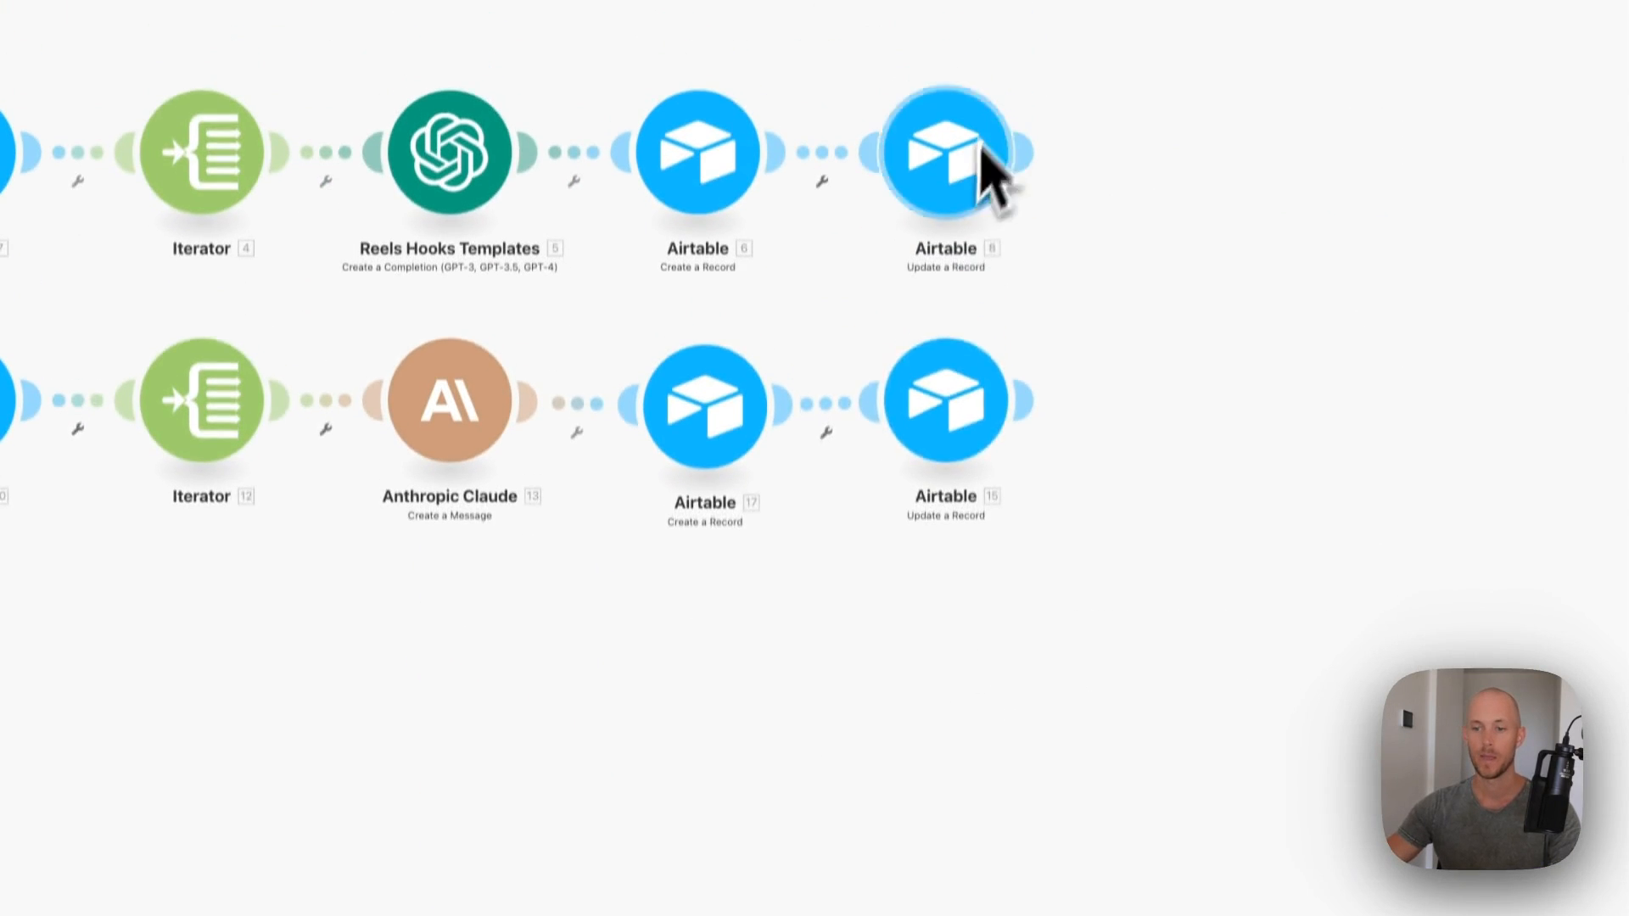
# - Clone the first update-record step and delete the redundant Airtable 8 module
pyautogui.rightClick(955, 194)
pyautogui.click(928, 189)
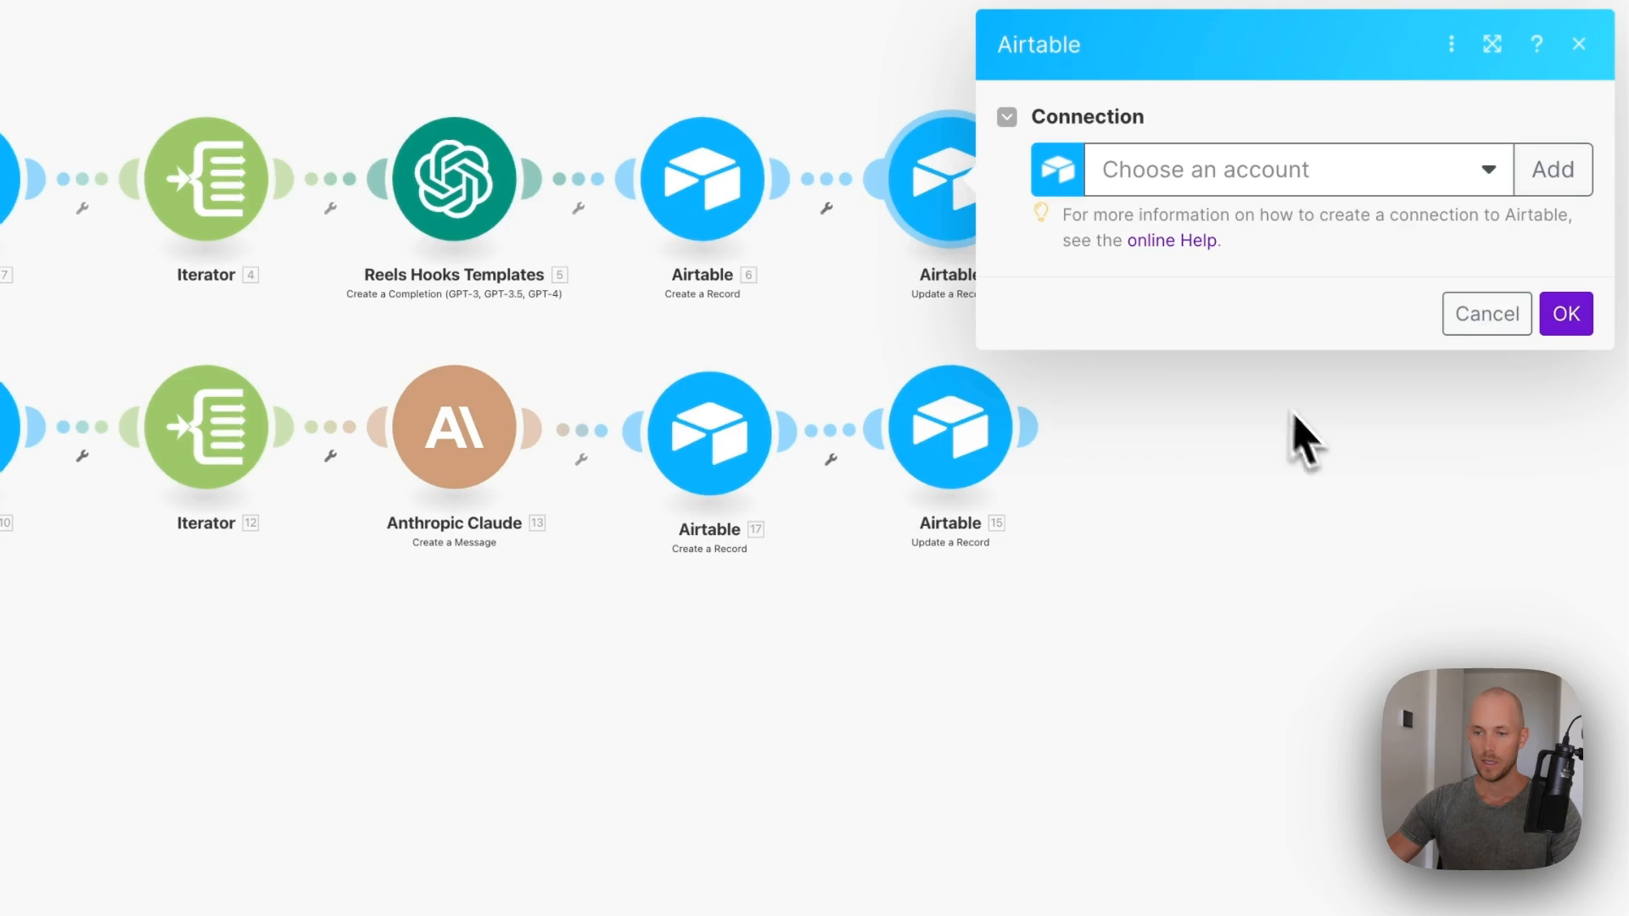
pyautogui.click(1486, 313)
pyautogui.rightClick(177, 156)
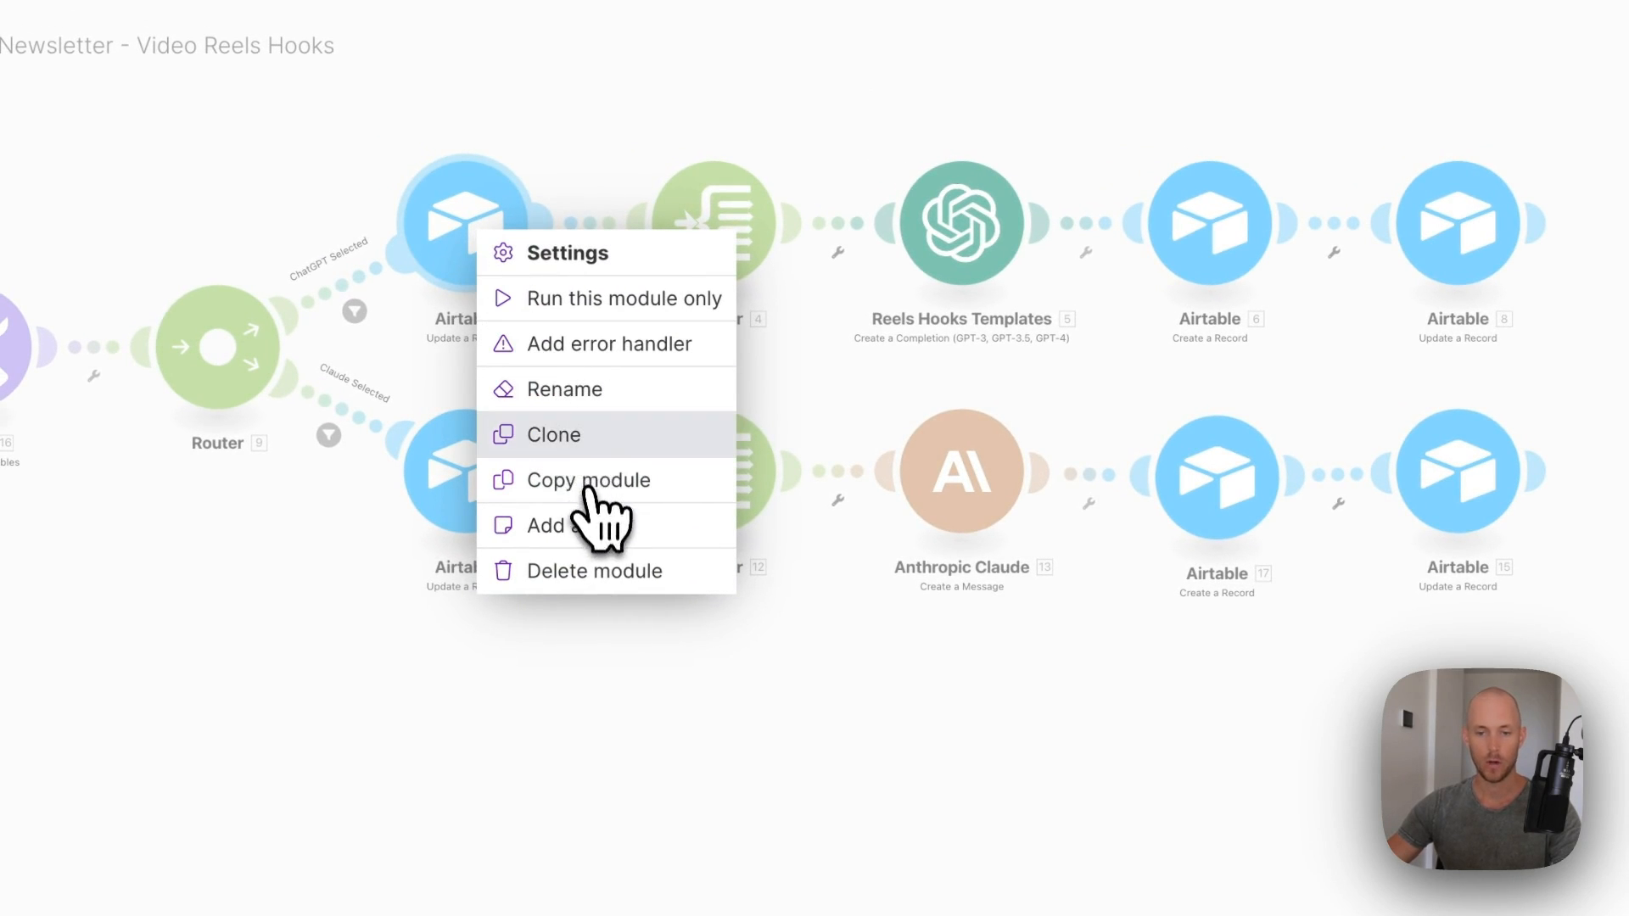
pyautogui.click(554, 434)
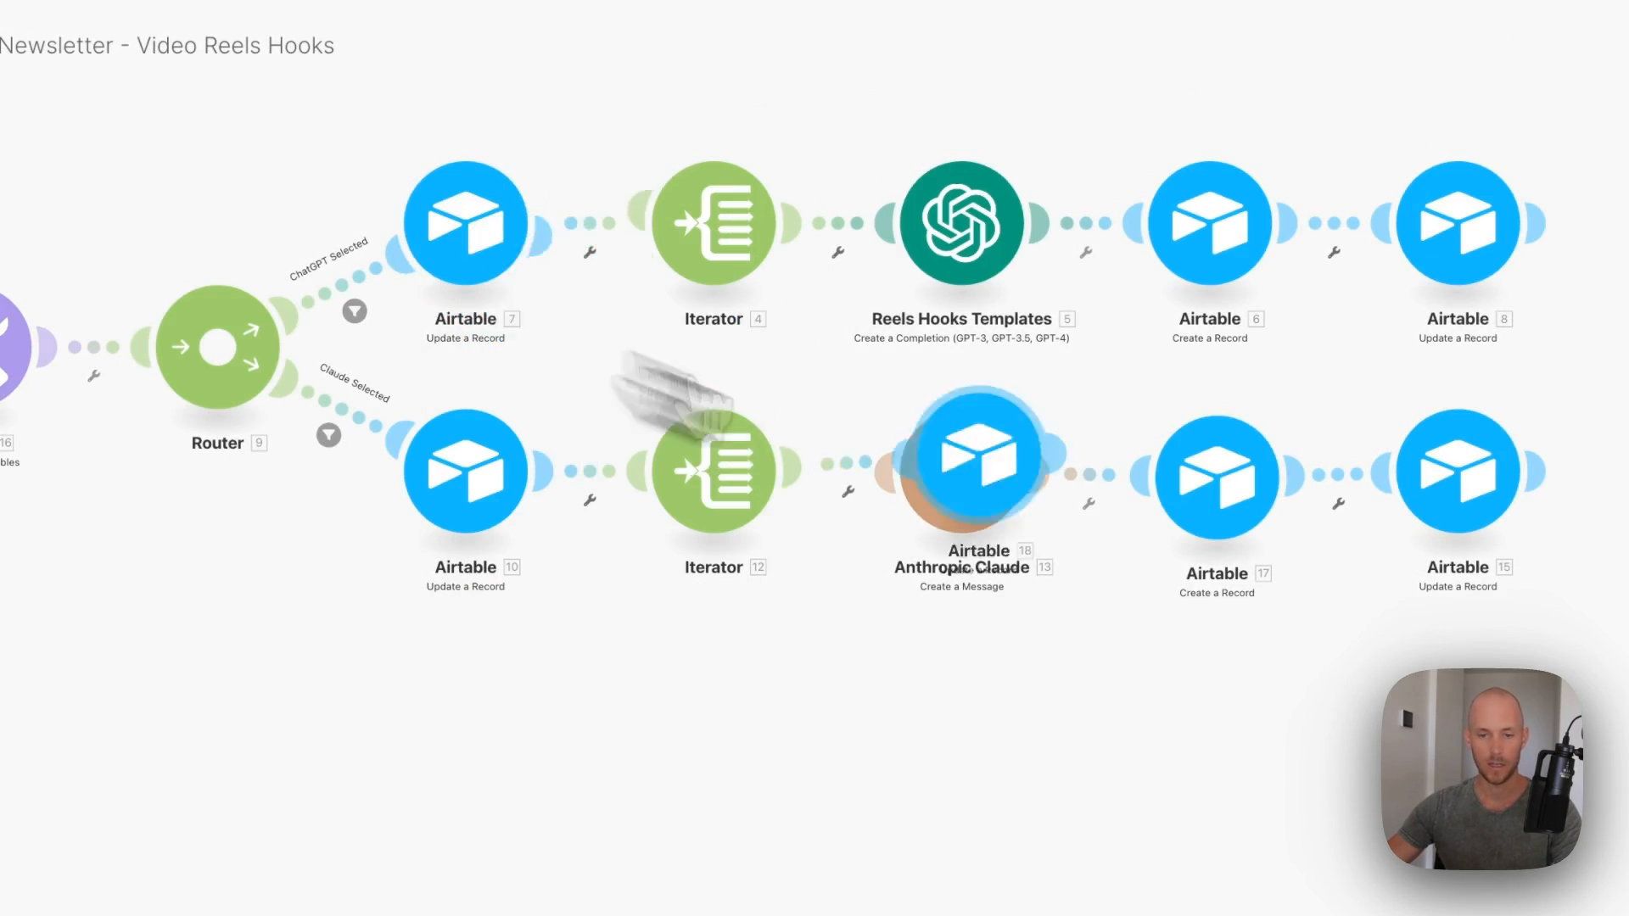
pyautogui.rightClick(1086, 212)
pyautogui.click(1125, 549)
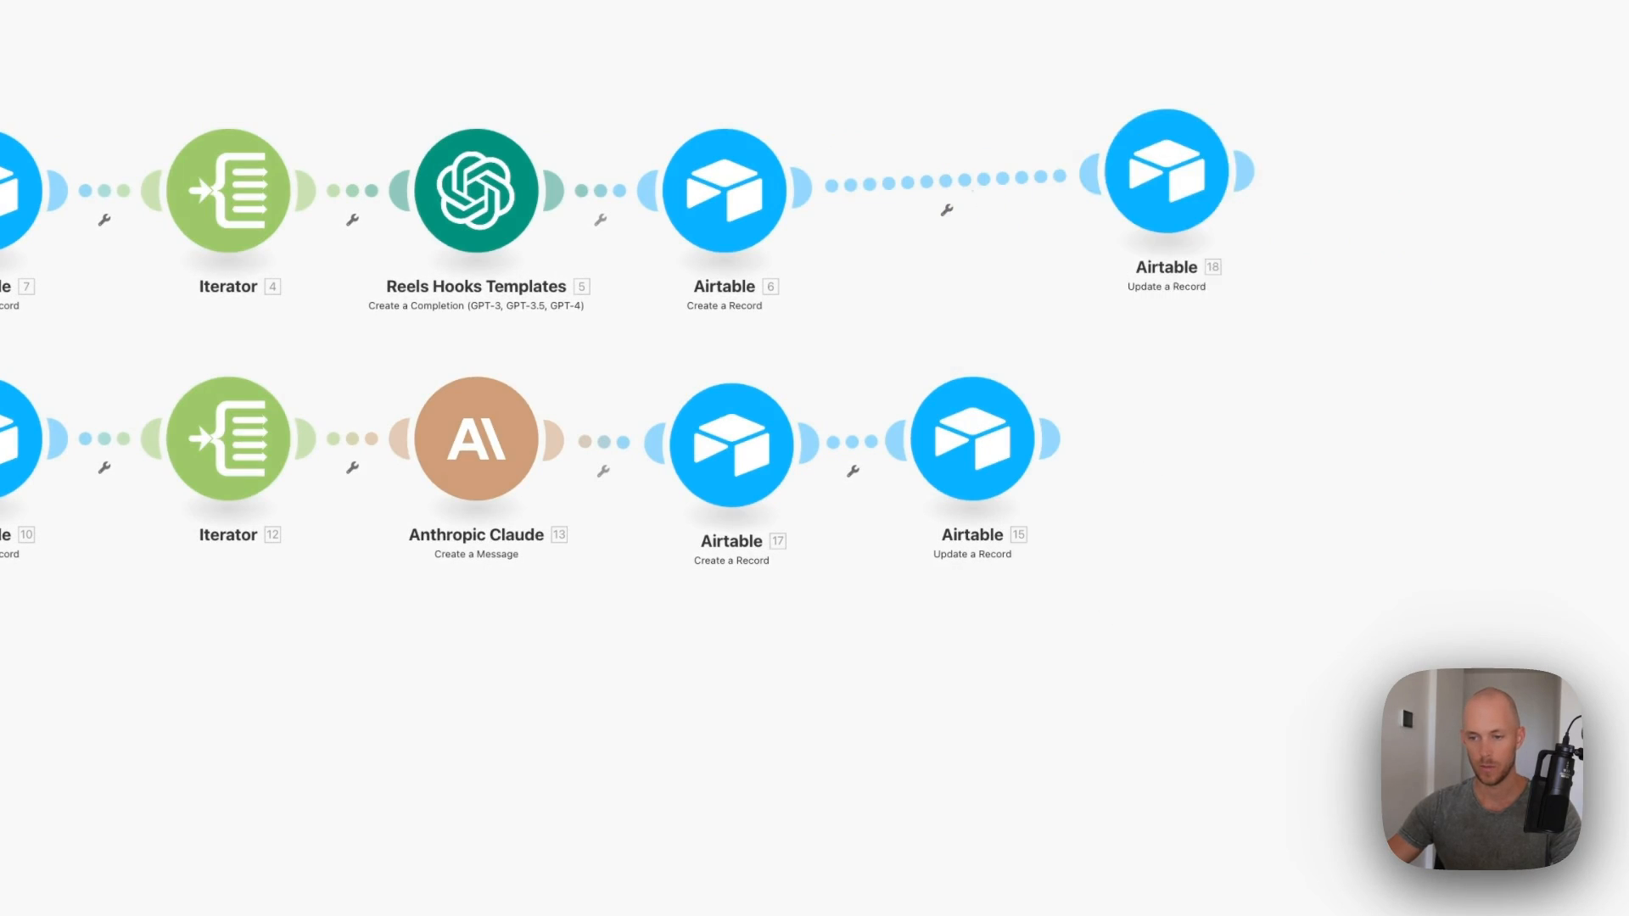
# - Set Airtable 18's reelsAIStatus value to AI Complete
pyautogui.click(1010, 223)
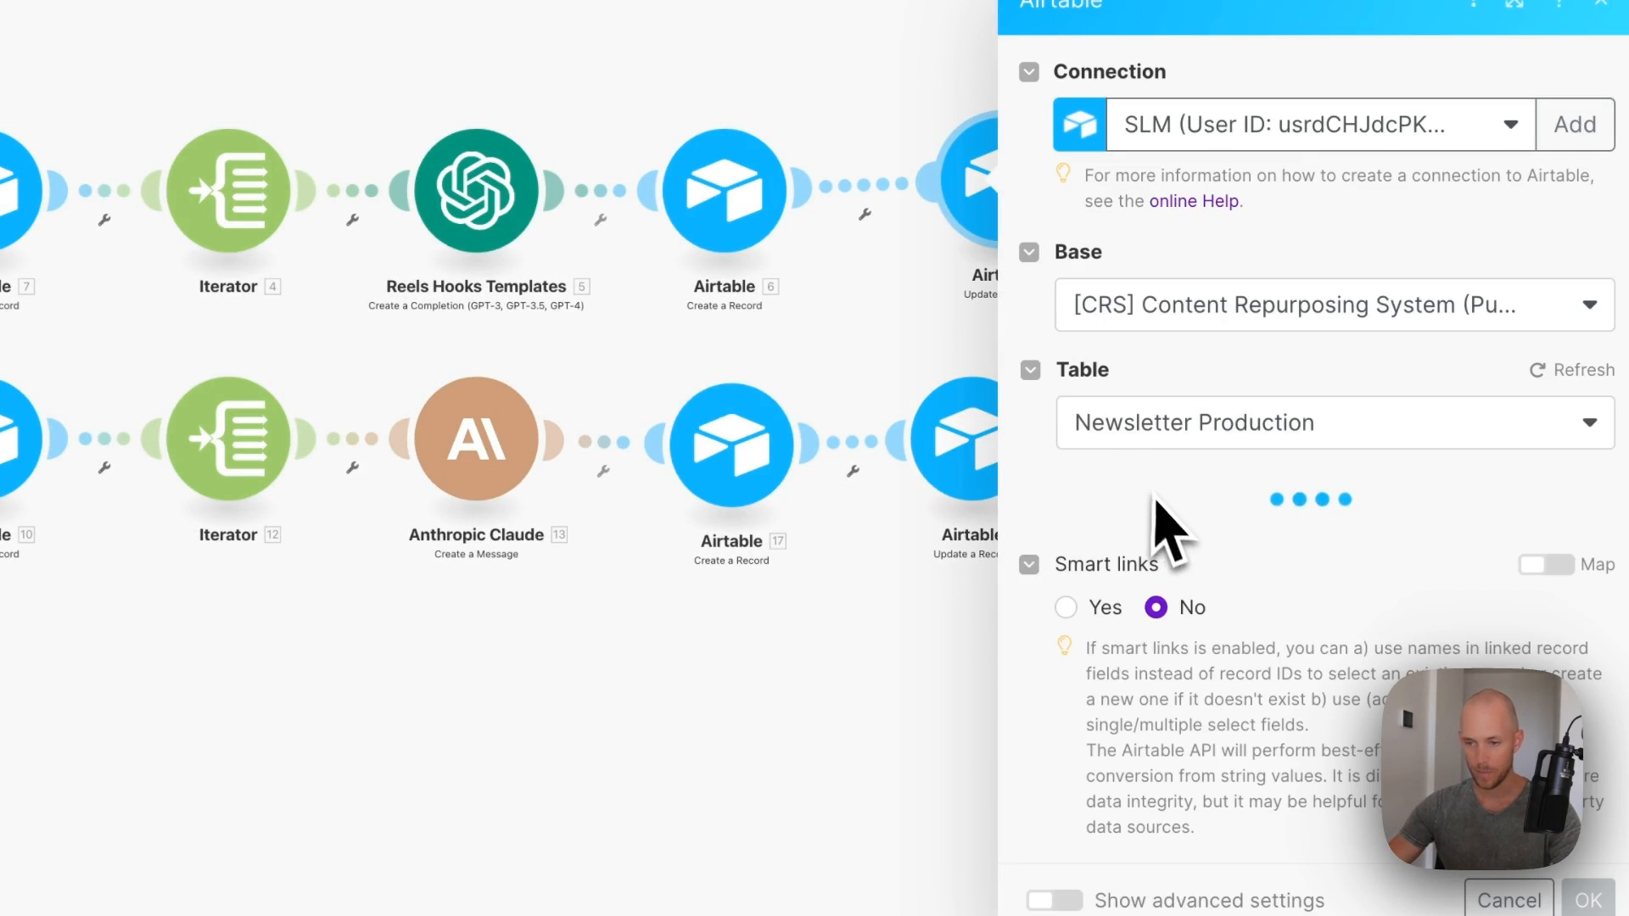
pyautogui.scroll(-20, 1126, 526)
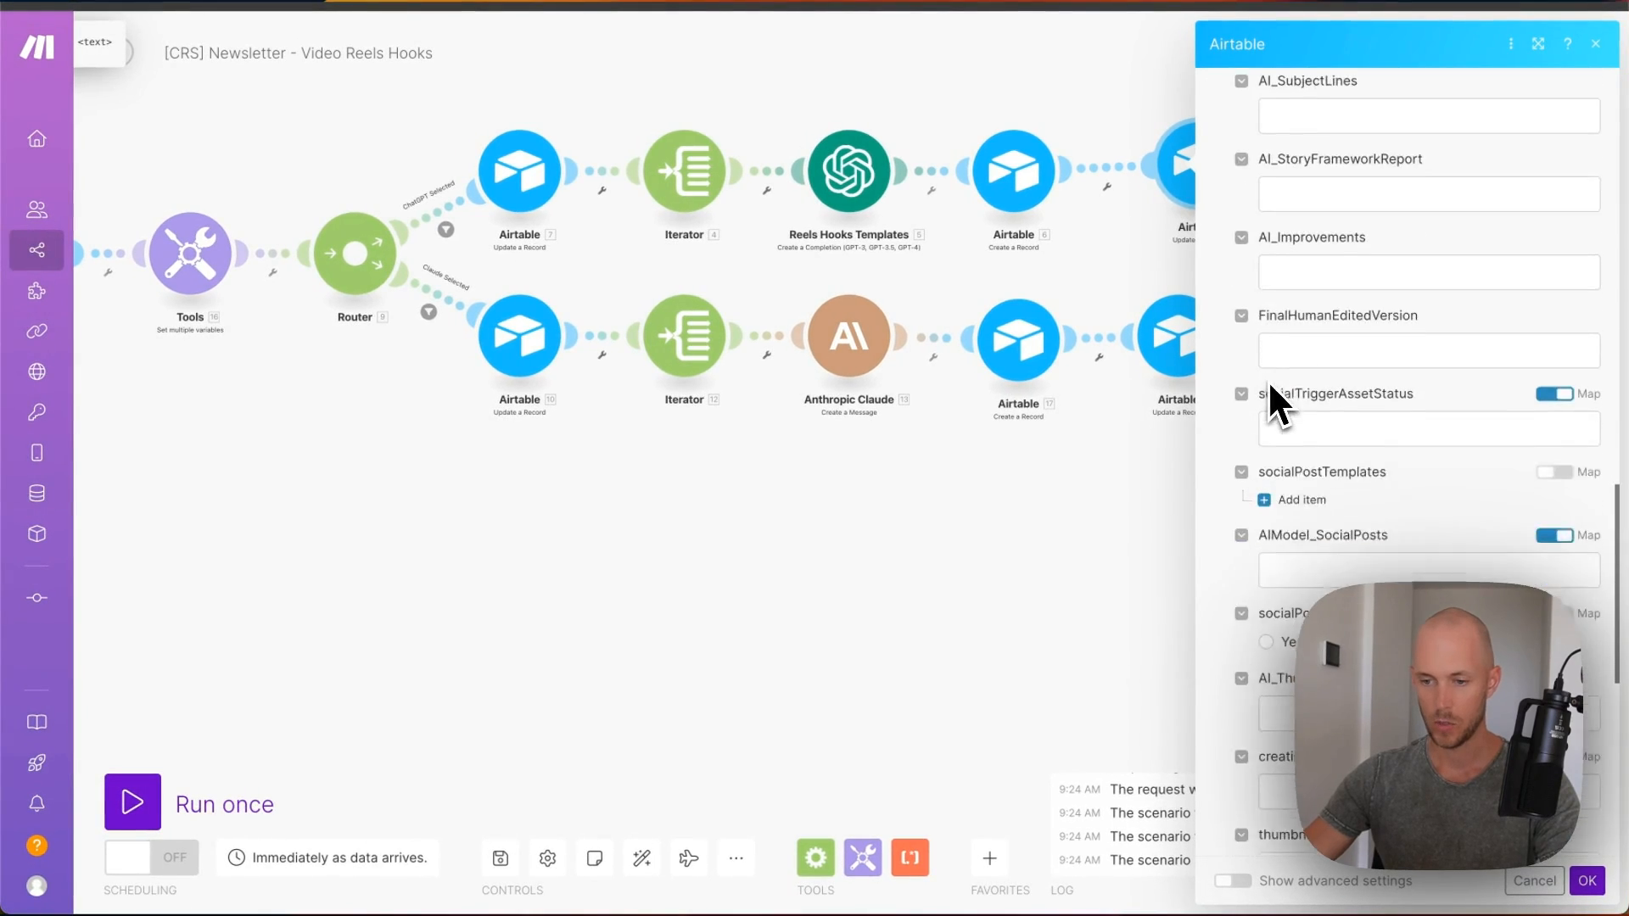
pyautogui.scroll(-3, 1267, 379)
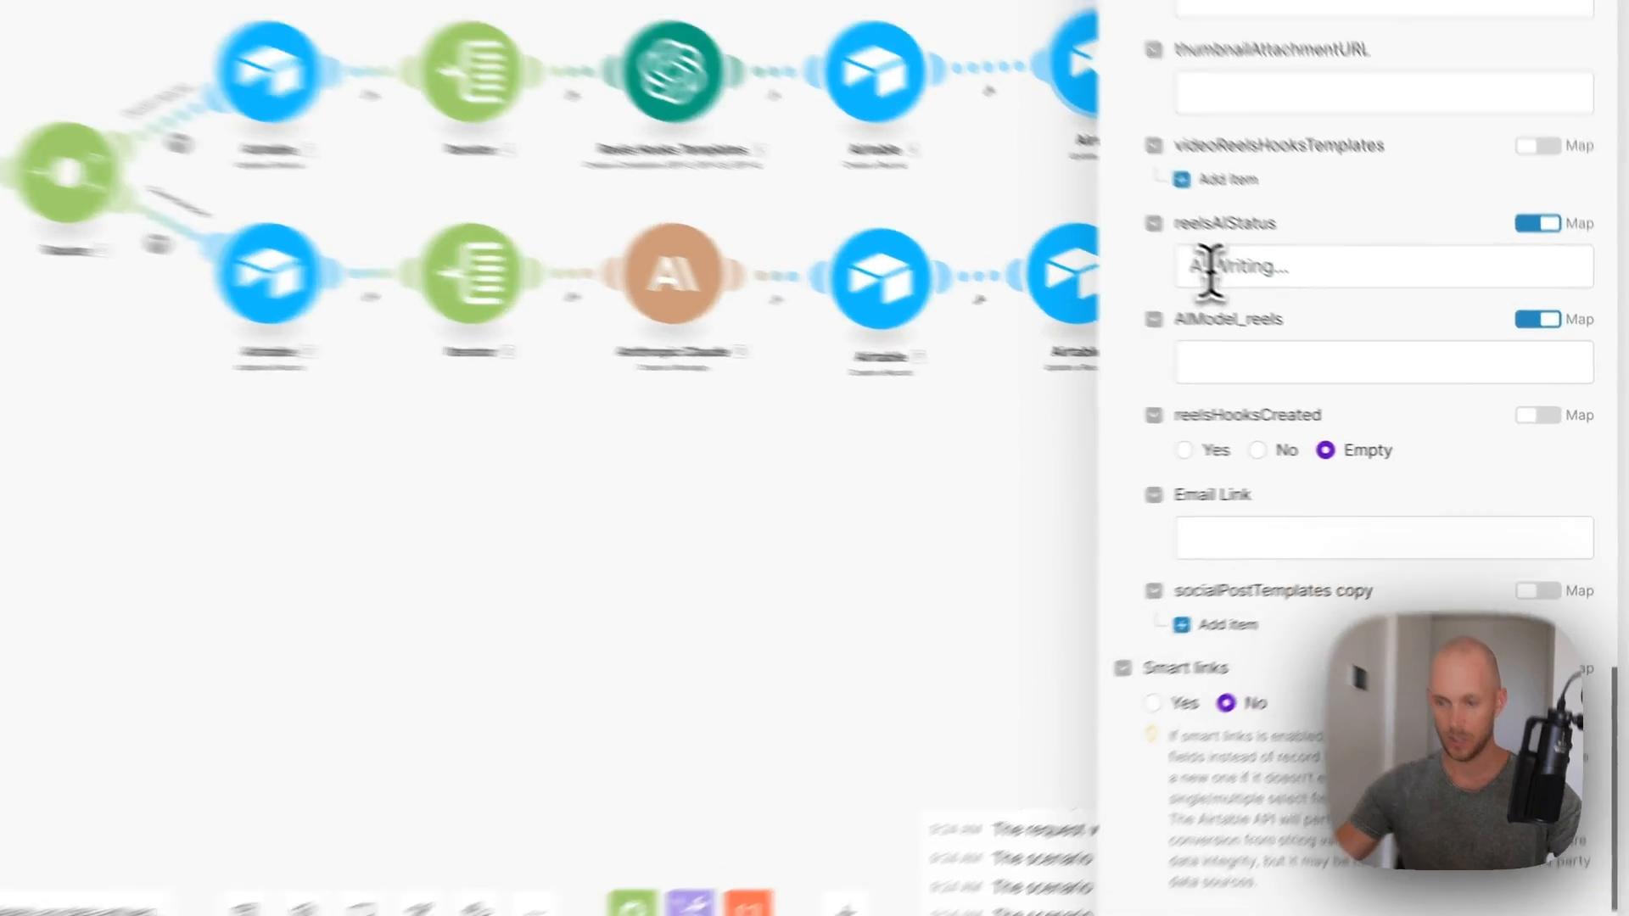
pyautogui.moveTo(1288, 331); pyautogui.dragTo(1476, 344)
pyautogui.write('Complete')
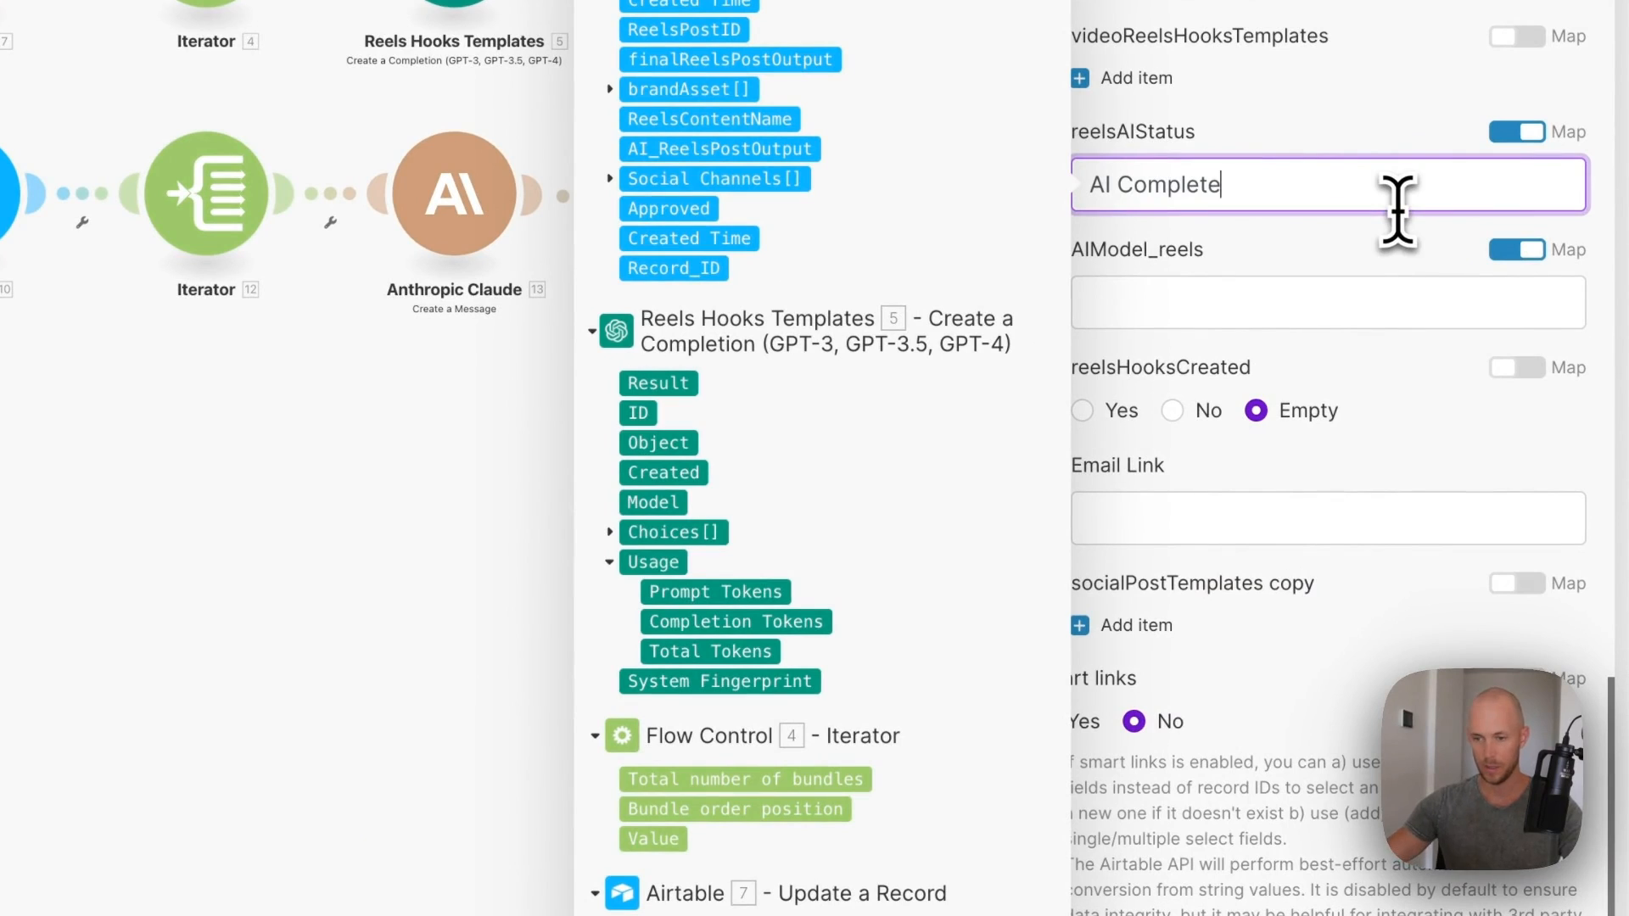
pyautogui.click(1340, 389)
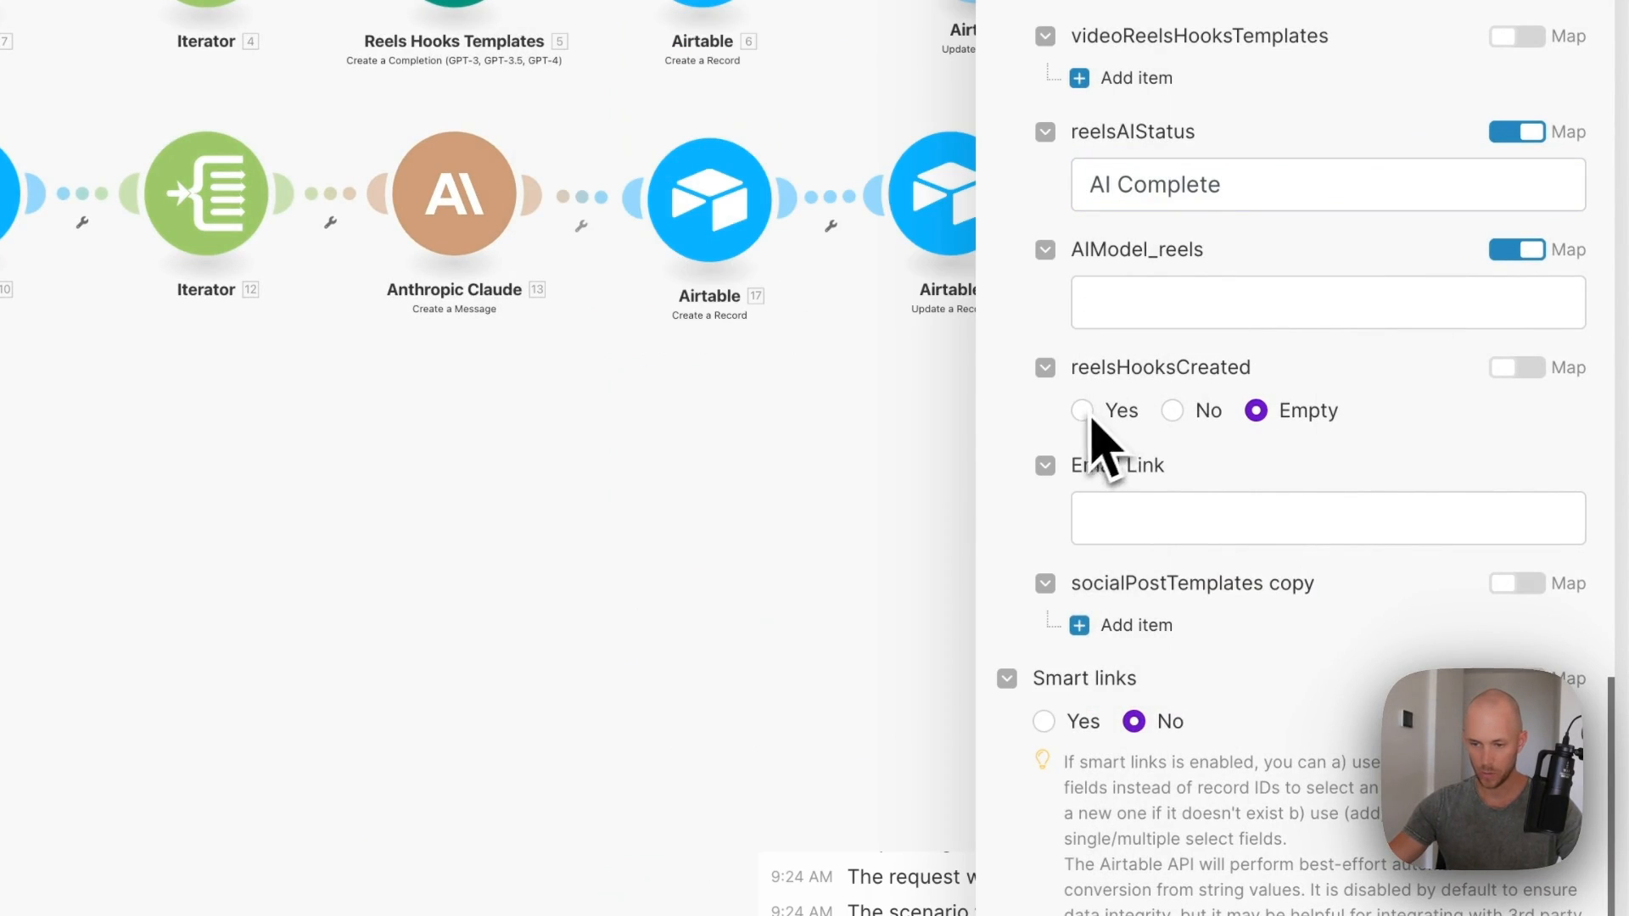
pyautogui.click(1572, 892)
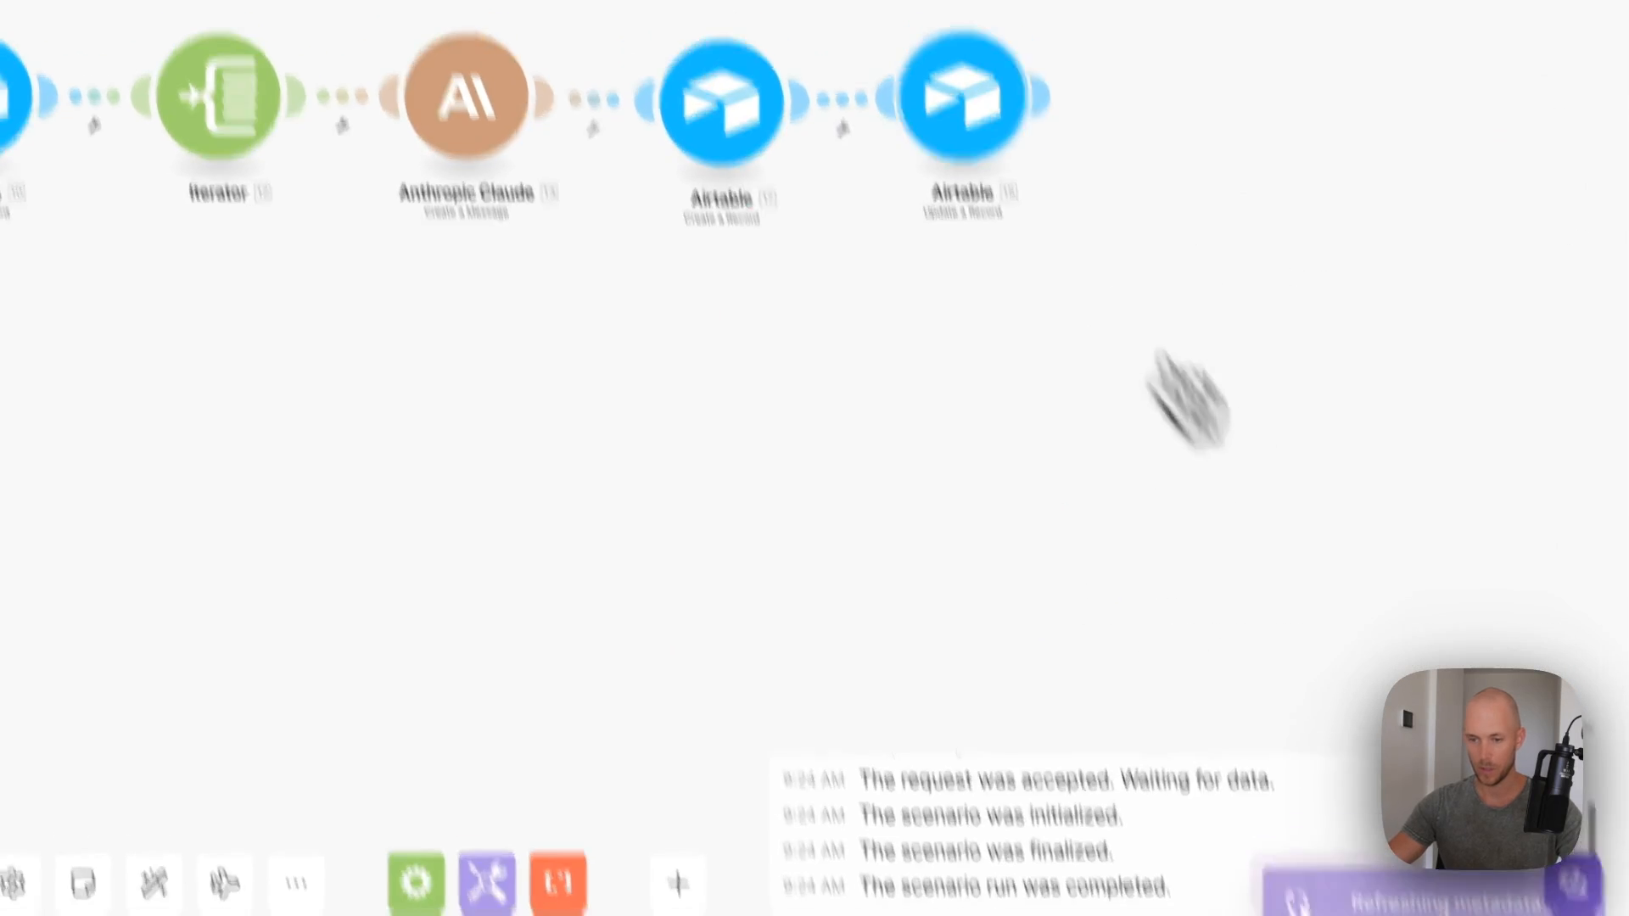
# - Replace the bottom branch's last Airtable module with a clone of Airtable 18, then auto-align
pyautogui.rightClick(952, 179)
pyautogui.click(1107, 666)
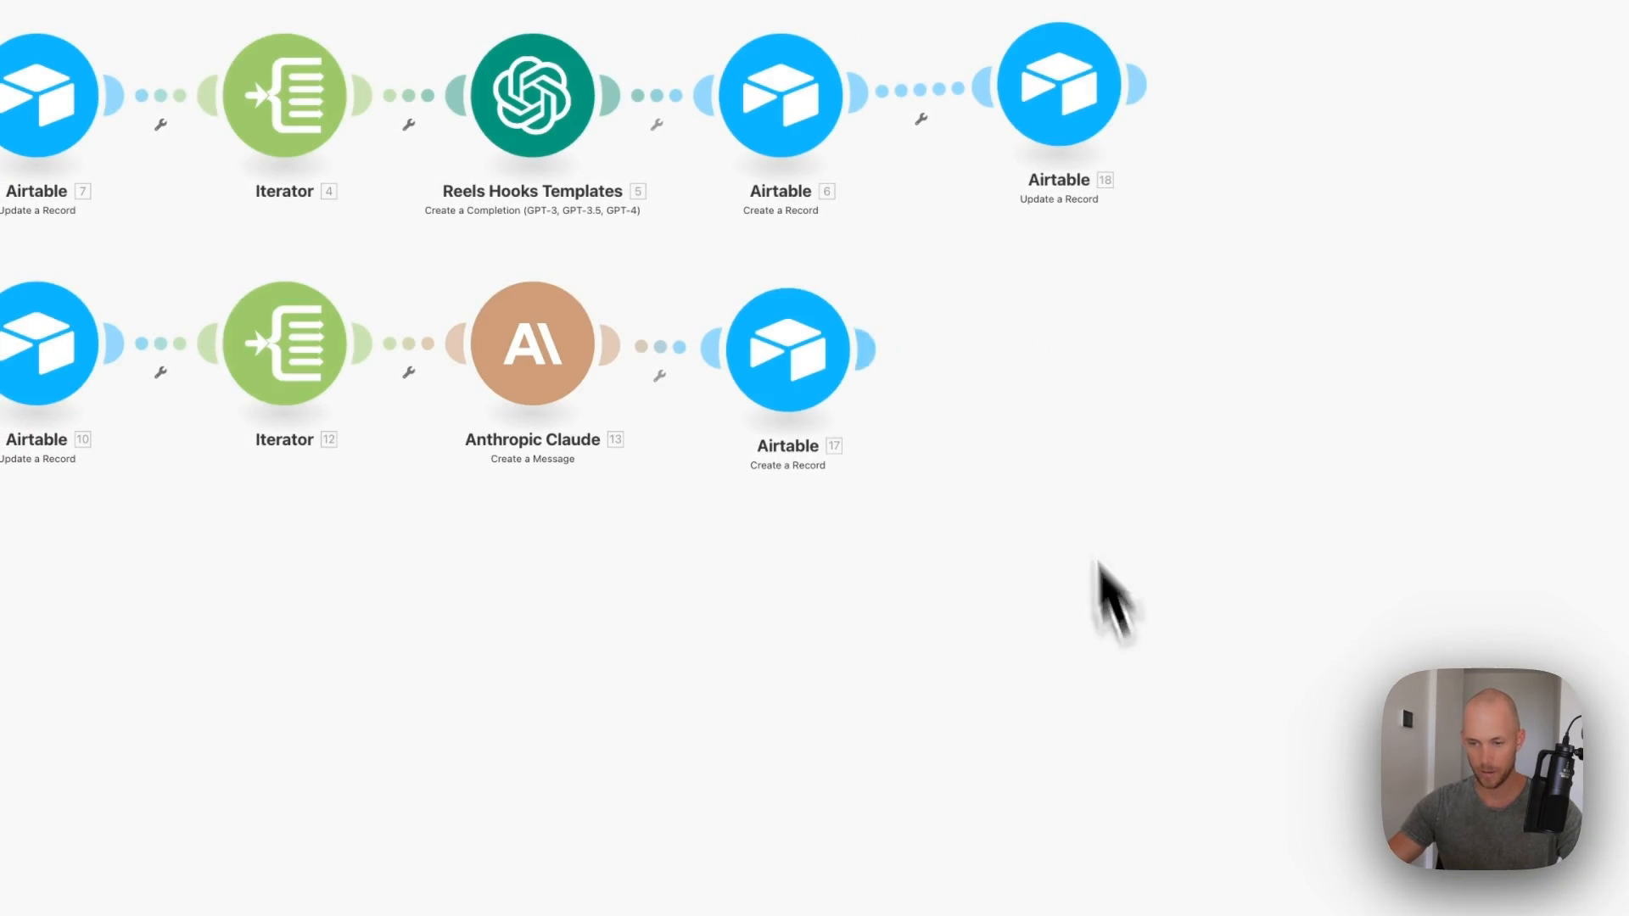
pyautogui.rightClick(1050, 146)
pyautogui.click(1120, 333)
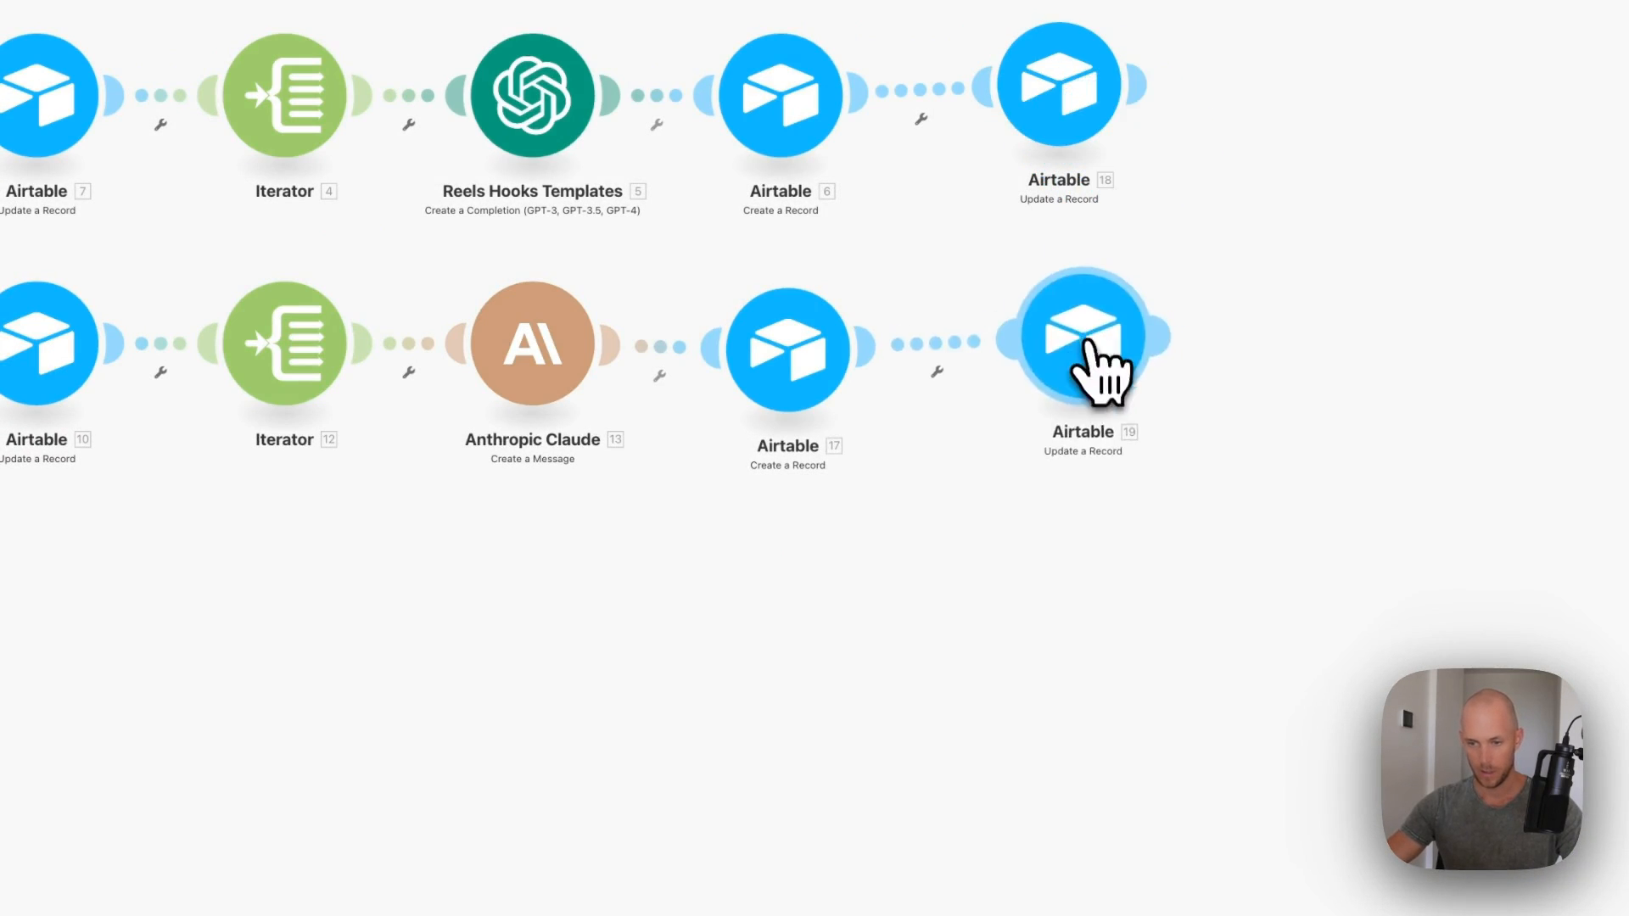
pyautogui.moveTo(1101, 366); pyautogui.dragTo(1058, 349)
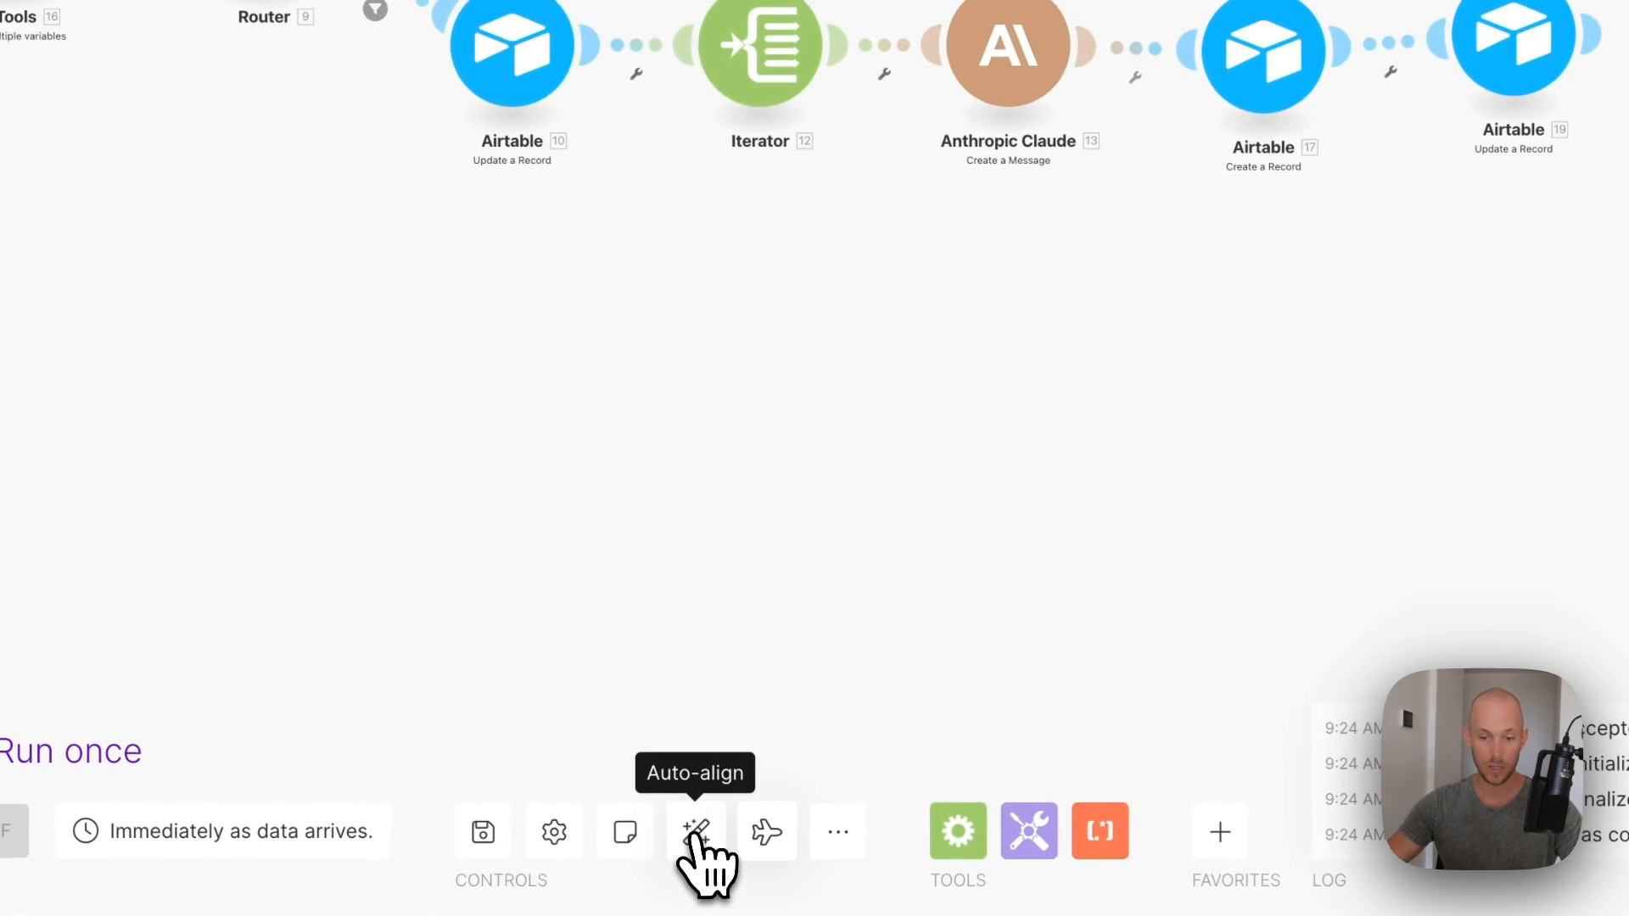
pyautogui.click(694, 835)
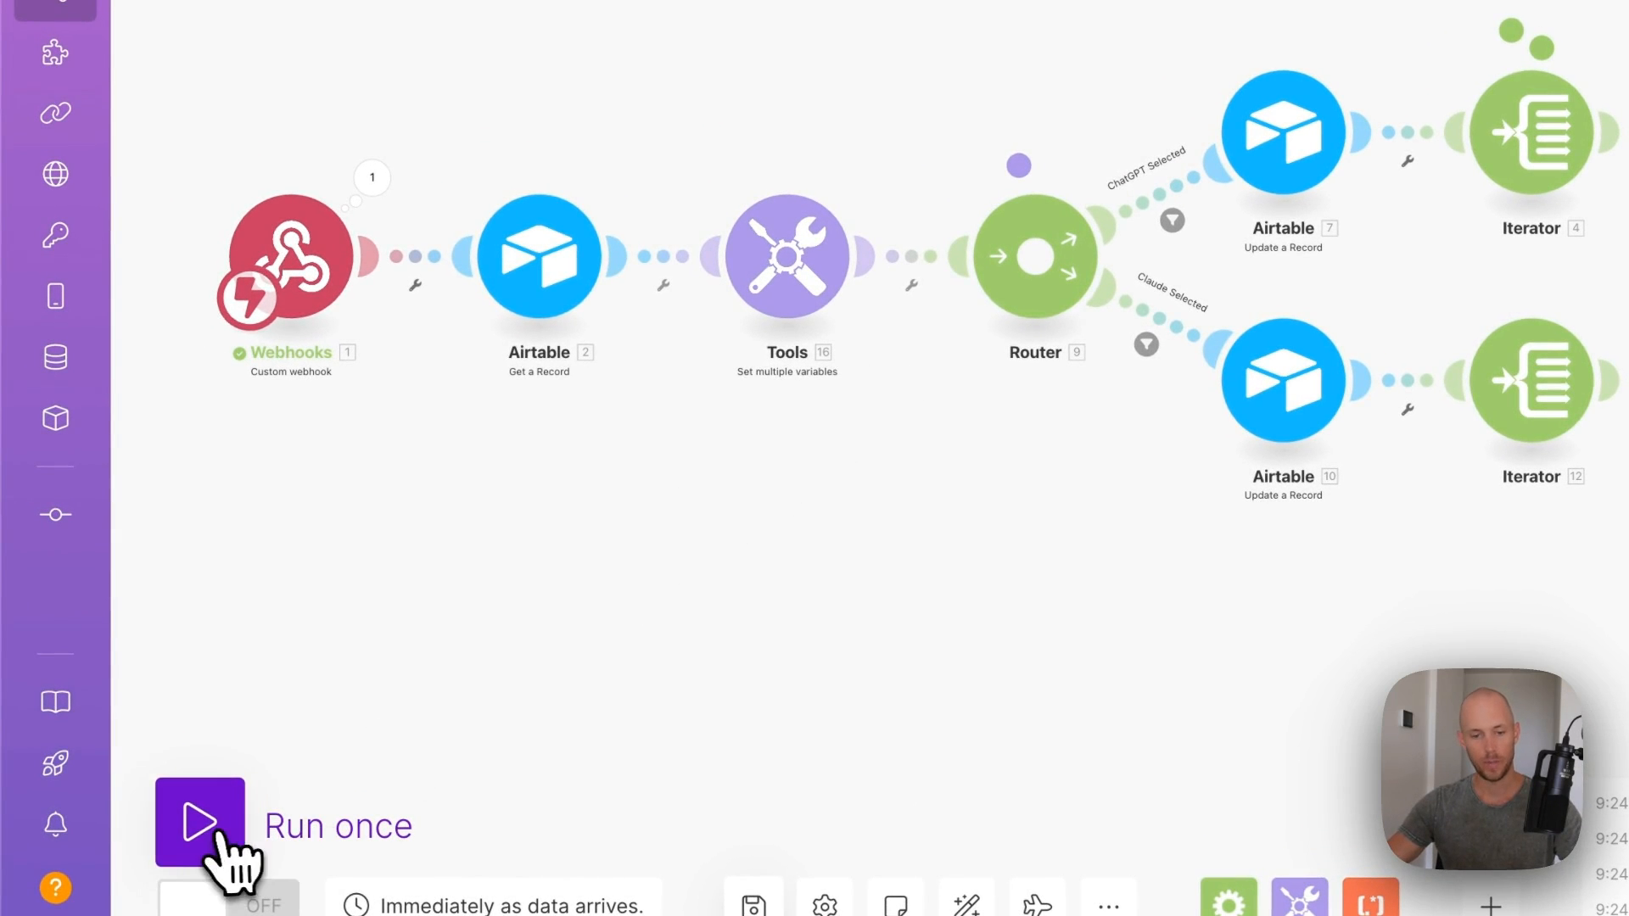
# - Run the scenario once and inspect the record's packagedTemplate hook template
pyautogui.click(208, 840)
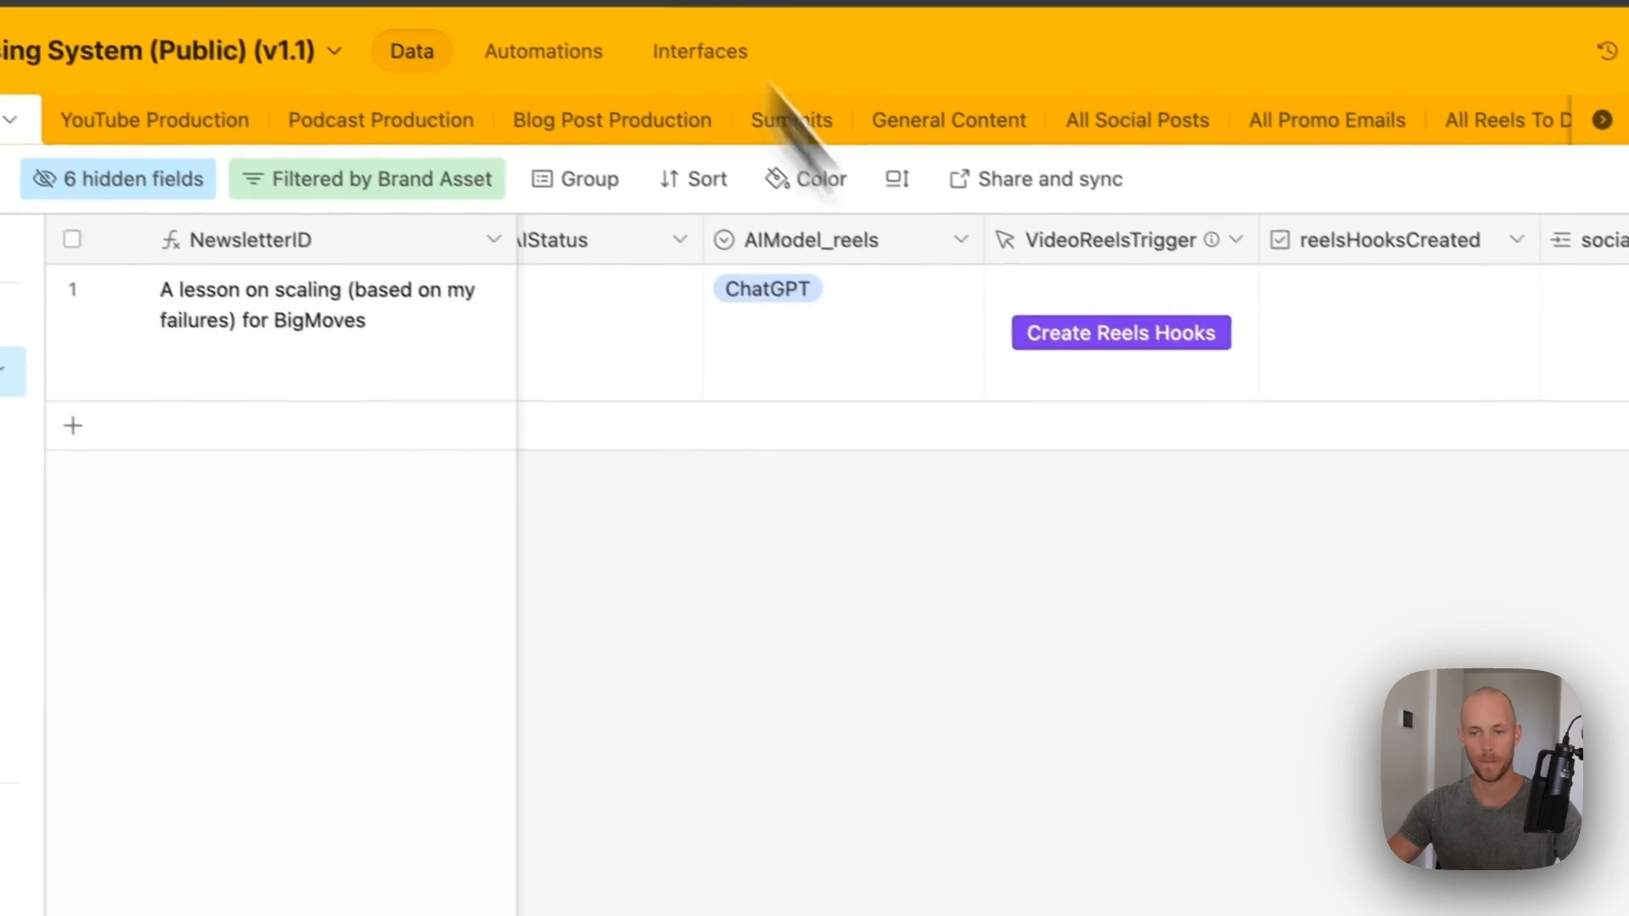
pyautogui.hscroll(-10, 772, 327)
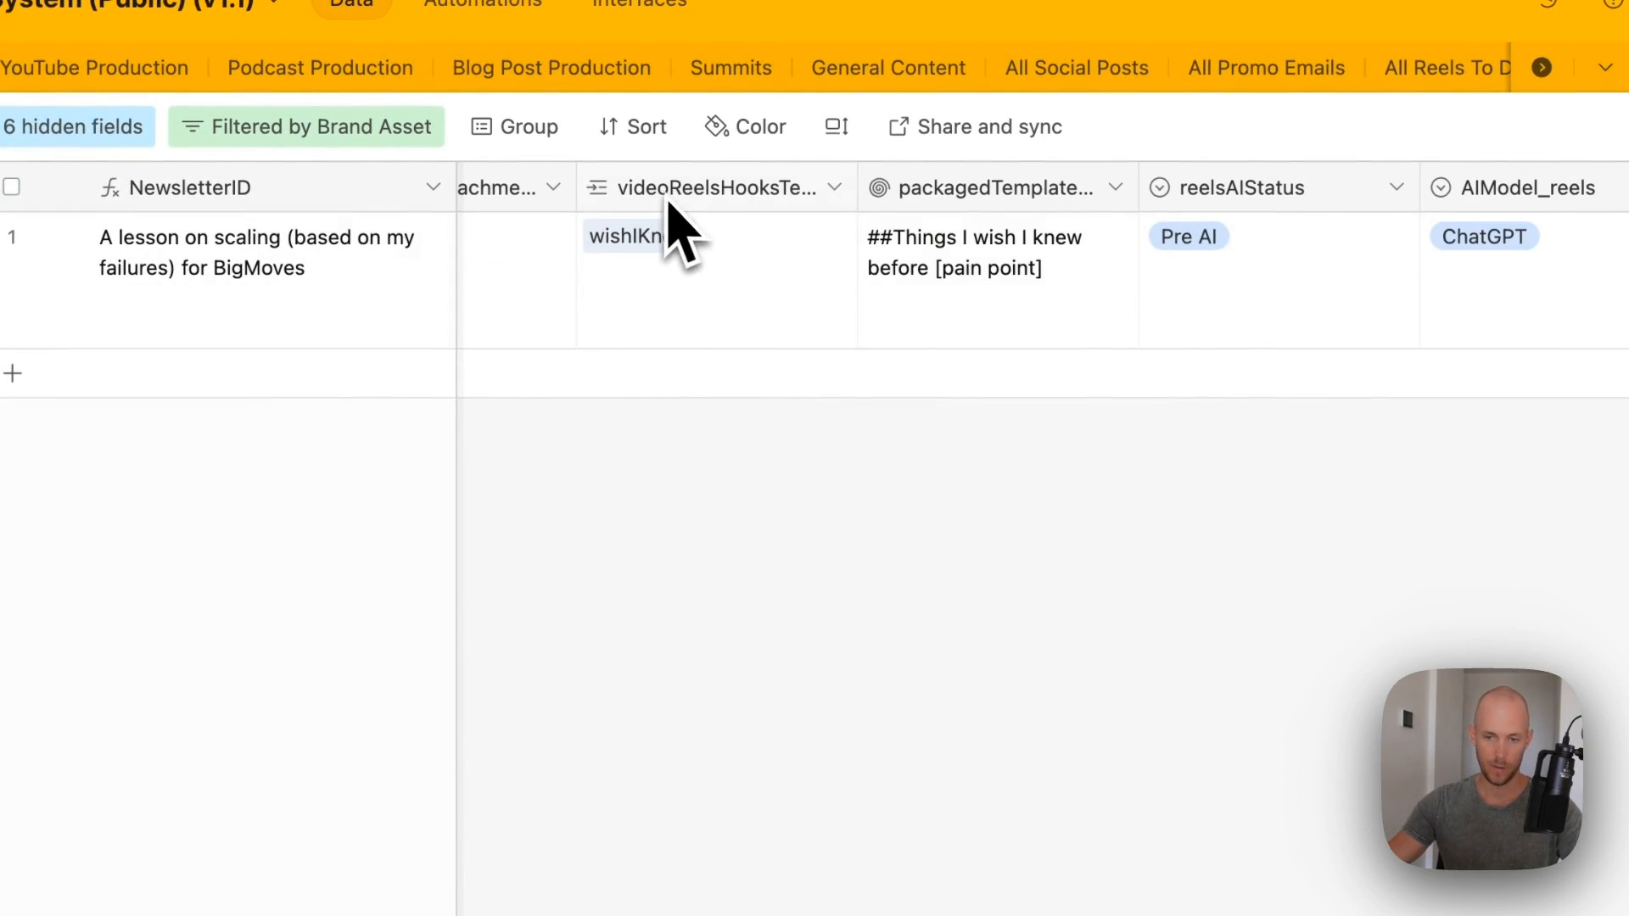
pyautogui.click(989, 284)
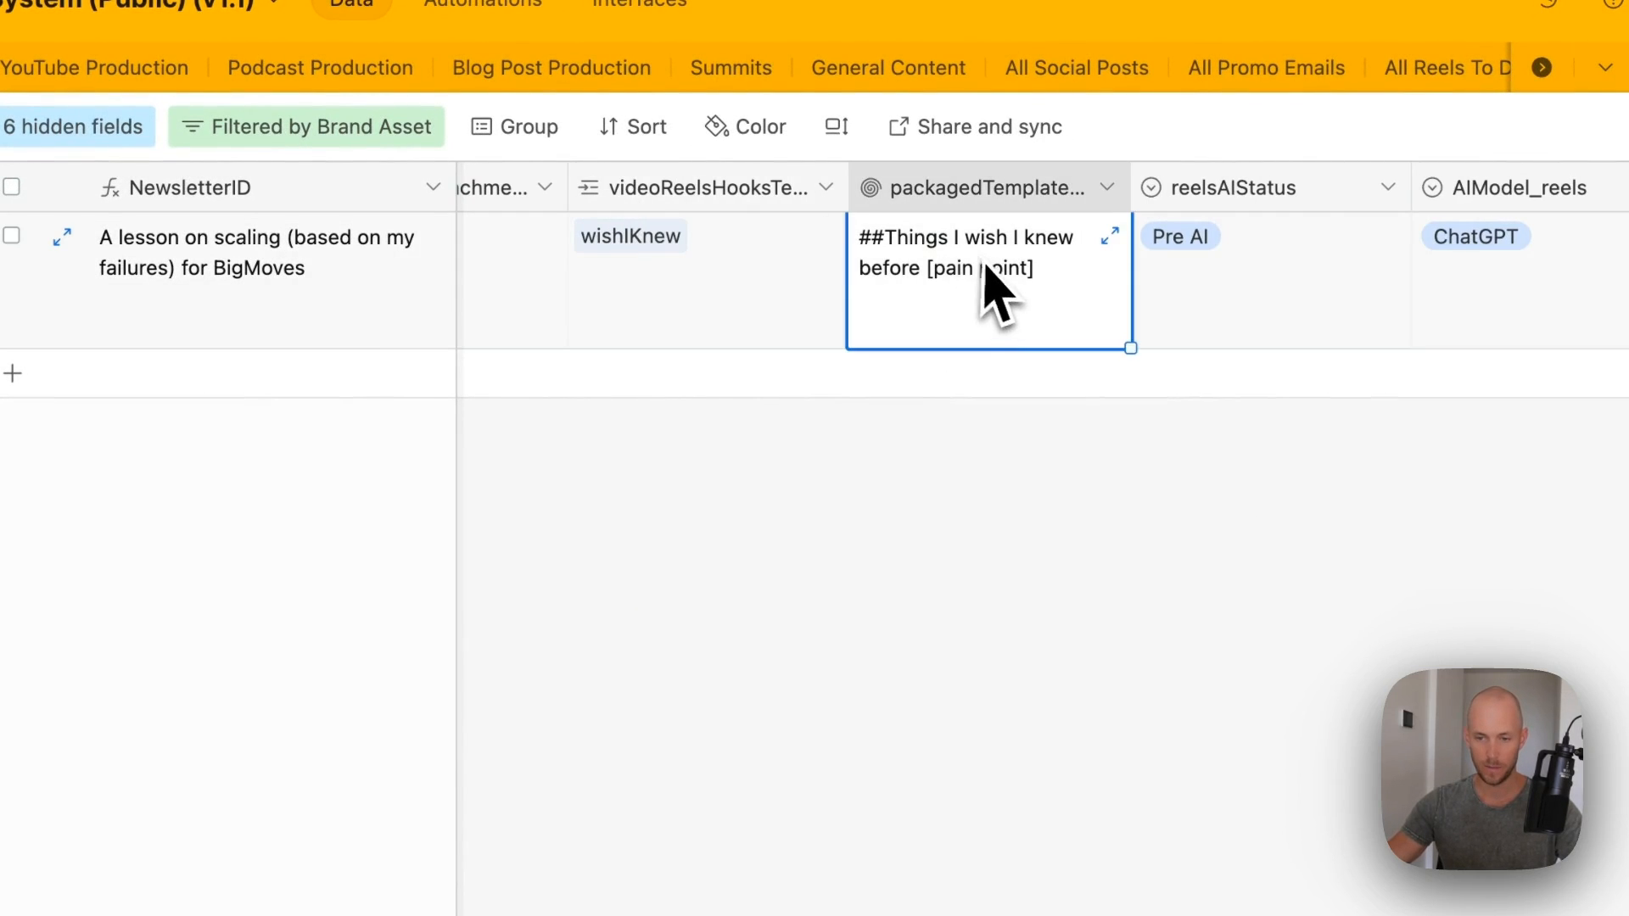
# - Trigger Create Reels Hooks on the BigMoves record, moving reelsAIStatus to AI Writing
pyautogui.hscroll(2, 997, 292)
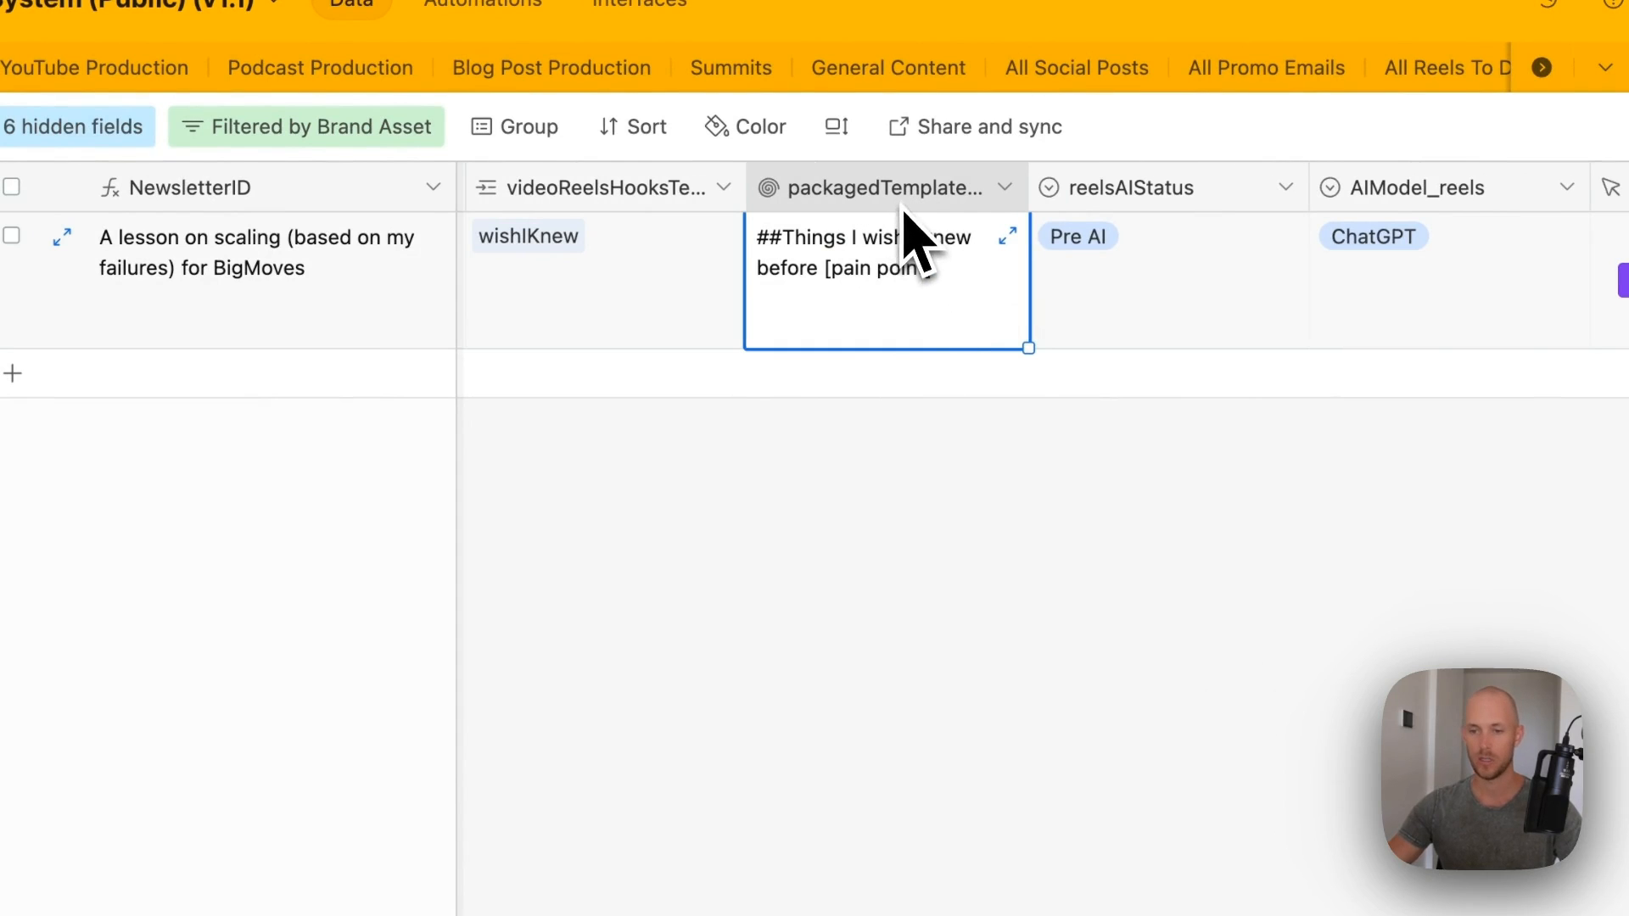
pyautogui.hscroll(3, 904, 212)
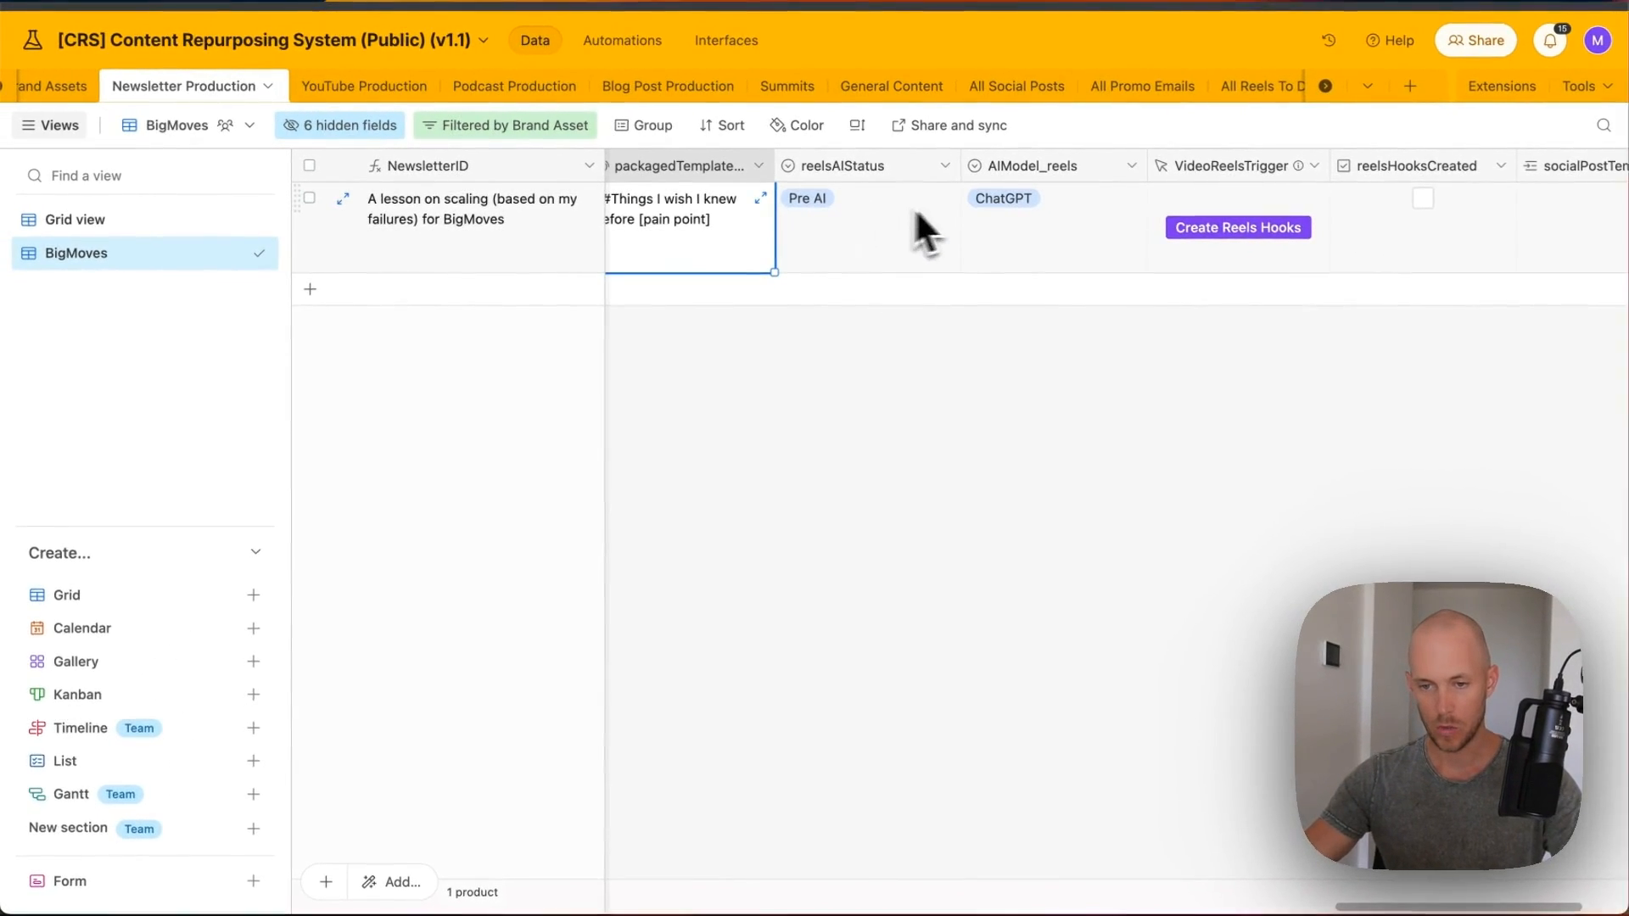
pyautogui.hscroll(2, 1059, 220)
pyautogui.click(1141, 228)
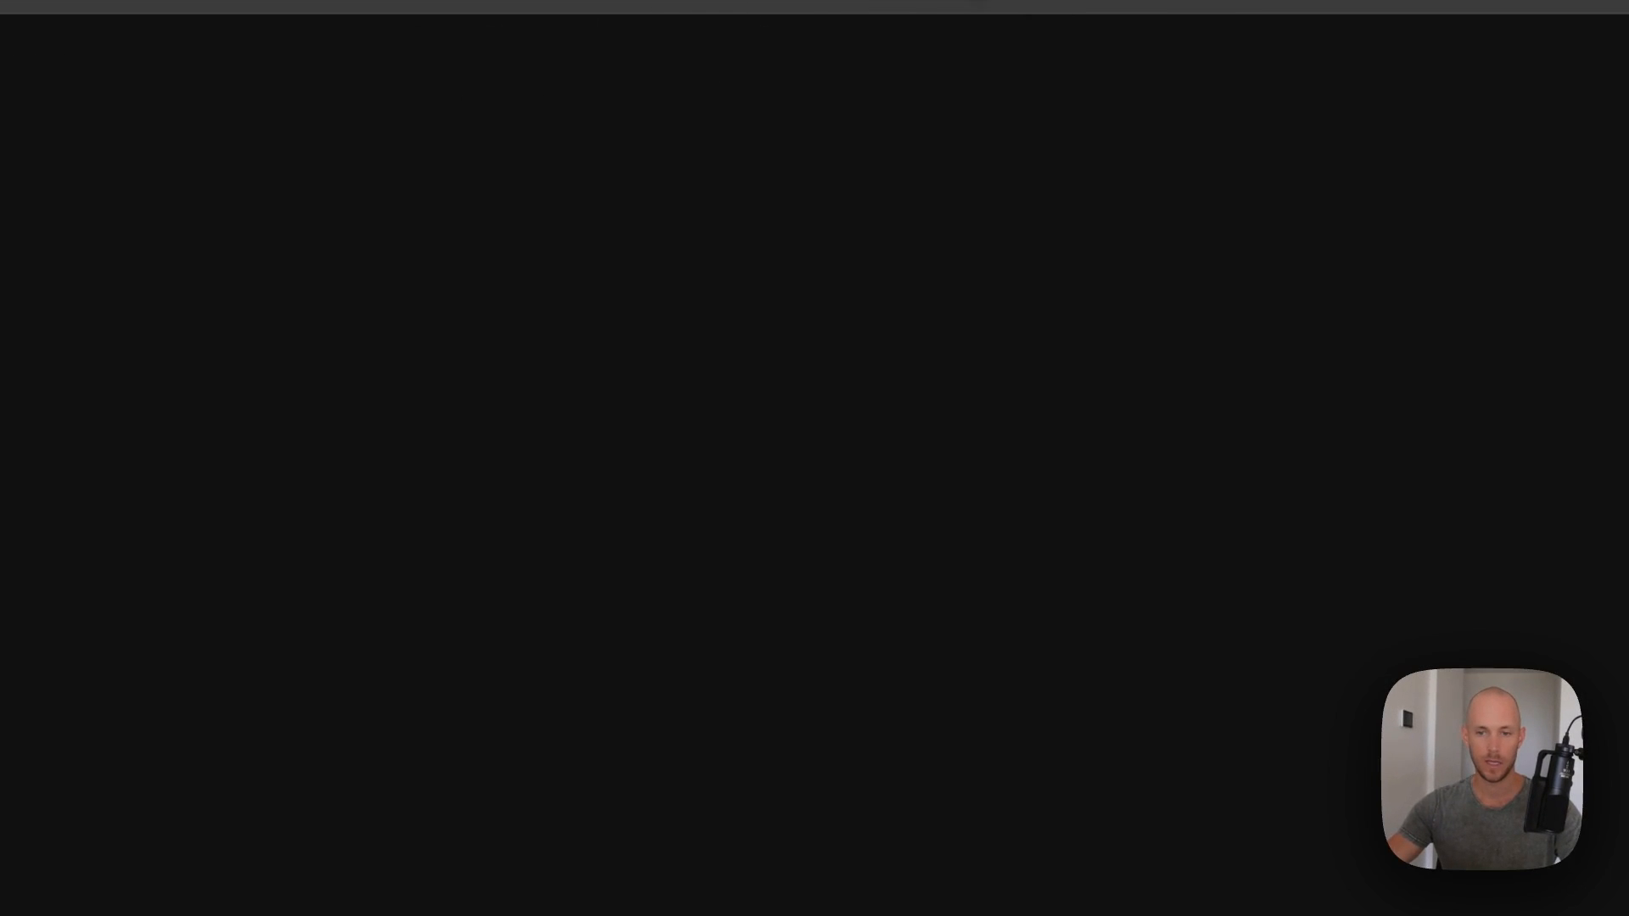
pyautogui.click(996, 4)
pyautogui.hscroll(-5, 1163, 418)
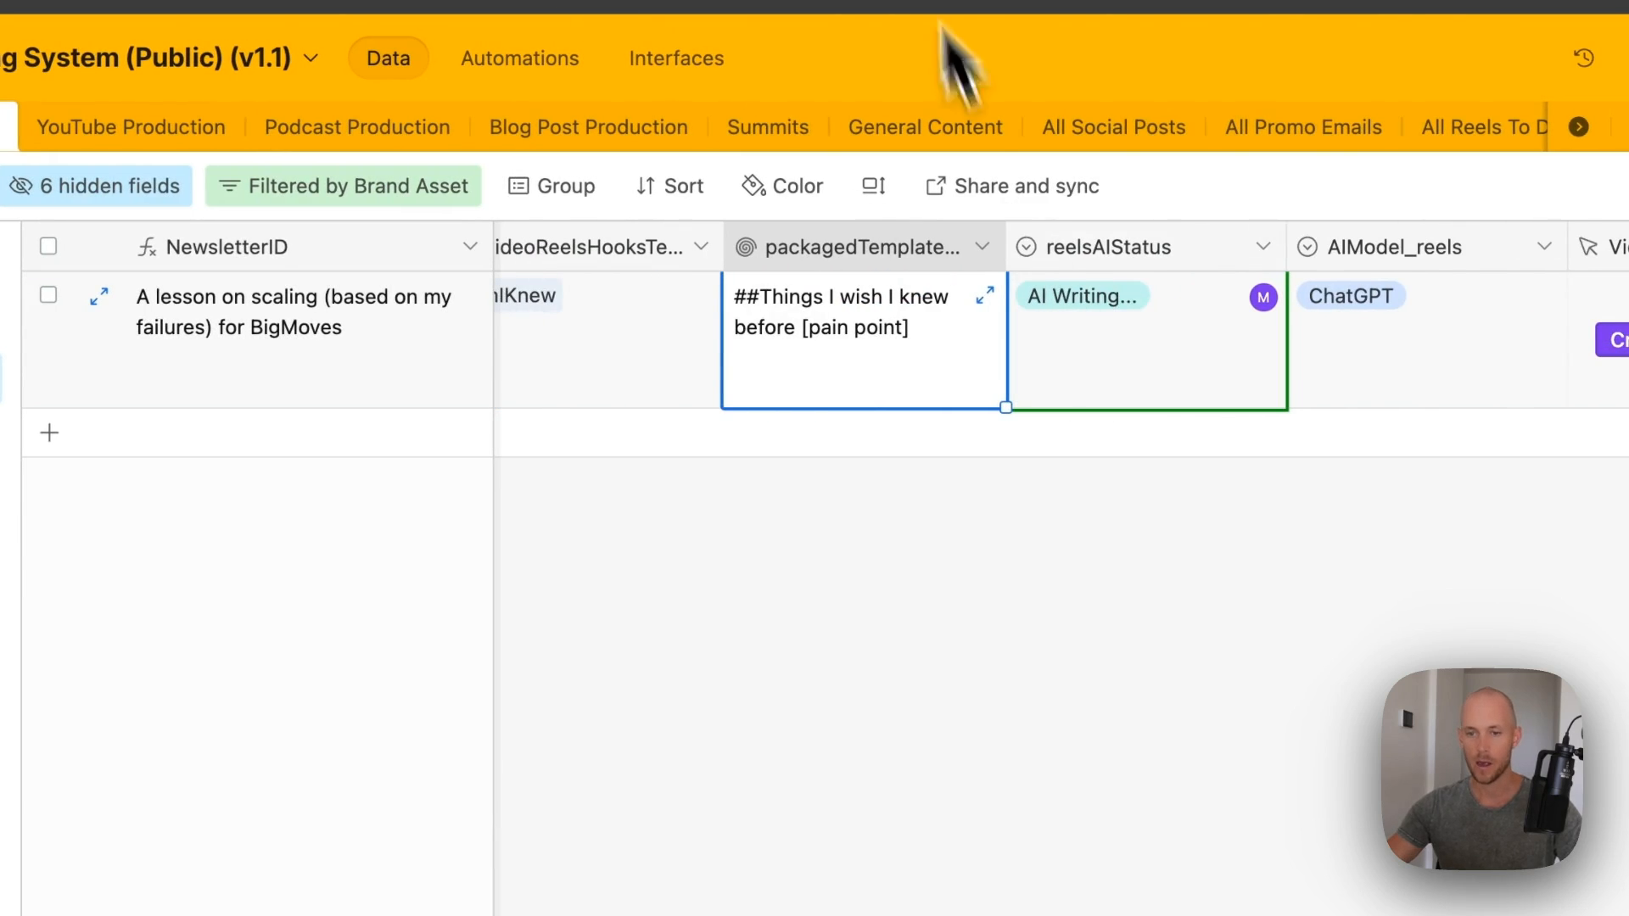
pyautogui.click(912, 3)
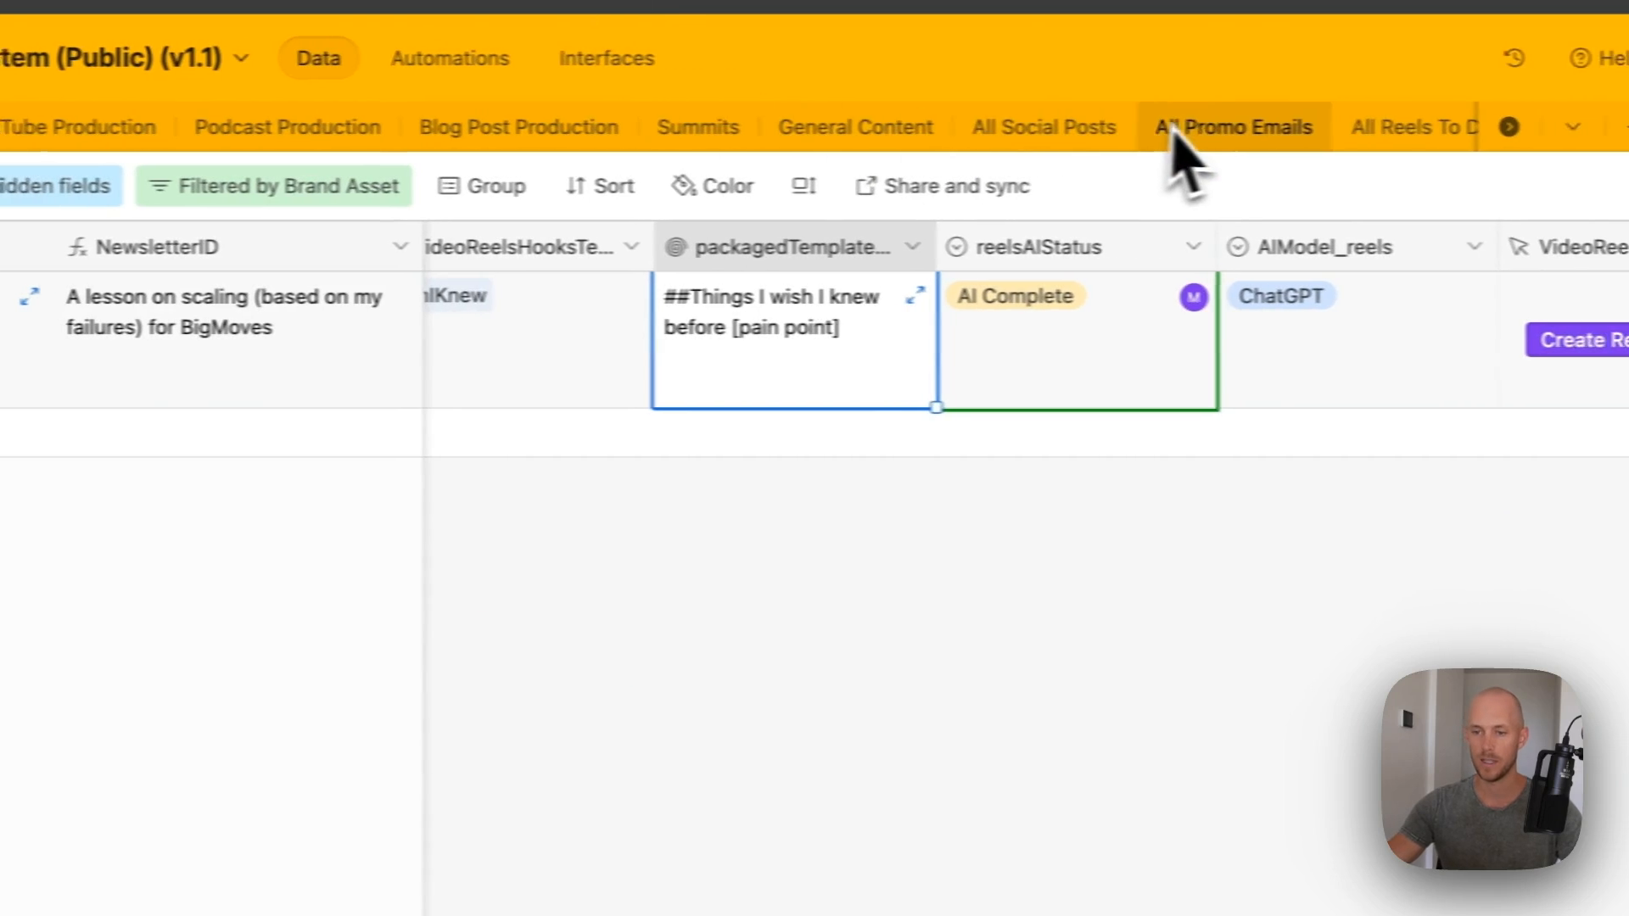
pyautogui.hscroll(3, 1295, 145)
pyautogui.click(1263, 138)
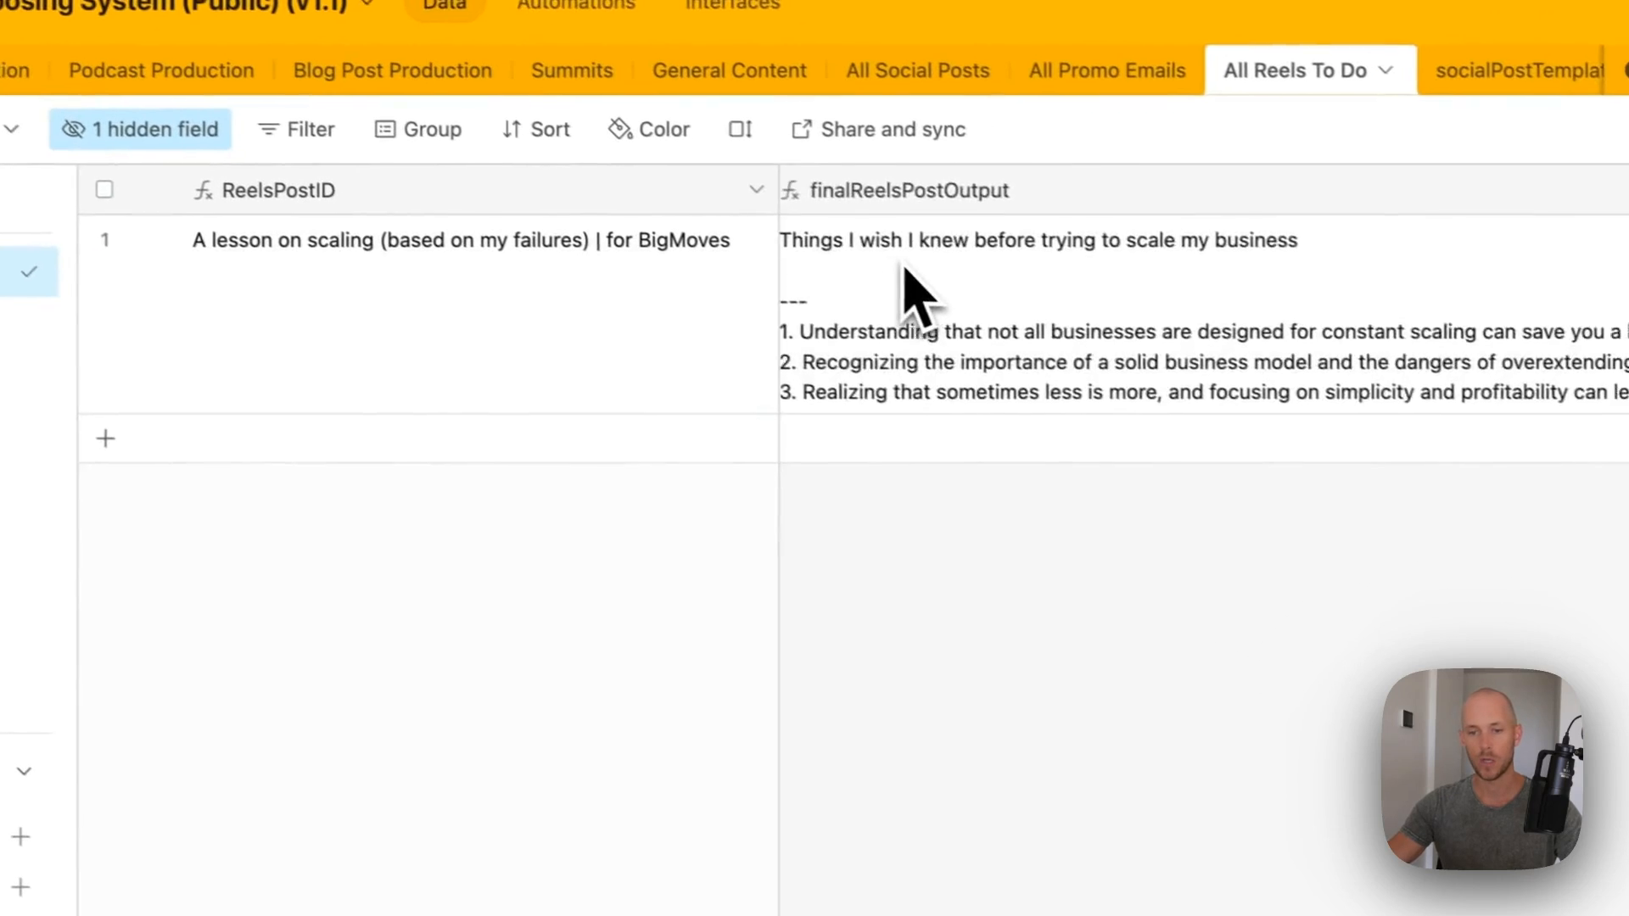
pyautogui.rightClick(1103, 297)
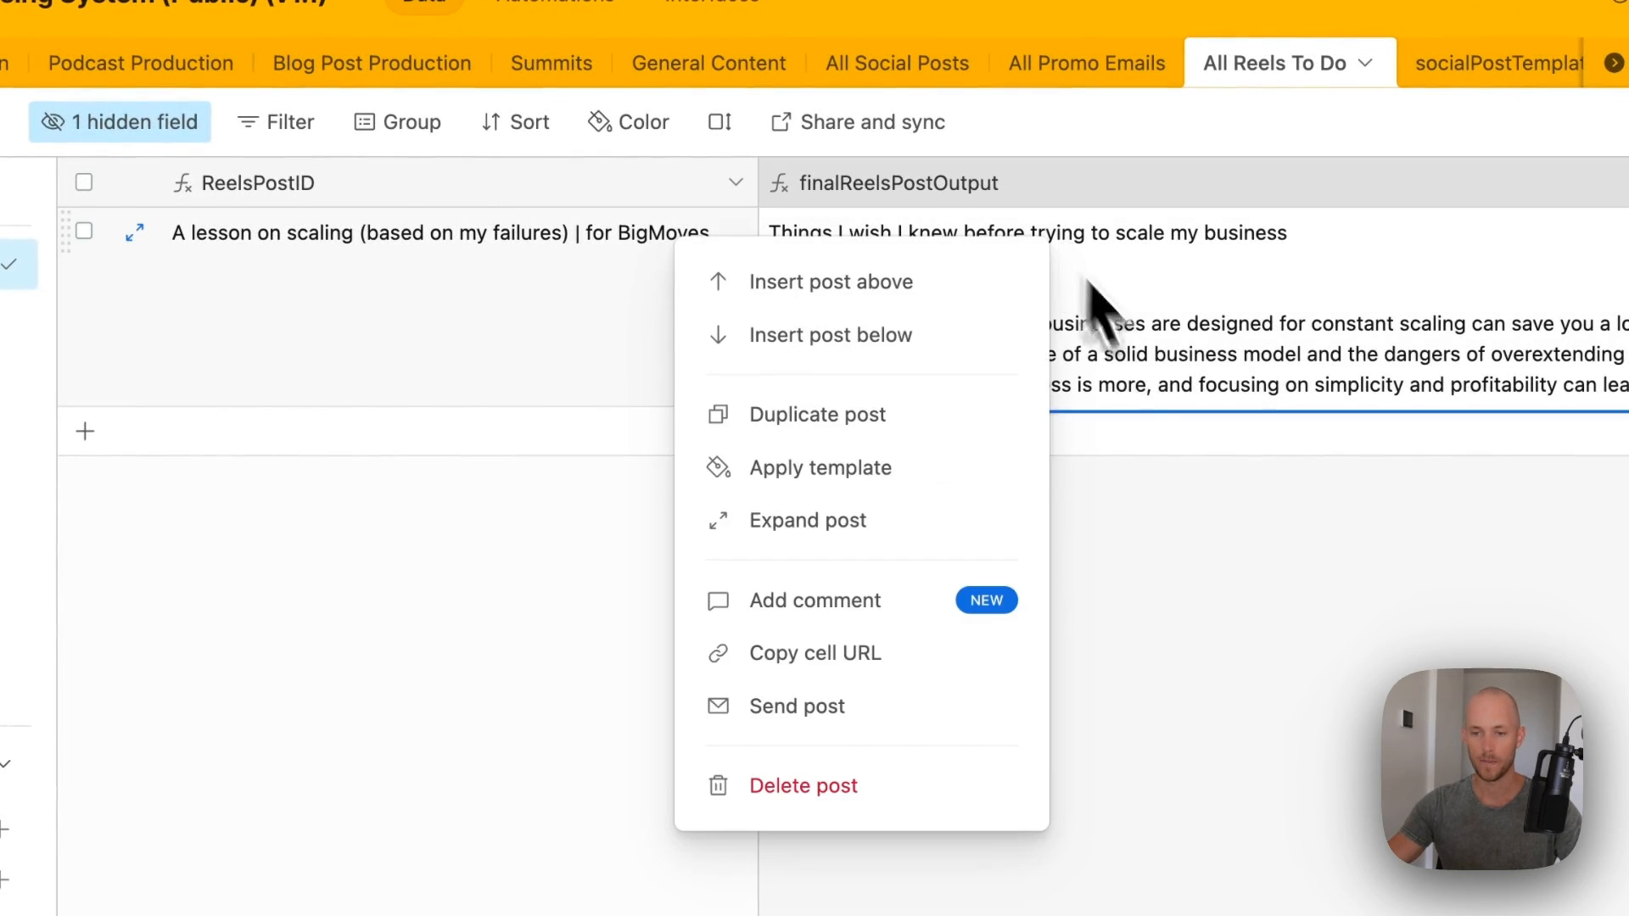
pyautogui.click(845, 523)
pyautogui.moveTo(286, 449); pyautogui.dragTo(514, 450)
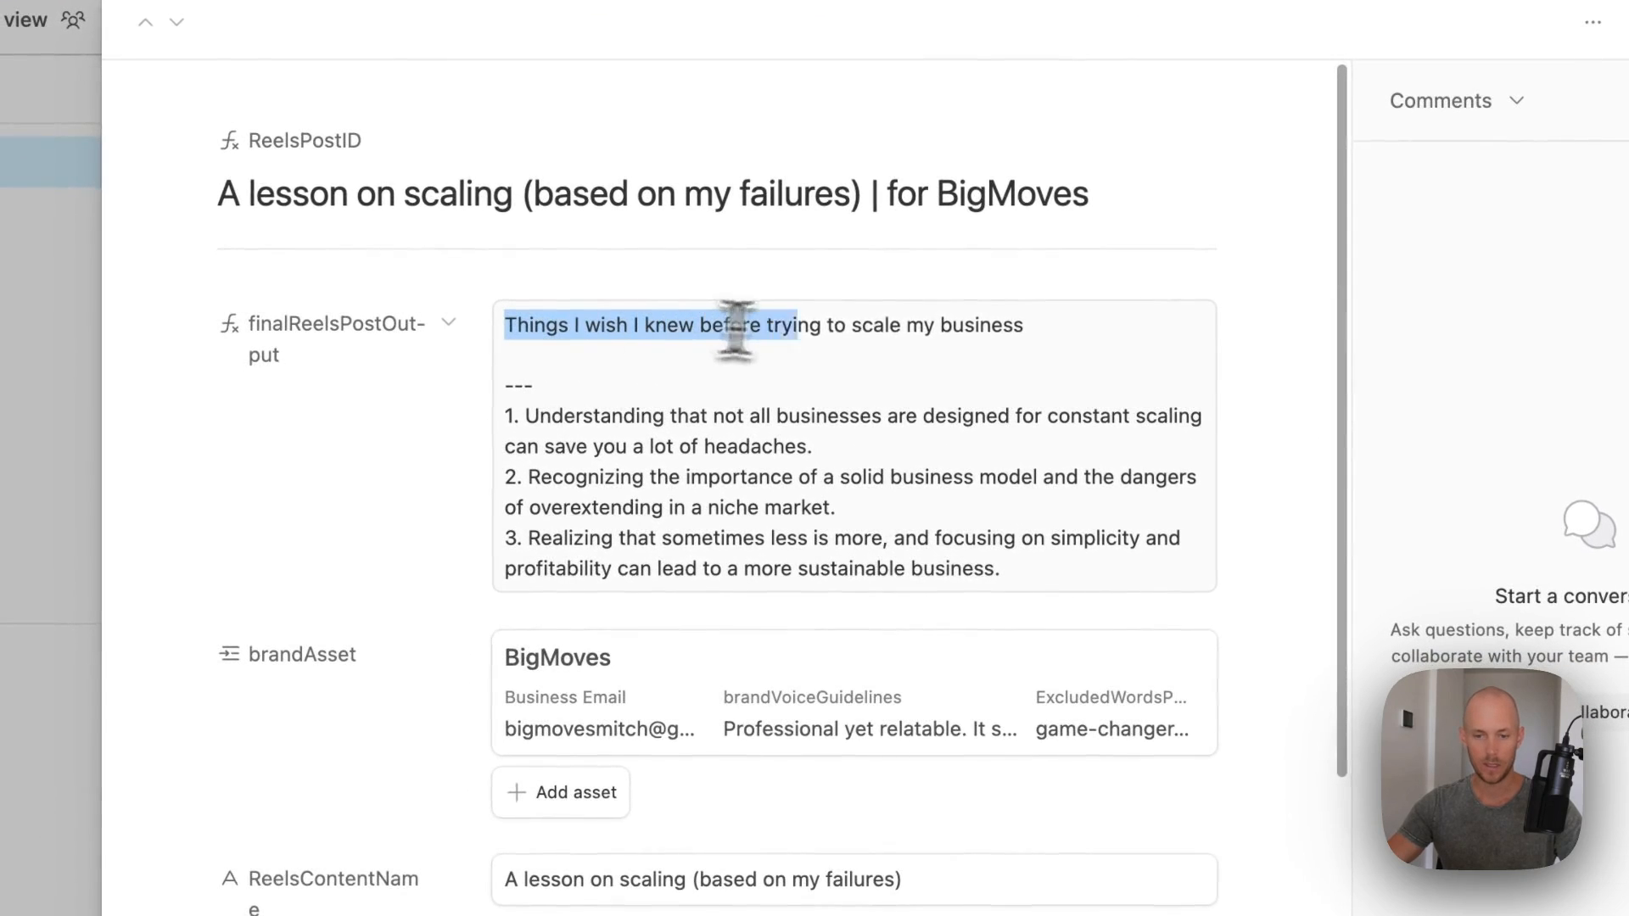
pyautogui.moveTo(735, 329); pyautogui.dragTo(1086, 348)
pyautogui.click(531, 437)
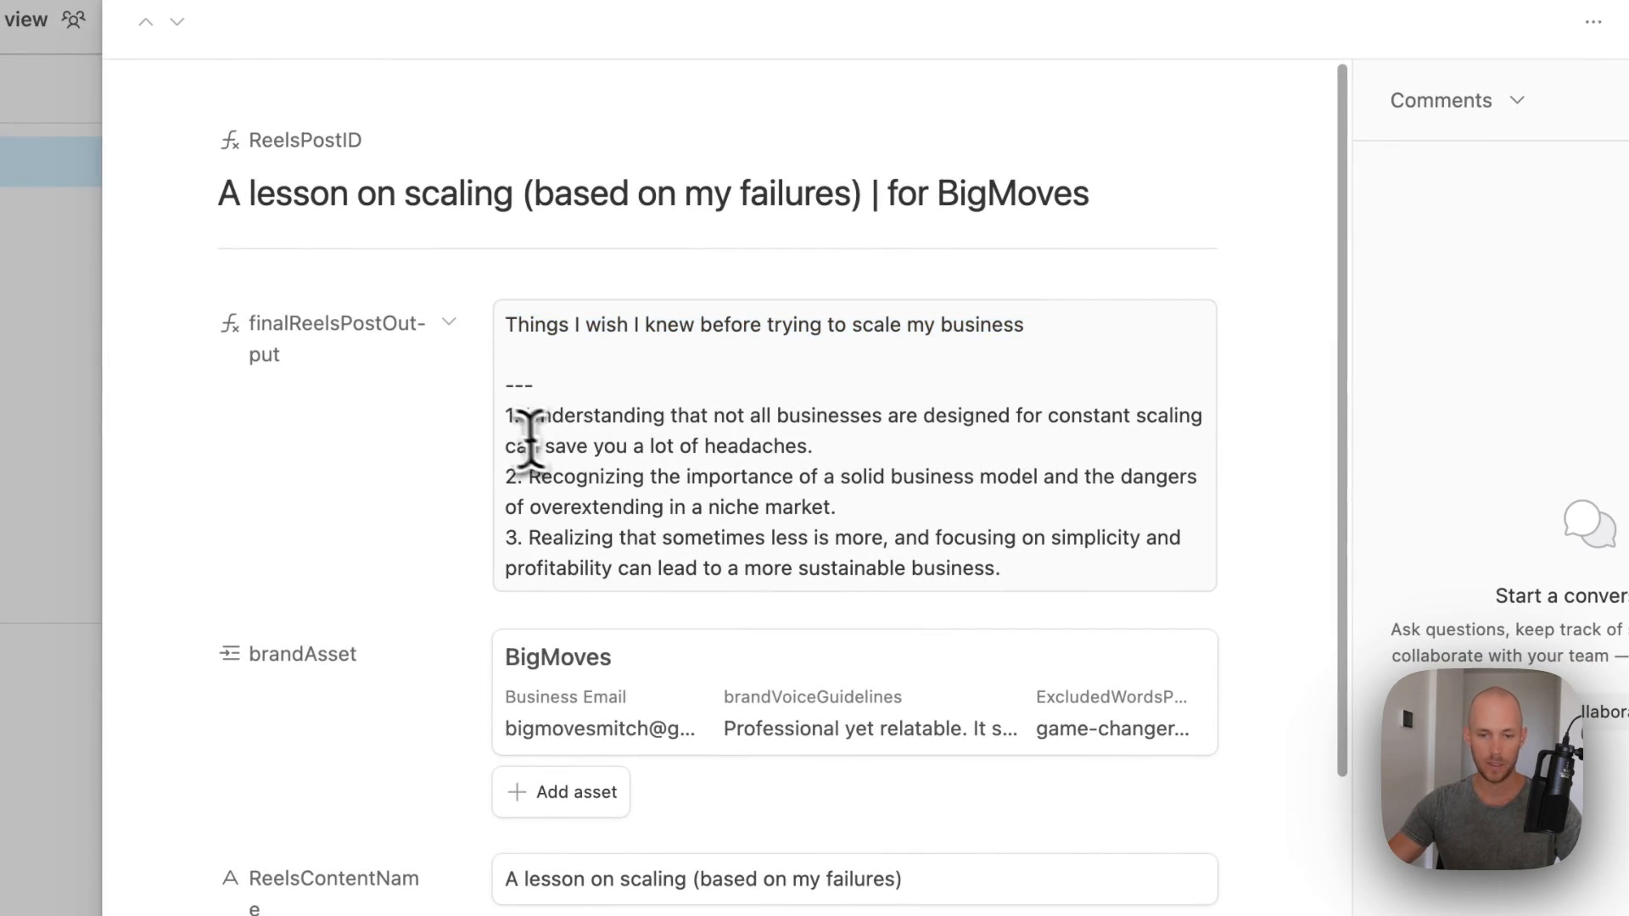
pyautogui.moveTo(506, 411); pyautogui.dragTo(1066, 665)
pyautogui.click(1045, 546)
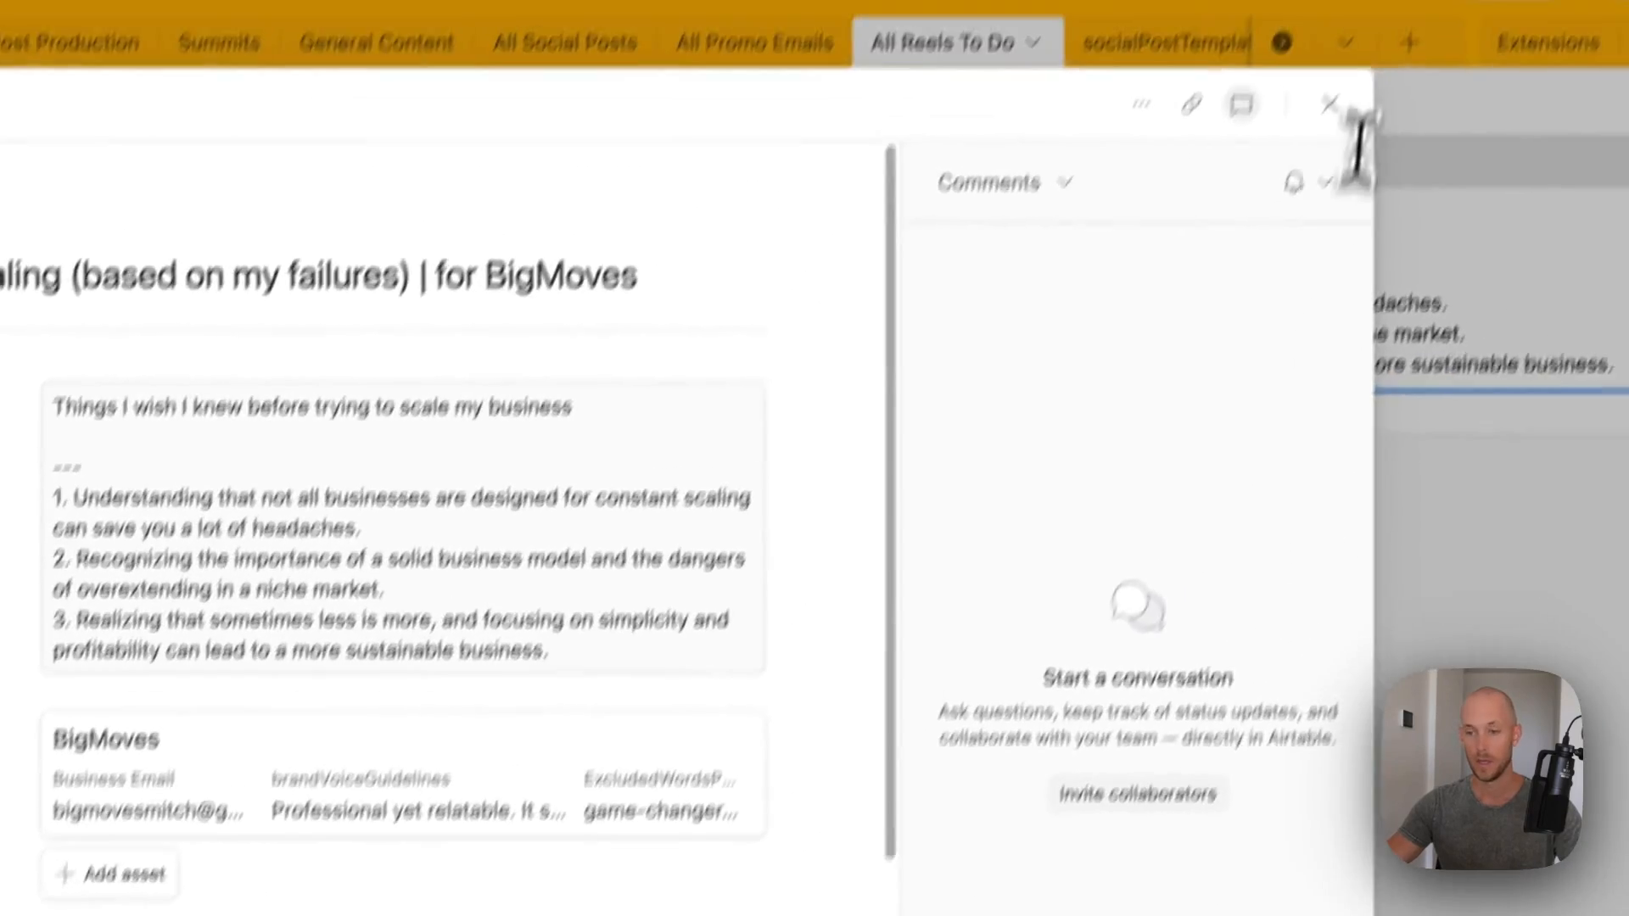
pyautogui.click(1614, 44)
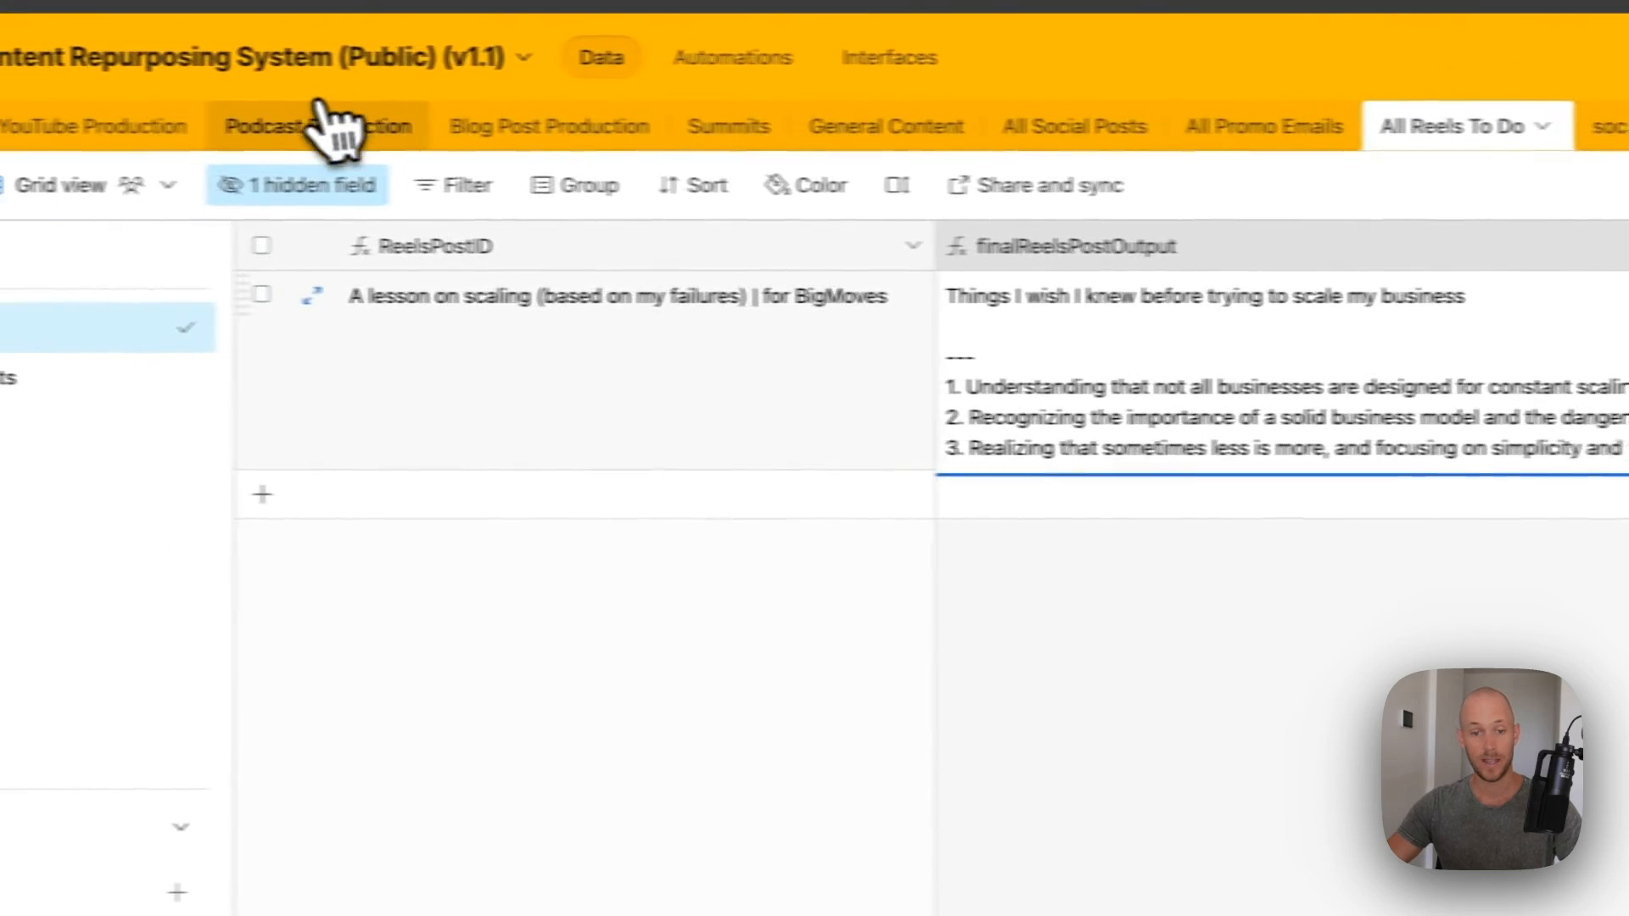
pyautogui.click(237, 148)
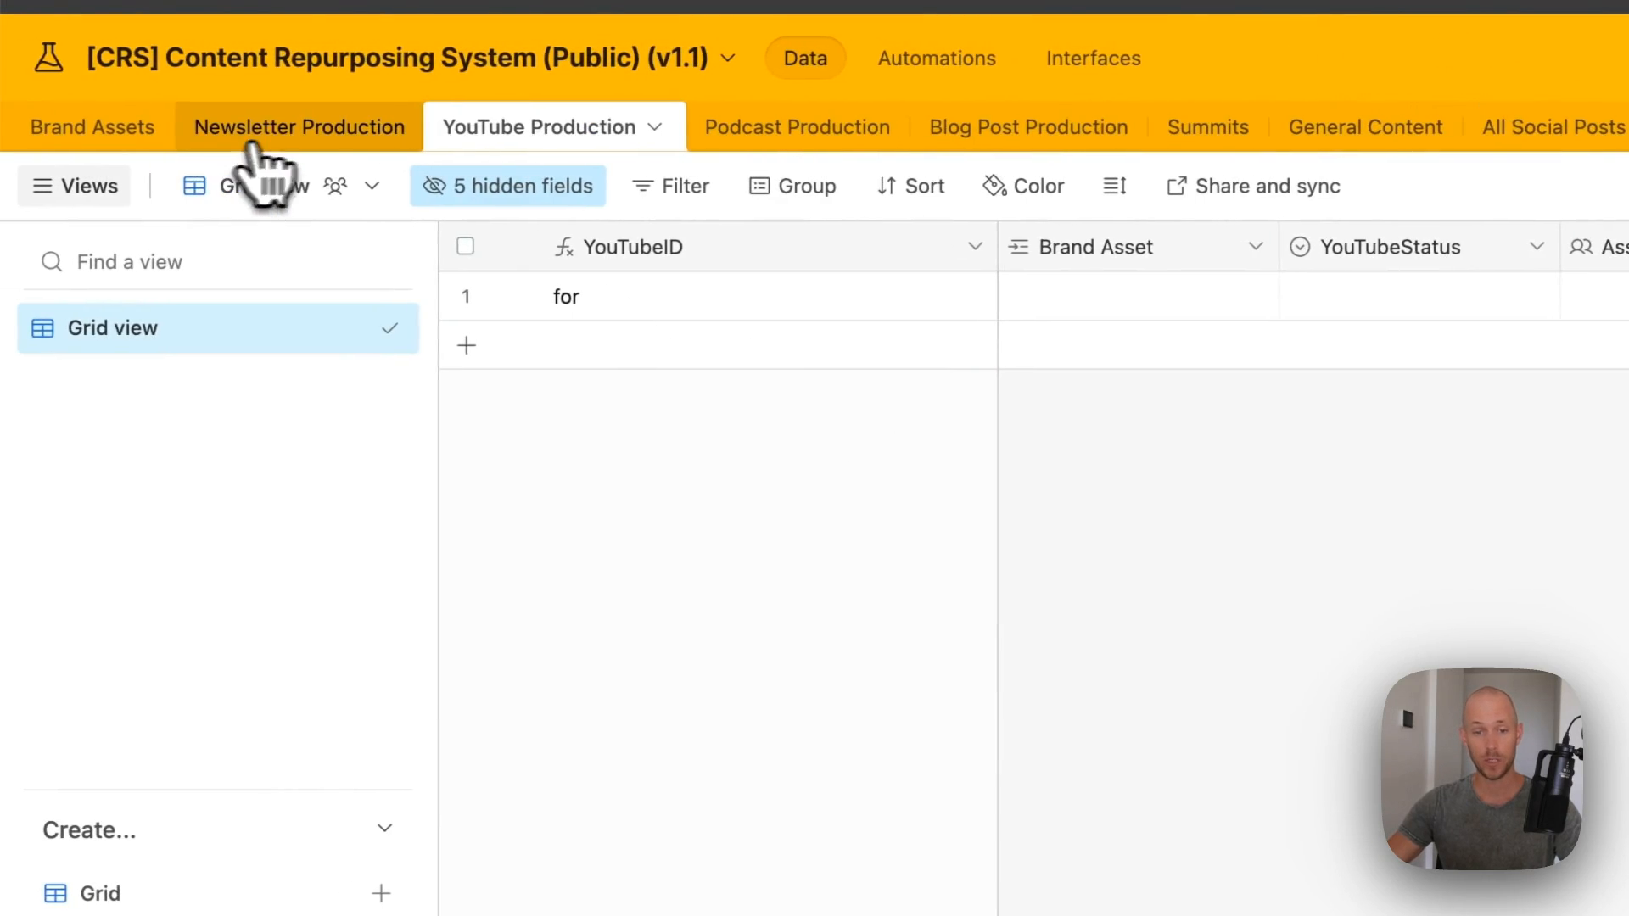
pyautogui.click(183, 136)
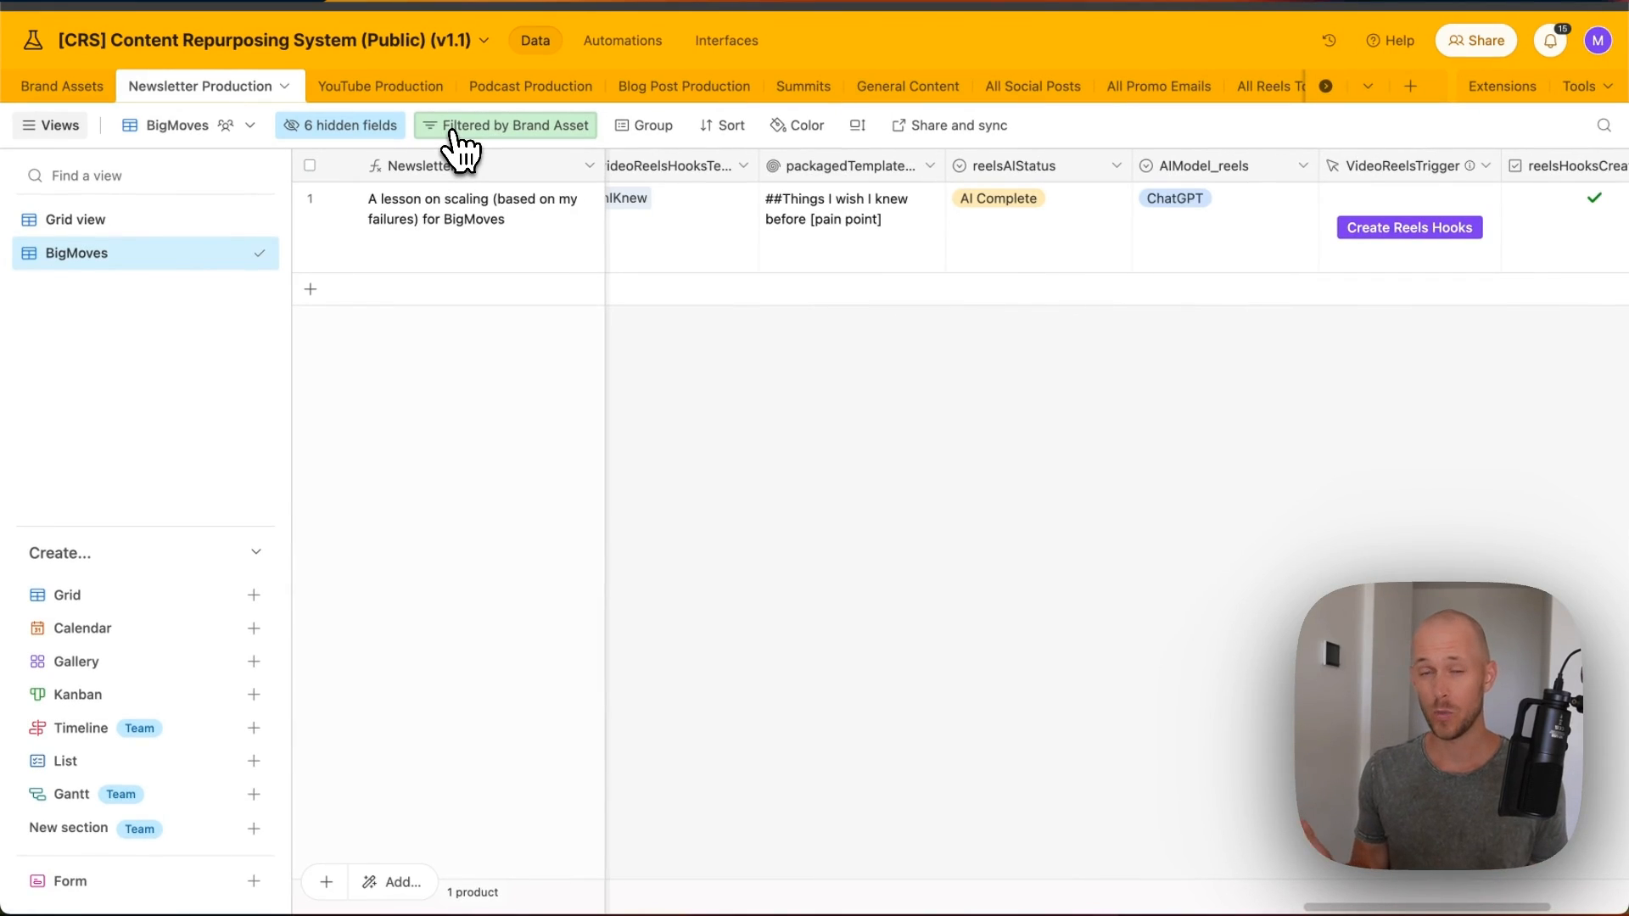
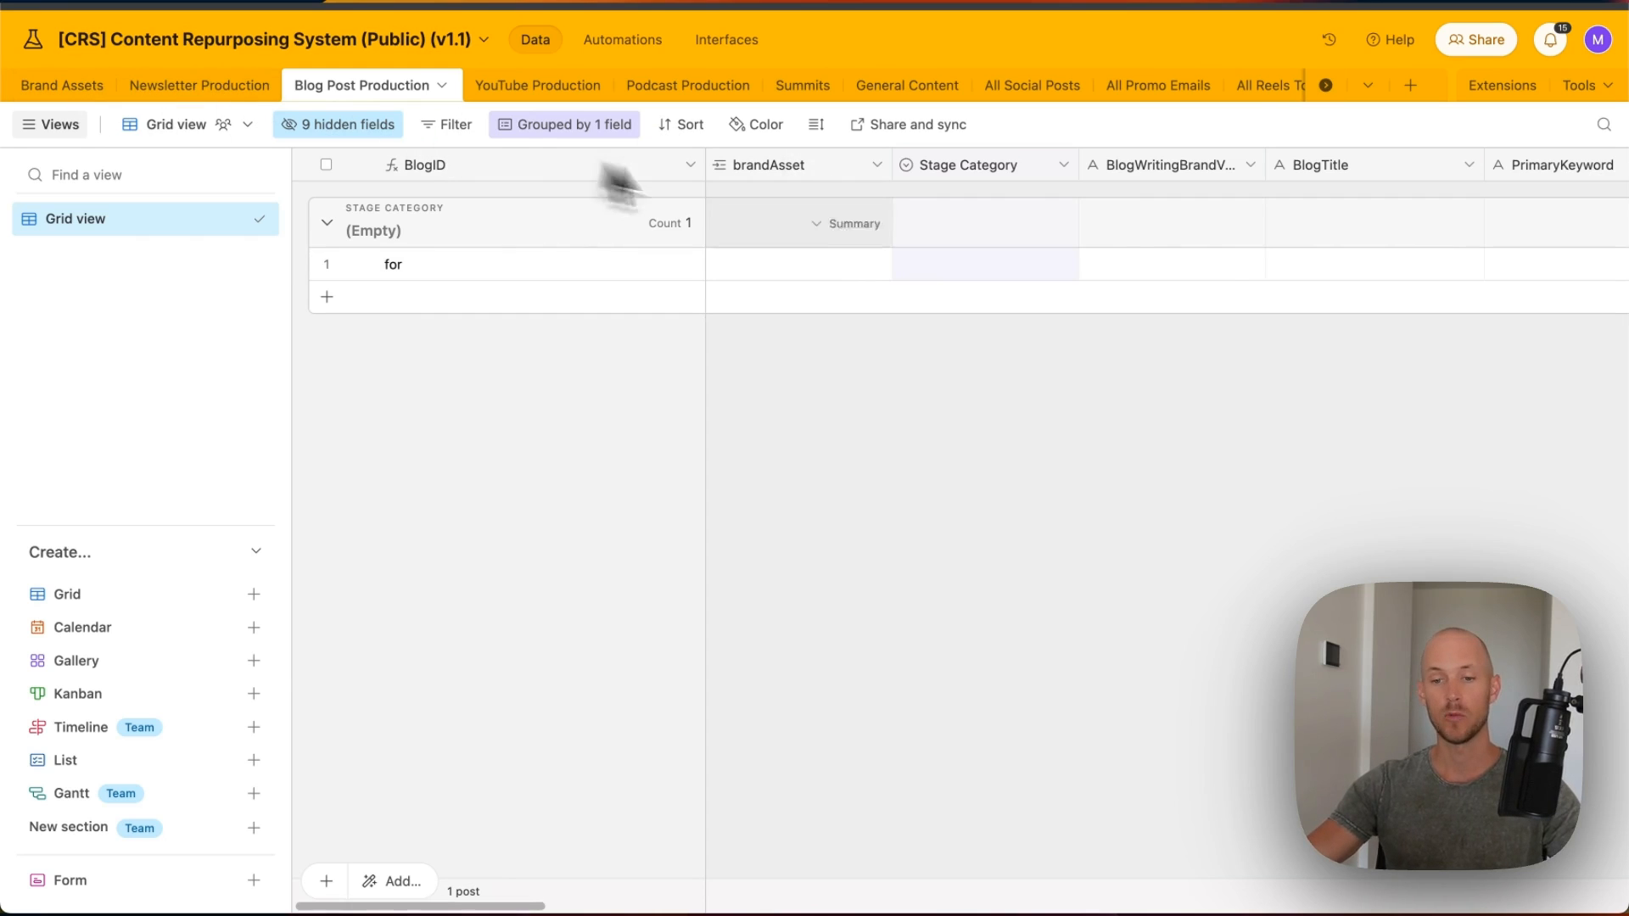
# - Review the Stage Category and BlogWritingBrandVoice field settings without changing them
pyautogui.hscroll(5, 879, 317)
pyautogui.hscroll(-3, 867, 262)
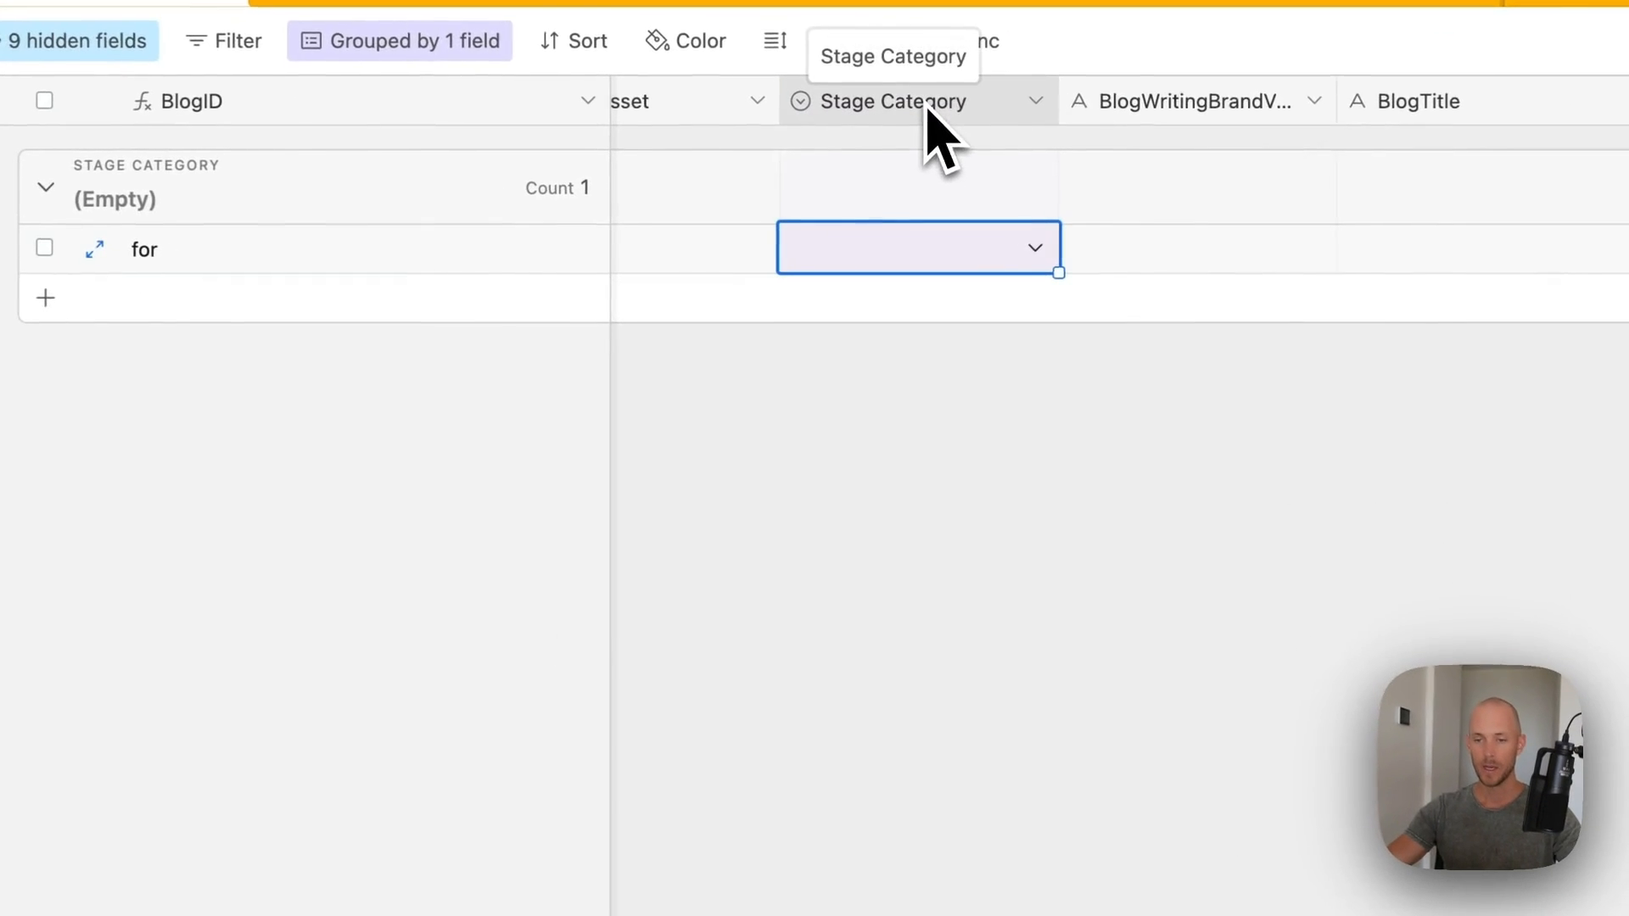
pyautogui.doubleClick(922, 169)
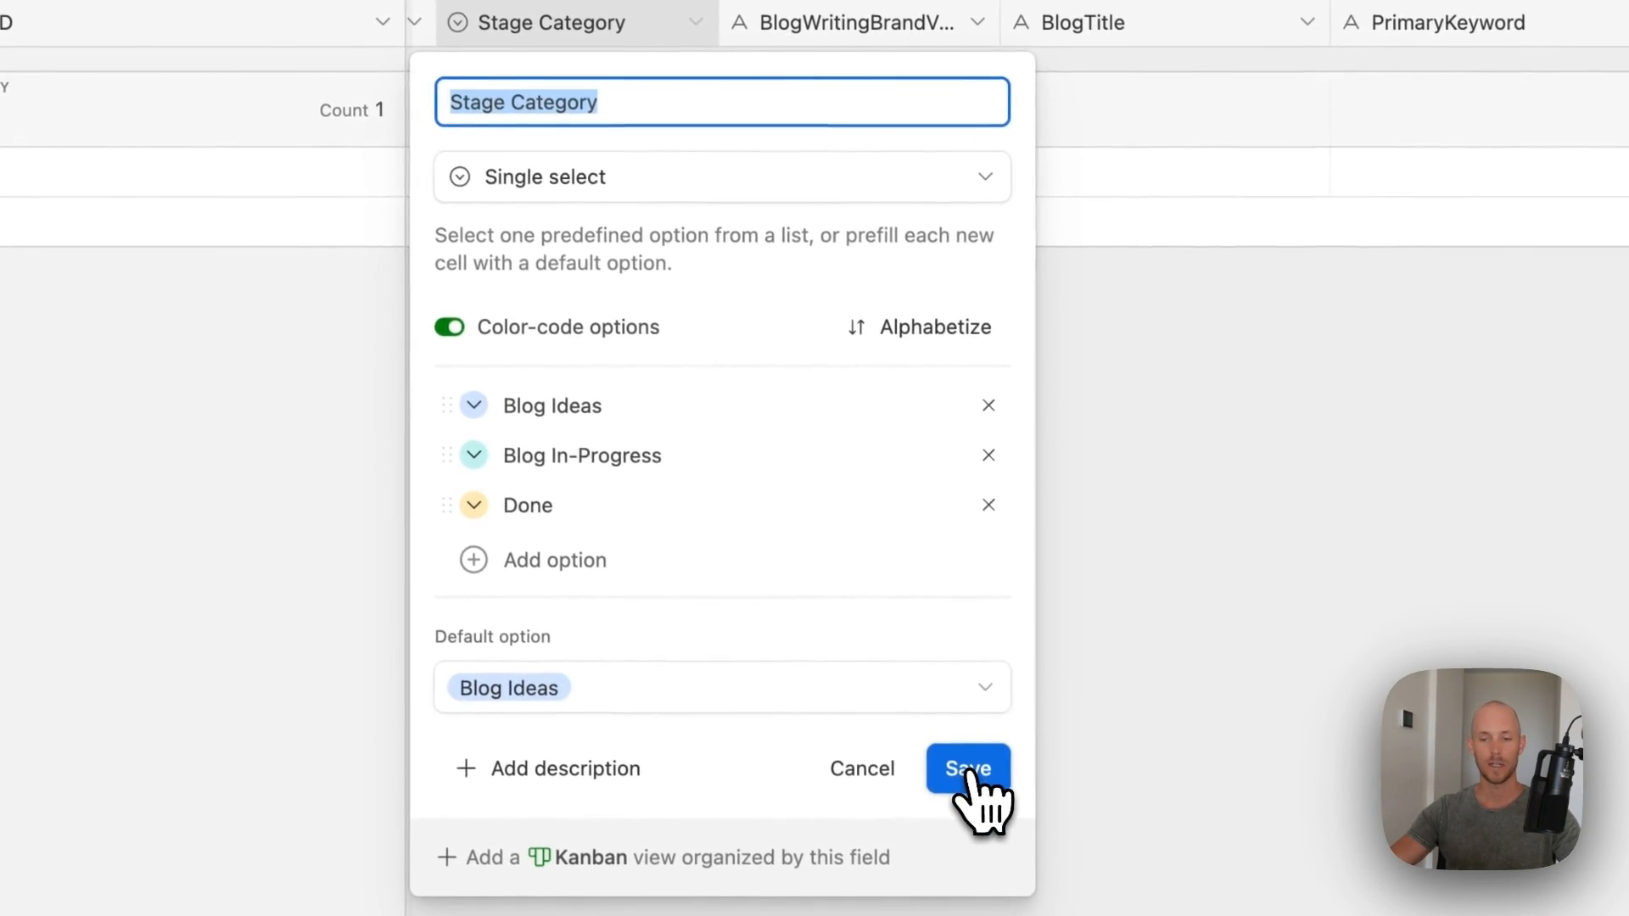
pyautogui.click(969, 772)
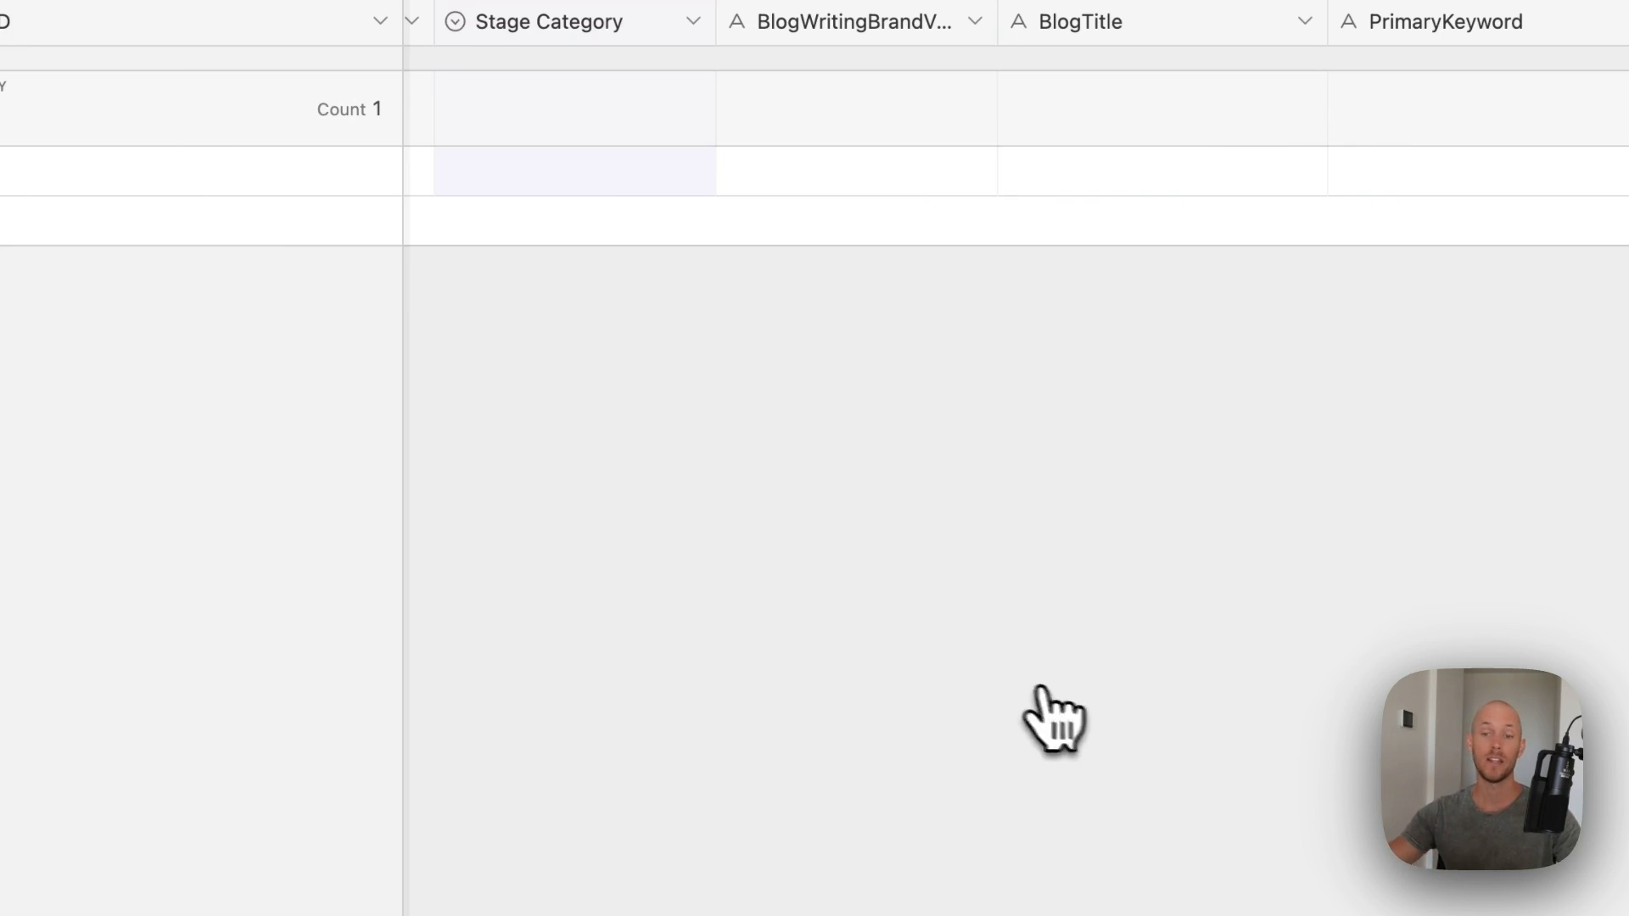
pyautogui.click(839, 174)
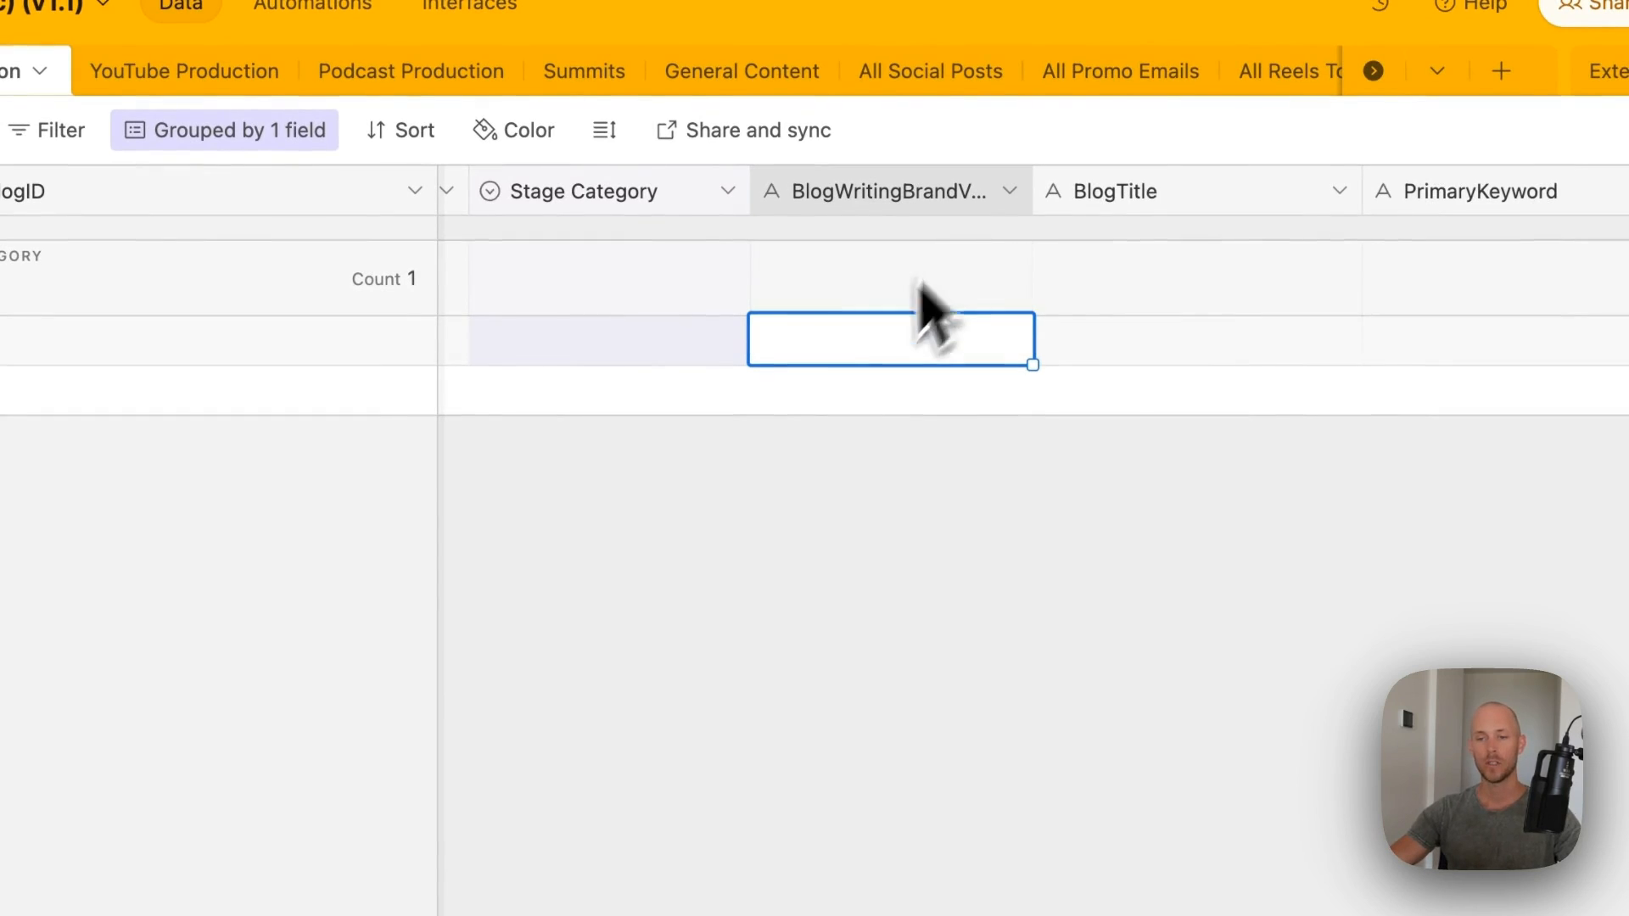
pyautogui.doubleClick(933, 189)
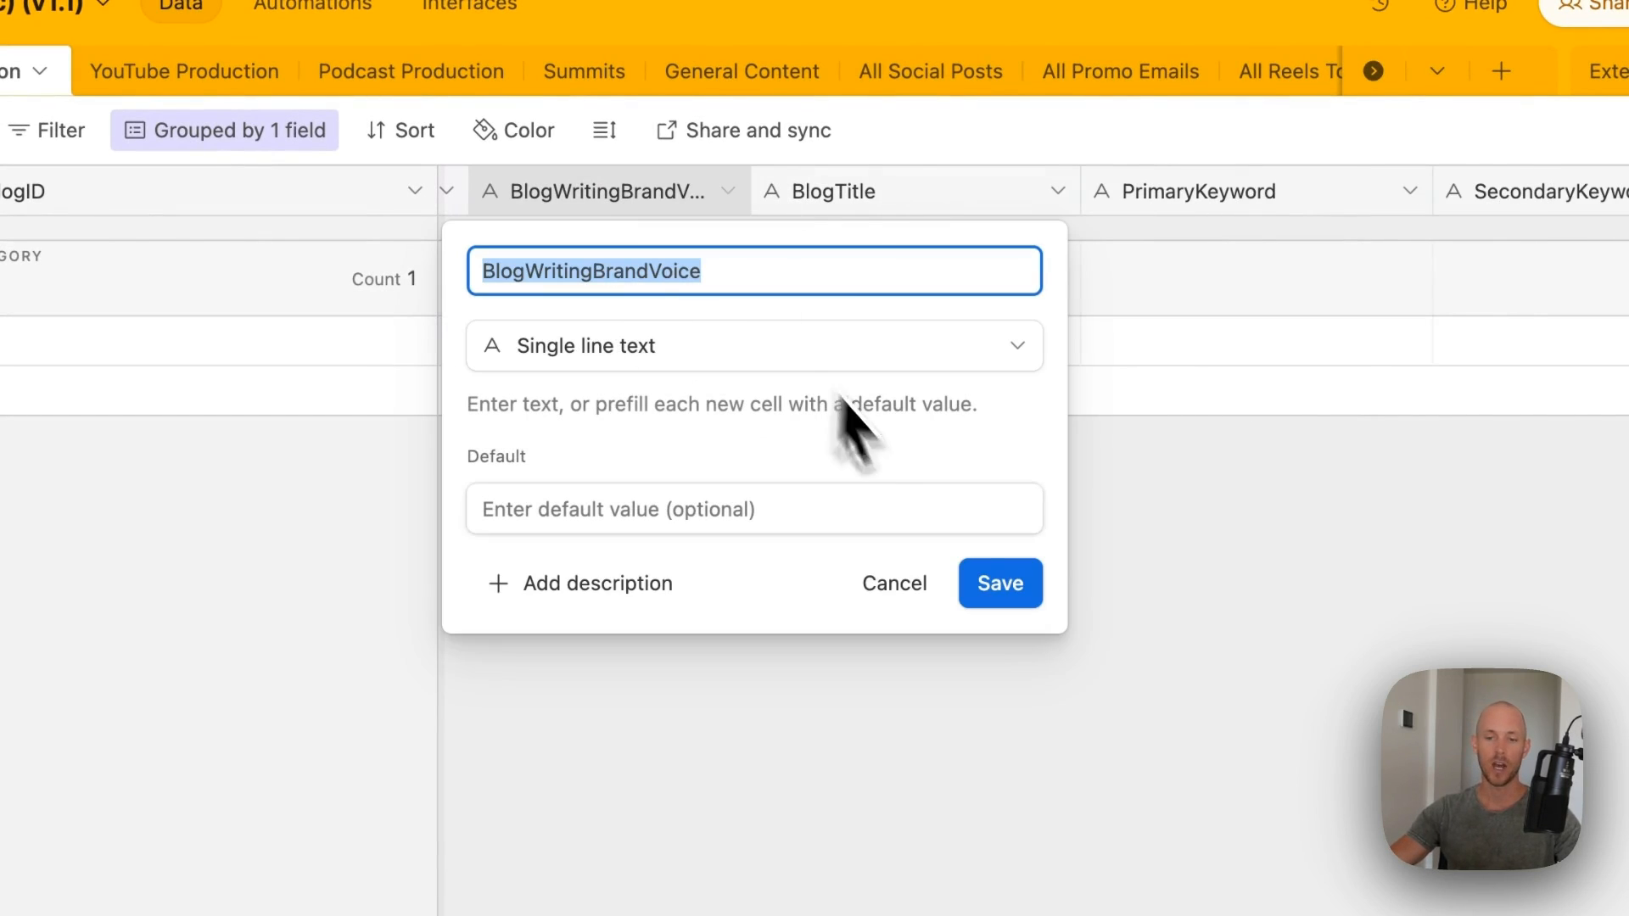
pyautogui.click(991, 579)
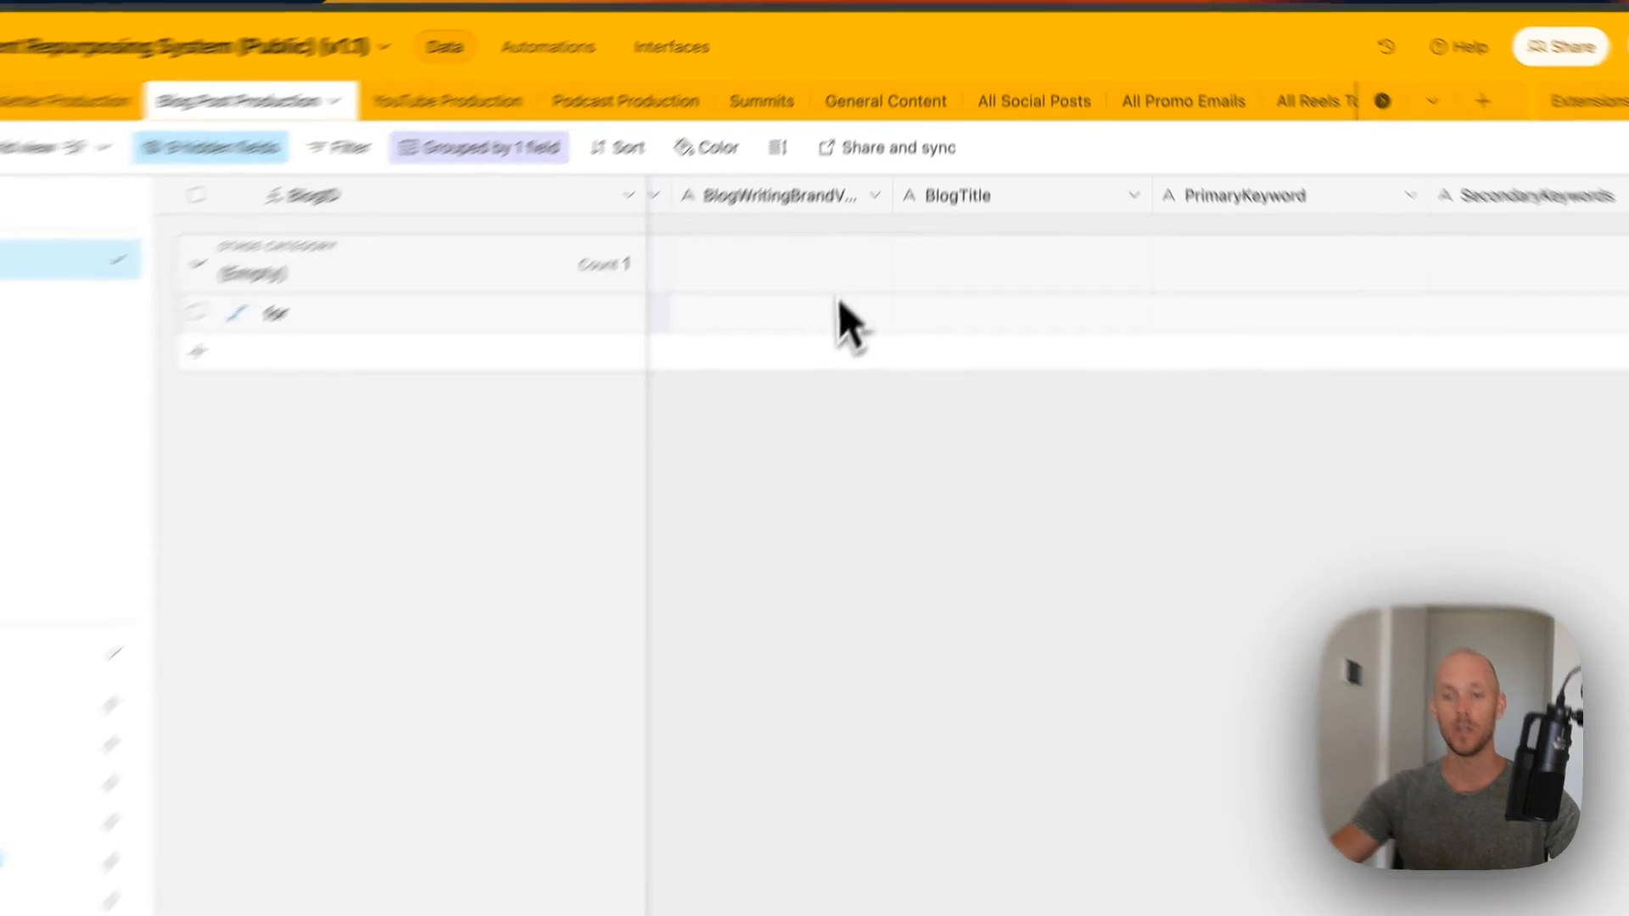
pyautogui.click(857, 264)
pyautogui.hscroll(1, 982, 406)
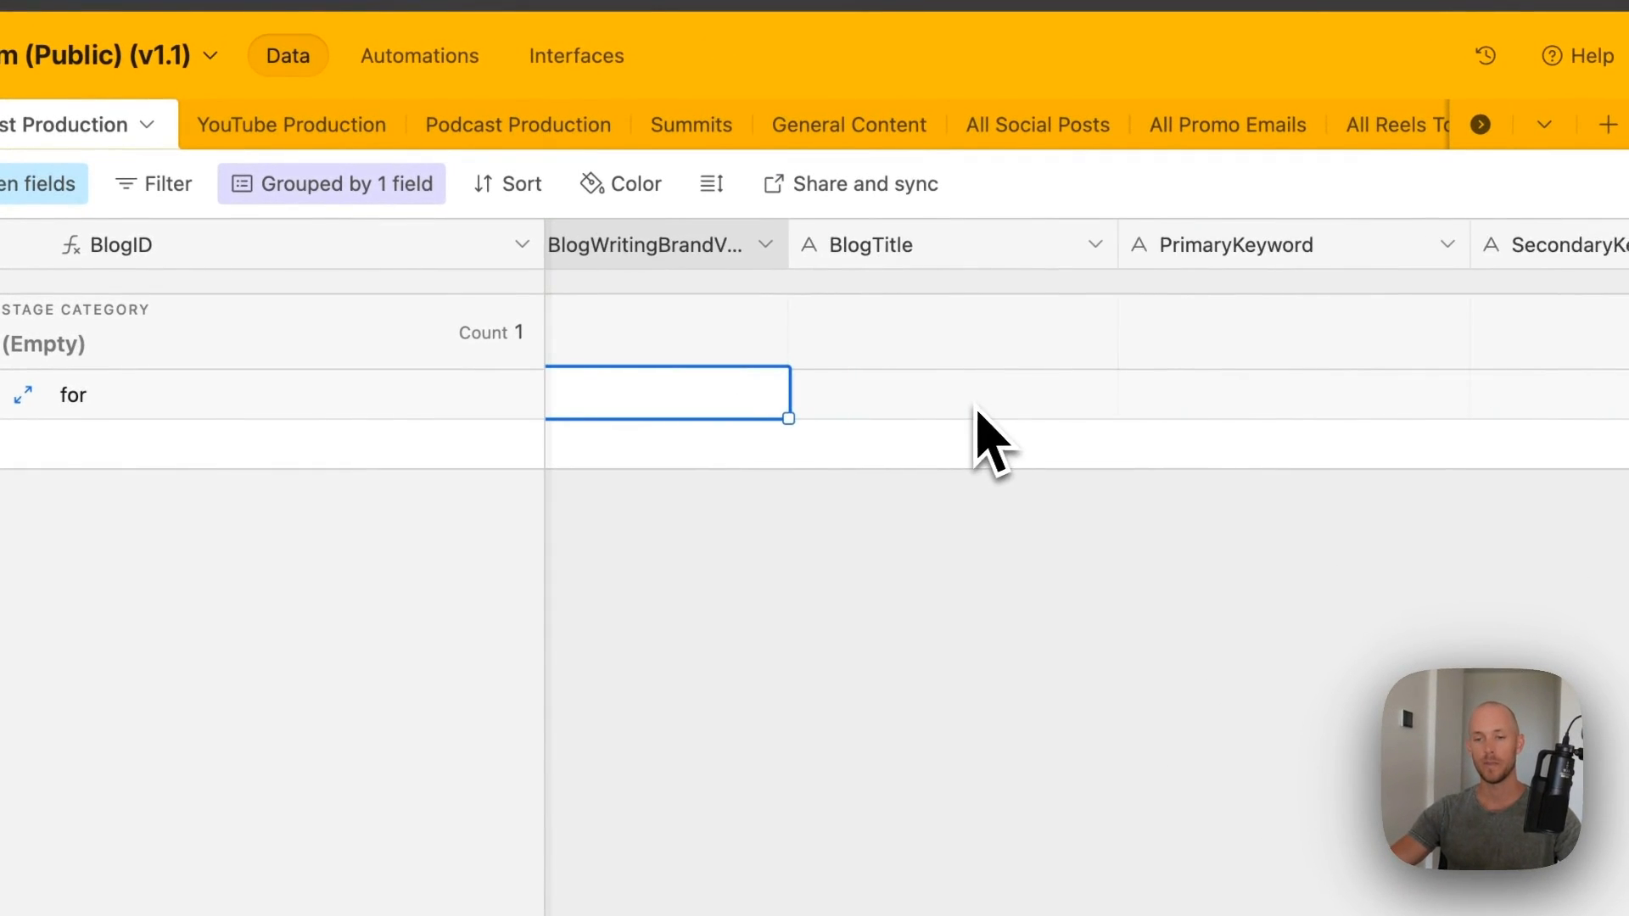
pyautogui.hscroll(-1, 974, 405)
pyautogui.hscroll(5, 953, 229)
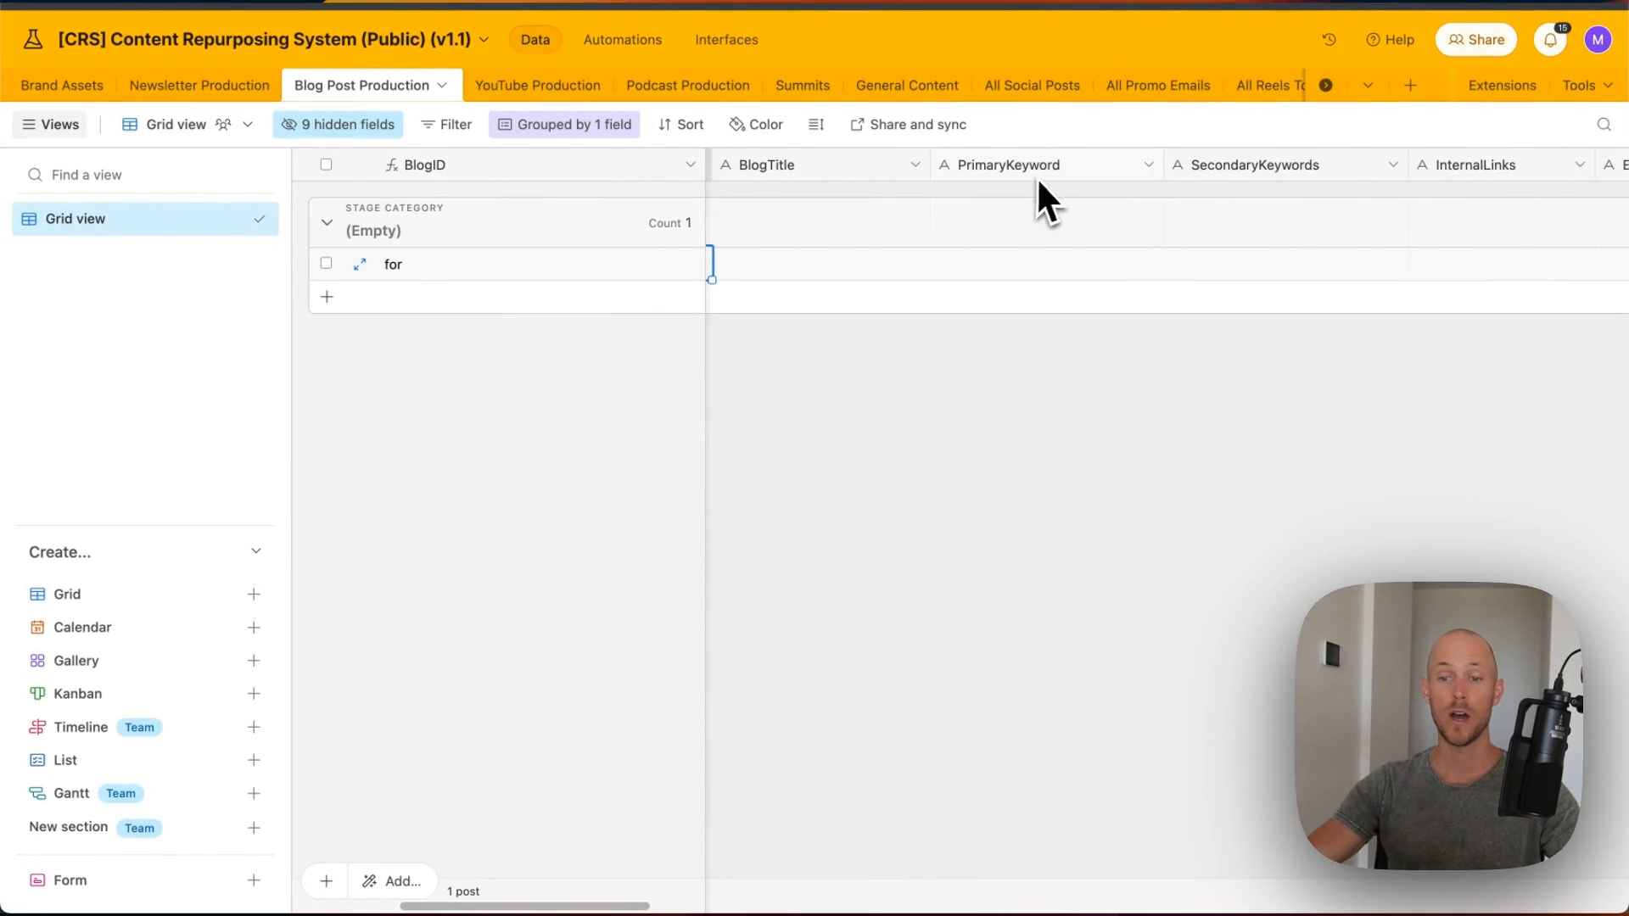
pyautogui.hscroll(3, 1052, 195)
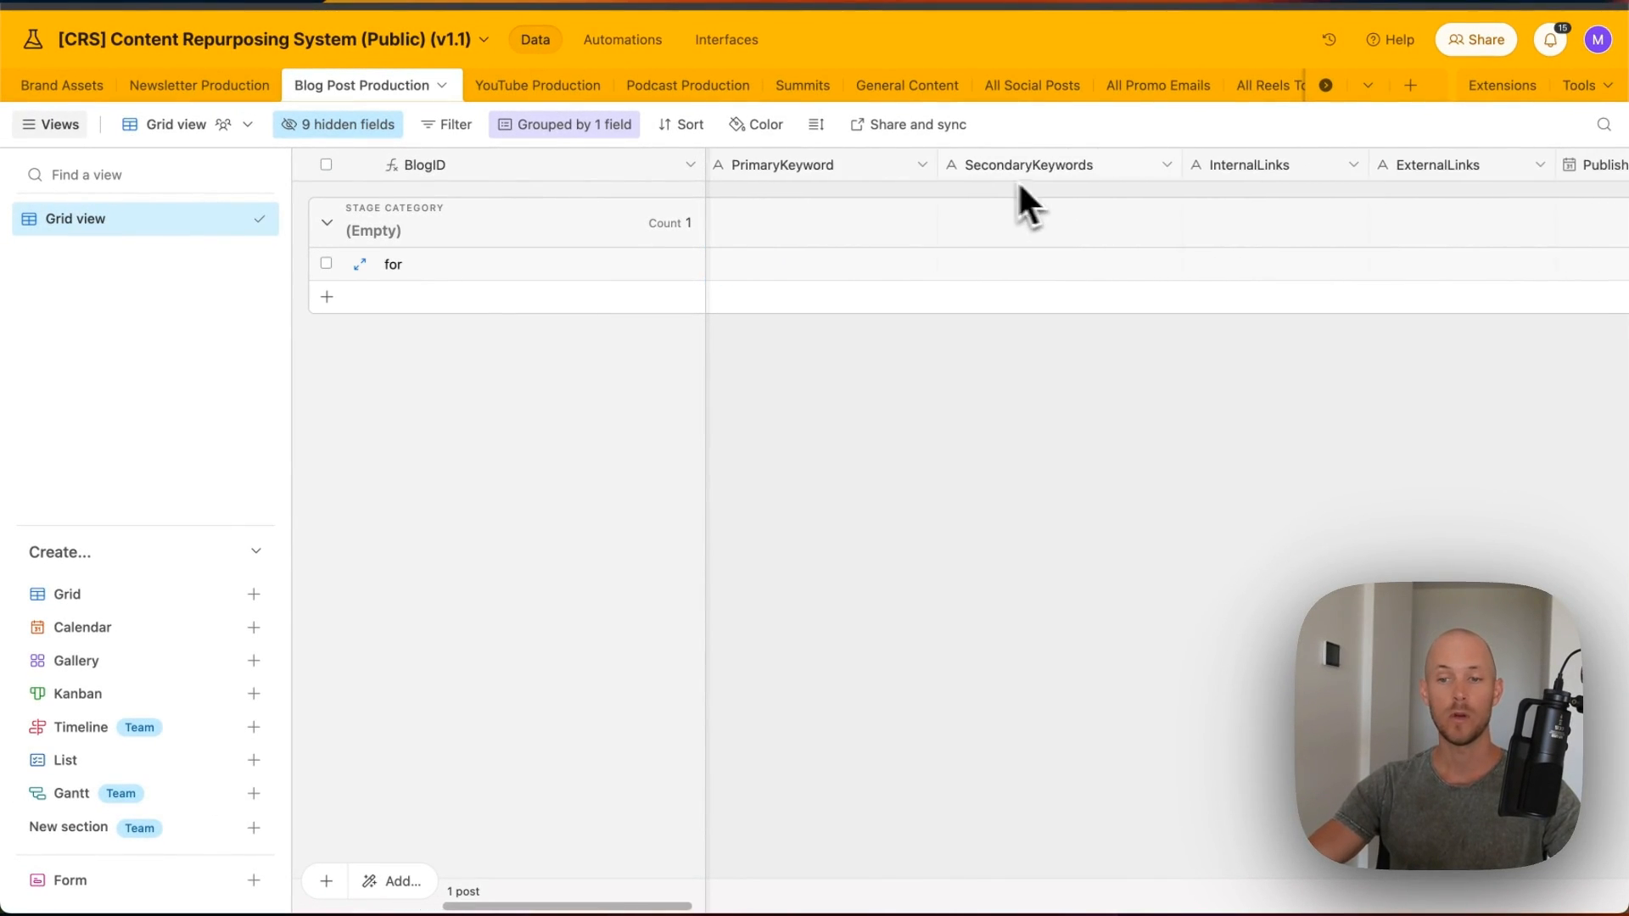
pyautogui.hscroll(3, 1094, 162)
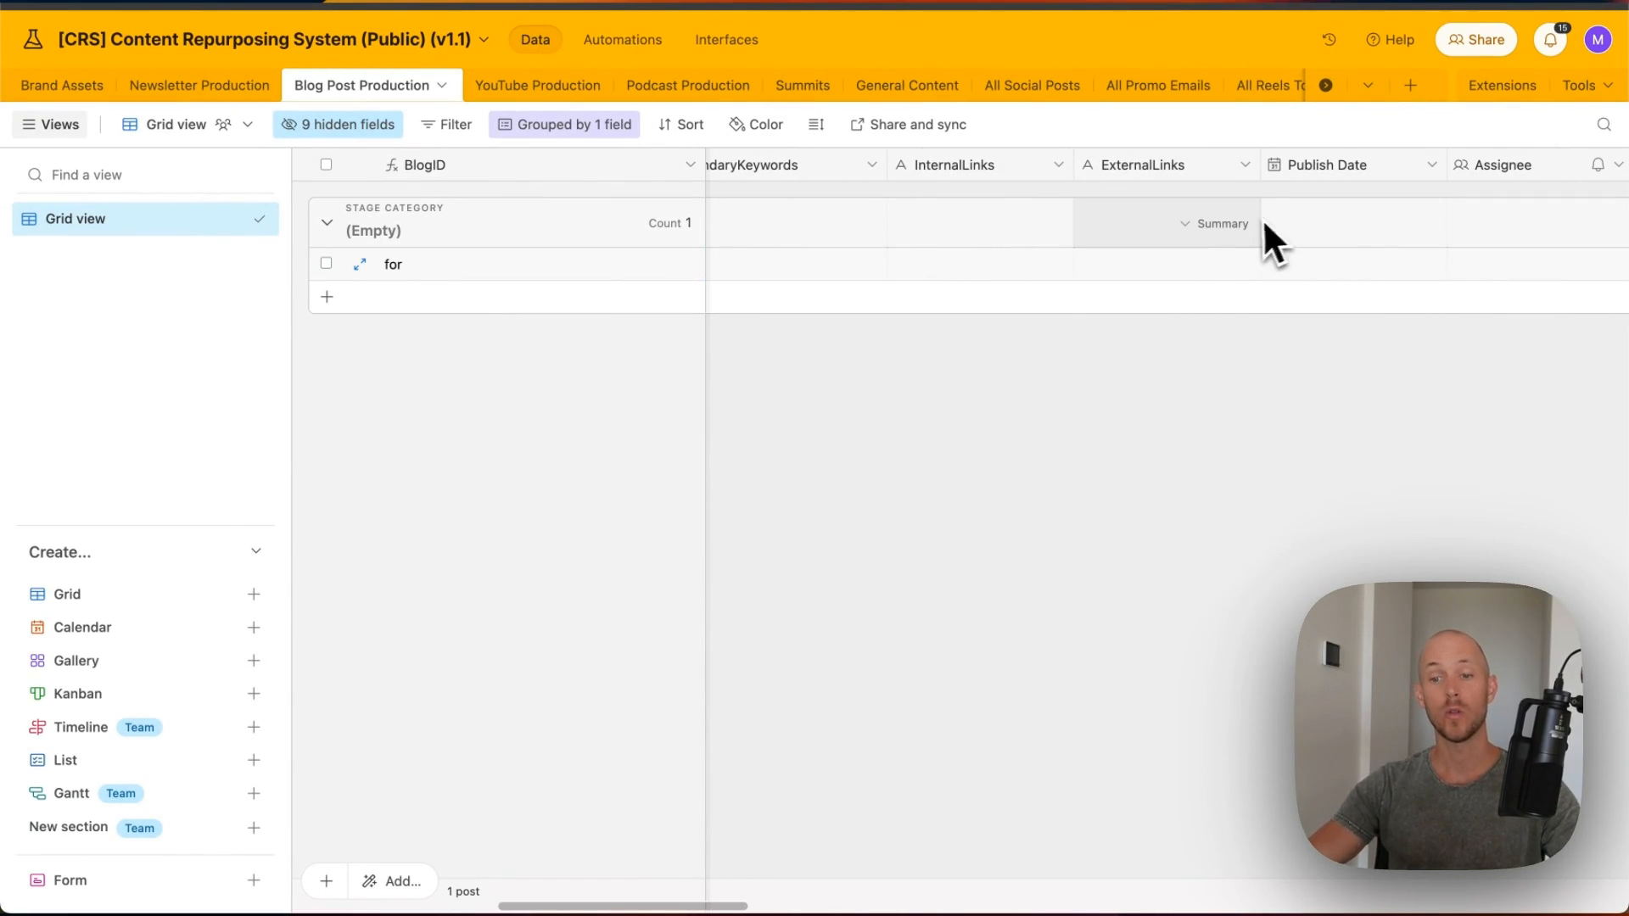
pyautogui.hscroll(3, 1236, 280)
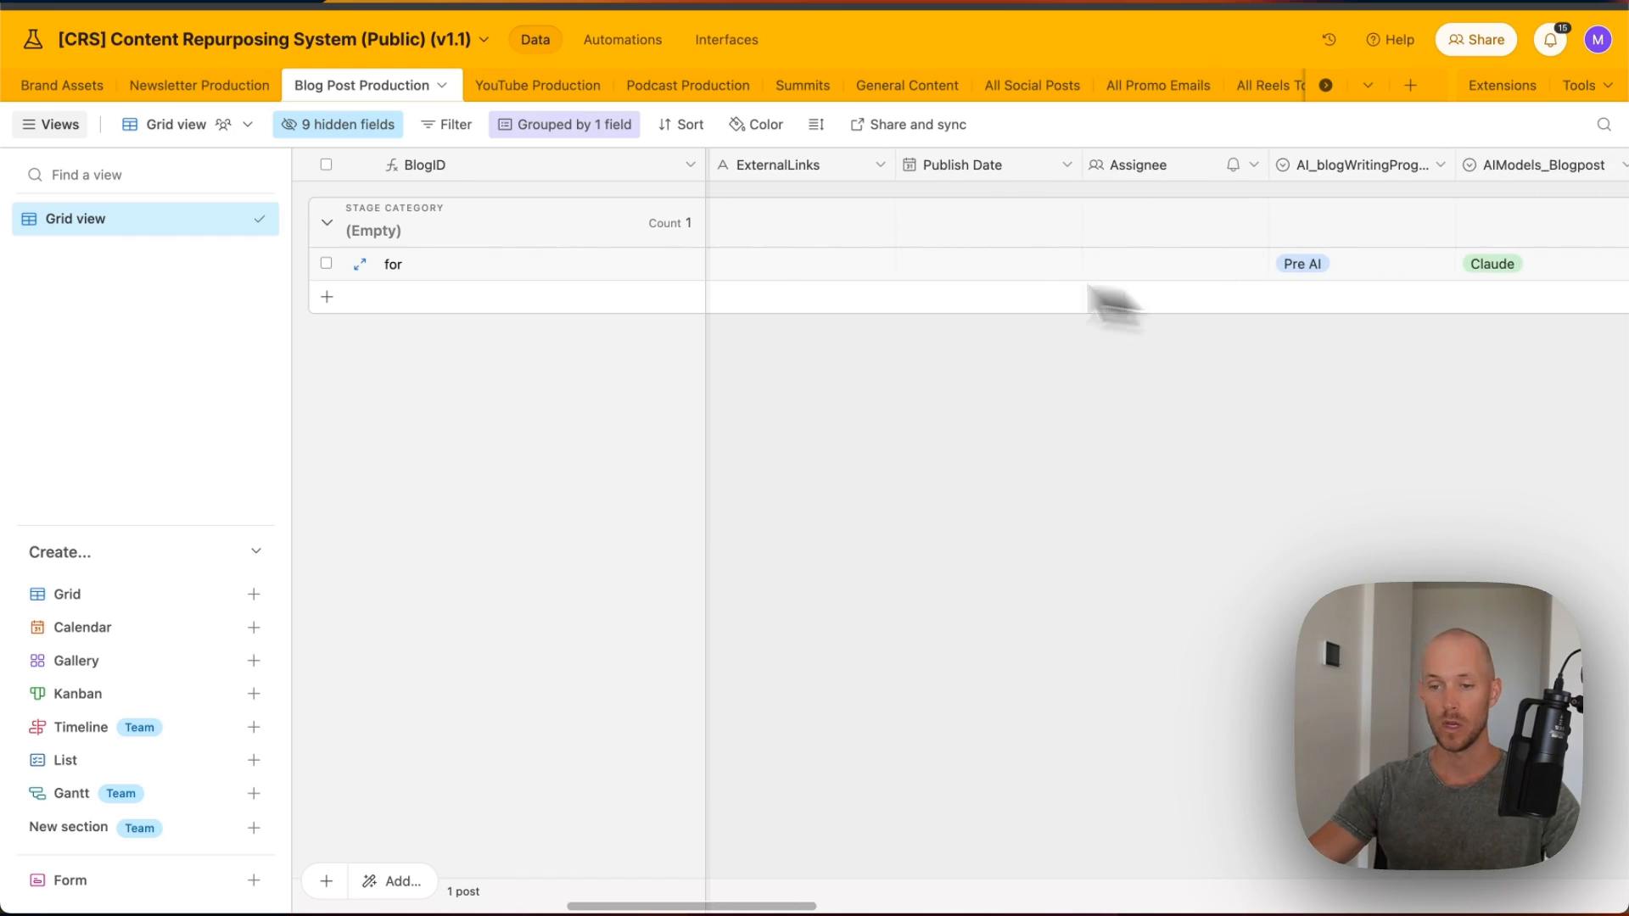
pyautogui.hscroll(5, 1187, 238)
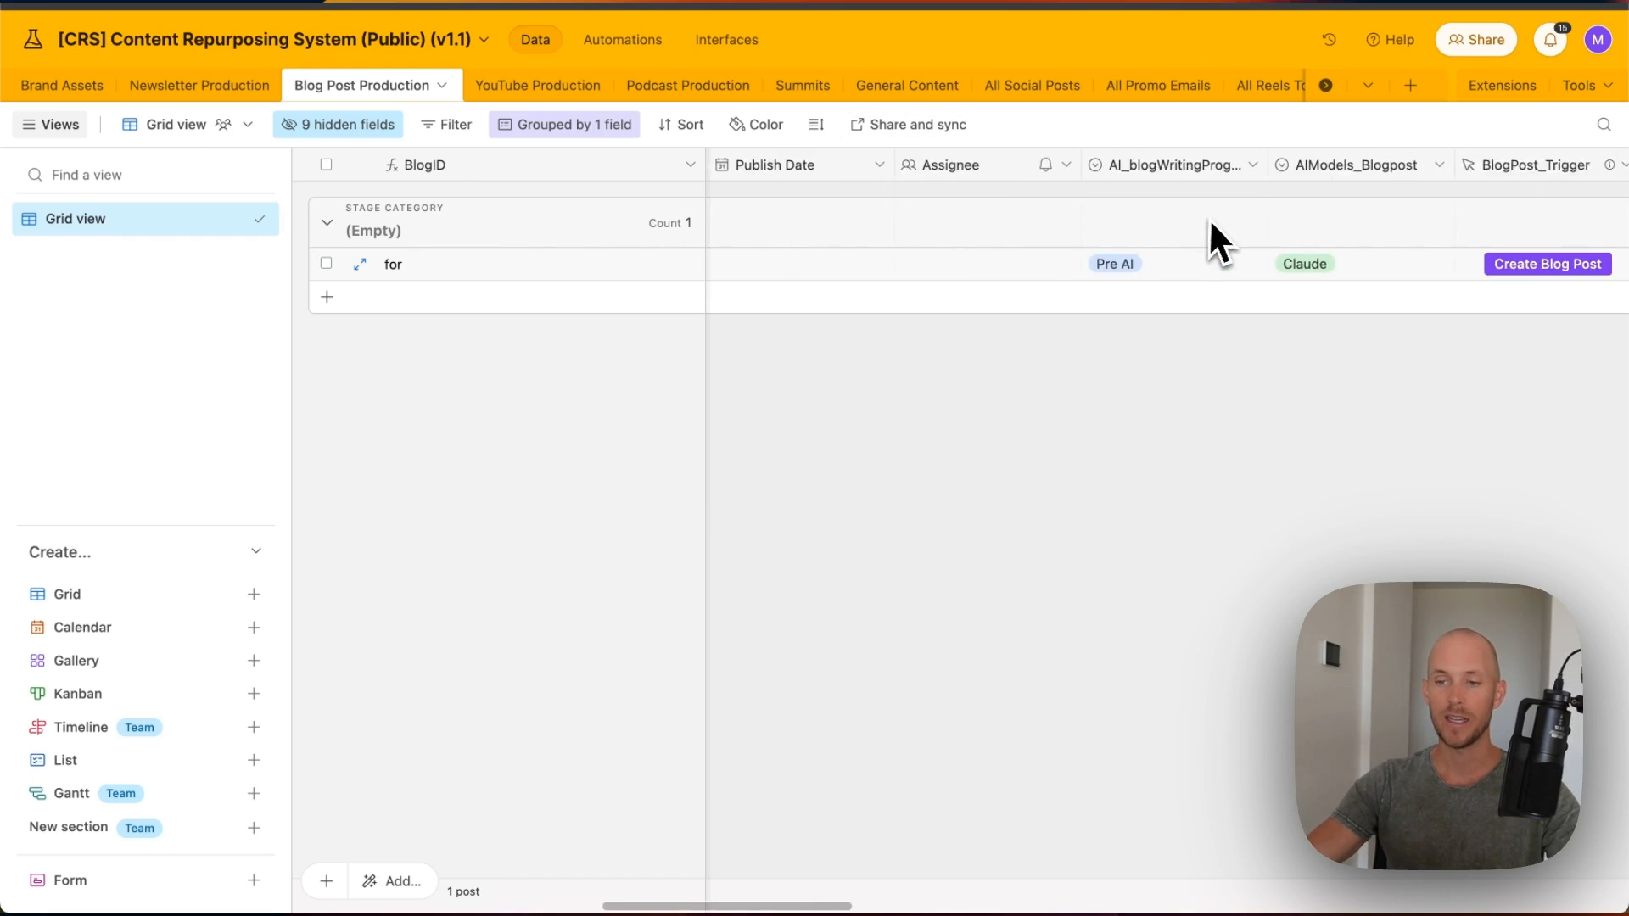
pyautogui.hscroll(1, 1185, 238)
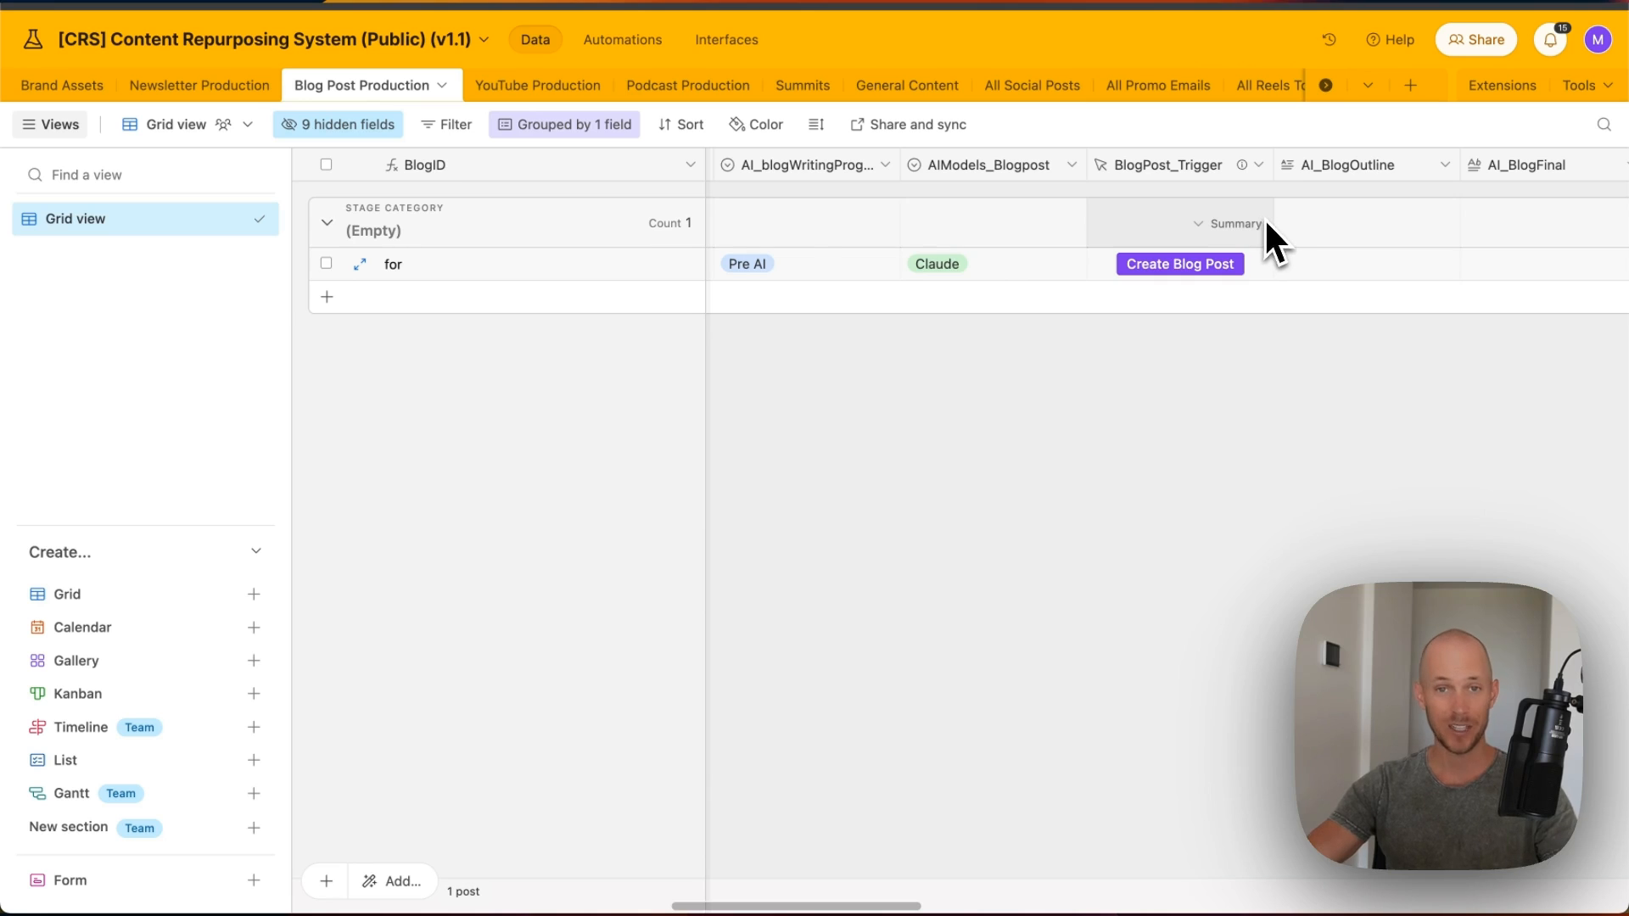
pyautogui.hscroll(7, 1268, 221)
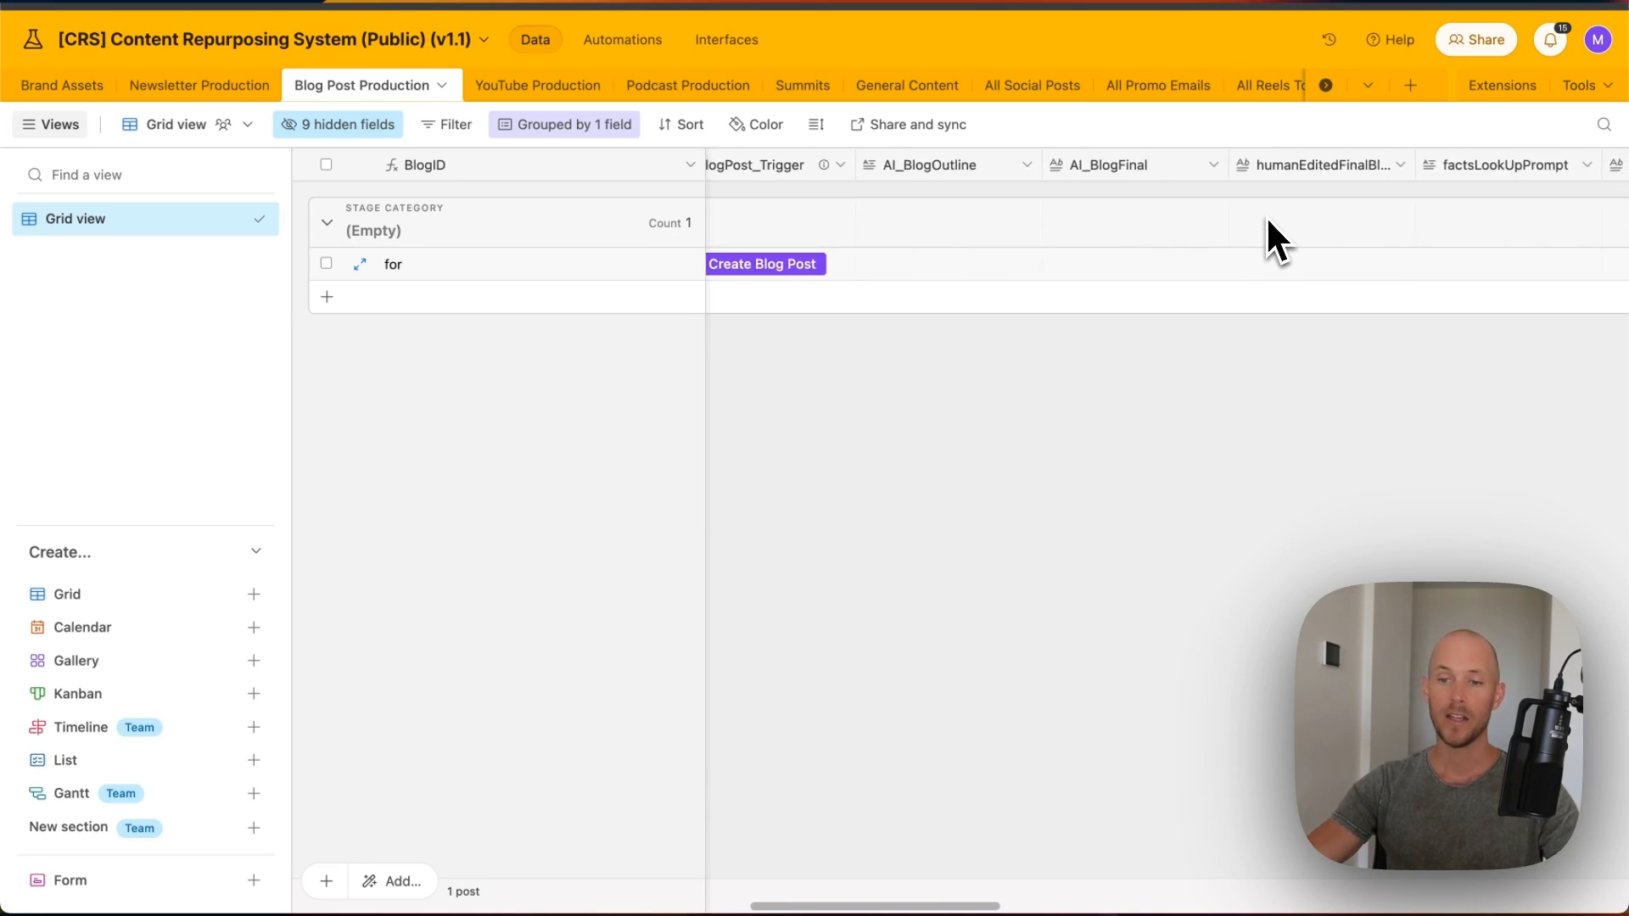
pyautogui.hscroll(13, 1264, 217)
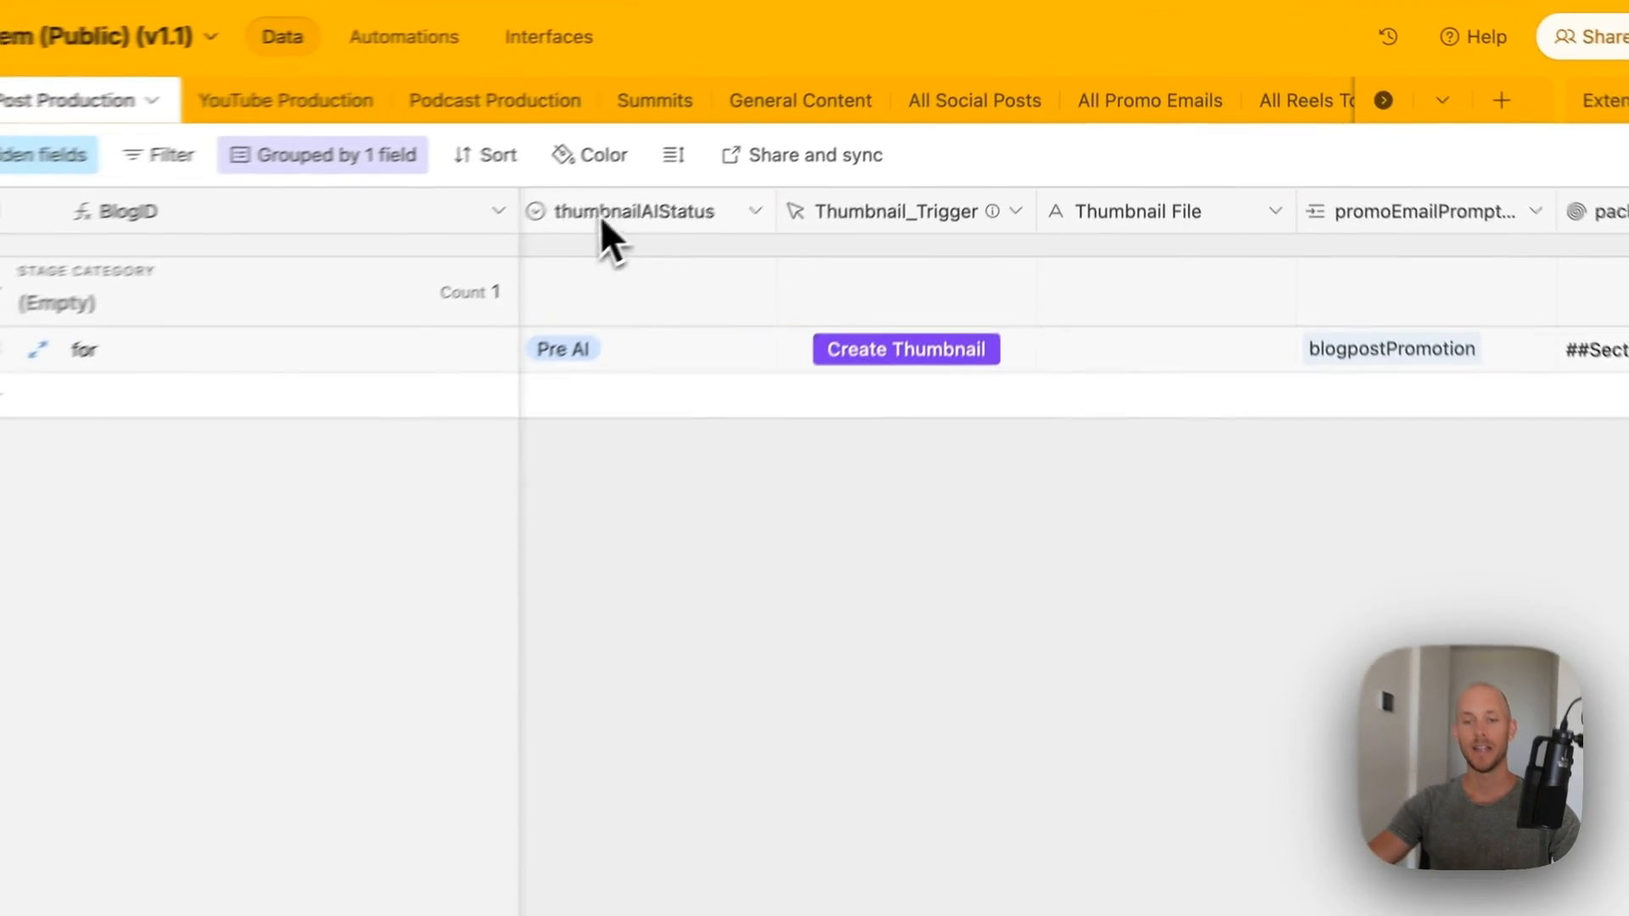
# - Select thumbnailAIStatus through Thumbnail File and use Hide 3 fields on them
pyautogui.click(761, 165)
pyautogui.hotkey('shift', 'Right')
pyautogui.hotkey('shift', 'Right')
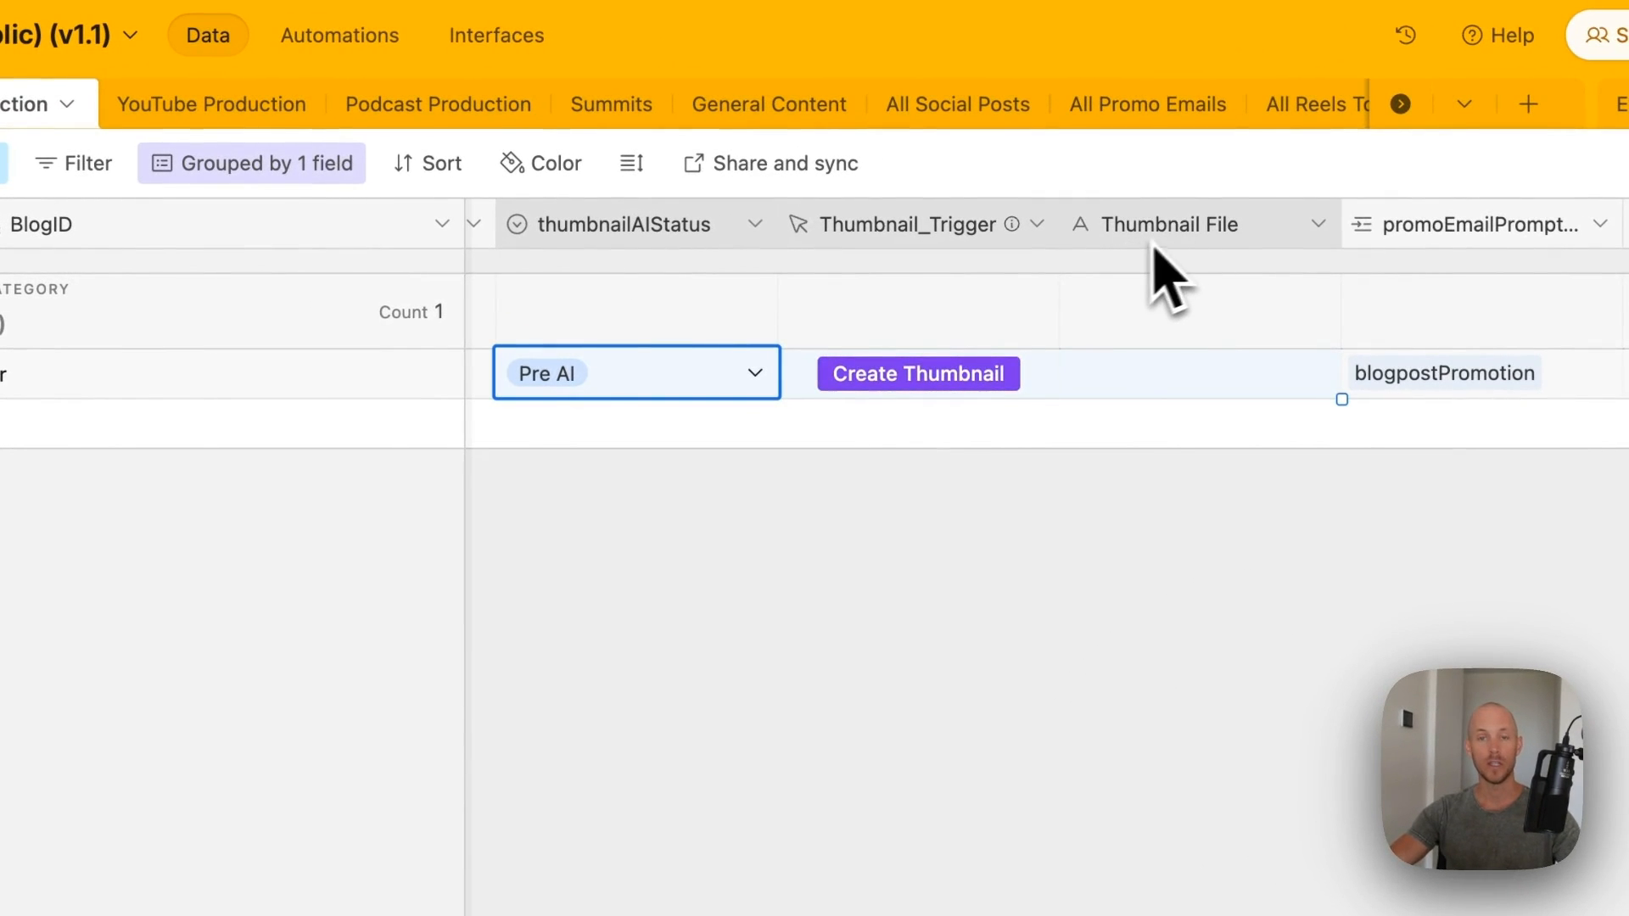
pyautogui.rightClick(1158, 239)
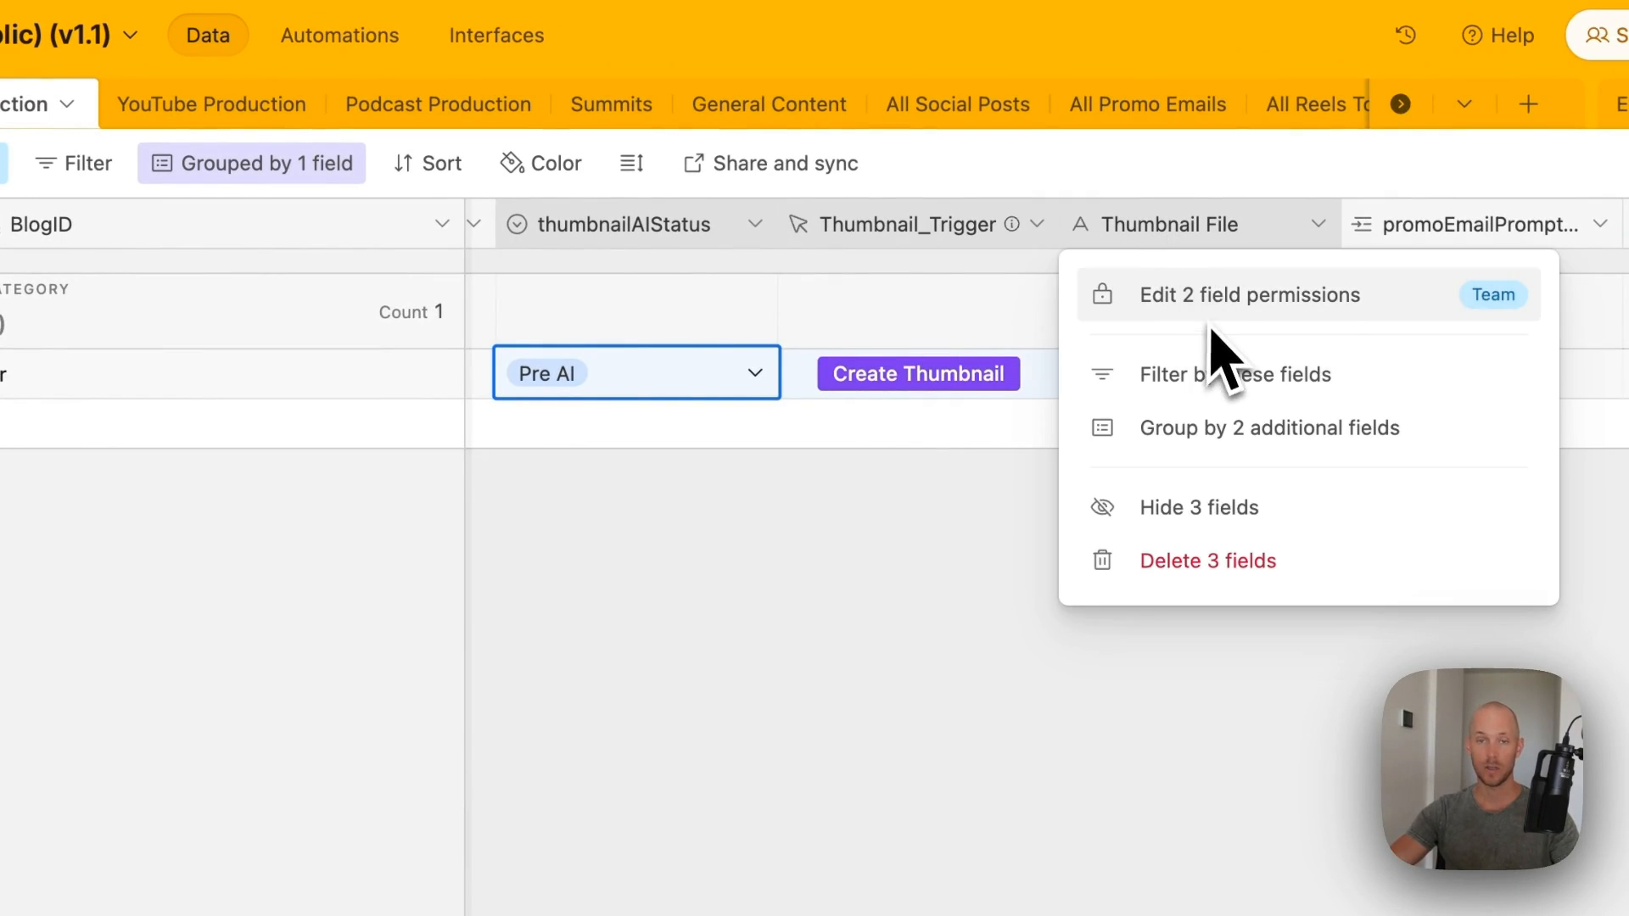
pyautogui.click(1279, 509)
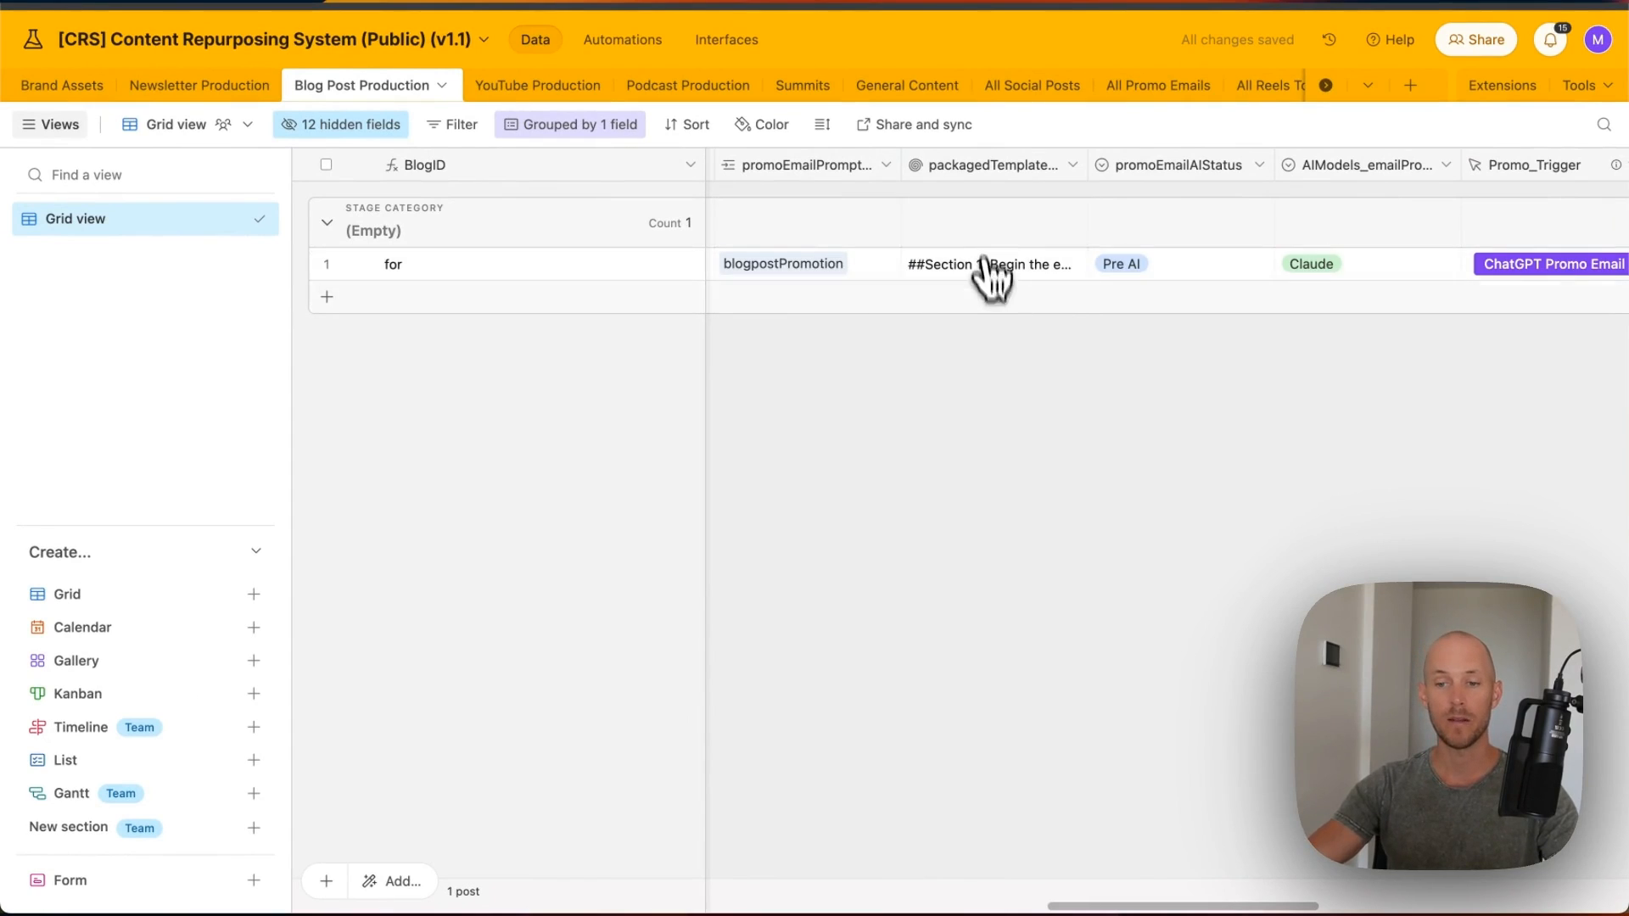
pyautogui.hscroll(3, 1018, 254)
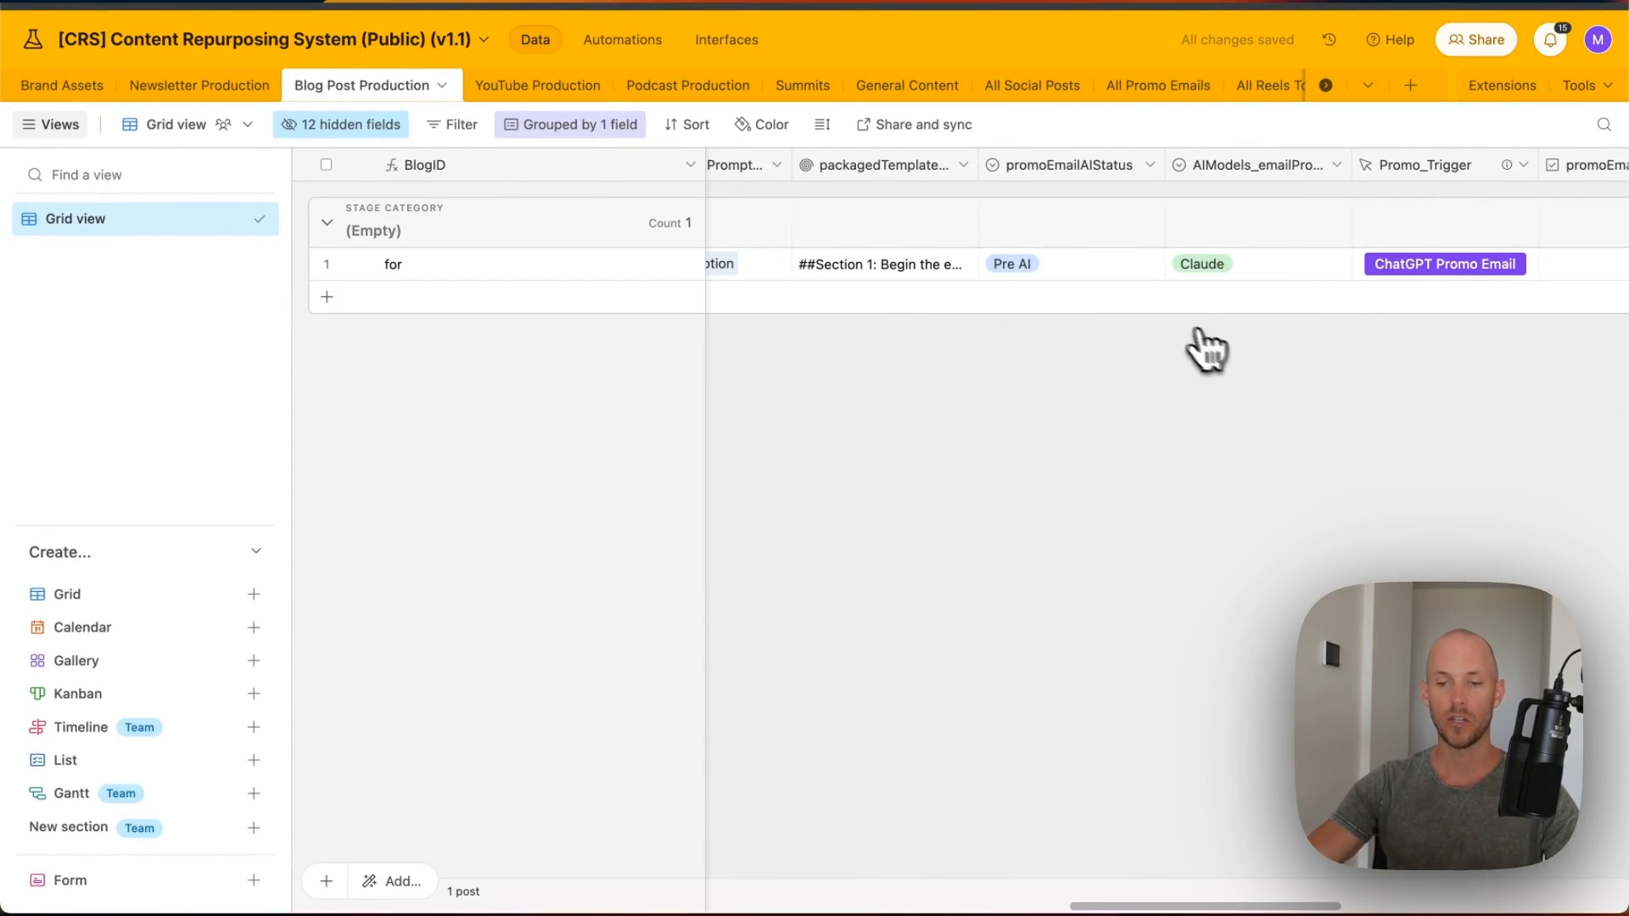
pyautogui.hscroll(10, 1188, 335)
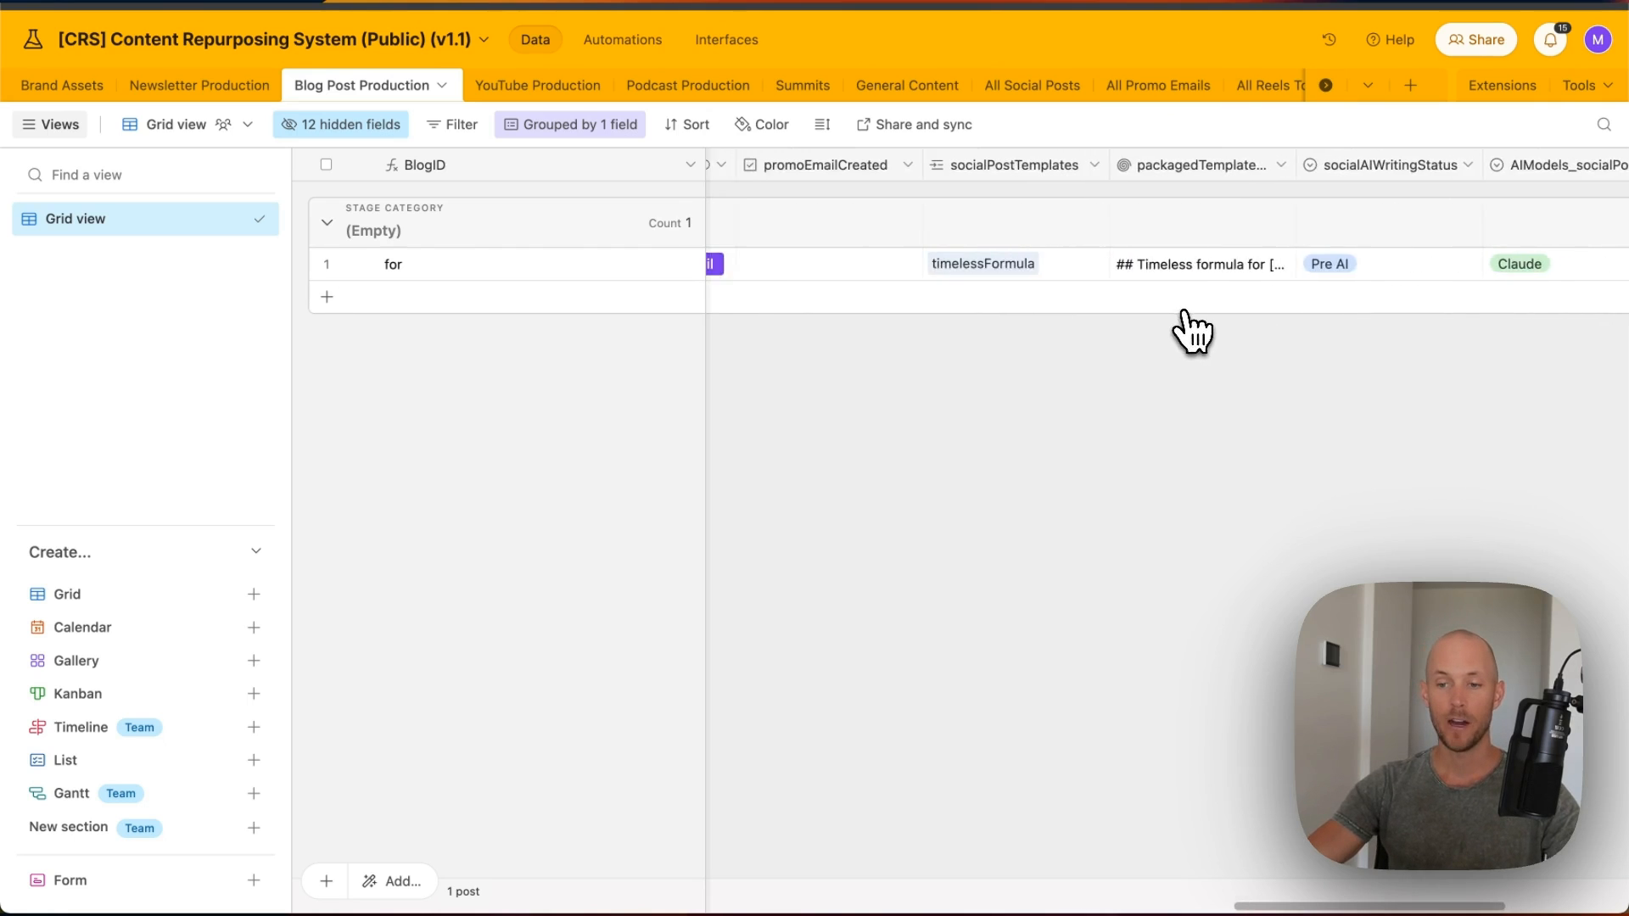
pyautogui.hscroll(3, 1254, 322)
pyautogui.hscroll(-8, 1222, 280)
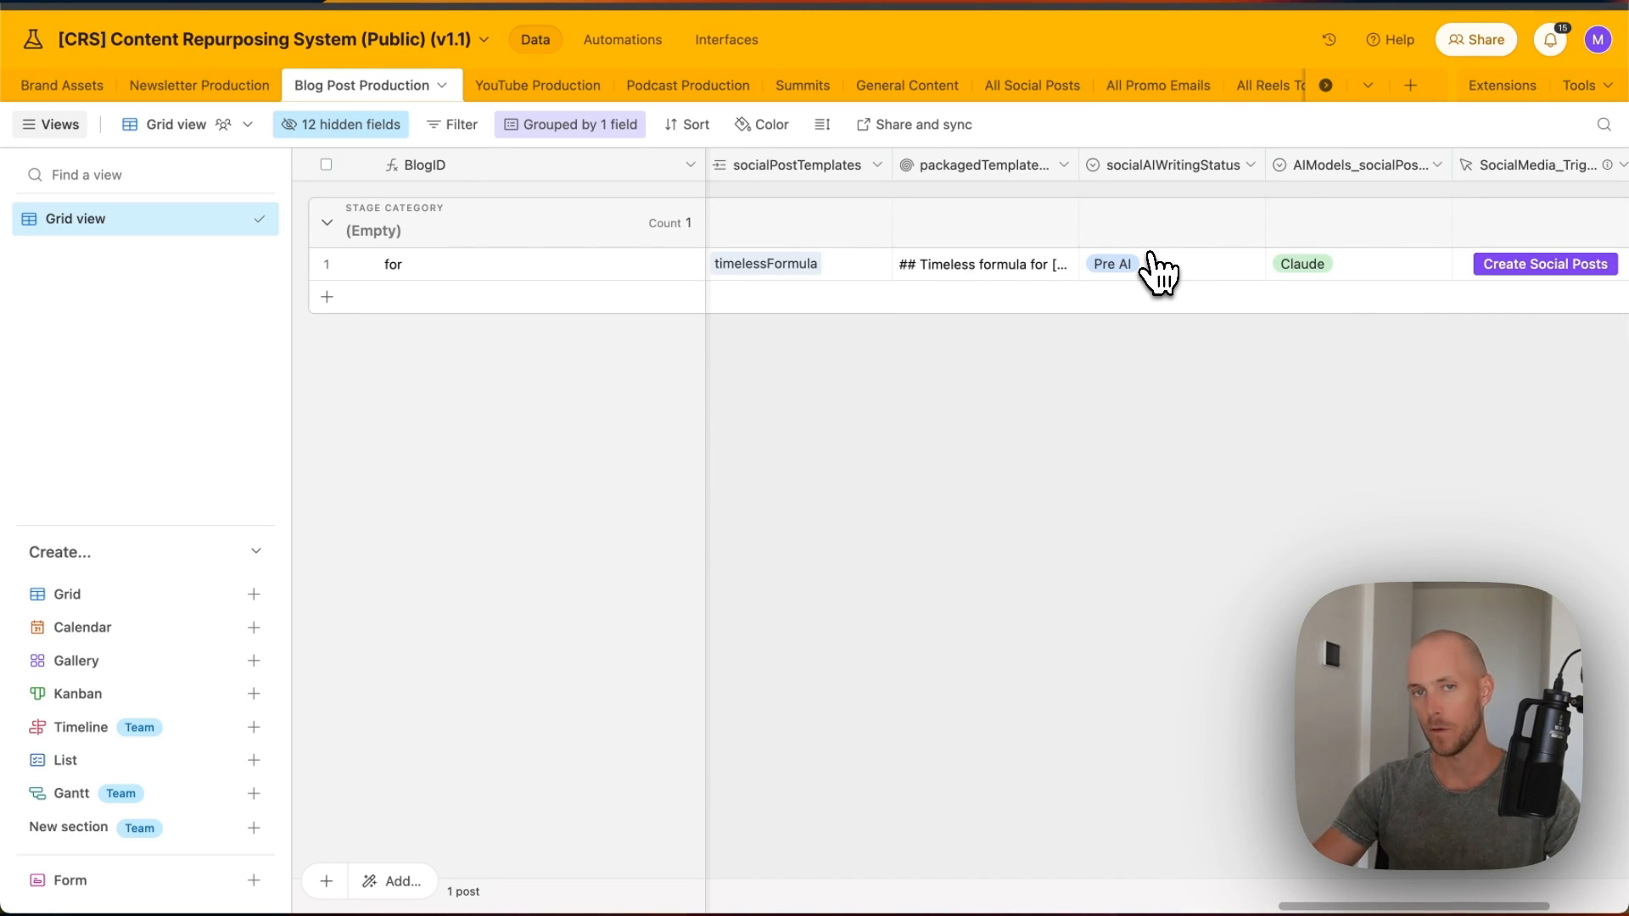
pyautogui.hscroll(-10, 1221, 255)
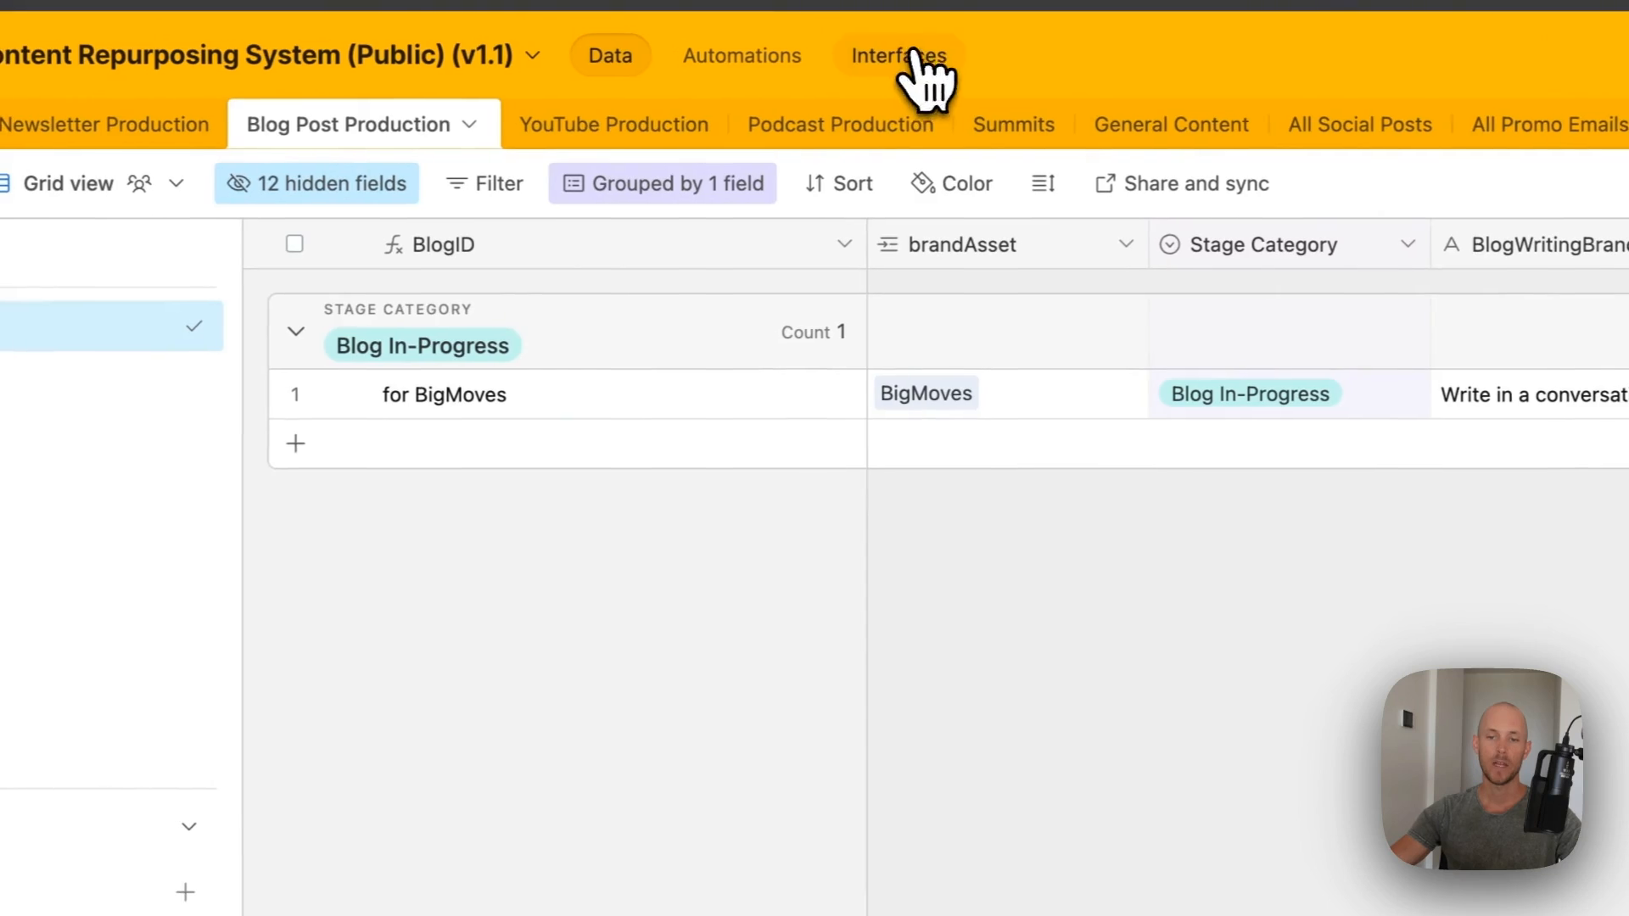
# - Open the New Blog Post Production form and set brand asset BigMoves, an assignee and date 23/4/2024
pyautogui.click(726, 47)
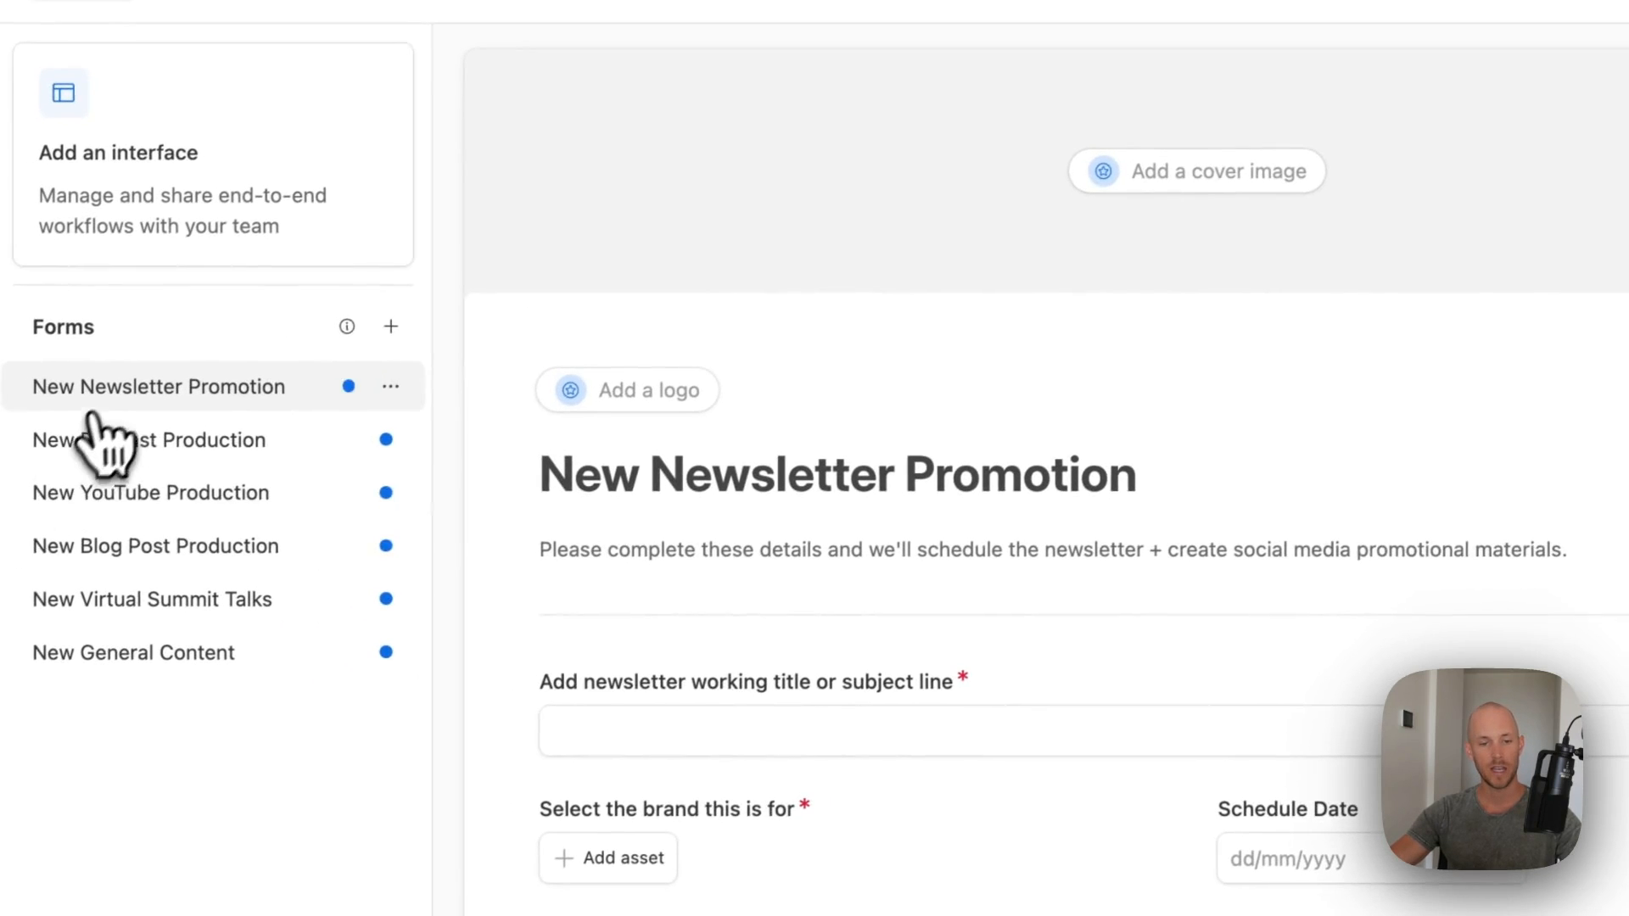
pyautogui.click(141, 550)
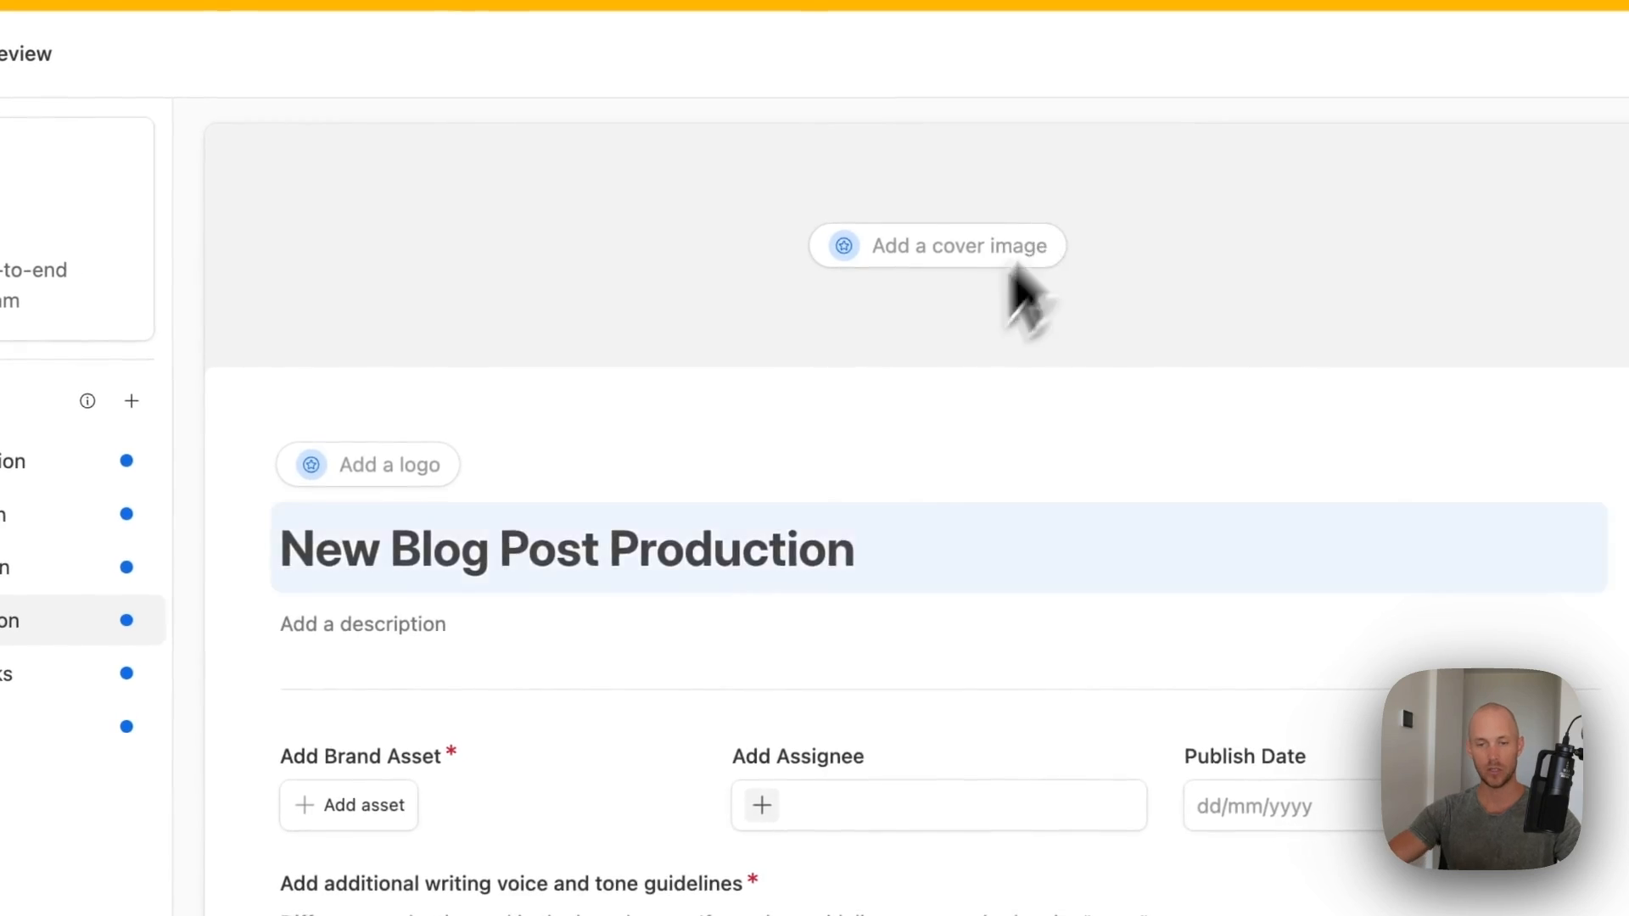
pyautogui.scroll(-7, 1048, 503)
pyautogui.scroll(3, 1009, 298)
pyautogui.click(385, 455)
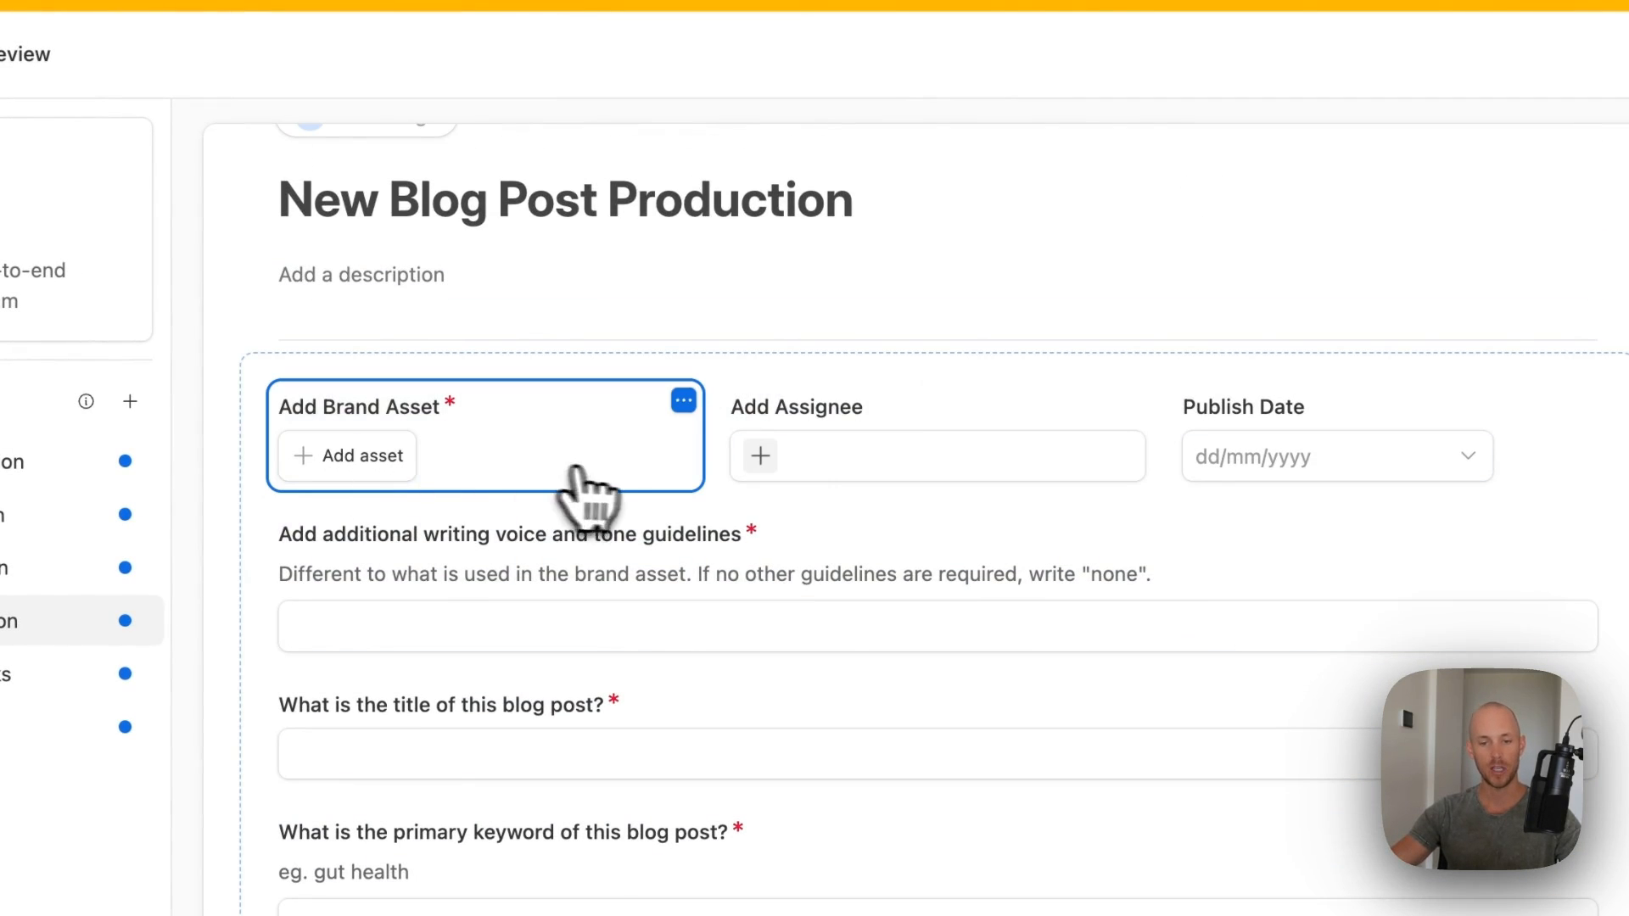
pyautogui.click(360, 463)
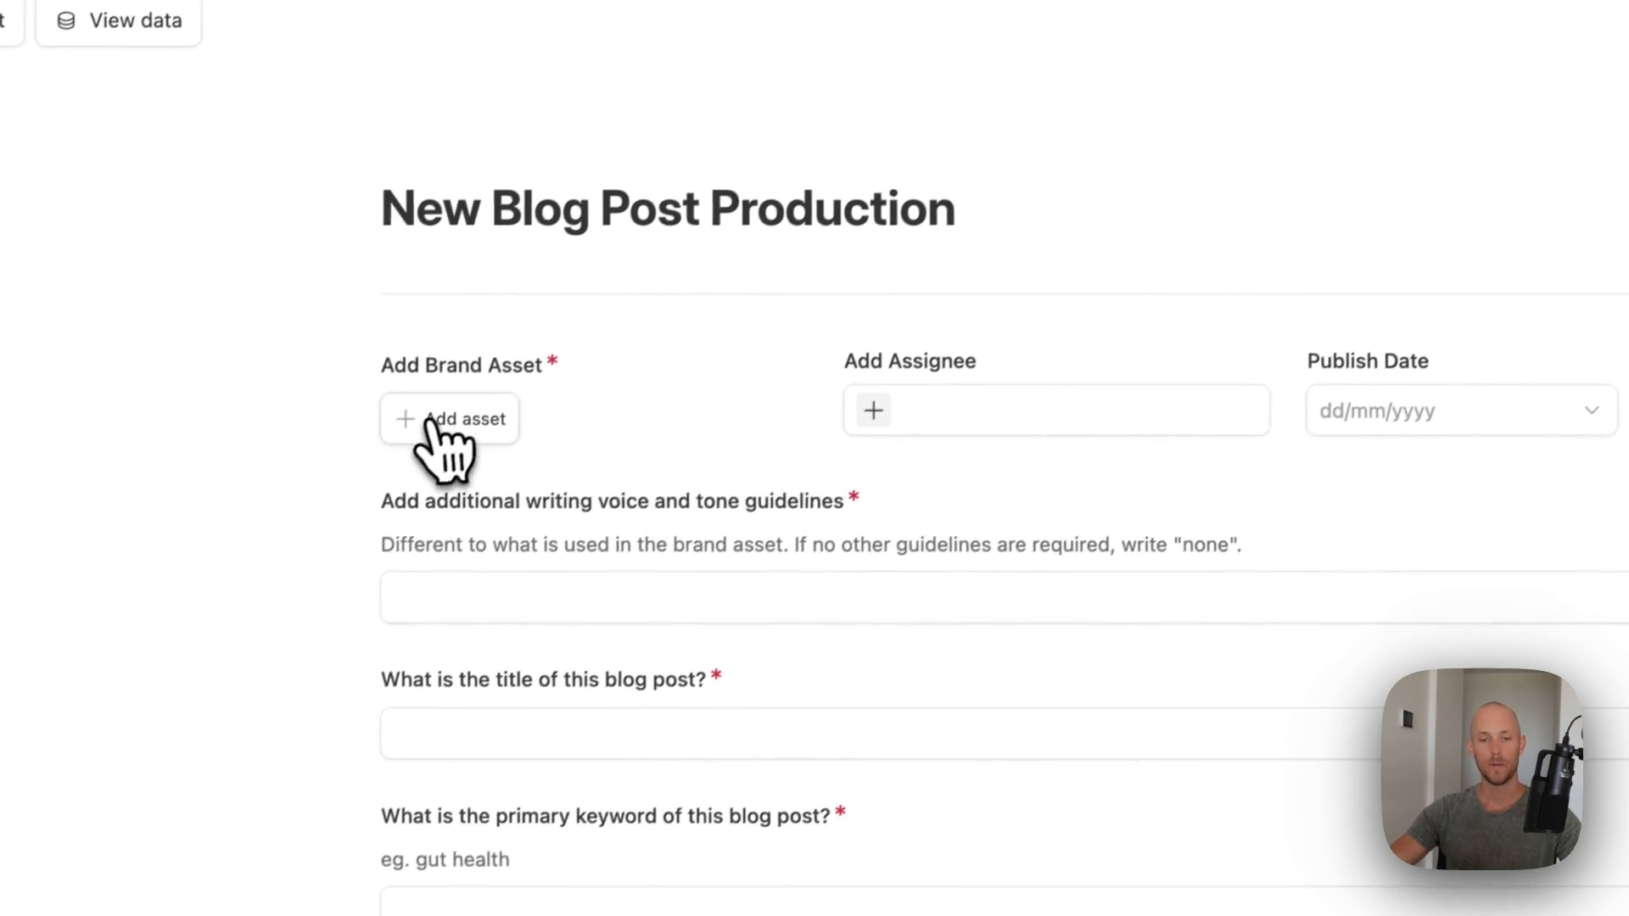
pyautogui.click(437, 424)
pyautogui.click(491, 547)
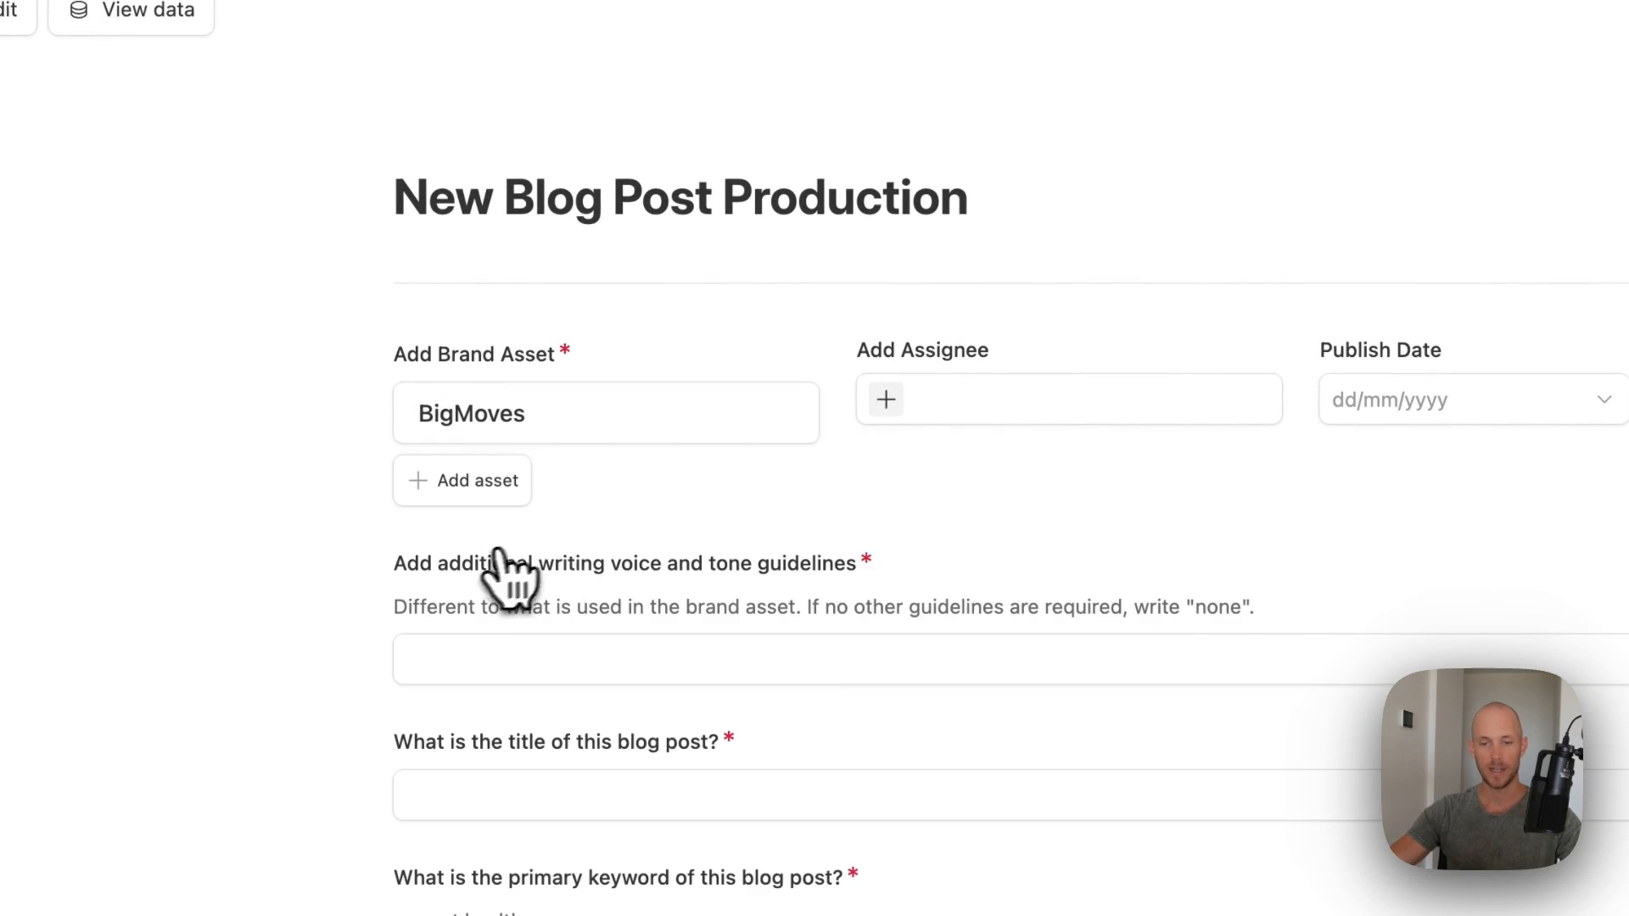
pyautogui.click(890, 403)
pyautogui.click(929, 479)
pyautogui.click(1275, 373)
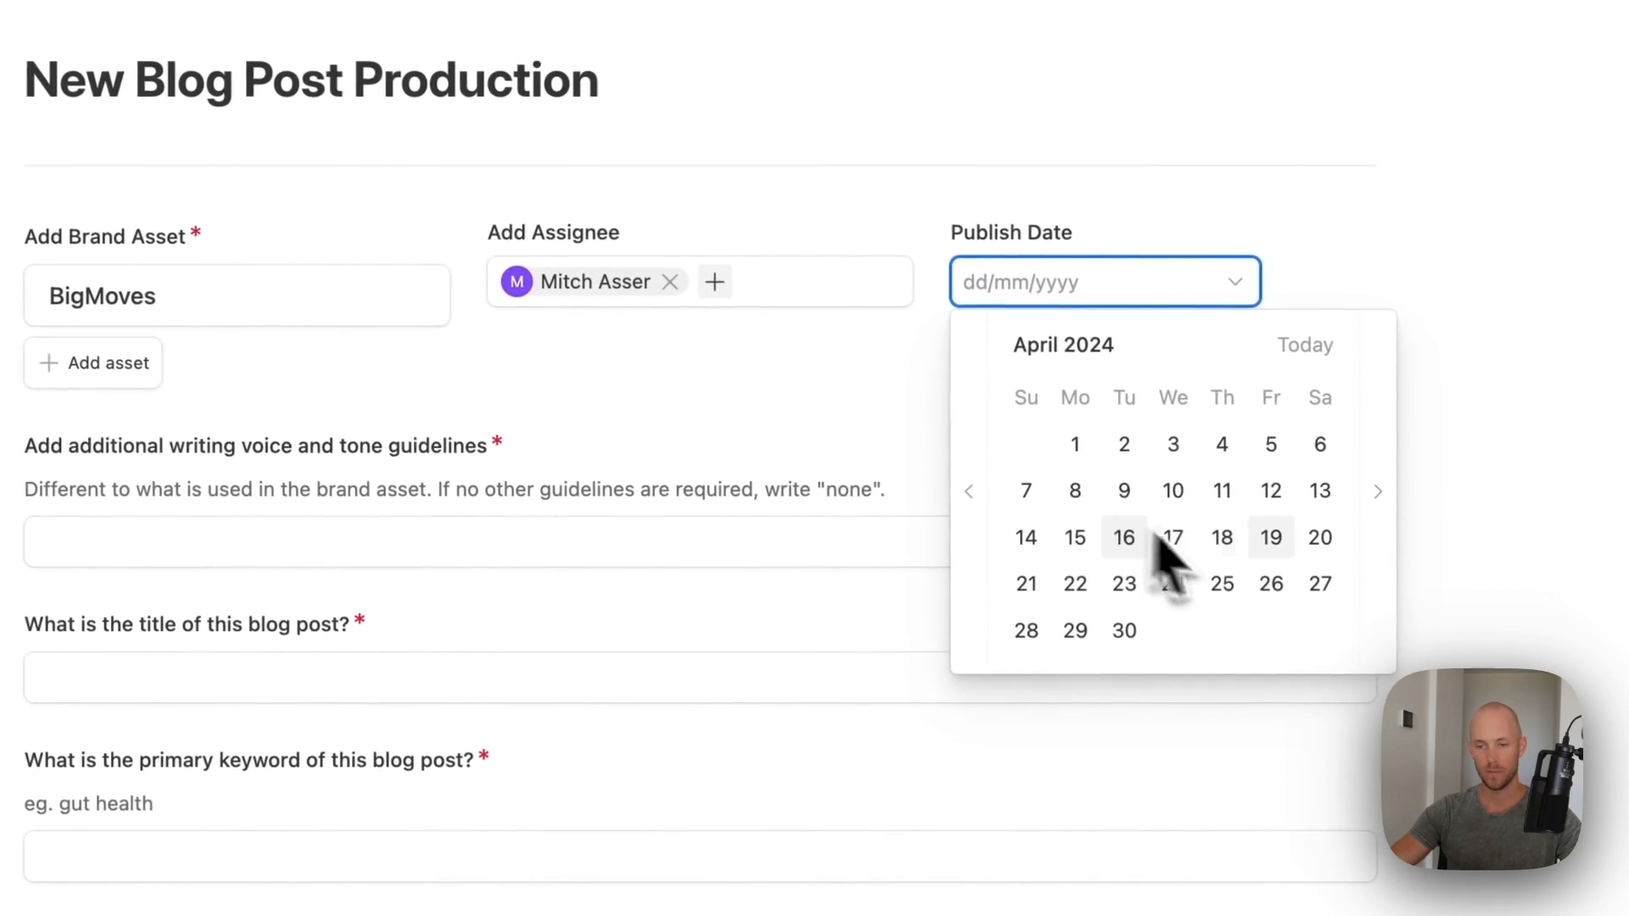
pyautogui.click(1393, 667)
# - Enter the writing guidelines and the title 'how to make an old dog happy'
pyautogui.click(617, 543)
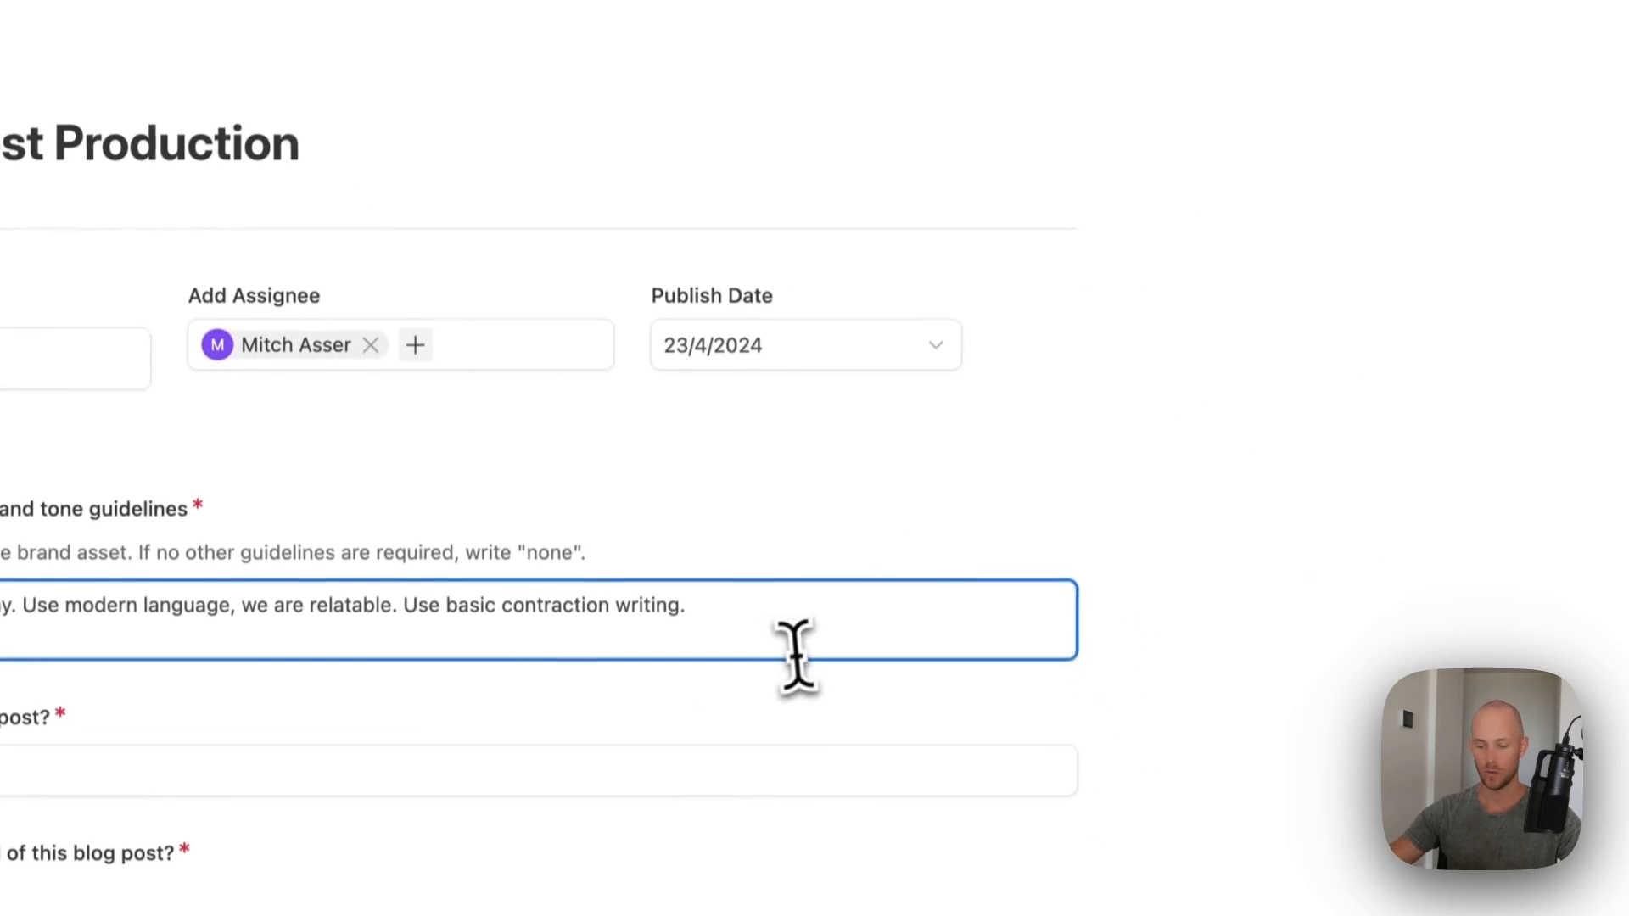
pyautogui.press('BackSpace')
pyautogui.scroll(-3, 773, 611)
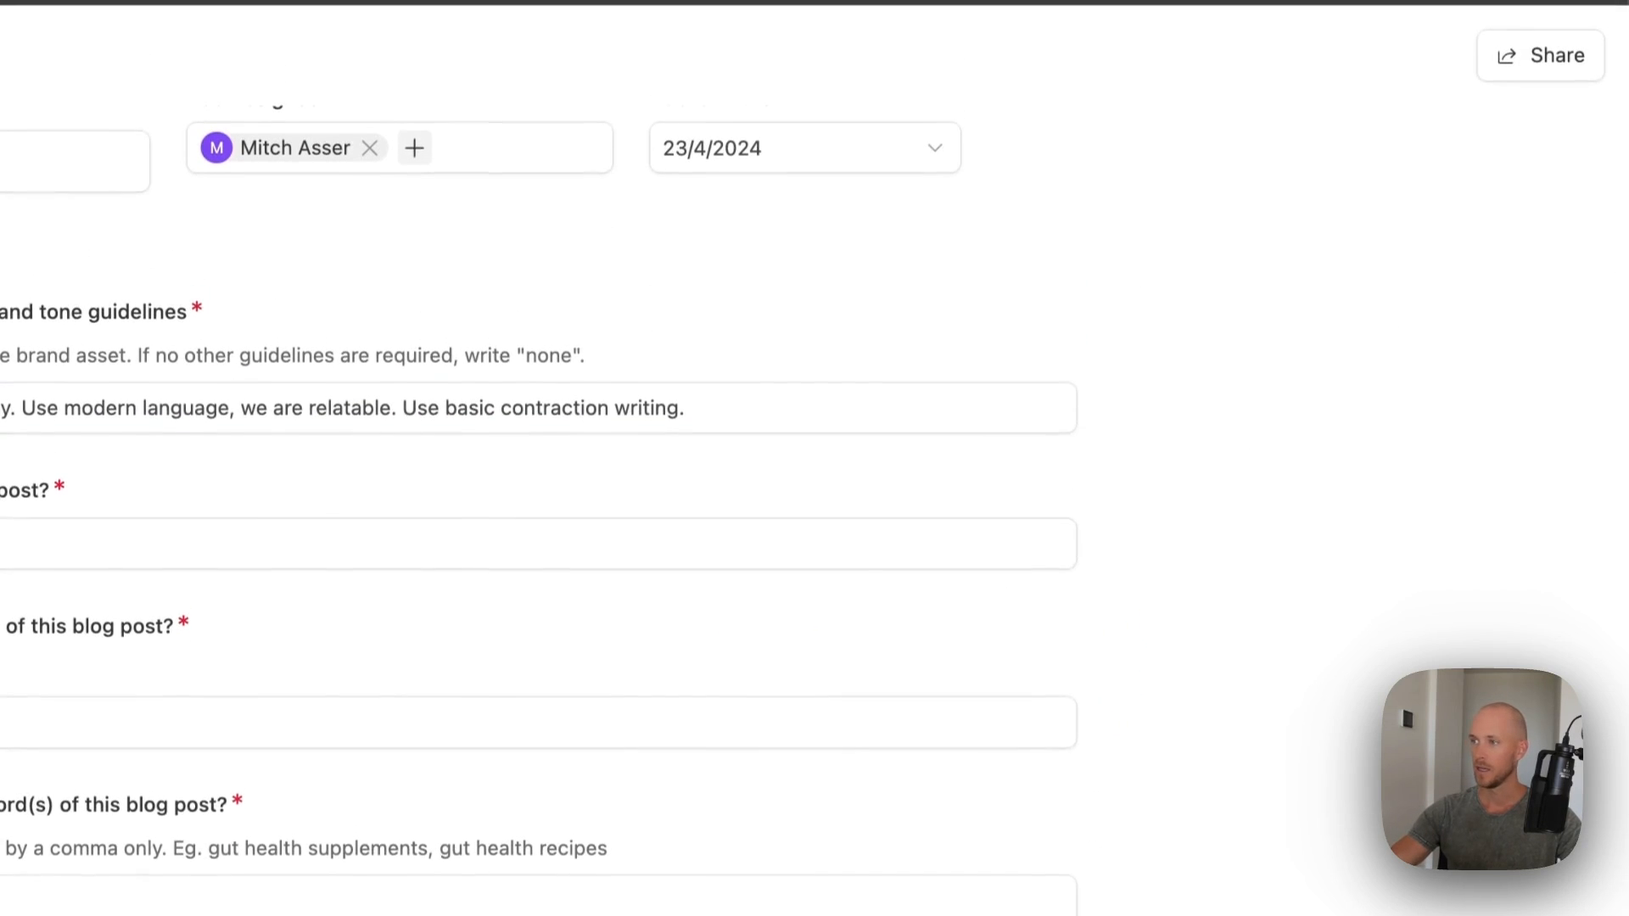
pyautogui.tripleClick(543, 146)
pyautogui.click(526, 280)
pyautogui.write('how to make an old dog happy')
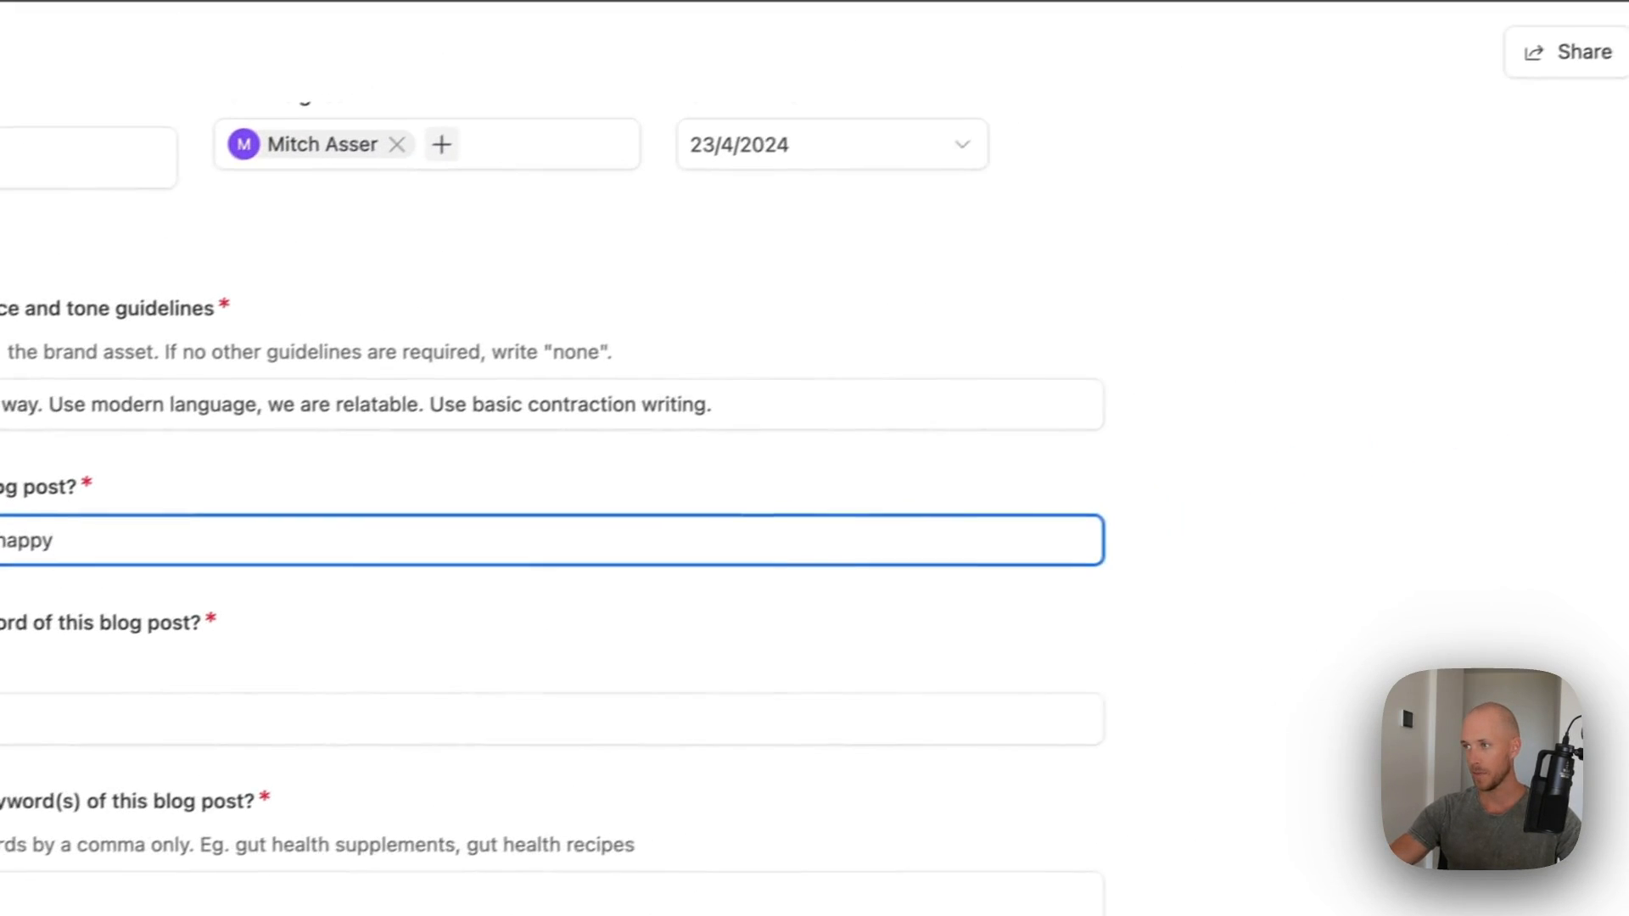
pyautogui.click(1628, 284)
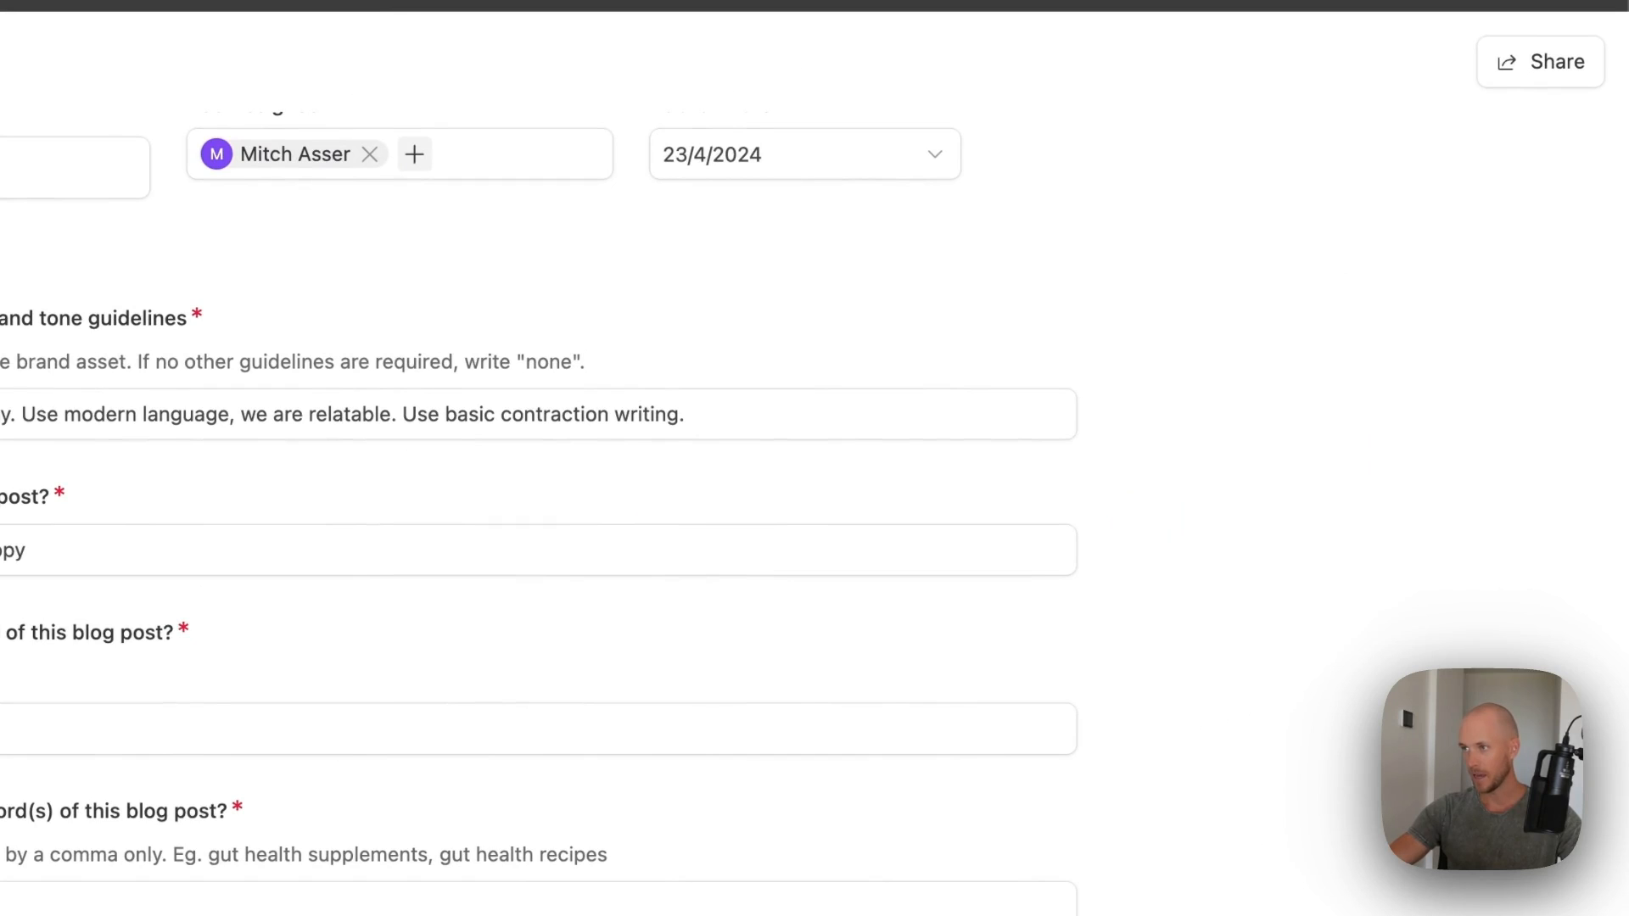
# - Paste the title as primary keyword, add the three secondary keywords, and submit the form
pyautogui.click(563, 349)
pyautogui.hotkey('ctrl', 'c')
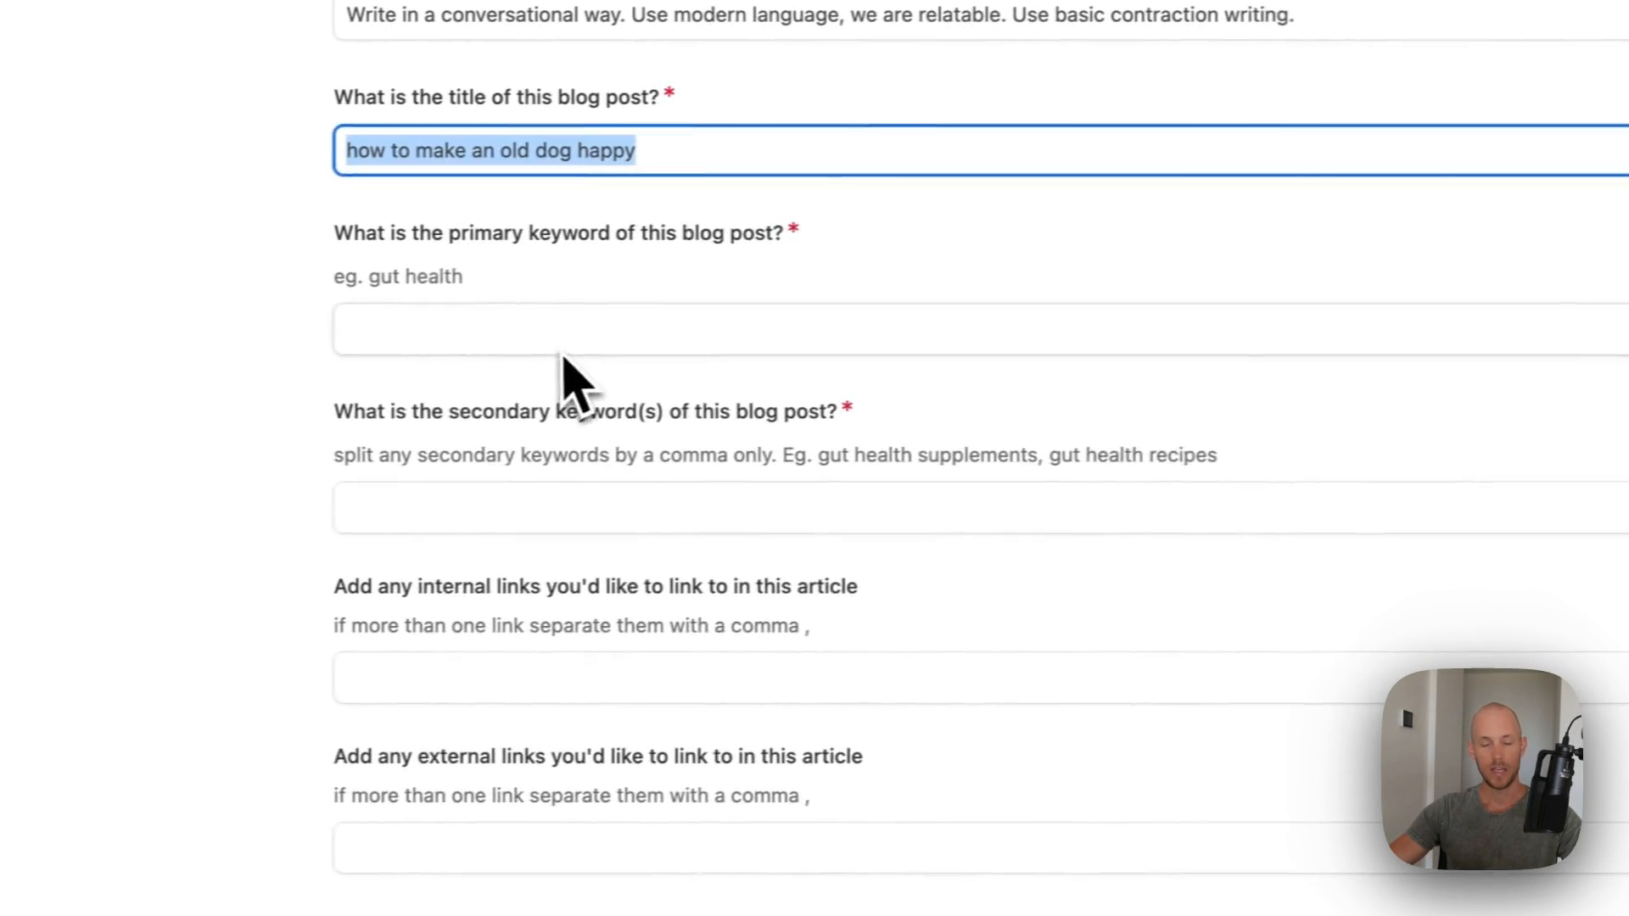
pyautogui.click(559, 328)
pyautogui.hotkey('ctrl', 'v')
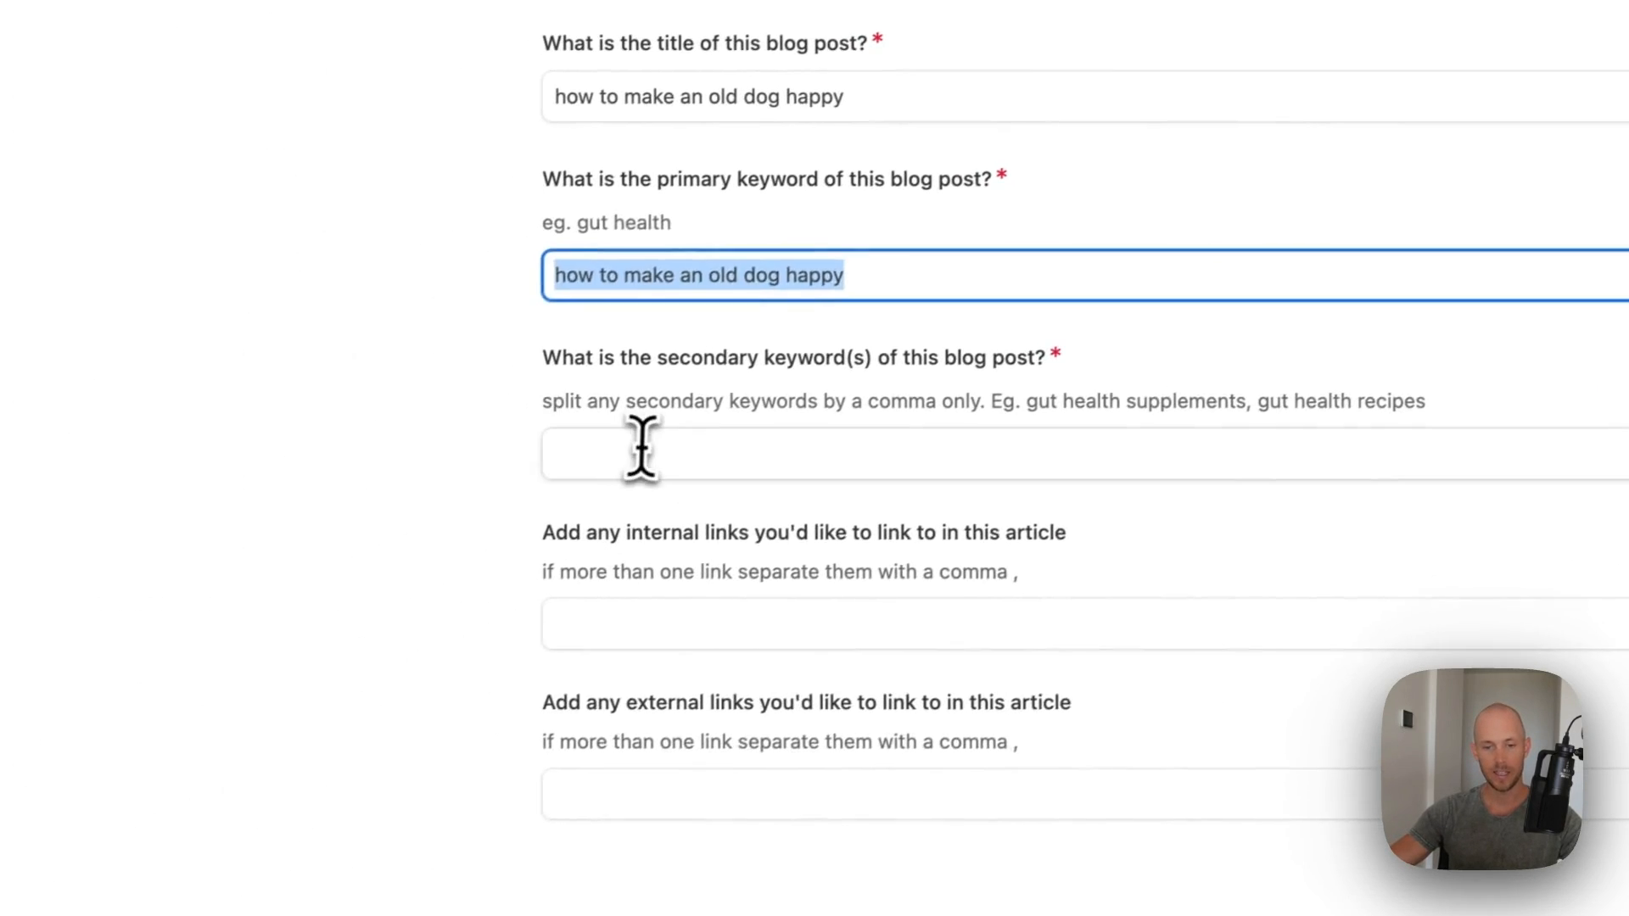
pyautogui.click(639, 455)
pyautogui.write('elder dog care, care for senior dogs, aging dog care')
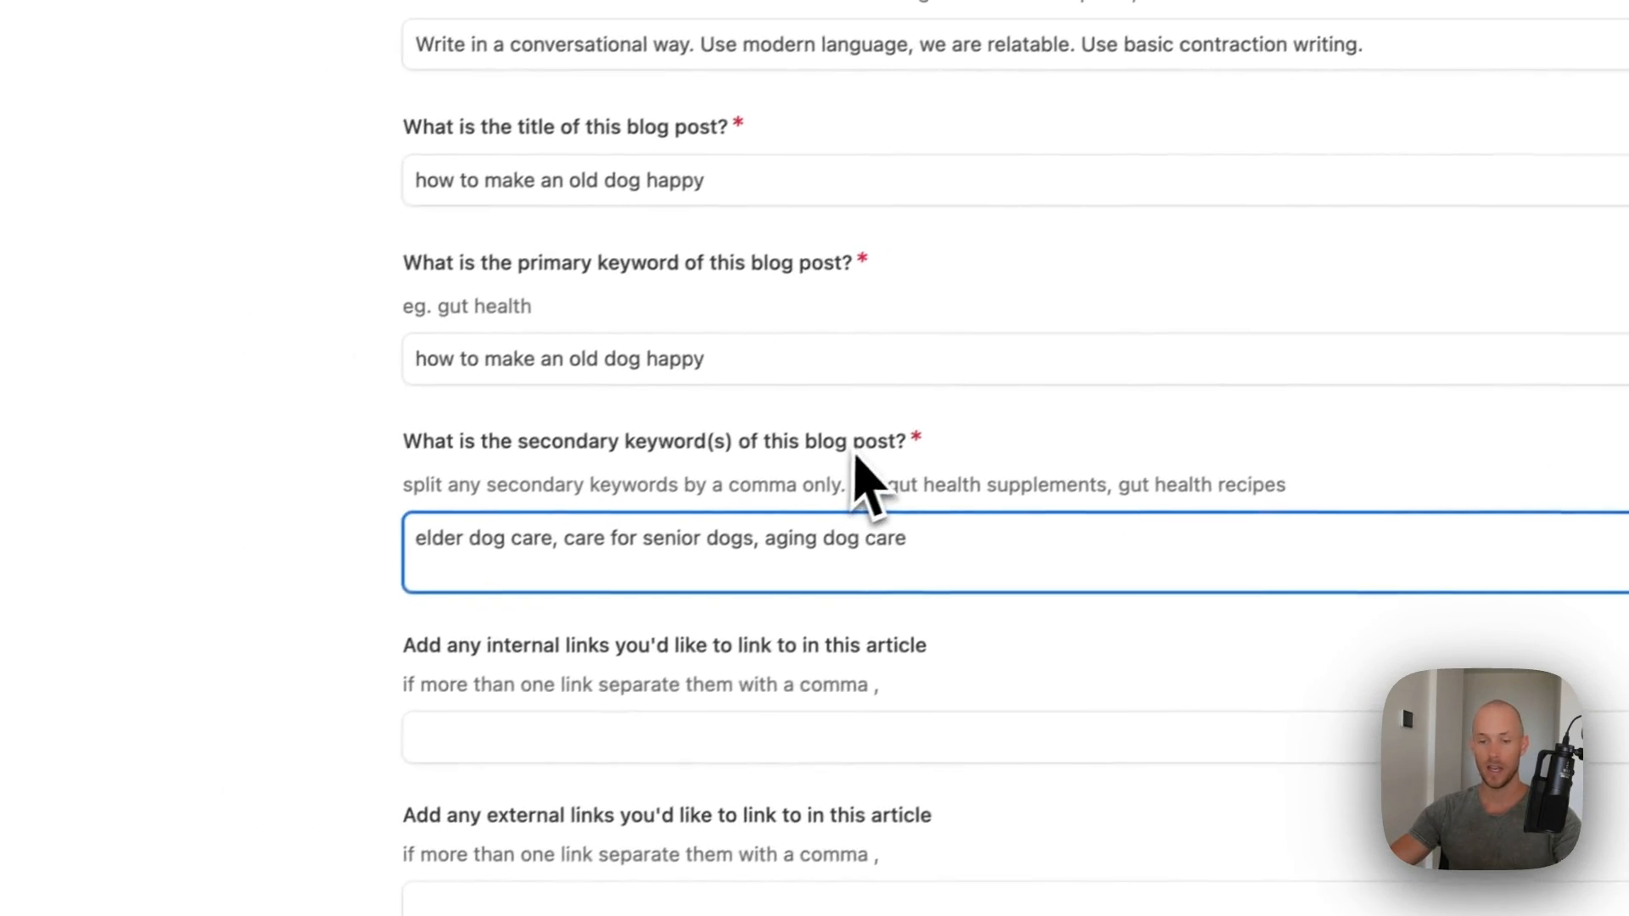
pyautogui.press('BackSpace')
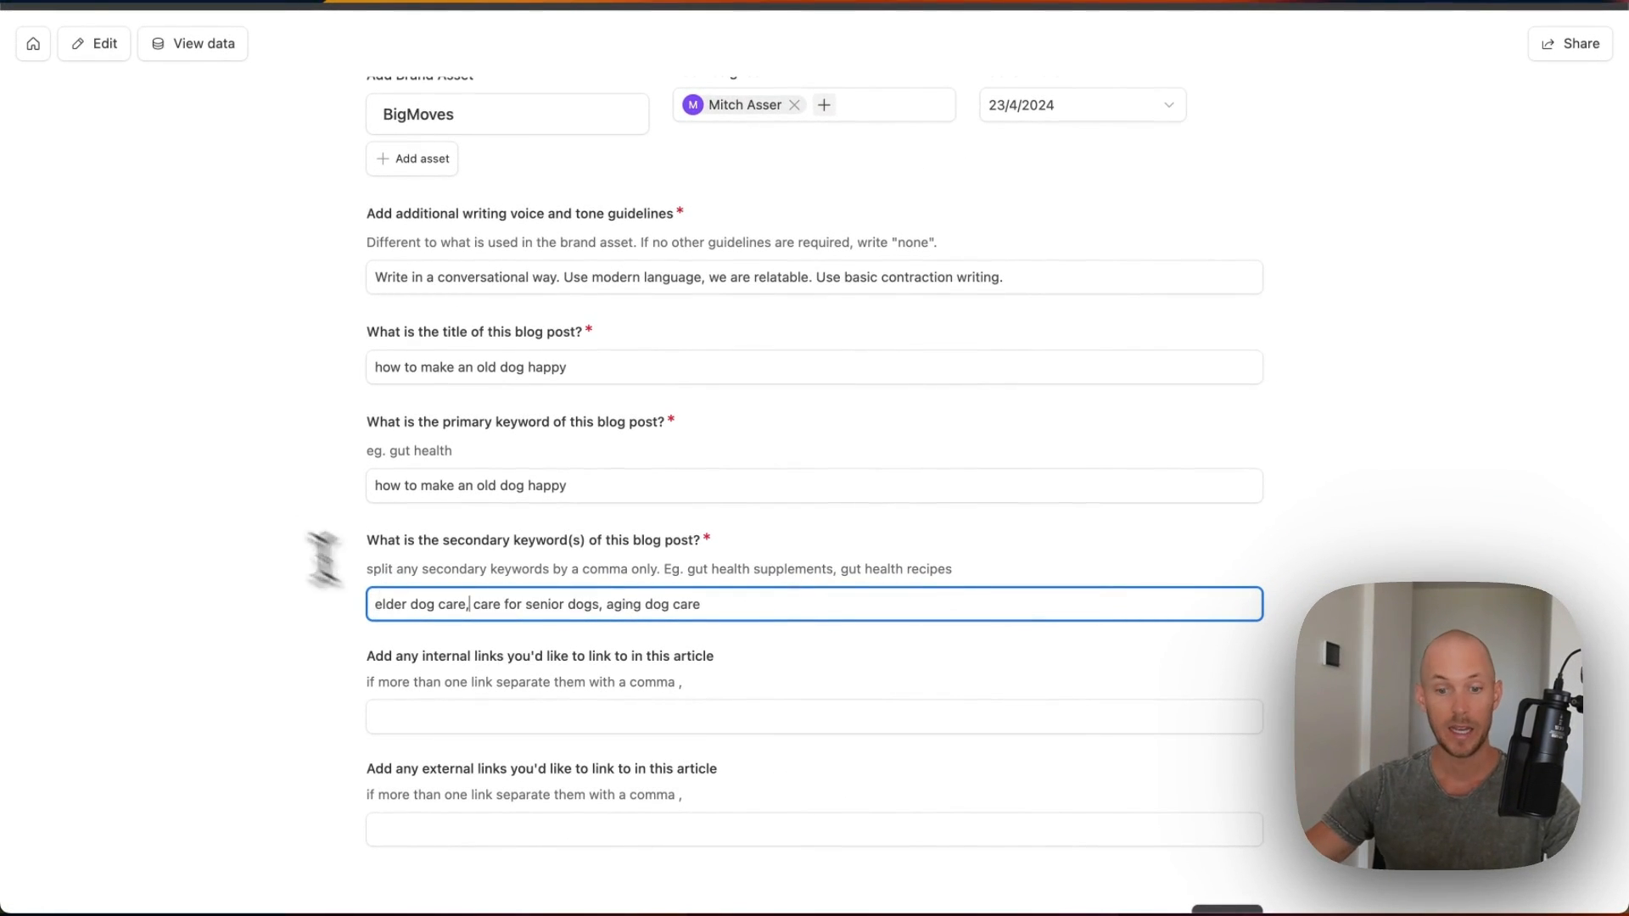
pyautogui.scroll(-3, 830, 619)
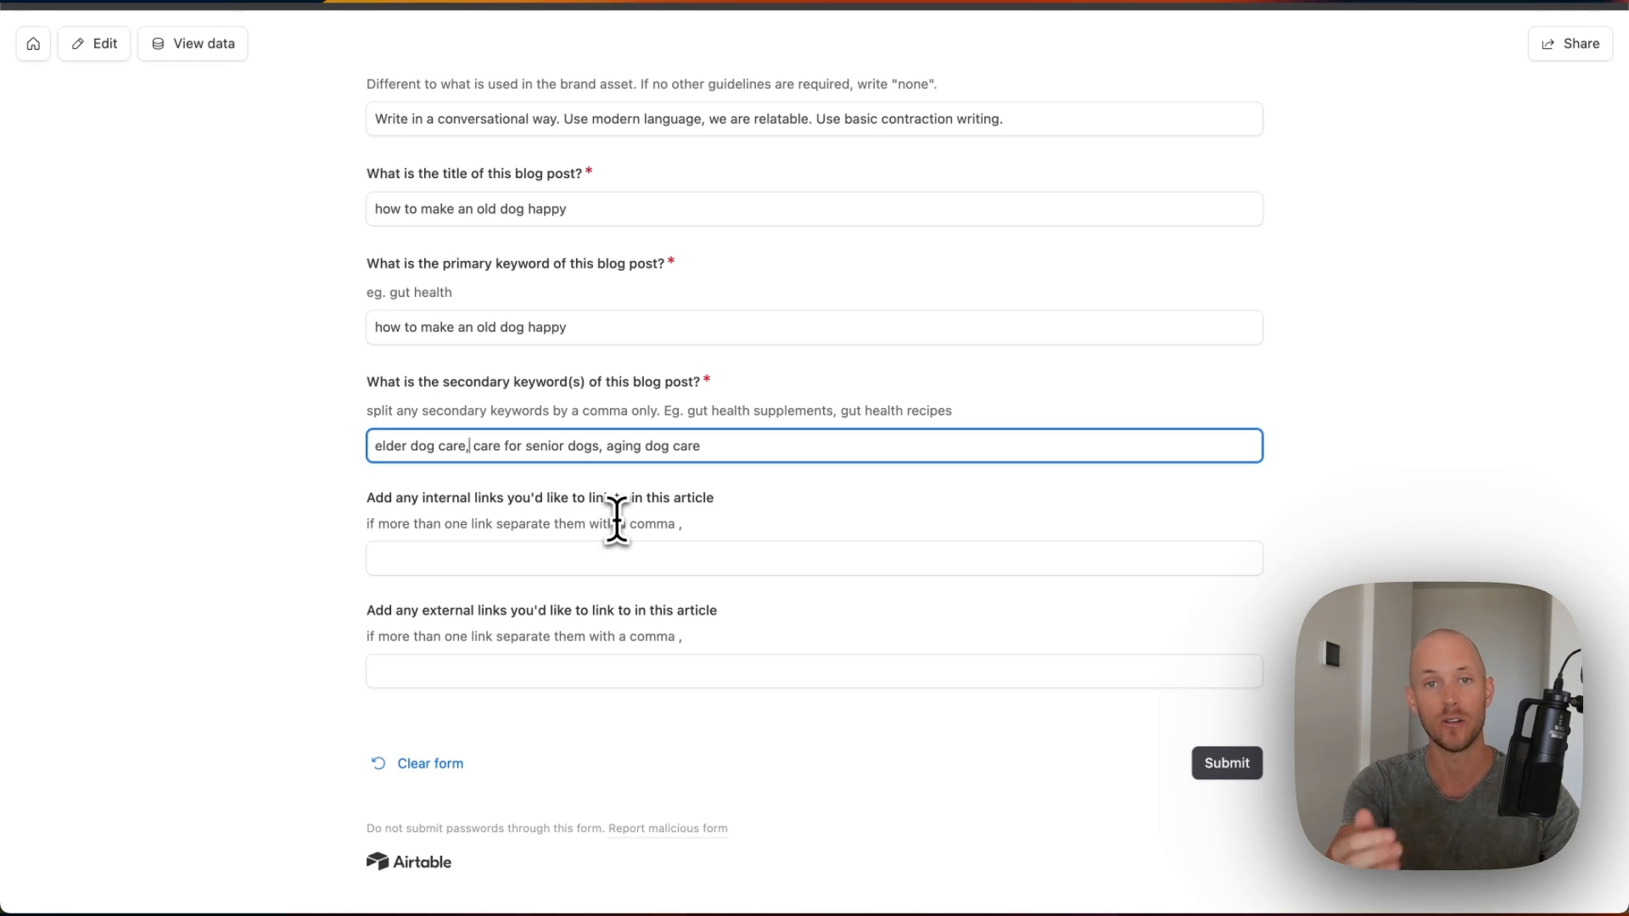
pyautogui.scroll(3, 675, 539)
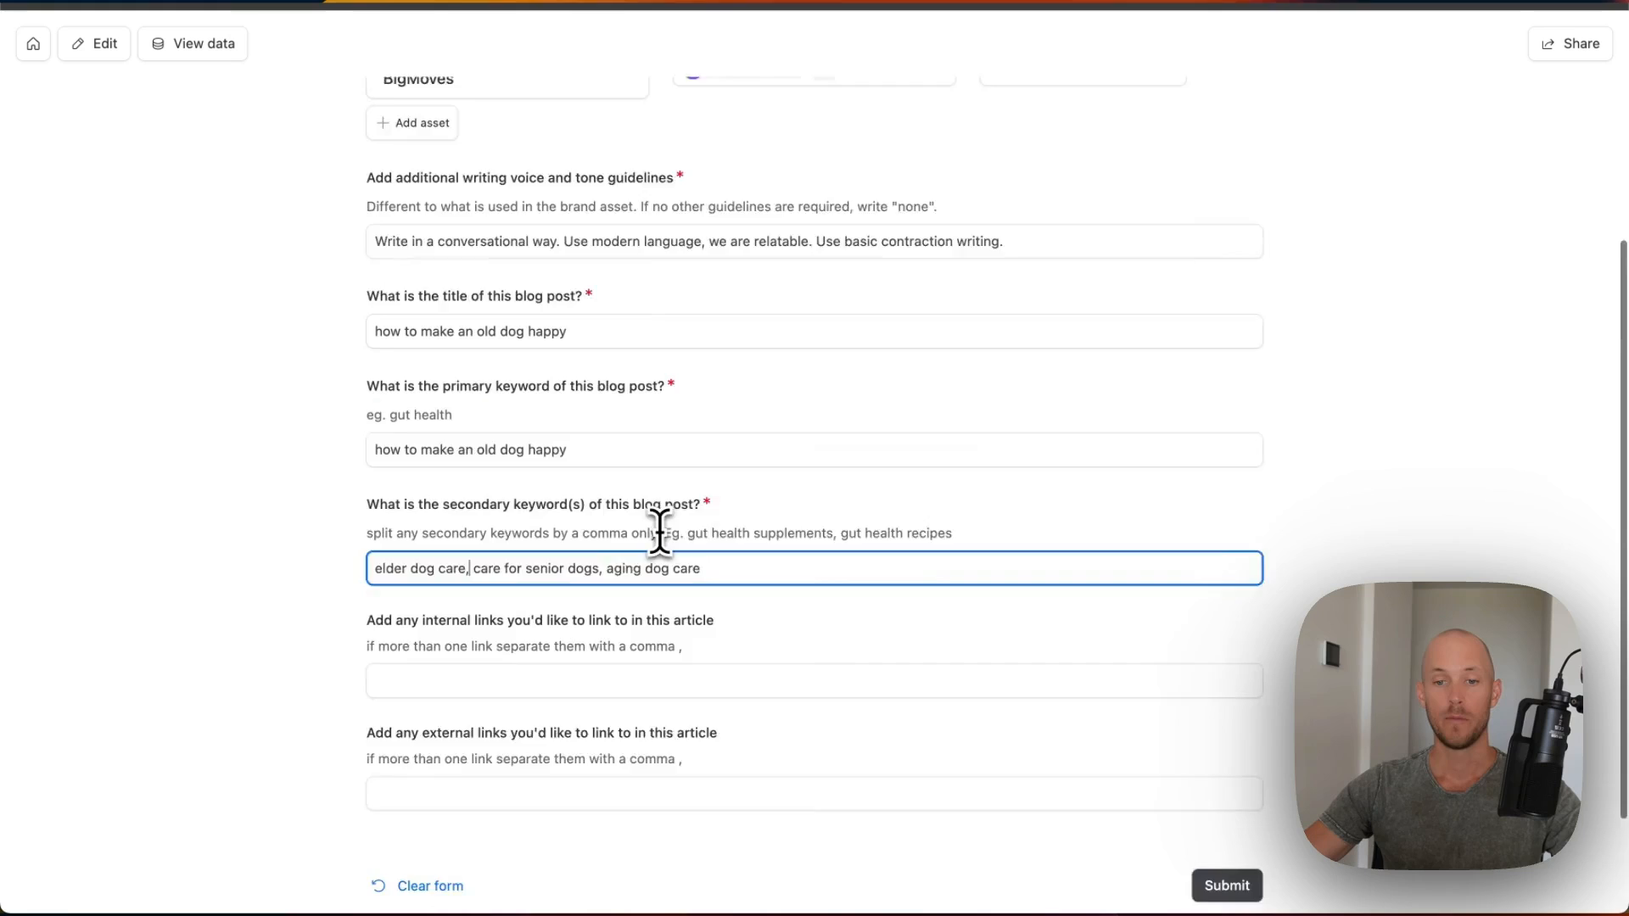
pyautogui.scroll(-3, 658, 531)
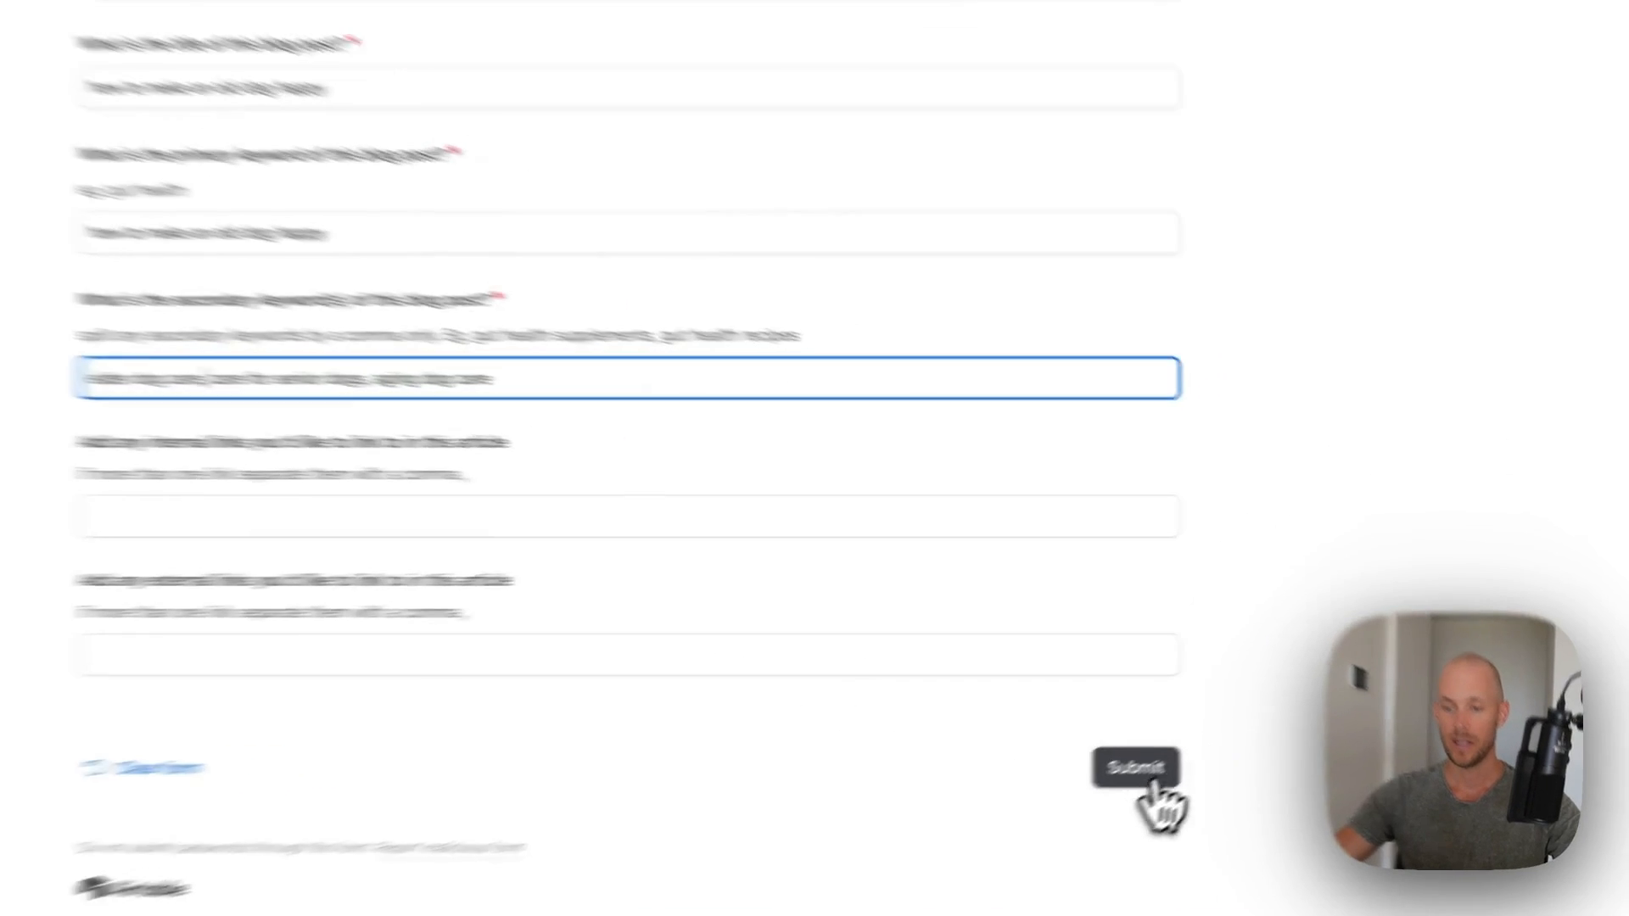
pyautogui.click(1227, 752)
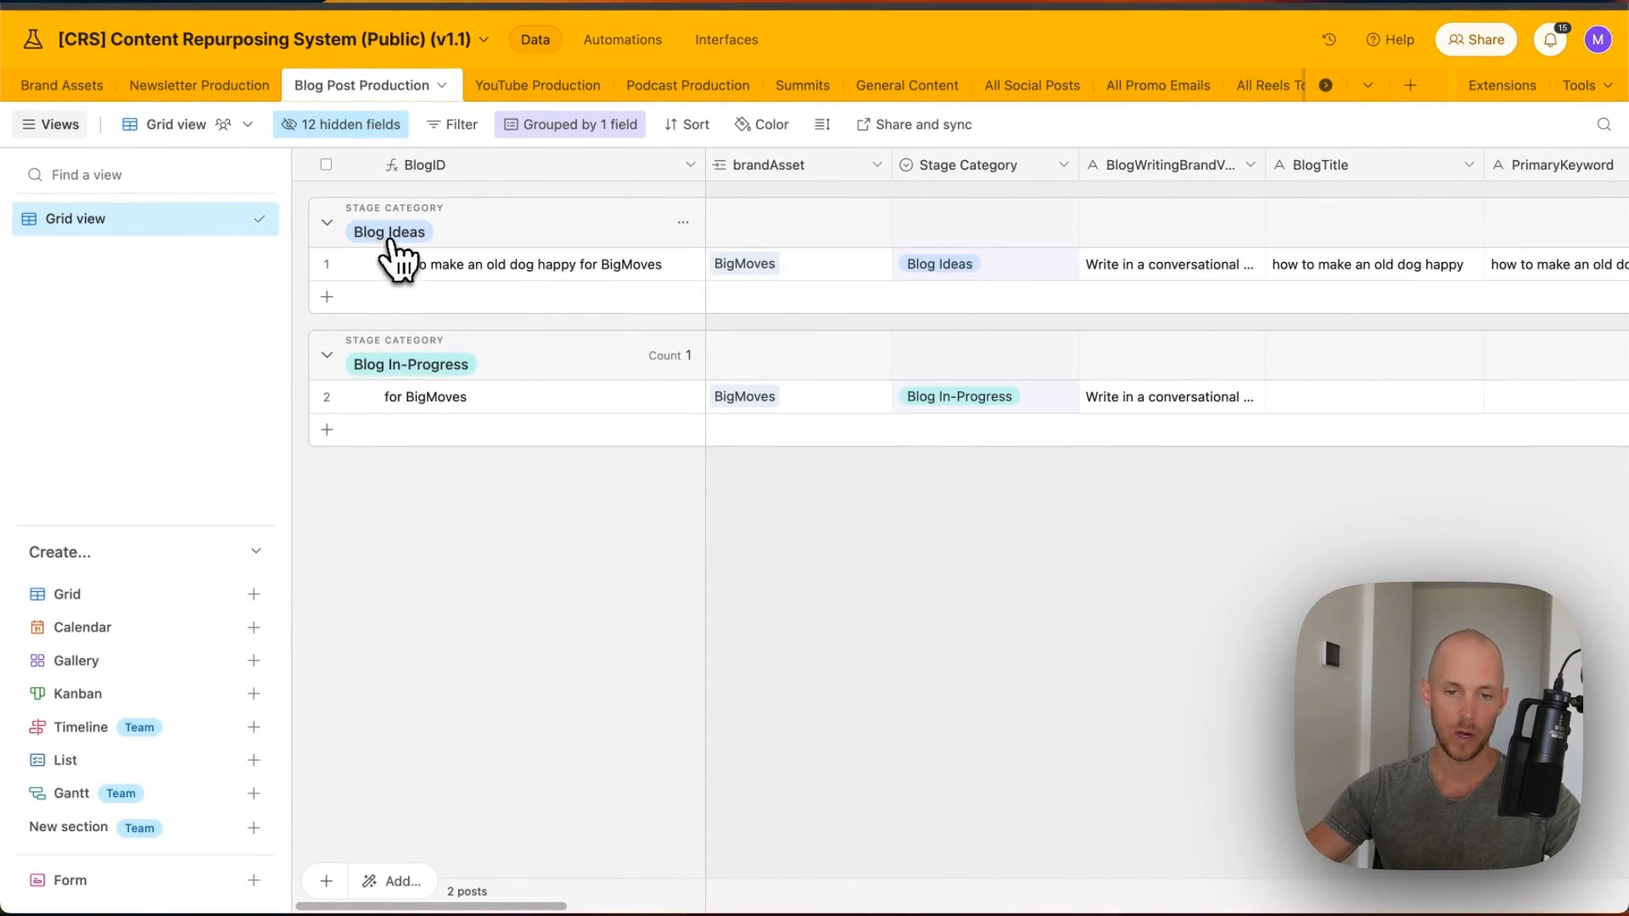
# - Set the new old-dog post's Stage Category to Blog In-Progress
pyautogui.click(1027, 266)
pyautogui.click(1032, 269)
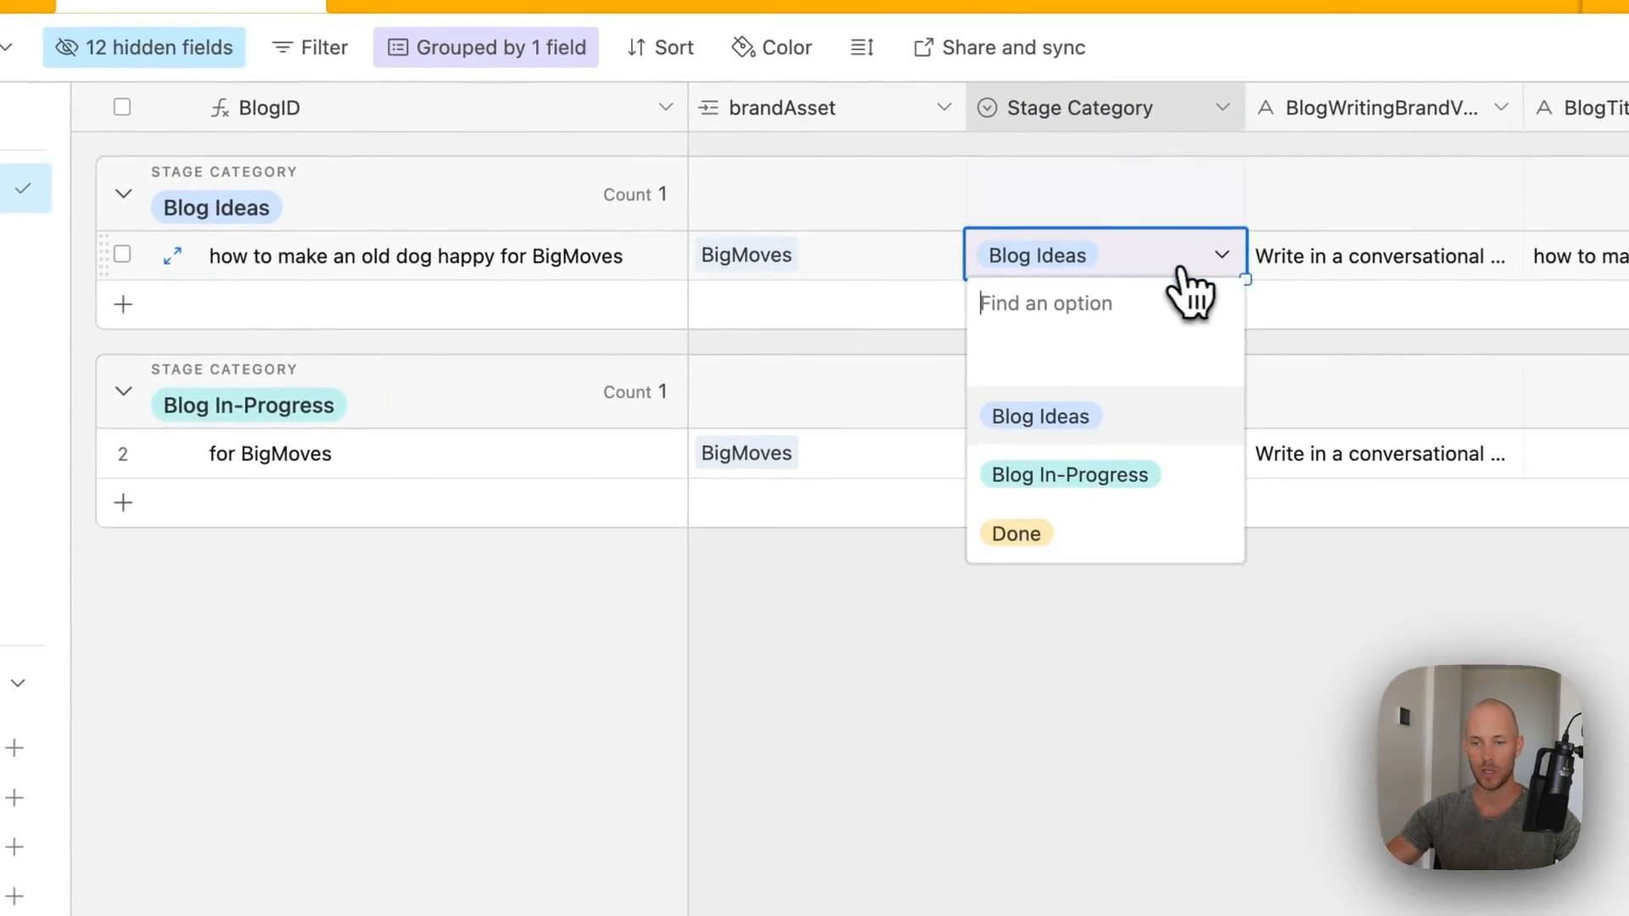
pyautogui.click(1069, 474)
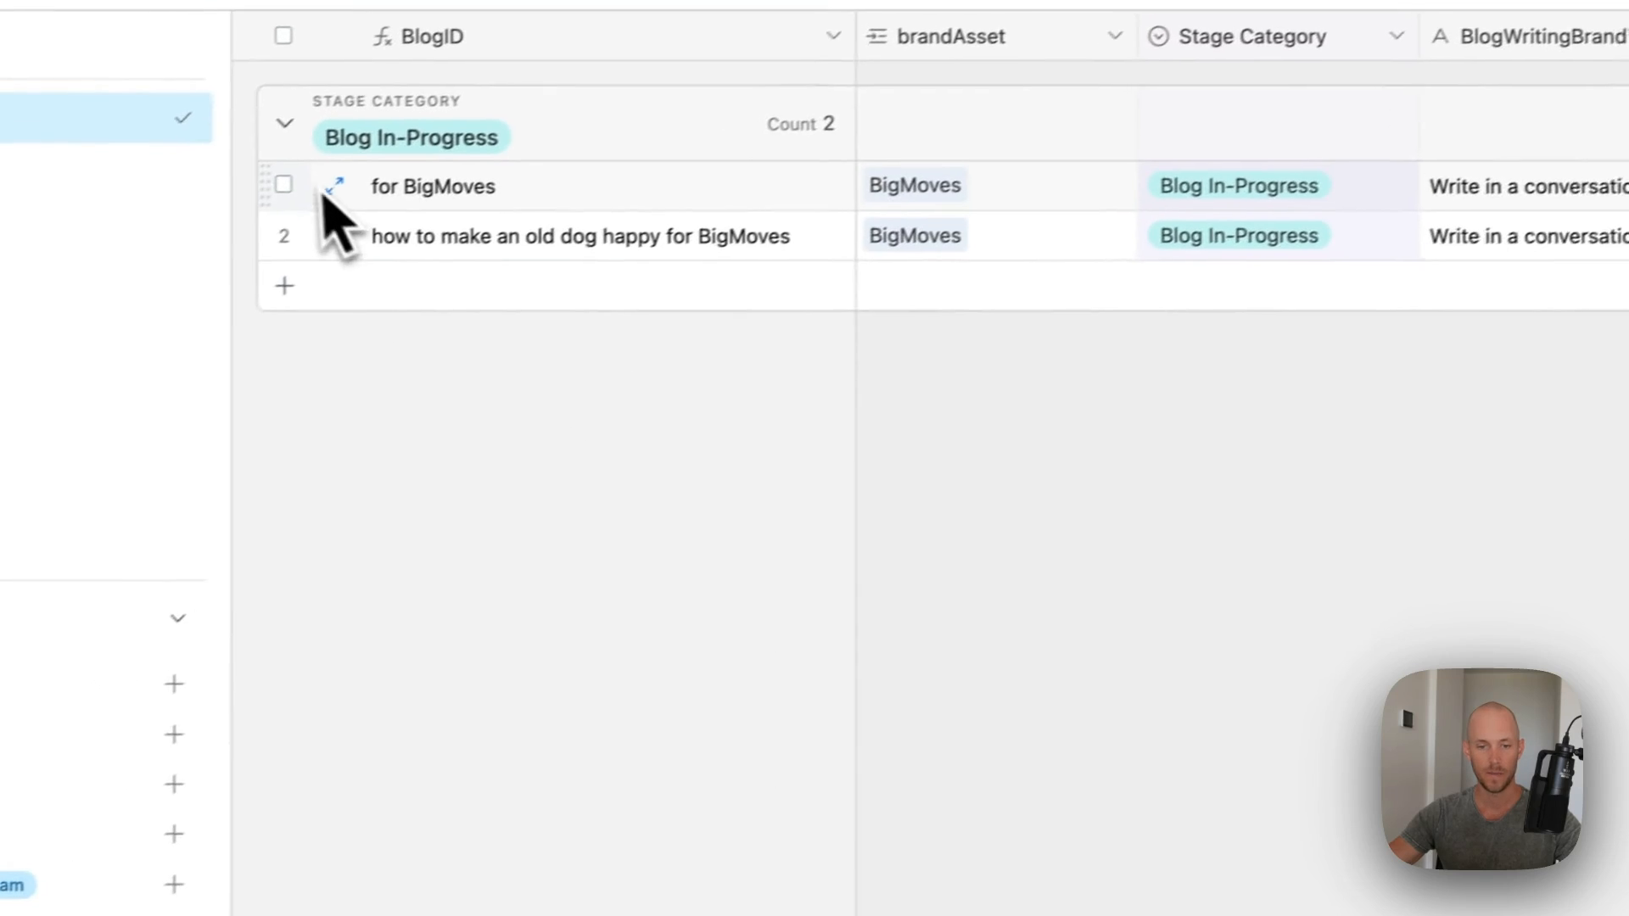
# - Delete the leftover untitled 'for BigMoves' post
pyautogui.rightClick(324, 195)
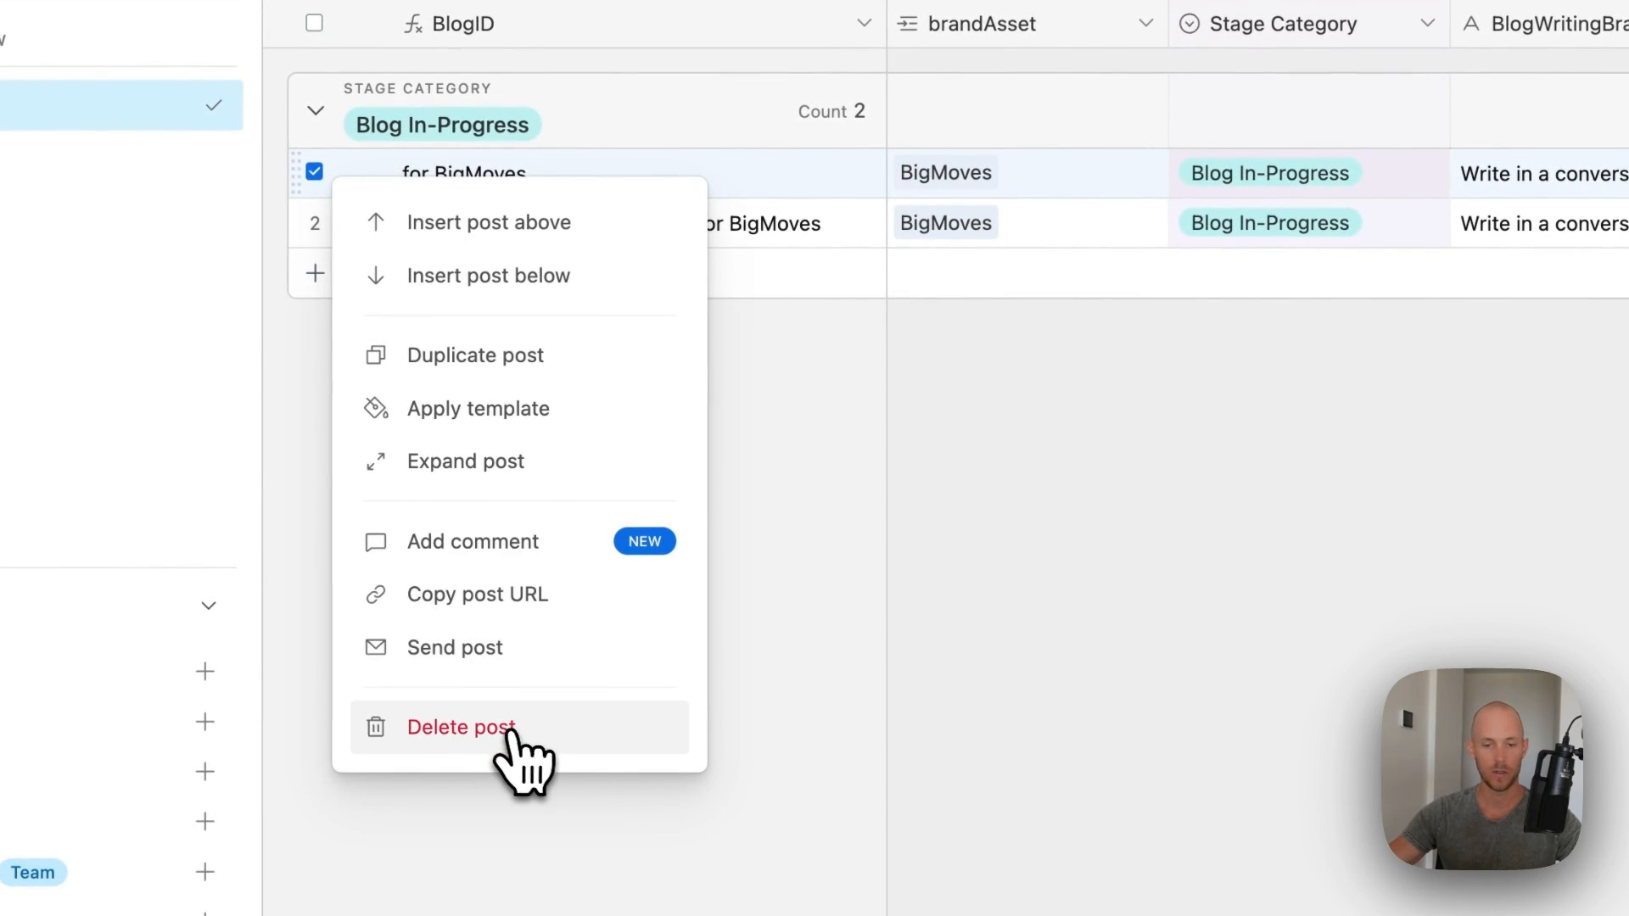
pyautogui.click(514, 728)
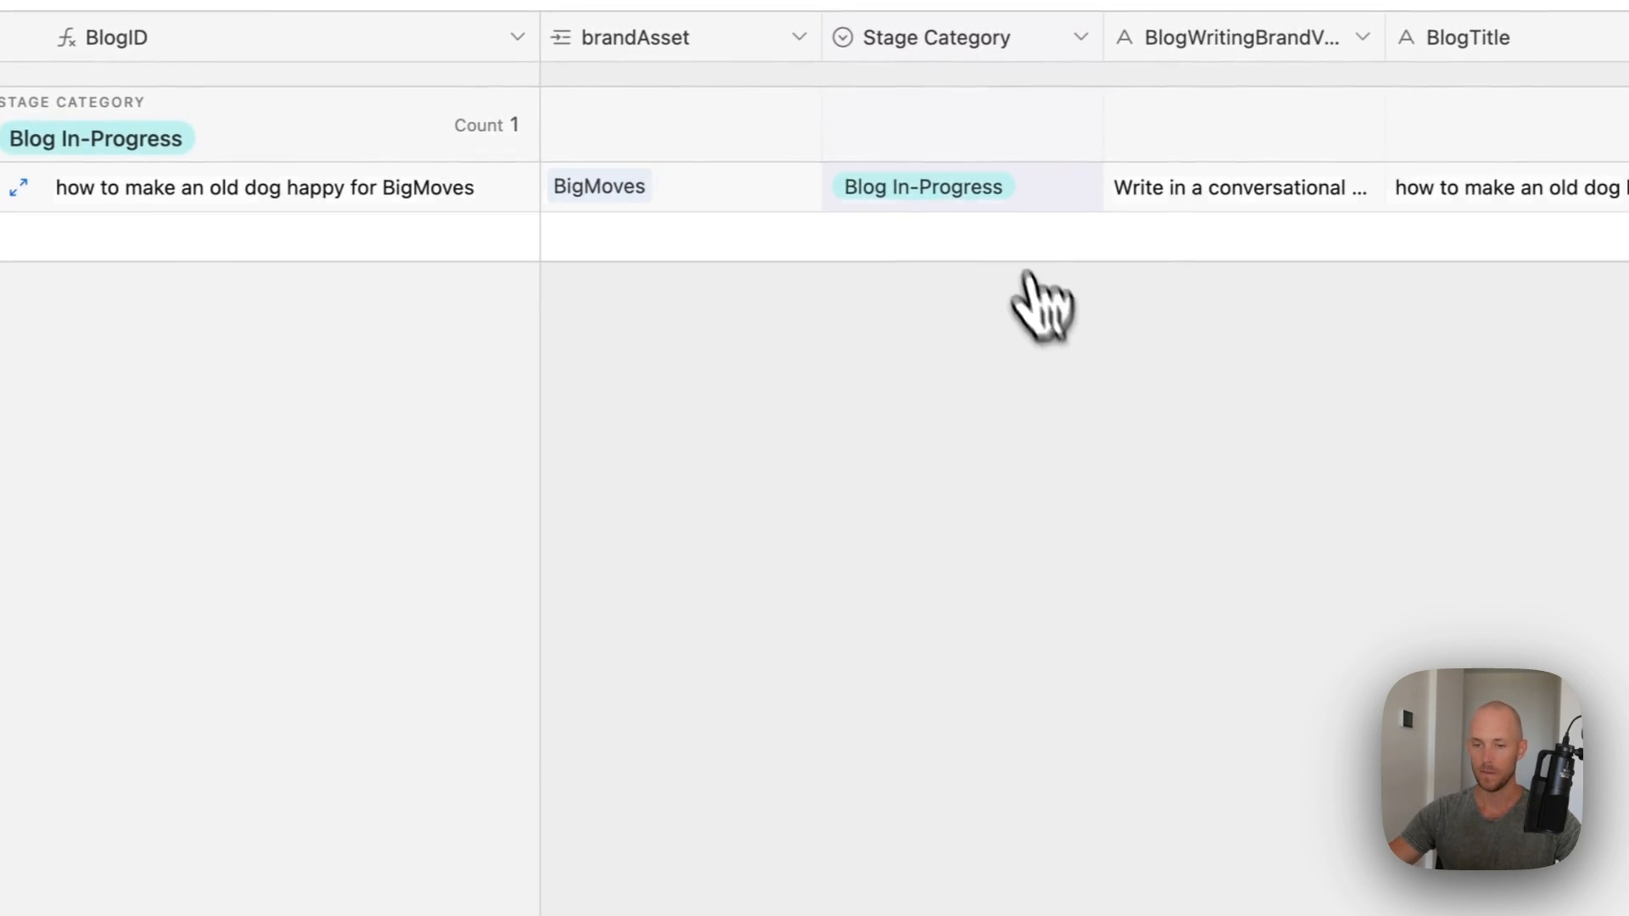
pyautogui.hscroll(10, 750, 202)
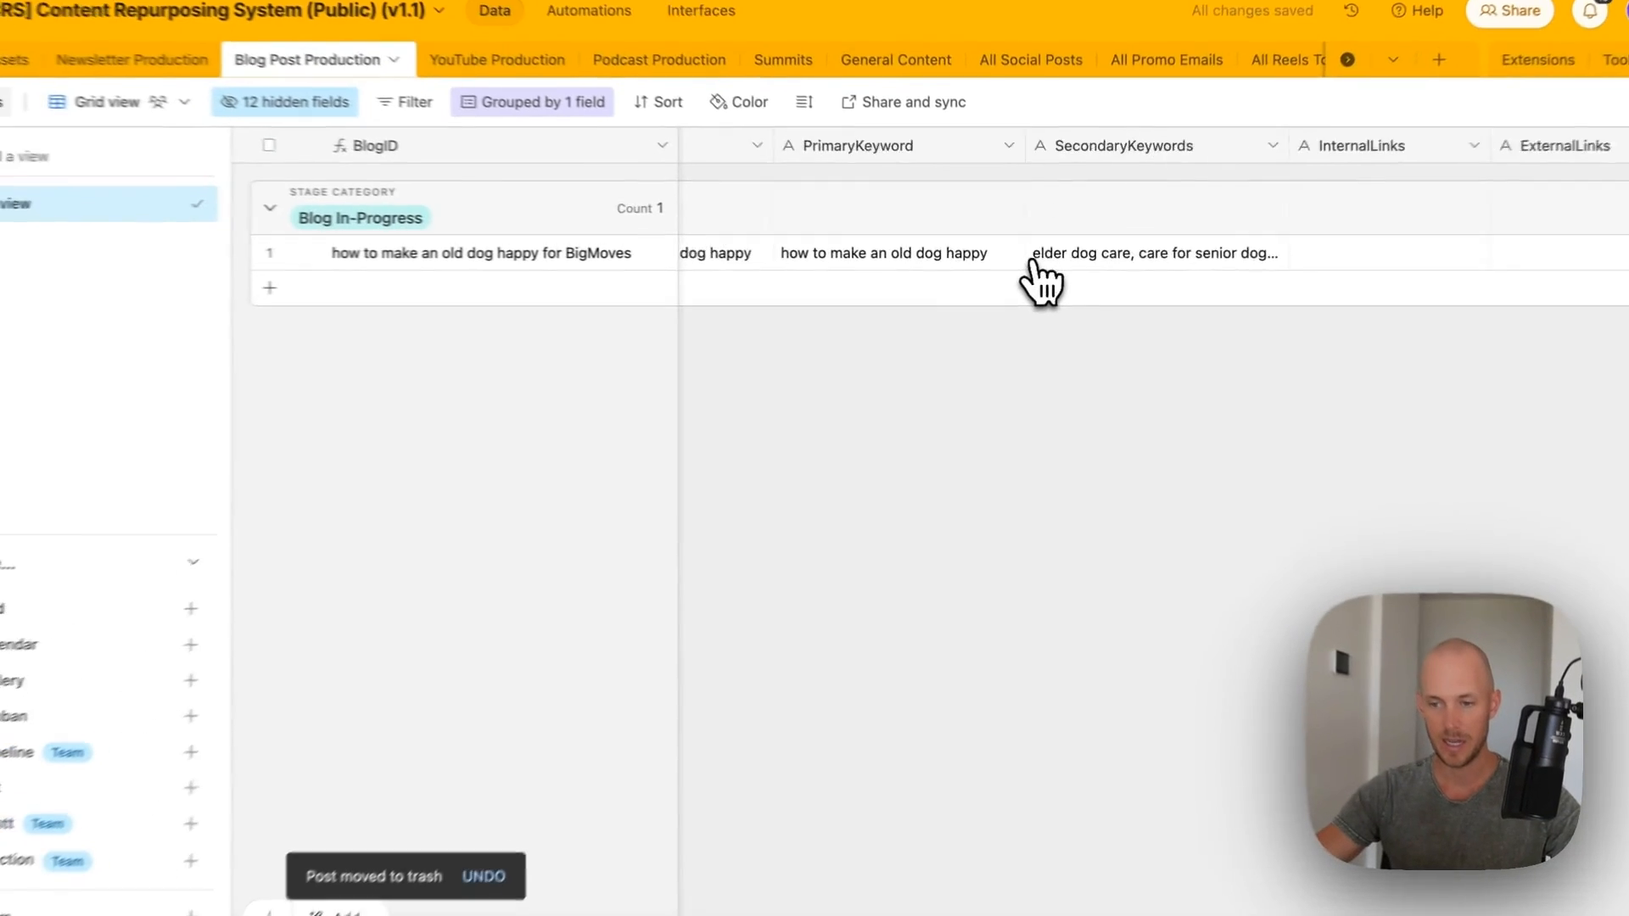
pyautogui.hscroll(10, 1097, 282)
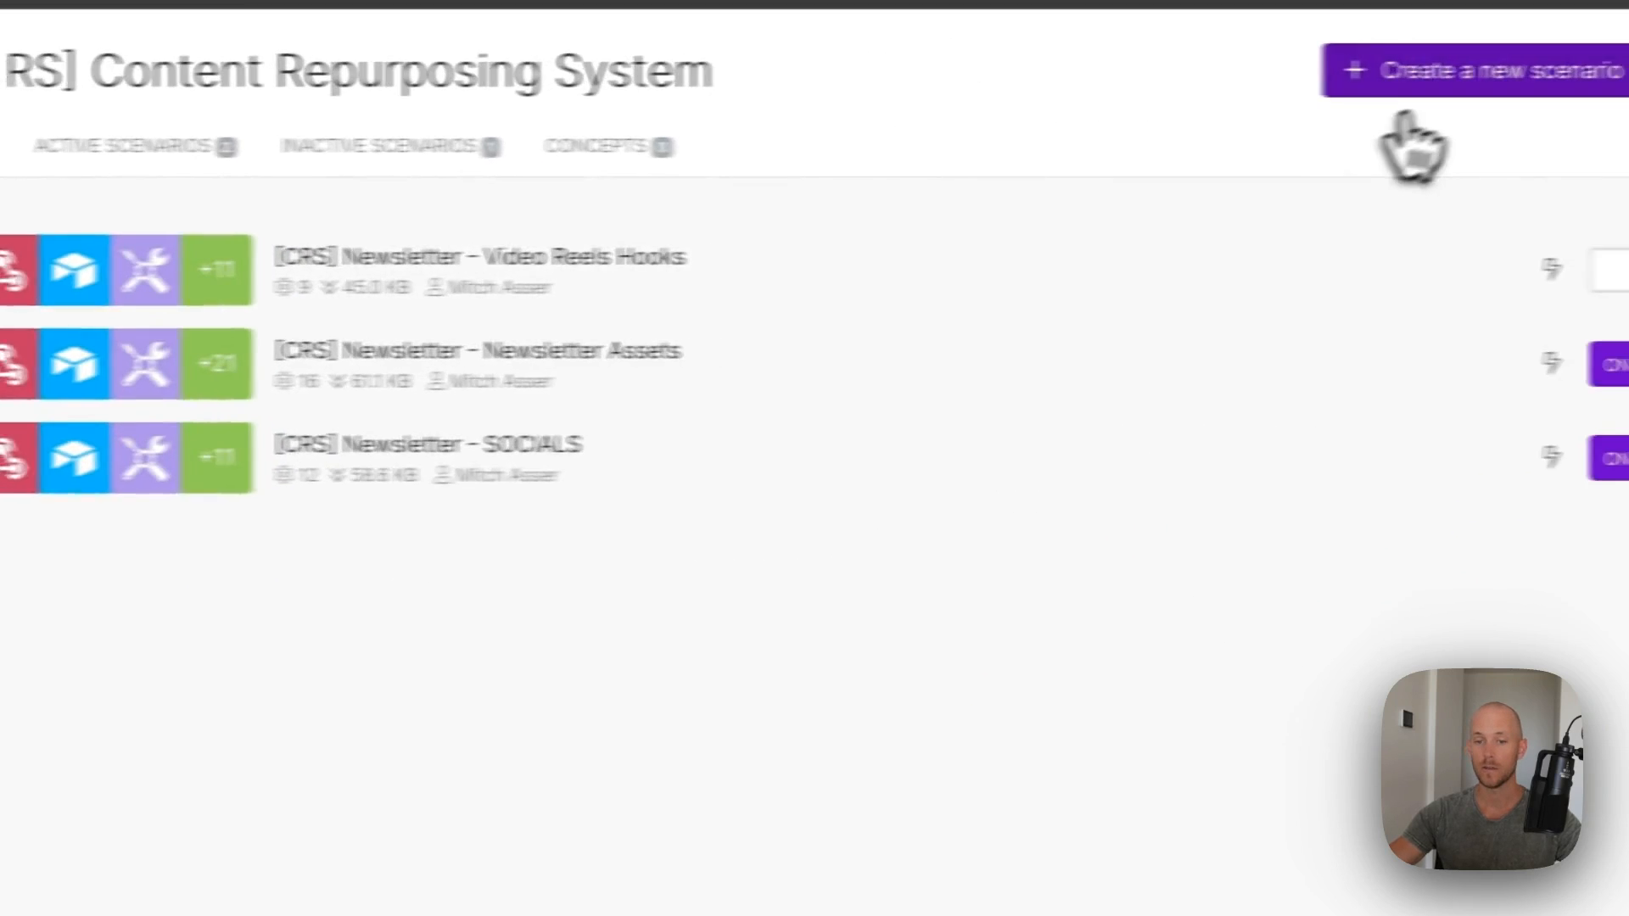
# - Create a new scenario by importing the [CRS] Blogpost - Main.json blueprint
pyautogui.click(1443, 85)
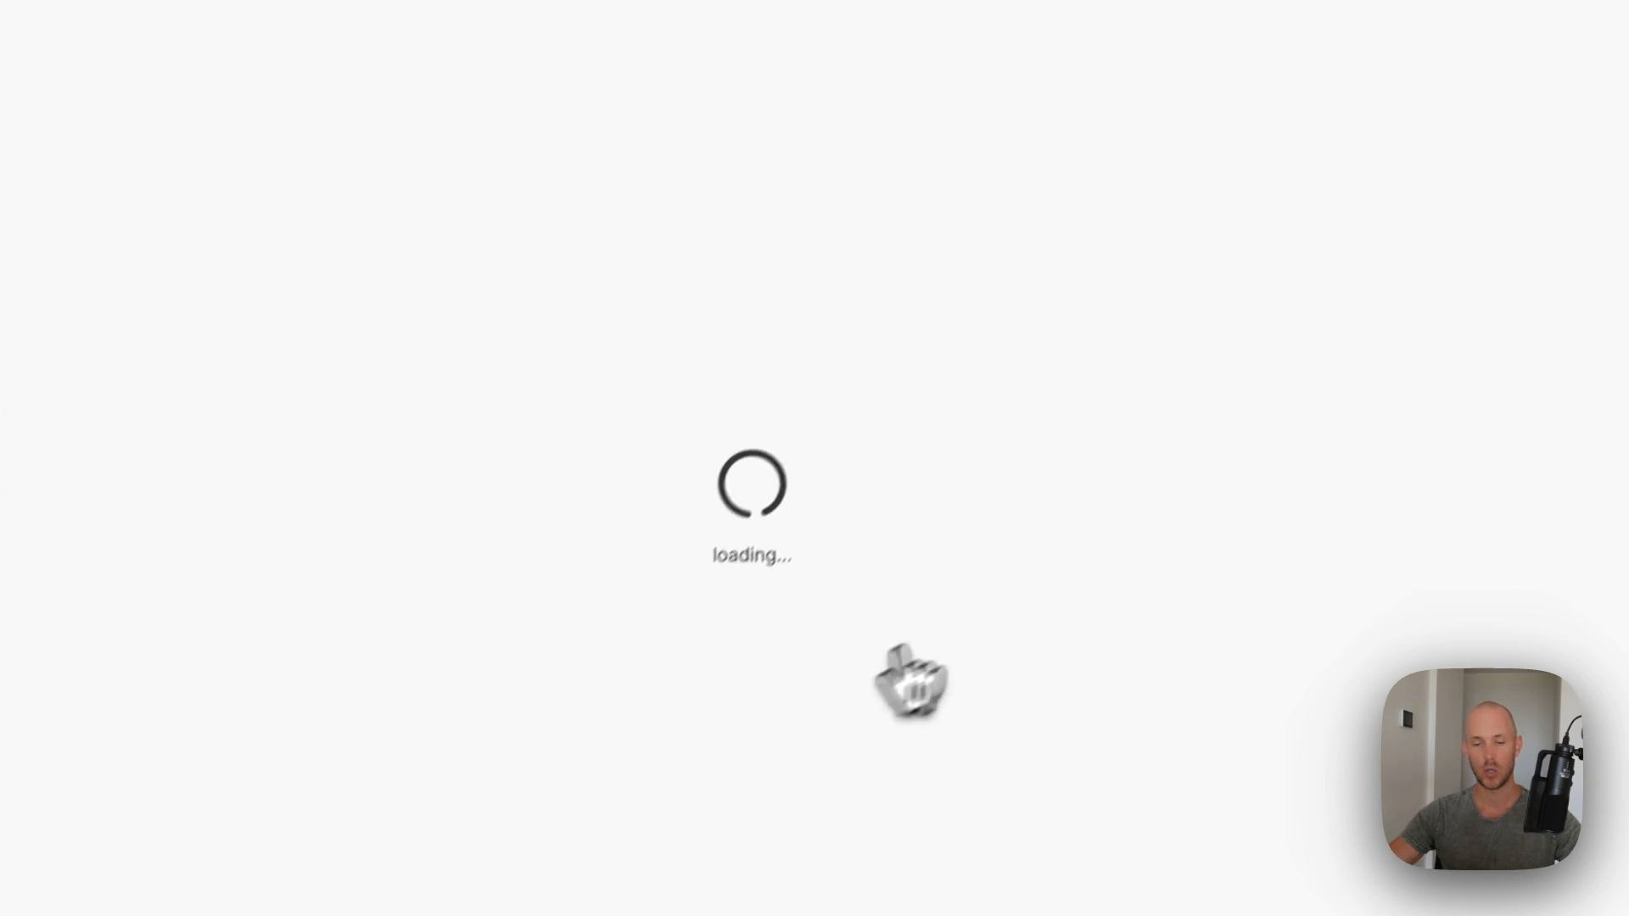
pyautogui.click(670, 850)
pyautogui.click(509, 737)
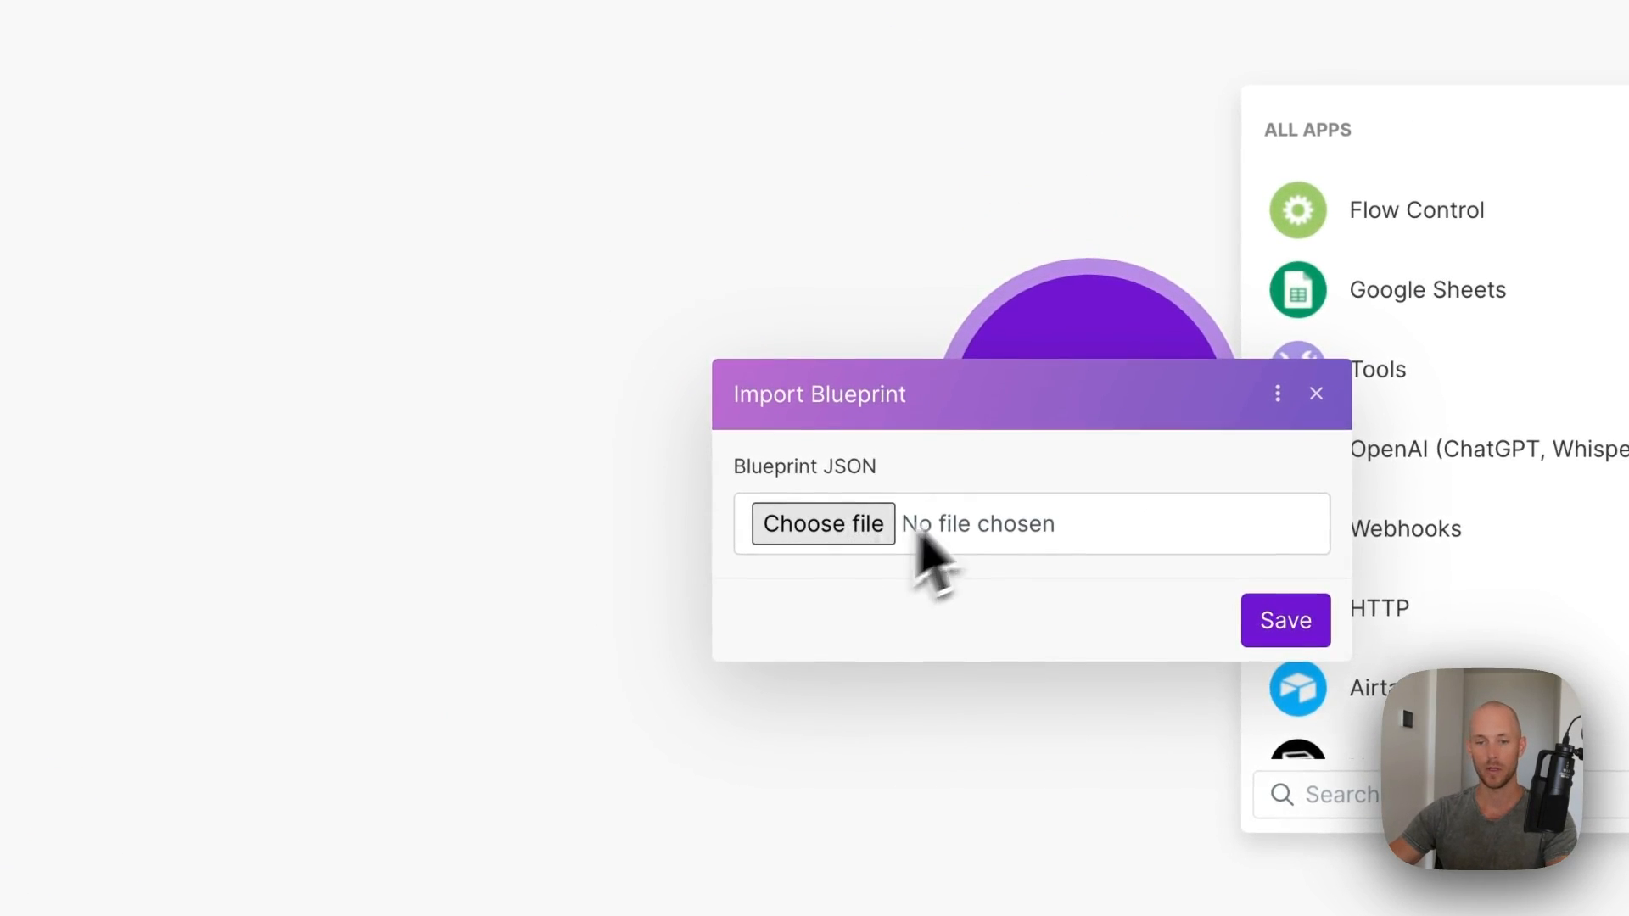
pyautogui.click(921, 536)
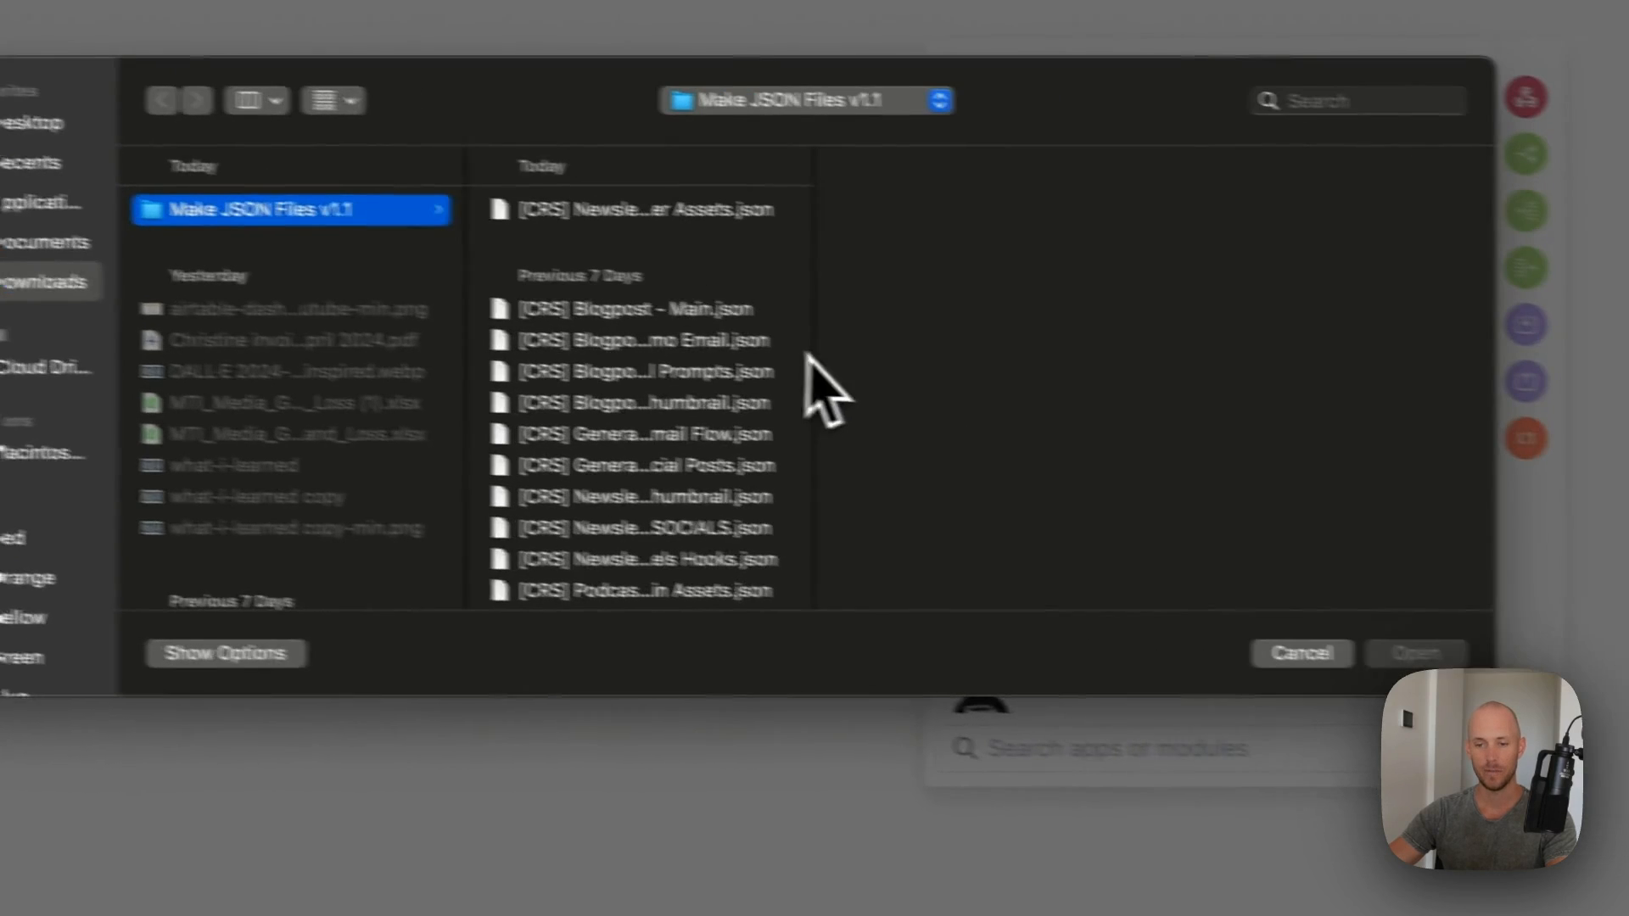
pyautogui.click(952, 355)
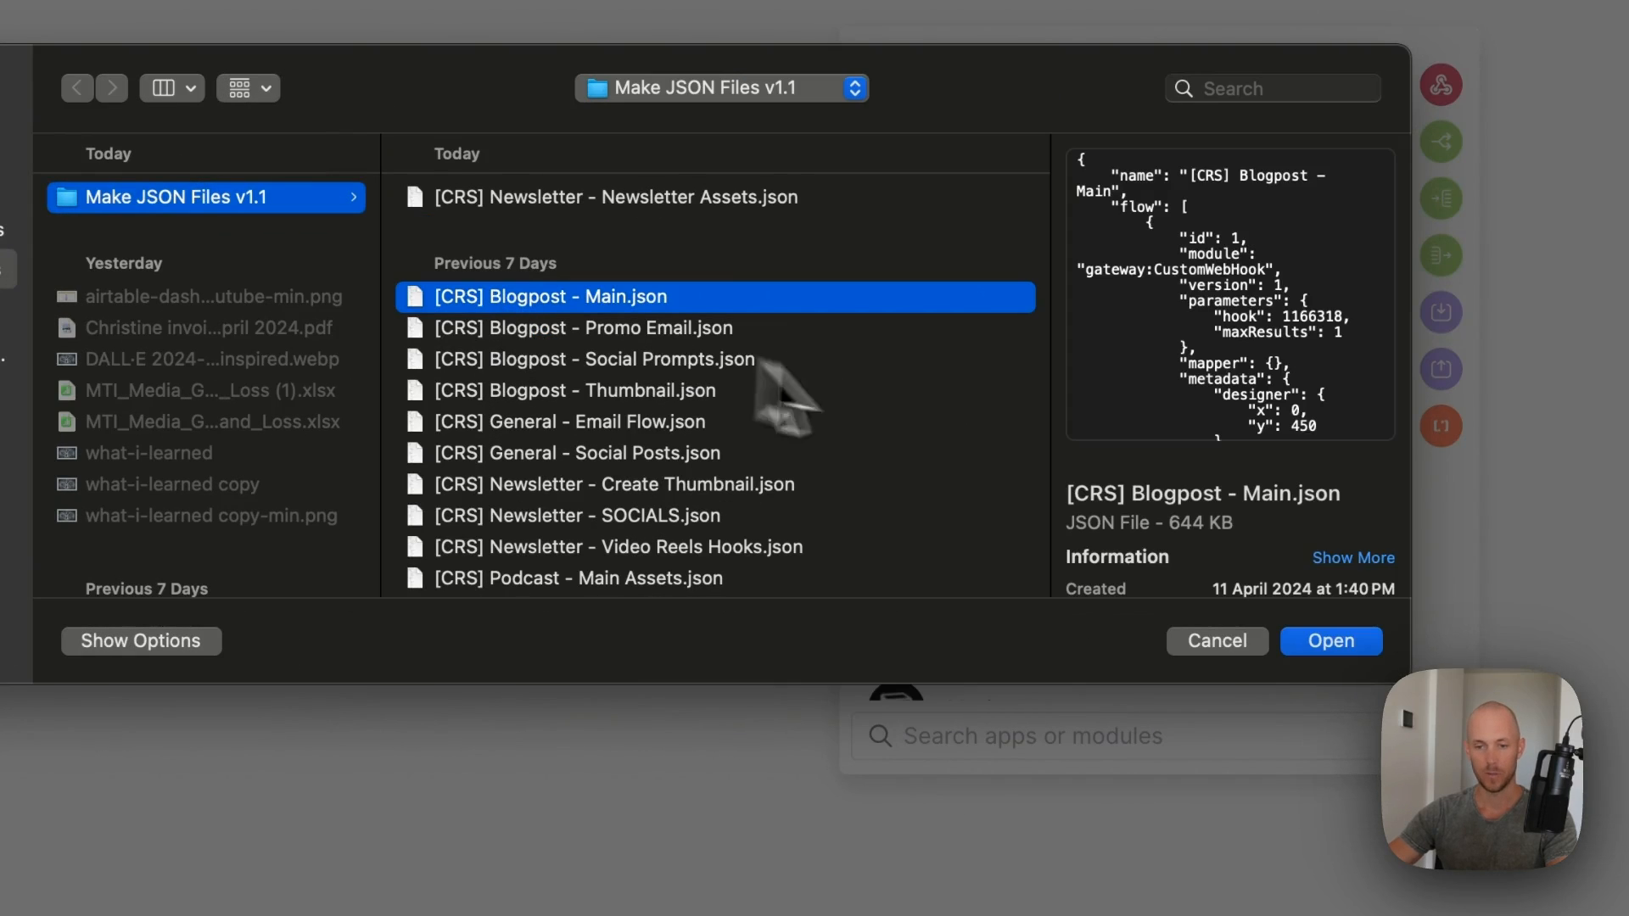
pyautogui.click(1410, 636)
pyautogui.click(887, 546)
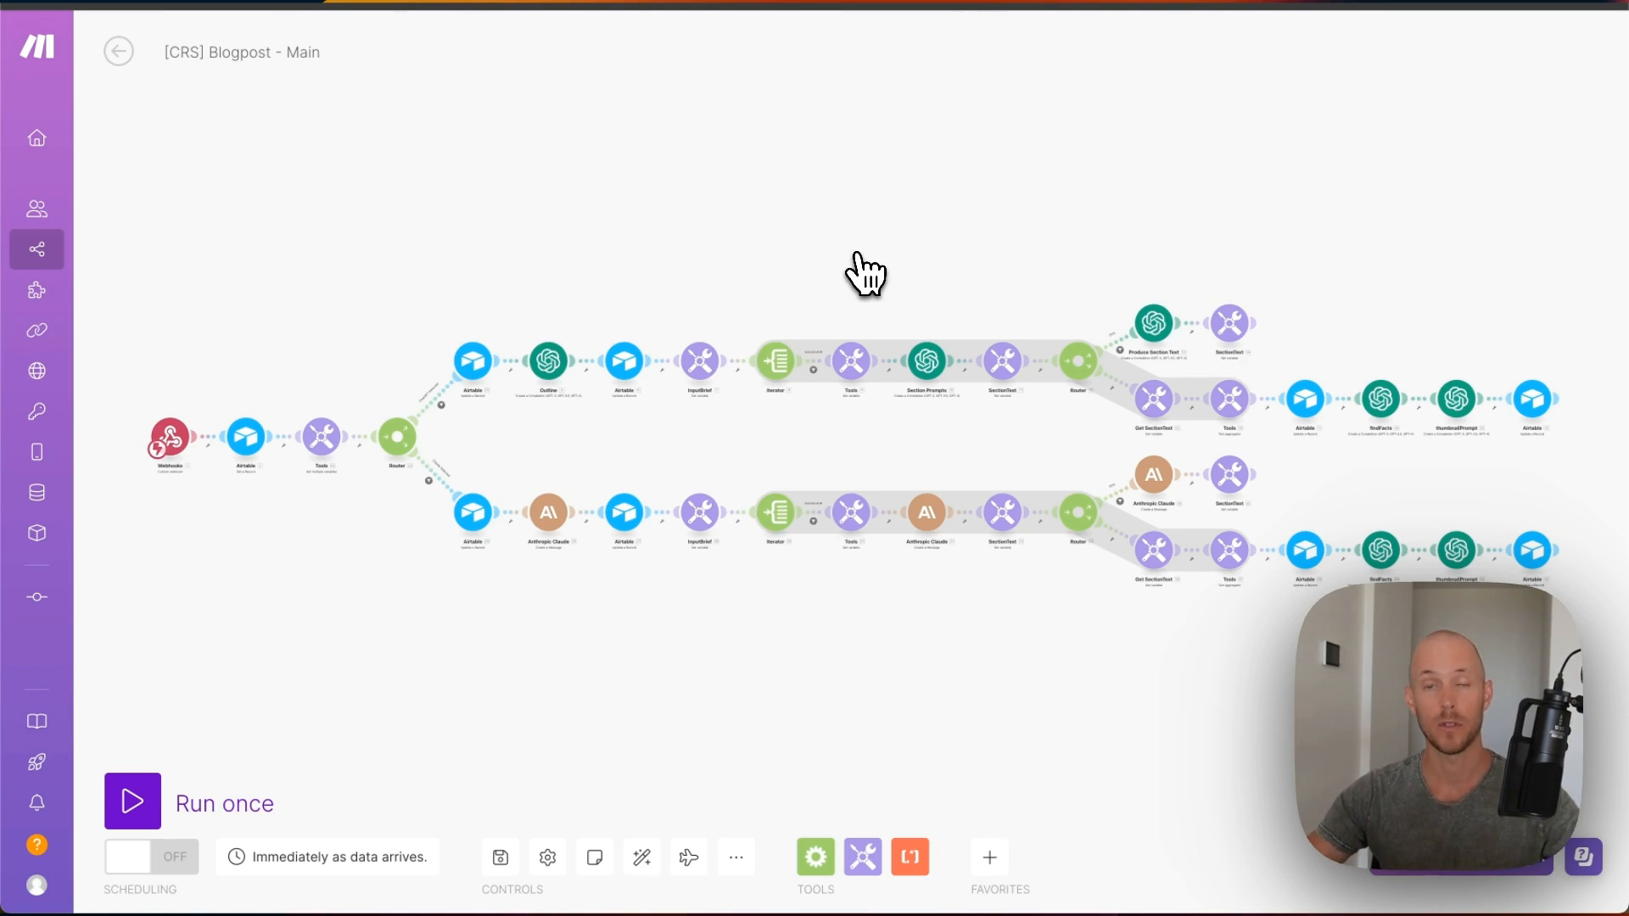
# - Unlink the webhook from the Airtable step and add a new webhook named crs-blogpost-main
pyautogui.click(217, 438)
pyautogui.click(226, 461)
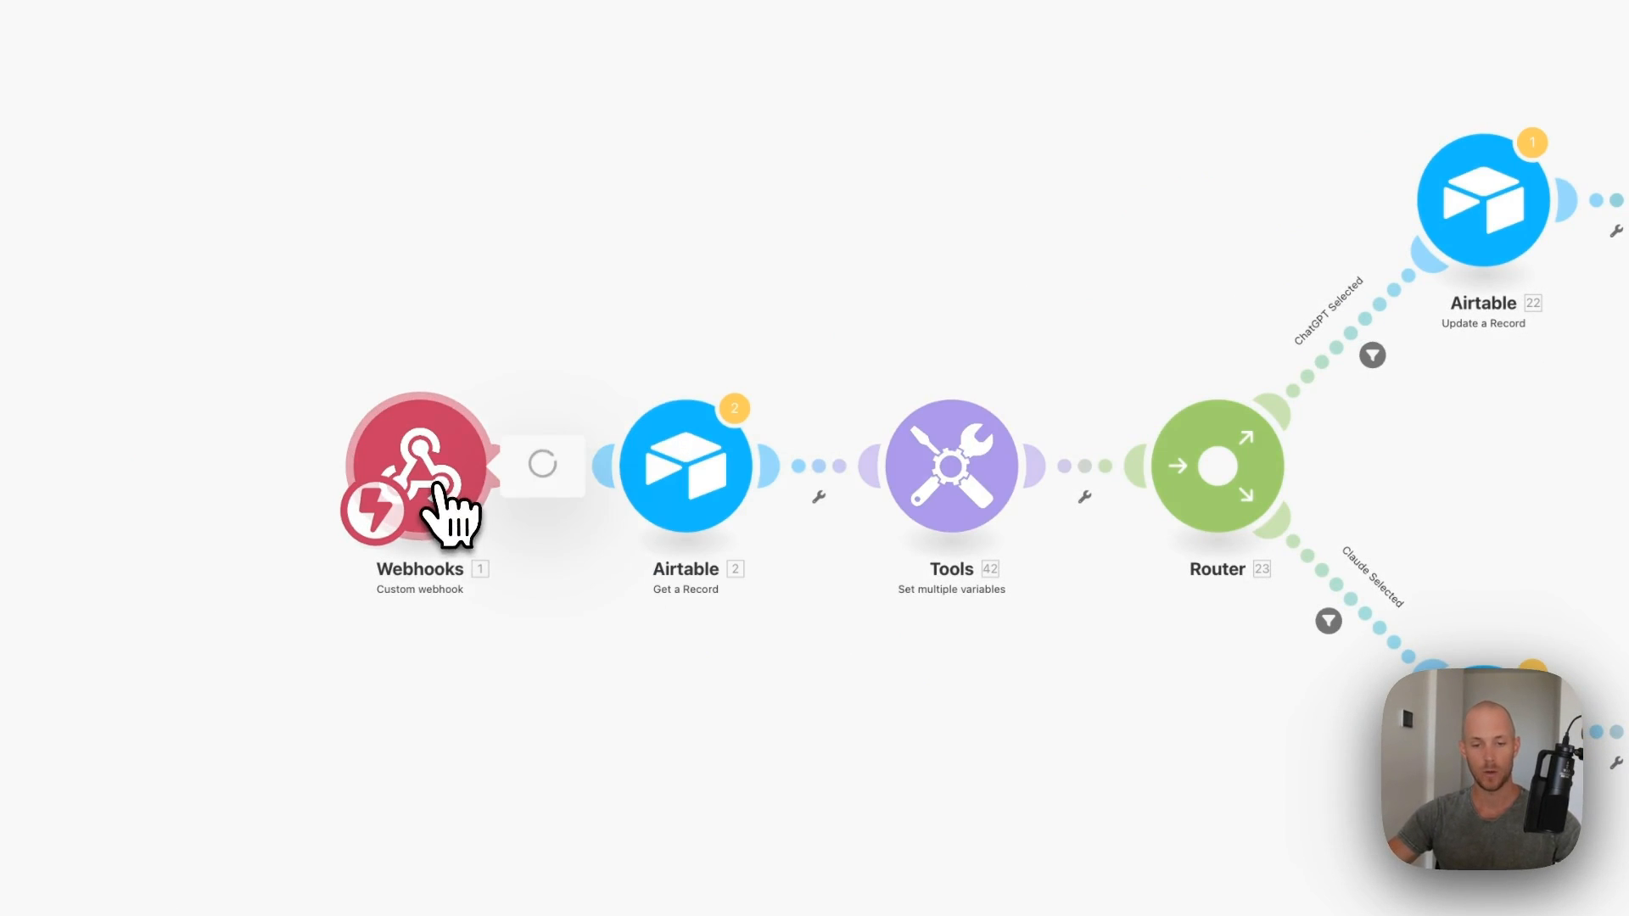
pyautogui.click(1076, 458)
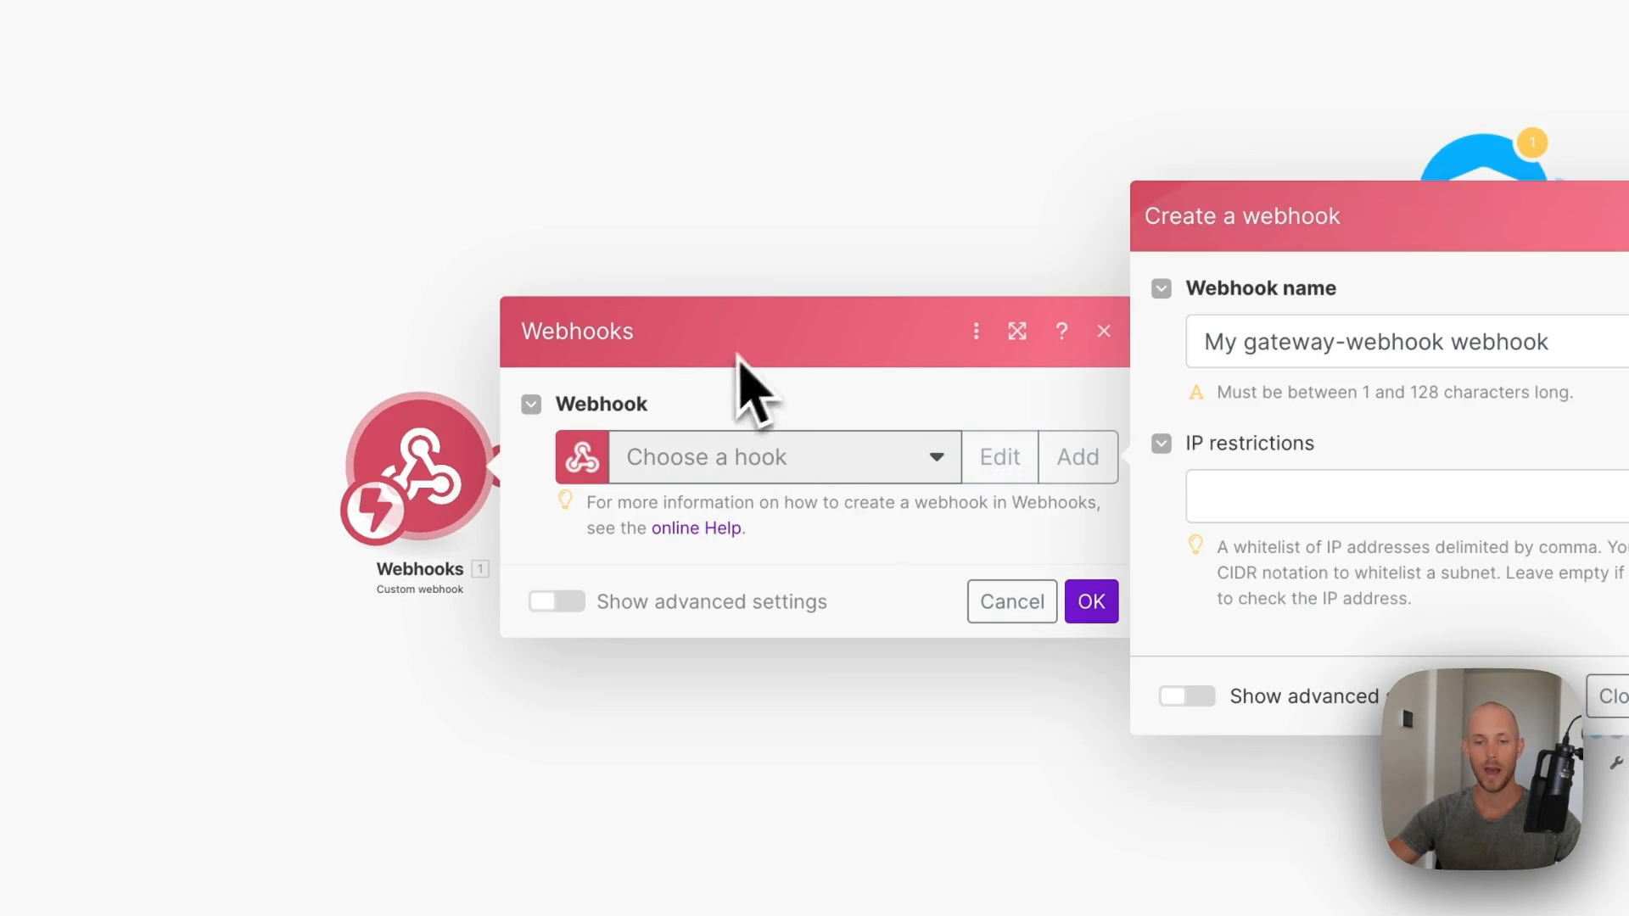
pyautogui.tripleClick(1220, 341)
pyautogui.write('cms-blogpost-main')
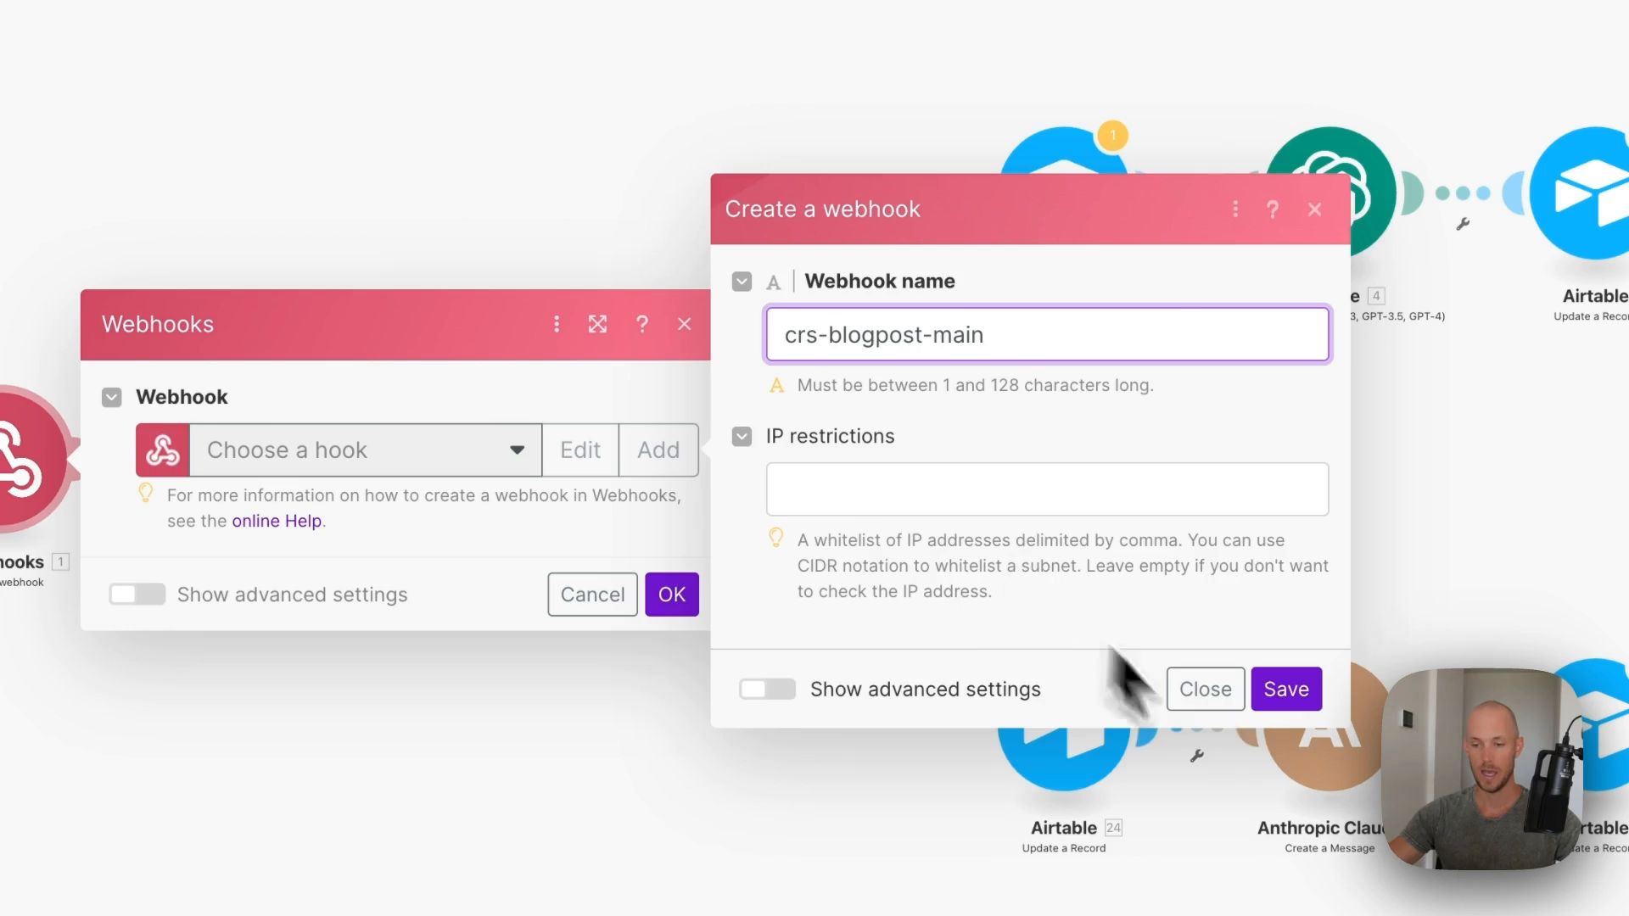
pyautogui.click(1286, 689)
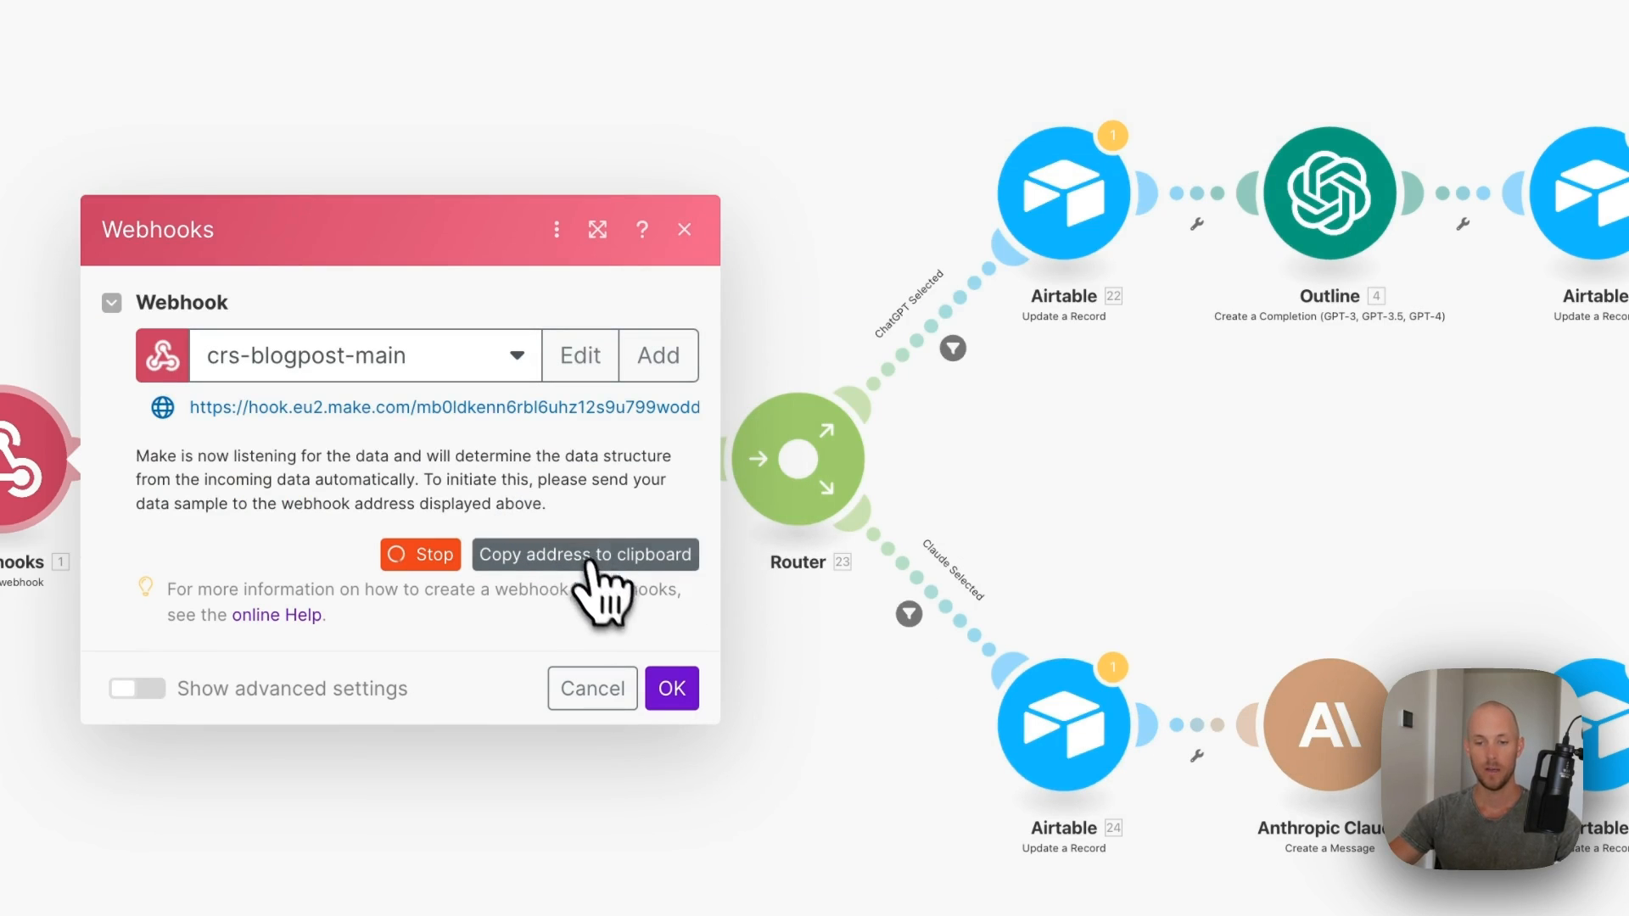
pyautogui.click(672, 689)
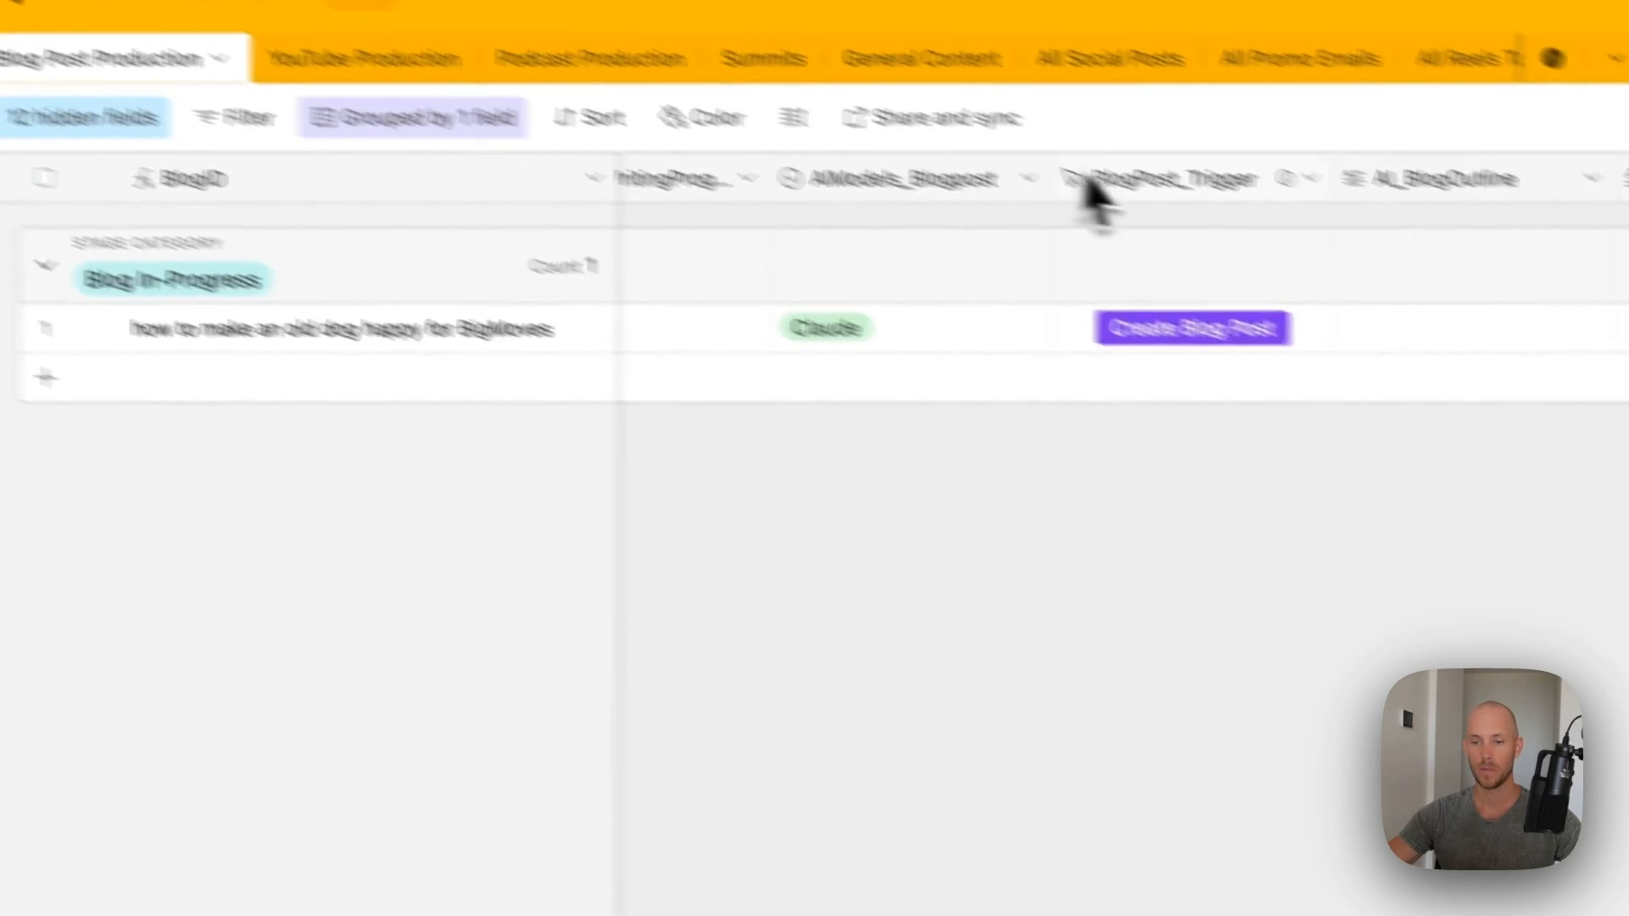
pyautogui.doubleClick(1160, 176)
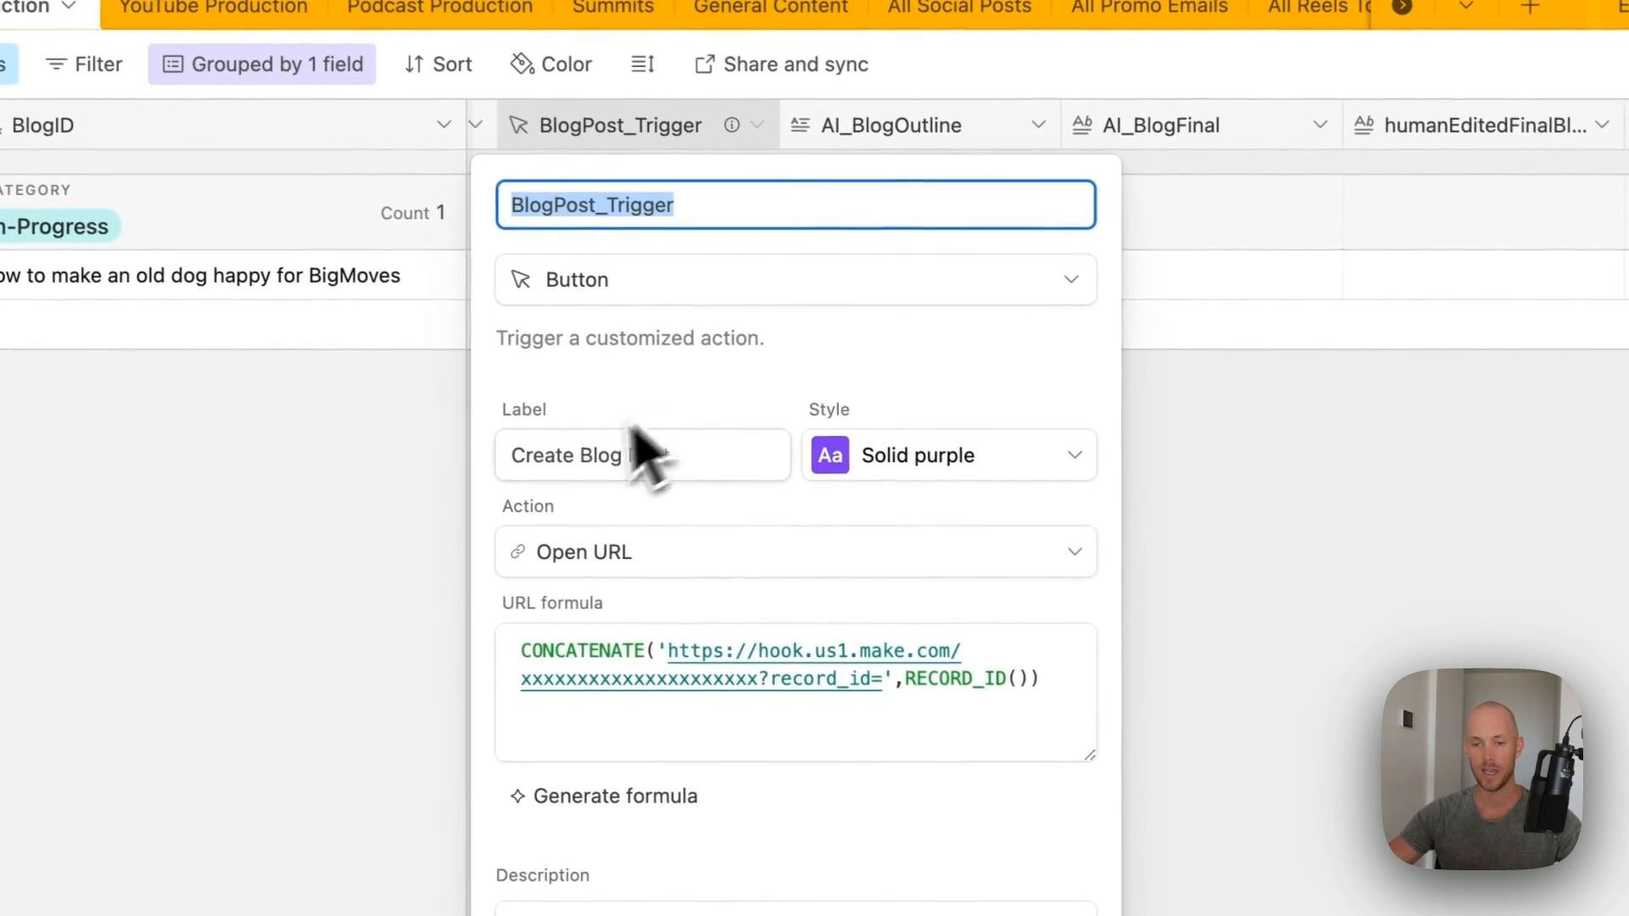
# - Put the new webhook URL in BlogPost_Trigger's formula and the scenario link in its description, then save
pyautogui.moveTo(758, 678); pyautogui.dragTo(676, 652)
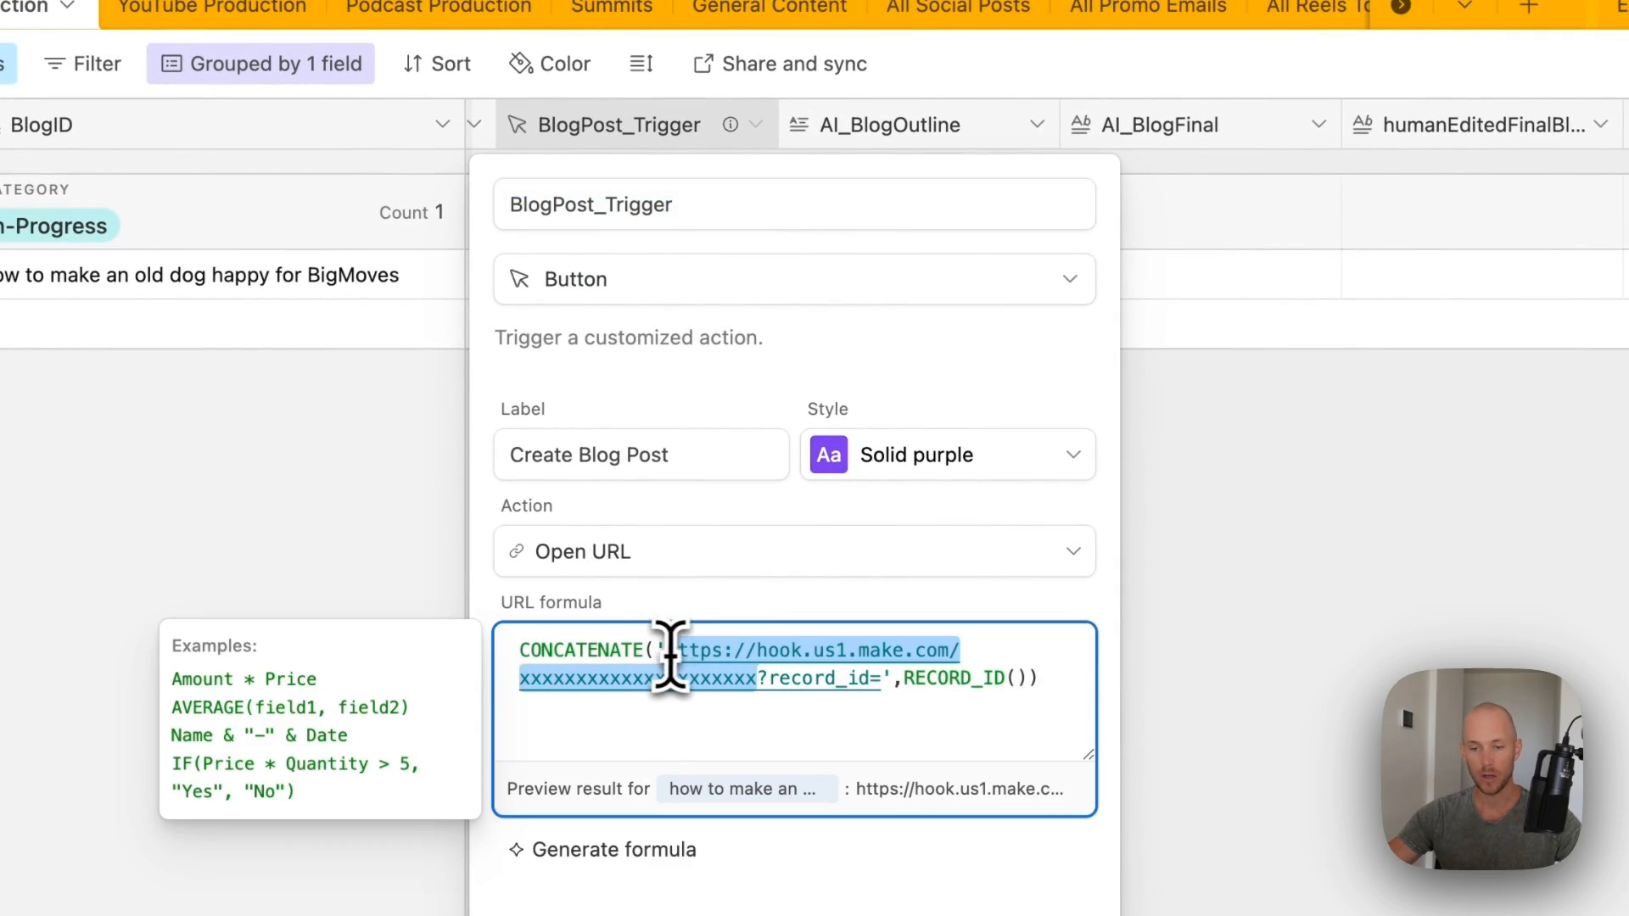
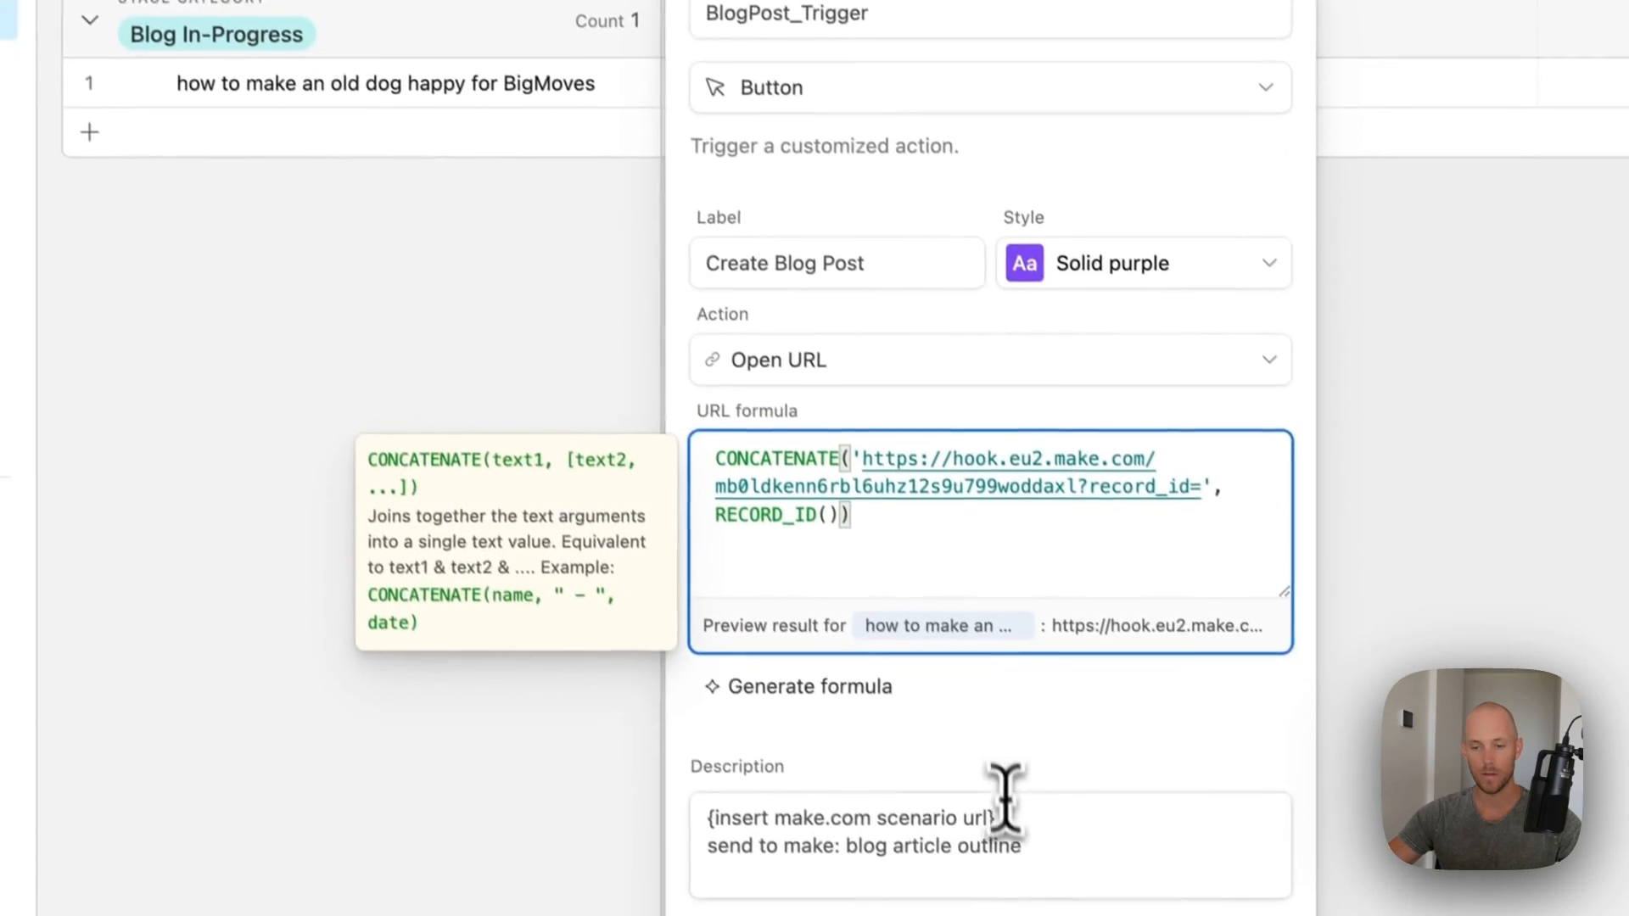
pyautogui.moveTo(990, 801); pyautogui.dragTo(677, 800)
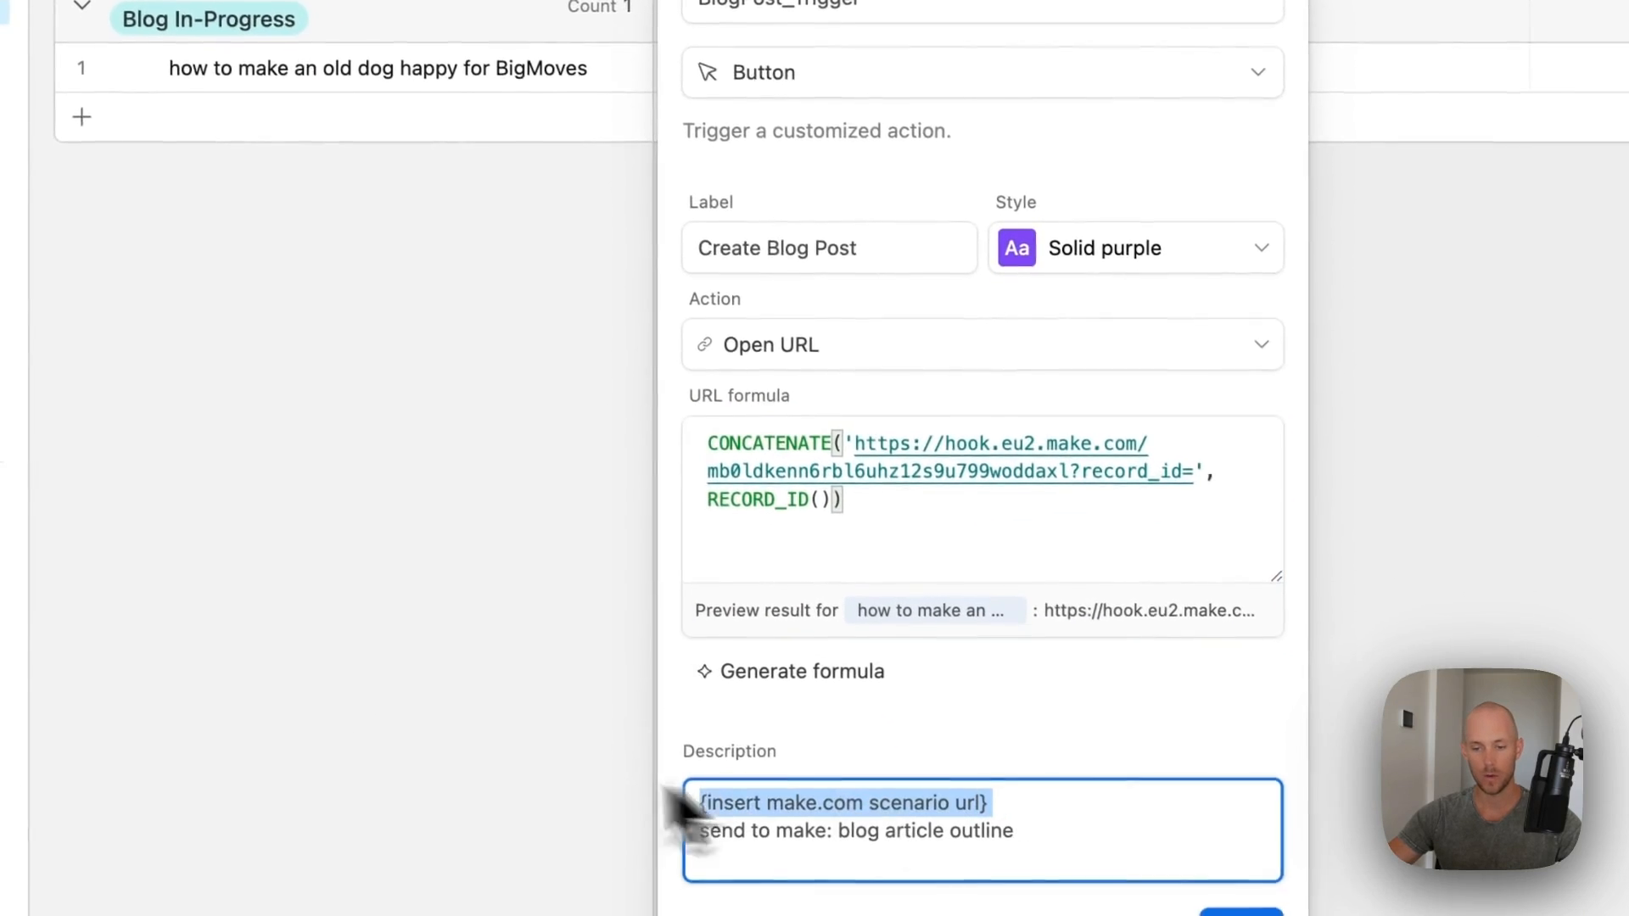
pyautogui.write('https://eu2.make.com/398330/scenarios/add?folder=48404')
pyautogui.click(1167, 908)
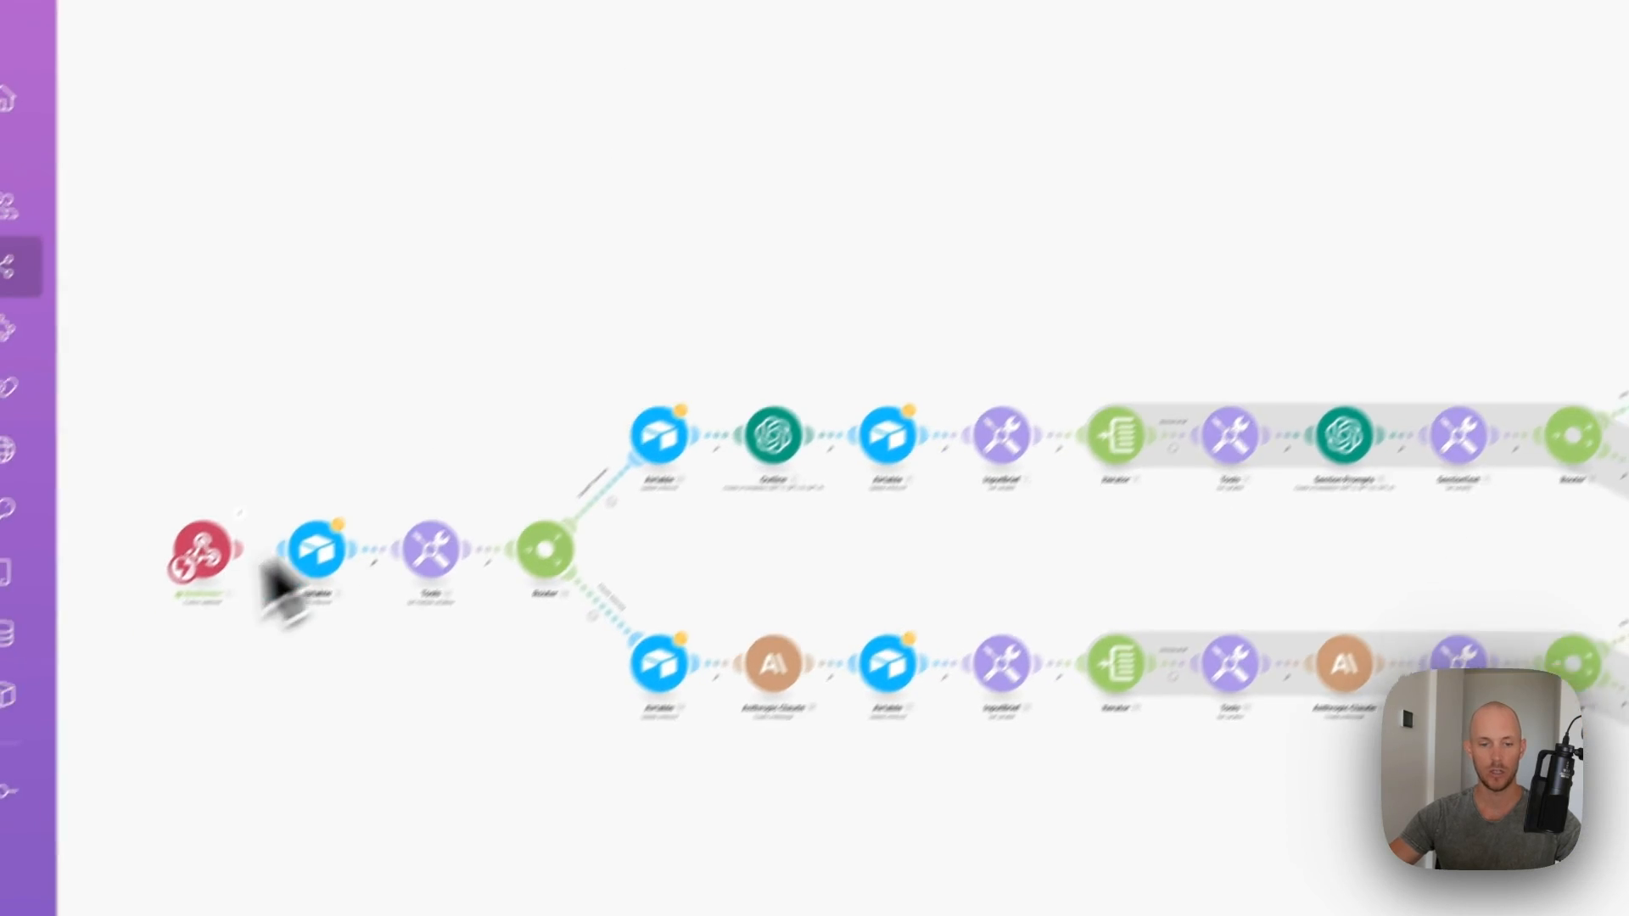
pyautogui.scroll(5, 254, 557)
# - Set Get a Record to the user's Airtable connection and the Content Repurposing System base
pyautogui.moveTo(254, 556); pyautogui.dragTo(462, 508)
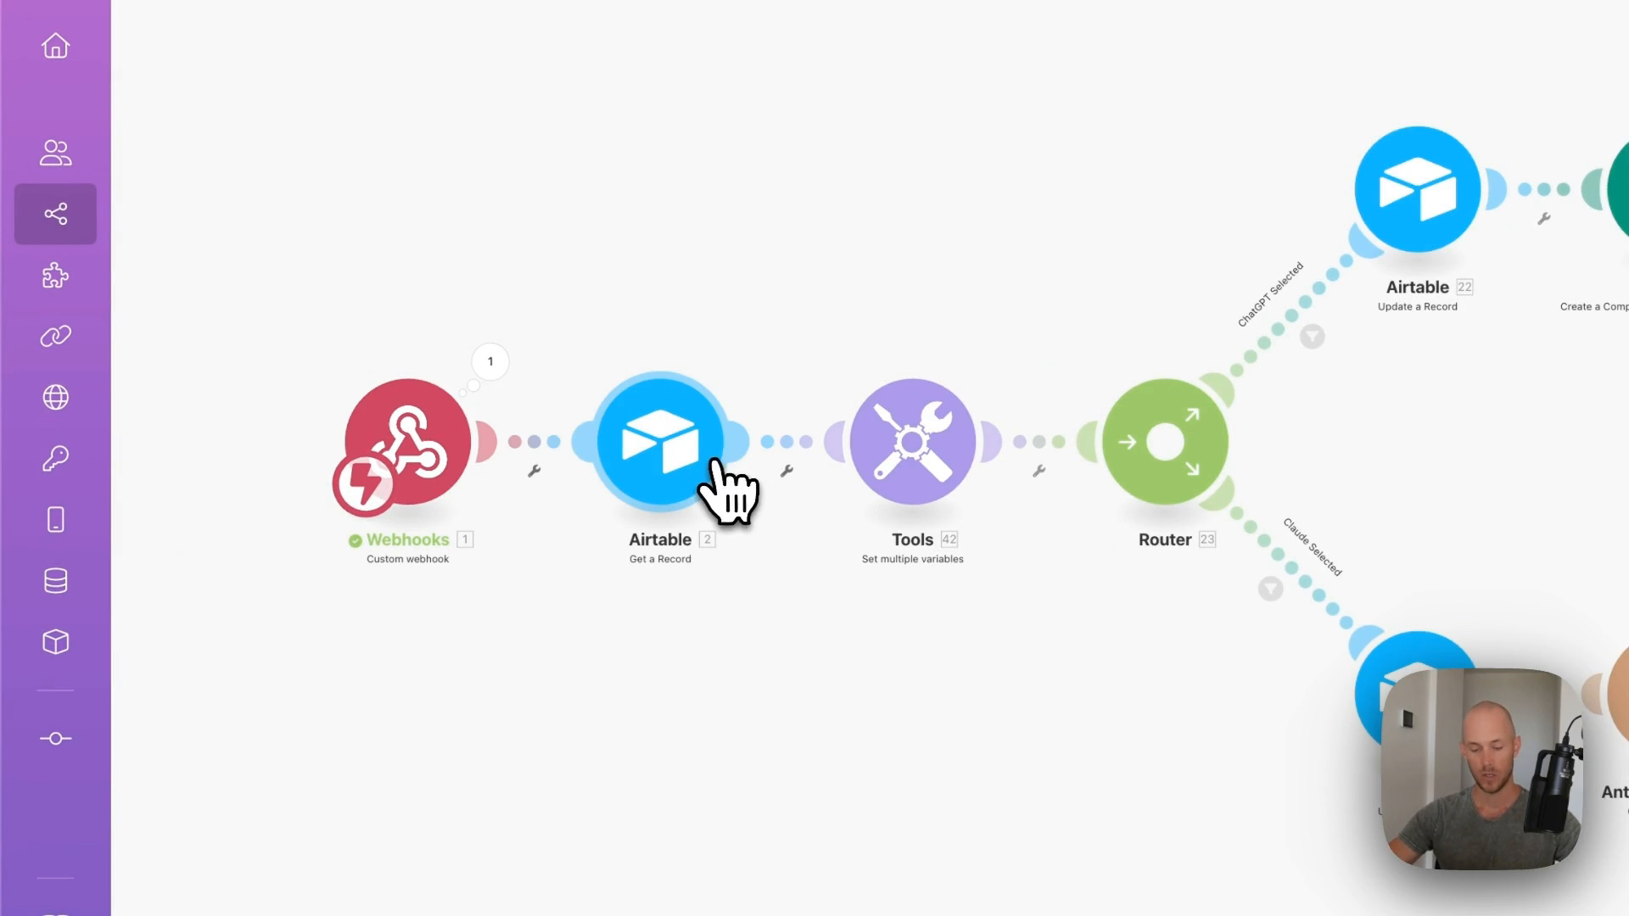
pyautogui.click(670, 475)
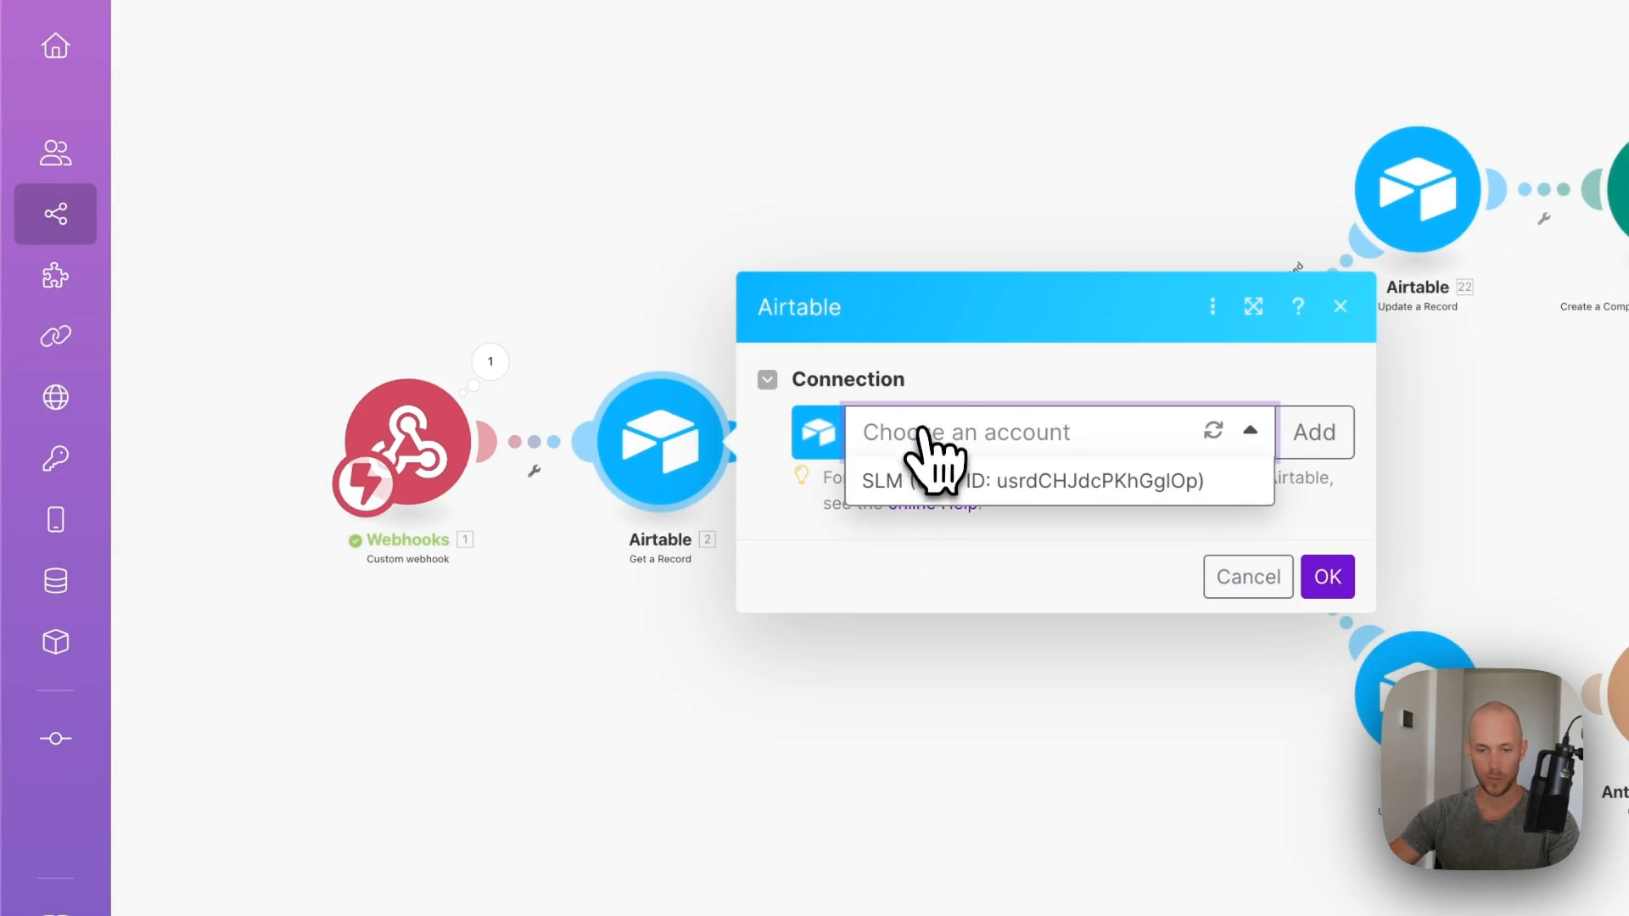
pyautogui.click(929, 481)
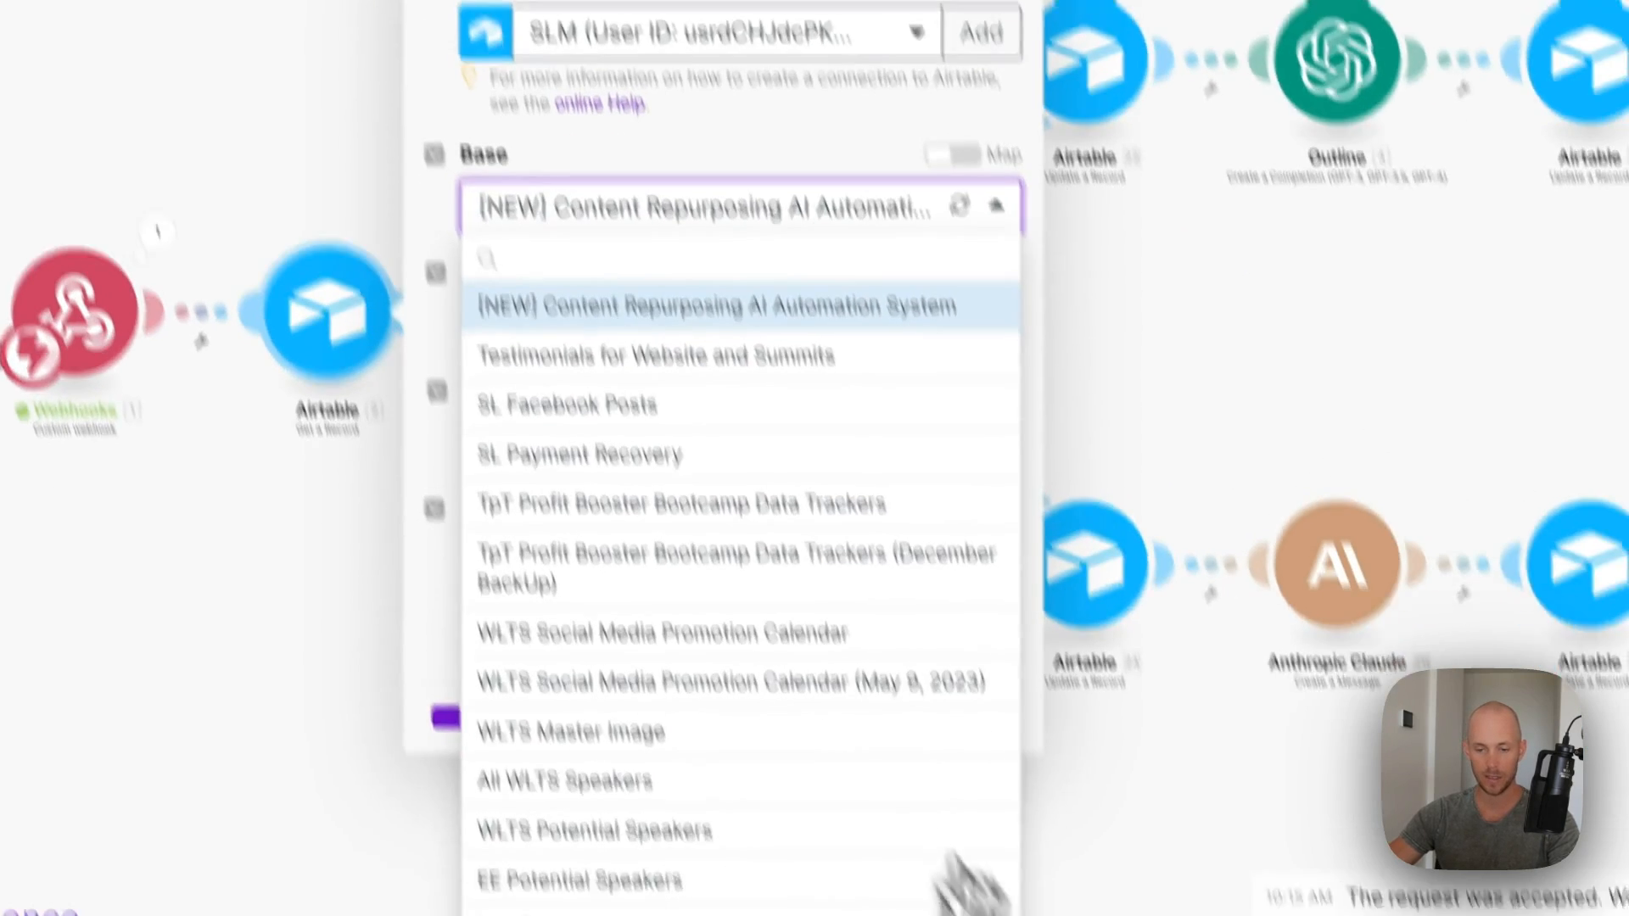
pyautogui.click(918, 853)
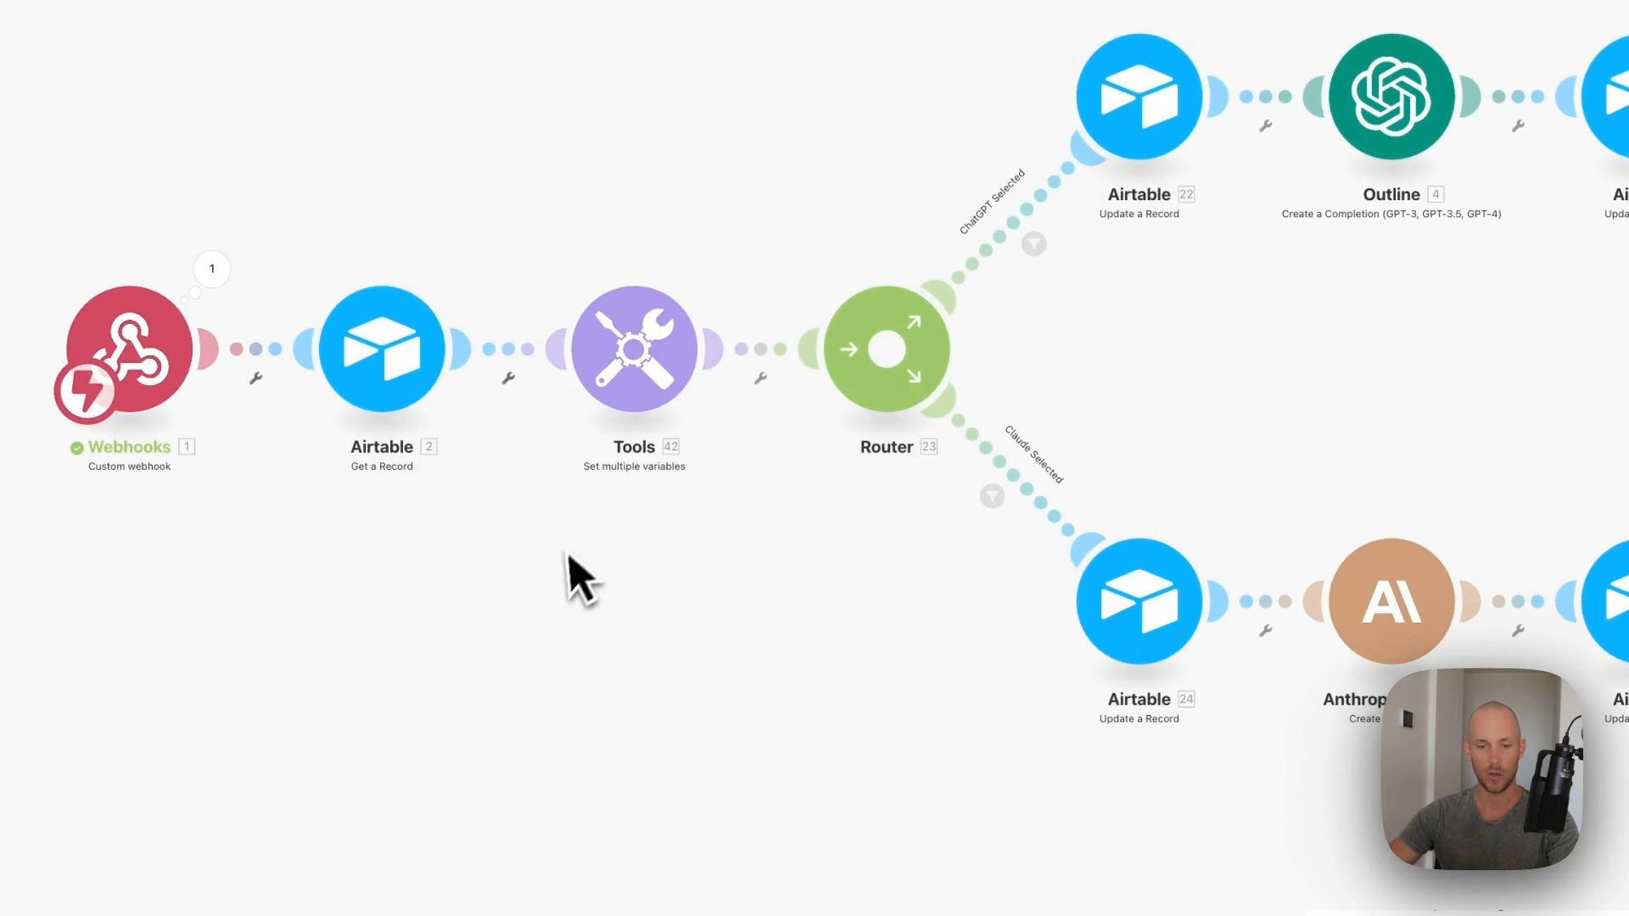
# - Review the Tools variables, including the secondaryKeywords split formula, and confirm them
pyautogui.click(635, 349)
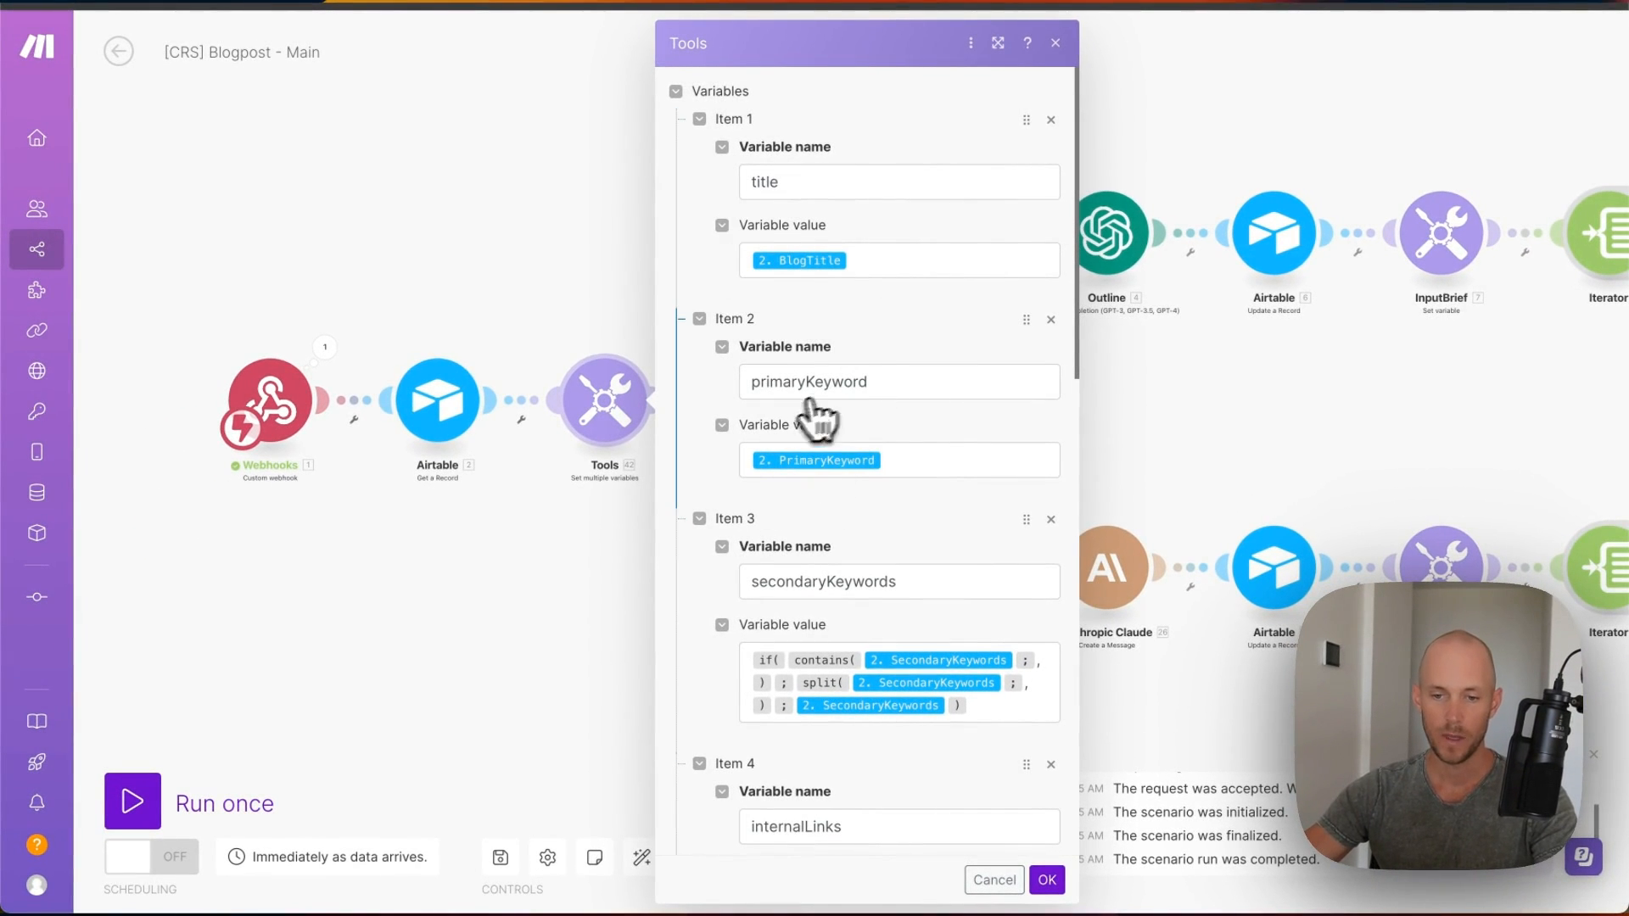
pyautogui.scroll(-4, 882, 598)
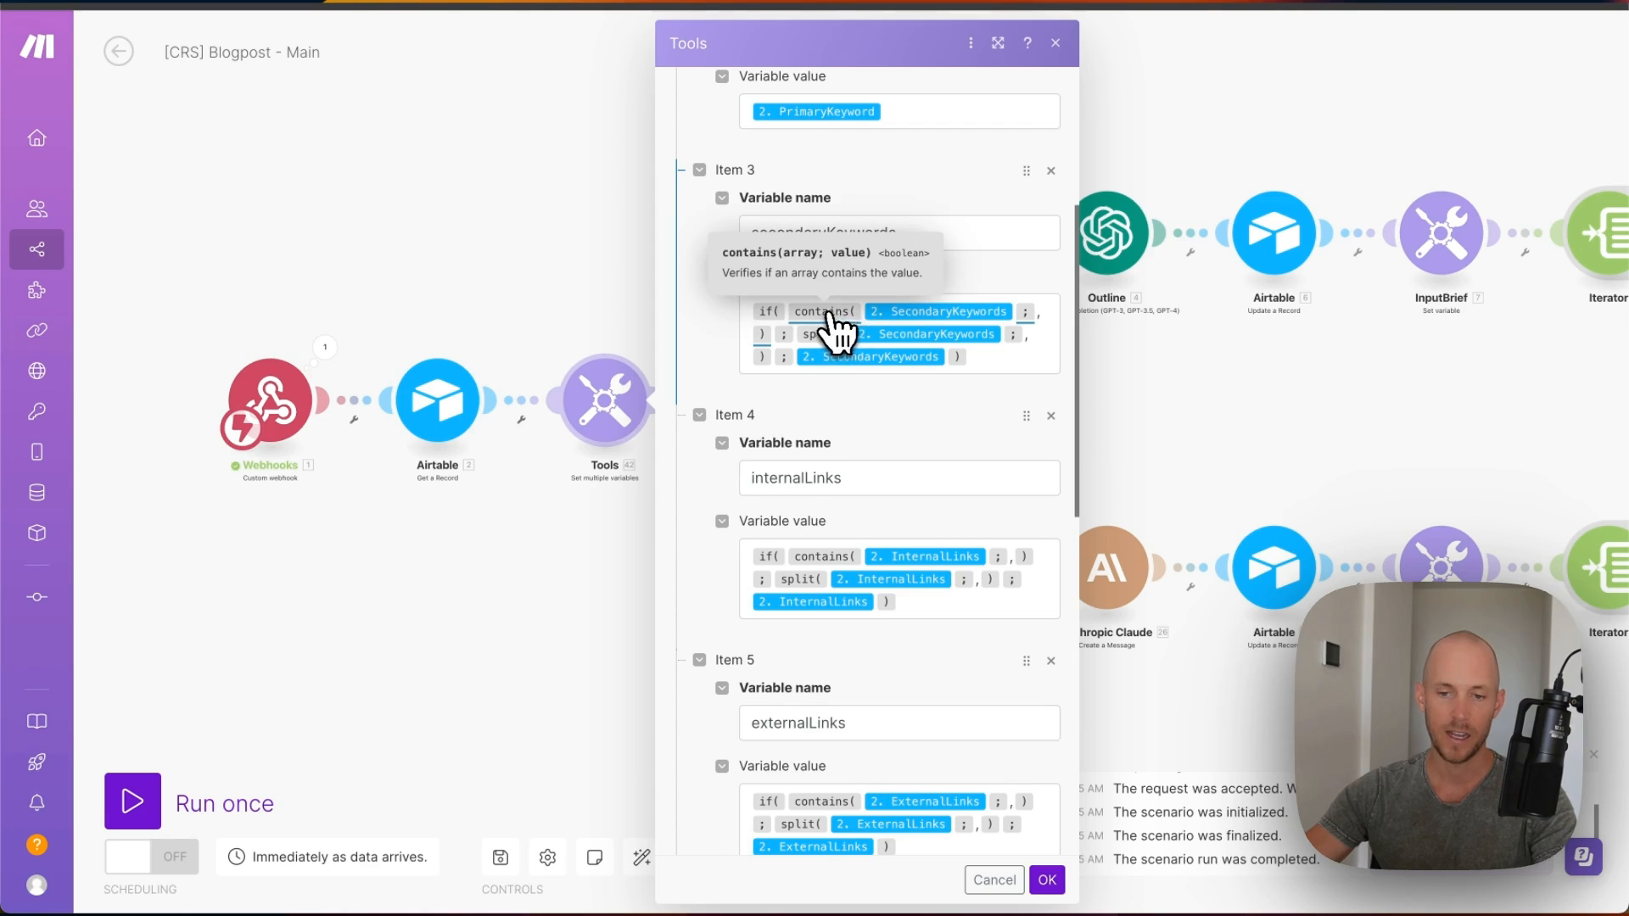
pyautogui.click(1031, 311)
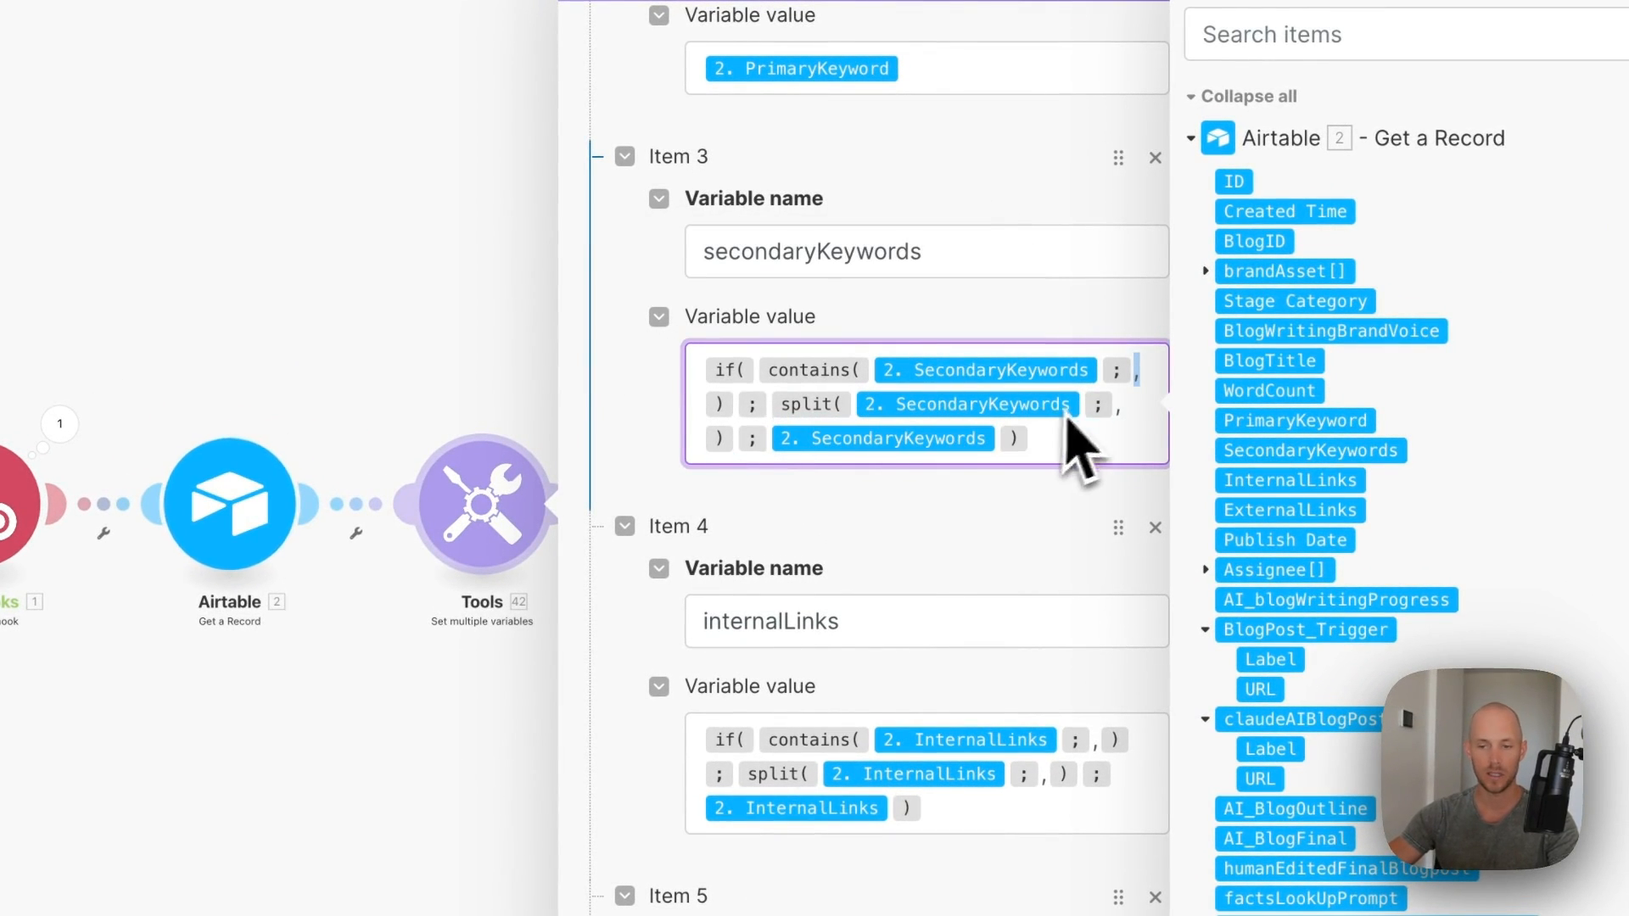
pyautogui.click(1133, 415)
pyautogui.click(910, 499)
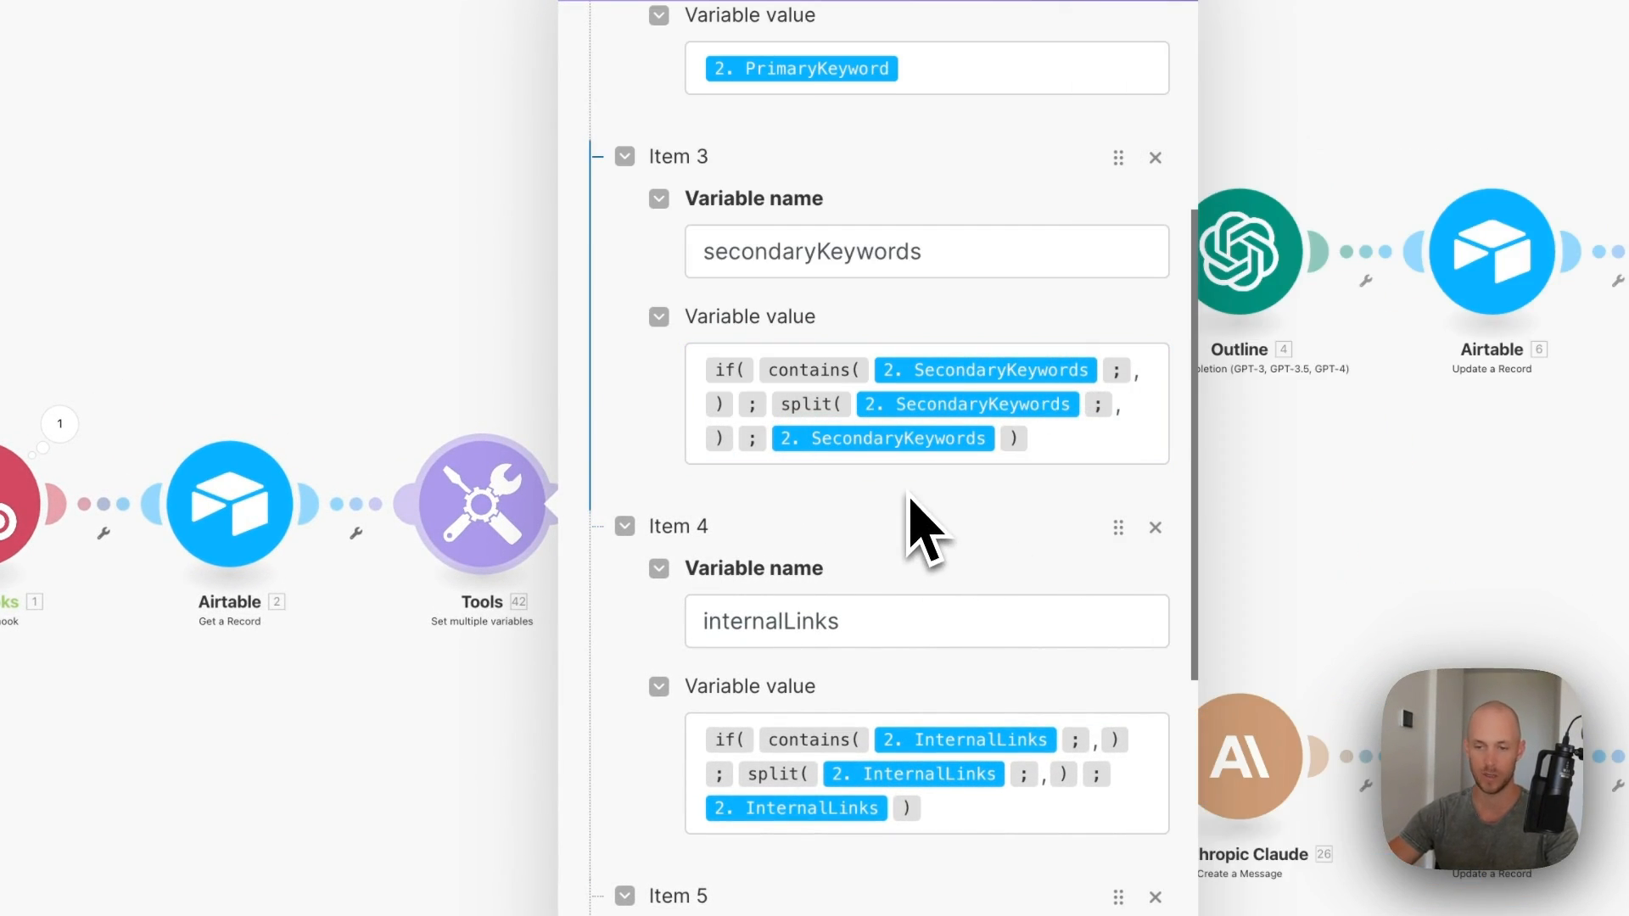
pyautogui.scroll(-3, 914, 507)
pyautogui.scroll(-10, 951, 360)
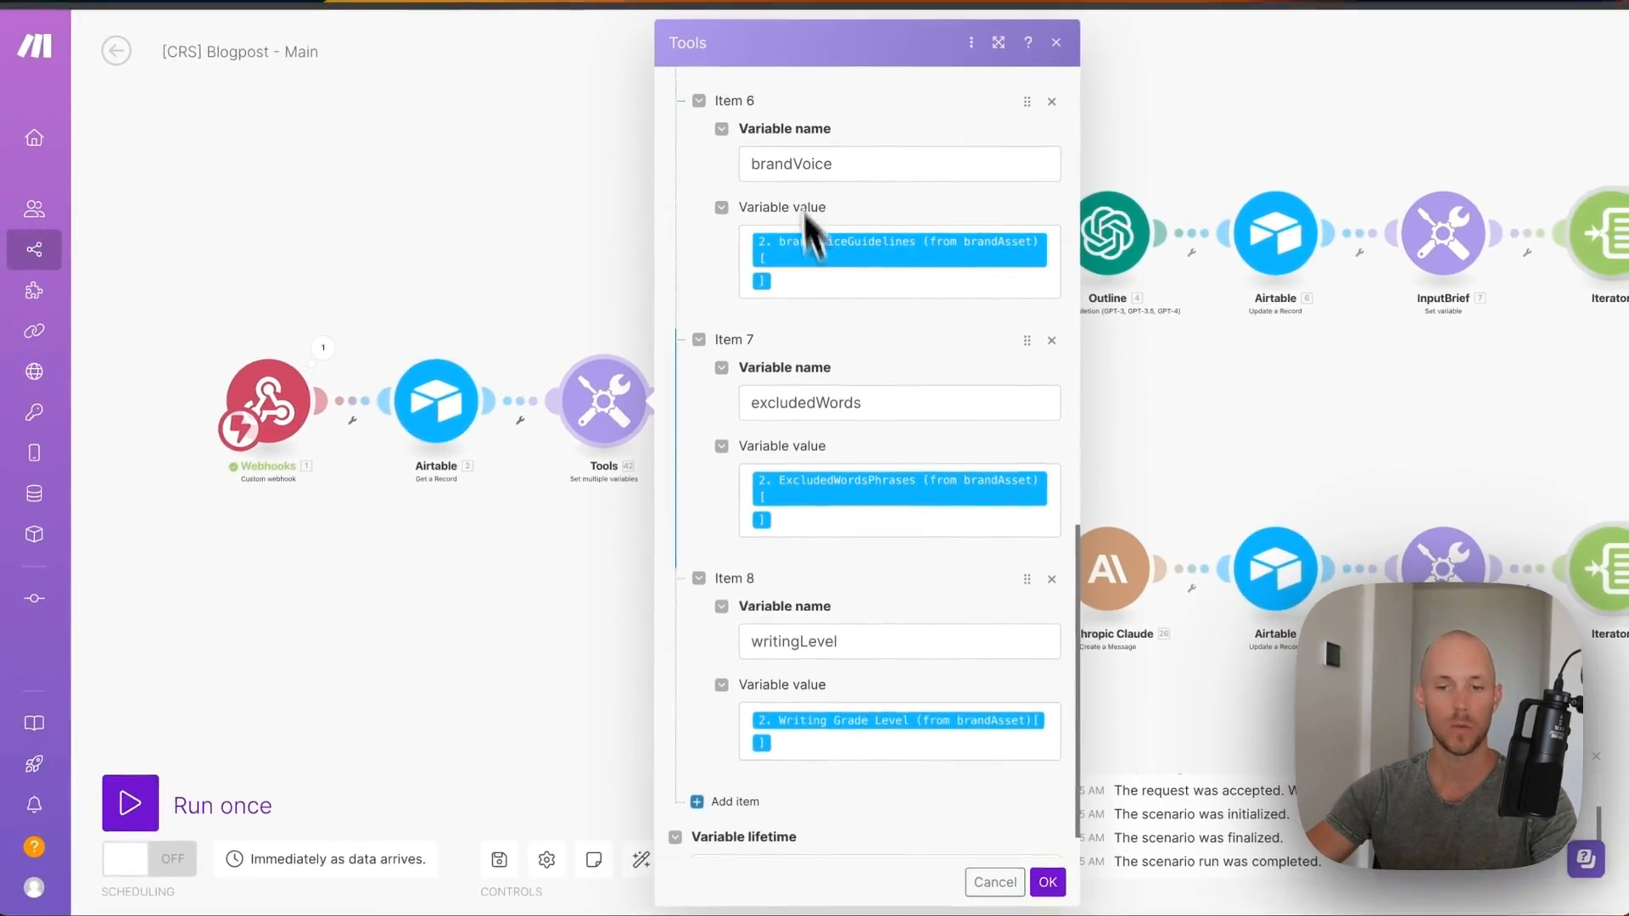
pyautogui.scroll(-1, 909, 409)
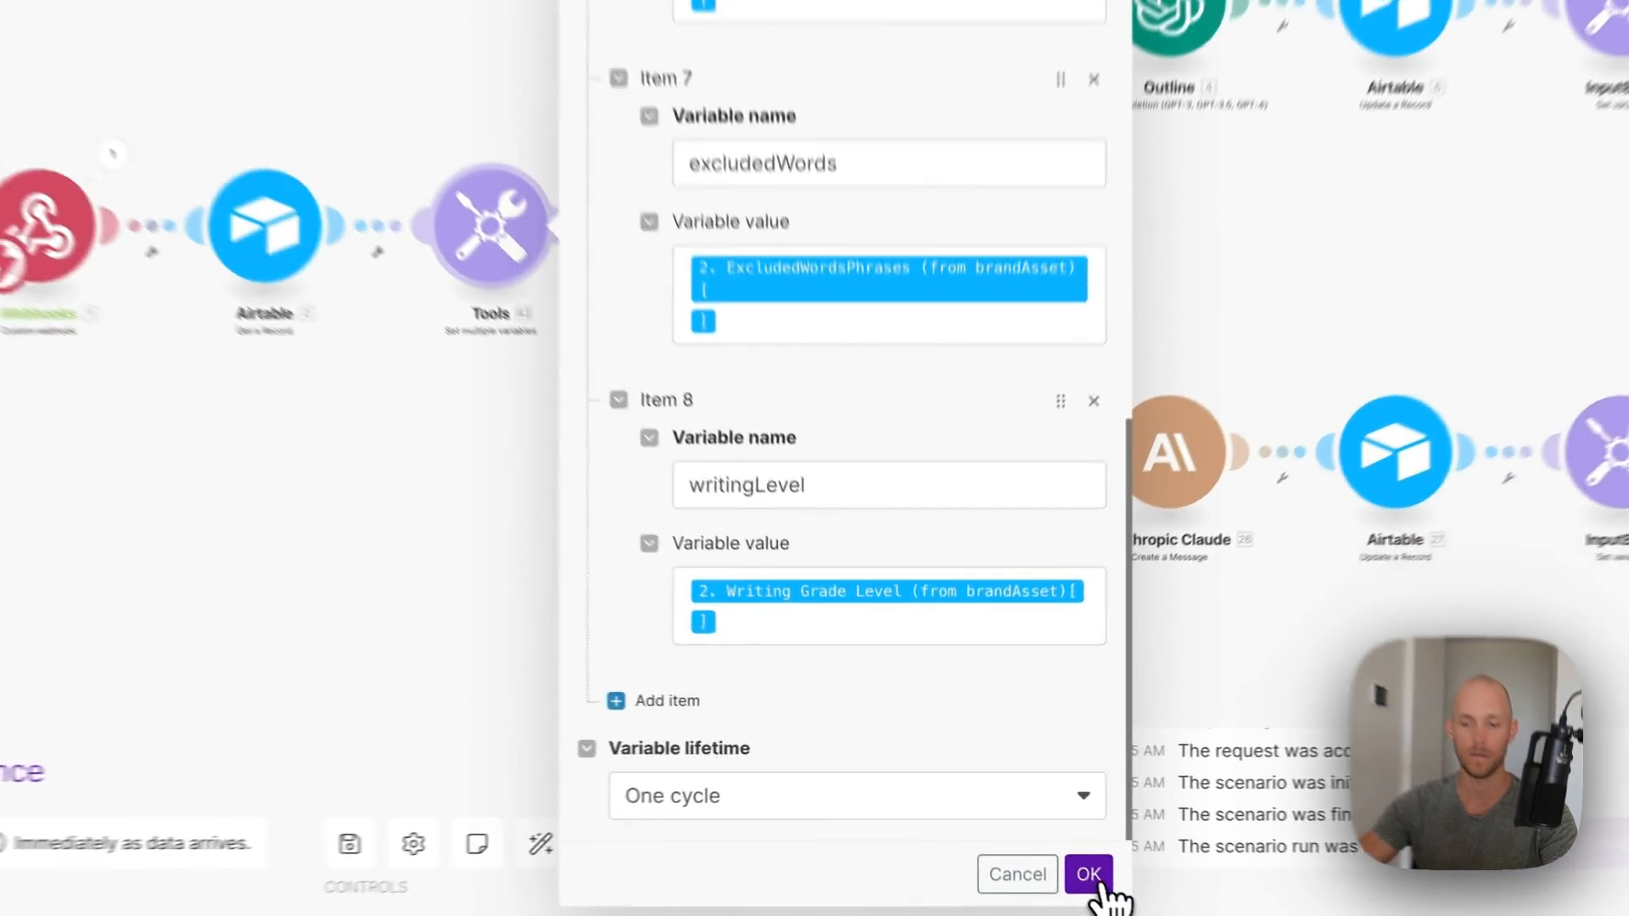
pyautogui.click(1047, 879)
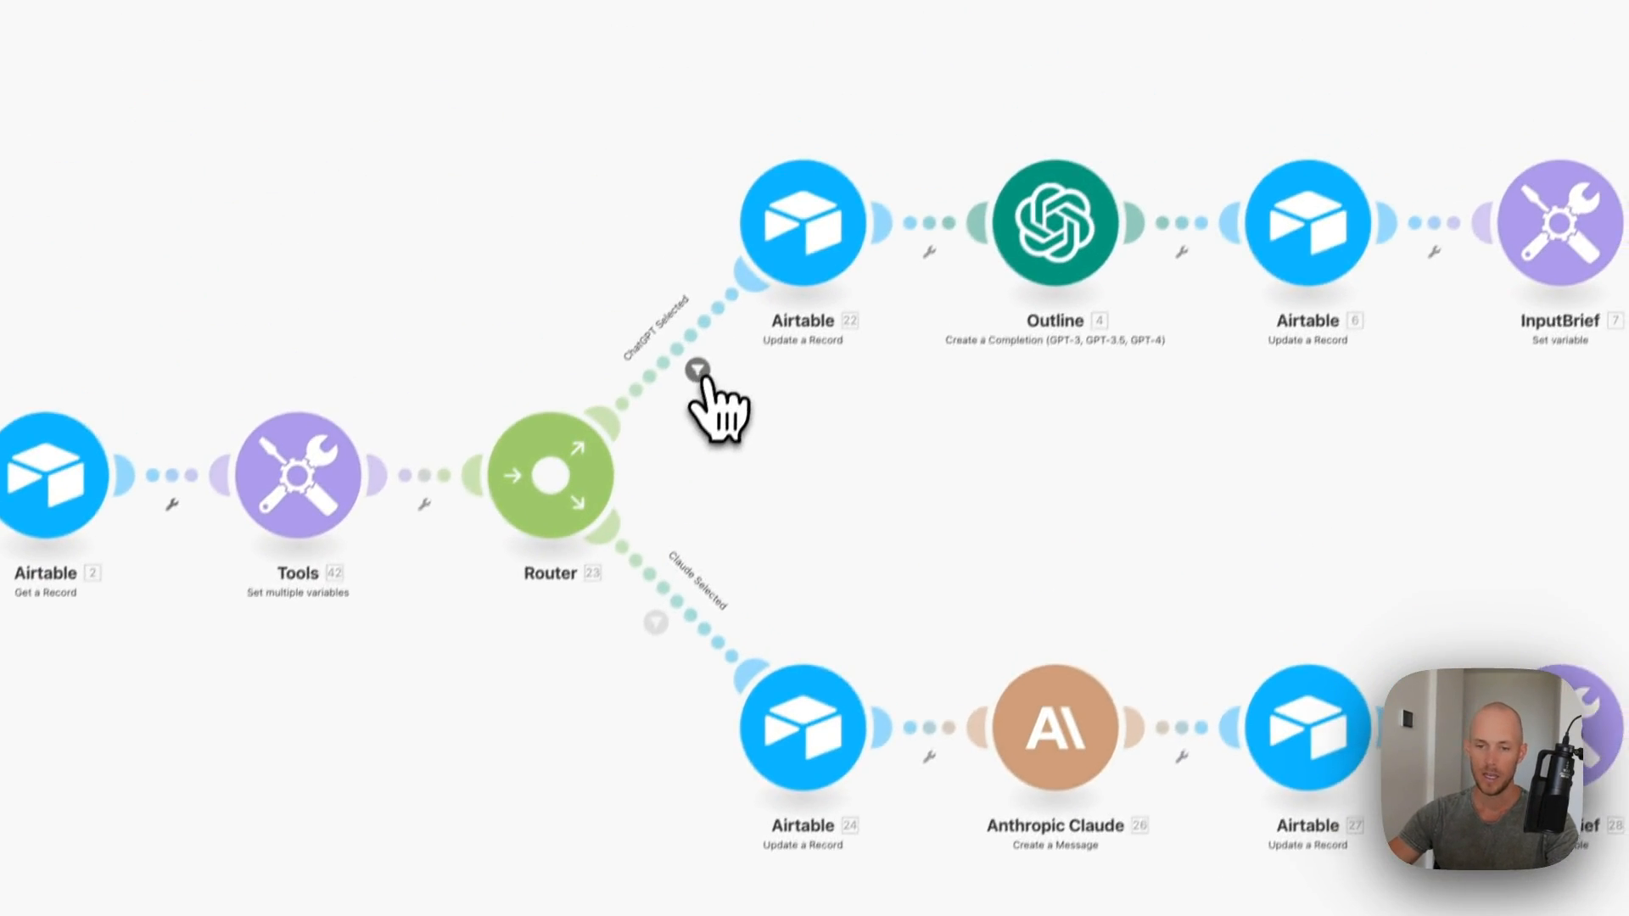
# - Change the ChatGPT Selected filter's condition field from AIModel_blogWriting to AIModels_Blogpost
pyautogui.click(788, 155)
pyautogui.click(1001, 458)
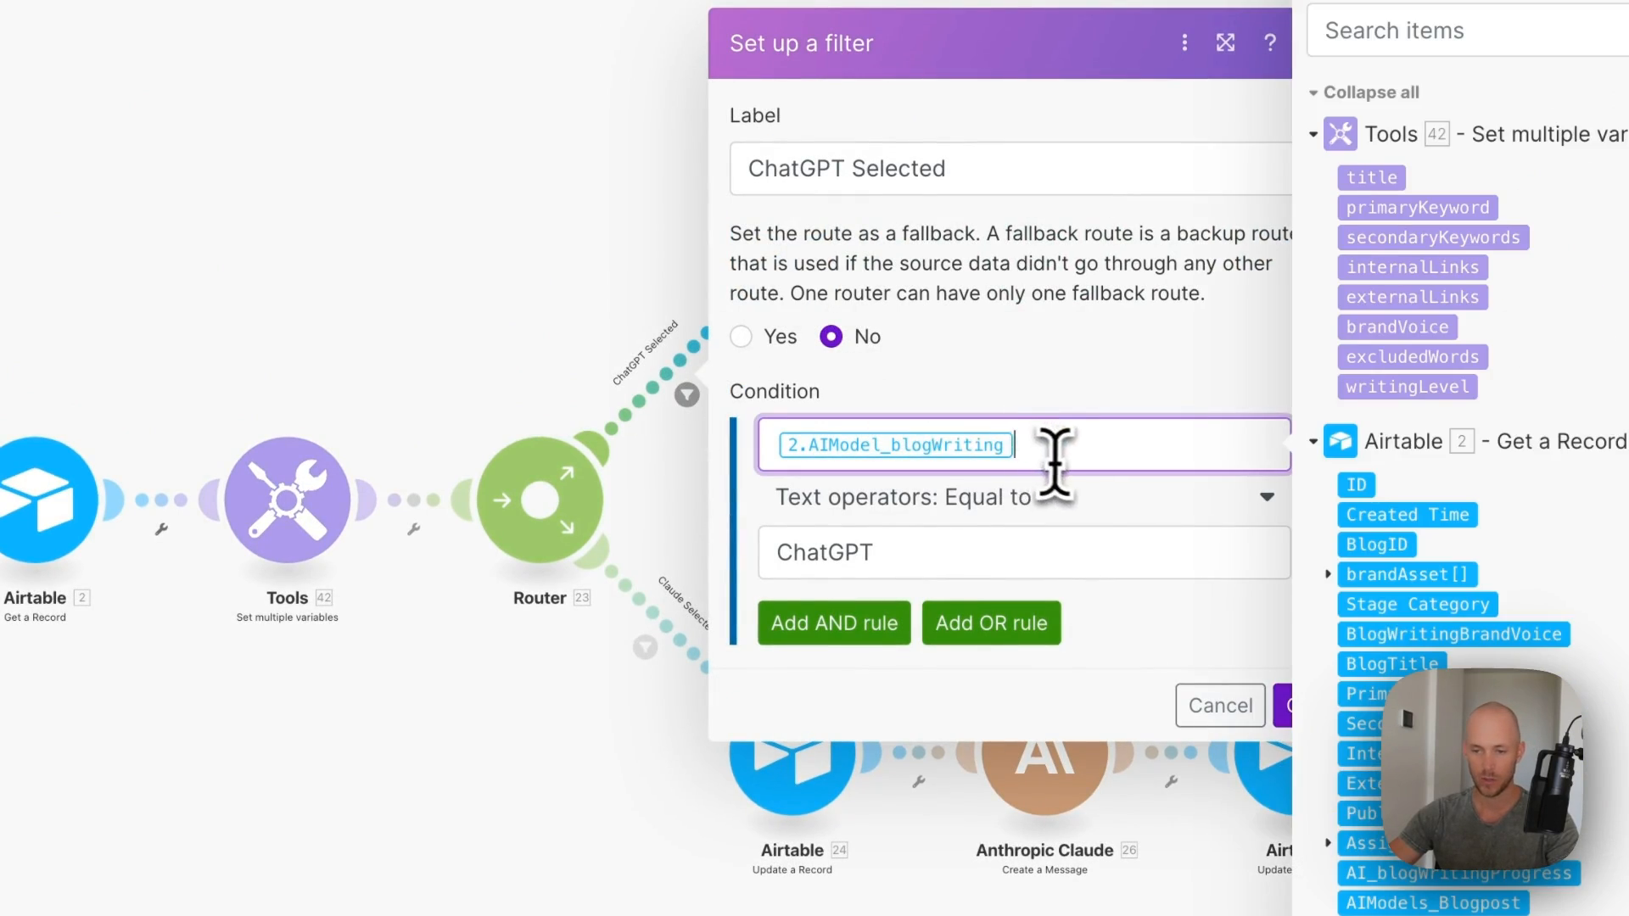
pyautogui.press('BackSpace')
pyautogui.scroll(-5, 1273, 433)
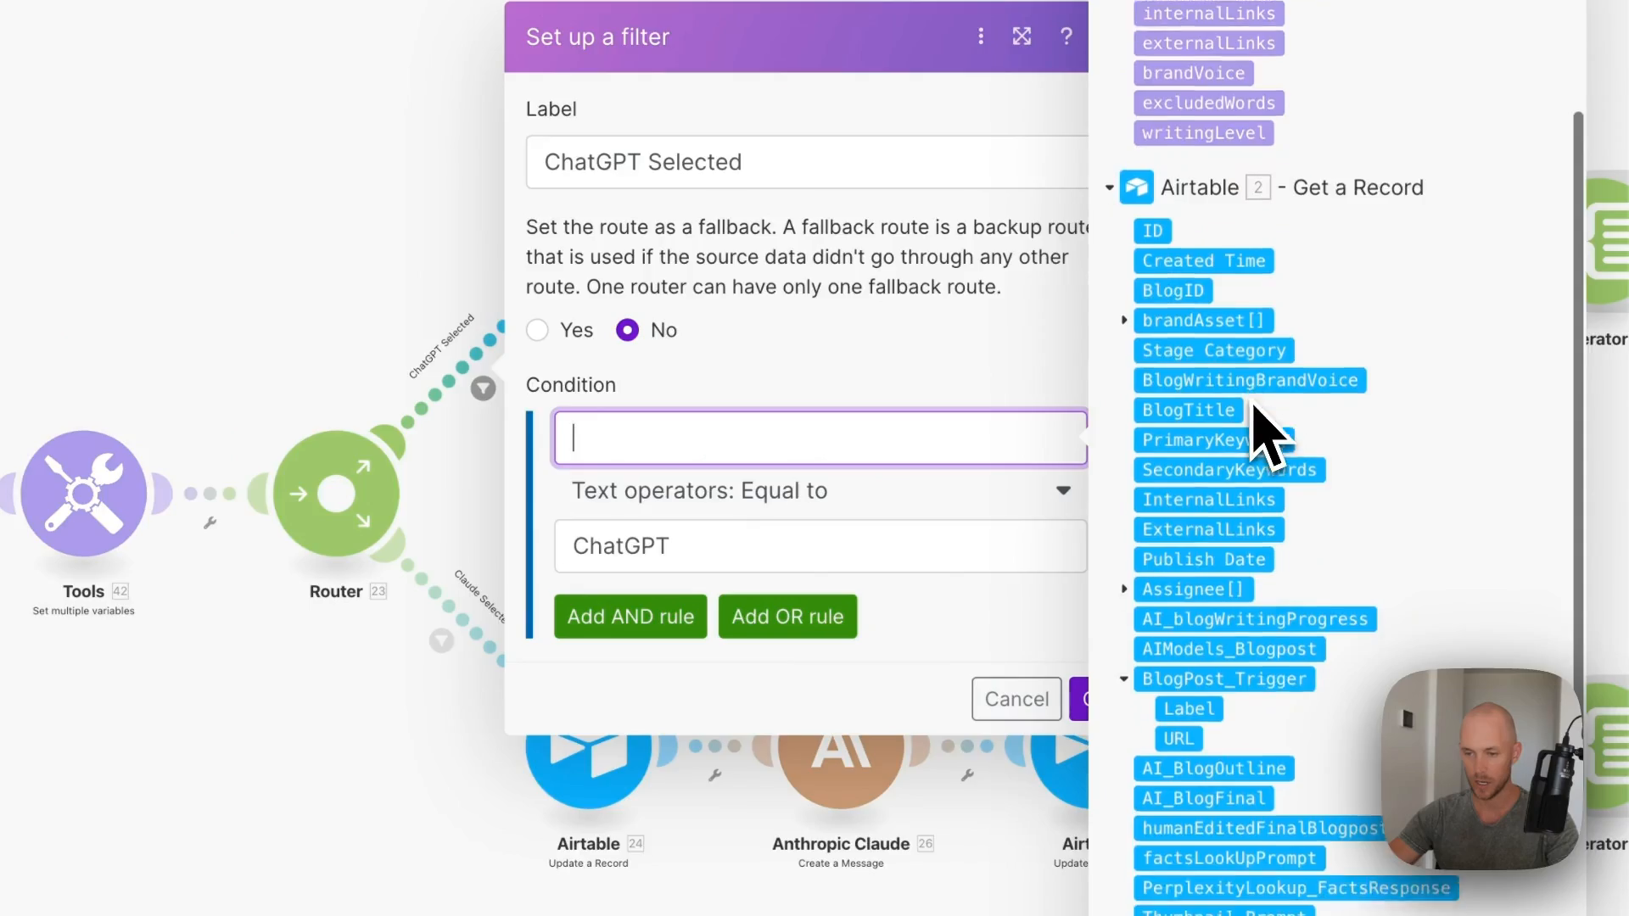
pyautogui.scroll(-2, 1352, 318)
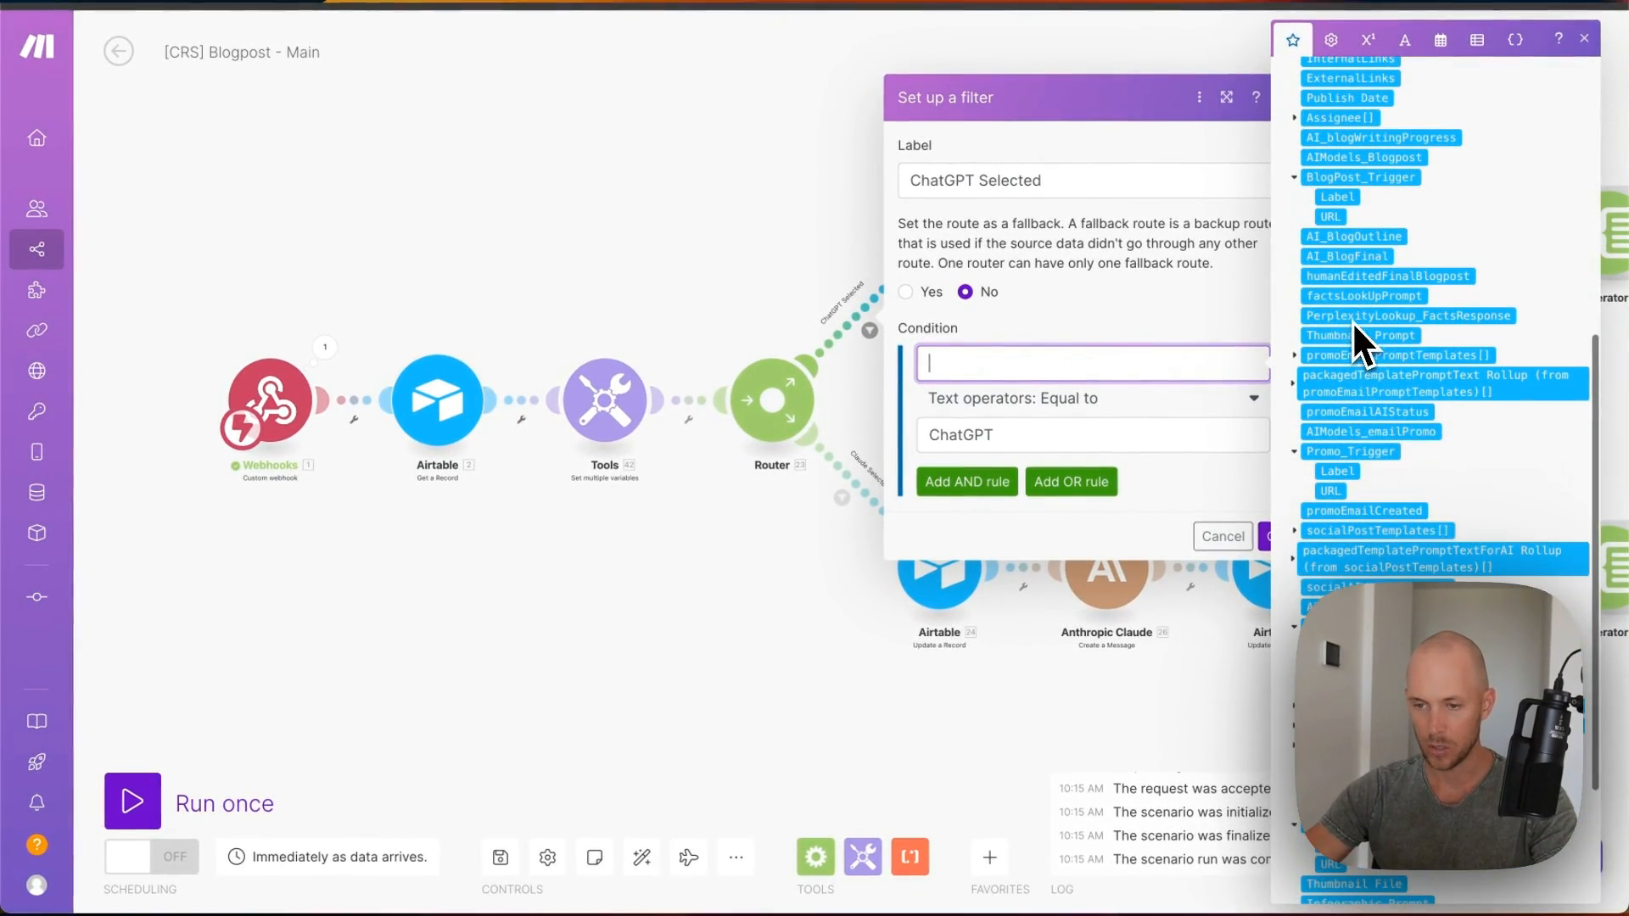
pyautogui.click(1331, 159)
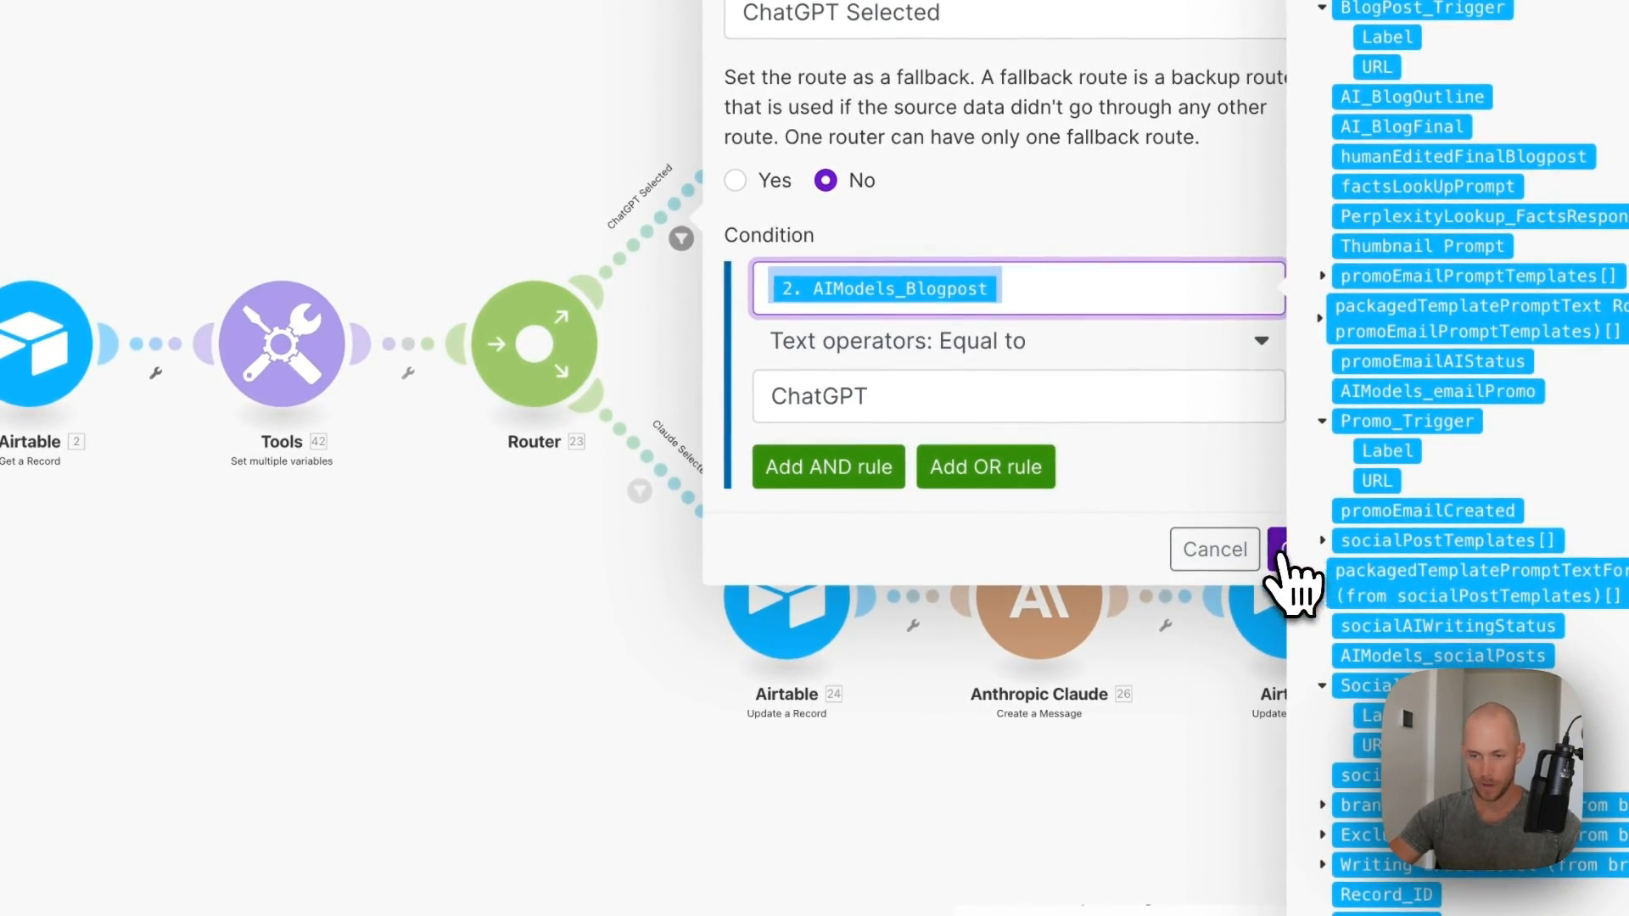
pyautogui.click(1280, 550)
# - Update and save the Claude Selected route's filter condition field
pyautogui.click(779, 587)
pyautogui.click(600, 582)
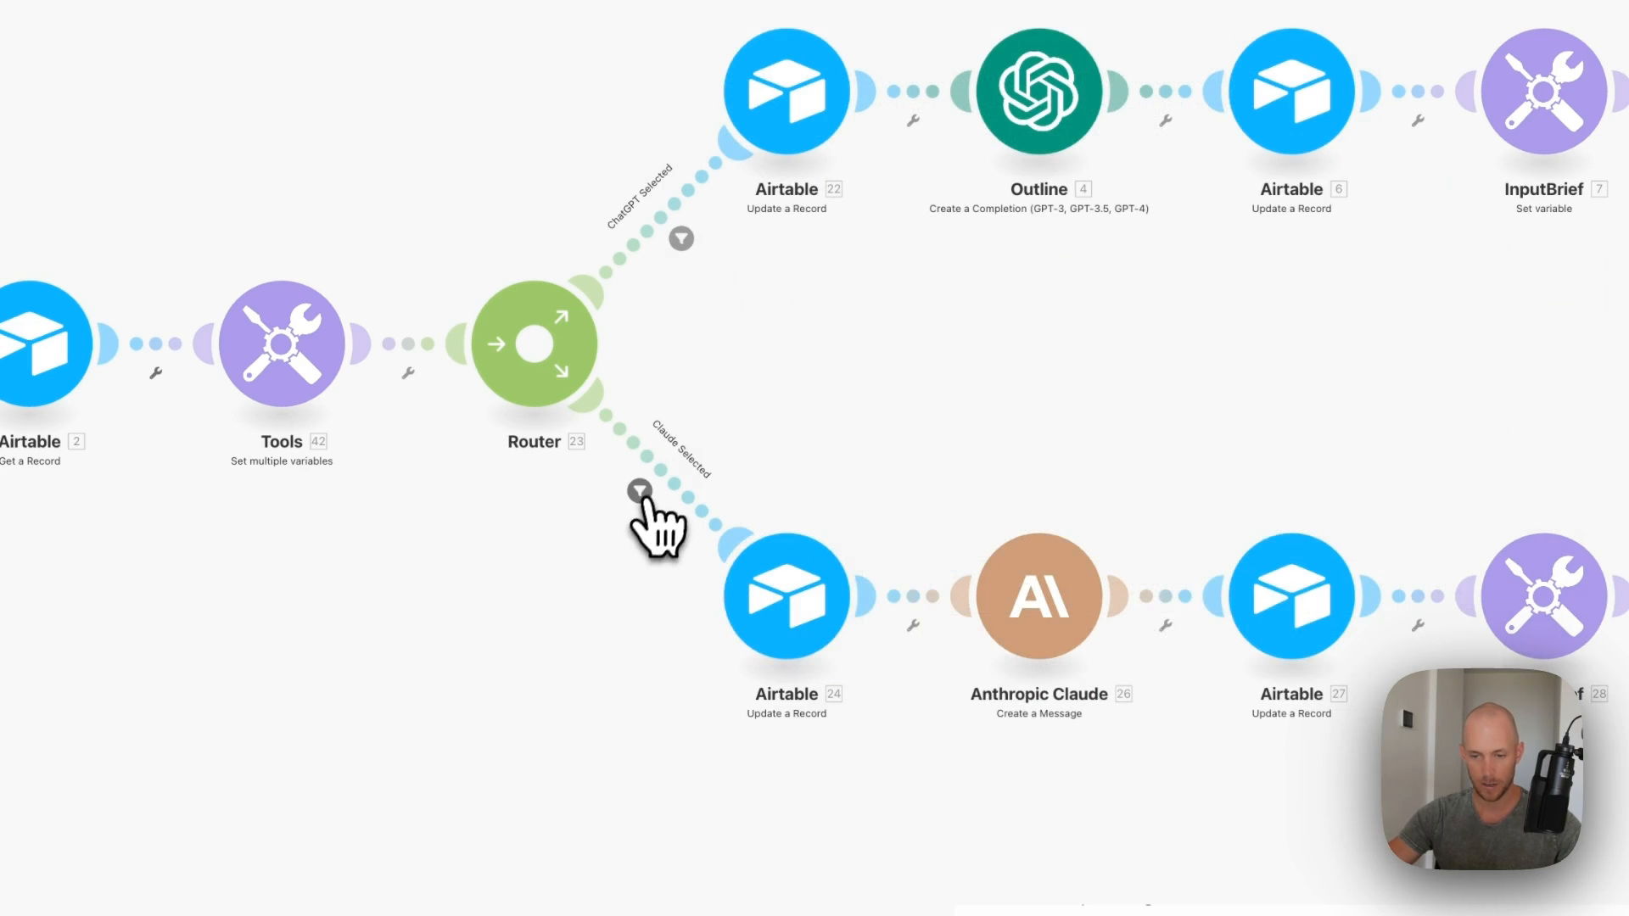
pyautogui.click(640, 494)
pyautogui.click(900, 548)
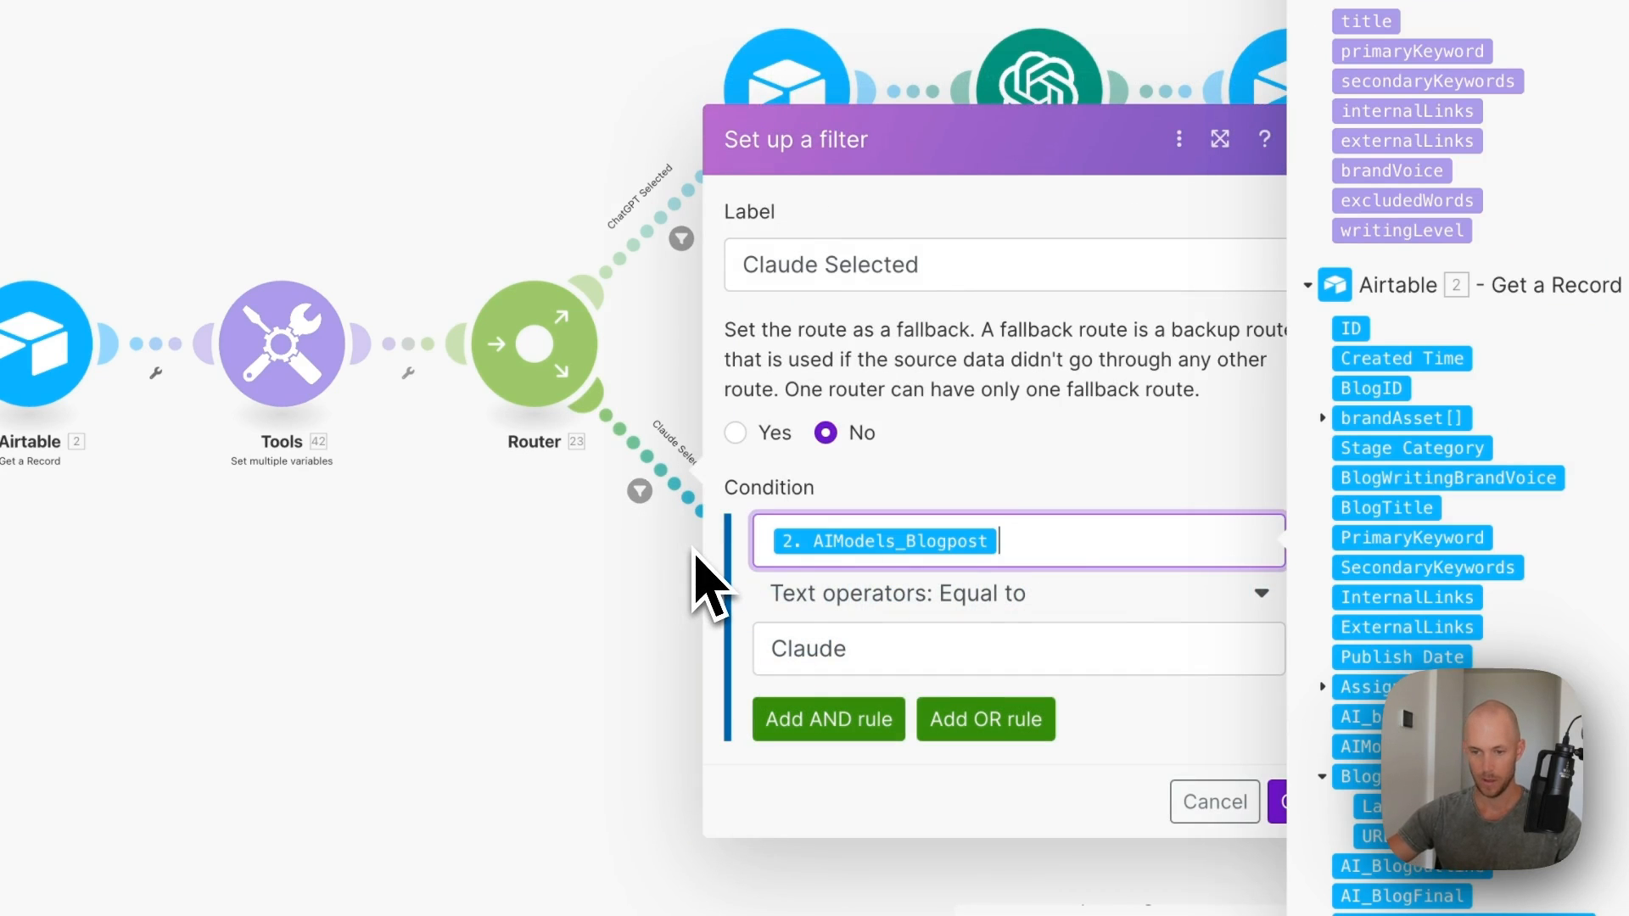
pyautogui.click(1273, 793)
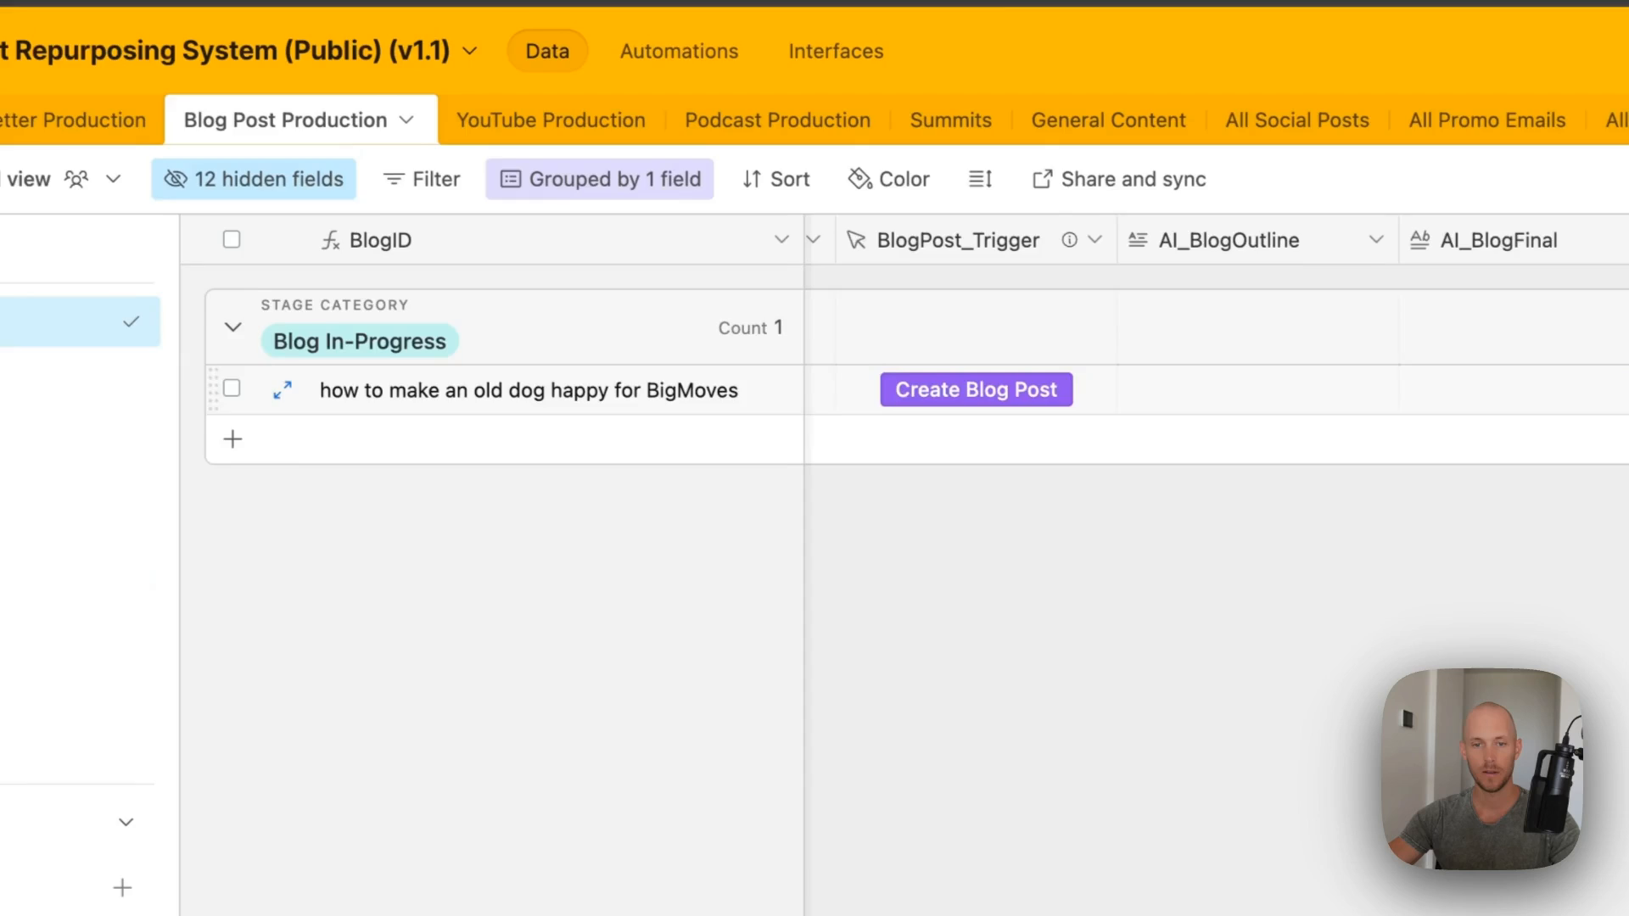
# - Switch the Airtable blog post's AIModels_Blogpost from Claude to ChatGPT
pyautogui.hscroll(-3, 984, 382)
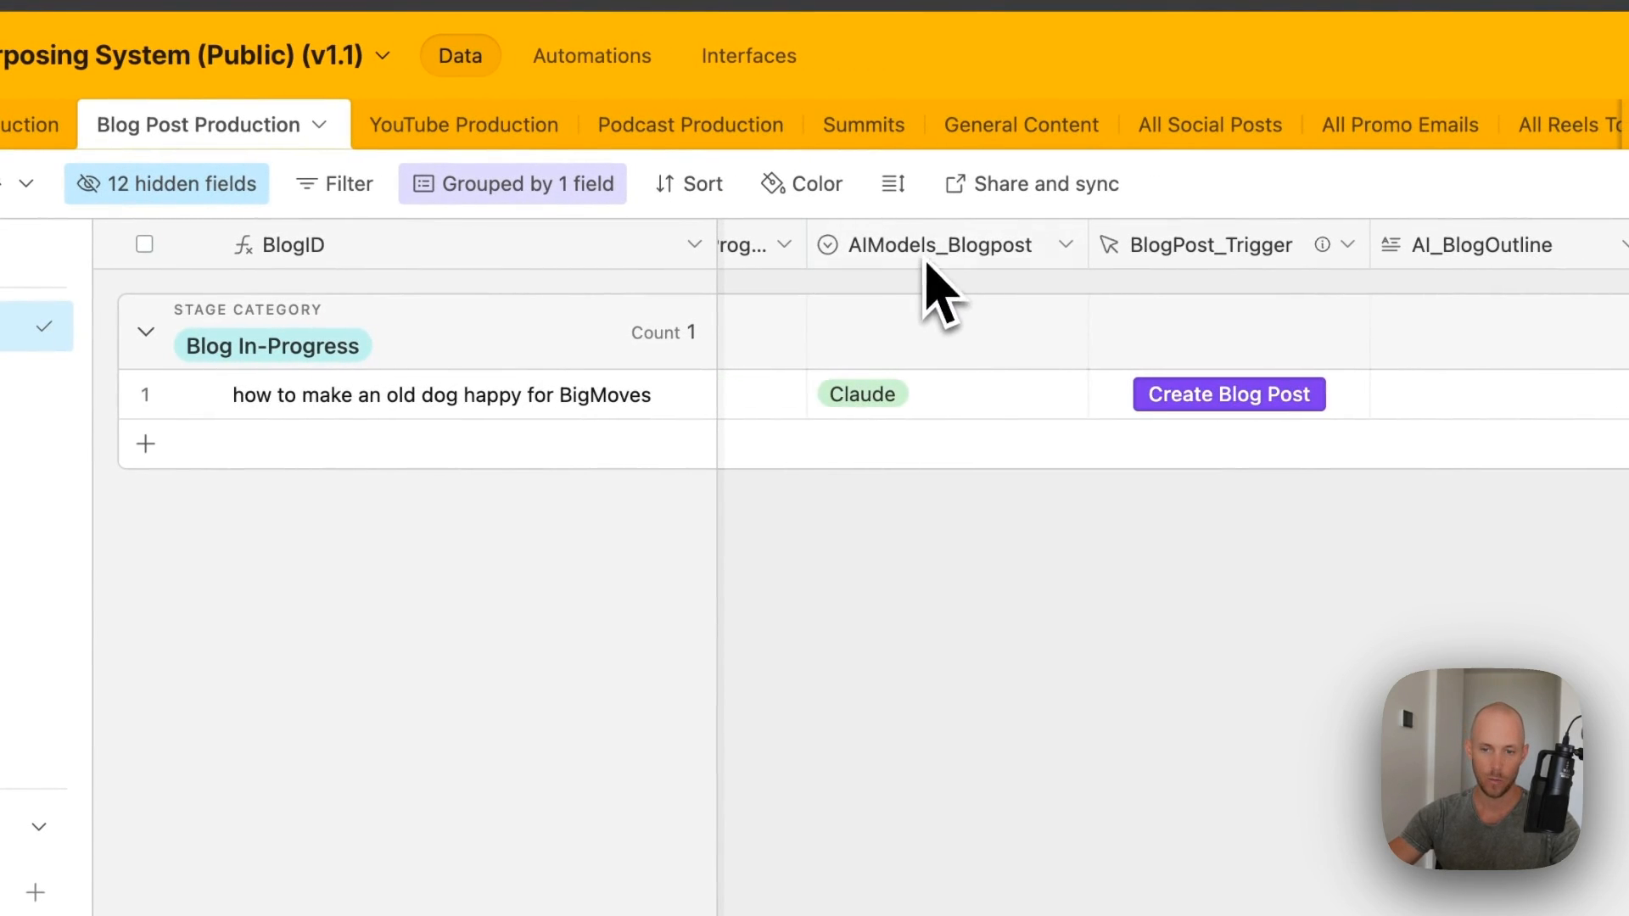
pyautogui.click(933, 416)
pyautogui.click(939, 557)
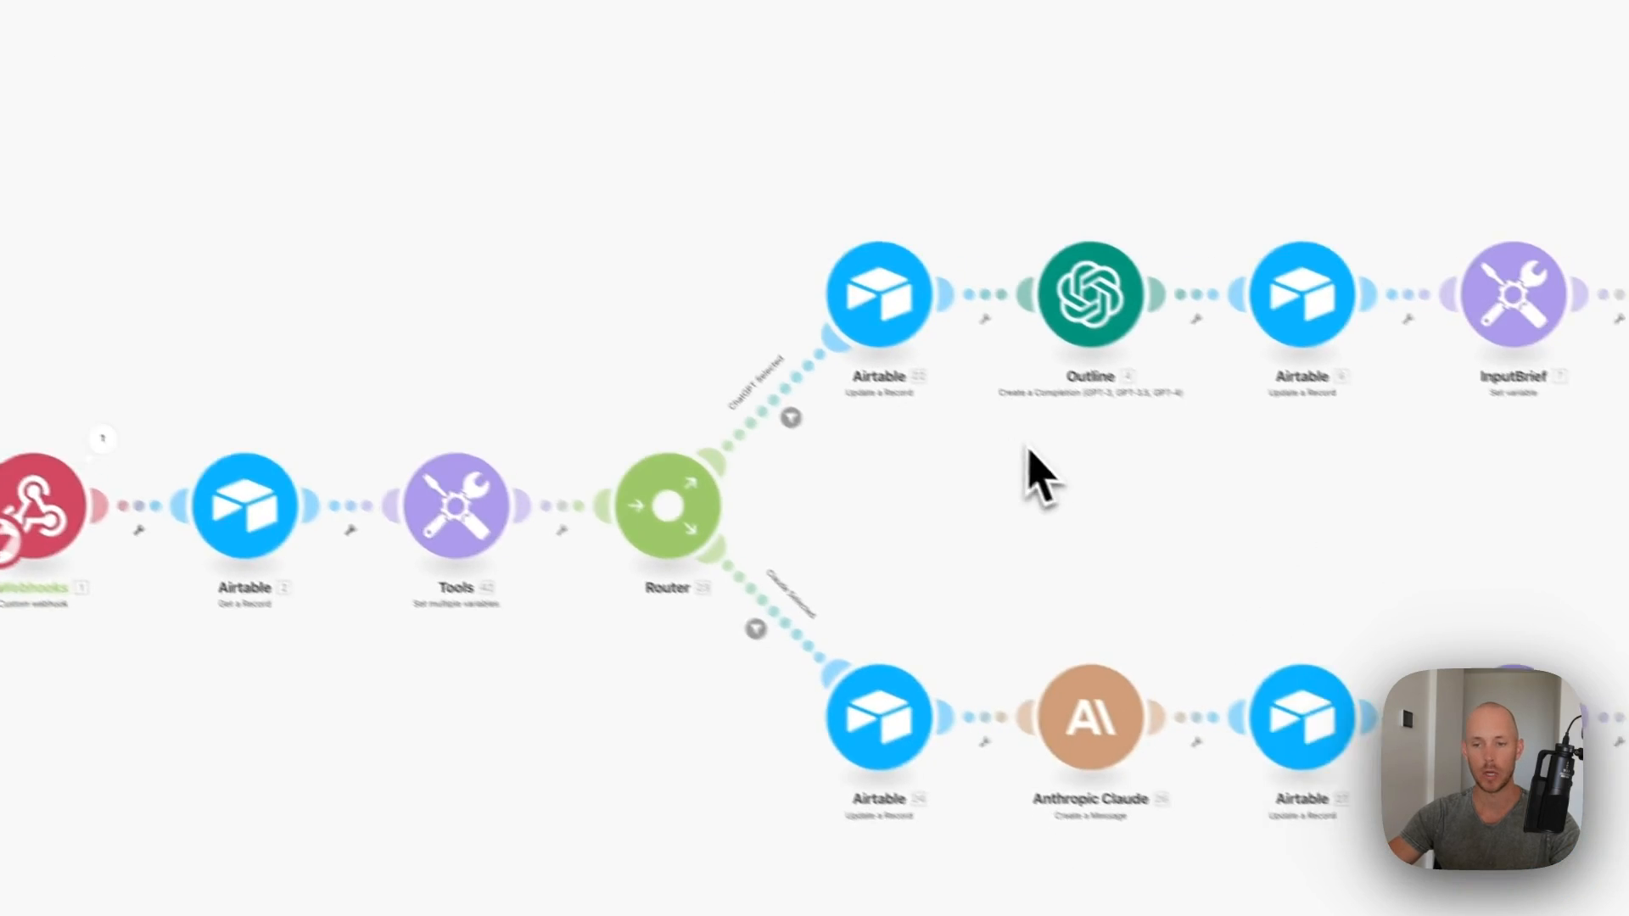
# - Connect the Outline ChatGPT module to the user's own OpenAI account
pyautogui.click(731, 289)
pyautogui.click(1171, 293)
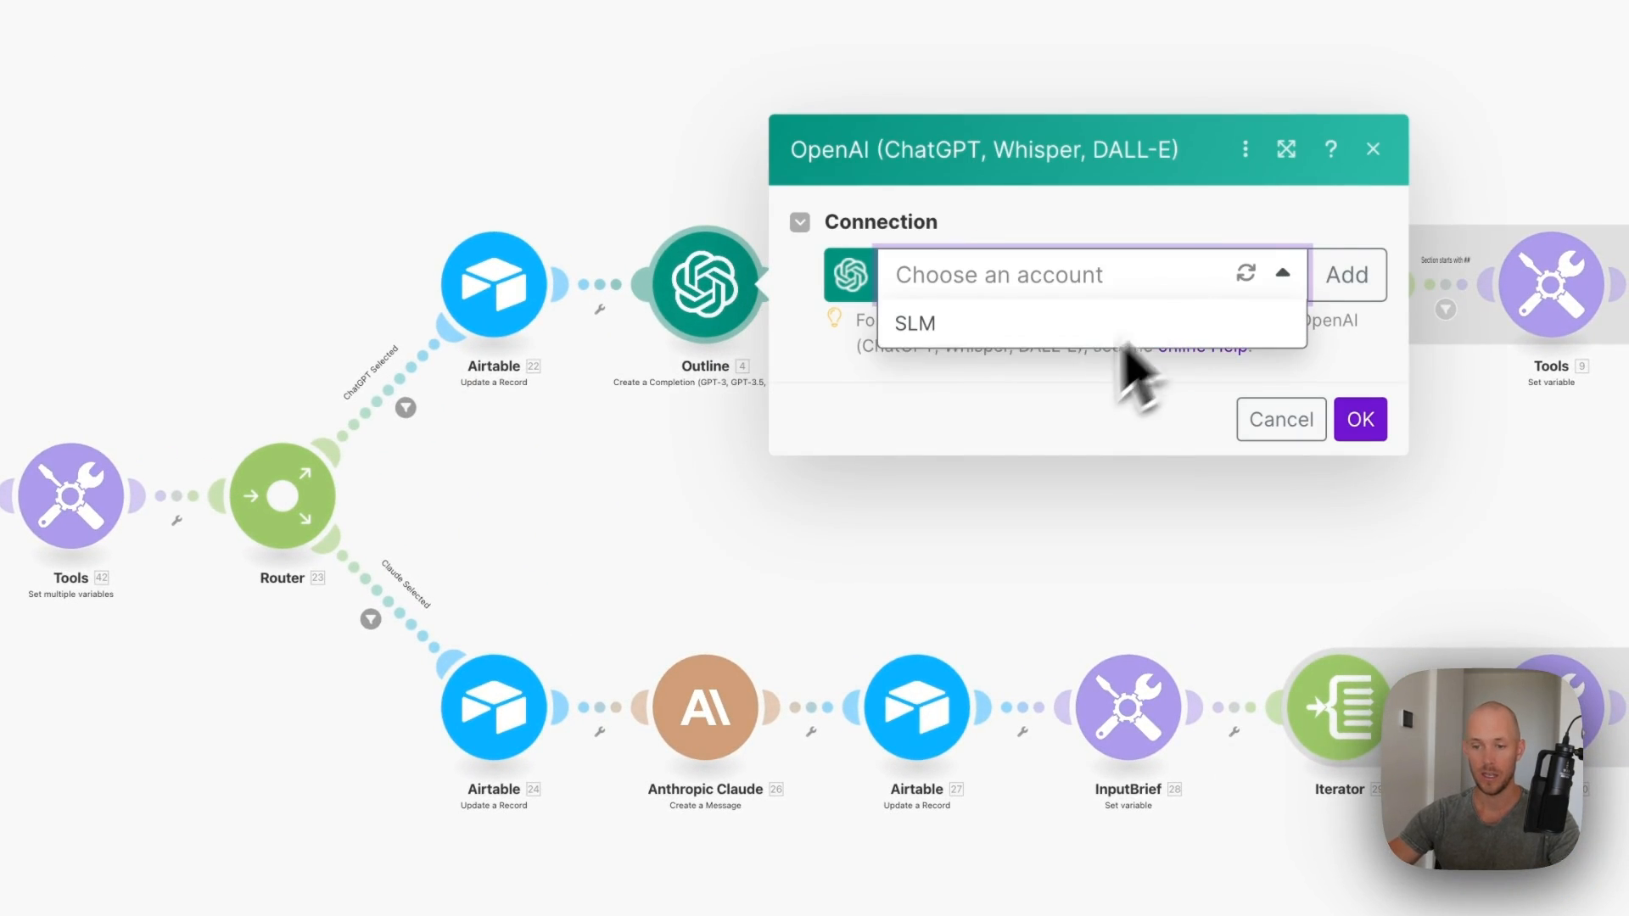
pyautogui.click(967, 331)
# - Review the outline prompt messages, including the JSON brief in the third message
pyautogui.scroll(-3, 1059, 514)
pyautogui.scroll(-10, 1059, 509)
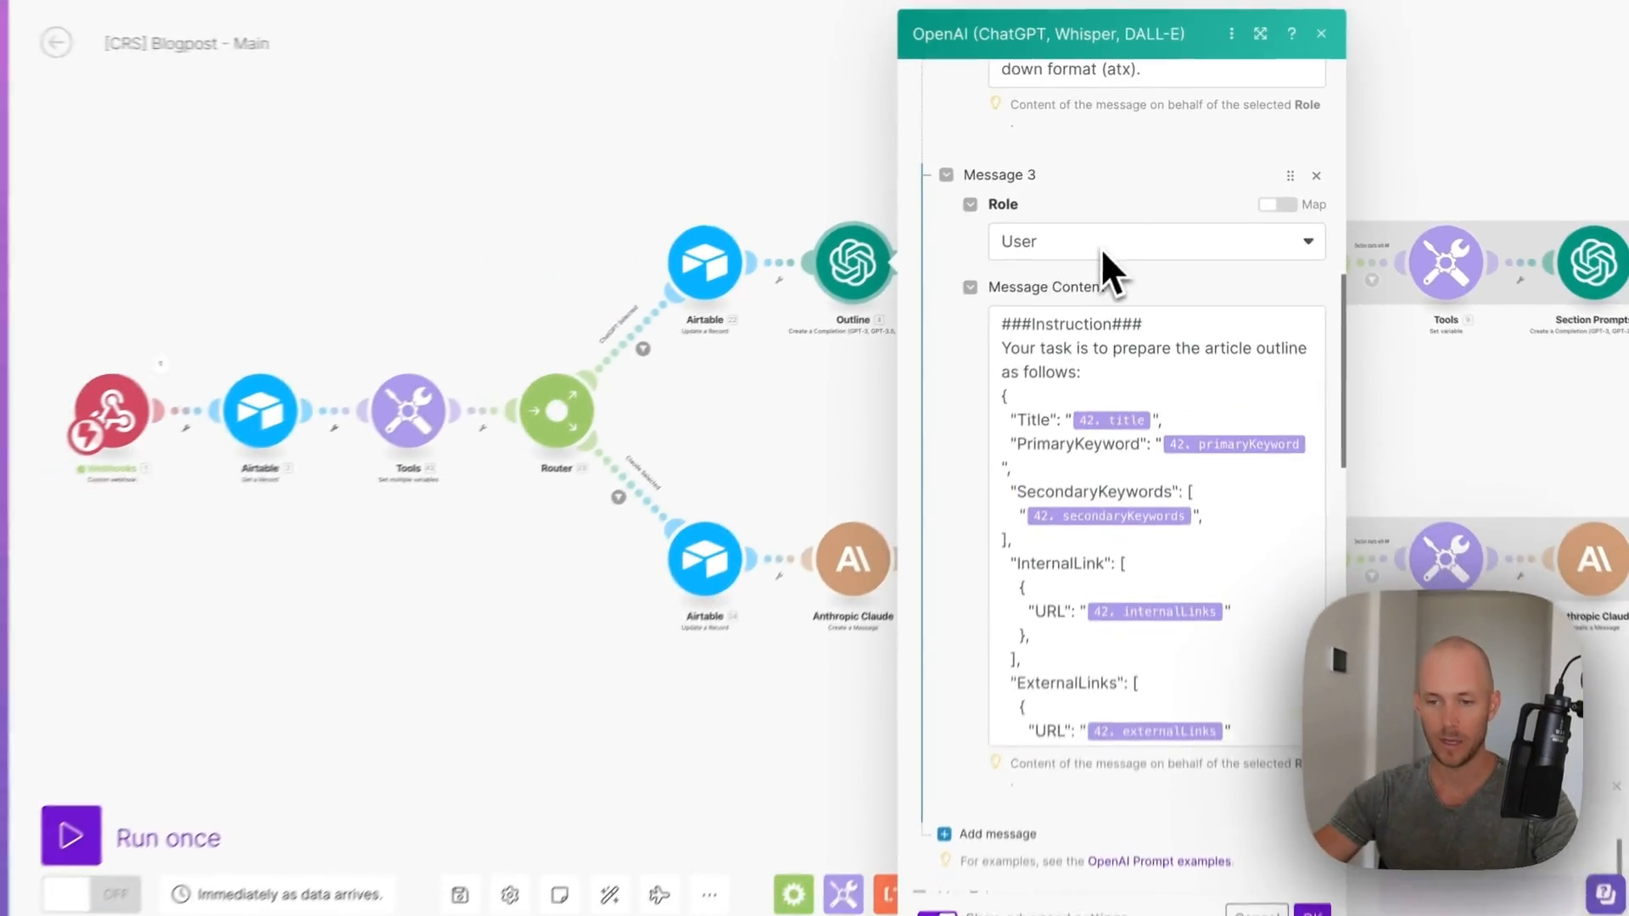
pyautogui.scroll(10, 1120, 222)
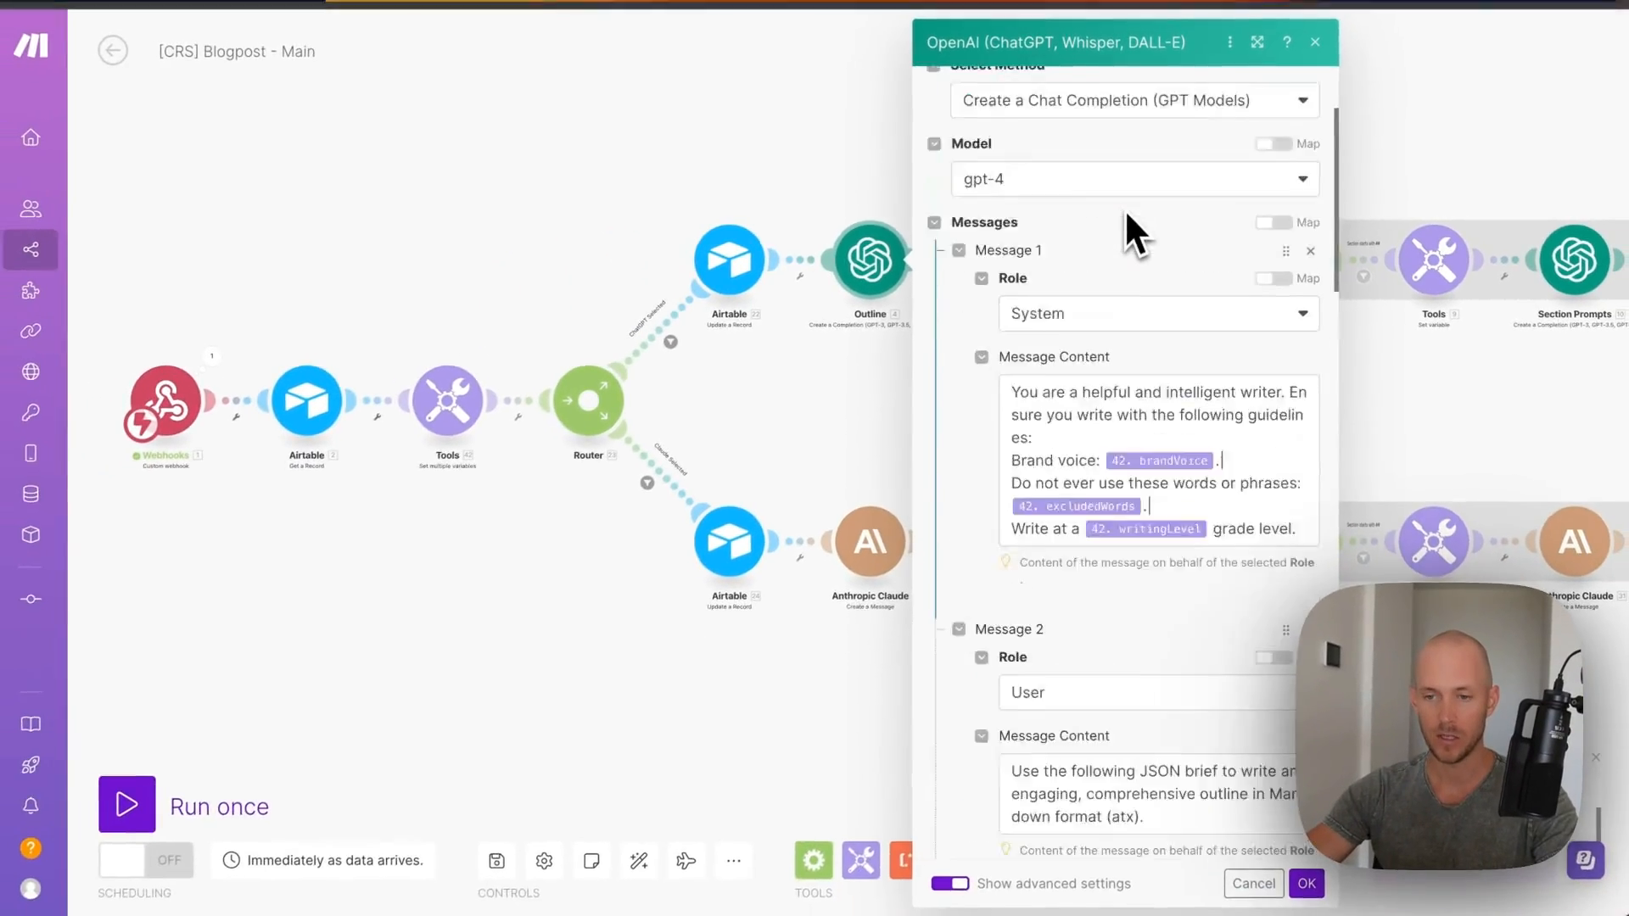
pyautogui.scroll(-5, 1120, 222)
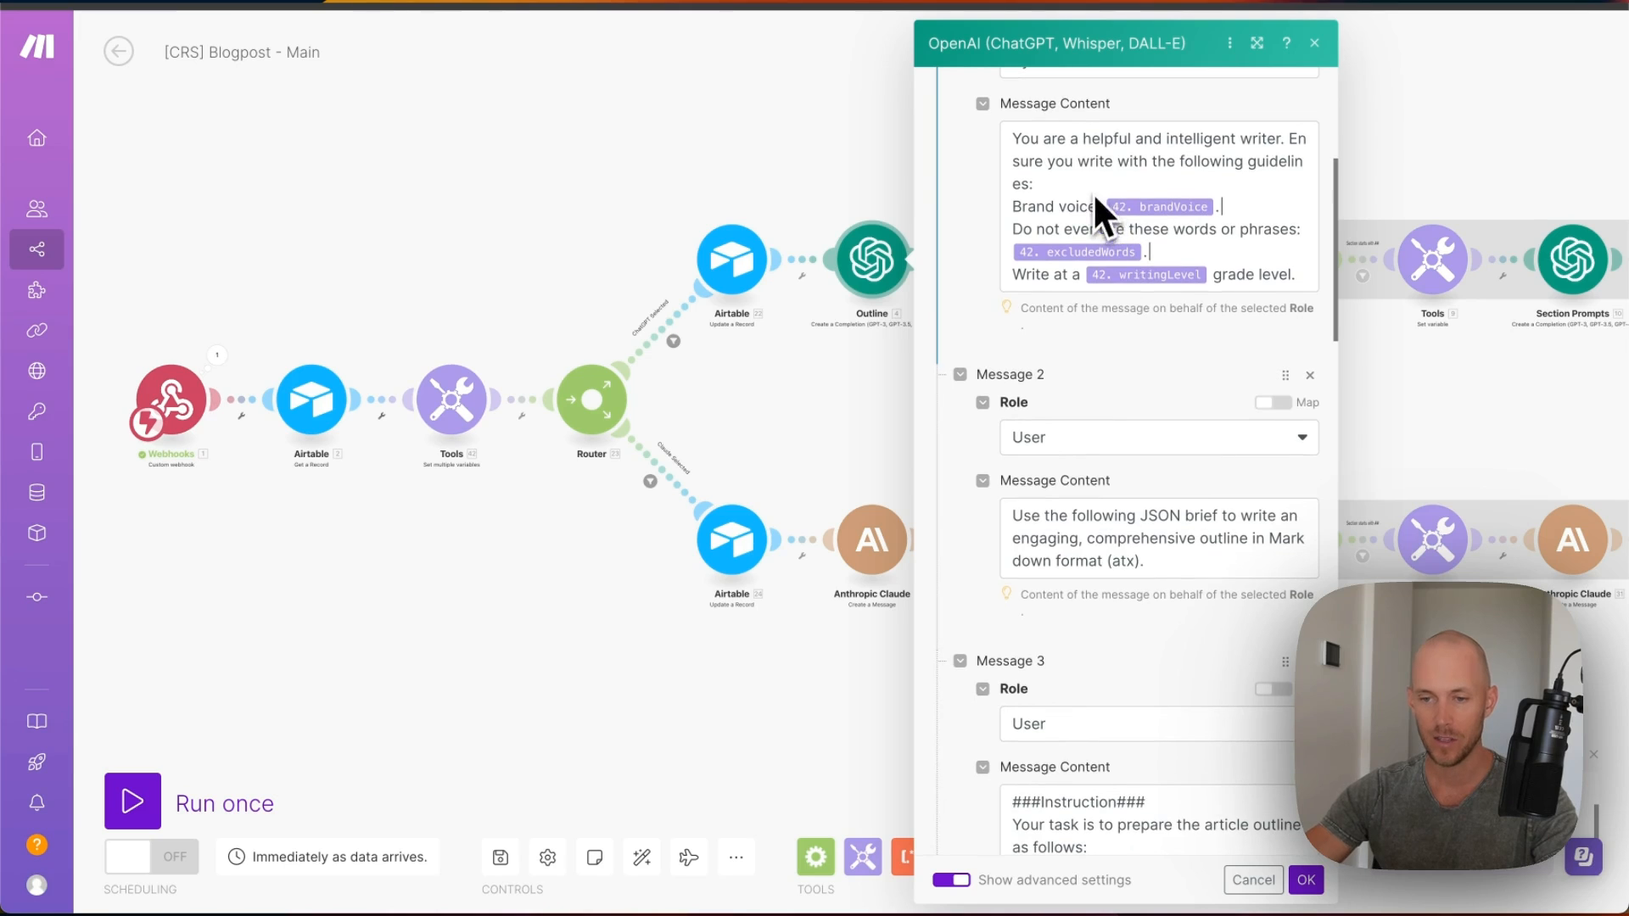
pyautogui.scroll(2, 1073, 178)
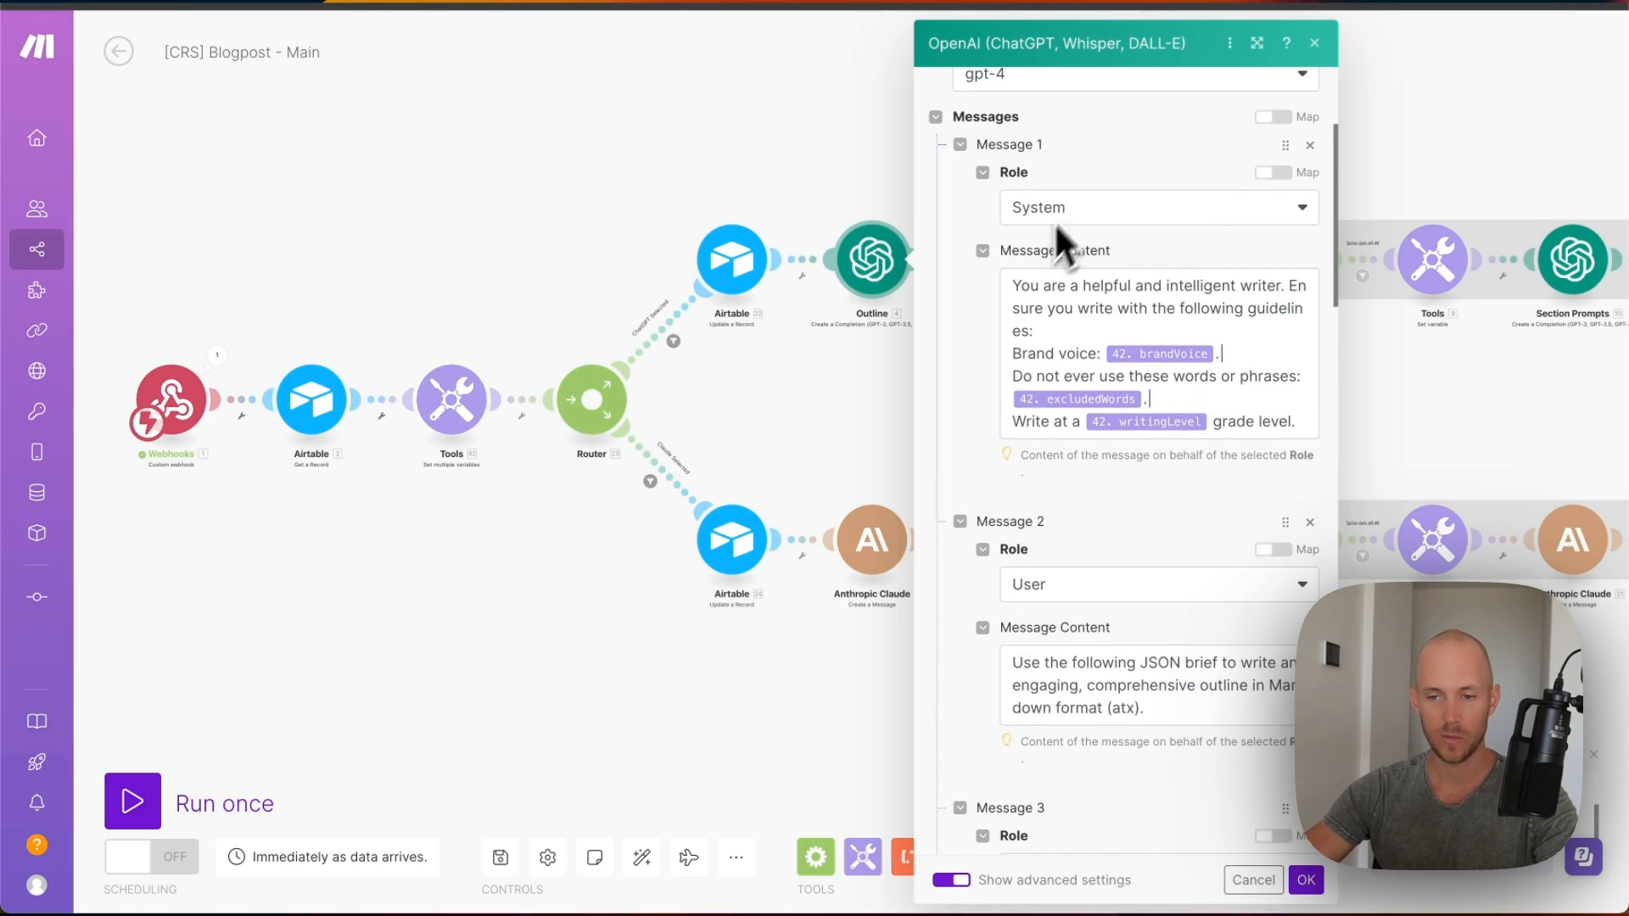
pyautogui.scroll(-5, 1108, 469)
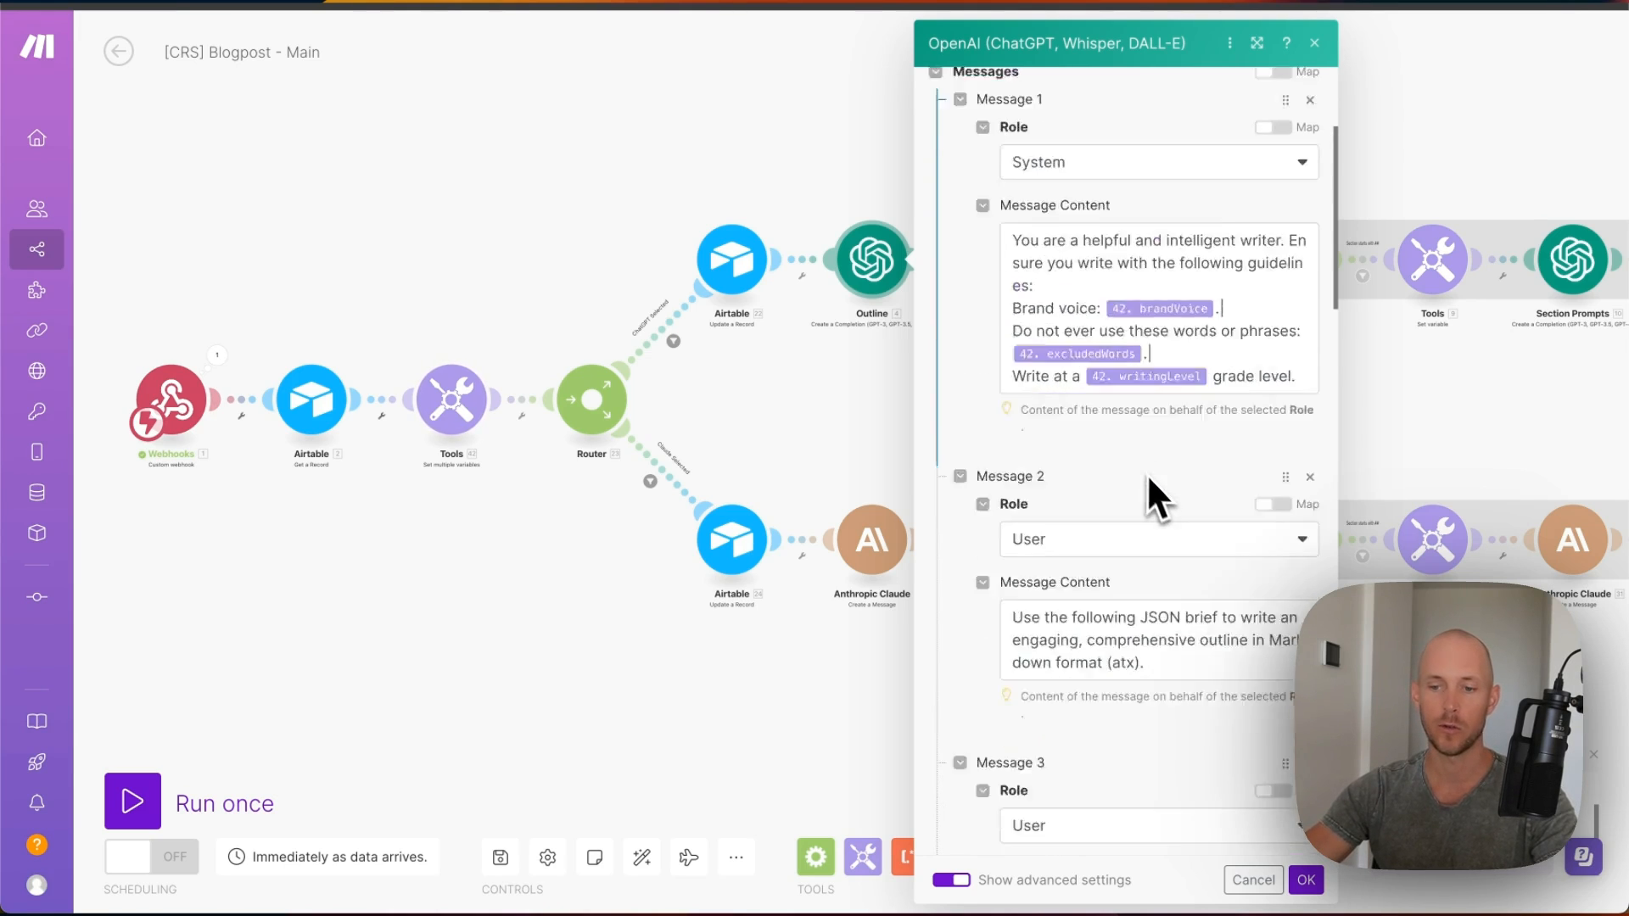
pyautogui.scroll(-1, 1094, 352)
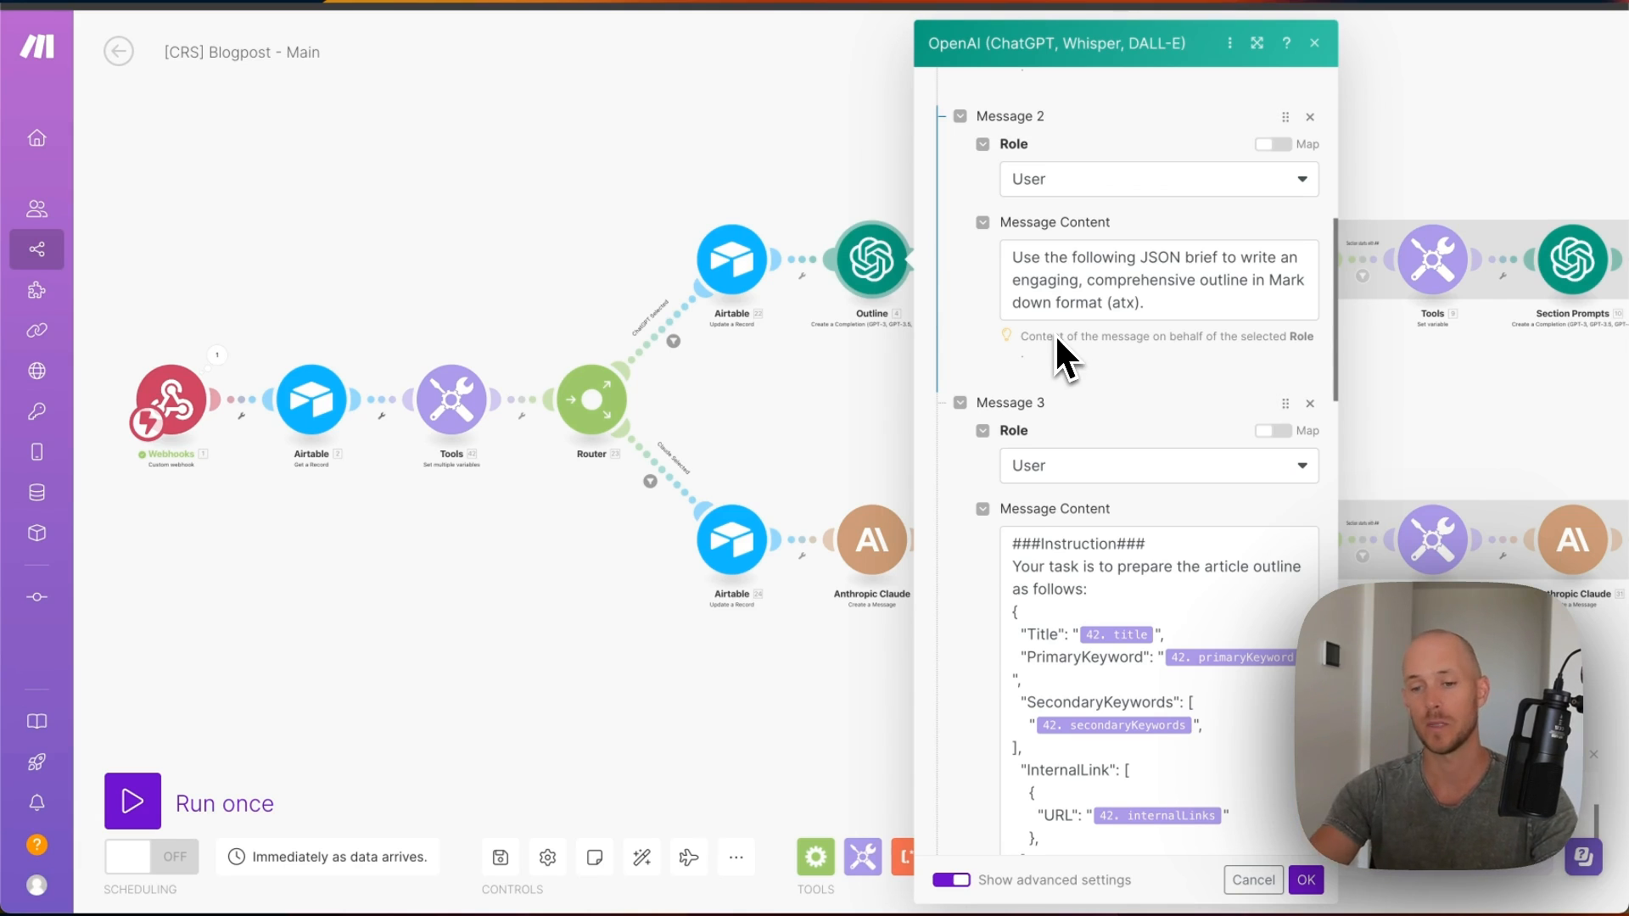
pyautogui.scroll(-5, 1095, 416)
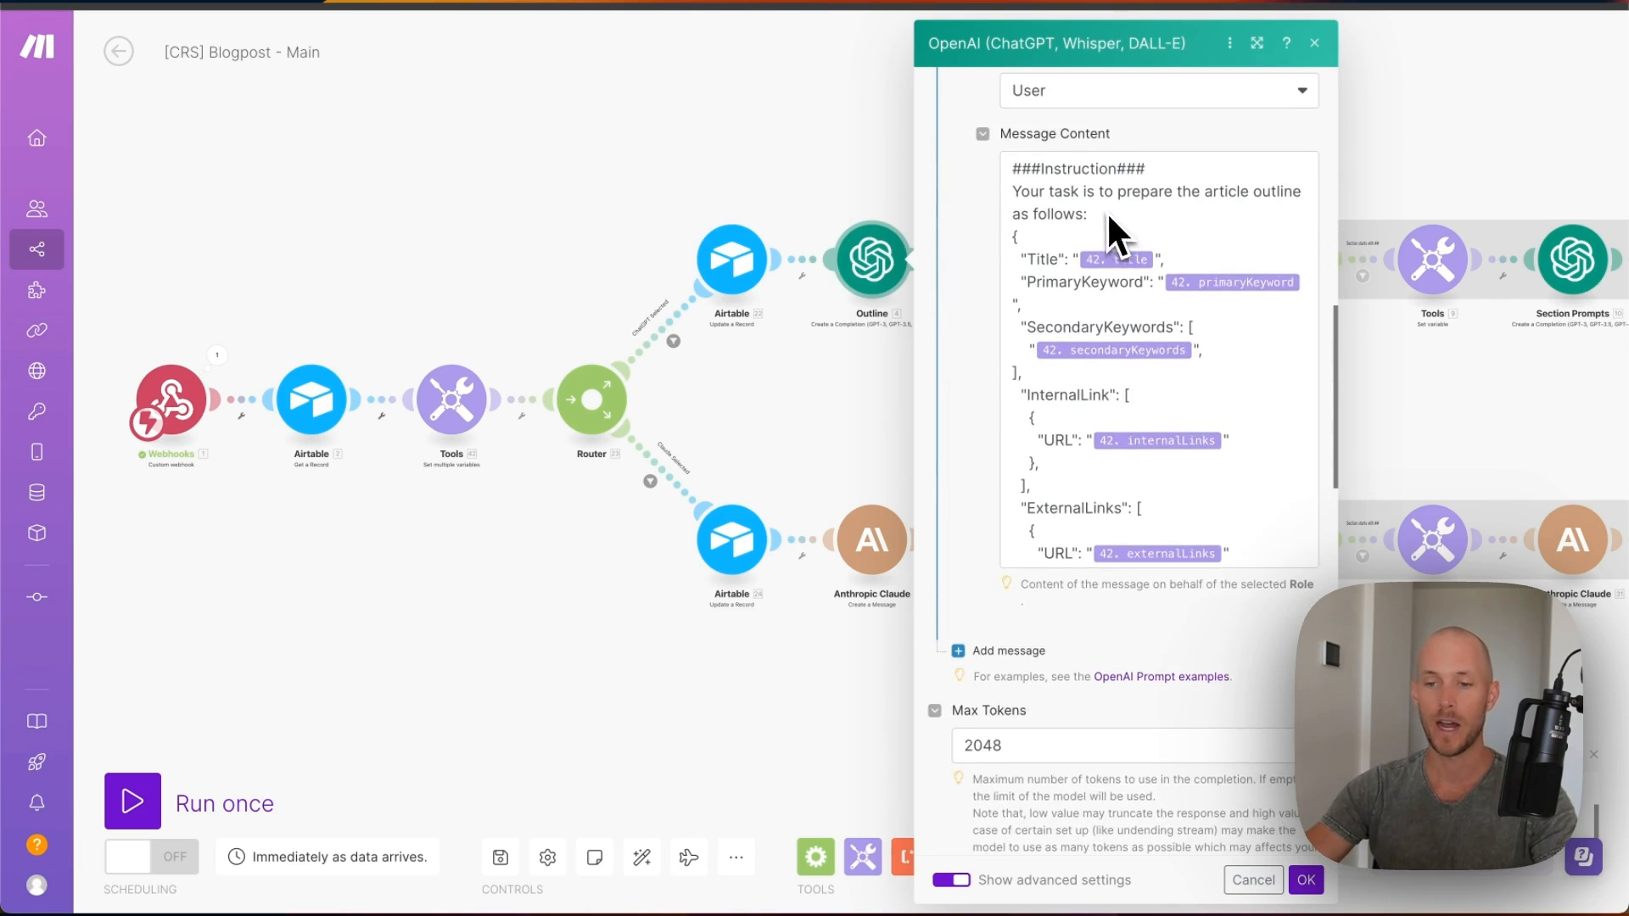
pyautogui.scroll(-2, 1098, 220)
pyautogui.scroll(2, 1112, 234)
pyautogui.scroll(-4, 1217, 484)
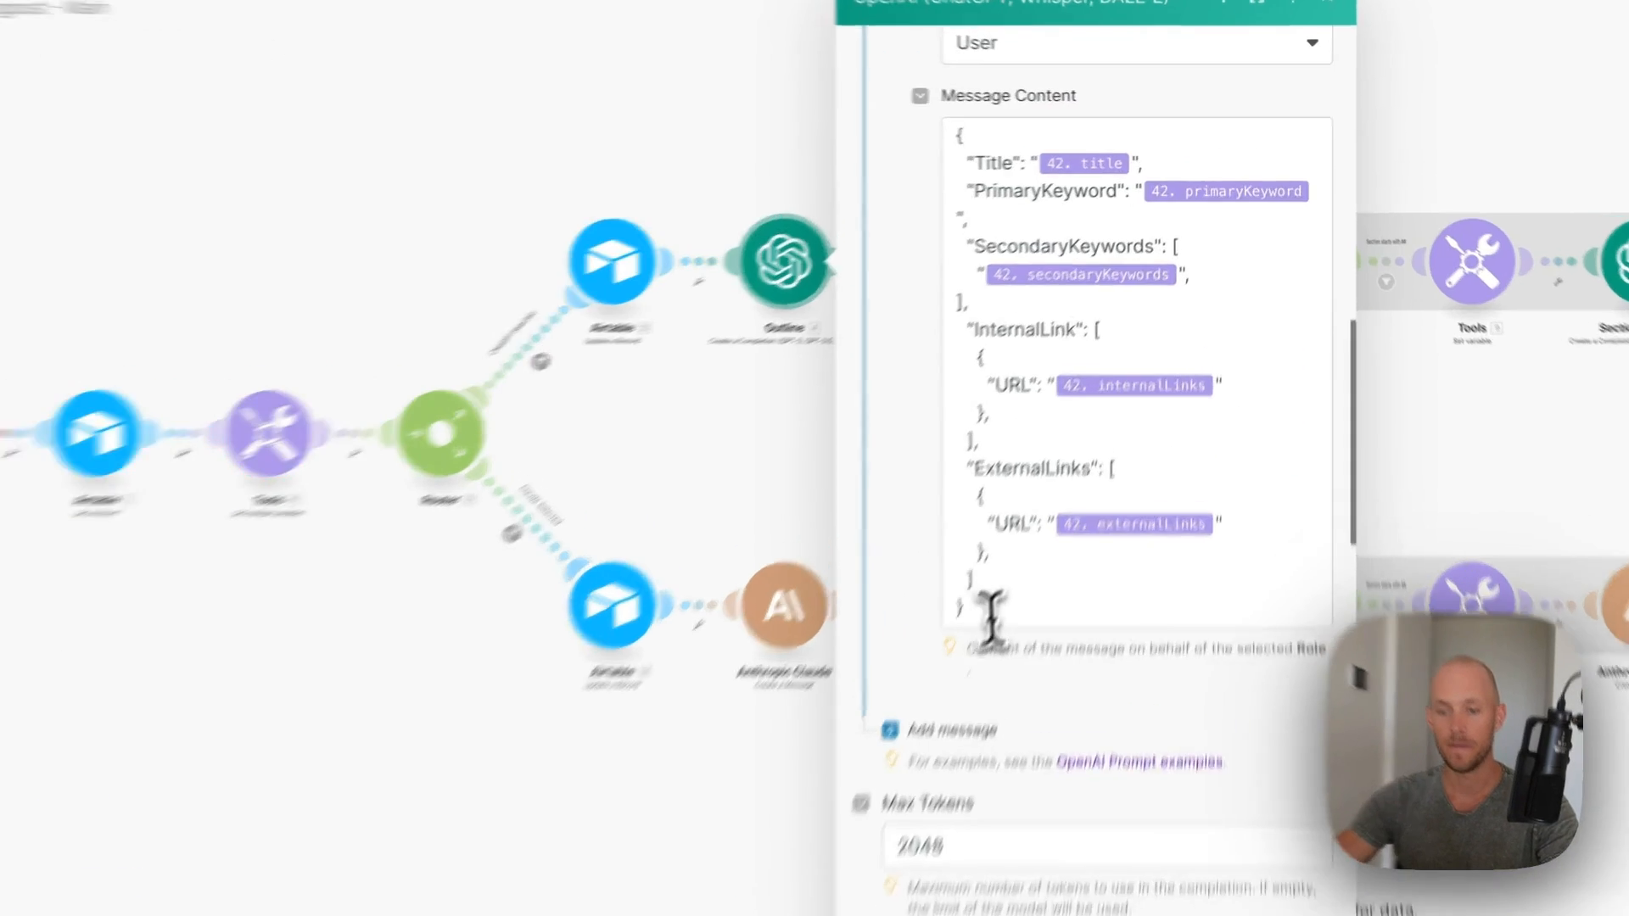
pyautogui.moveTo(991, 615); pyautogui.dragTo(1021, 234)
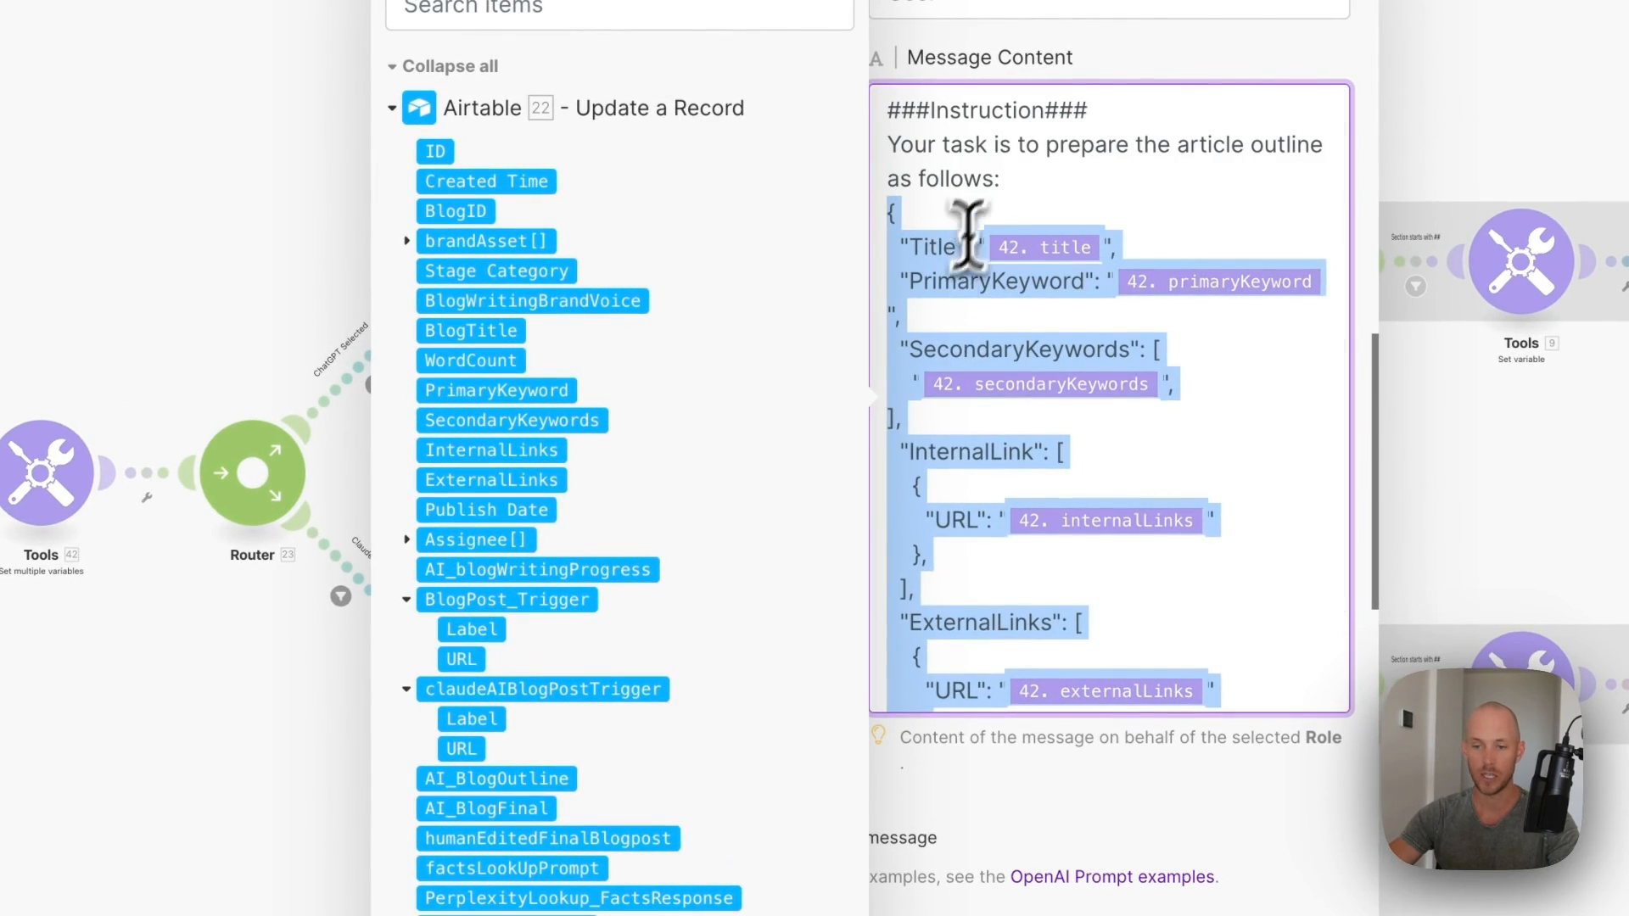
pyautogui.click(1024, 175)
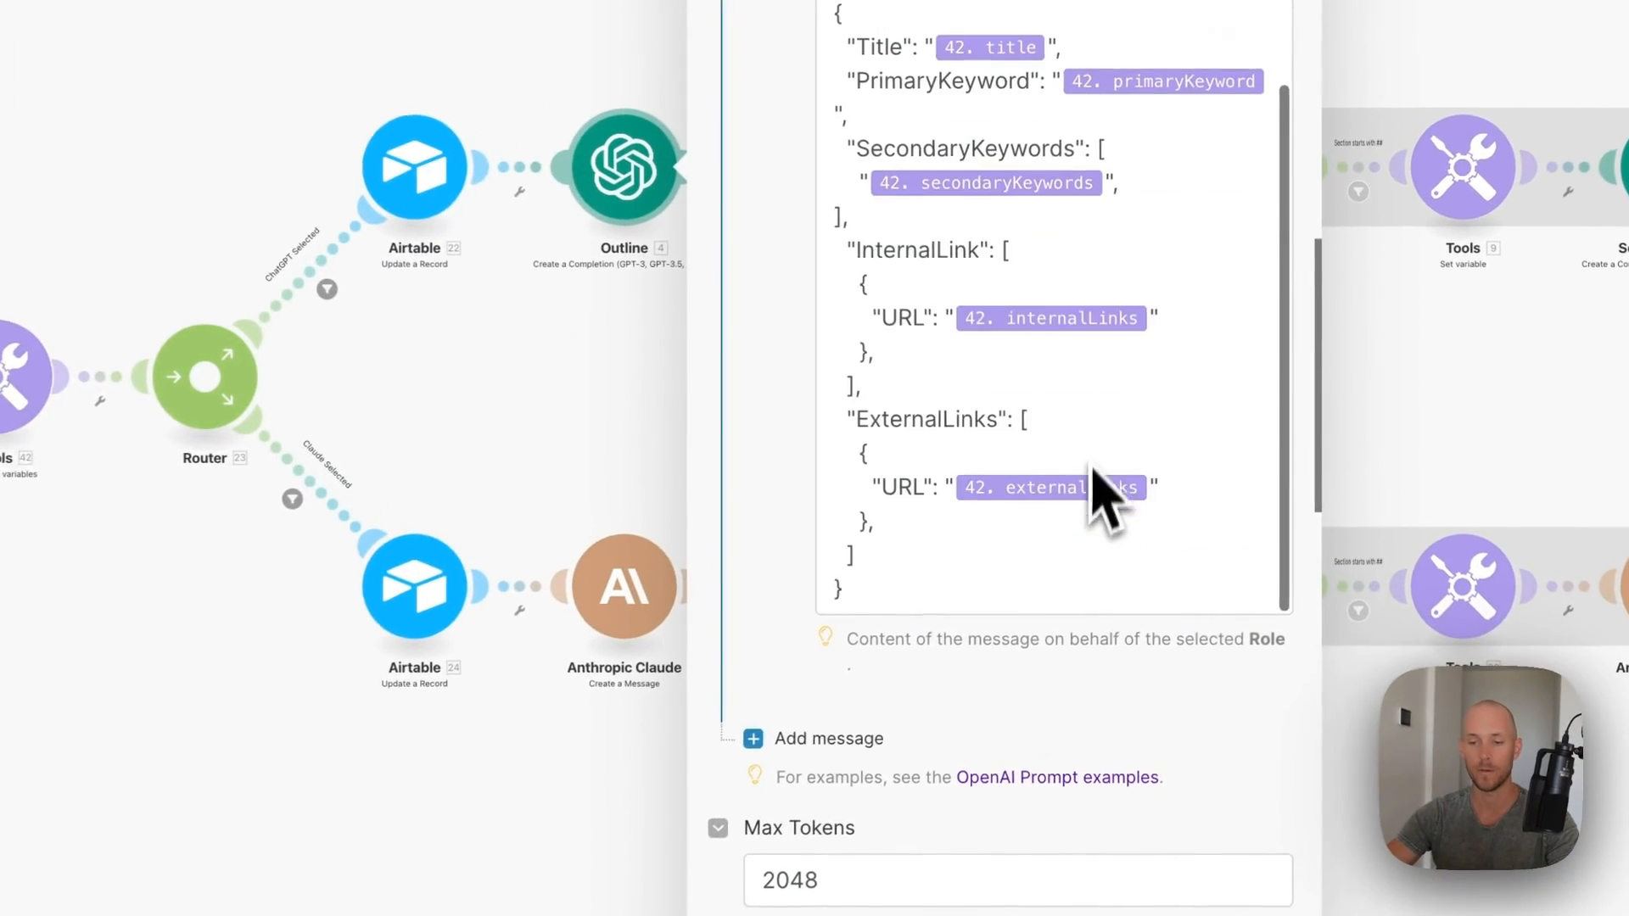
pyautogui.scroll(-5, 942, 509)
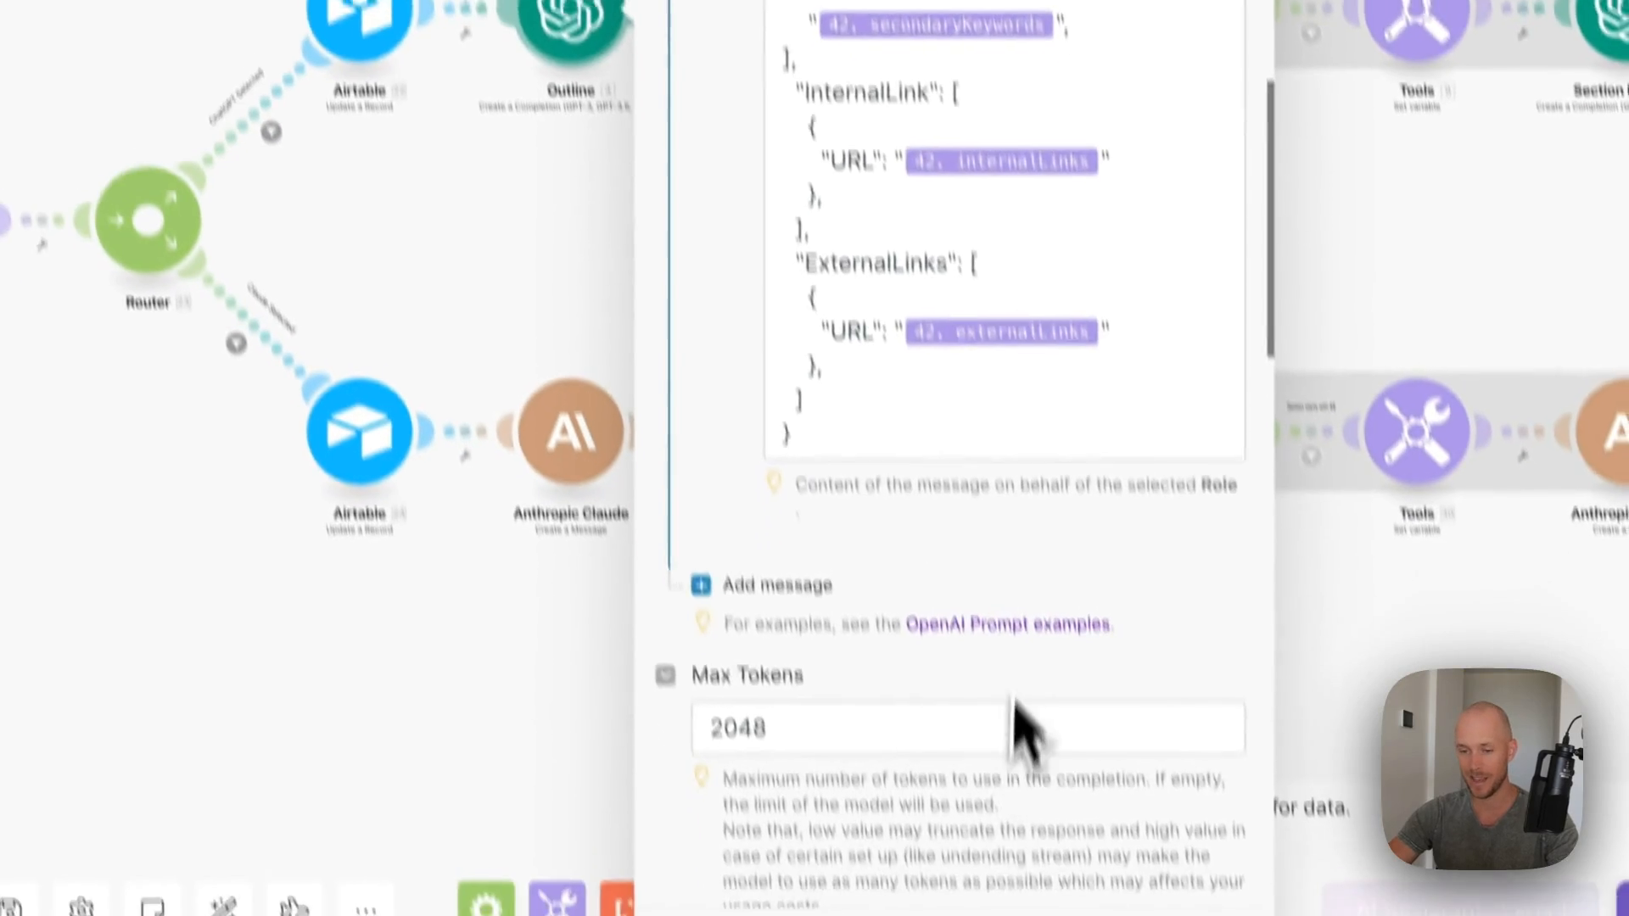
# - Save the Outline module, then link the next Airtable update to your connection and Content Repurposing System base
pyautogui.click(1210, 866)
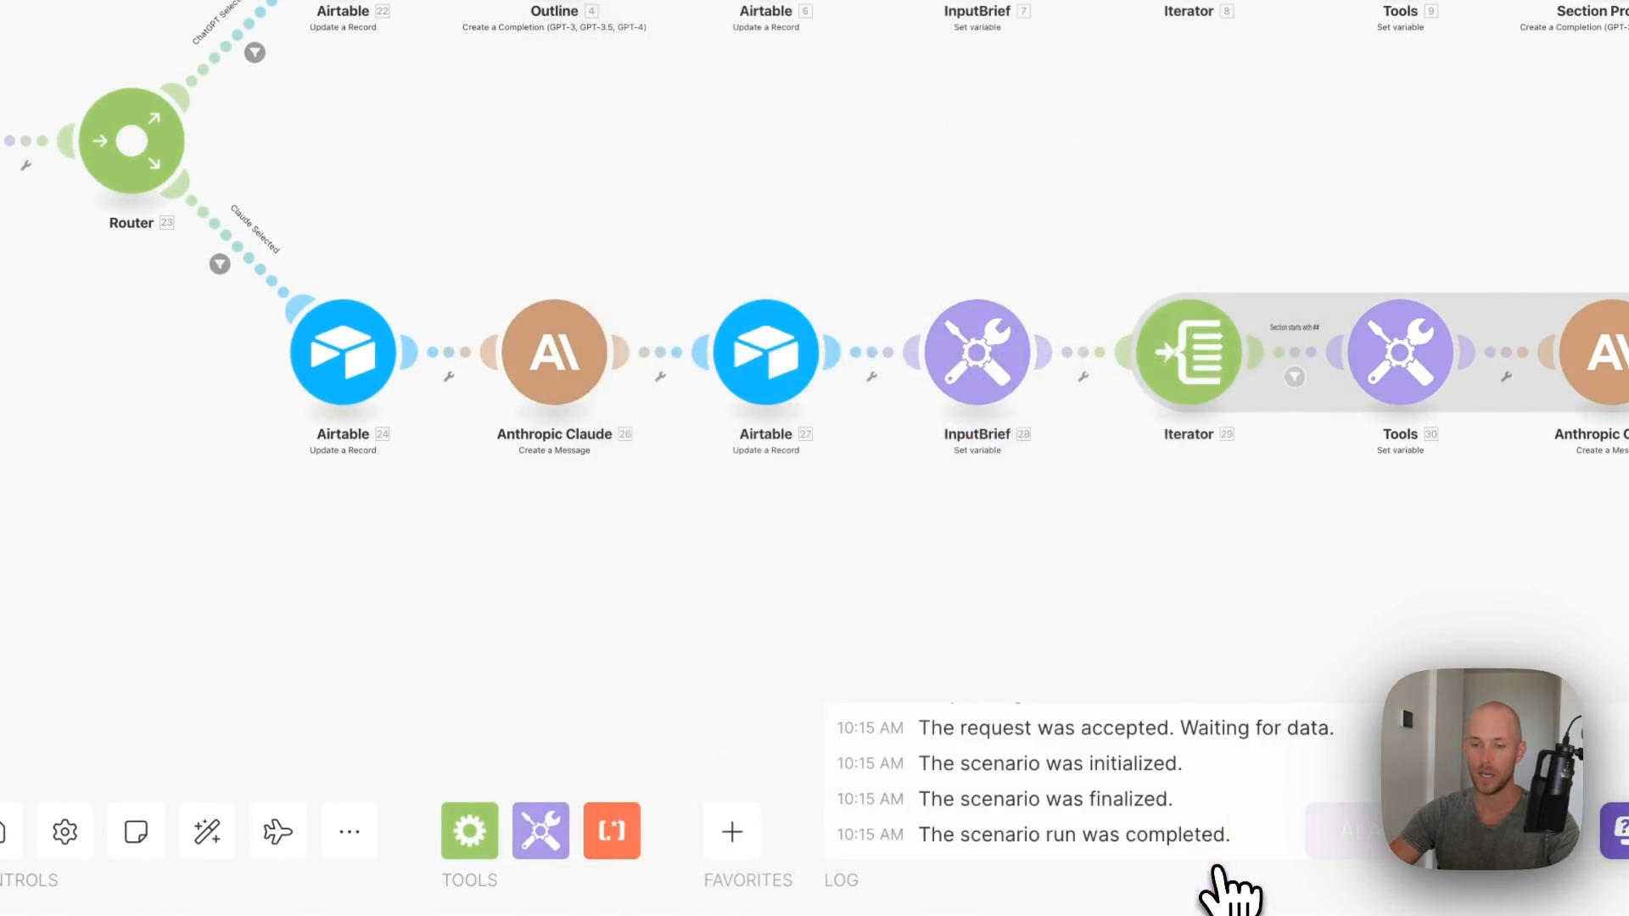
pyautogui.click(852, 169)
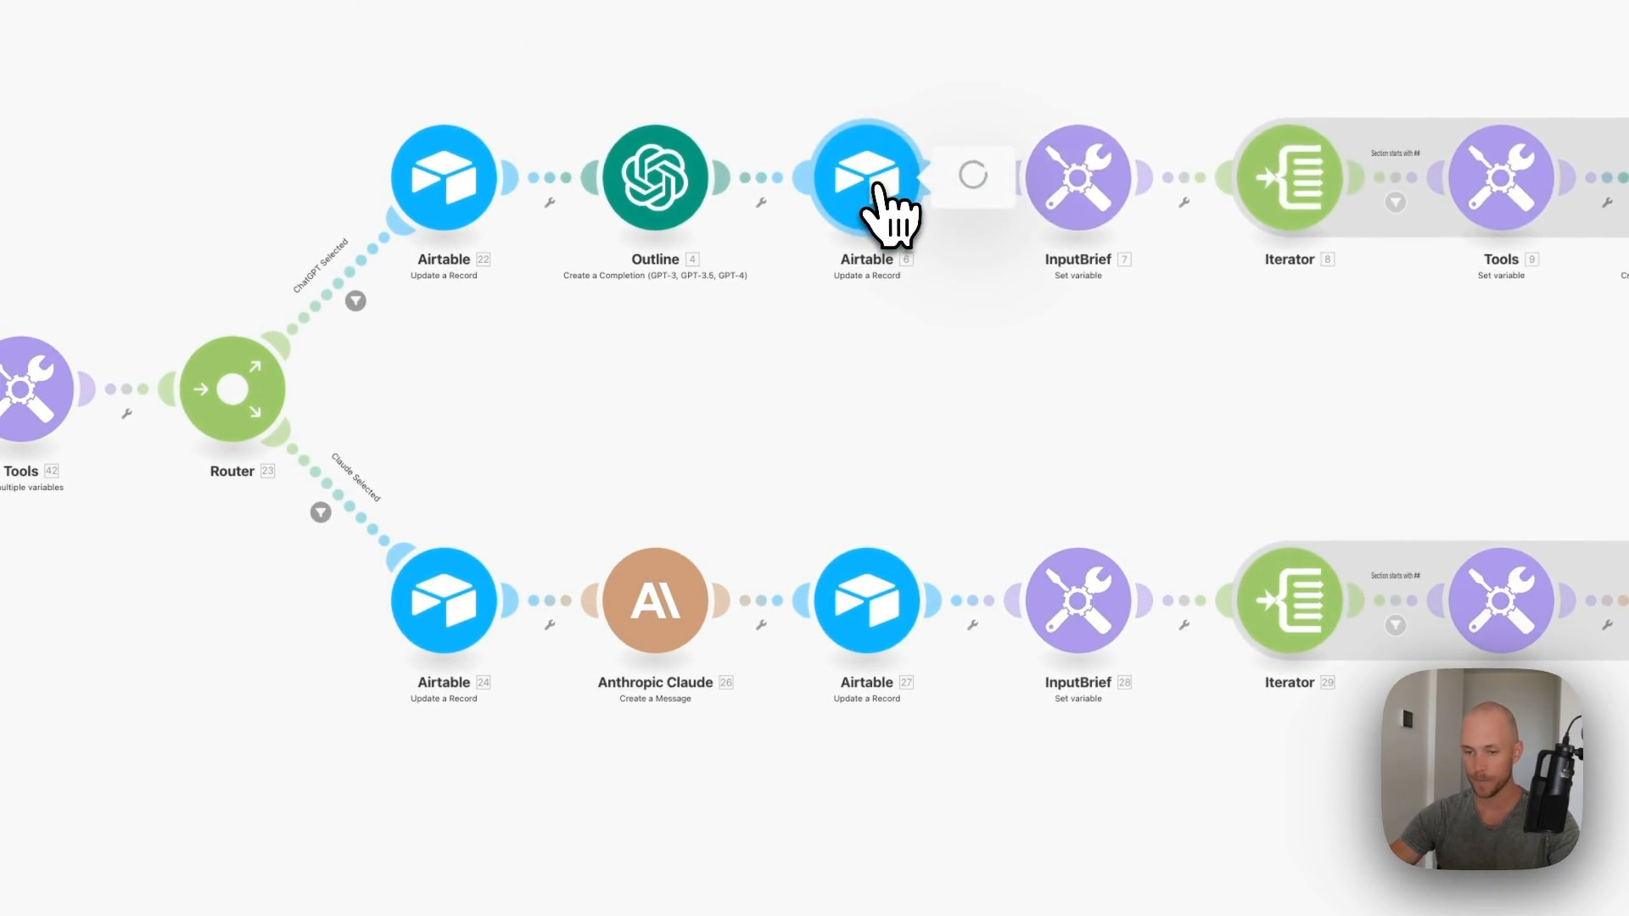
pyautogui.click(1178, 189)
pyautogui.click(1180, 216)
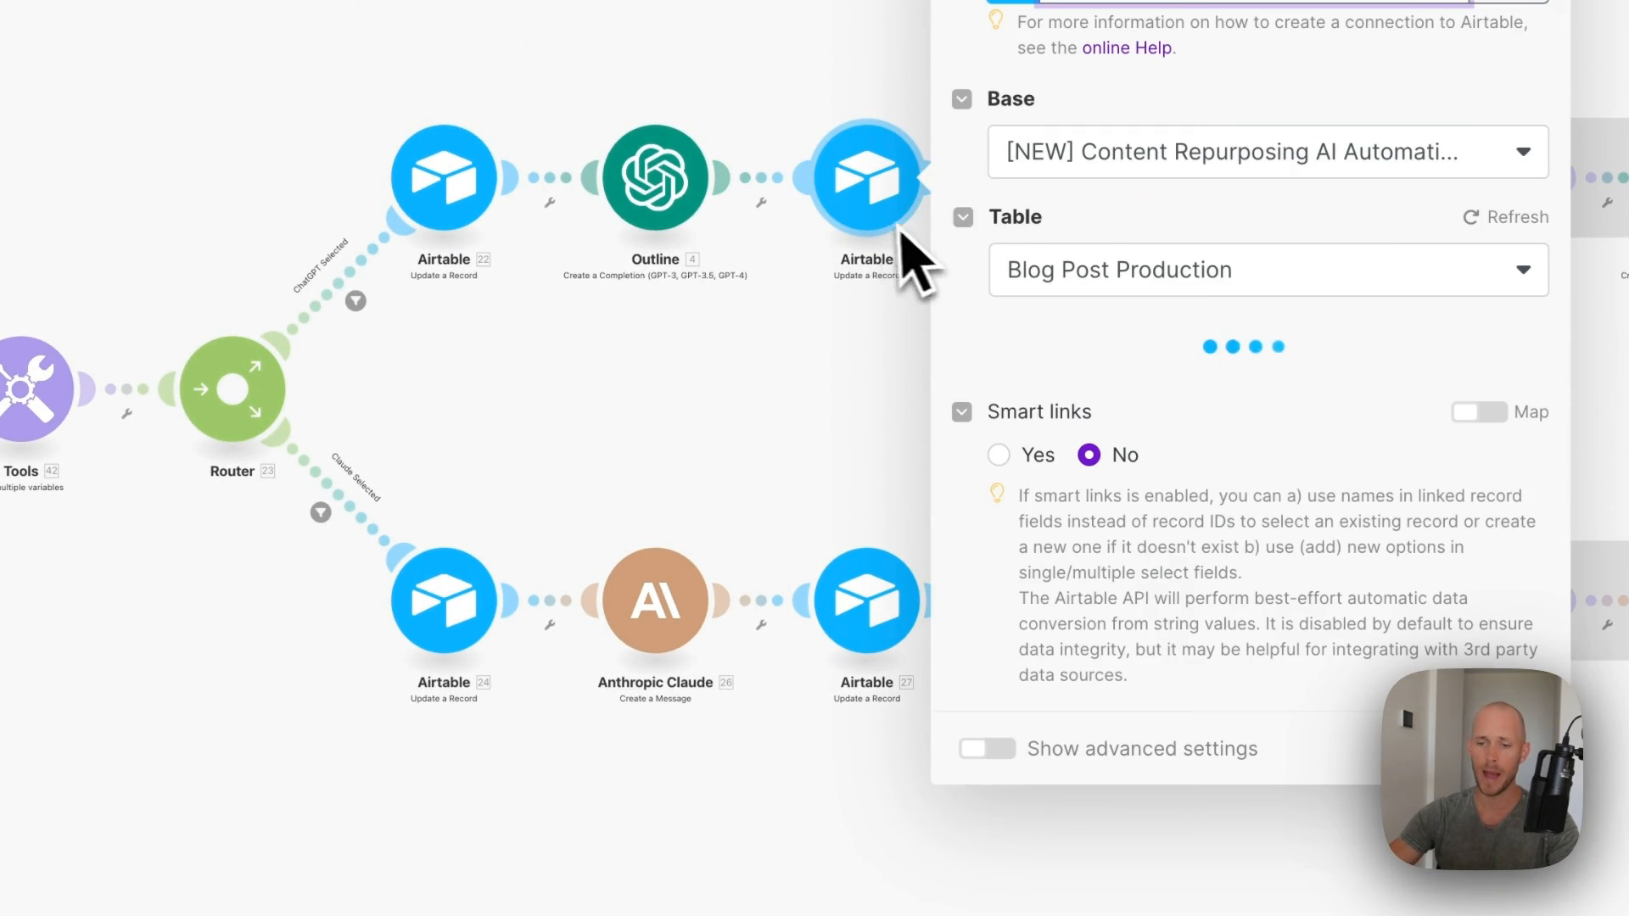
pyautogui.click(1172, 165)
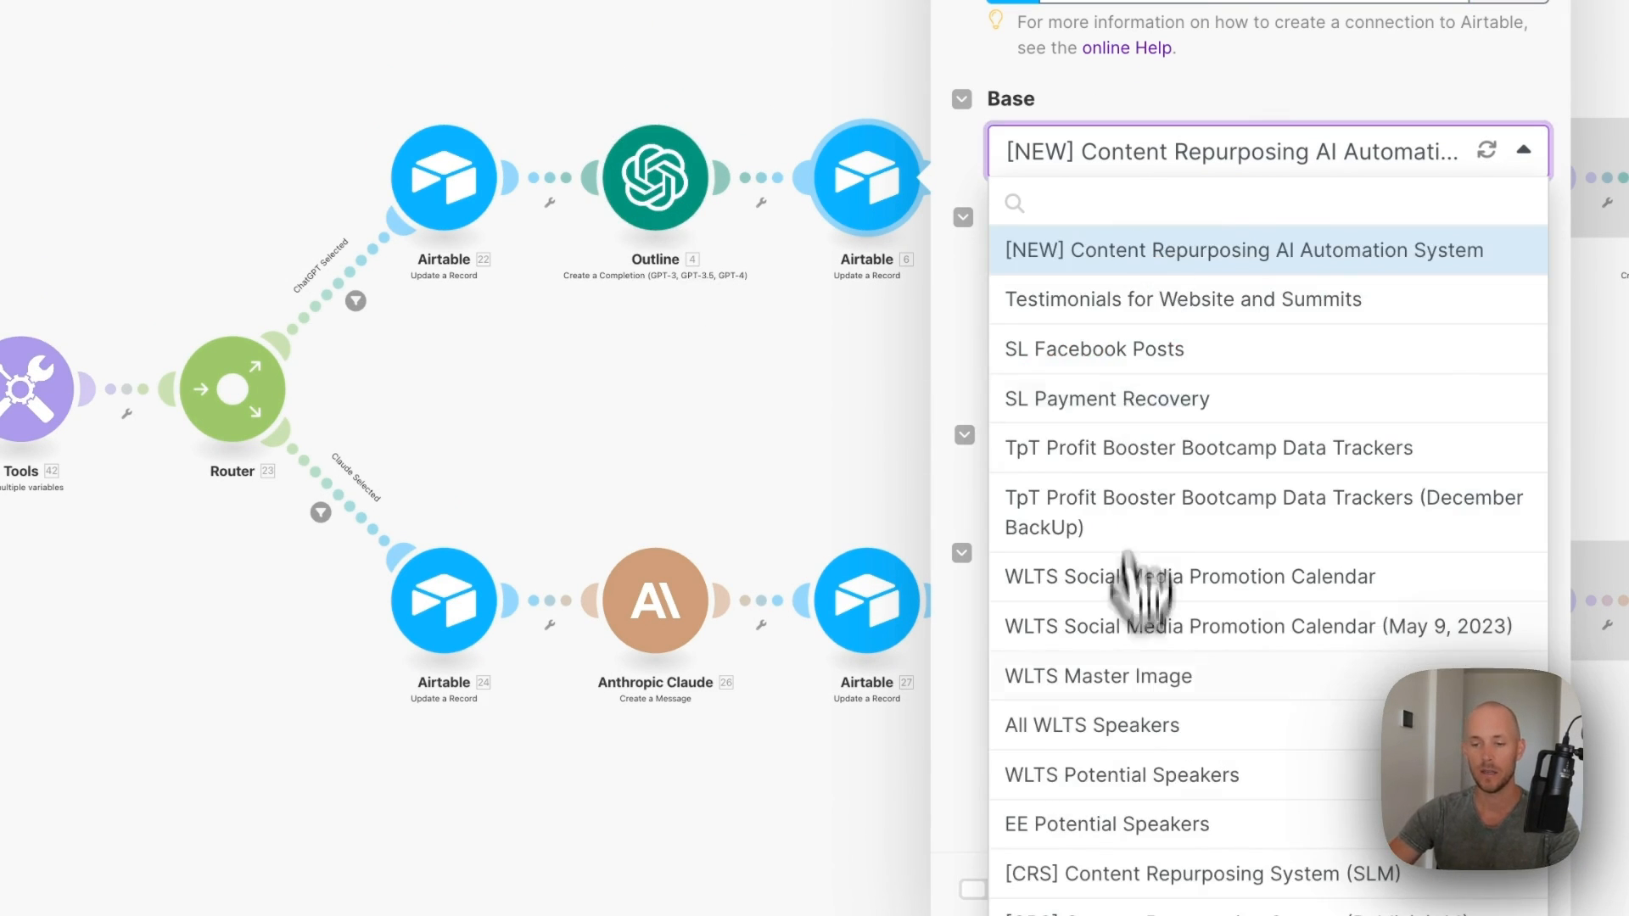
pyautogui.click(1050, 836)
# - Fill AI_BlogOutline with the outline's Choices[] > Message > Content and save the module
pyautogui.scroll(-6, 1107, 273)
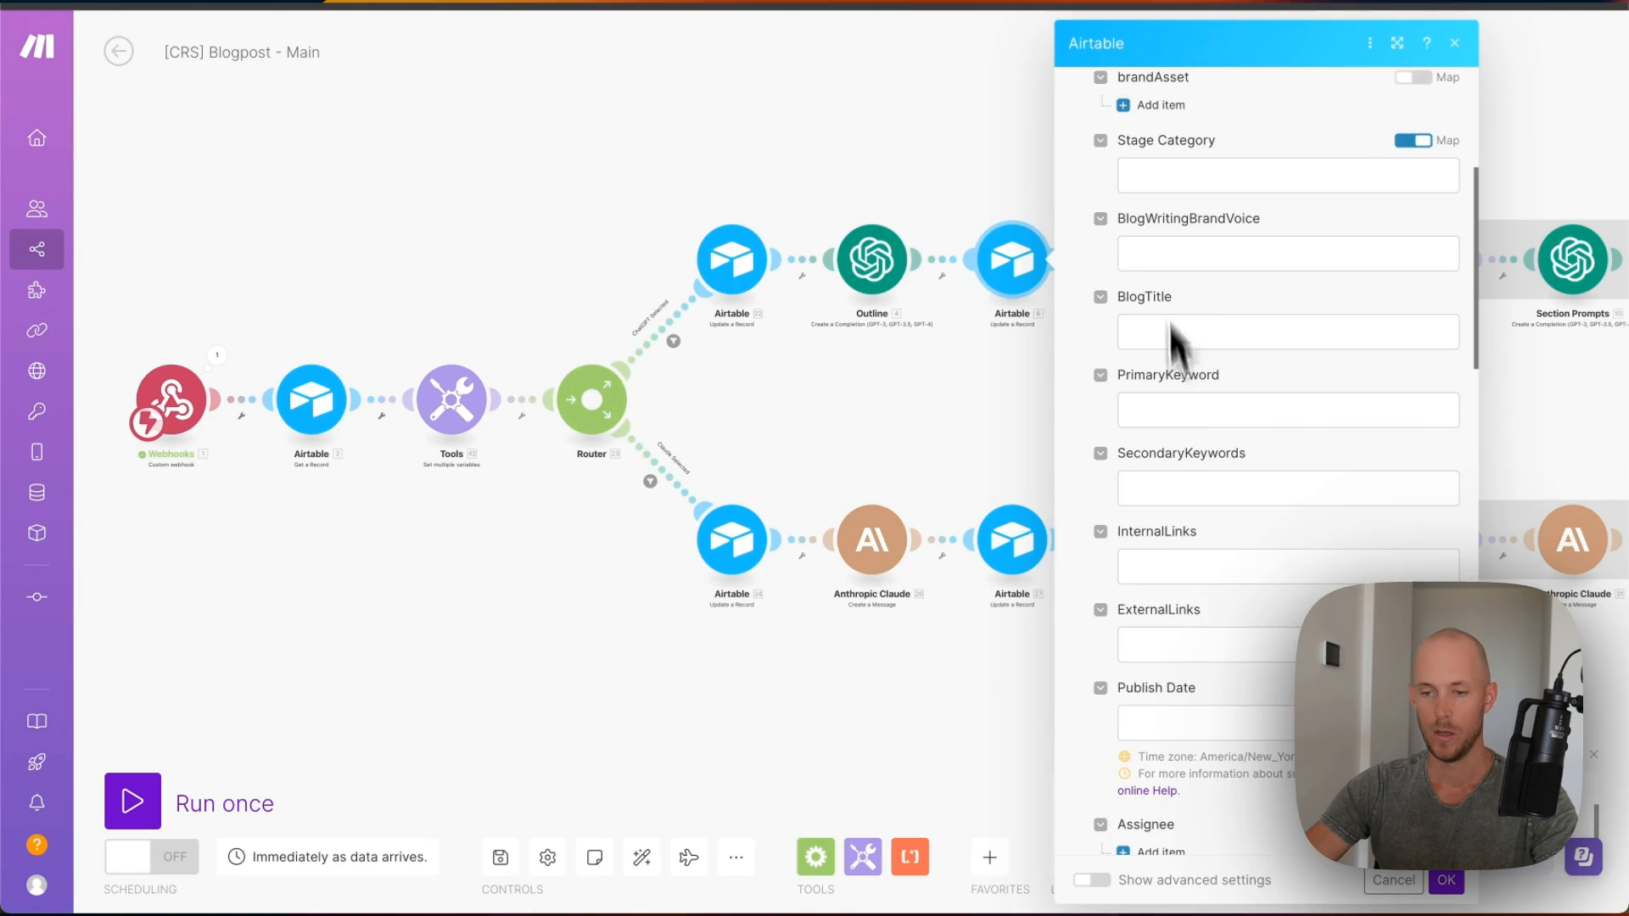
pyautogui.scroll(-8, 1173, 339)
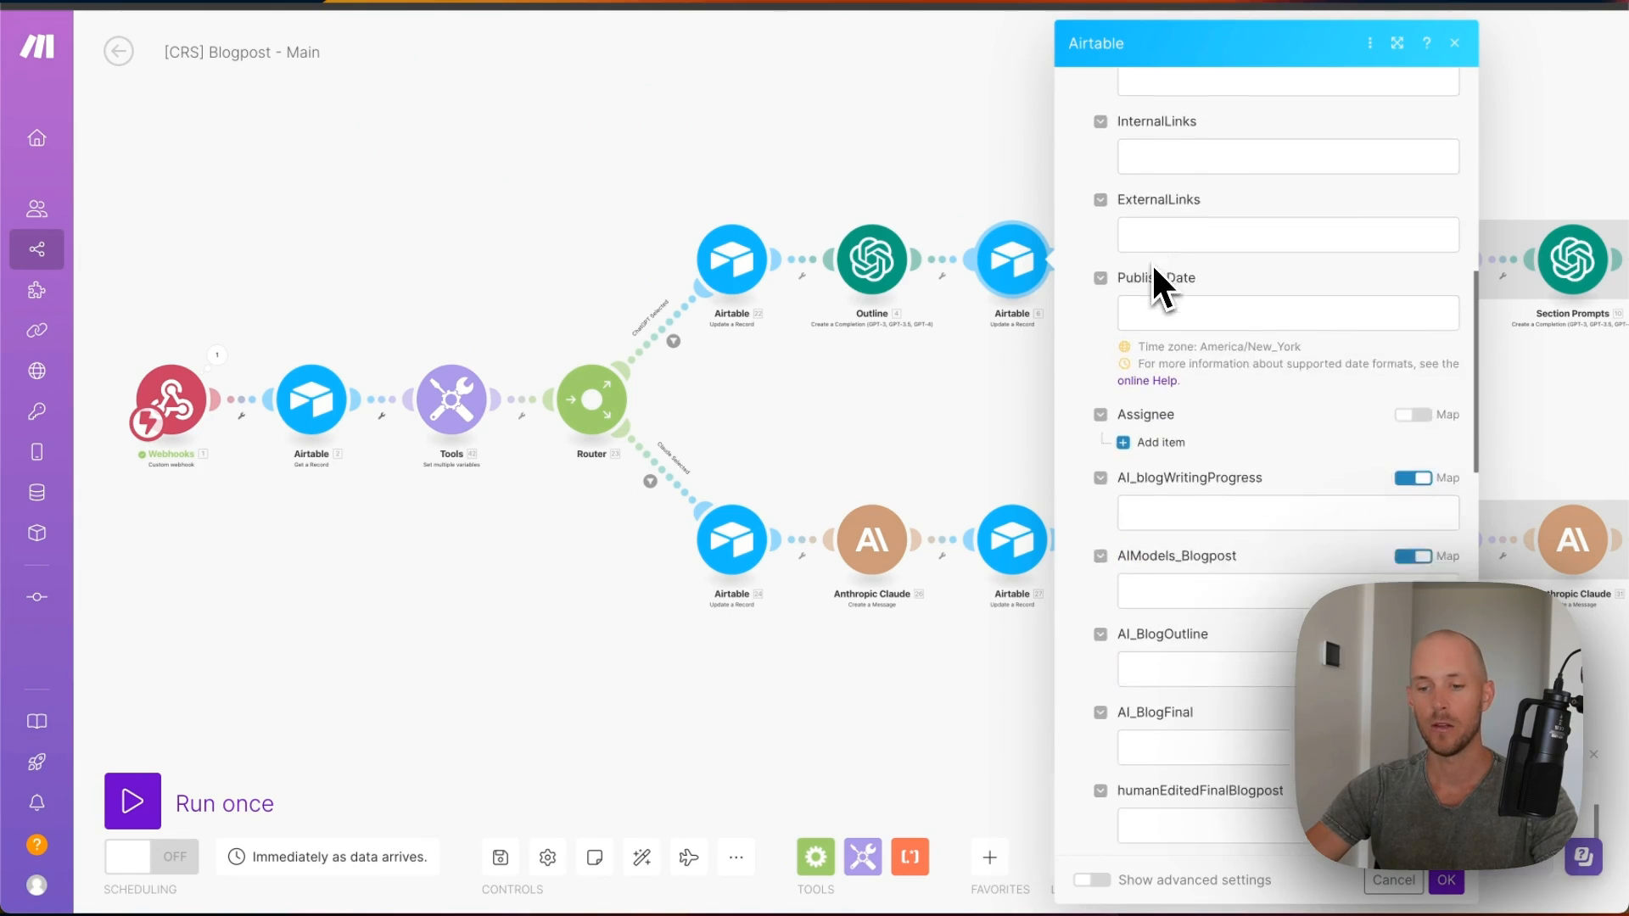
pyautogui.click(1392, 456)
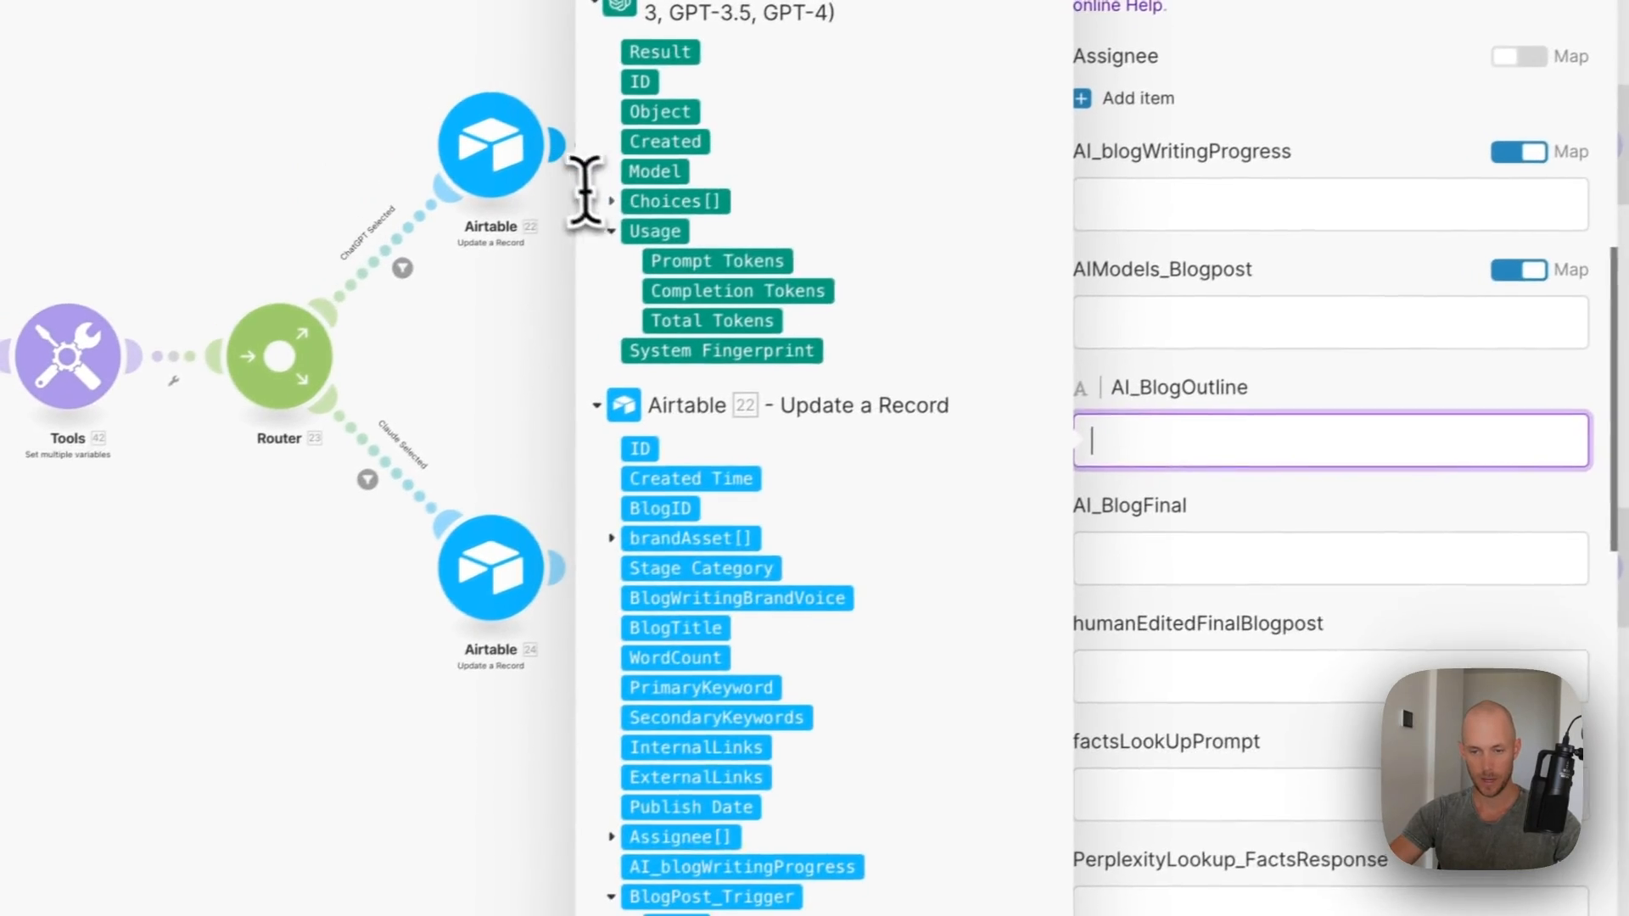
pyautogui.click(483, 264)
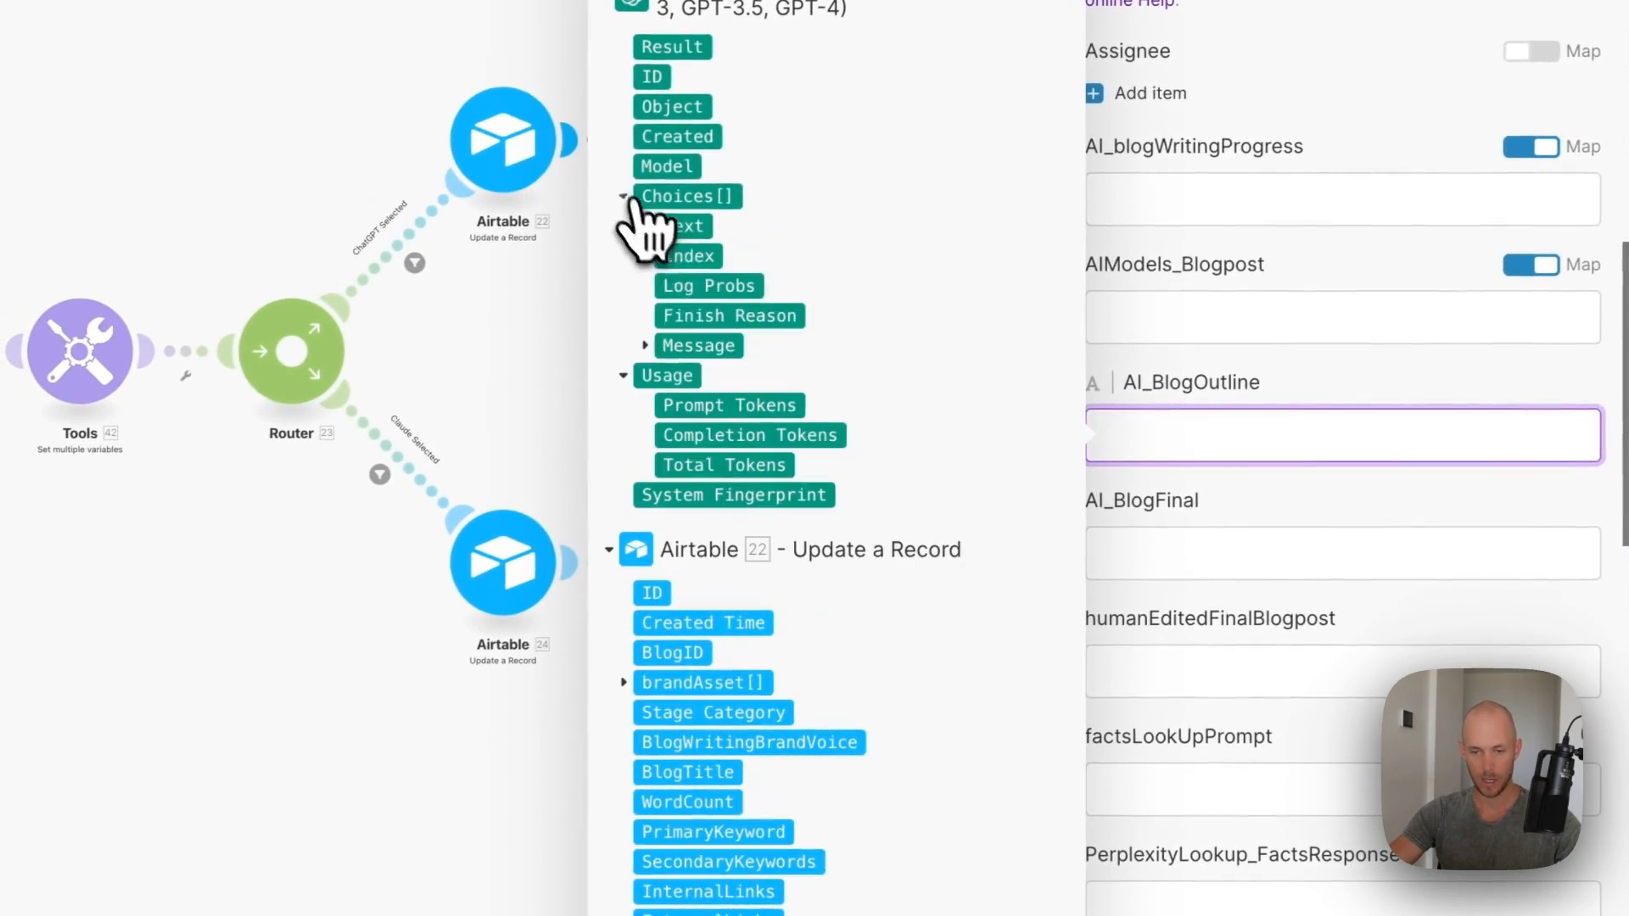
pyautogui.click(646, 344)
pyautogui.click(670, 400)
pyautogui.click(1388, 898)
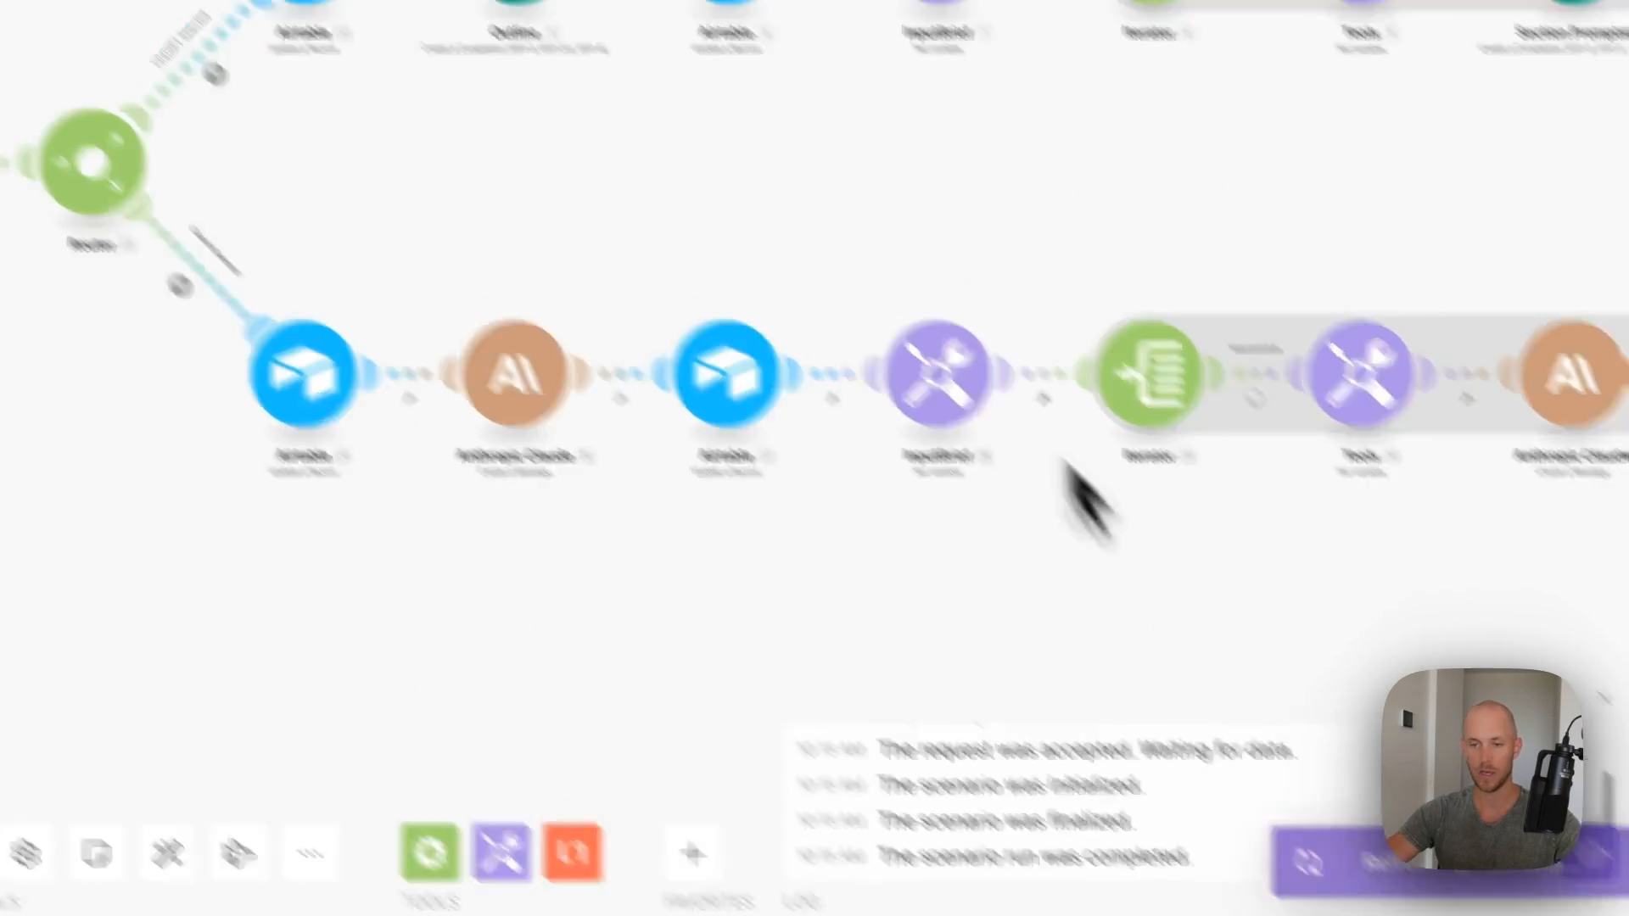
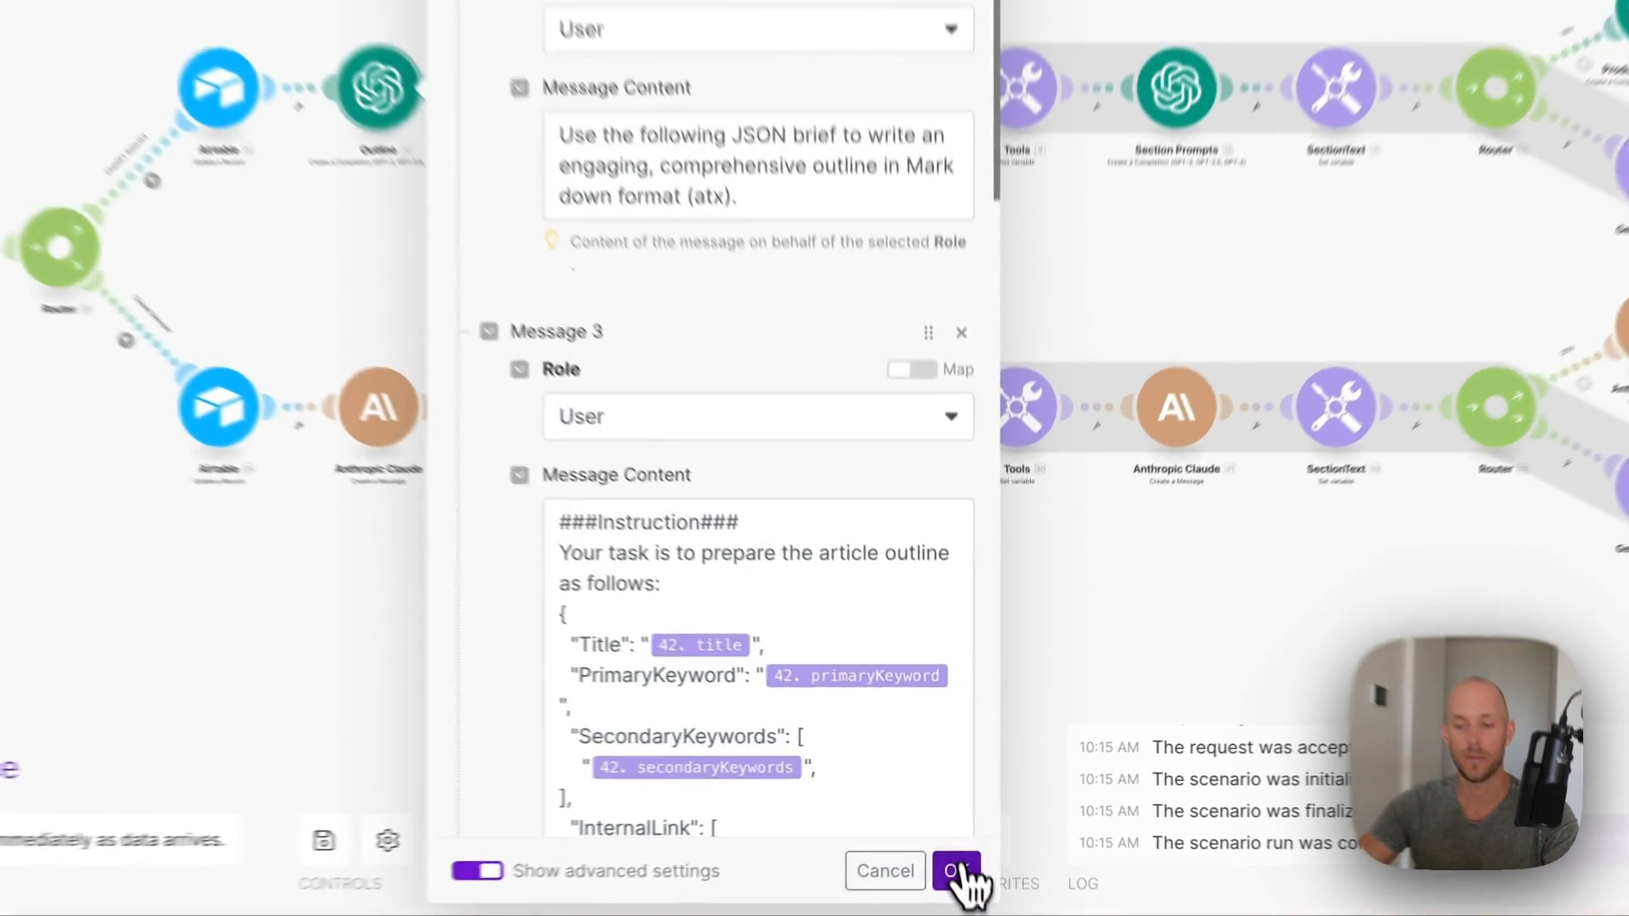
# - Save and close the Outline OpenAI module, whose prompt maps the brief's title and keywords
pyautogui.click(968, 880)
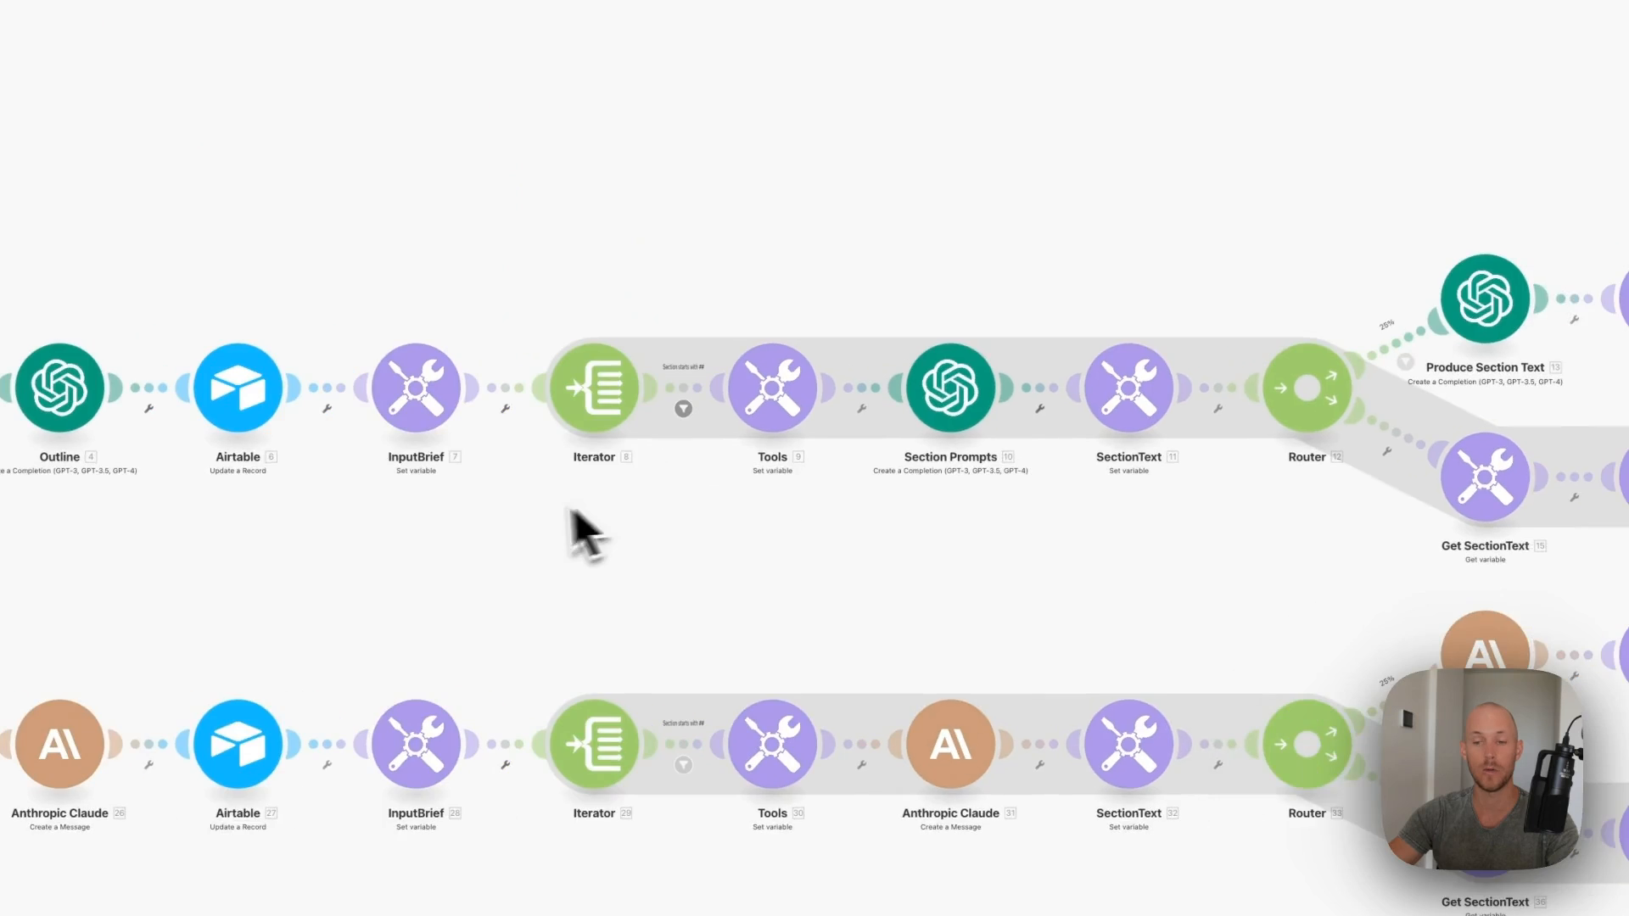
# - Connect the Section Prompts OpenAI module to the SLM account and edit its Message 2 content
pyautogui.click(781, 327)
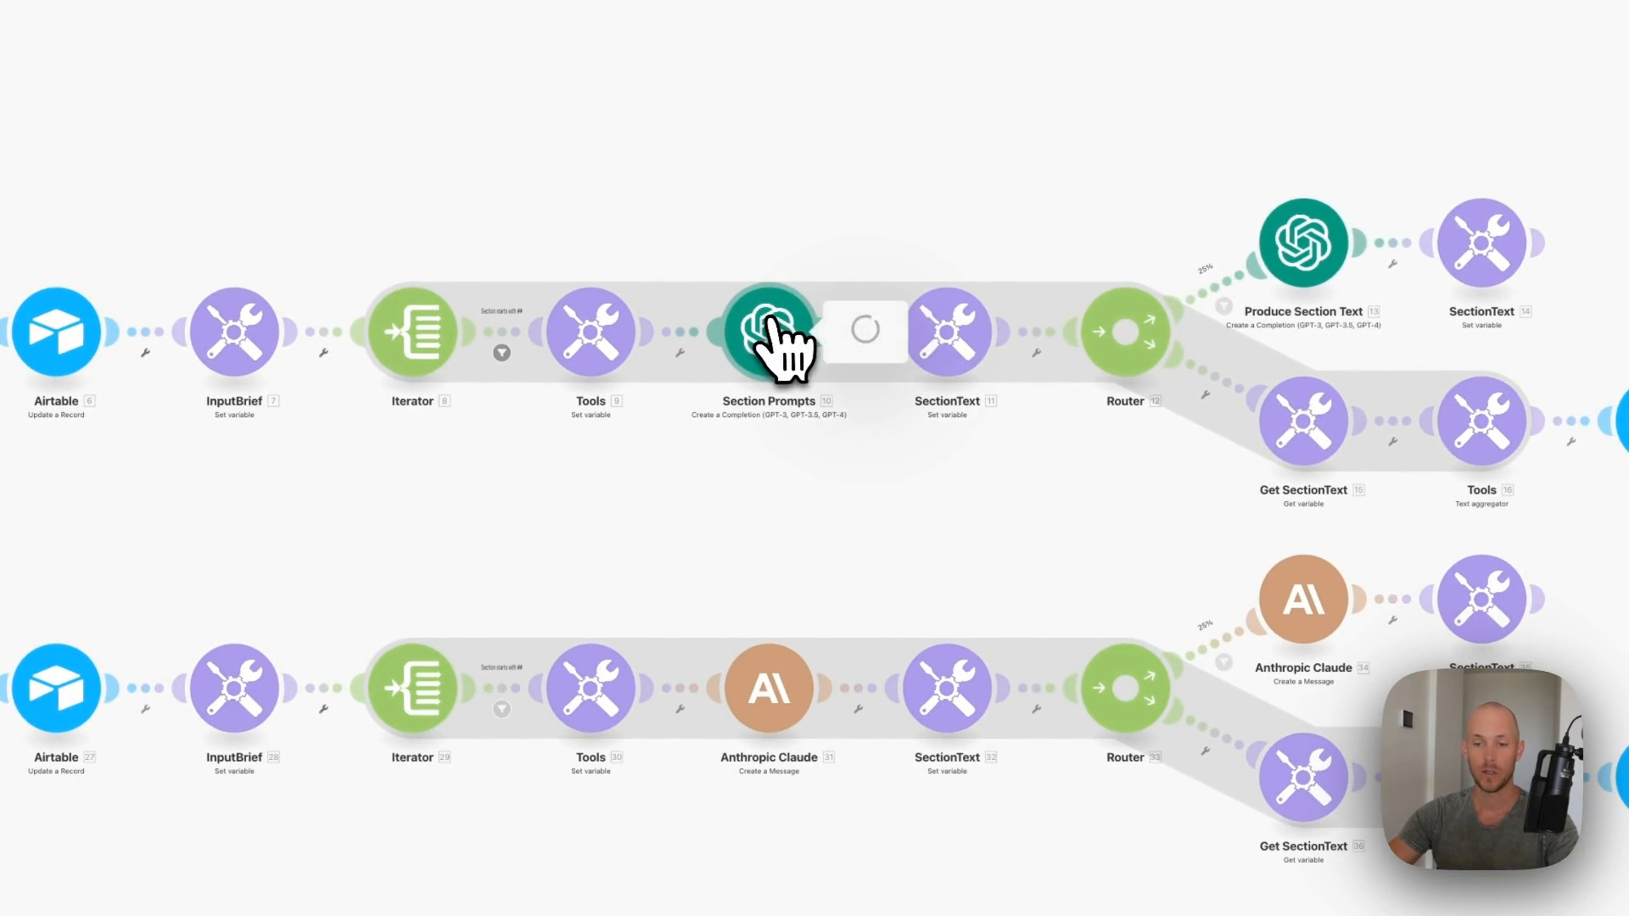
pyautogui.click(1118, 322)
pyautogui.click(1074, 386)
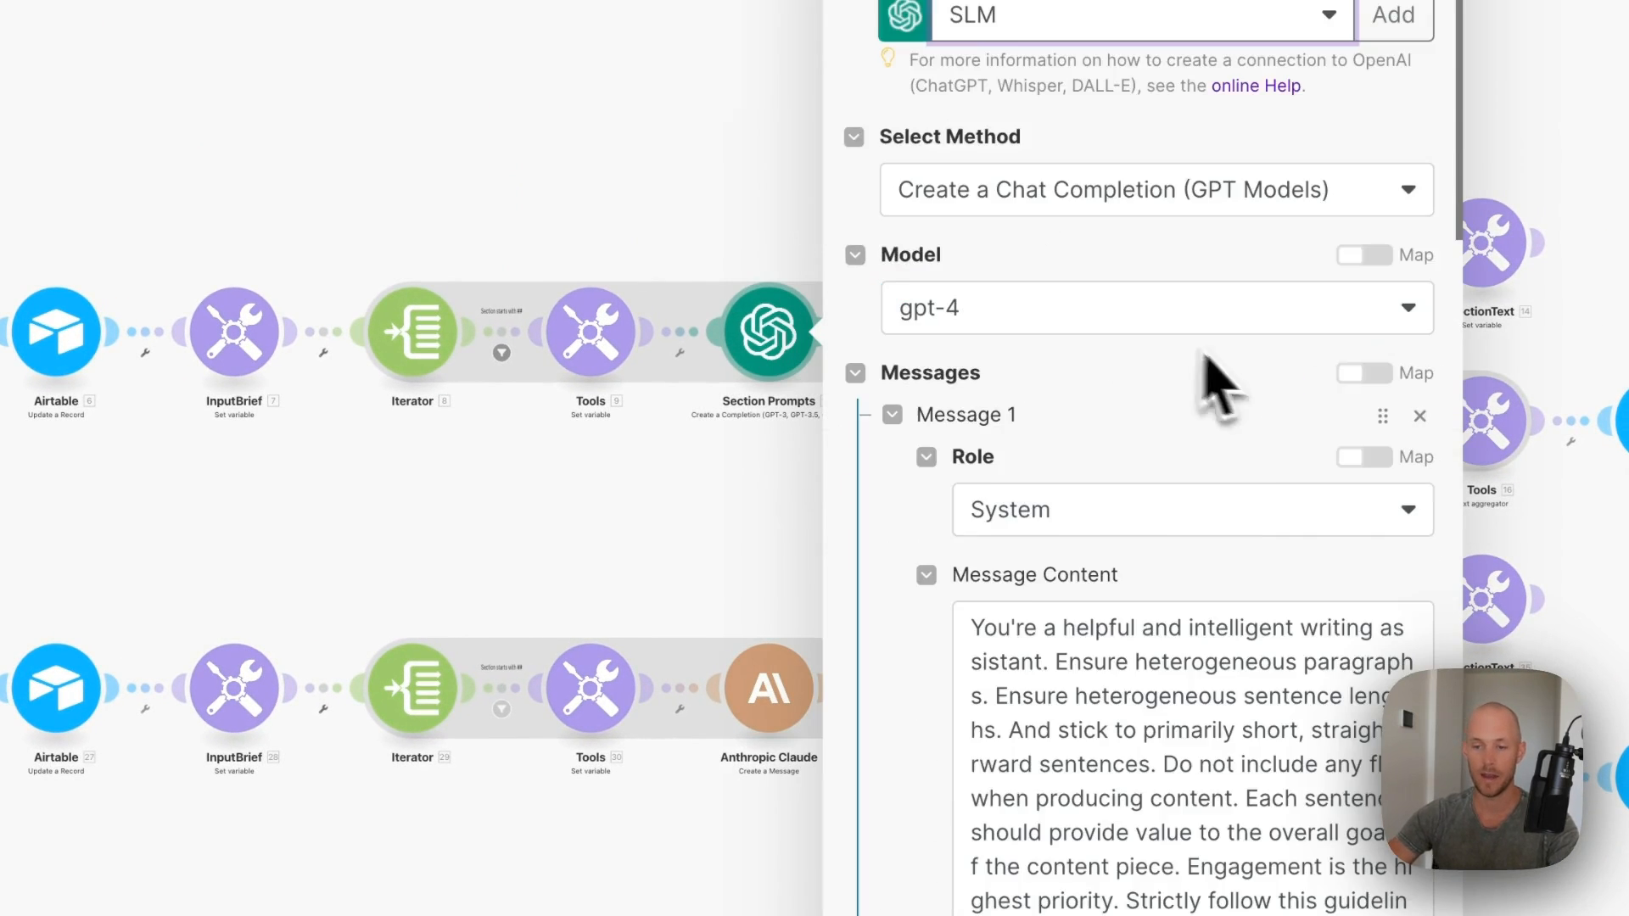
pyautogui.scroll(-3, 1210, 424)
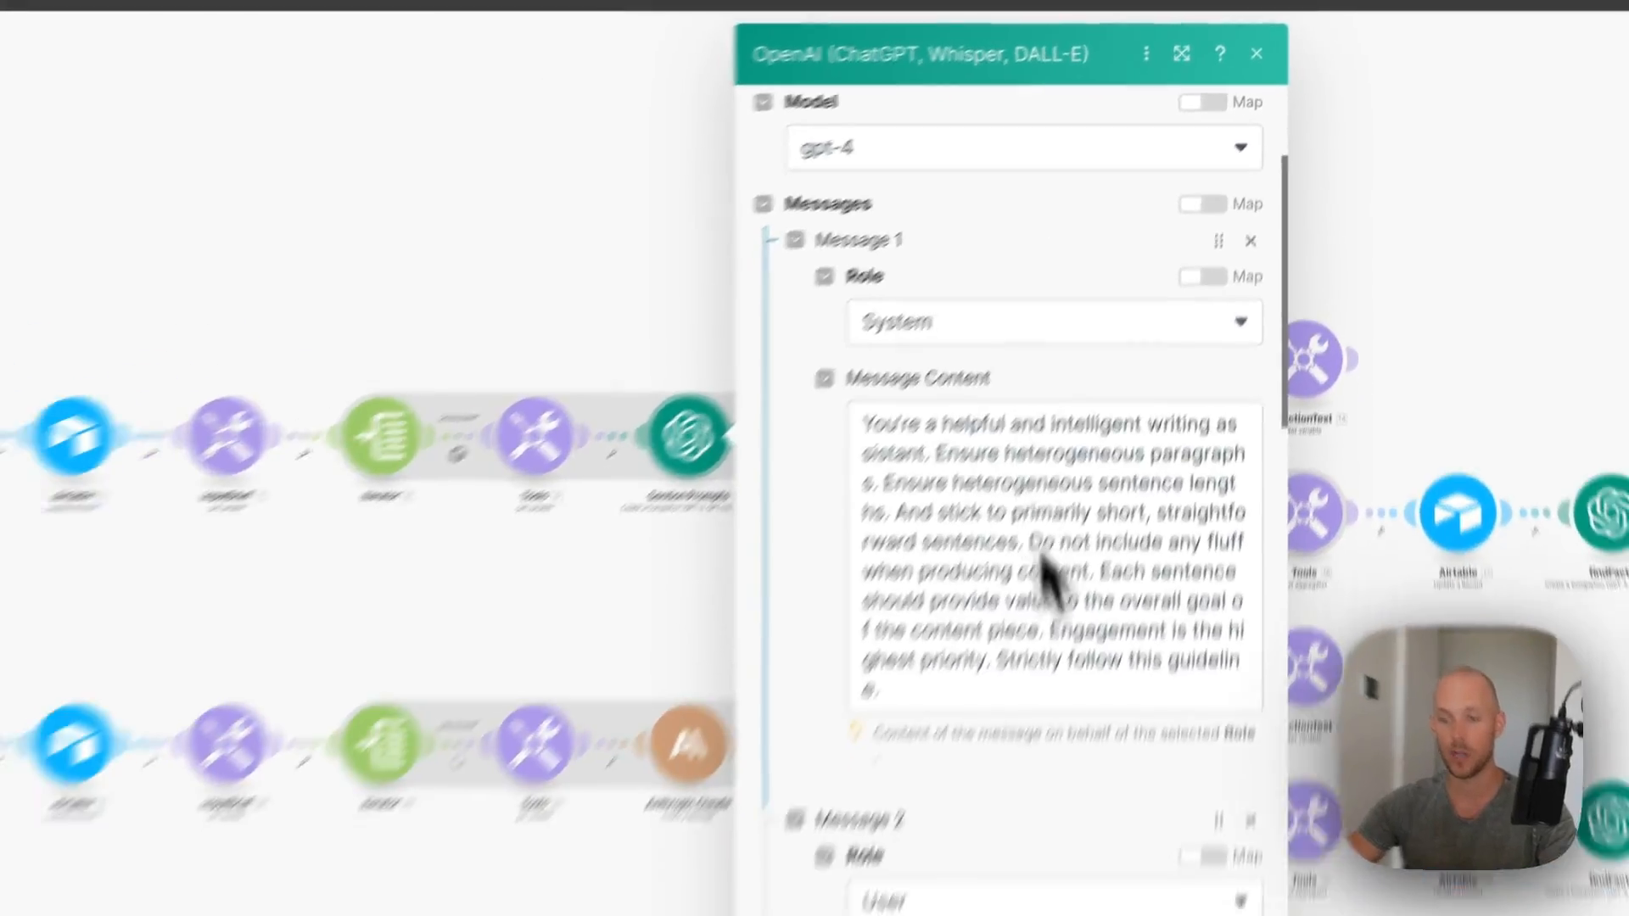
pyautogui.scroll(-2, 1003, 576)
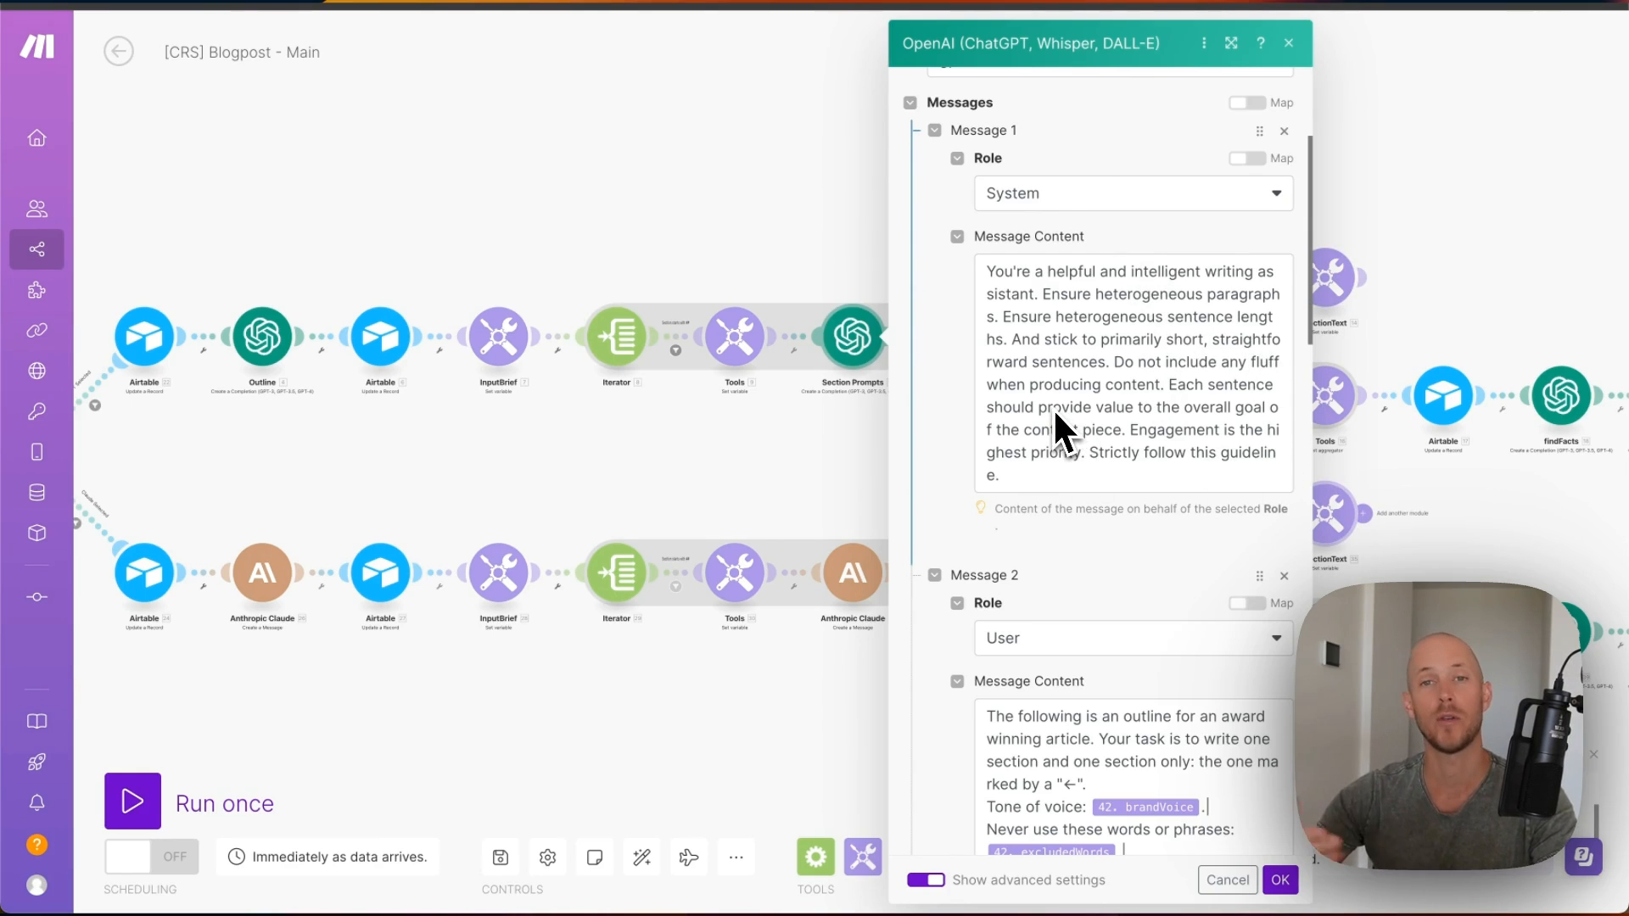
pyautogui.scroll(-2, 1056, 409)
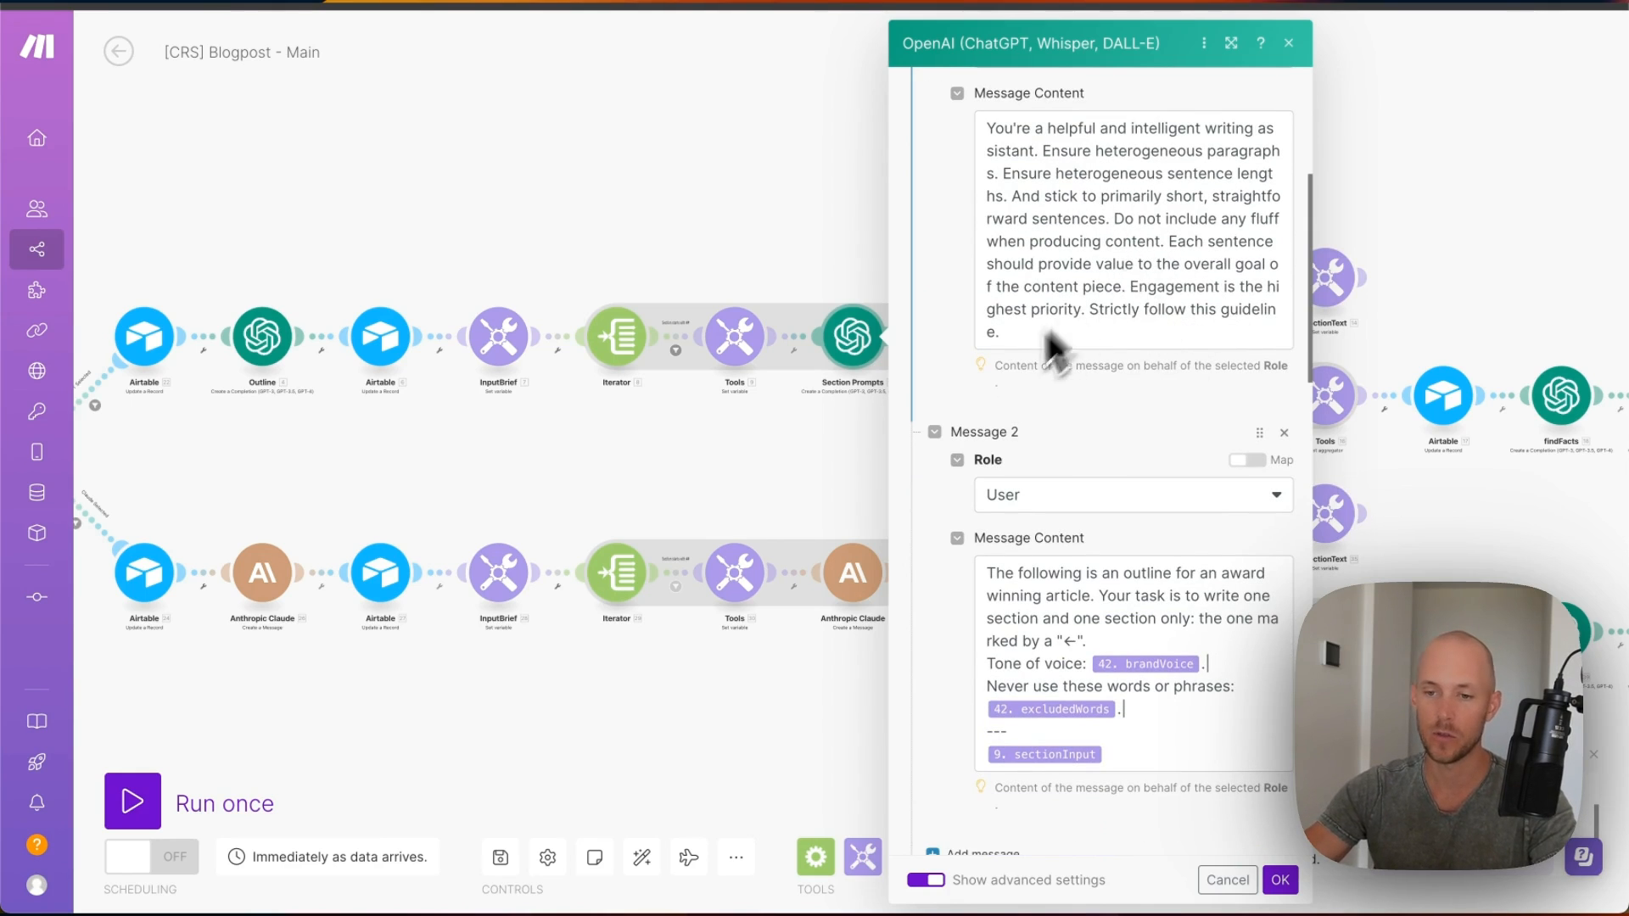
pyautogui.scroll(-3, 1052, 348)
pyautogui.click(987, 377)
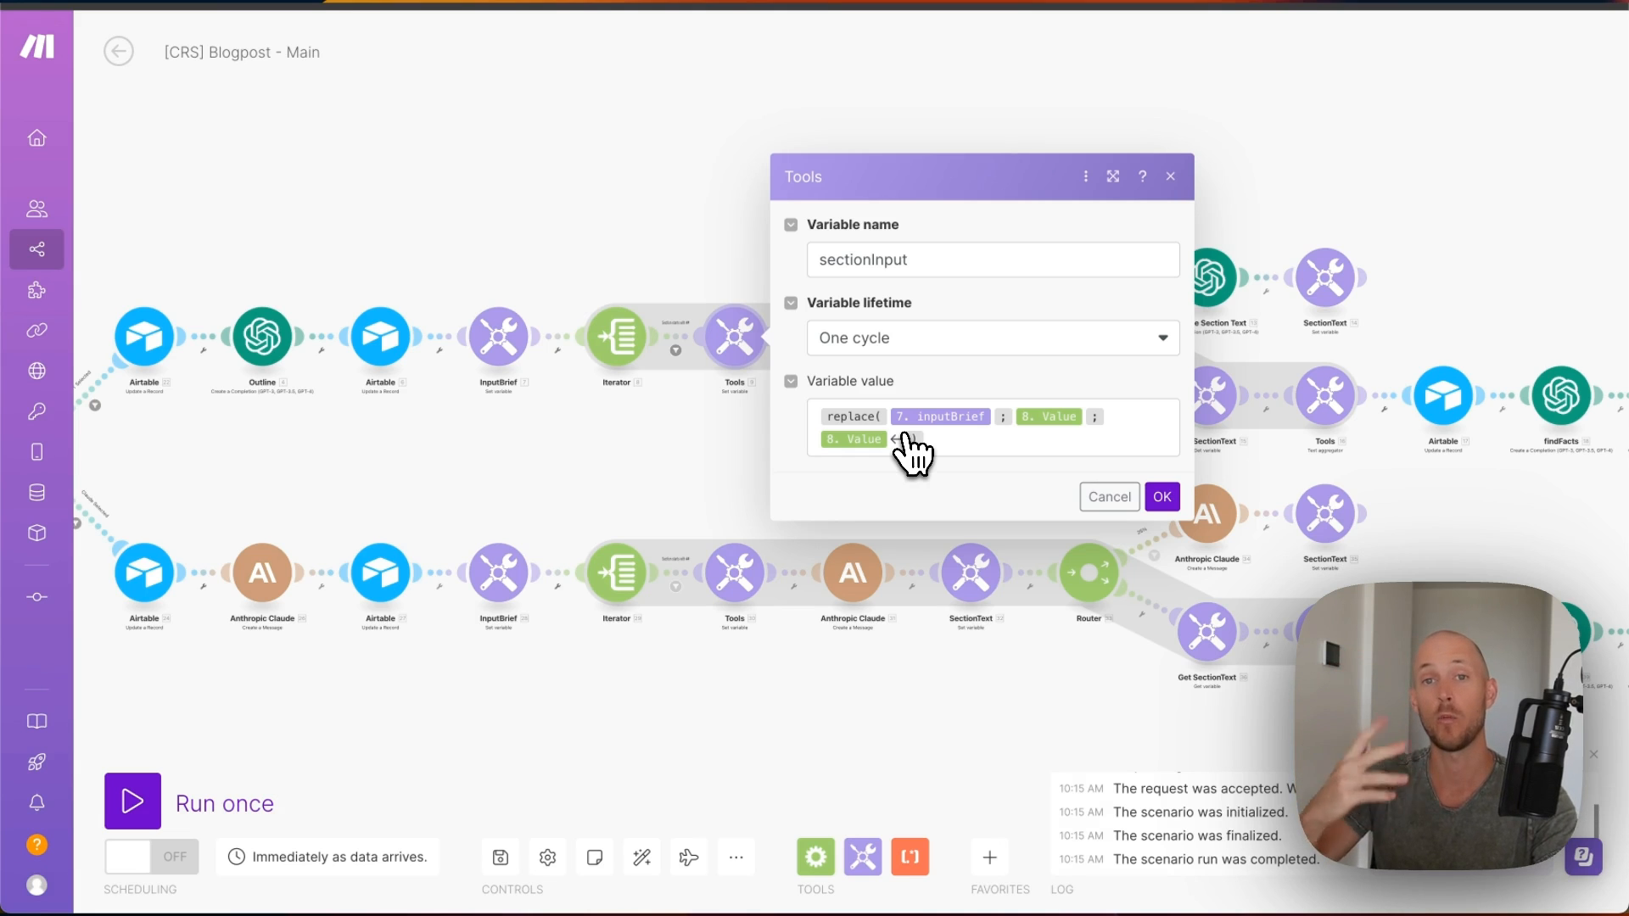
# - Close the sectionInput settings and review the Section Prompts and SectionText modules
pyautogui.click(1113, 495)
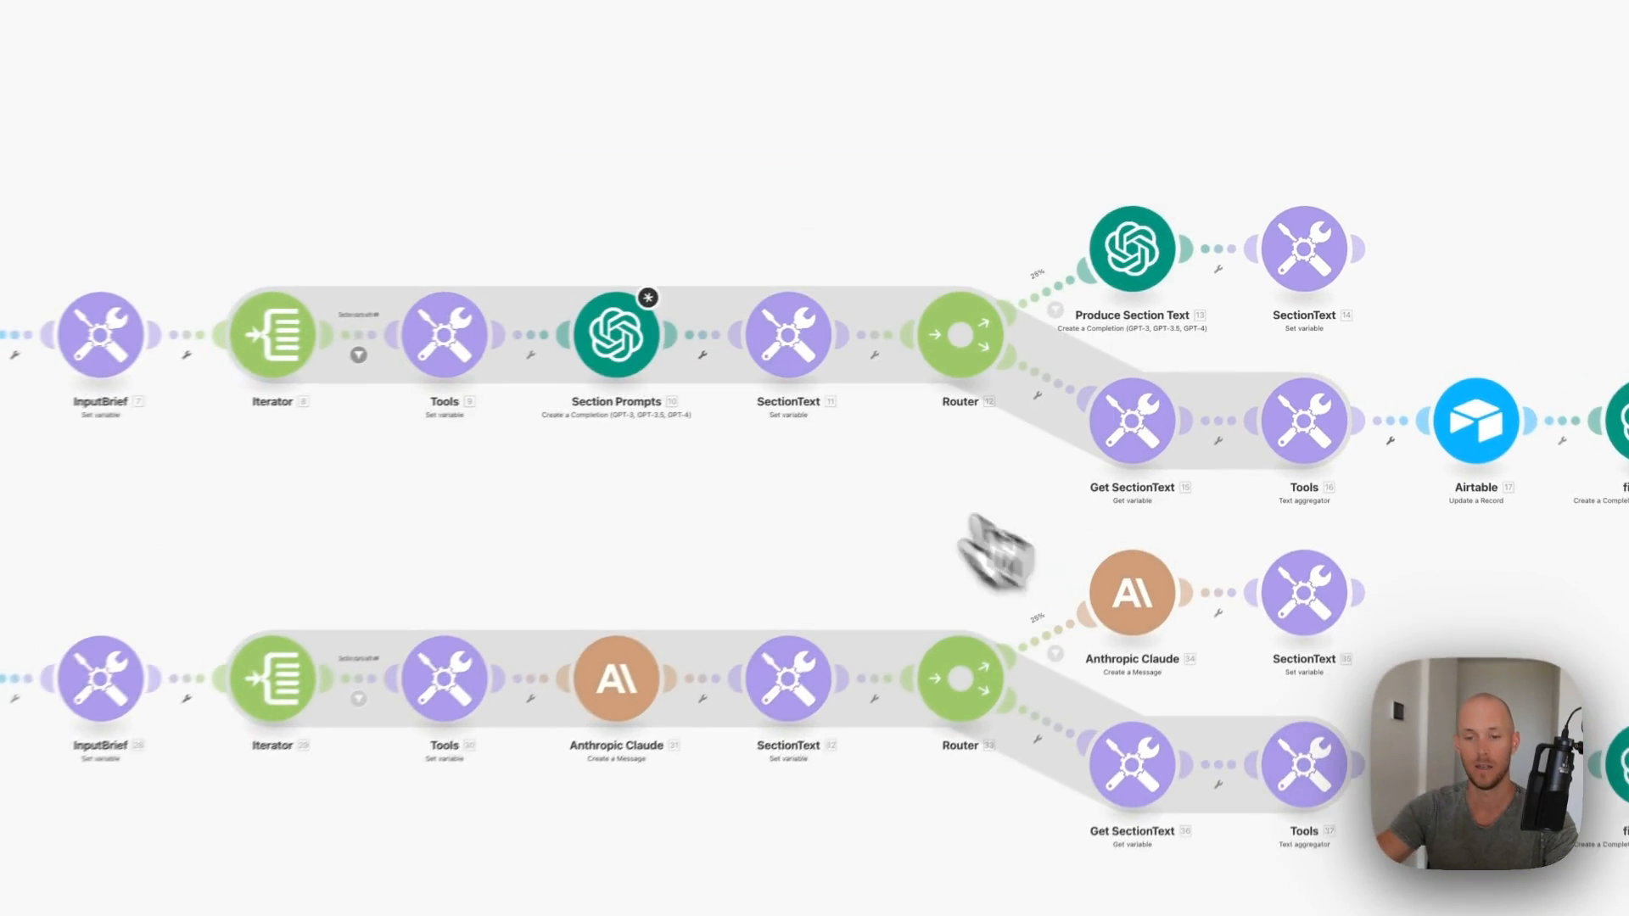
pyautogui.click(858, 336)
pyautogui.scroll(-10, 1036, 516)
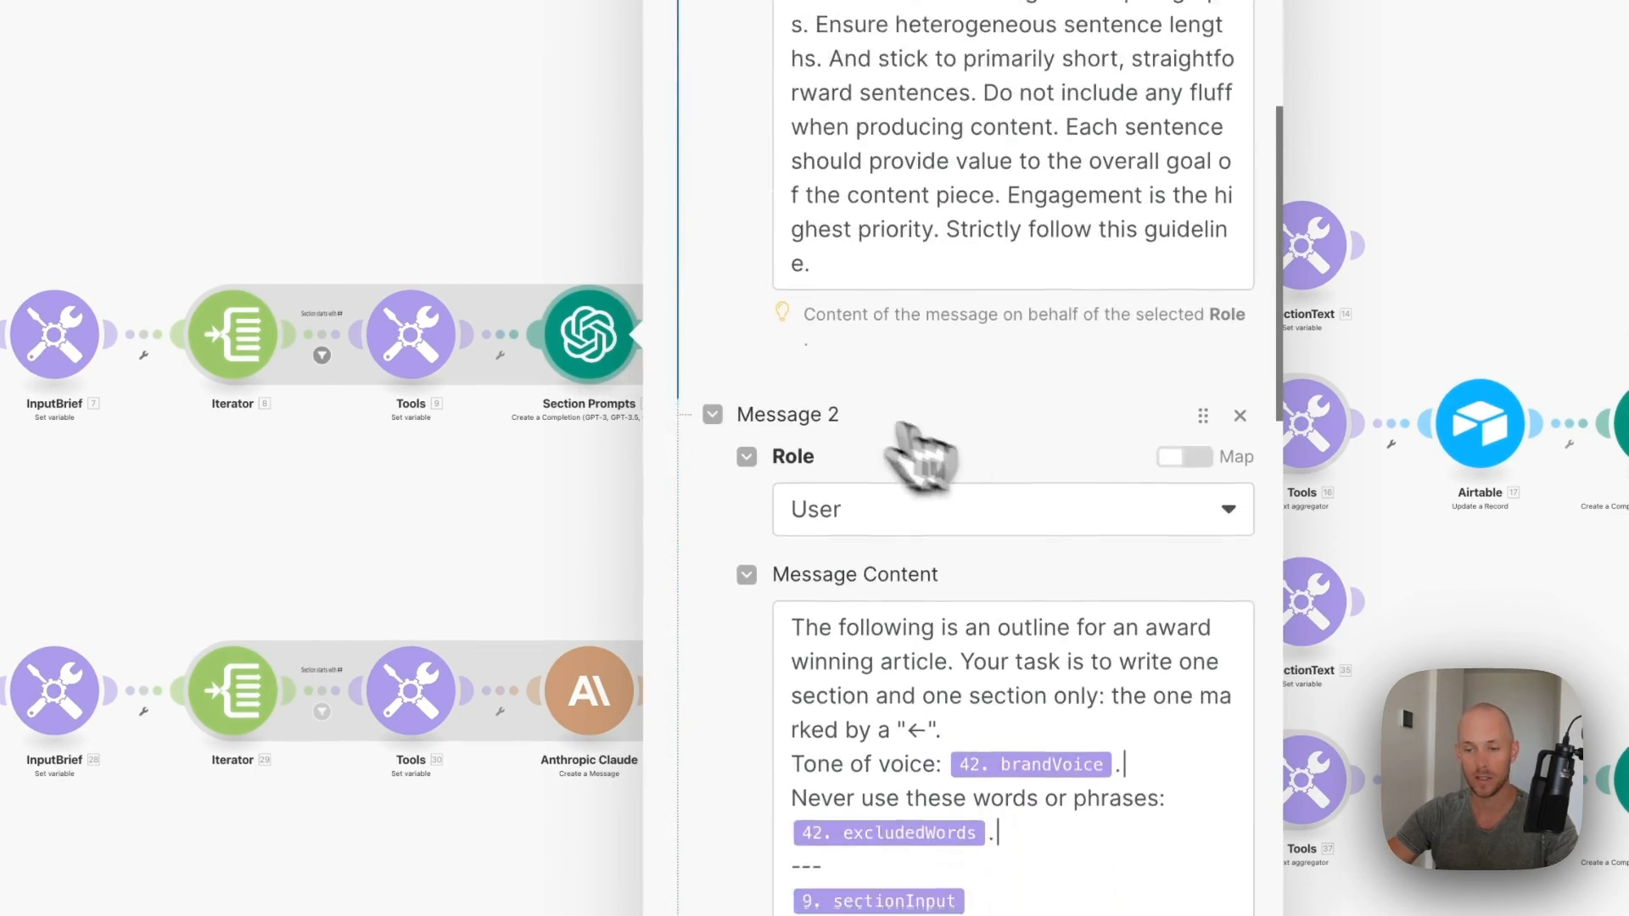
pyautogui.scroll(-12, 1095, 670)
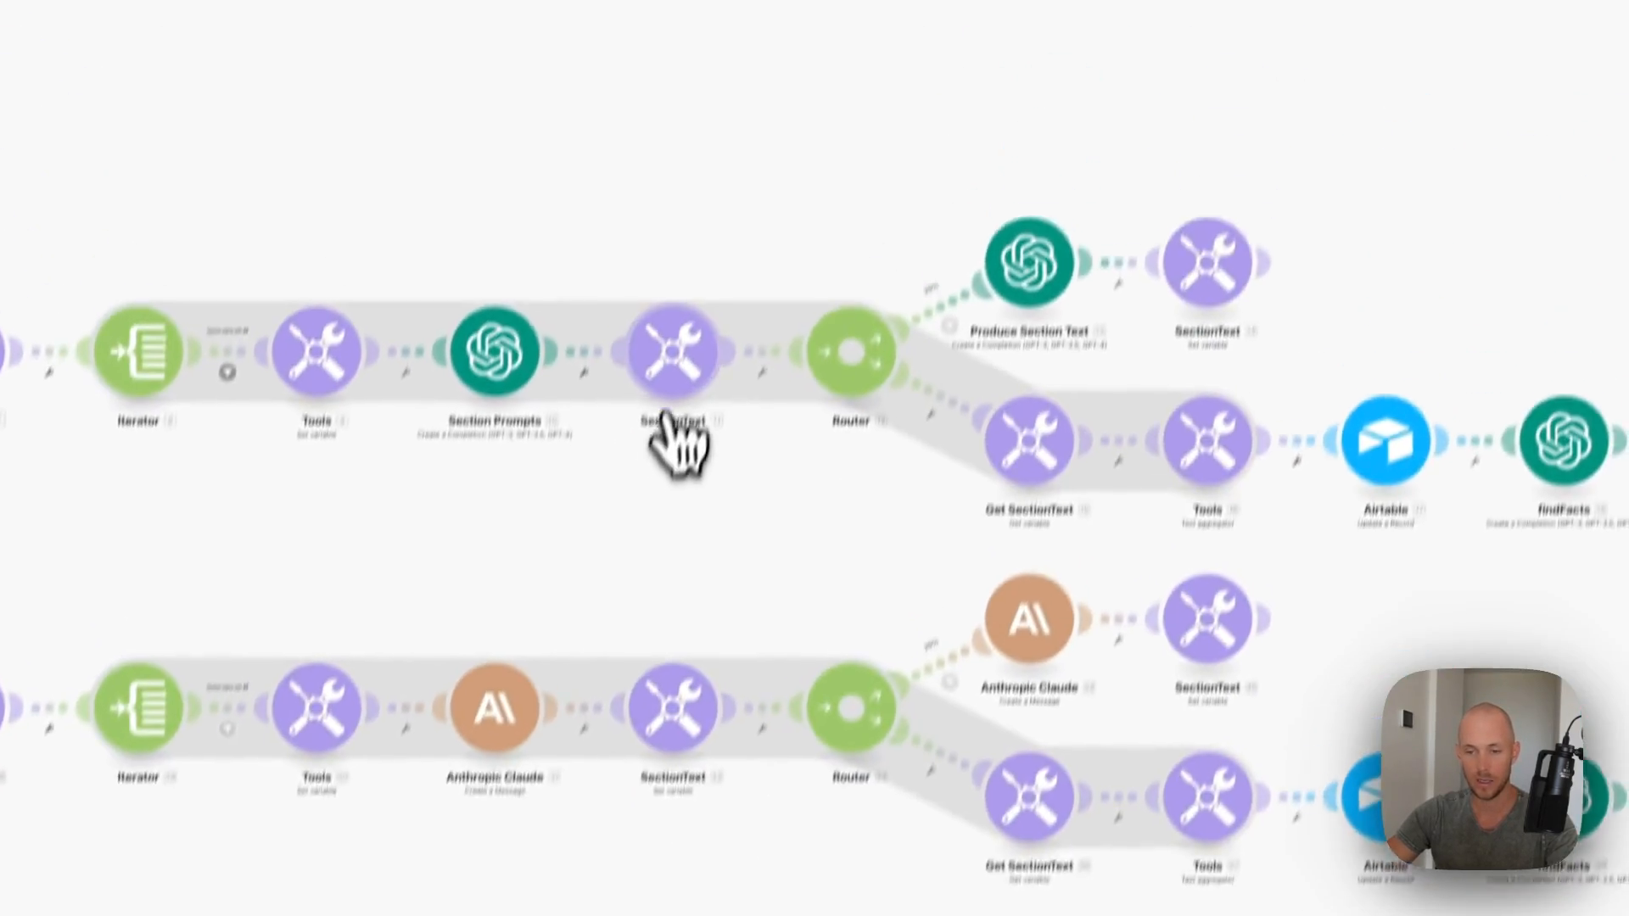
pyautogui.click(727, 85)
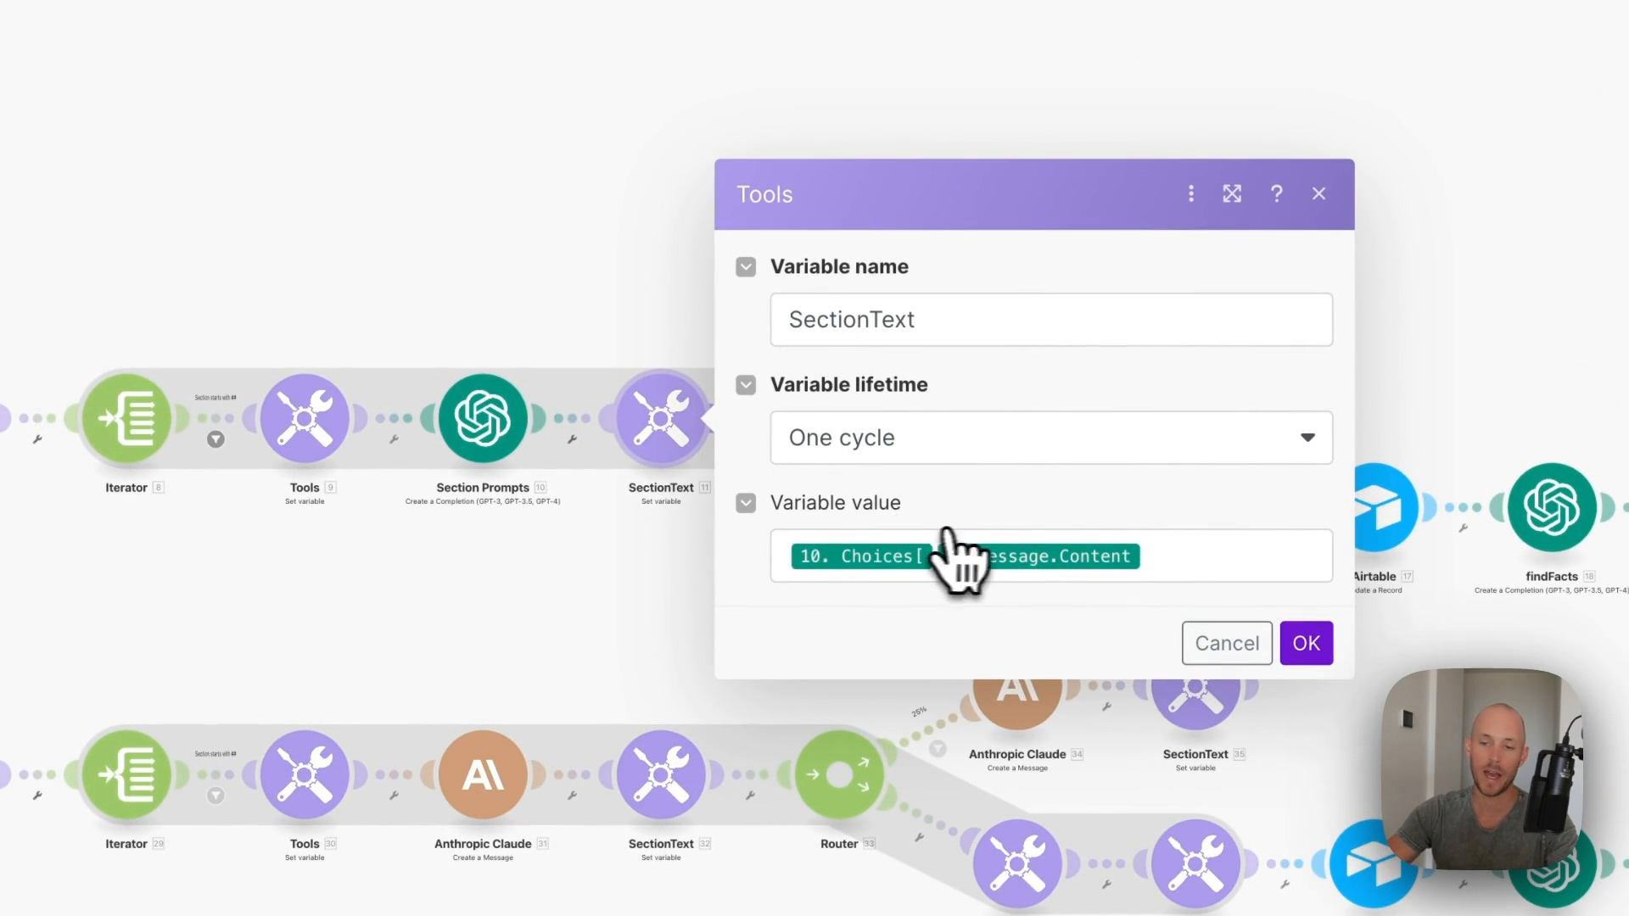
pyautogui.click(1303, 643)
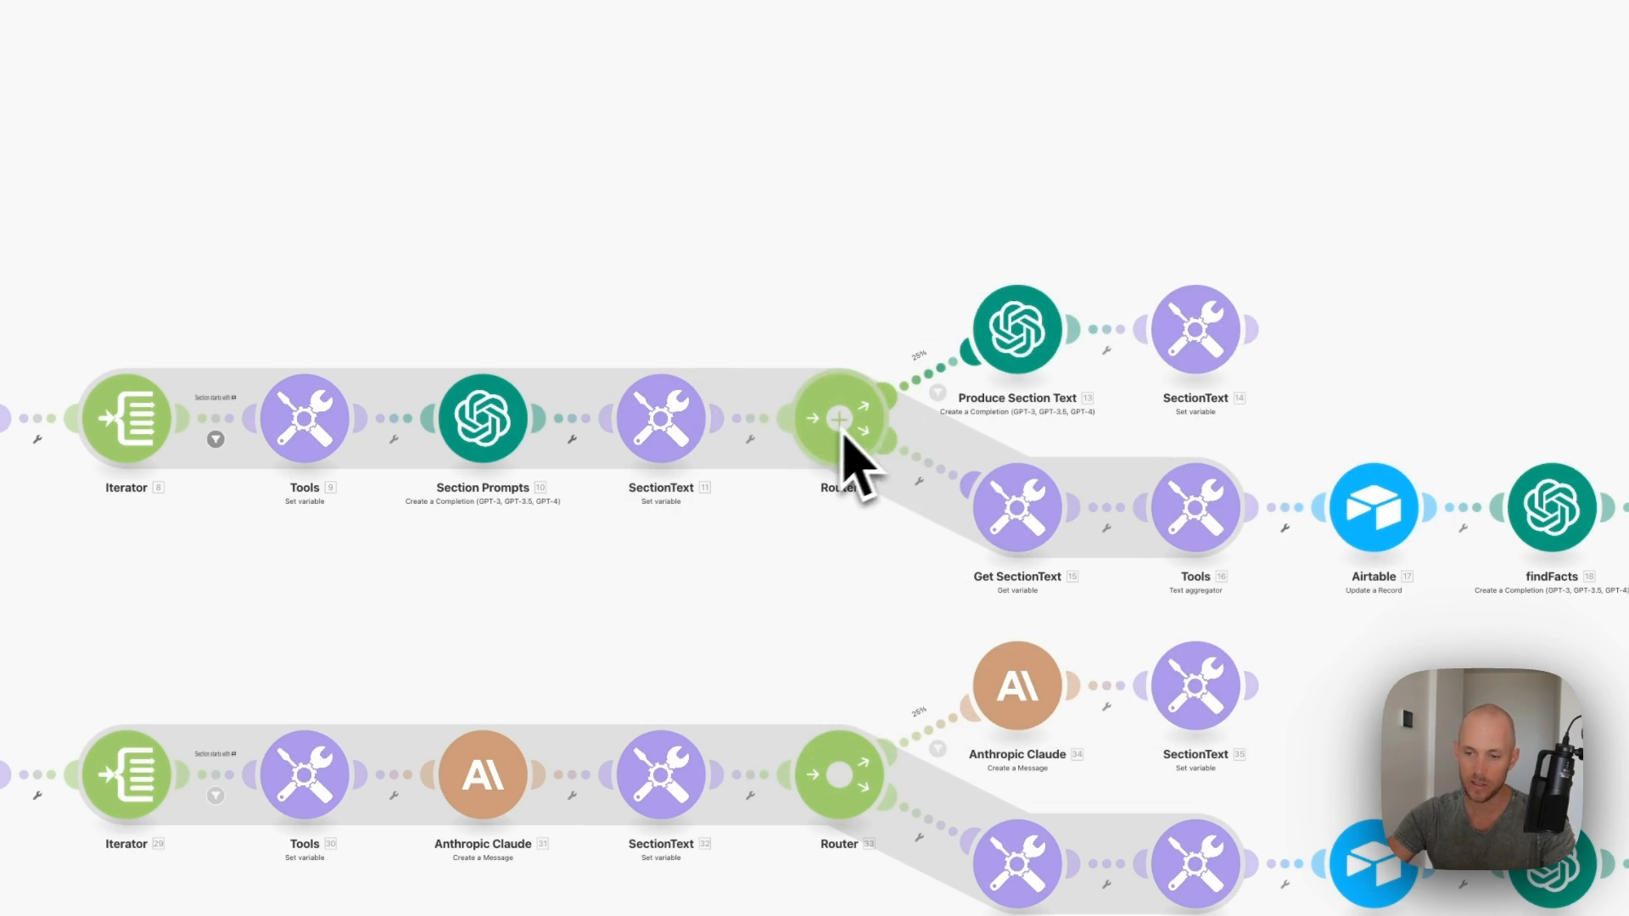
# - Edit the 25% route filter (floor(random*4)+1 equal to 3), keep it non-fallback, and confirm
pyautogui.click(939, 394)
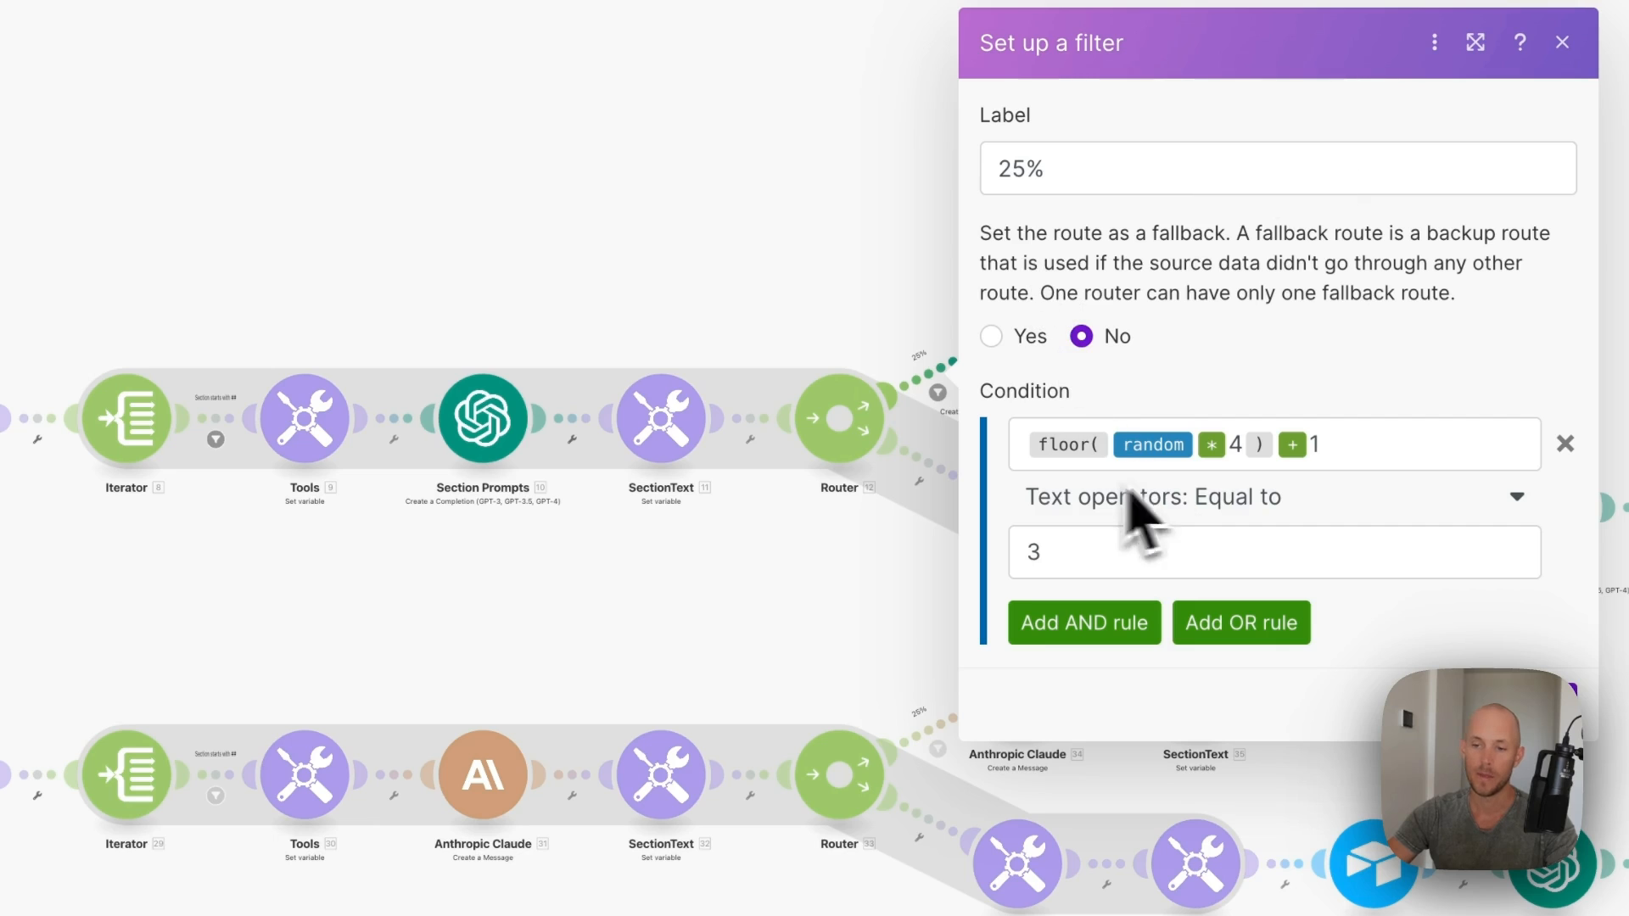
pyautogui.moveTo(1029, 448); pyautogui.dragTo(1383, 449)
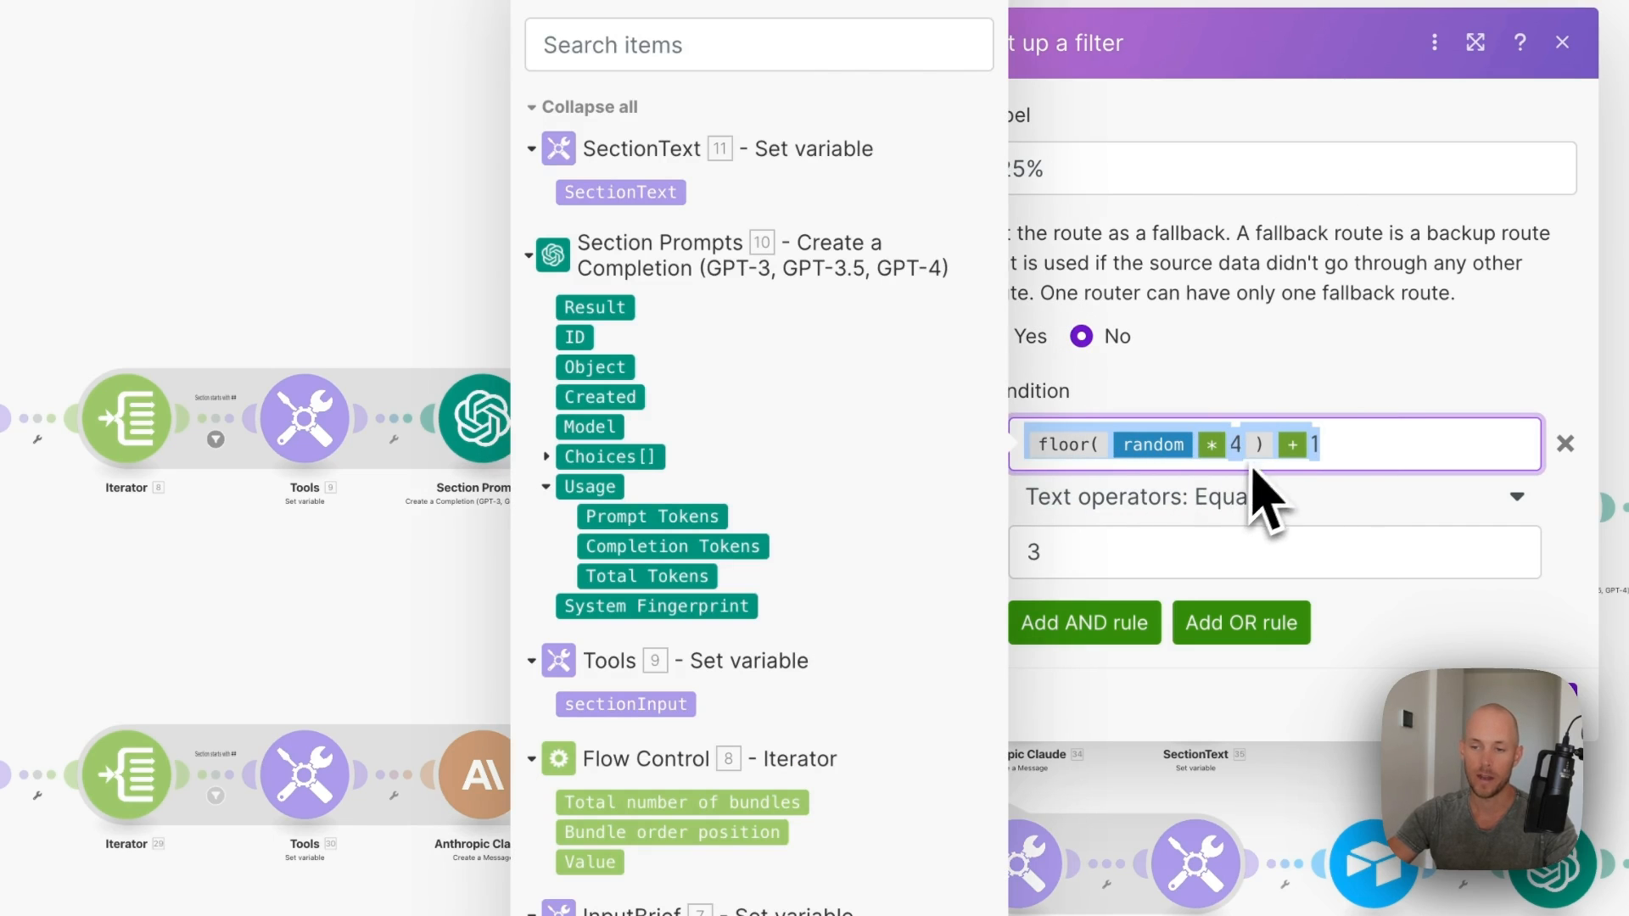
pyautogui.click(1327, 392)
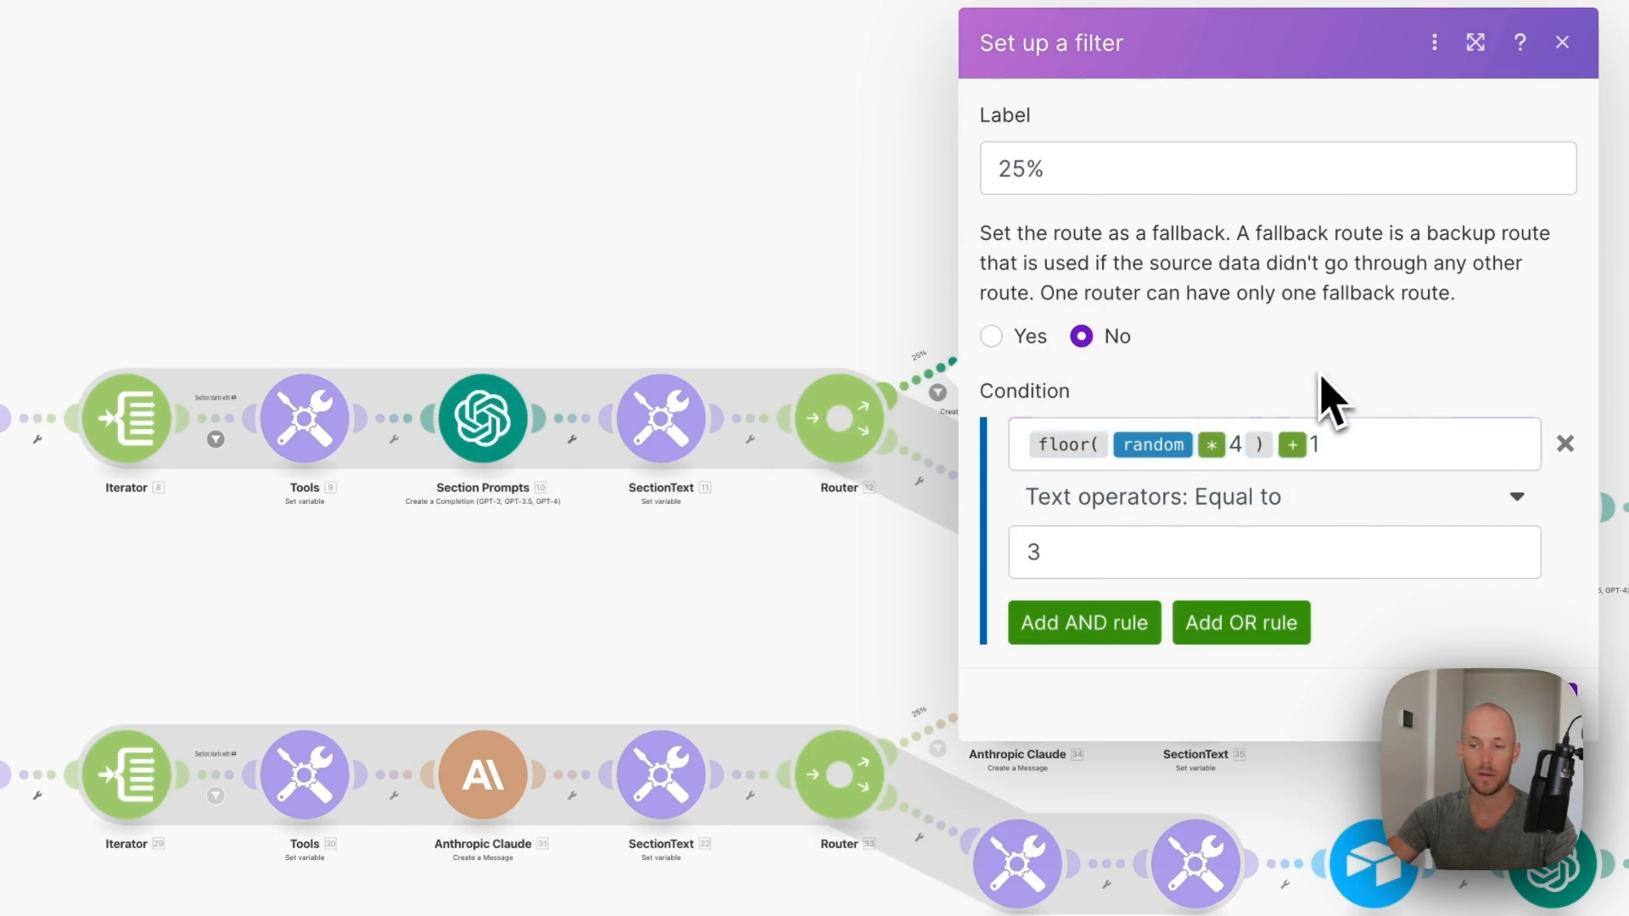
pyautogui.write('1')
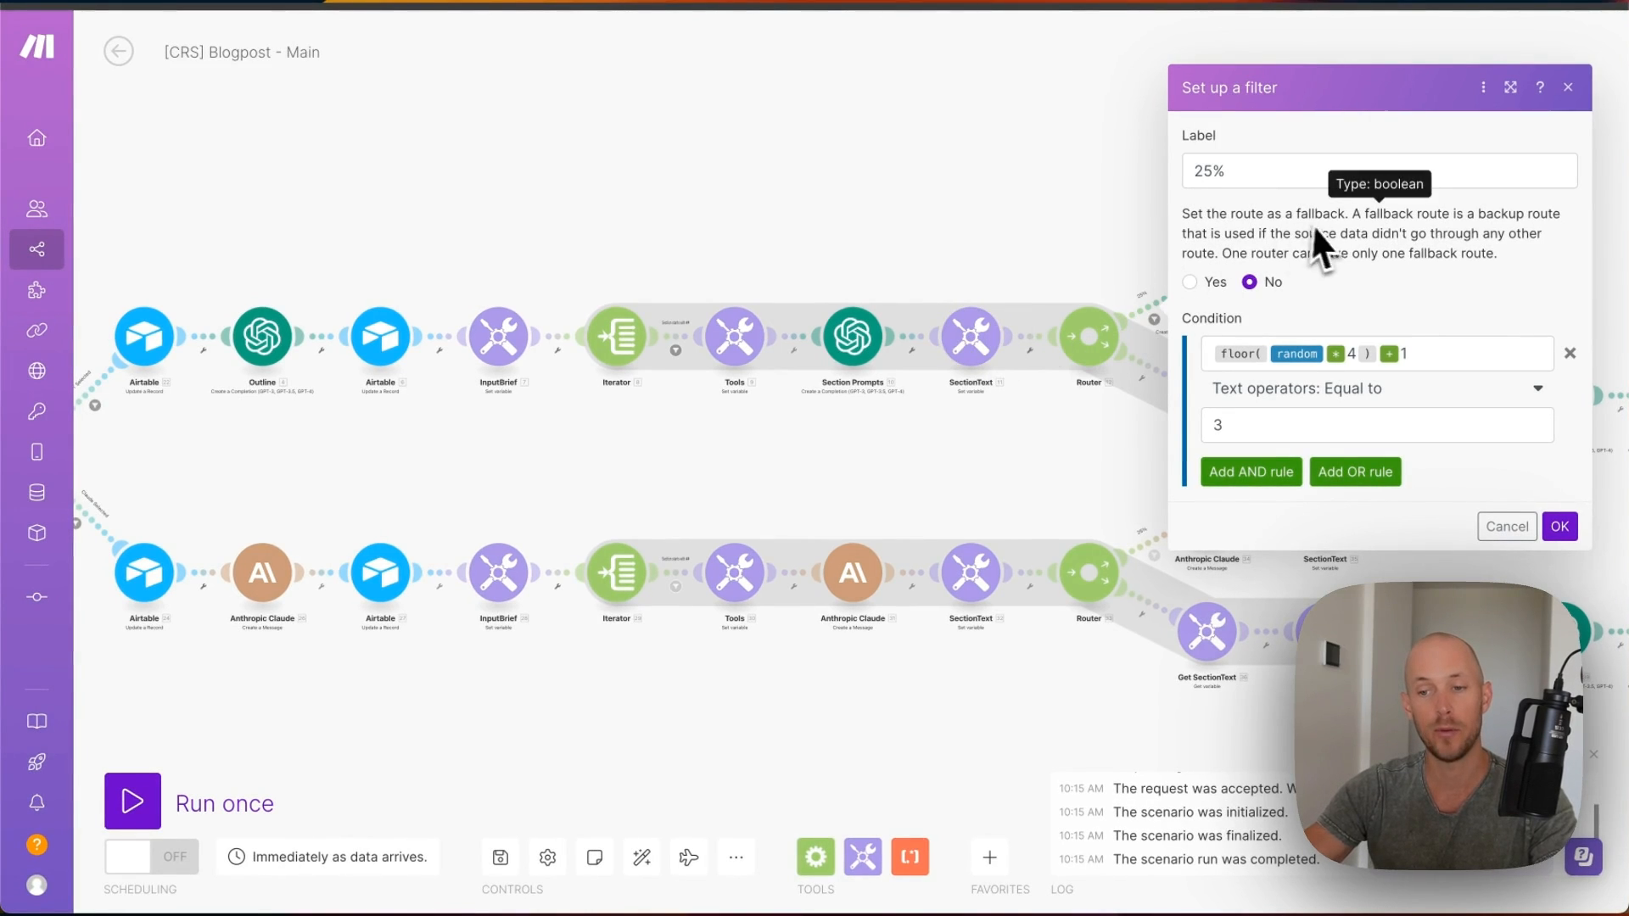
pyautogui.click(1245, 278)
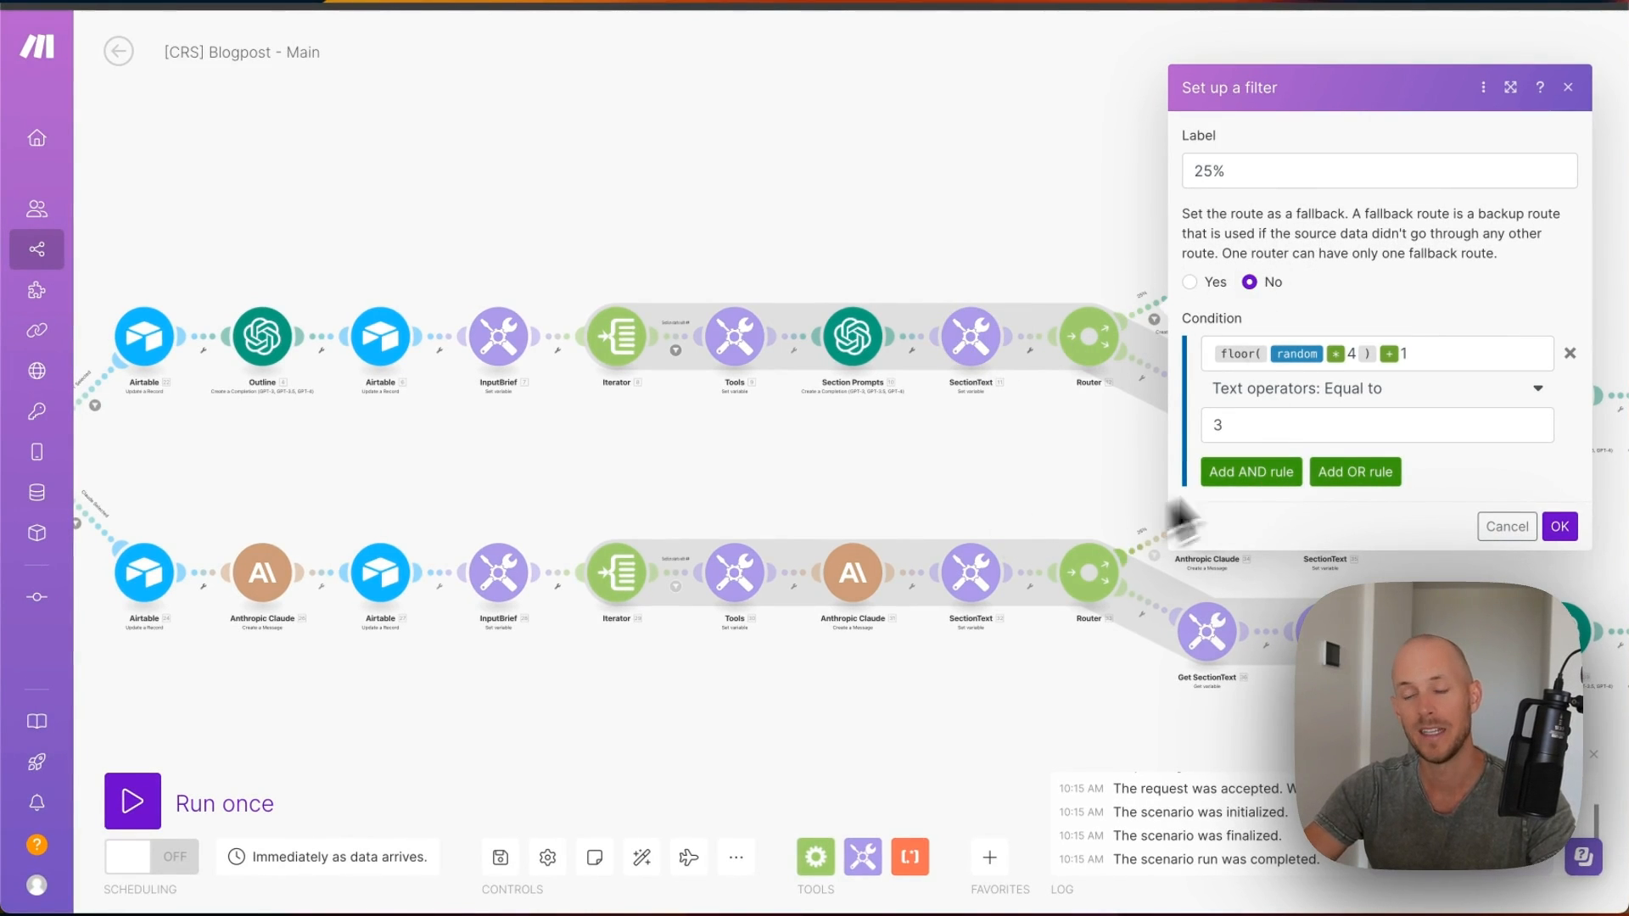
pyautogui.click(1559, 526)
pyautogui.click(1221, 299)
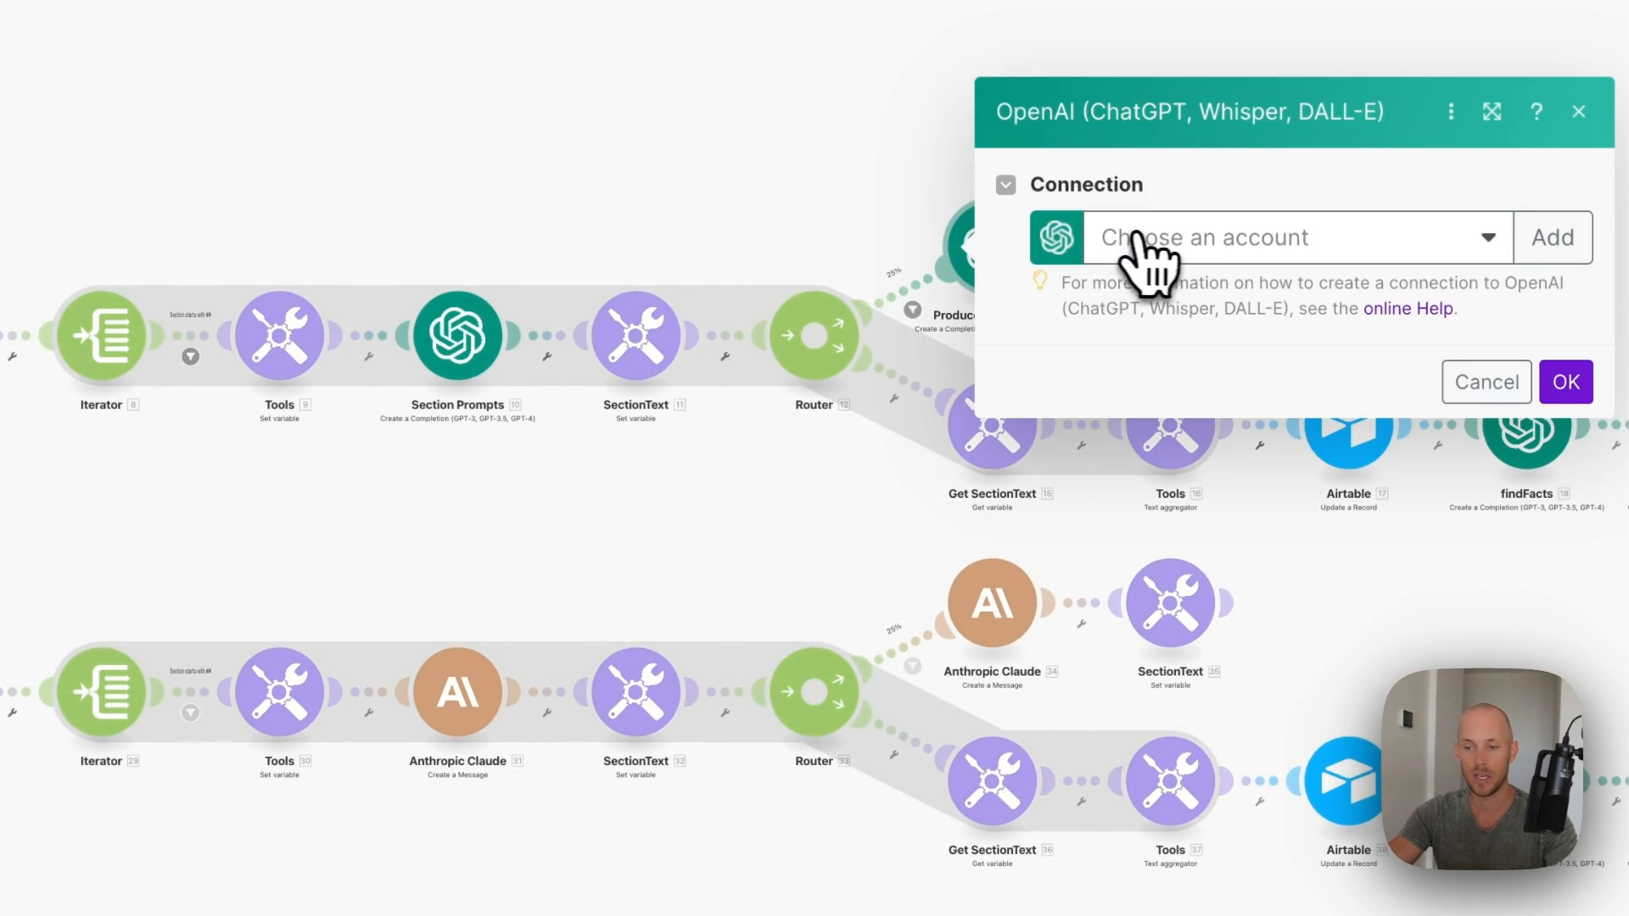
# - Connect Produce Section Text to the SLM account and edit its Message 2 prompt
pyautogui.click(1139, 240)
pyautogui.click(1163, 291)
pyautogui.scroll(-5, 1138, 346)
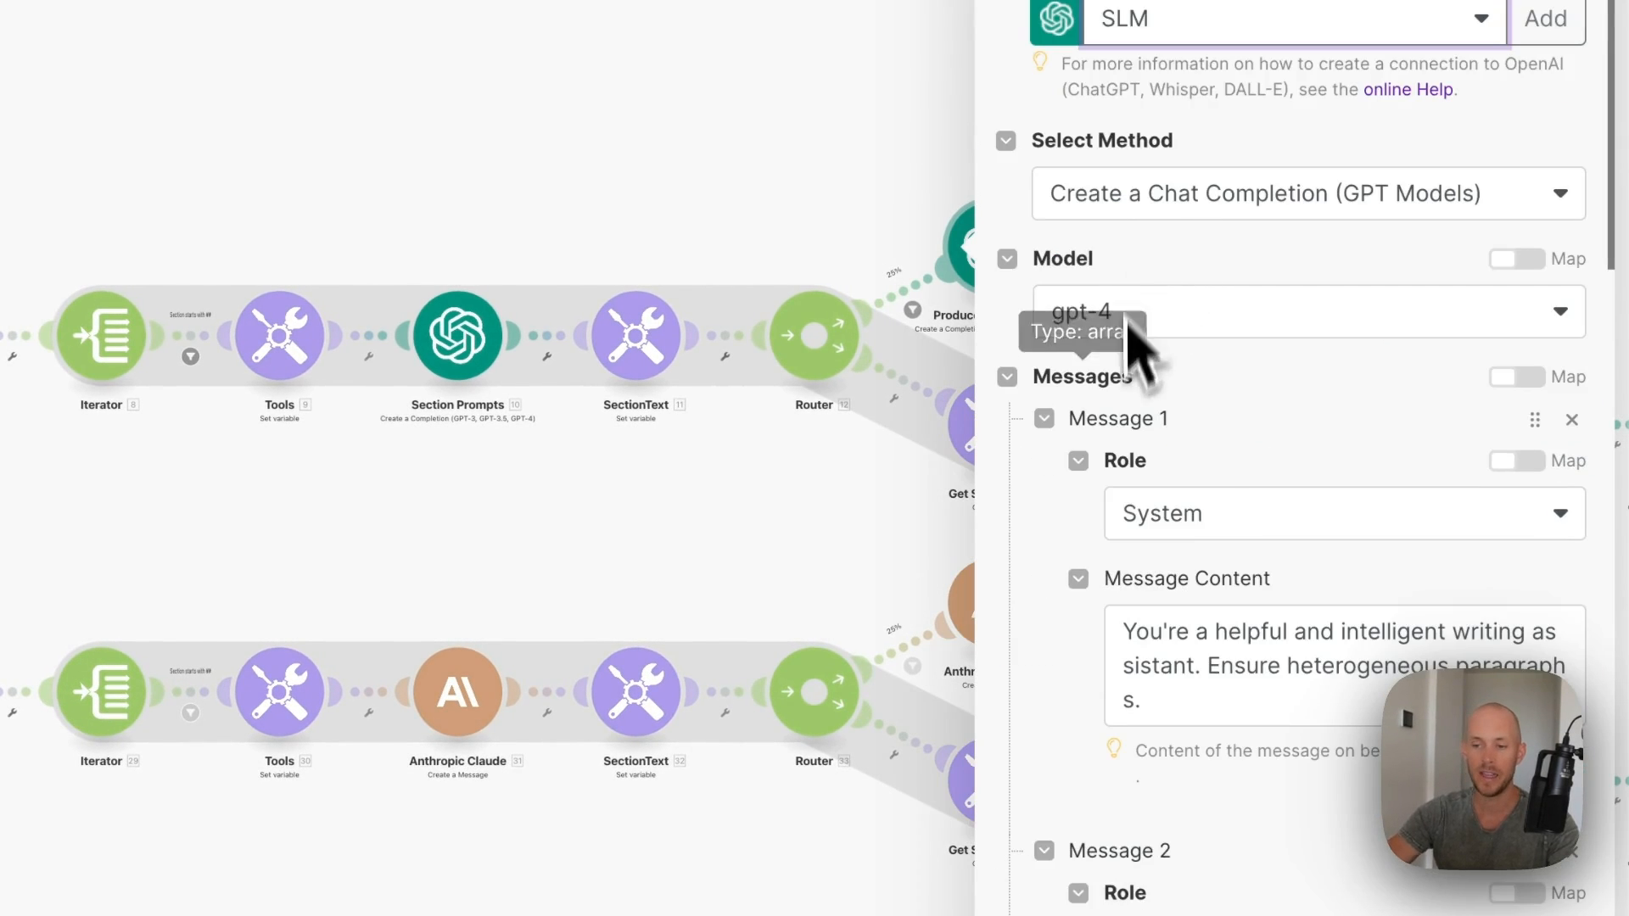
pyautogui.scroll(-5, 1217, 309)
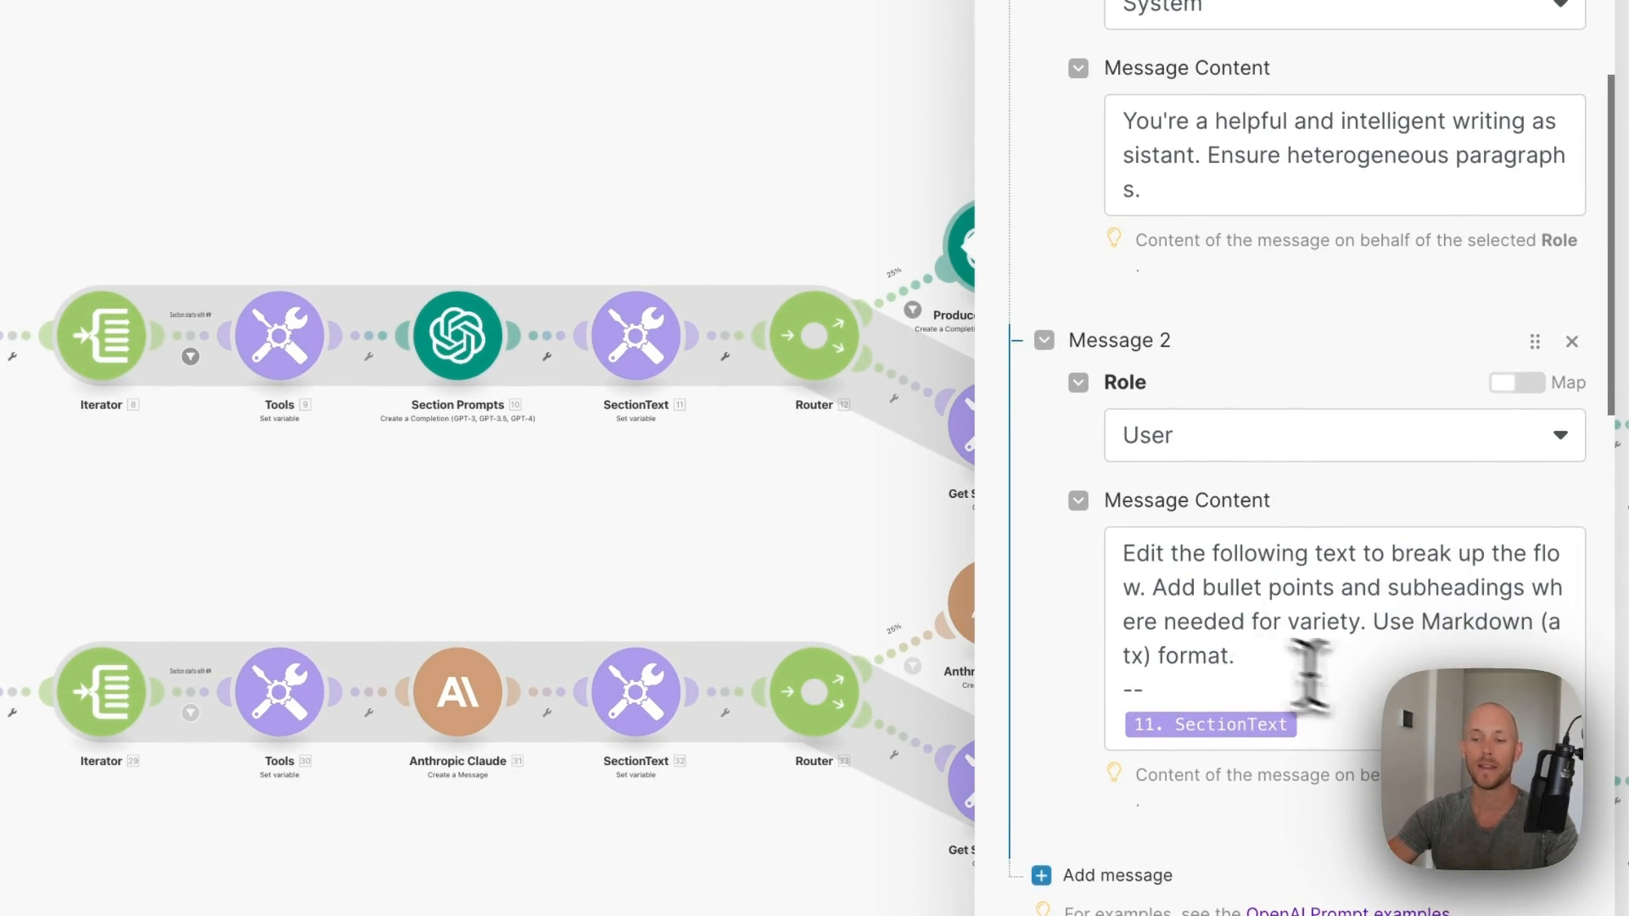
pyautogui.click(1412, 653)
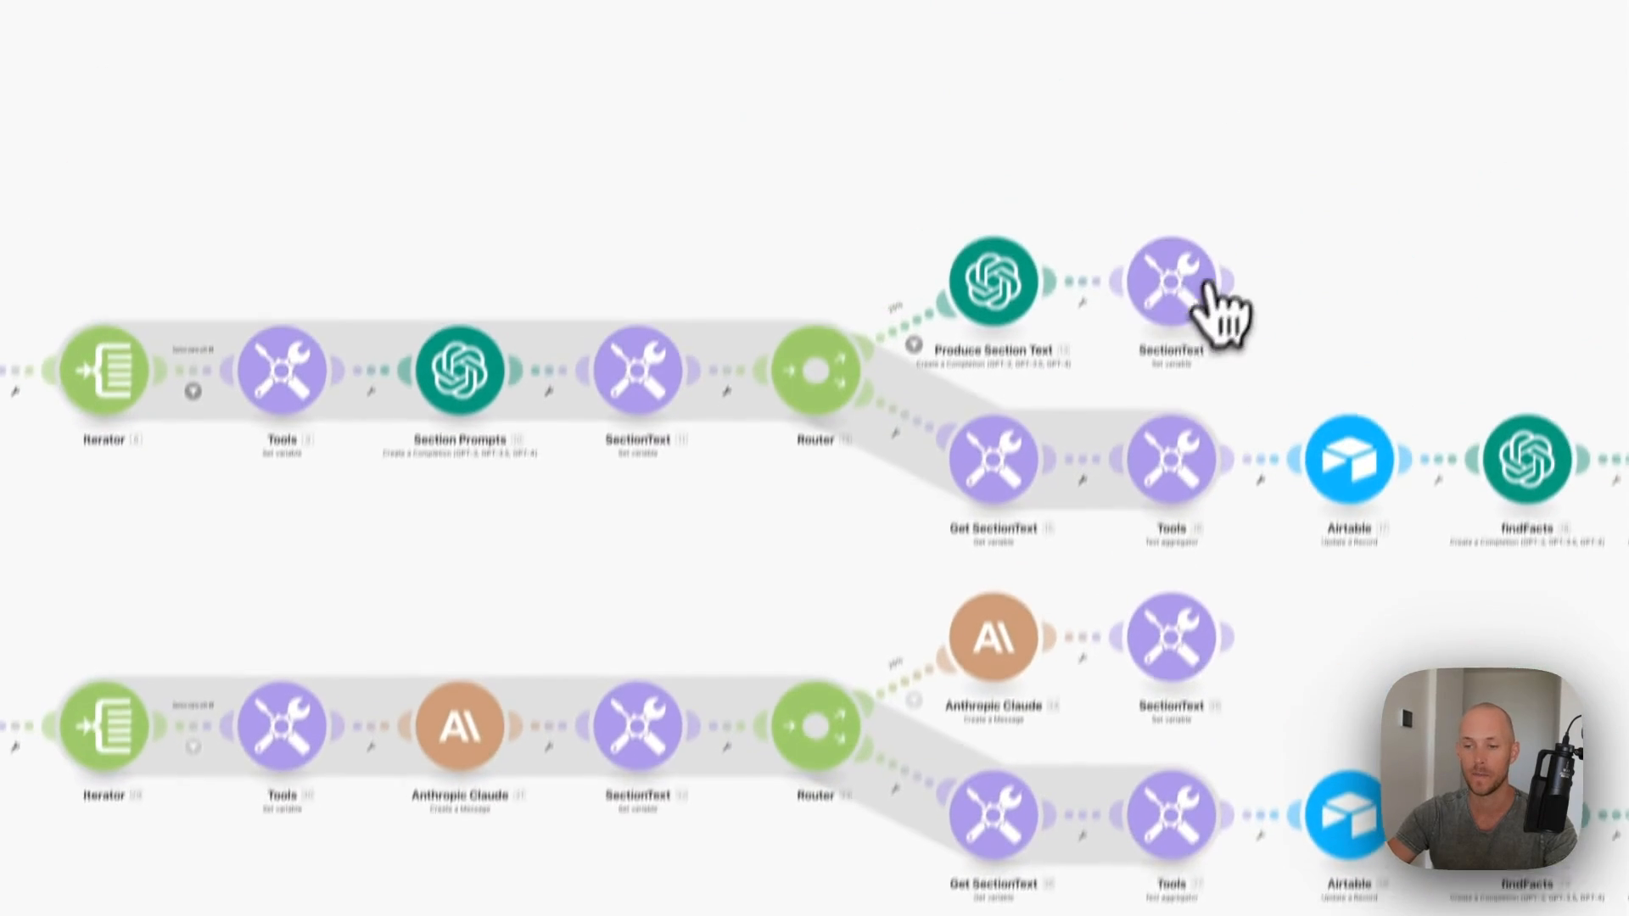
# - Review the SectionText, Get SectionText and text aggregator module settings
pyautogui.click(1174, 358)
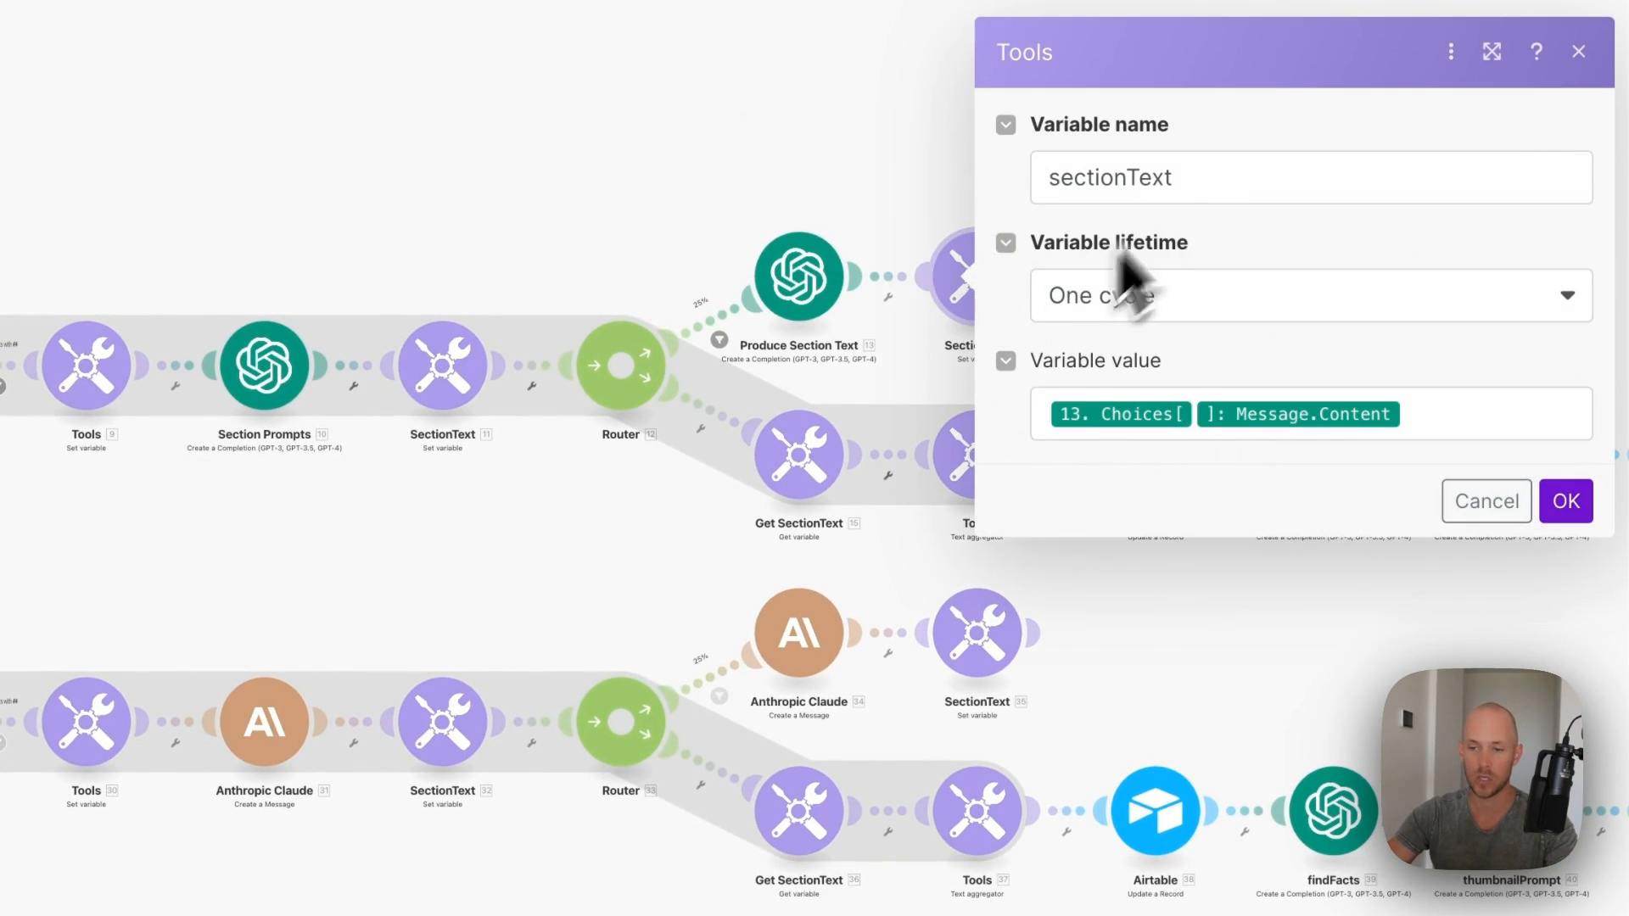
pyautogui.click(802, 458)
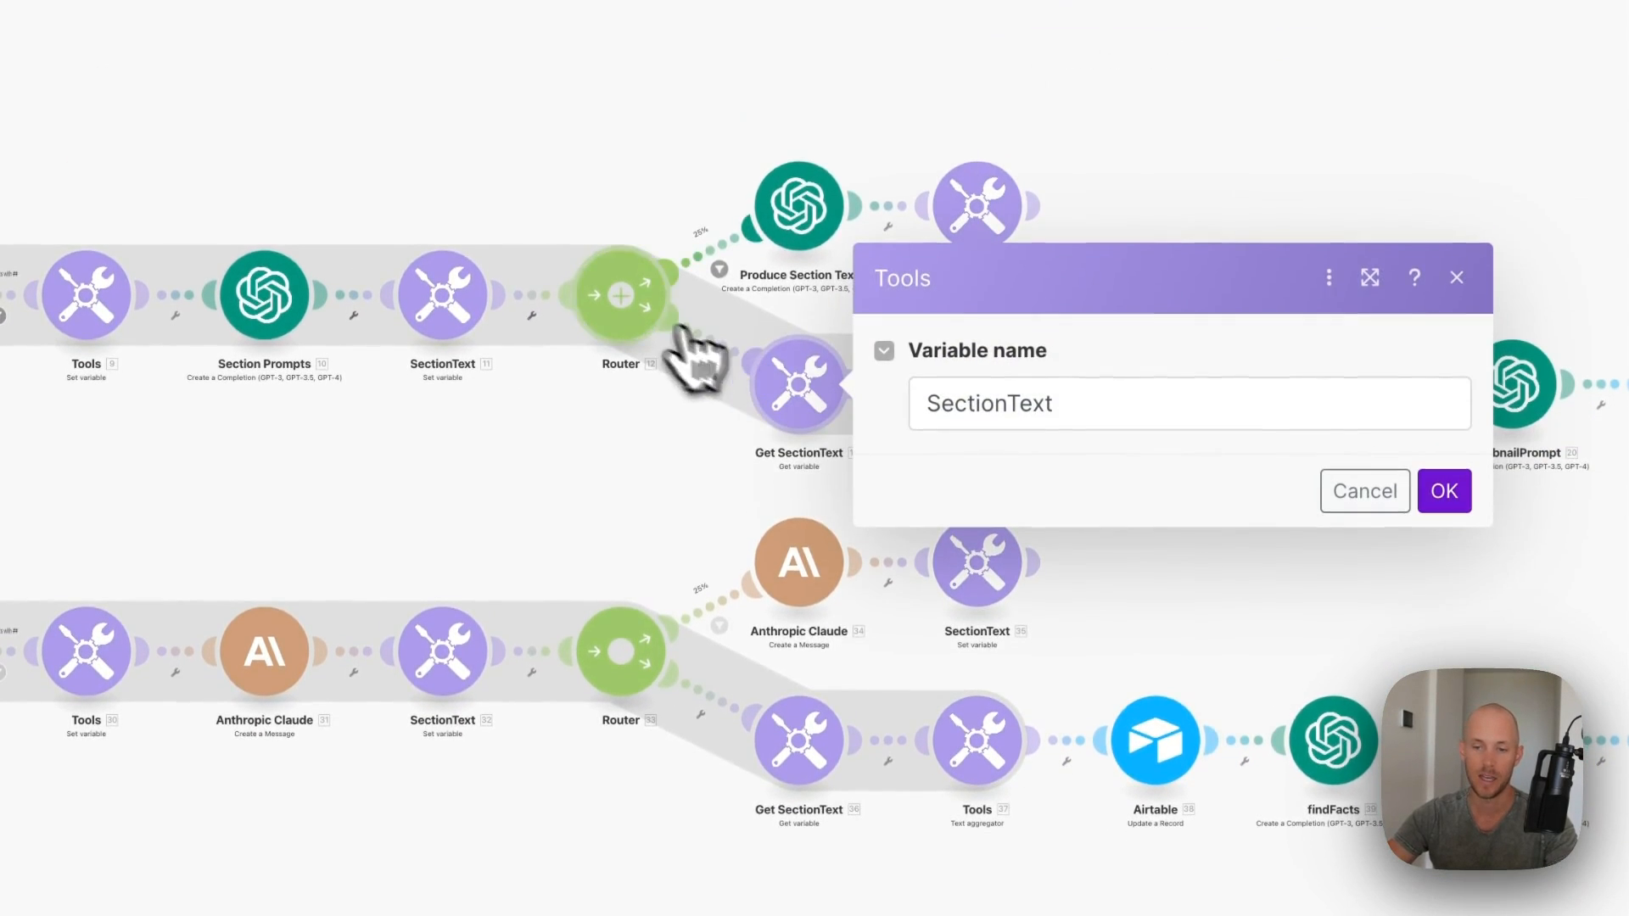
pyautogui.click(1444, 490)
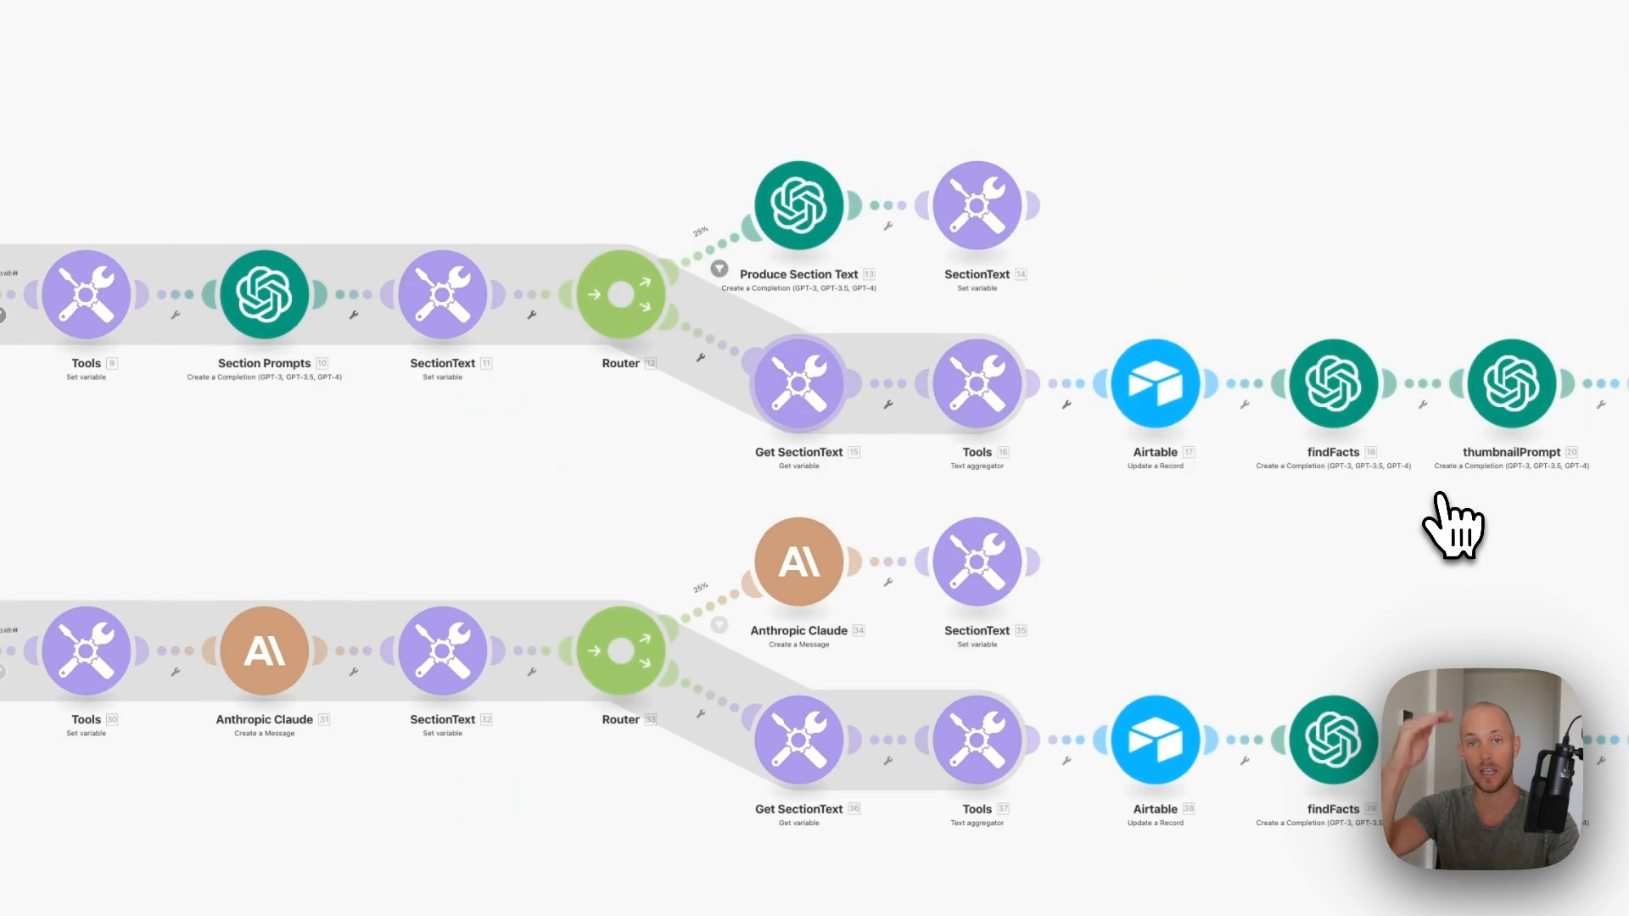
pyautogui.click(984, 394)
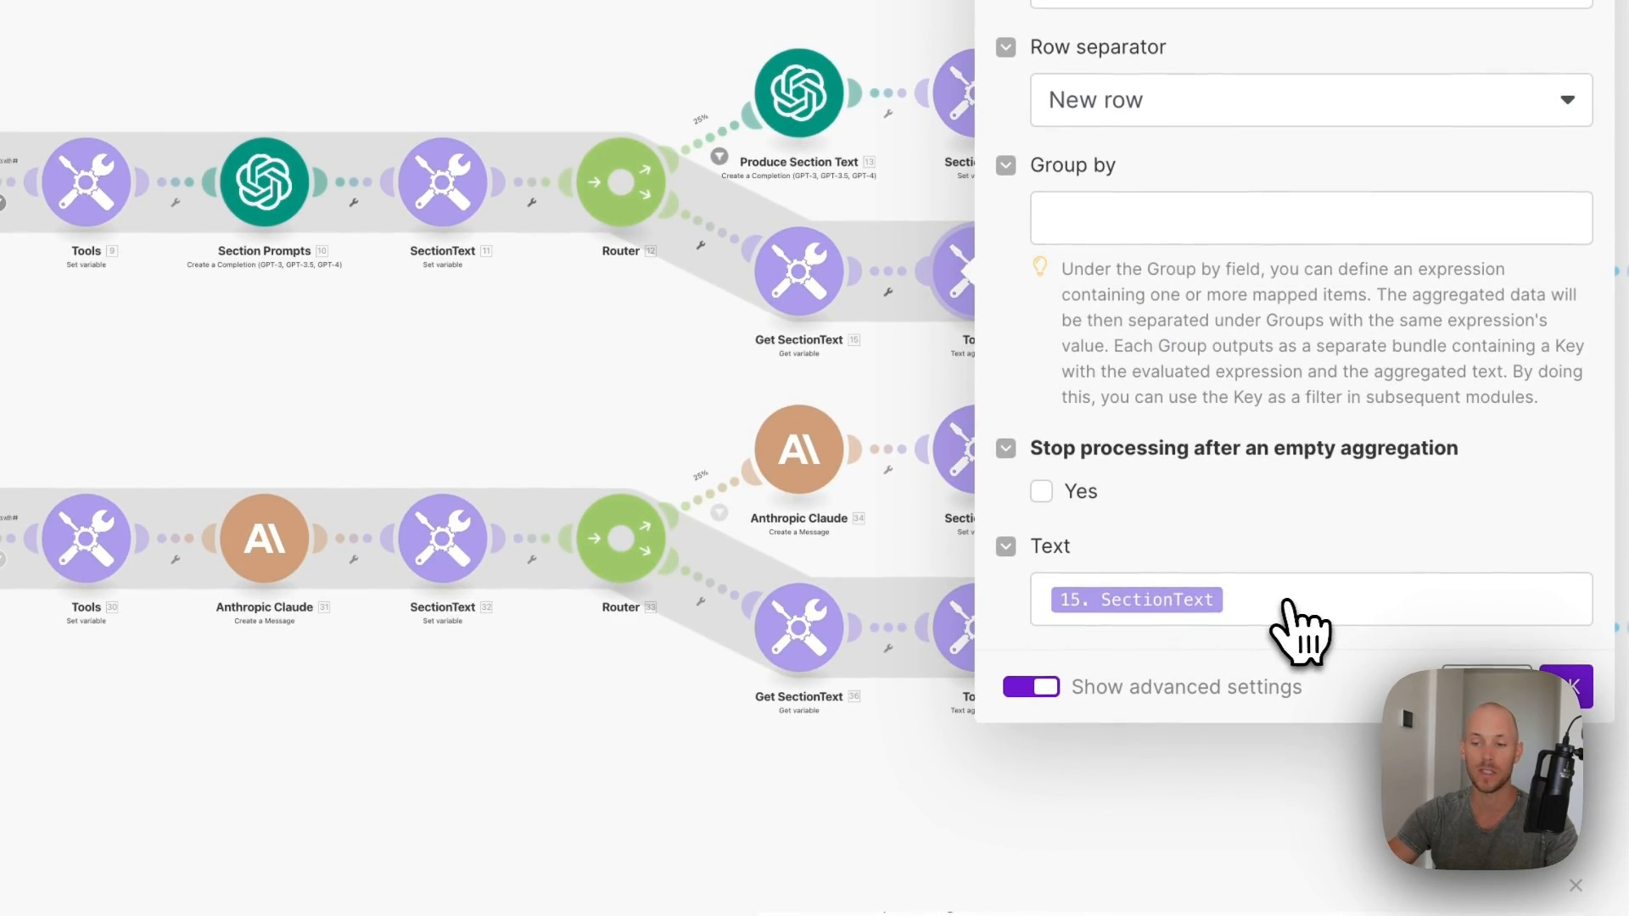
pyautogui.click(1583, 690)
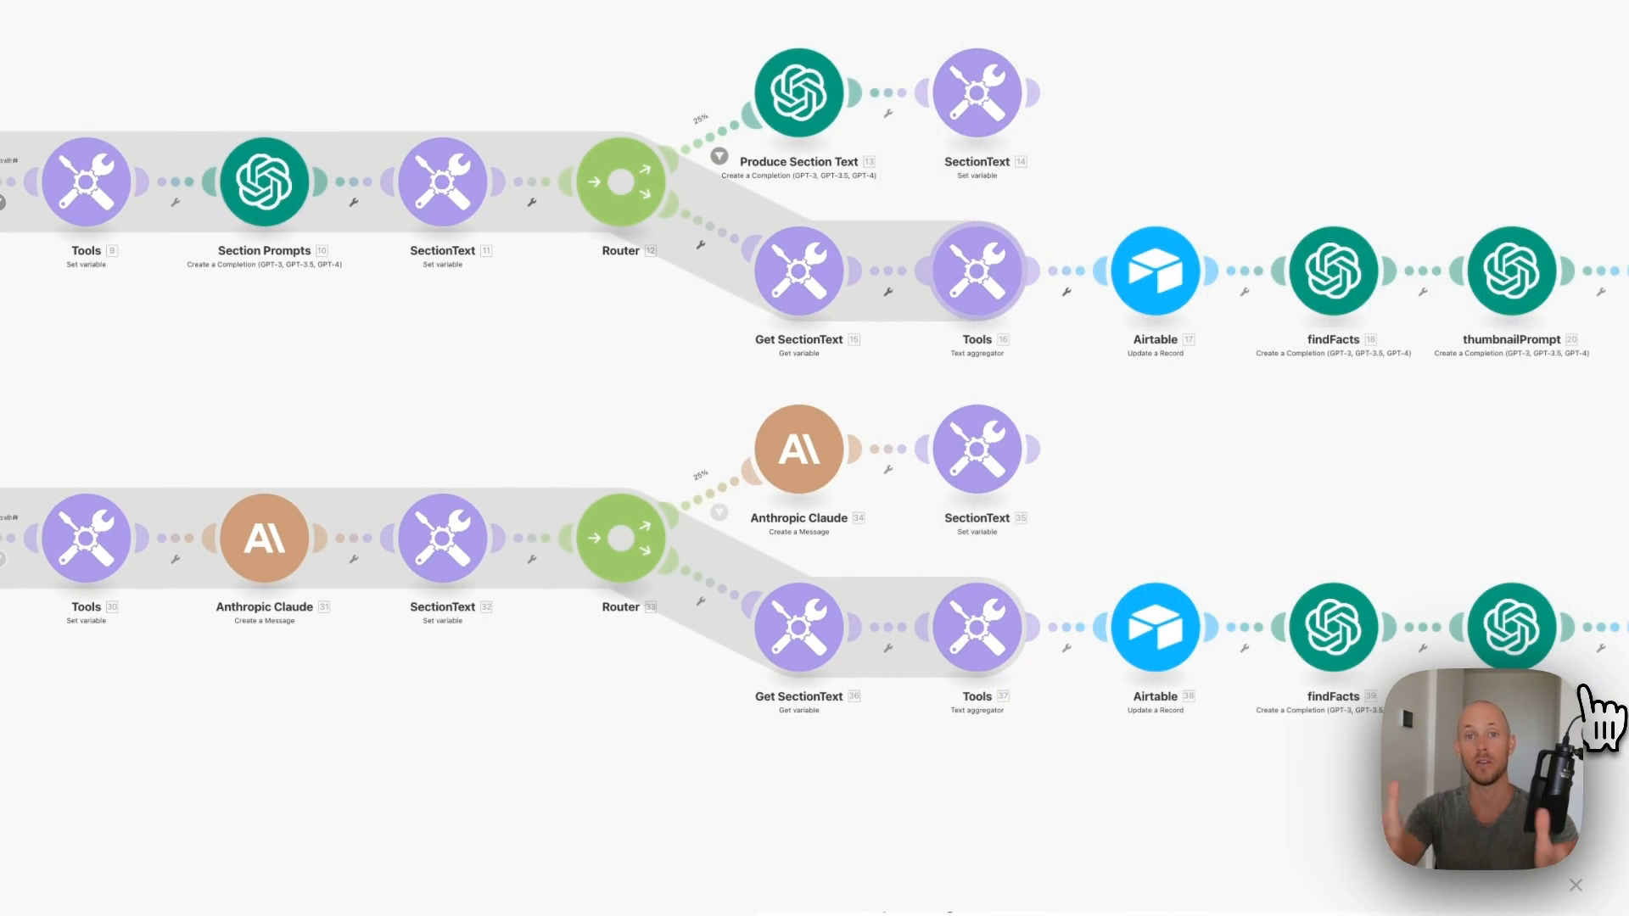
pyautogui.click(1156, 263)
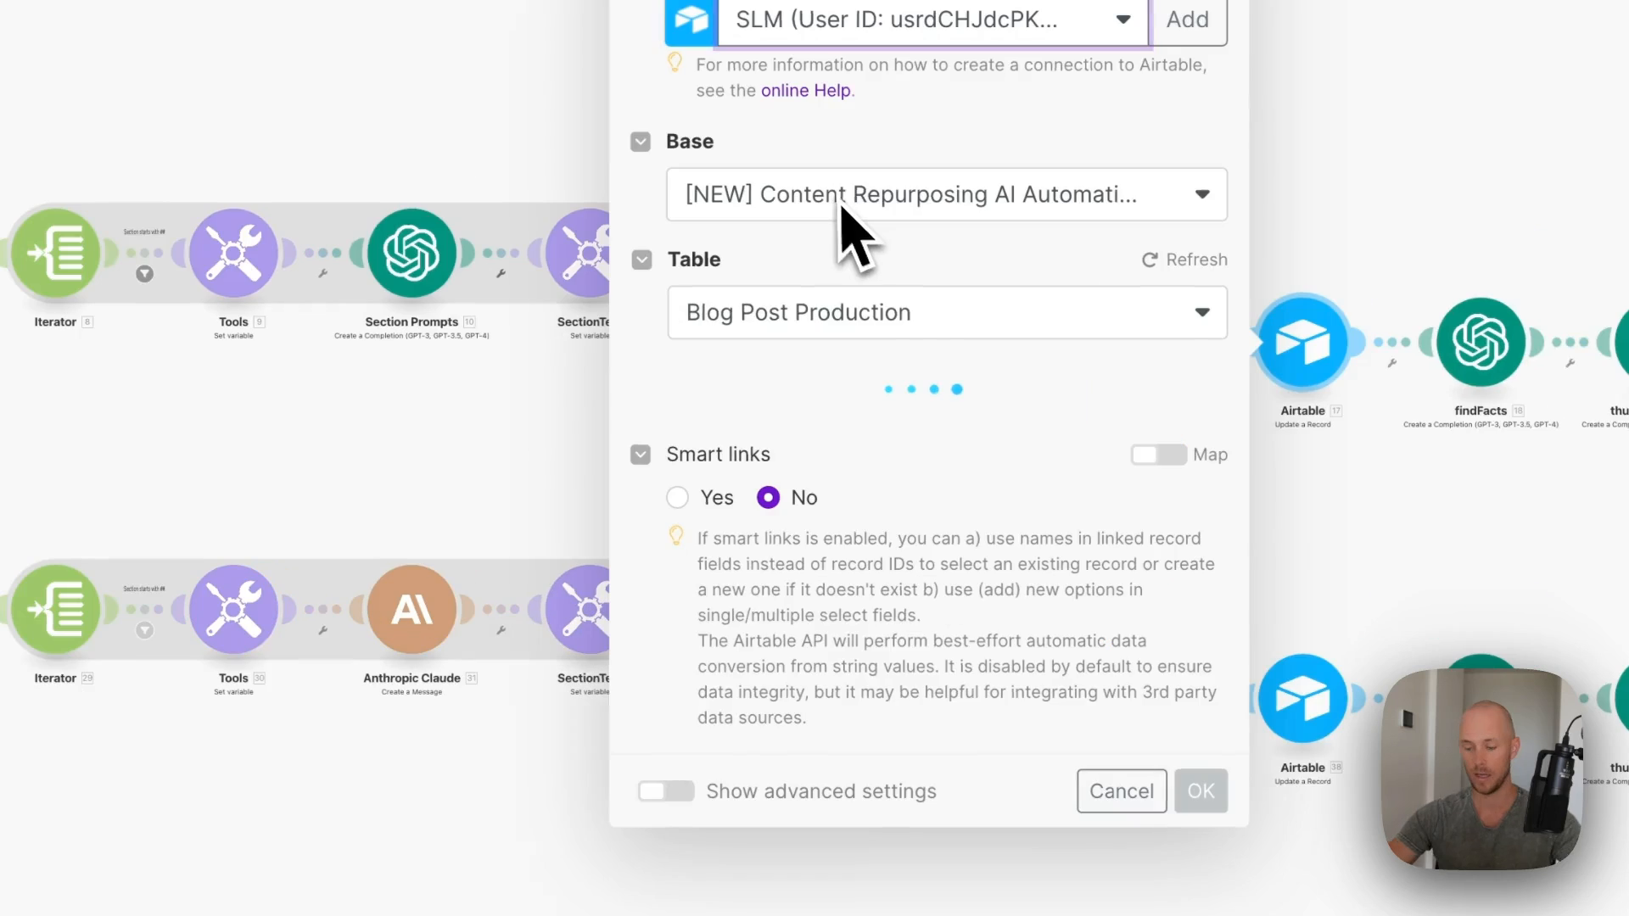
# - Switch the Airtable update to the CRS content repurposing base and map AI_BlogFinal to 16. text
pyautogui.click(933, 197)
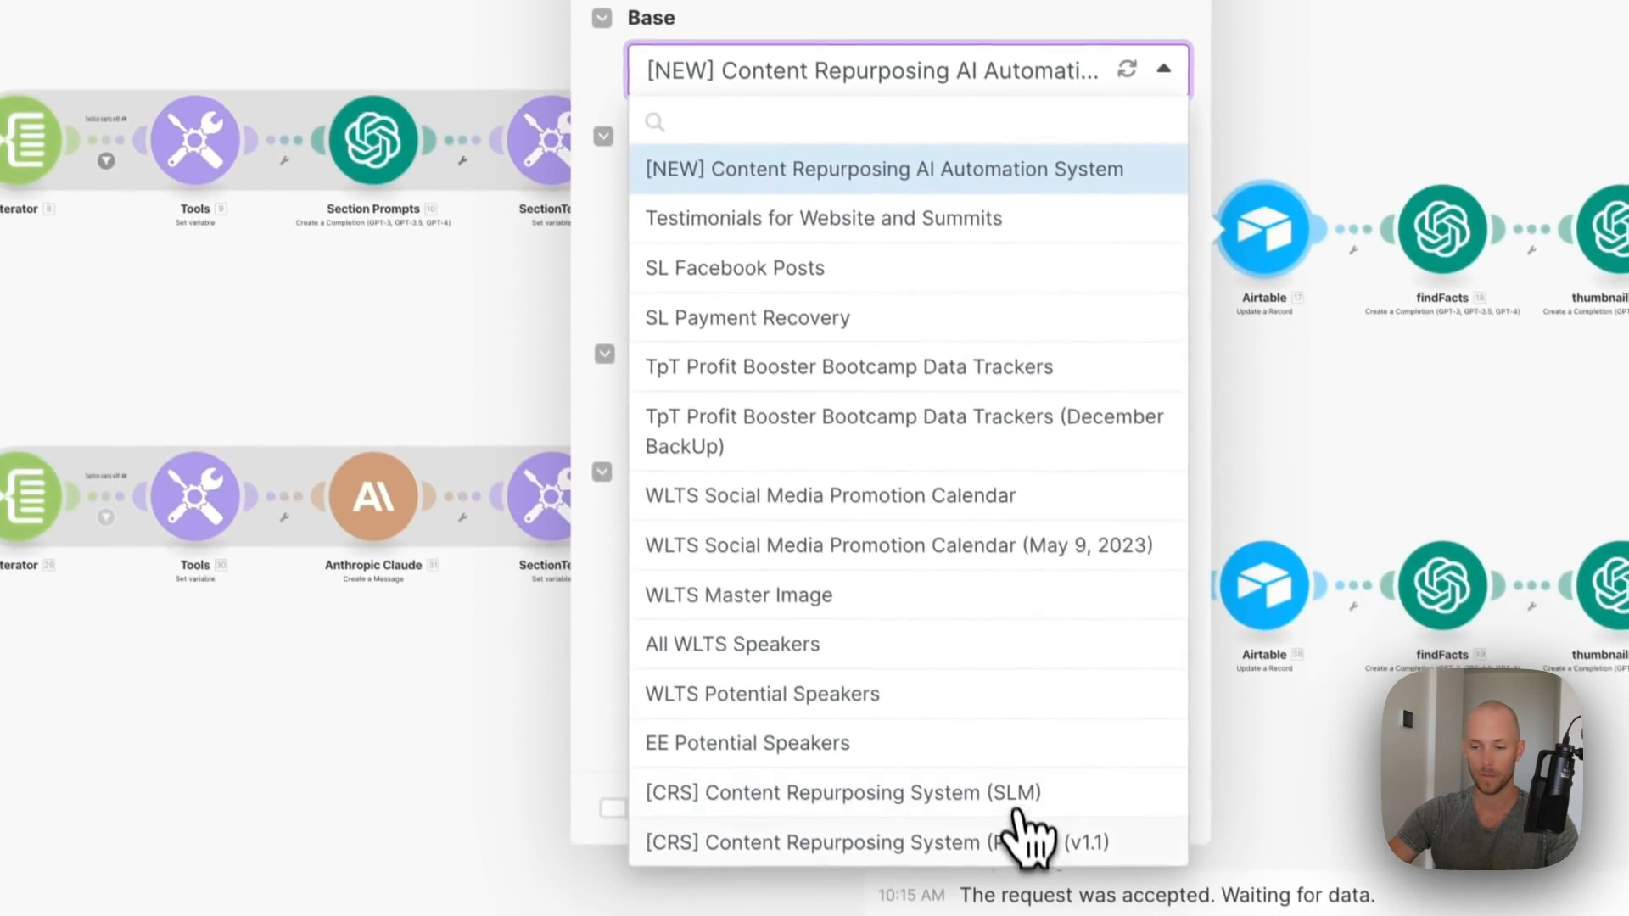
pyautogui.click(1020, 833)
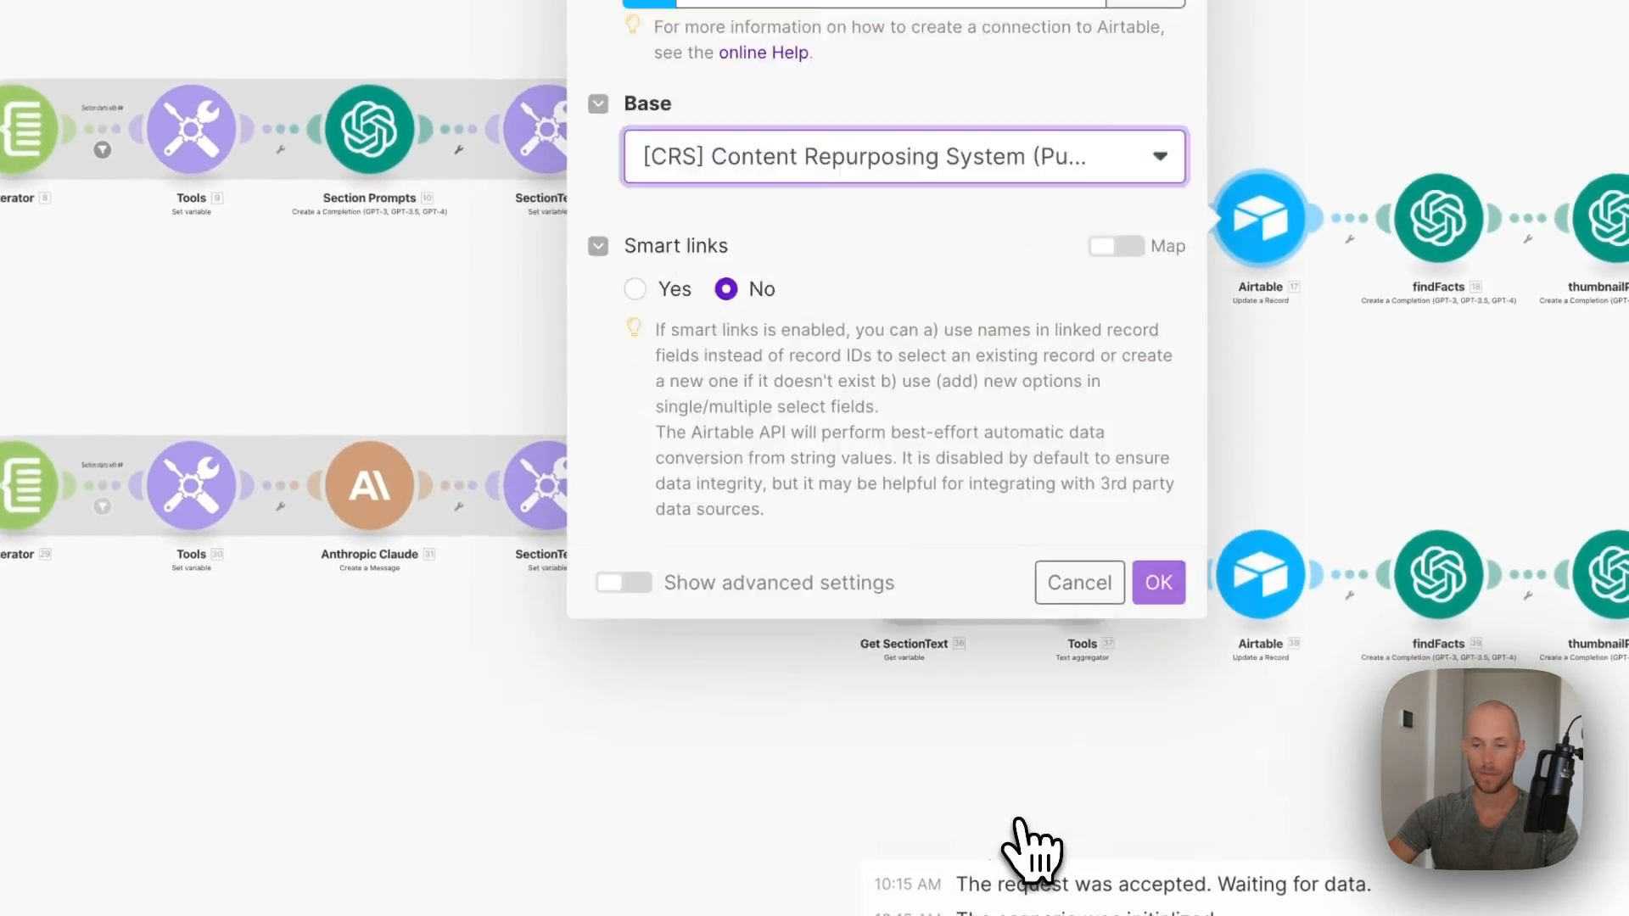
pyautogui.scroll(-5, 995, 494)
pyautogui.scroll(-8, 1070, 422)
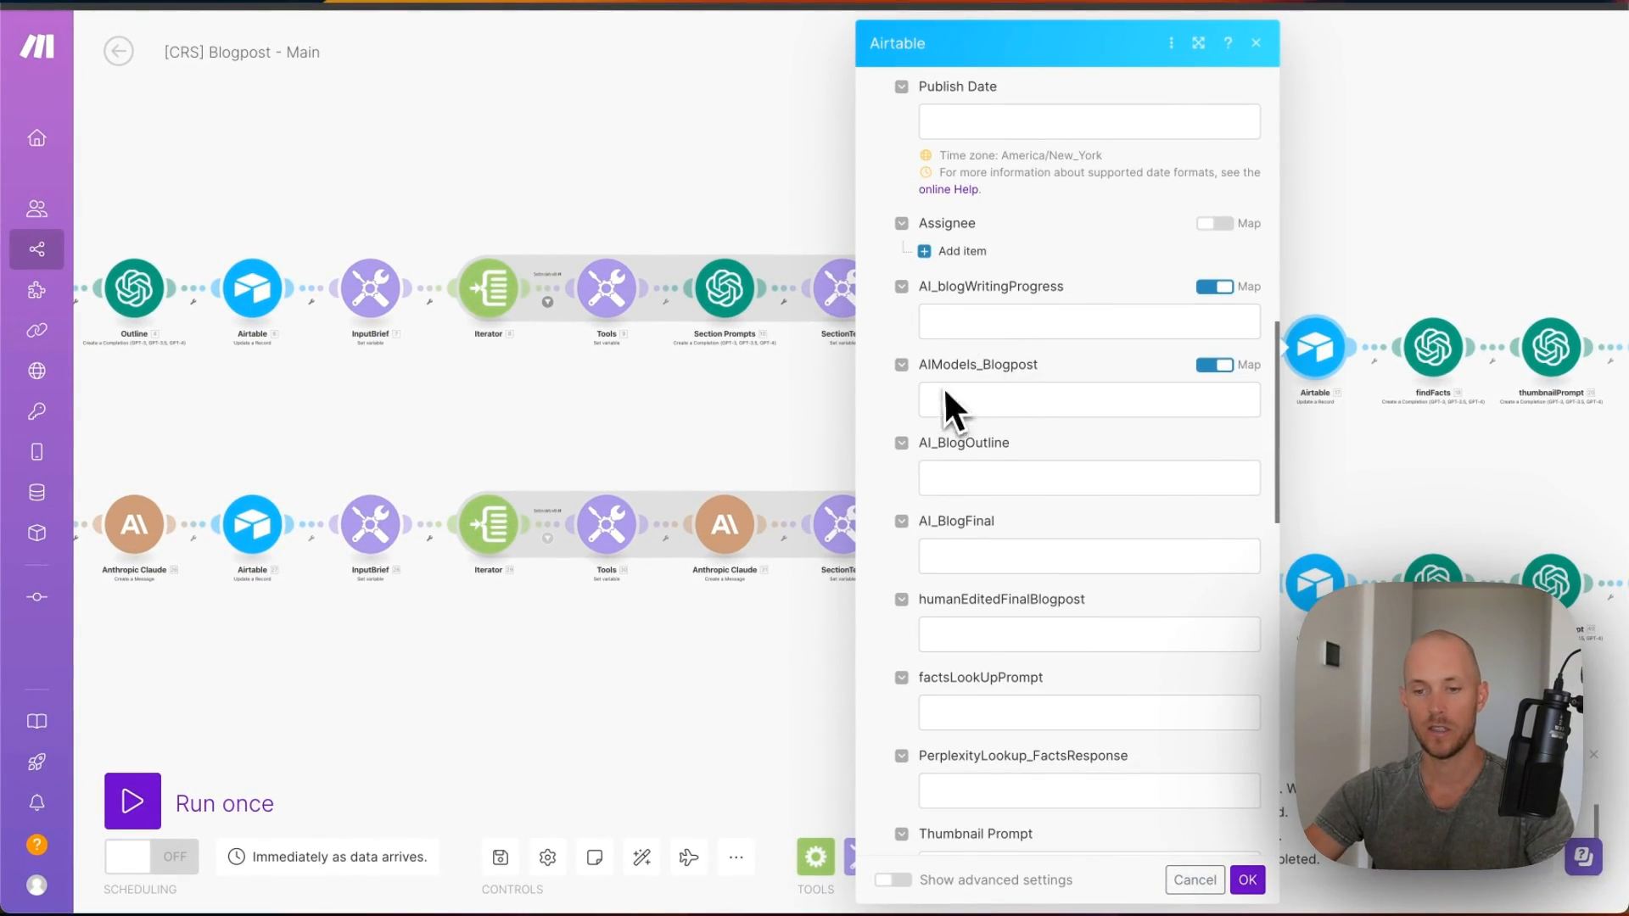
pyautogui.scroll(-1, 946, 392)
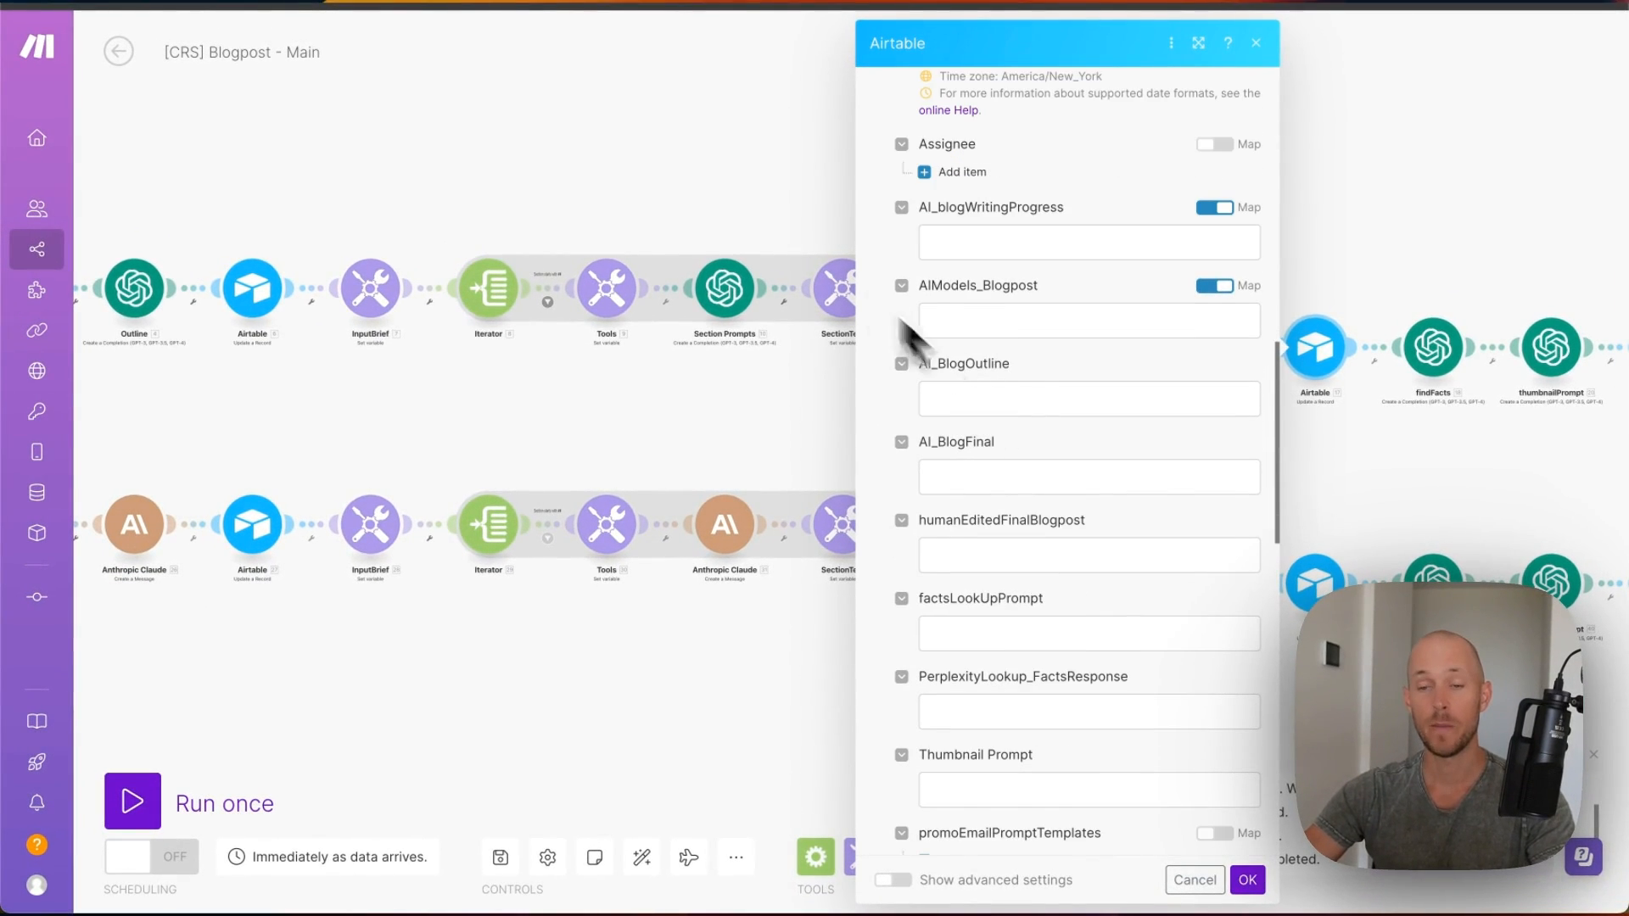
pyautogui.click(942, 481)
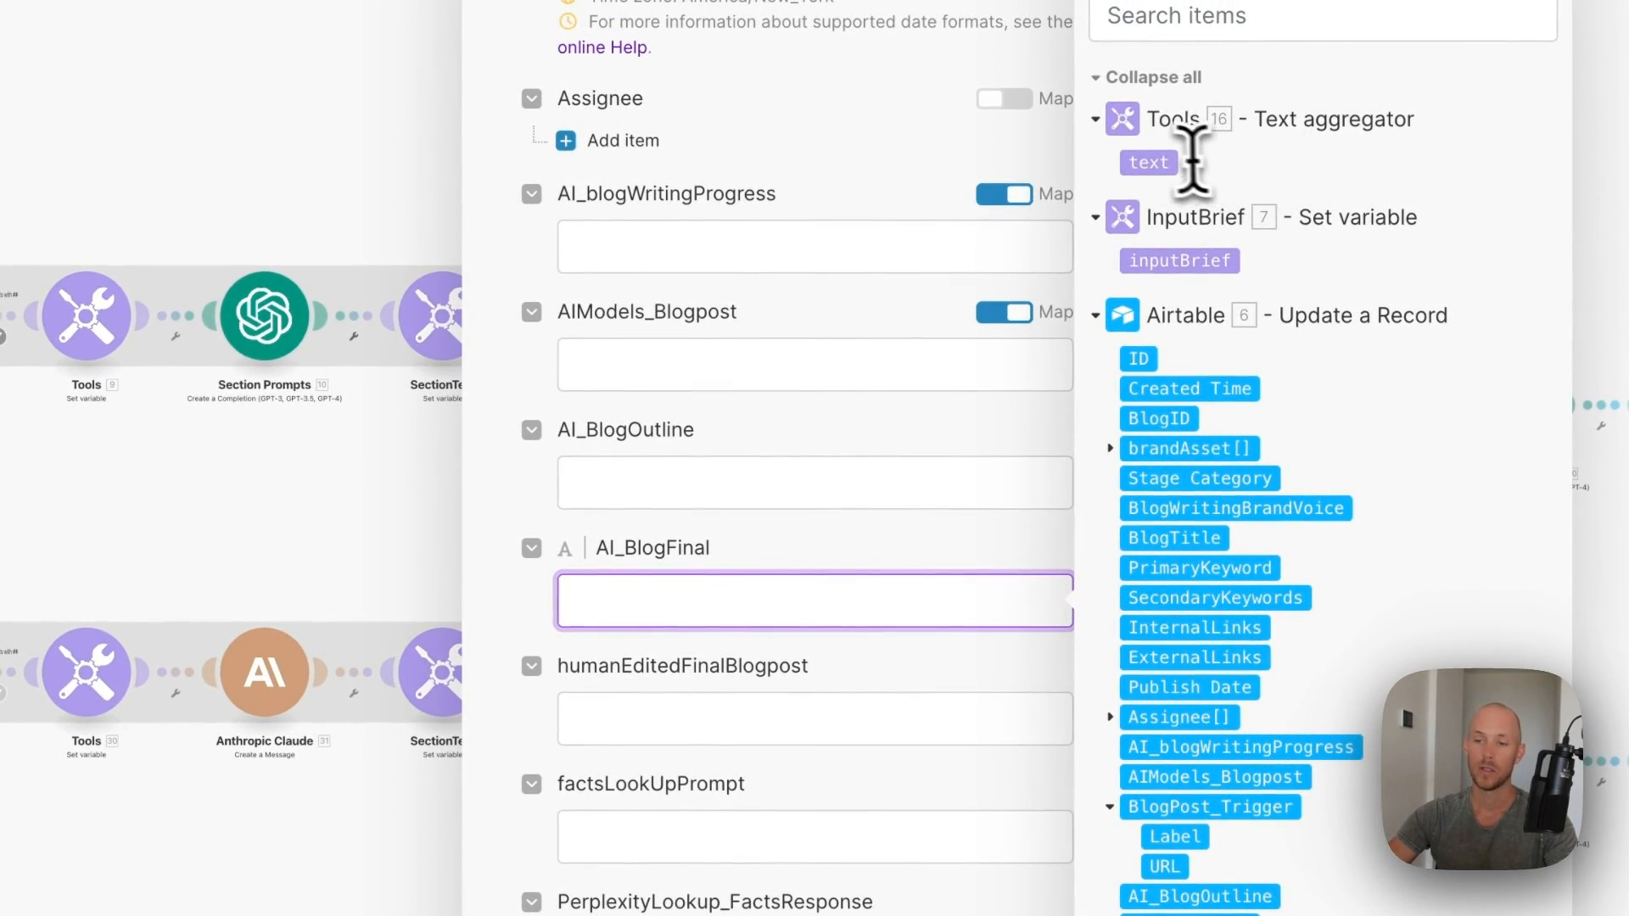
pyautogui.click(1141, 163)
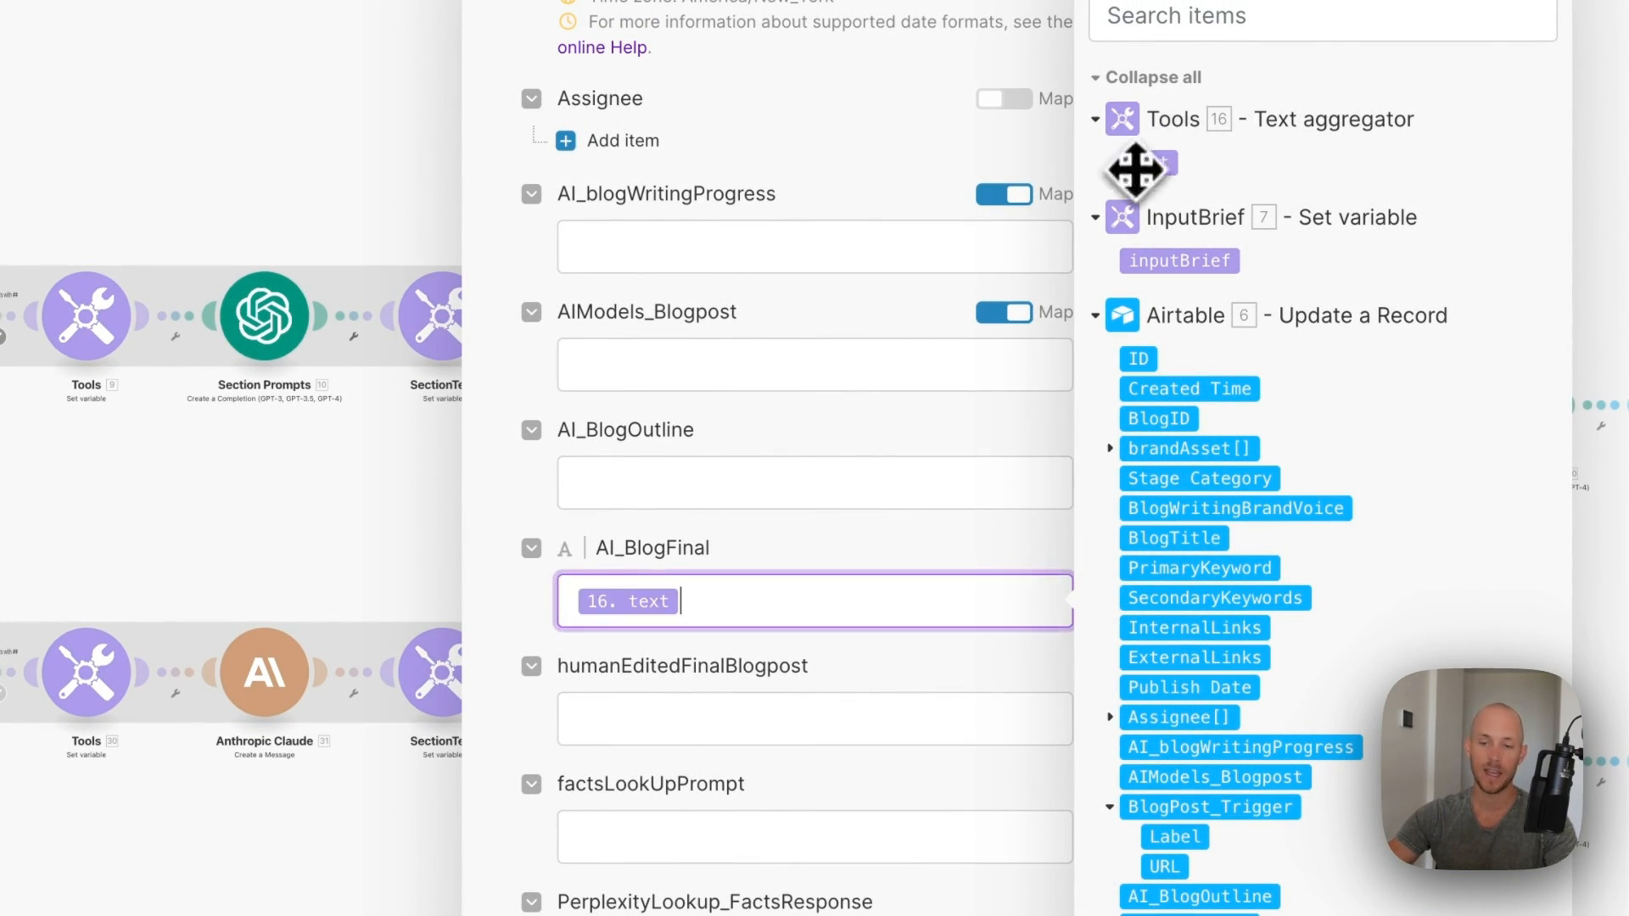
pyautogui.click(1072, 891)
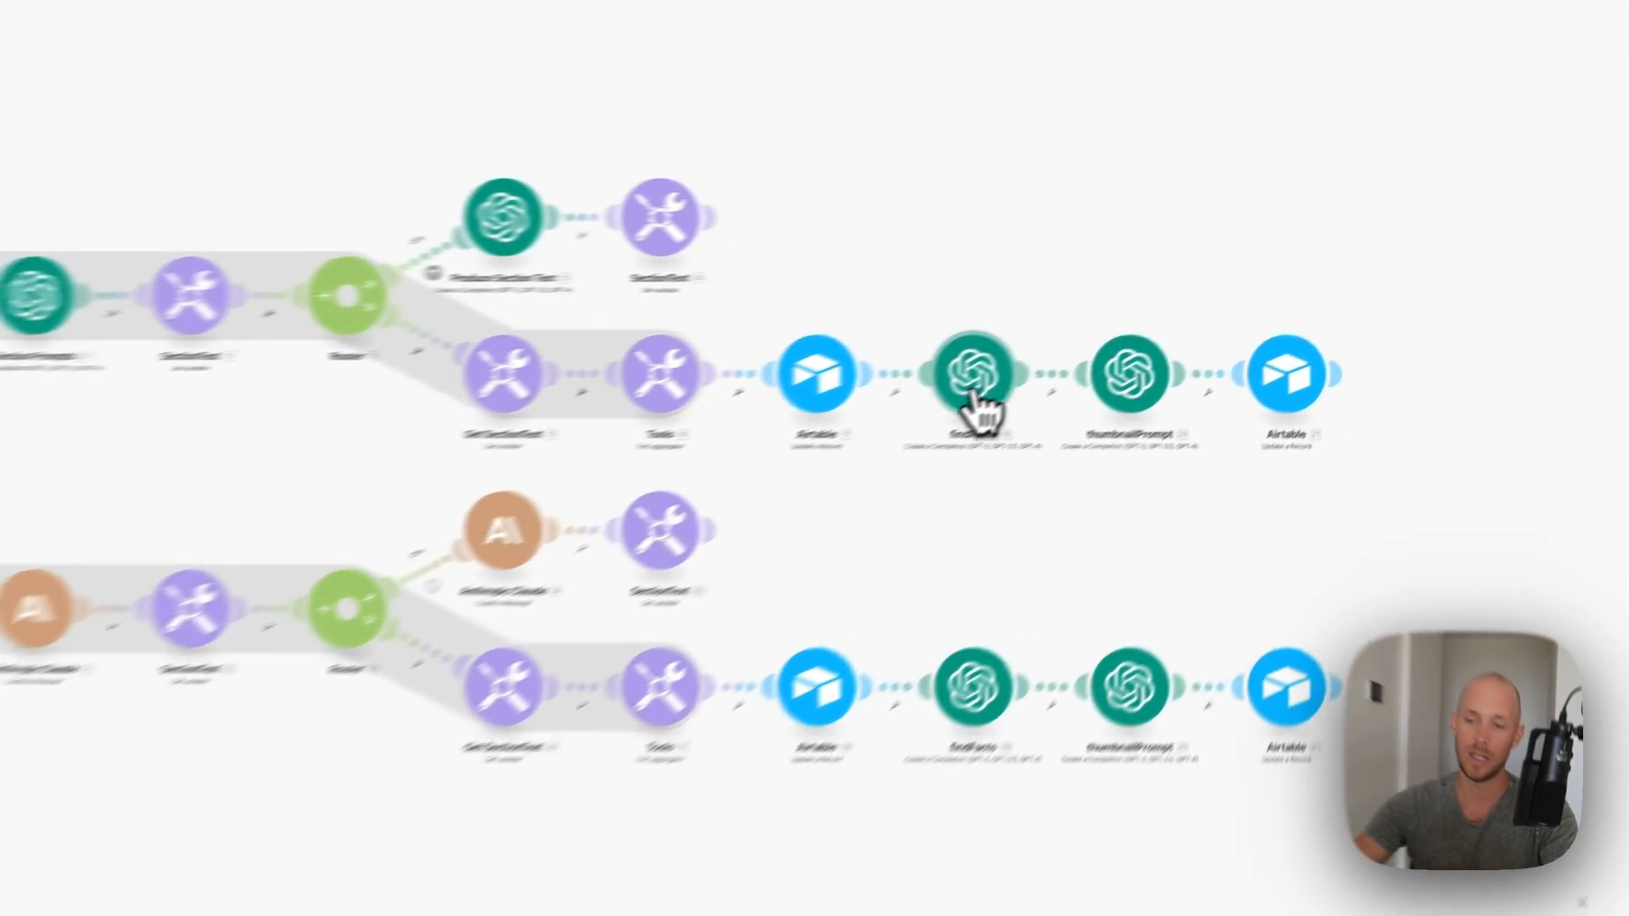
pyautogui.click(1137, 361)
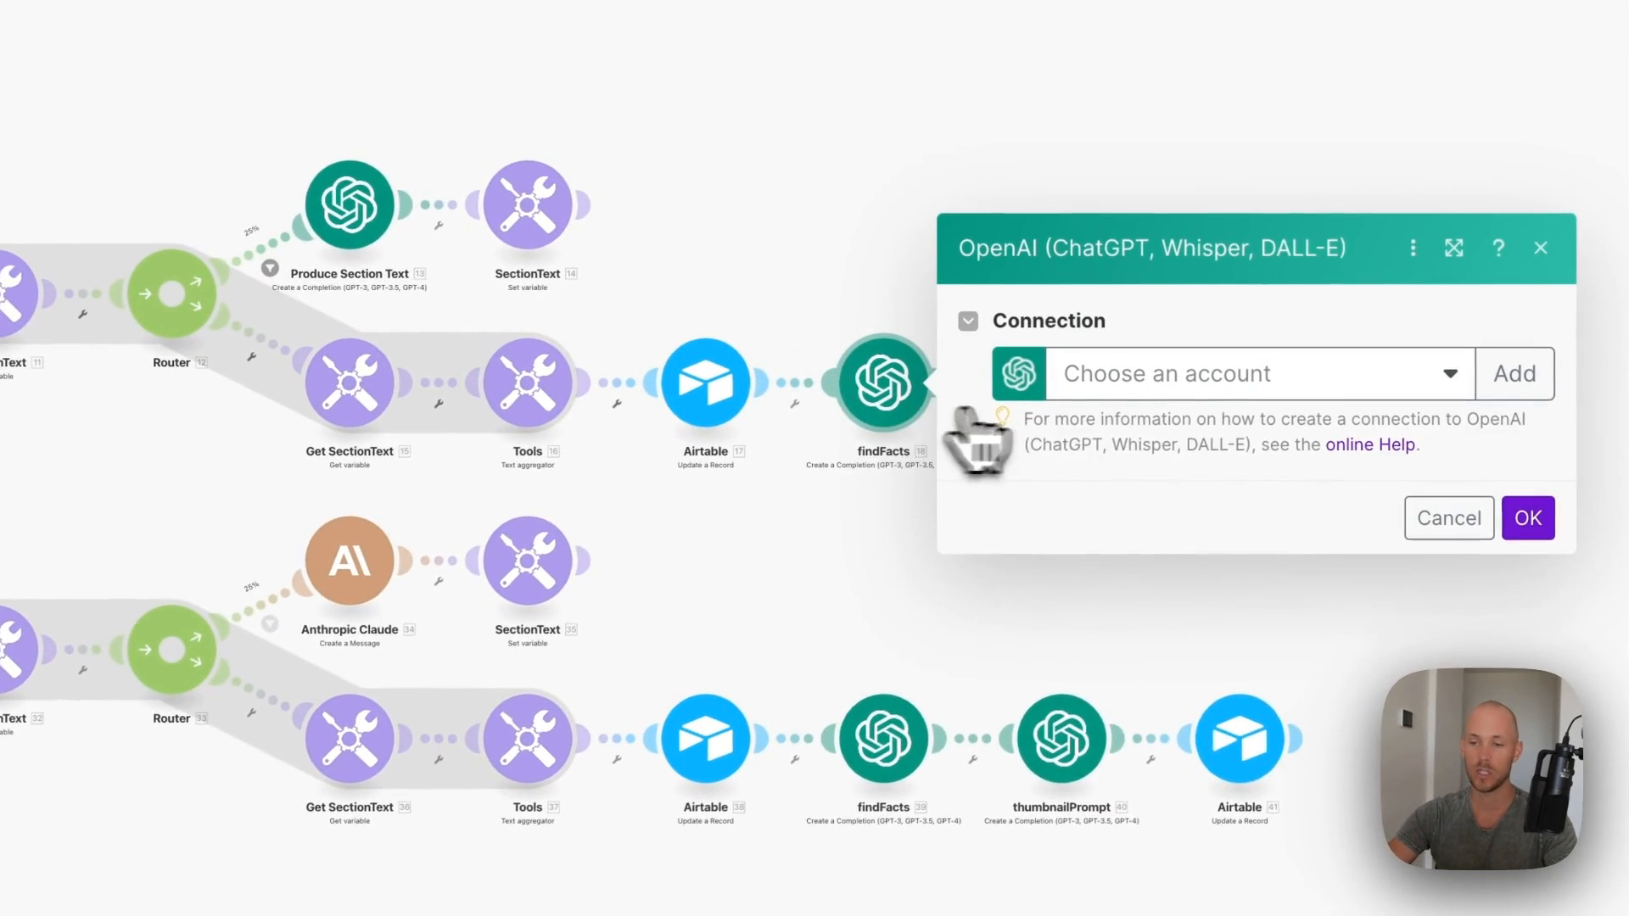
pyautogui.moveTo(1087, 372); pyautogui.dragTo(1433, 445)
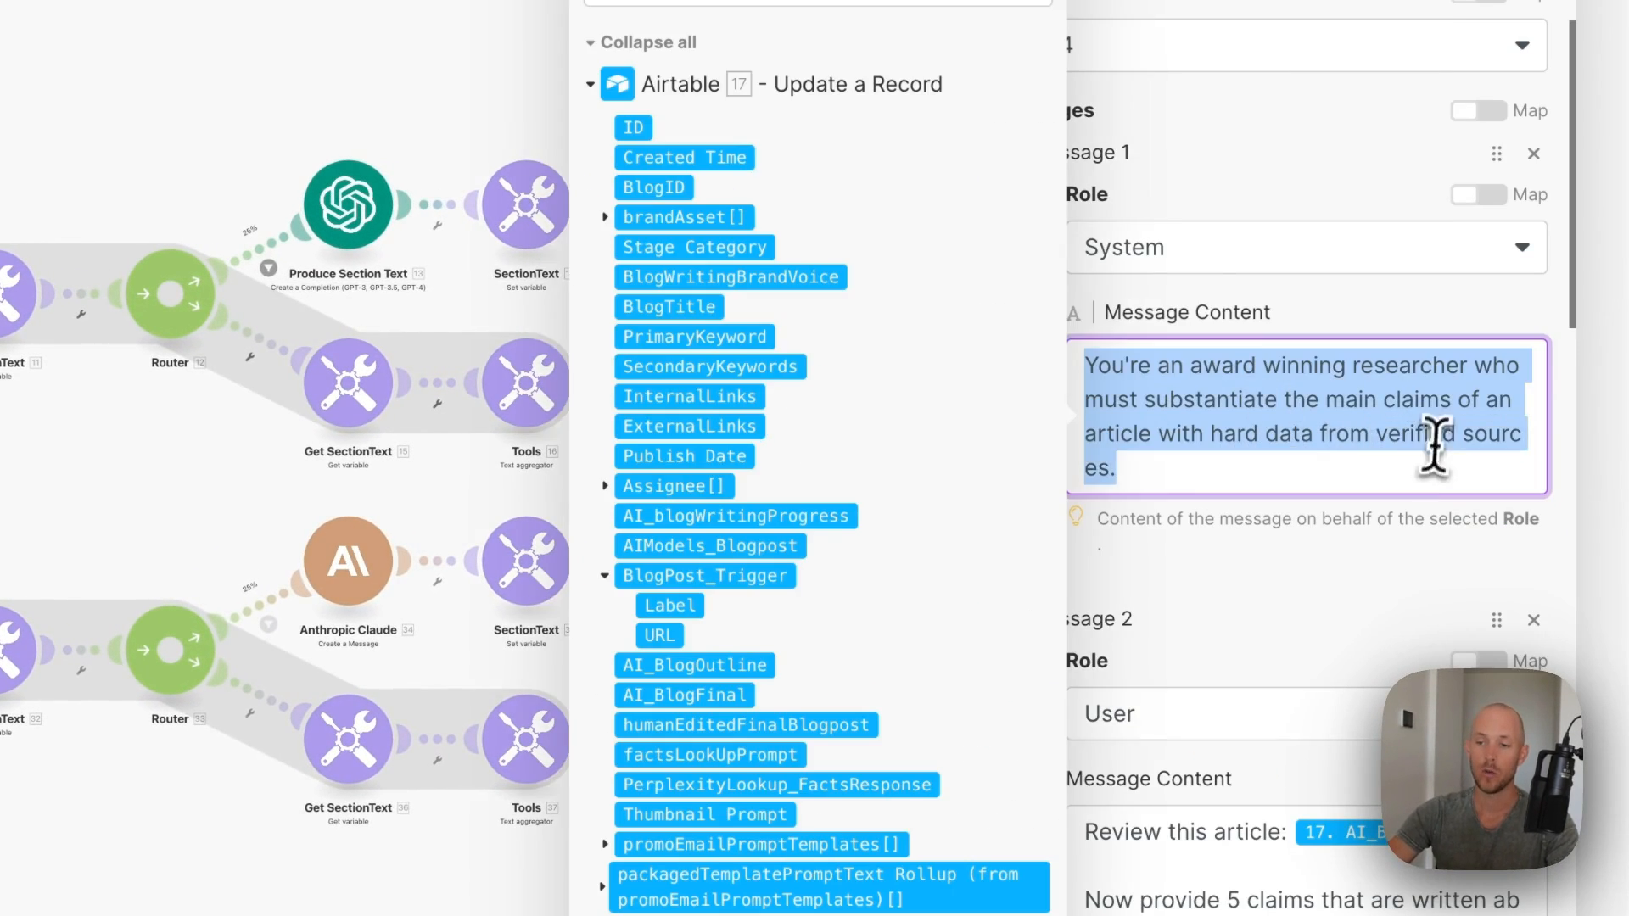
pyautogui.click(1400, 319)
pyautogui.scroll(-1, 1200, 431)
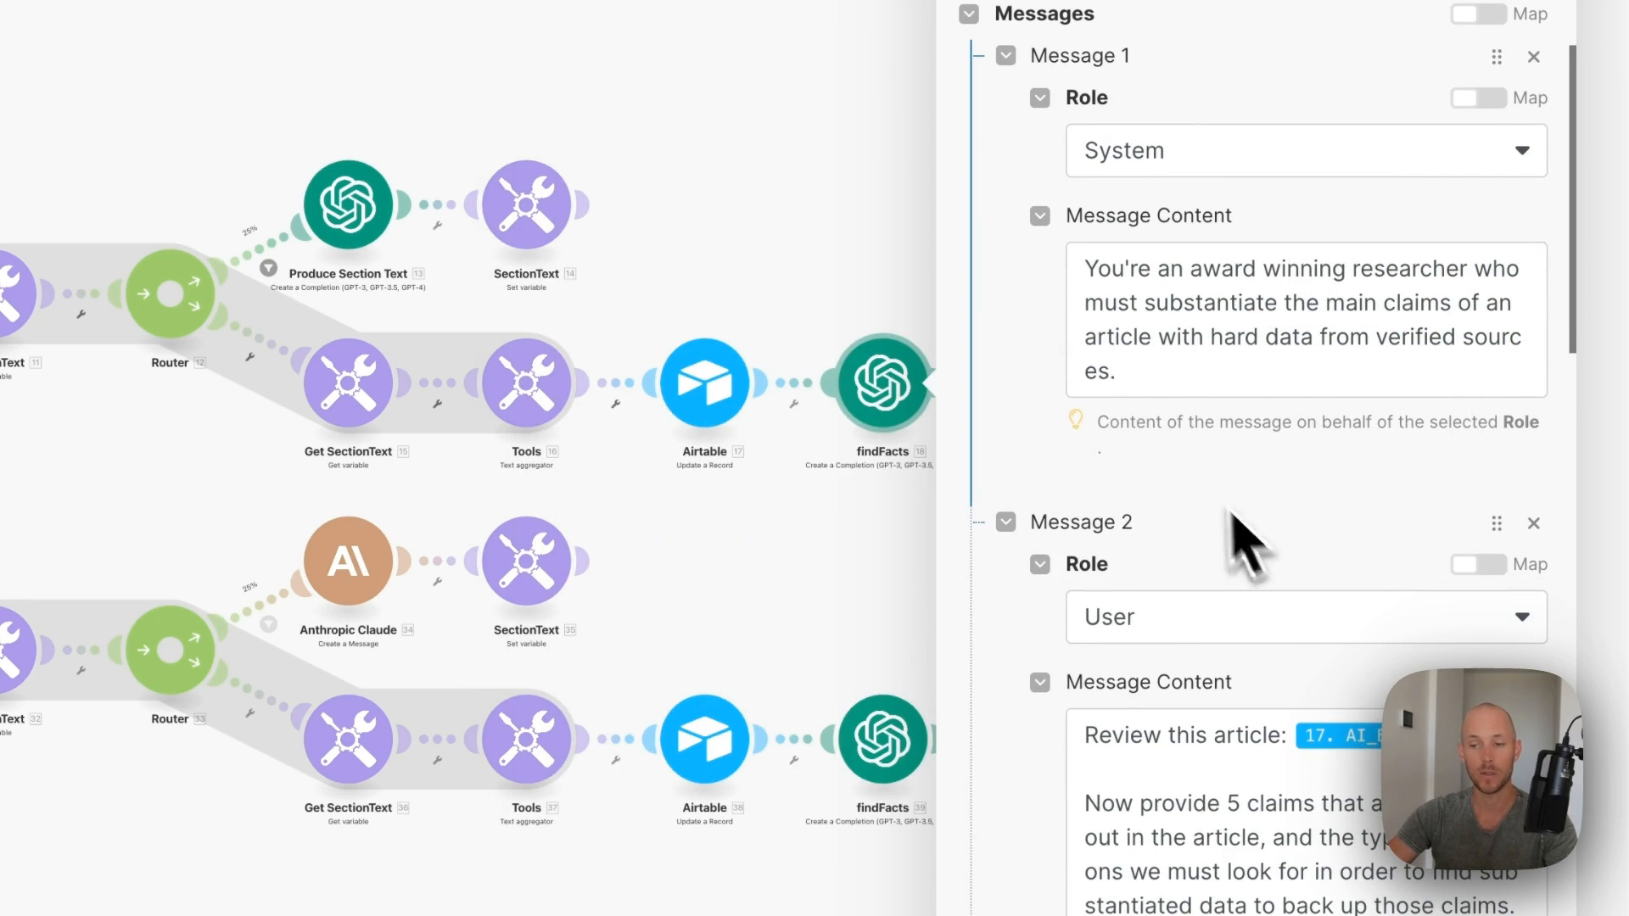
pyautogui.scroll(-5, 1109, 600)
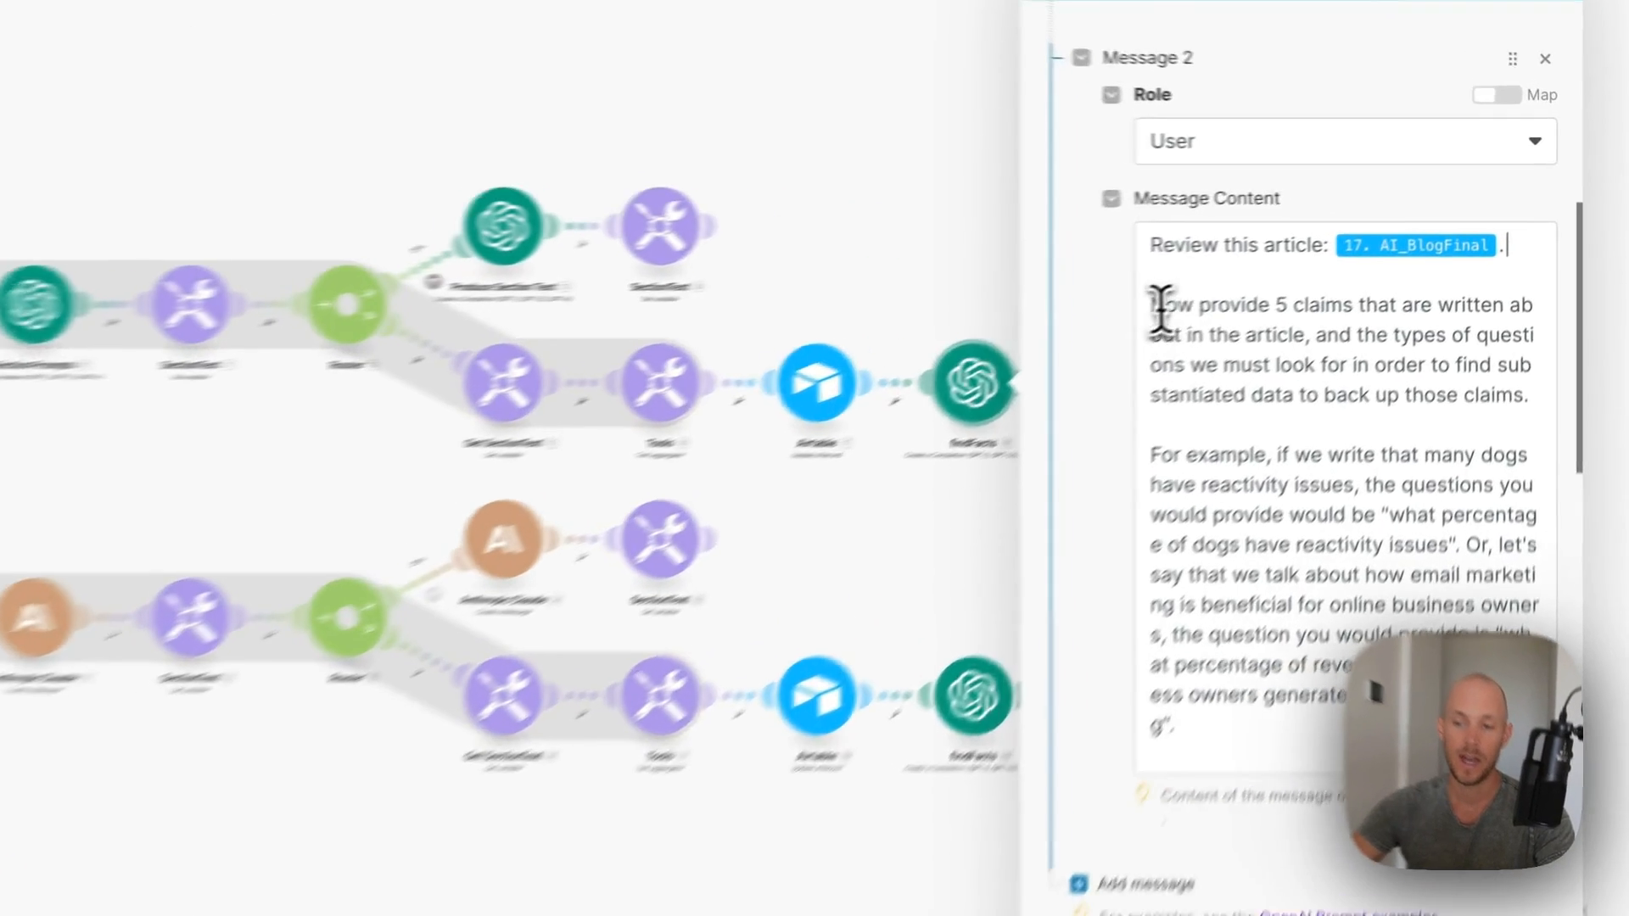
pyautogui.moveTo(1153, 307); pyautogui.dragTo(1493, 392)
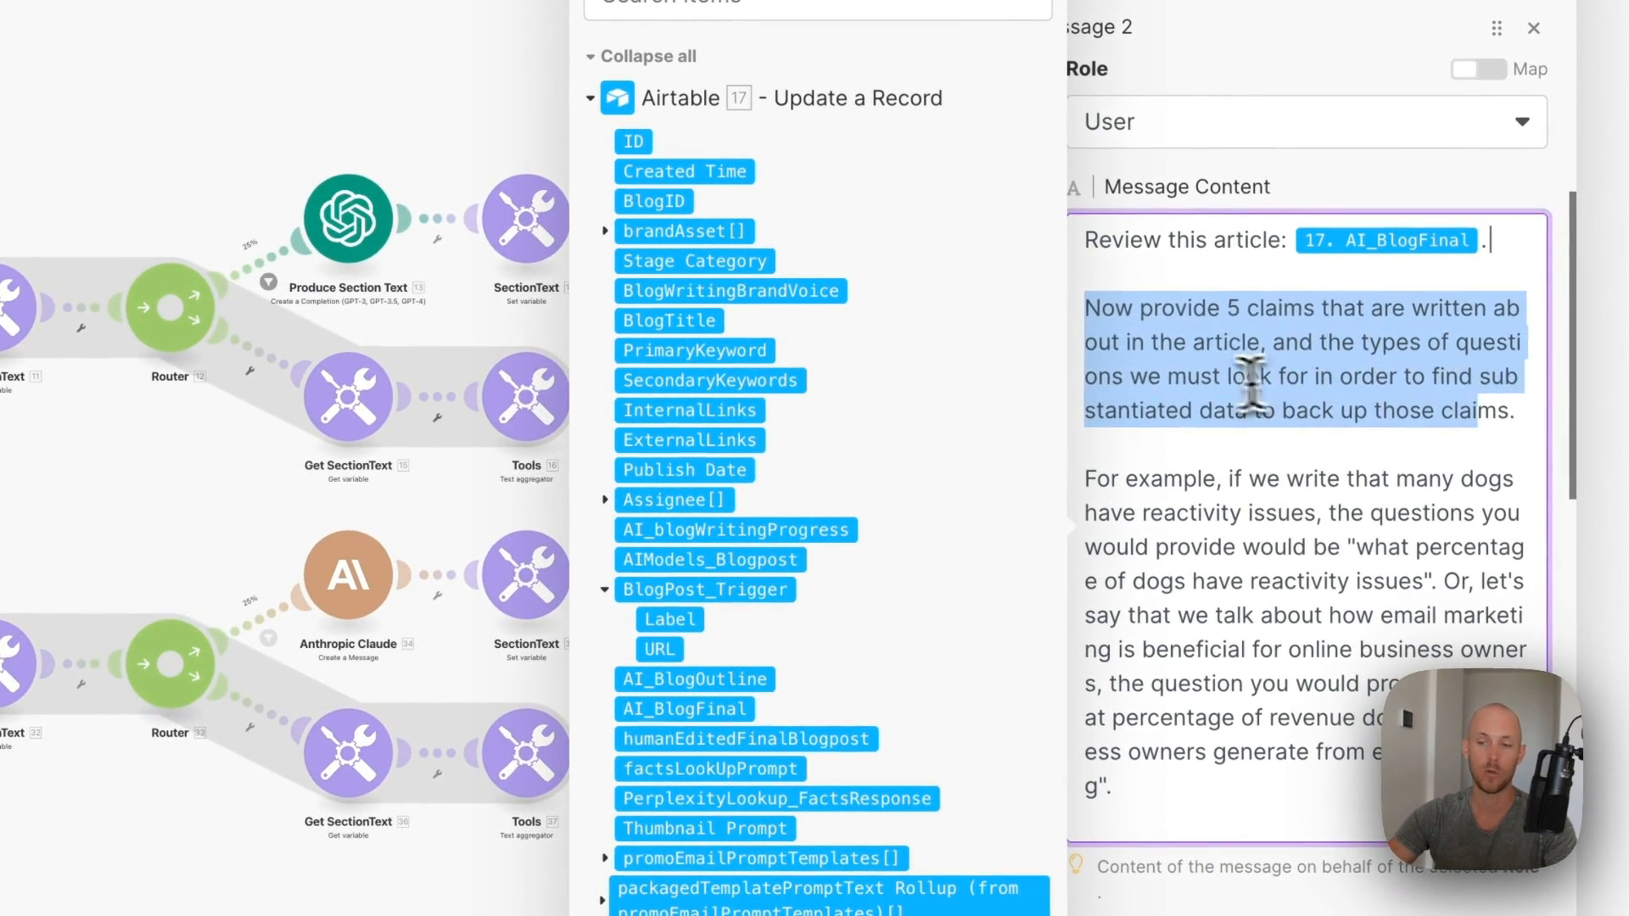
pyautogui.click(1265, 368)
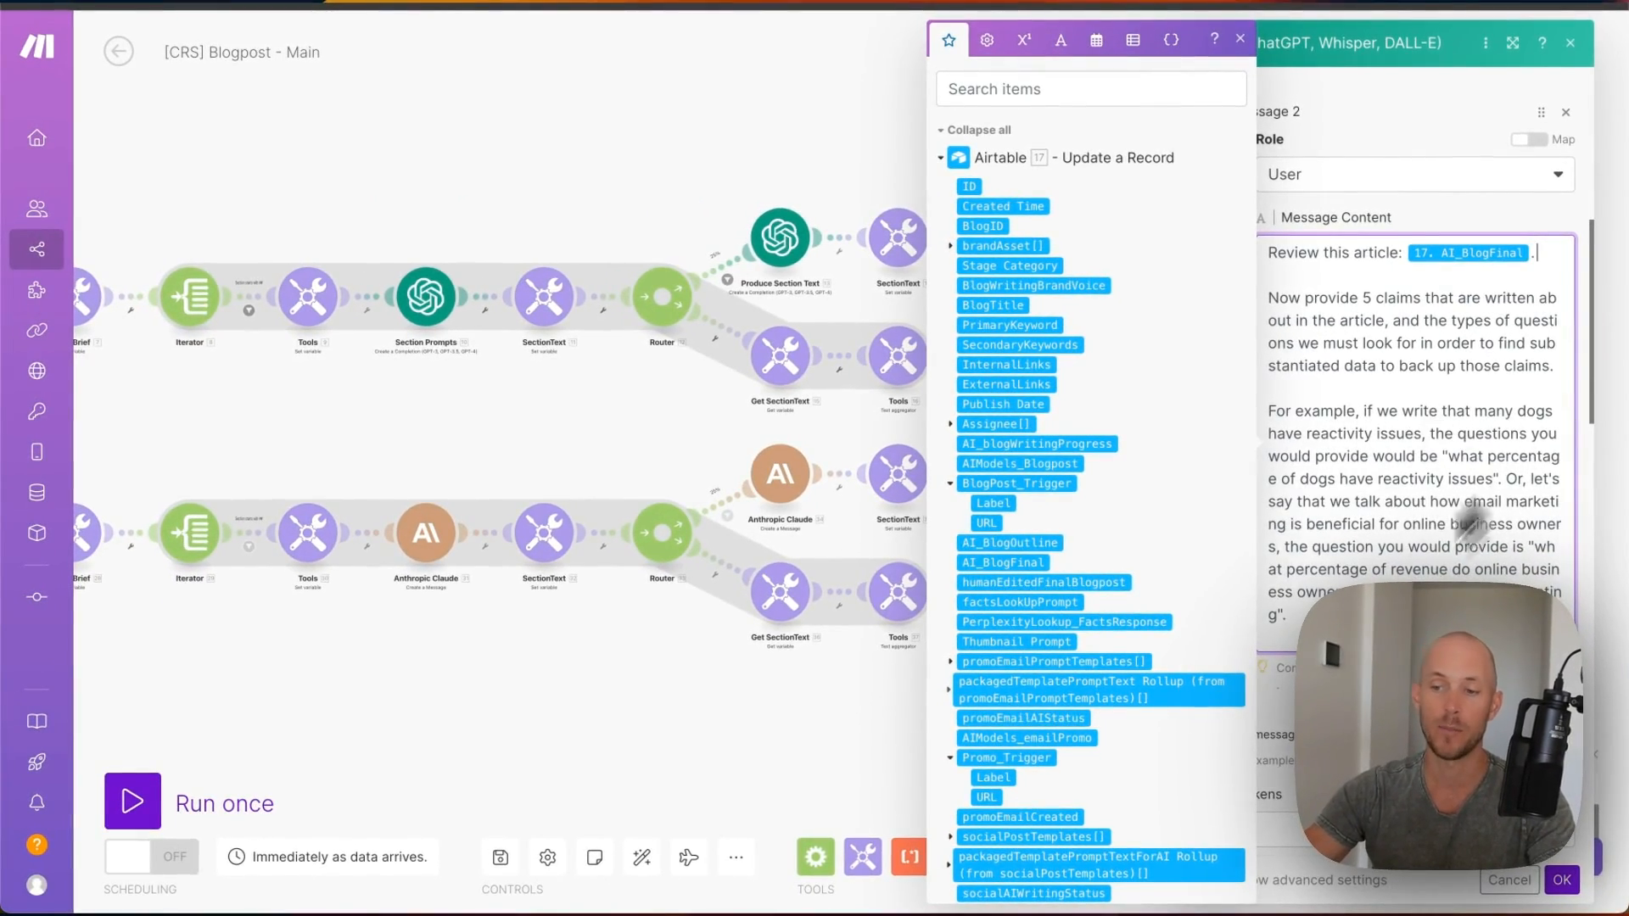
pyautogui.scroll(-3, 1490, 366)
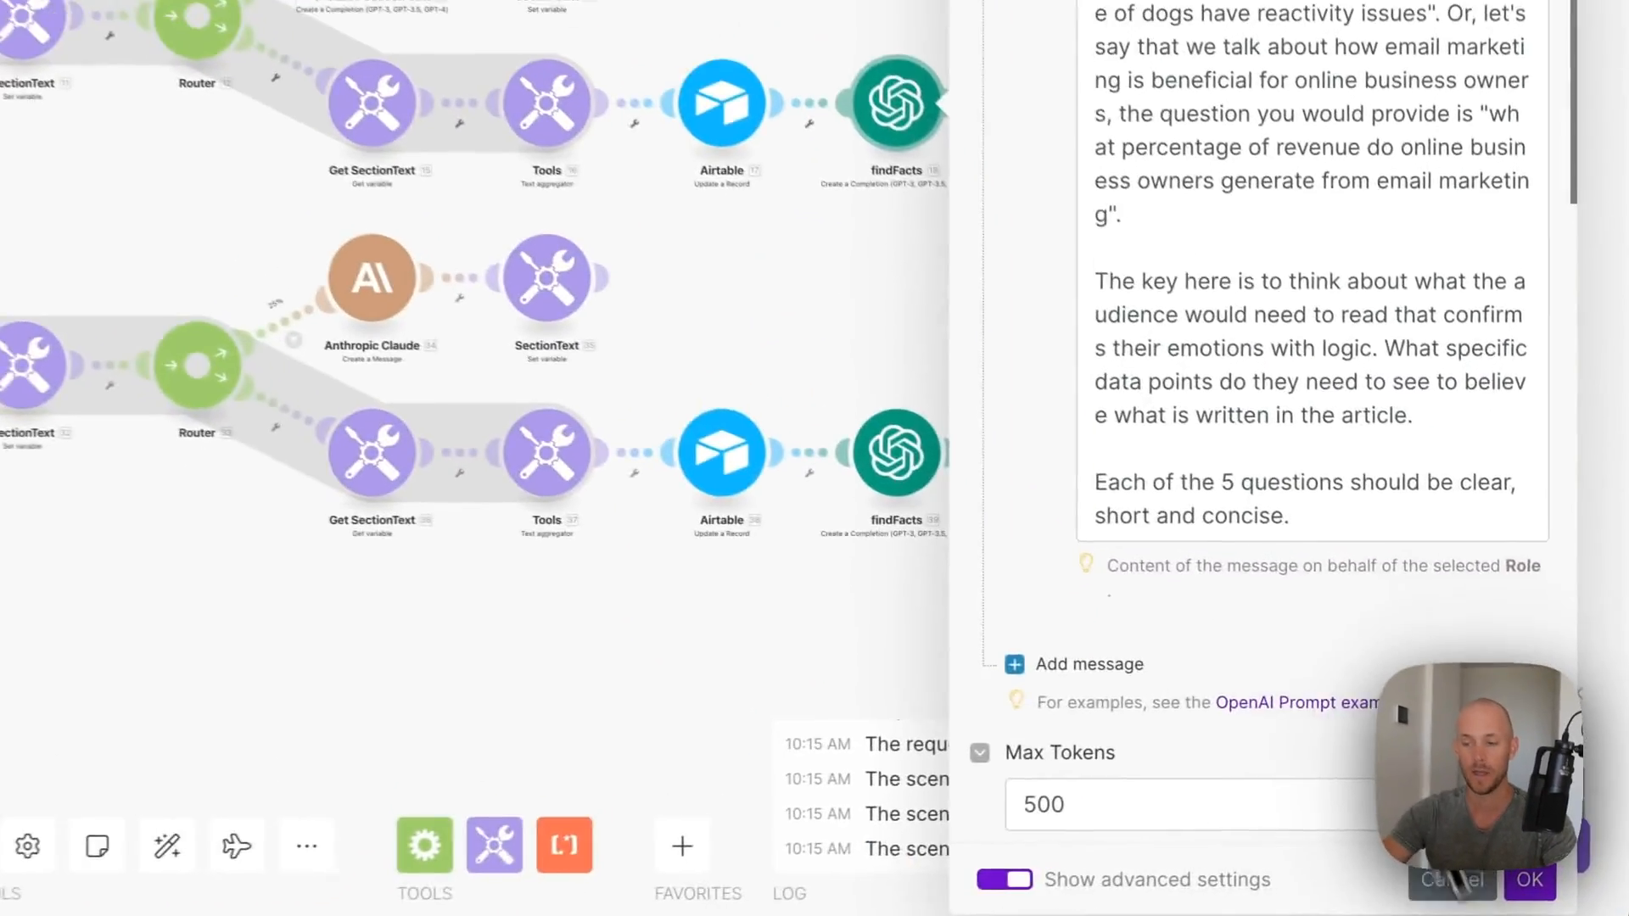
pyautogui.click(1452, 879)
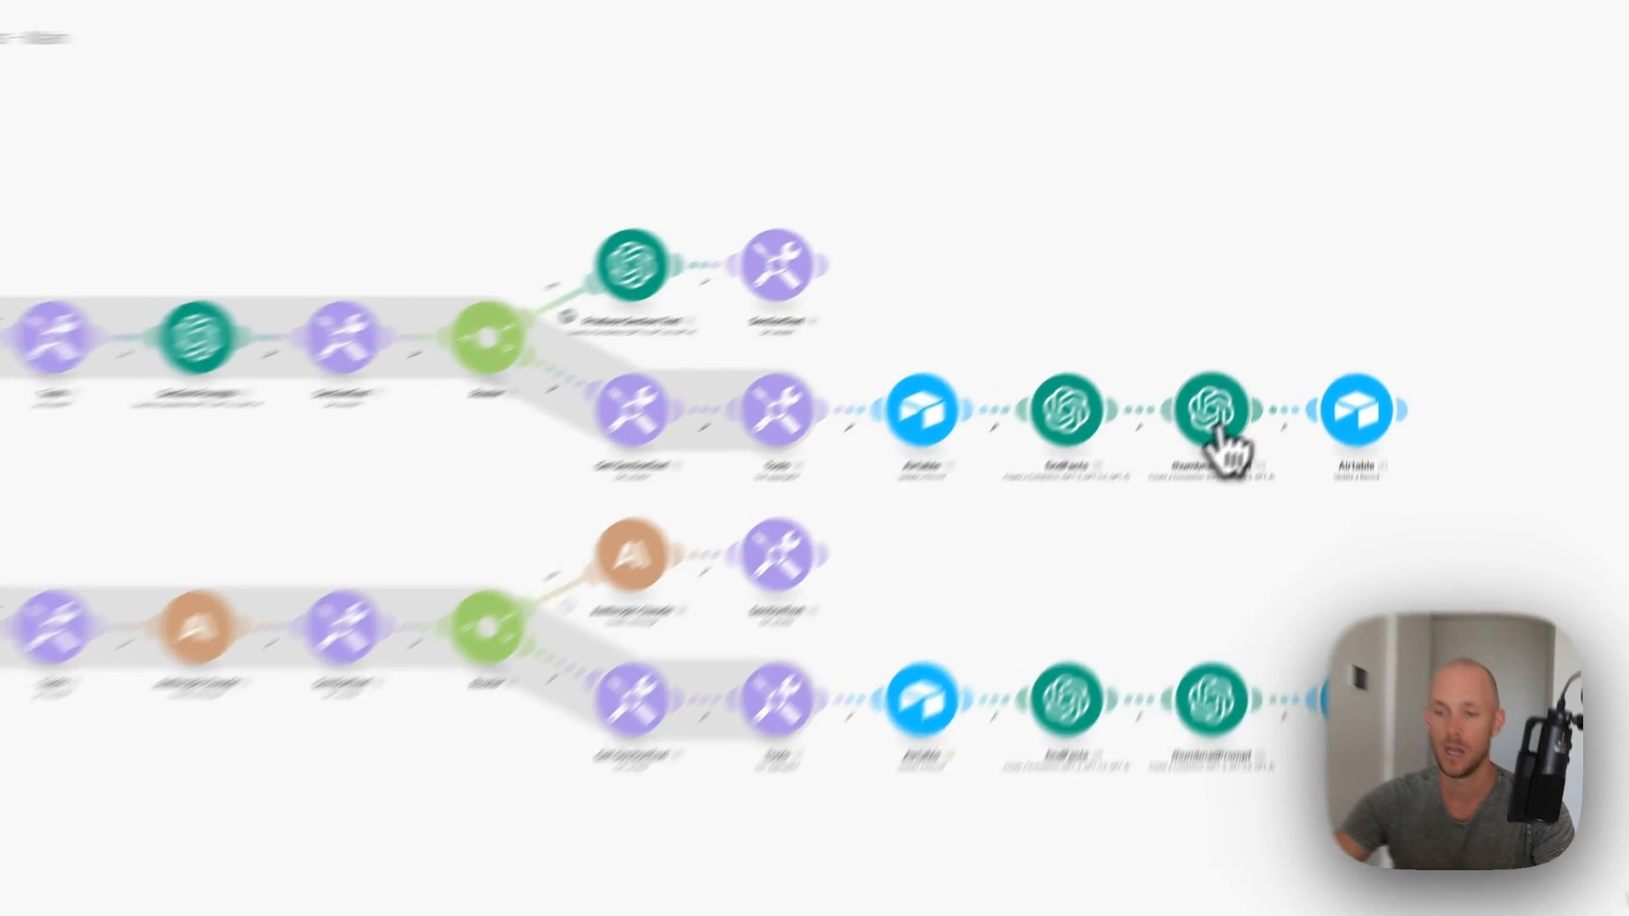
# - Connect the thumbnailPrompt module to the existing OpenAI connection
pyautogui.click(1258, 364)
pyautogui.click(1048, 351)
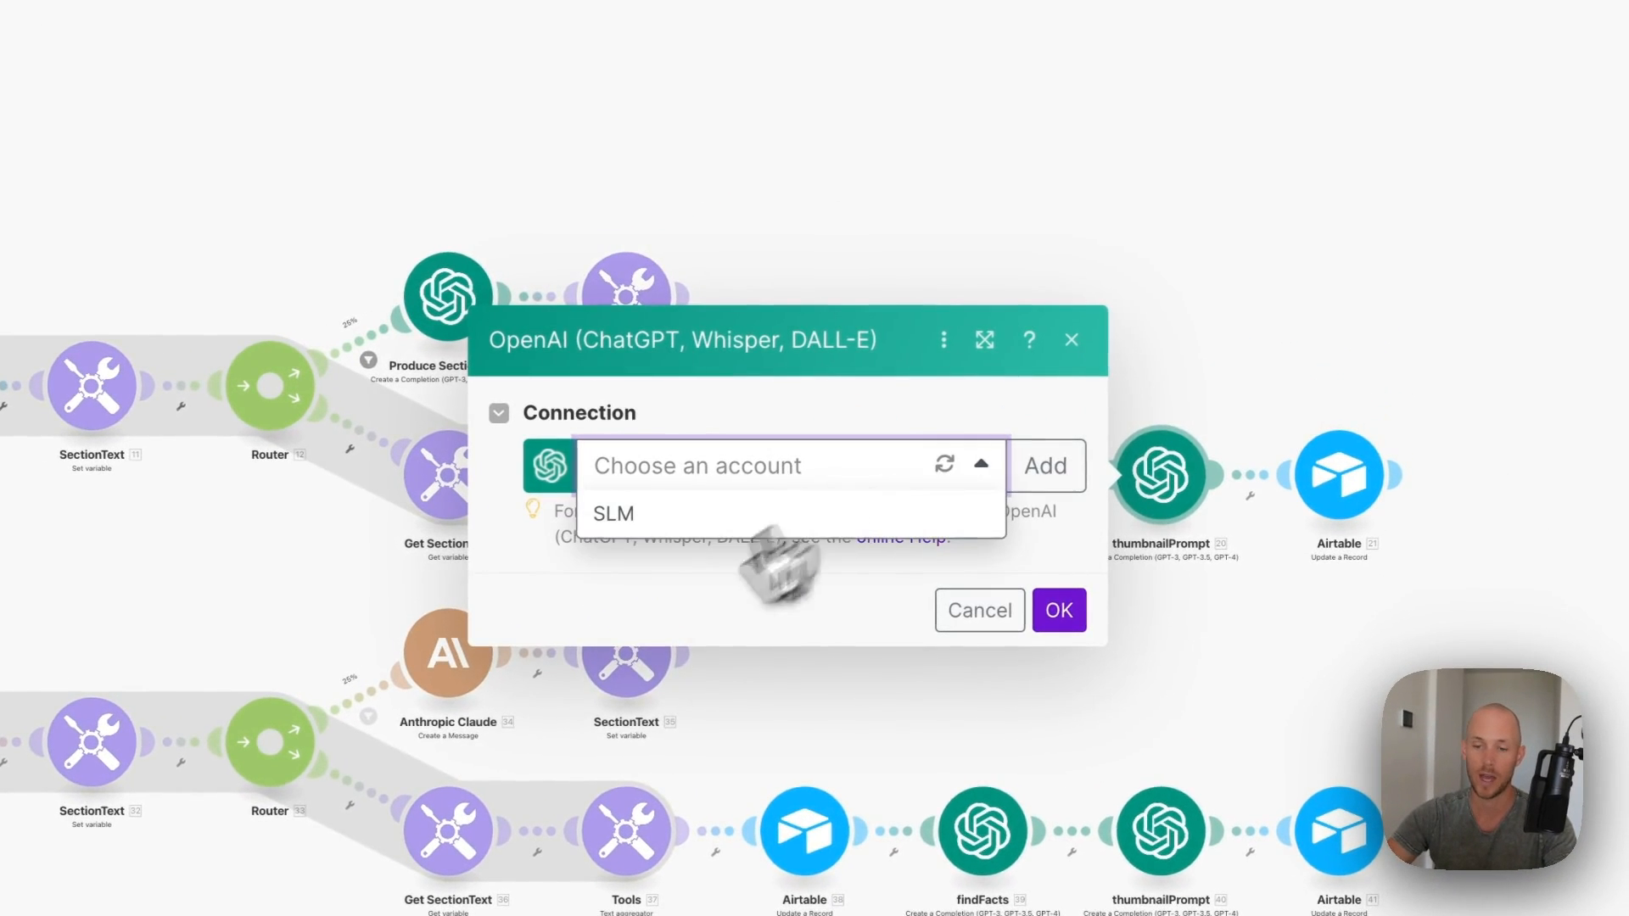
pyautogui.click(660, 528)
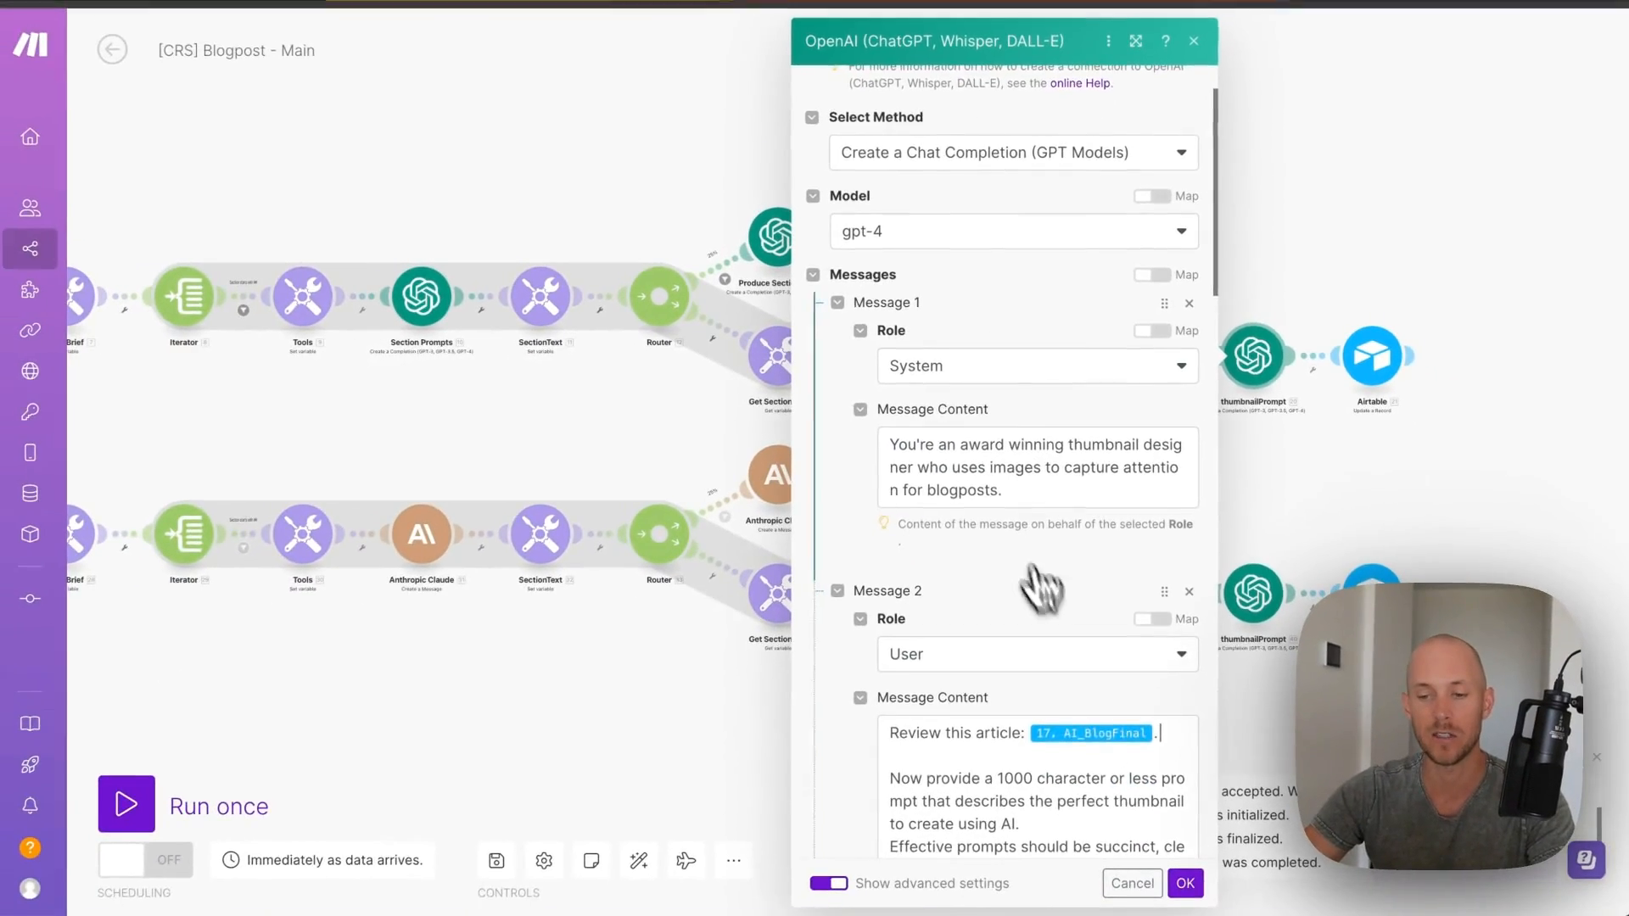
pyautogui.scroll(-3, 1043, 582)
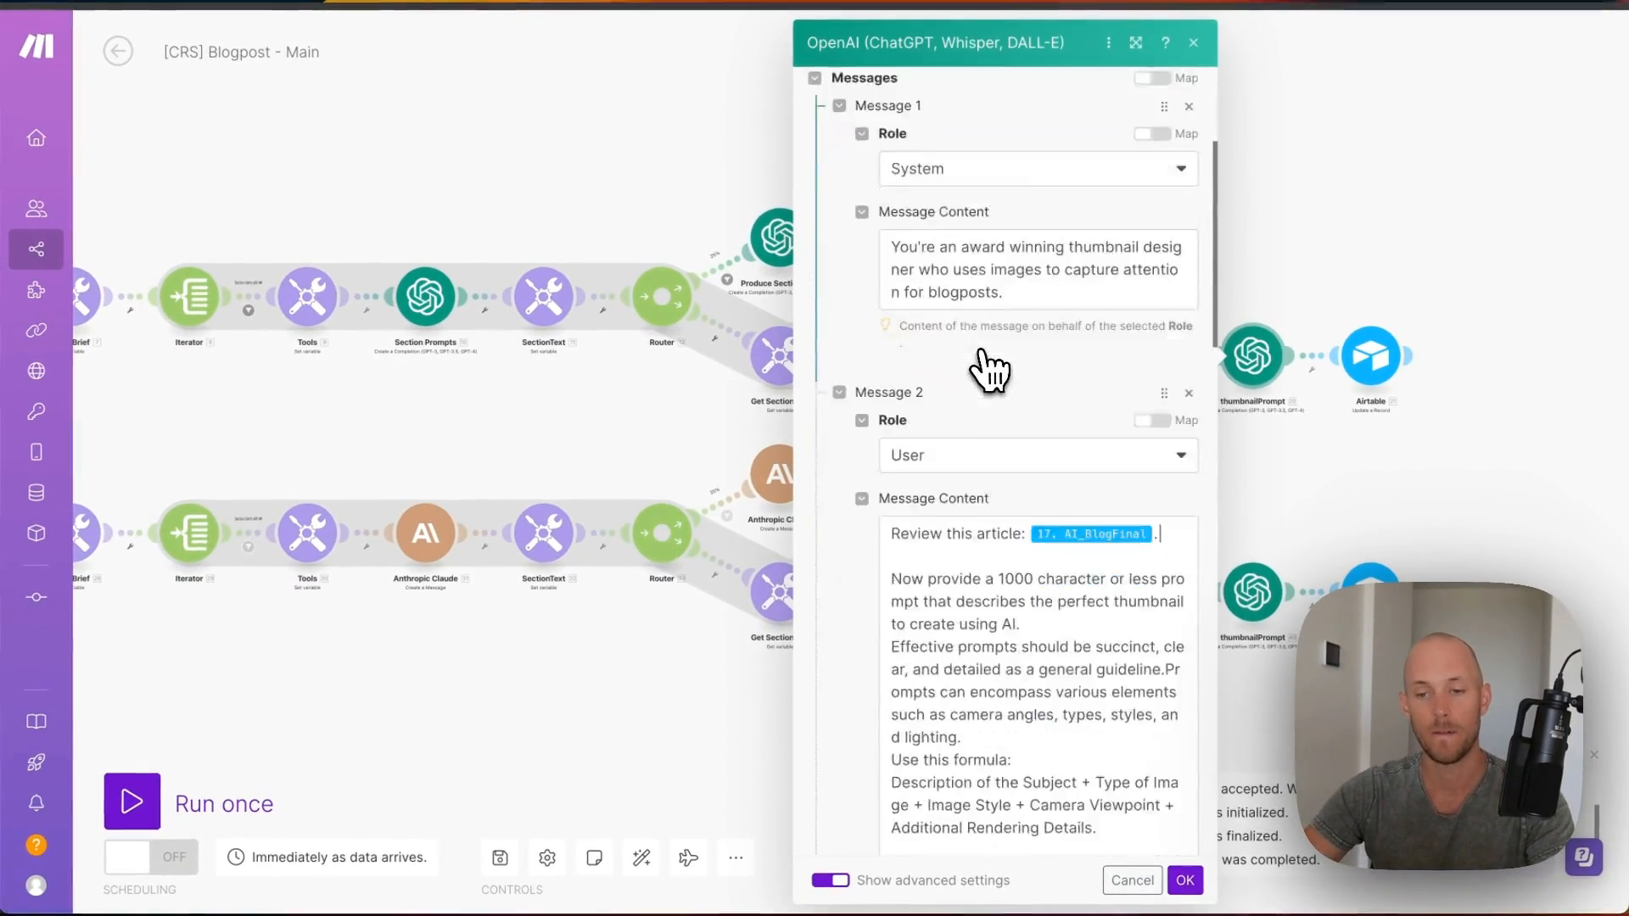
pyautogui.scroll(-5, 989, 369)
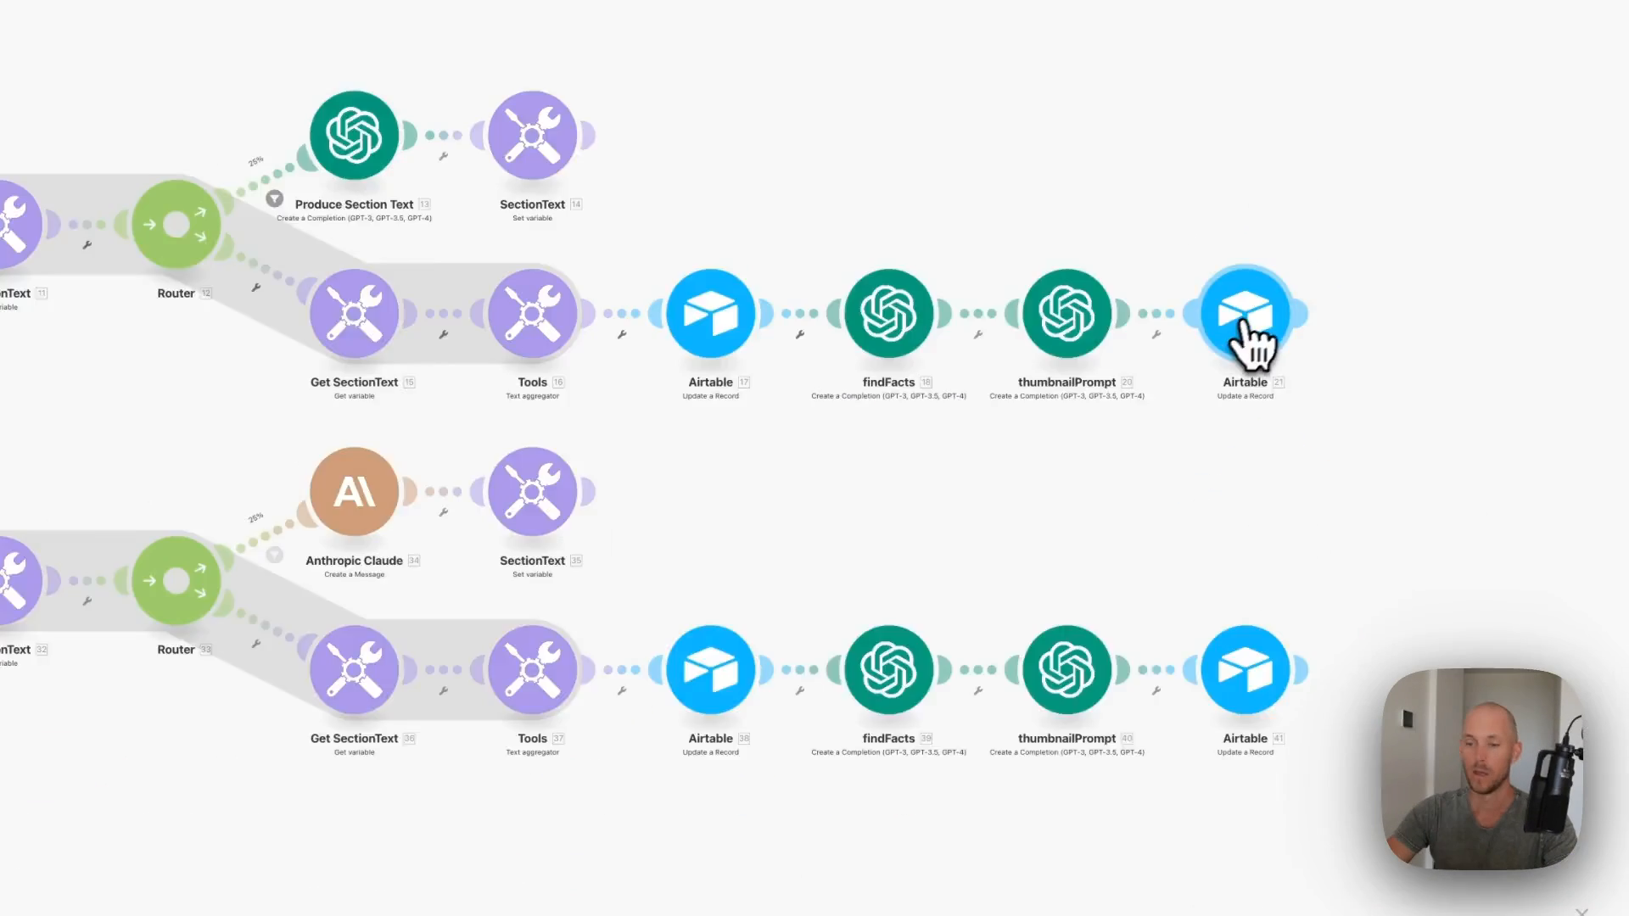
# - Map findFacts' Message Content to factsLookUpPrompt and thumbnailPrompt's reply to Thumbnail Prompt
pyautogui.click(1240, 320)
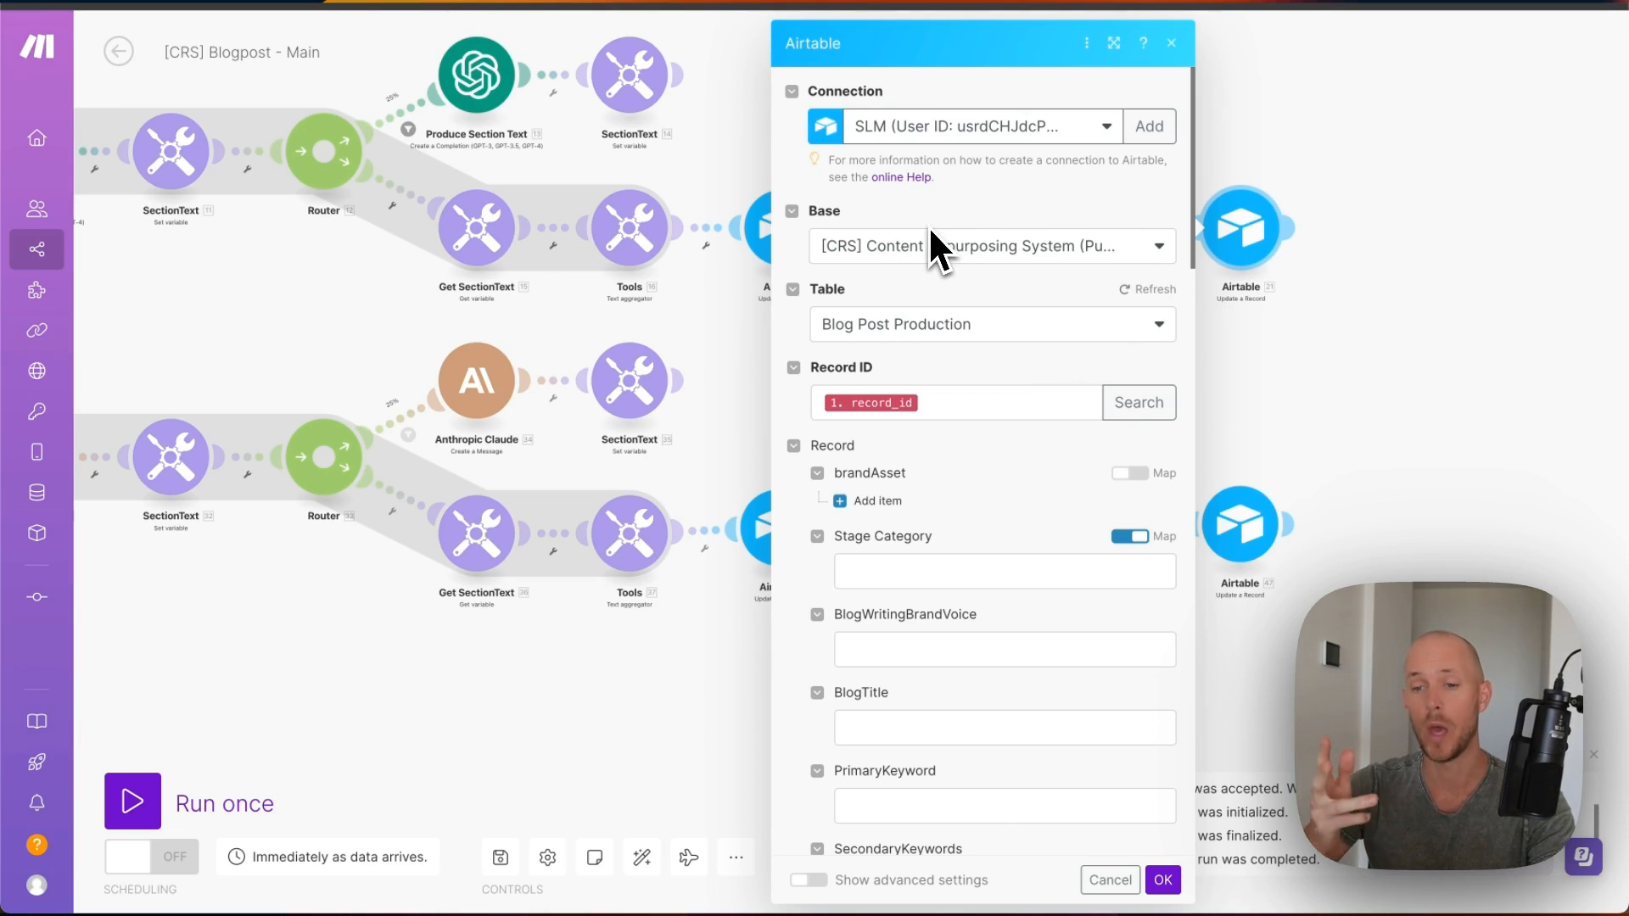
pyautogui.scroll(-3, 1034, 390)
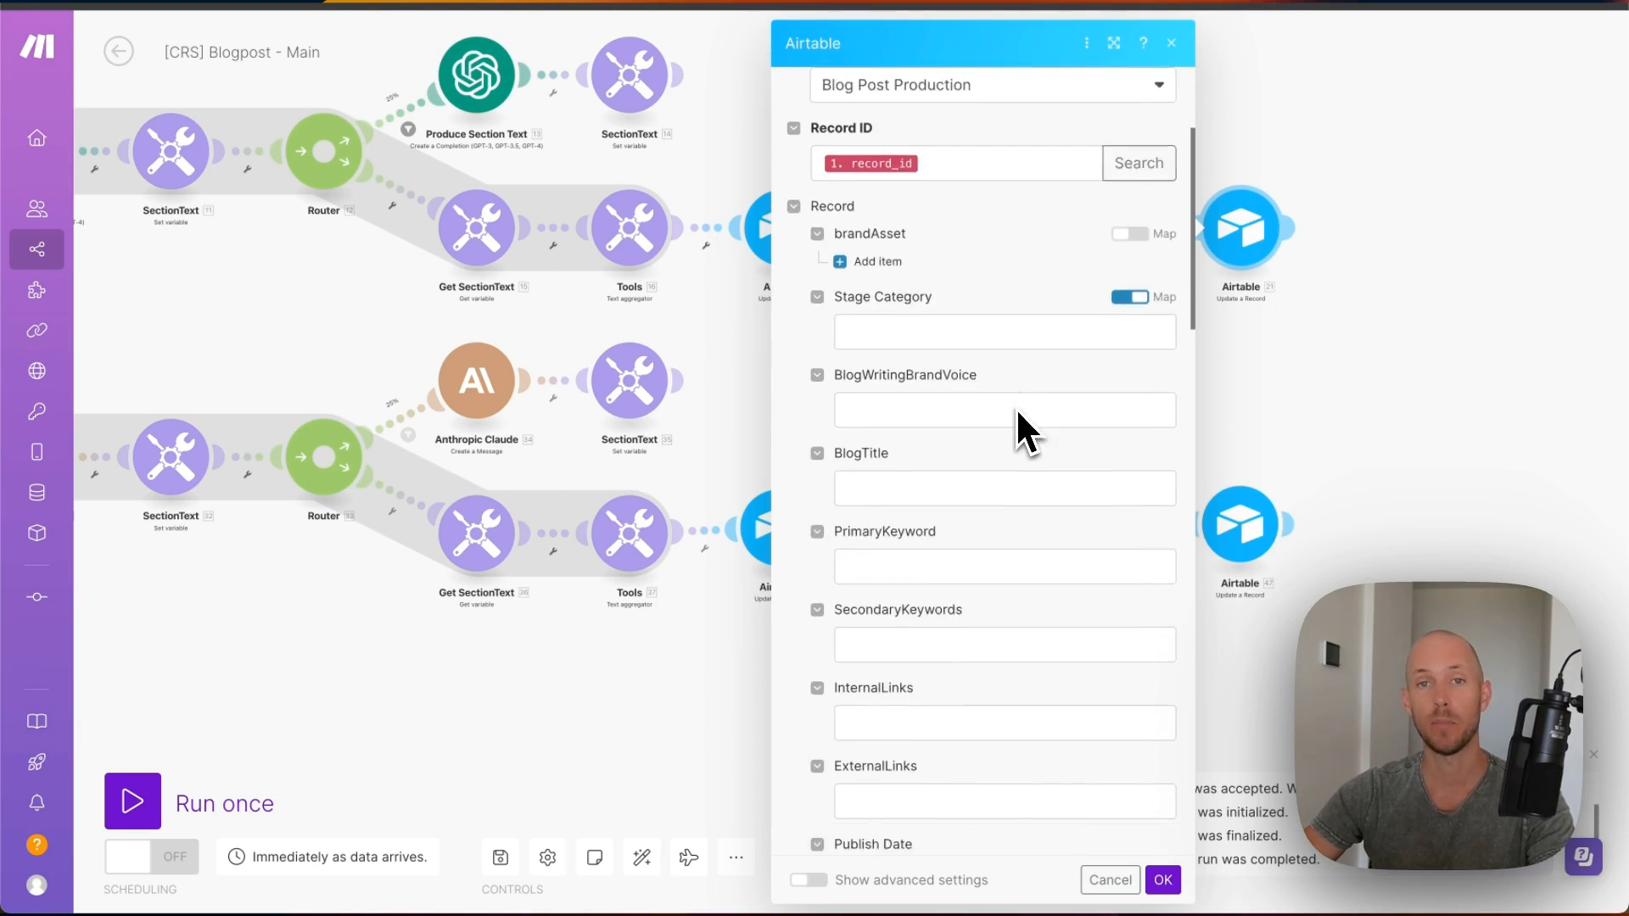
pyautogui.scroll(-8, 976, 364)
pyautogui.scroll(4, 959, 345)
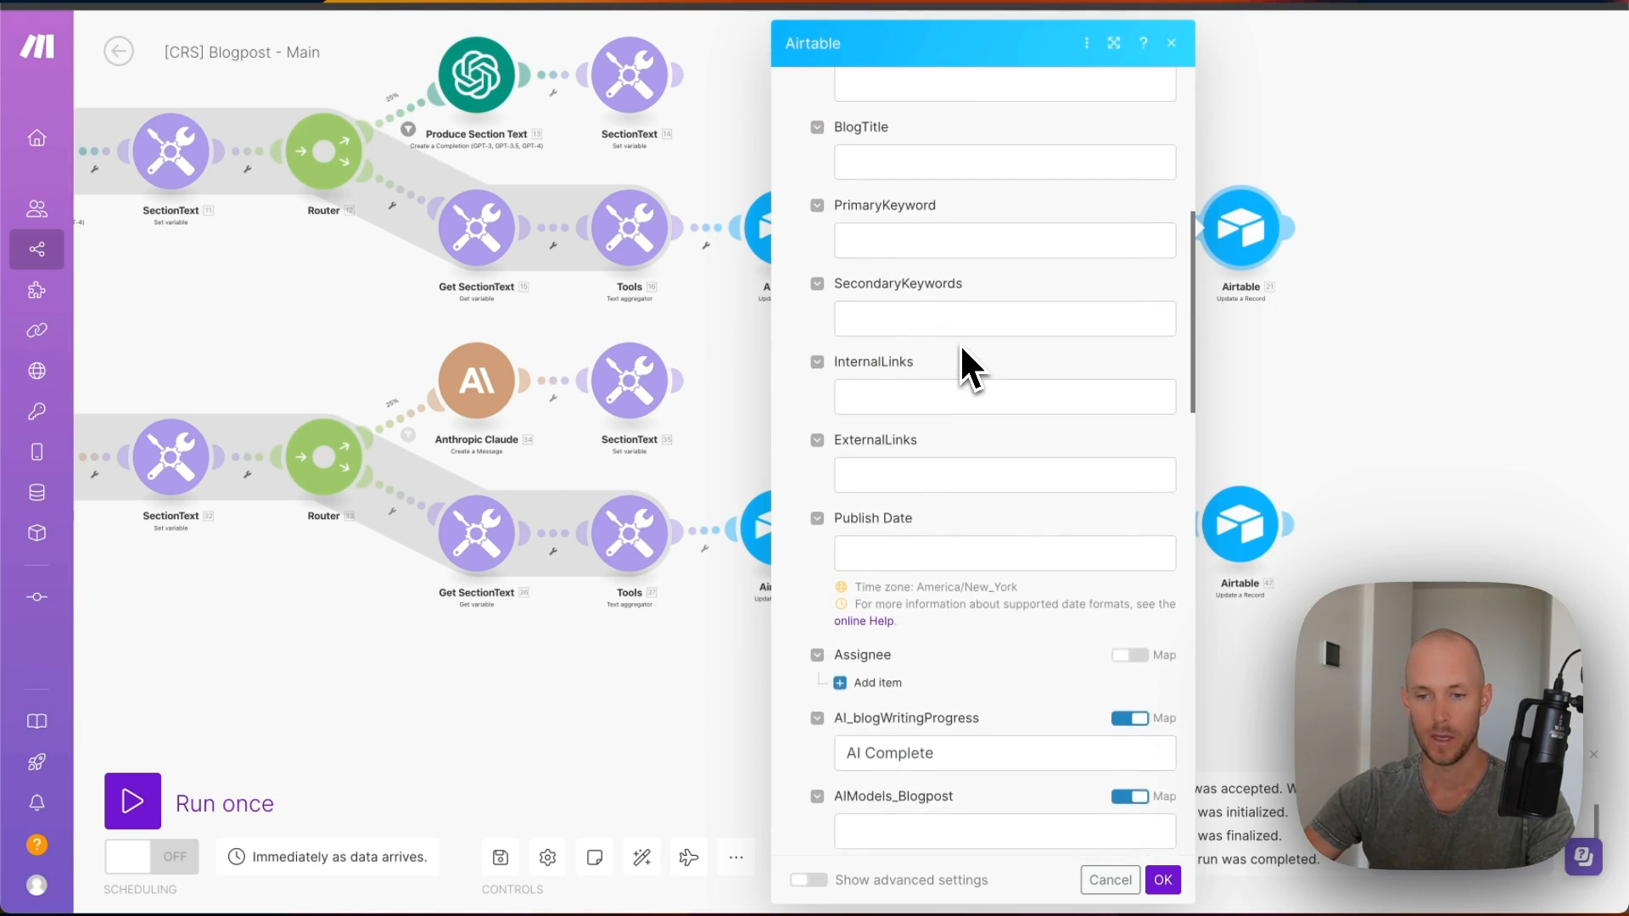
pyautogui.scroll(-6, 960, 343)
pyautogui.moveTo(843, 212); pyautogui.dragTo(916, 212)
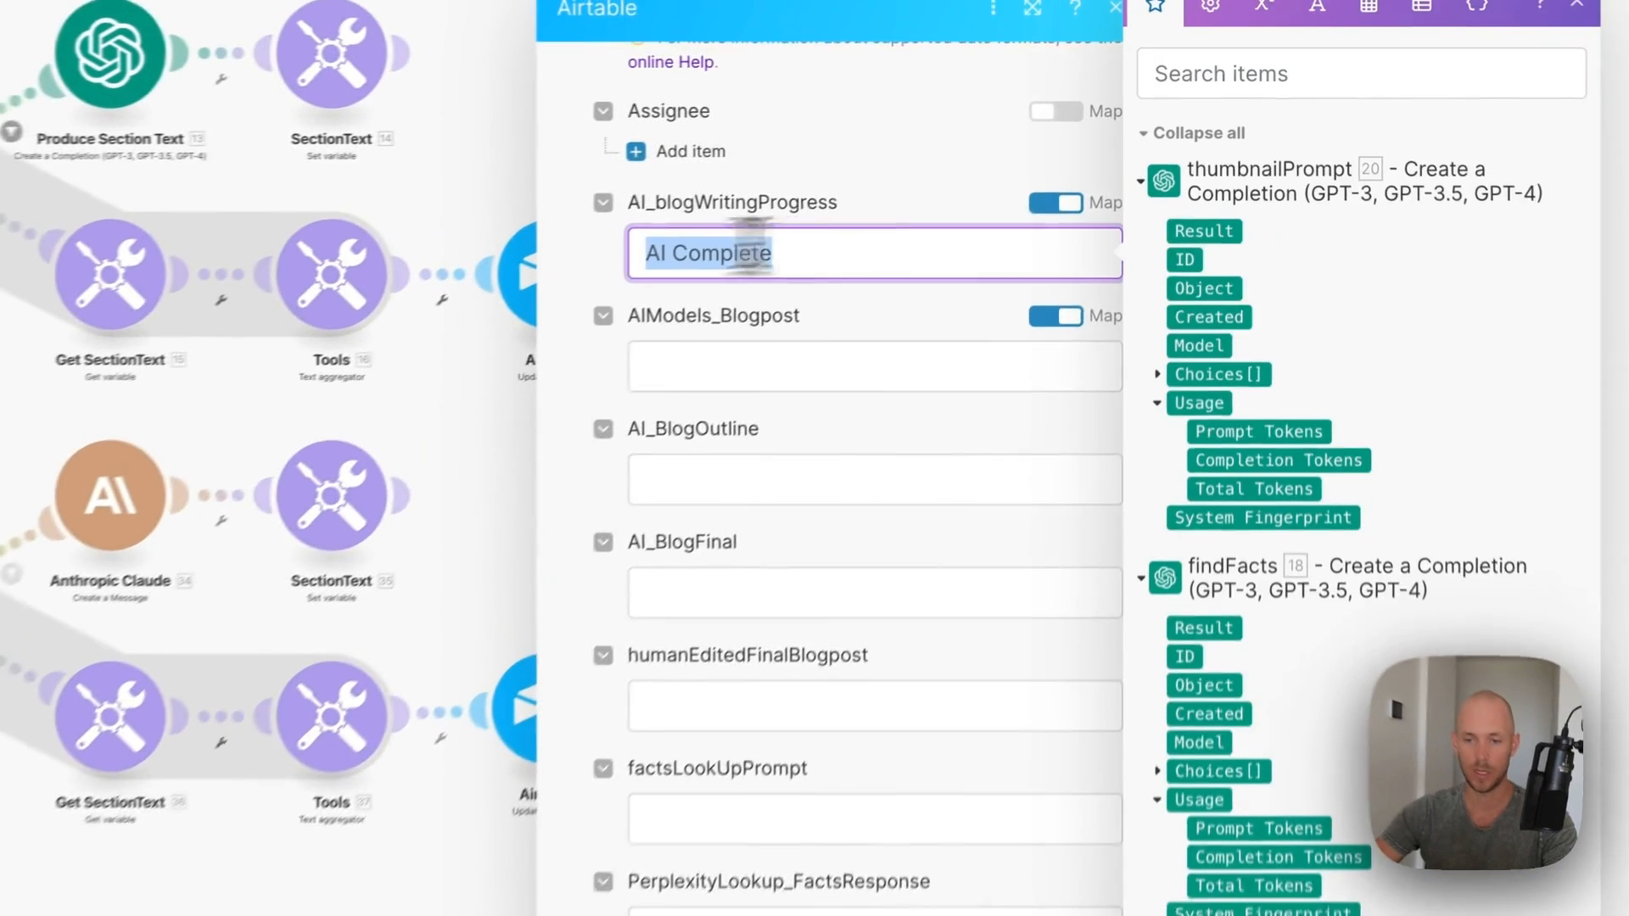
pyautogui.scroll(-3, 624, 470)
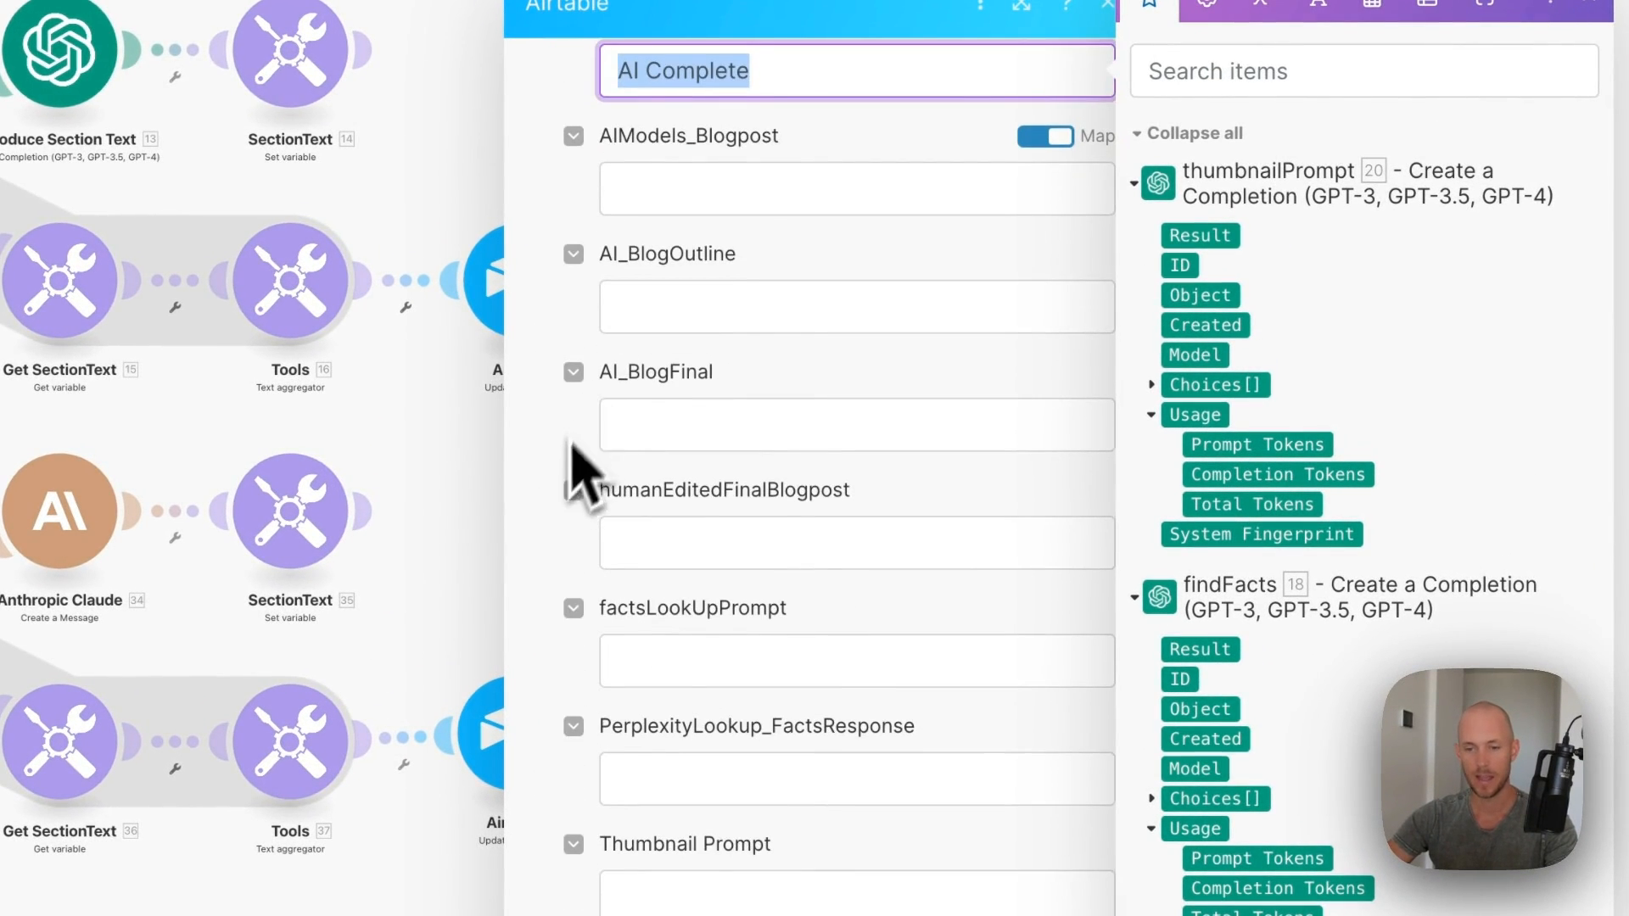
pyautogui.scroll(-2, 571, 458)
pyautogui.click(659, 471)
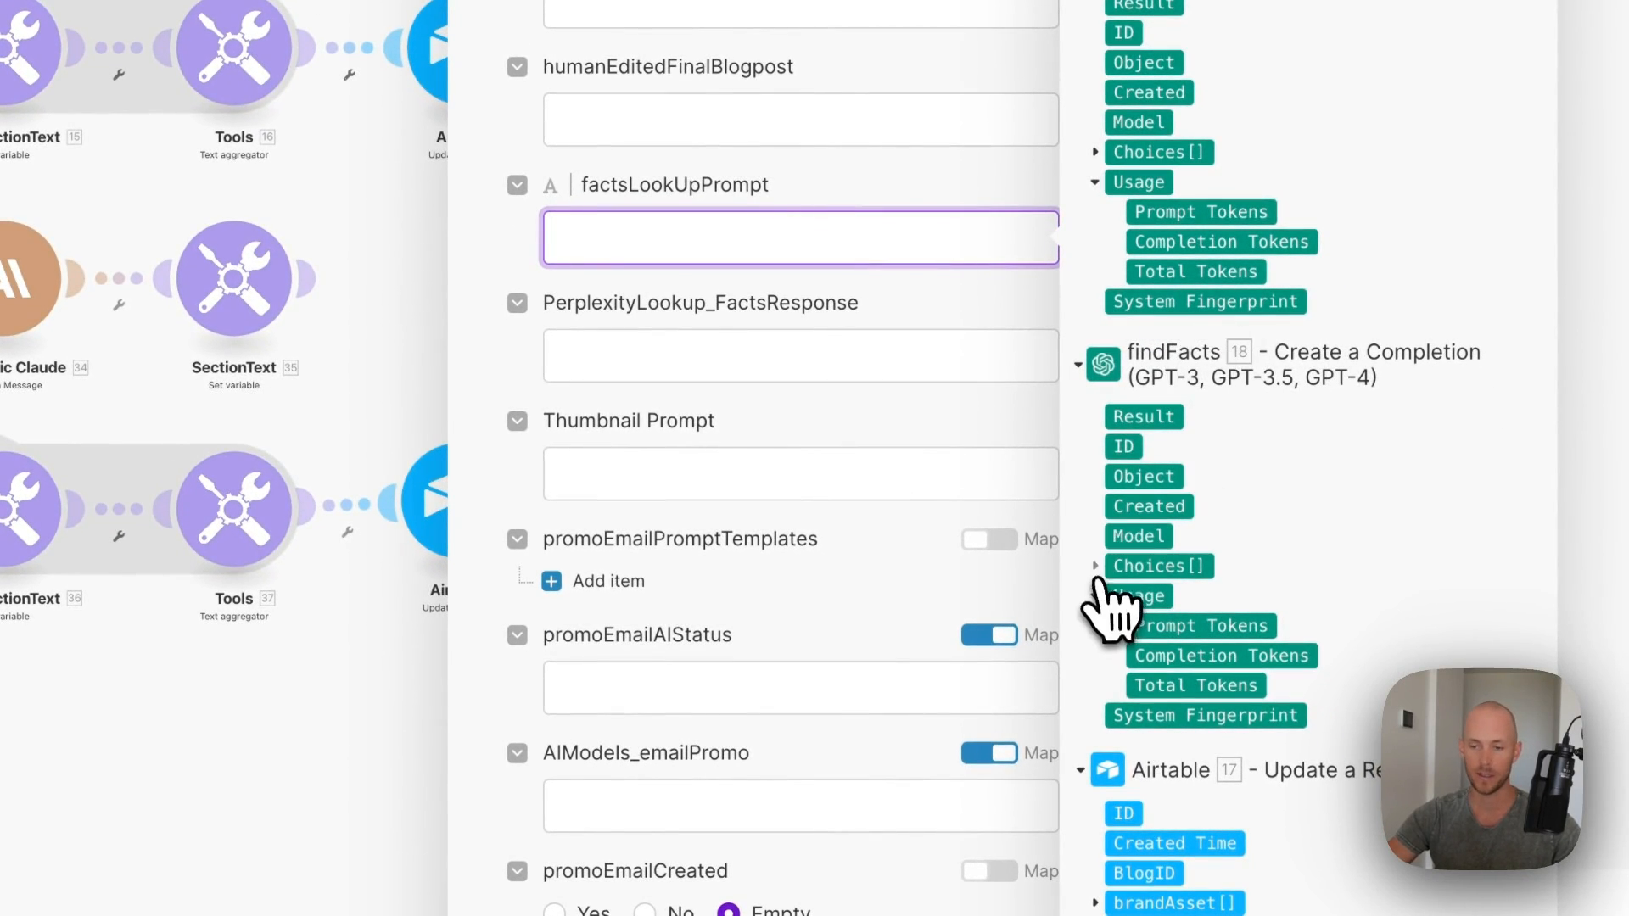
pyautogui.click(1097, 570)
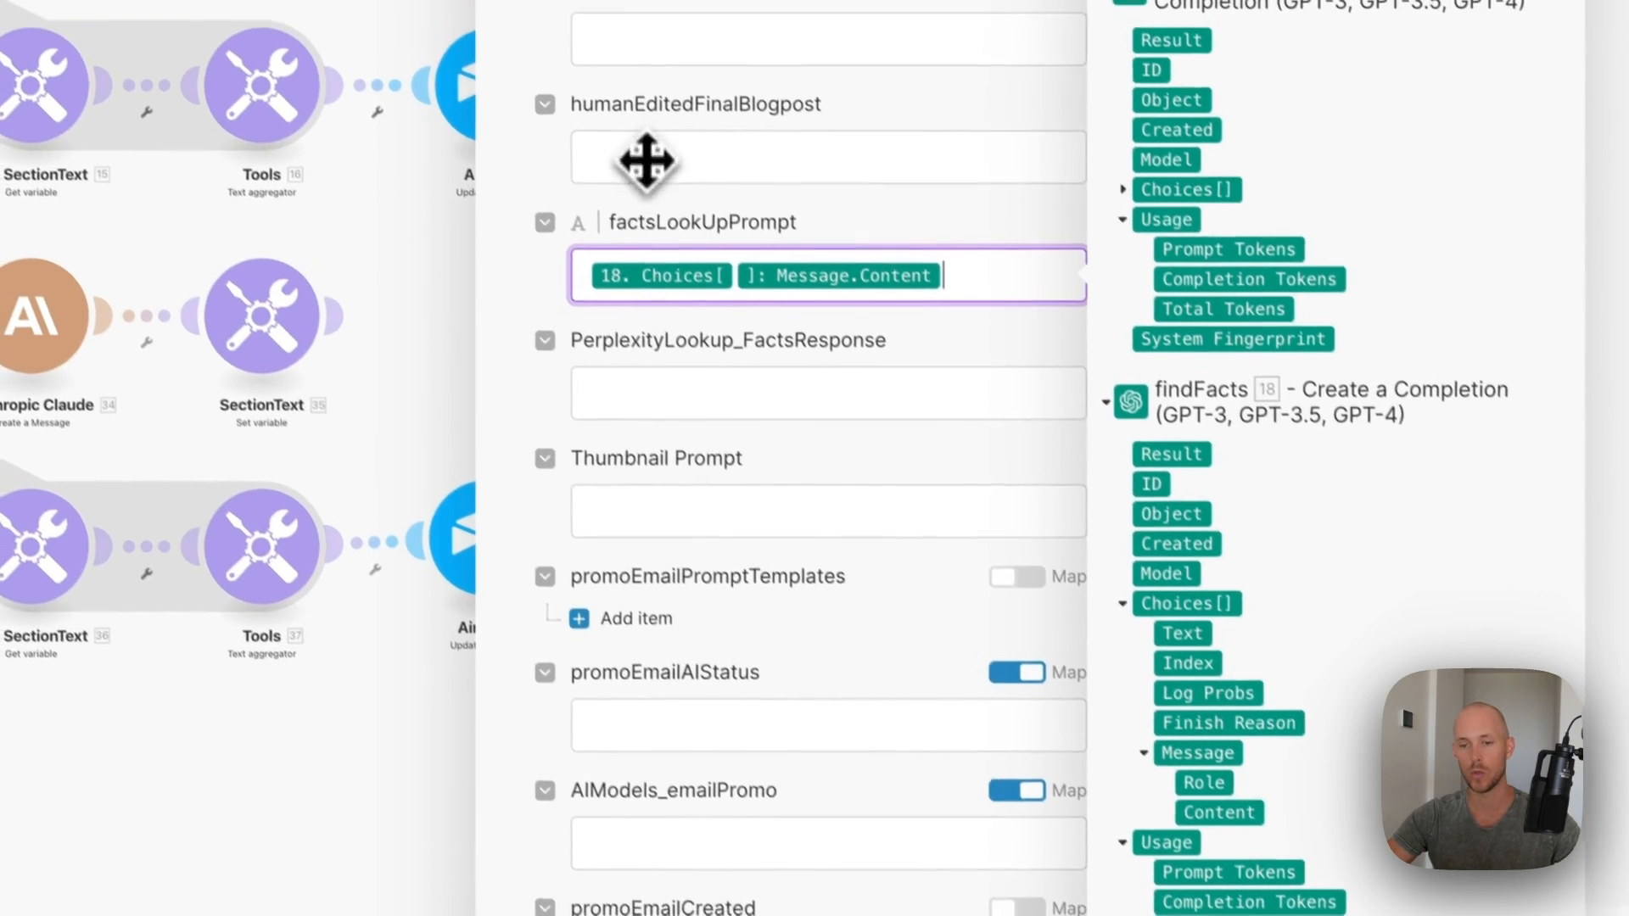
pyautogui.click(1146, 218)
pyautogui.click(1159, 359)
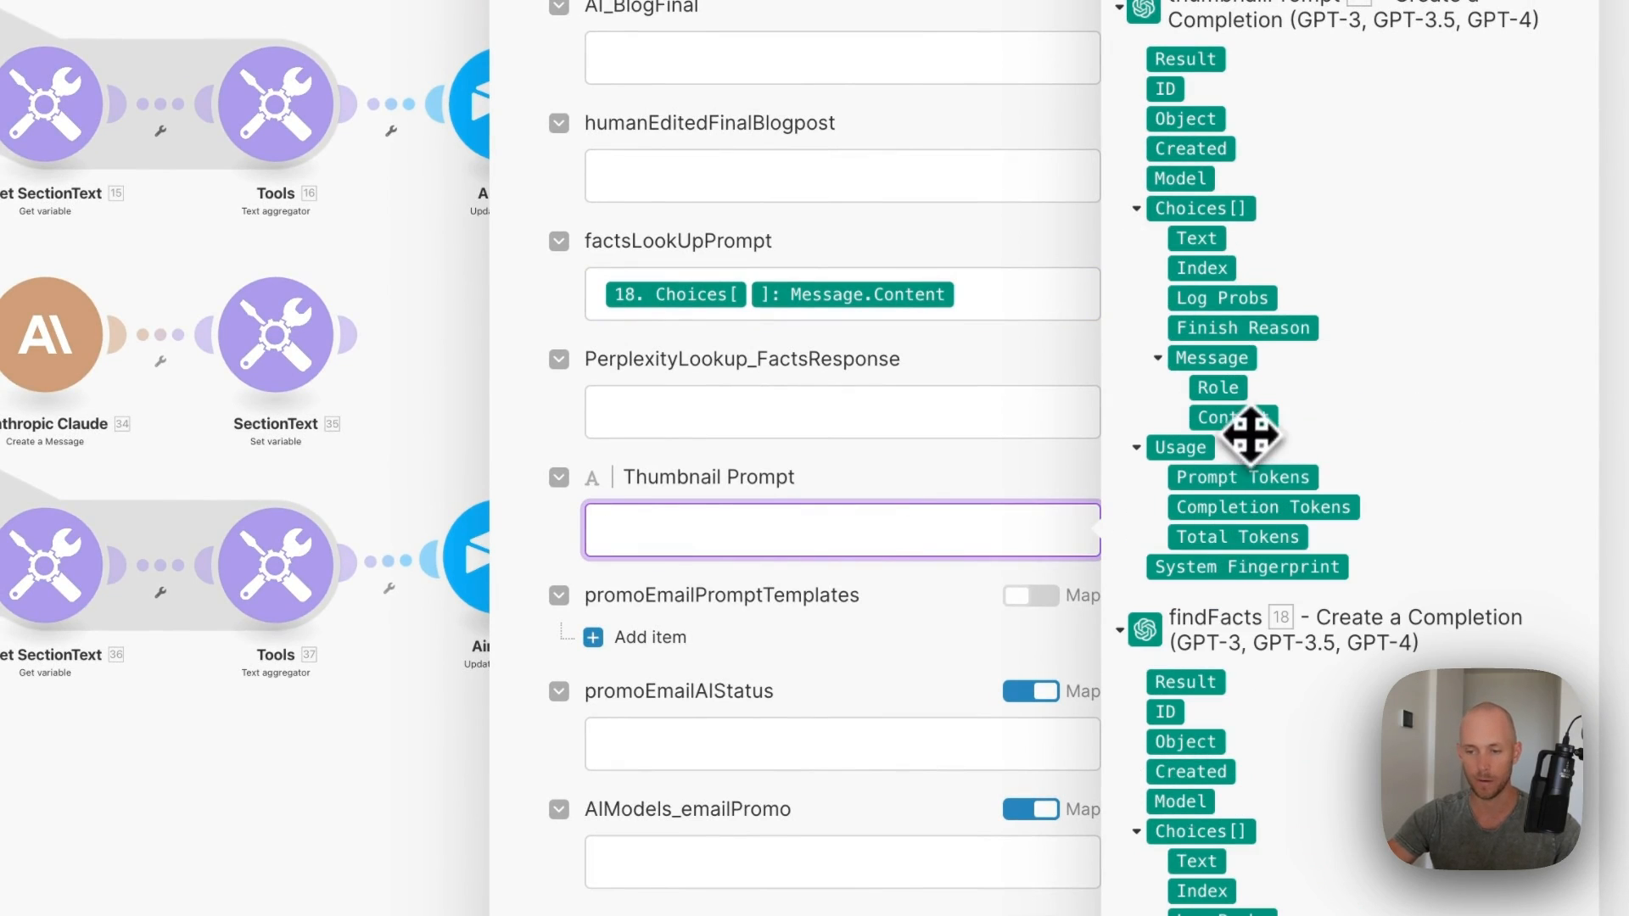
pyautogui.moveTo(1251, 435); pyautogui.dragTo(840, 530)
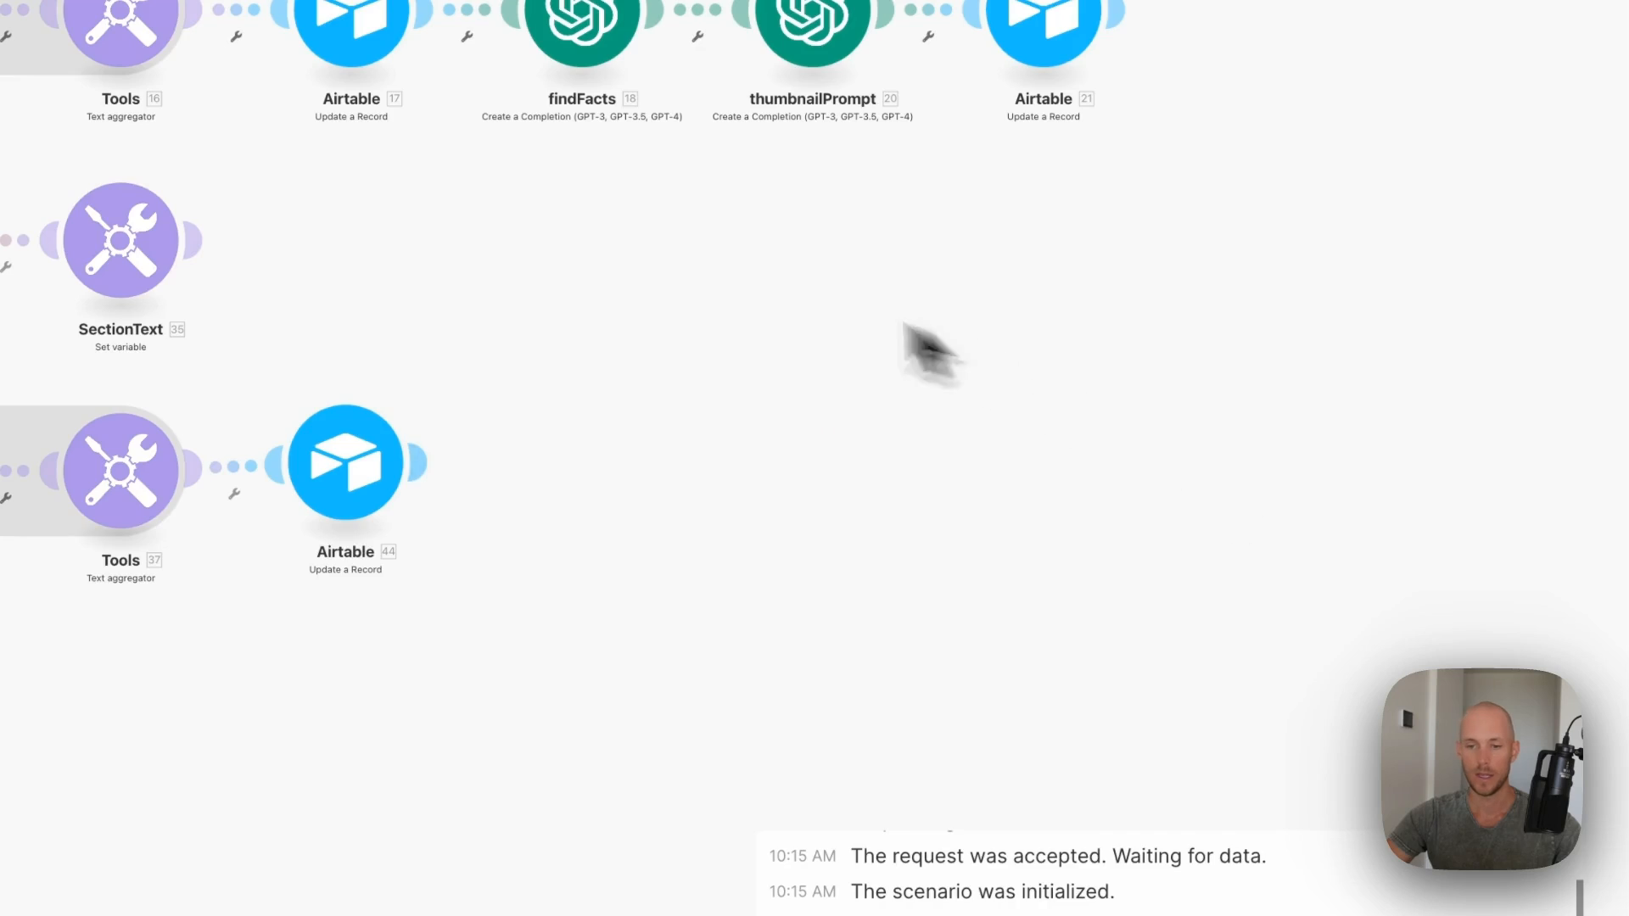
# - Copy findFacts, thumbnailPrompt and the final Airtable module, attaching the copies after the lower Airtable module
pyautogui.moveTo(450, 282); pyautogui.dragTo(1425, 69)
pyautogui.rightClick(585, 31)
pyautogui.click(682, 57)
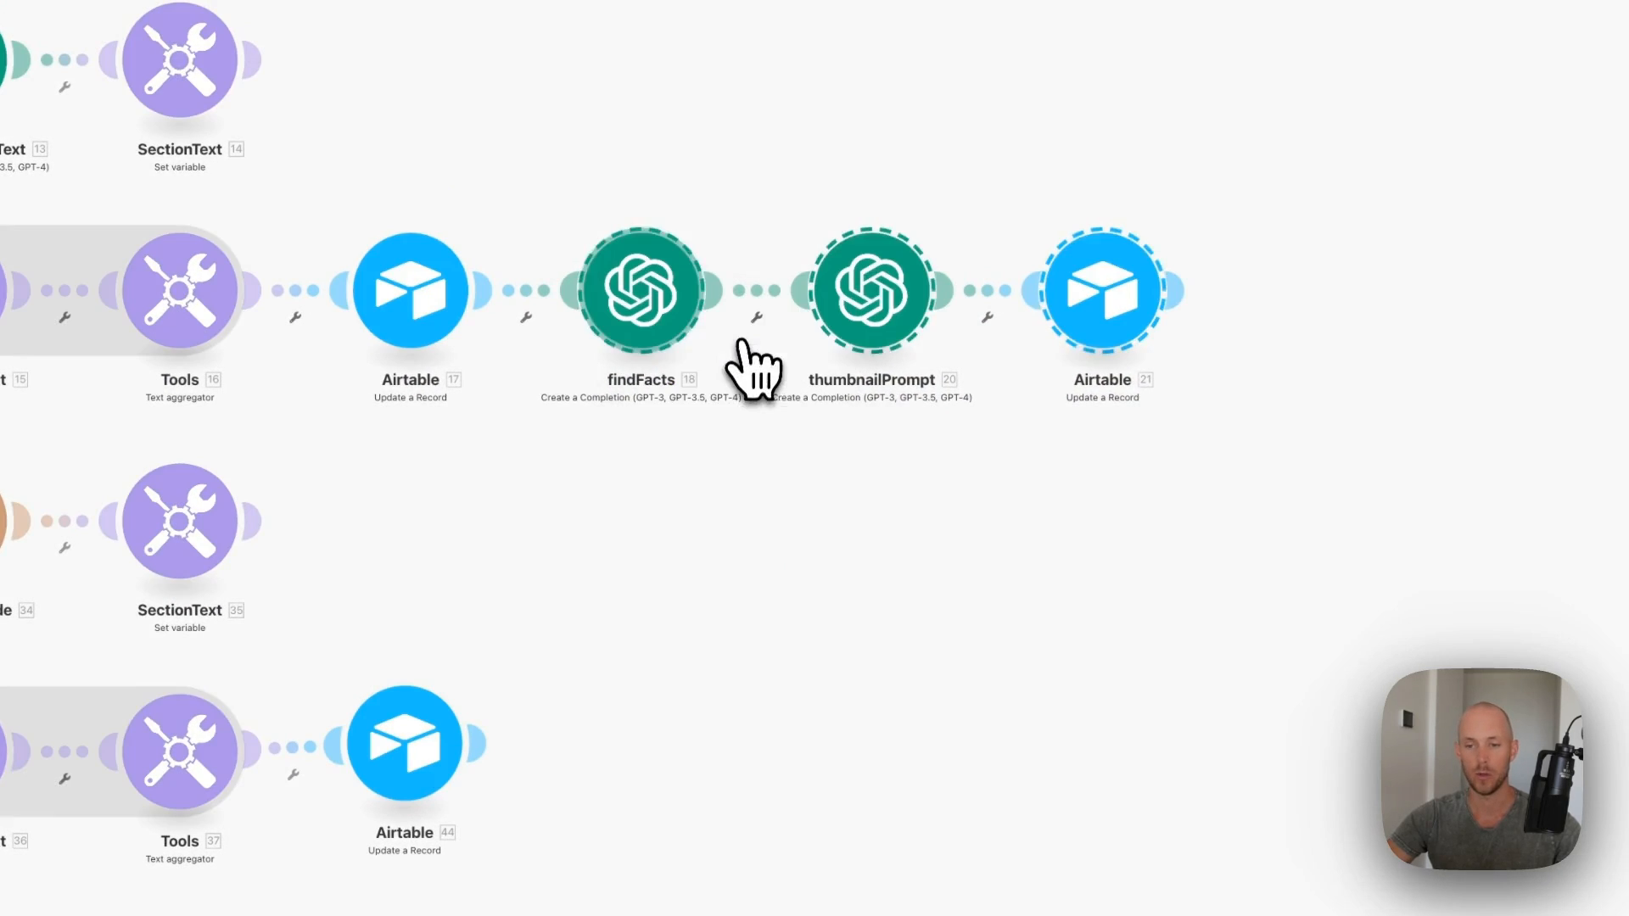
pyautogui.rightClick(1255, 520)
pyautogui.click(1340, 560)
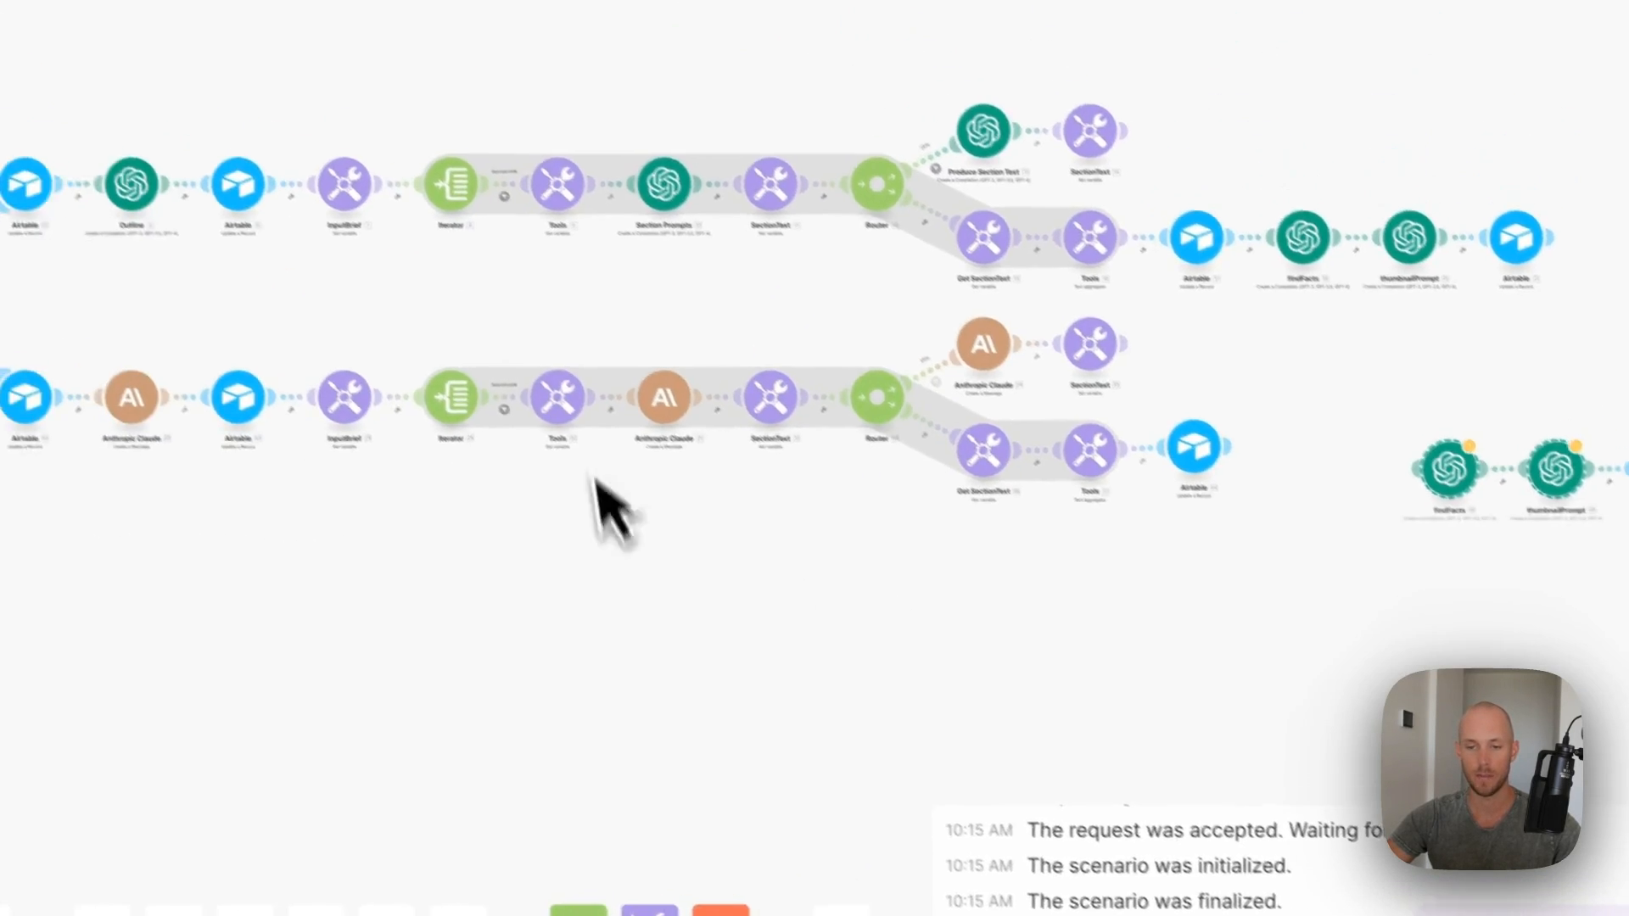
pyautogui.moveTo(1456, 489); pyautogui.dragTo(1323, 461)
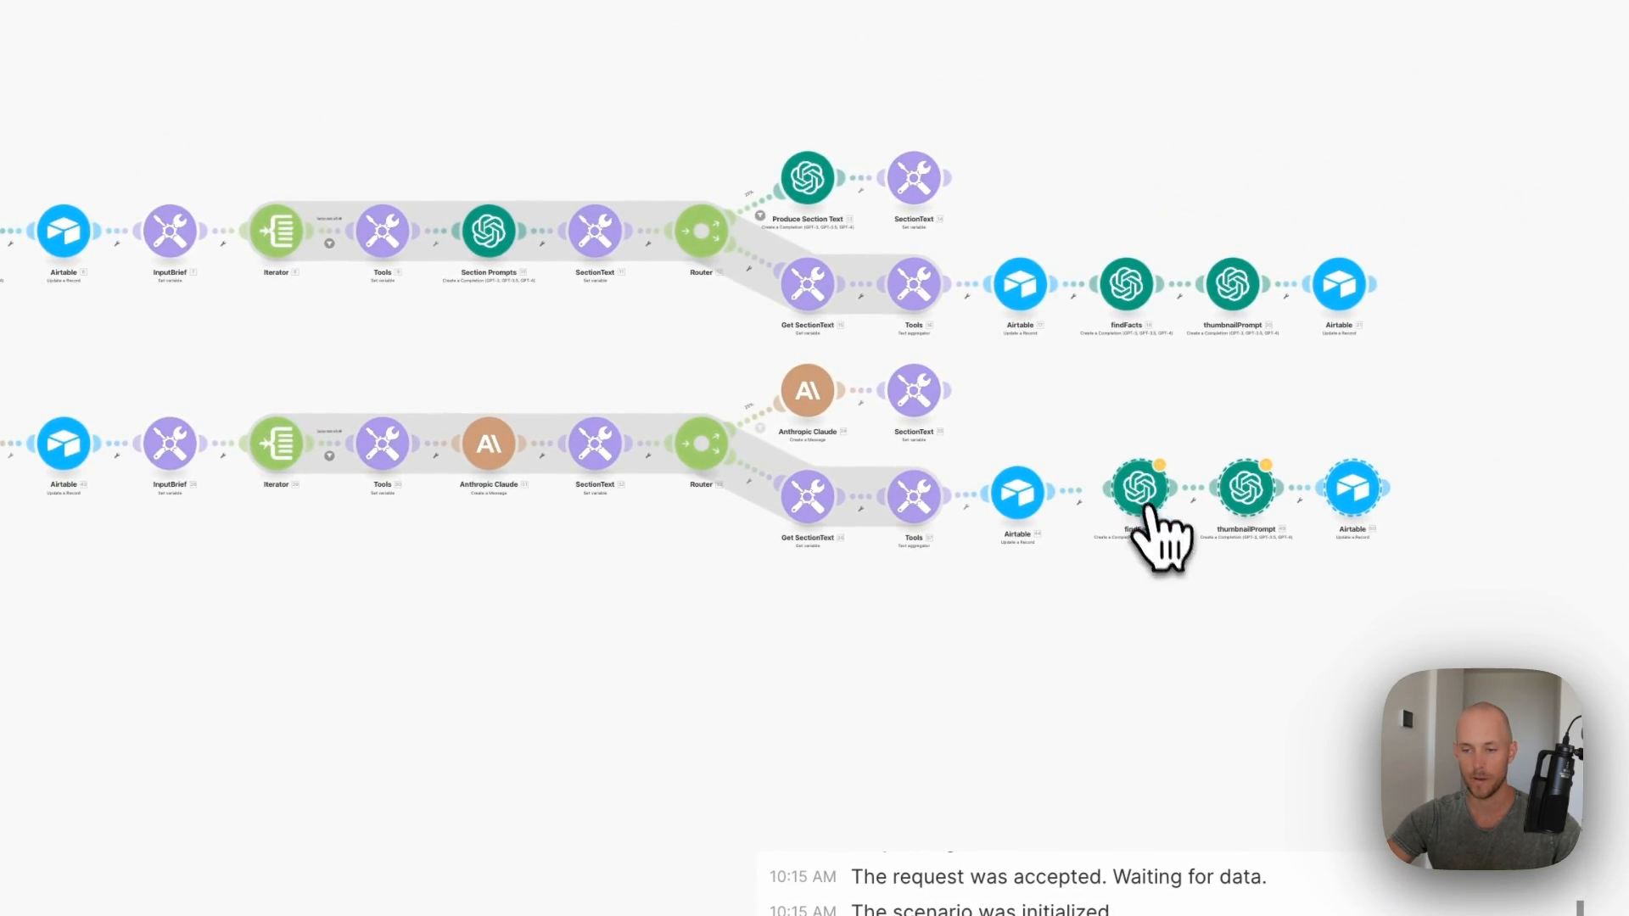
# - Remove the old AI_BlogFinal reference from the pasted findFacts prompt and confirm
pyautogui.scroll(5, 1151, 573)
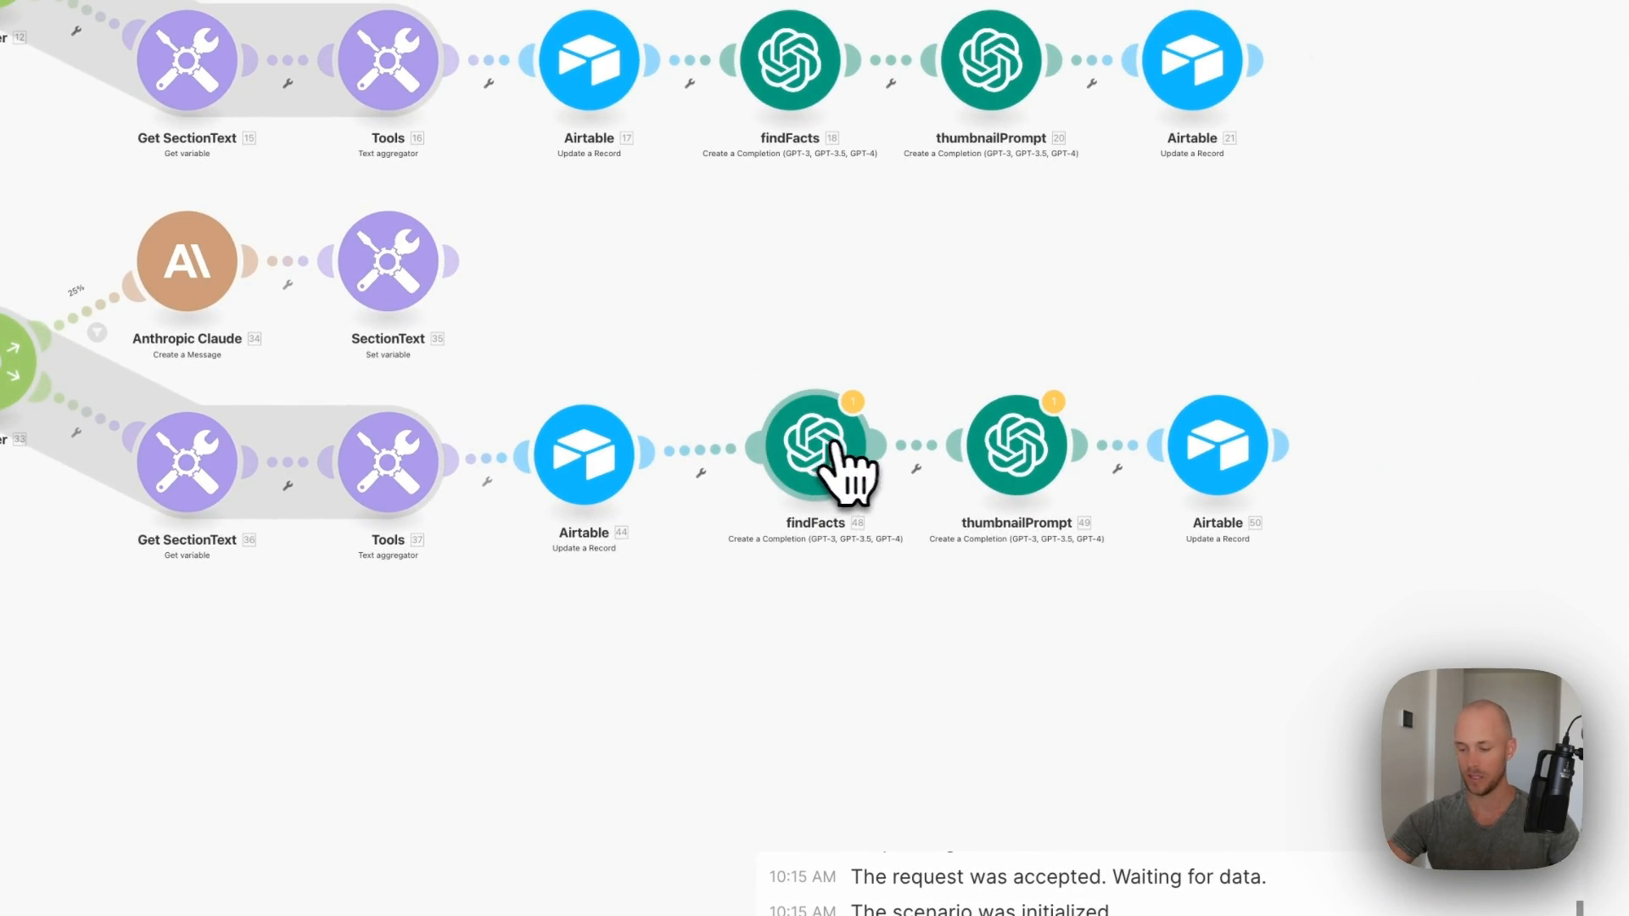
pyautogui.click(819, 465)
pyautogui.scroll(-10, 1188, 543)
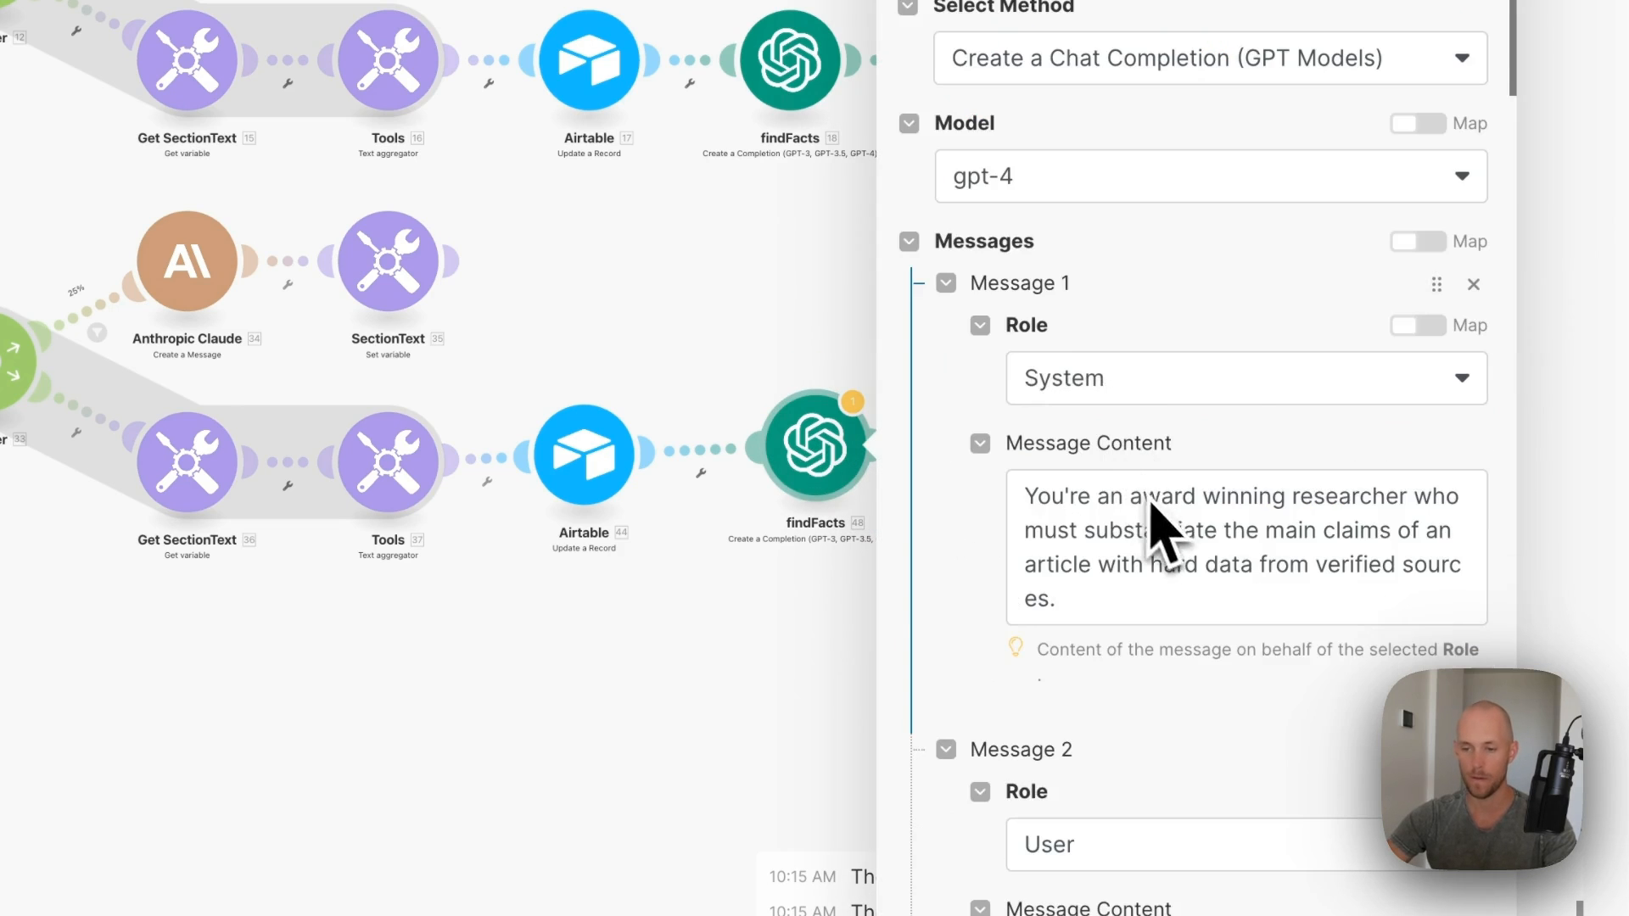
pyautogui.click(1406, 484)
pyautogui.press('BackSpace')
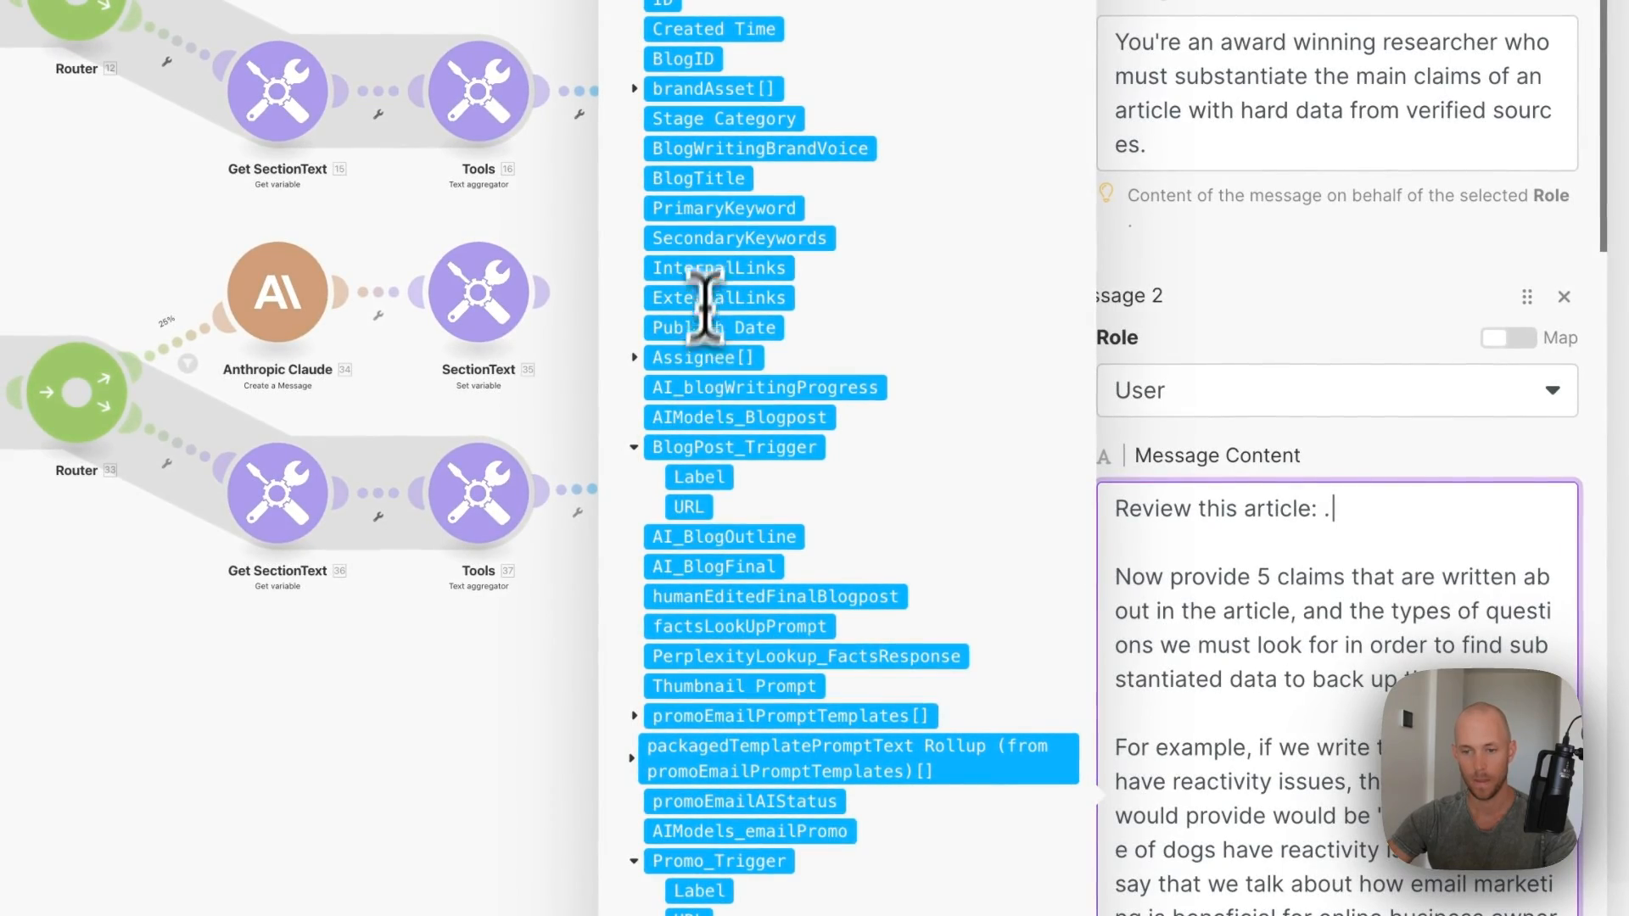
pyautogui.scroll(-4, 1374, 678)
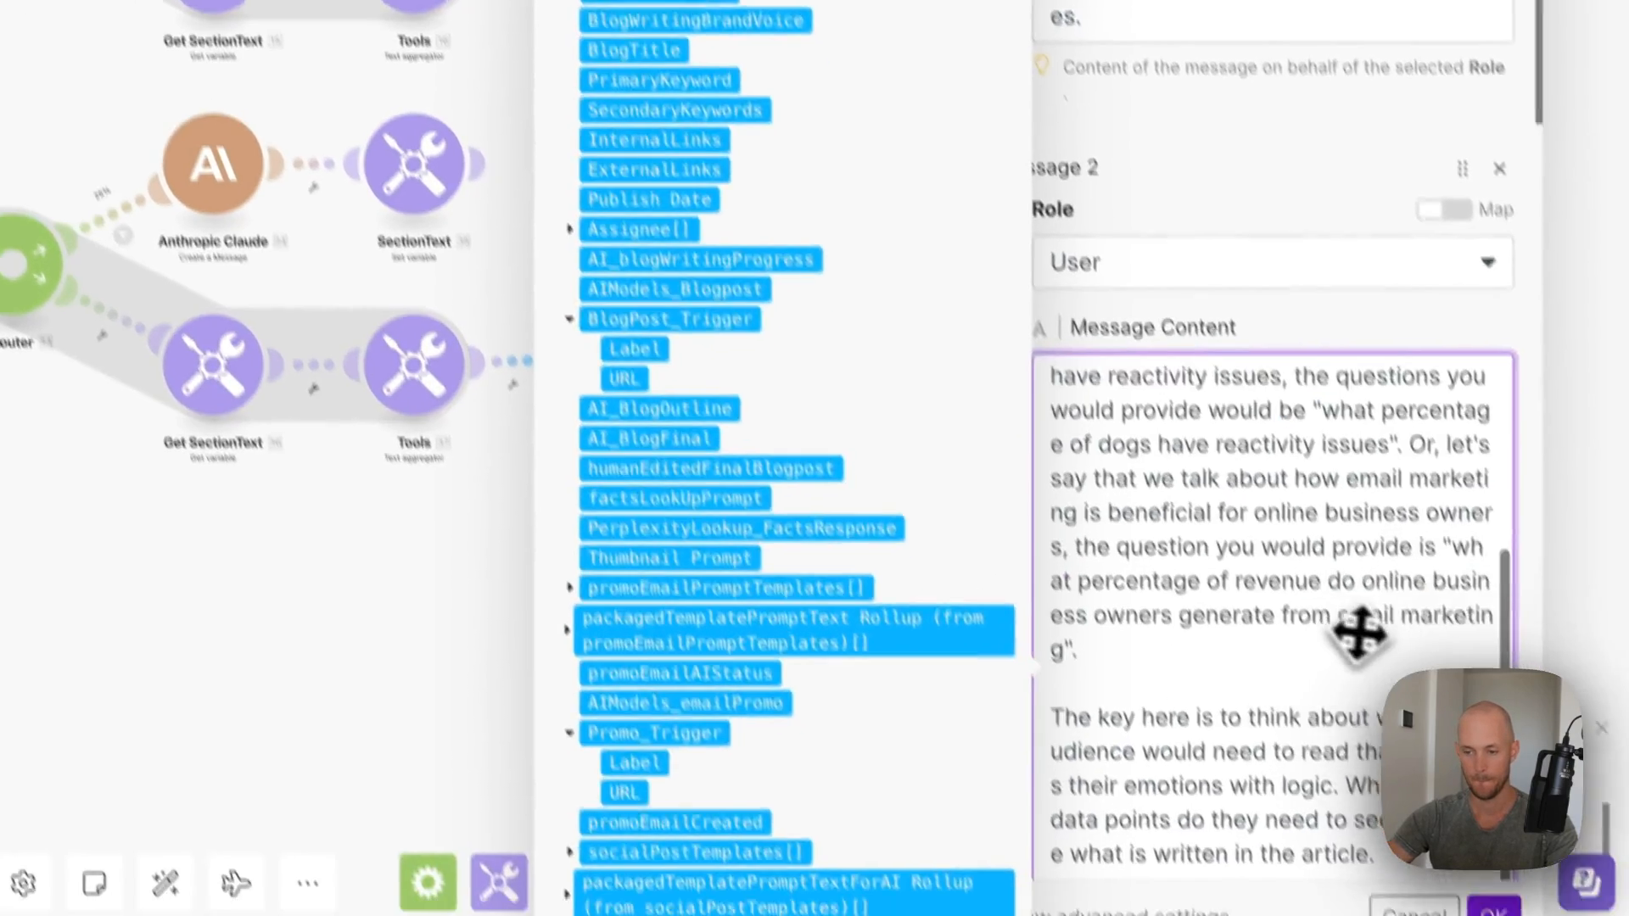
pyautogui.click(1491, 876)
# - Map 44. AI_BlogFinal into the thumbnailPrompt's Message 2 and save it
pyautogui.click(1018, 322)
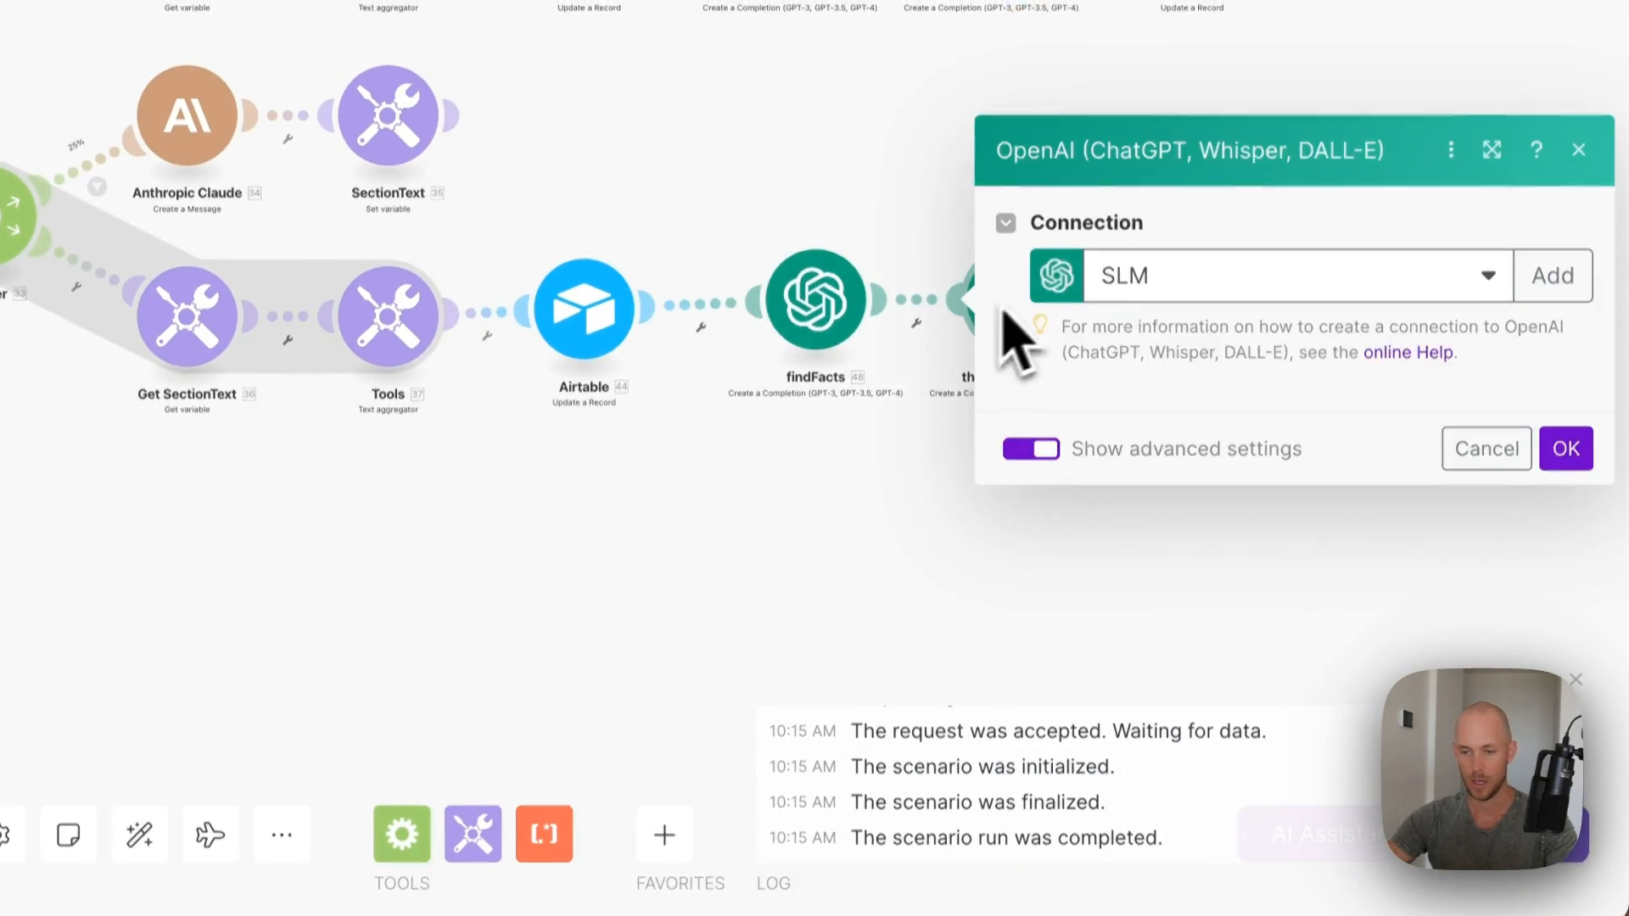
pyautogui.scroll(-5, 1230, 502)
pyautogui.click(1505, 581)
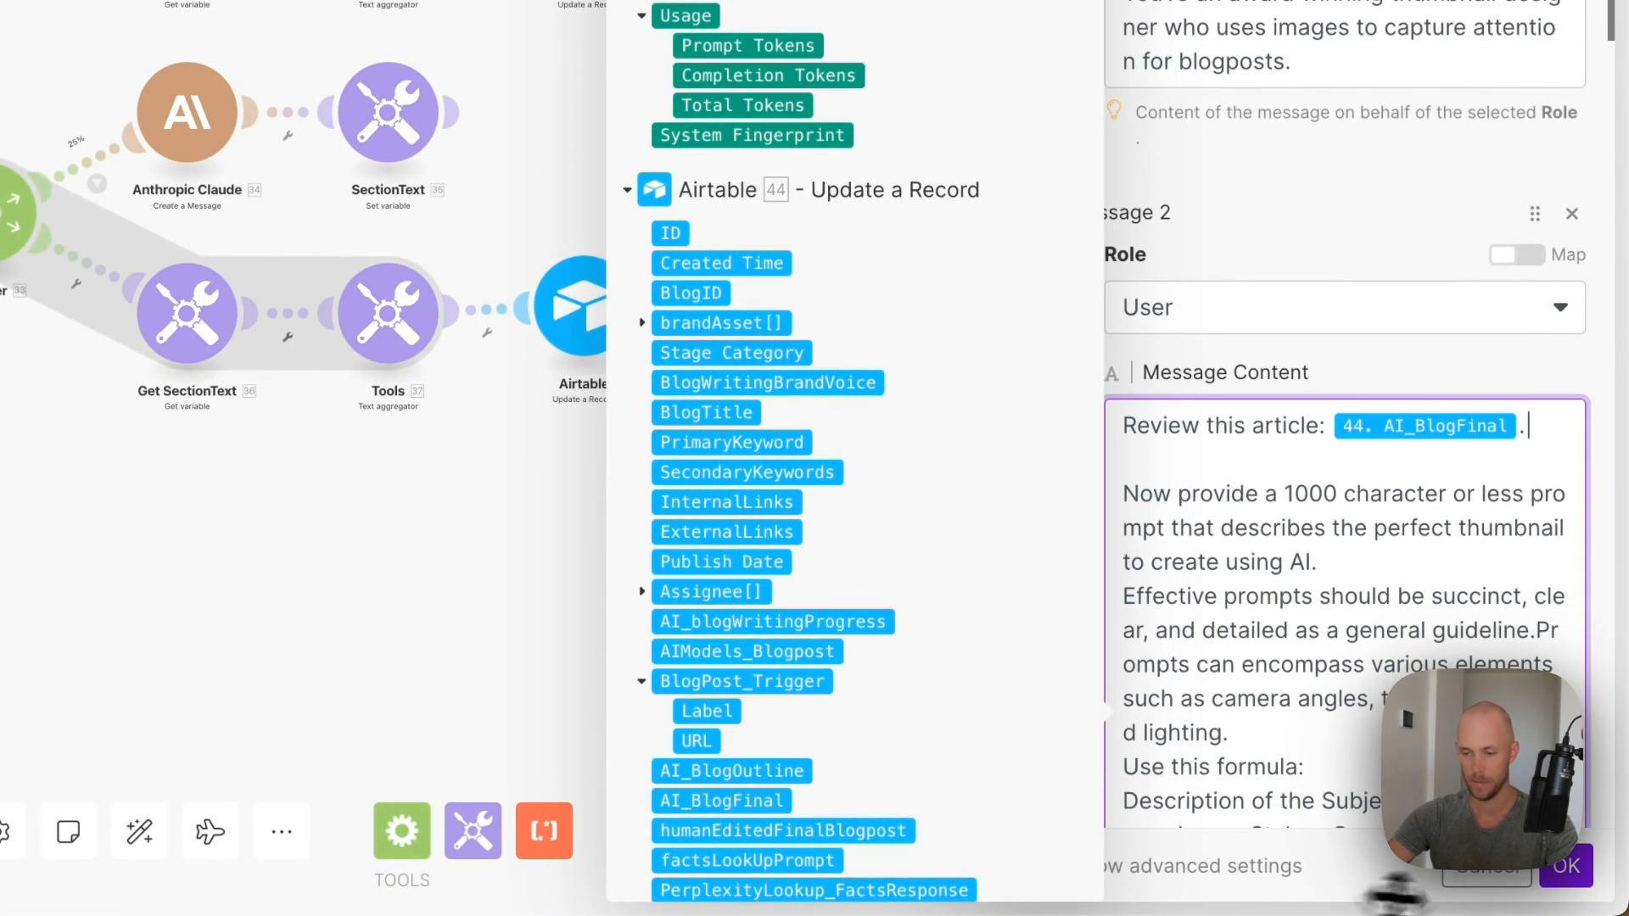
pyautogui.click(1561, 867)
# - Review the final Airtable update's field mappings, then pan back to the earlier modules
pyautogui.click(1225, 280)
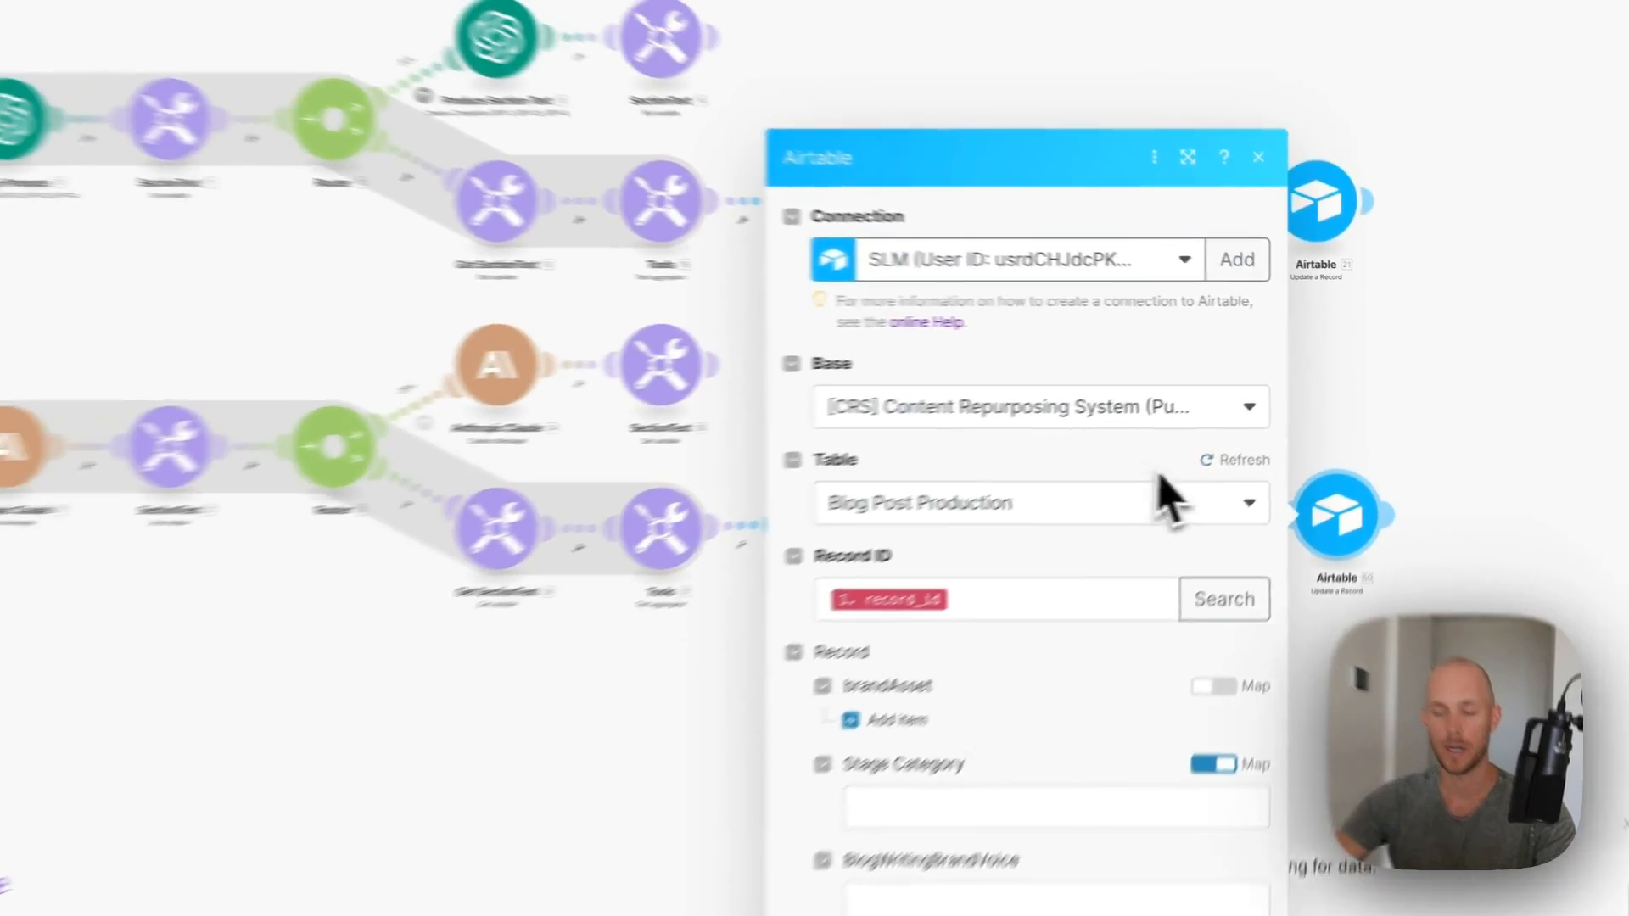
pyautogui.scroll(-10, 848, 815)
pyautogui.scroll(-7, 1061, 509)
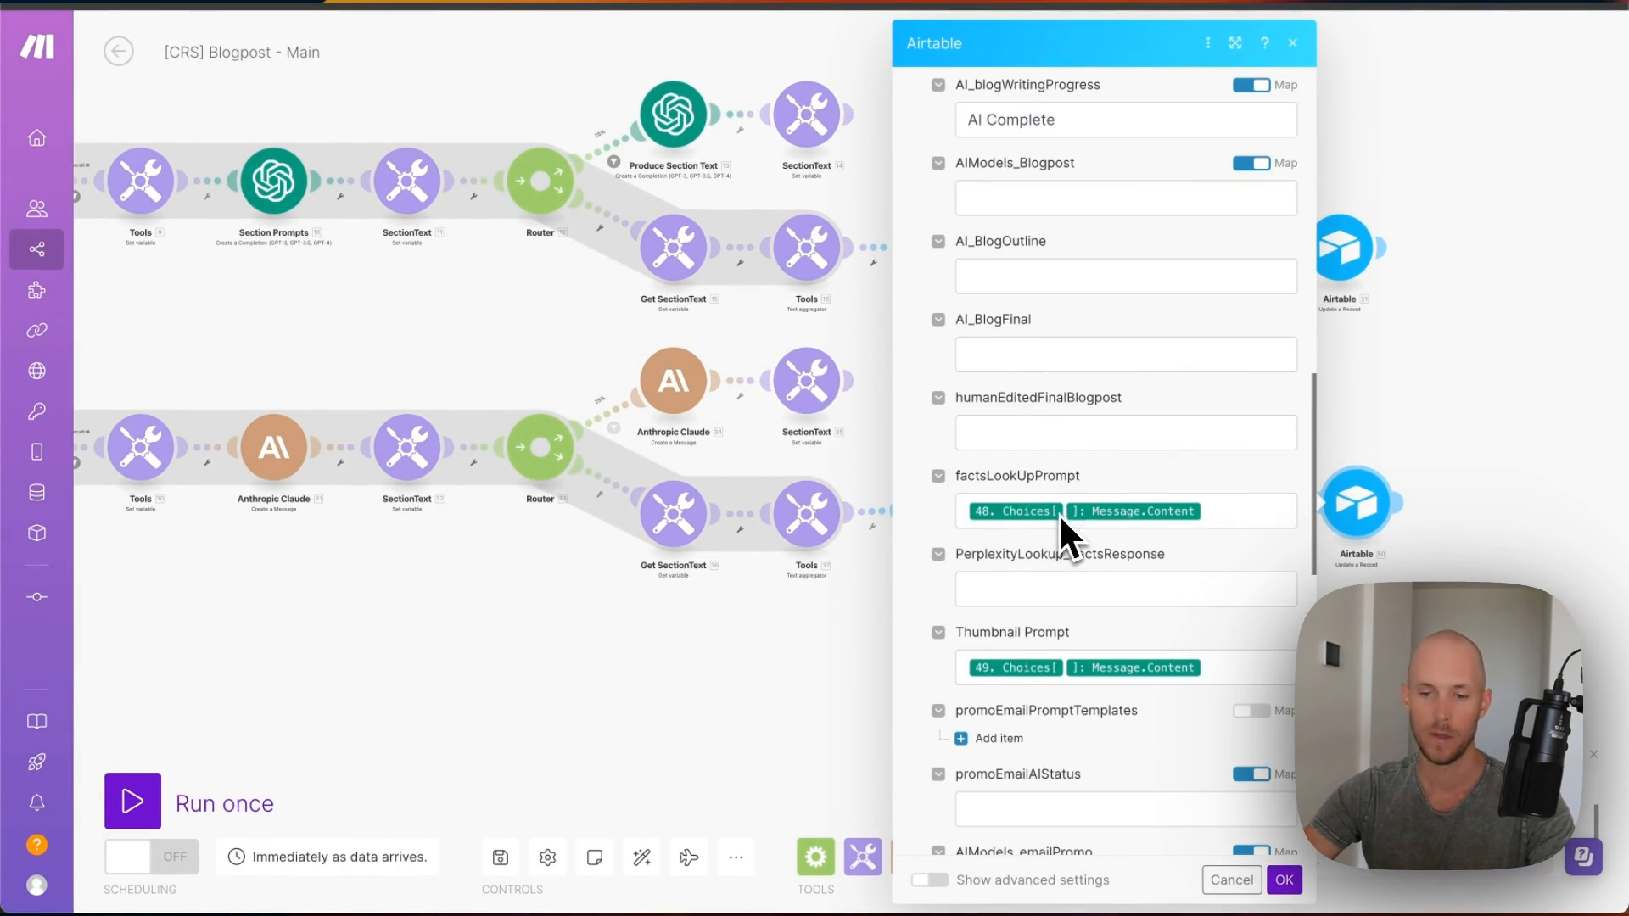
pyautogui.scroll(-5, 1103, 449)
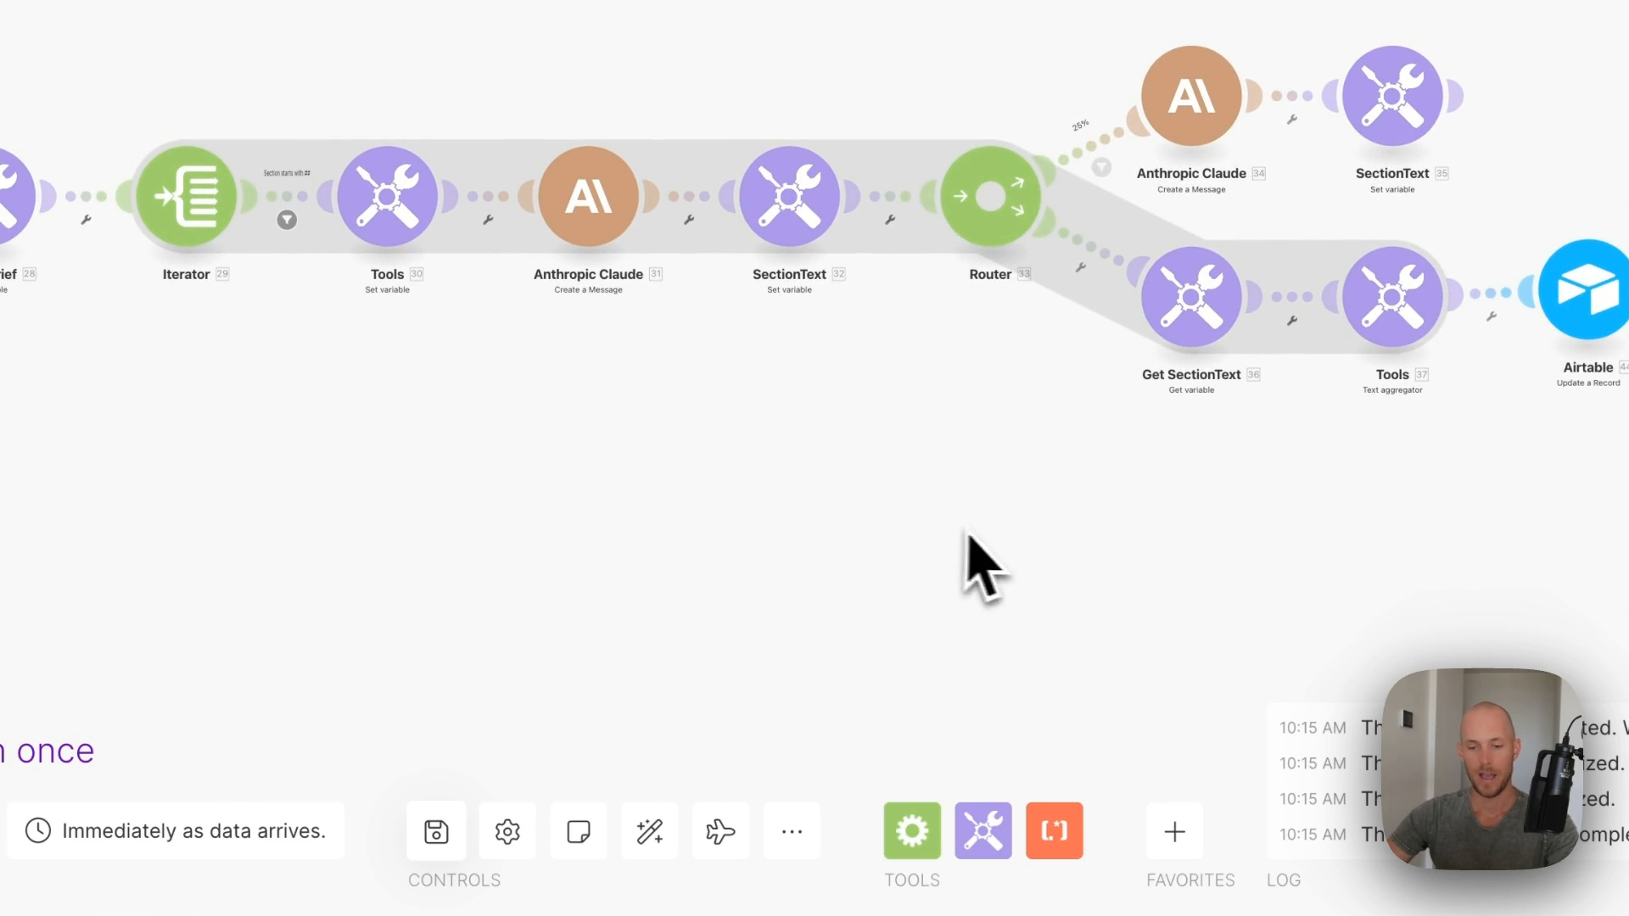
pyautogui.scroll(-3, 929, 530)
pyautogui.moveTo(763, 518); pyautogui.dragTo(1527, 485)
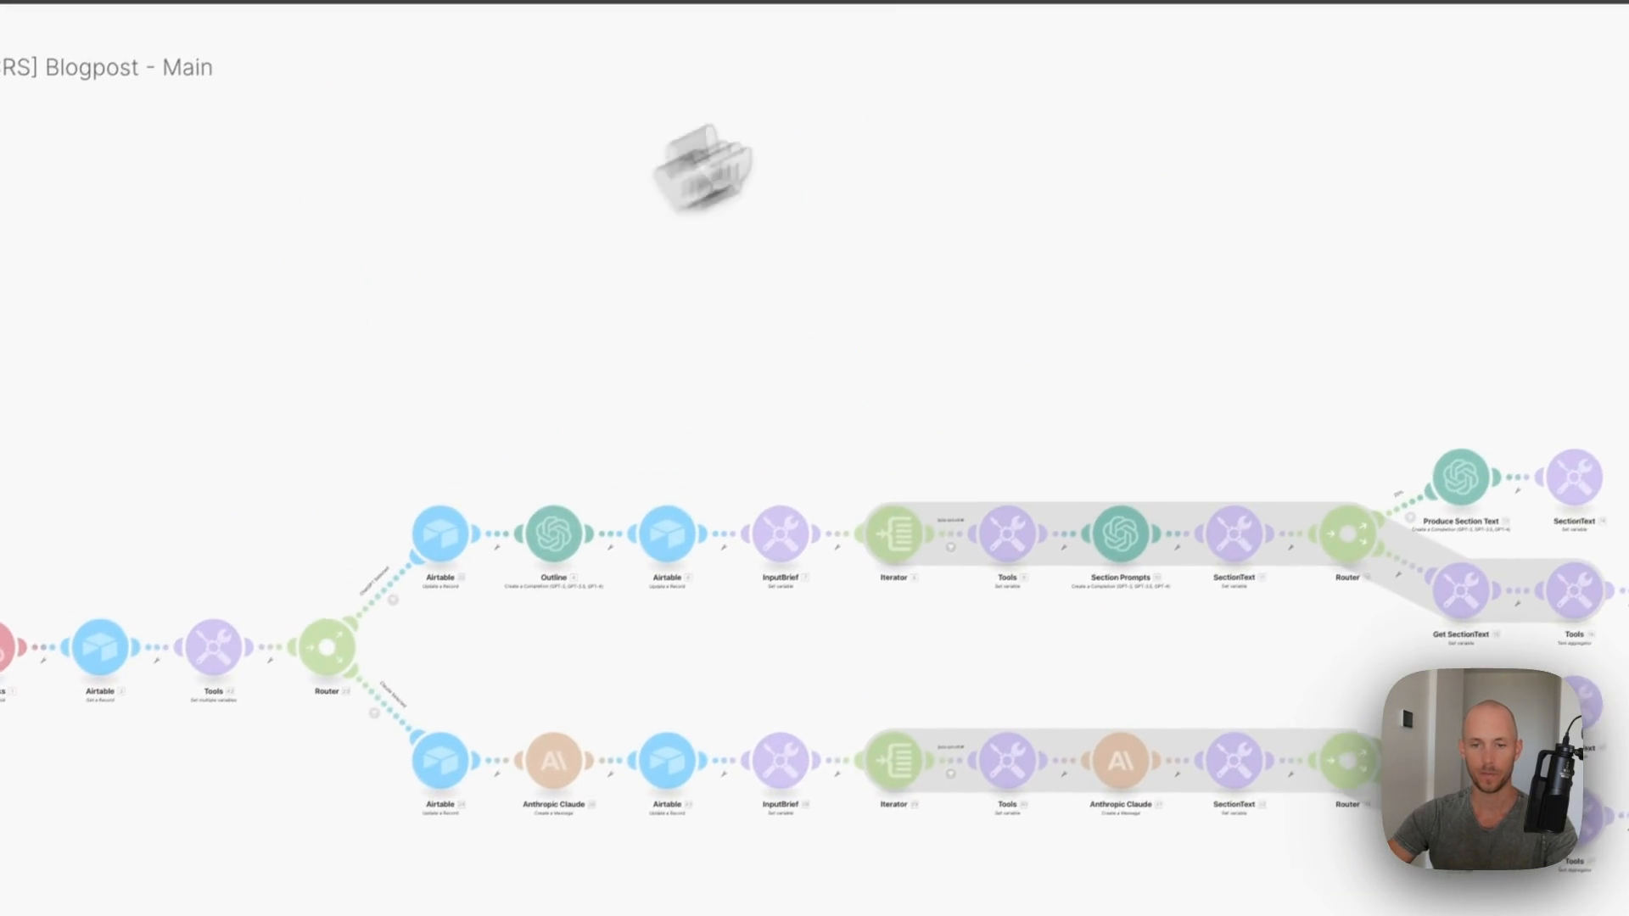
# - Keep ChatGPT as the blog model and trigger Create Blog Post for the old-dog record
pyautogui.click(556, 2)
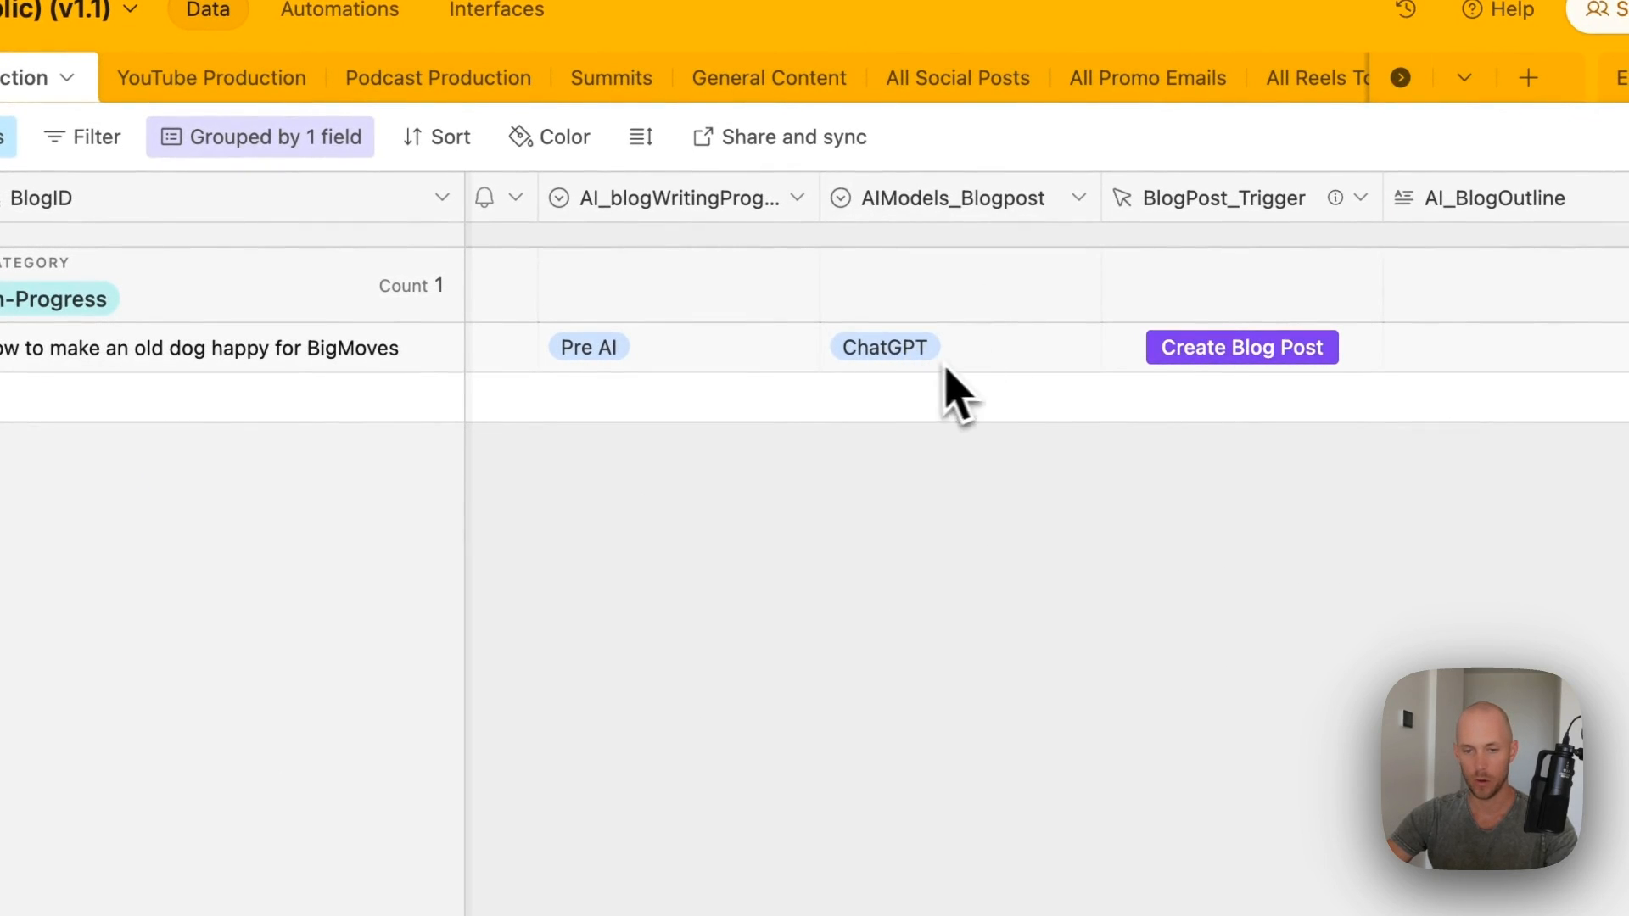
pyautogui.click(999, 355)
pyautogui.click(1003, 353)
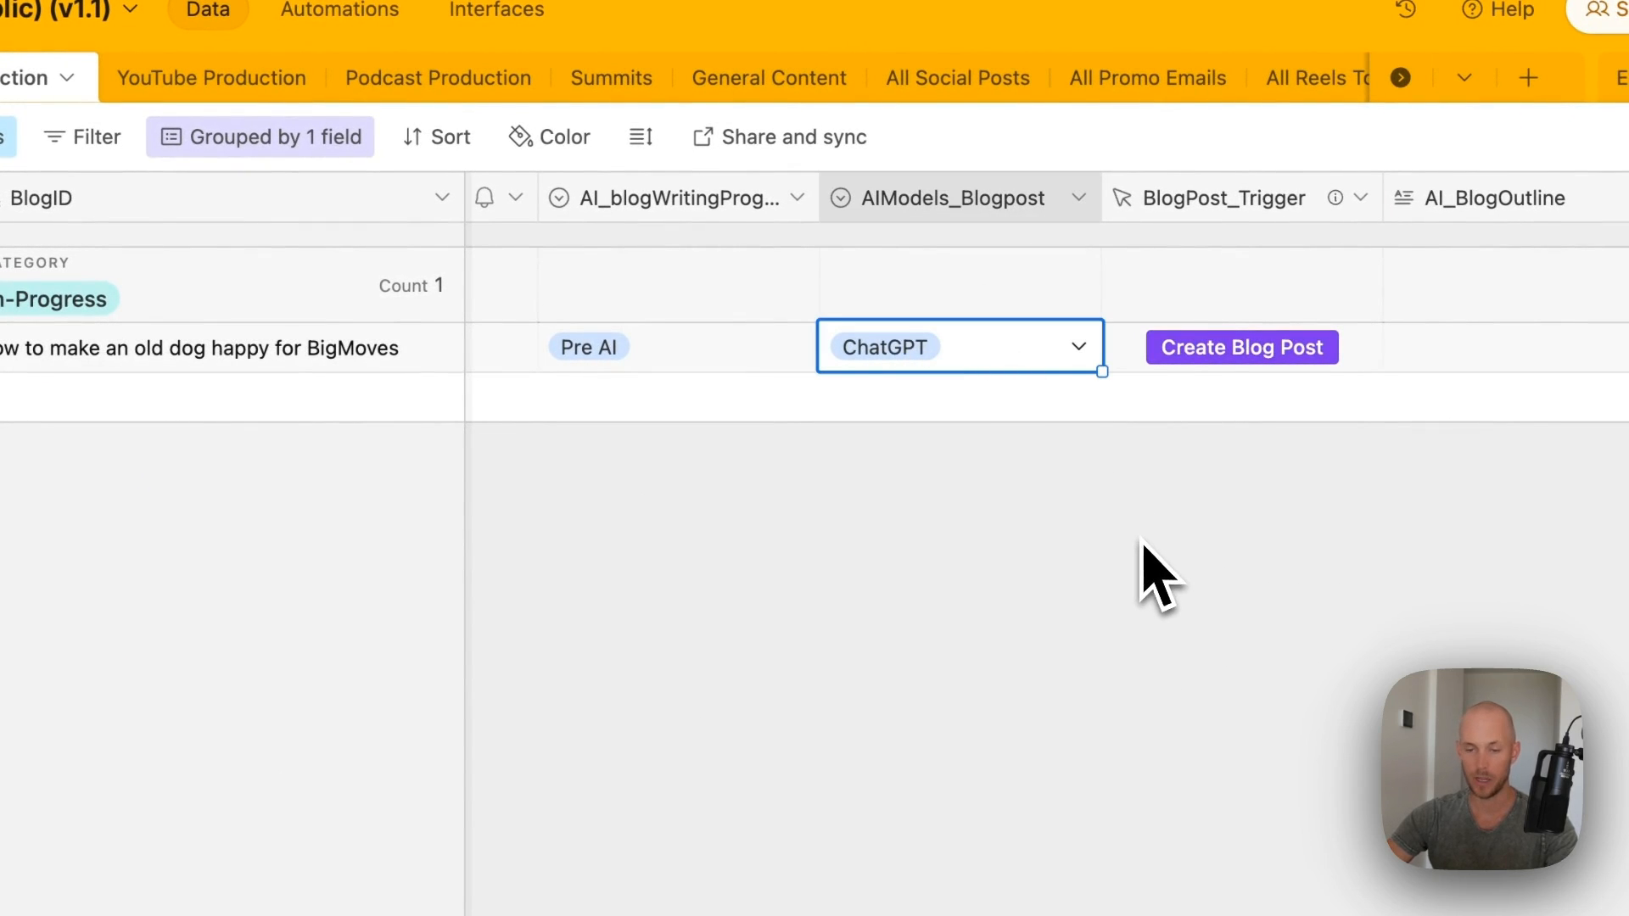
pyautogui.hscroll(1, 1158, 569)
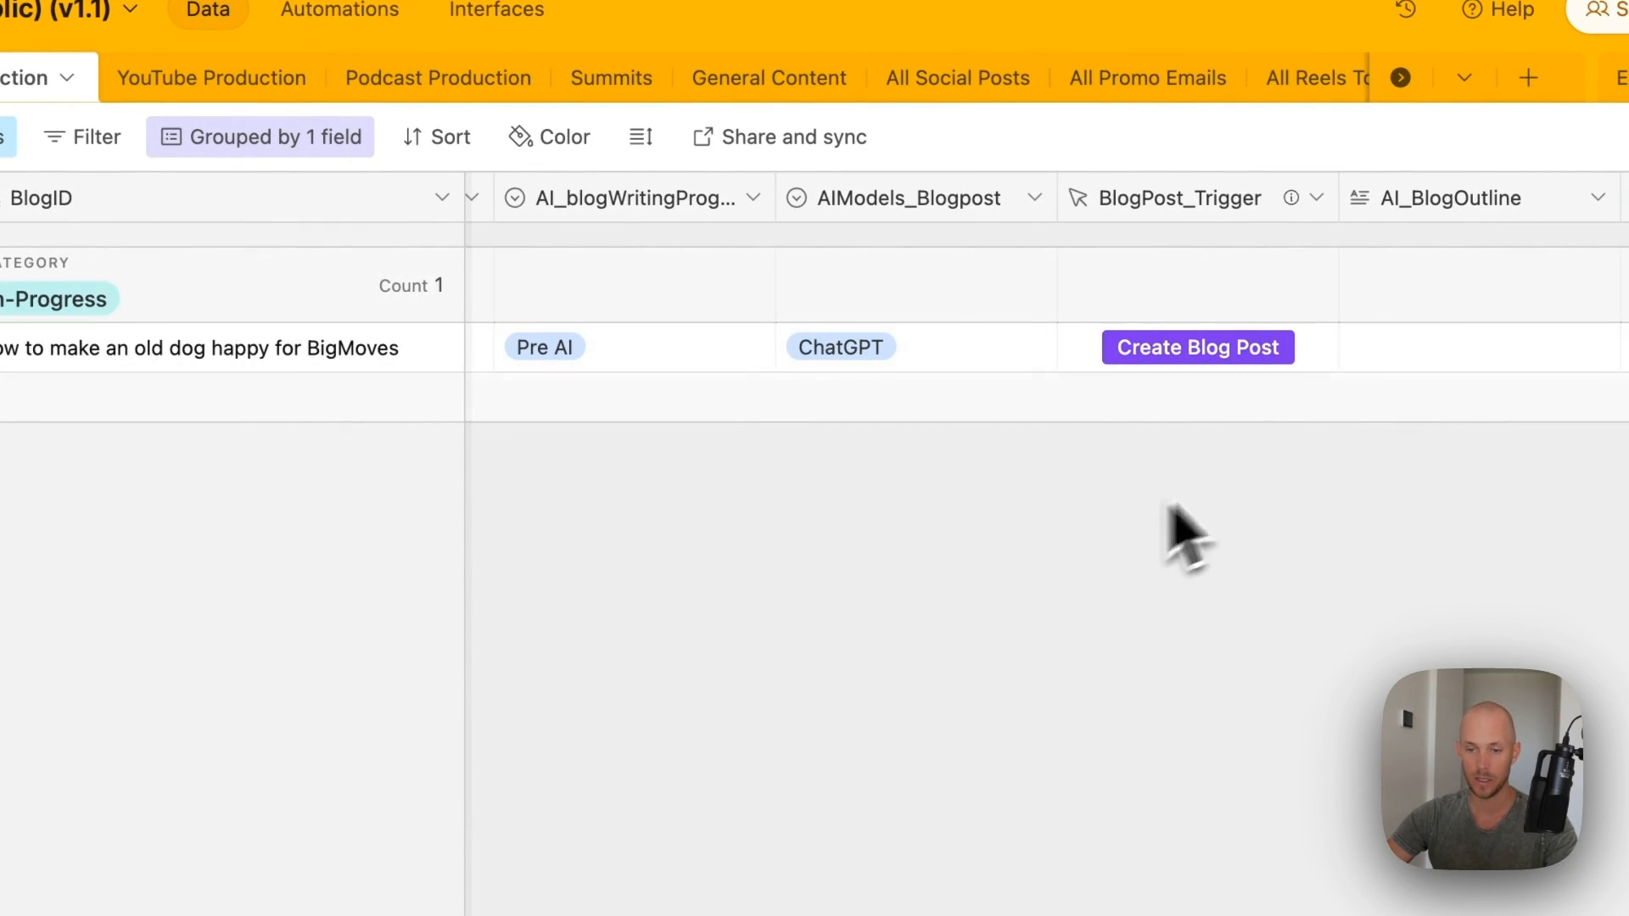
pyautogui.click(1240, 346)
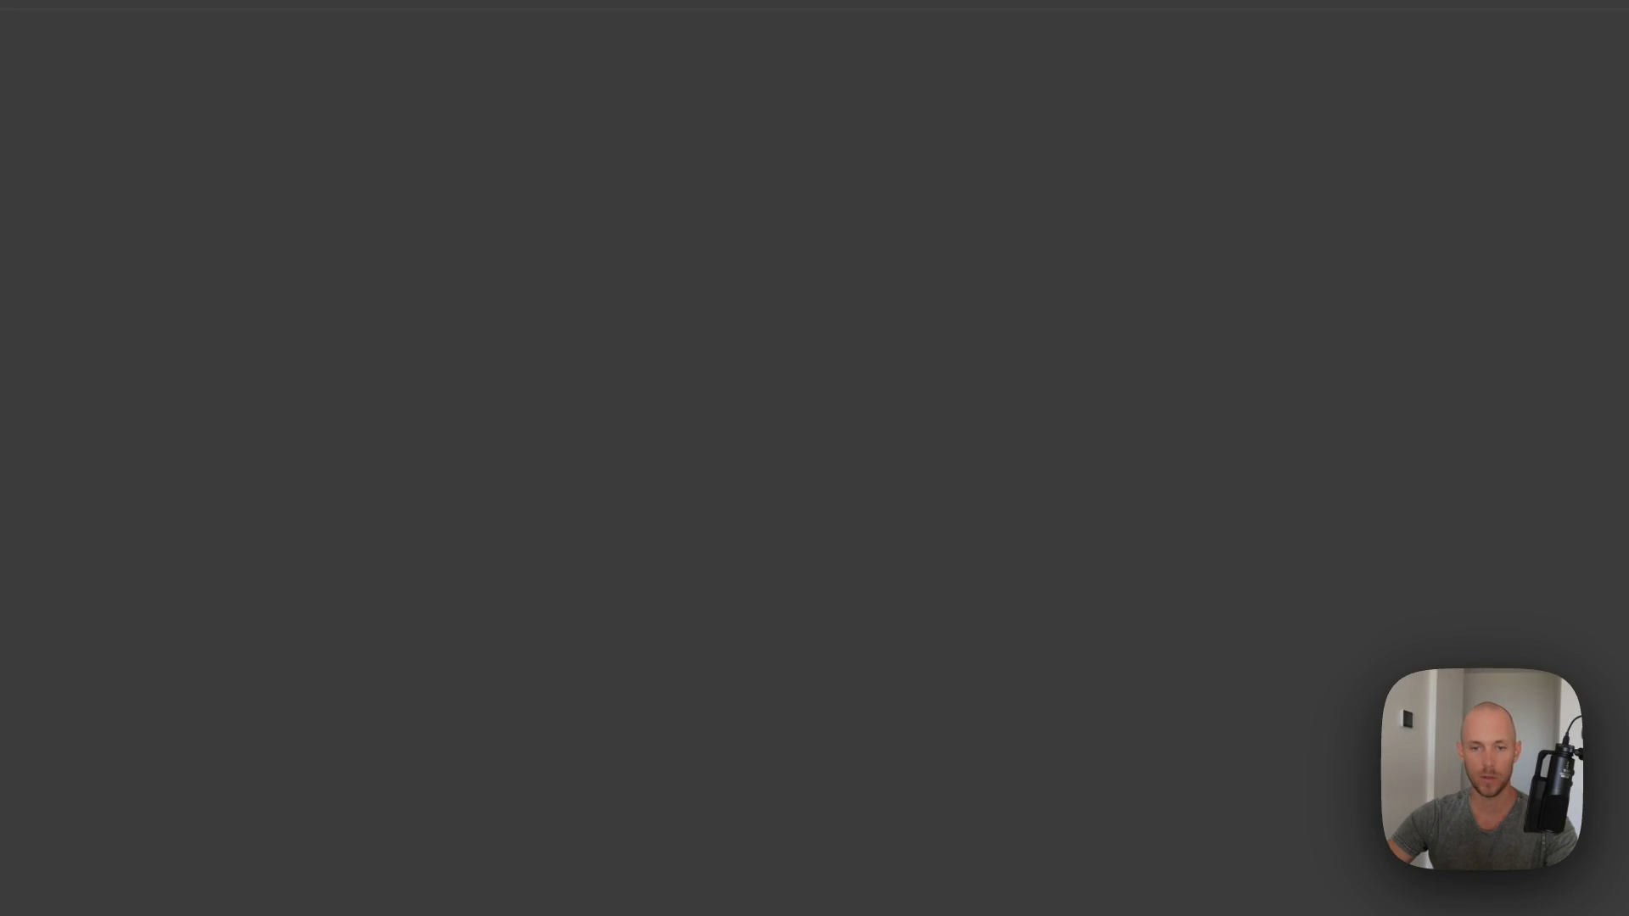
pyautogui.press('super+w')
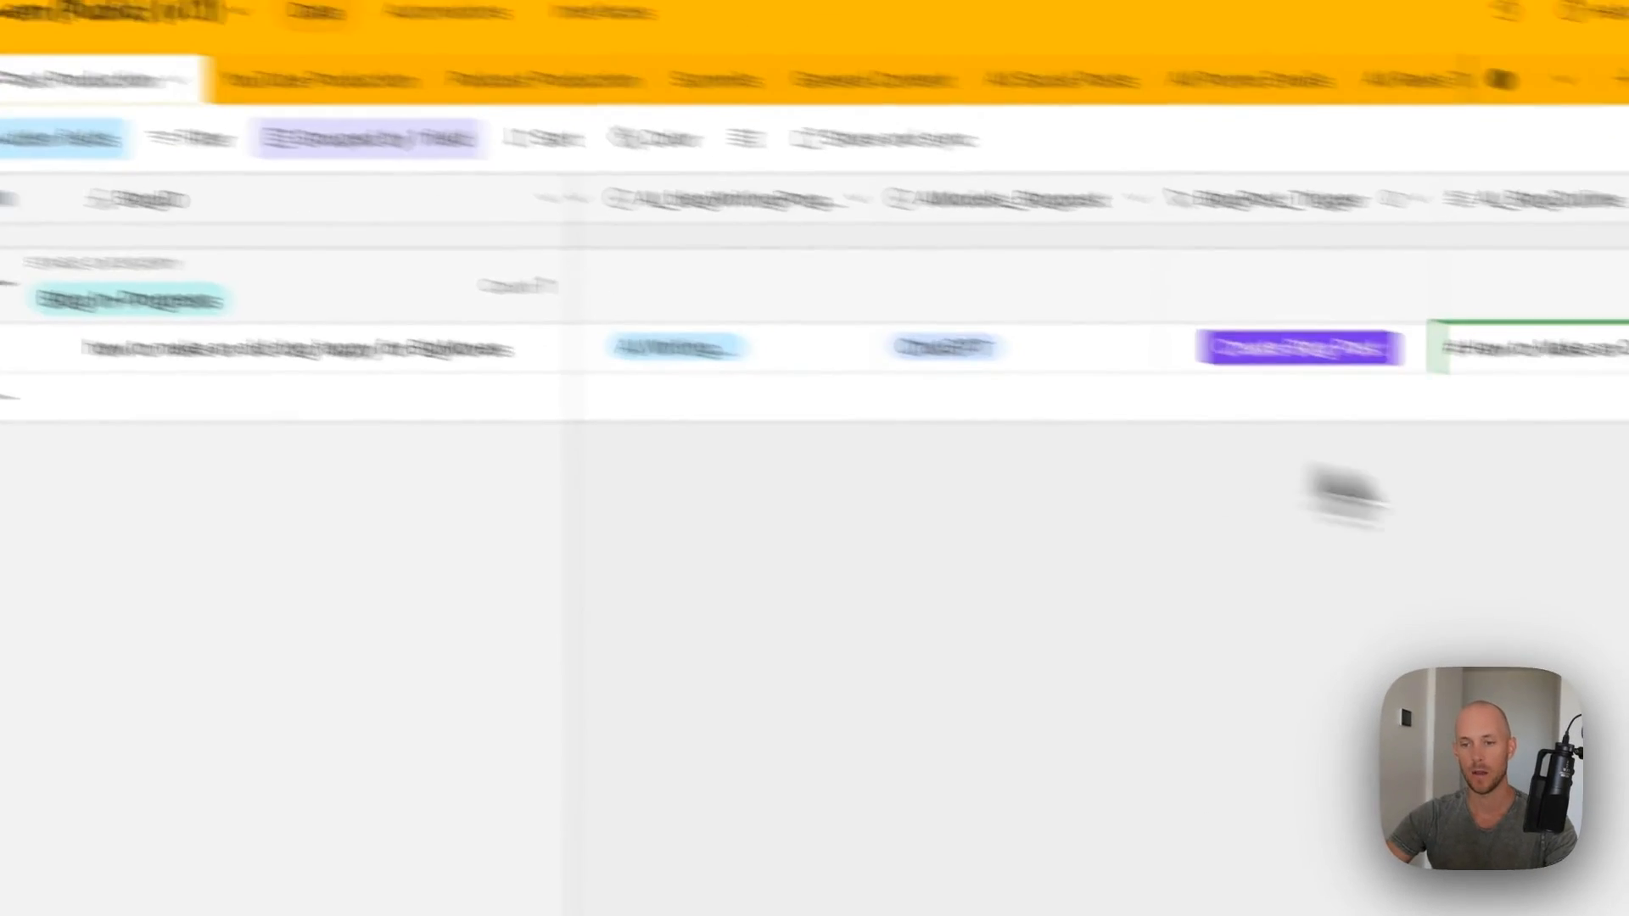
# - Expand the old-dog record and read the generated outline from its Introduction onward
pyautogui.rightClick(1240, 305)
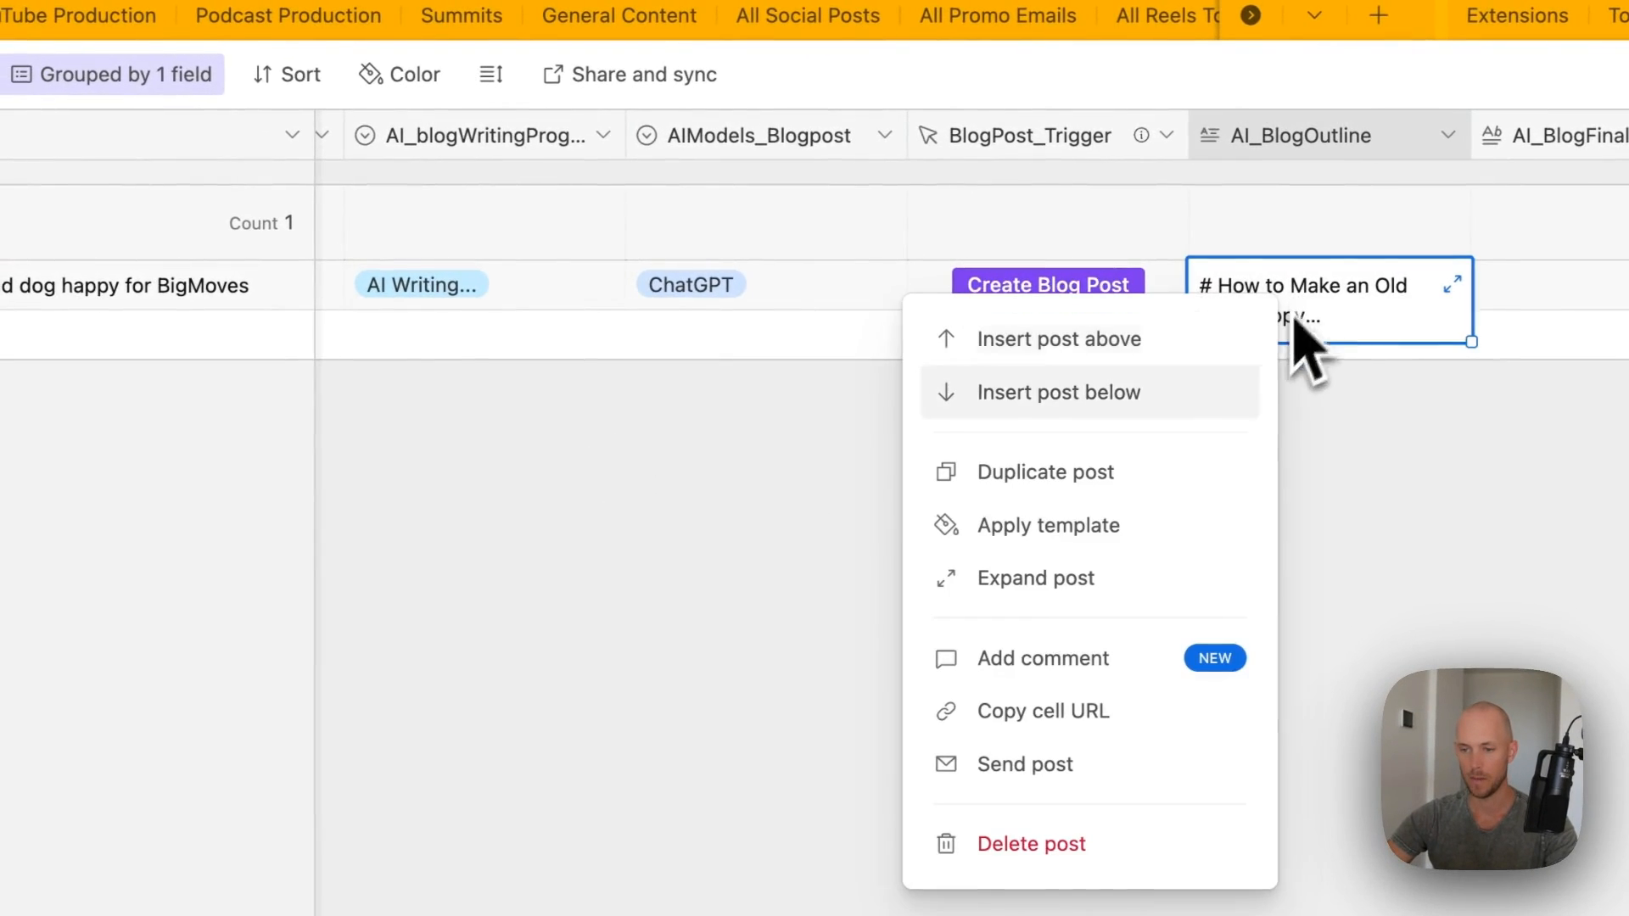
pyautogui.click(1035, 586)
pyautogui.moveTo(420, 190); pyautogui.dragTo(596, 183)
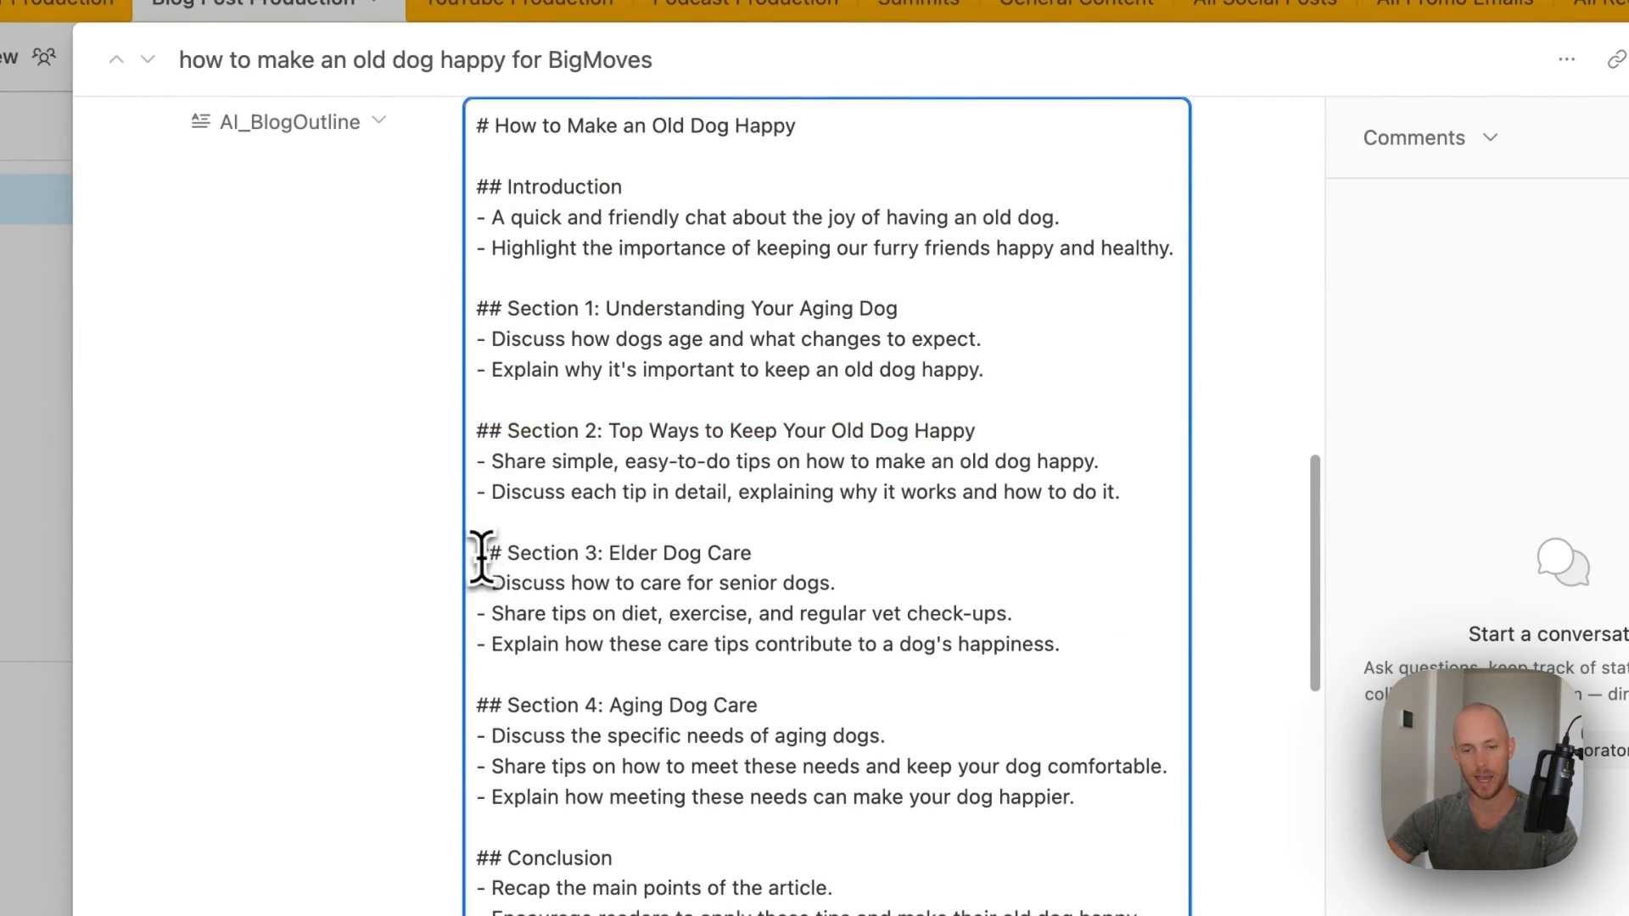
pyautogui.moveTo(474, 705); pyautogui.dragTo(931, 692)
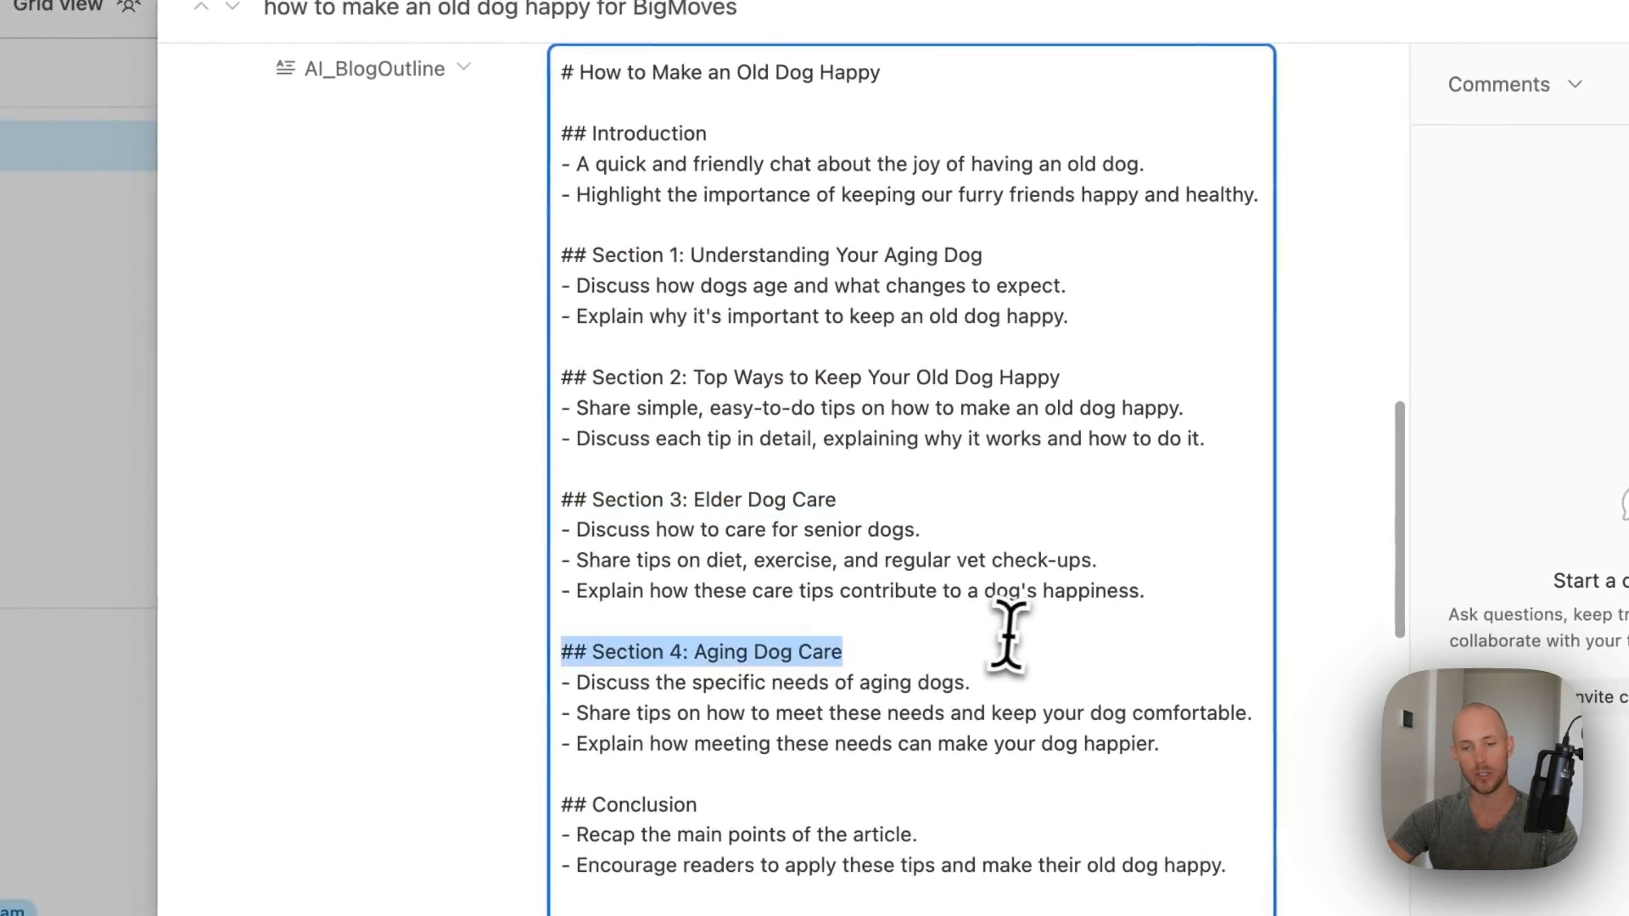
pyautogui.scroll(-7, 932, 692)
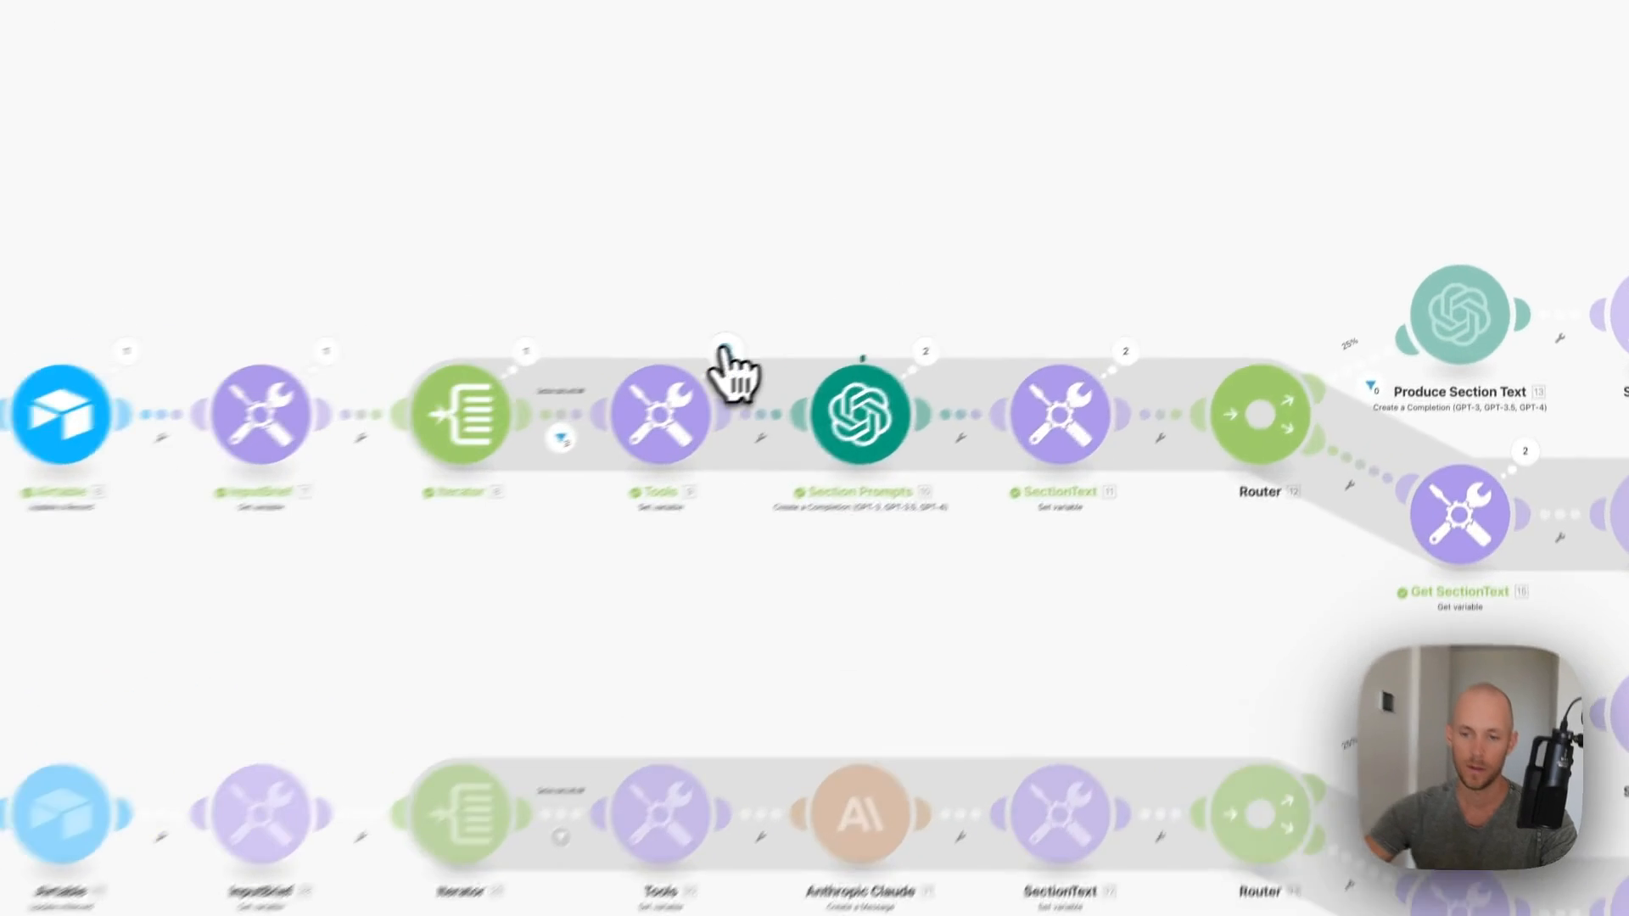
pyautogui.click(956, 303)
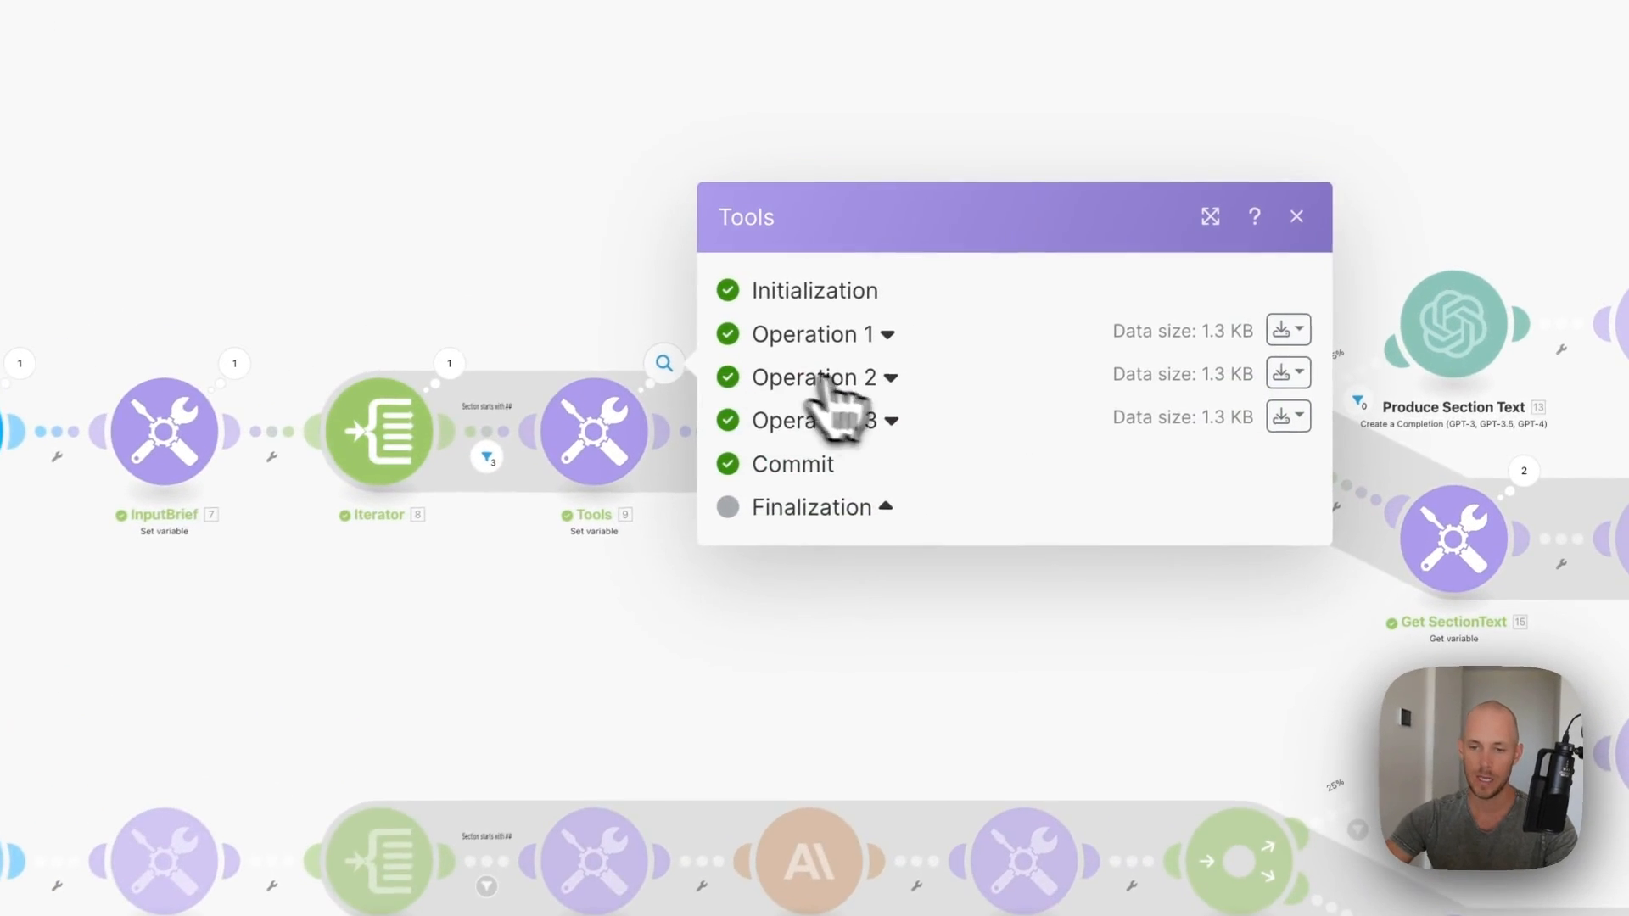
pyautogui.click(1297, 217)
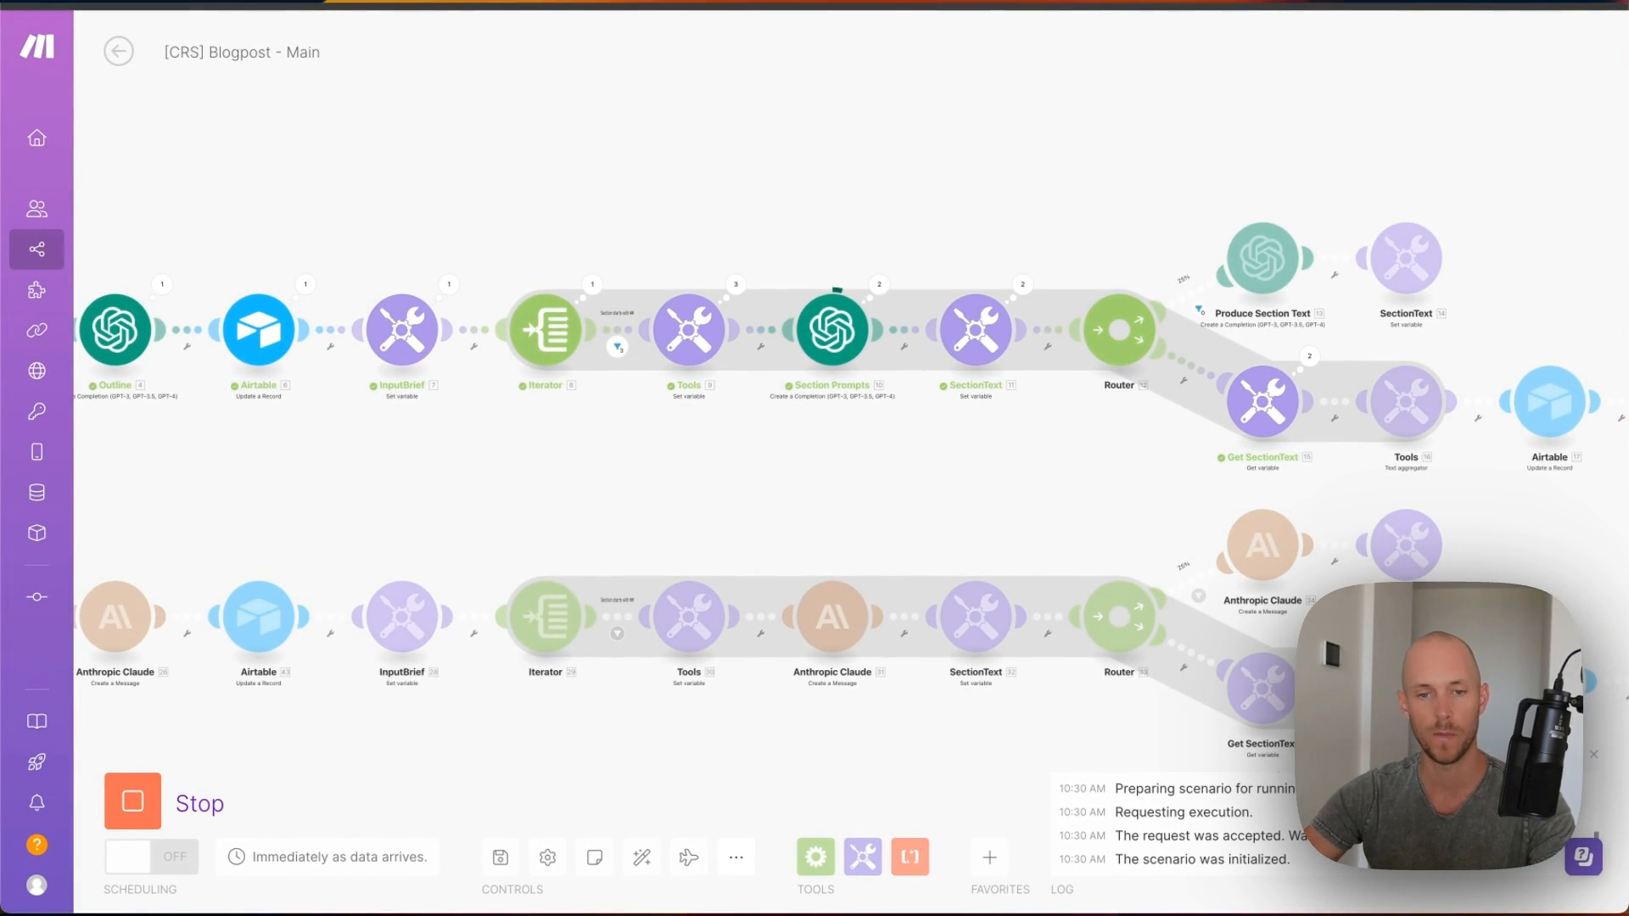
pyautogui.moveTo(1413, 464); pyautogui.dragTo(959, 430)
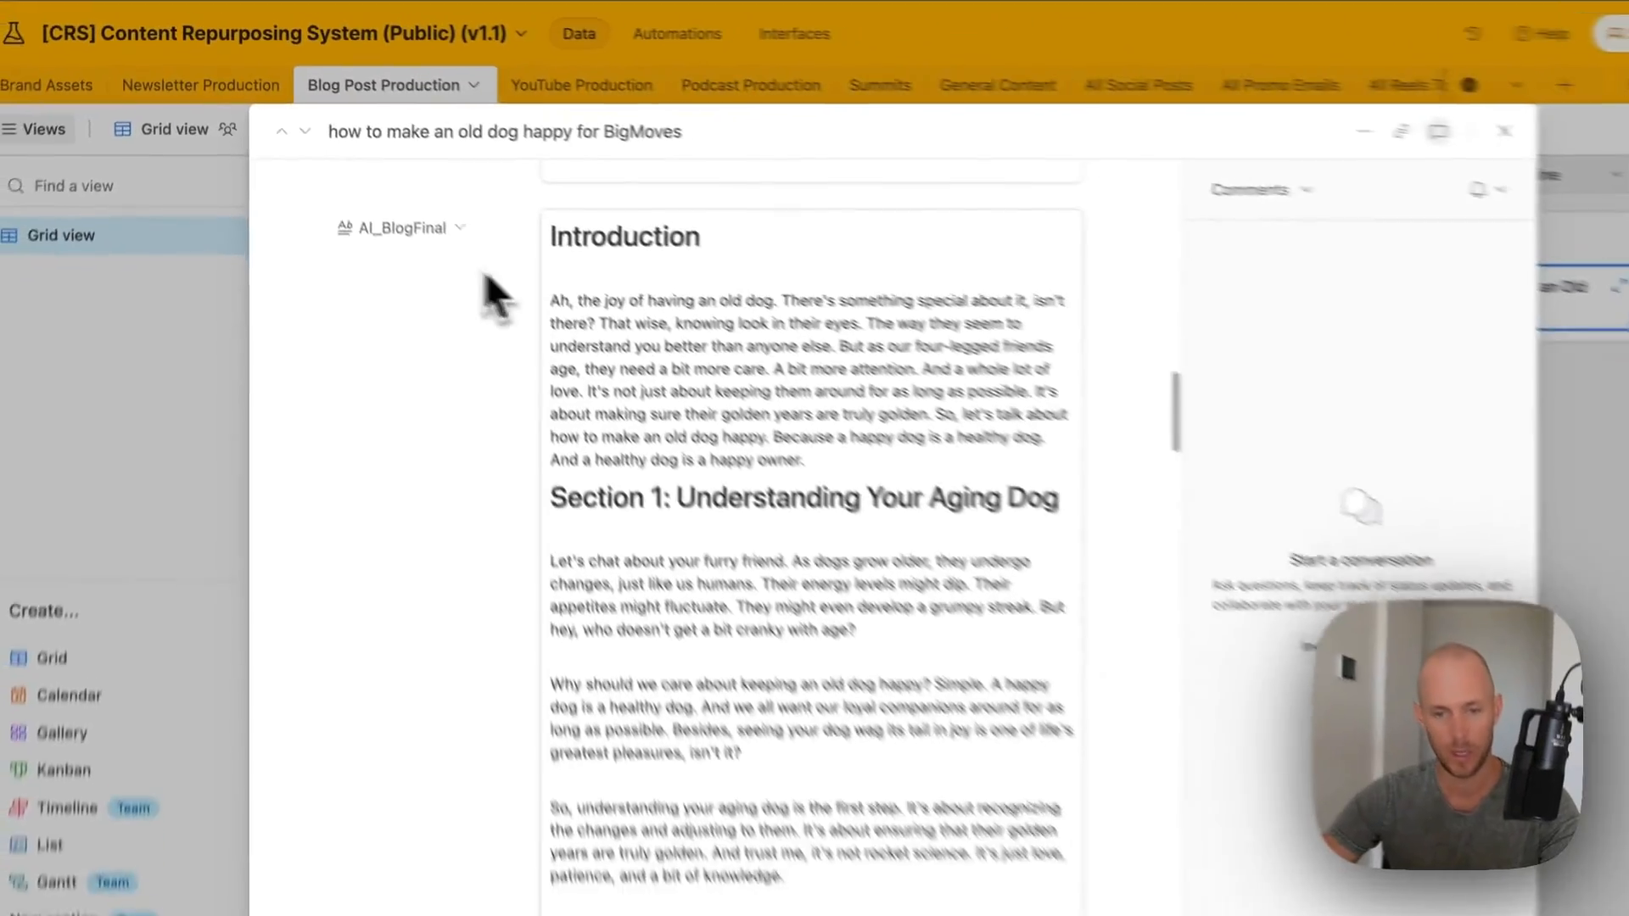
# - Scroll through the finished AI_BlogFinal article, past the Section 4 heading
pyautogui.scroll(-8, 672, 296)
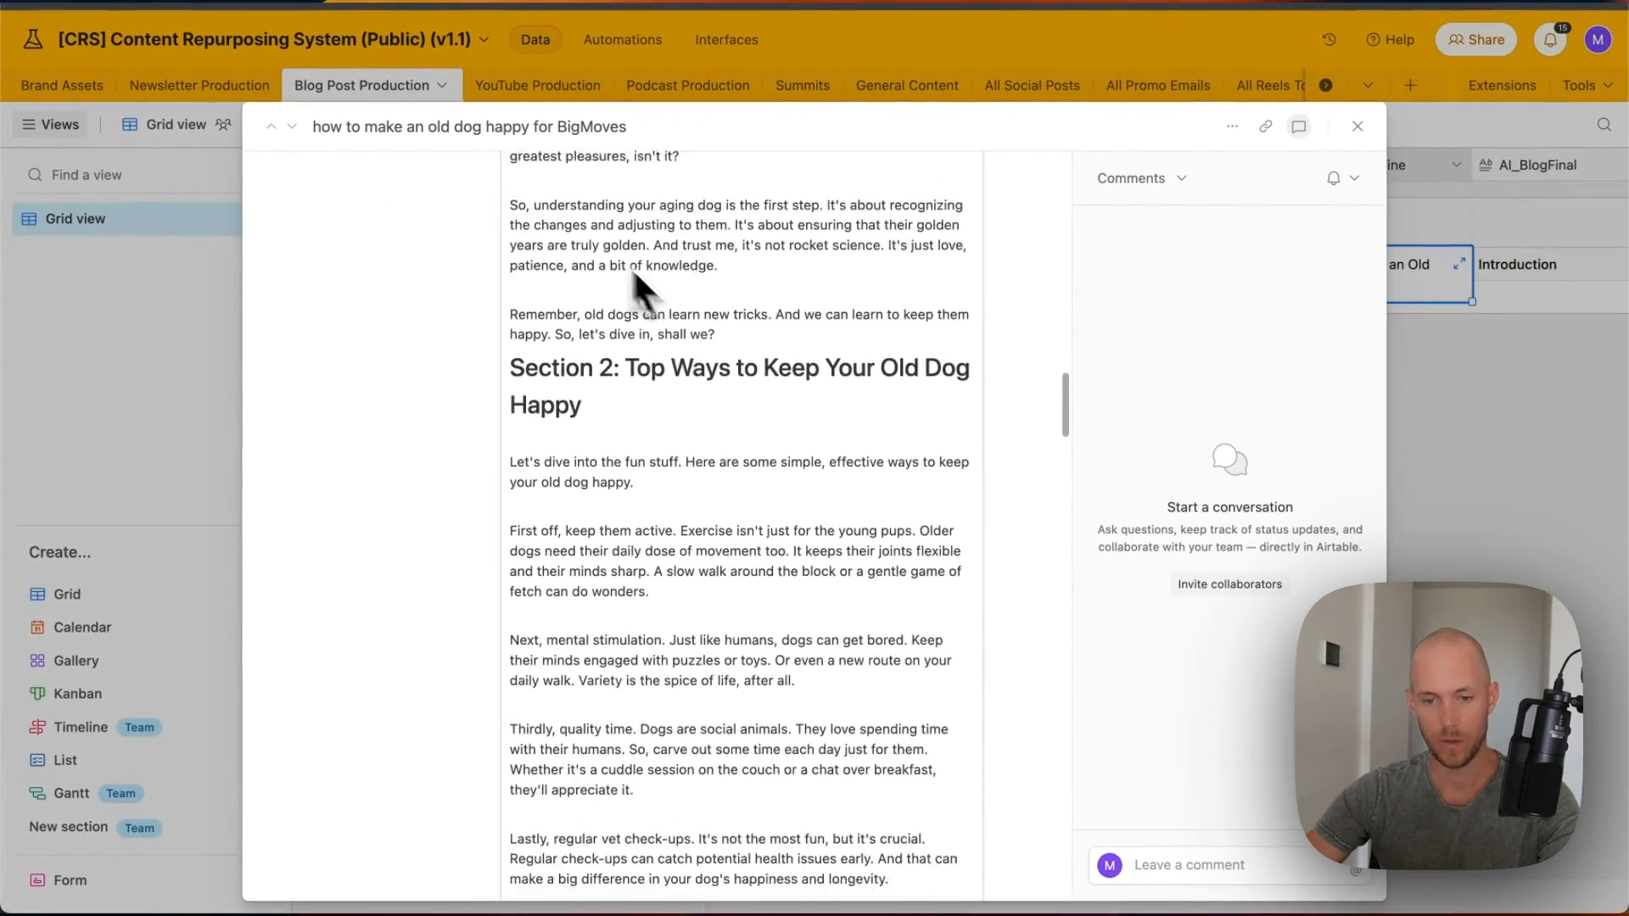
pyautogui.scroll(-15, 627, 273)
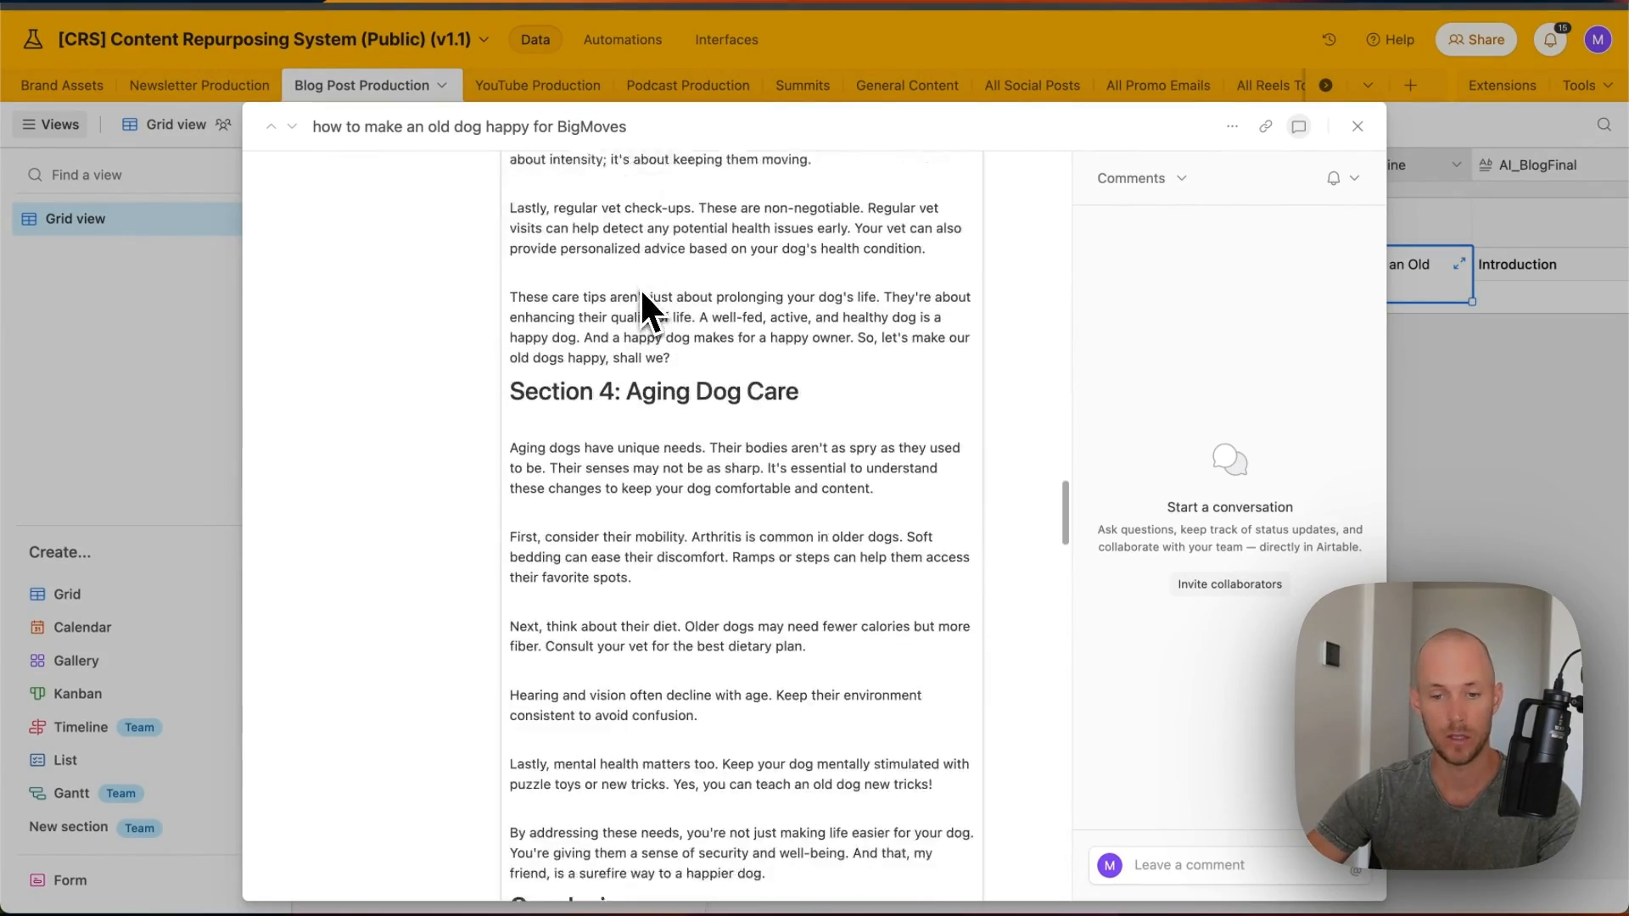
pyautogui.scroll(-3, 640, 293)
pyautogui.scroll(10, 646, 323)
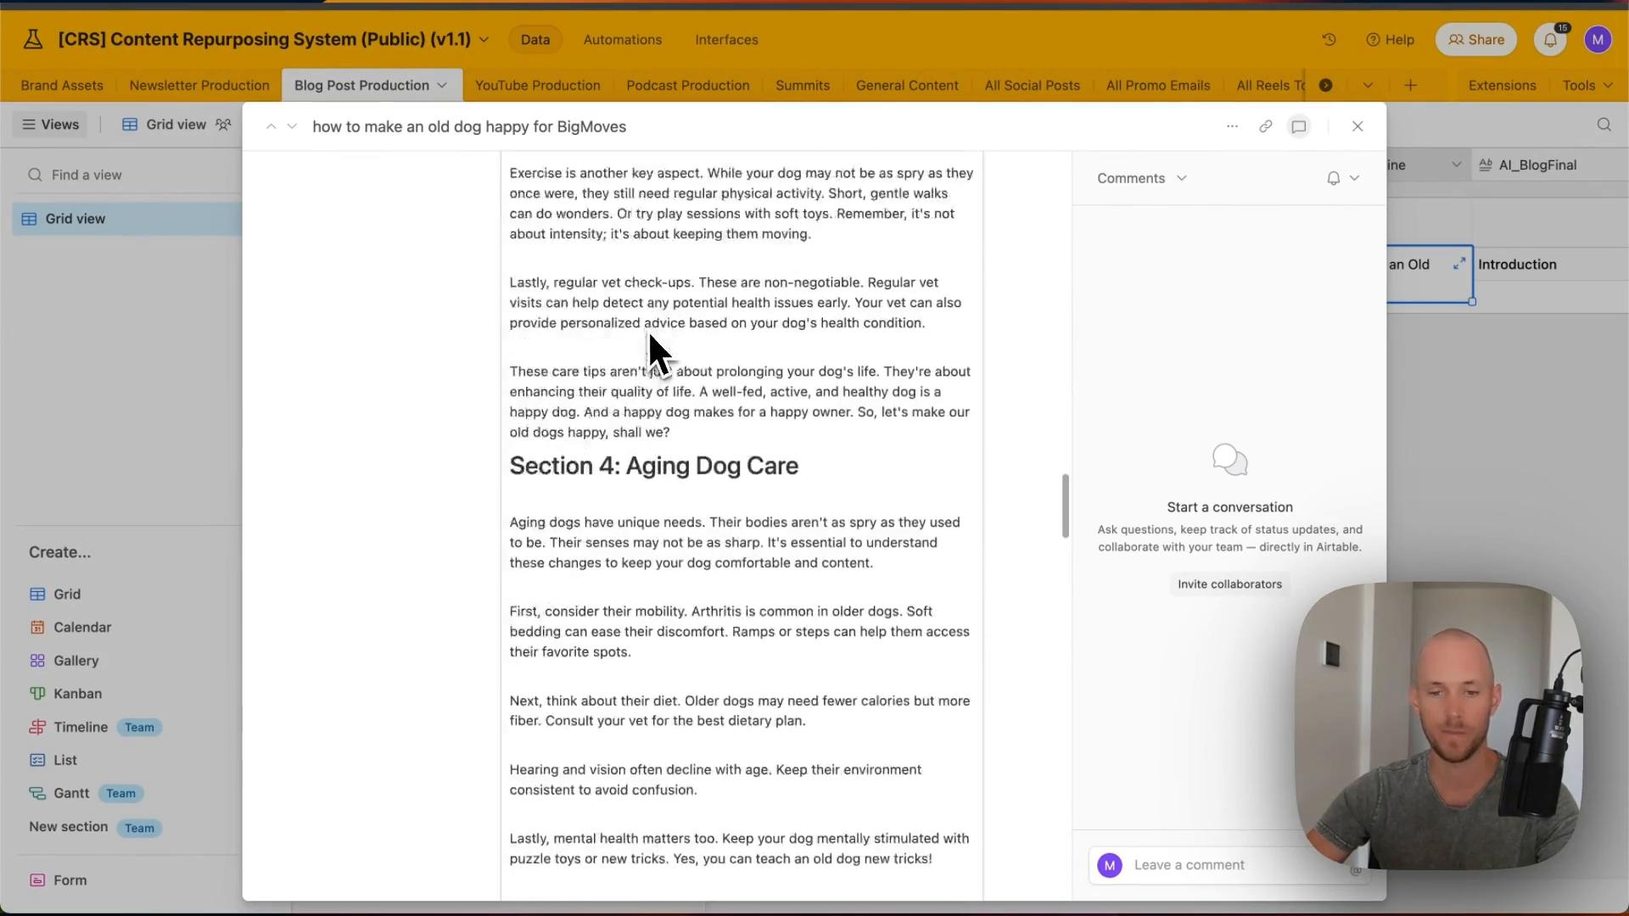
pyautogui.moveTo(625, 638); pyautogui.dragTo(513, 645)
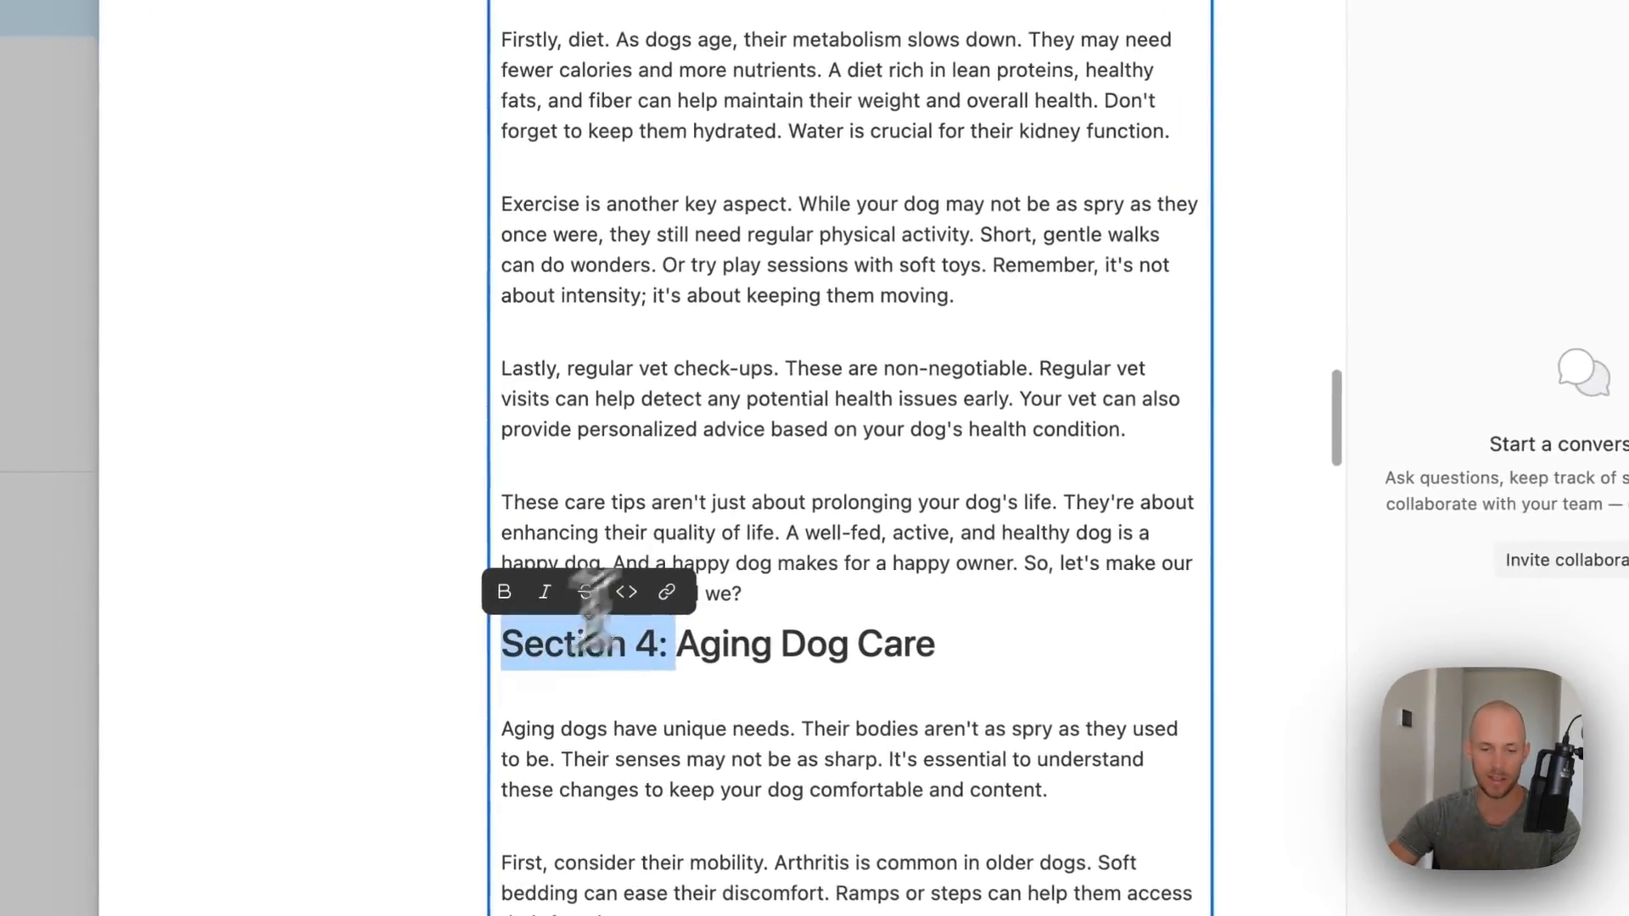
pyautogui.click(701, 473)
pyautogui.scroll(10, 704, 560)
pyautogui.scroll(-5, 659, 585)
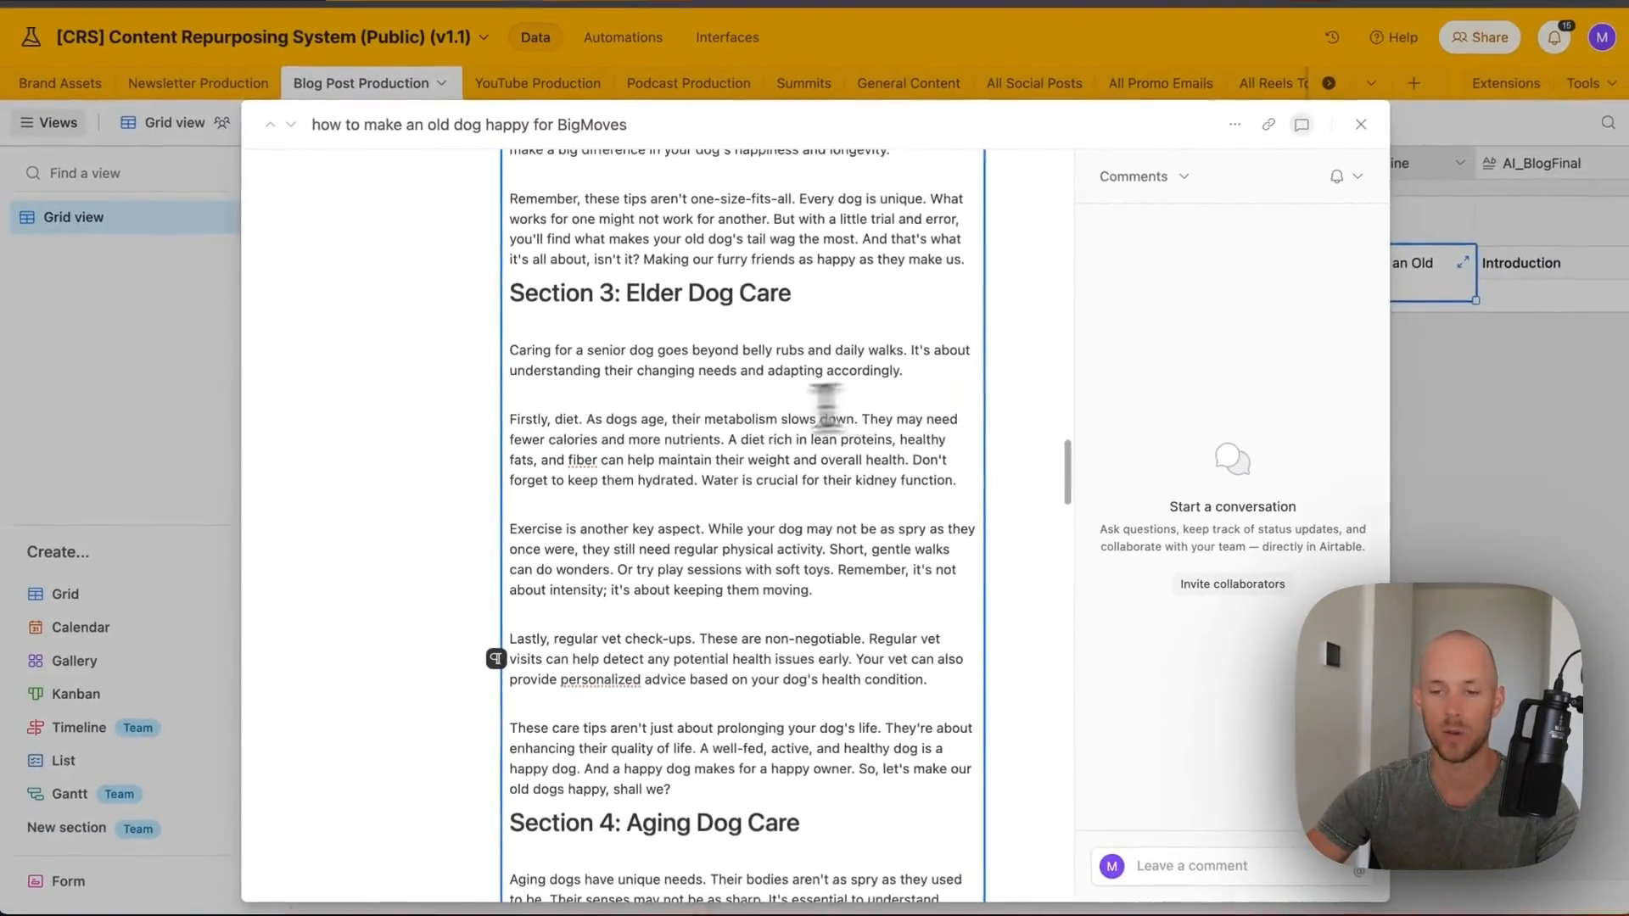
pyautogui.scroll(-10, 801, 507)
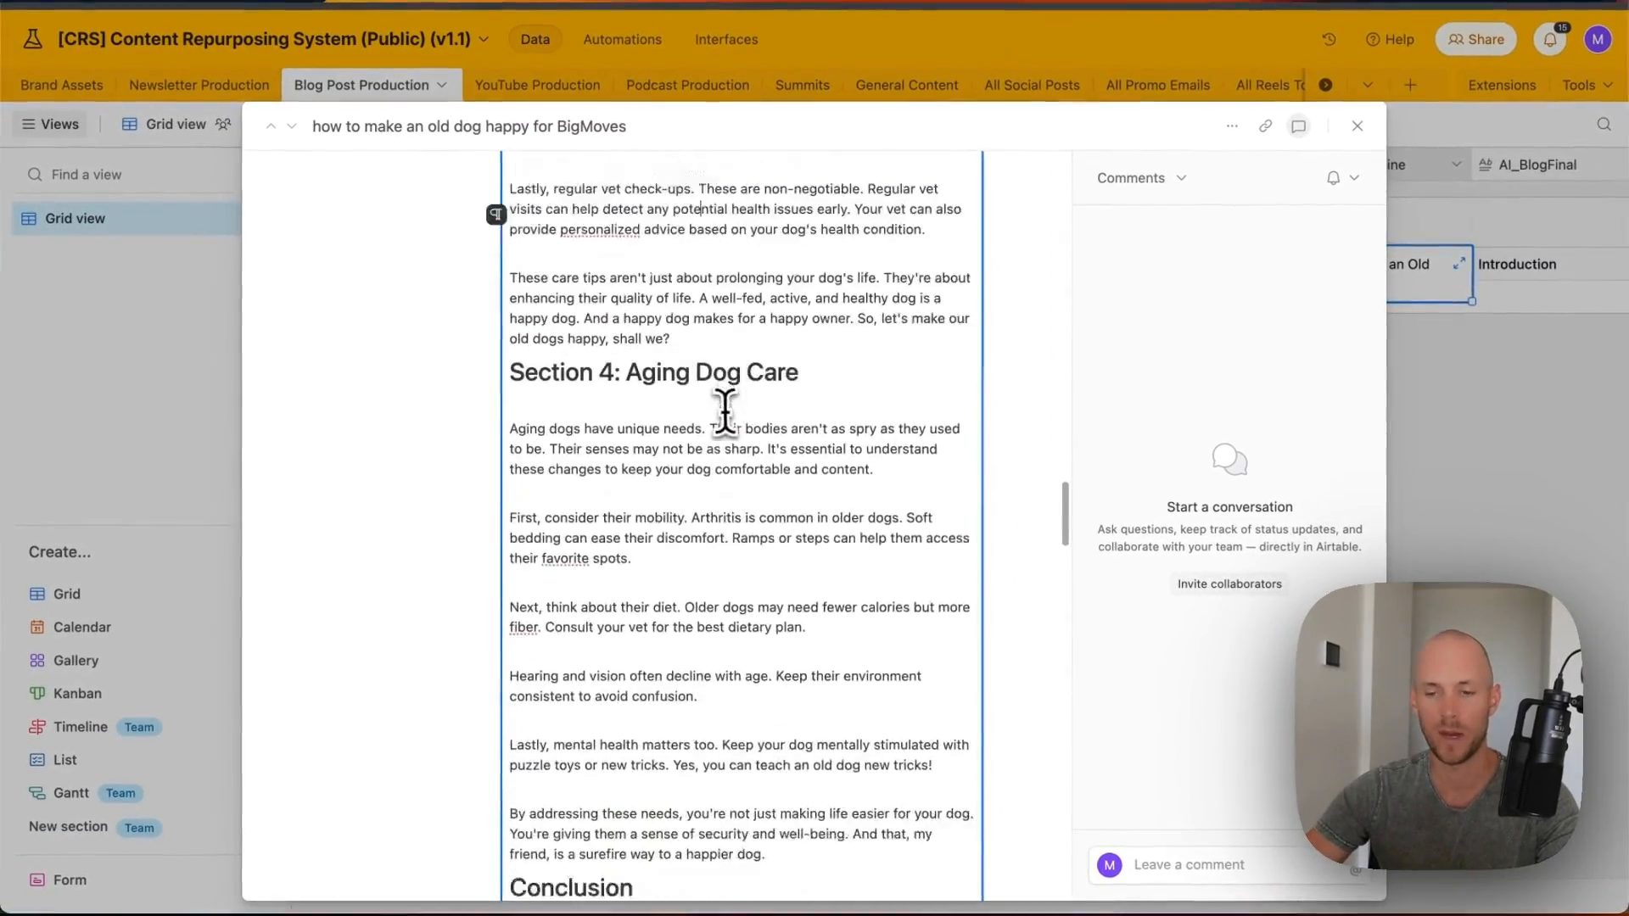
pyautogui.scroll(-10, 689, 399)
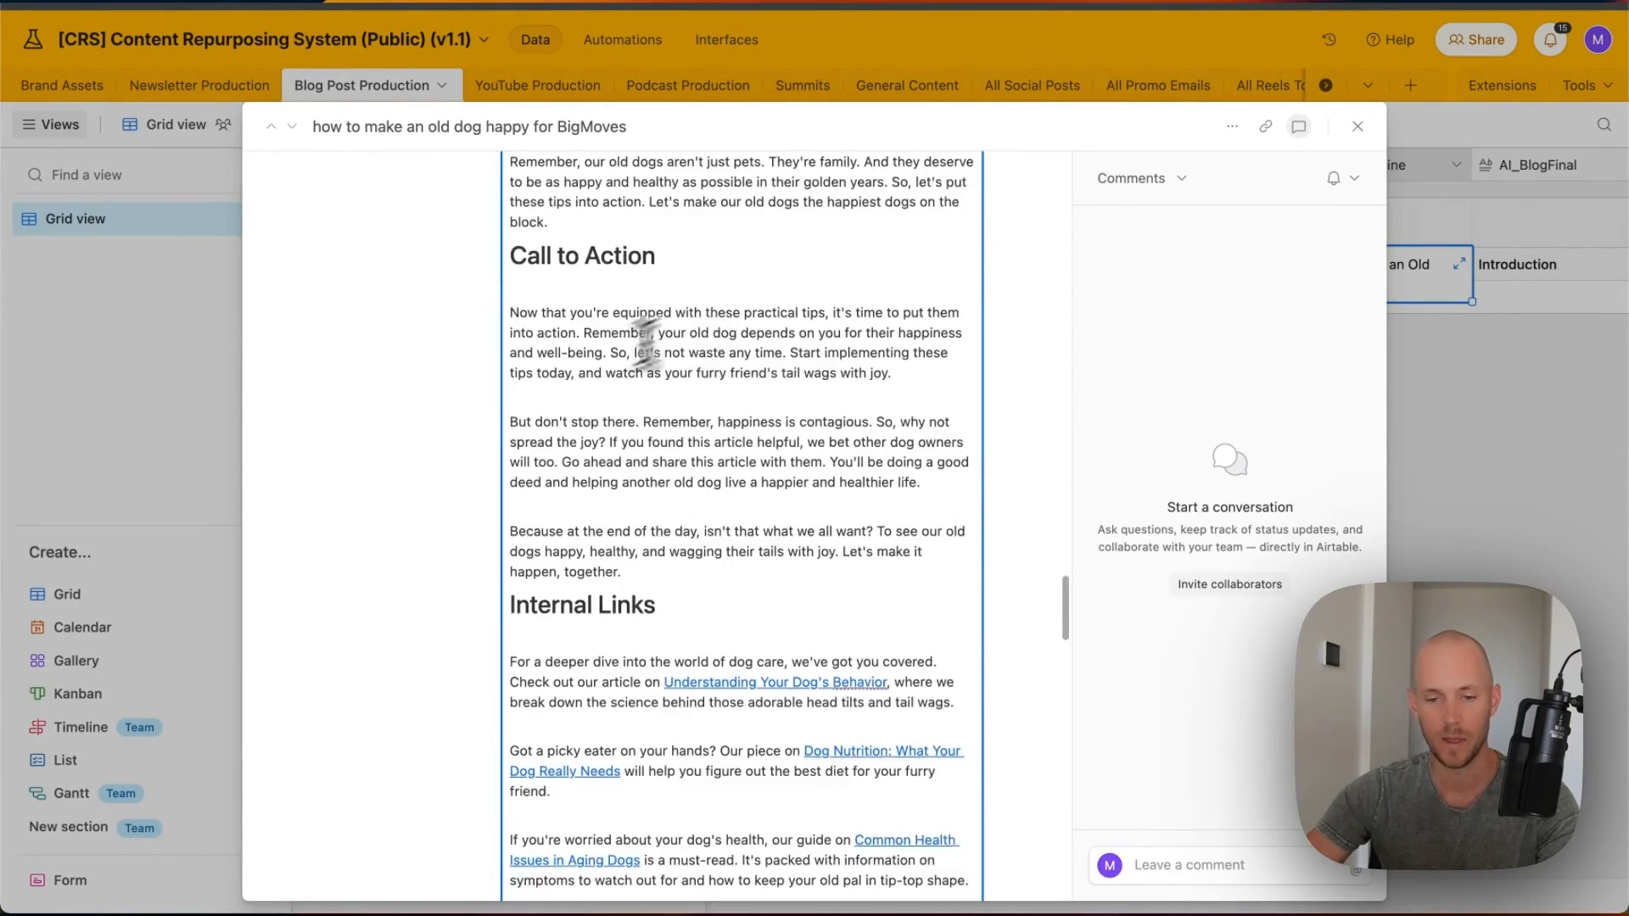
pyautogui.scroll(-1, 670, 467)
# - Check the targets of the 'Understanding Your Dog's Behavior' and 'Fun Games to Play with Your Dog' links
pyautogui.click(748, 306)
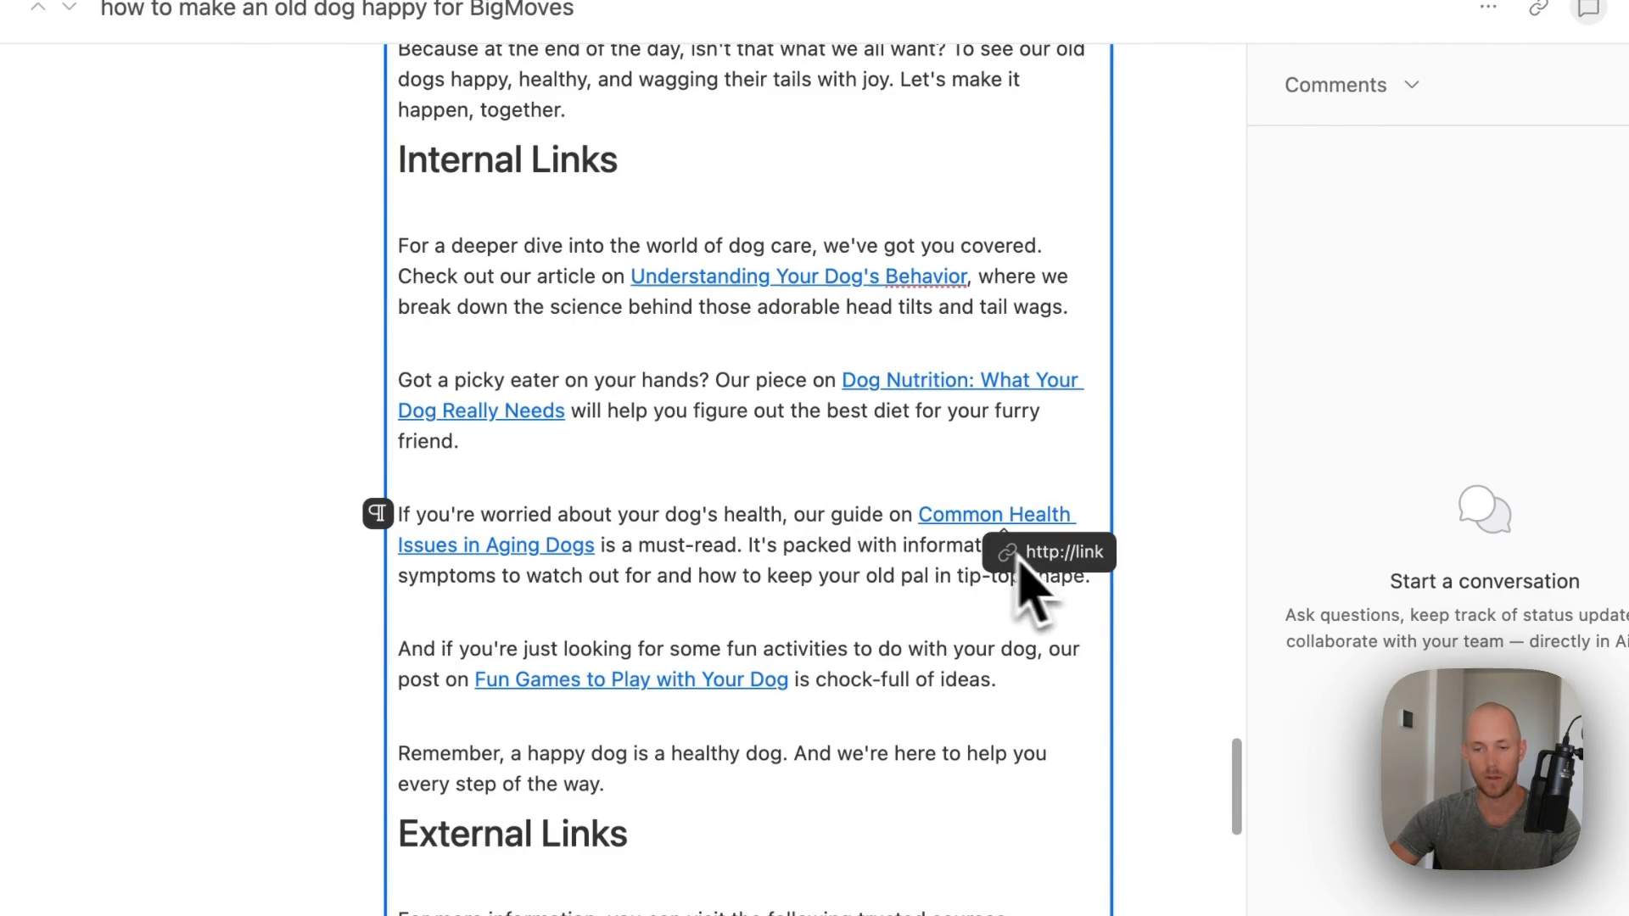
pyautogui.click(640, 678)
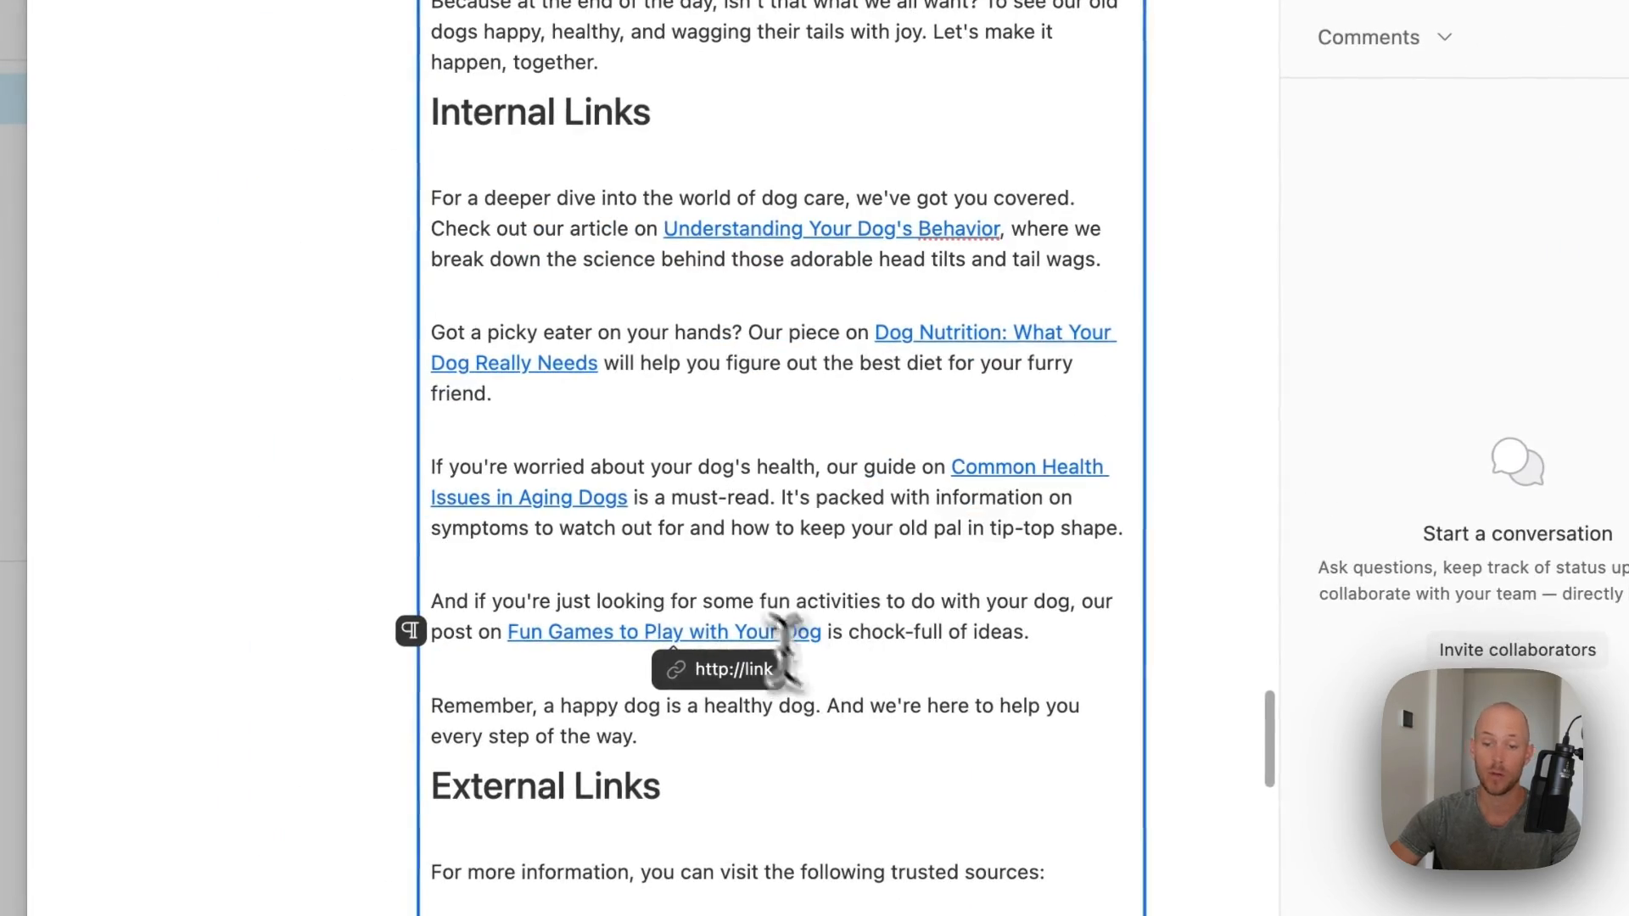
pyautogui.scroll(-6, 605, 416)
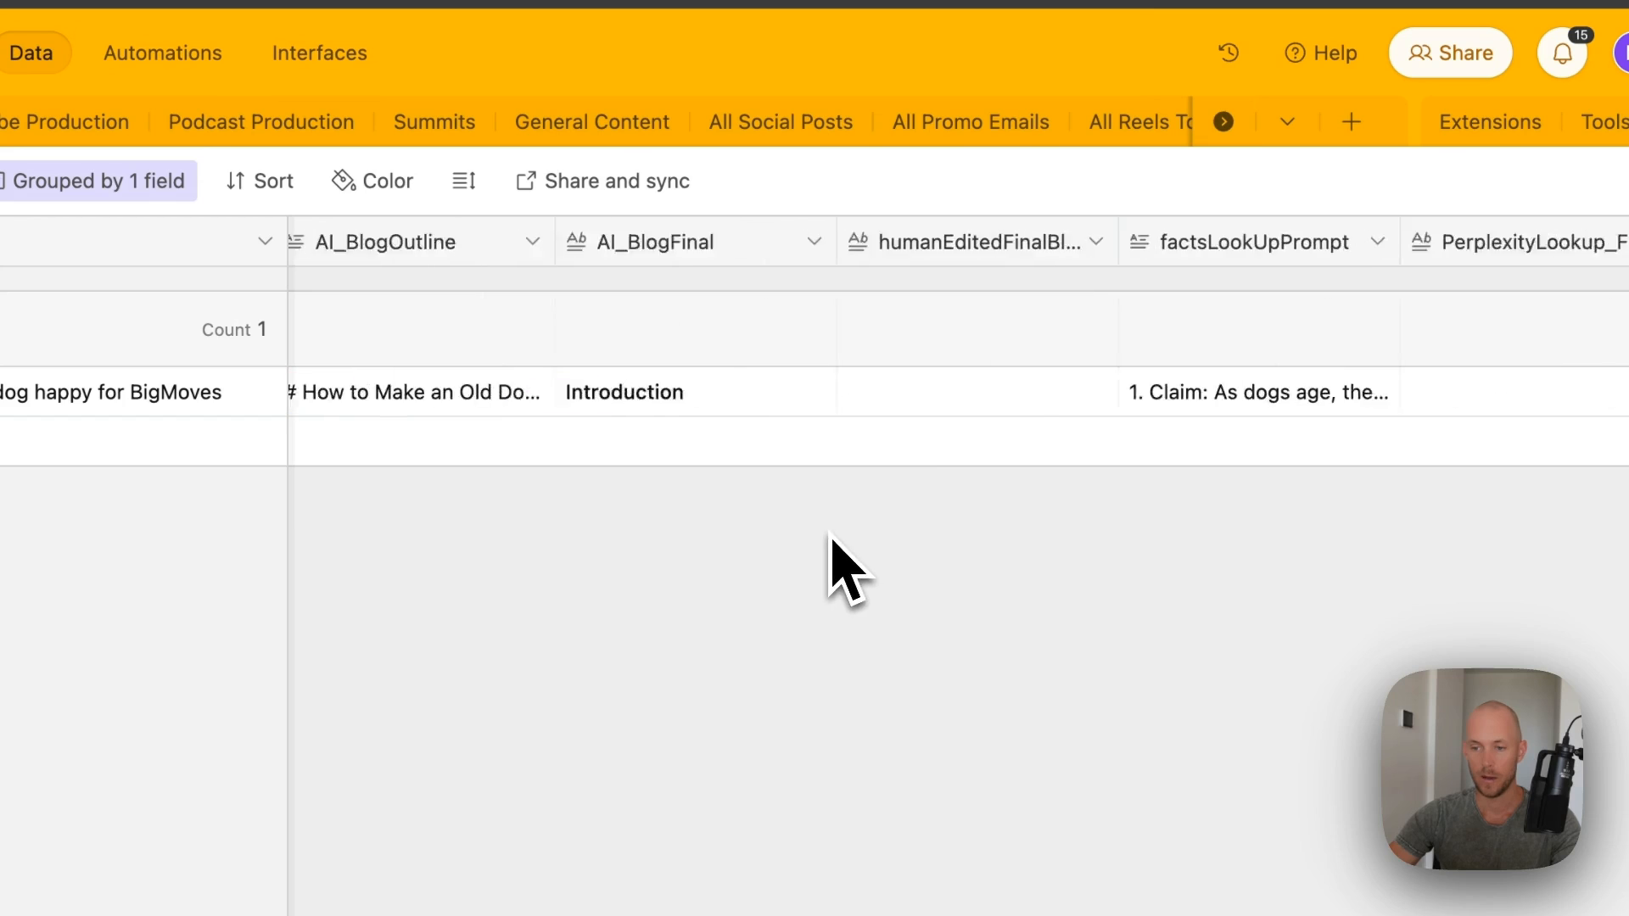
pyautogui.hscroll(4, 830, 534)
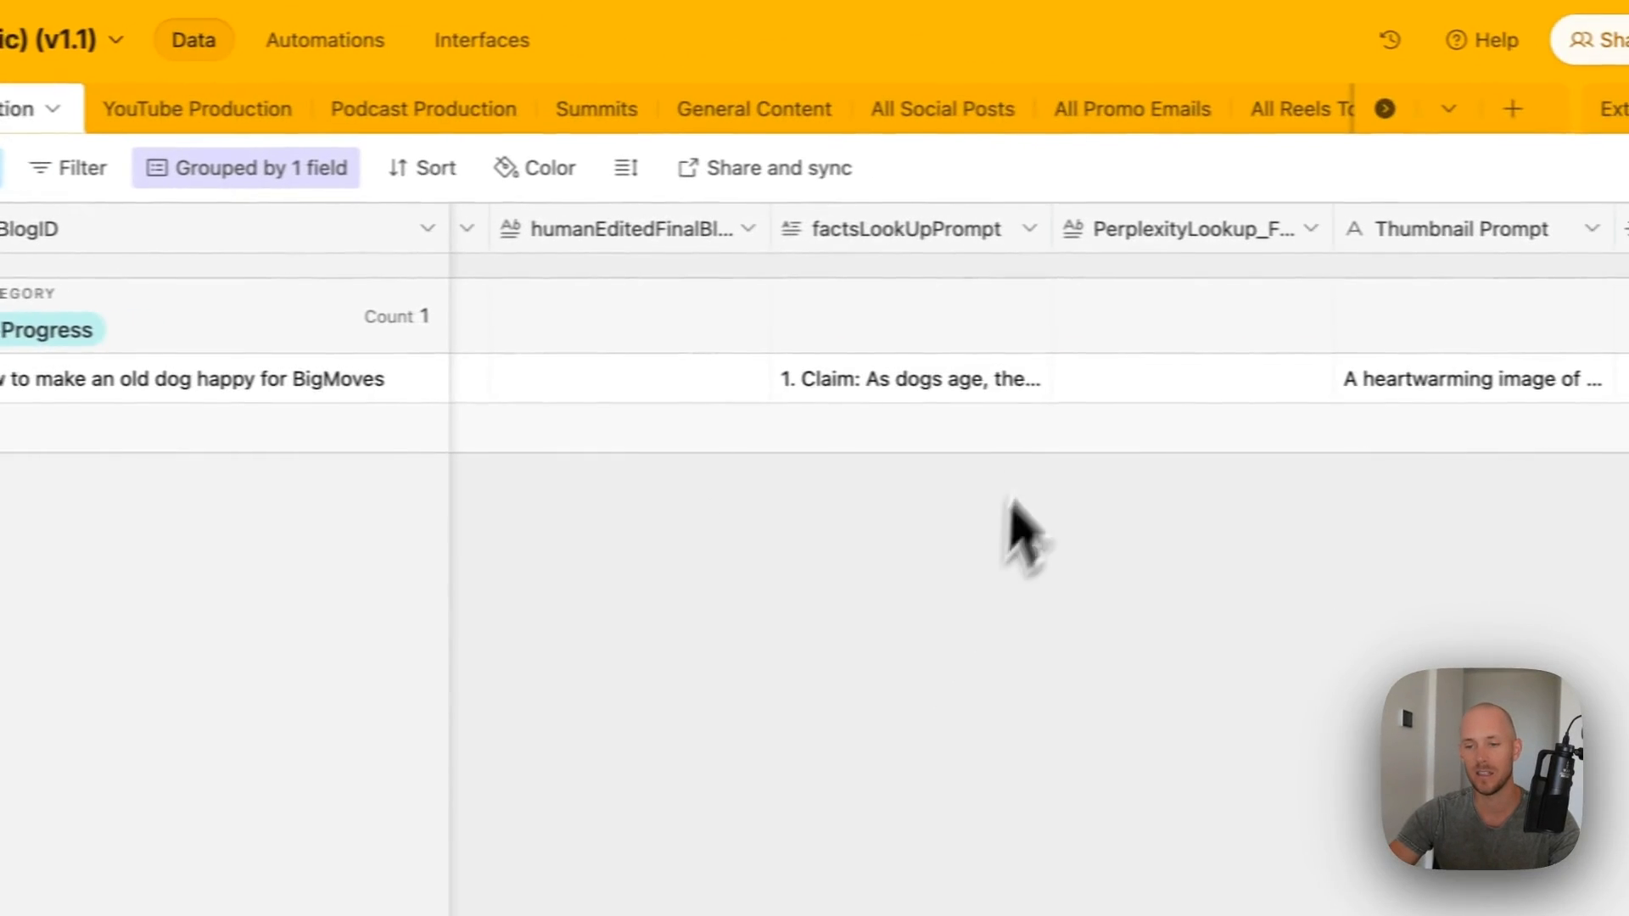
# - Select the old dog record's factsLookUpPrompt cell in Airtable
pyautogui.click(976, 395)
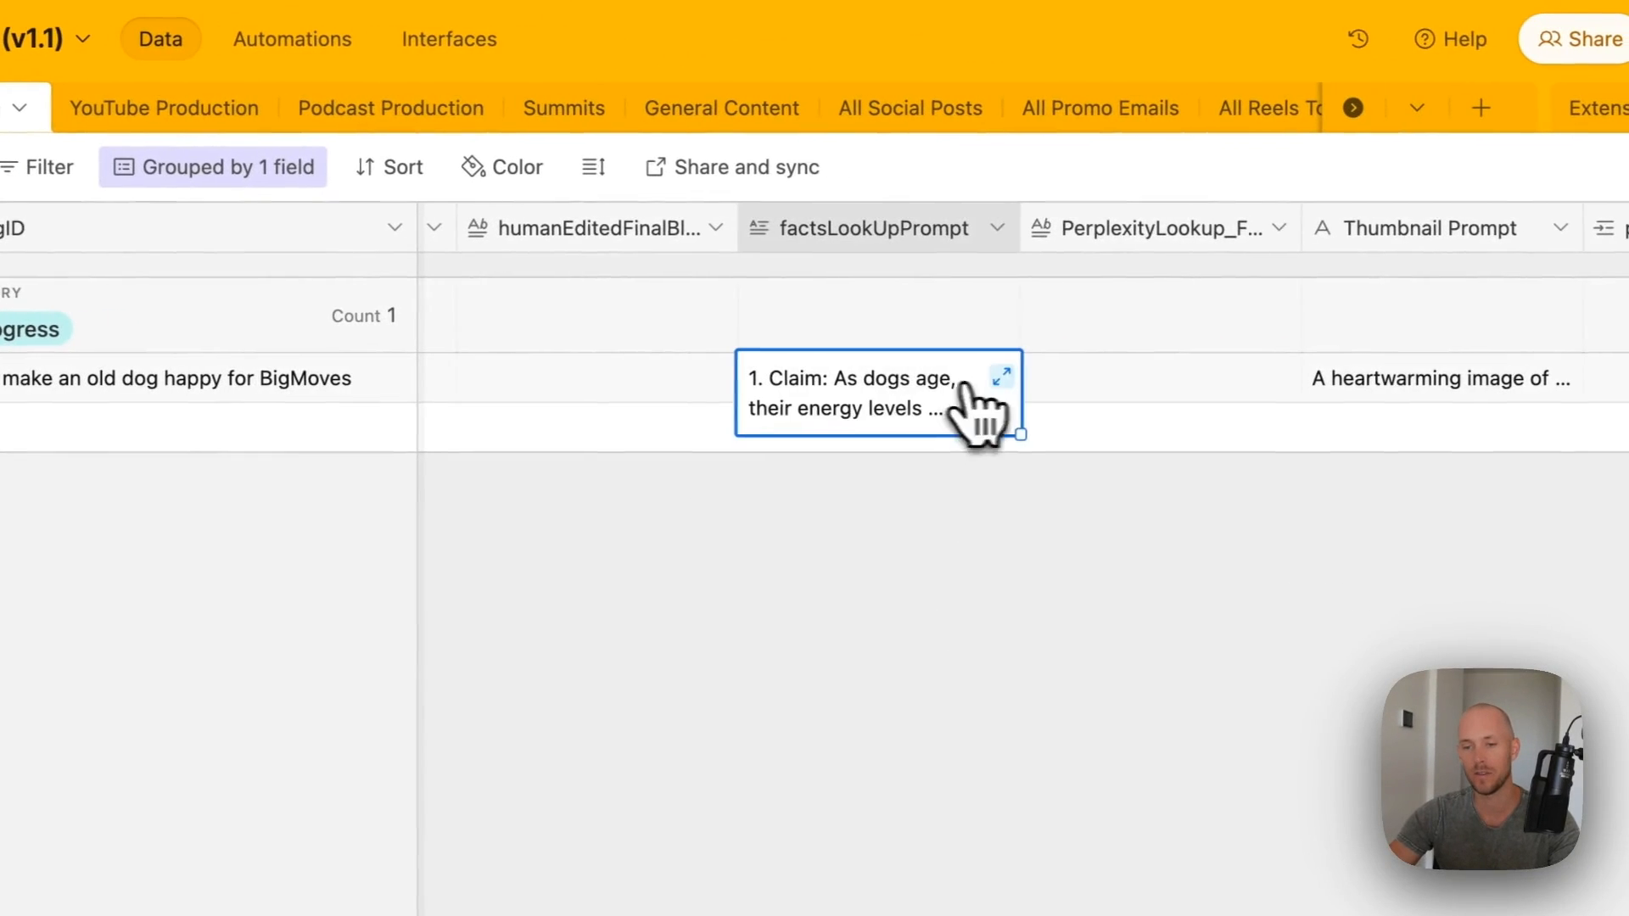
# - Ask Perplexity the first factsLookUpPrompt question about changes in aging dogs, then return to Airtable
pyautogui.click(971, 388)
pyautogui.moveTo(1189, 410); pyautogui.dragTo(1169, 378)
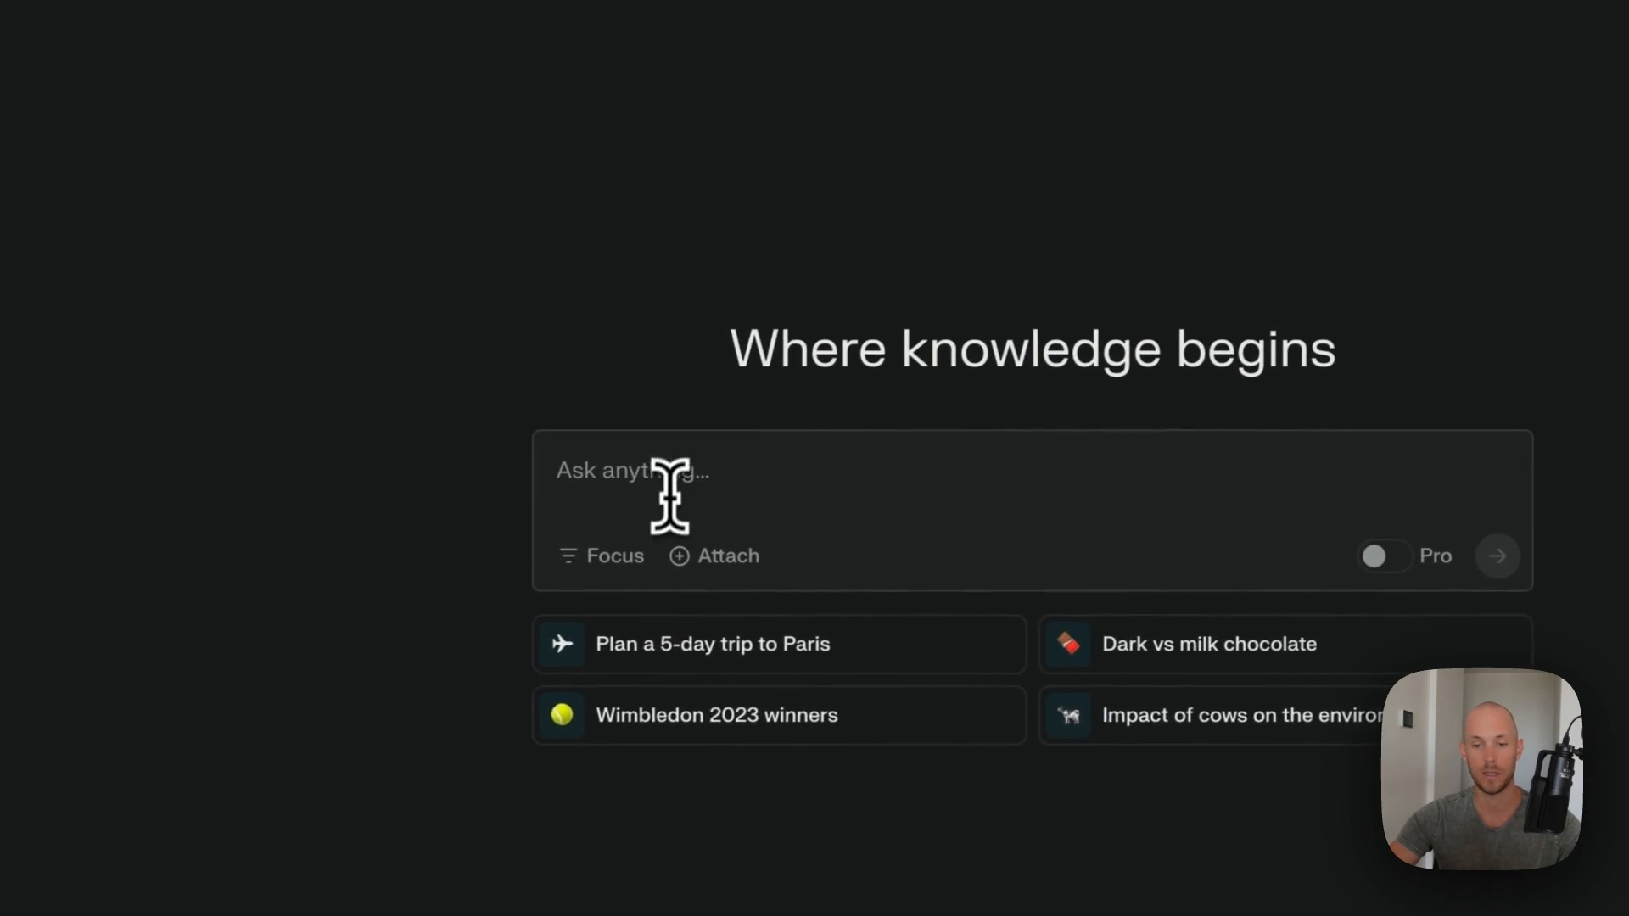
pyautogui.write('What are the common physical and behavioral changes observed in aging dogs based on verified veterinary research?')
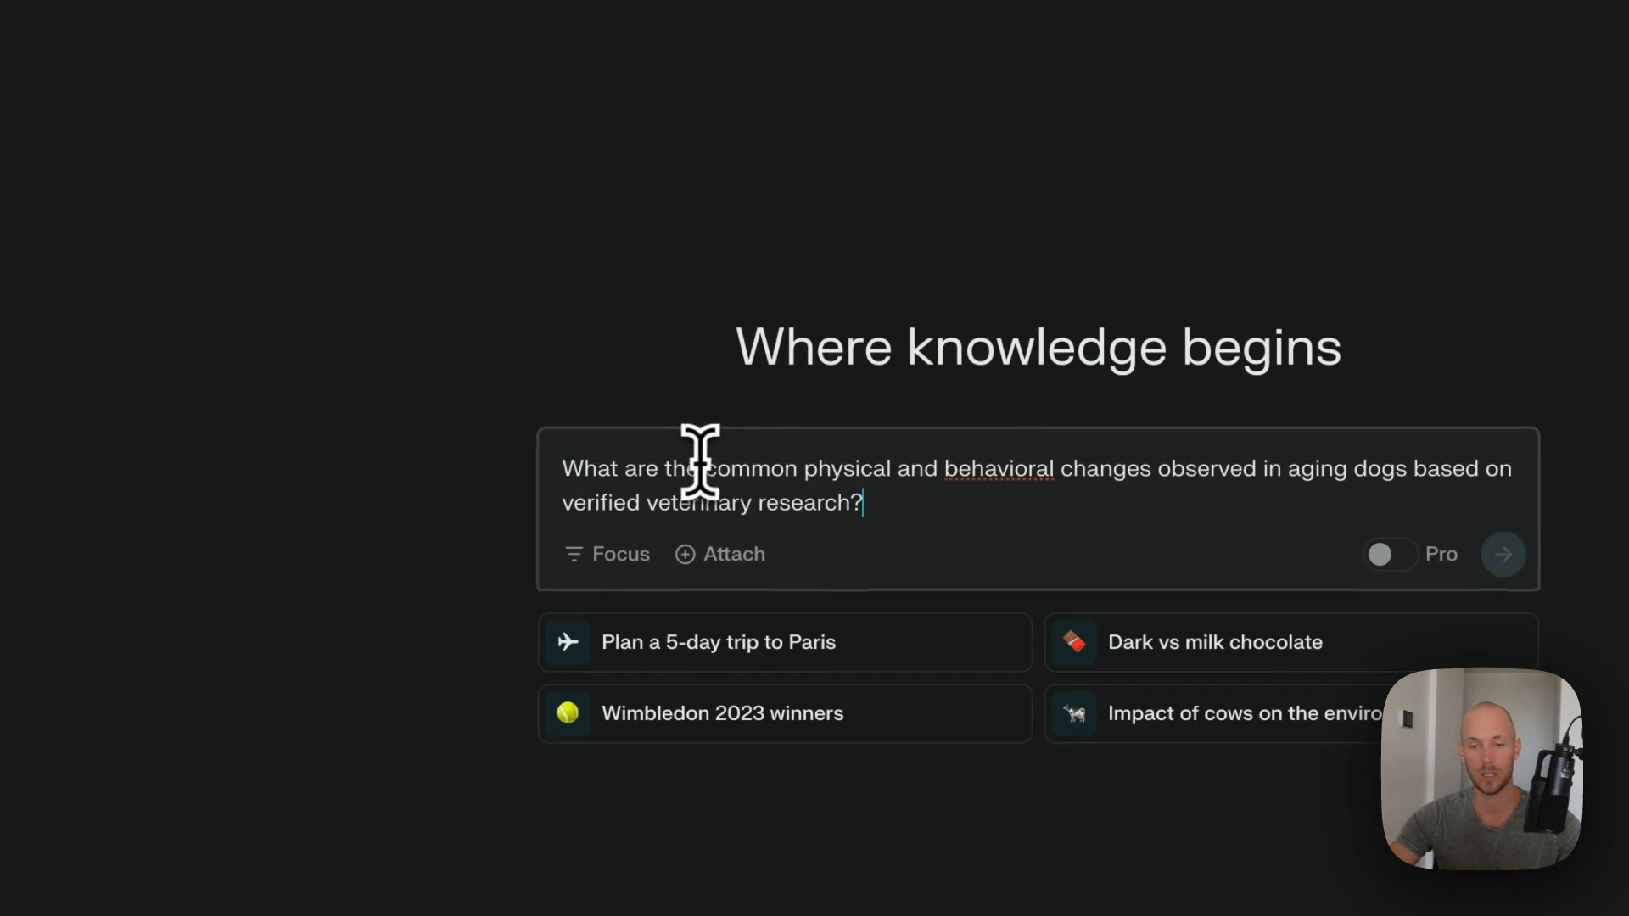
pyautogui.press('Return')
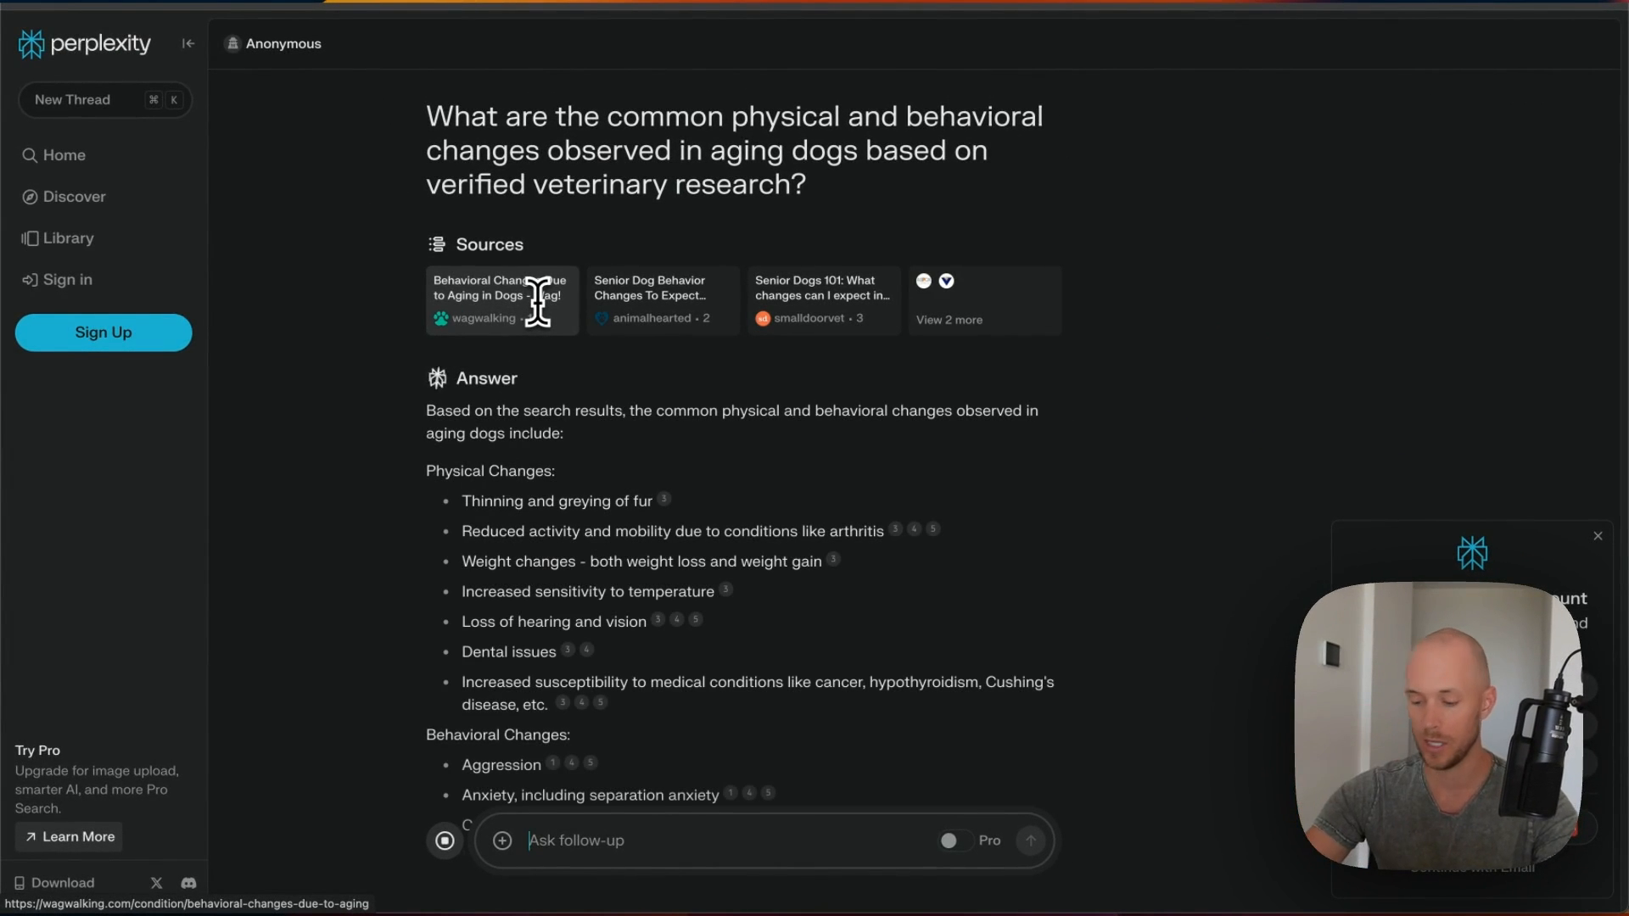
pyautogui.scroll(-5, 573, 394)
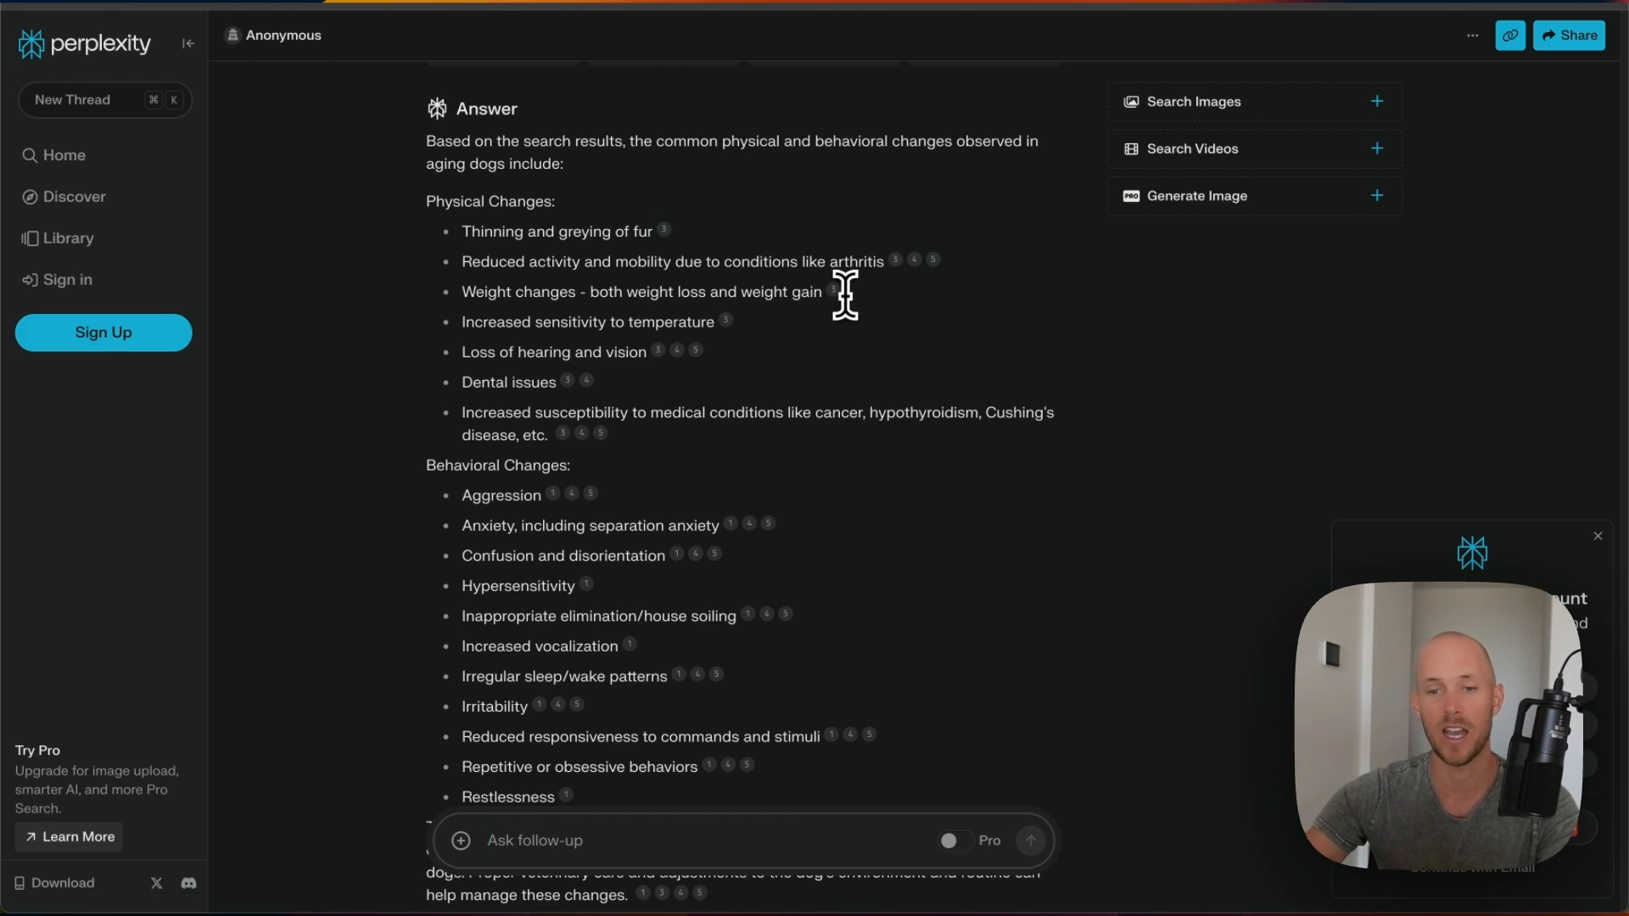
pyautogui.click(384, 2)
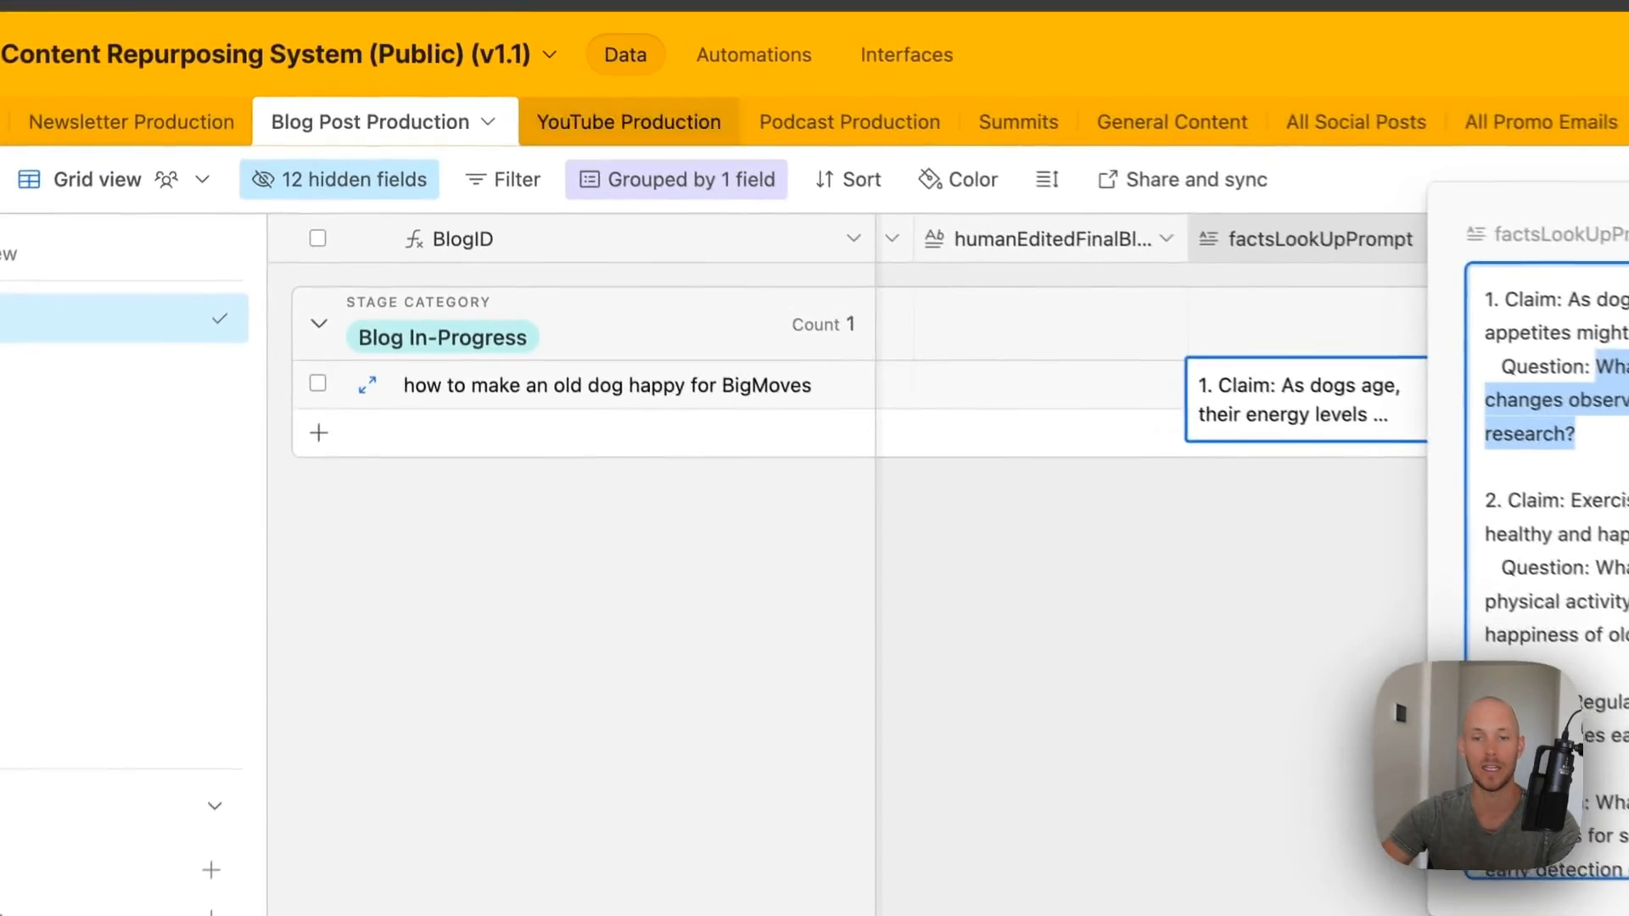
# - Locate the blog record's AI_BlogFinal and empty humanEditedFinalBlogpost cells
pyautogui.click(777, 492)
pyautogui.hscroll(-3, 615, 386)
pyautogui.hscroll(-5, 614, 386)
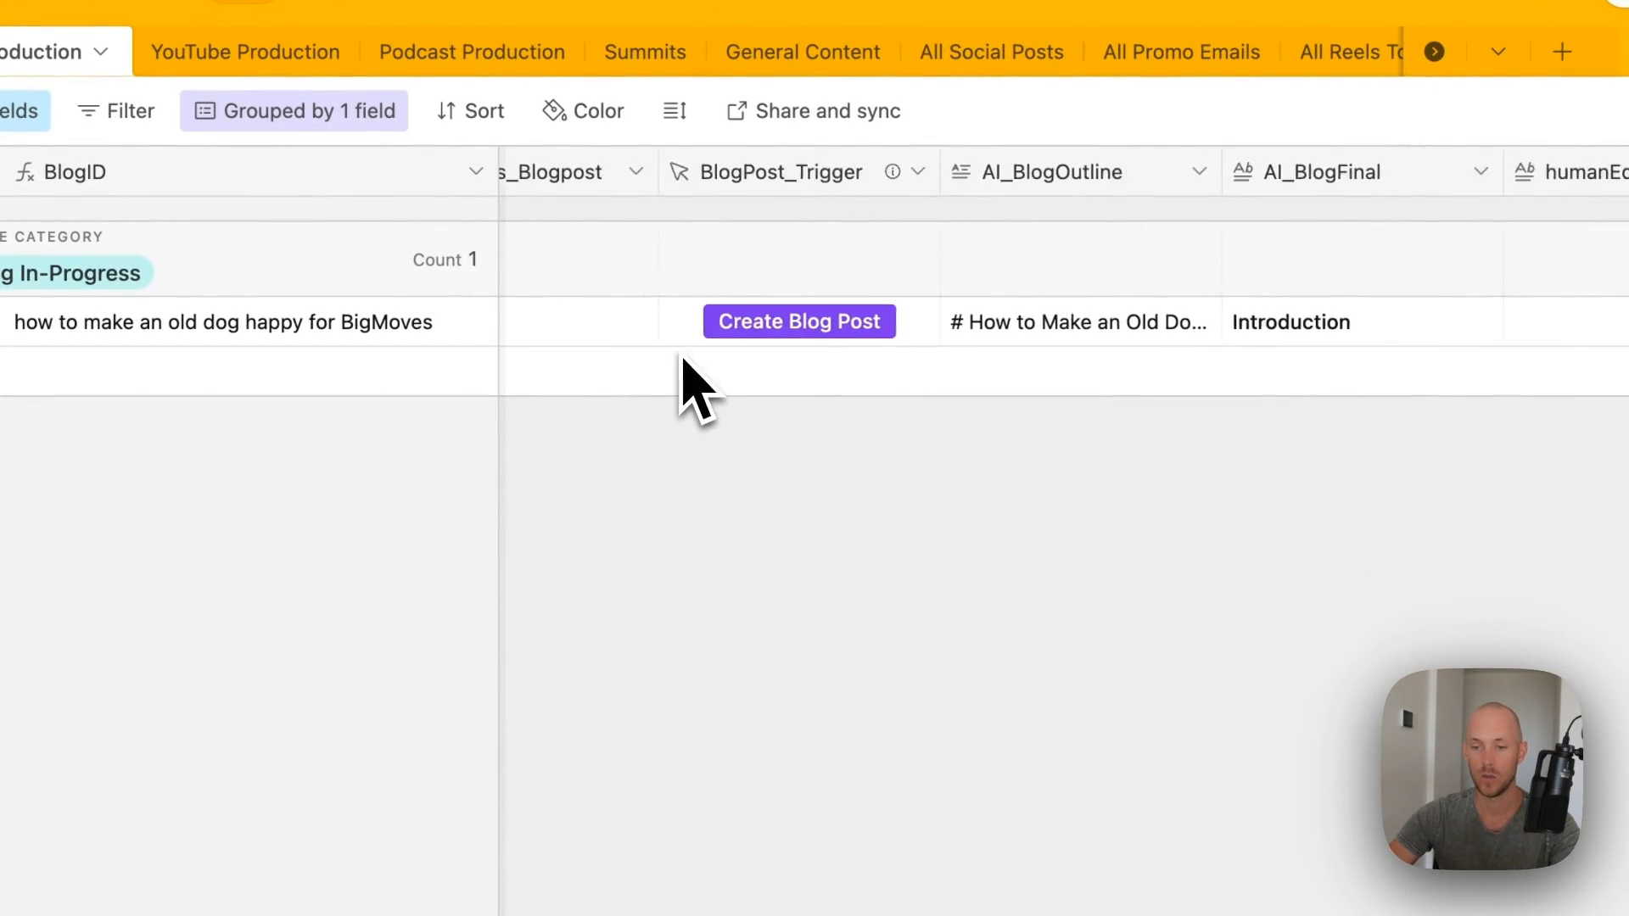
pyautogui.hscroll(5, 683, 364)
pyautogui.click(817, 338)
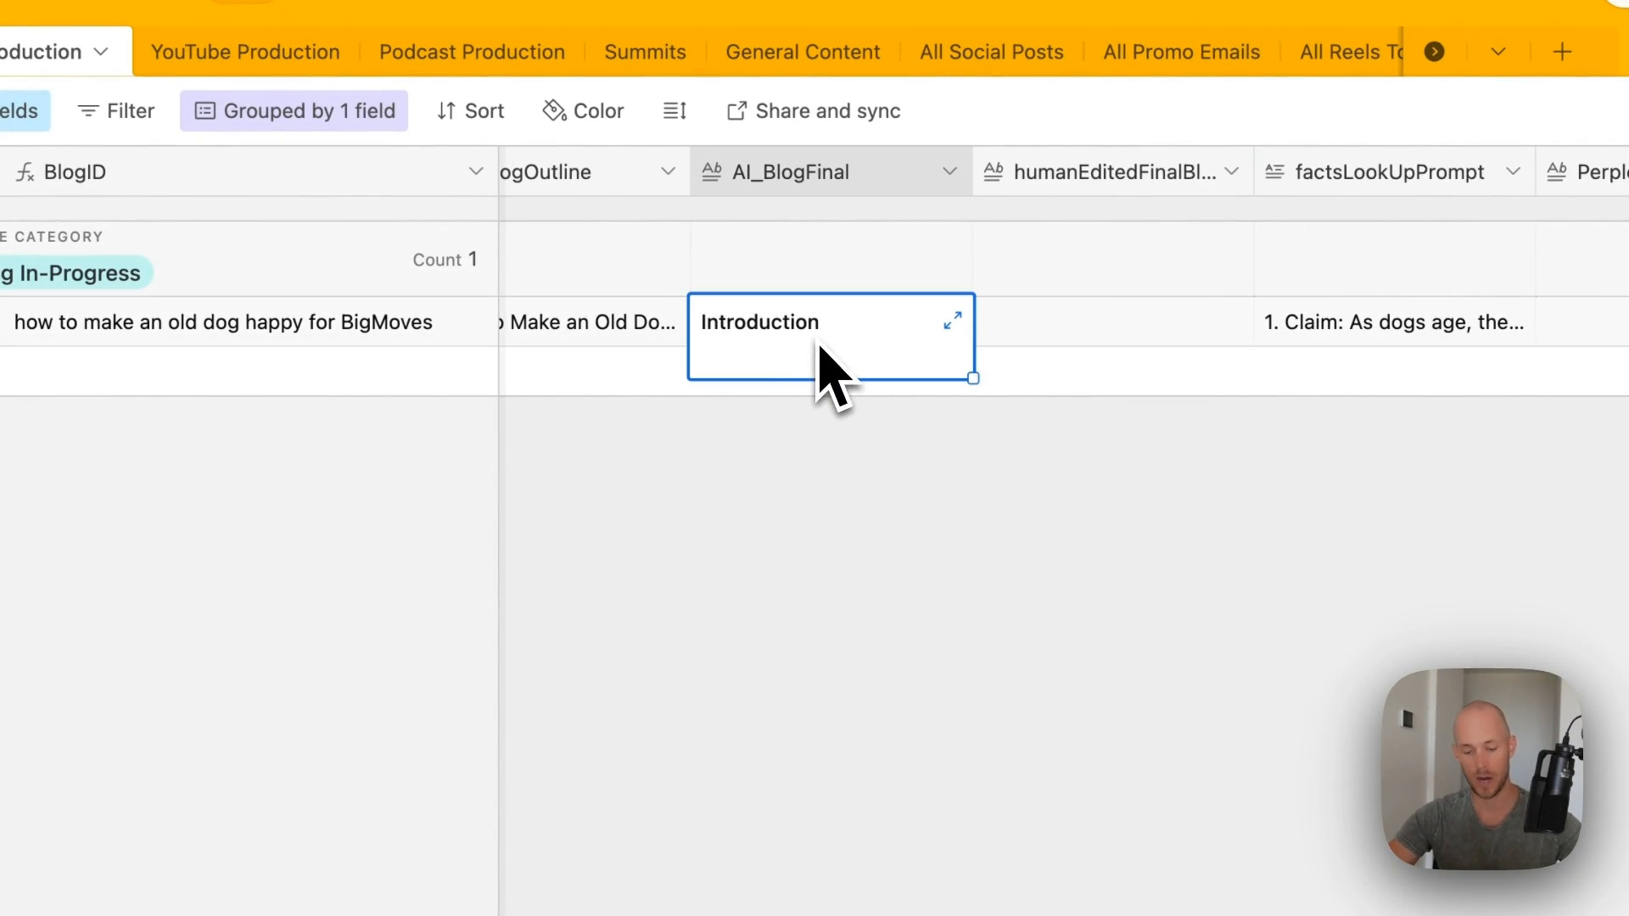
pyautogui.click(1174, 335)
pyautogui.click(1232, 321)
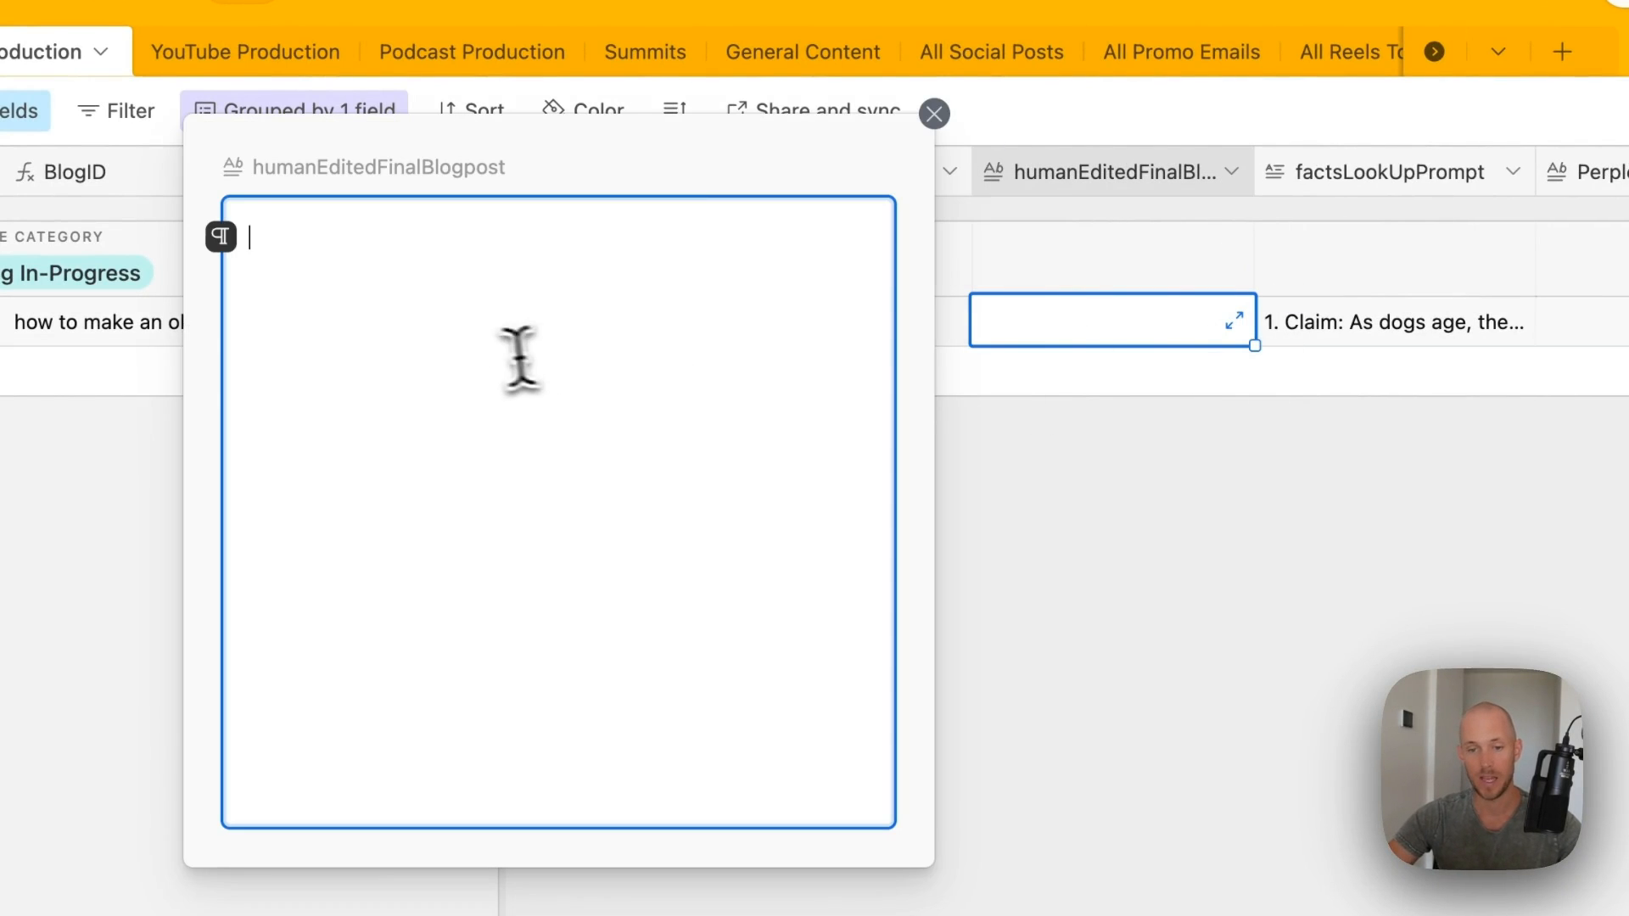
pyautogui.click(934, 114)
# - Paste the blog post into humanEditedFinalBlogpost from the full record view
pyautogui.rightClick(1090, 338)
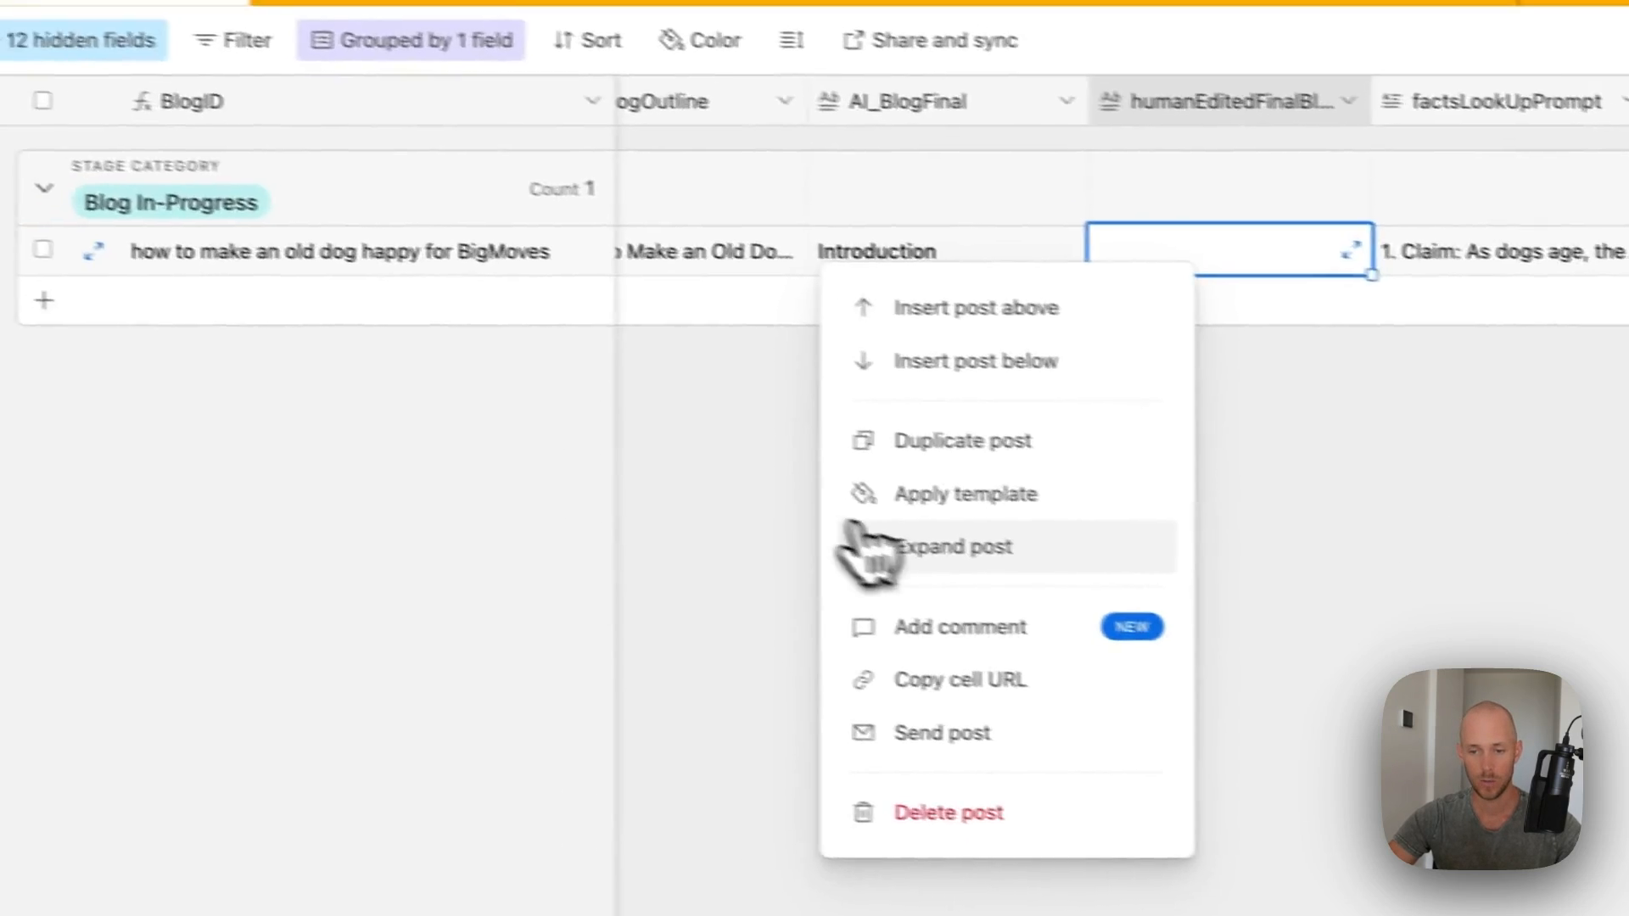
pyautogui.click(768, 617)
pyautogui.press('super+v')
pyautogui.scroll(20, 653, 297)
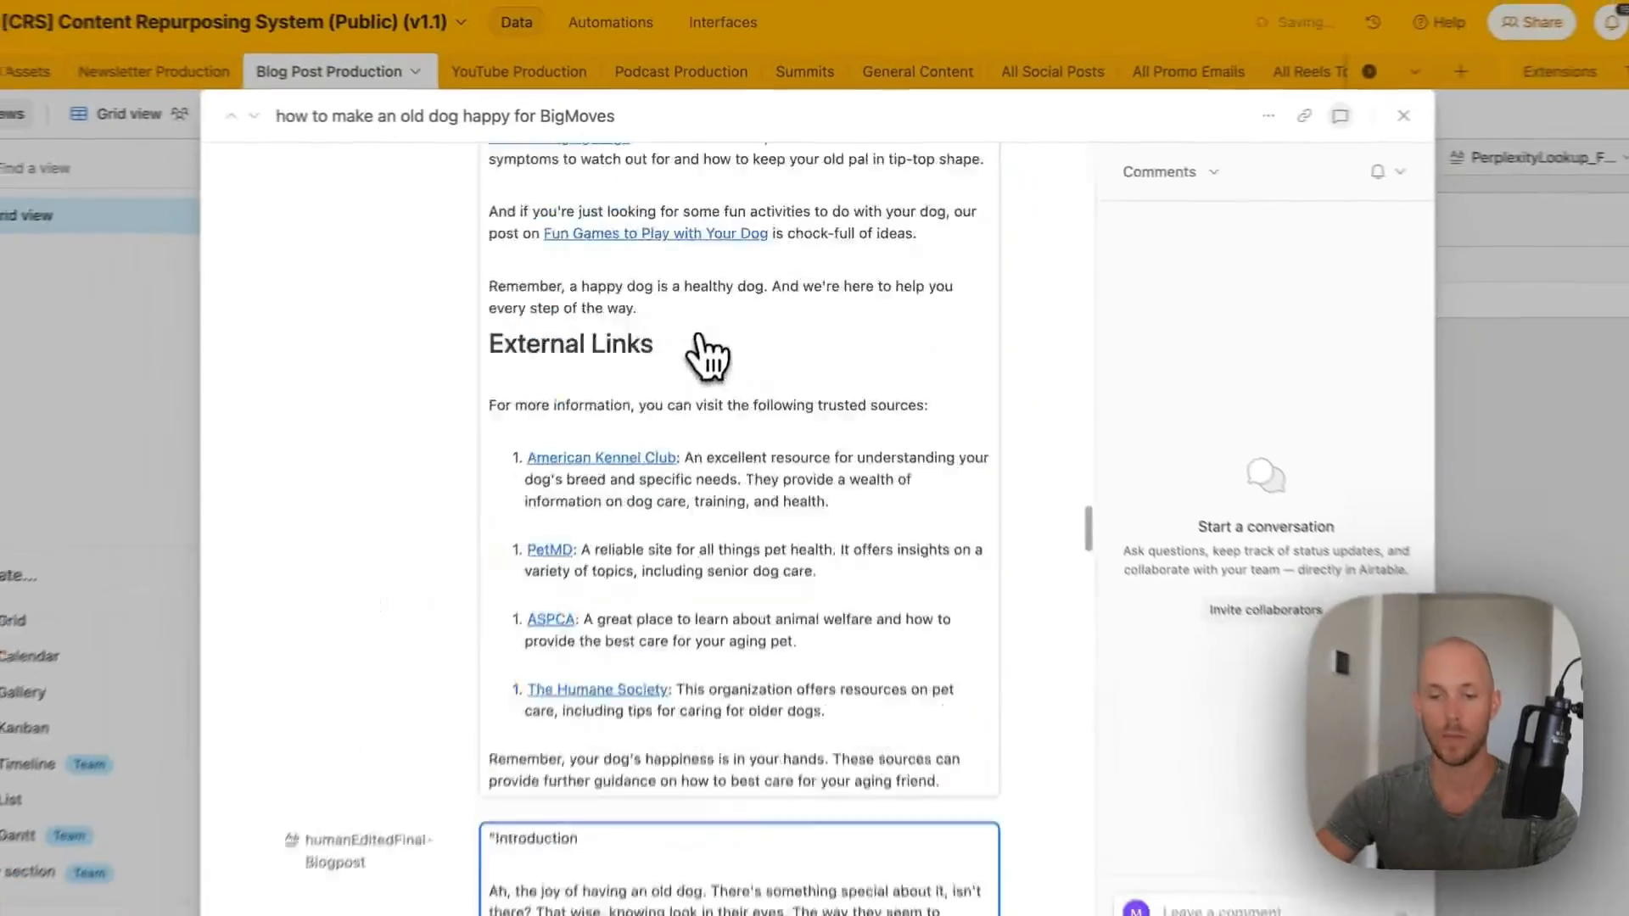
pyautogui.scroll(-20, 719, 352)
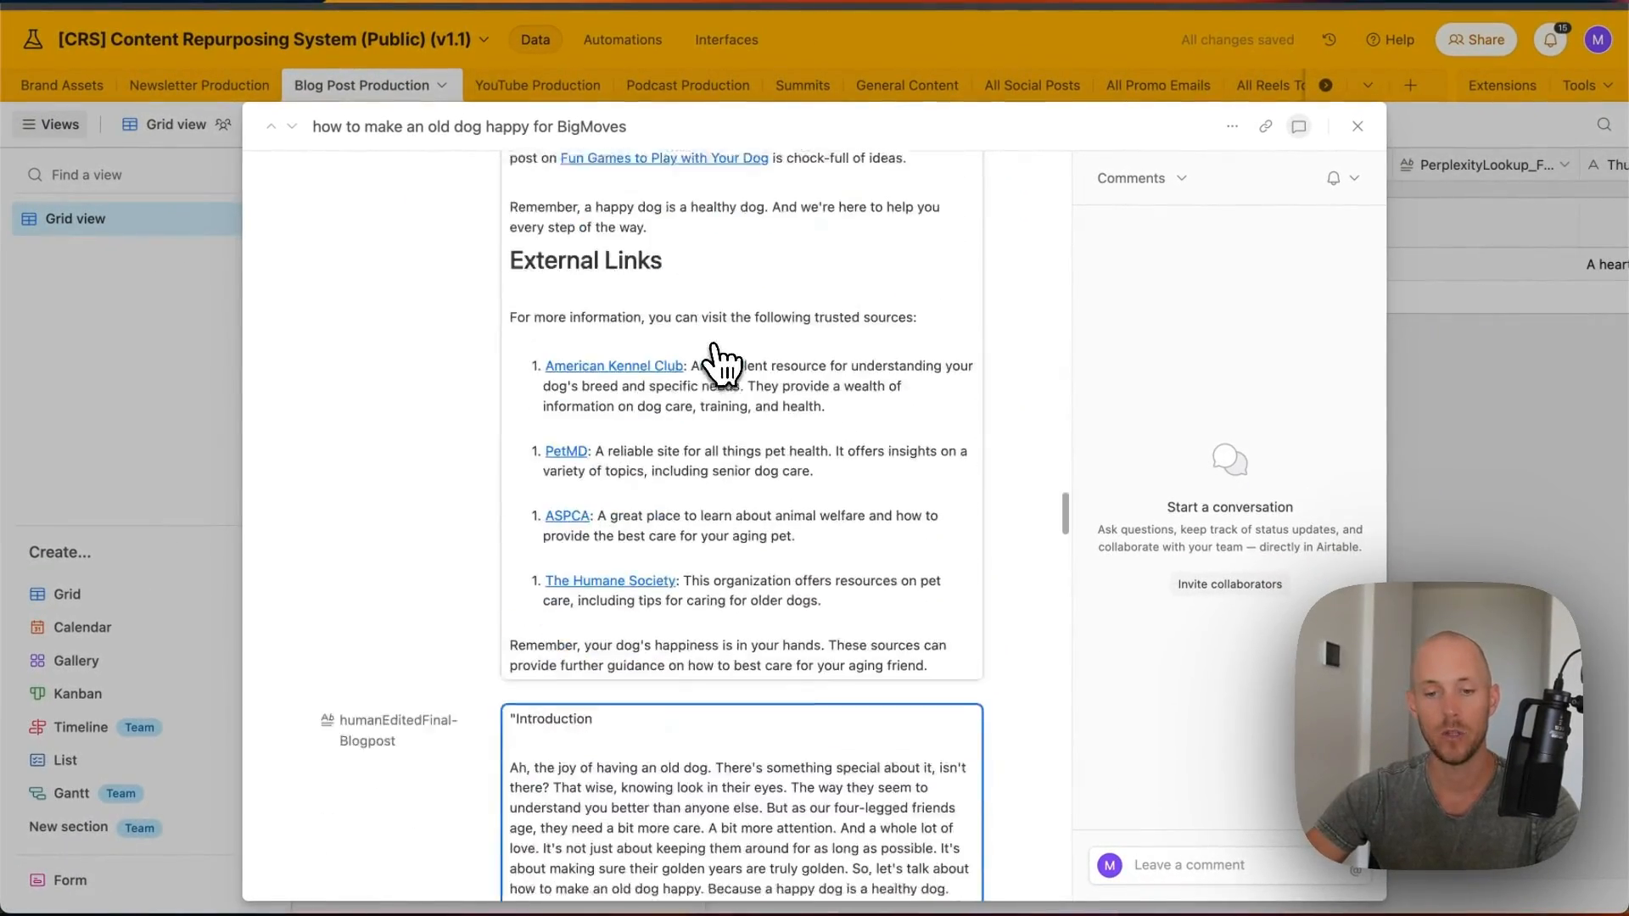
pyautogui.scroll(-1, 696, 309)
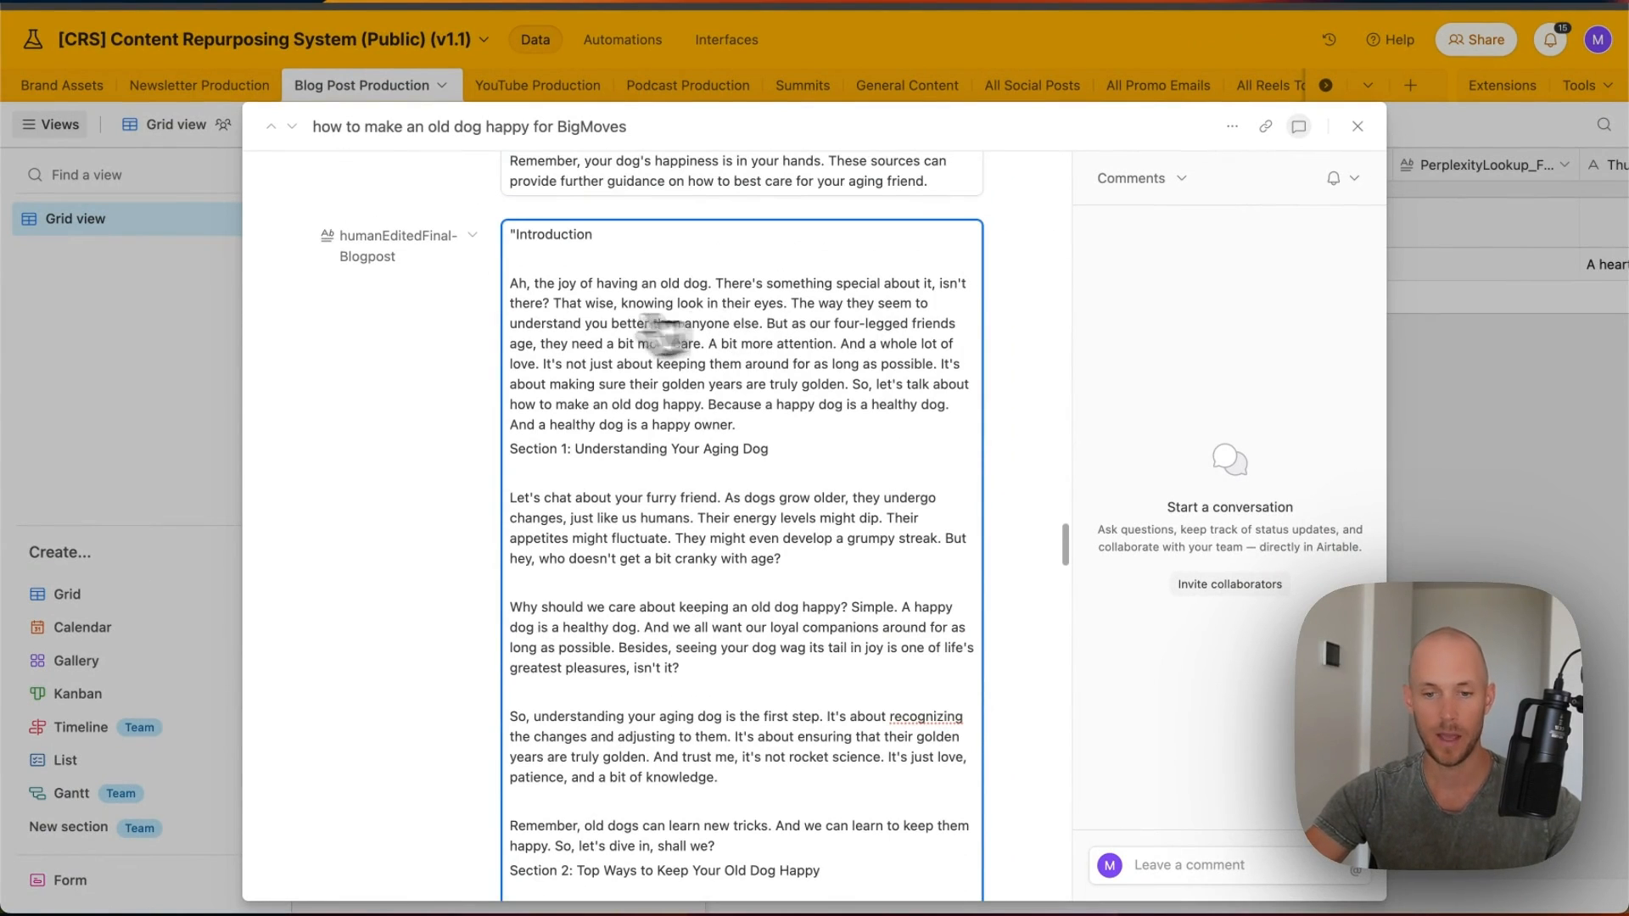
pyautogui.scroll(6, 530, 303)
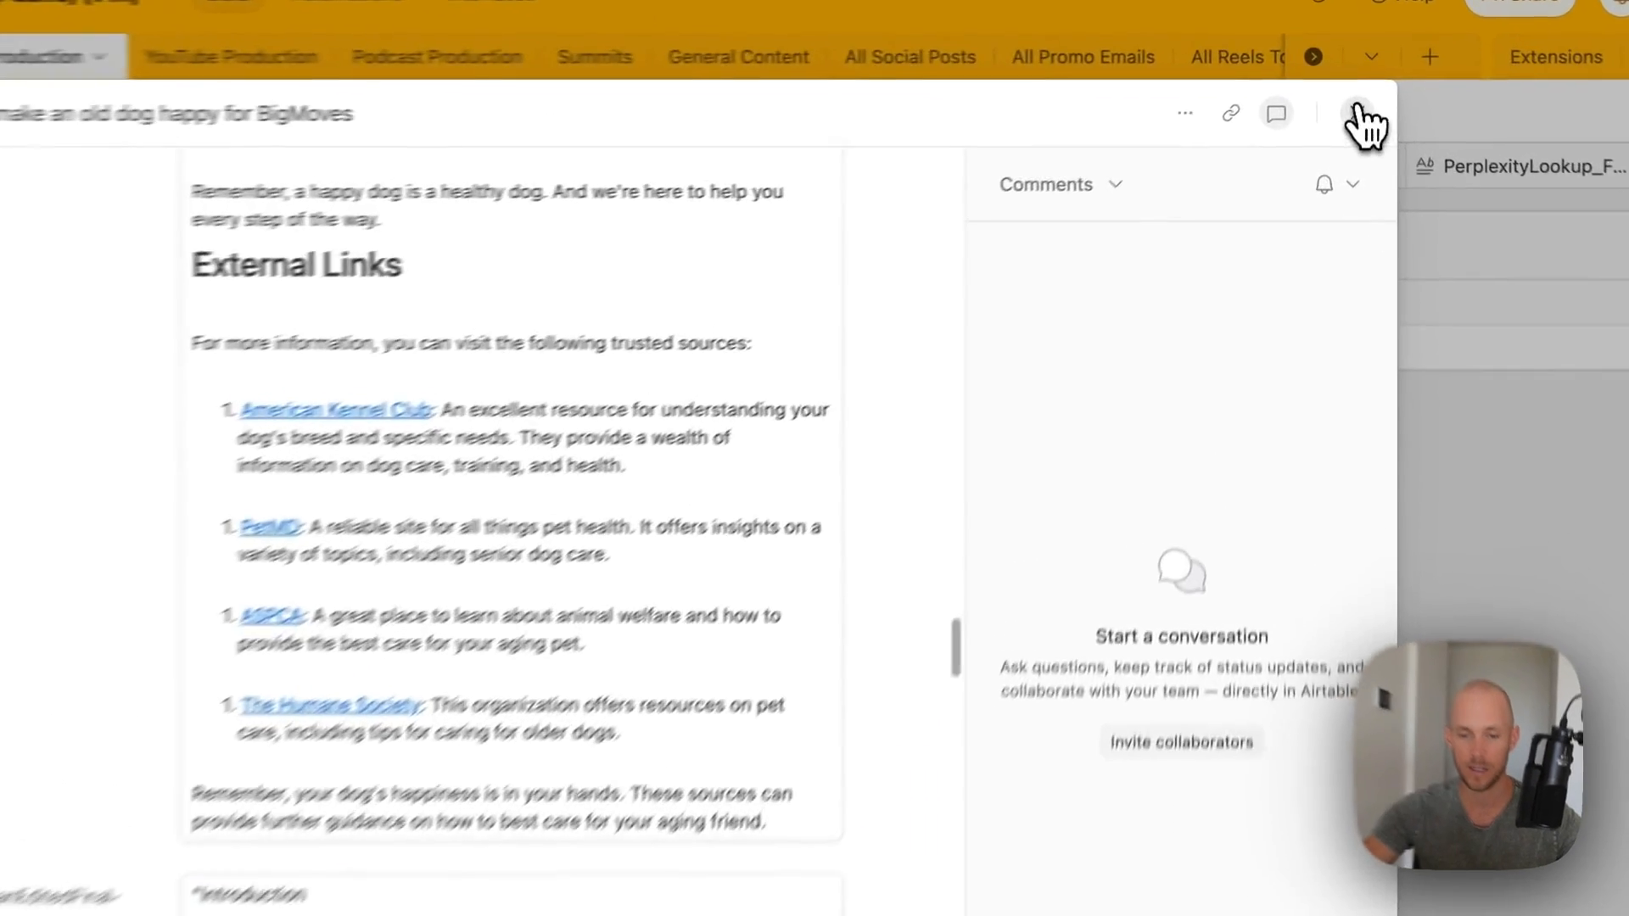
pyautogui.click(1357, 125)
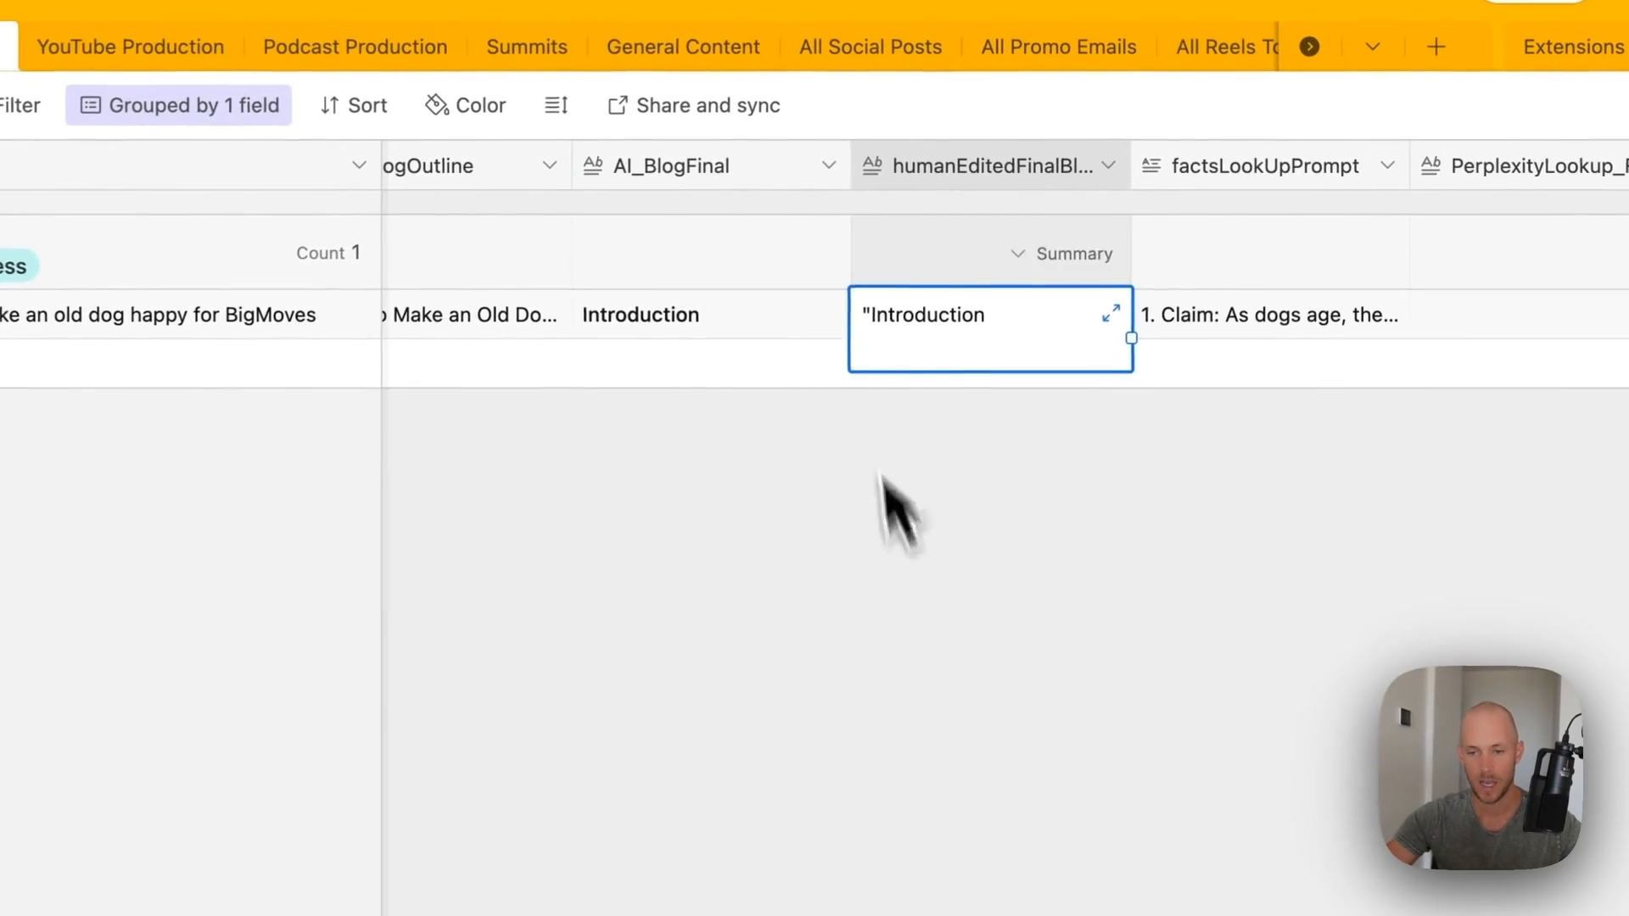
# - Inspect the humanEditedFinalBlogpost field settings without changing anything
pyautogui.doubleClick(1054, 169)
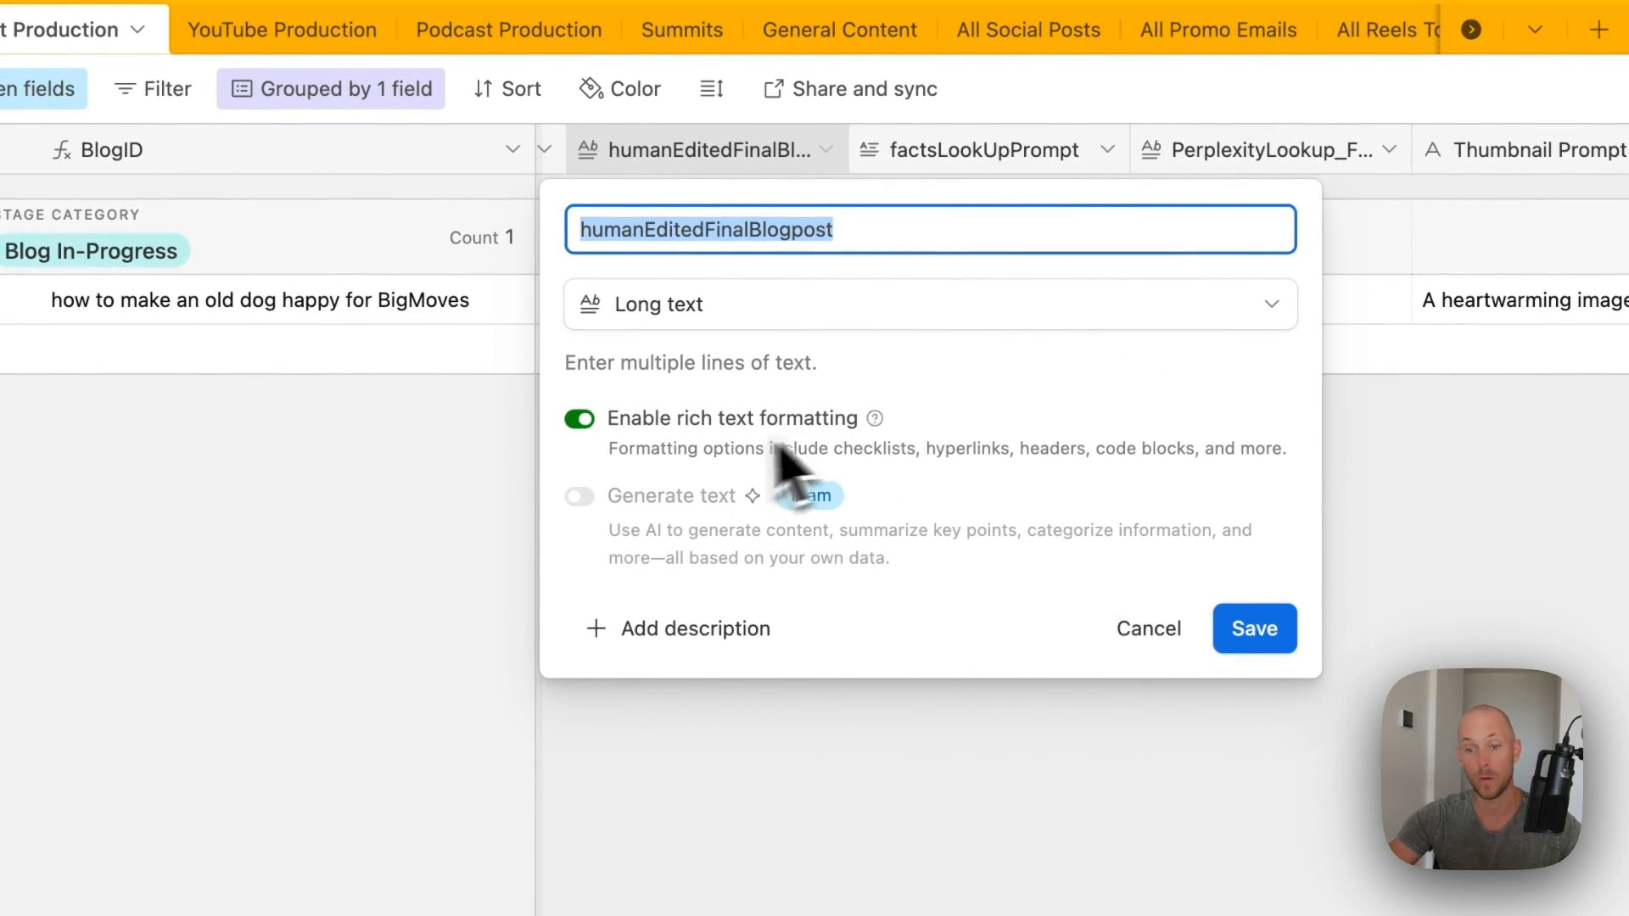
pyautogui.click(1149, 629)
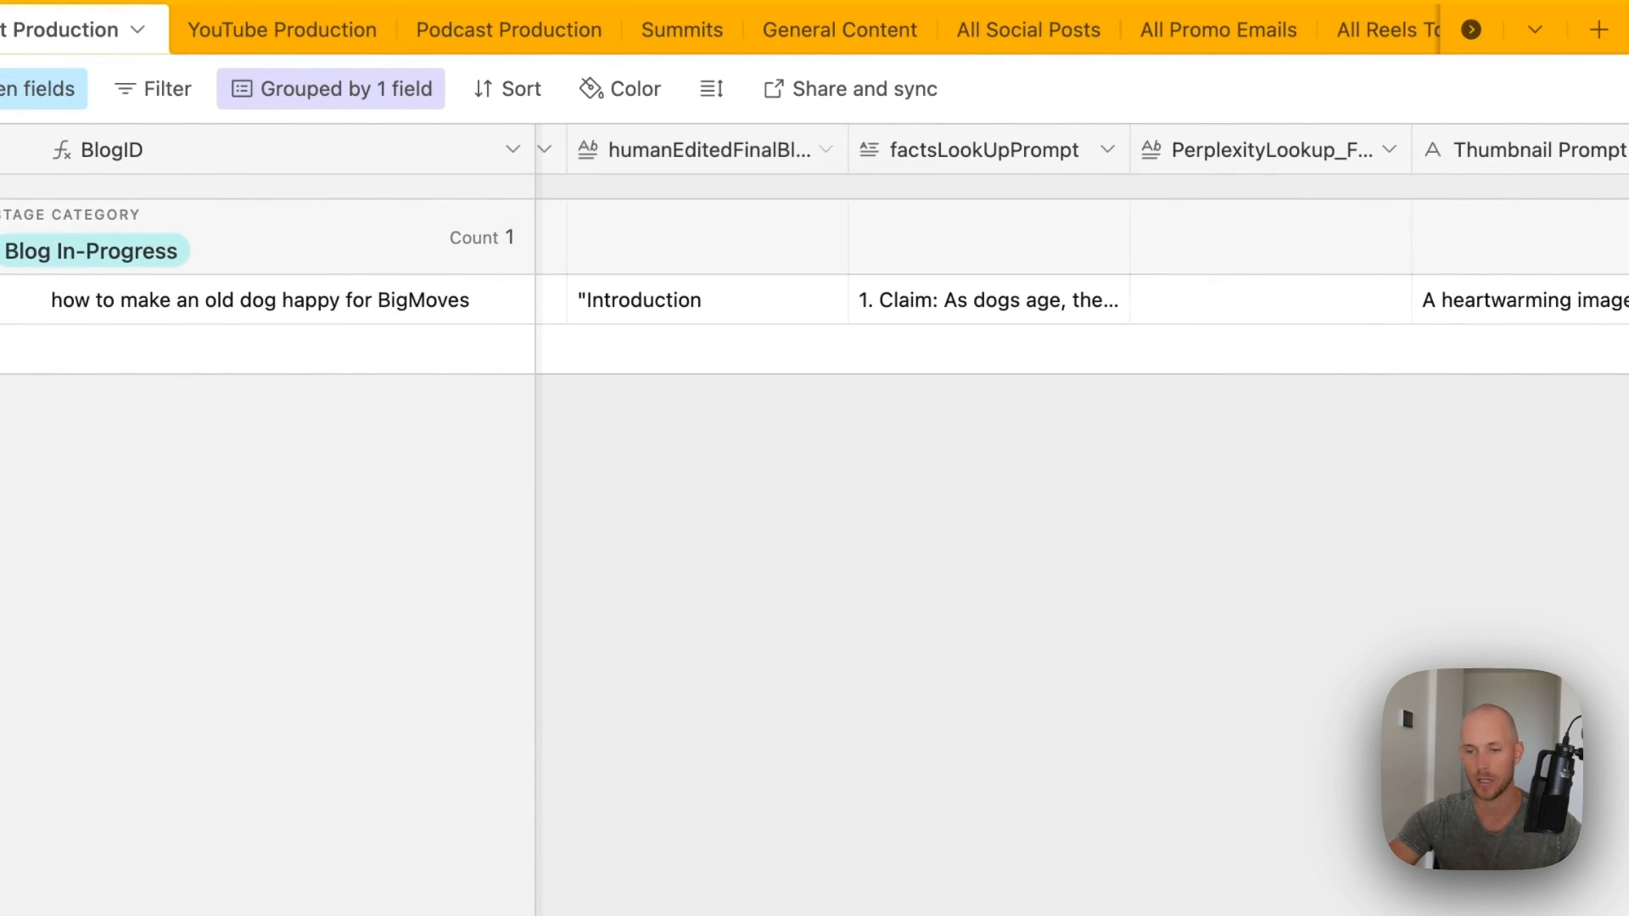
pyautogui.hscroll(-5, 668, 191)
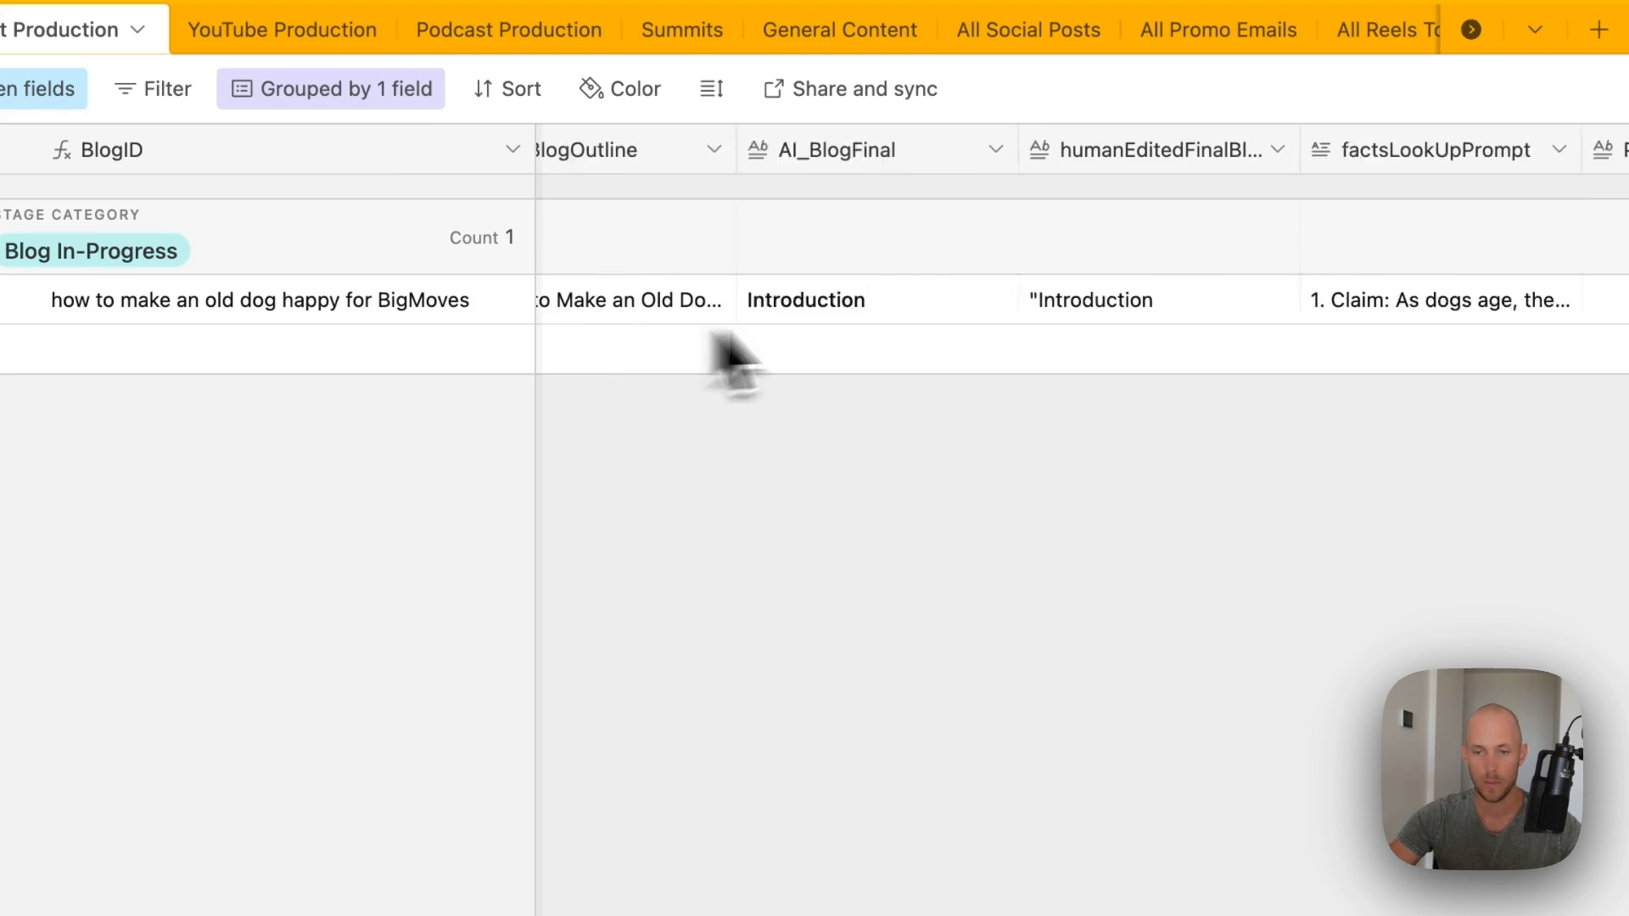
# - Copy the full formatted text of the AI_BlogFinal cell
pyautogui.click(927, 321)
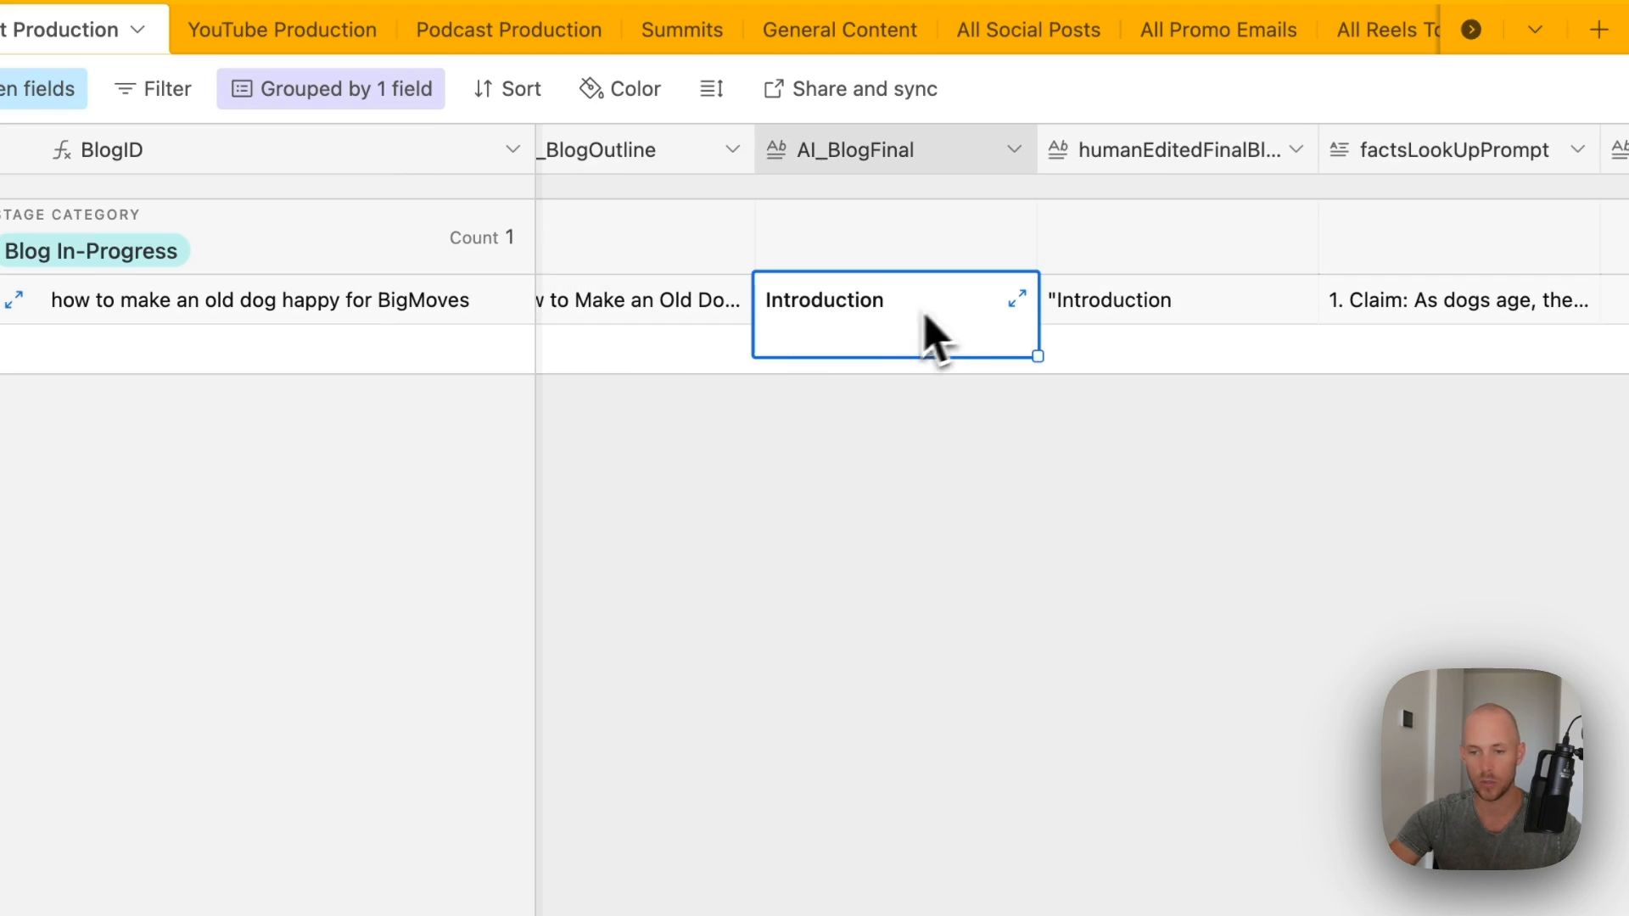
pyautogui.click(1017, 299)
pyautogui.click(1236, 353)
pyautogui.press('super+a')
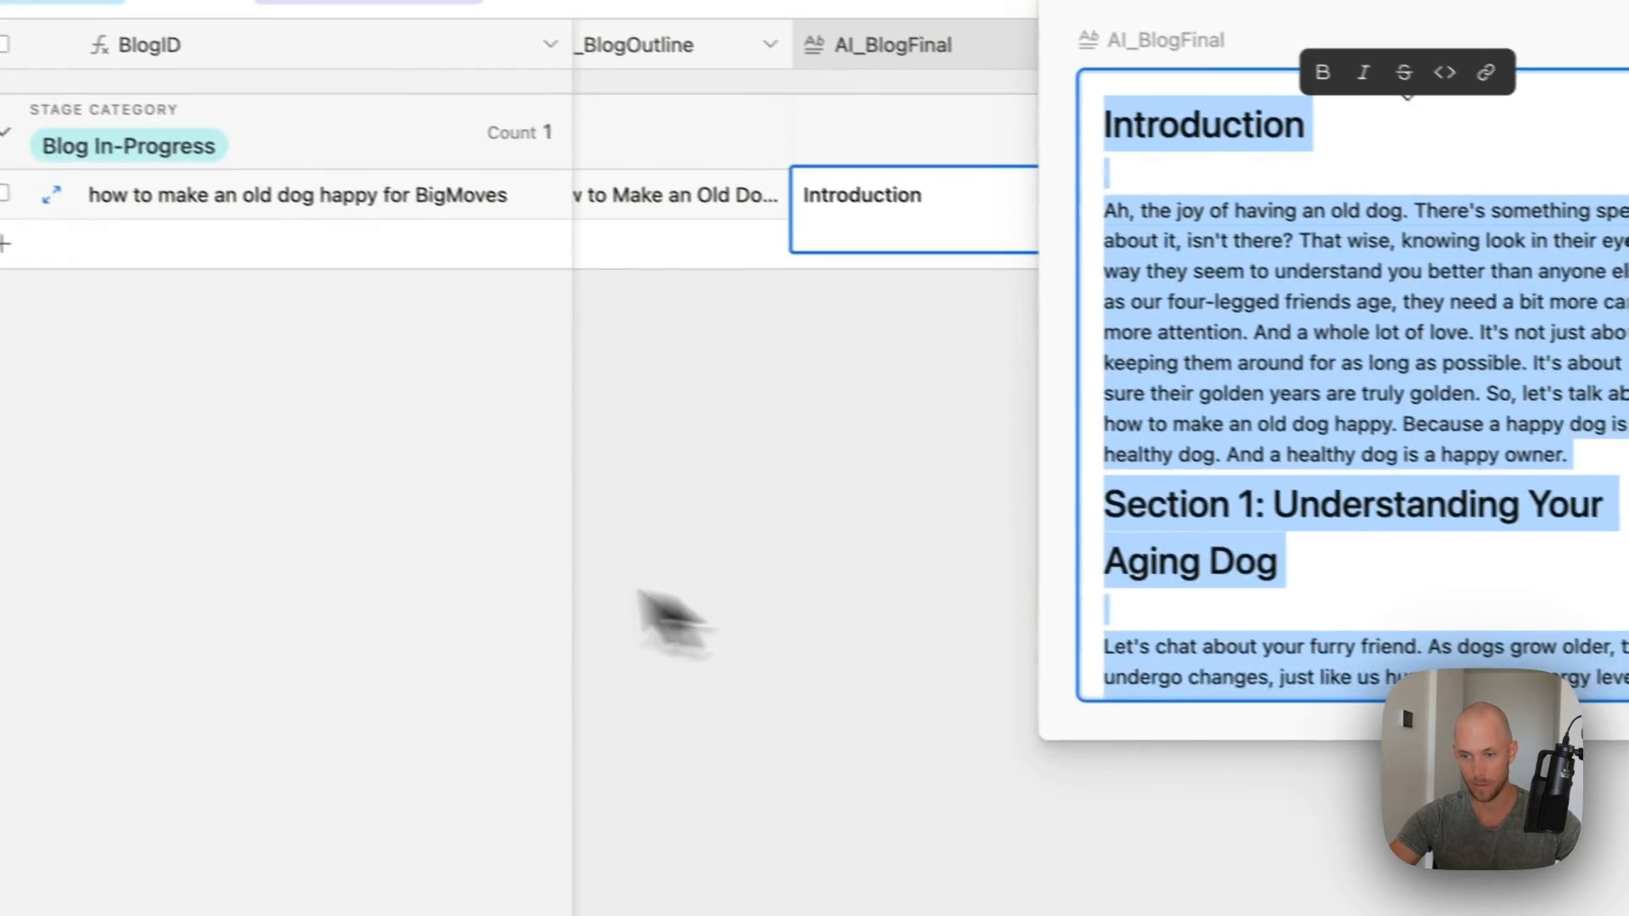
pyautogui.click(640, 708)
# - Replace humanEditedFinalBlogpost's old plain text with the formatted blog post
pyautogui.click(1162, 312)
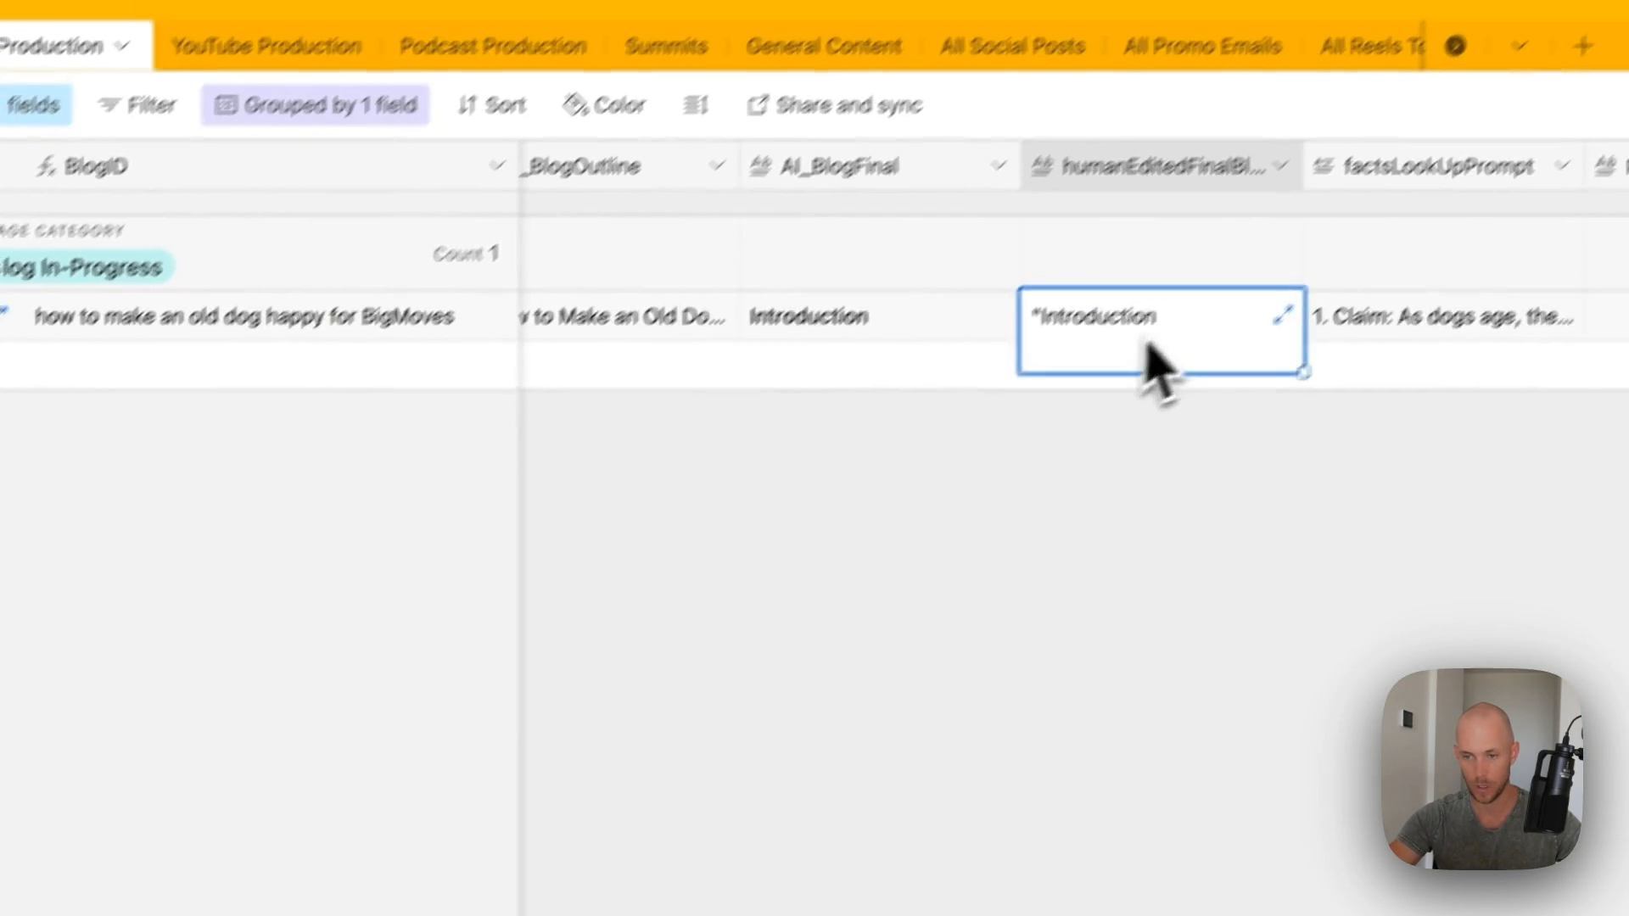
pyautogui.click(1305, 300)
pyautogui.press('super+a')
pyautogui.press('super+c')
pyautogui.press('BackSpace')
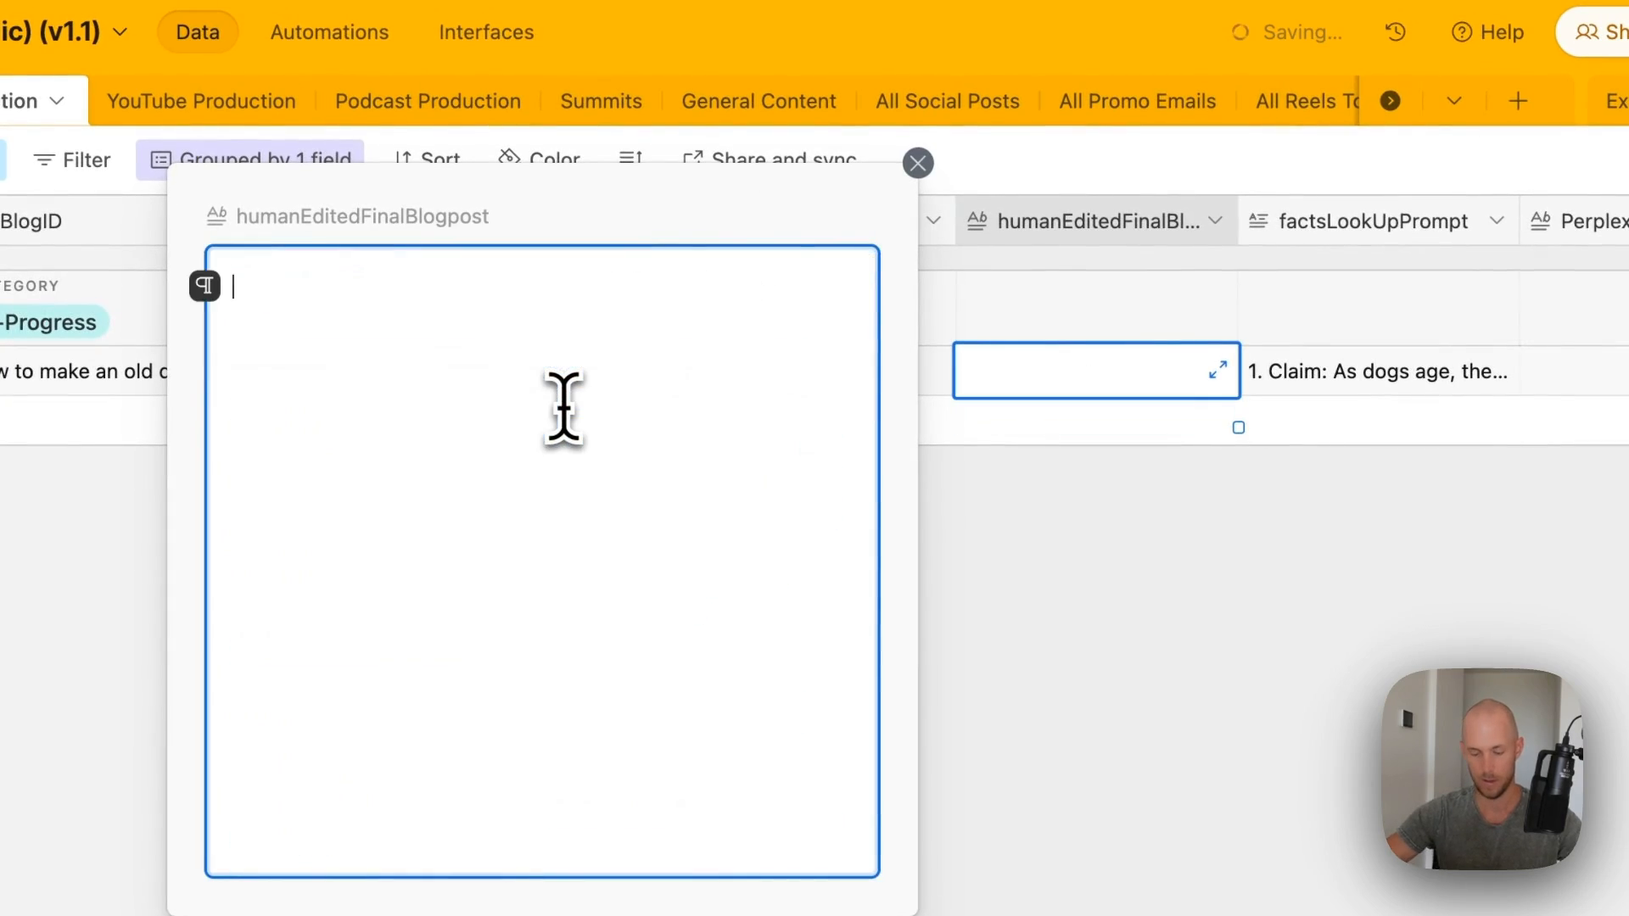
pyautogui.press('super+v')
pyautogui.scroll(20, 517, 412)
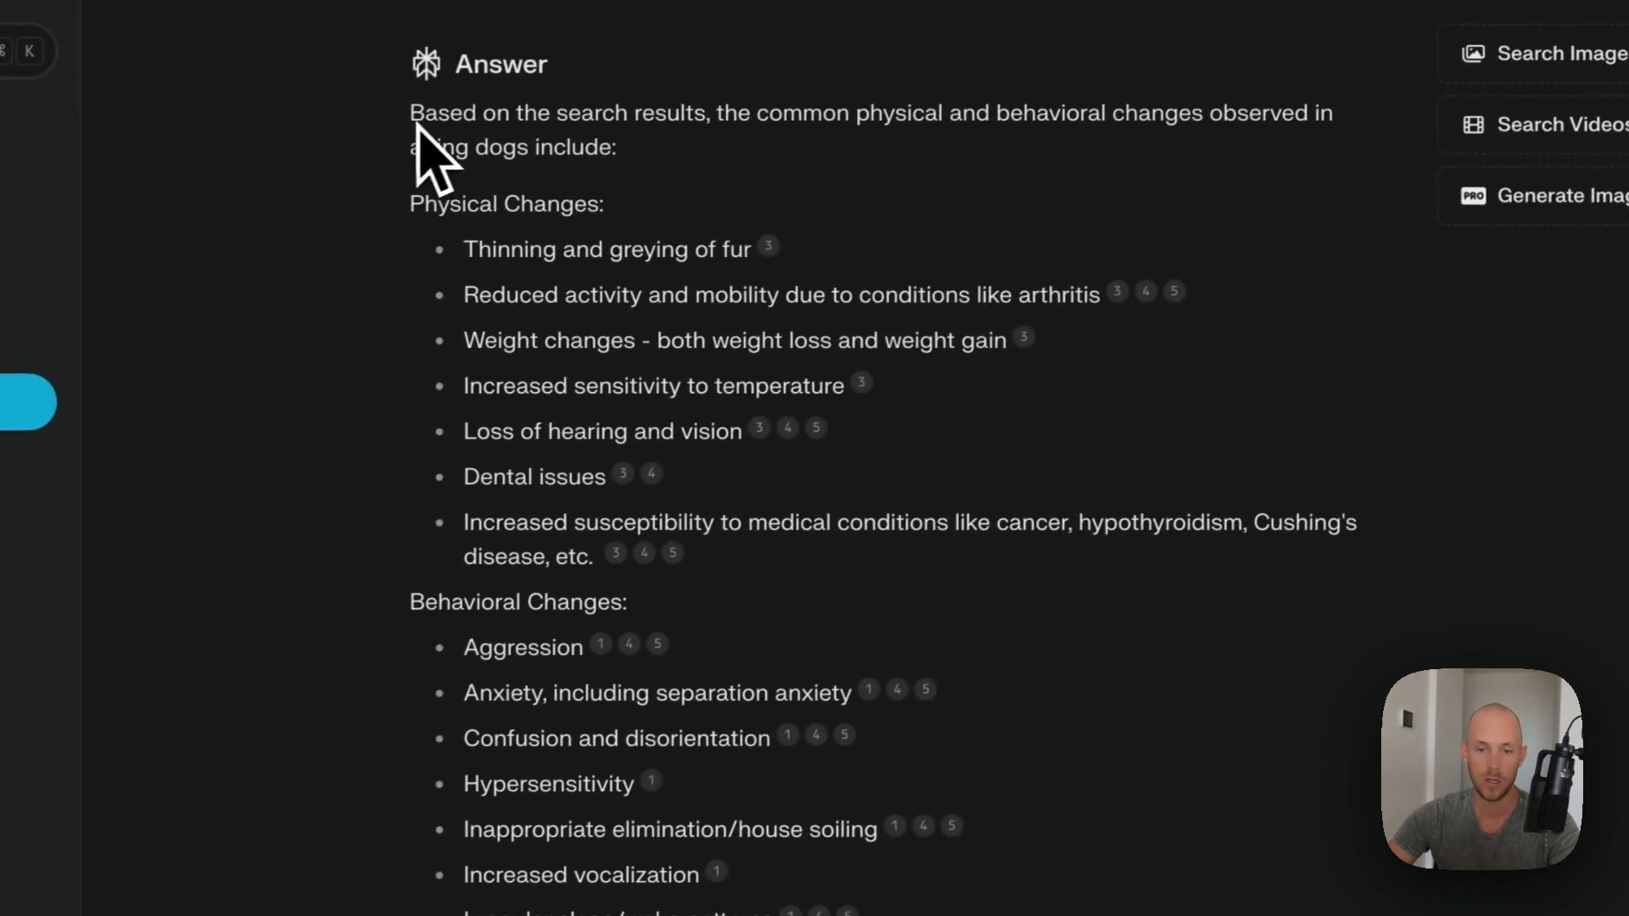
# - Copy Perplexity's answer listing aging dogs' physical and behavioral changes
pyautogui.moveTo(413, 203); pyautogui.dragTo(1004, 864)
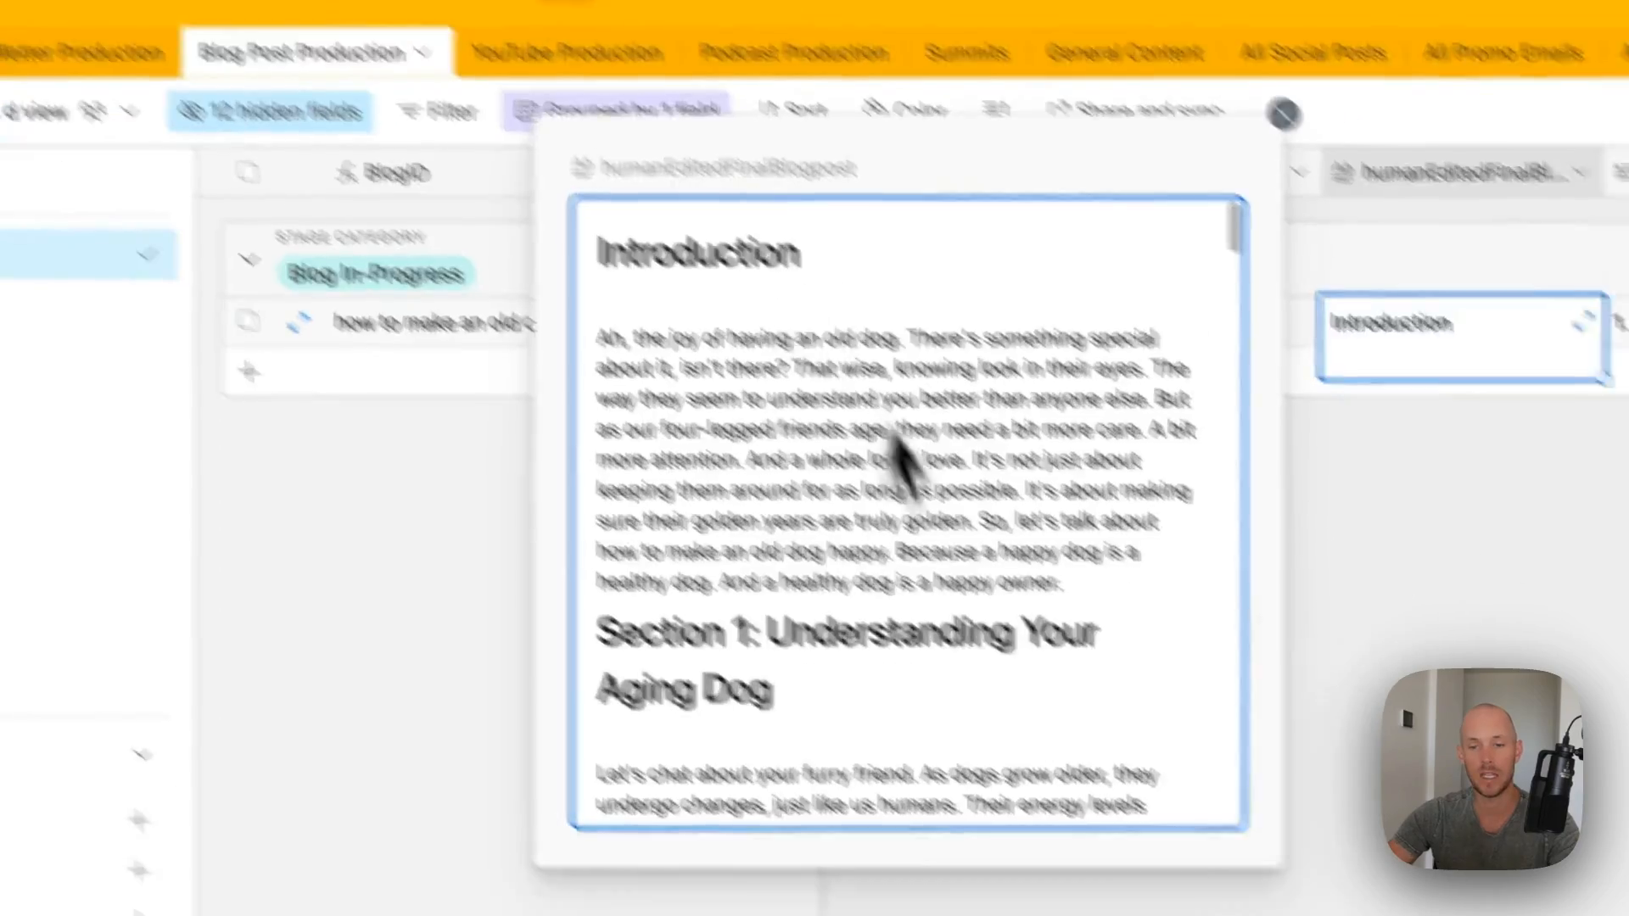
pyautogui.scroll(-3, 719, 526)
pyautogui.scroll(-3, 714, 500)
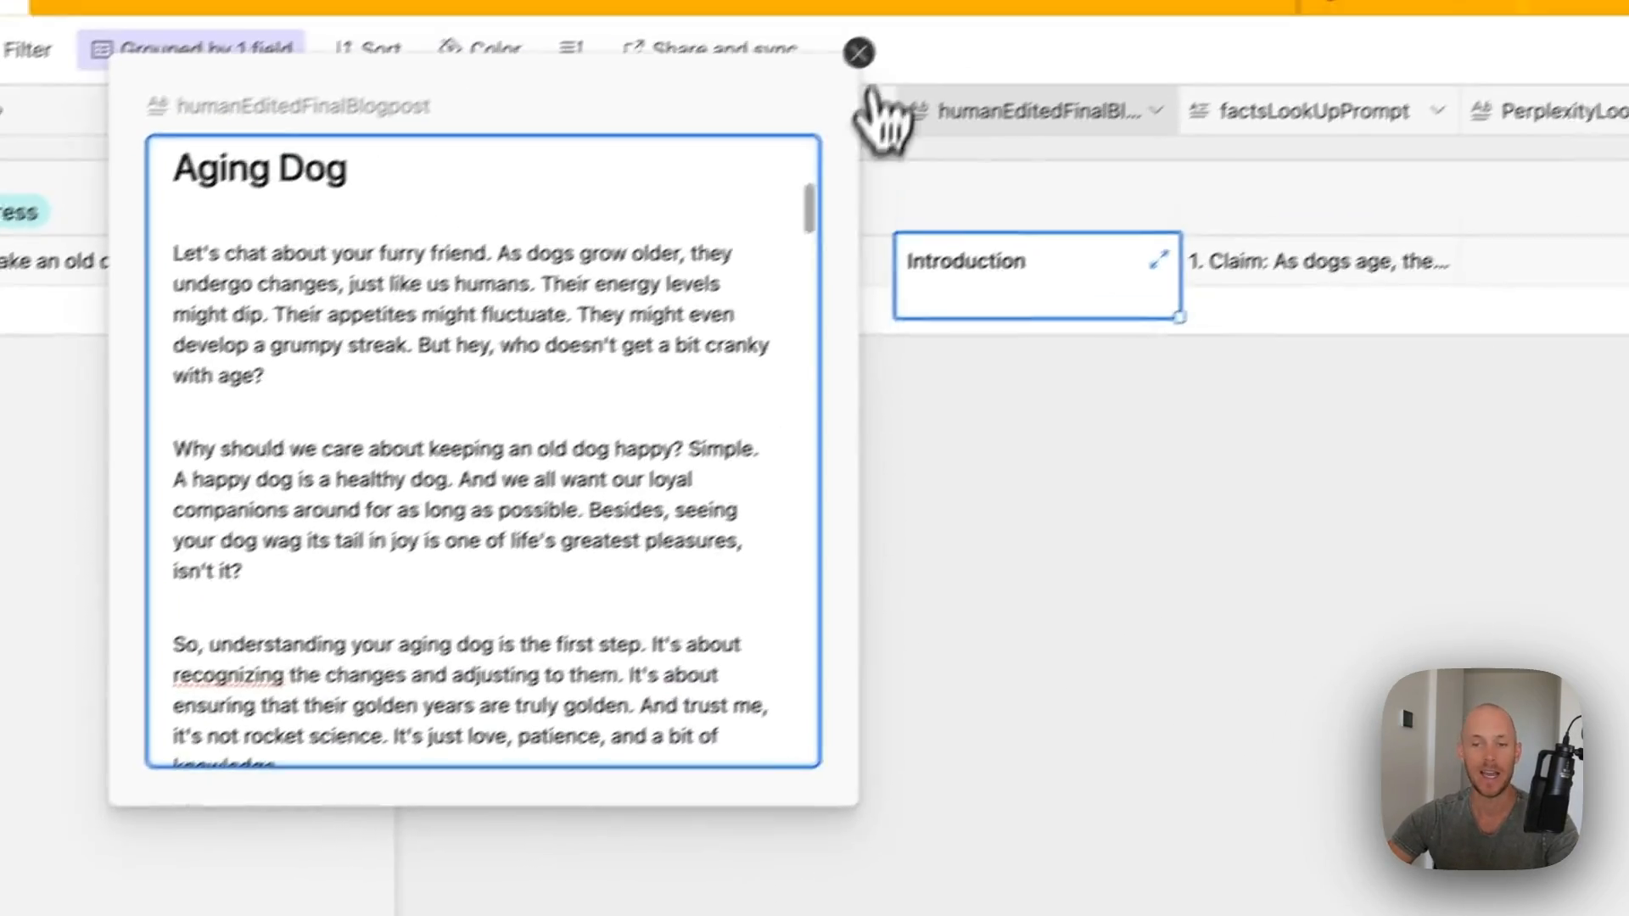
pyautogui.click(858, 53)
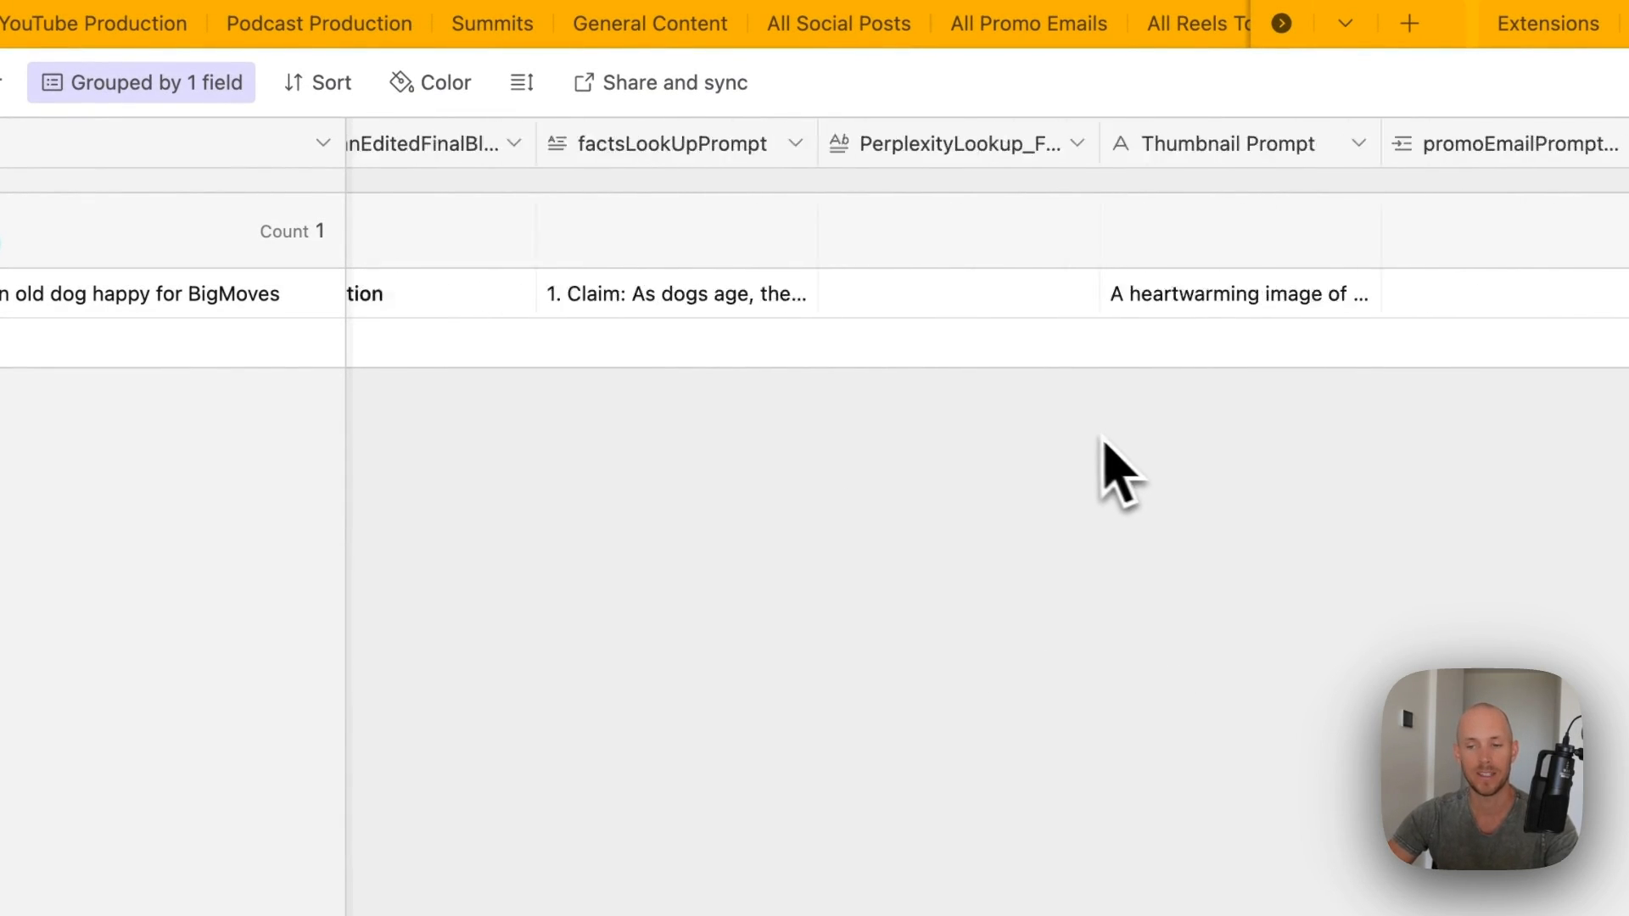
# - Paste the answer into the empty PerplexityLookup_FactsResponse cell and close the editor
pyautogui.click(853, 293)
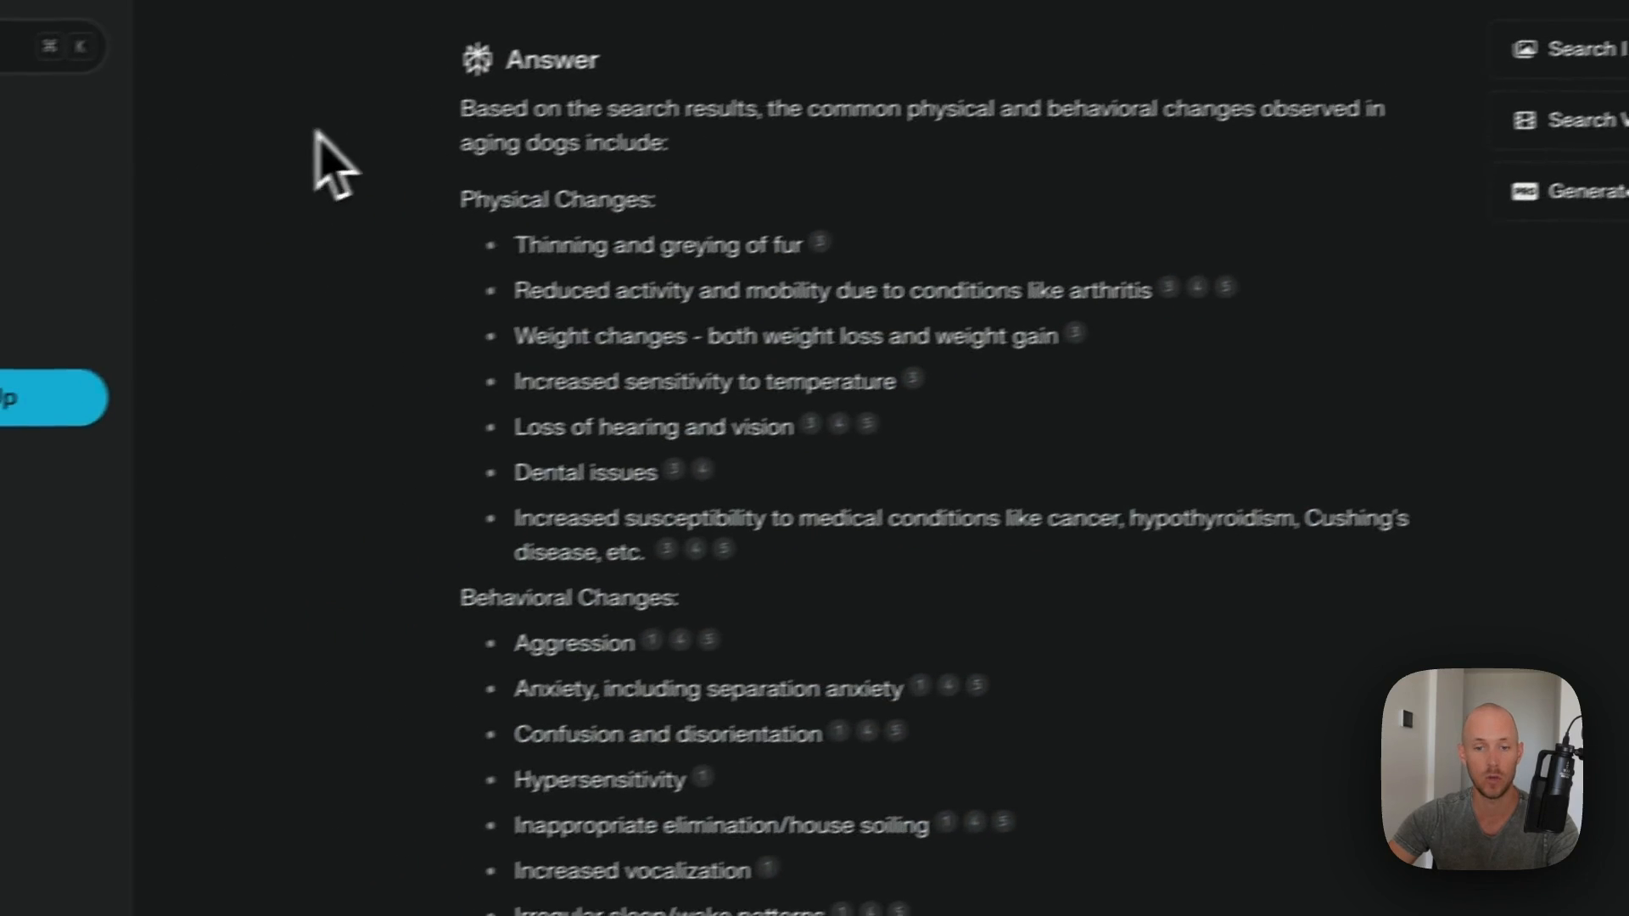
pyautogui.moveTo(449, 109); pyautogui.dragTo(987, 692)
pyautogui.scroll(-4, 950, 784)
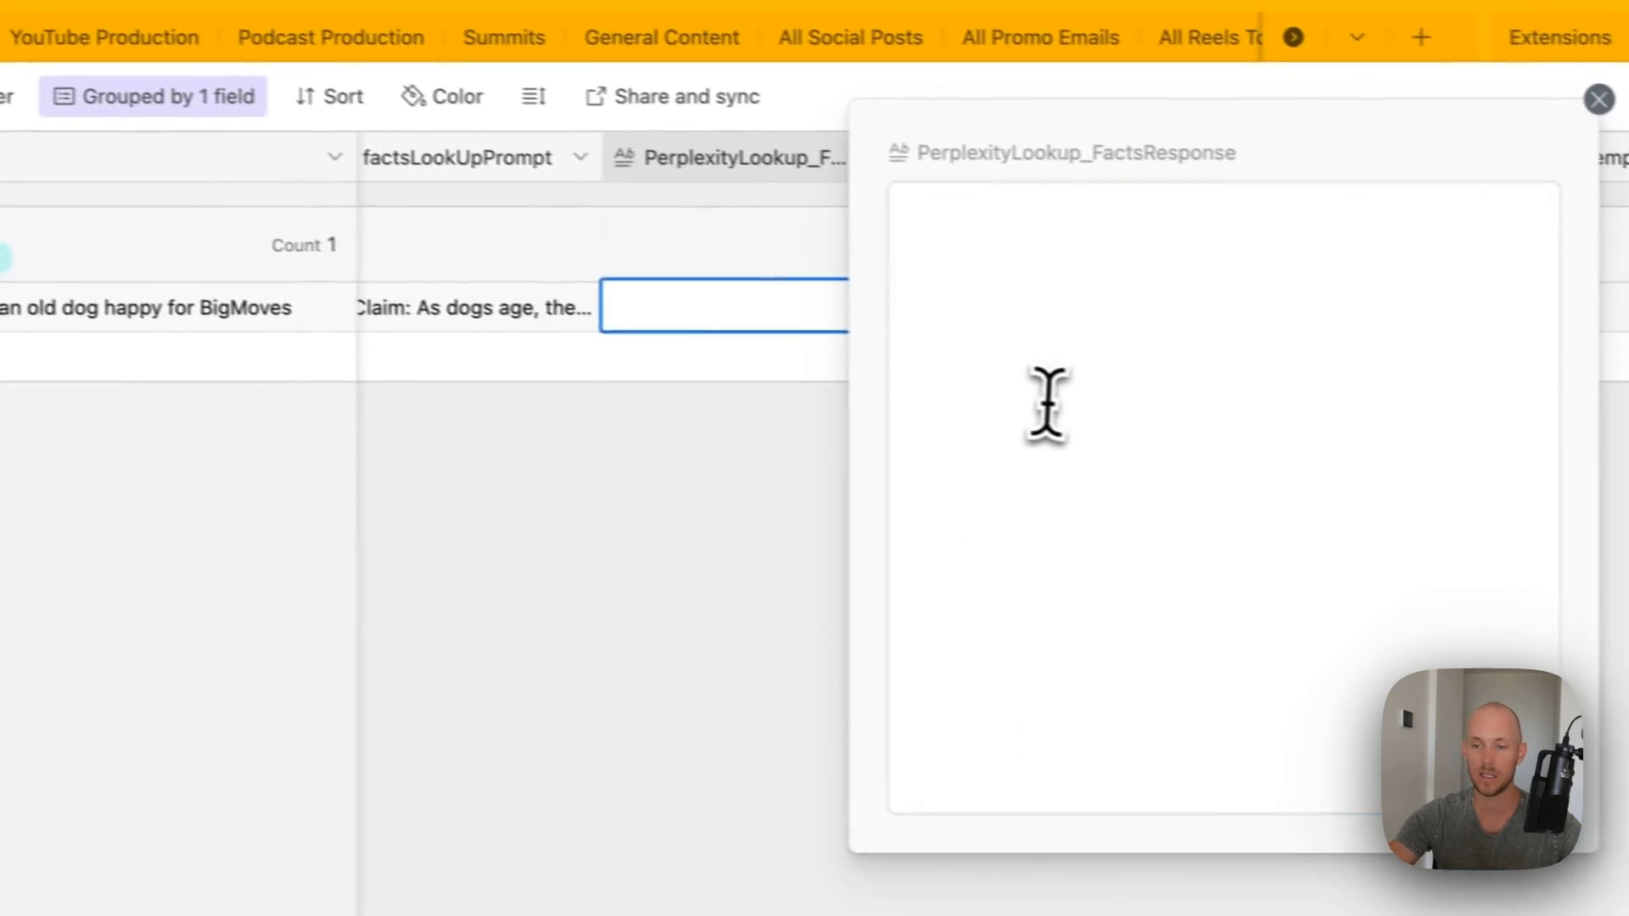
pyautogui.press('super+v')
pyautogui.scroll(-1, 1033, 442)
pyautogui.scroll(5, 1129, 528)
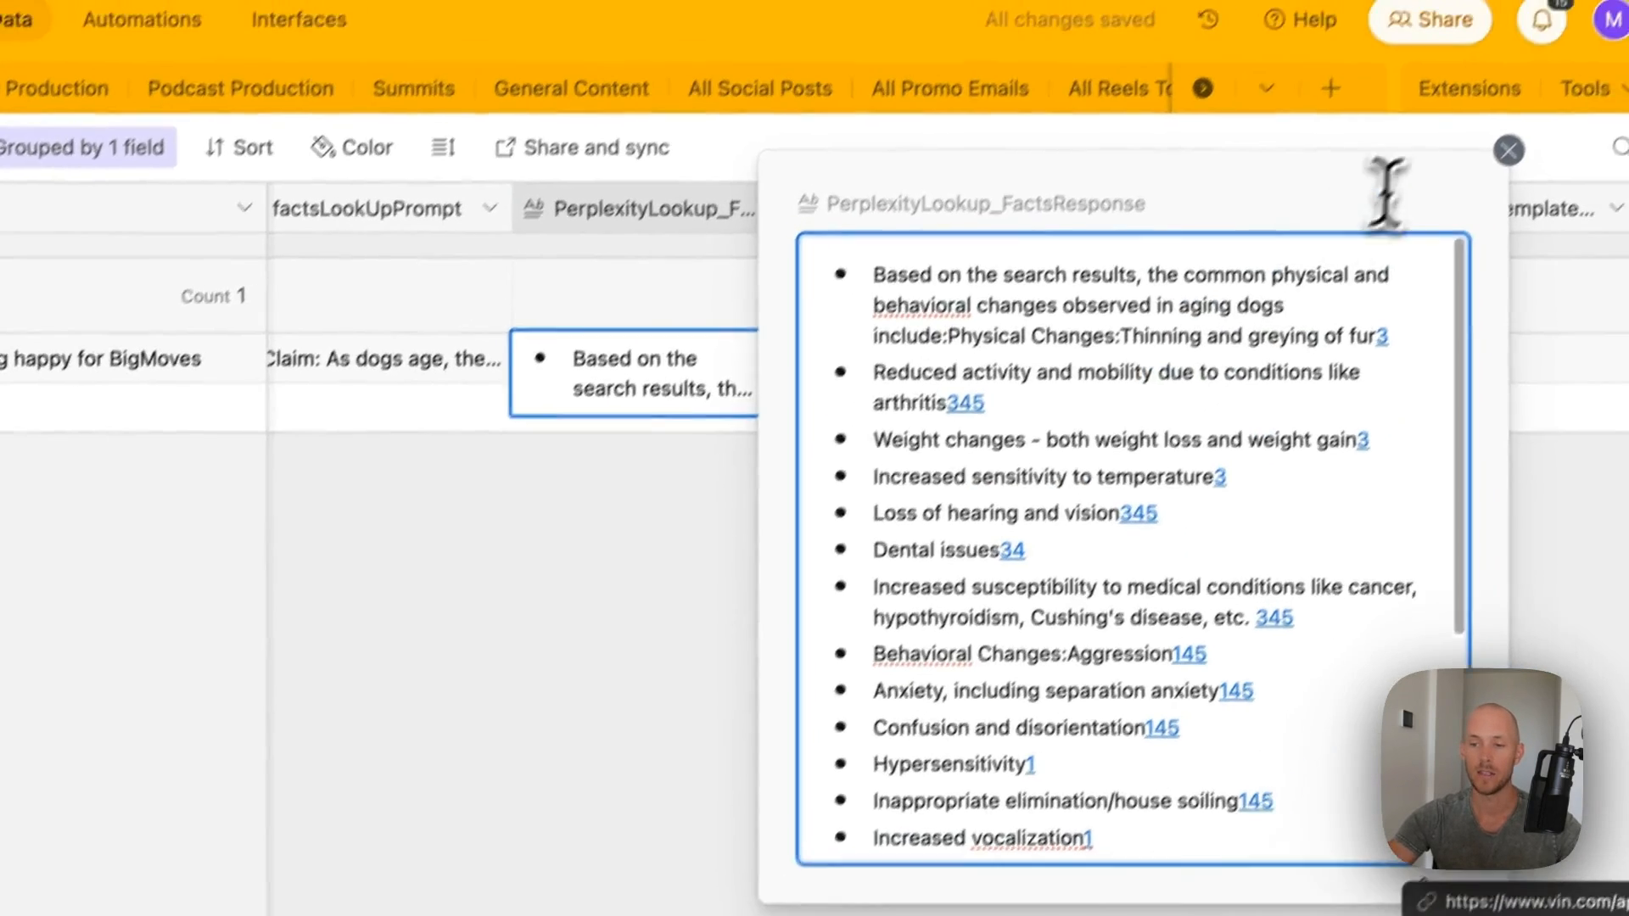
pyautogui.click(1562, 95)
pyautogui.click(439, 763)
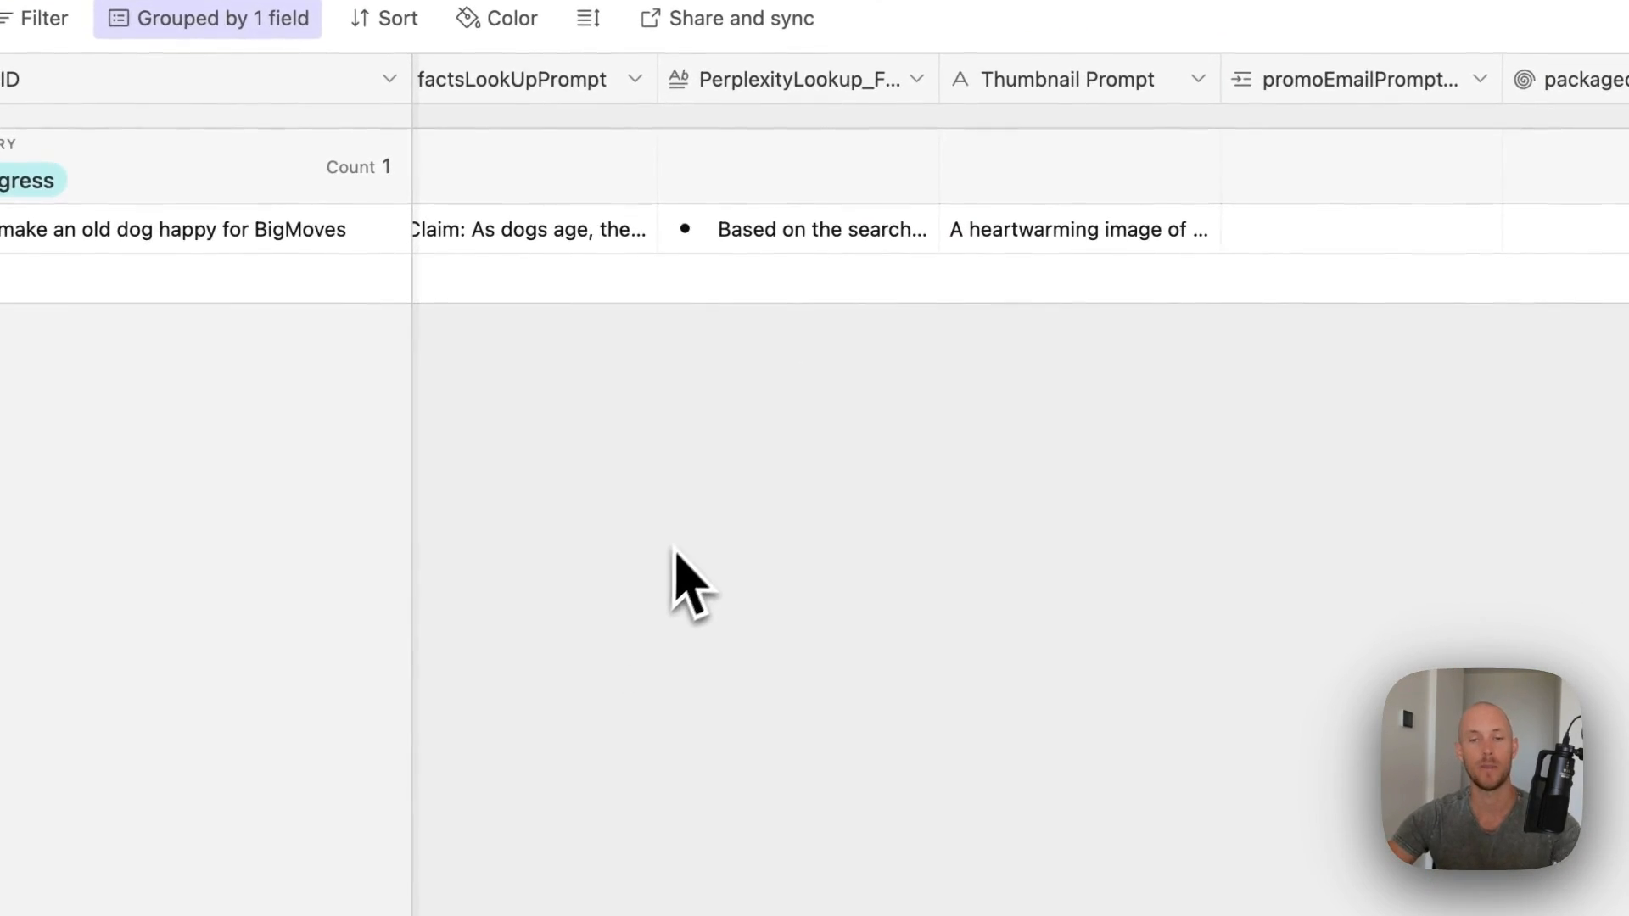
pyautogui.hscroll(3, 1335, 184)
pyautogui.click(822, 240)
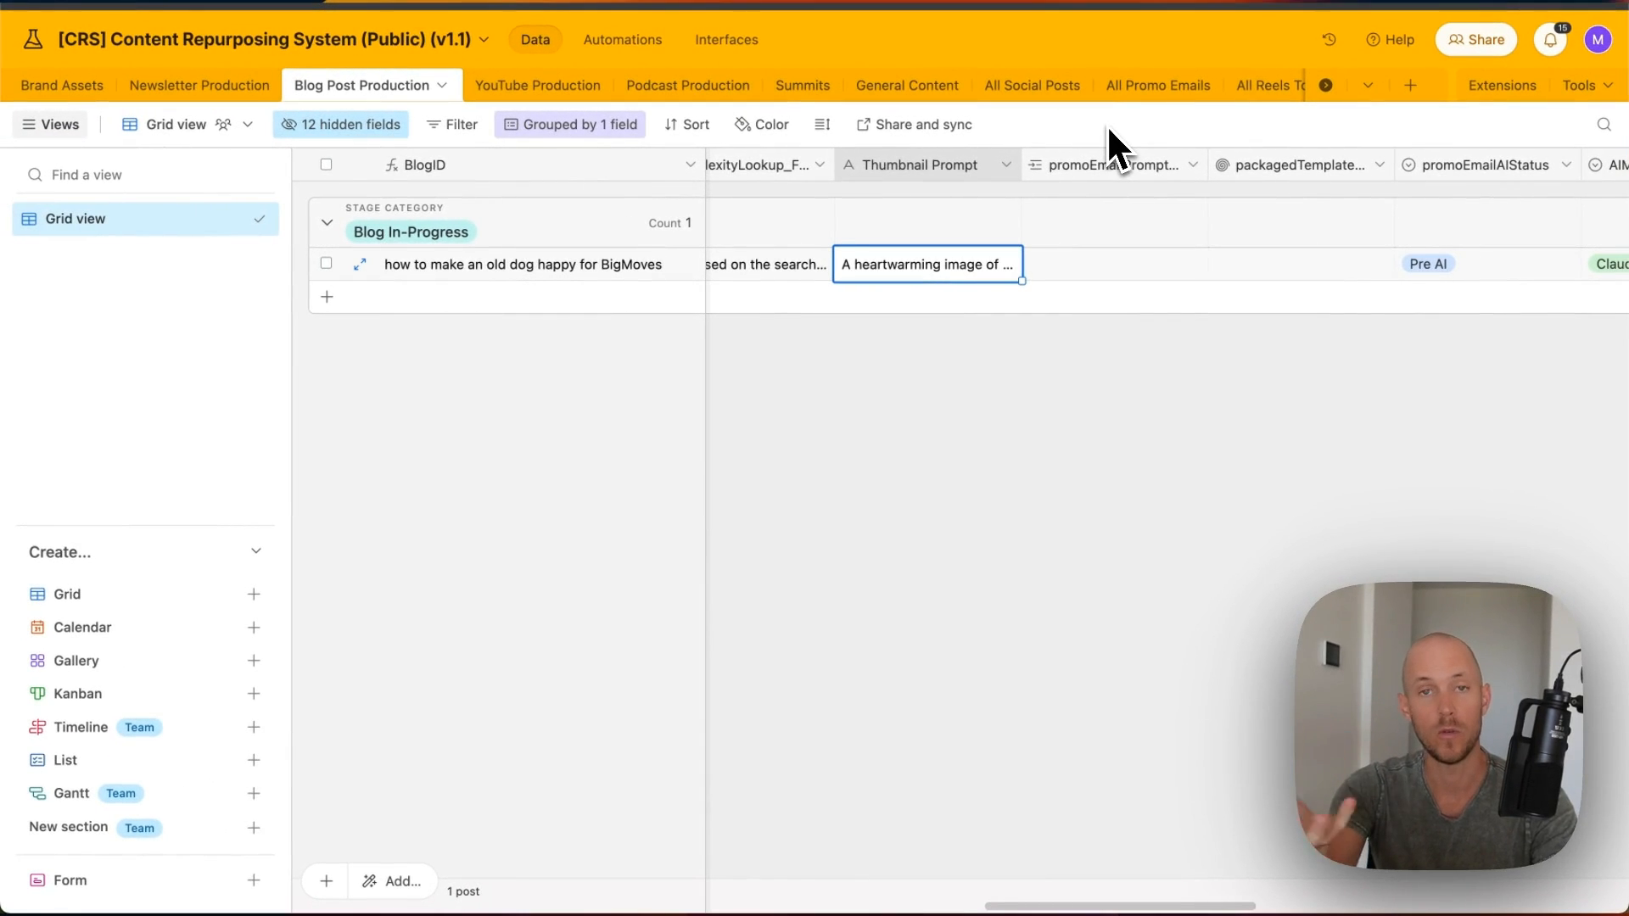
# - Link the blogpostPromotion template in the old-dog record's promo email prompt cell
pyautogui.hscroll(-5, 973, 404)
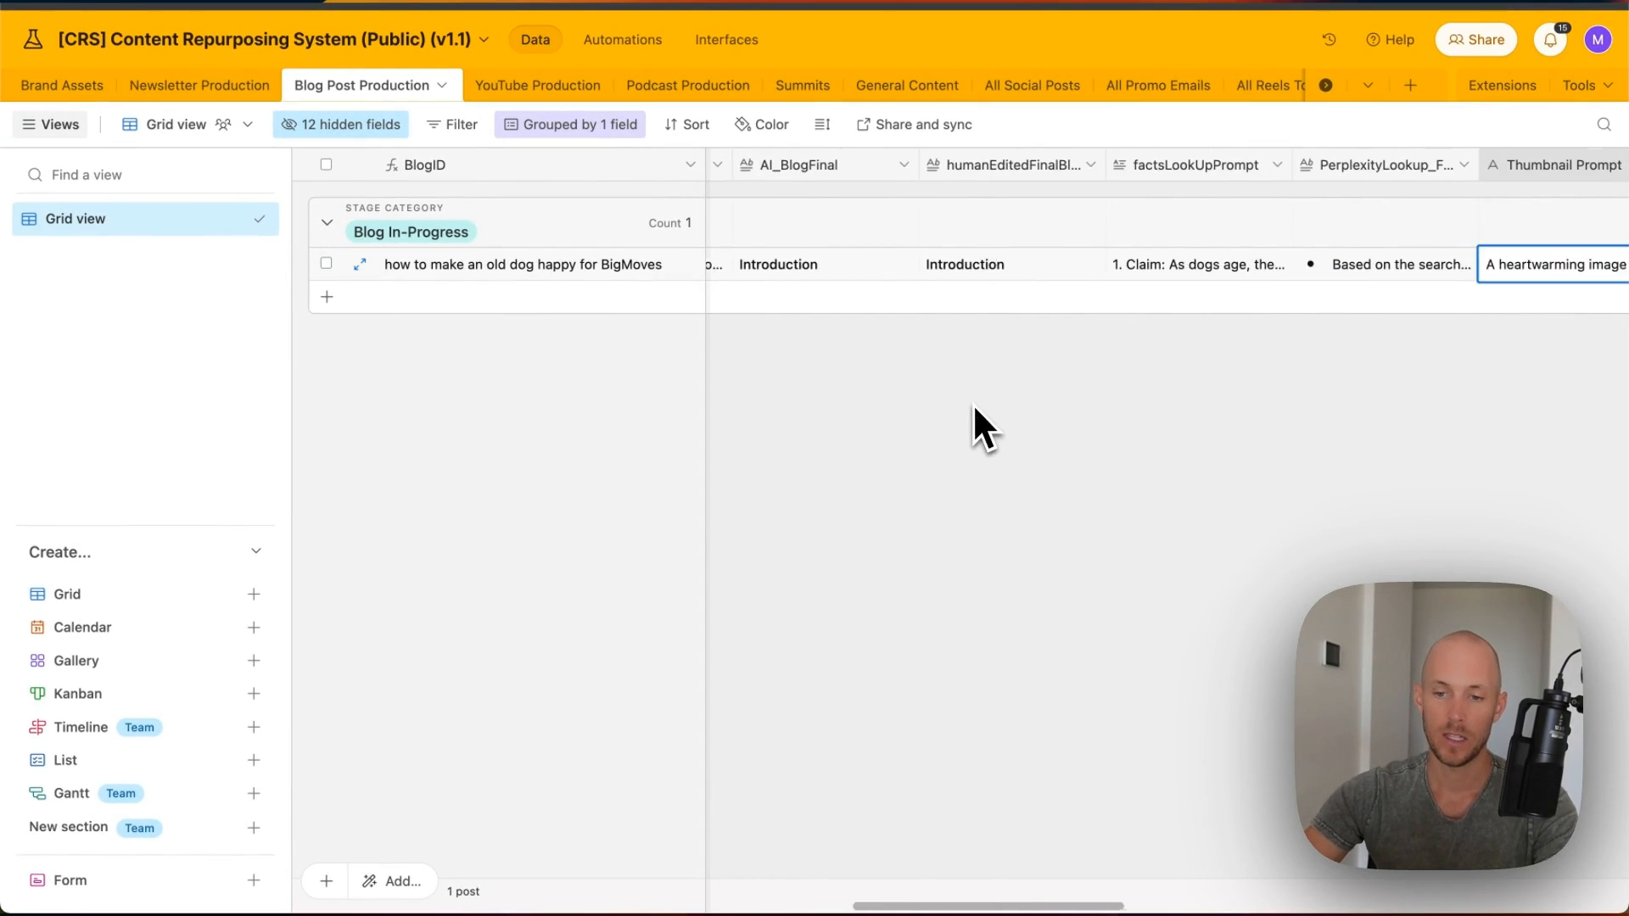
pyautogui.hscroll(5, 959, 384)
pyautogui.hscroll(-8, 934, 373)
pyautogui.hscroll(-2, 933, 373)
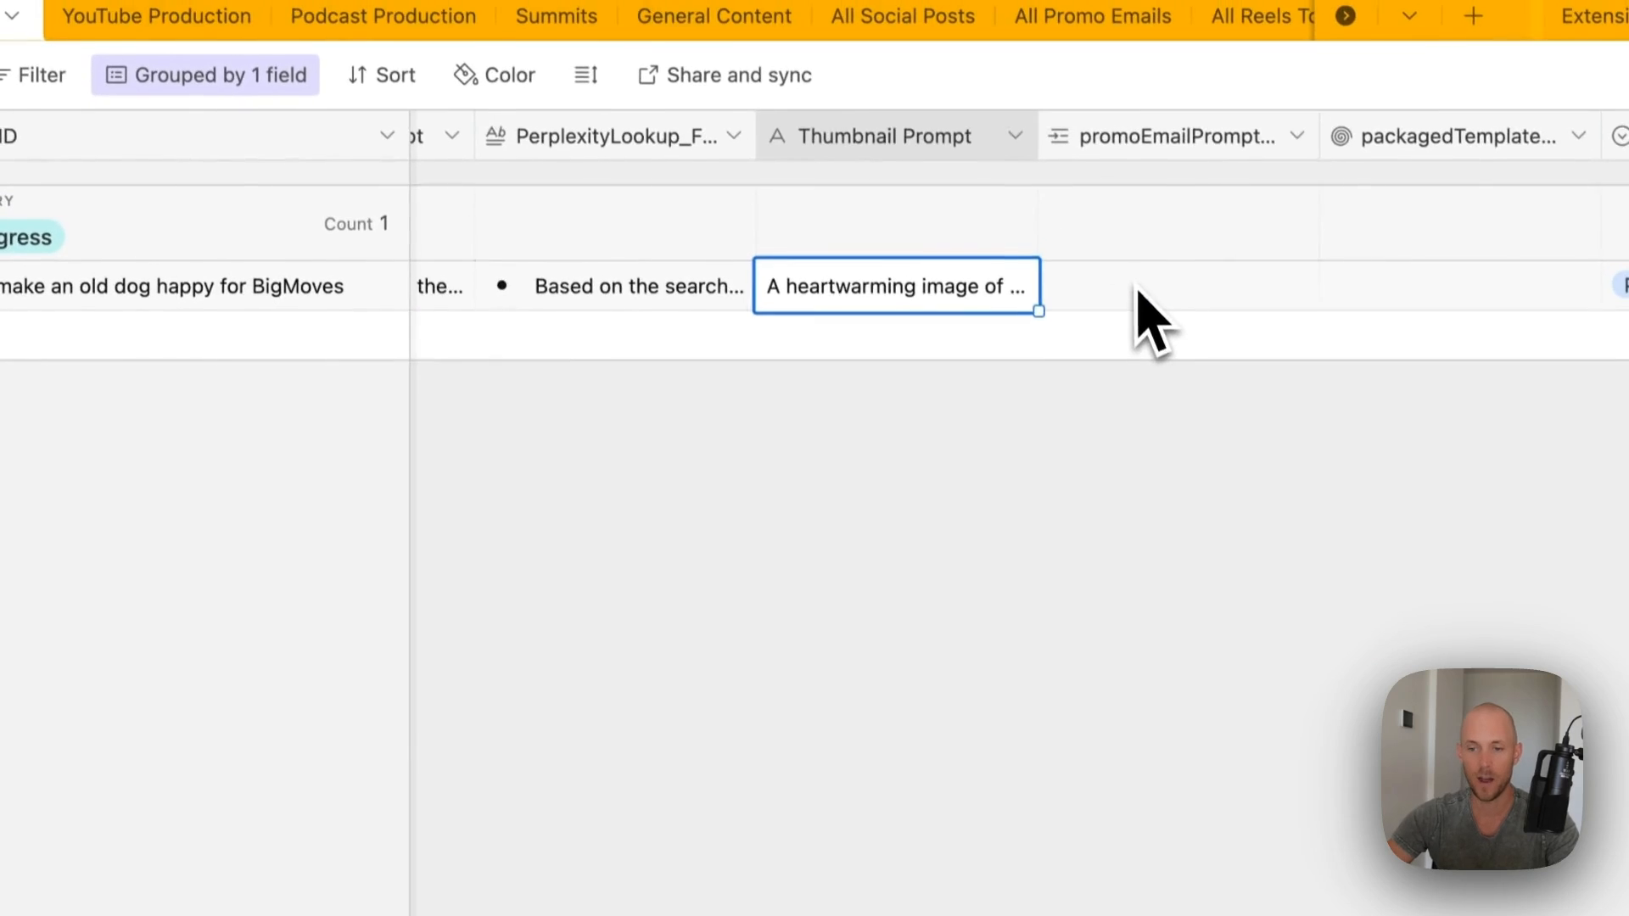
pyautogui.hscroll(5, 1138, 309)
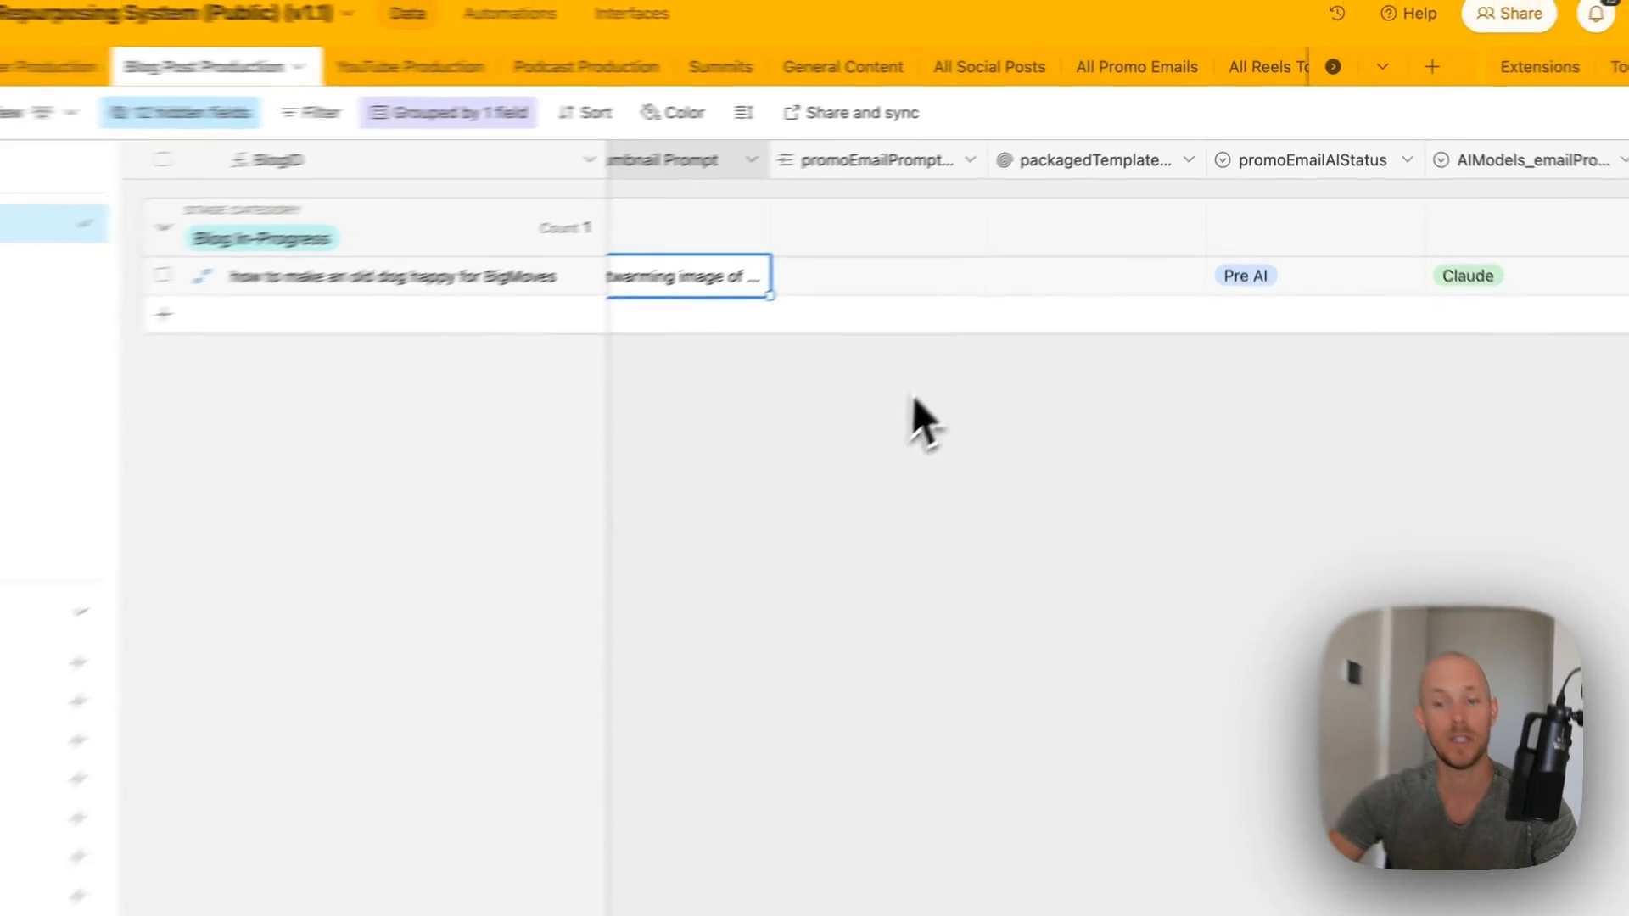
pyautogui.hscroll(2, 913, 395)
pyautogui.hscroll(-1, 910, 304)
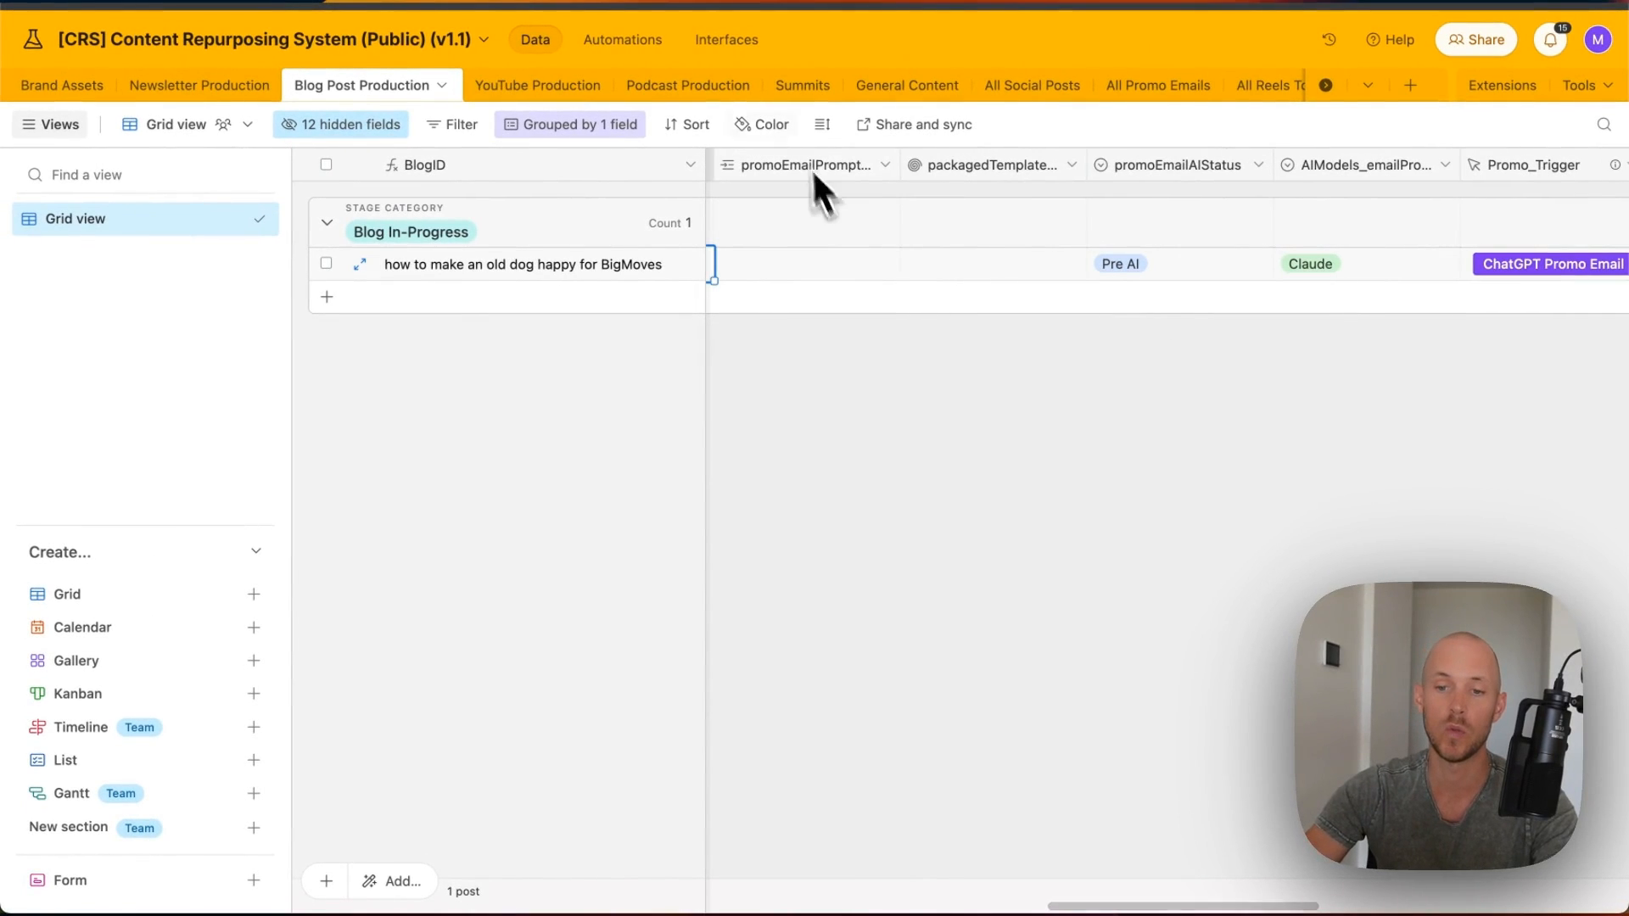
pyautogui.hscroll(10, 933, 221)
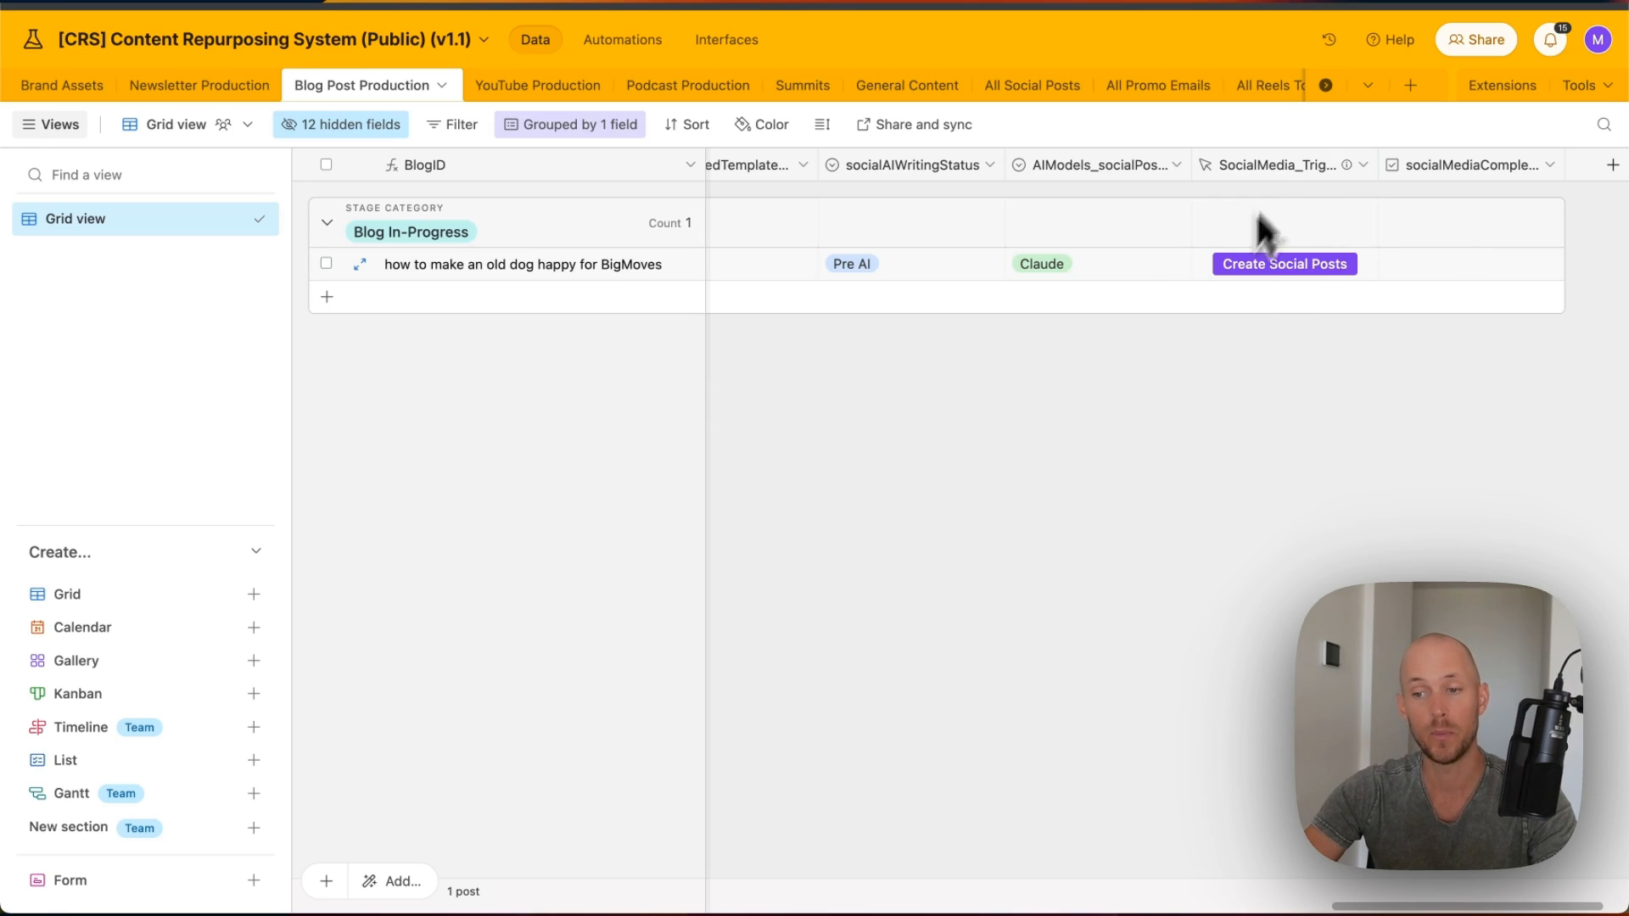
pyautogui.hscroll(-1, 1307, 255)
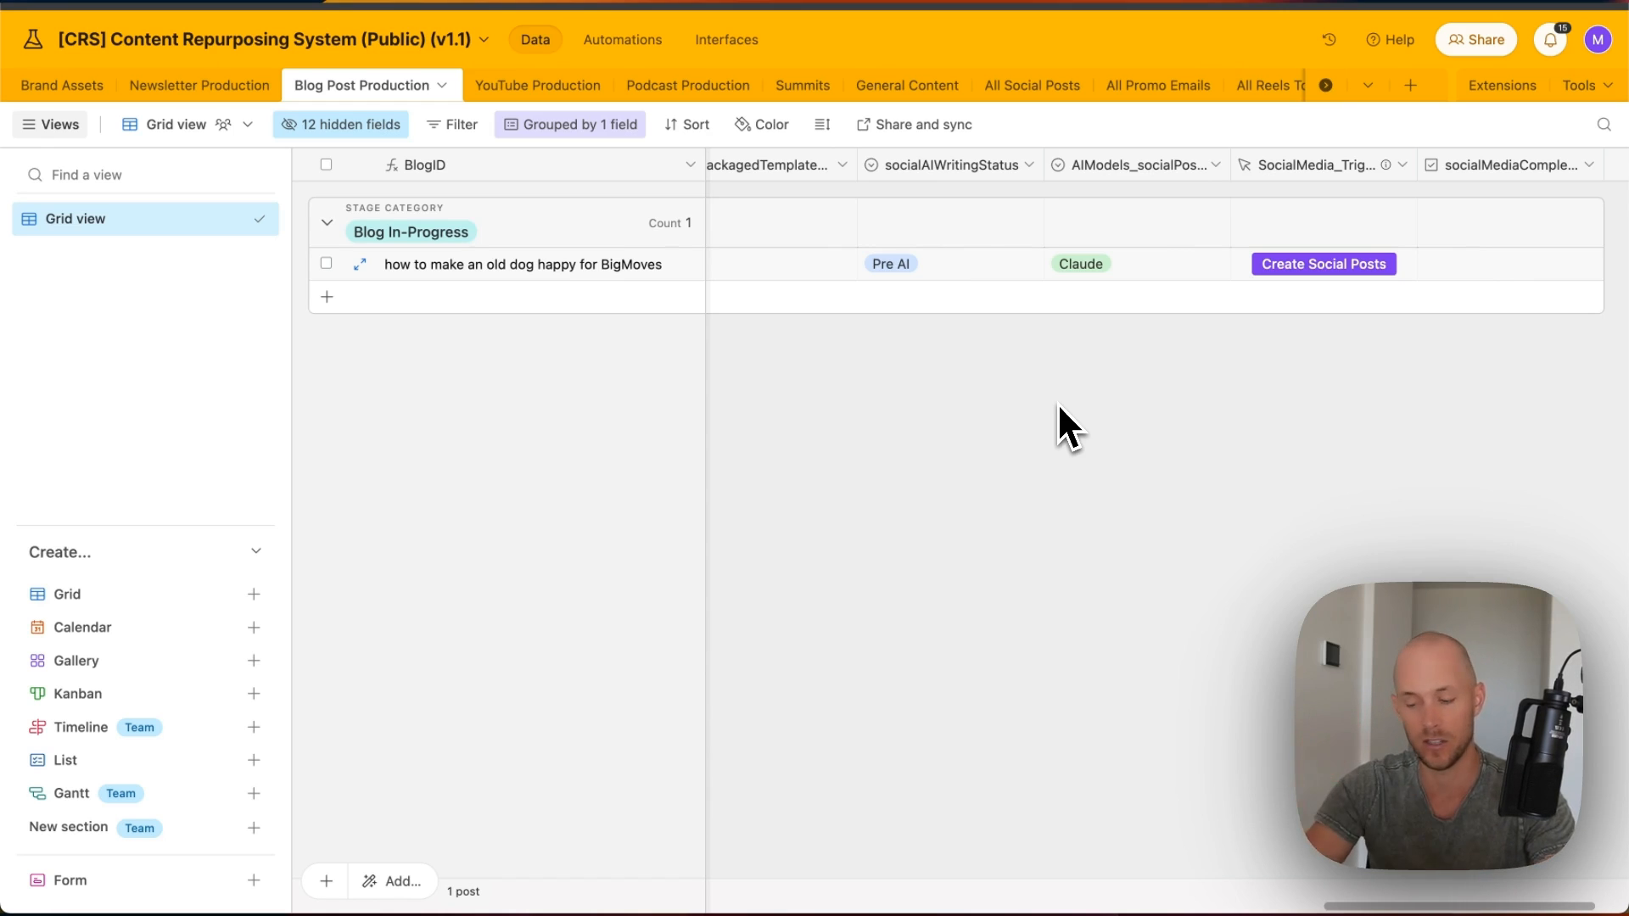
pyautogui.hscroll(-10, 1074, 396)
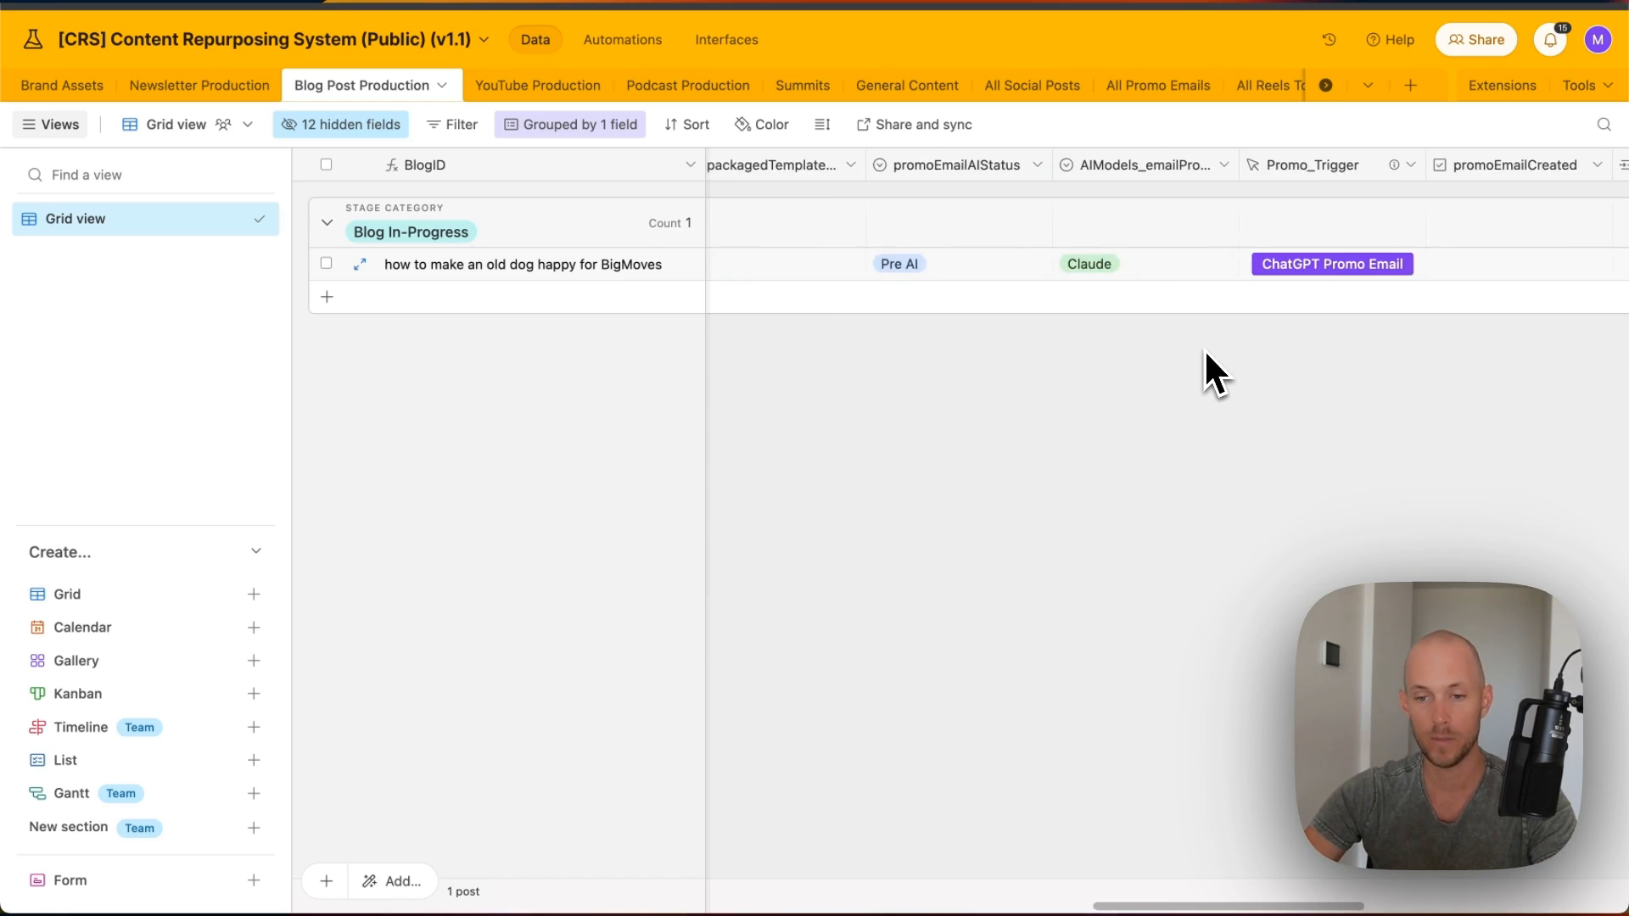
pyautogui.hscroll(-6, 1204, 347)
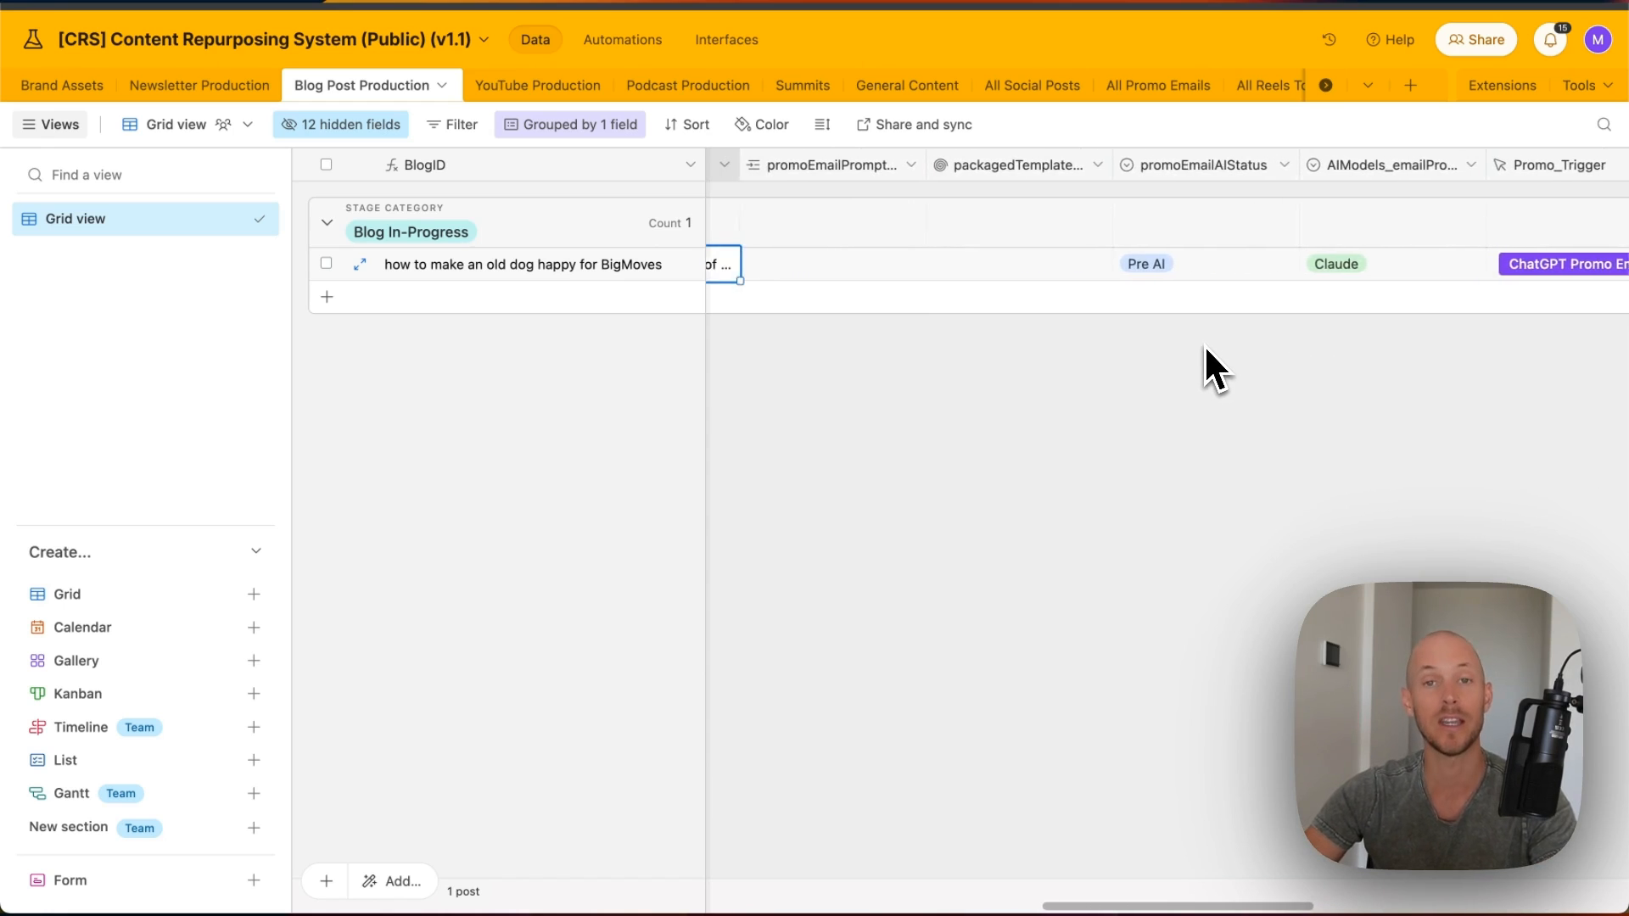
pyautogui.hscroll(-1, 1204, 346)
pyautogui.hscroll(2, 1169, 349)
pyautogui.hscroll(-1, 1158, 348)
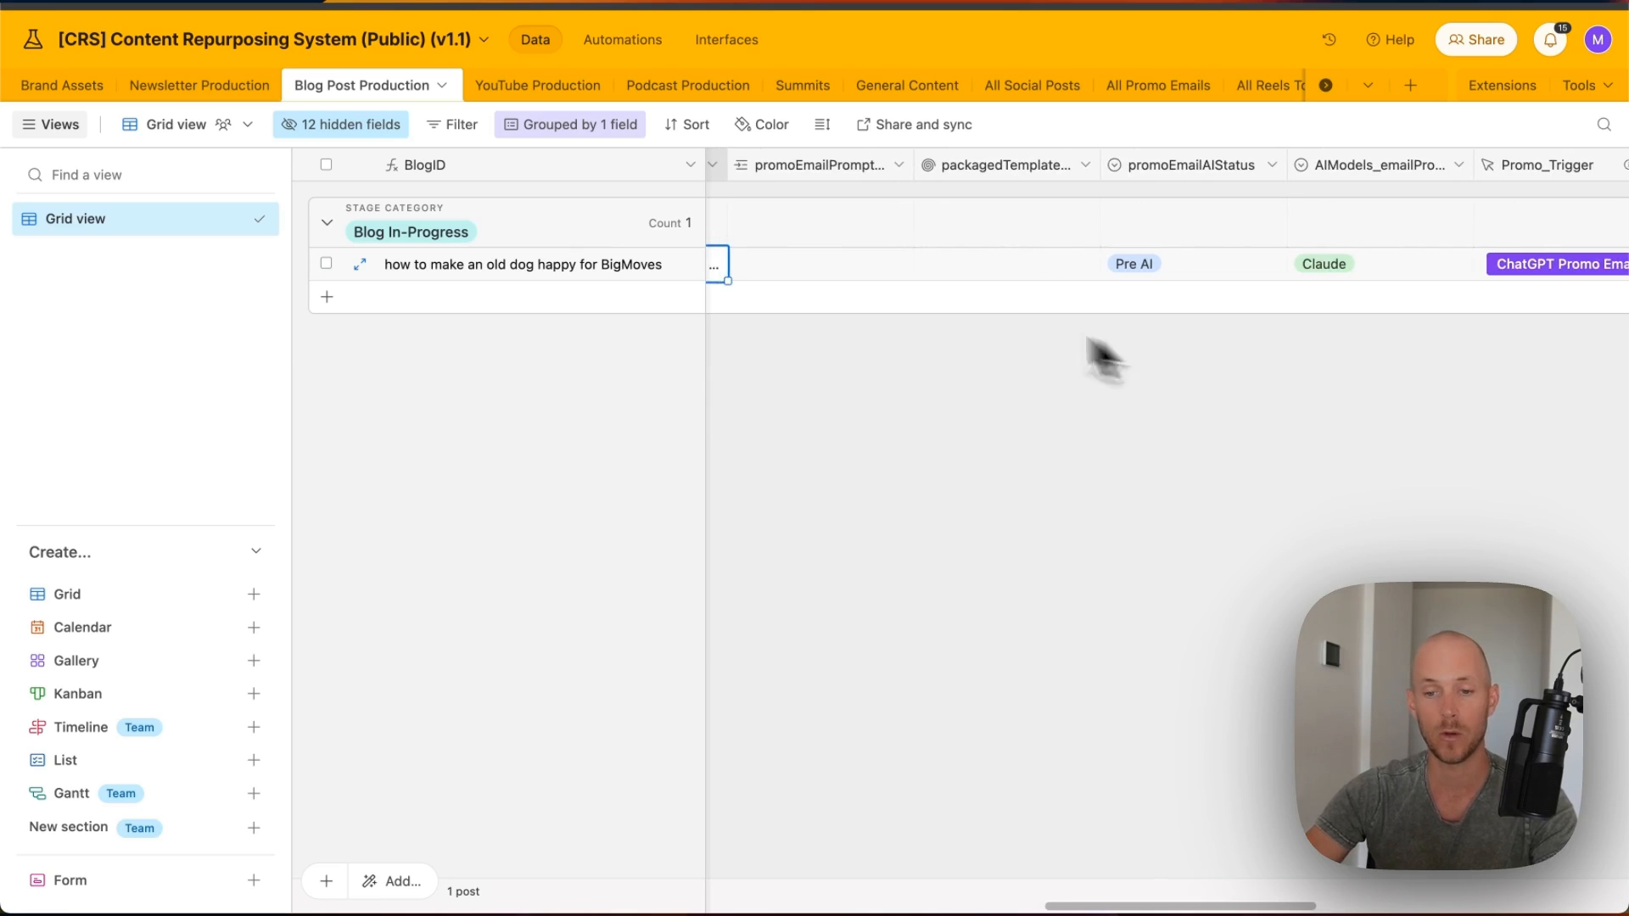
pyautogui.hscroll(-1, 767, 267)
pyautogui.click(768, 265)
pyautogui.click(769, 262)
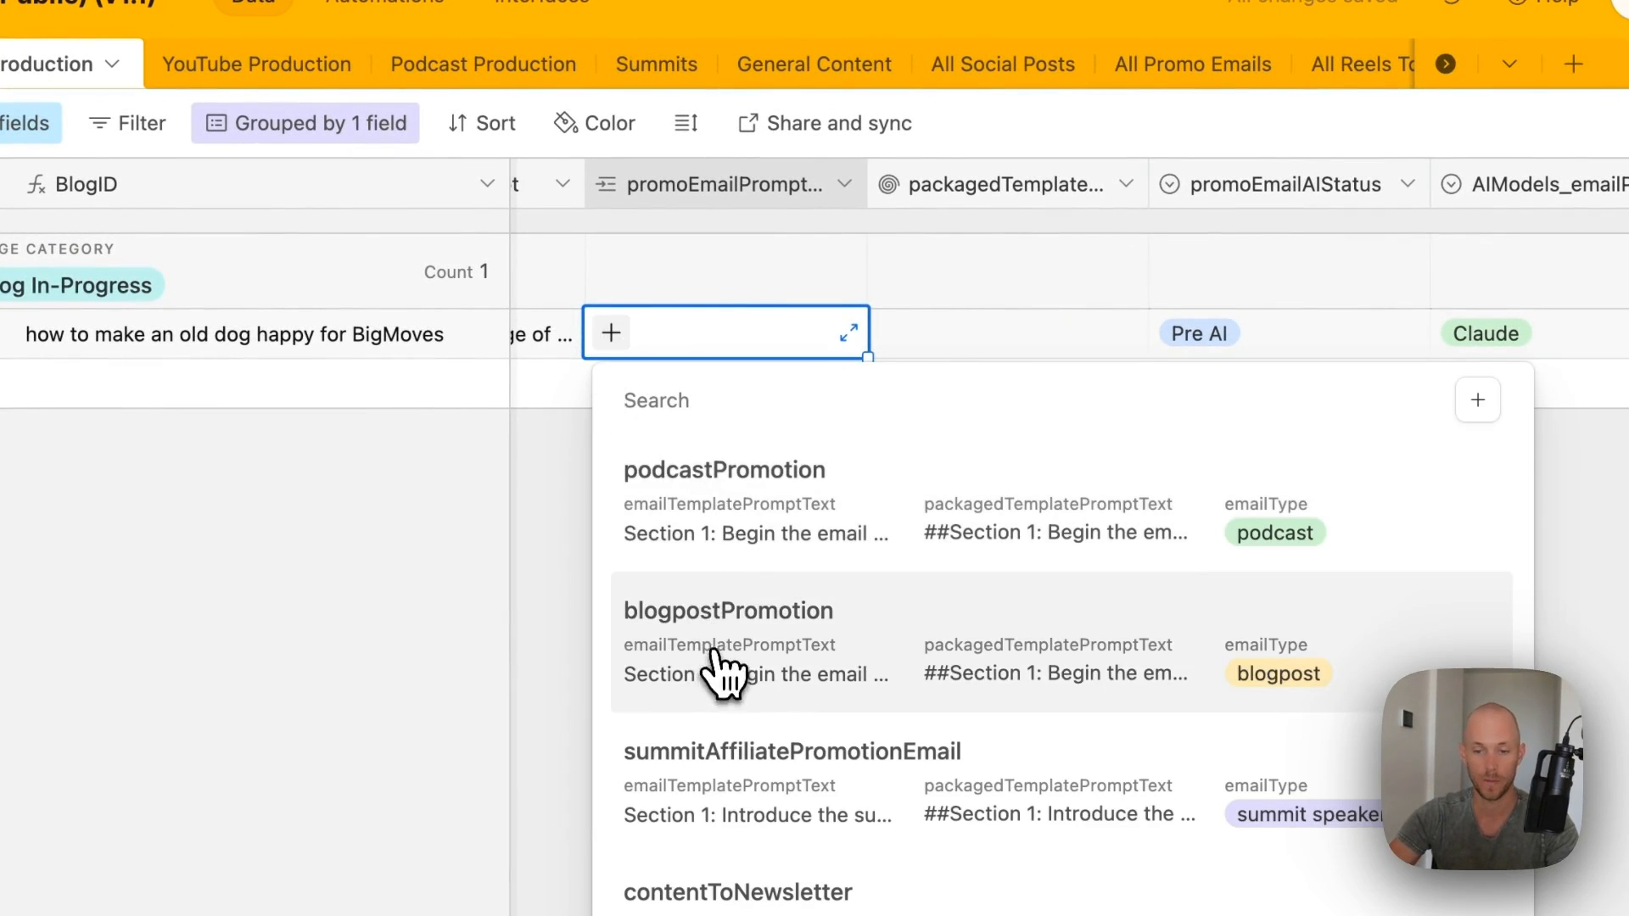
pyautogui.click(720, 665)
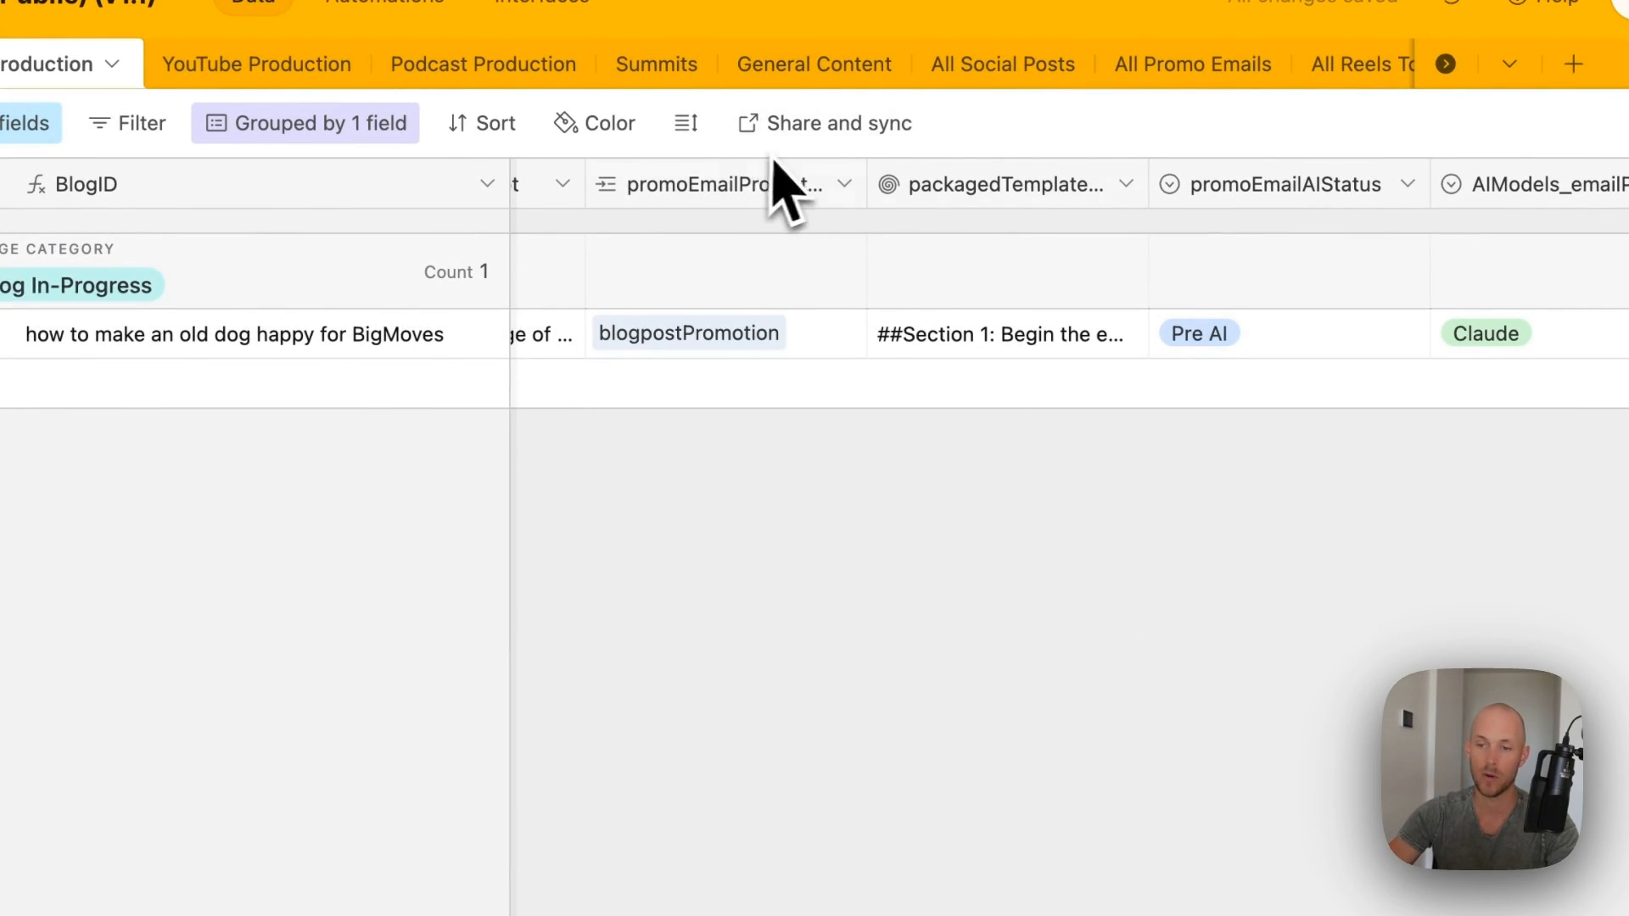
pyautogui.hscroll(2, 1518, 267)
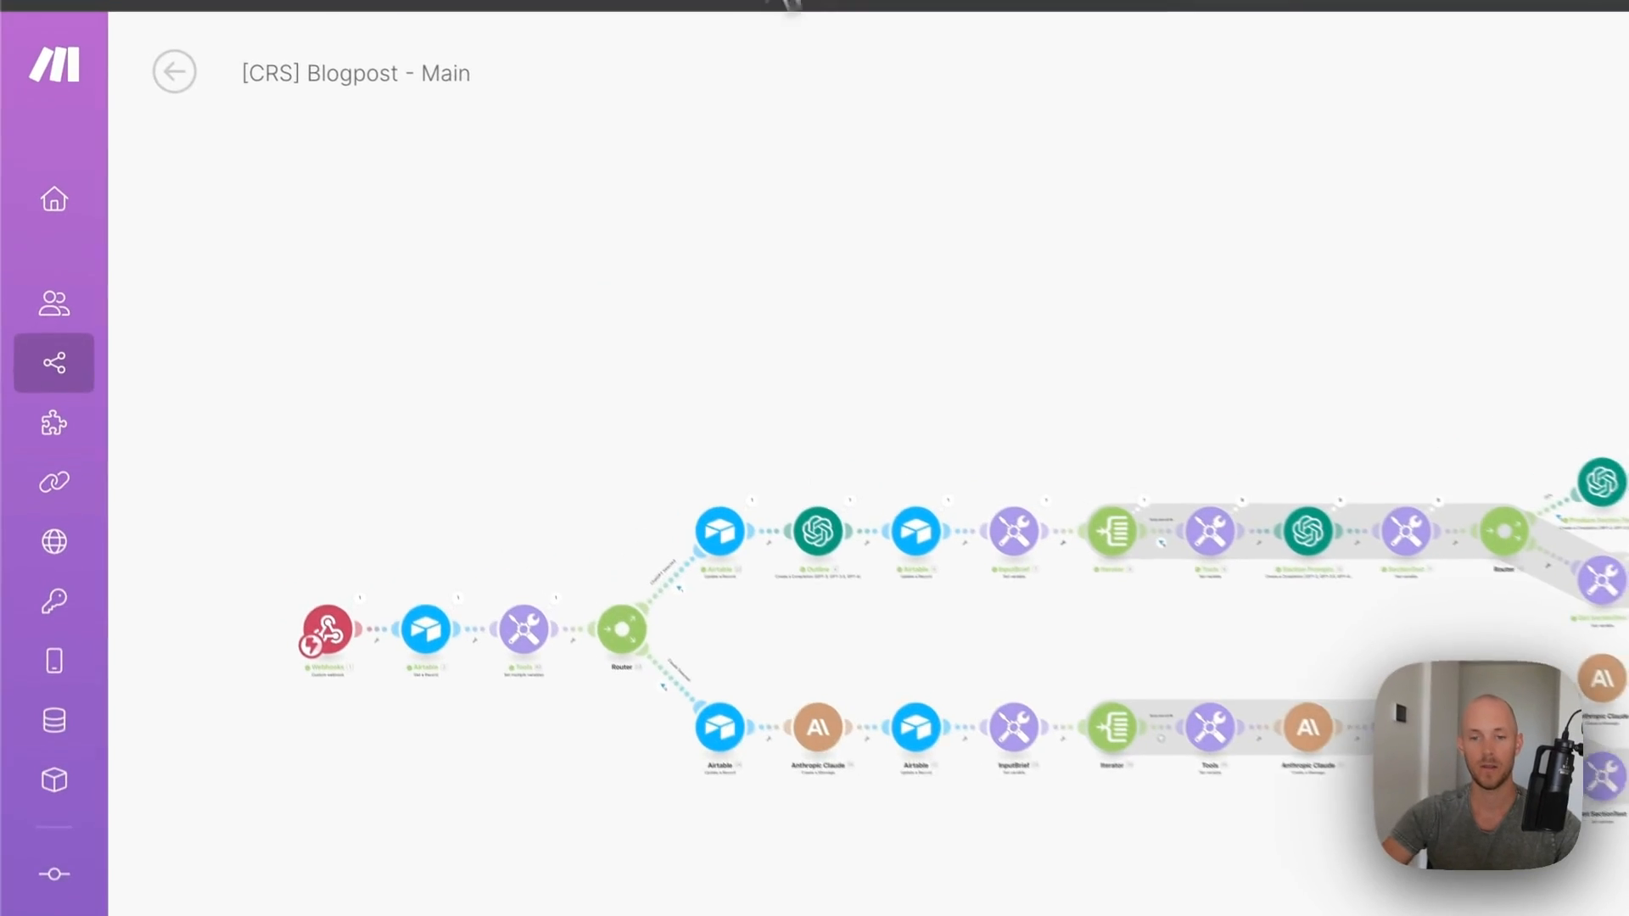
pyautogui.click(61, 369)
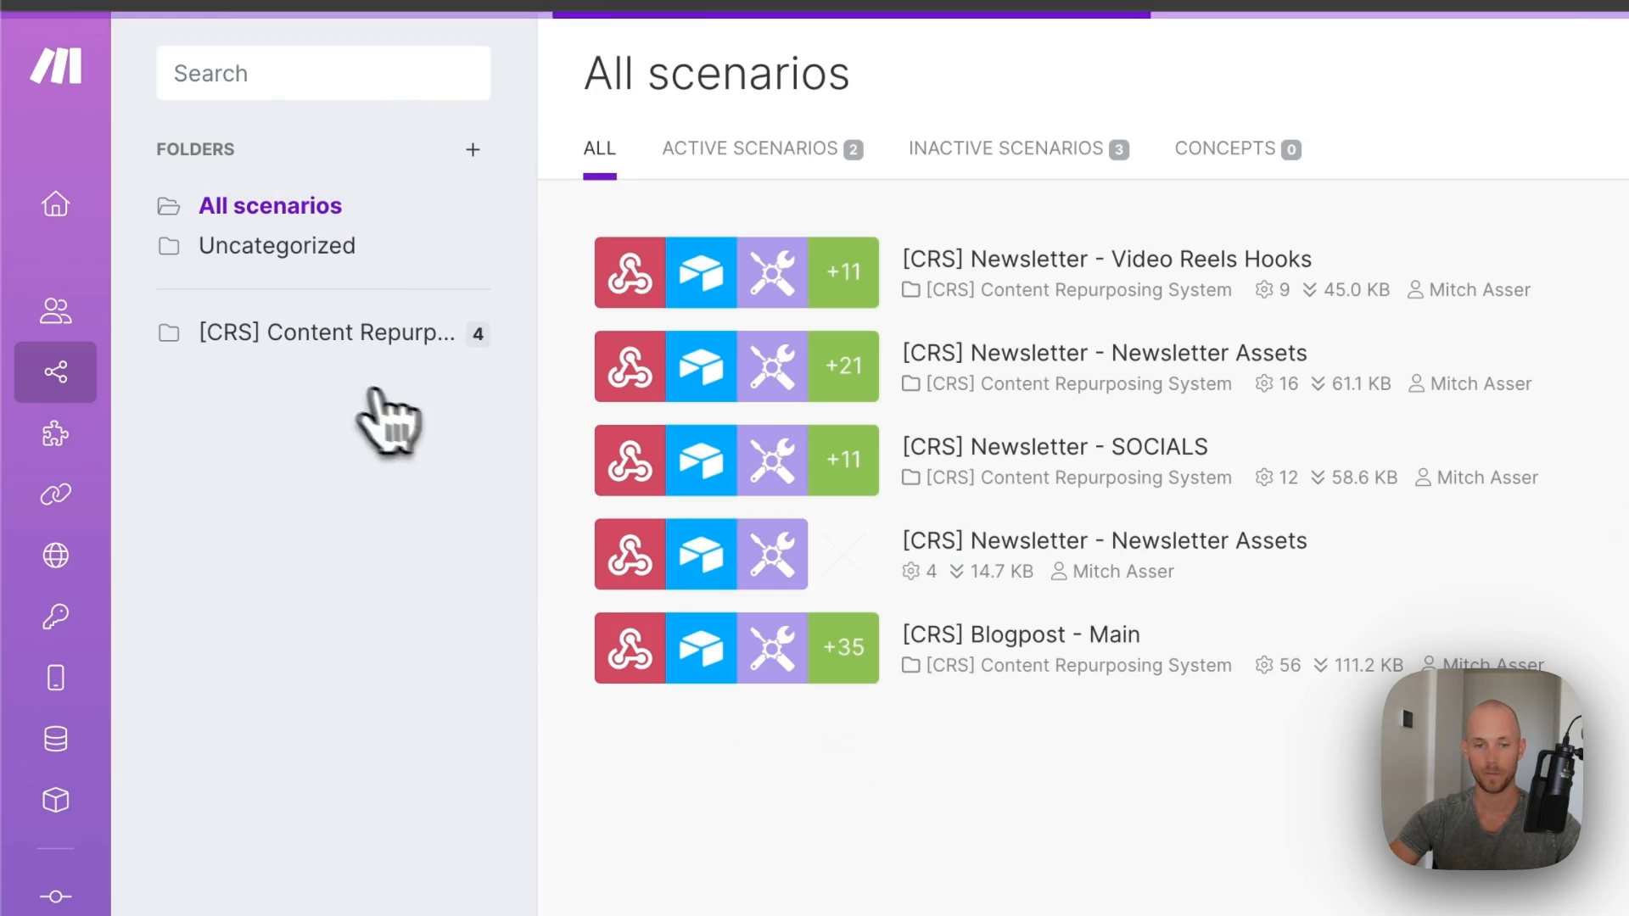
# - Create a new Content Repurposing System scenario from the Blogpost - Promo Email.json blueprint
pyautogui.click(463, 335)
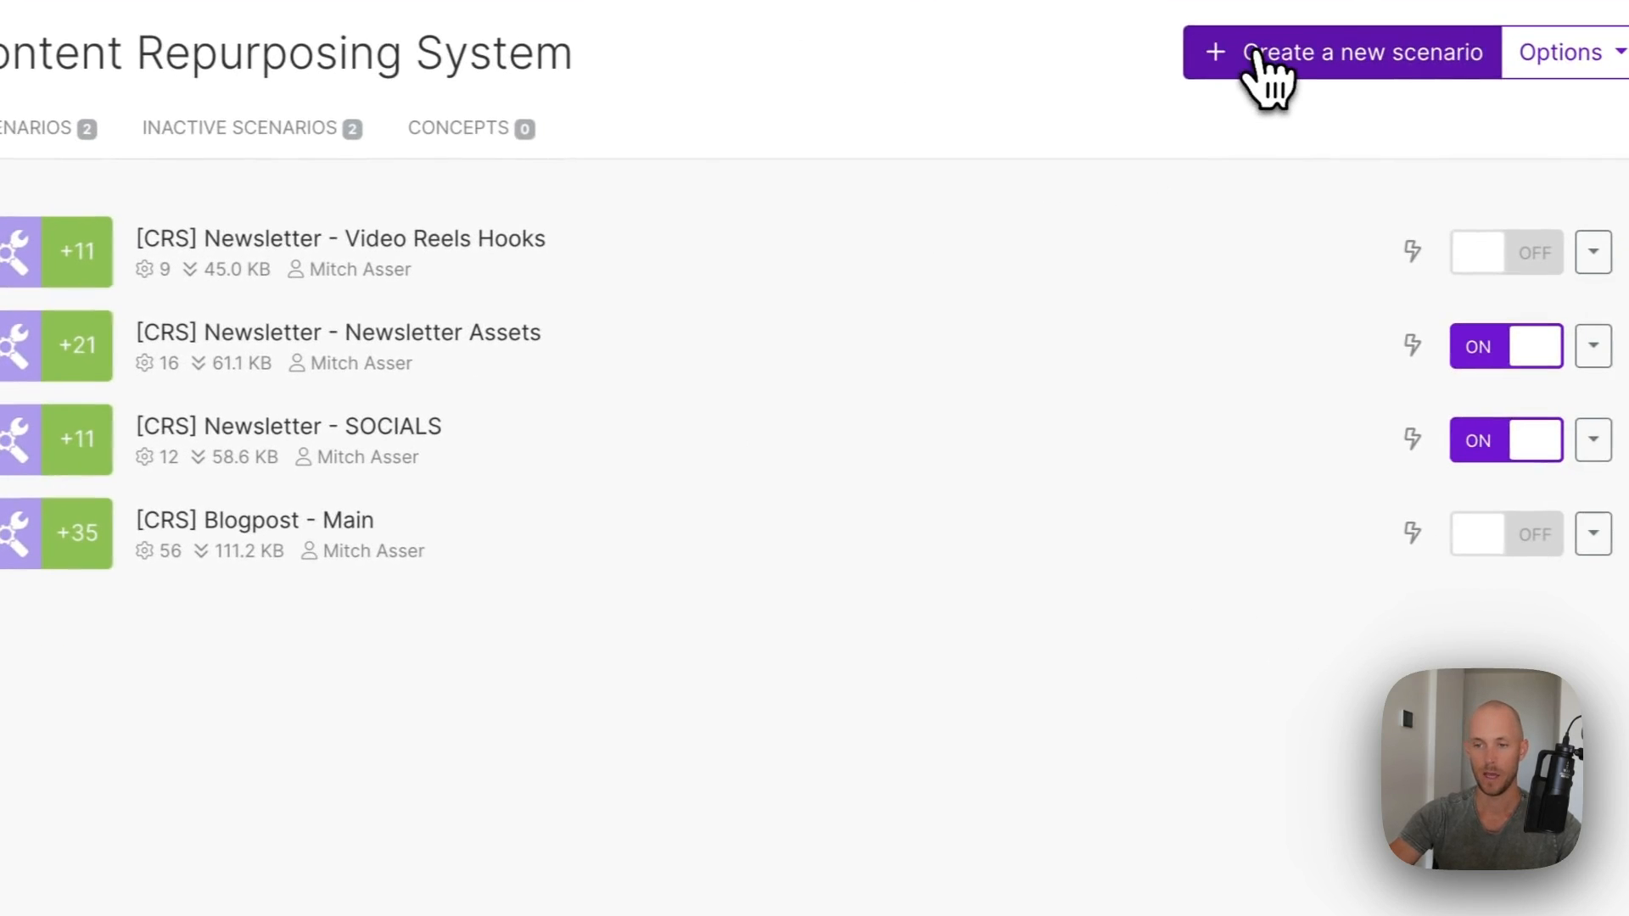
pyautogui.click(1241, 53)
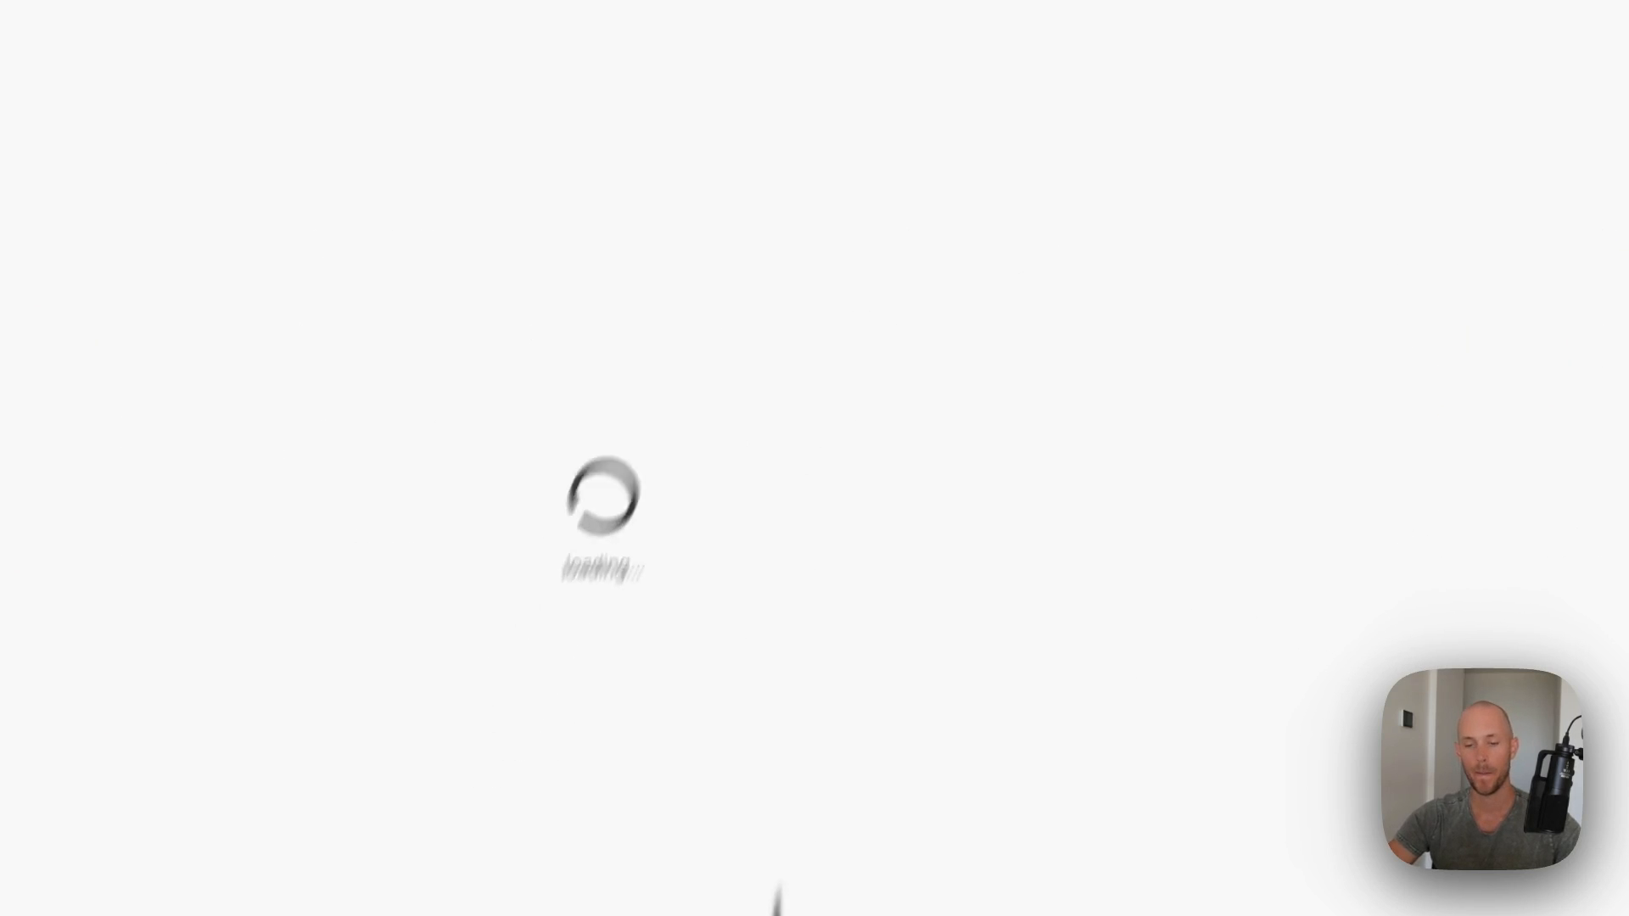
pyautogui.click(709, 865)
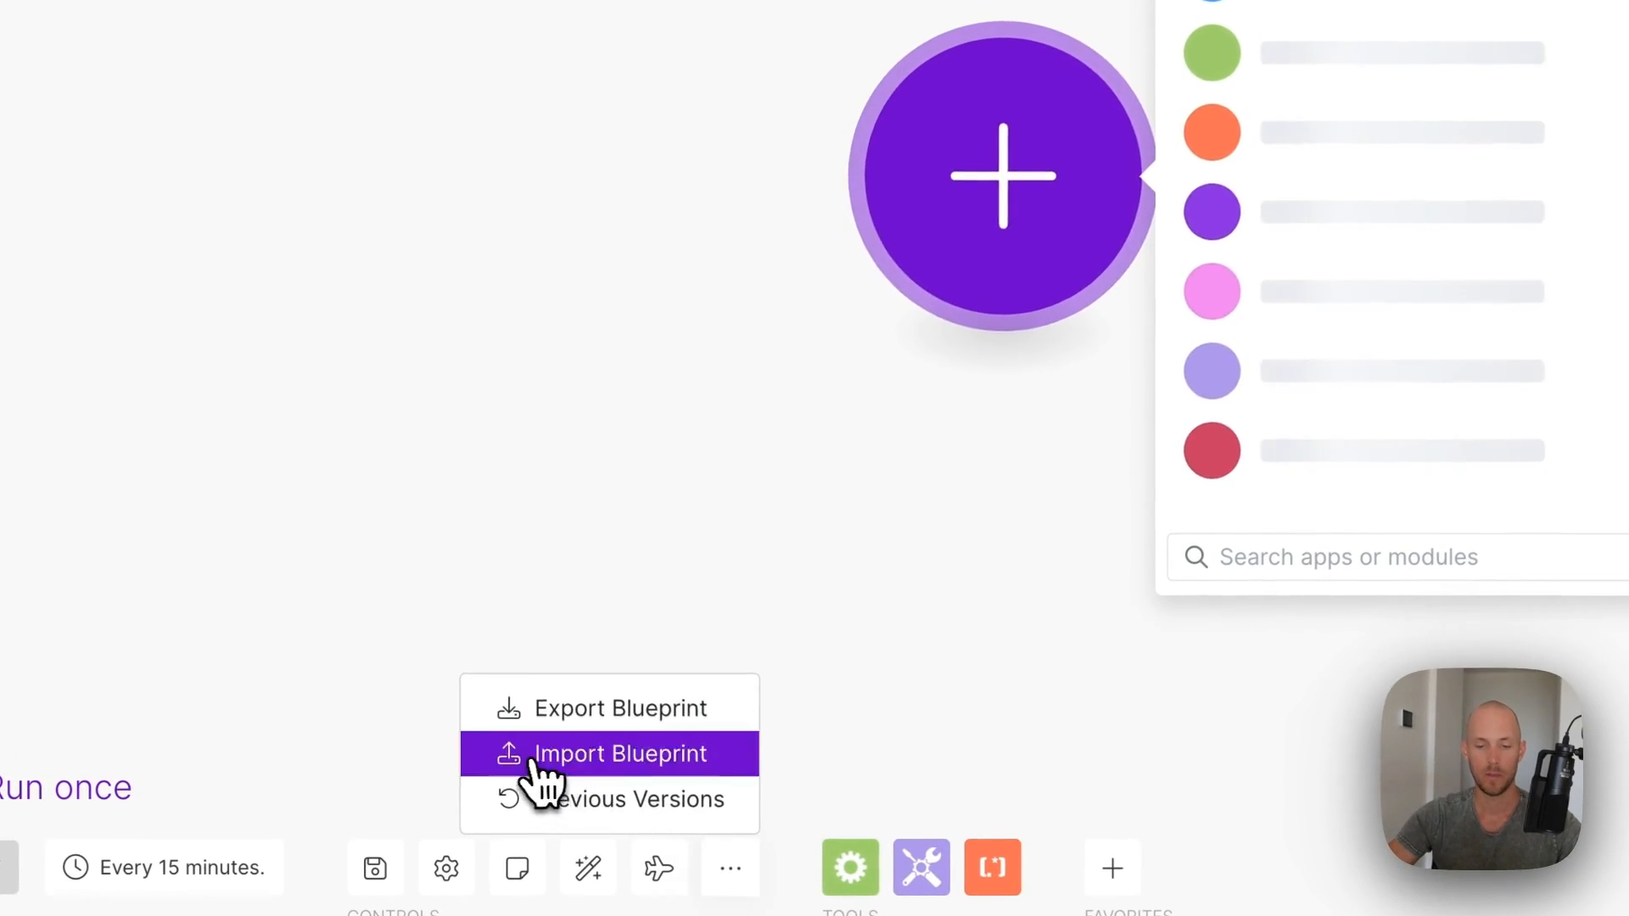
pyautogui.click(543, 757)
pyautogui.click(717, 286)
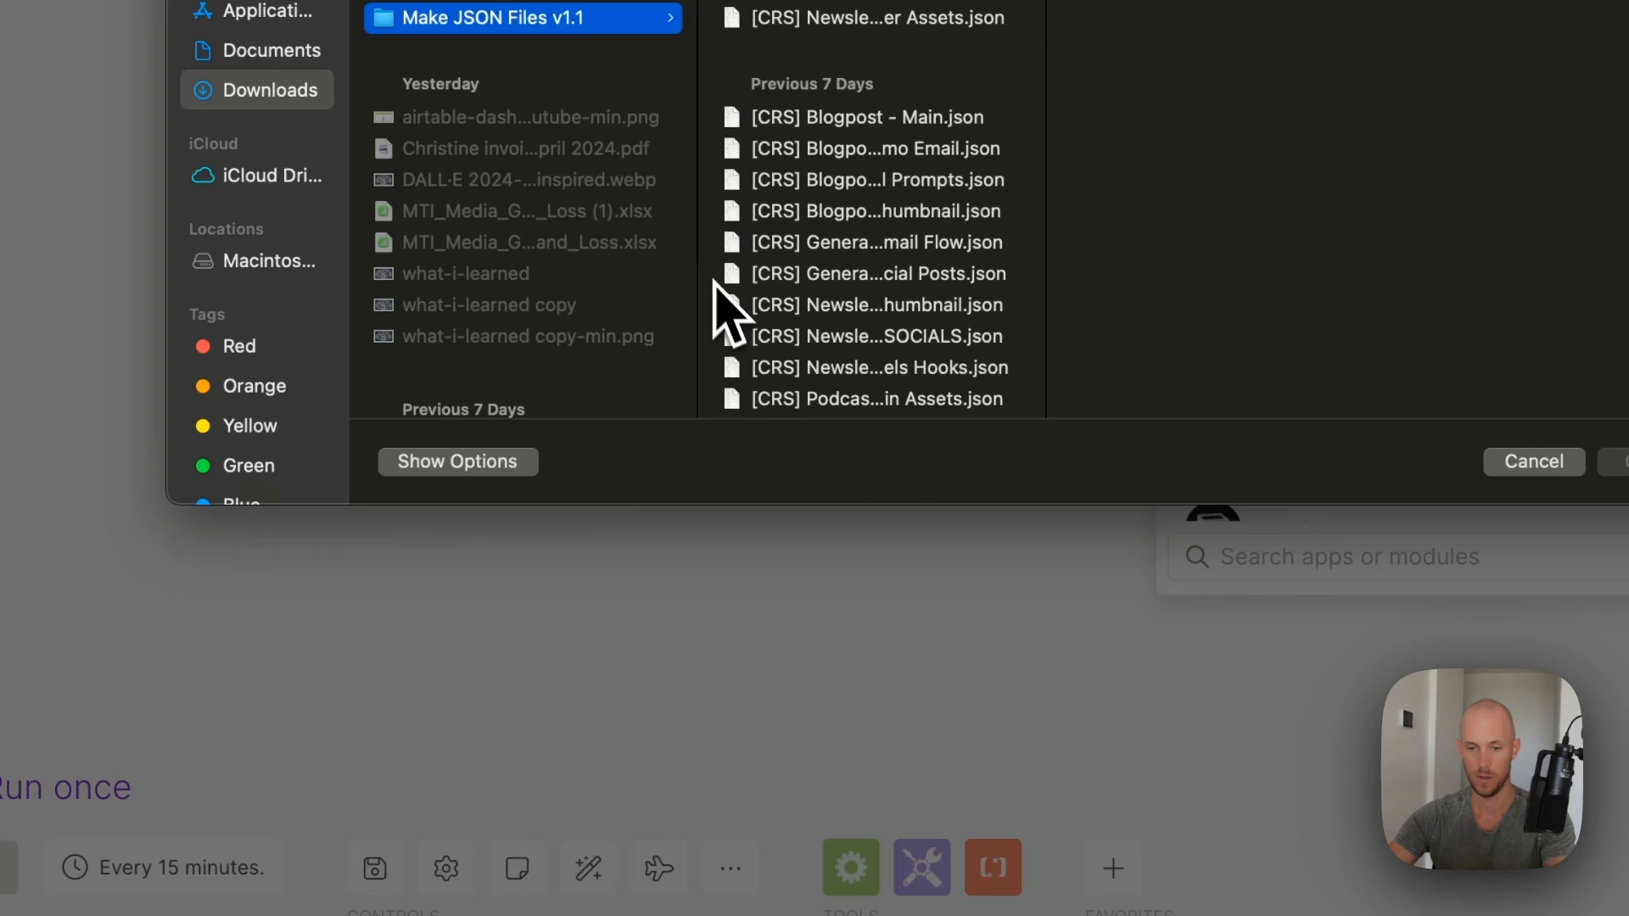
pyautogui.click(725, 306)
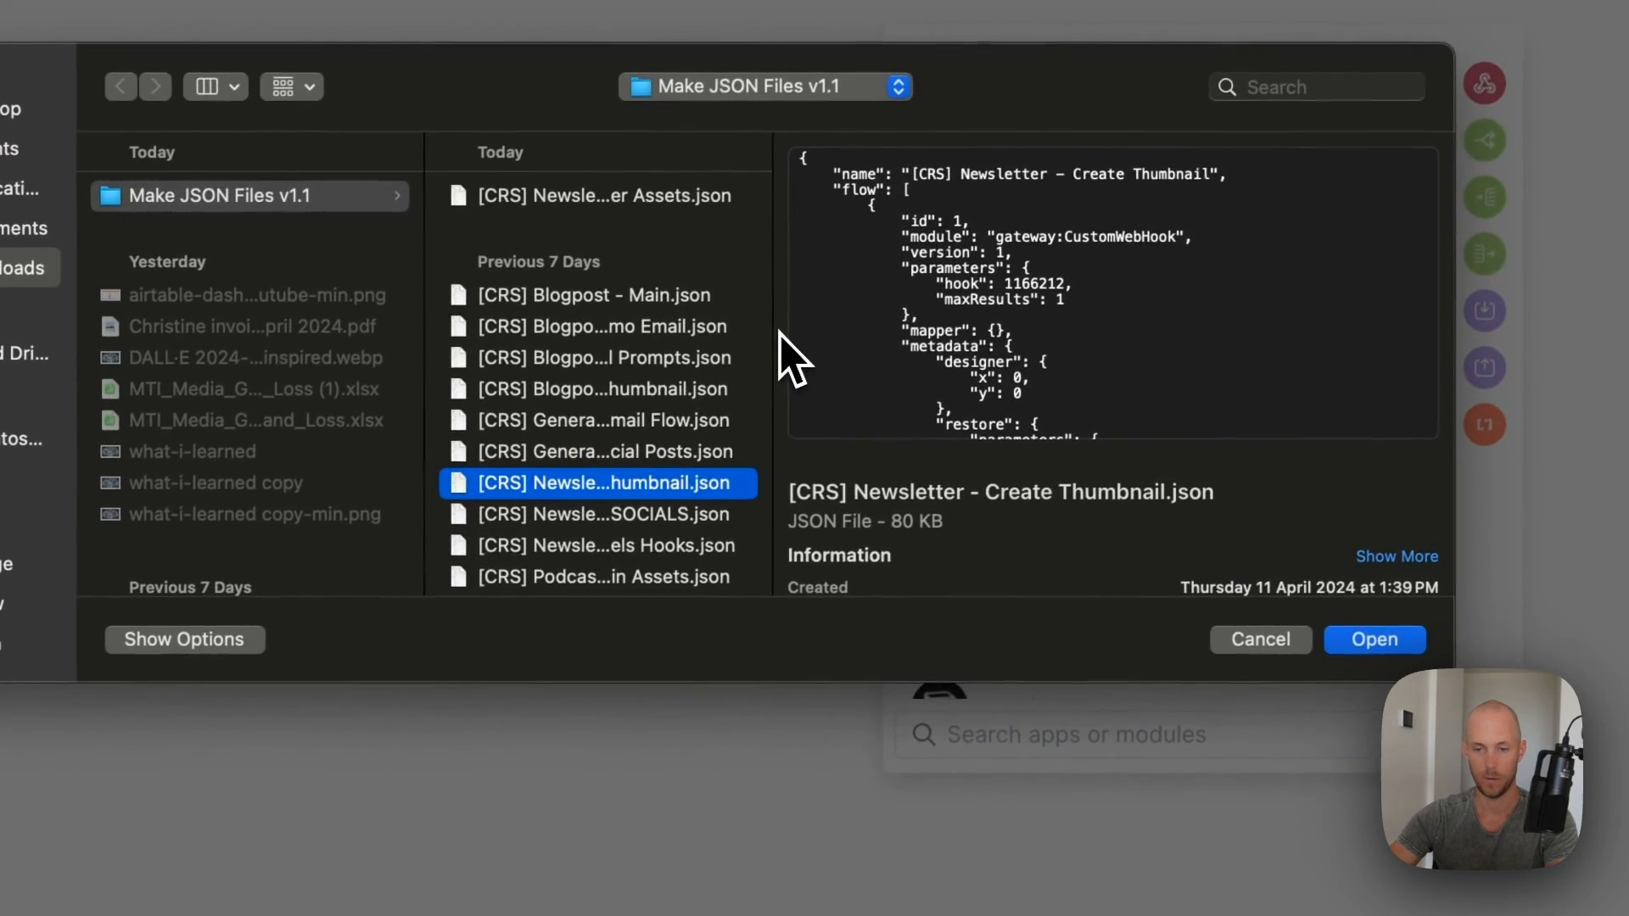
pyautogui.moveTo(797, 356); pyautogui.dragTo(1074, 321)
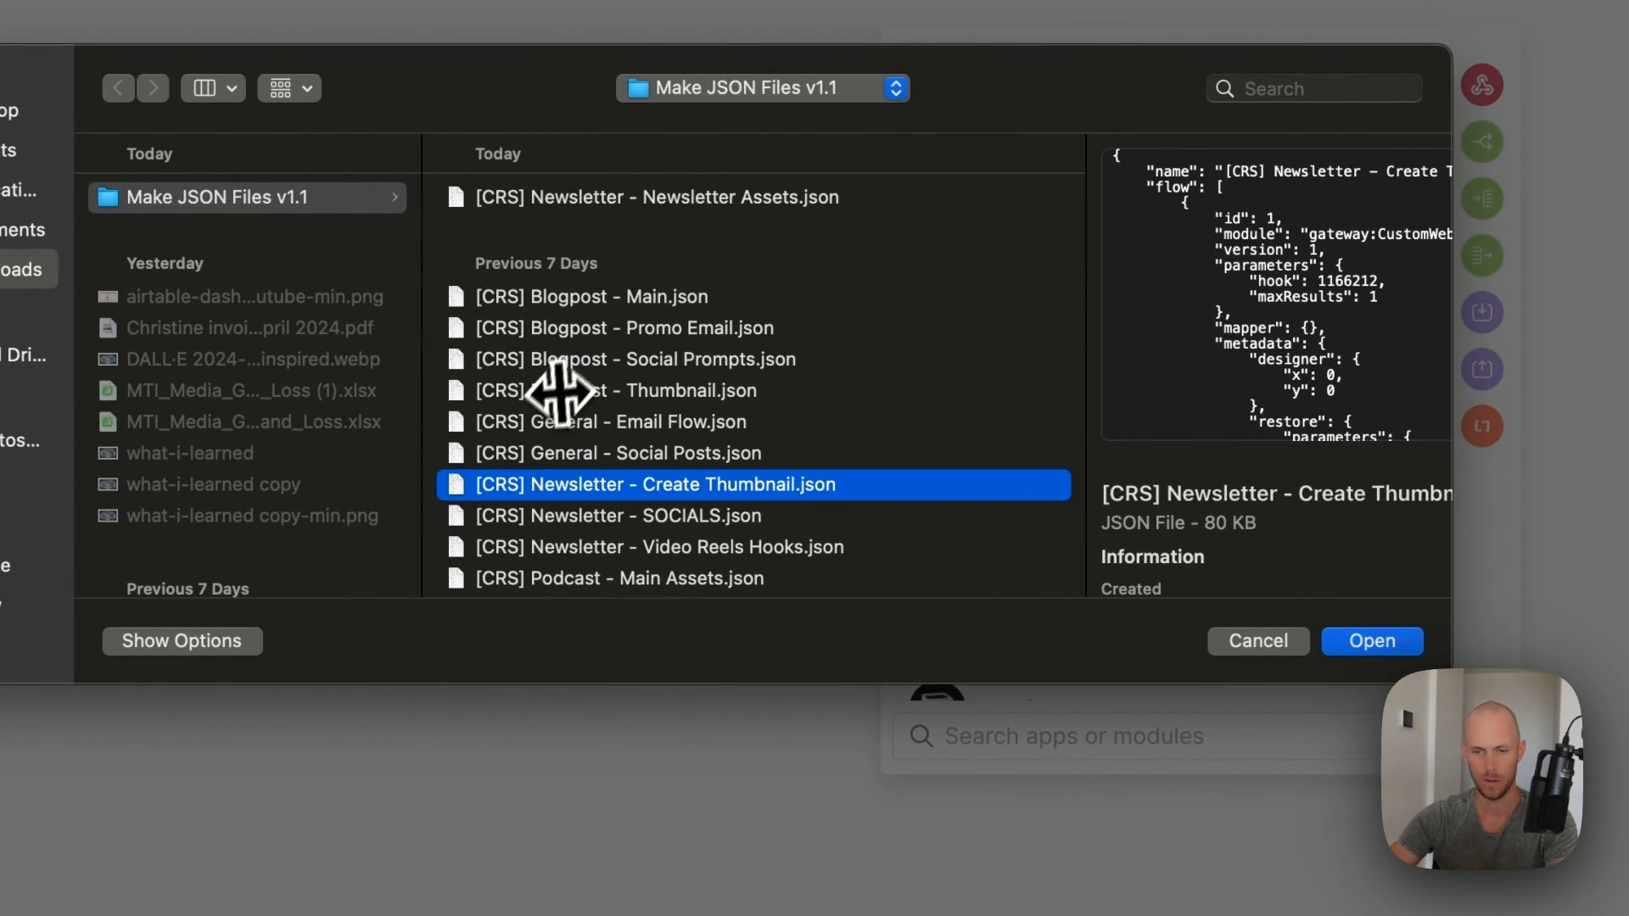
pyautogui.click(624, 330)
pyautogui.click(1372, 641)
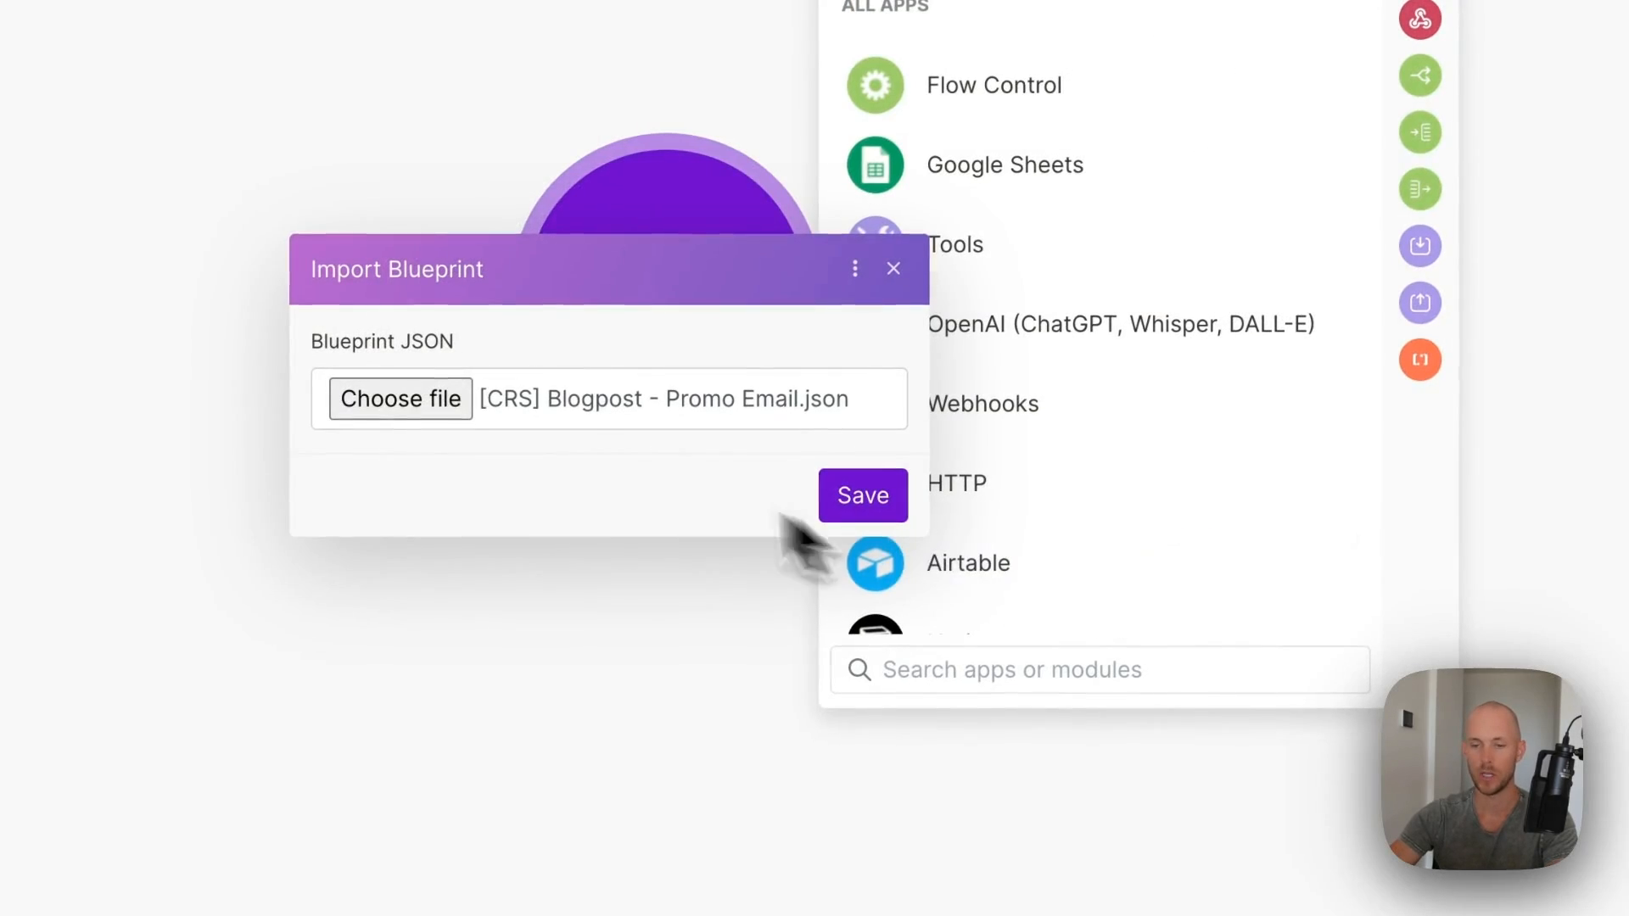
pyautogui.click(858, 498)
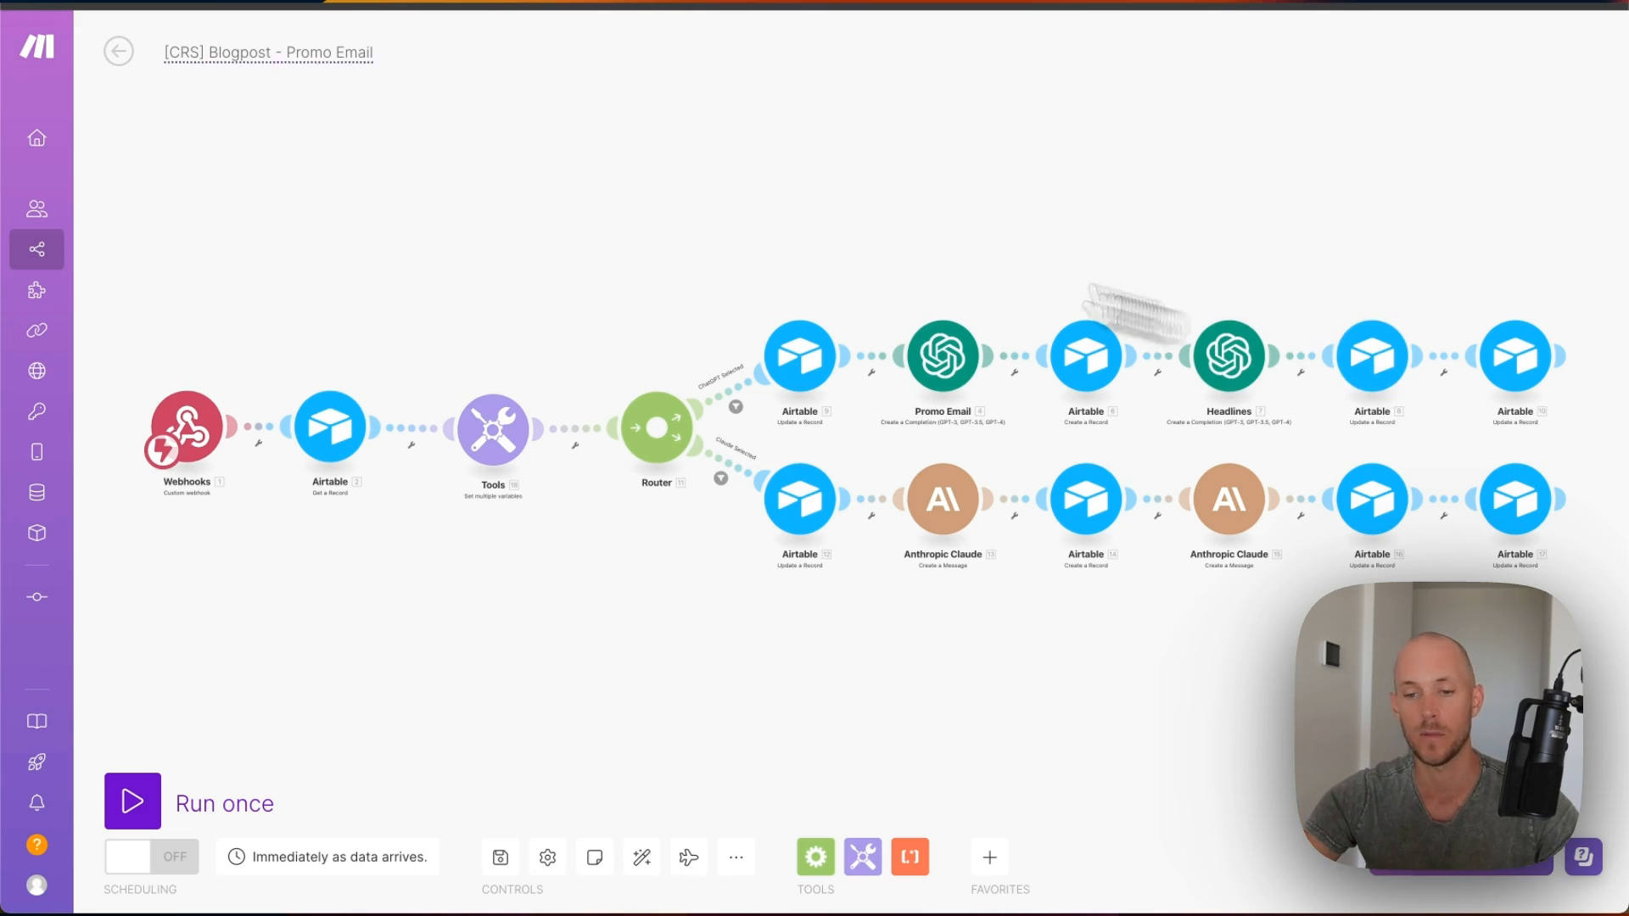
# - Unlink the webhook trigger and give it a new webhook named crs-blogpost-promo-emails
pyautogui.rightClick(264, 430)
pyautogui.click(310, 483)
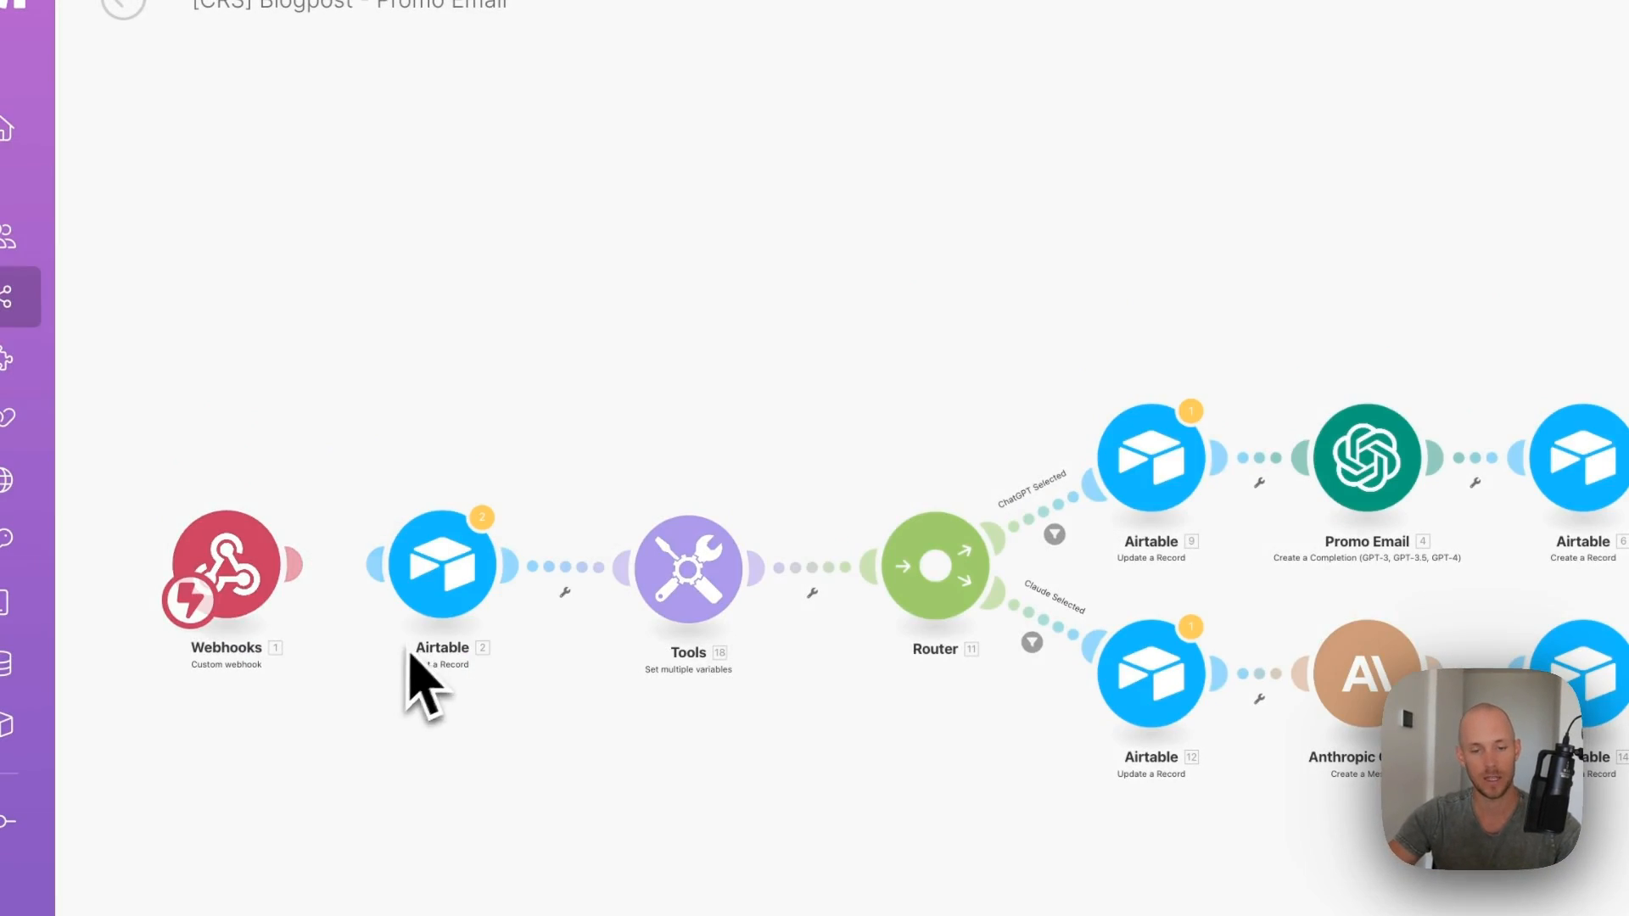
pyautogui.click(273, 577)
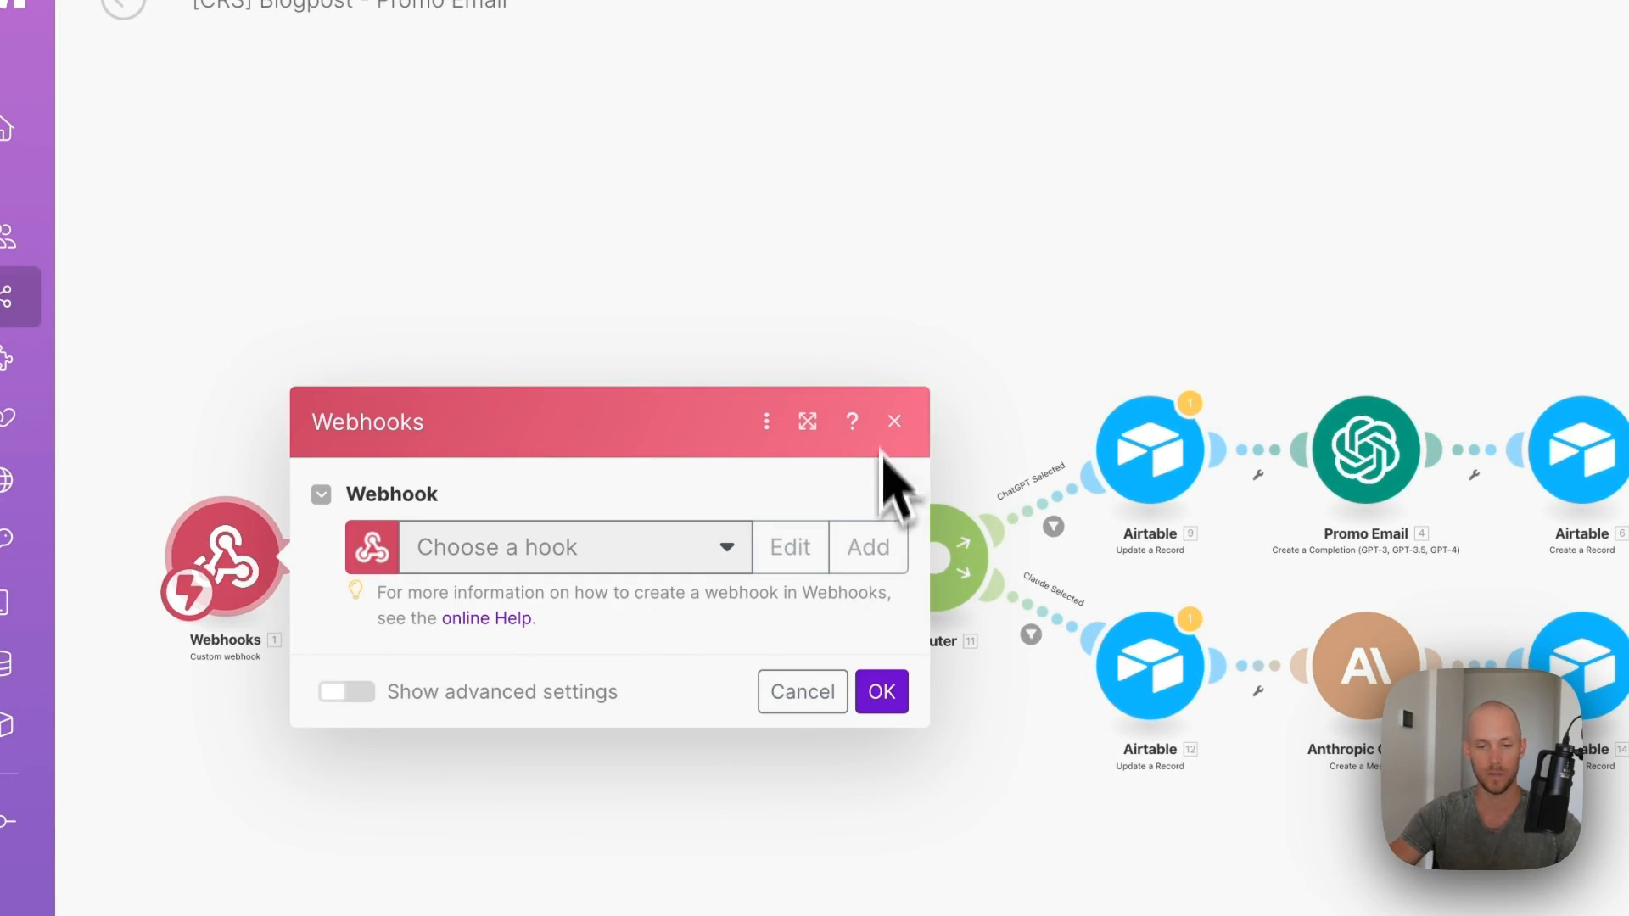
pyautogui.click(868, 547)
pyautogui.tripleClick(1090, 435)
pyautogui.write('cr')
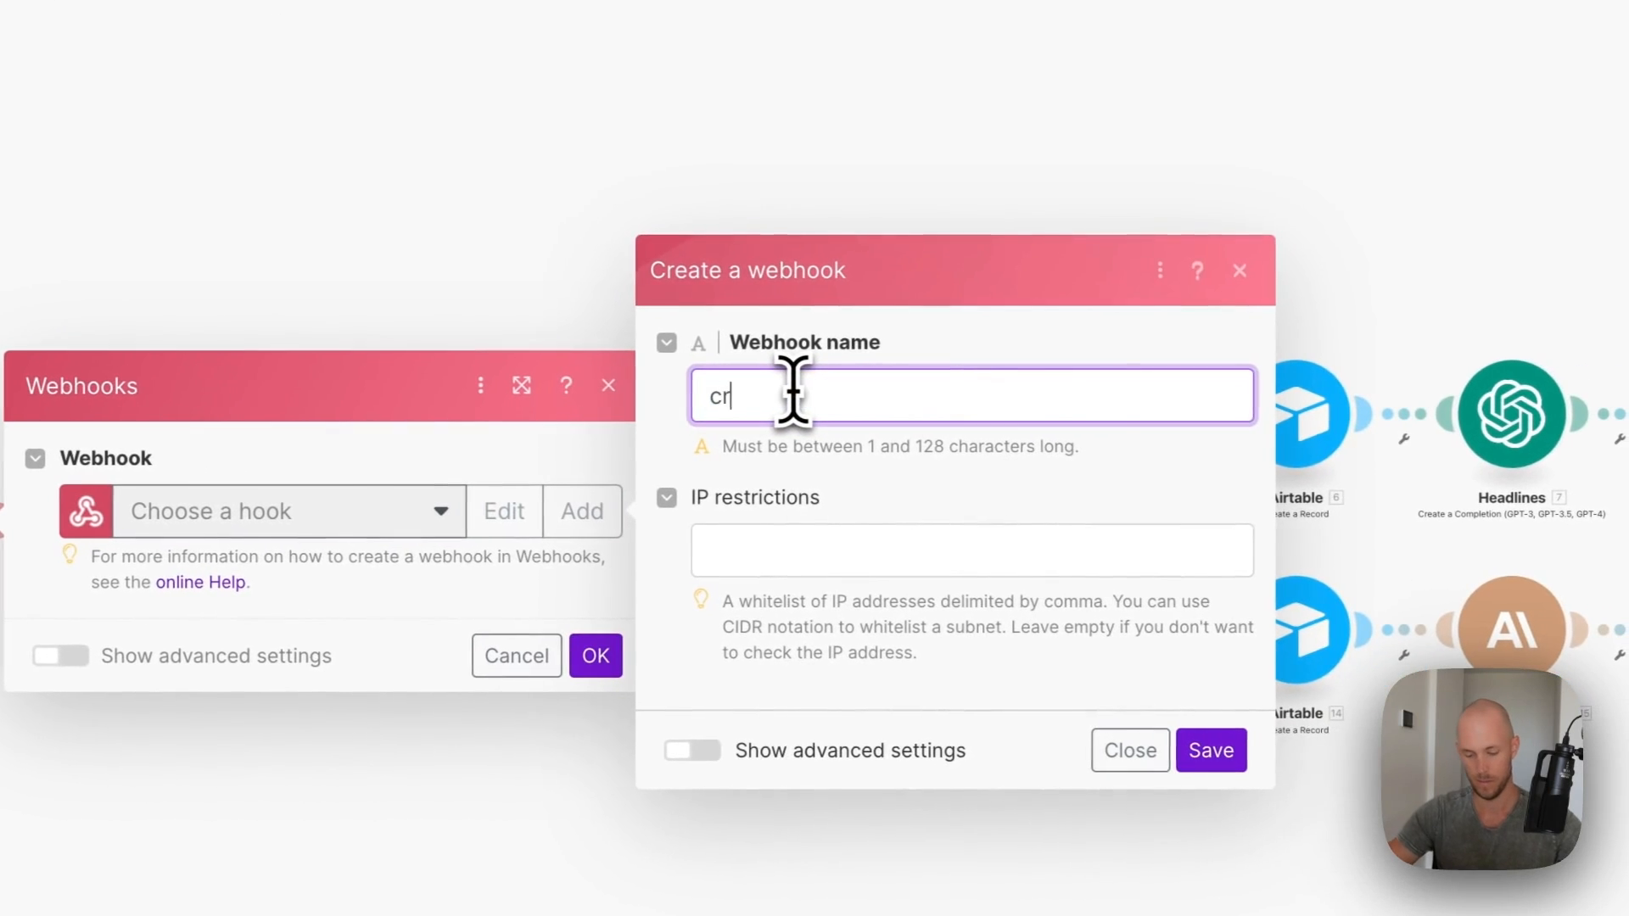
pyautogui.write('s-blog-post-proomo-emails')
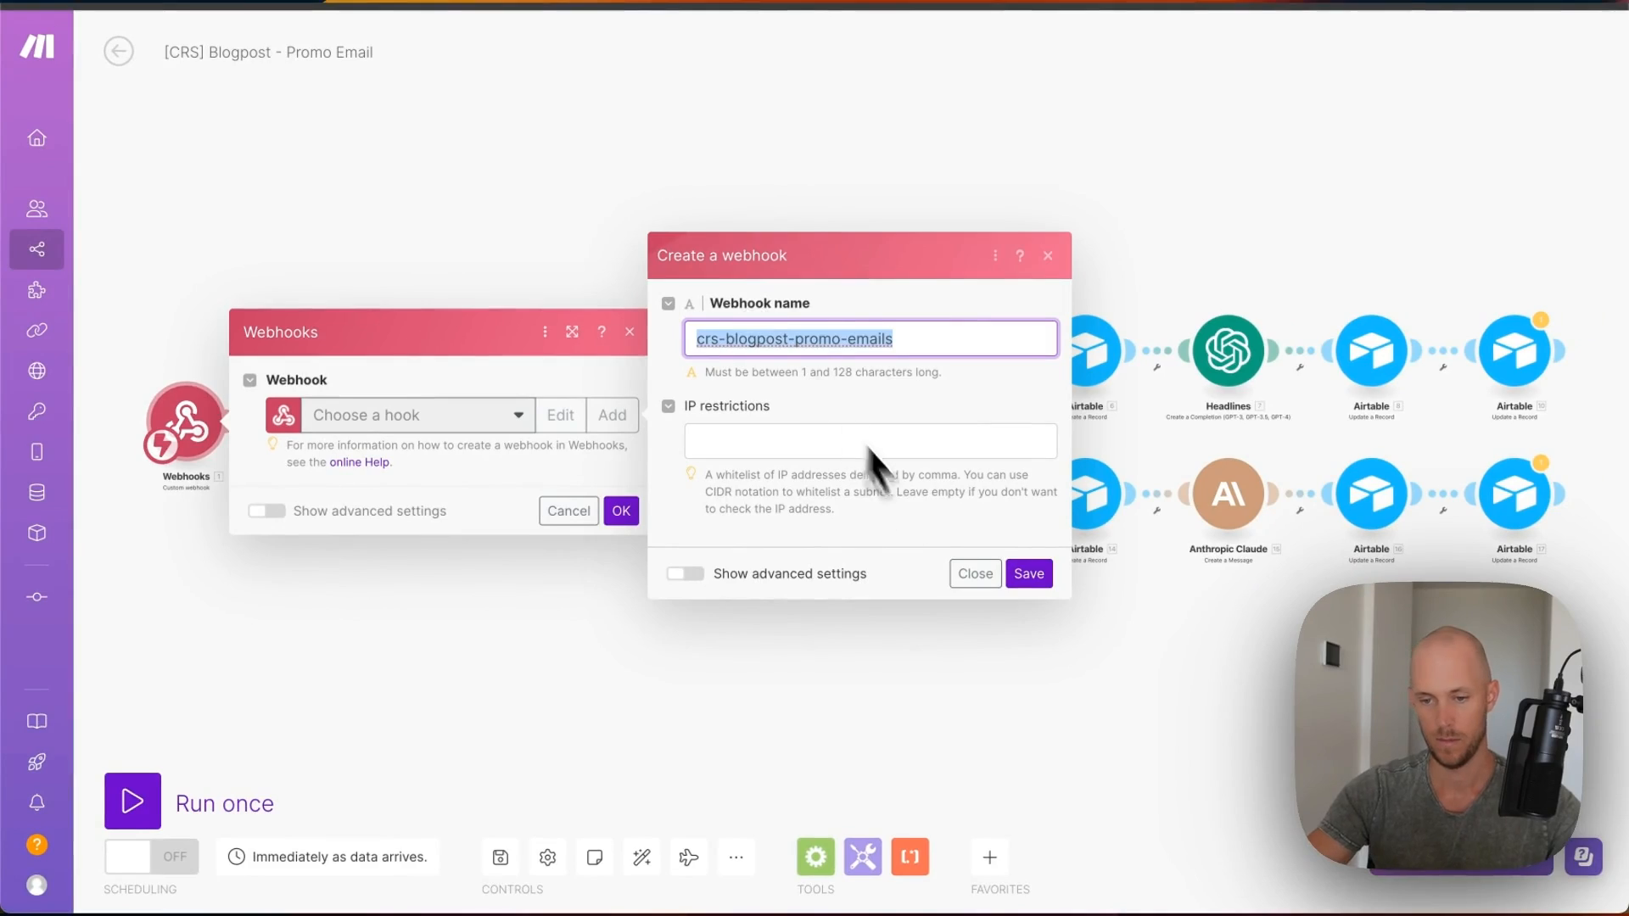
pyautogui.click(1029, 574)
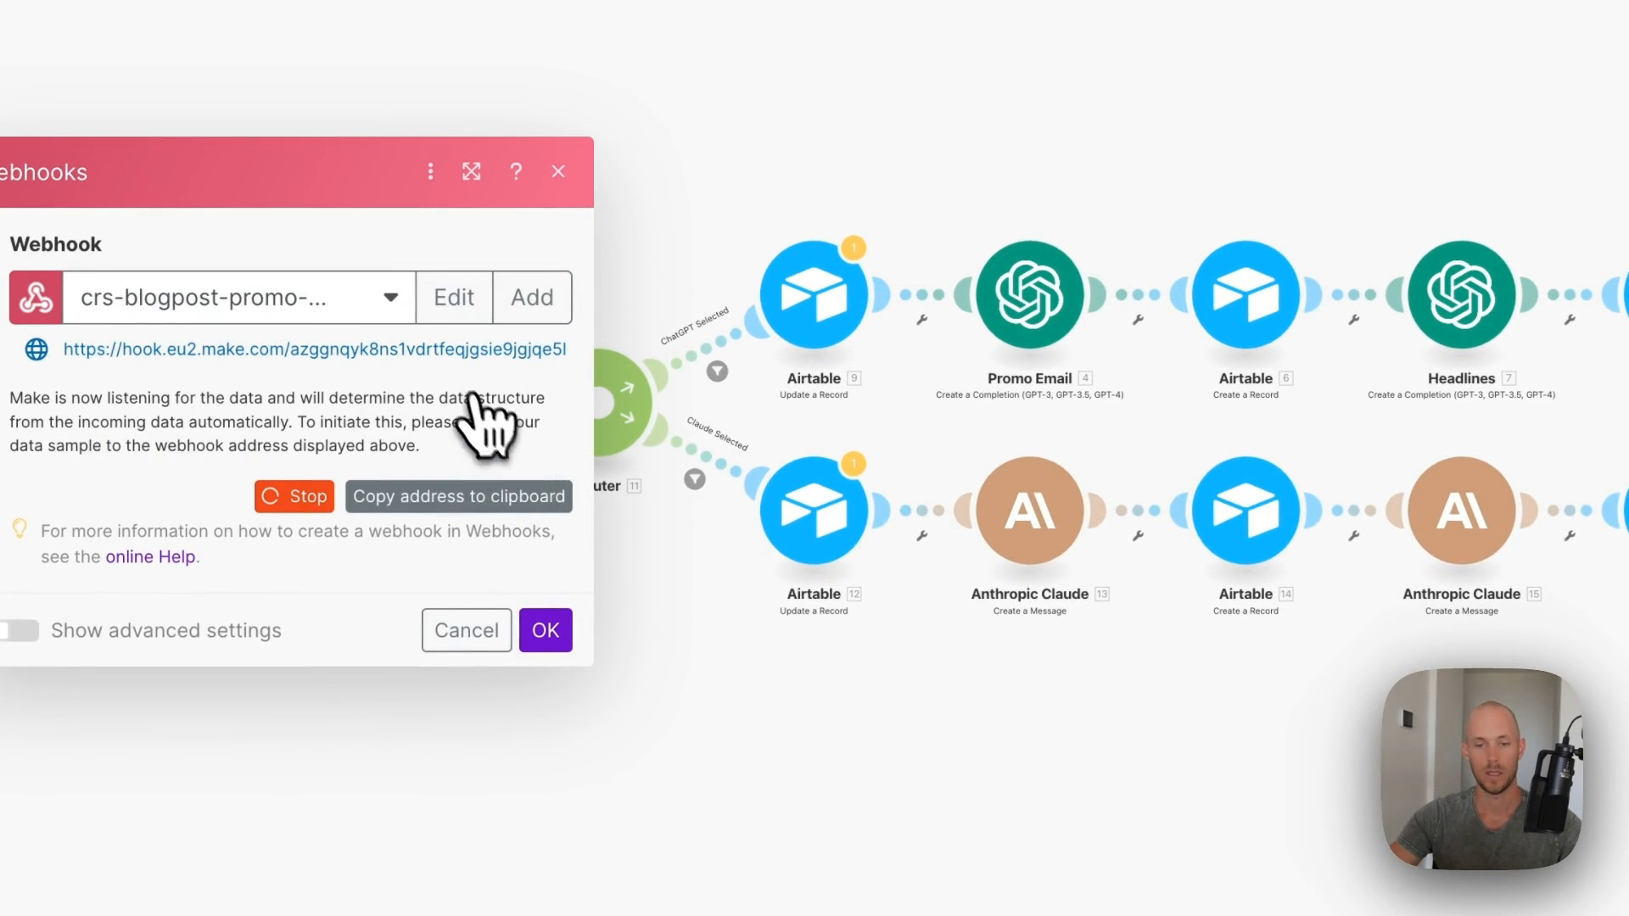
pyautogui.click(566, 649)
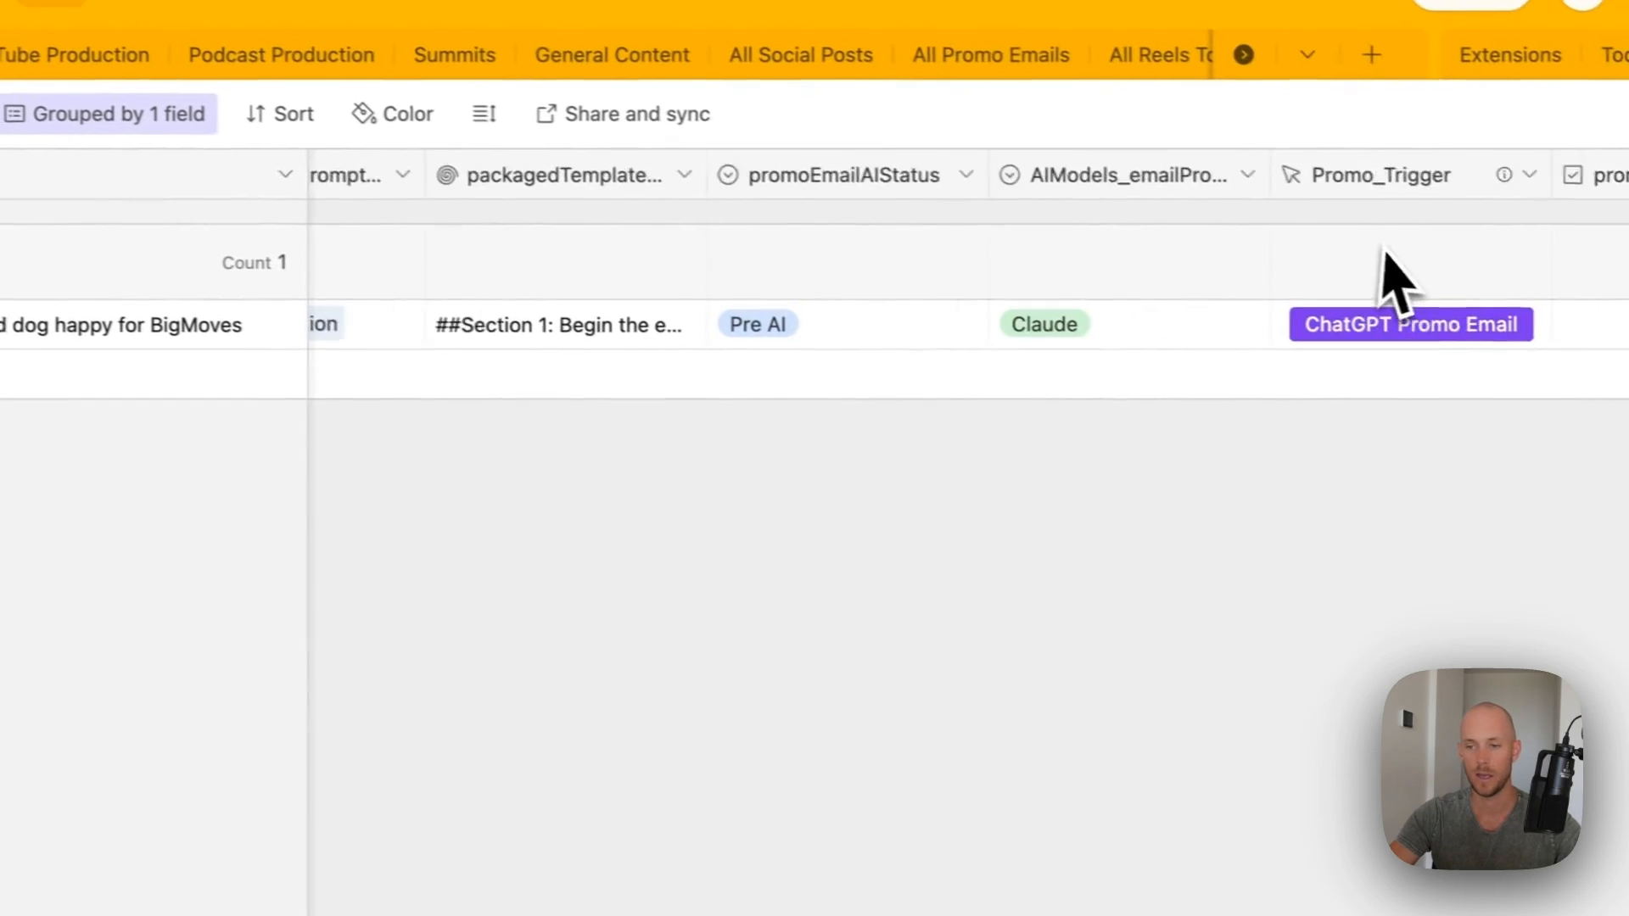
# - Update Promo_Trigger's formula with the new Make webhook and scenario addresses
pyautogui.doubleClick(1353, 182)
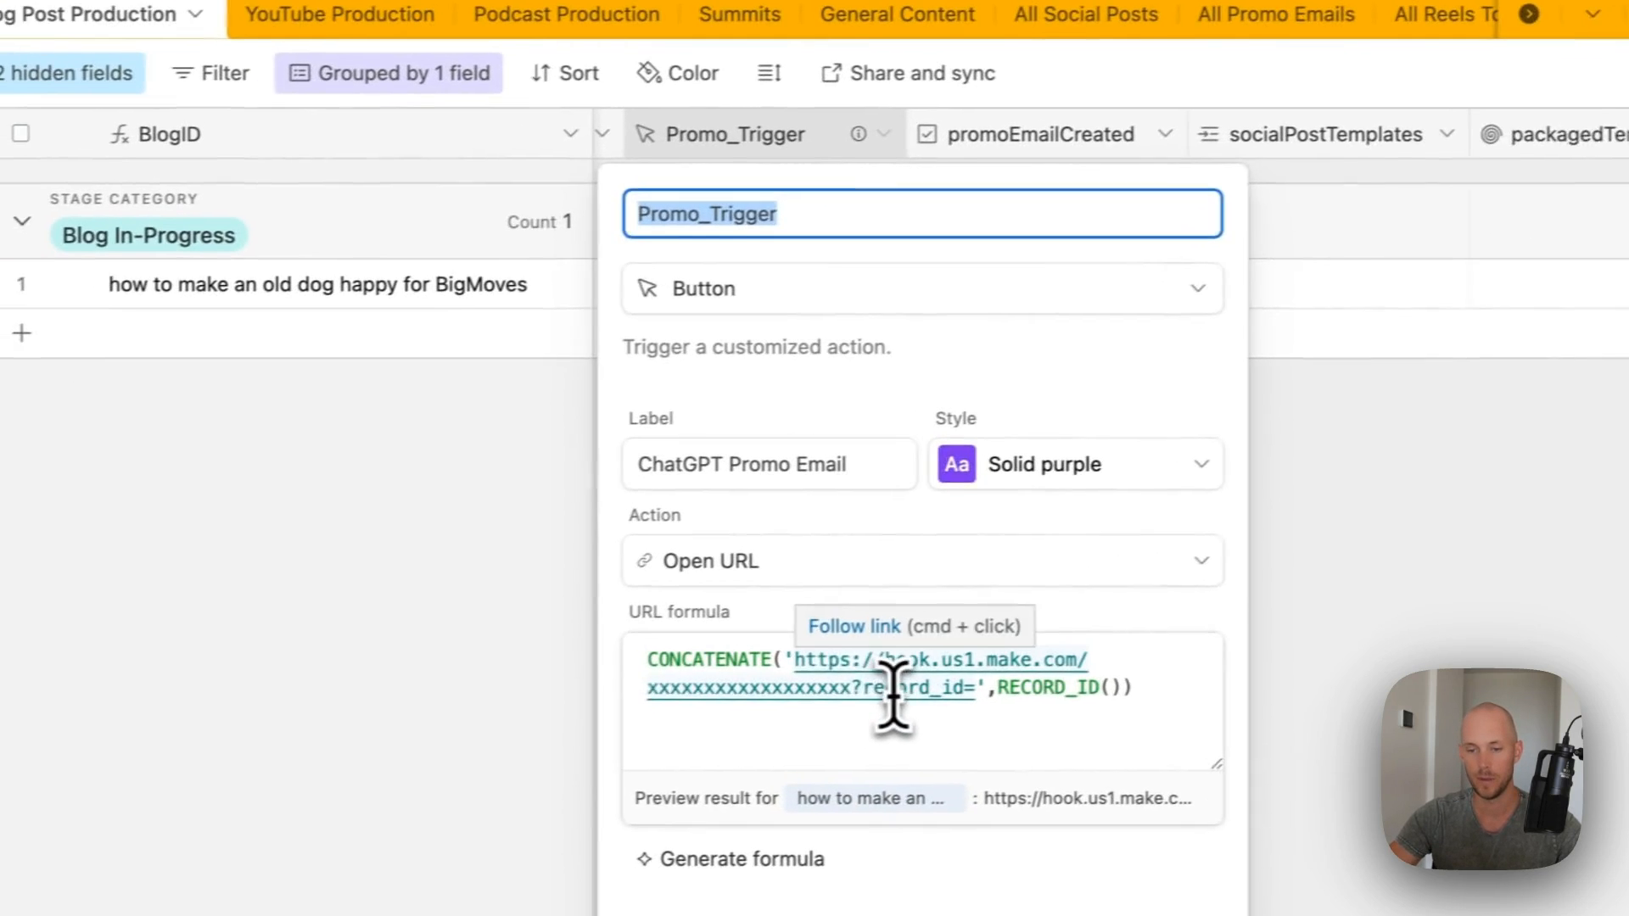
pyautogui.moveTo(859, 687); pyautogui.dragTo(794, 660)
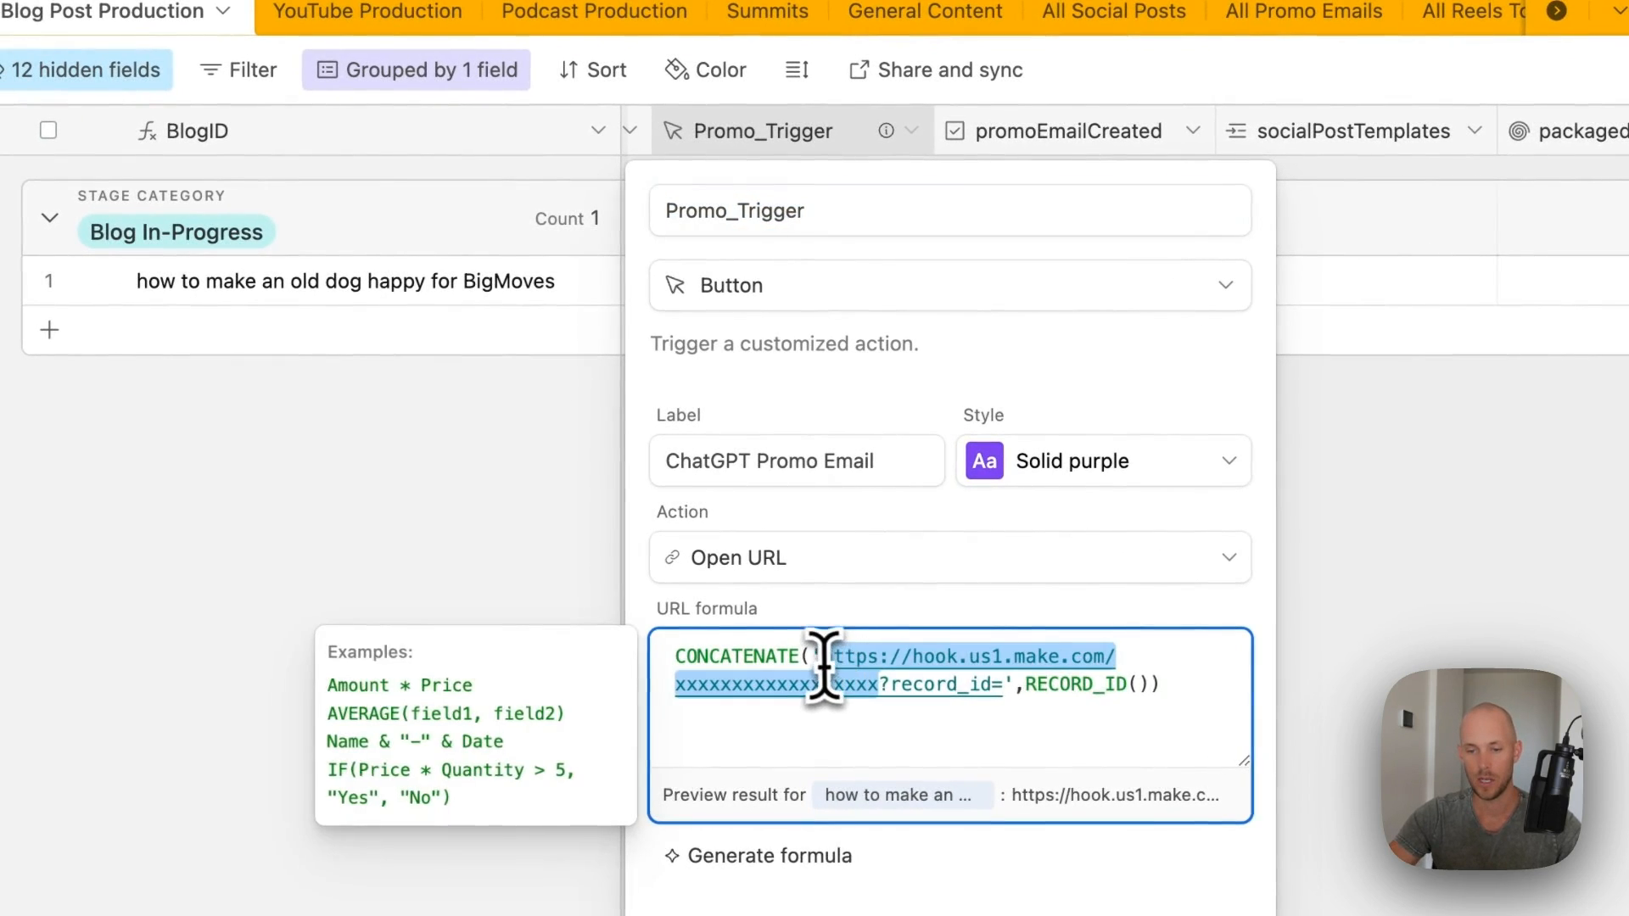
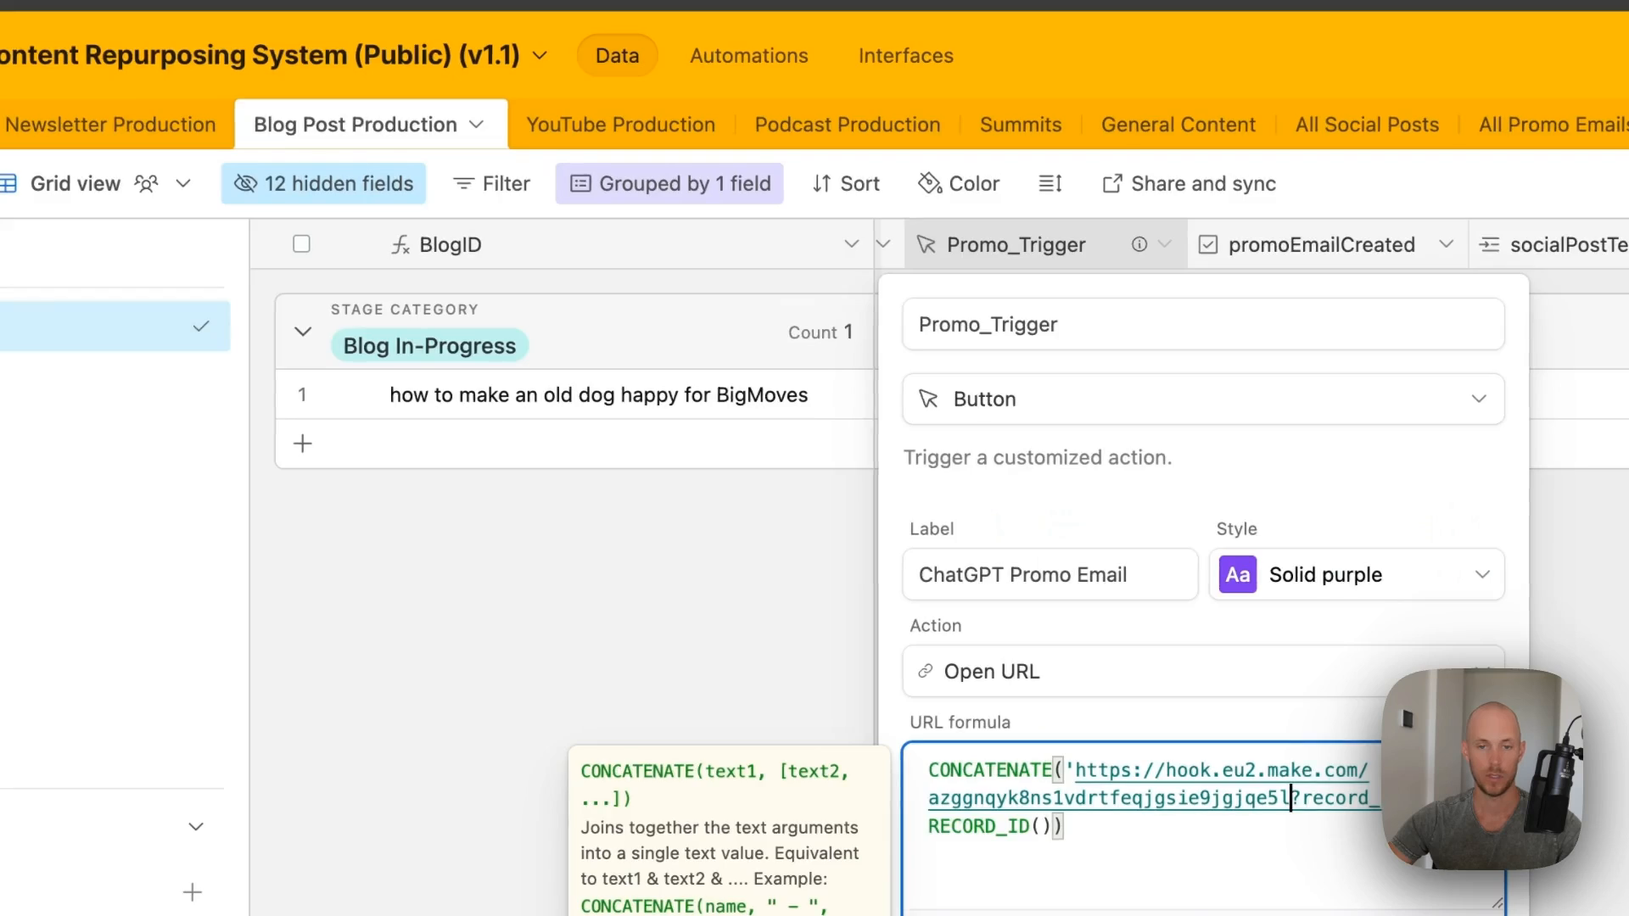
pyautogui.moveTo(946, 679); pyautogui.dragTo(496, 678)
pyautogui.write('https://eu2.make.com/398330/scenarios/add?folder=48404')
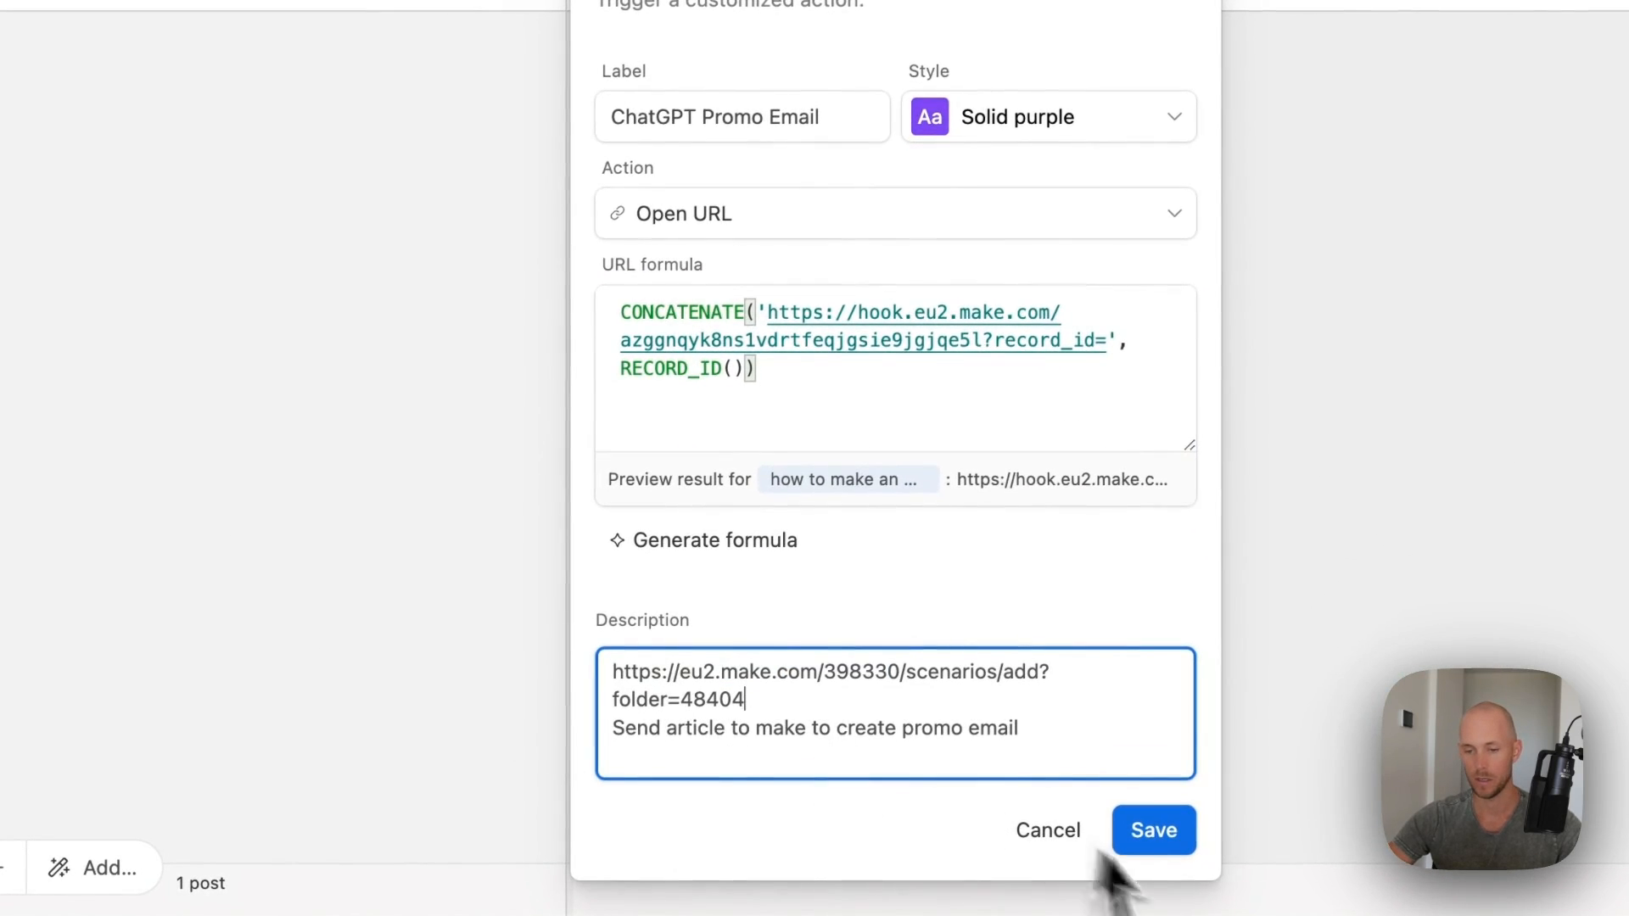
pyautogui.click(1169, 842)
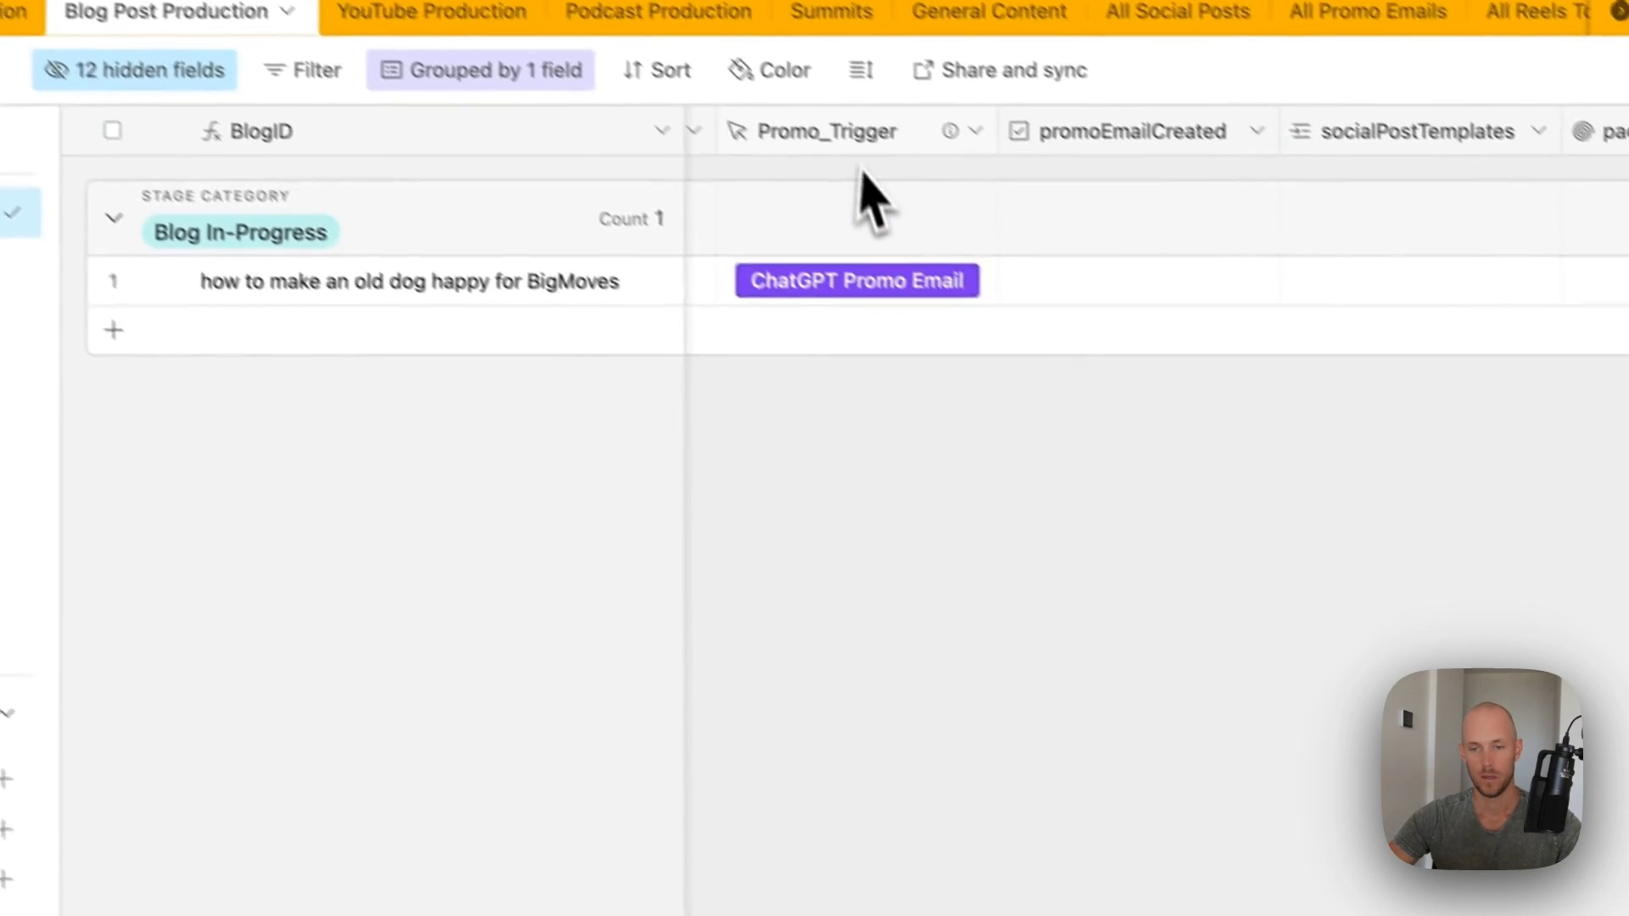
# - Change the Promo_Trigger button label from ChatGPT to Create Promo Email
pyautogui.doubleClick(860, 153)
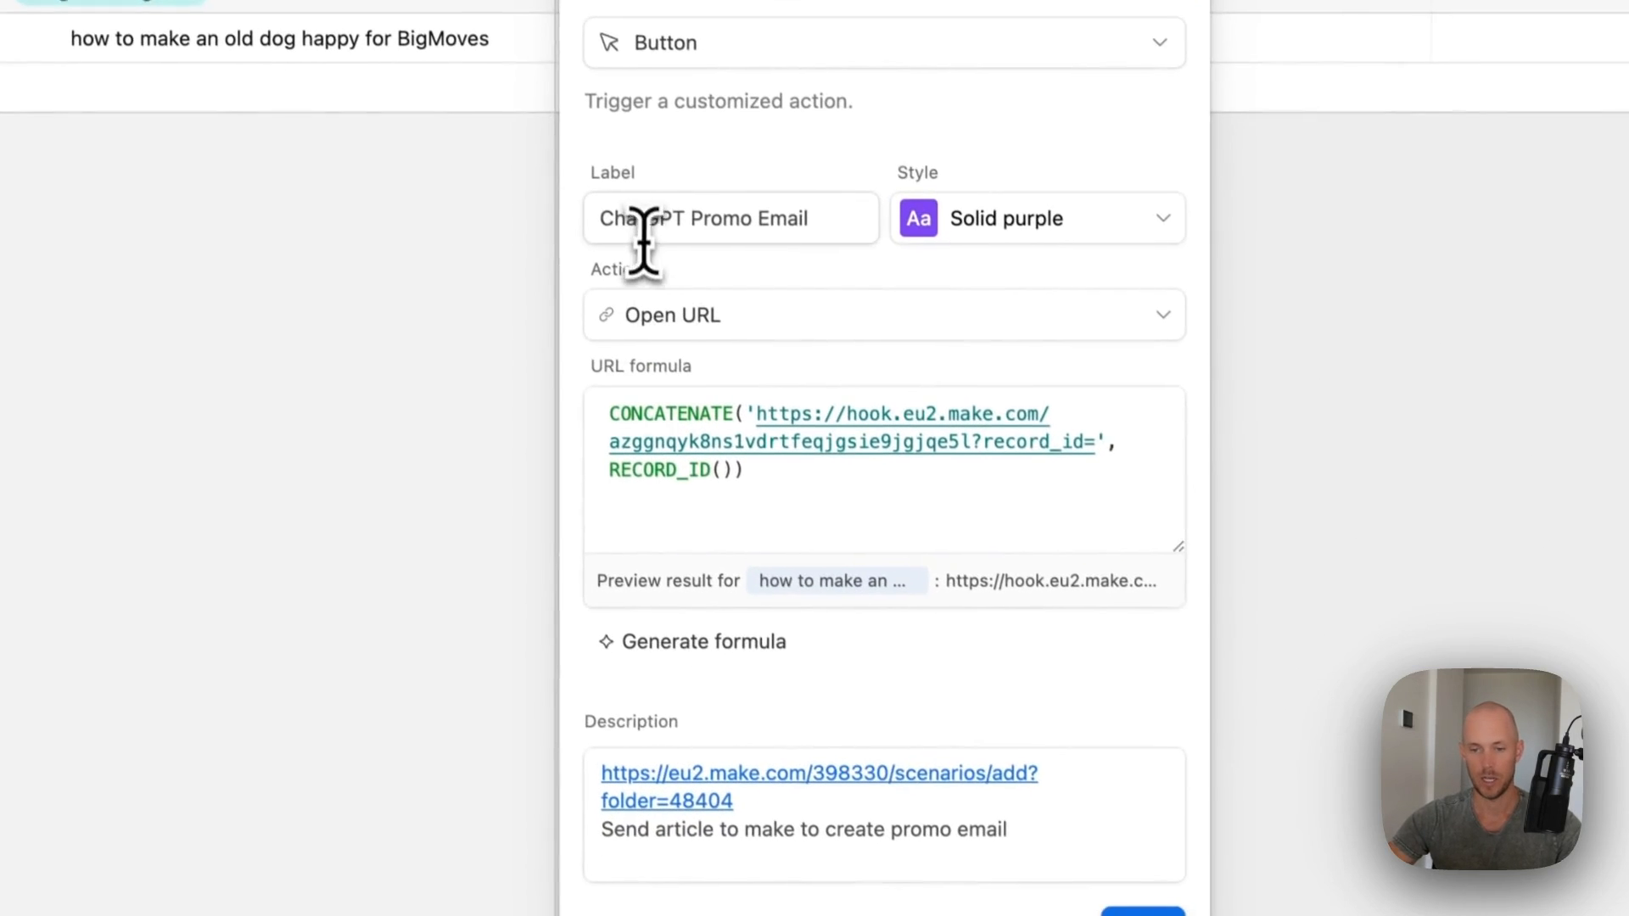
pyautogui.doubleClick(762, 466)
pyautogui.write('Create')
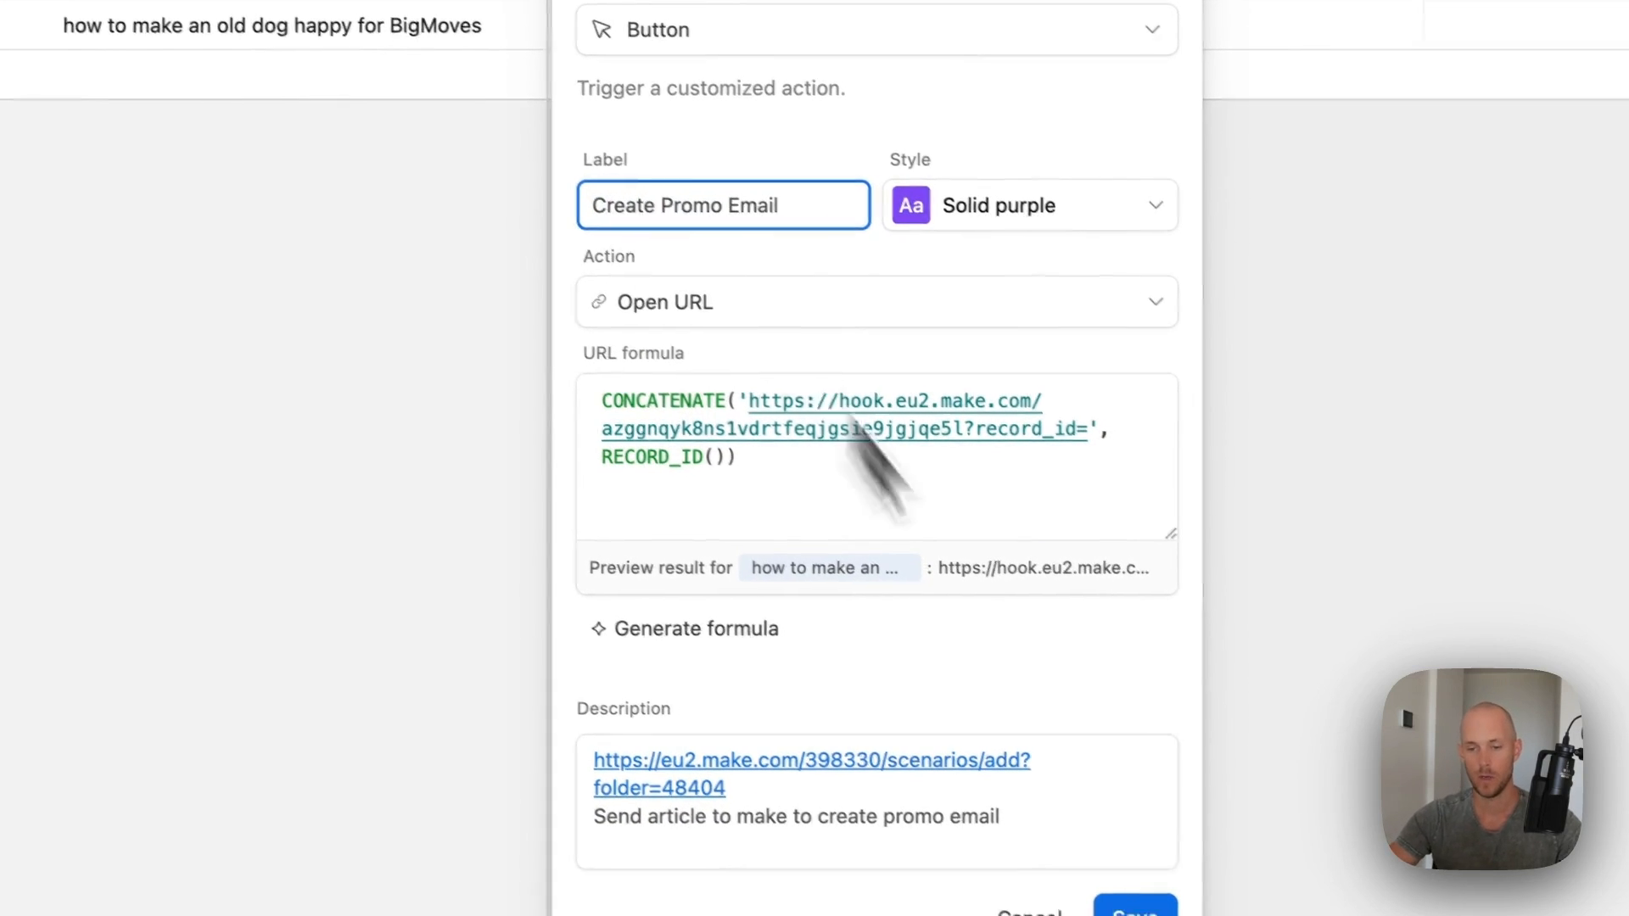
pyautogui.click(1138, 909)
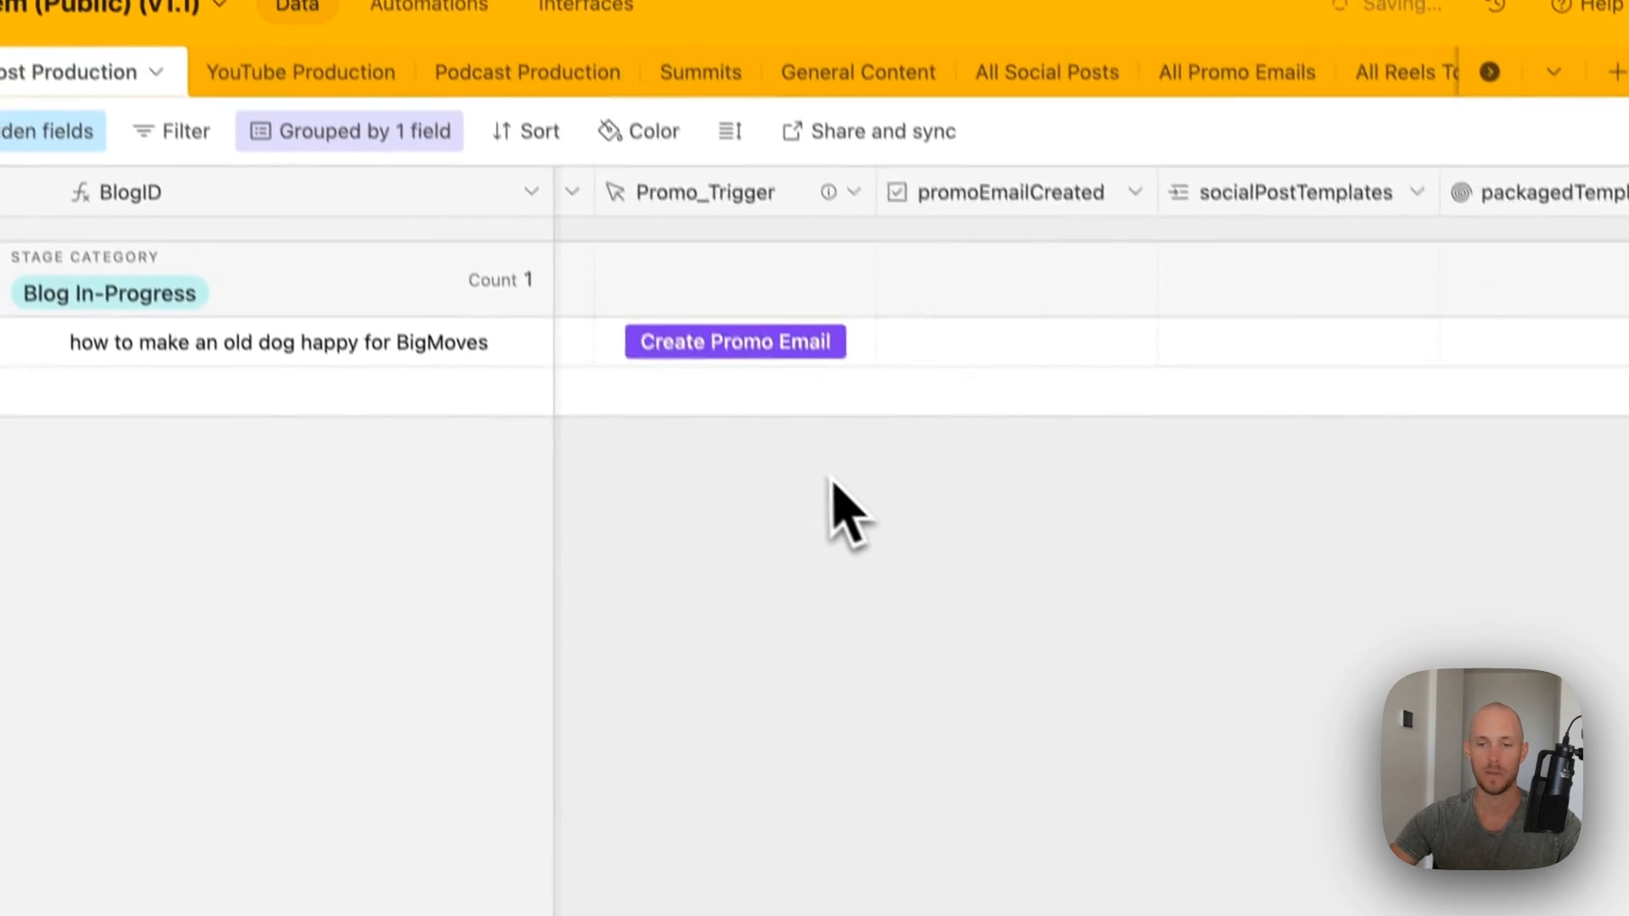
pyautogui.hscroll(-6, 832, 501)
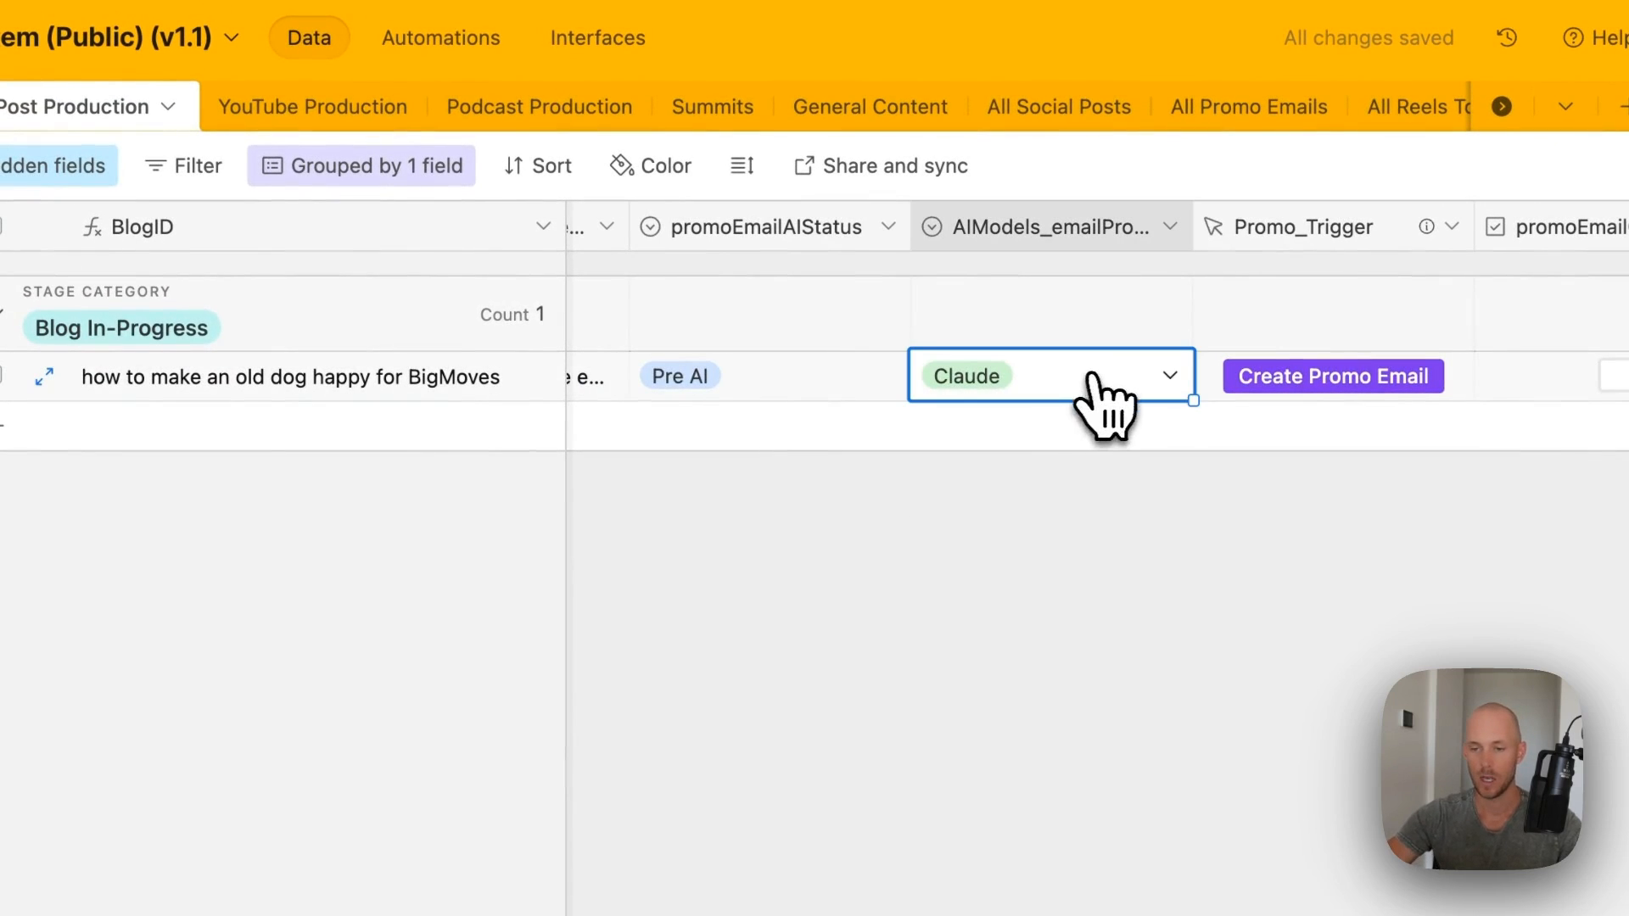
pyautogui.click(1090, 376)
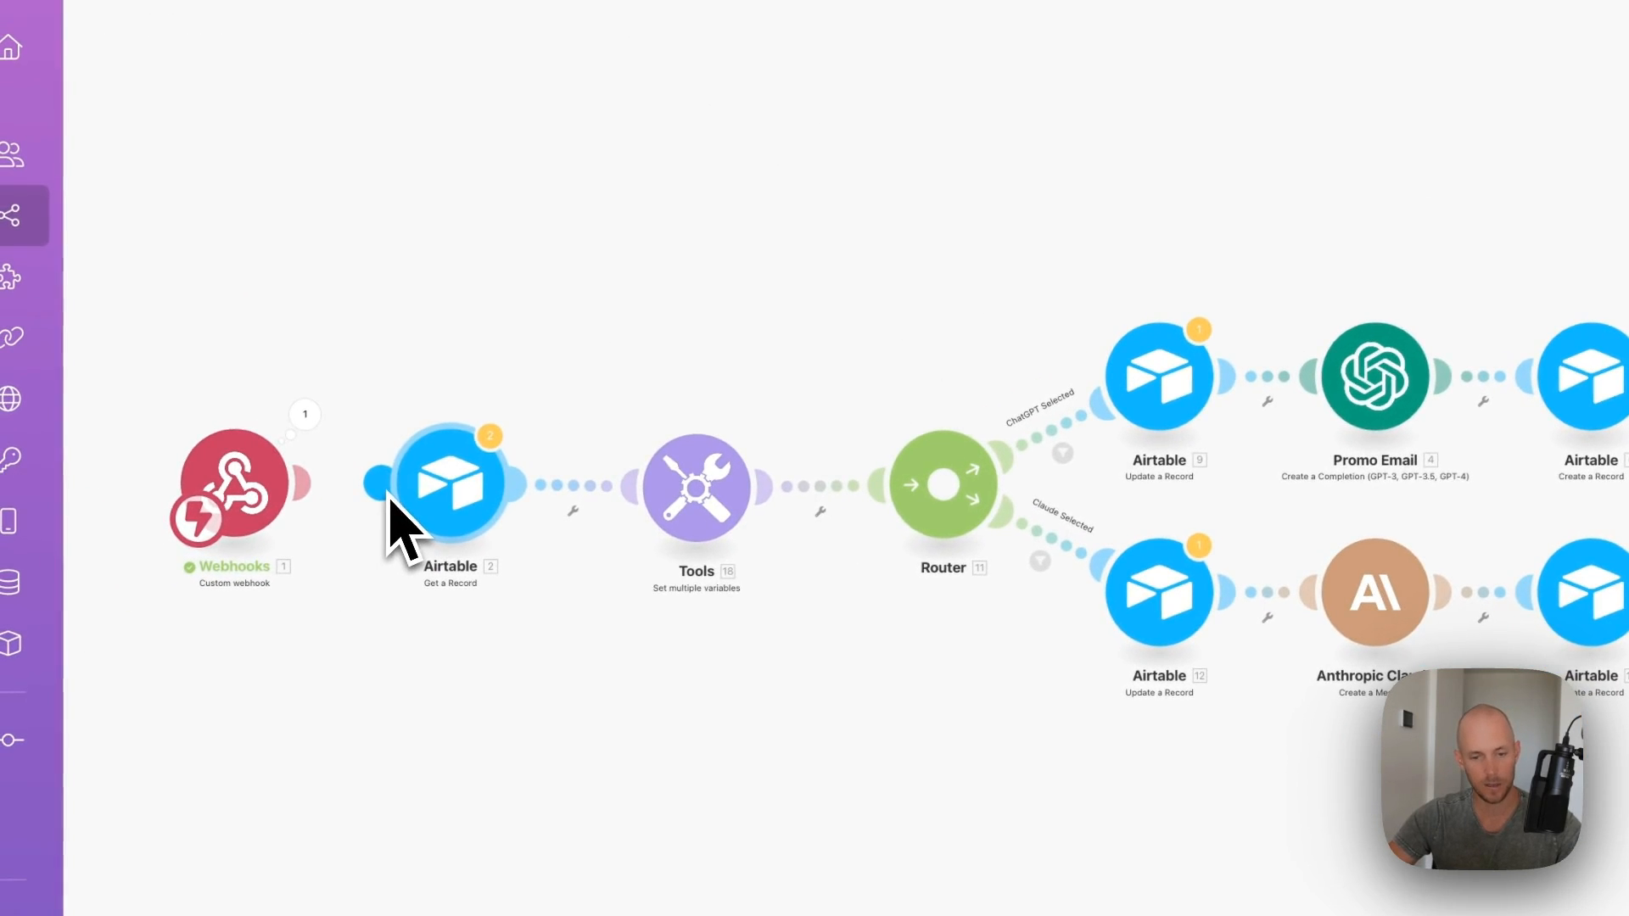
pyautogui.click(312, 418)
pyautogui.click(857, 183)
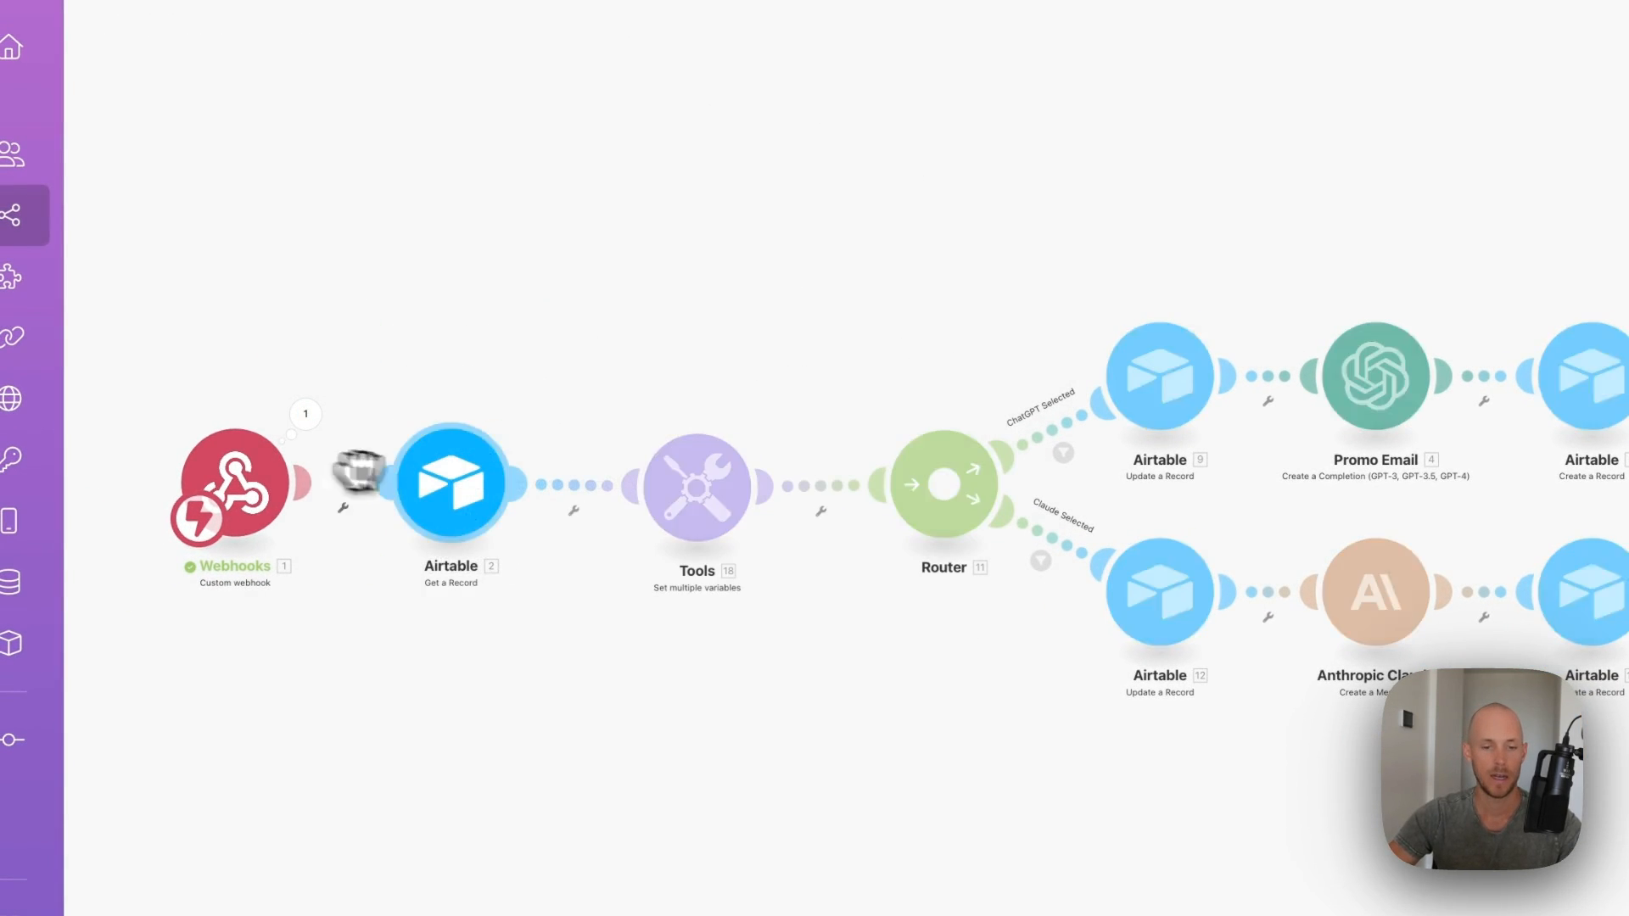
pyautogui.click(462, 489)
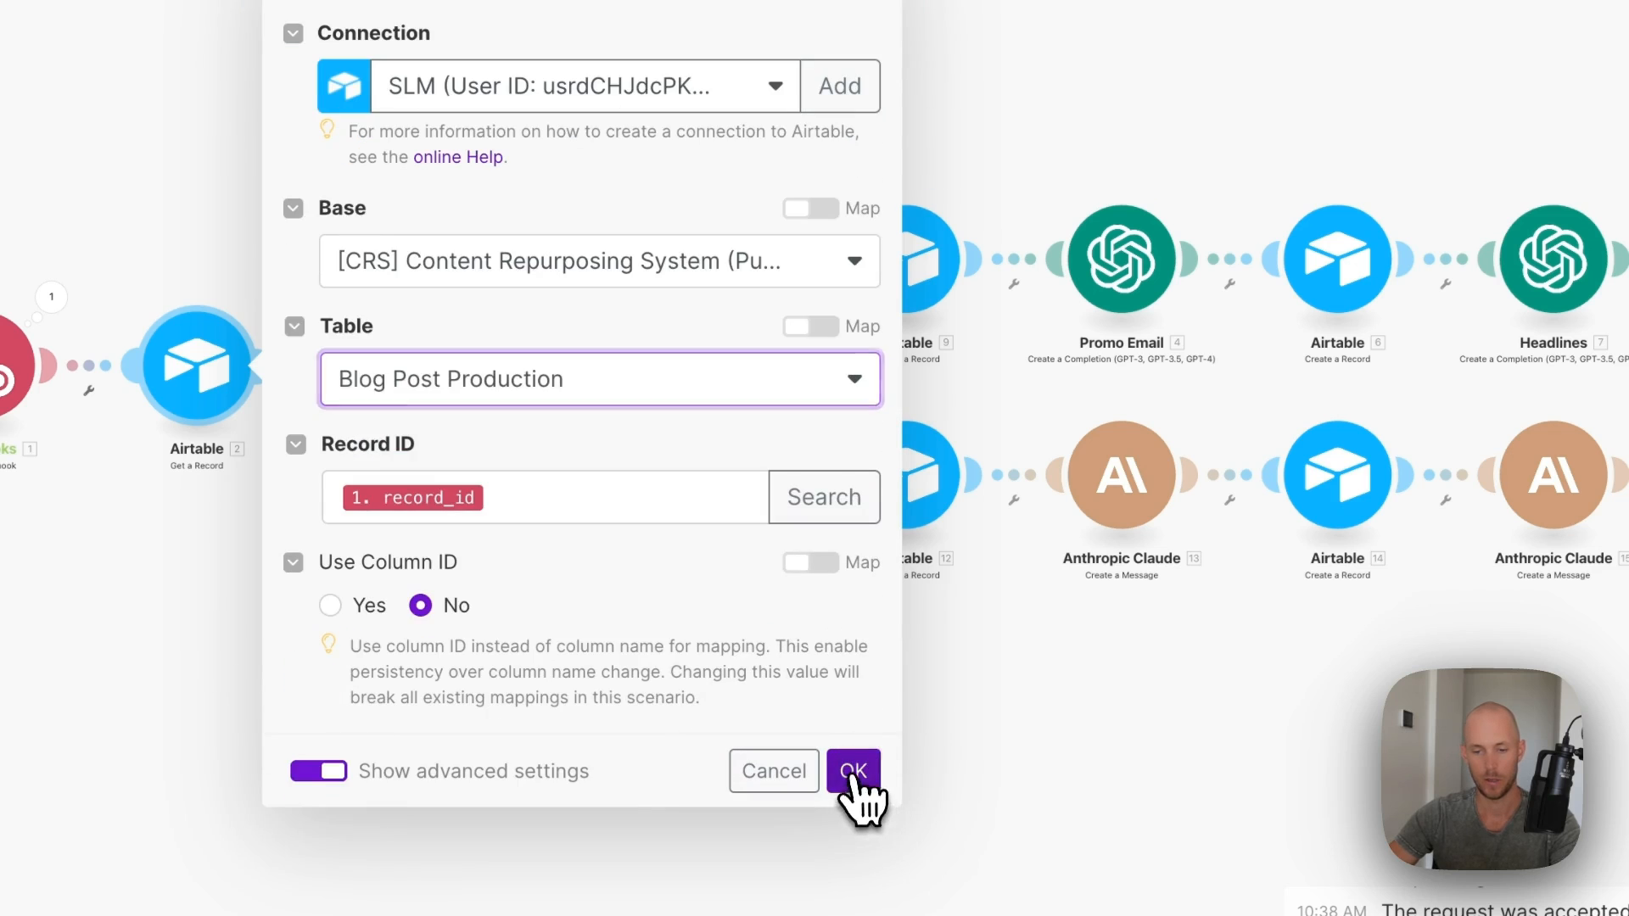
pyautogui.click(851, 774)
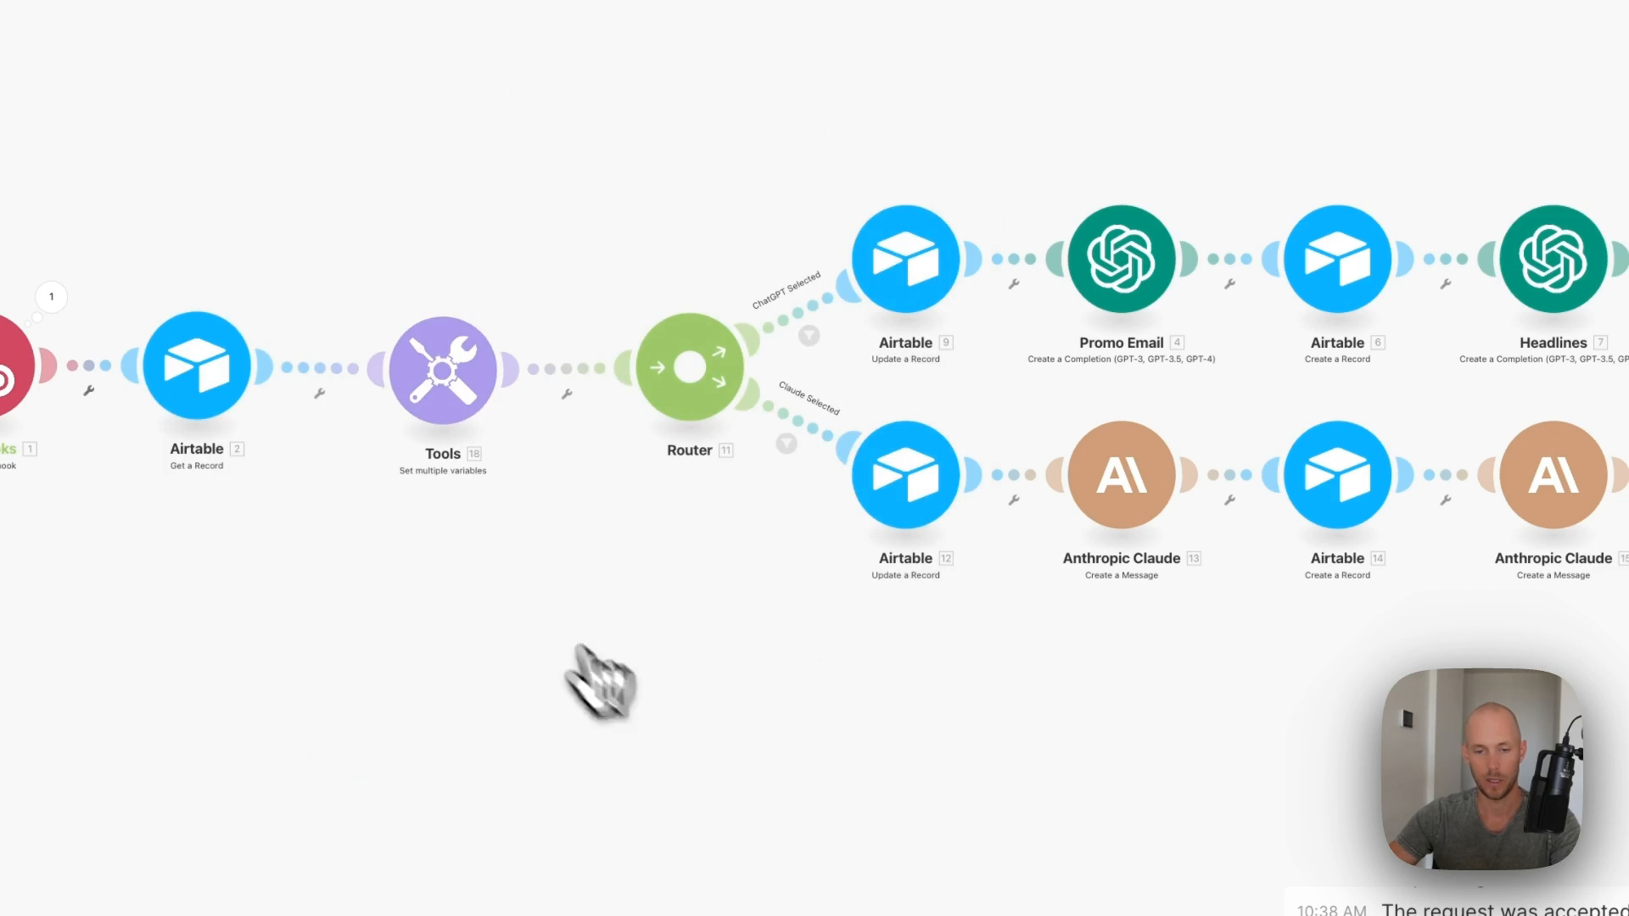
pyautogui.click(439, 383)
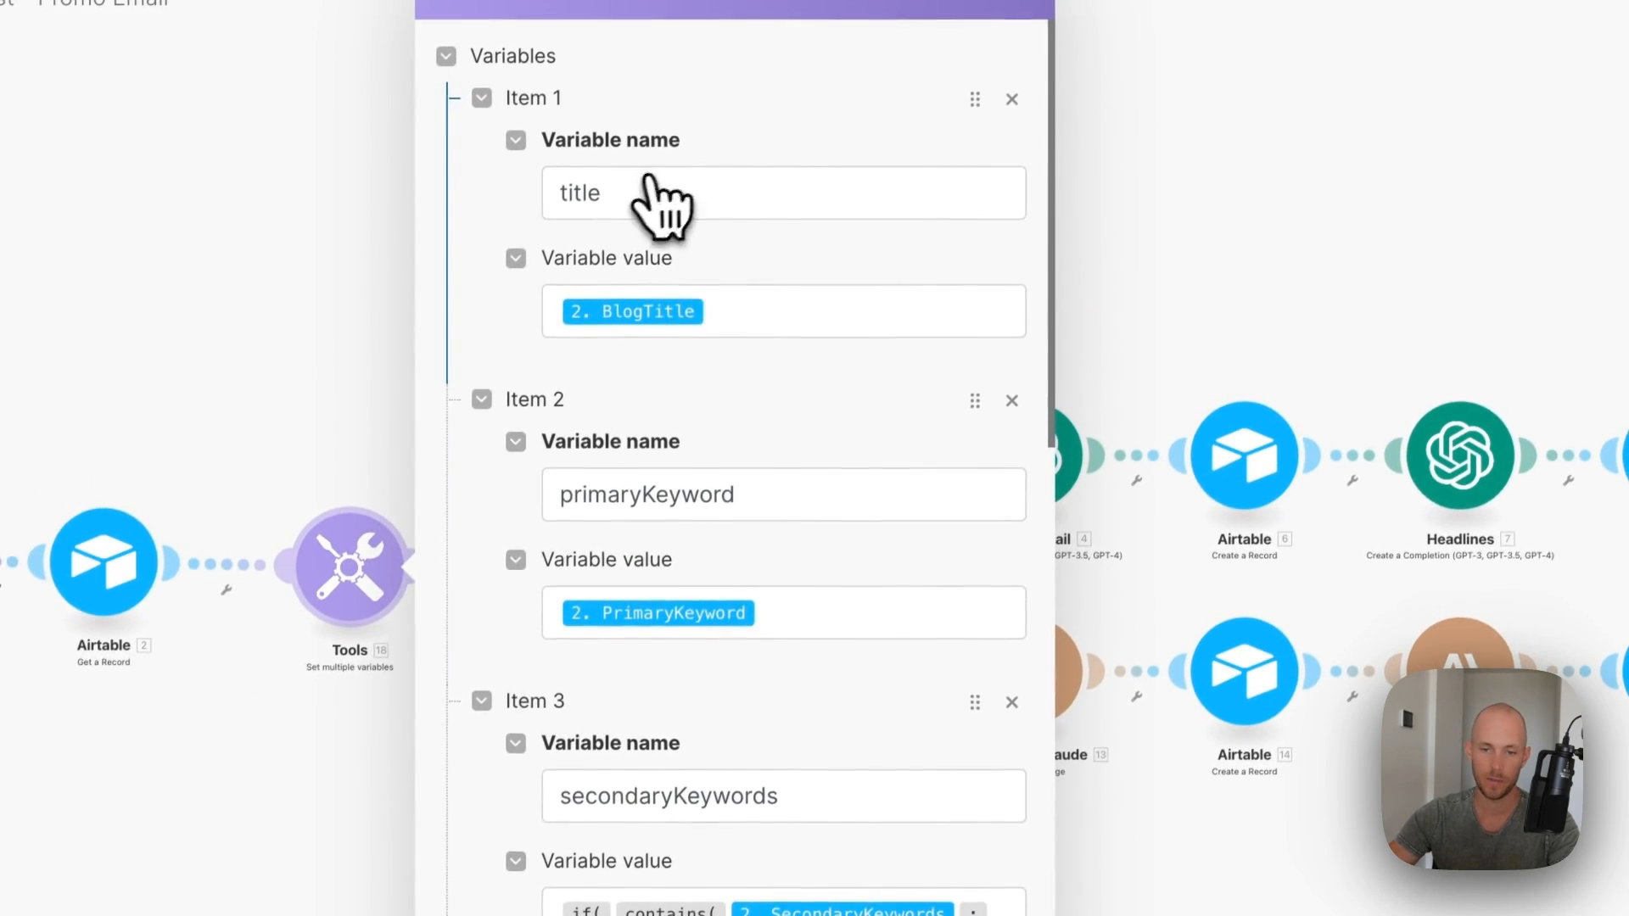
pyautogui.scroll(-5, 753, 636)
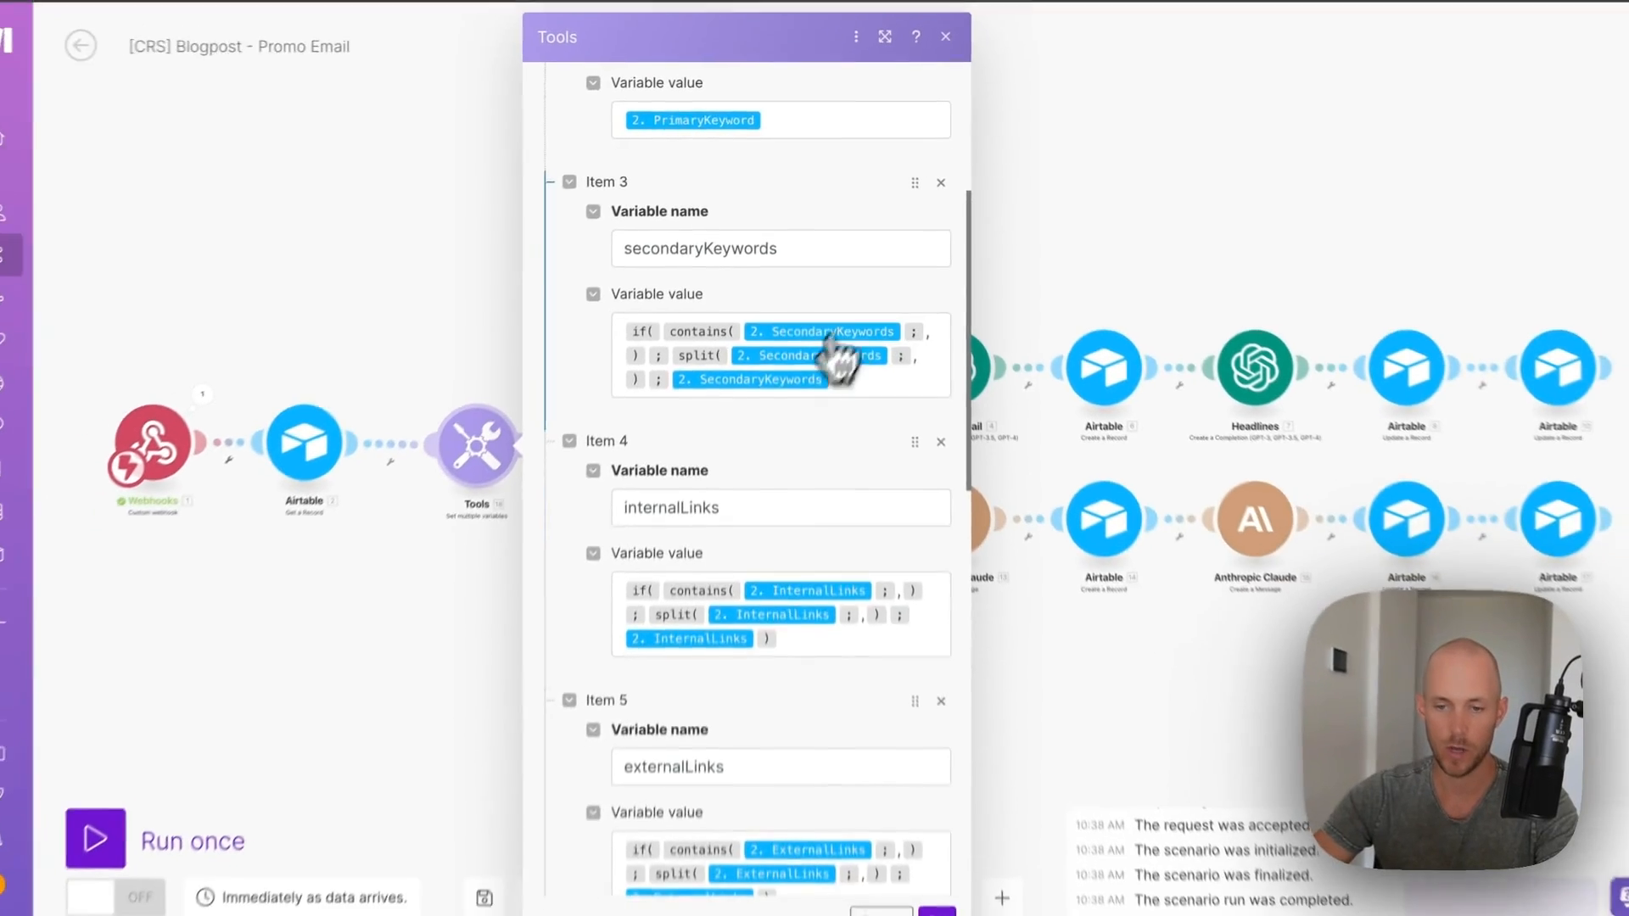
pyautogui.scroll(-3, 810, 551)
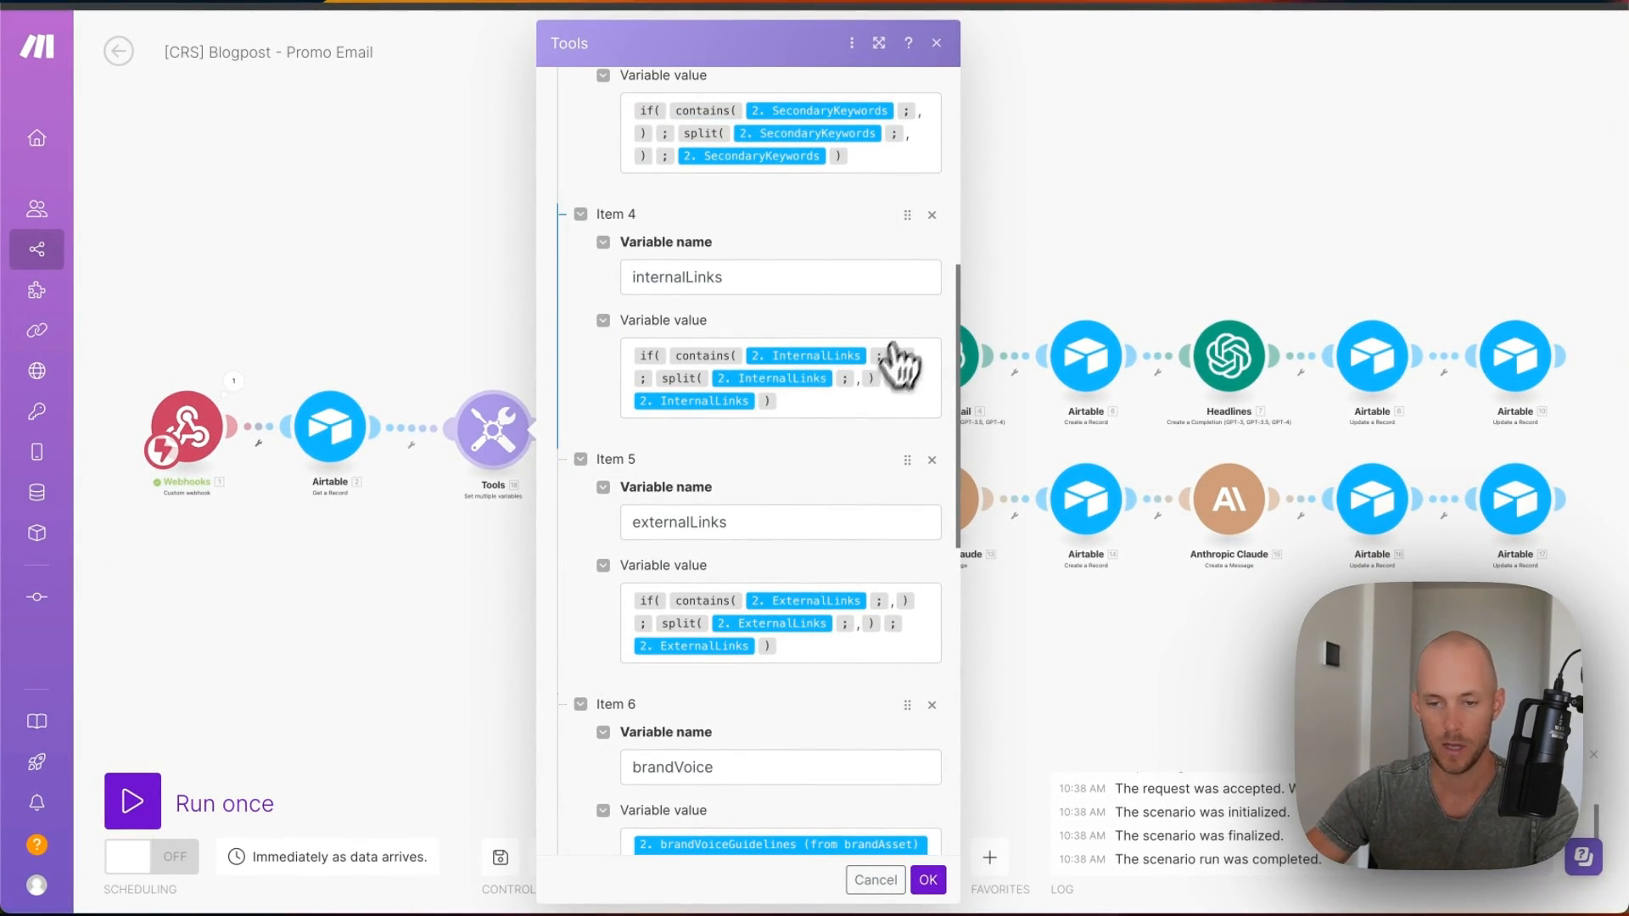
pyautogui.scroll(-3, 771, 436)
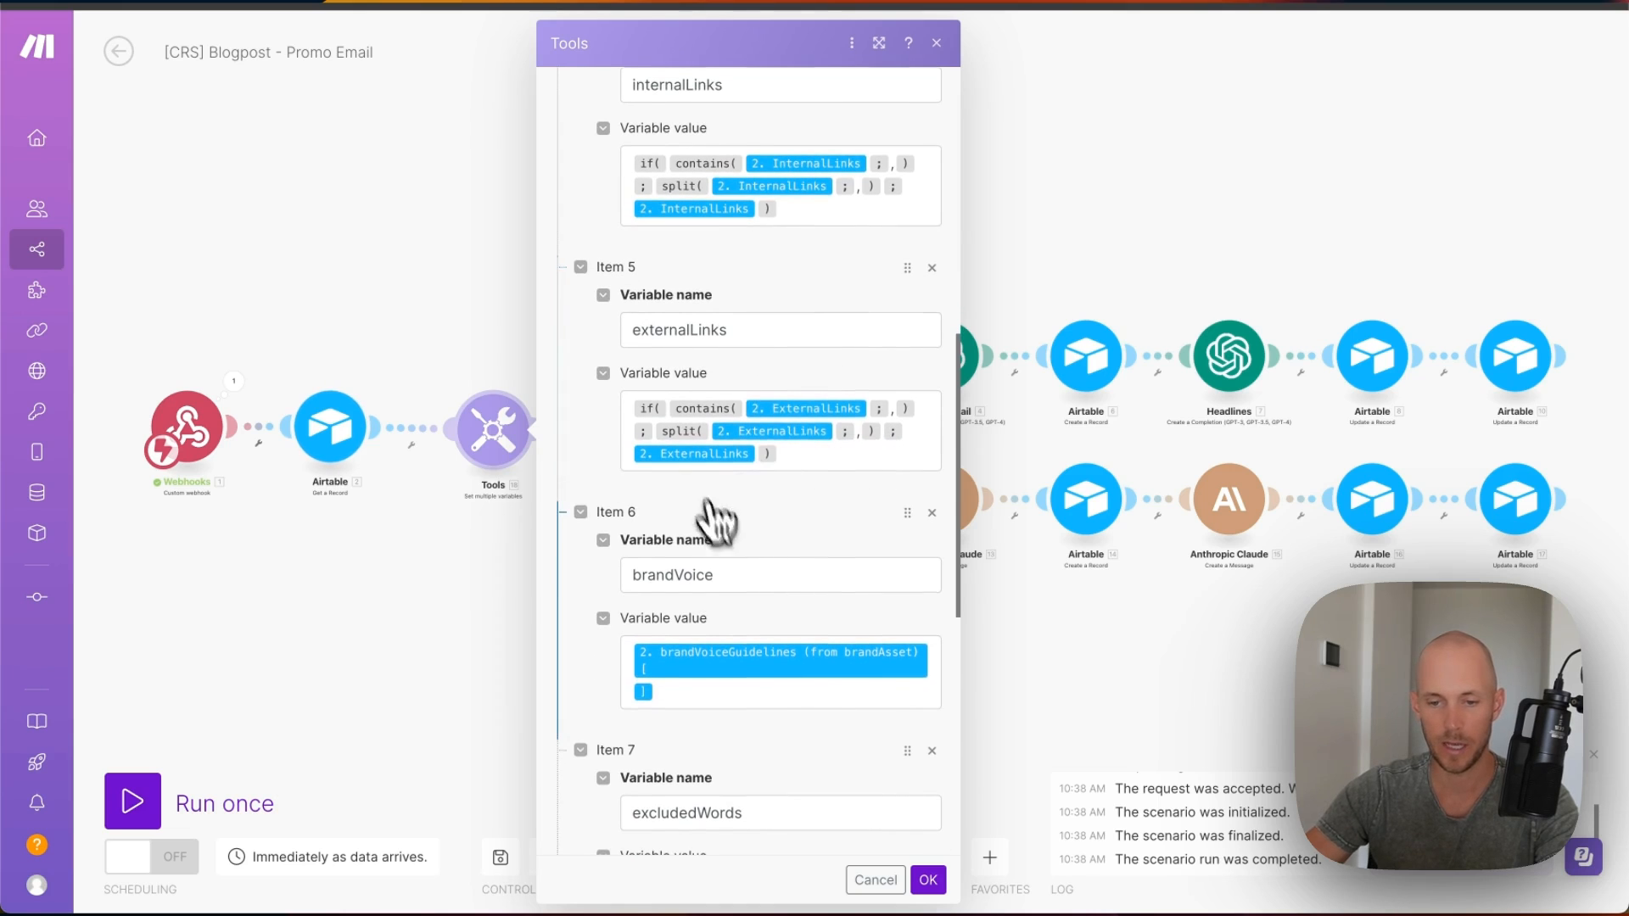
pyautogui.scroll(-7, 717, 521)
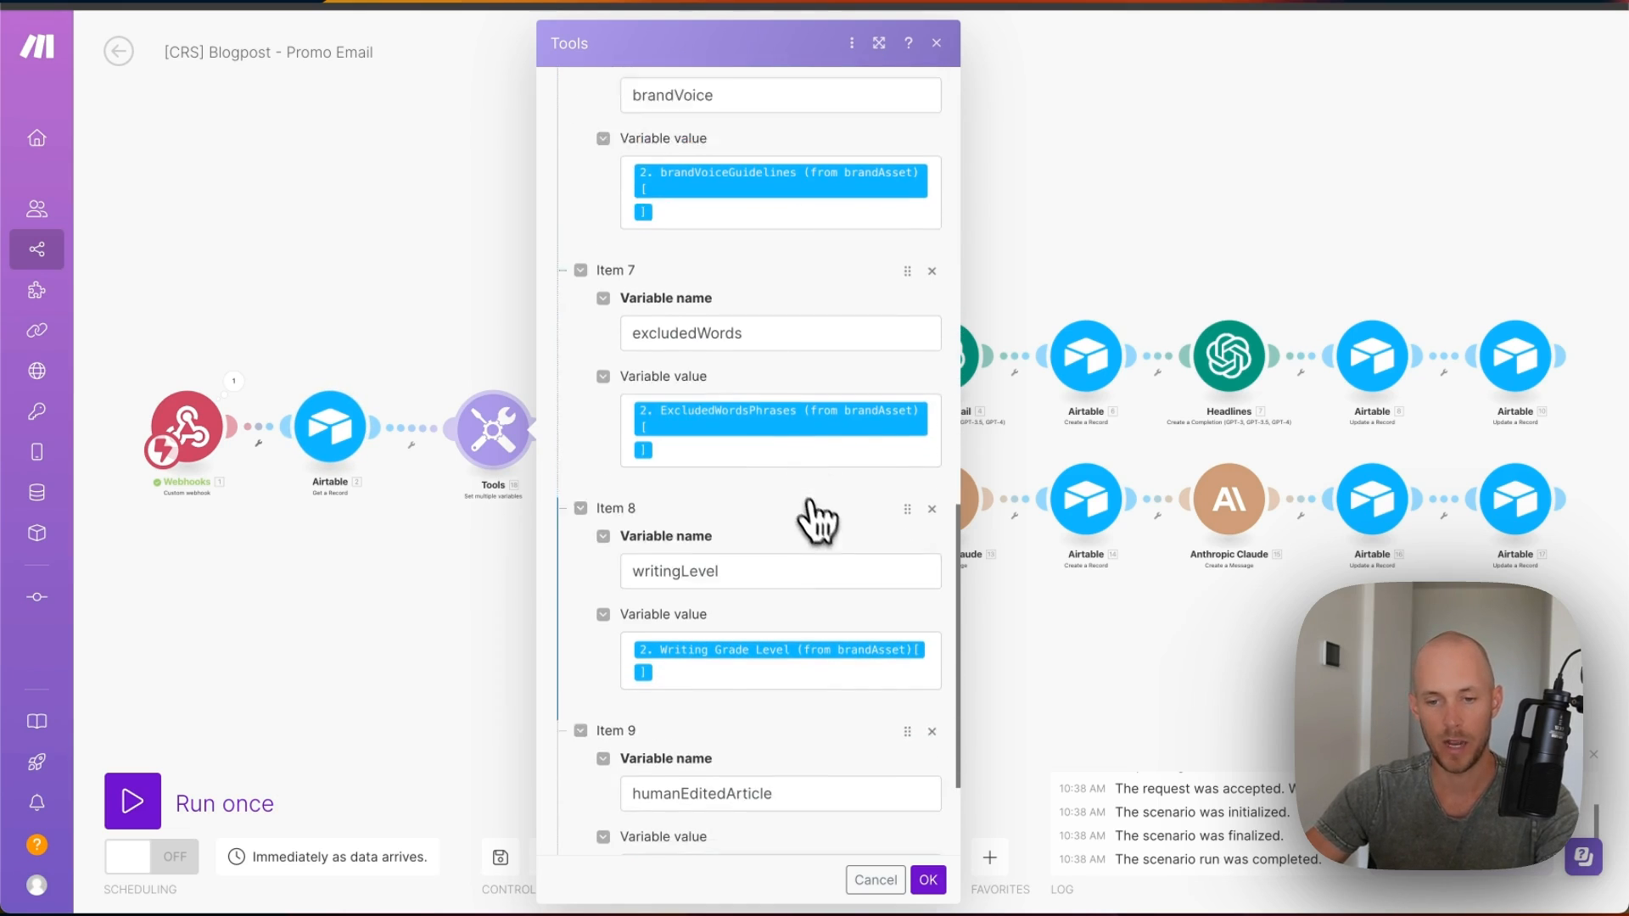
pyautogui.scroll(-1, 810, 502)
pyautogui.scroll(-2, 750, 585)
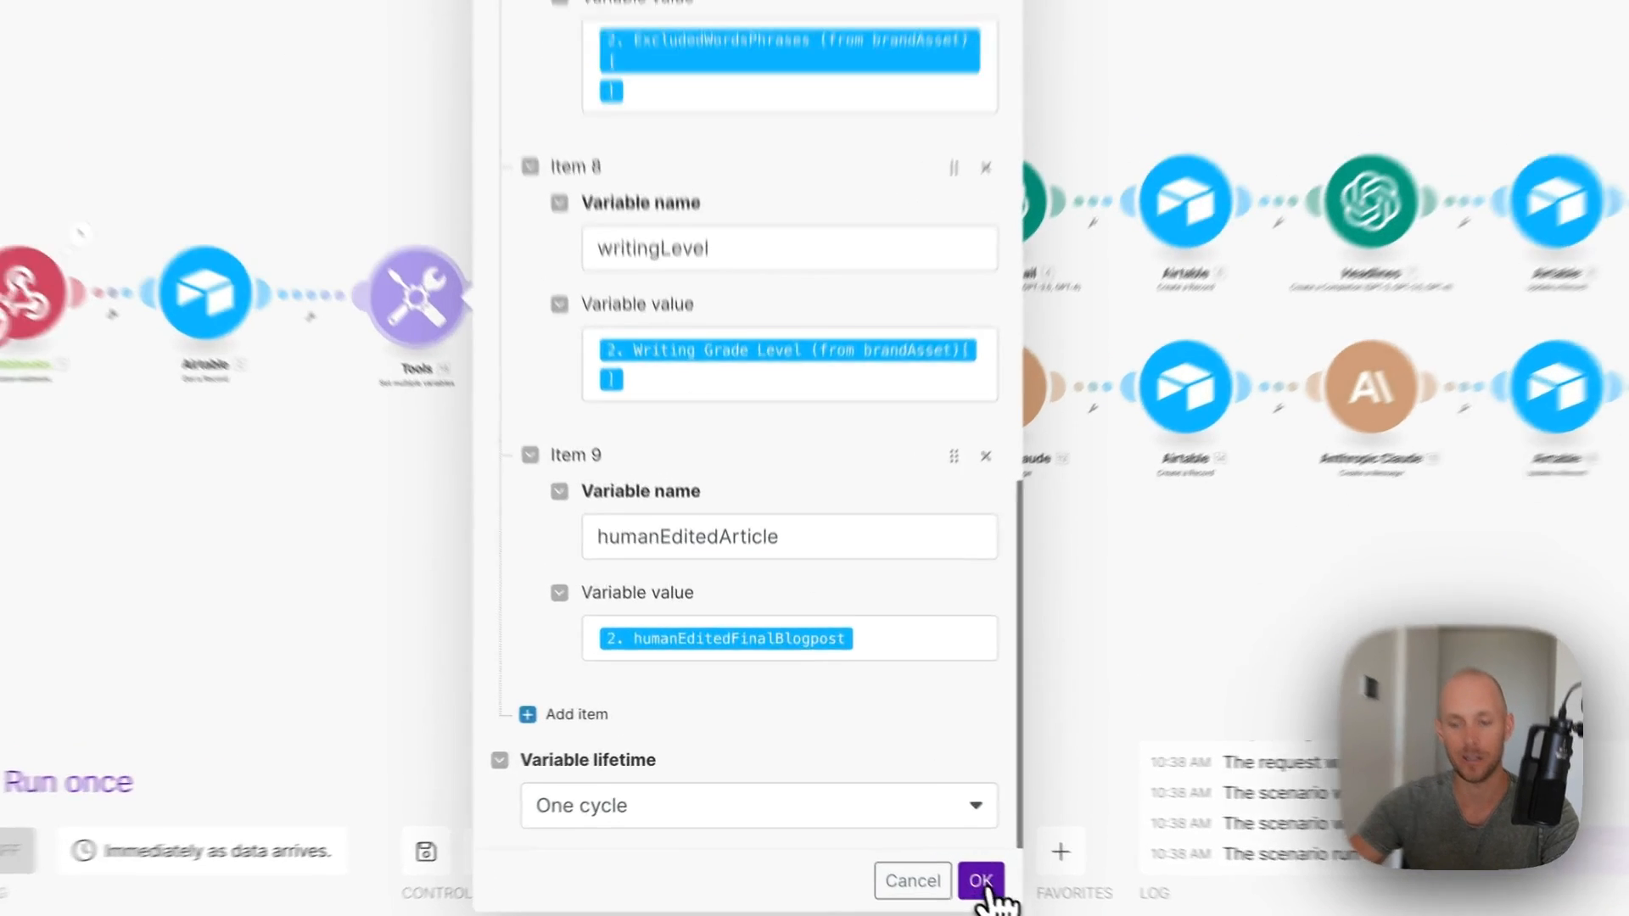
pyautogui.click(932, 879)
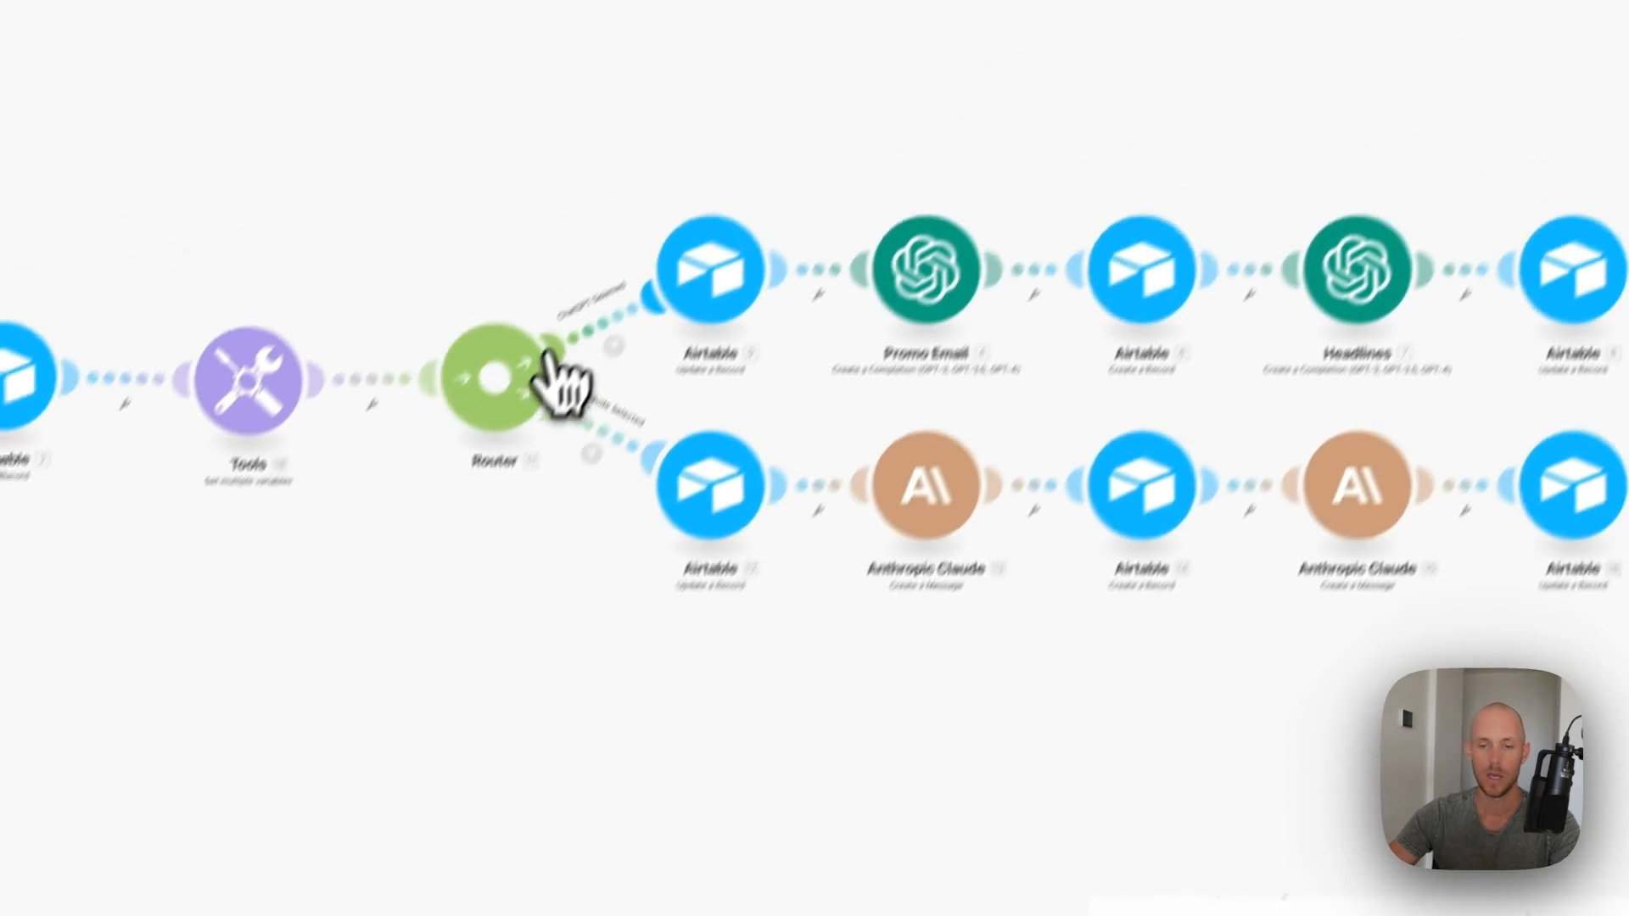
# - Set the ChatGPT route filter to 2. AIModels_emailPromo equals ChatGPT, then check the Claude filter
pyautogui.click(575, 412)
pyautogui.click(923, 465)
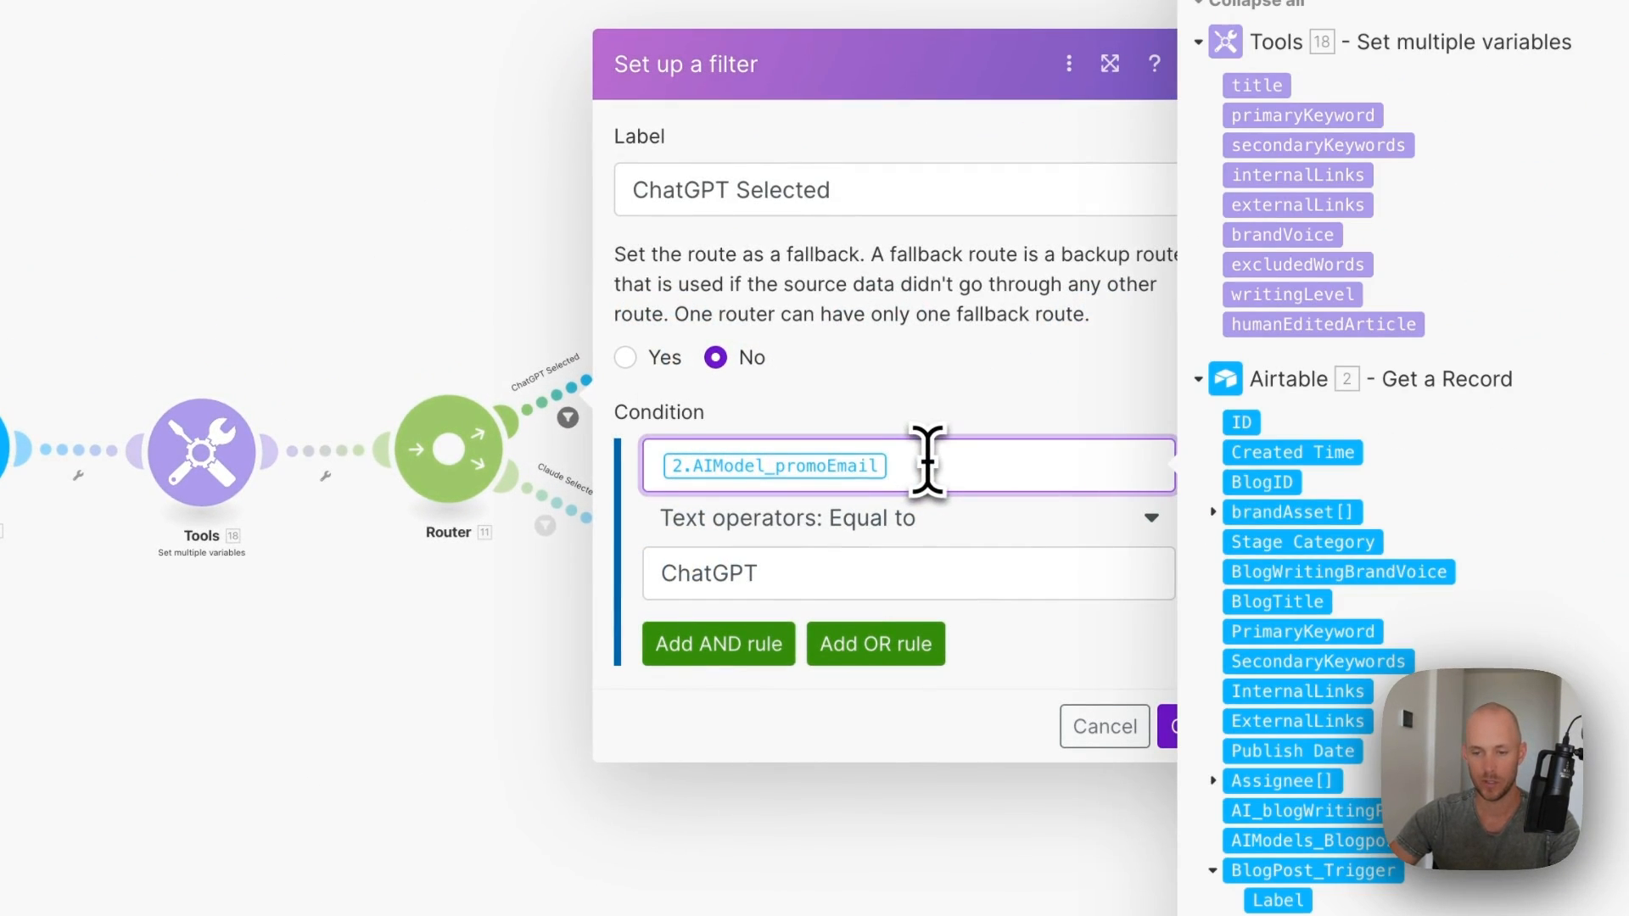
pyautogui.press('BackSpace')
pyautogui.scroll(-10, 1205, 483)
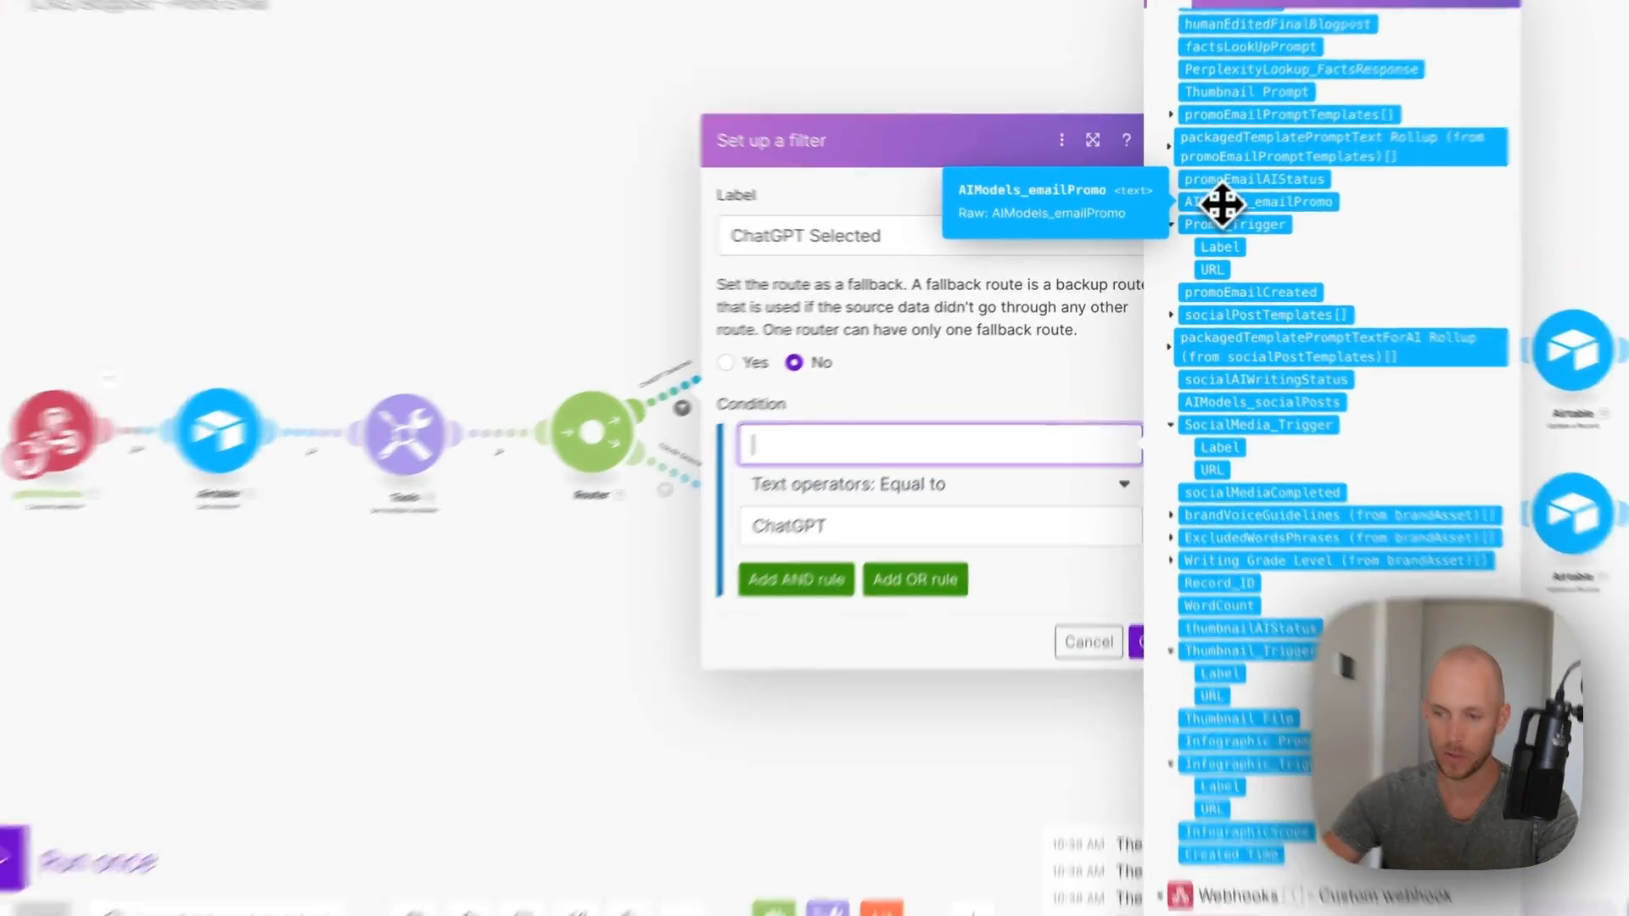
pyautogui.click(1208, 226)
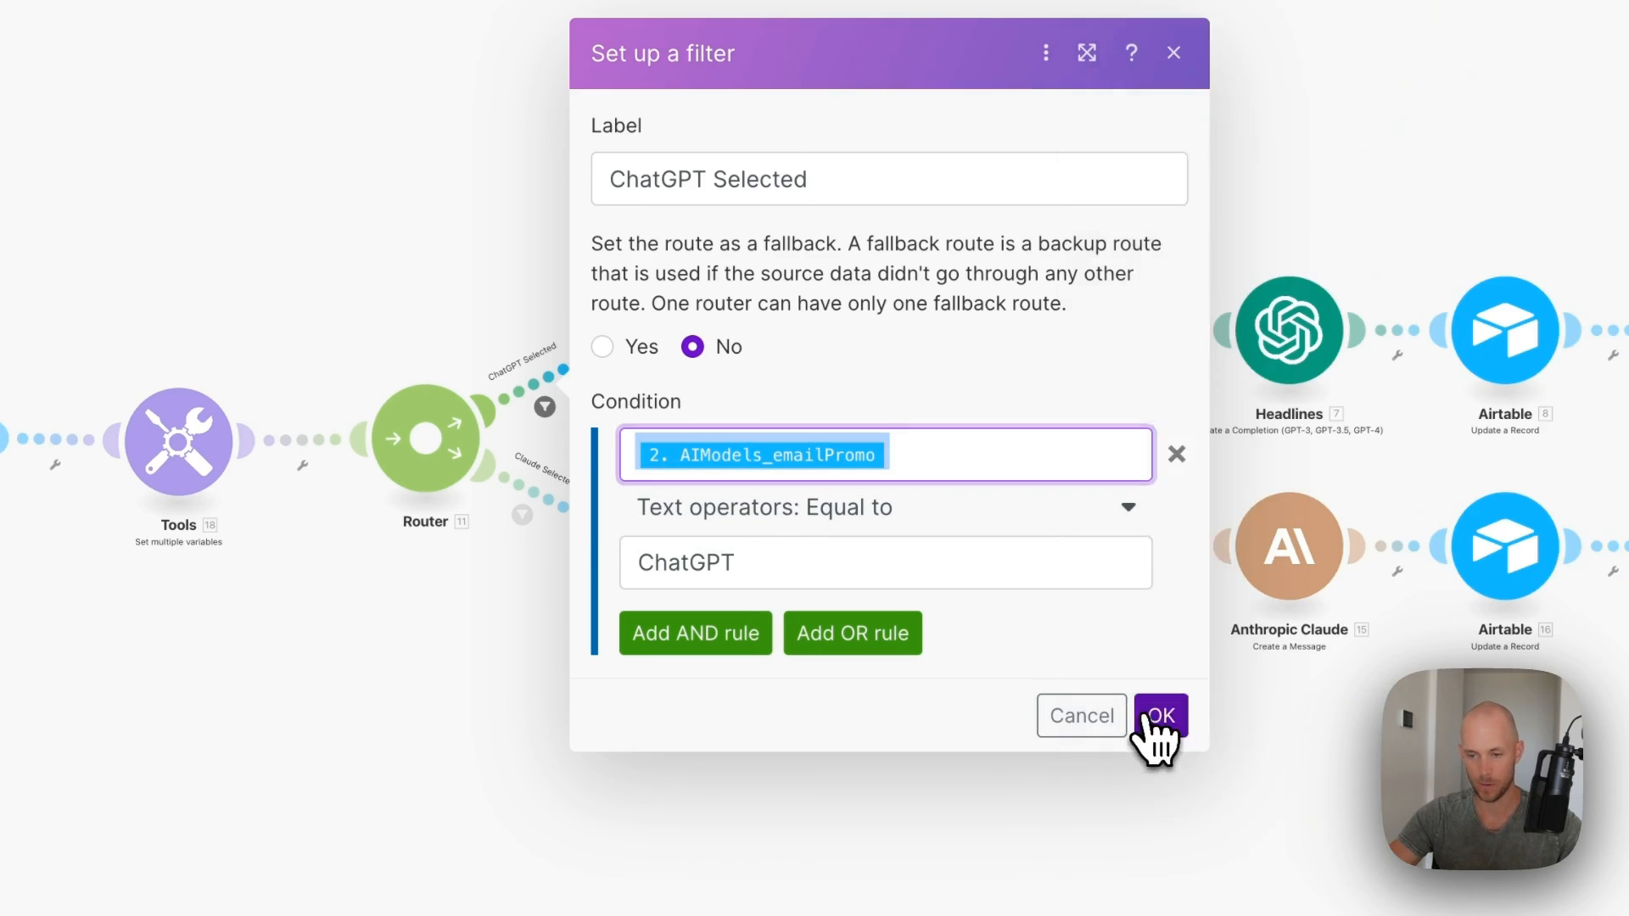
pyautogui.click(1152, 722)
pyautogui.click(526, 517)
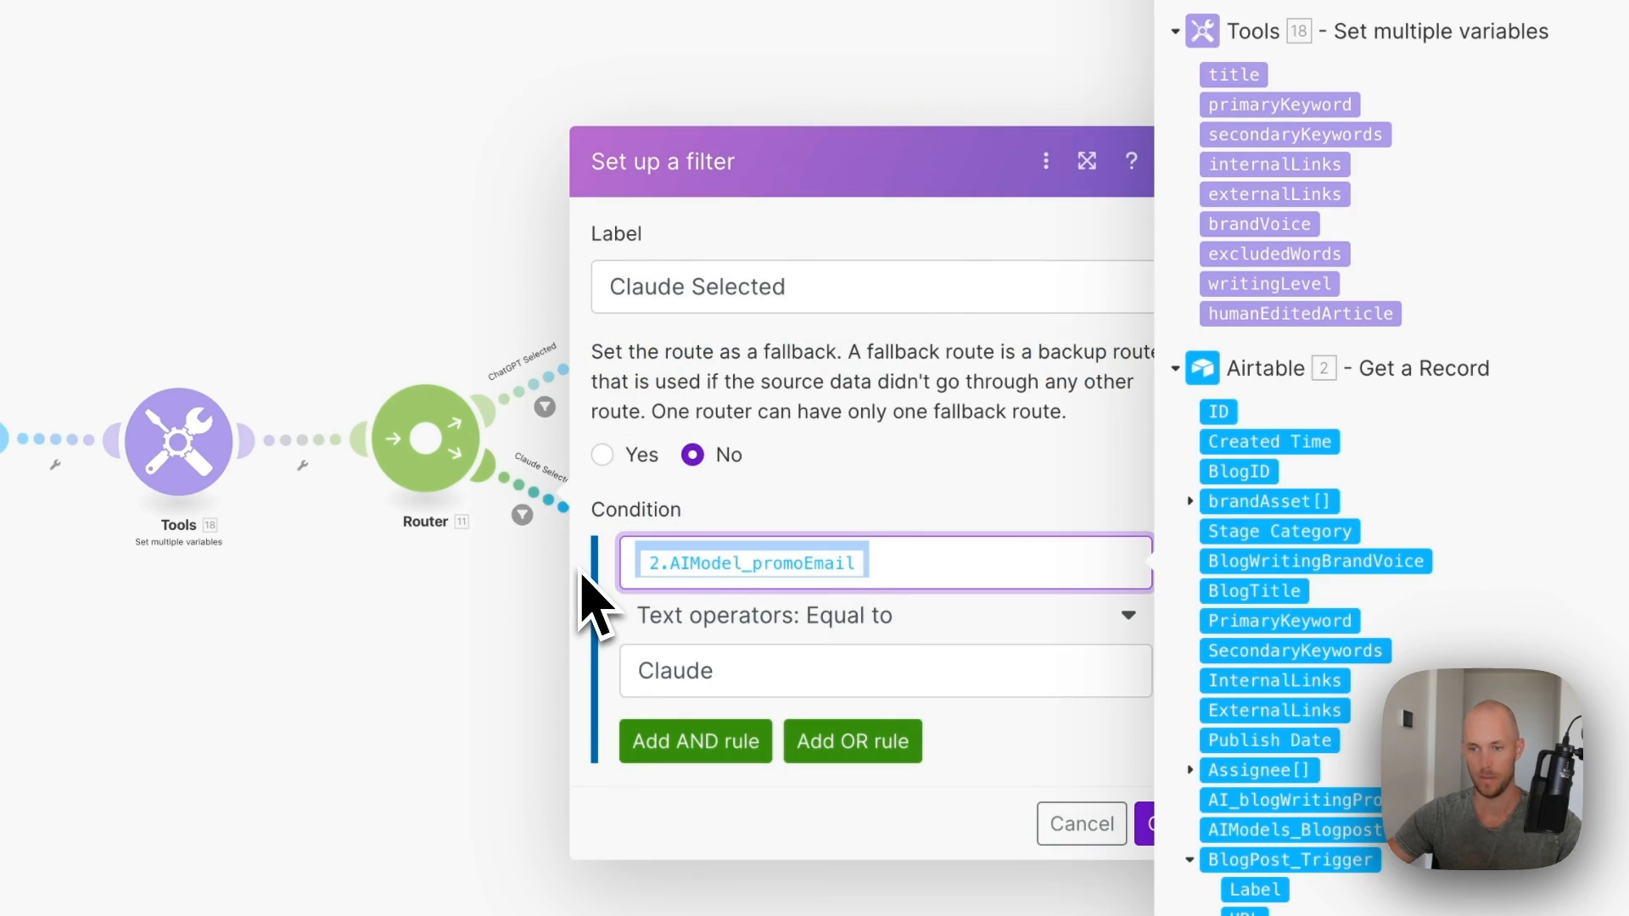
pyautogui.click(1147, 824)
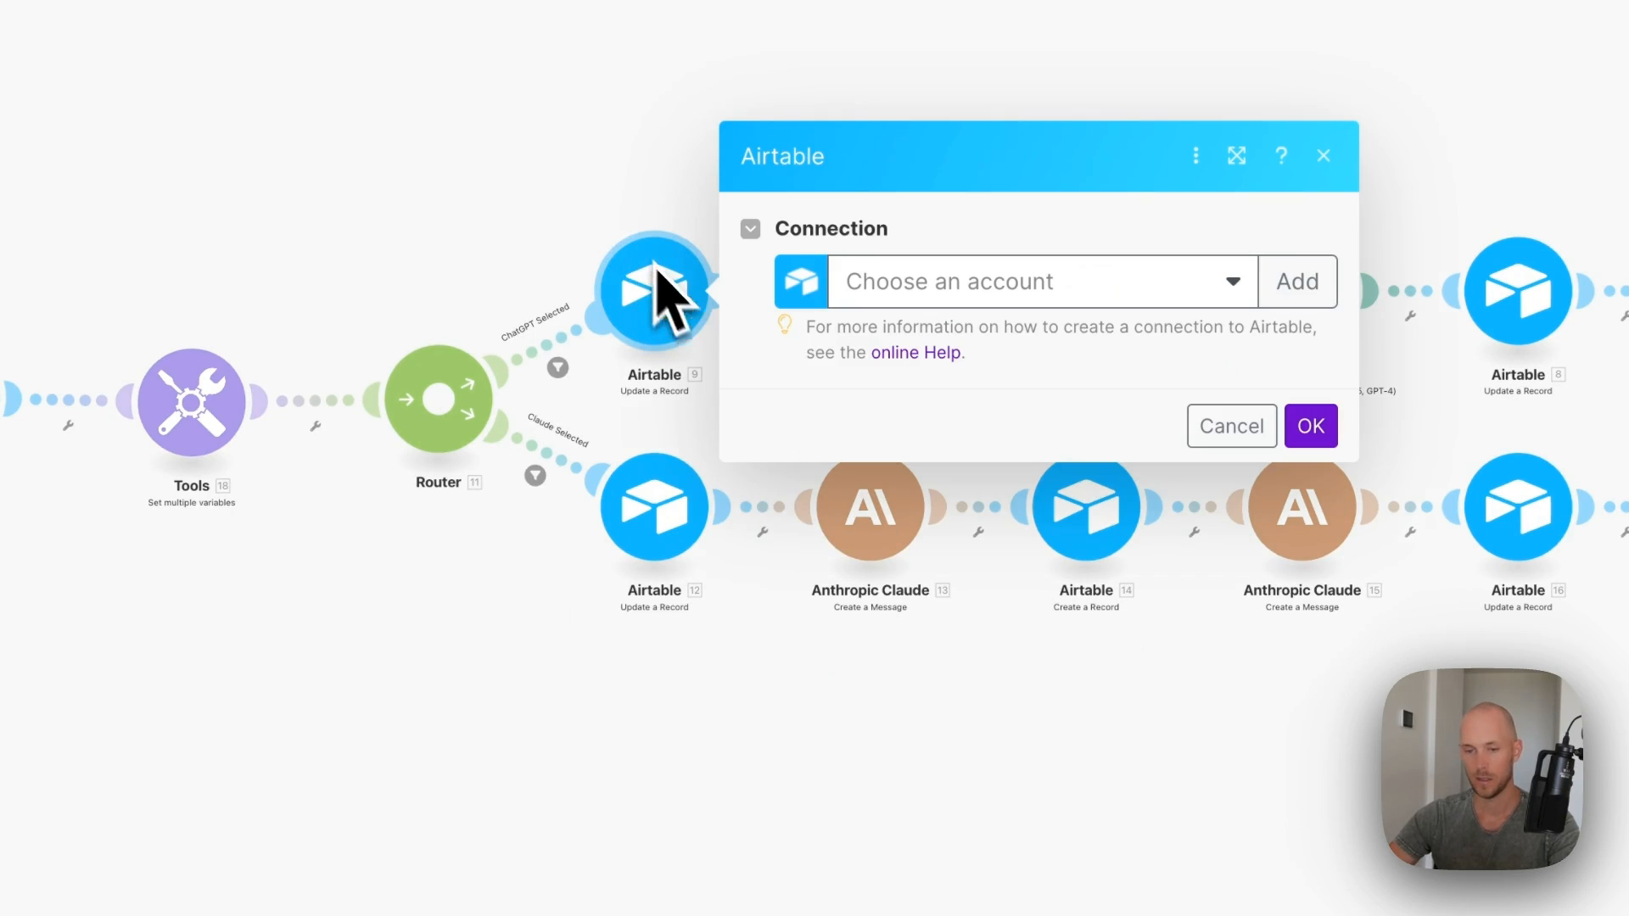
# - Point Airtable module 9 at the public Content Repurposing System base with promoEmailAIStatus 'AI Writing...'
pyautogui.click(914, 336)
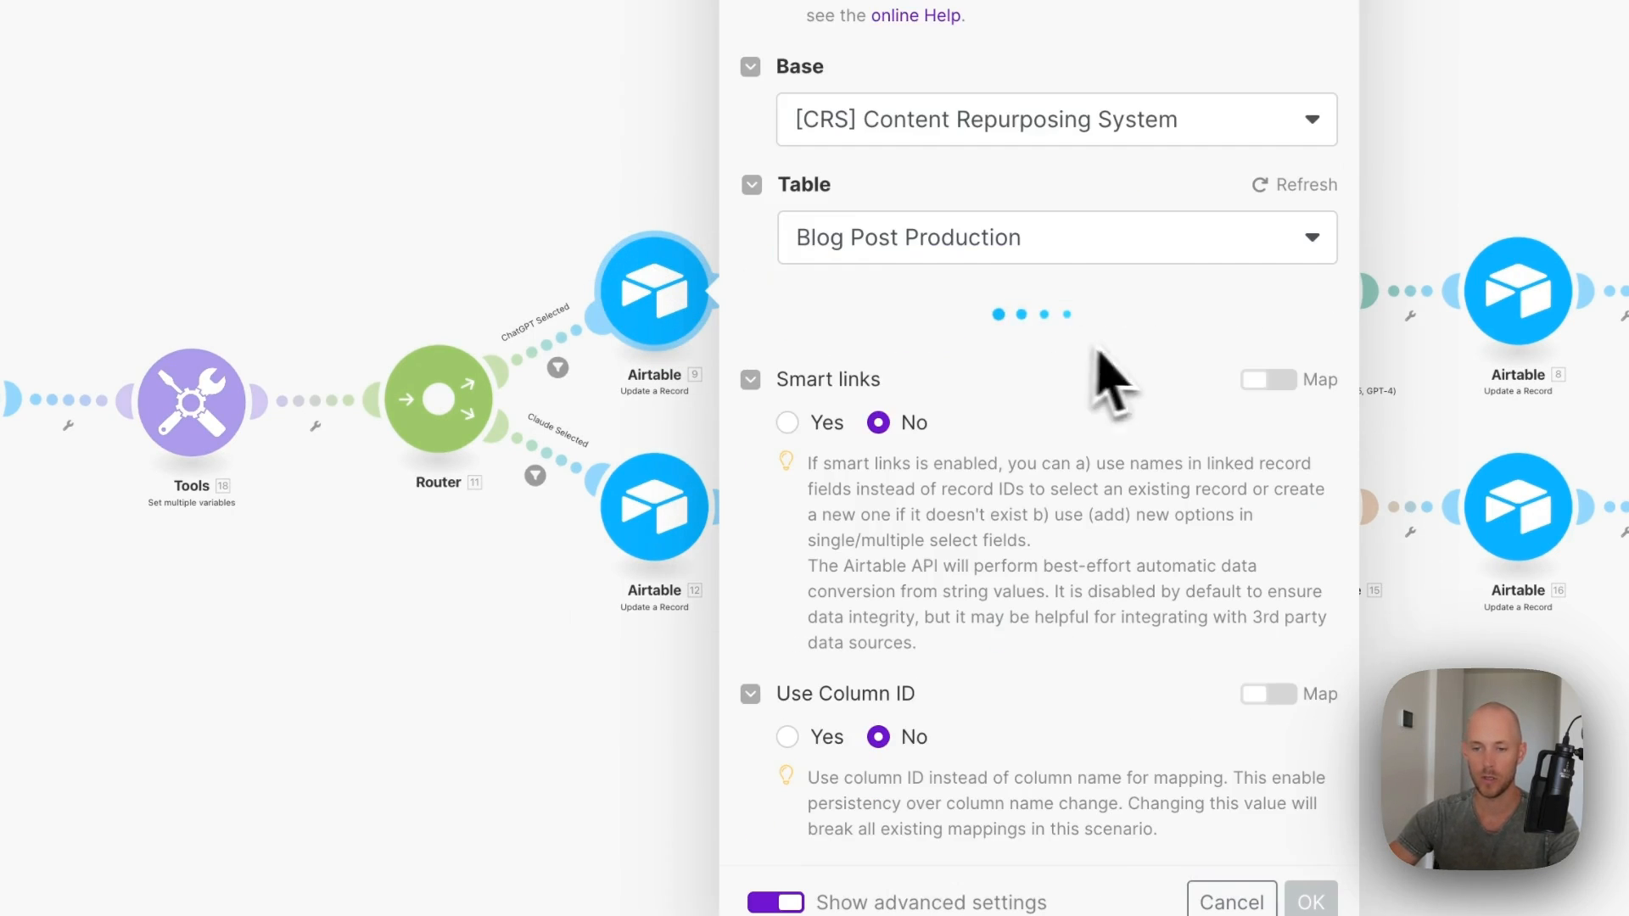
pyautogui.click(1107, 131)
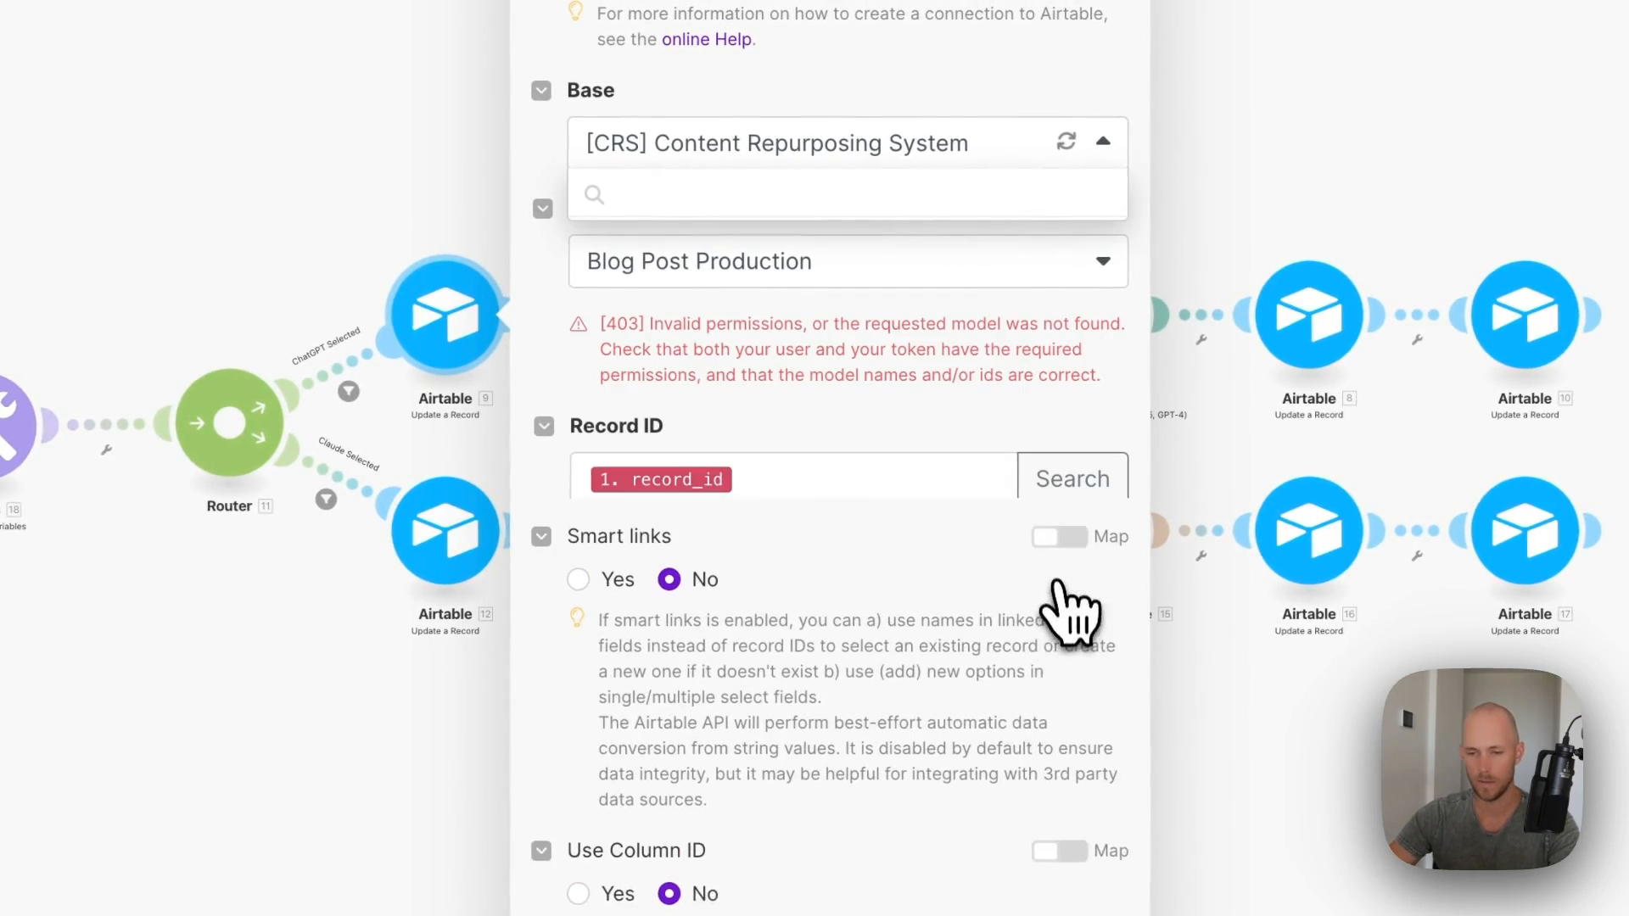
pyautogui.click(964, 914)
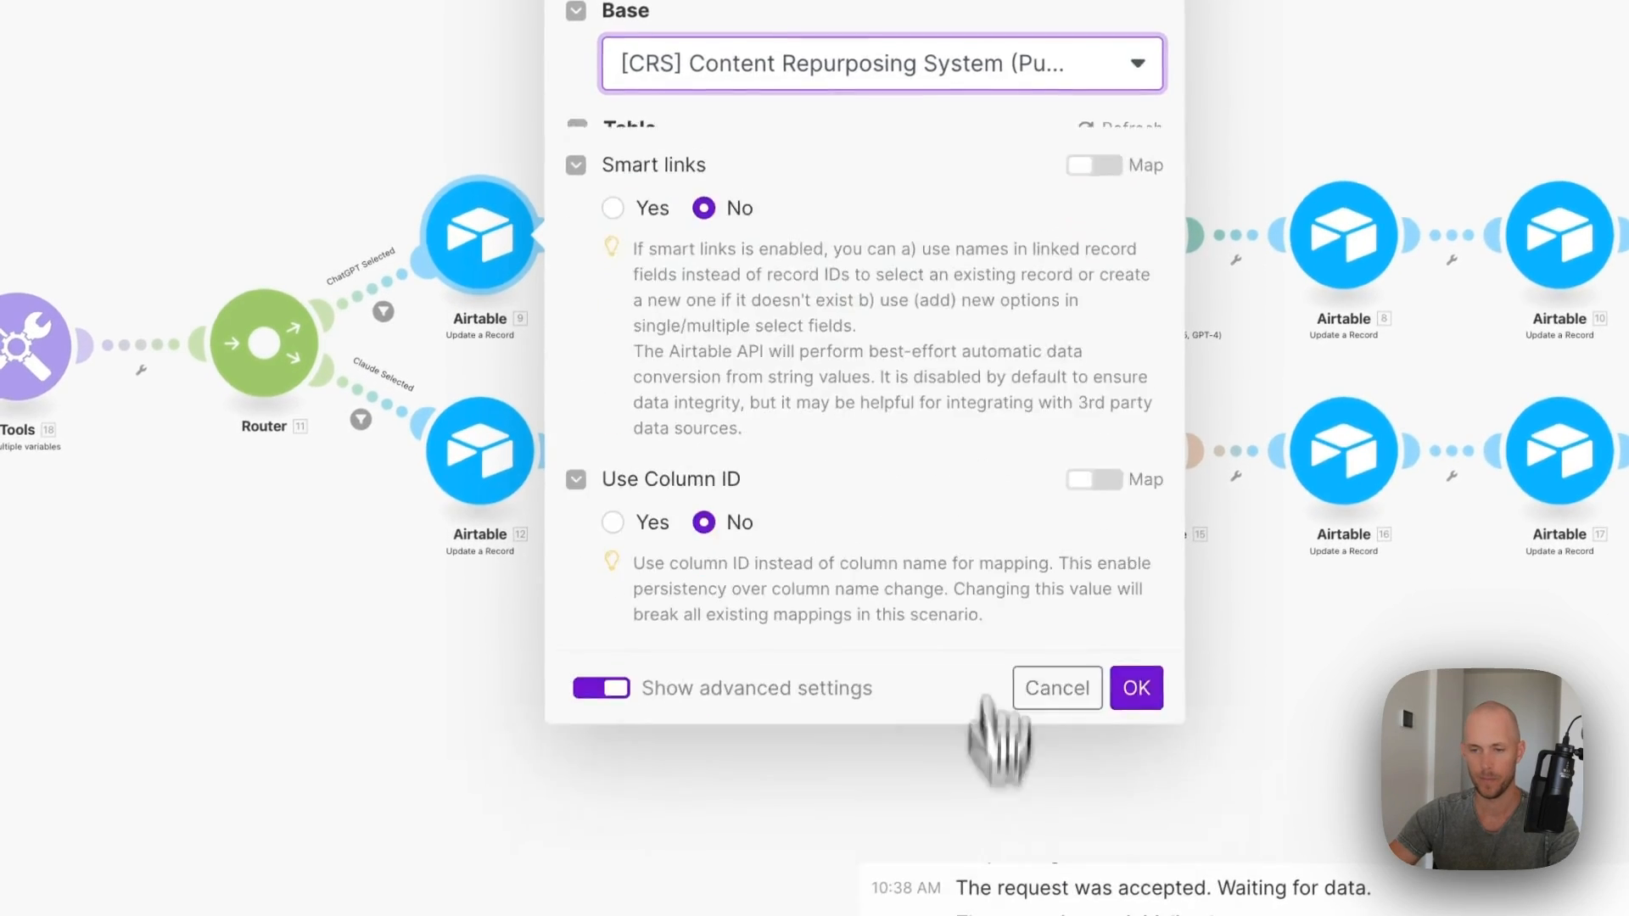
pyautogui.scroll(-10, 810, 216)
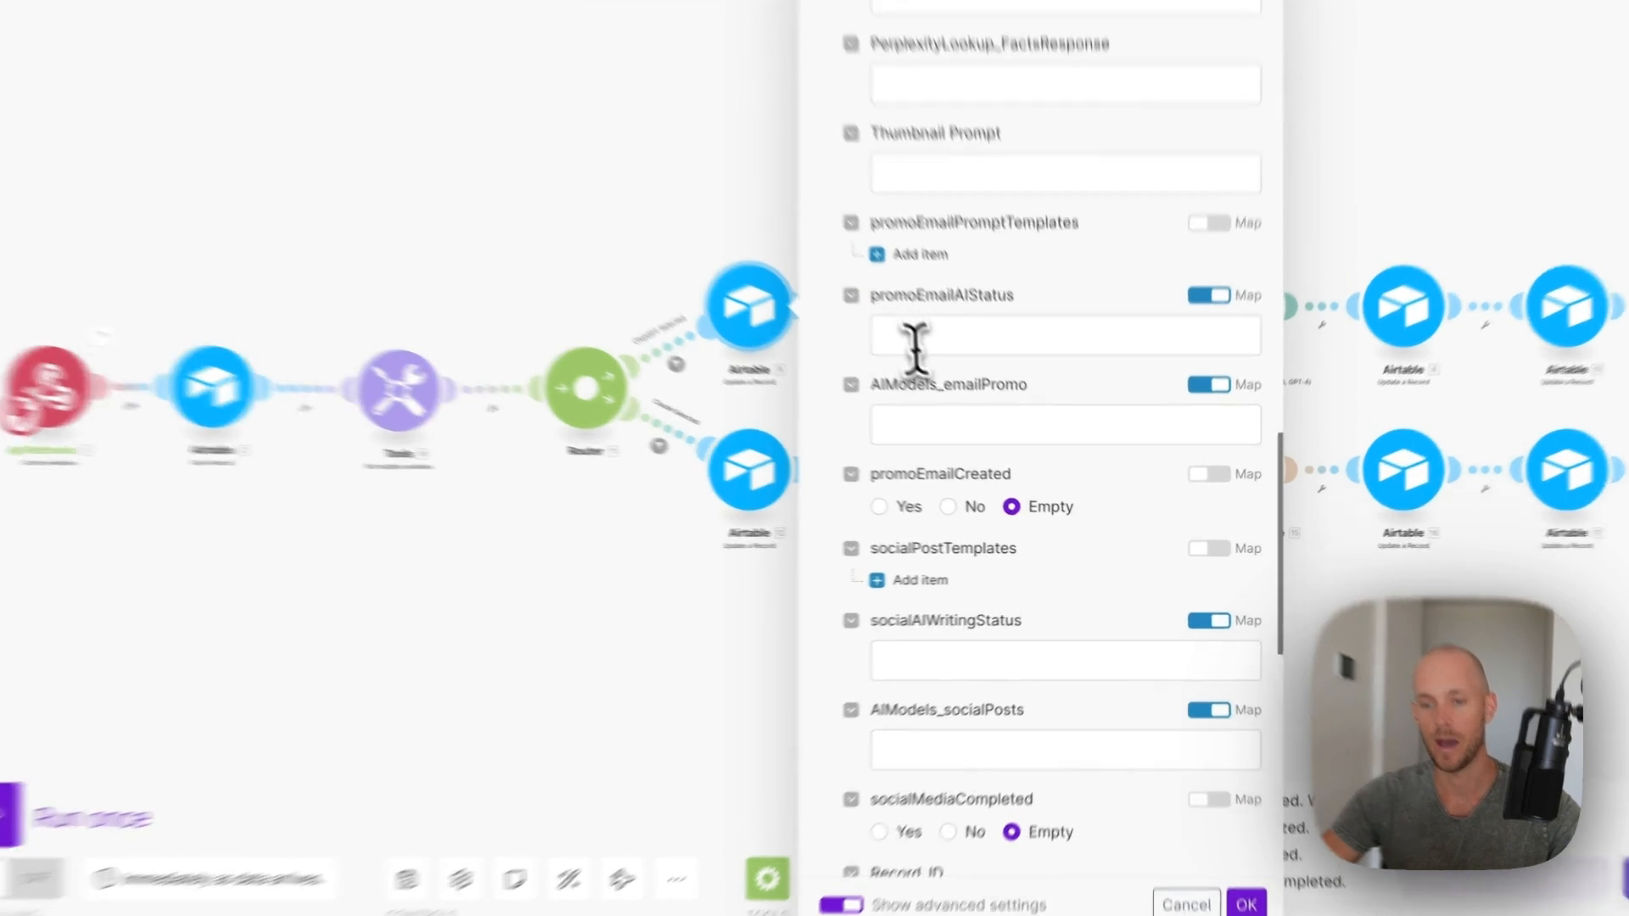
pyautogui.click(953, 381)
pyautogui.write('AI Writing...')
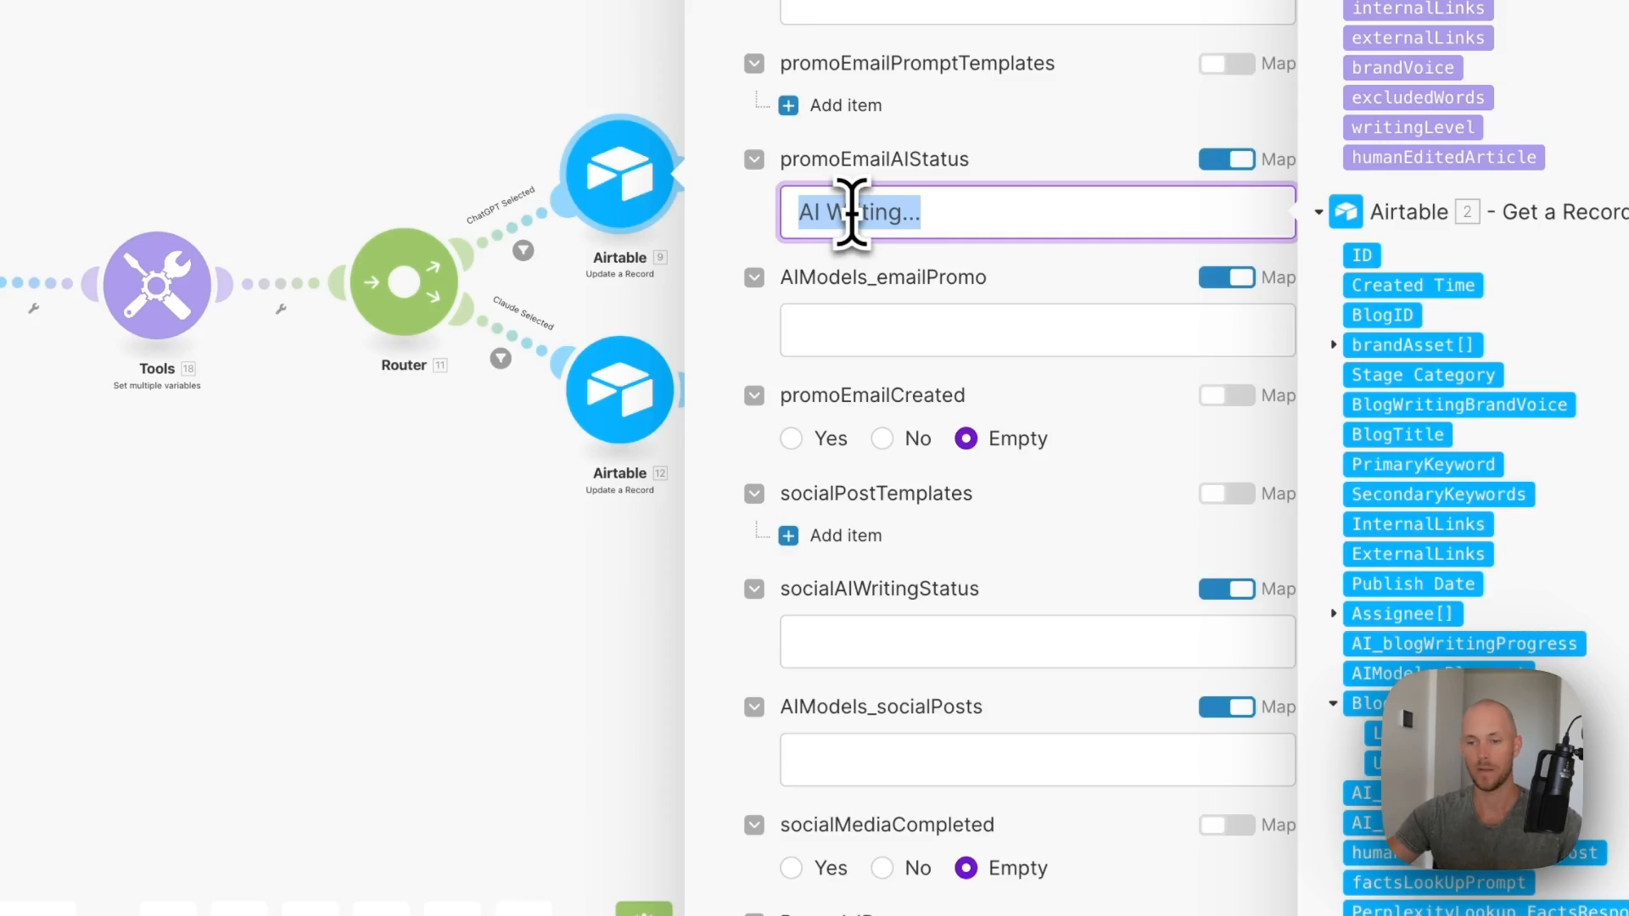
pyautogui.click(1247, 879)
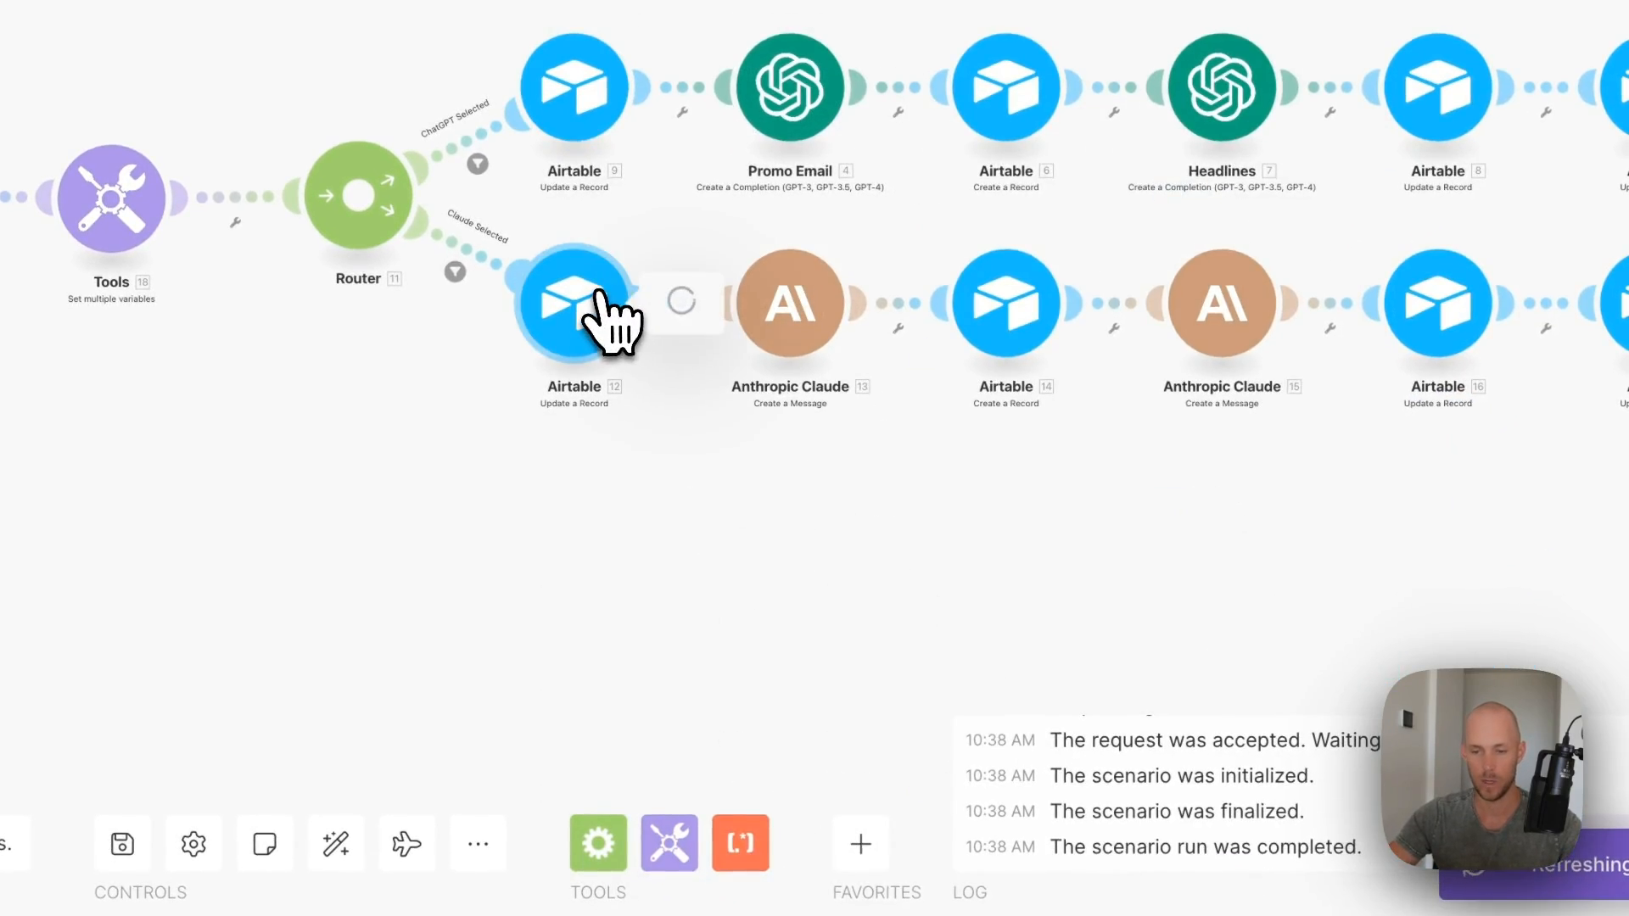
# - Review the Claude branch's Airtable update module and its promoEmailAIStatus value
pyautogui.click(574, 304)
pyautogui.click(945, 364)
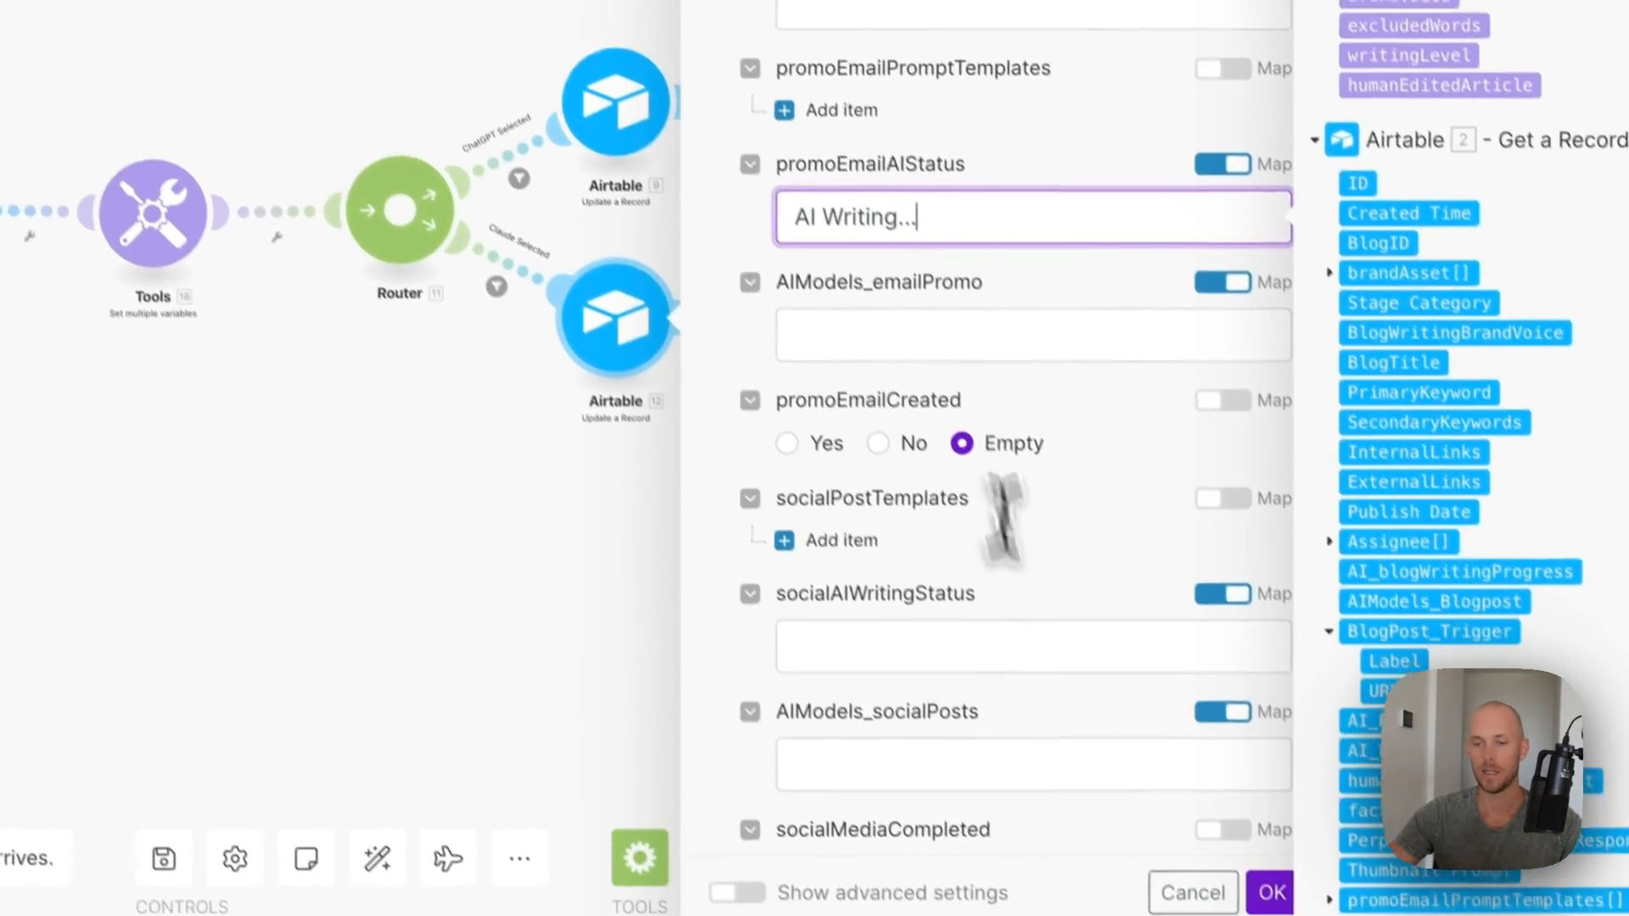
pyautogui.click(1251, 872)
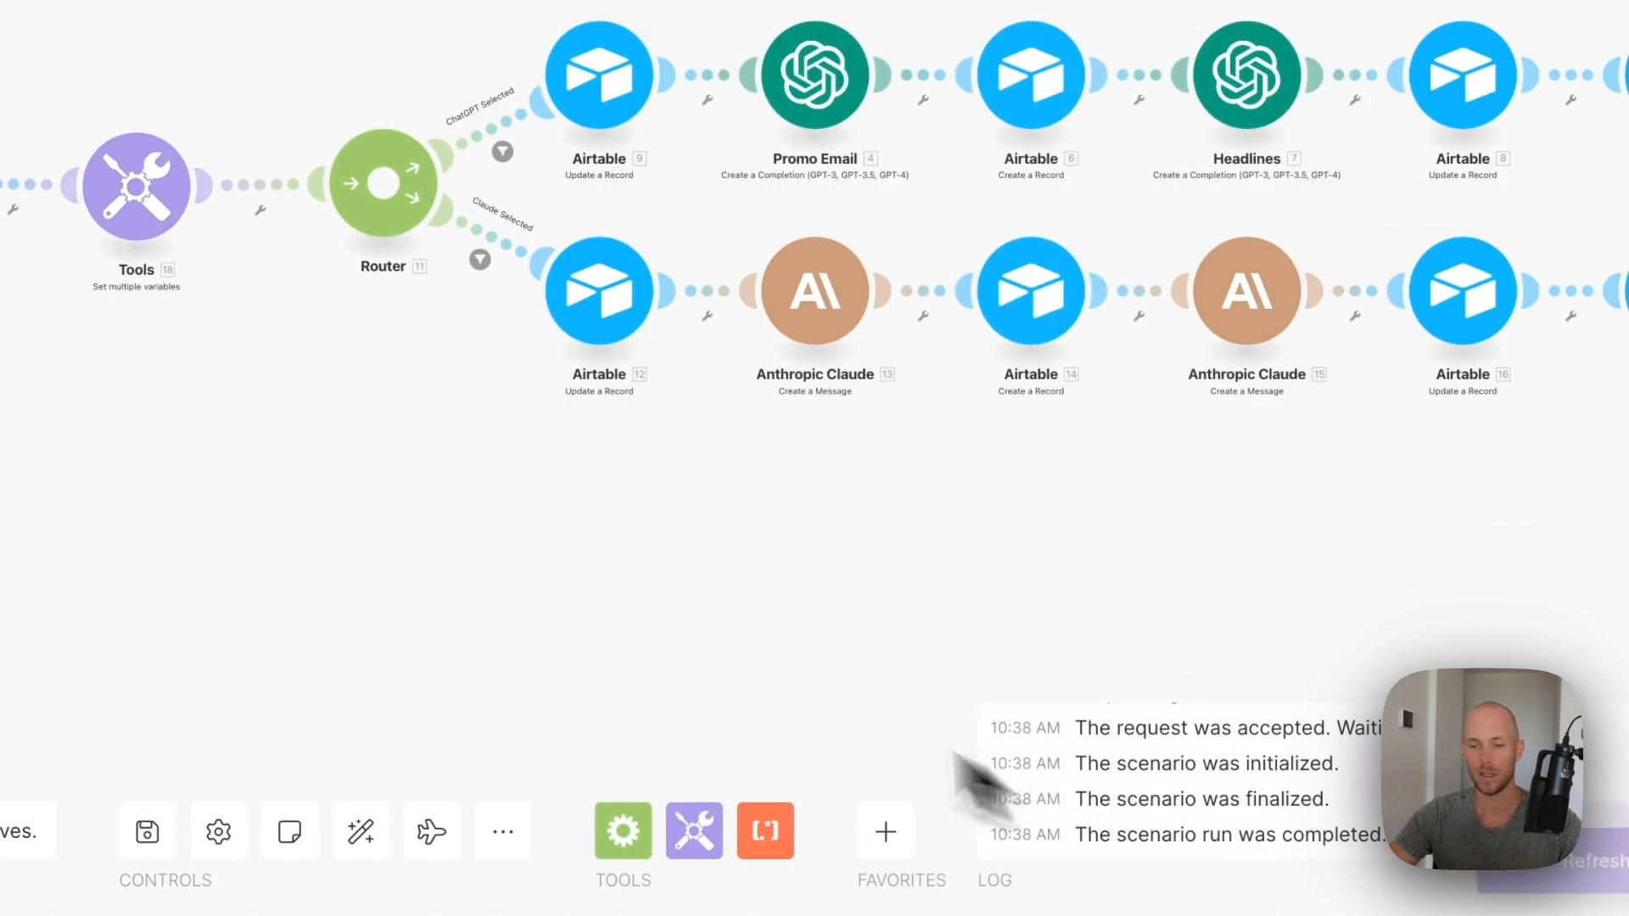
pyautogui.moveTo(810, 622); pyautogui.dragTo(621, 540)
# - Pick the OpenAI connection and map 9. packagedTemplatePromptText Rollup into Message 2's content
pyautogui.click(598, 83)
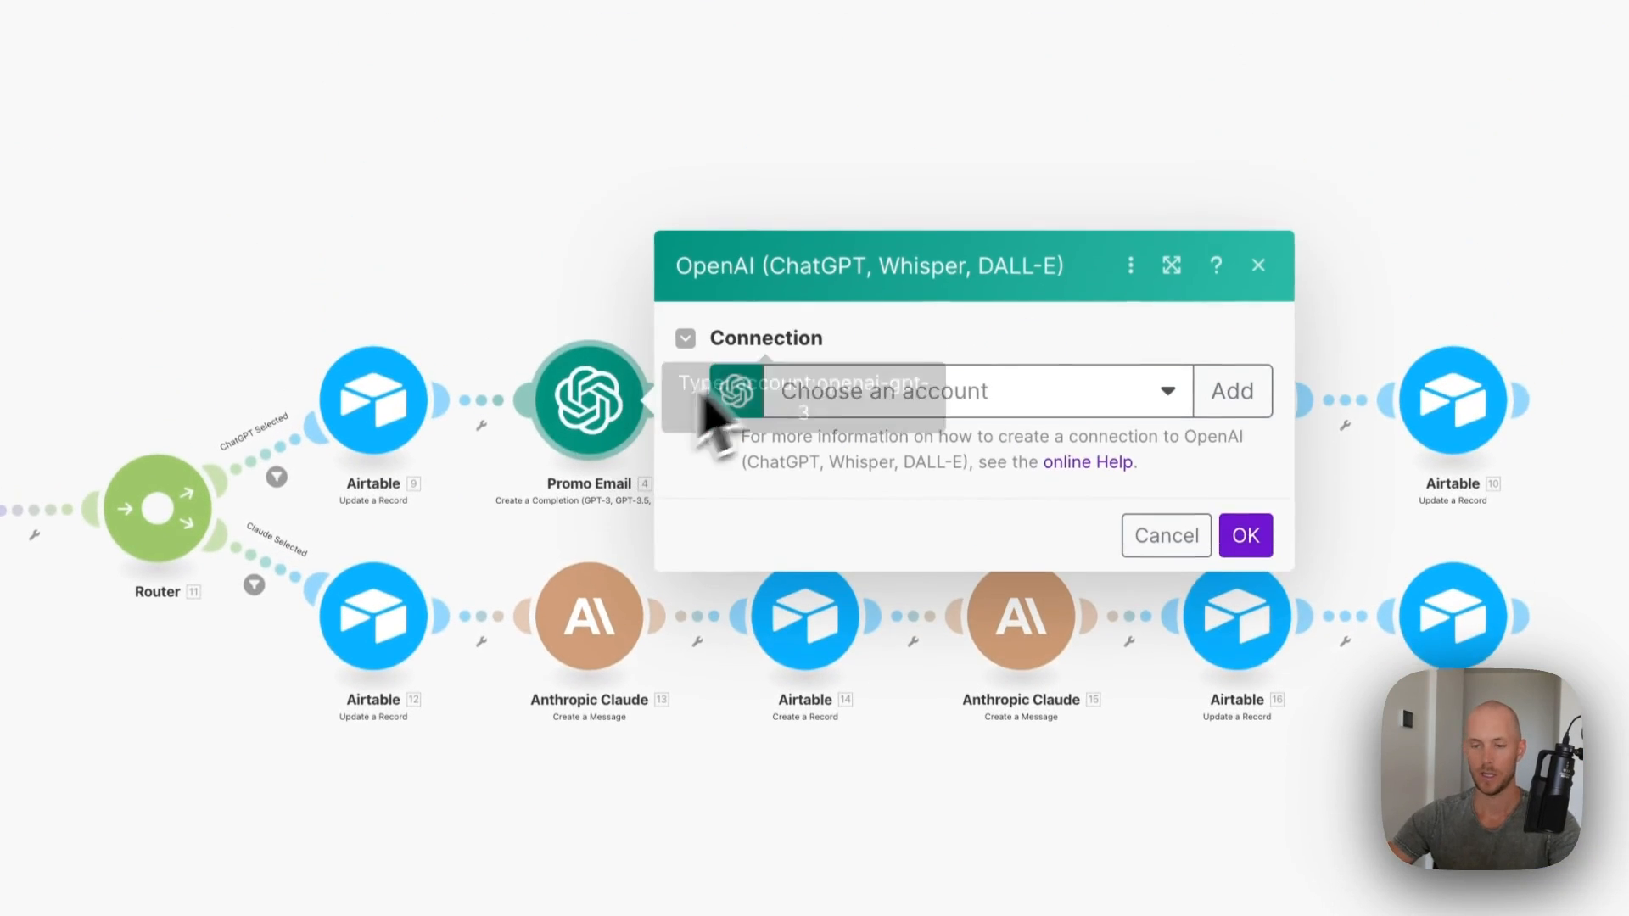
pyautogui.click(975, 394)
pyautogui.click(909, 451)
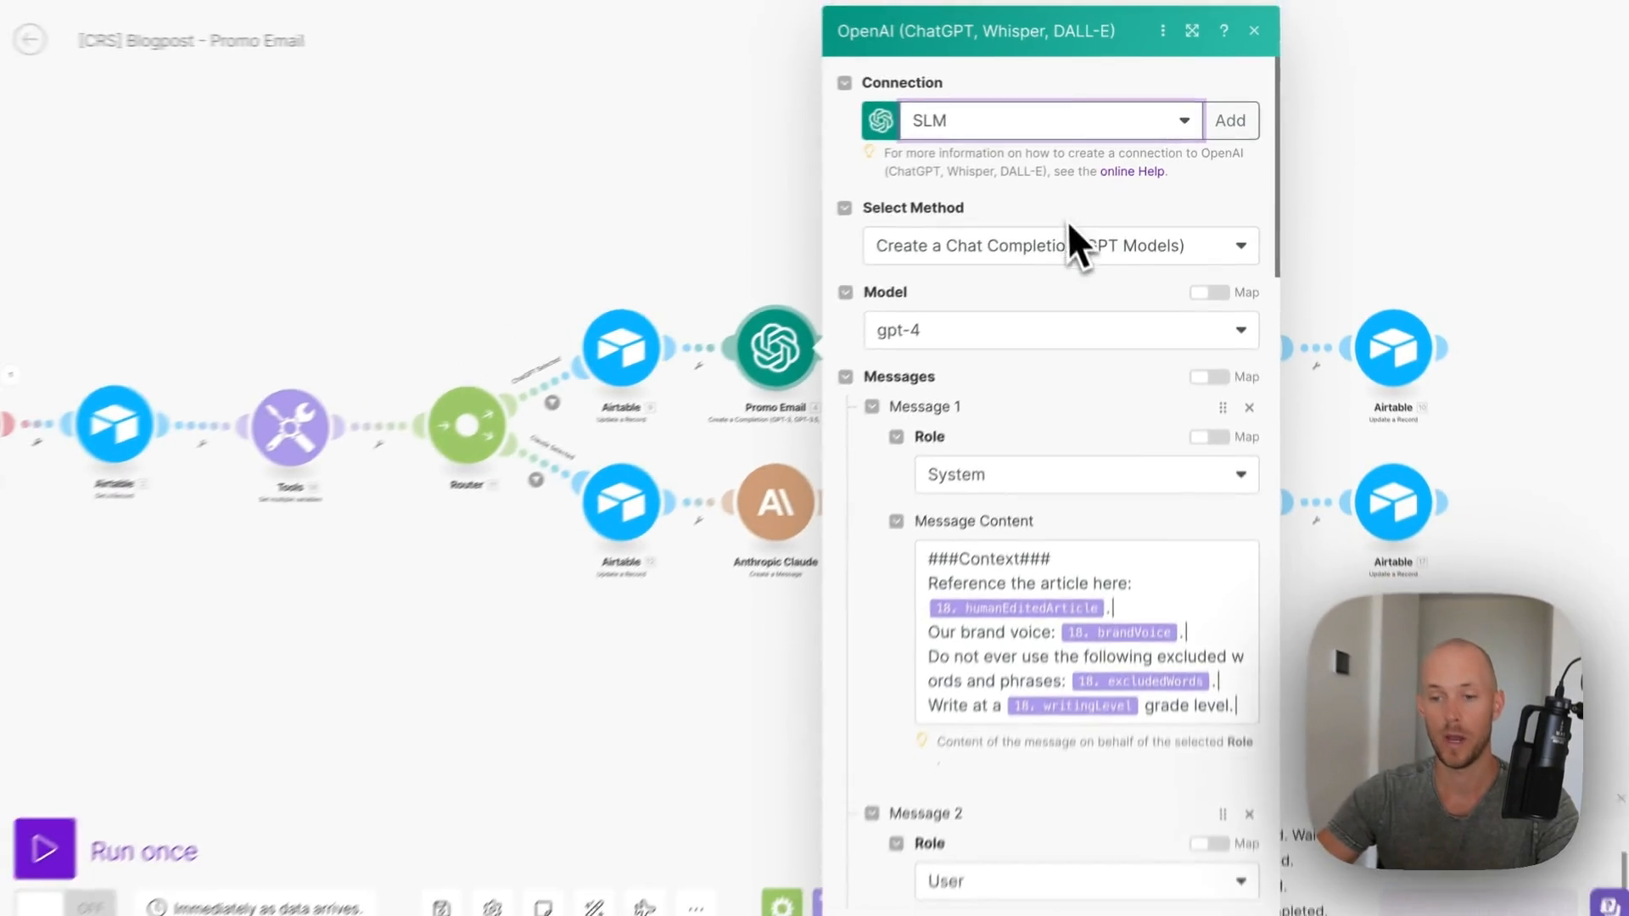
pyautogui.scroll(-3, 1009, 127)
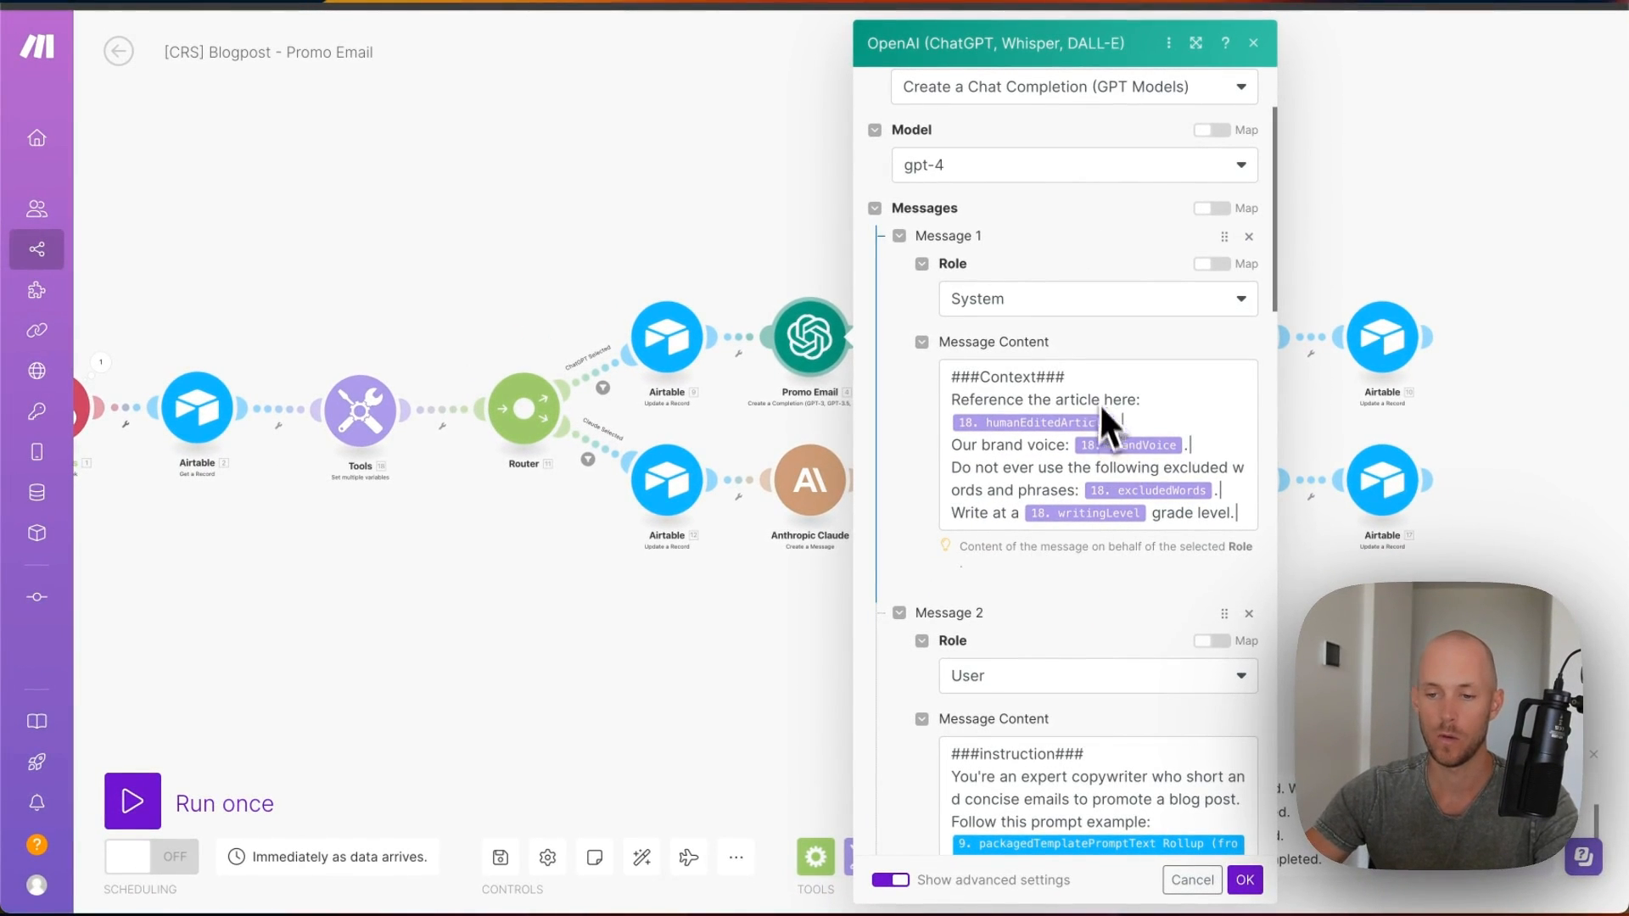
pyautogui.scroll(-4, 1069, 382)
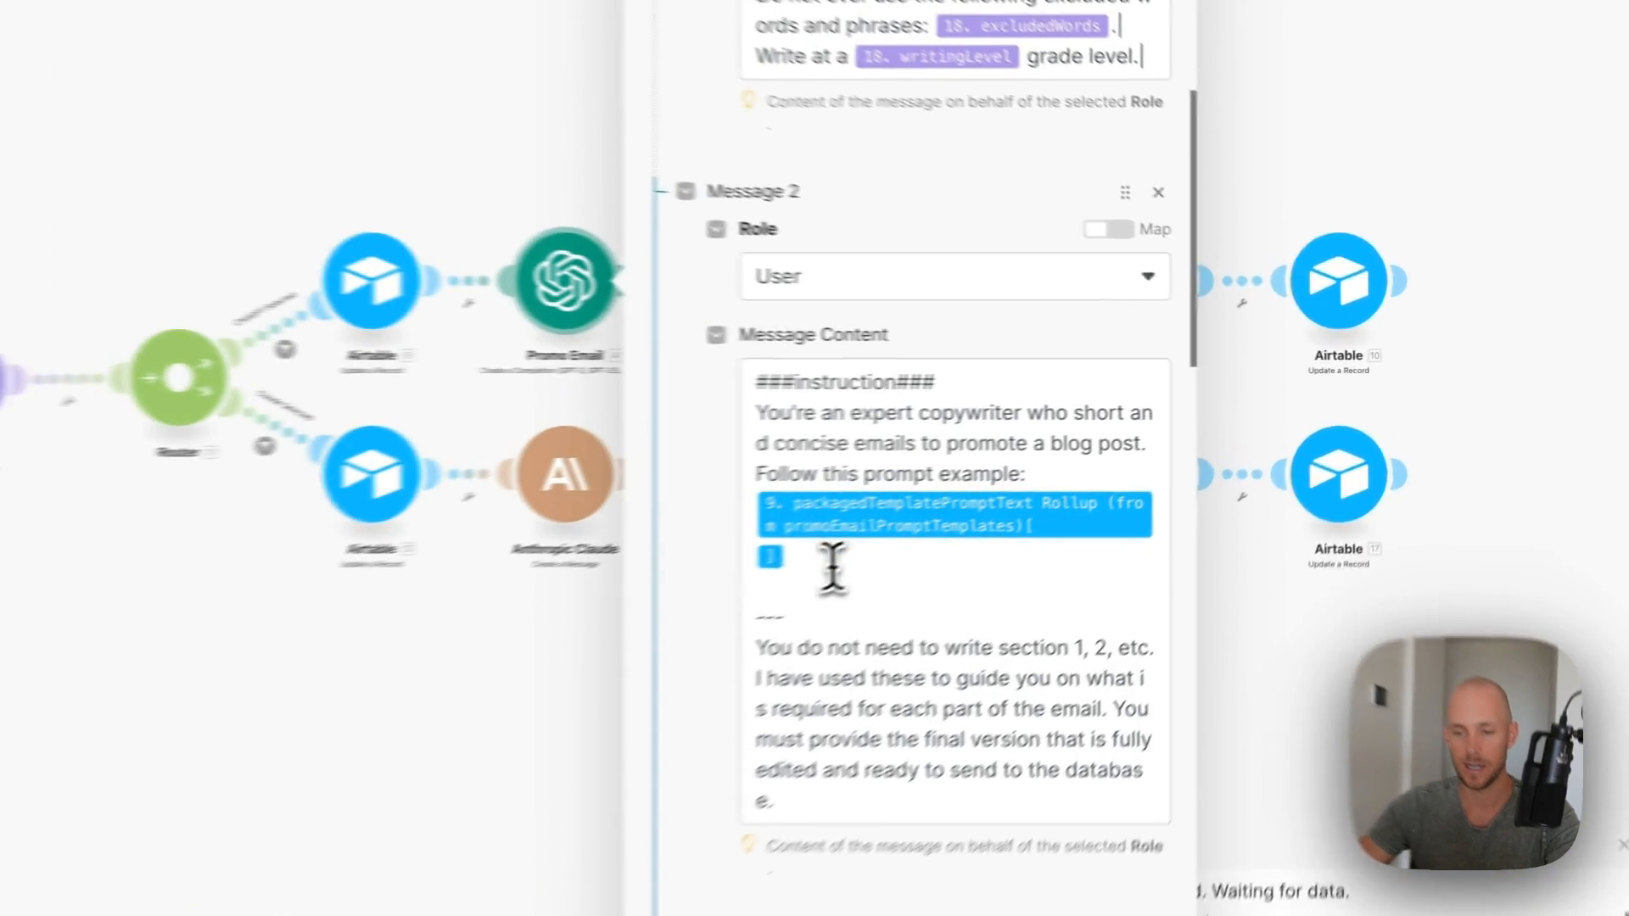
pyautogui.click(1009, 549)
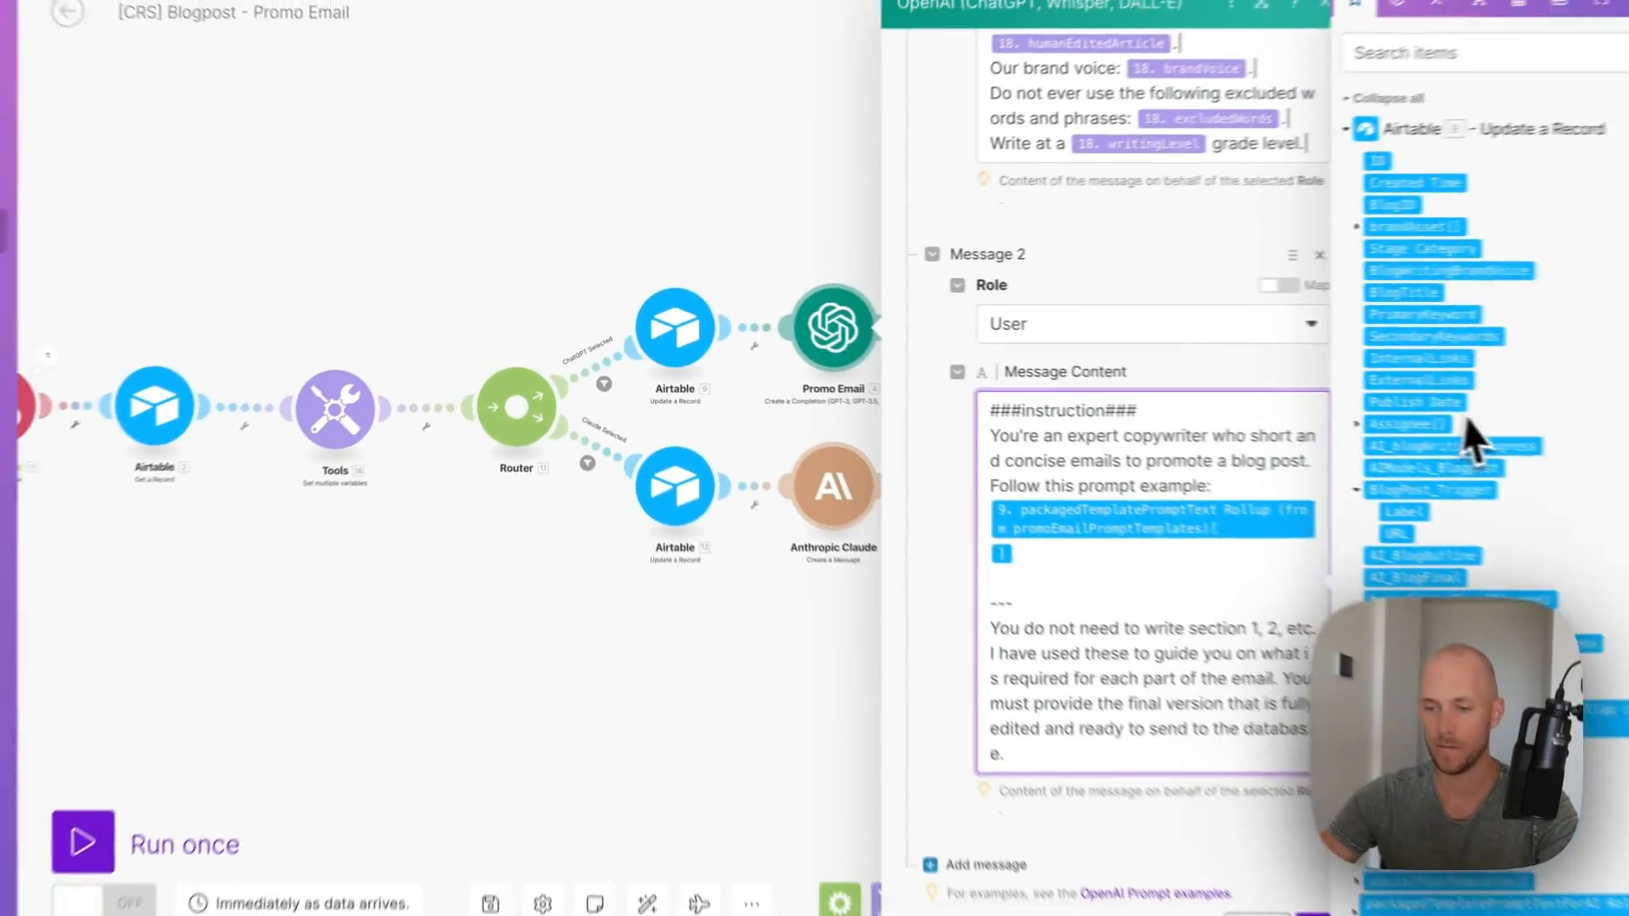
pyautogui.scroll(-4, 1465, 417)
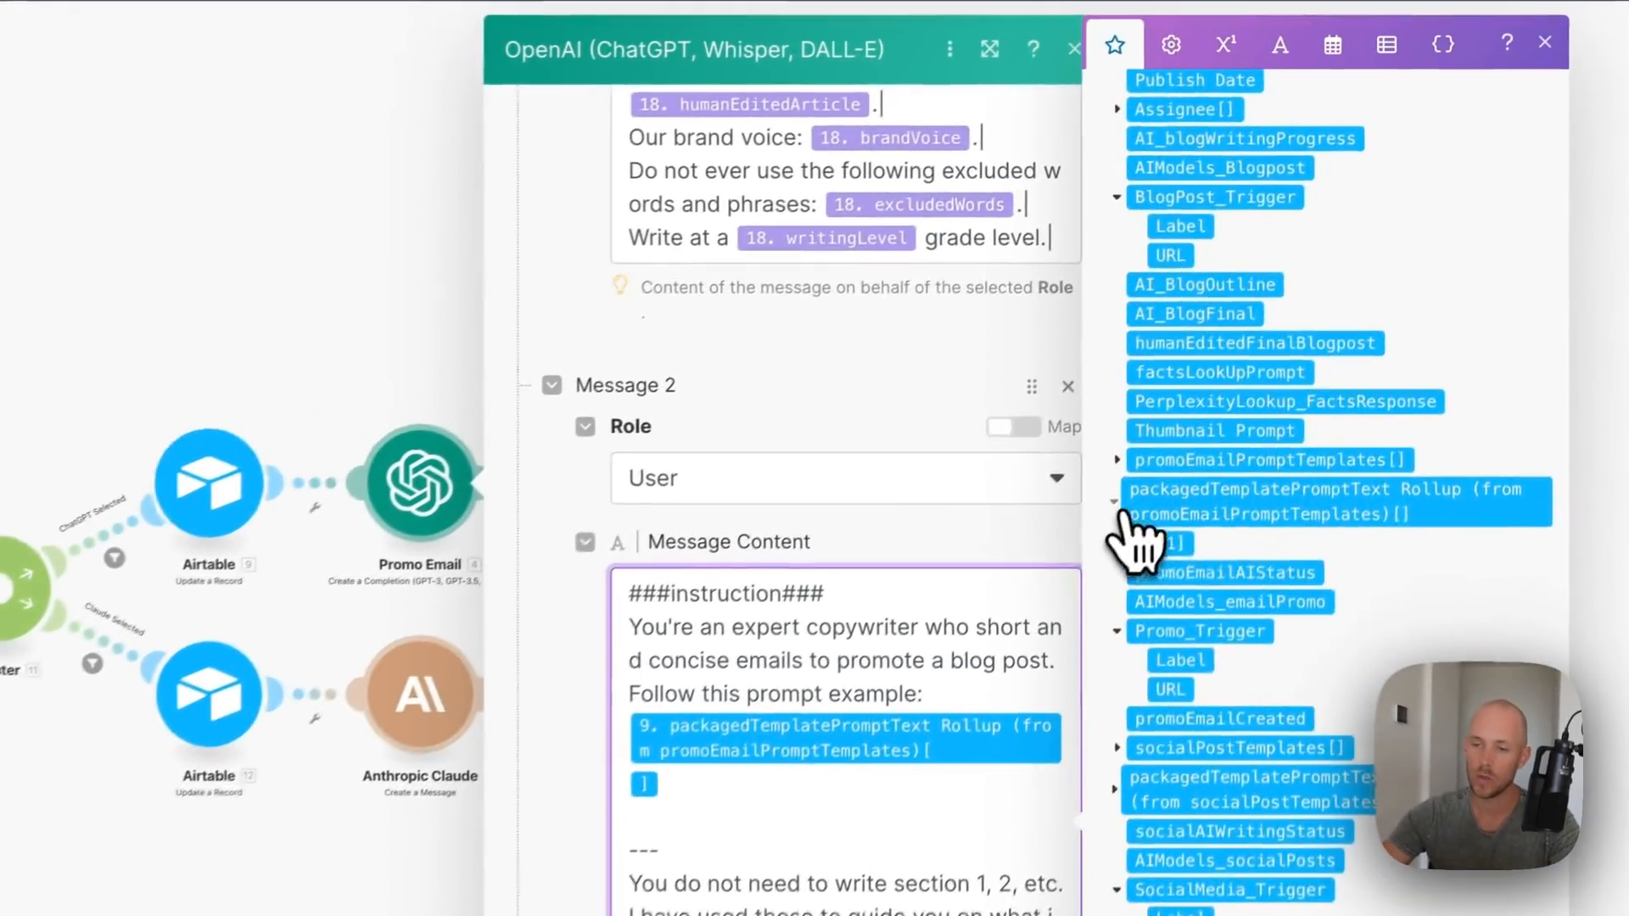
pyautogui.click(1422, 358)
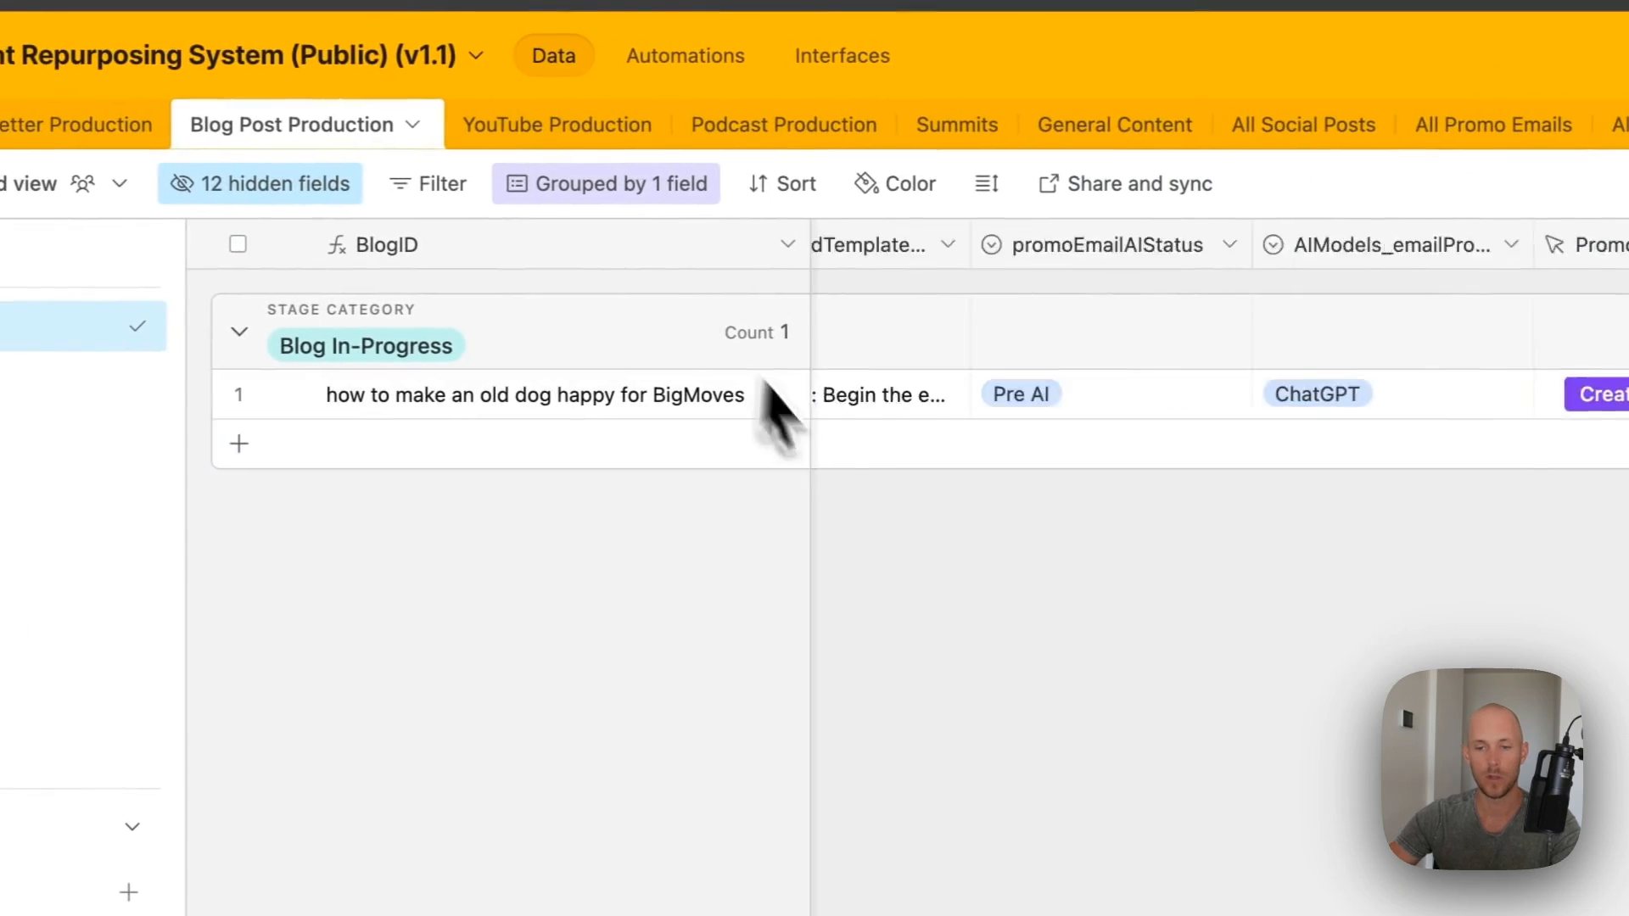
# - Check the packagedTemplatePromptText rollup settings, then expand its cell to read the full prompt template
pyautogui.hscroll(-5, 764, 379)
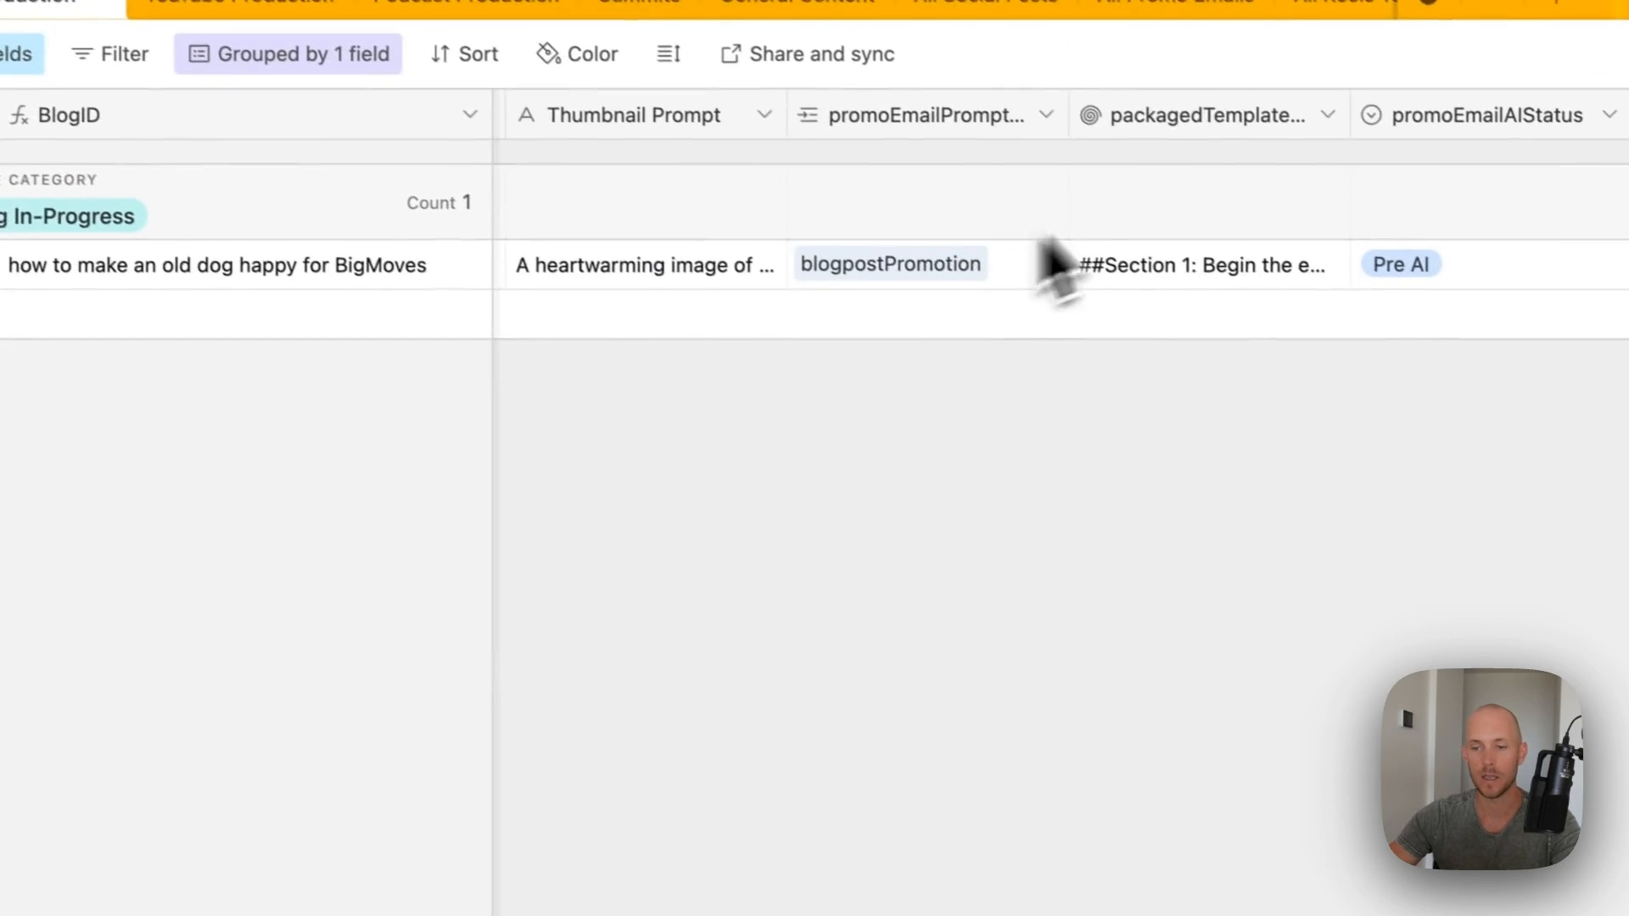
pyautogui.doubleClick(1551, 252)
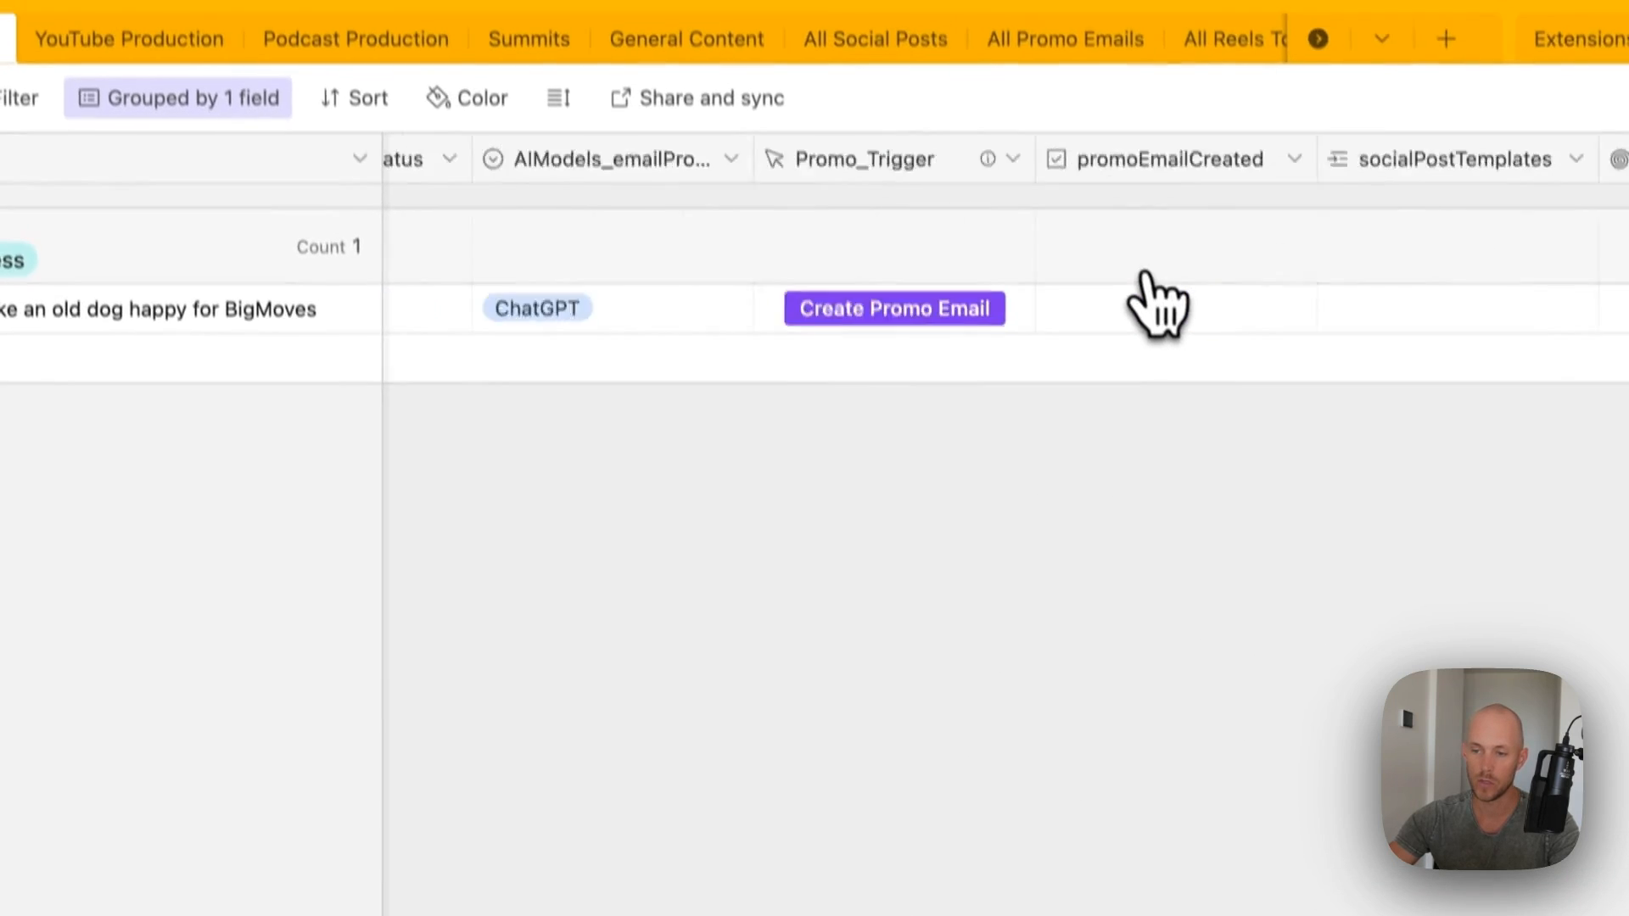
pyautogui.hscroll(-4, 1146, 322)
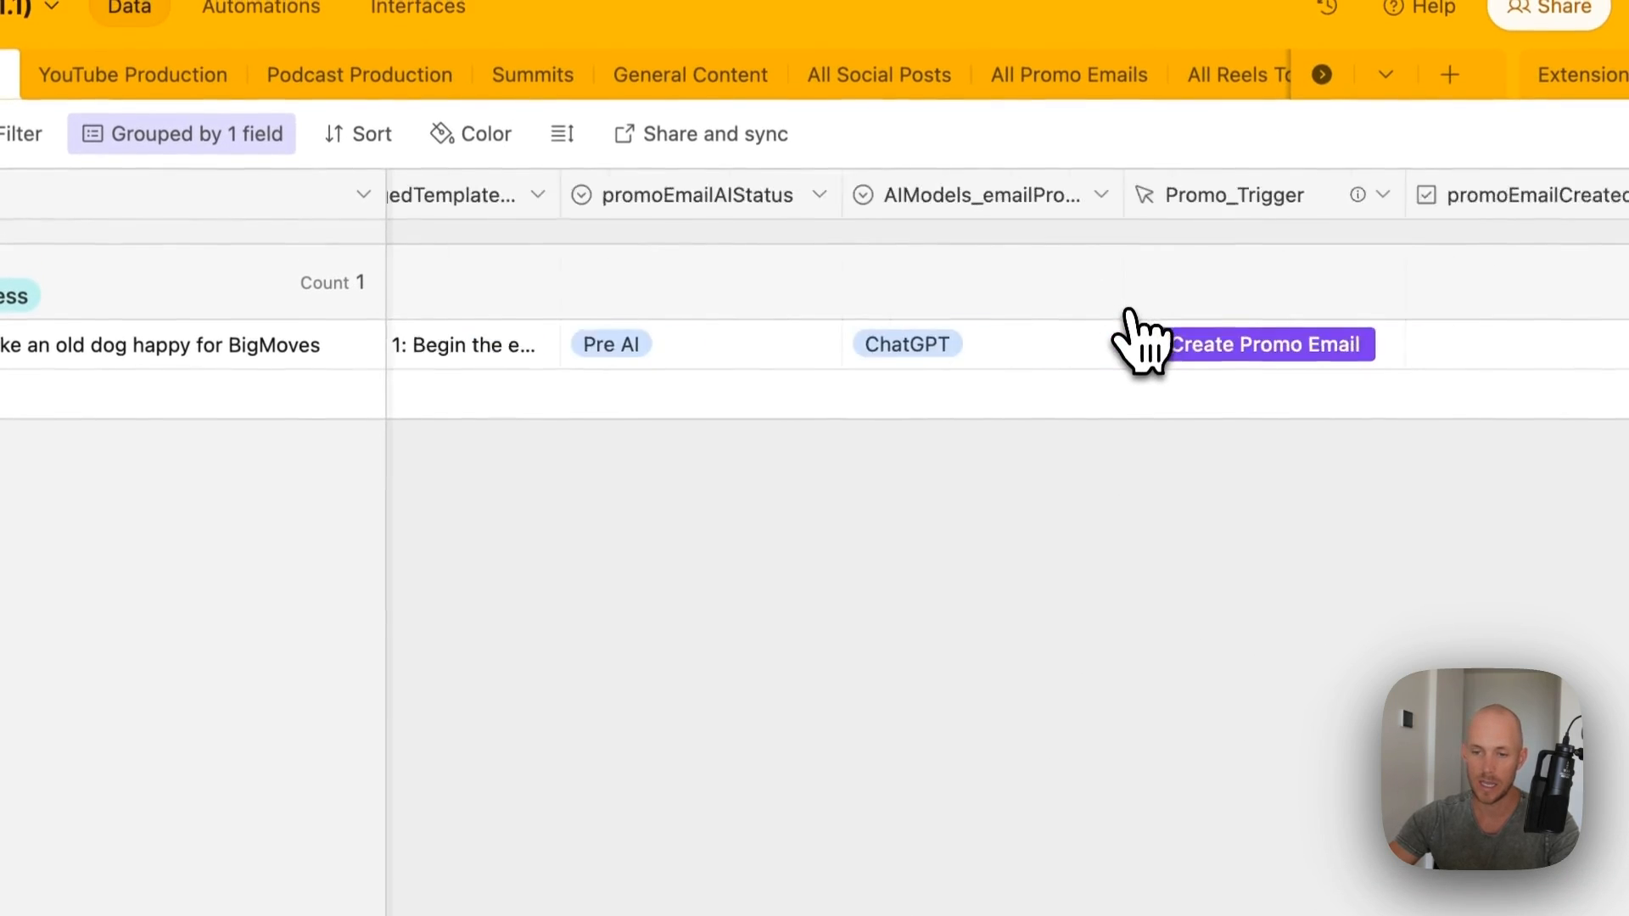
pyautogui.hscroll(-2, 1137, 339)
pyautogui.hscroll(-1, 899, 356)
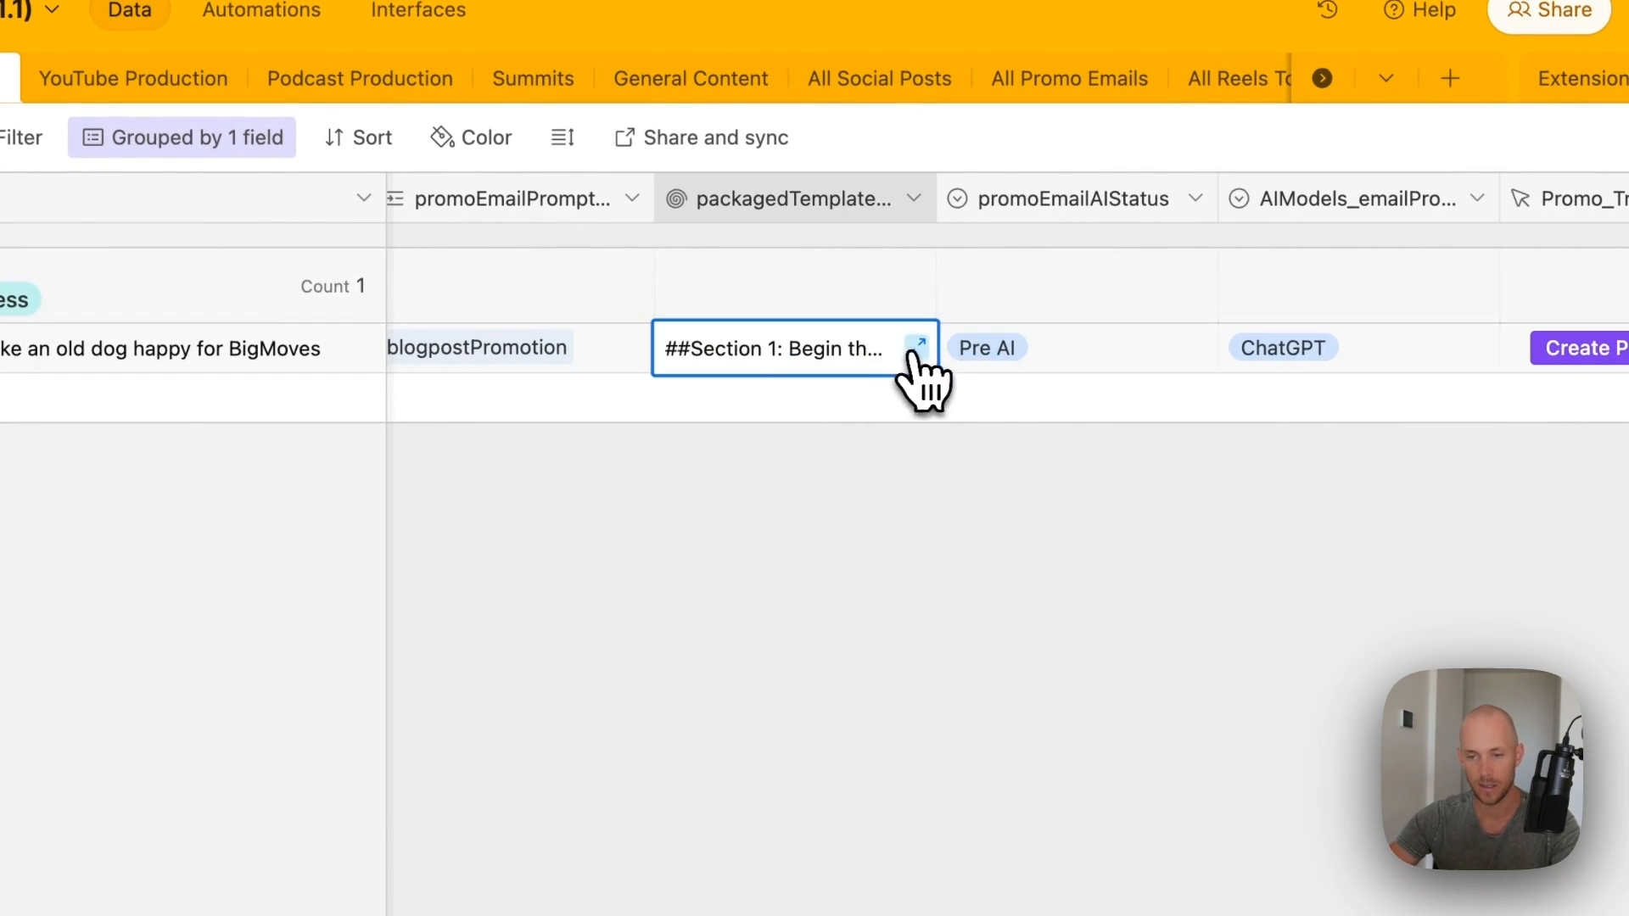
pyautogui.click(916, 346)
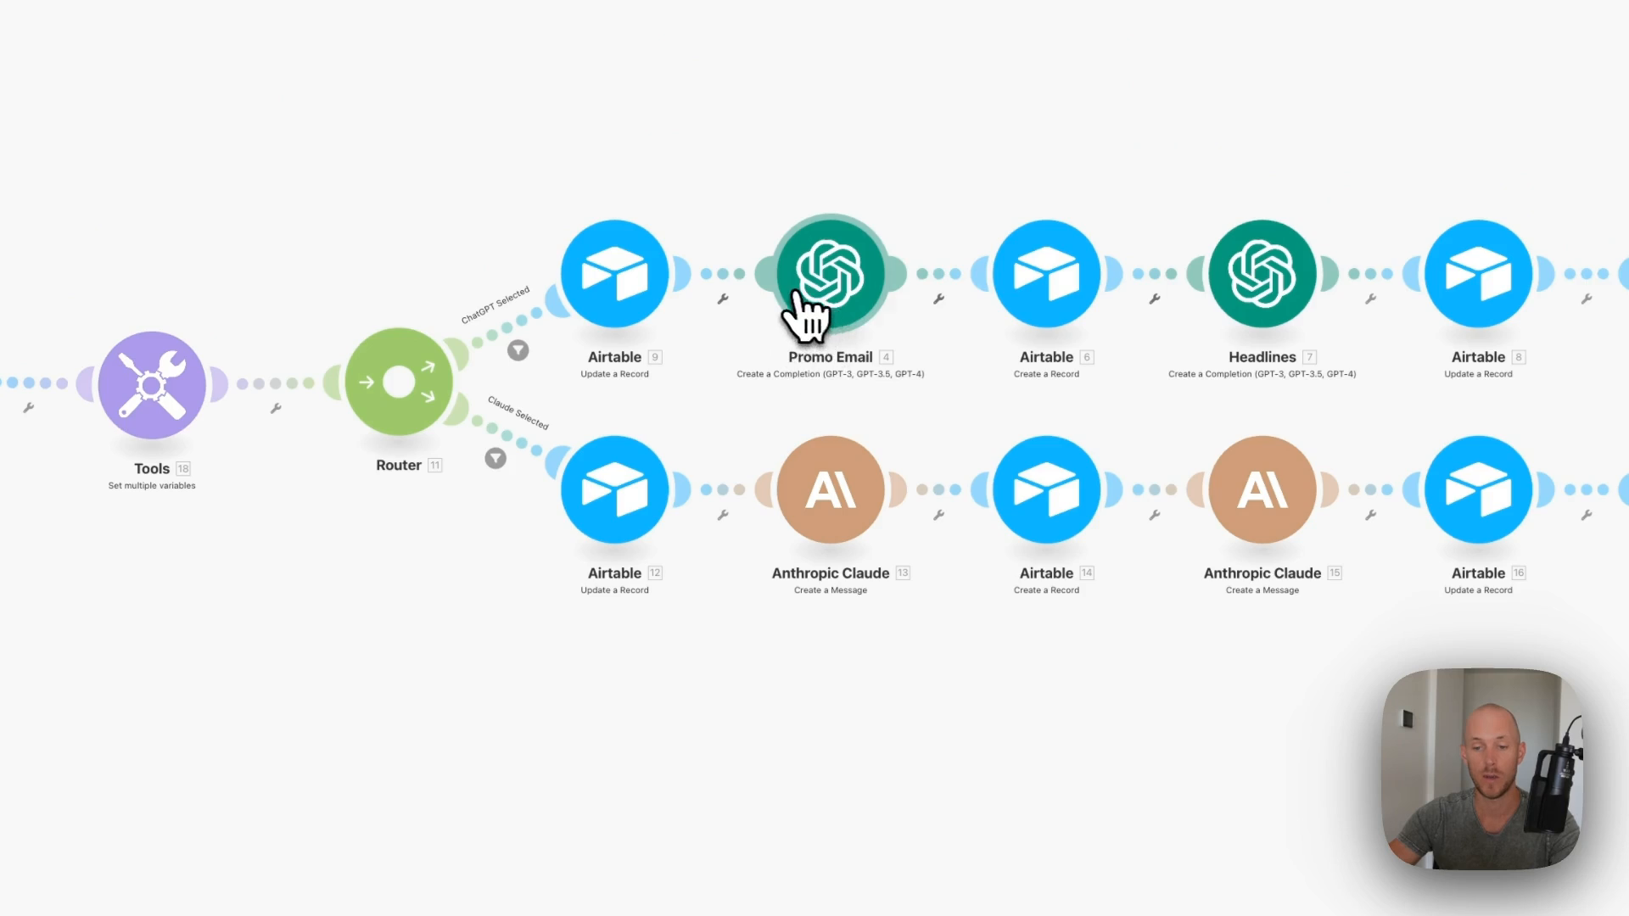
# - Verify the Promo Email module's Message 2 content maps the rollup prompt template, then confirm with OK
pyautogui.click(807, 364)
pyautogui.scroll(-5, 967, 450)
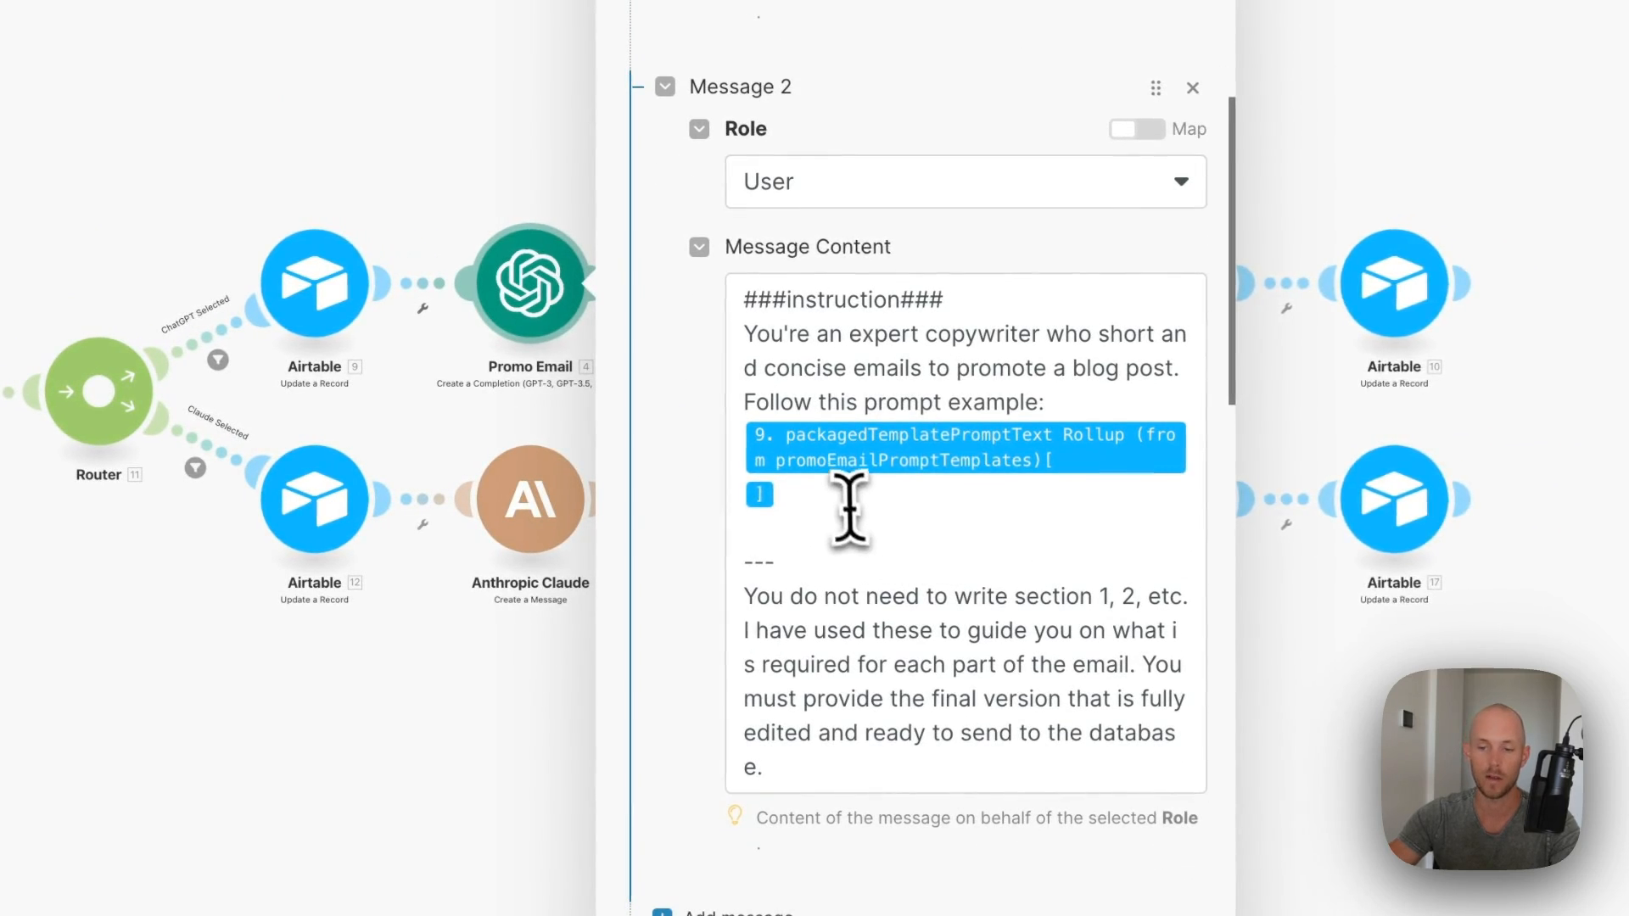
pyautogui.click(967, 463)
pyautogui.scroll(-3, 882, 560)
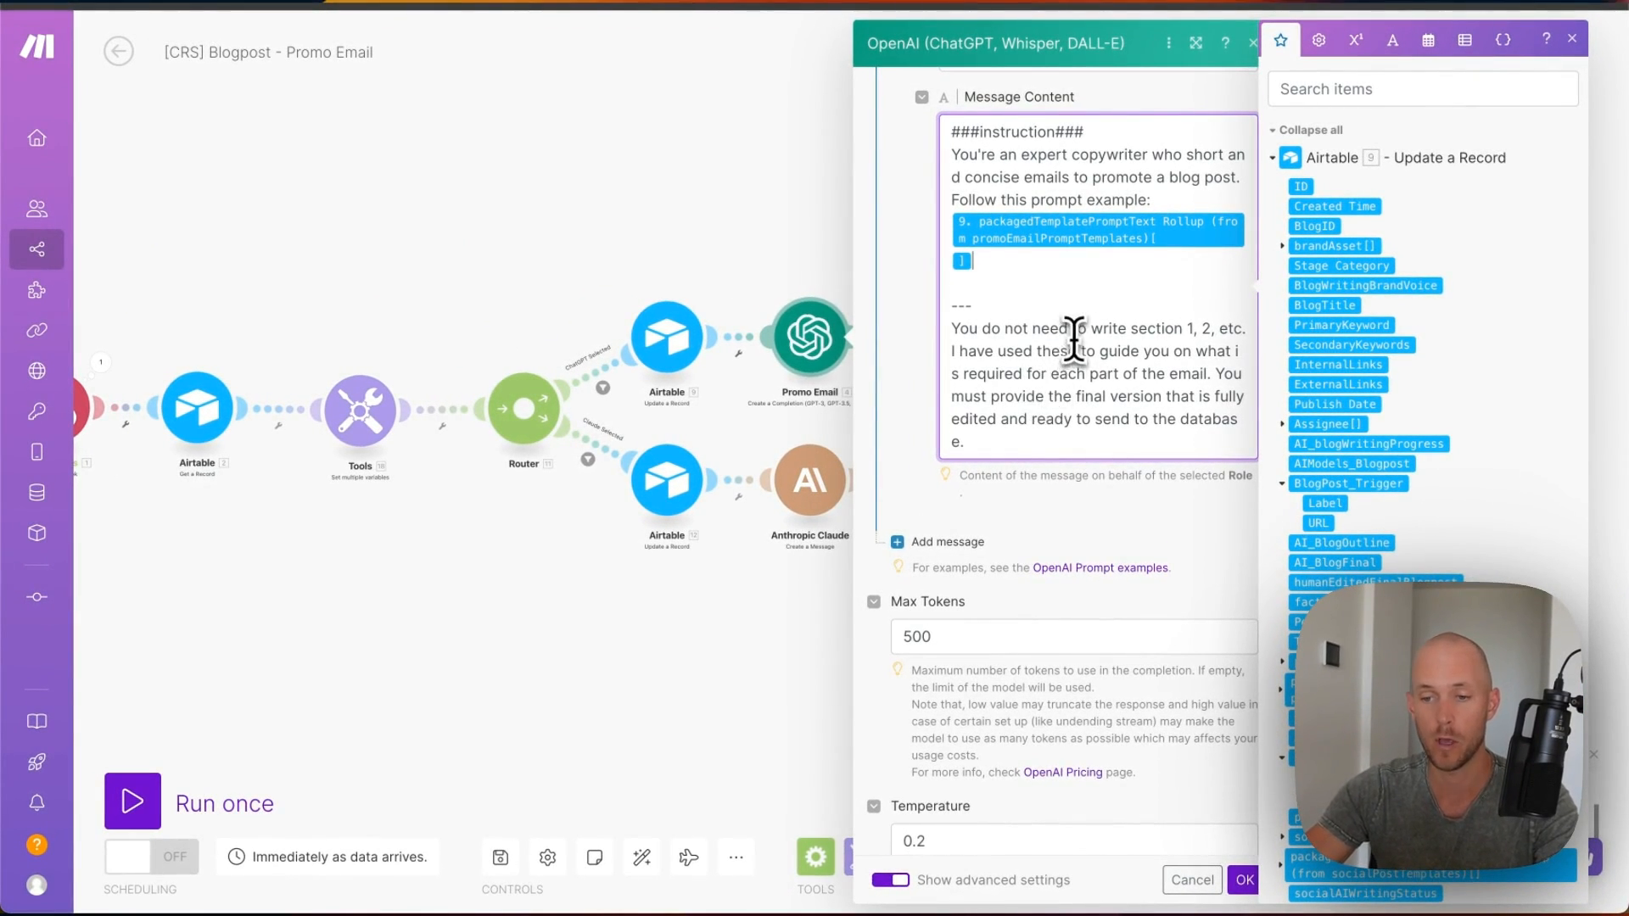
pyautogui.scroll(-1, 1074, 338)
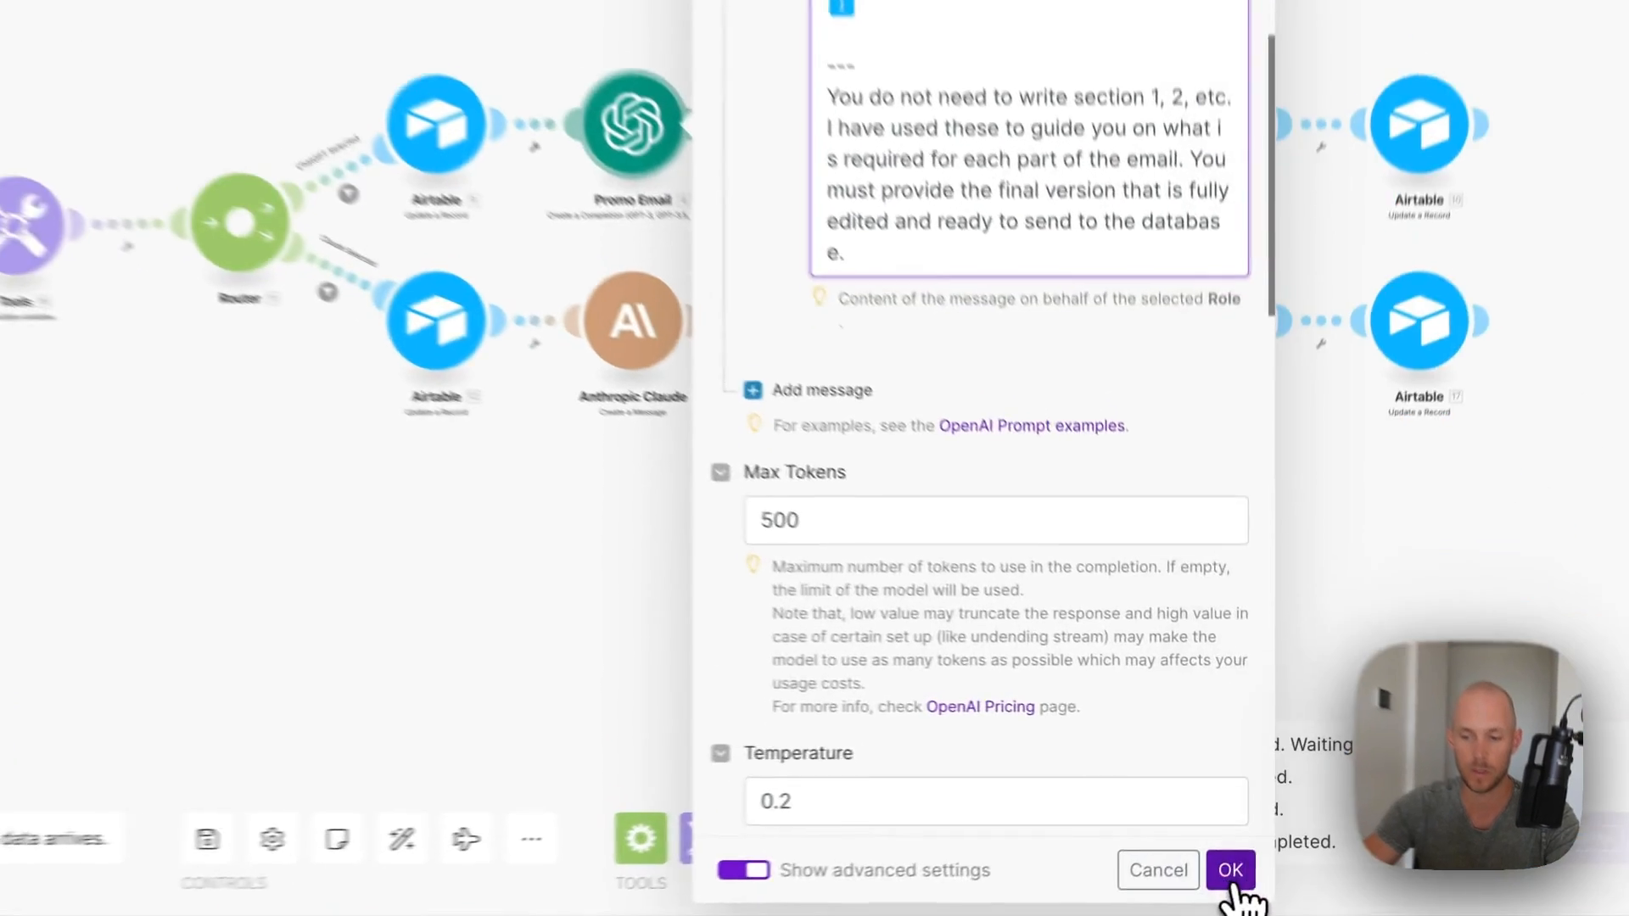
pyautogui.click(1244, 879)
# - Point the Create a Record step at the user's Airtable connection, the [CRS] Content Repurposing System (Public) base, and All Promo Emails
pyautogui.click(976, 339)
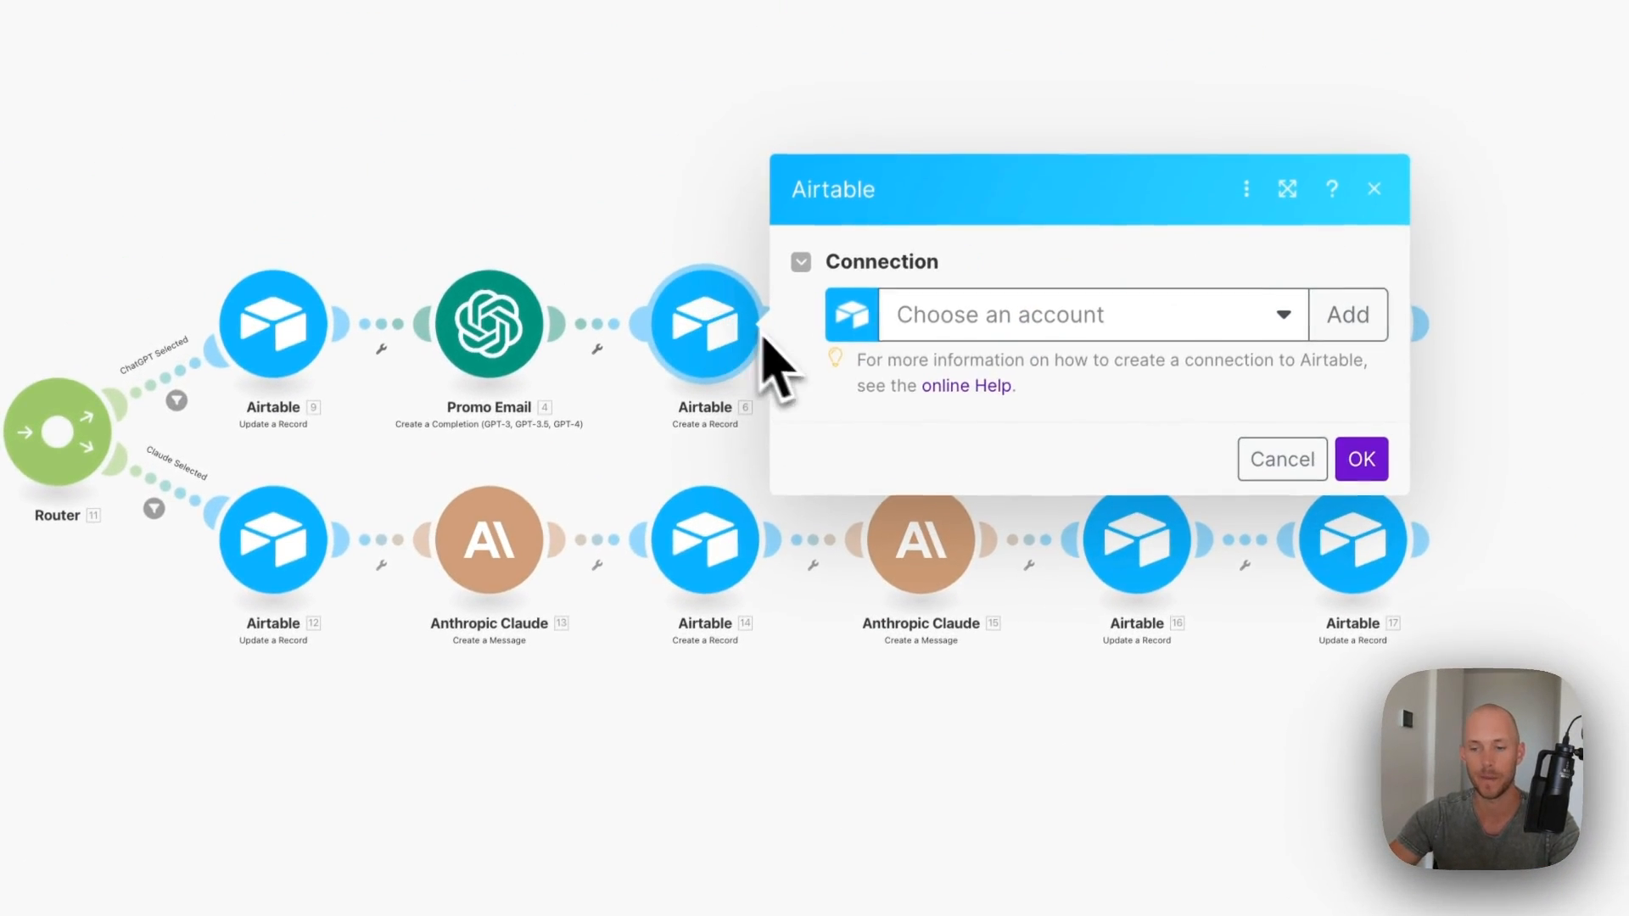
pyautogui.click(959, 316)
pyautogui.click(1060, 361)
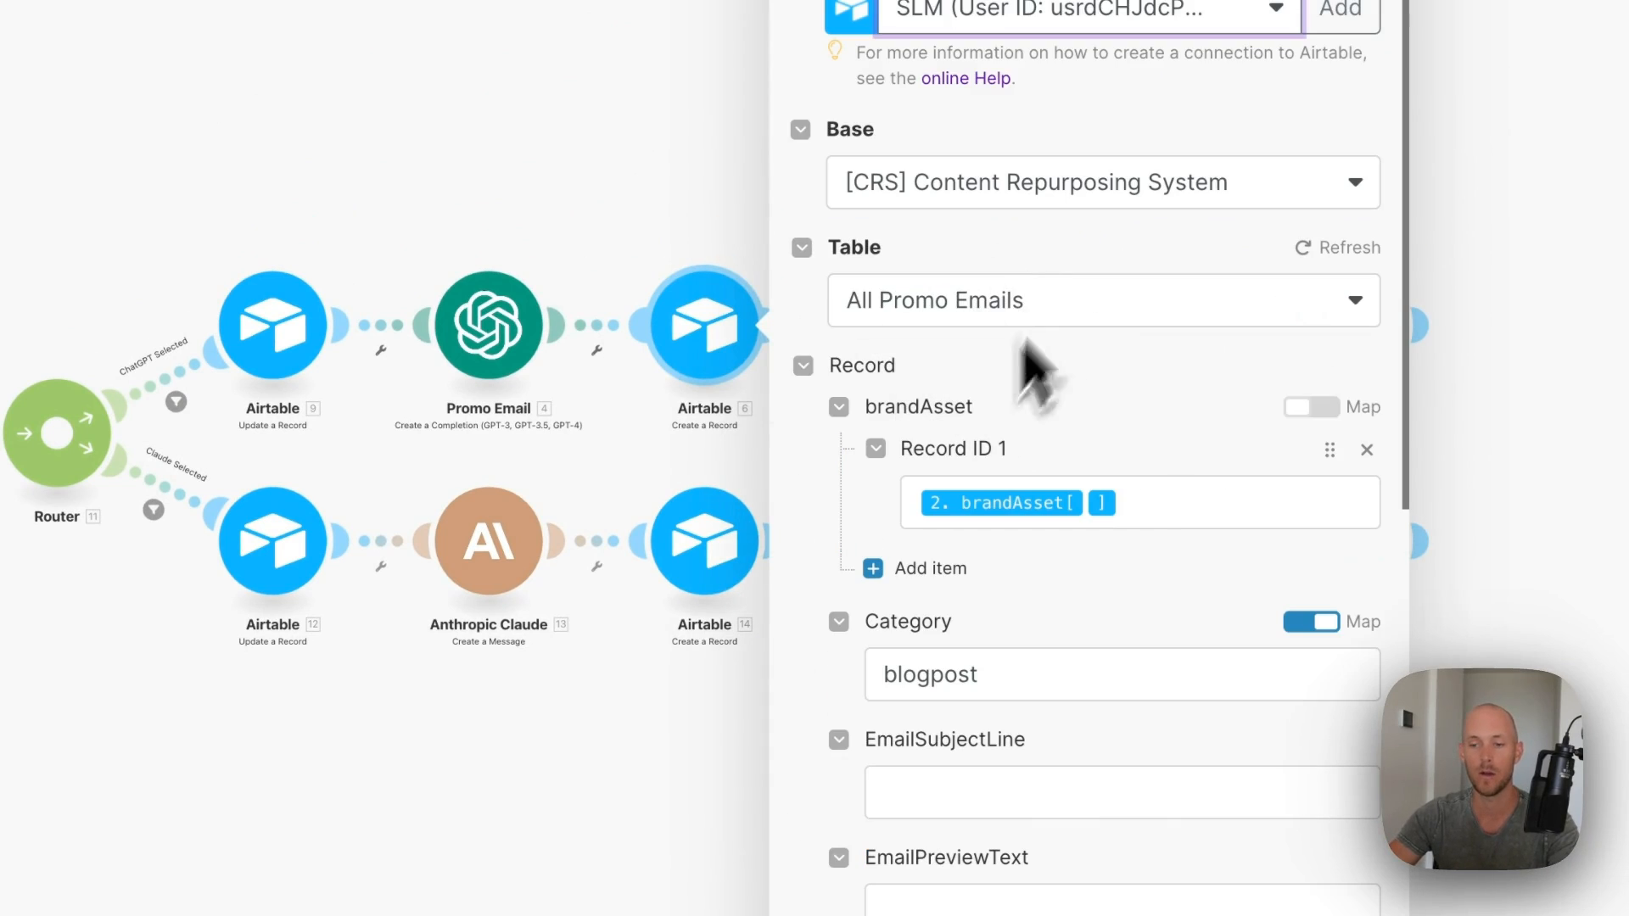
pyautogui.click(1306, 195)
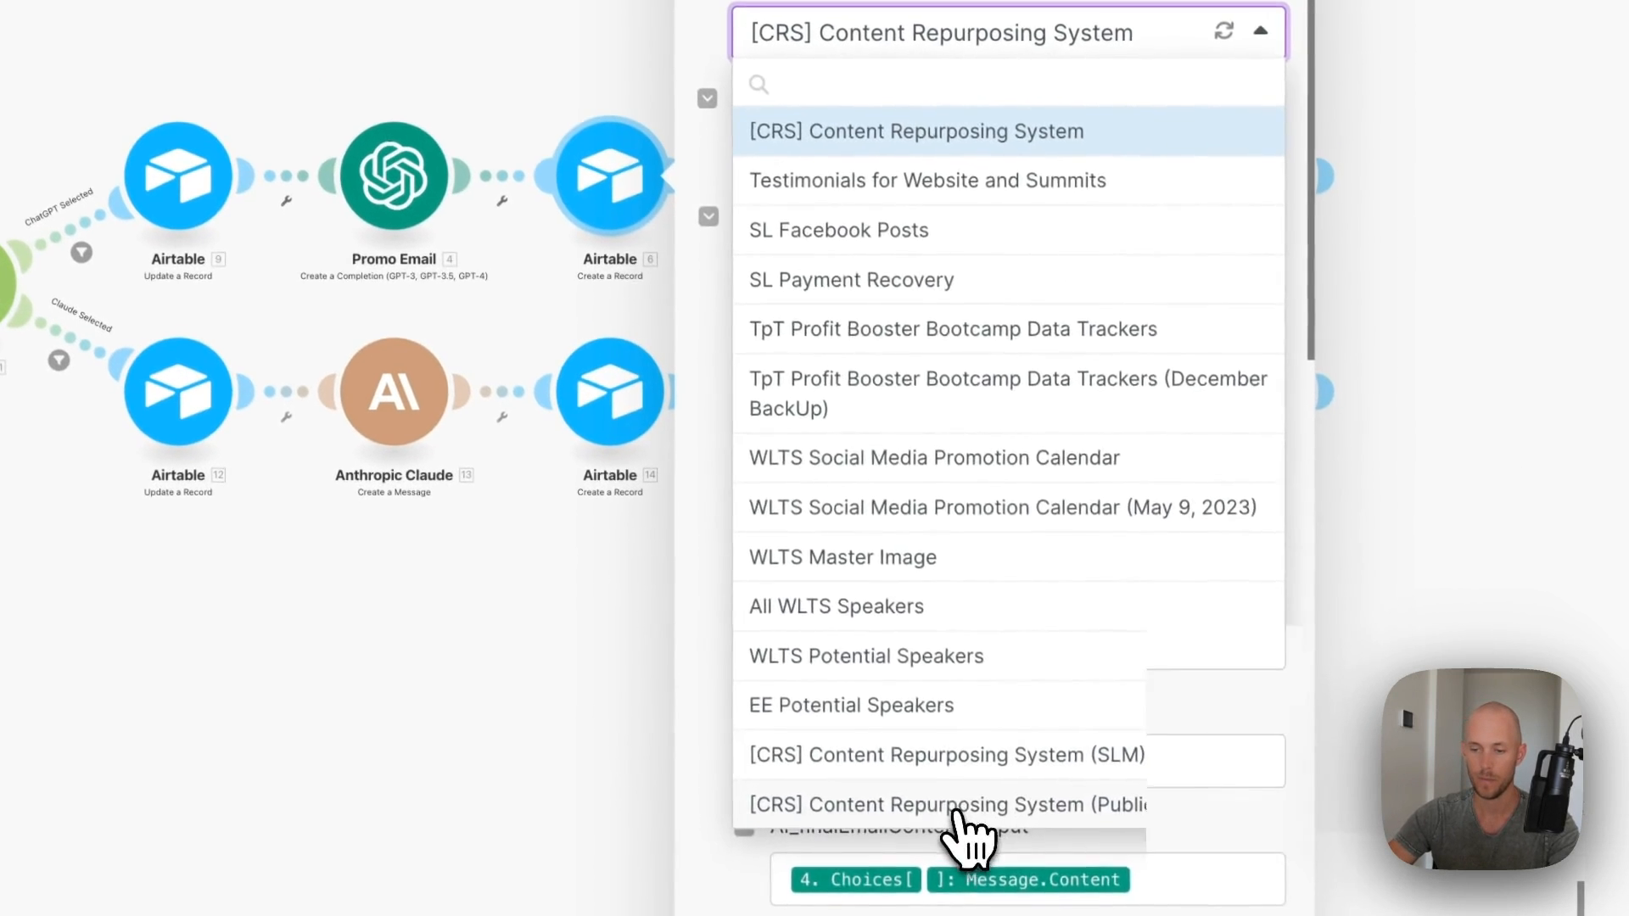
pyautogui.click(959, 806)
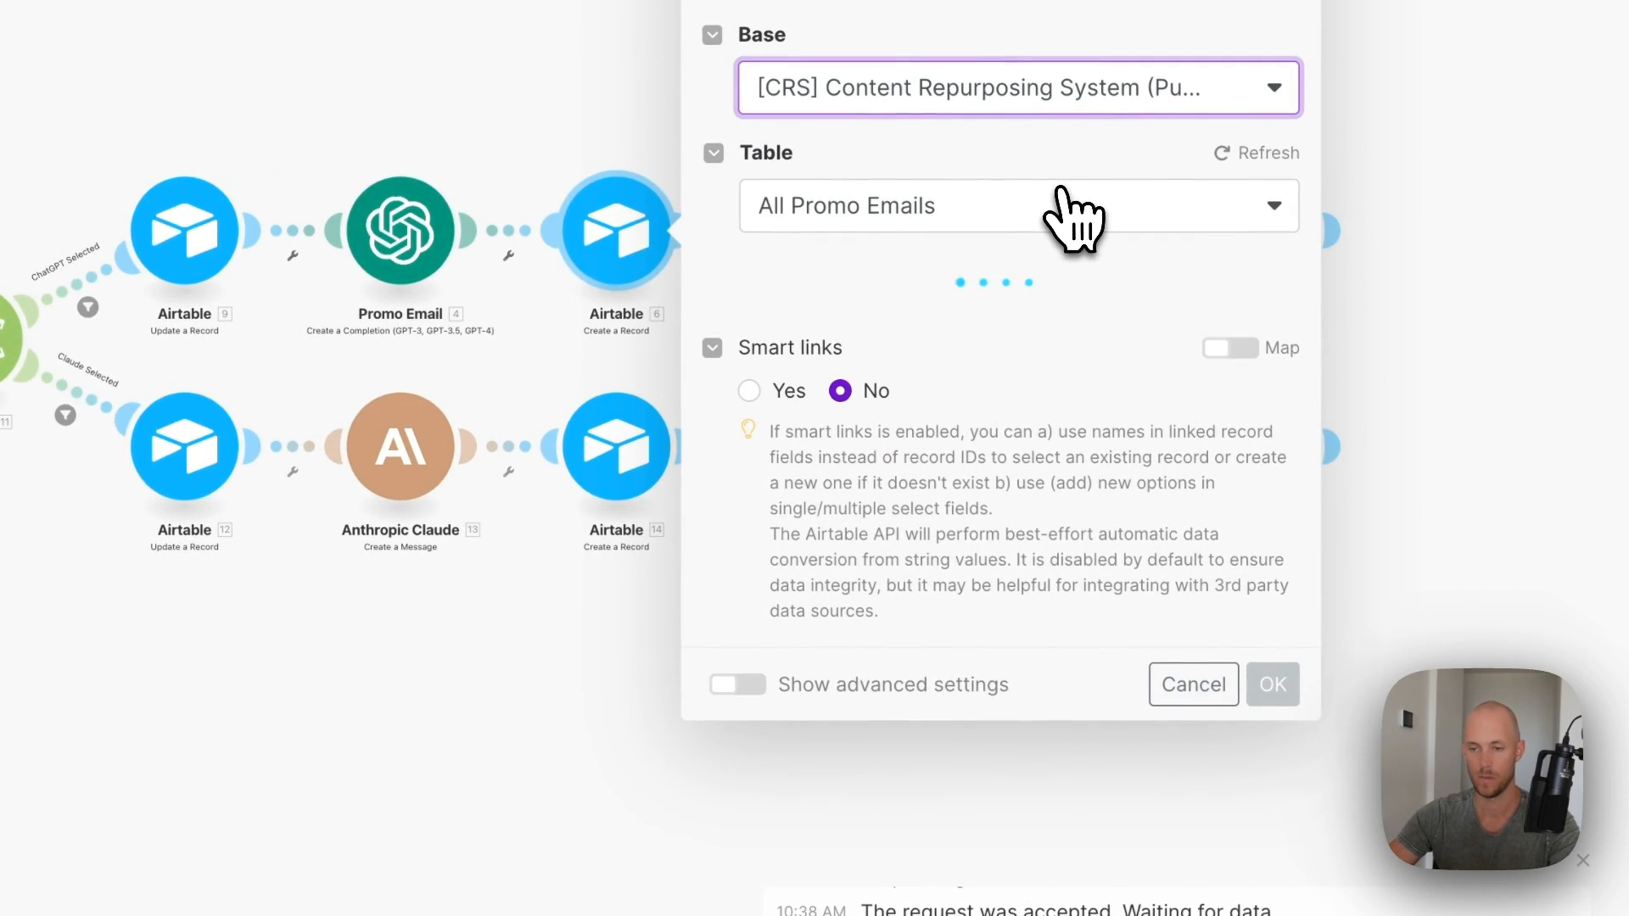
pyautogui.click(1081, 222)
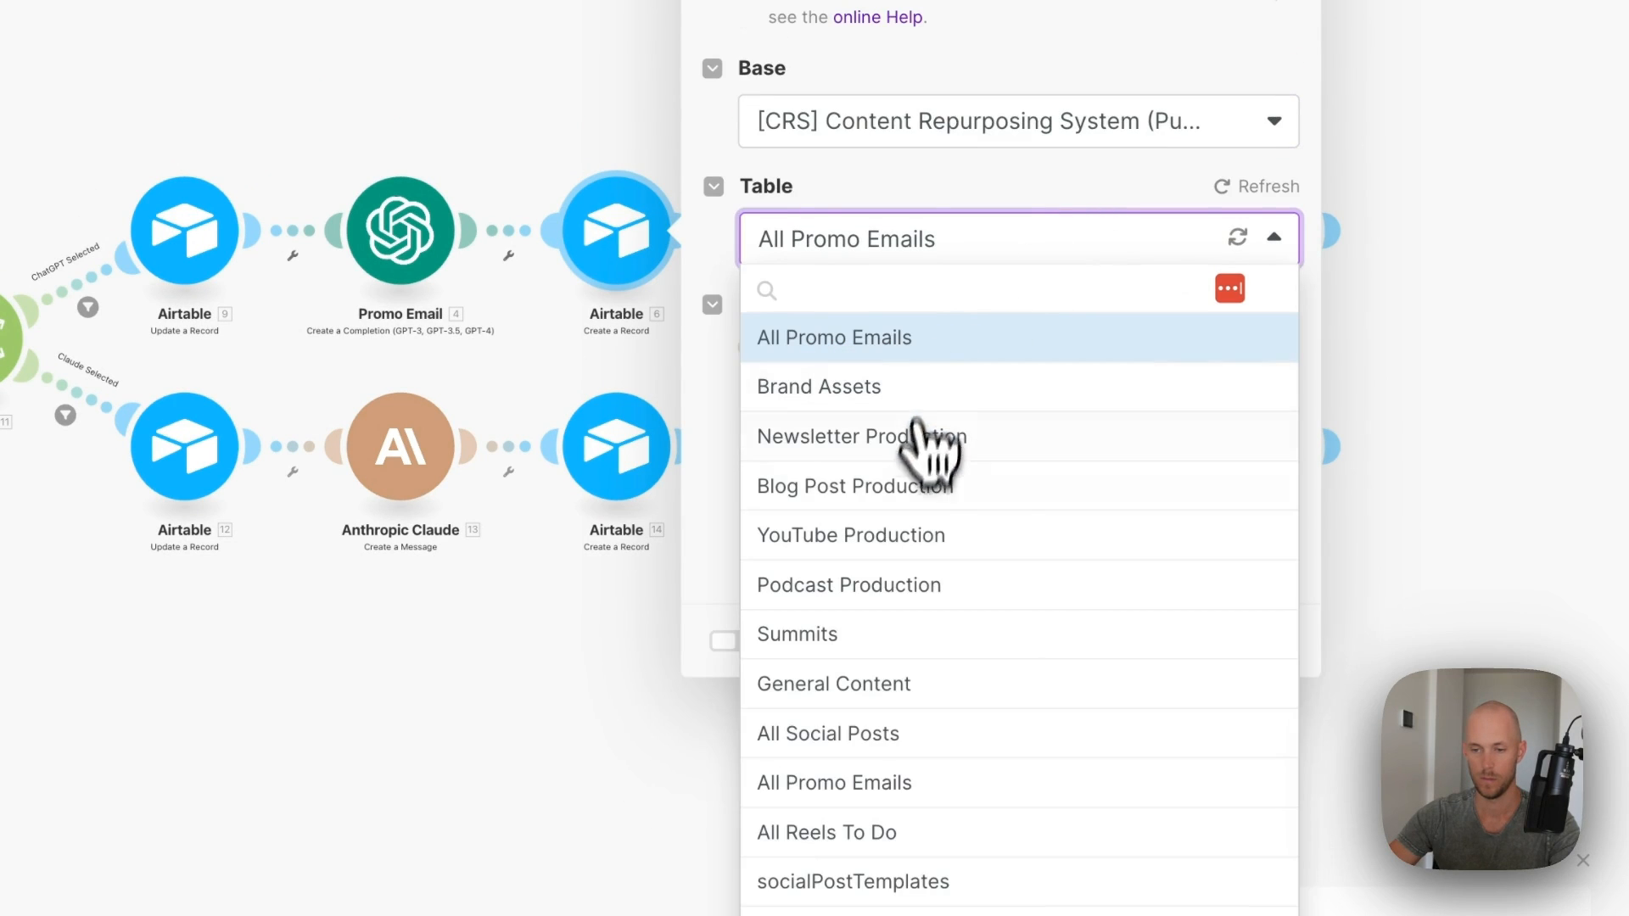
pyautogui.click(916, 336)
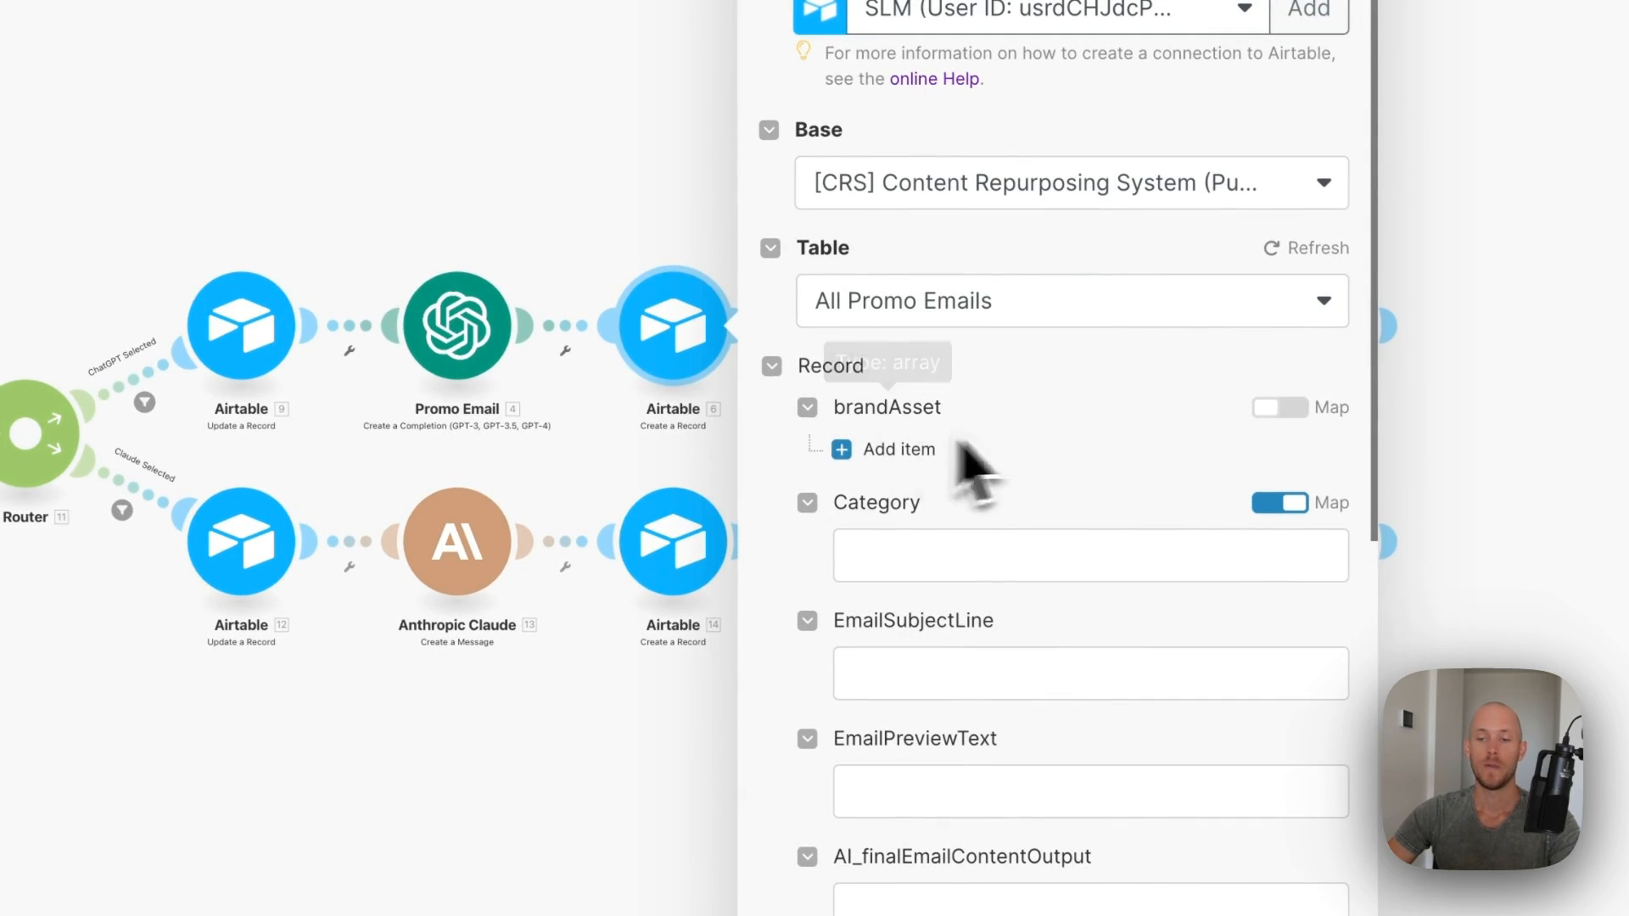
# - Map the Get a Record brandAsset value into the brandAsset field
pyautogui.click(1283, 408)
pyautogui.click(976, 454)
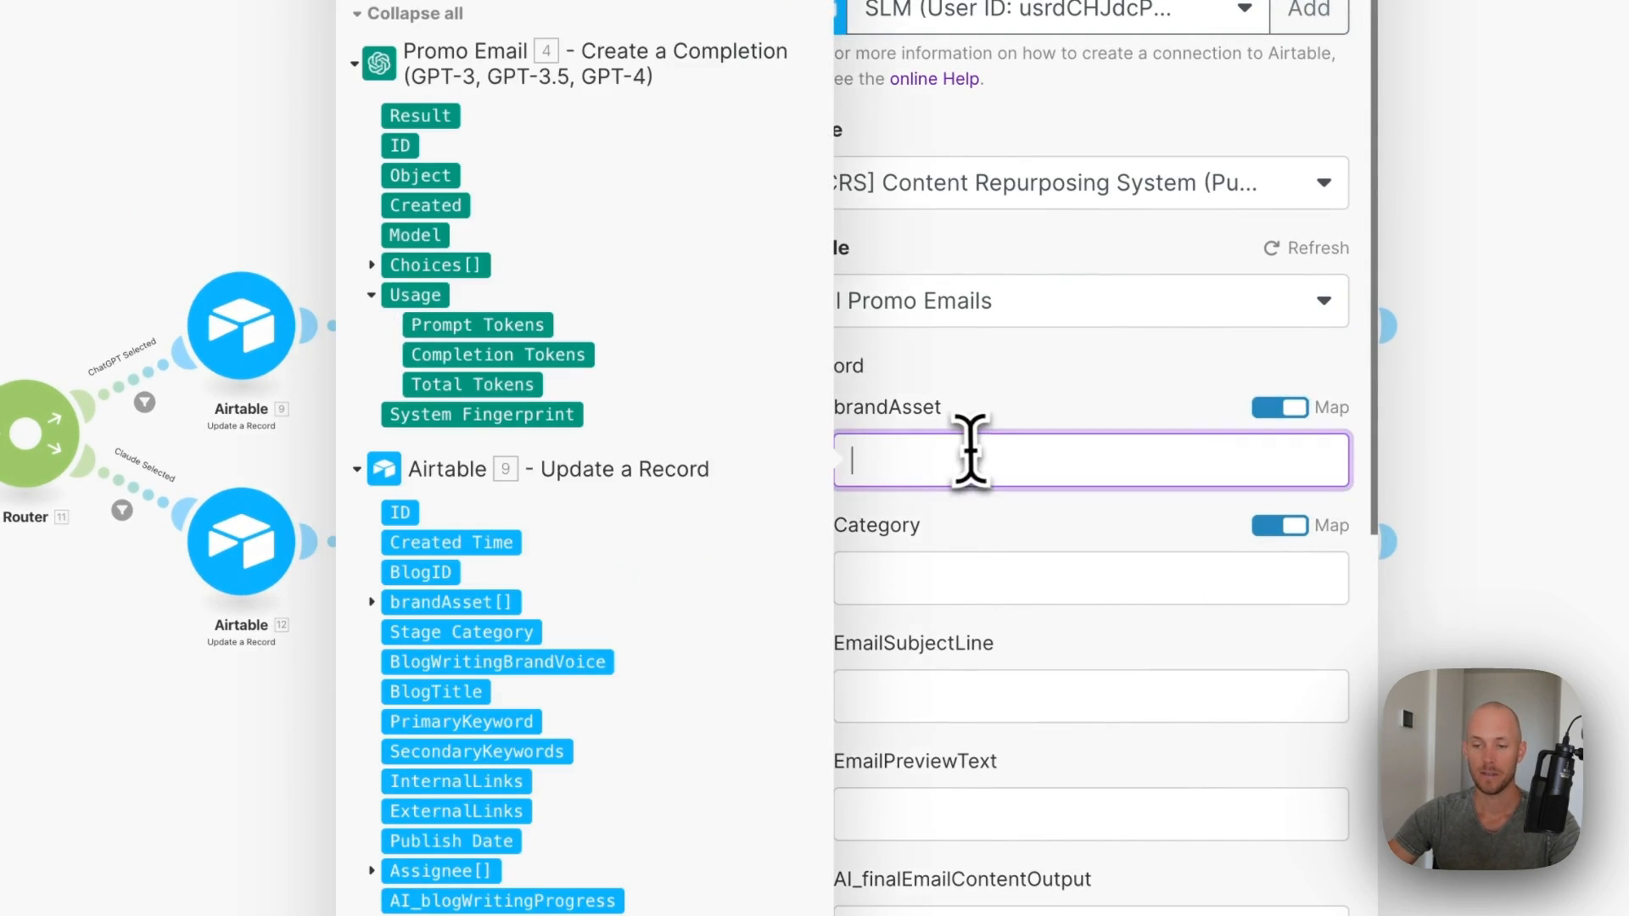
pyautogui.scroll(-2, 657, 491)
pyautogui.scroll(1, 662, 454)
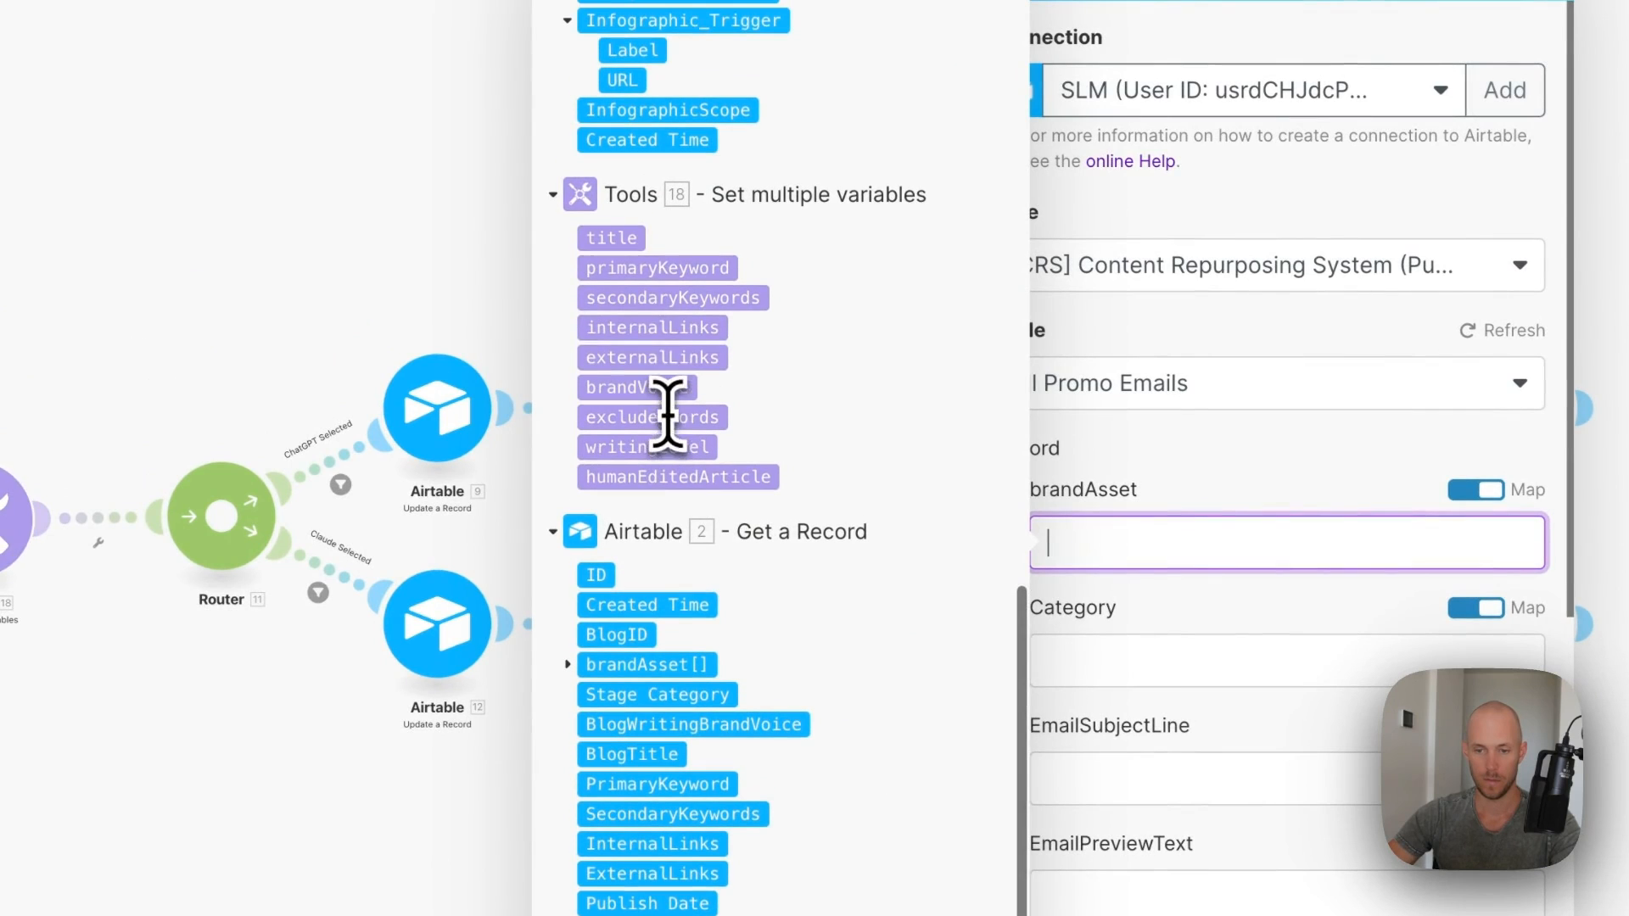
pyautogui.click(567, 665)
pyautogui.click(1225, 648)
pyautogui.scroll(-3, 1218, 684)
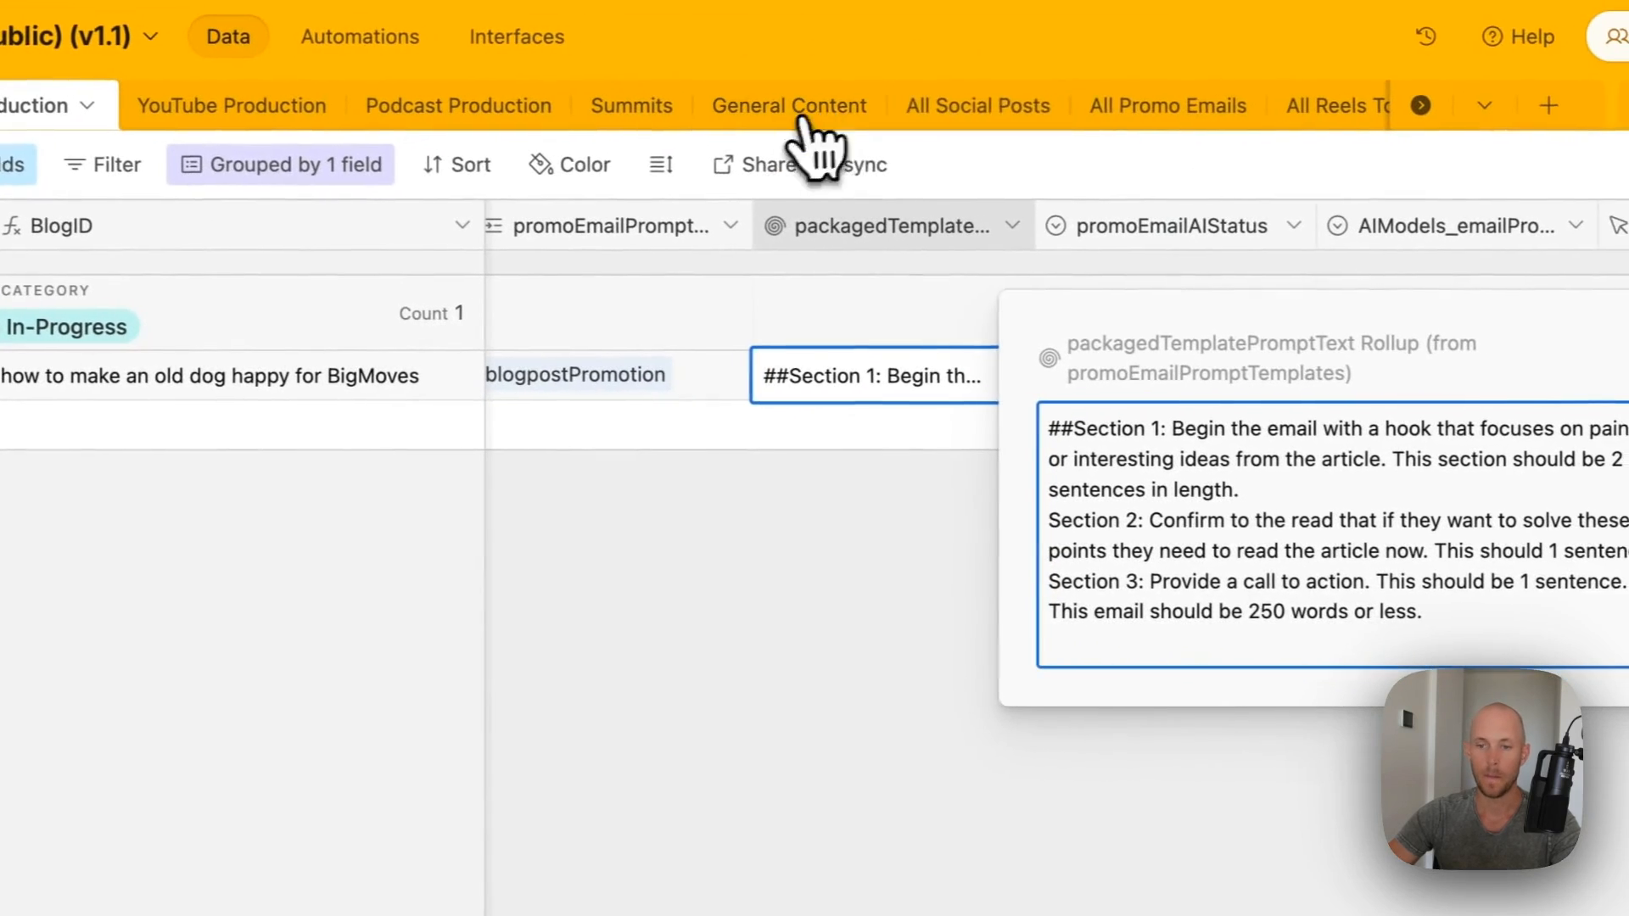
# - Check the Category field's options in Airtable and set Category to blogpost
pyautogui.click(1560, 118)
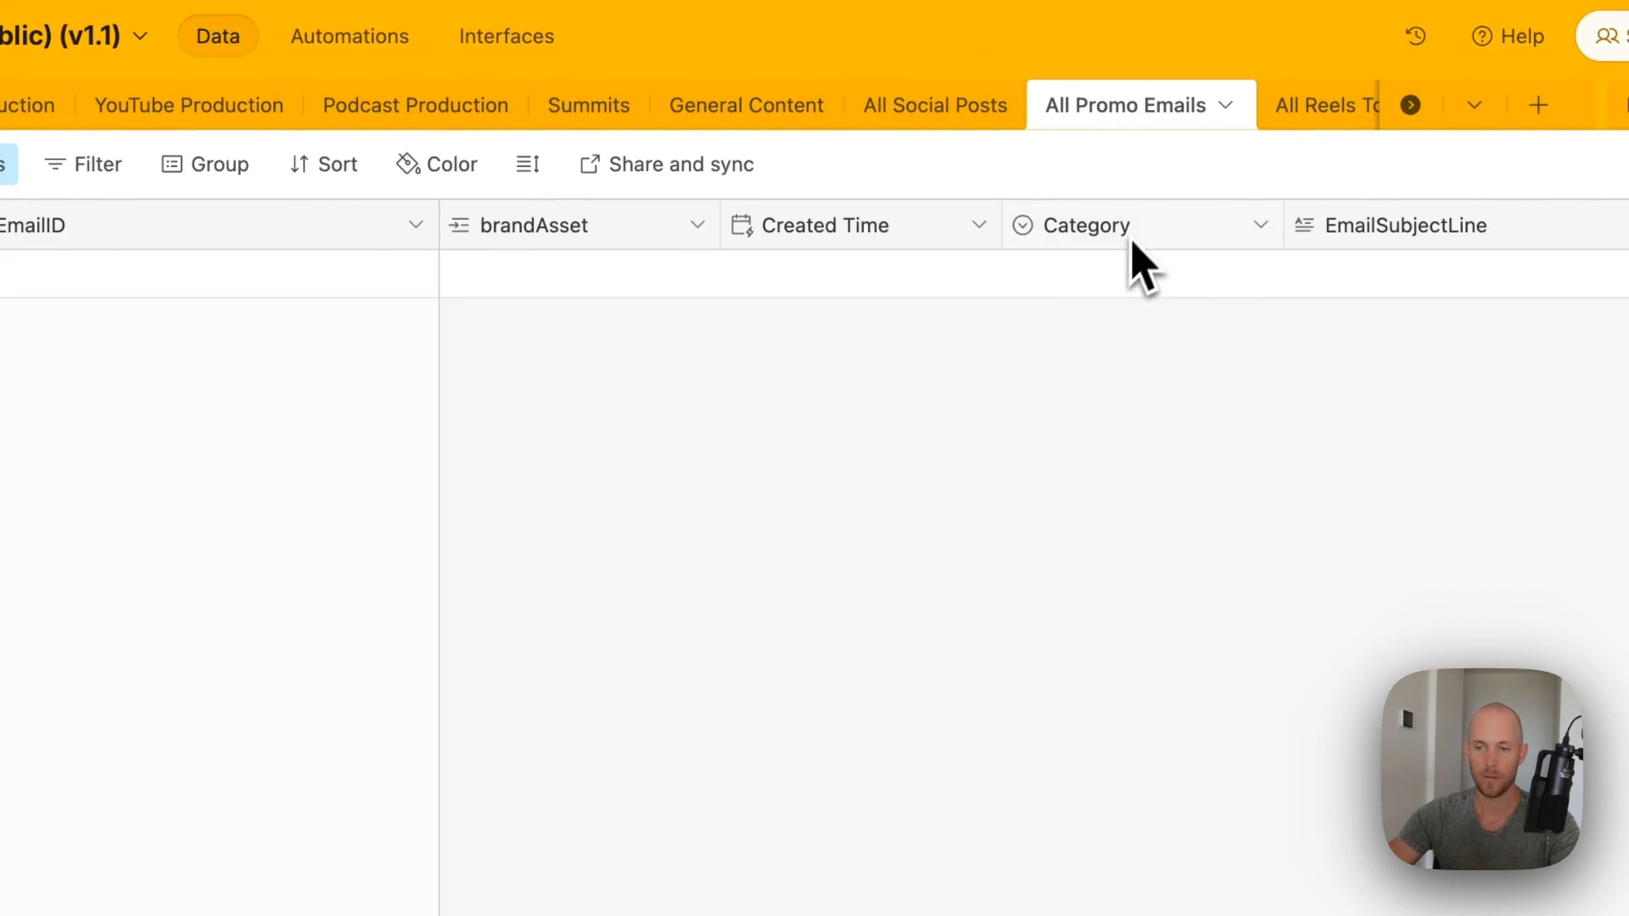
pyautogui.doubleClick(1133, 242)
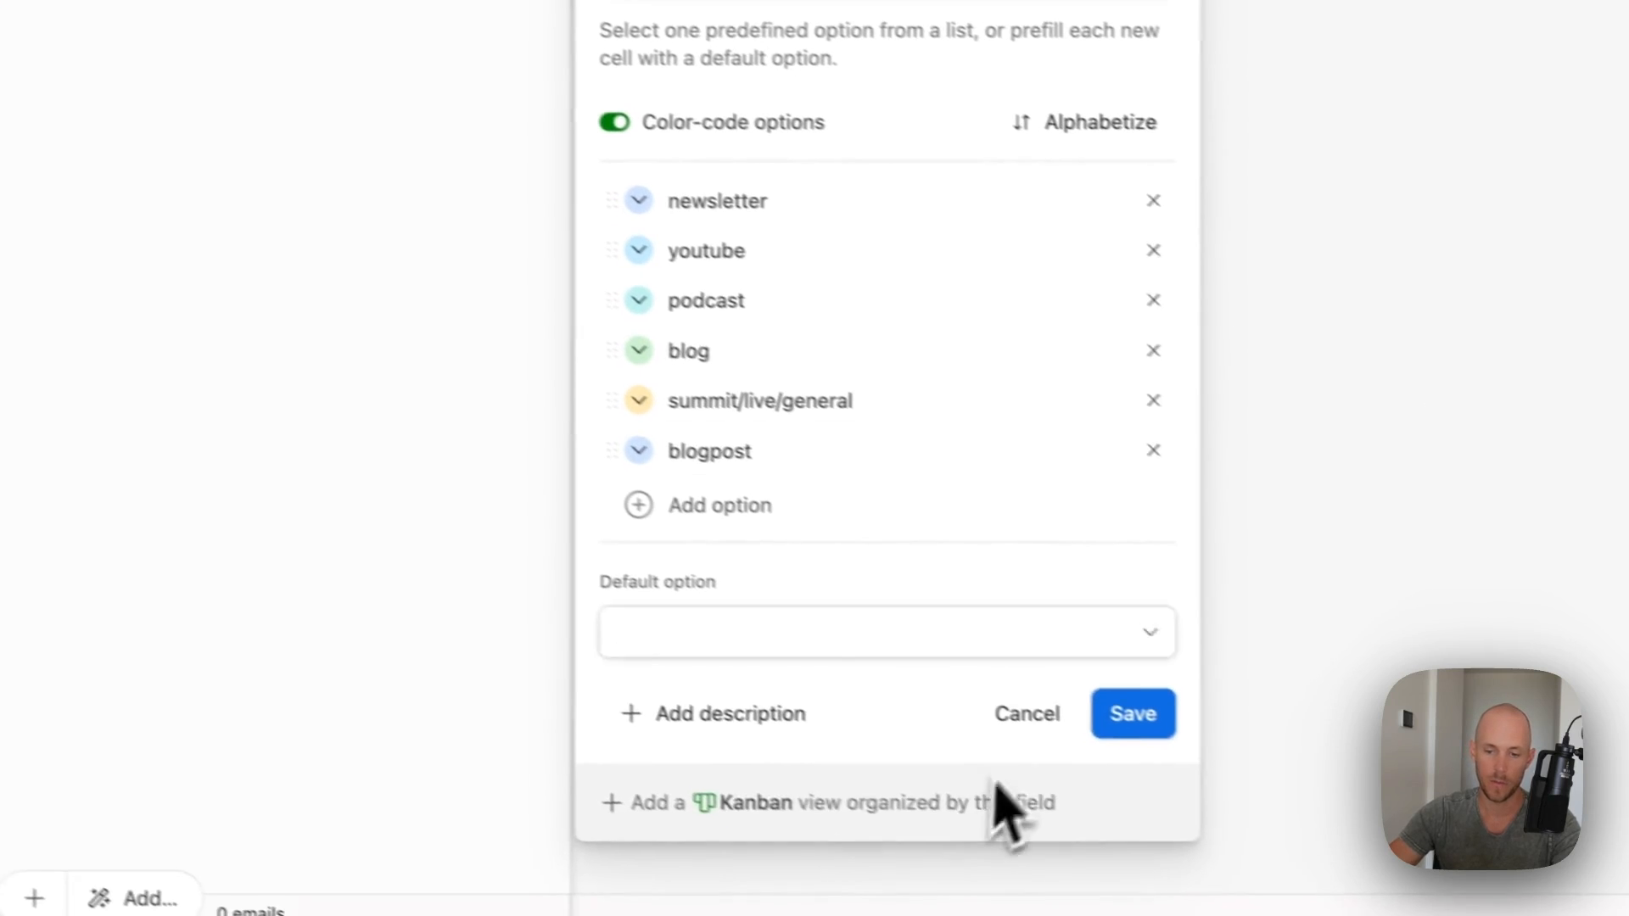
pyautogui.click(1091, 699)
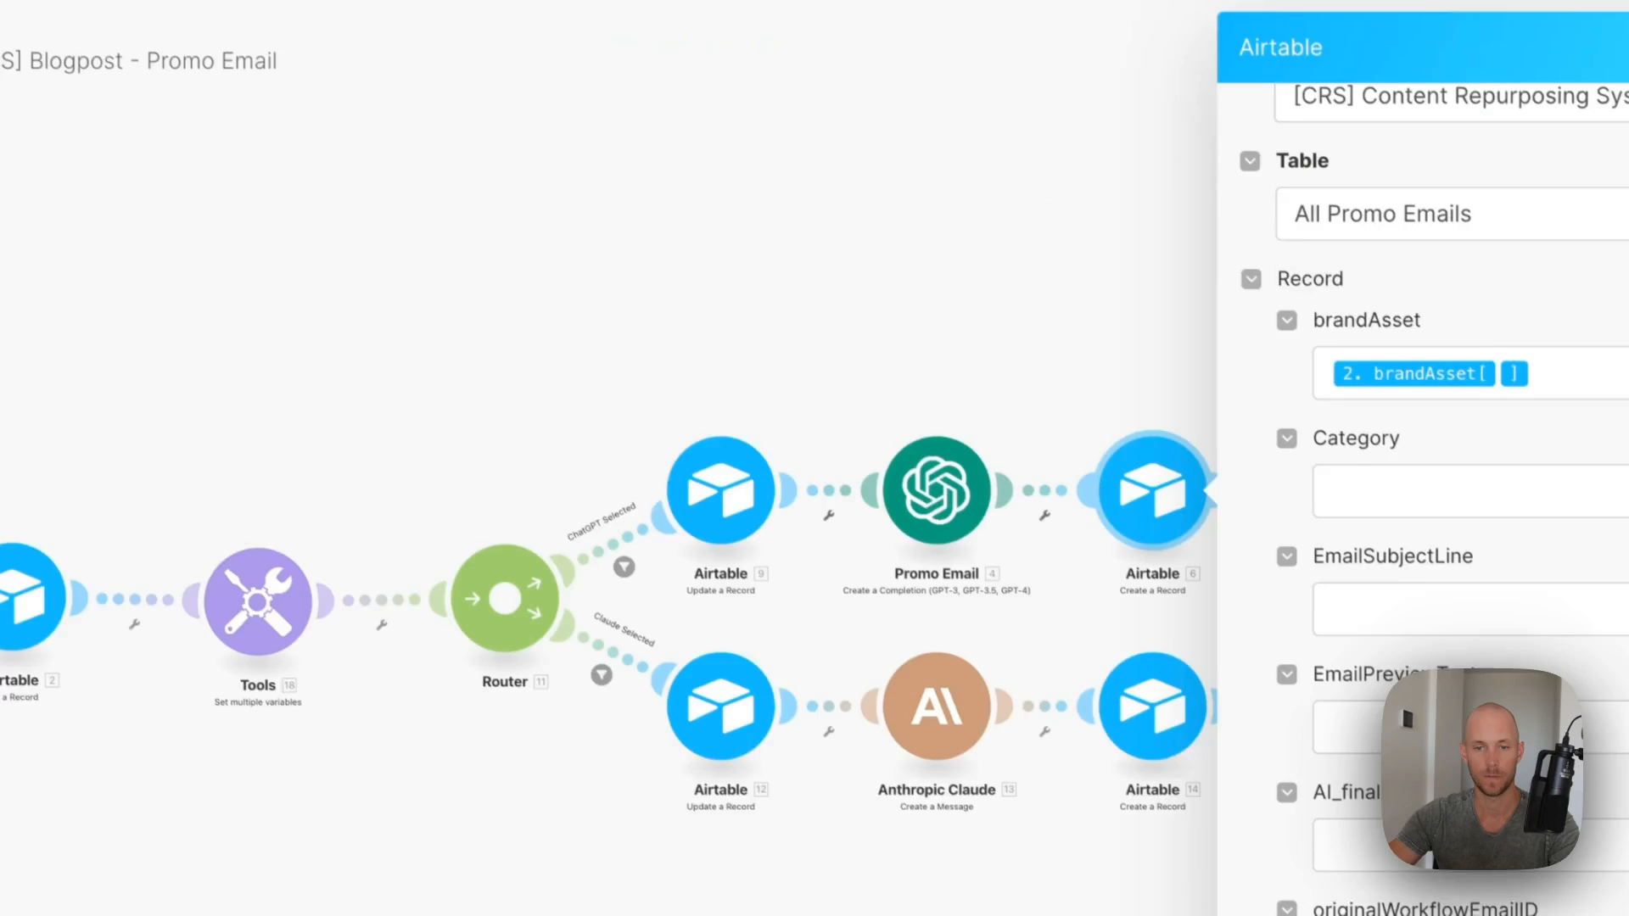
pyautogui.click(1227, 416)
pyautogui.write('blogpost')
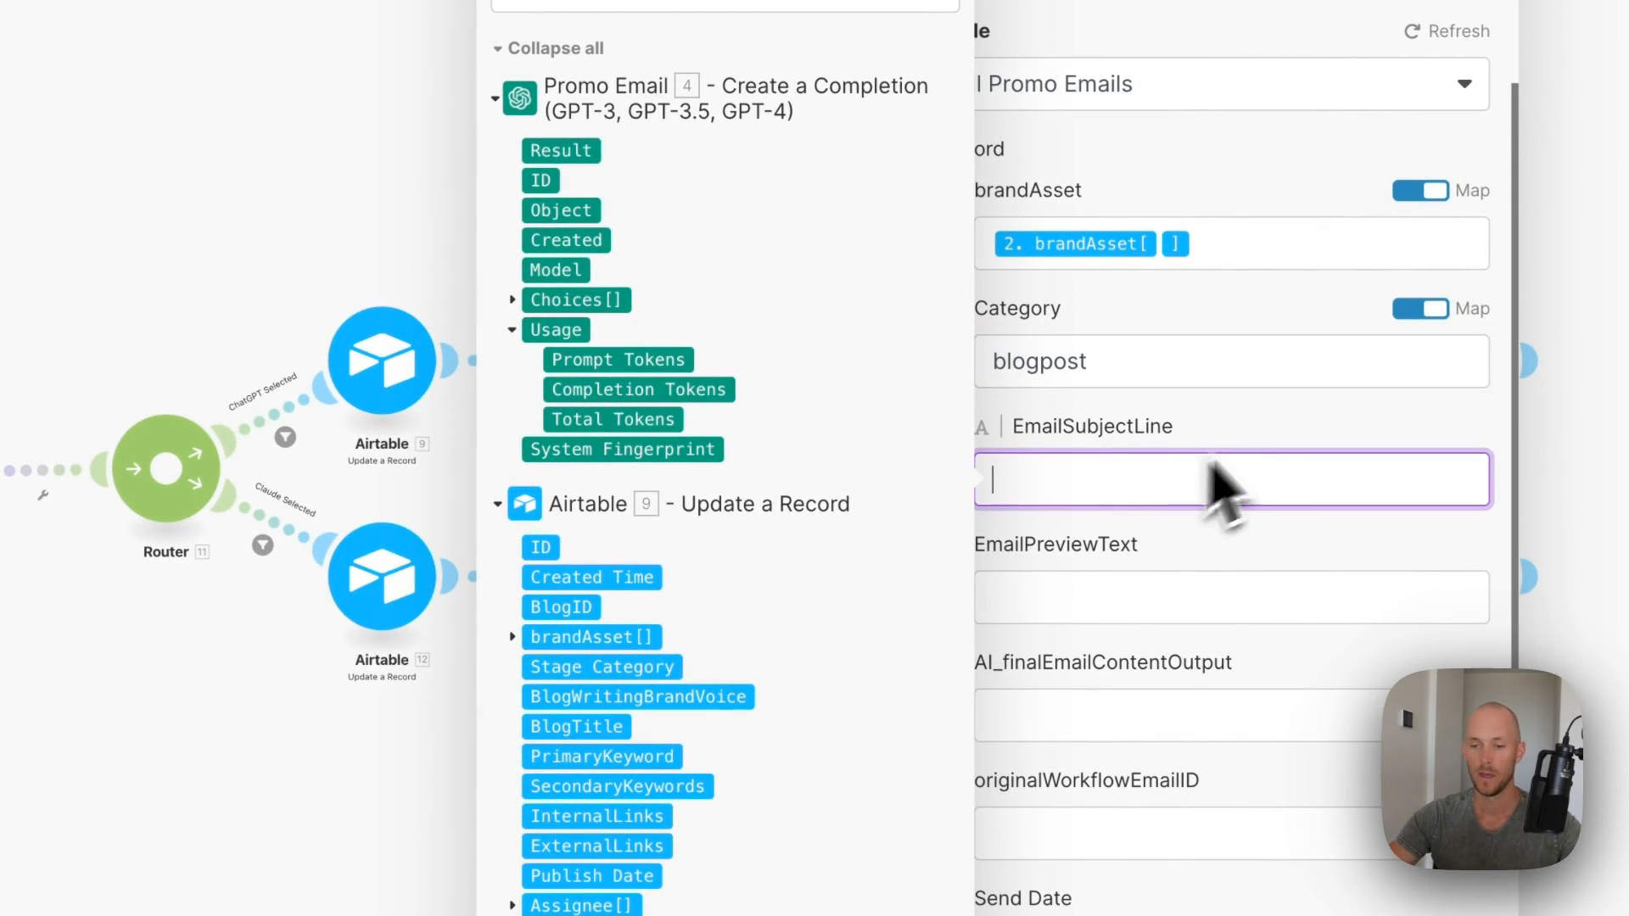
pyautogui.press('Escape')
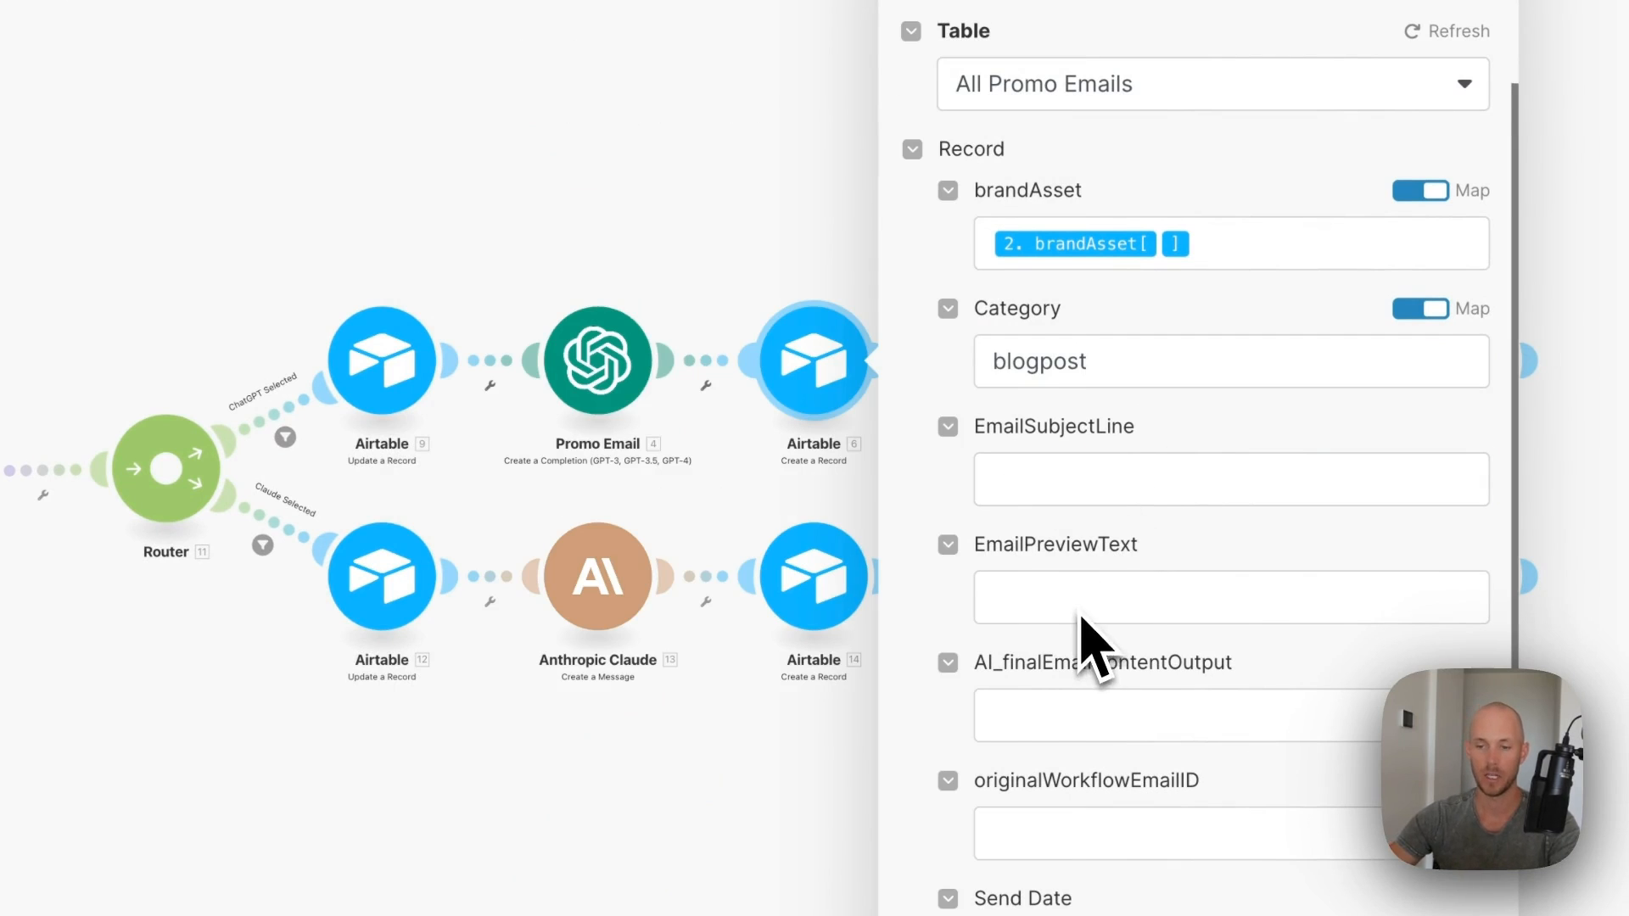
# - Map Promo Email's Choices[]: Message.Content into AI_finalEmailContentOutput
pyautogui.scroll(-1, 1103, 560)
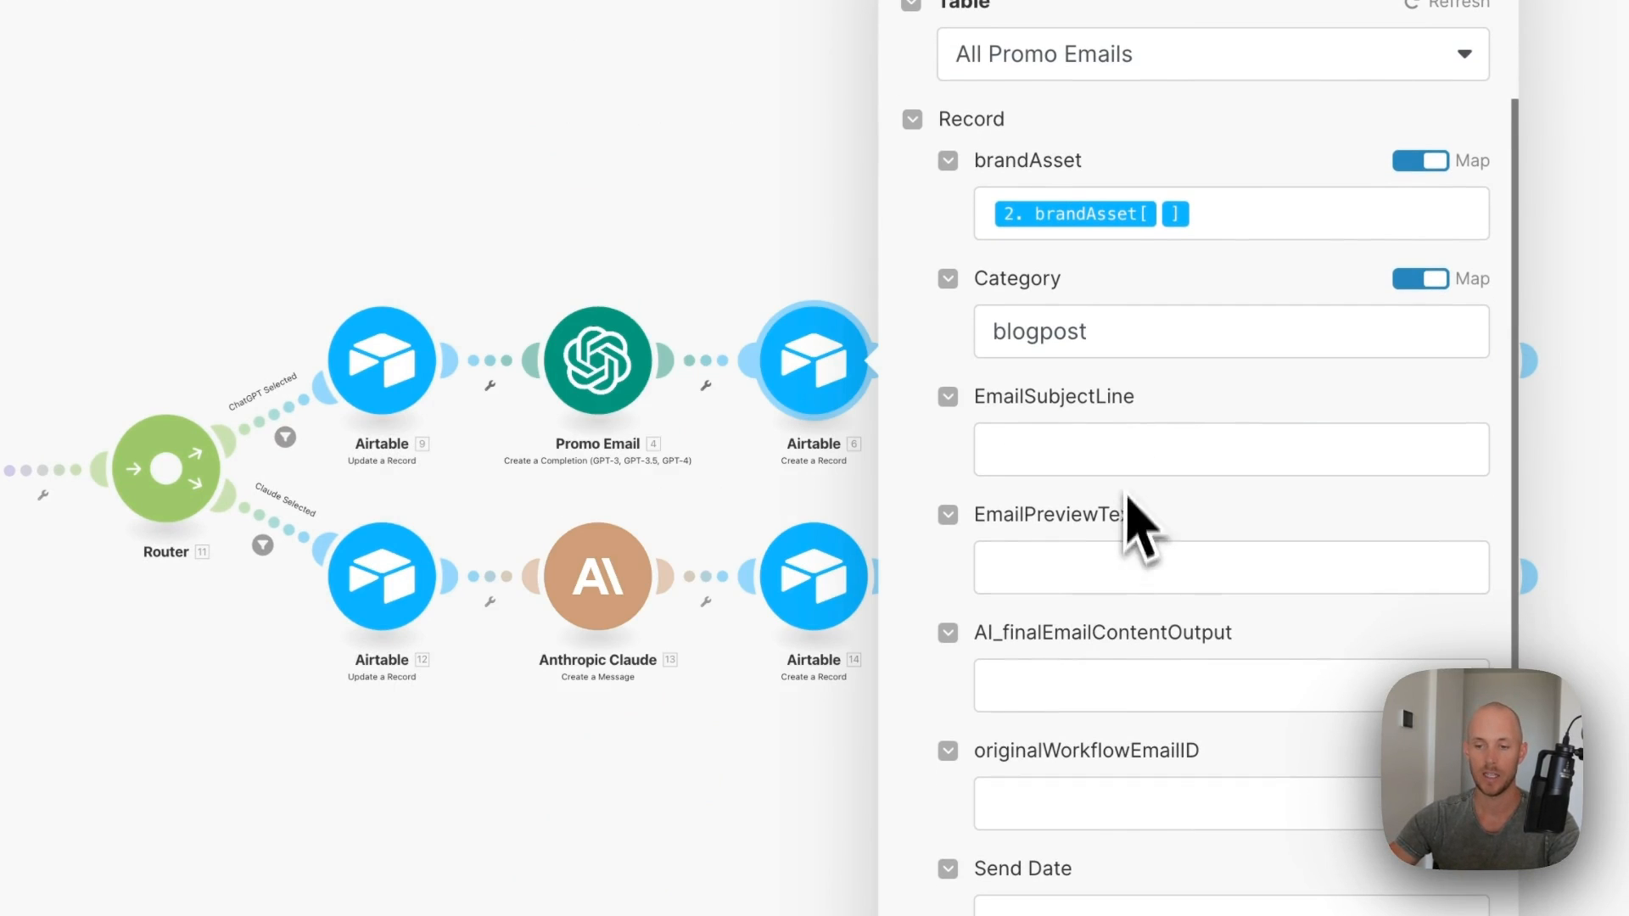
pyautogui.click(1093, 679)
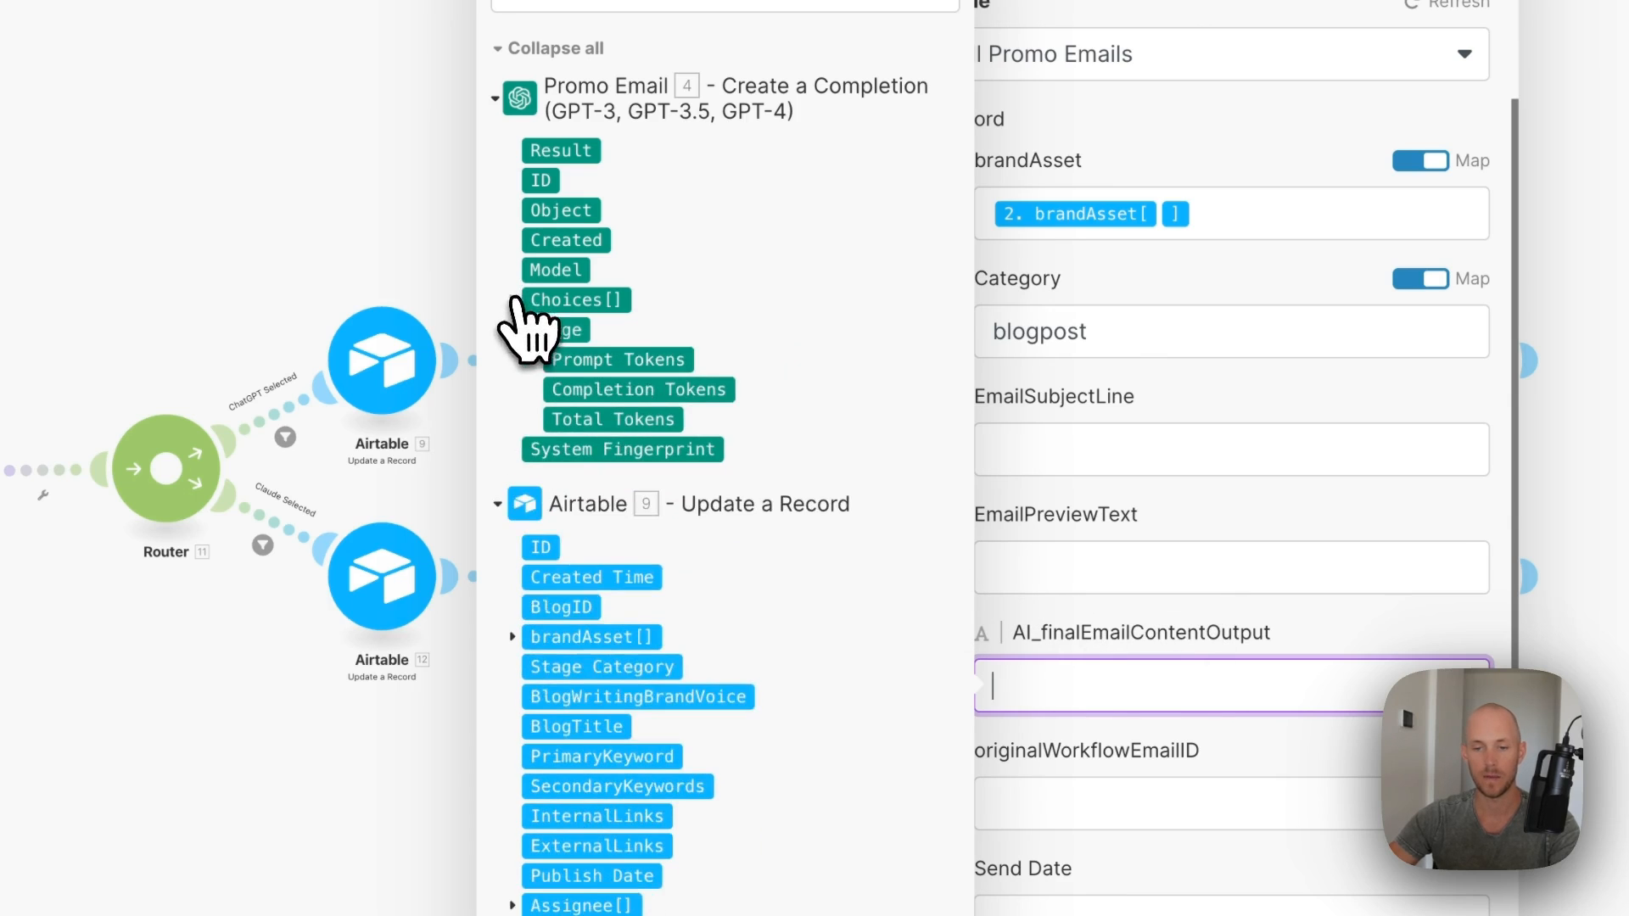
pyautogui.click(530, 301)
pyautogui.click(534, 449)
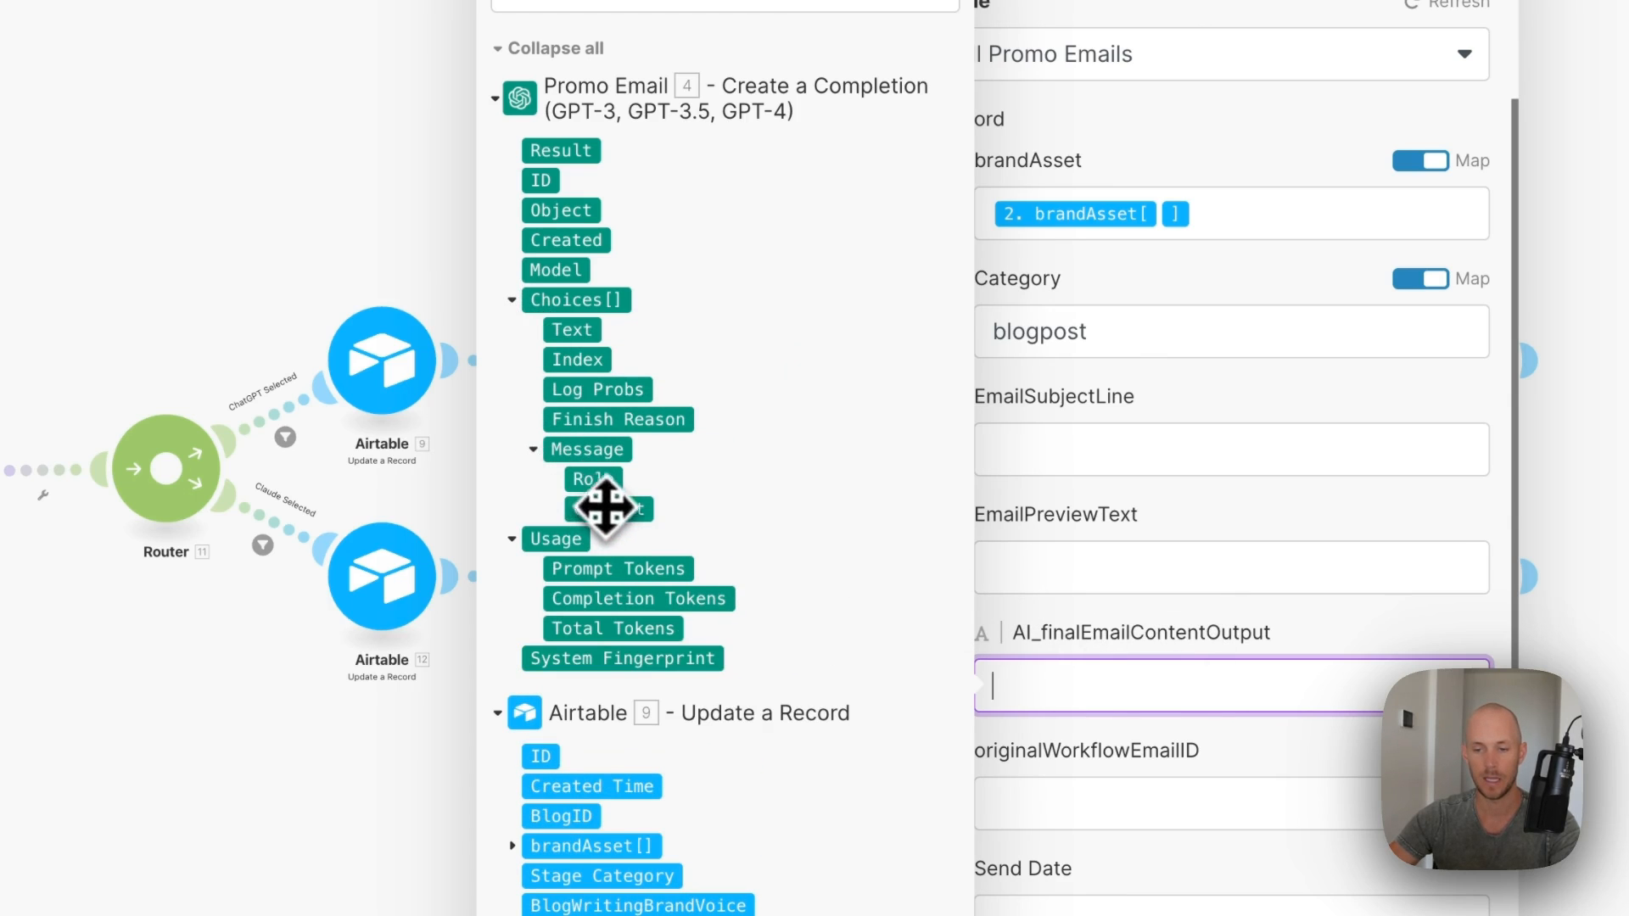
pyautogui.click(622, 514)
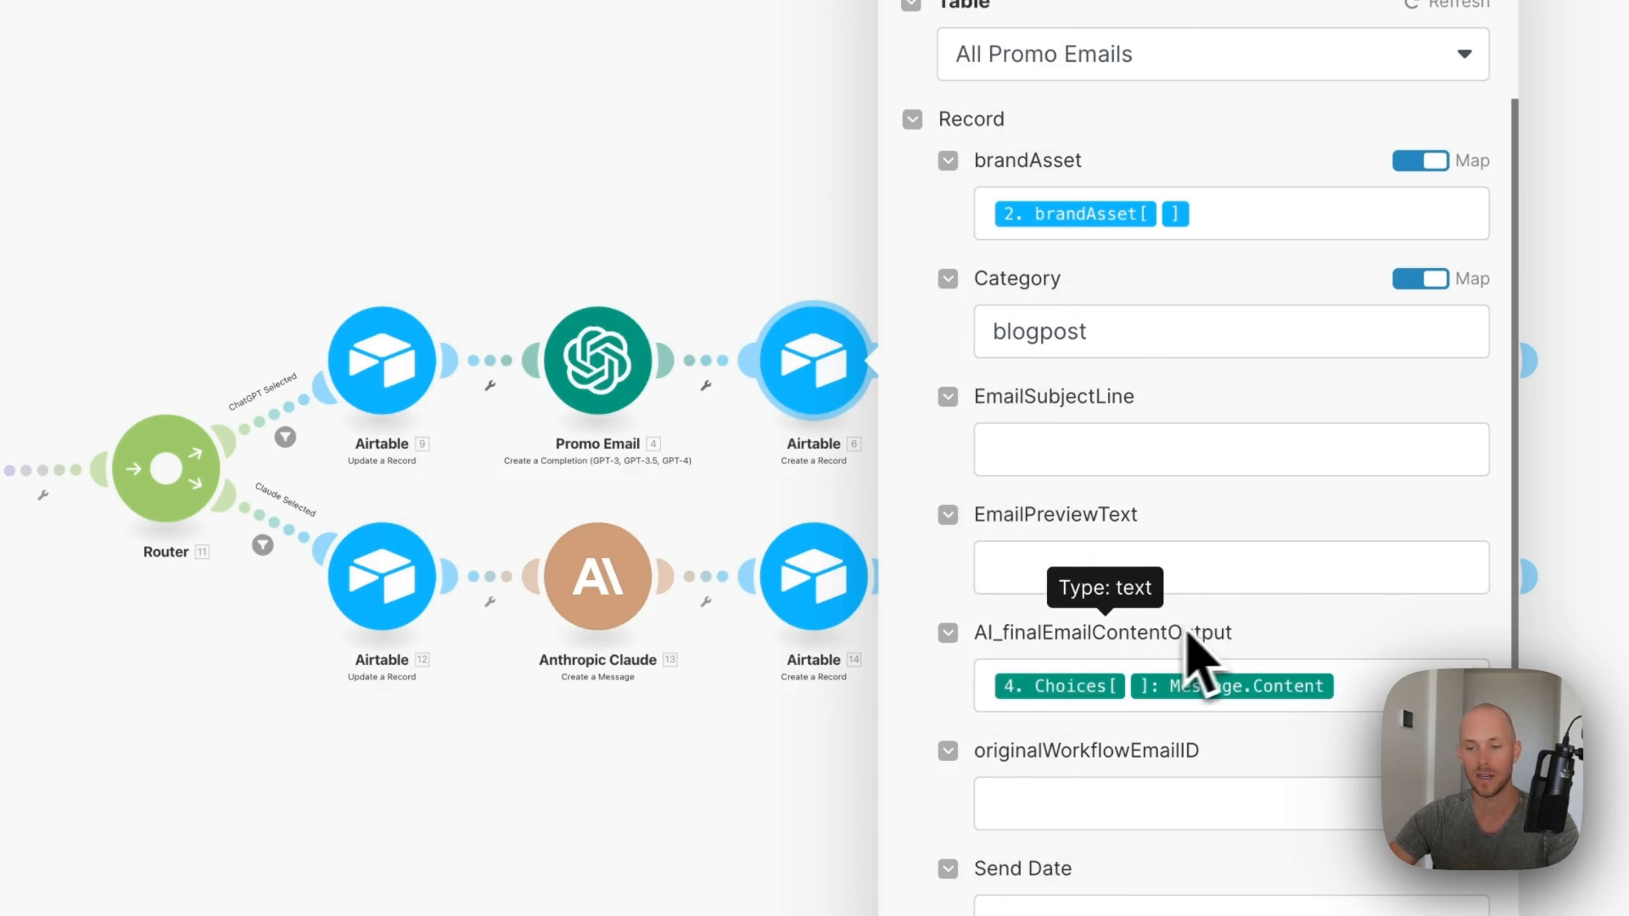
pyautogui.scroll(-6, 1188, 662)
pyautogui.scroll(-2, 1258, 691)
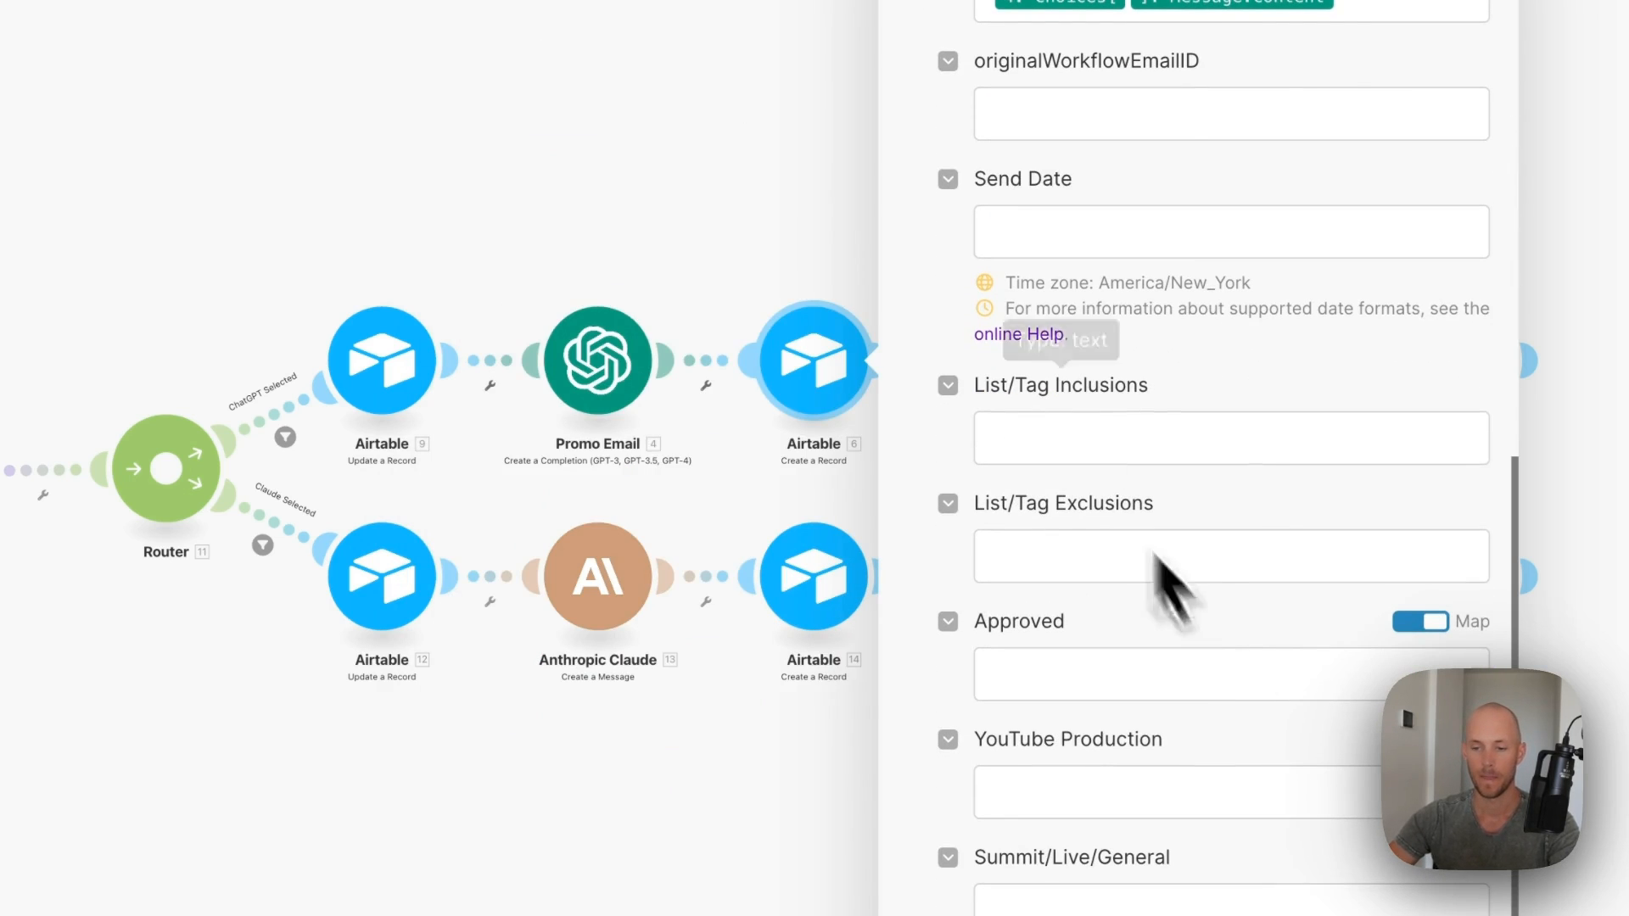
# - Leave Approved as To-Do and save the create-record settings
pyautogui.click(1058, 666)
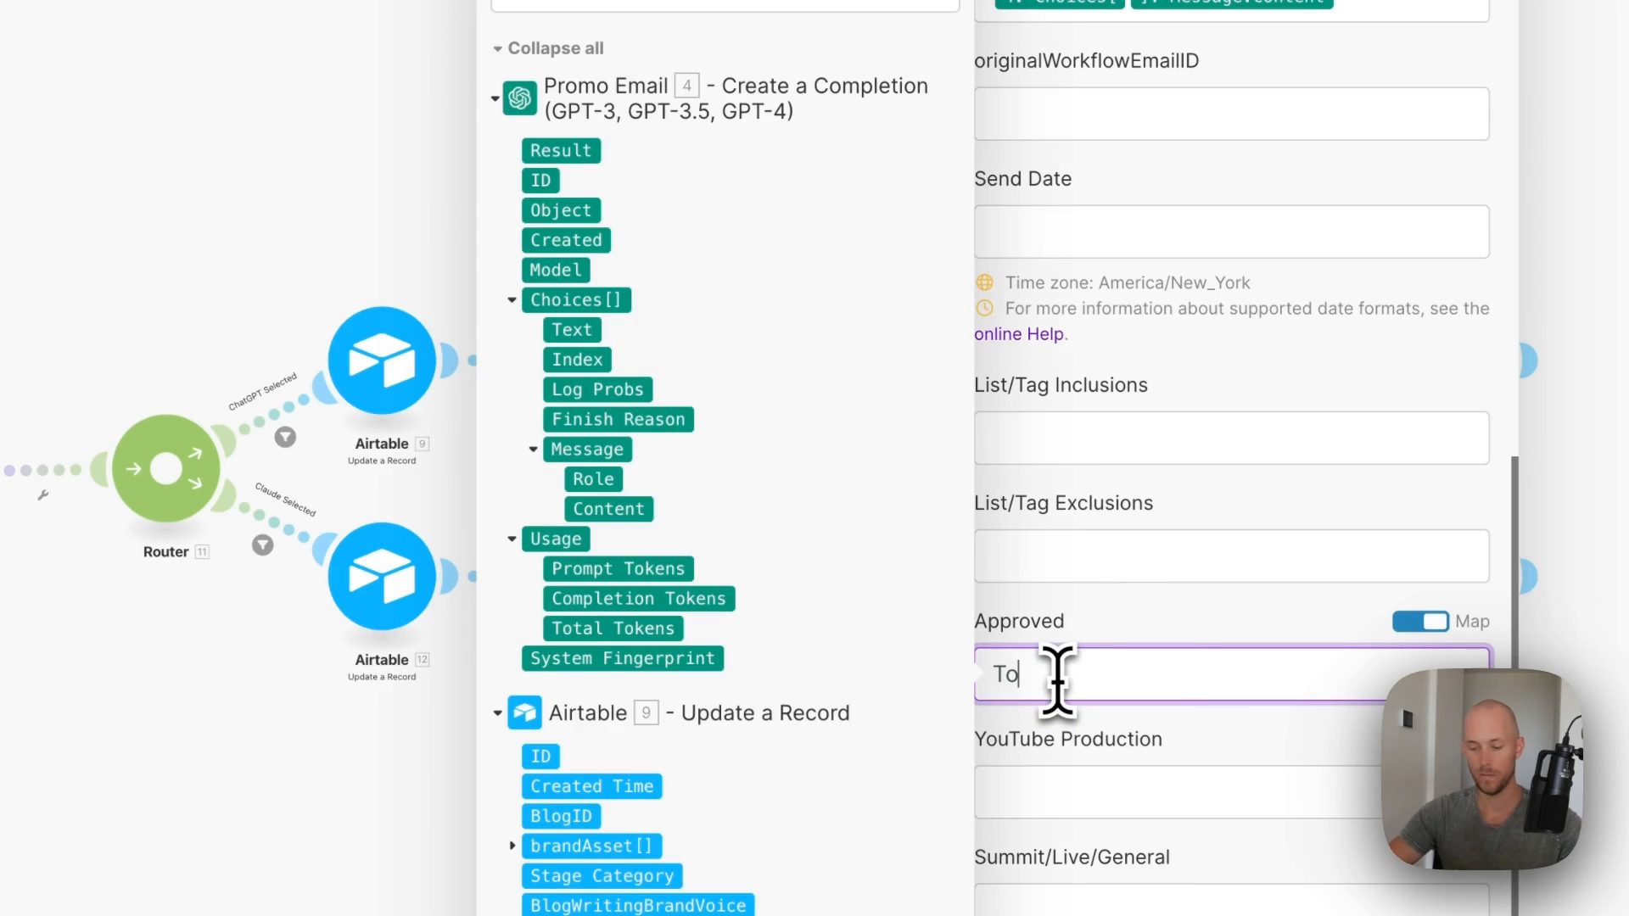
pyautogui.click(1166, 624)
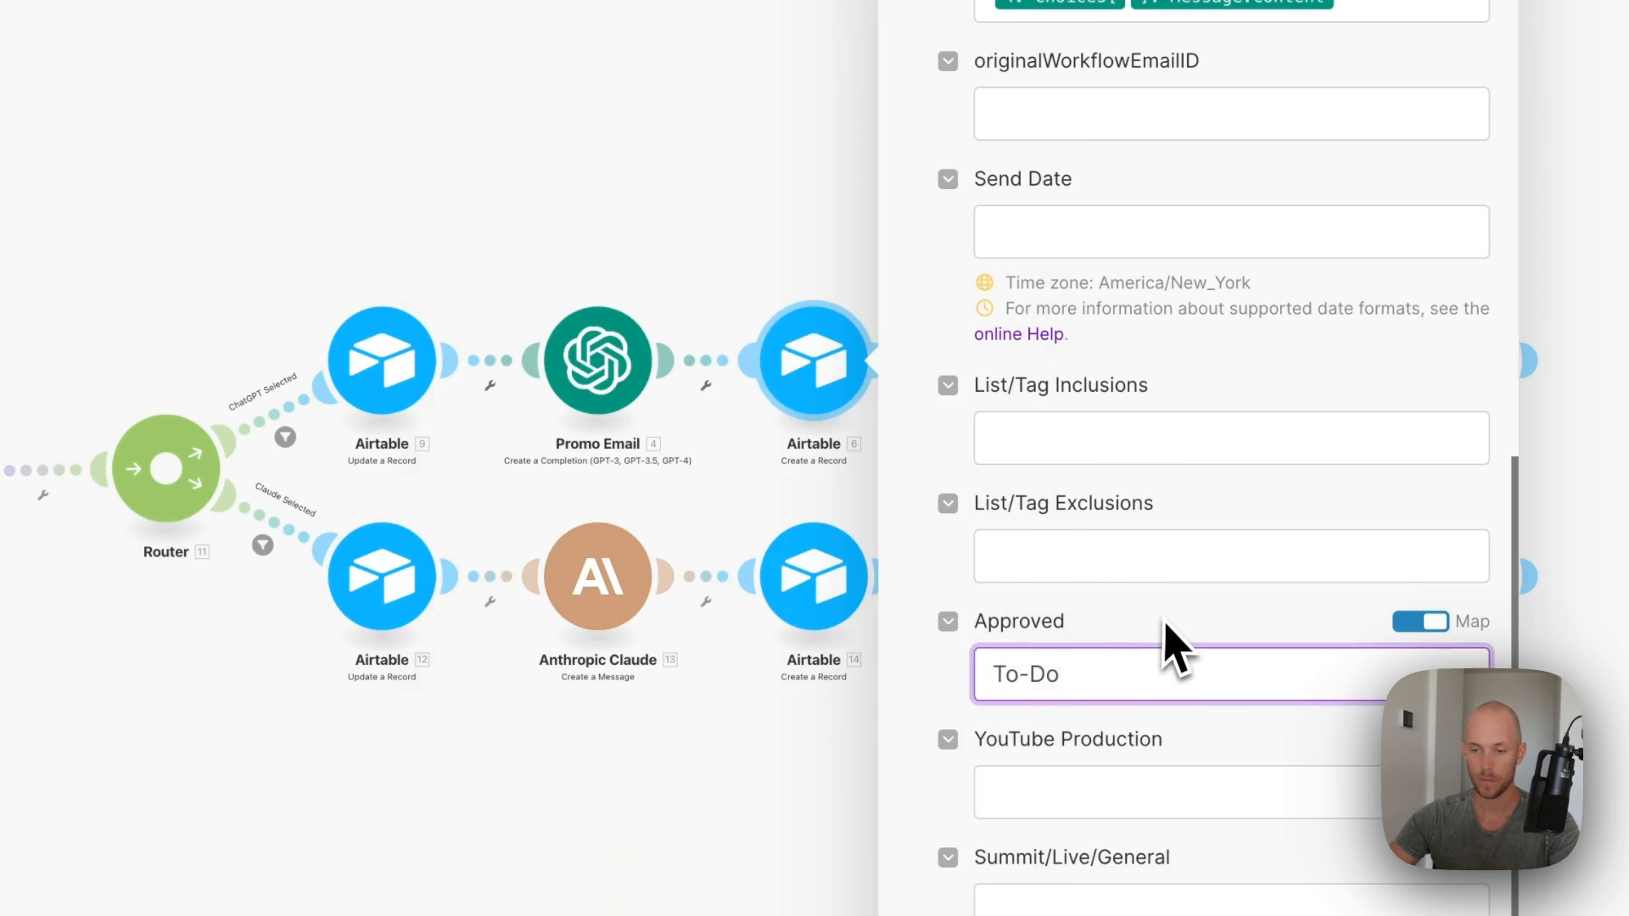
pyautogui.scroll(10, 1161, 649)
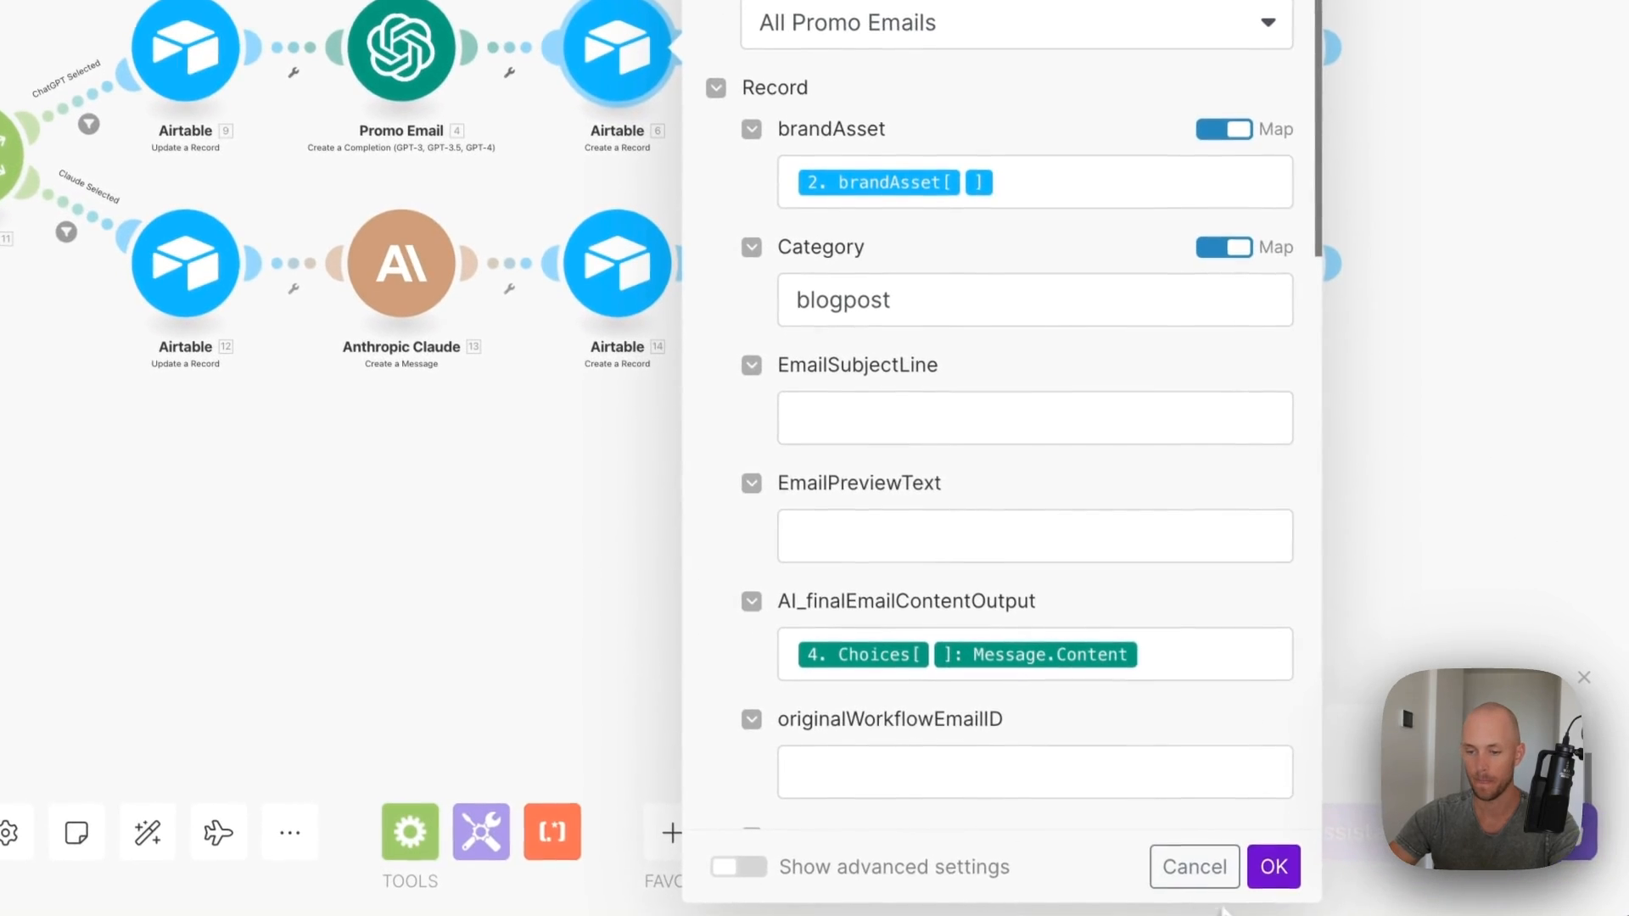
pyautogui.click(1272, 866)
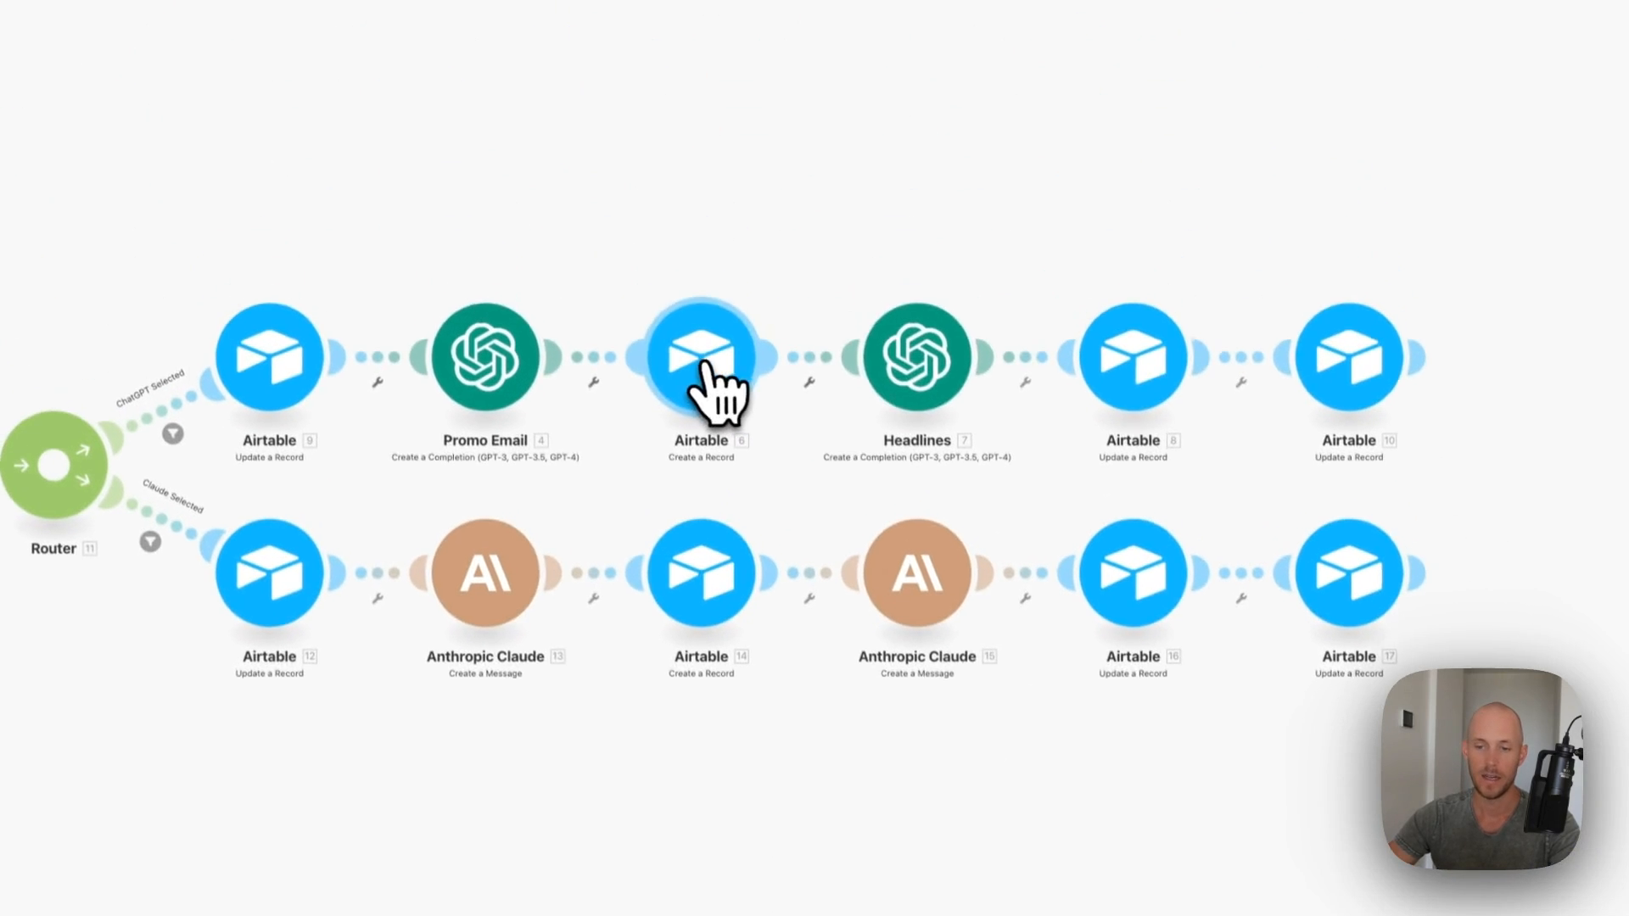
# - Switch the Headlines OpenAI step to the user's own account, keeping its 20-subject-line prompt, and close it
pyautogui.click(954, 375)
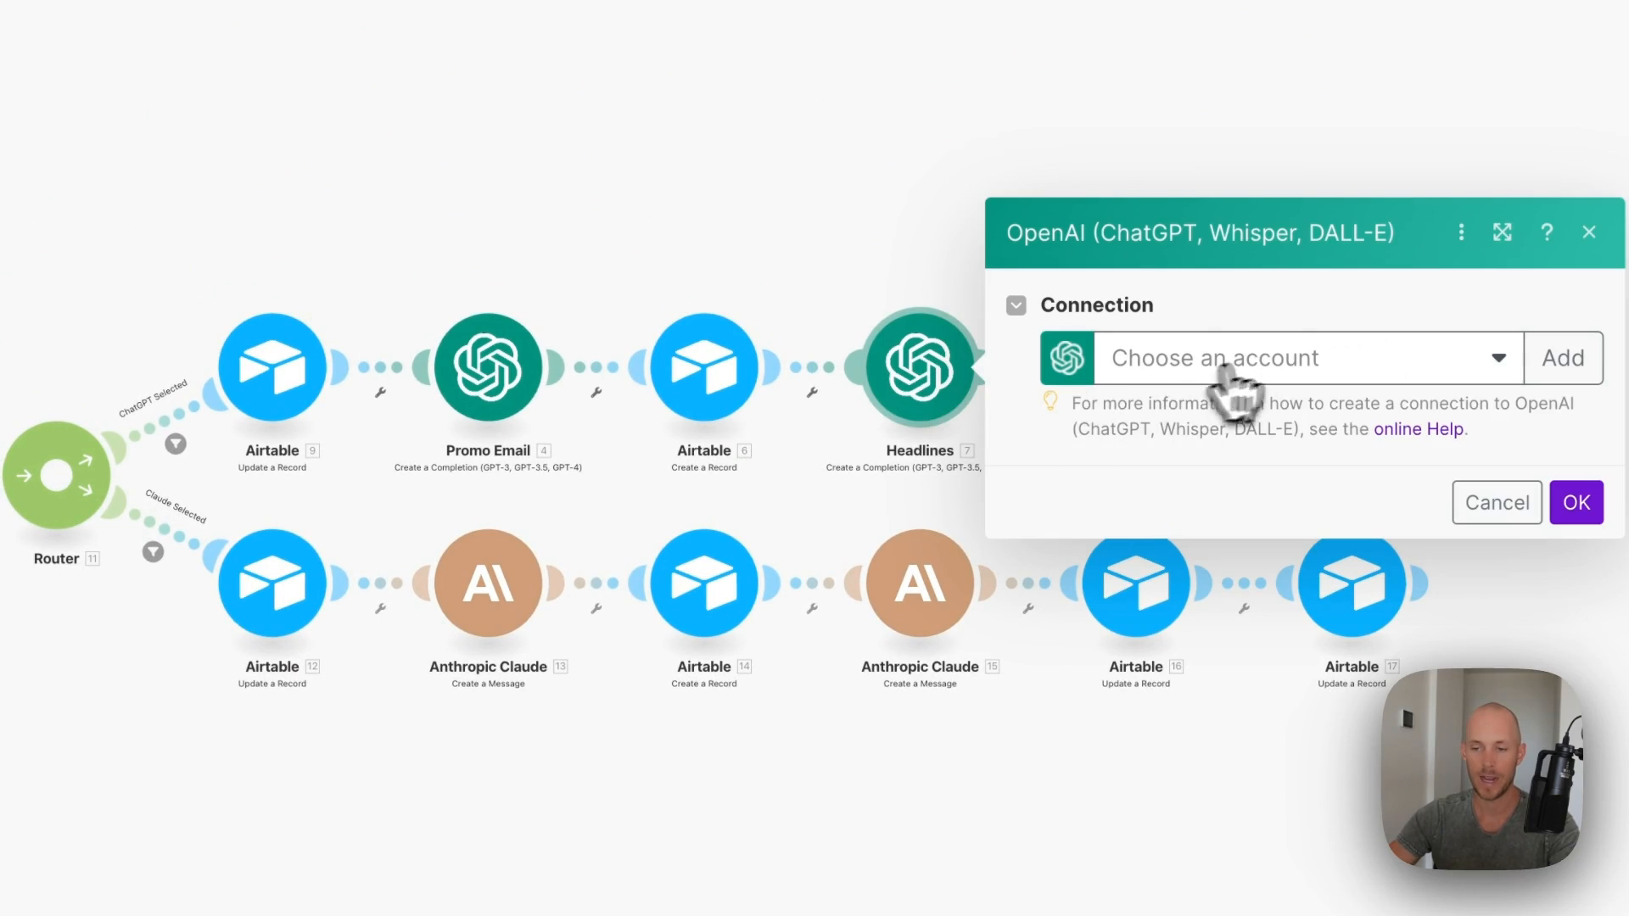
pyautogui.click(1222, 358)
pyautogui.click(1196, 409)
pyautogui.scroll(-6, 1213, 398)
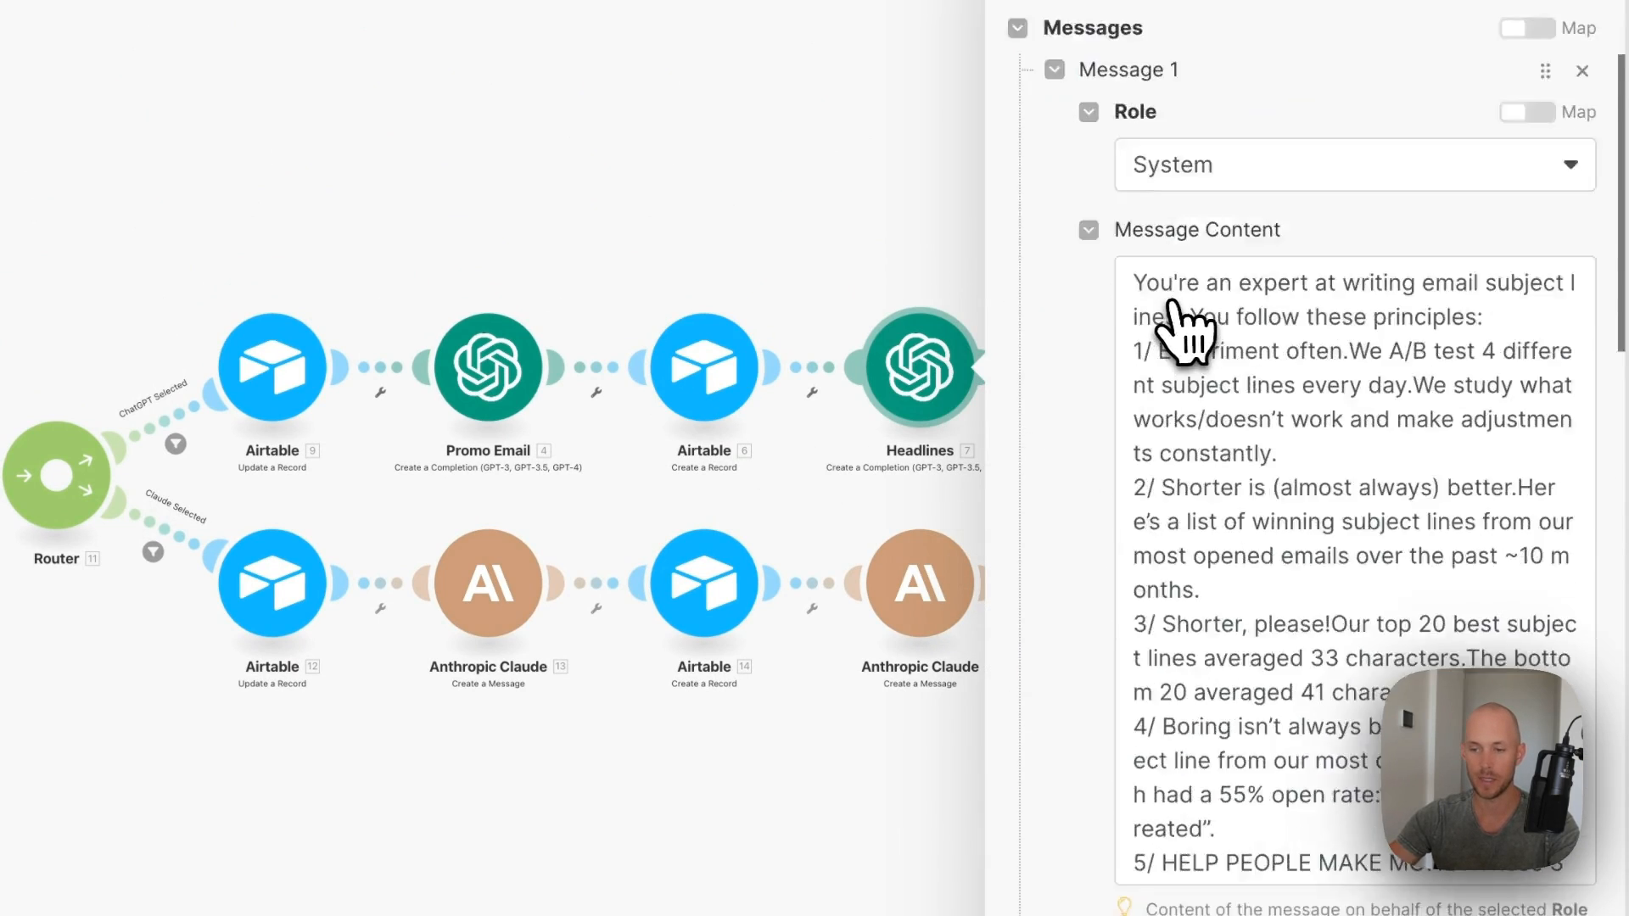
pyautogui.scroll(-10, 1137, 475)
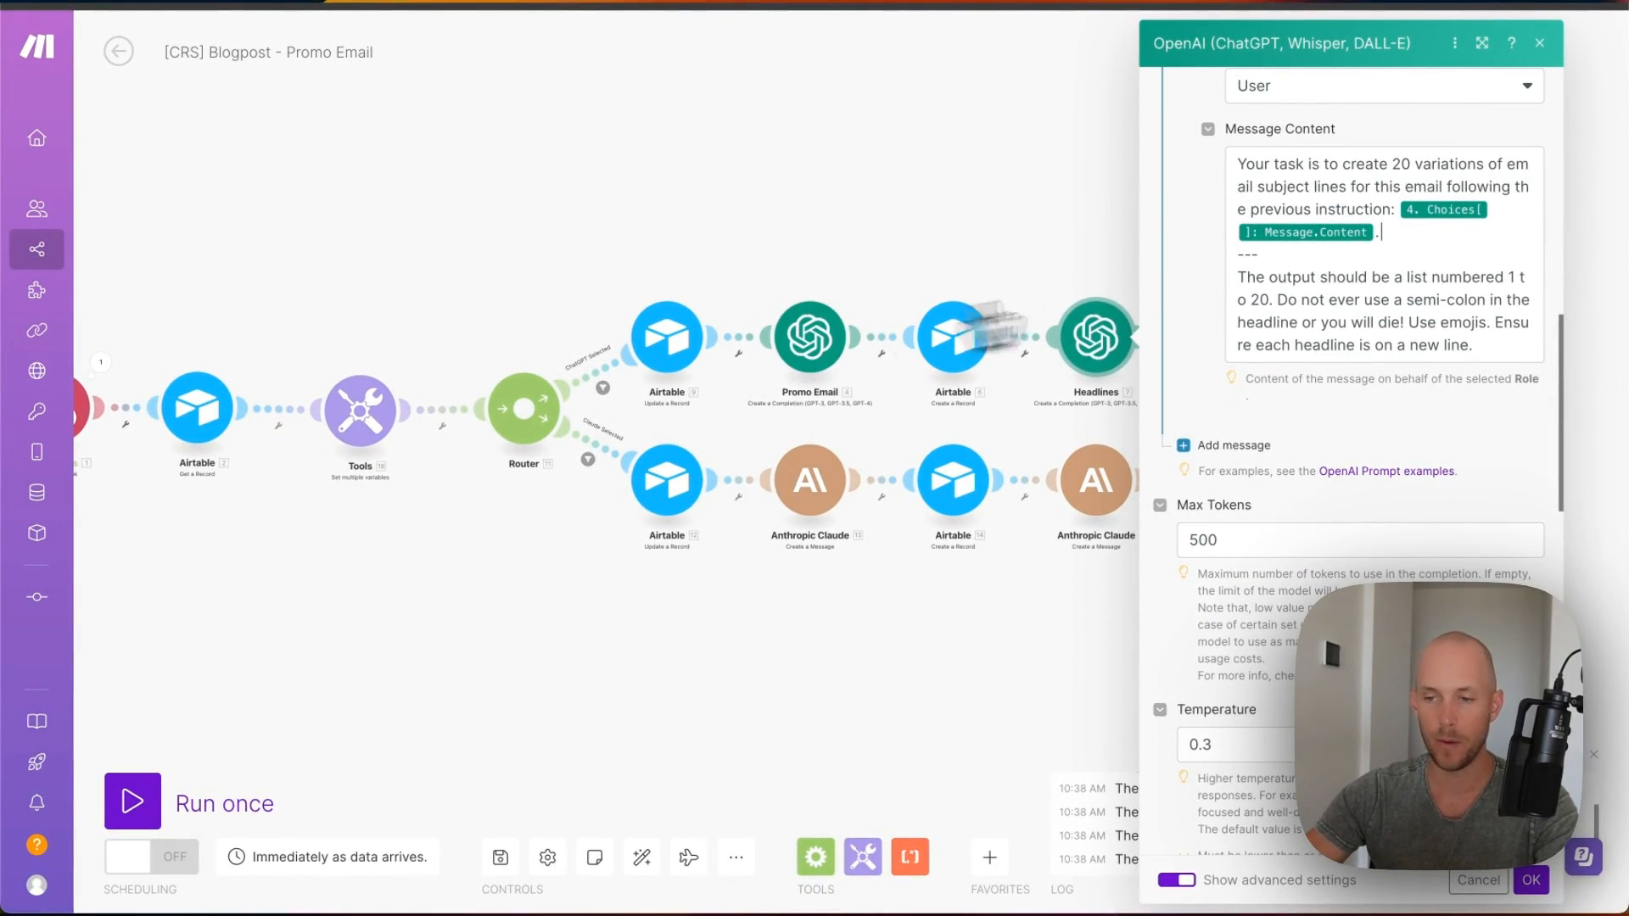
pyautogui.scroll(-10, 1247, 476)
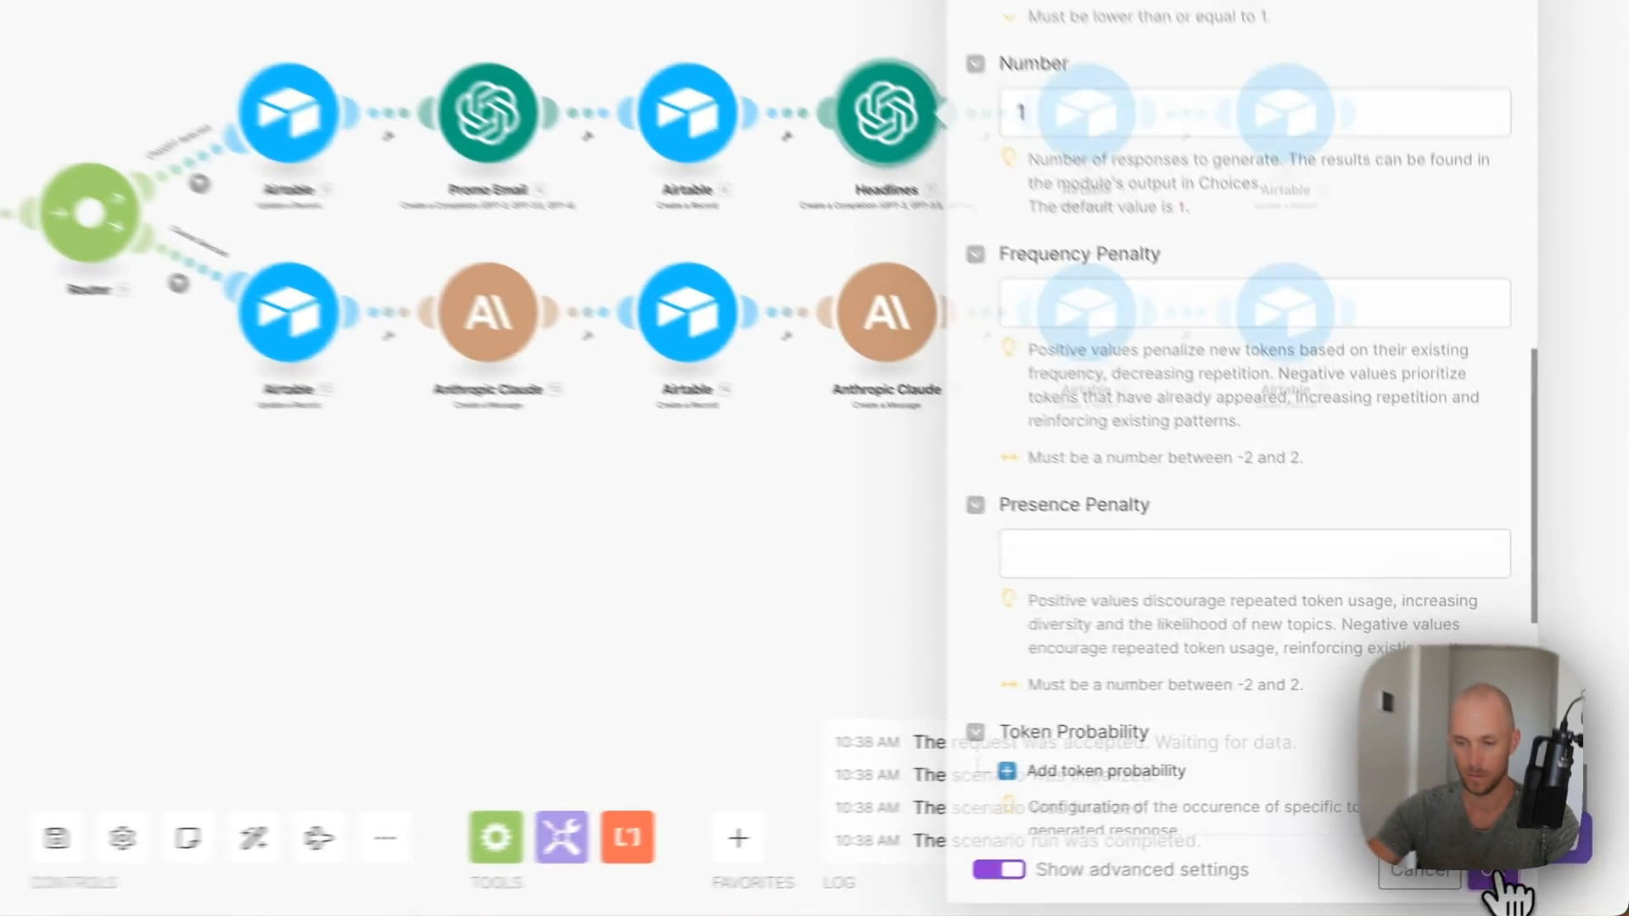
pyautogui.click(1493, 880)
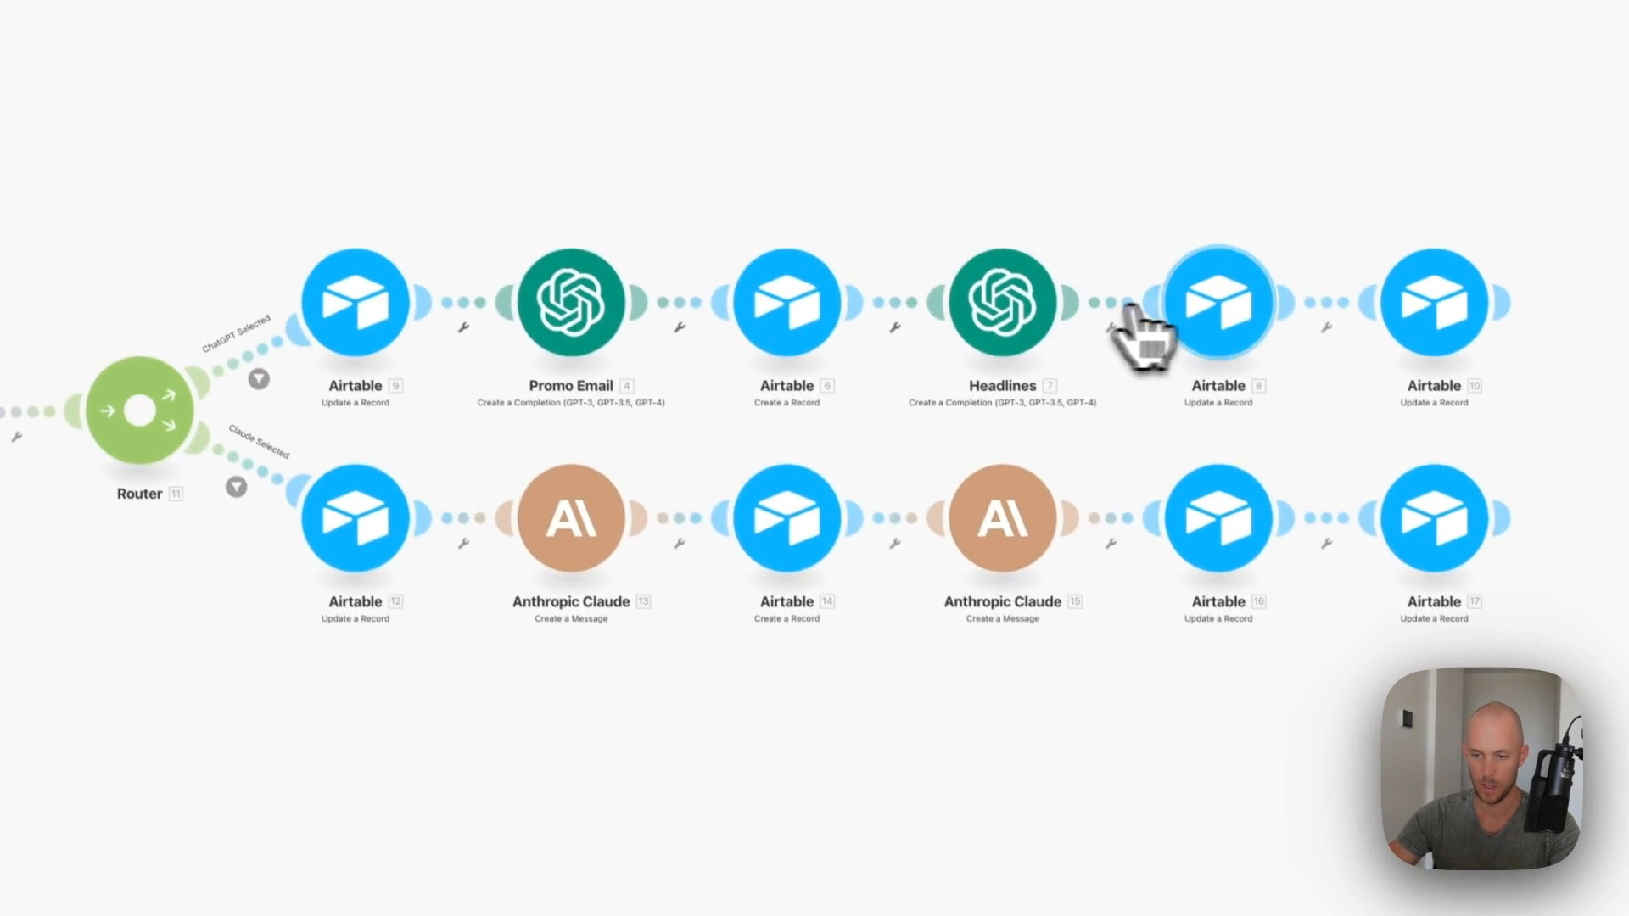
# - Set the Airtable update step to the user's connection, the Public Content Repurposing System base, and All Promo Emails
pyautogui.click(1086, 112)
pyautogui.click(857, 305)
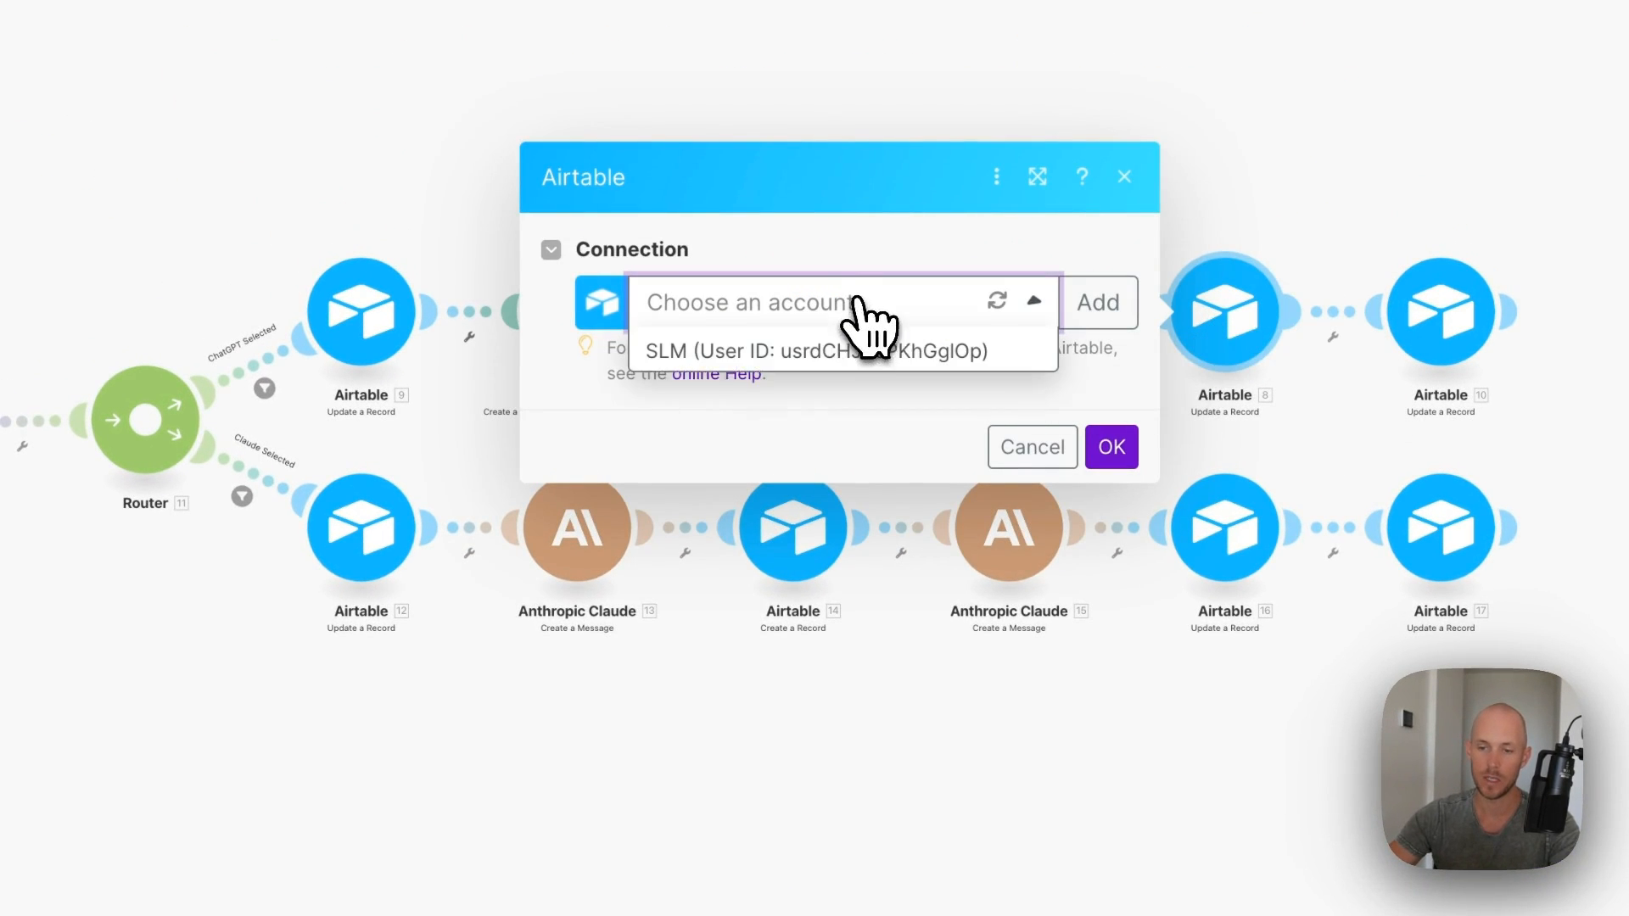
pyautogui.click(840, 351)
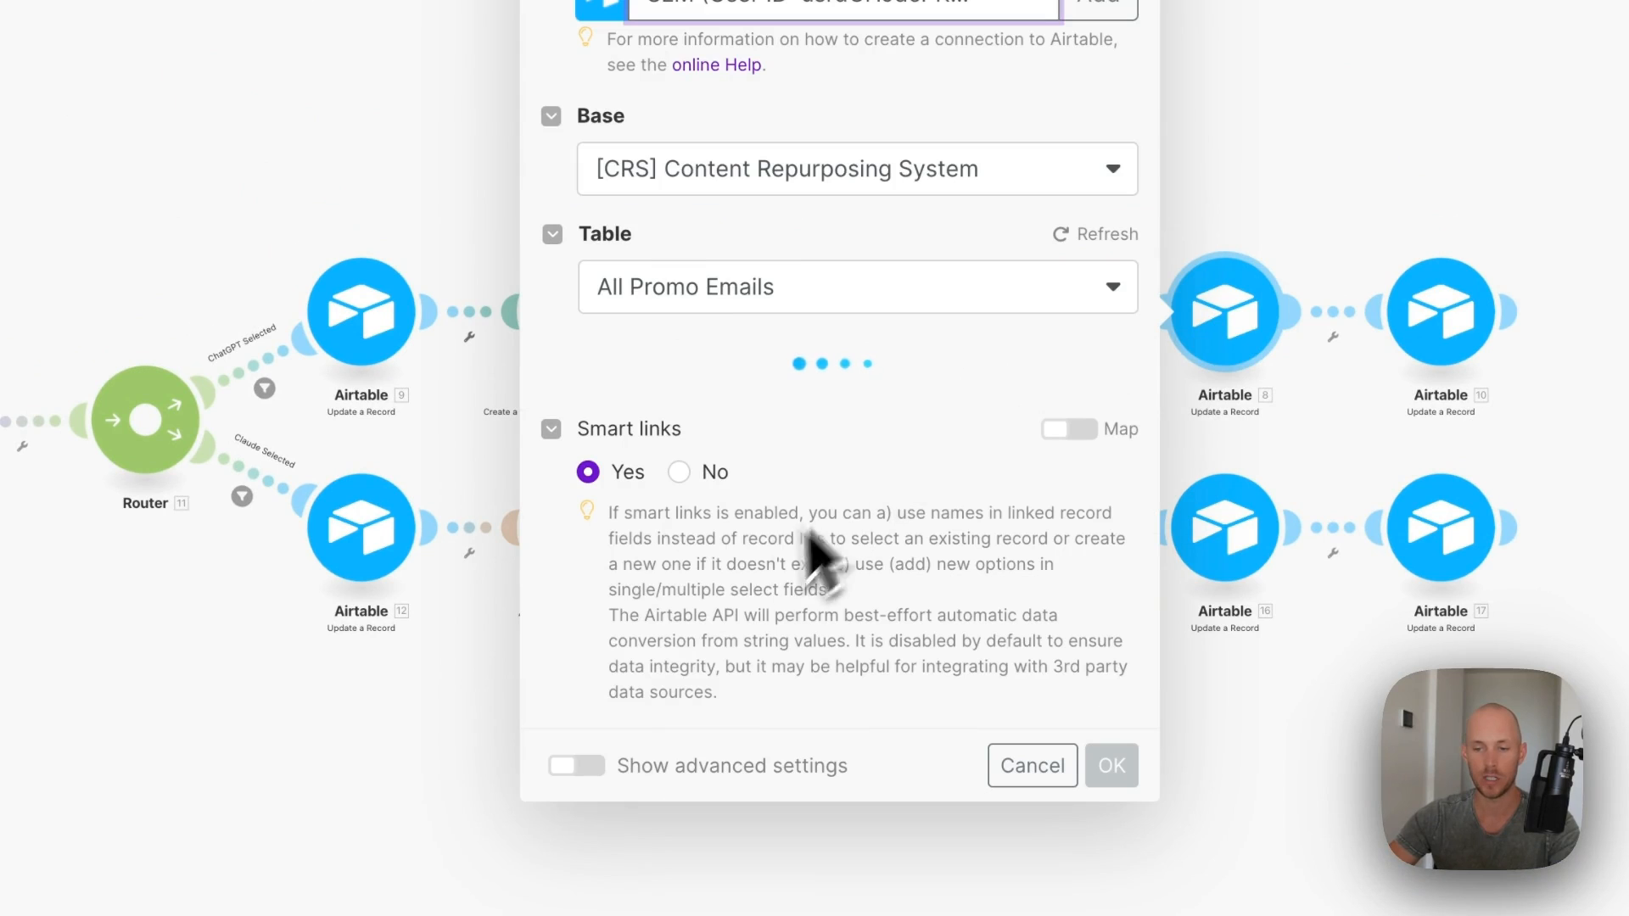
pyautogui.click(916, 180)
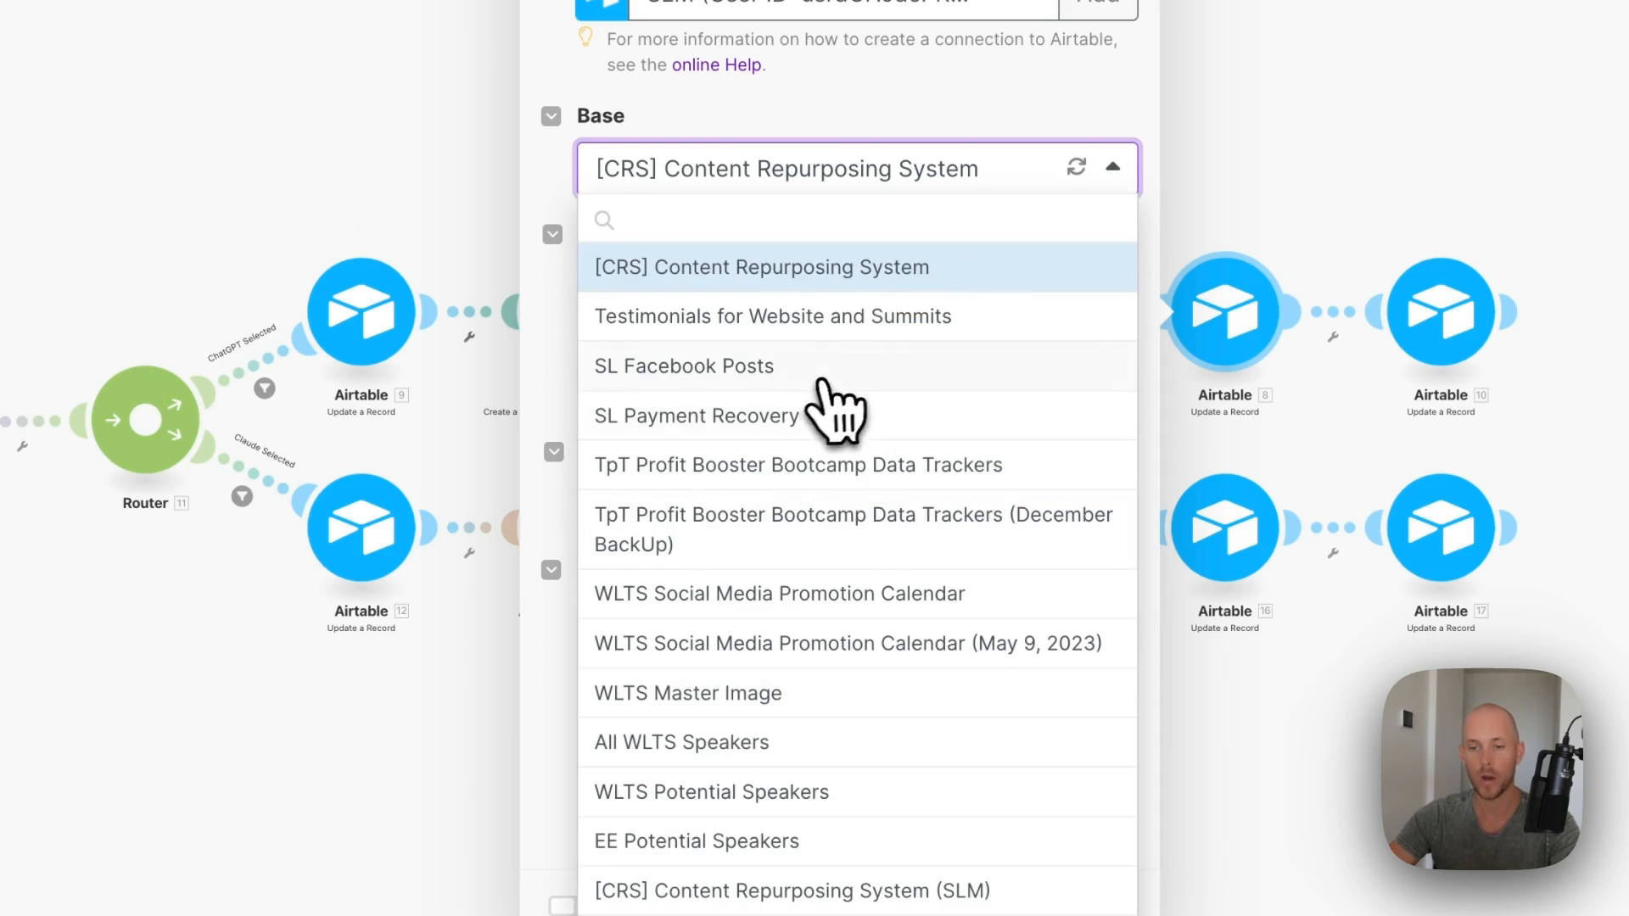
pyautogui.click(870, 913)
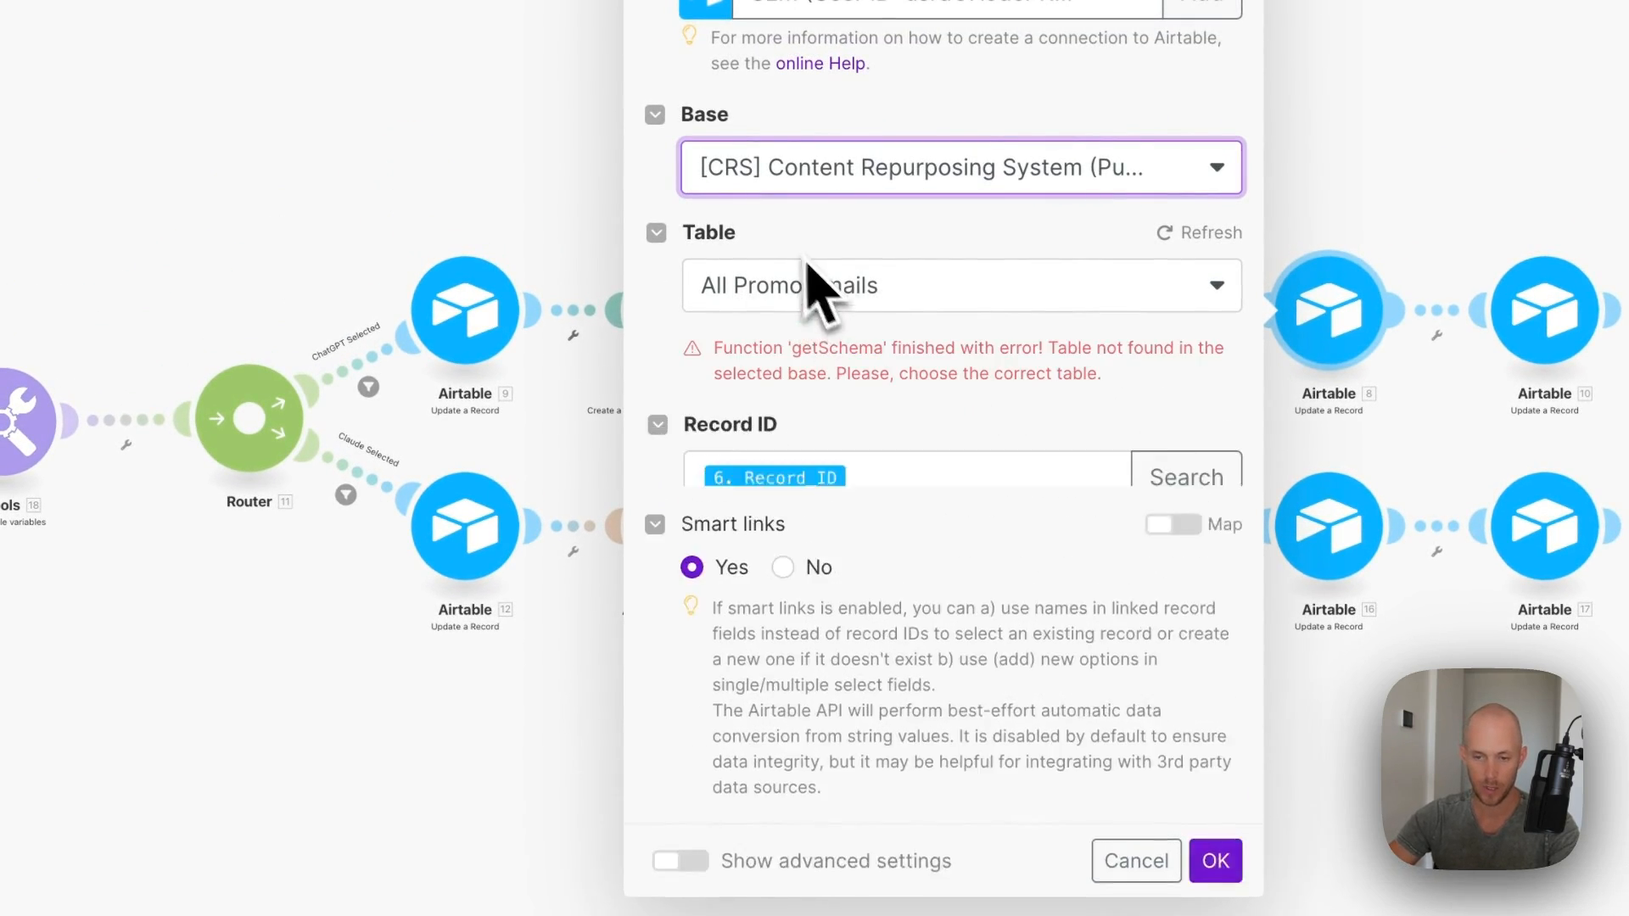
pyautogui.click(982, 285)
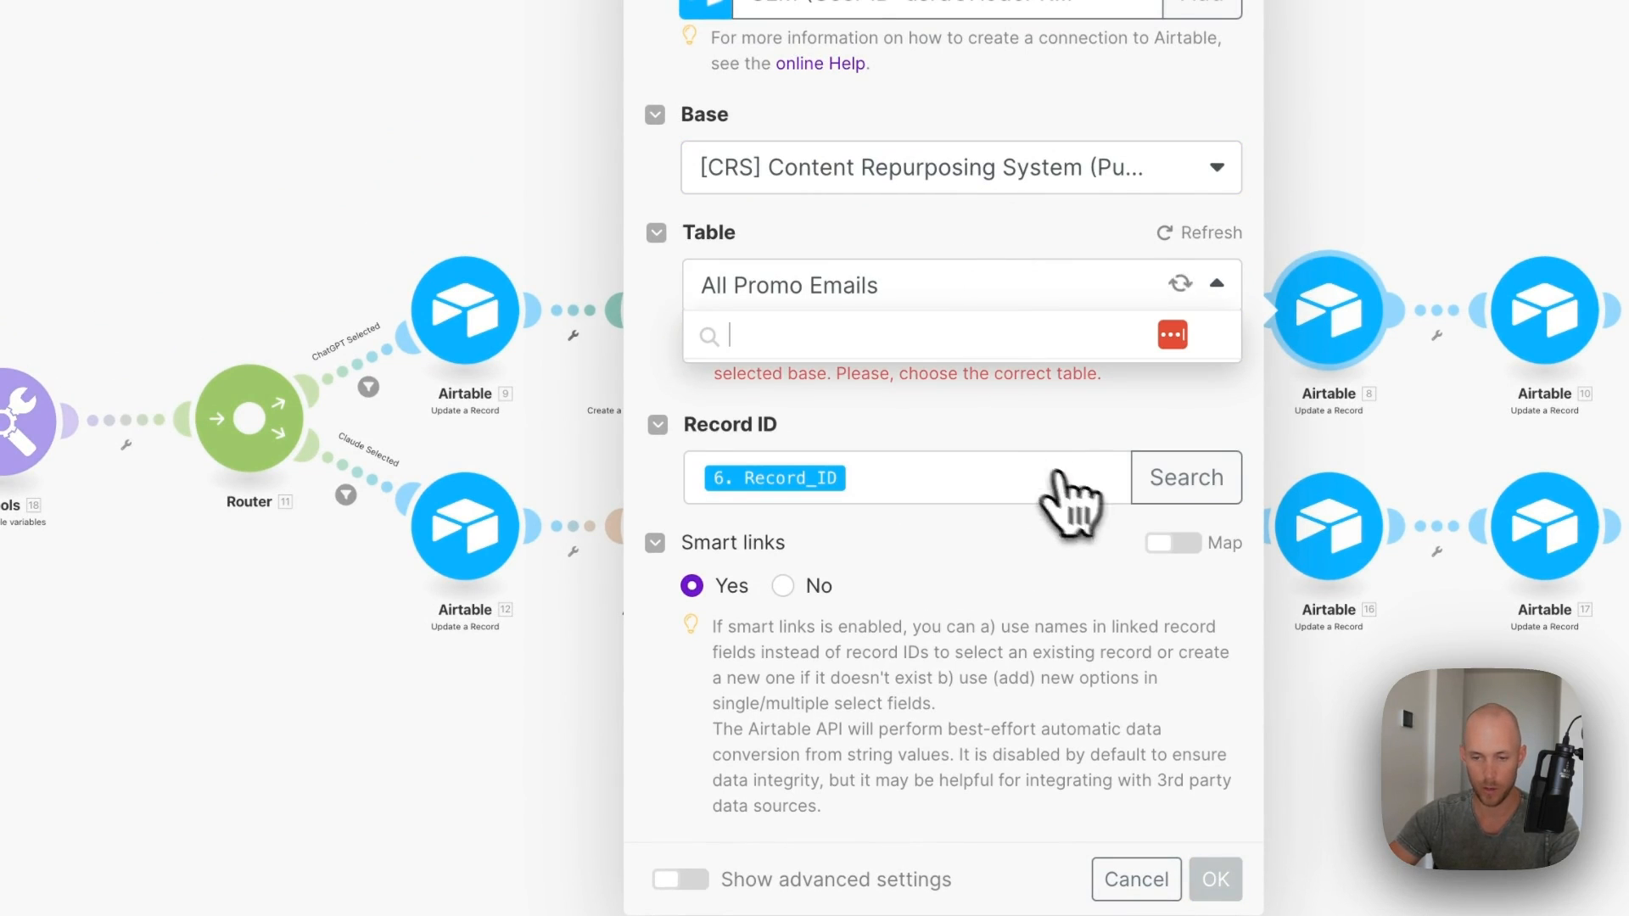
pyautogui.click(768, 829)
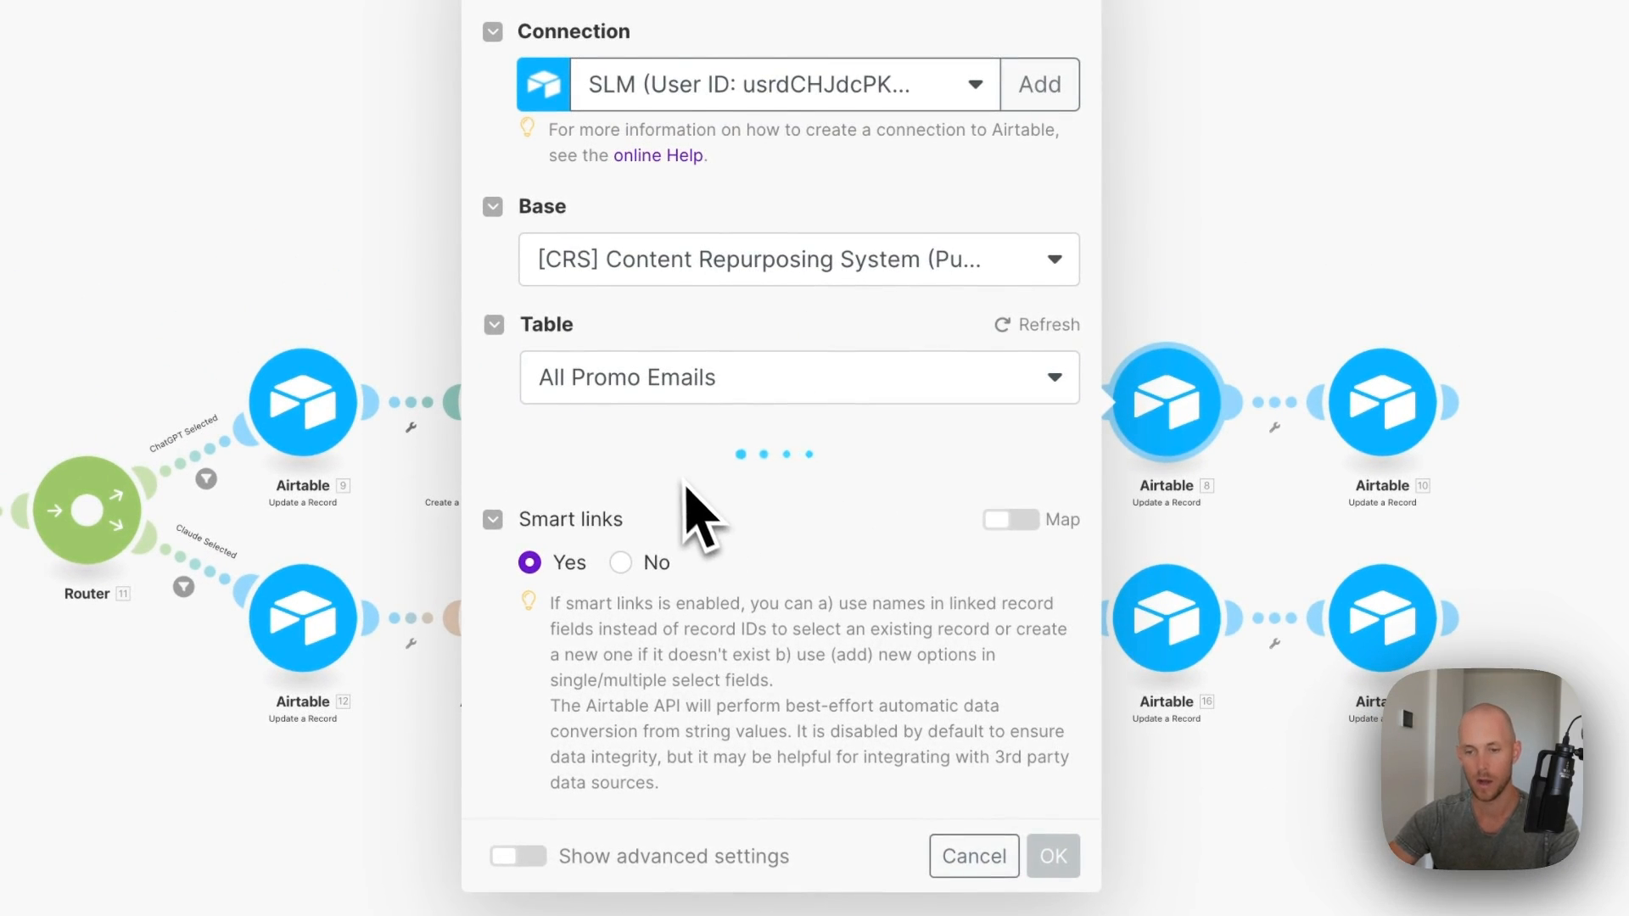
# - Review the Record ID mapping options and reopen the Airtable 8 update step's settings
pyautogui.click(721, 494)
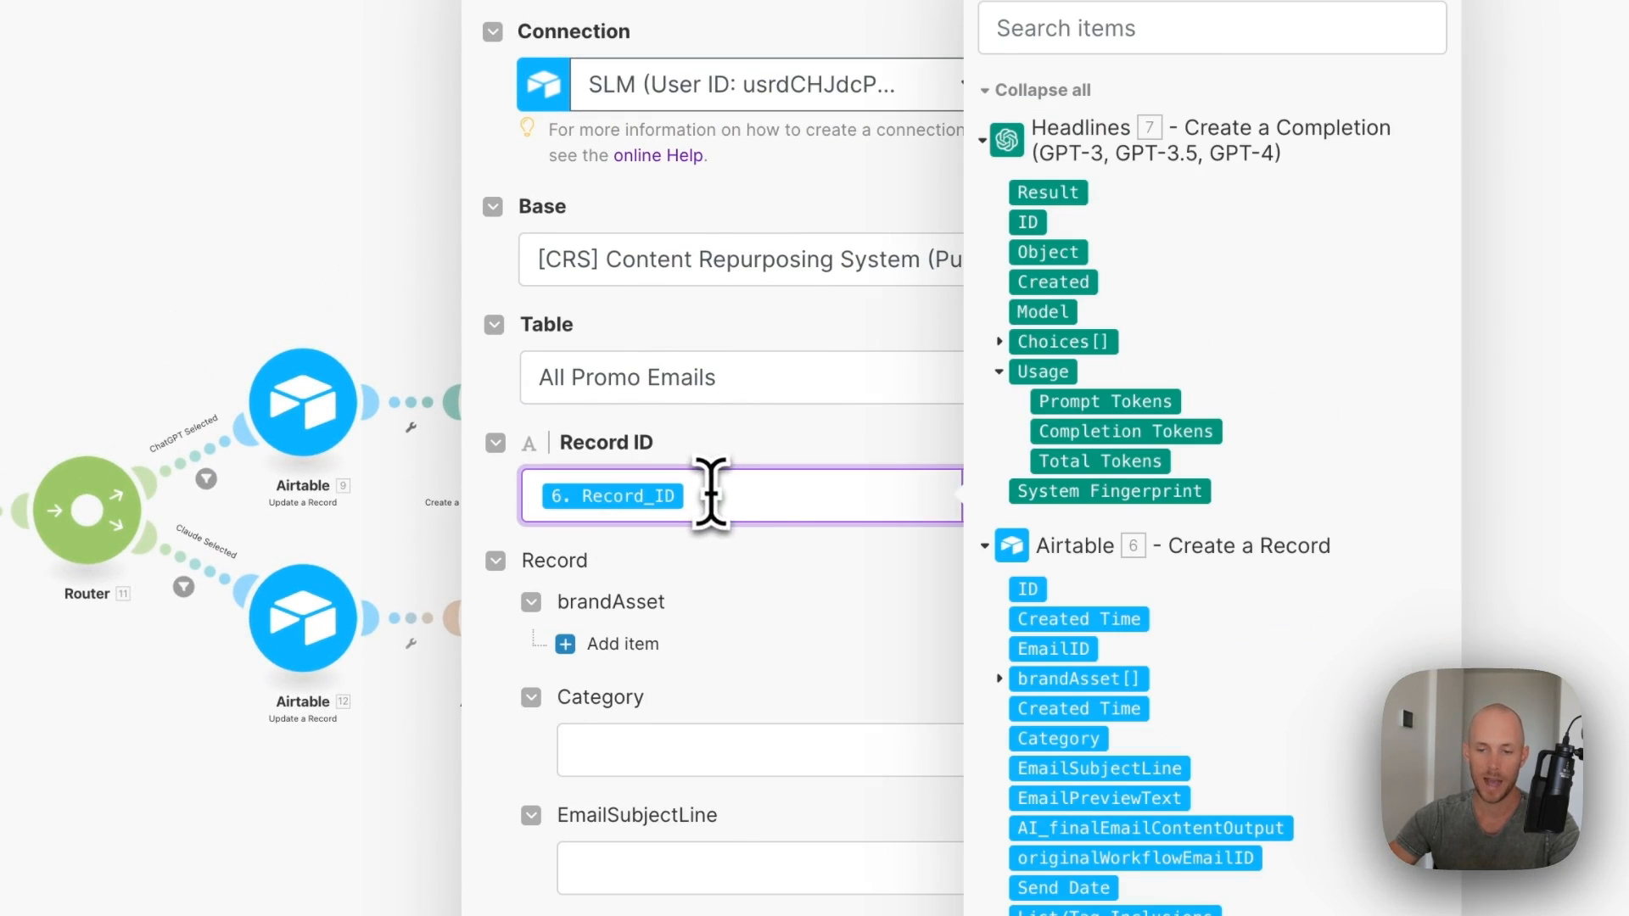
pyautogui.scroll(-3, 1031, 459)
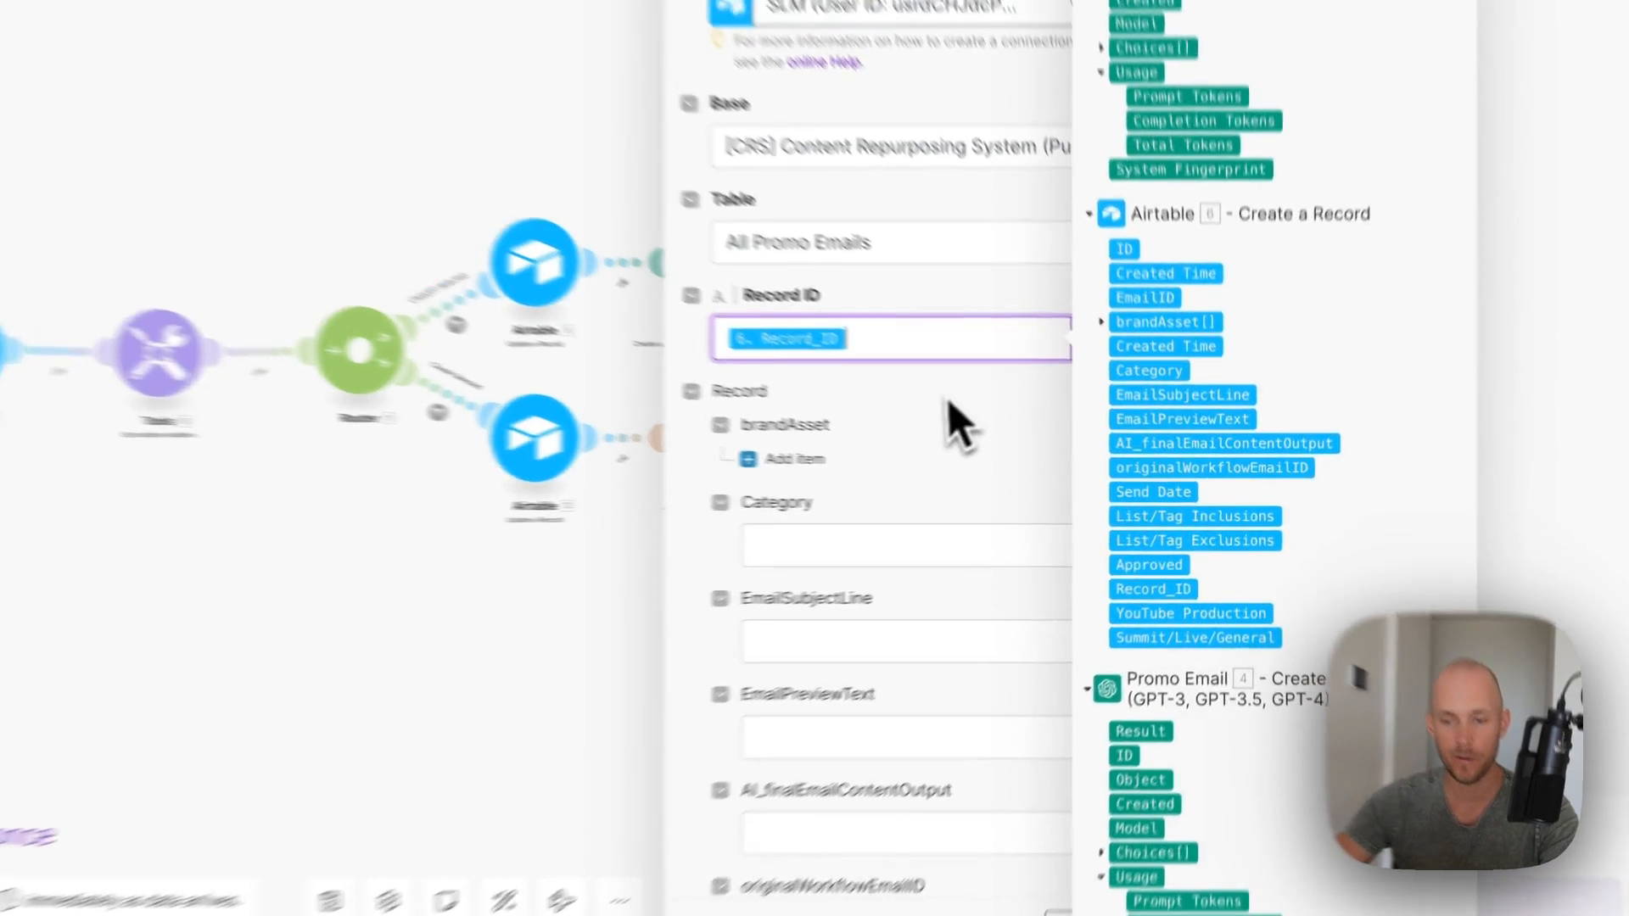
pyautogui.click(1005, 446)
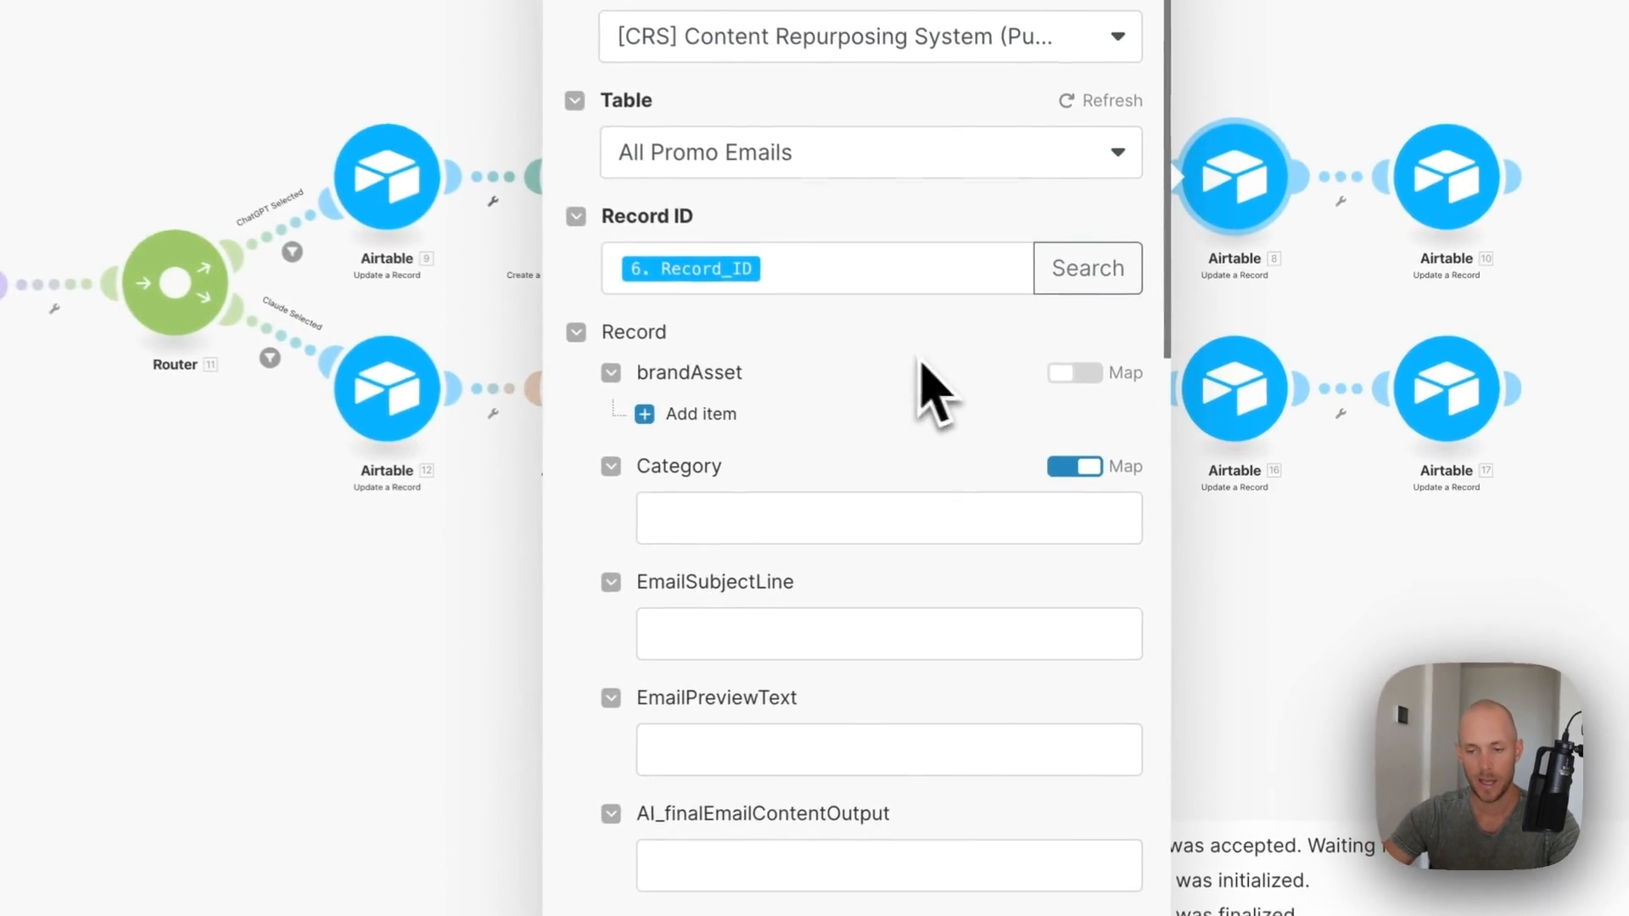
pyautogui.scroll(-10, 975, 491)
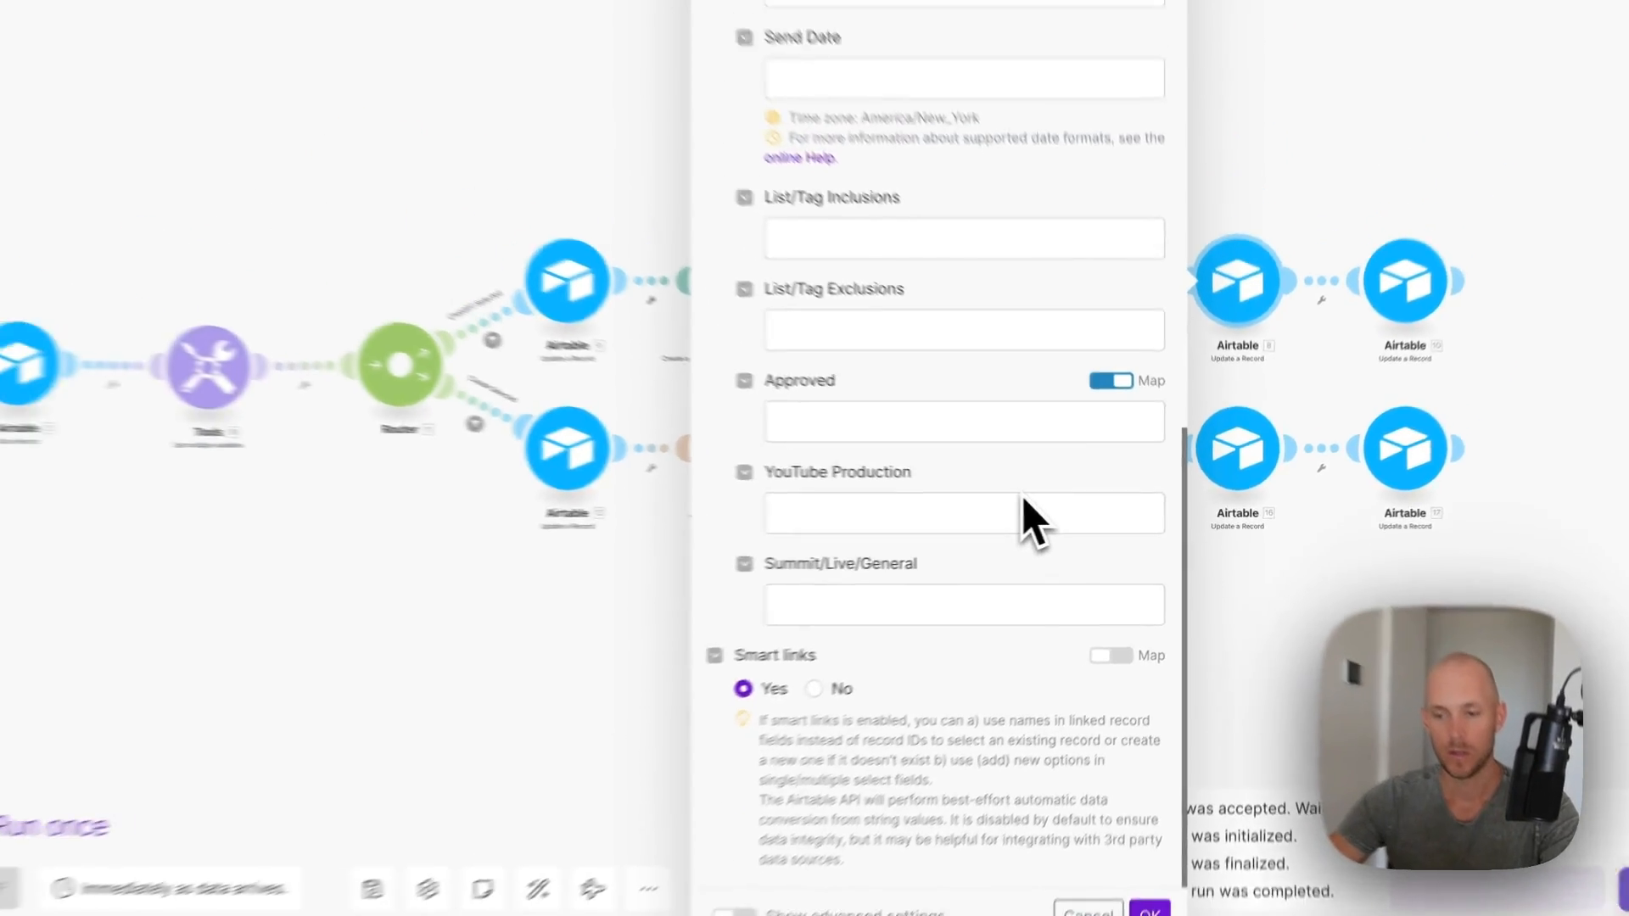
pyautogui.scroll(10, 1035, 520)
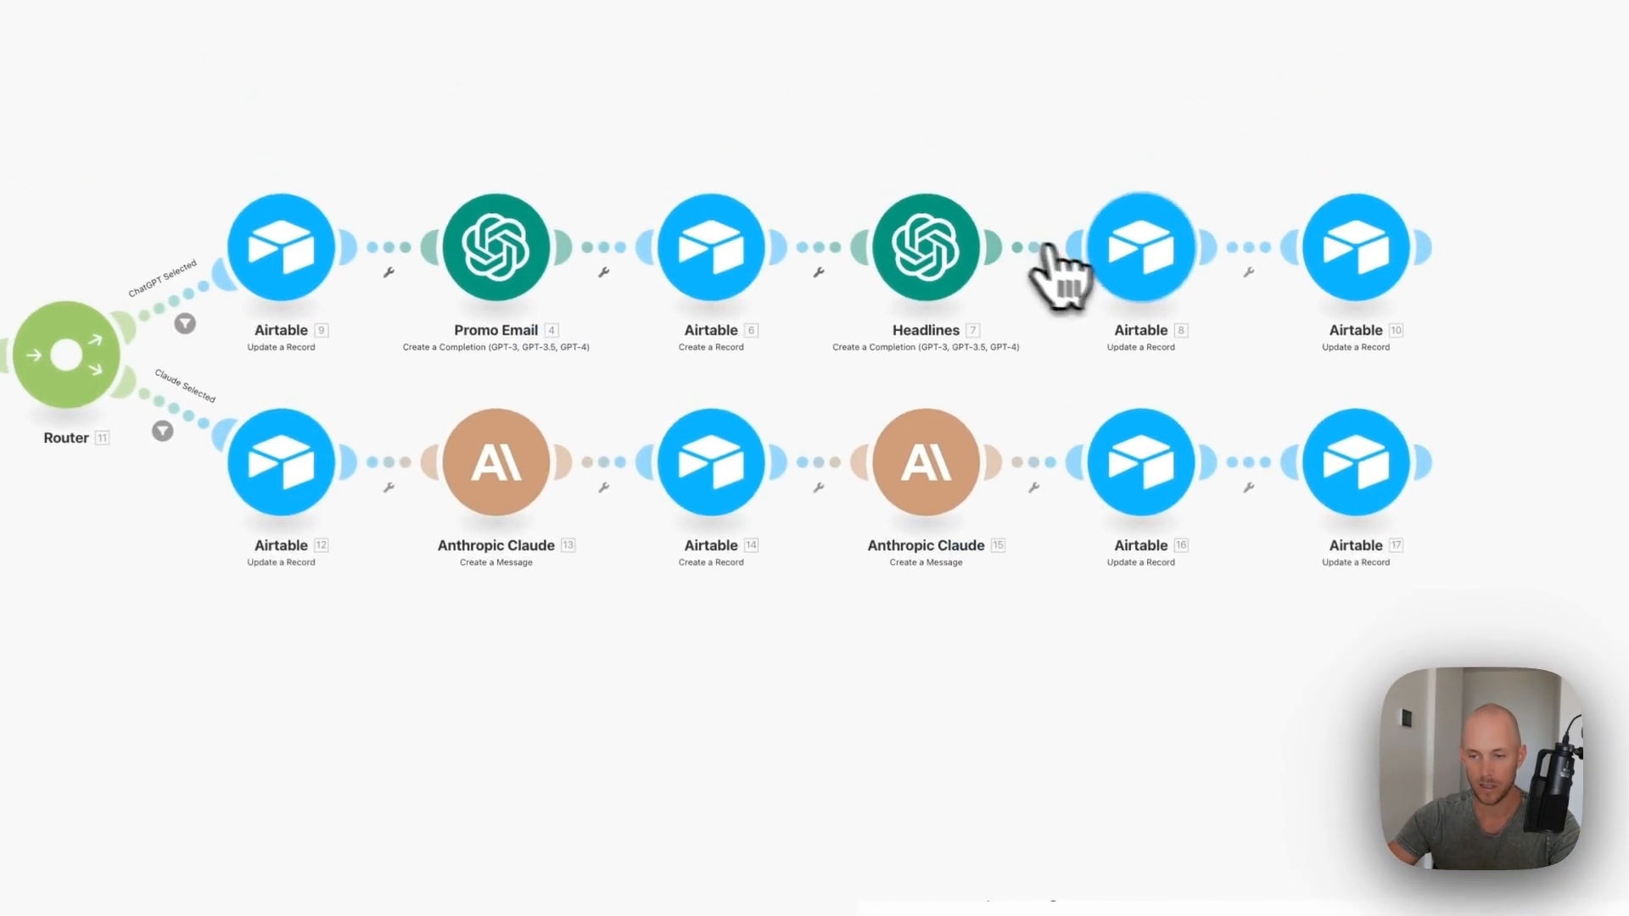
pyautogui.click(1120, 299)
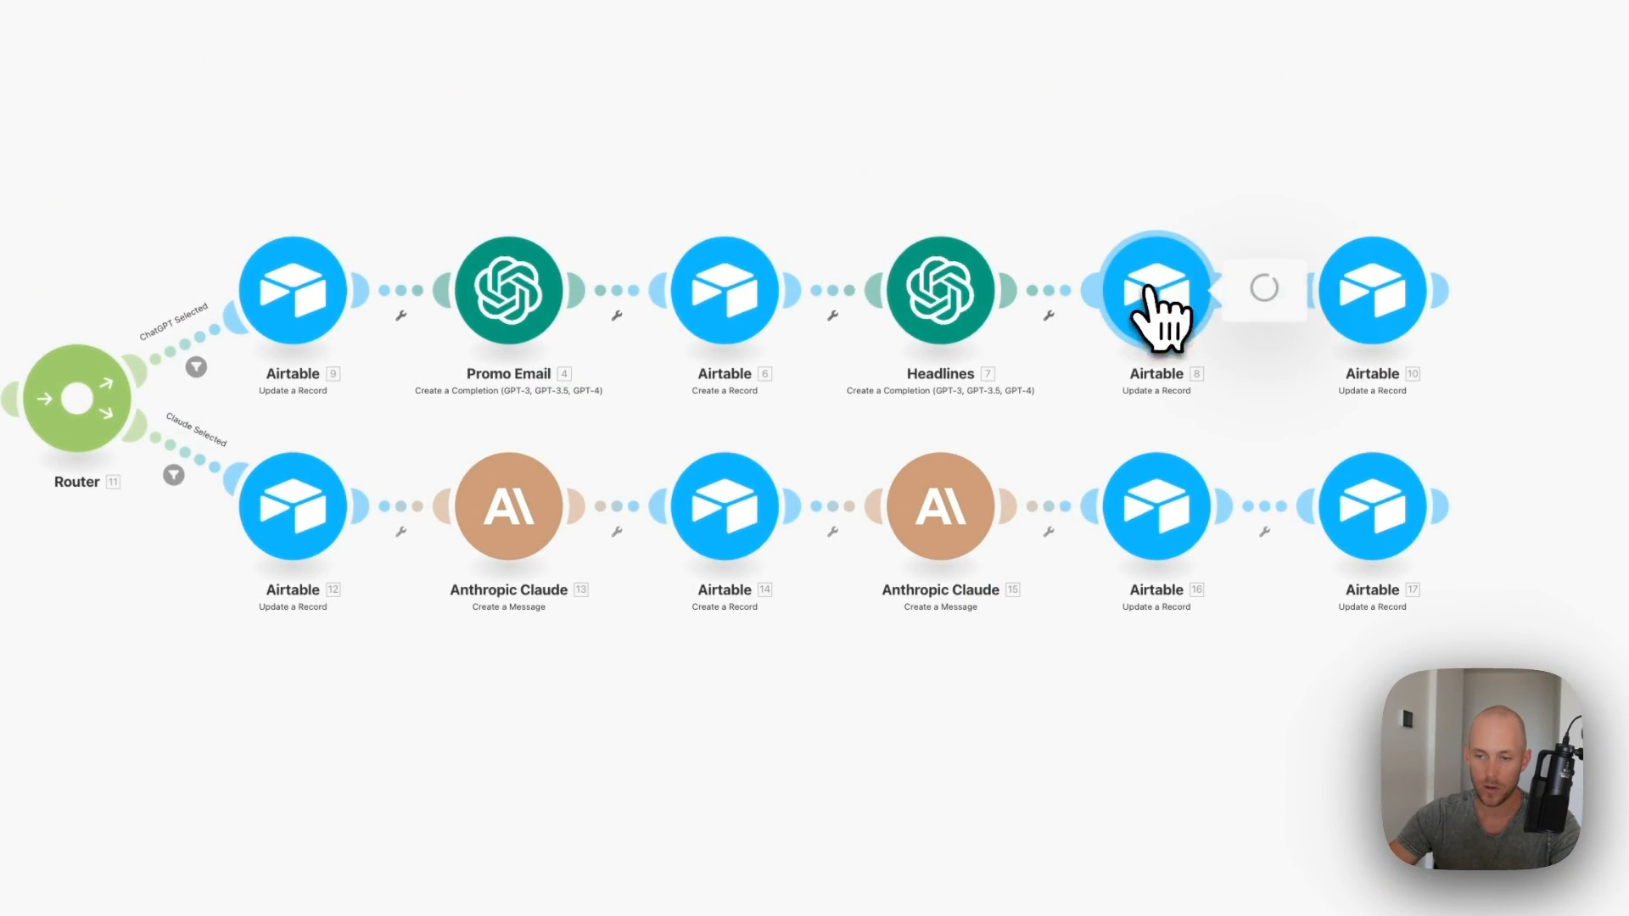
pyautogui.click(964, 750)
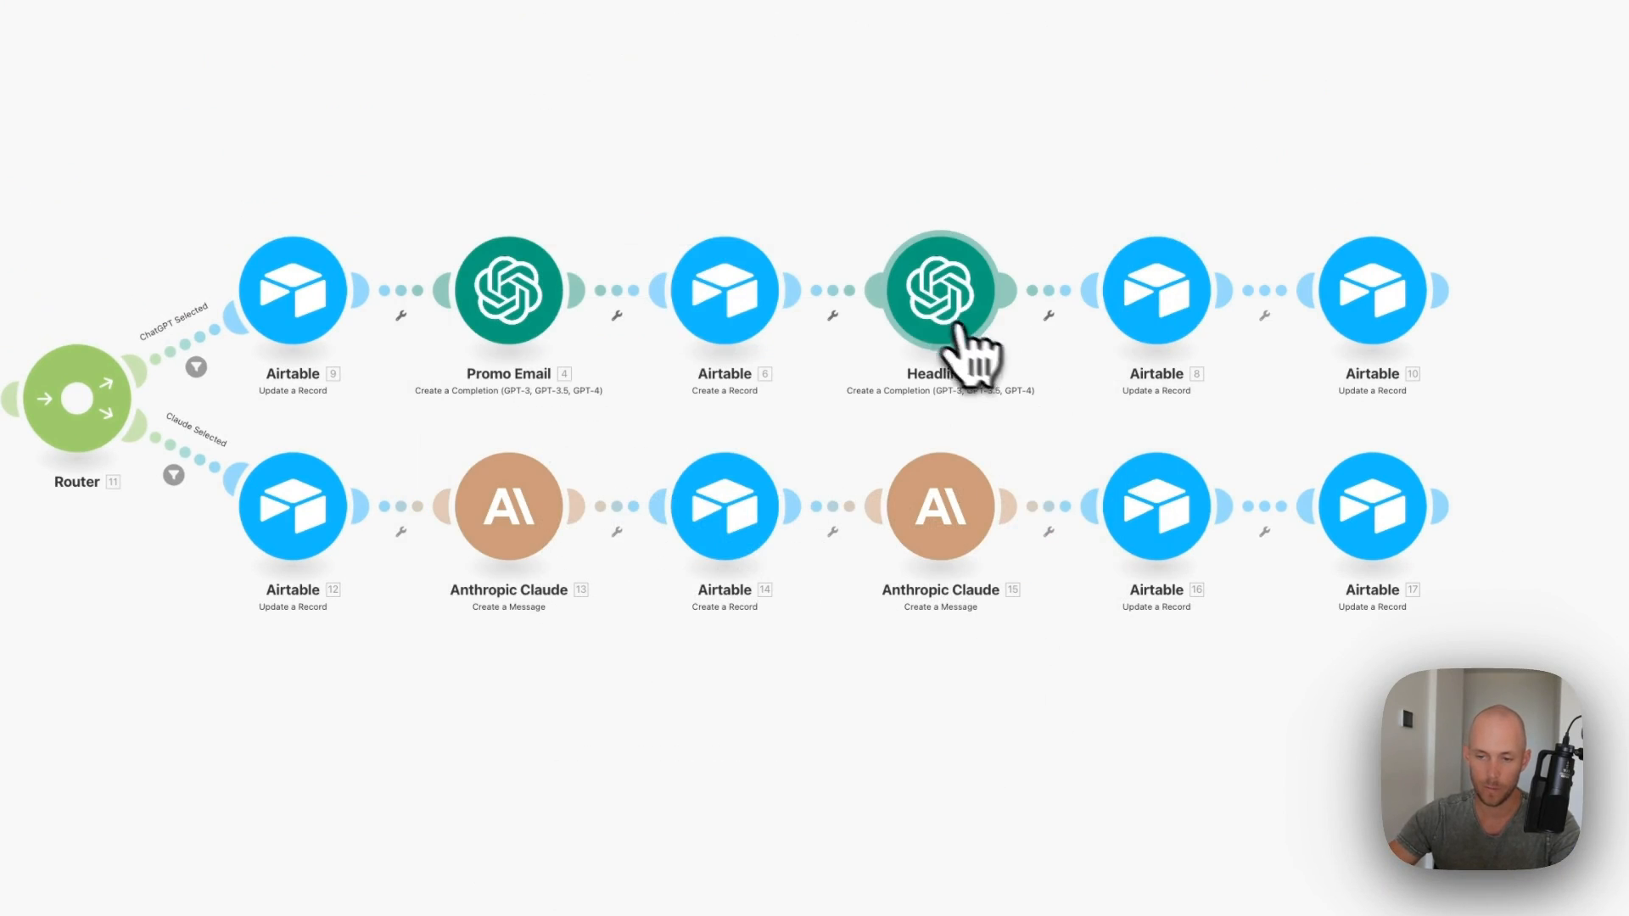
pyautogui.click(1154, 293)
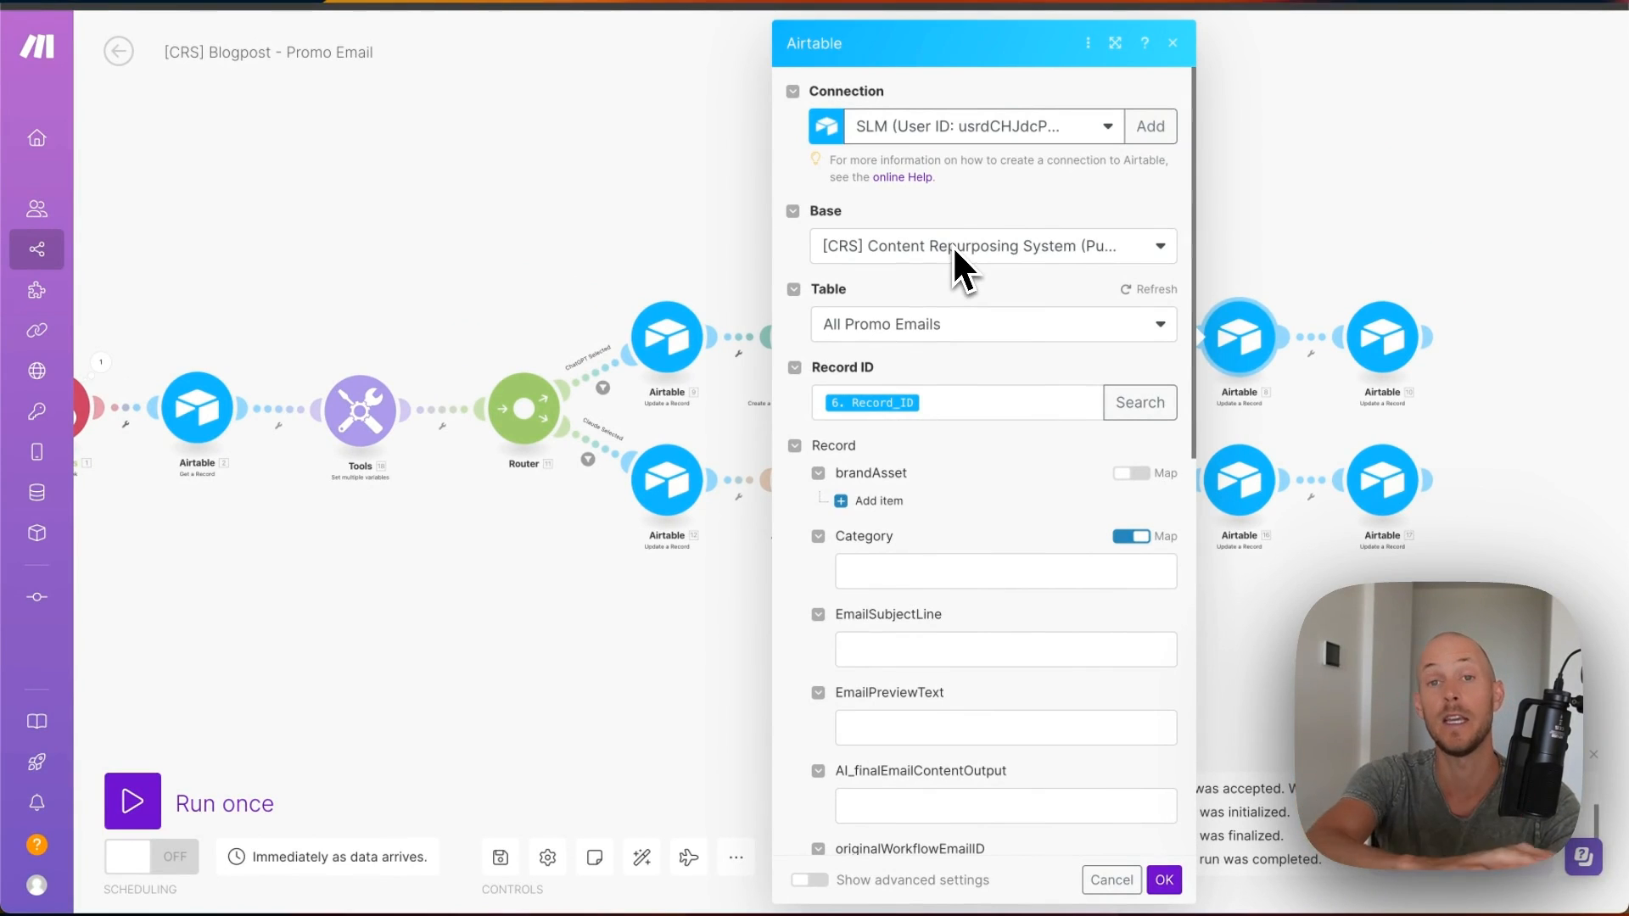
# - Map Headlines 7. Choices[]: Message.Content into EmailSubjectLine and save the update step
pyautogui.scroll(-9, 1004, 365)
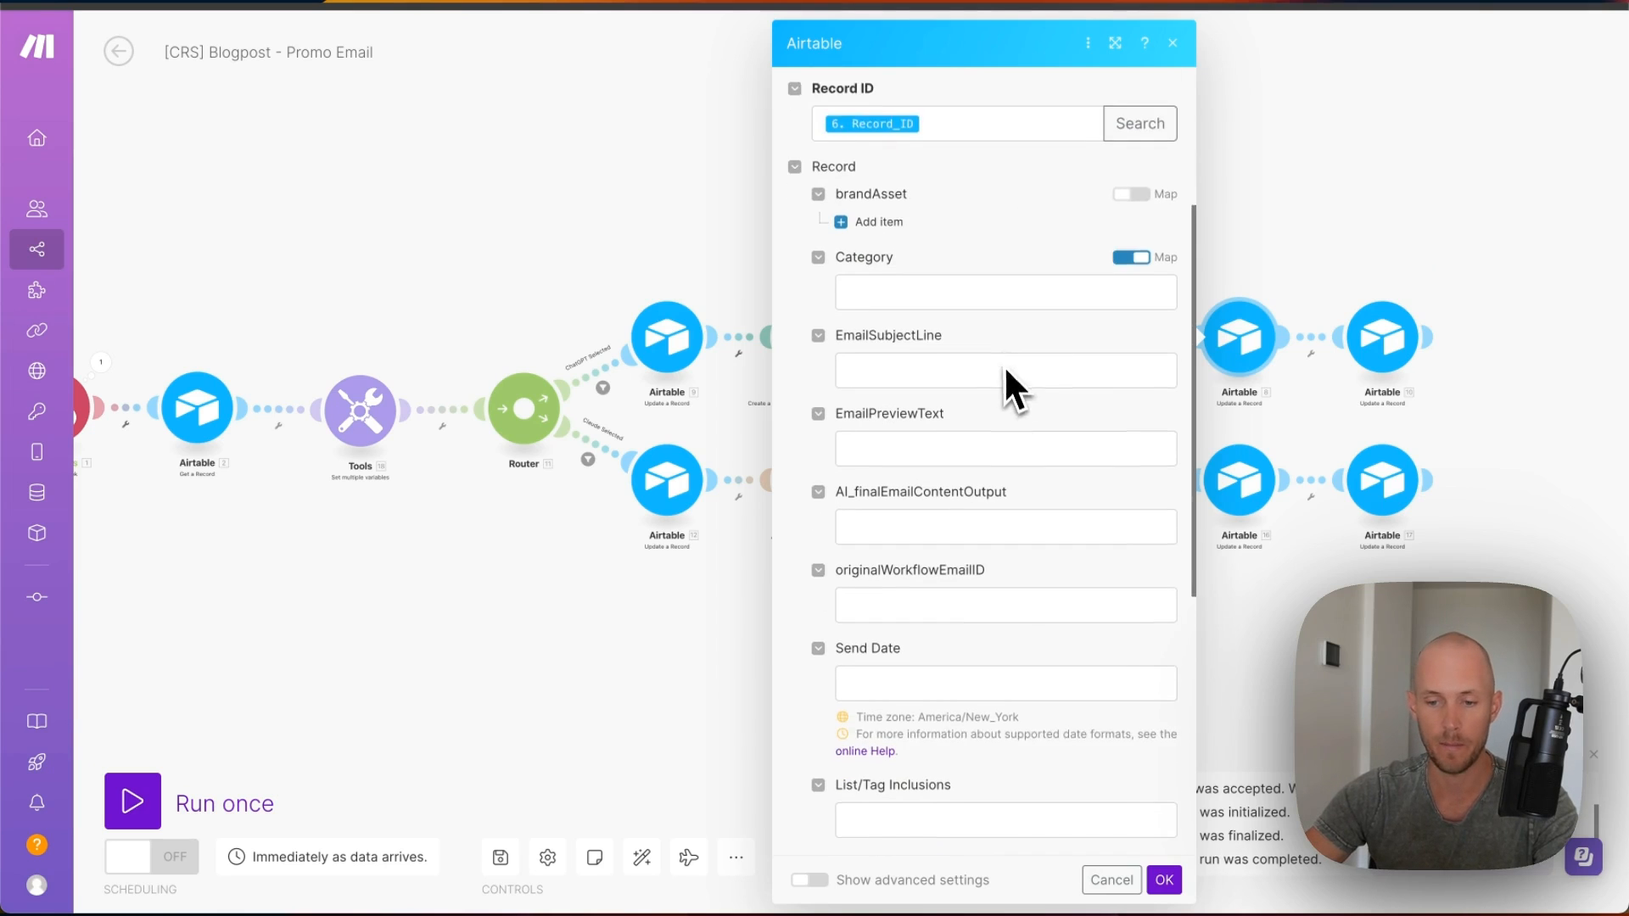
pyautogui.scroll(3, 952, 364)
pyautogui.scroll(4, 948, 327)
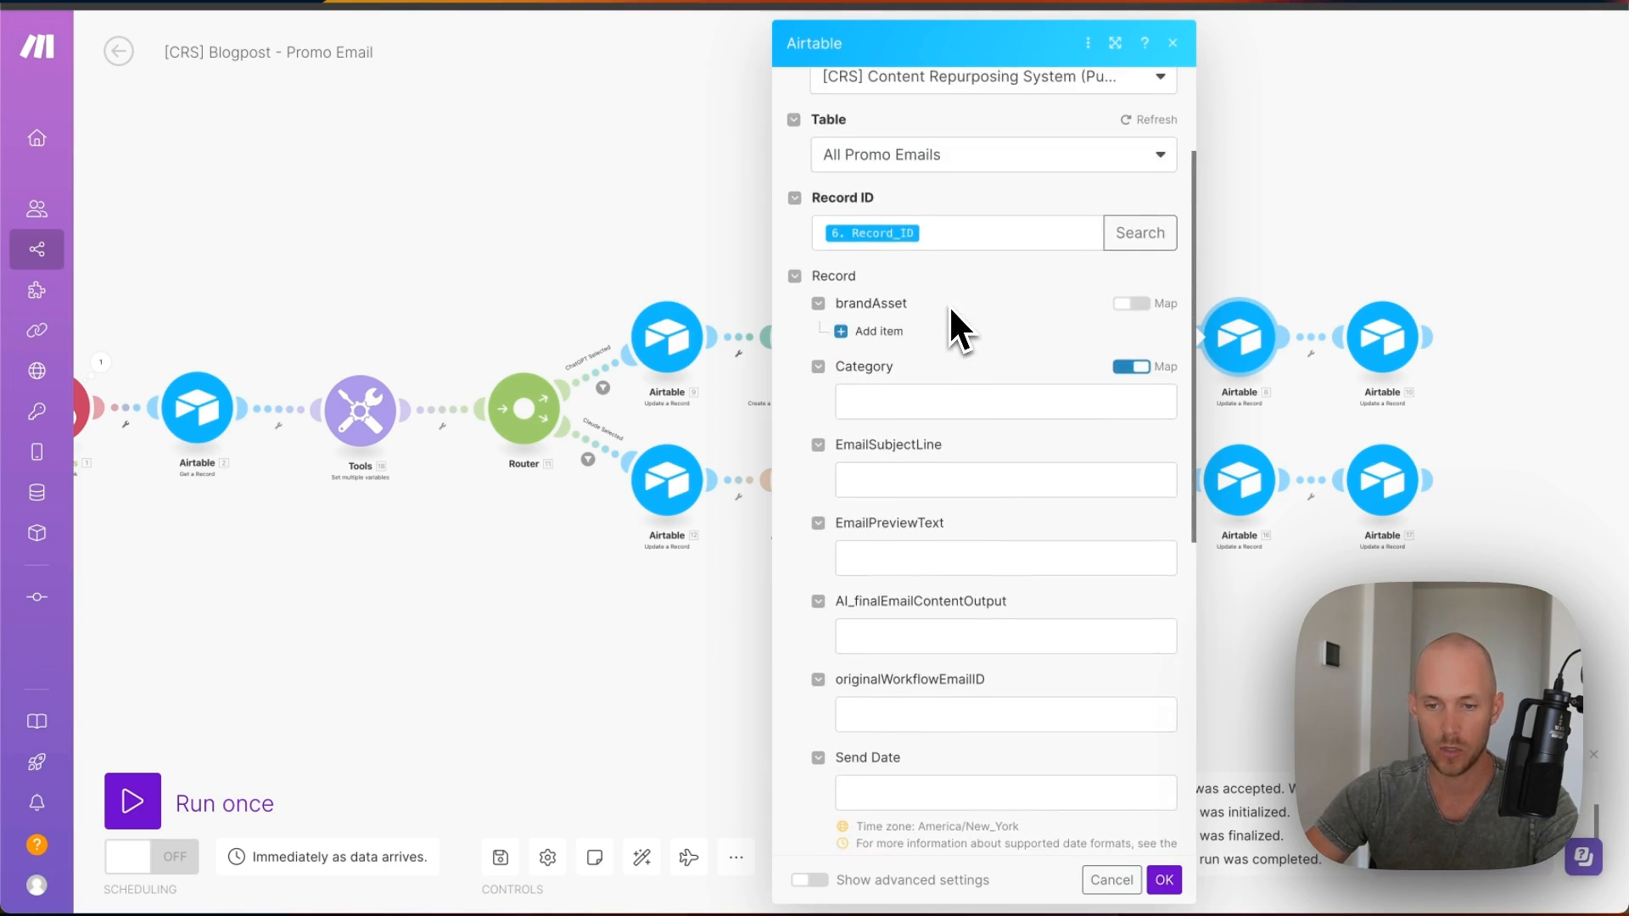
pyautogui.scroll(-2, 919, 365)
pyautogui.click(904, 317)
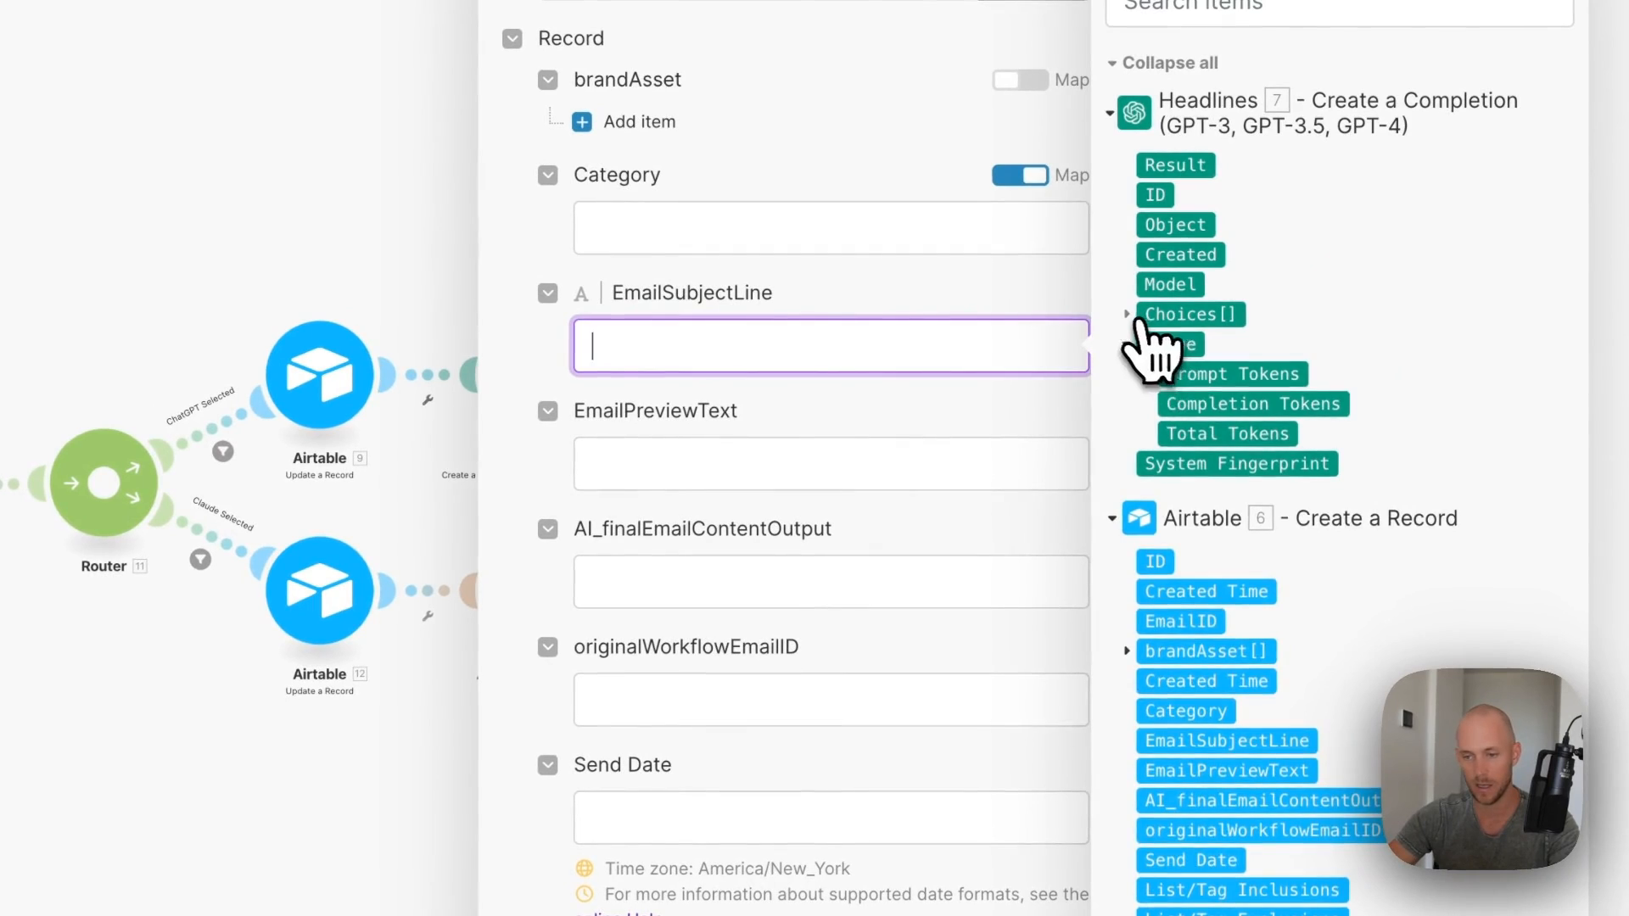
pyautogui.click(1184, 314)
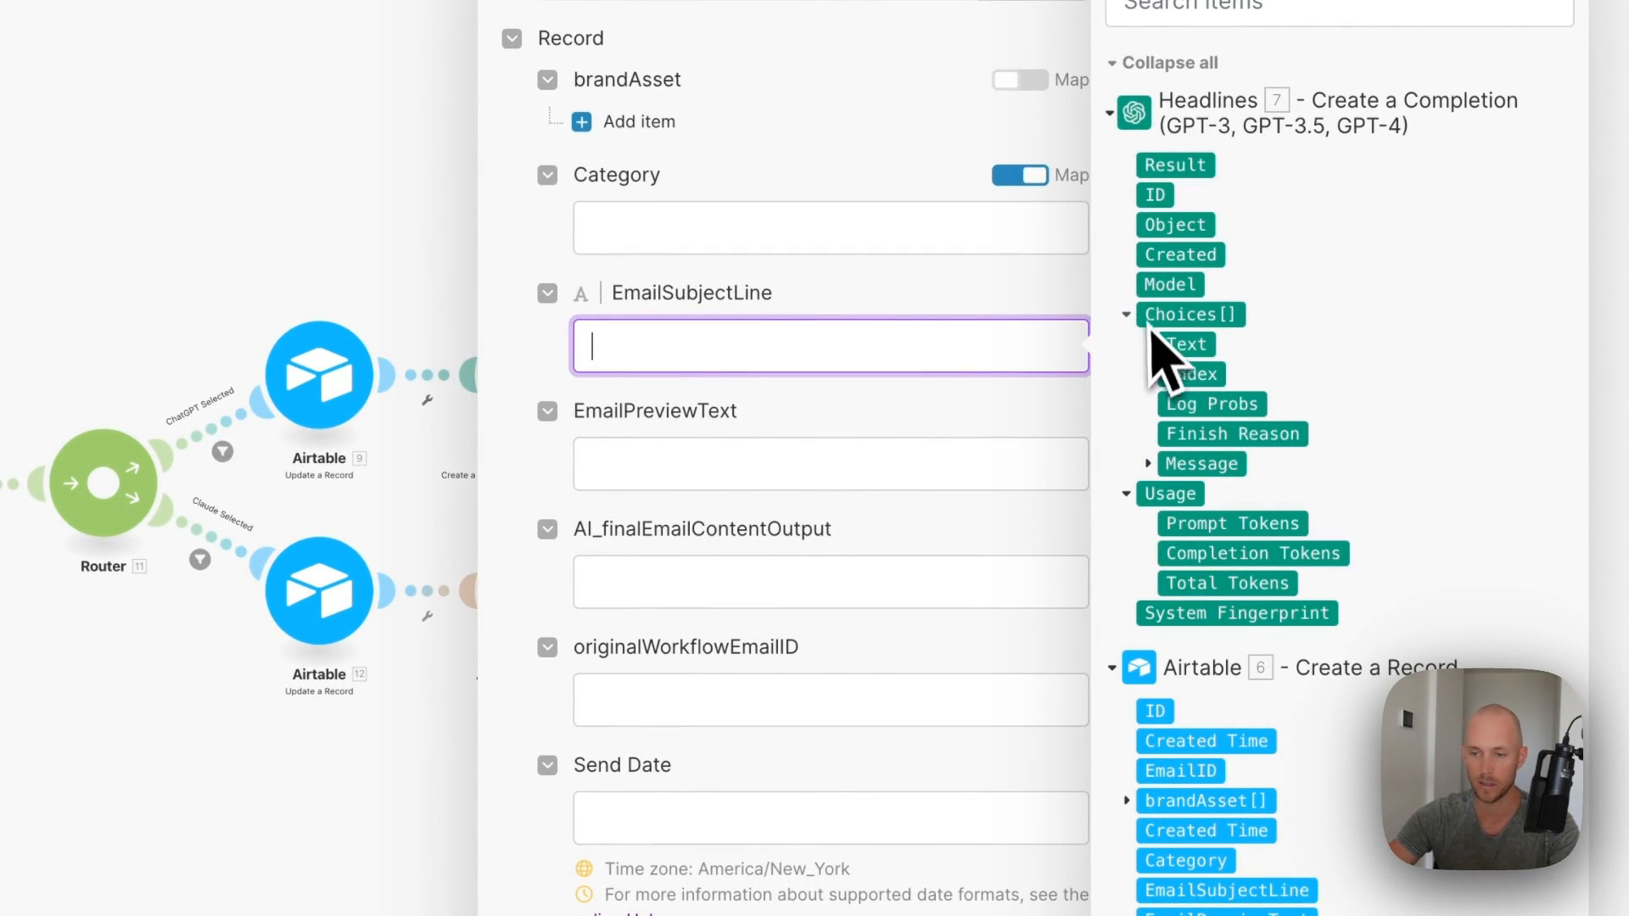
pyautogui.click(1163, 463)
pyautogui.click(1205, 522)
pyautogui.click(928, 509)
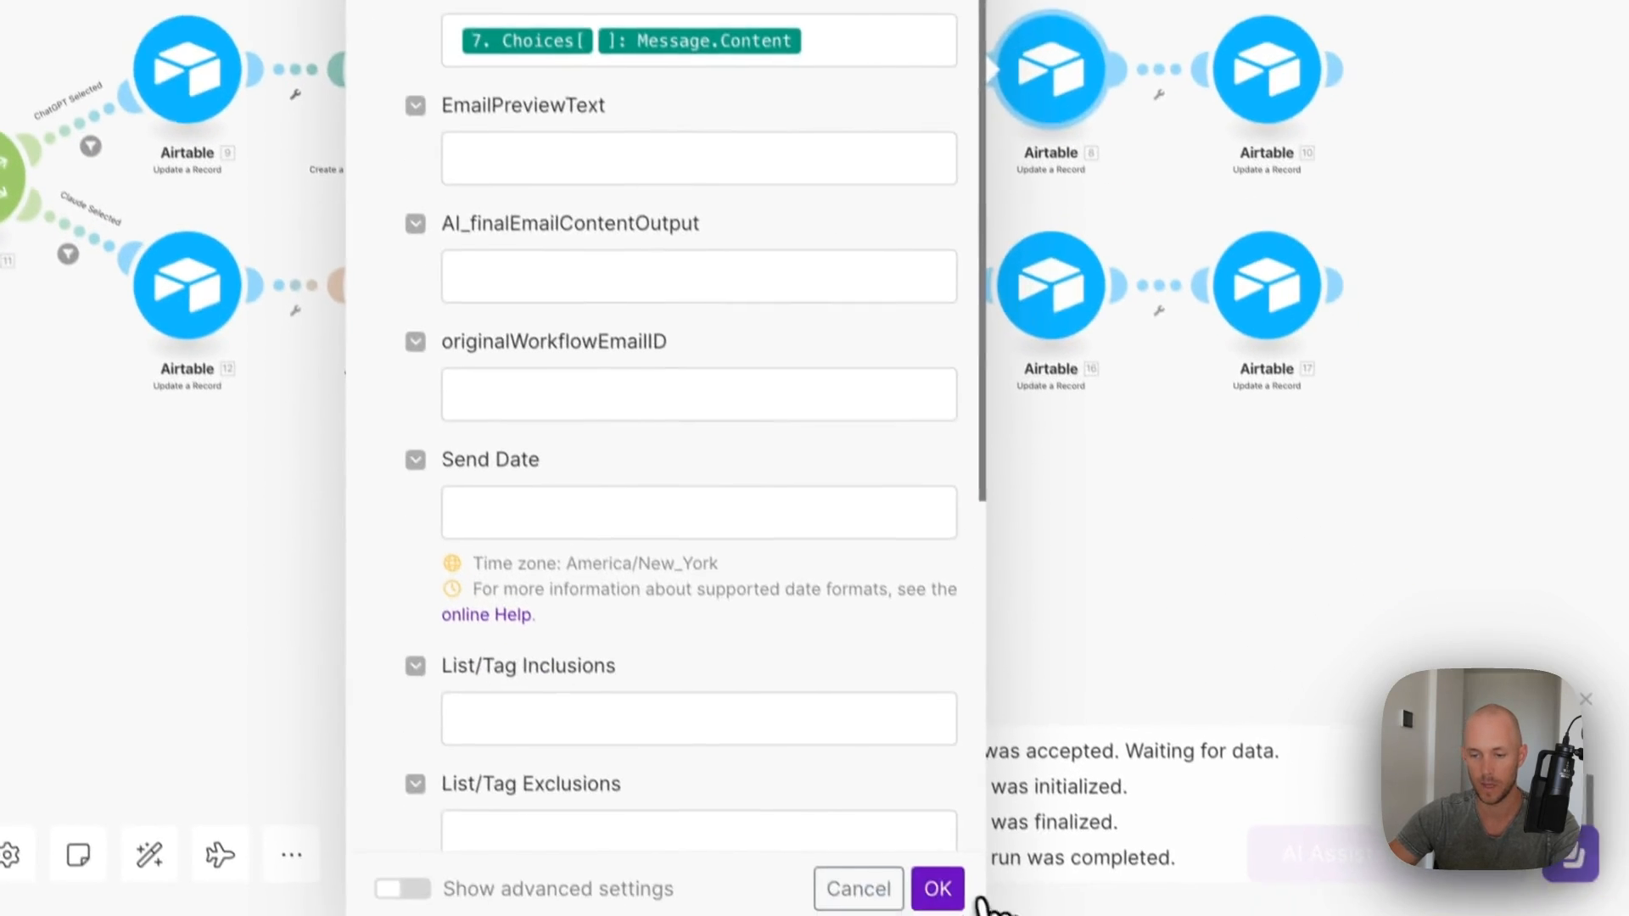
pyautogui.click(957, 891)
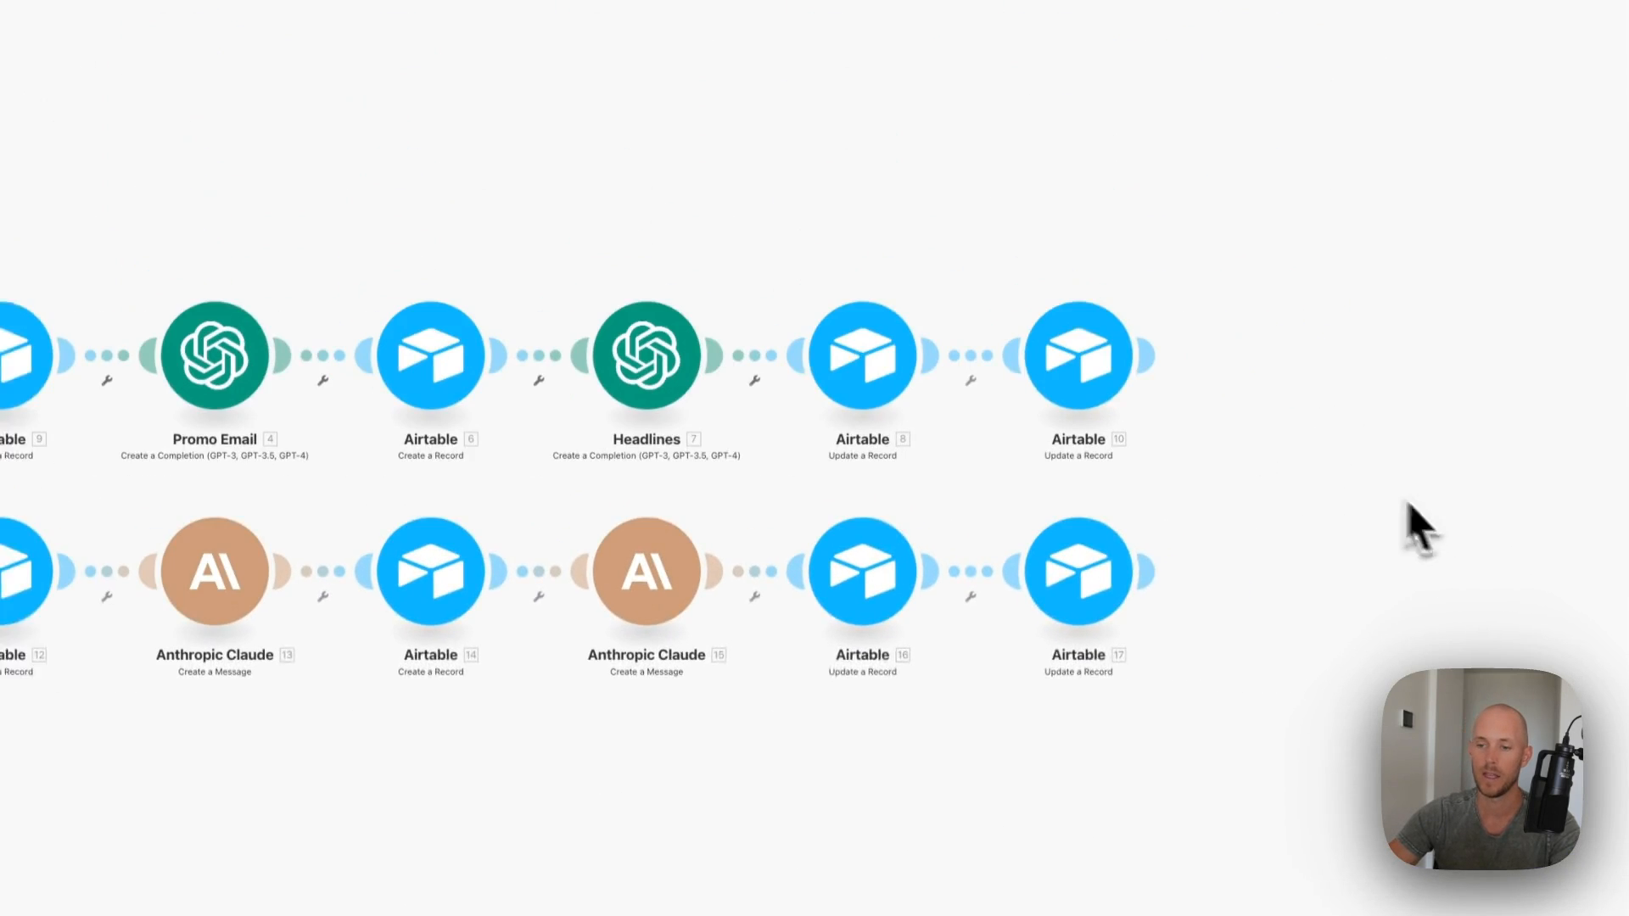
# - Connect the final Airtable update step, on the Blog Post Production table, to the user's Airtable account
pyautogui.click(1126, 336)
pyautogui.click(1338, 182)
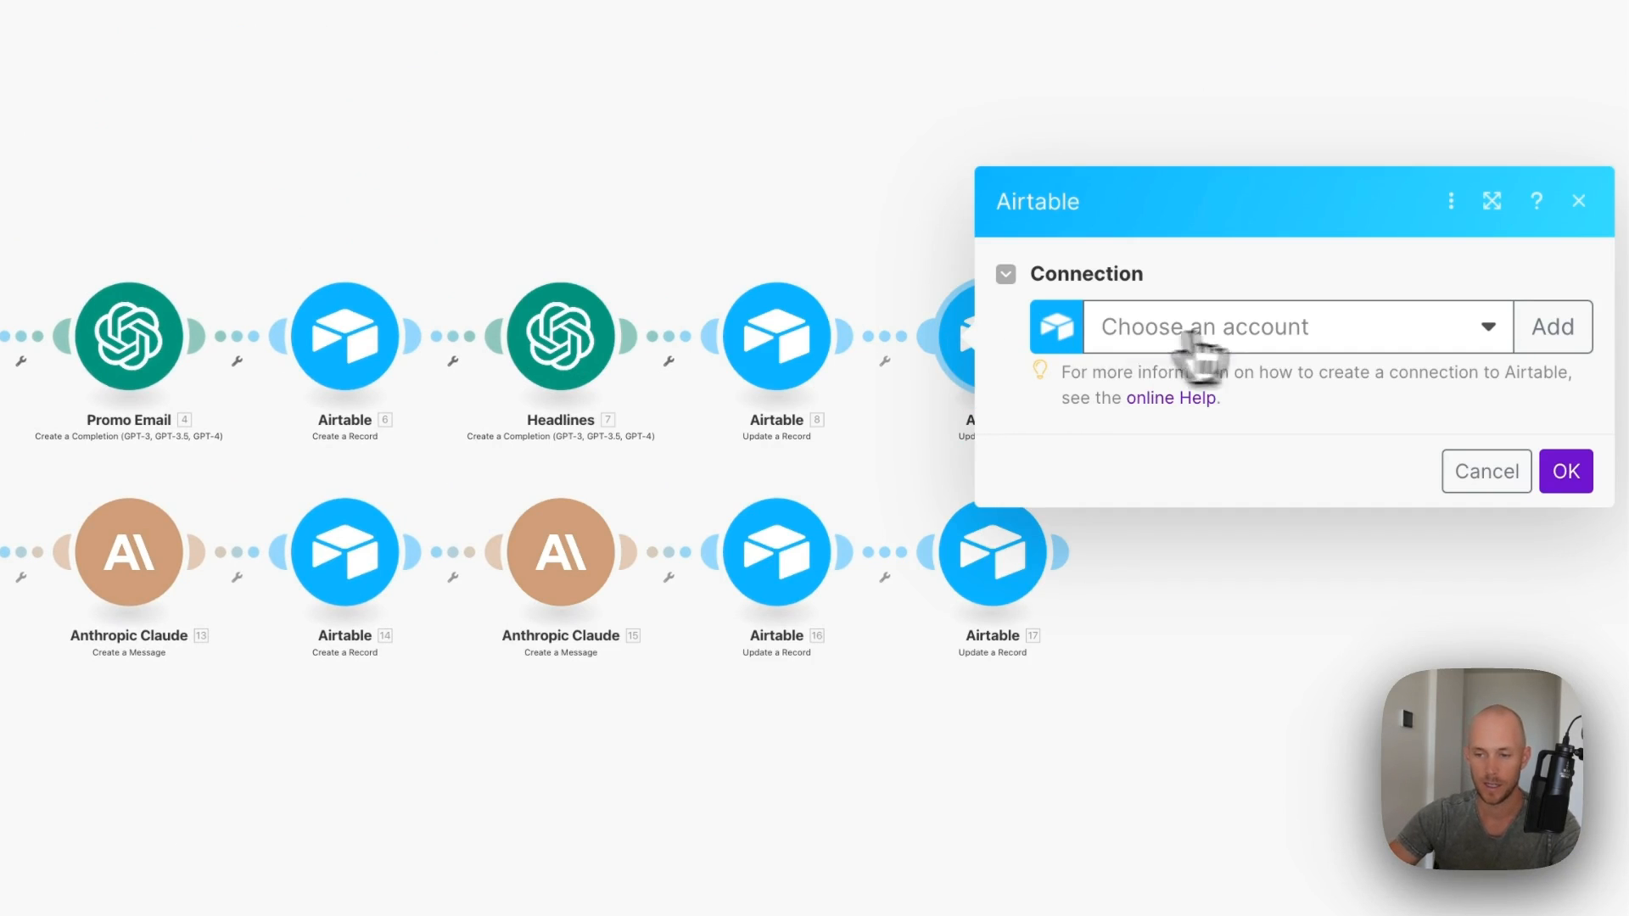
pyautogui.click(1192, 336)
pyautogui.click(1188, 370)
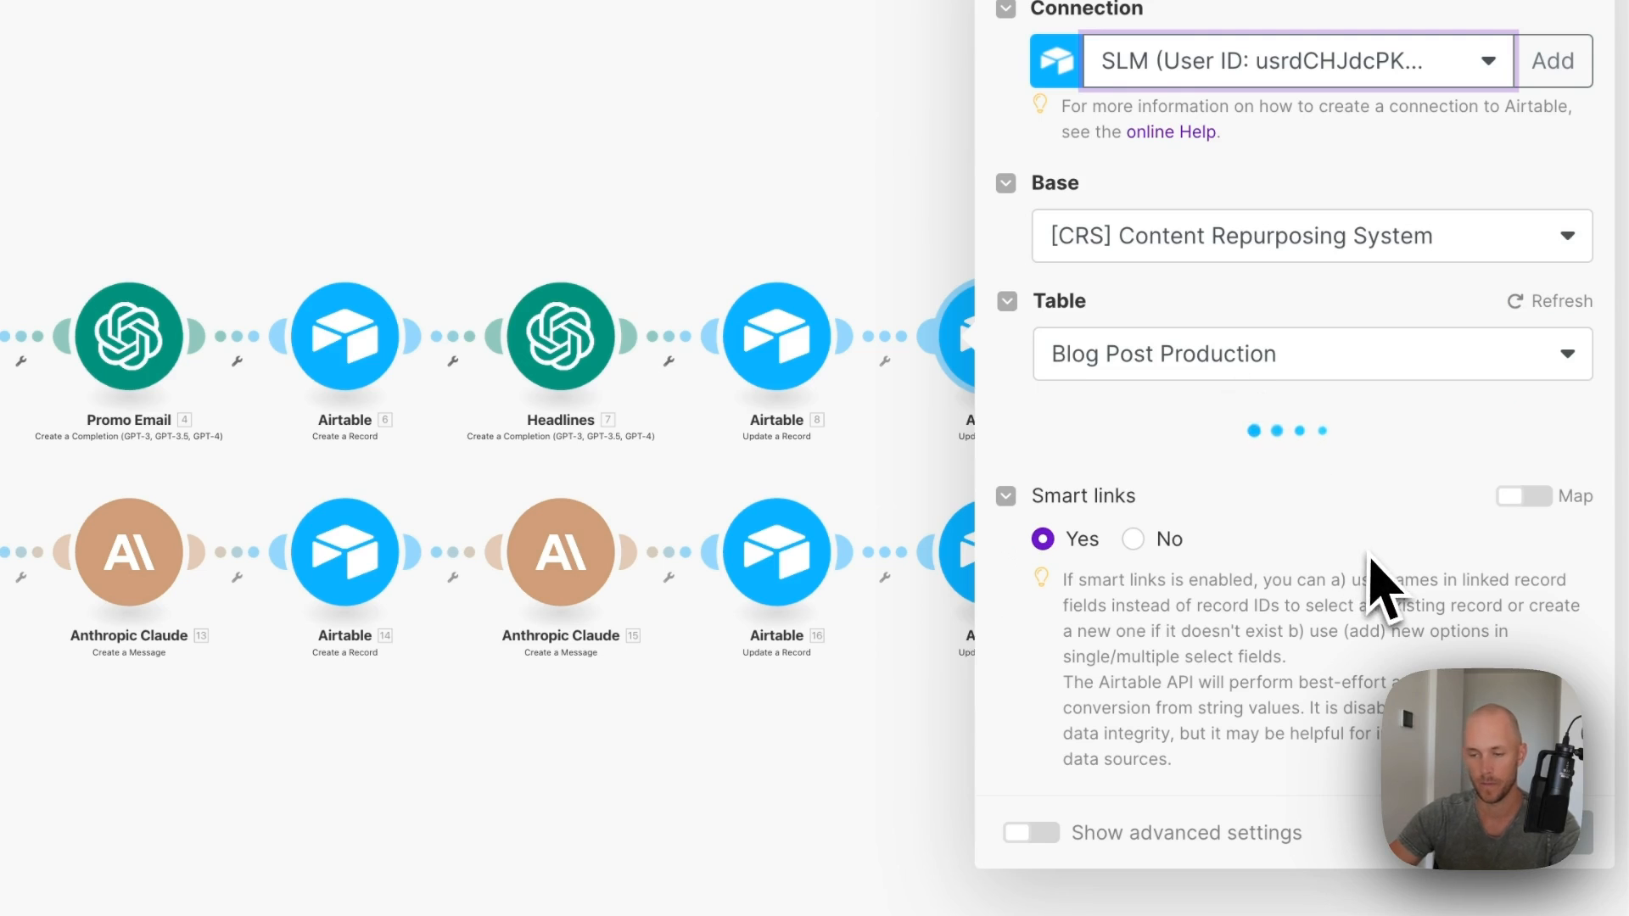
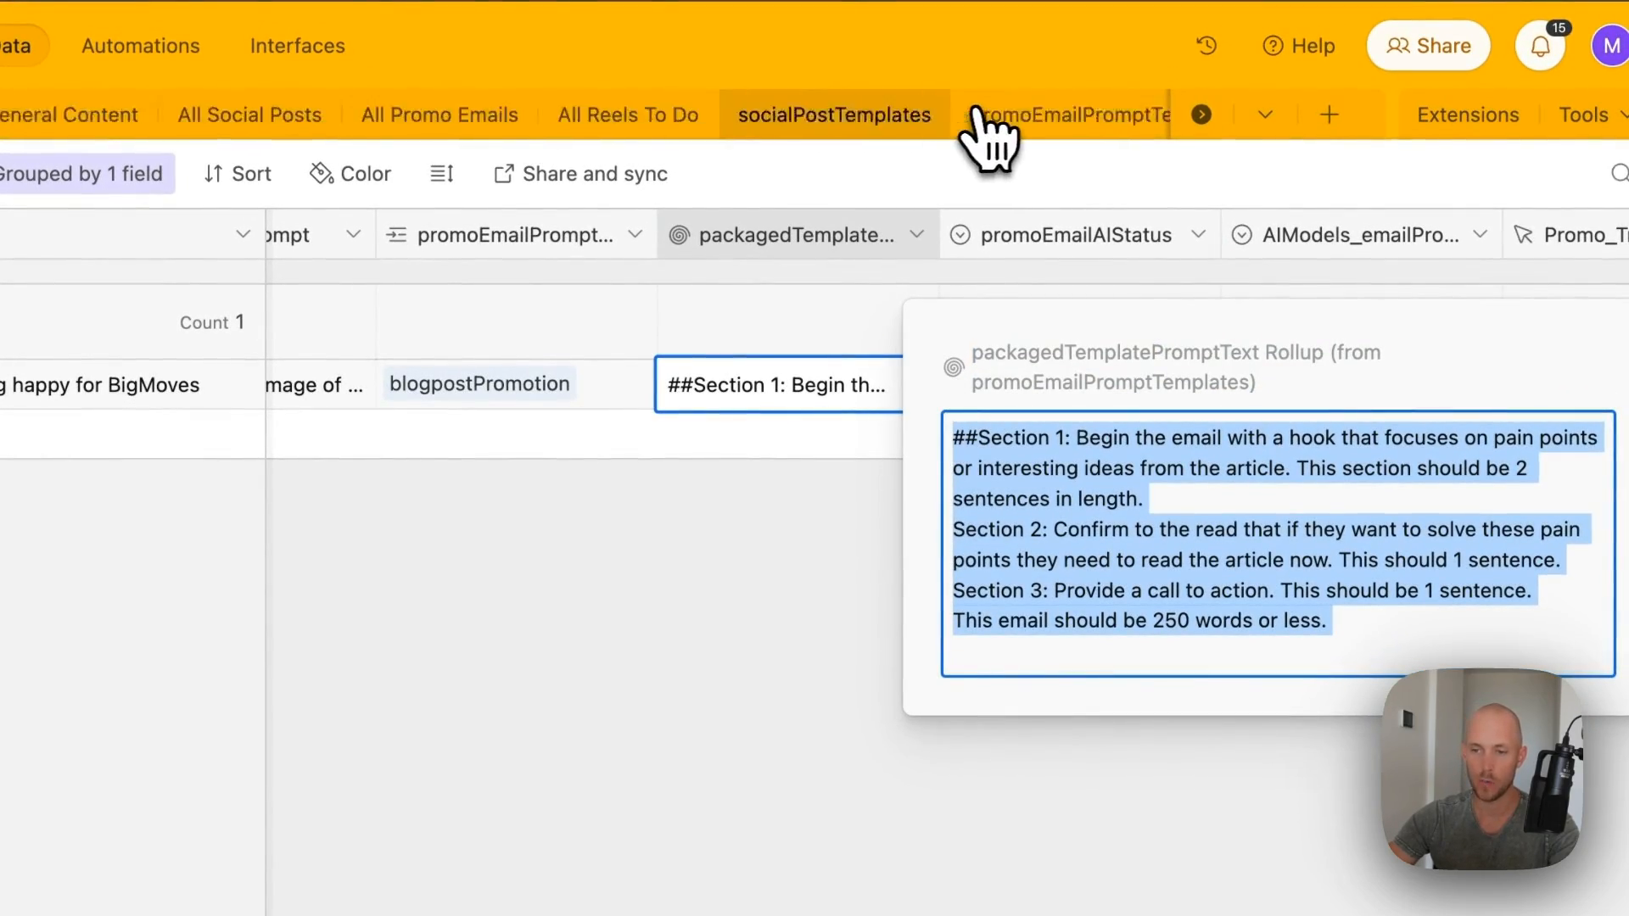
# - In Blog Post Production, trigger Create Promo Email for the old-dog blog post record
pyautogui.click(880, 120)
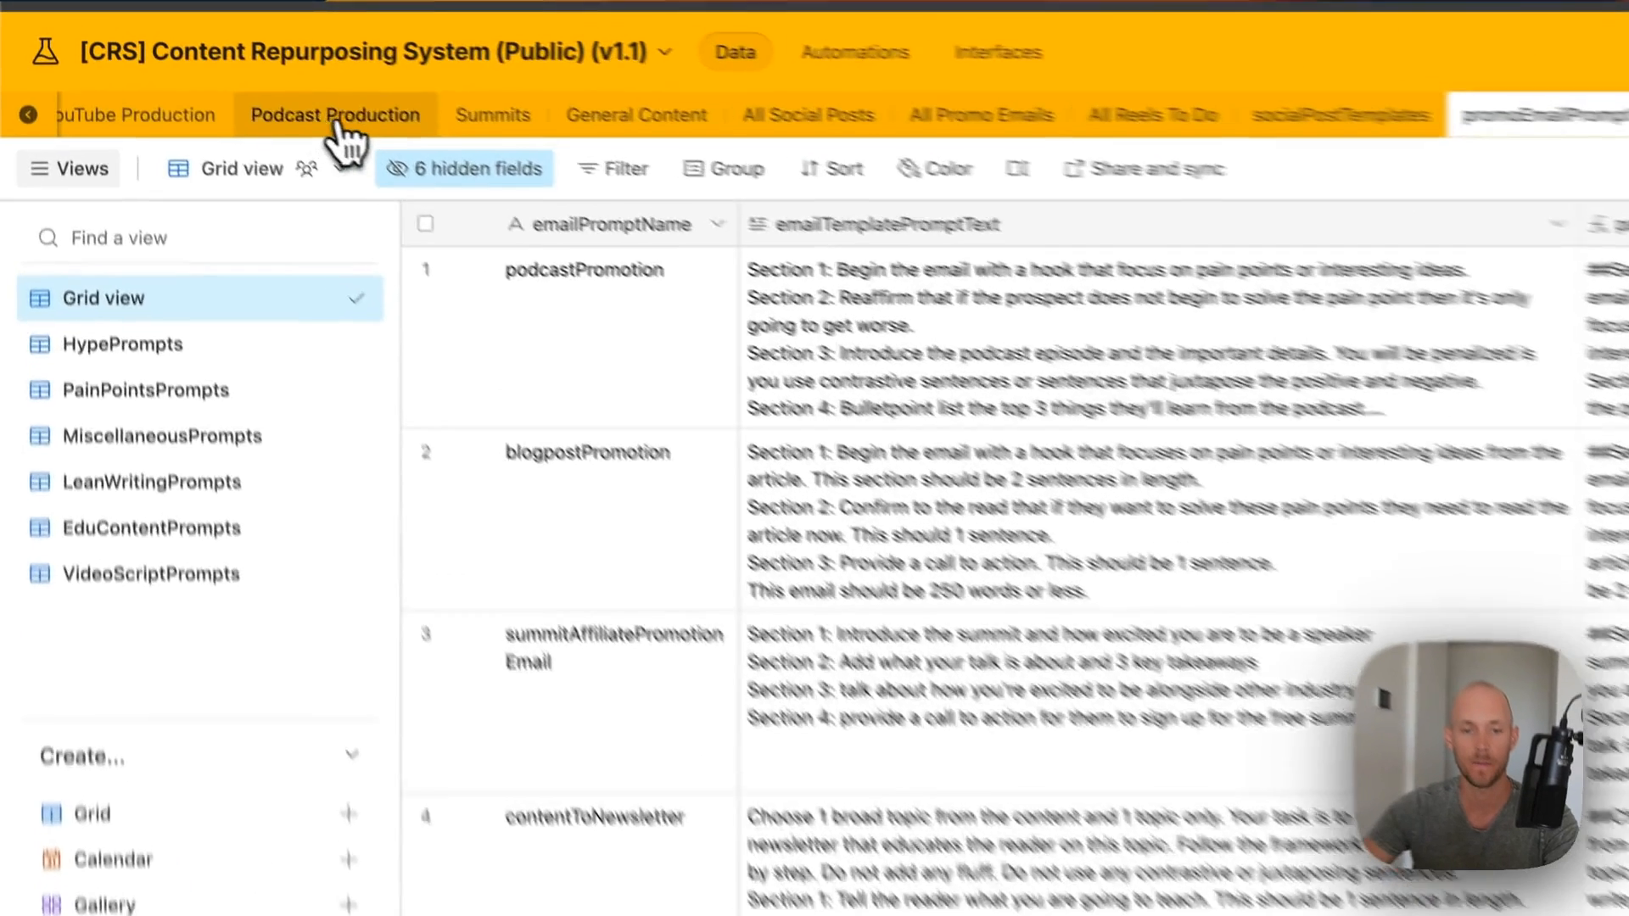
pyautogui.click(227, 86)
pyautogui.click(132, 84)
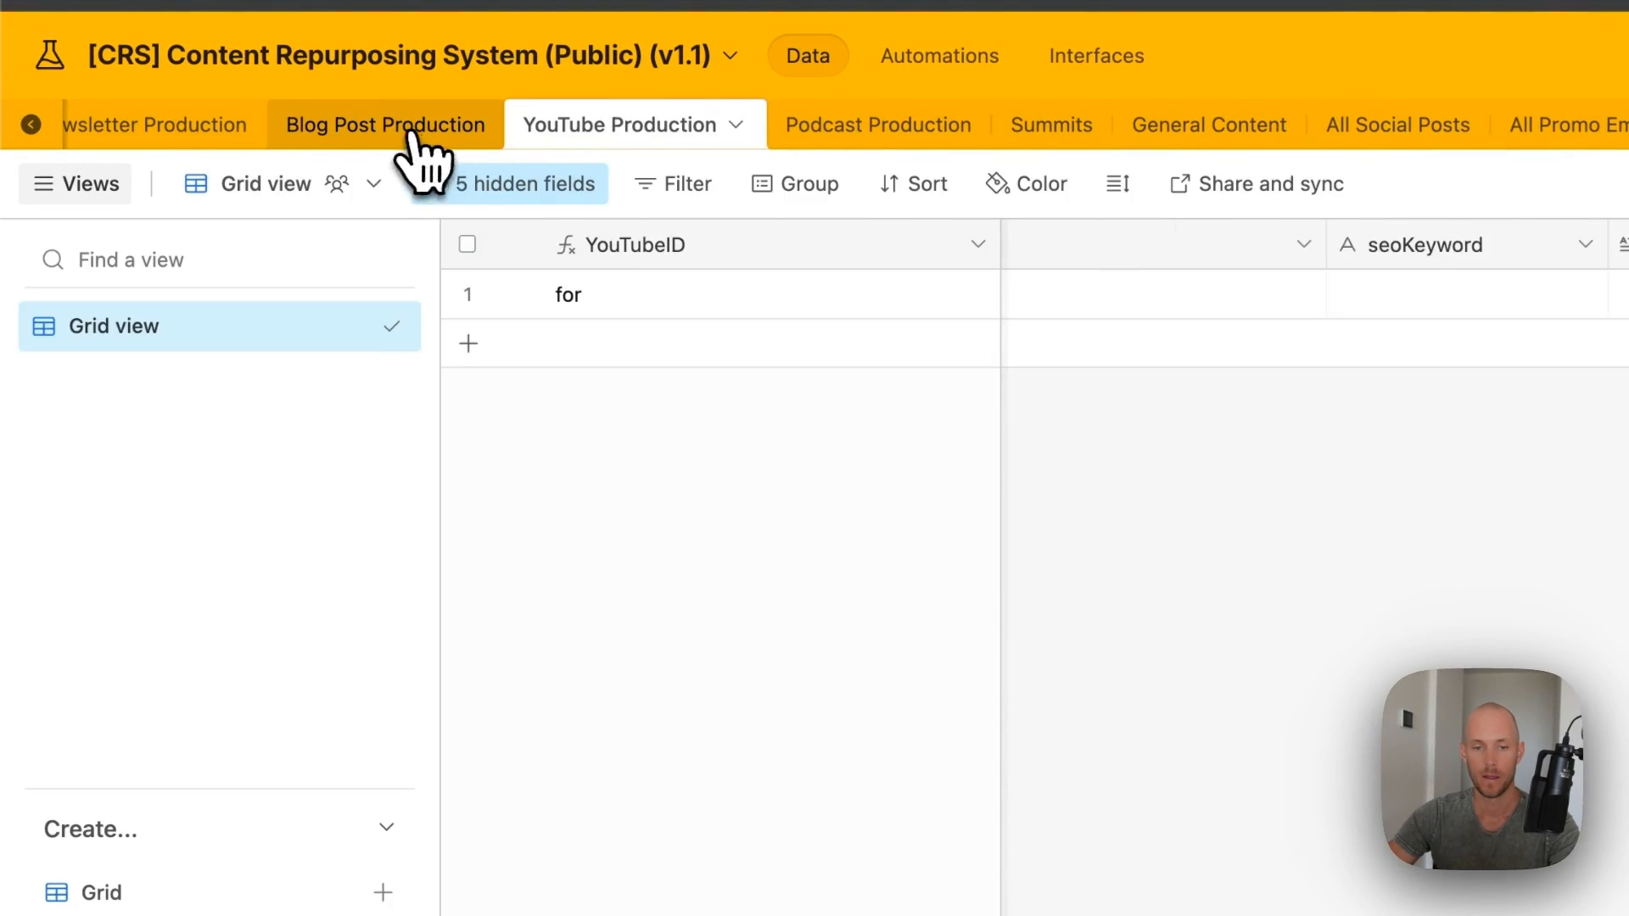
pyautogui.click(413, 134)
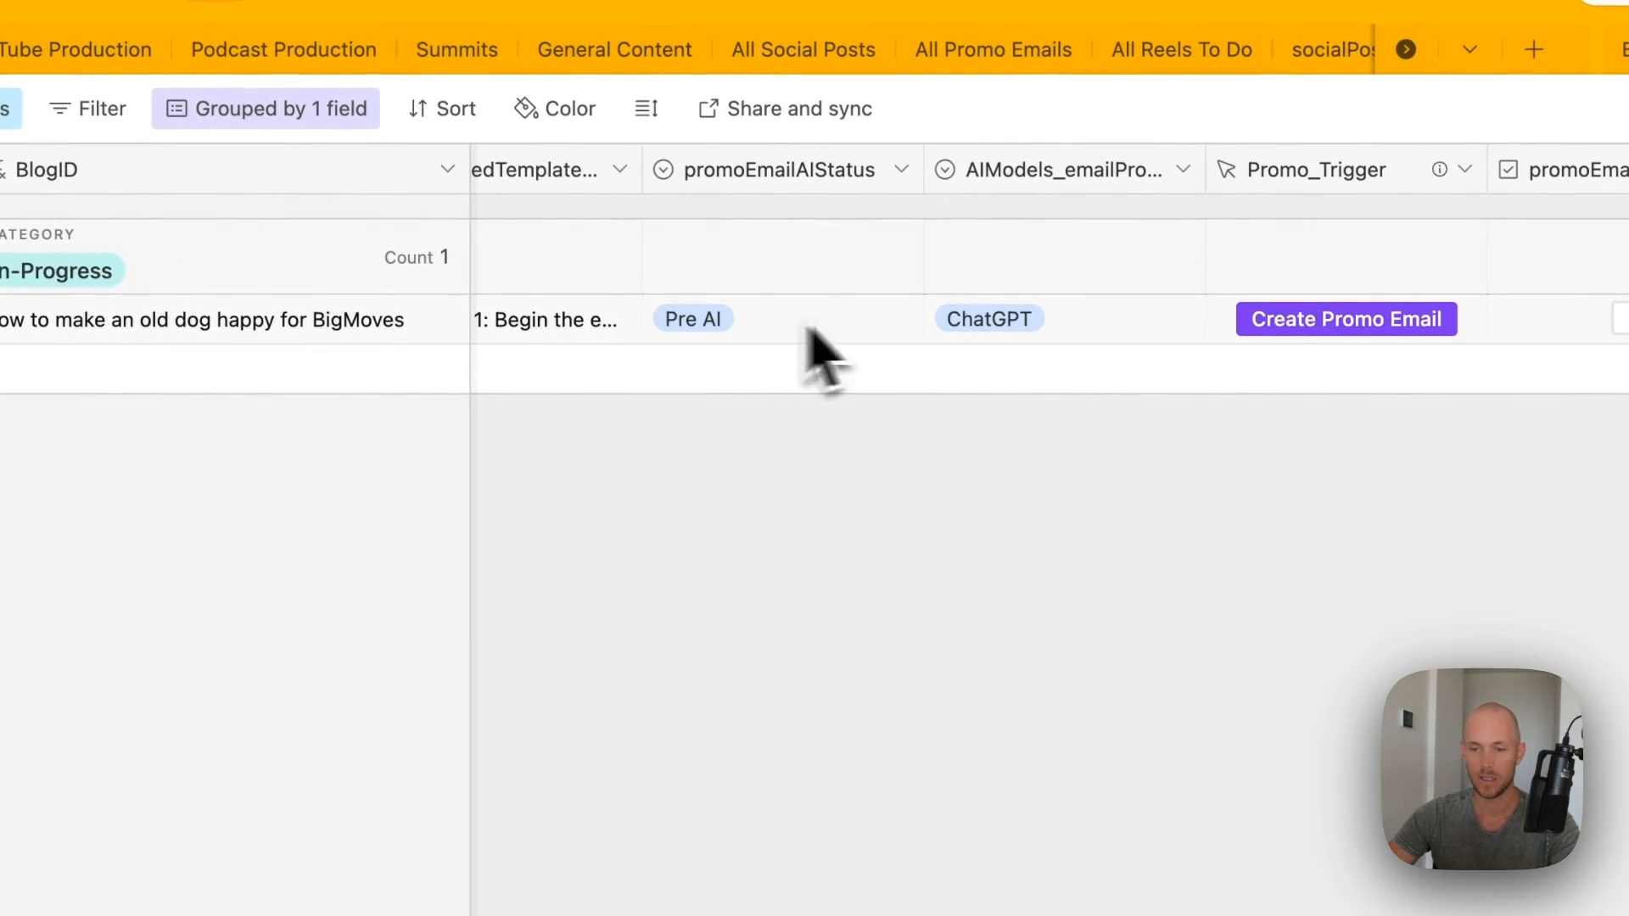
pyautogui.click(1358, 321)
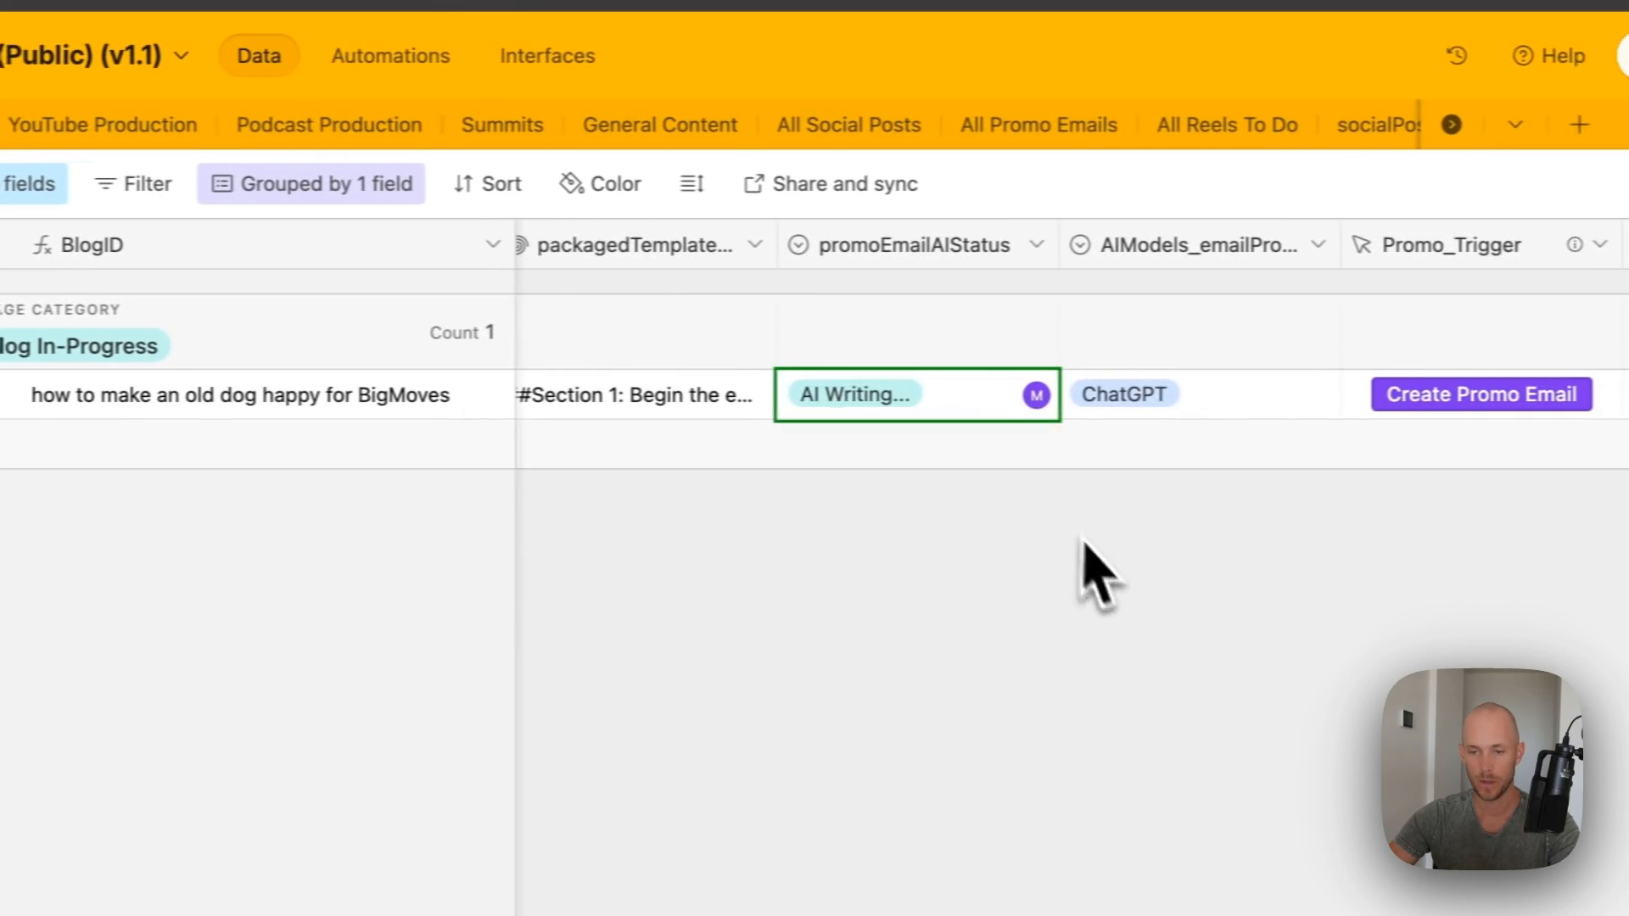
pyautogui.hscroll(3, 1098, 440)
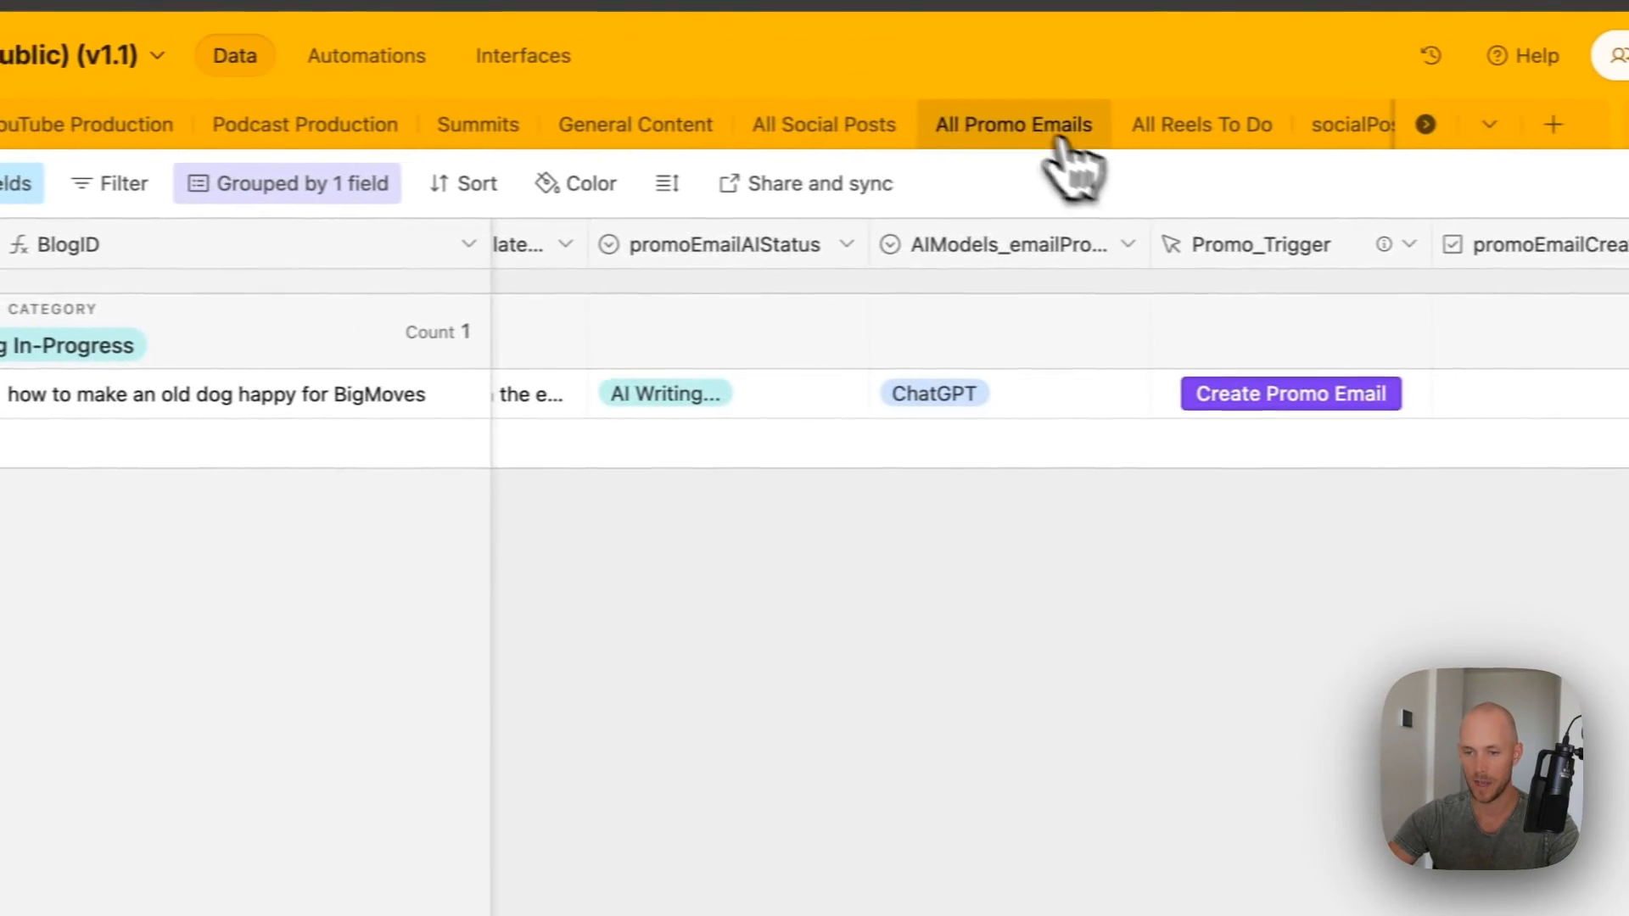
# - Review the full generated email text in the All Promo Emails table
pyautogui.click(1063, 140)
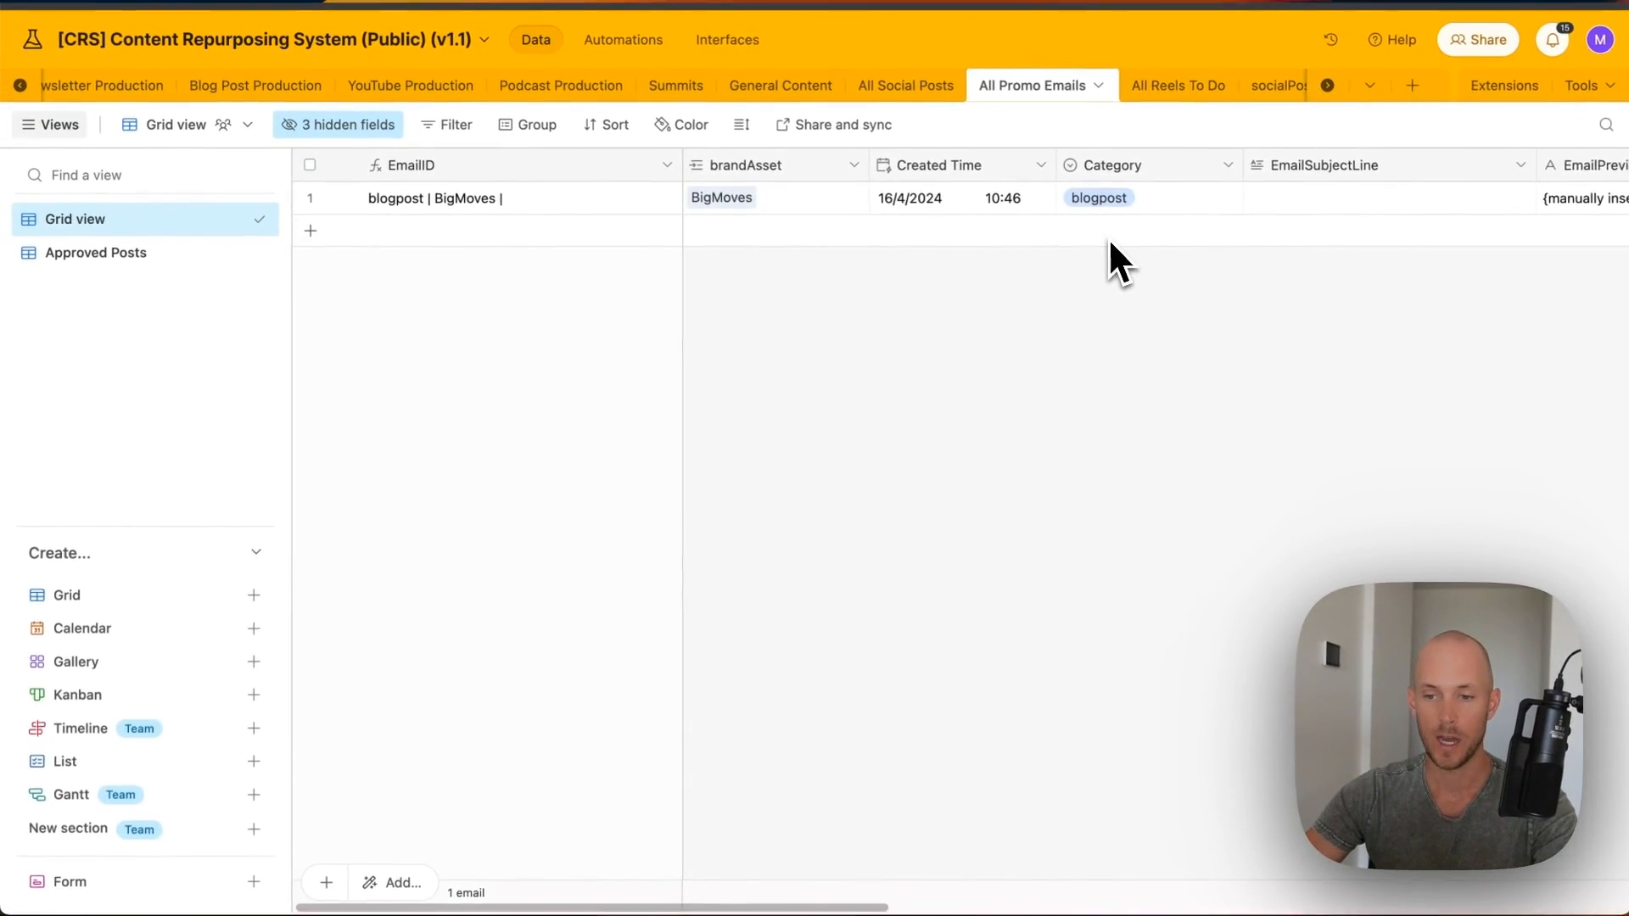
pyautogui.hscroll(10, 1110, 242)
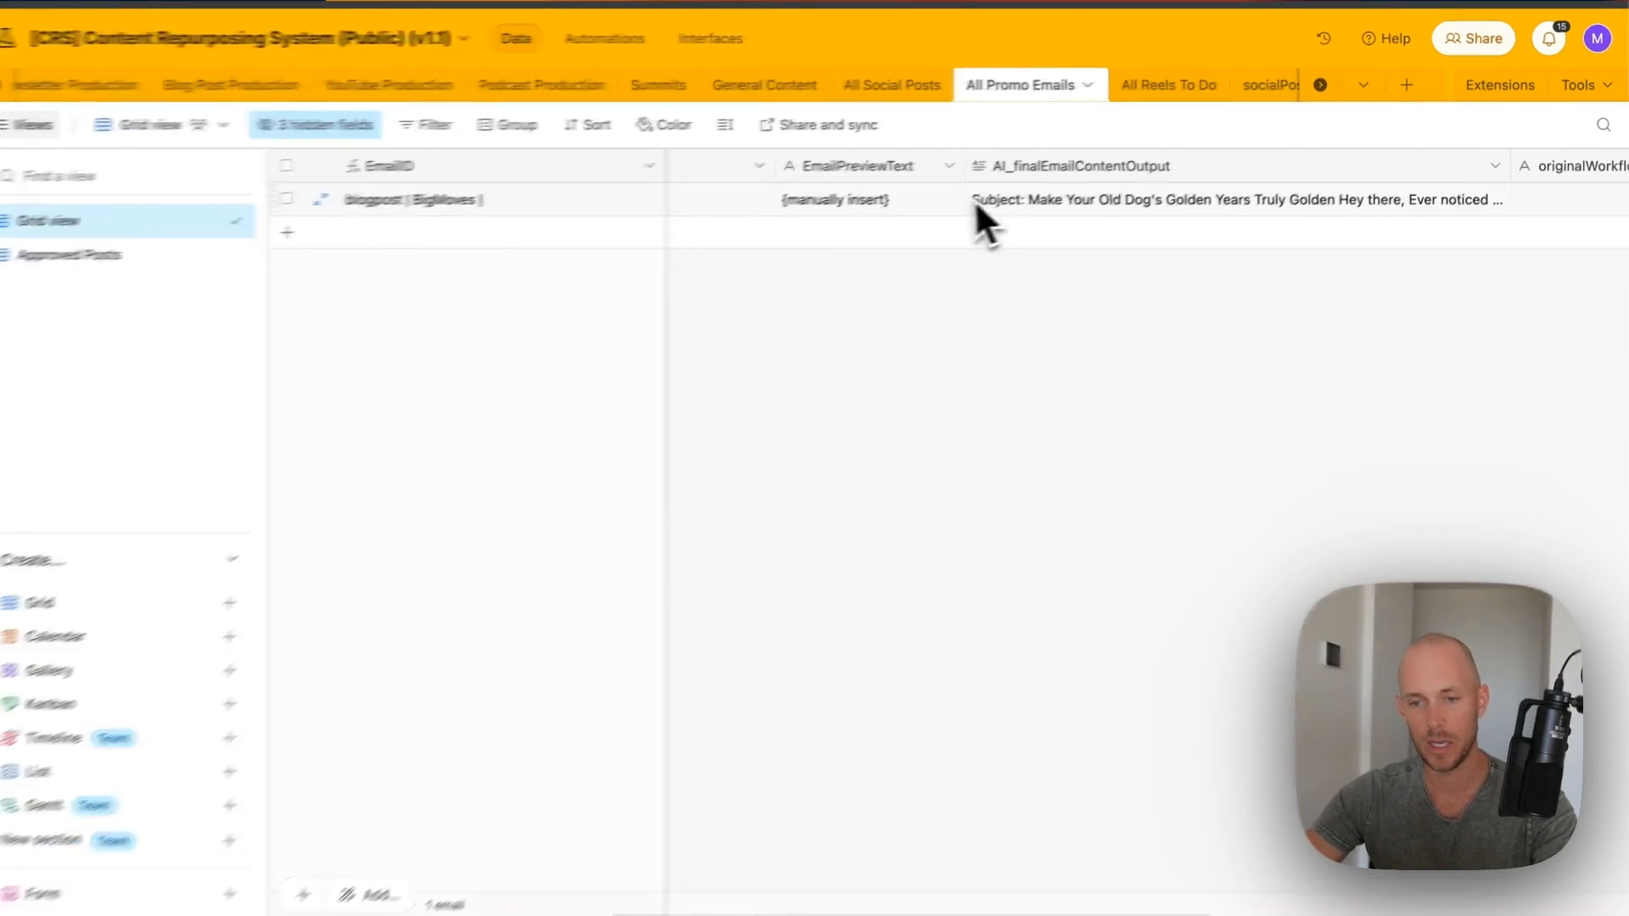
pyautogui.click(976, 202)
pyautogui.click(1498, 204)
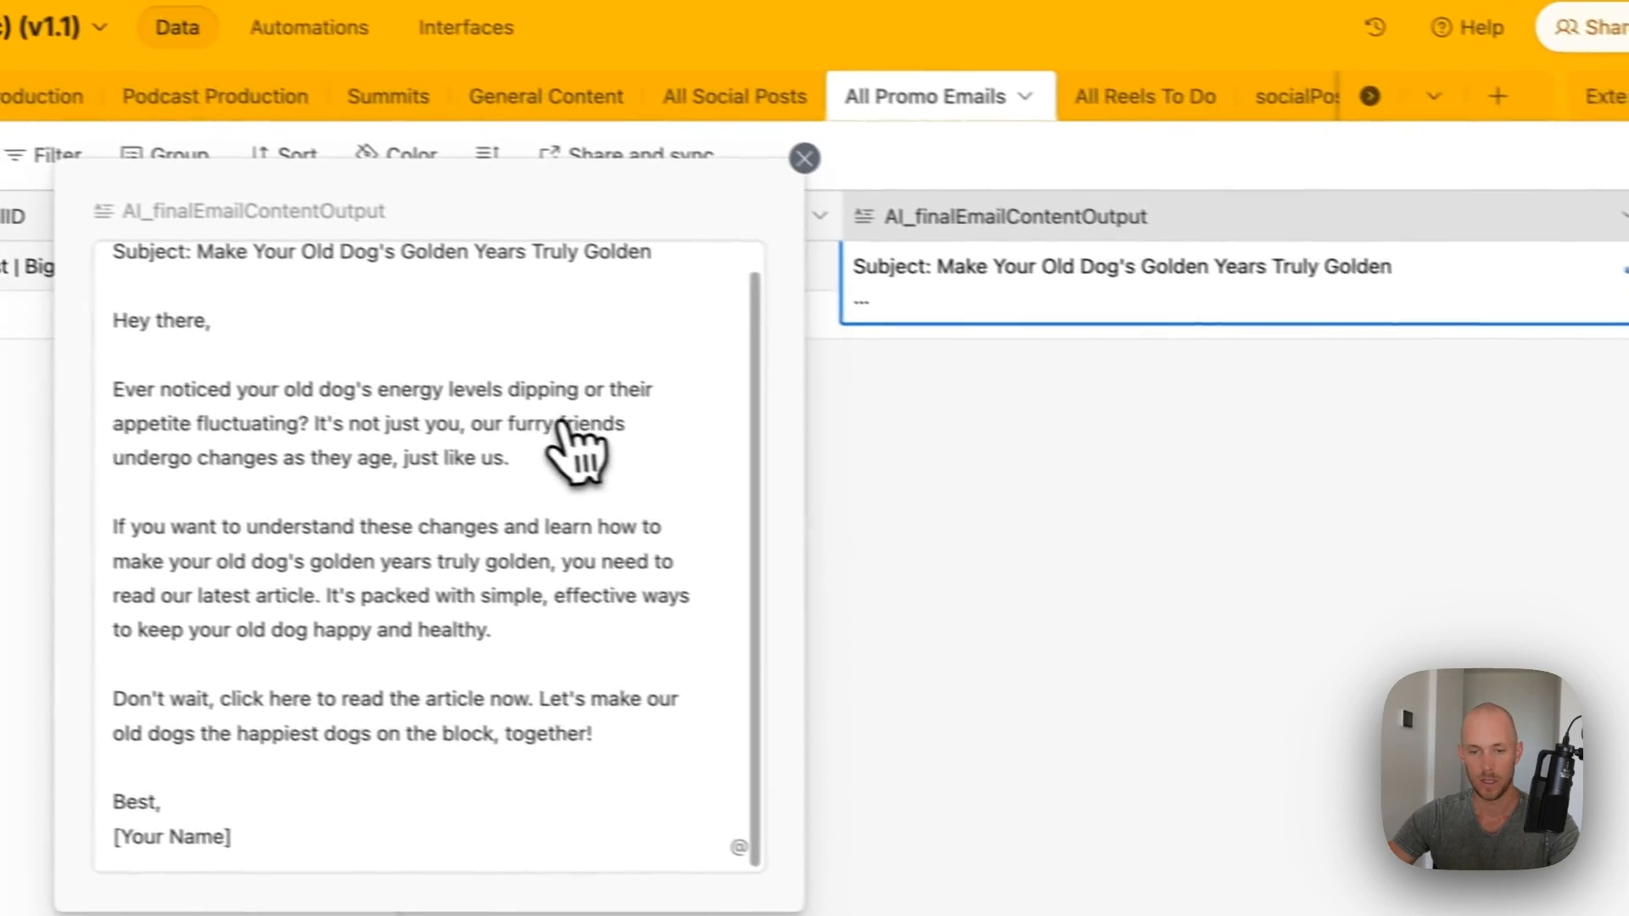
pyautogui.click(804, 158)
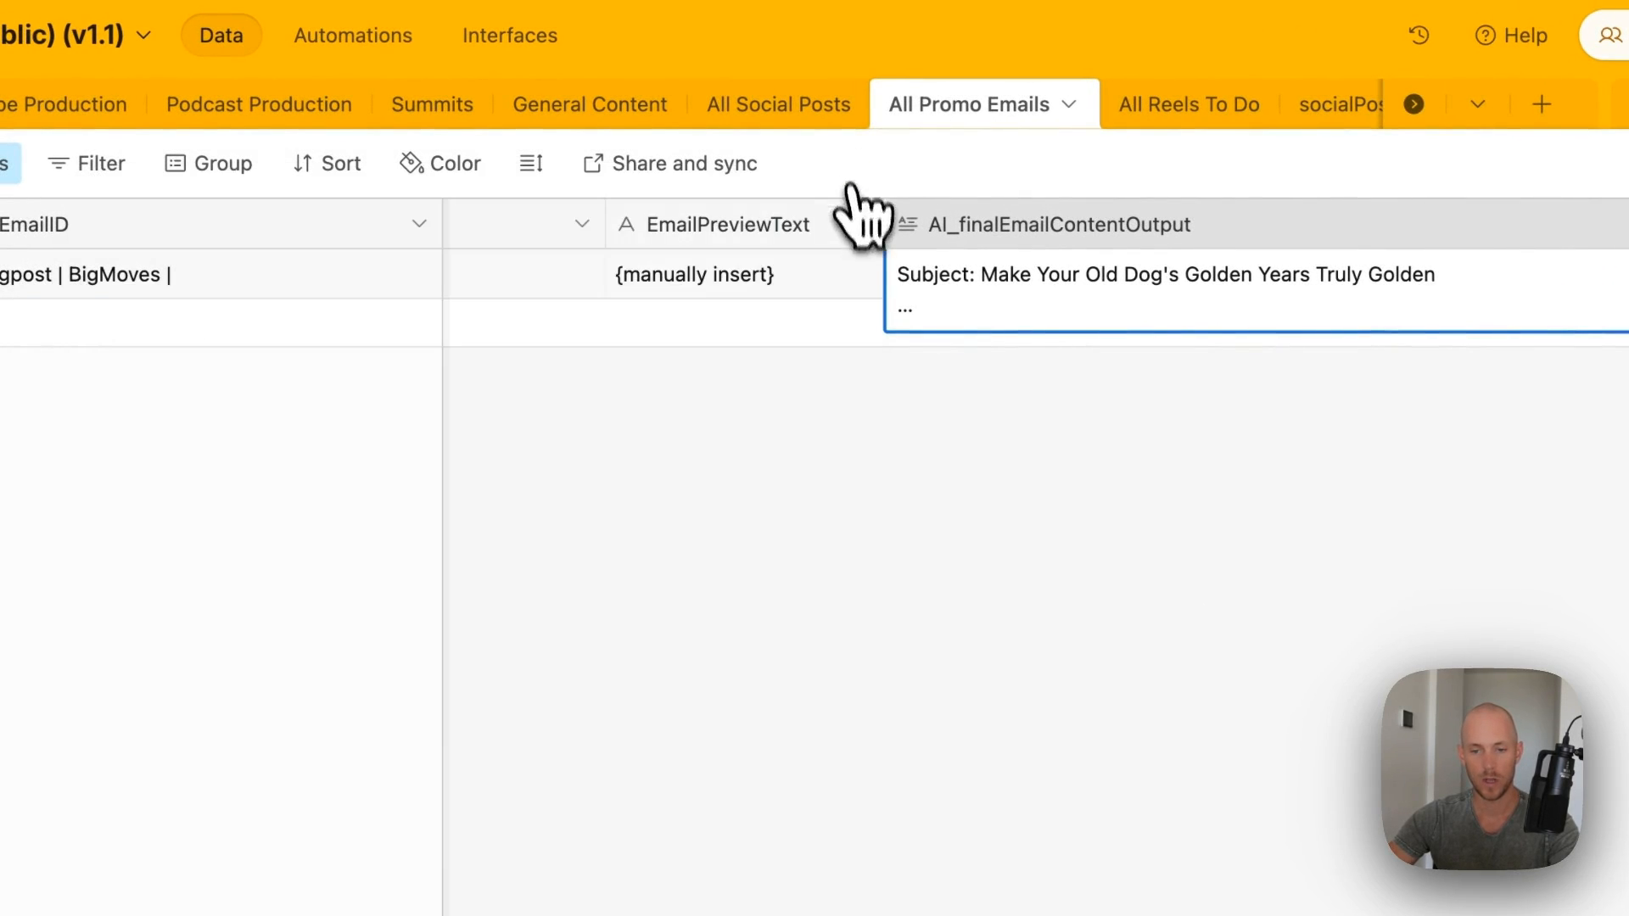
pyautogui.hscroll(-10, 939, 364)
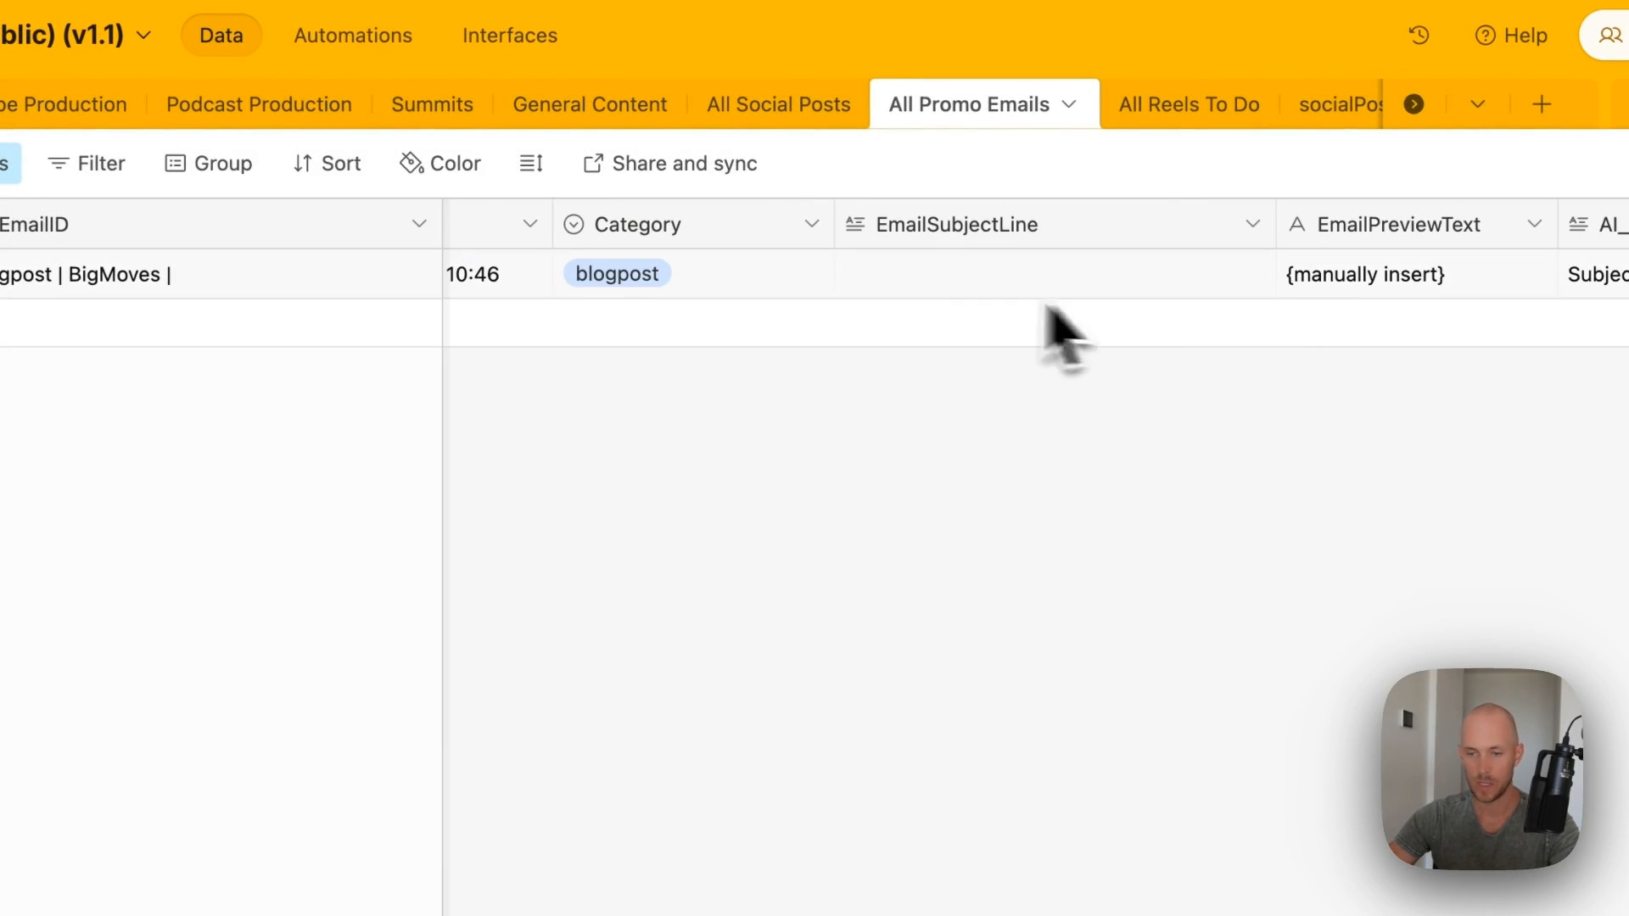
# - Paste the subject-line list, then paste 'How to Keep Your Old Dog Happy and Healthy' as preview text
pyautogui.click(957, 291)
pyautogui.write('1. 🐶 Make Your Old Dog Feel Like a Puppy Again...')
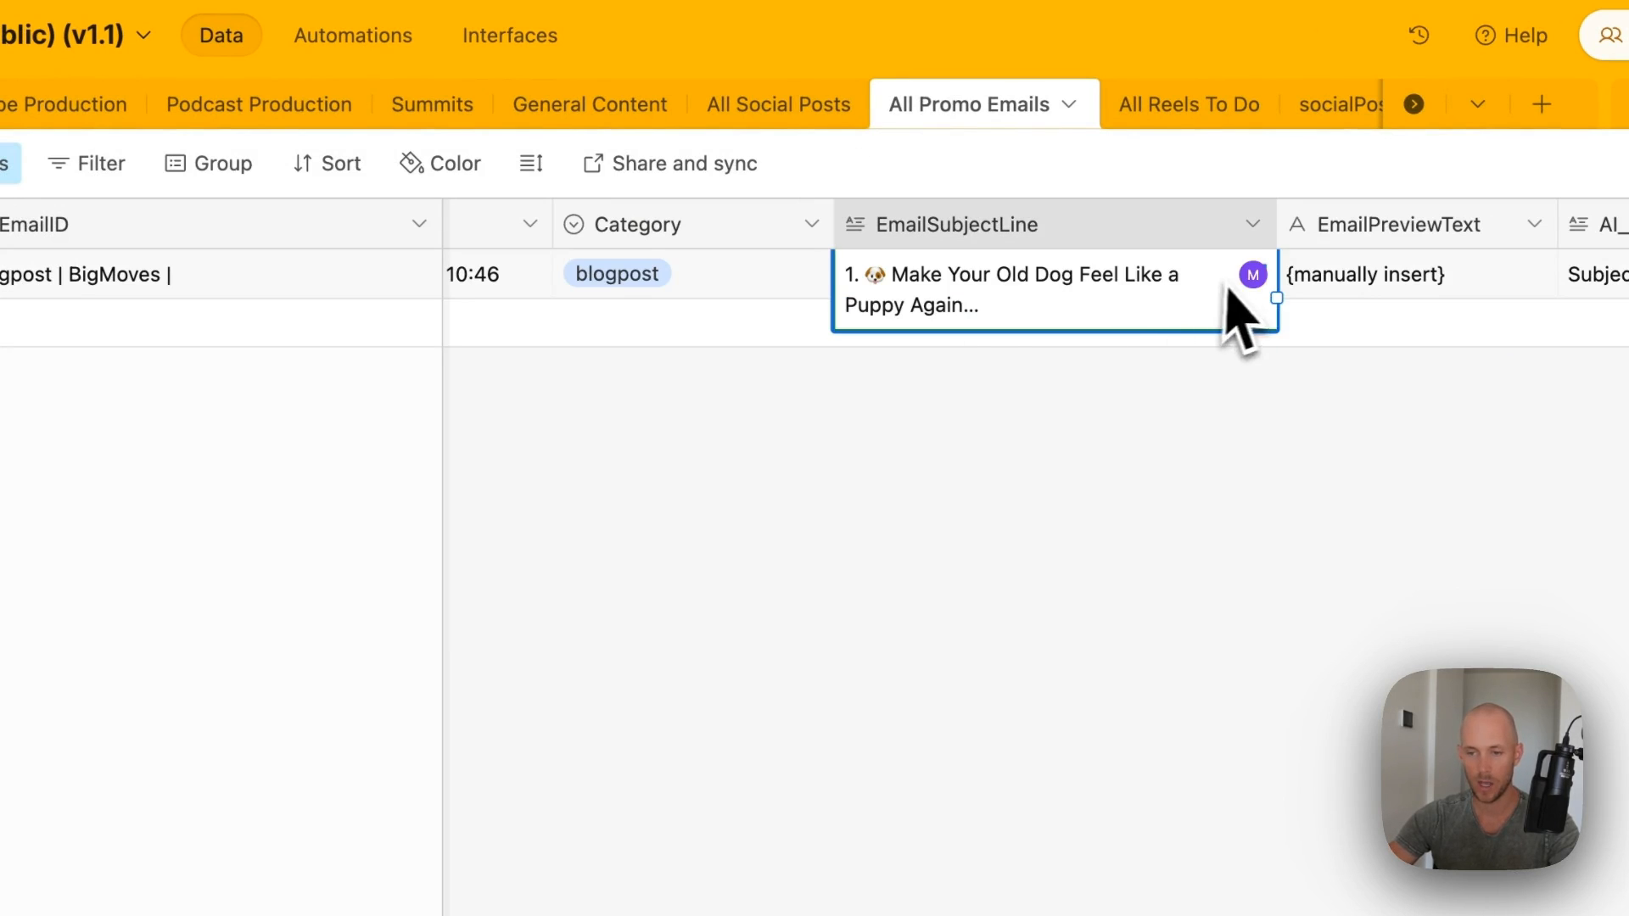
pyautogui.click(1257, 274)
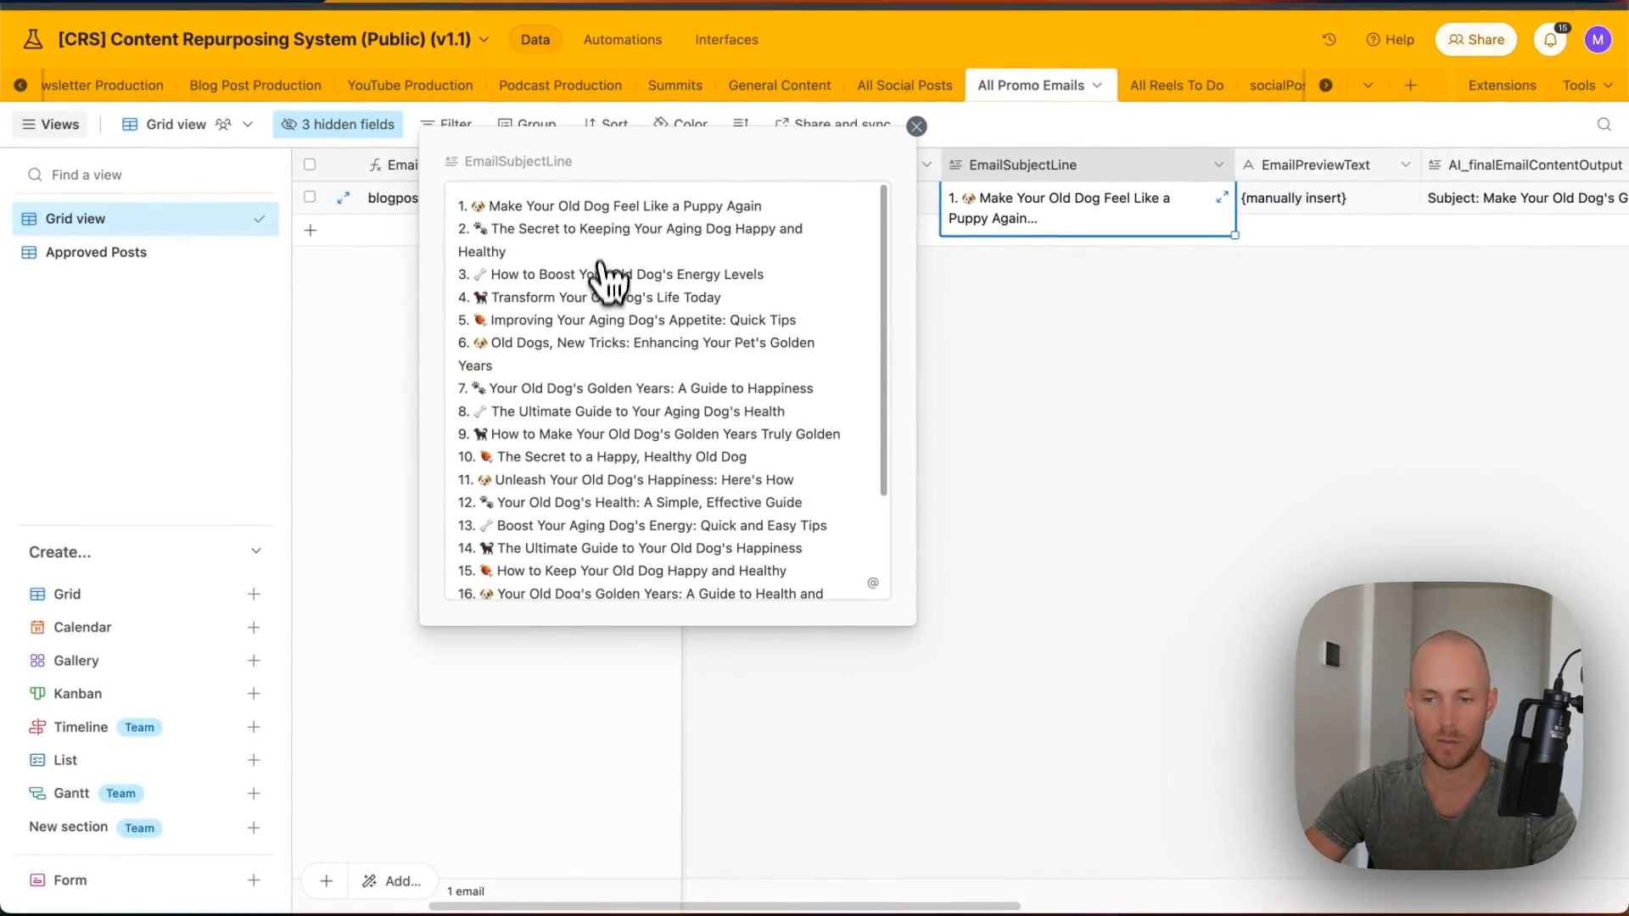
pyautogui.scroll(-3, 619, 403)
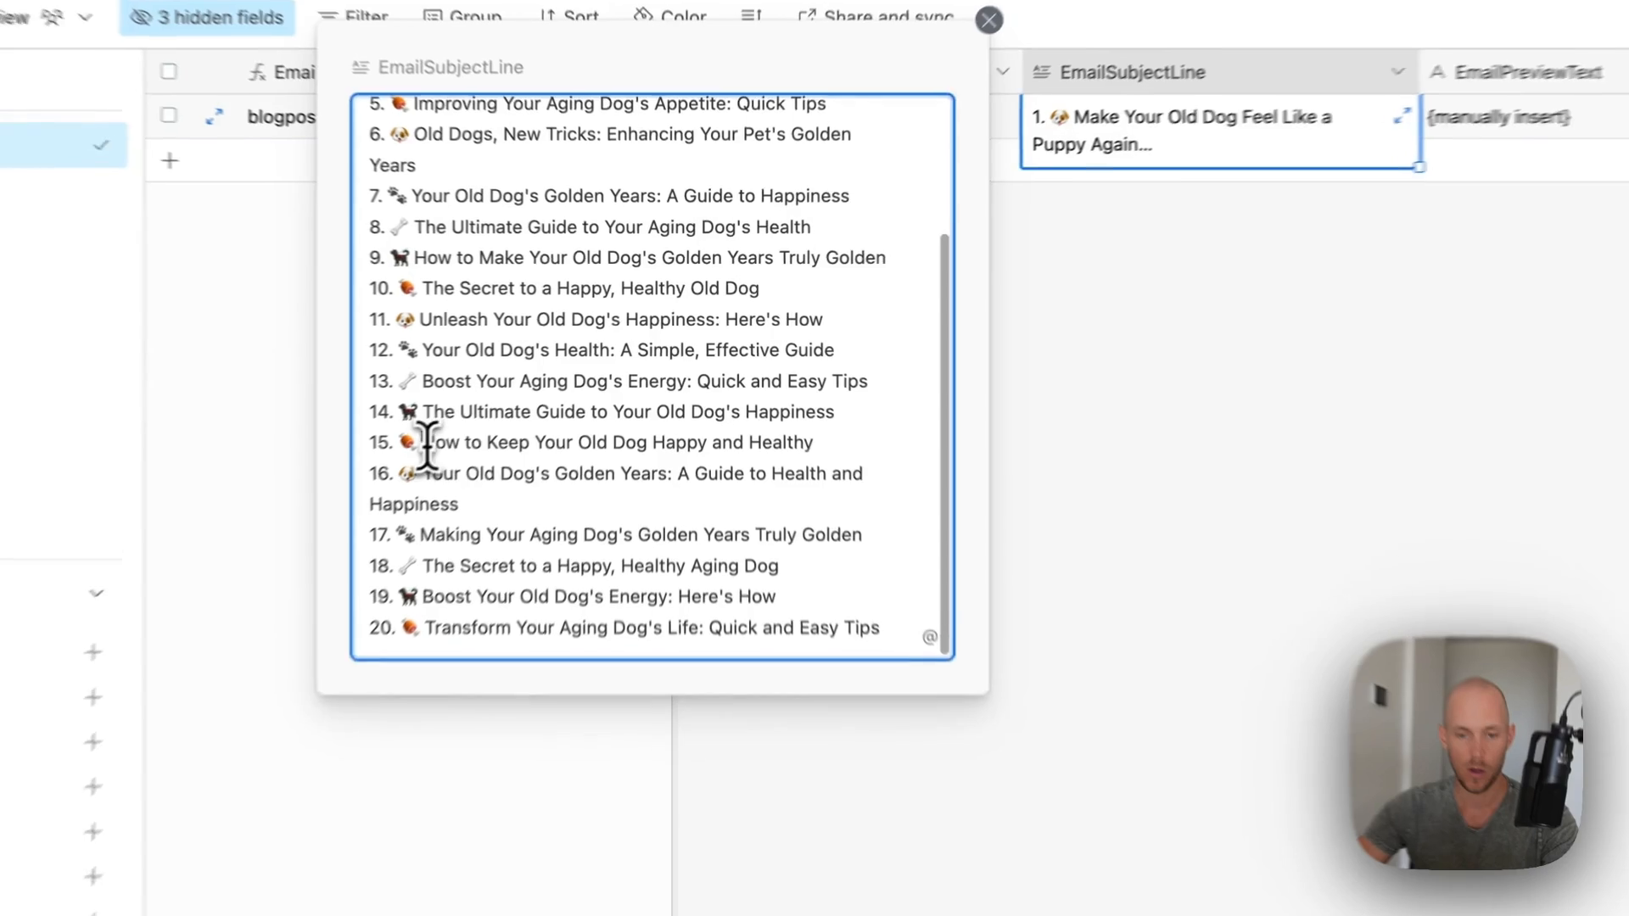
pyautogui.moveTo(497, 438)
pyautogui.mouseDown()
pyautogui.moveTo(962, 478)
pyautogui.moveTo(873, 438)
pyautogui.mouseUp()
pyautogui.press('super+c')
pyautogui.click(1488, 123)
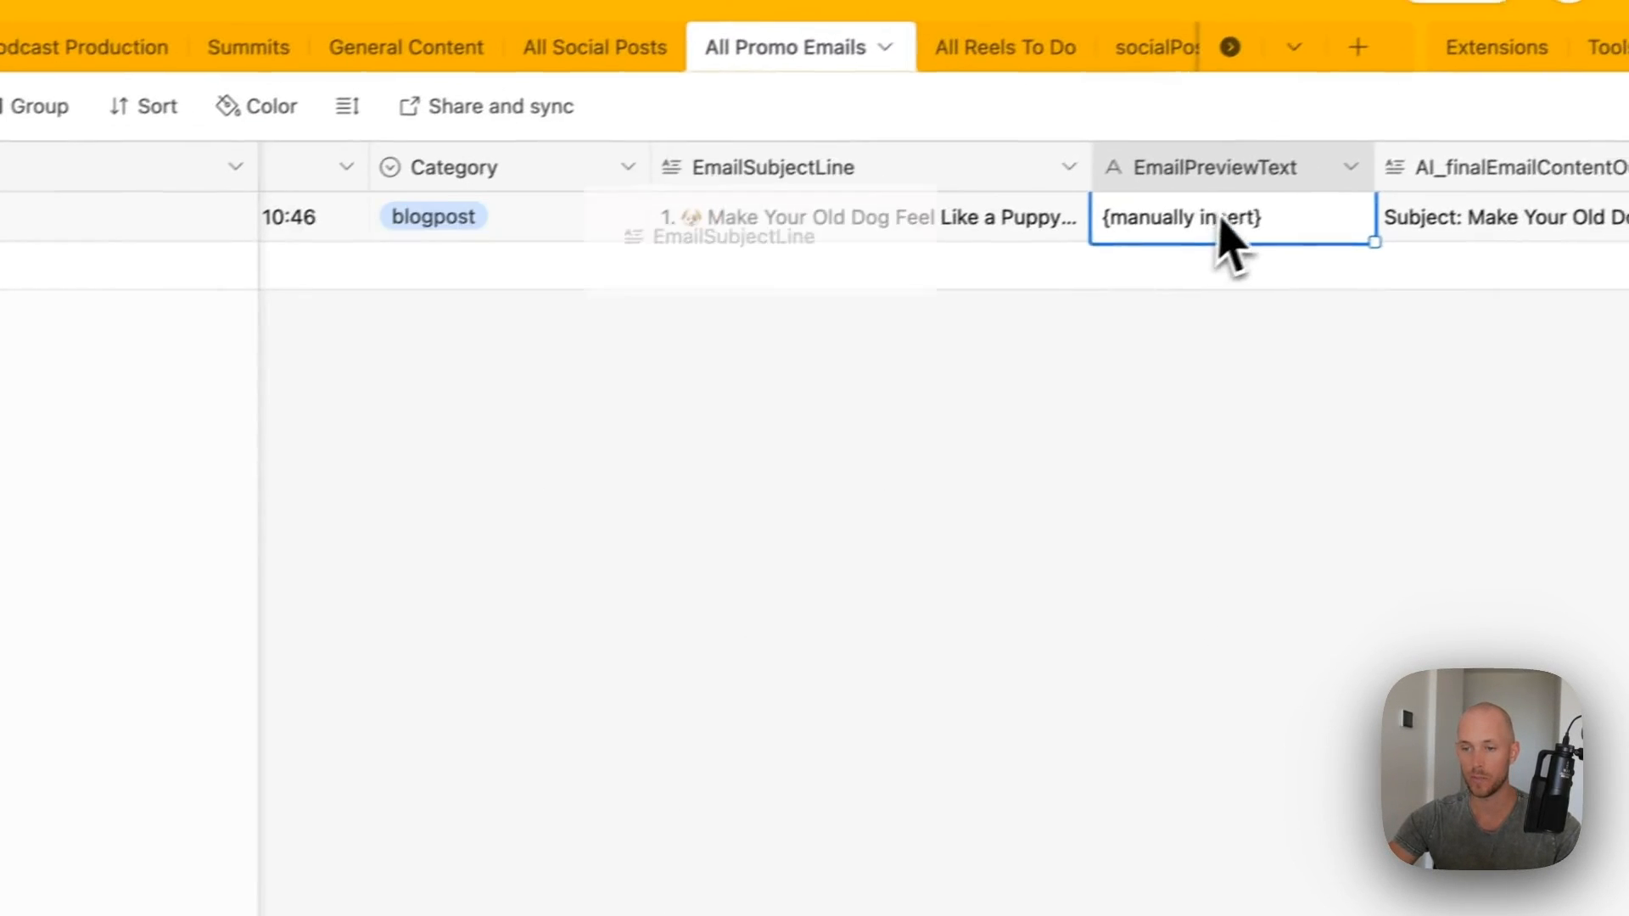
pyautogui.tripleClick(1552, 129)
pyautogui.press('super+v')
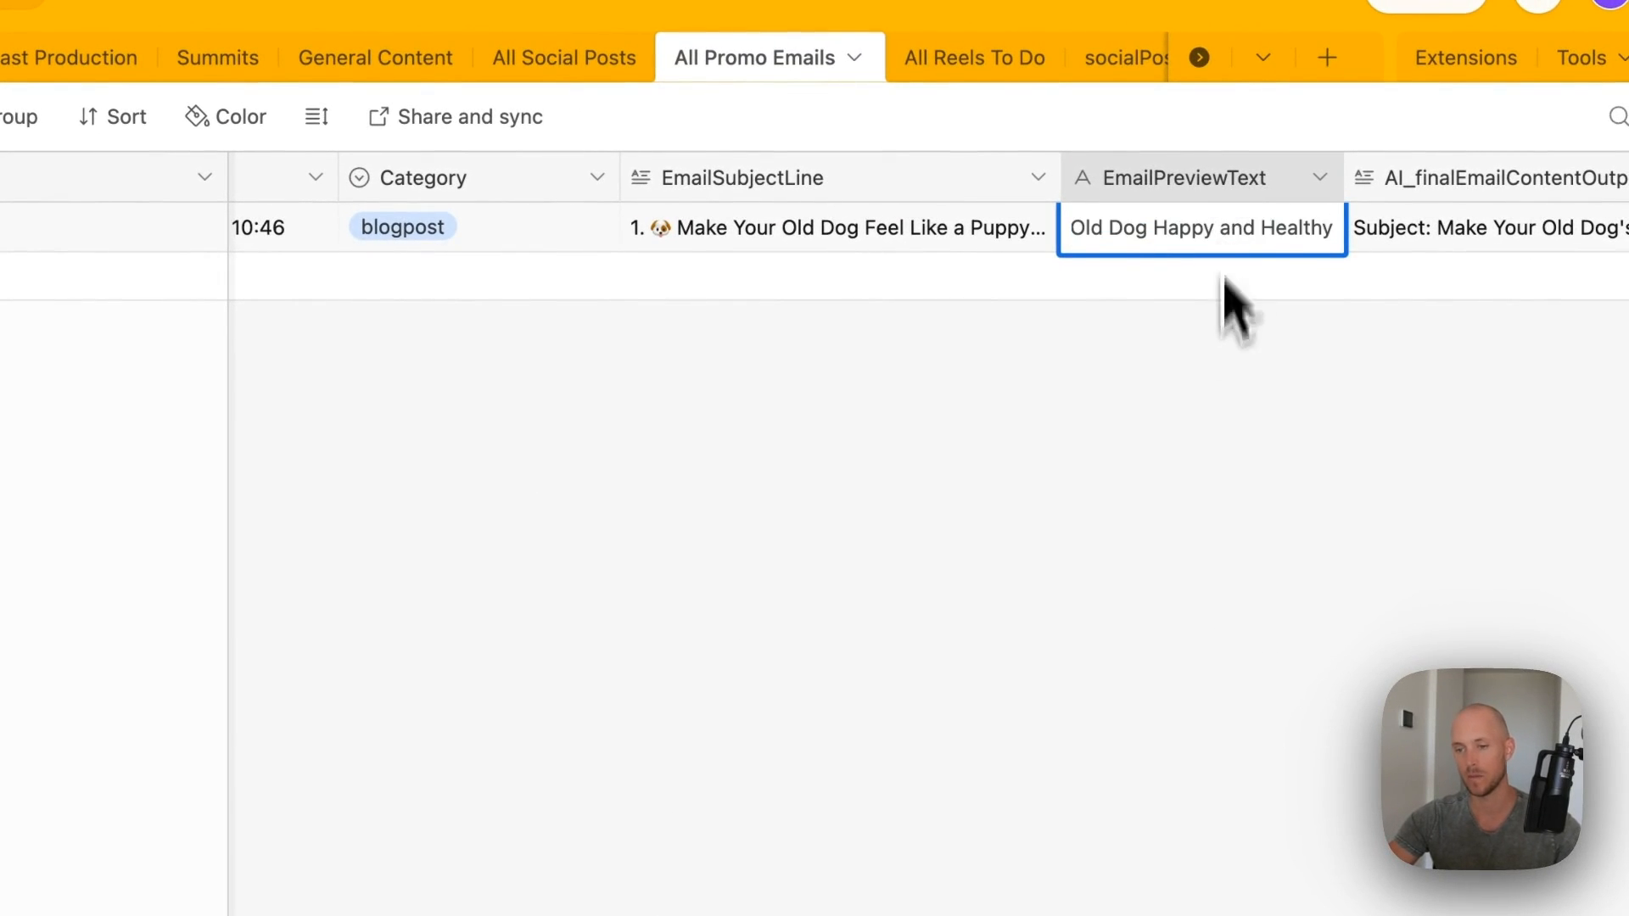
pyautogui.click(1226, 280)
# - Check the Send Date, List/Tag Inclusions and Approved fields, leaving approval at To-Do
pyautogui.hscroll(10, 843, 316)
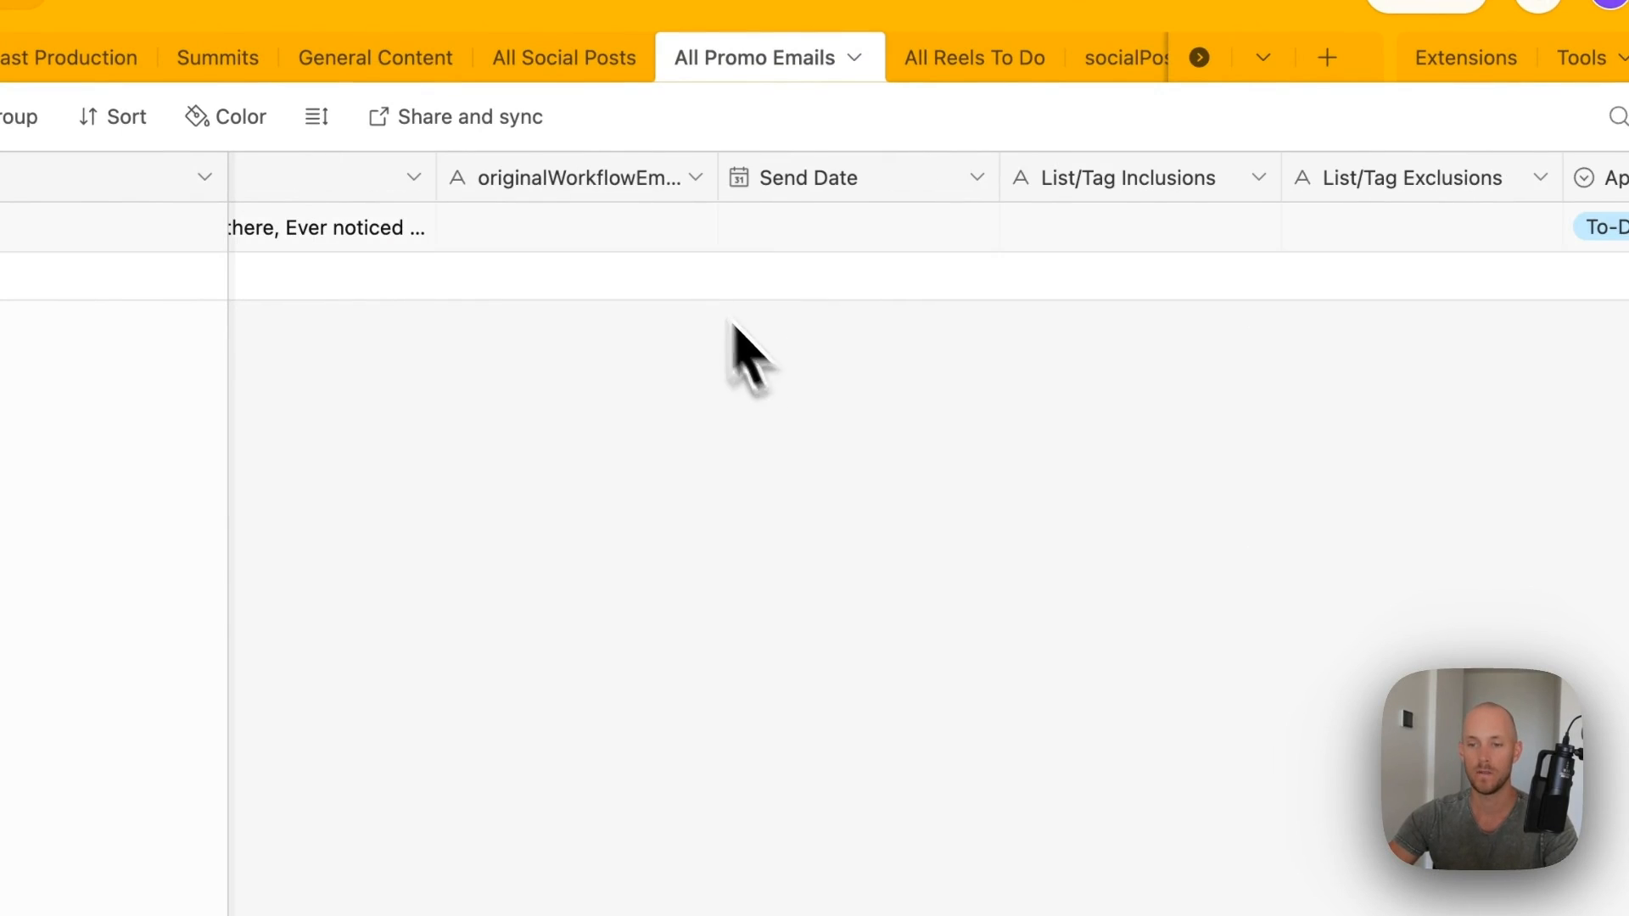
pyautogui.click(645, 227)
pyautogui.click(821, 232)
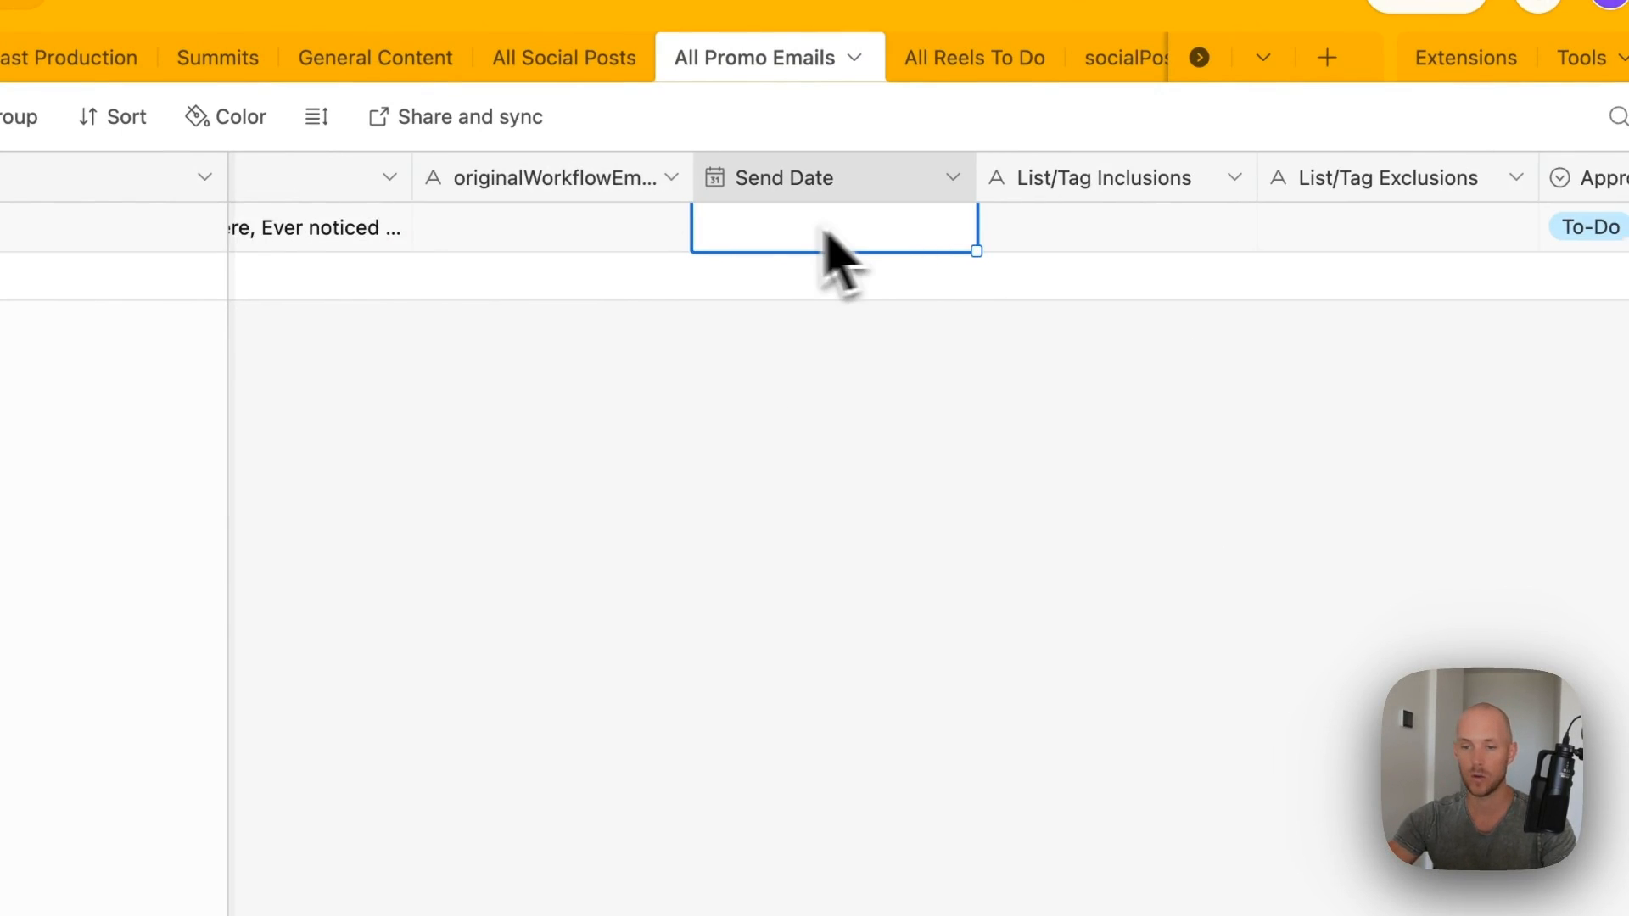
pyautogui.hscroll(4, 806, 232)
pyautogui.click(762, 234)
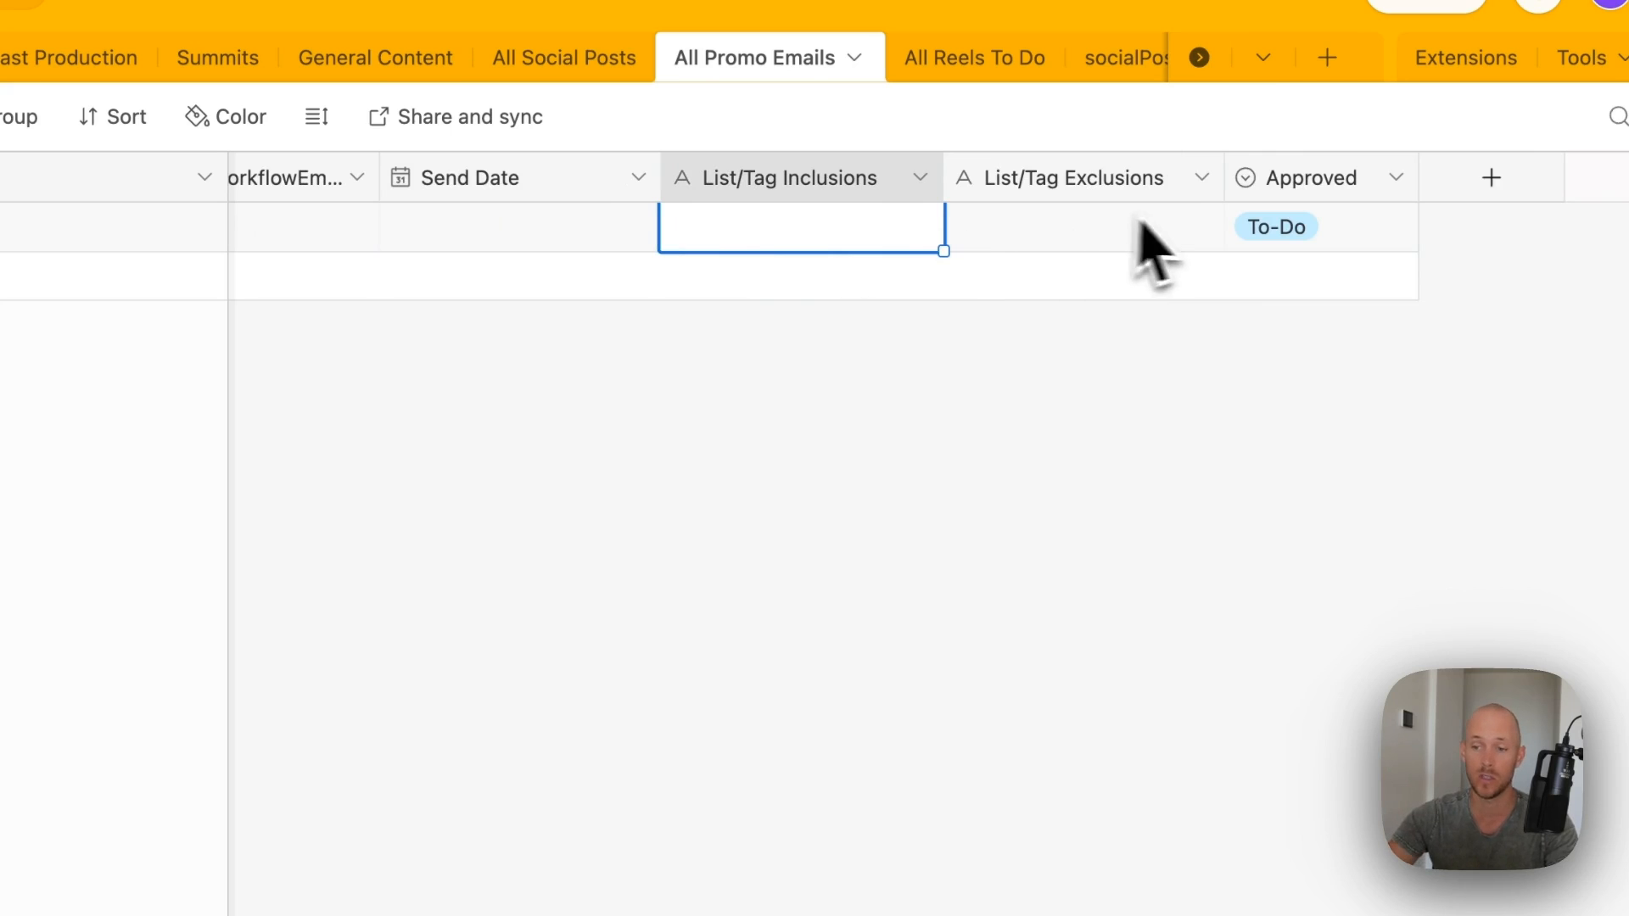
pyautogui.click(1302, 230)
pyautogui.click(1357, 231)
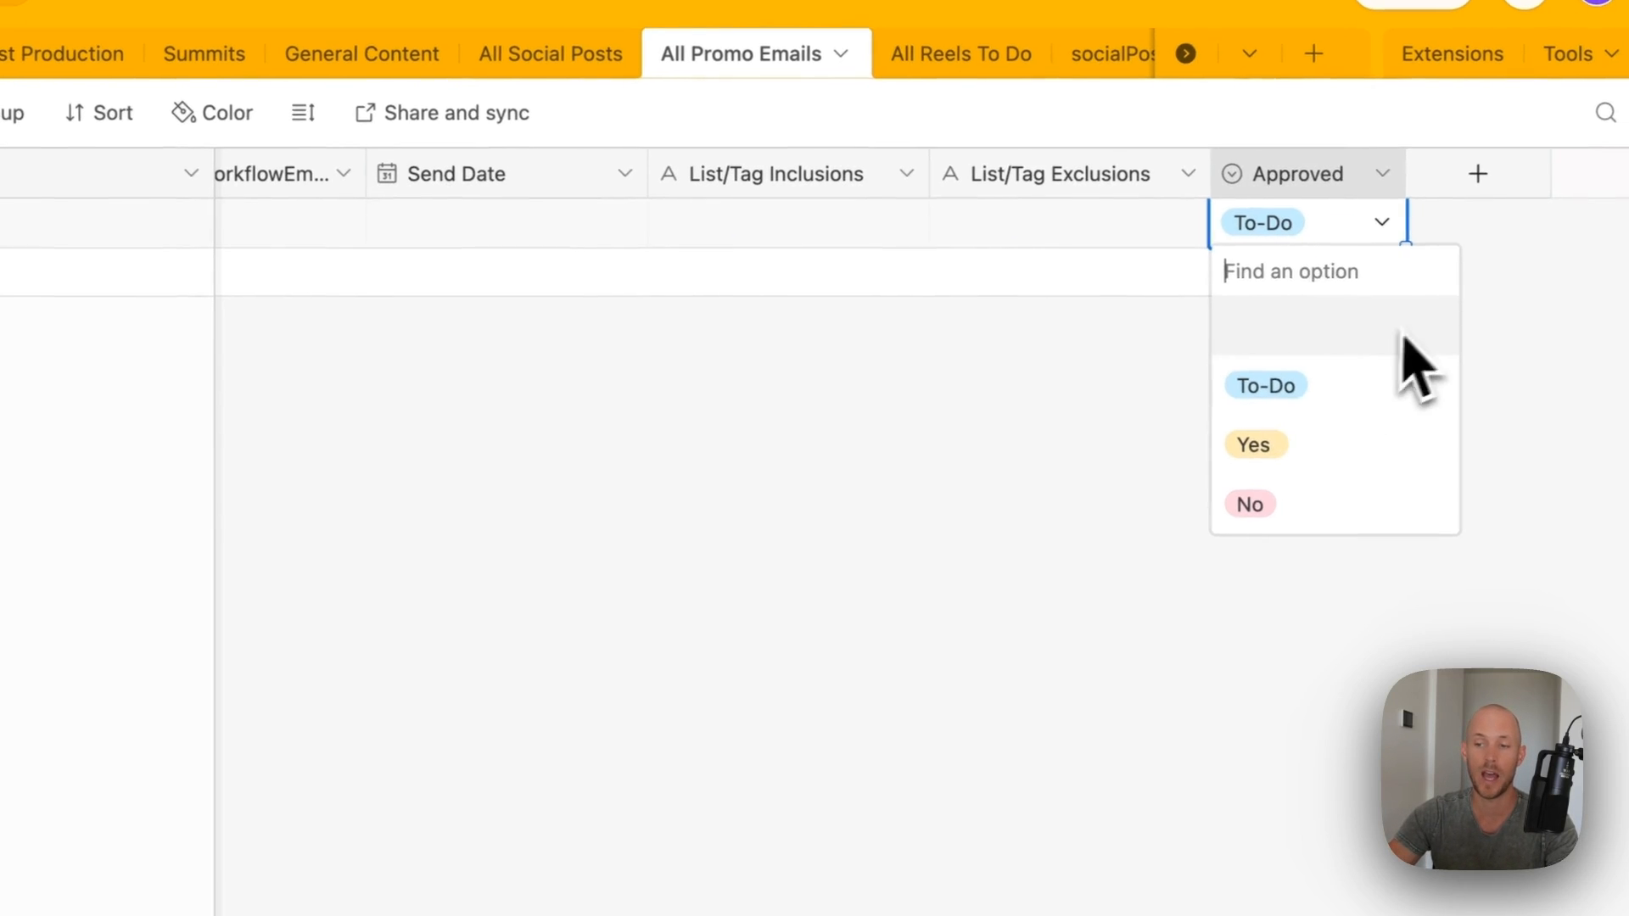
pyautogui.click(1139, 431)
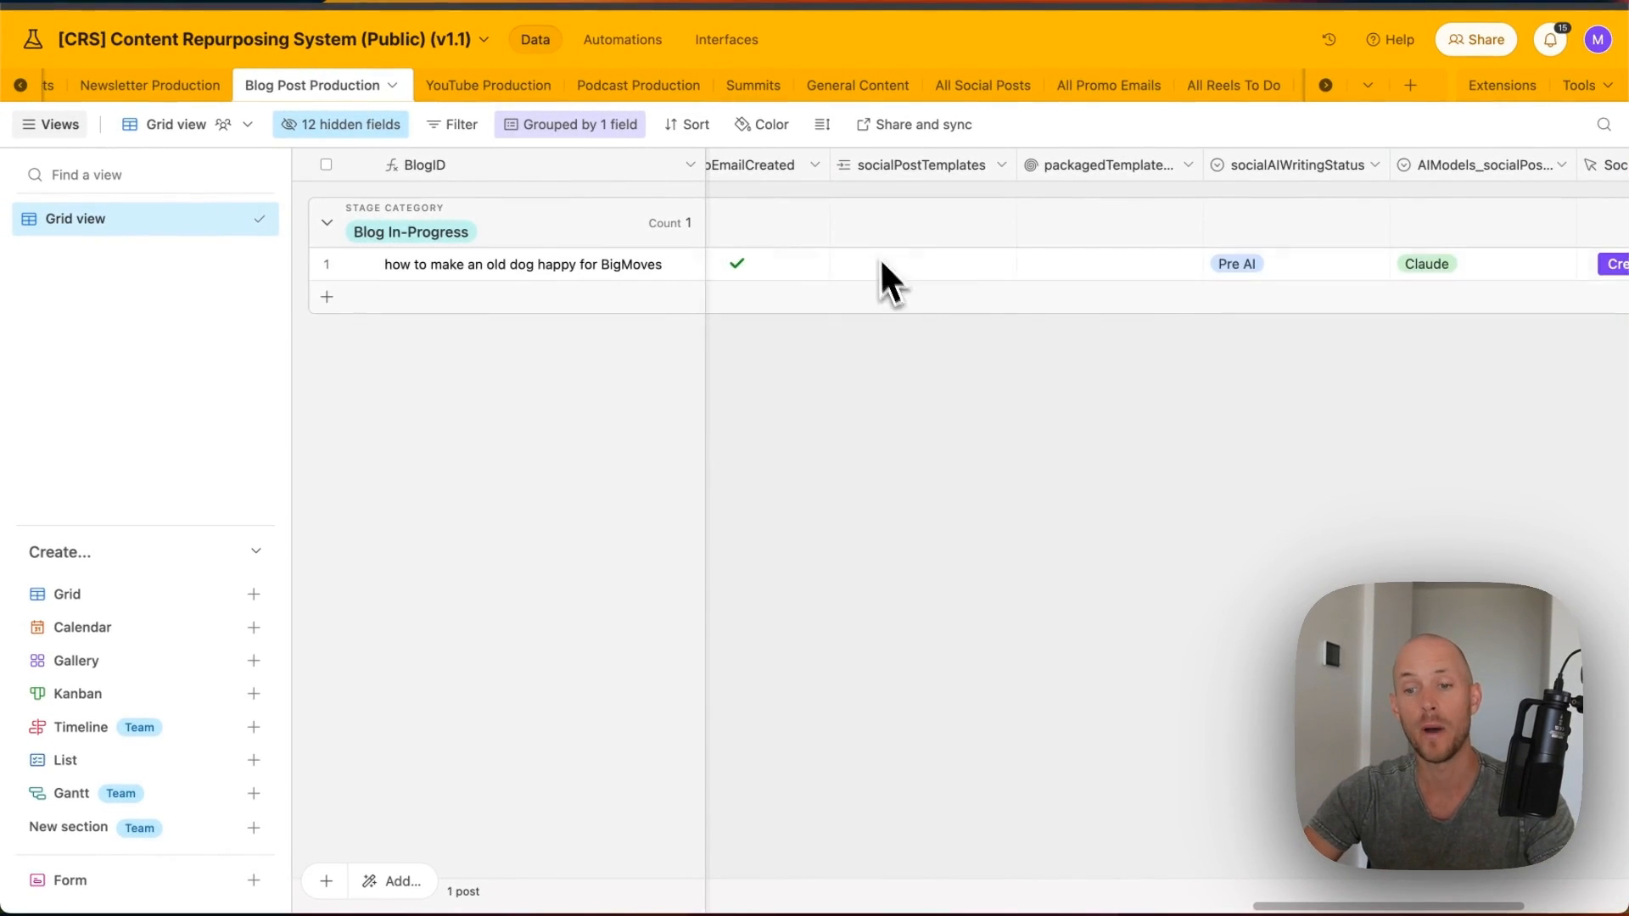
# - Scroll the Blog Post Production grid right to the Create Social Posts column
pyautogui.hscroll(5, 1404, 259)
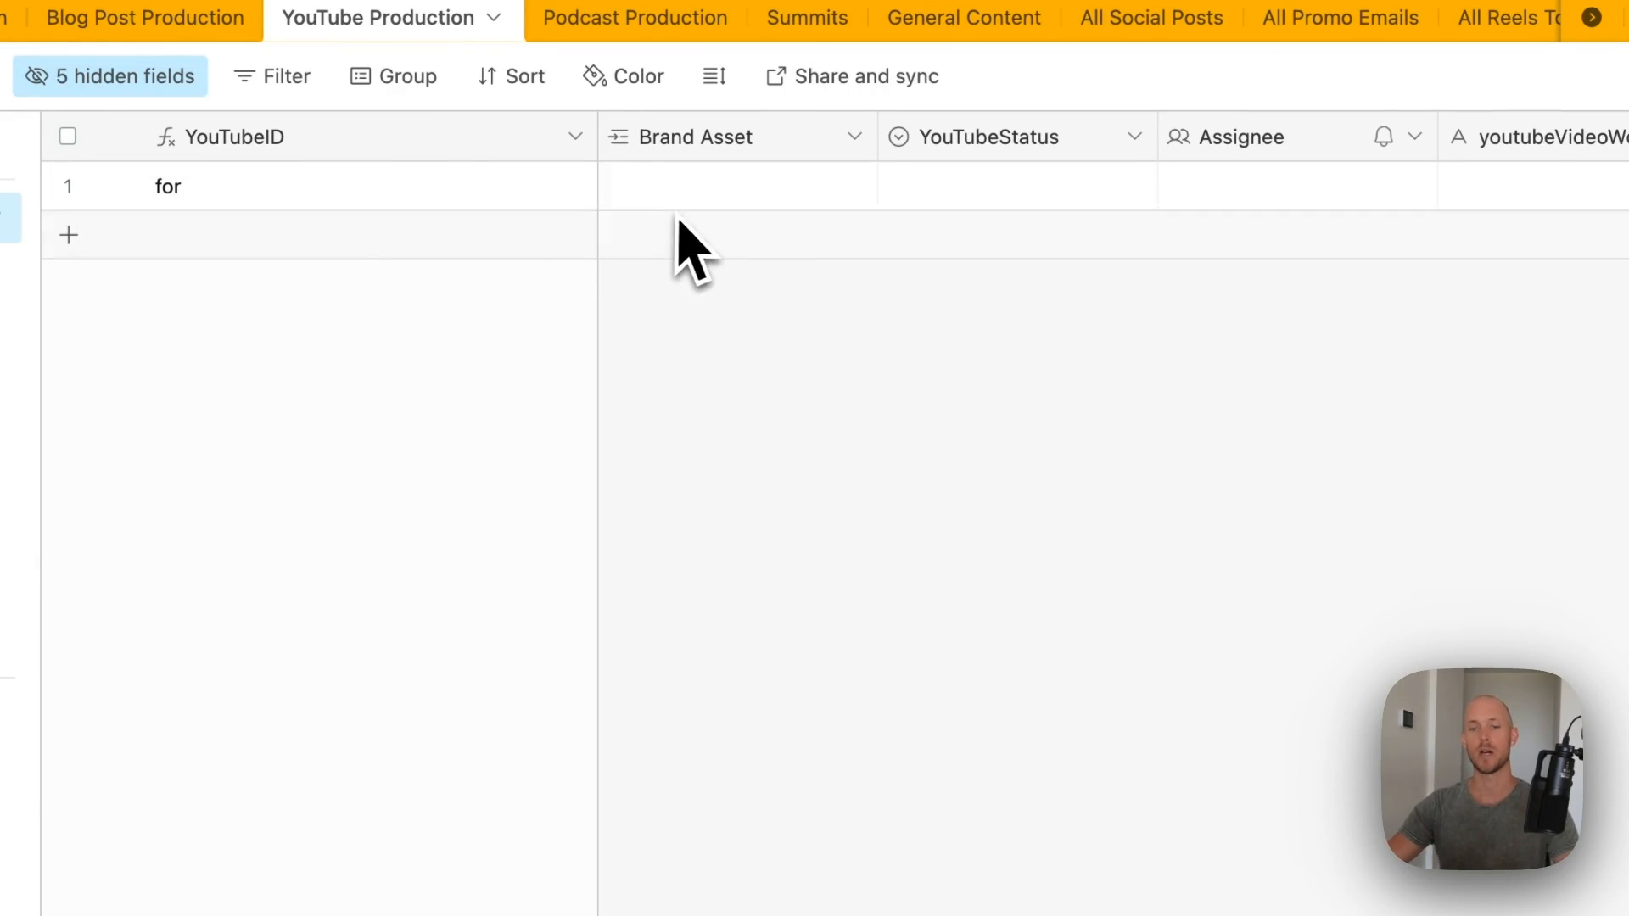
# - Inspect the Brand Asset cell and the YouTubeStatus field settings in YouTube Production
pyautogui.click(660, 192)
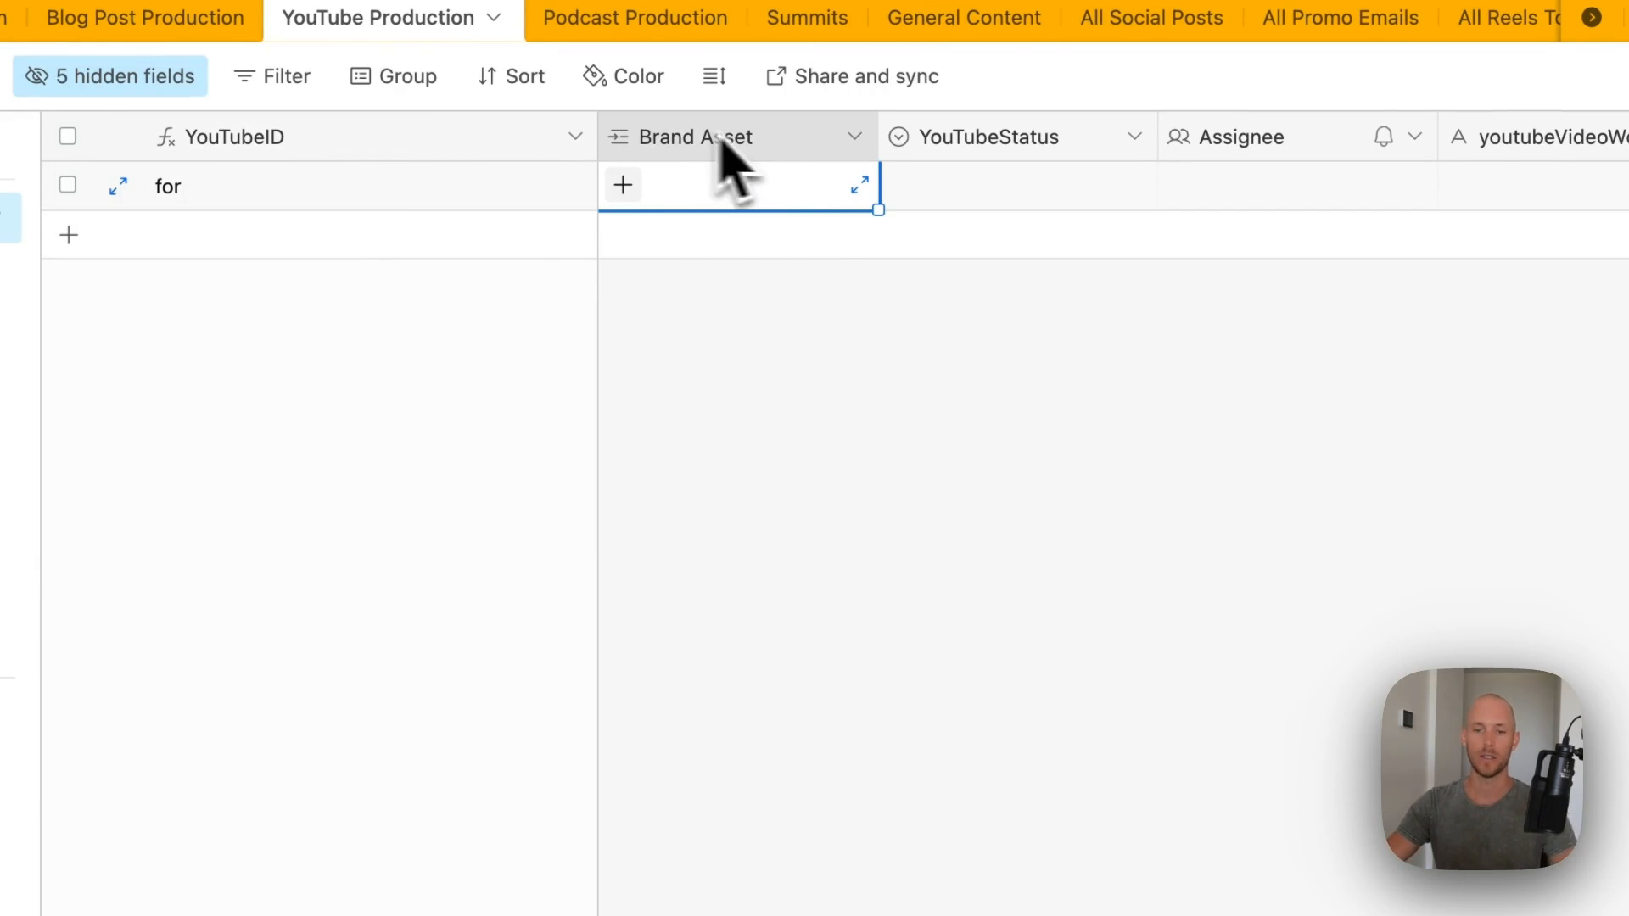
pyautogui.hscroll(2, 1018, 174)
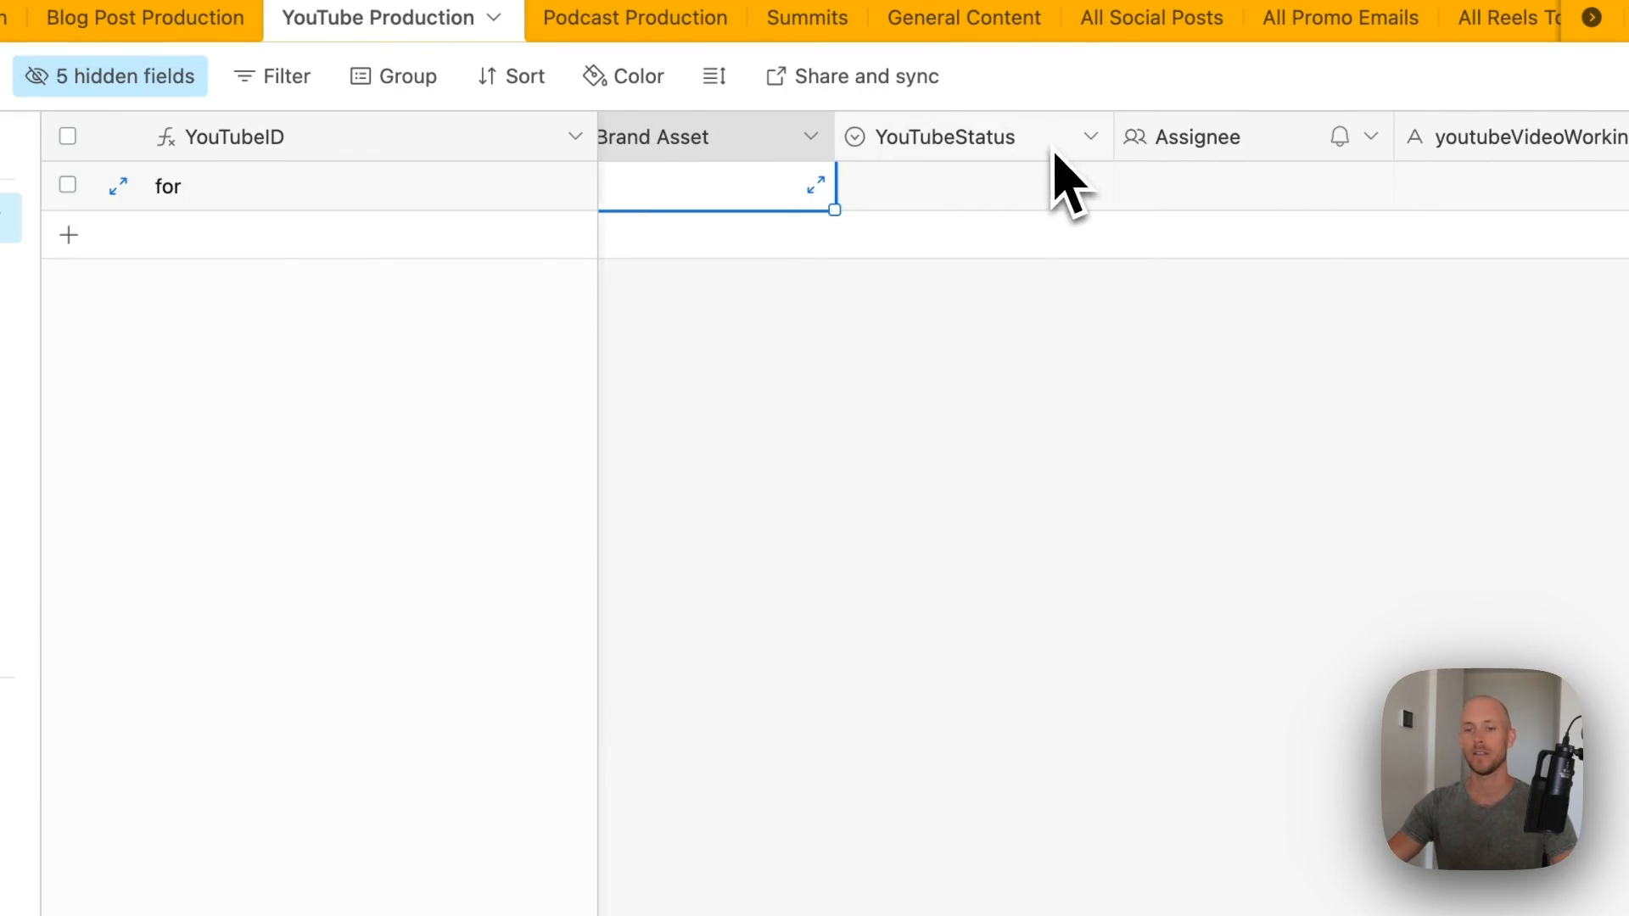
pyautogui.doubleClick(967, 146)
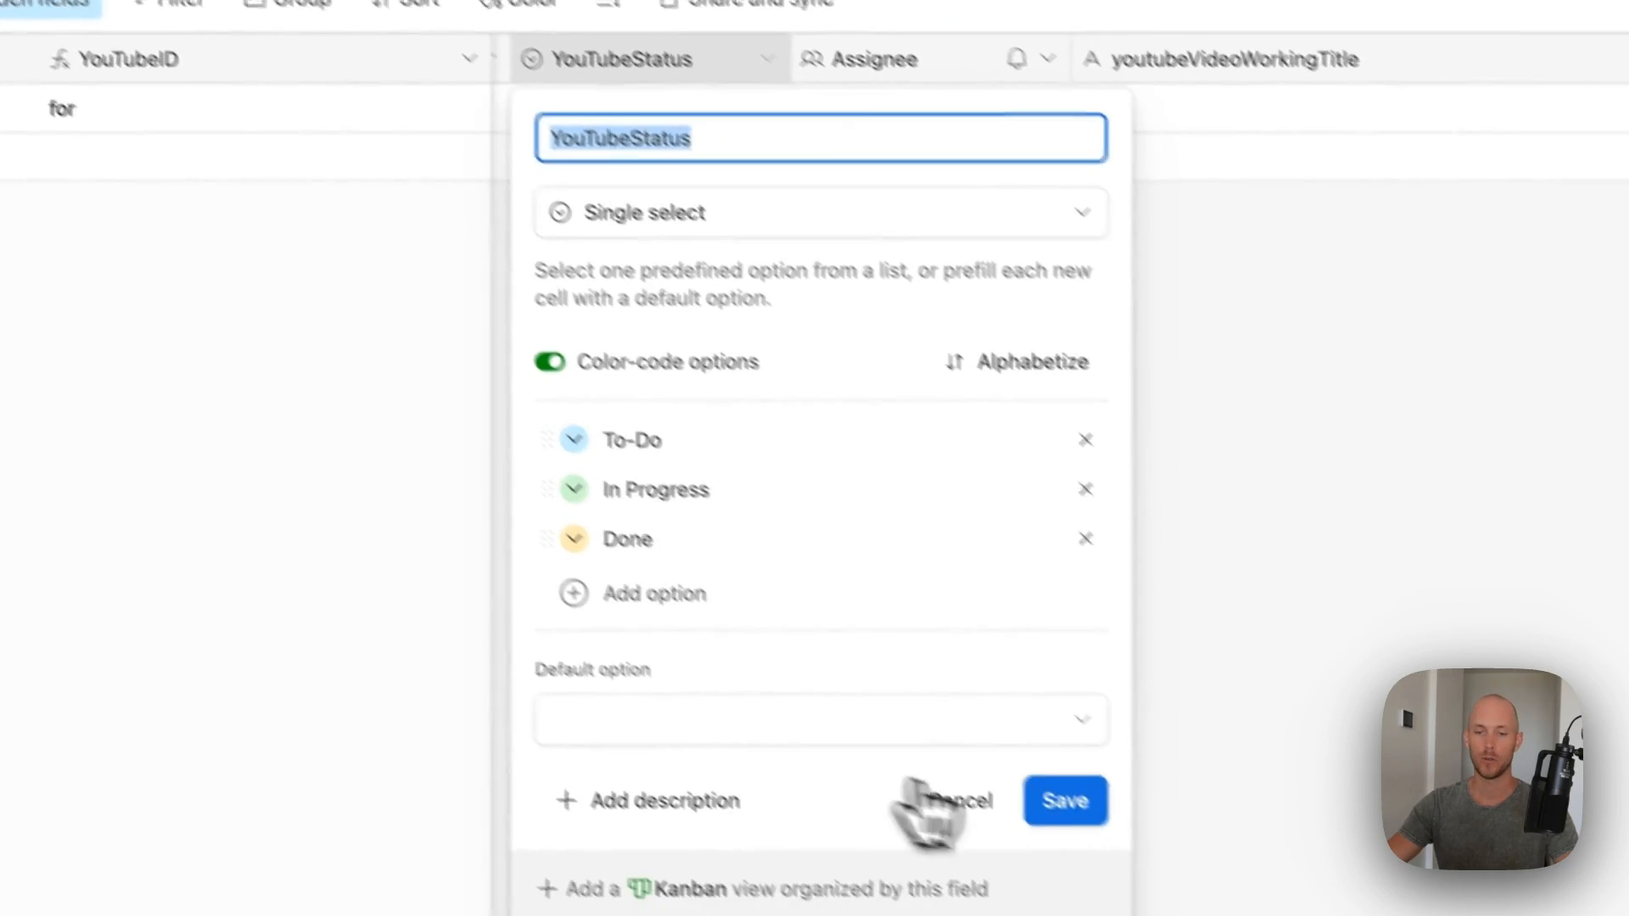
pyautogui.click(1171, 878)
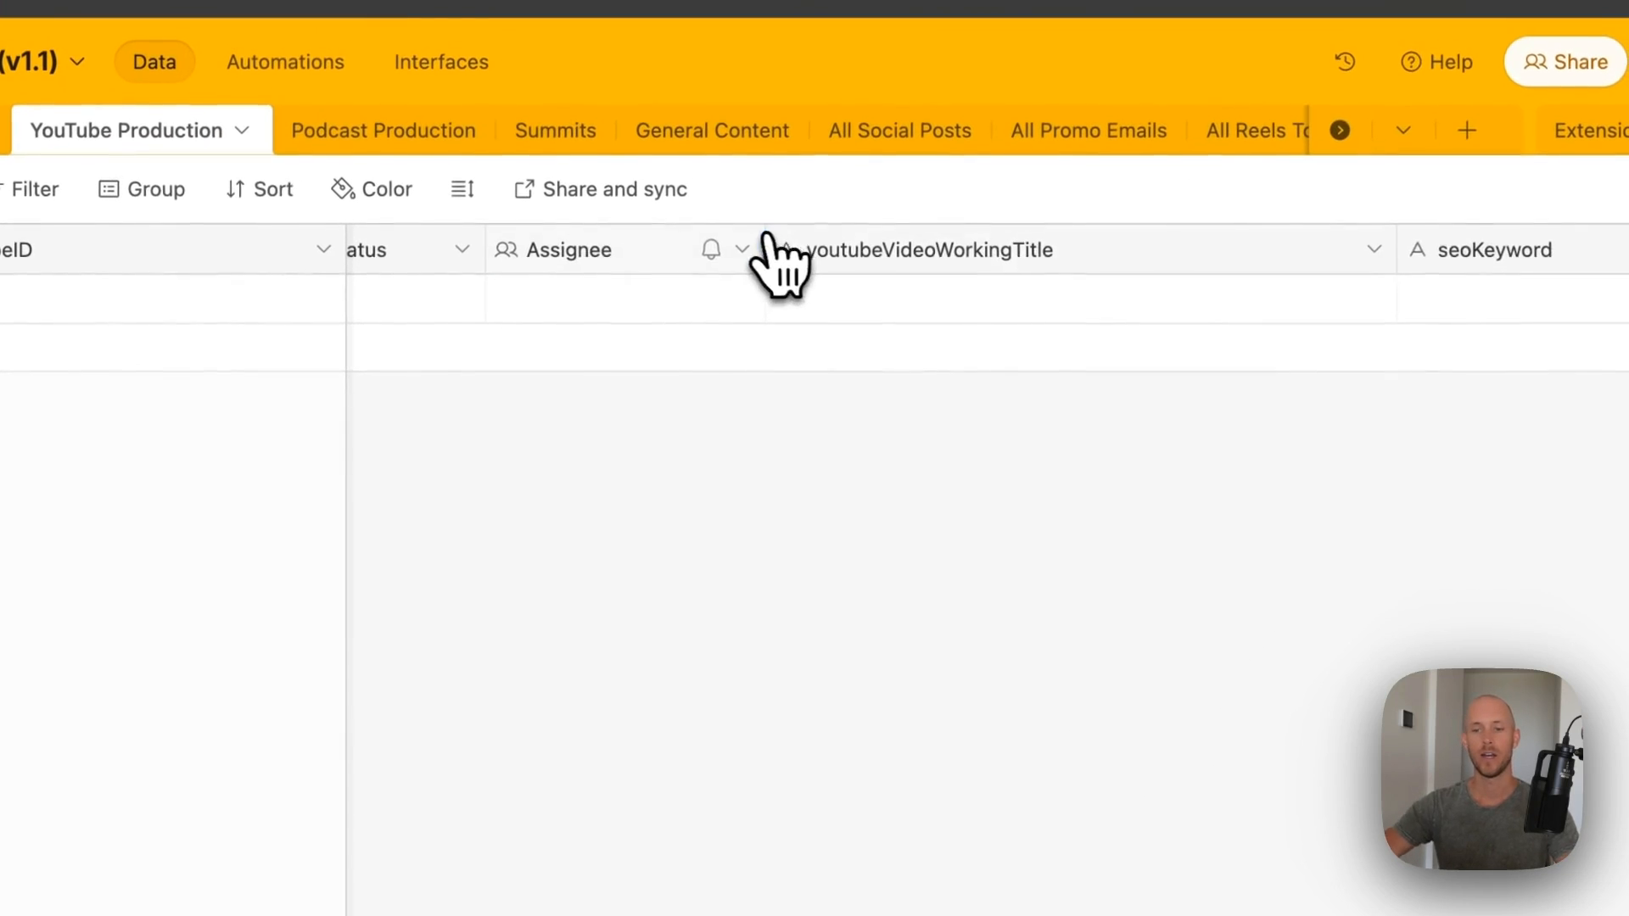
pyautogui.hscroll(3, 833, 81)
pyautogui.click(847, 80)
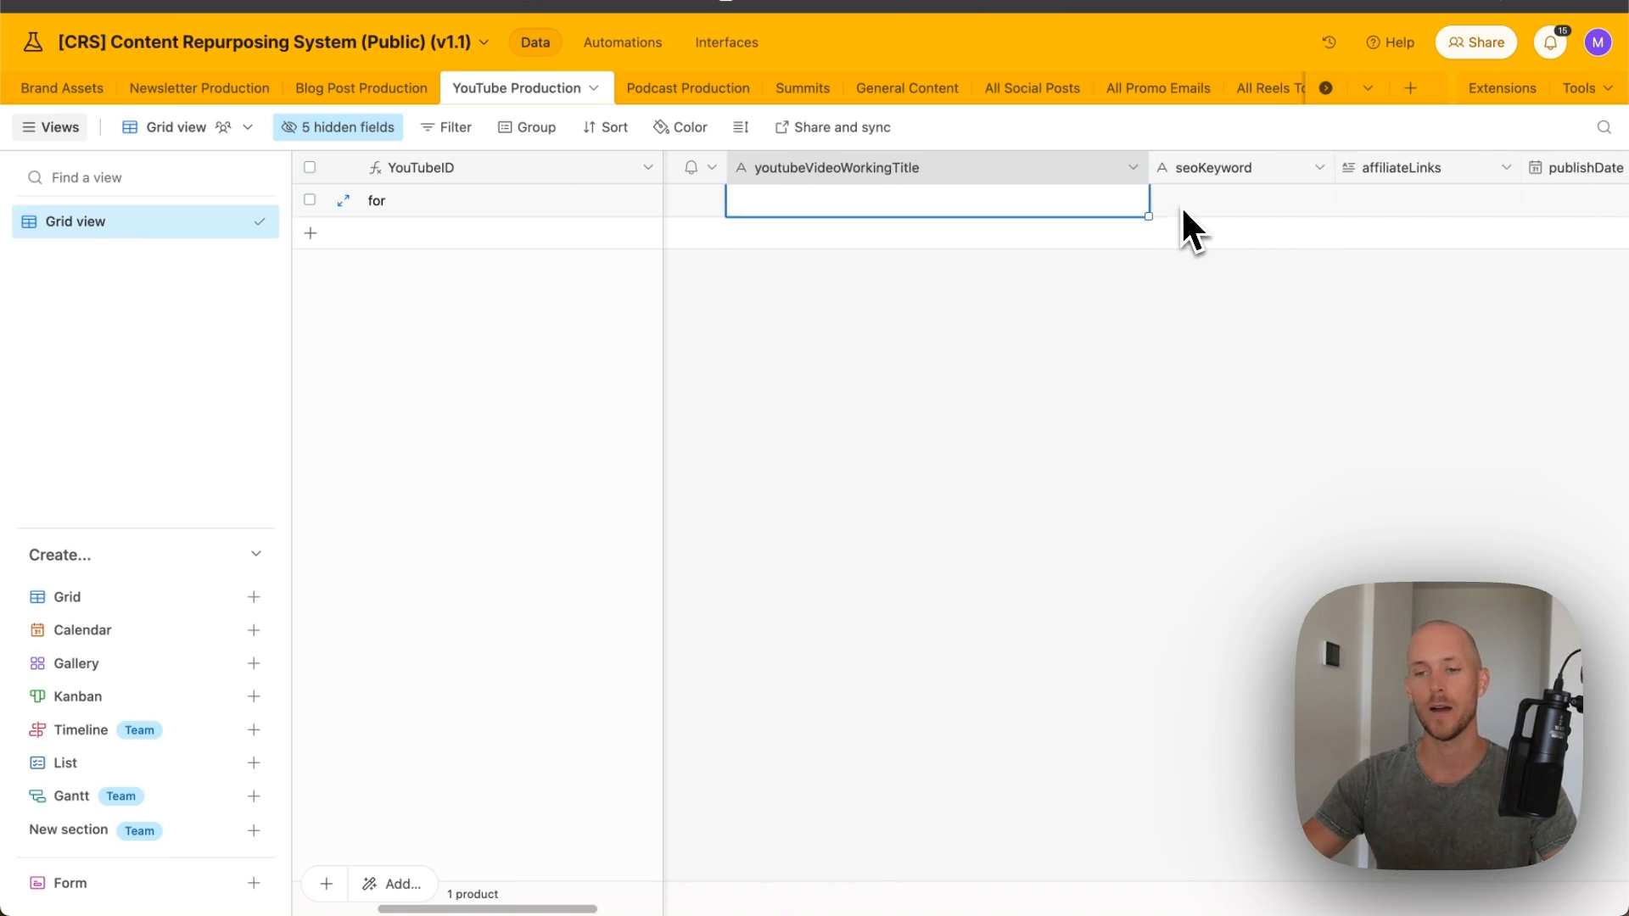
# - Check the empty seoKeyword, affiliateLinks, publishDate and youtubeTranscript cells
pyautogui.click(1315, 204)
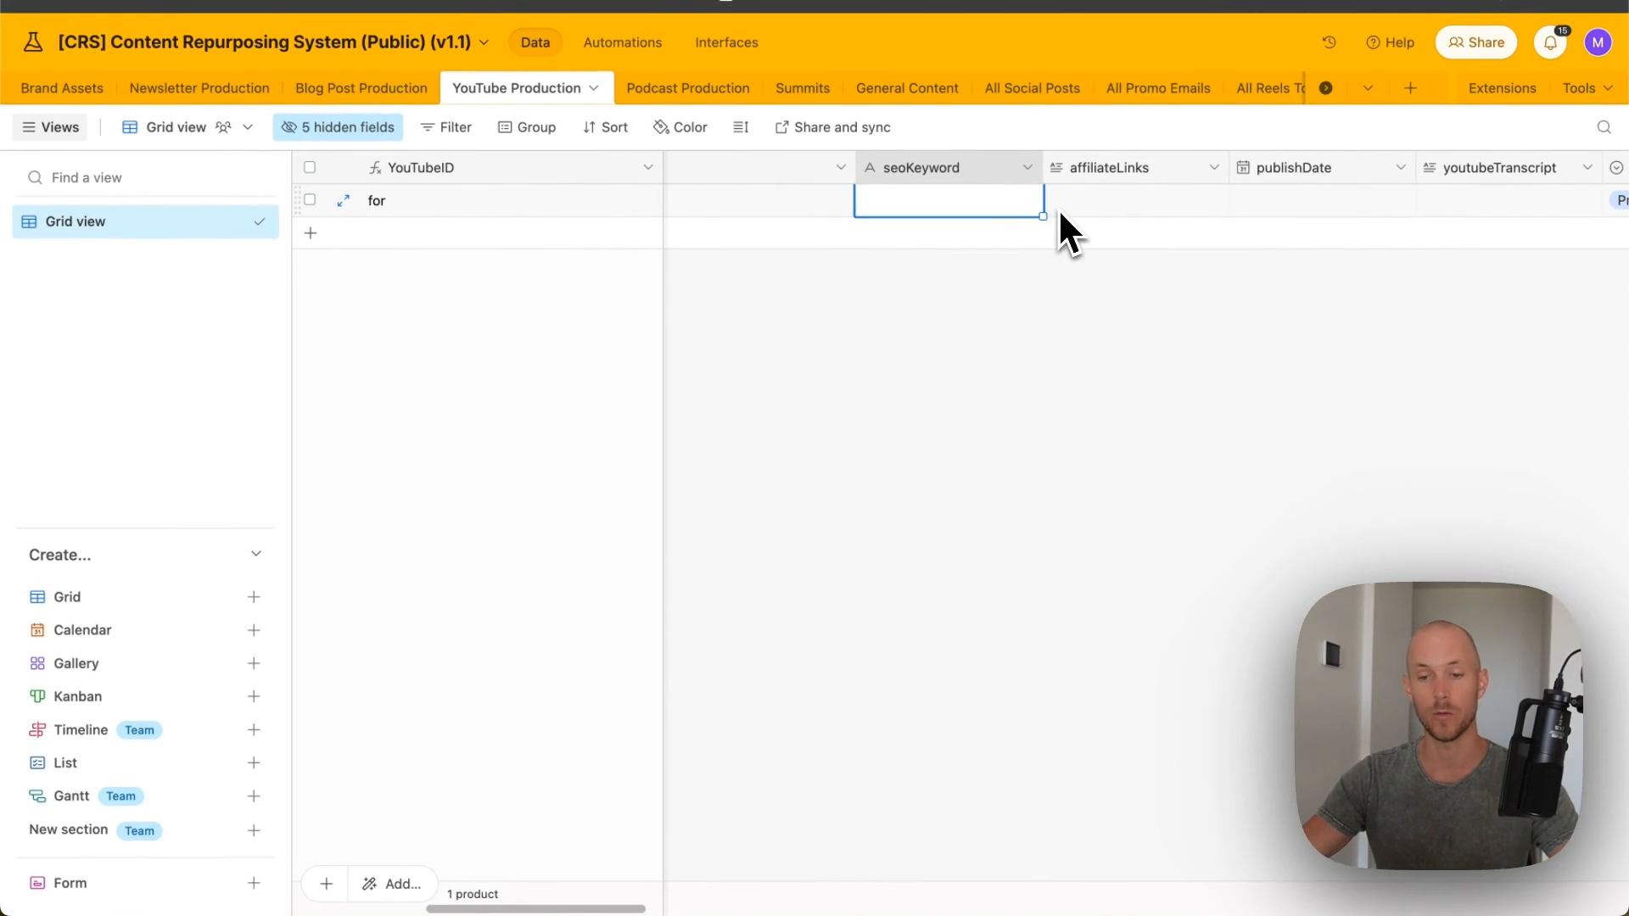
pyautogui.hscroll(3, 1023, 204)
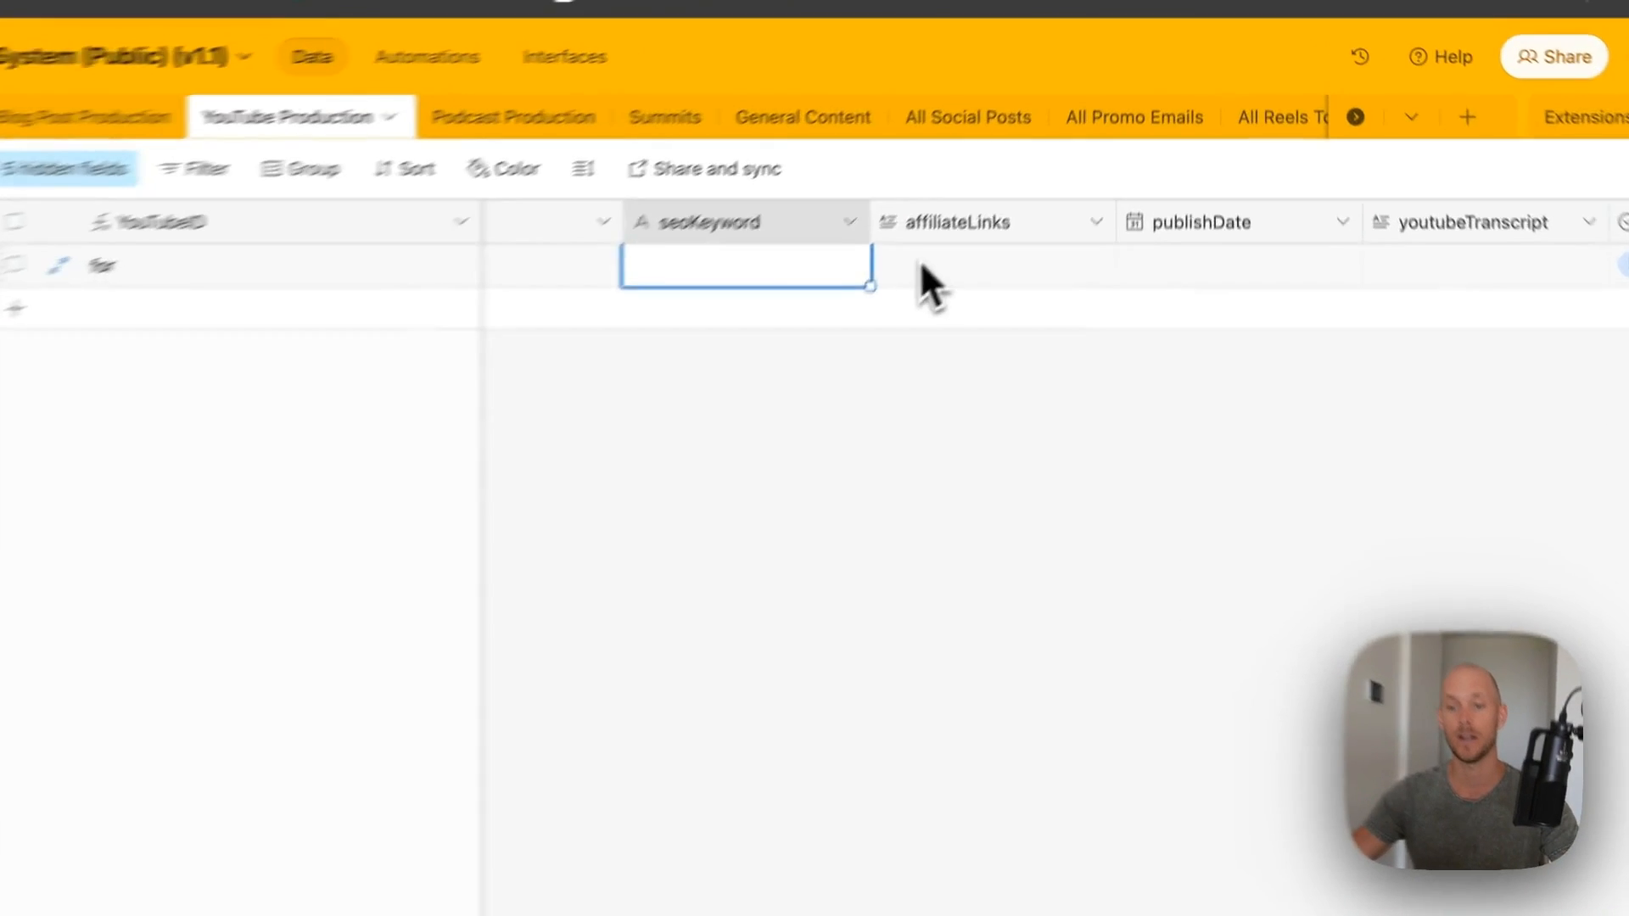
pyautogui.click(923, 266)
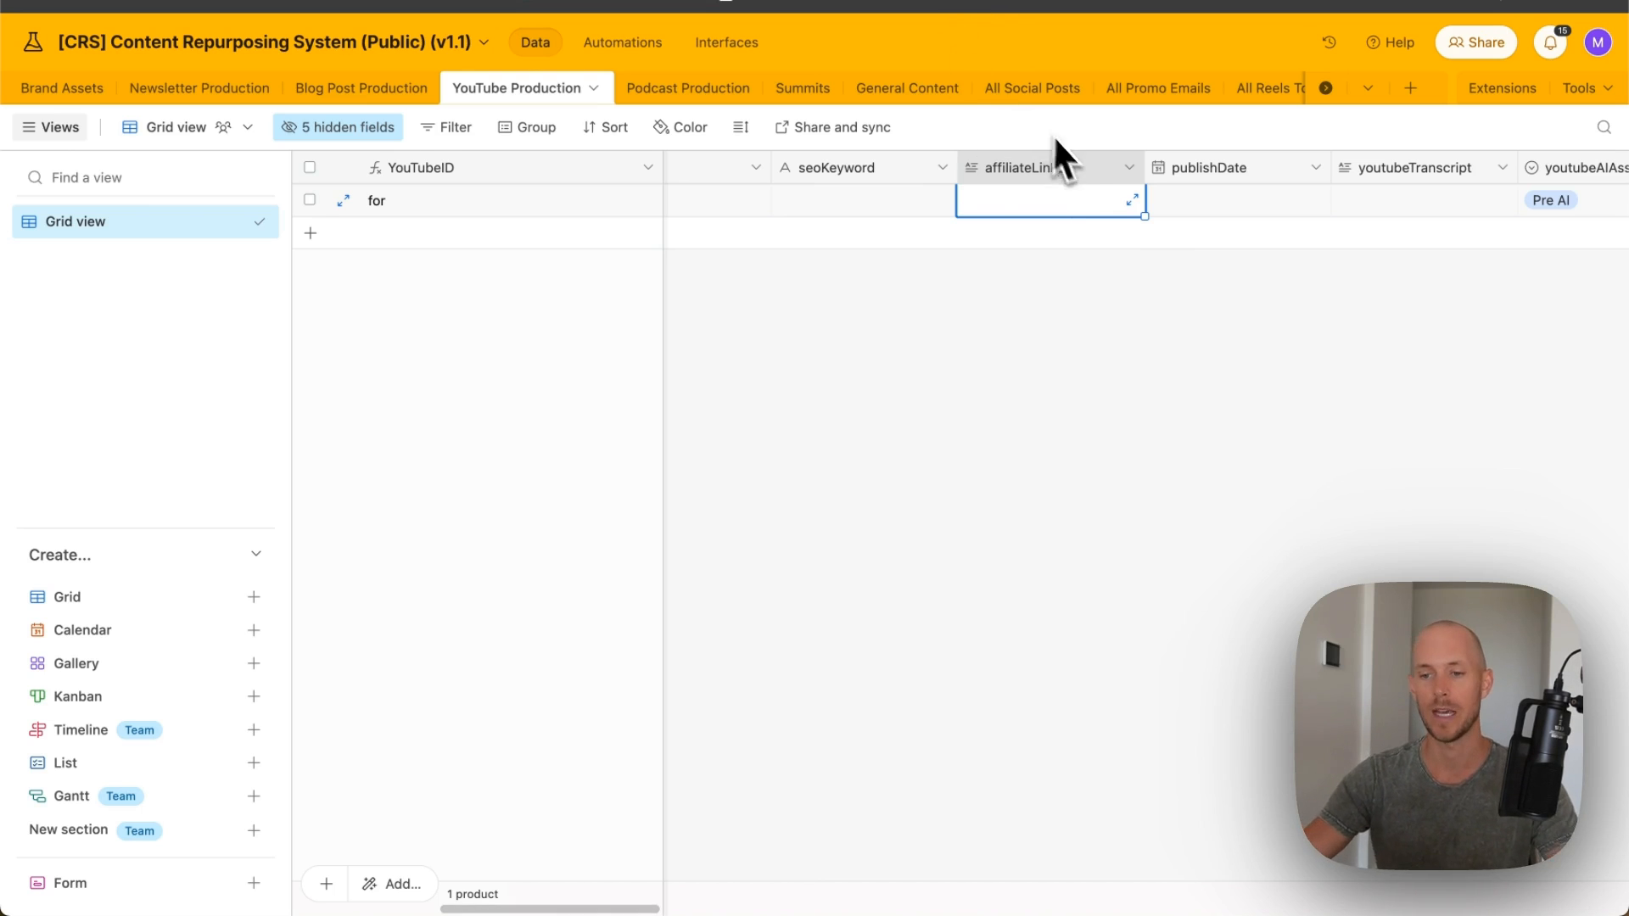
pyautogui.click(1204, 203)
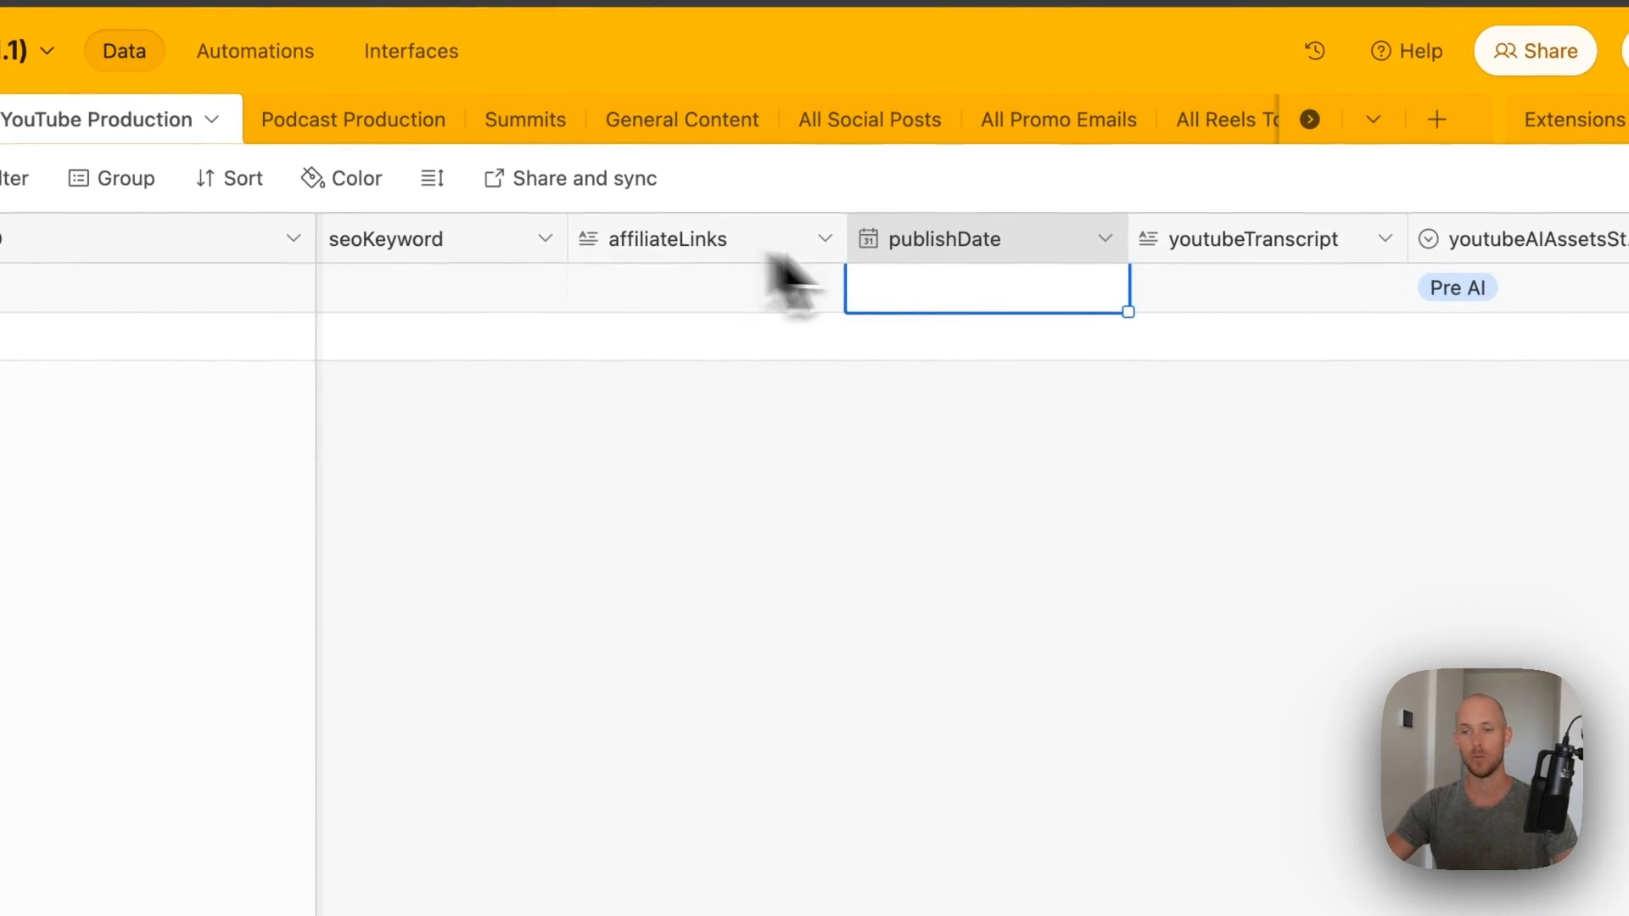
pyautogui.click(1188, 293)
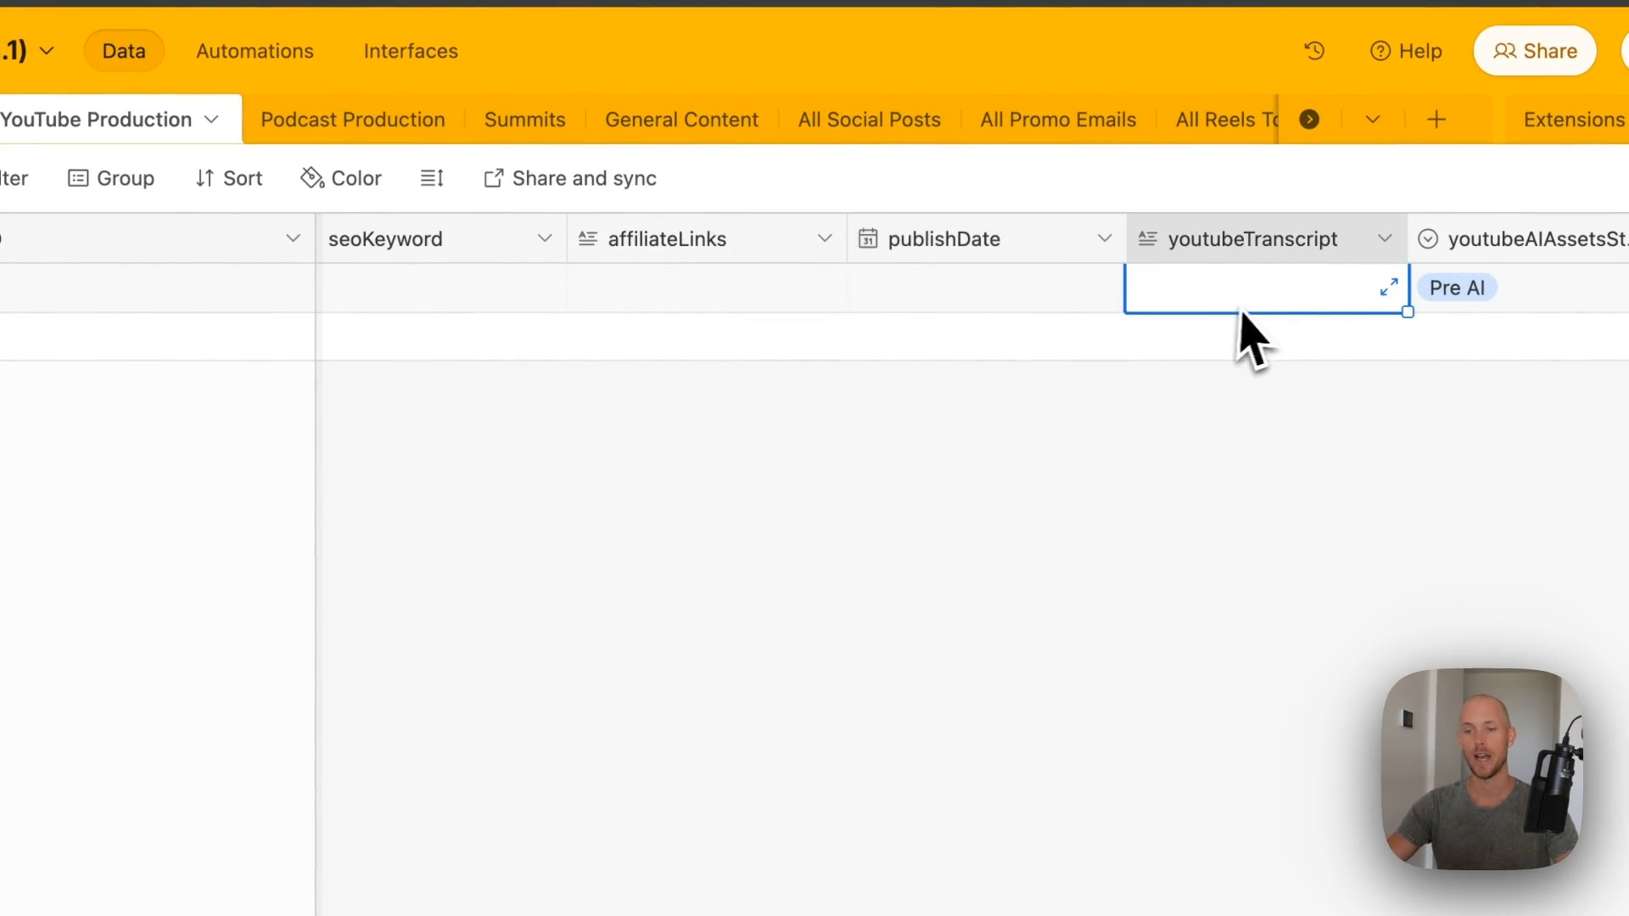
pyautogui.click(882, 526)
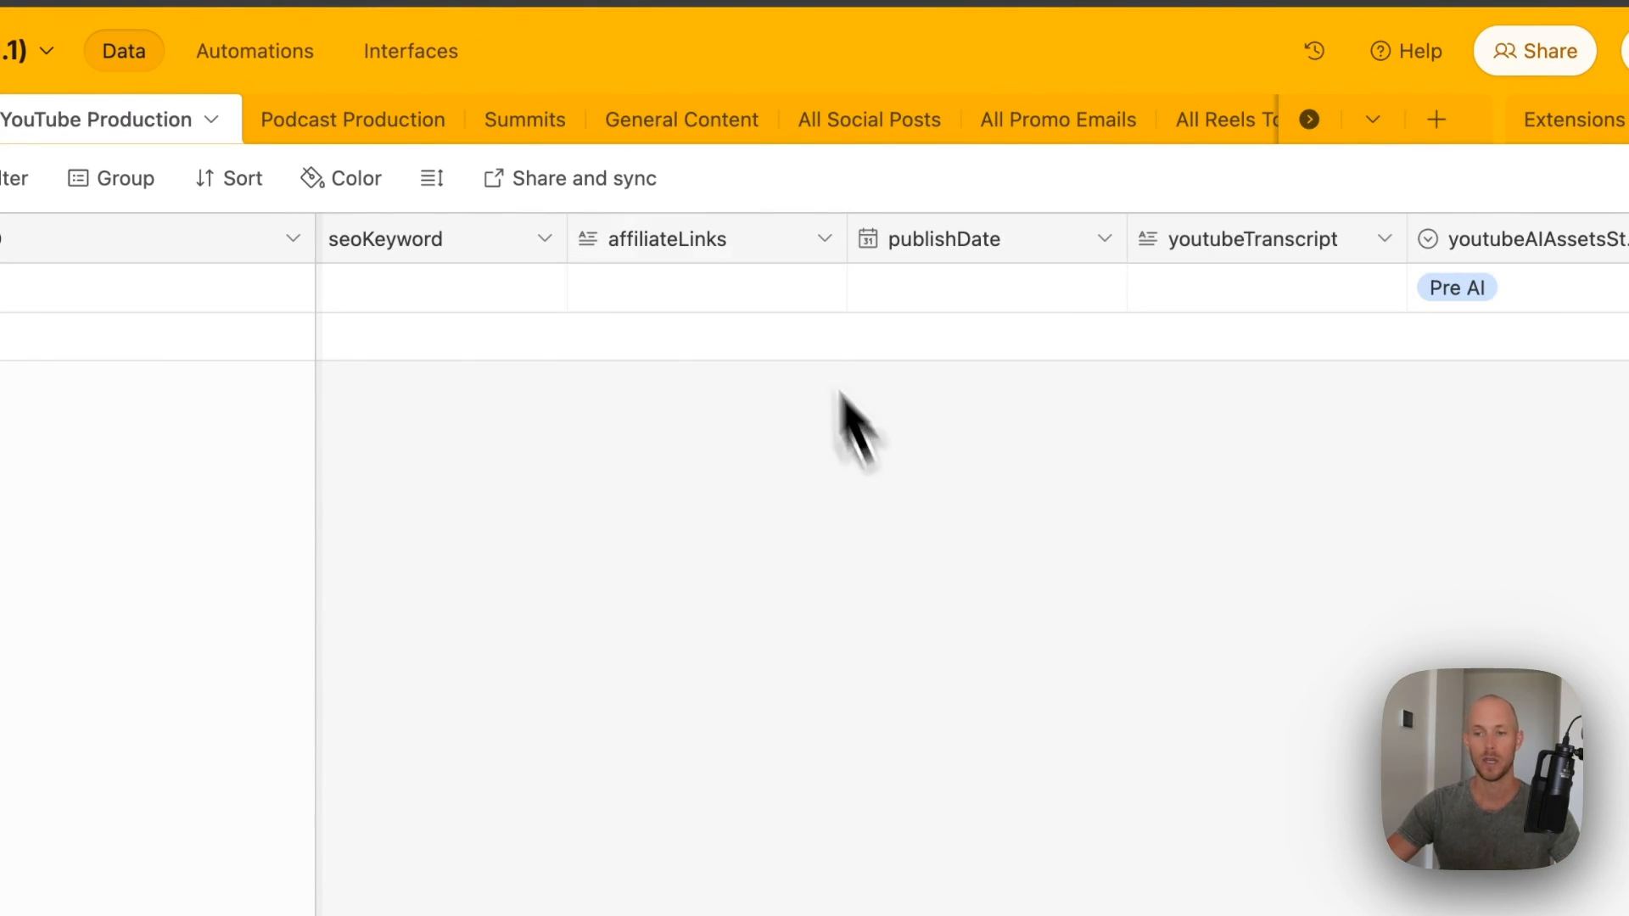
# - Inspect the AI description, timestamps, thumbnail titles and final YouTube cells, reaching the promo columns
pyautogui.hscroll(10, 891, 255)
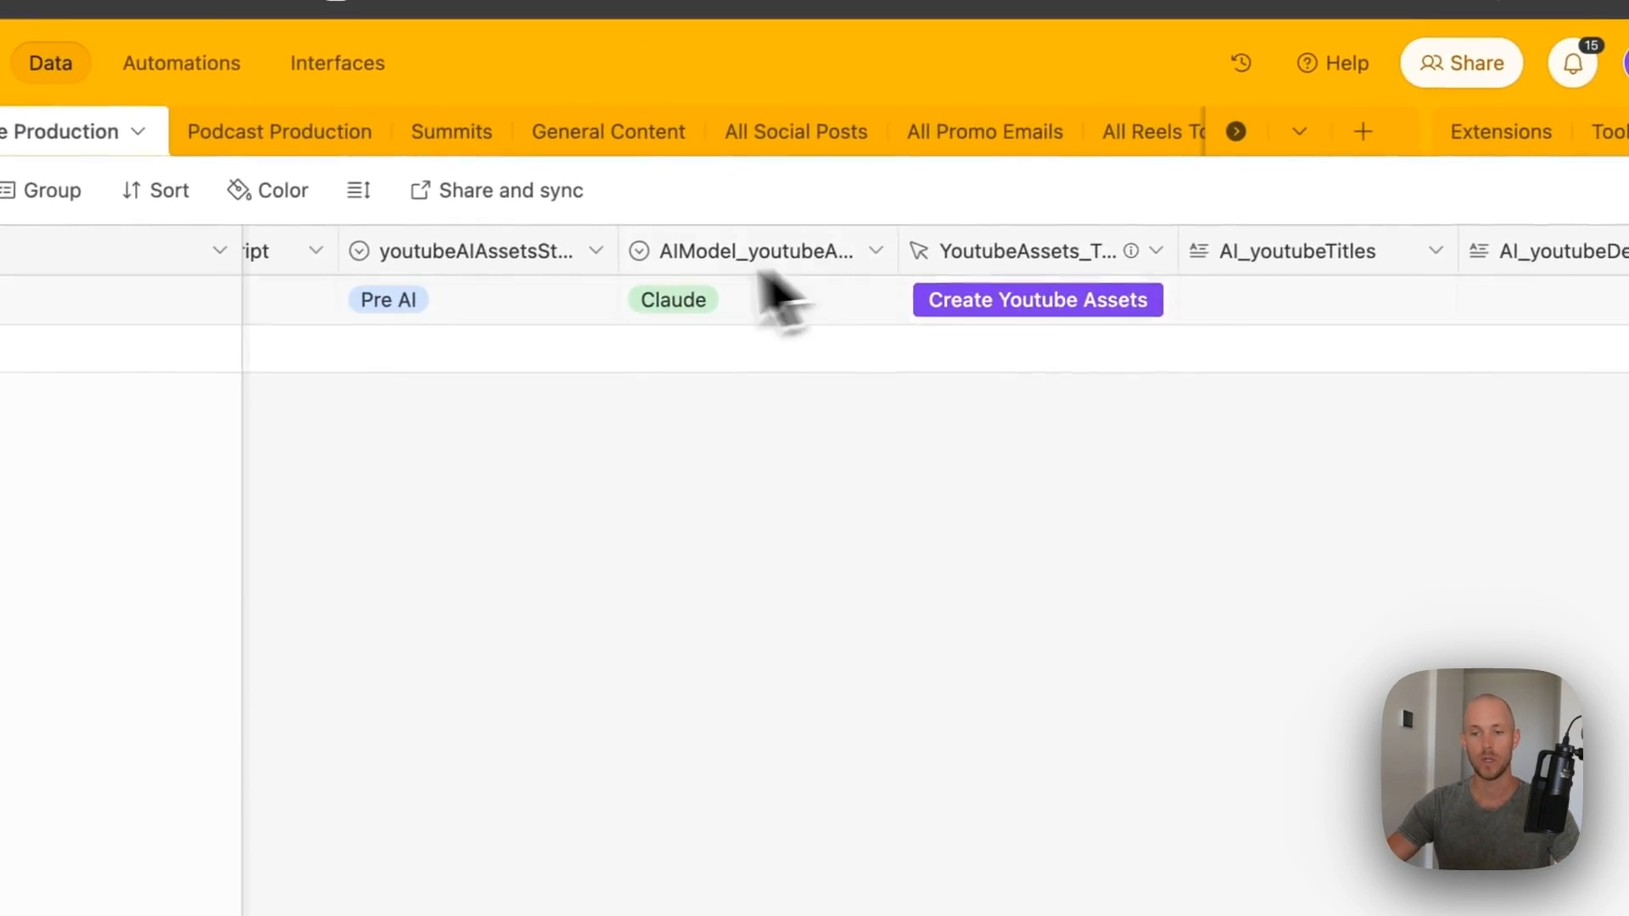
pyautogui.hscroll(3, 916, 241)
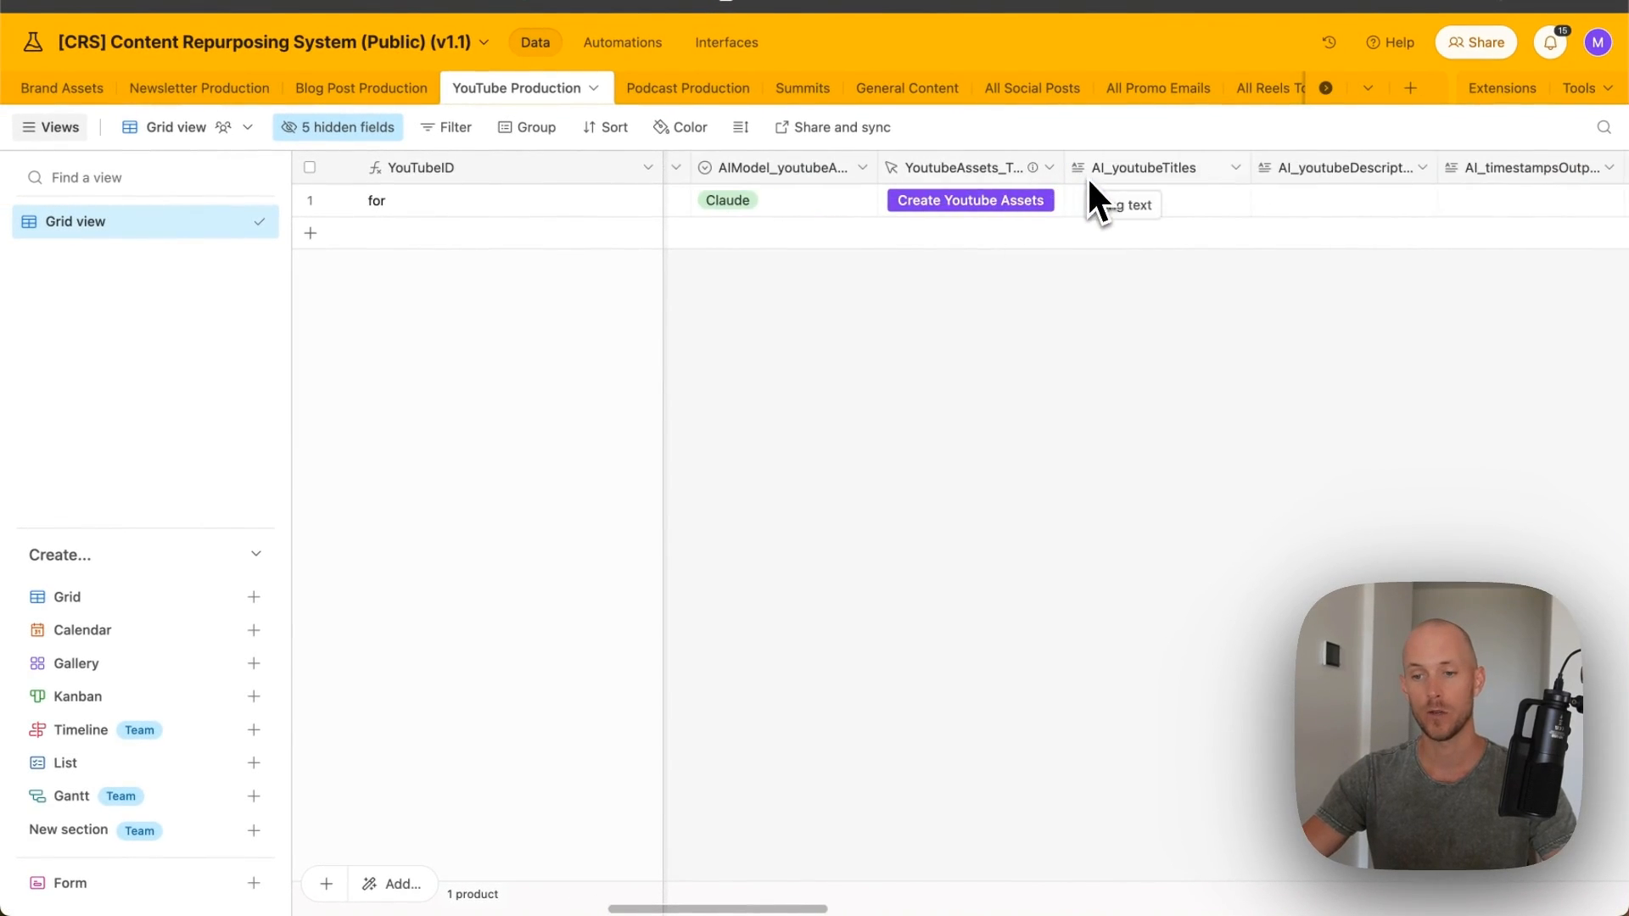
pyautogui.hscroll(2, 1074, 181)
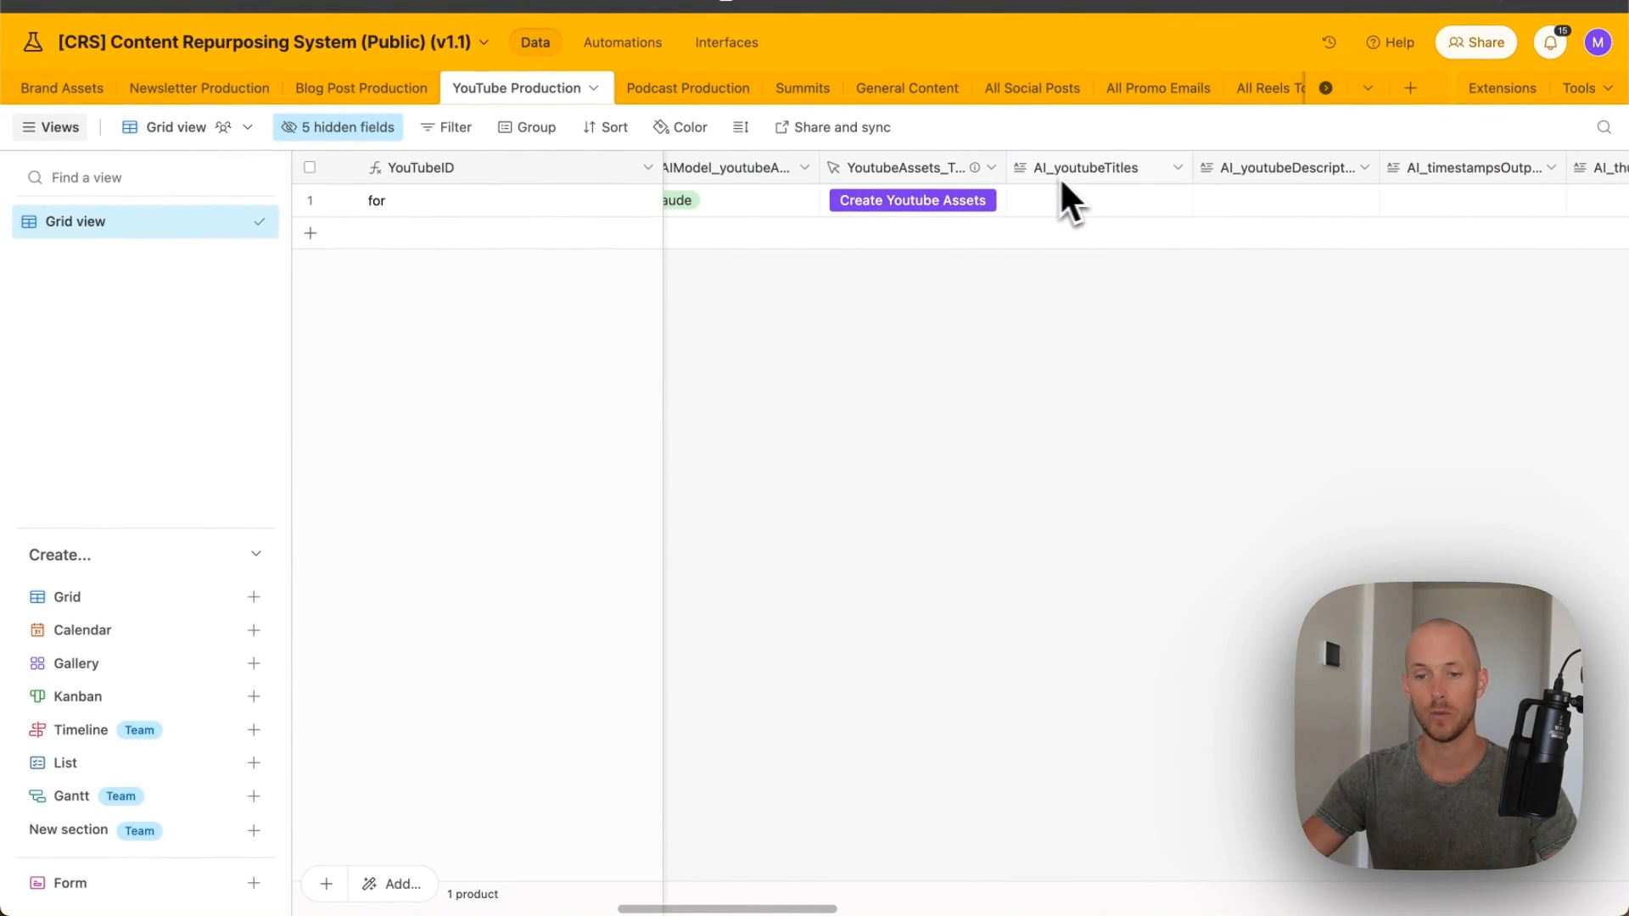
pyautogui.hscroll(5, 1086, 168)
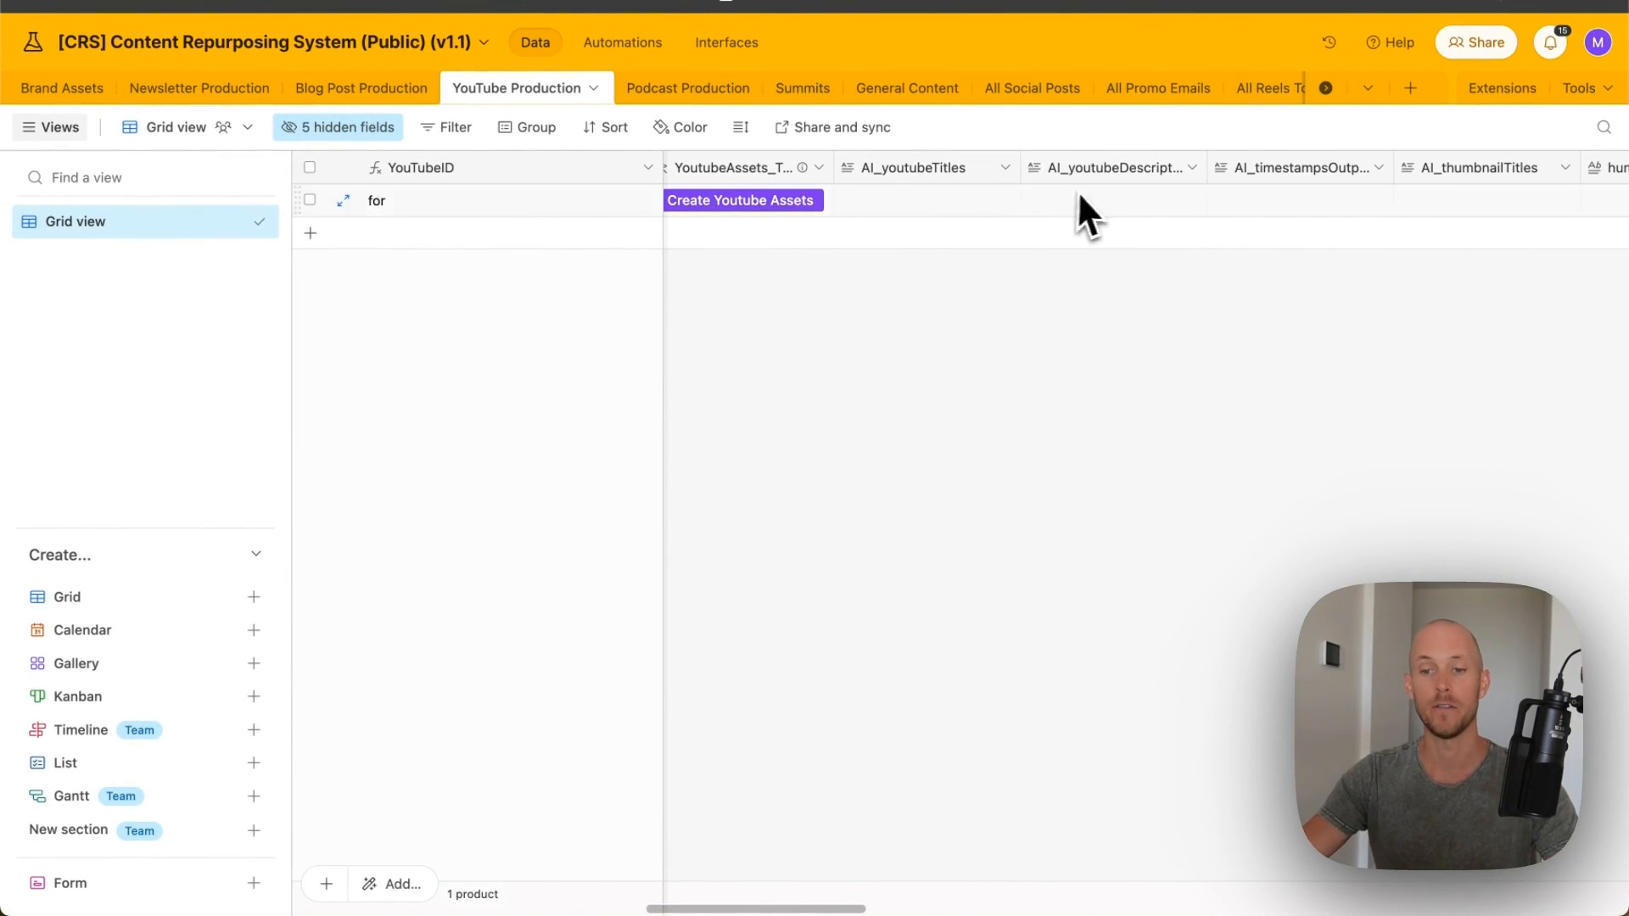
pyautogui.click(1084, 196)
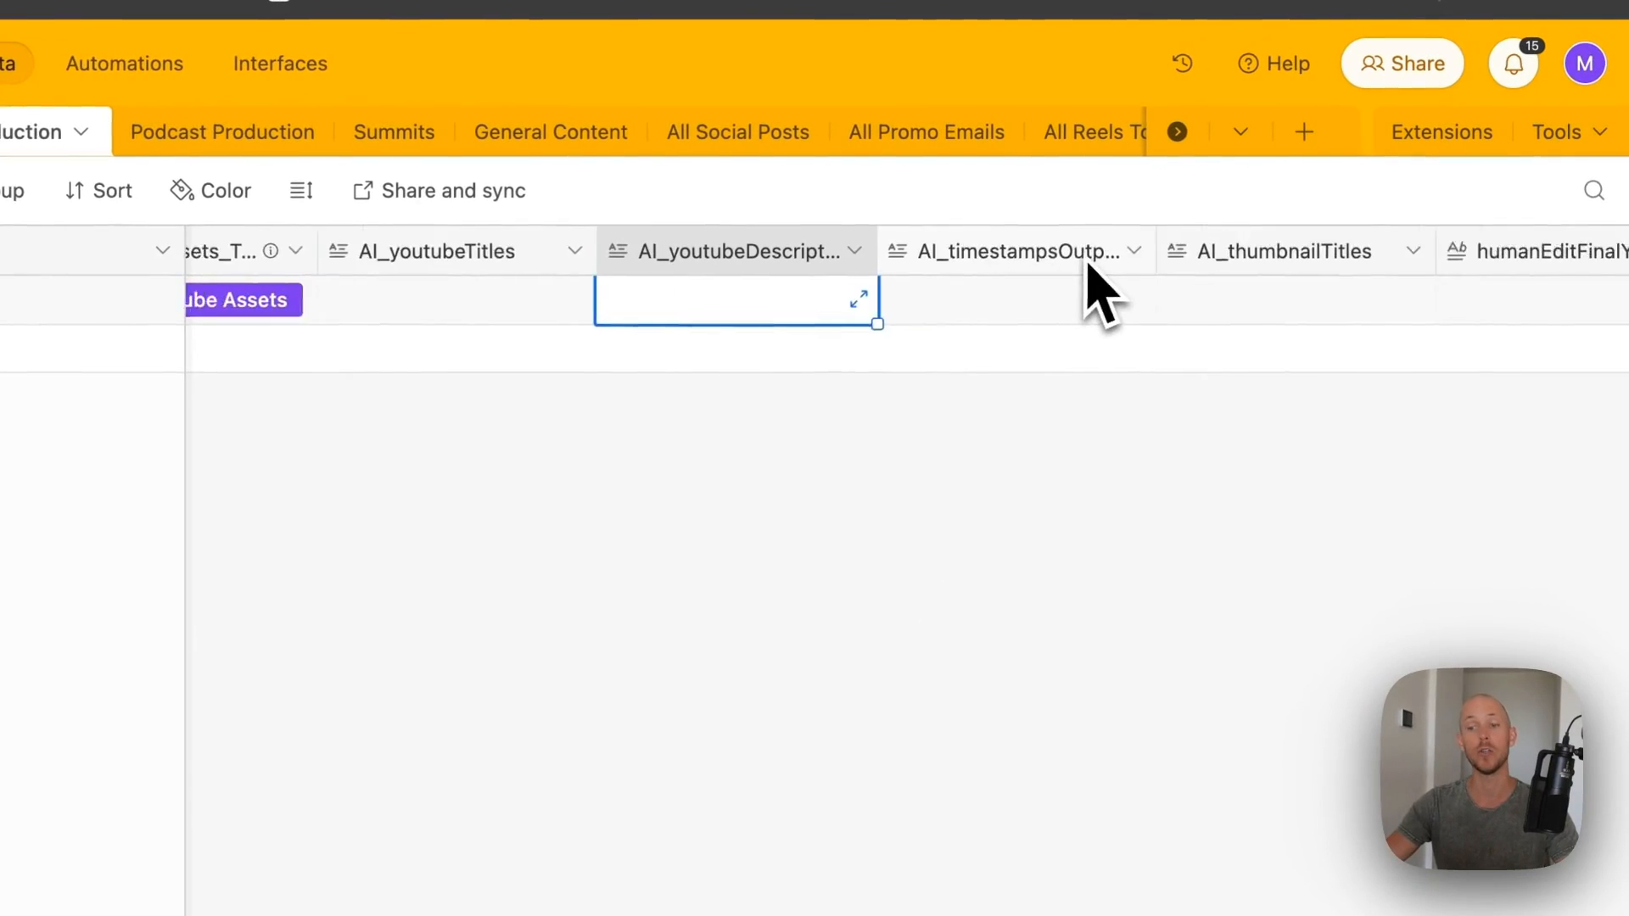
pyautogui.hscroll(3, 1018, 280)
pyautogui.click(908, 284)
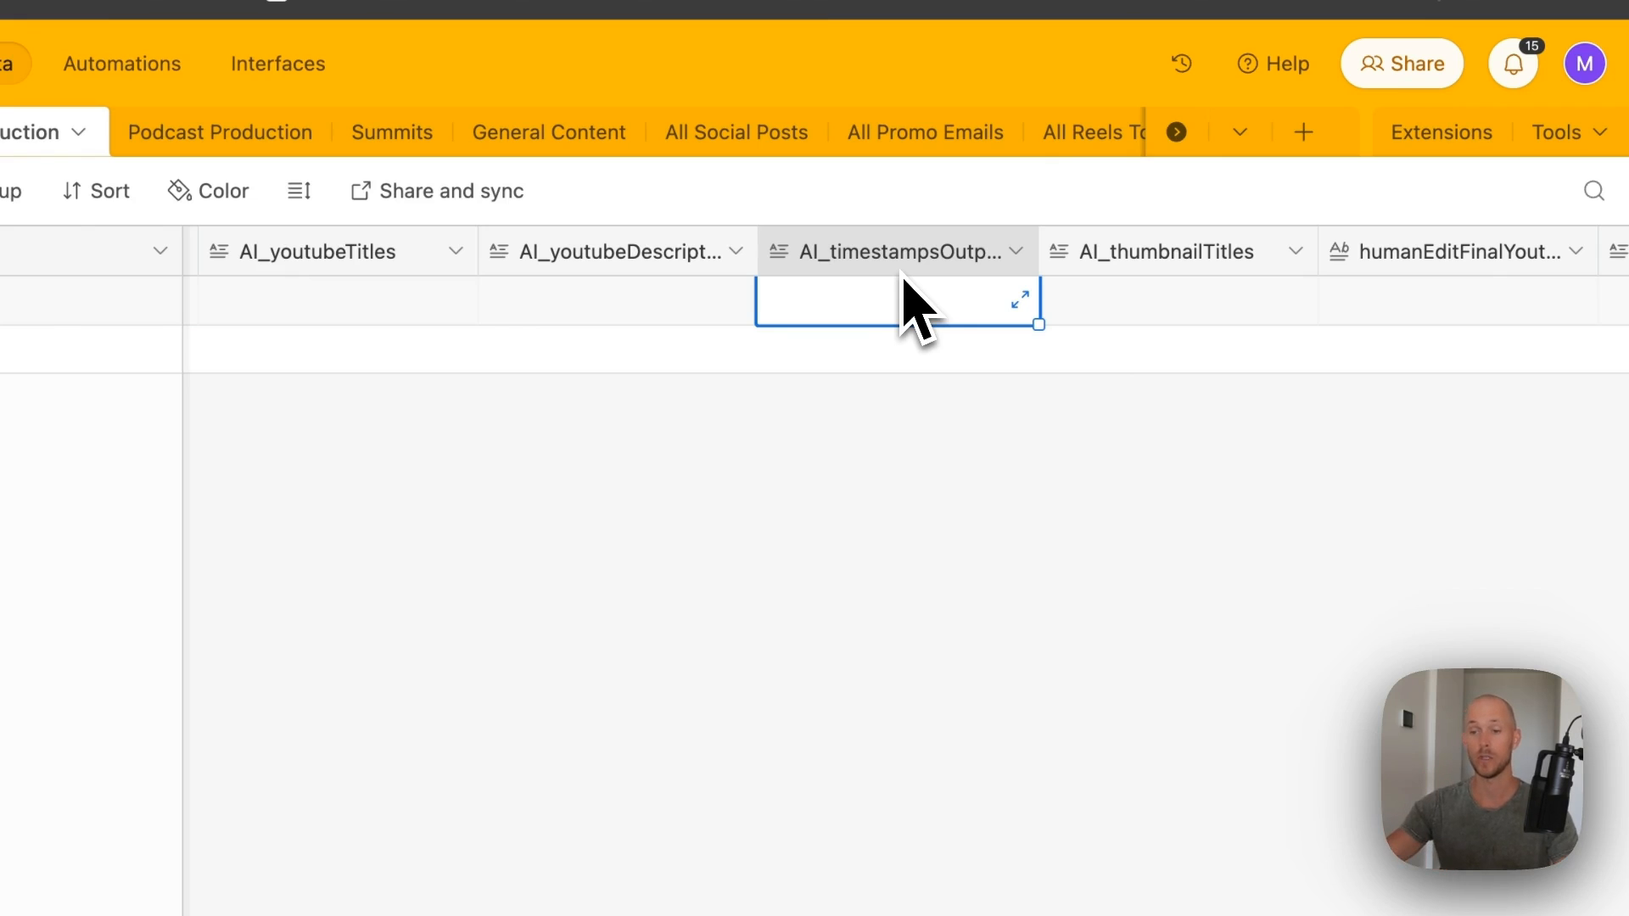
pyautogui.click(1103, 293)
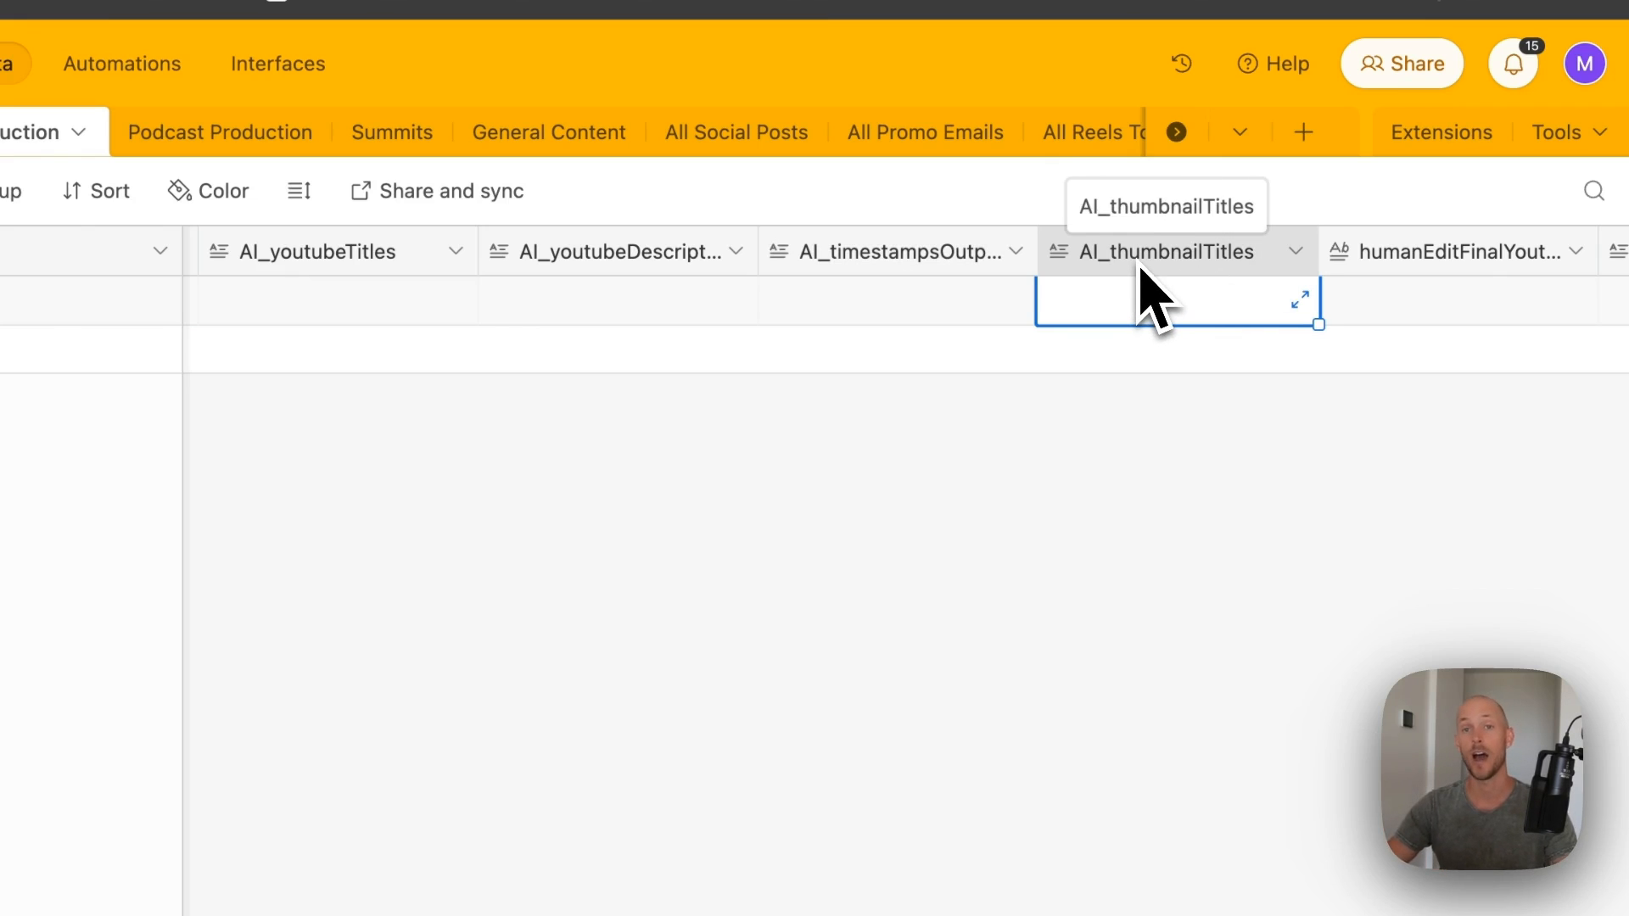
pyautogui.hscroll(8, 1150, 299)
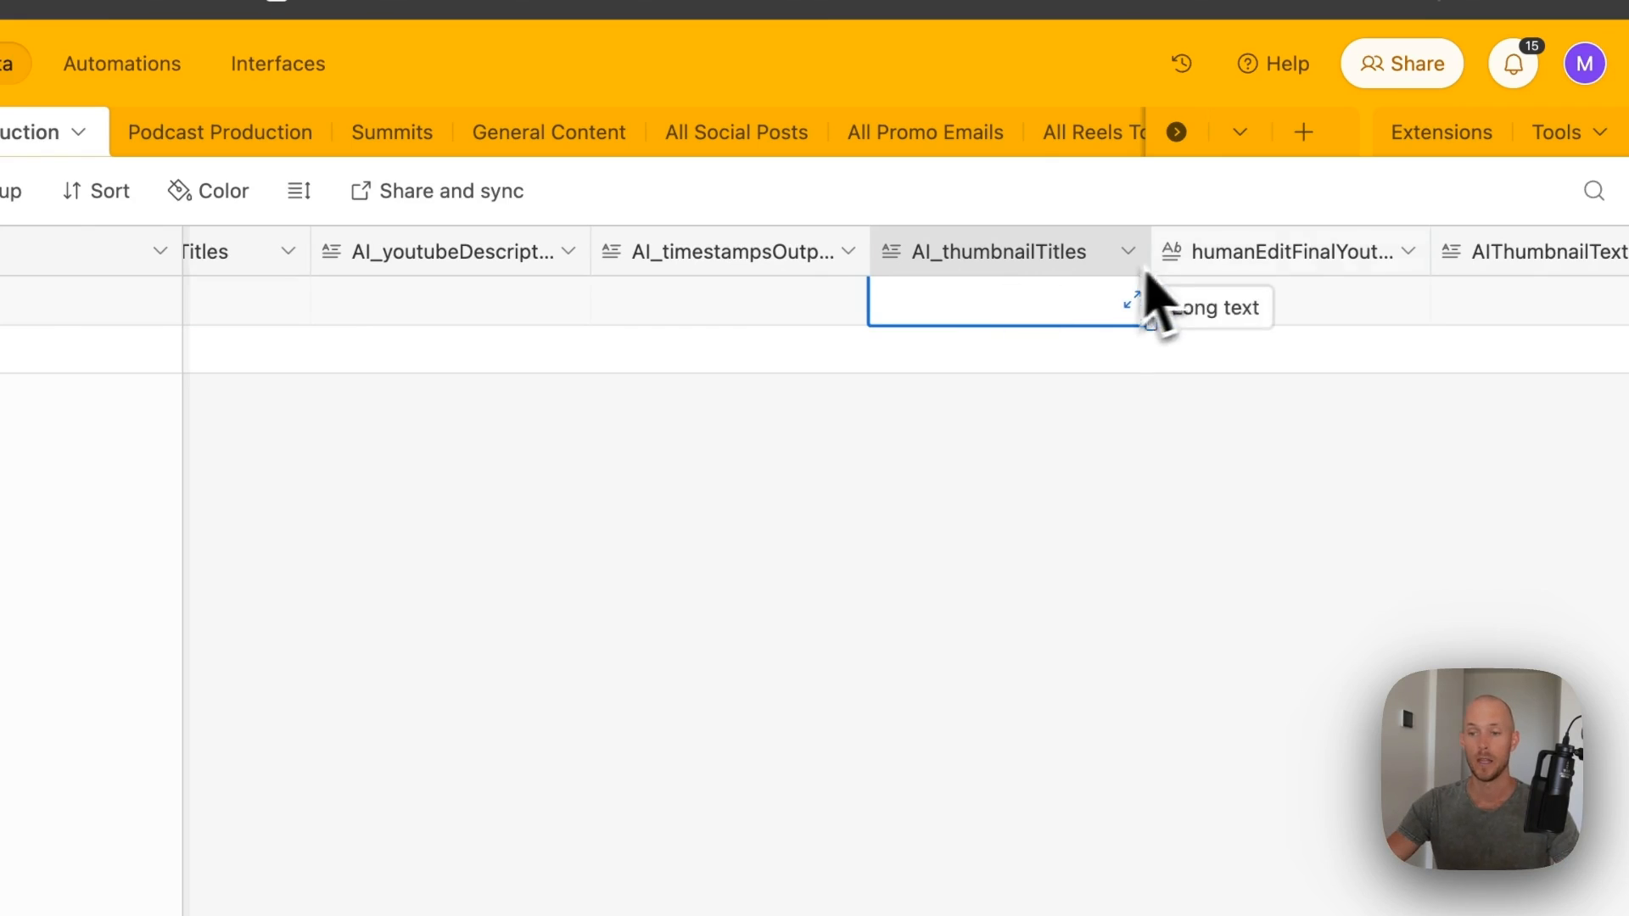
pyautogui.click(1086, 289)
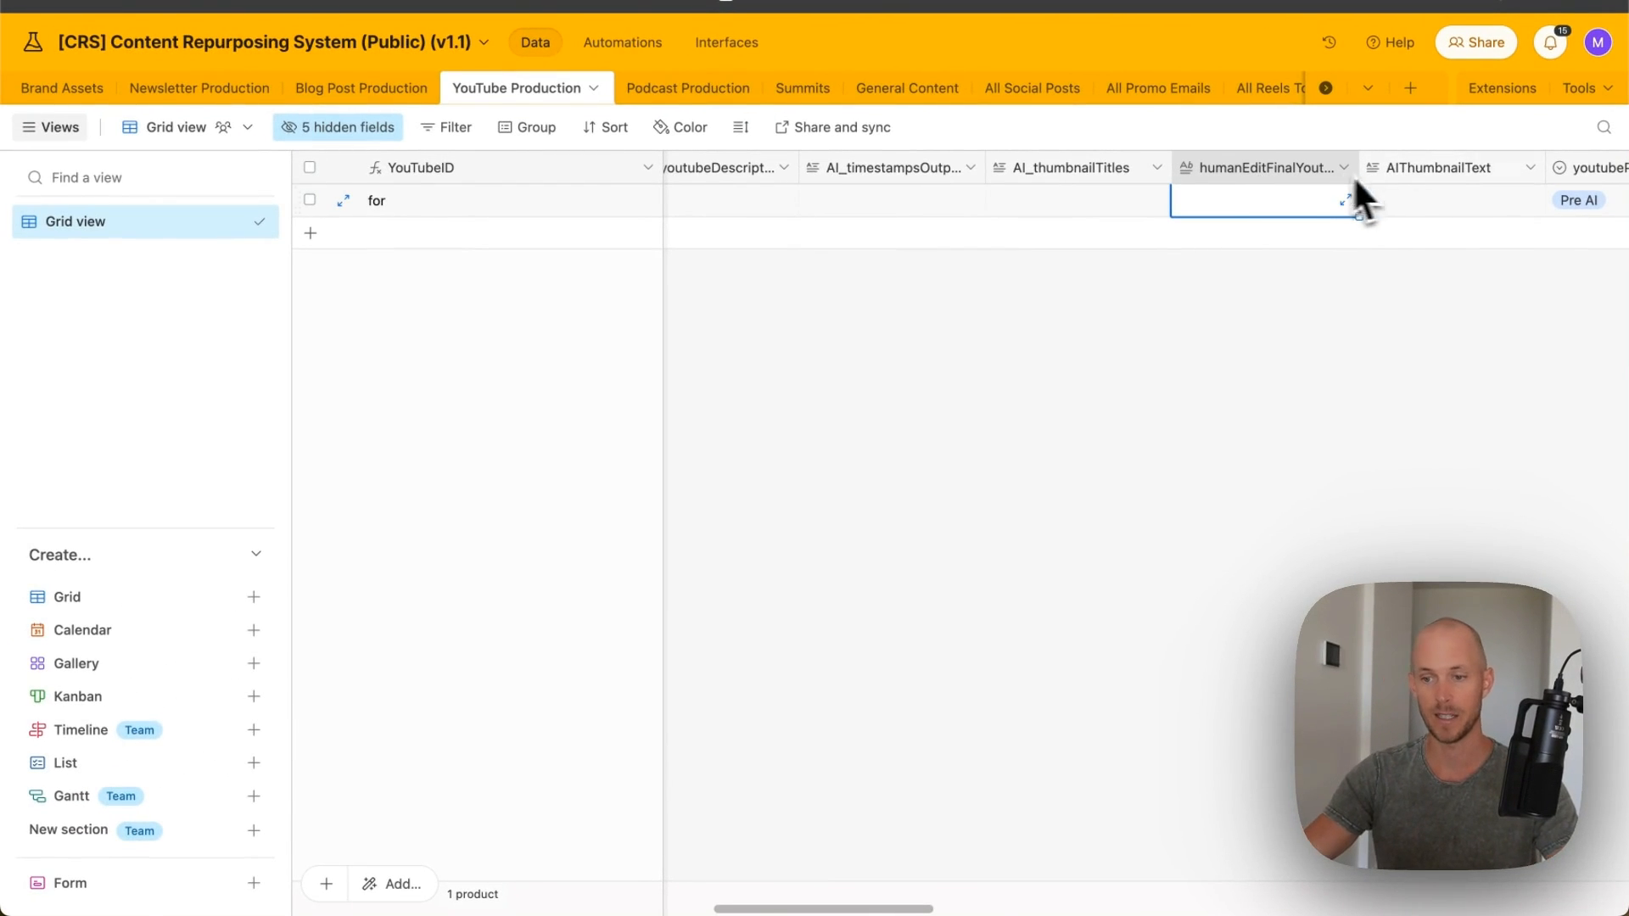
pyautogui.hscroll(10, 1384, 188)
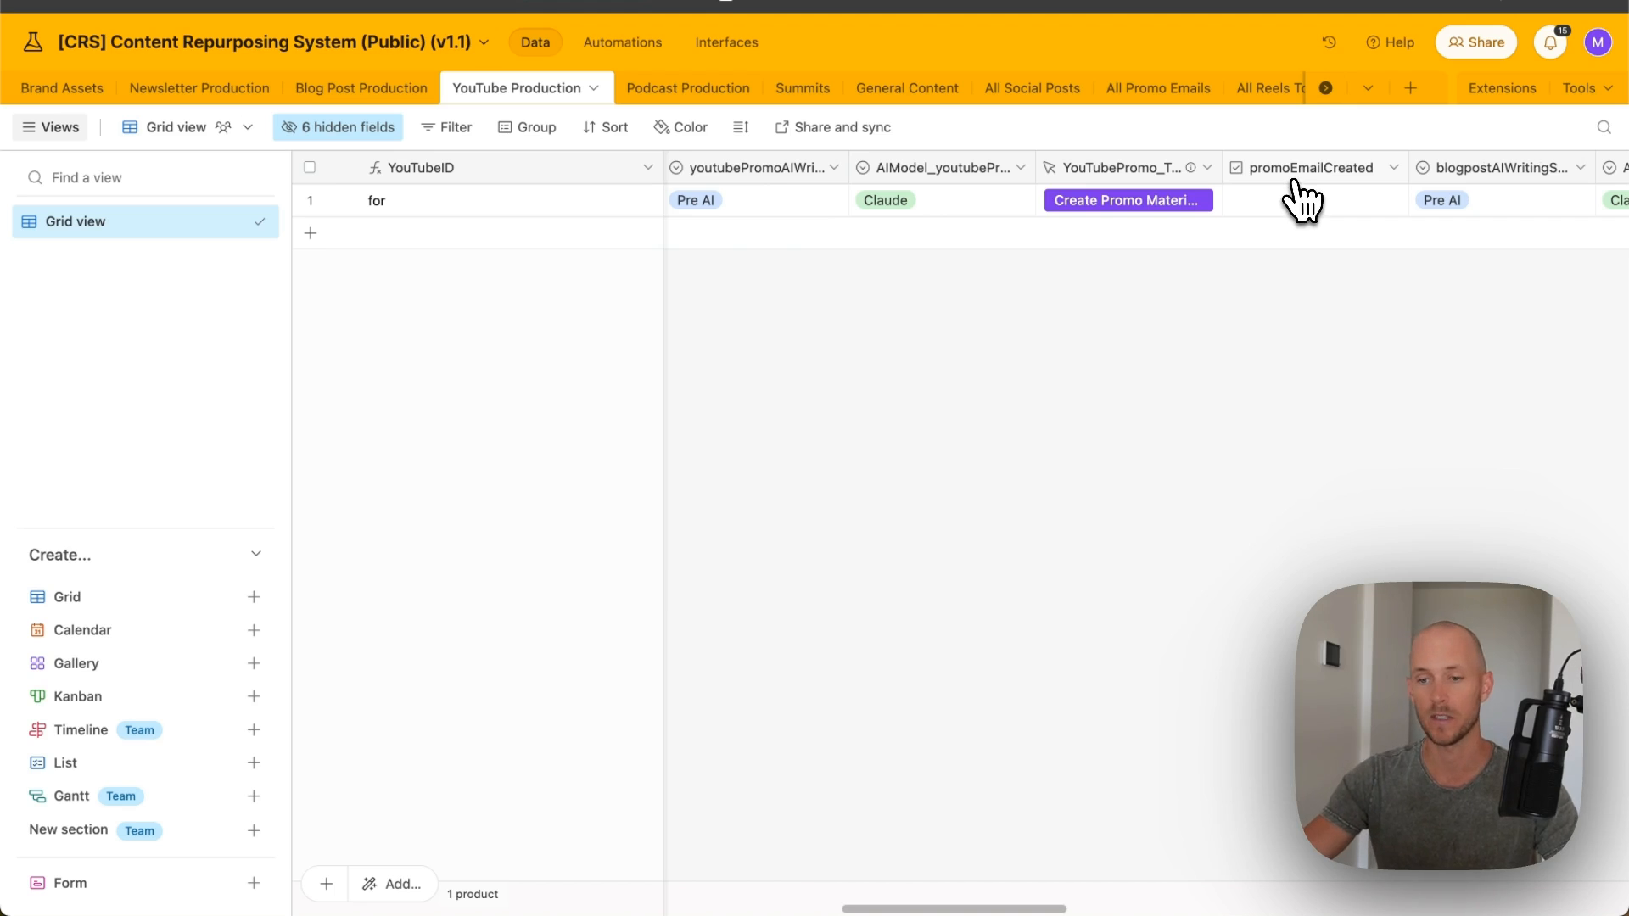
# - Inspect the AI_BlogpostOutline and human-edited blog post cells
pyautogui.hscroll(10, 1300, 201)
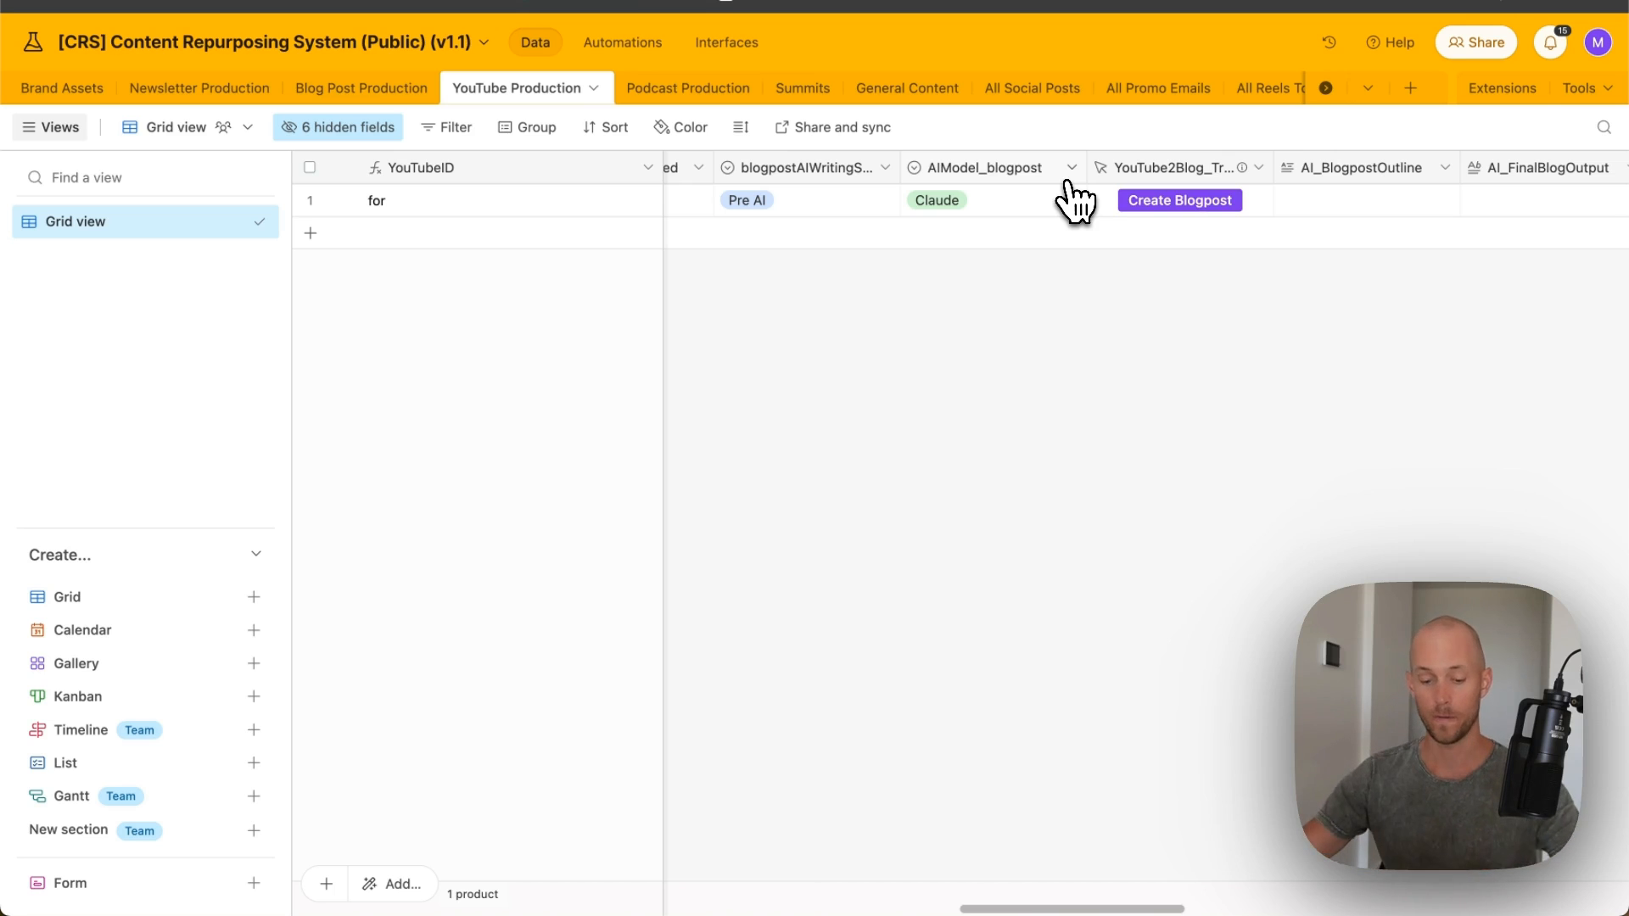
pyautogui.hscroll(2, 1055, 218)
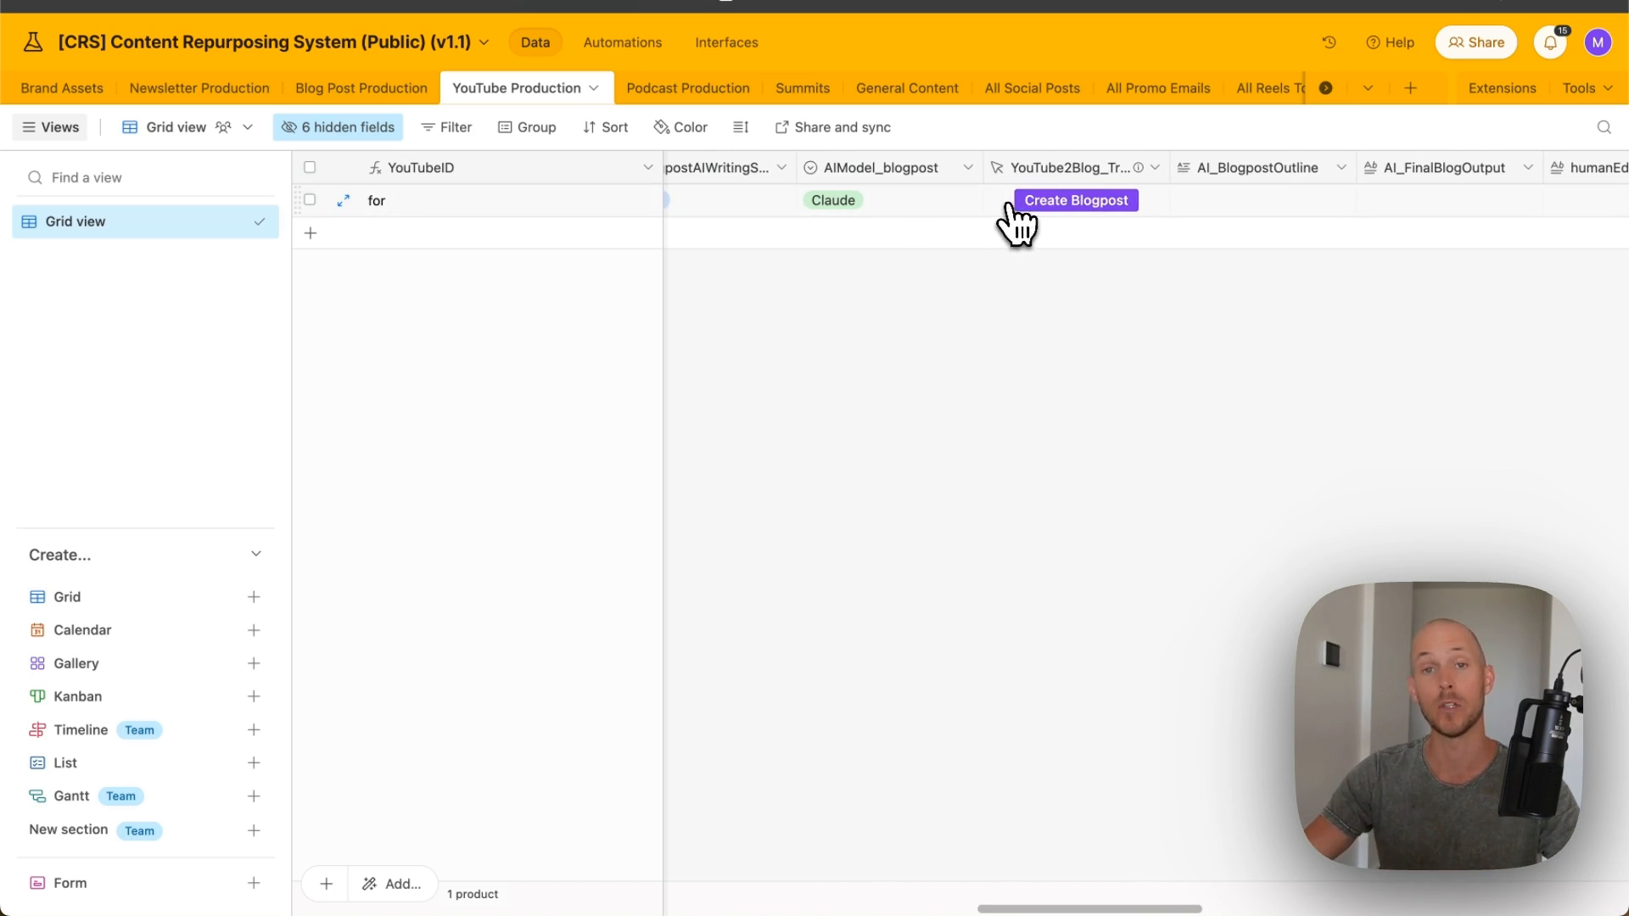
pyautogui.hscroll(3, 1030, 207)
pyautogui.click(1044, 208)
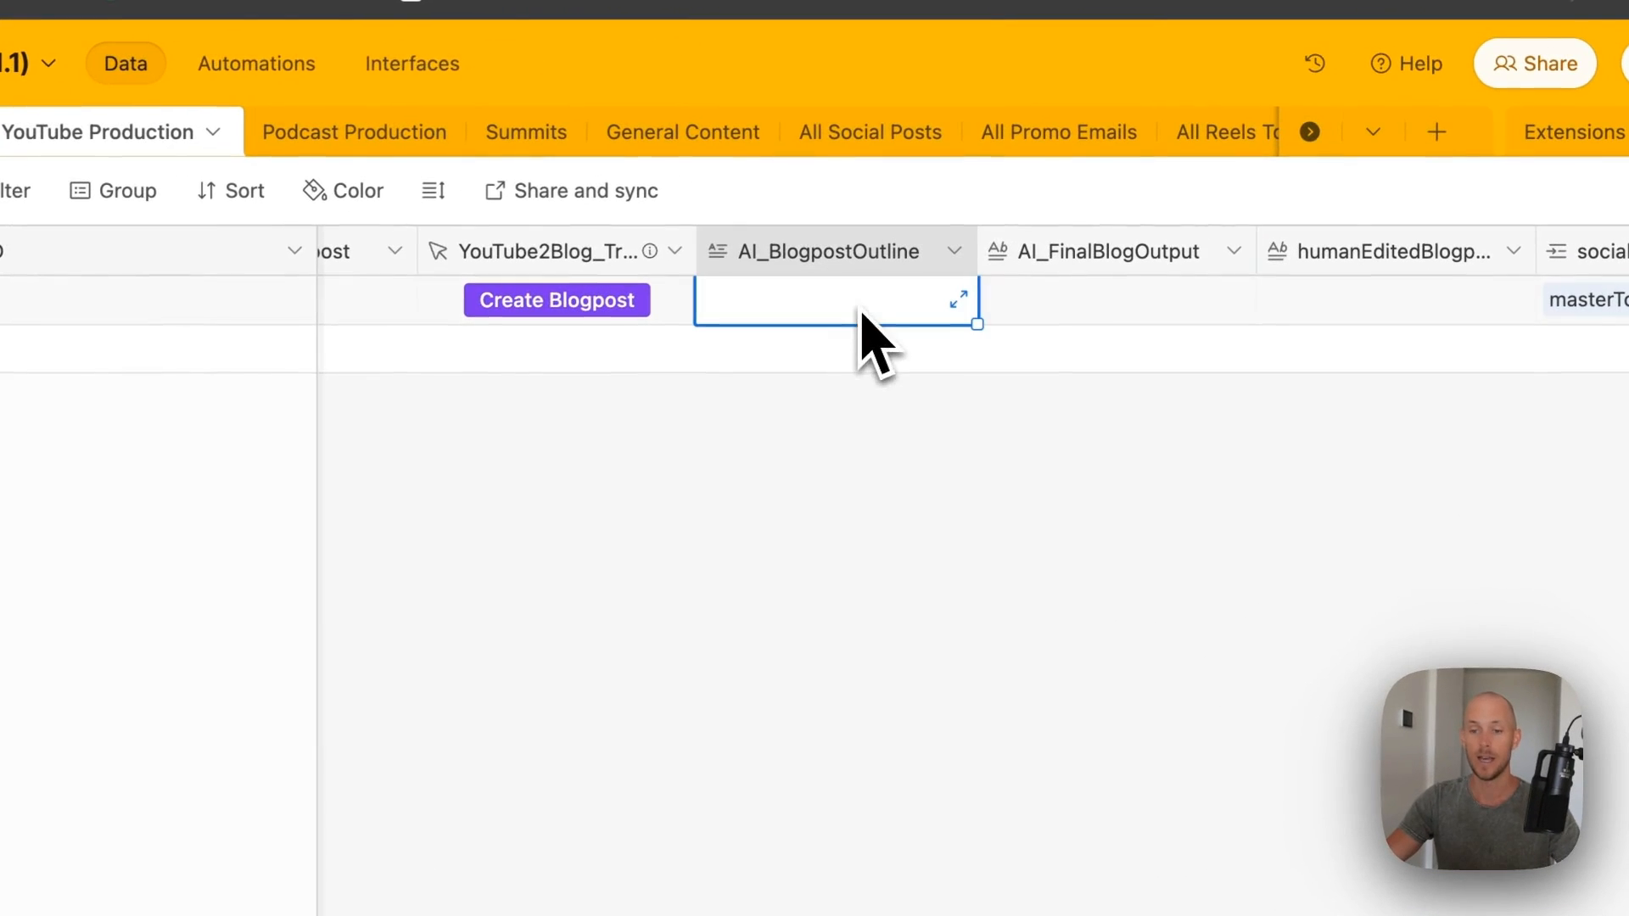
pyautogui.hscroll(4, 933, 272)
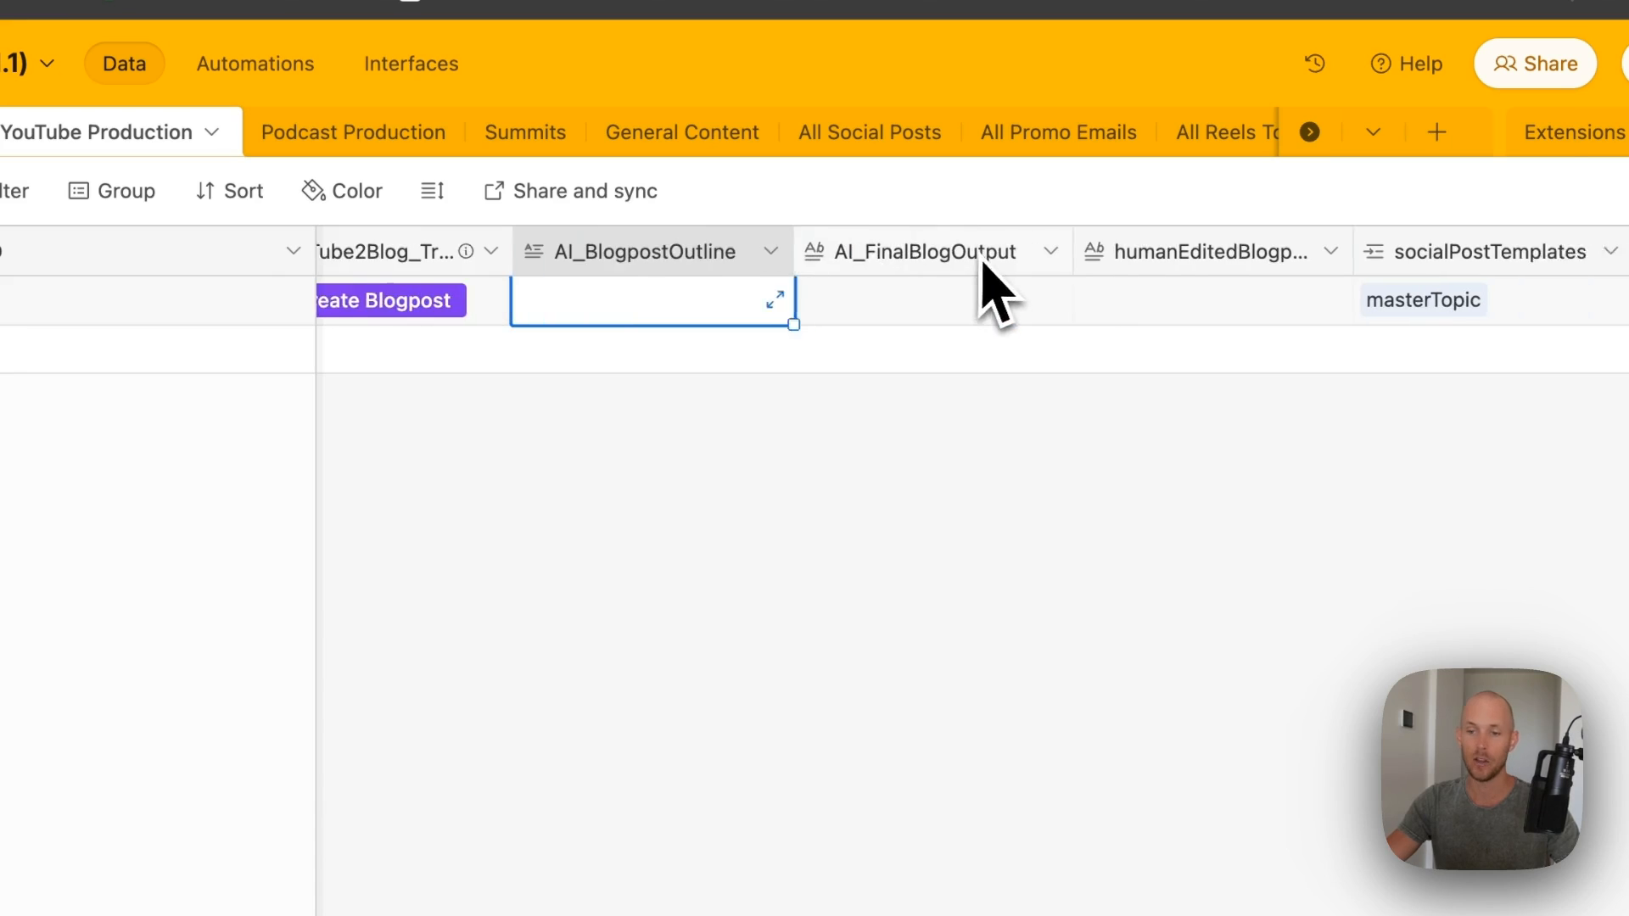
pyautogui.click(1109, 302)
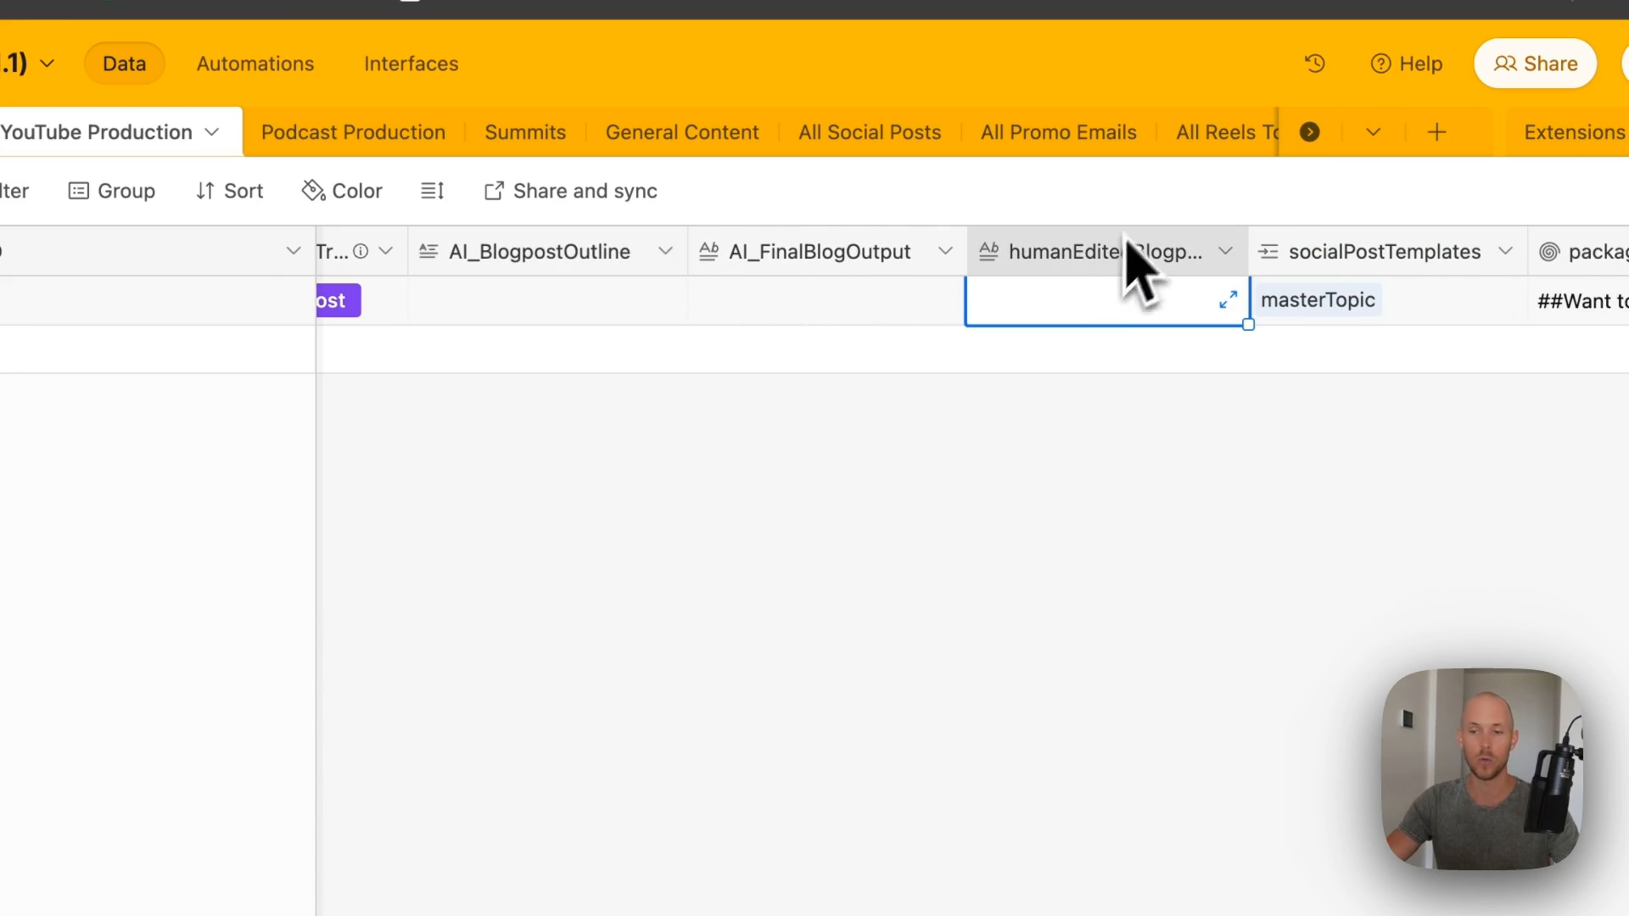
# - Look over the social post and video reels columns, then return to the first columns
pyautogui.hscroll(2, 1109, 301)
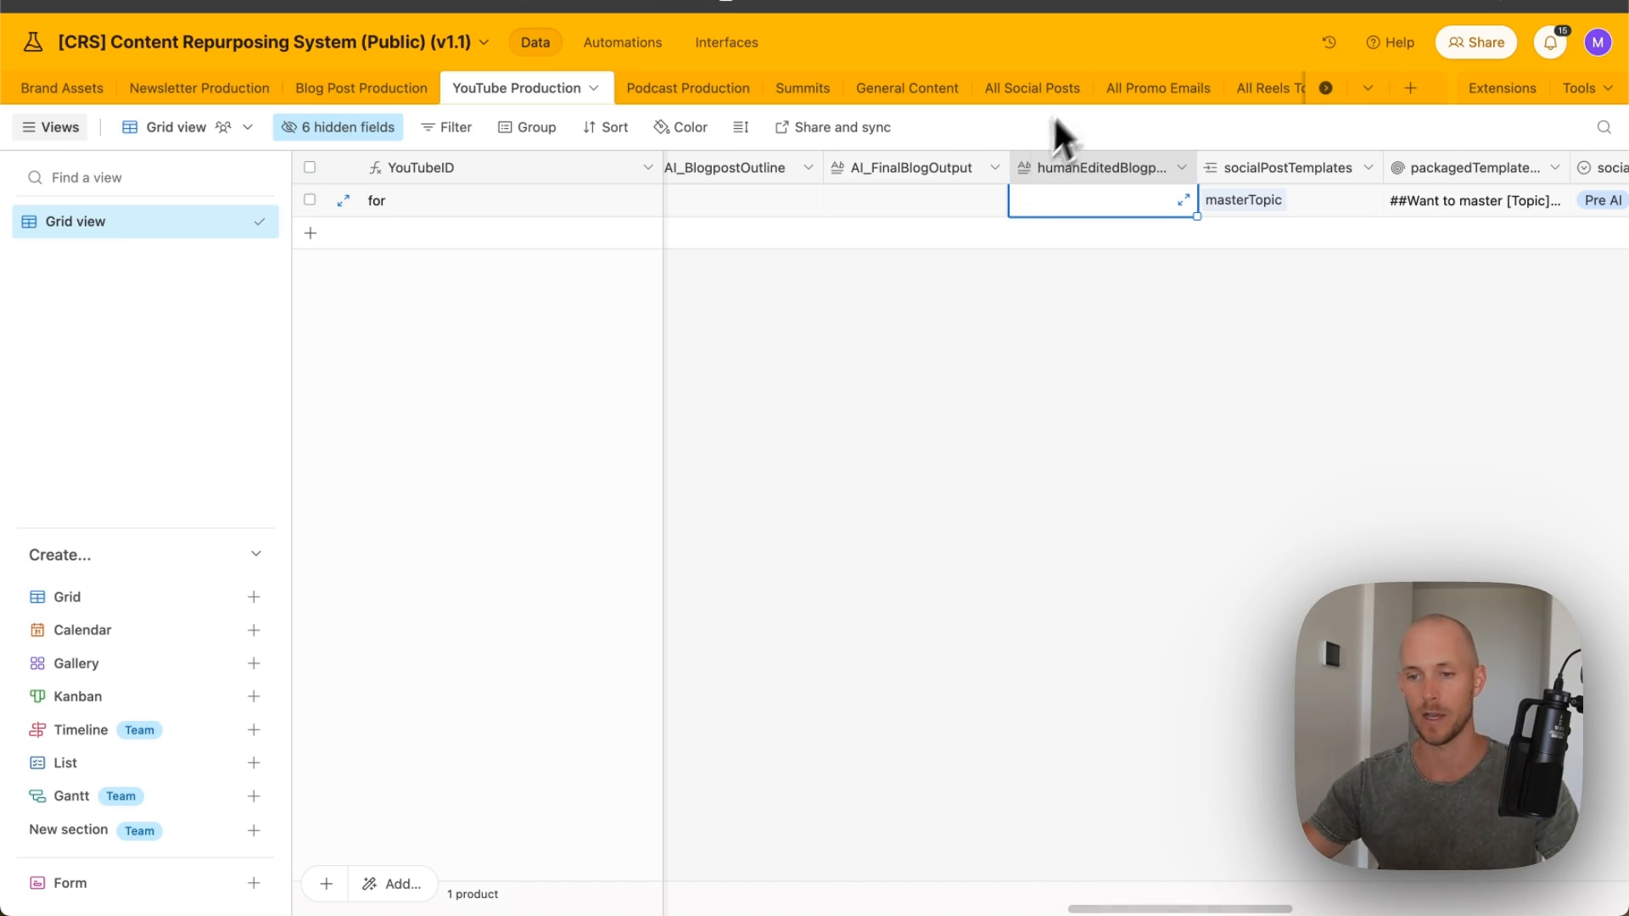
pyautogui.hscroll(10, 1131, 255)
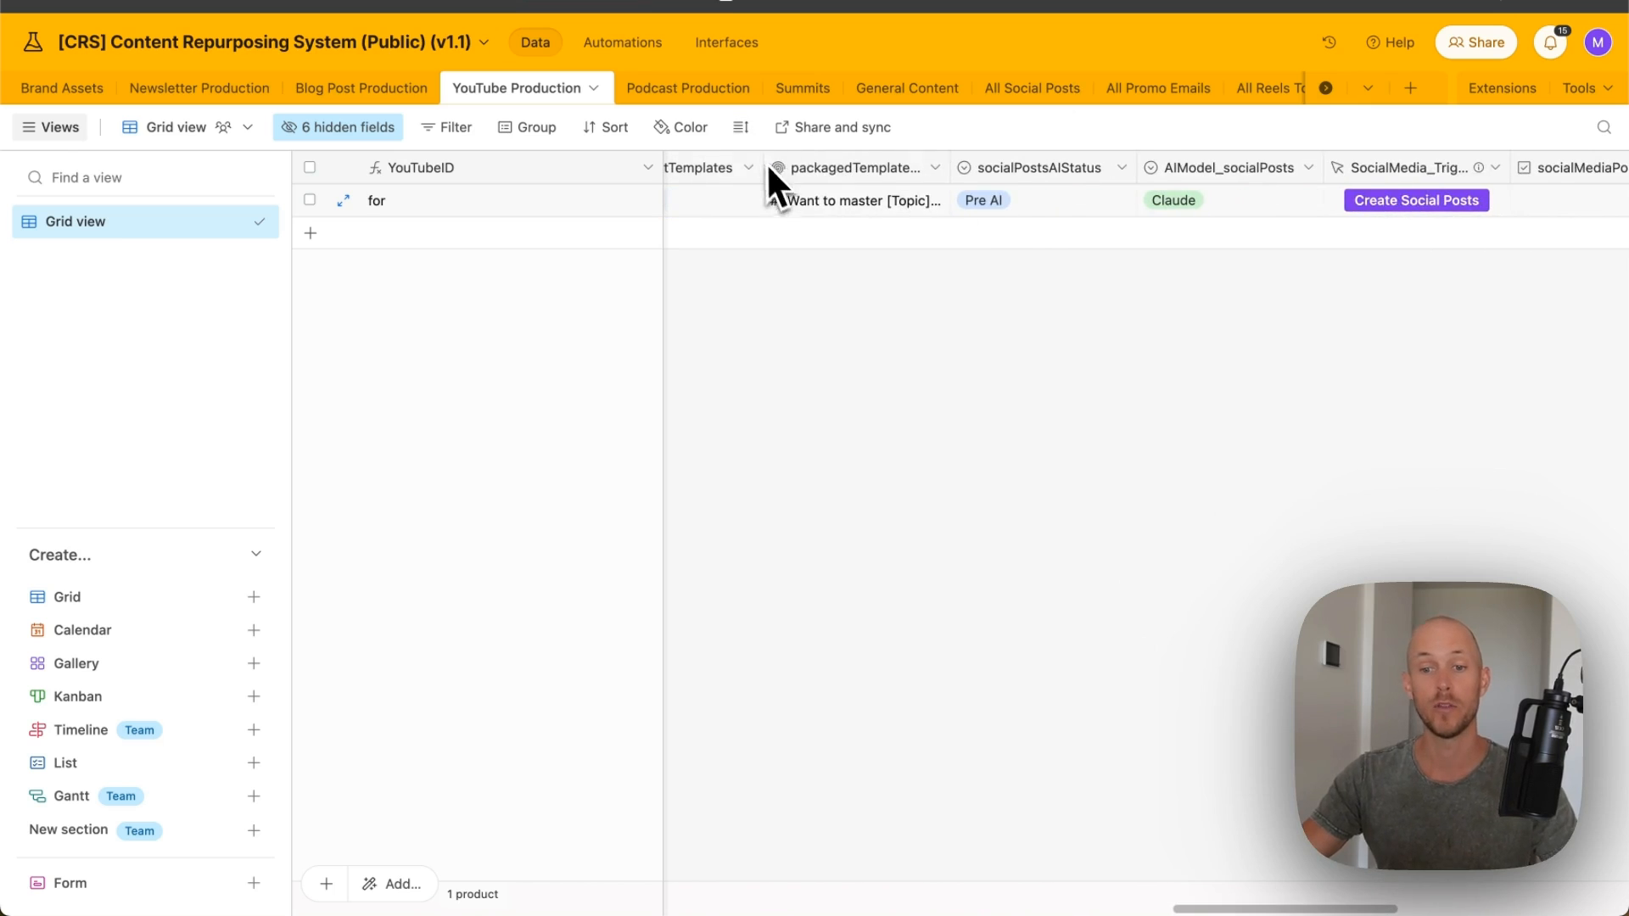
pyautogui.hscroll(-2, 817, 203)
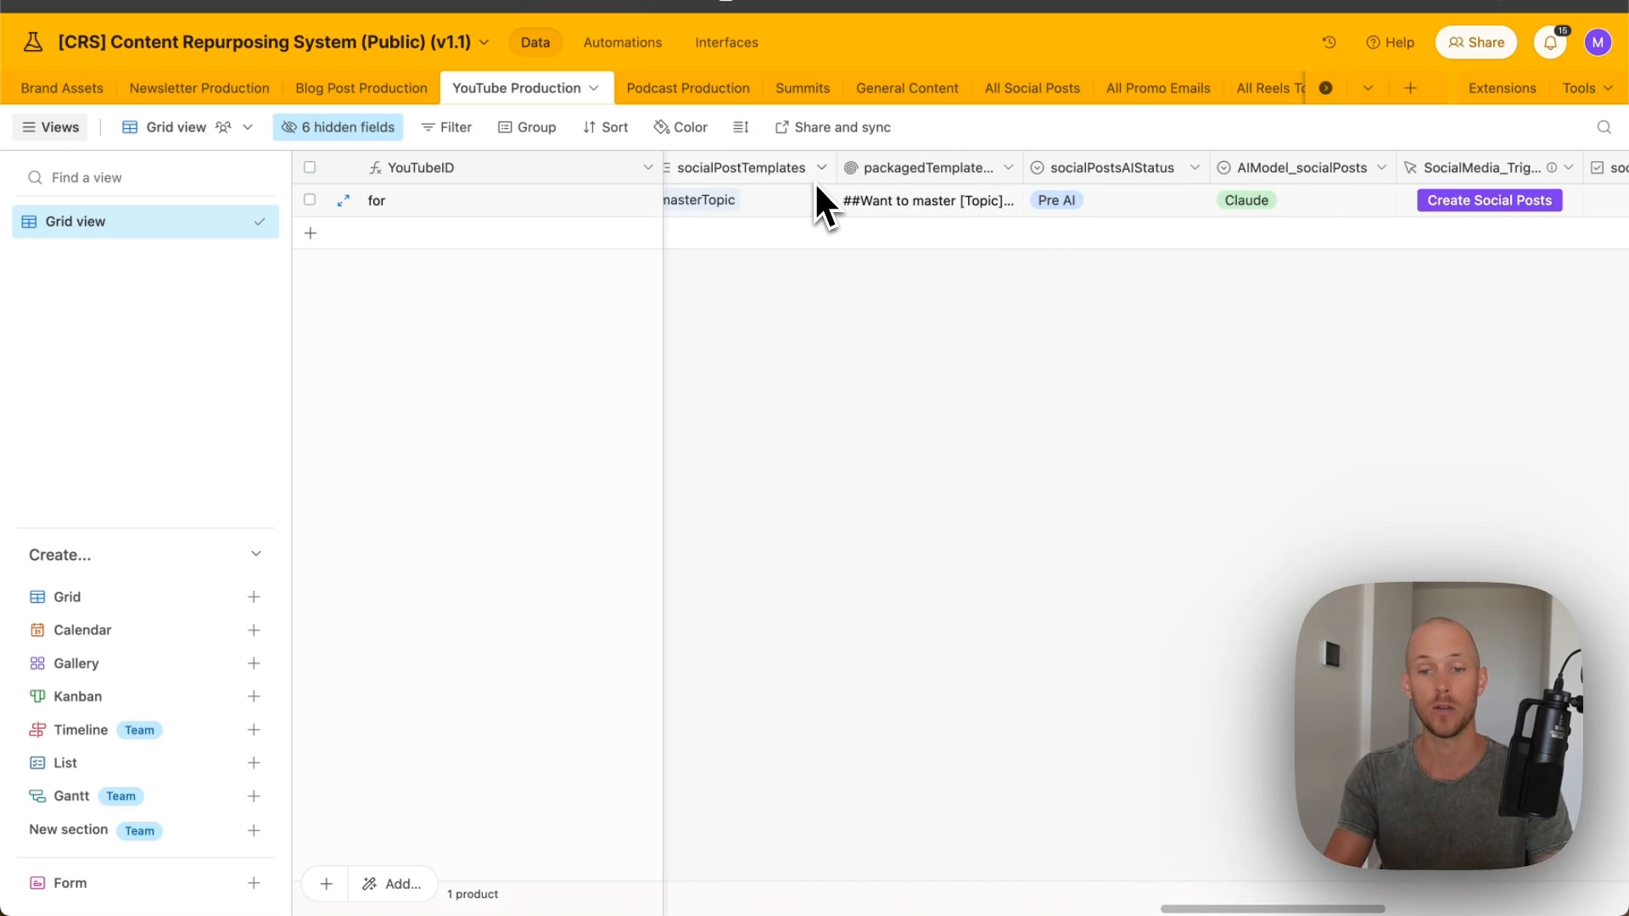
pyautogui.hscroll(10, 816, 182)
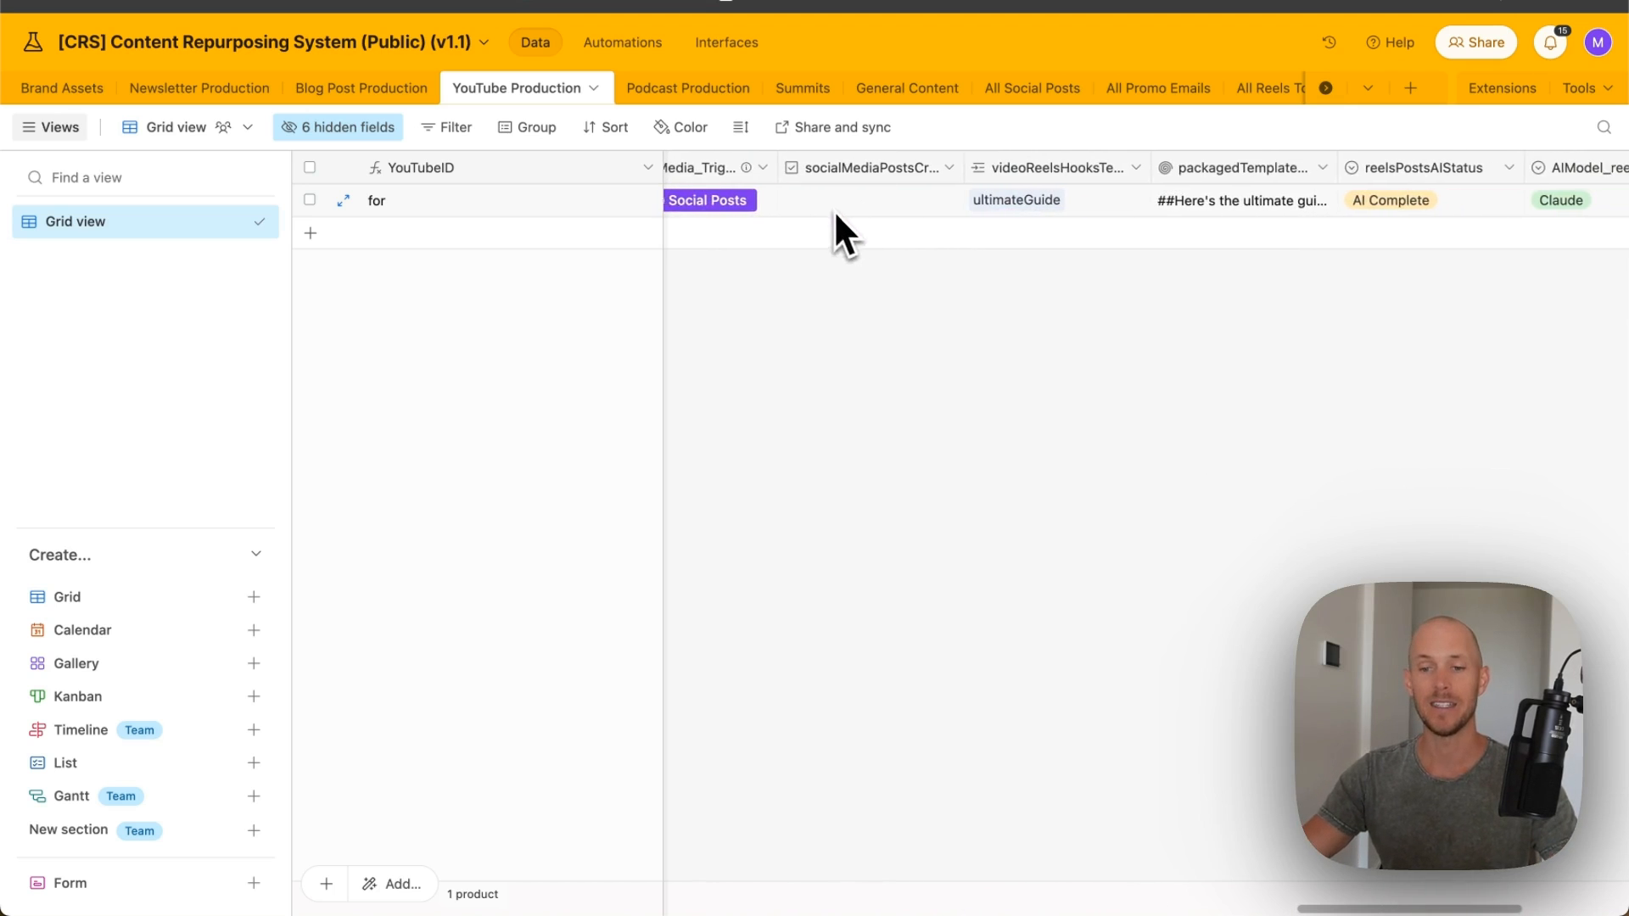
pyautogui.hscroll(8, 878, 194)
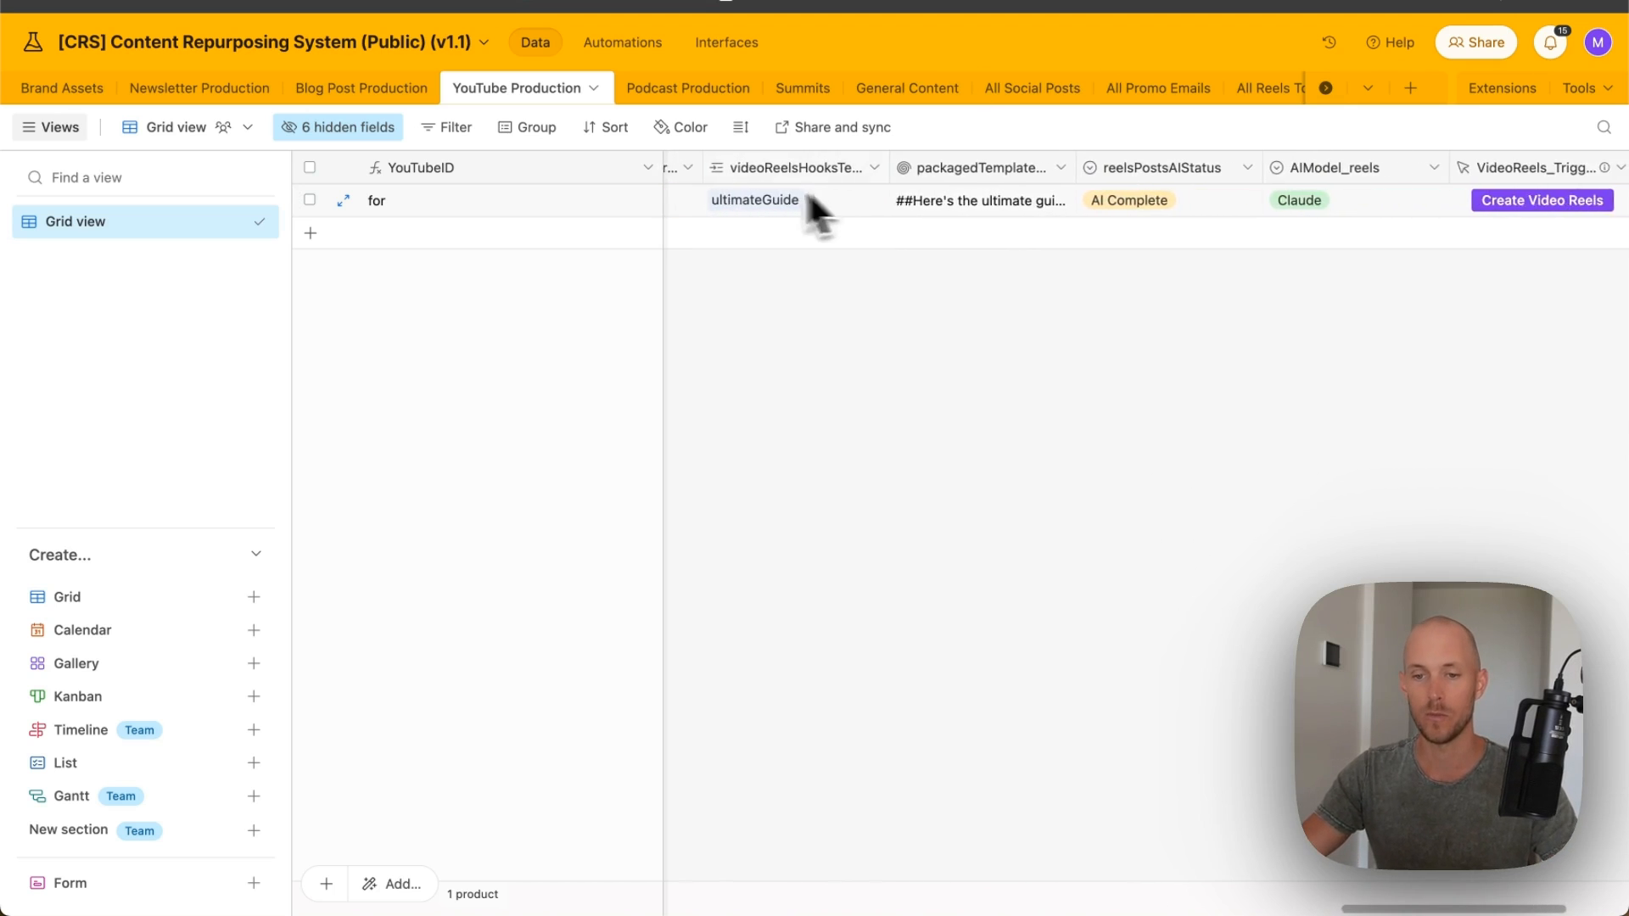
pyautogui.hscroll(-5, 851, 197)
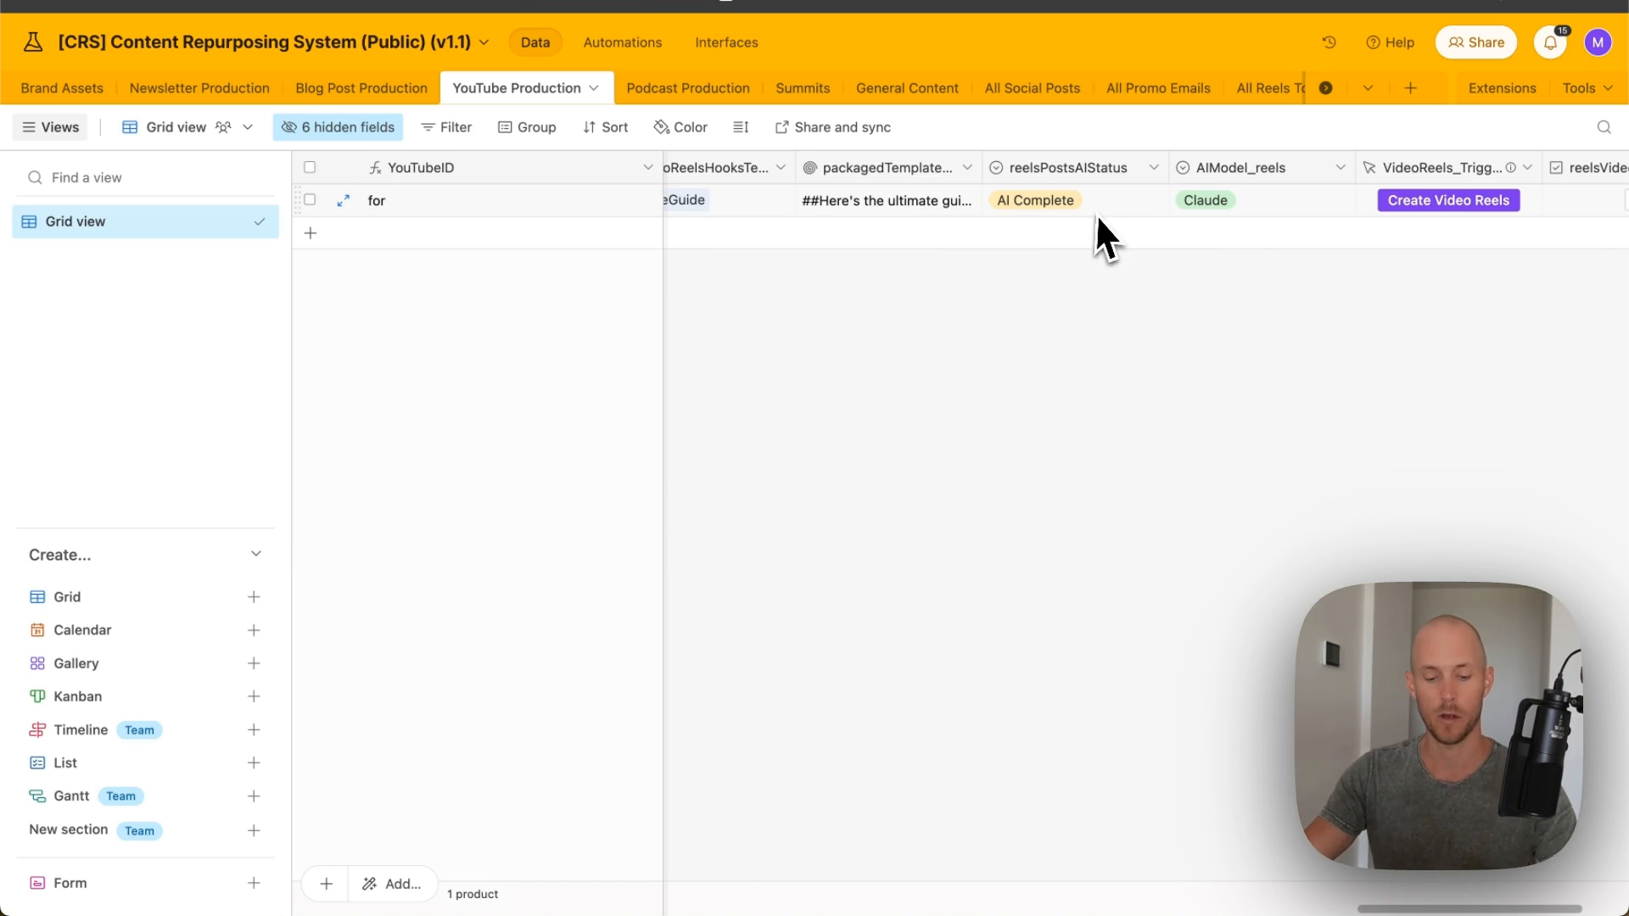
pyautogui.hscroll(-20, 1106, 223)
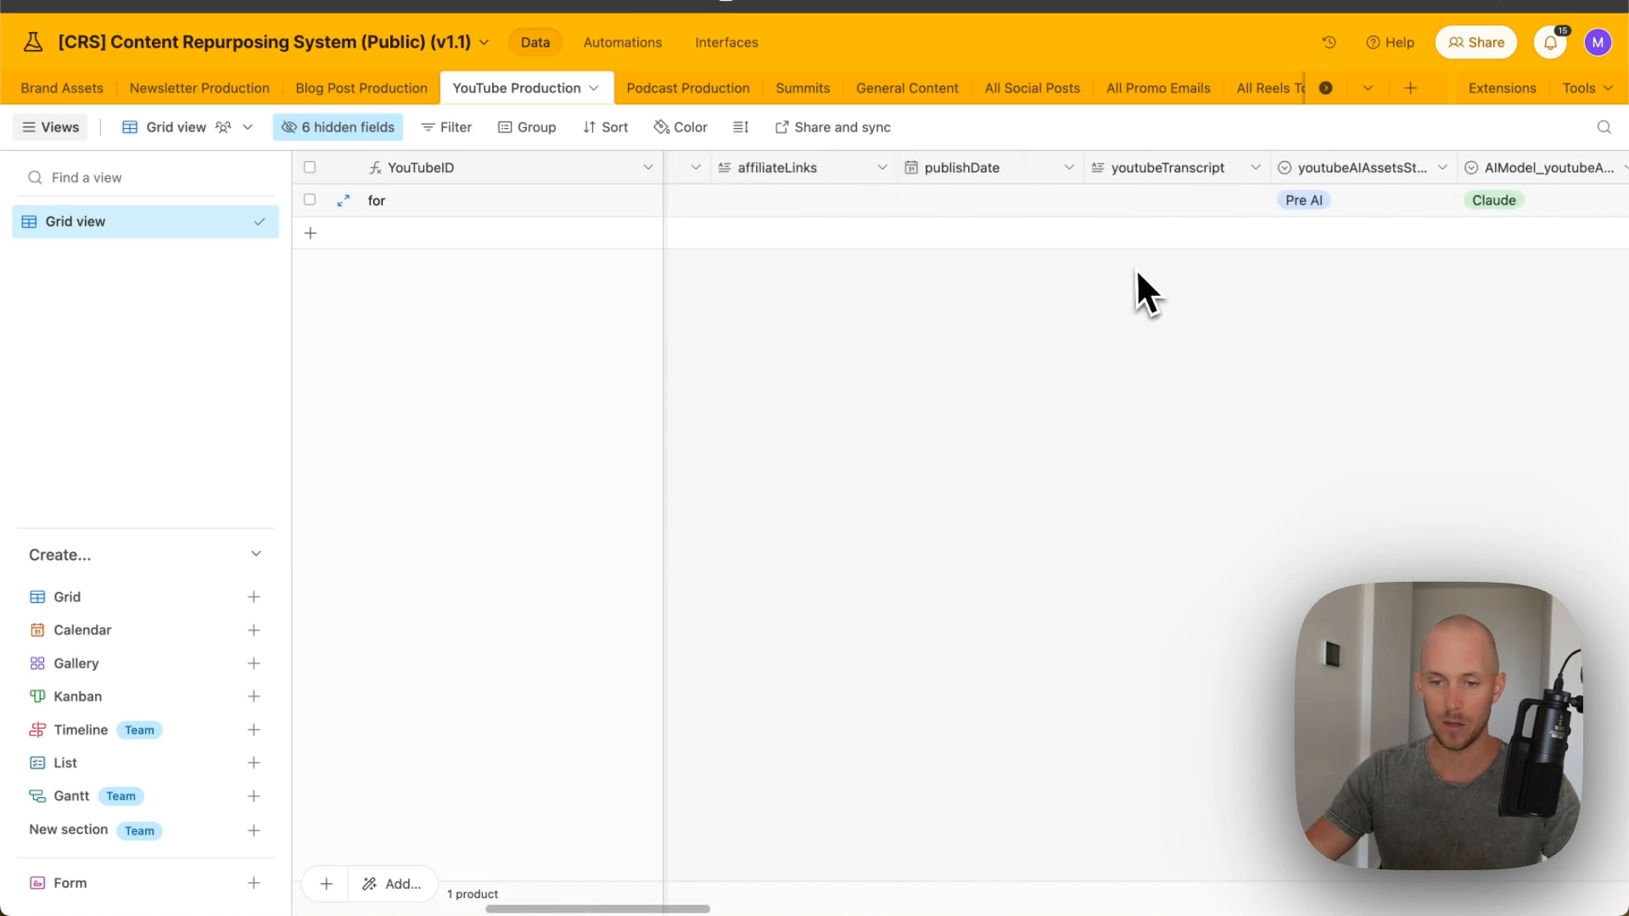
# - Publish the New YouTube Production form and paste in the video's working title
pyautogui.click(726, 42)
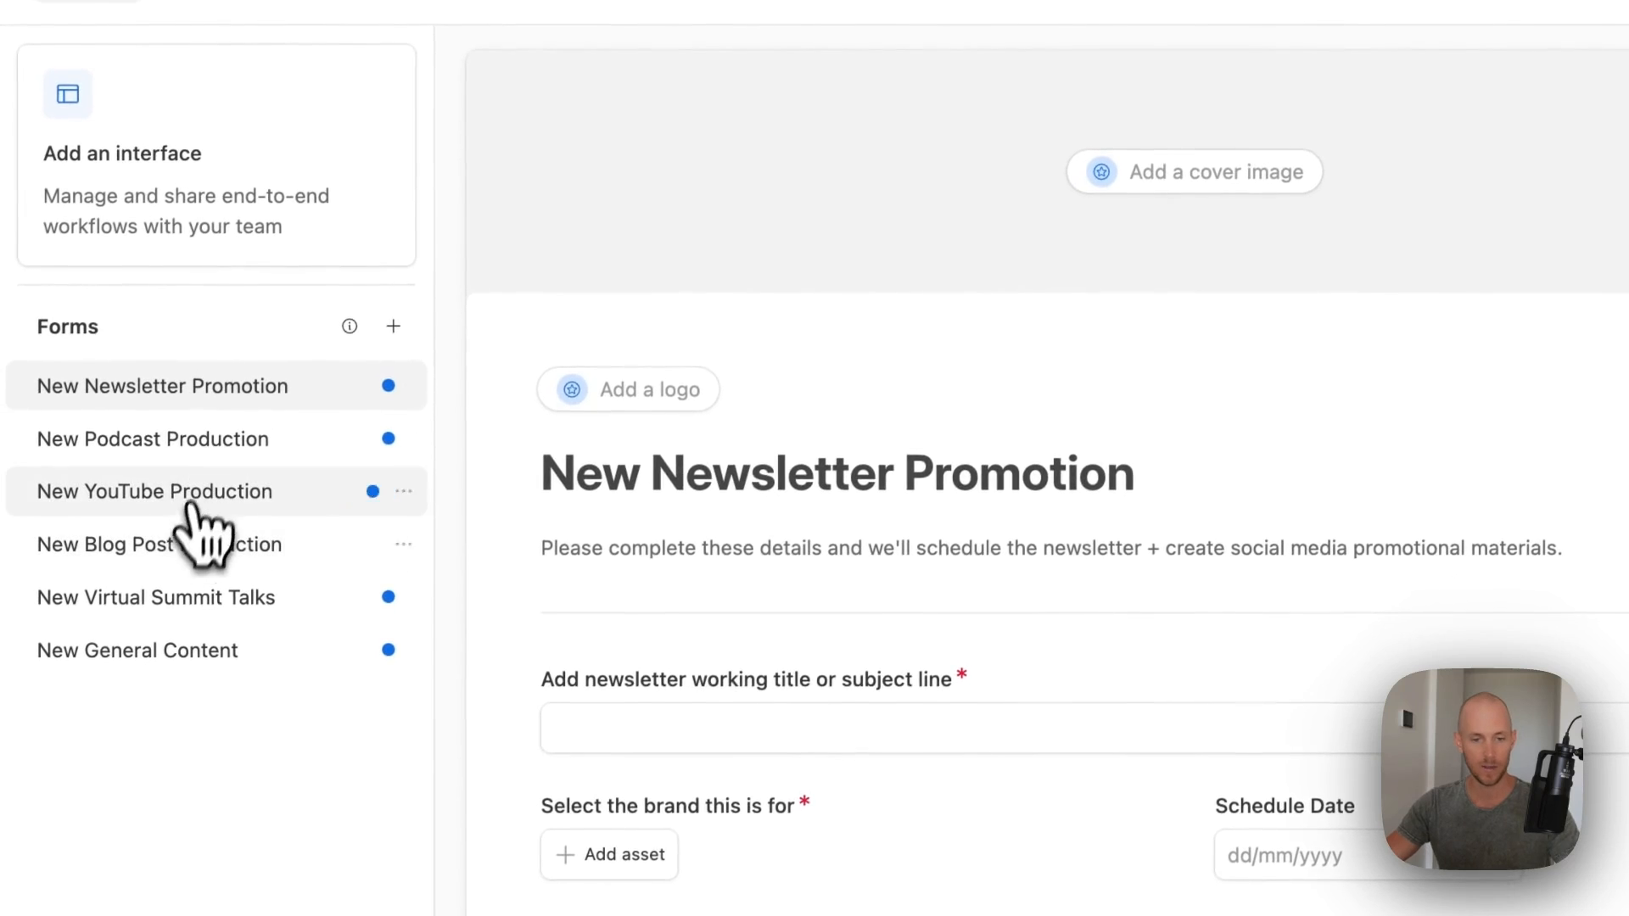
pyautogui.click(166, 497)
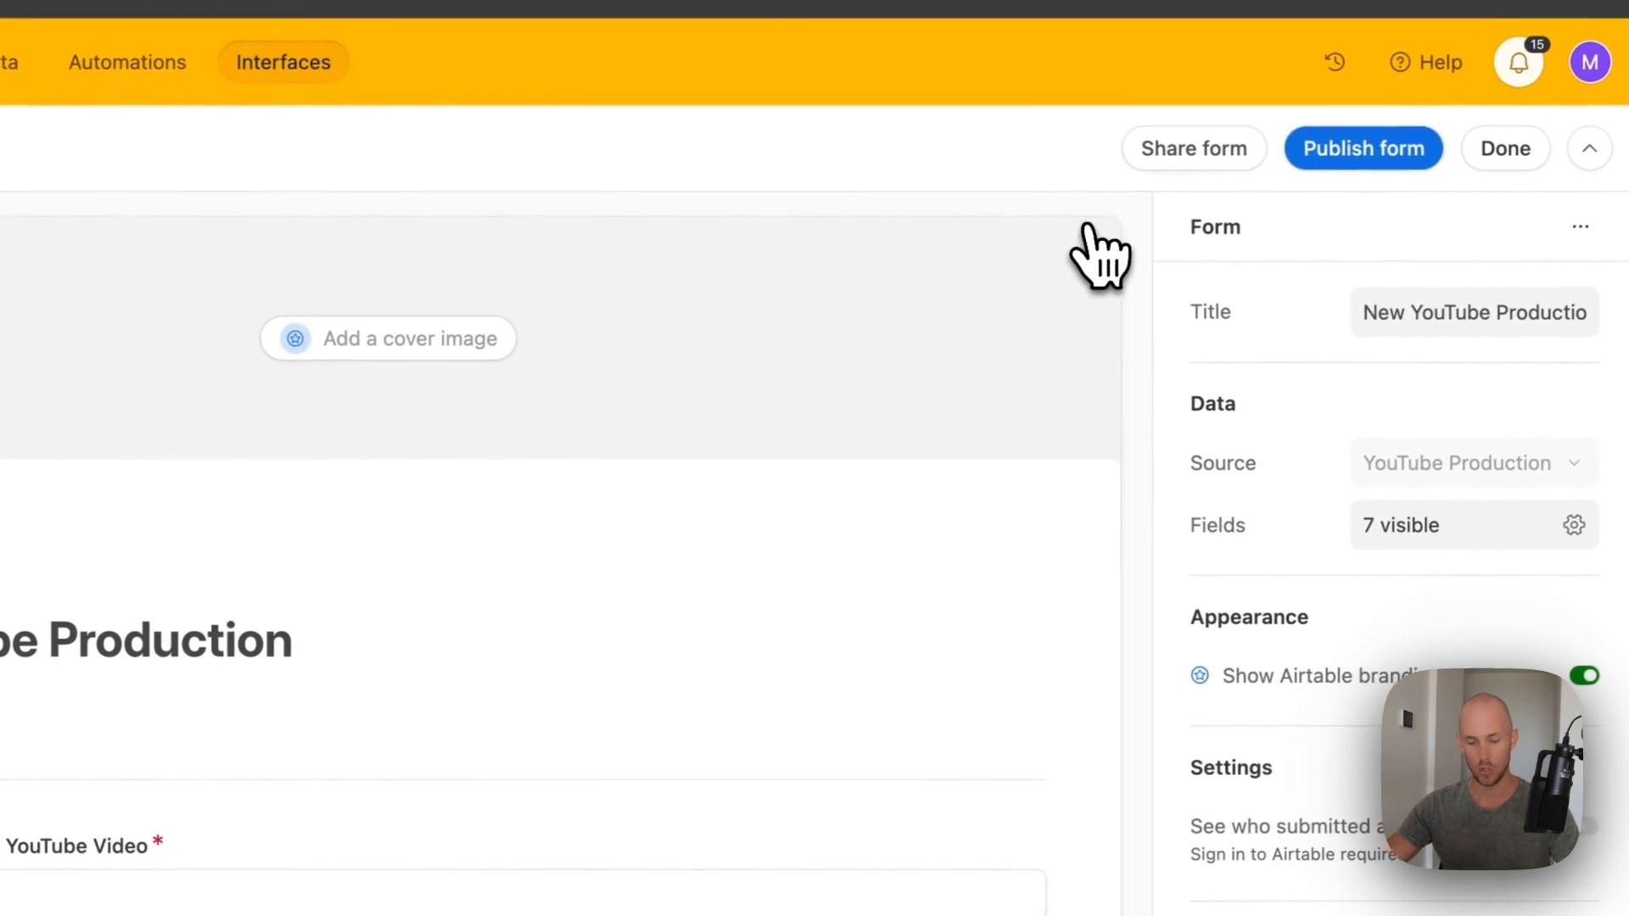
pyautogui.click(1356, 153)
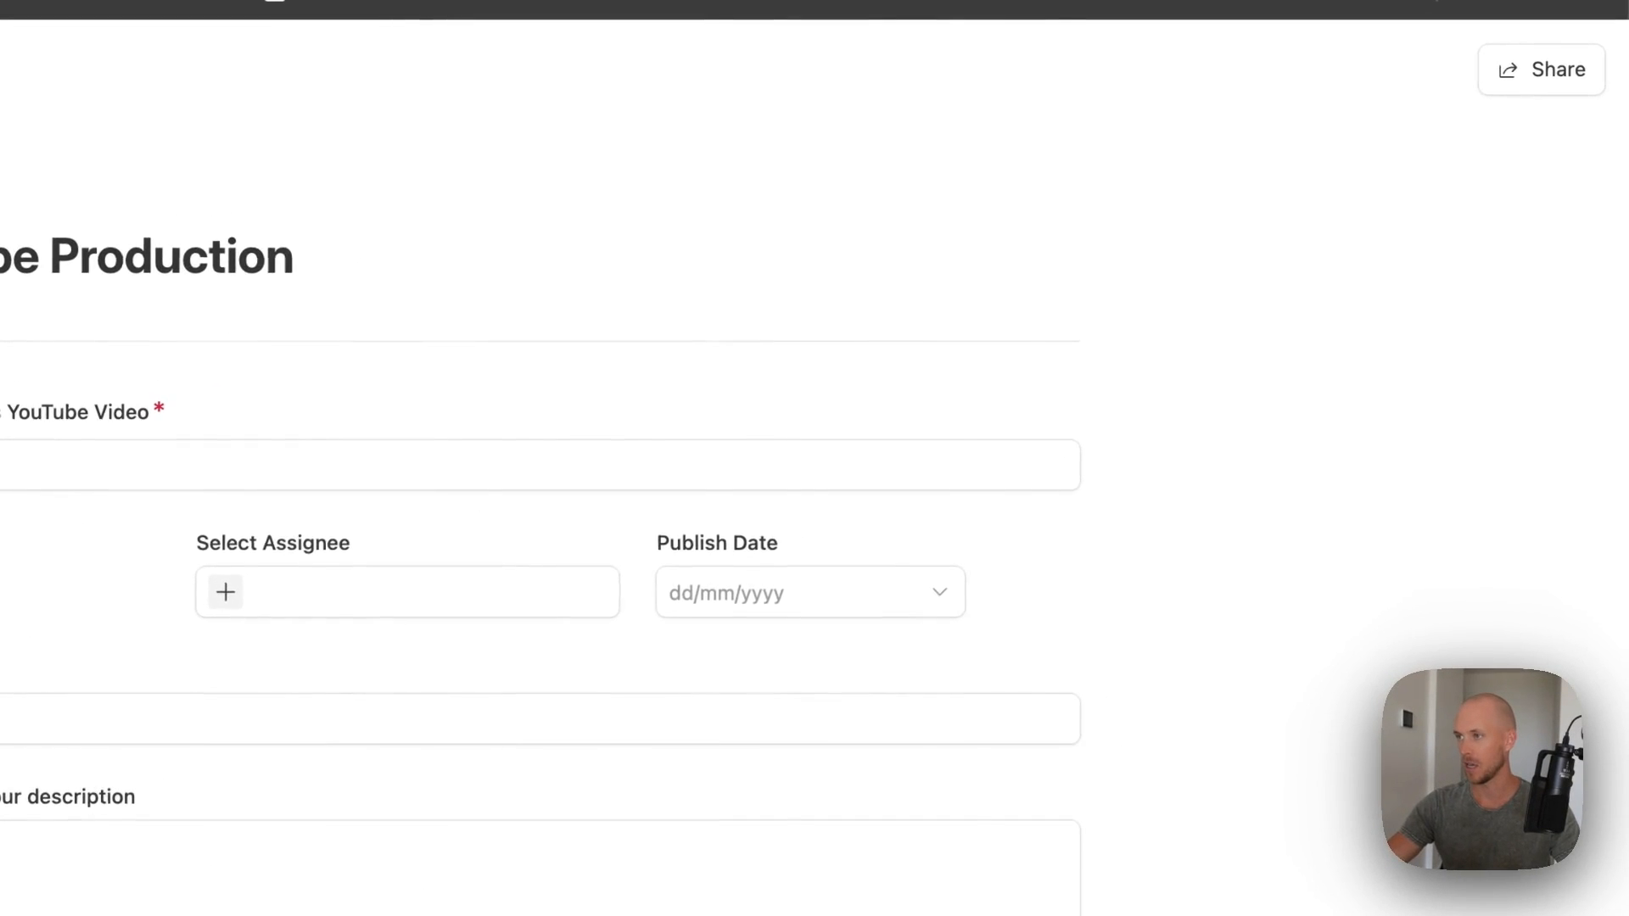
pyautogui.click(9, 465)
pyautogui.write('How To Improve ChatGPT Prompts by PRIMING')
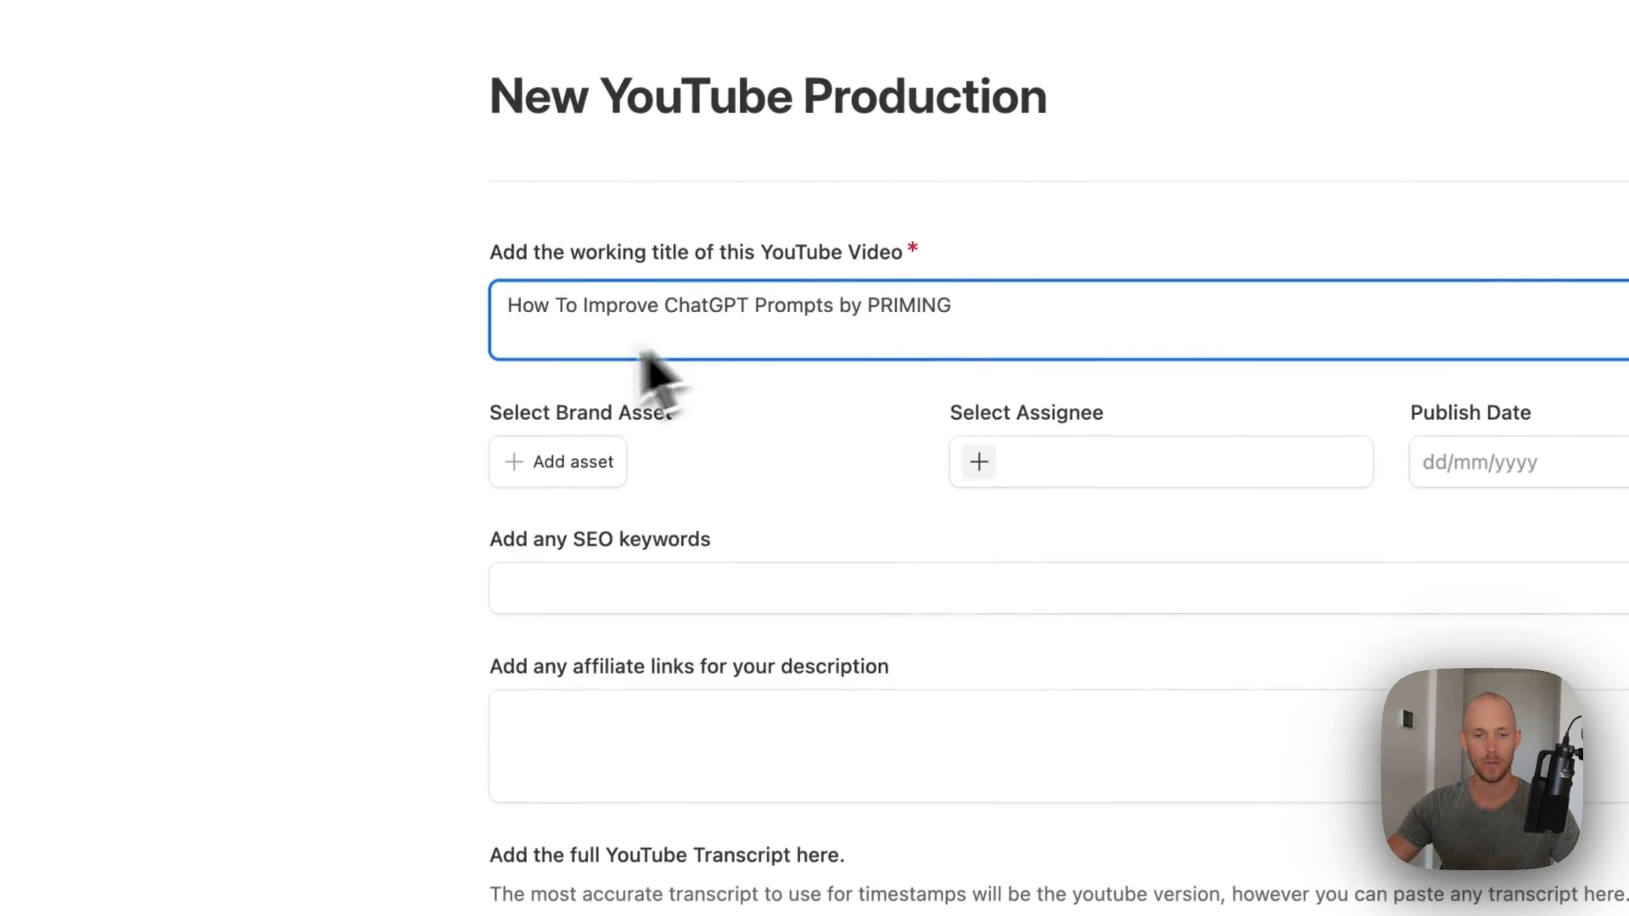
pyautogui.press('BackSpace')
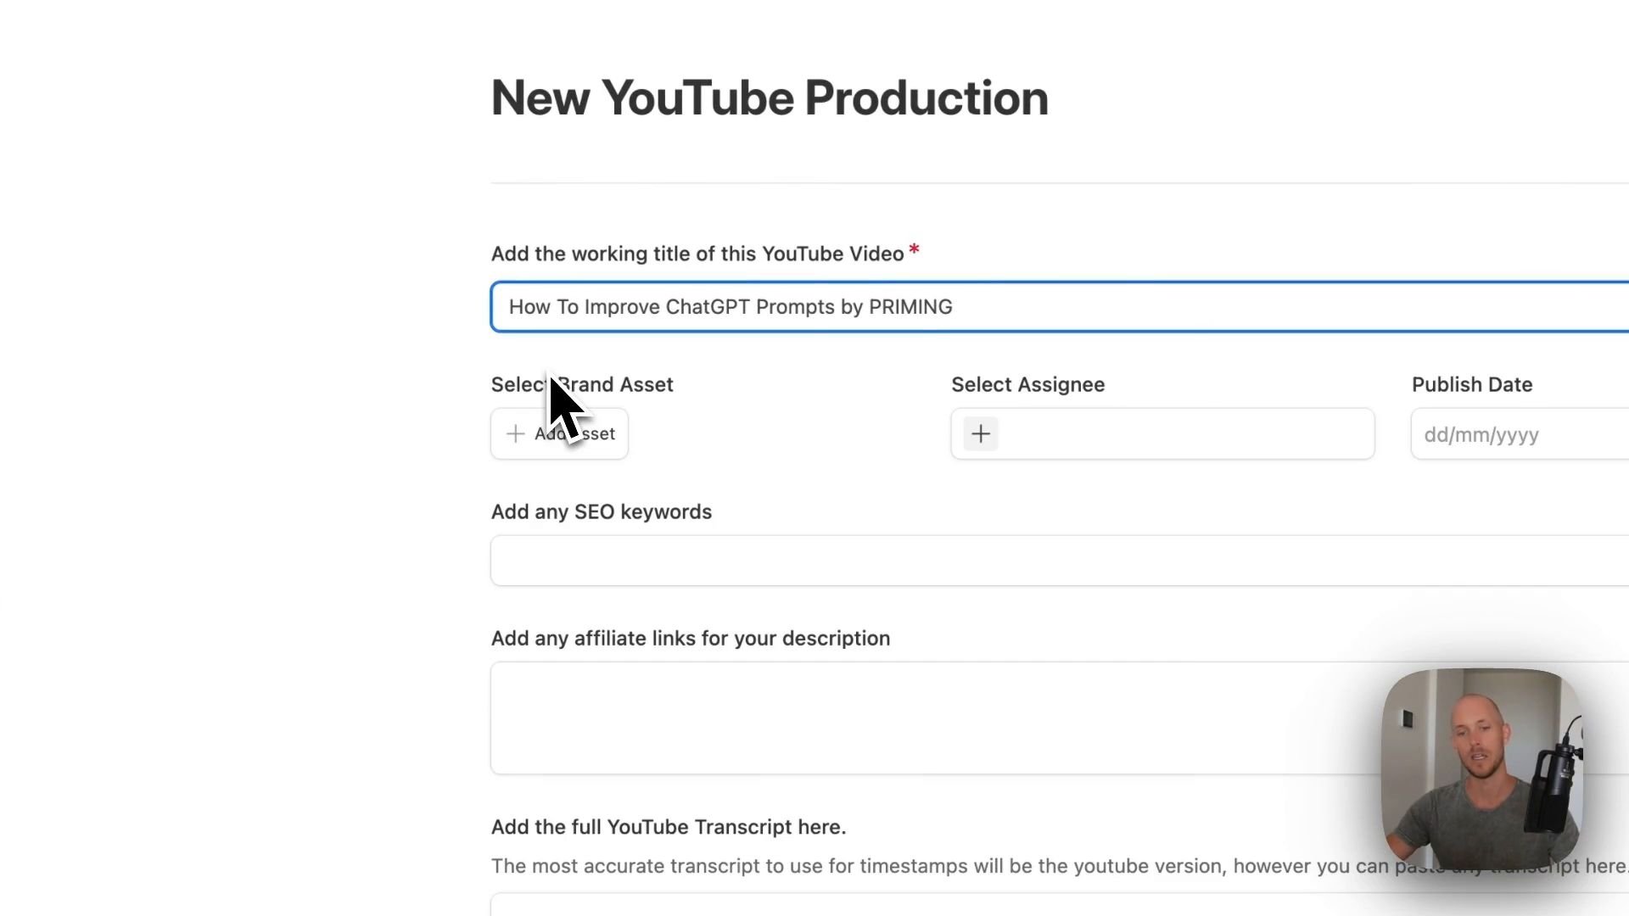
# - Set brand asset BigMoves, add the assignee, and set publish date 23 April 2024
pyautogui.click(535, 437)
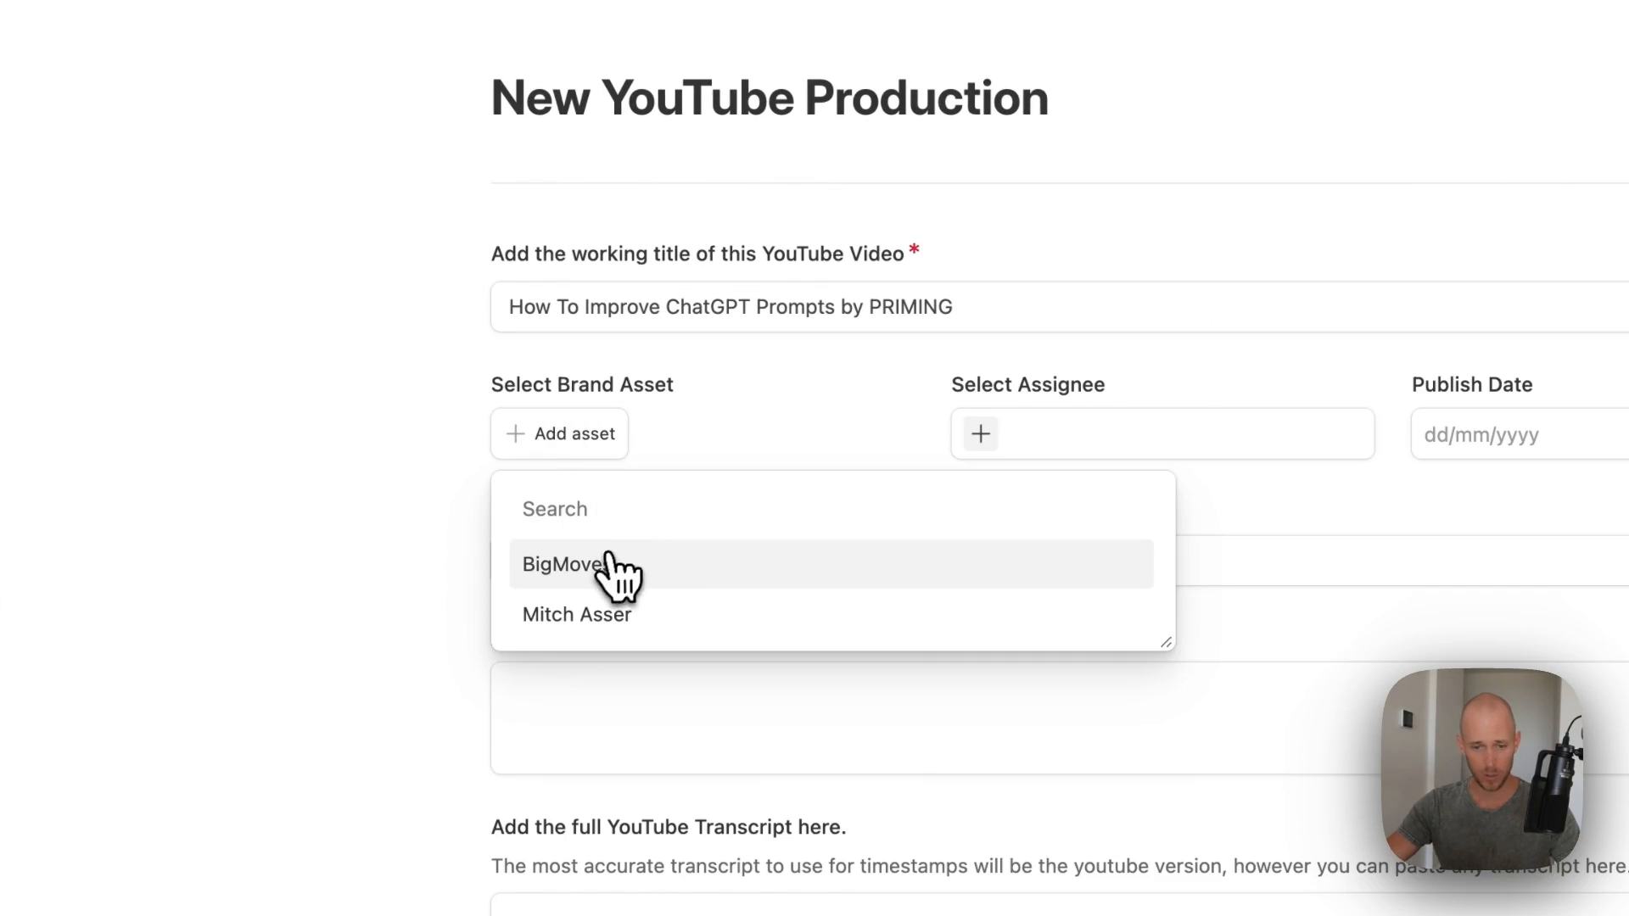
pyautogui.click(613, 564)
pyautogui.click(981, 433)
pyautogui.click(1086, 519)
pyautogui.click(1493, 435)
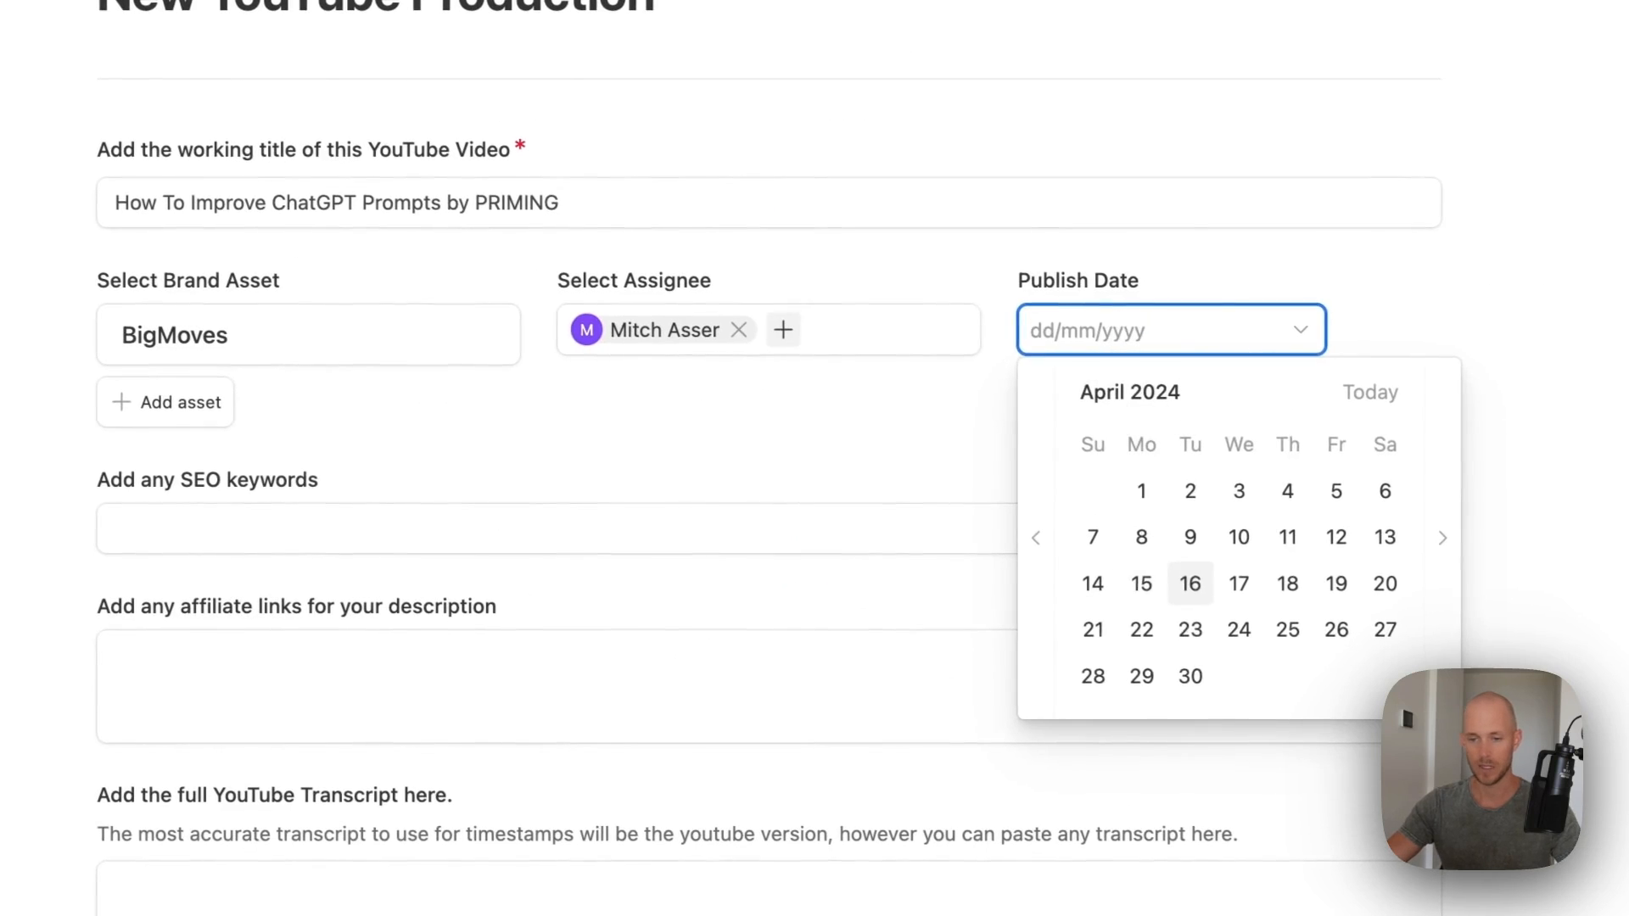
pyautogui.click(1190, 630)
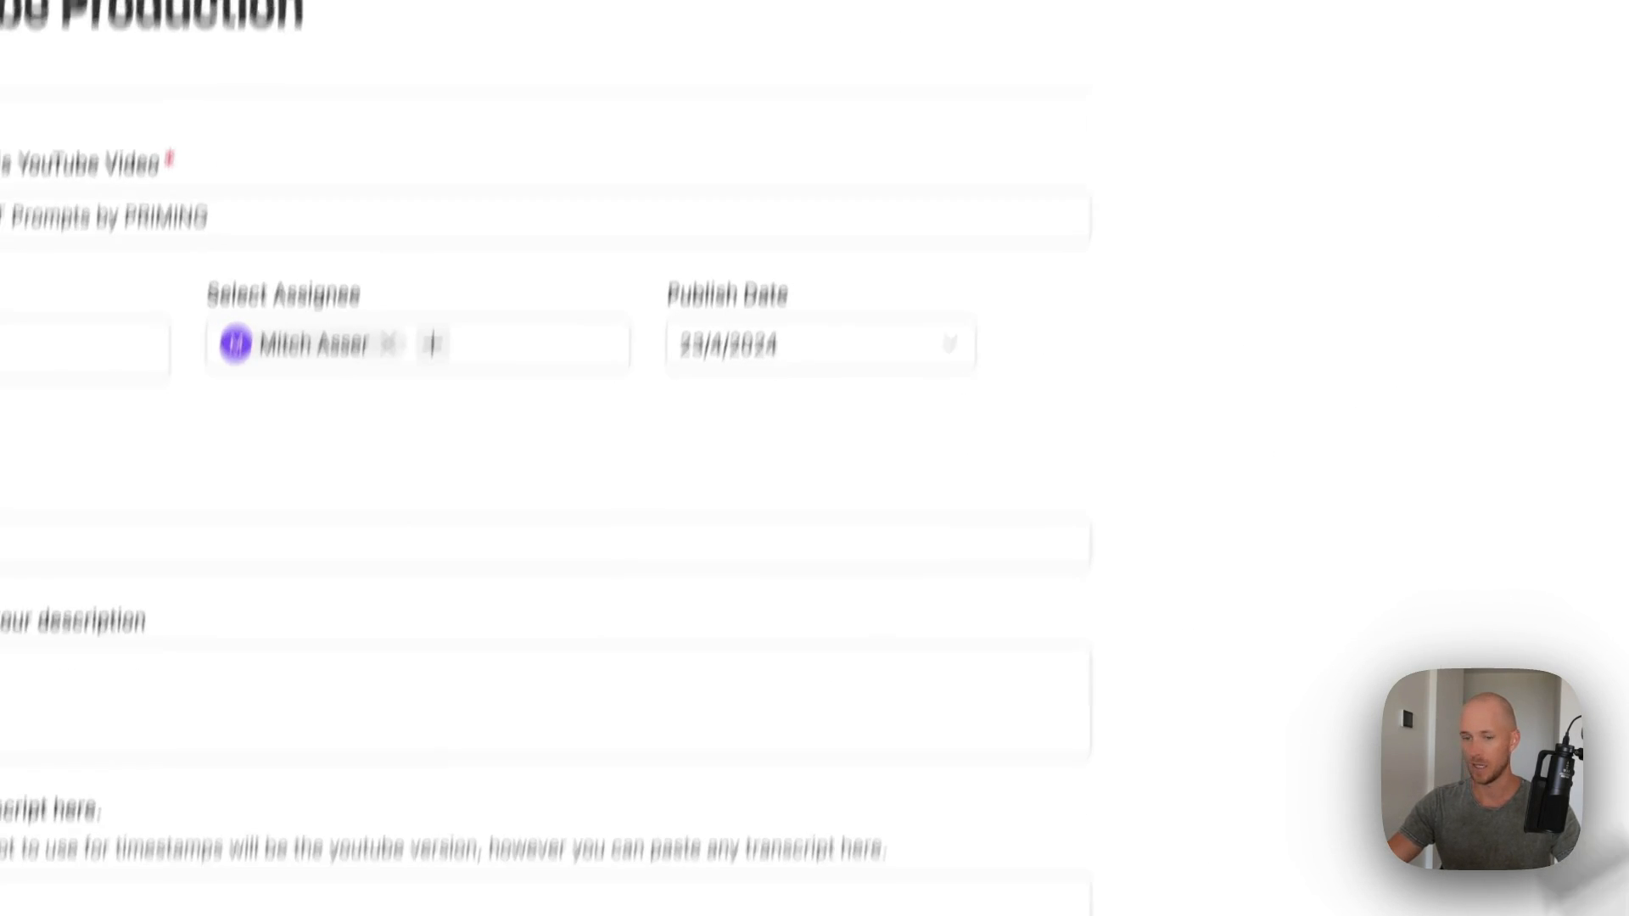
# - Enter SEO keywords 'Improve ChatGPT Prompts' and move on to the affiliate links and transcript fields
pyautogui.click(210, 543)
pyautogui.write('Improve ChatGPT Prompts')
pyautogui.press('Return')
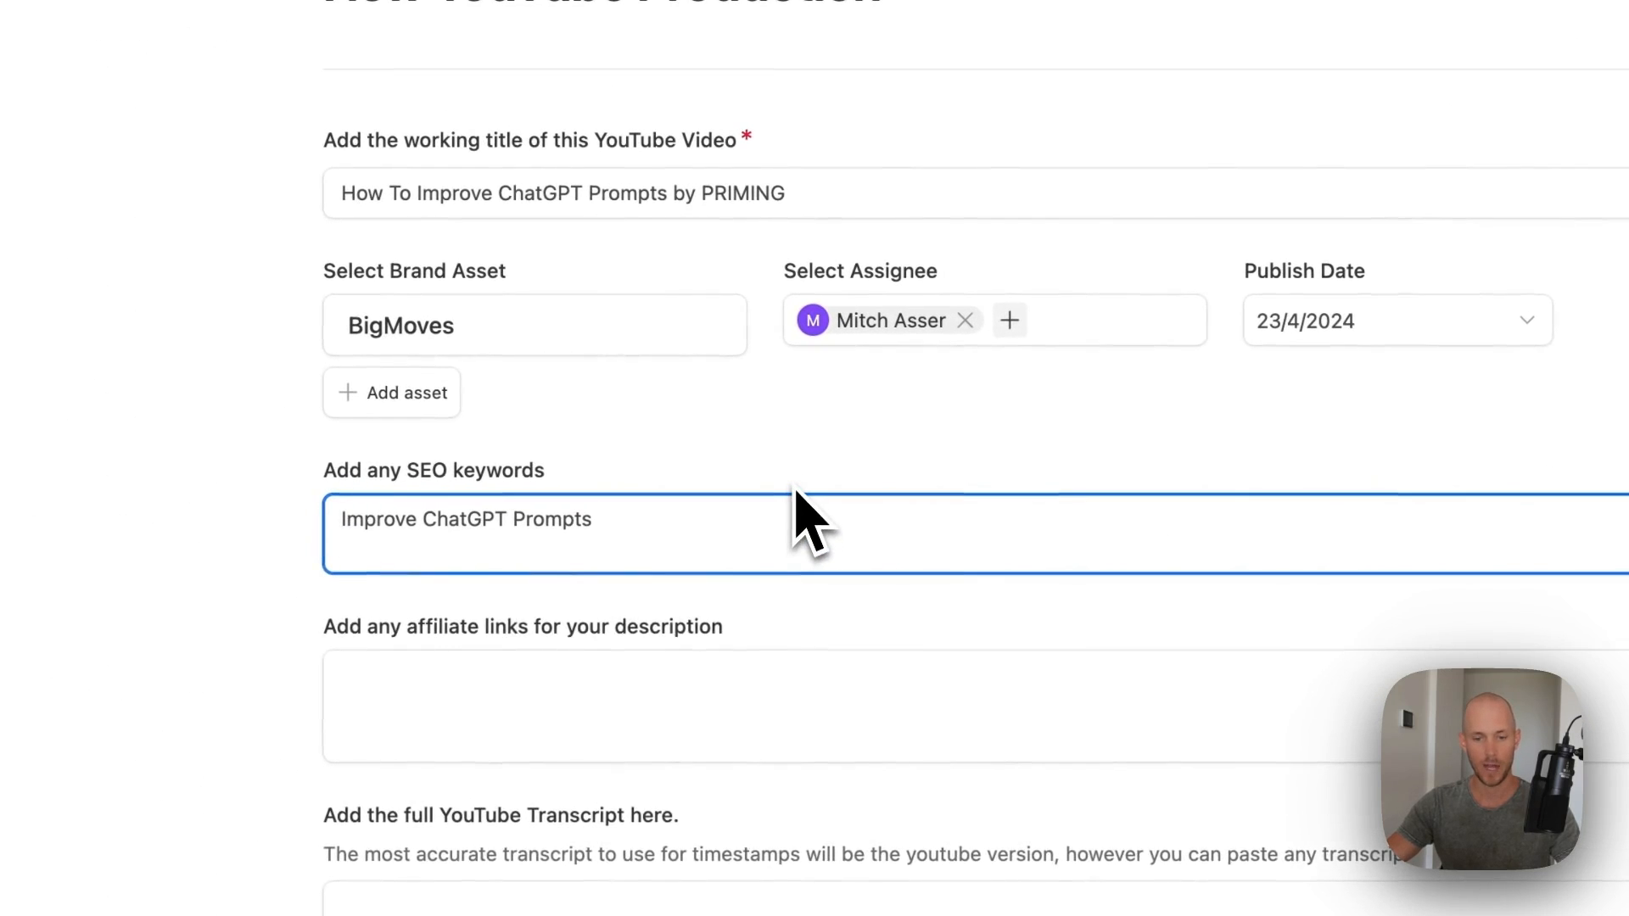
pyautogui.click(562, 661)
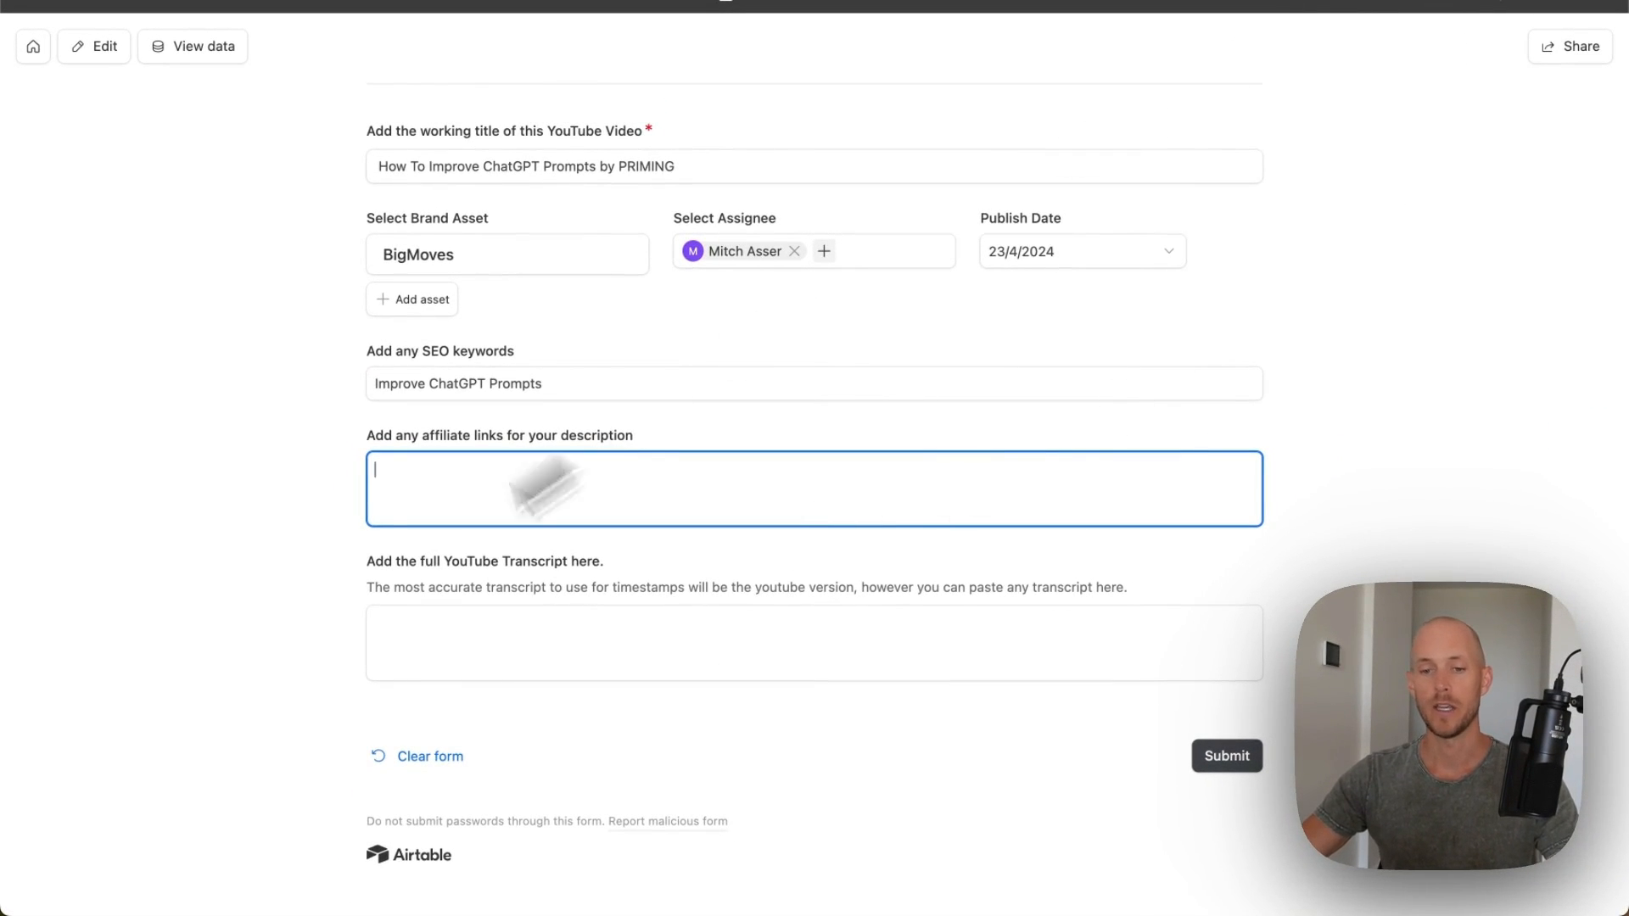
pyautogui.click(434, 623)
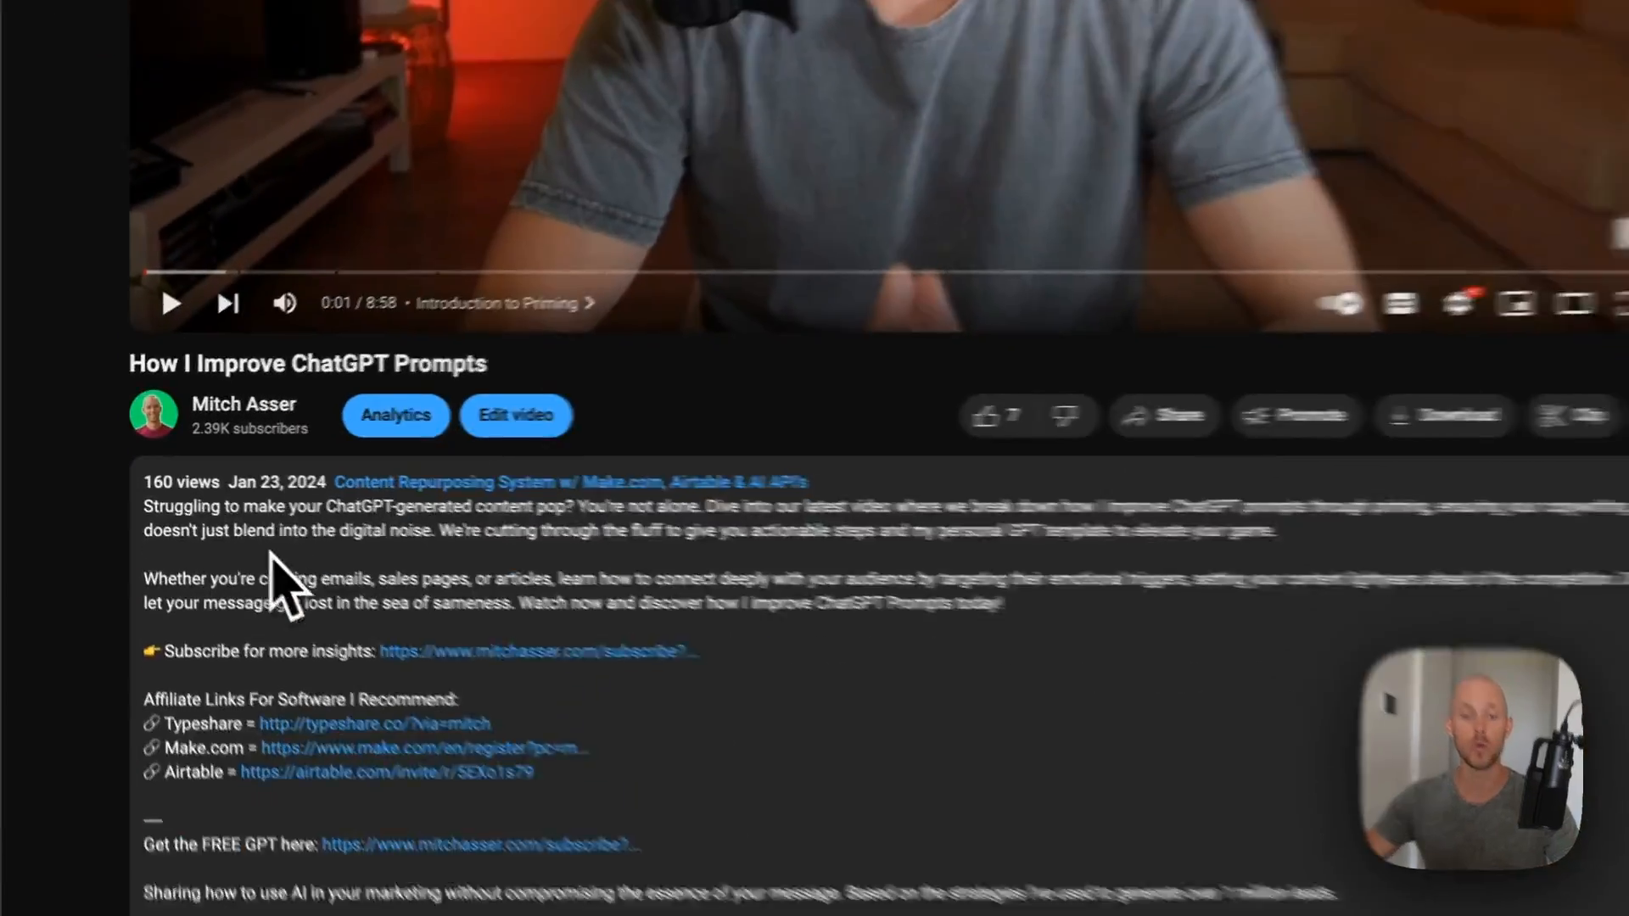
# - Show the transcript of the How I Improve ChatGPT Prompts video
pyautogui.scroll(4, 287, 305)
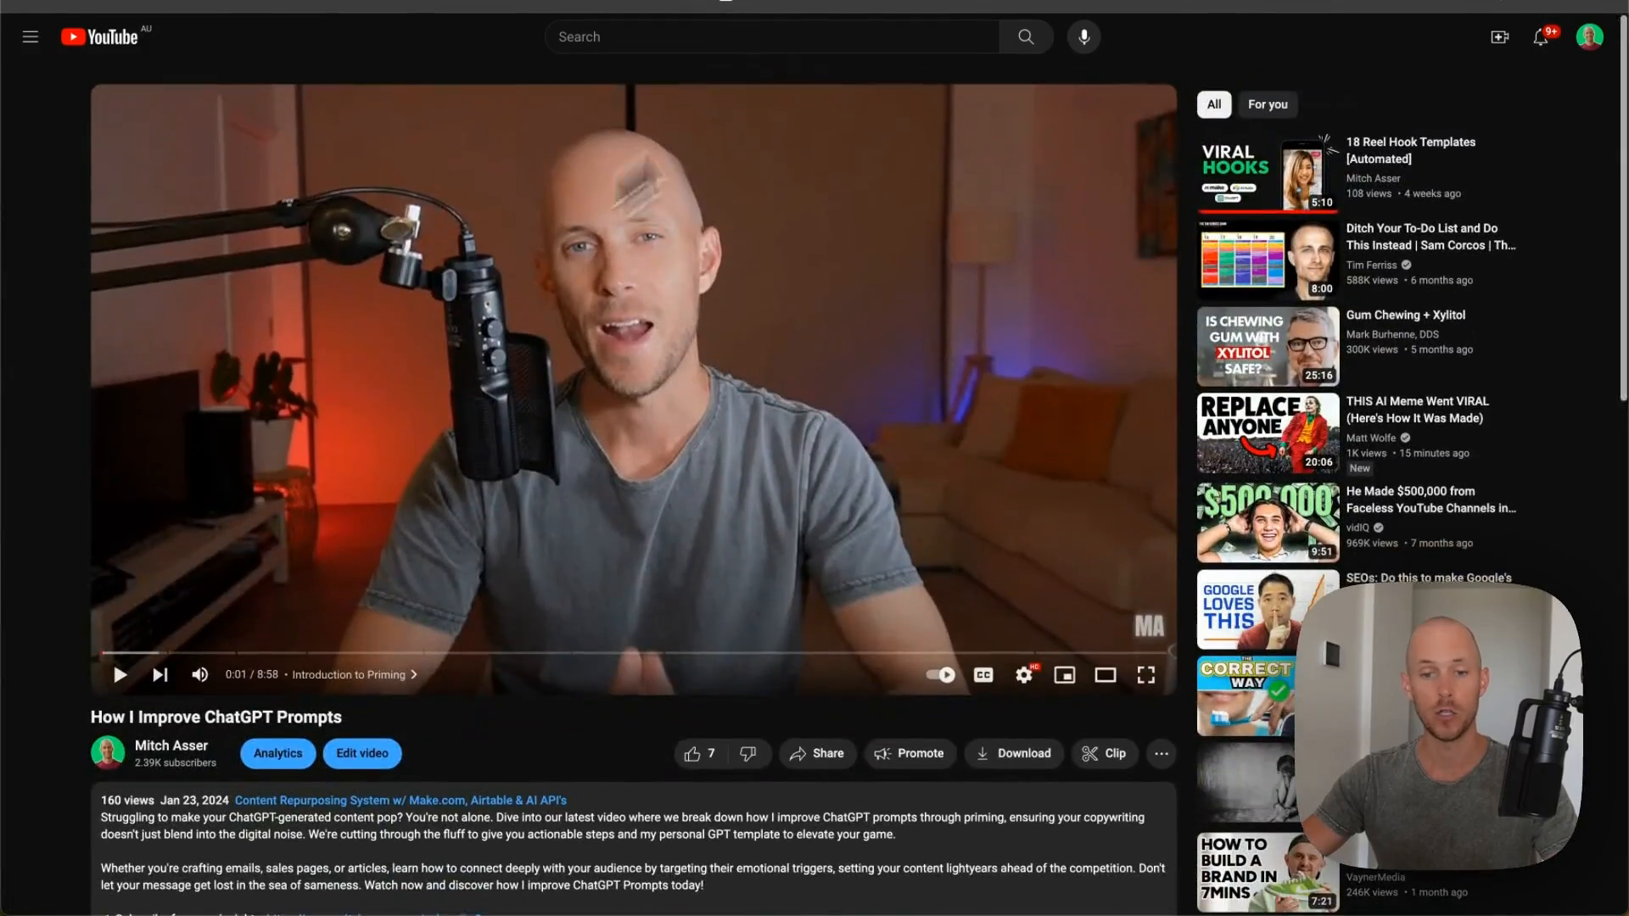
pyautogui.scroll(-2, 535, 382)
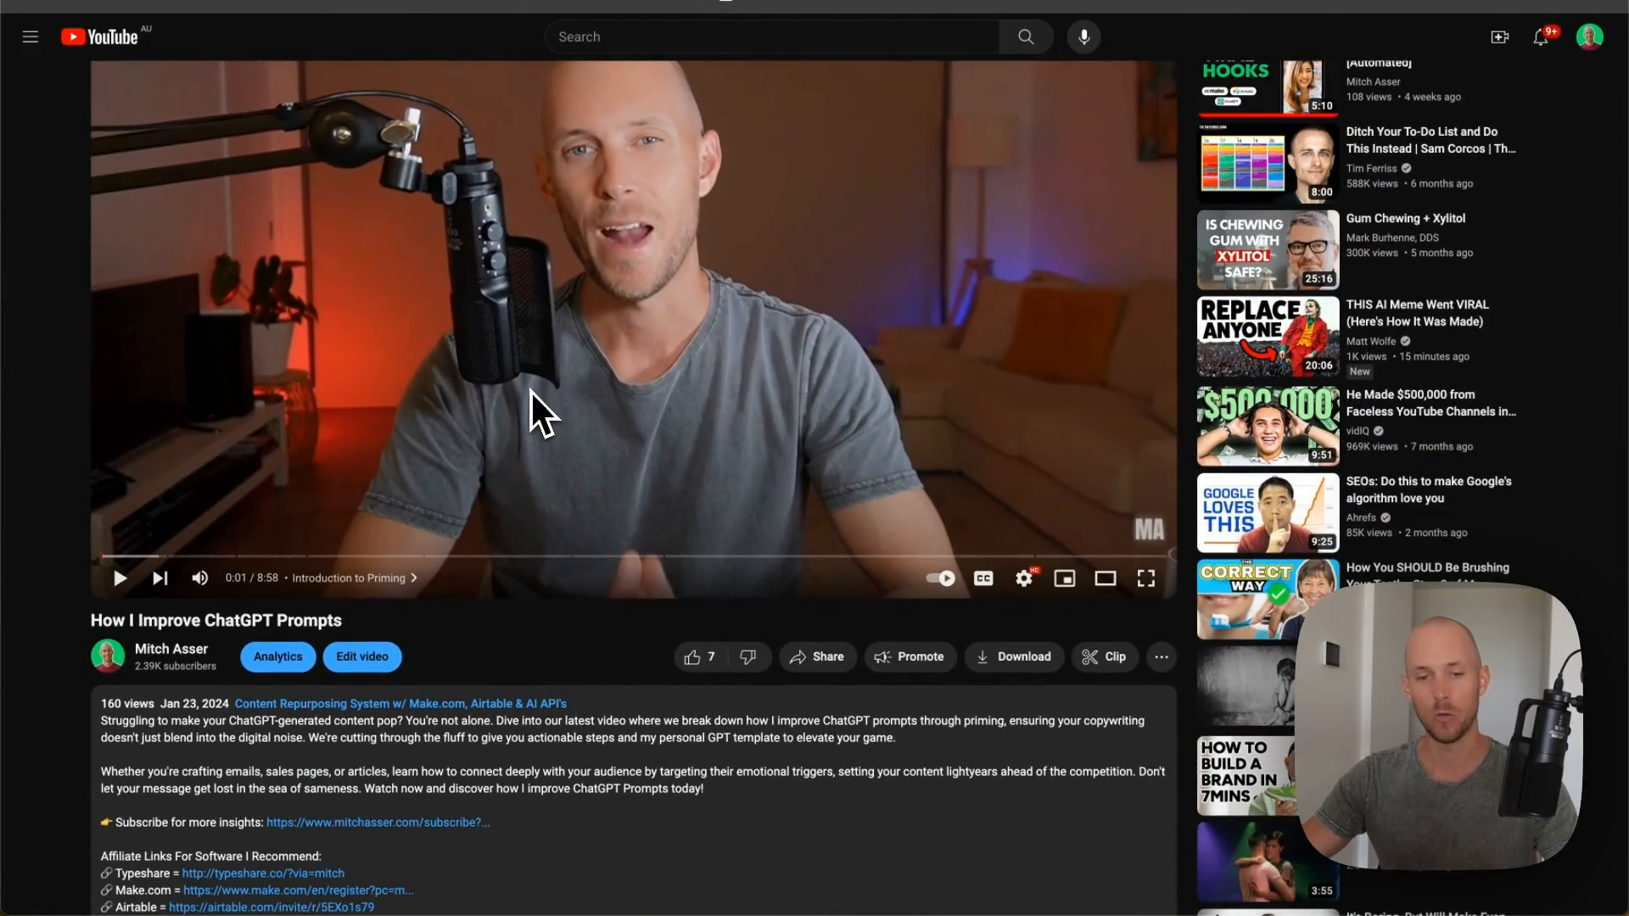
pyautogui.scroll(-6, 531, 390)
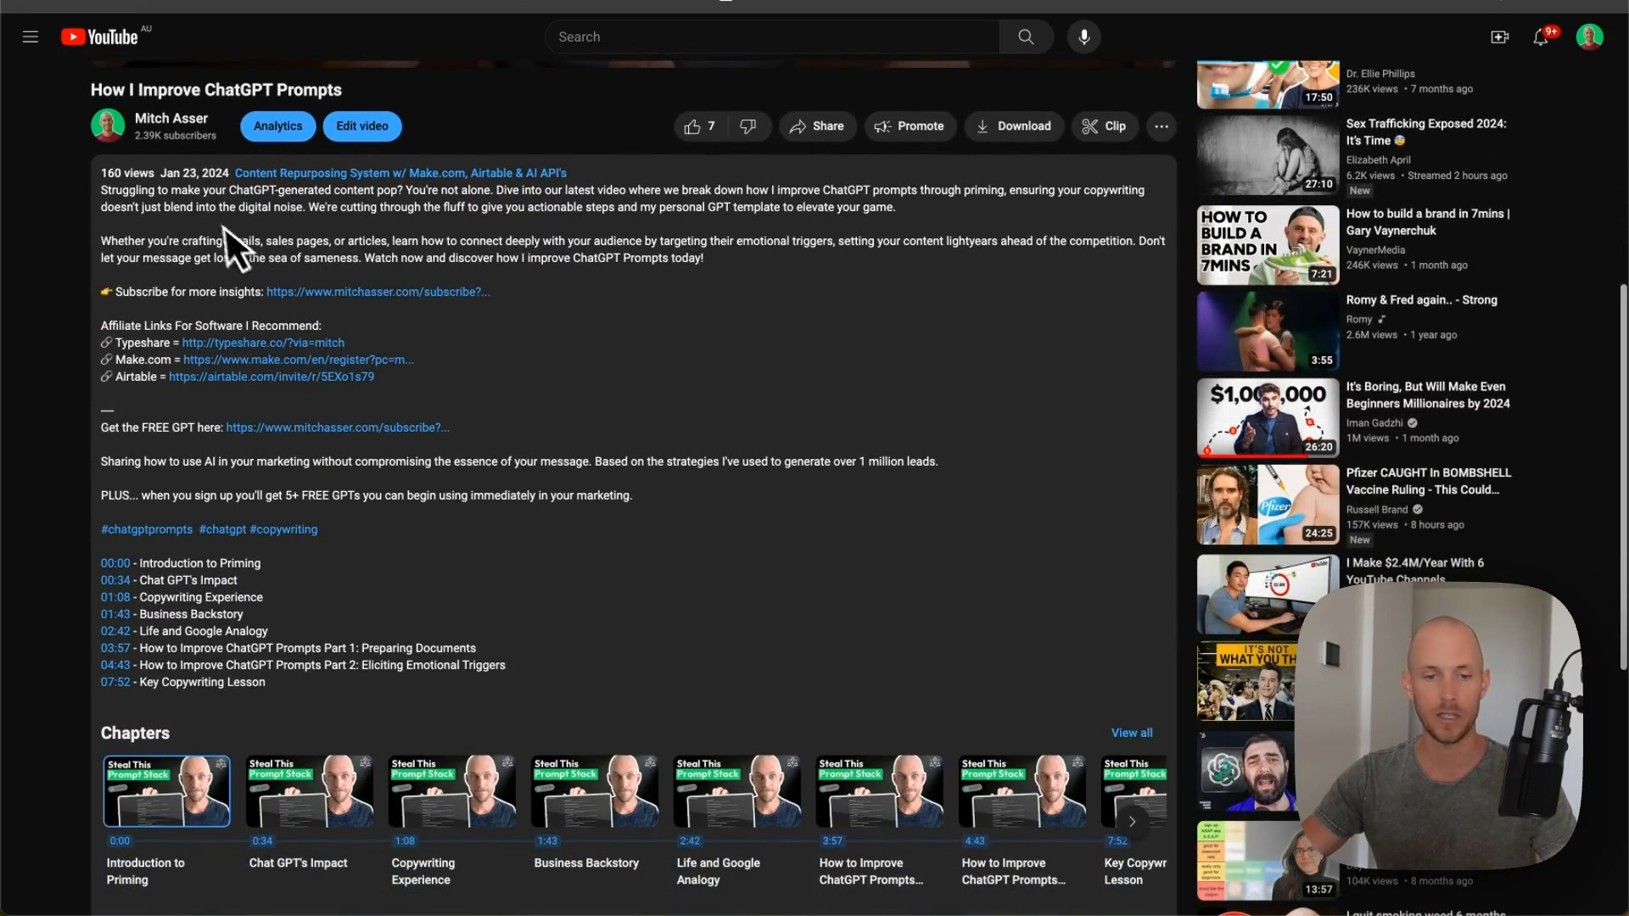
pyautogui.scroll(-6, 225, 228)
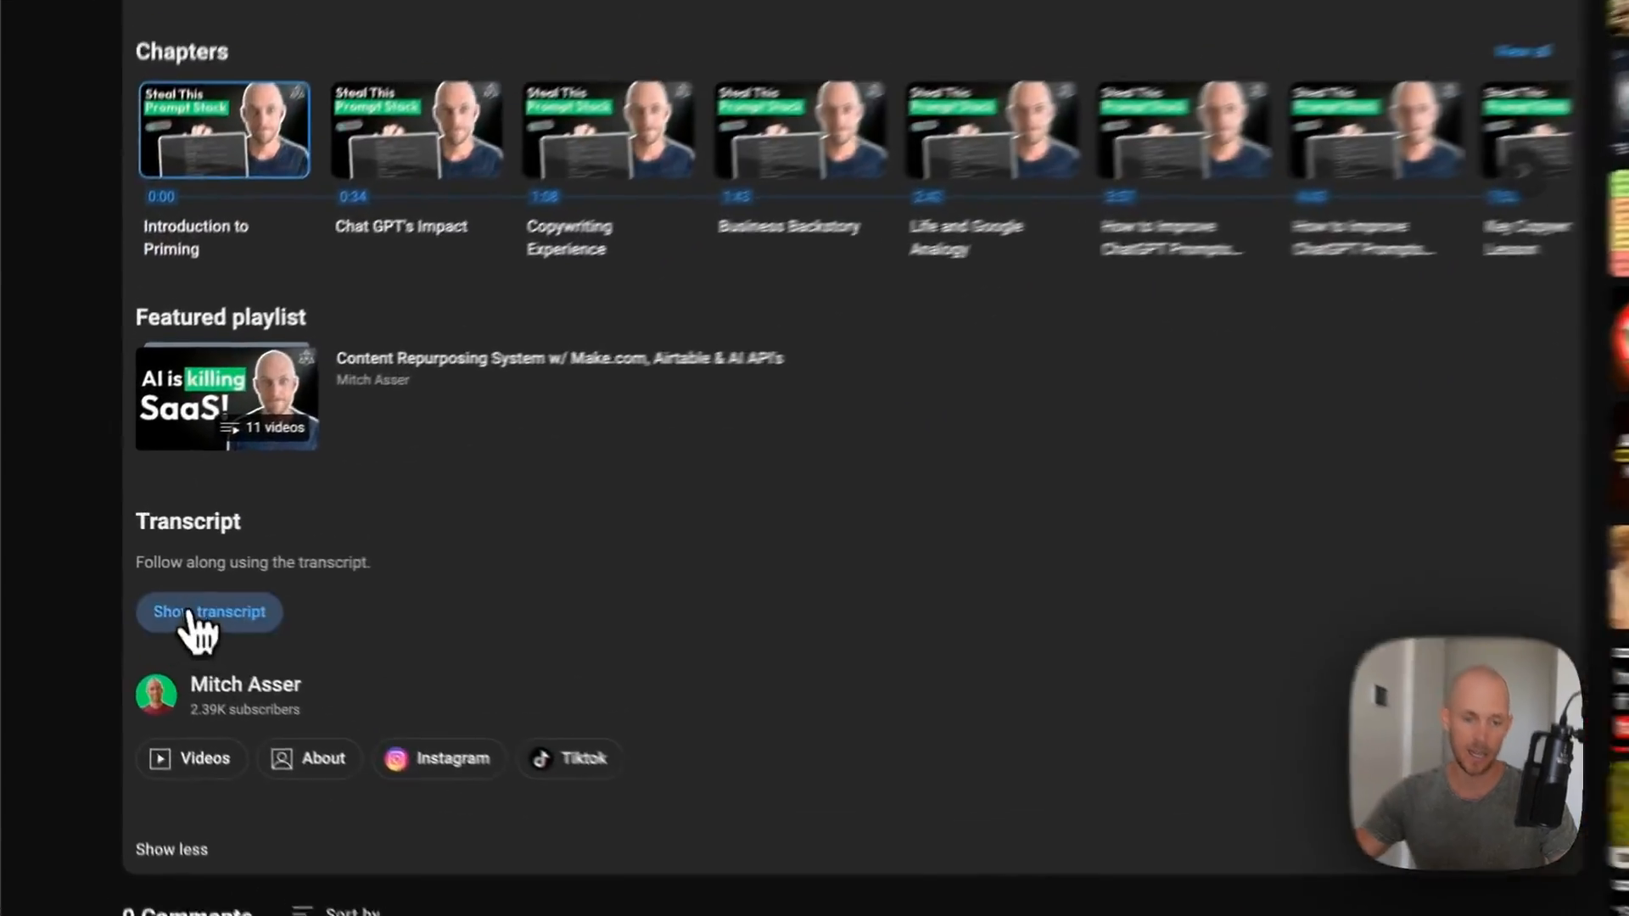
pyautogui.click(155, 628)
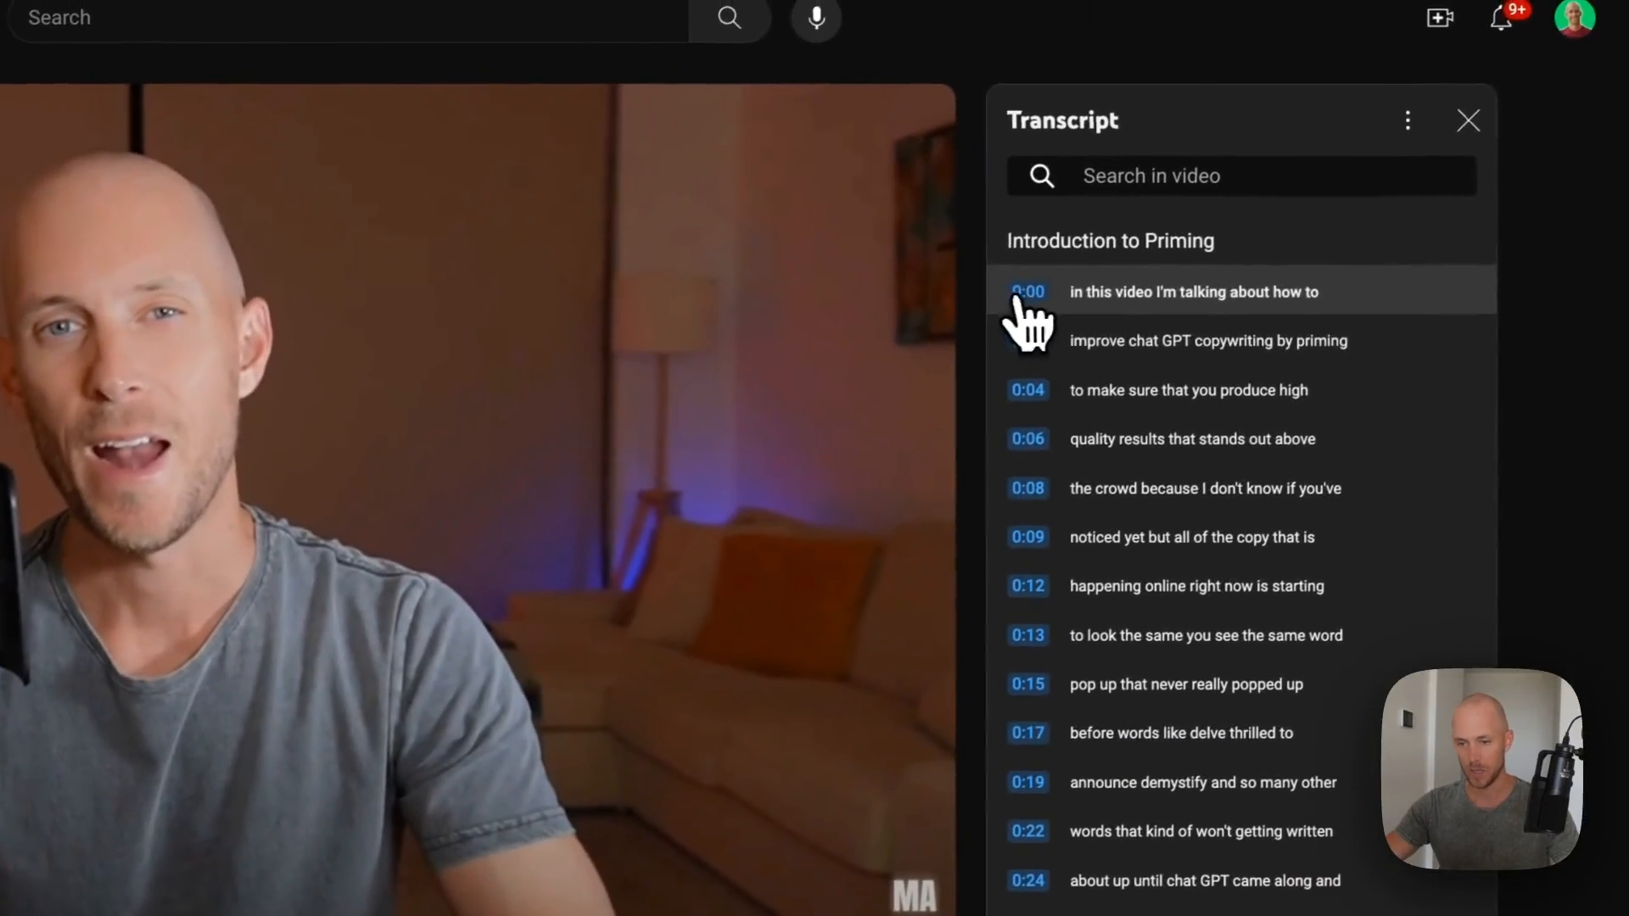
# - Select the whole transcript text from 0:00 to the last line
pyautogui.moveTo(1021, 298); pyautogui.dragTo(1324, 497)
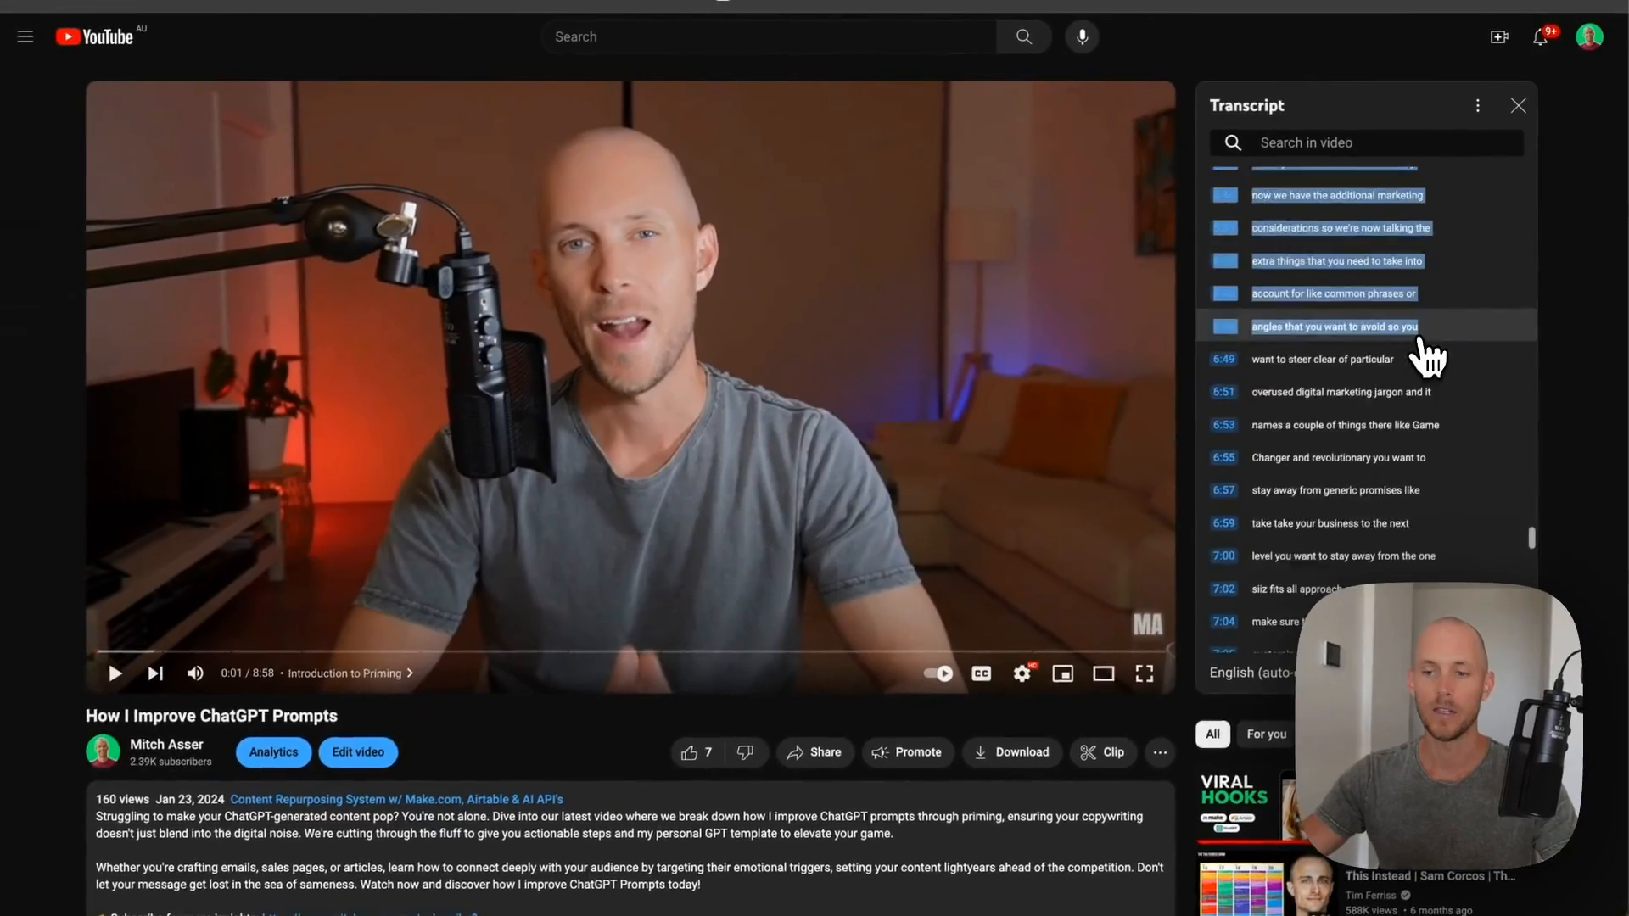
pyautogui.scroll(-20, 1419, 340)
pyautogui.moveTo(1419, 340); pyautogui.dragTo(1364, 294)
pyautogui.scroll(6, 1408, 344)
pyautogui.scroll(-3, 1375, 255)
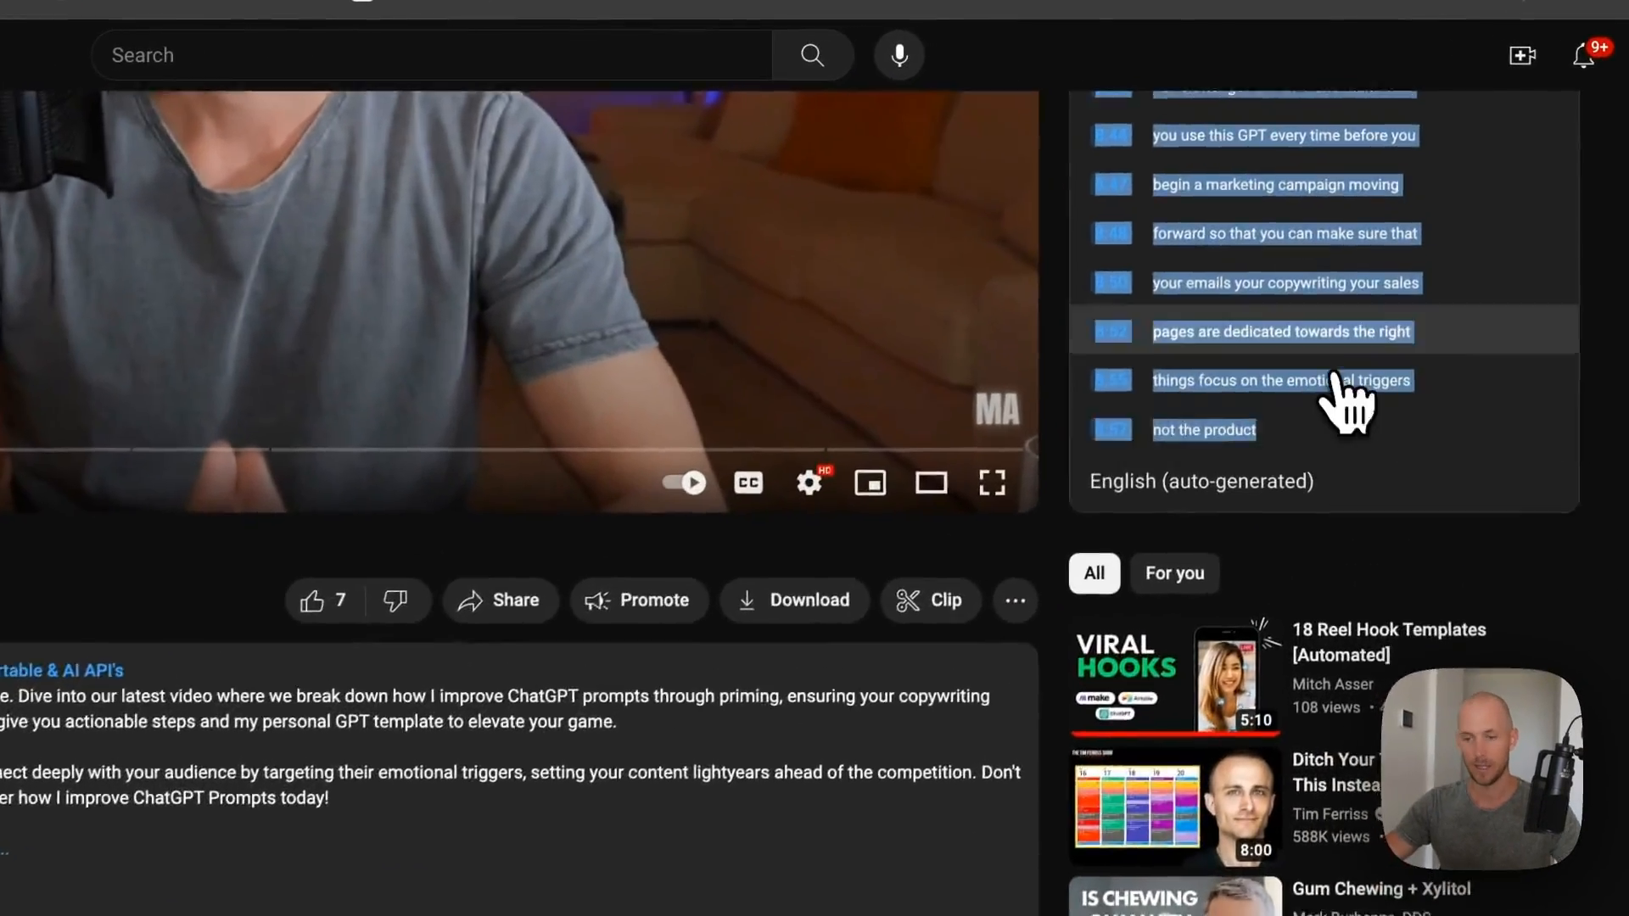
pyautogui.scroll(7, 1316, 272)
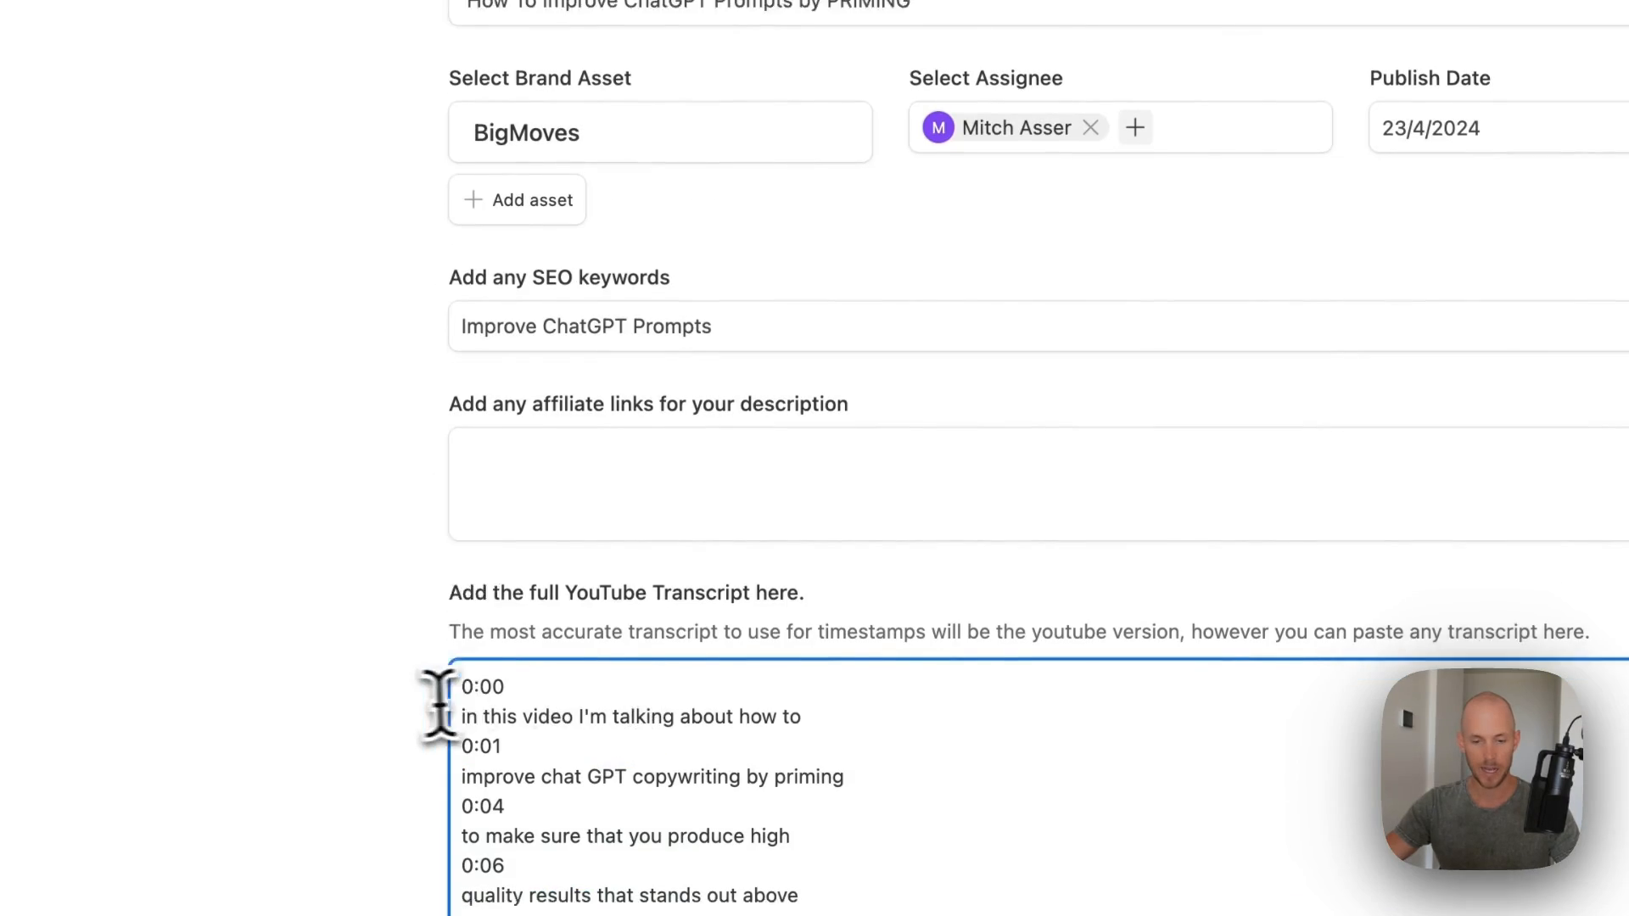
# - Submit the production form with the pasted transcript to create the ChatGPT prompts video record
pyautogui.scroll(-5, 589, 492)
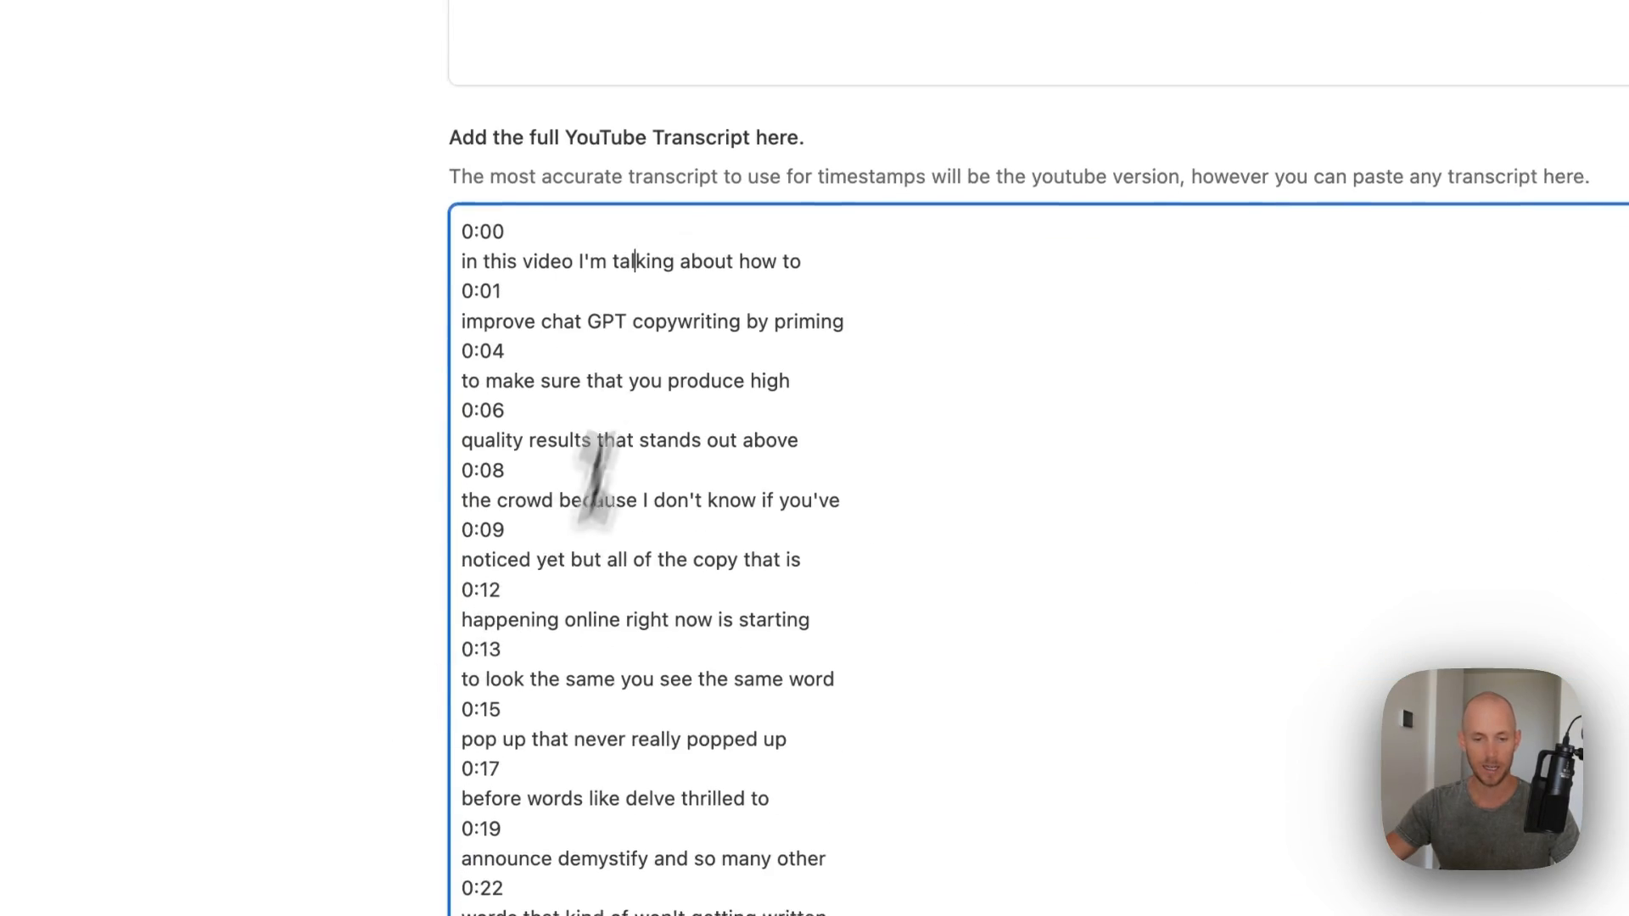
pyautogui.scroll(-9, 461, 399)
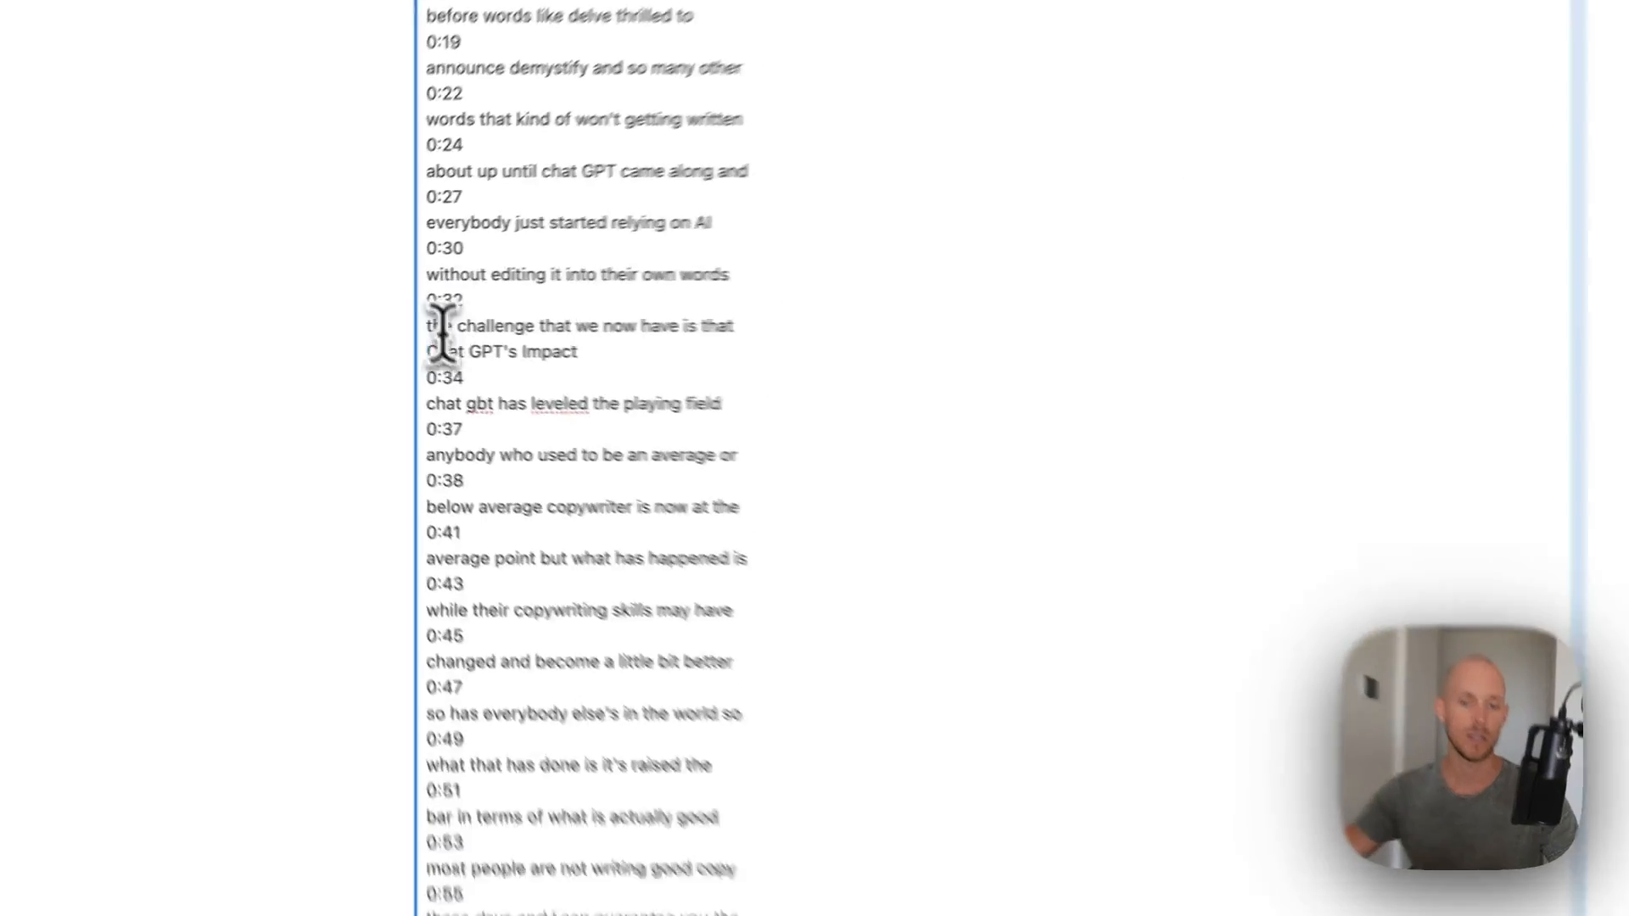
pyautogui.scroll(-20, 386, 335)
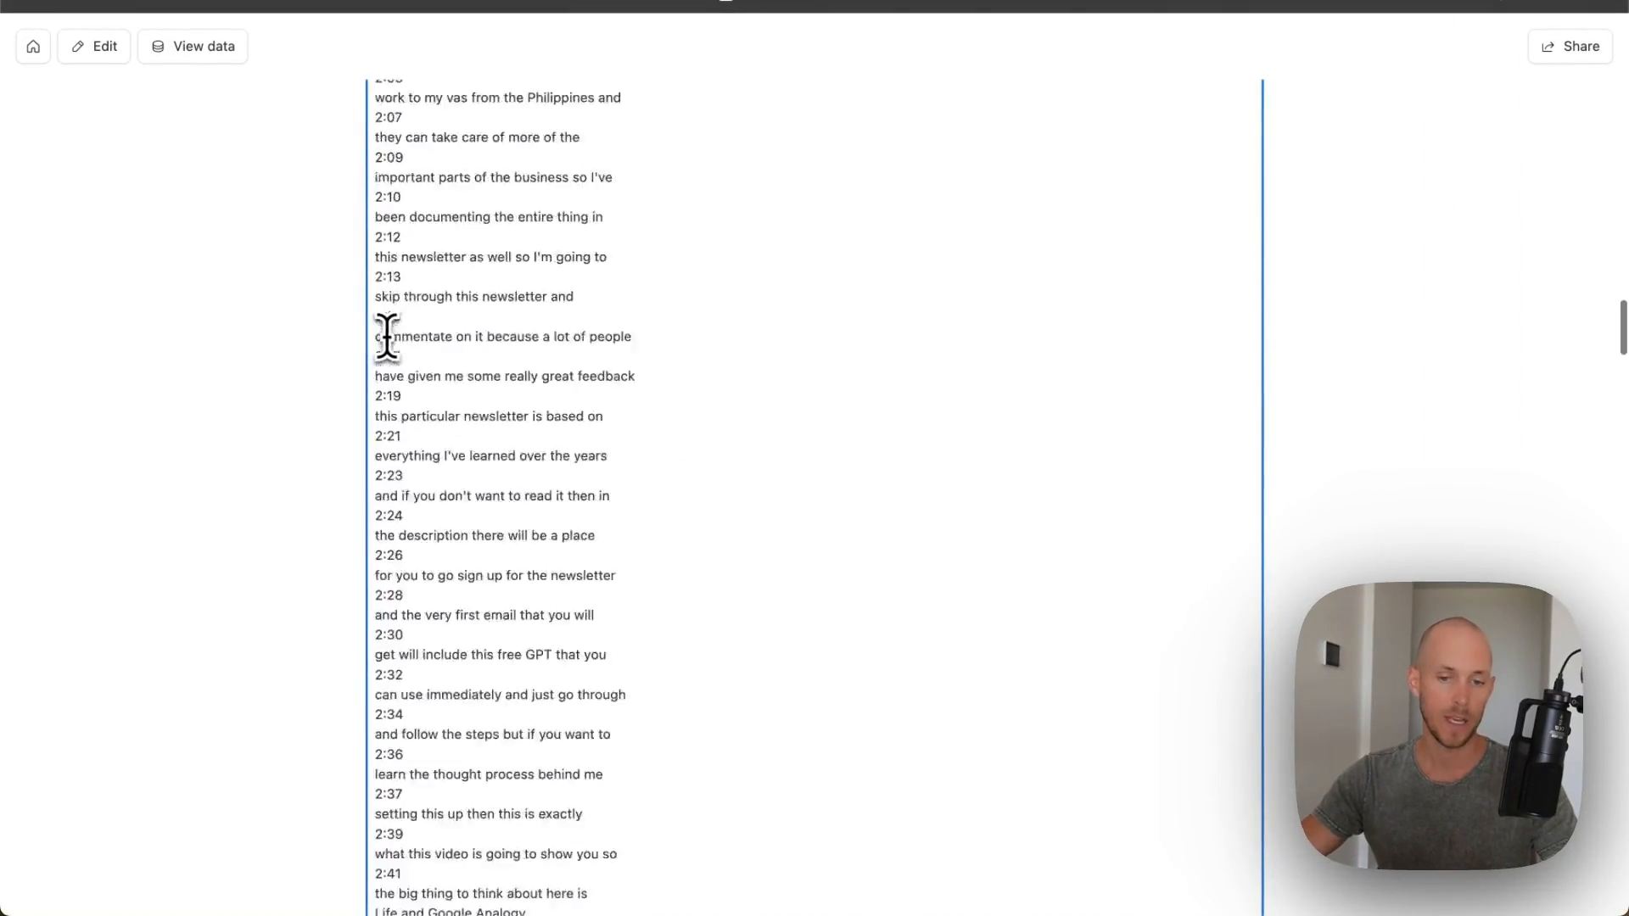
pyautogui.scroll(-20, 386, 336)
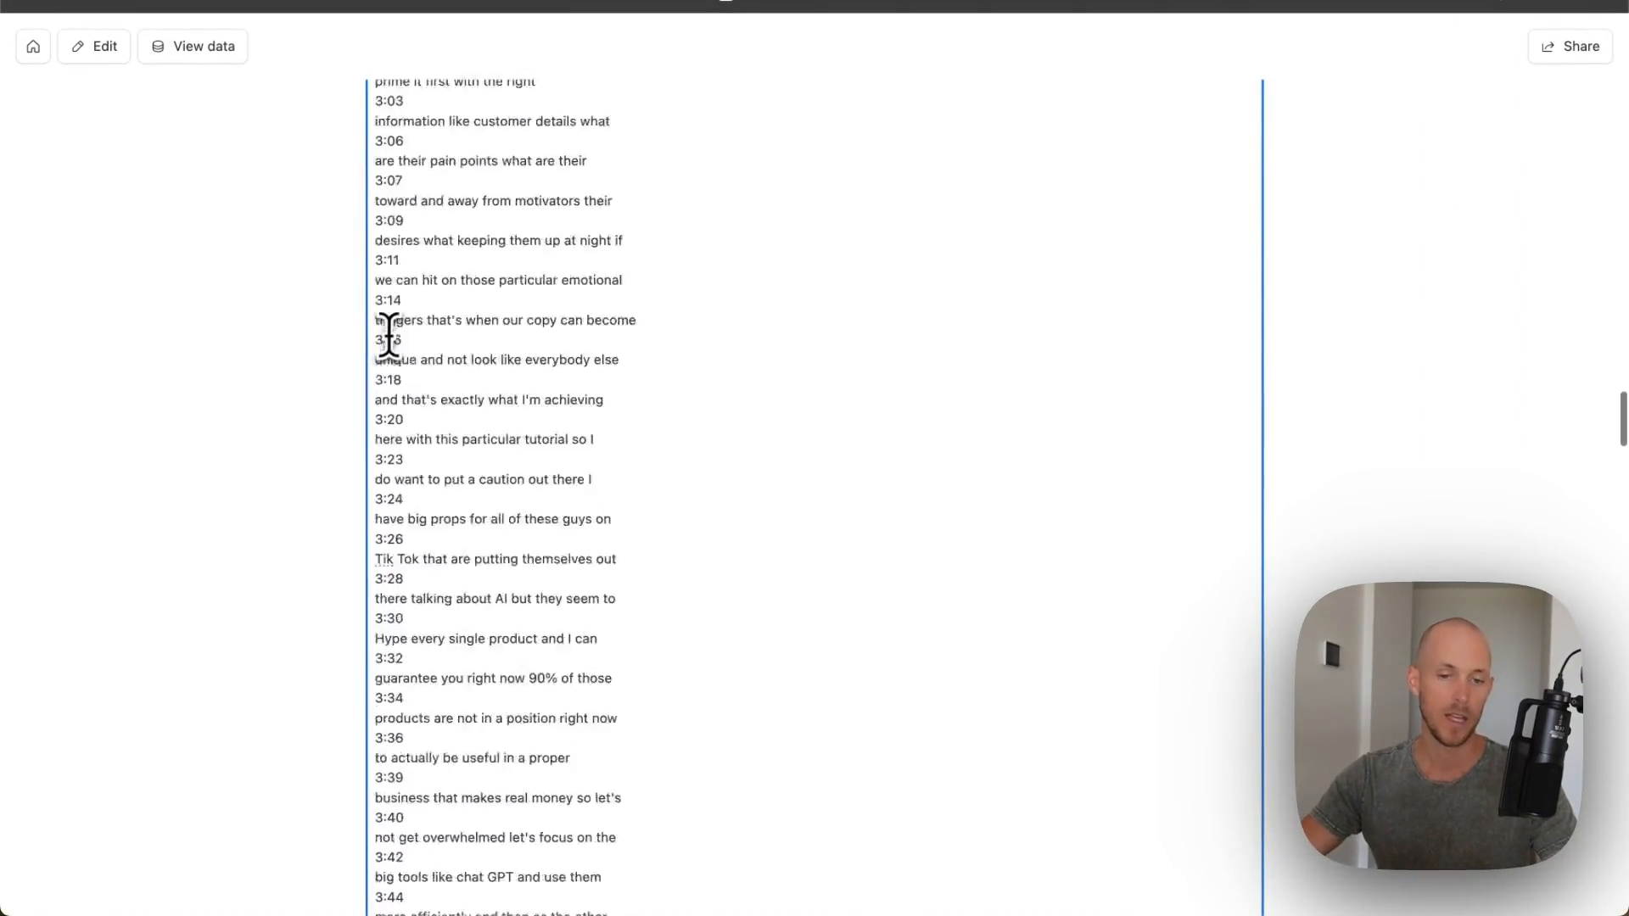
pyautogui.scroll(12, 381, 331)
pyautogui.scroll(20, 381, 330)
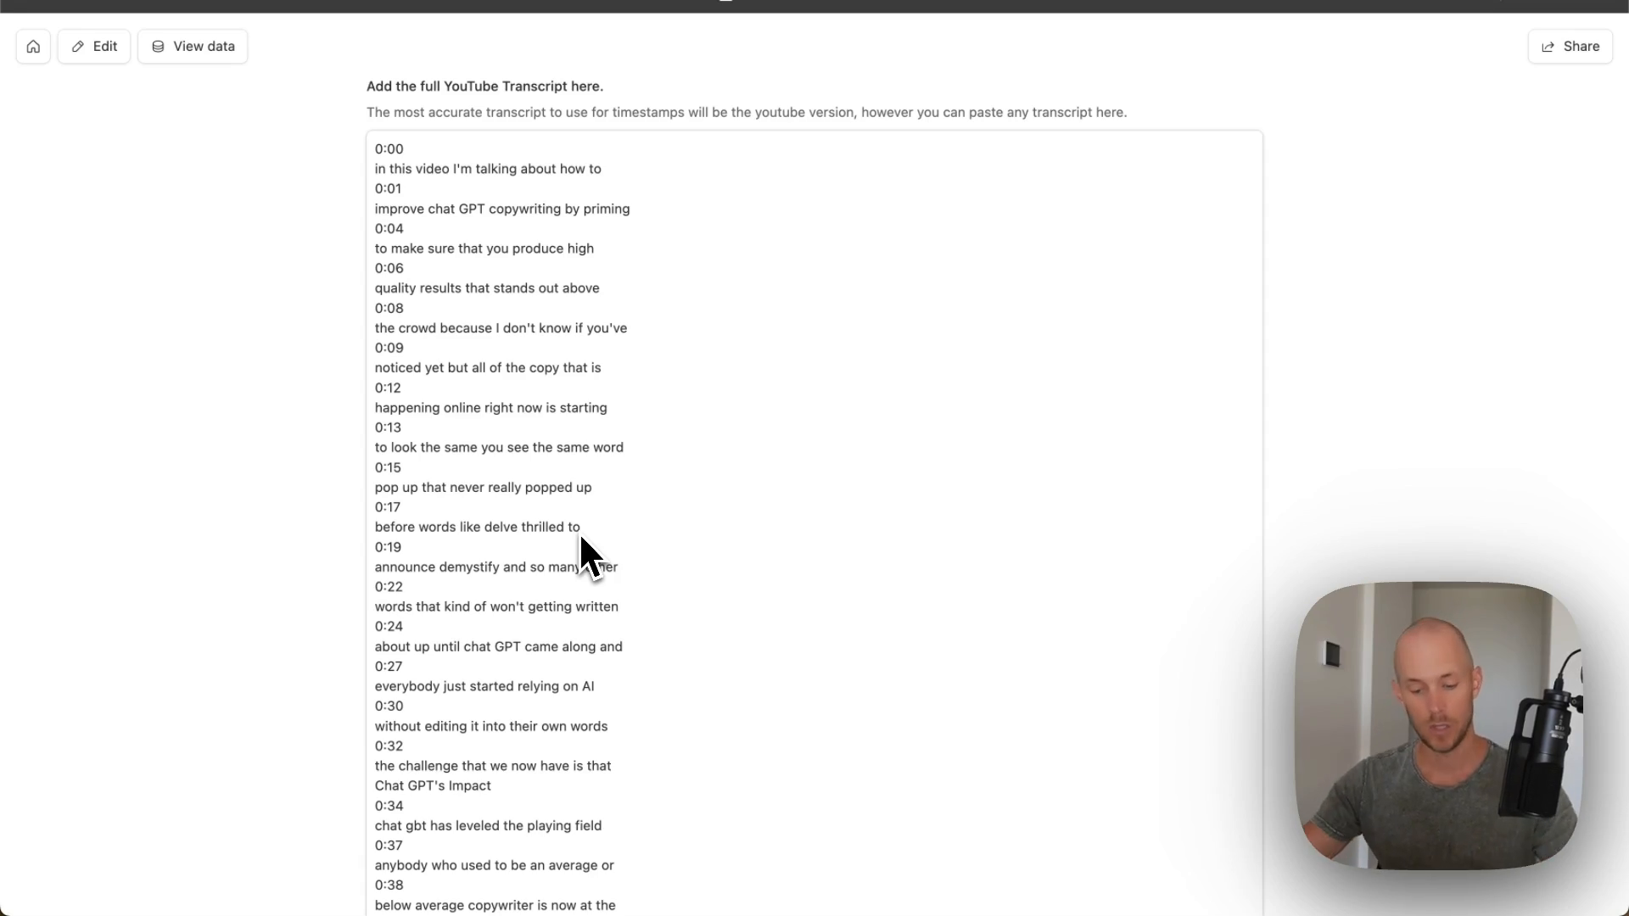
pyautogui.scroll(-20, 756, 458)
pyautogui.scroll(-20, 786, 369)
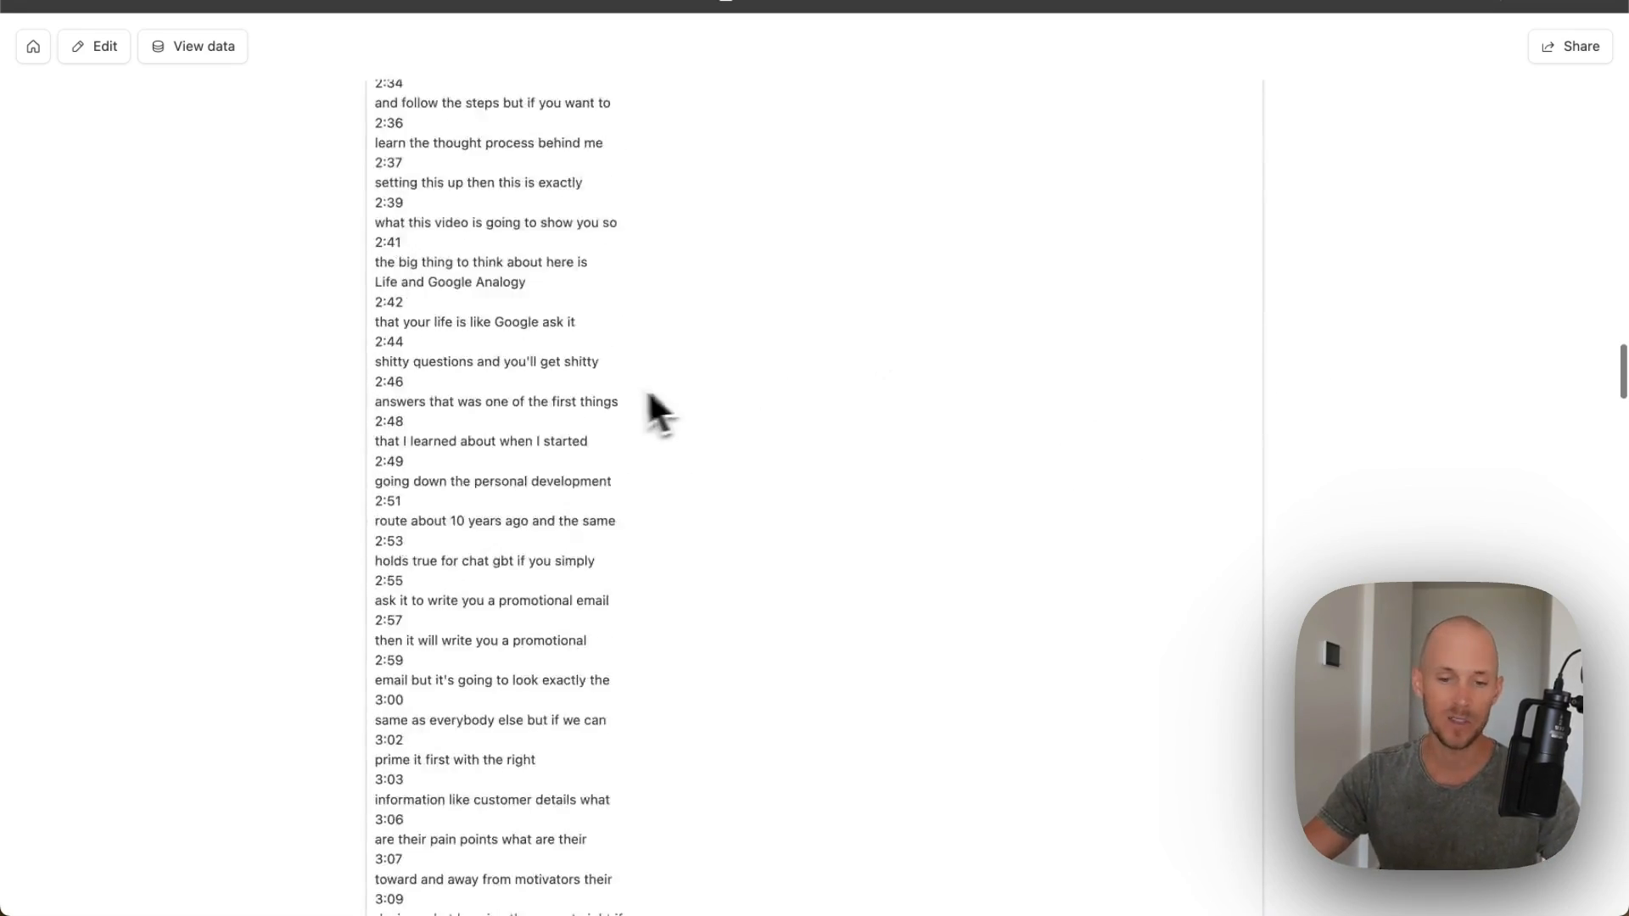
pyautogui.scroll(-10, 509, 395)
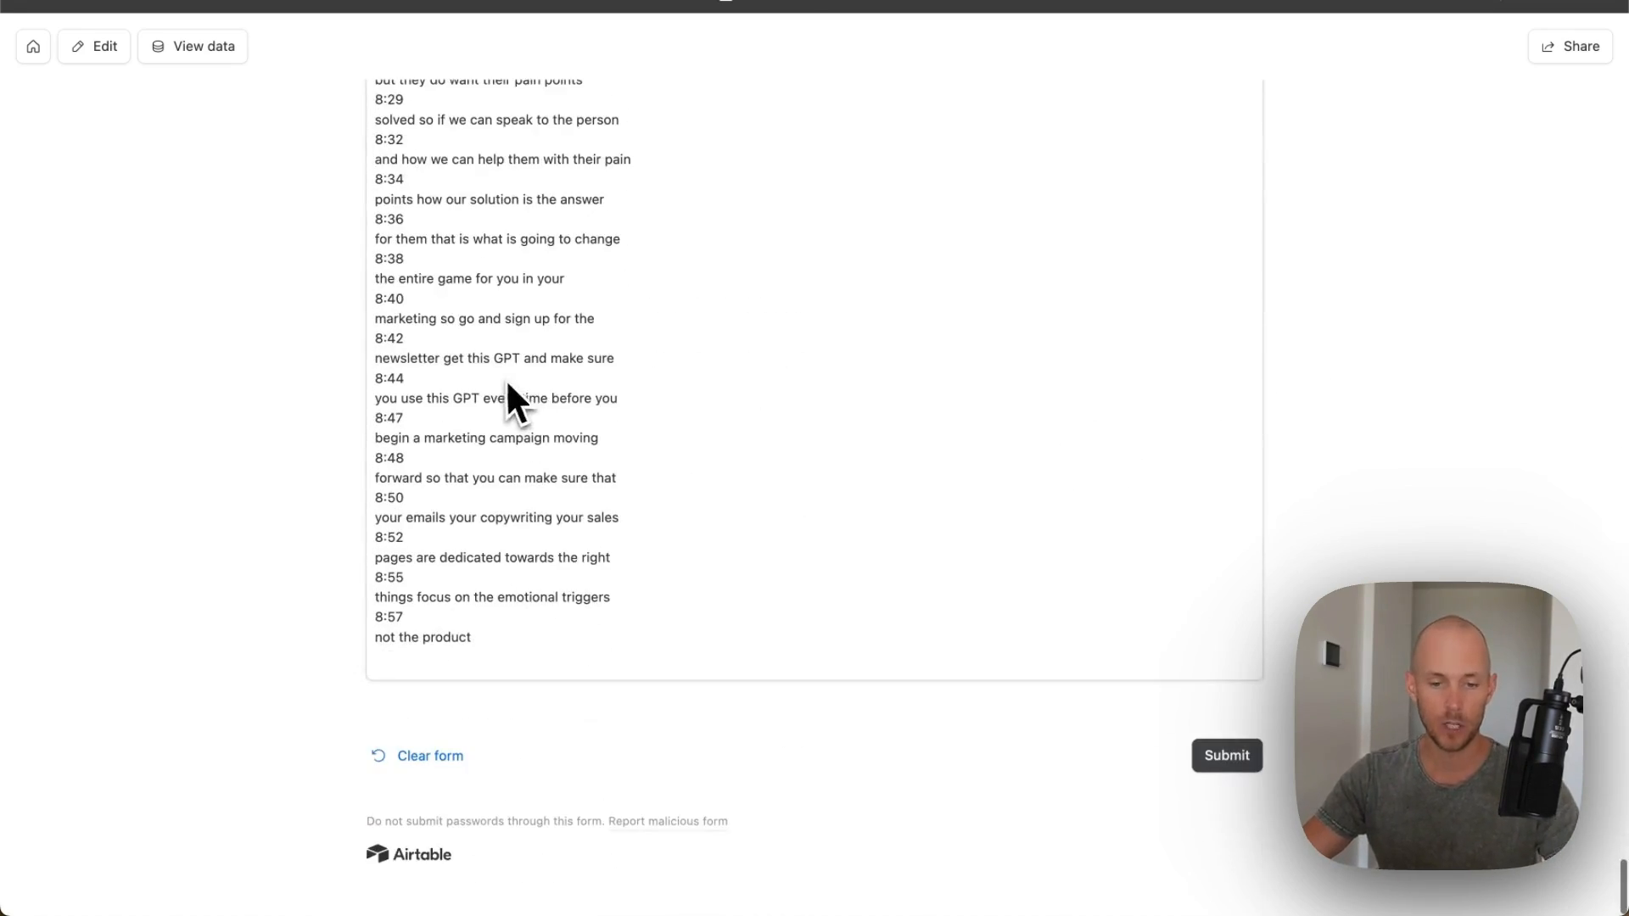
pyautogui.click(1231, 753)
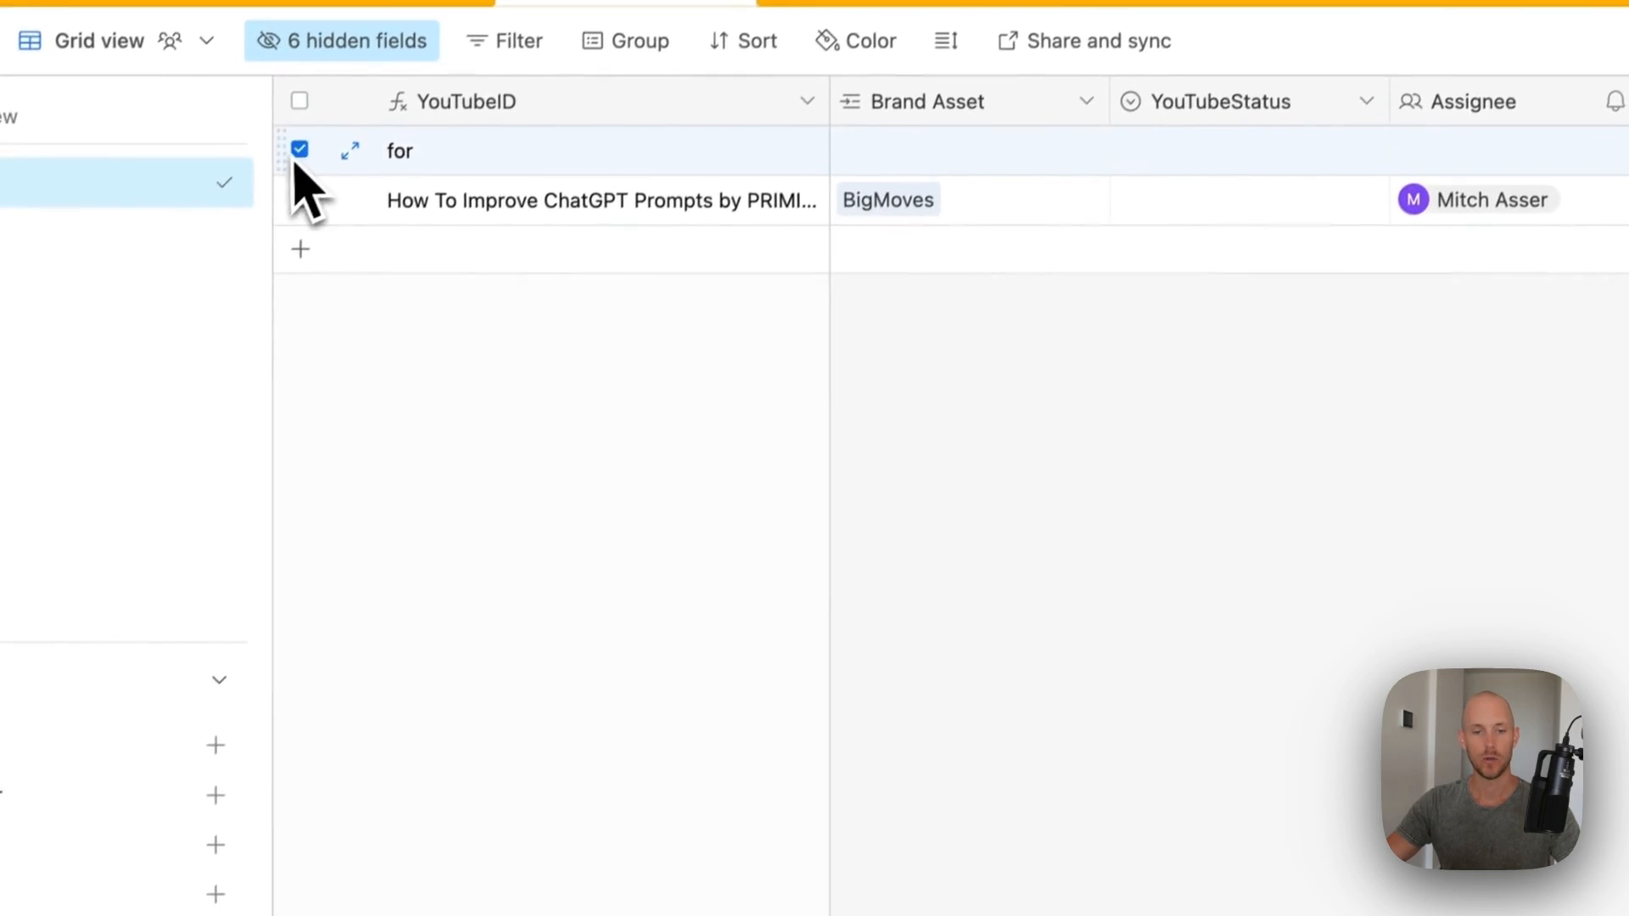
# - Delete the stray 'for' record and set the new video's YouTubeStatus to To-Do
pyautogui.rightClick(321, 153)
pyautogui.click(475, 700)
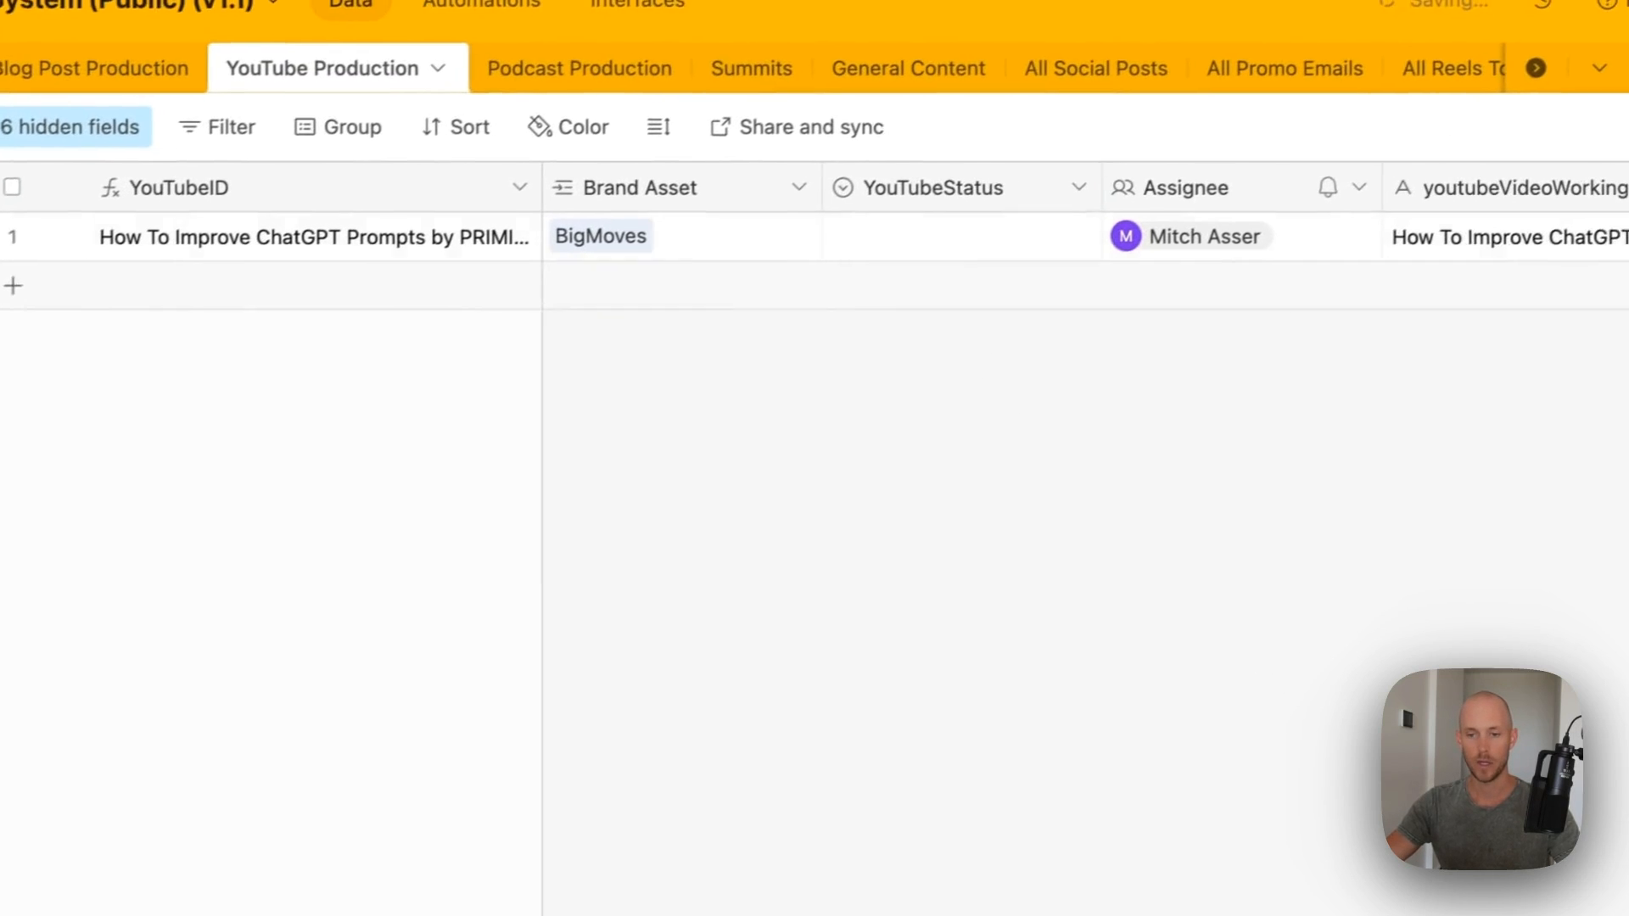
pyautogui.click(1077, 200)
pyautogui.click(1136, 209)
pyautogui.click(1023, 350)
# - Scroll right along the record to the Create Youtube Assets button
pyautogui.hscroll(3, 1002, 288)
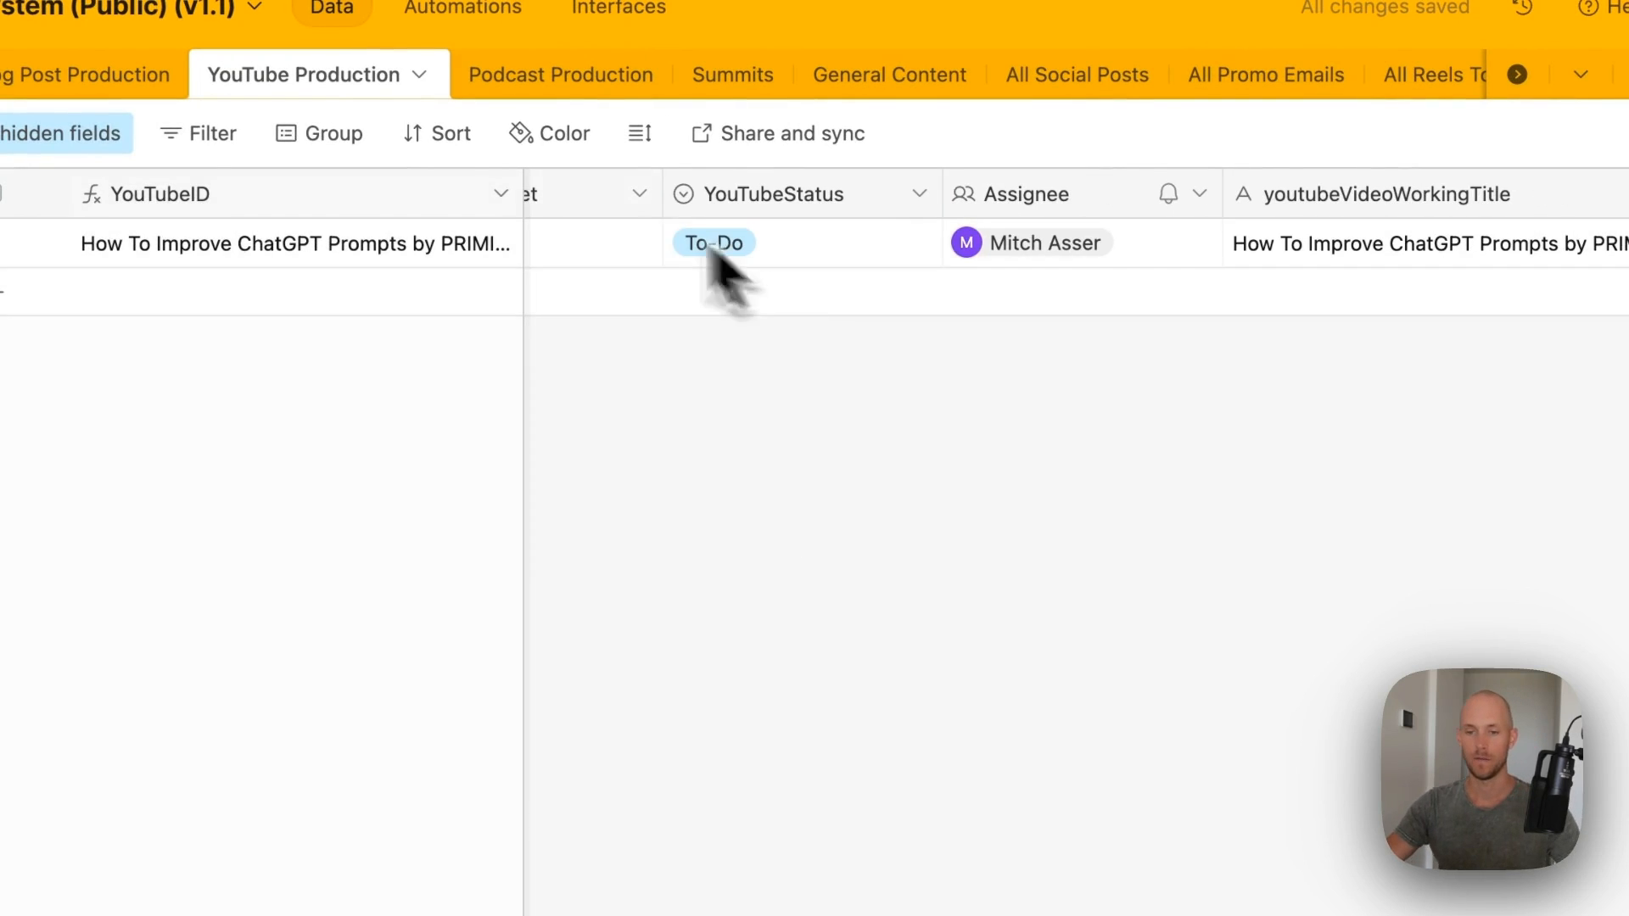
pyautogui.hscroll(10, 1235, 237)
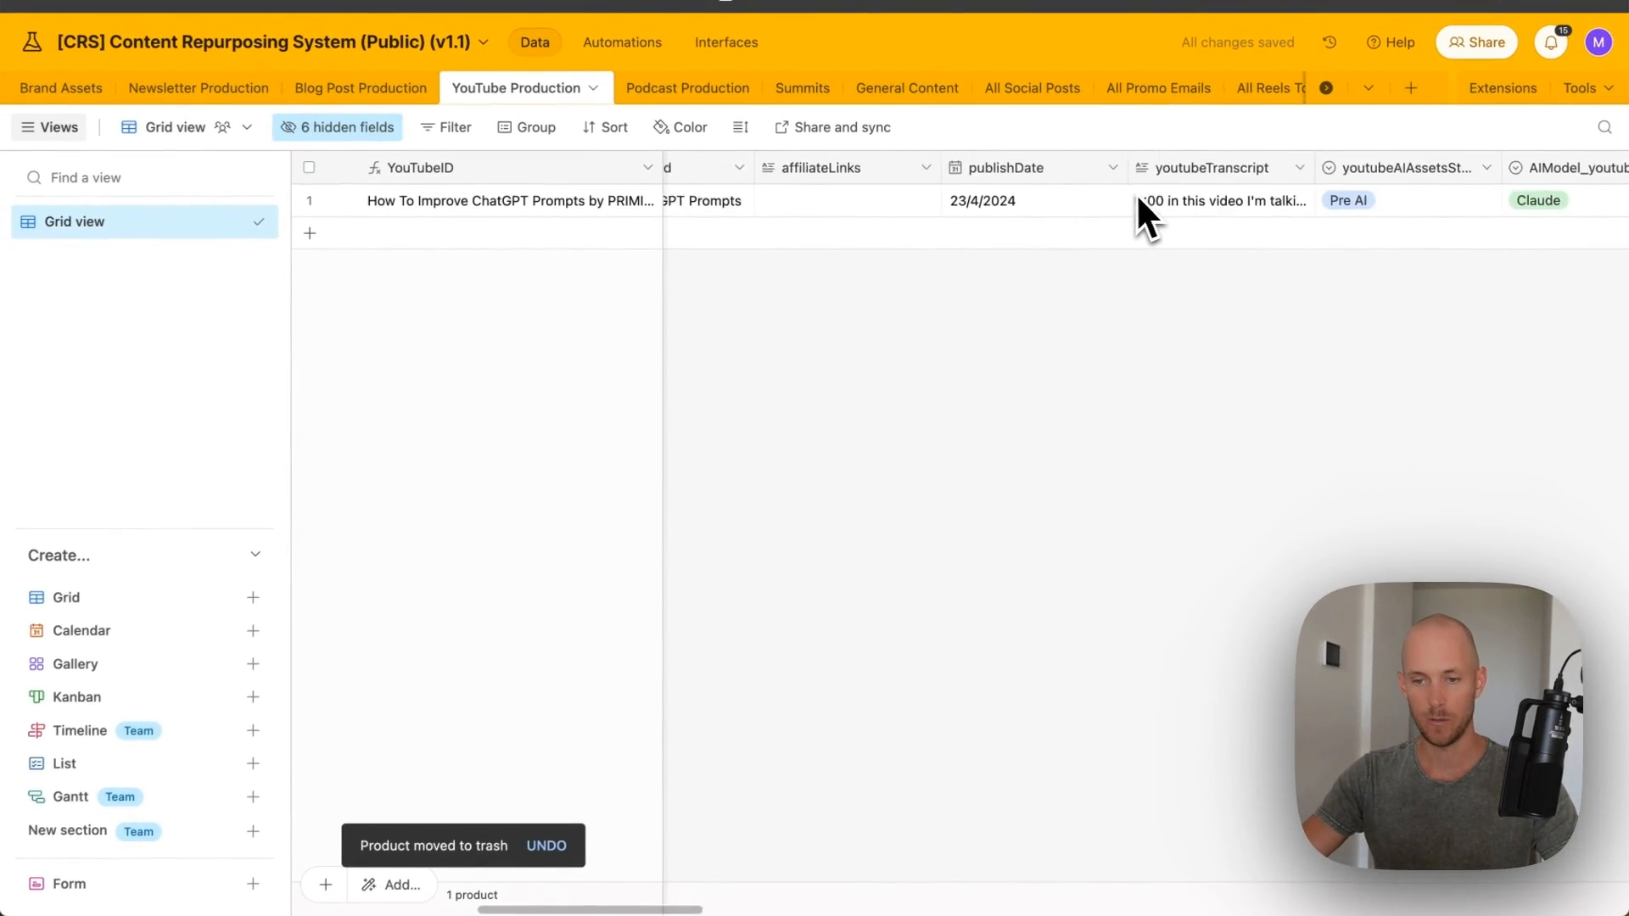
pyautogui.hscroll(-6, 1227, 233)
pyautogui.hscroll(12, 1131, 194)
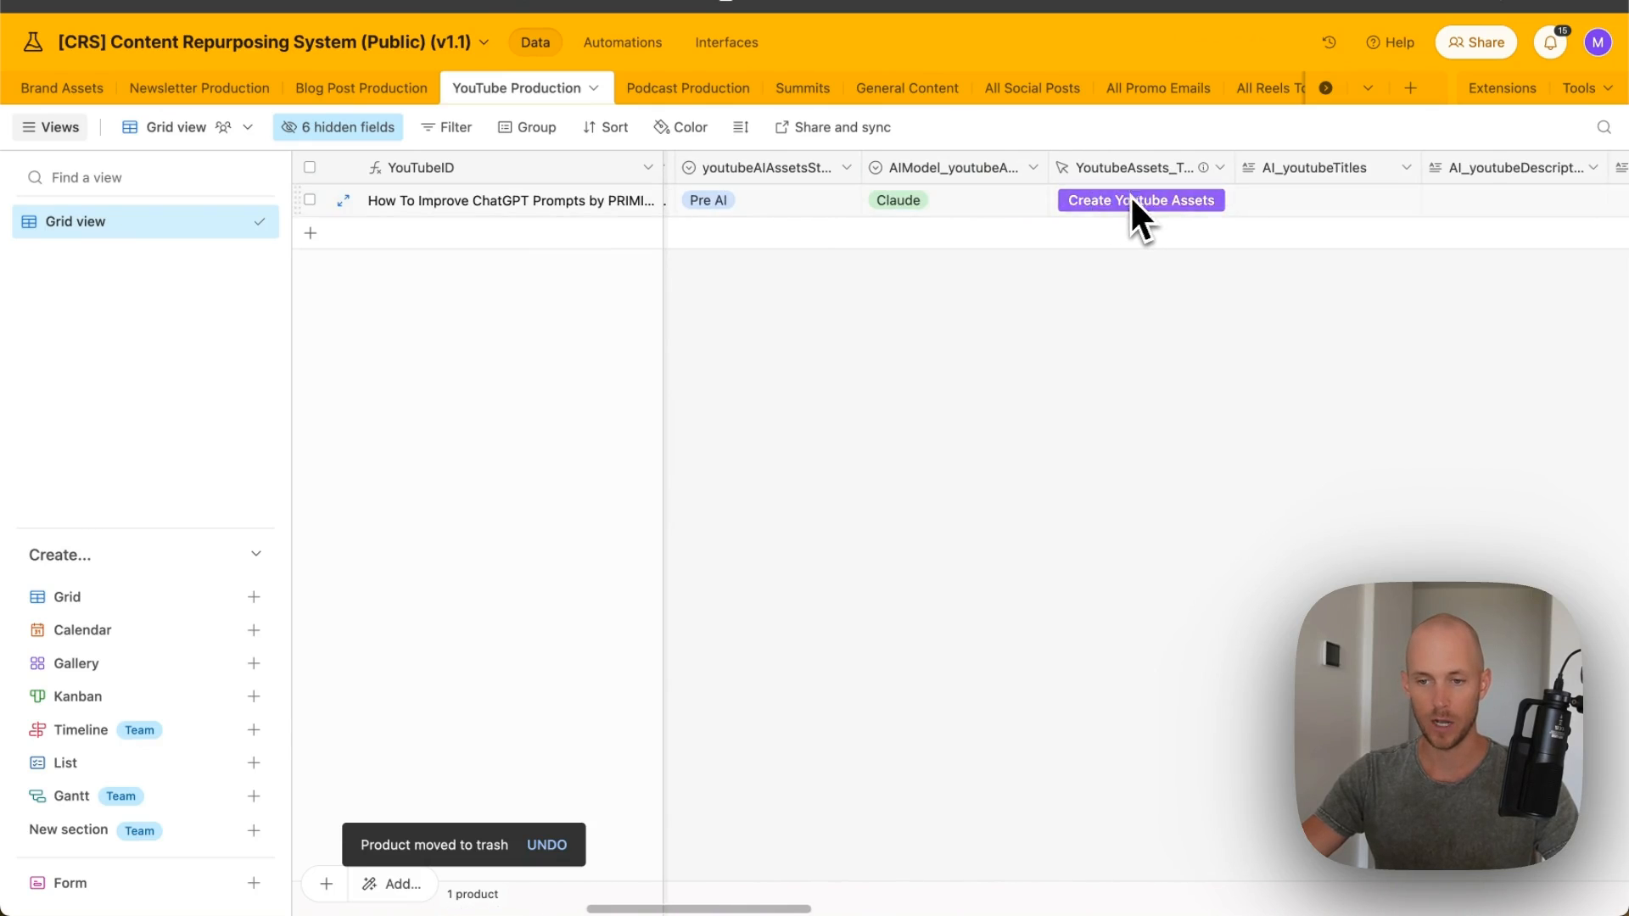
pyautogui.hscroll(2, 1236, 211)
pyautogui.hscroll(-1, 1146, 203)
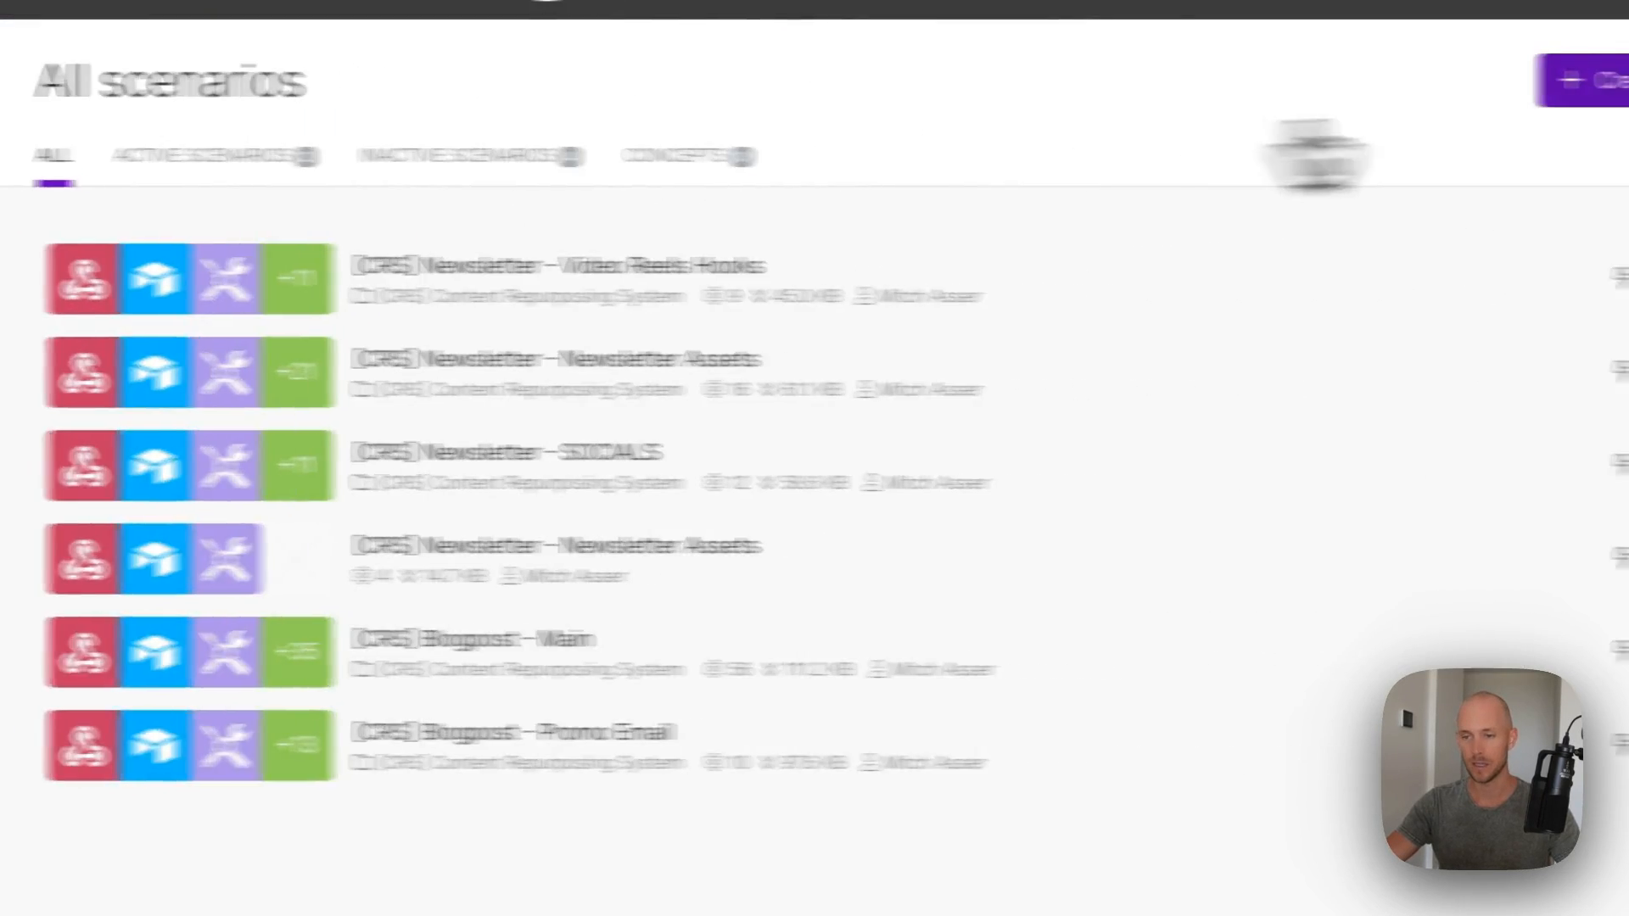
# - Import the YouTube blueprint file into a new scenario, producing [CRS] YouTube - Main Assets
pyautogui.click(1439, 82)
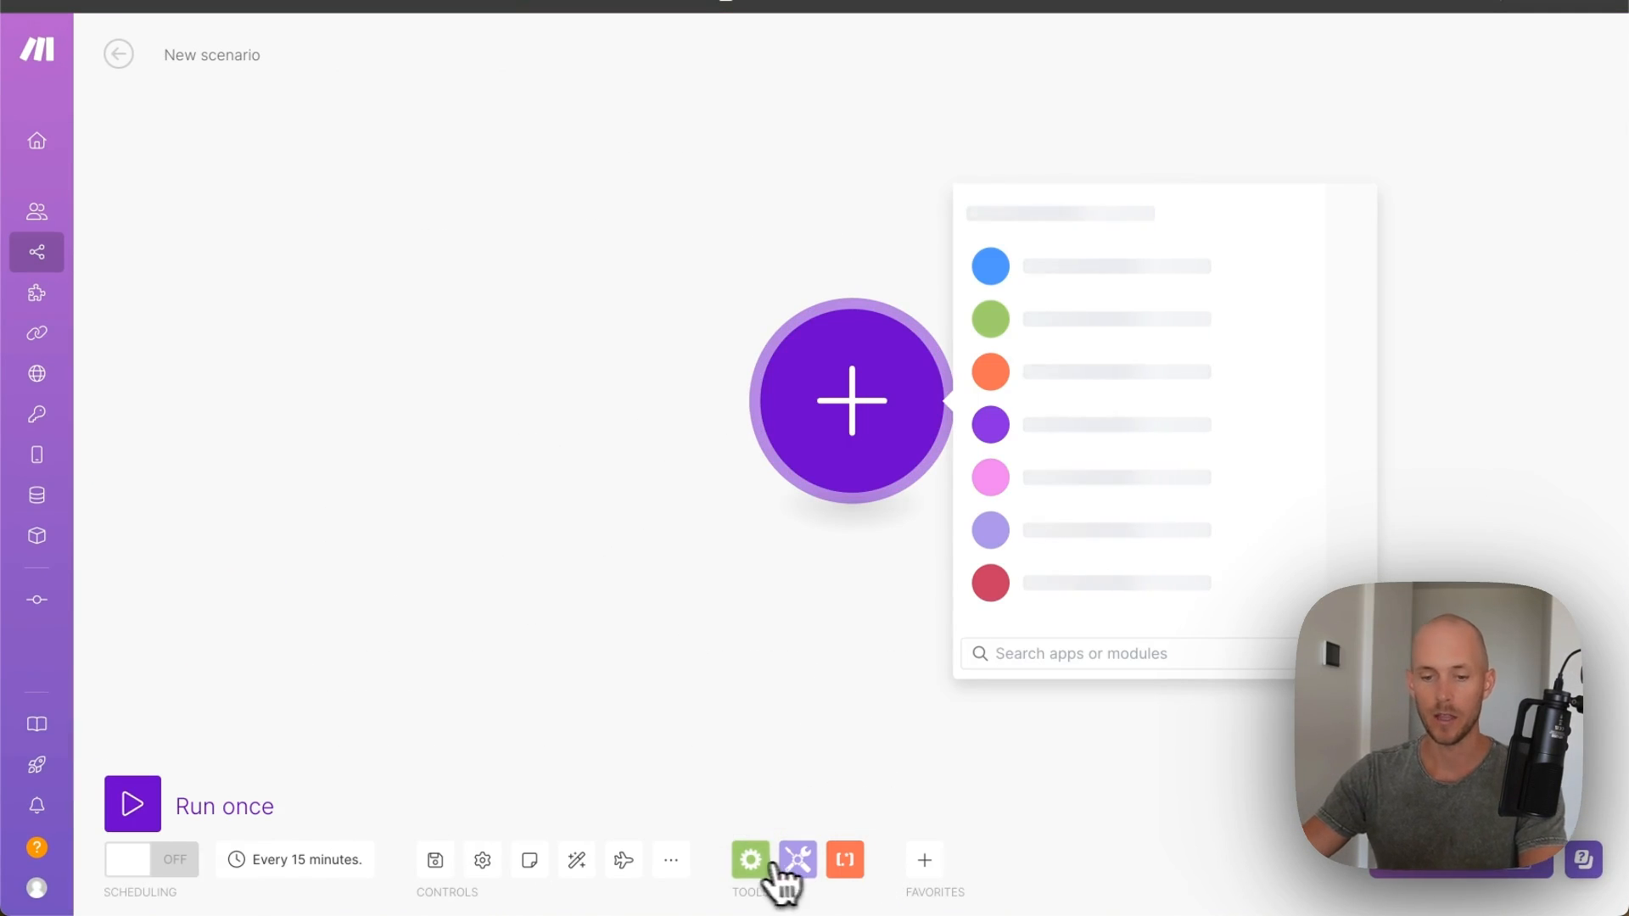
pyautogui.click(670, 859)
pyautogui.click(511, 790)
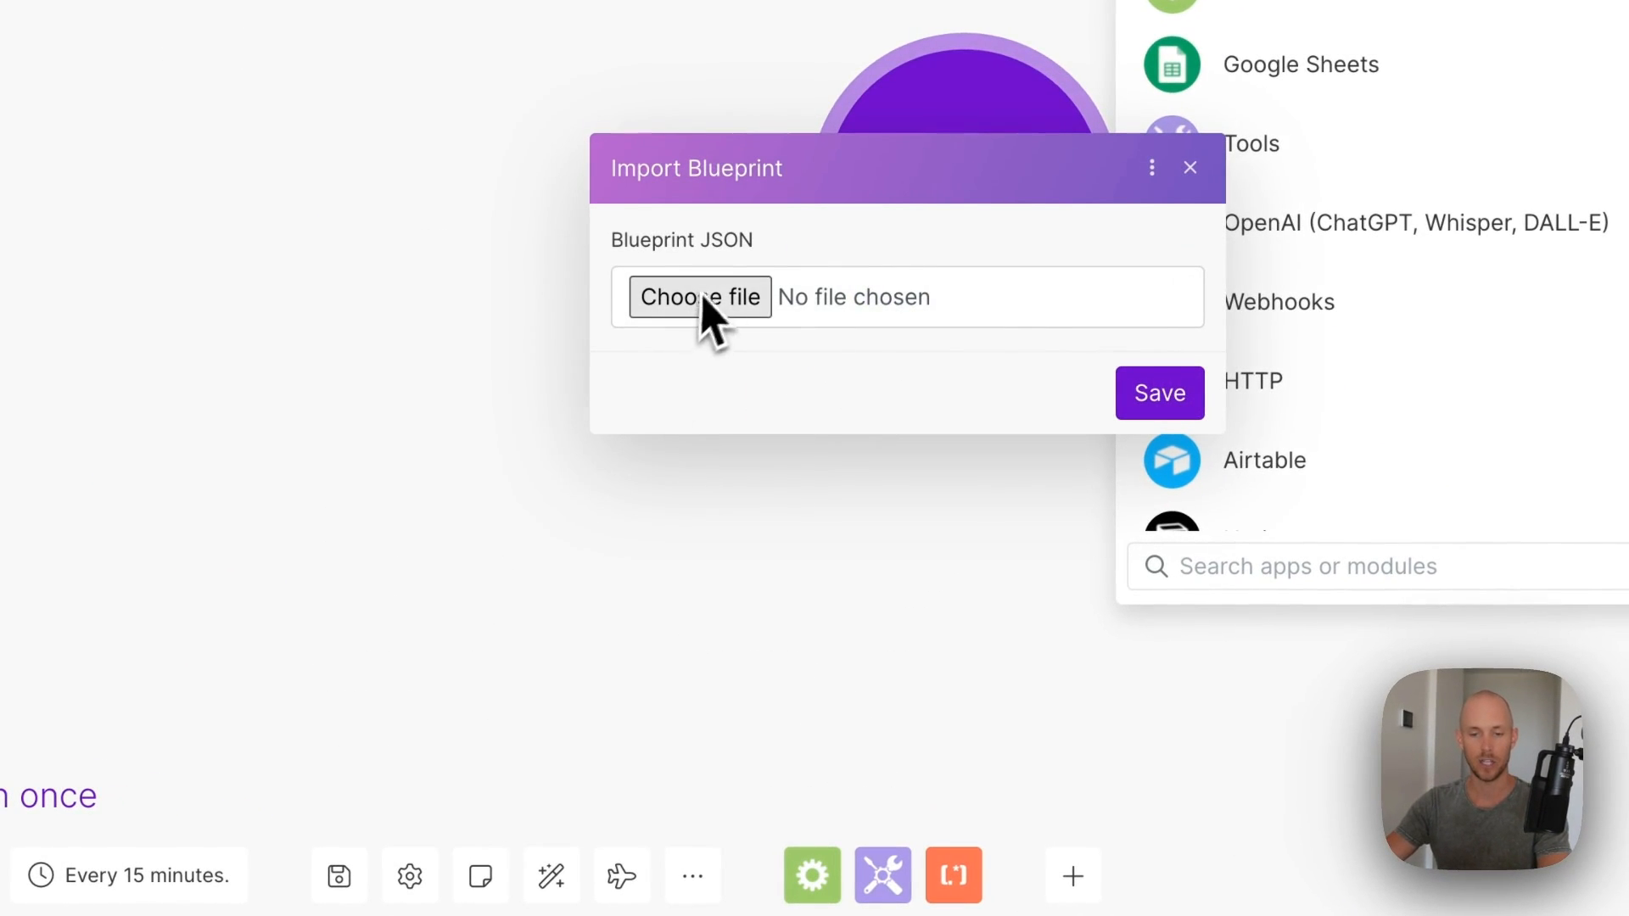
pyautogui.click(743, 301)
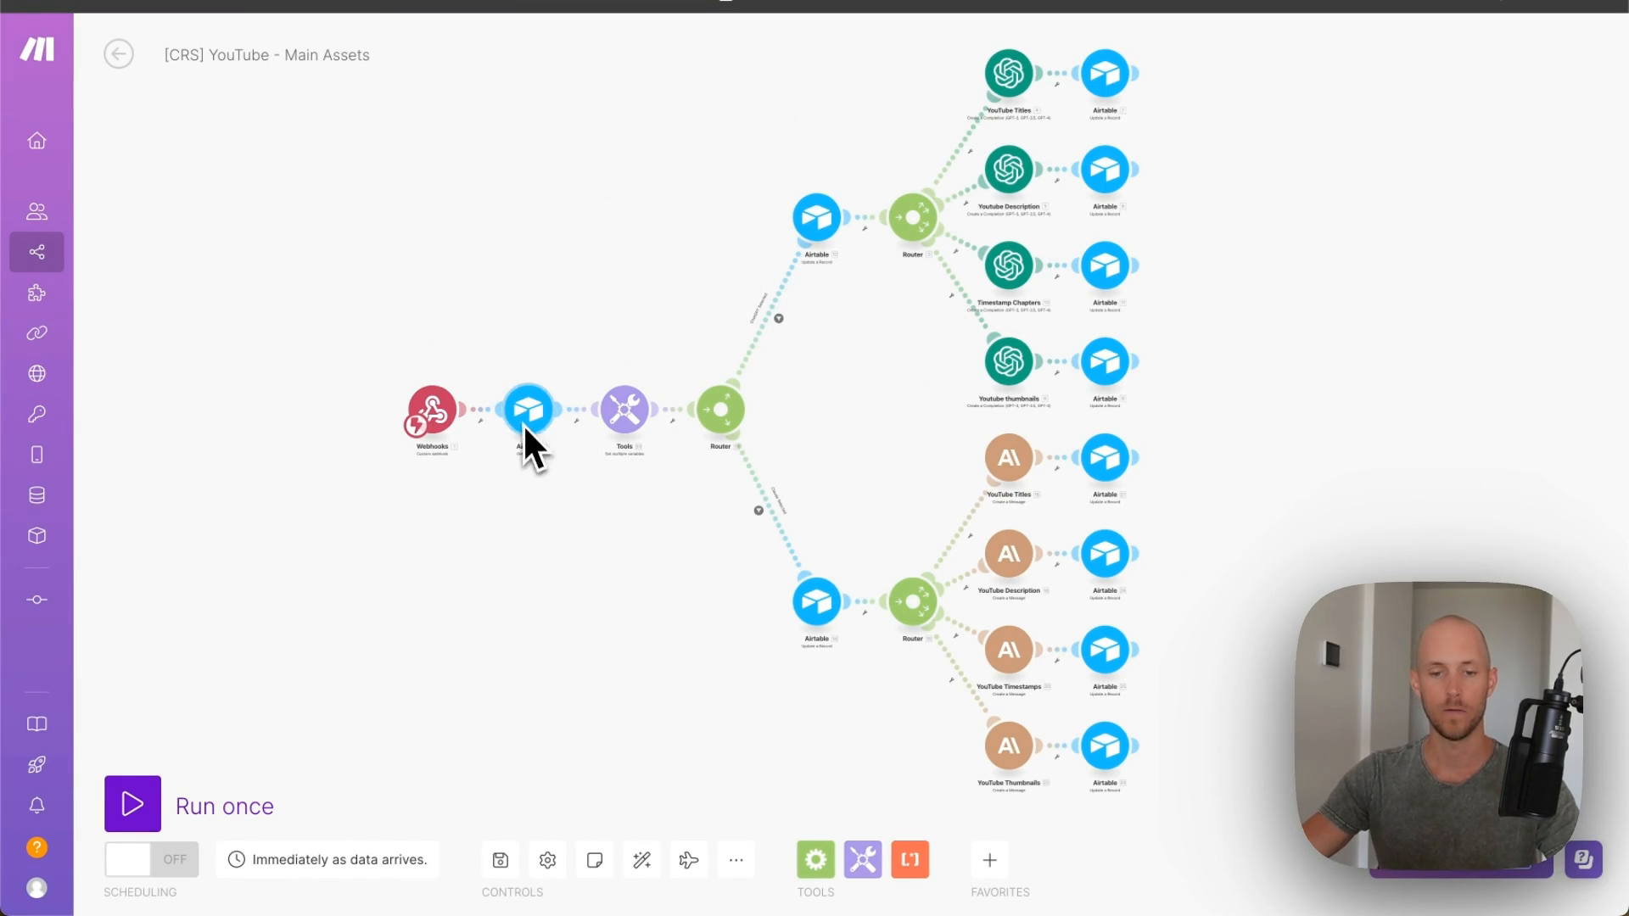
pyautogui.click(480, 418)
# - Give the Webhooks trigger a new hook named crs-youtube-main-assets and confirm the trigger
pyautogui.click(463, 534)
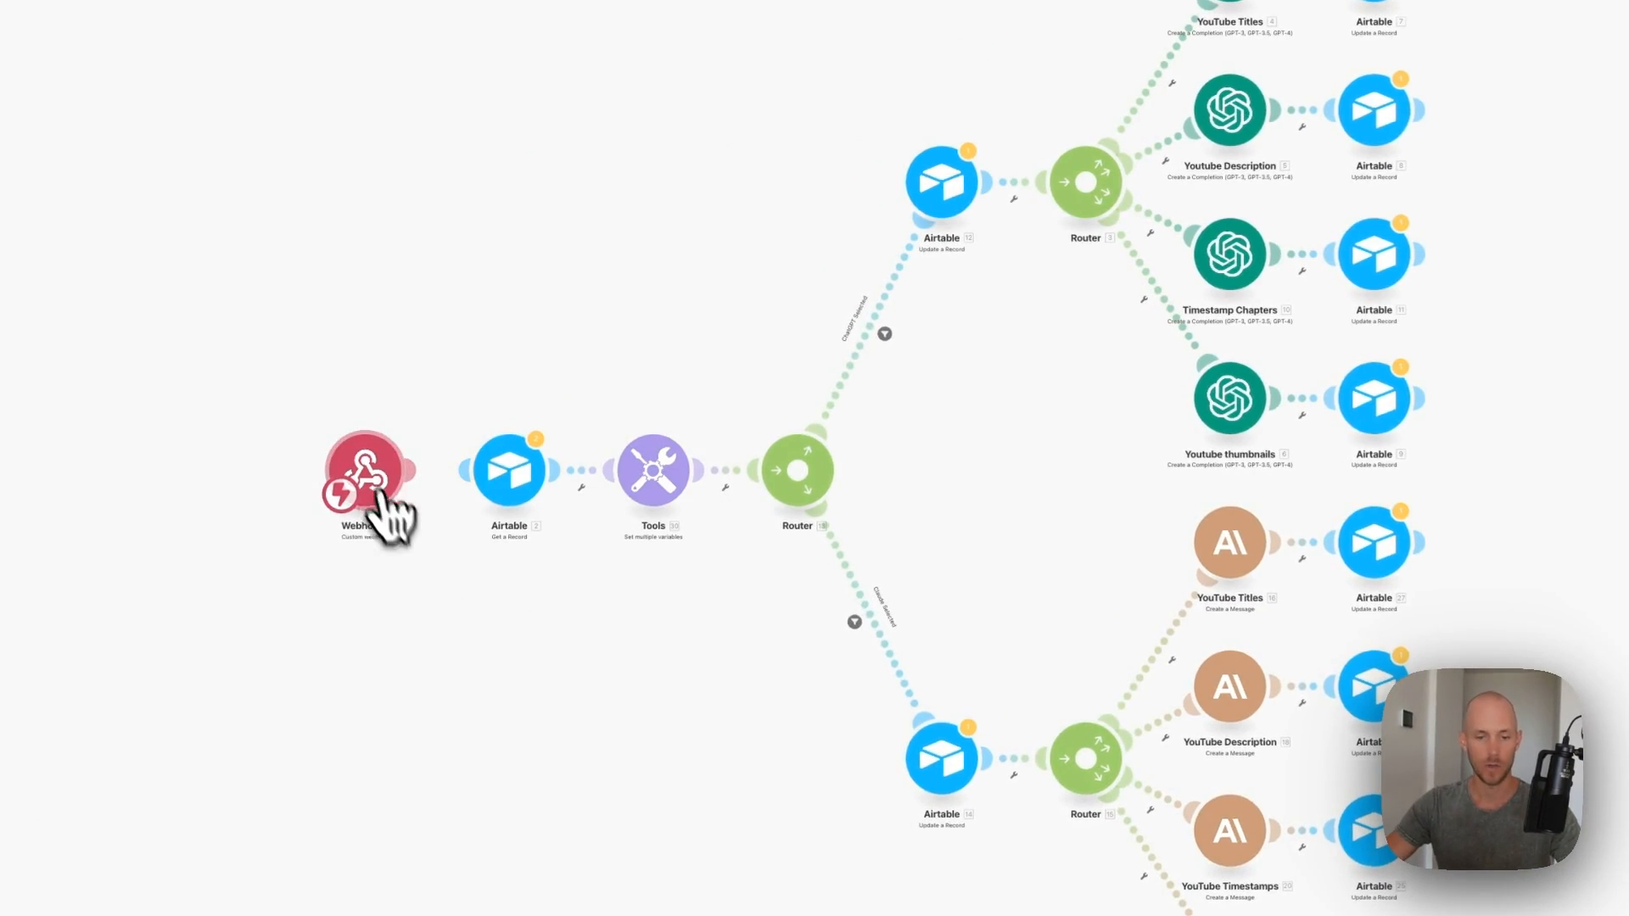
pyautogui.click(365, 462)
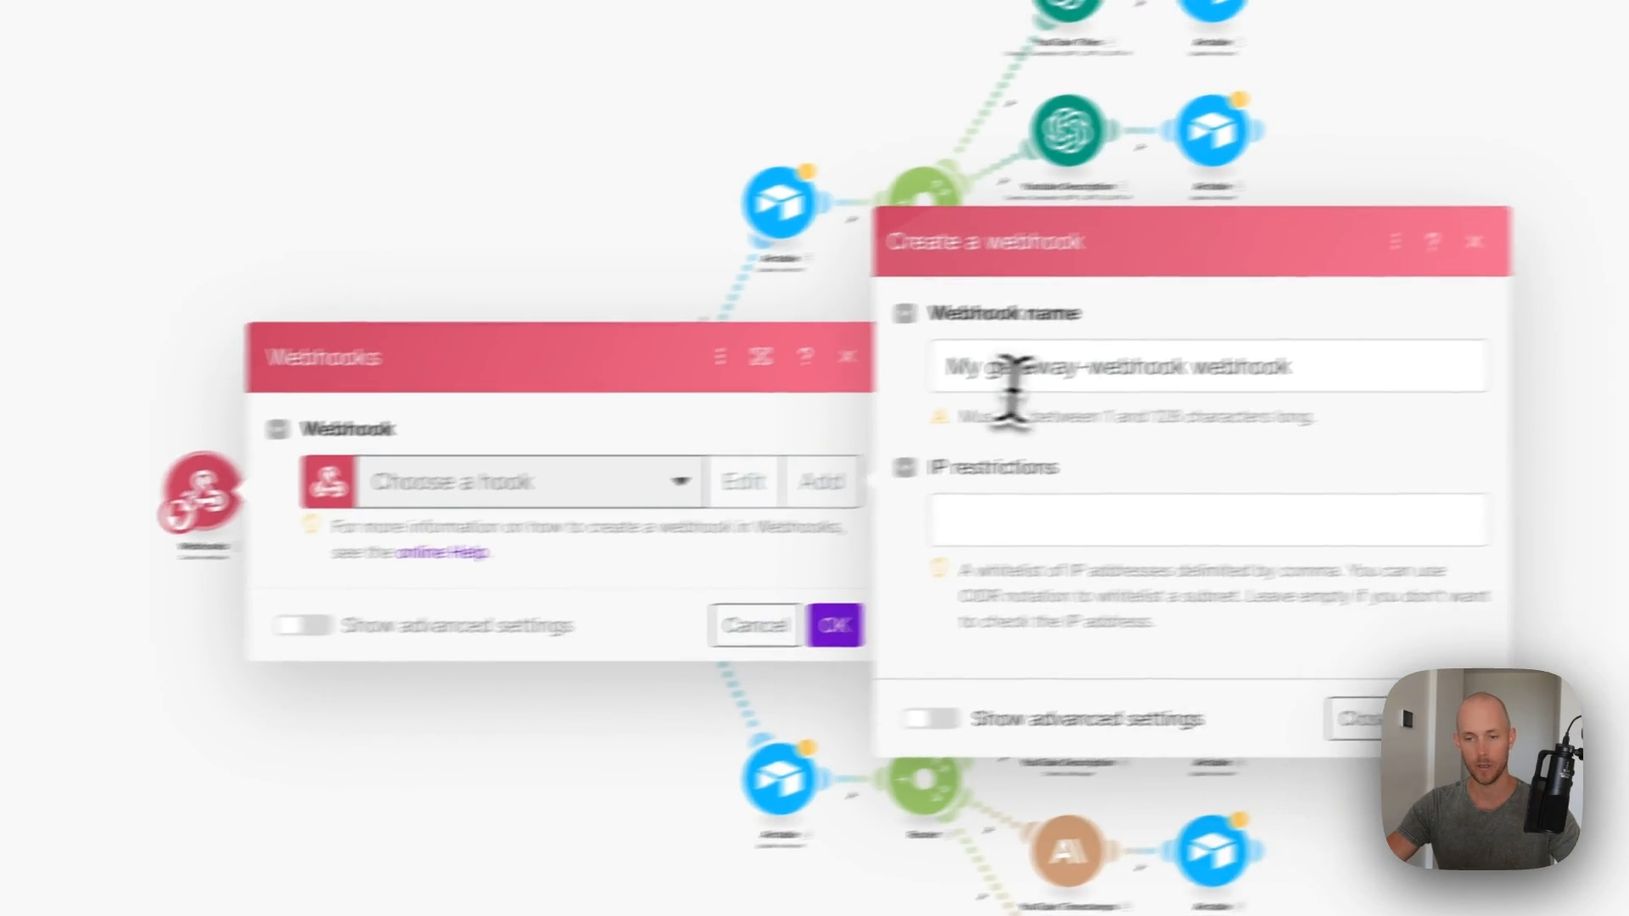
pyautogui.tripleClick(927, 374)
pyautogui.write('cr')
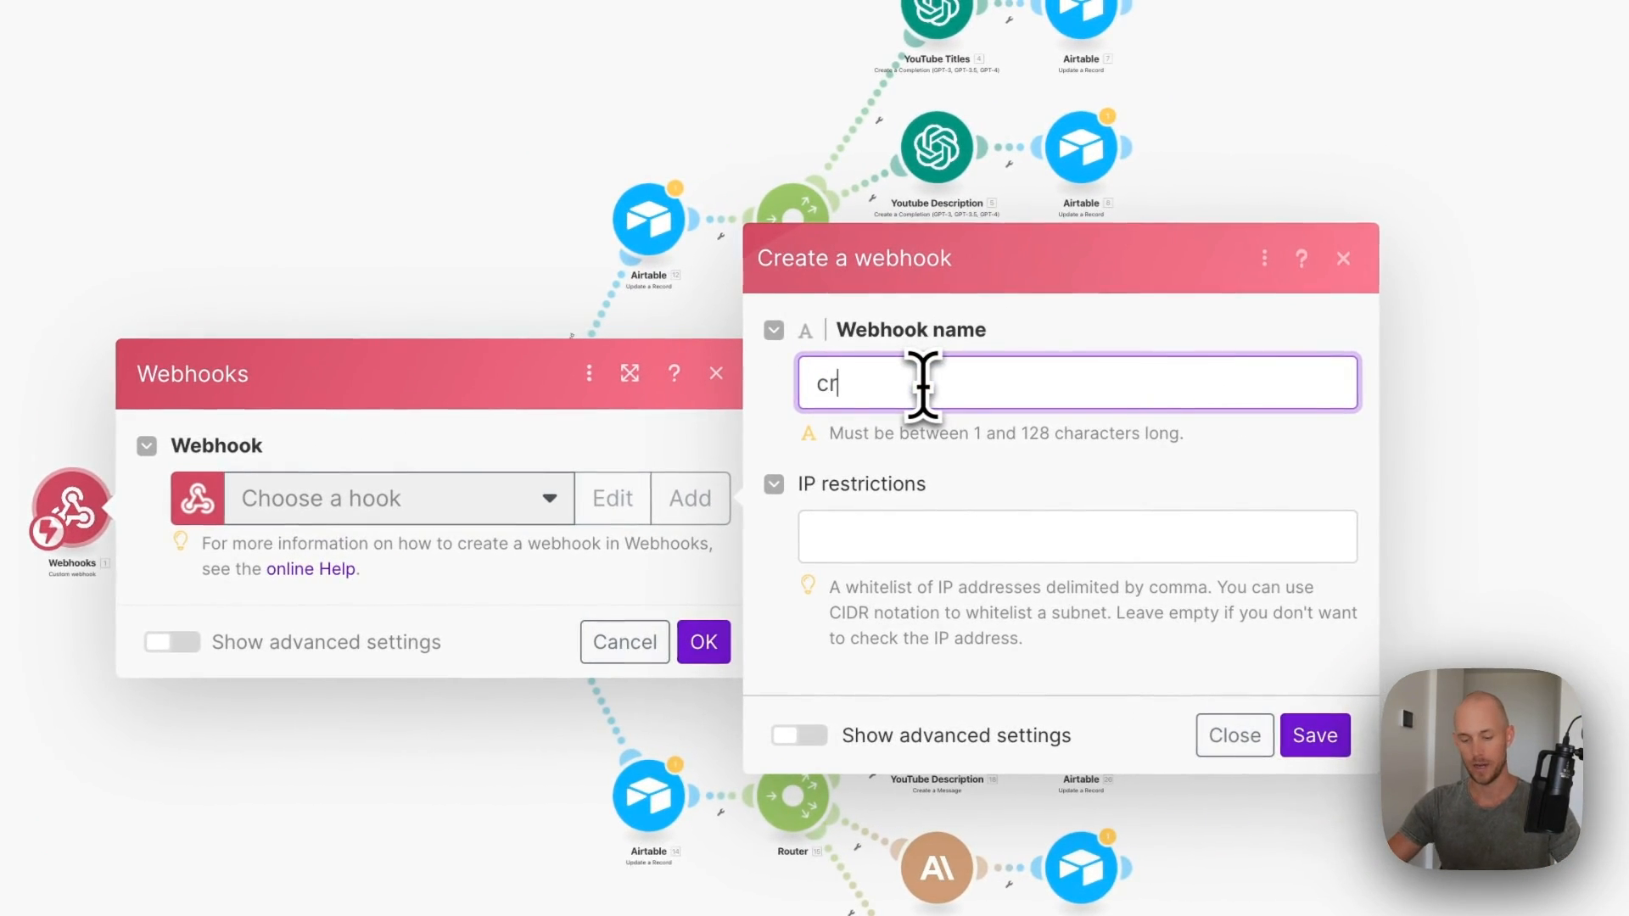
pyautogui.write('s-youtube-main-assets')
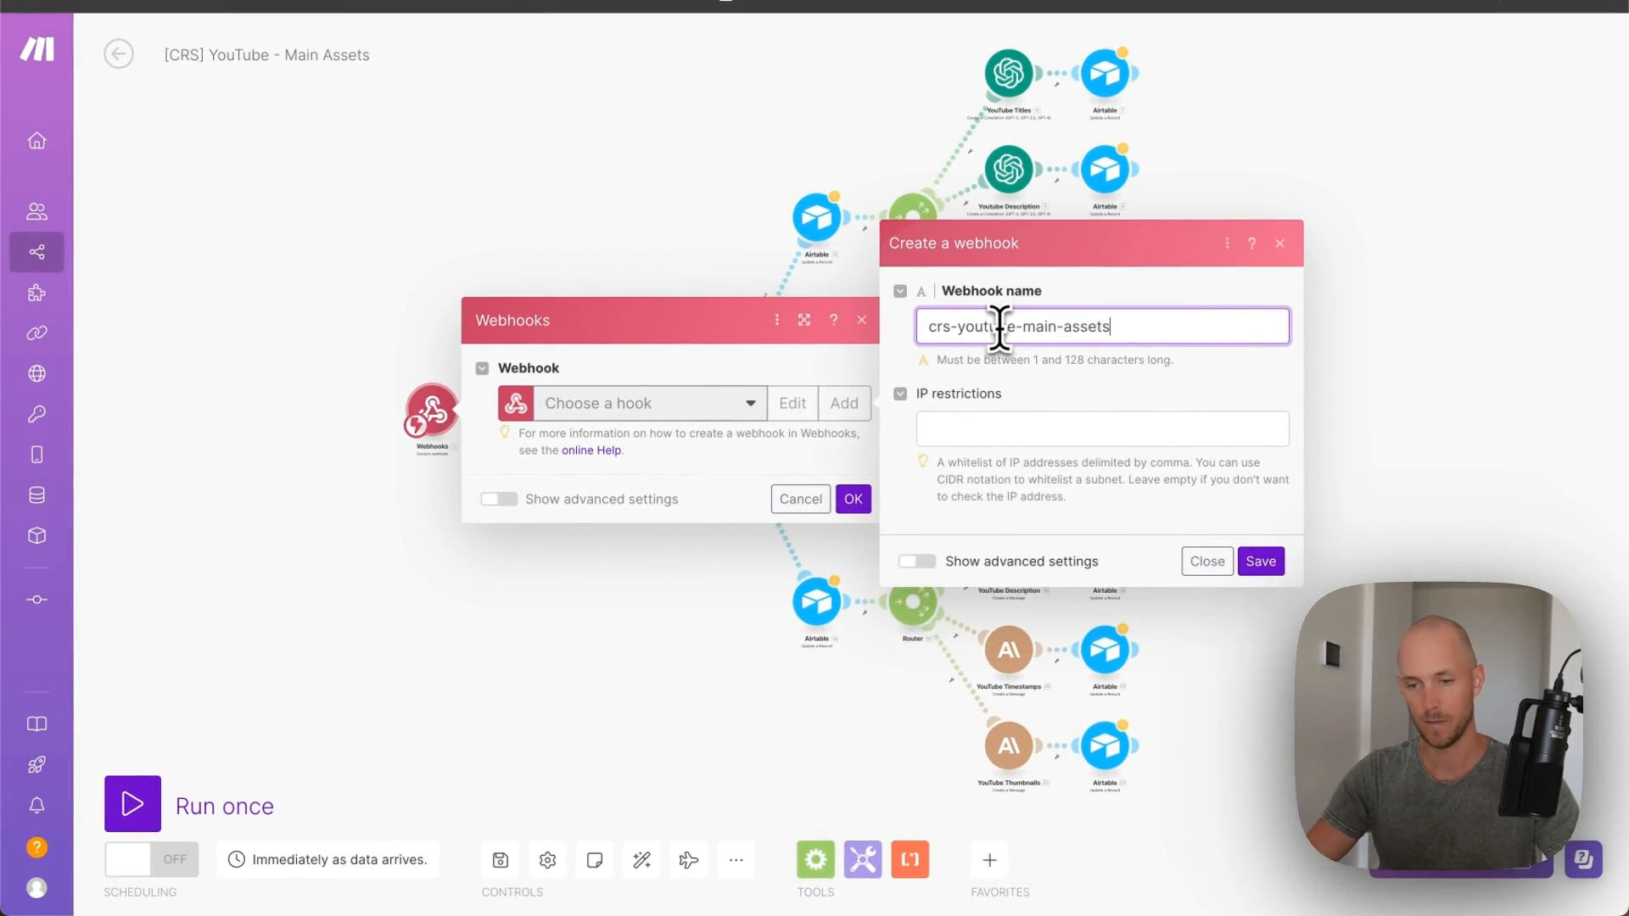
pyautogui.click(1260, 561)
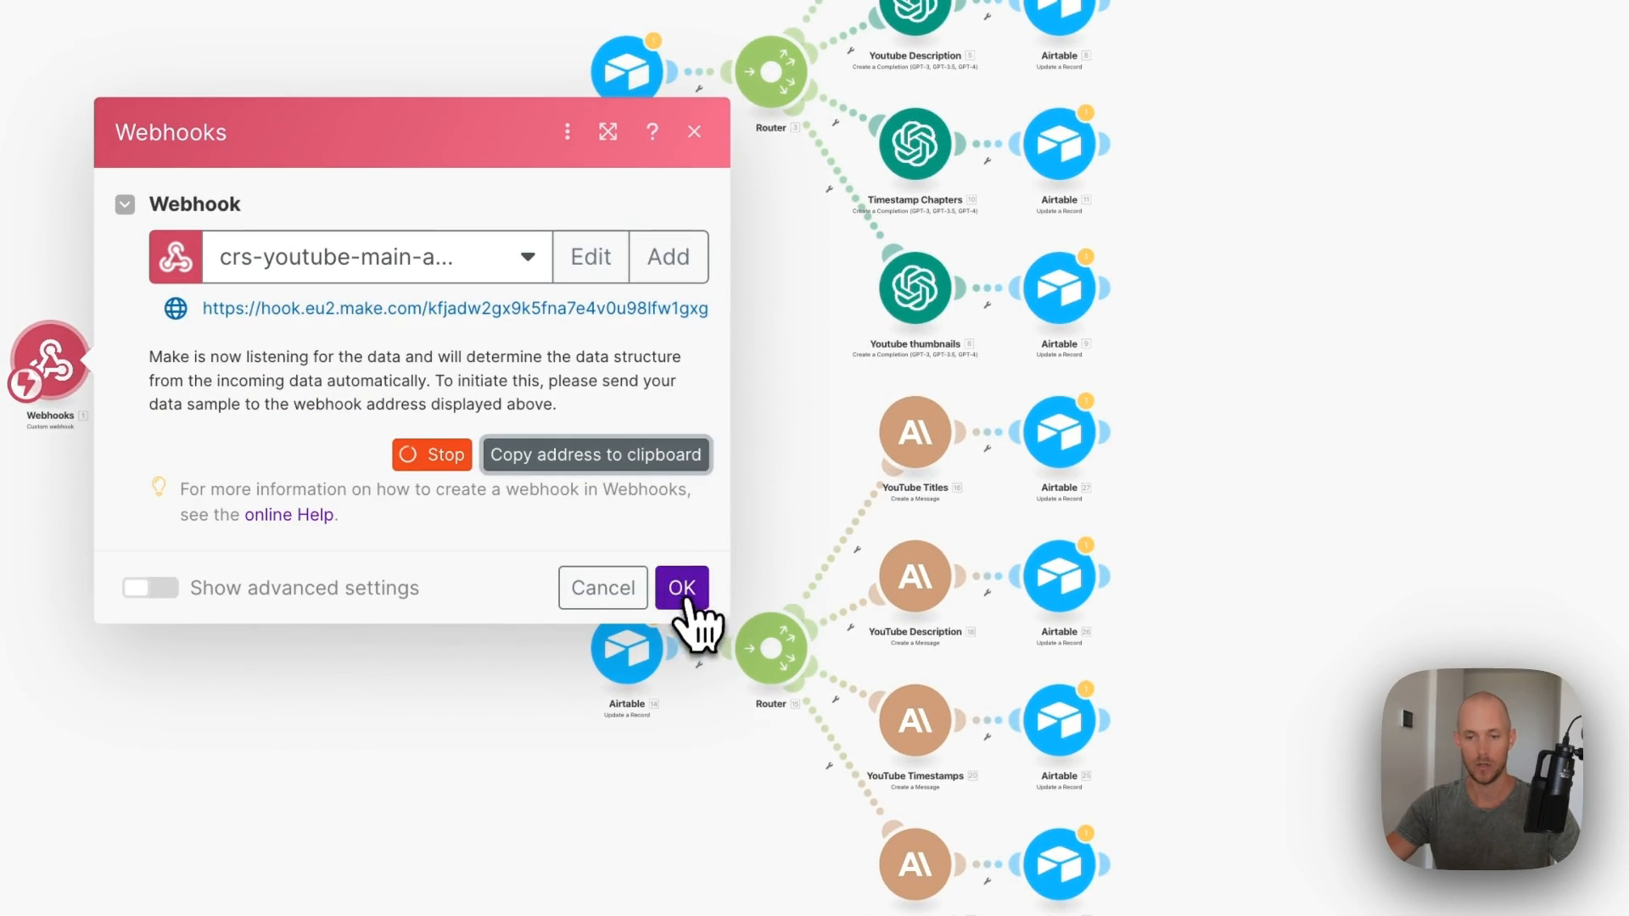
pyautogui.click(684, 594)
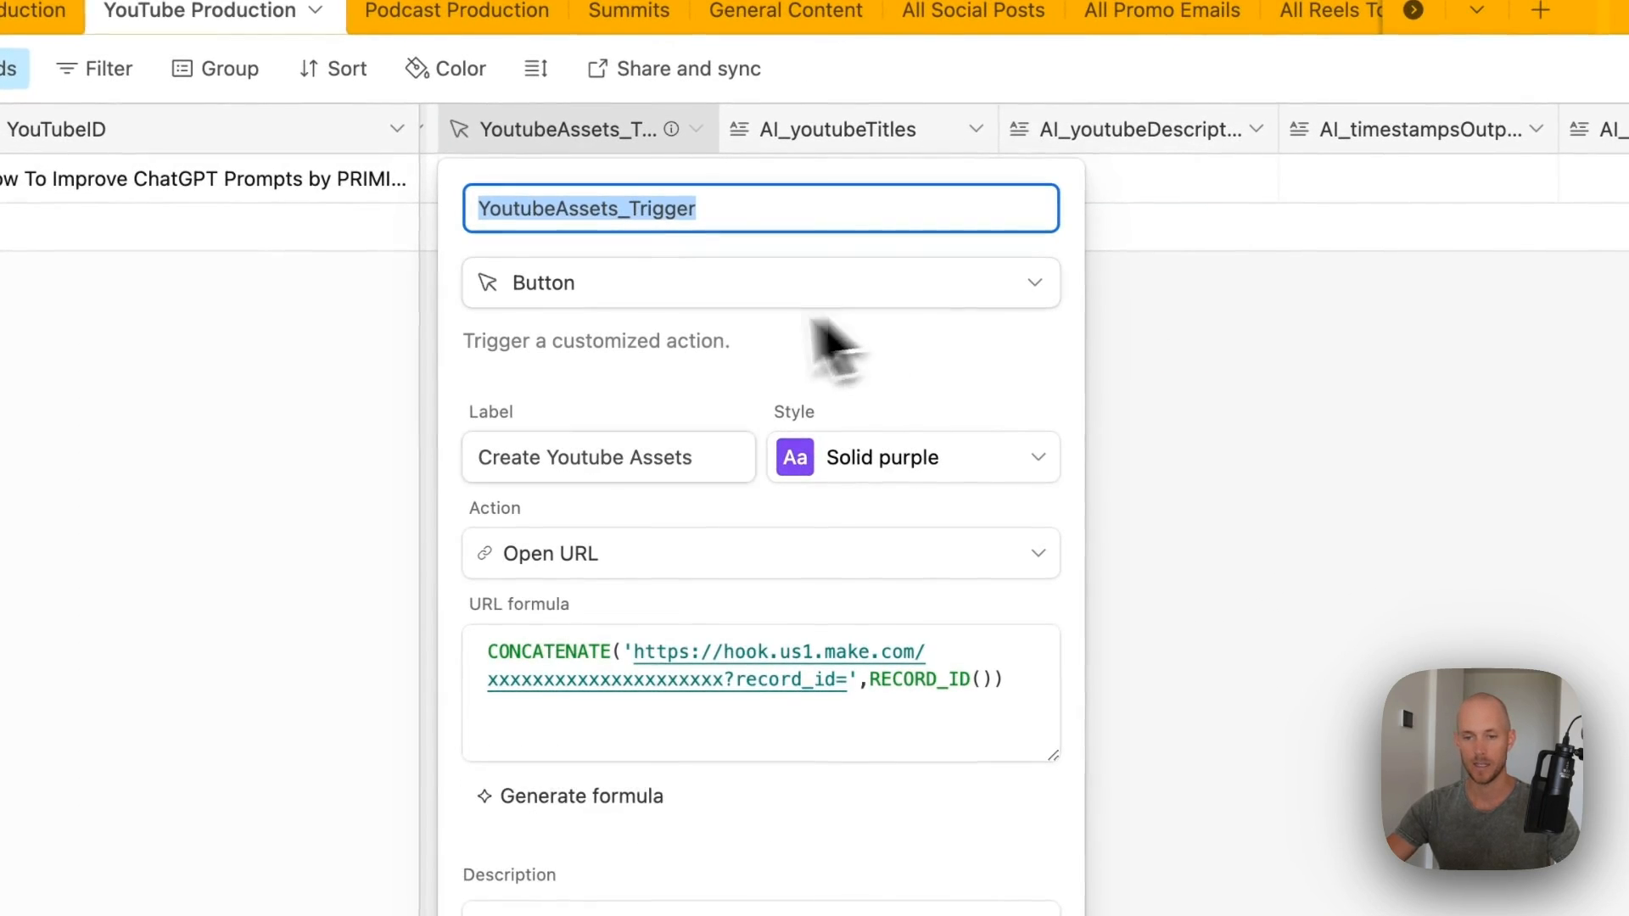
# - Paste the new webhook URL into the YoutubeAssets_Trigger formula and the scenario URL into its description, then test-run
pyautogui.click(727, 666)
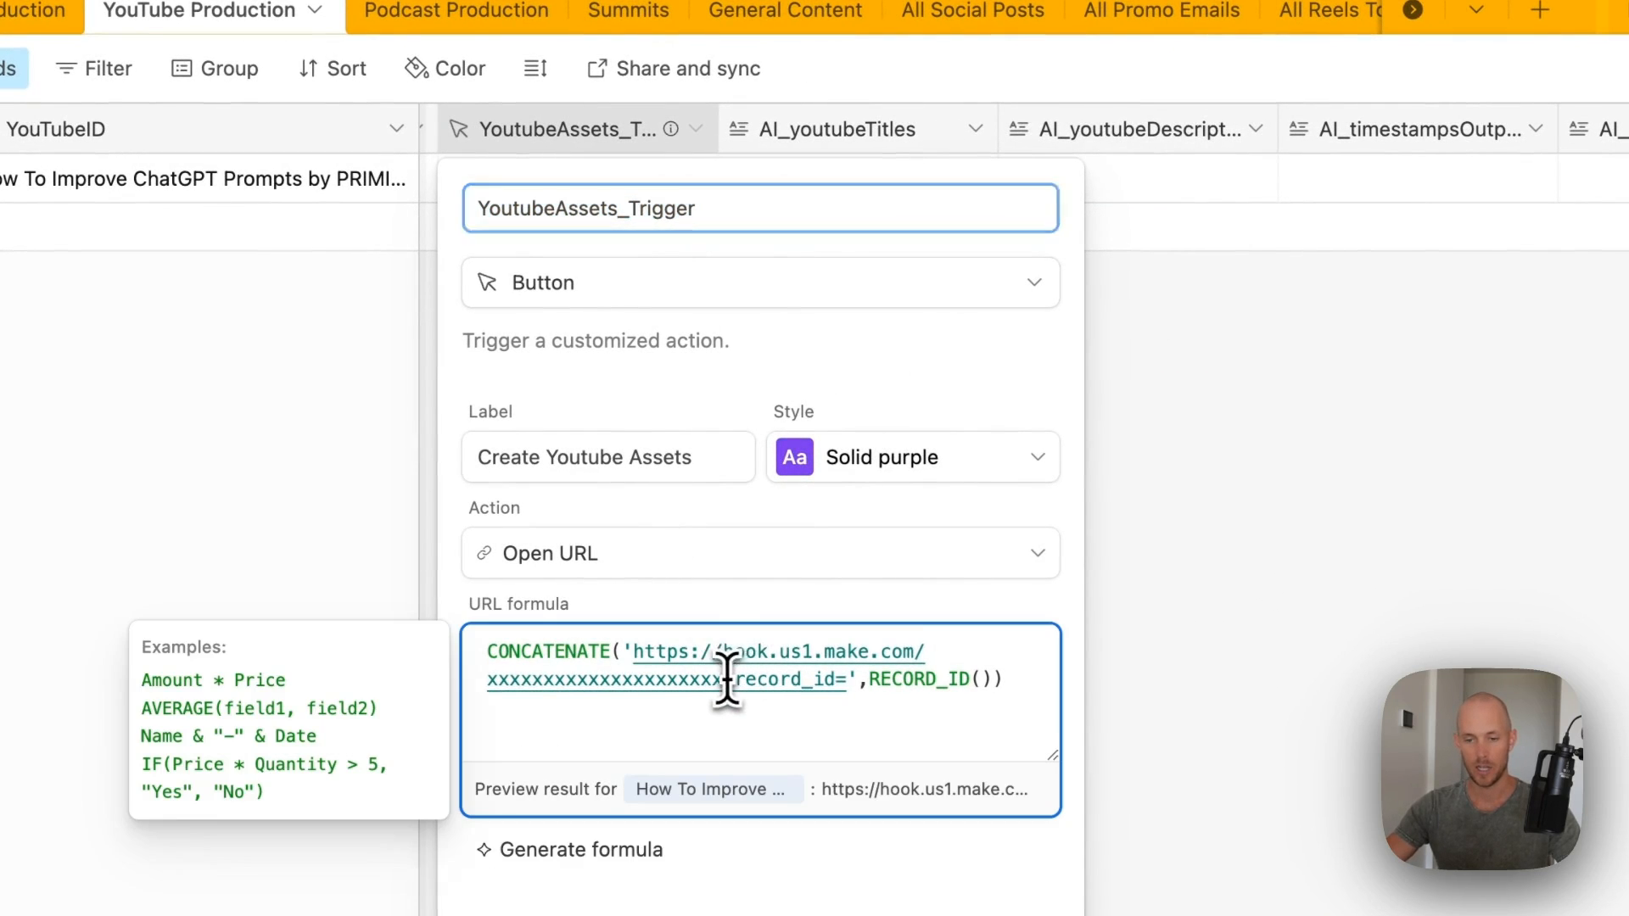
pyautogui.moveTo(727, 678); pyautogui.dragTo(645, 654)
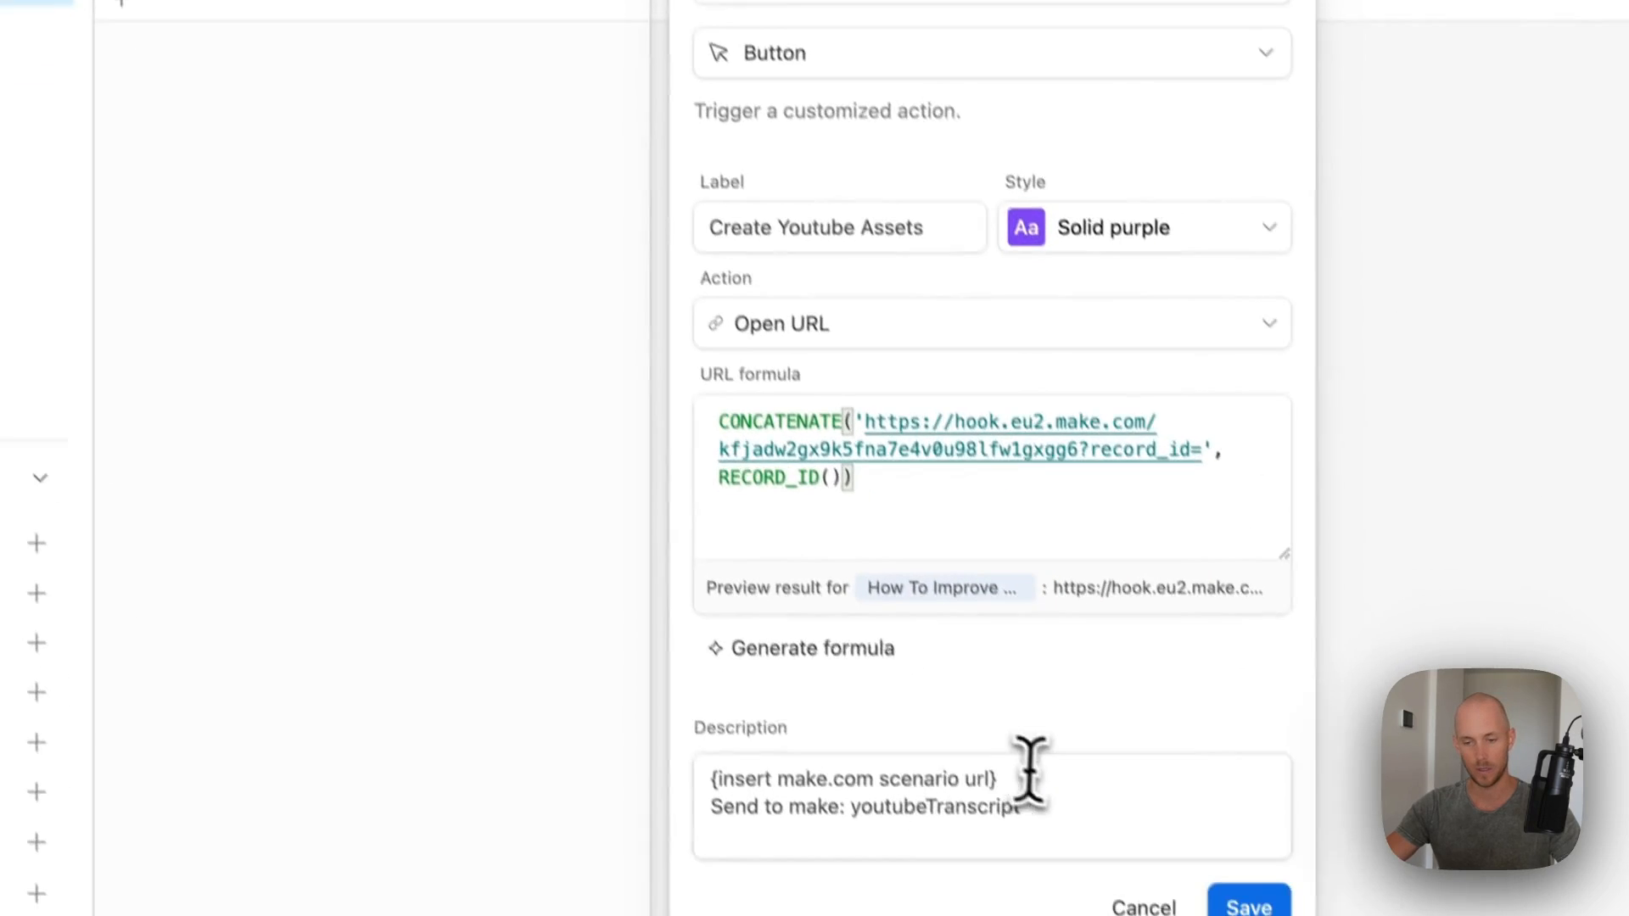
pyautogui.moveTo(1030, 772); pyautogui.dragTo(577, 765)
pyautogui.write('https://eu2.make.com/398330/scenarios/add')
pyautogui.click(1248, 907)
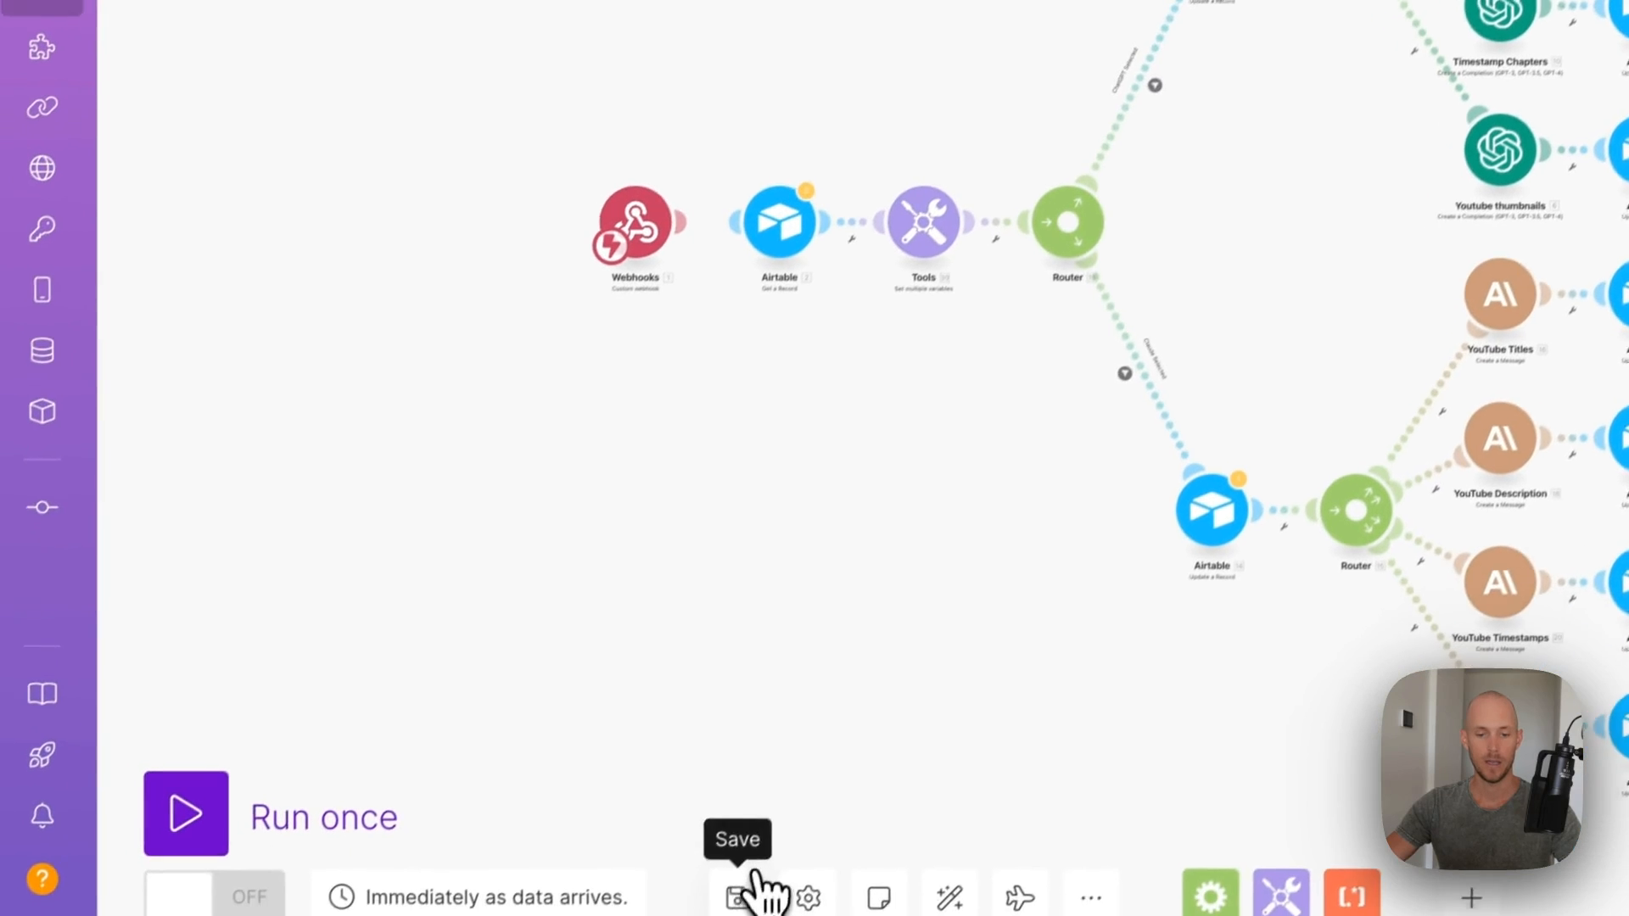
pyautogui.click(193, 822)
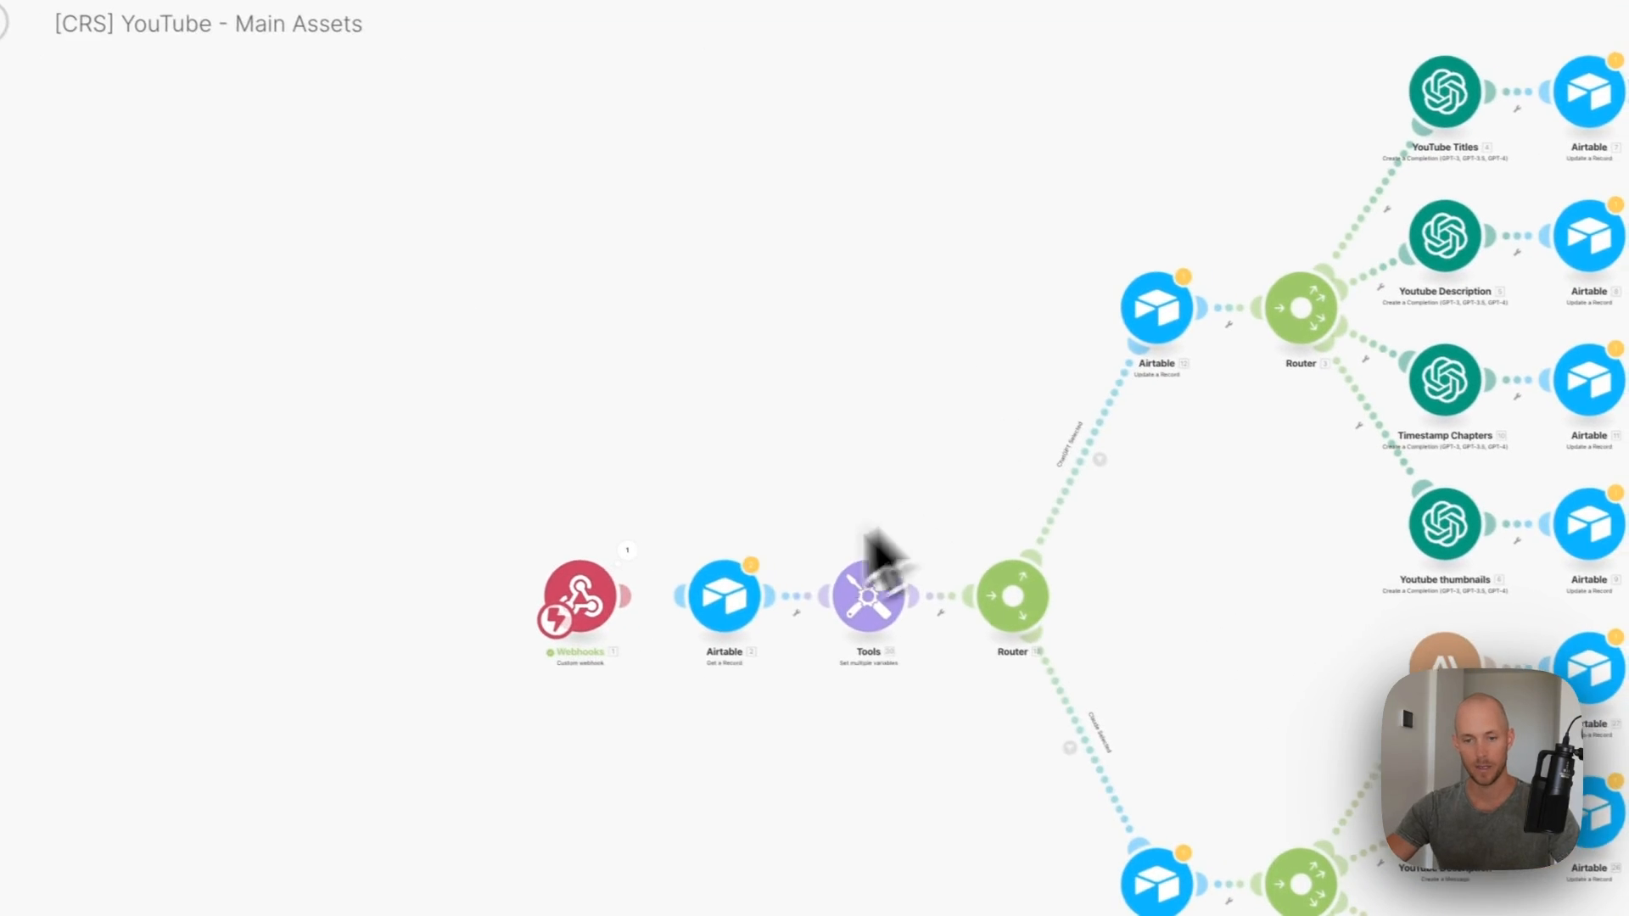
pyautogui.click(608, 553)
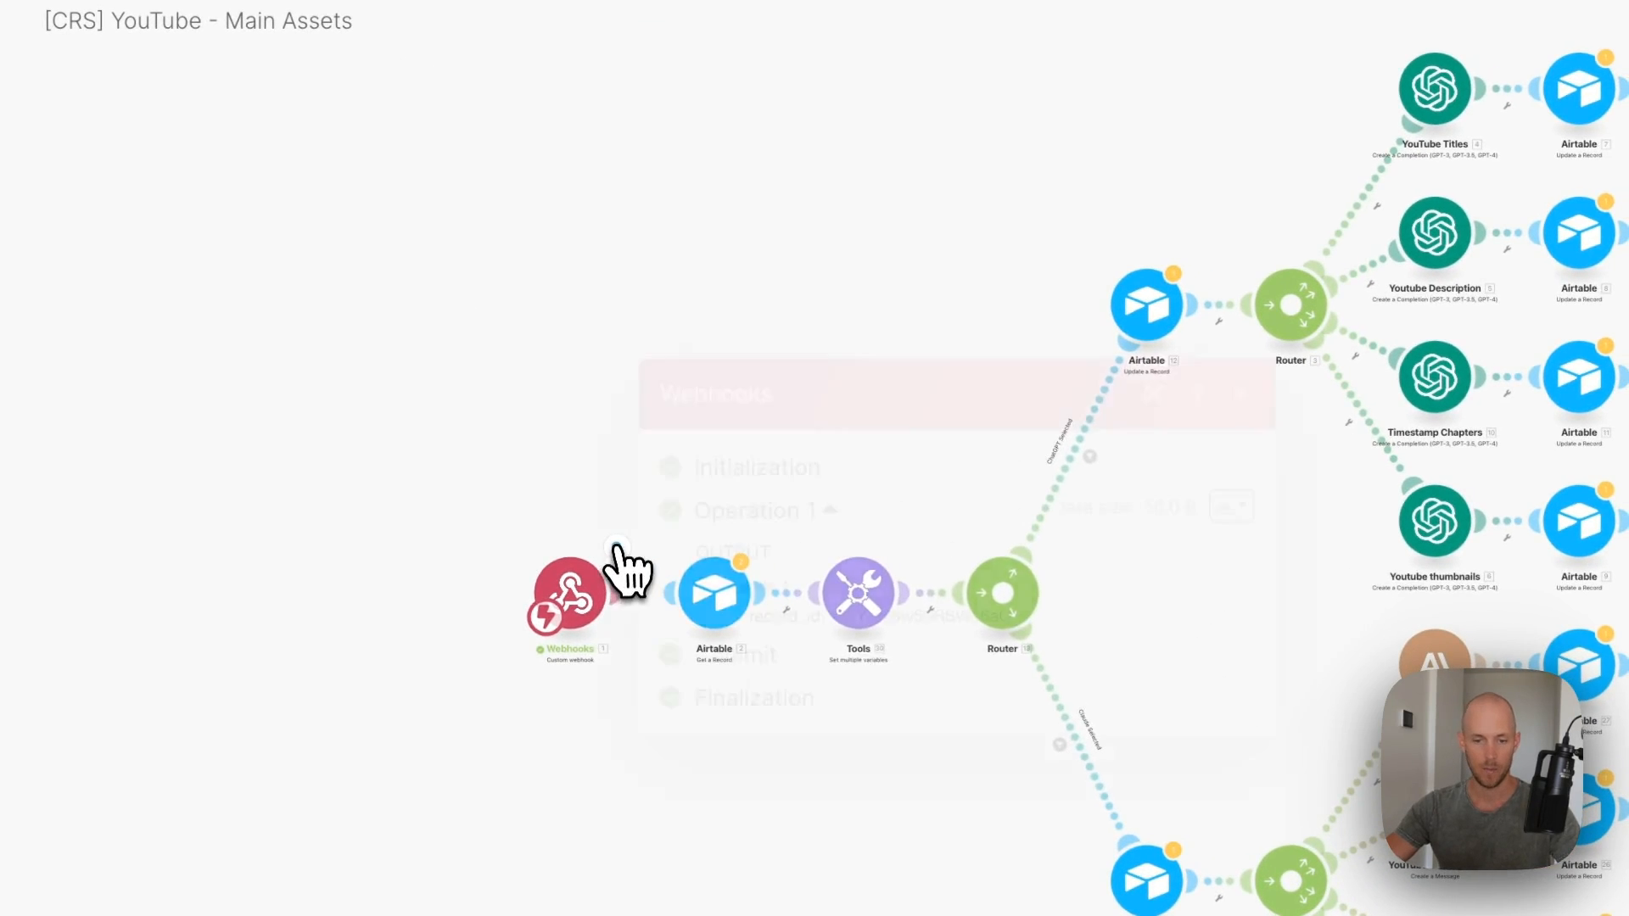
# - Connect the Get a Record module to the Airtable account and review the Tools module's variables
pyautogui.click(467, 681)
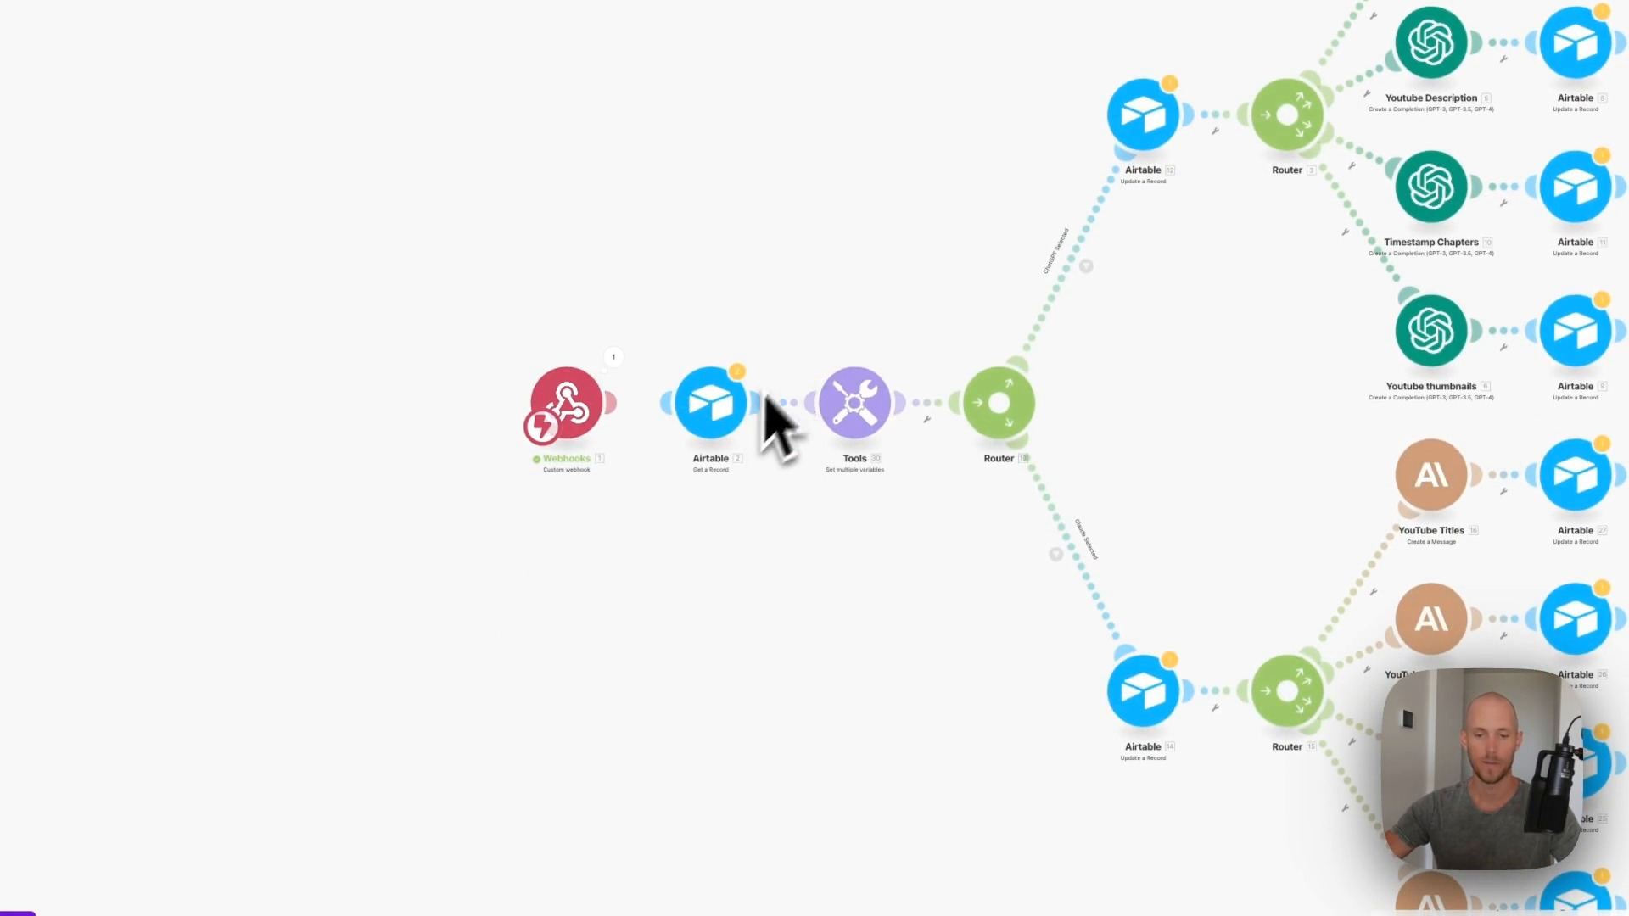
pyautogui.scroll(3, 732, 585)
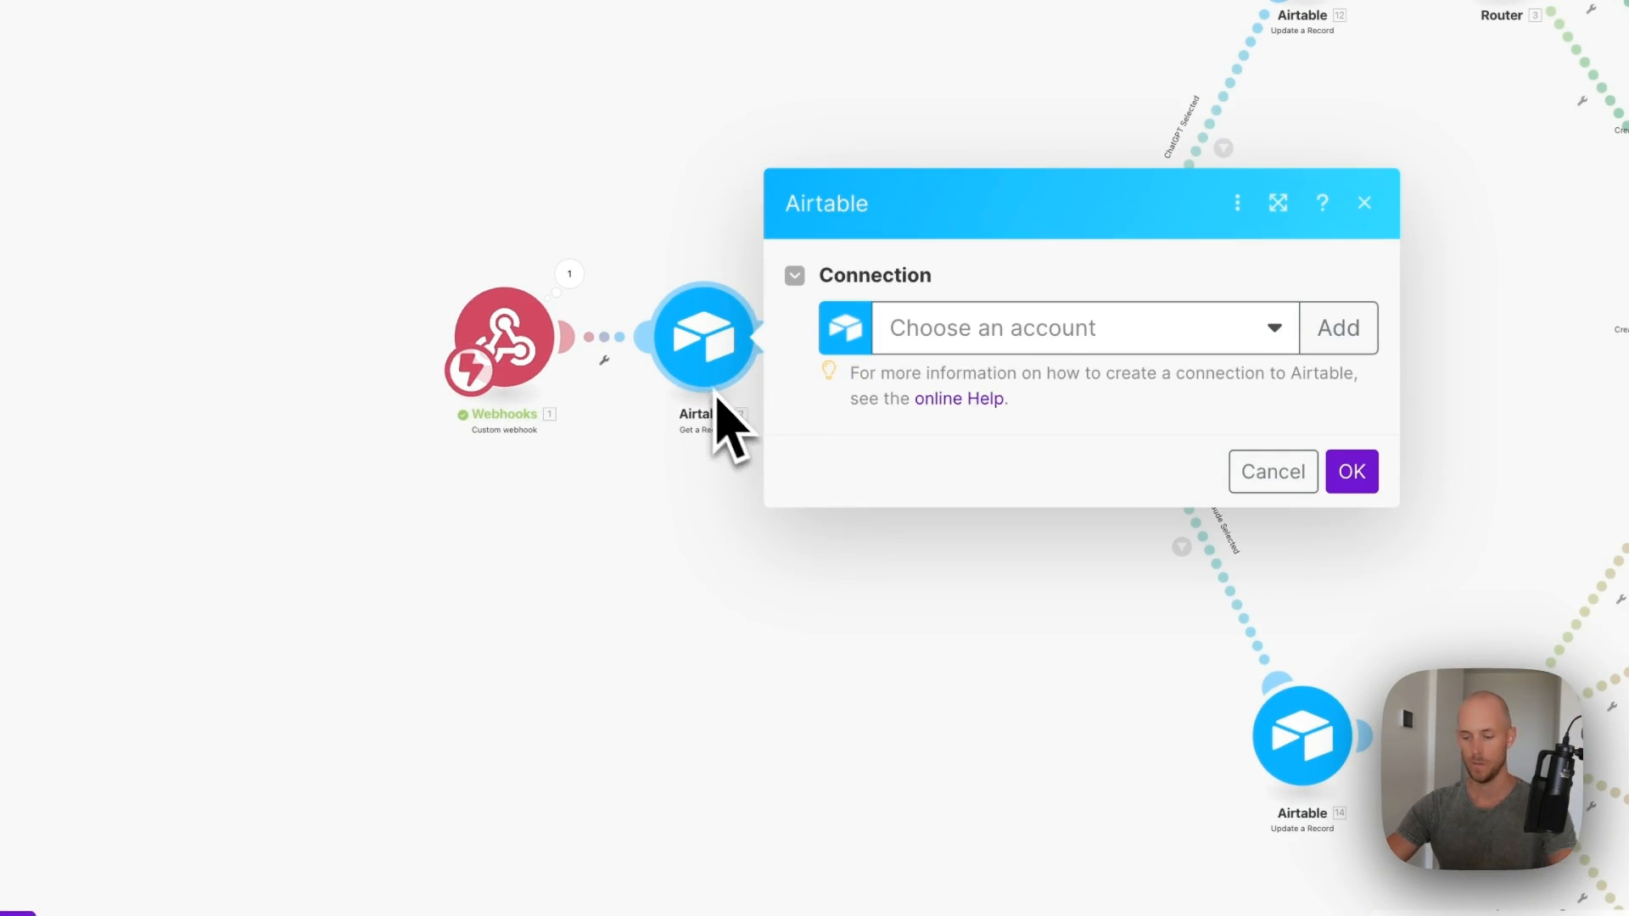
pyautogui.click(967, 326)
pyautogui.click(967, 375)
pyautogui.click(1067, 244)
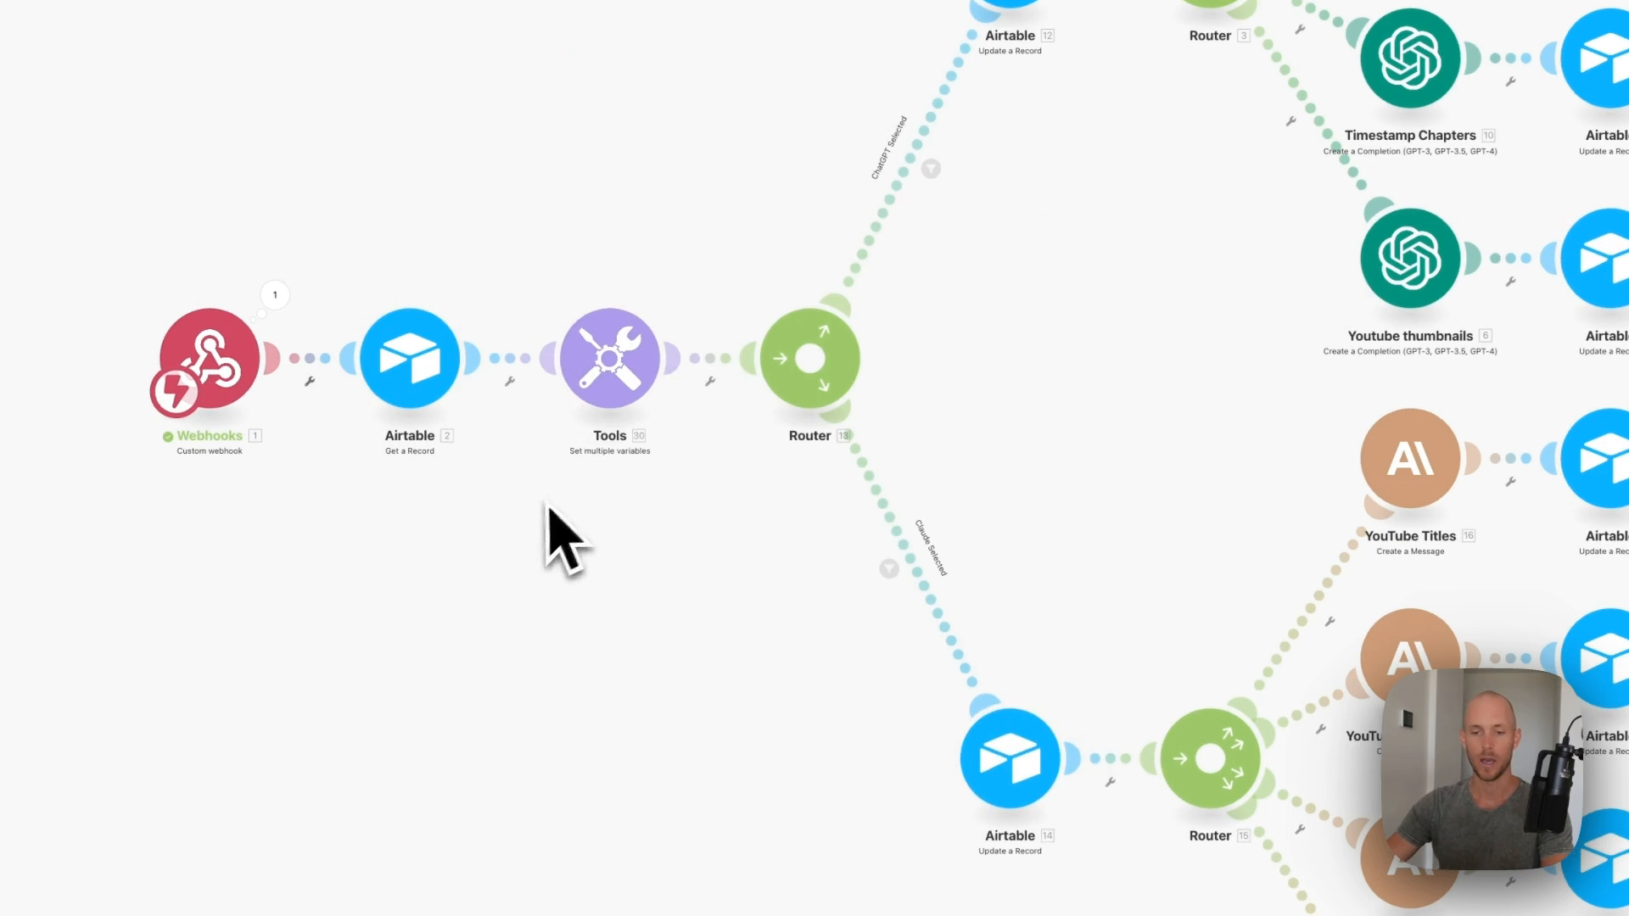
pyautogui.click(636, 399)
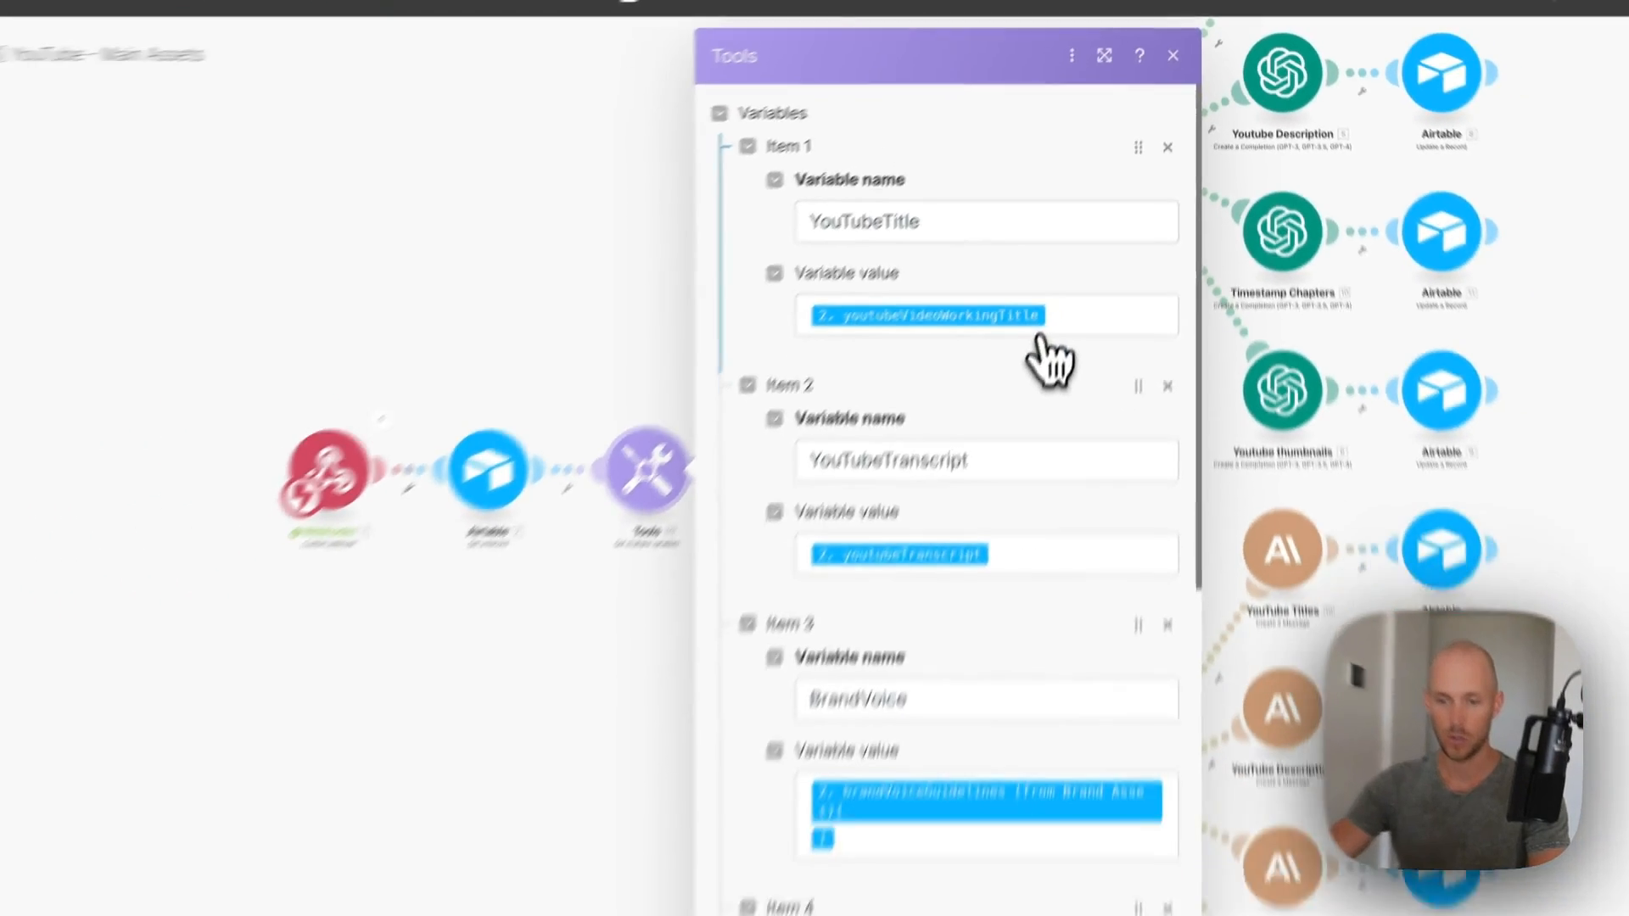
pyautogui.scroll(-10, 1007, 436)
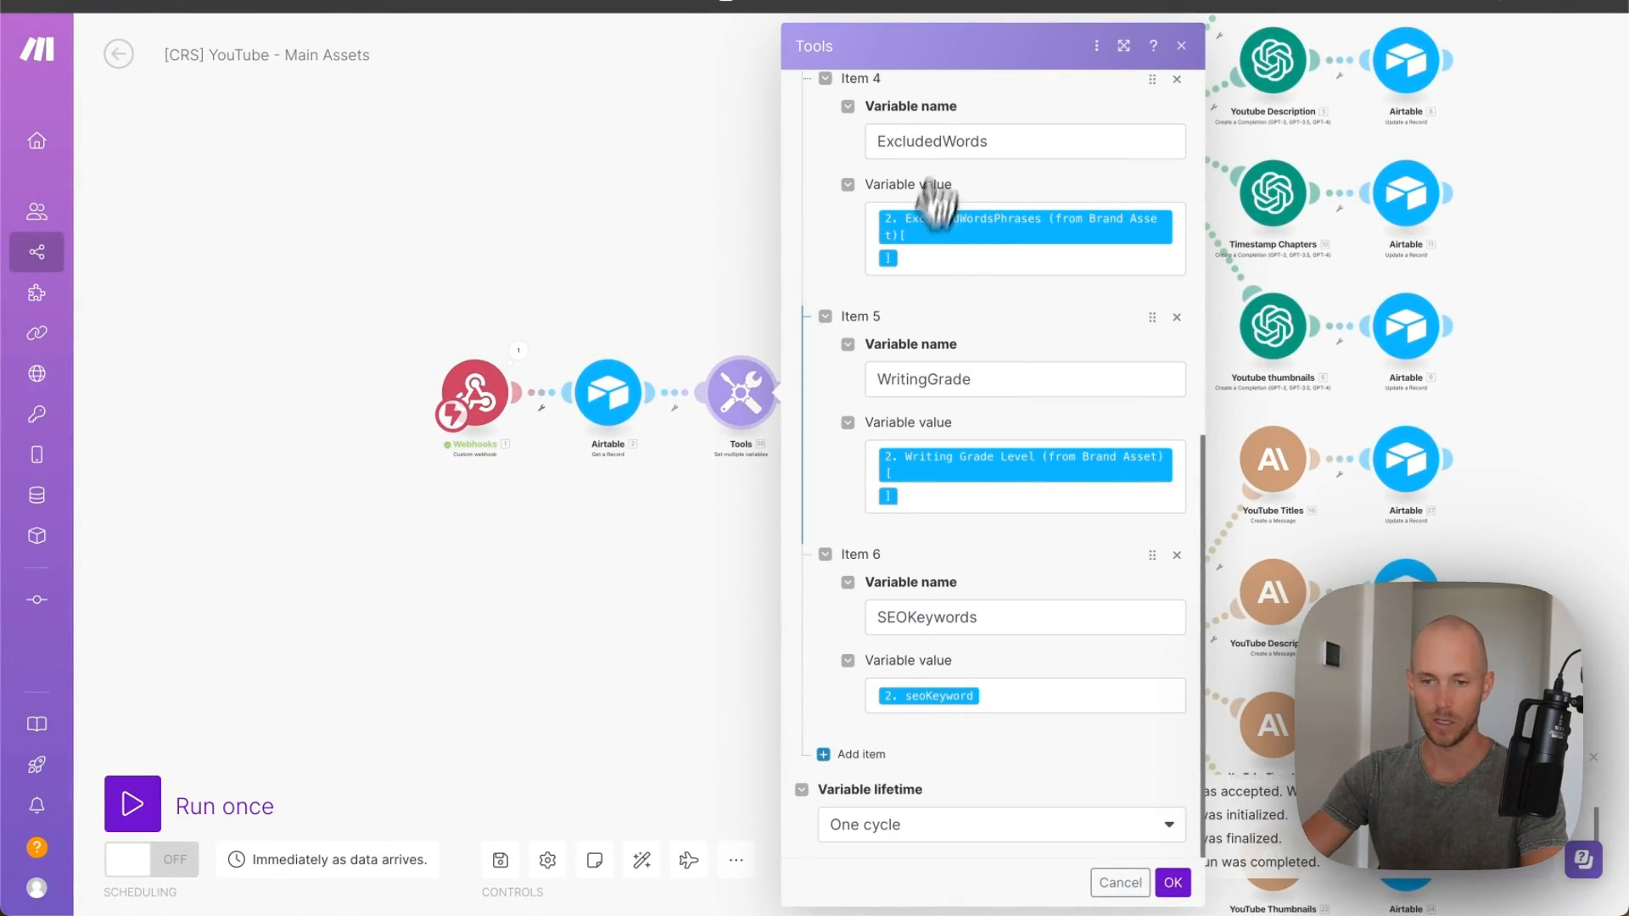
pyautogui.click(1124, 881)
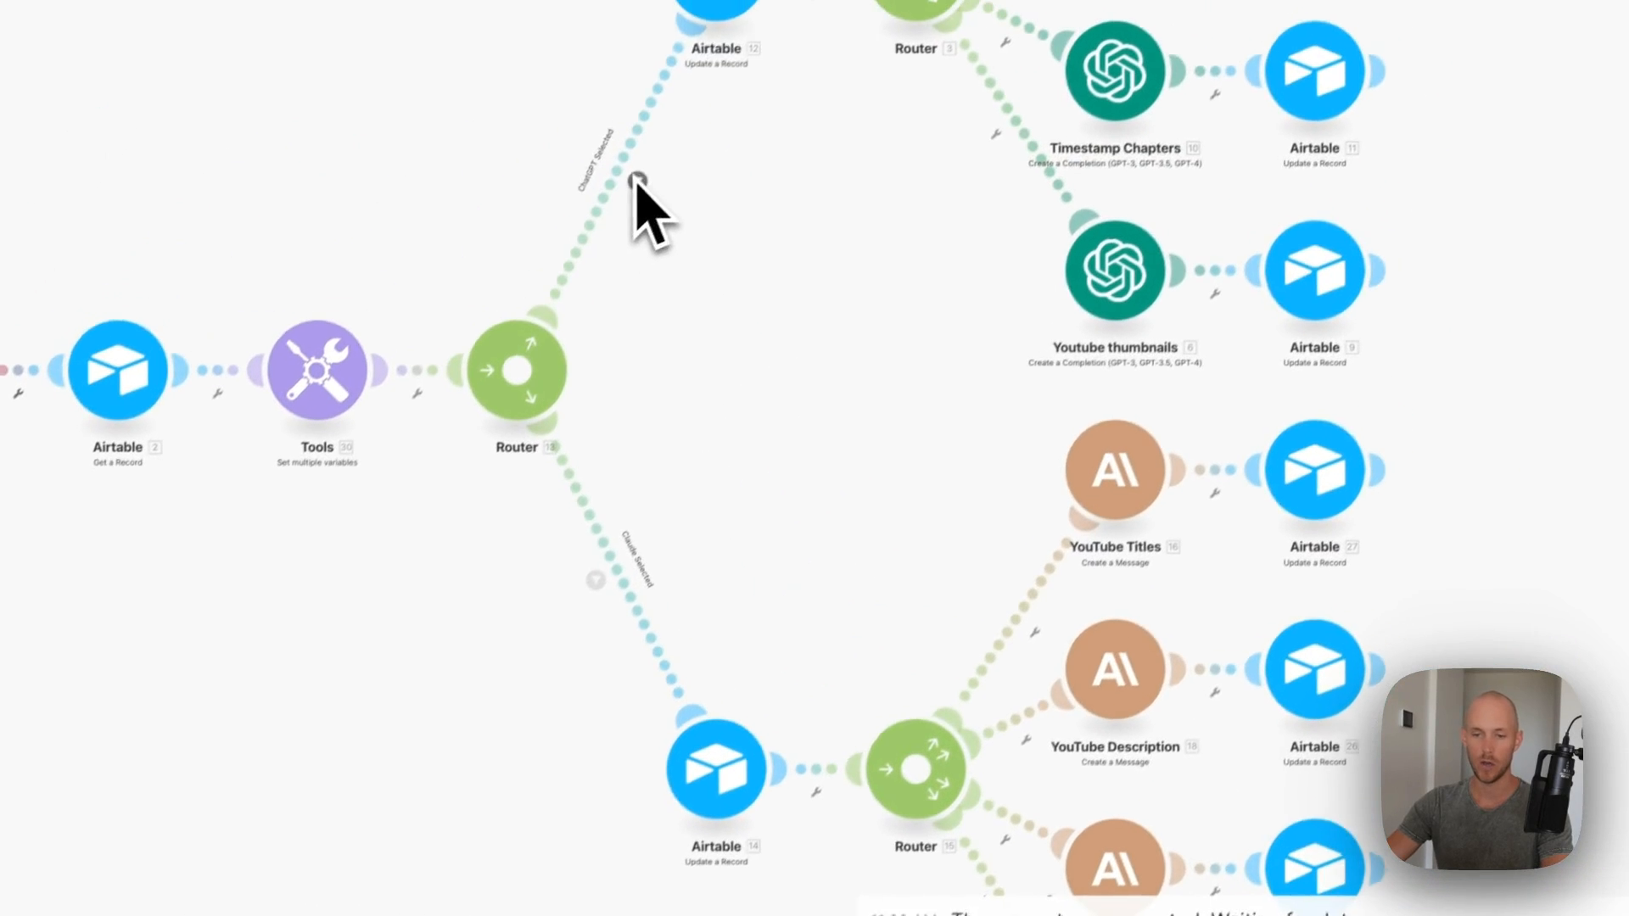
# - Make the ChatGPT and Claude route filters check AIModel_youtubeAssets
pyautogui.click(637, 180)
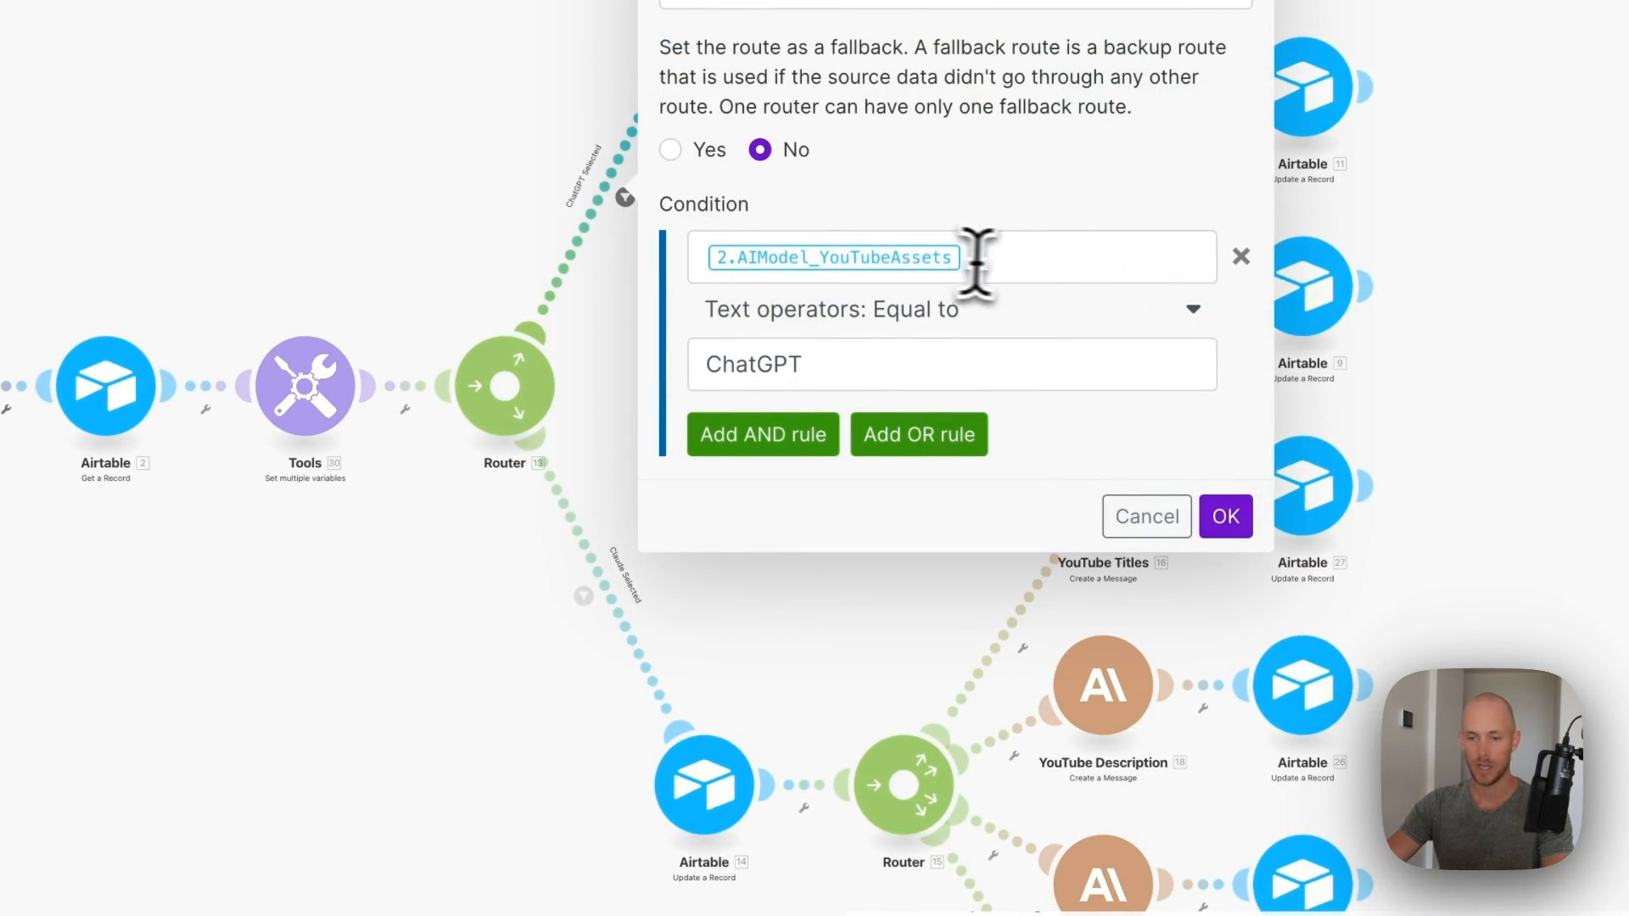
pyautogui.click(1084, 259)
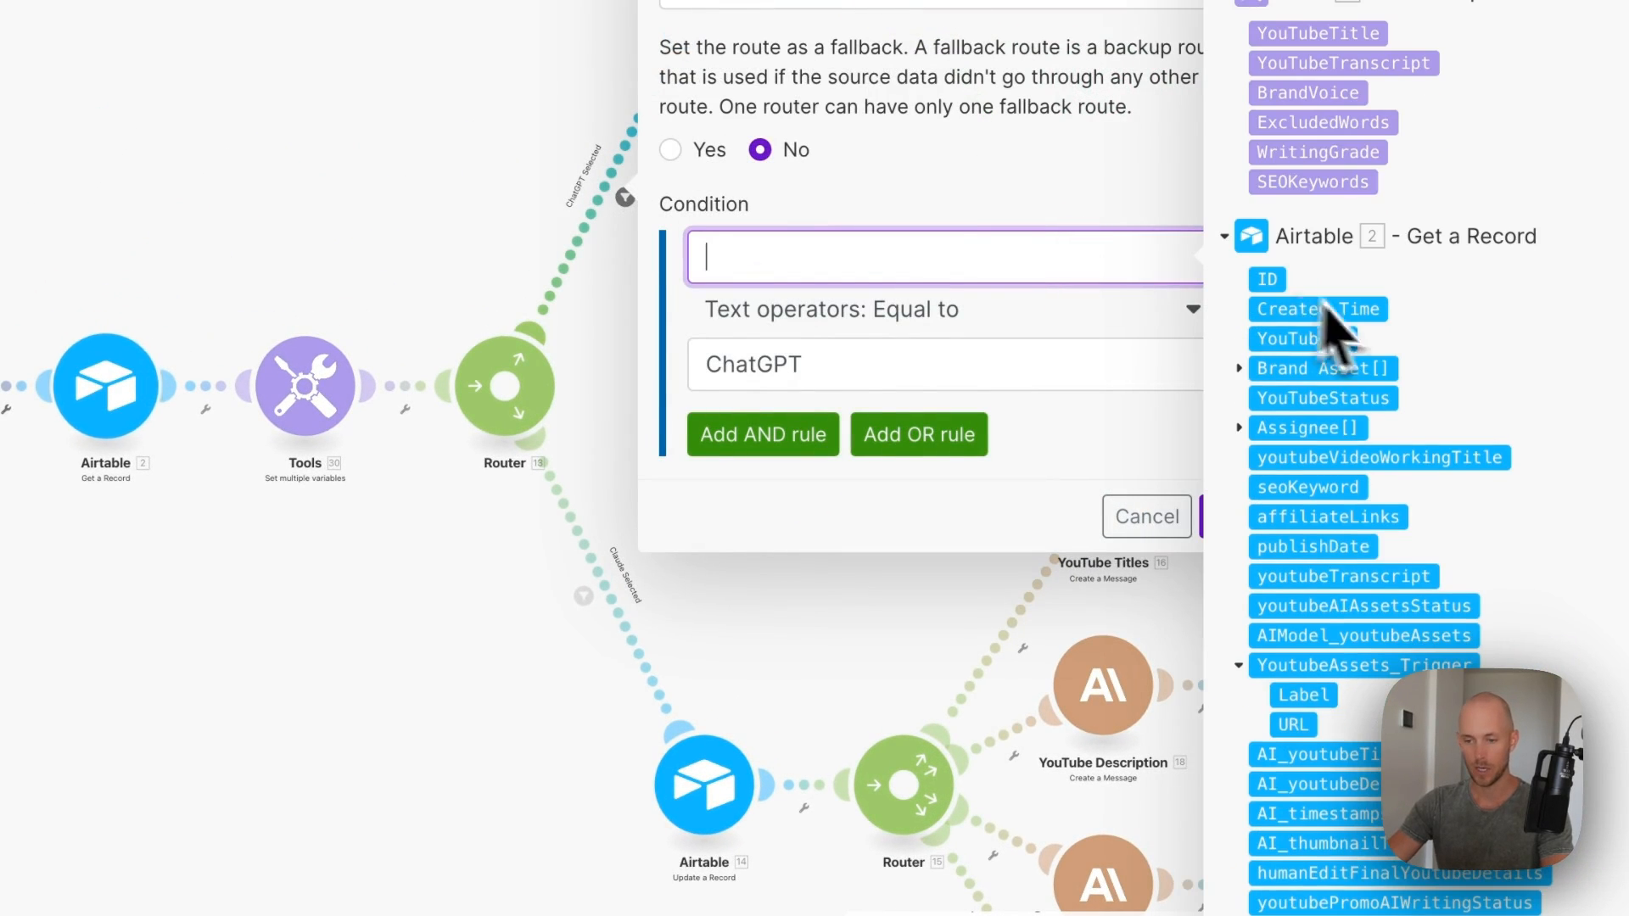
pyautogui.scroll(-3, 1349, 339)
pyautogui.scroll(-1, 1332, 424)
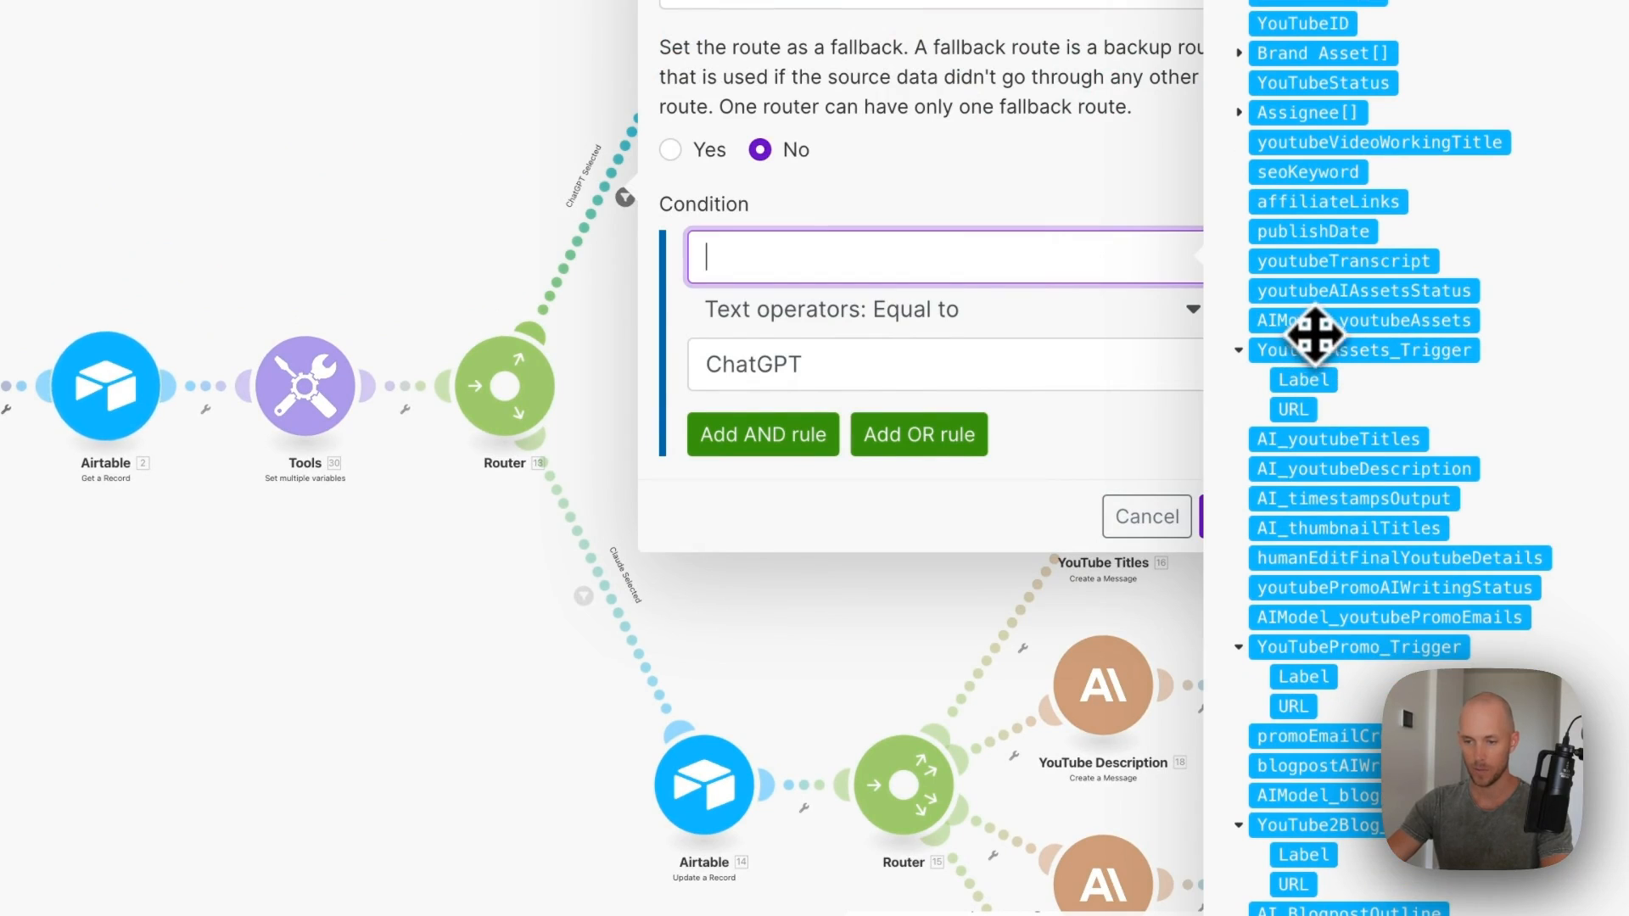
pyautogui.moveTo(1325, 321); pyautogui.dragTo(1107, 276)
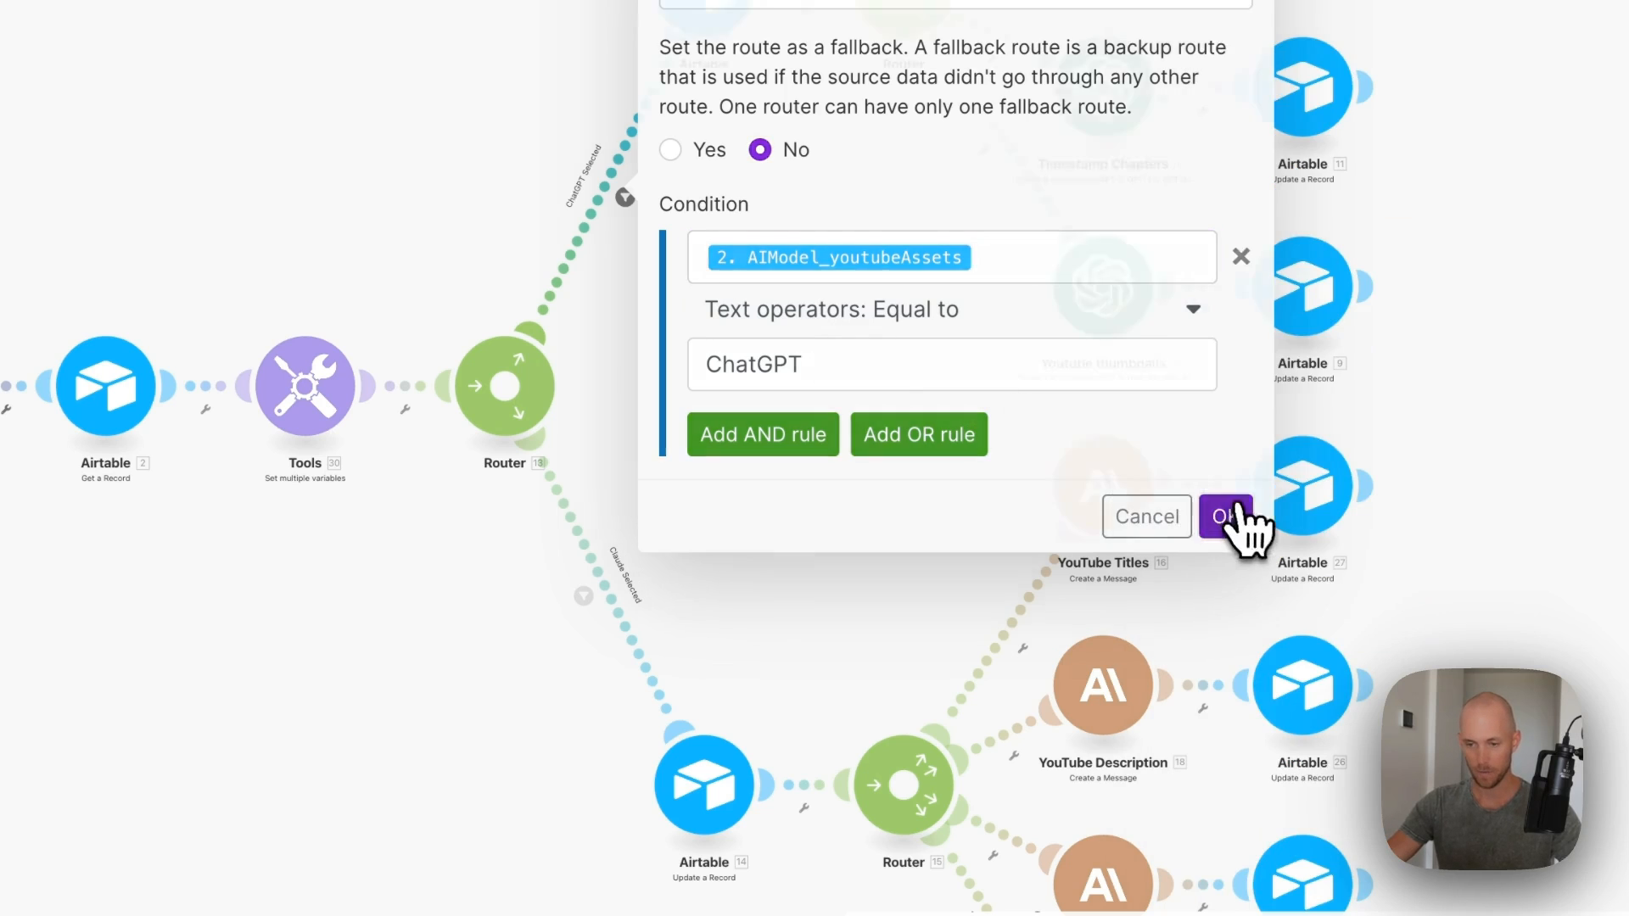
pyautogui.click(1240, 526)
pyautogui.click(584, 596)
pyautogui.click(908, 654)
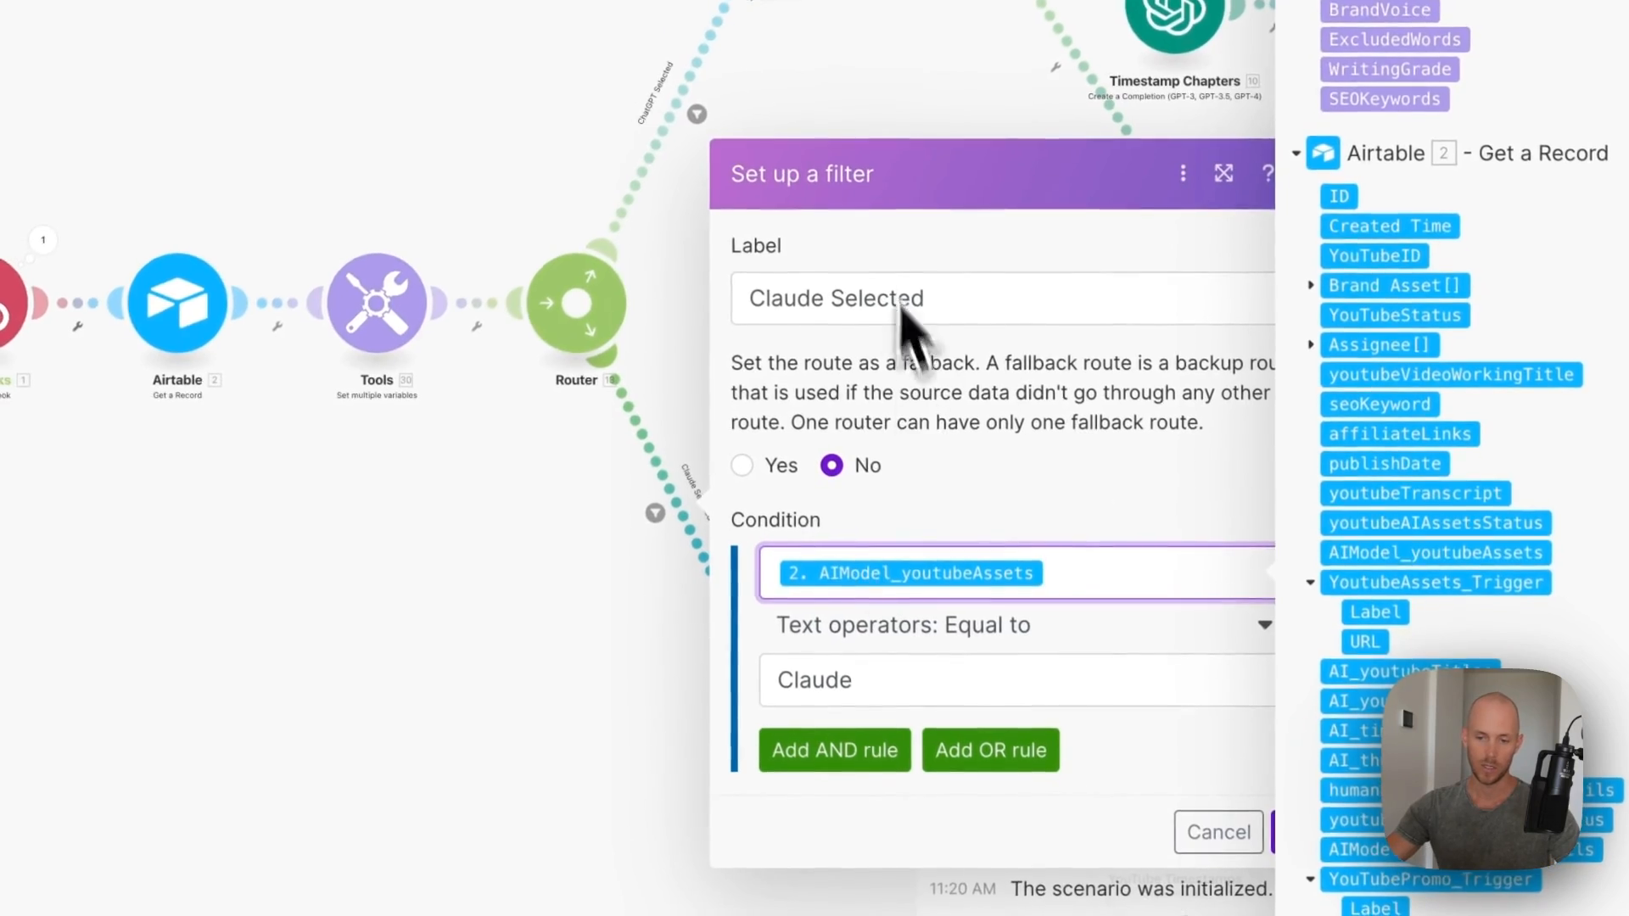
pyautogui.click(1249, 774)
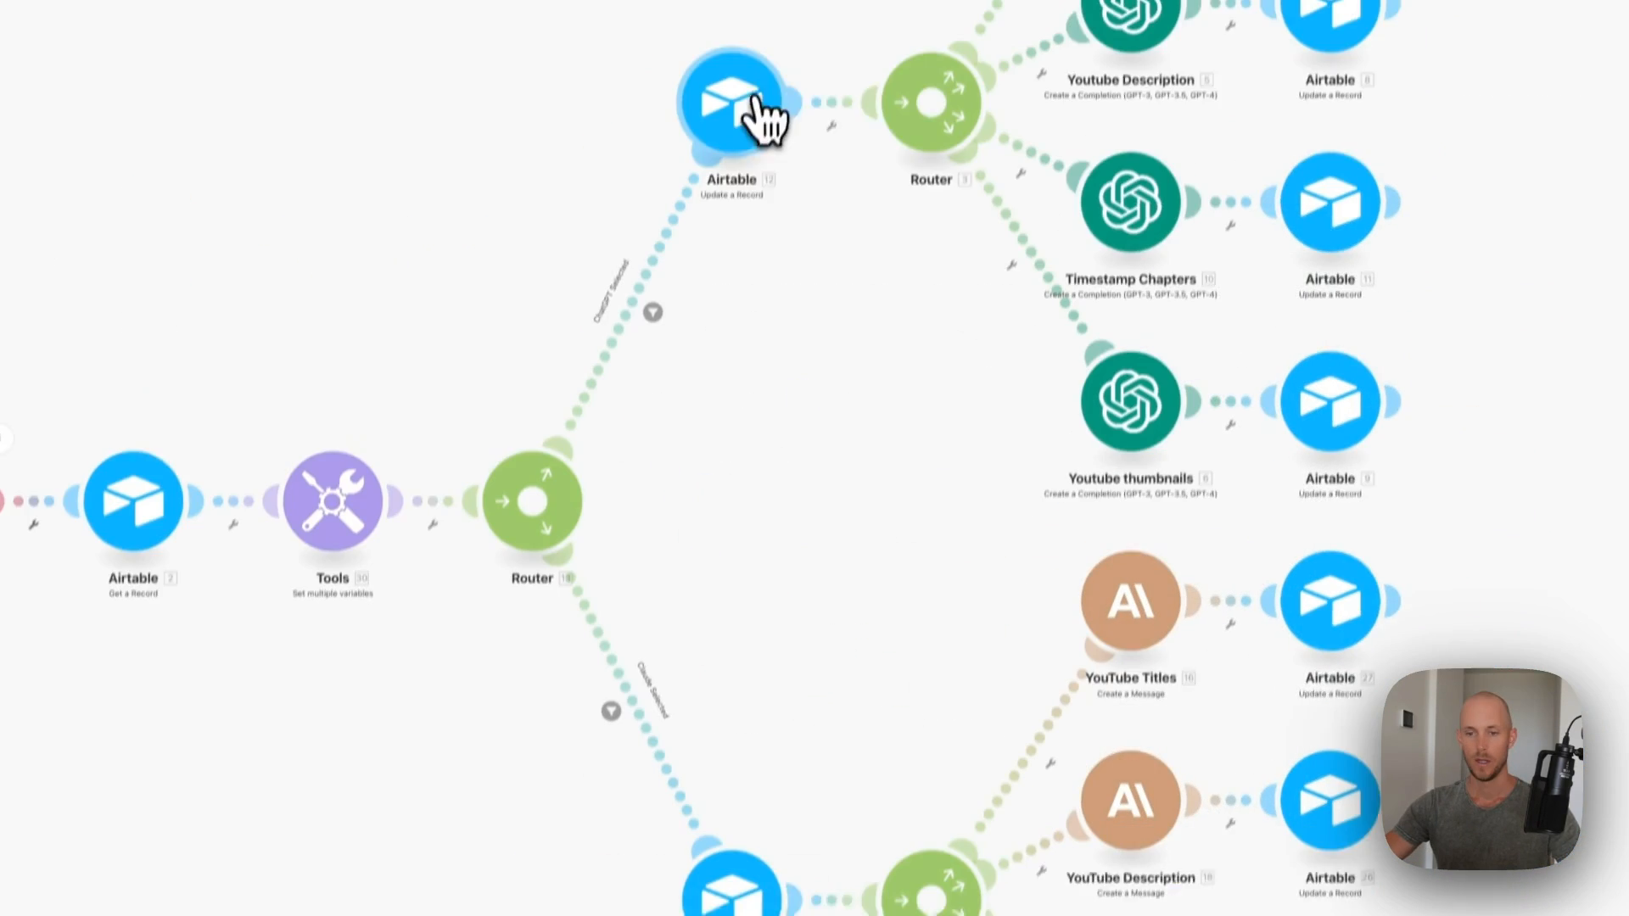
# - Connect the upper Airtable update module to the account and the [CRS] Content Repurposing System base
pyautogui.click(756, 107)
pyautogui.click(1052, 134)
pyautogui.click(1052, 170)
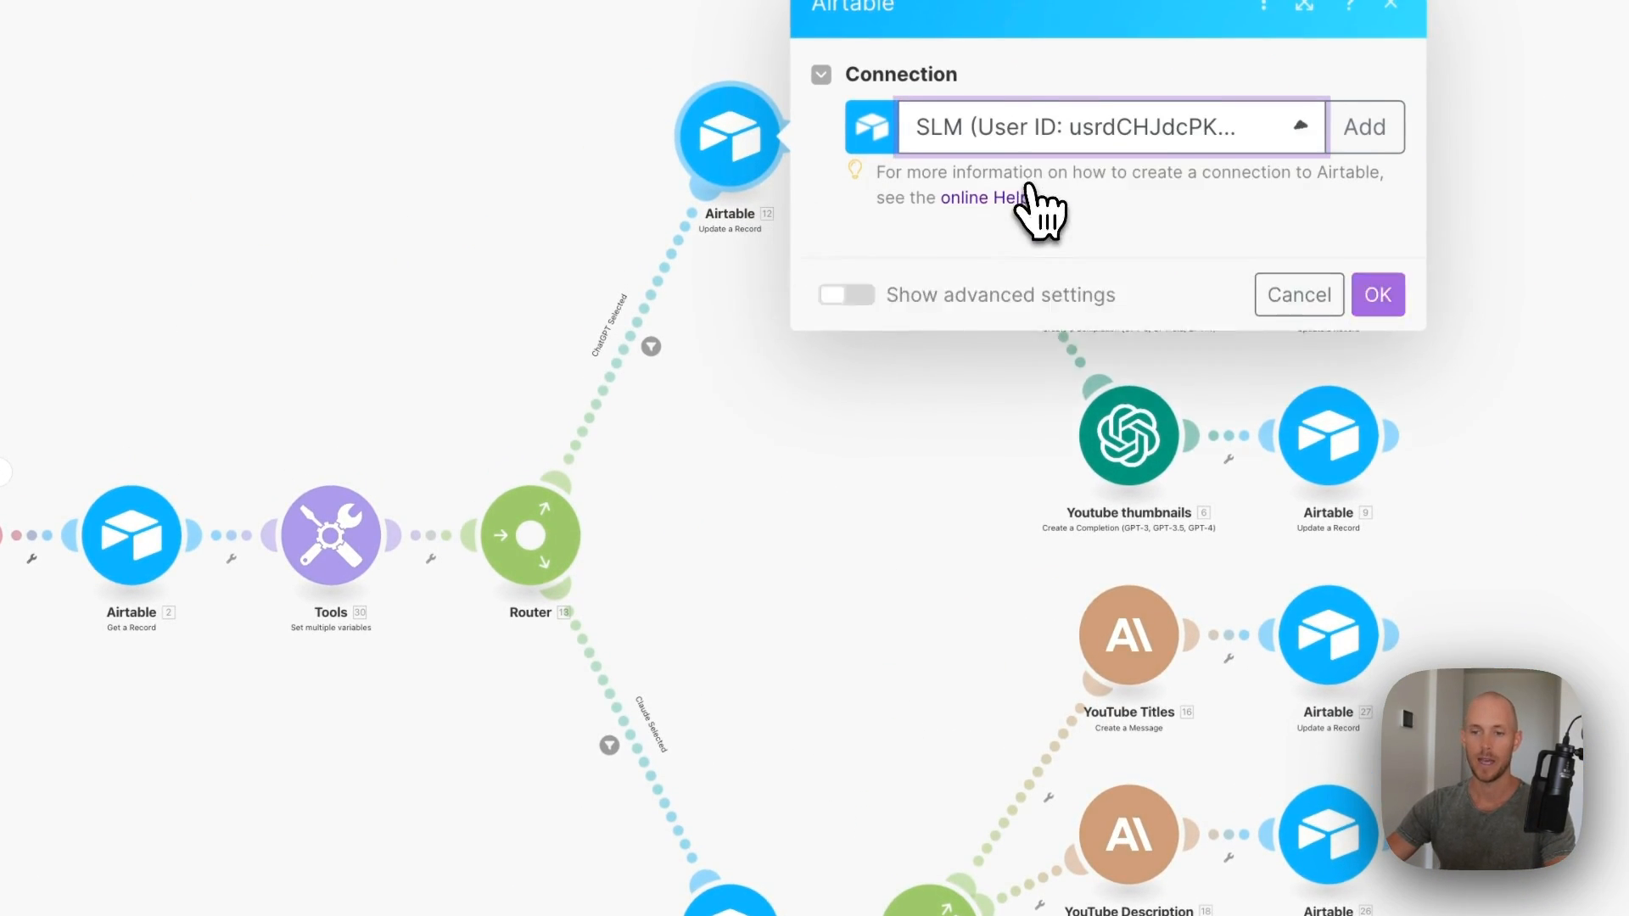
pyautogui.click(1056, 280)
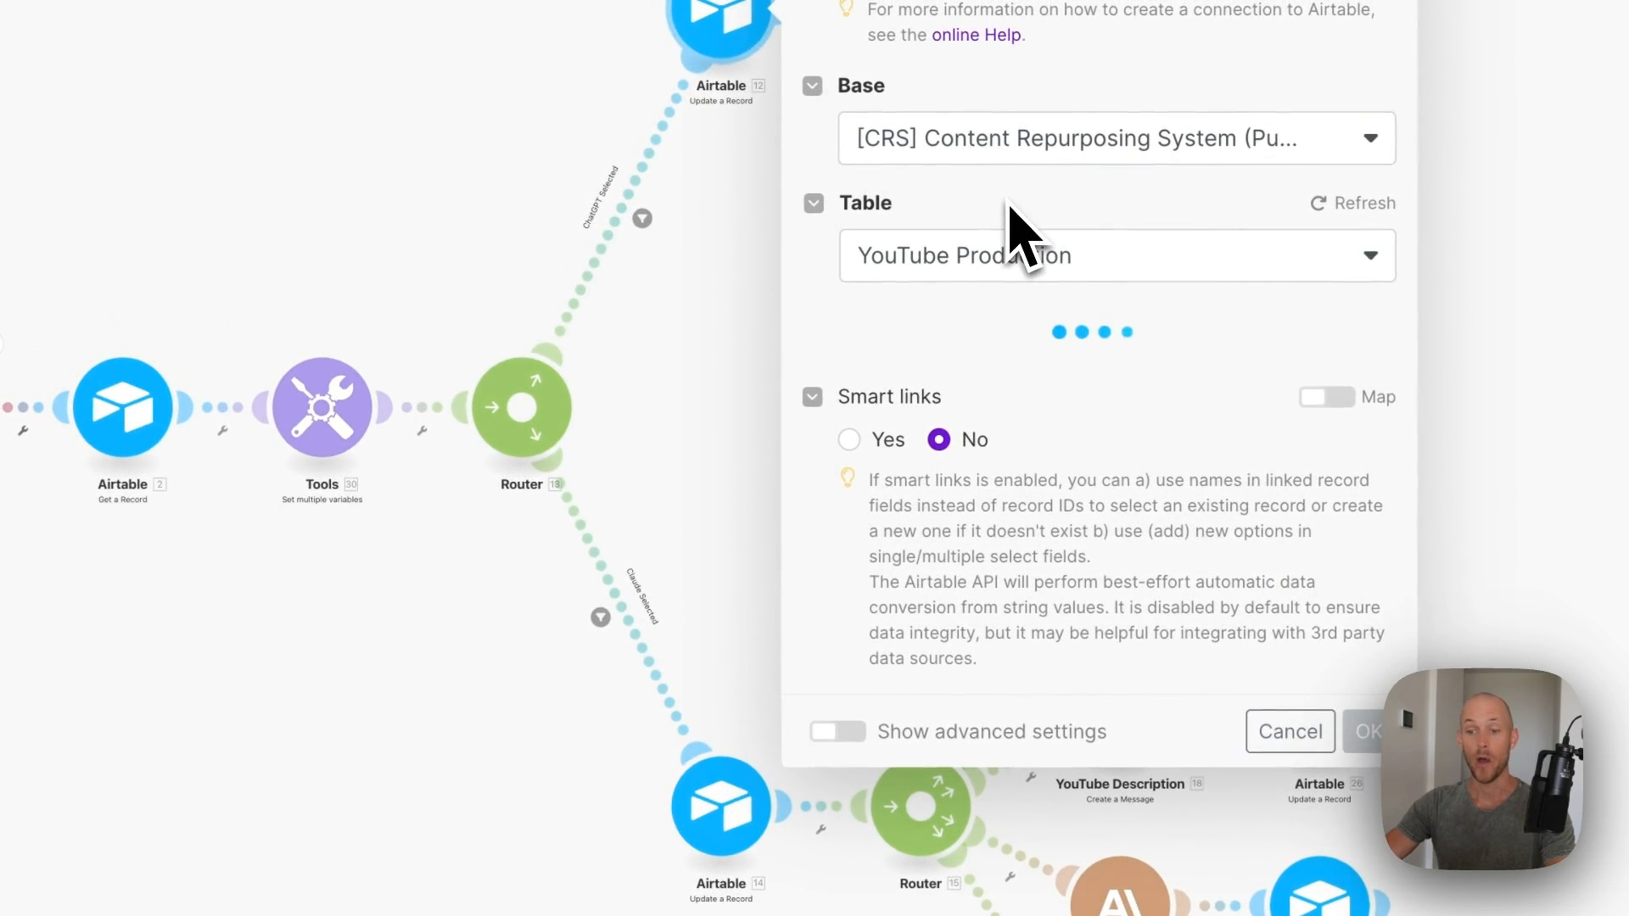
pyautogui.write('Writing...')
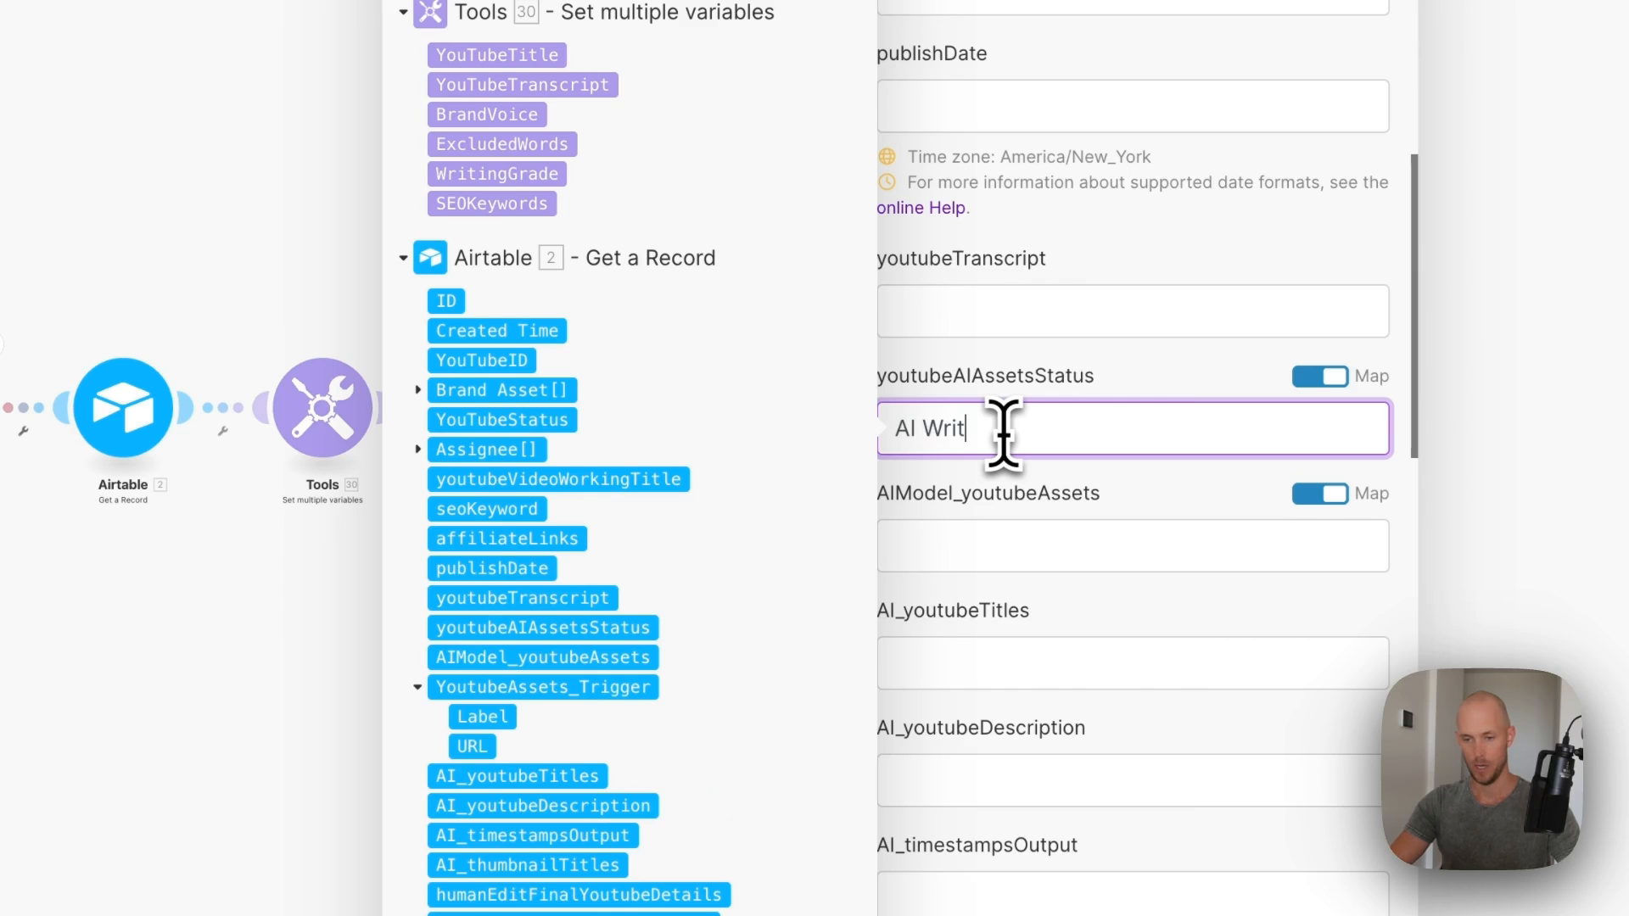
pyautogui.click(1320, 893)
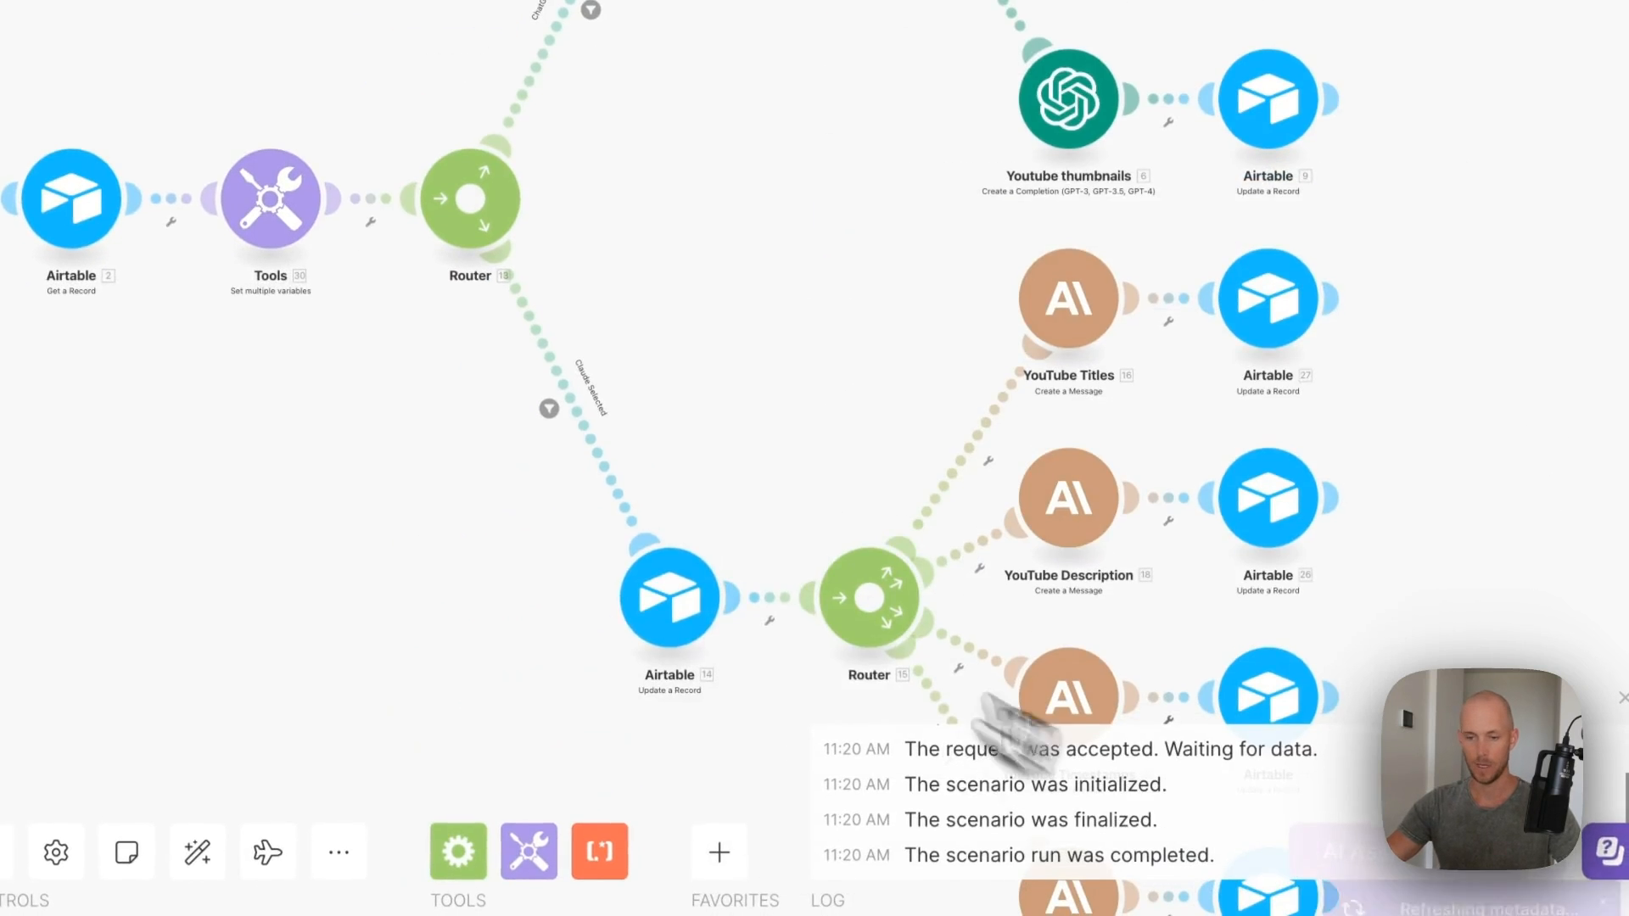
pyautogui.click(668, 617)
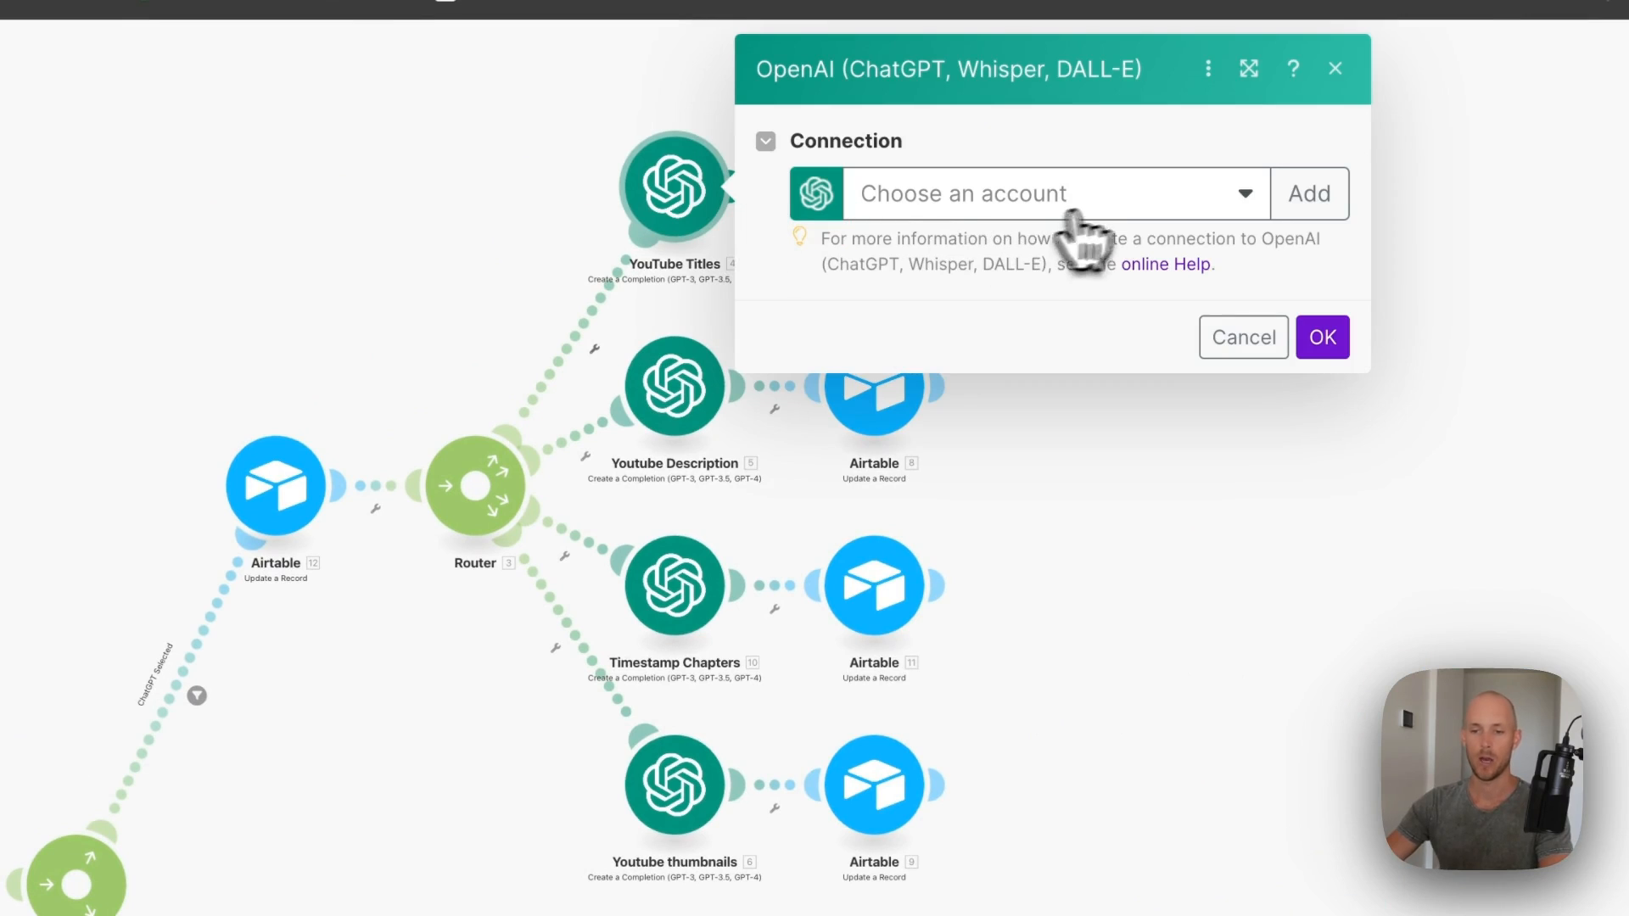
# - Connect YouTube Titles to the OpenAI account and keep the gpt-4-turbo-preview model
pyautogui.click(1070, 212)
pyautogui.click(1056, 246)
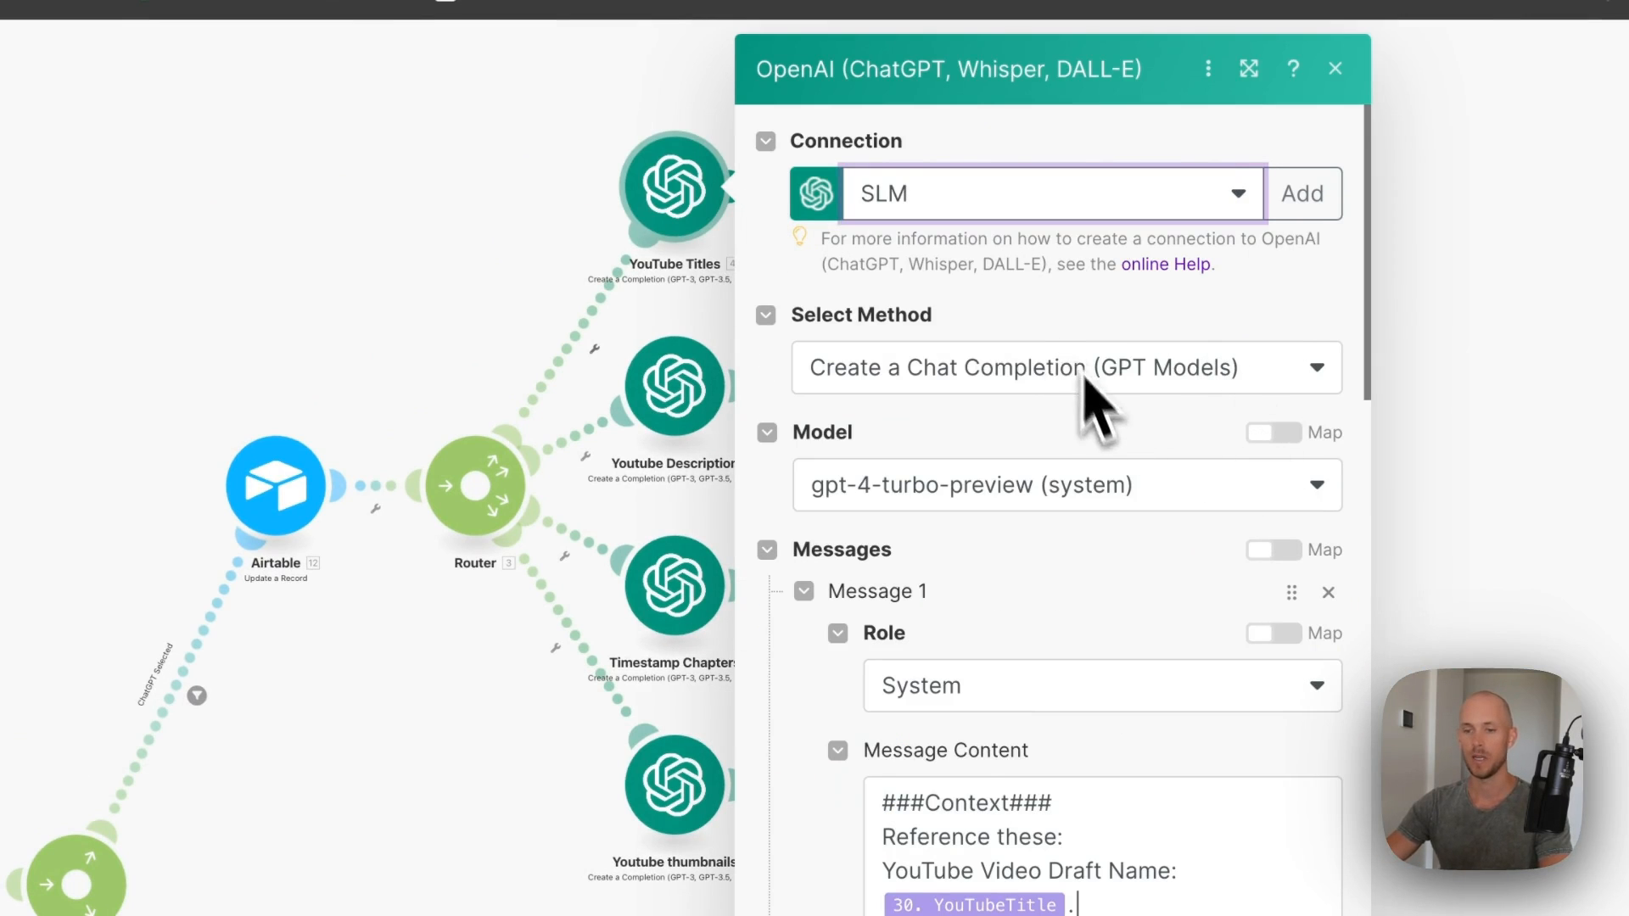
pyautogui.scroll(-2, 1095, 407)
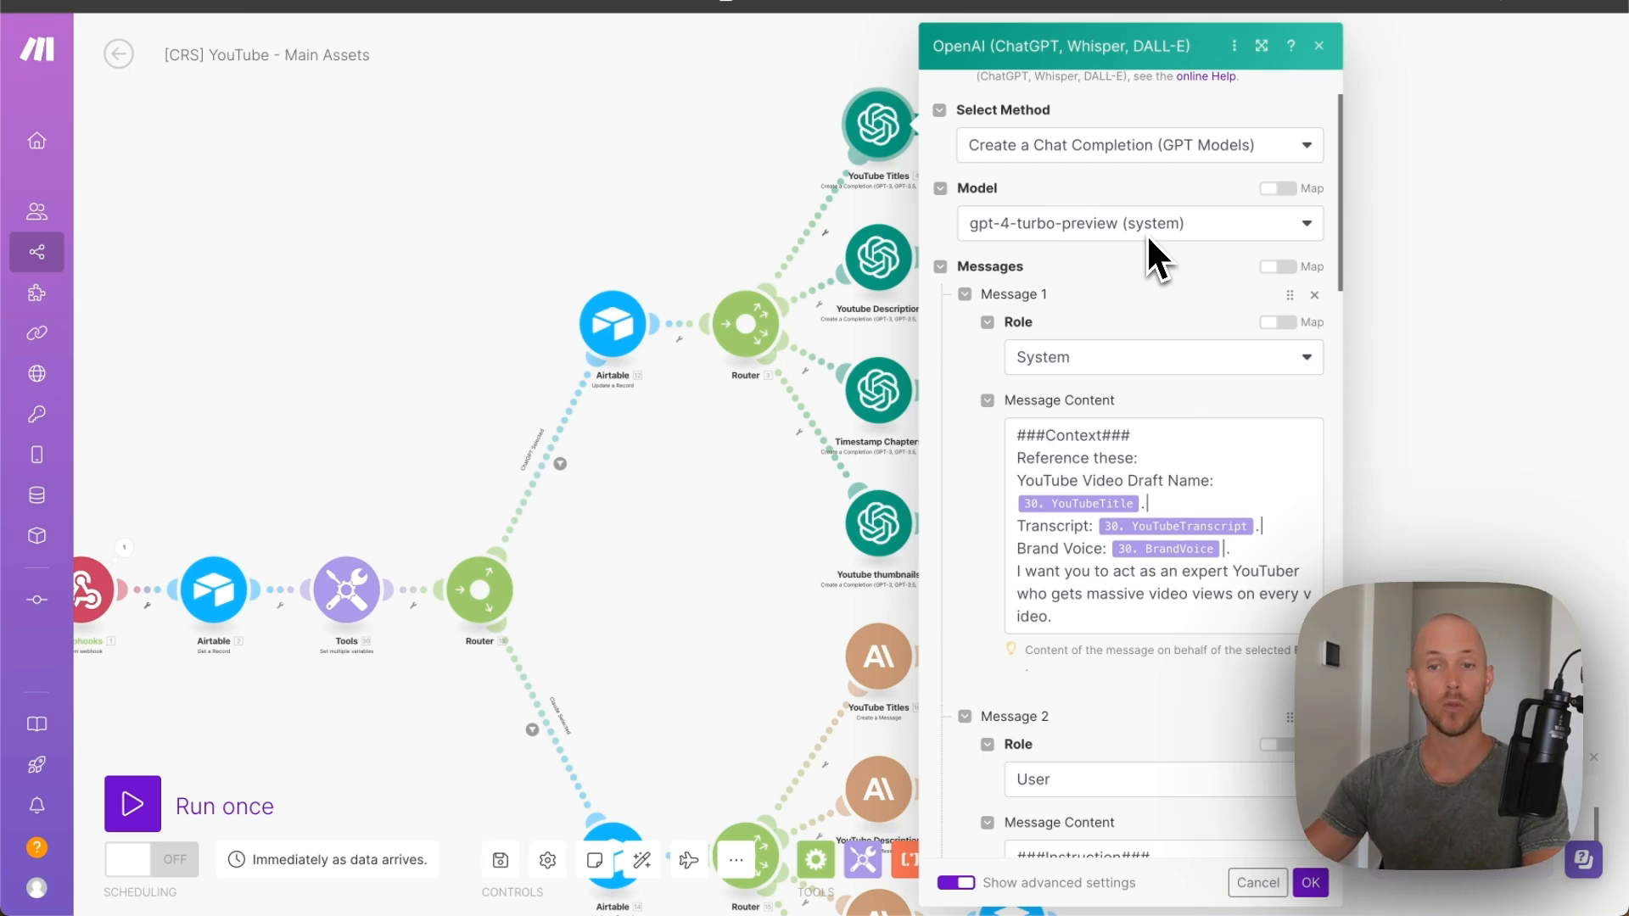
pyautogui.click(1154, 227)
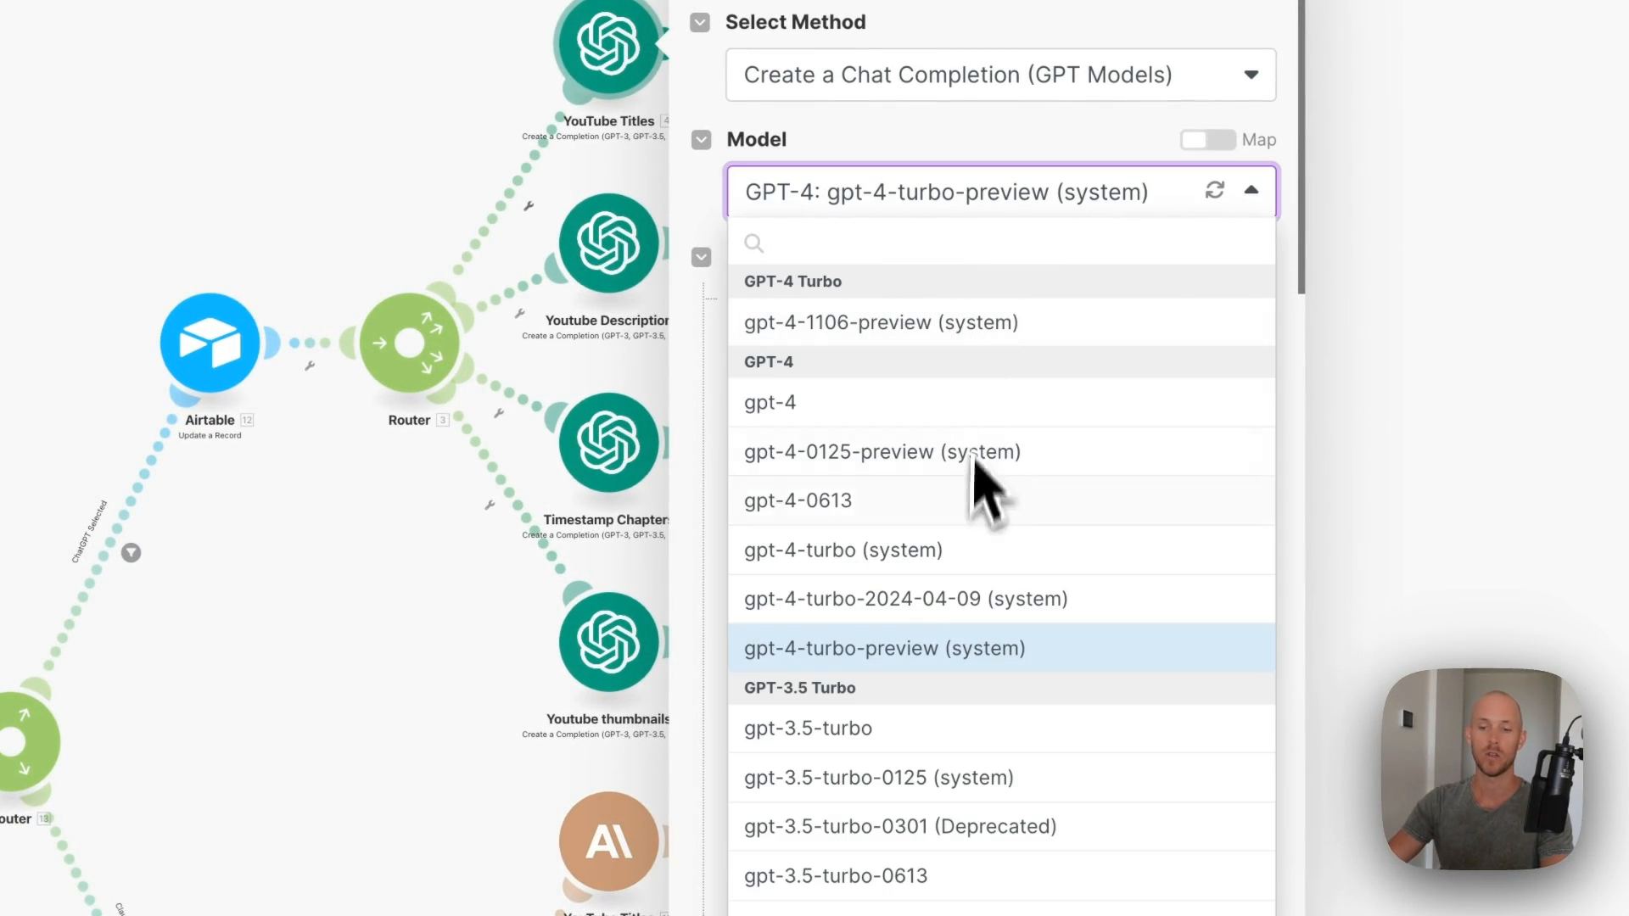
pyautogui.click(994, 138)
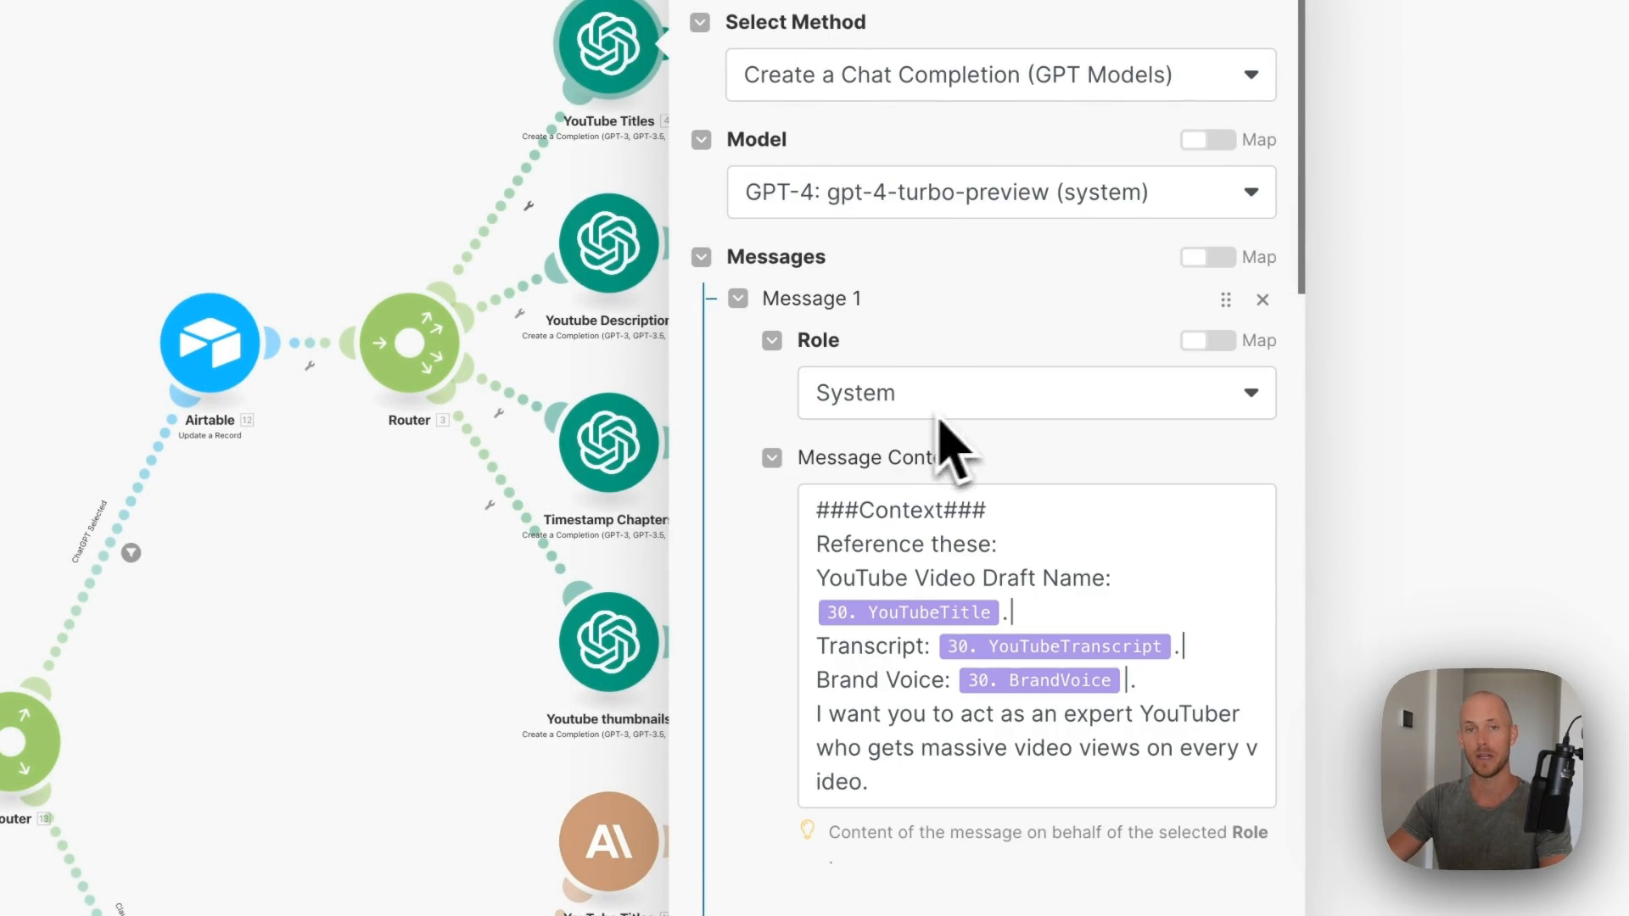
# - Review the prompts mapping YouTubeTitle, YouTubeTranscript, BrandVoice and ExcludedWords at 512 tokens, then save
pyautogui.scroll(-2, 1003, 293)
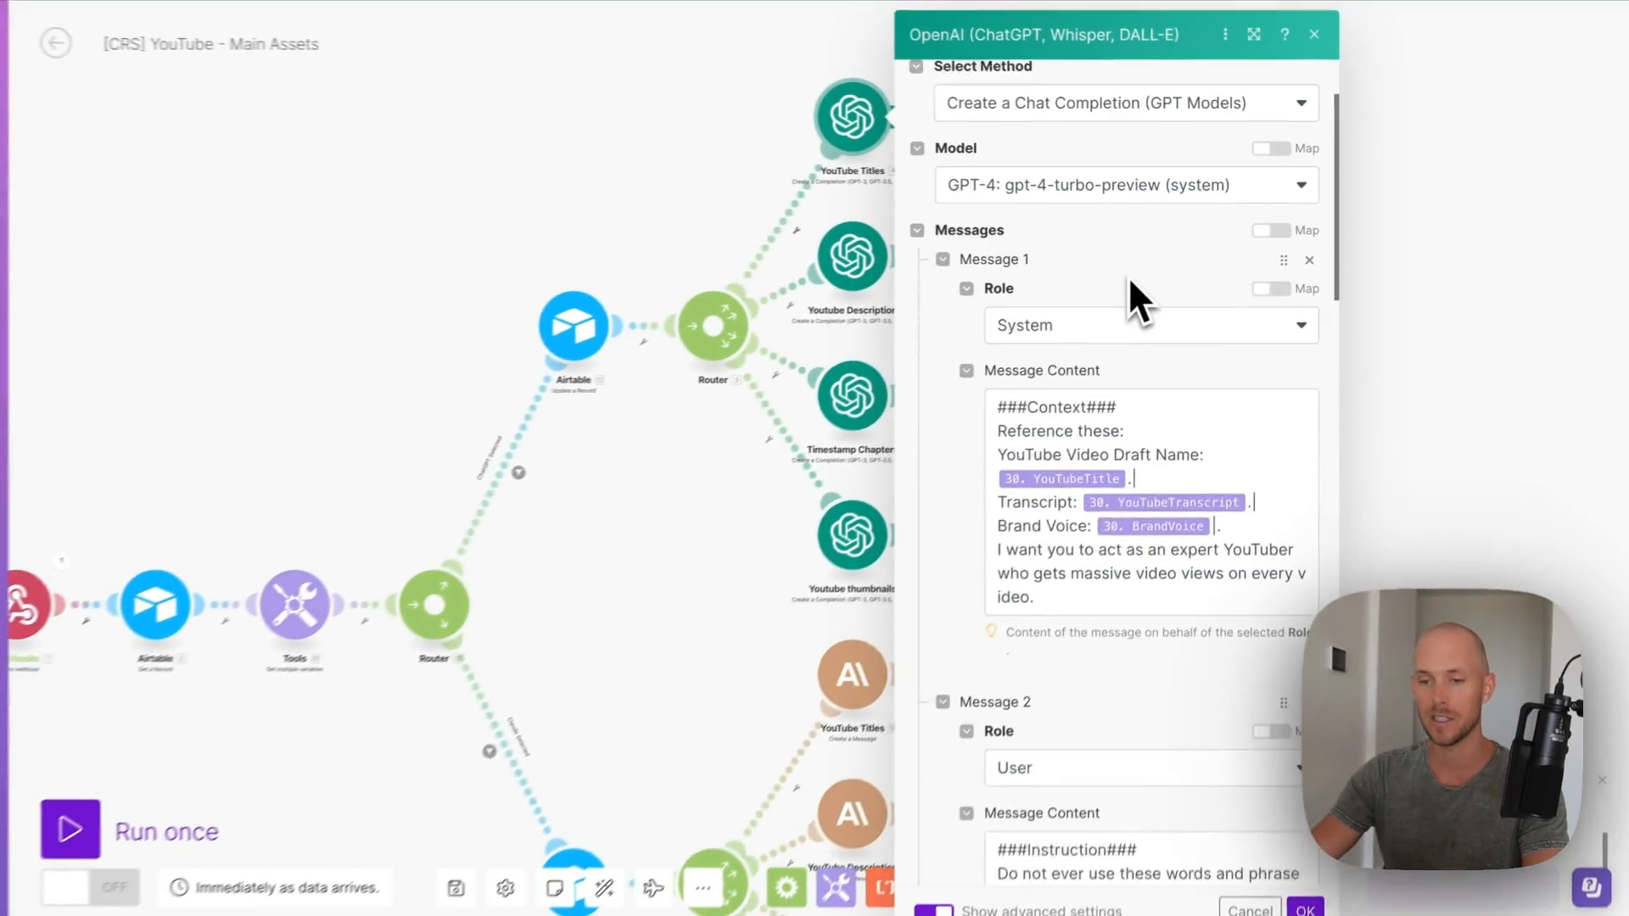
pyautogui.scroll(-2, 1103, 373)
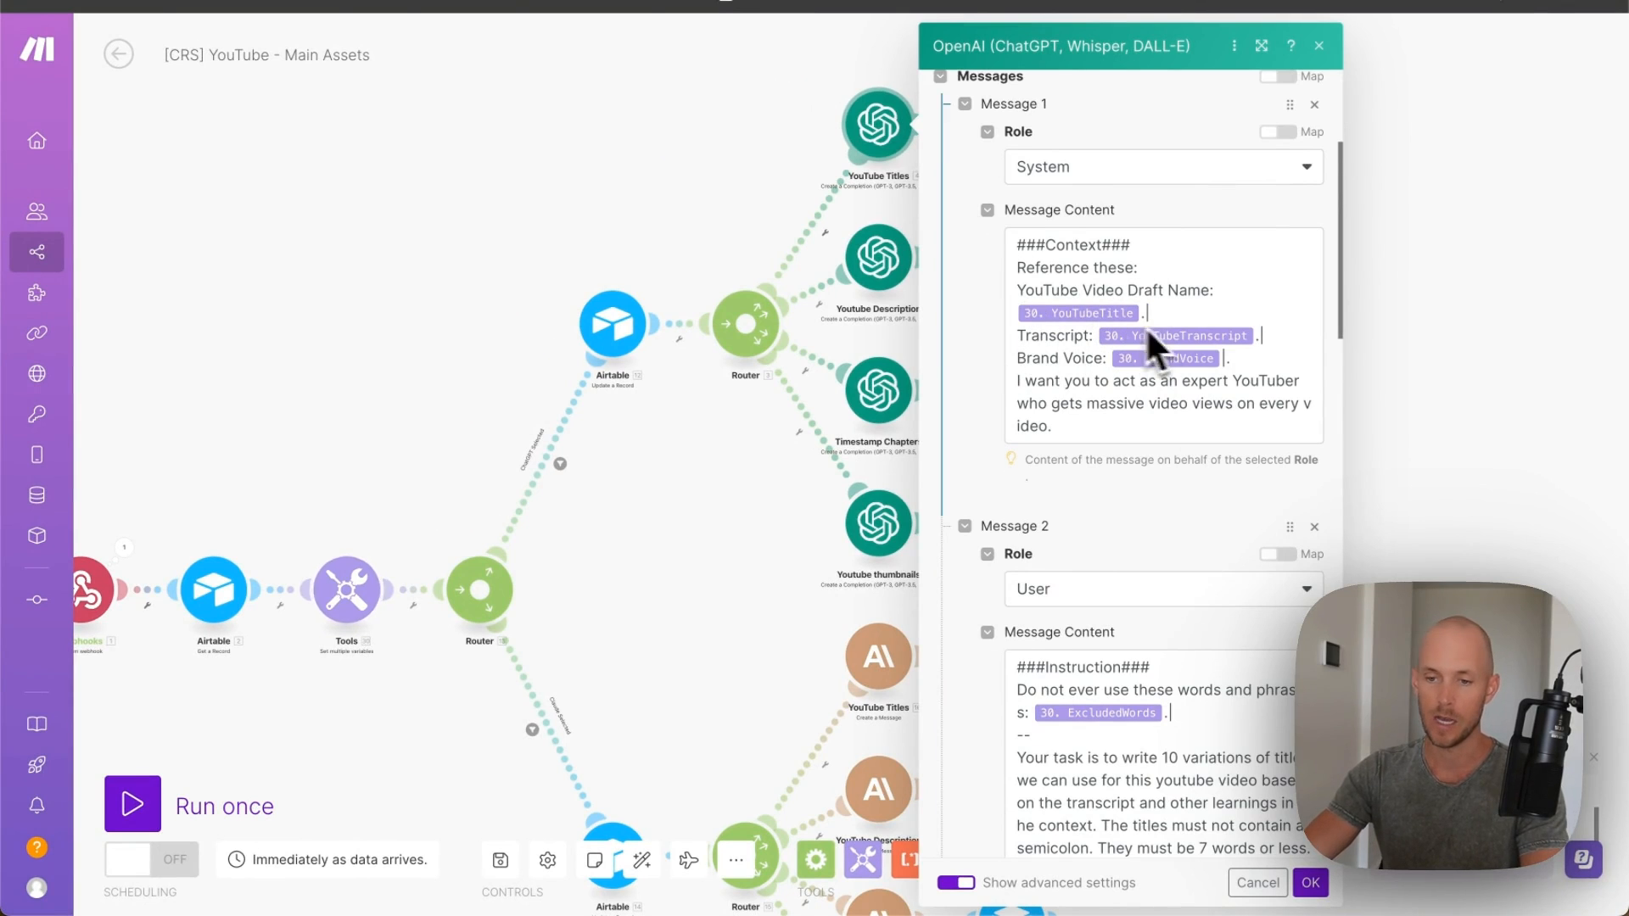
pyautogui.scroll(-6, 1091, 405)
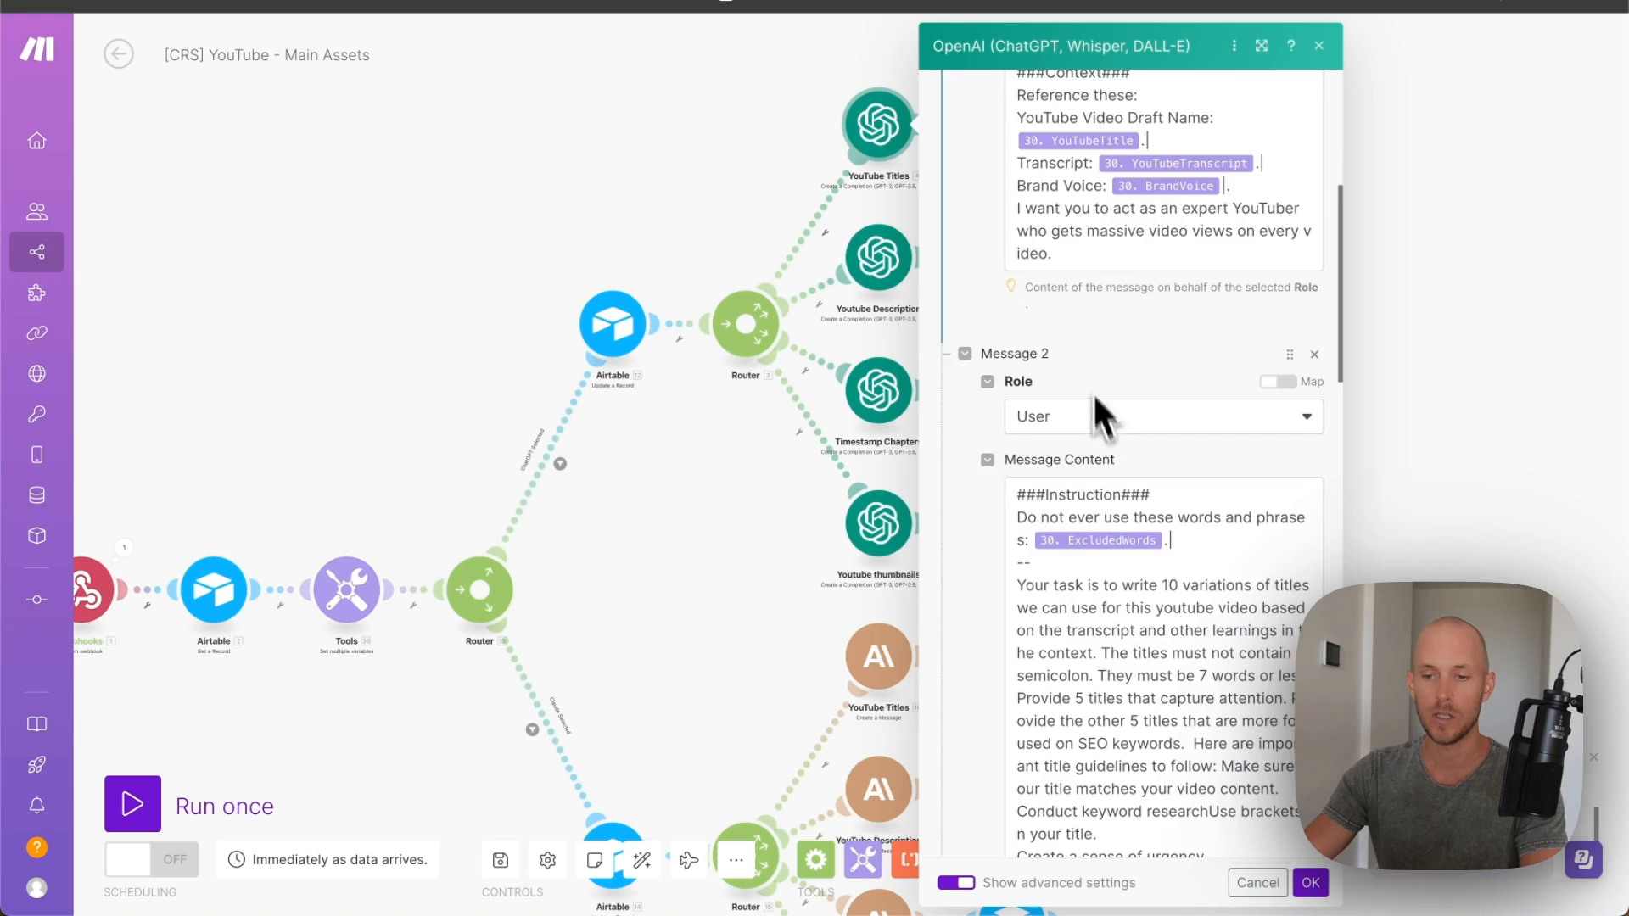
pyautogui.scroll(-2, 1073, 262)
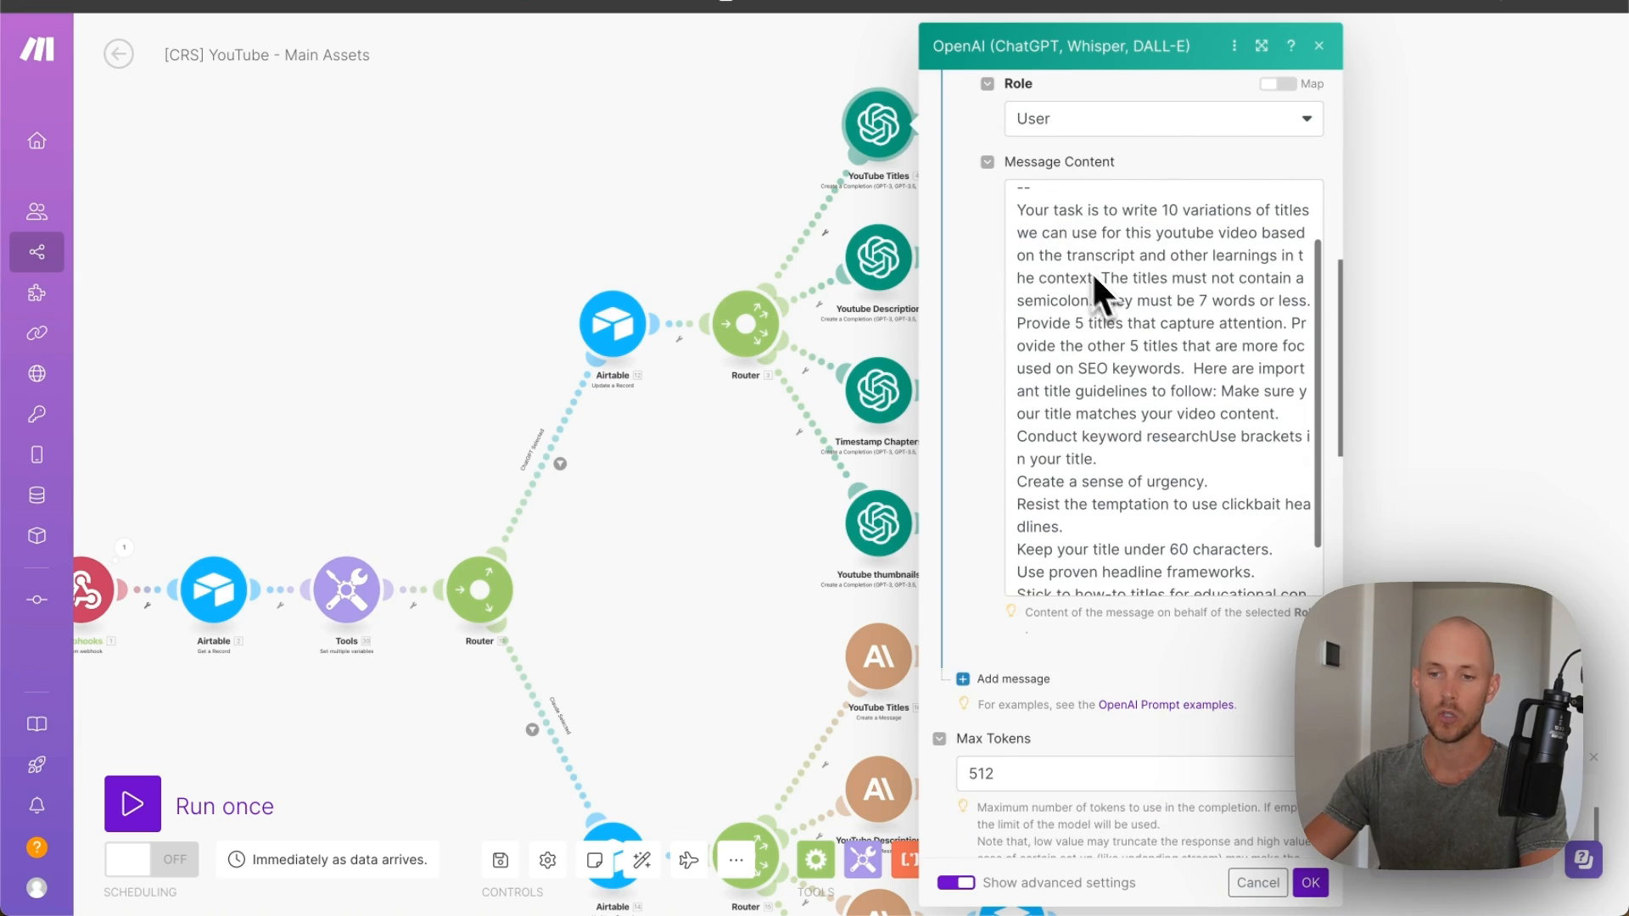
pyautogui.scroll(-1, 1089, 297)
pyautogui.scroll(-1, 1093, 299)
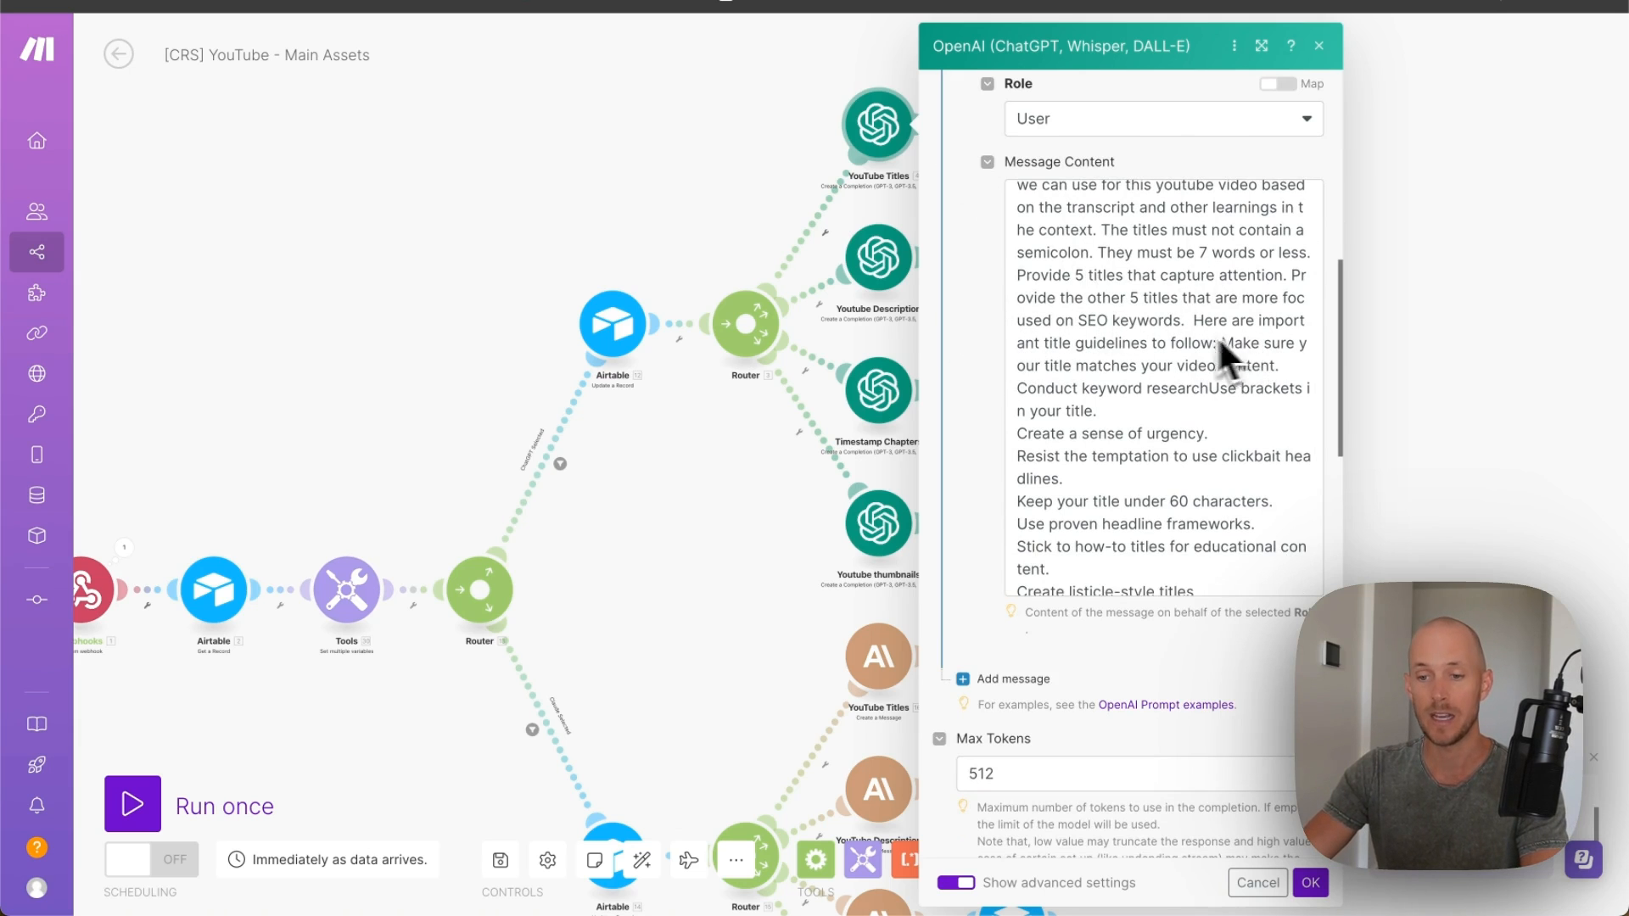
pyautogui.scroll(-1, 1120, 324)
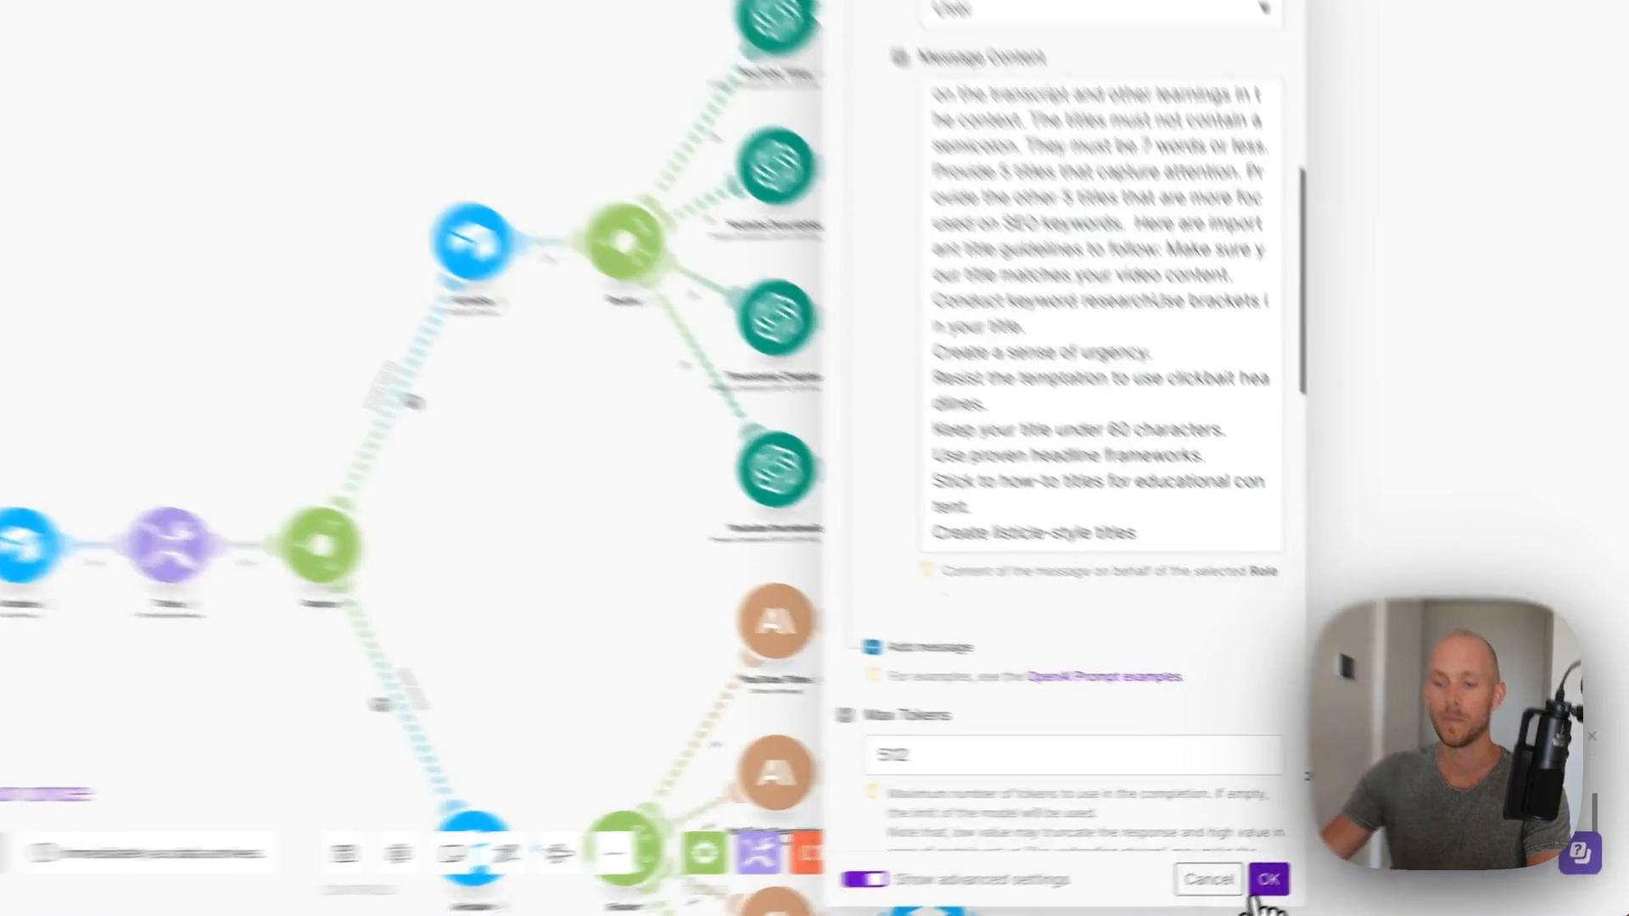
pyautogui.click(1260, 889)
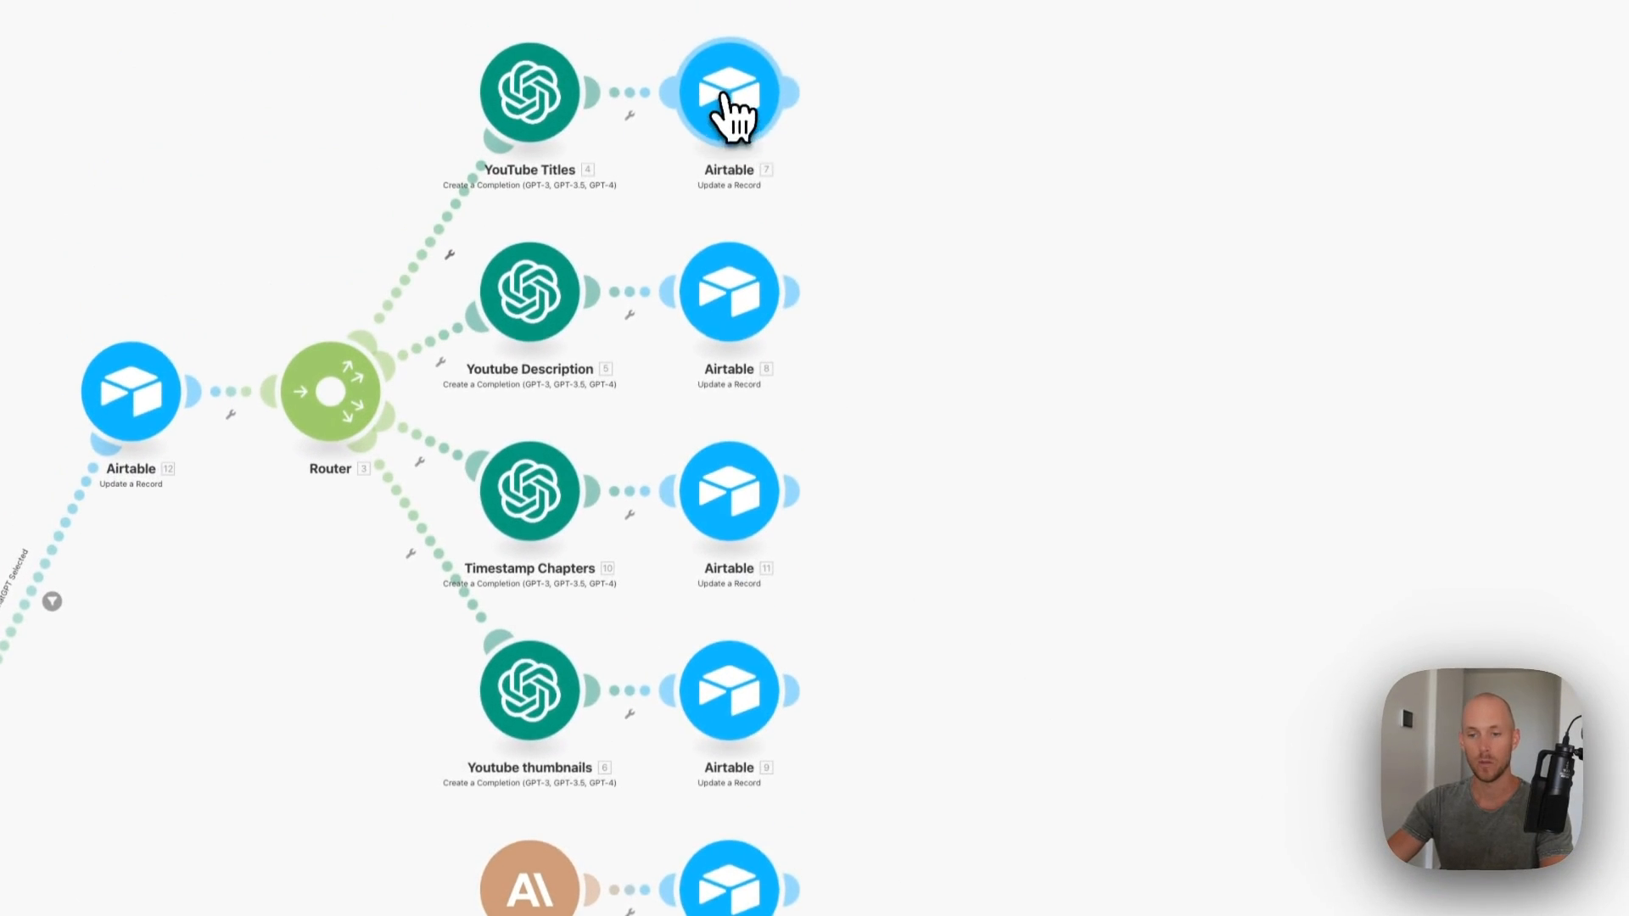
# - In Airtable 7, set the connection and base, then map Choices[]: Message.Content to AI_youtubeTitles
pyautogui.click(928, 17)
pyautogui.click(1048, 106)
pyautogui.click(1045, 151)
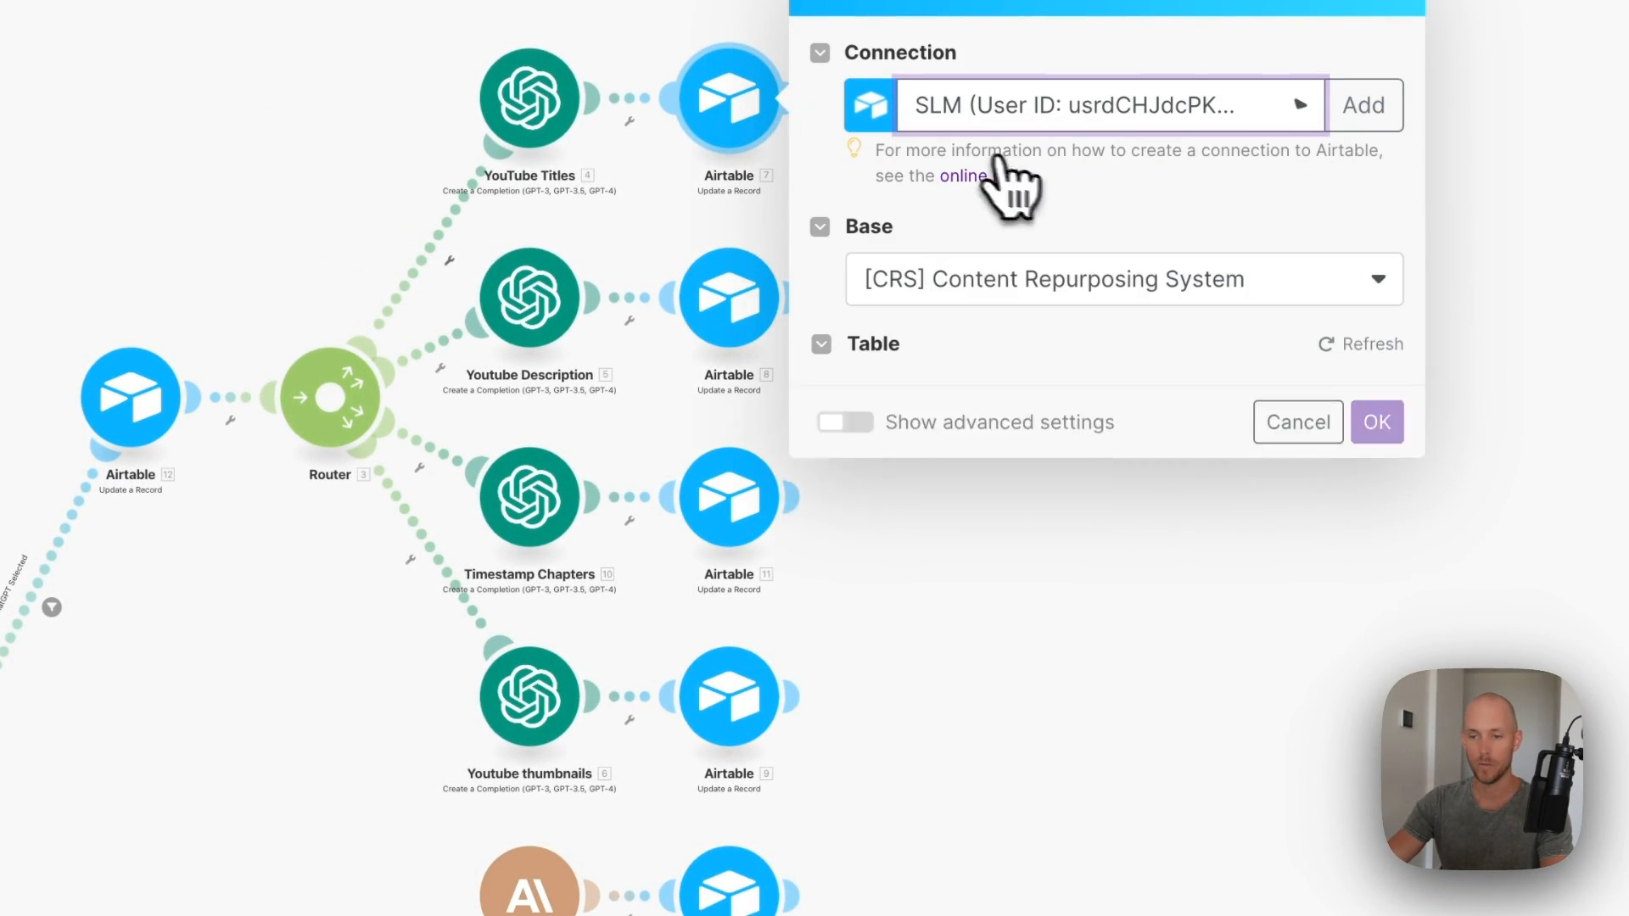
pyautogui.click(1328, 278)
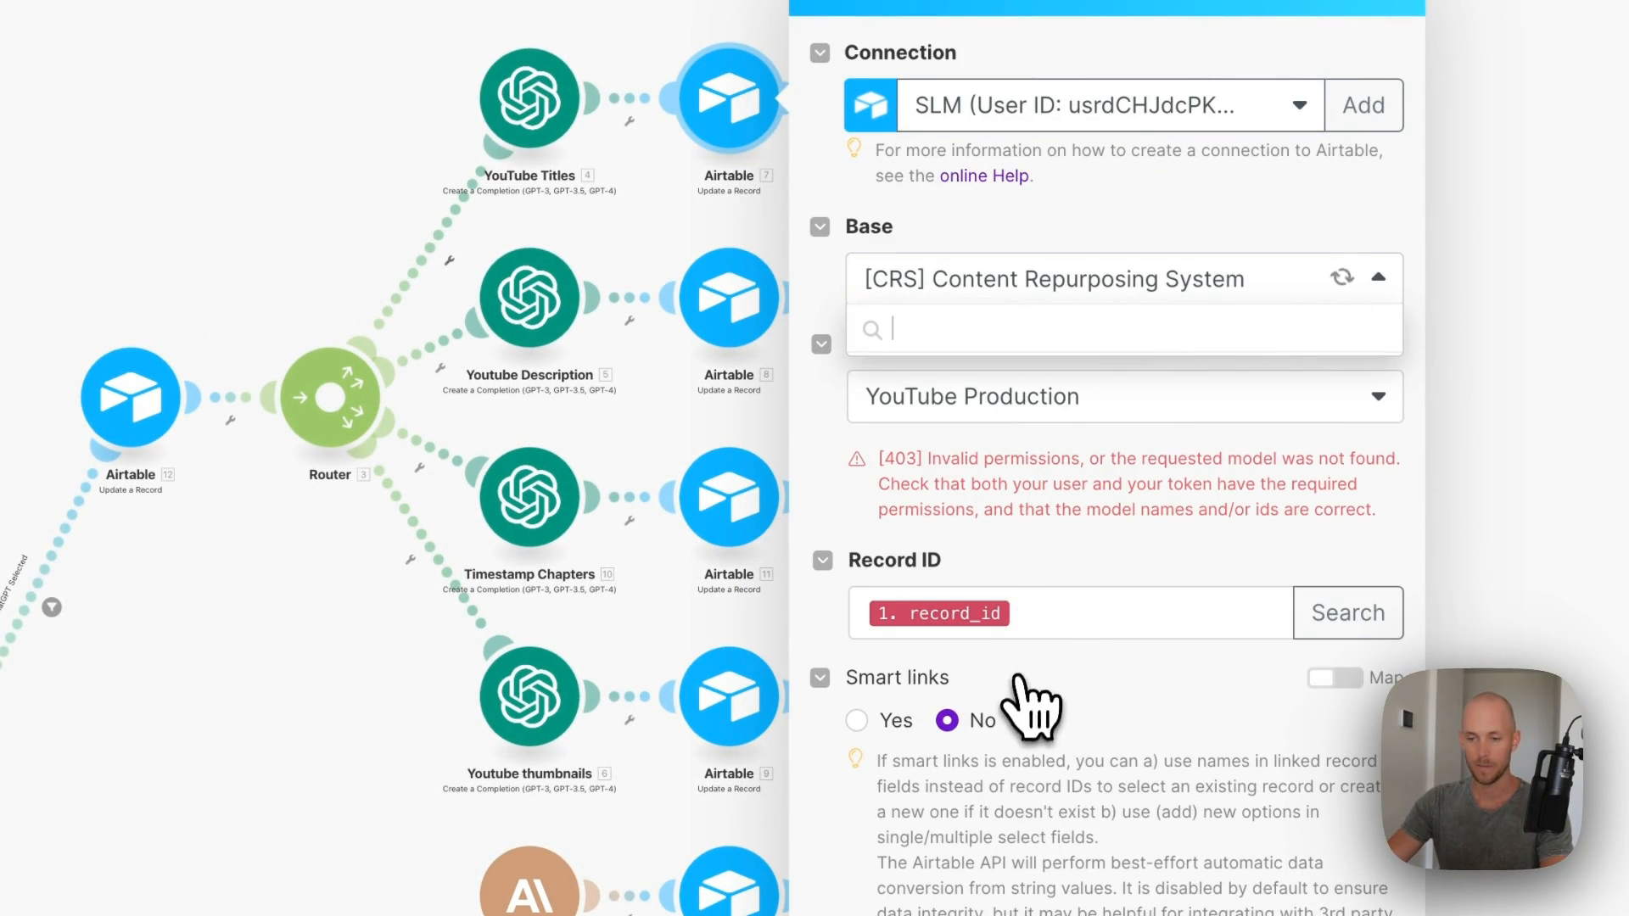
pyautogui.scroll(-10, 1200, 444)
pyautogui.click(1073, 451)
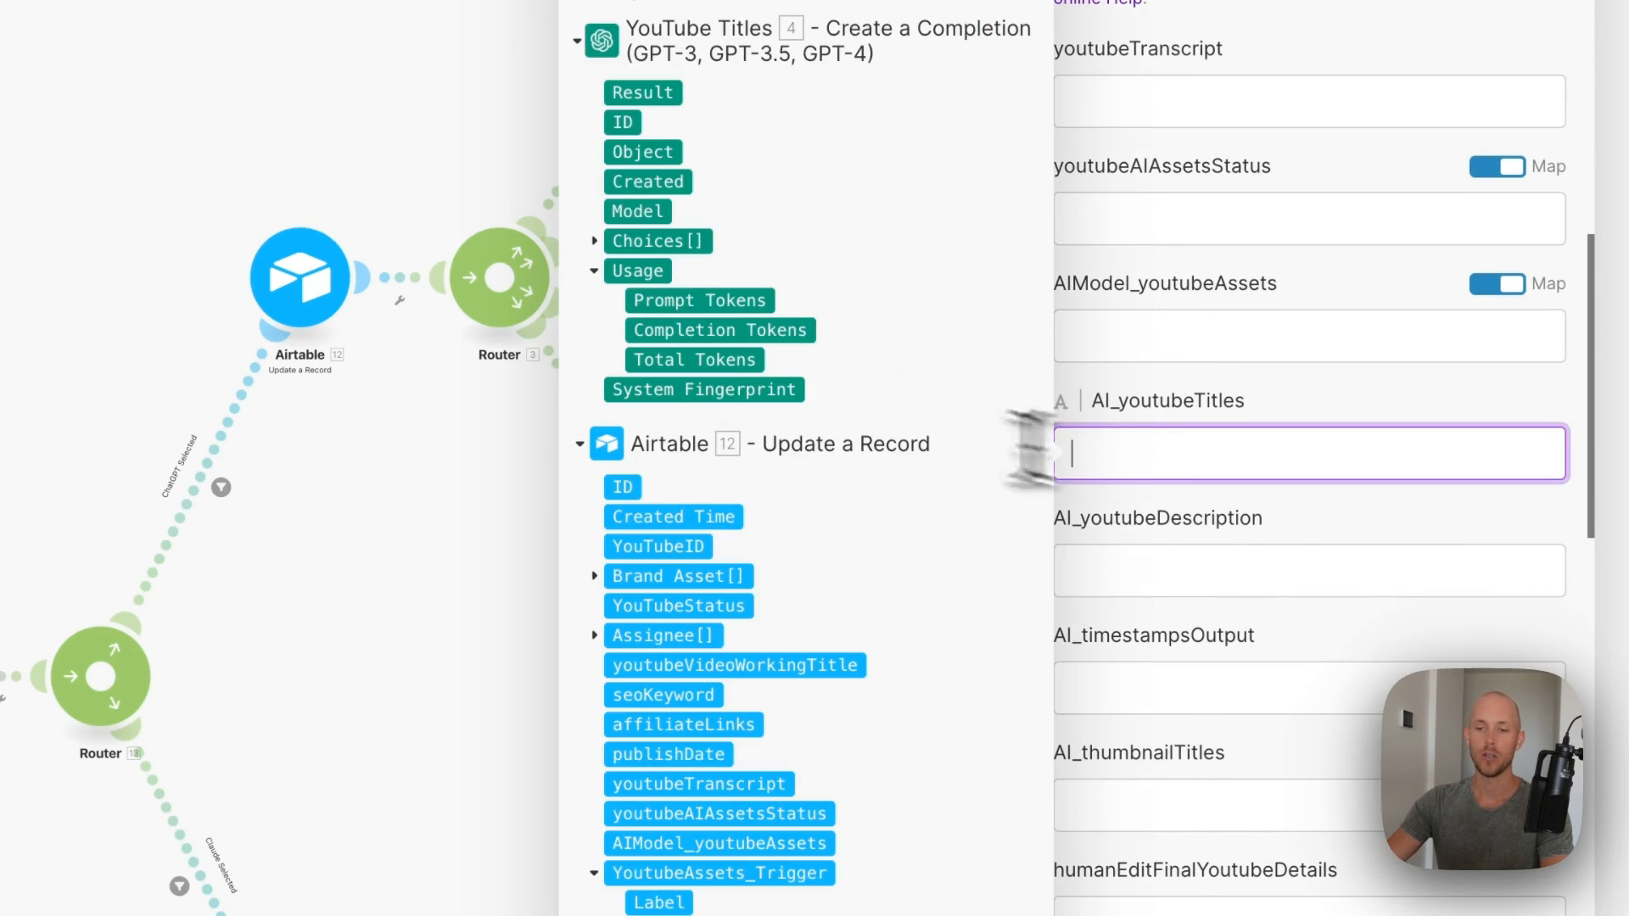
pyautogui.click(593, 241)
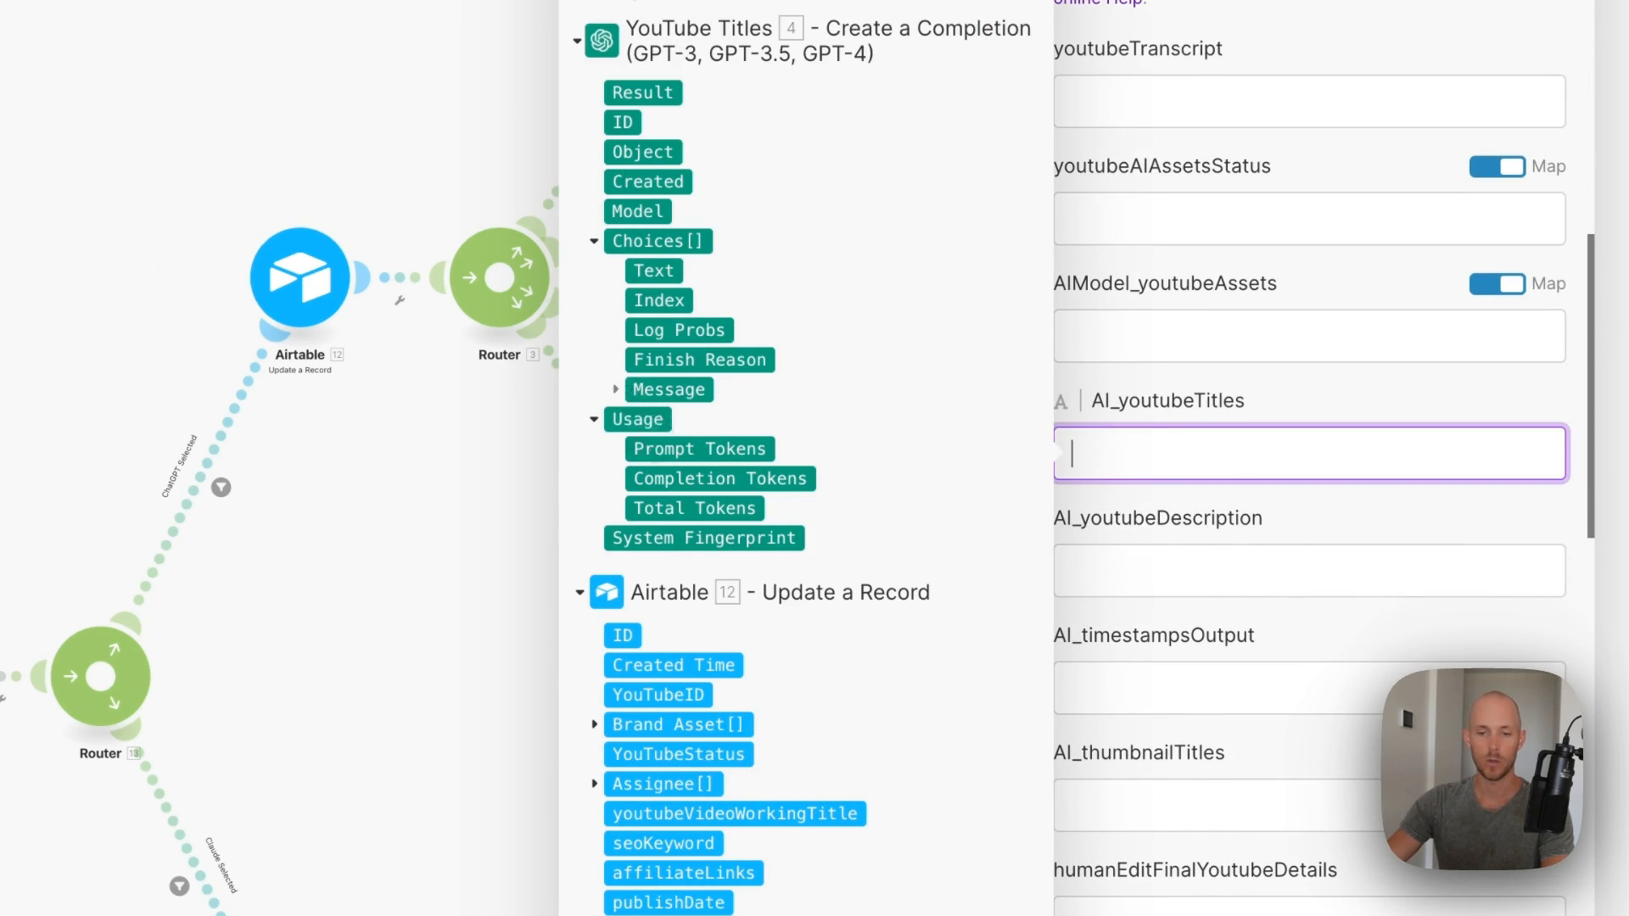
pyautogui.click(616, 390)
pyautogui.click(675, 450)
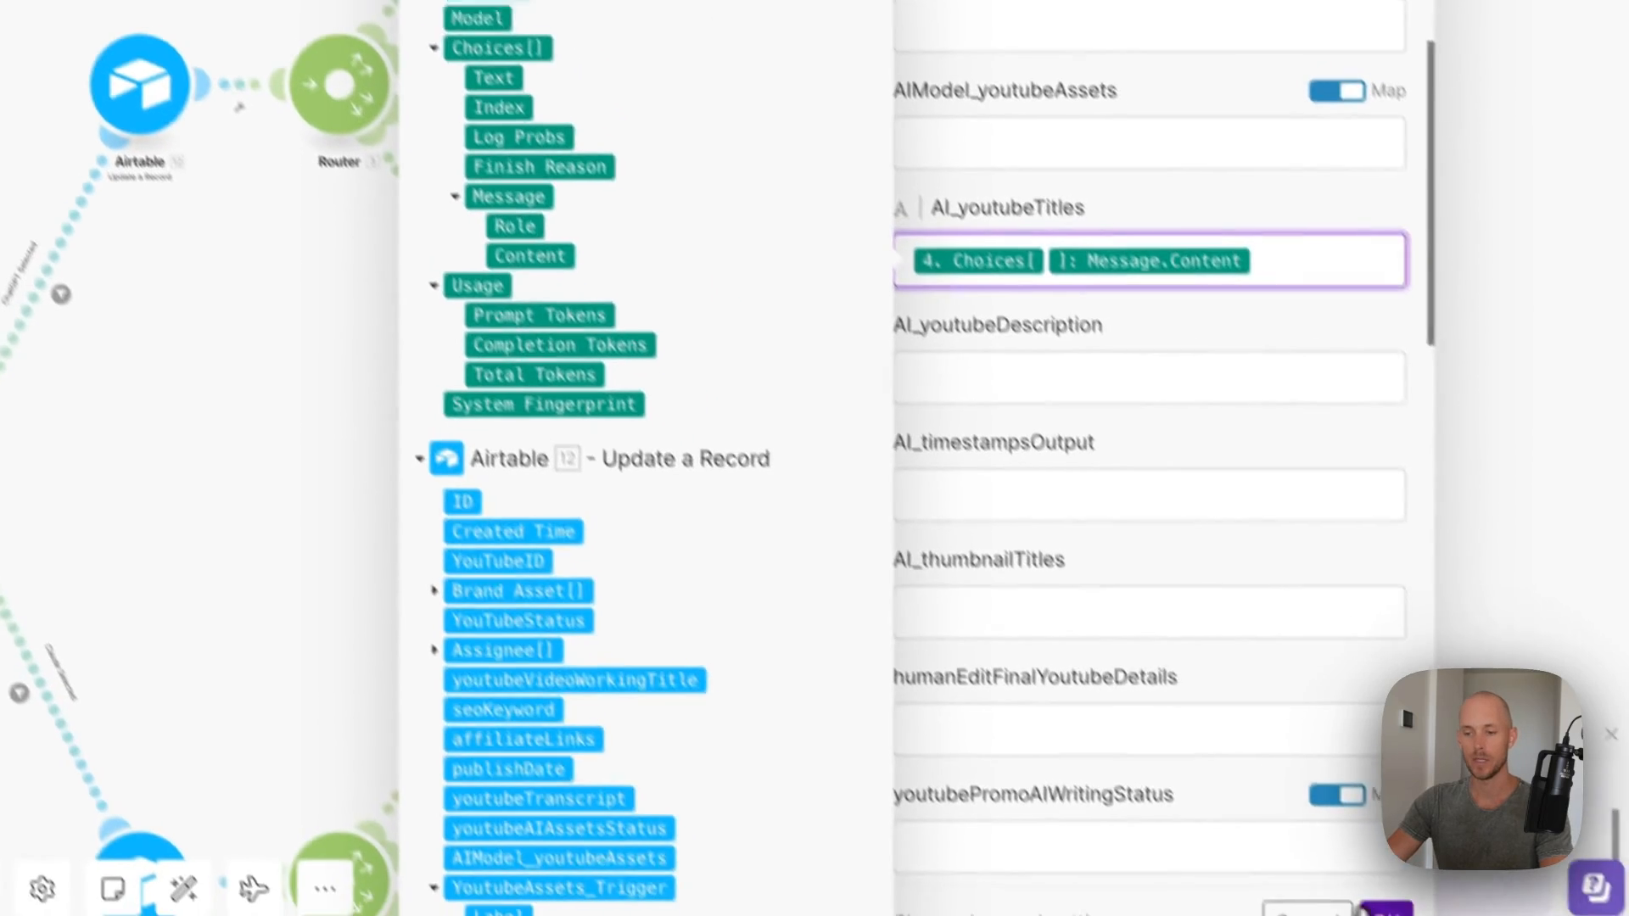
# - Delete the unneeded Airtable 8, 11 and 9 update modules
pyautogui.moveTo(1066, 223); pyautogui.dragTo(797, 670)
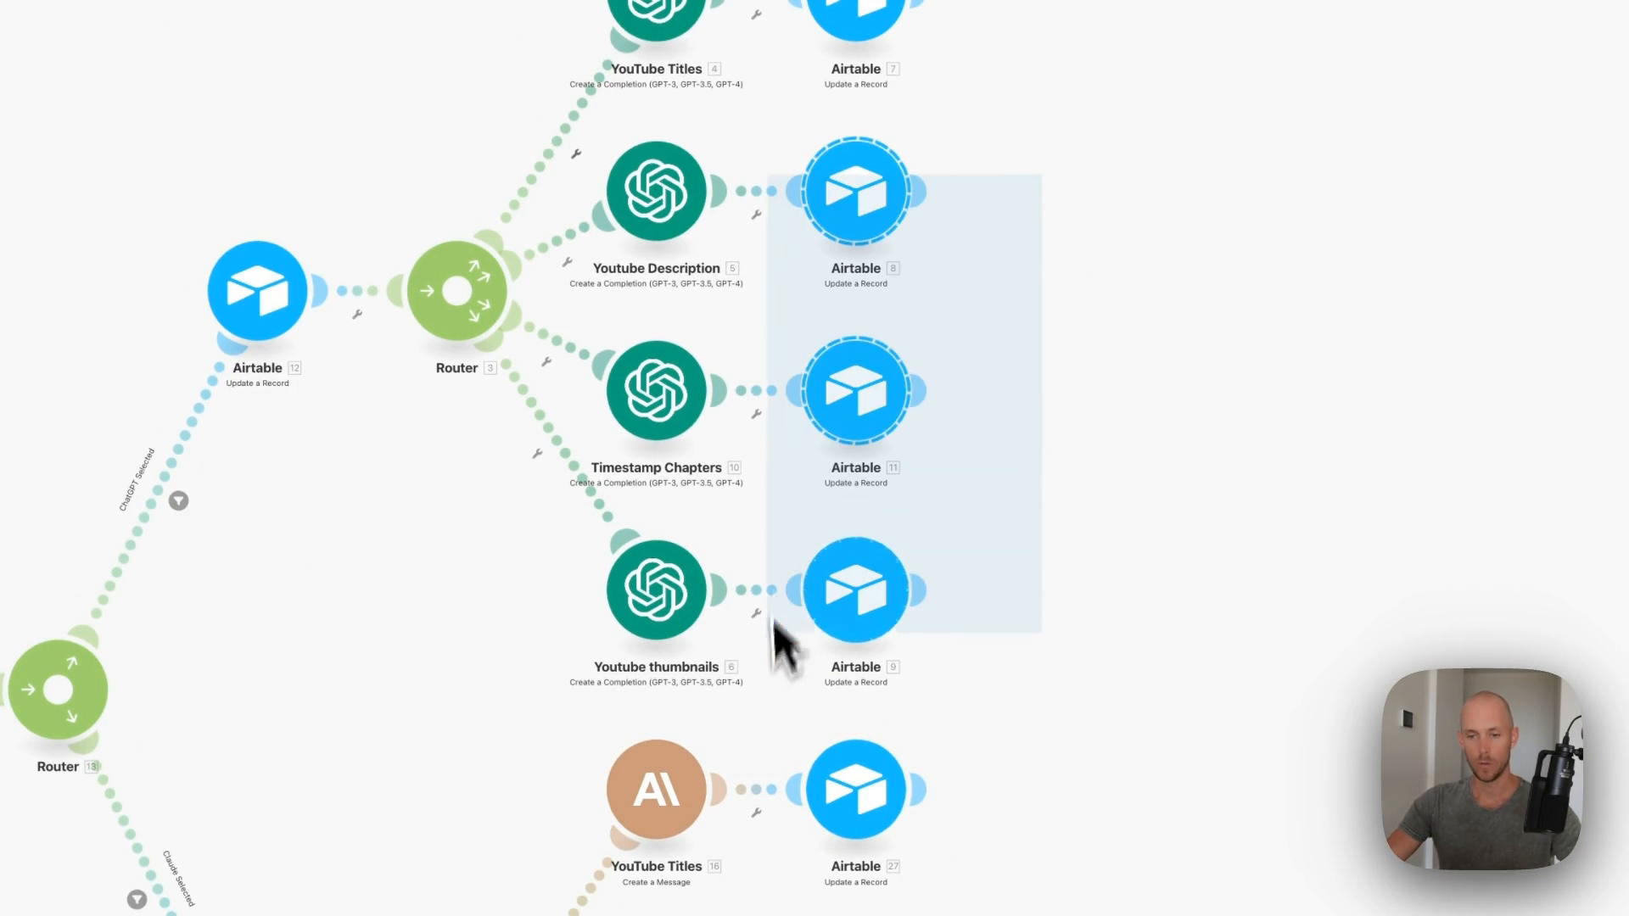
pyautogui.rightClick(859, 695)
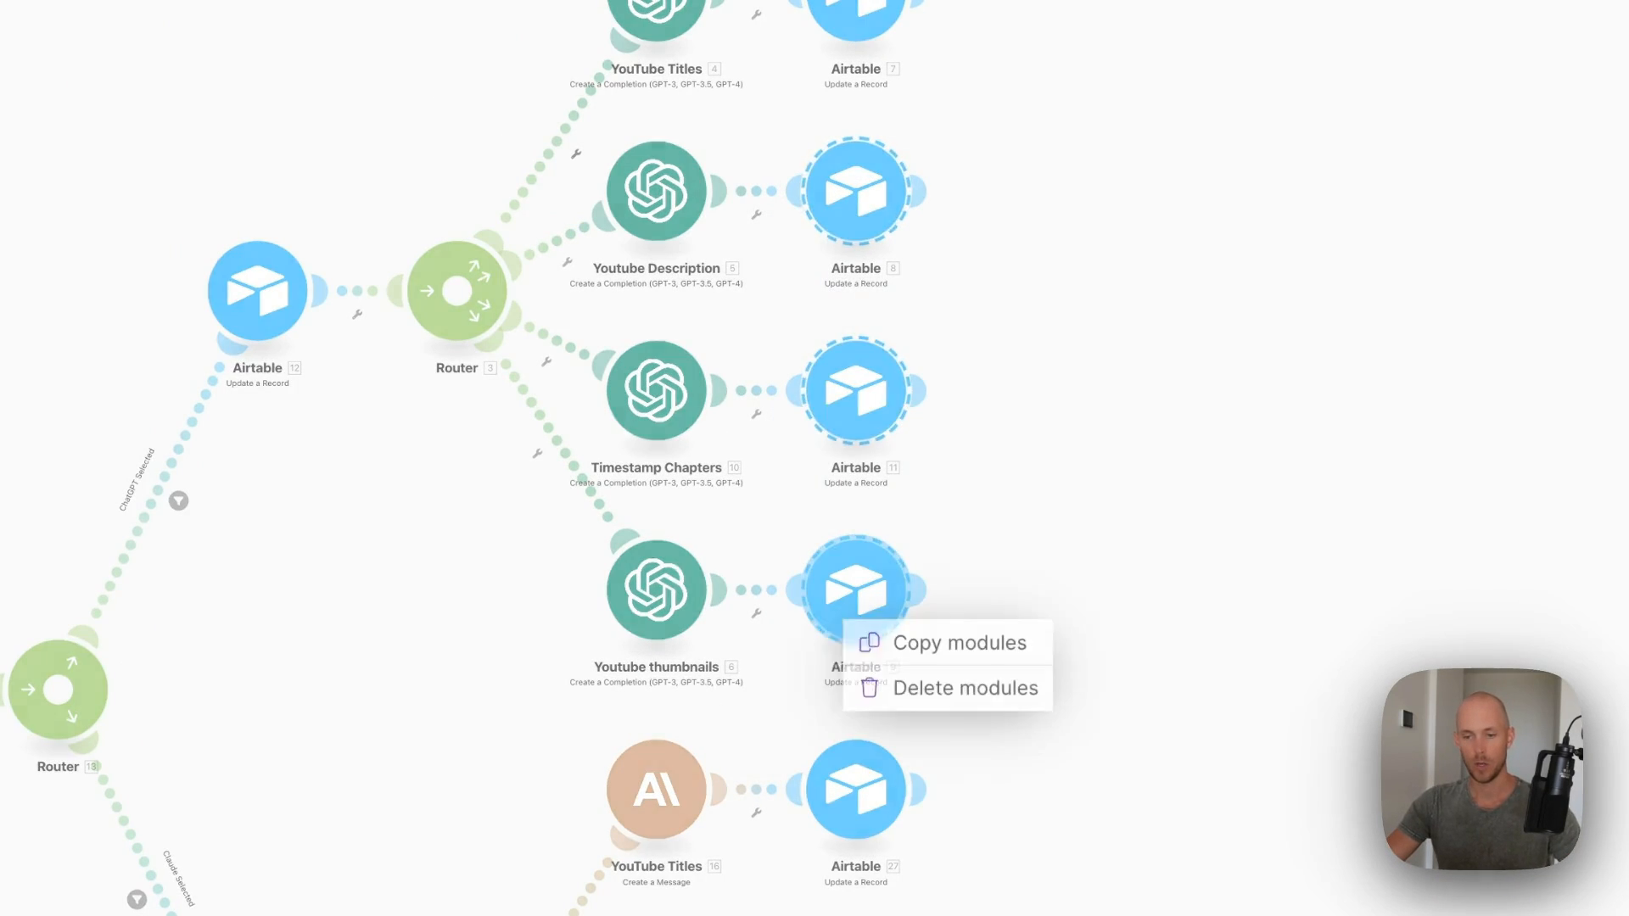
pyautogui.click(965, 688)
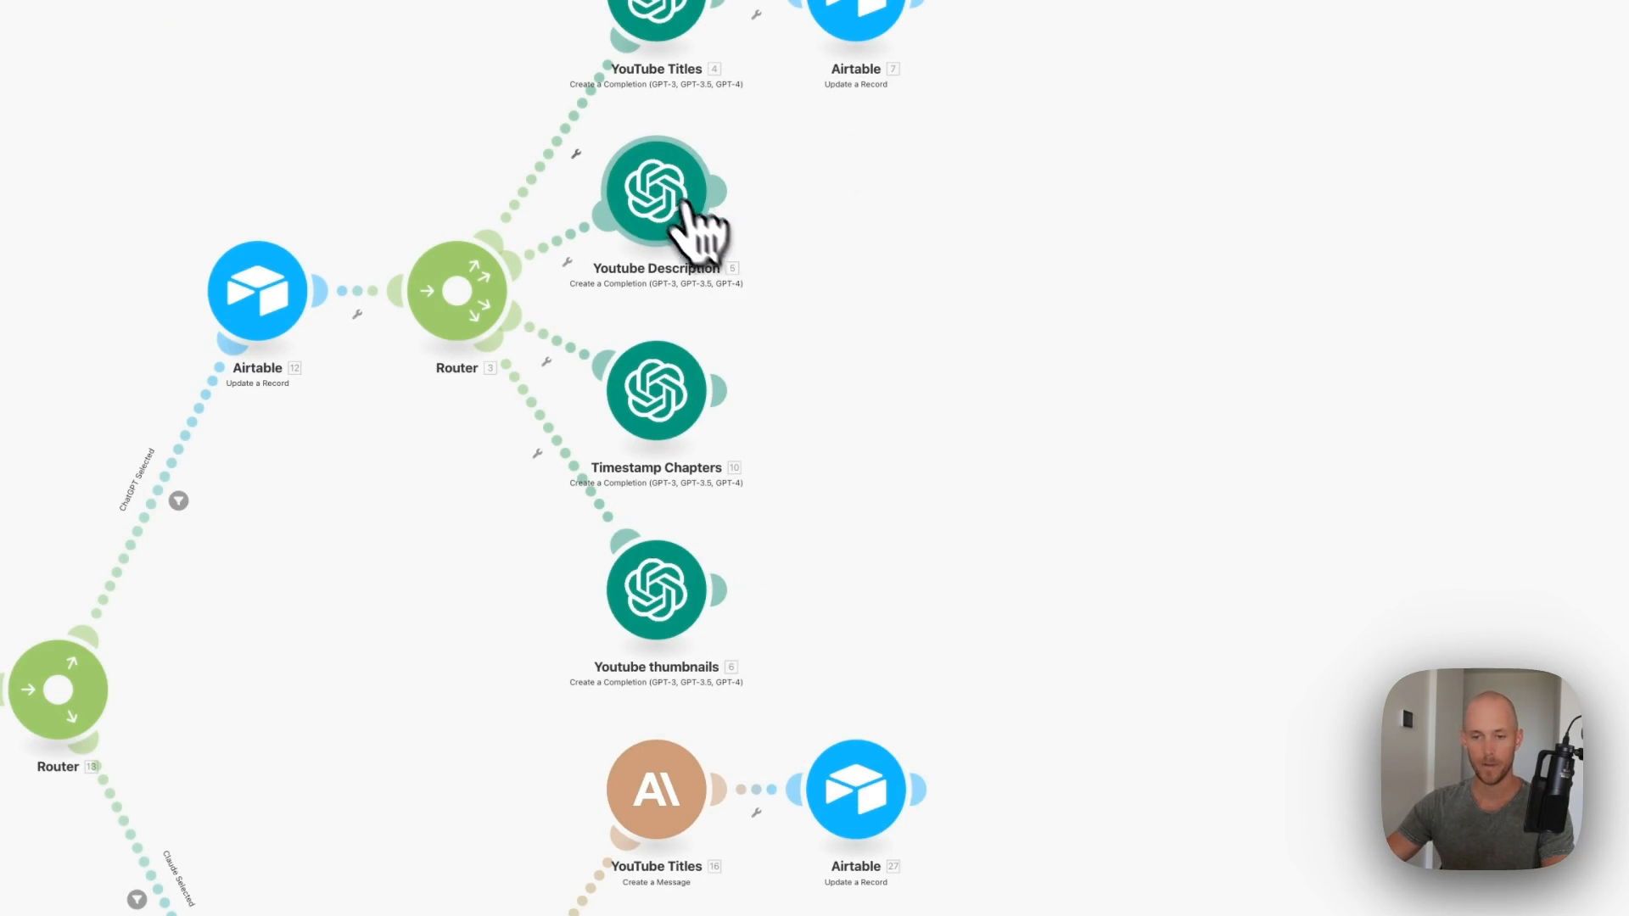
# - Connect the Youtube Description module to the OpenAI account and save it
pyautogui.click(964, 192)
pyautogui.click(961, 226)
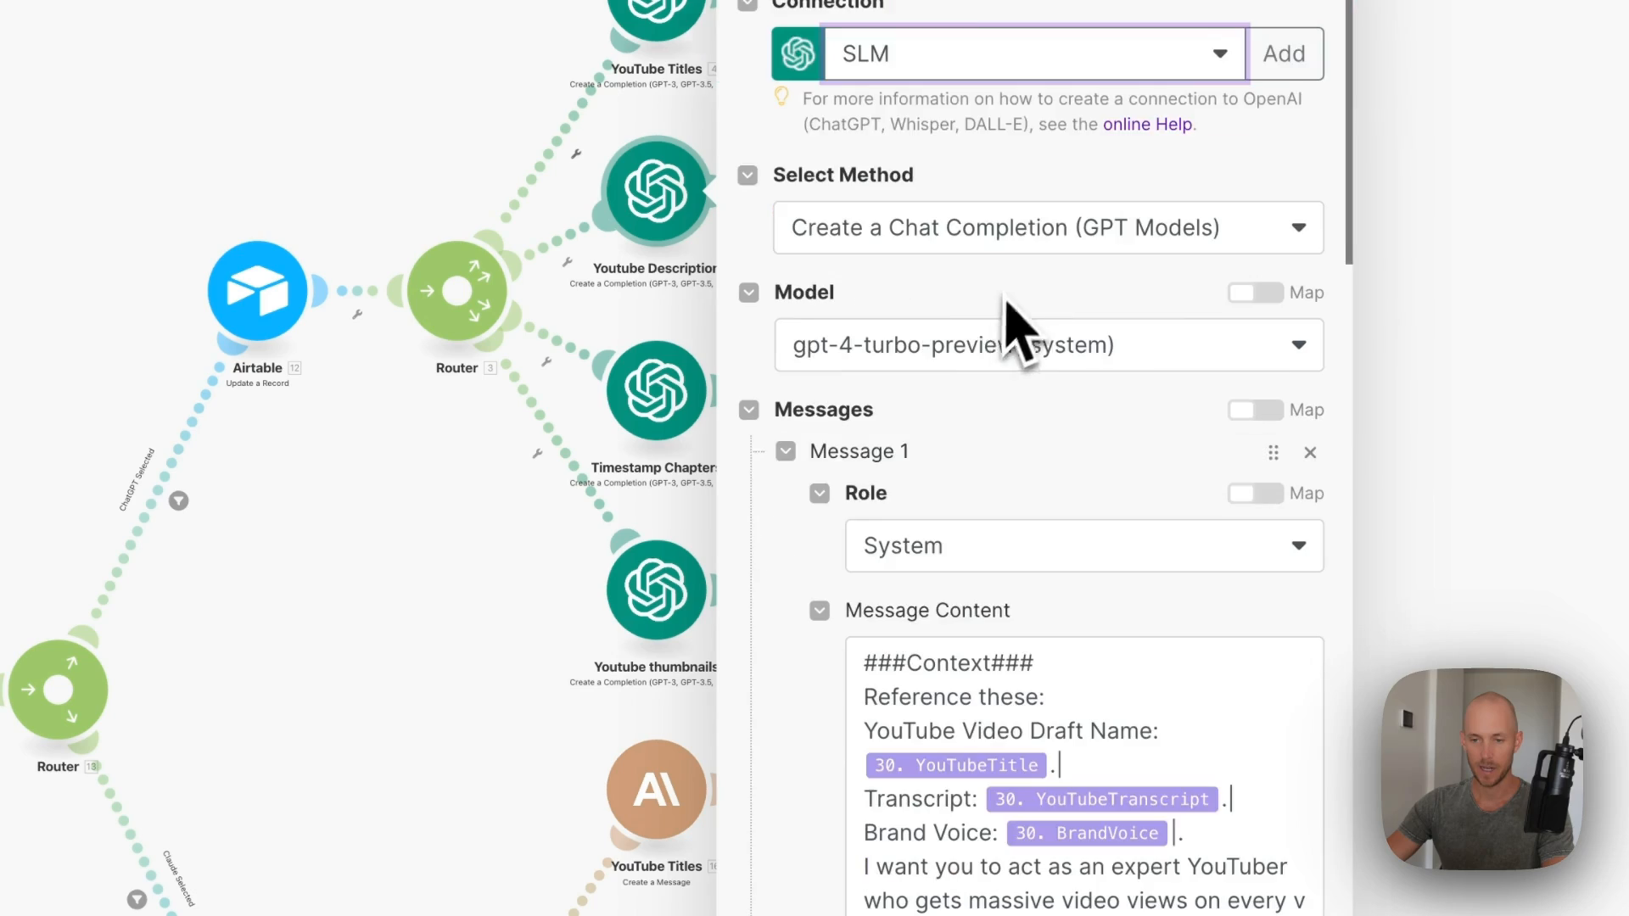
pyautogui.scroll(-10, 1035, 488)
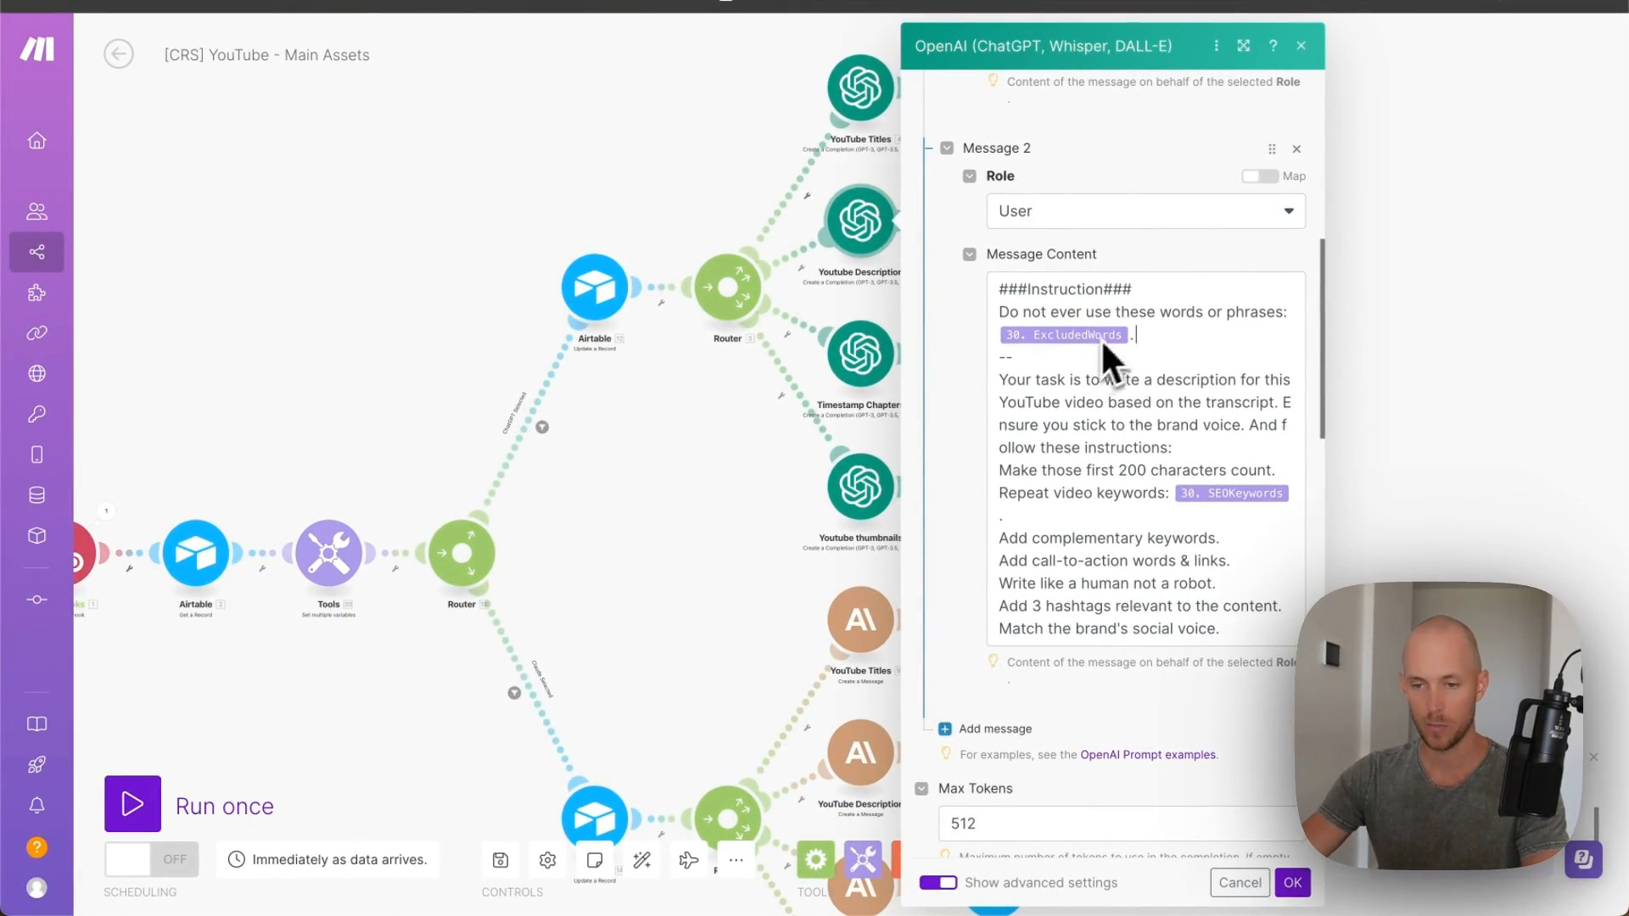
pyautogui.scroll(-1, 1145, 357)
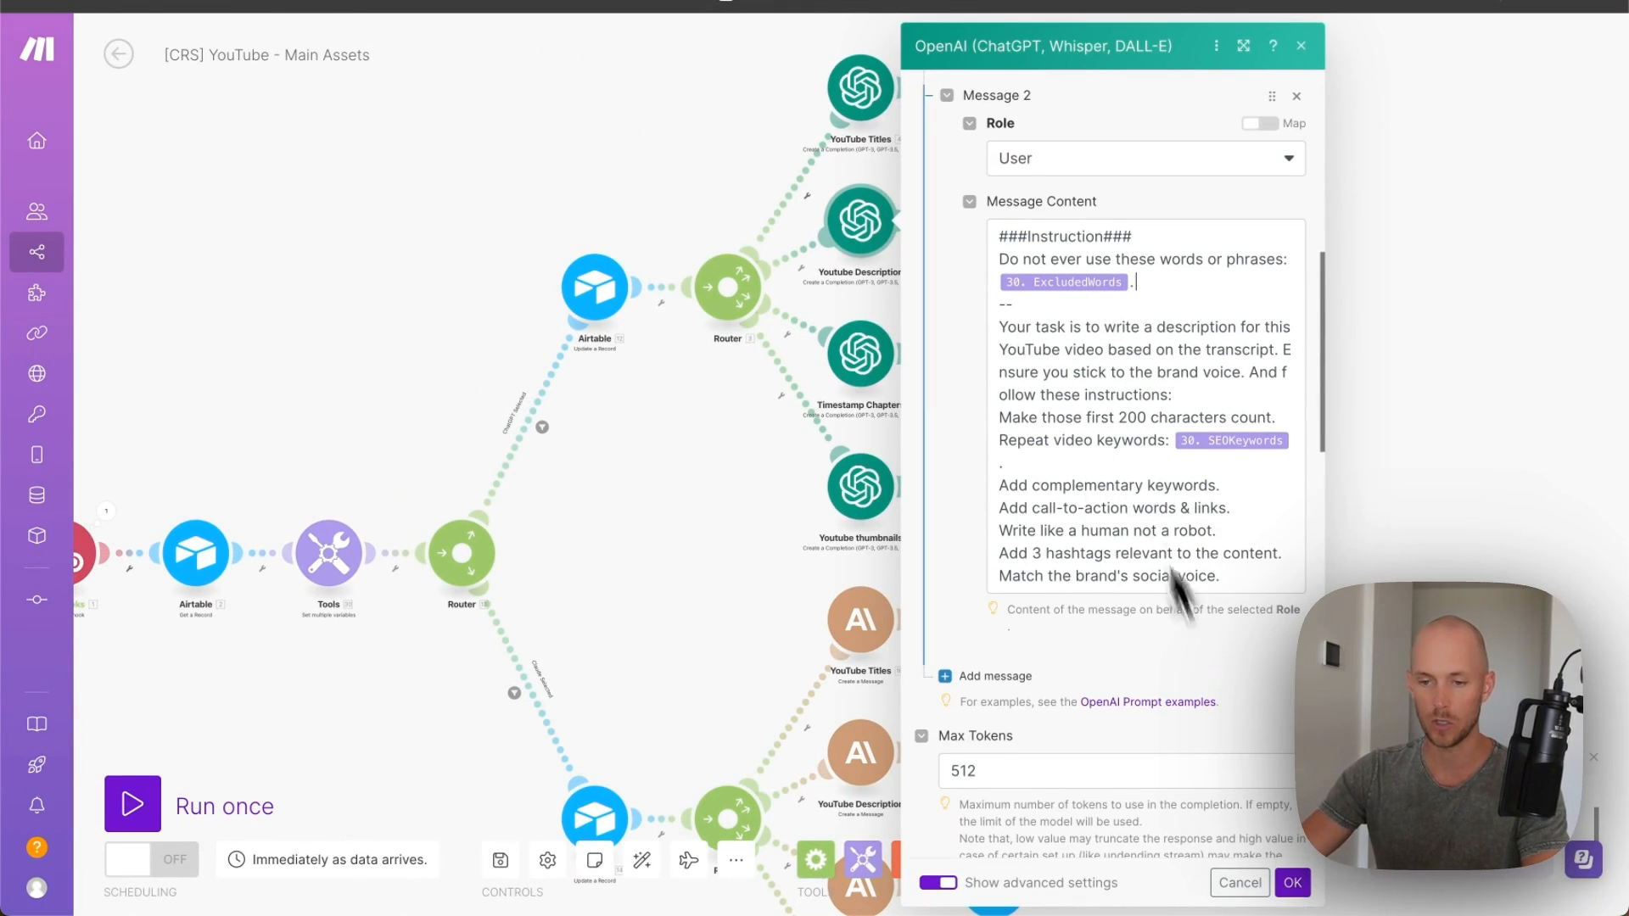
pyautogui.click(1290, 886)
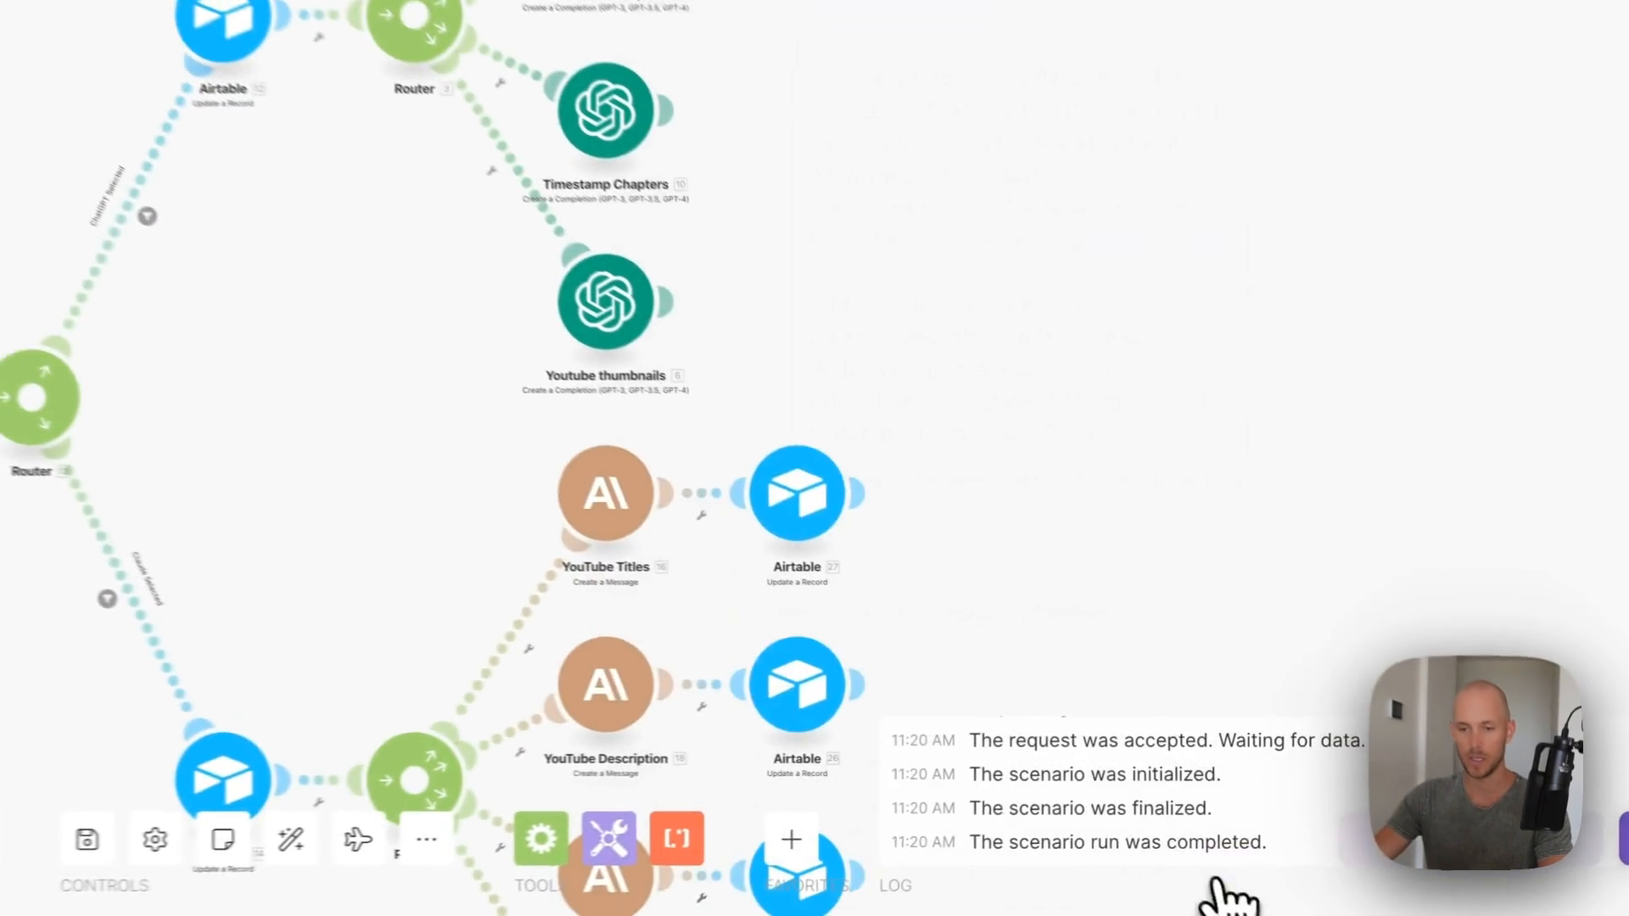
# - Clone Airtable 7 after Youtube Description, mapping Choices[]: Message.Content to AI_youtubeDescription instead of AI_youtubeTitles
pyautogui.rightClick(1018, 106)
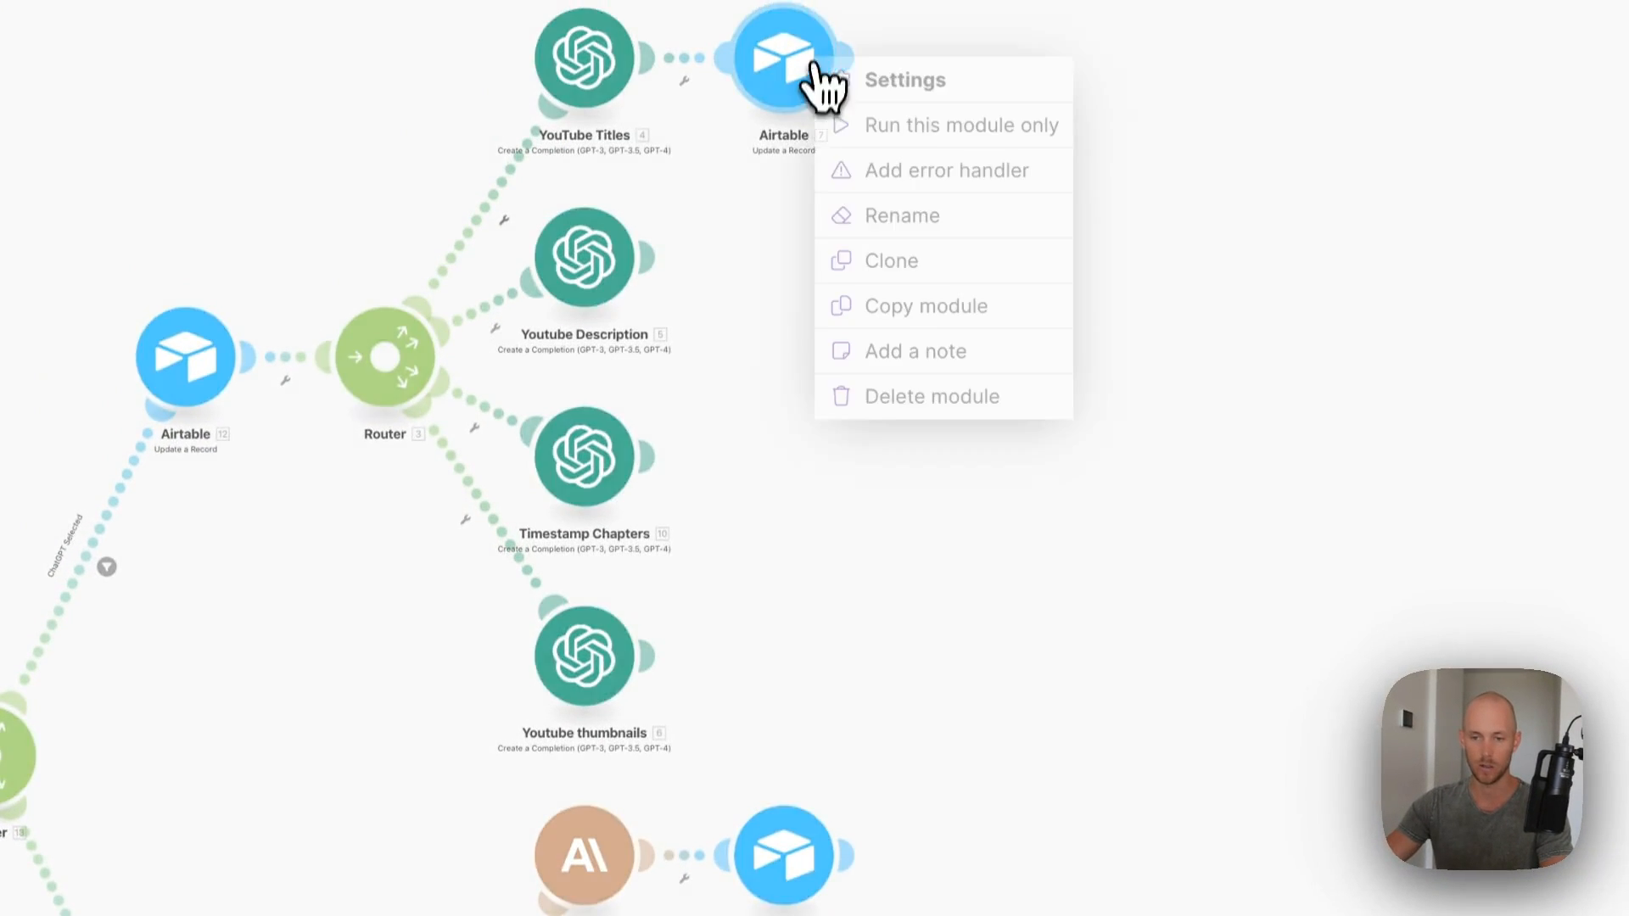
pyautogui.click(900, 262)
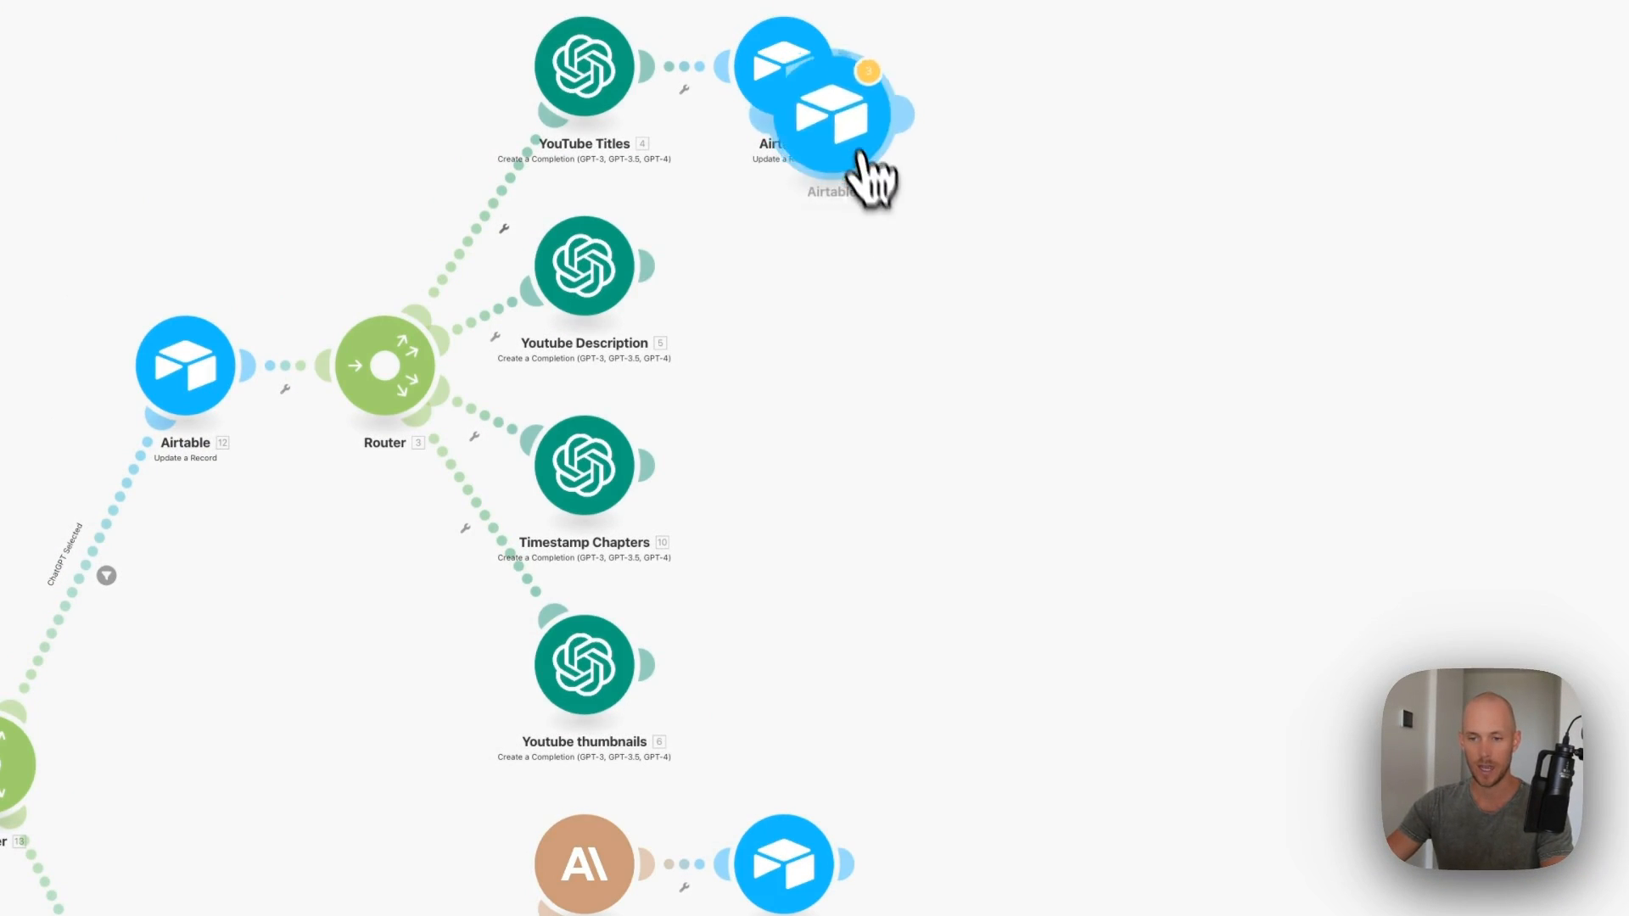
pyautogui.click(804, 278)
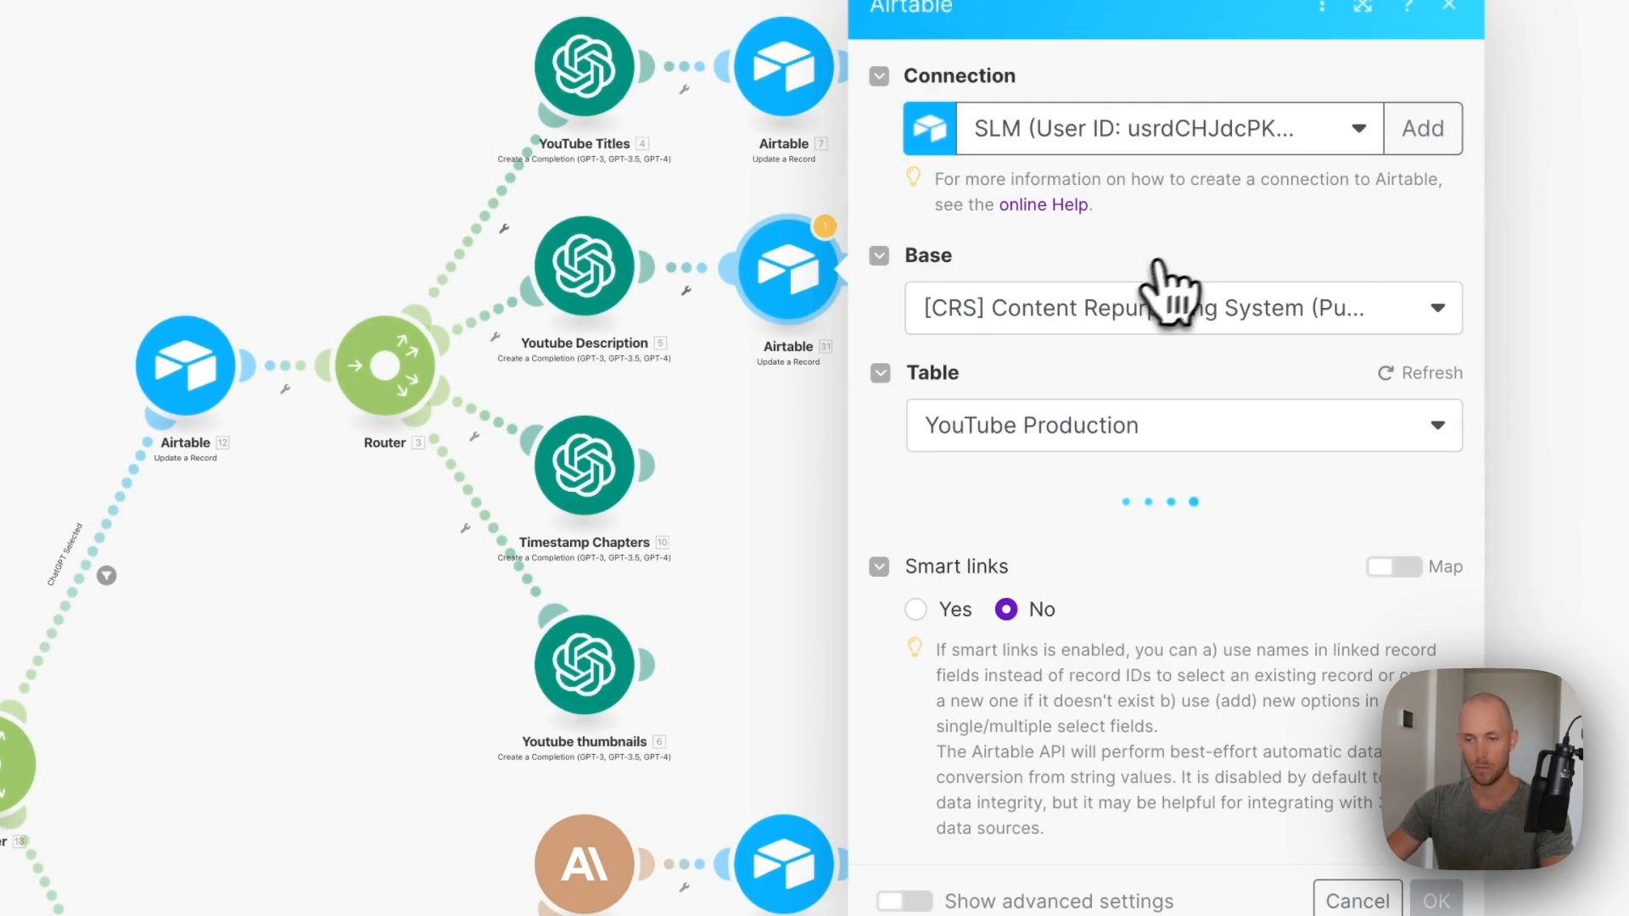
pyautogui.scroll(-10, 1205, 526)
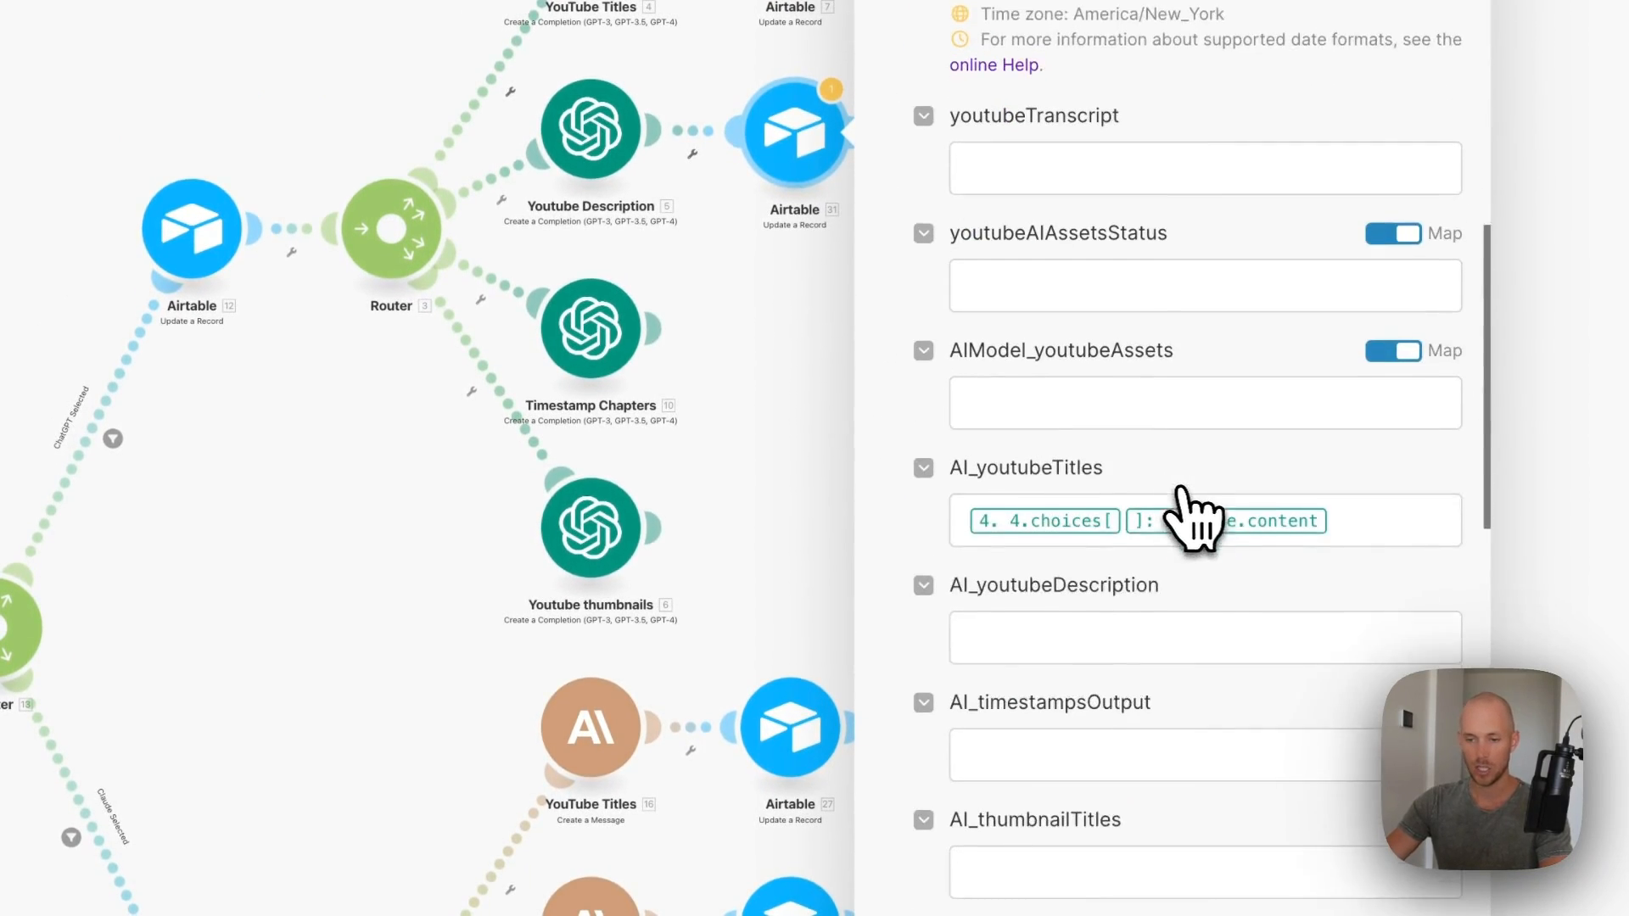
pyautogui.click(1362, 429)
pyautogui.click(1154, 542)
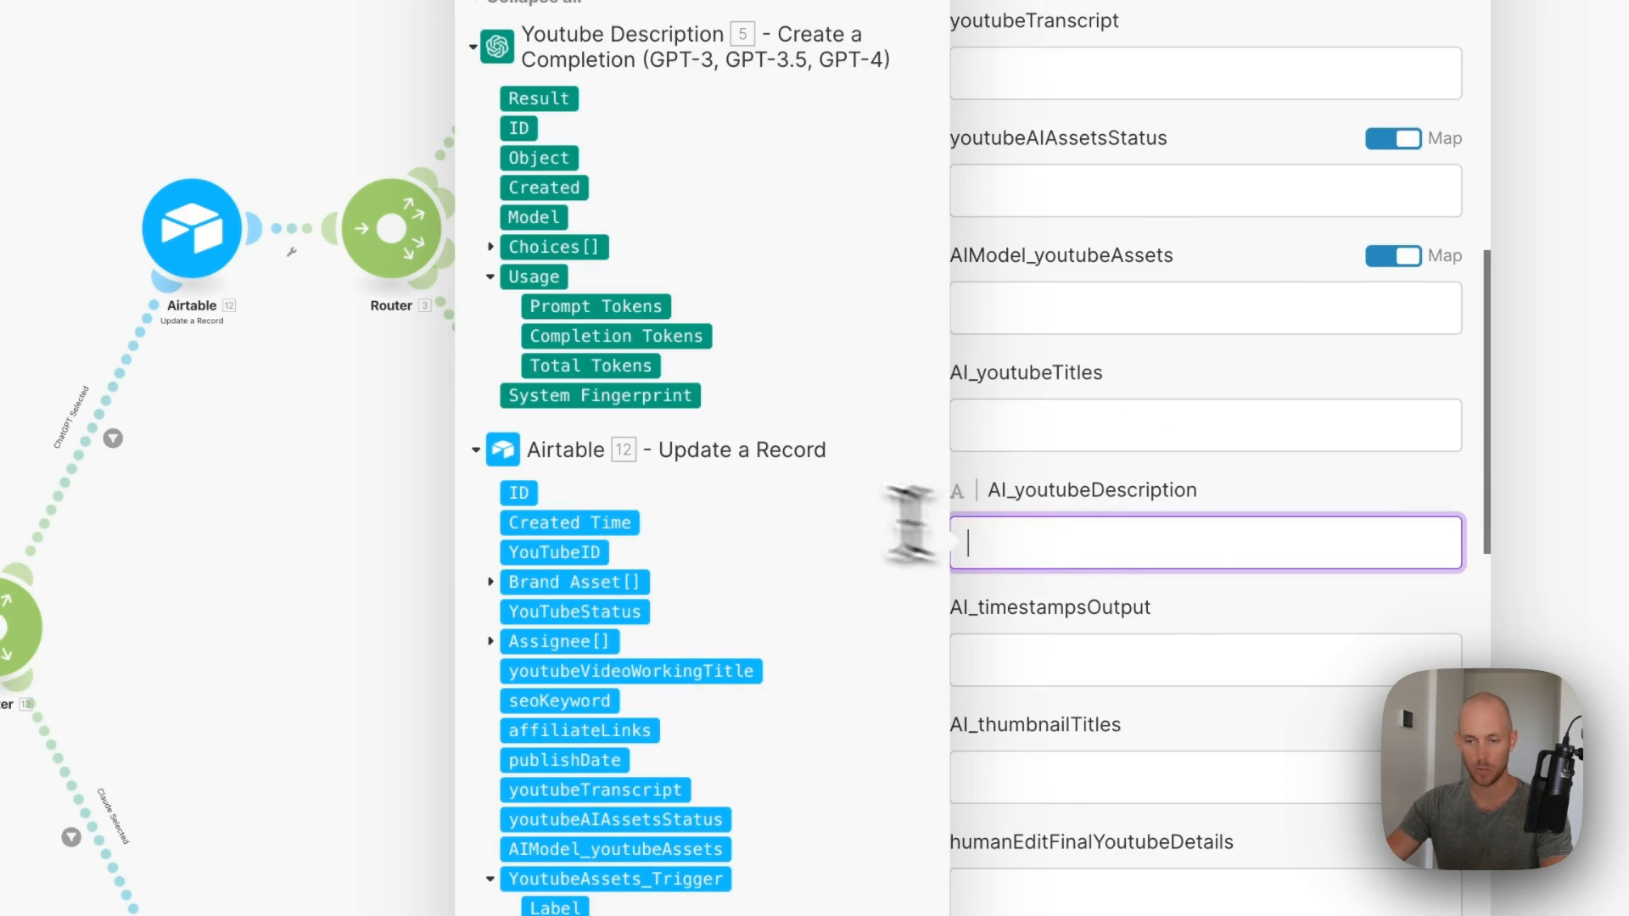
pyautogui.click(534, 247)
pyautogui.click(561, 334)
pyautogui.click(621, 395)
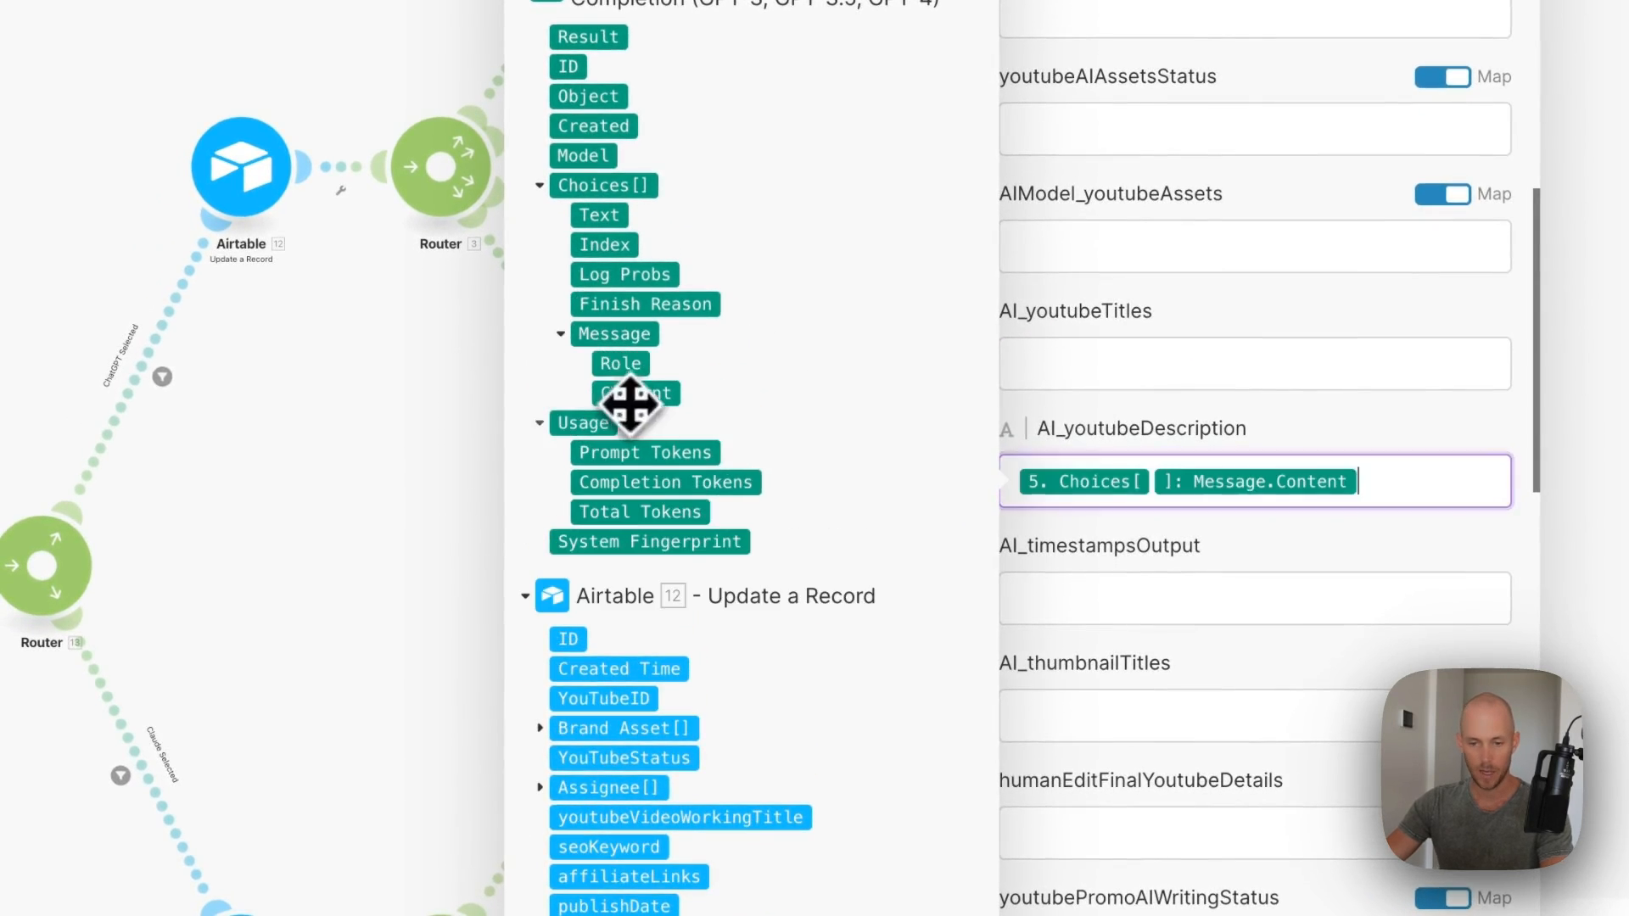
pyautogui.click(1332, 887)
pyautogui.click(602, 225)
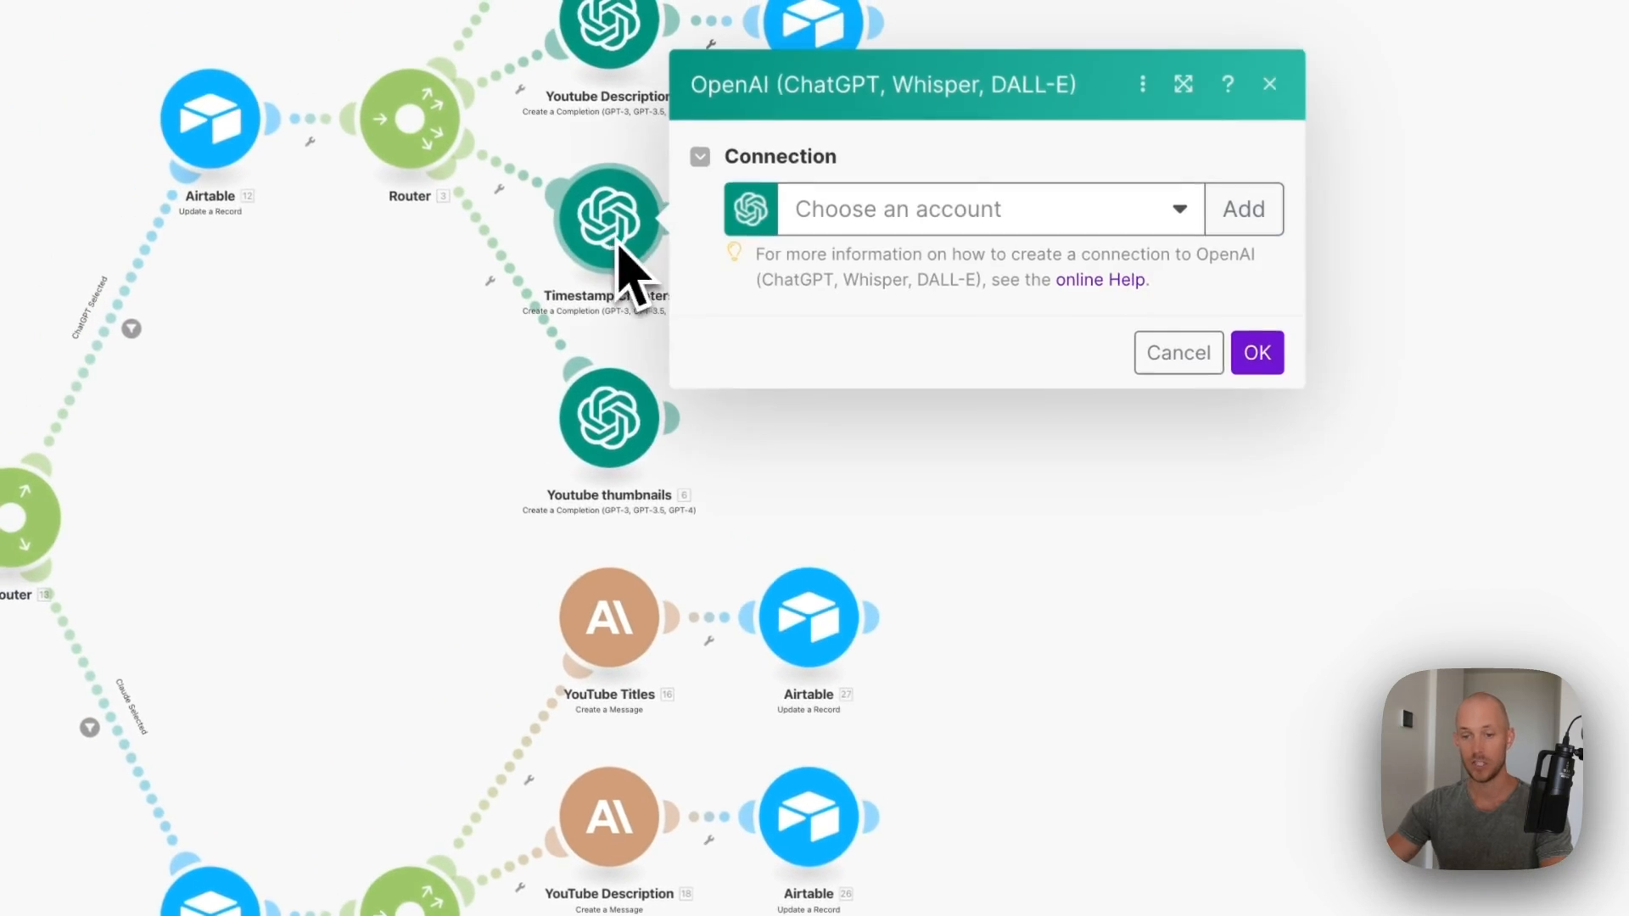
# - Connect Timestamp Chapters to the OpenAI account and review its chapter-format prompt
pyautogui.click(1019, 217)
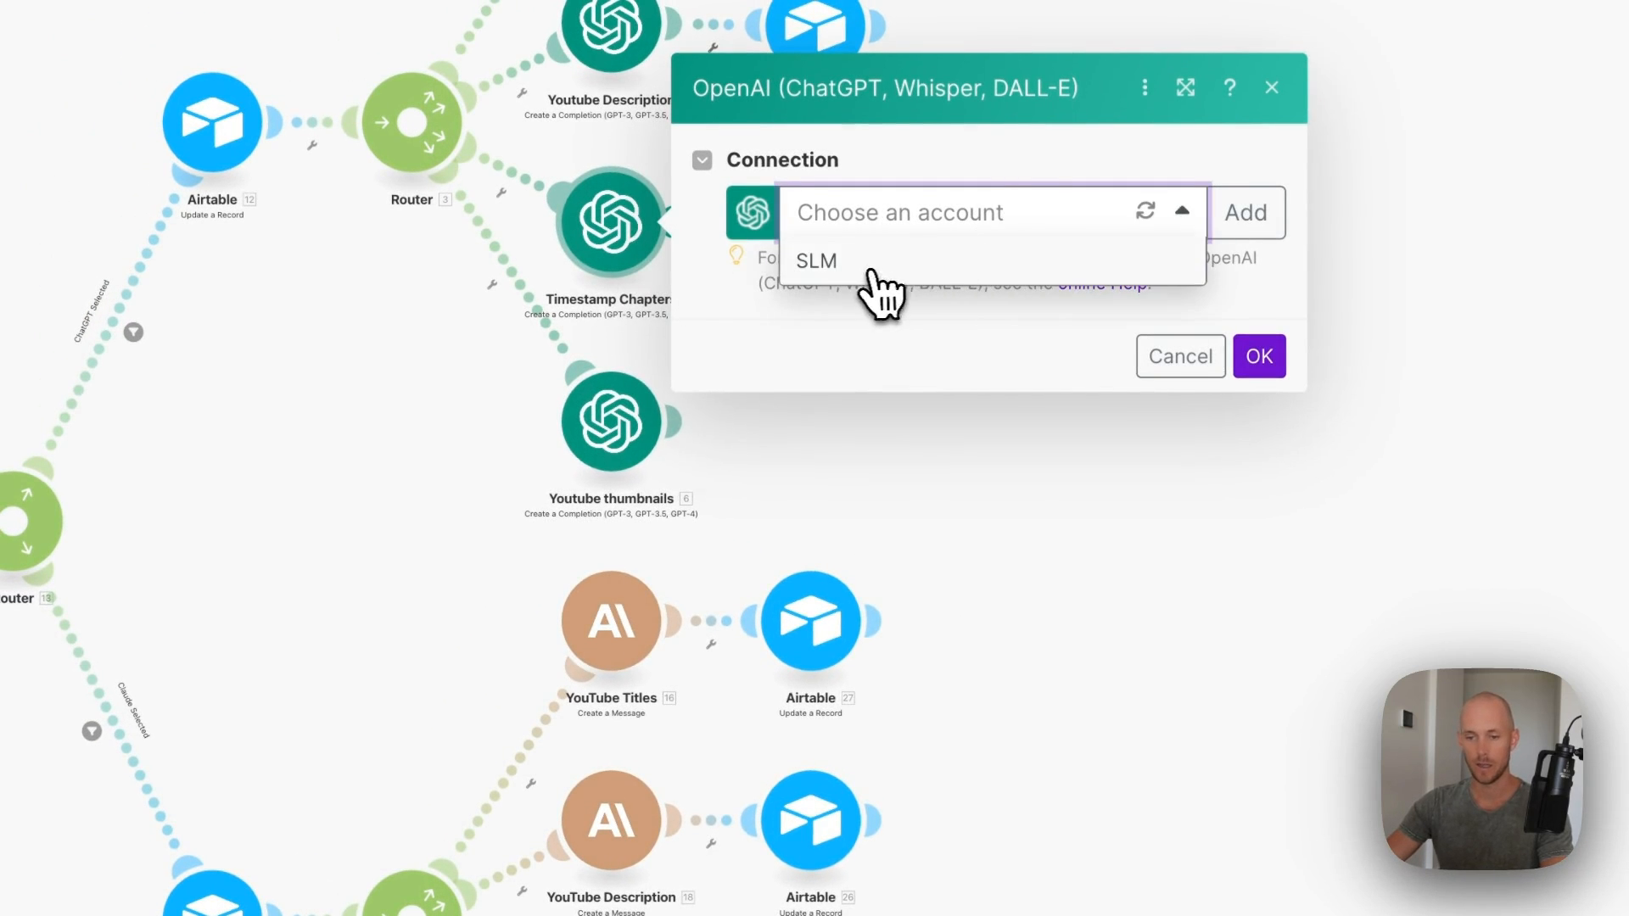
pyautogui.click(871, 270)
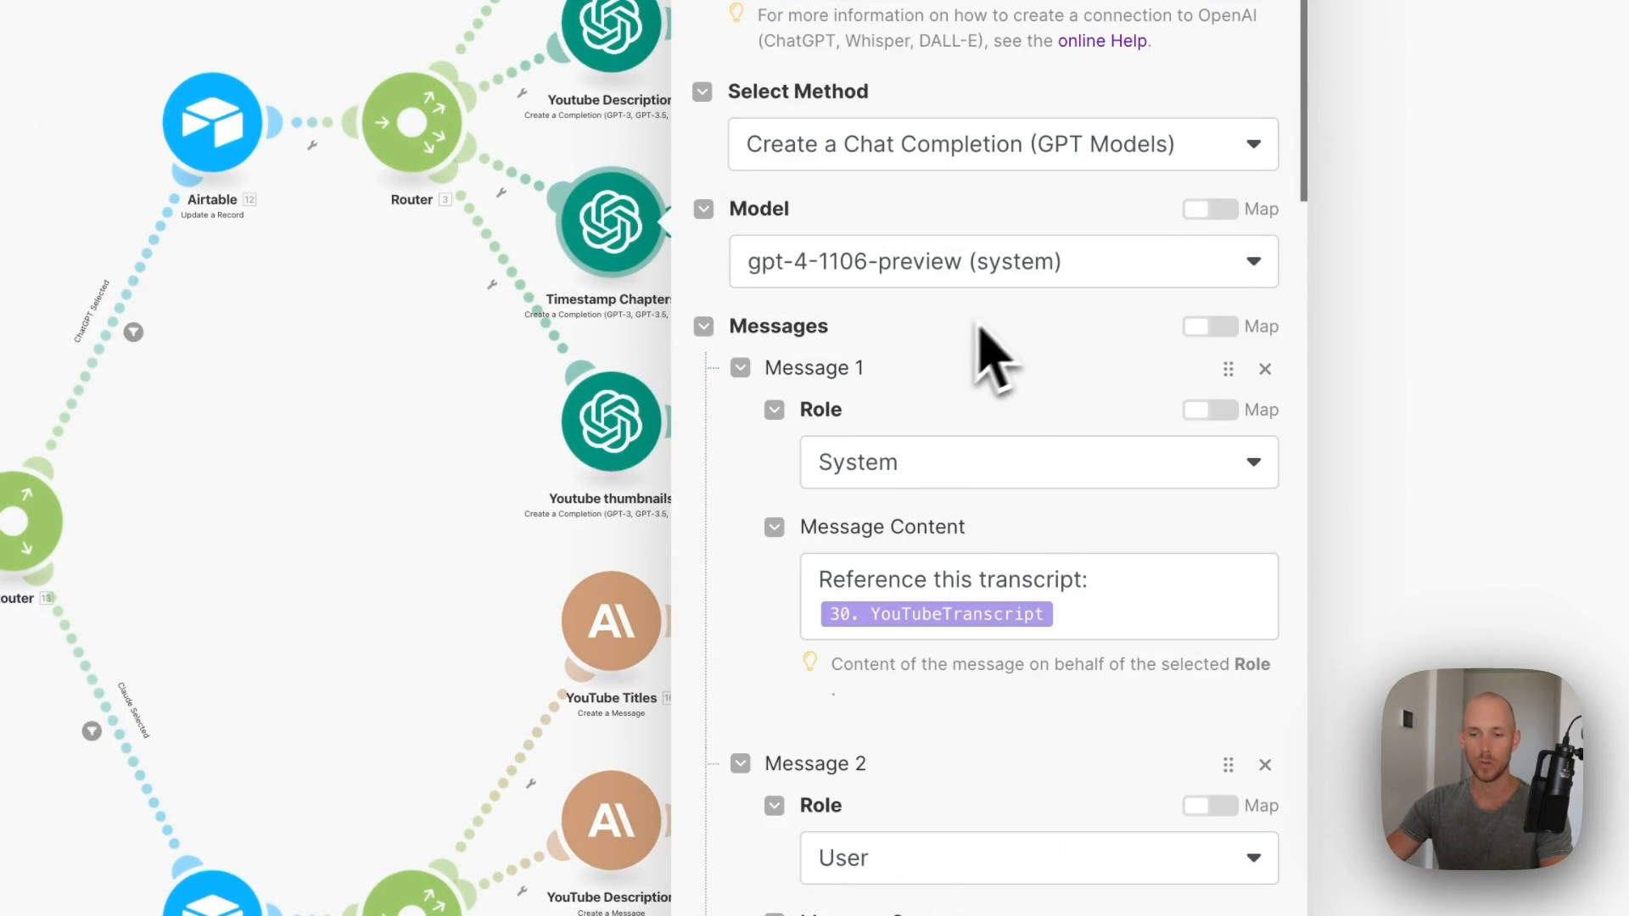
pyautogui.scroll(-5, 992, 356)
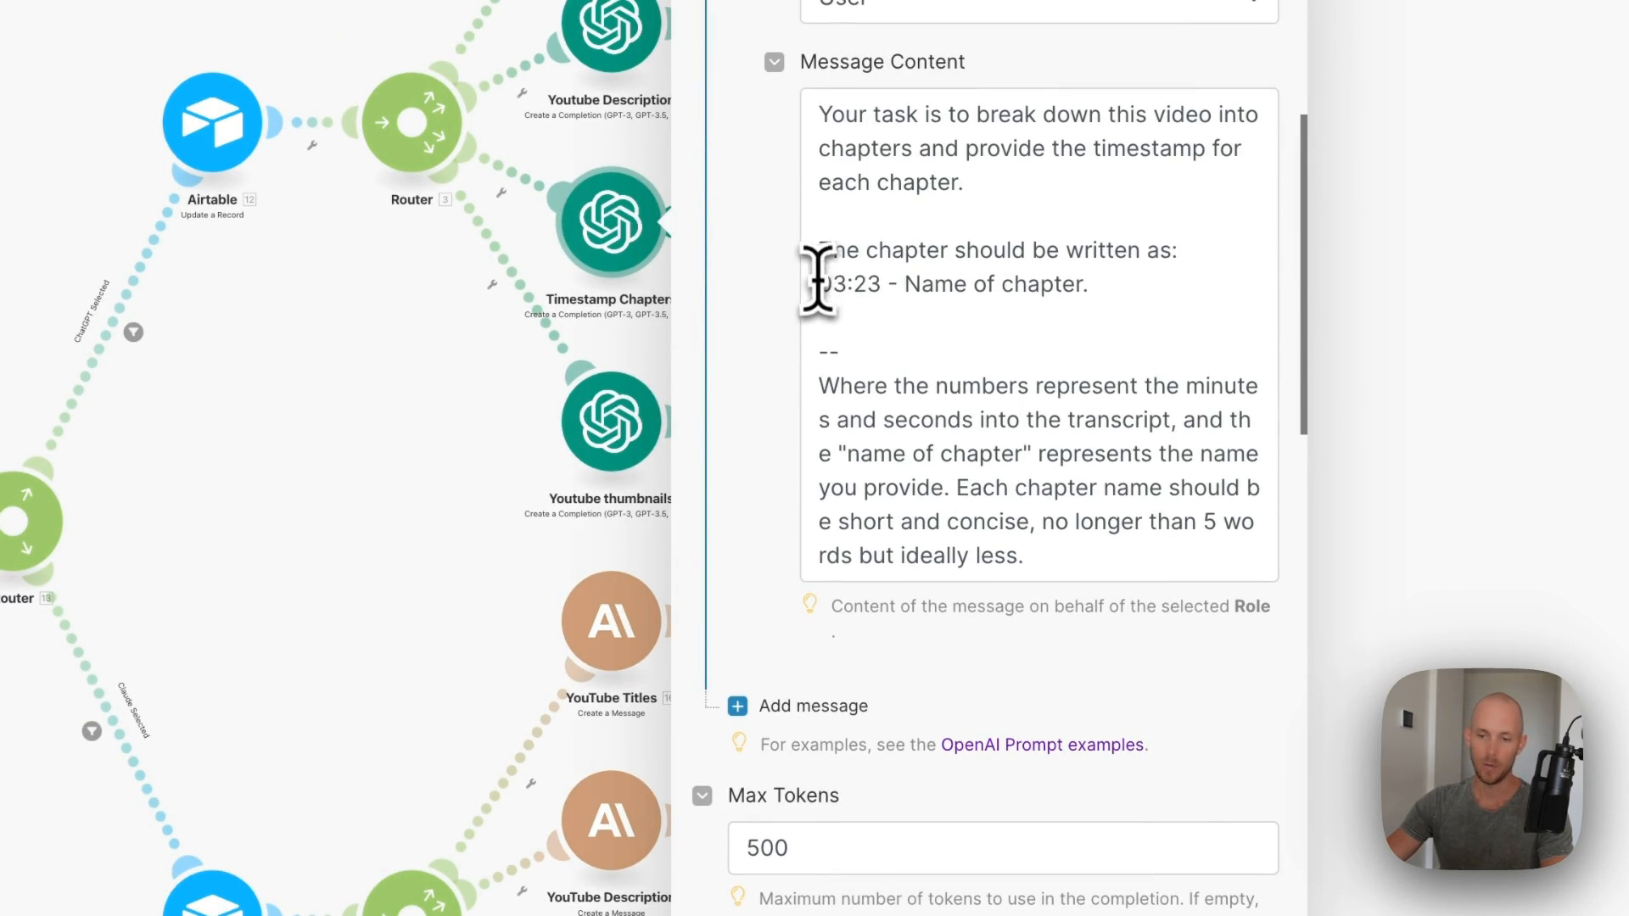
pyautogui.moveTo(817, 284); pyautogui.dragTo(1139, 284)
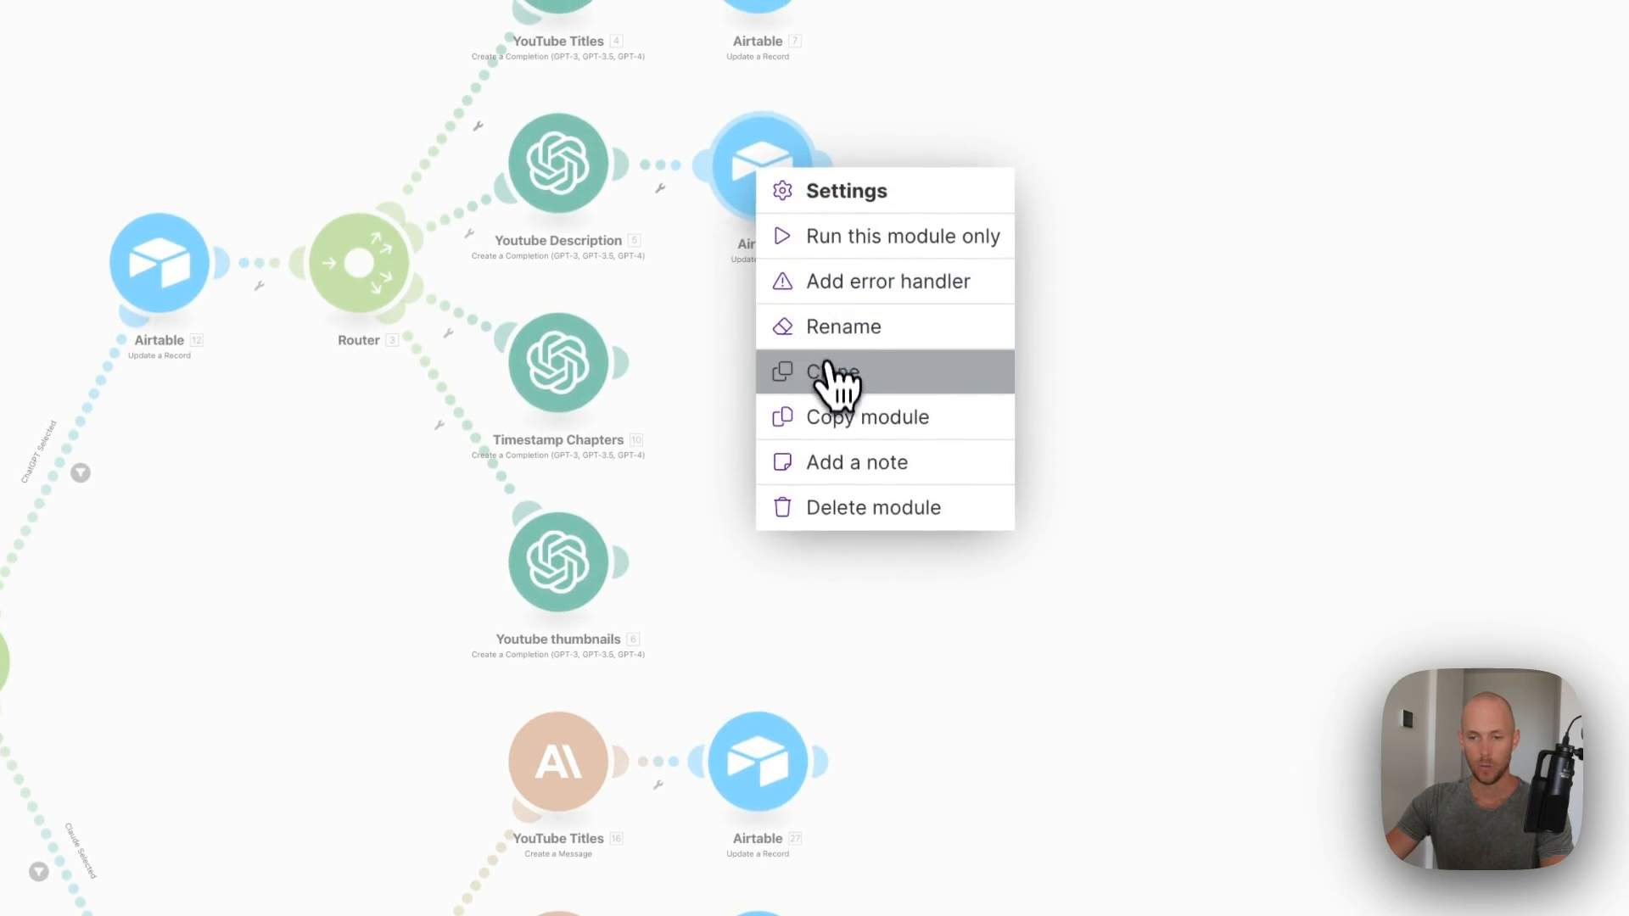
# - Clone an Airtable update beside Timestamp Chapters, clearing AI_youtubeDescription and mapping Message.Content to AI_timestampsOutput
pyautogui.click(833, 371)
pyautogui.click(749, 407)
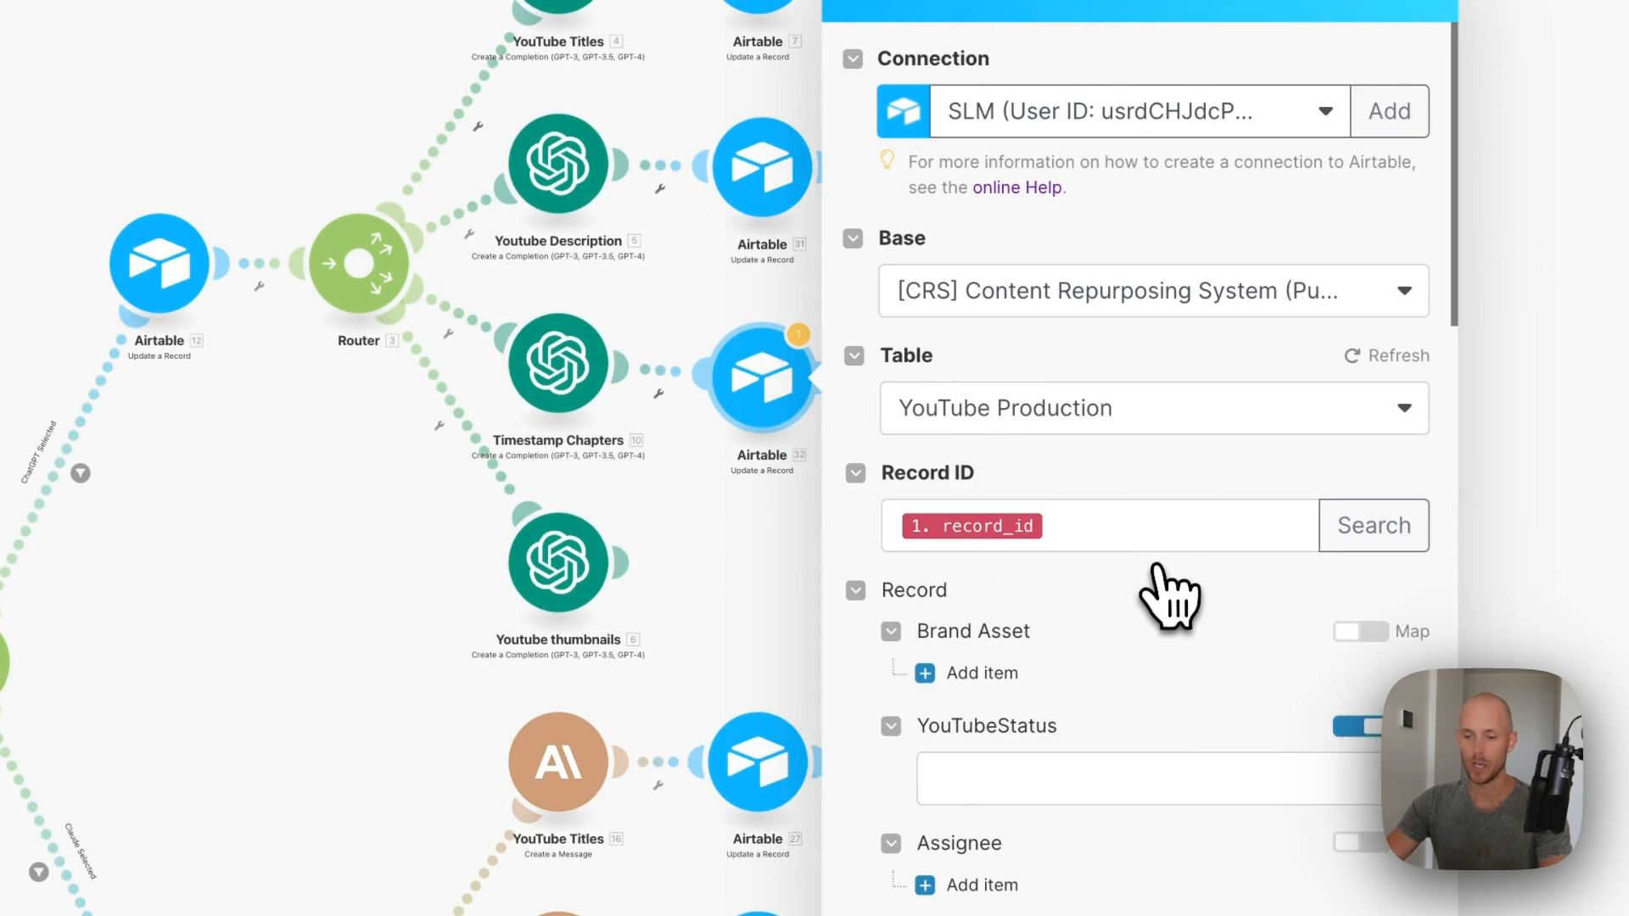
pyautogui.scroll(-10, 1158, 567)
pyautogui.click(1377, 458)
pyautogui.press('BackSpace')
pyautogui.click(997, 570)
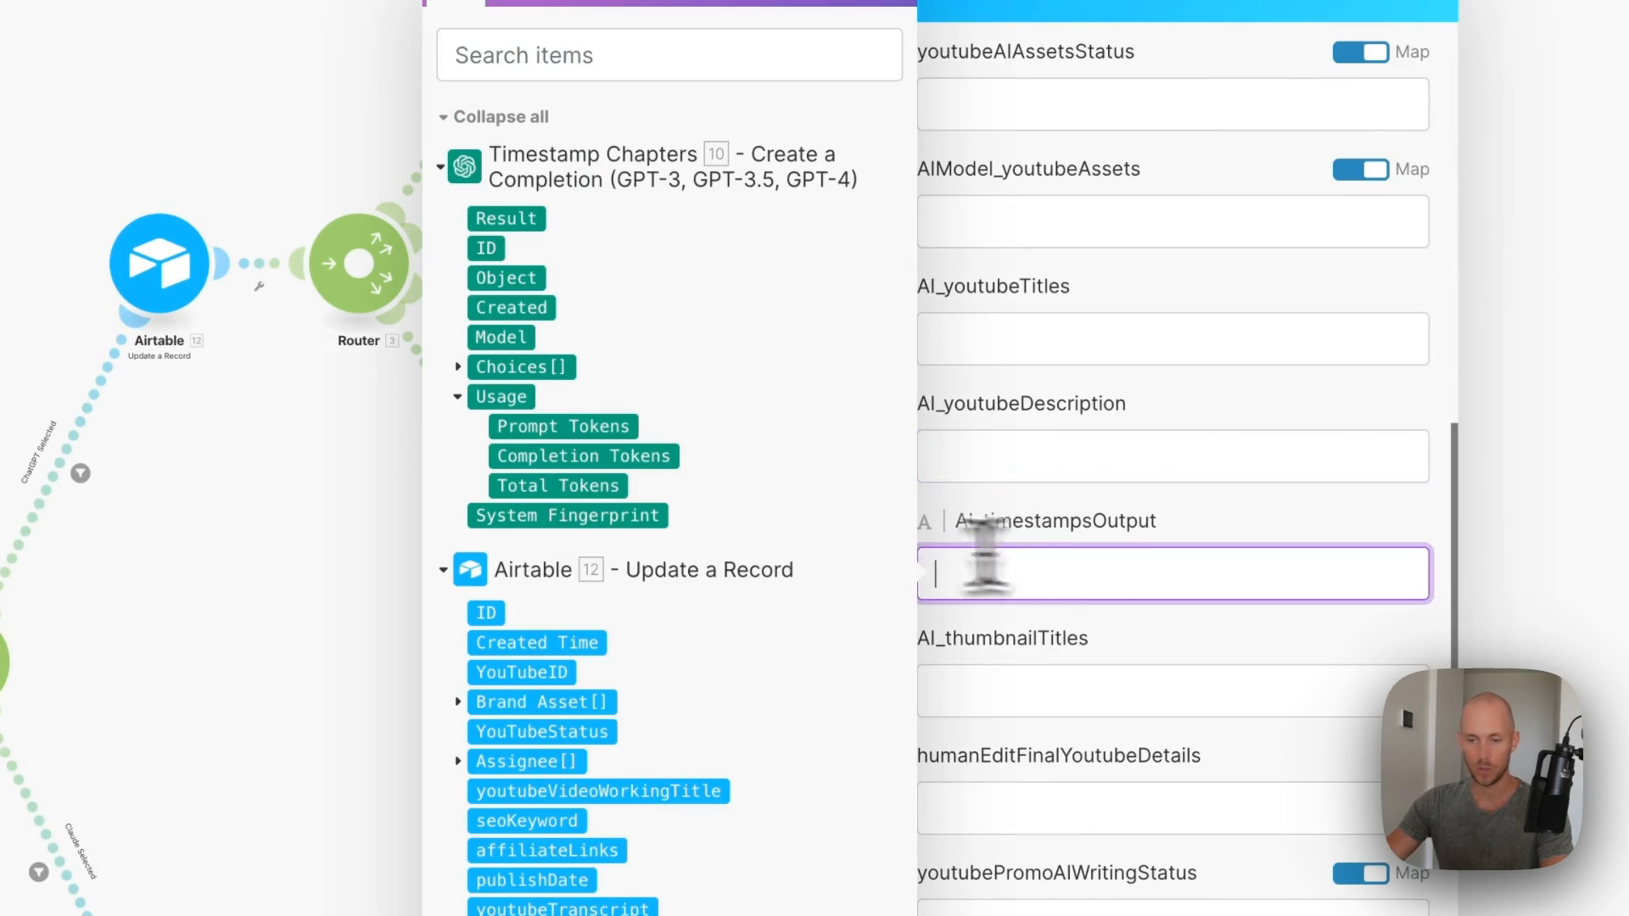
pyautogui.click(462, 366)
pyautogui.click(594, 333)
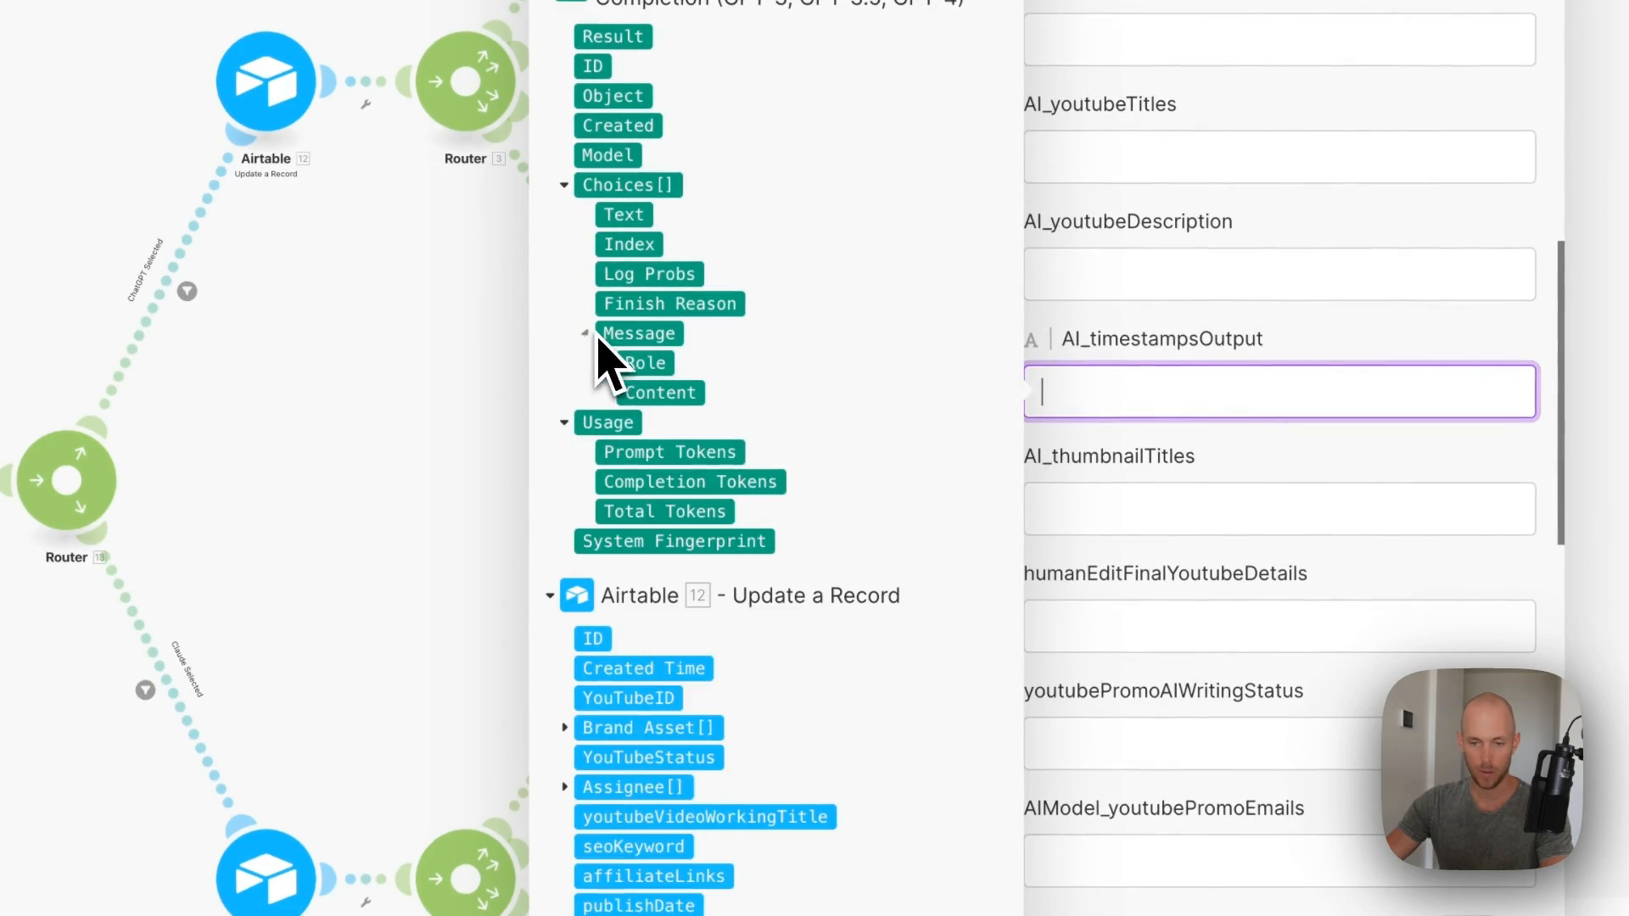
pyautogui.click(660, 393)
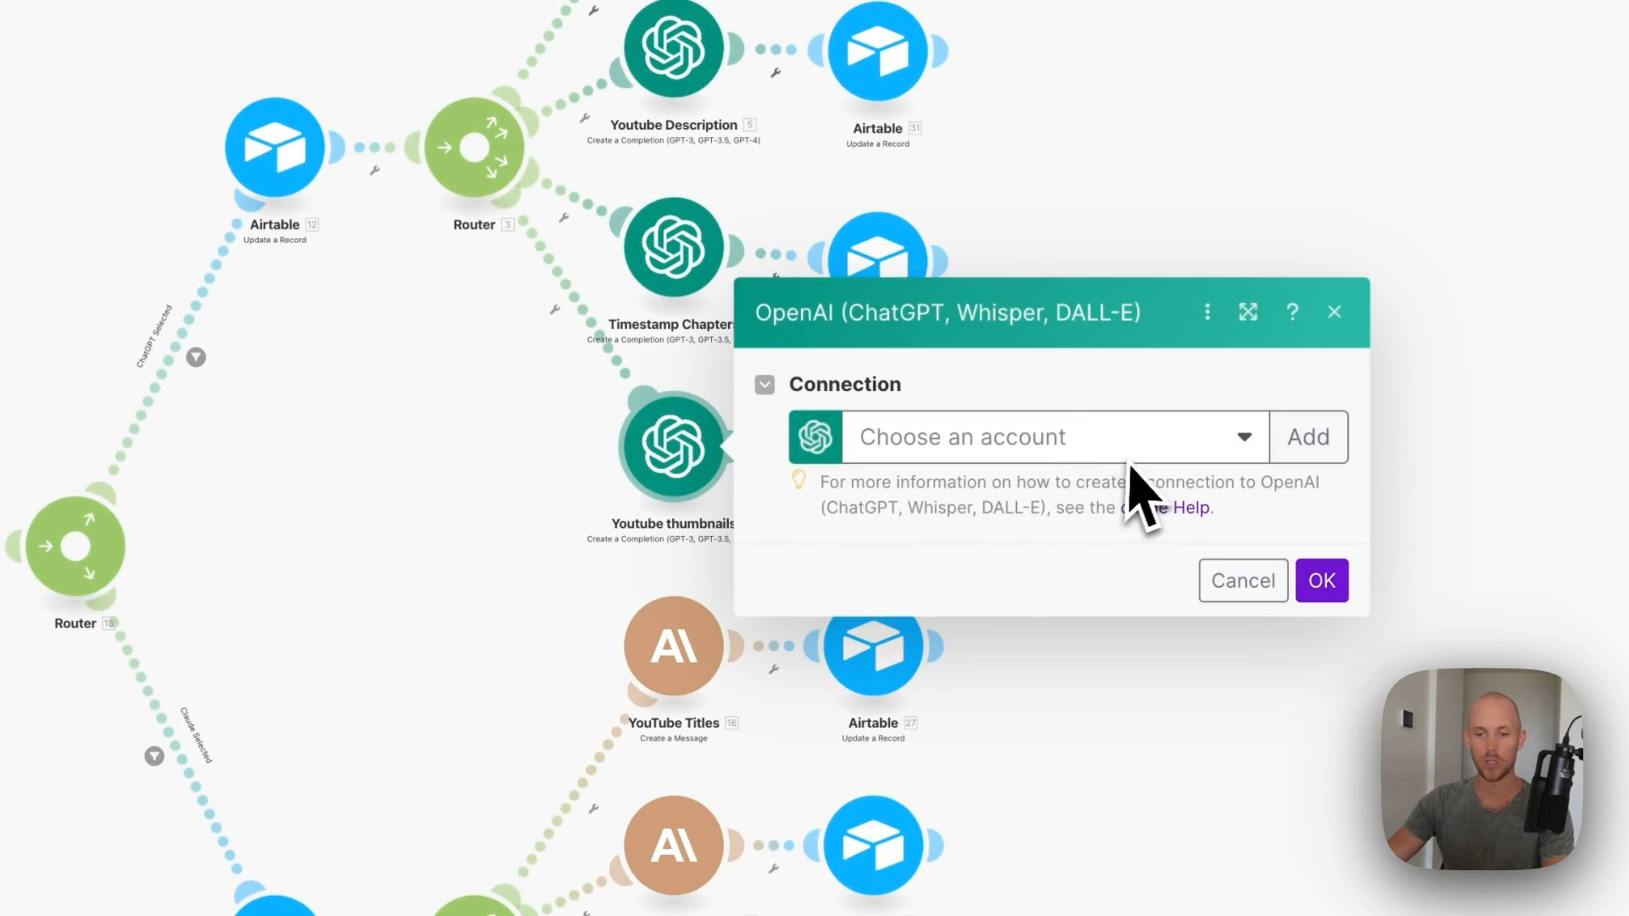
# - Connect Youtube thumbnails to the existing OpenAI account and review its 18-character title guideline
pyautogui.click(1006, 492)
pyautogui.click(925, 536)
pyautogui.scroll(-4, 1008, 490)
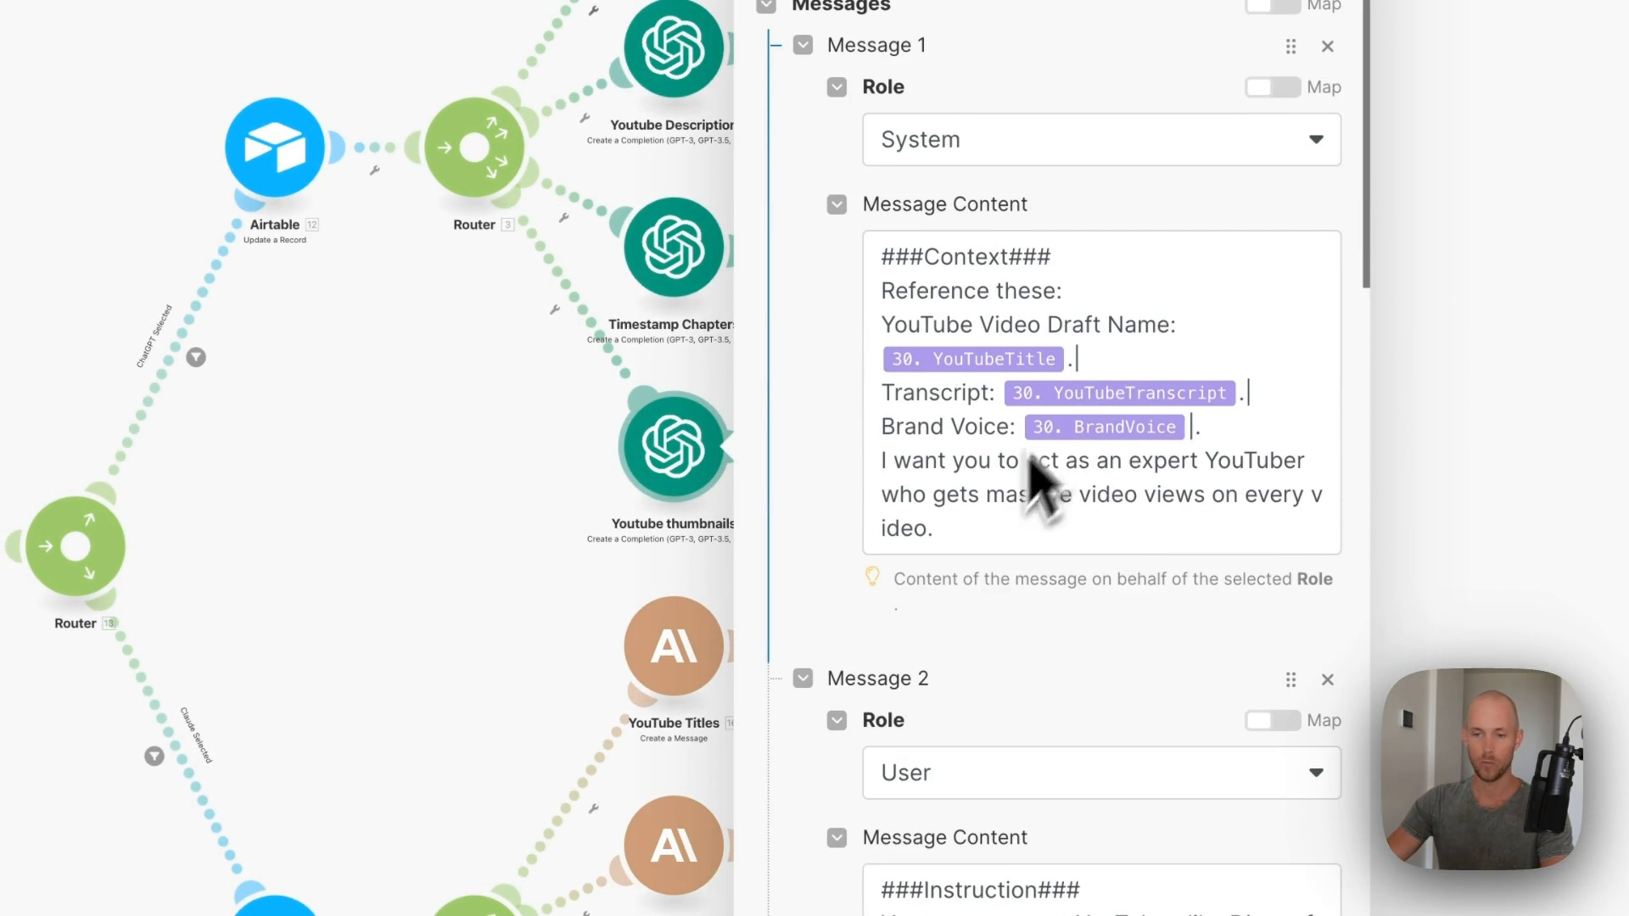
pyautogui.scroll(-4, 1017, 587)
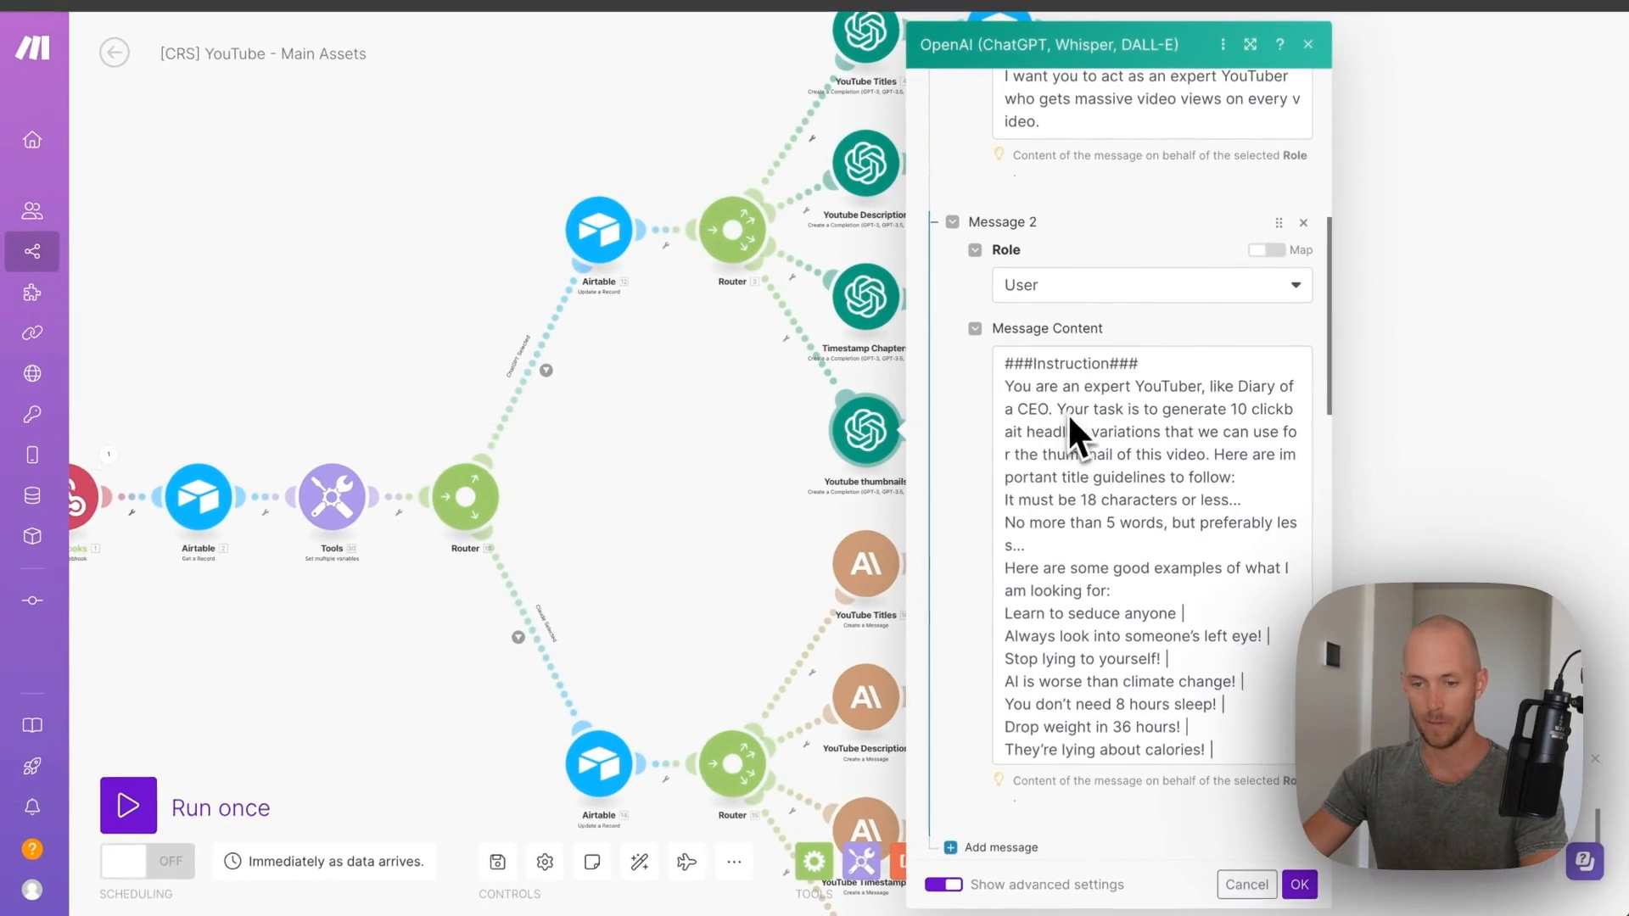
pyautogui.scroll(-1, 1060, 414)
pyautogui.scroll(1, 1052, 425)
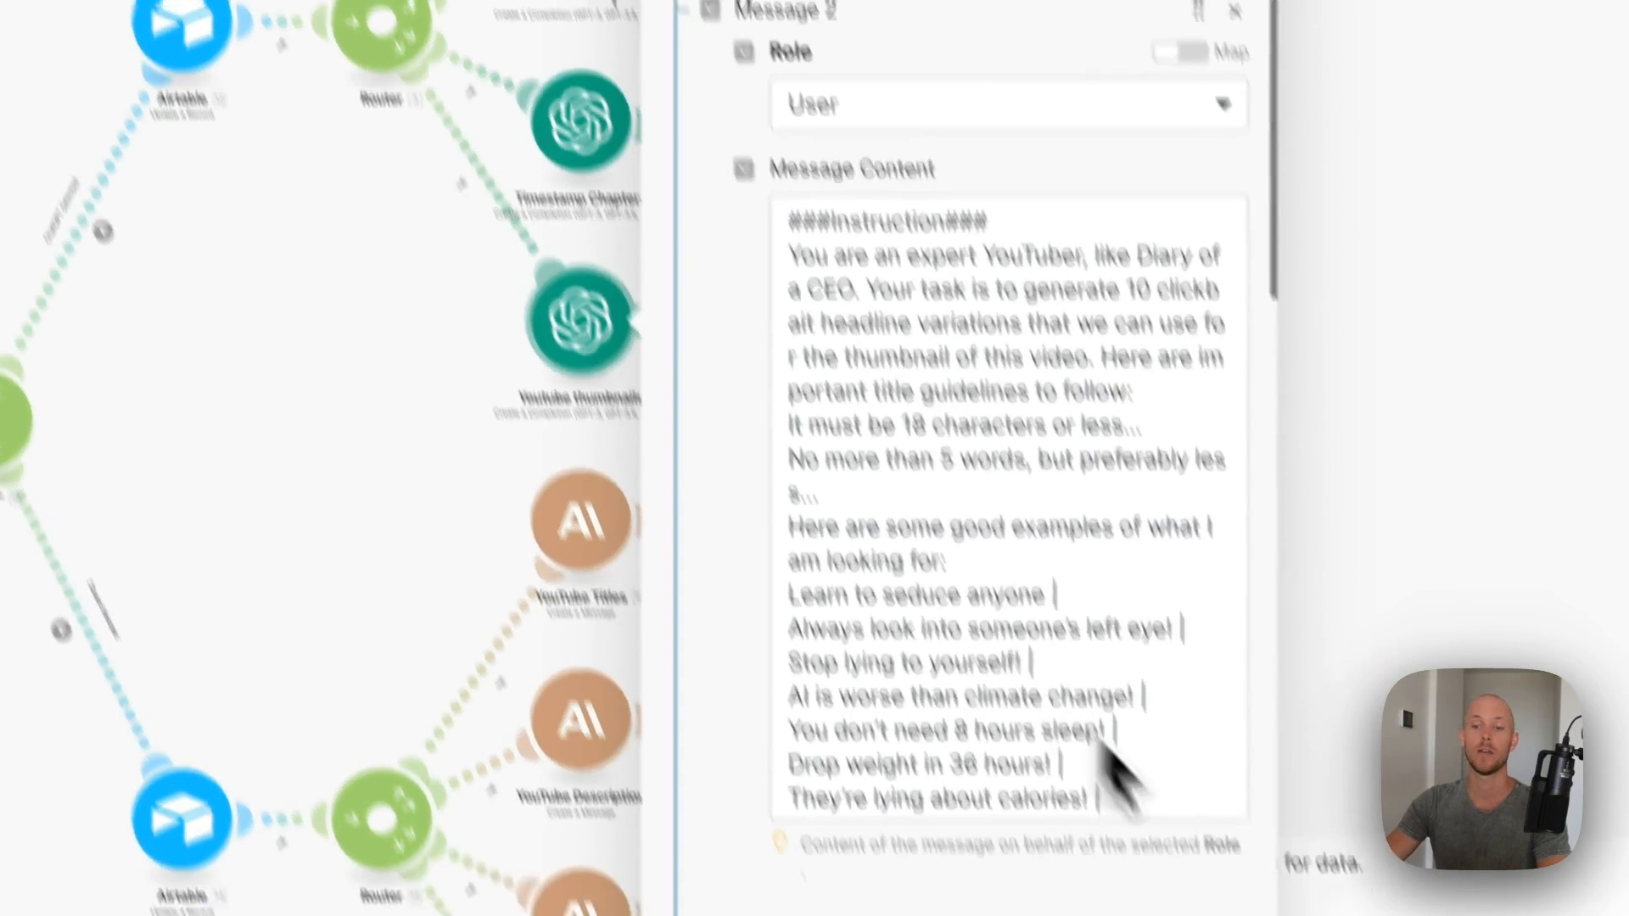
pyautogui.scroll(-2, 1120, 594)
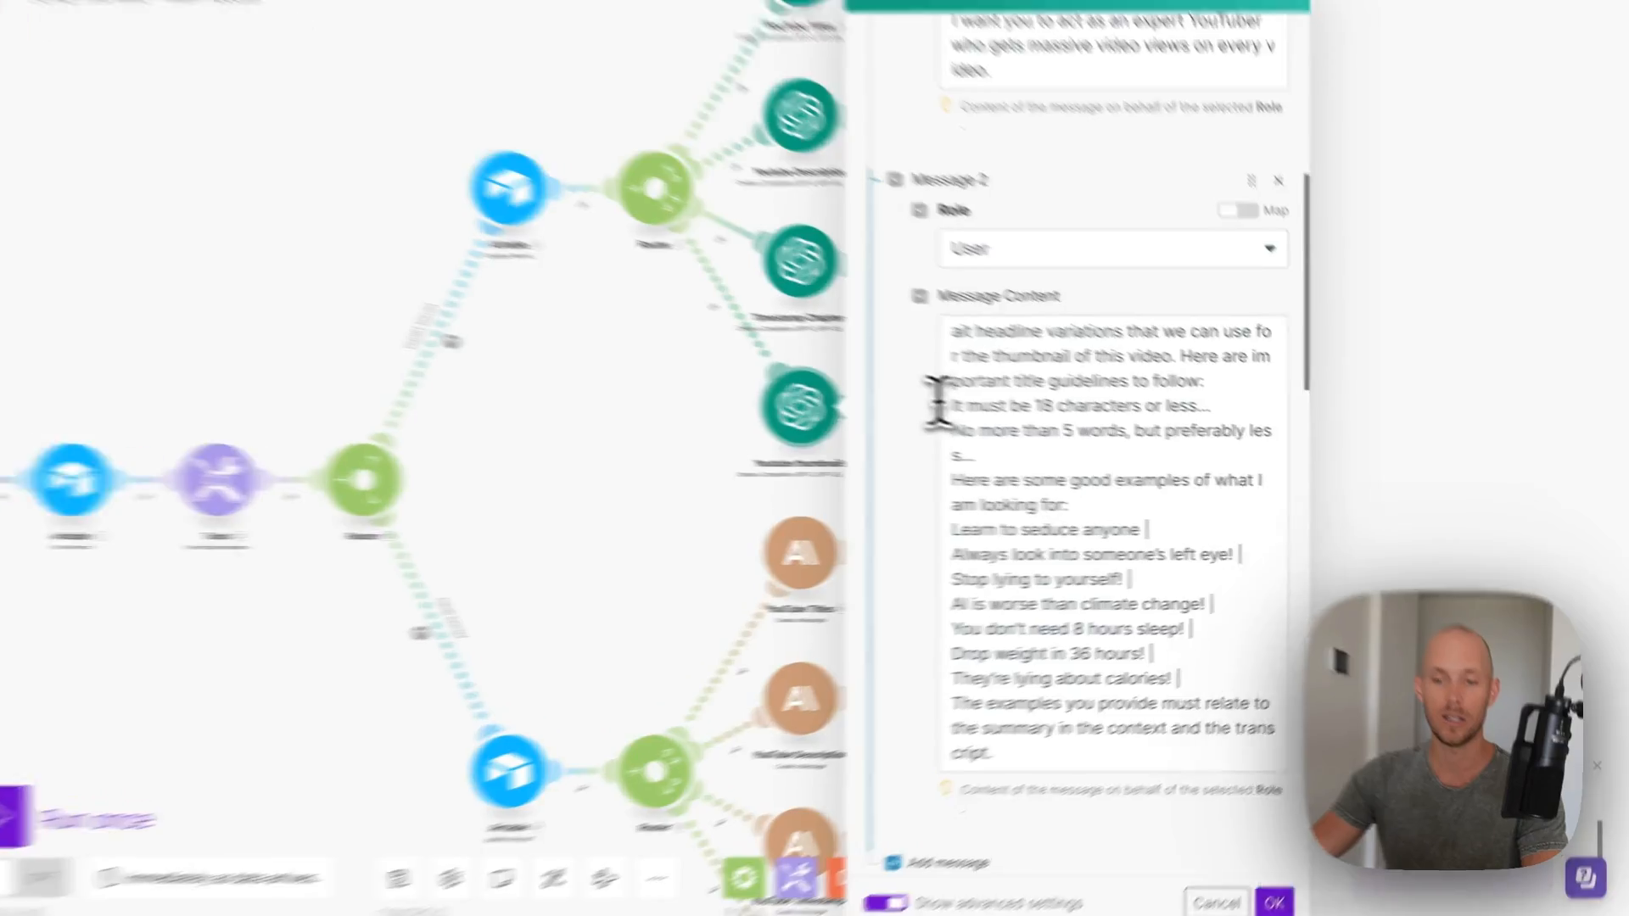
pyautogui.moveTo(1002, 429); pyautogui.dragTo(1232, 436)
pyautogui.click(1074, 471)
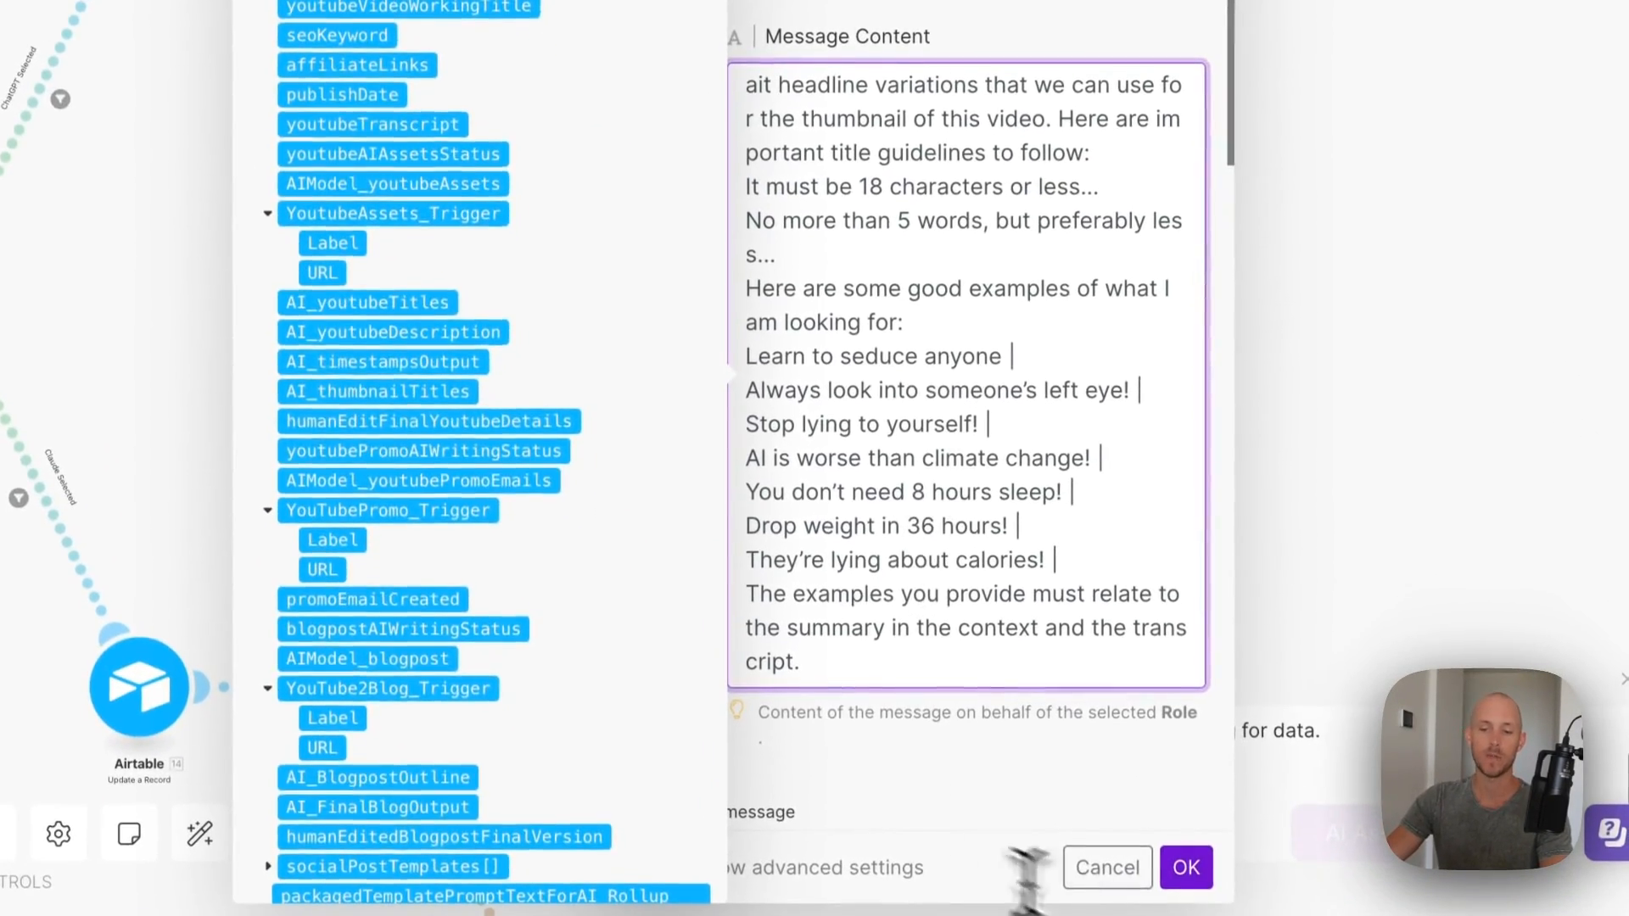
pyautogui.click(1186, 867)
# - Clone an Airtable update after Youtube thumbnails and map Choices[]: Message.Content to AI_thumbnailTitles
pyautogui.rightClick(817, 272)
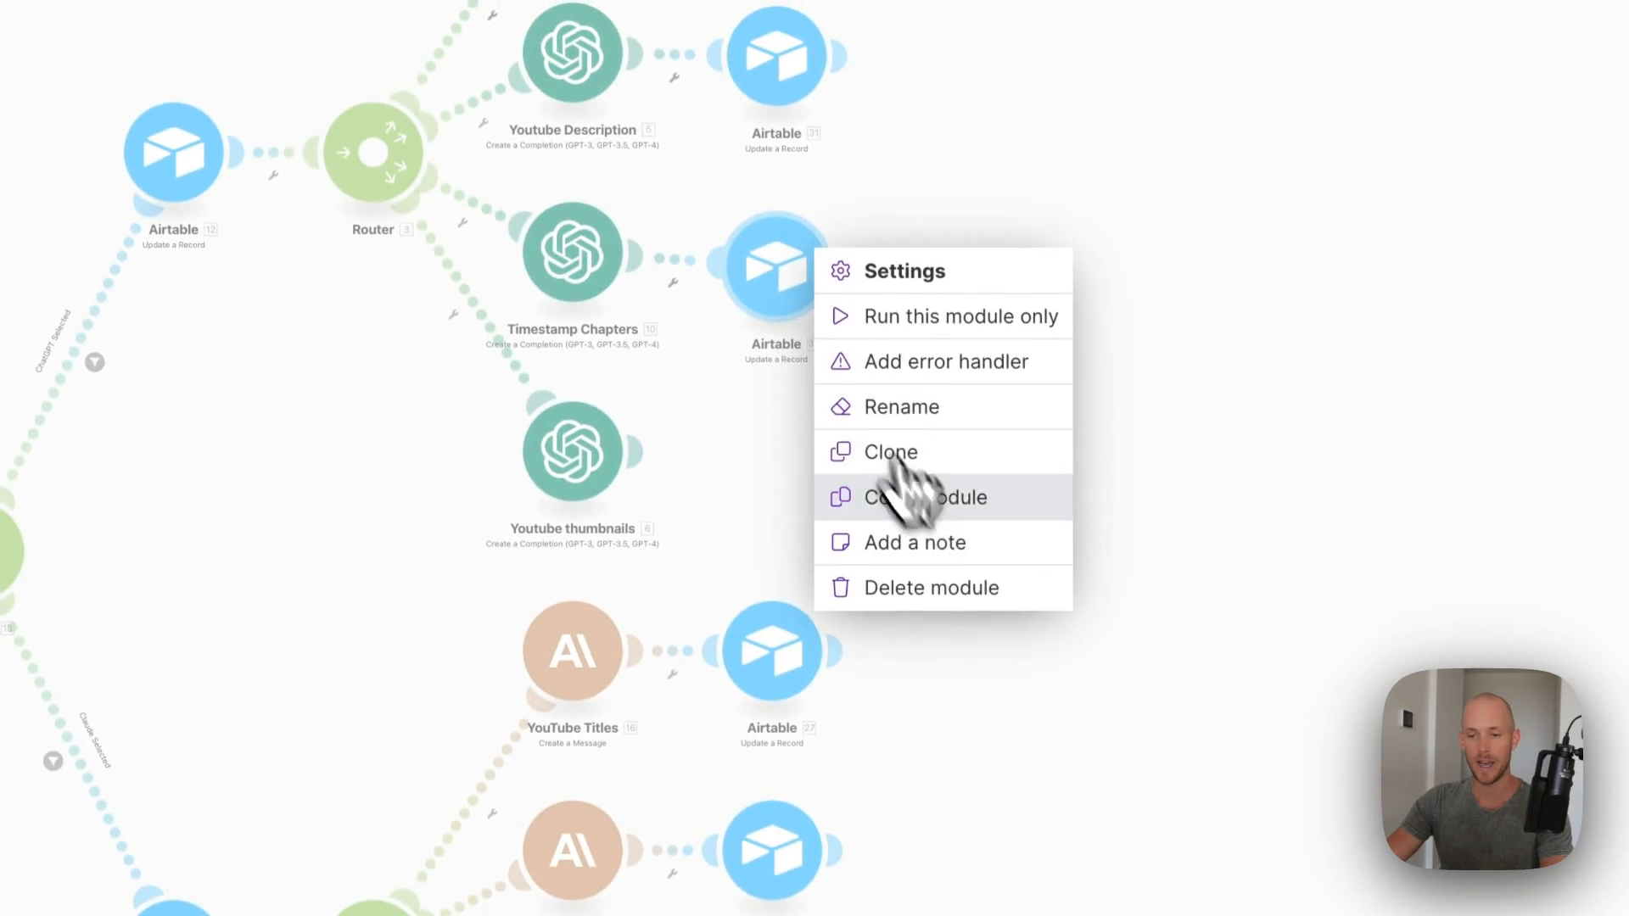
pyautogui.click(898, 453)
pyautogui.moveTo(821, 488); pyautogui.dragTo(747, 445)
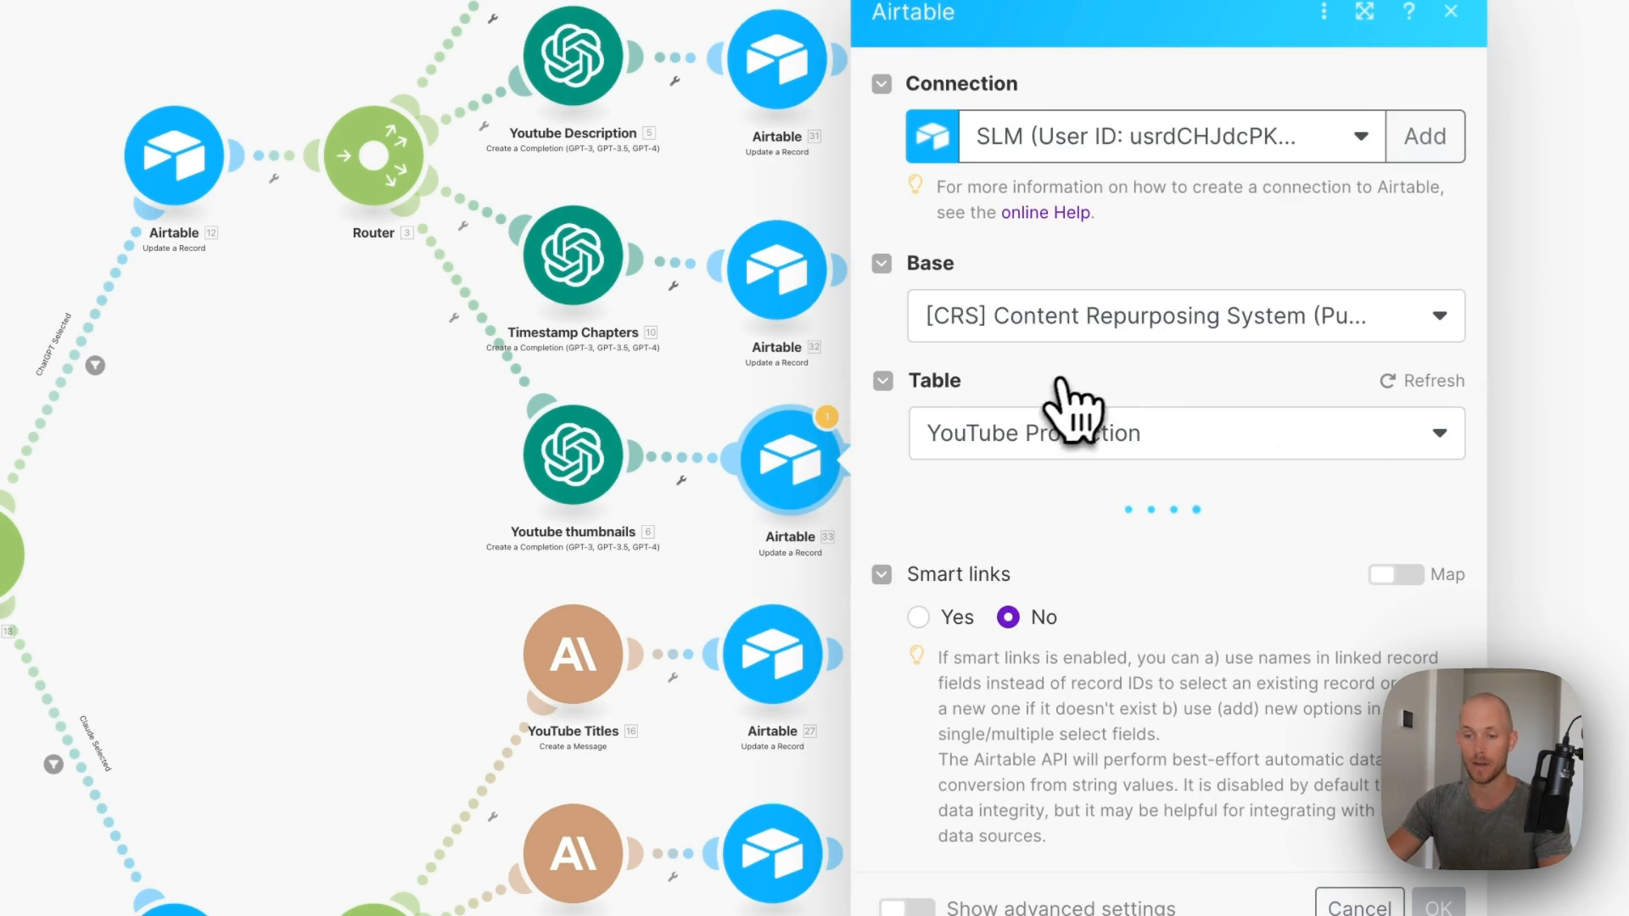
pyautogui.scroll(-15, 1100, 458)
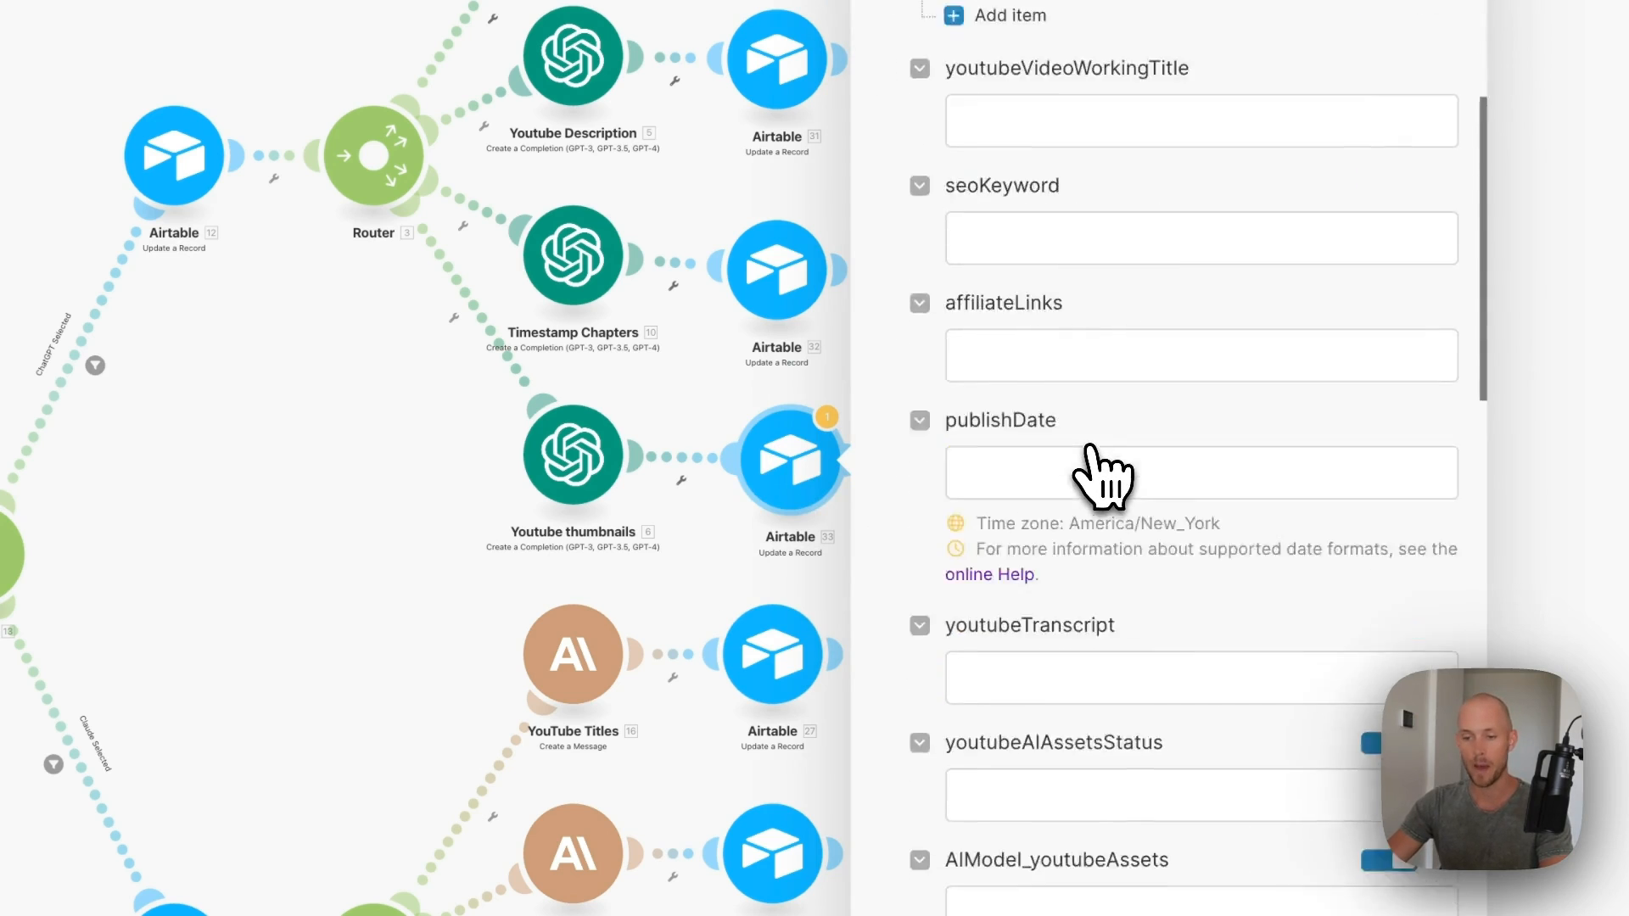
pyautogui.click(1377, 289)
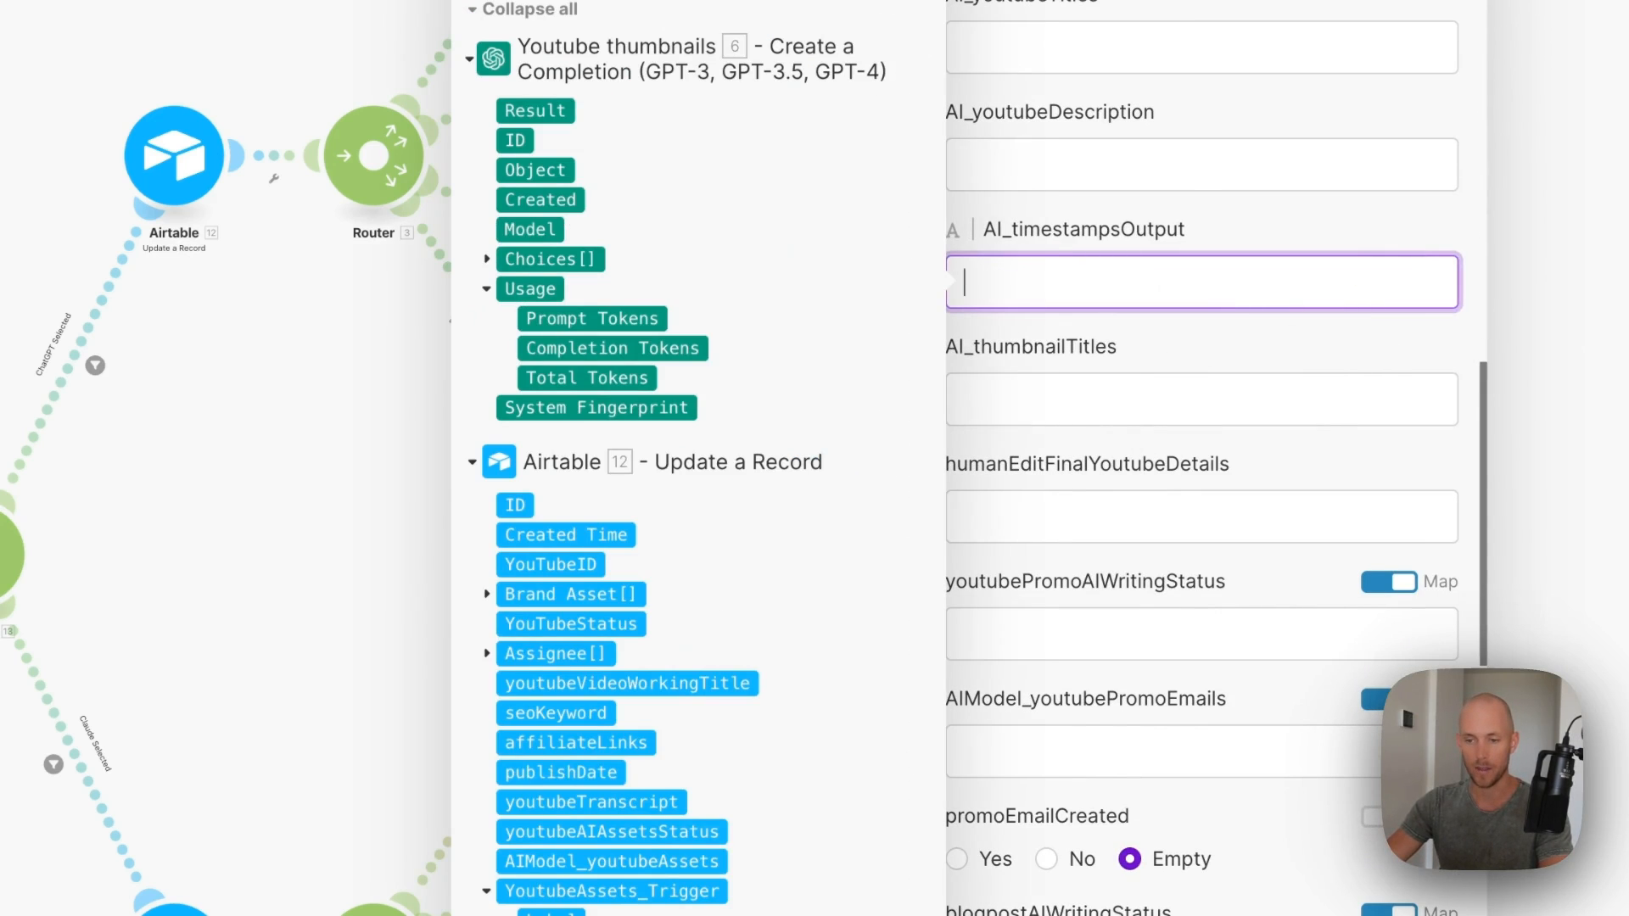
pyautogui.click(1272, 399)
pyautogui.click(488, 259)
pyautogui.click(508, 408)
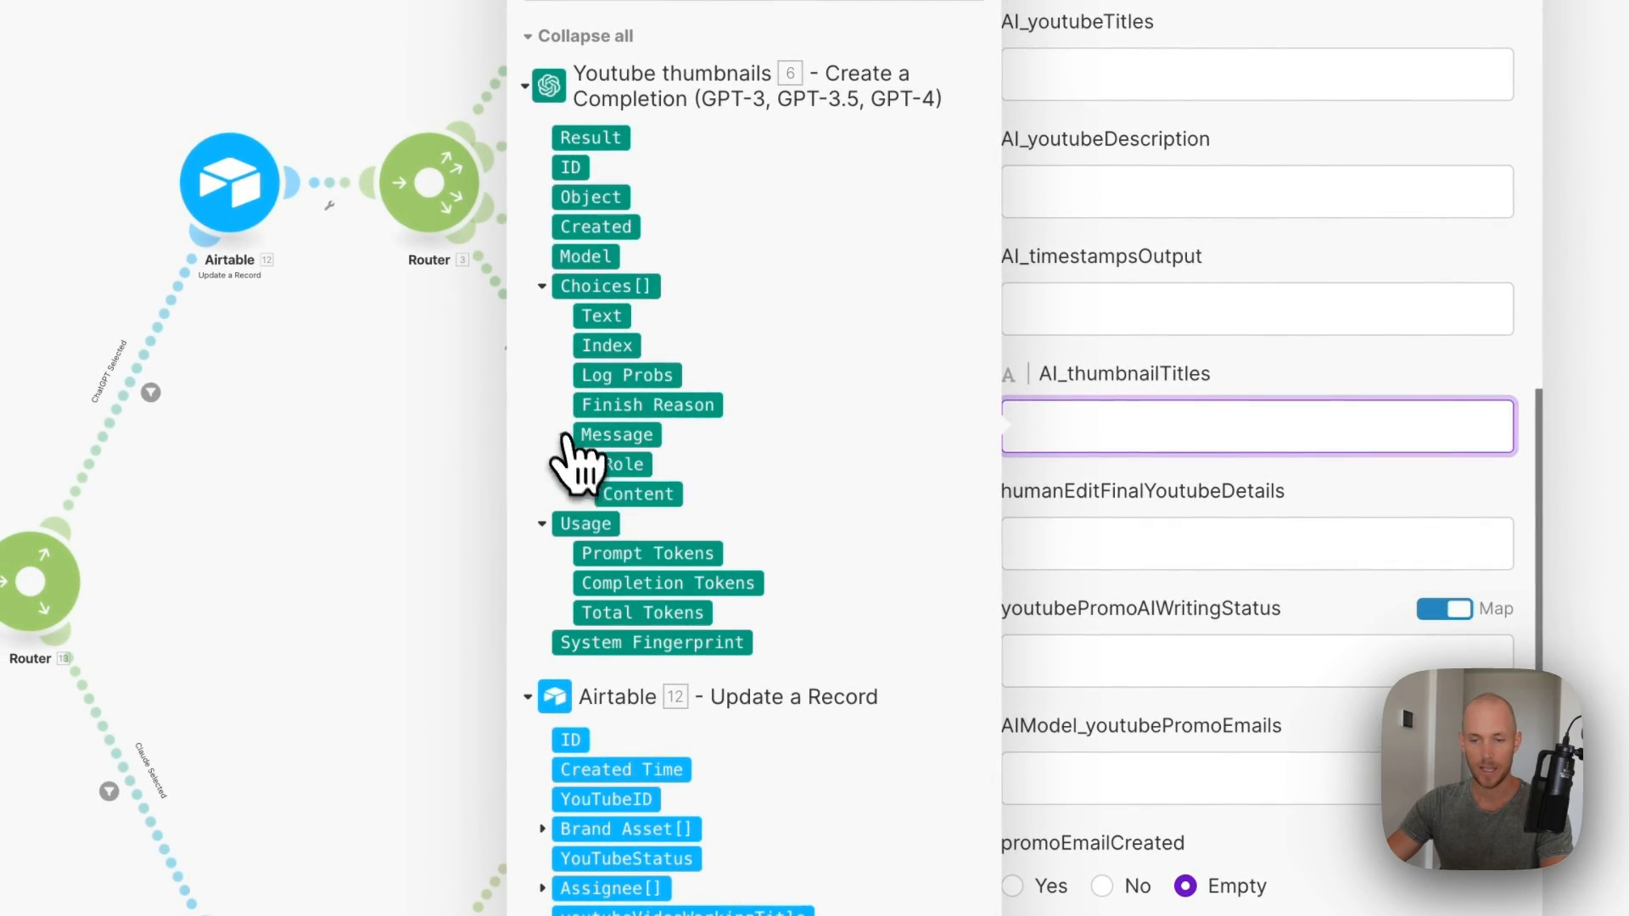
pyautogui.click(1363, 480)
pyautogui.scroll(8, 1379, 479)
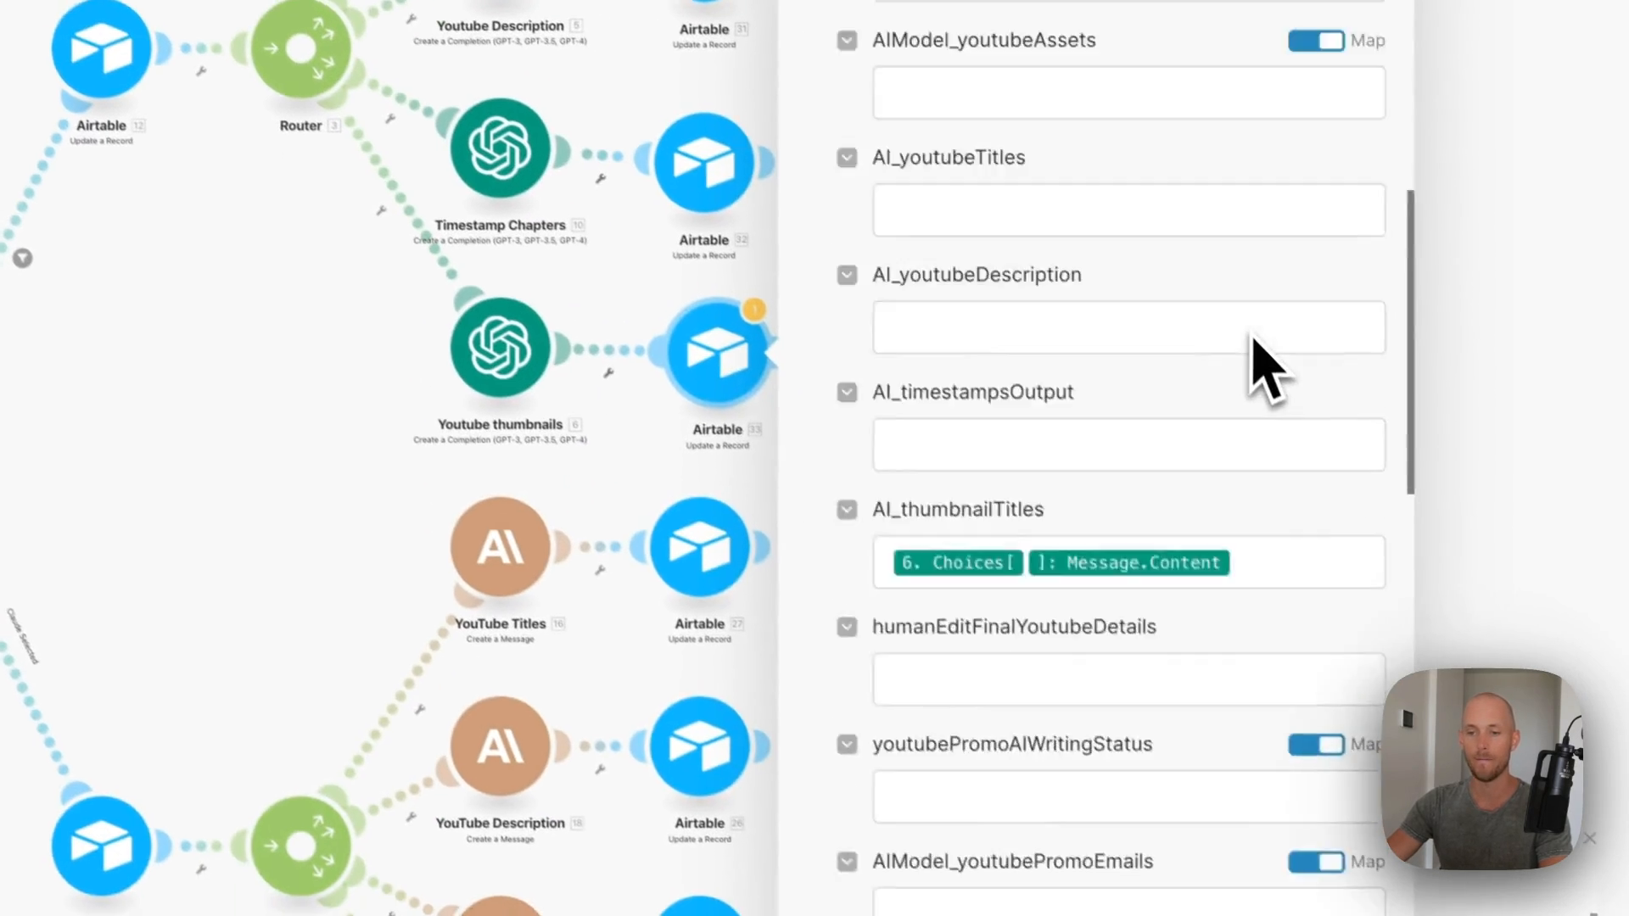
pyautogui.scroll(-2, 1015, 429)
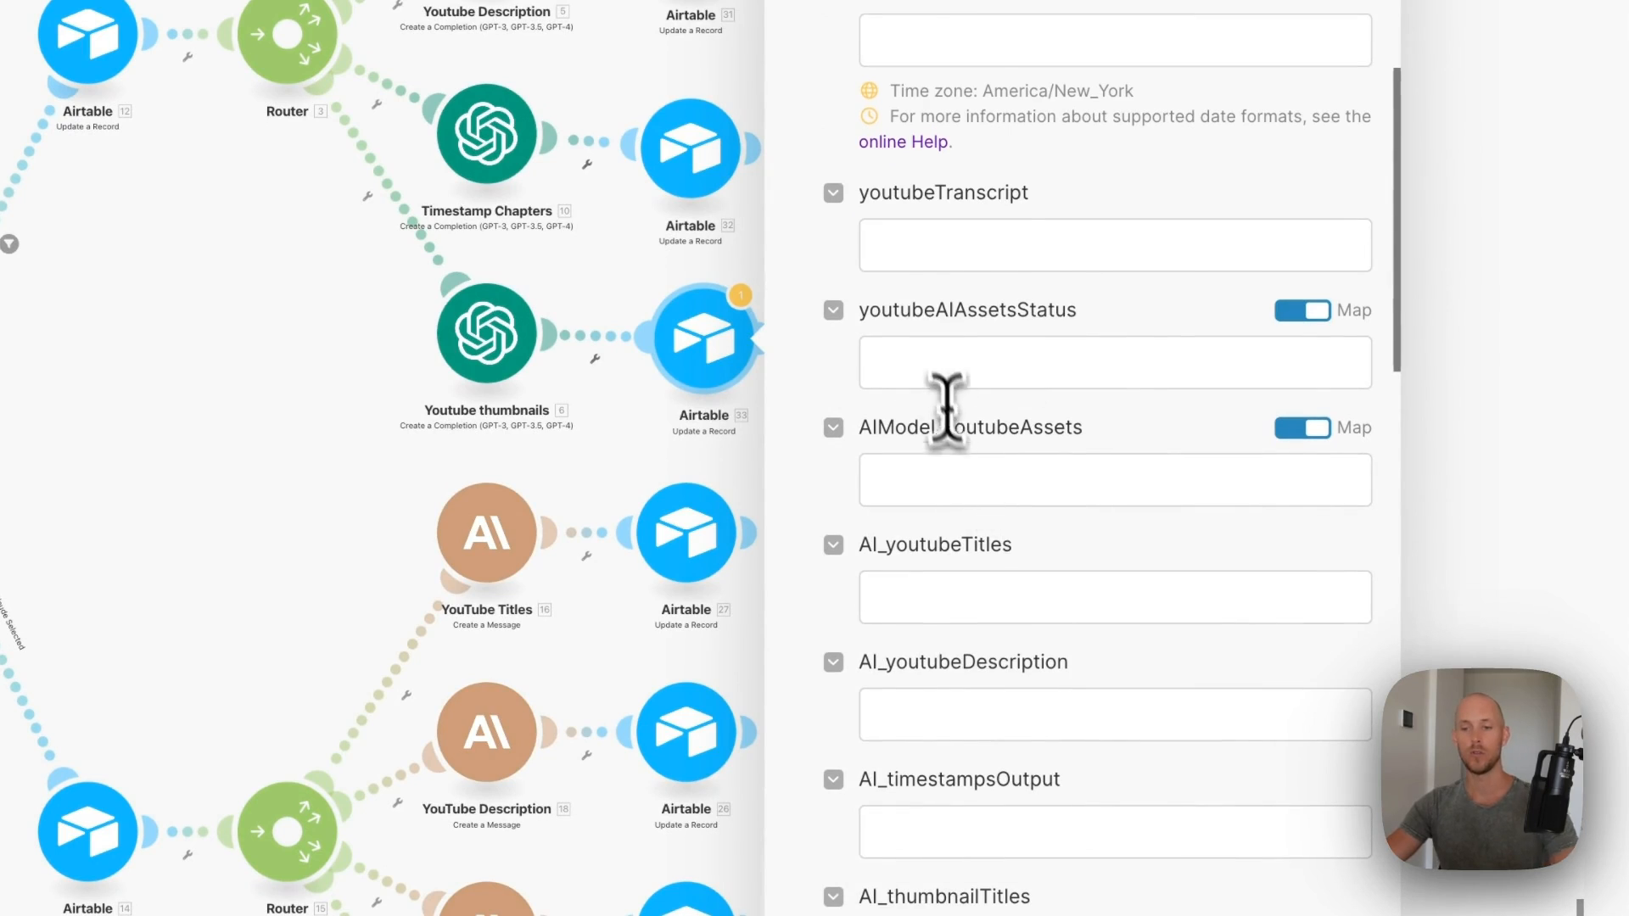
pyautogui.click(949, 361)
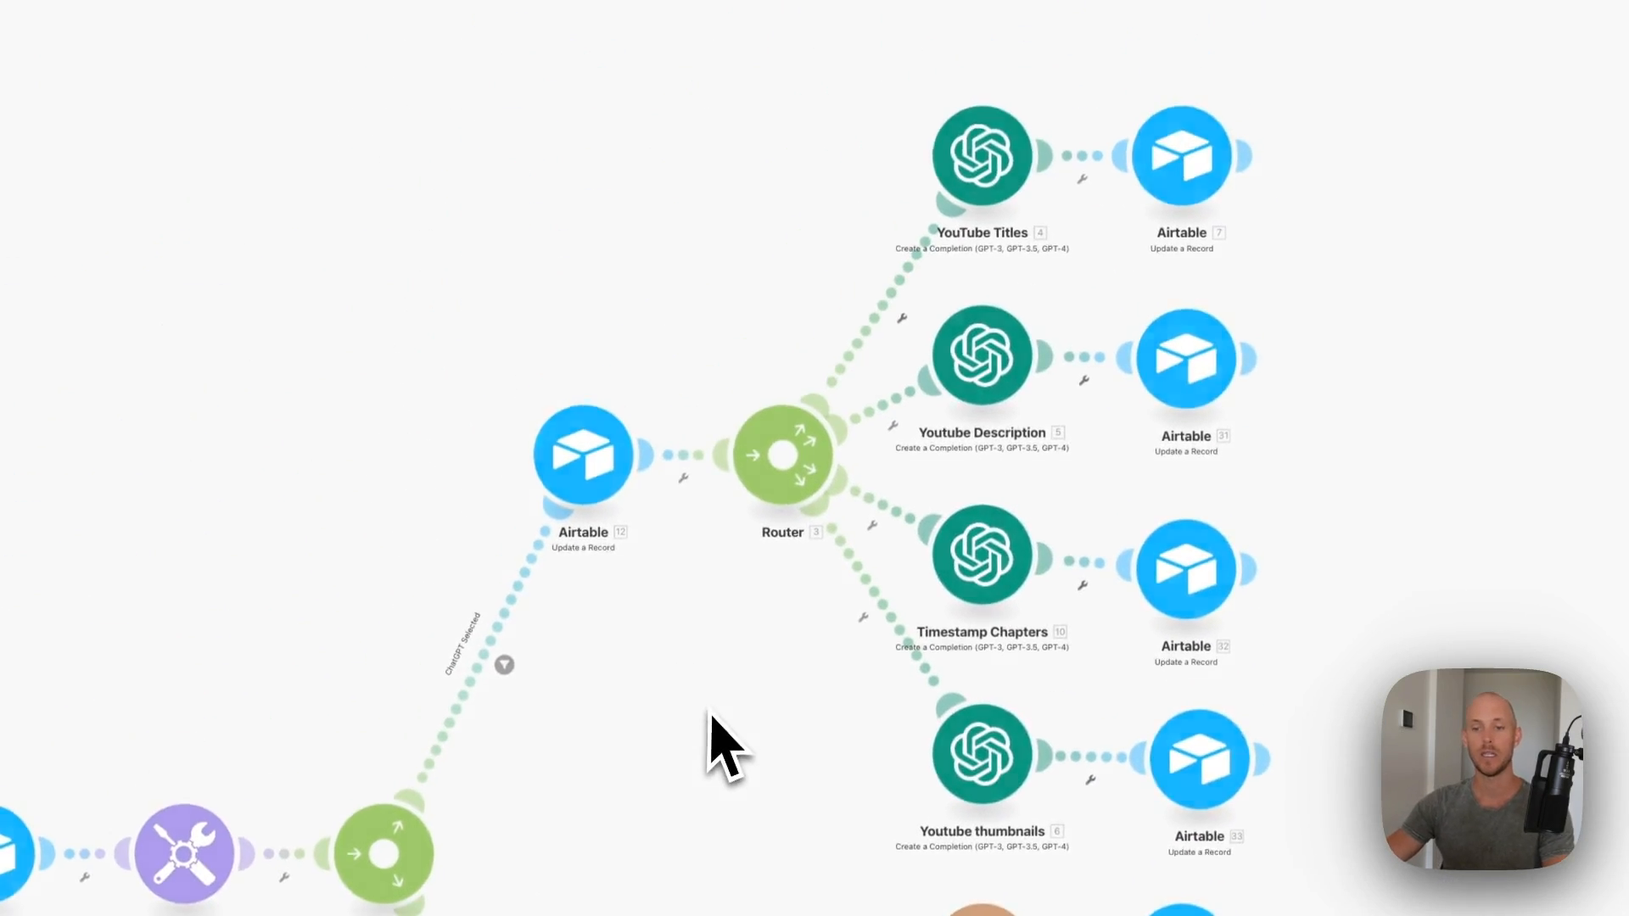
# - Dismiss the error and review the Claude thumbnails record field mappings
pyautogui.click(1052, 246)
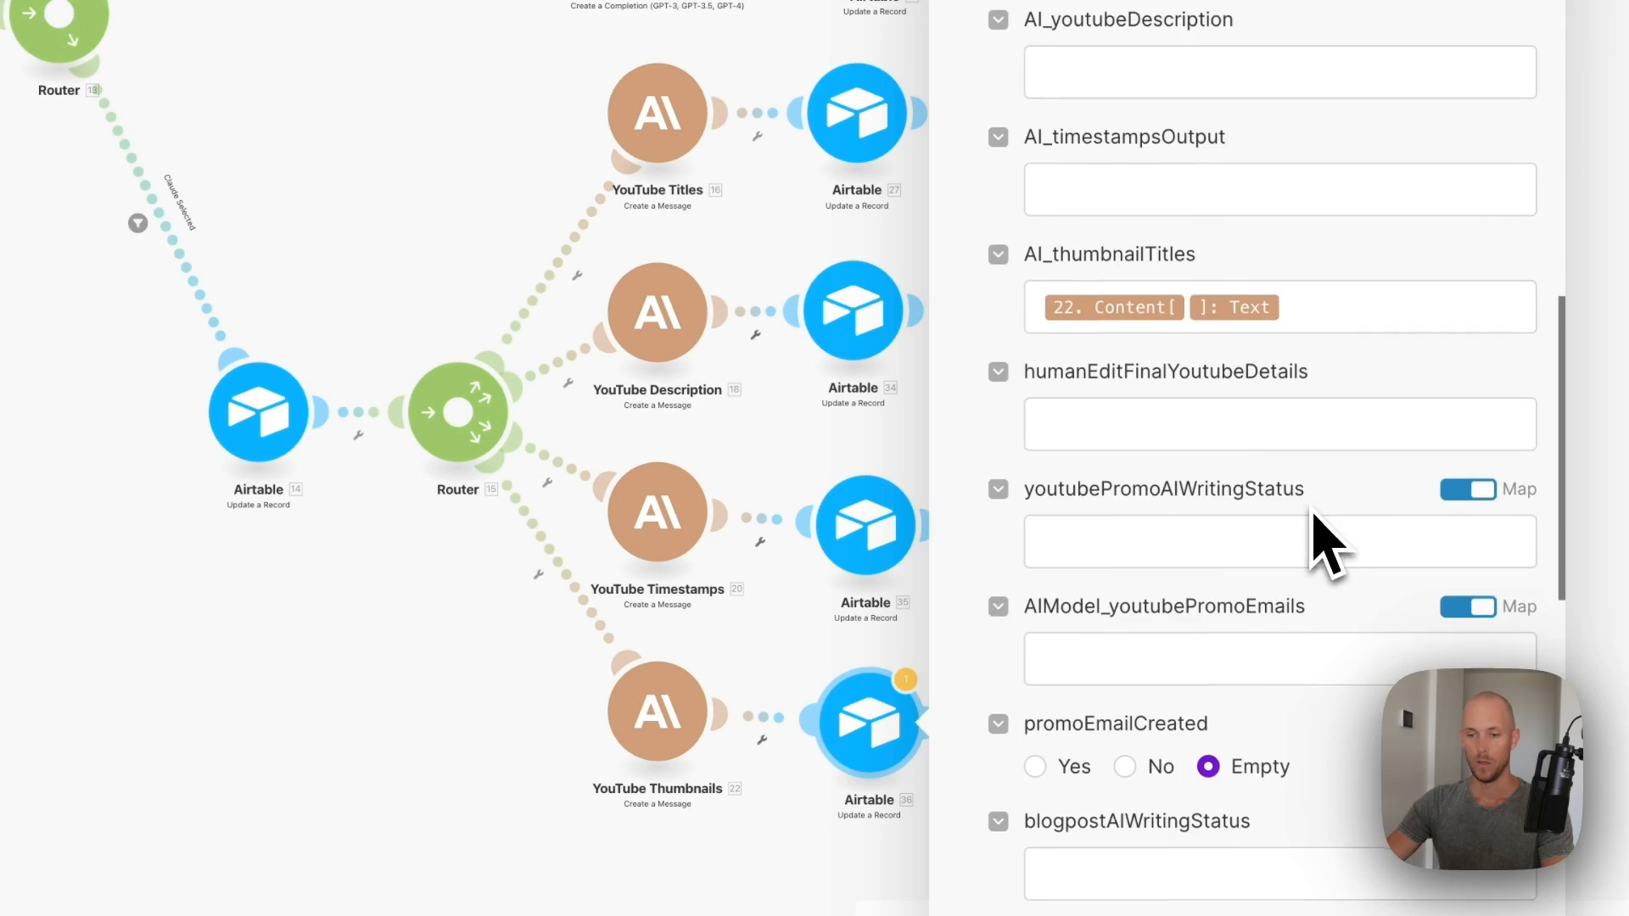
pyautogui.scroll(8, 1316, 538)
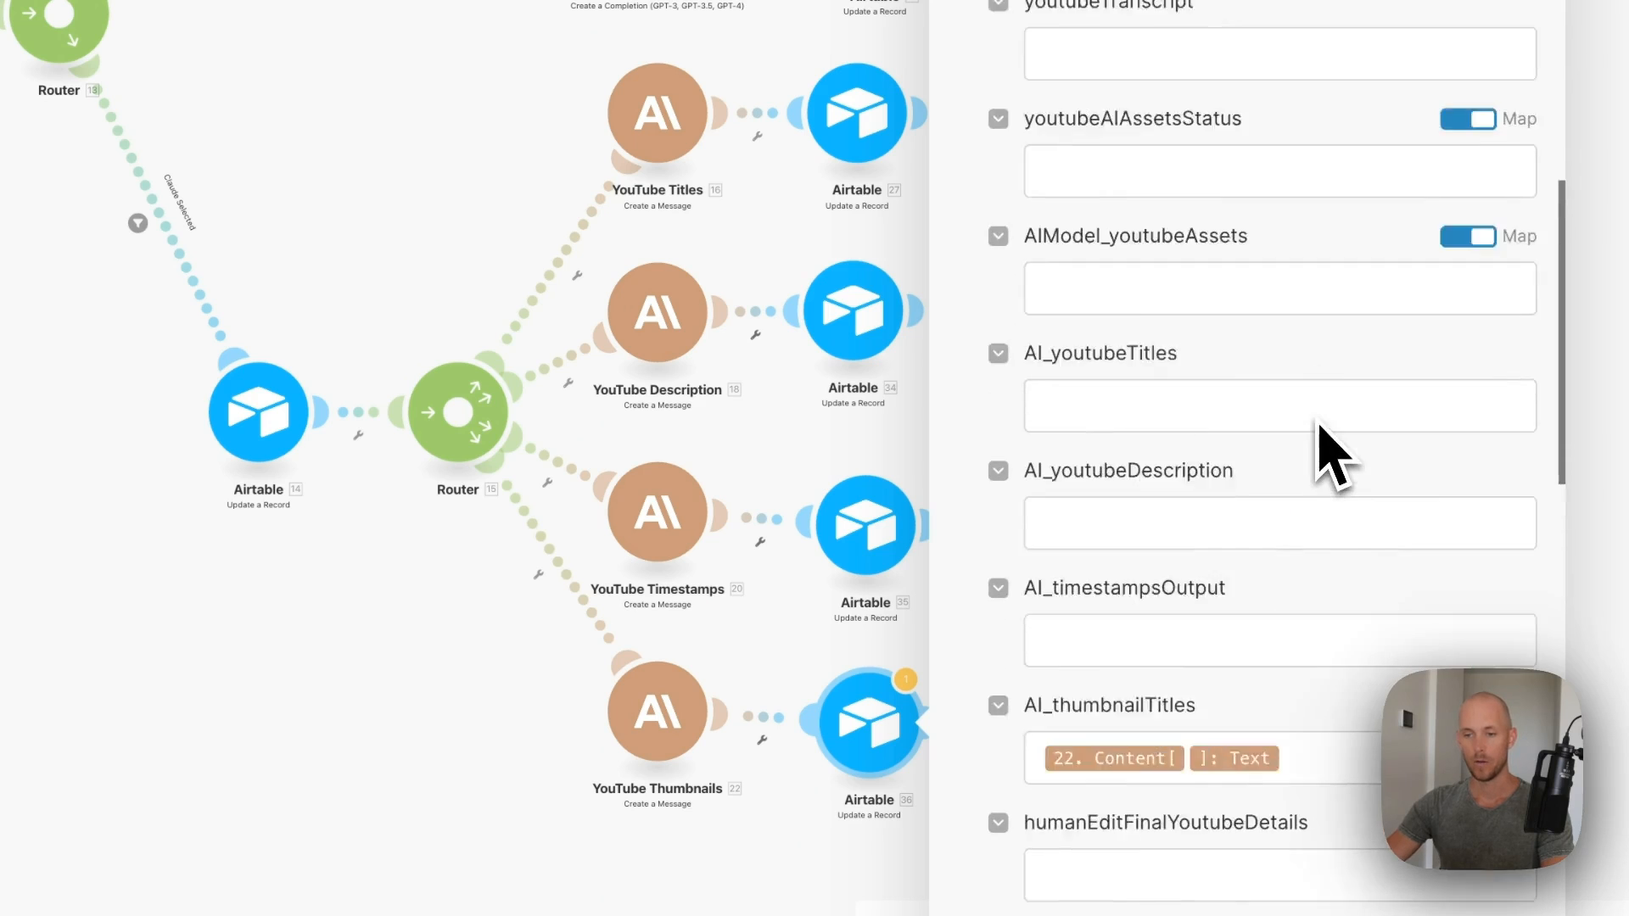
pyautogui.click(1092, 534)
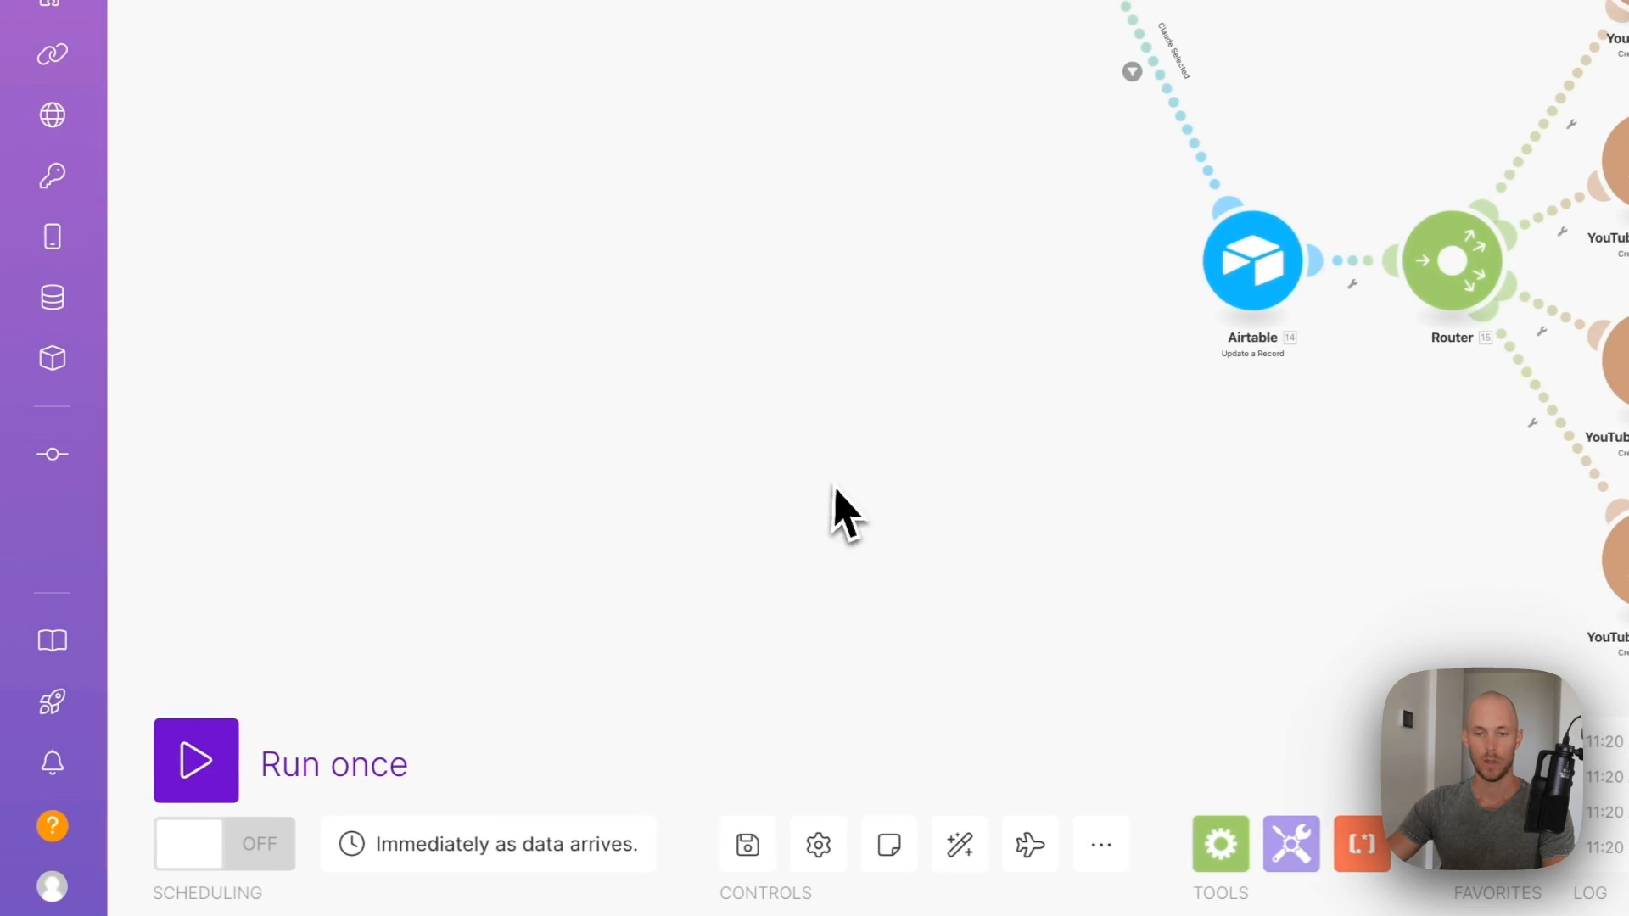
# - Save the scenario and run it once to wait for the trigger
pyautogui.click(747, 845)
pyautogui.moveTo(700, 176); pyautogui.dragTo(680, 428)
pyautogui.scroll(-3, 765, 348)
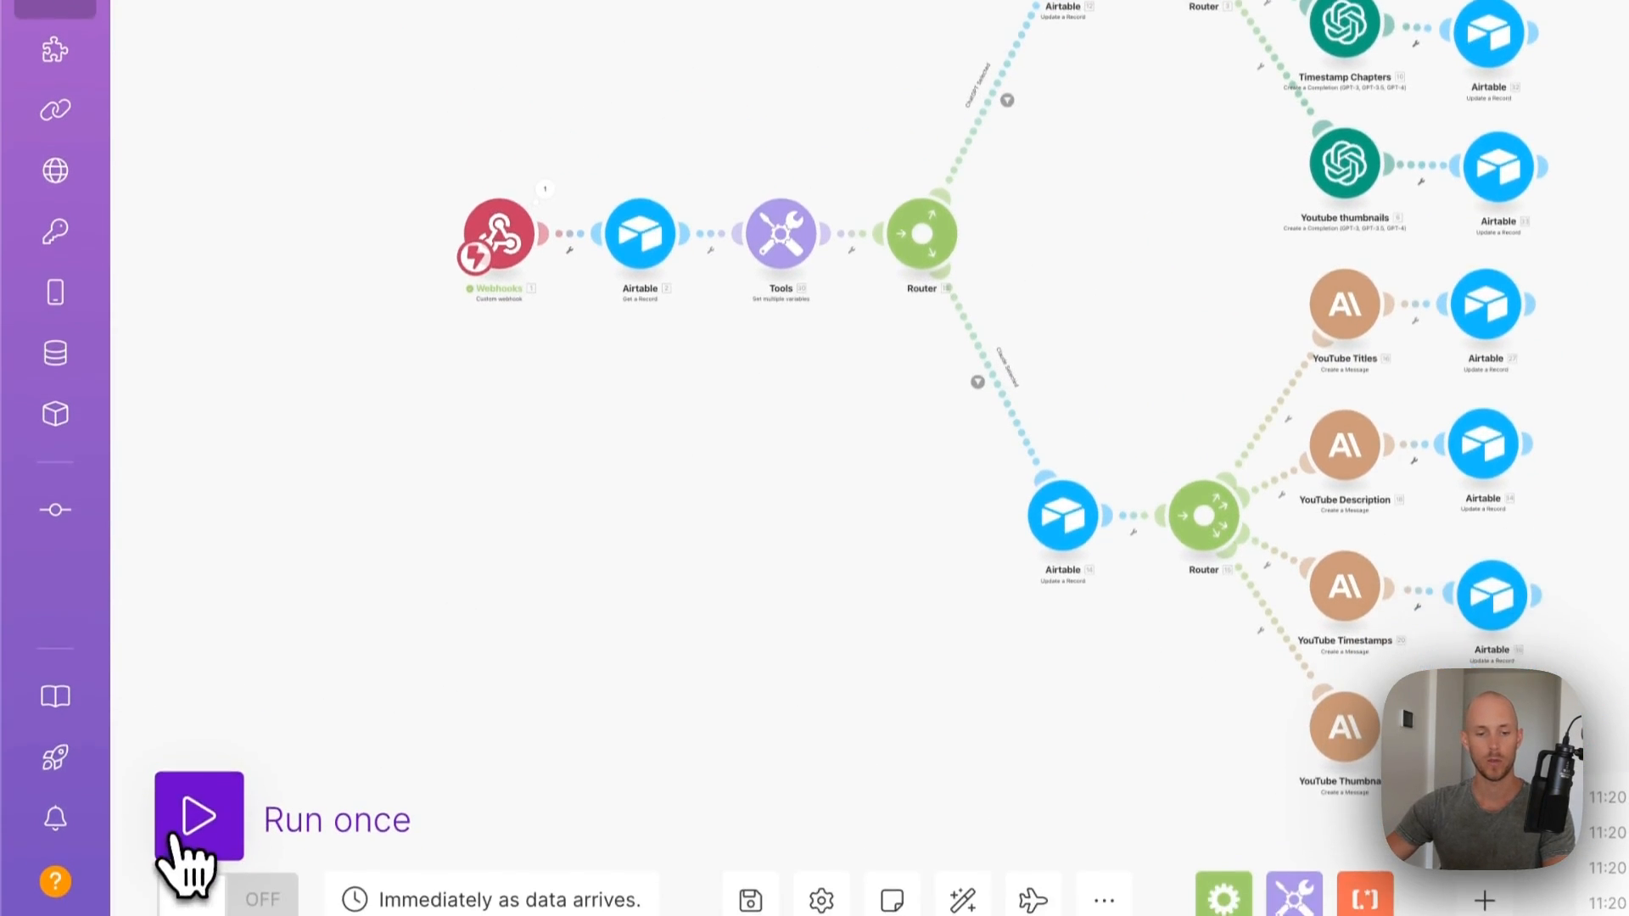
pyautogui.click(178, 887)
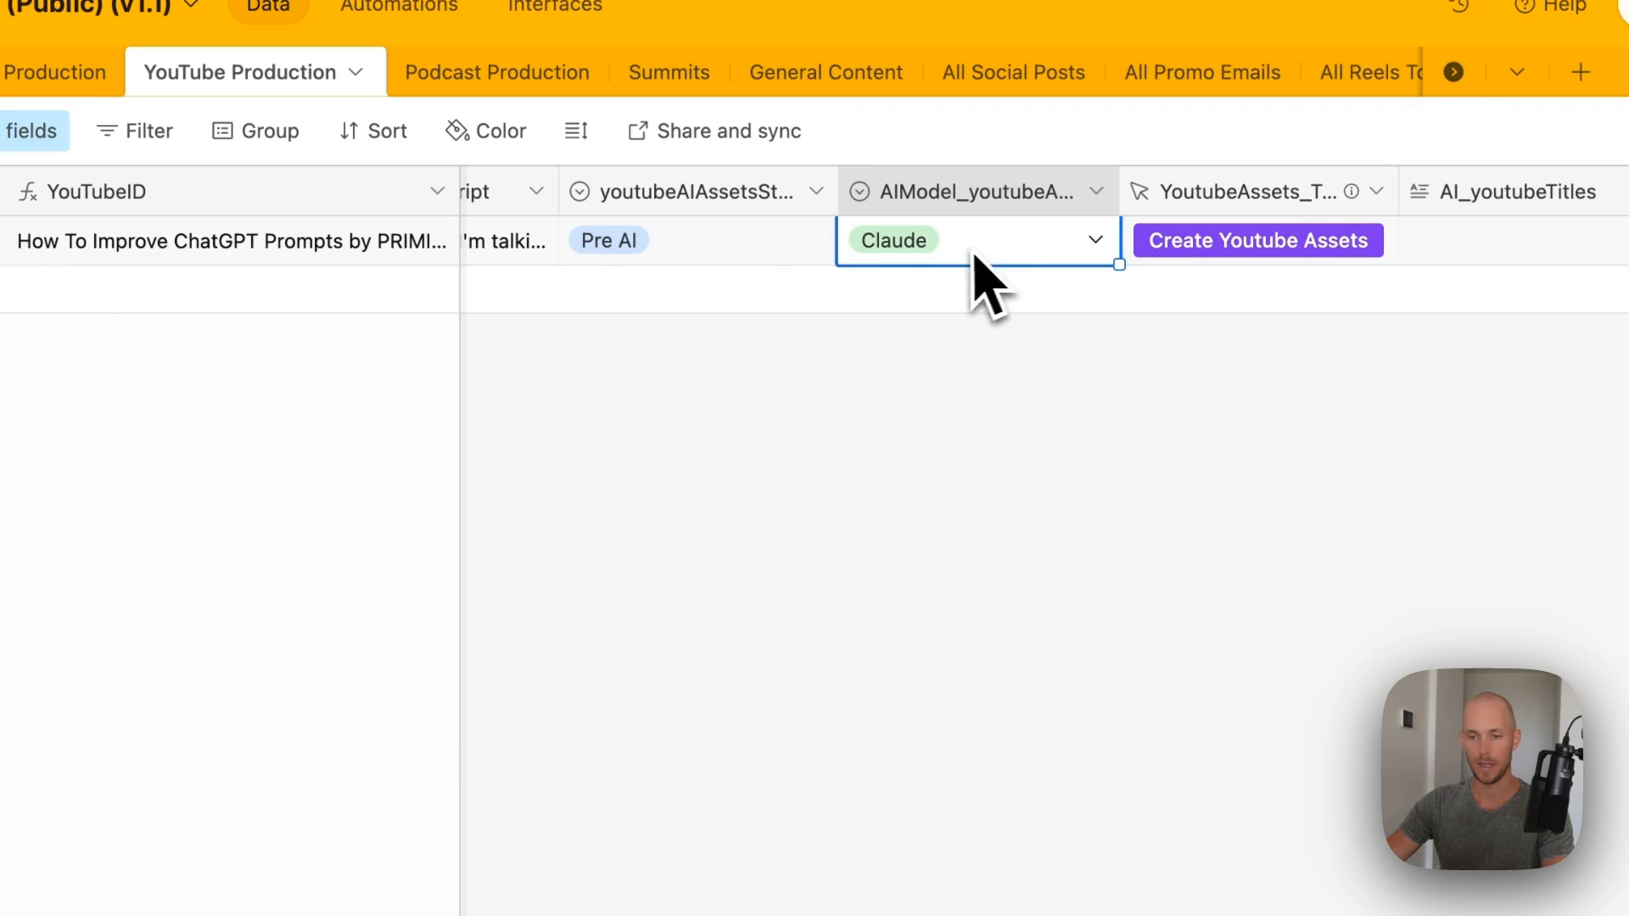
# - Set the video record's AI model to ChatGPT and trigger YouTube asset generation
pyautogui.click(1121, 254)
pyautogui.click(1062, 251)
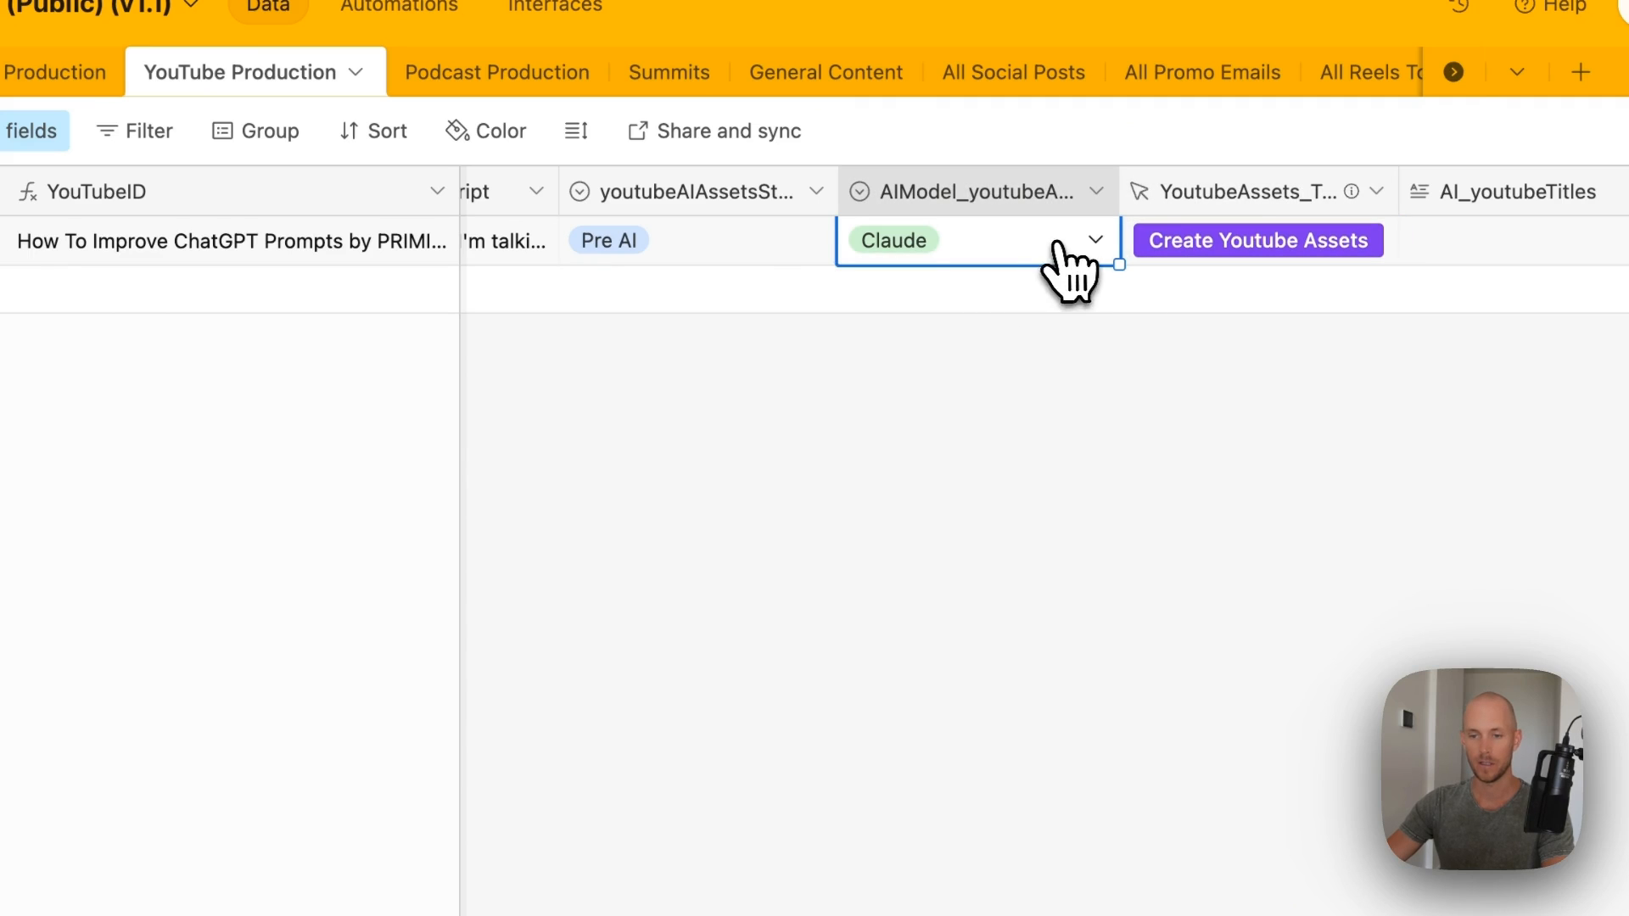
pyautogui.click(1091, 244)
pyautogui.click(897, 398)
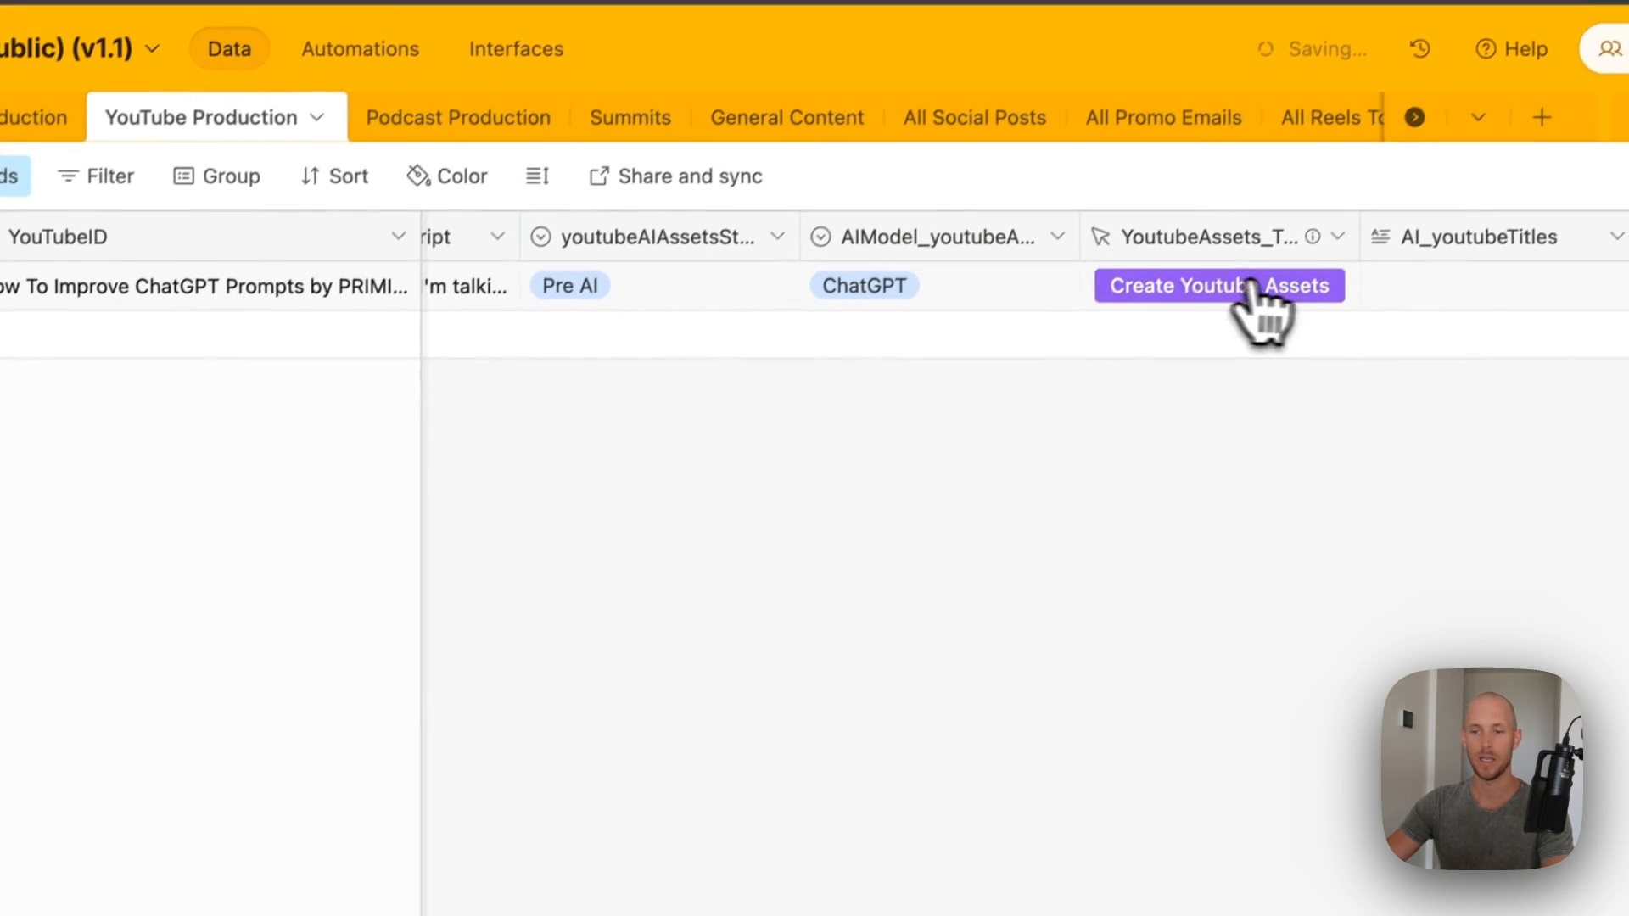
pyautogui.click(1231, 244)
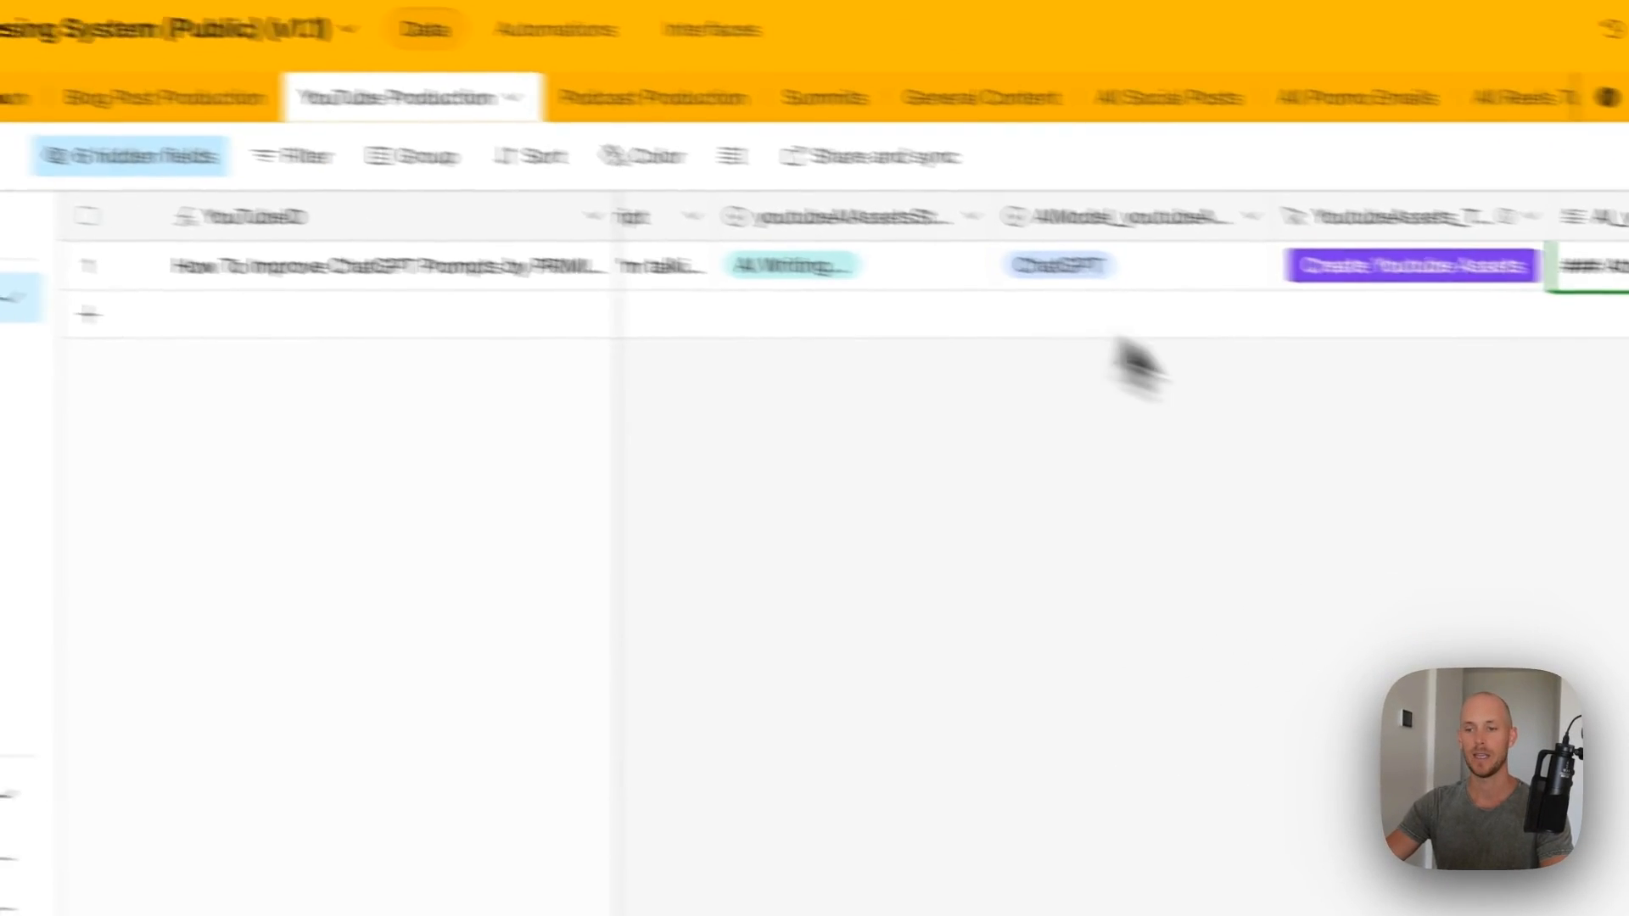
# - Expand the video record and read its attention-capturing and SEO-focused AI titles
pyautogui.hscroll(4, 1261, 313)
pyautogui.rightClick(854, 222)
pyautogui.click(817, 426)
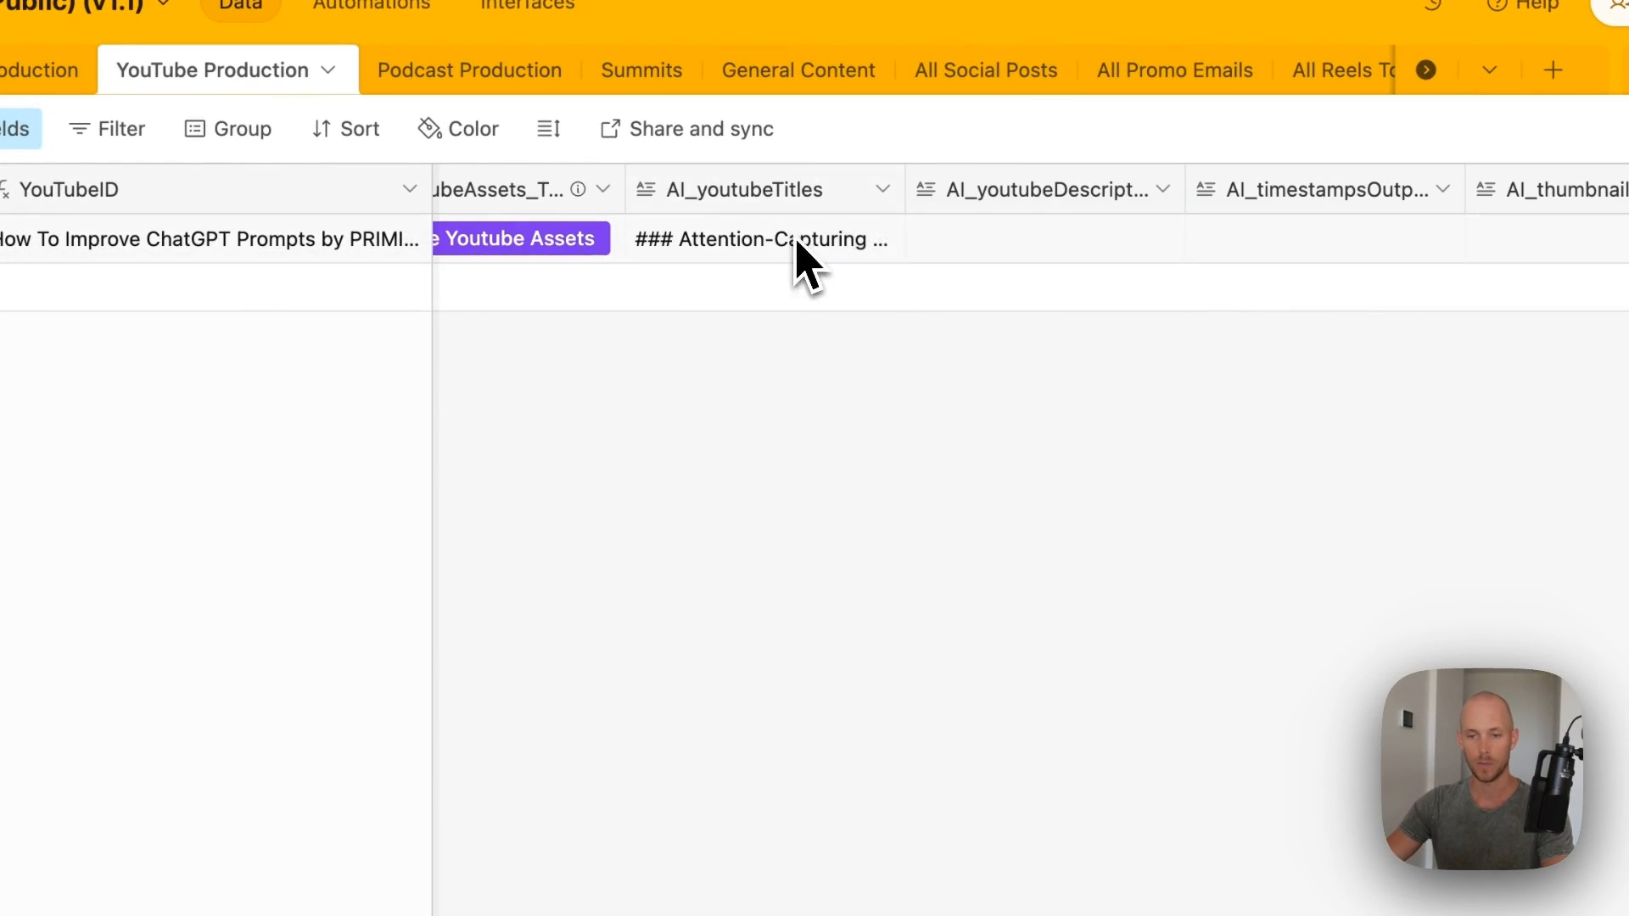
pyautogui.rightClick(796, 246)
pyautogui.click(759, 534)
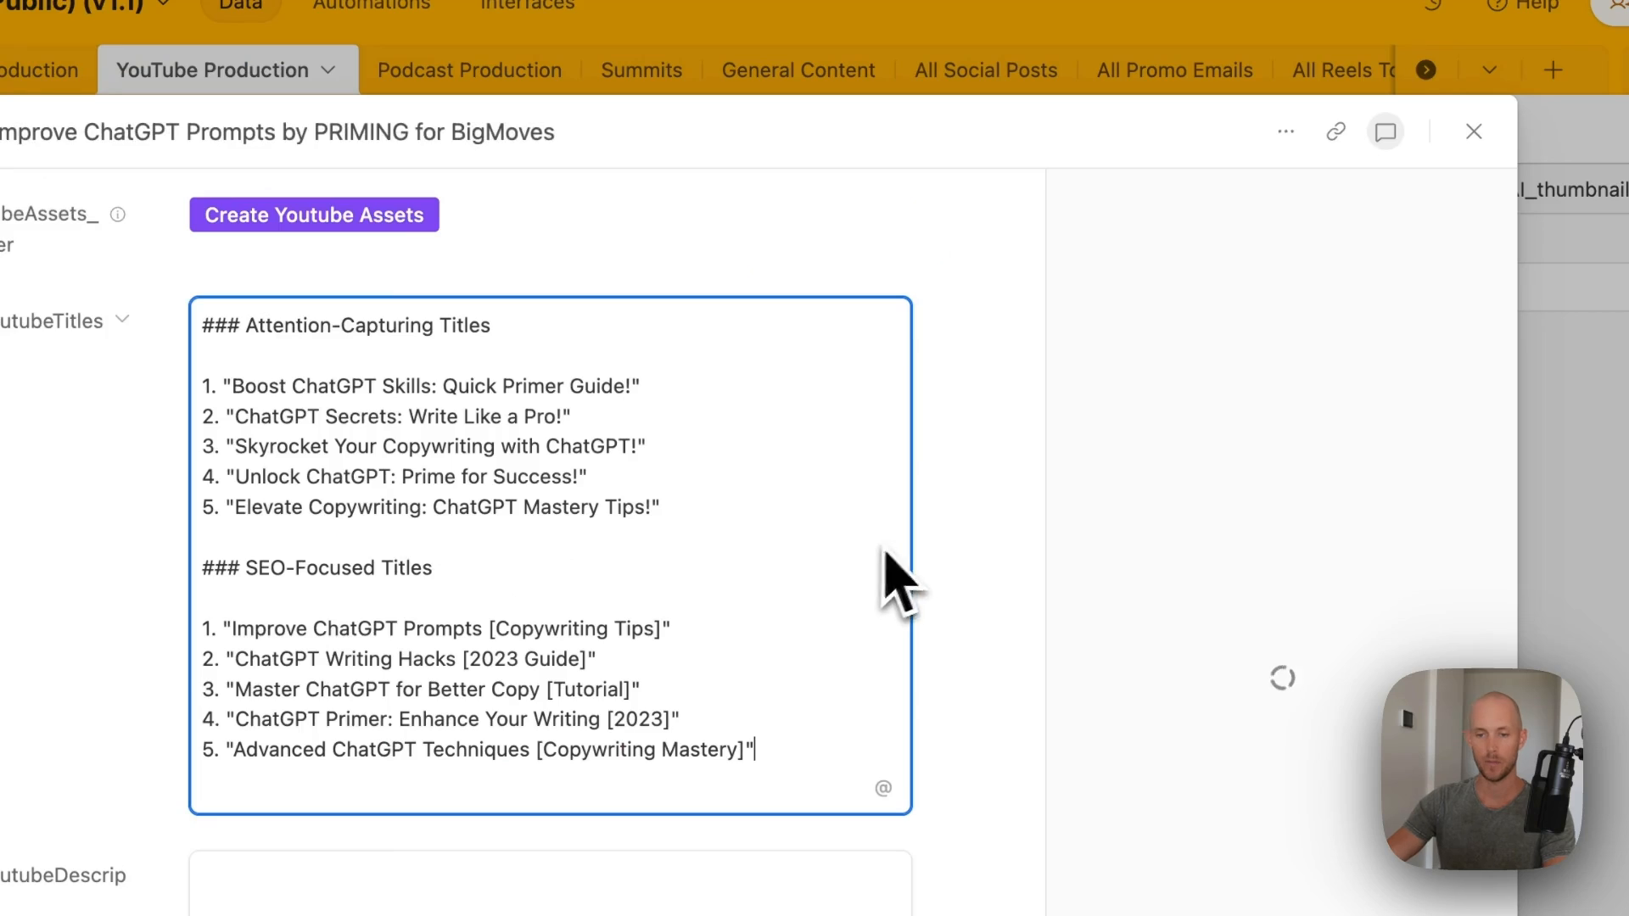
pyautogui.moveTo(323, 307); pyautogui.dragTo(713, 307)
pyautogui.click(700, 319)
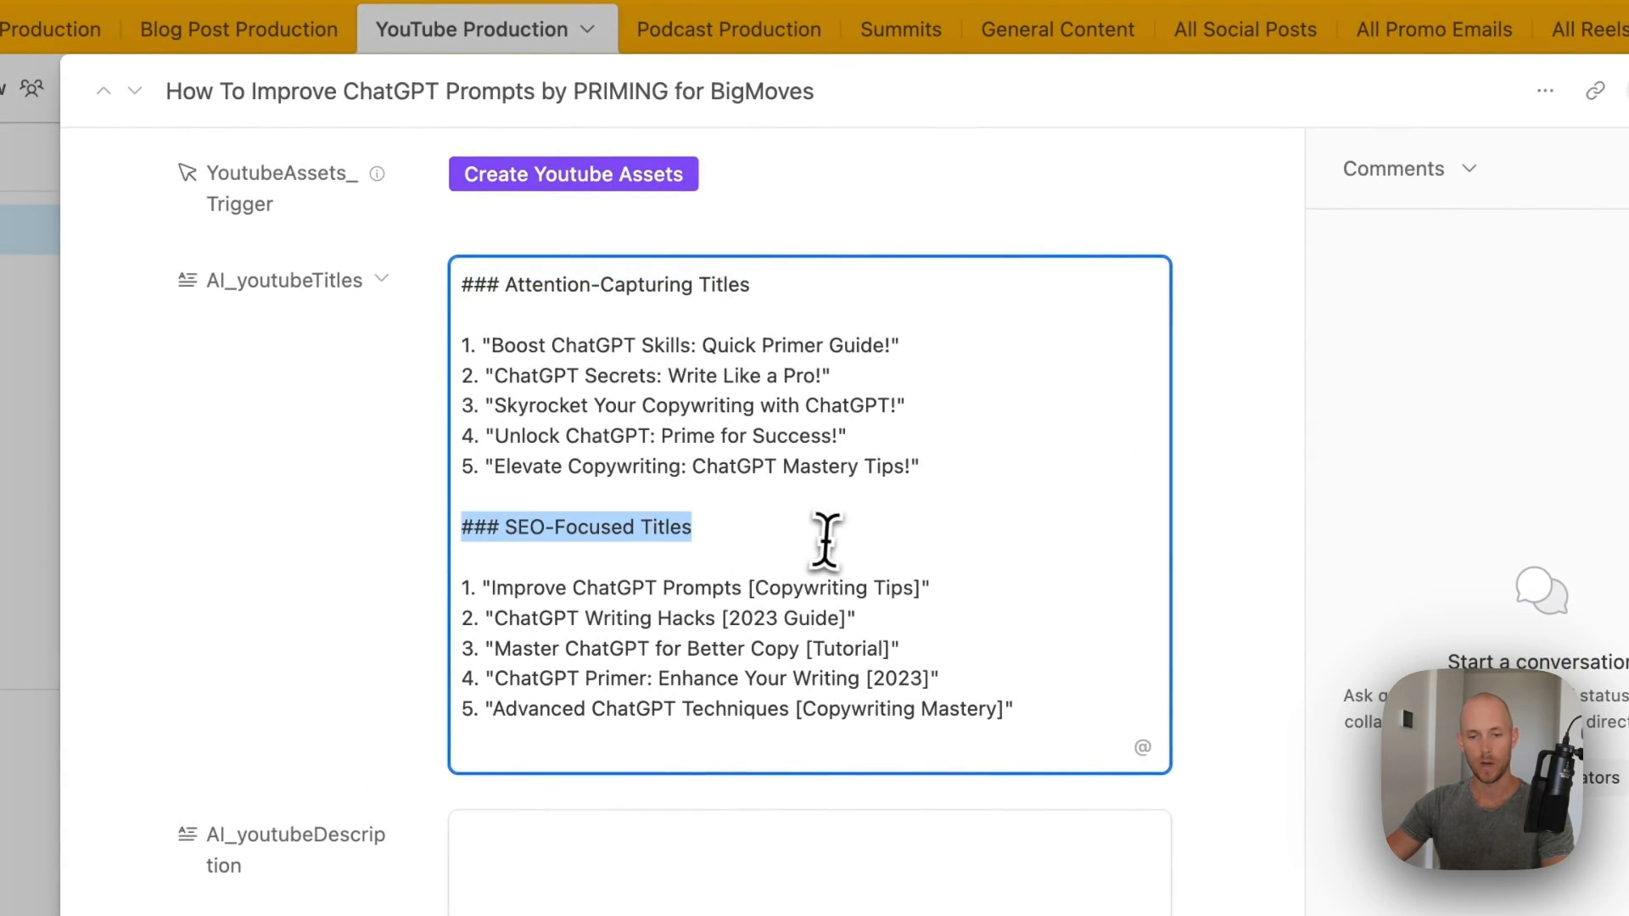
pyautogui.click(1189, 218)
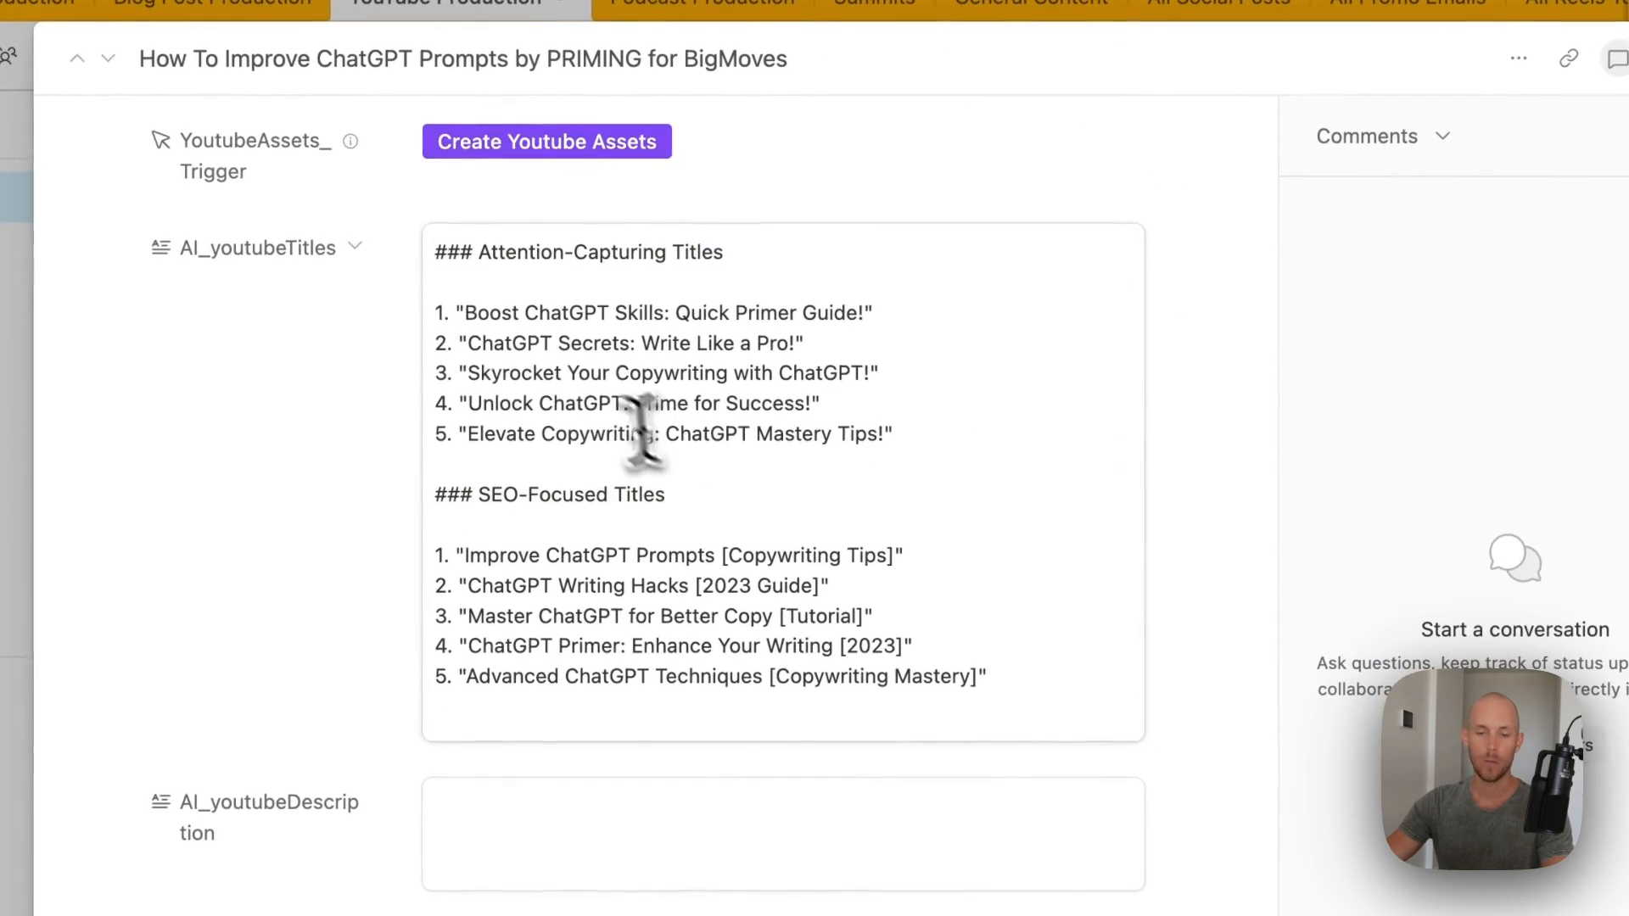
pyautogui.moveTo(467, 305); pyautogui.dragTo(896, 443)
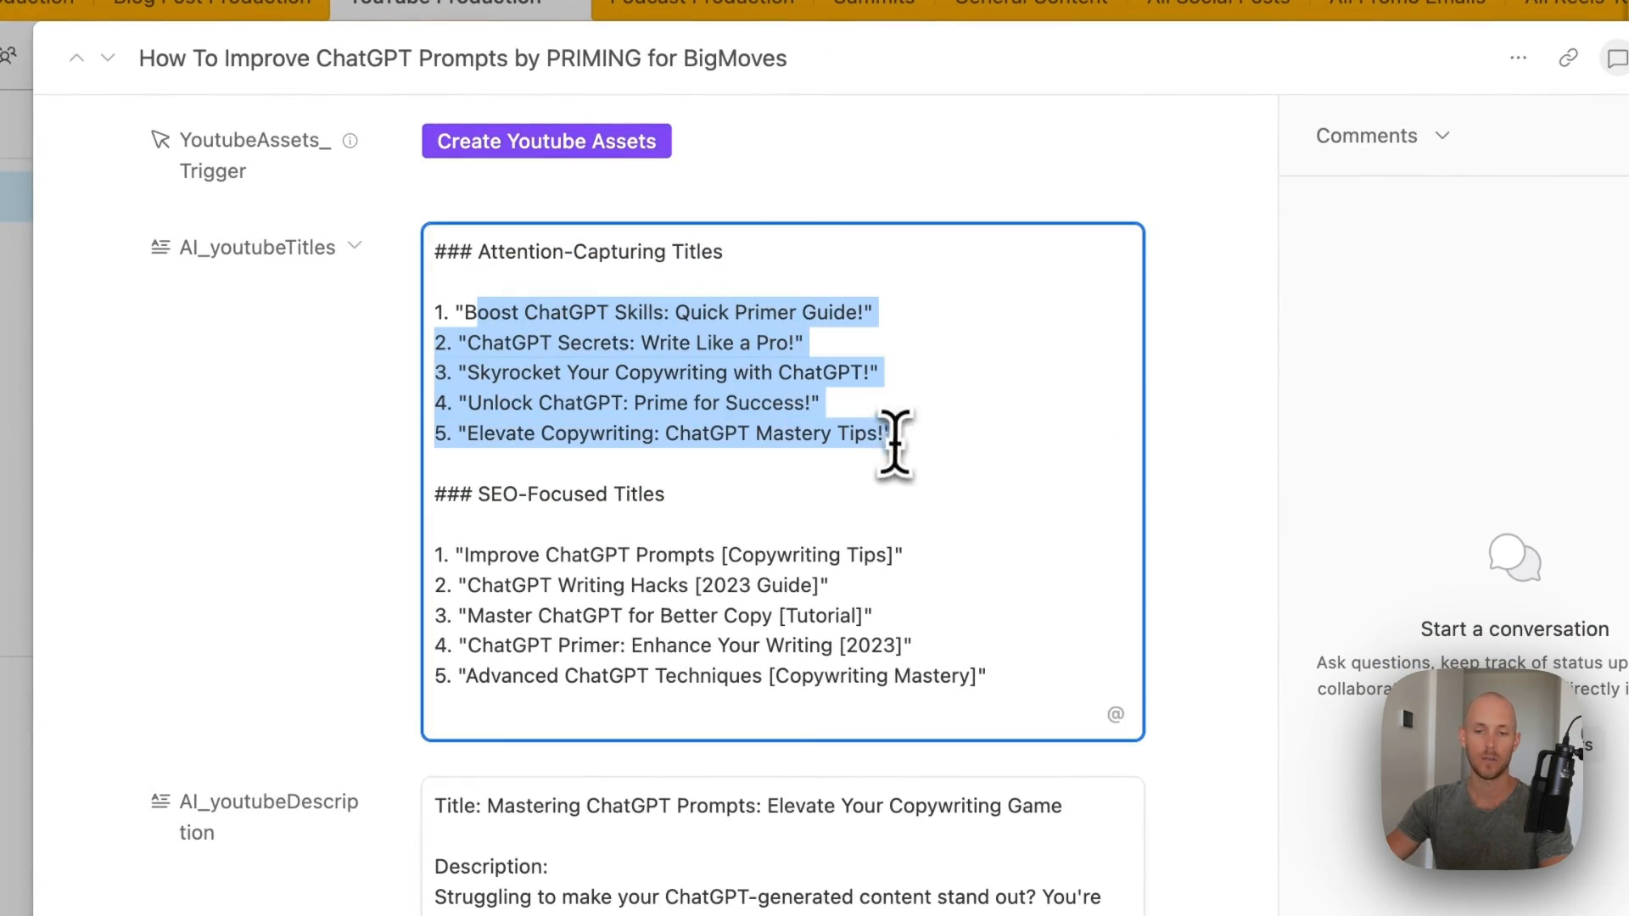
pyautogui.click(712, 343)
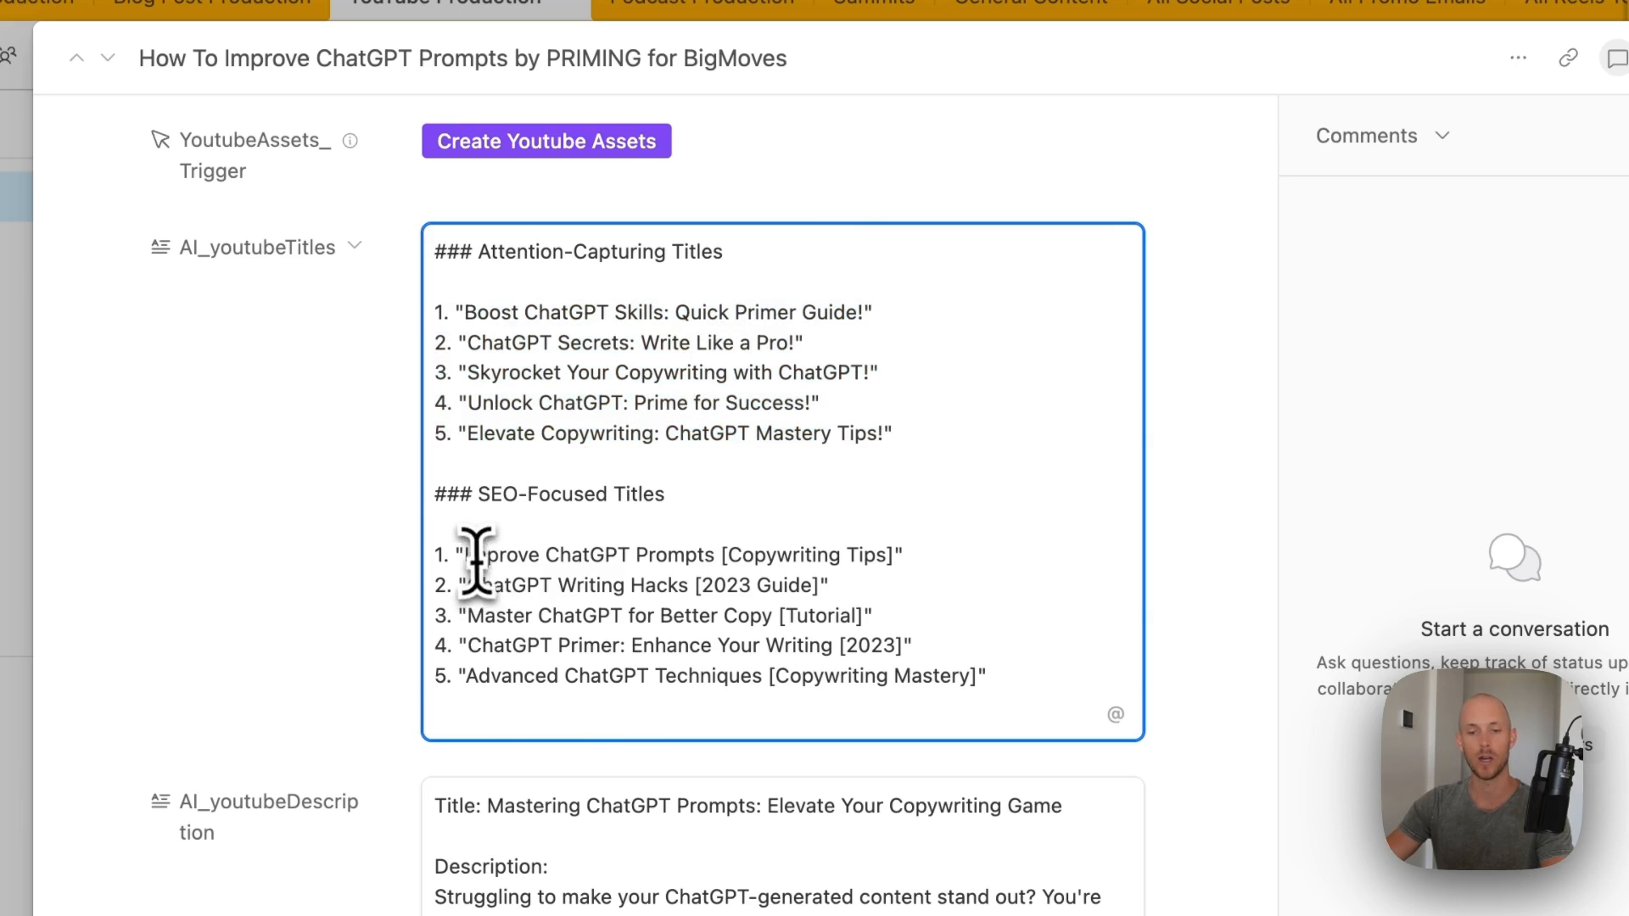
# - Read through the AI description, from its first paragraph to the closing links and hashtags
pyautogui.scroll(-2, 477, 560)
pyautogui.scroll(5, 483, 552)
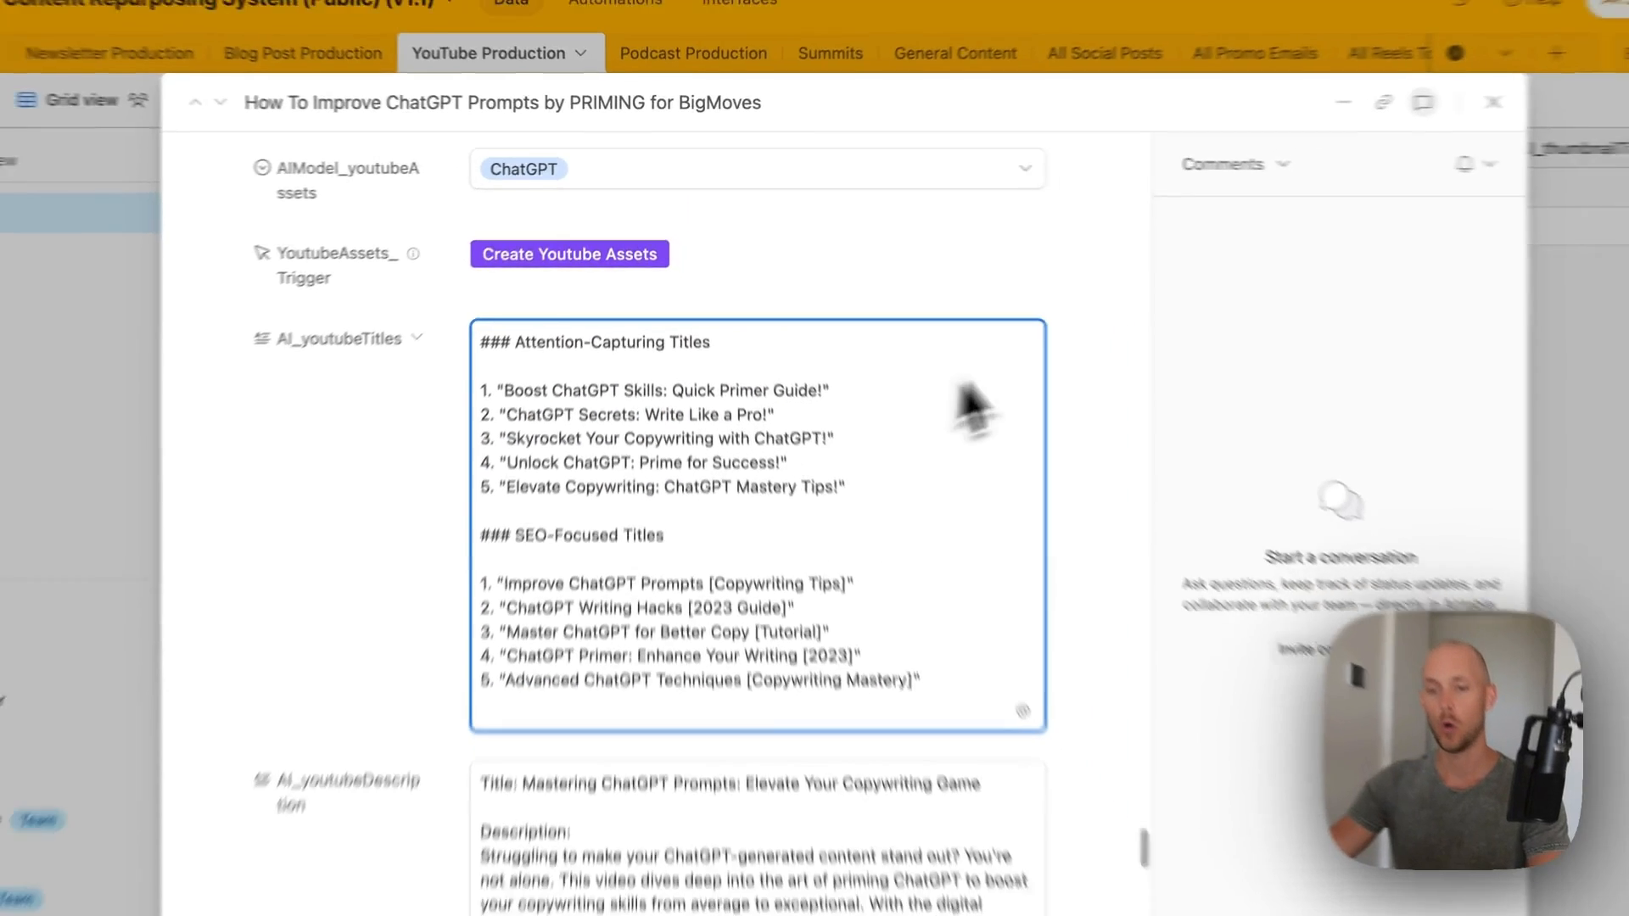
pyautogui.scroll(10, 984, 348)
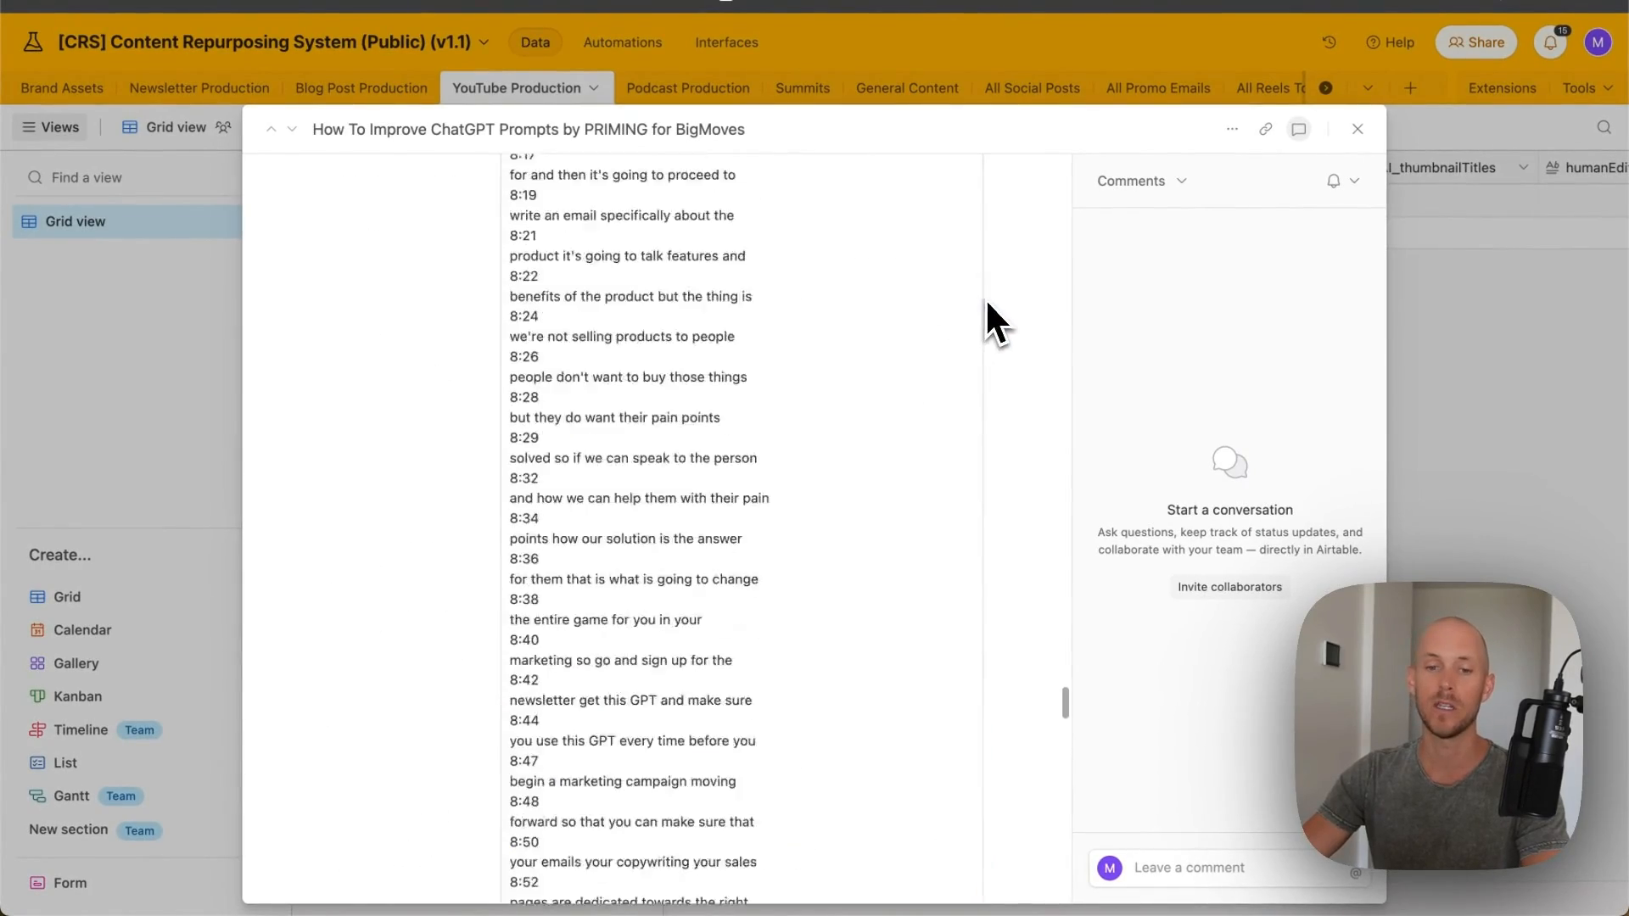
pyautogui.scroll(-15, 985, 298)
pyautogui.scroll(3, 665, 272)
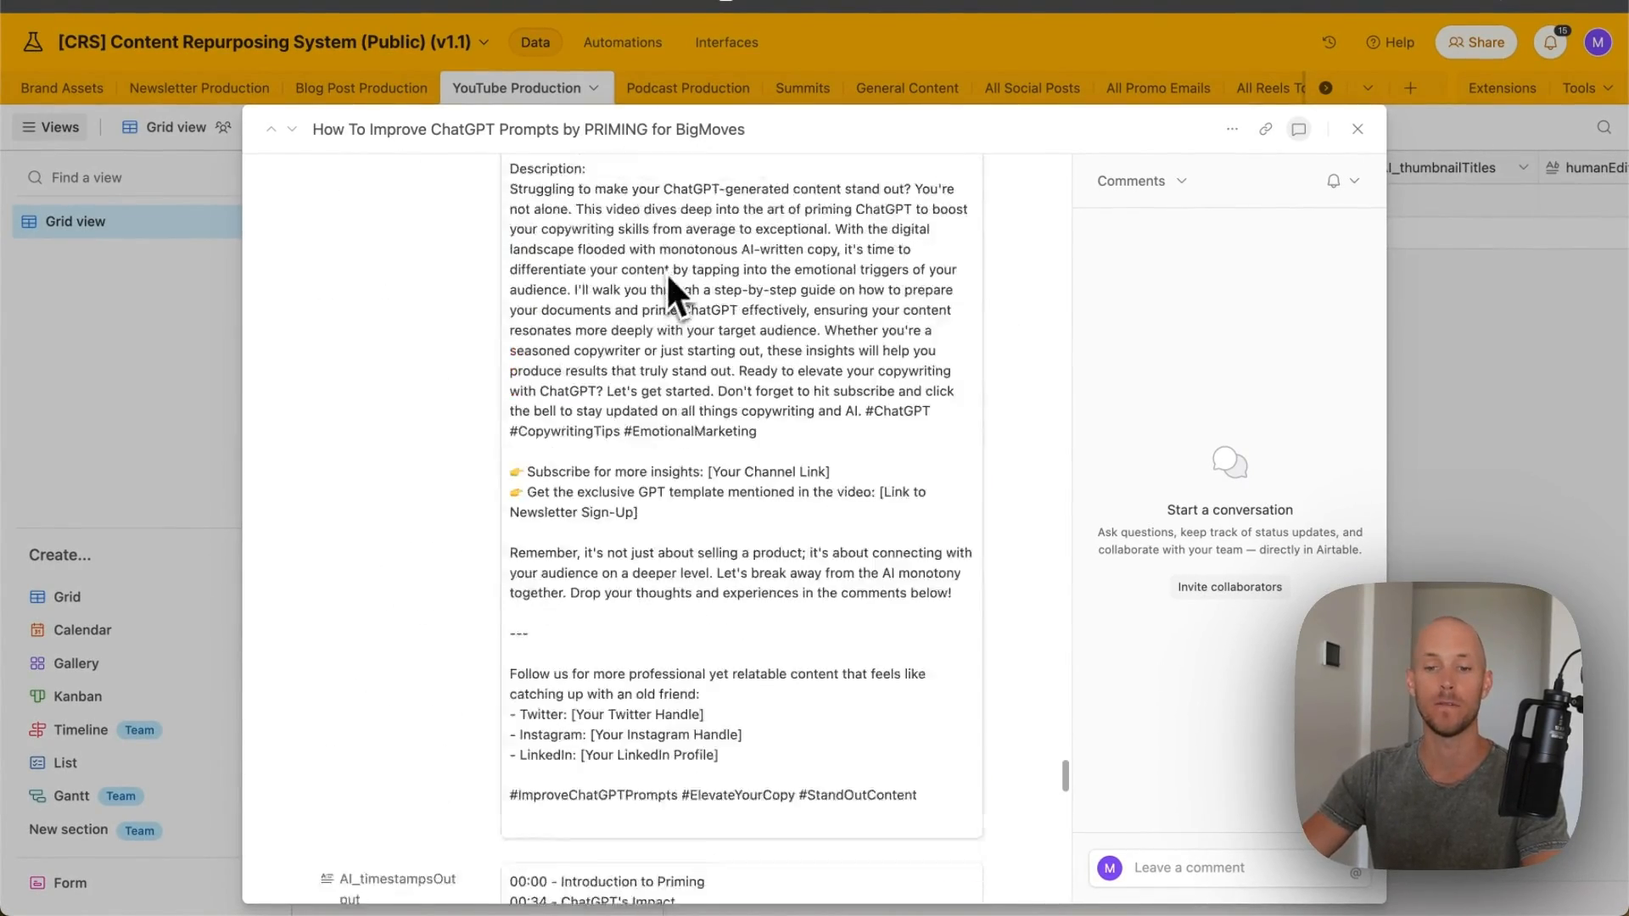
pyautogui.scroll(2, 665, 272)
pyautogui.scroll(2, 371, 297)
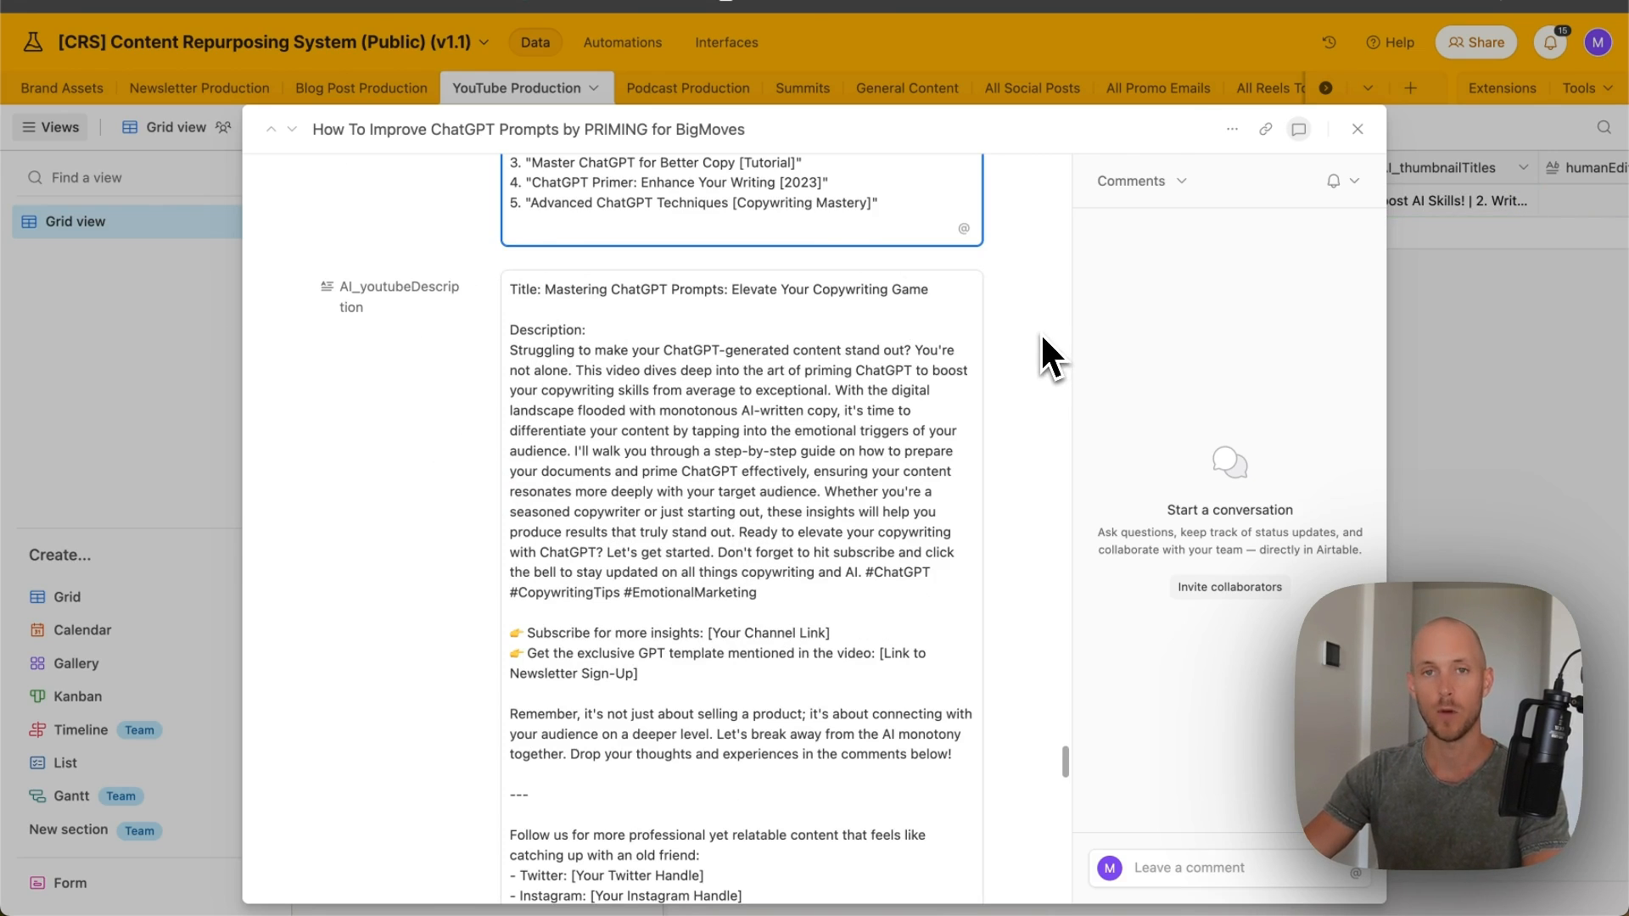
pyautogui.moveTo(510, 349); pyautogui.dragTo(916, 472)
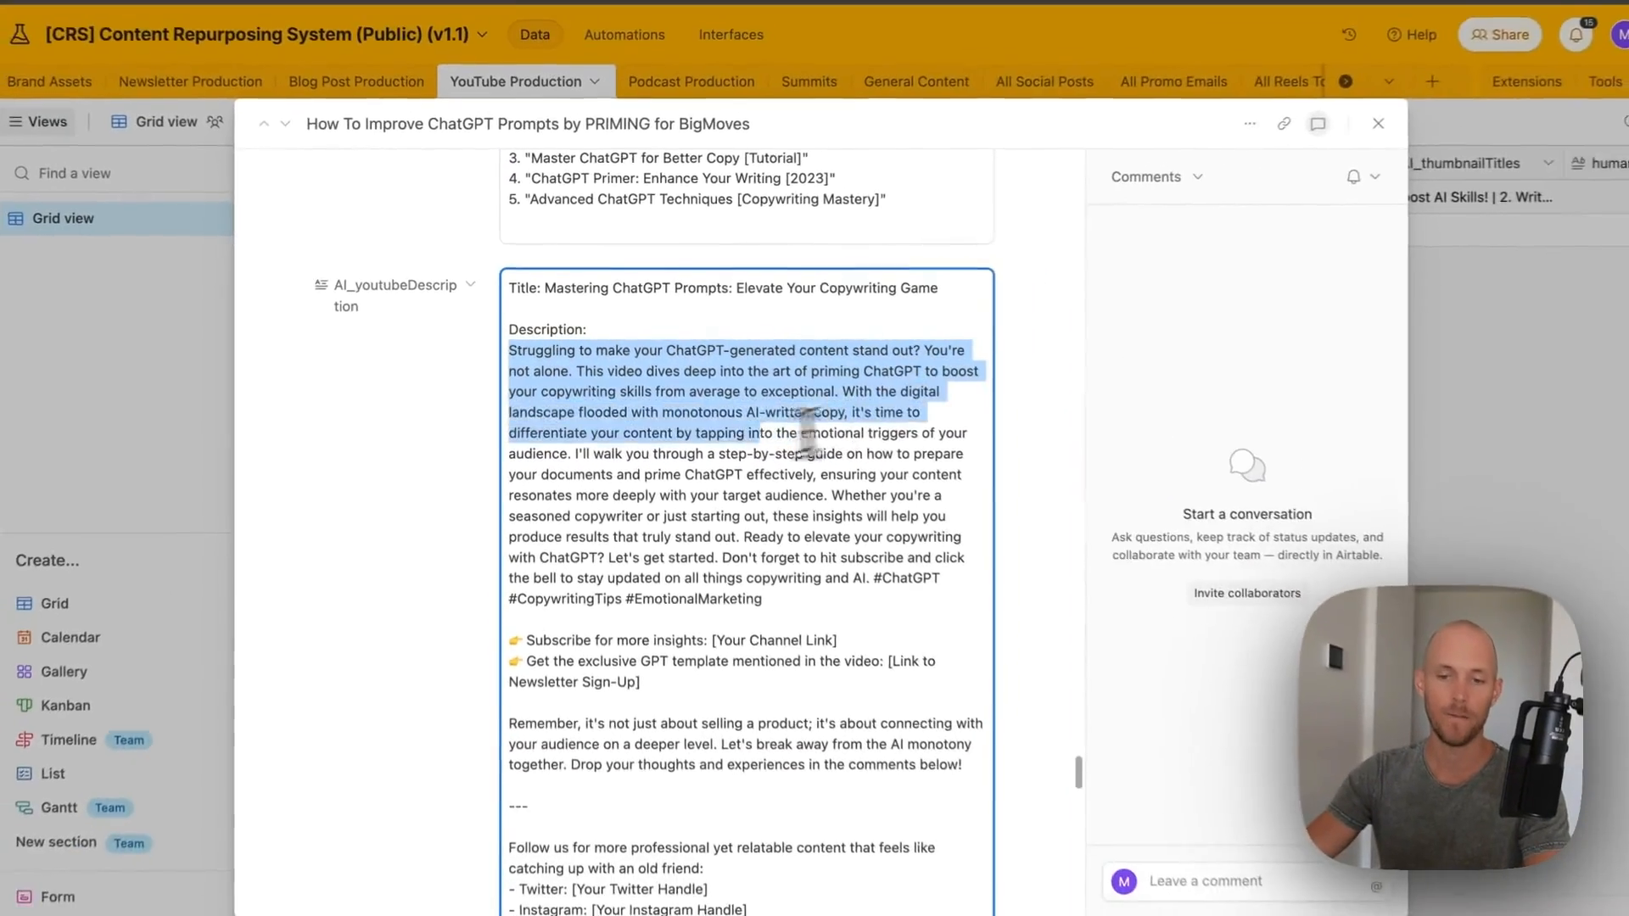
pyautogui.moveTo(789, 441); pyautogui.dragTo(566, 451)
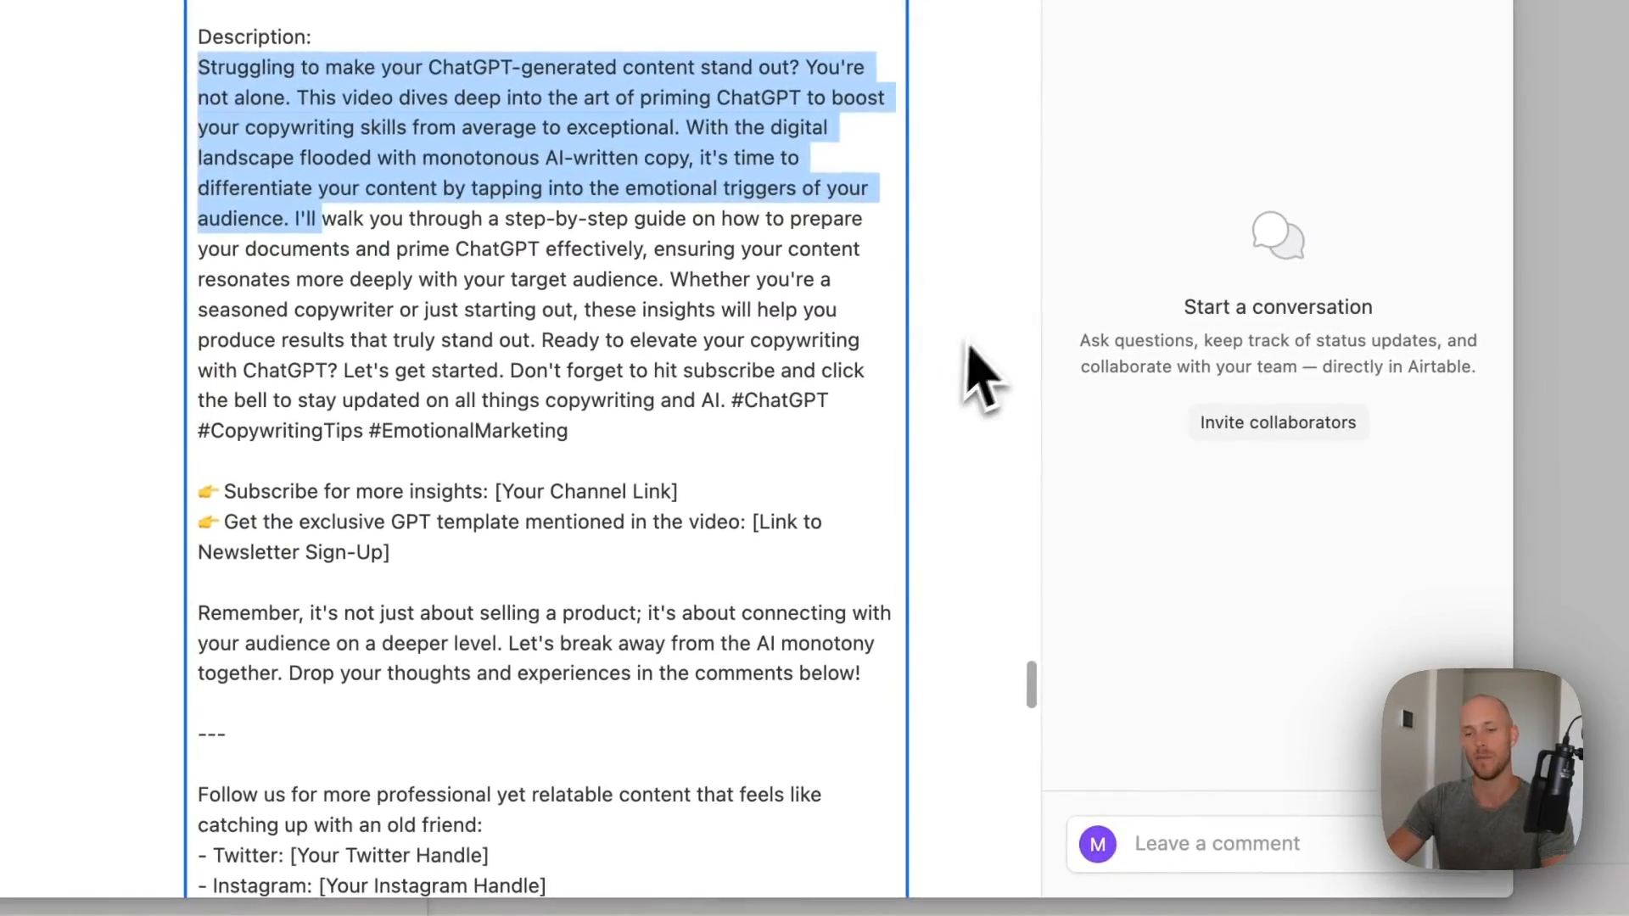
pyautogui.scroll(-10, 645, 254)
pyautogui.scroll(-2, 509, 484)
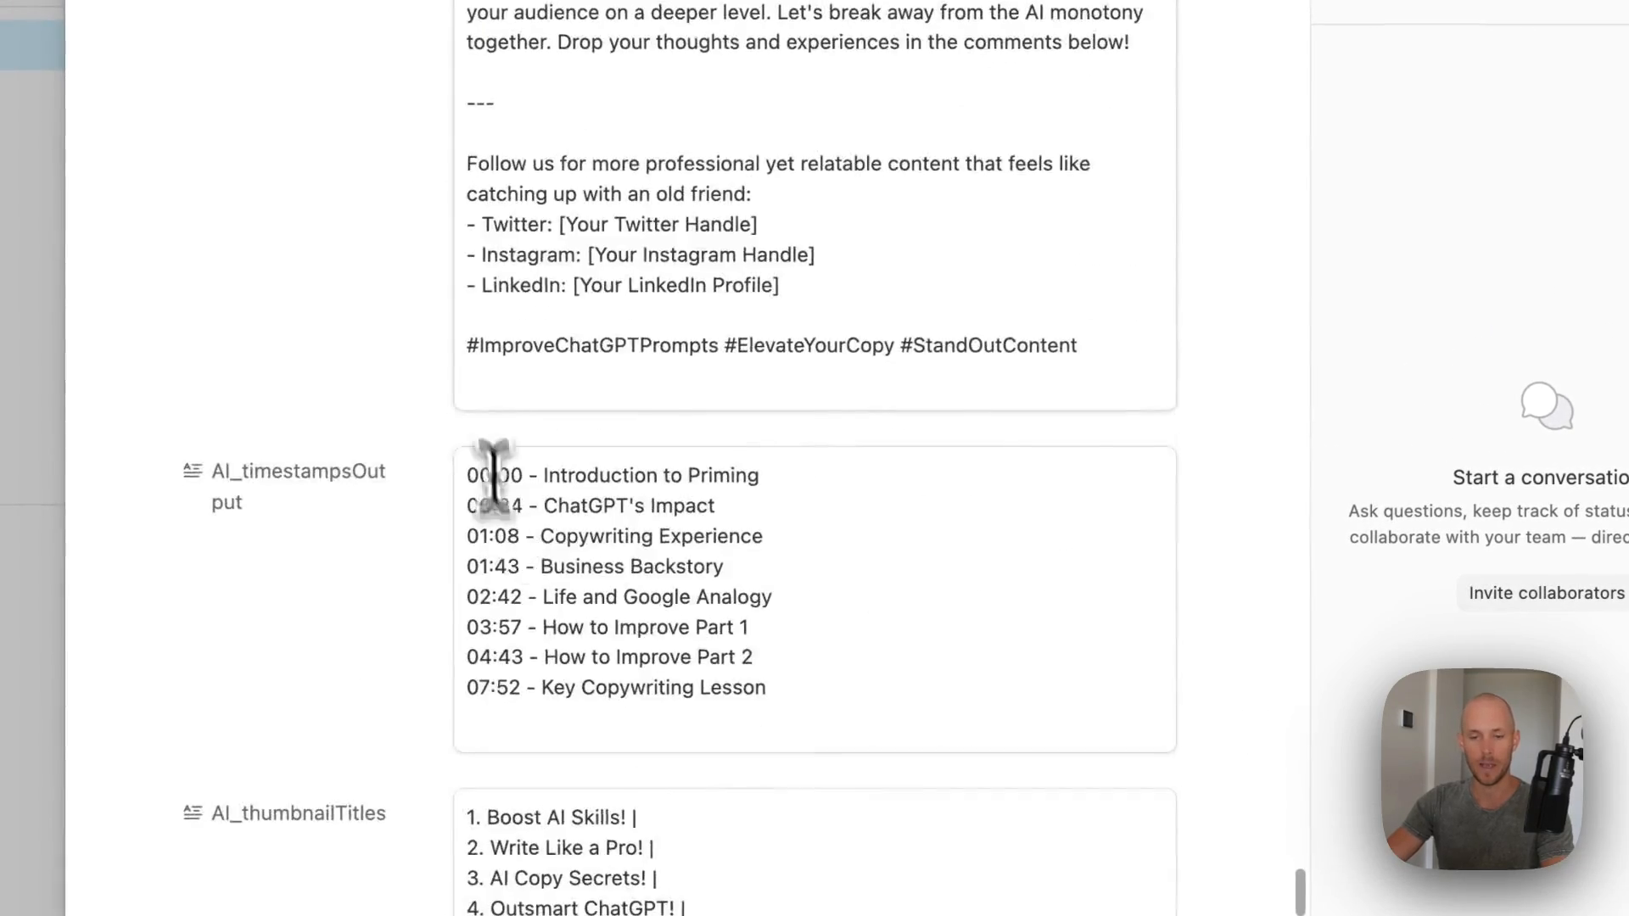
pyautogui.scroll(5, 475, 382)
pyautogui.moveTo(471, 297); pyautogui.dragTo(1123, 806)
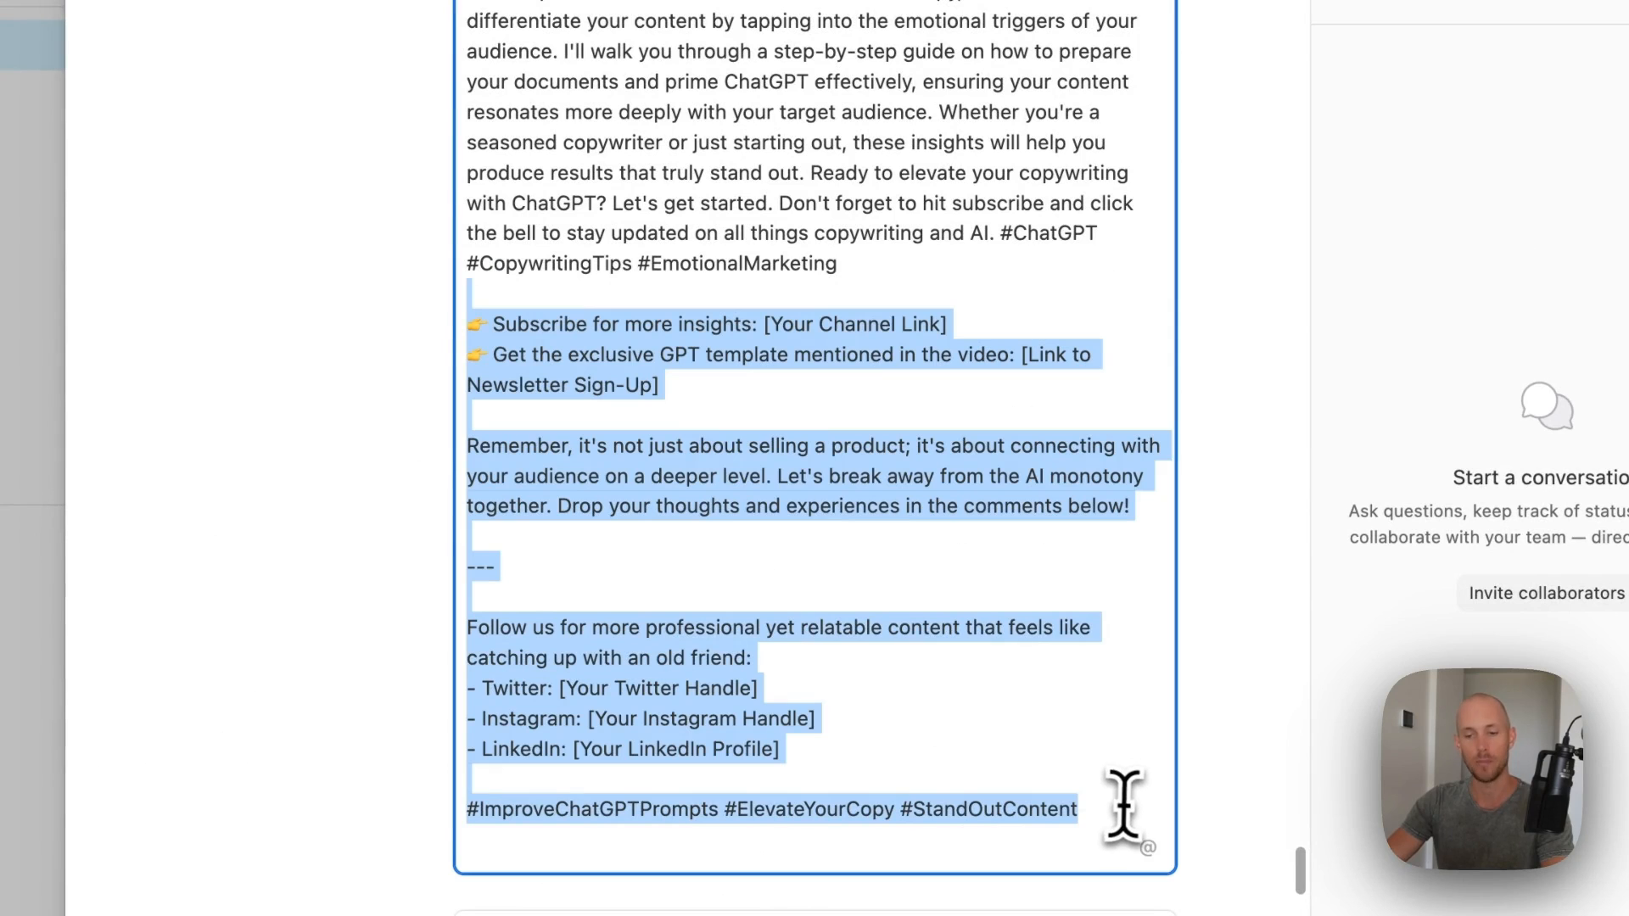
pyautogui.click(427, 371)
# - Review the eight timestamp chapters and the thumbnail title fields
pyautogui.scroll(-9, 512, 411)
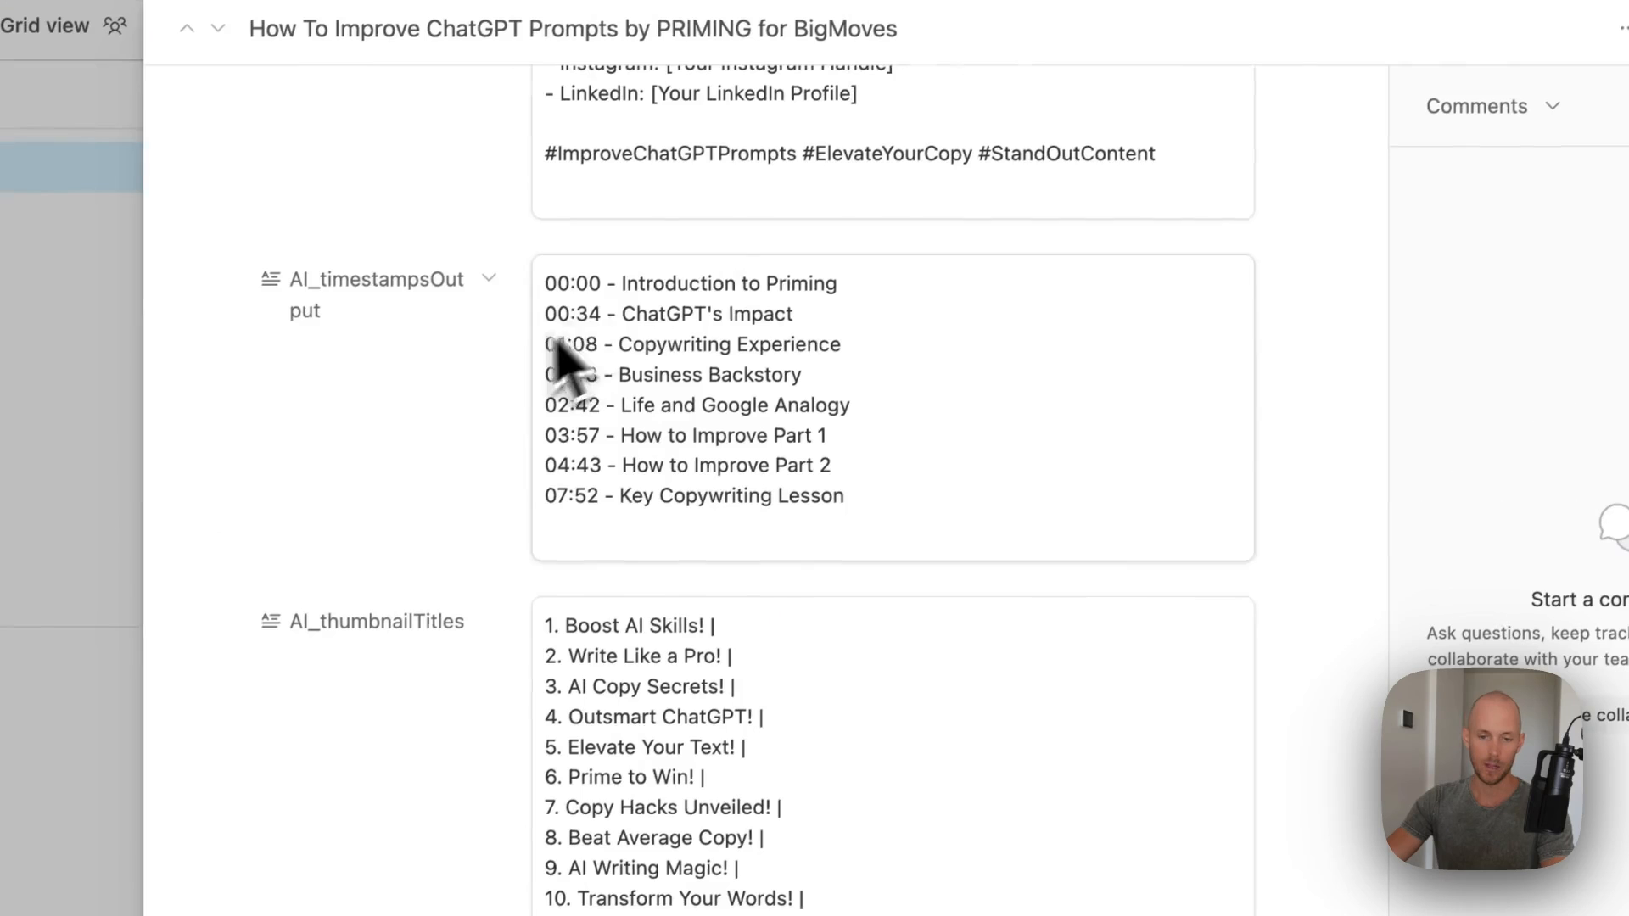
pyautogui.moveTo(556, 285); pyautogui.dragTo(1099, 624)
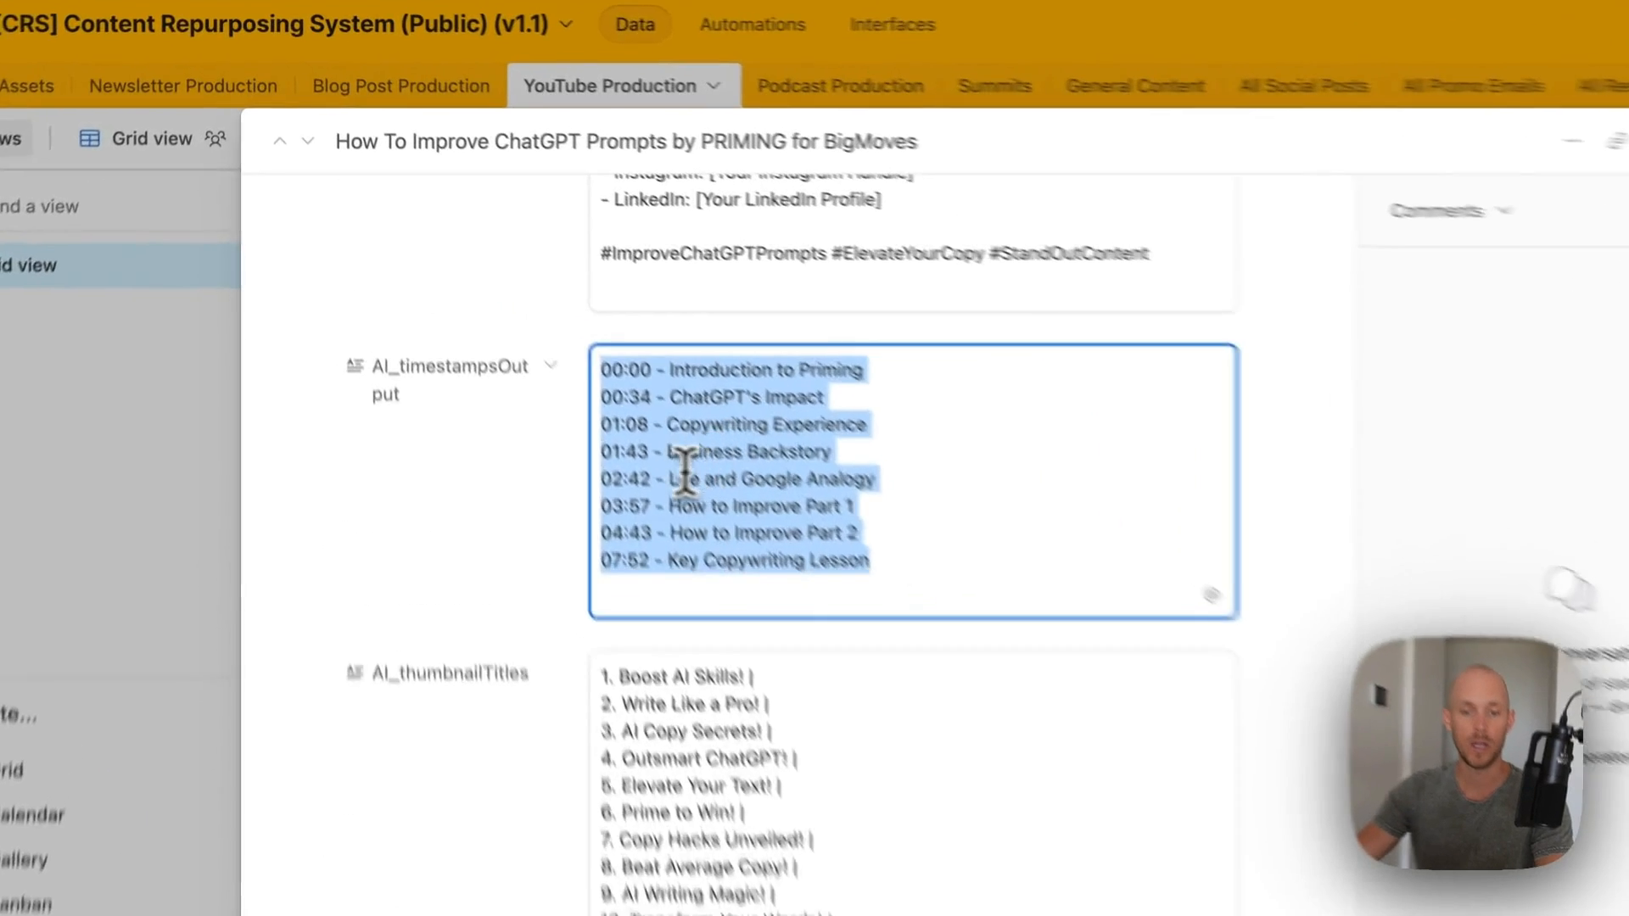
pyautogui.click(556, 380)
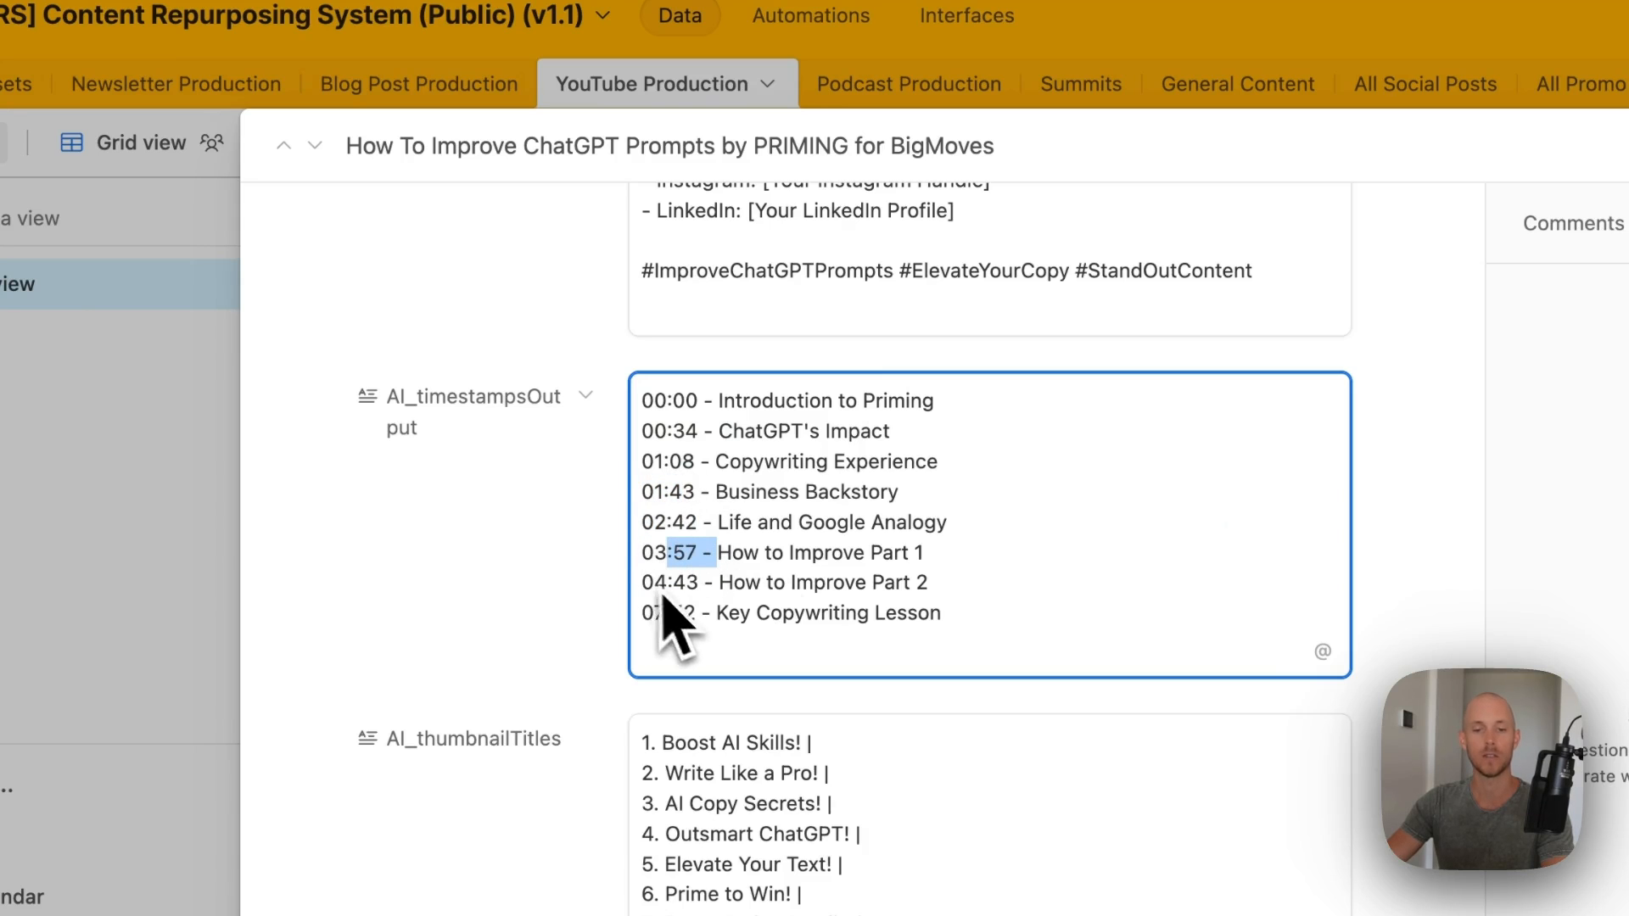
pyautogui.click(522, 695)
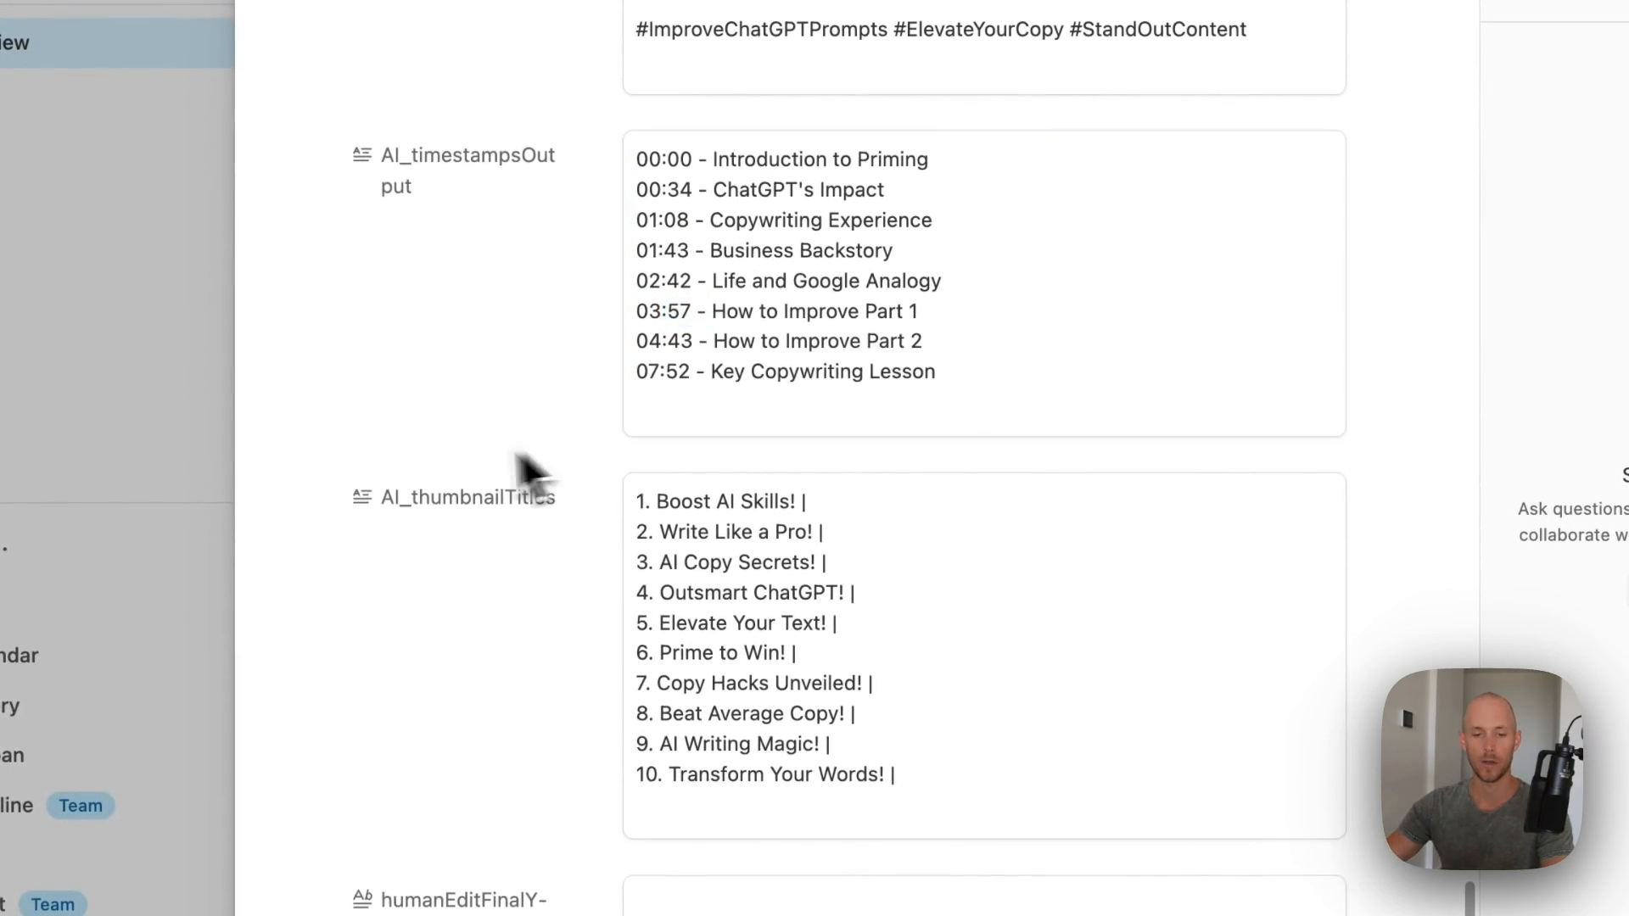
pyautogui.scroll(-3, 523, 468)
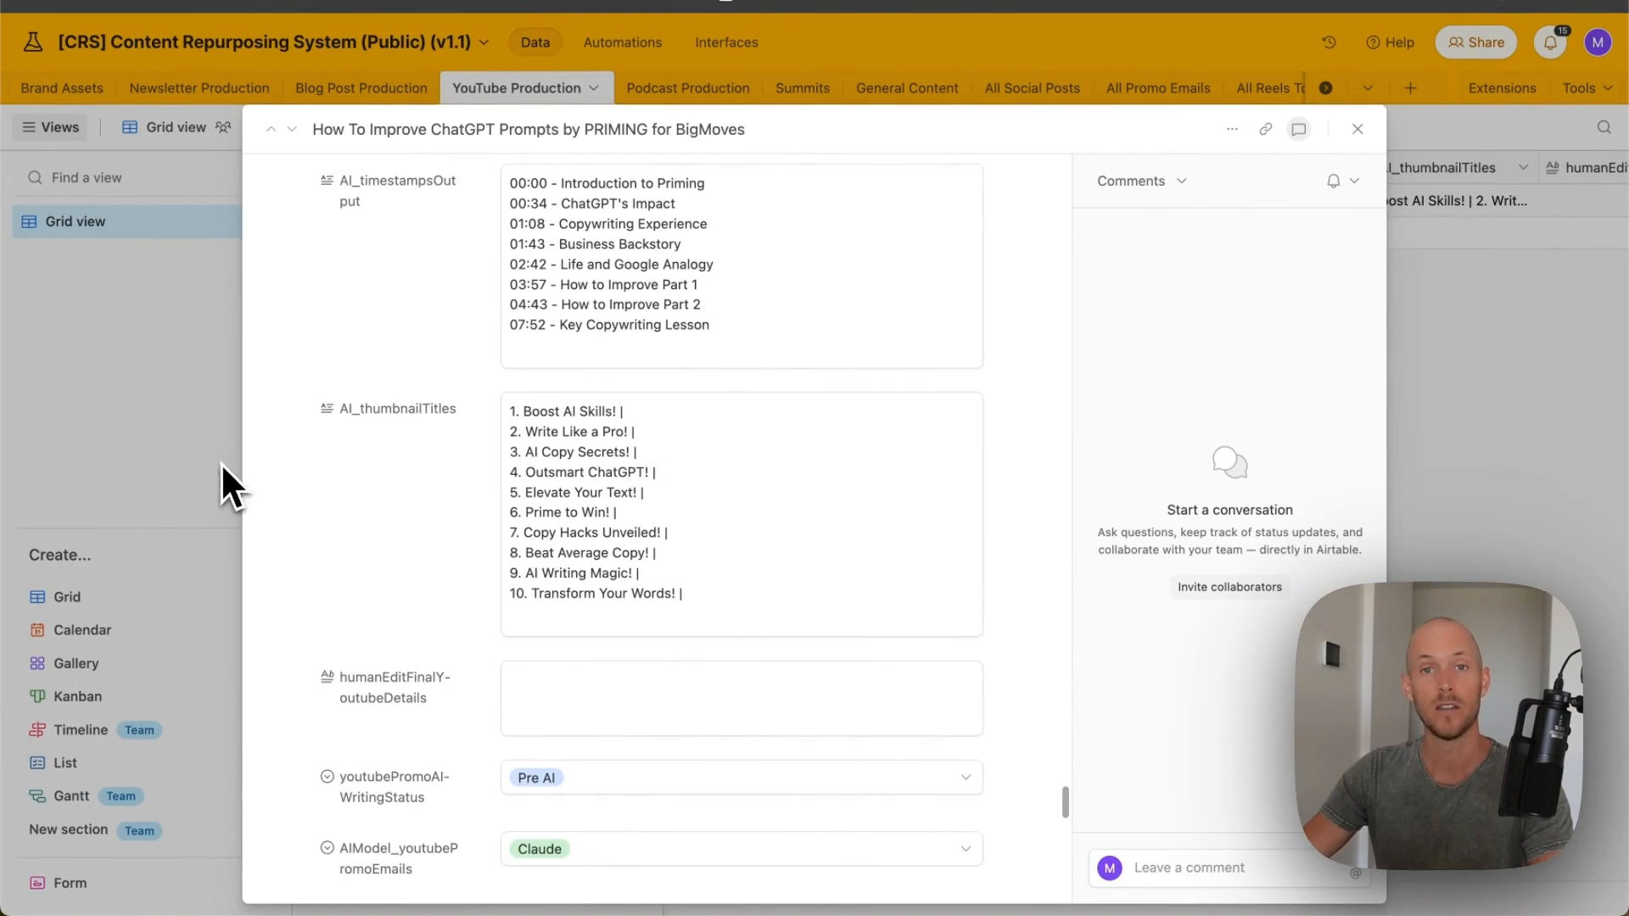
pyautogui.scroll(10, 426, 509)
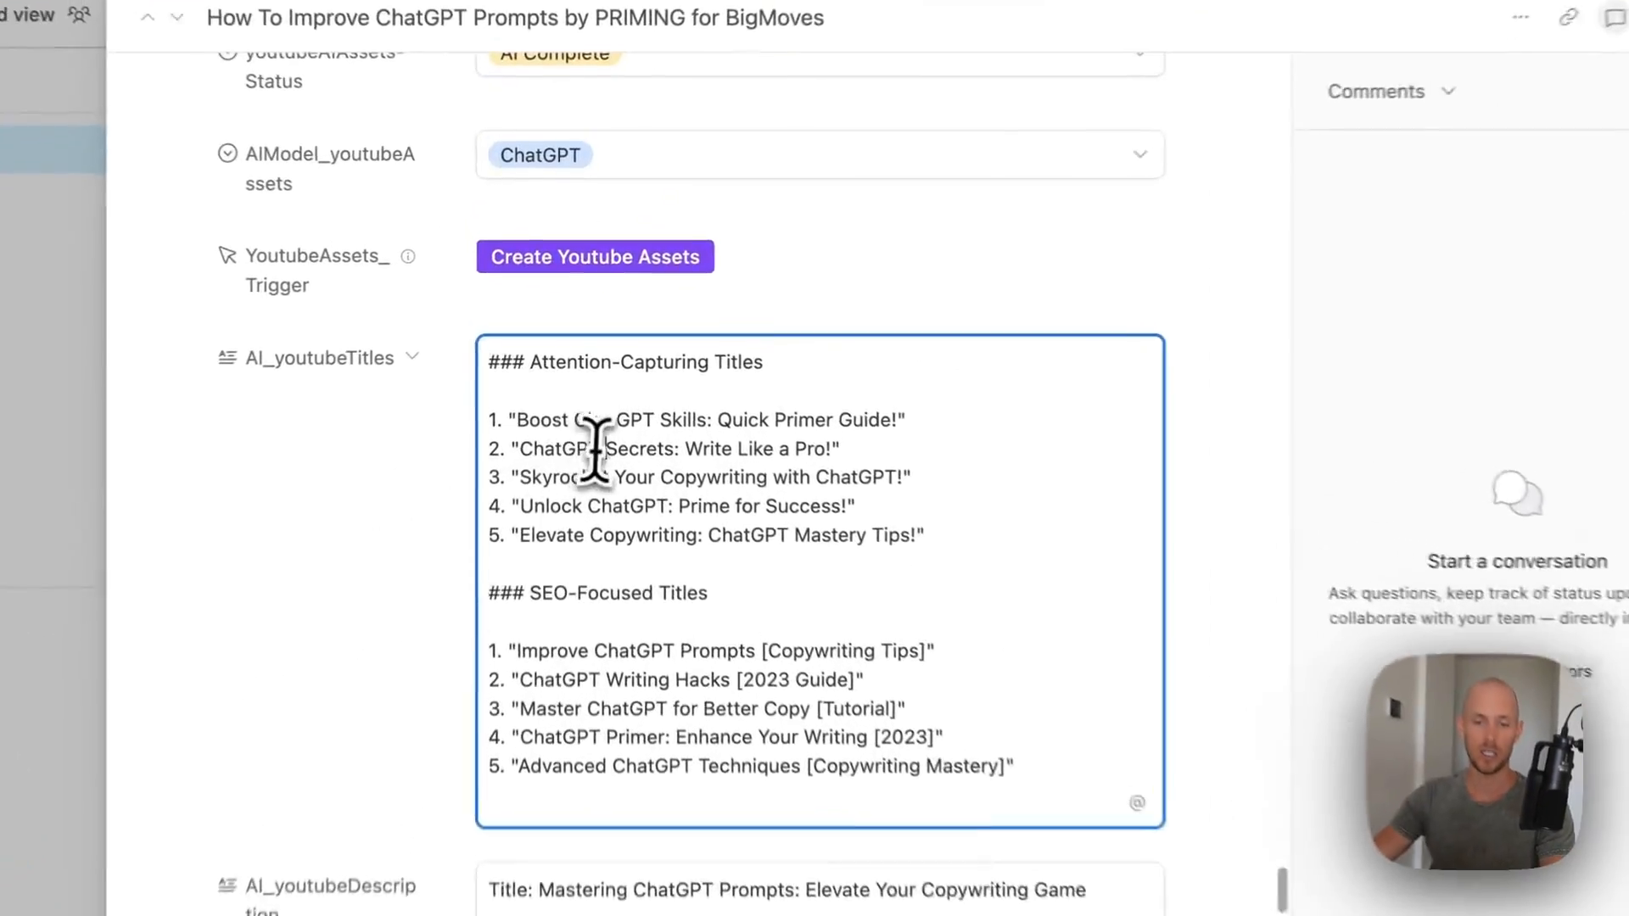
# - Copy the AI title and first description paragraph into humanEditFinalYoutubeDetails
pyautogui.click(571, 360)
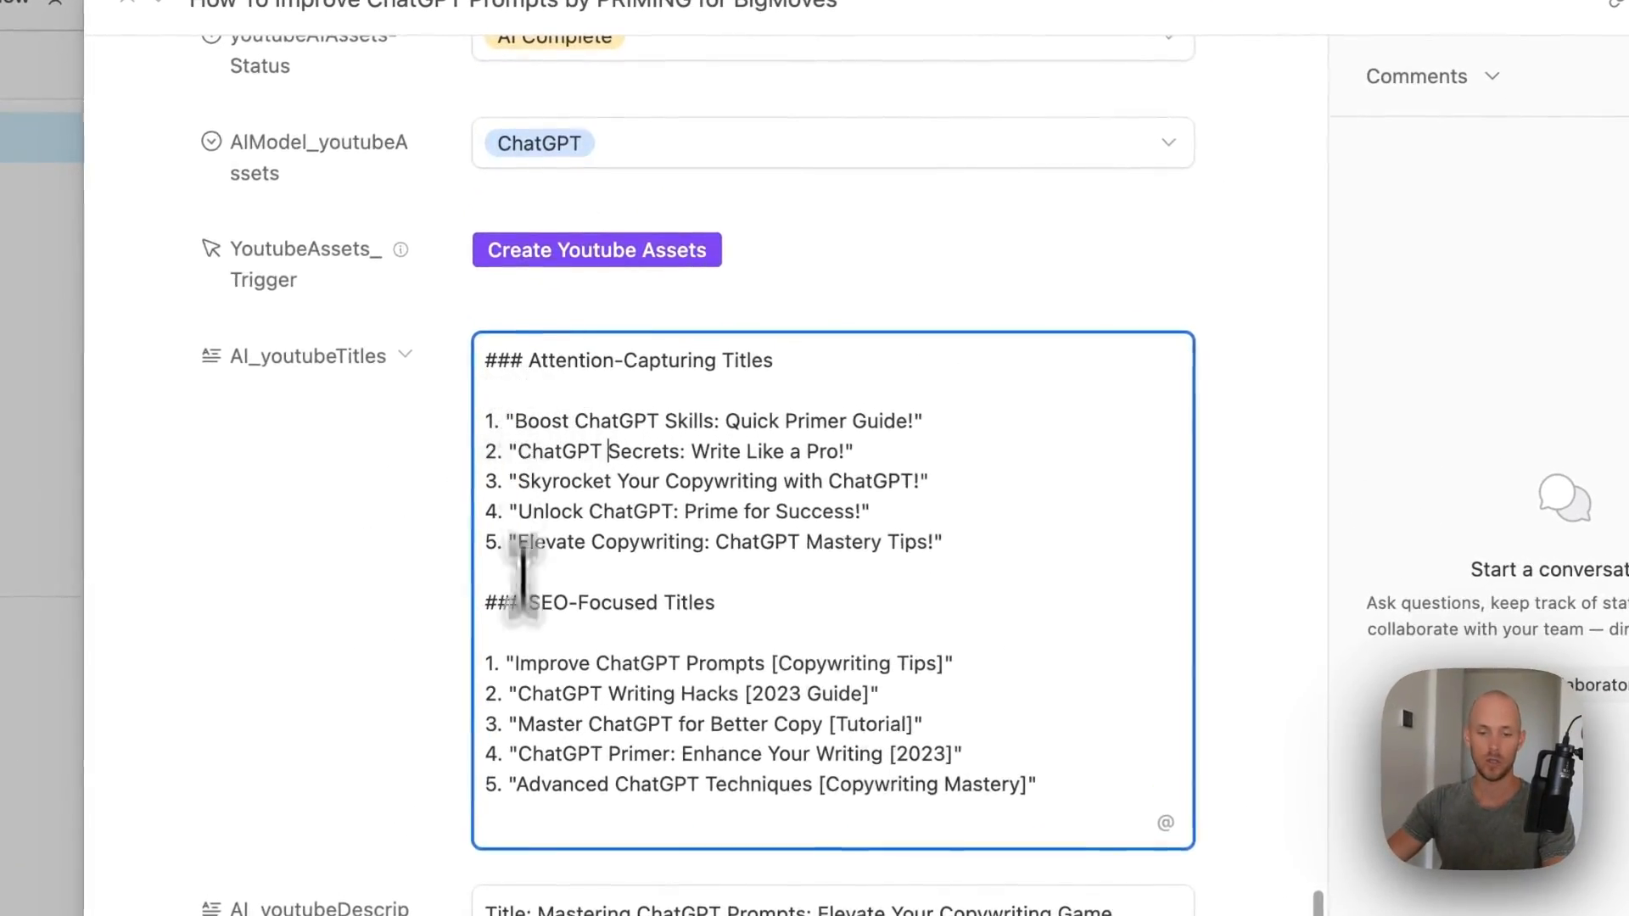
pyautogui.scroll(-5, 522, 655)
pyautogui.moveTo(474, 246); pyautogui.dragTo(746, 519)
pyautogui.click(882, 526)
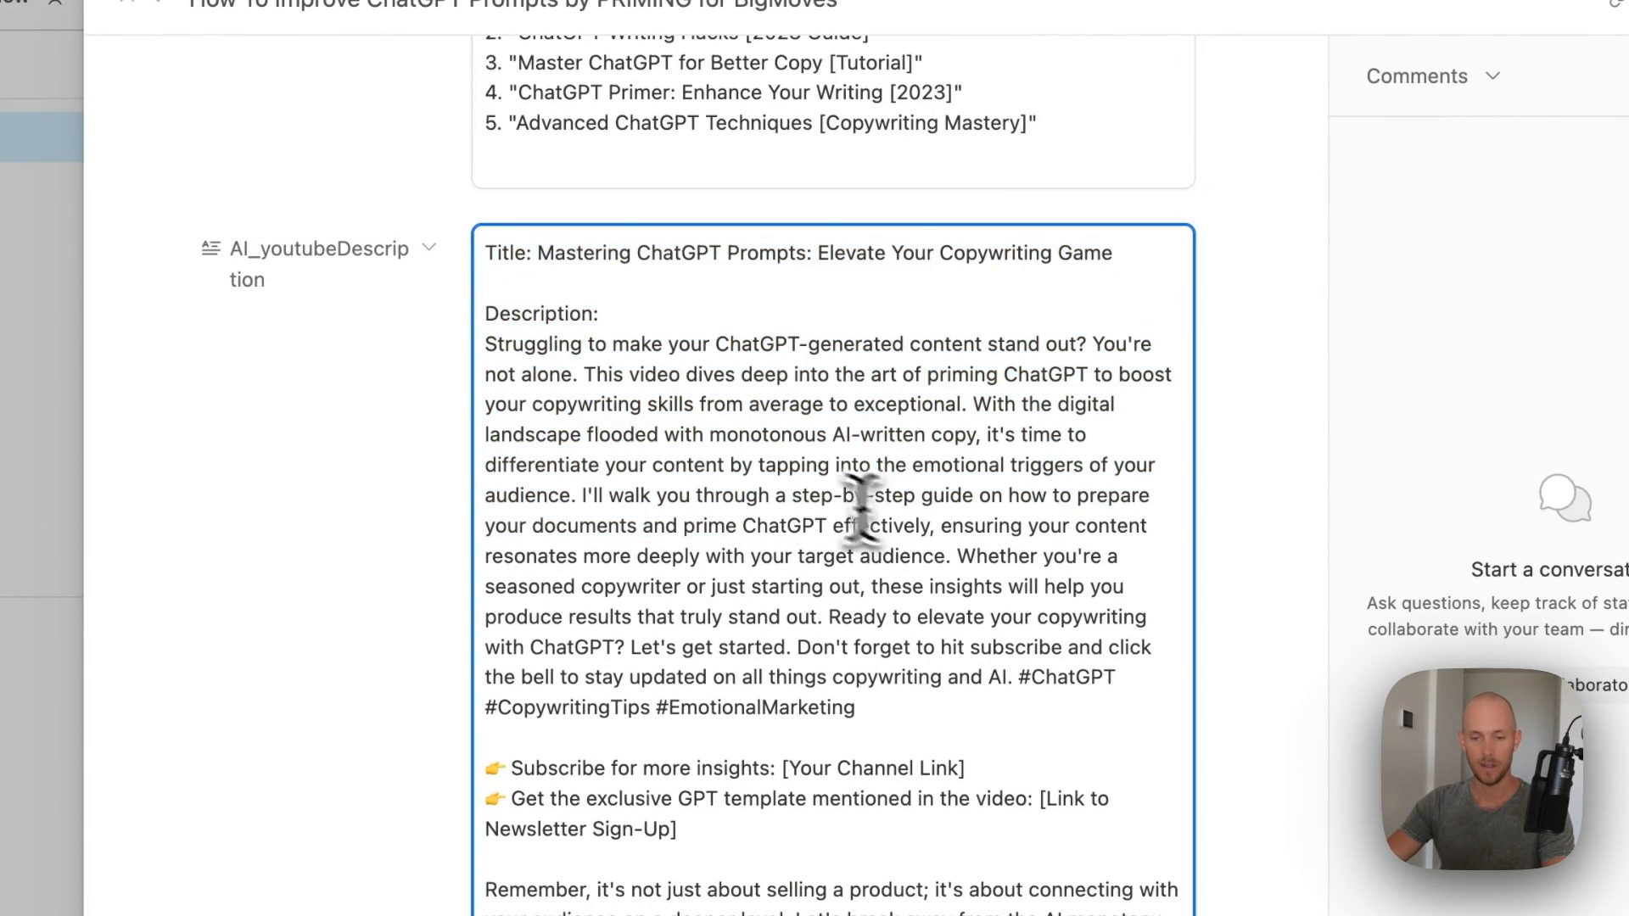
pyautogui.moveTo(581, 501); pyautogui.dragTo(478, 233)
pyautogui.hotkey('ctrl', 'c')
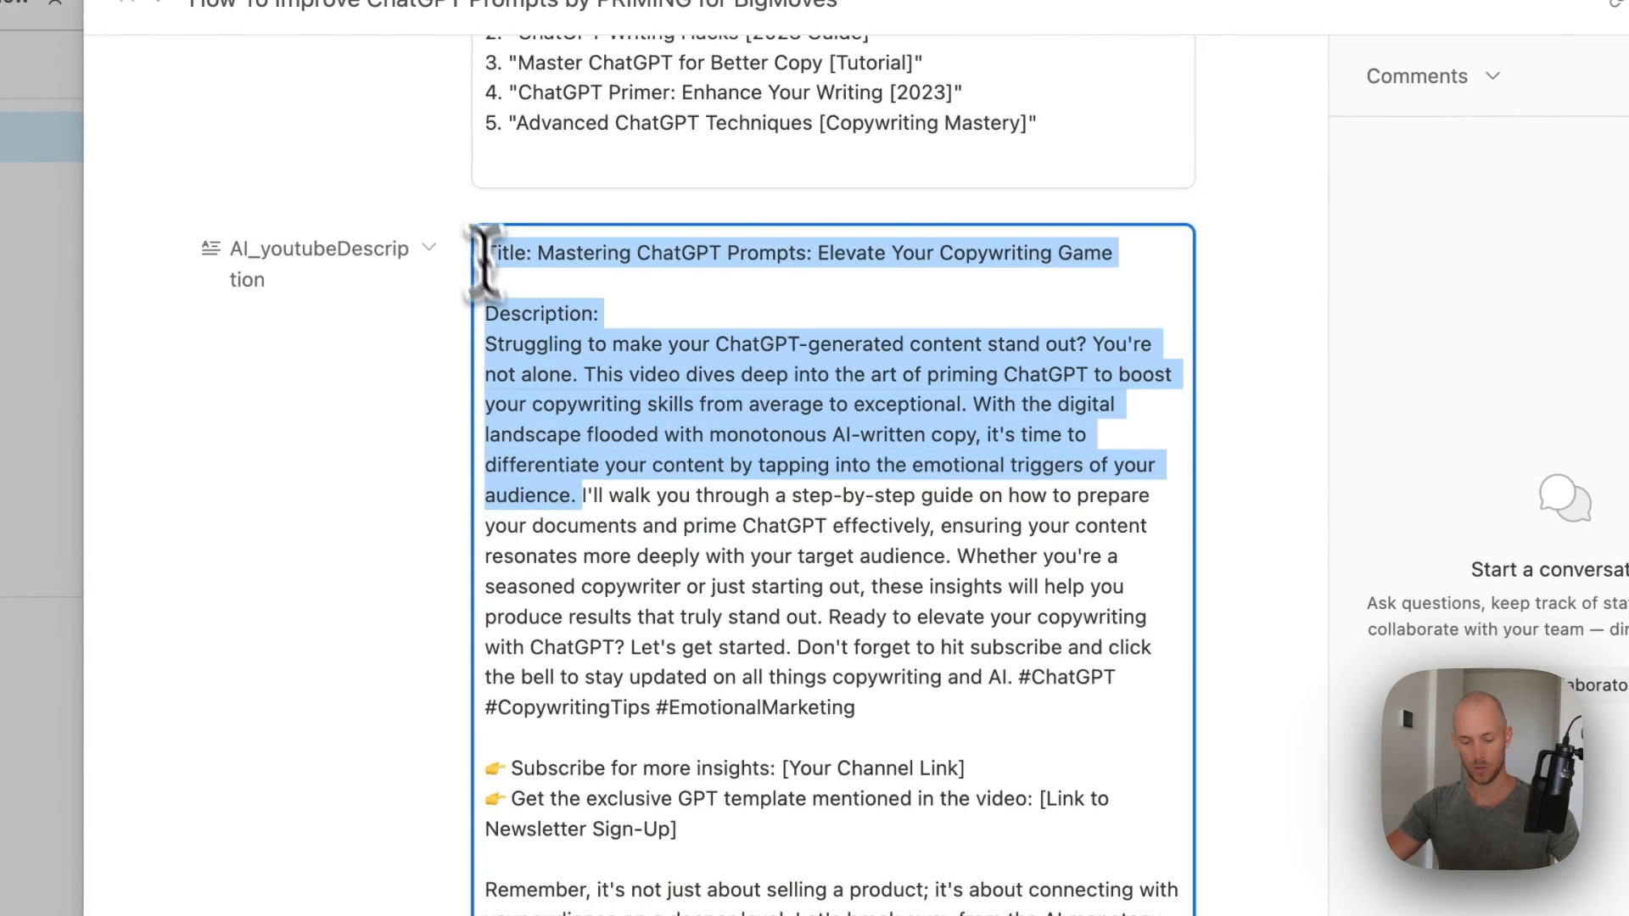
pyautogui.scroll(-12, 455, 619)
pyautogui.click(598, 564)
pyautogui.hotkey('ctrl', 'v')
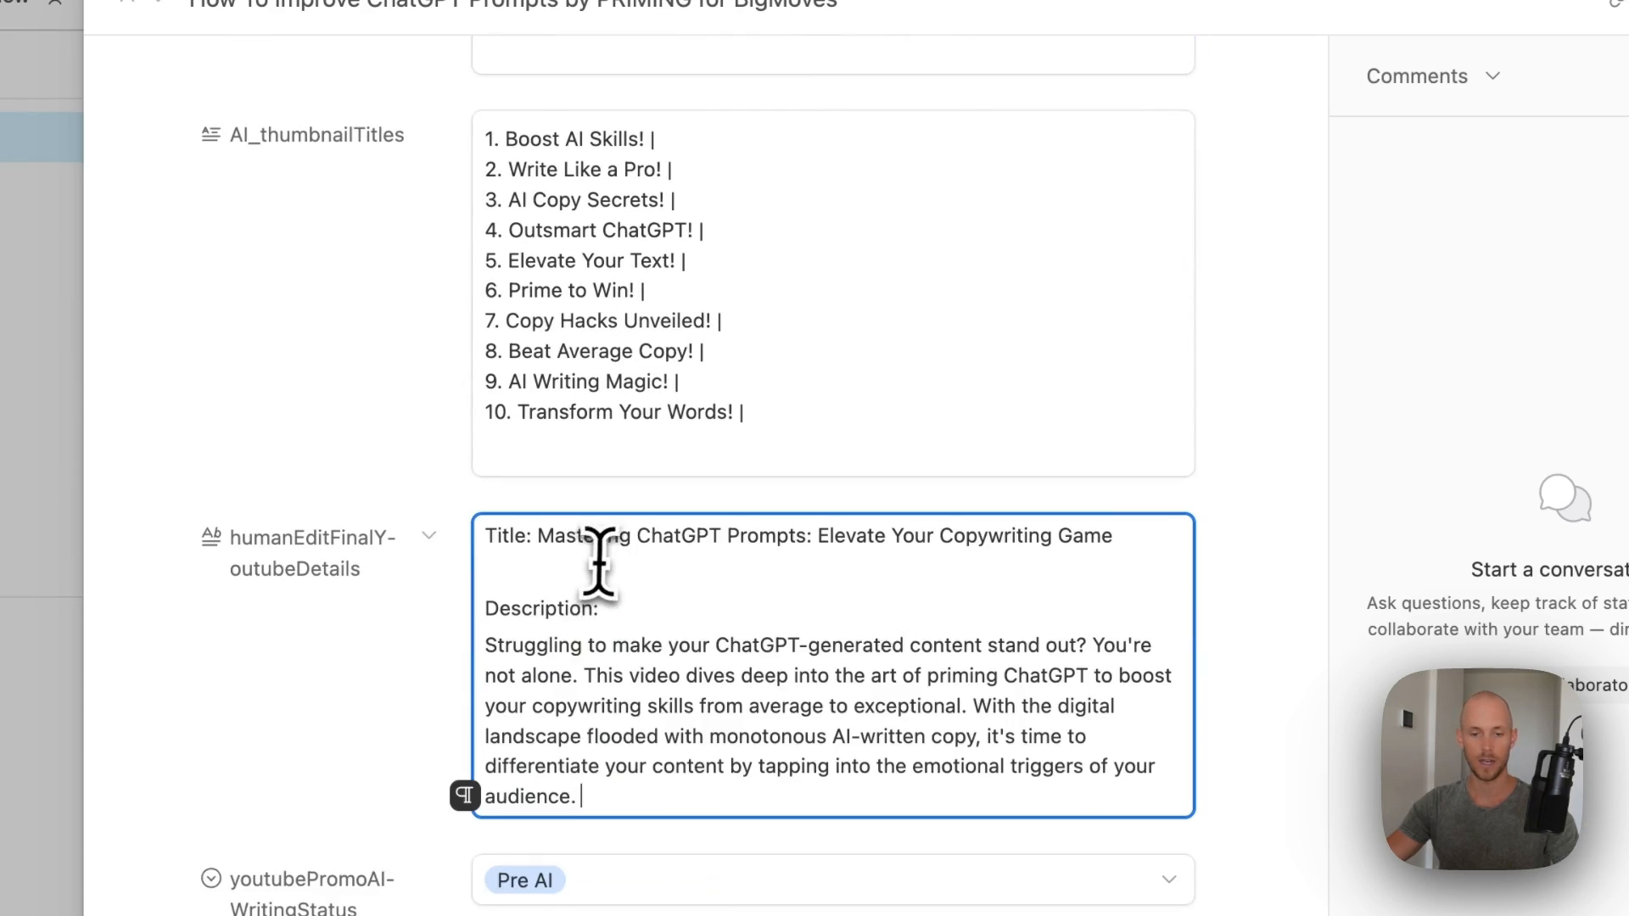
# - Append the hashtag line to the end of humanEditFinalYoutubeDetails
pyautogui.scroll(15, 642, 586)
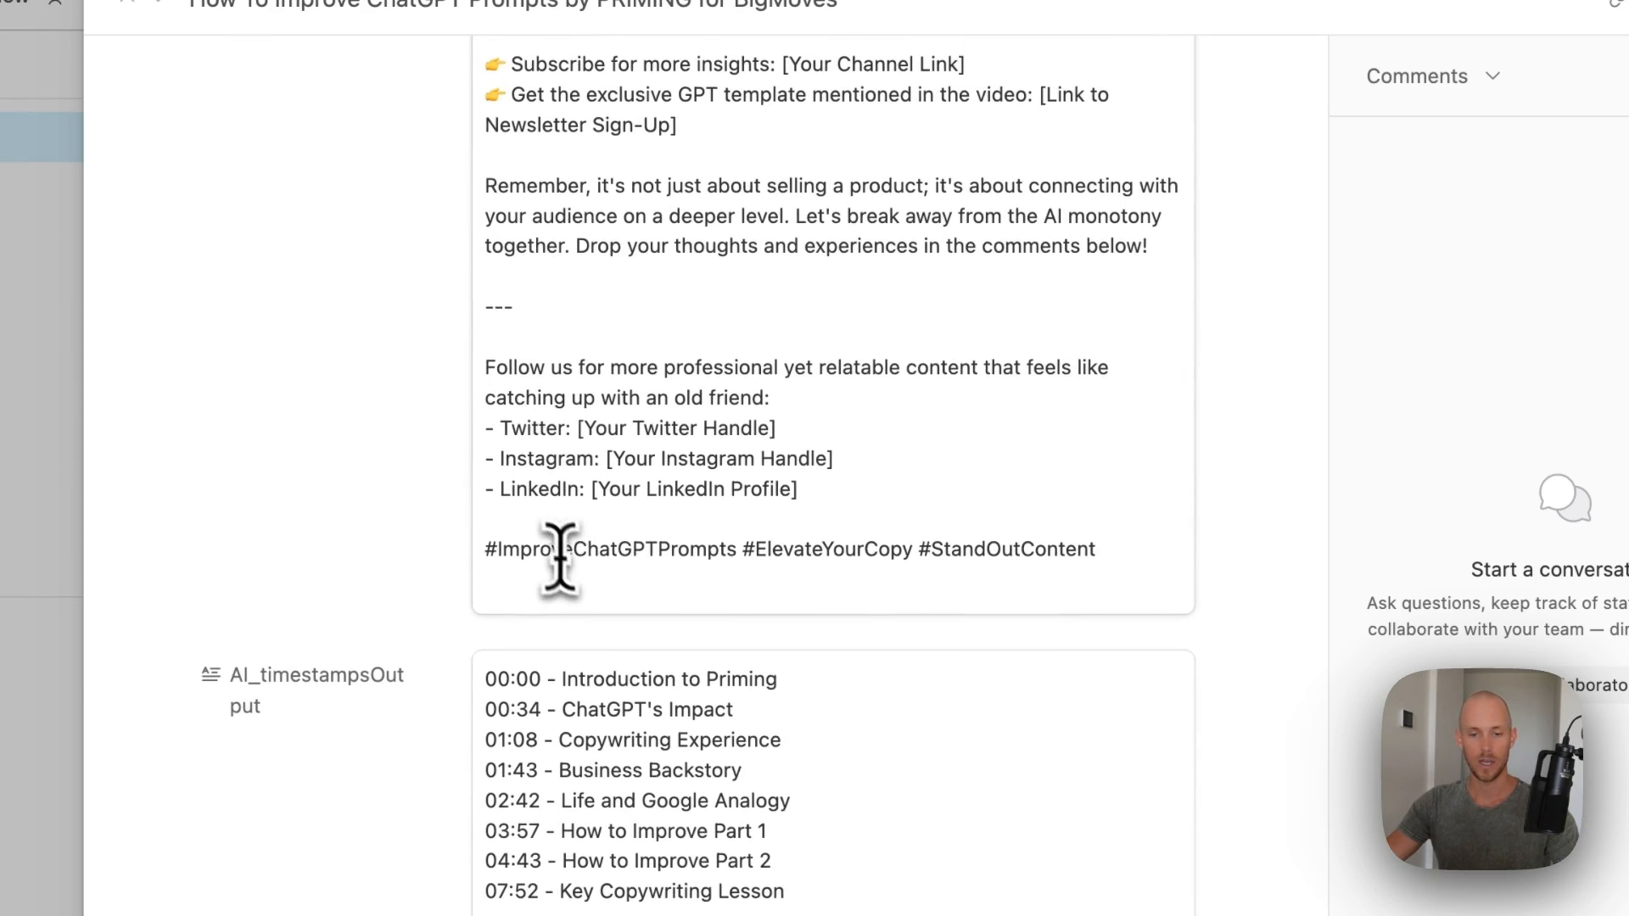
pyautogui.scroll(-15, 399, 576)
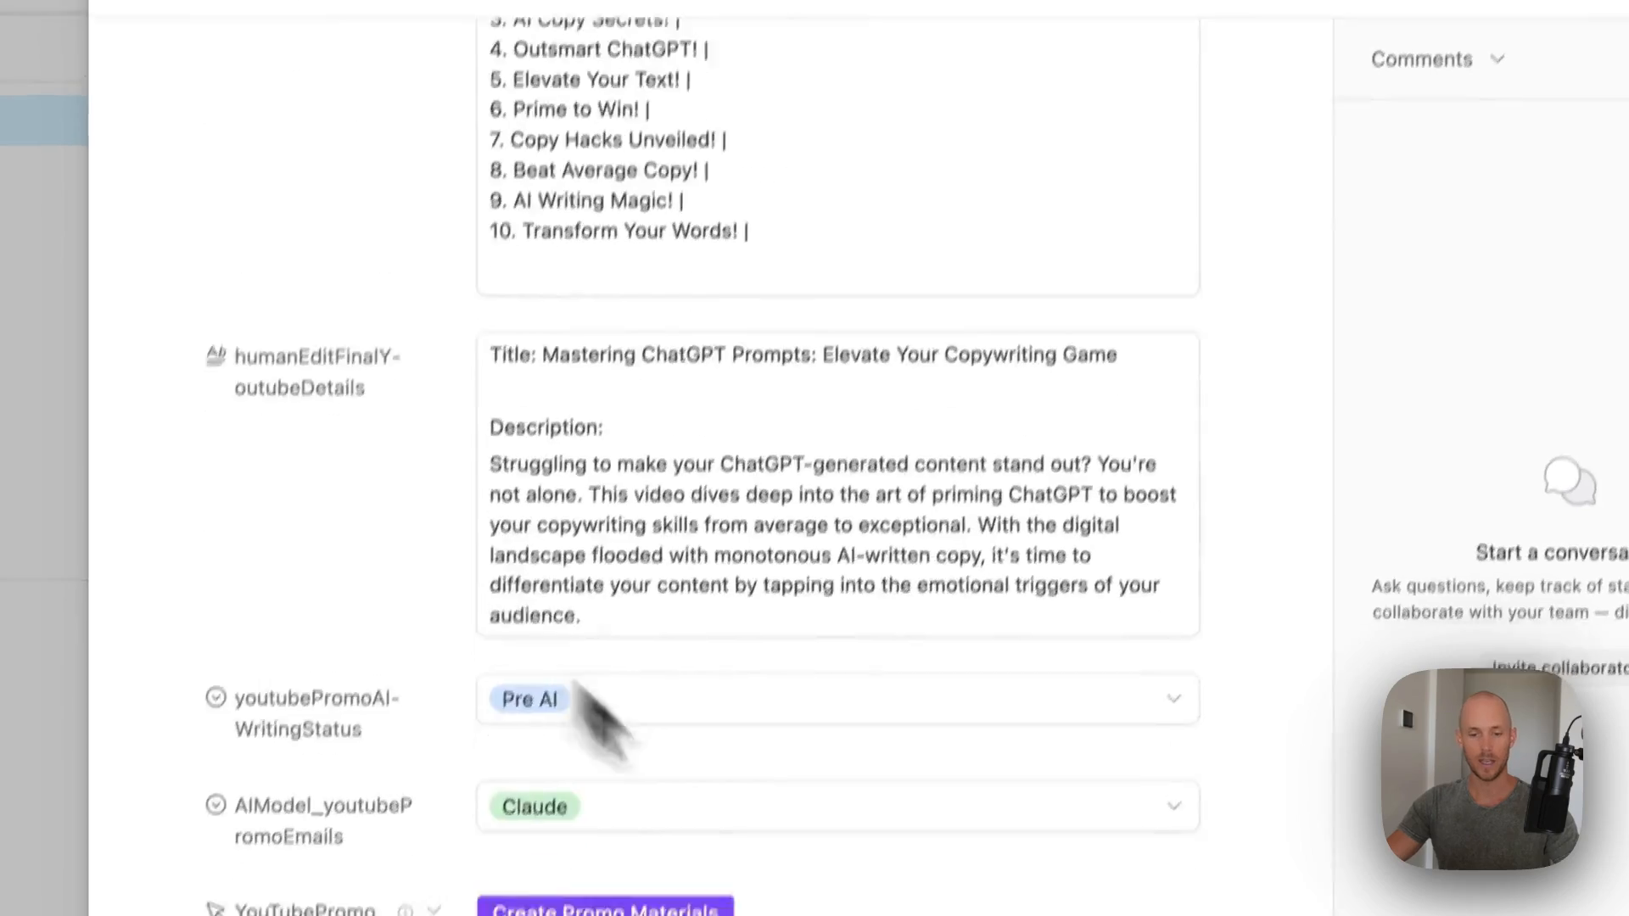
pyautogui.click(662, 357)
pyautogui.write('#ImproveChatGPTPrompts #ElevateYourCopy #StandOutContent')
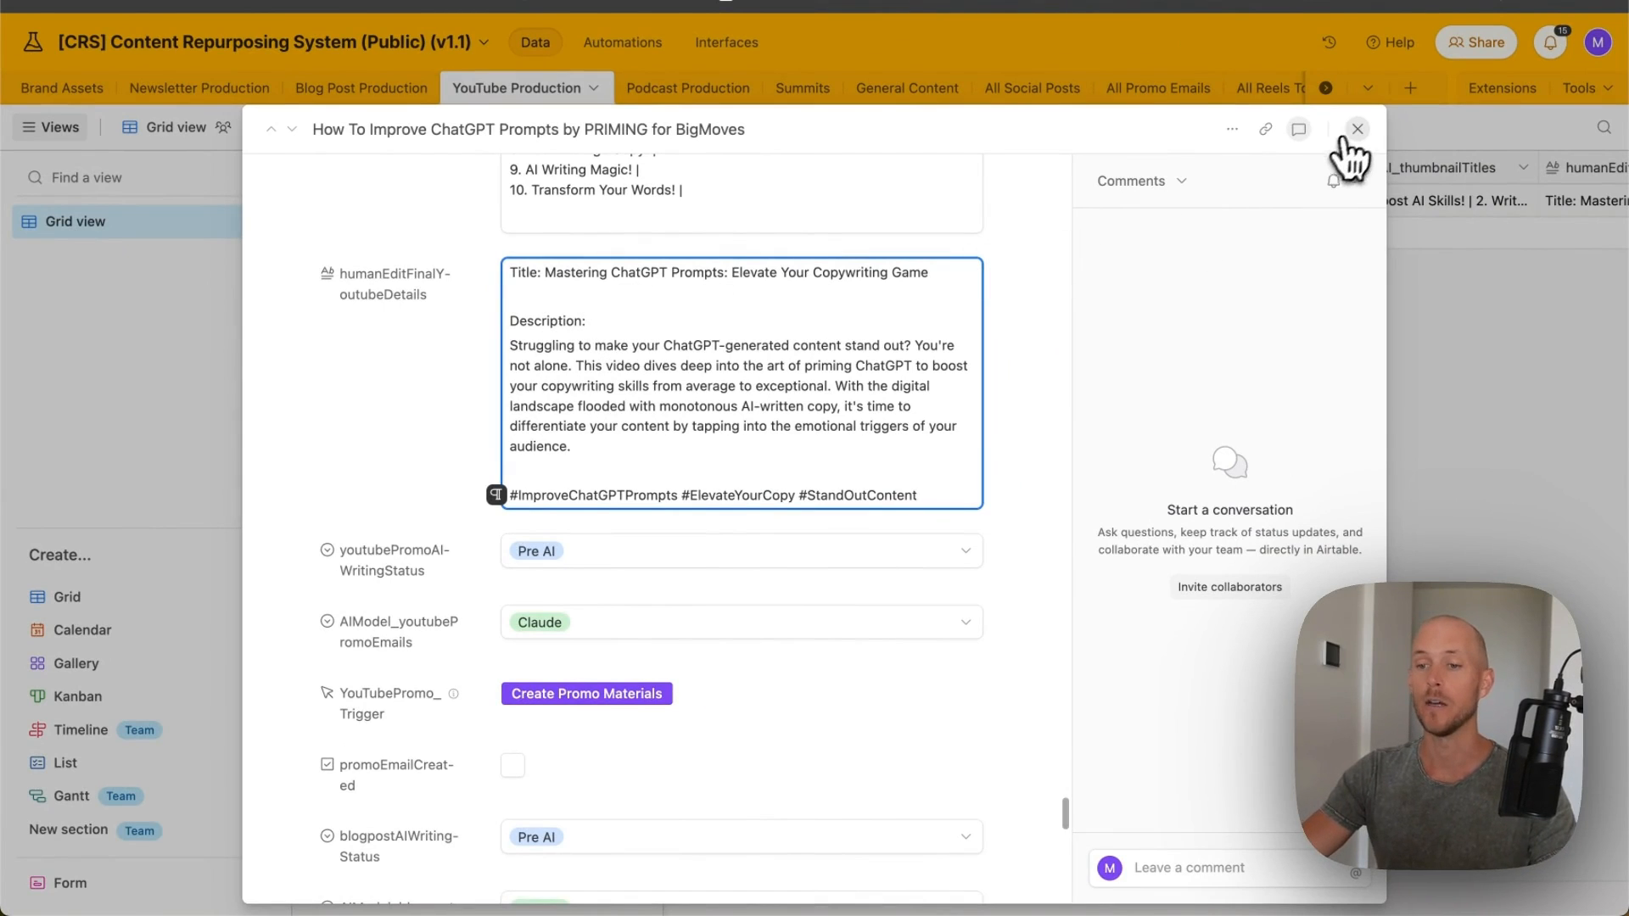
# - Close the video record, check Blog Post Production and All Promo Emails, then return to YouTube Production
pyautogui.click(1357, 129)
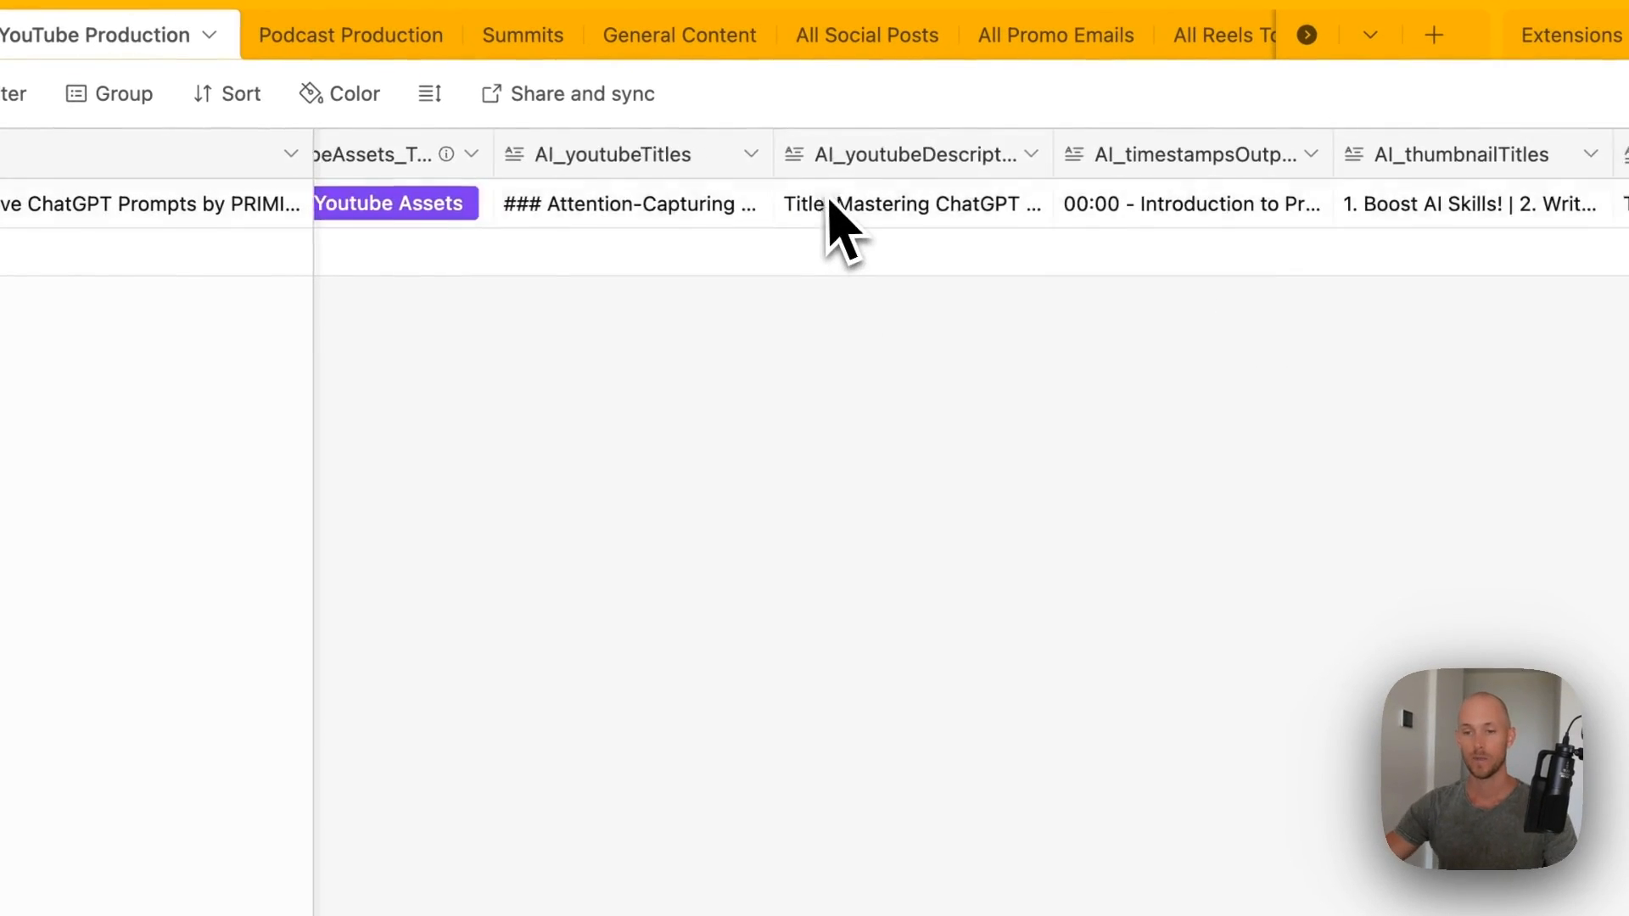
pyautogui.hscroll(10, 830, 208)
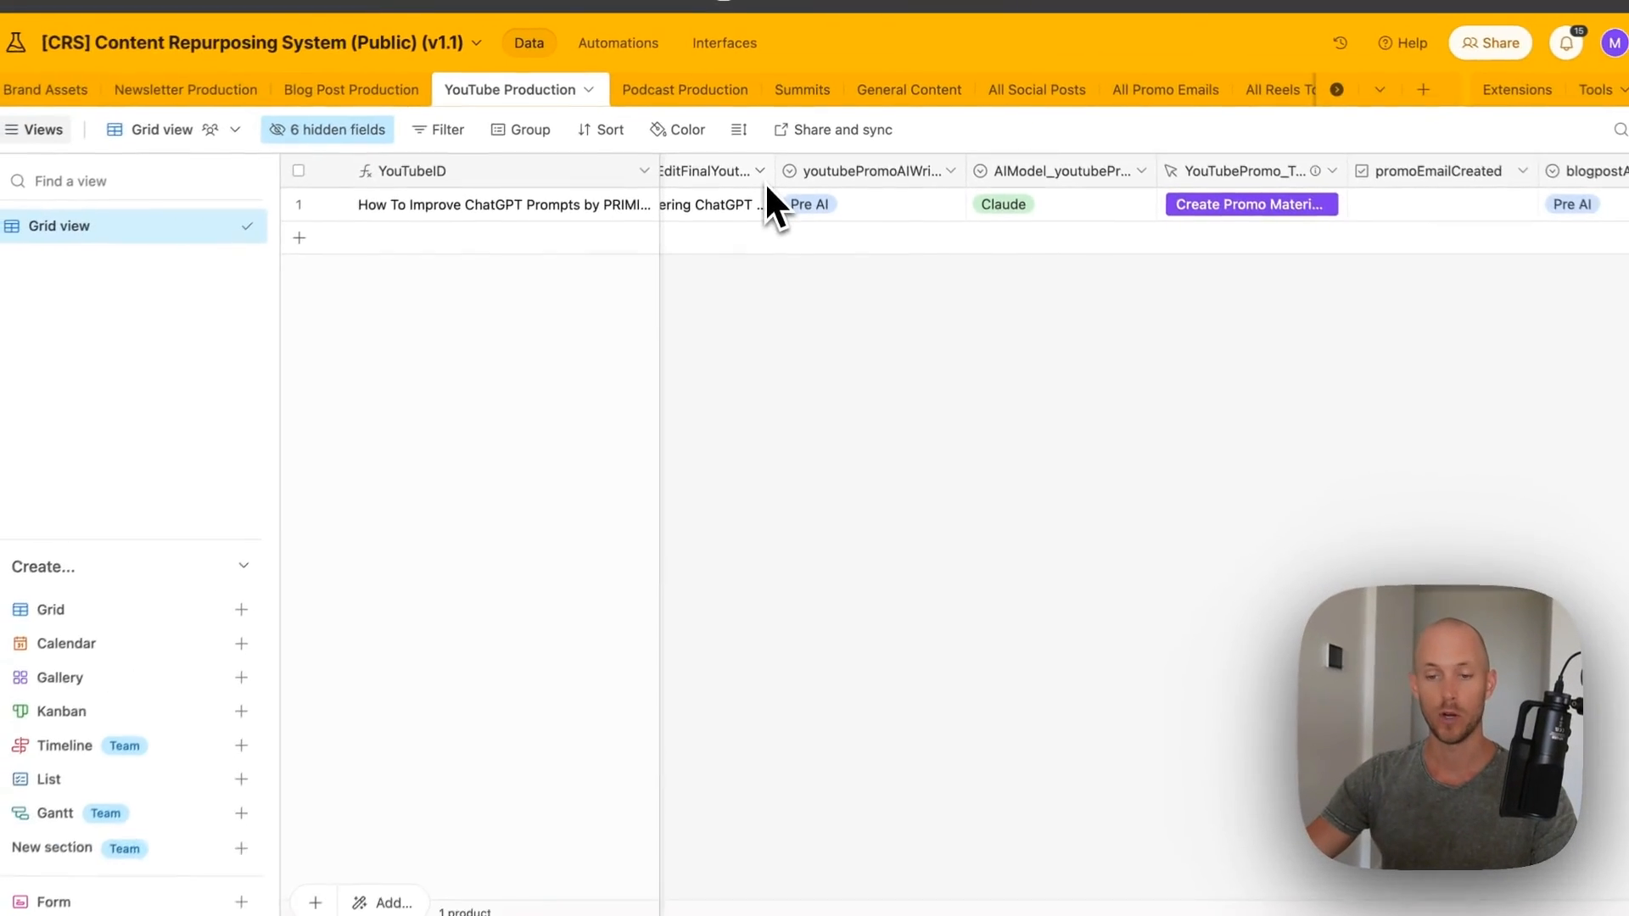
pyautogui.hscroll(-2, 874, 204)
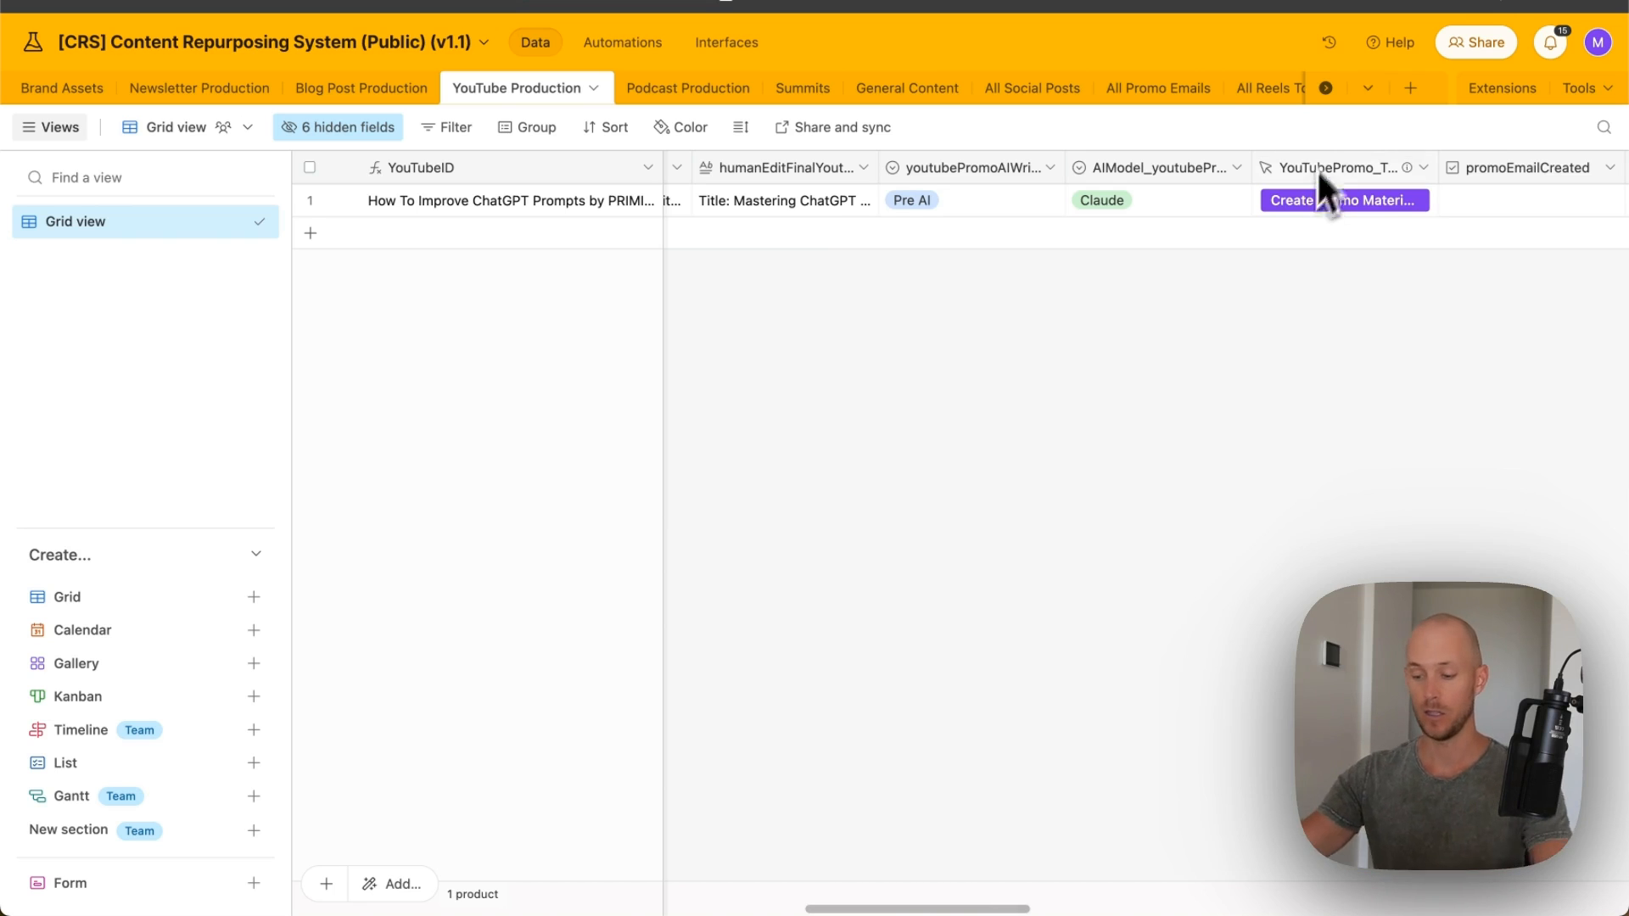
pyautogui.click(360, 87)
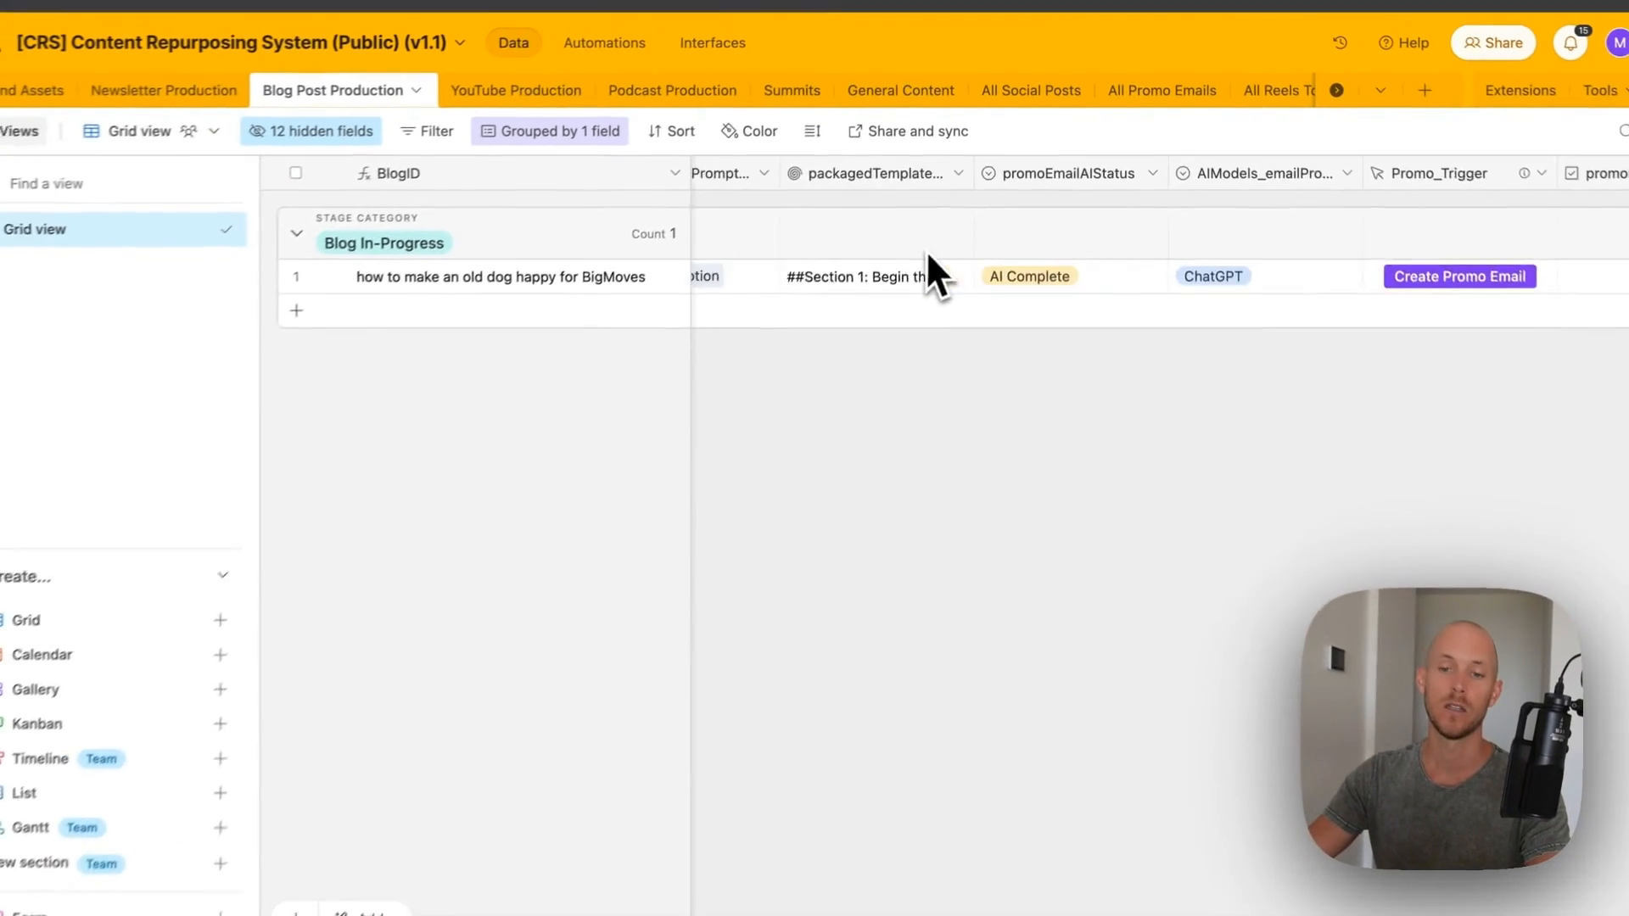
pyautogui.hscroll(-5, 1018, 220)
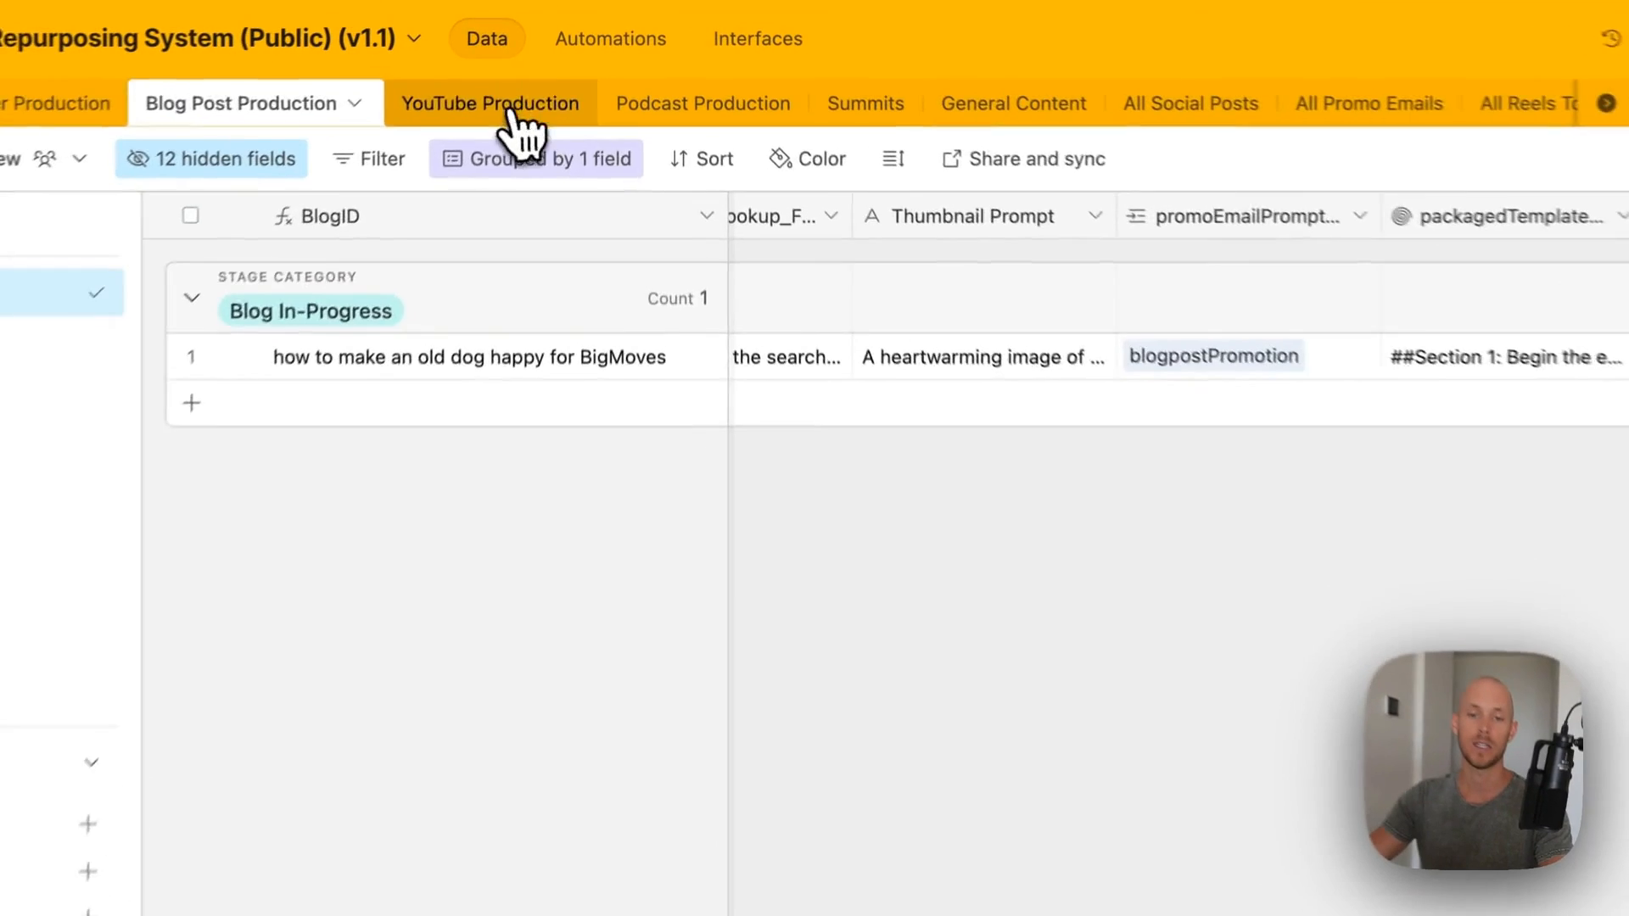
pyautogui.click(538, 88)
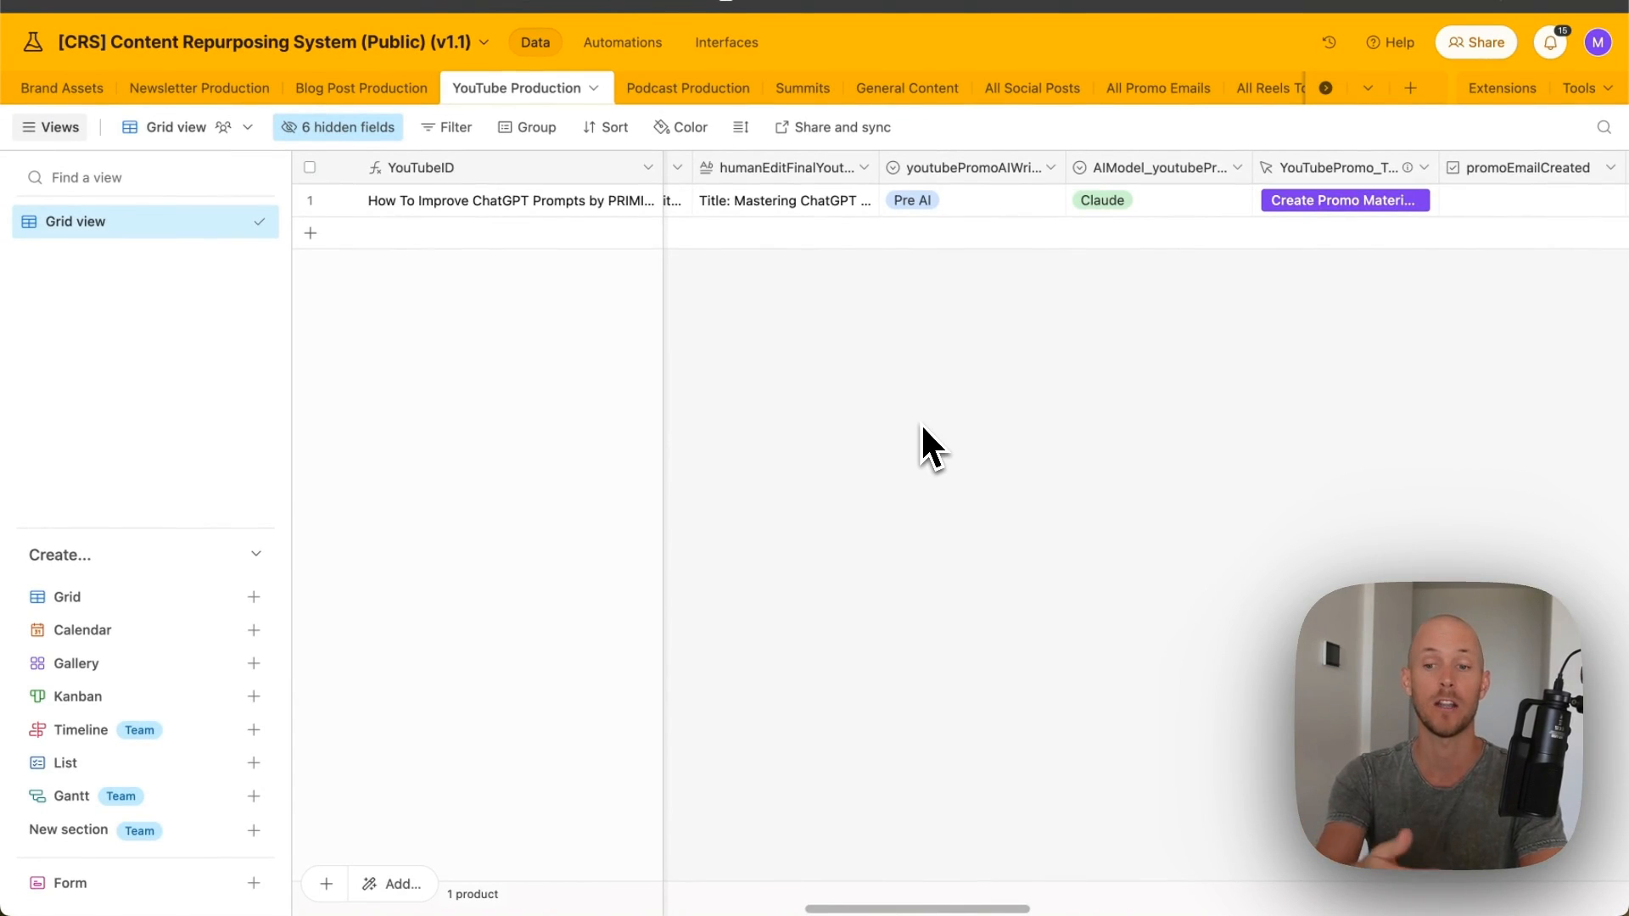
pyautogui.hscroll(3, 1095, 365)
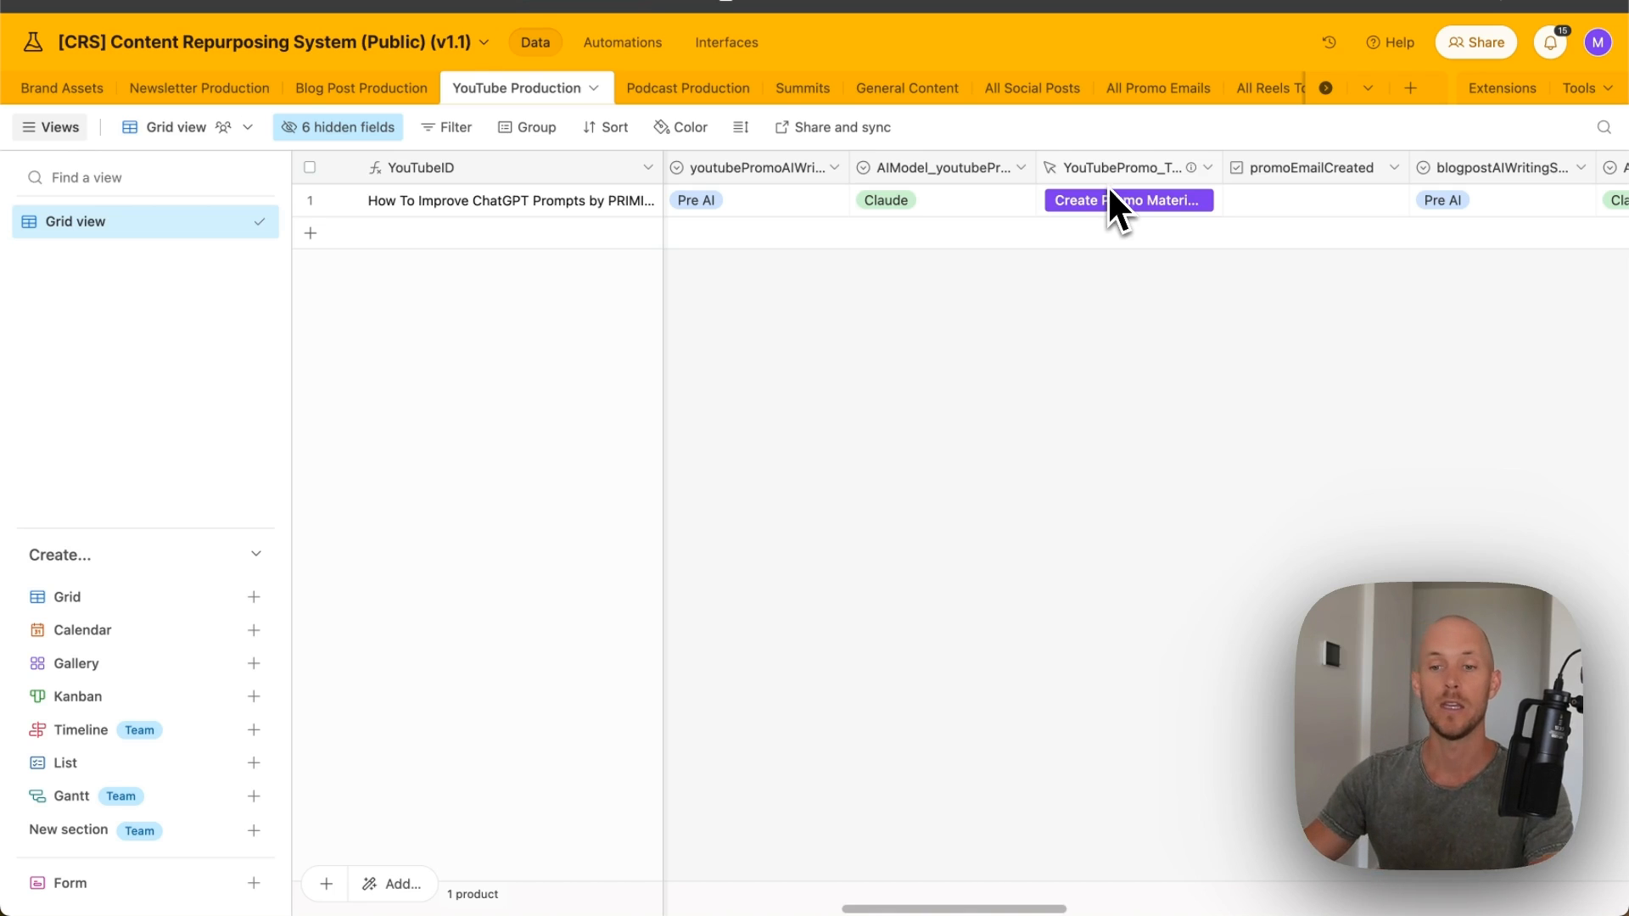
pyautogui.click(1158, 88)
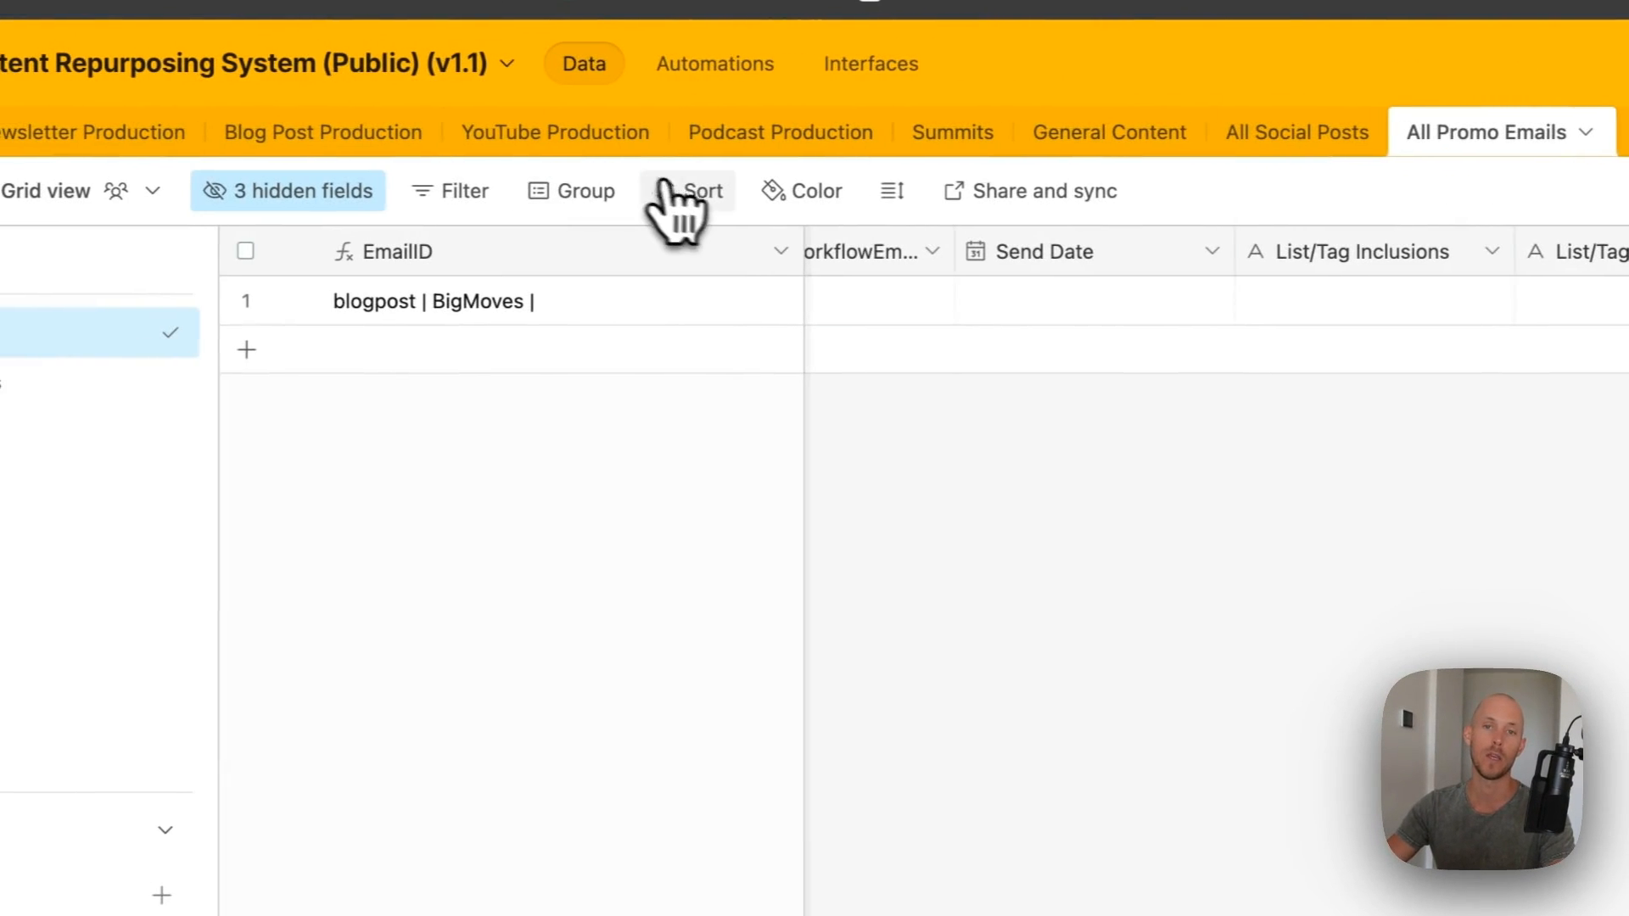
pyautogui.click(374, 134)
pyautogui.hscroll(10, 1378, 216)
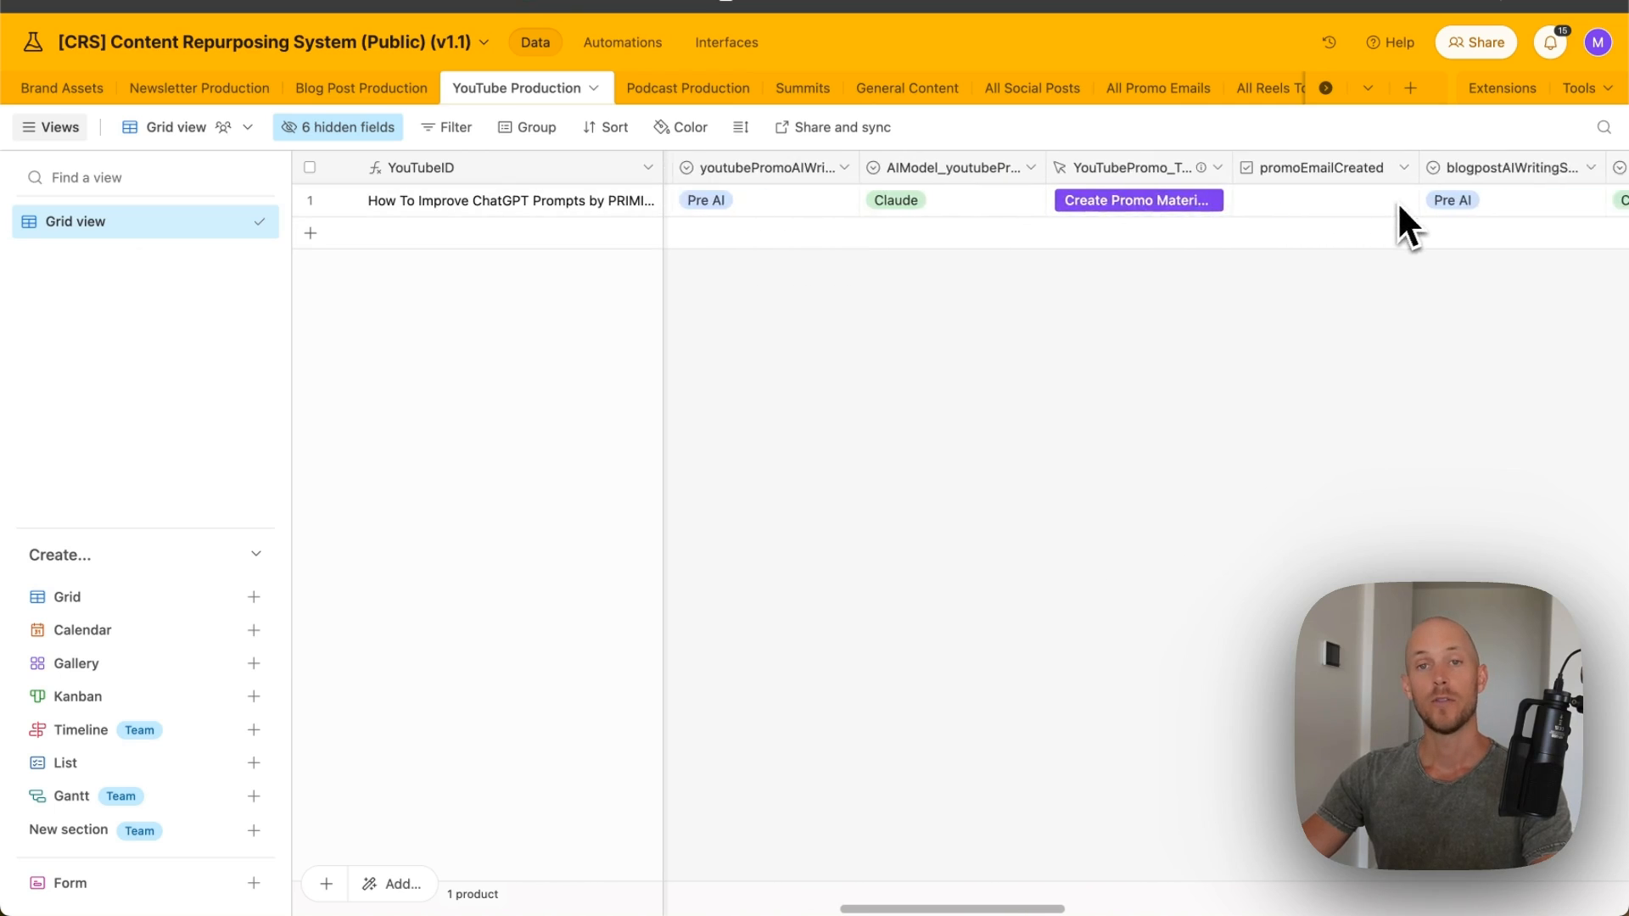
pyautogui.hscroll(-2, 1270, 229)
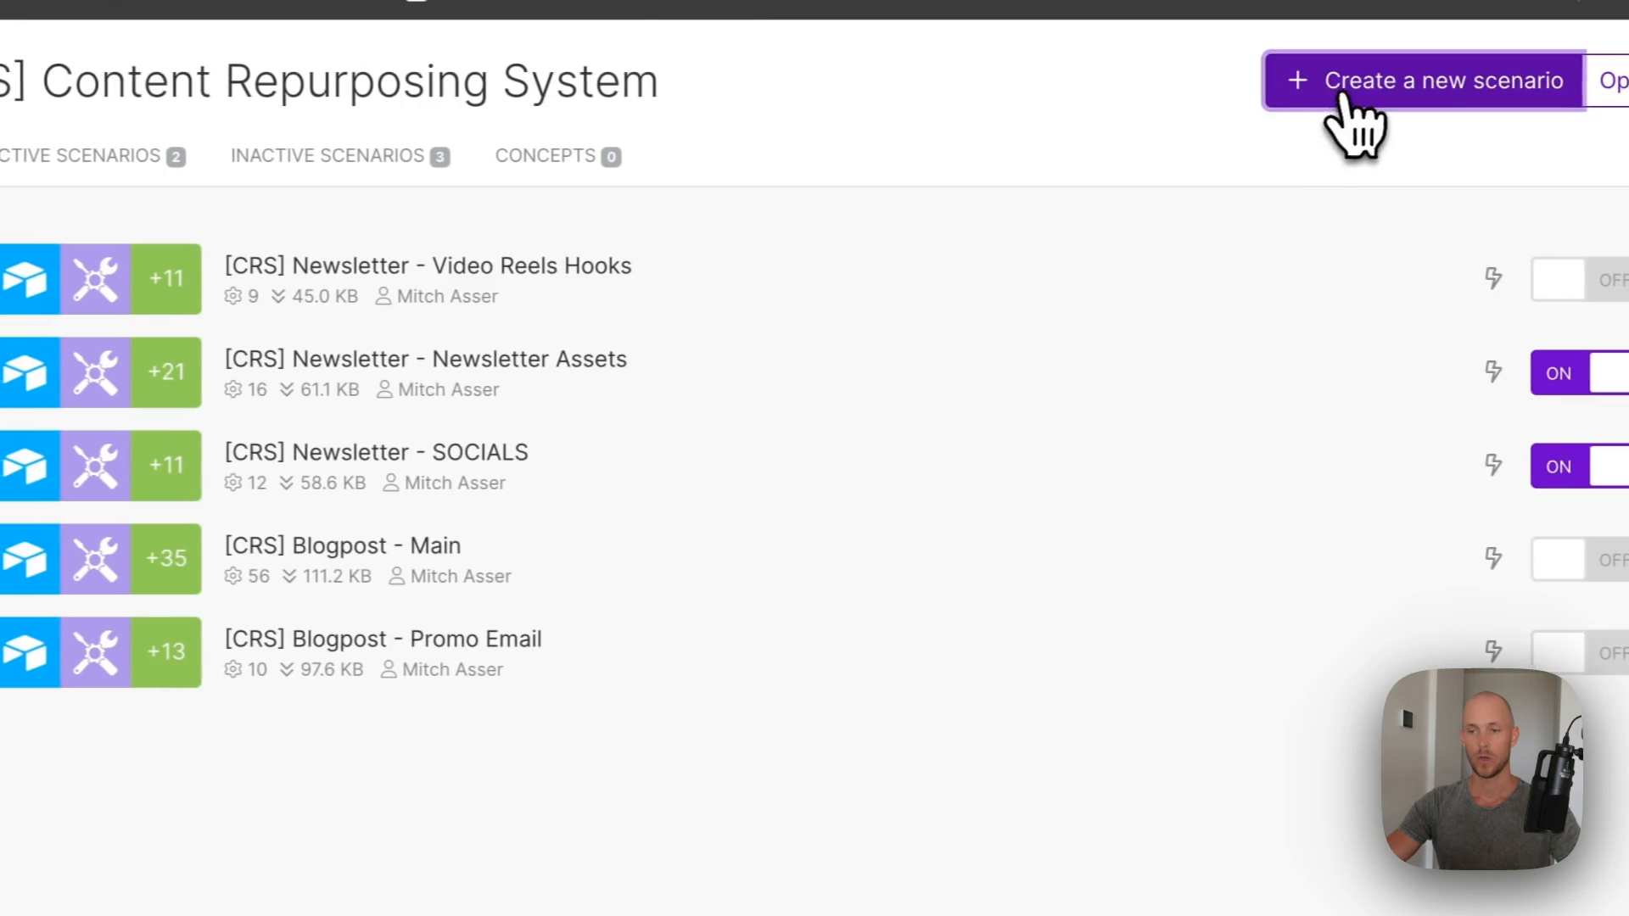
# - Import the '[CRS] YouTube - Blogpost Article.json' blueprint into a new Make scenario
pyautogui.click(1353, 109)
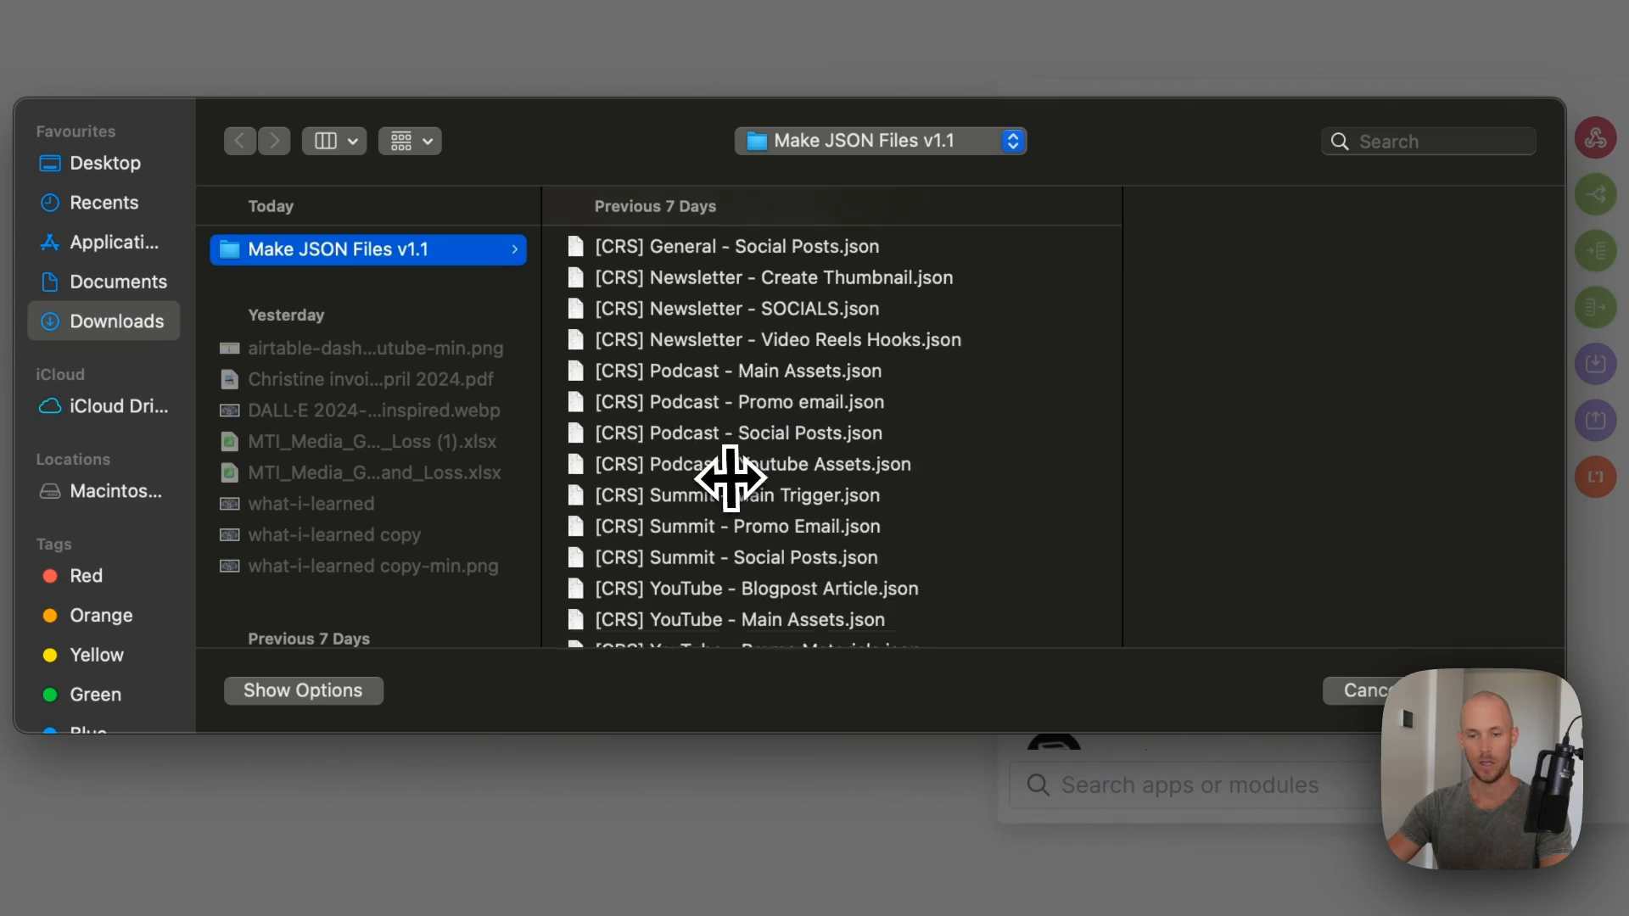
pyautogui.scroll(-3, 727, 465)
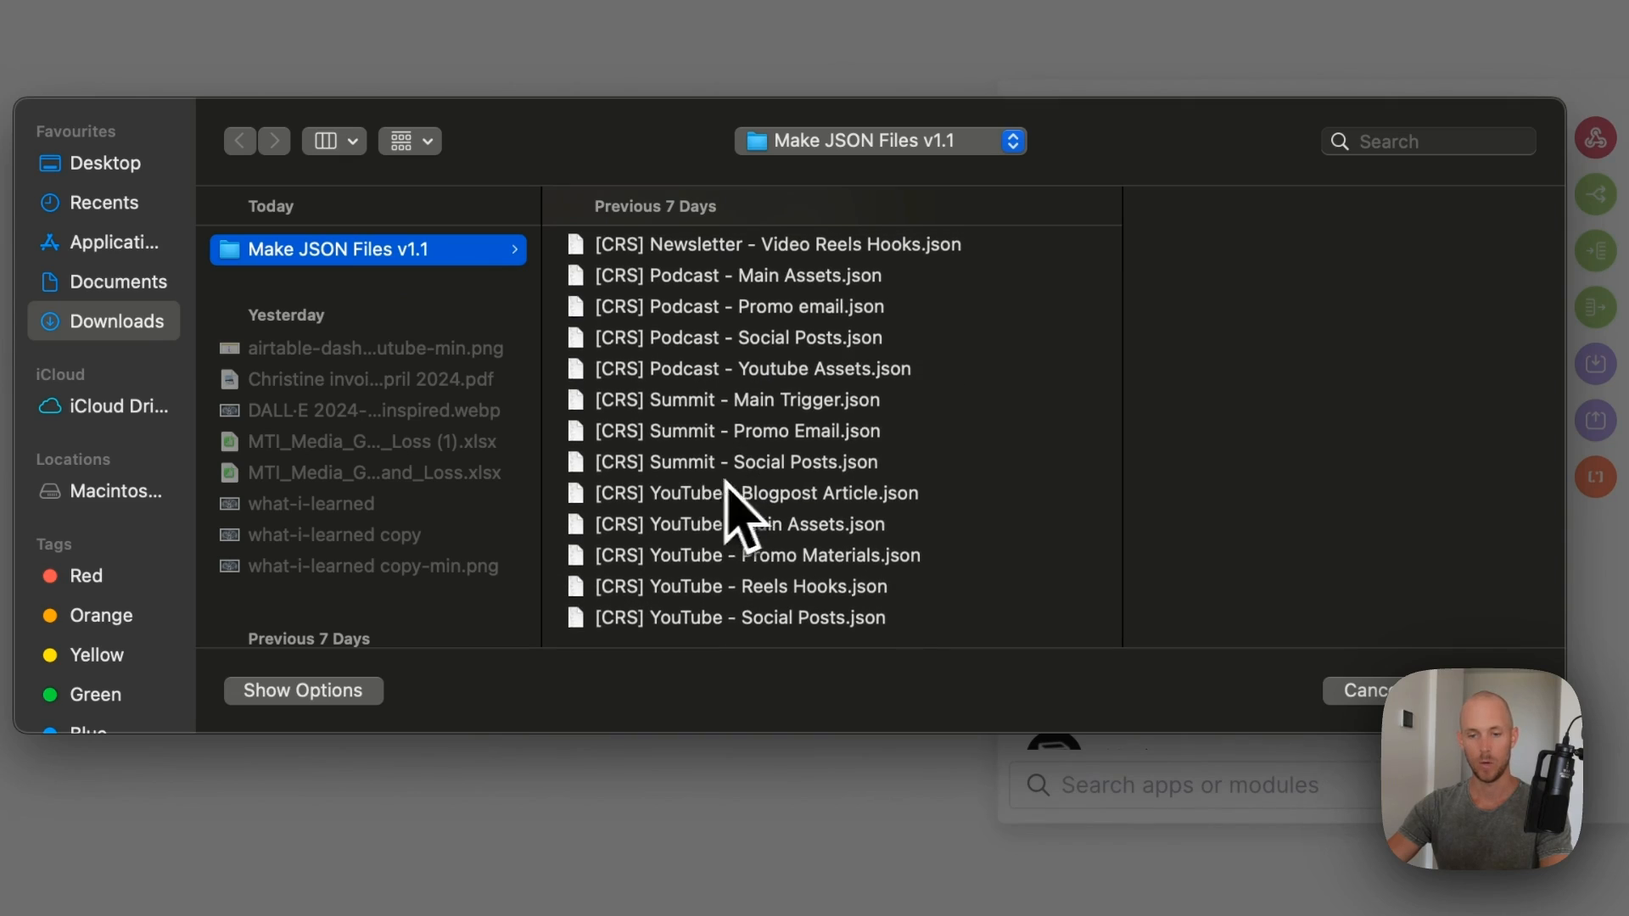
pyautogui.click(709, 501)
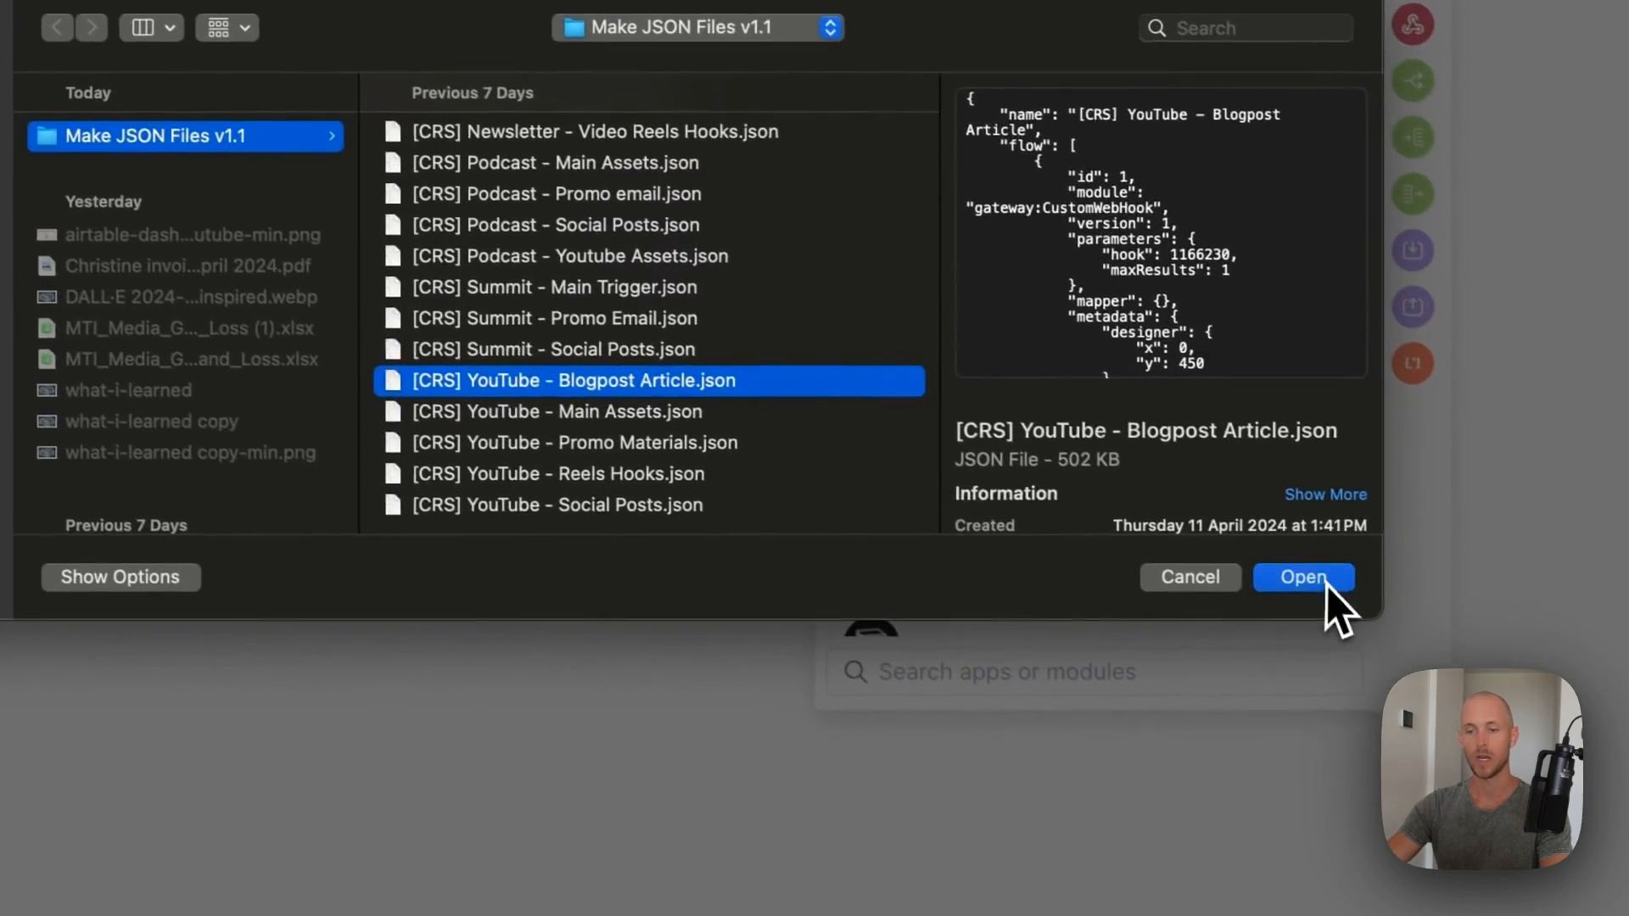
pyautogui.click(1494, 694)
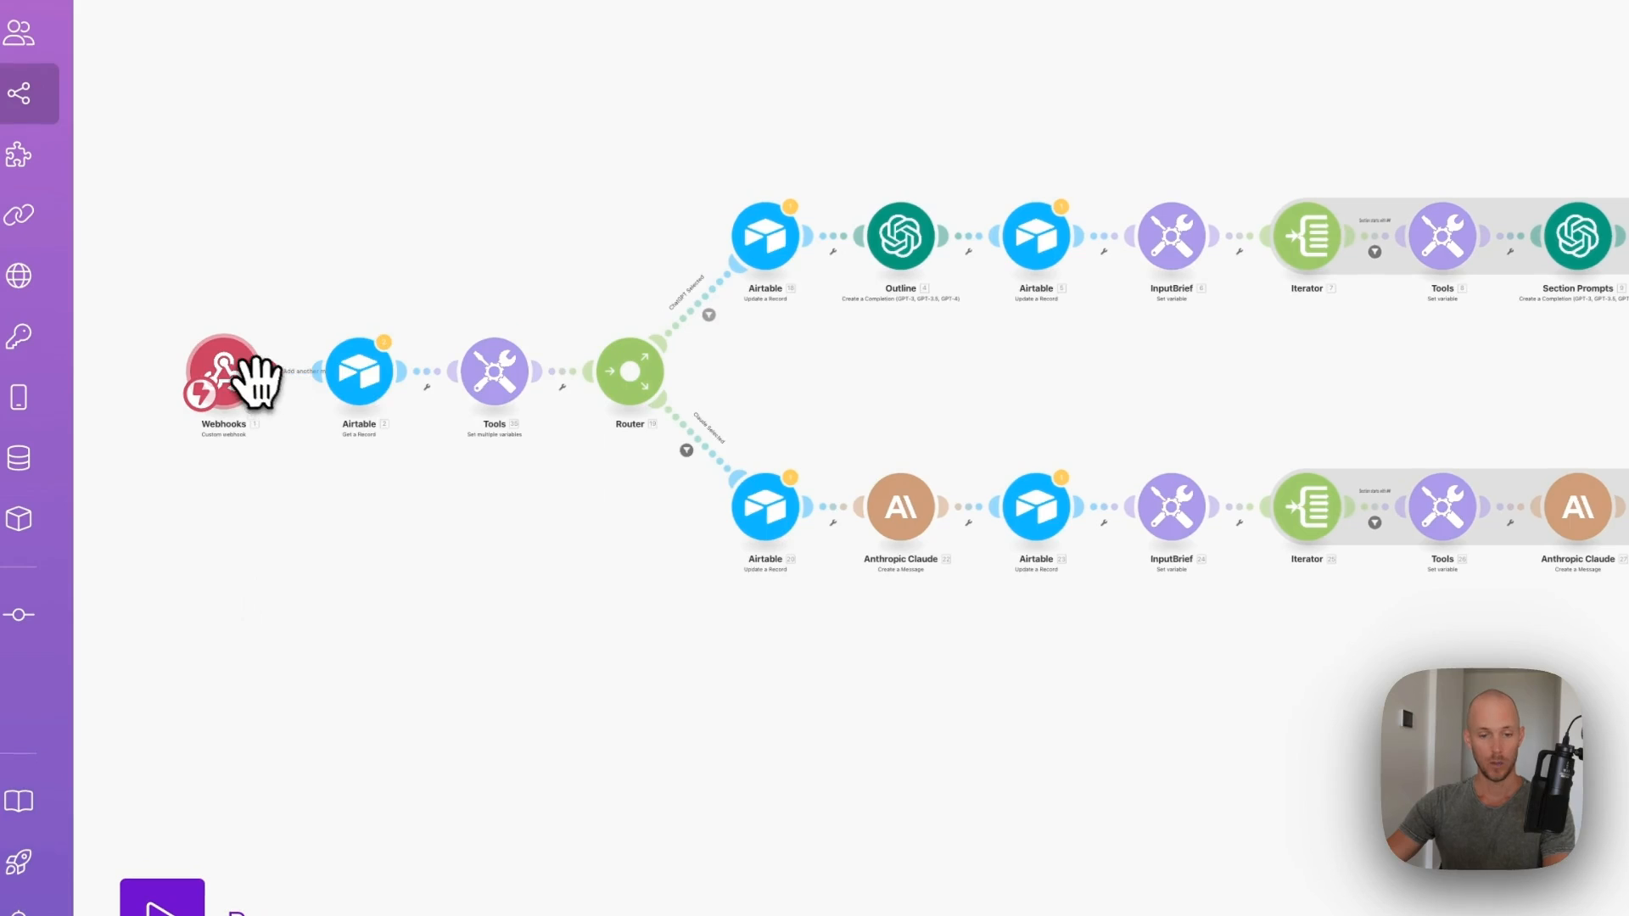
pyautogui.click(260, 375)
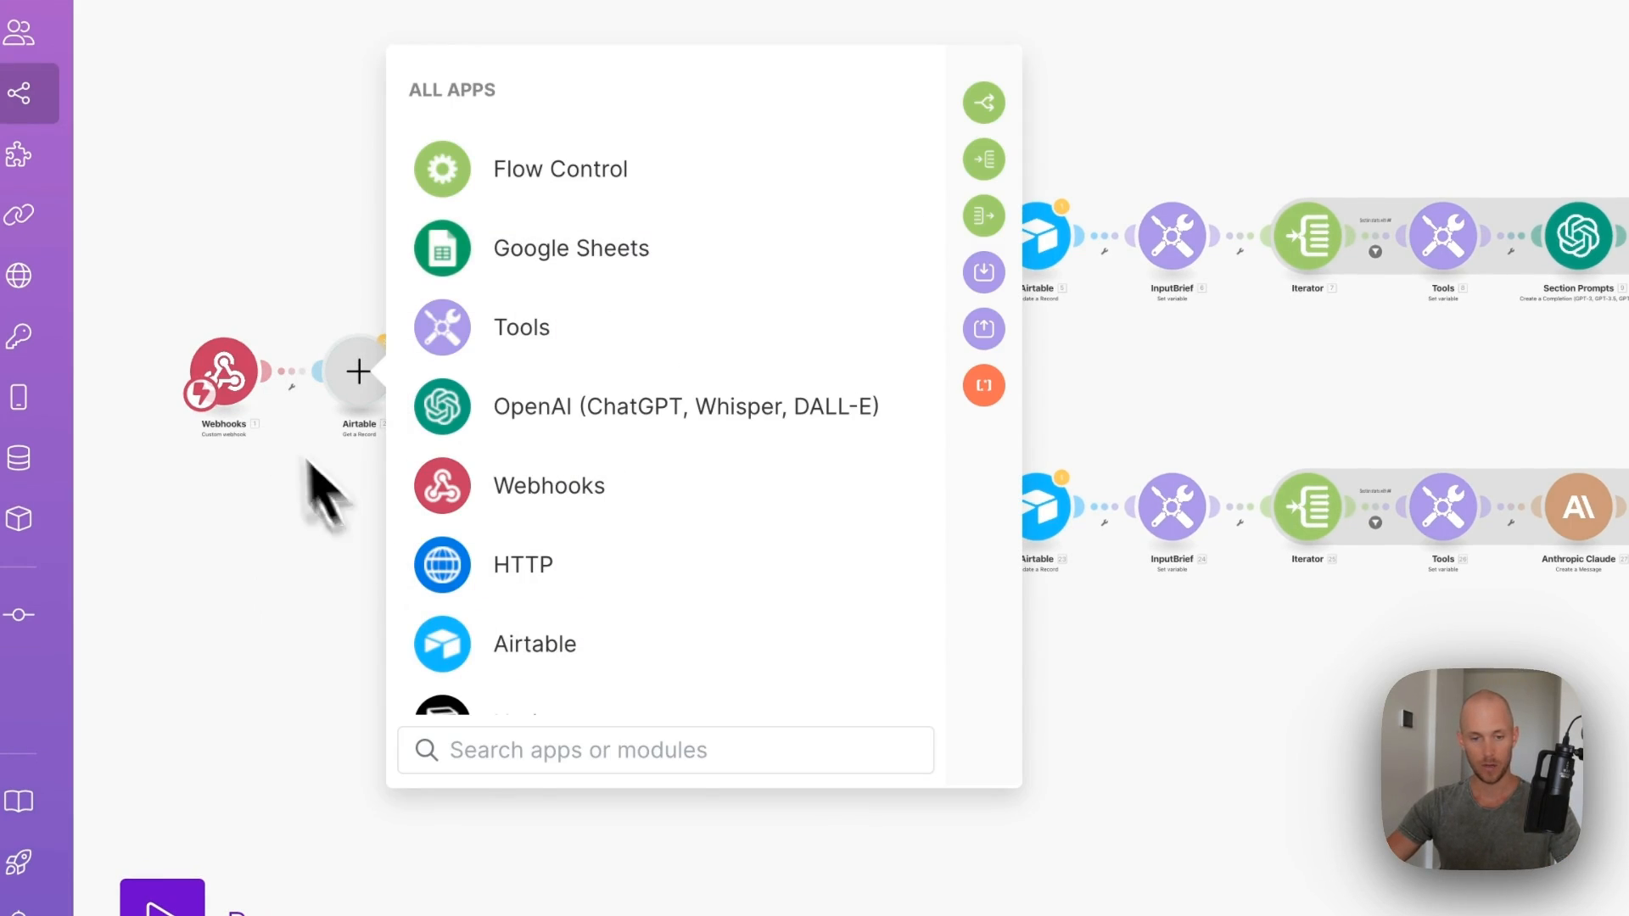
# - Paste the blog scenario's eu2 webhook URL into the YouTube2Blog_Trigger button formula and description
pyautogui.click(233, 378)
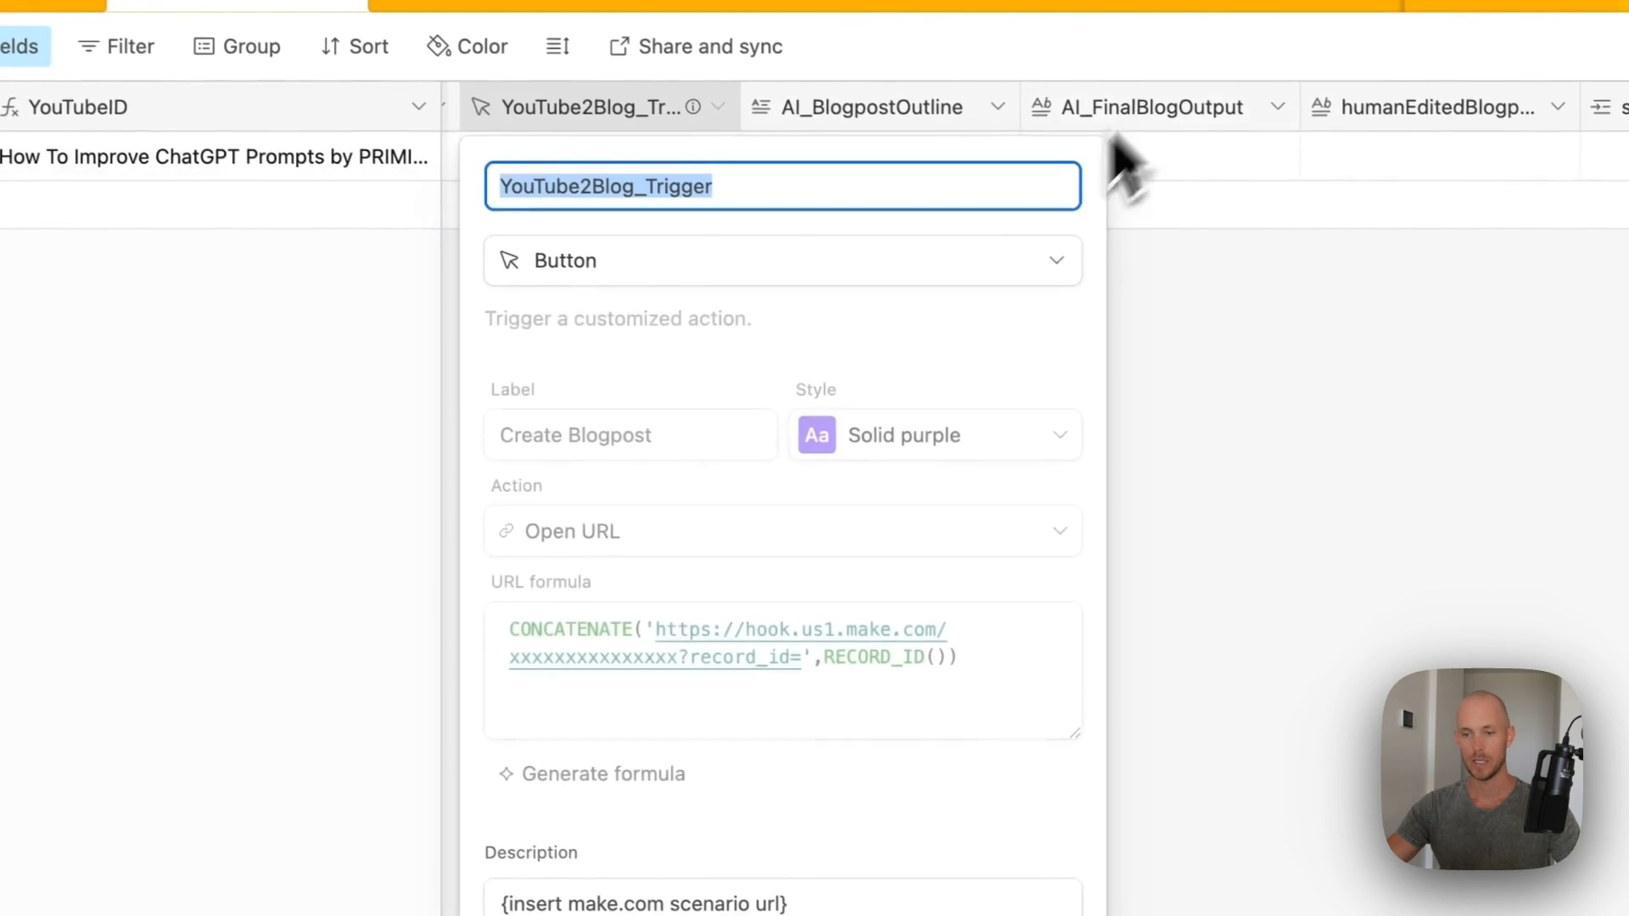
pyautogui.moveTo(672, 655); pyautogui.dragTo(654, 637)
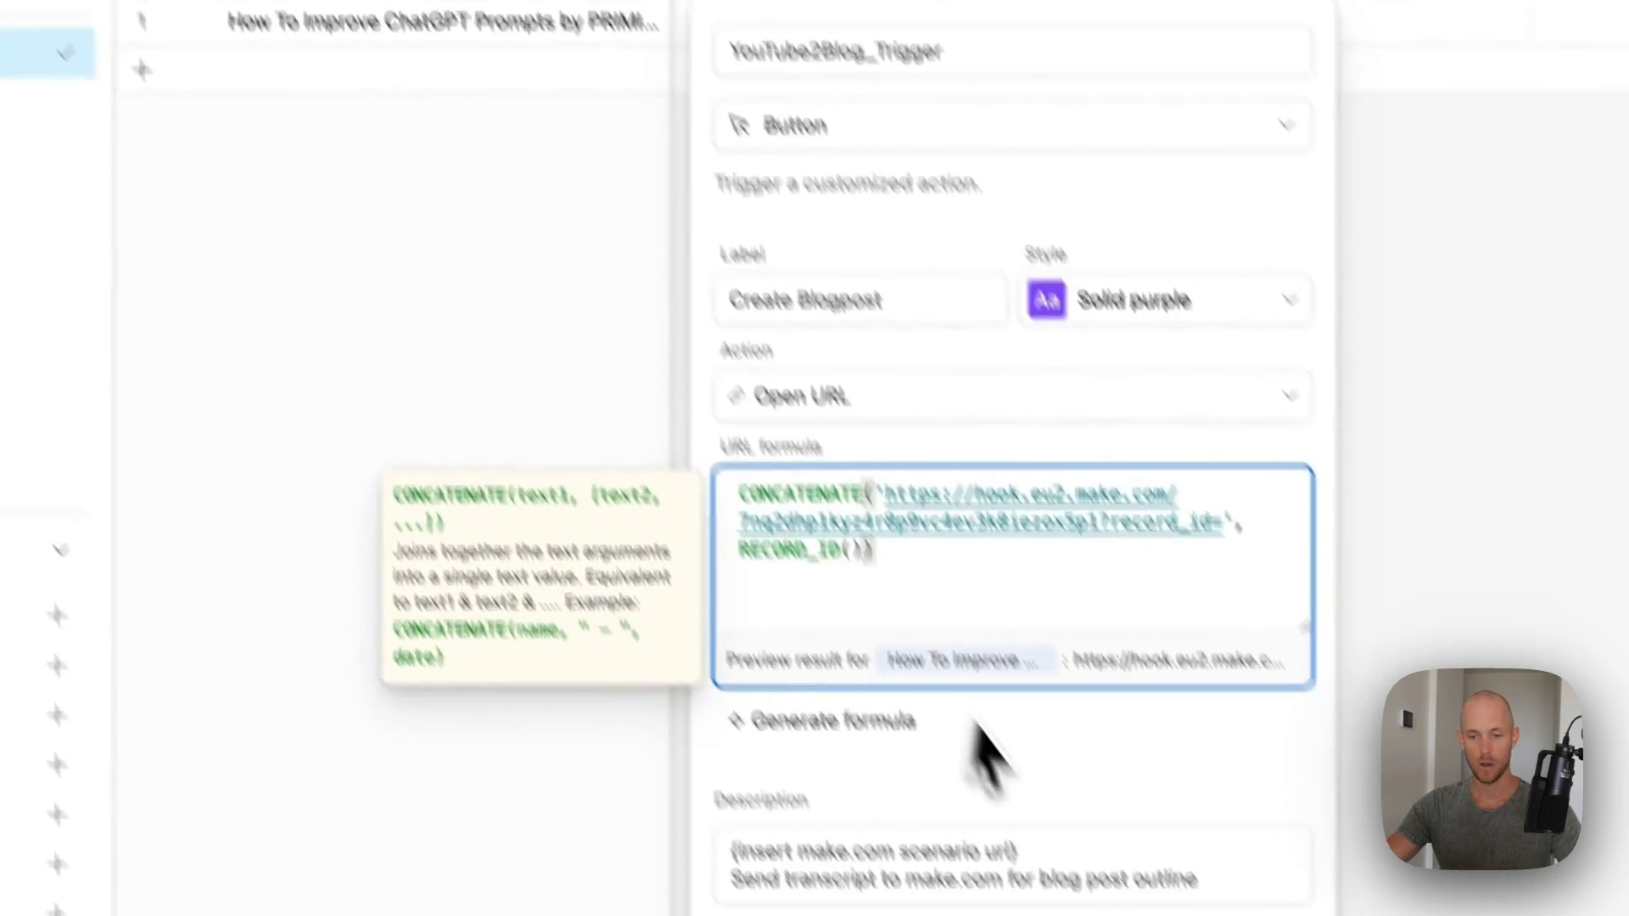
pyautogui.click(1061, 831)
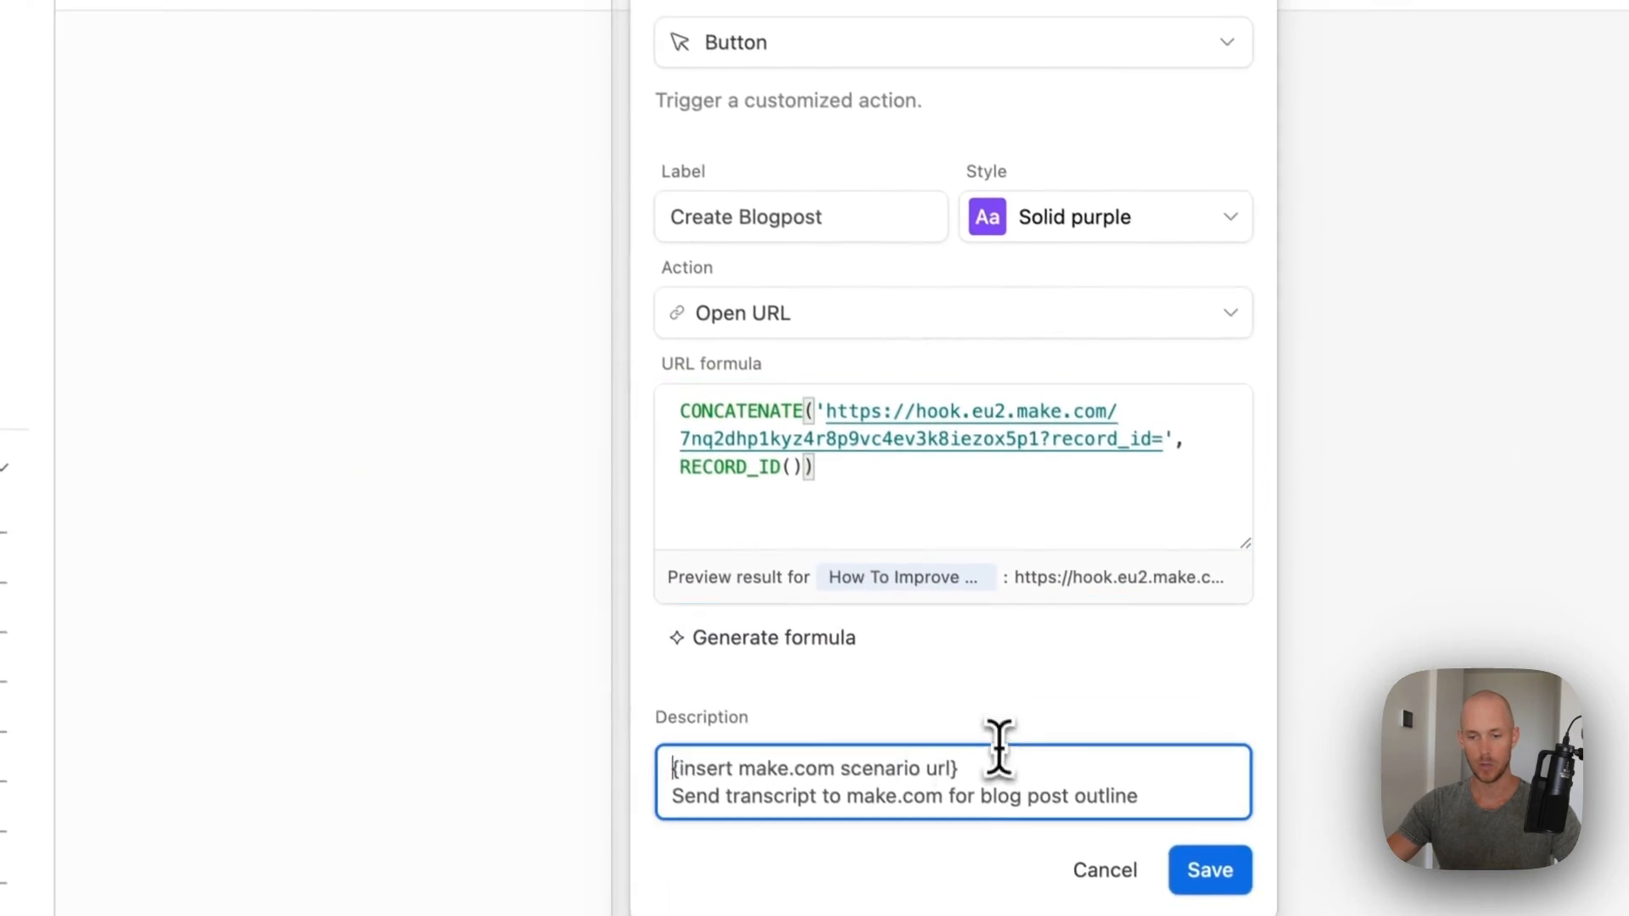
pyautogui.moveTo(715, 841); pyautogui.dragTo(1036, 851)
pyautogui.write('https://eu2.make.com/398330/scenarios/add?folder=48404')
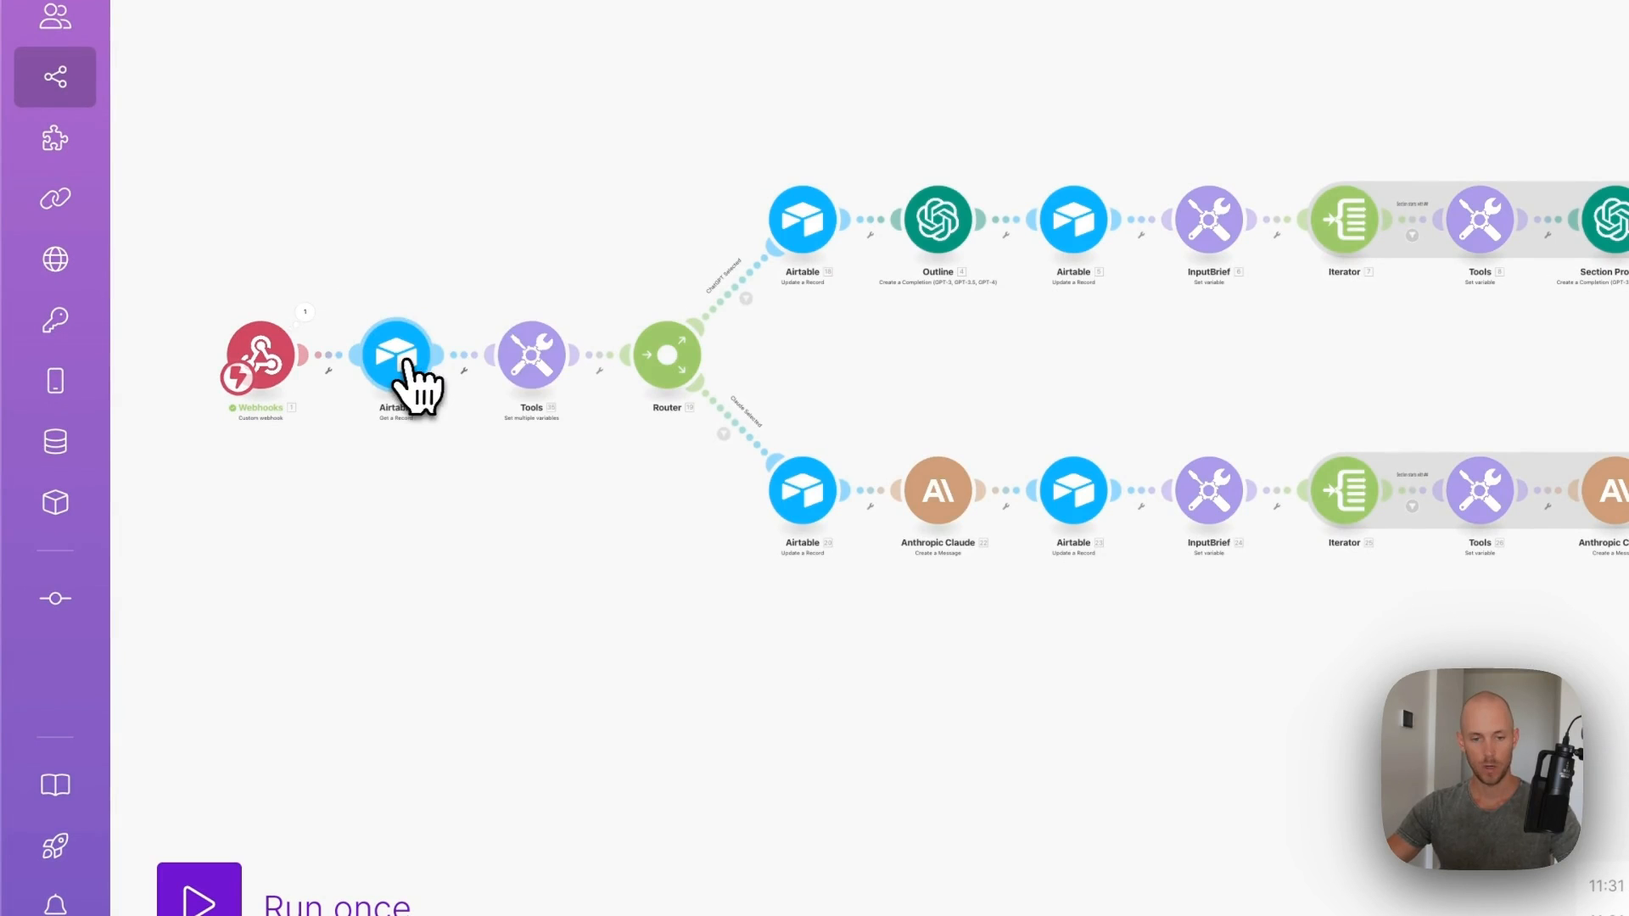
# - Set the Get a Record module's Airtable connection, base and YouTube Production table
pyautogui.click(673, 356)
pyautogui.click(738, 391)
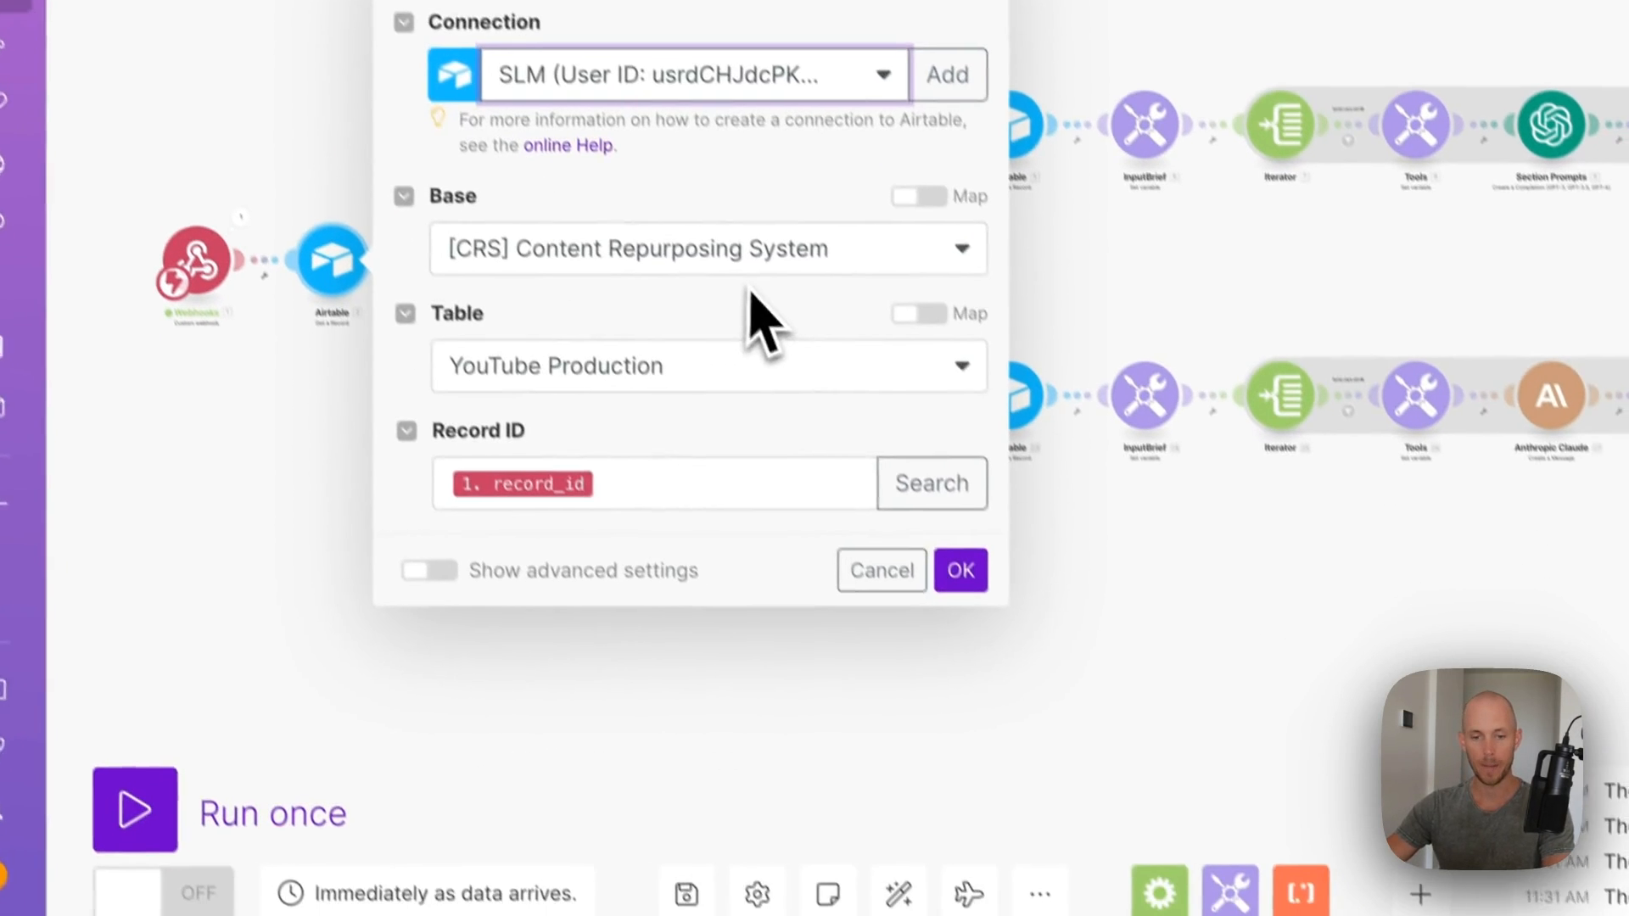
pyautogui.click(753, 254)
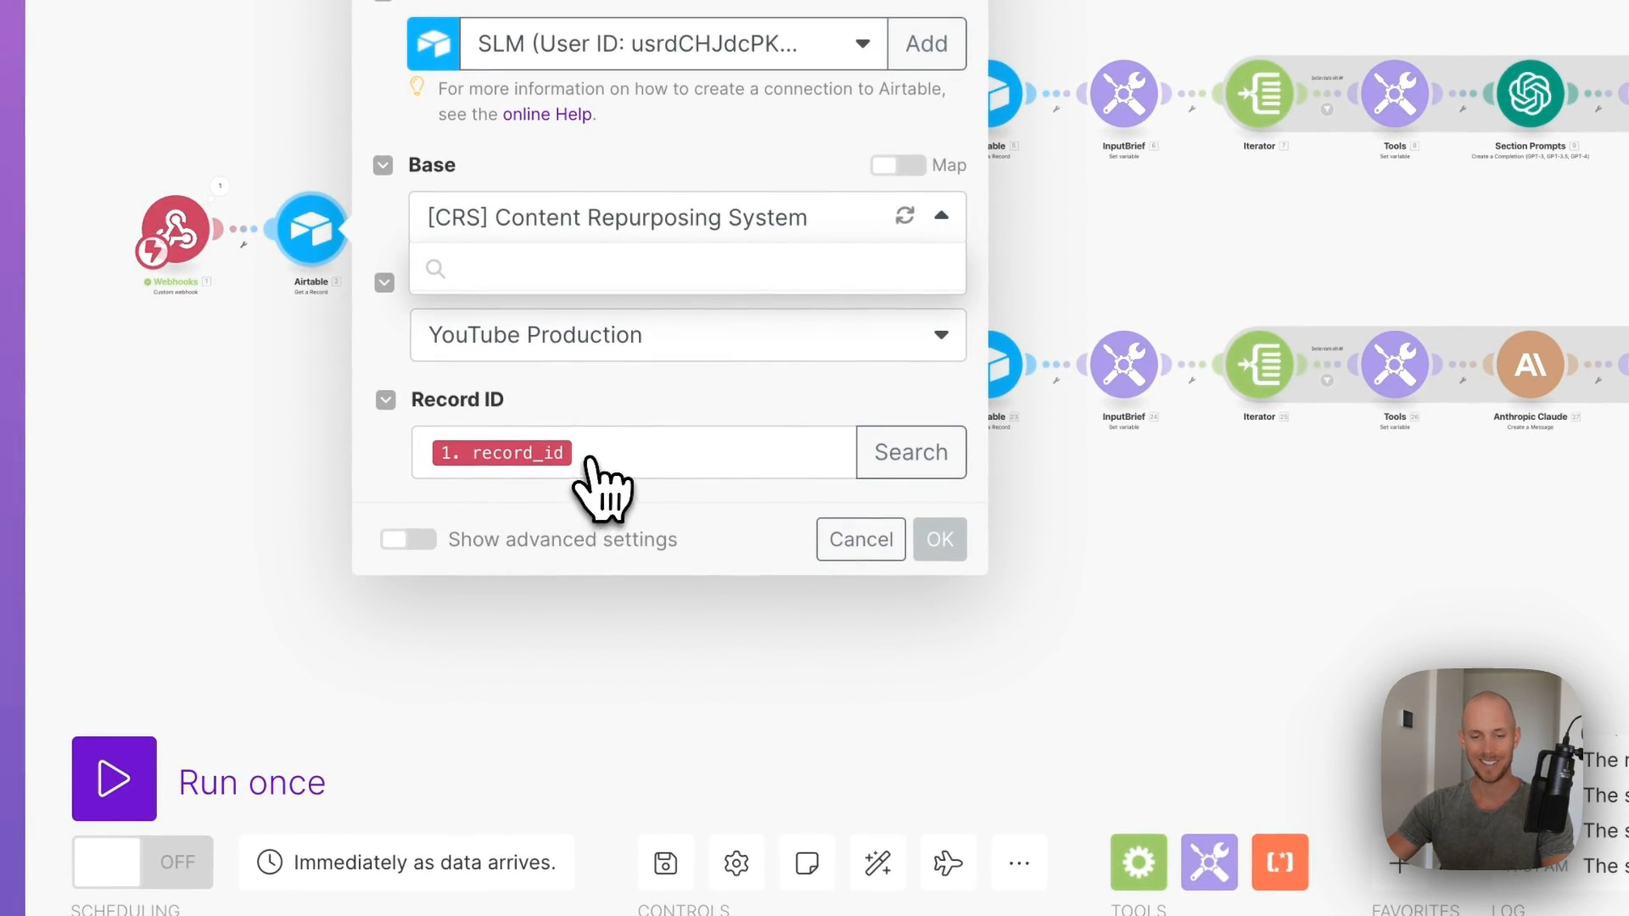
pyautogui.click(543, 338)
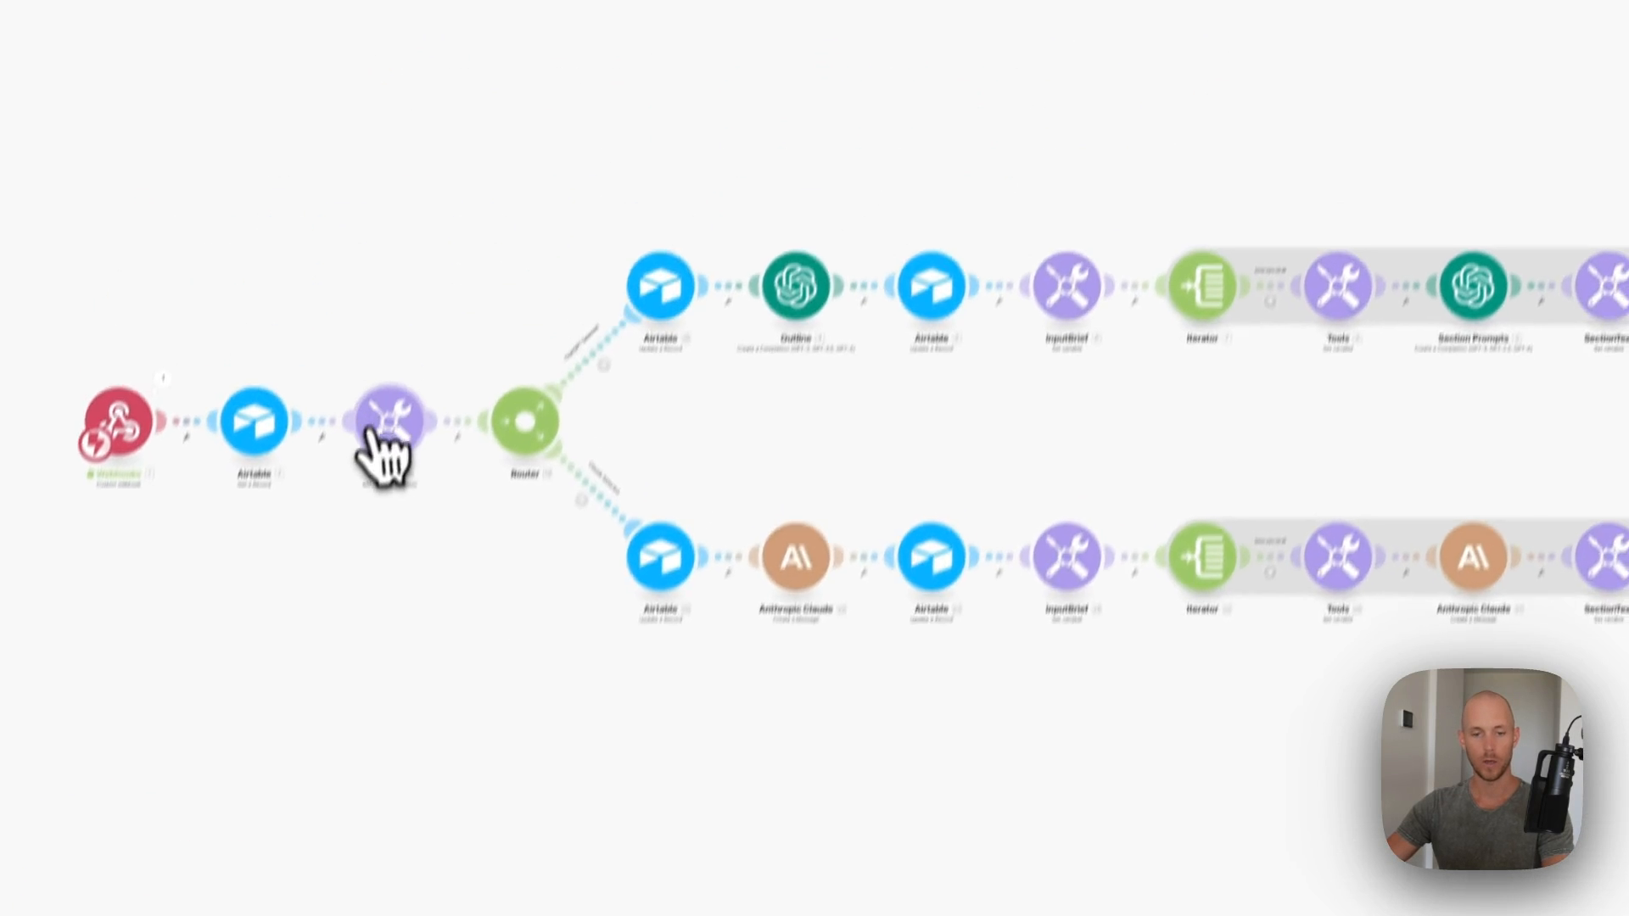
# - Confirm Get a Record, then review the Tools variables and the ChatGPT and Claude route filters
pyautogui.click(384, 437)
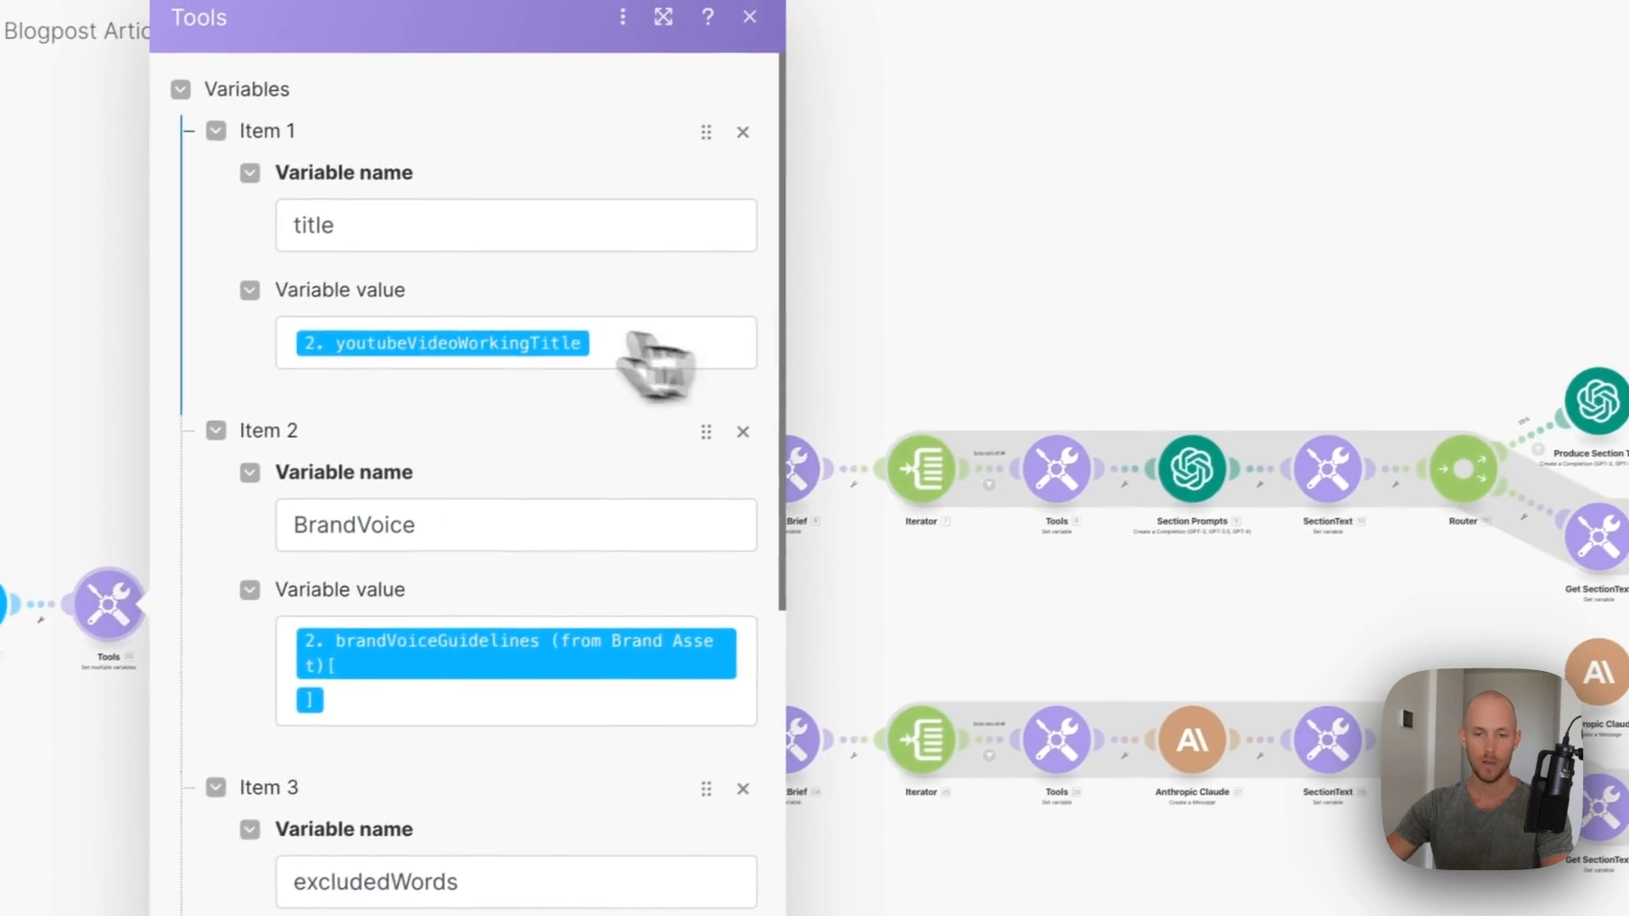
pyautogui.scroll(-15, 552, 338)
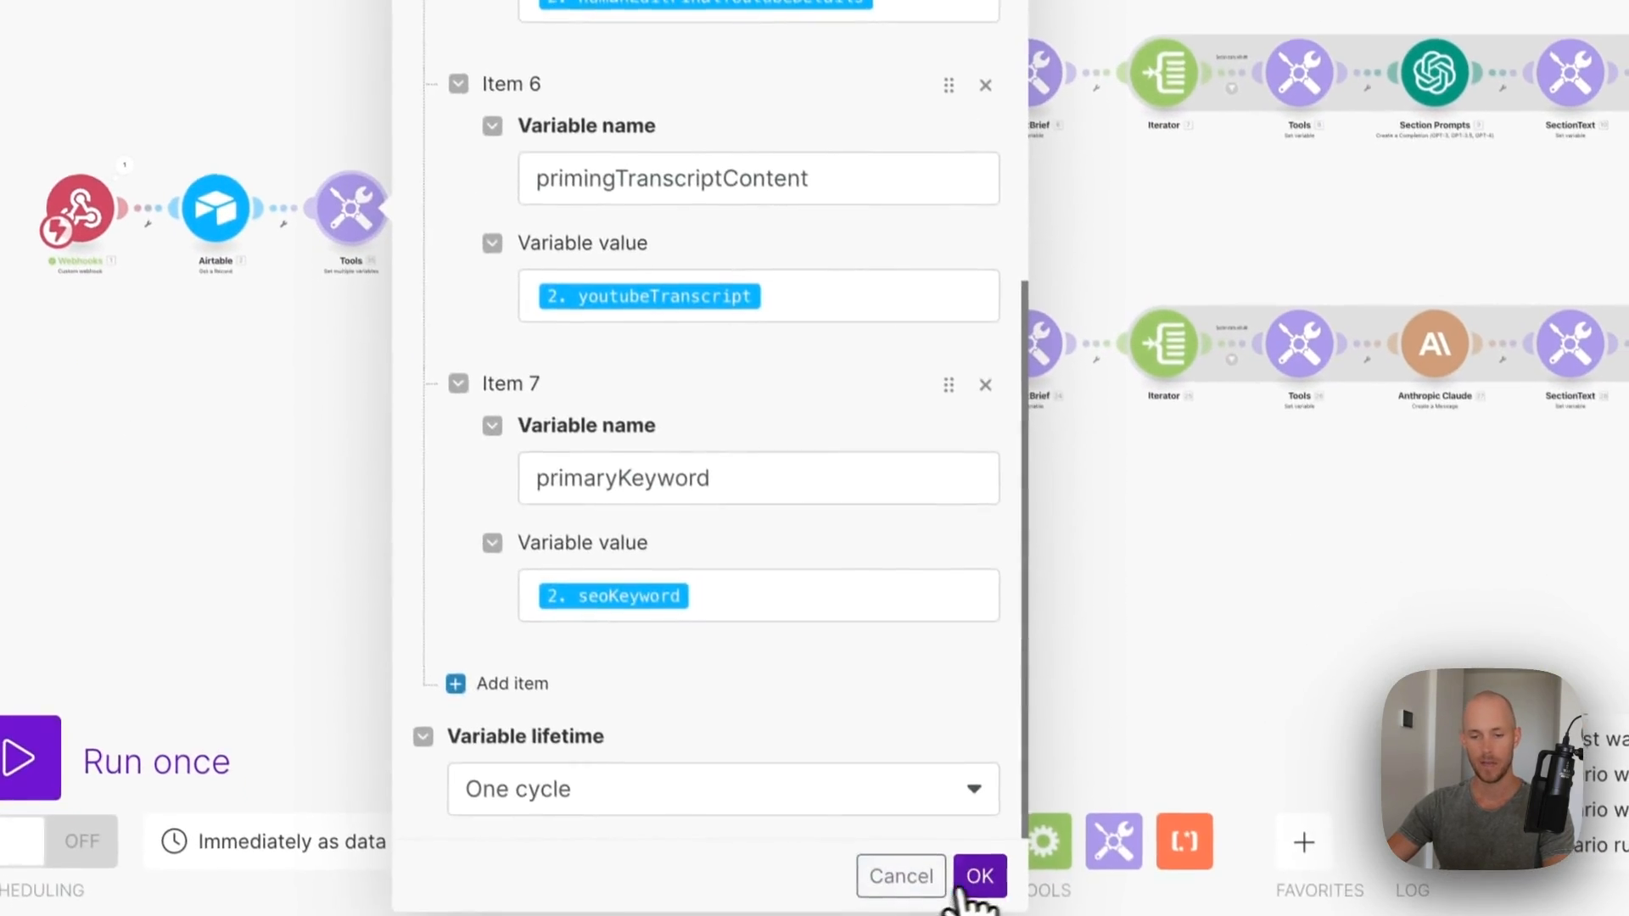
pyautogui.click(975, 878)
pyautogui.click(562, 146)
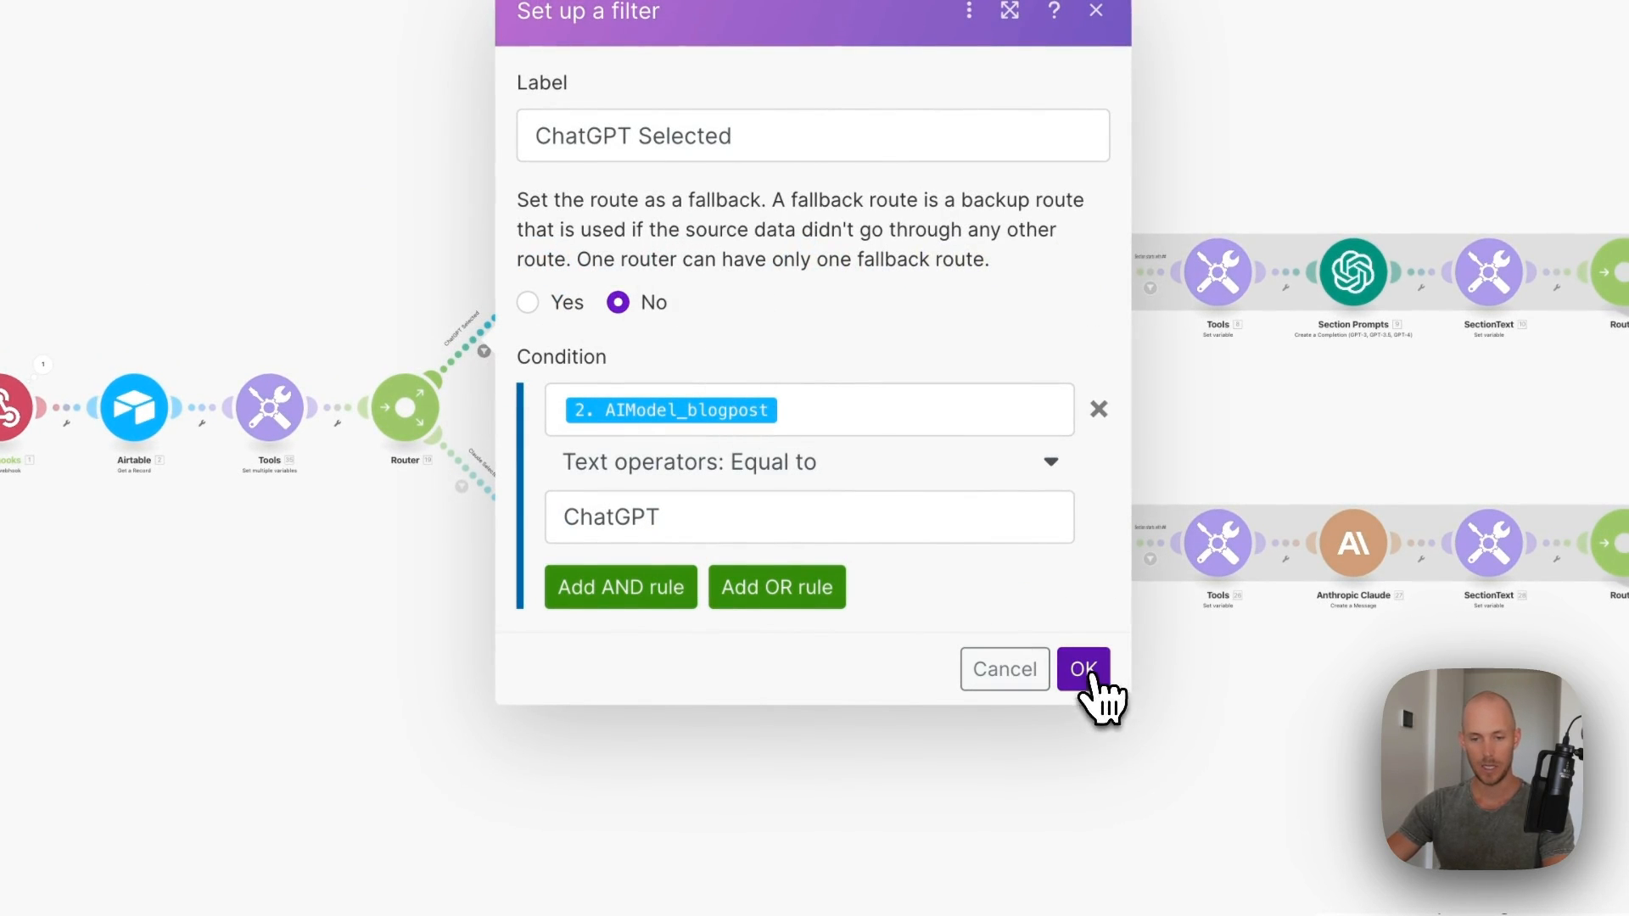
pyautogui.click(1086, 670)
pyautogui.click(461, 486)
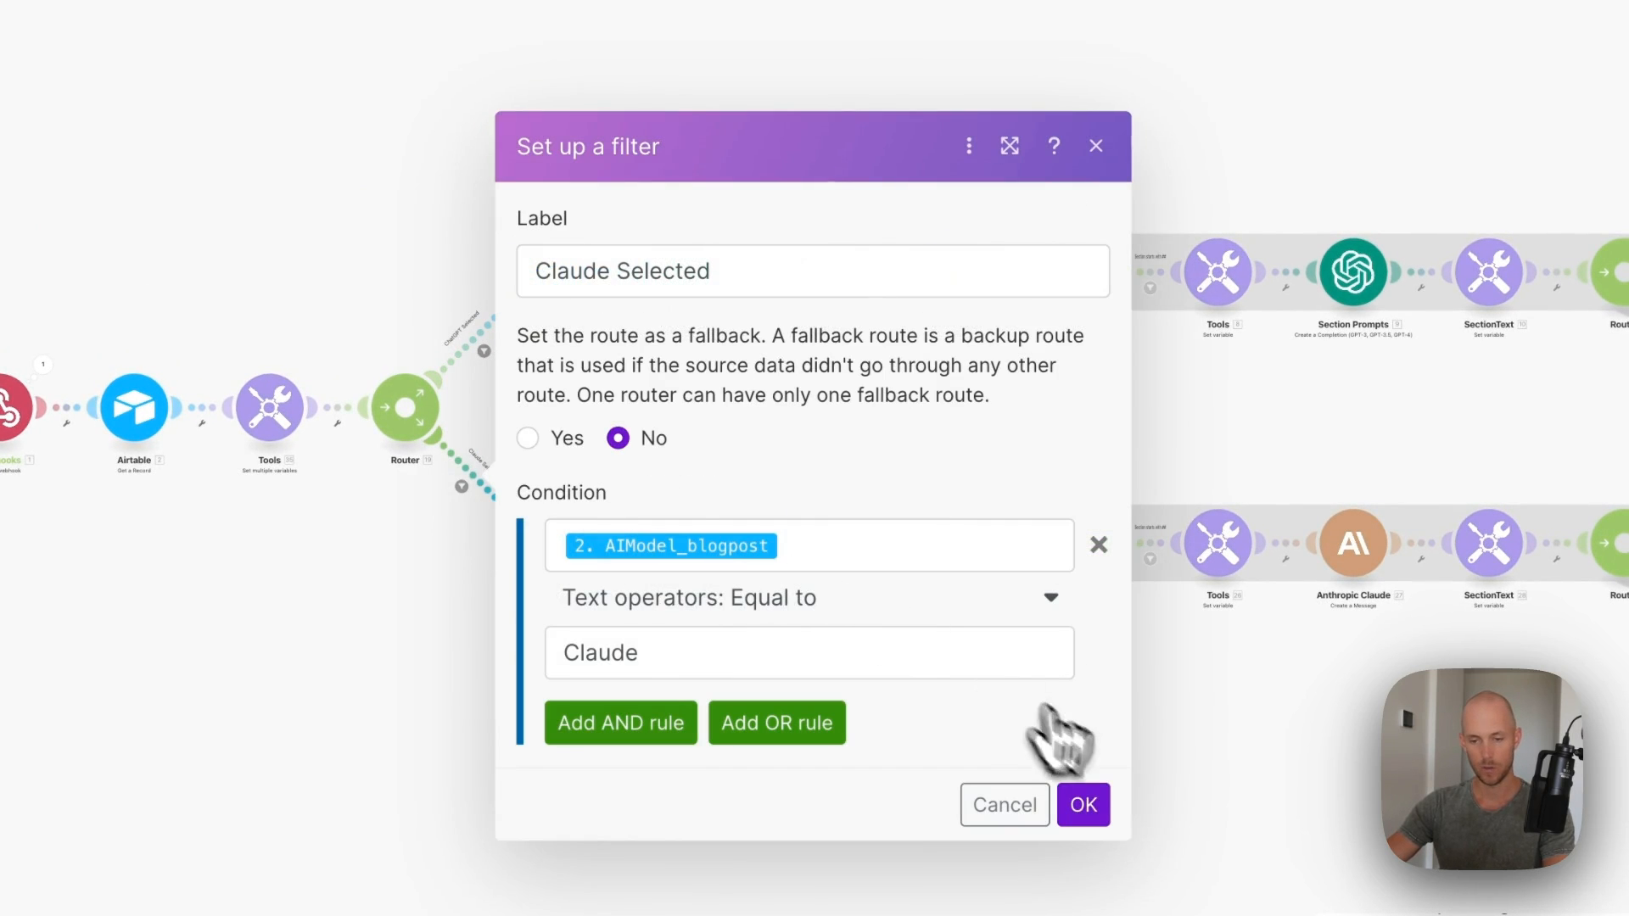
pyautogui.click(1079, 801)
# - Connect the ChatGPT route's Update a Record to Airtable and set blogpostAIWritingStatus to 'AI Writing...'
pyautogui.click(540, 270)
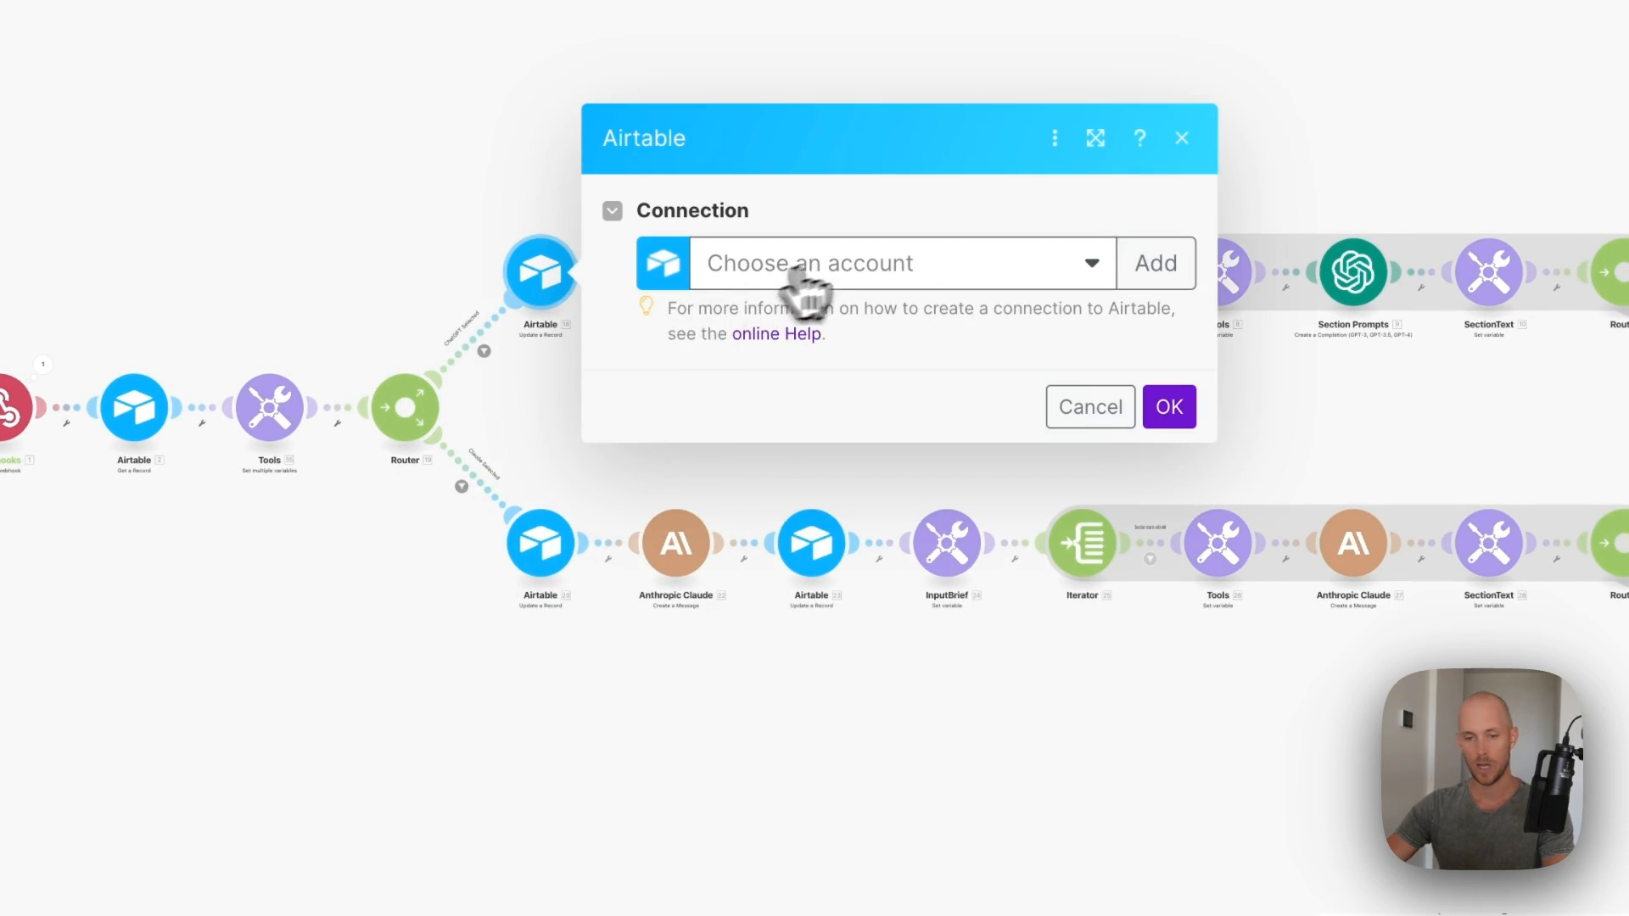
pyautogui.click(810, 270)
pyautogui.click(827, 315)
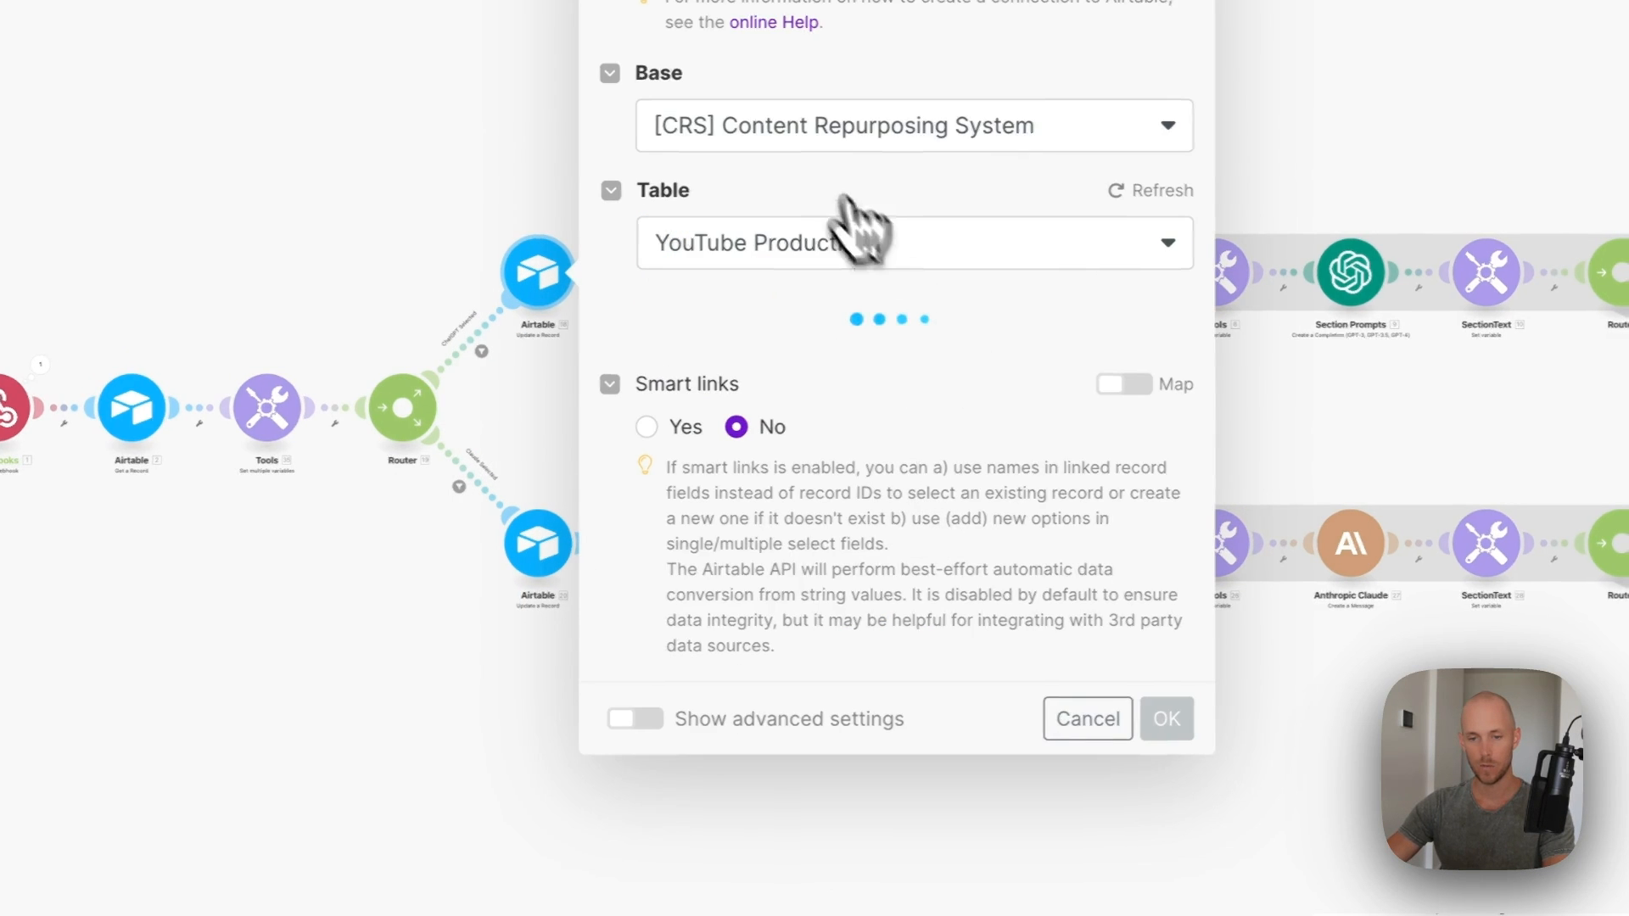
pyautogui.click(836, 129)
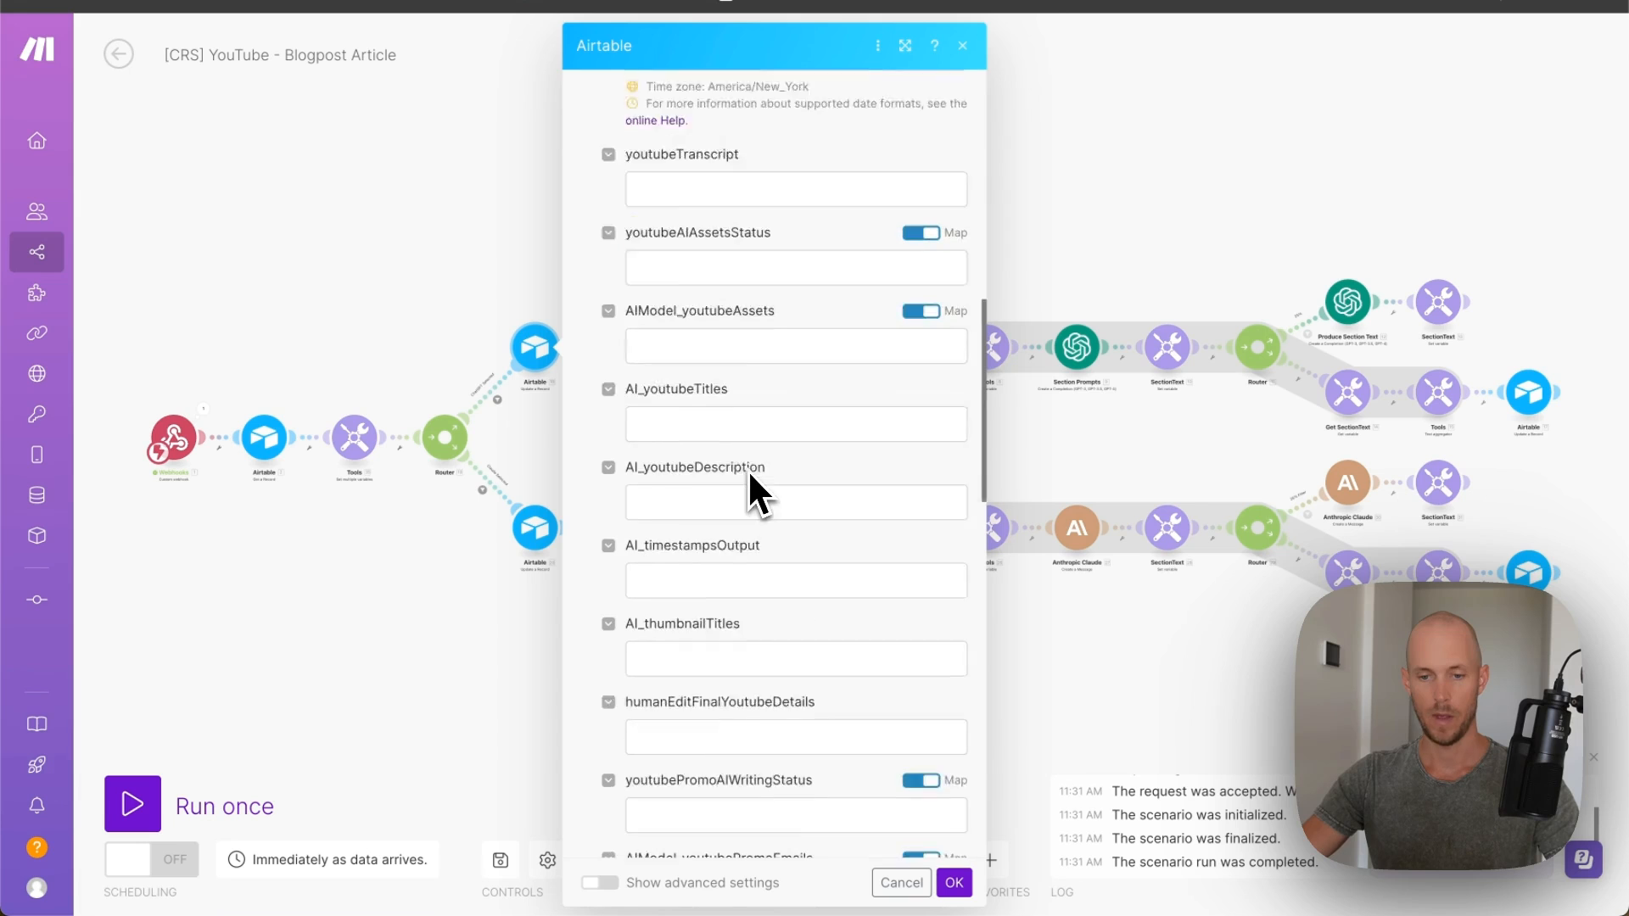
pyautogui.scroll(-5, 749, 487)
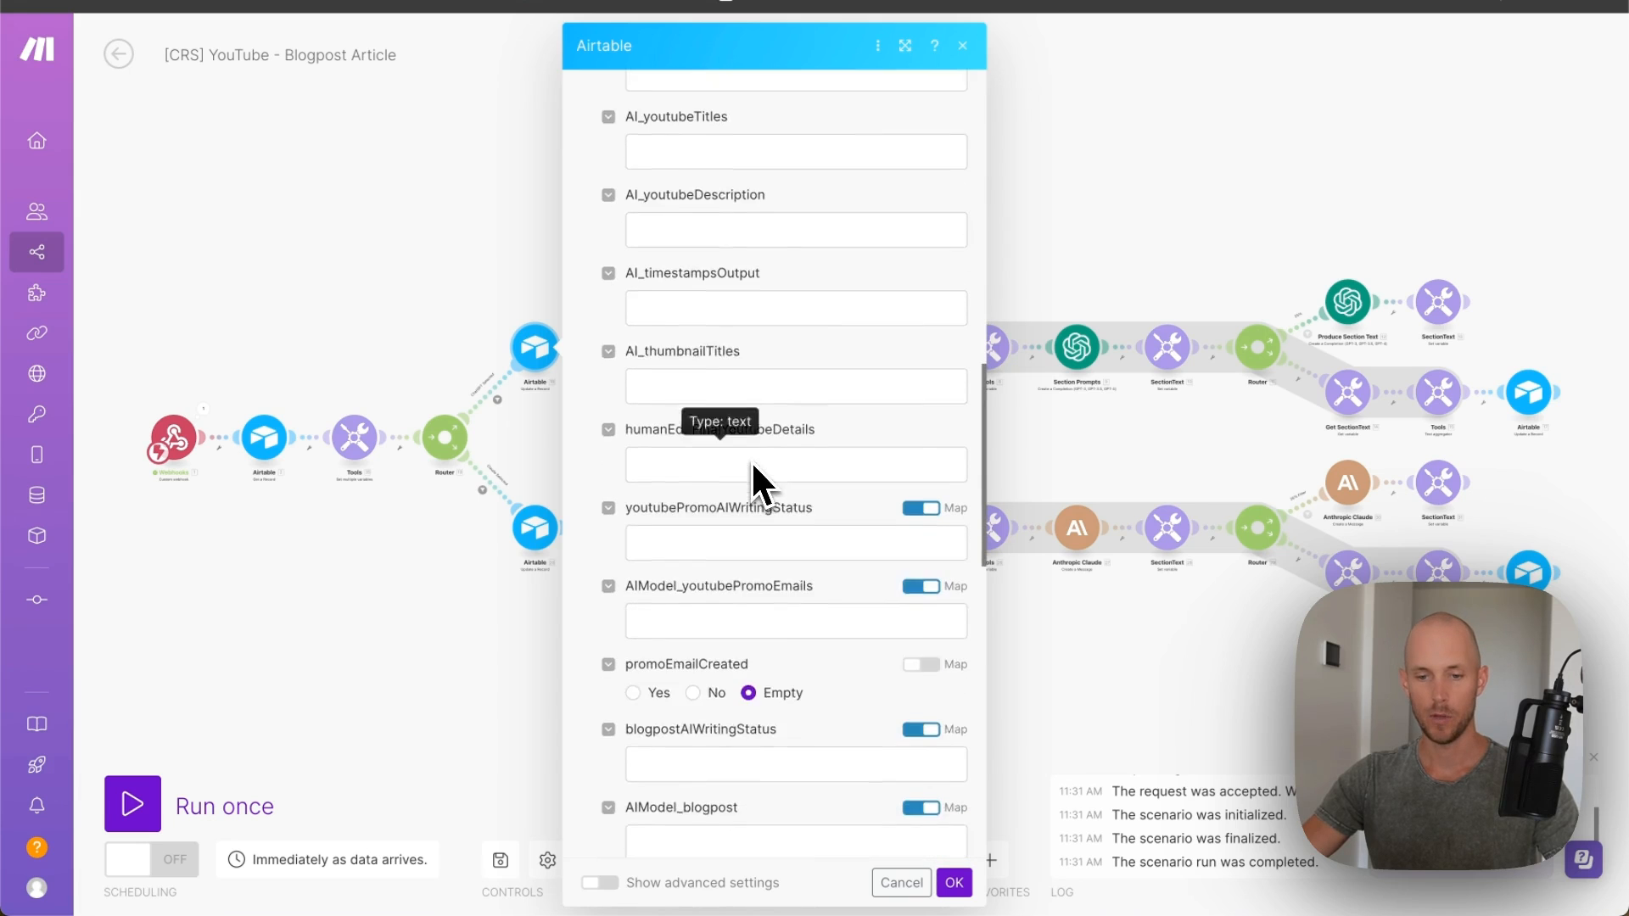
pyautogui.scroll(-2, 671, 433)
pyautogui.click(683, 451)
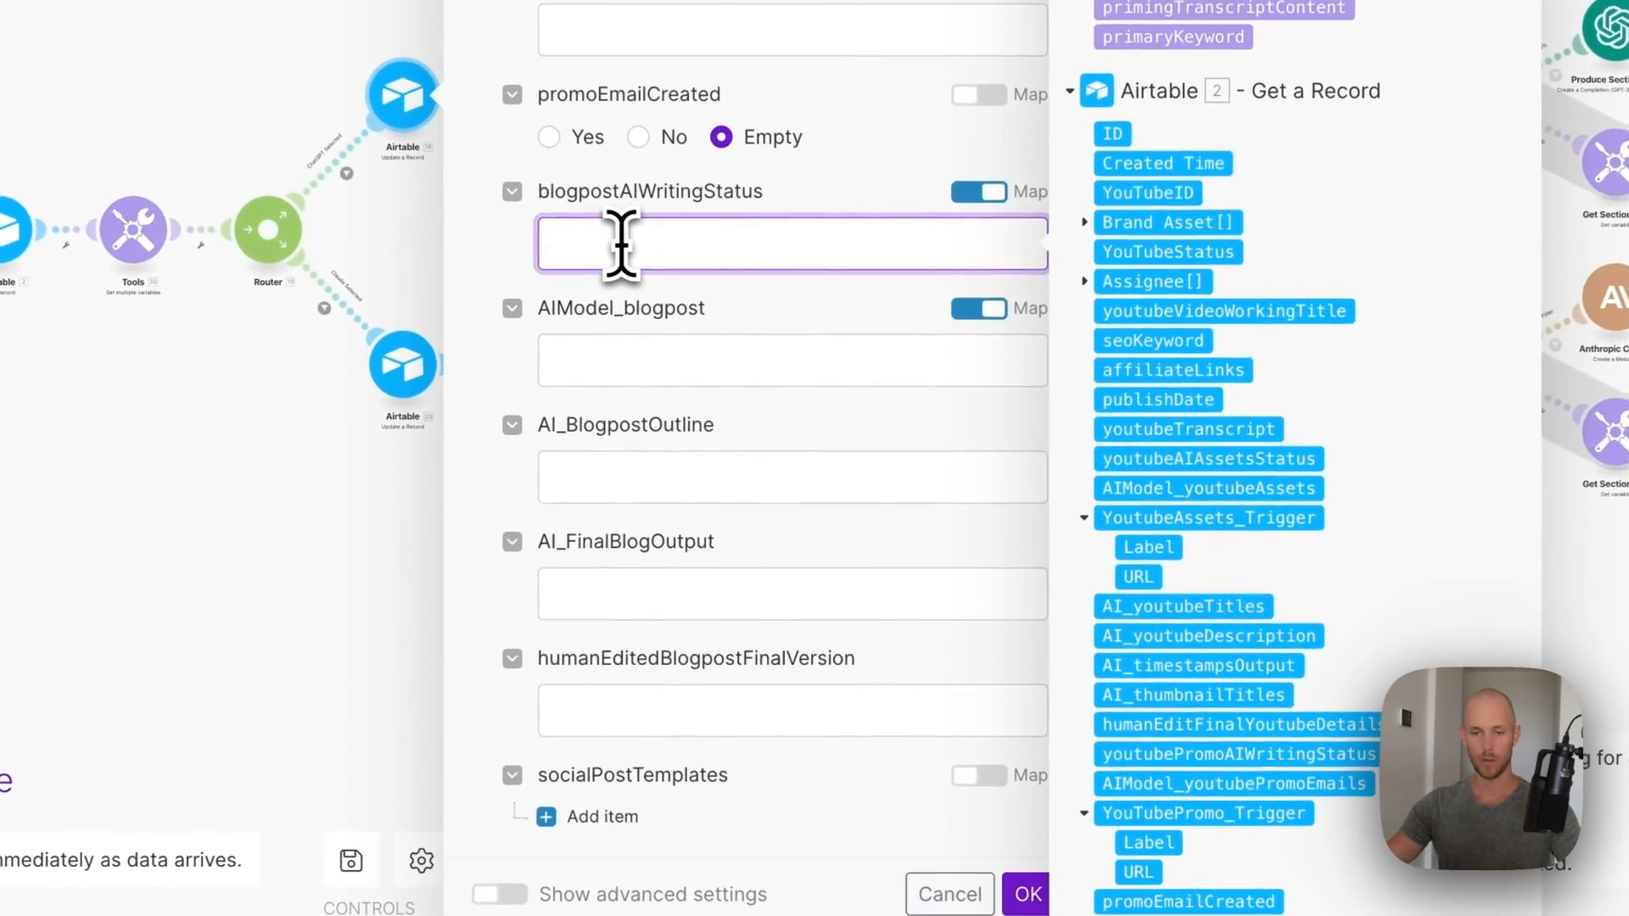
pyautogui.write('AI Writing...')
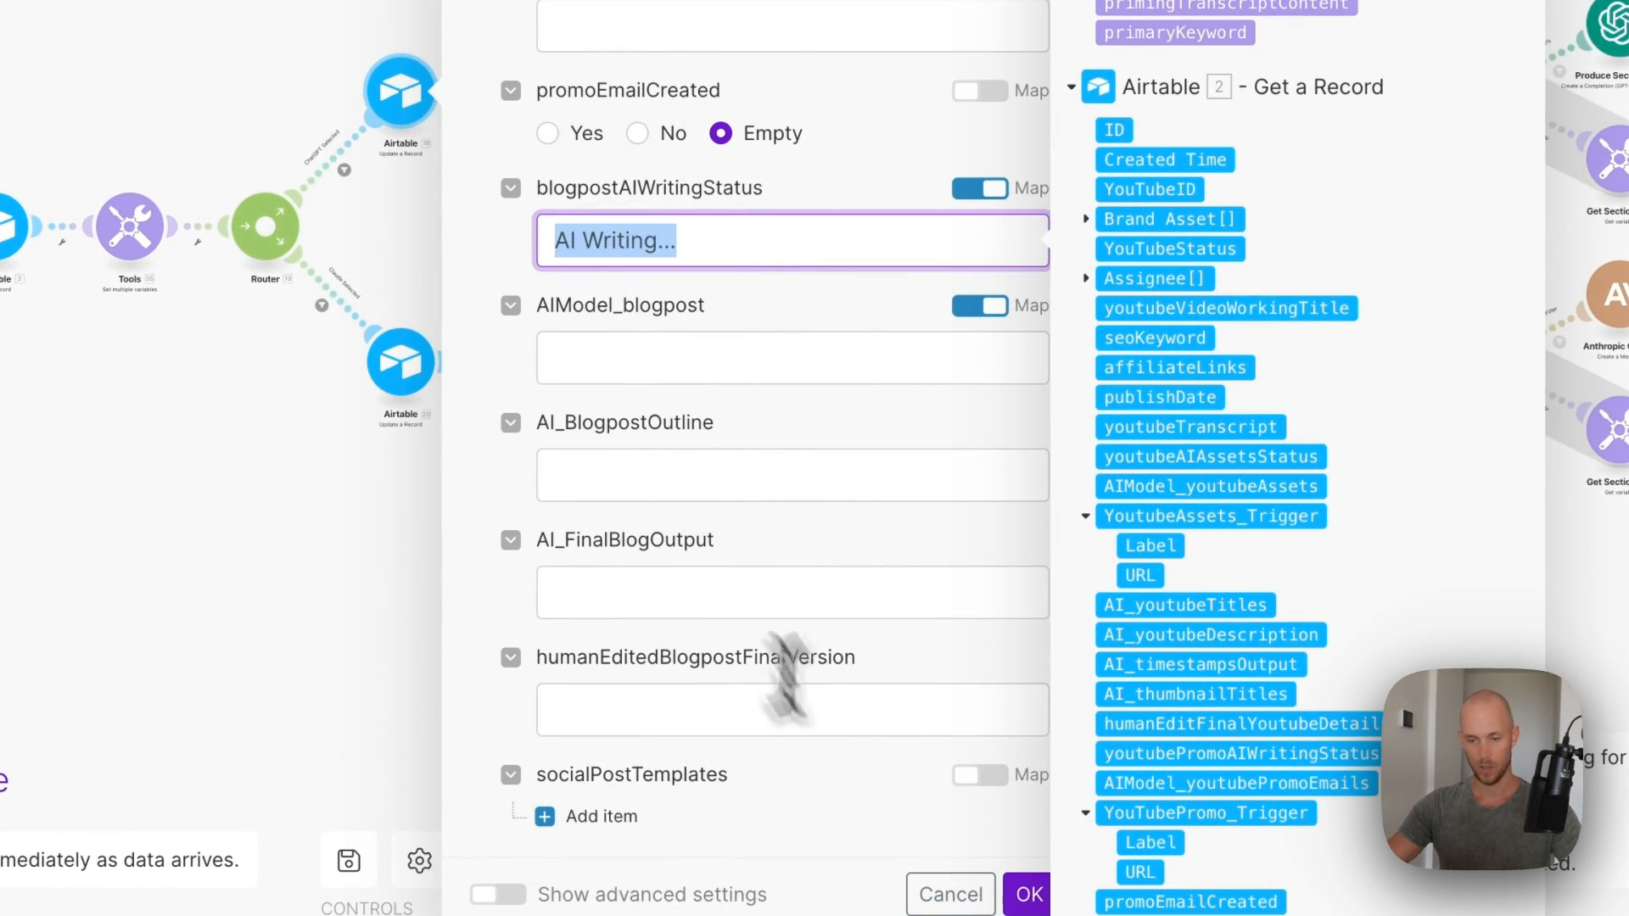
pyautogui.click(1029, 894)
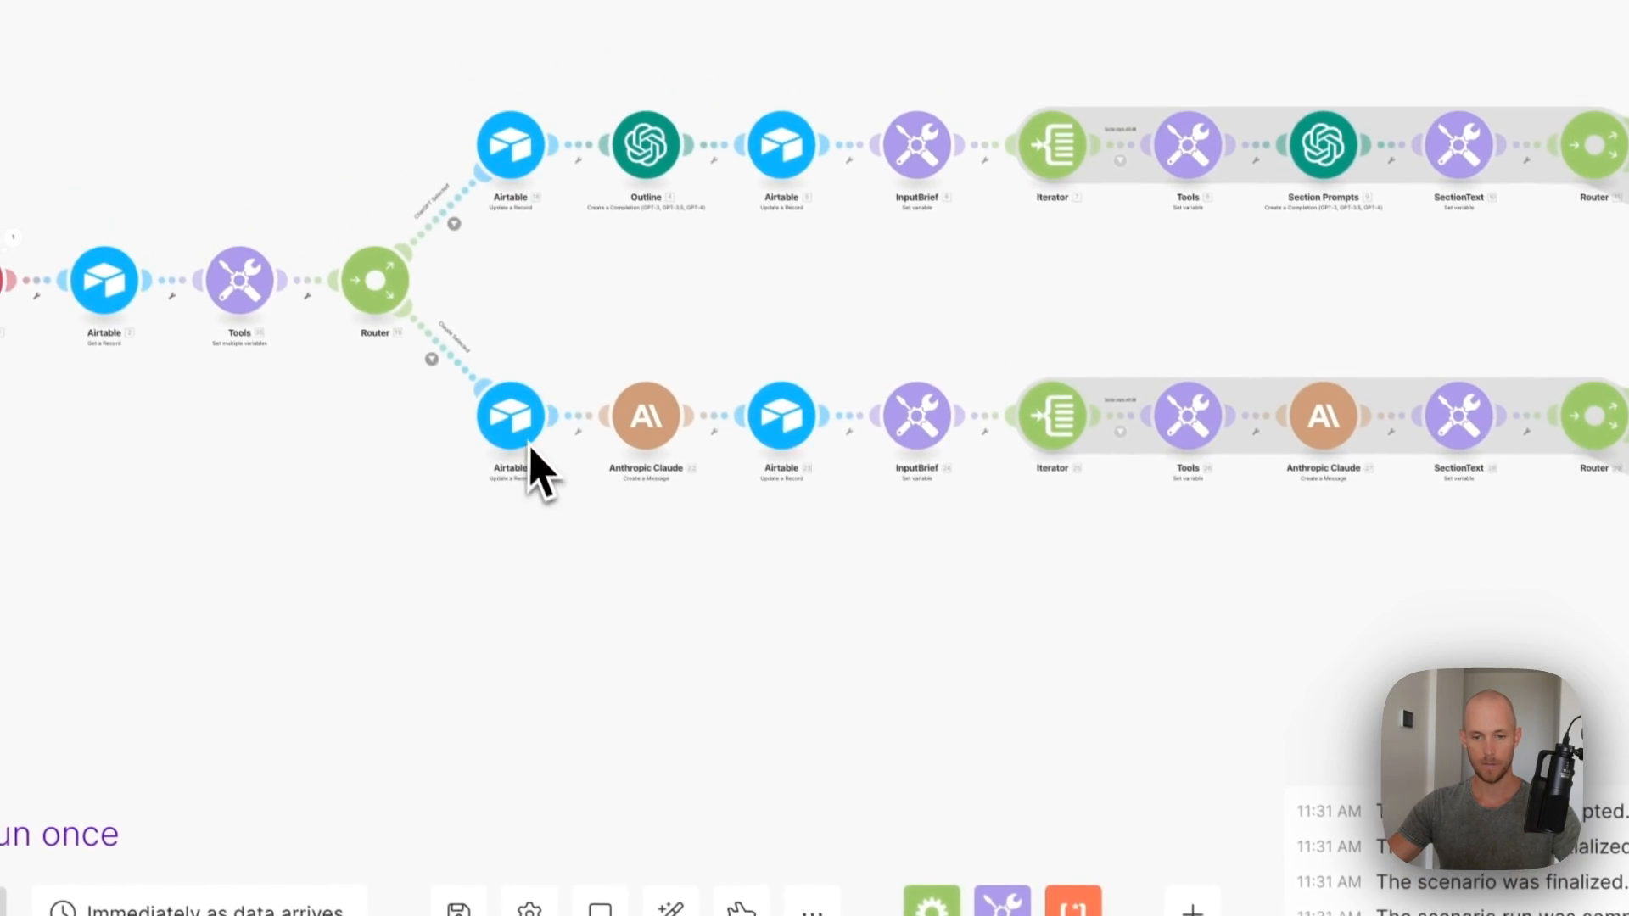
pyautogui.click(521, 441)
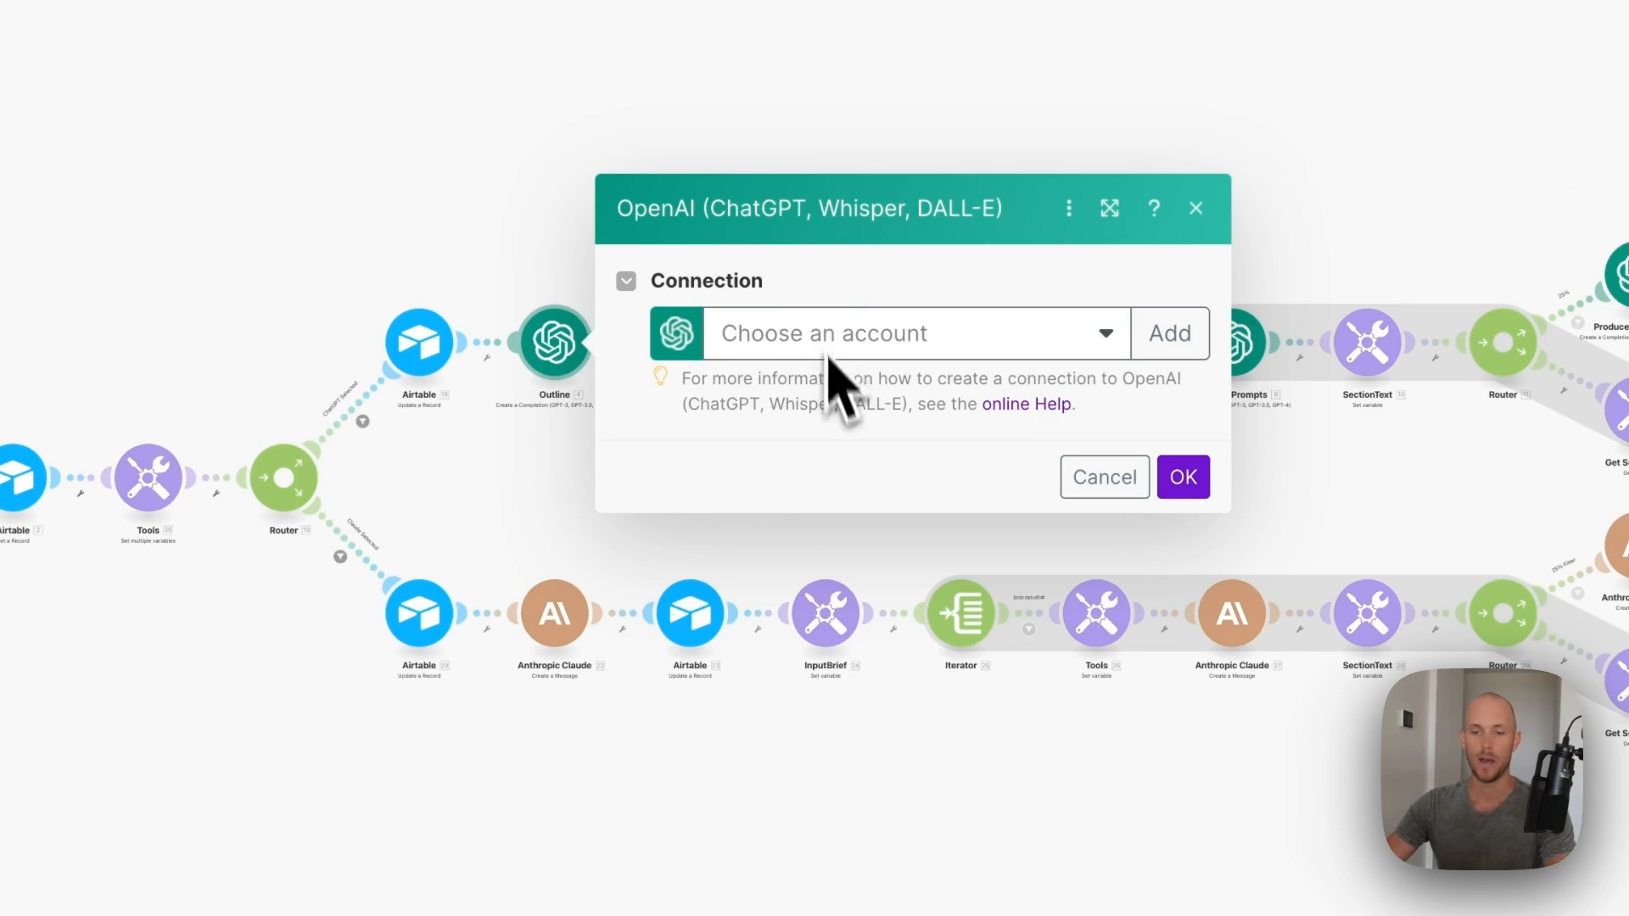
# - Choose the Outline step's OpenAI connection and verify Message 3 maps title, priming transcript and primary keyword
pyautogui.click(828, 350)
pyautogui.click(784, 384)
pyautogui.scroll(-3, 849, 382)
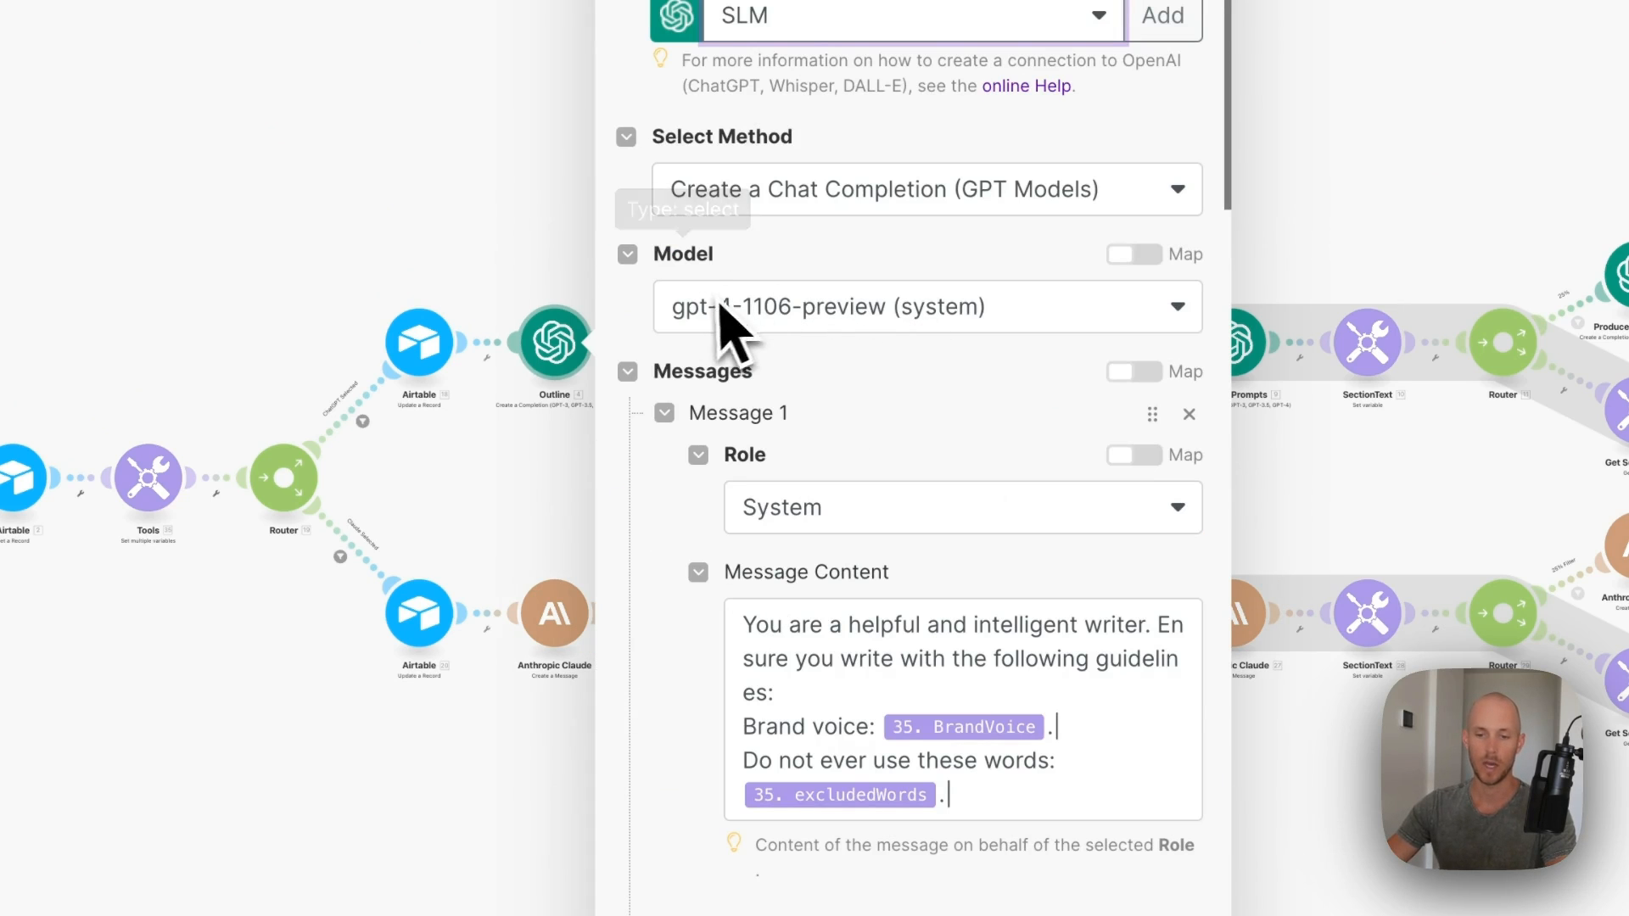
pyautogui.scroll(-3, 916, 727)
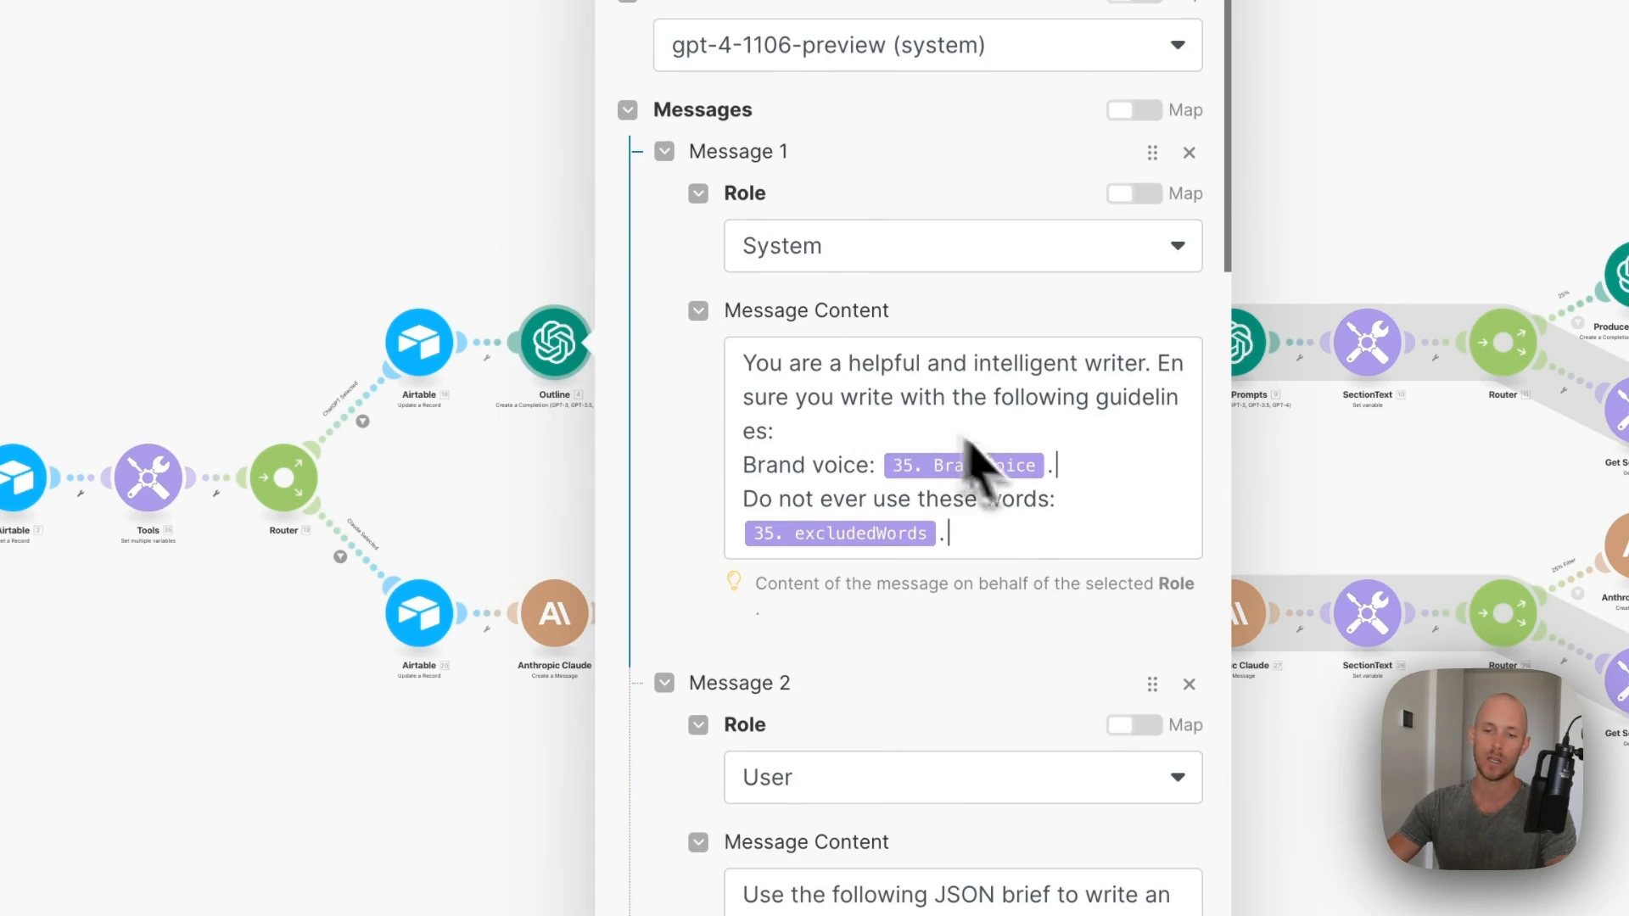
pyautogui.scroll(-4, 845, 547)
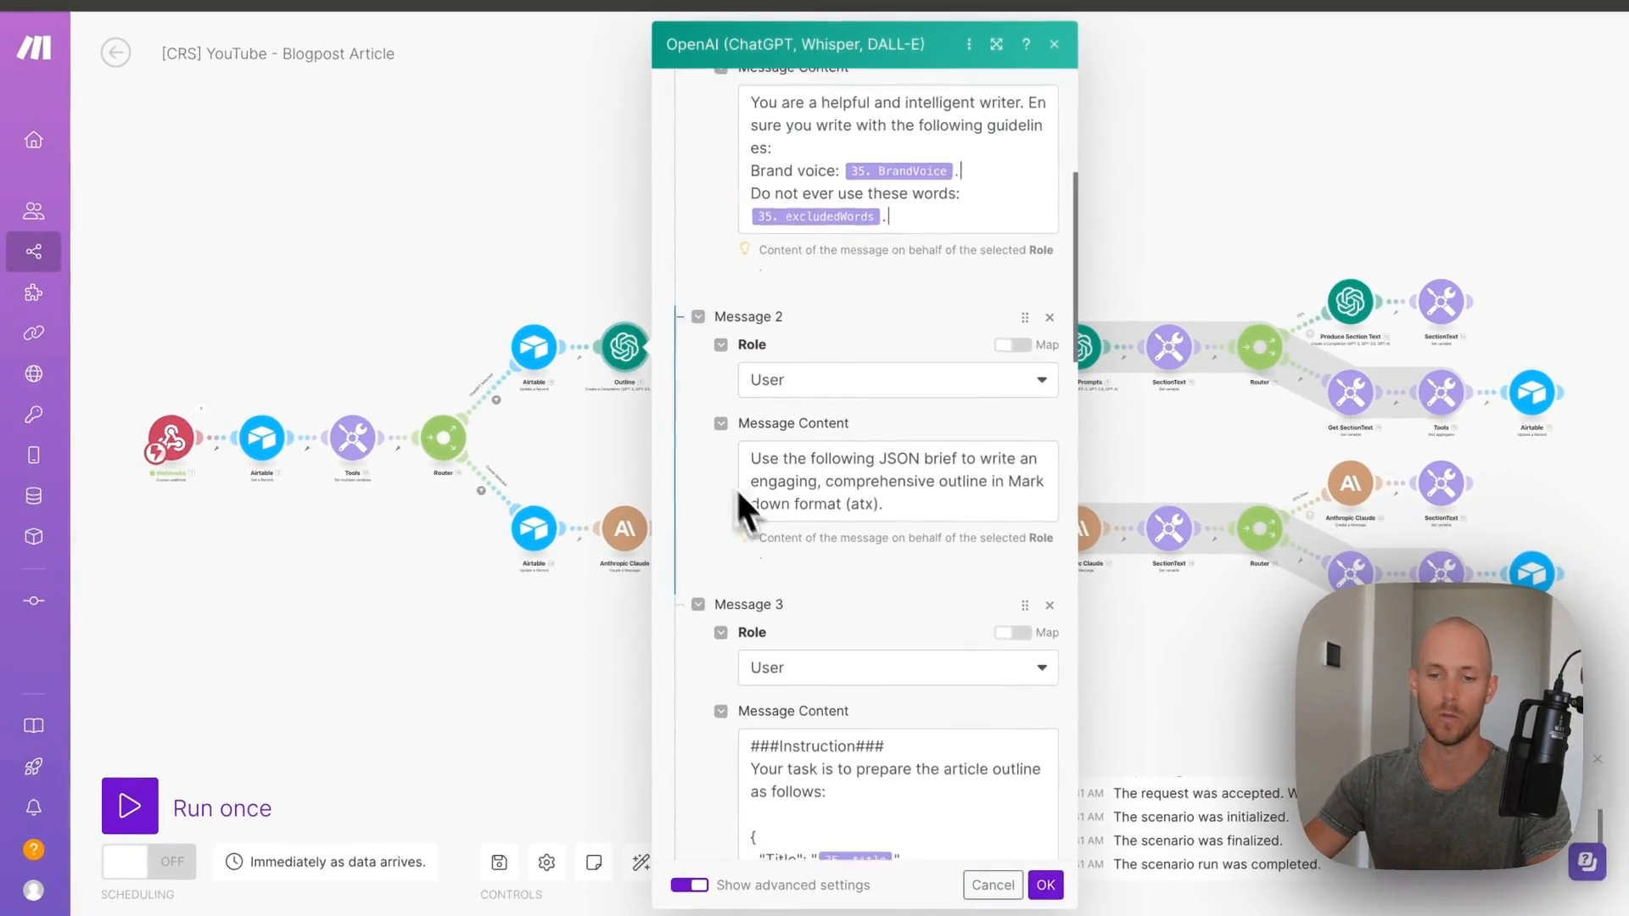
pyautogui.scroll(-1, 789, 442)
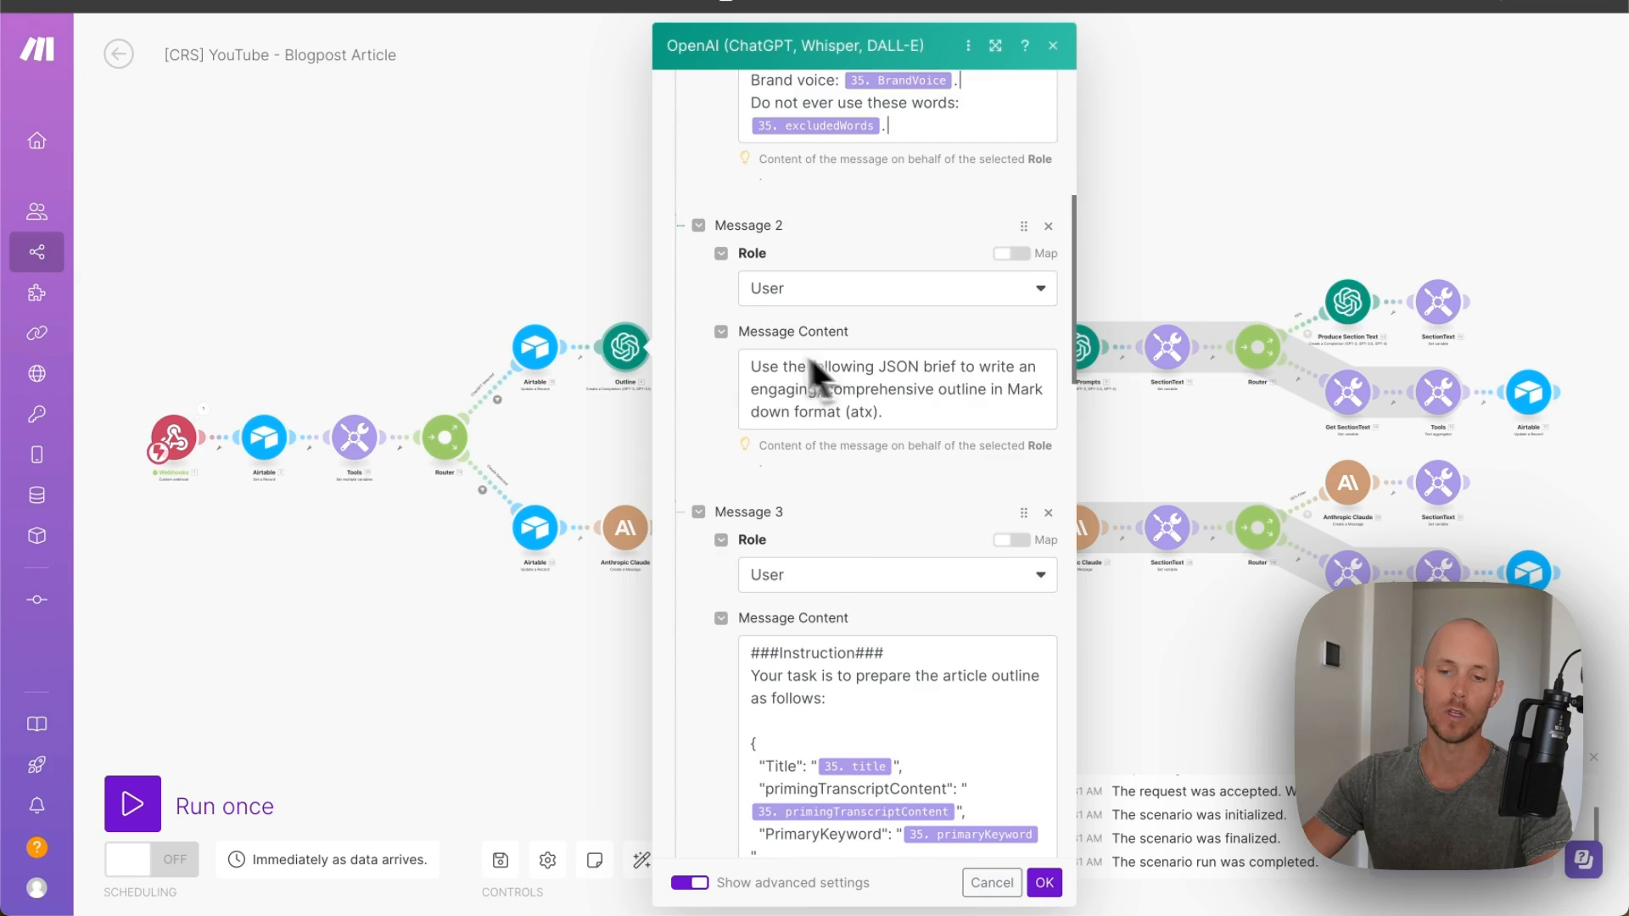
pyautogui.scroll(-3, 747, 390)
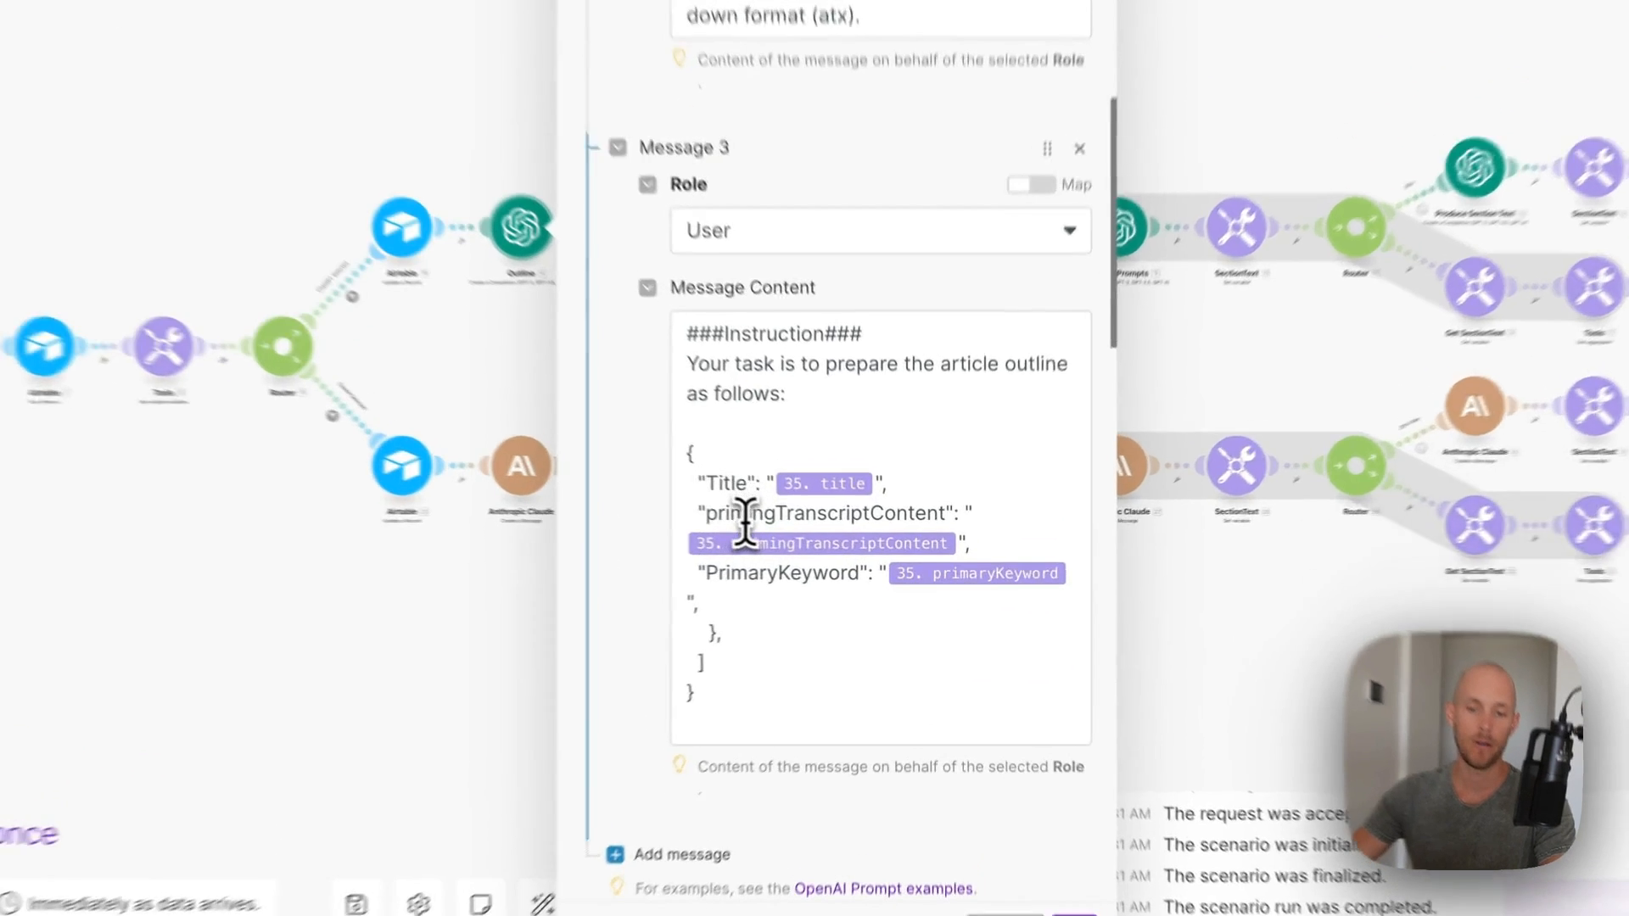
pyautogui.click(793, 563)
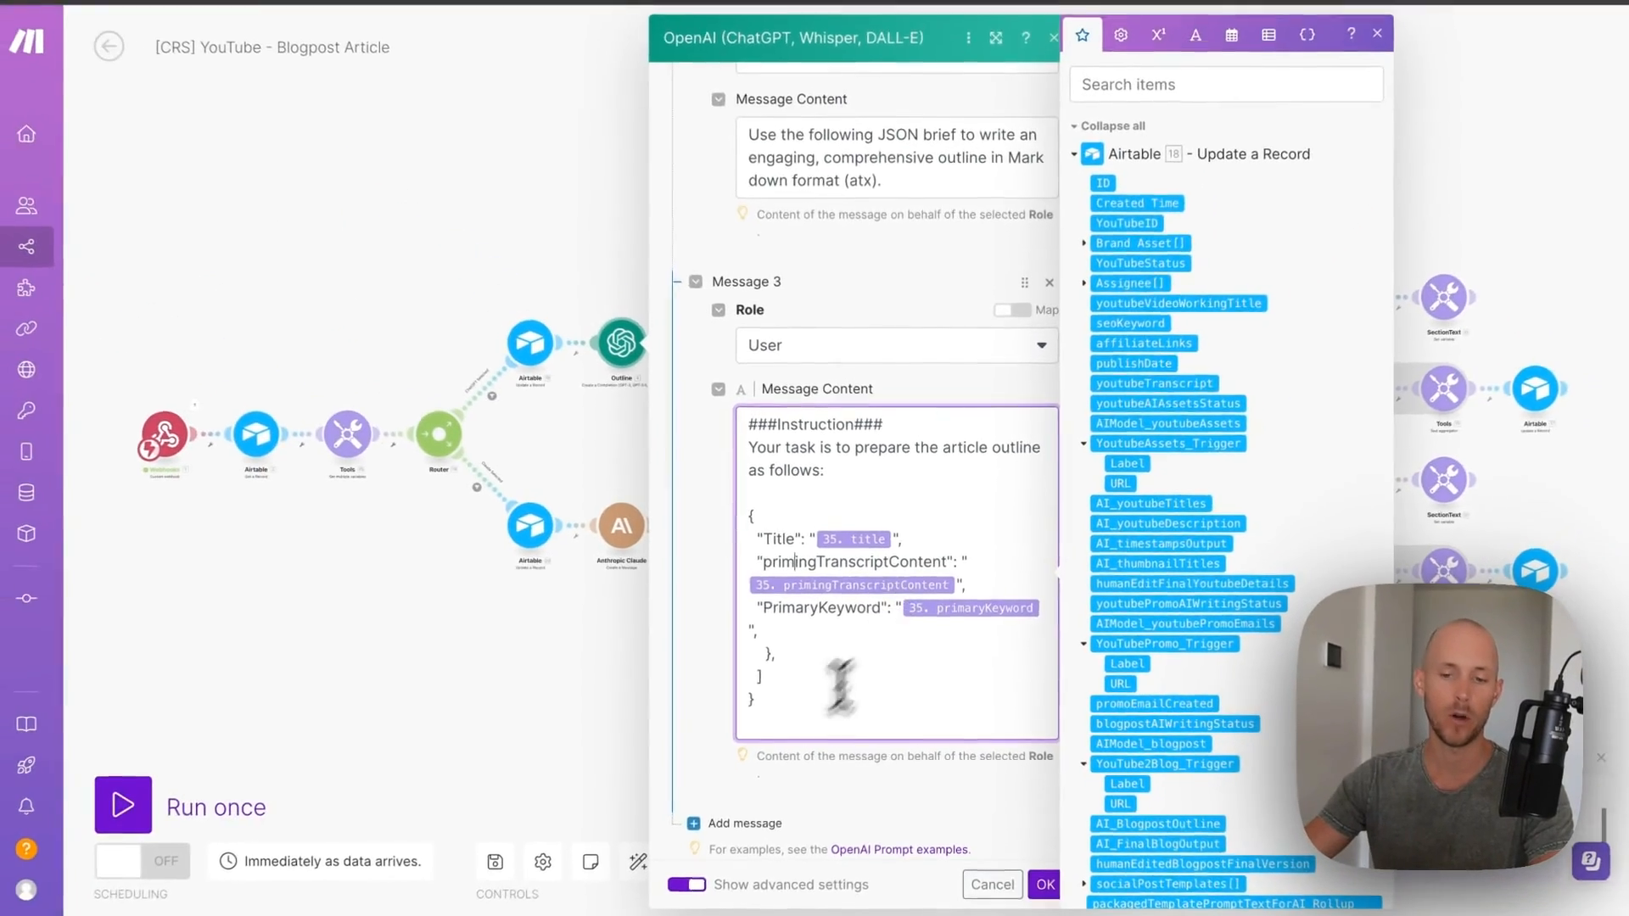
pyautogui.scroll(-2, 844, 593)
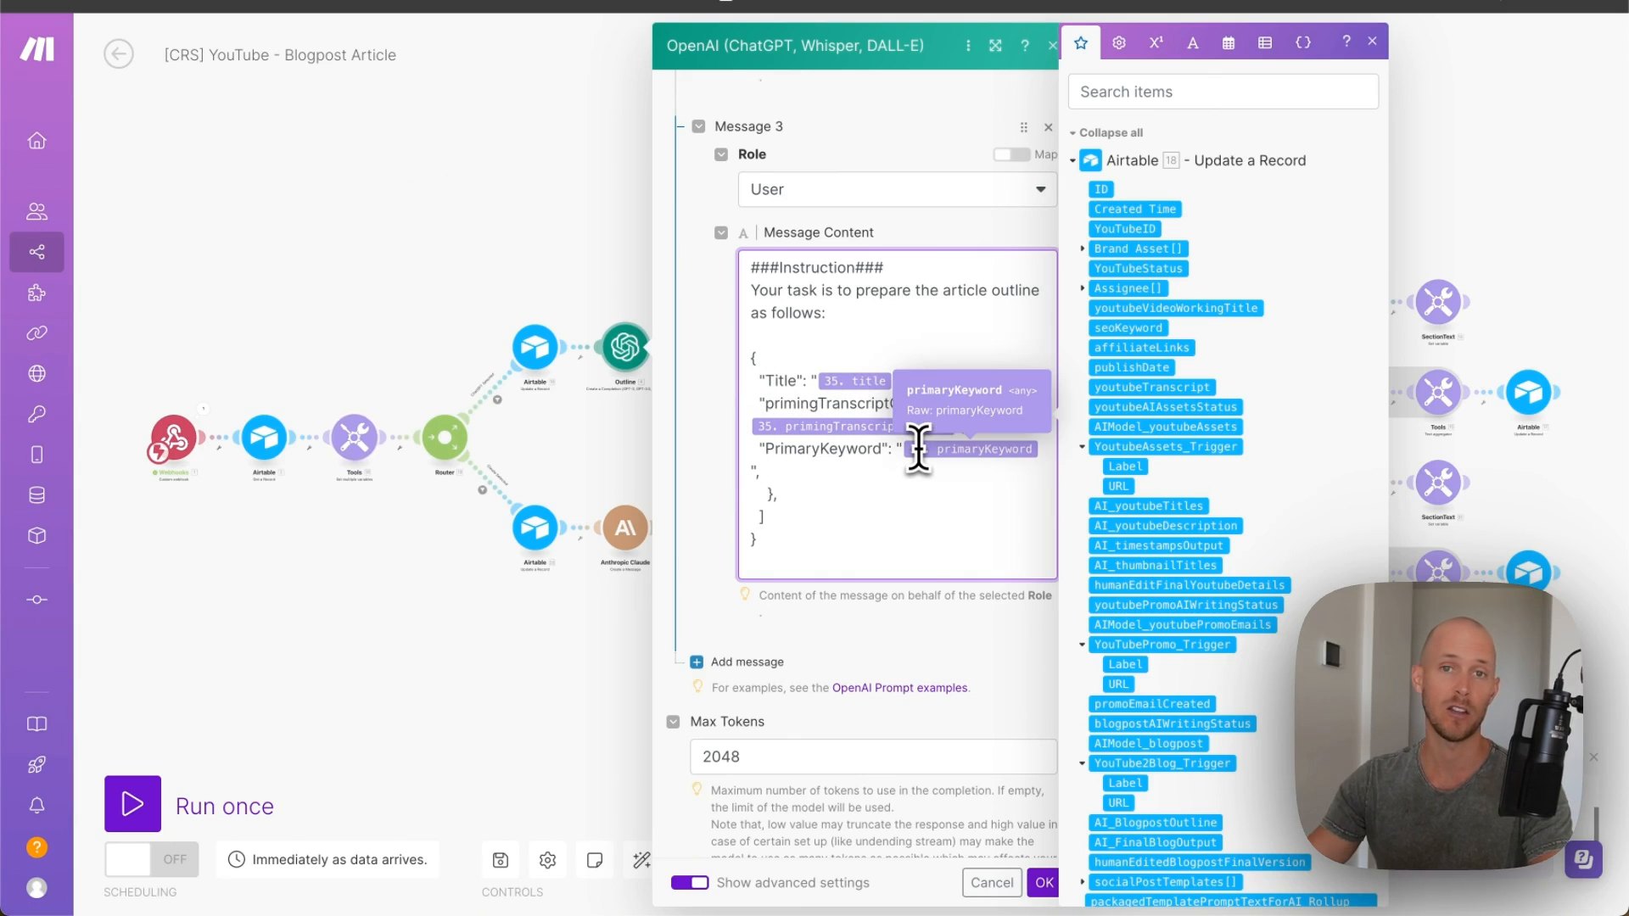
pyautogui.scroll(-3, 746, 509)
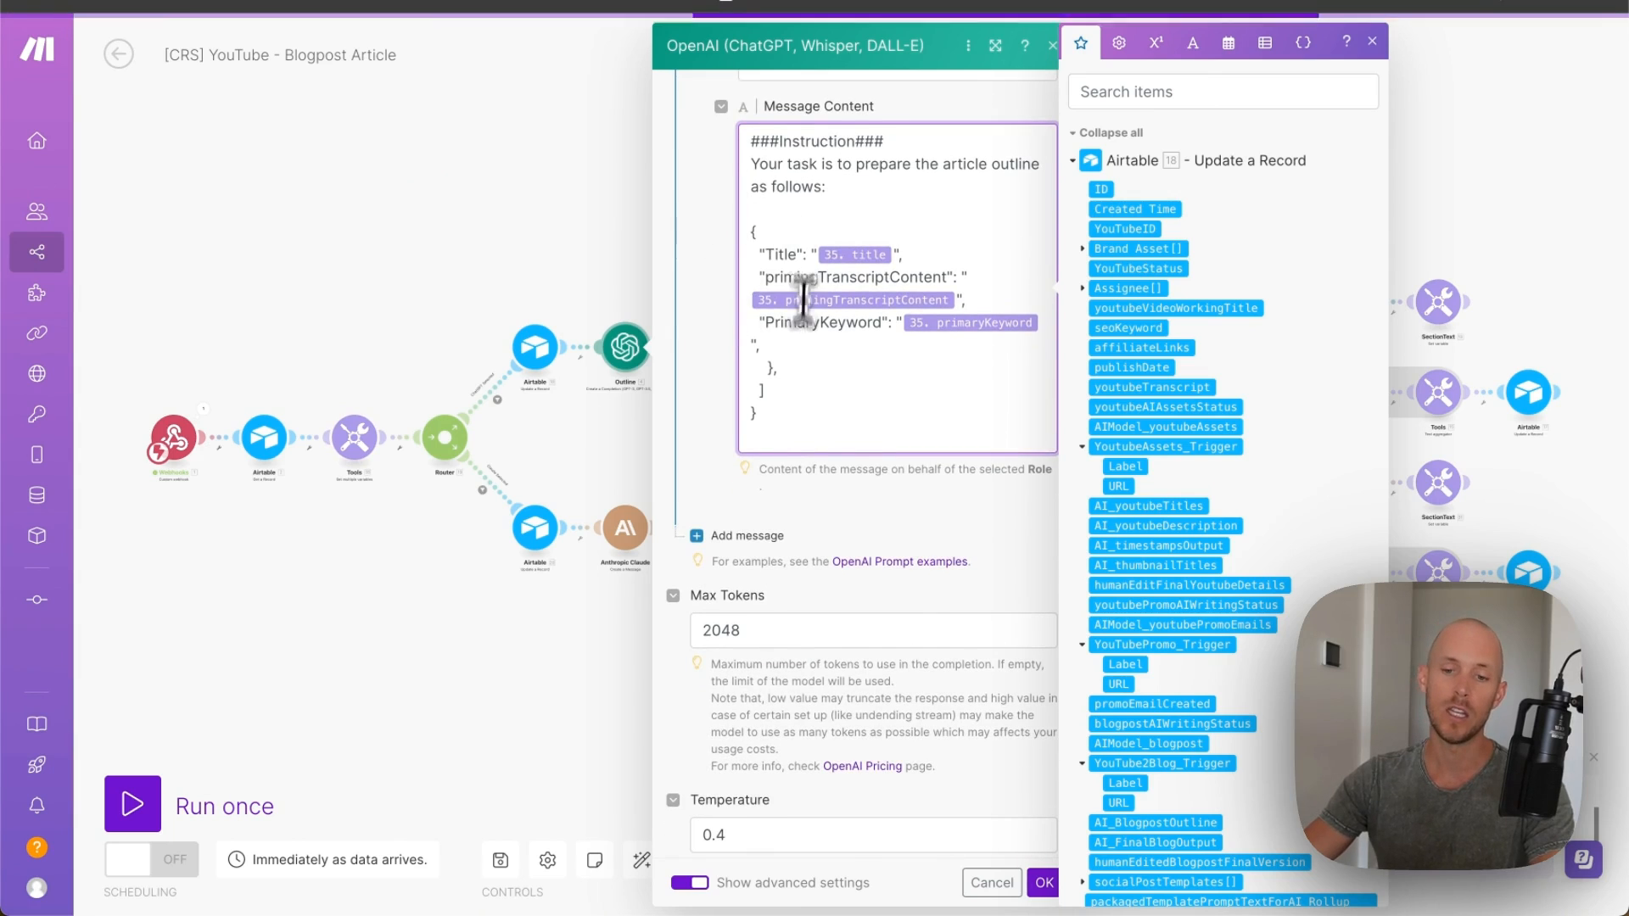
pyautogui.scroll(-2, 836, 356)
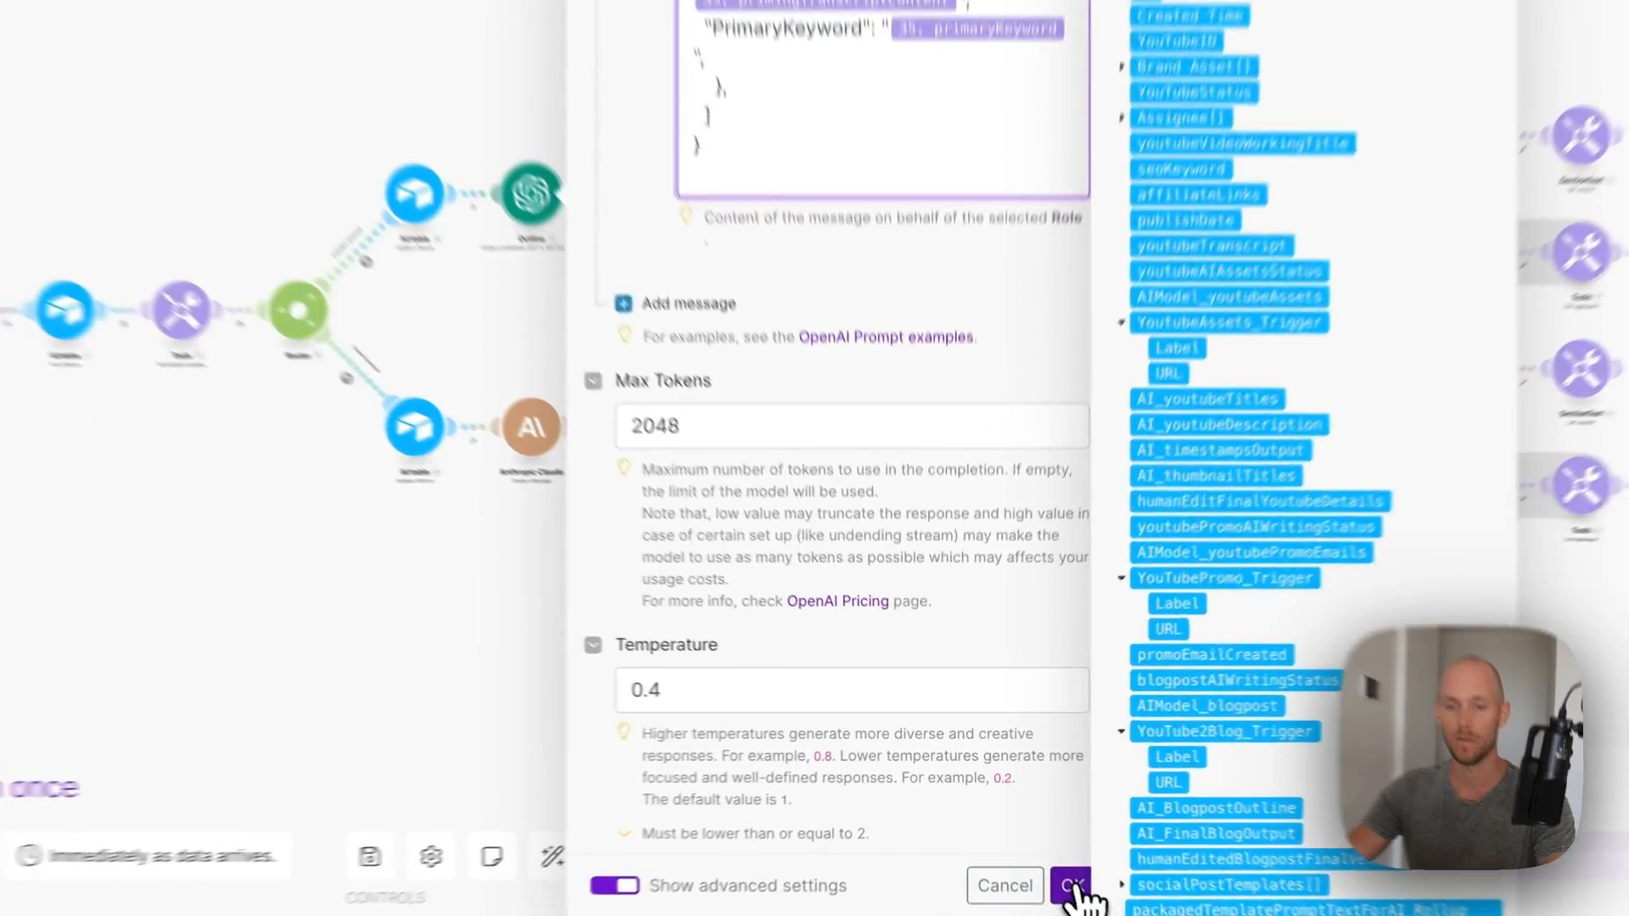
pyautogui.click(1044, 883)
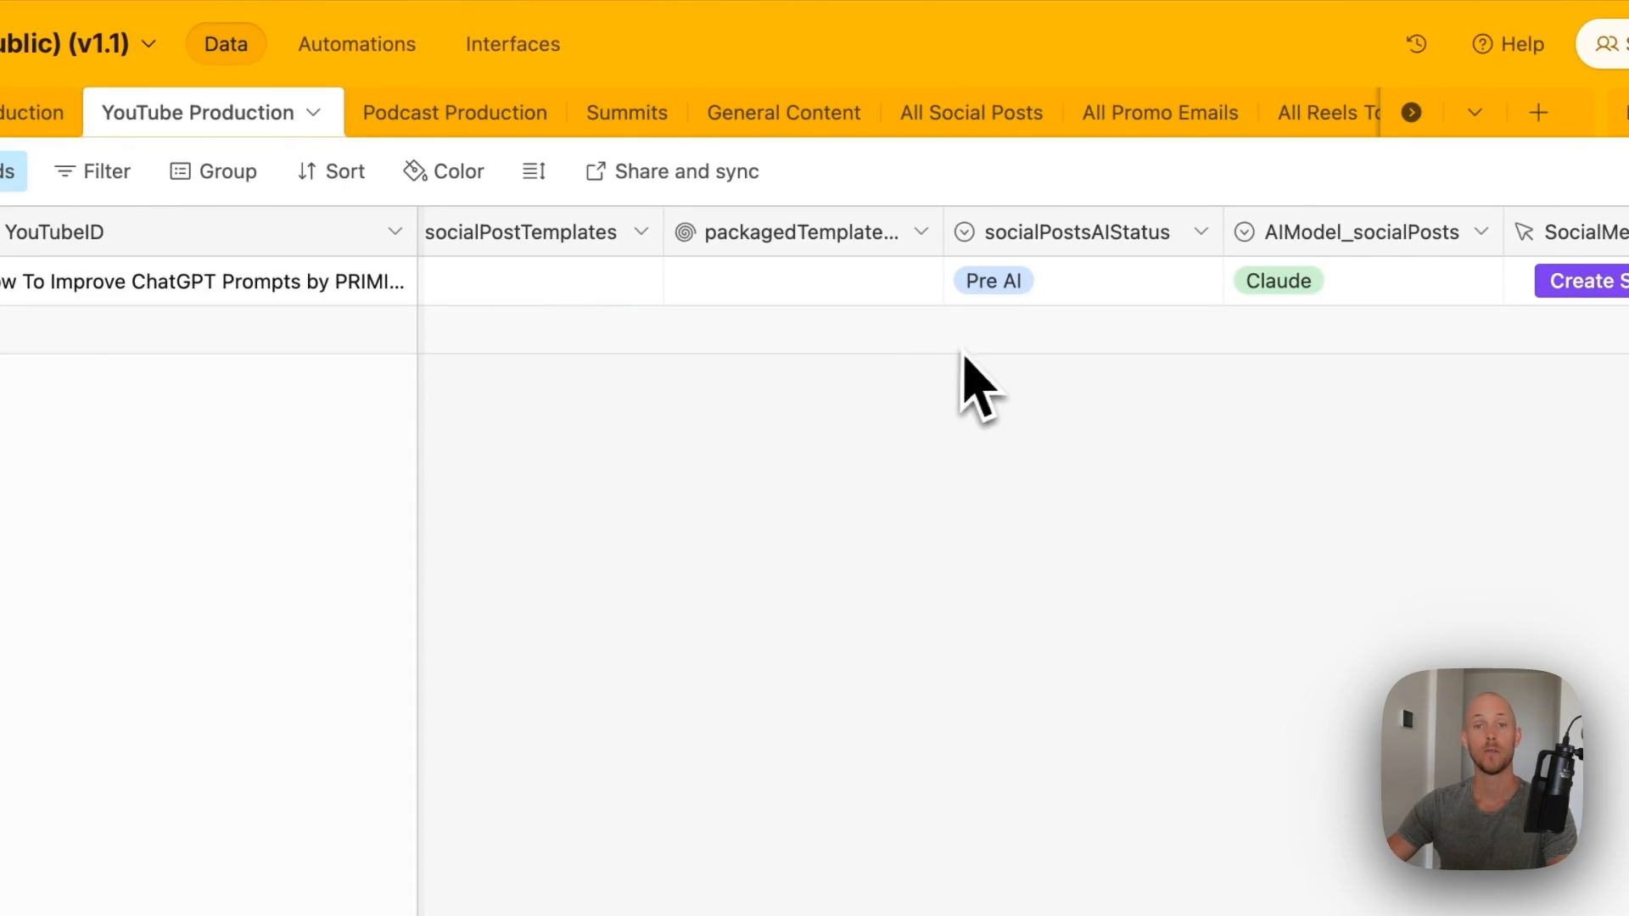
# - Scroll across YouTube Production's social post and reels columns
pyautogui.hscroll(3, 1120, 212)
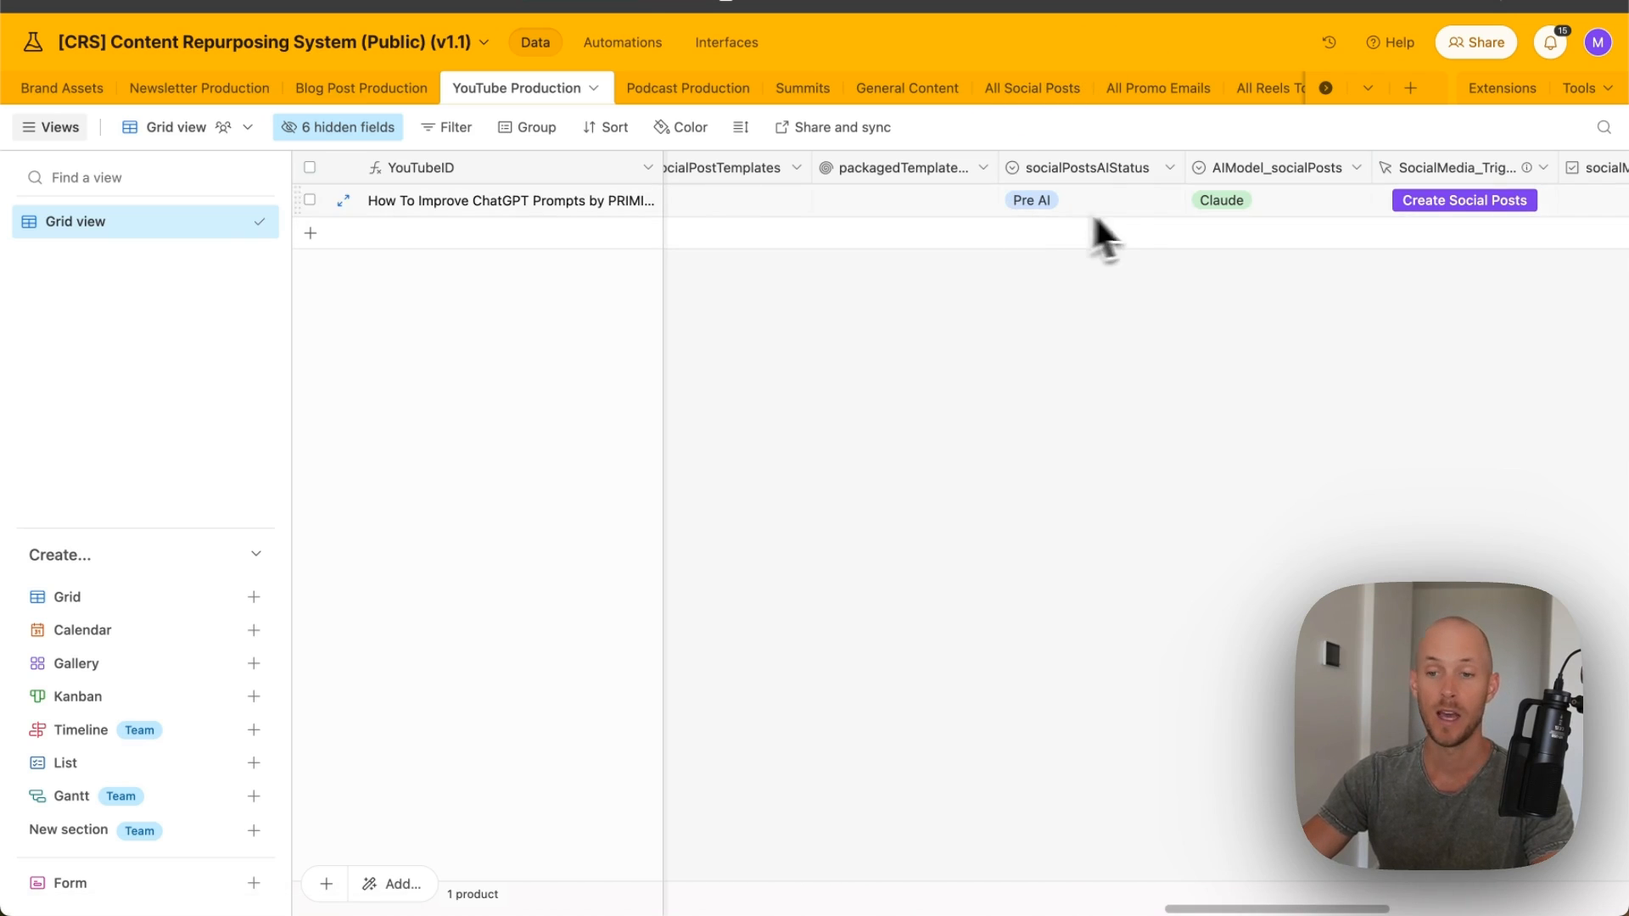
pyautogui.hscroll(8, 1087, 230)
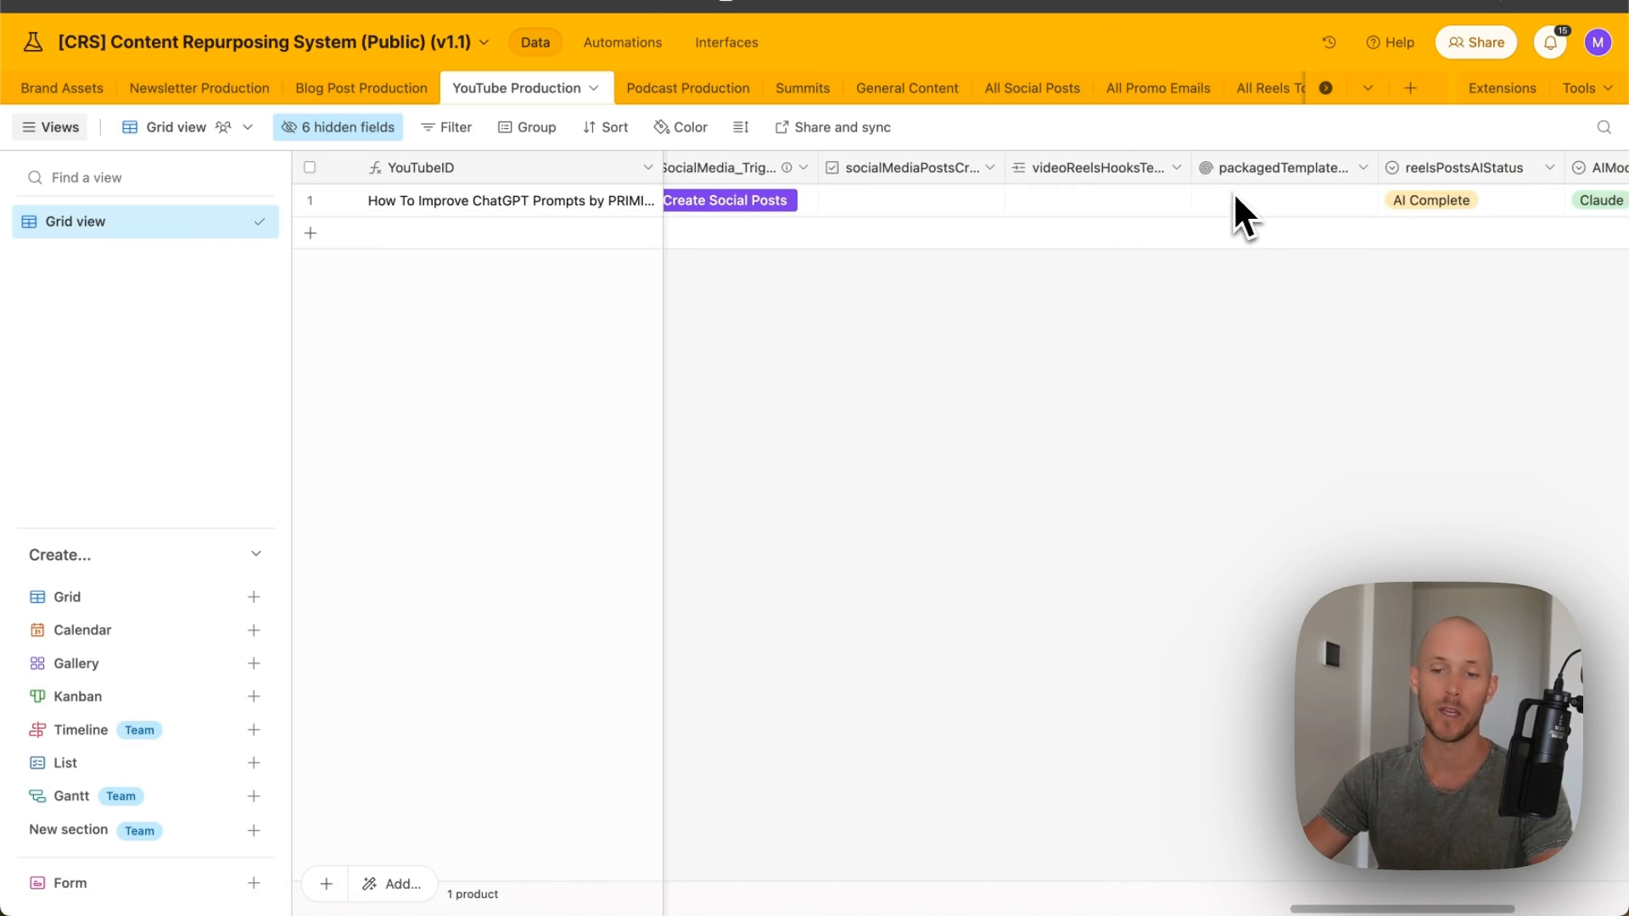
pyautogui.hscroll(4, 1408, 172)
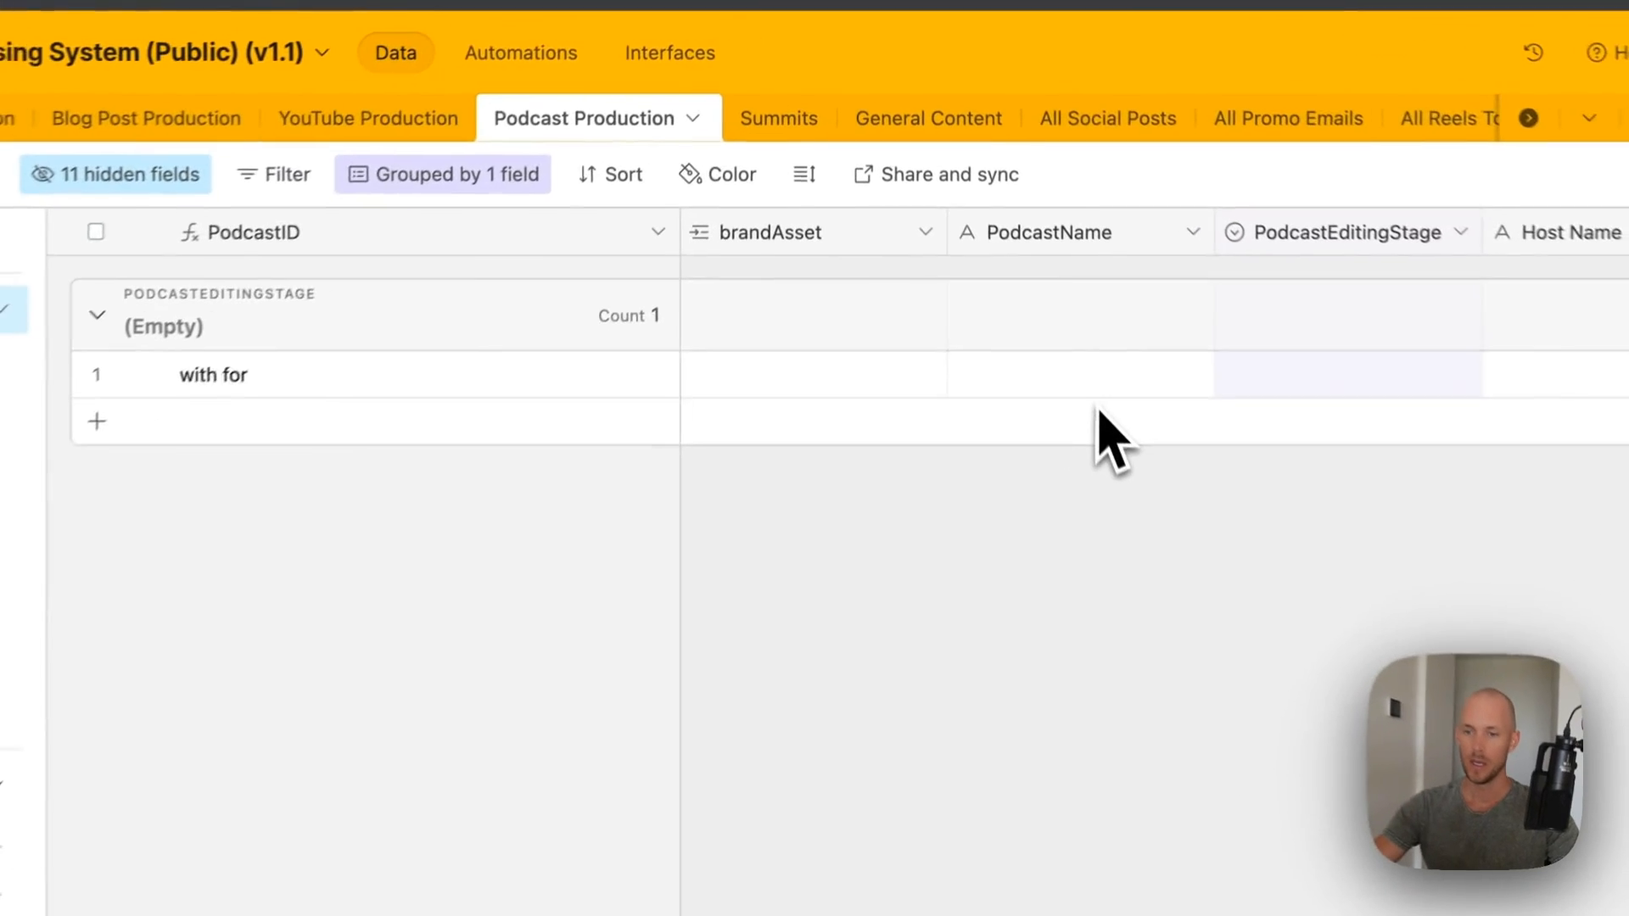
pyautogui.click(381, 374)
pyautogui.doubleClick(458, 233)
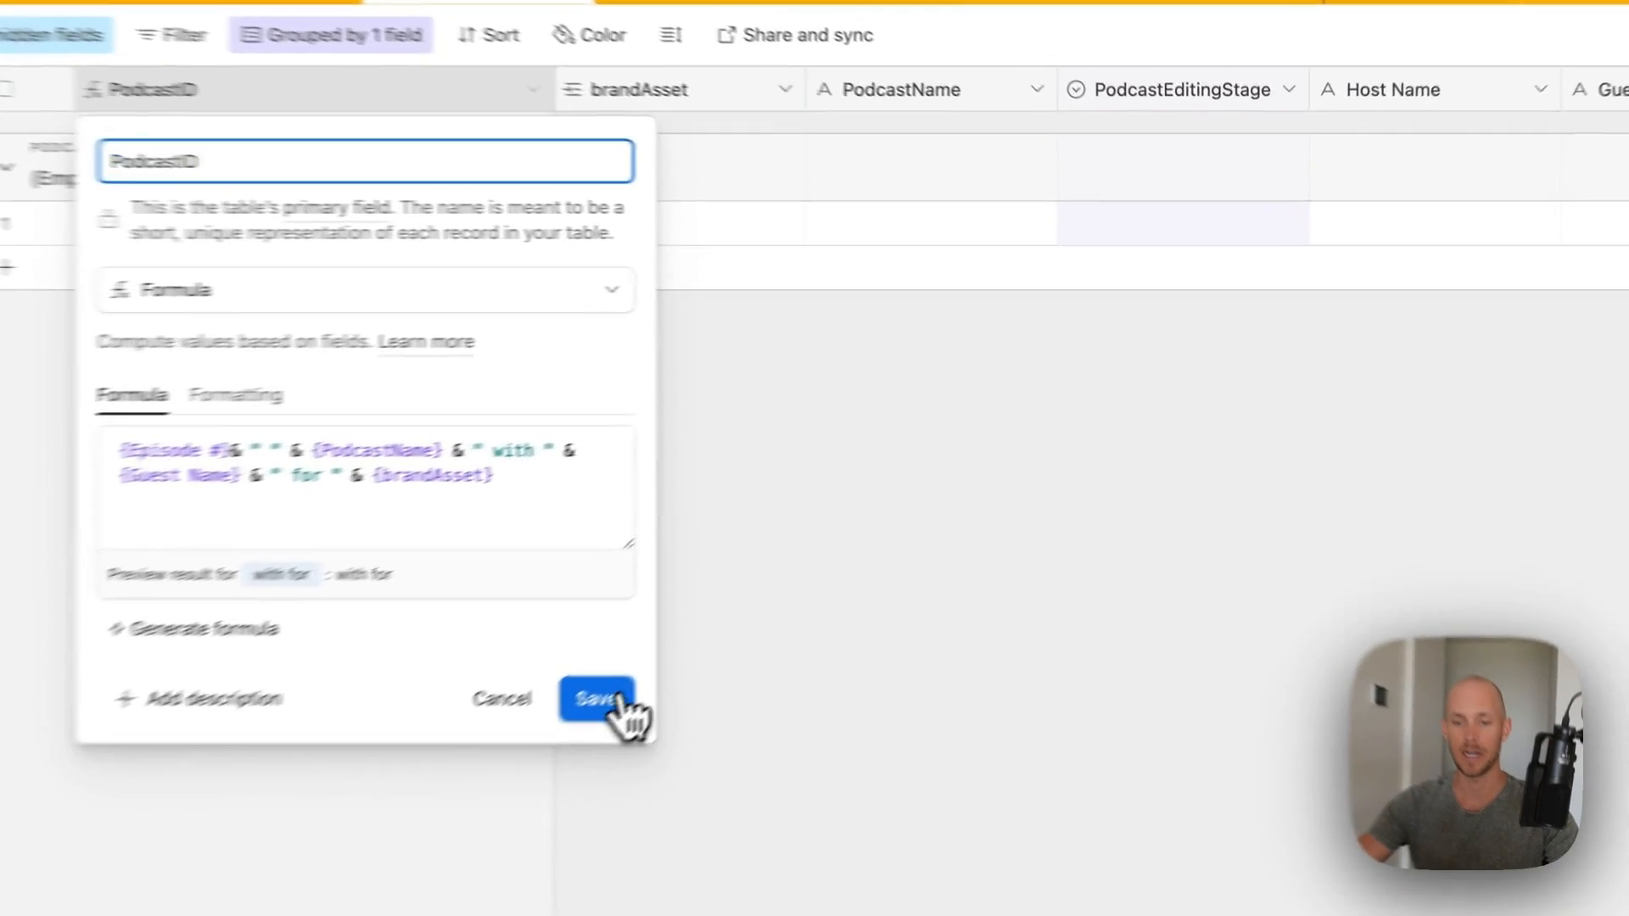
pyautogui.click(764, 617)
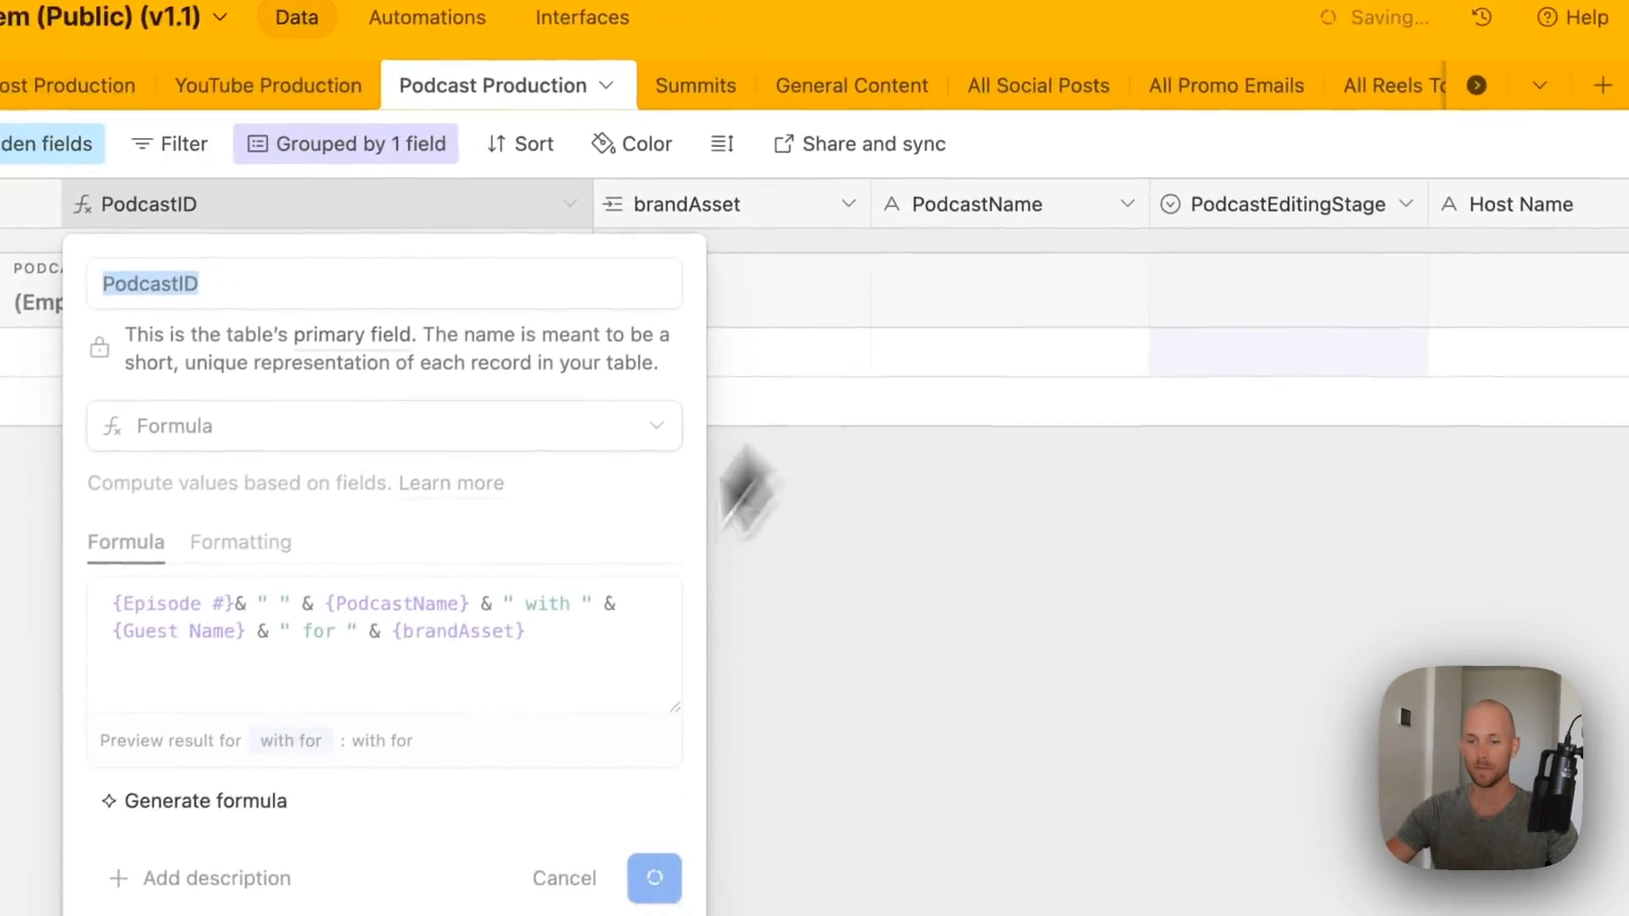
pyautogui.click(751, 264)
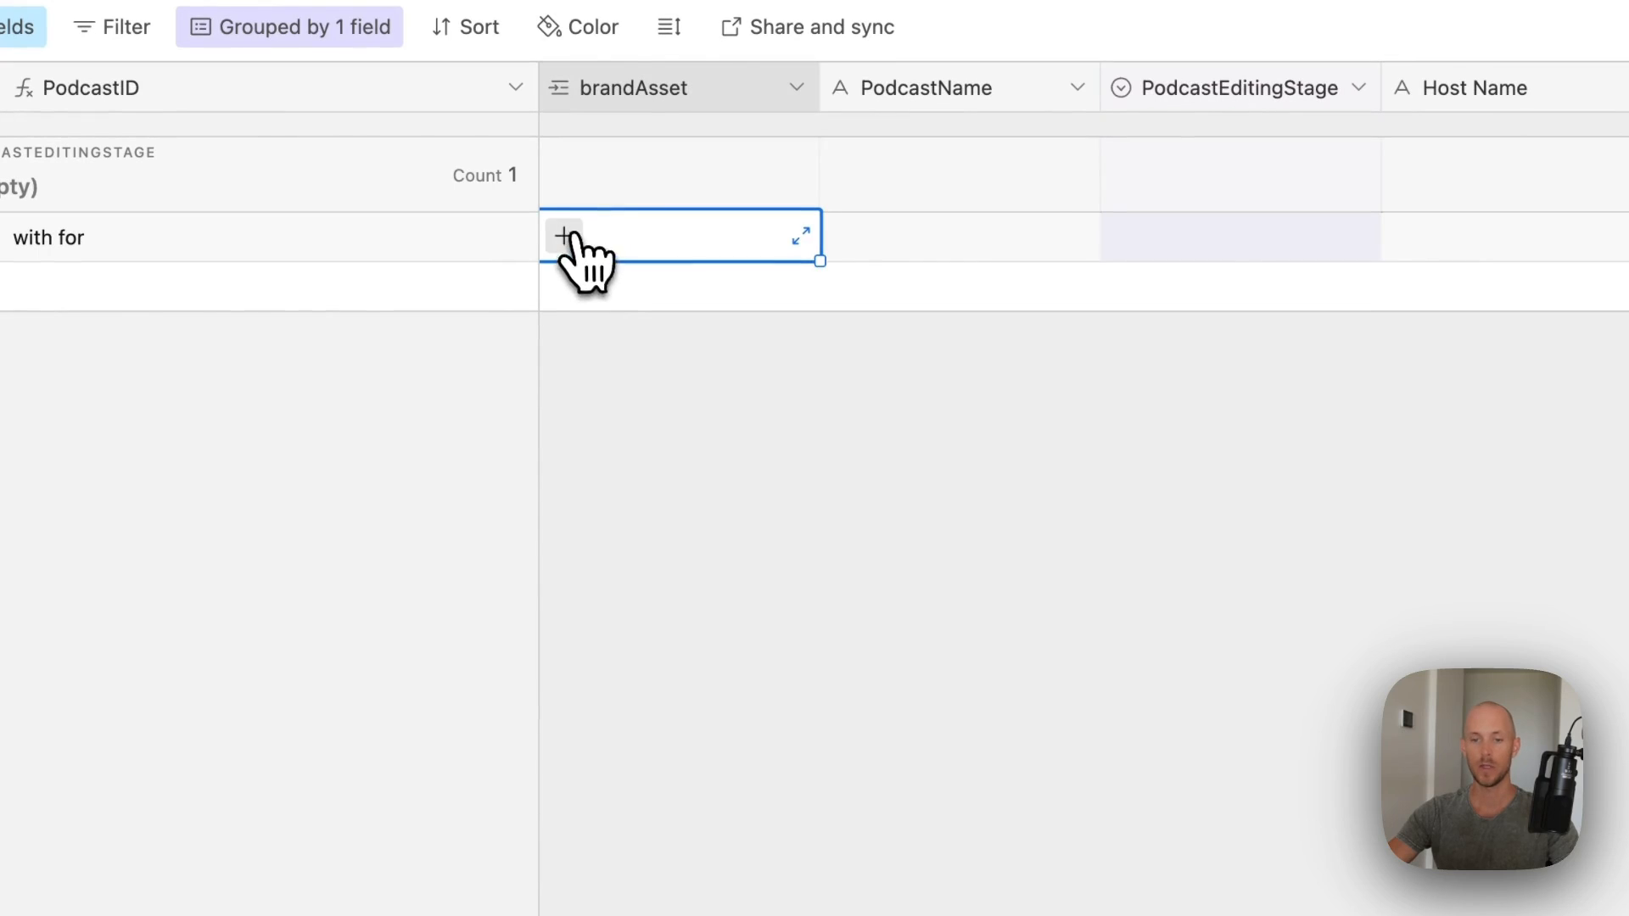
pyautogui.click(750, 264)
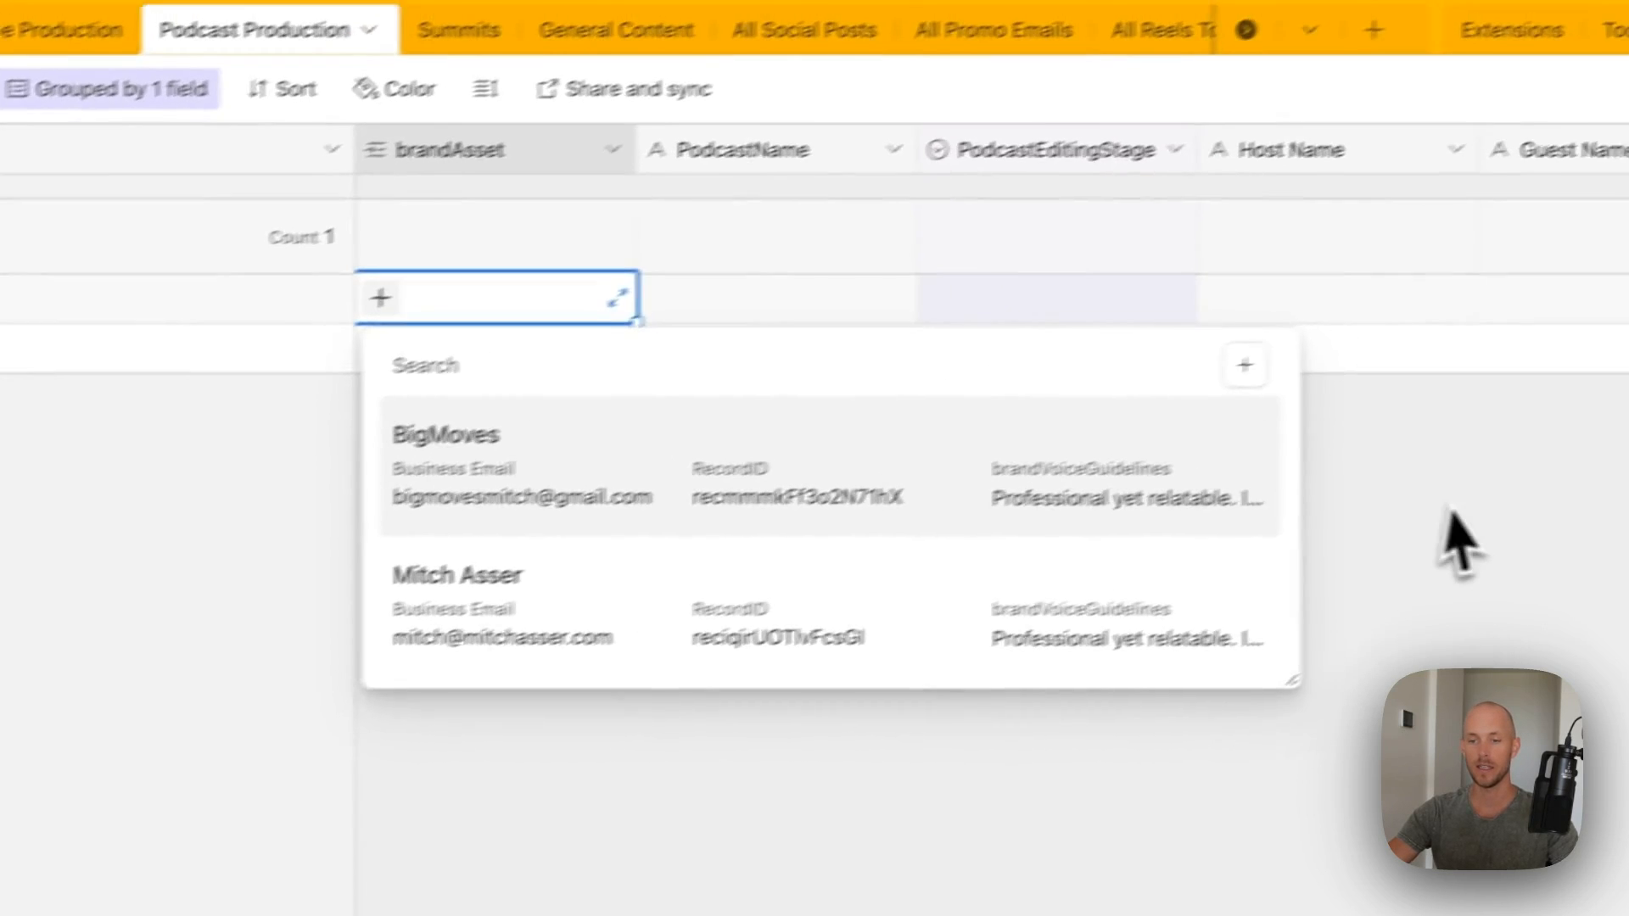
pyautogui.click(1619, 444)
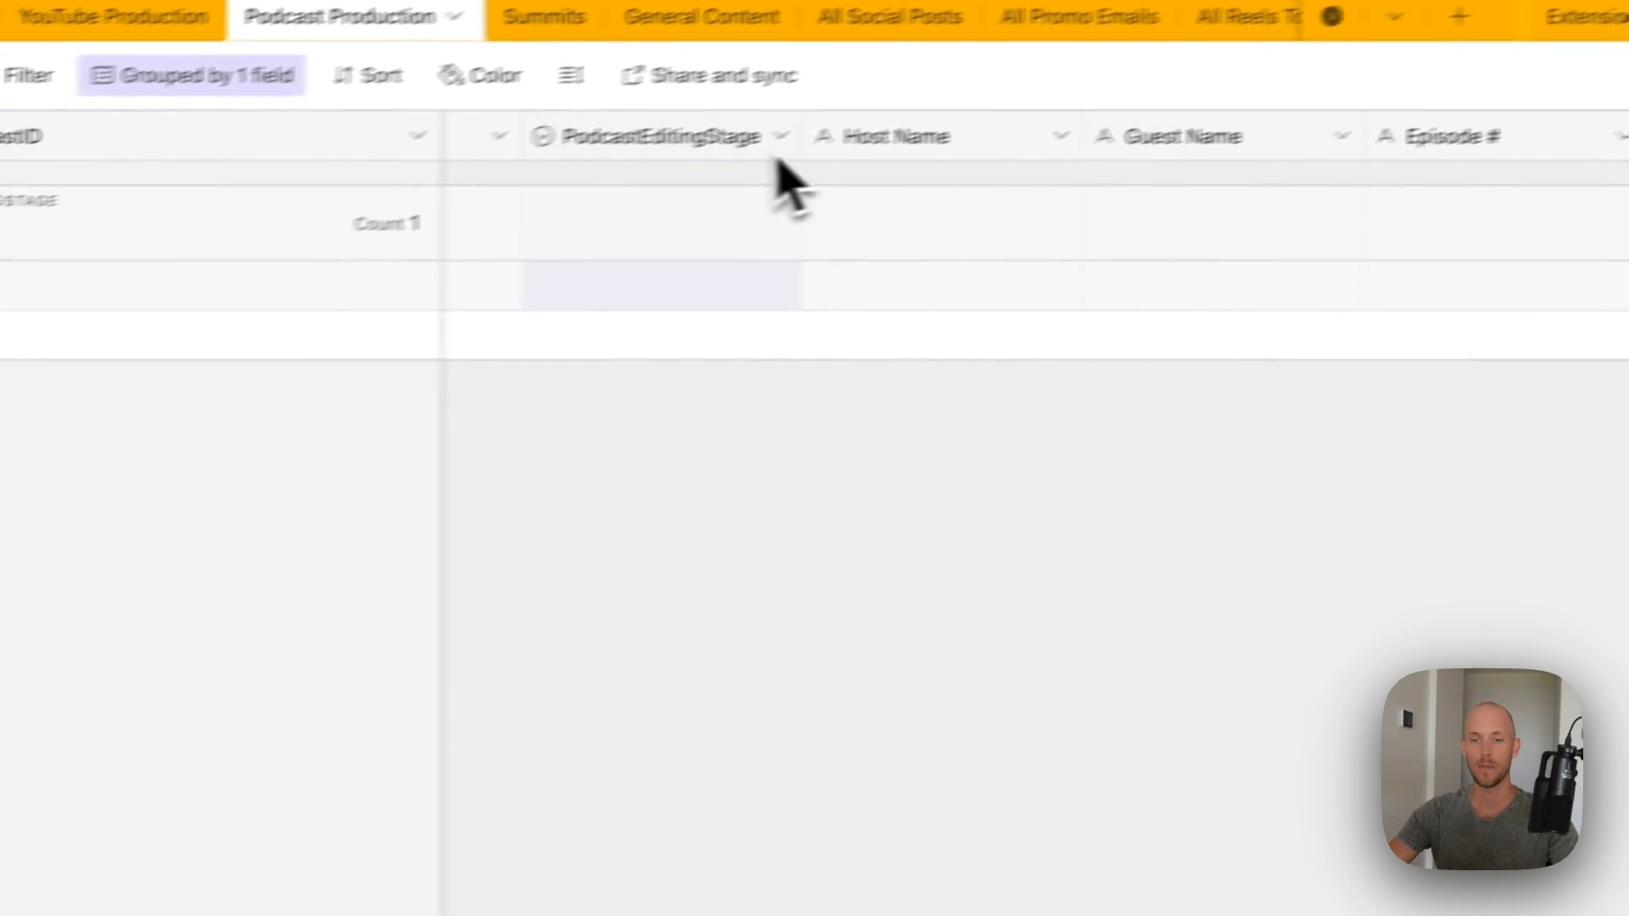
pyautogui.doubleClick(1106, 176)
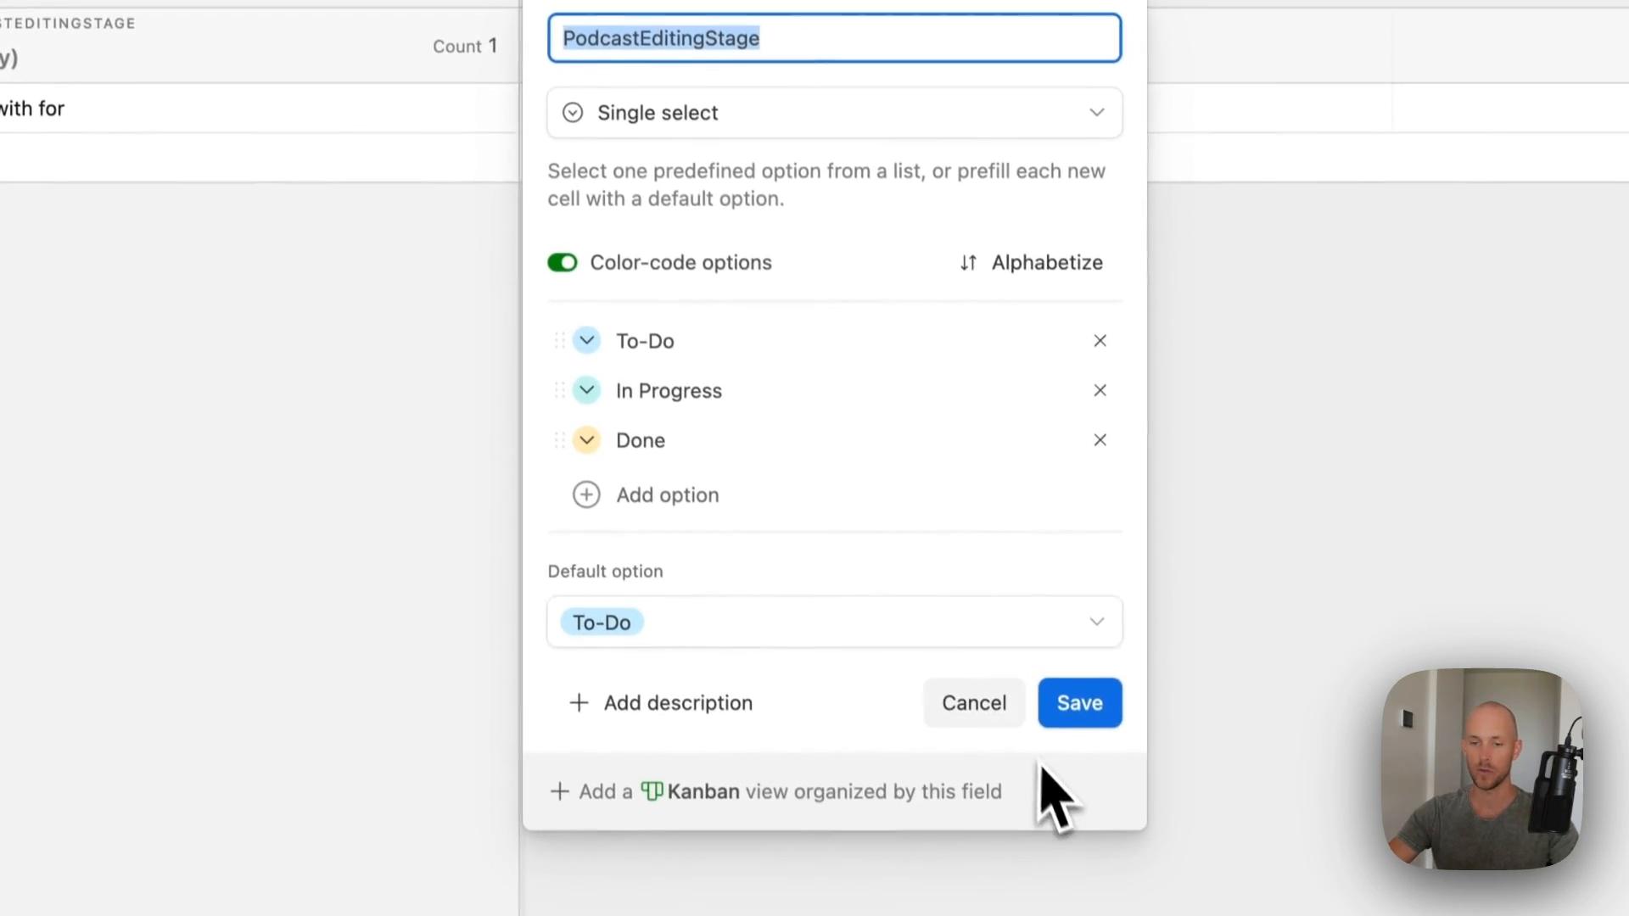
pyautogui.click(1010, 713)
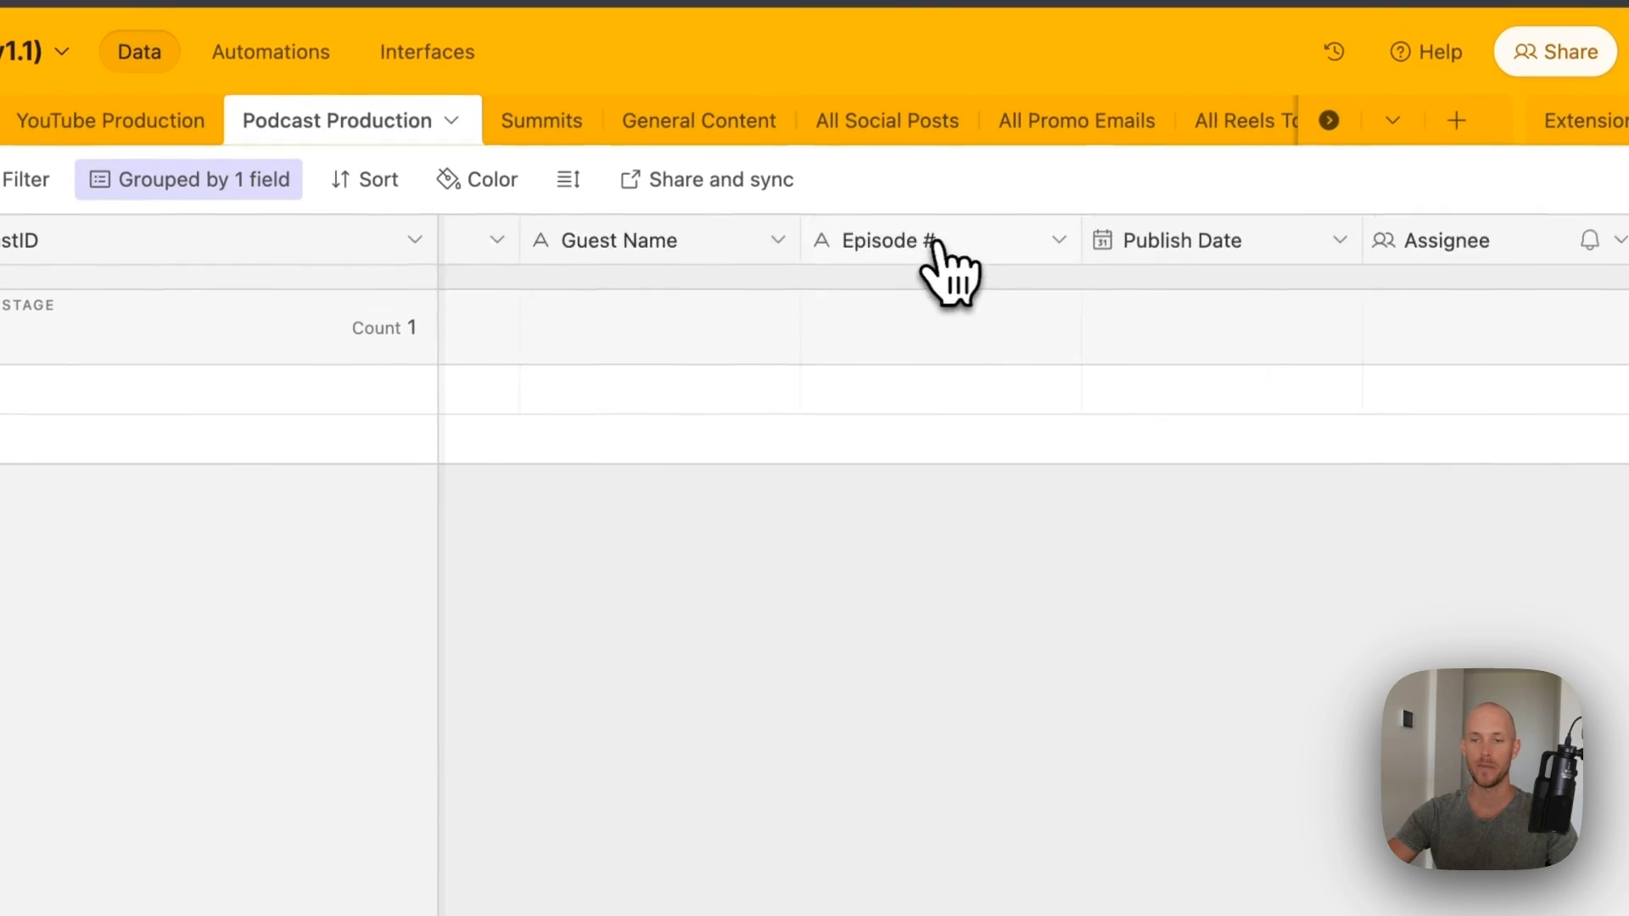
pyautogui.hscroll(10, 763, 302)
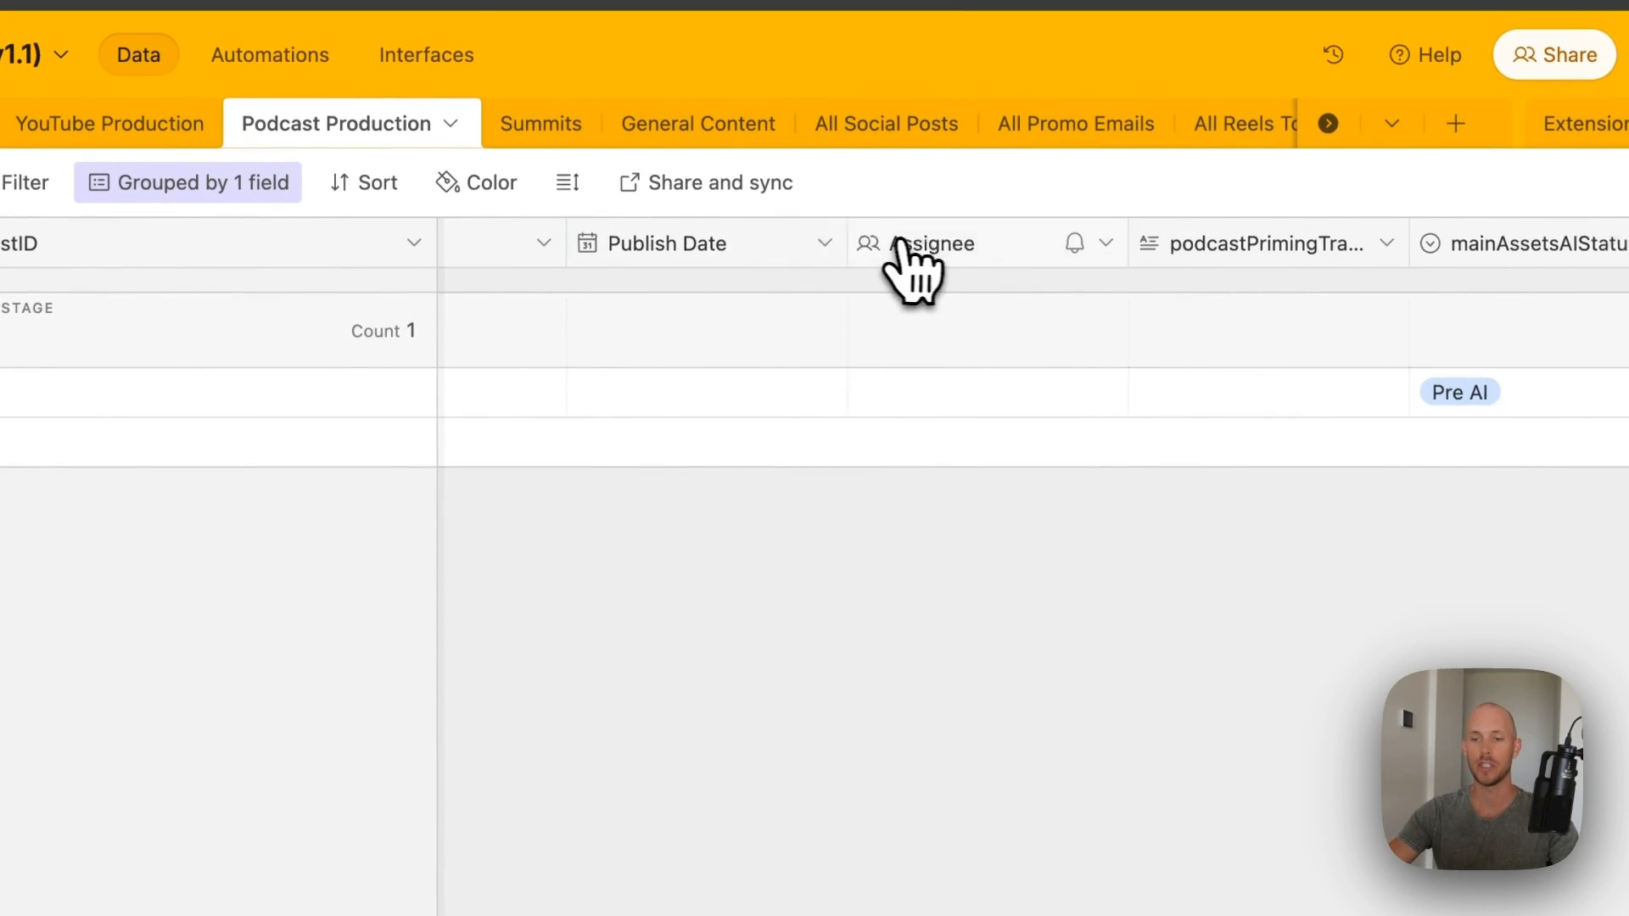
pyautogui.hscroll(2, 989, 249)
pyautogui.click(967, 252)
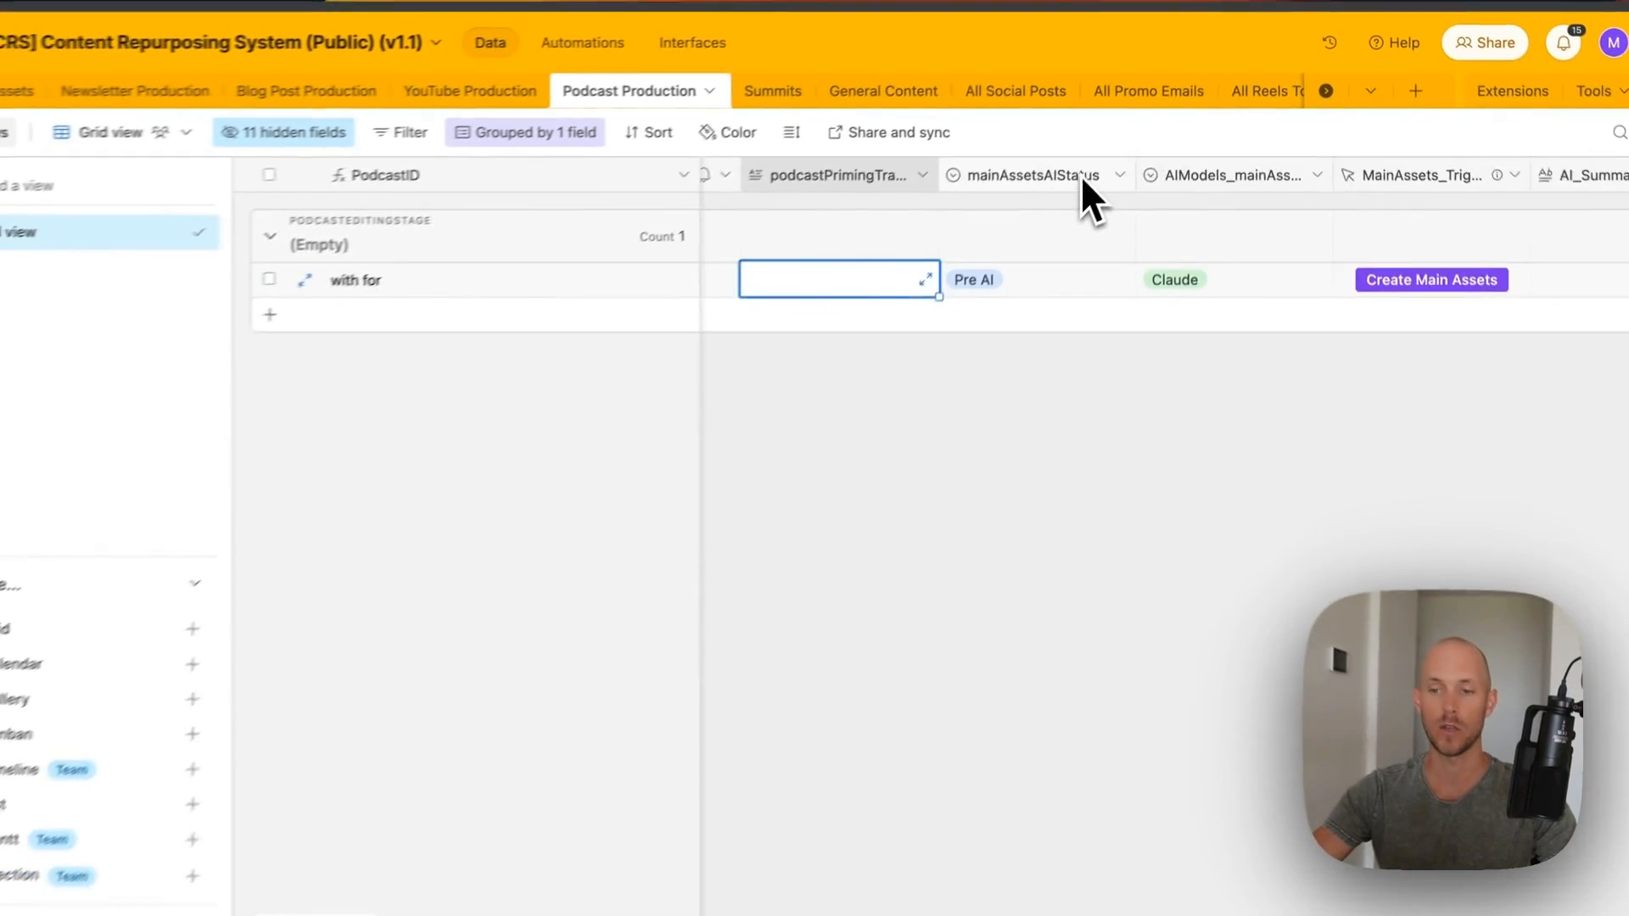
pyautogui.hscroll(5, 977, 242)
pyautogui.hscroll(5, 1094, 165)
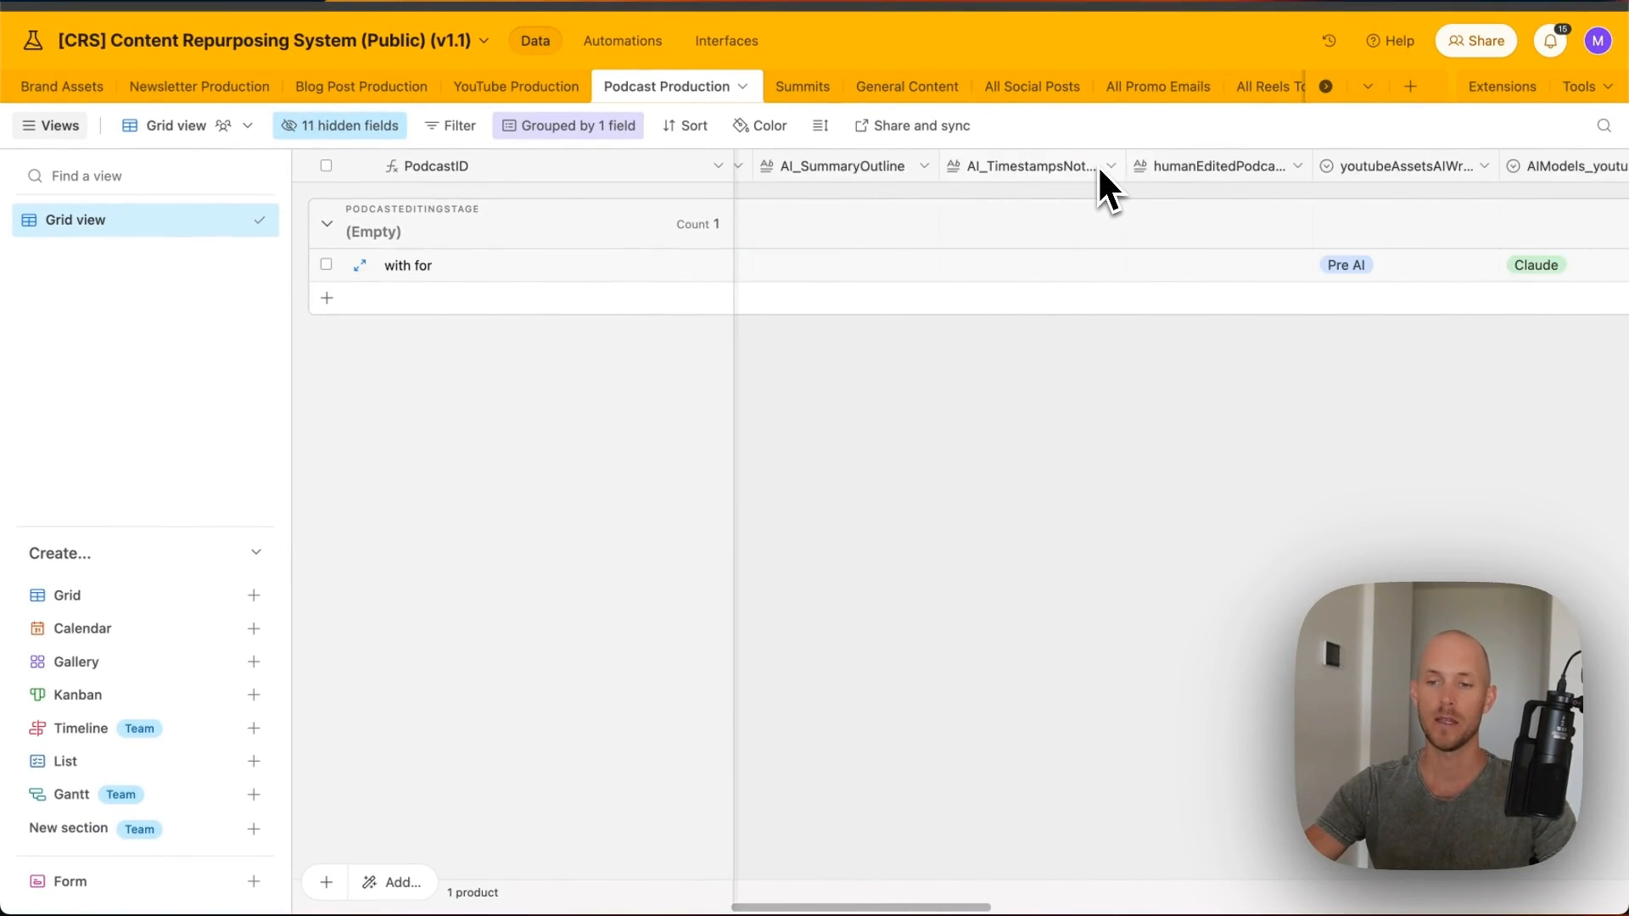
pyautogui.hscroll(-2, 1097, 166)
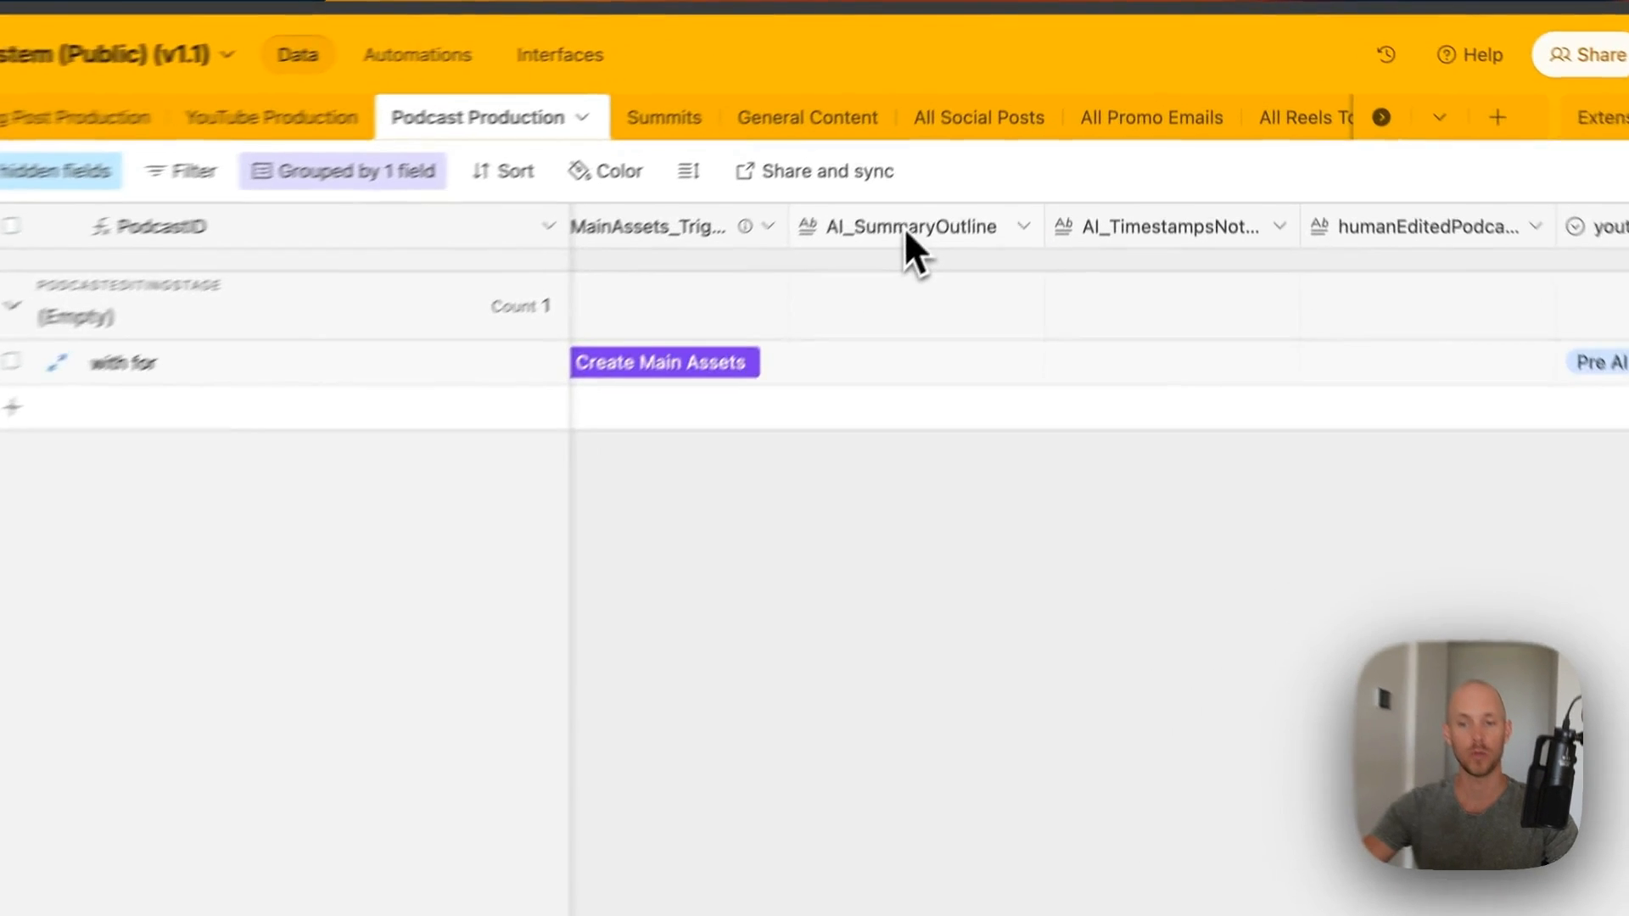
pyautogui.click(906, 230)
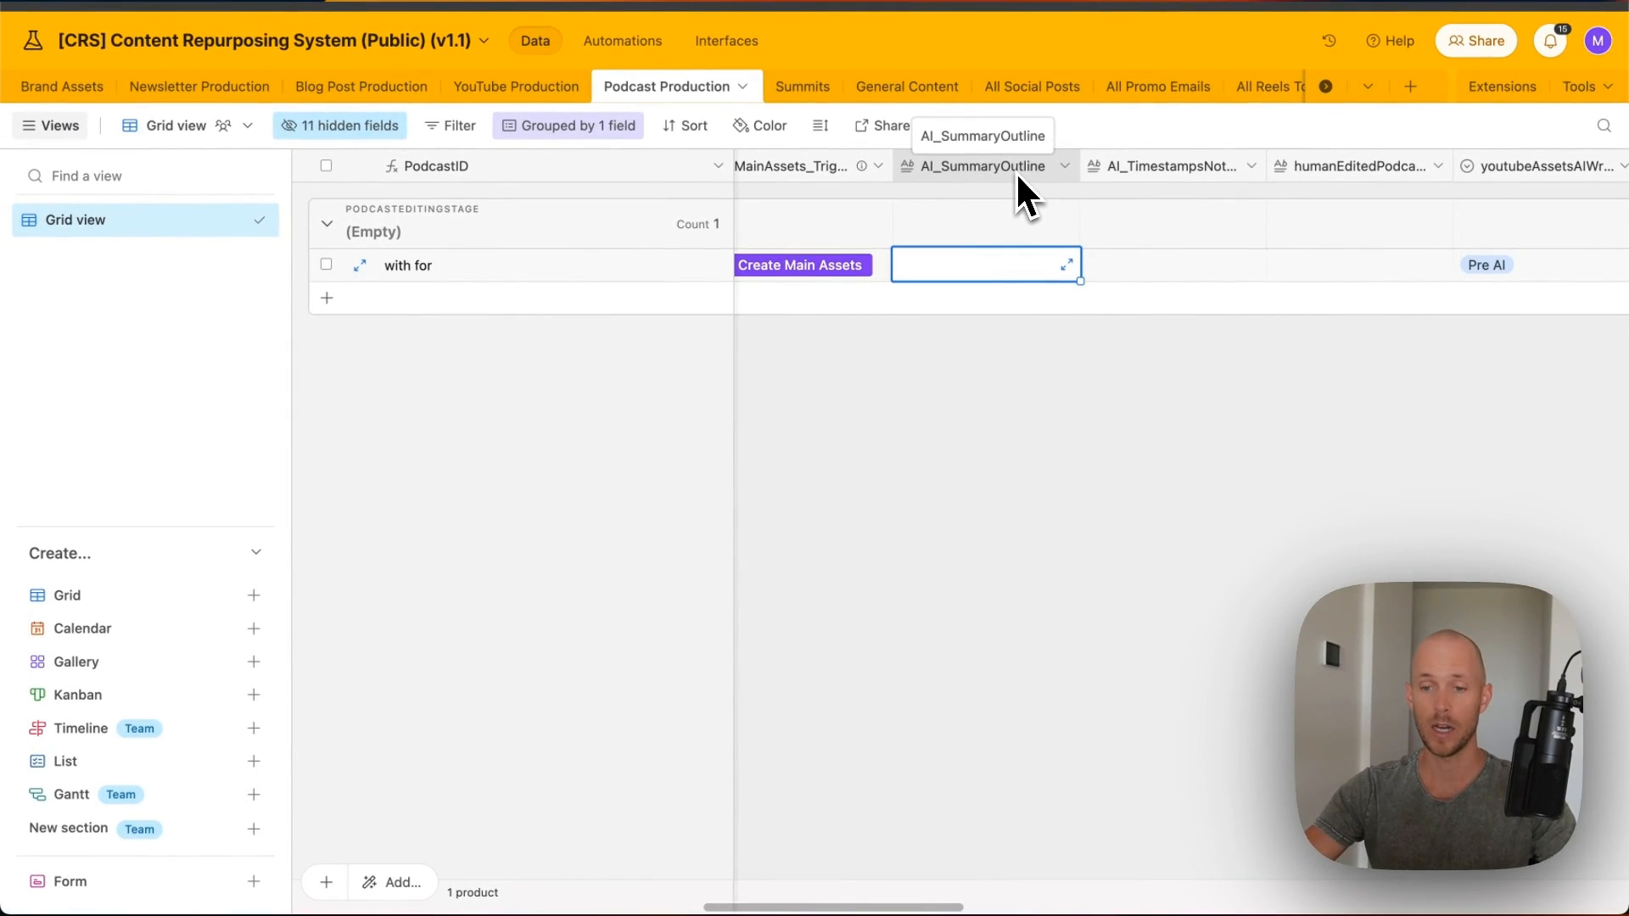
pyautogui.click(1181, 176)
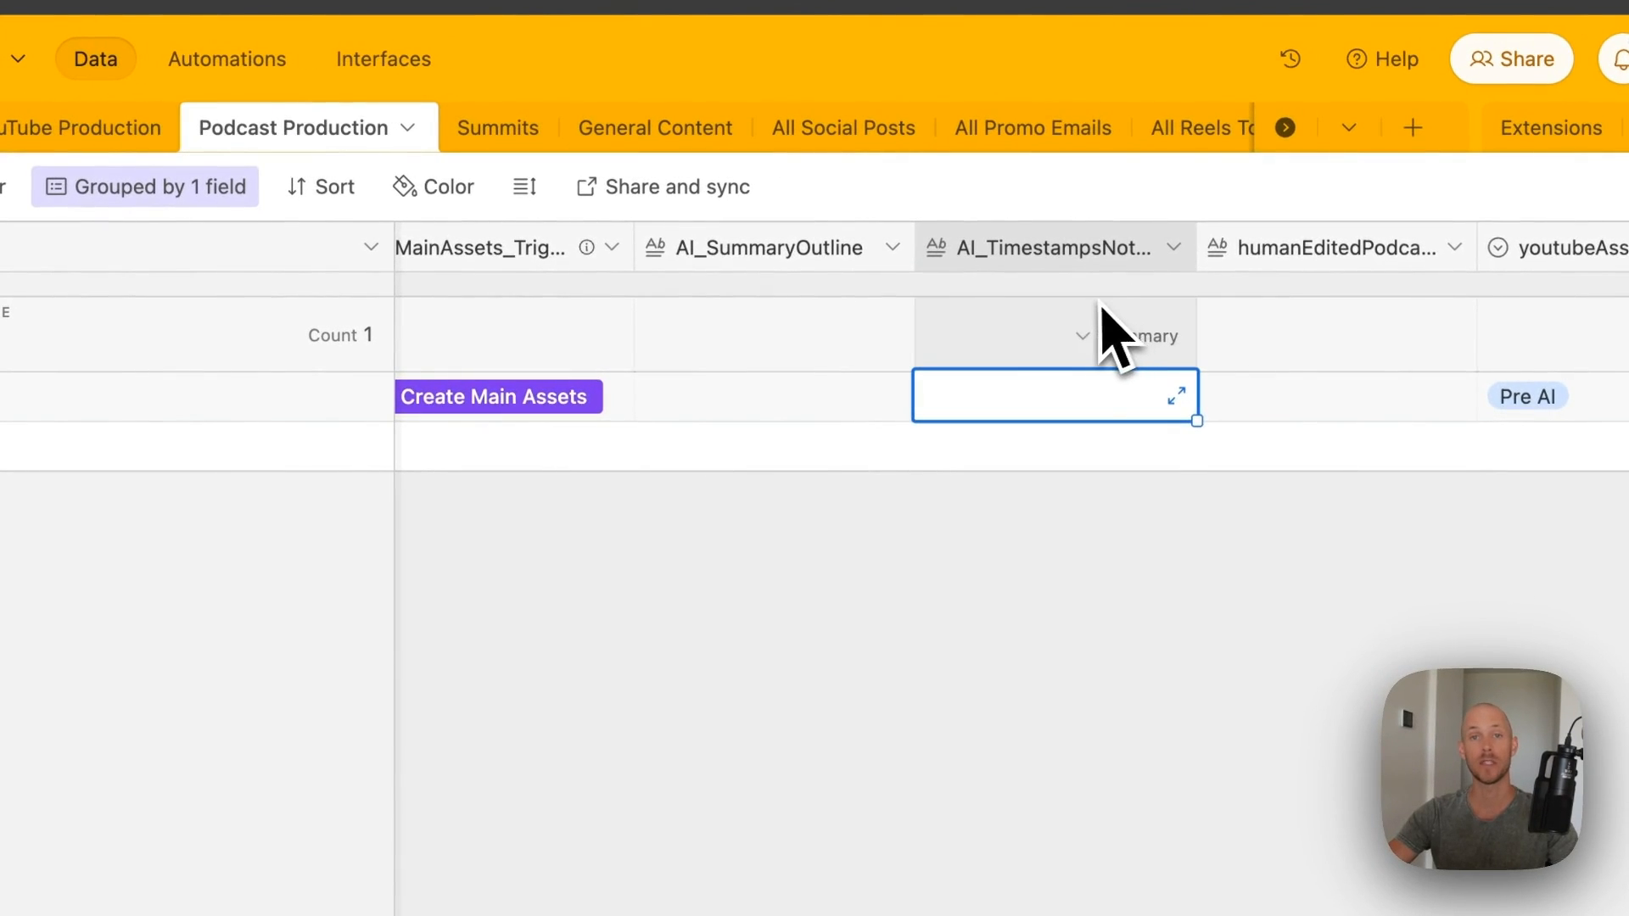
pyautogui.hscroll(3, 1103, 314)
pyautogui.hscroll(1, 1089, 303)
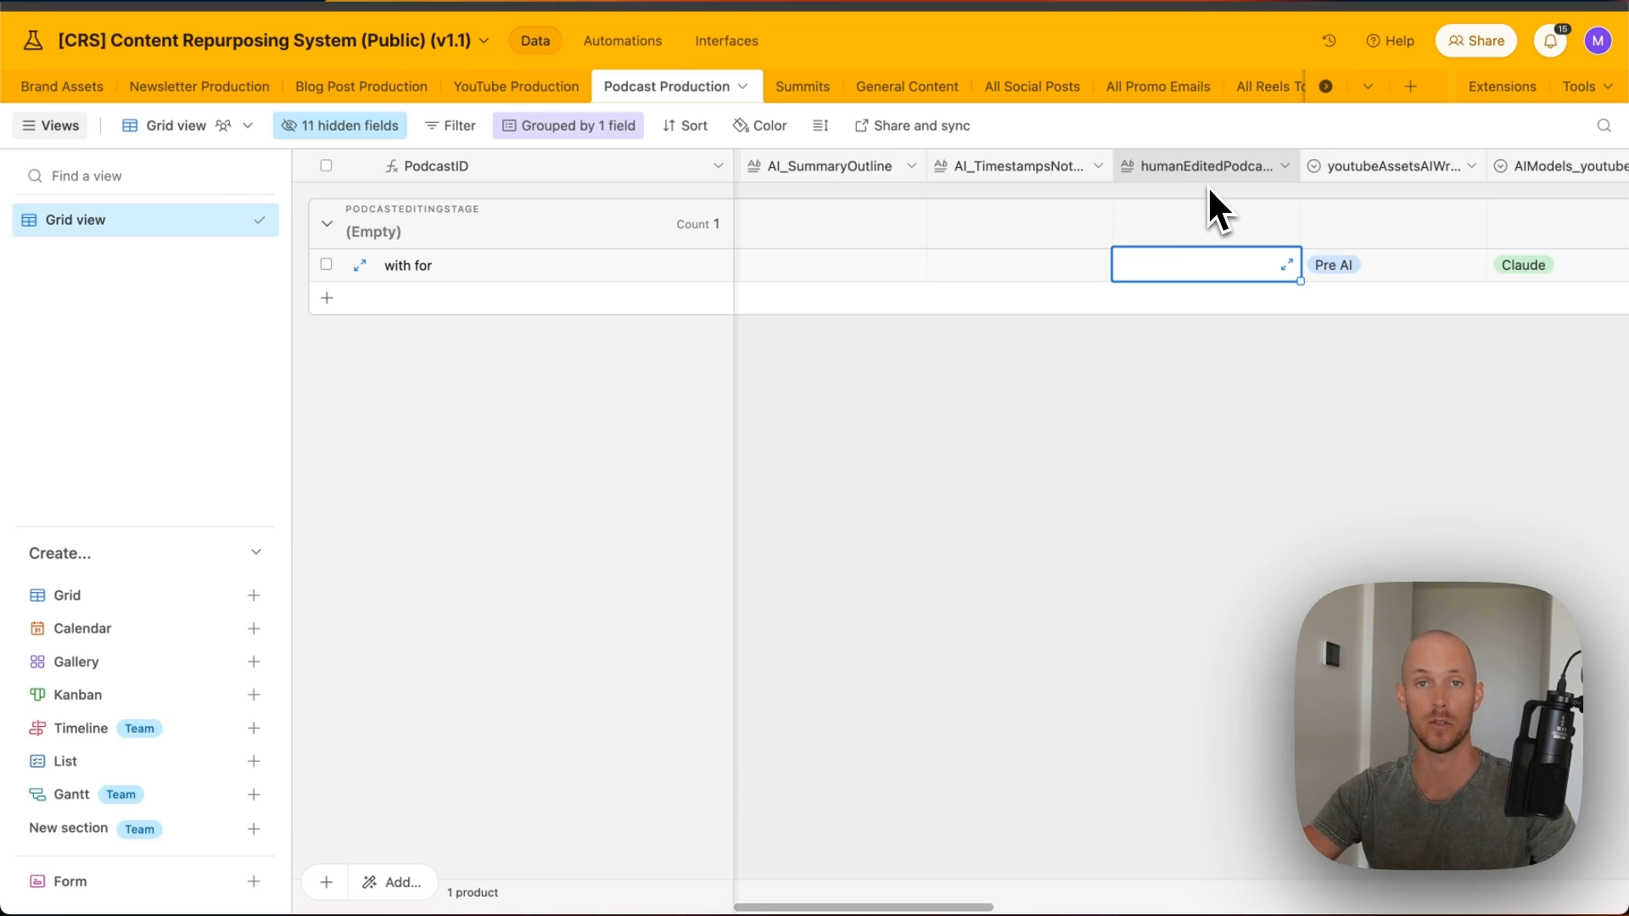
pyautogui.hscroll(10, 1208, 185)
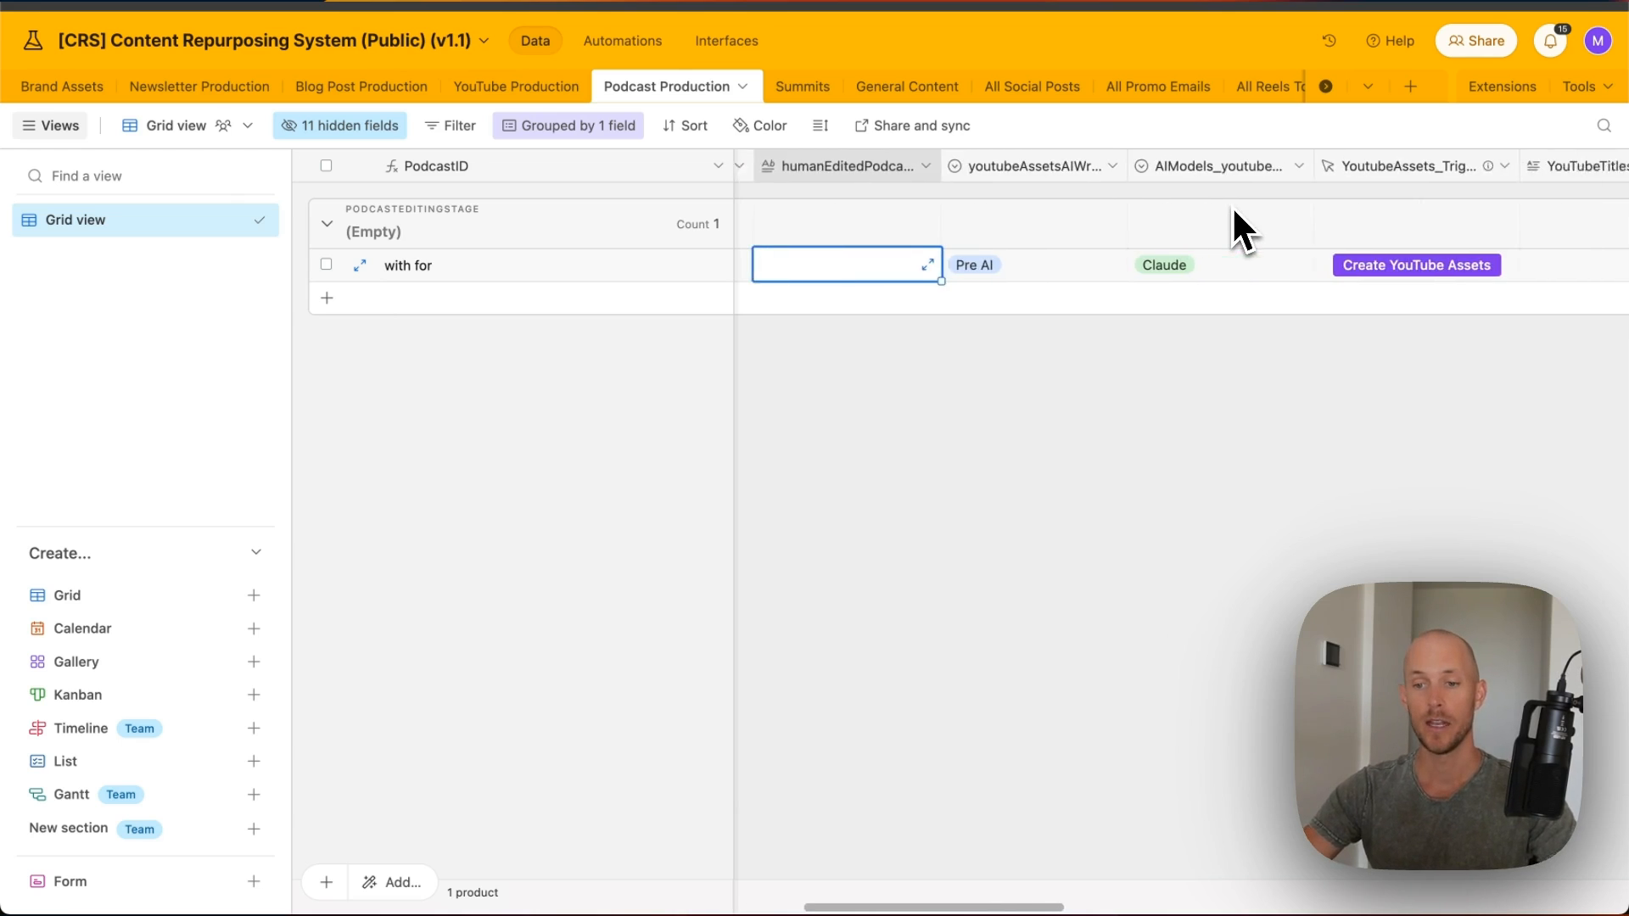
pyautogui.hscroll(-2, 1230, 212)
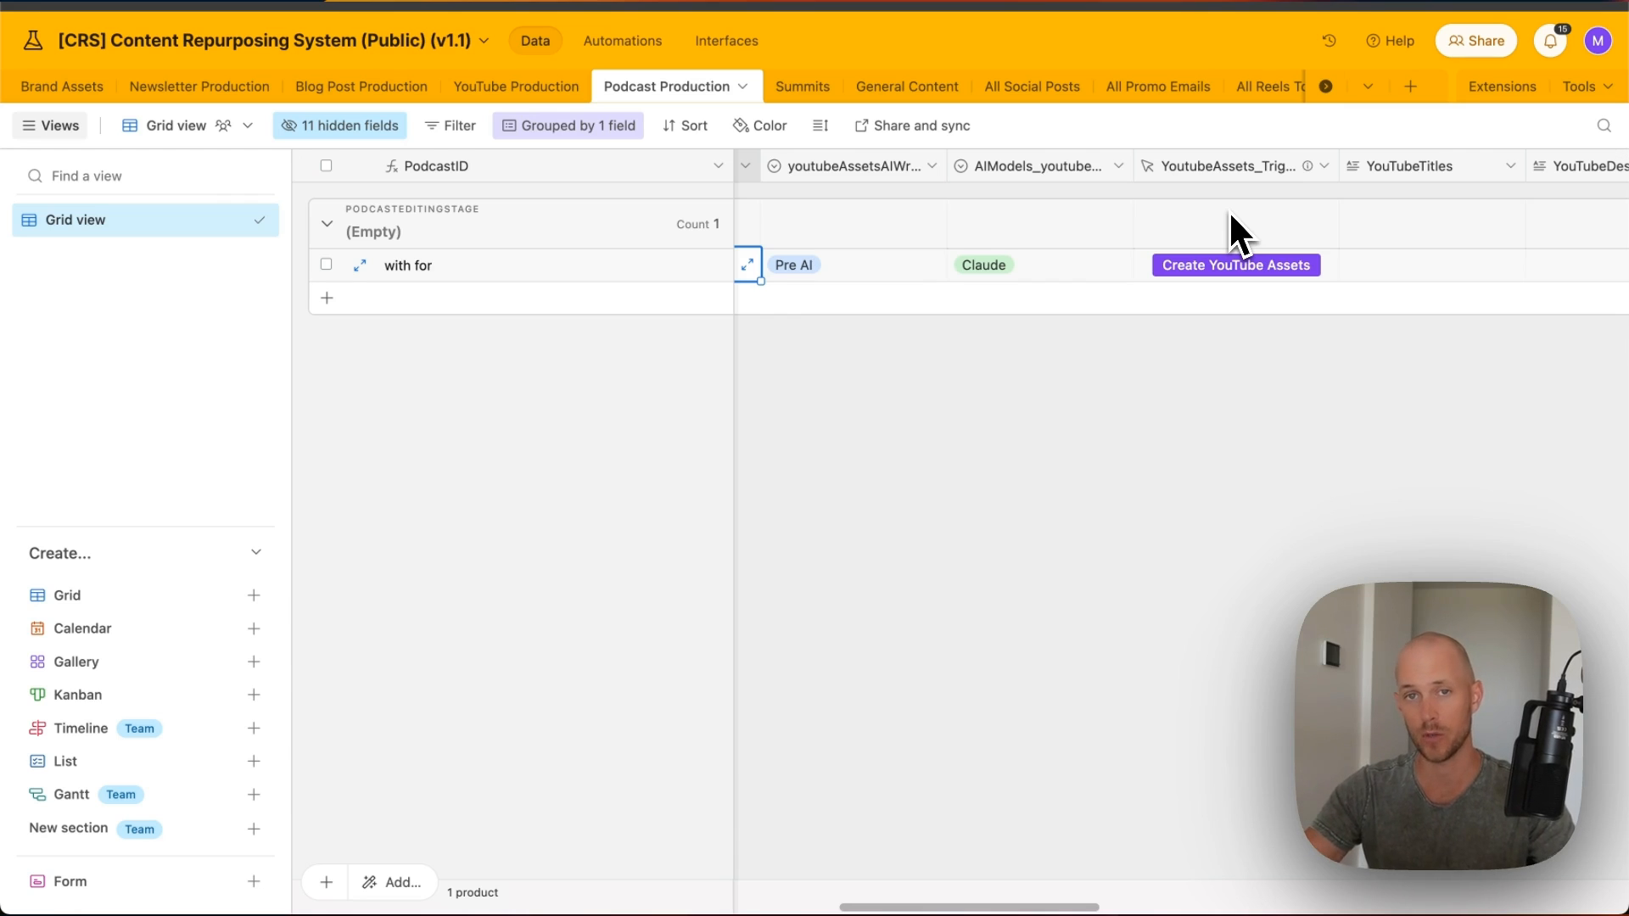
pyautogui.hscroll(2, 1237, 241)
pyautogui.hscroll(1, 1239, 245)
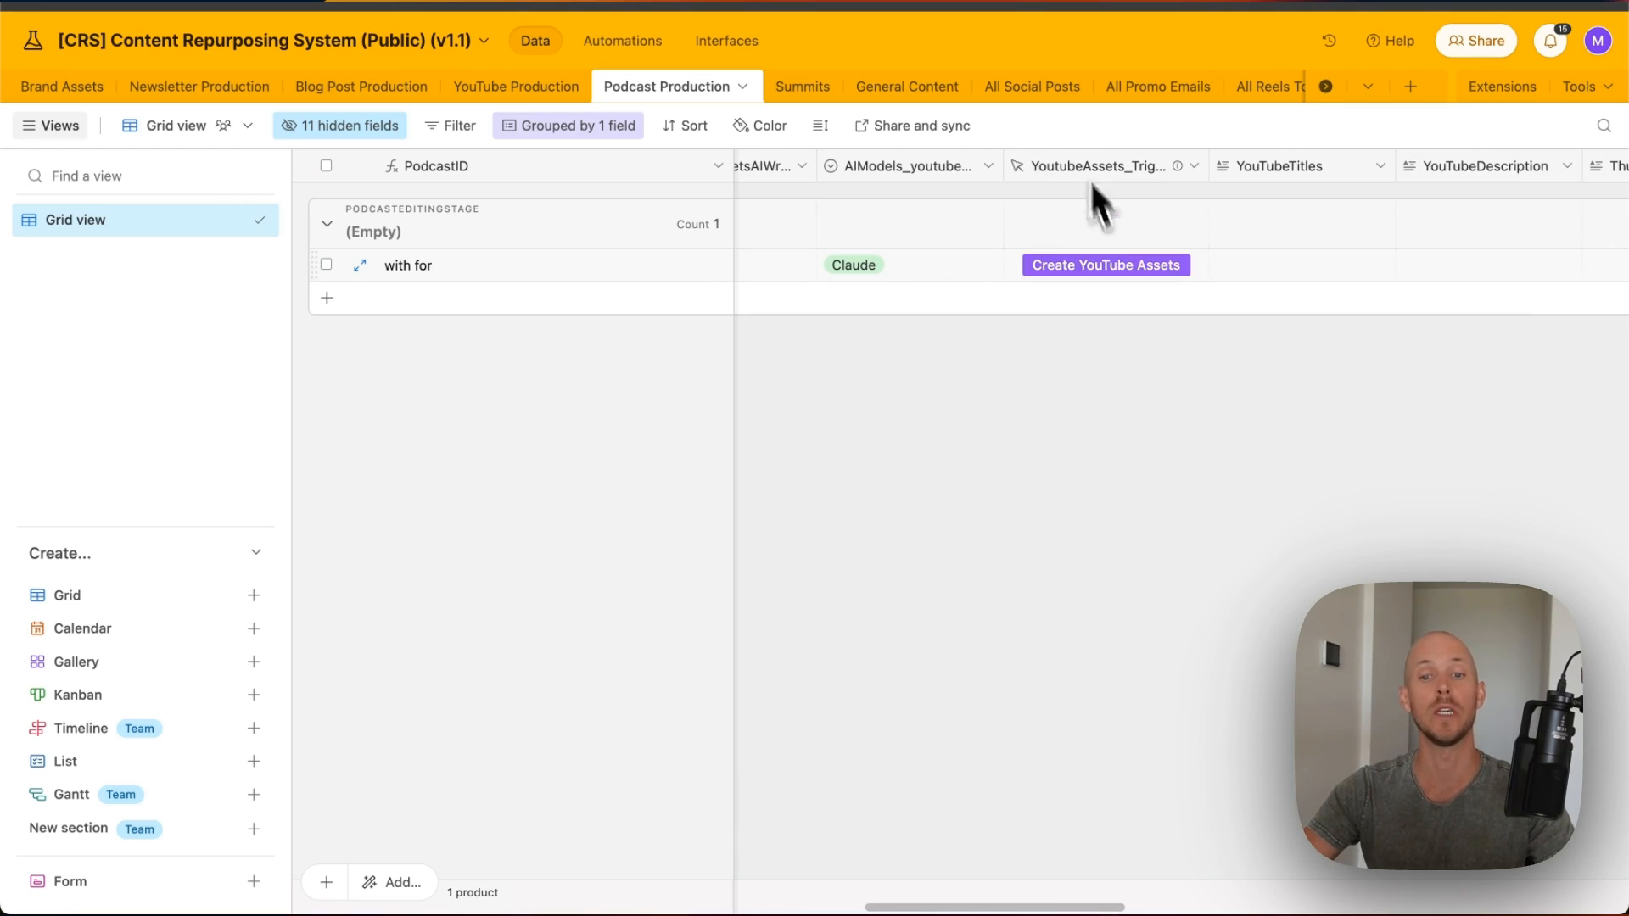
pyautogui.hscroll(15, 1162, 241)
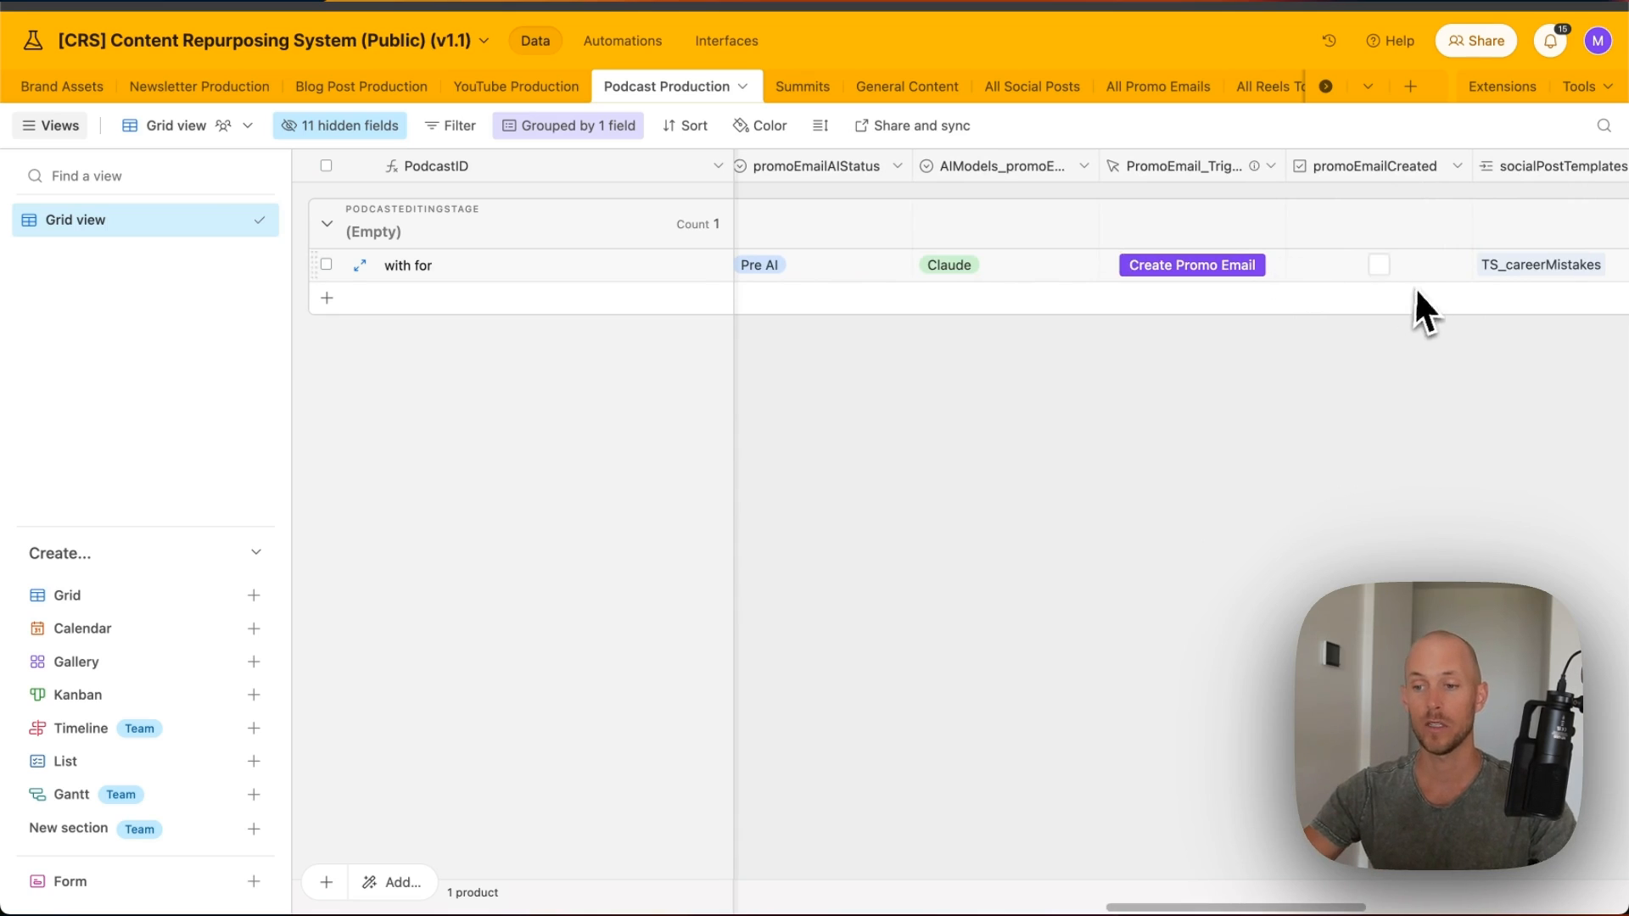
pyautogui.hscroll(10, 1417, 288)
pyautogui.hscroll(2, 1418, 278)
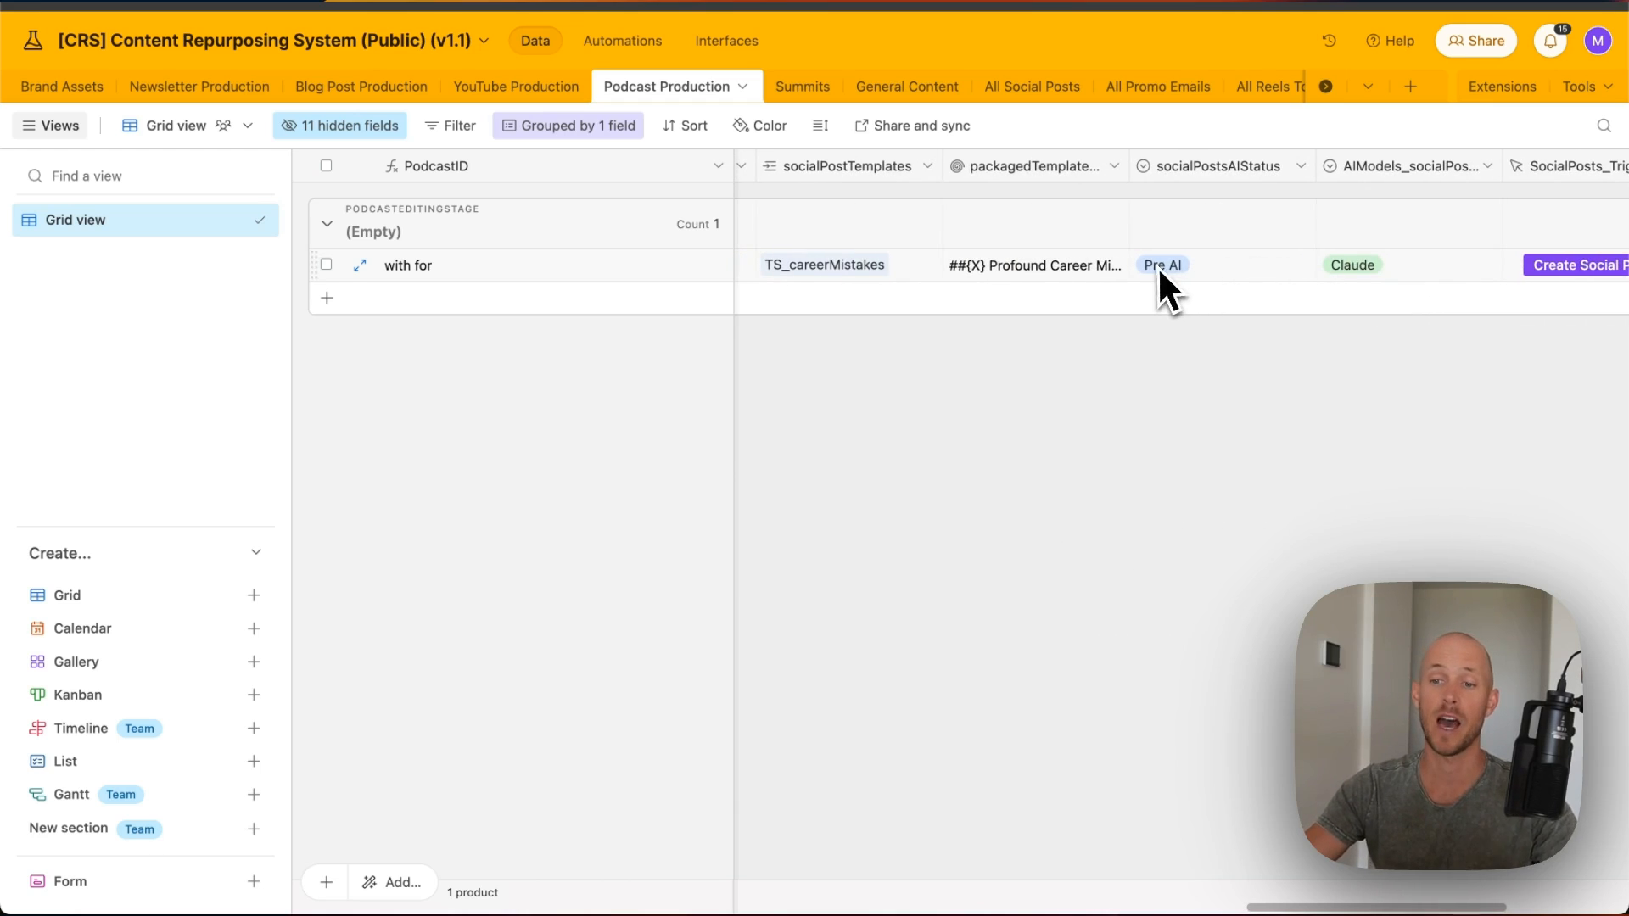
pyautogui.hscroll(10, 1239, 215)
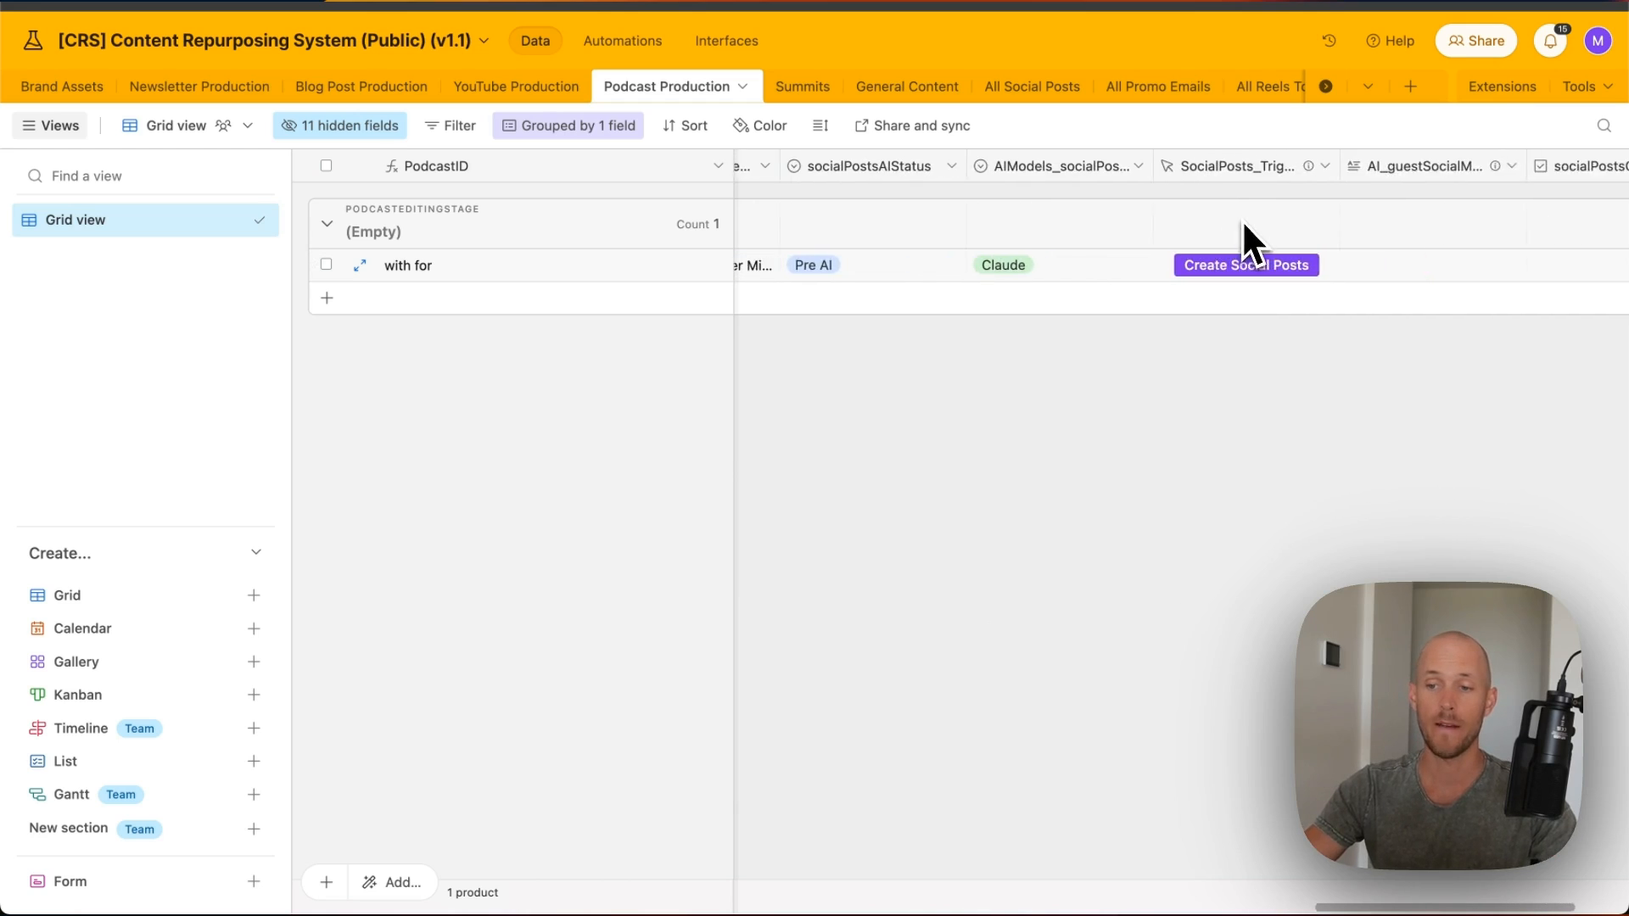
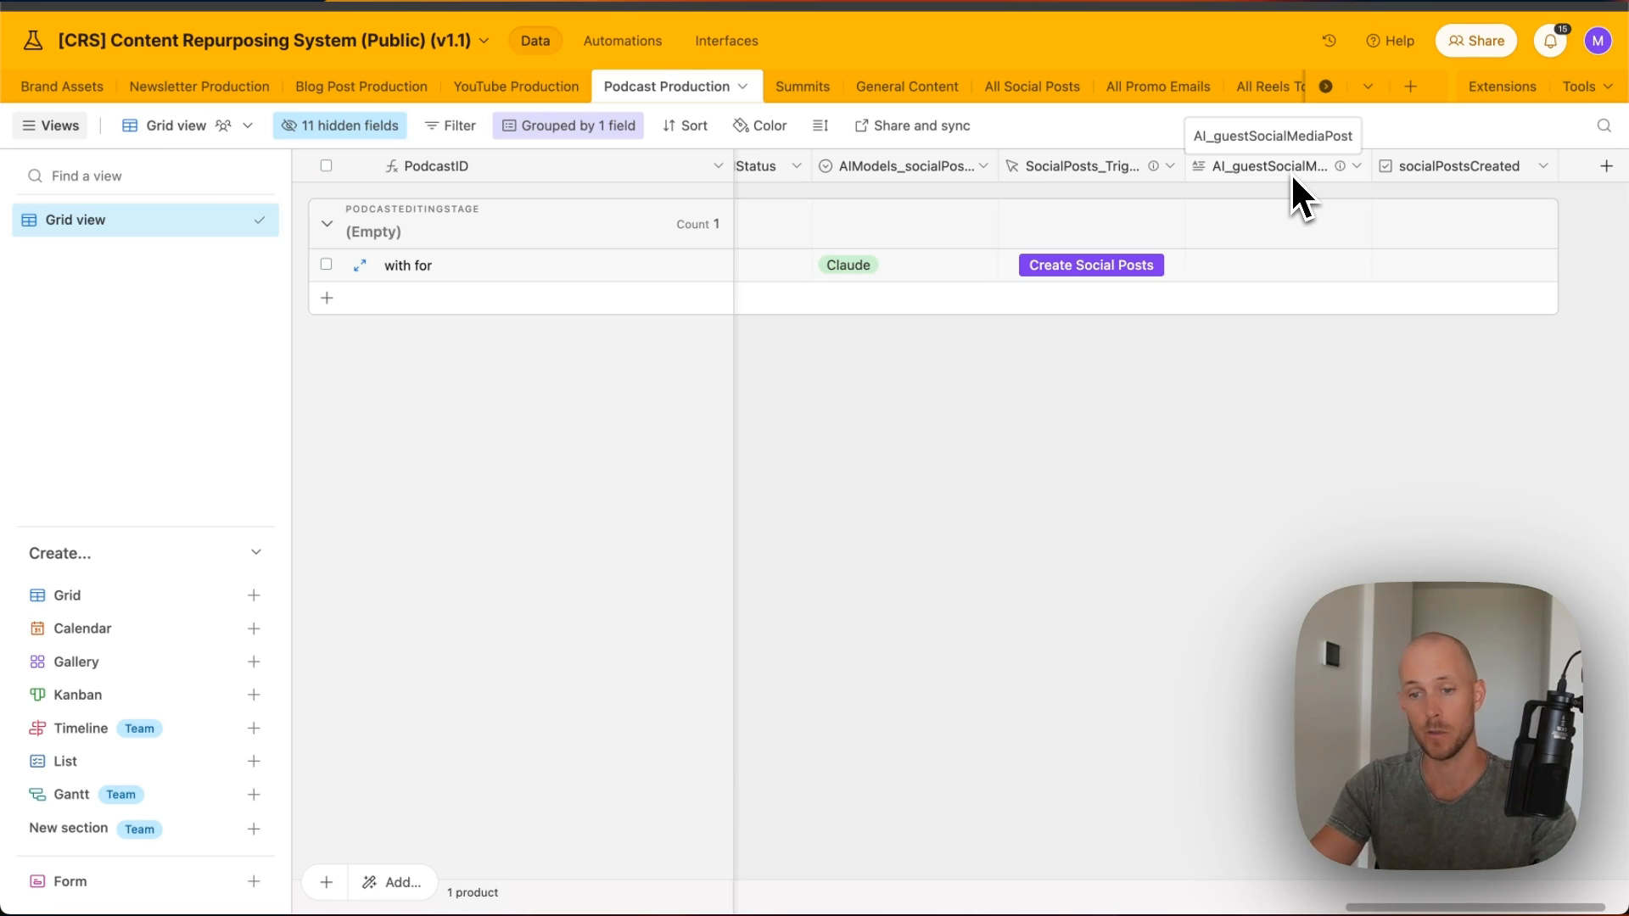
# - Scroll the Podcast Production grid back left and switch to the base's Interfaces to see its forms
pyautogui.hscroll(-10, 1103, 270)
pyautogui.hscroll(-10, 1171, 246)
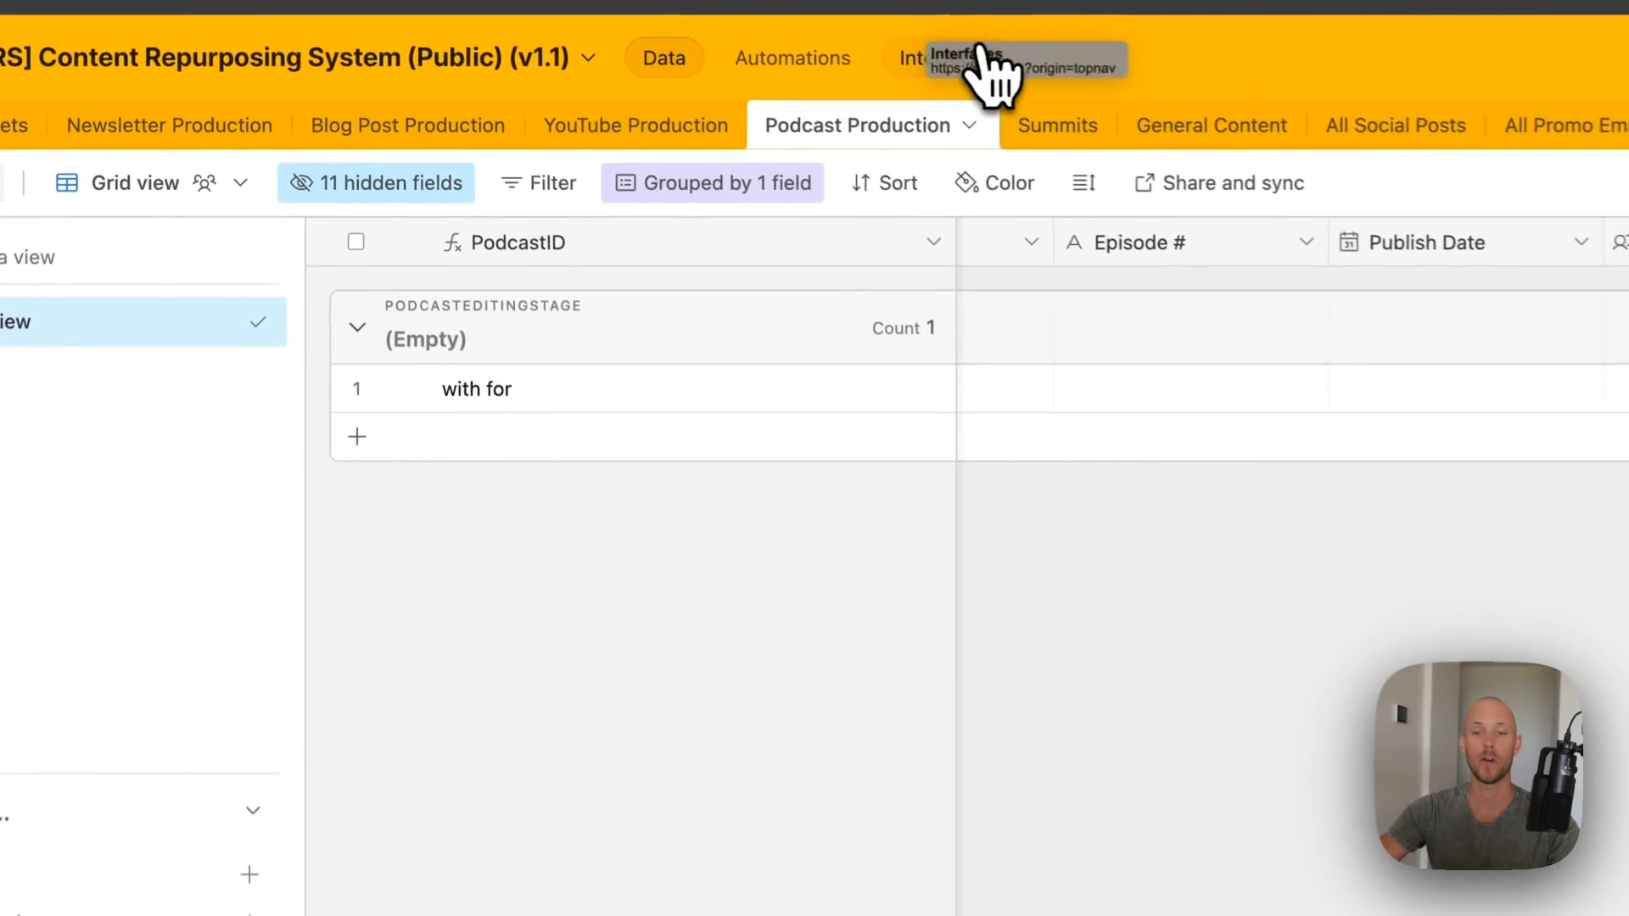
pyautogui.click(620, 86)
pyautogui.click(727, 42)
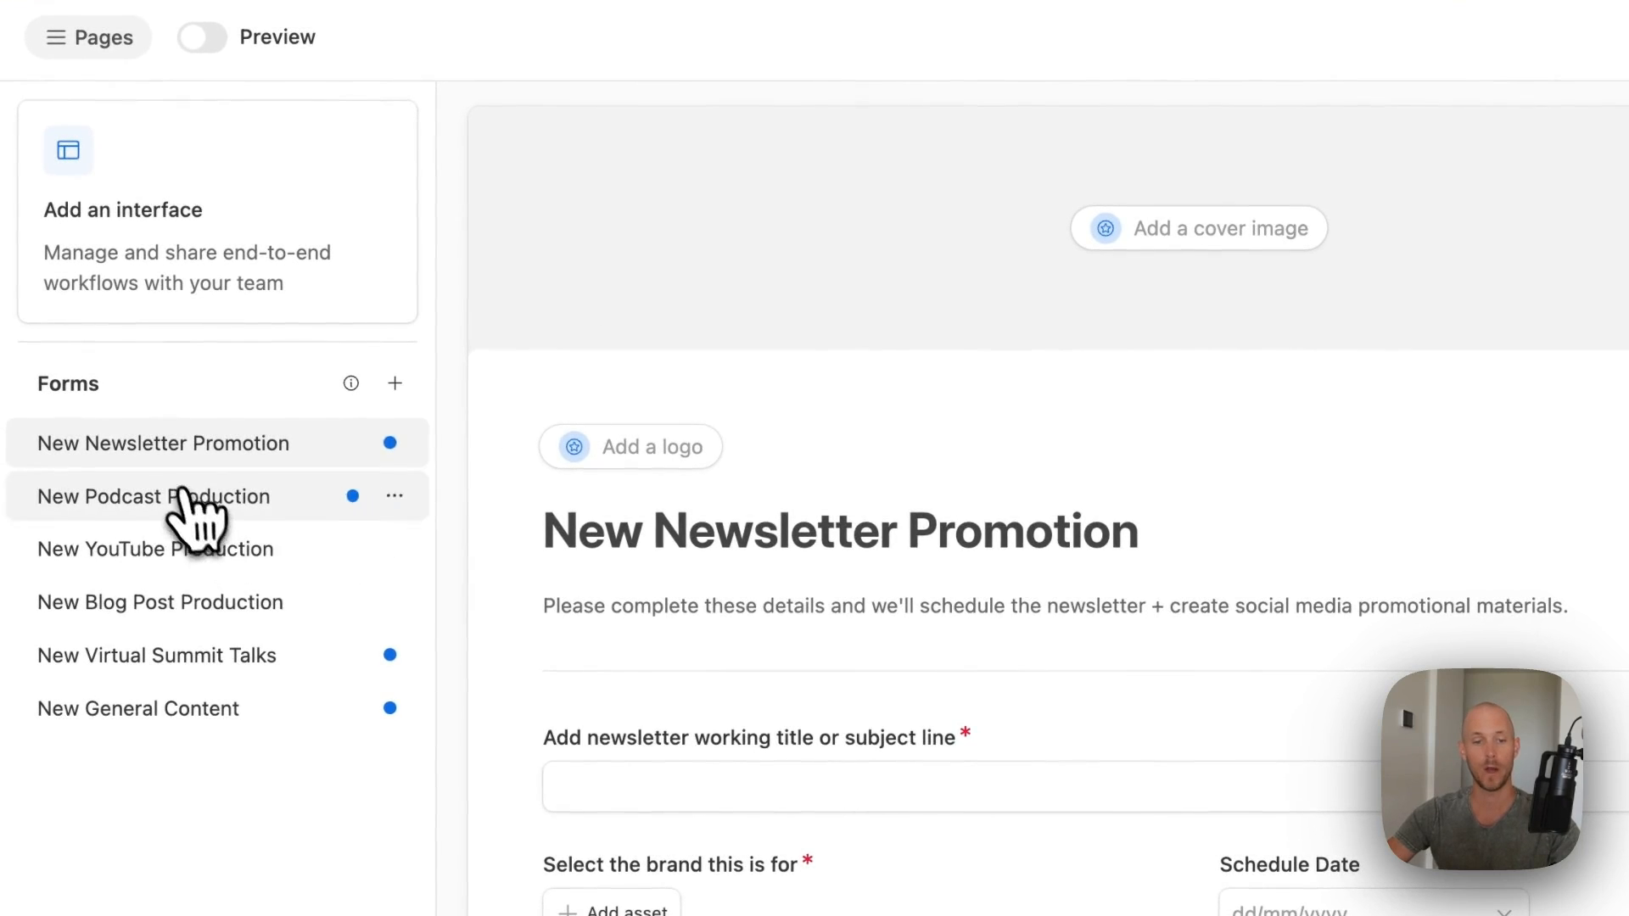
# - Open the New Podcast Production form and enter podcast name 'The Pet Care Report', the host's name and the guest's name
pyautogui.click(161, 499)
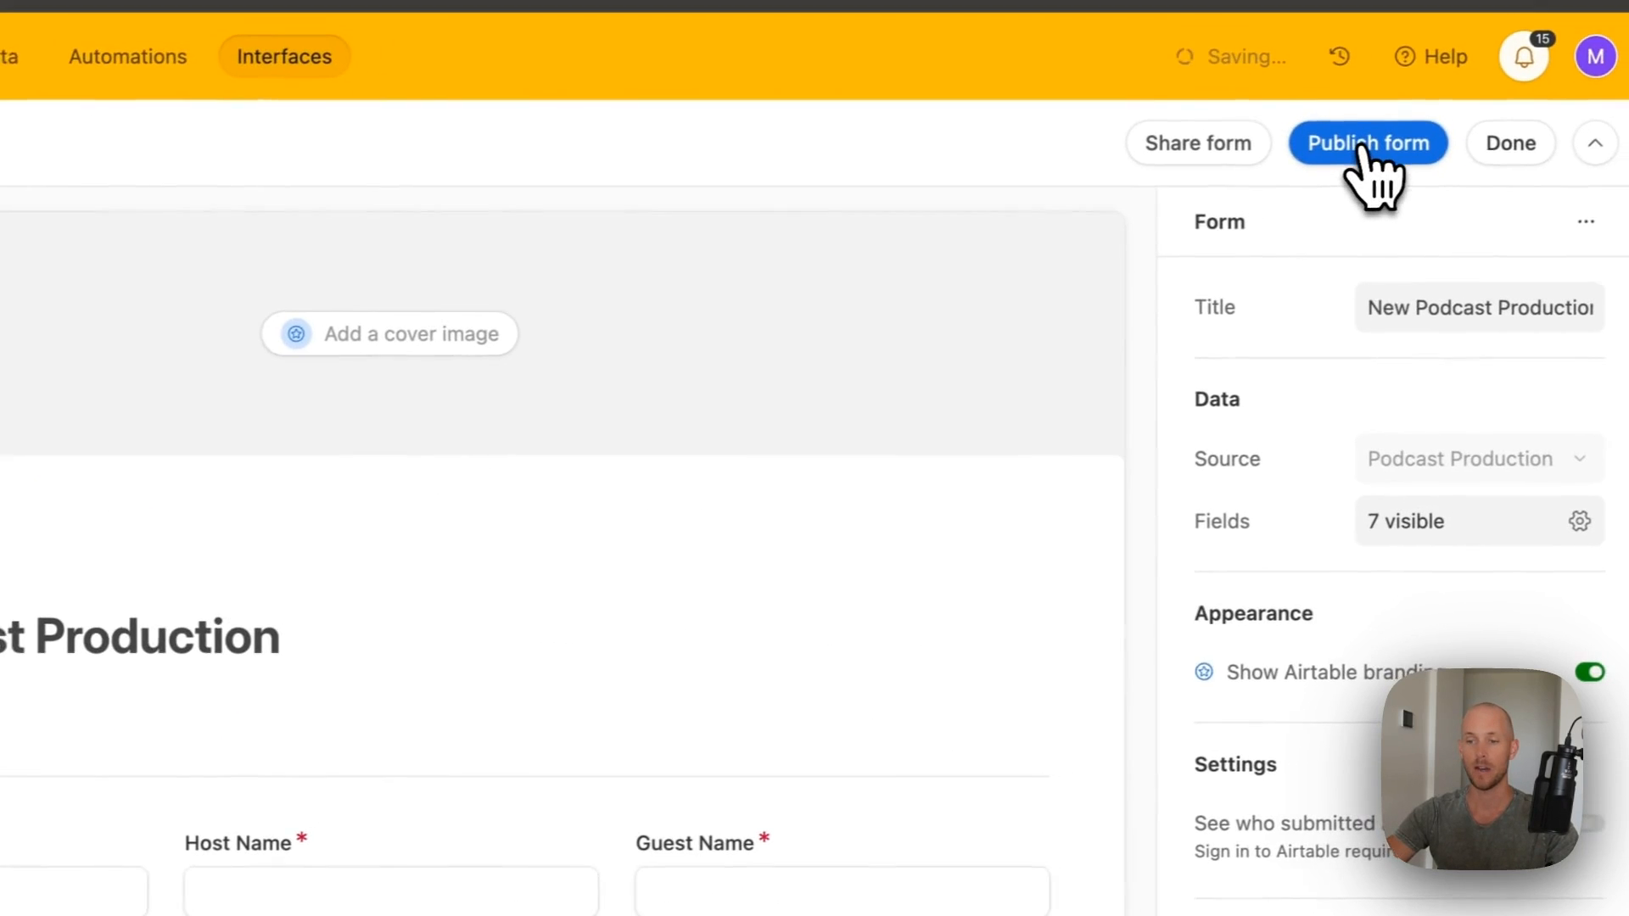
pyautogui.press('super+r')
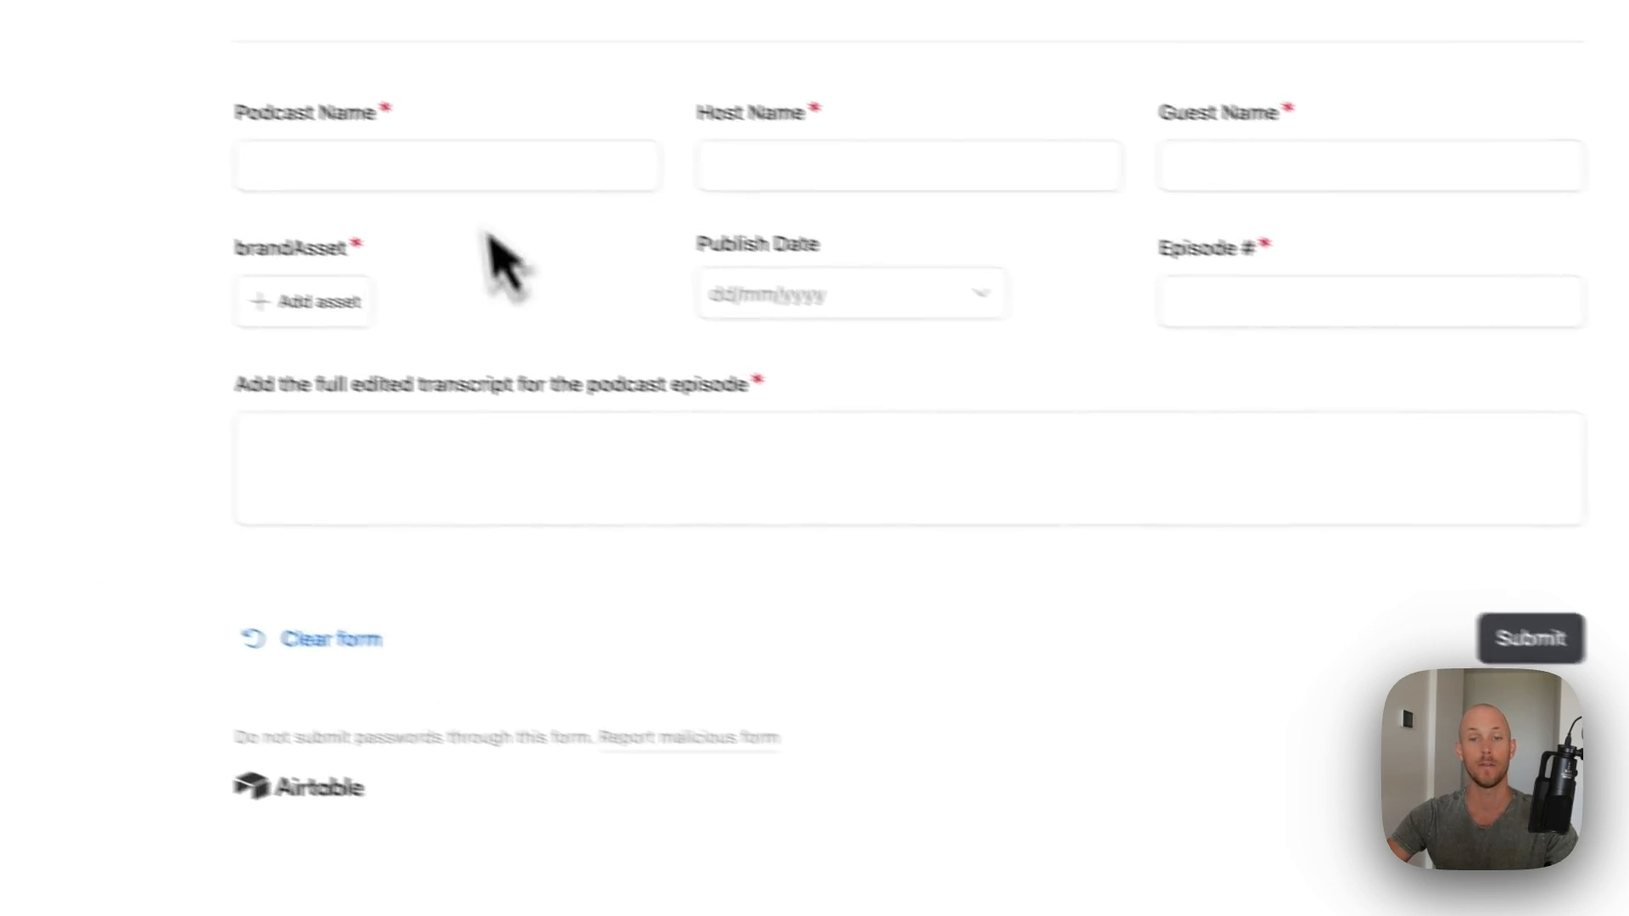
pyautogui.click(497, 178)
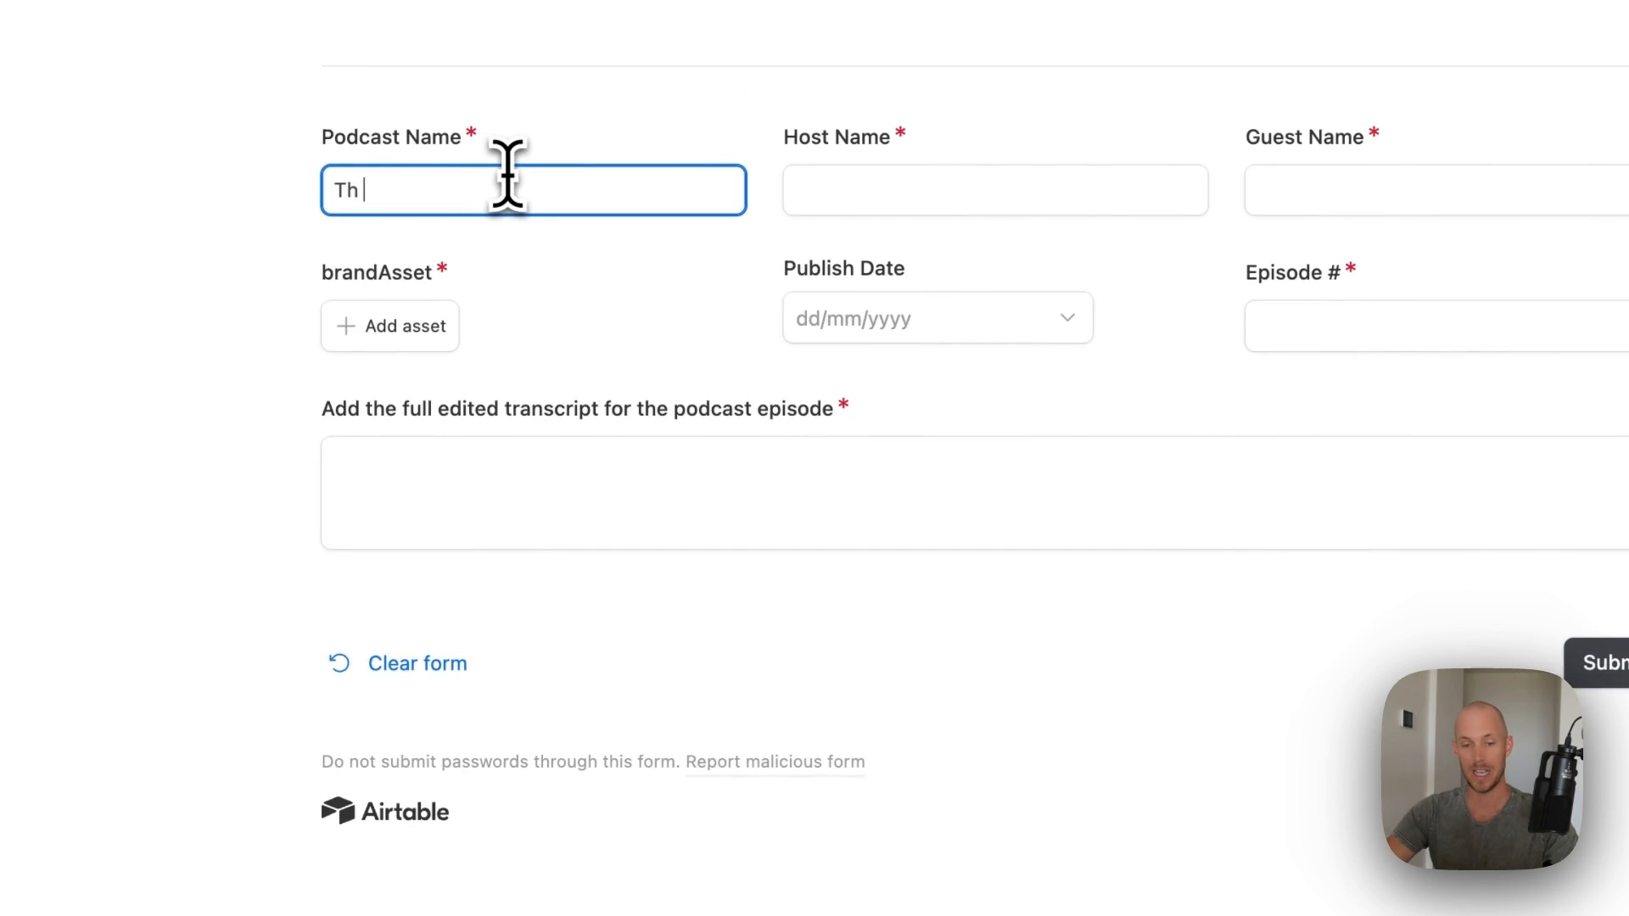
pyautogui.write('The Pet Care Rep')
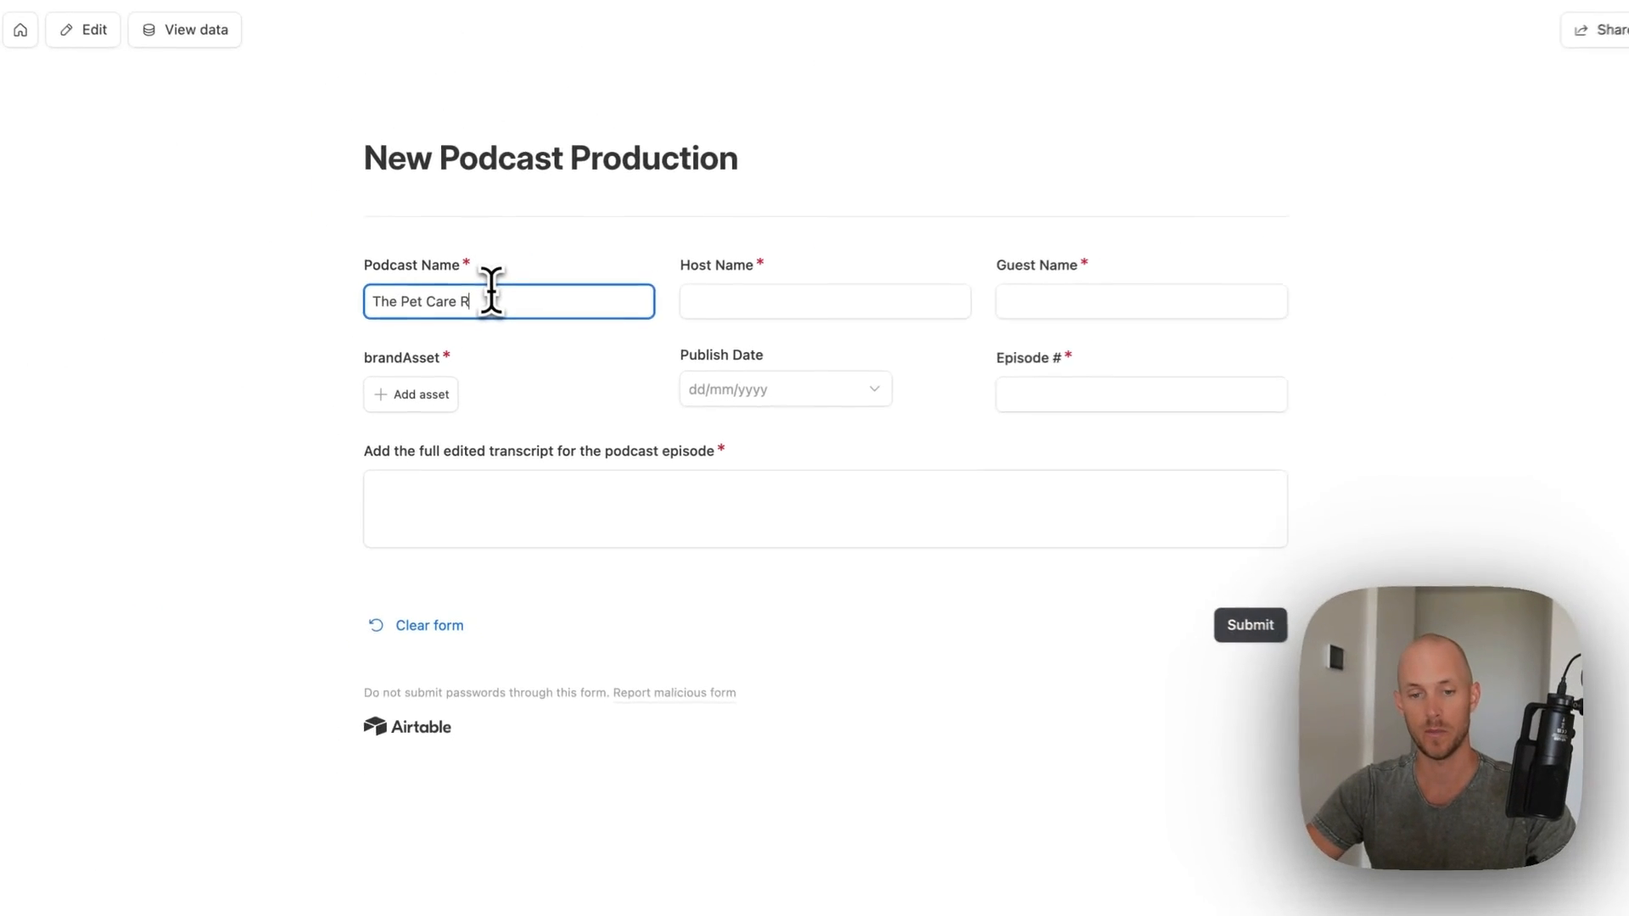
pyautogui.write('ort')
pyautogui.press('Tab')
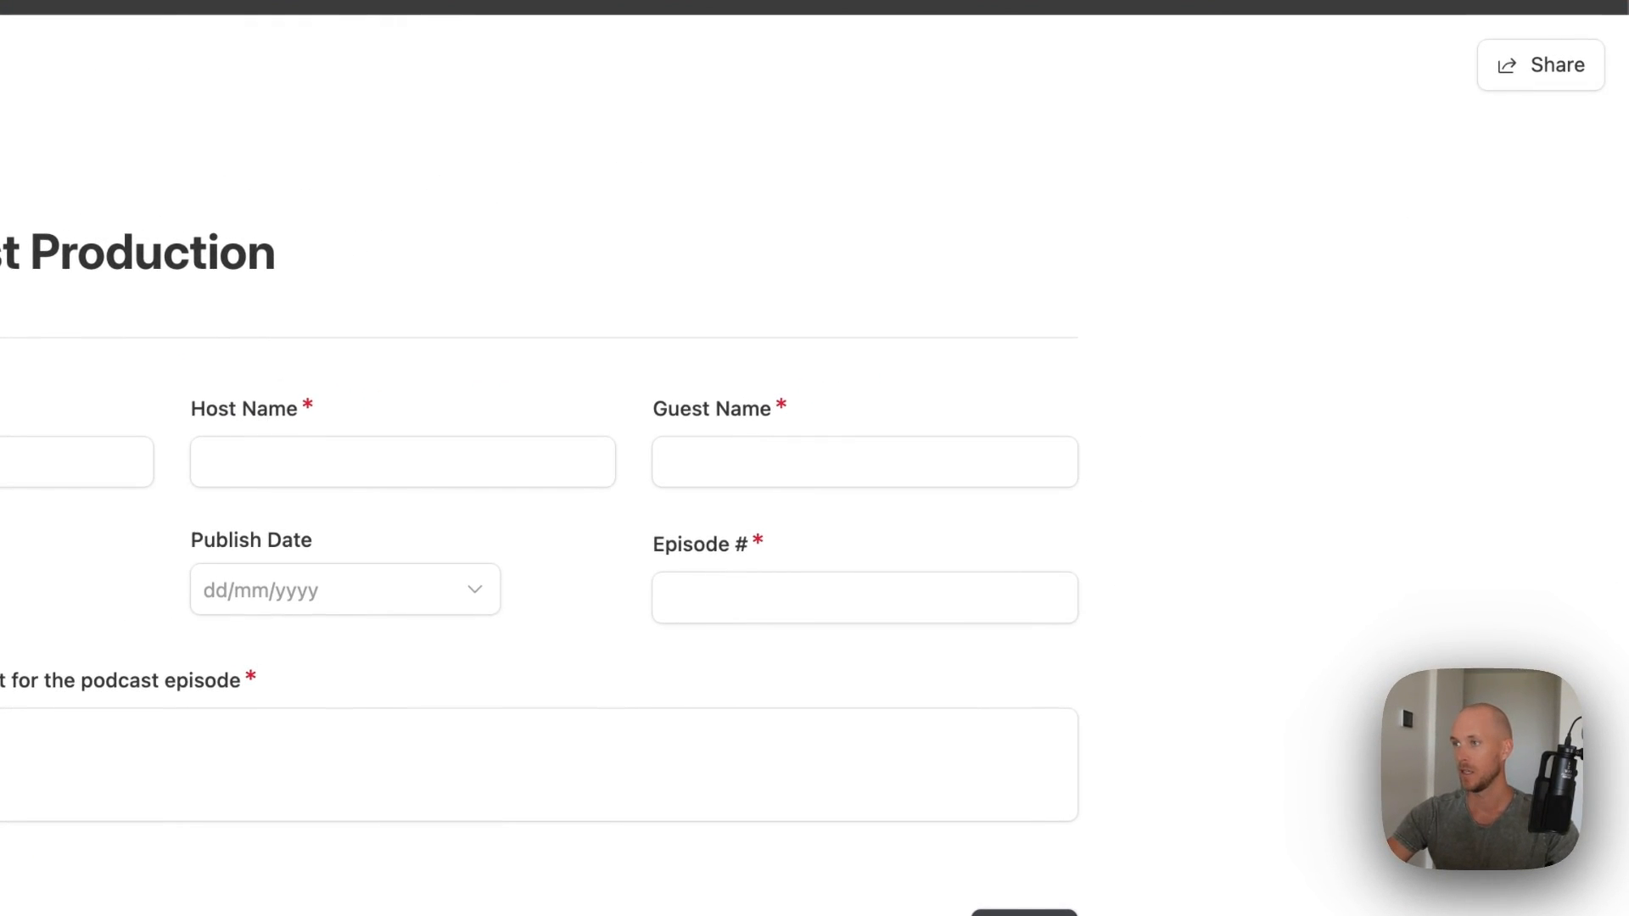
pyautogui.press('Tab')
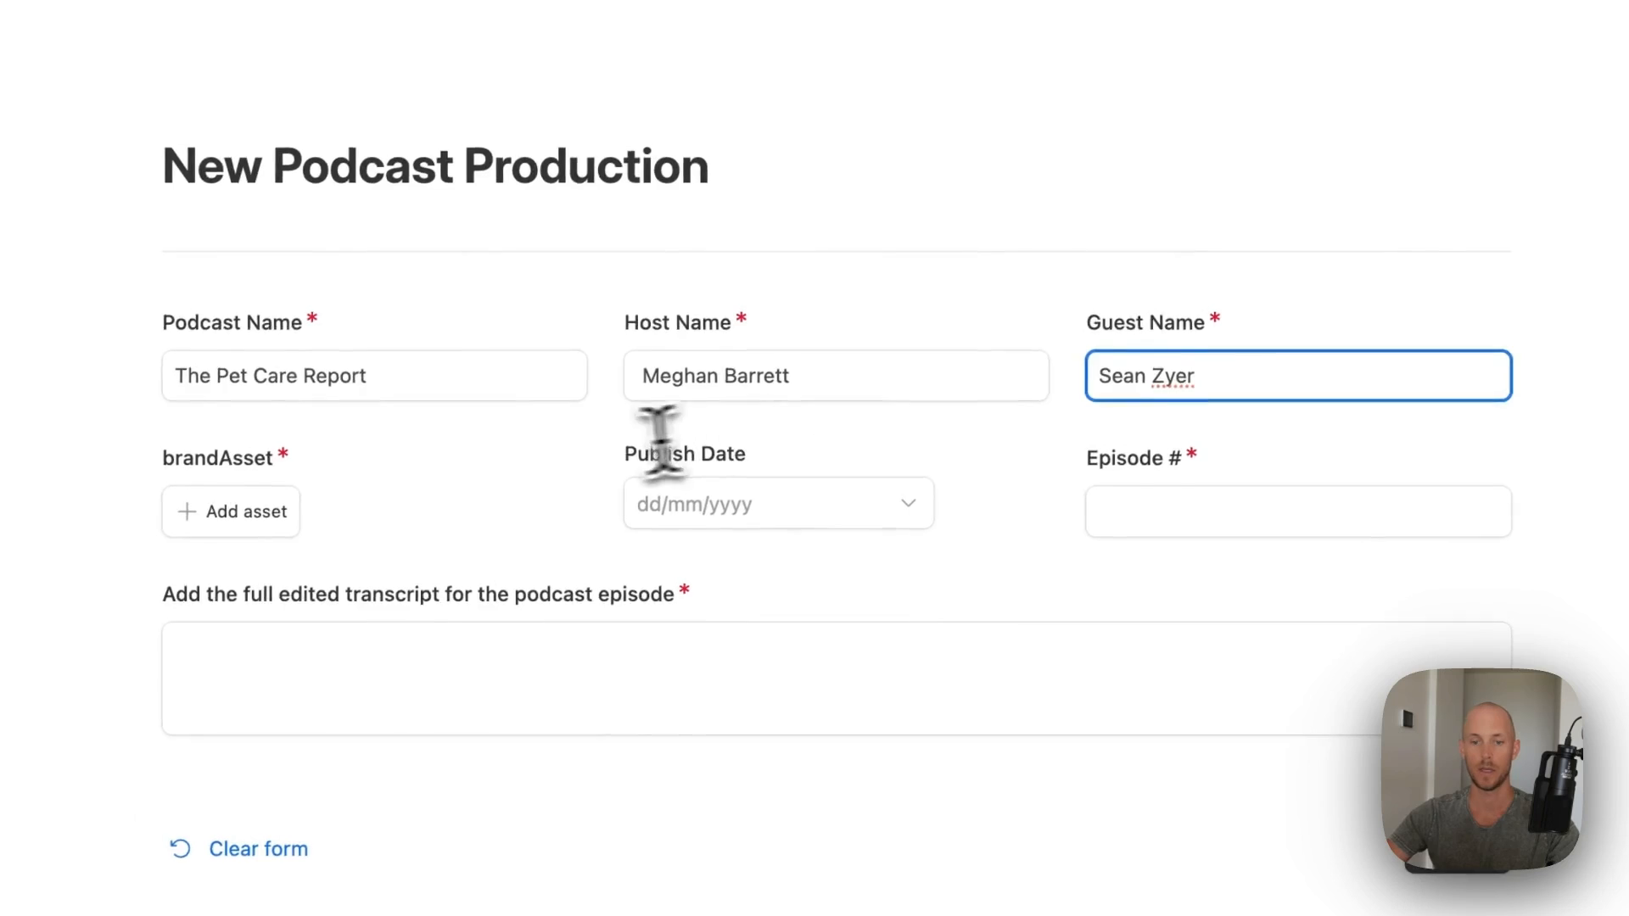
# - Set brandAsset to BigMoves, publish date to the 23rd and episode number to 30
pyautogui.click(231, 512)
pyautogui.click(374, 476)
pyautogui.click(808, 496)
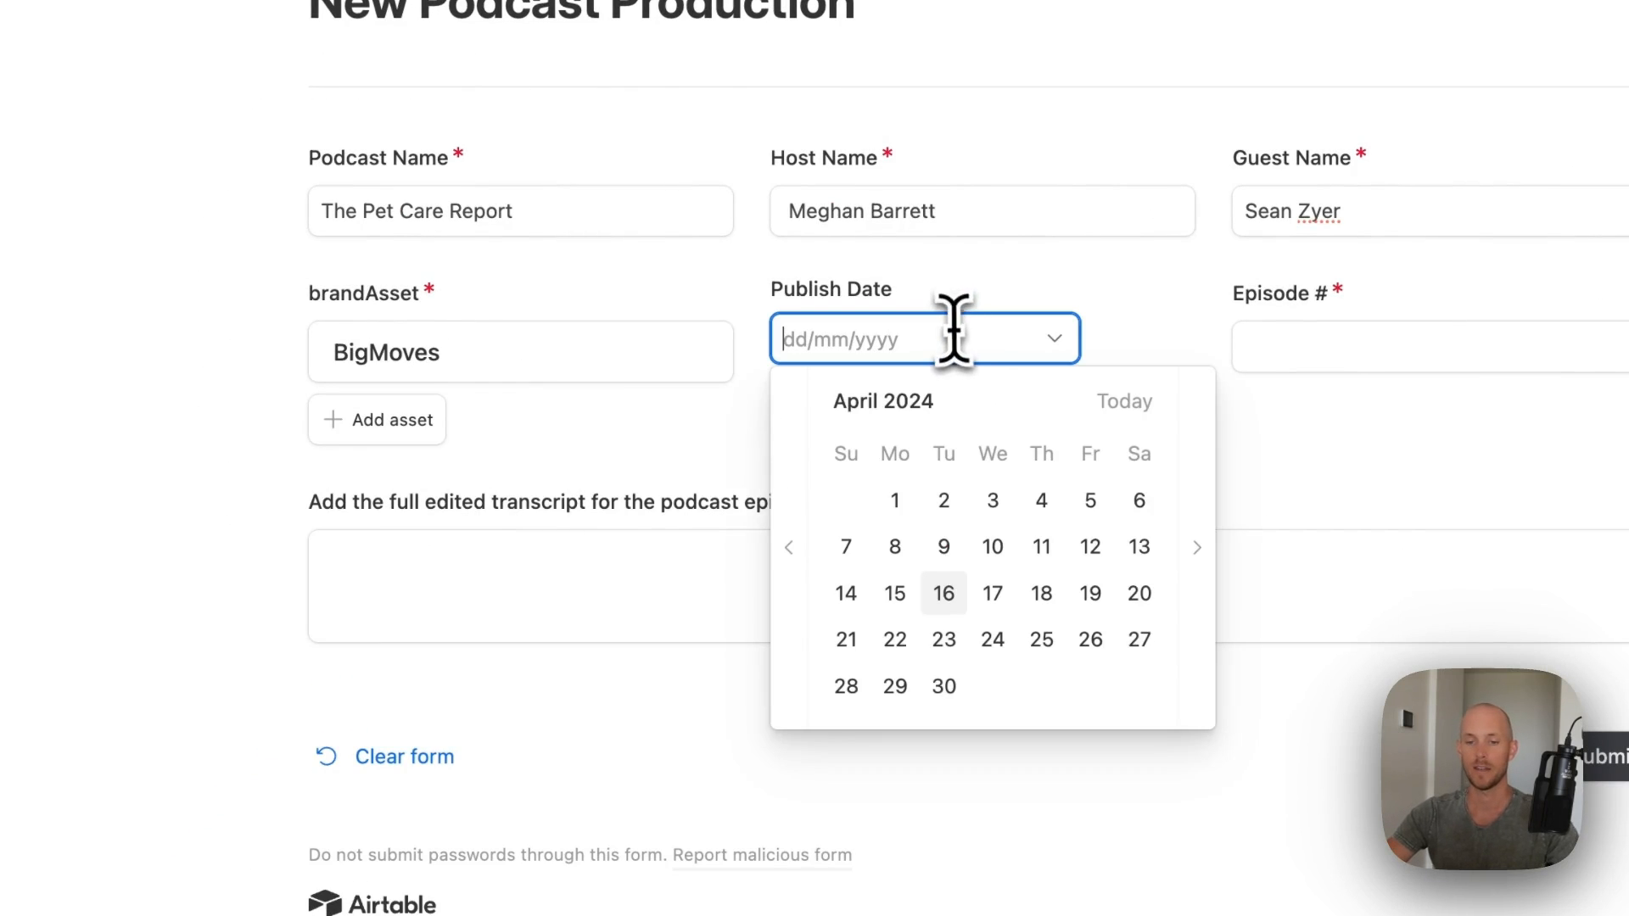
pyautogui.click(944, 639)
pyautogui.click(1369, 338)
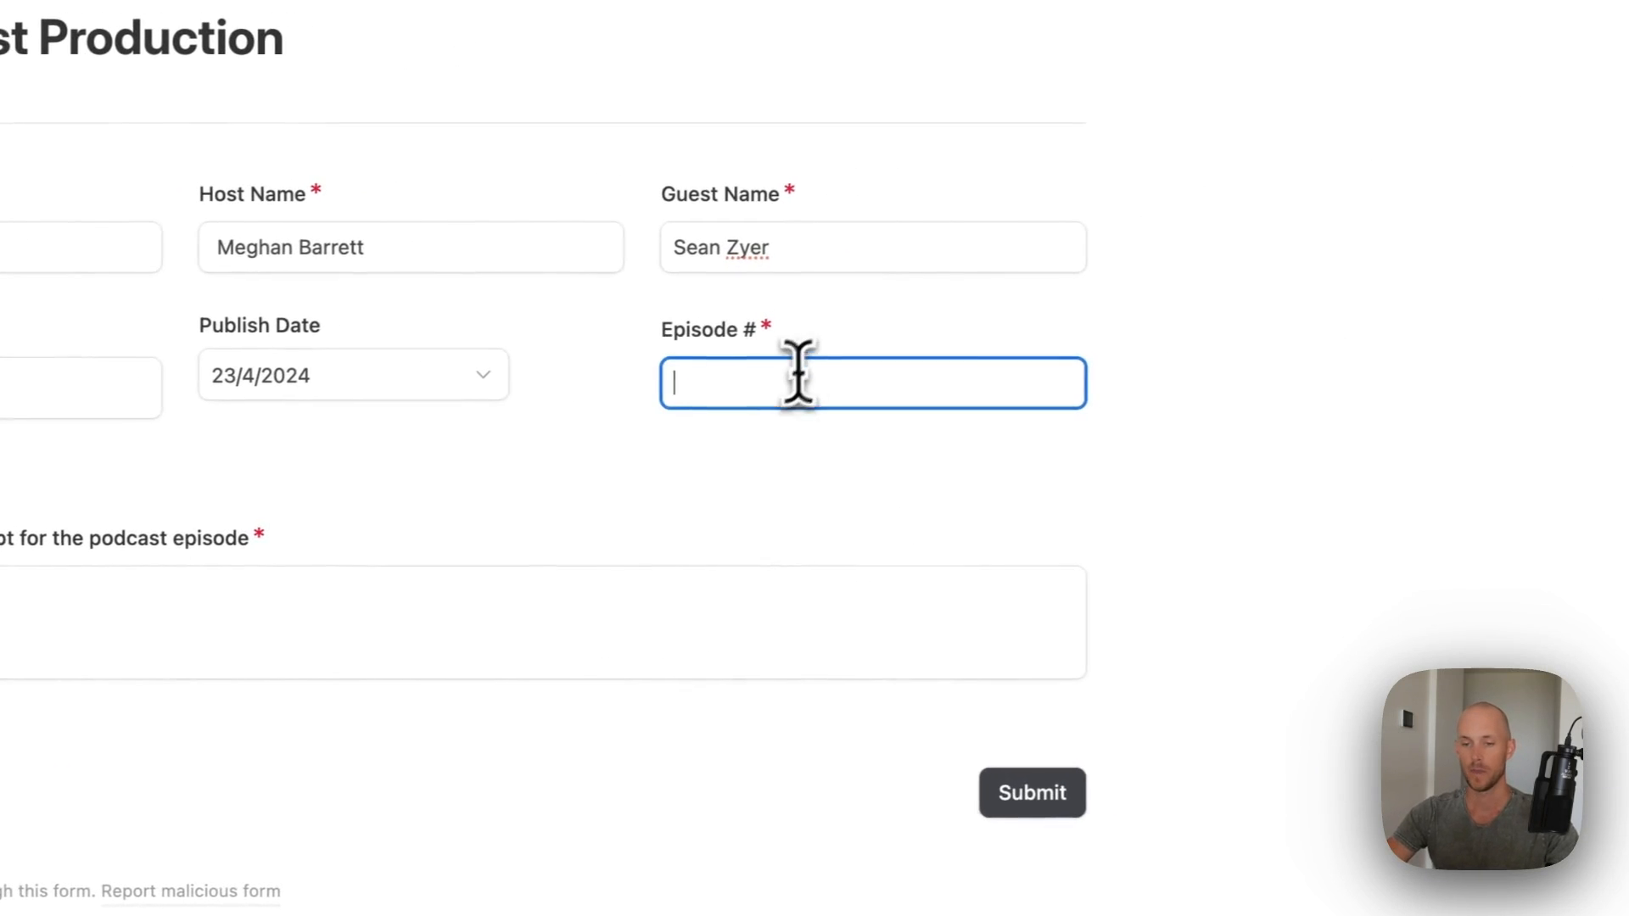
pyautogui.write('30')
pyautogui.press('Tab')
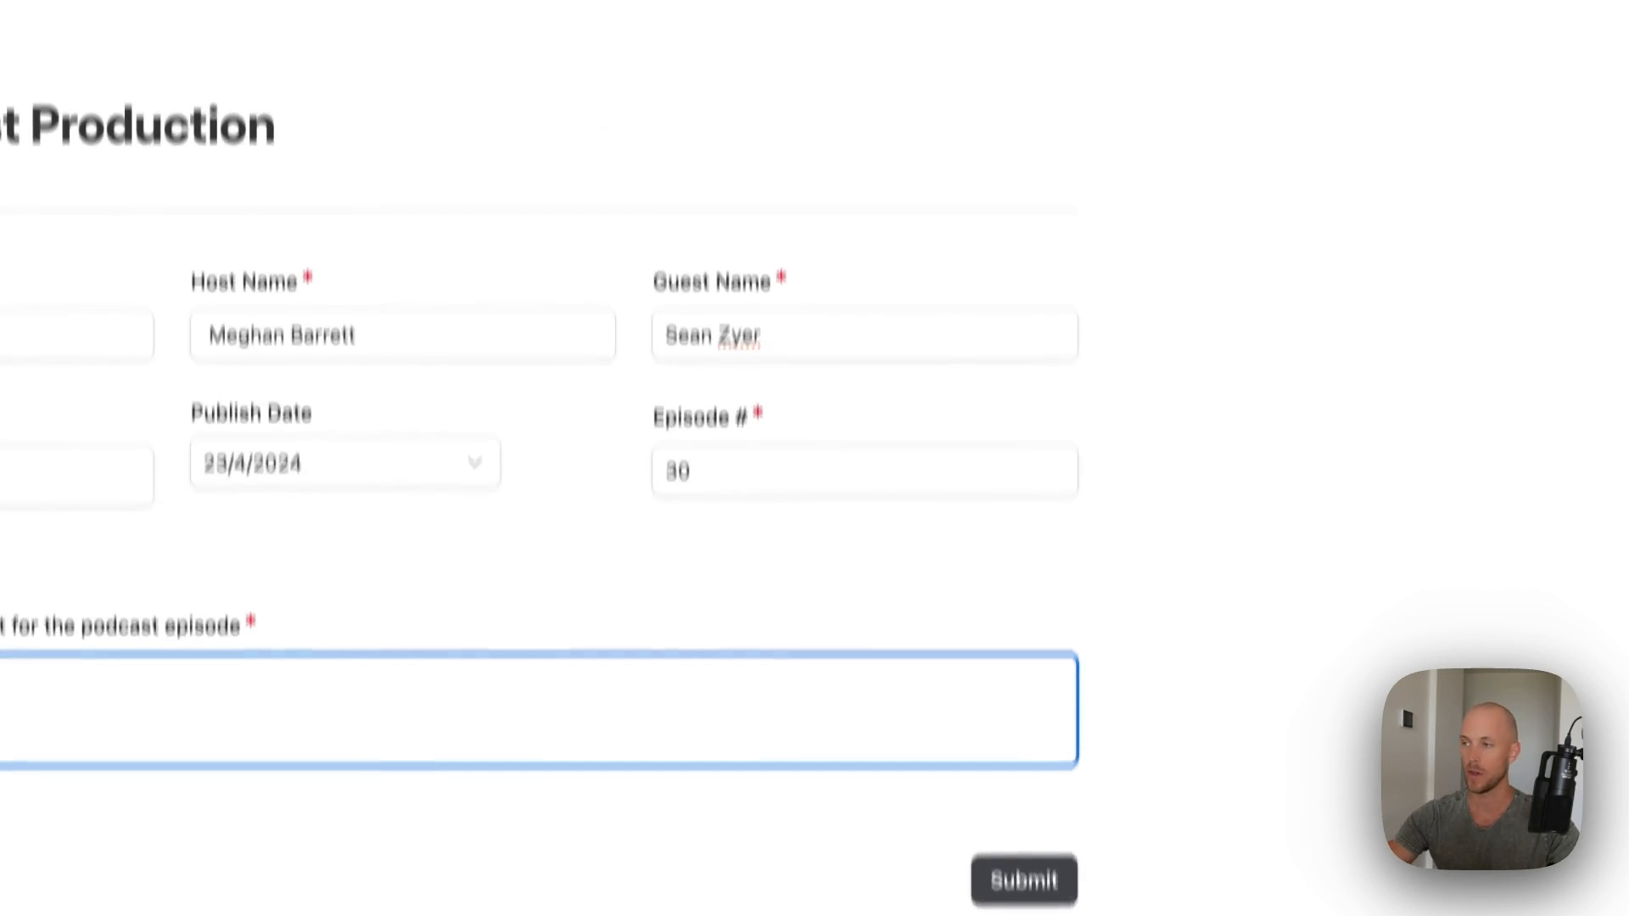
pyautogui.press('Tab')
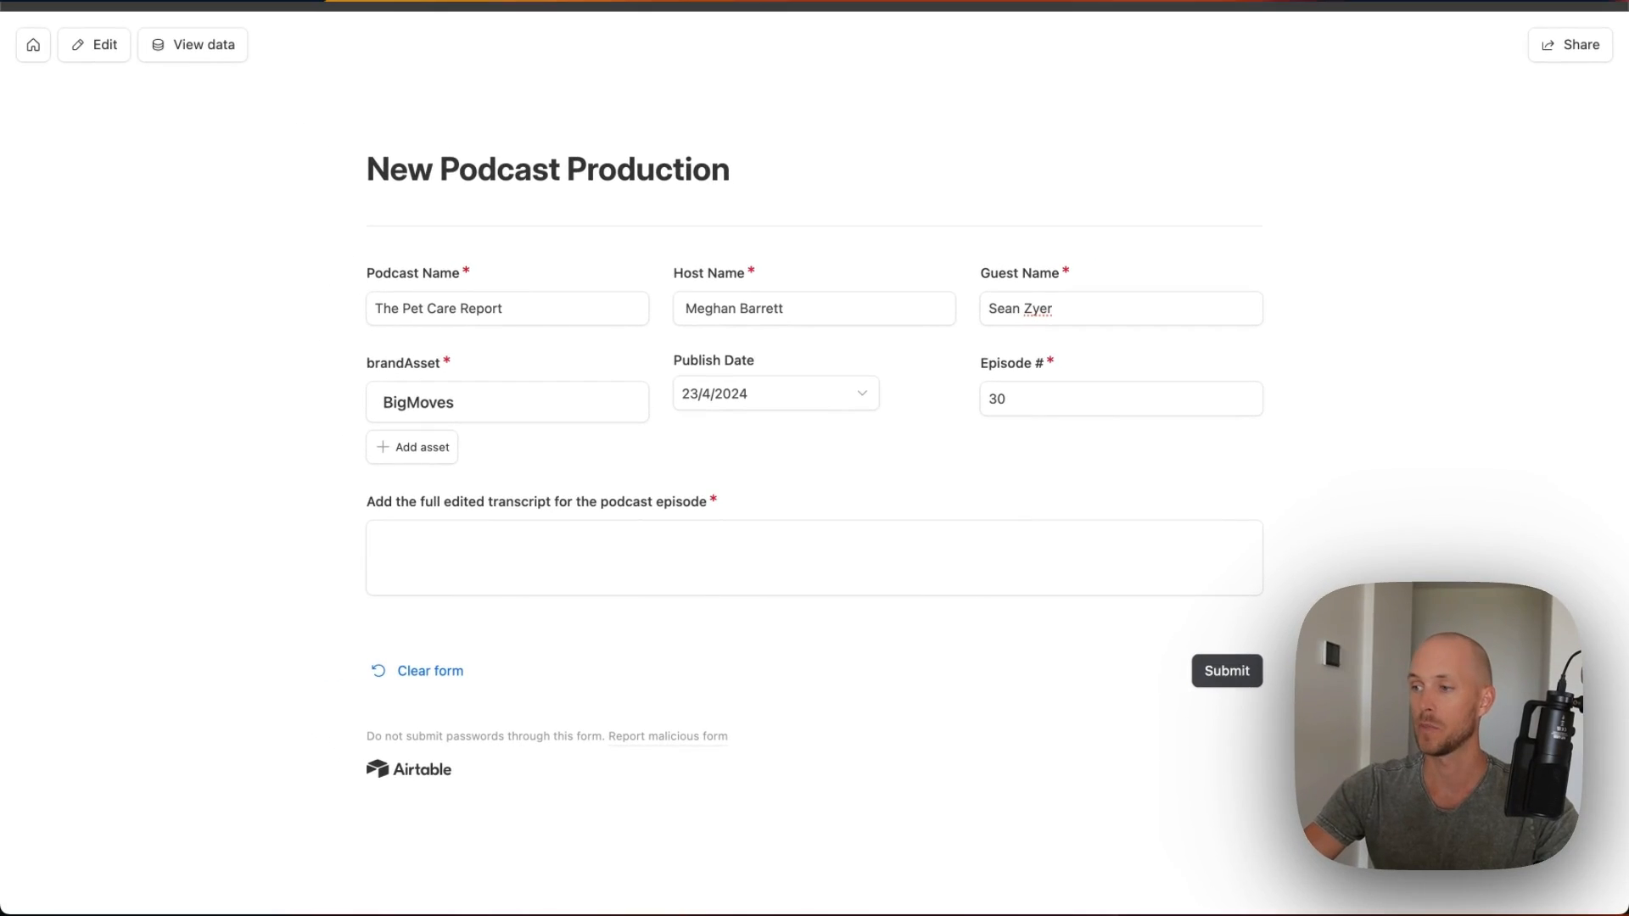
# - Paste the full episode transcript, replacing the stray opening quote with 'S'
pyautogui.click(510, 591)
pyautogui.press('super+v')
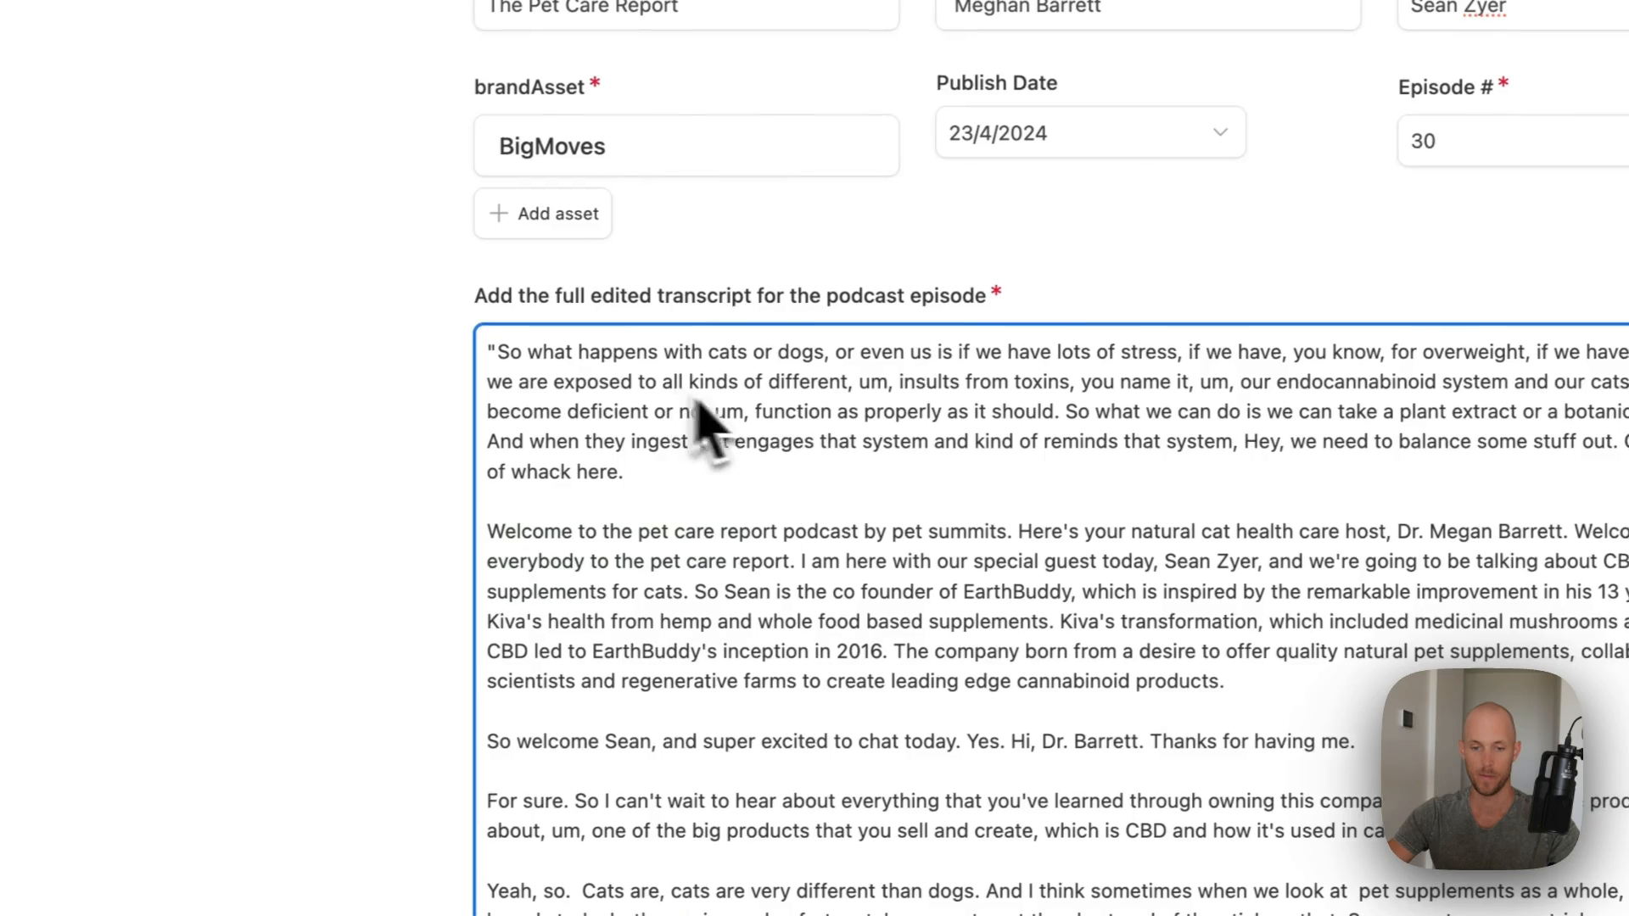
pyautogui.moveTo(390, 541); pyautogui.dragTo(365, 544)
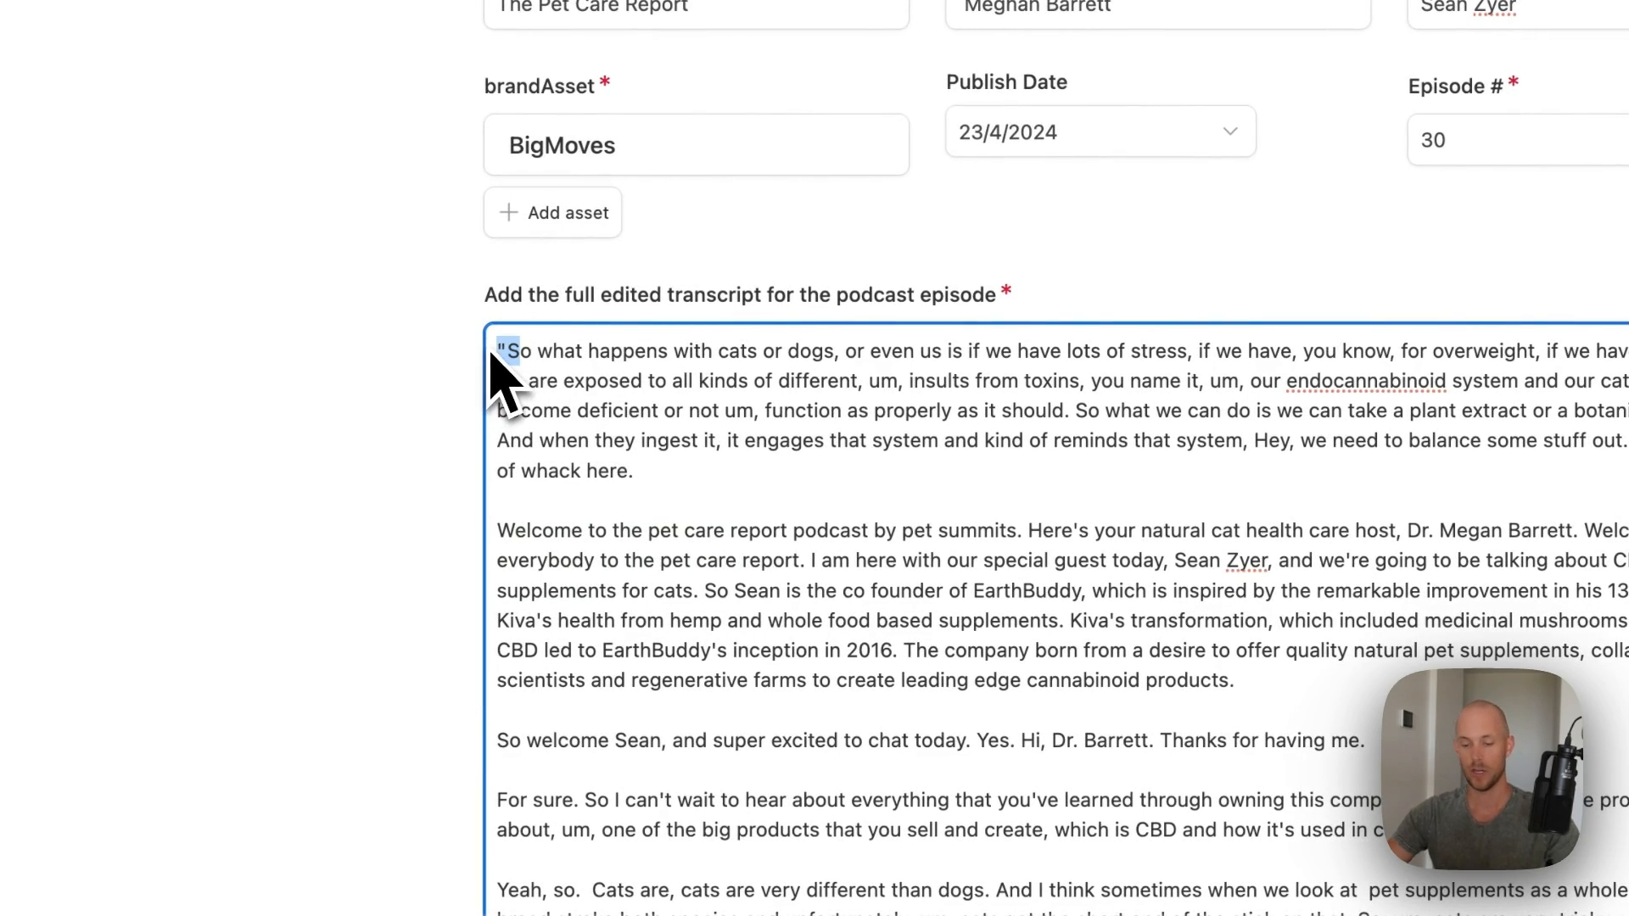
pyautogui.write('S')
pyautogui.scroll(-6, 1014, 387)
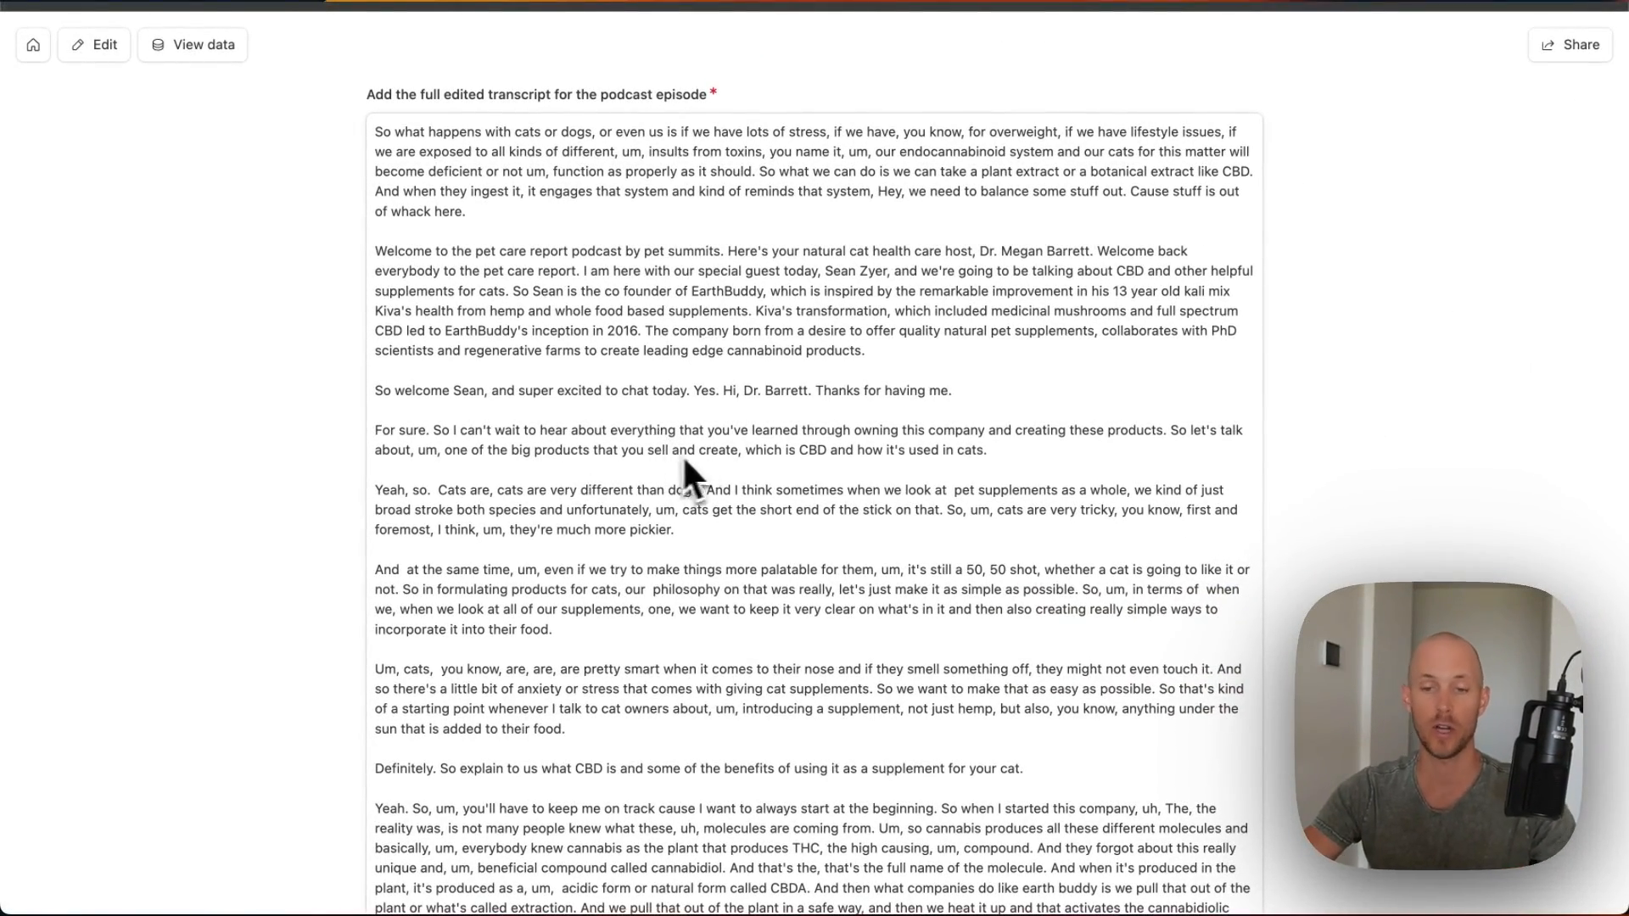
pyautogui.scroll(-20, 682, 454)
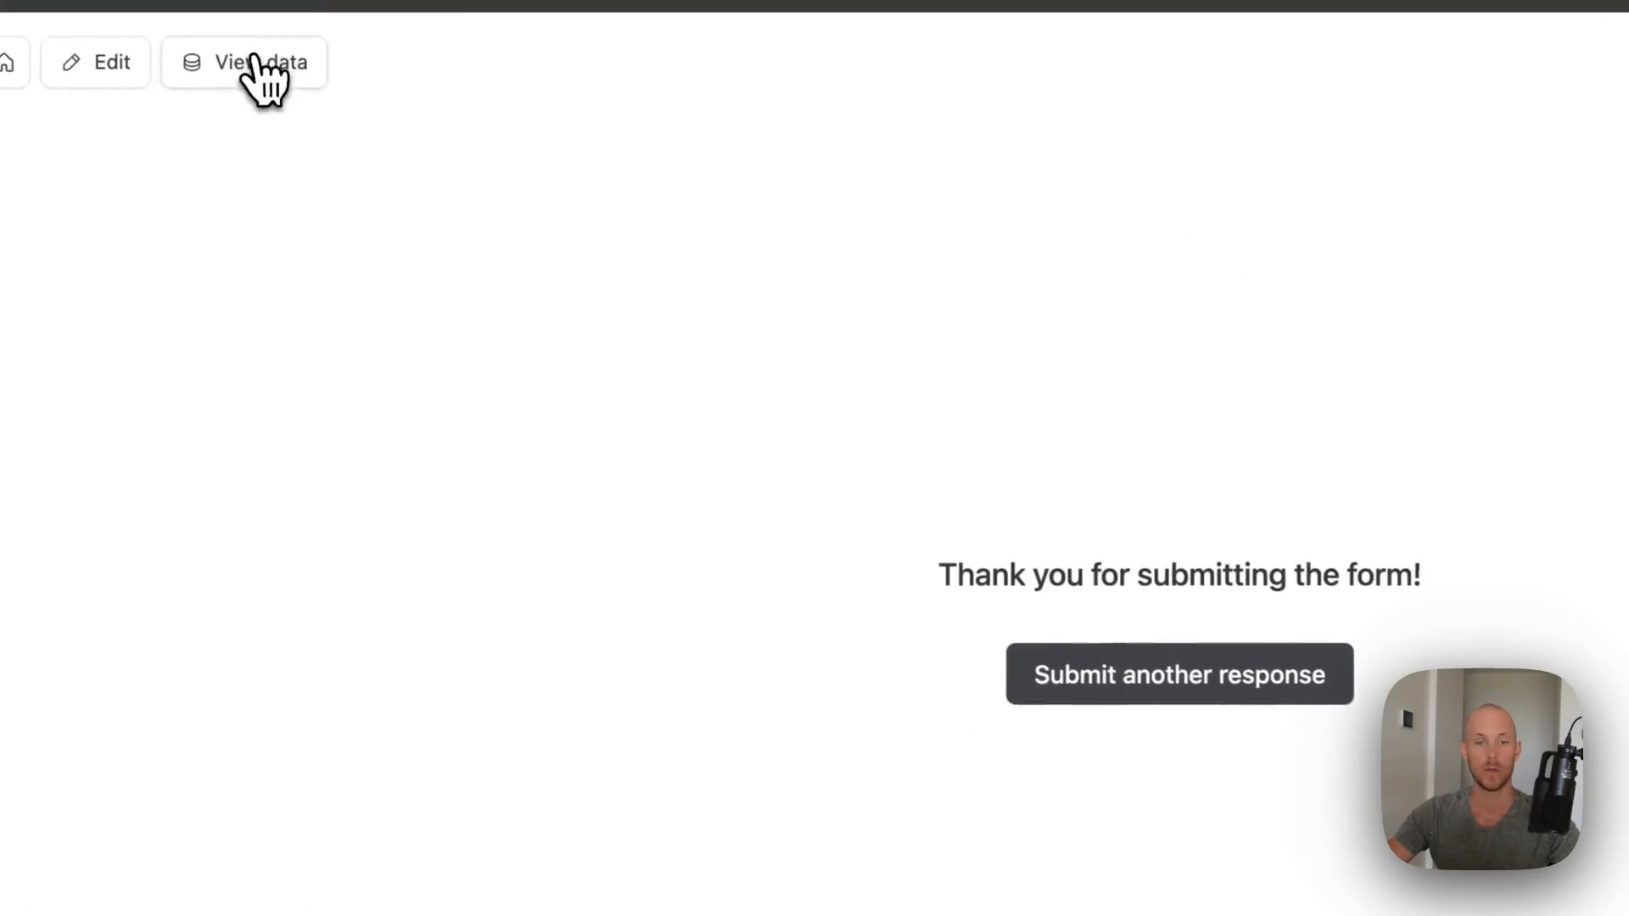
# - View the base's data, delete the empty placeholder record, and scroll across the remaining columns
pyautogui.click(193, 44)
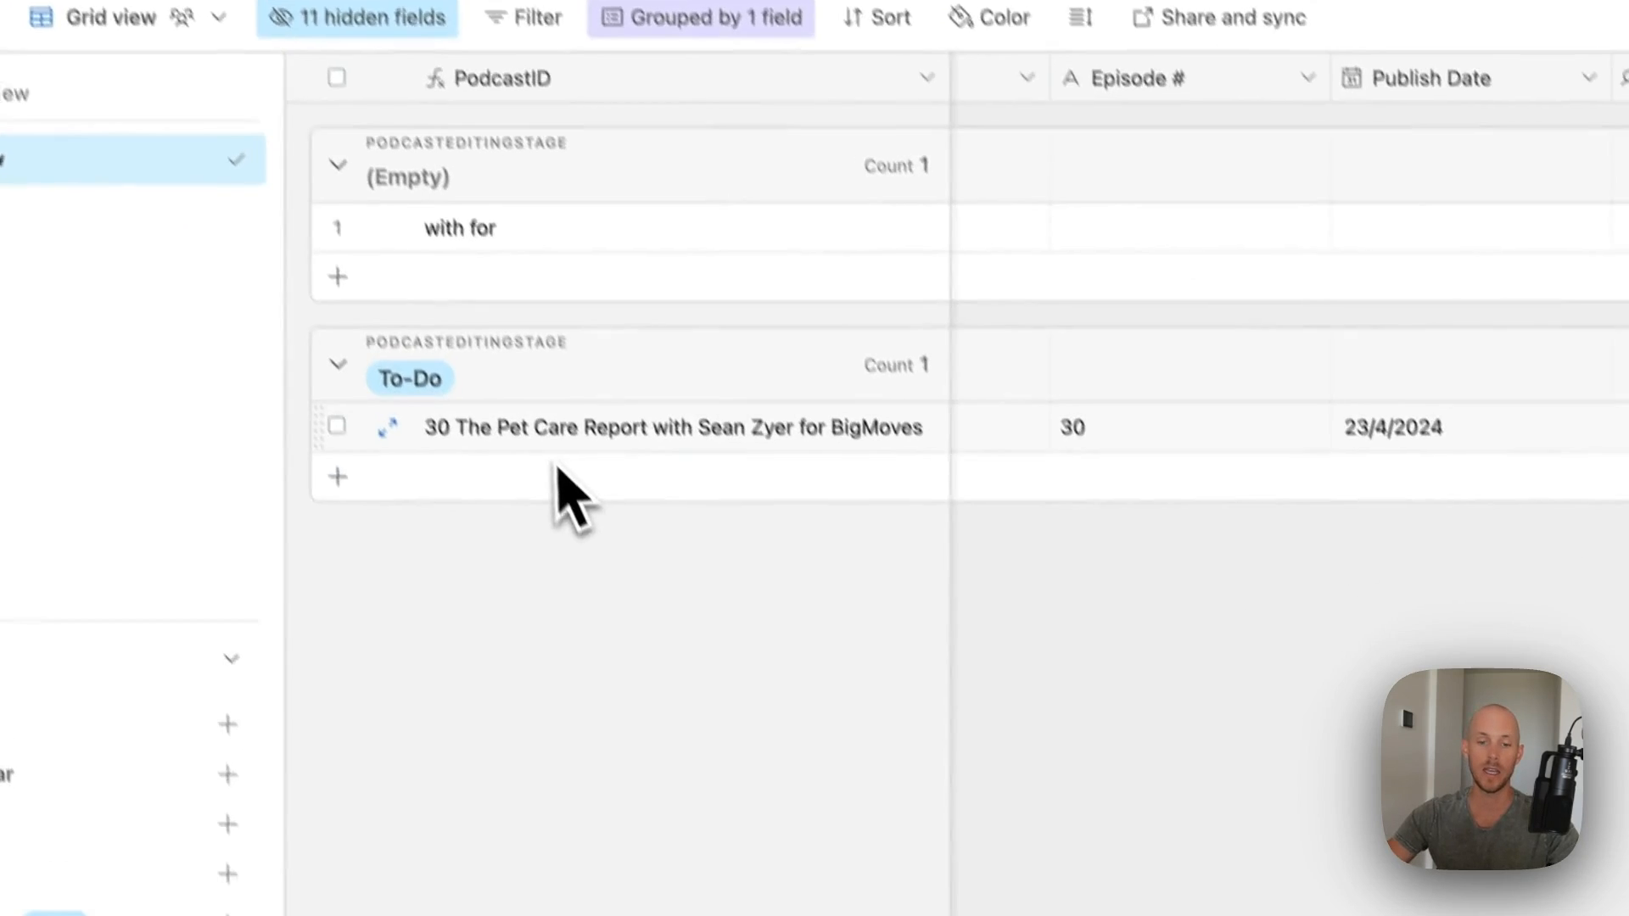
pyautogui.rightClick(328, 194)
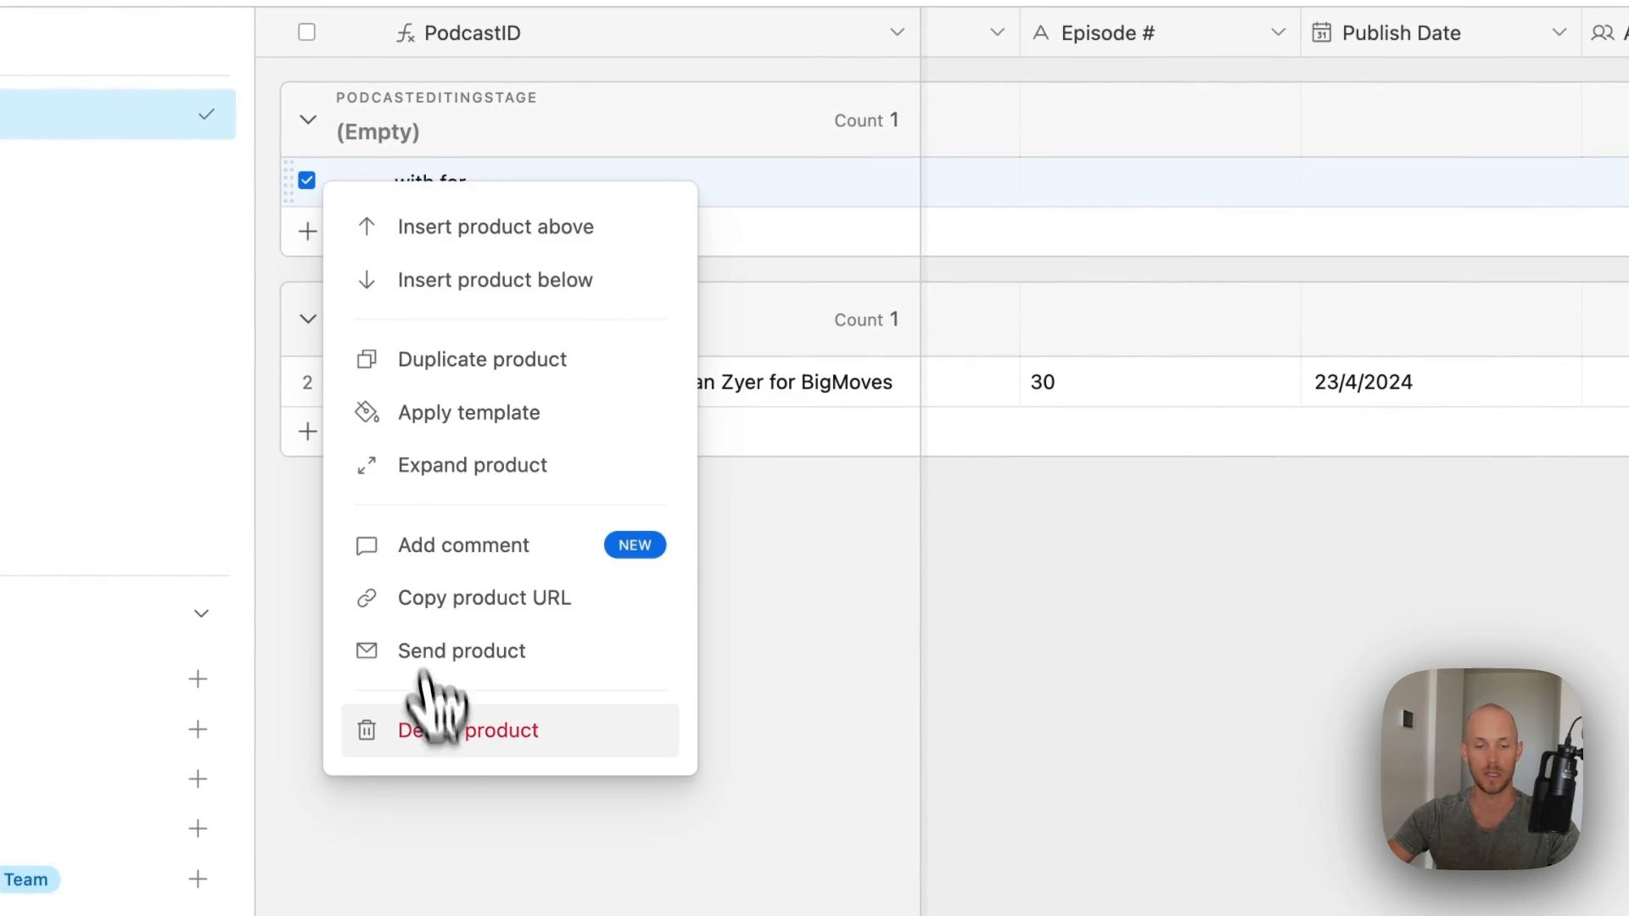
pyautogui.click(433, 728)
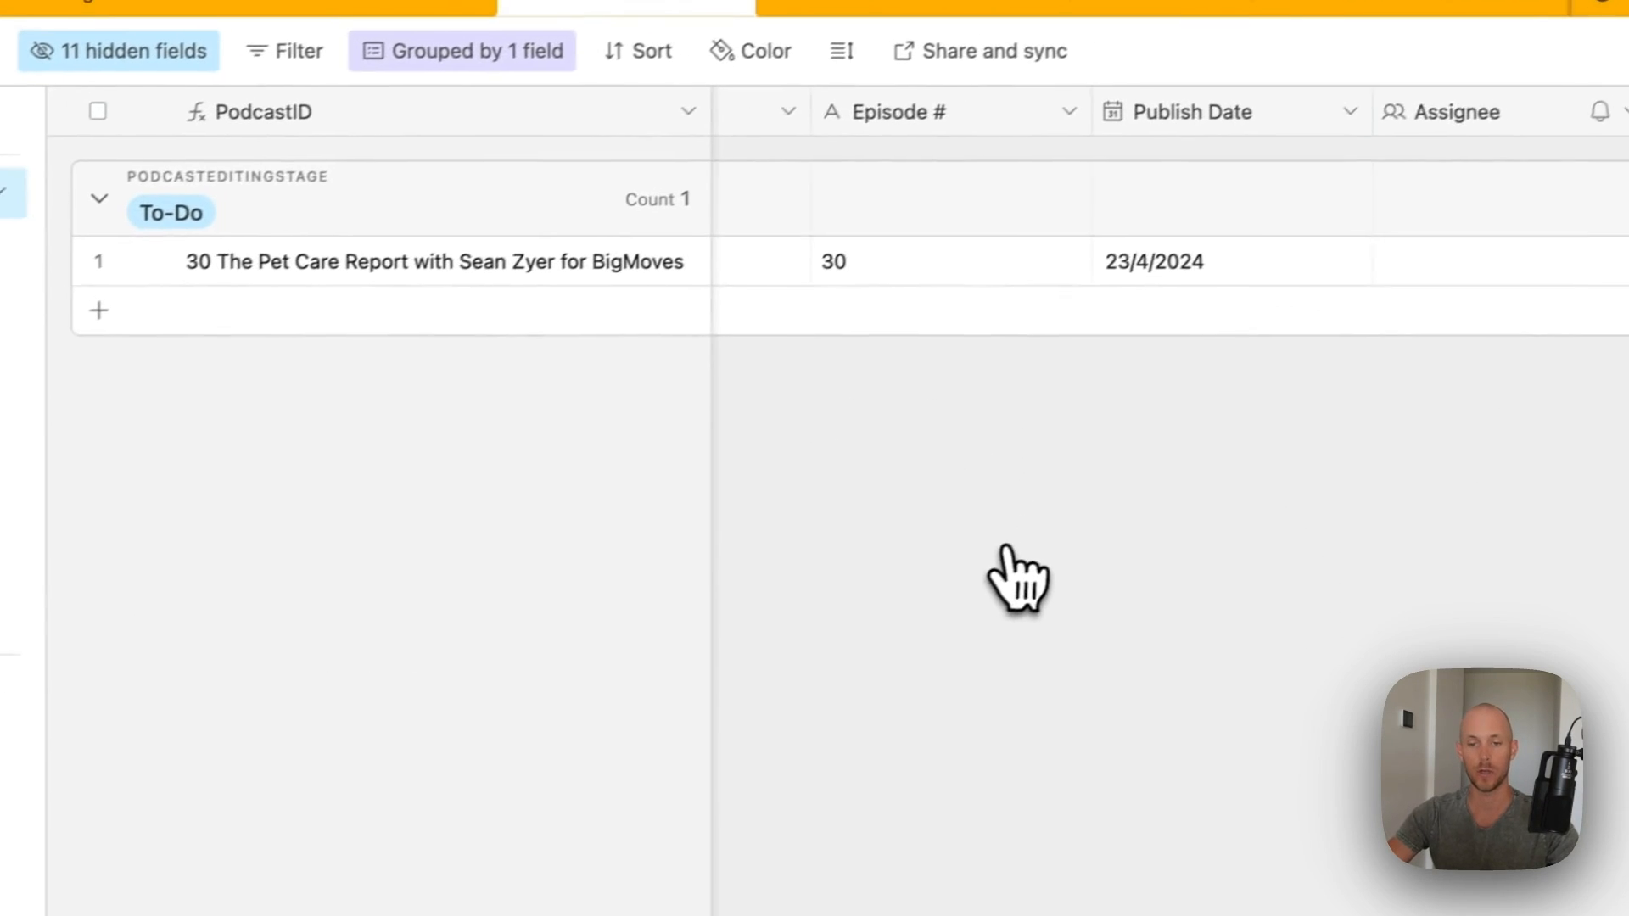
pyautogui.hscroll(-10, 594, 382)
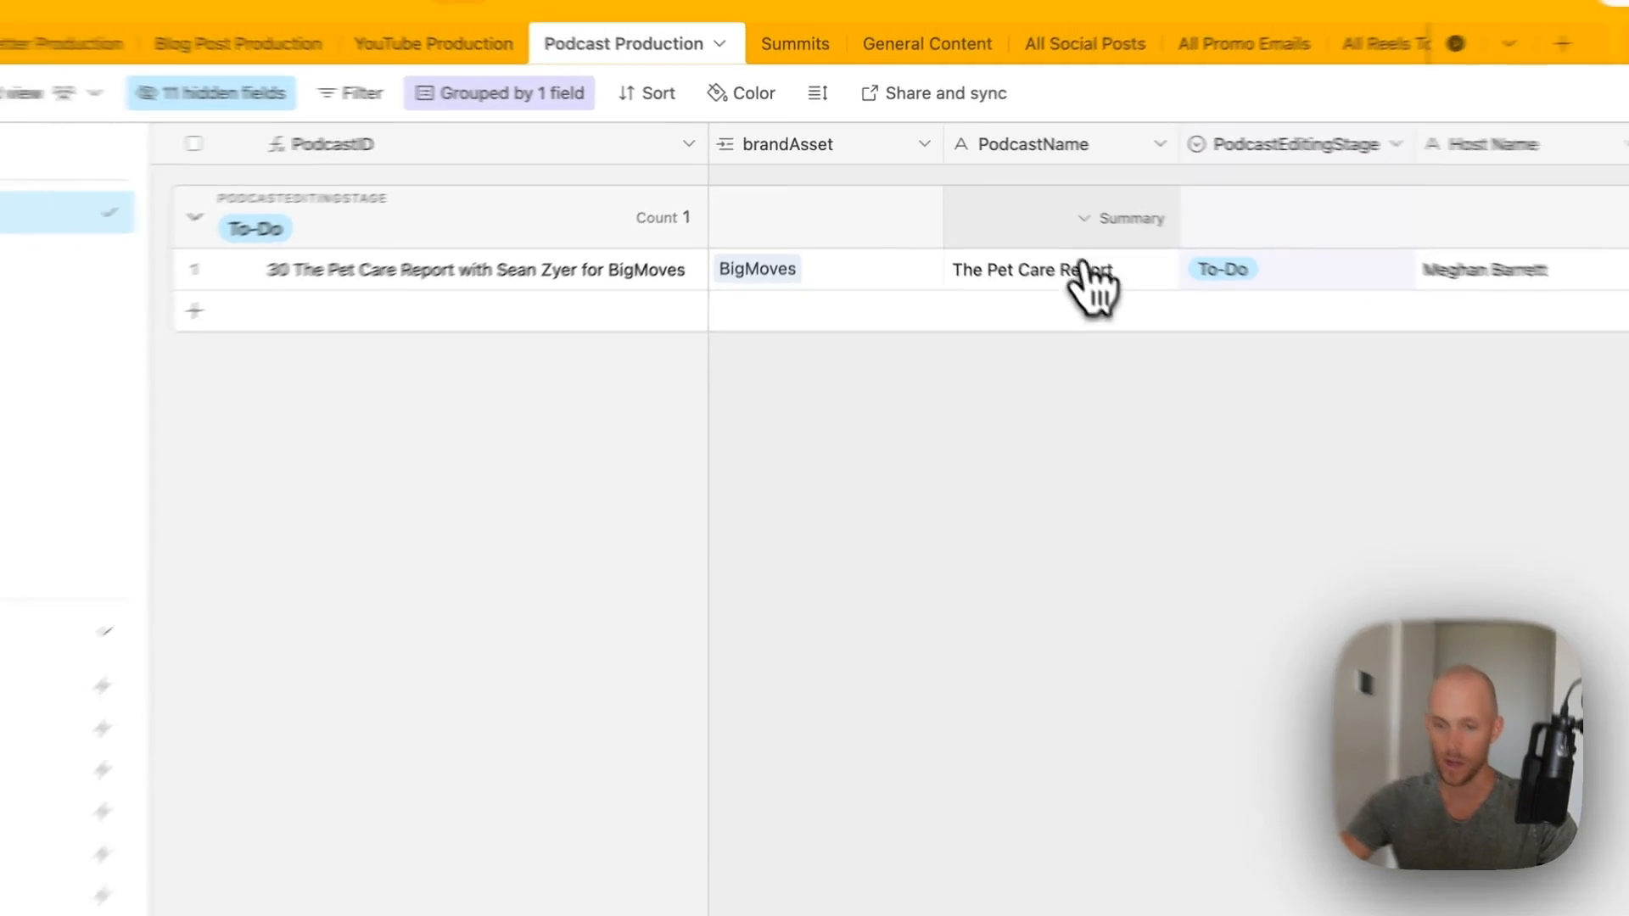
pyautogui.hscroll(5, 1090, 284)
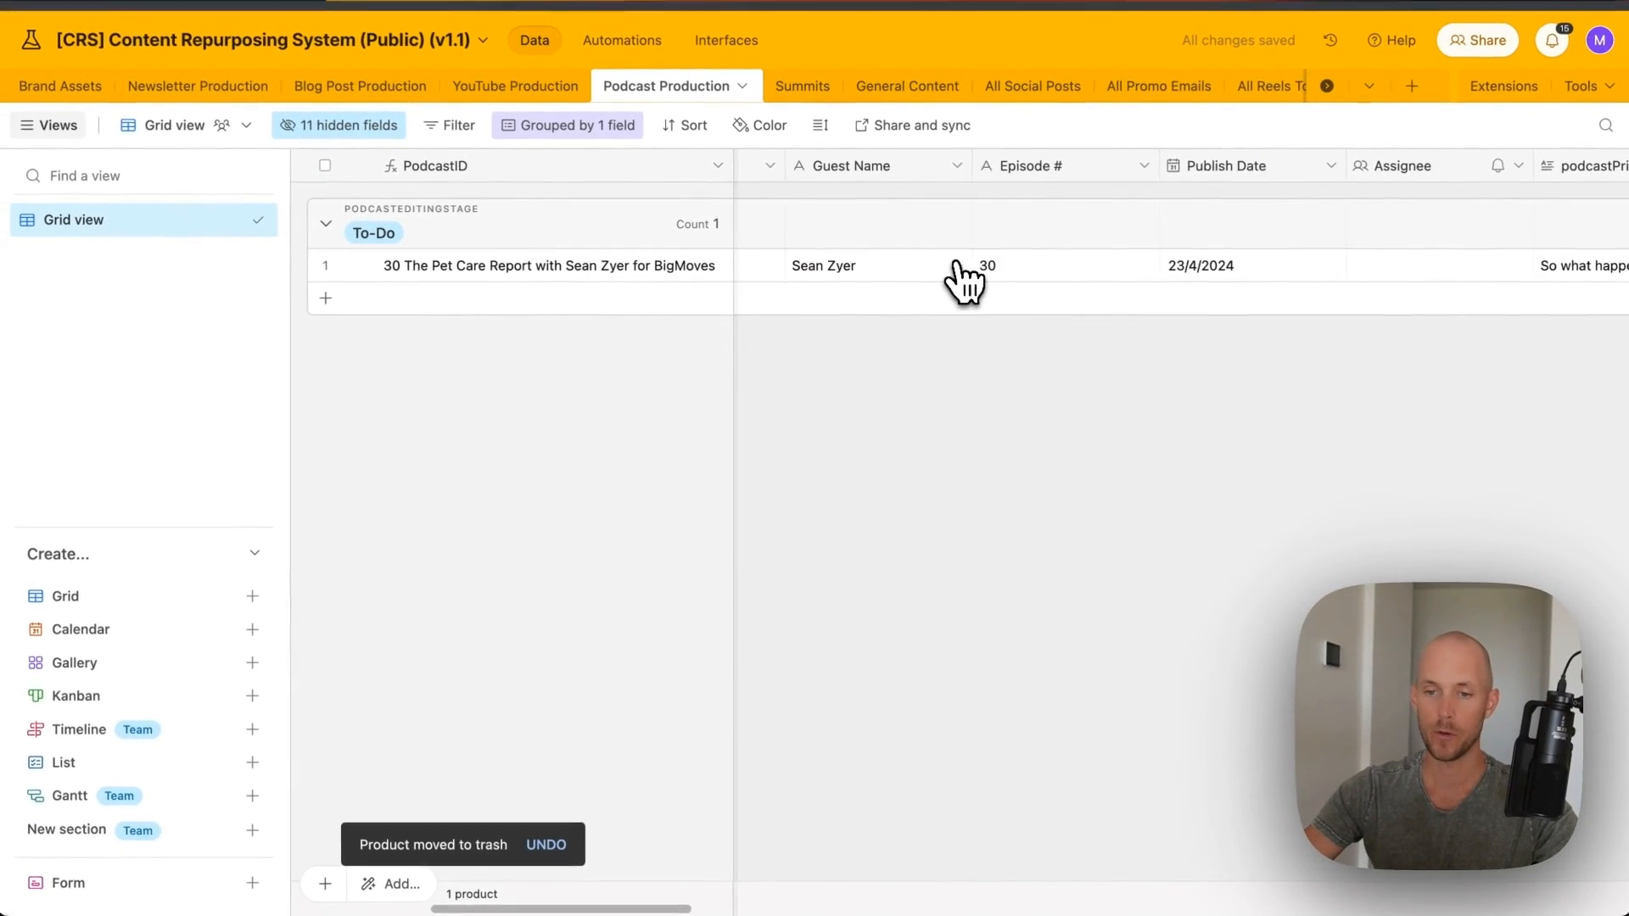
pyautogui.hscroll(8, 967, 280)
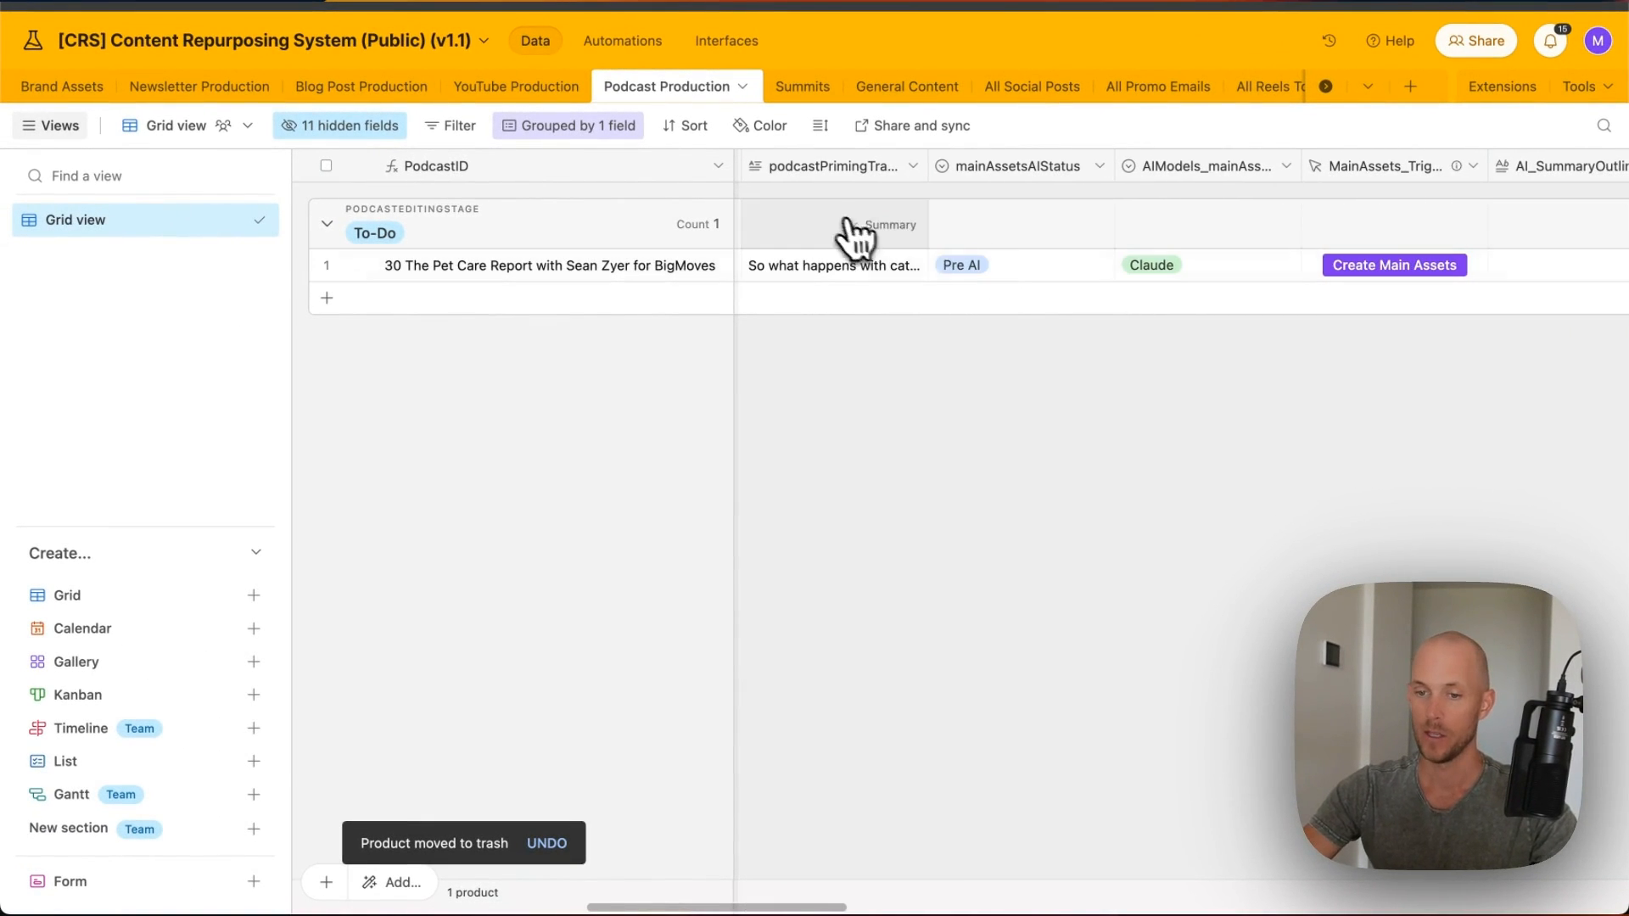
pyautogui.hscroll(2, 1241, 365)
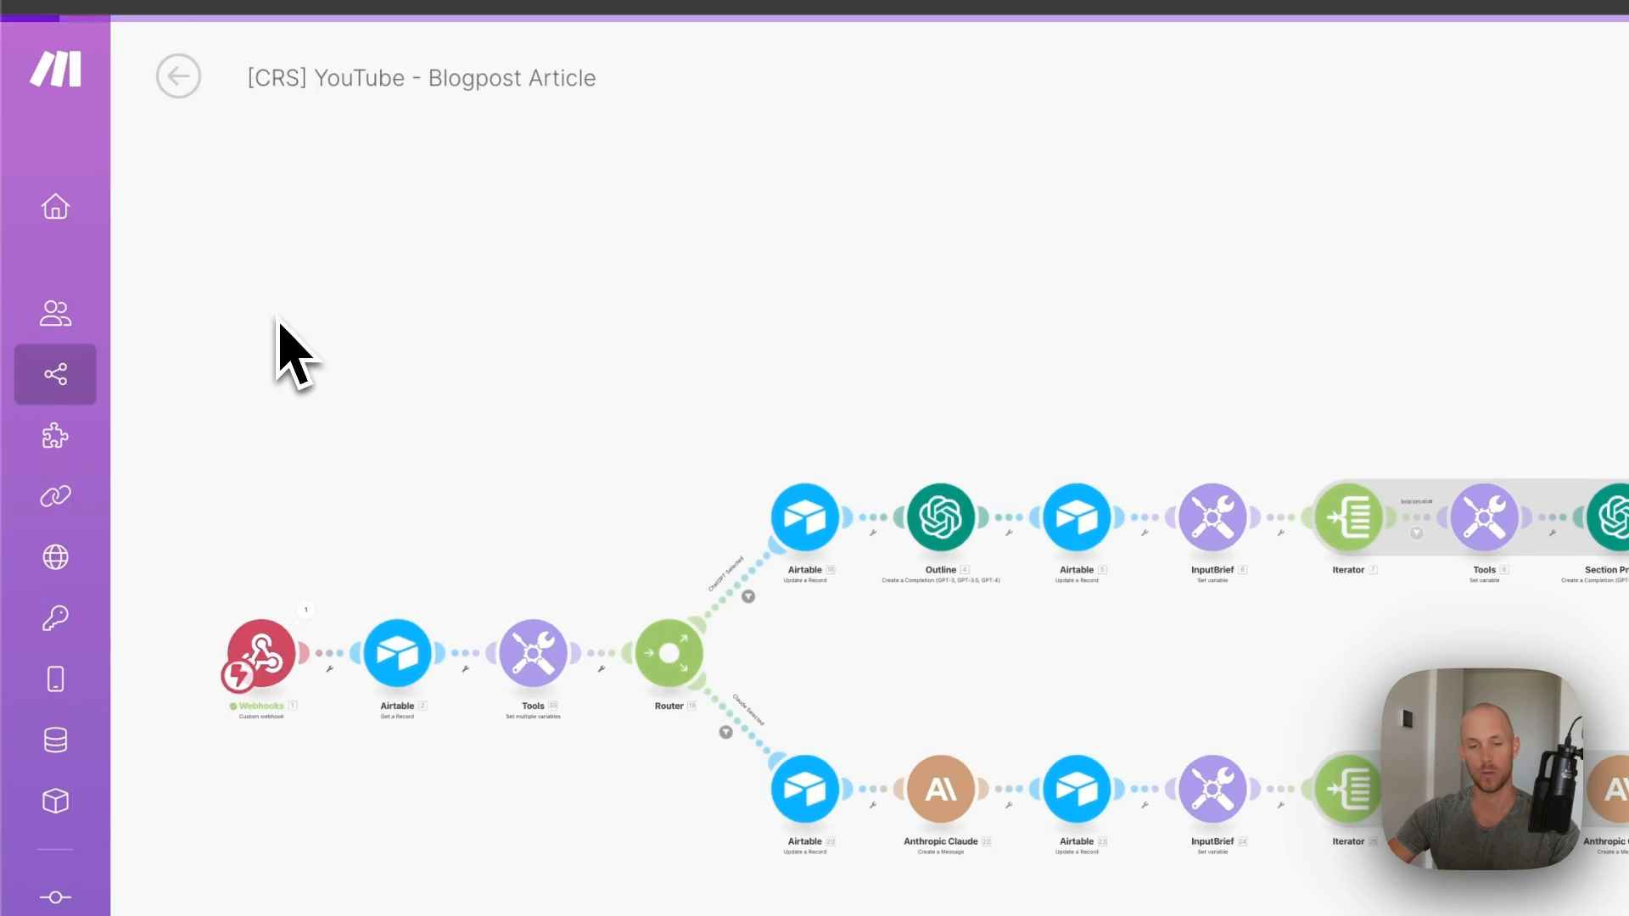
# - Create a new scenario in the content repurposing folder from the Podcast - Main Assets blueprint
pyautogui.click(54, 390)
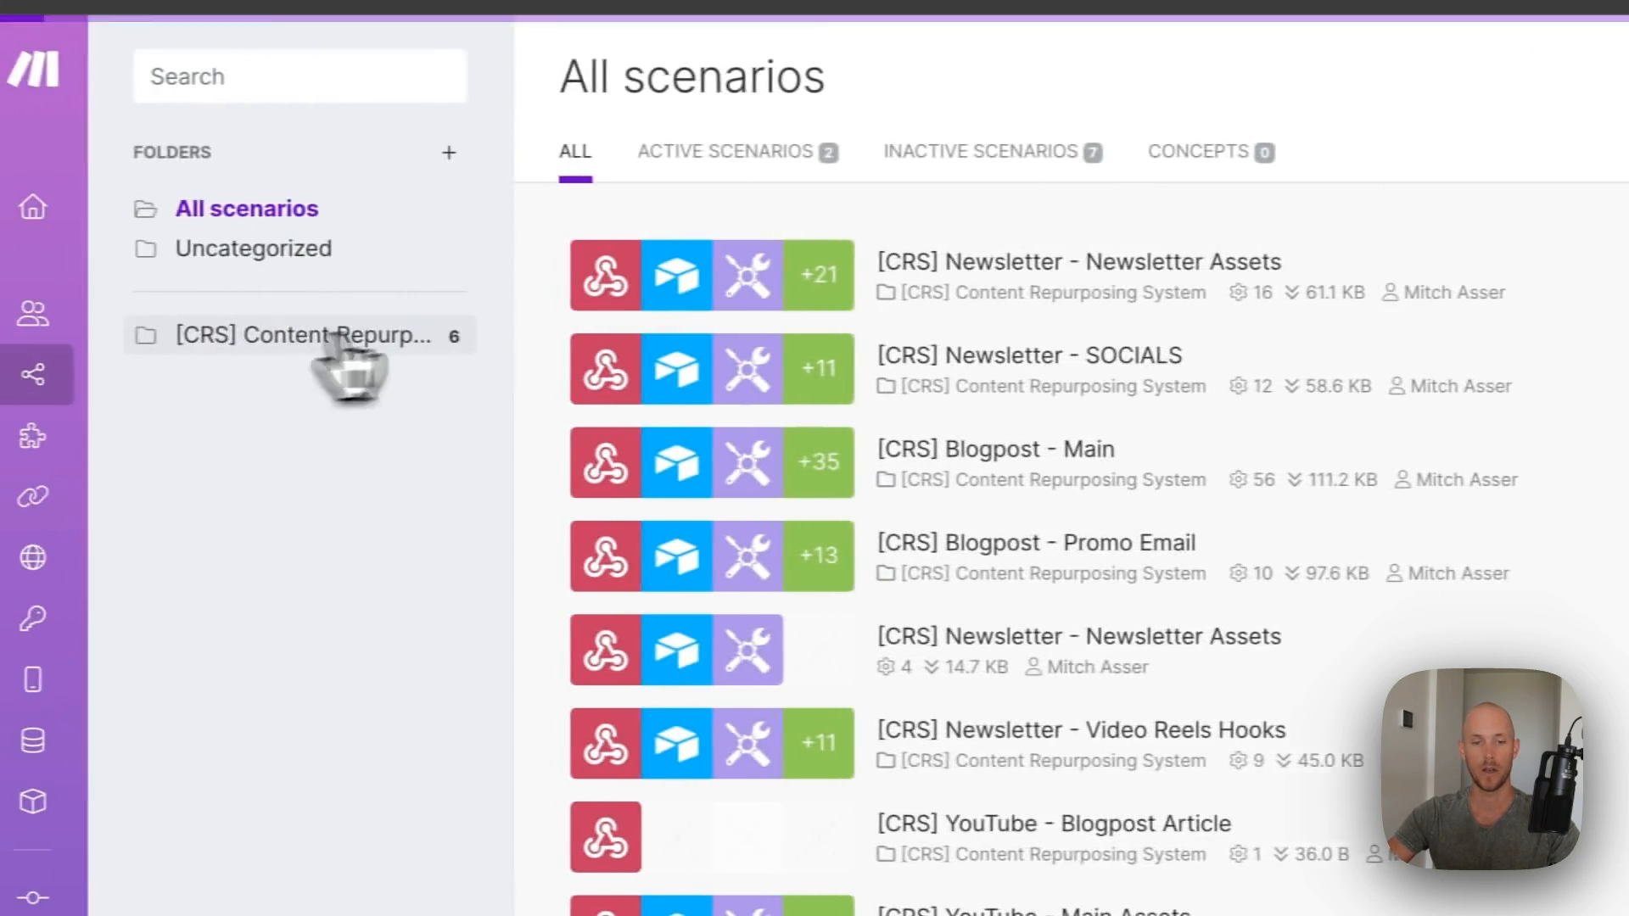
pyautogui.click(119, 337)
pyautogui.click(1311, 79)
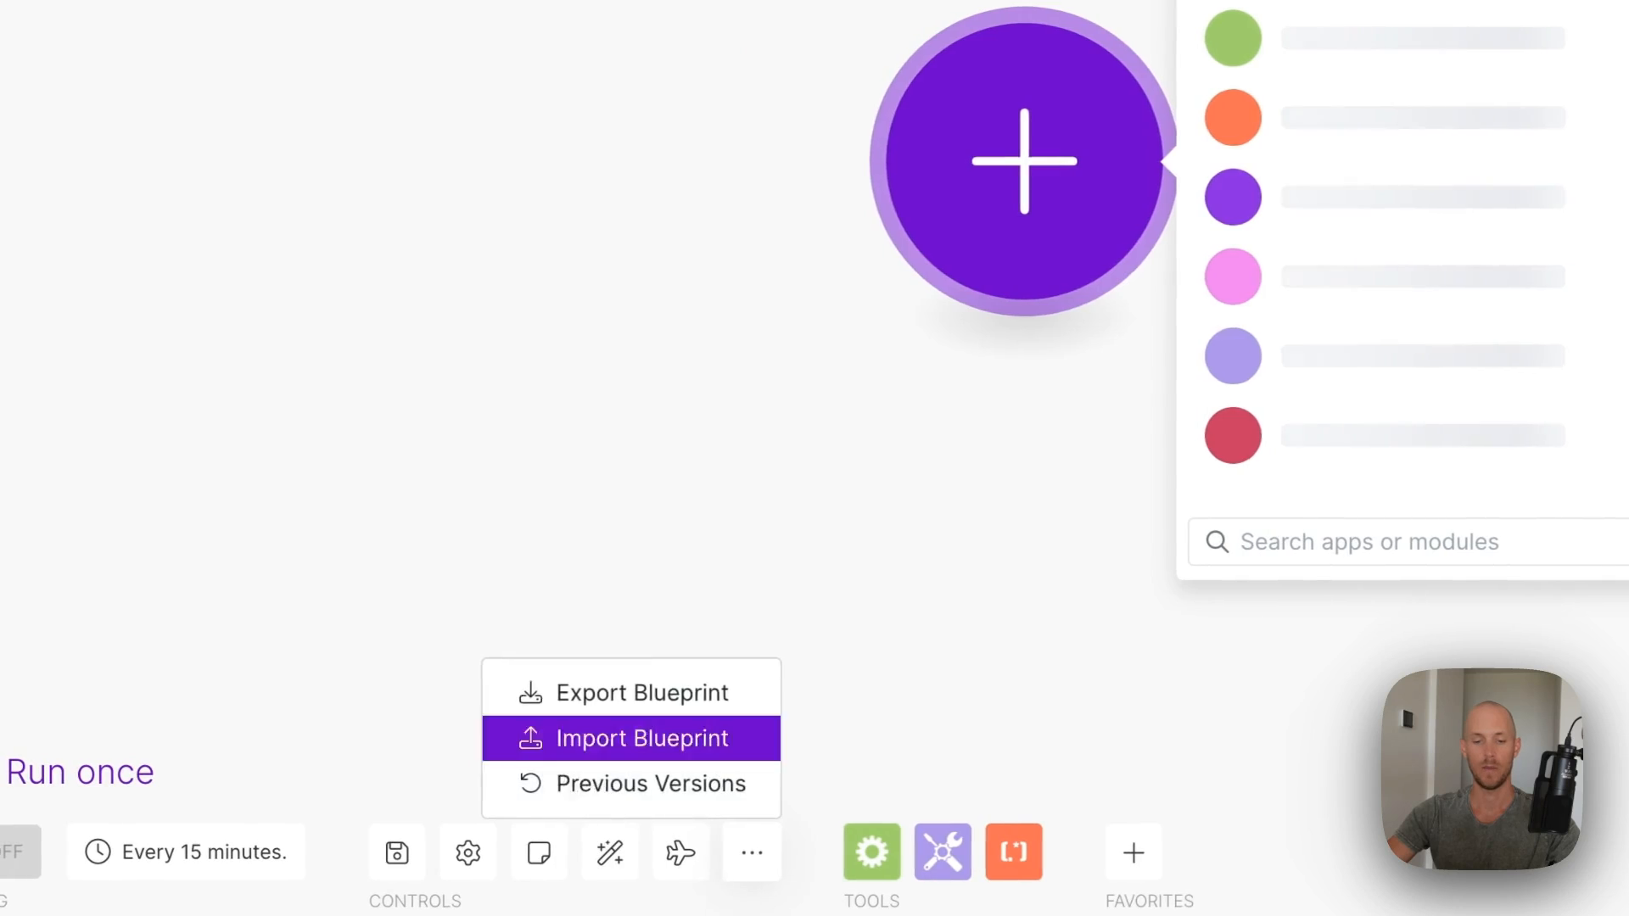
pyautogui.click(586, 735)
pyautogui.click(779, 270)
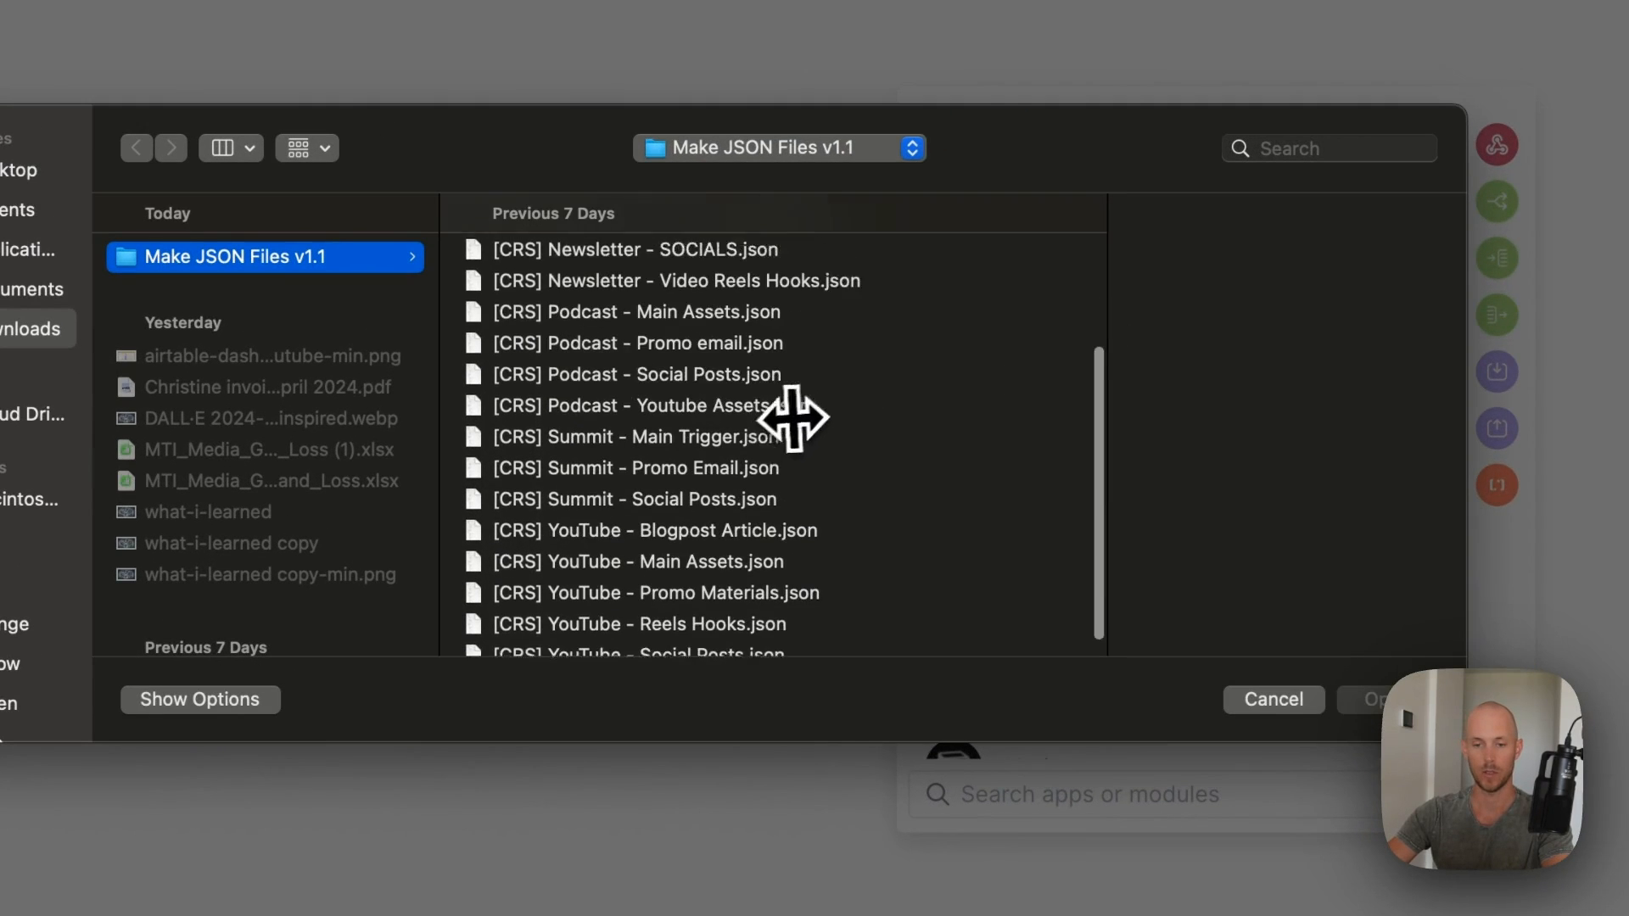
pyautogui.click(722, 312)
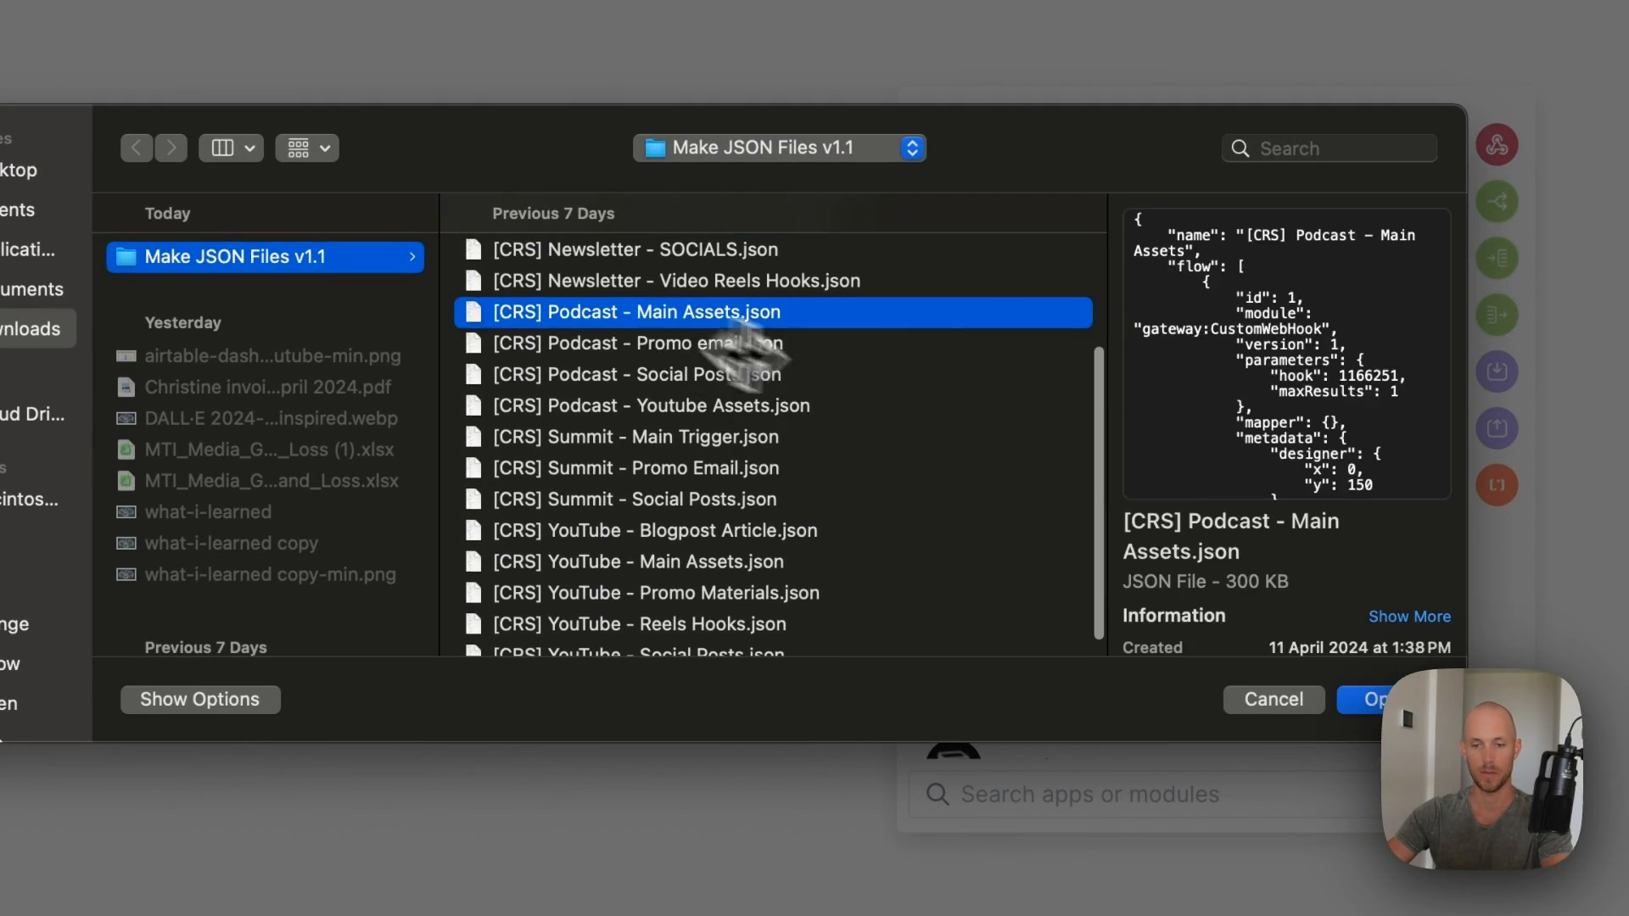
pyautogui.click(1400, 700)
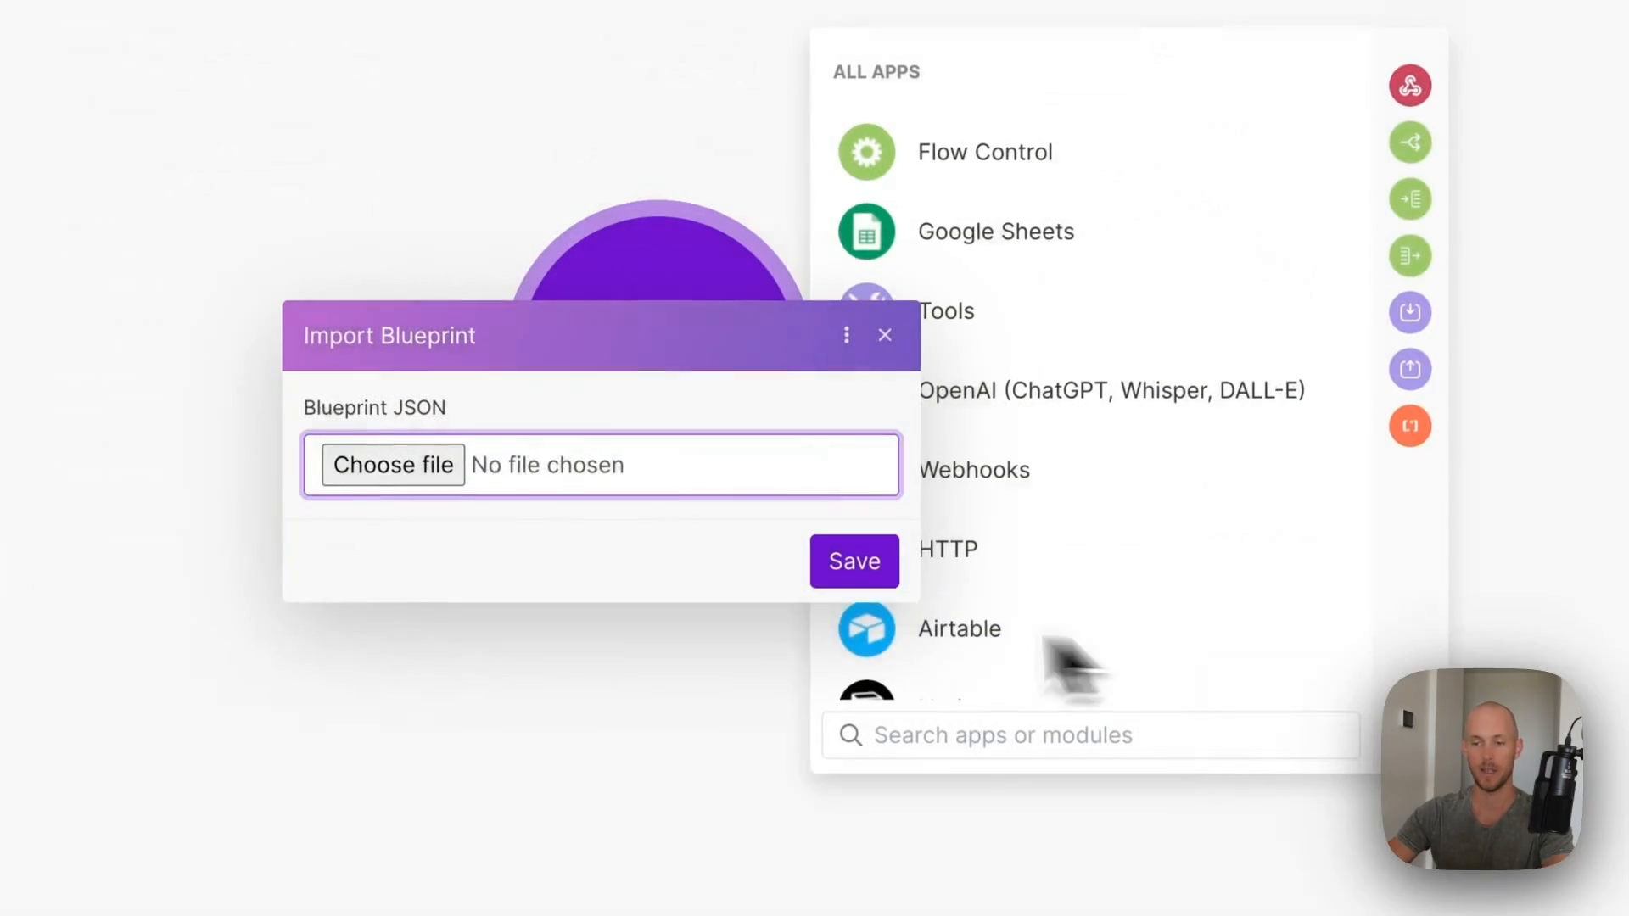
pyautogui.click(851, 562)
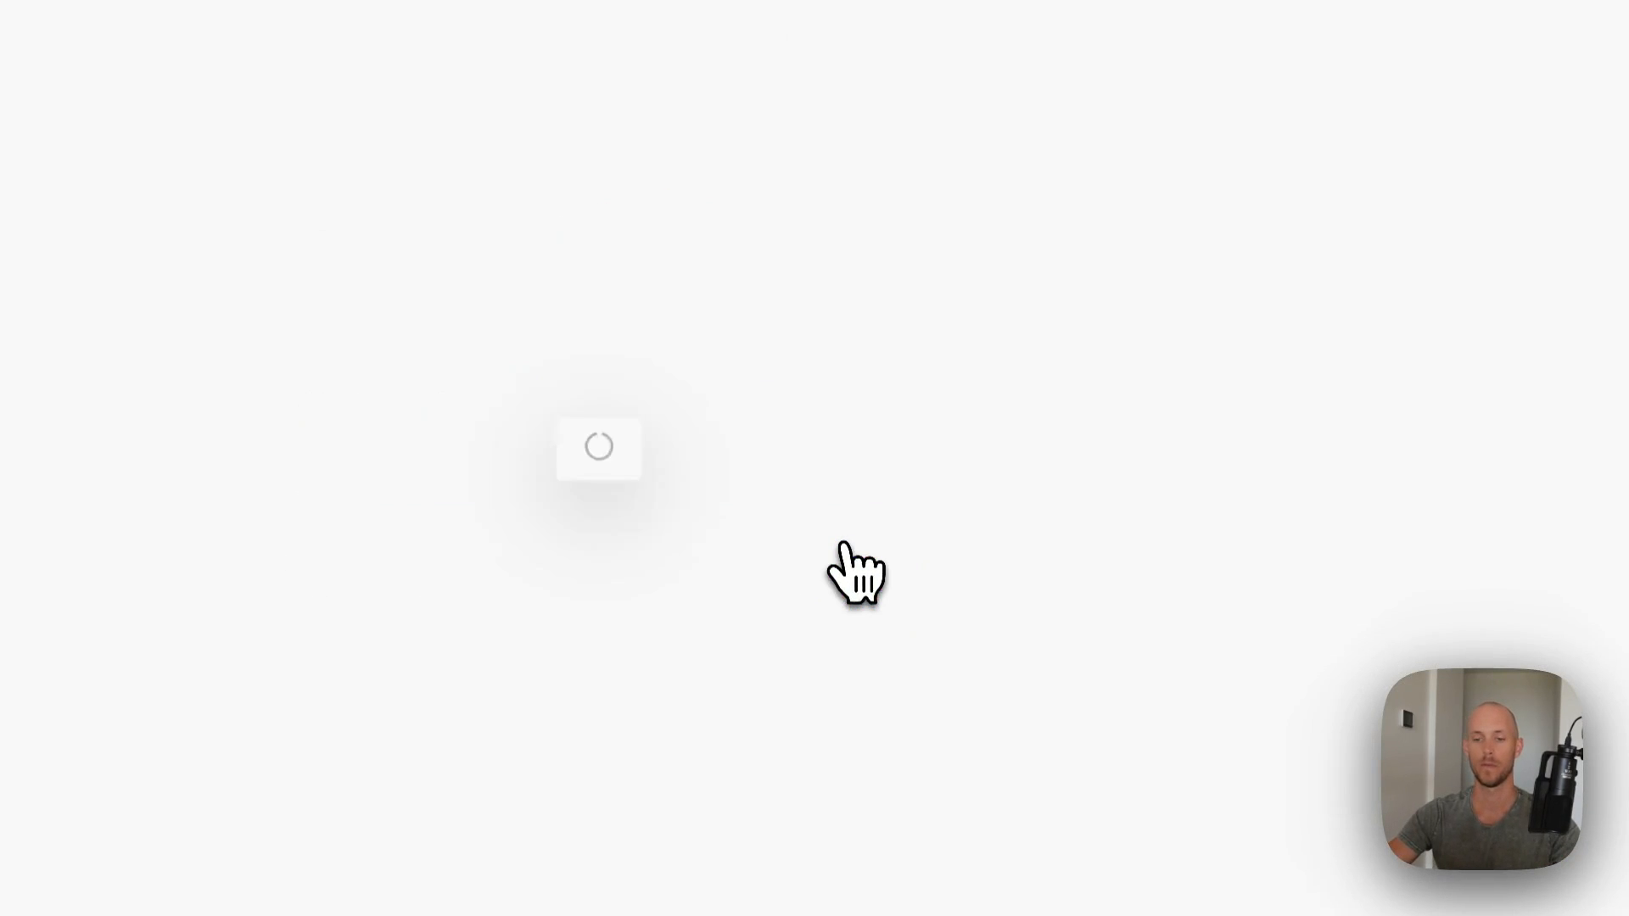
# - Unlink the webhook from Airtable and give the trigger a new webhook named crs-podcast-main-assets
pyautogui.click(414, 553)
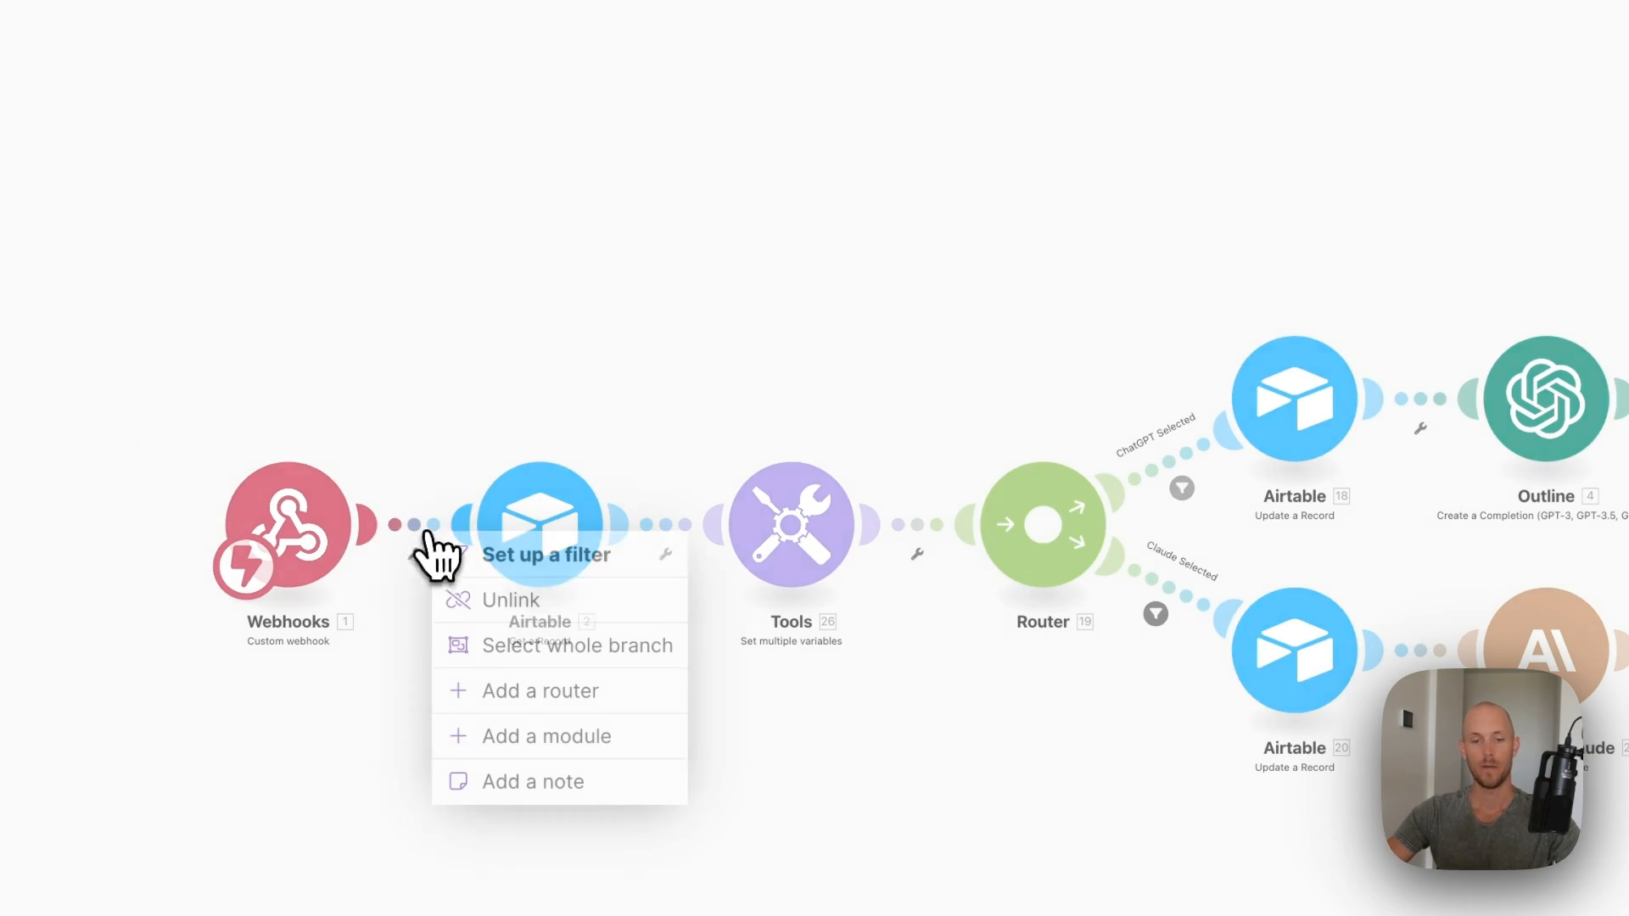
pyautogui.click(509, 601)
pyautogui.click(305, 555)
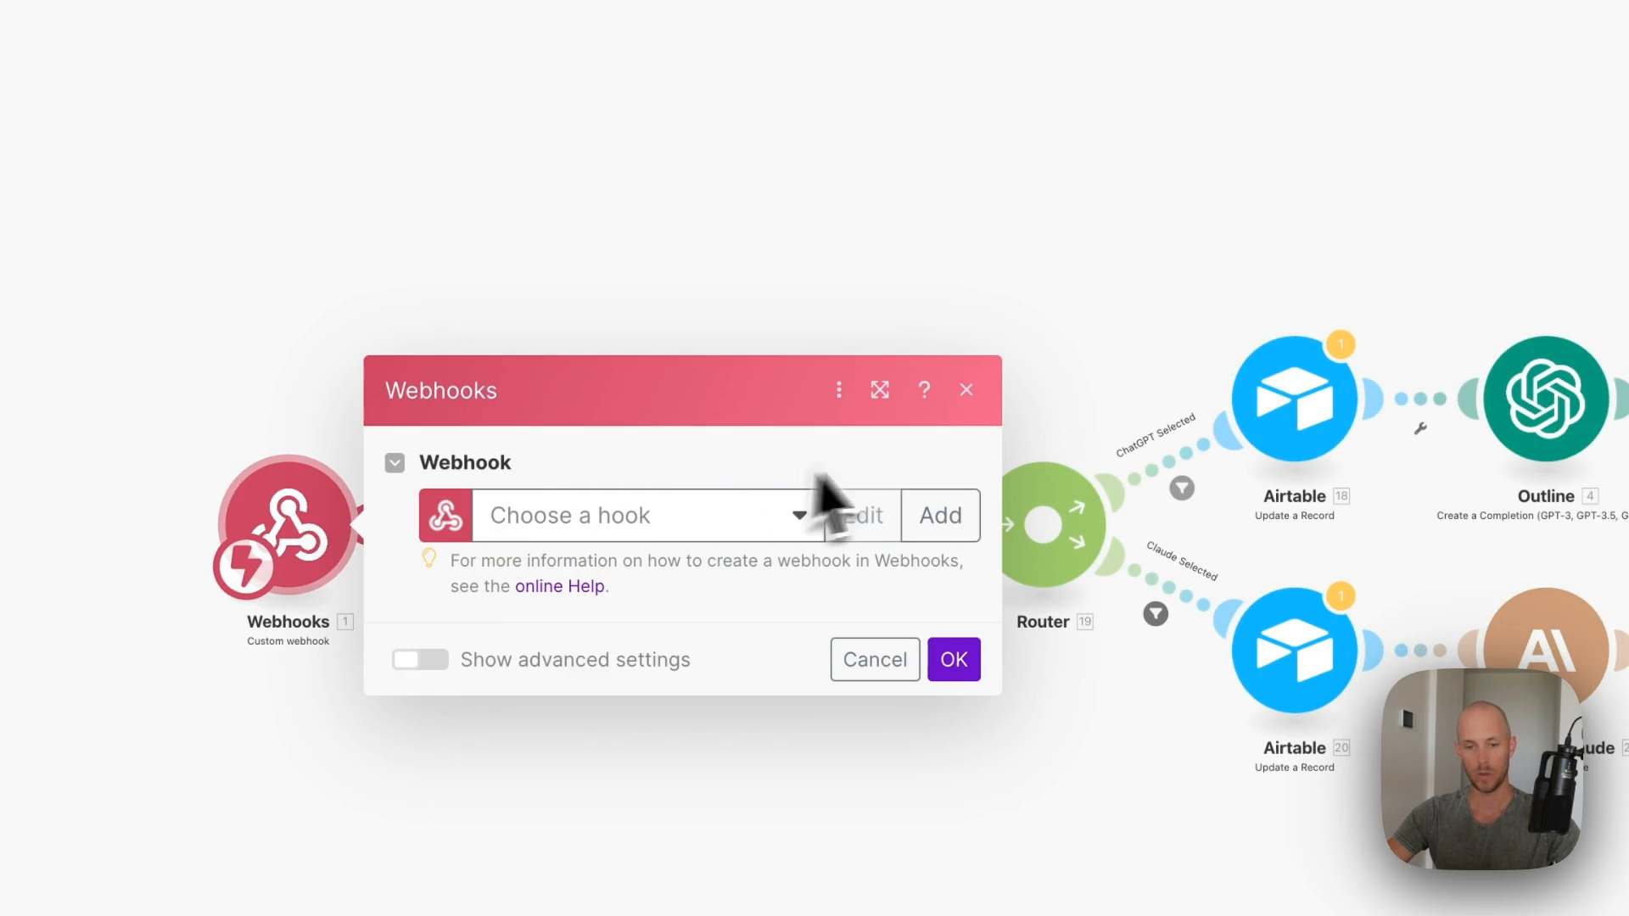
pyautogui.click(938, 516)
pyautogui.tripleClick(1081, 399)
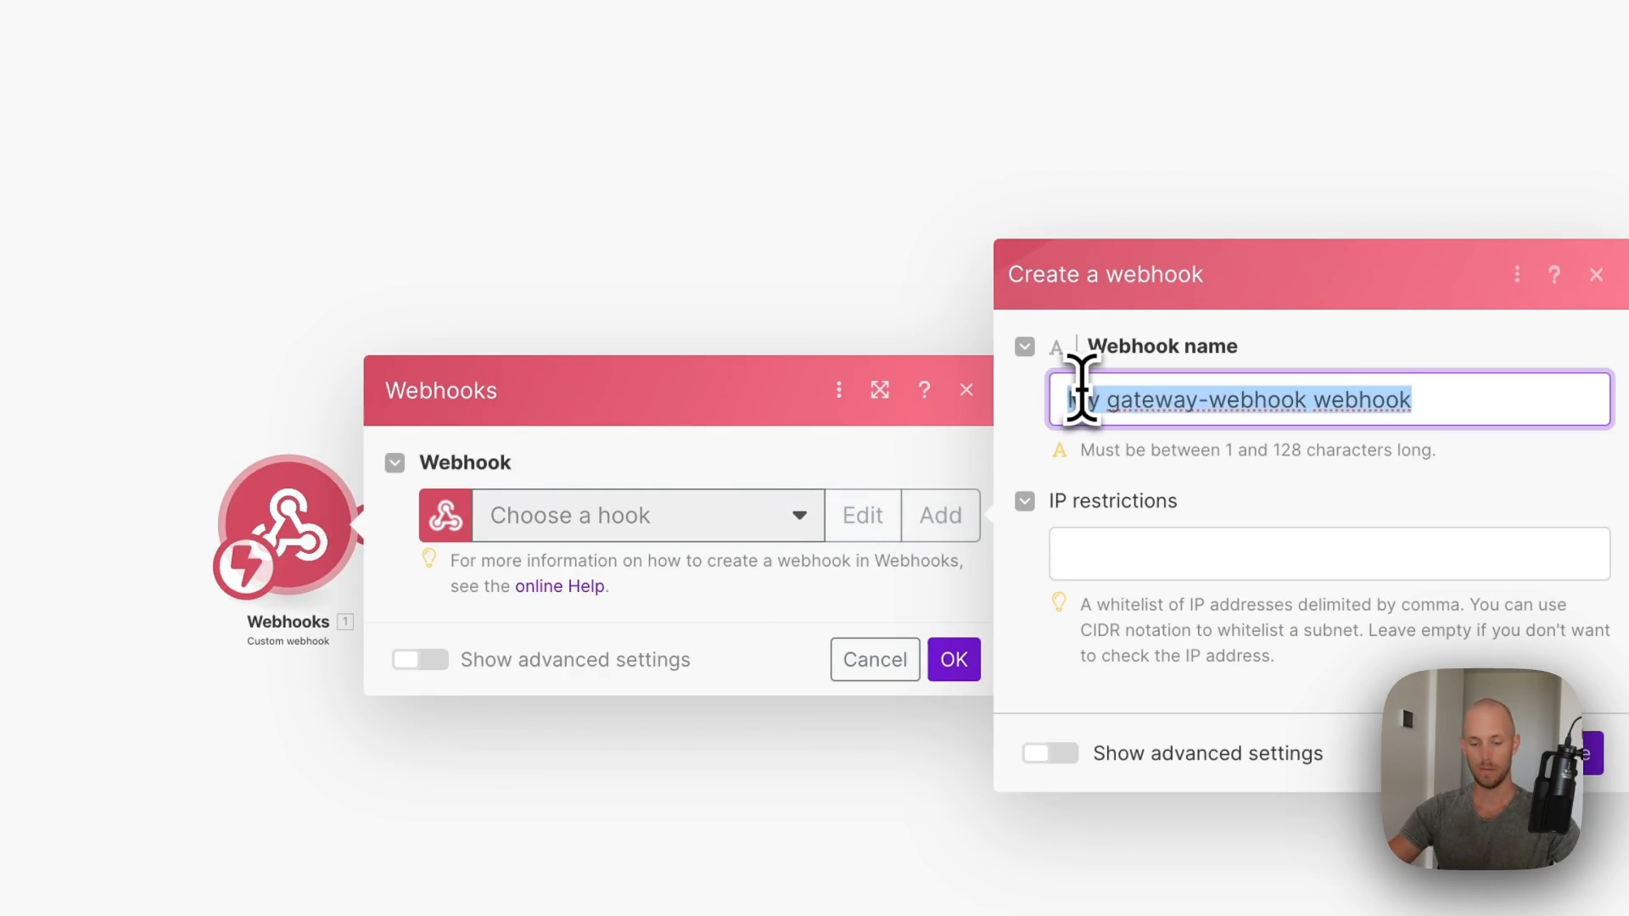
pyautogui.write('crs-podcas')
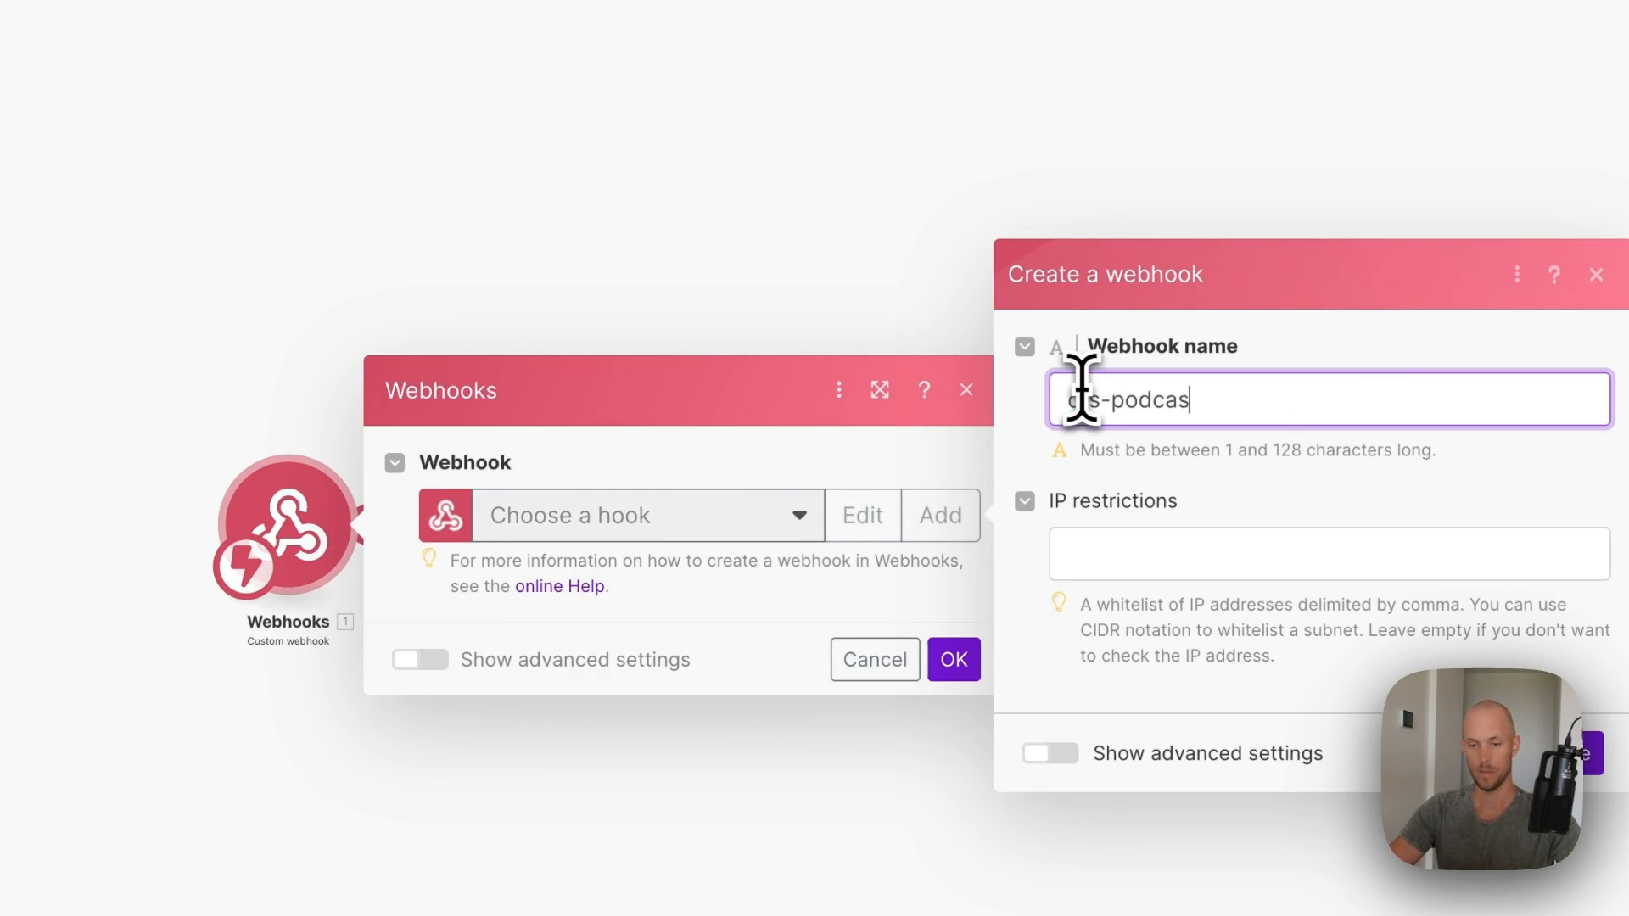
pyautogui.write('t-main-assets')
pyautogui.click(1583, 753)
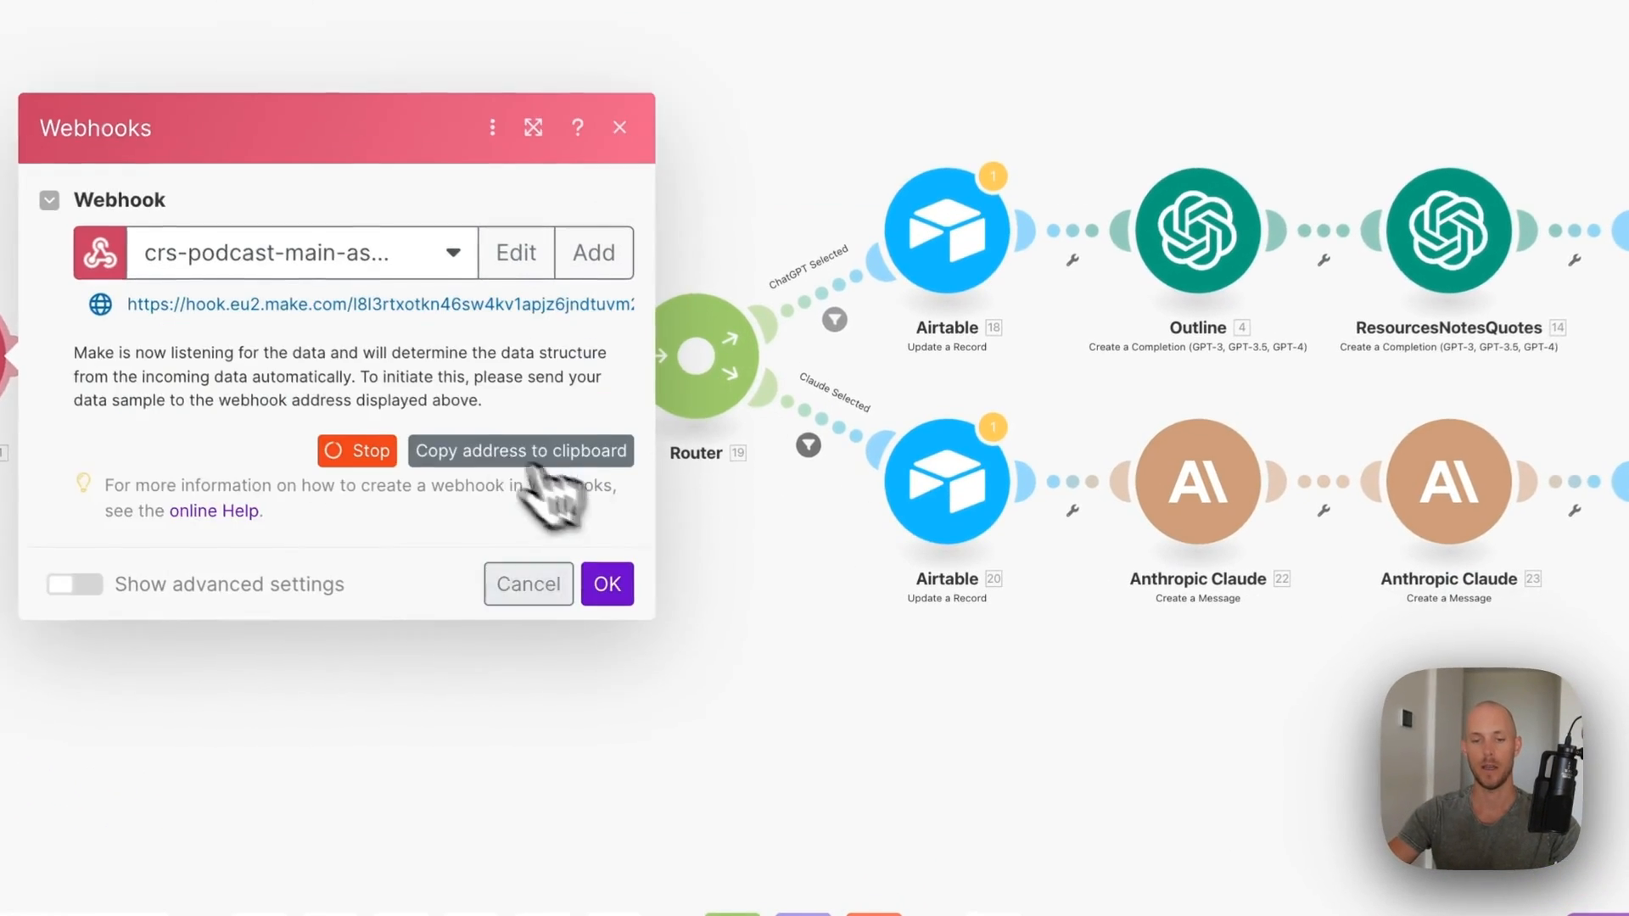
pyautogui.click(608, 583)
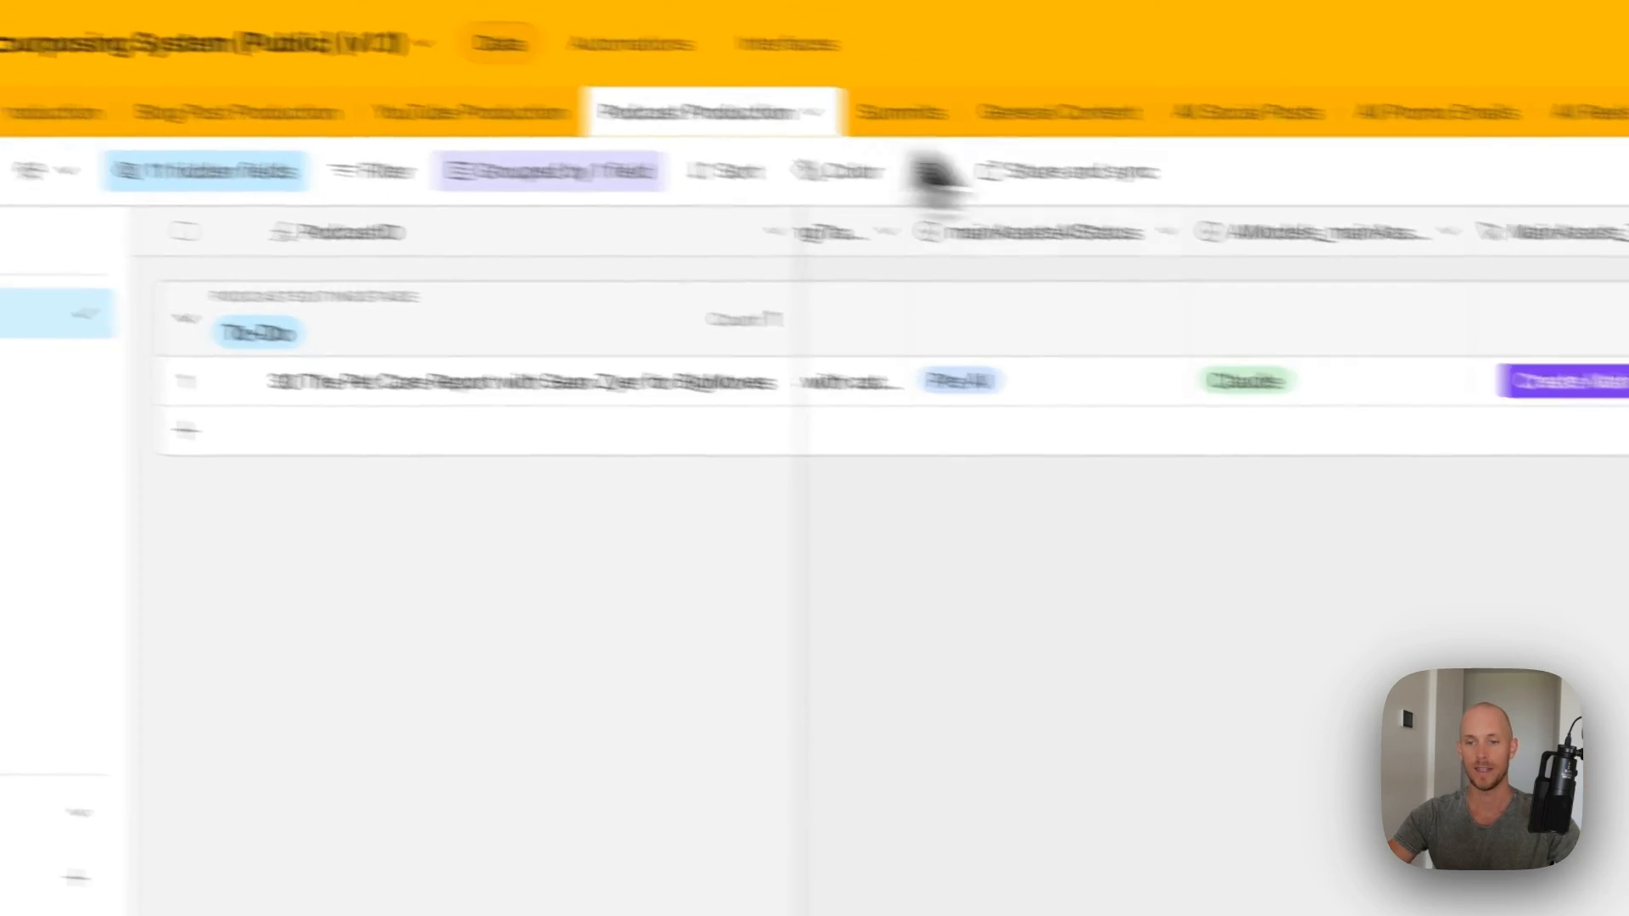
# - Replace the MainAssets_Trigger formula's webhook address with the new one and add the scenario link to its description
pyautogui.doubleClick(1501, 232)
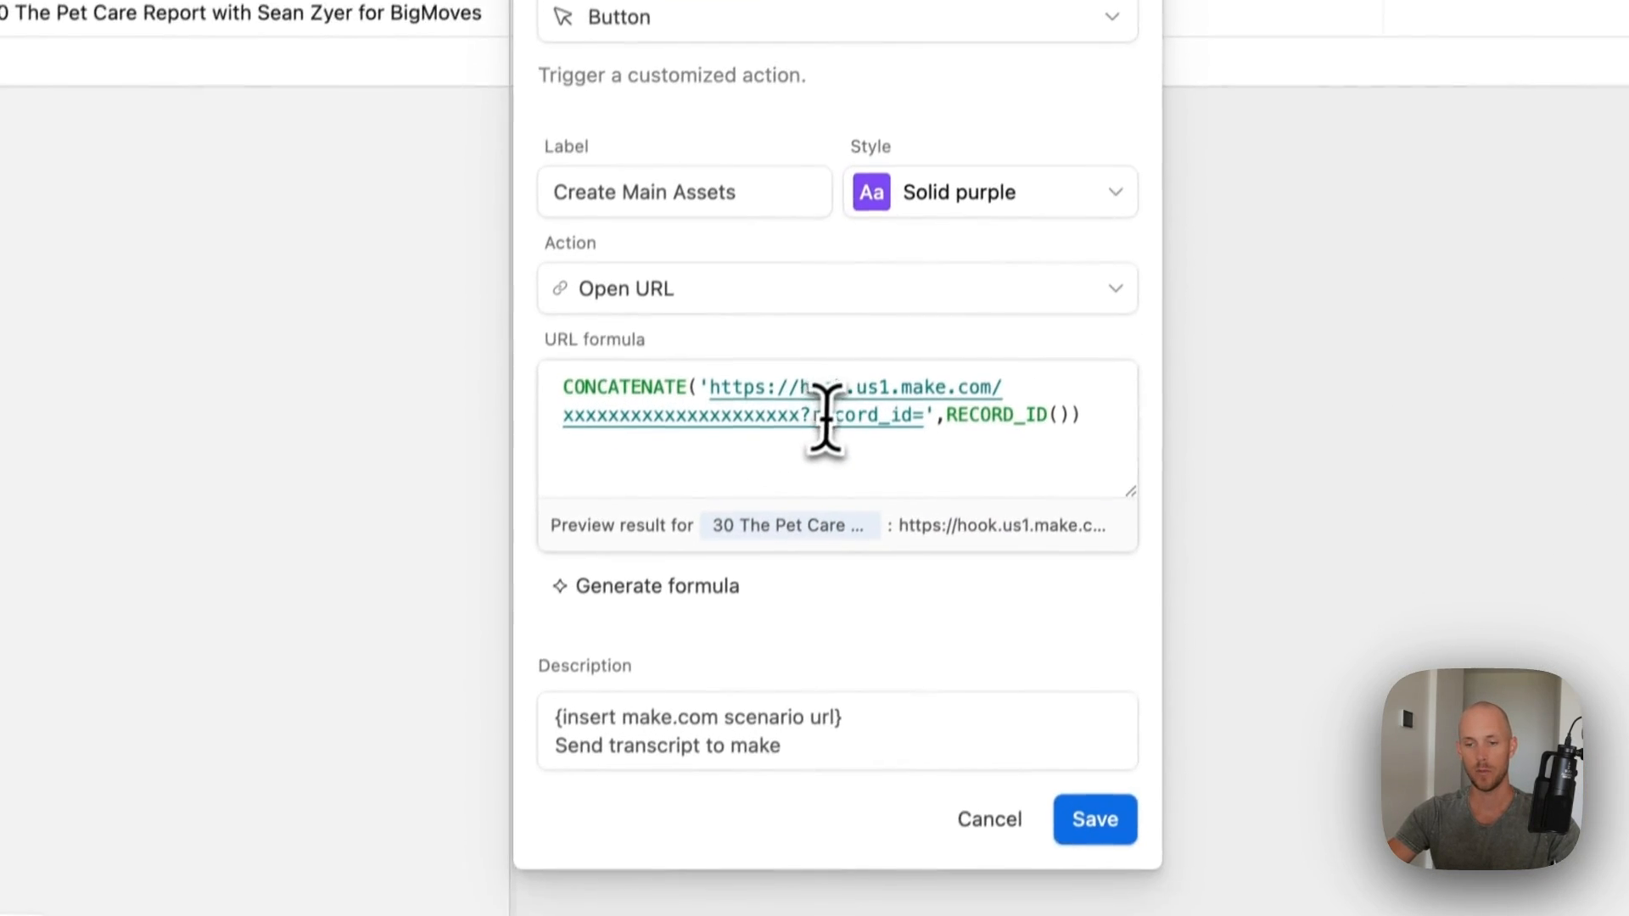
pyautogui.moveTo(815, 415); pyautogui.dragTo(749, 390)
pyautogui.click(784, 415)
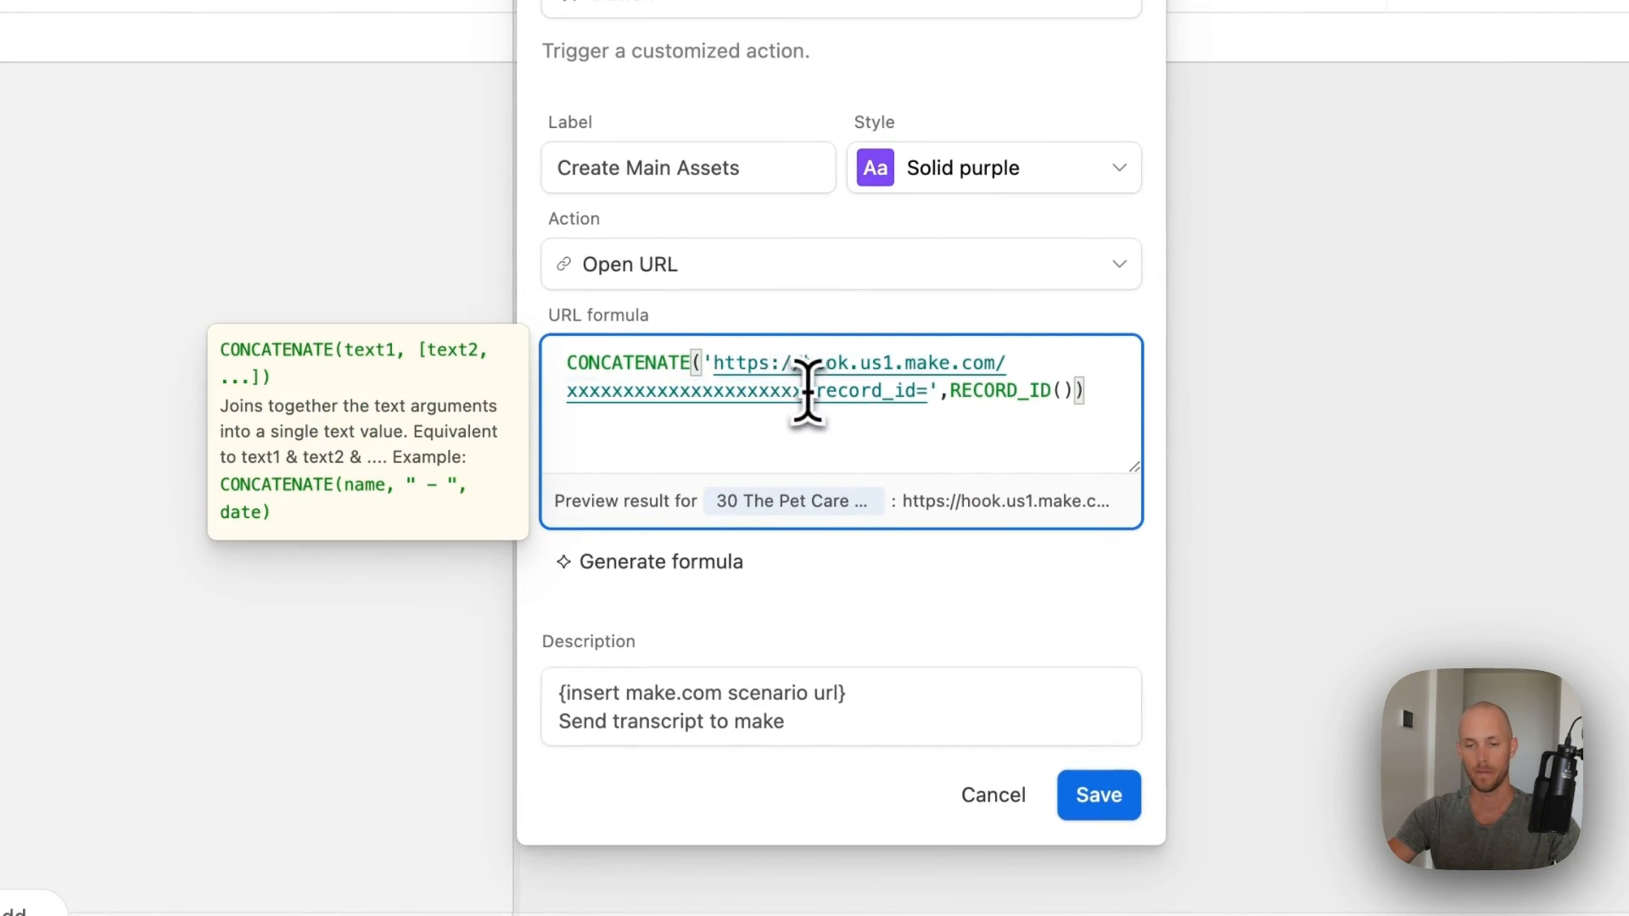
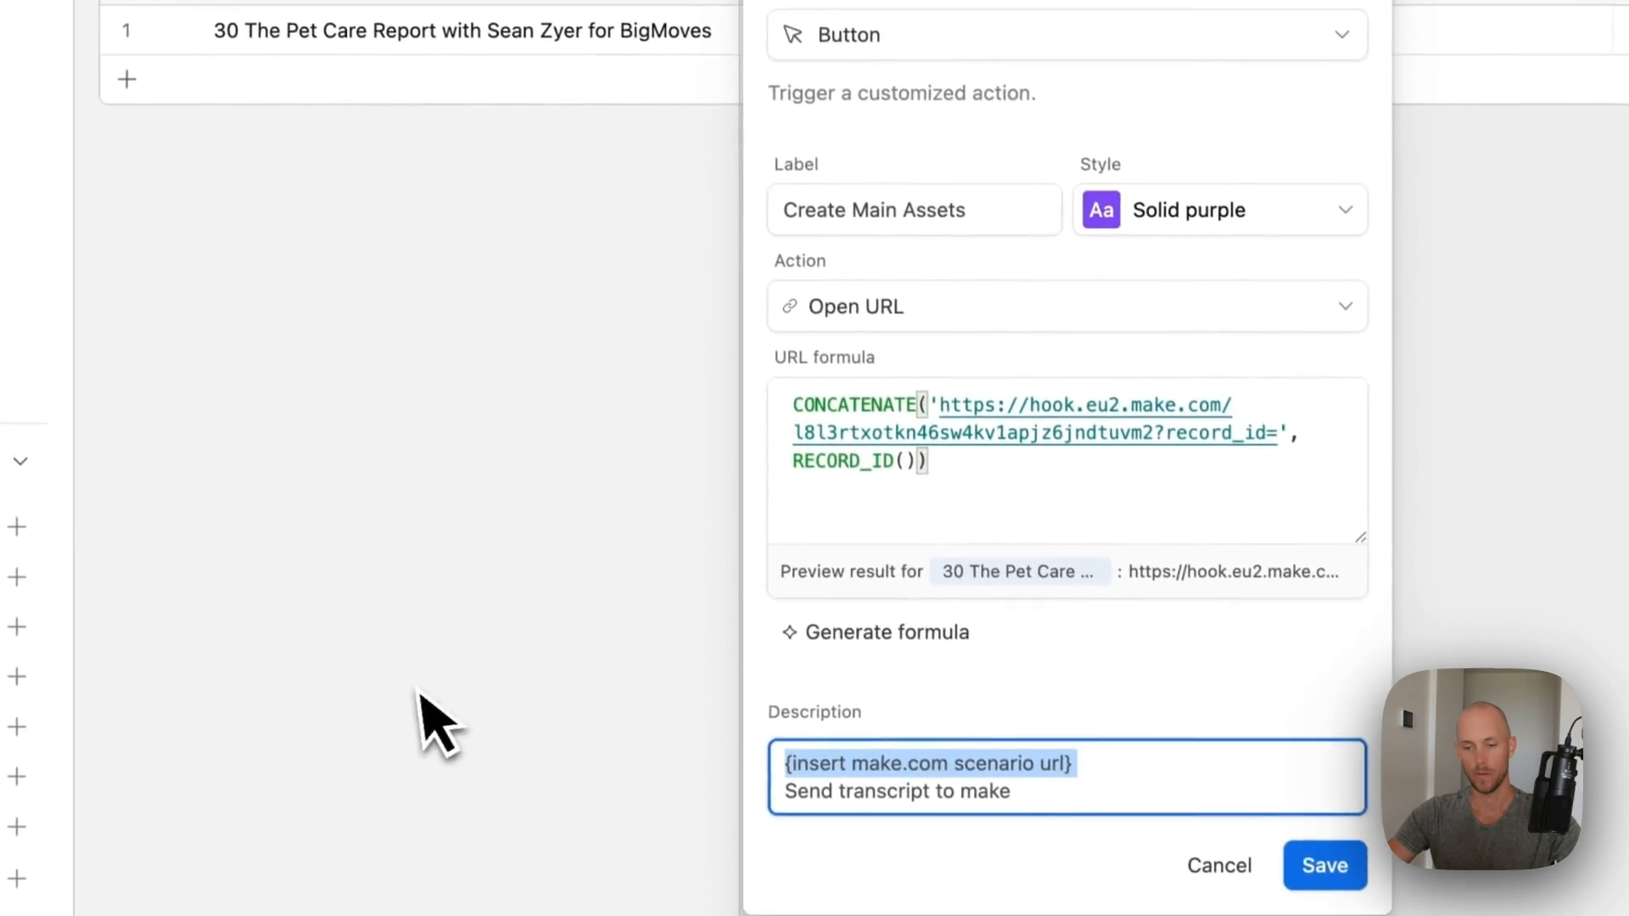
pyautogui.write('https://eu2.make.com/398330/scenarios/991184/edit?folder=48404')
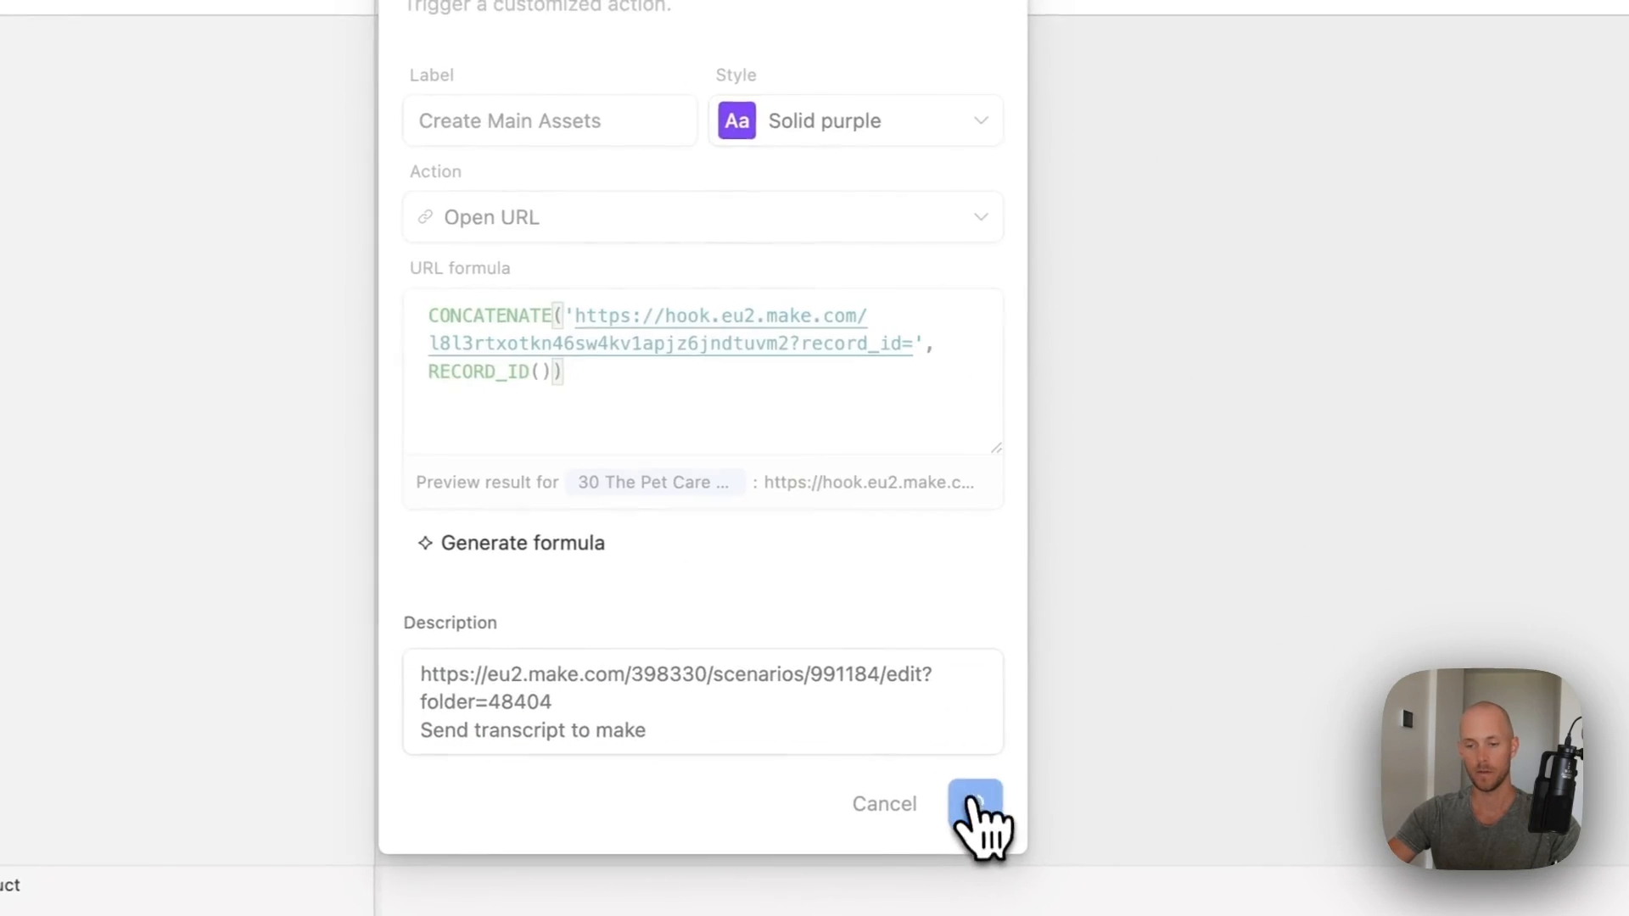
pyautogui.click(1358, 913)
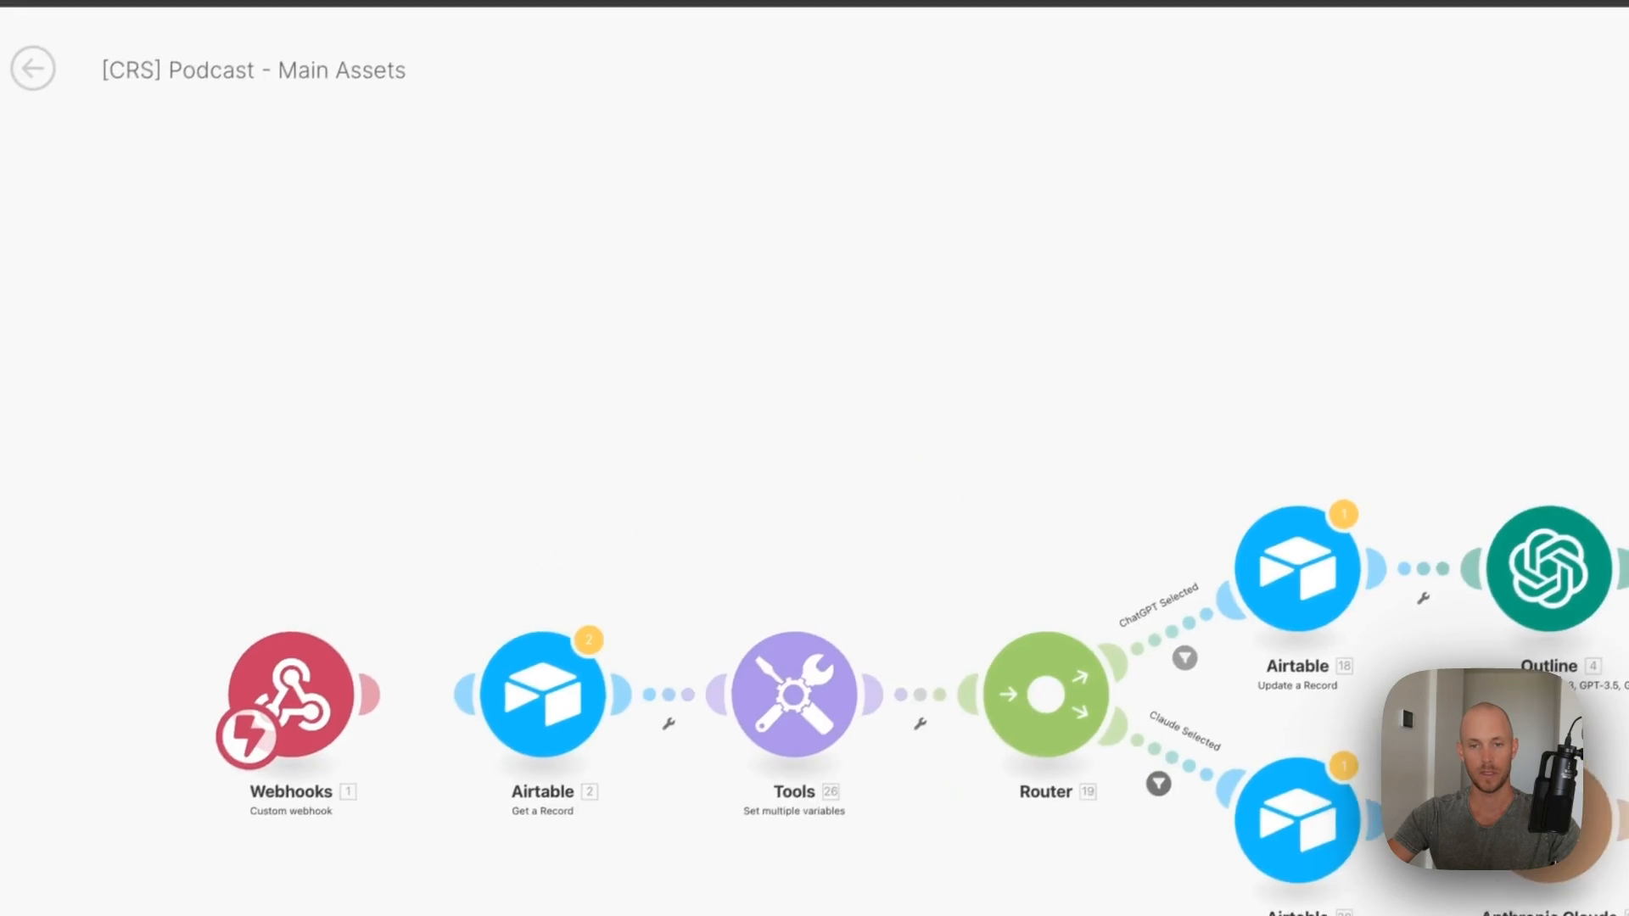
# - Run the scenario once and fire the record's Create Main Assets button to send it data
pyautogui.click(173, 875)
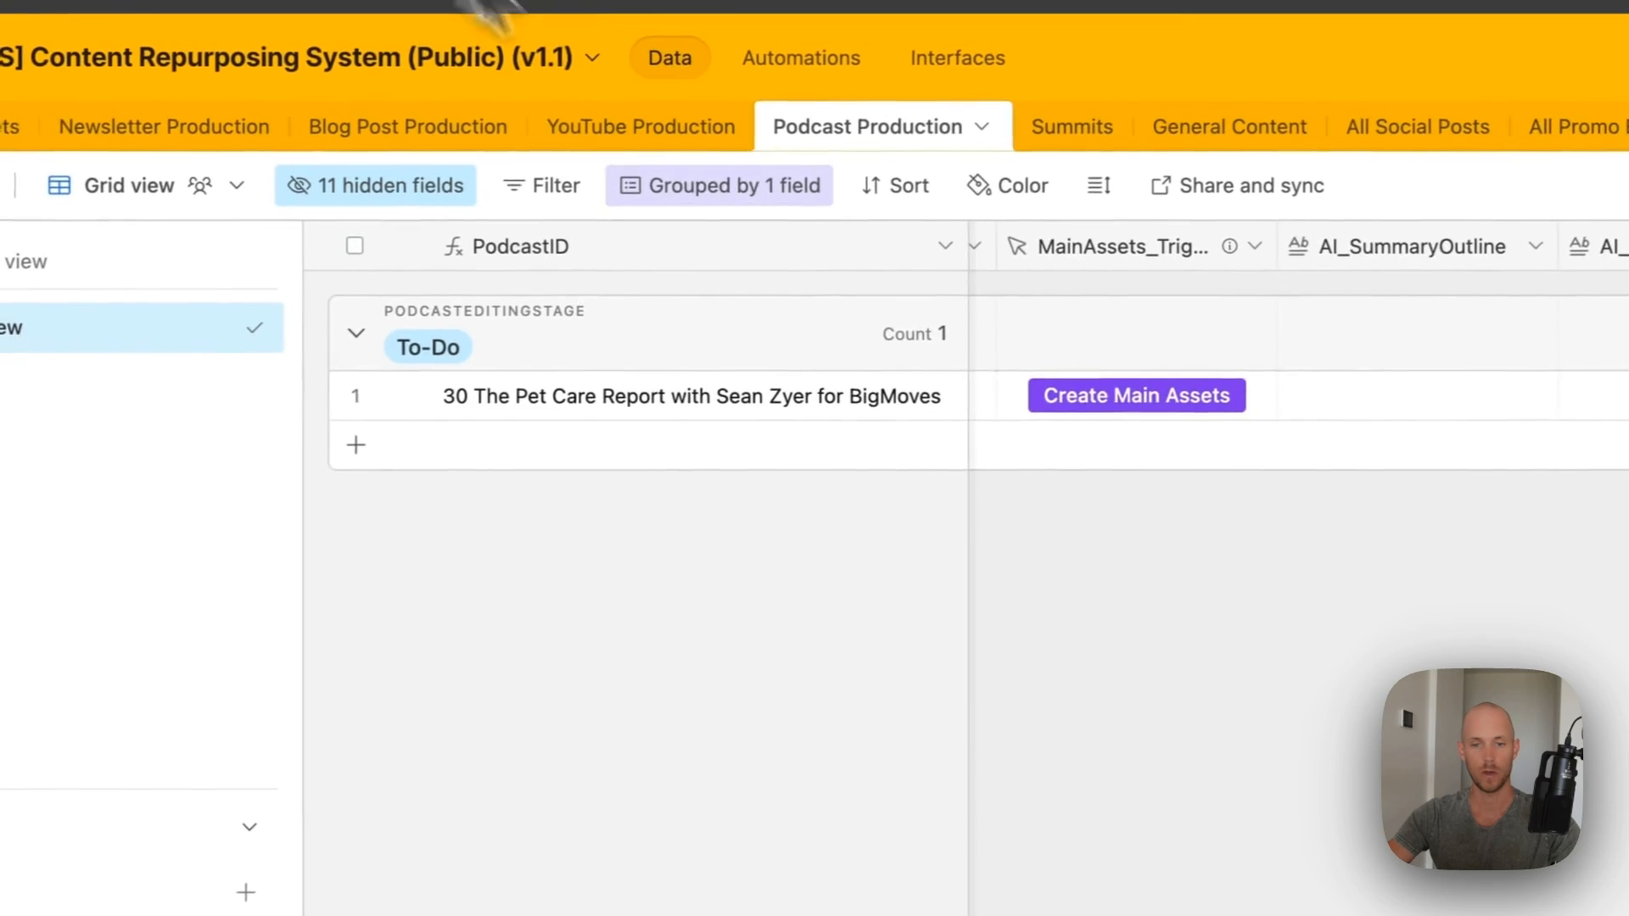
pyautogui.click(1090, 406)
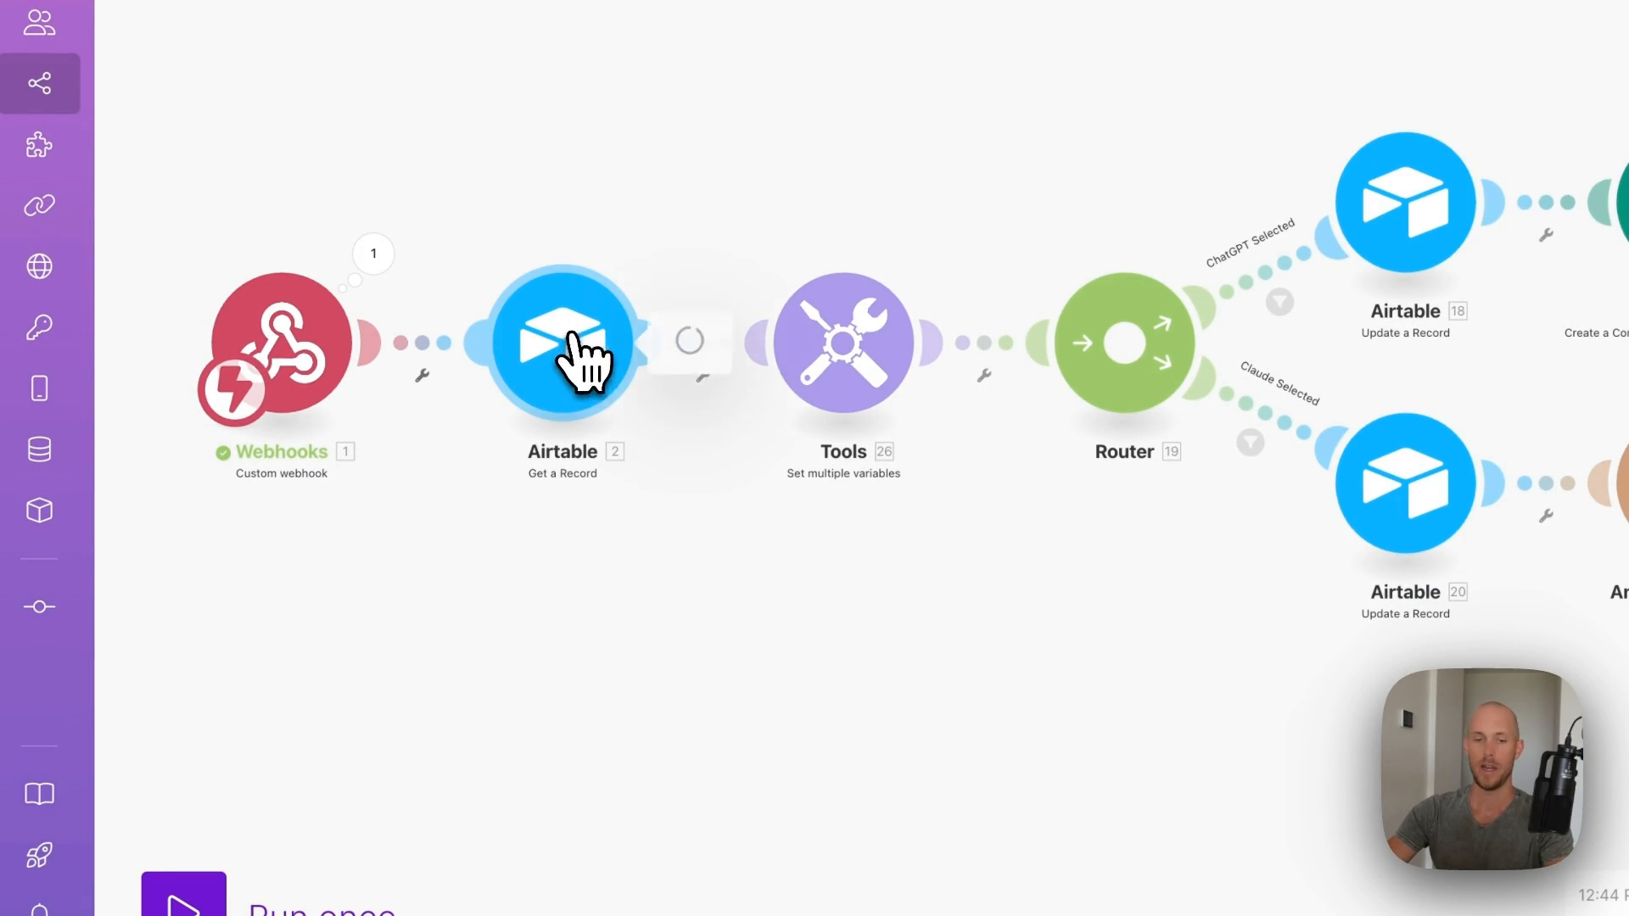
pyautogui.click(968, 335)
# - Set Get a Record to the Airtable connection, public Content Repurposing System base and Podcast Production table
pyautogui.click(890, 378)
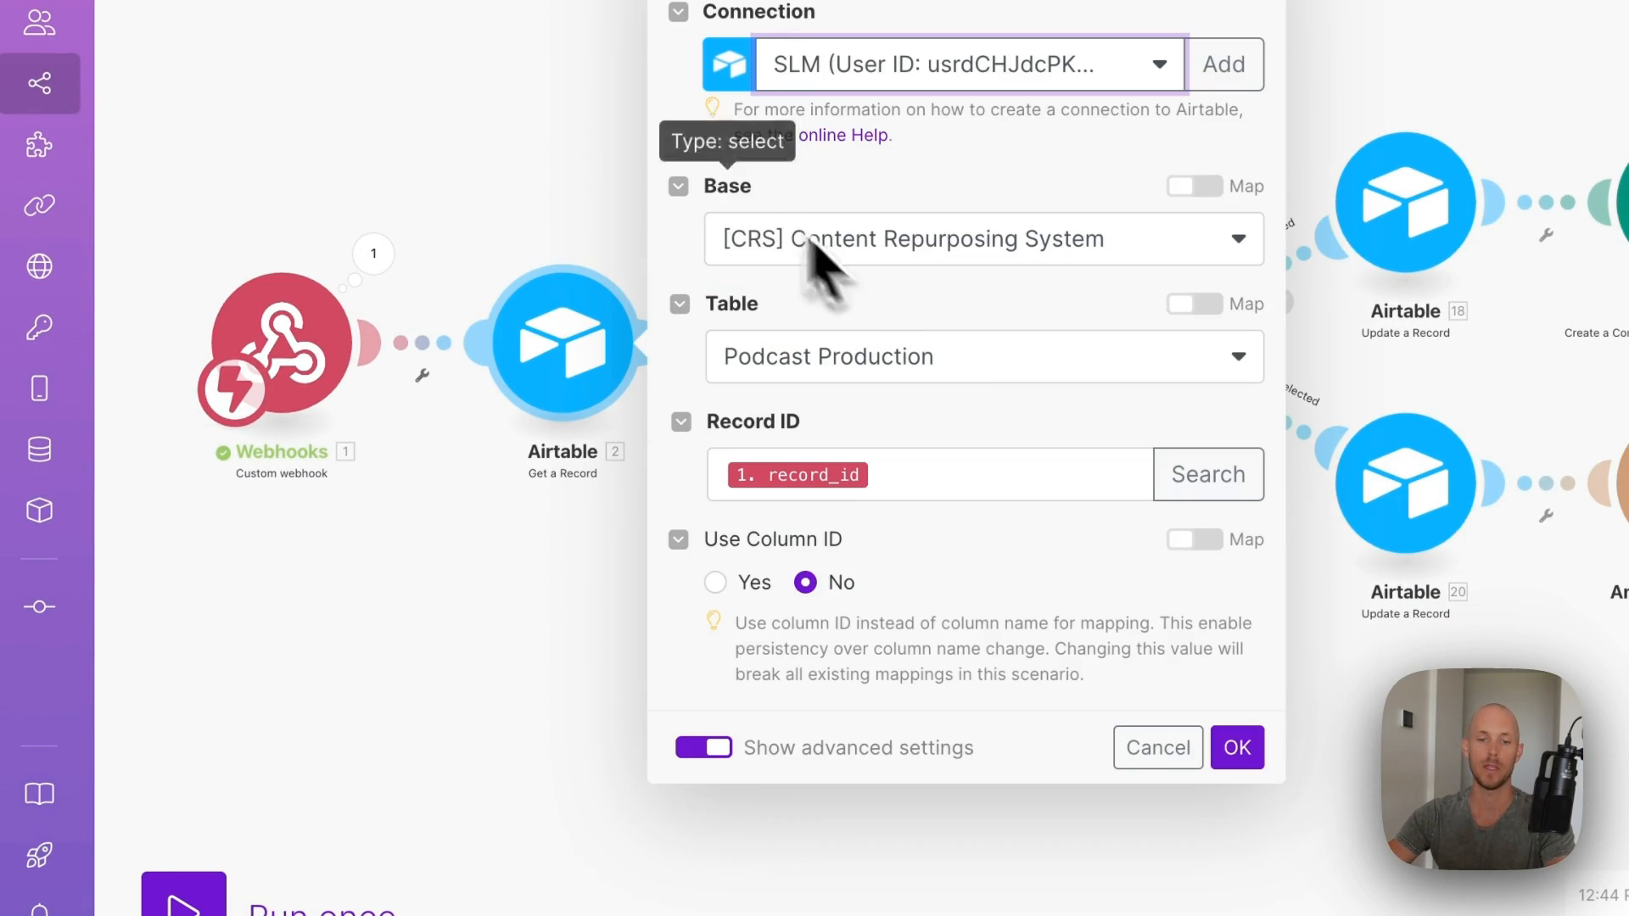
pyautogui.click(831, 242)
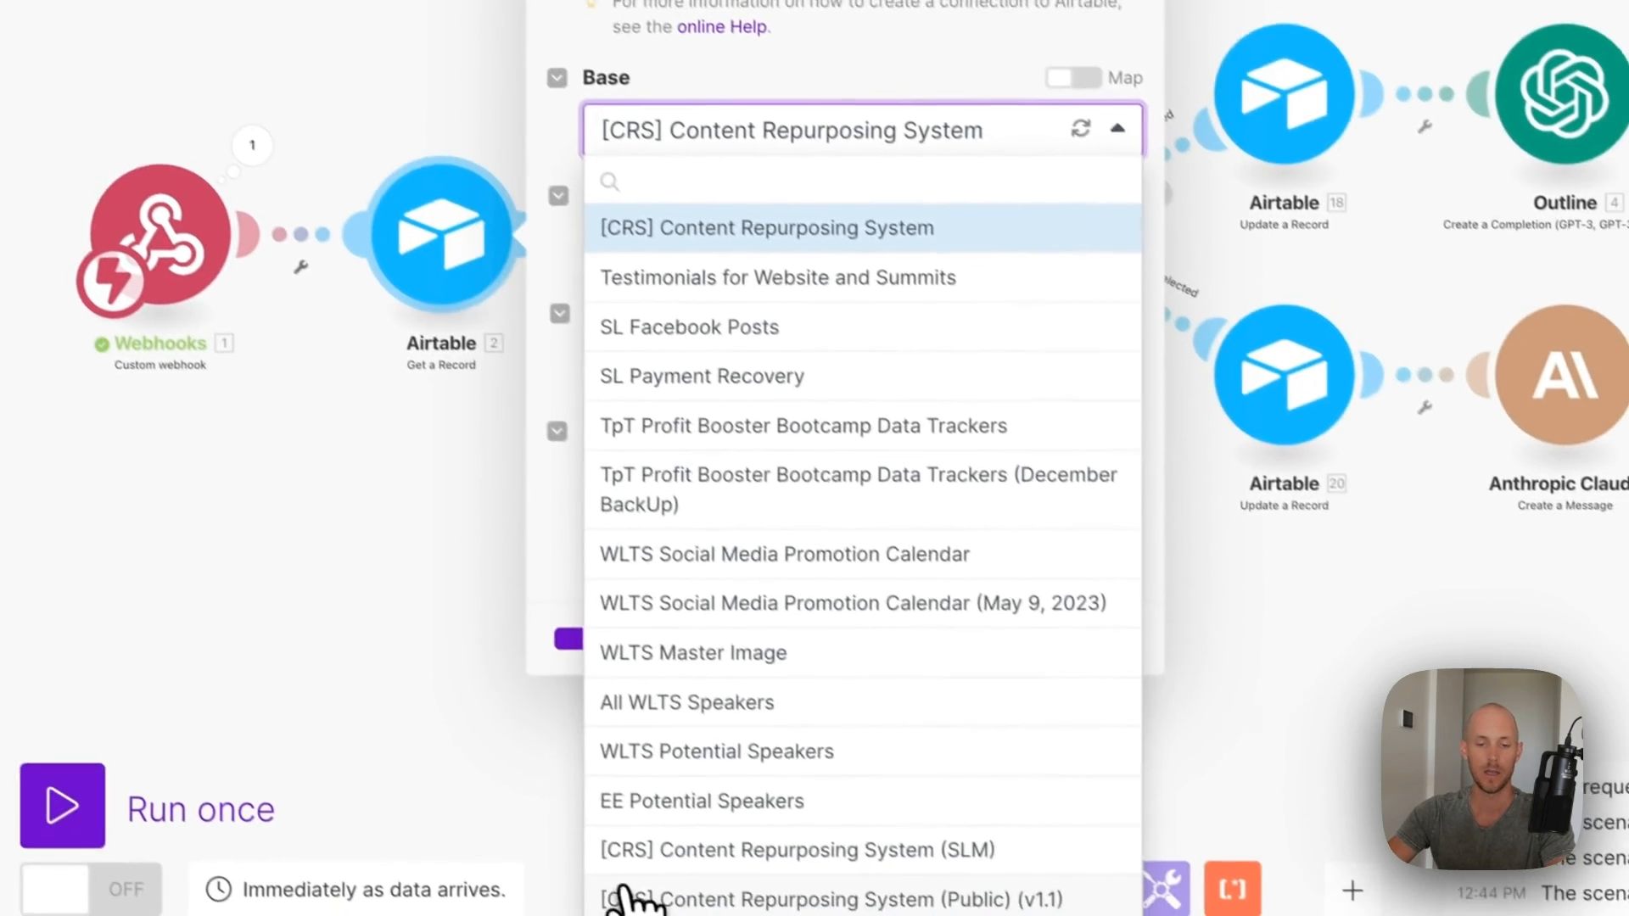
pyautogui.click(628, 887)
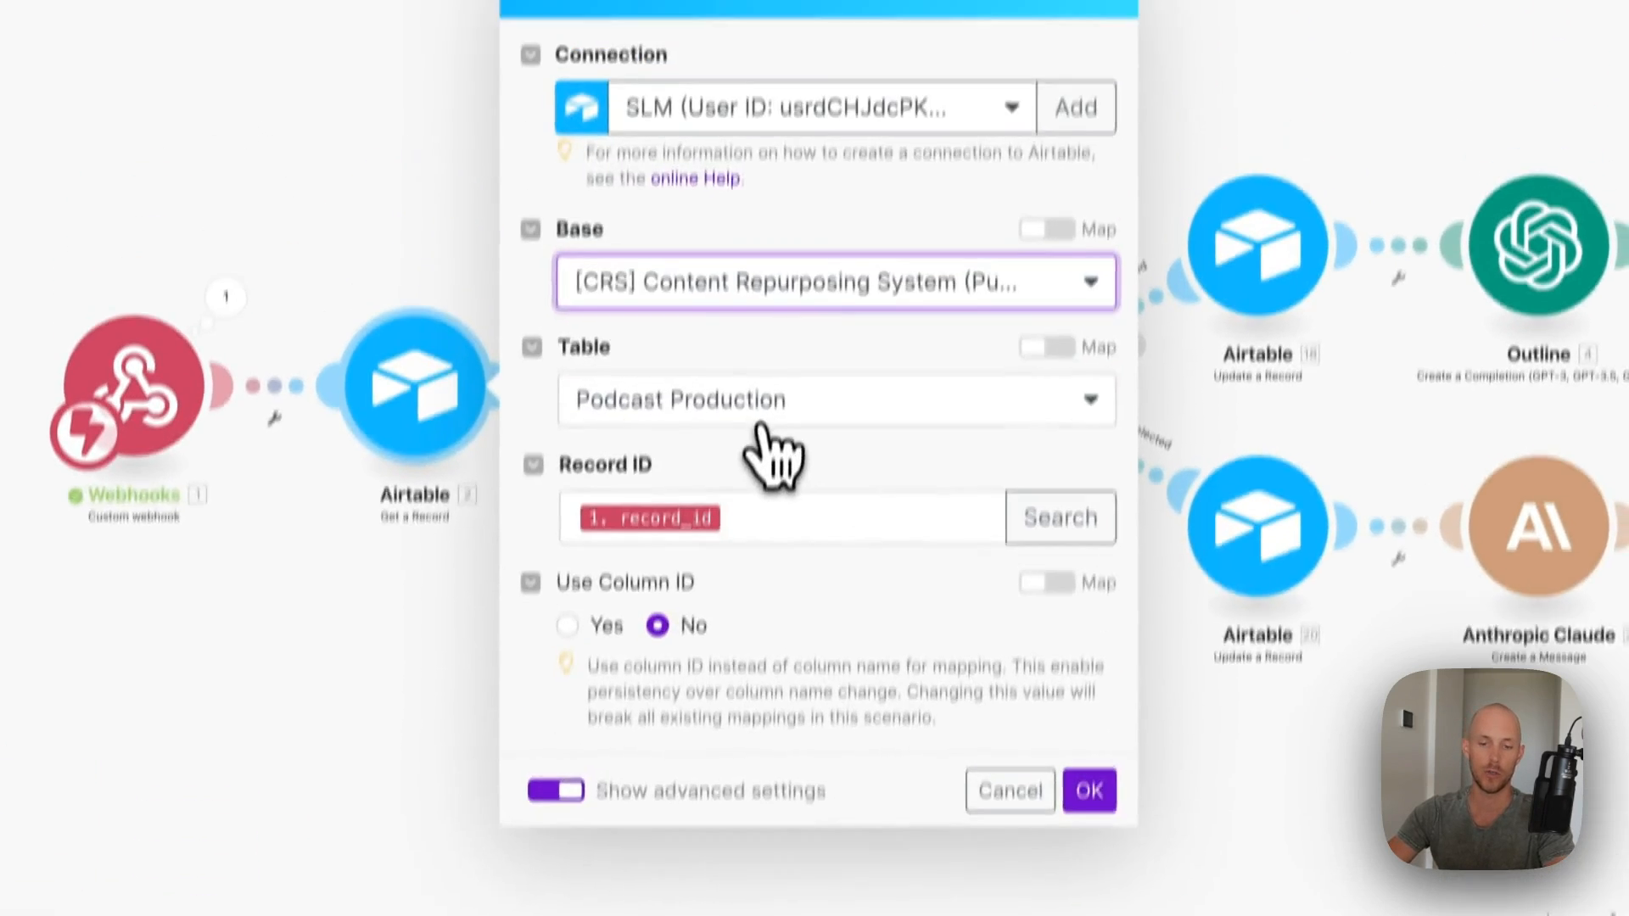
pyautogui.click(645, 392)
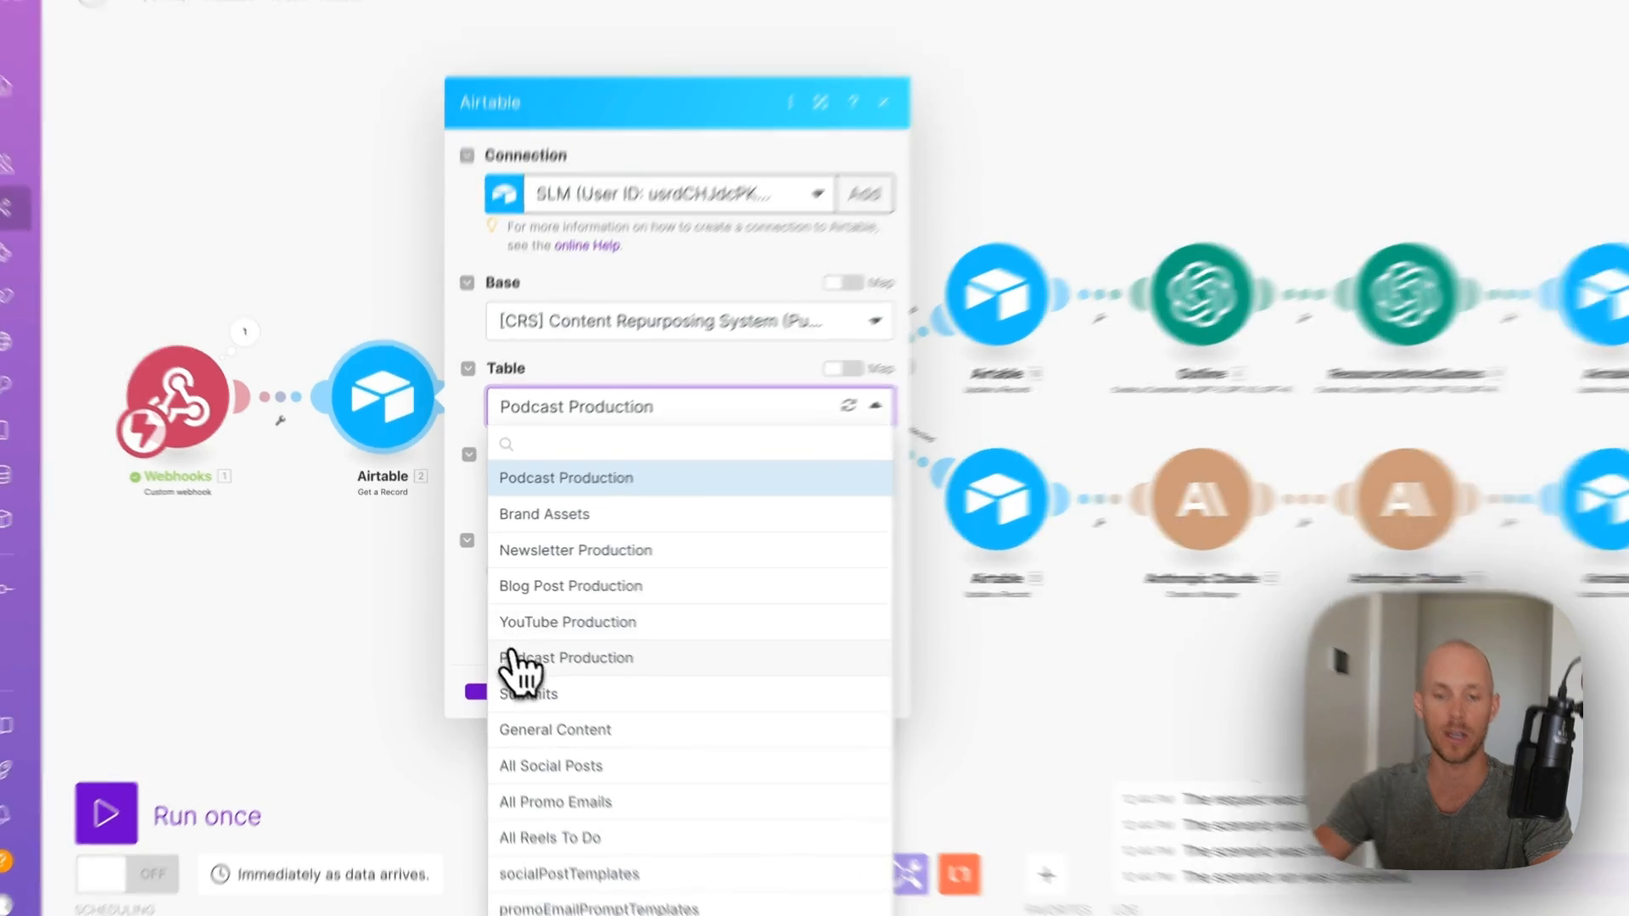
pyautogui.click(516, 660)
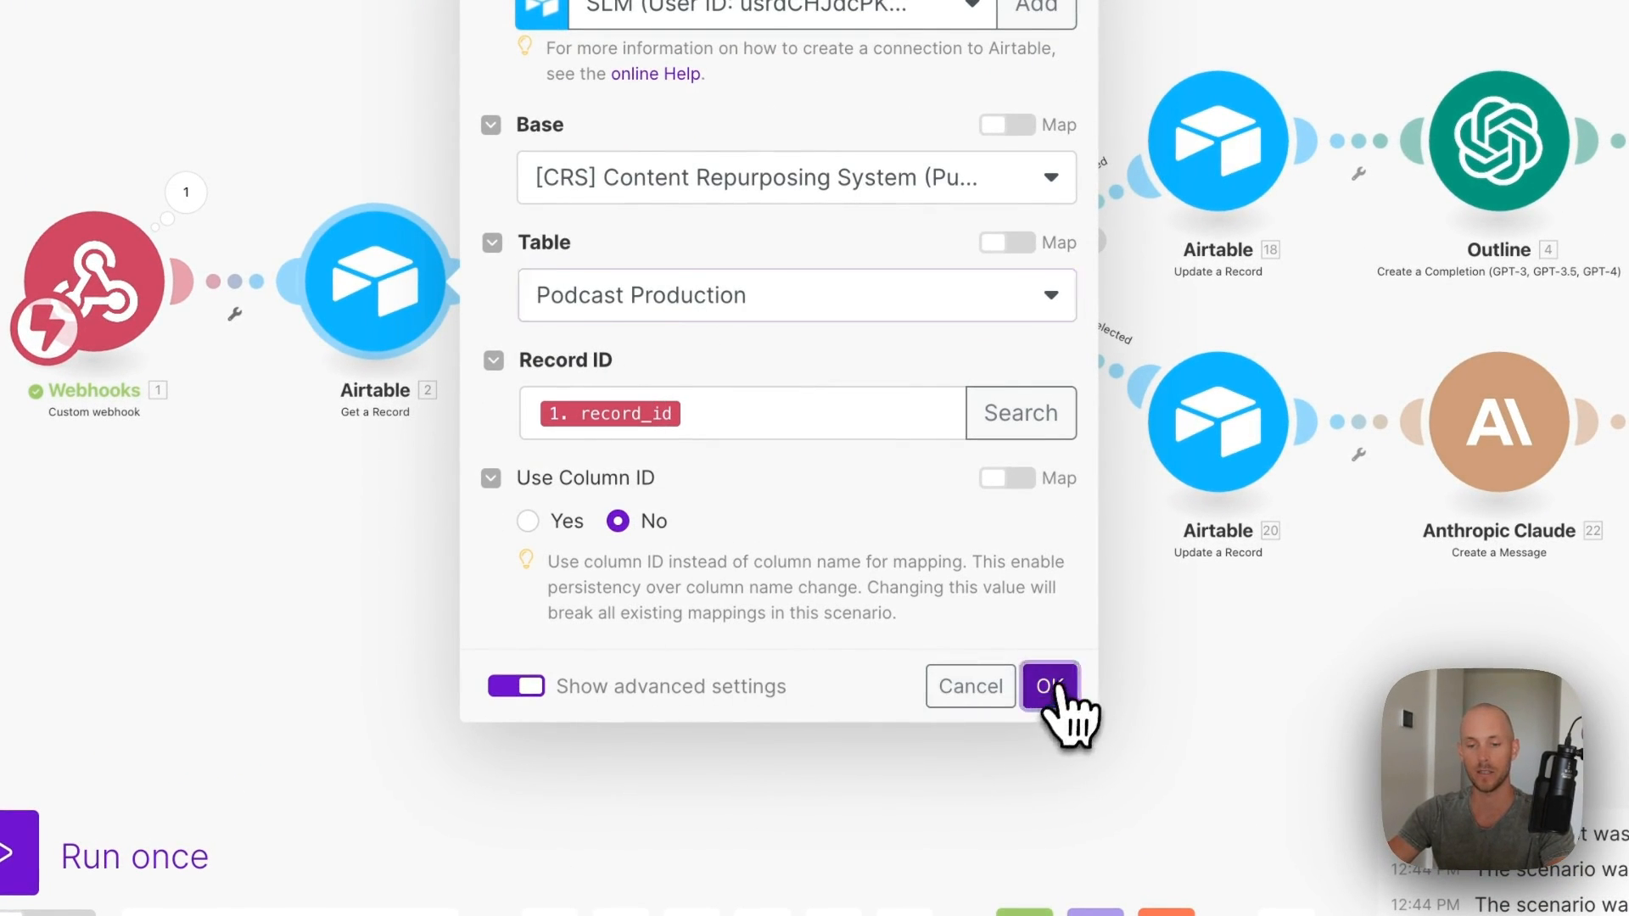
pyautogui.click(1052, 689)
# - Review the Tools step's variables and close it
pyautogui.click(654, 309)
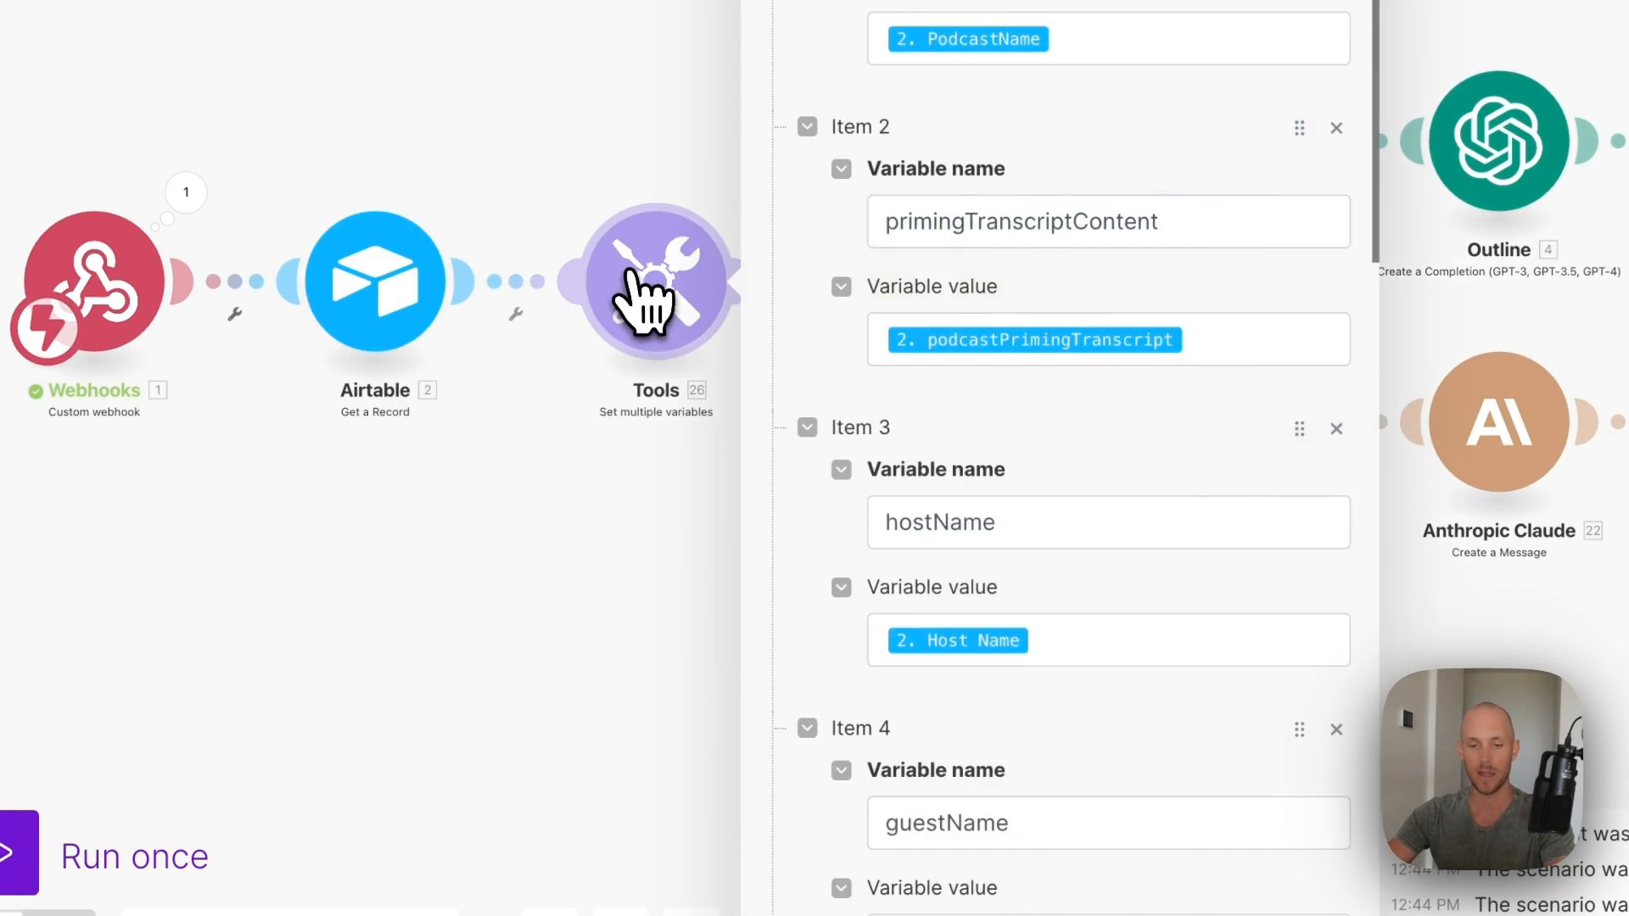
pyautogui.scroll(-5, 854, 262)
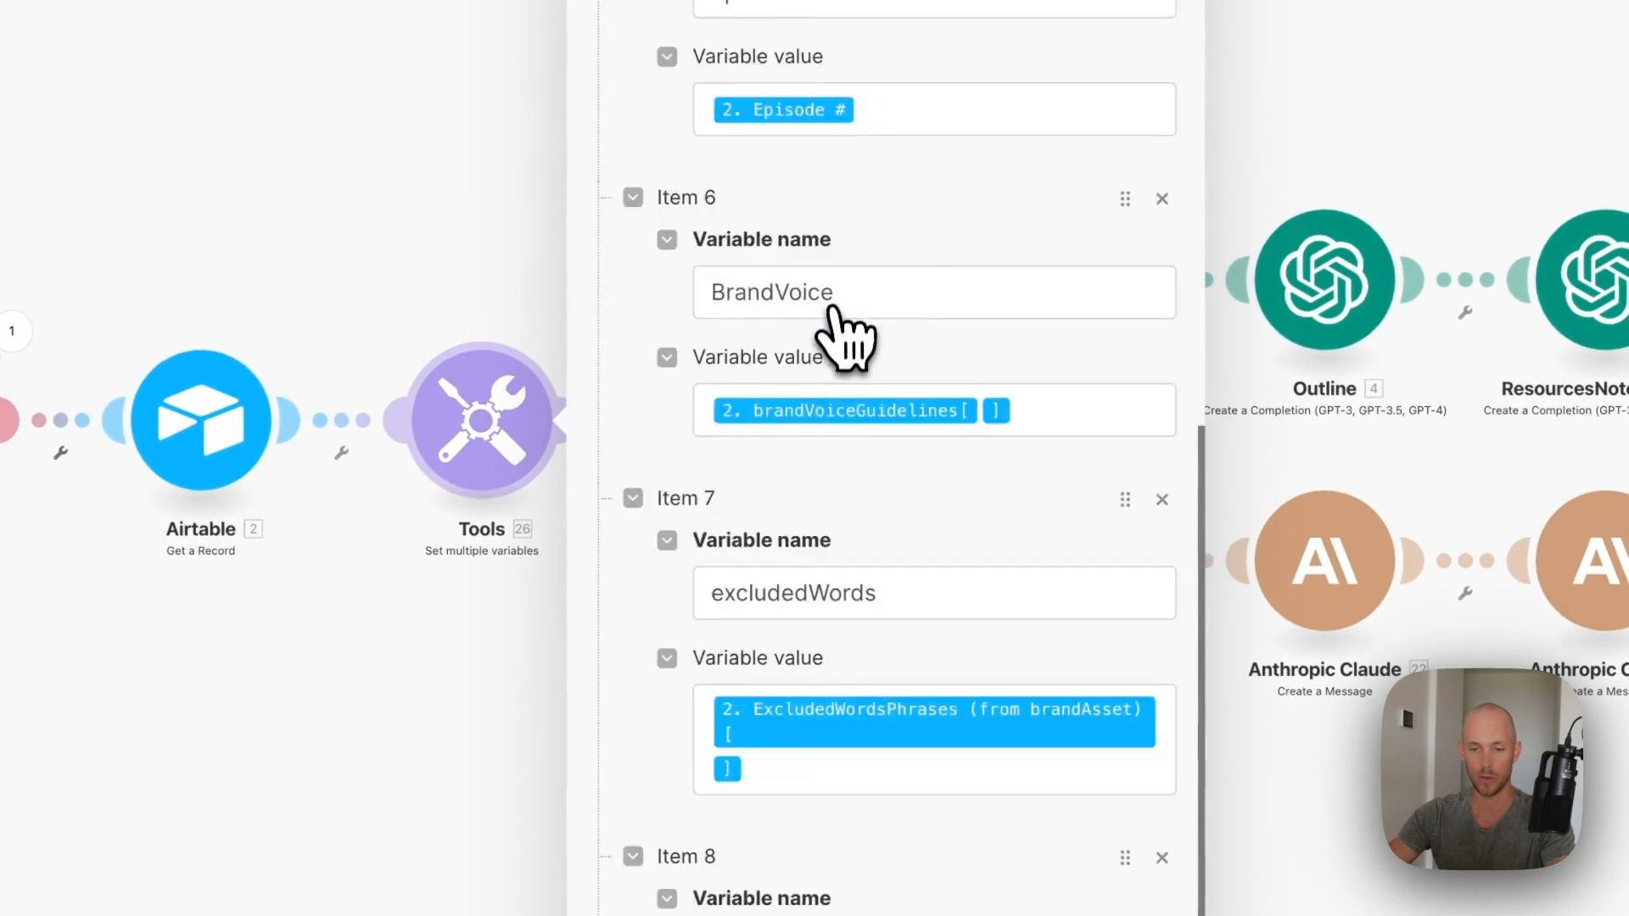
pyautogui.scroll(-8, 843, 320)
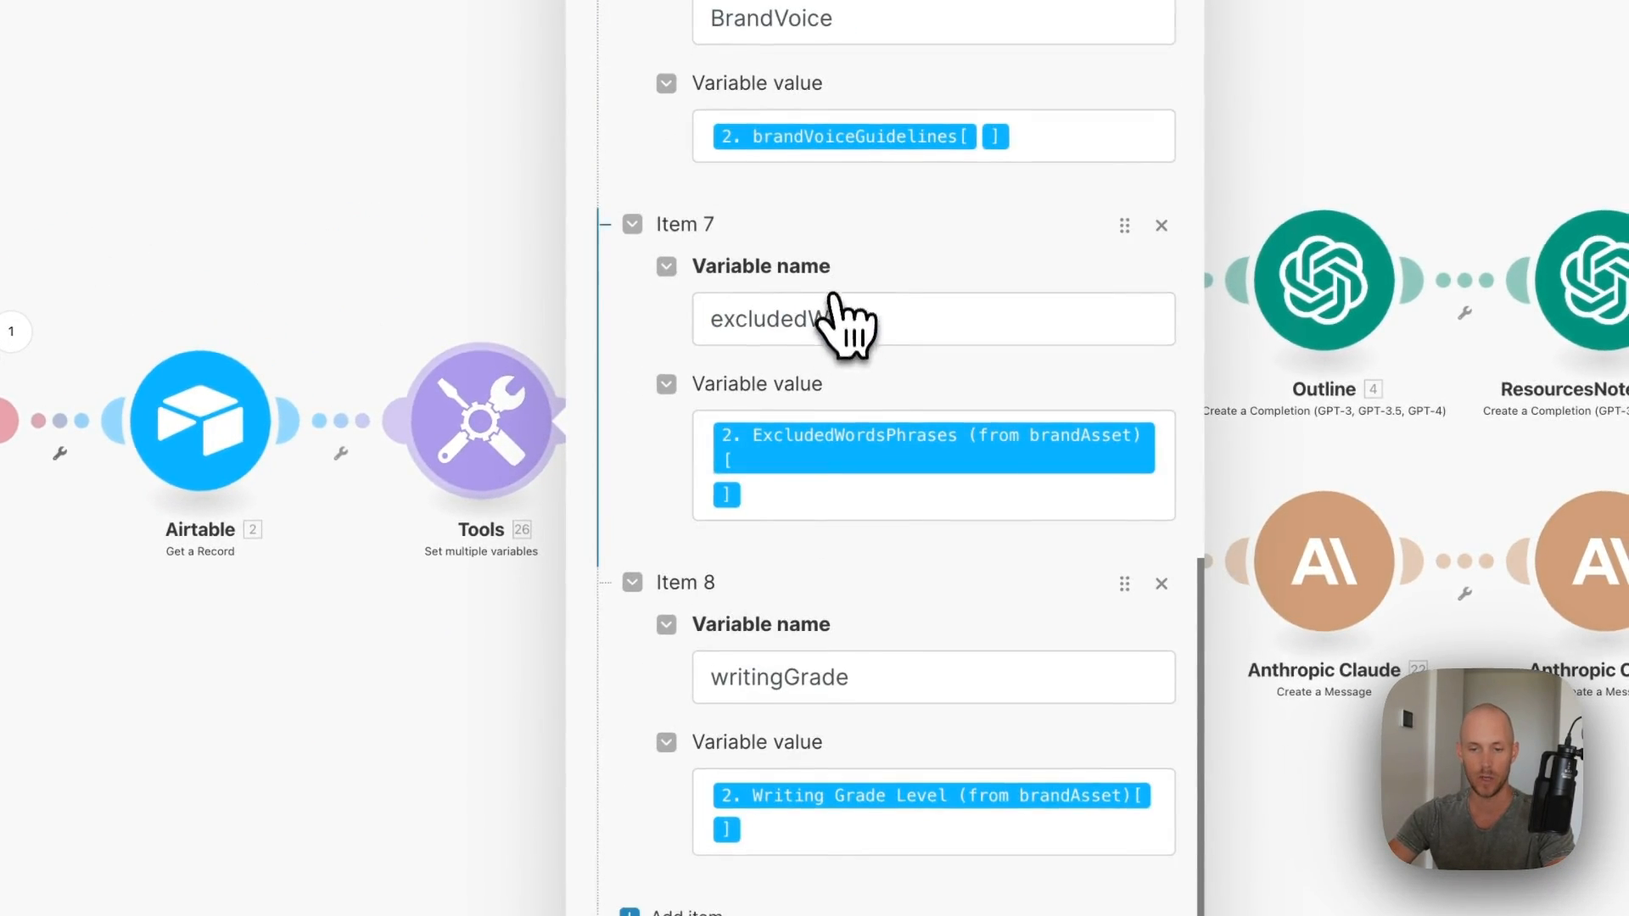
pyautogui.click(1044, 880)
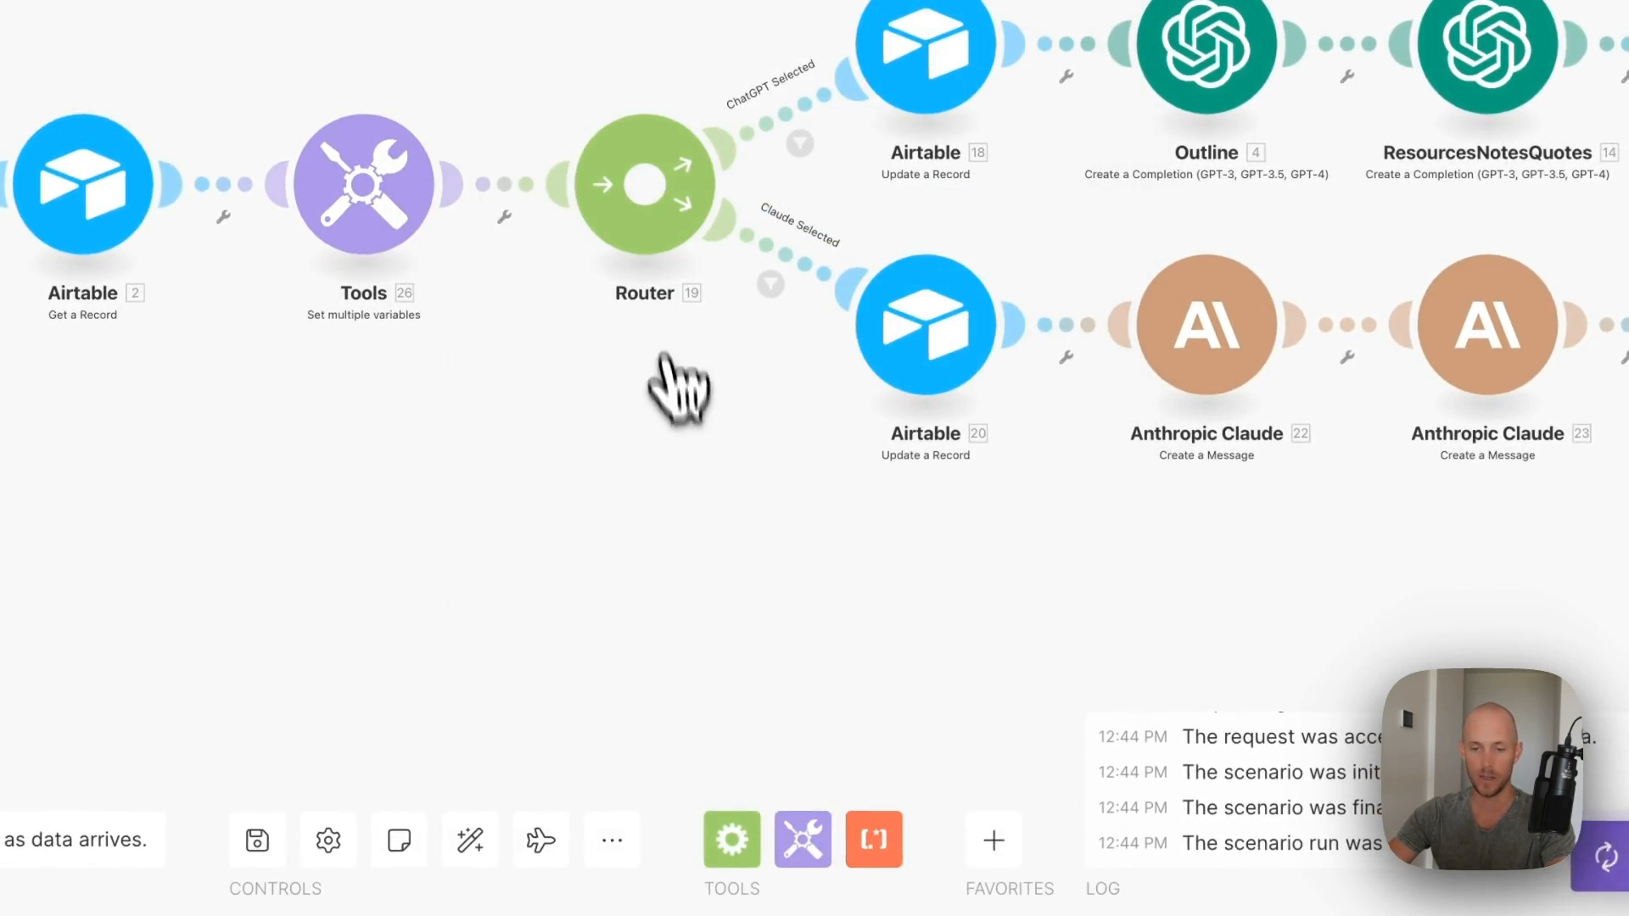
# - Make the ChatGPT route filter check 2. AIModels_mainAssets instead of the outdated field
pyautogui.click(800, 144)
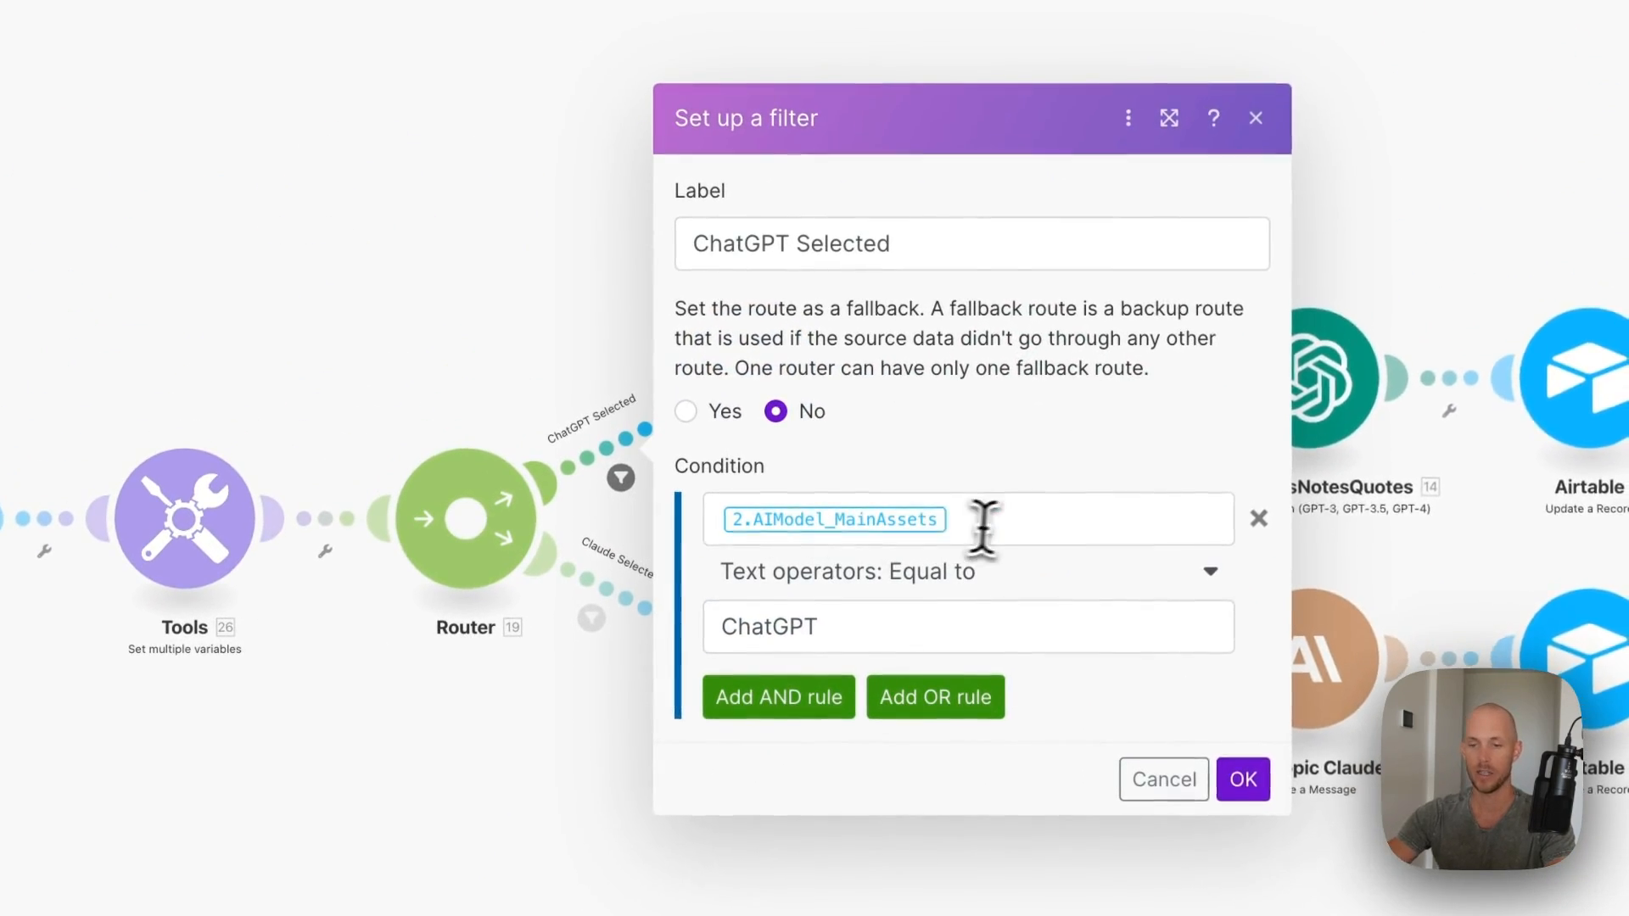
pyautogui.click(1007, 529)
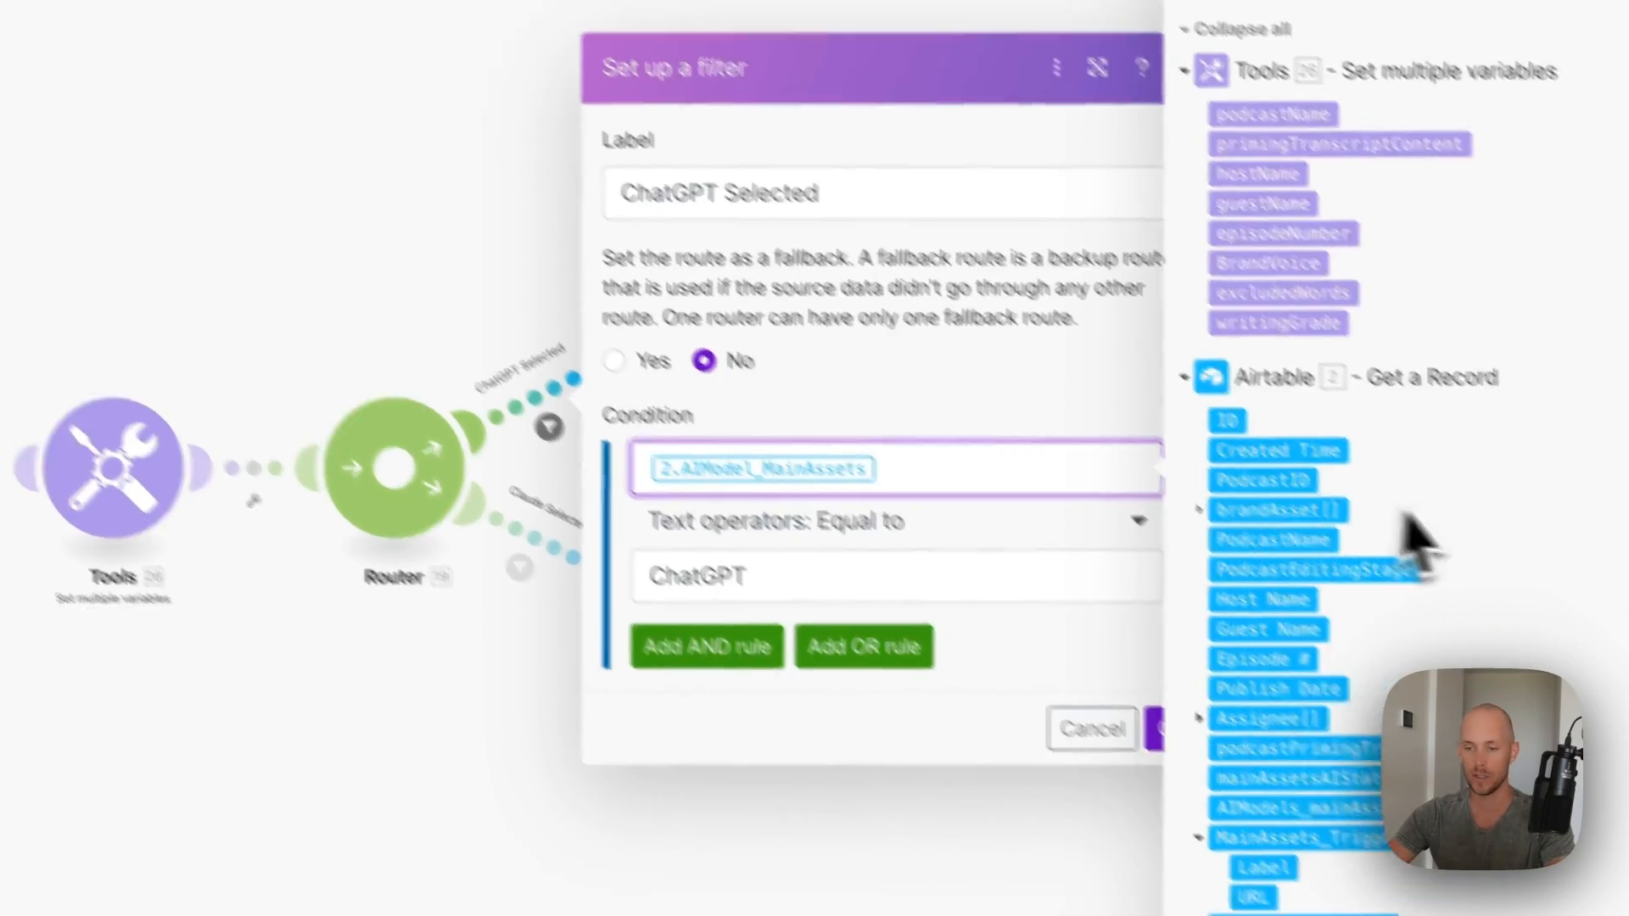
pyautogui.scroll(-6, 1476, 587)
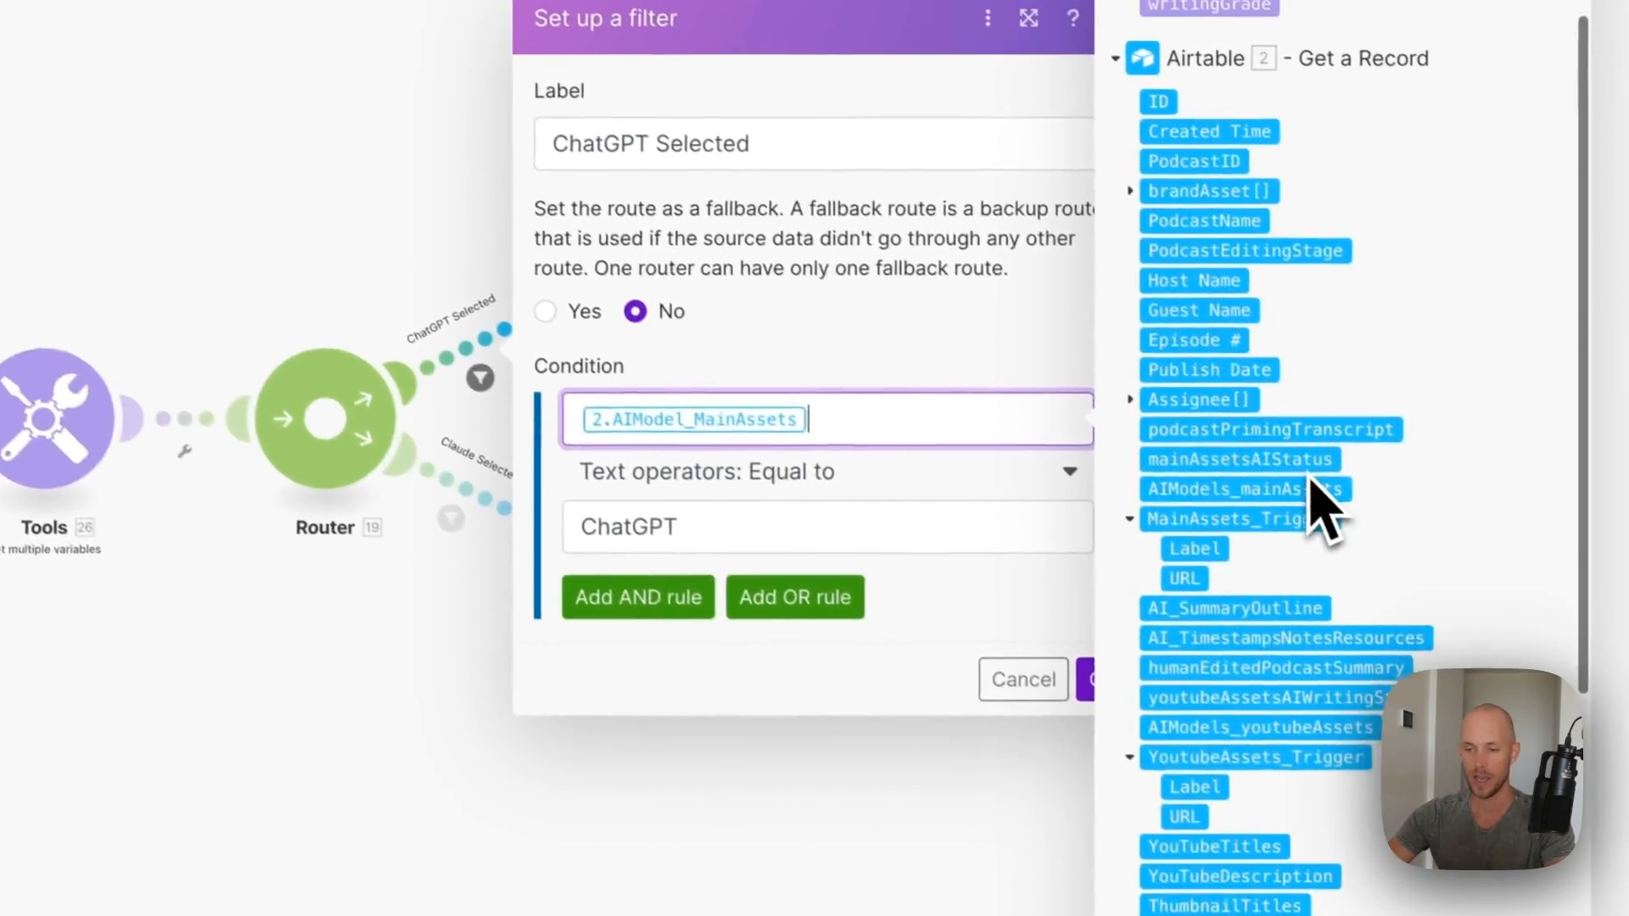
pyautogui.press('BackSpace')
pyautogui.scroll(-4, 1402, 399)
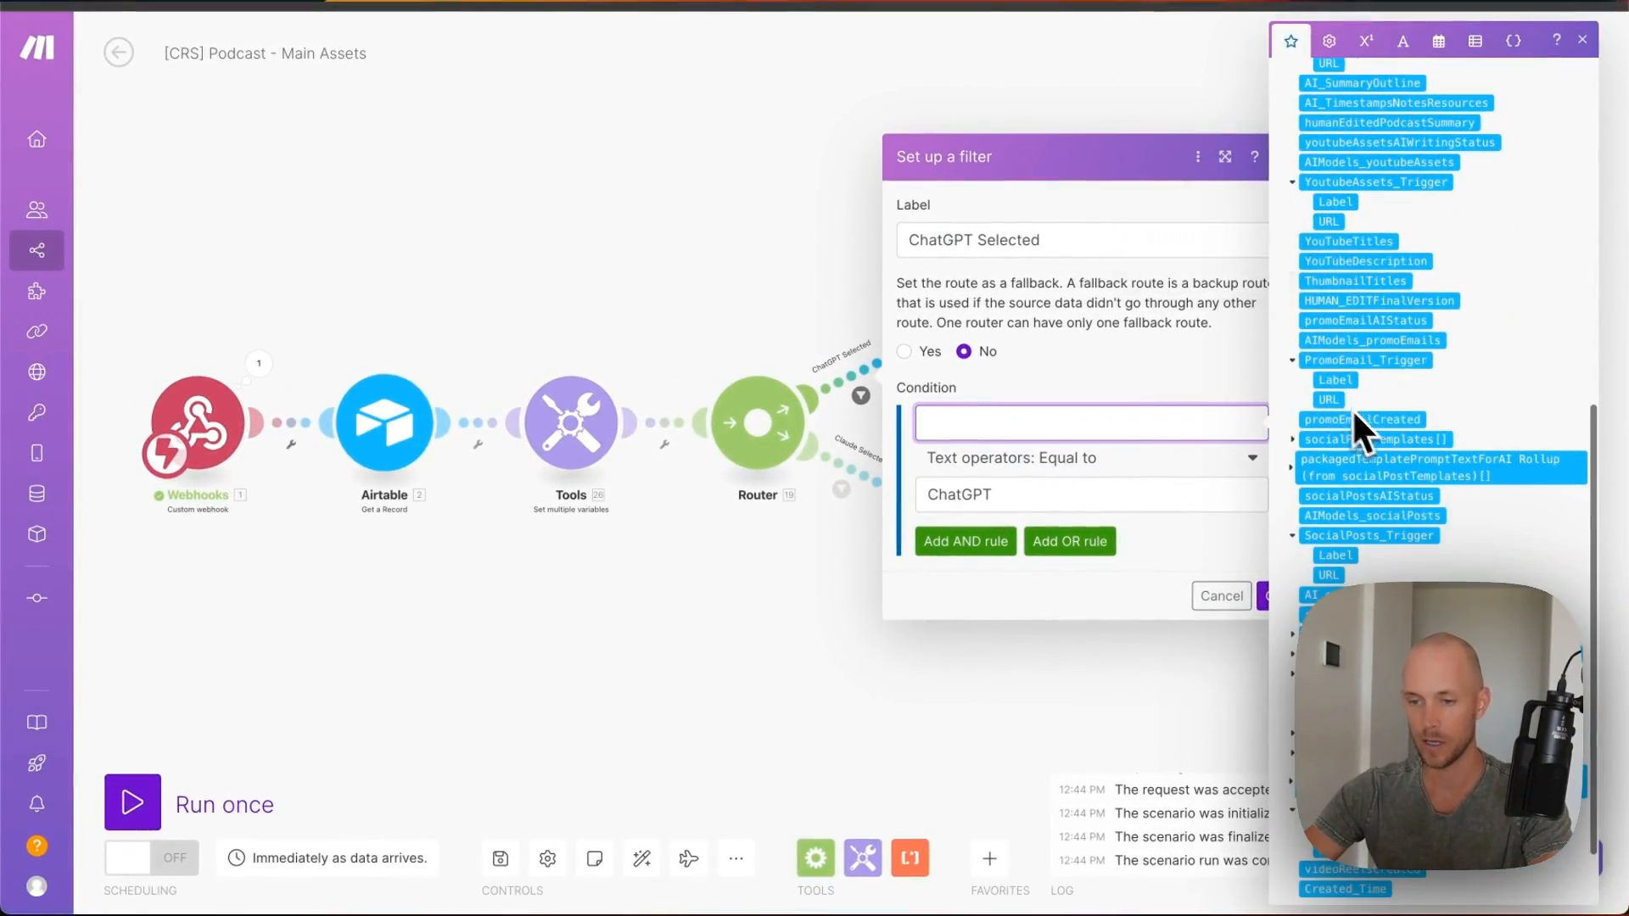
pyautogui.scroll(5, 1352, 166)
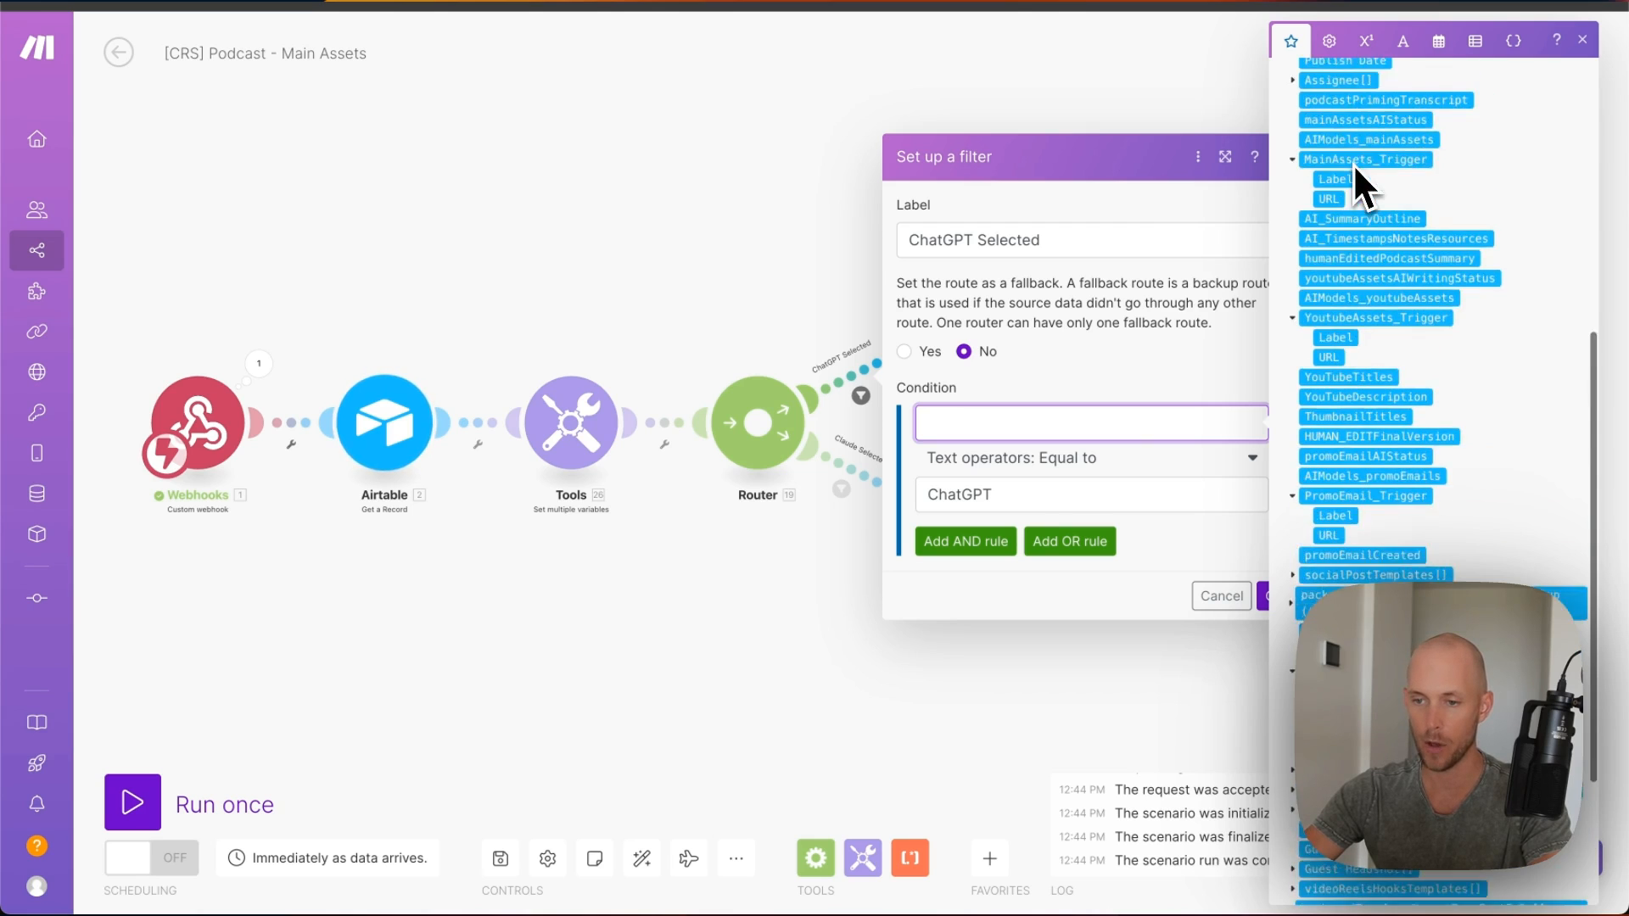
pyautogui.click(1368, 254)
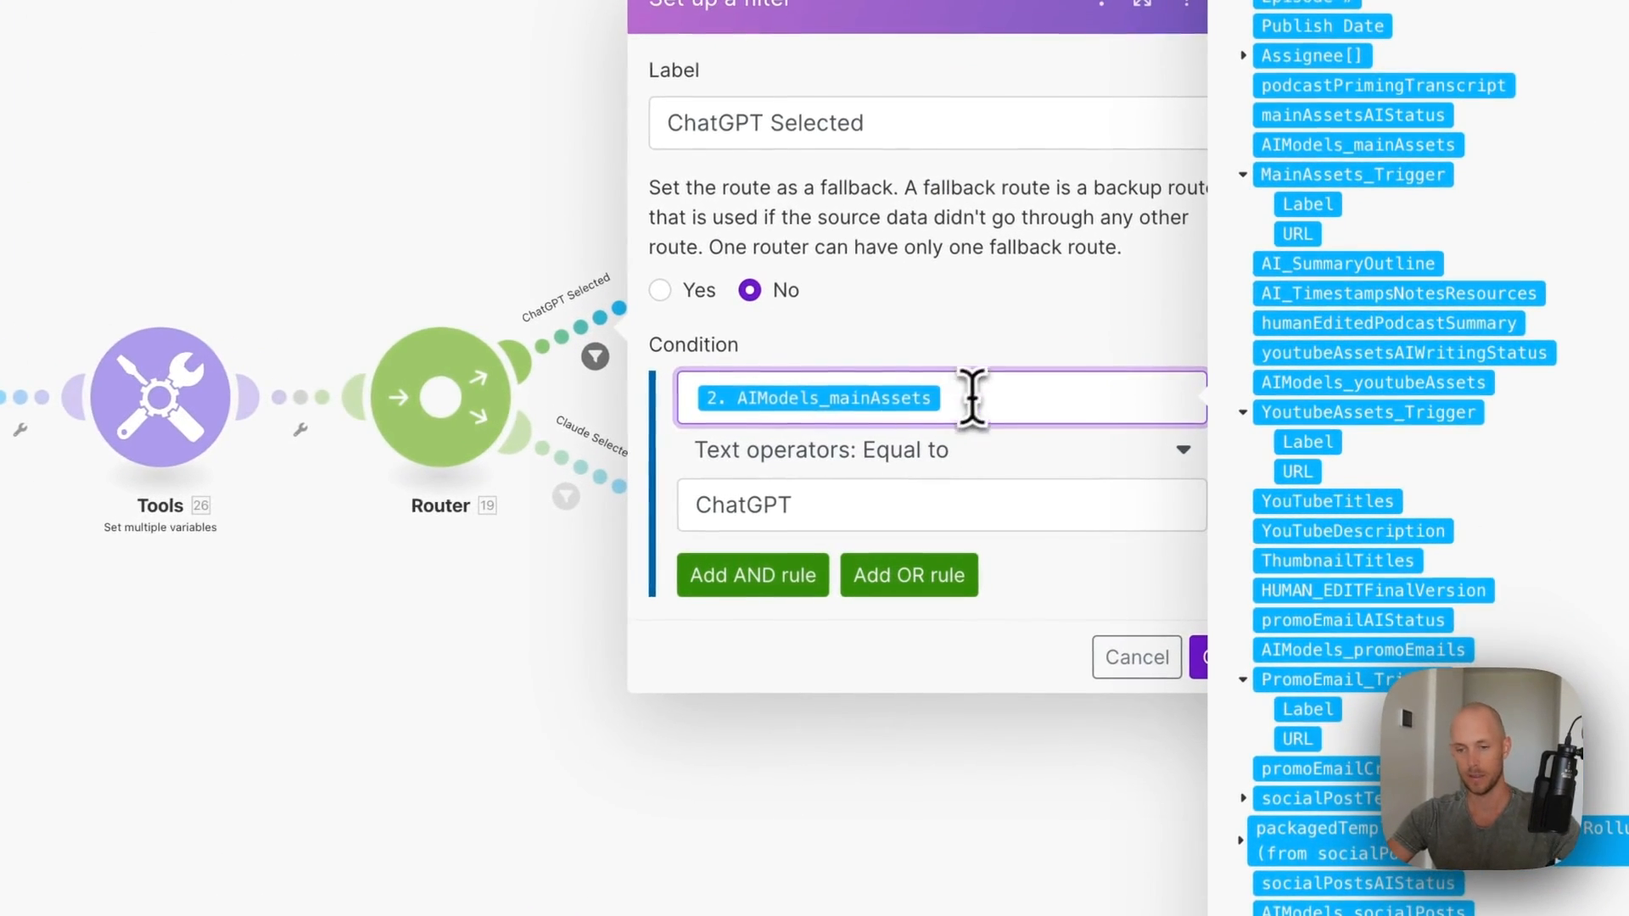
pyautogui.moveTo(983, 402); pyautogui.dragTo(689, 402)
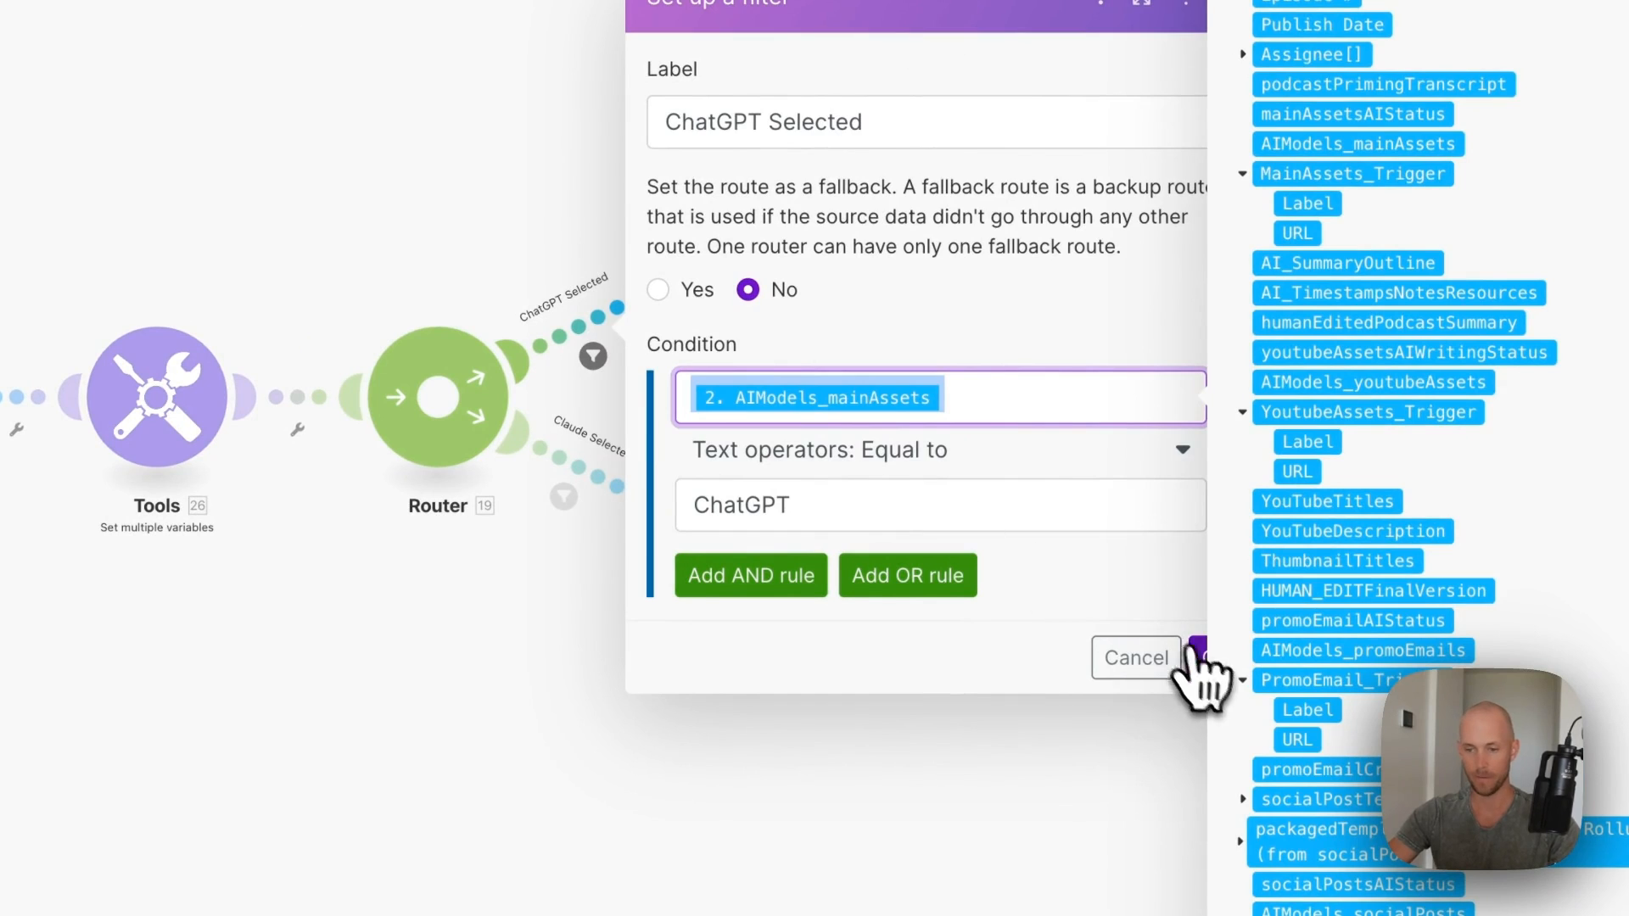
pyautogui.click(1197, 657)
# - Point the Claude route filter's condition at AIModels_mainAssets as well
pyautogui.click(565, 497)
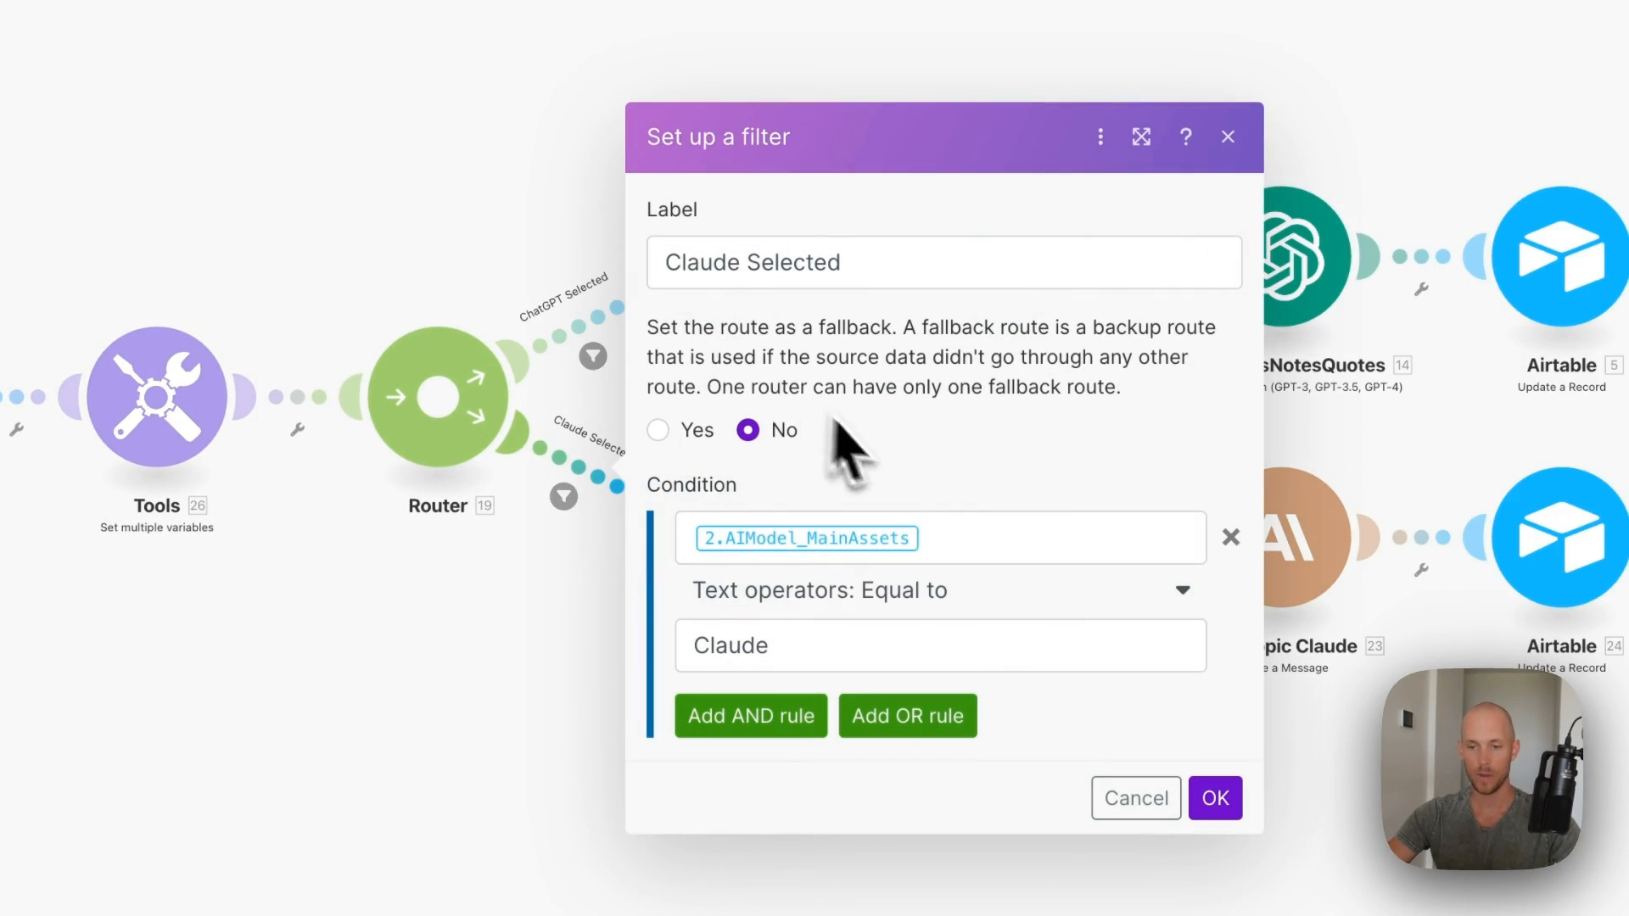
pyautogui.click(997, 550)
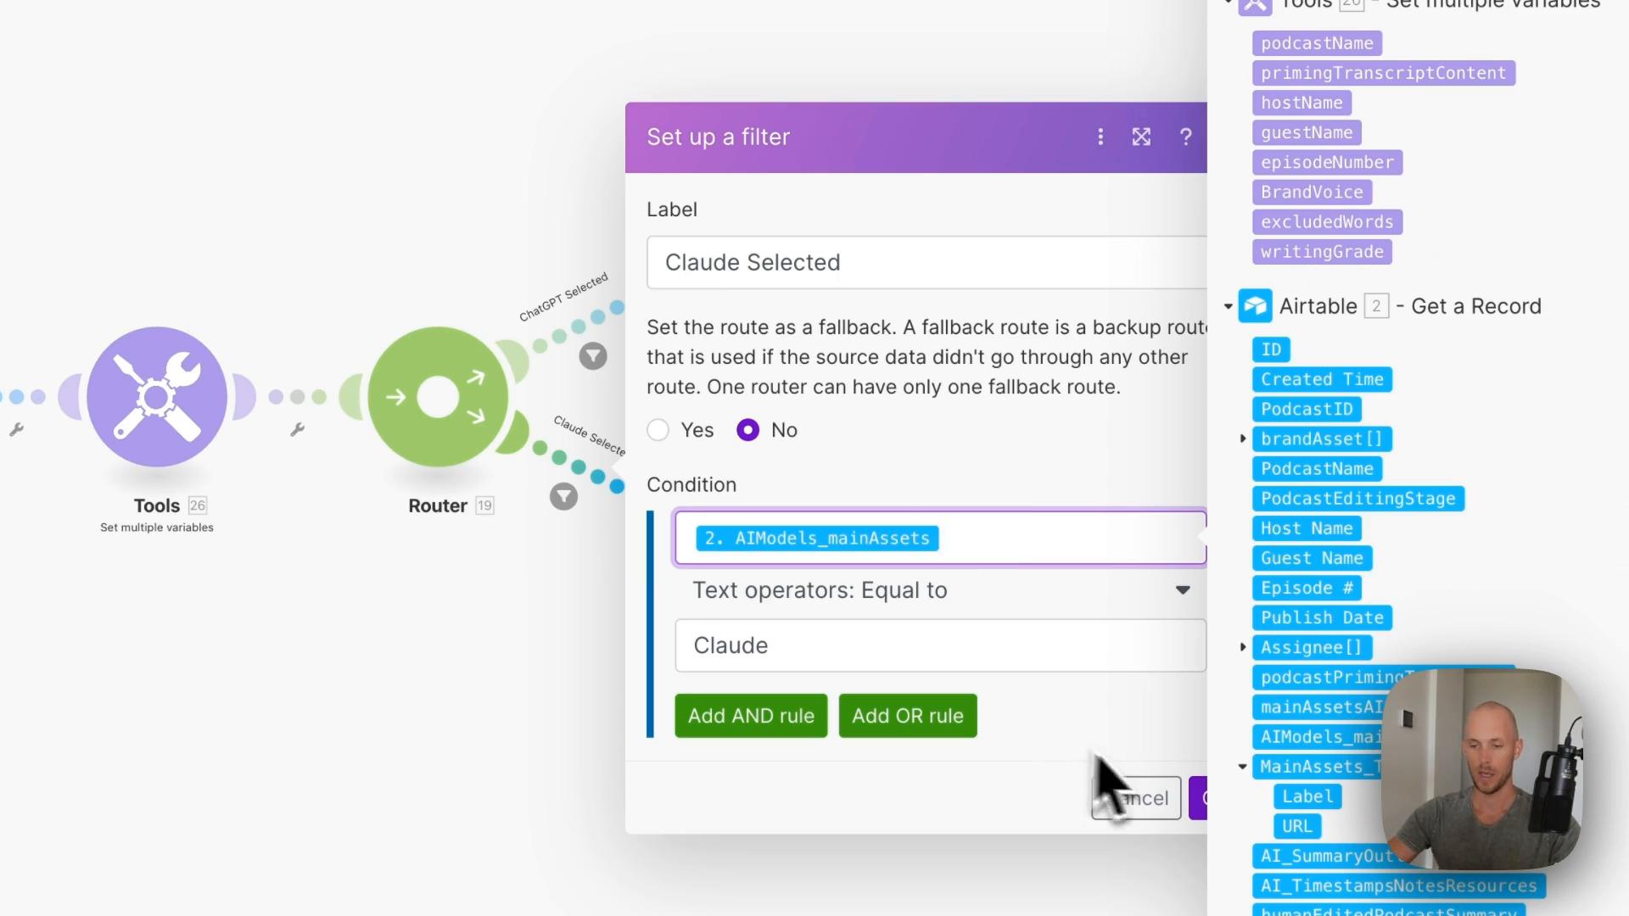
pyautogui.click(1209, 797)
pyautogui.click(689, 276)
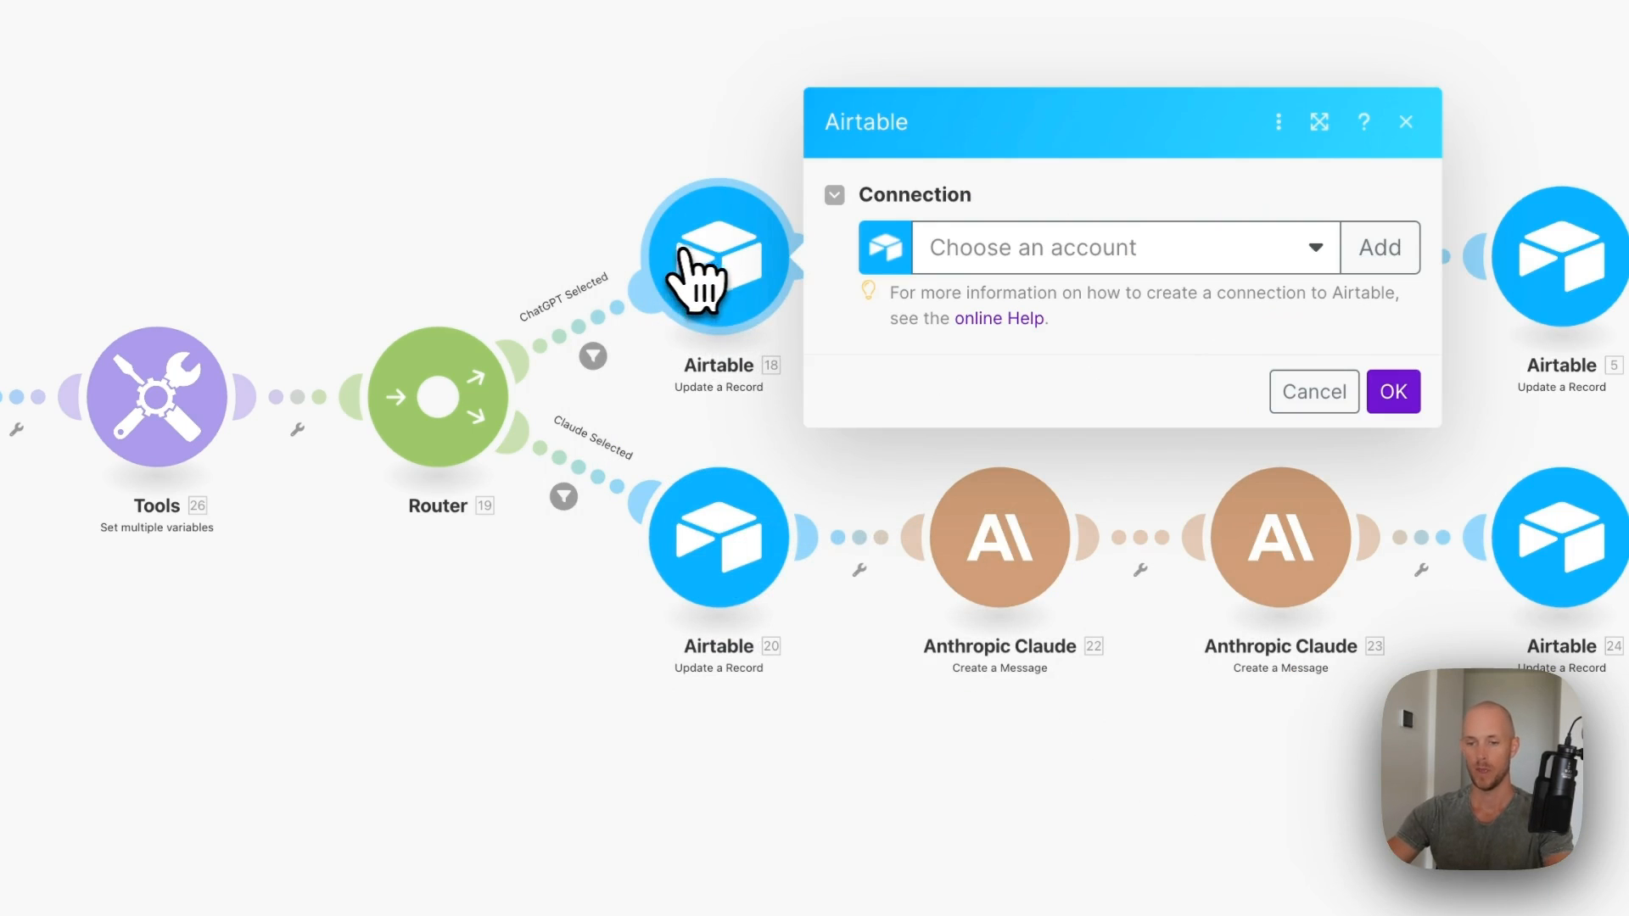
# - Connect the ChatGPT-branch Update a Record to the Content Repurposing System base, setting mainAssetsAIStatus to 'AI Writing...'
pyautogui.click(1158, 256)
pyautogui.click(1010, 290)
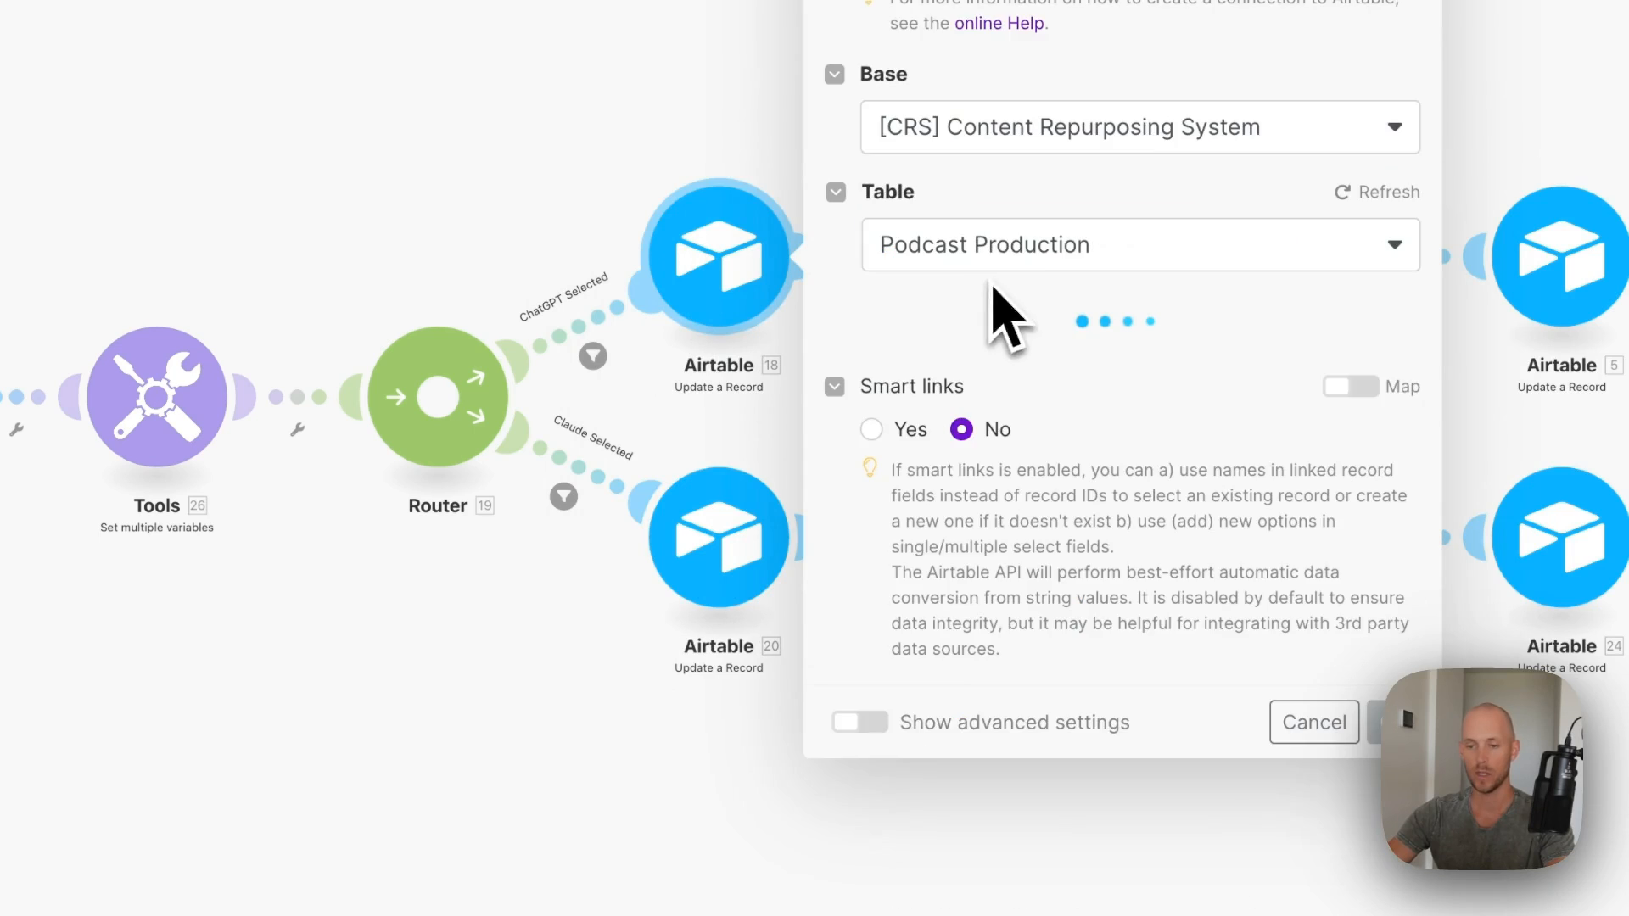
pyautogui.click(1028, 137)
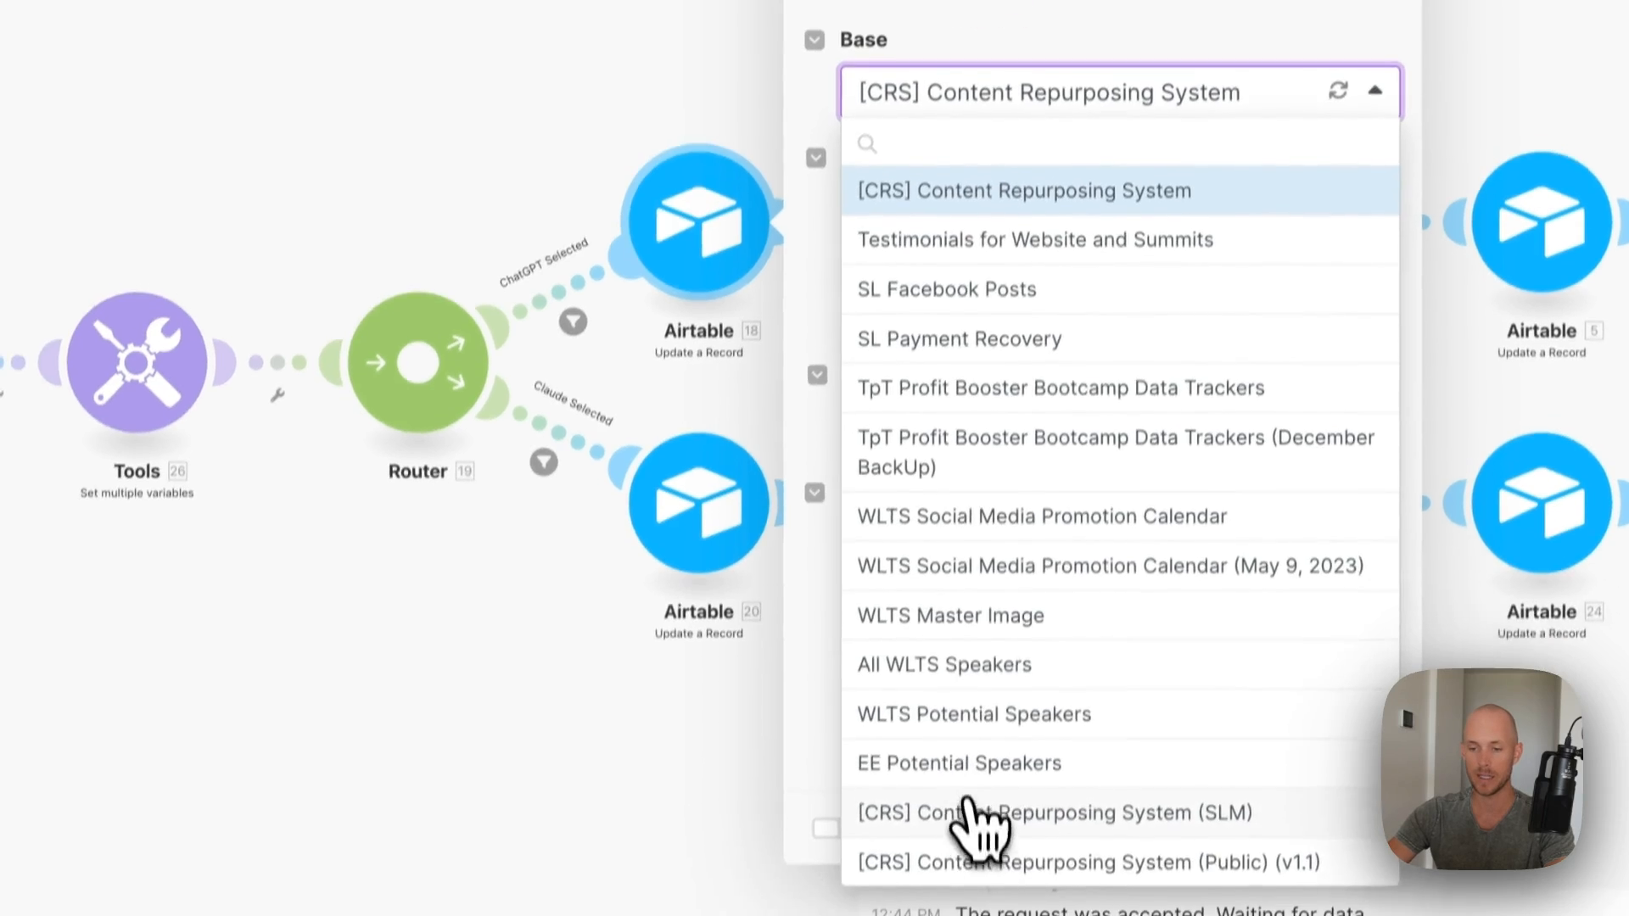
pyautogui.click(976, 912)
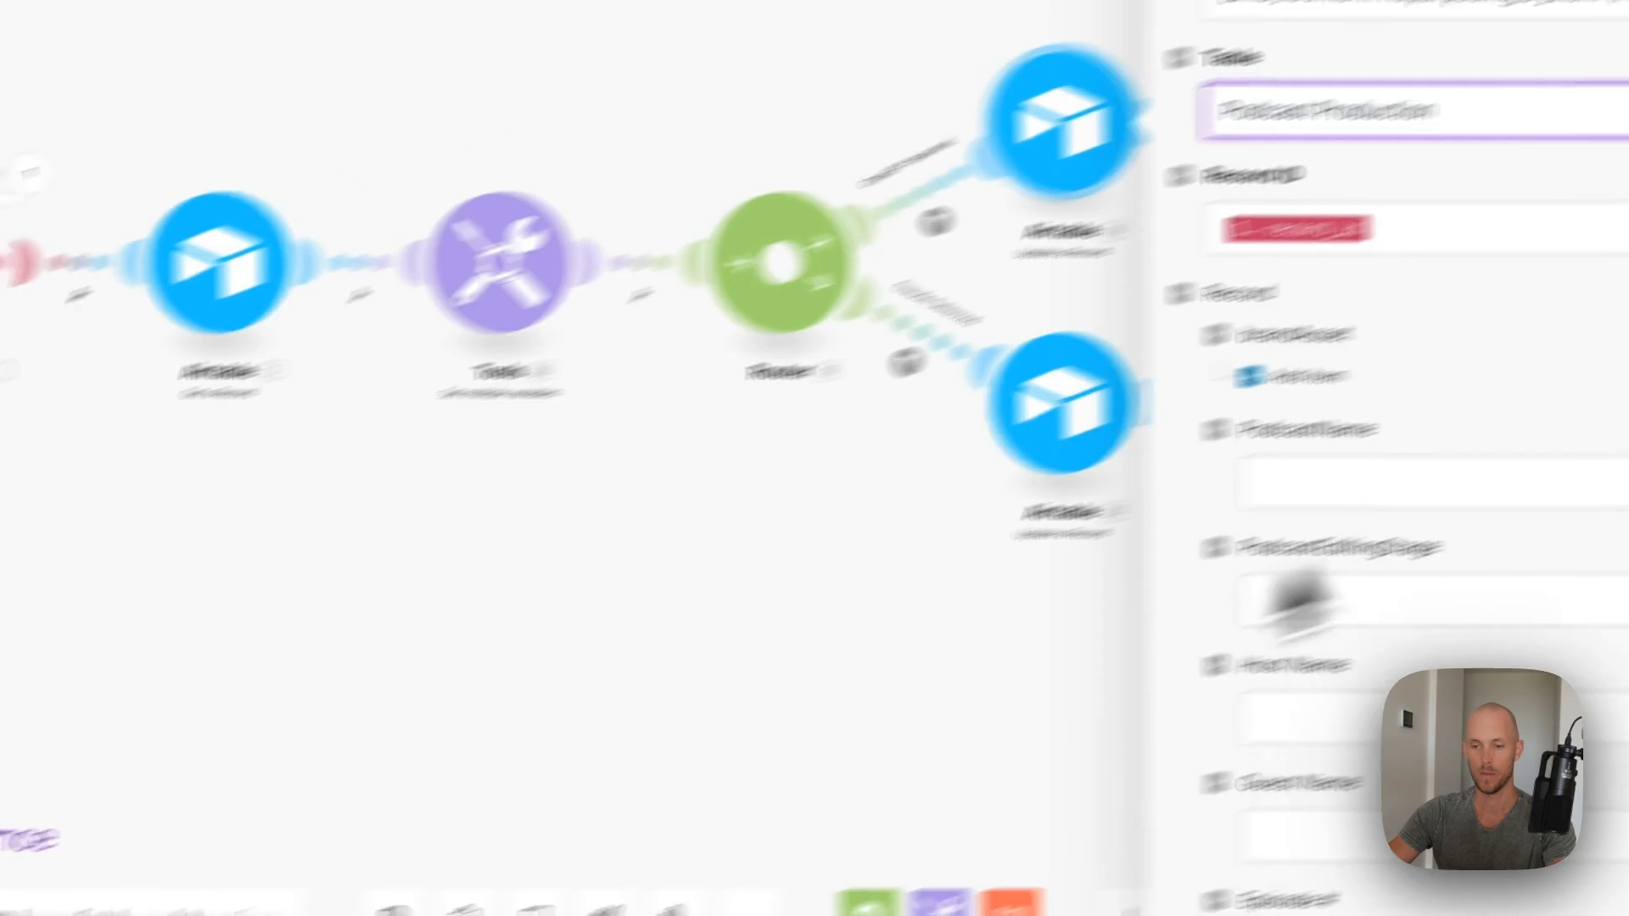
pyautogui.scroll(-12, 1298, 408)
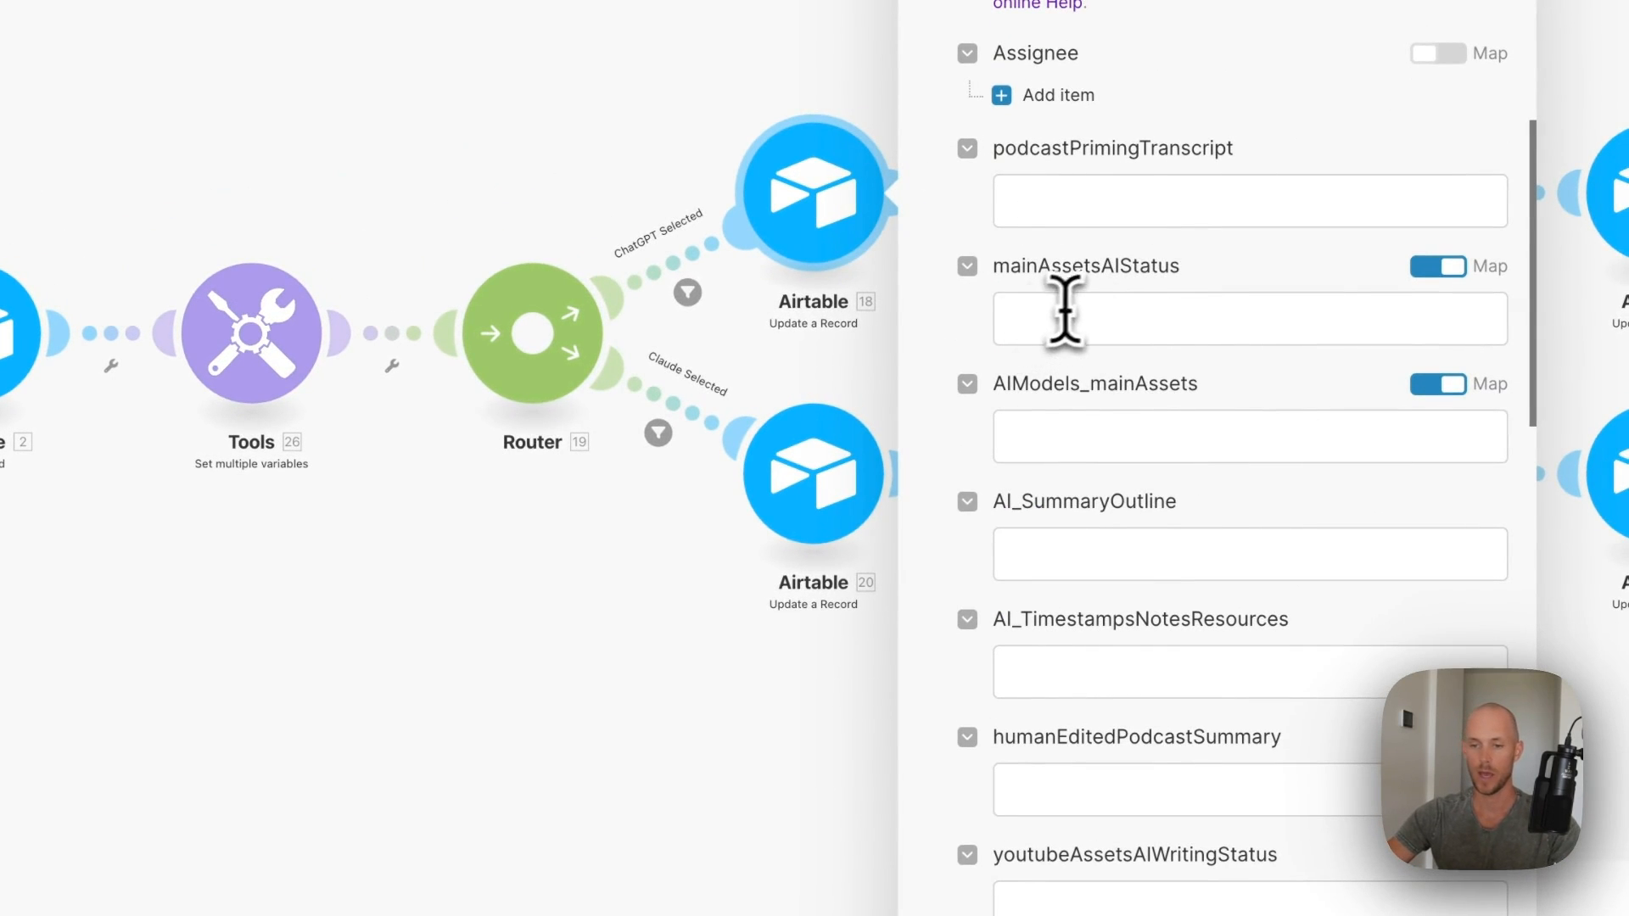
pyautogui.click(1139, 318)
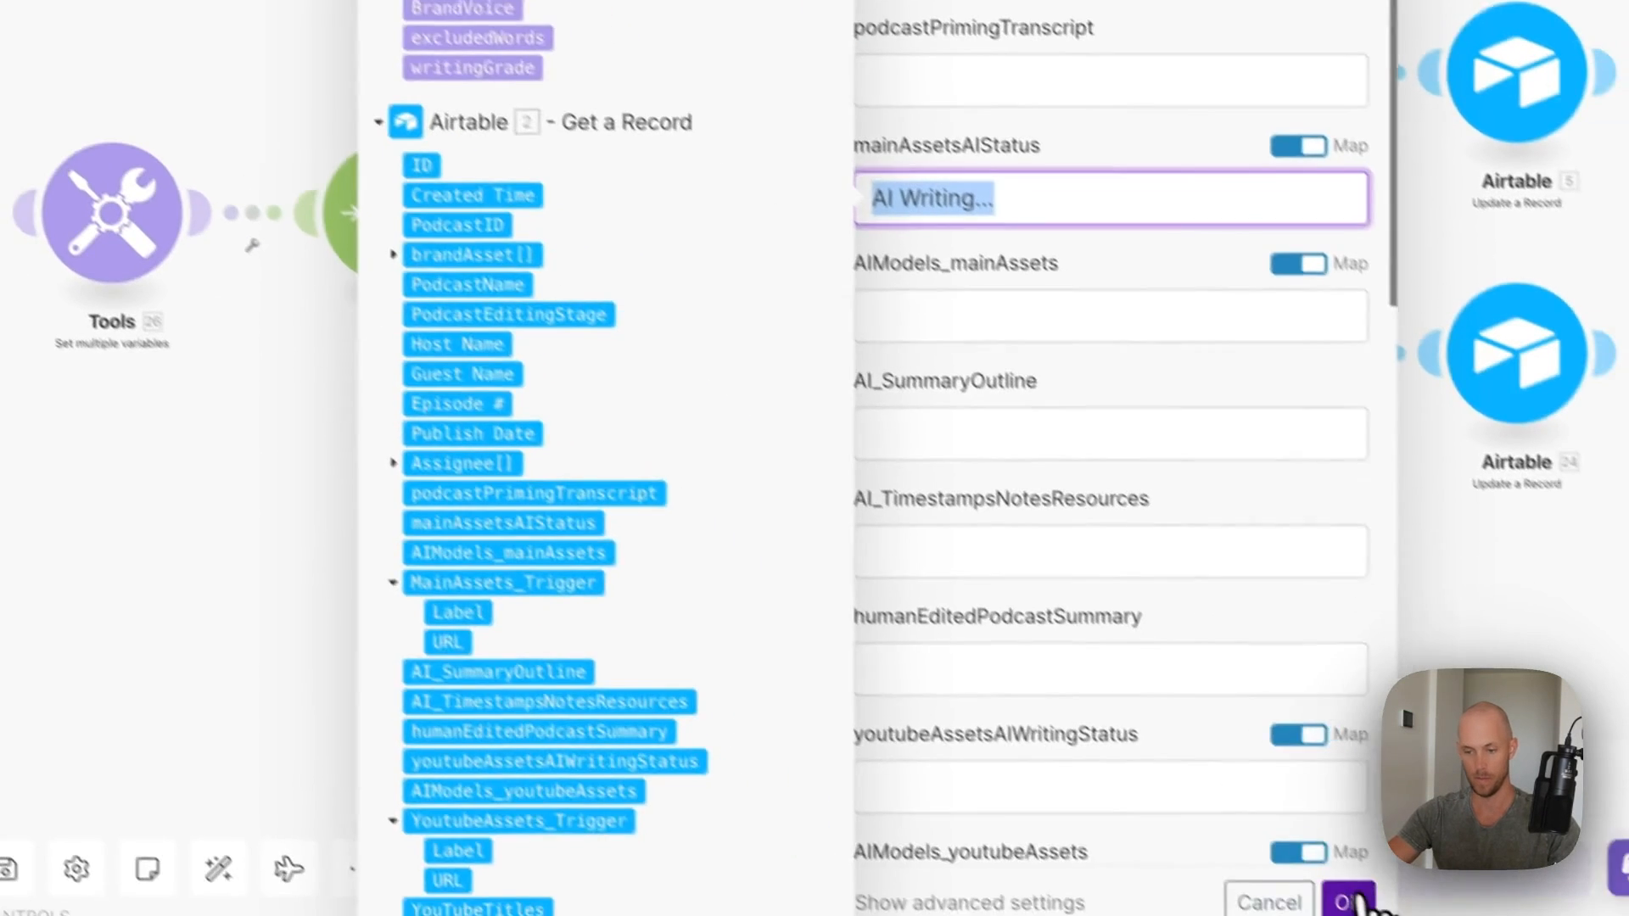
pyautogui.click(1349, 901)
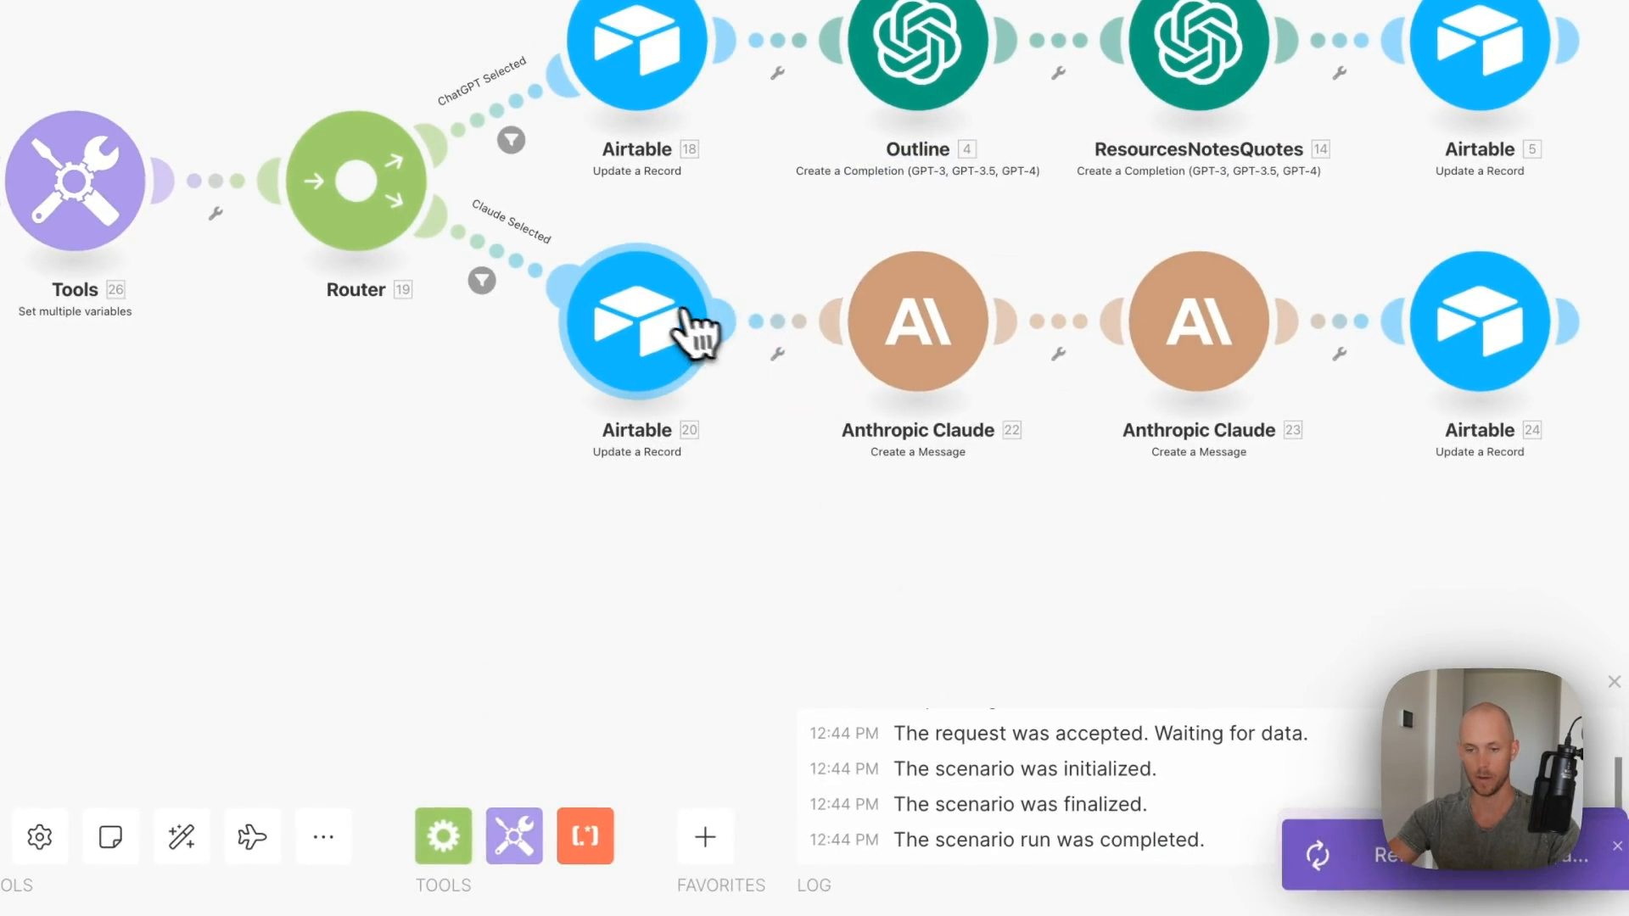
# - Reconnect Airtable module 20 to the Airtable account and confirm its base
pyautogui.click(667, 314)
pyautogui.click(934, 318)
pyautogui.click(976, 356)
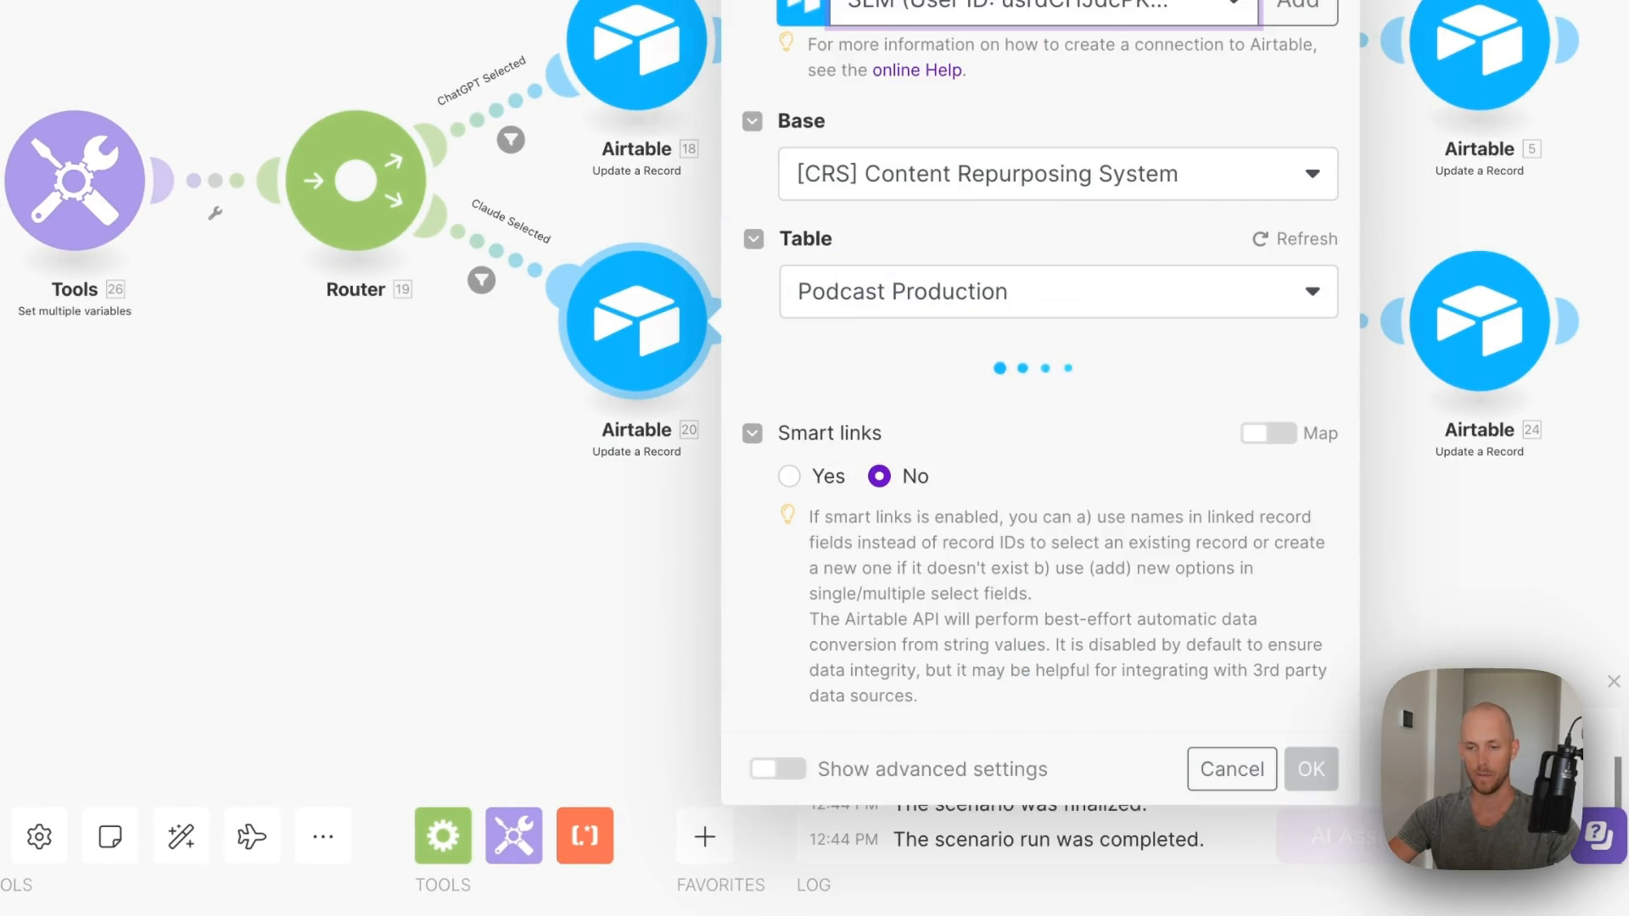
pyautogui.click(1061, 182)
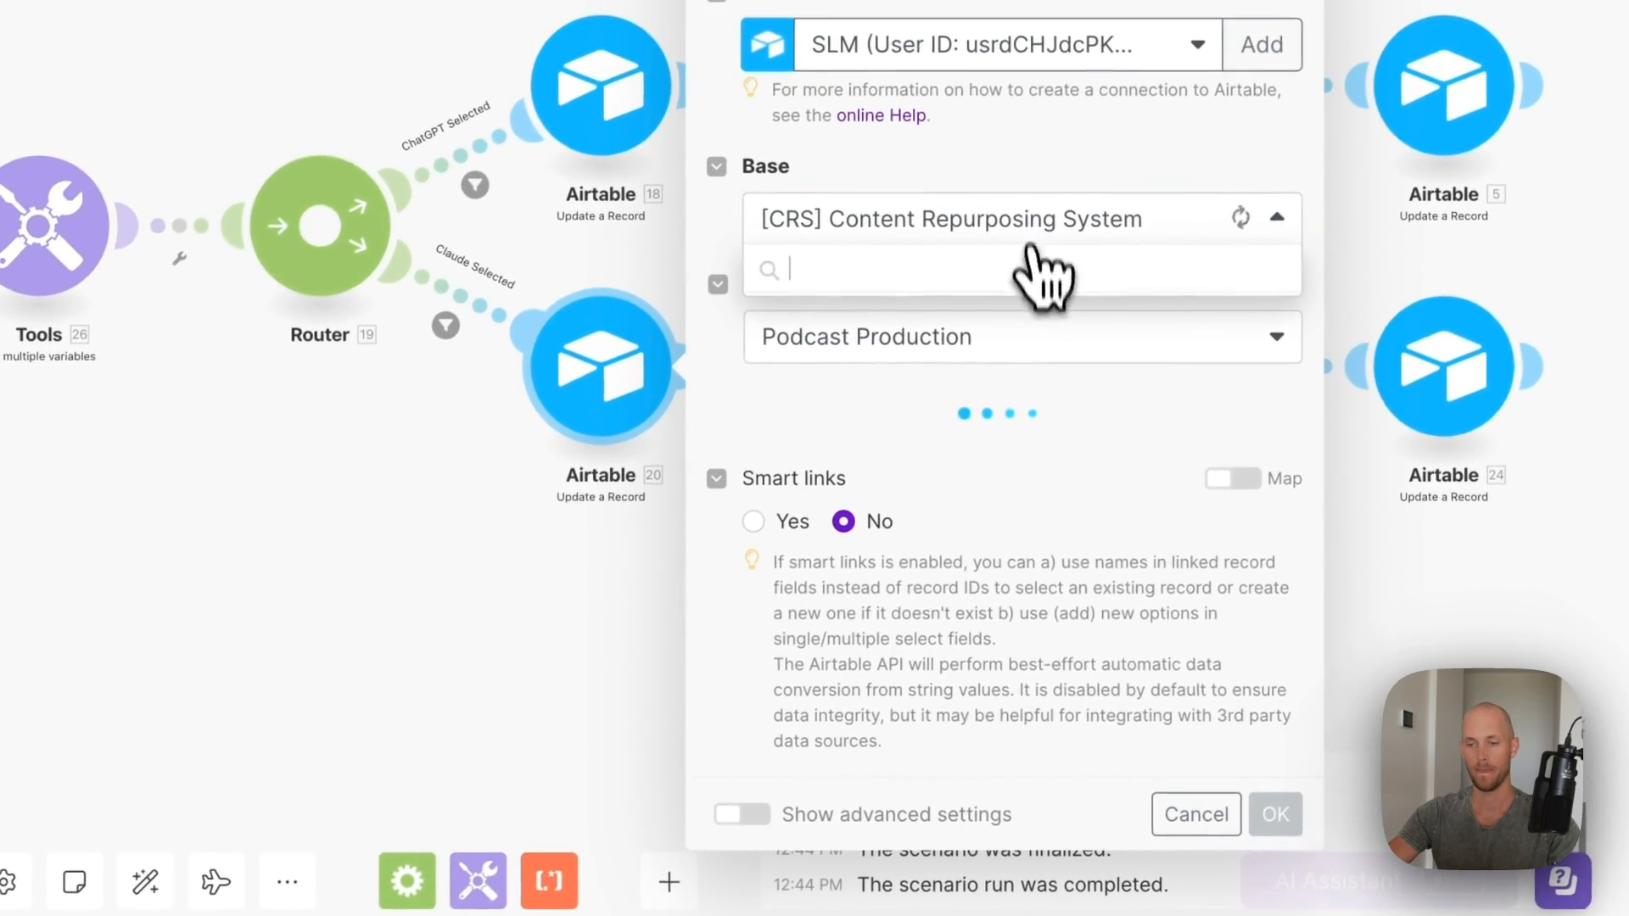
pyautogui.click(1197, 815)
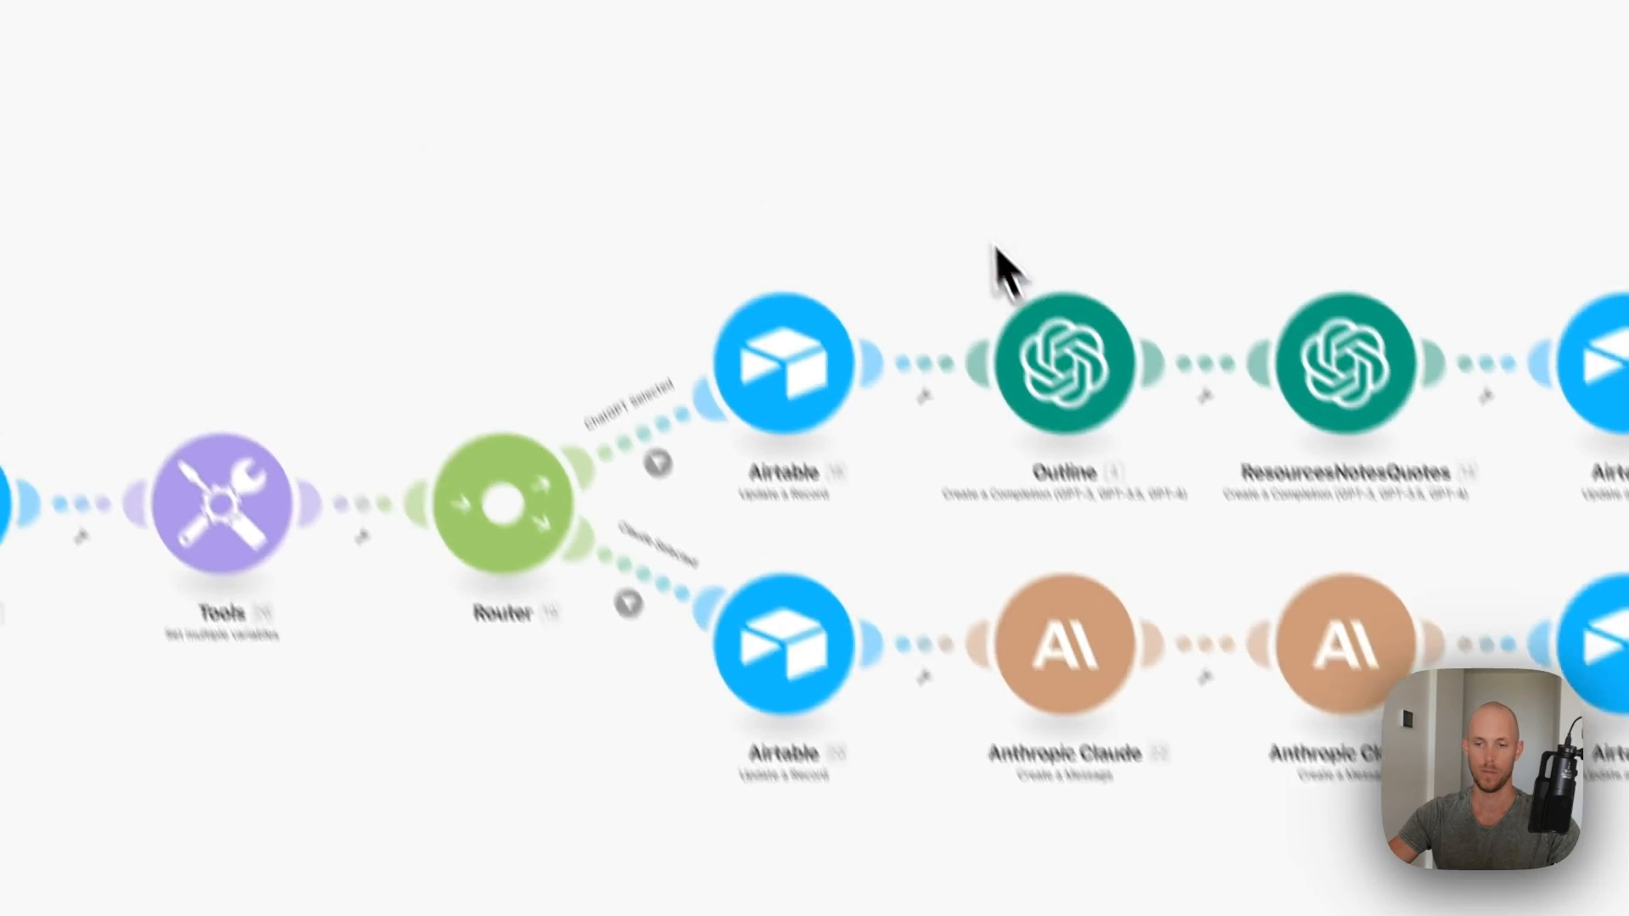
pyautogui.moveTo(998, 248); pyautogui.dragTo(658, 336)
pyautogui.click(734, 462)
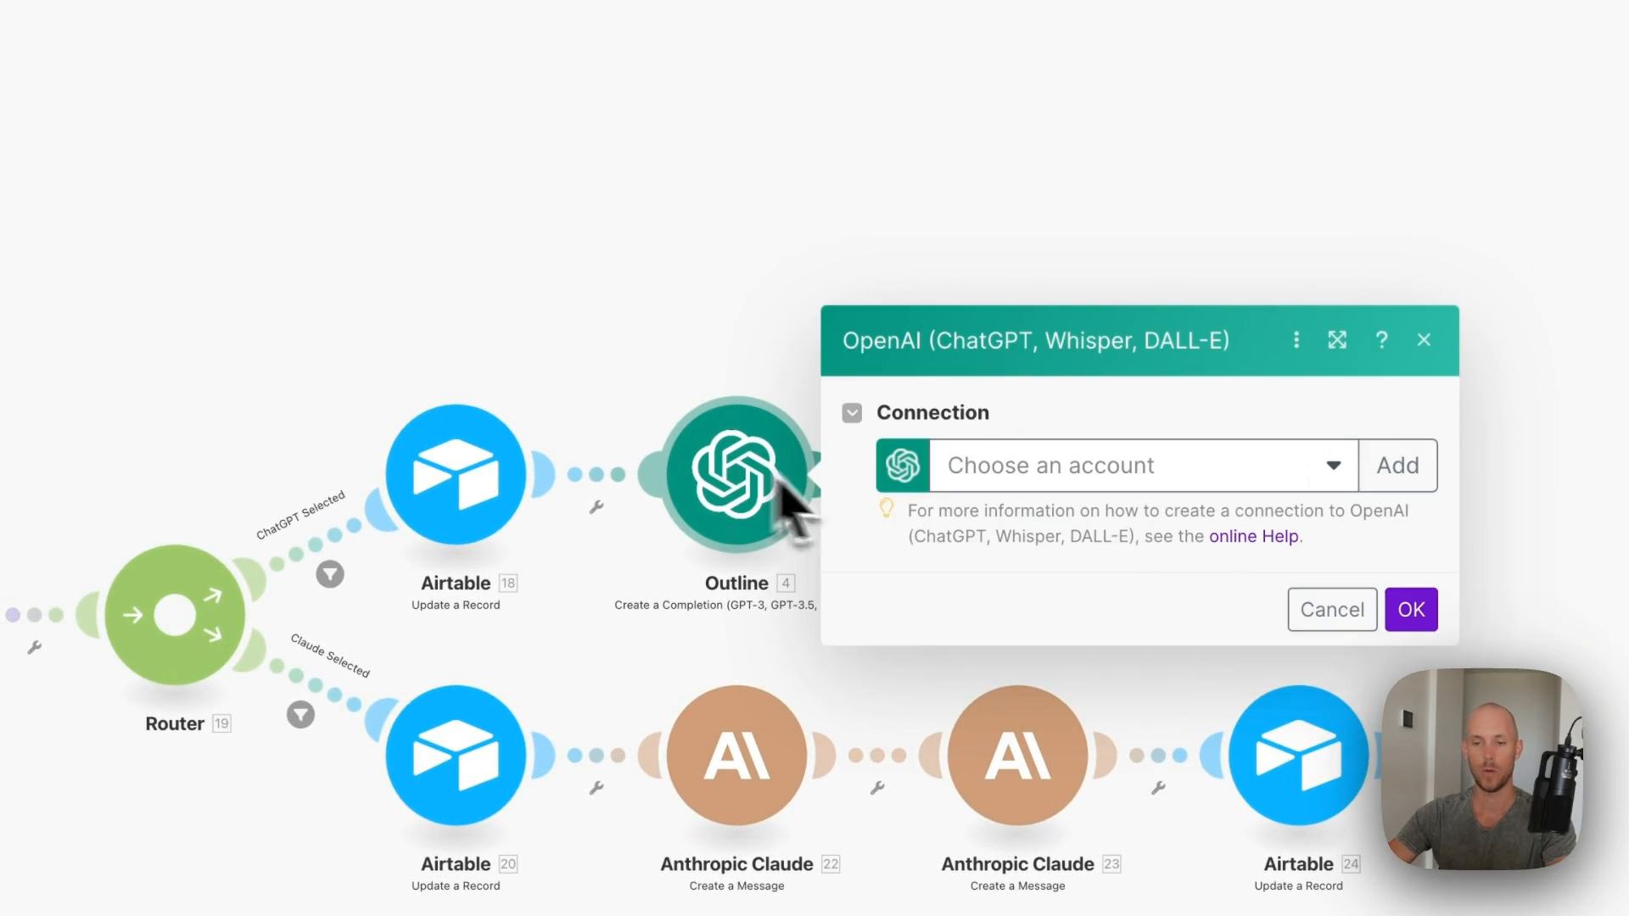
# - Connect the Outline module to the OpenAI account and scroll through its messages
pyautogui.click(1142, 466)
pyautogui.click(1043, 516)
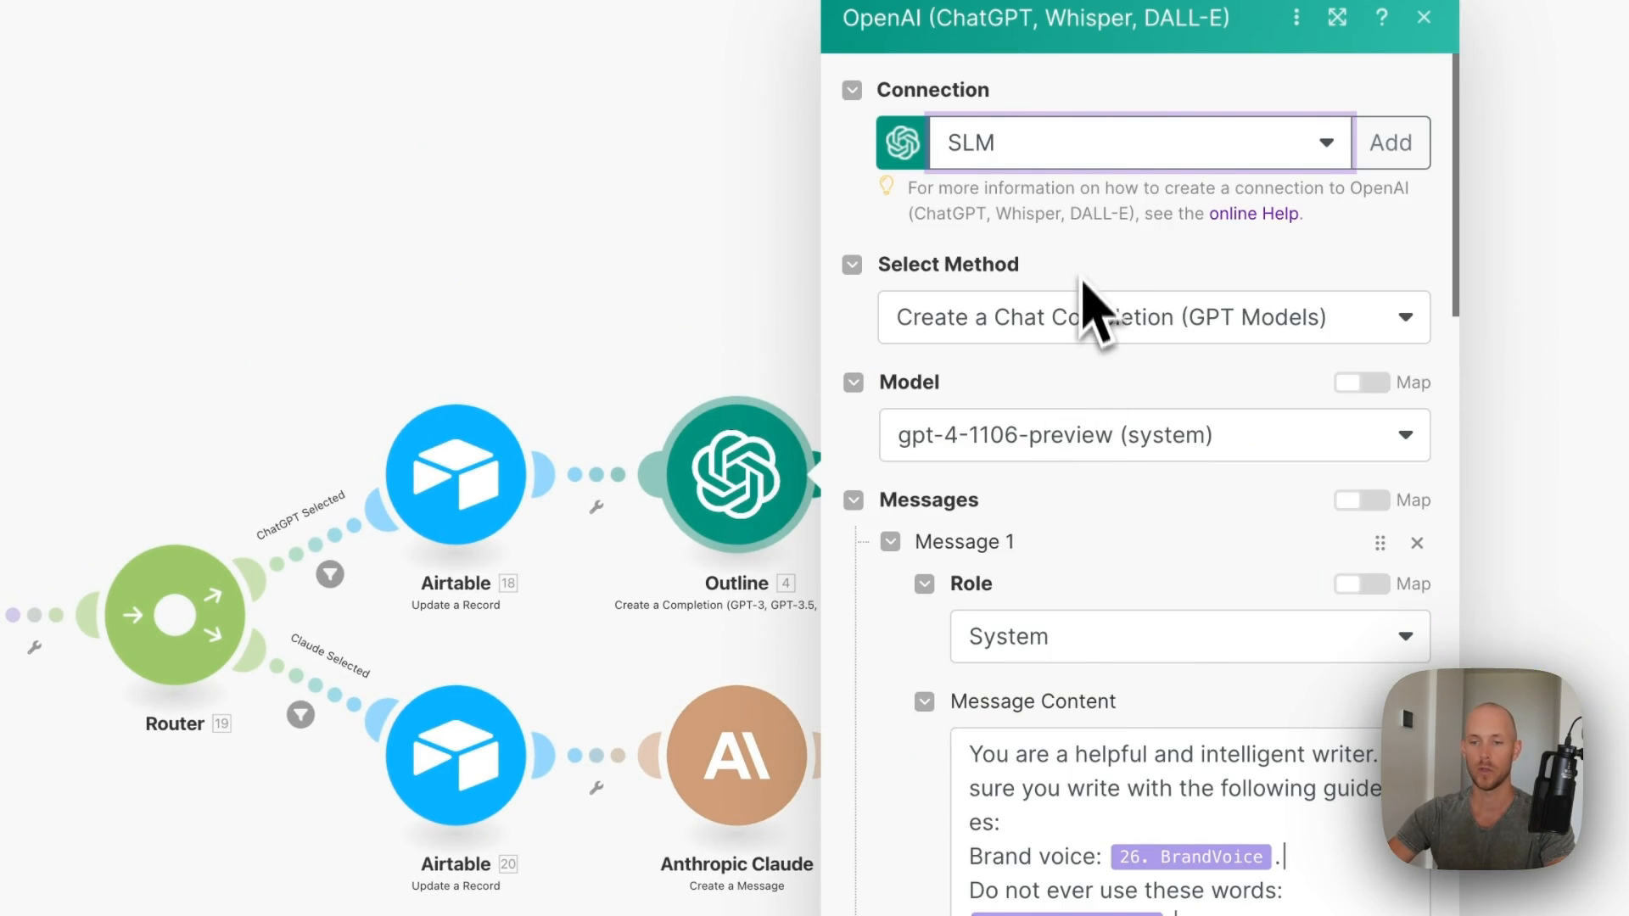
pyautogui.scroll(-5, 1043, 450)
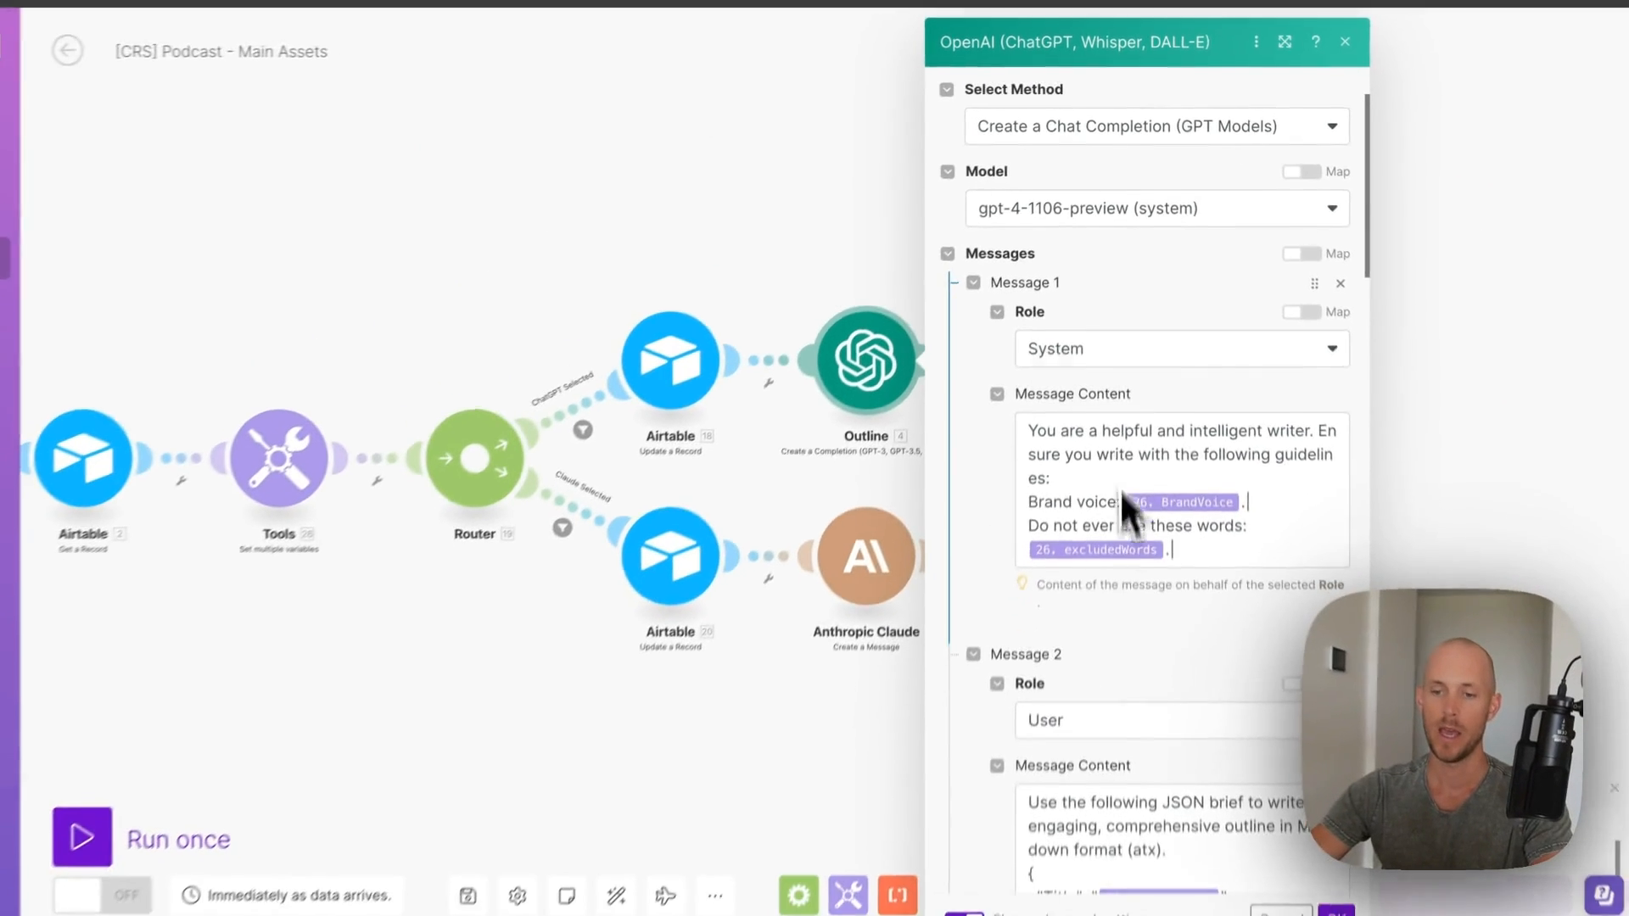
pyautogui.scroll(-3, 1094, 441)
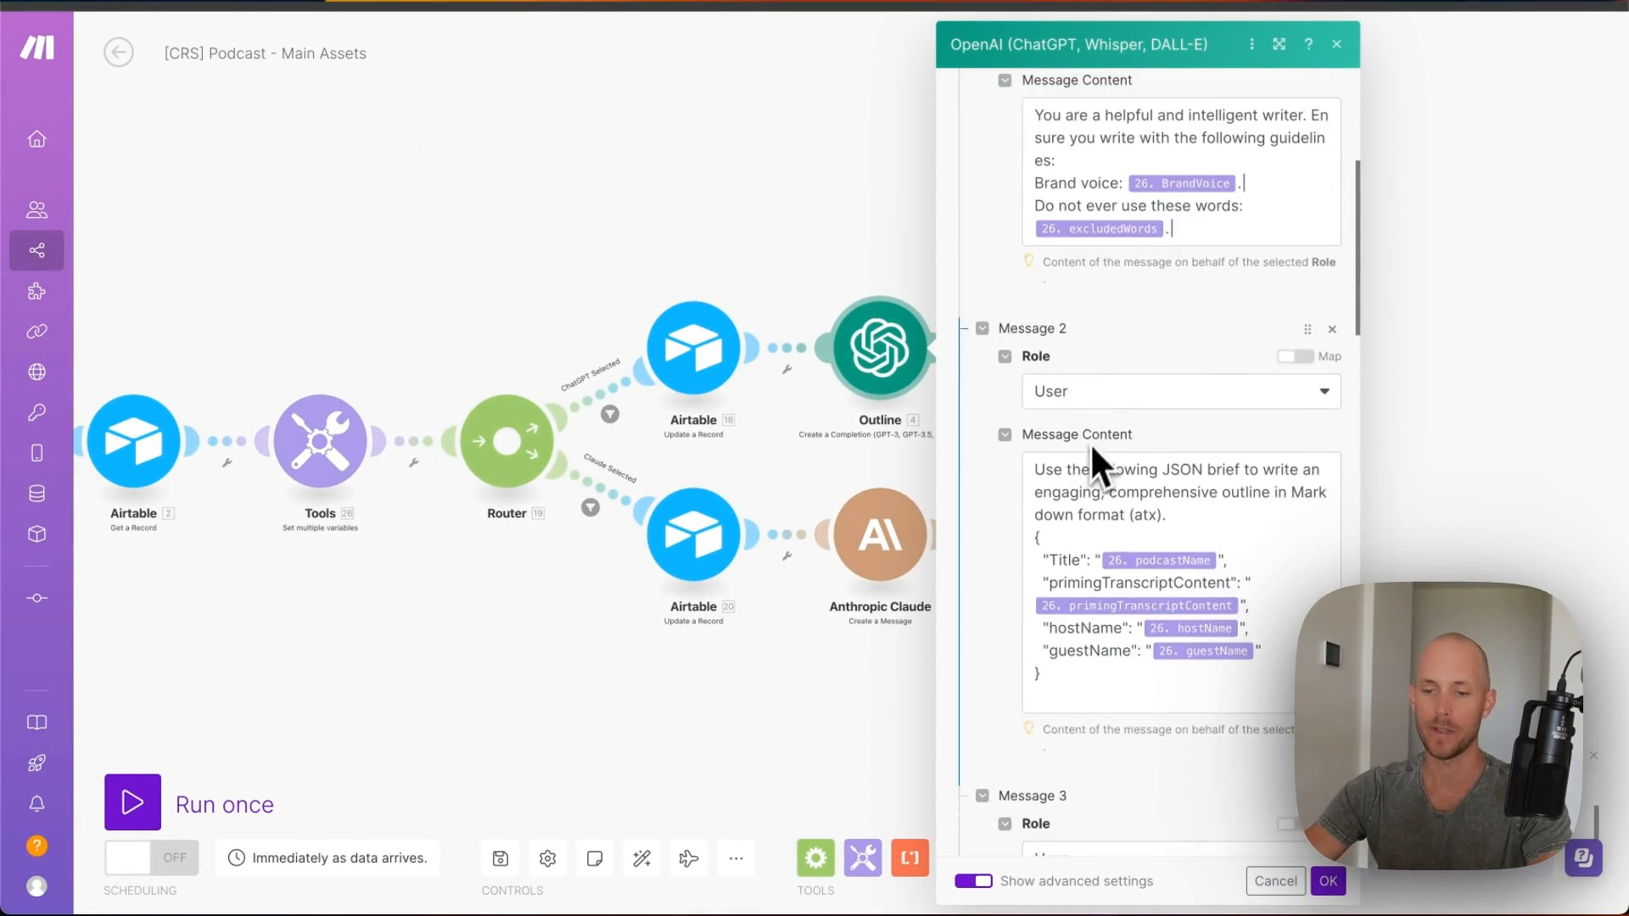
pyautogui.scroll(2, 1082, 127)
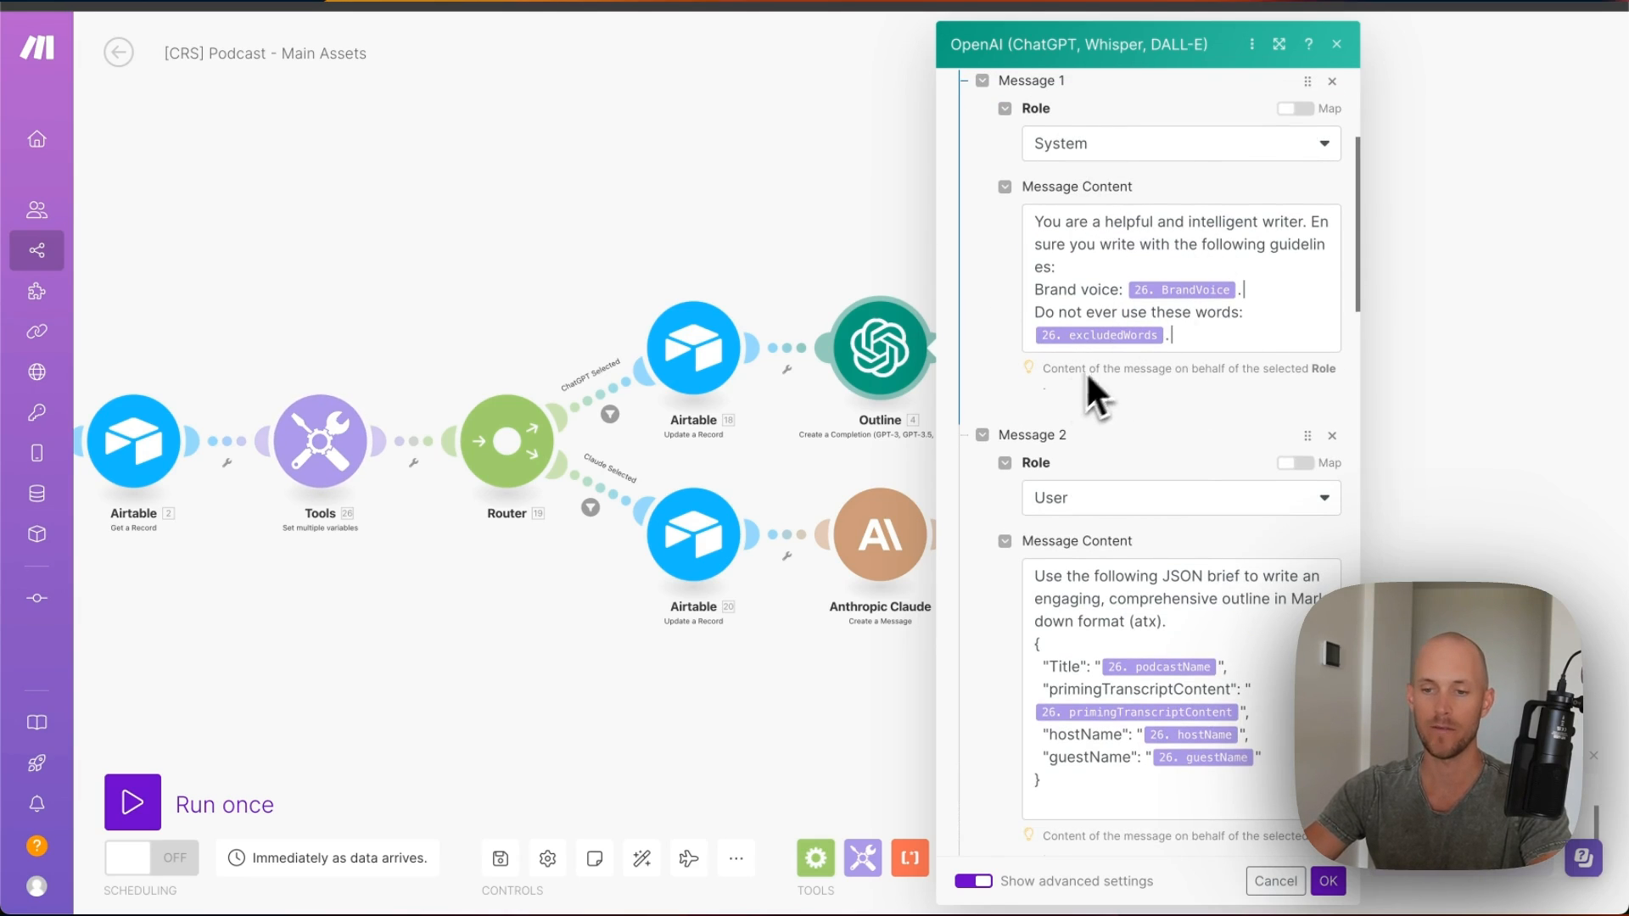
pyautogui.scroll(-5, 1086, 483)
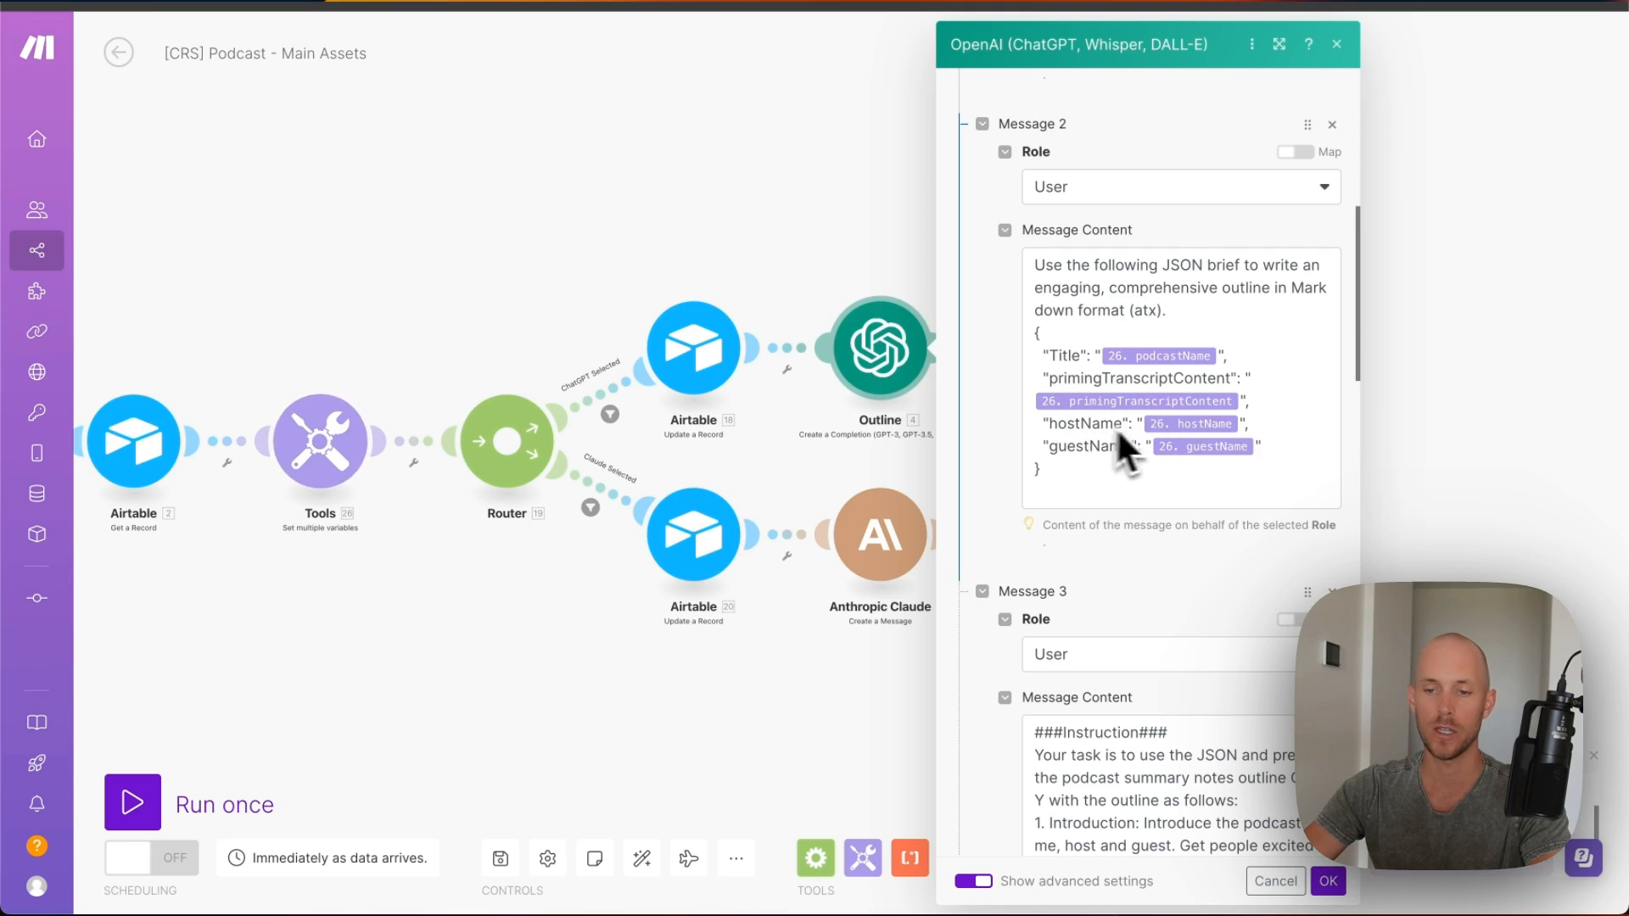
# - Review the prompt's '1. Introduction' and '2. Top 3 key takeaways' headings and save the Outline module
pyautogui.scroll(-10, 1078, 522)
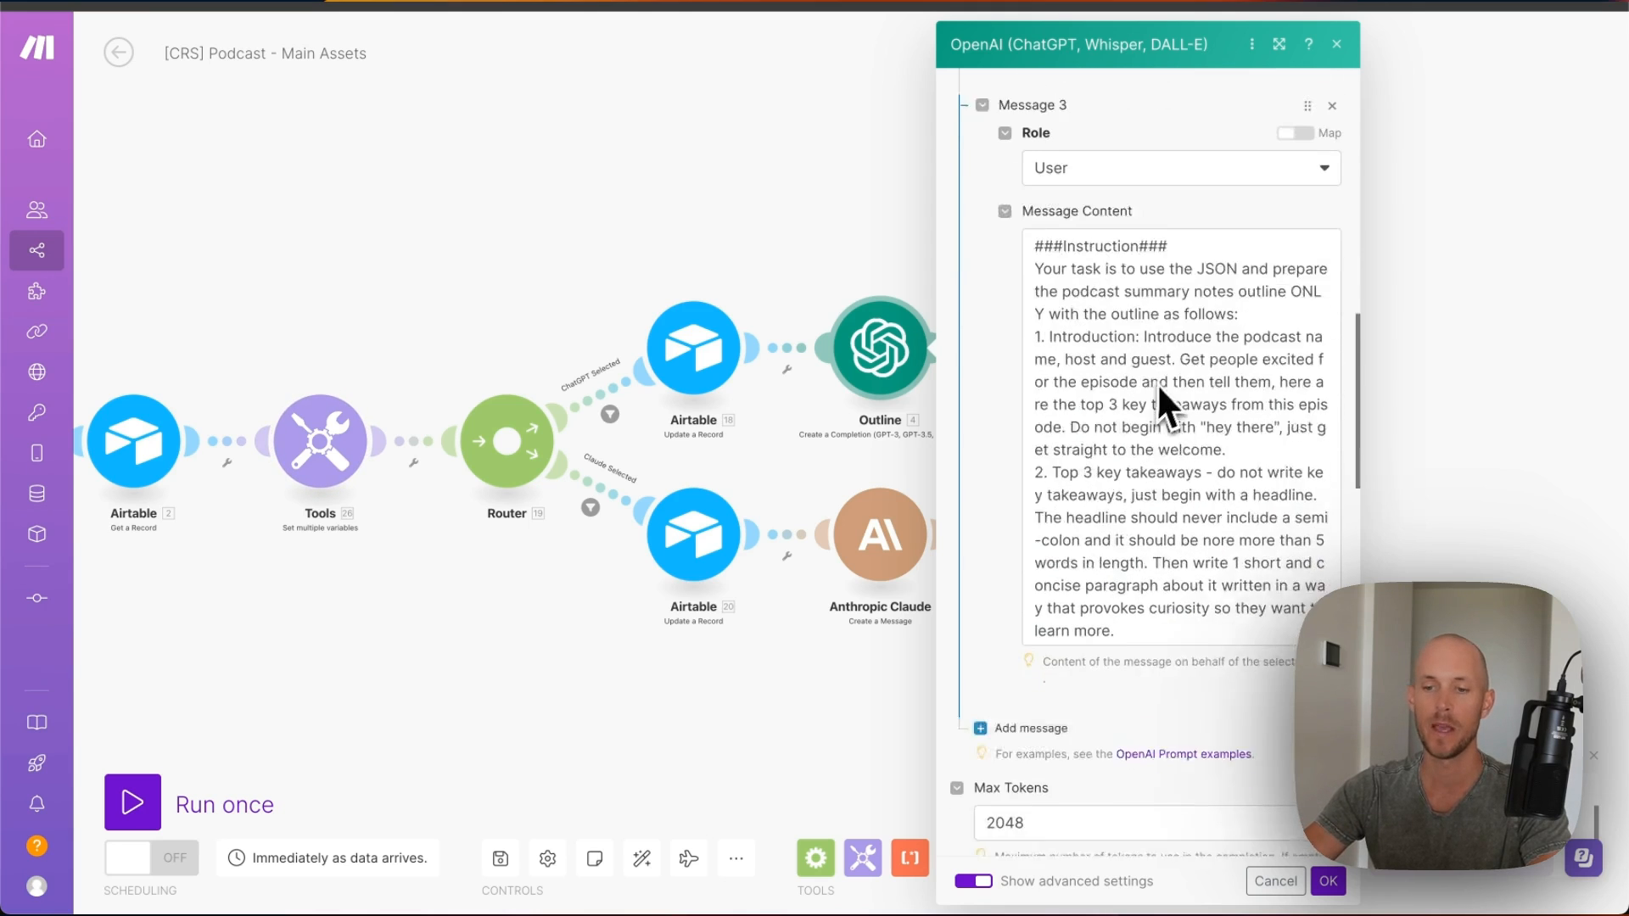
pyautogui.scroll(5, 1145, 276)
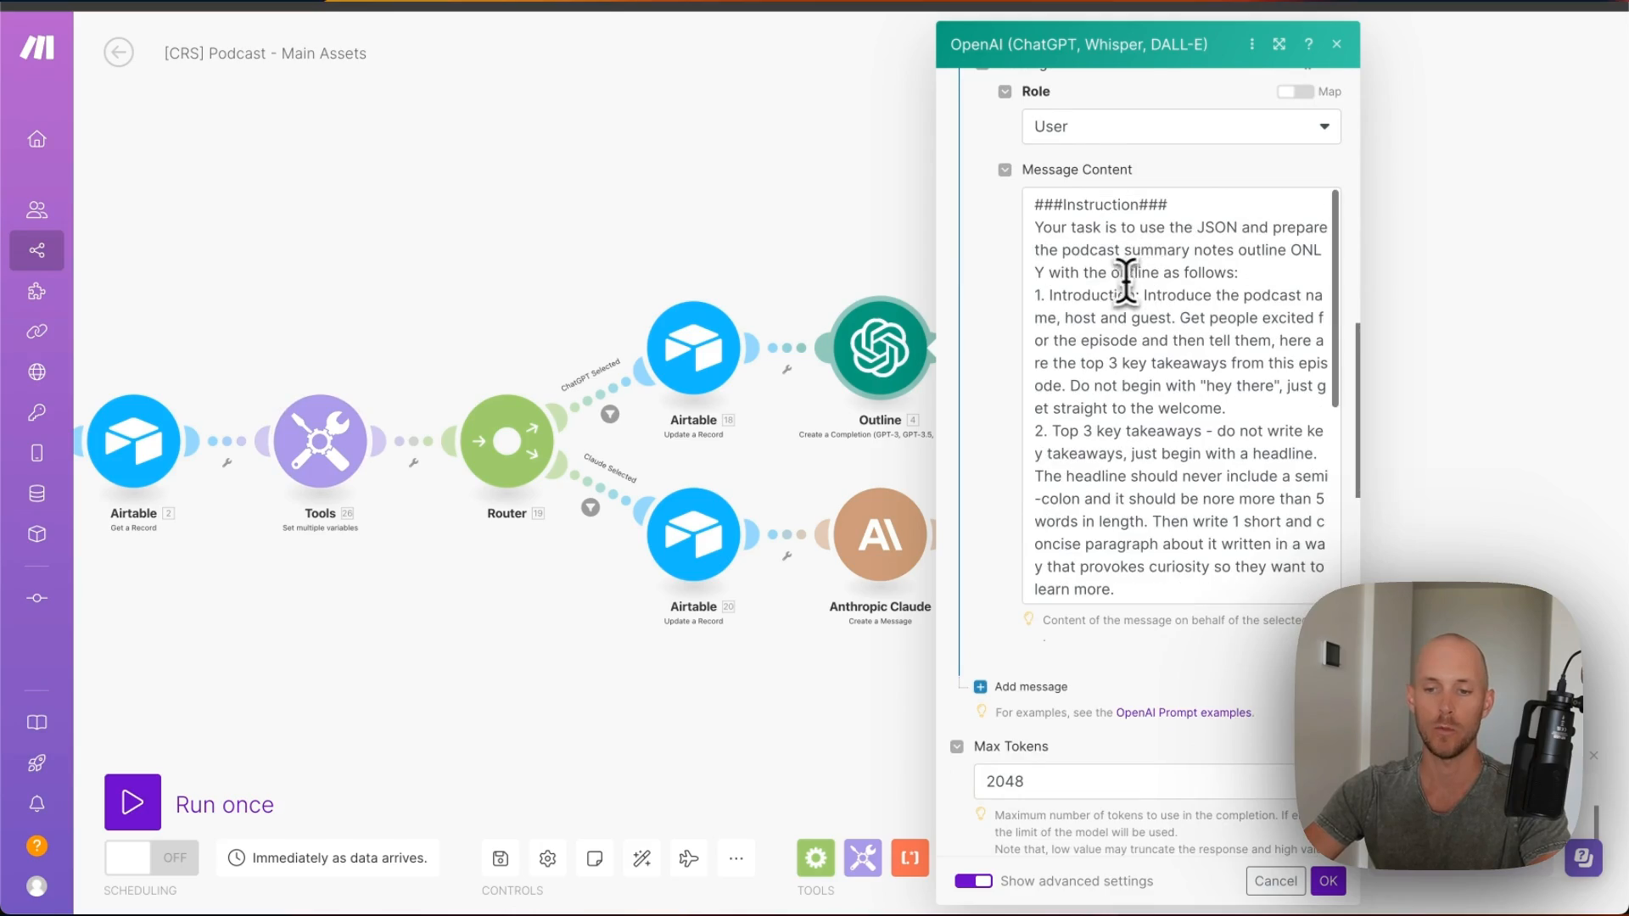
pyautogui.moveTo(1034, 296); pyautogui.dragTo(1138, 295)
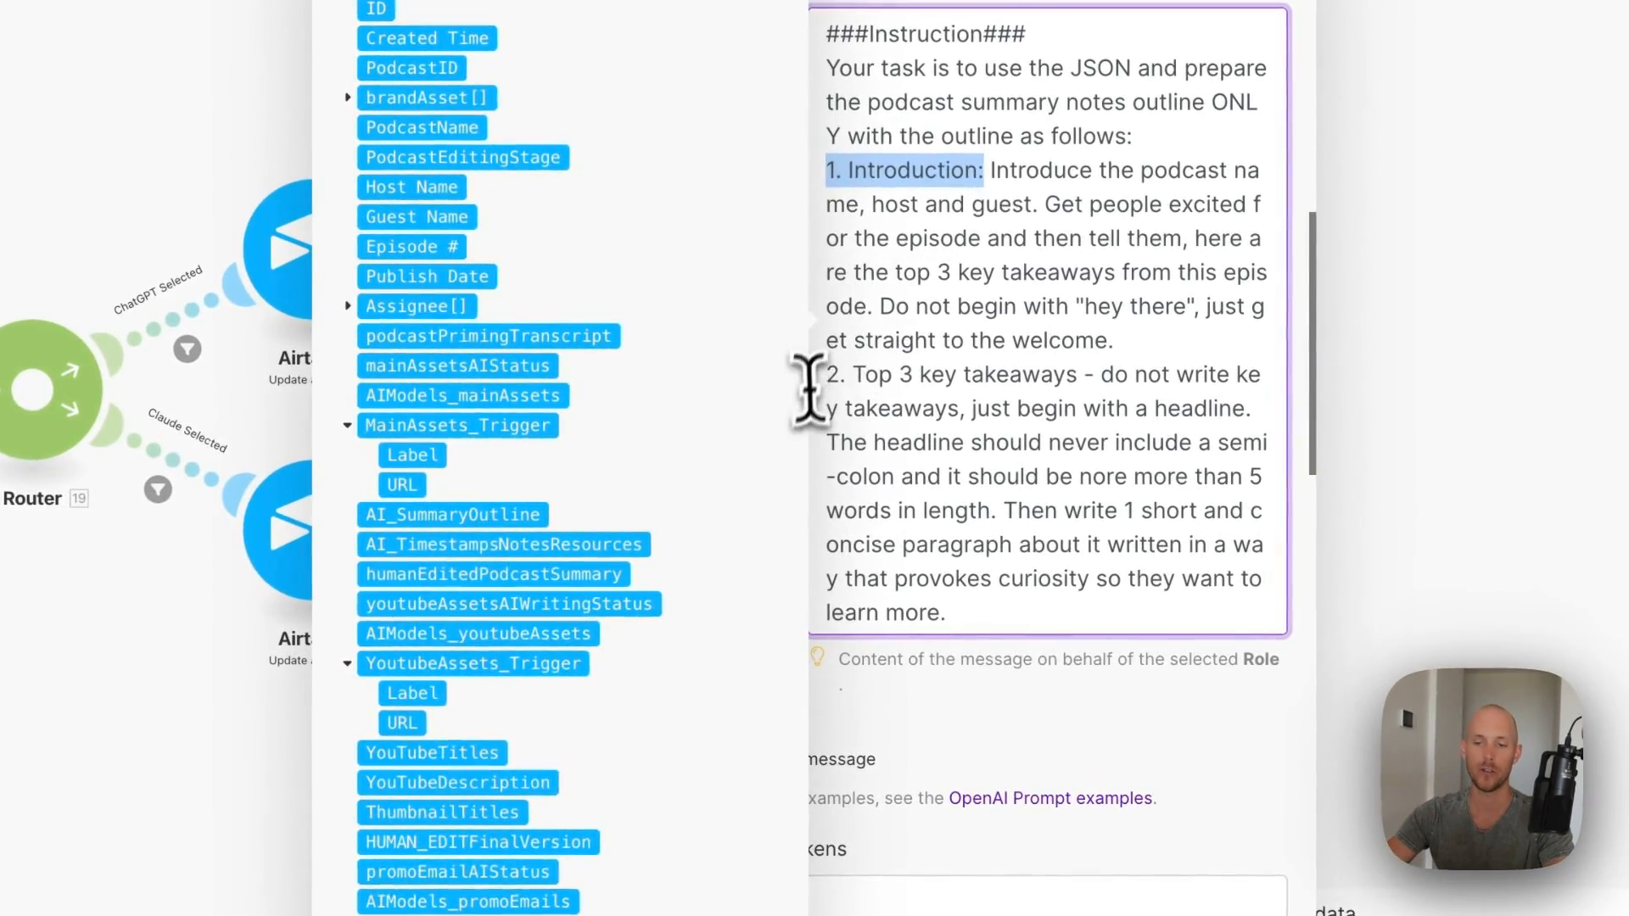
pyautogui.moveTo(1022, 431); pyautogui.dragTo(1121, 431)
pyautogui.scroll(-3, 981, 388)
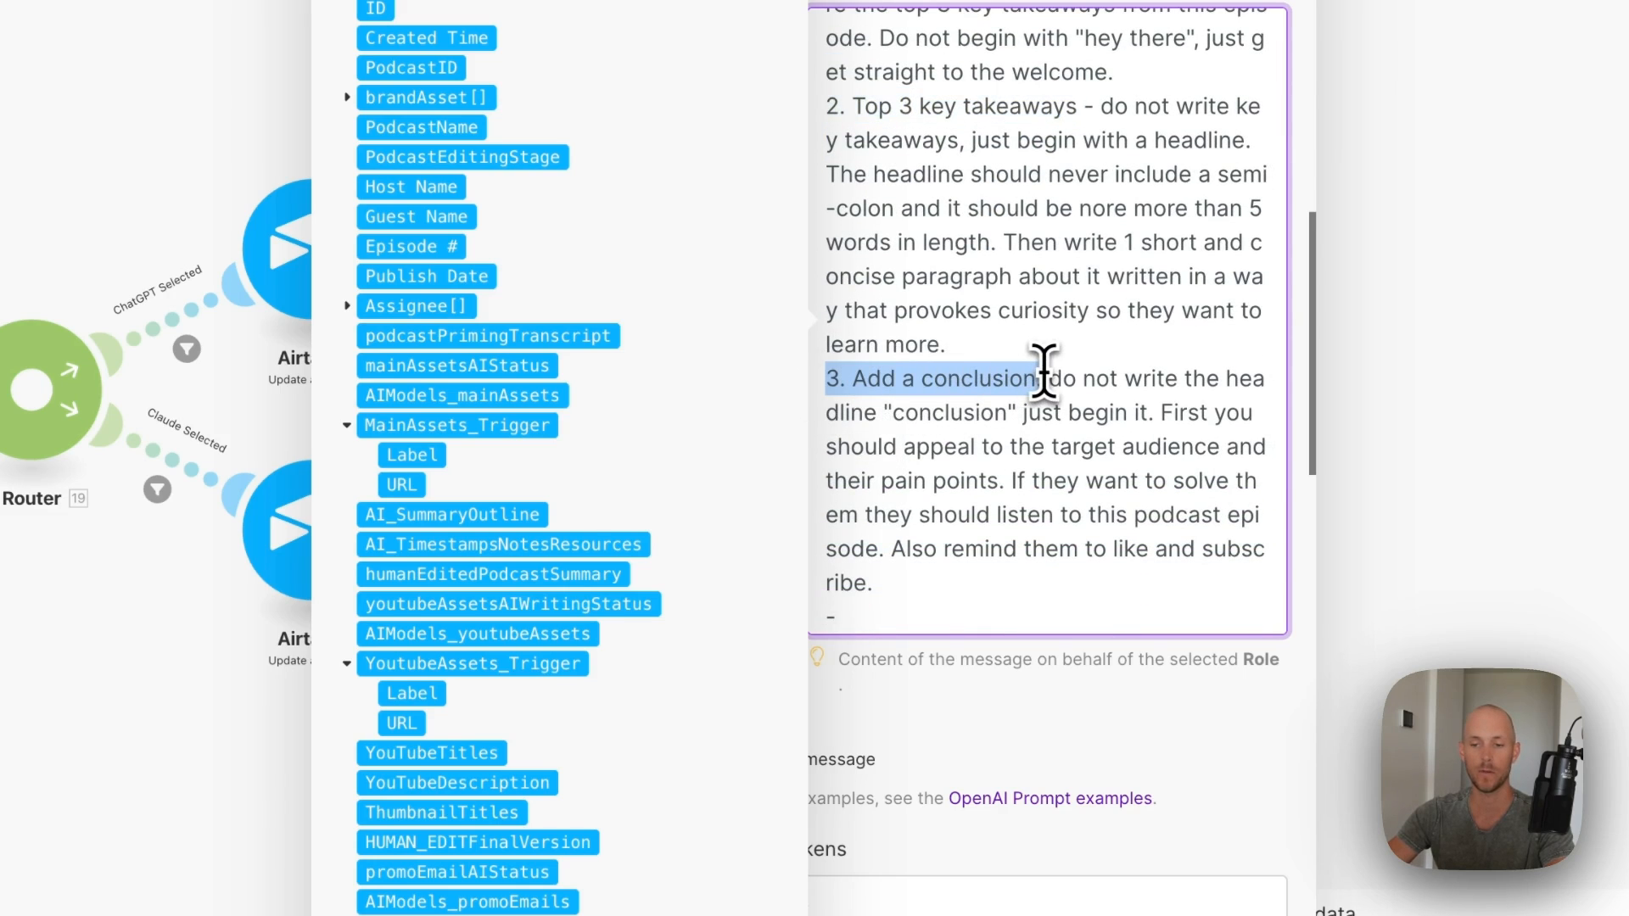
pyautogui.scroll(-3, 1008, 357)
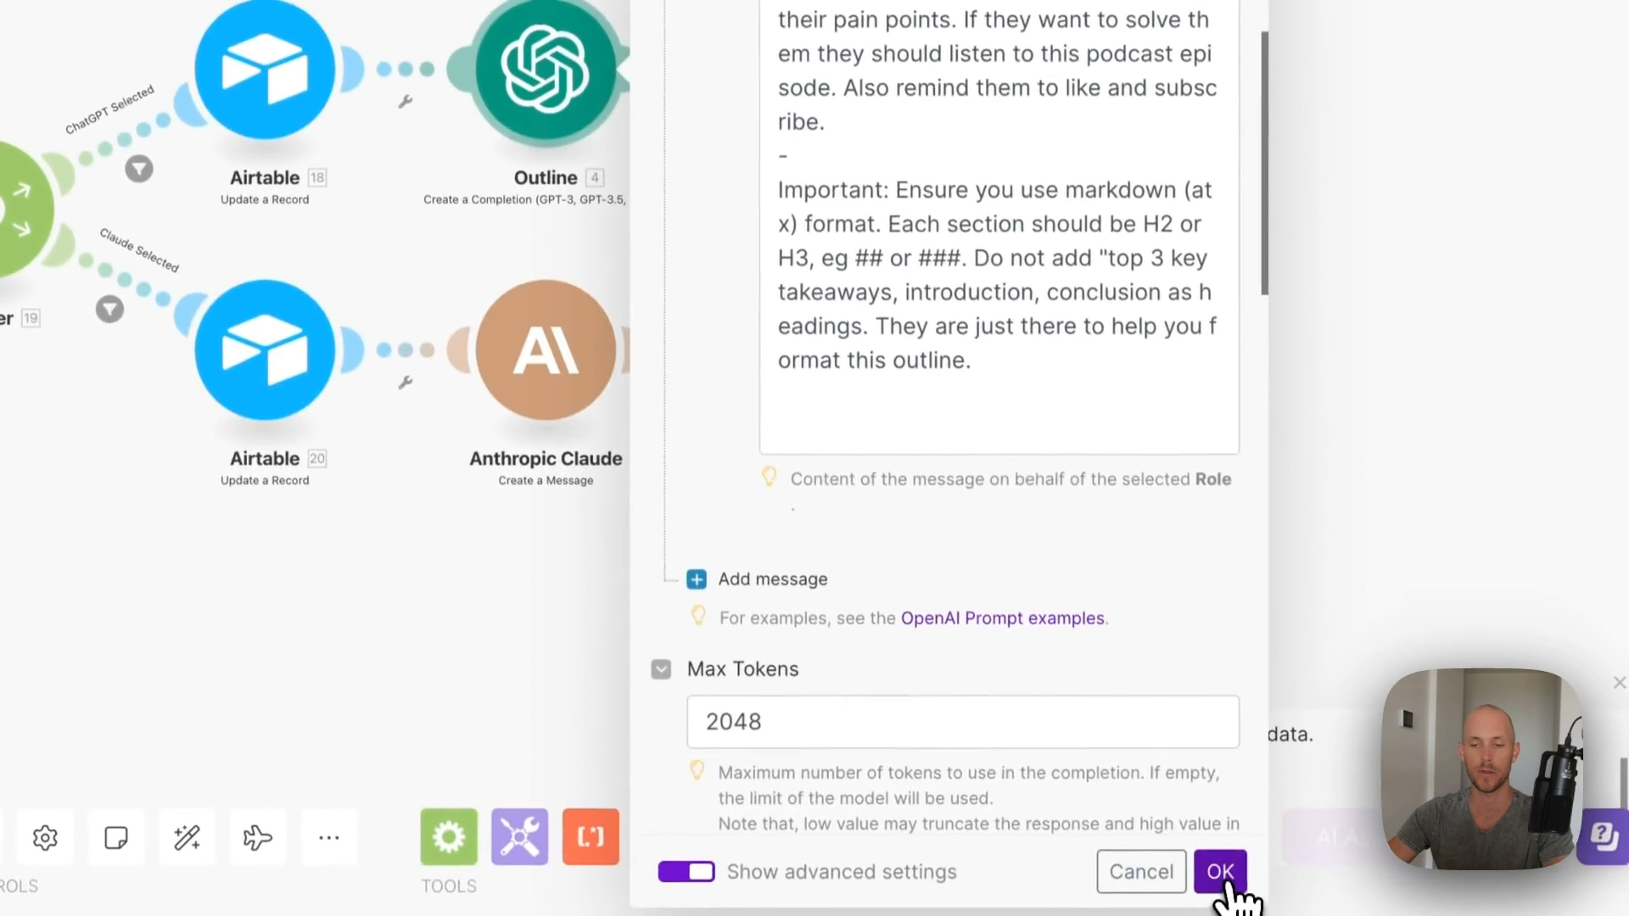
pyautogui.click(1222, 873)
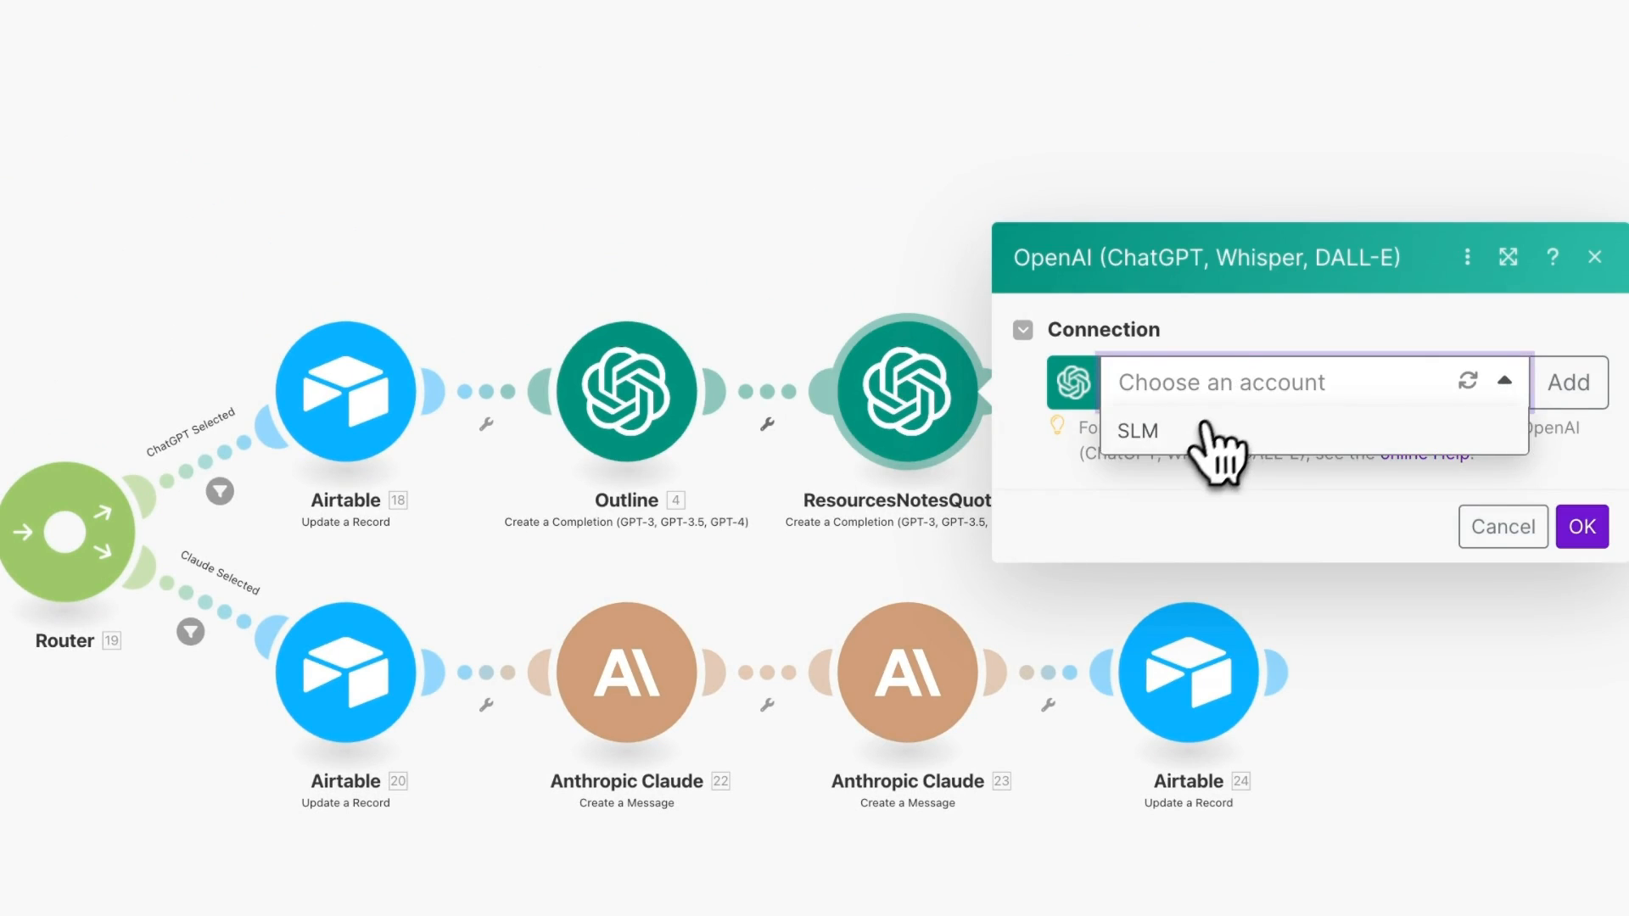
# - Connect ResourcesNotesQuotes to the OpenAI account and review its Step 1 task text
pyautogui.click(1204, 431)
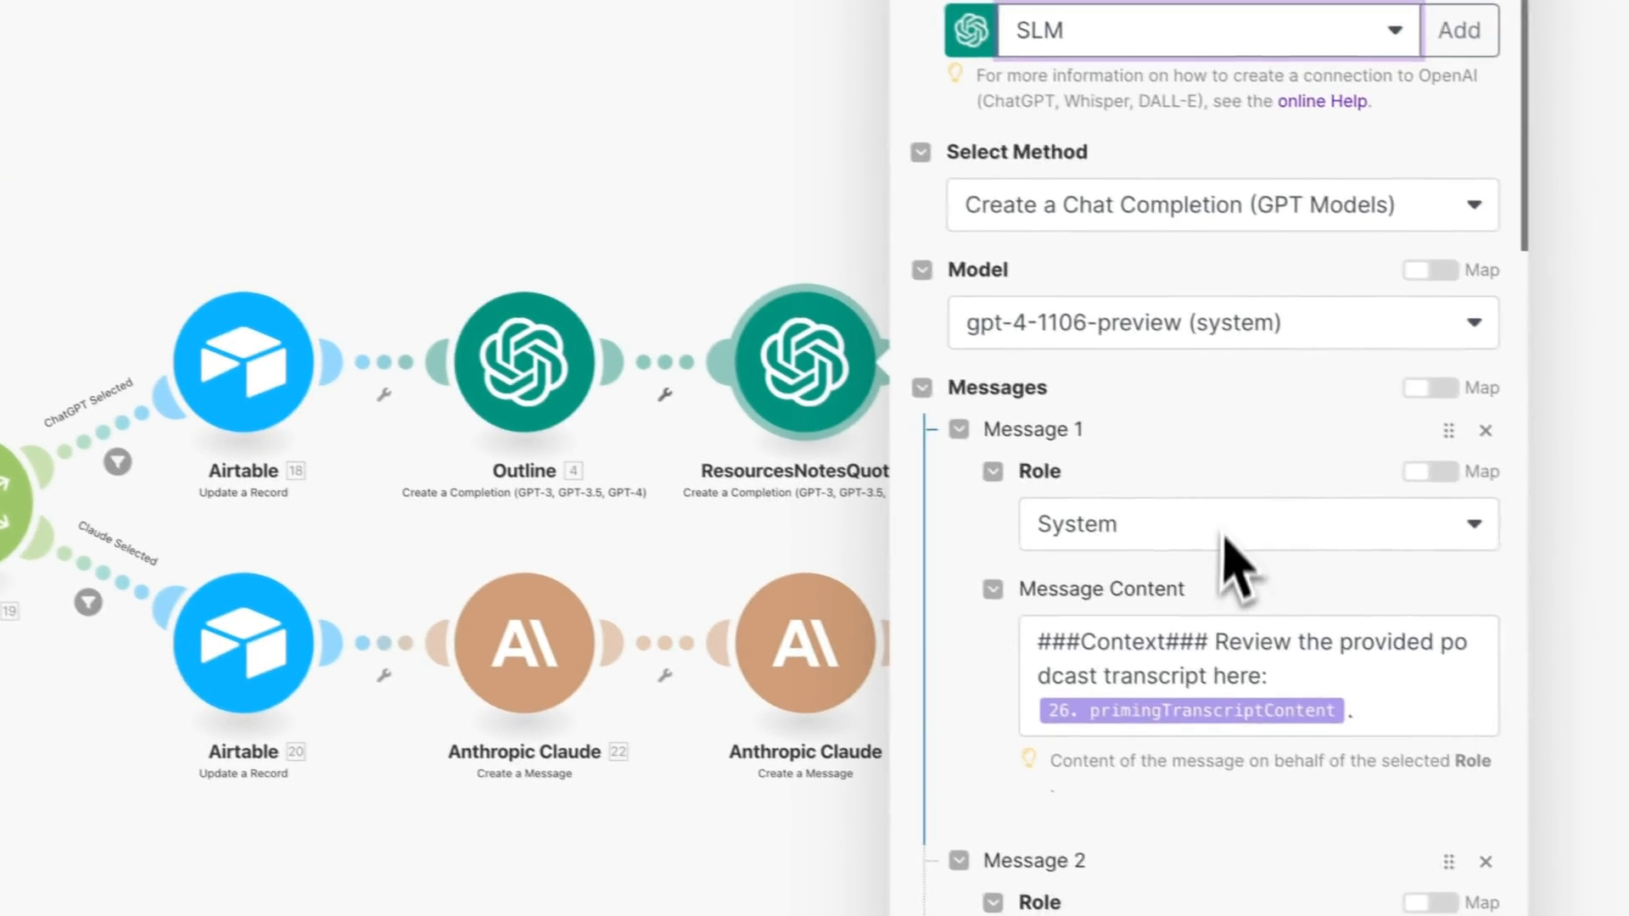
pyautogui.scroll(-2, 1311, 553)
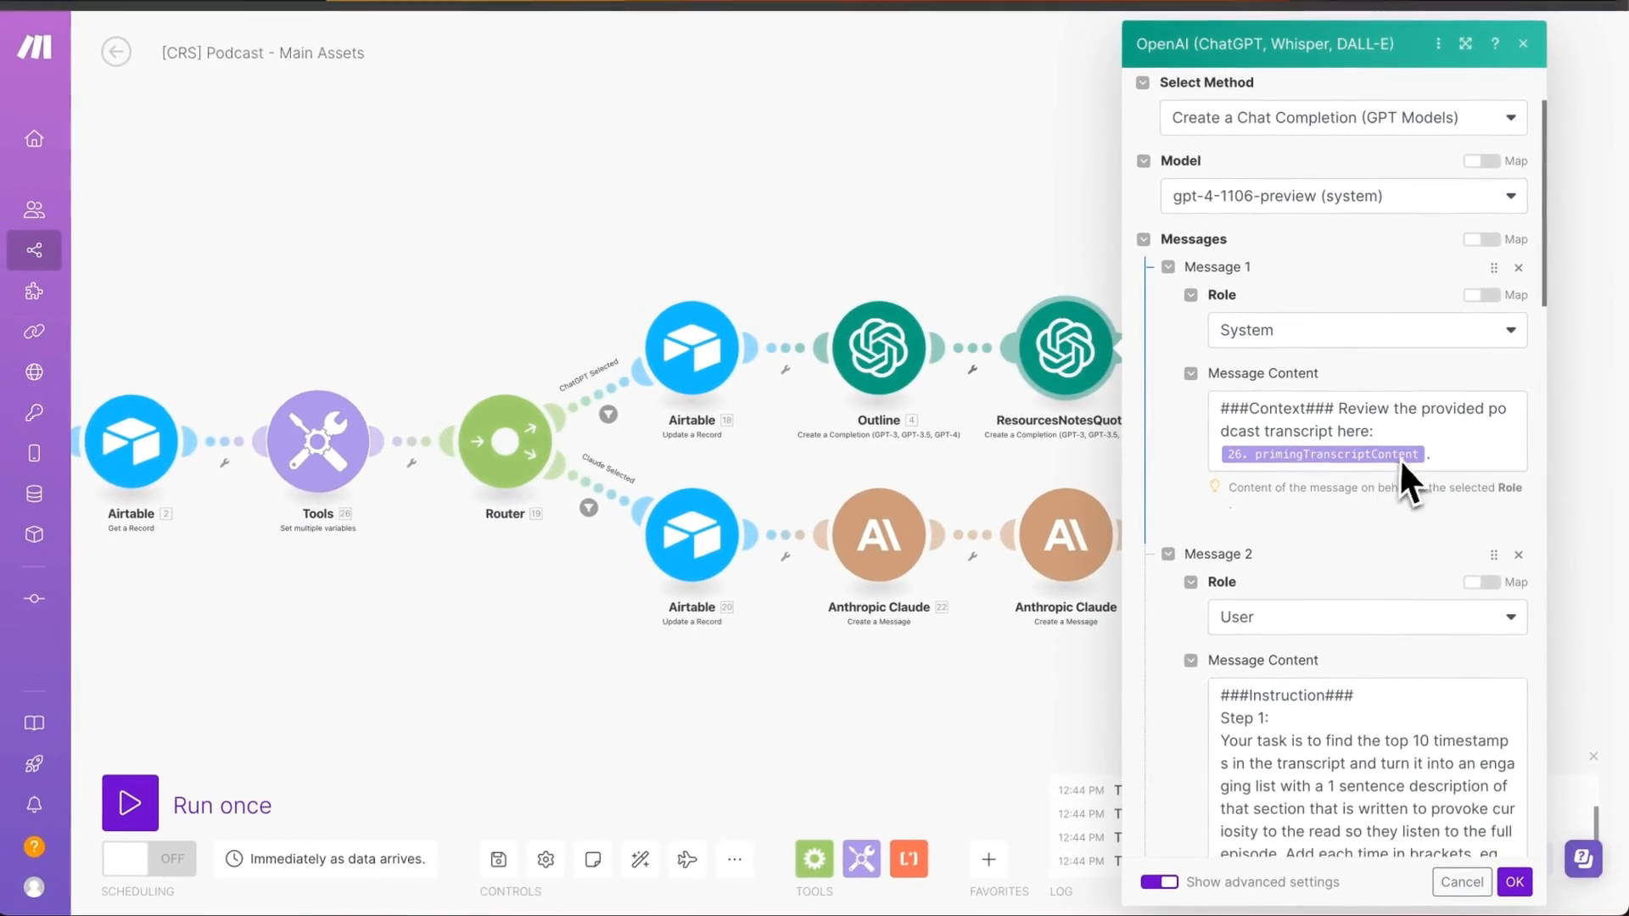
pyautogui.scroll(-5, 1358, 480)
pyautogui.scroll(1, 1269, 366)
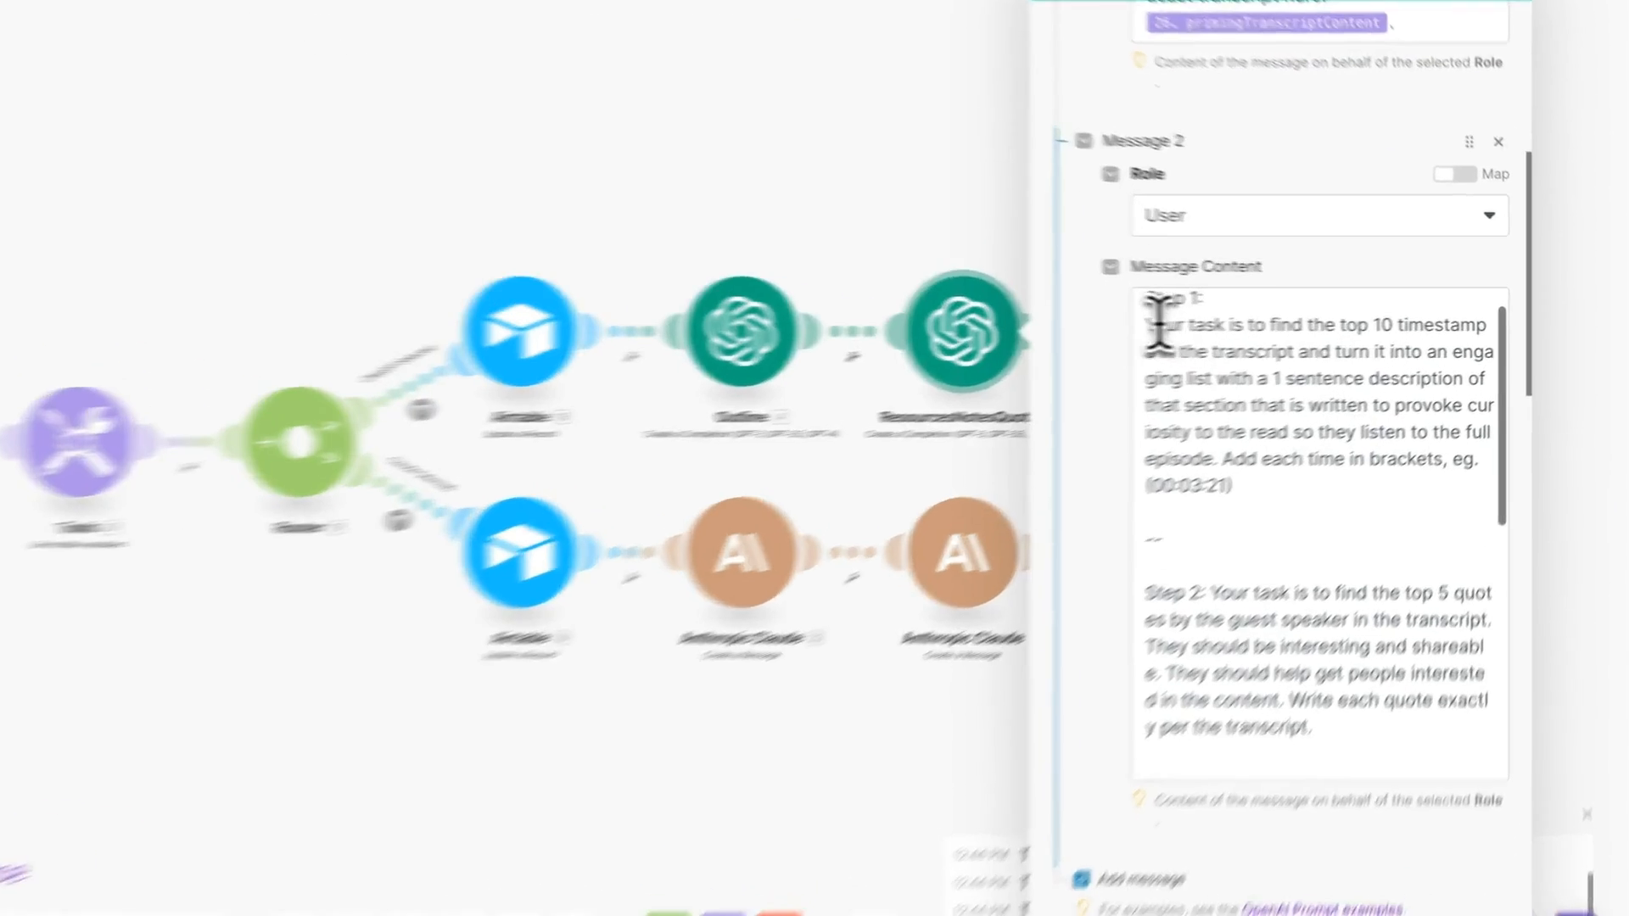
pyautogui.moveTo(1223, 341); pyautogui.dragTo(1359, 387)
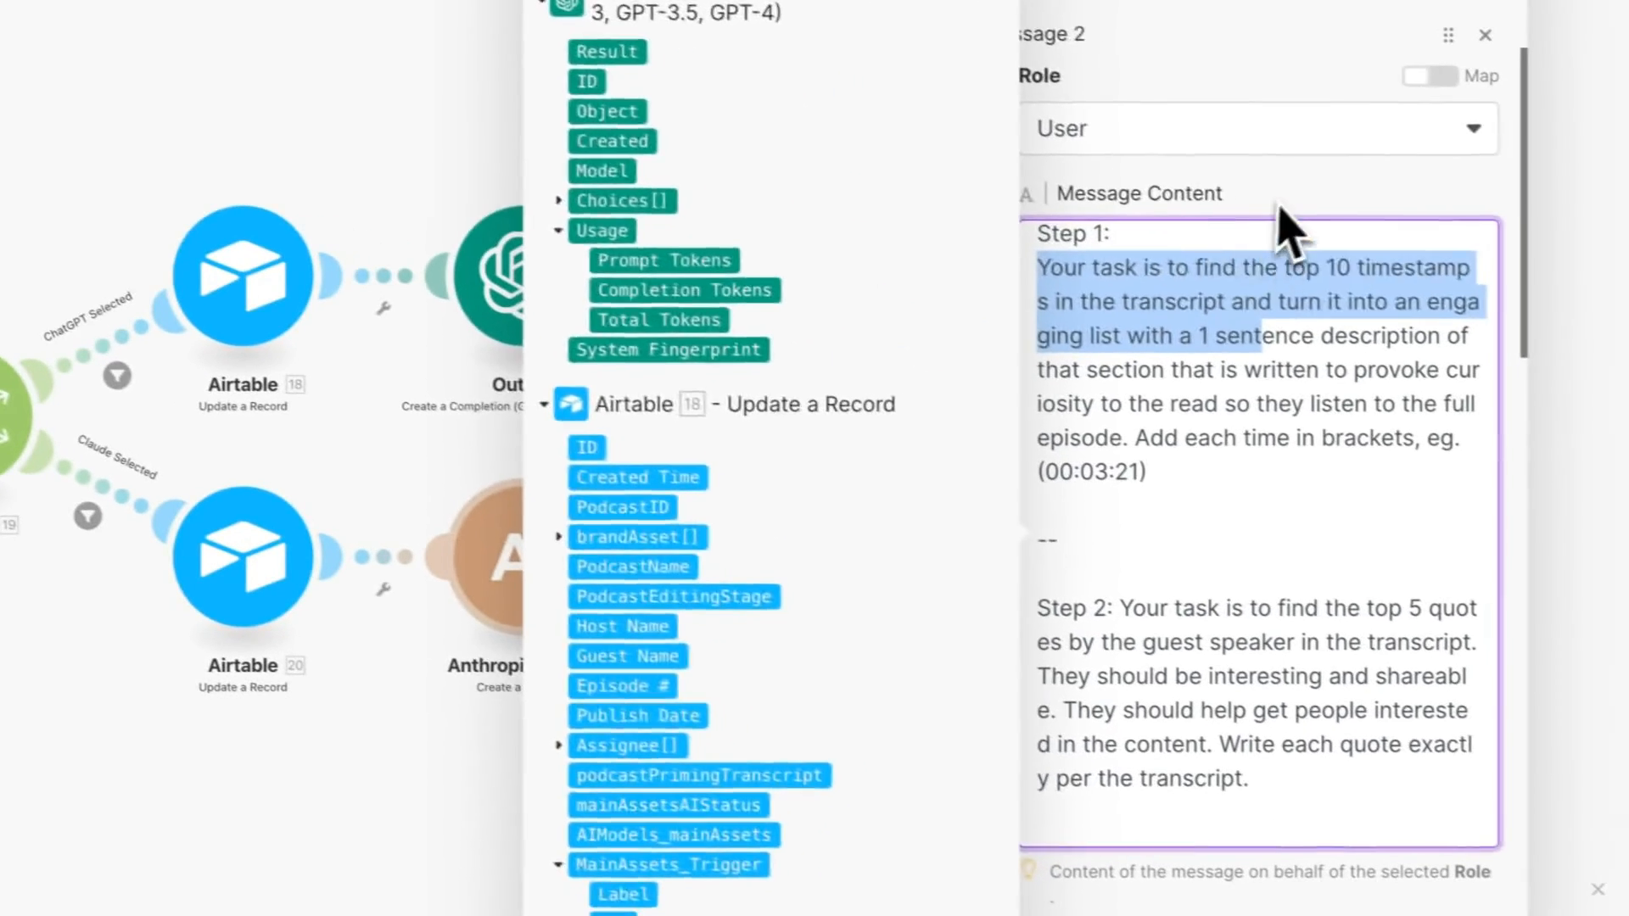
pyautogui.click(1285, 199)
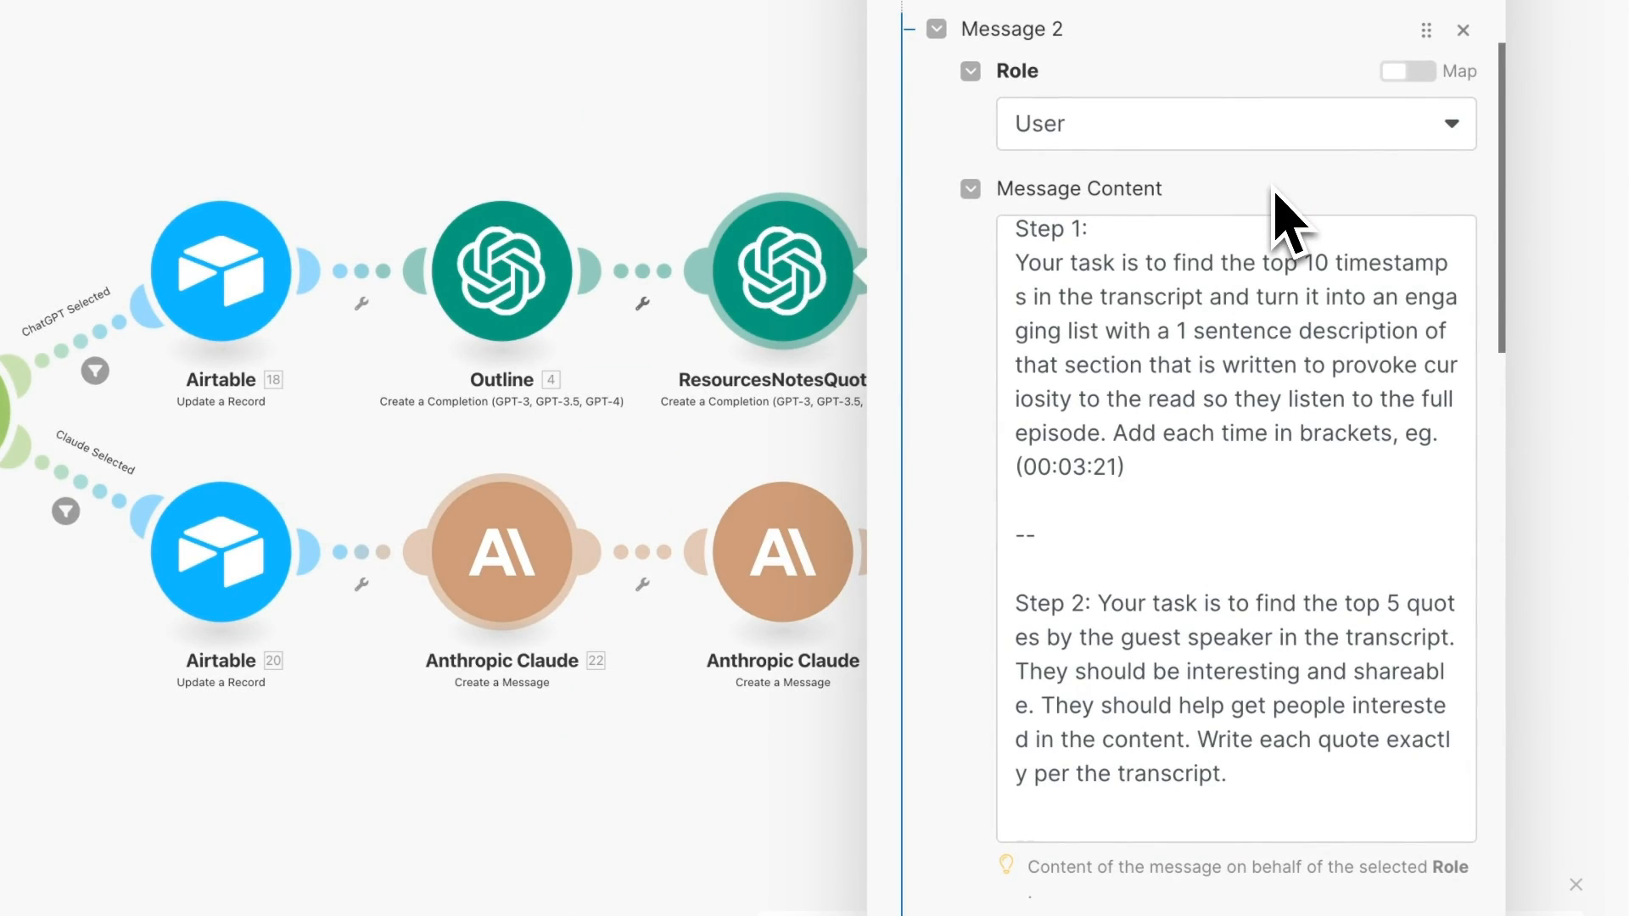
# - Delete the blank lines around the '--' separators and above Step 3 in Message 2
pyautogui.scroll(-3, 1176, 427)
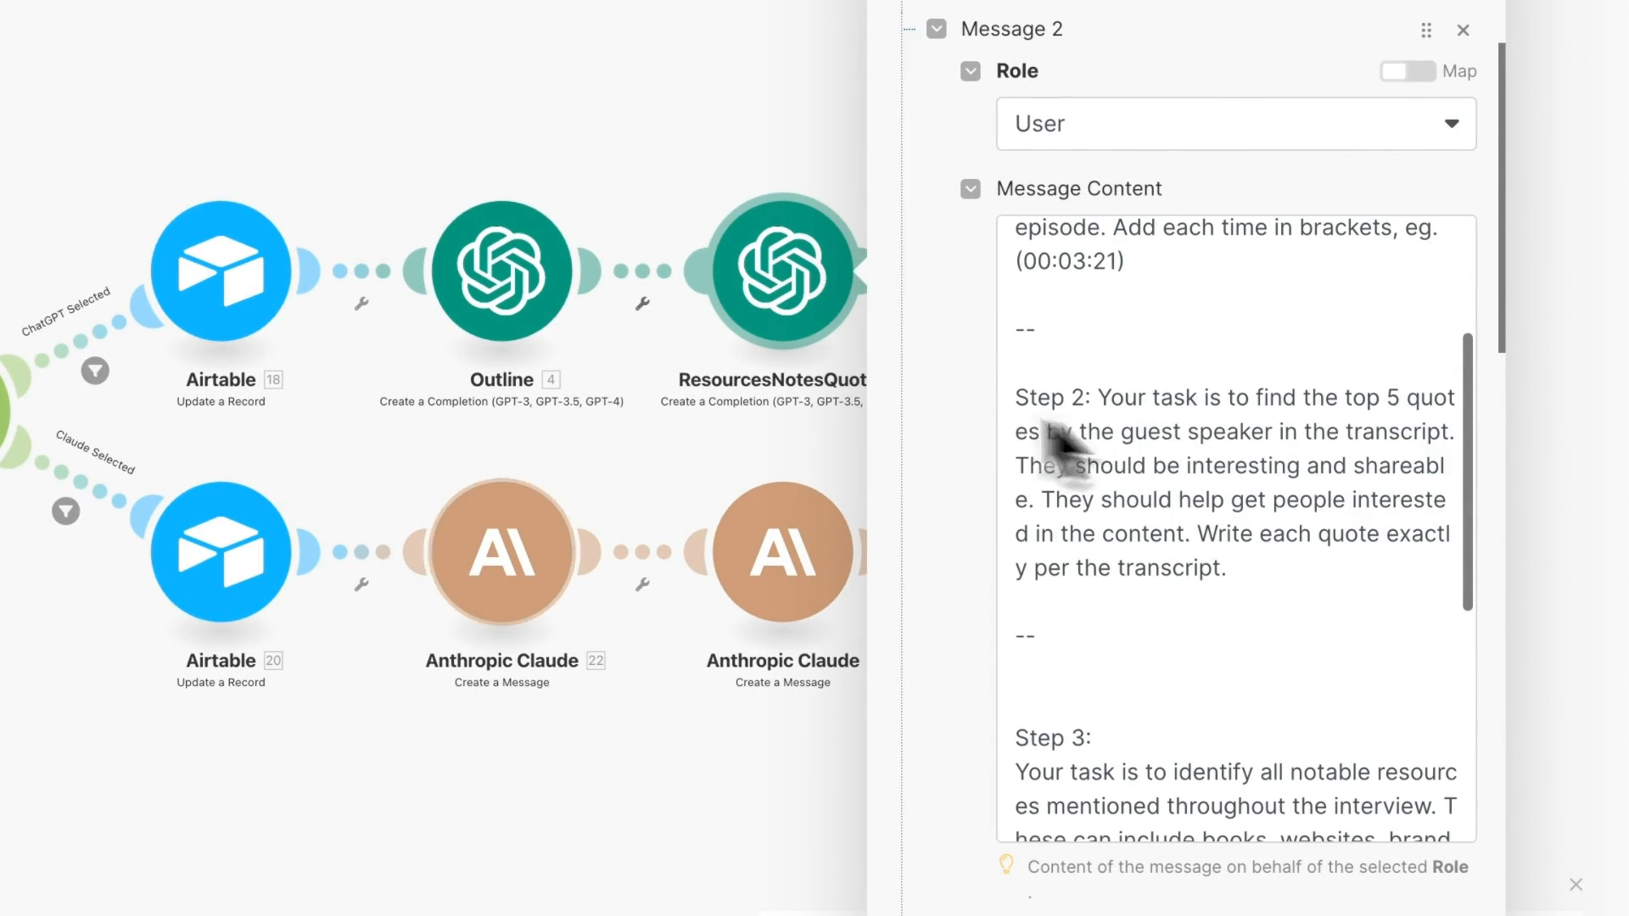
pyautogui.click(1055, 363)
pyautogui.press('BackSpace')
pyautogui.click(1127, 297)
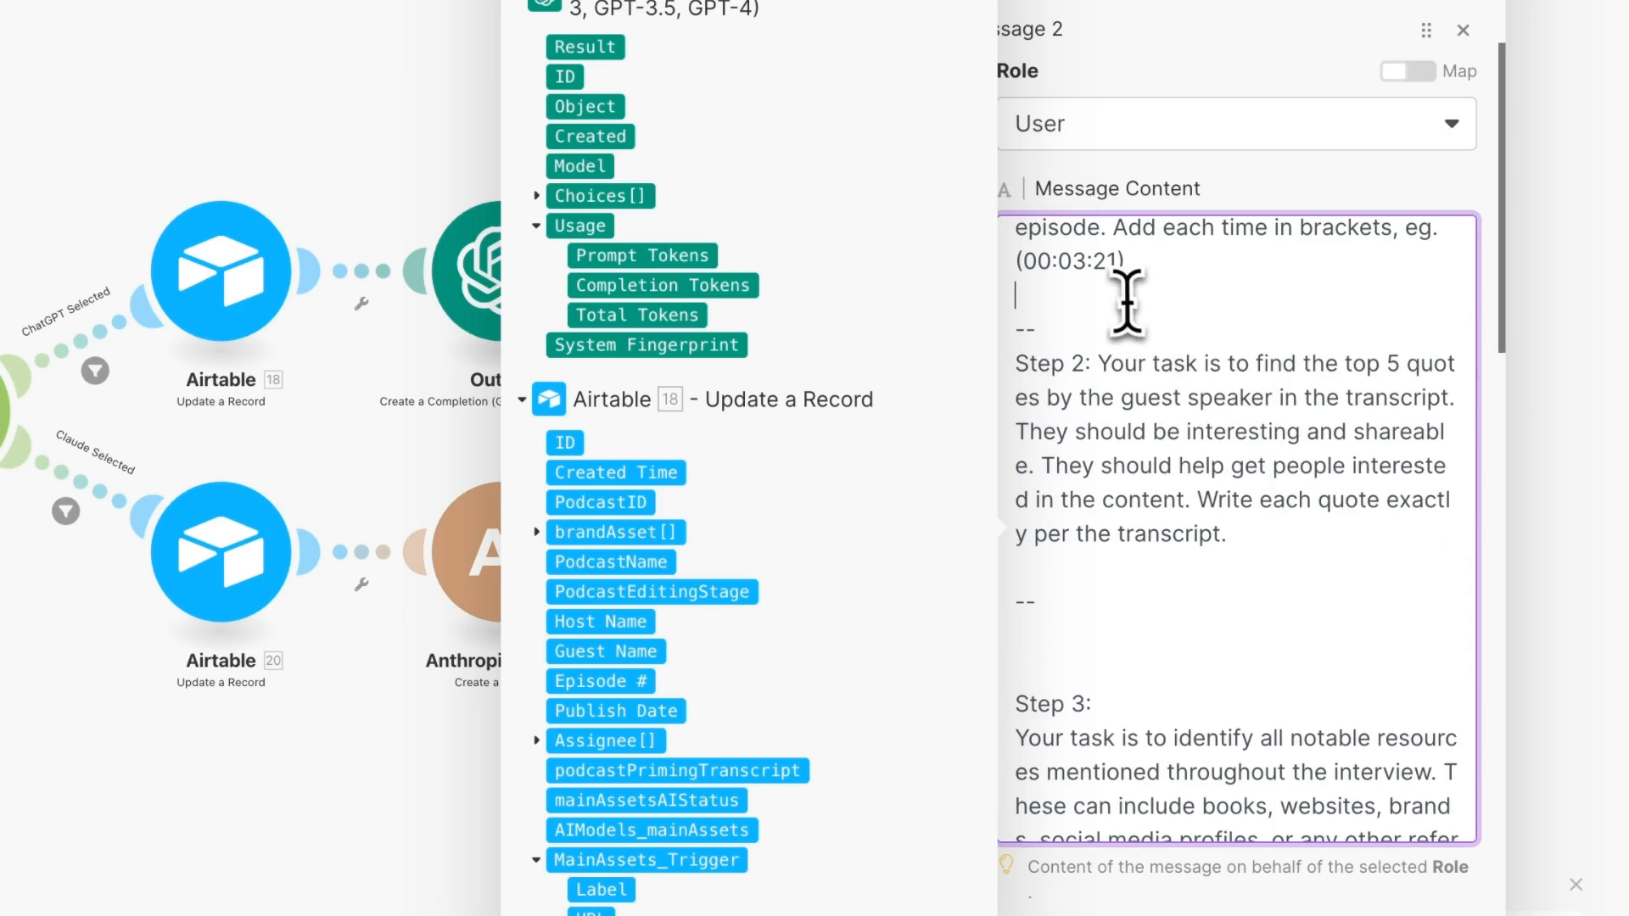
pyautogui.press('BackSpace')
pyautogui.press('BackSpace')
pyautogui.click(1116, 534)
pyautogui.press('BackSpace')
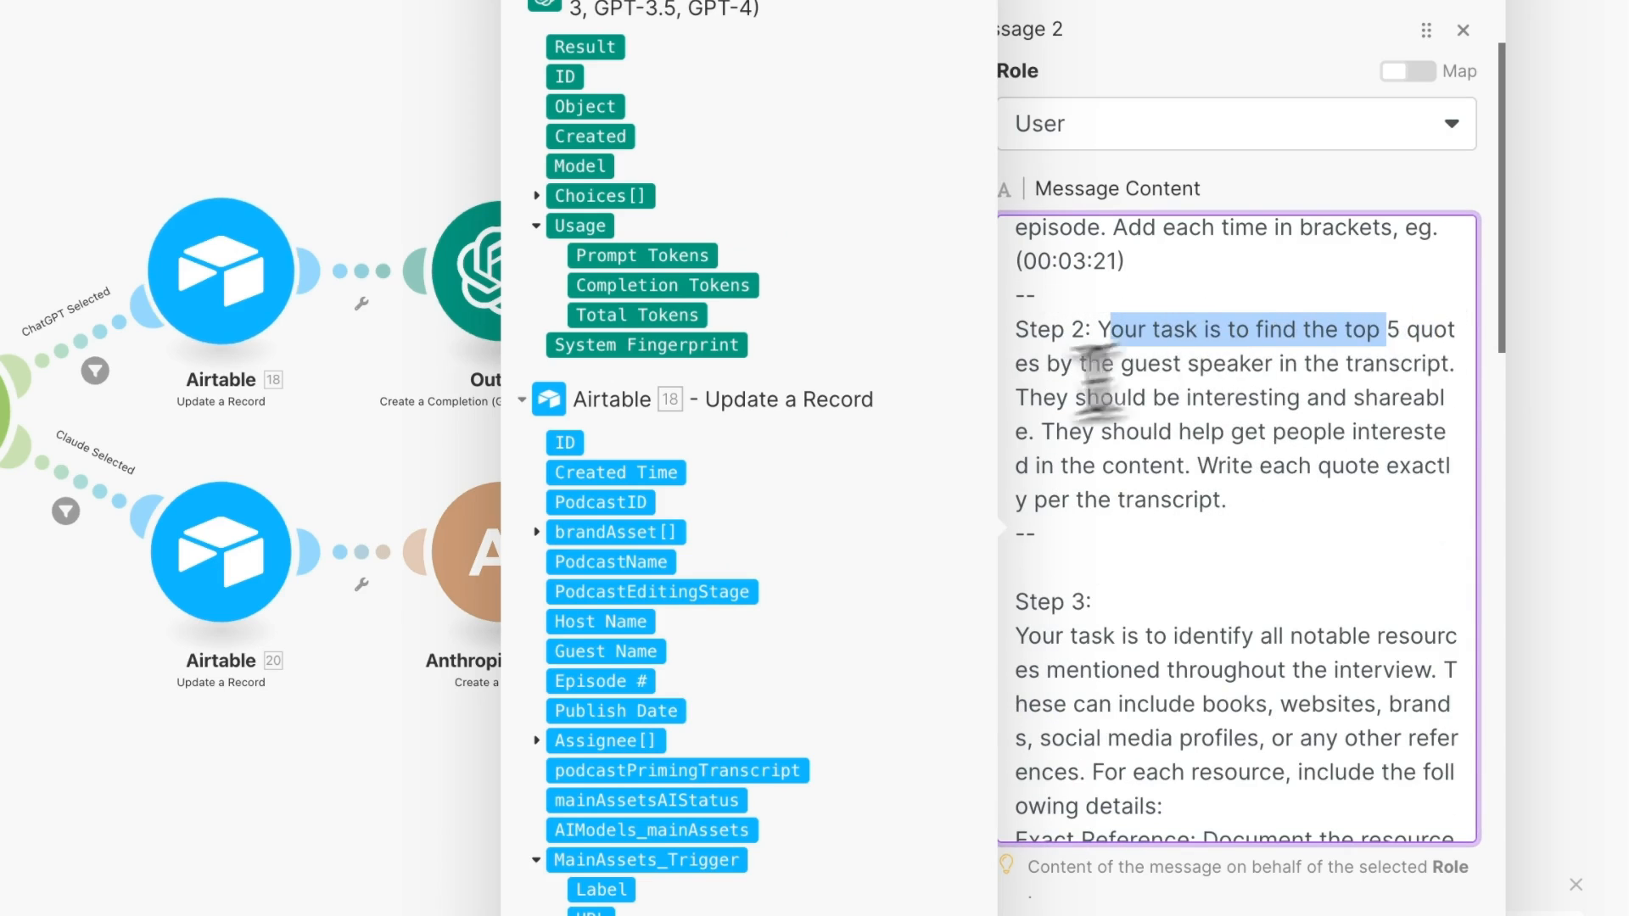
pyautogui.click(1064, 549)
pyautogui.press('BackSpace')
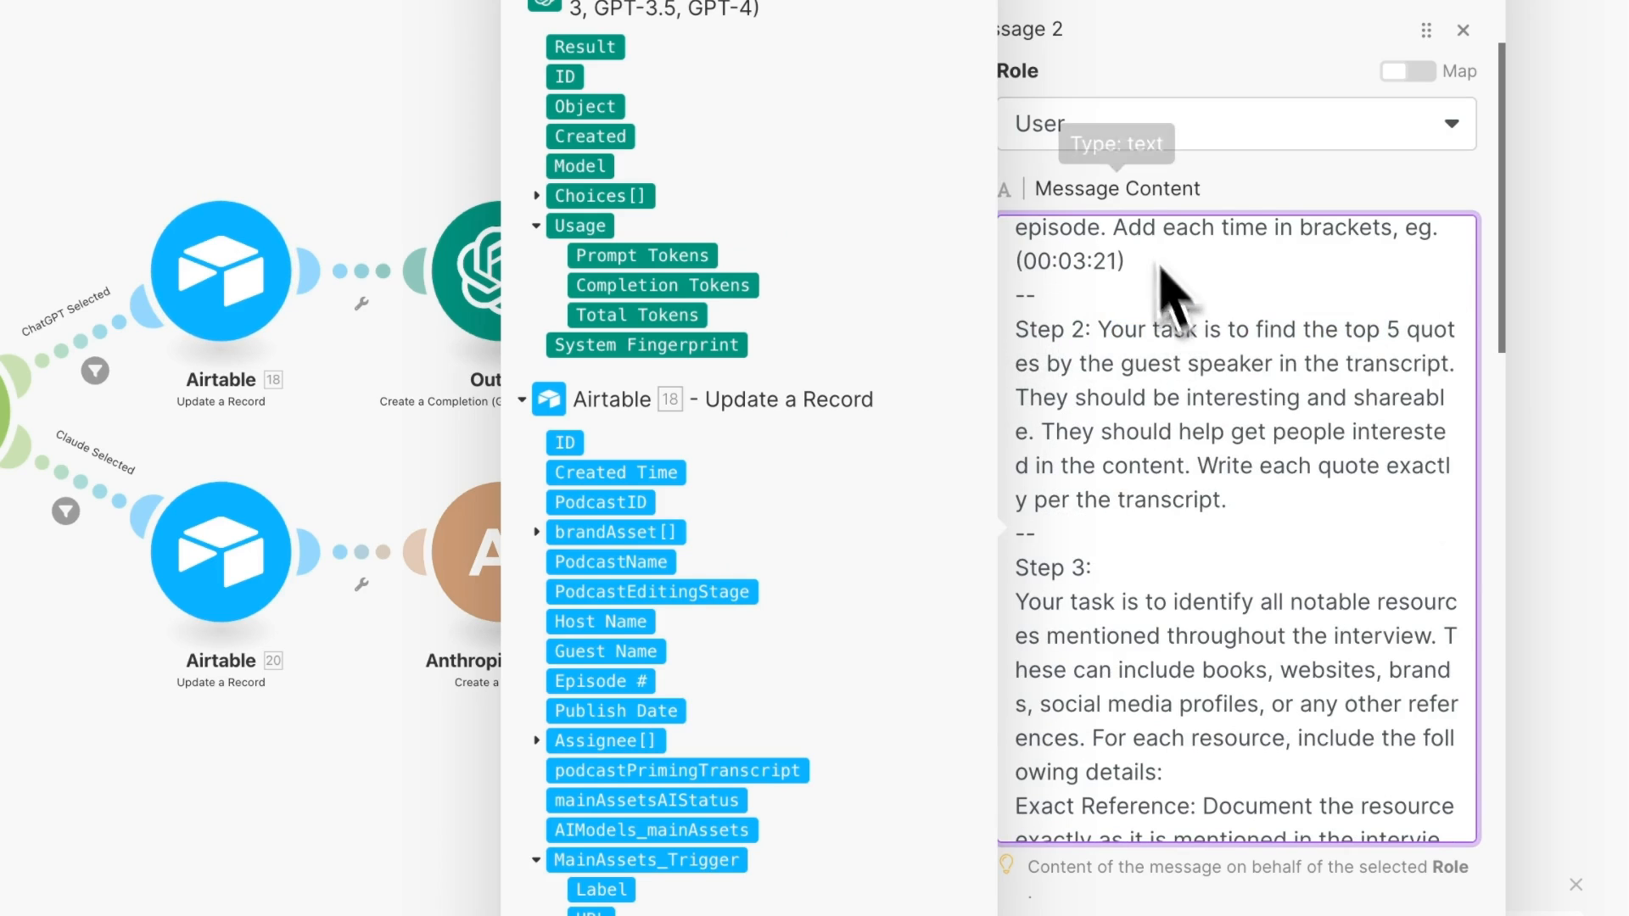
pyautogui.click(1249, 195)
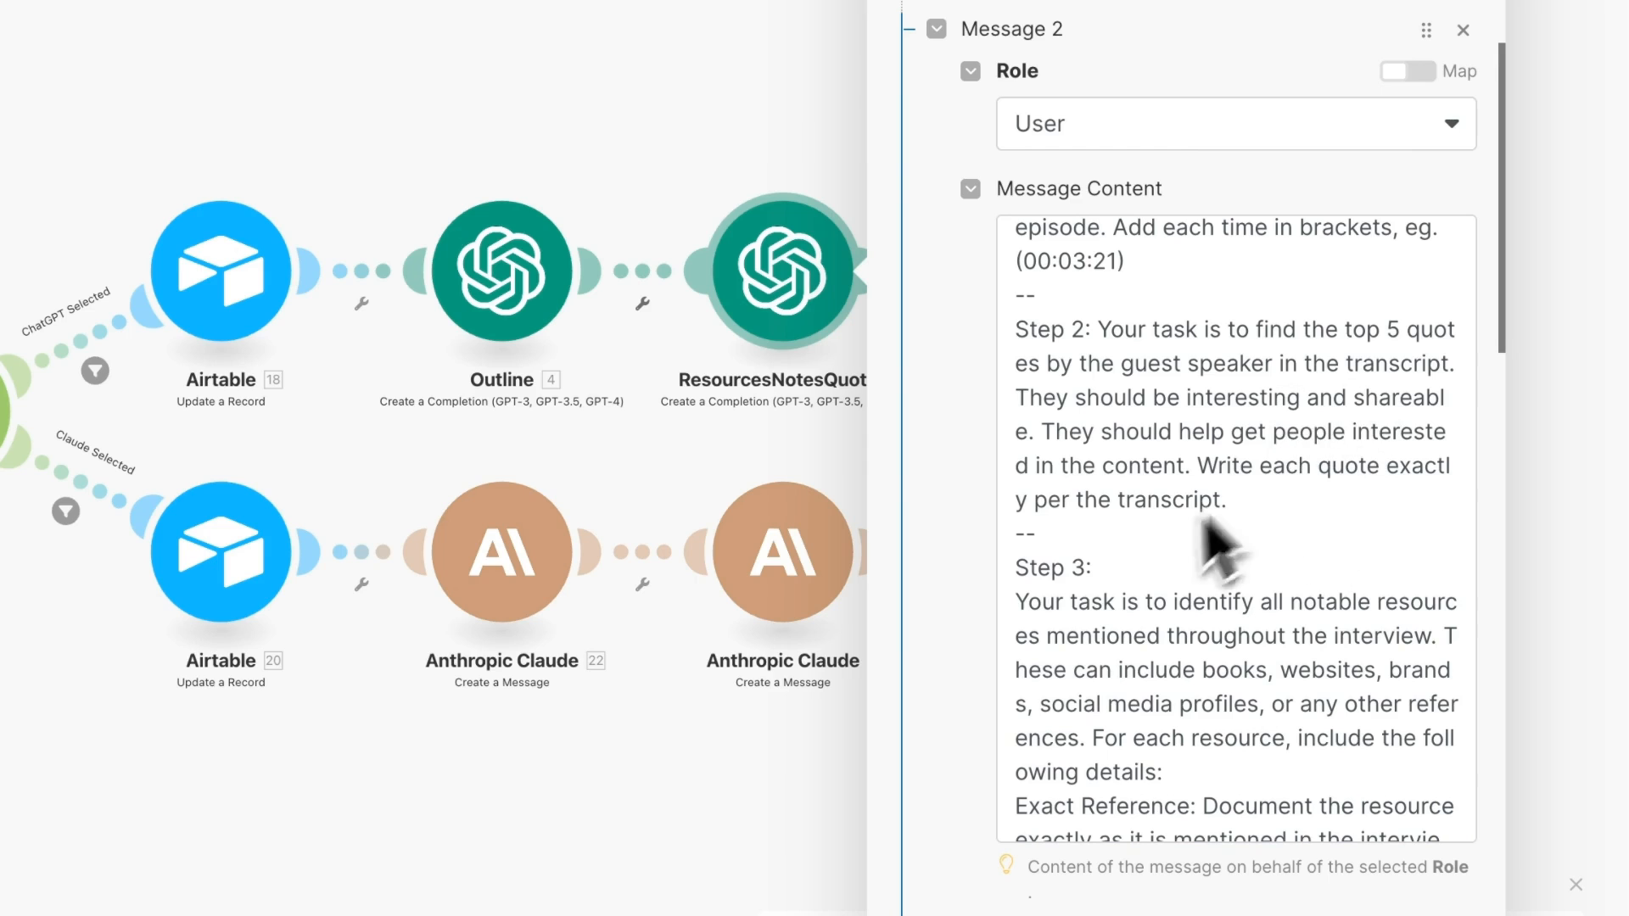
# - Check the Step 3 text and save the ResourcesNotesQuotes module
pyautogui.scroll(-3, 1088, 687)
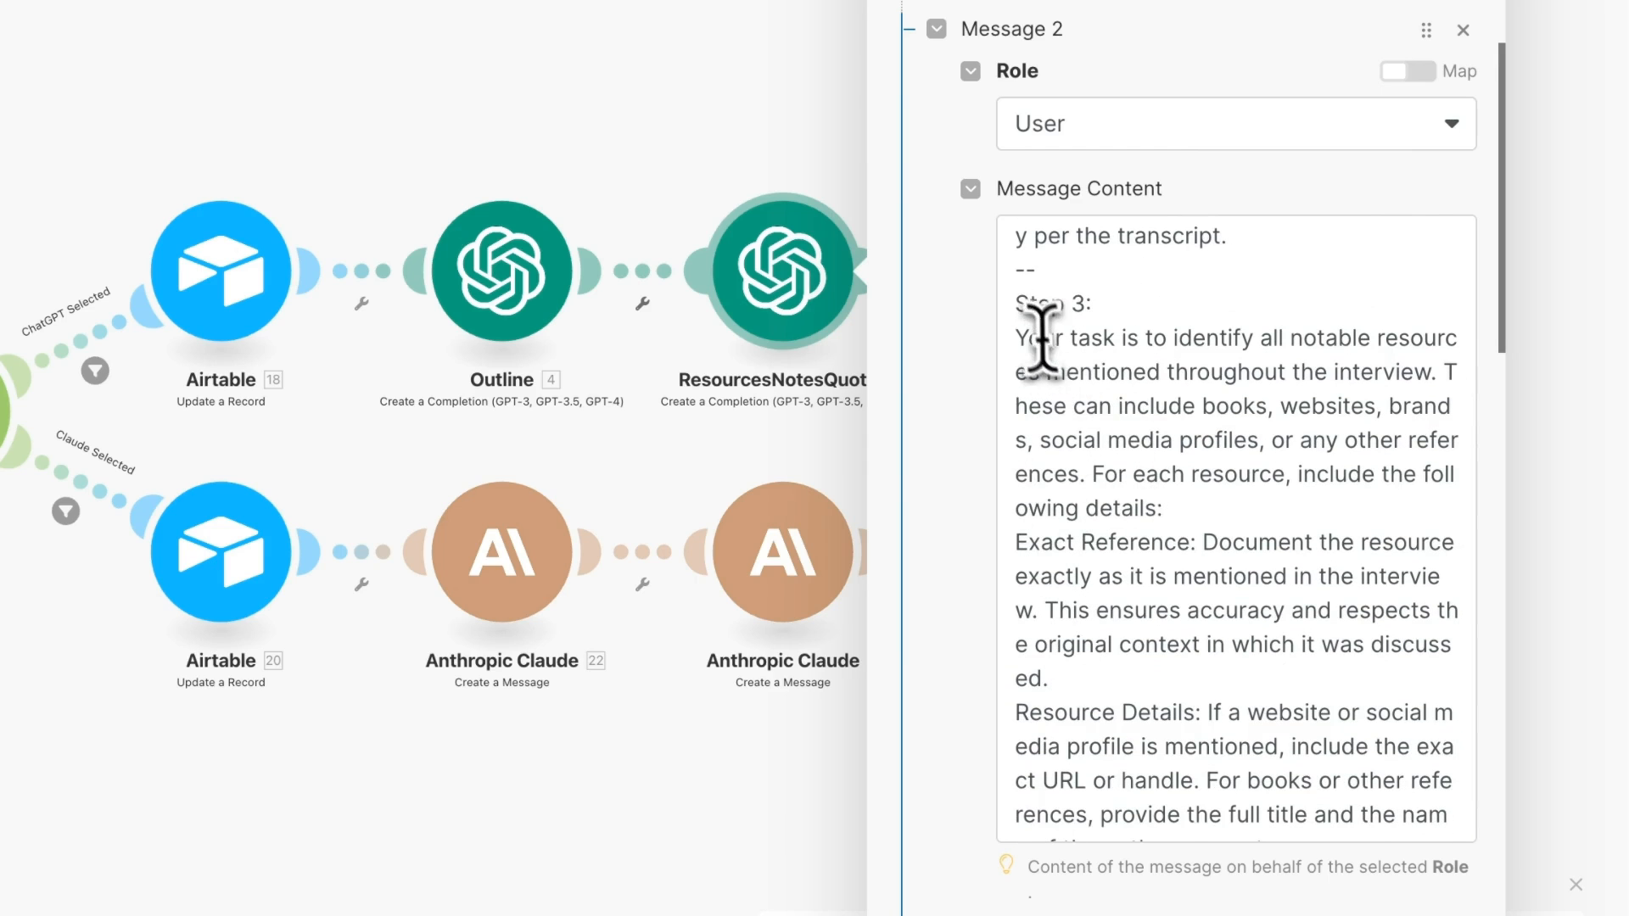
pyautogui.doubleClick(1056, 305)
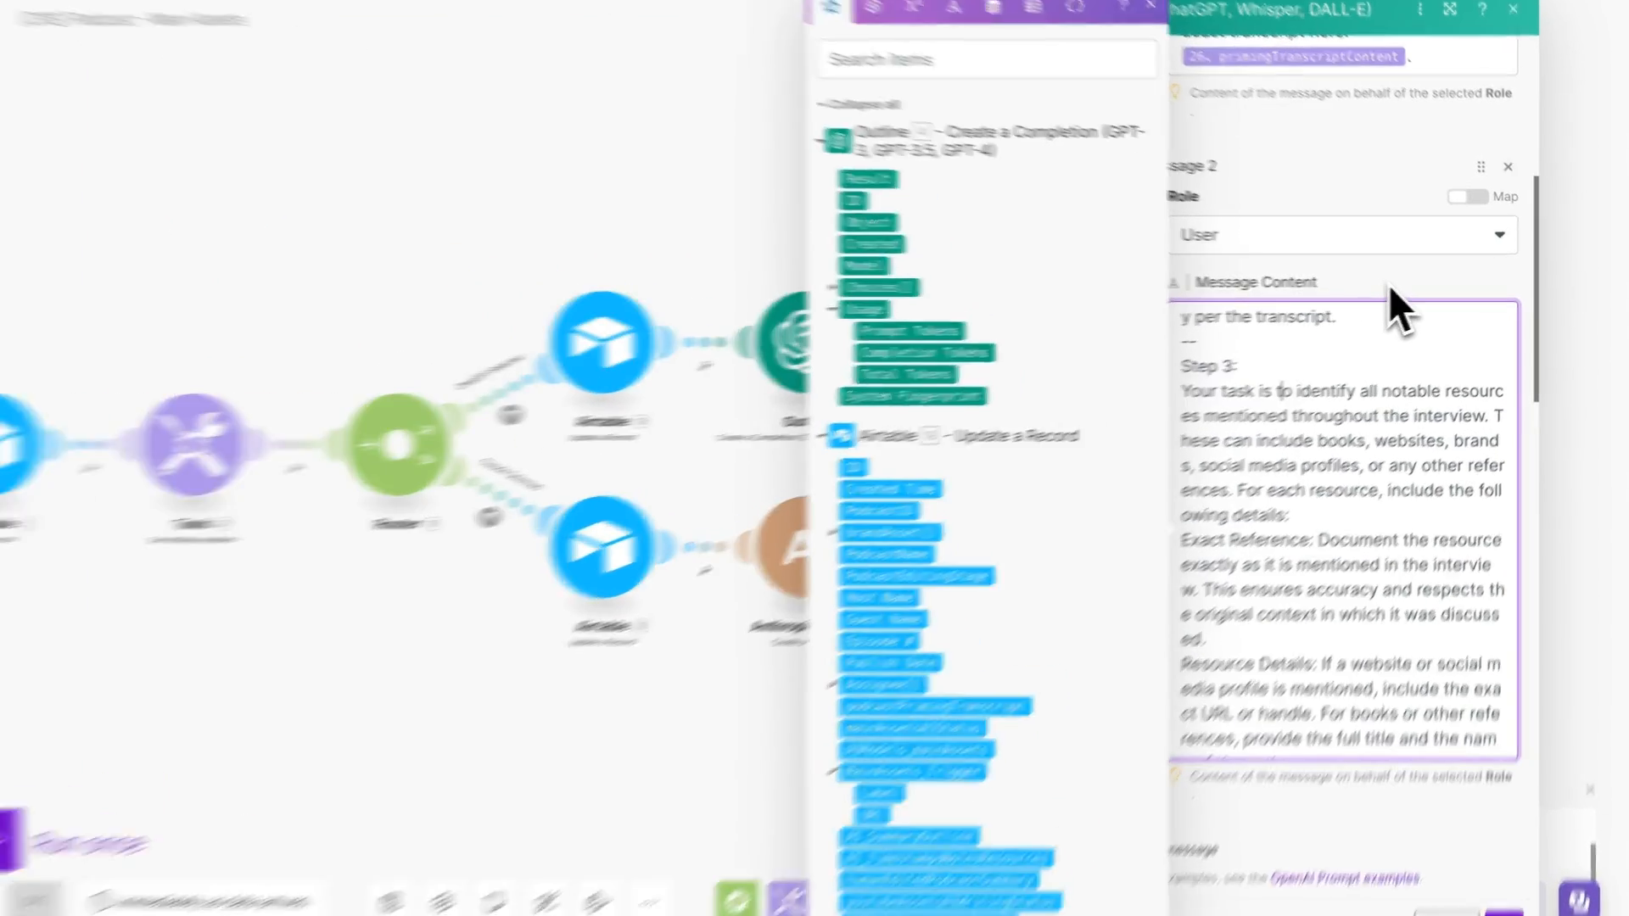
pyautogui.click(1408, 293)
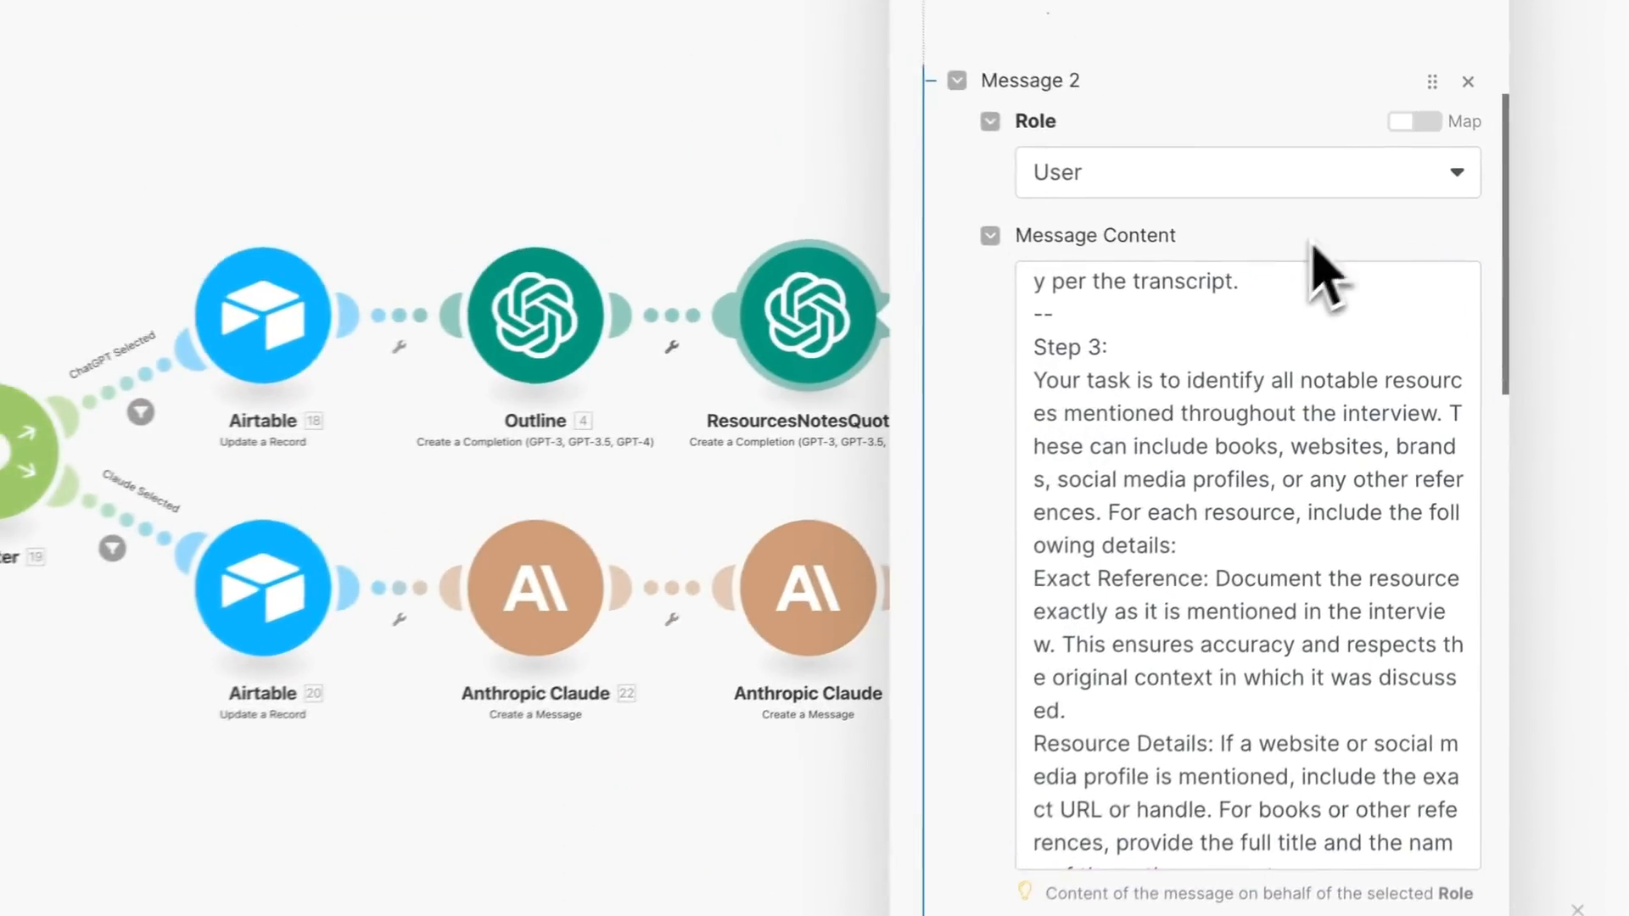
pyautogui.scroll(-3, 1408, 292)
pyautogui.click(1100, 459)
pyautogui.click(1253, 345)
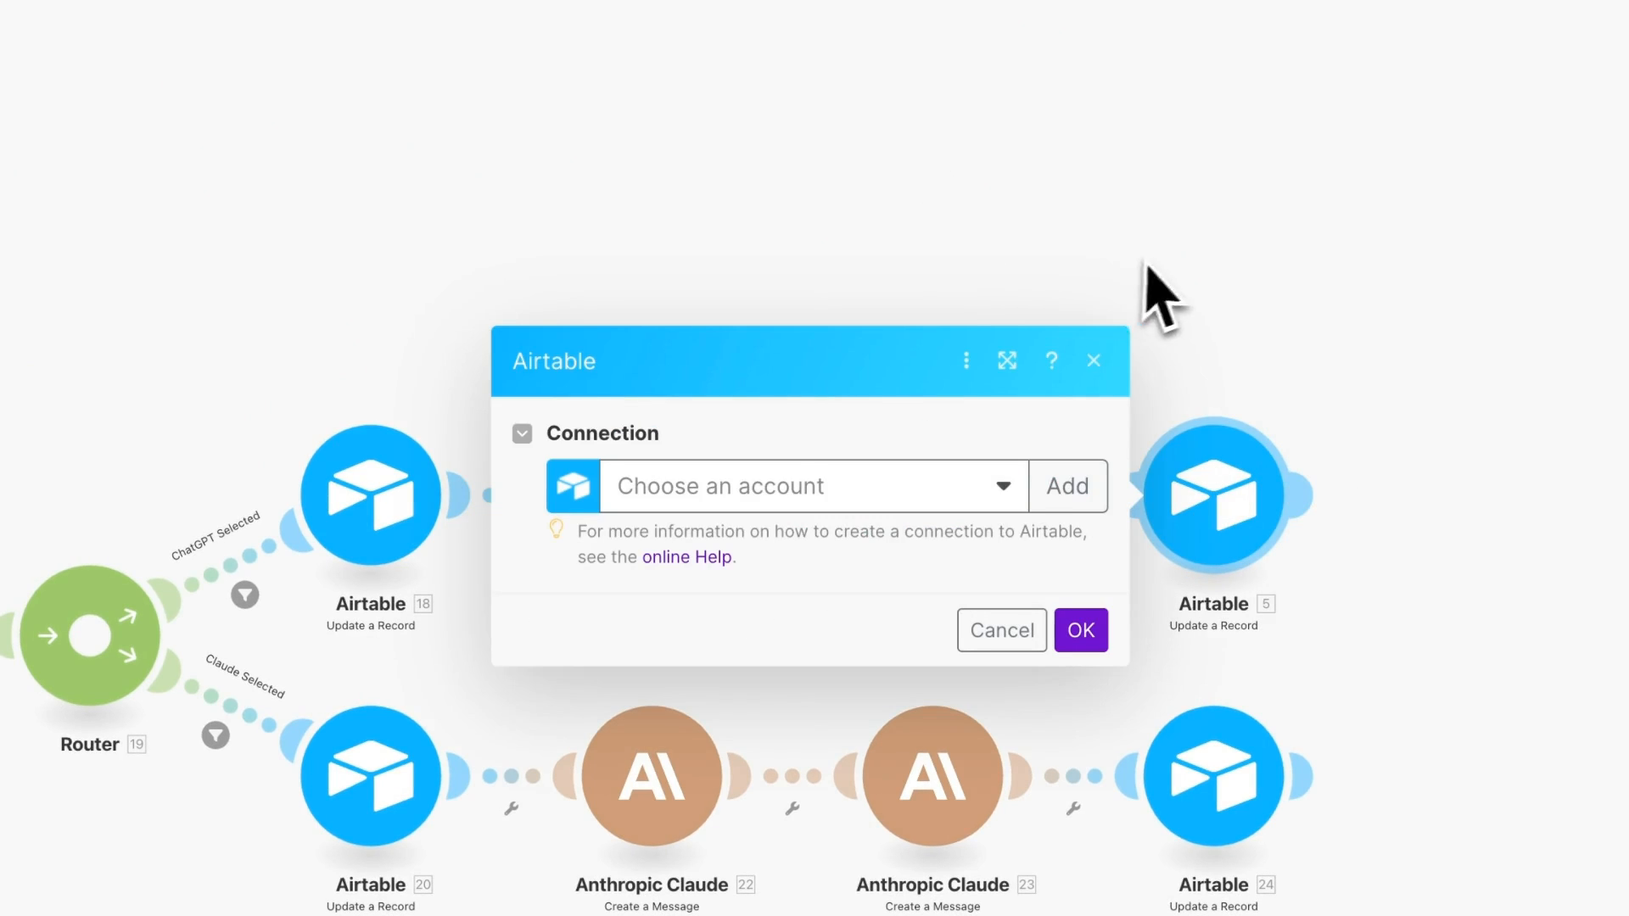
# - Connect the Airtable account and select the [CRS] Content Repurposing System (Public) base and Podcast Production table
pyautogui.click(934, 484)
pyautogui.click(721, 531)
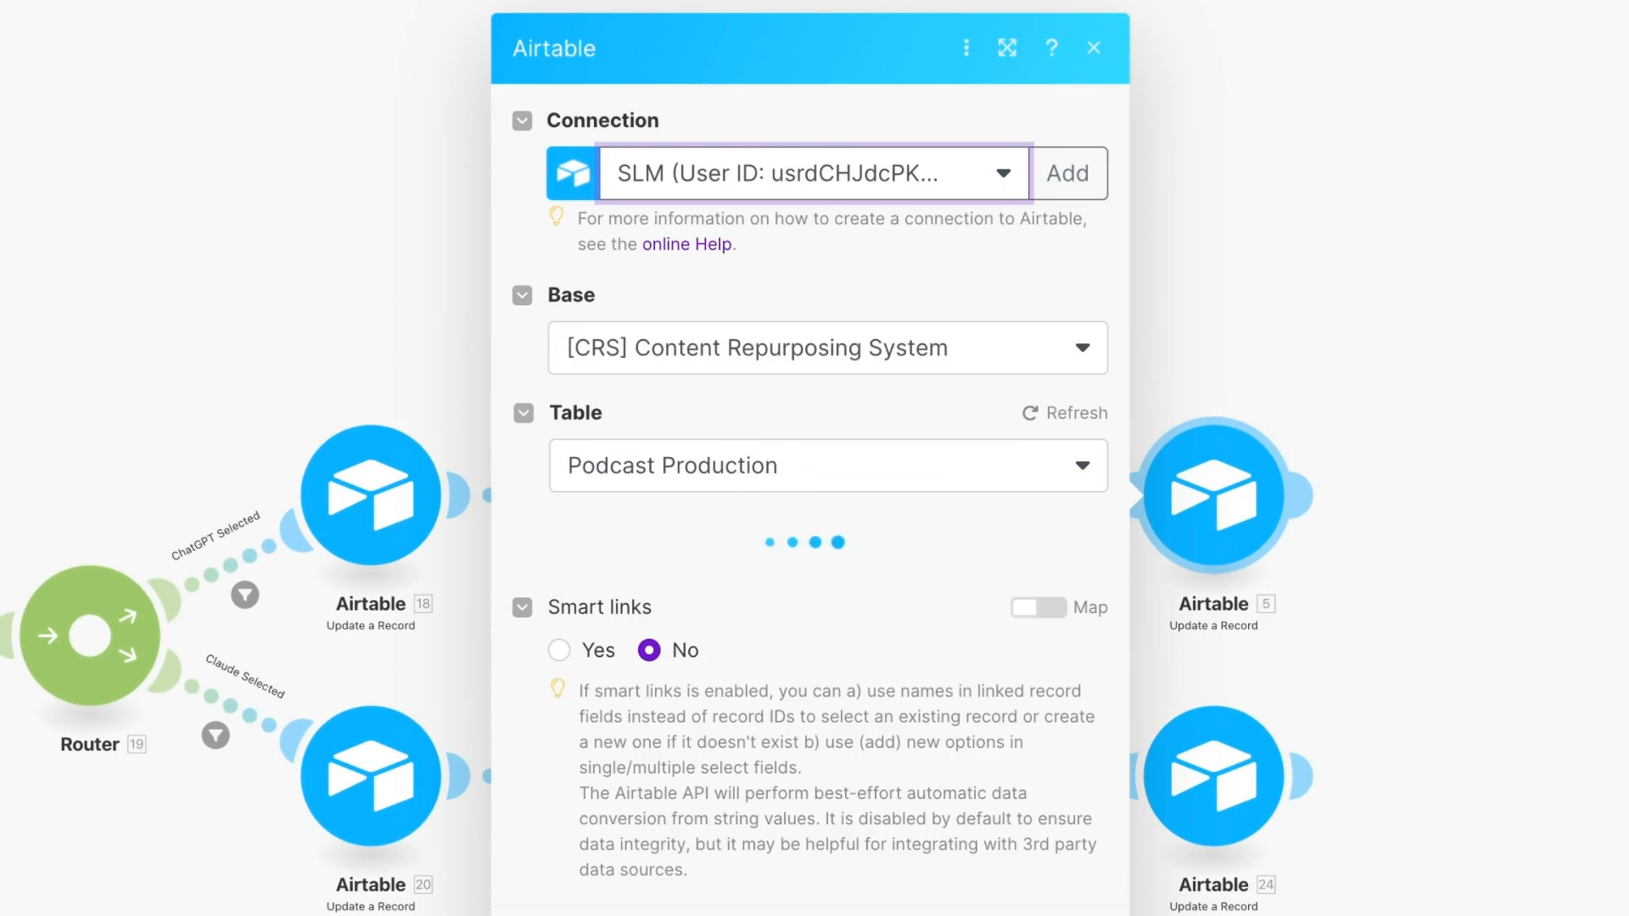
pyautogui.click(768, 341)
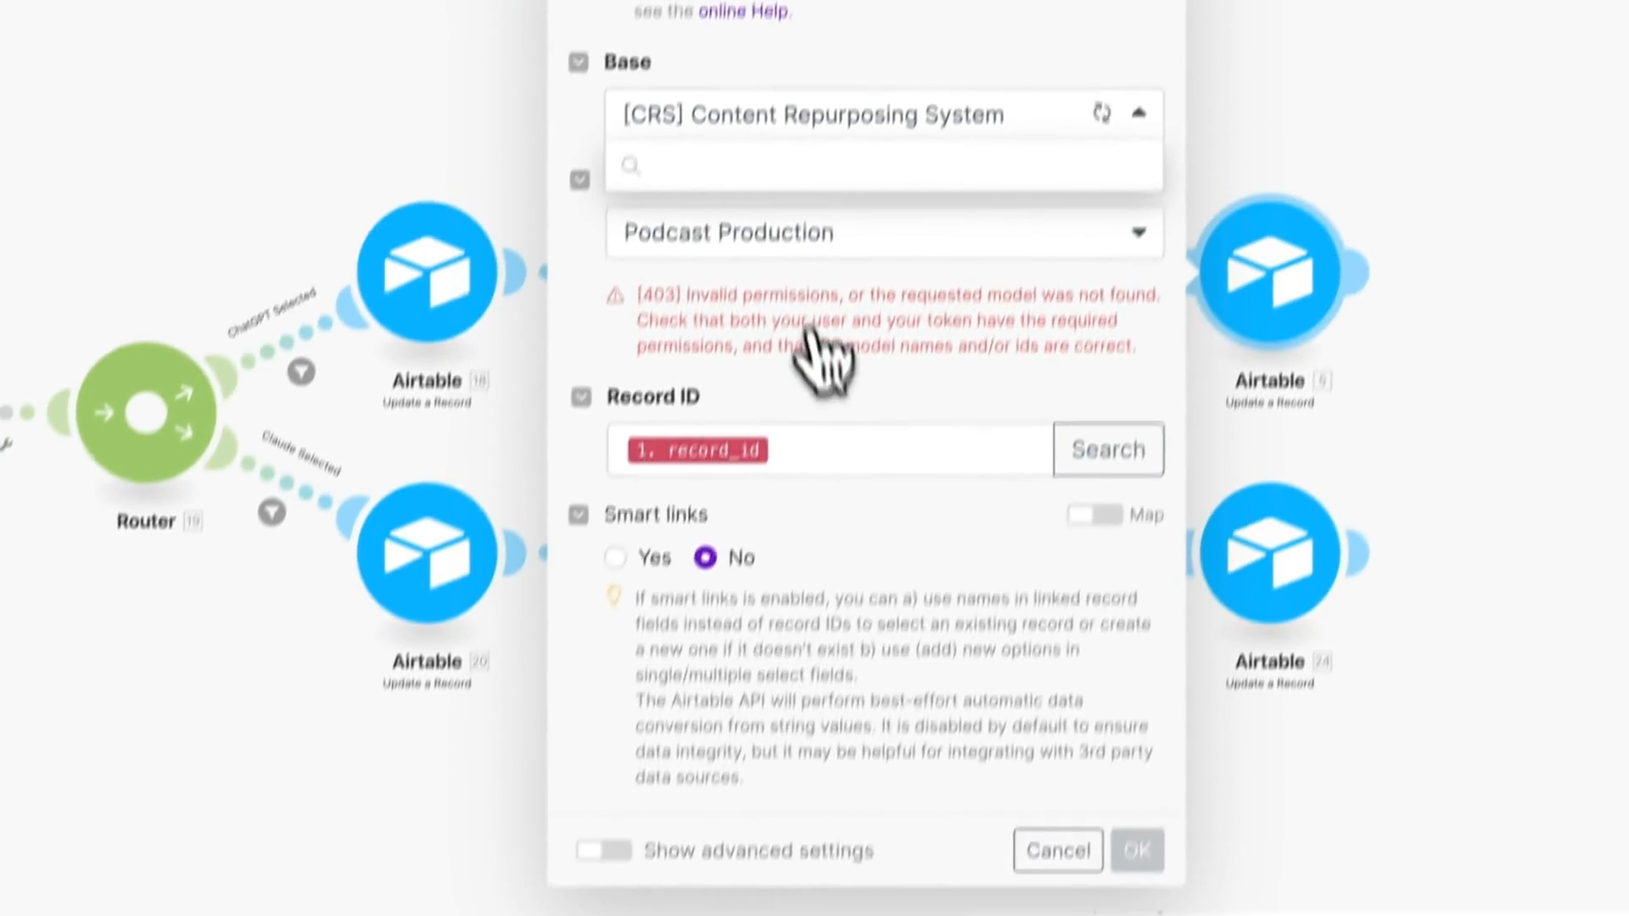
pyautogui.click(882, 823)
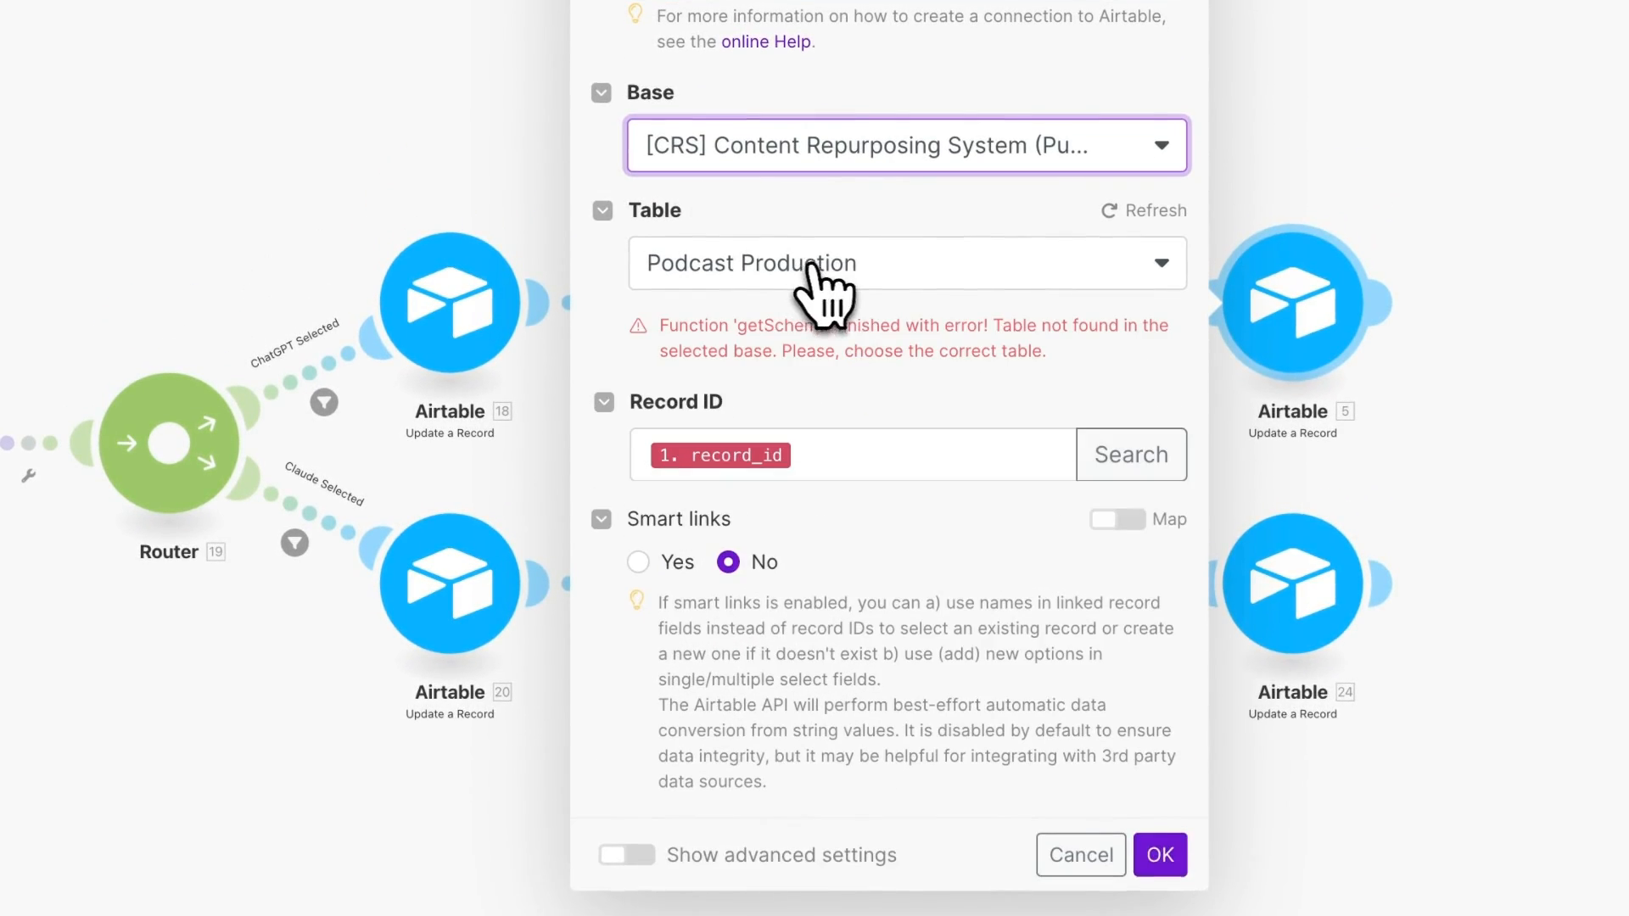
pyautogui.click(846, 259)
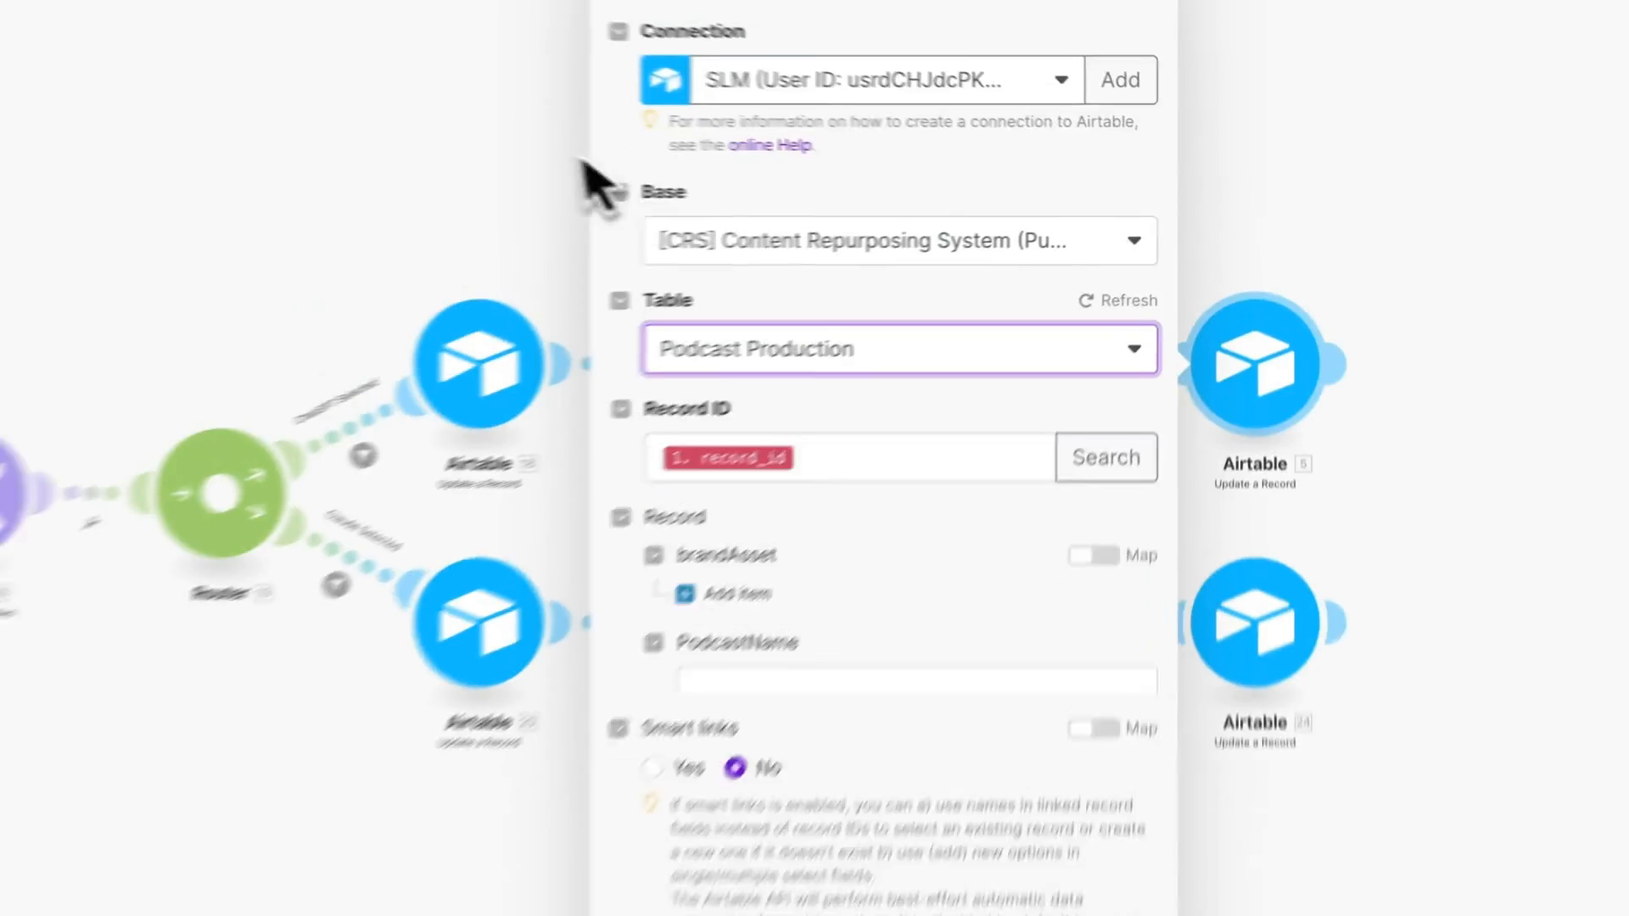
pyautogui.scroll(-4, 948, 357)
pyautogui.scroll(-5, 949, 344)
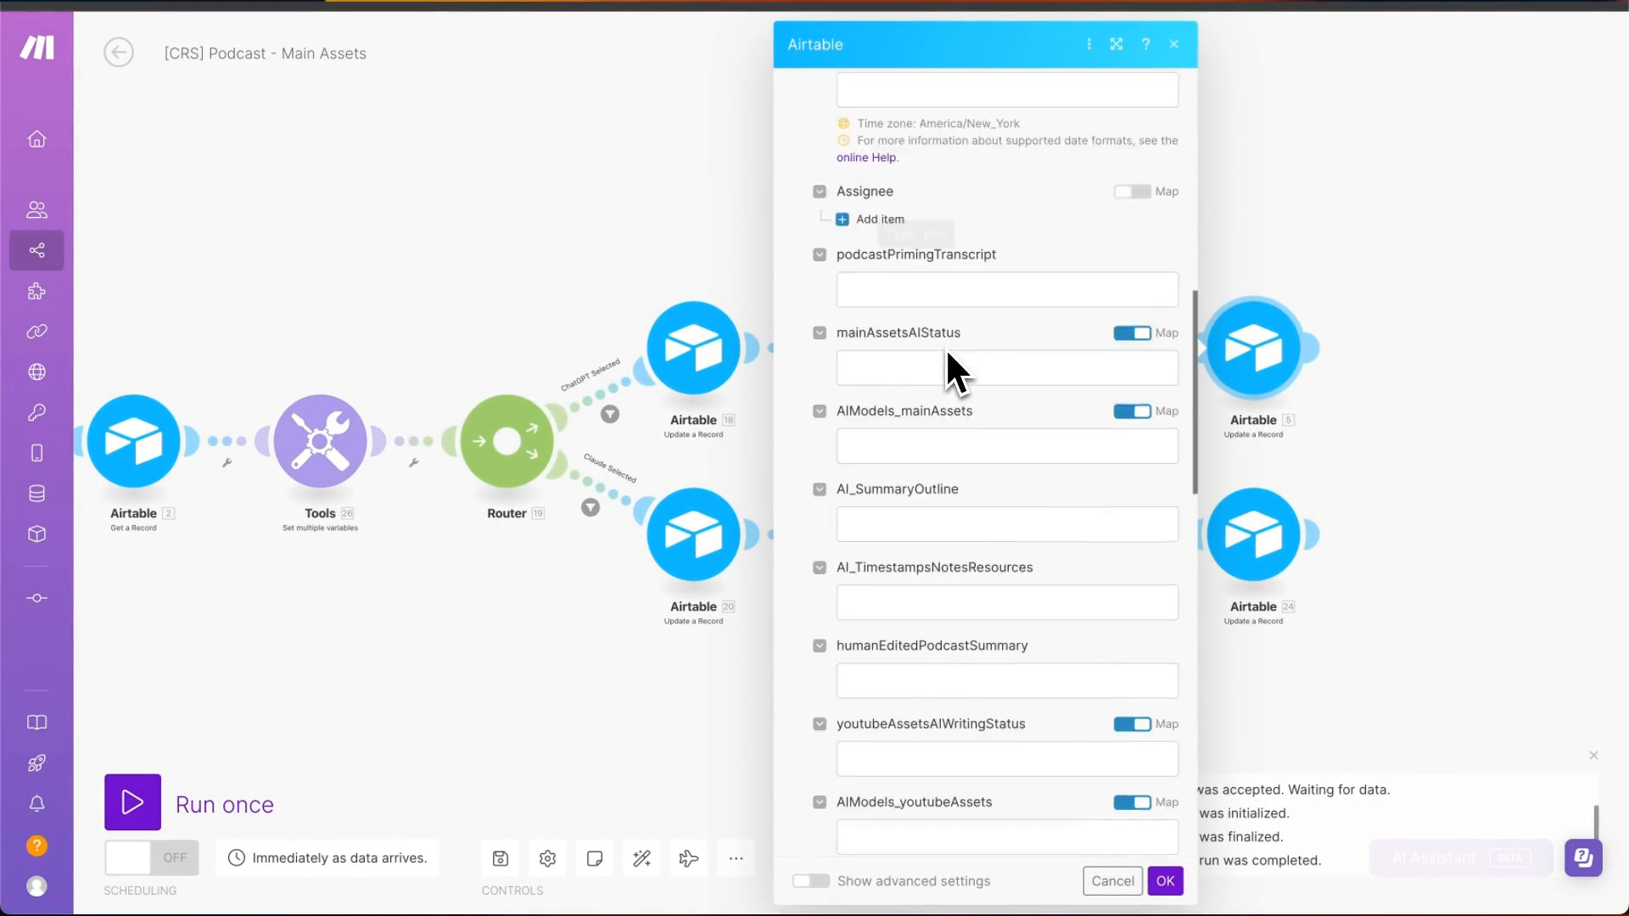
pyautogui.scroll(1, 925, 424)
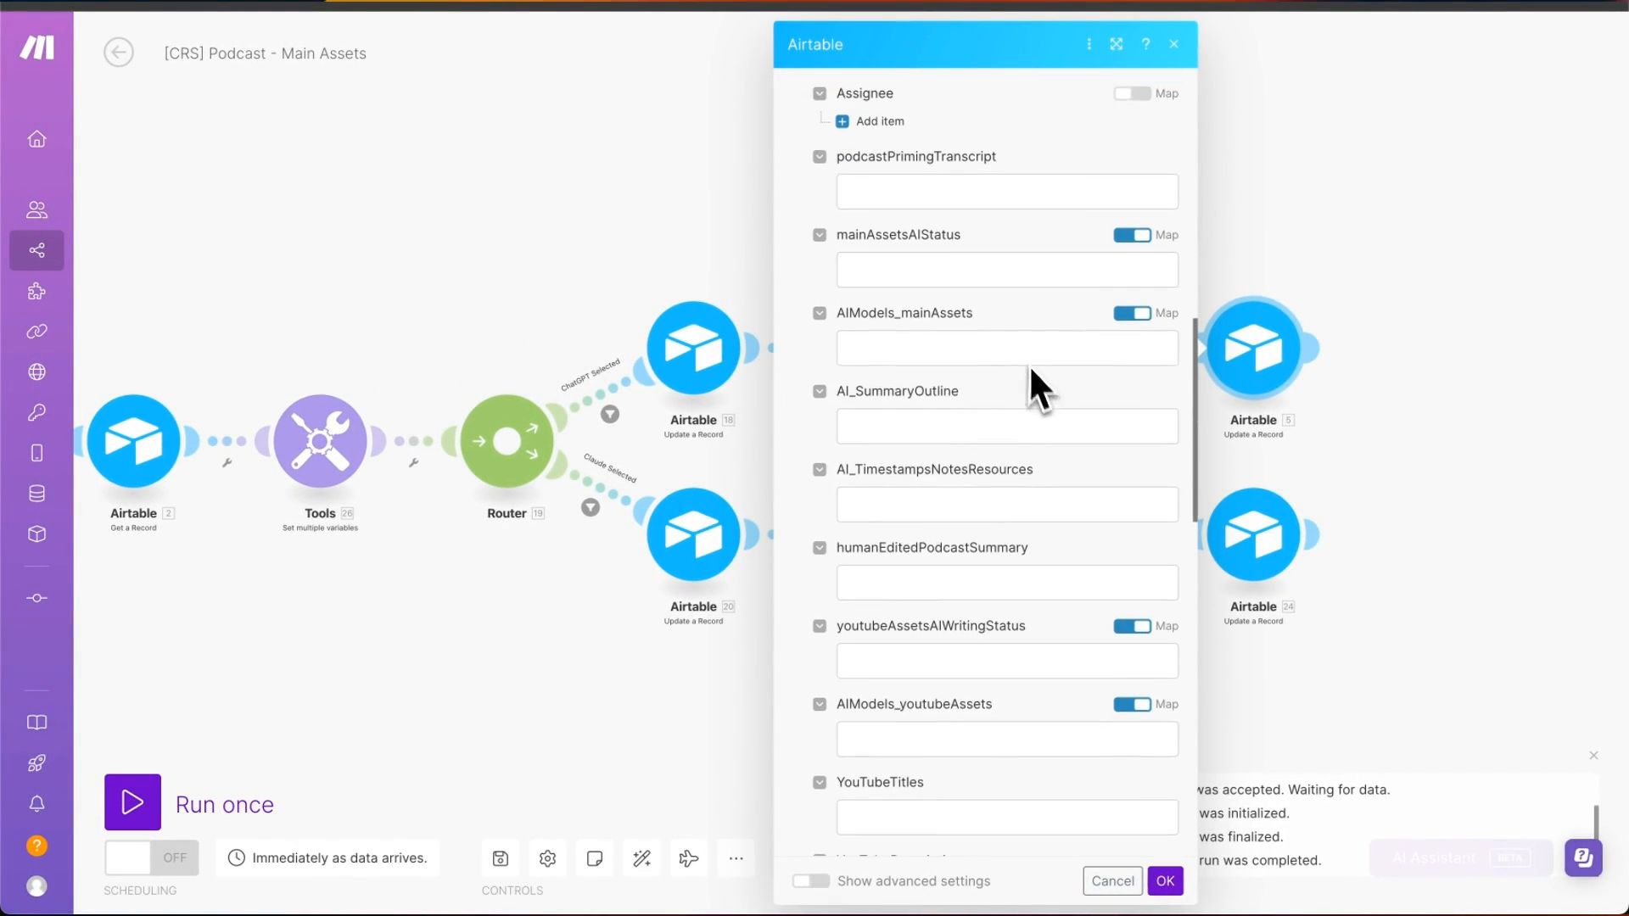
# - Map Outline's message content to AI_SummaryOutline and ResourcesNotesQuotes' content to AI_TimestampsNotesResources, then confirm
pyautogui.click(1069, 428)
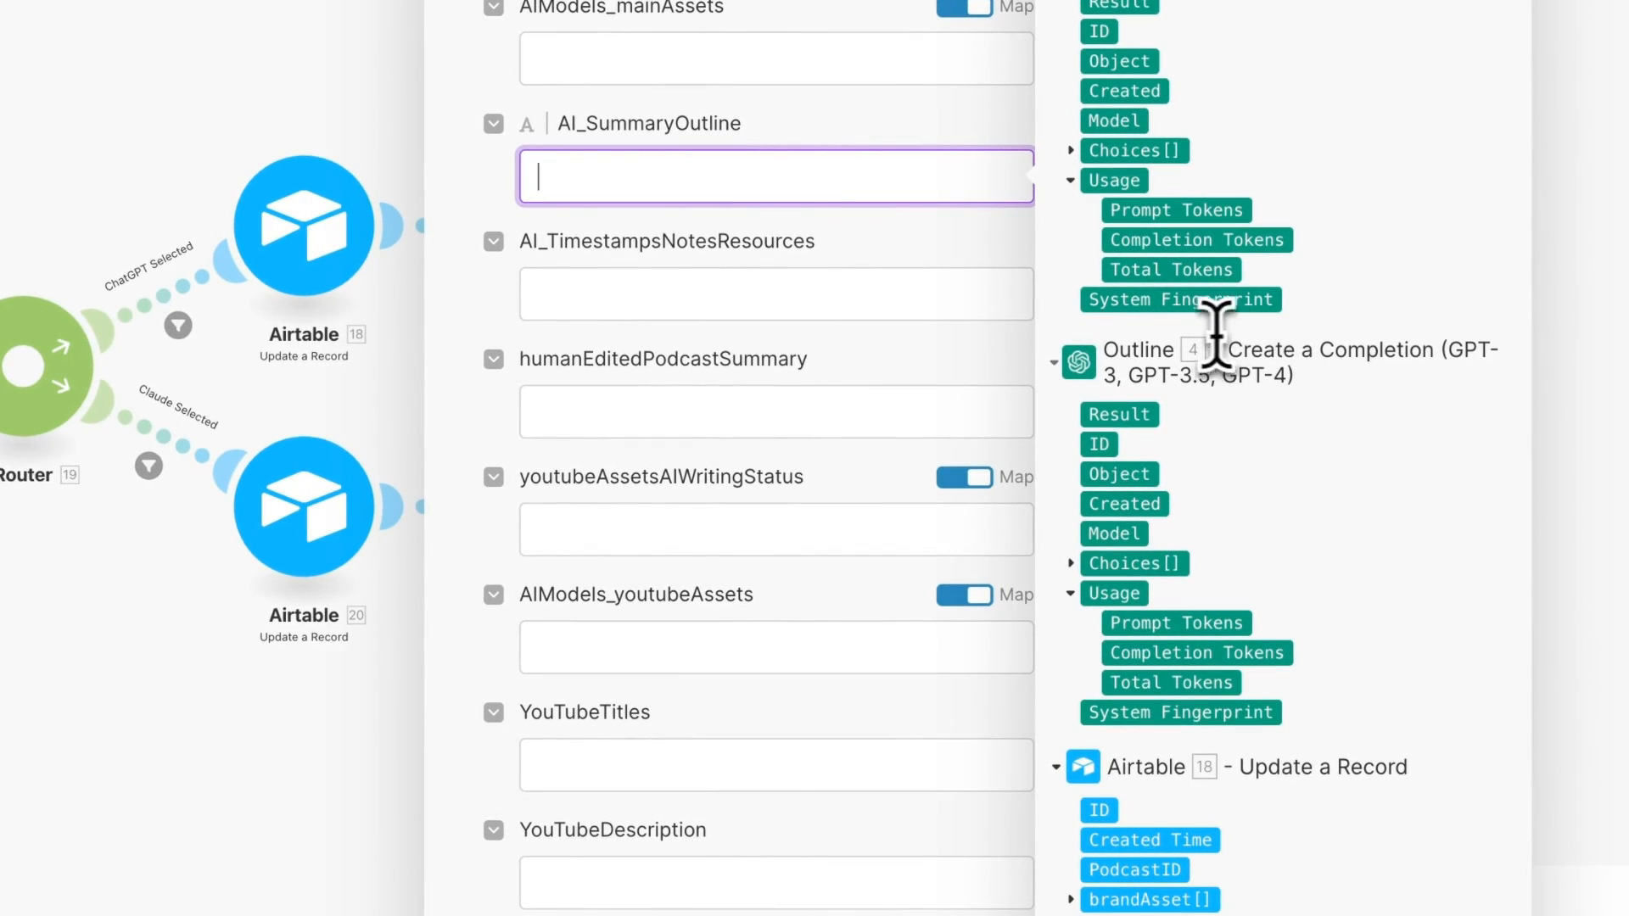
pyautogui.click(1071, 565)
pyautogui.click(1094, 712)
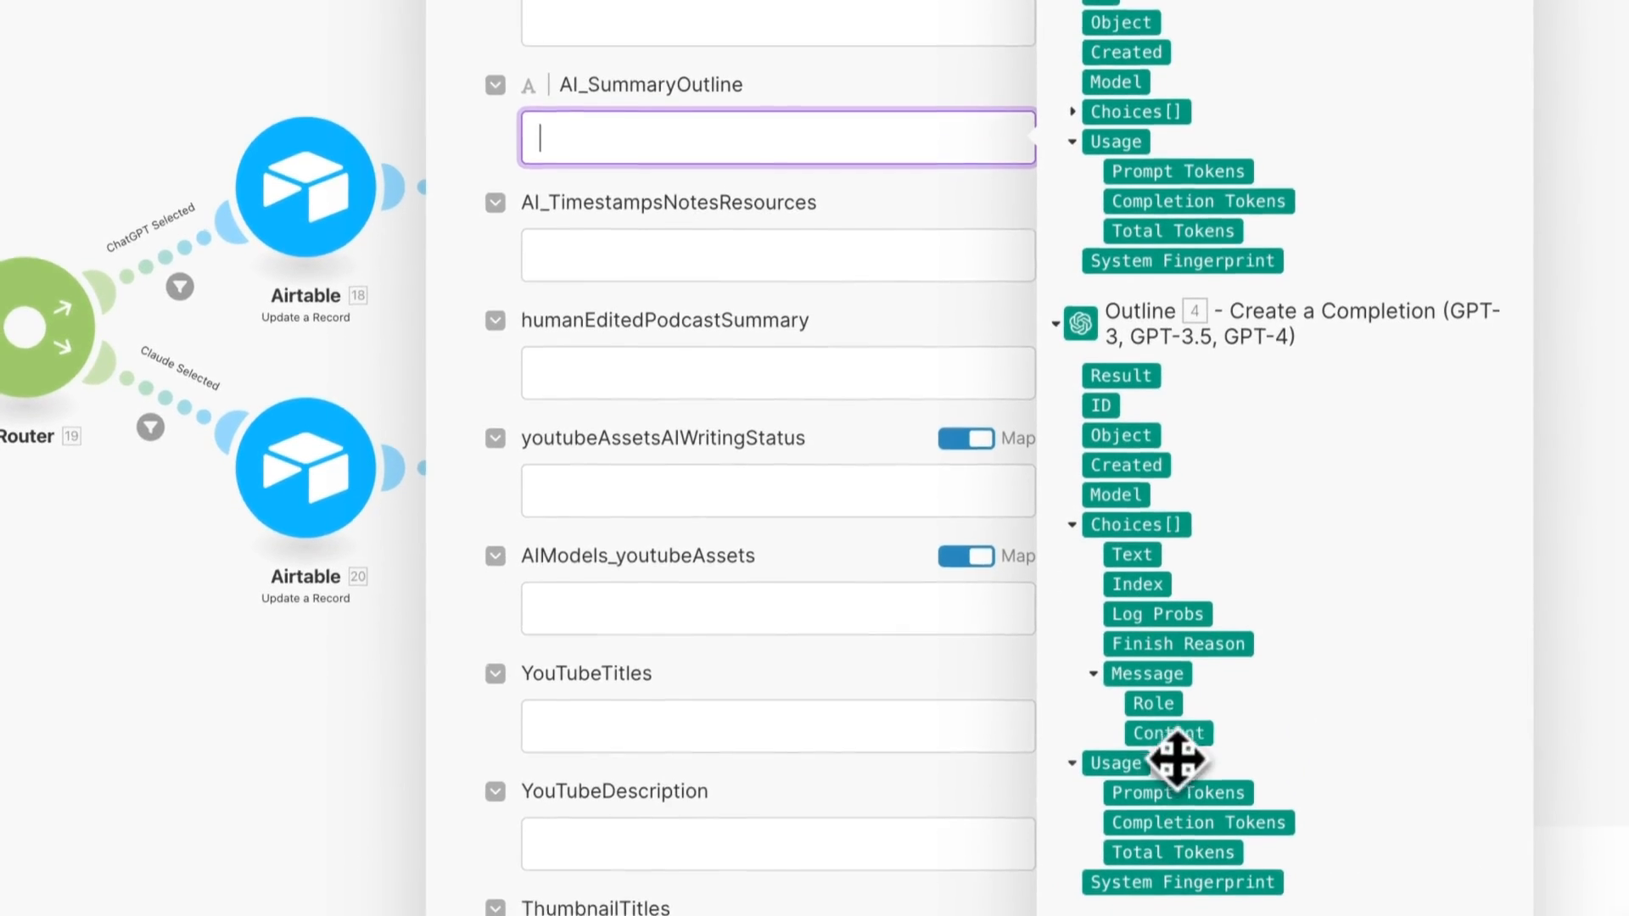
pyautogui.click(1171, 772)
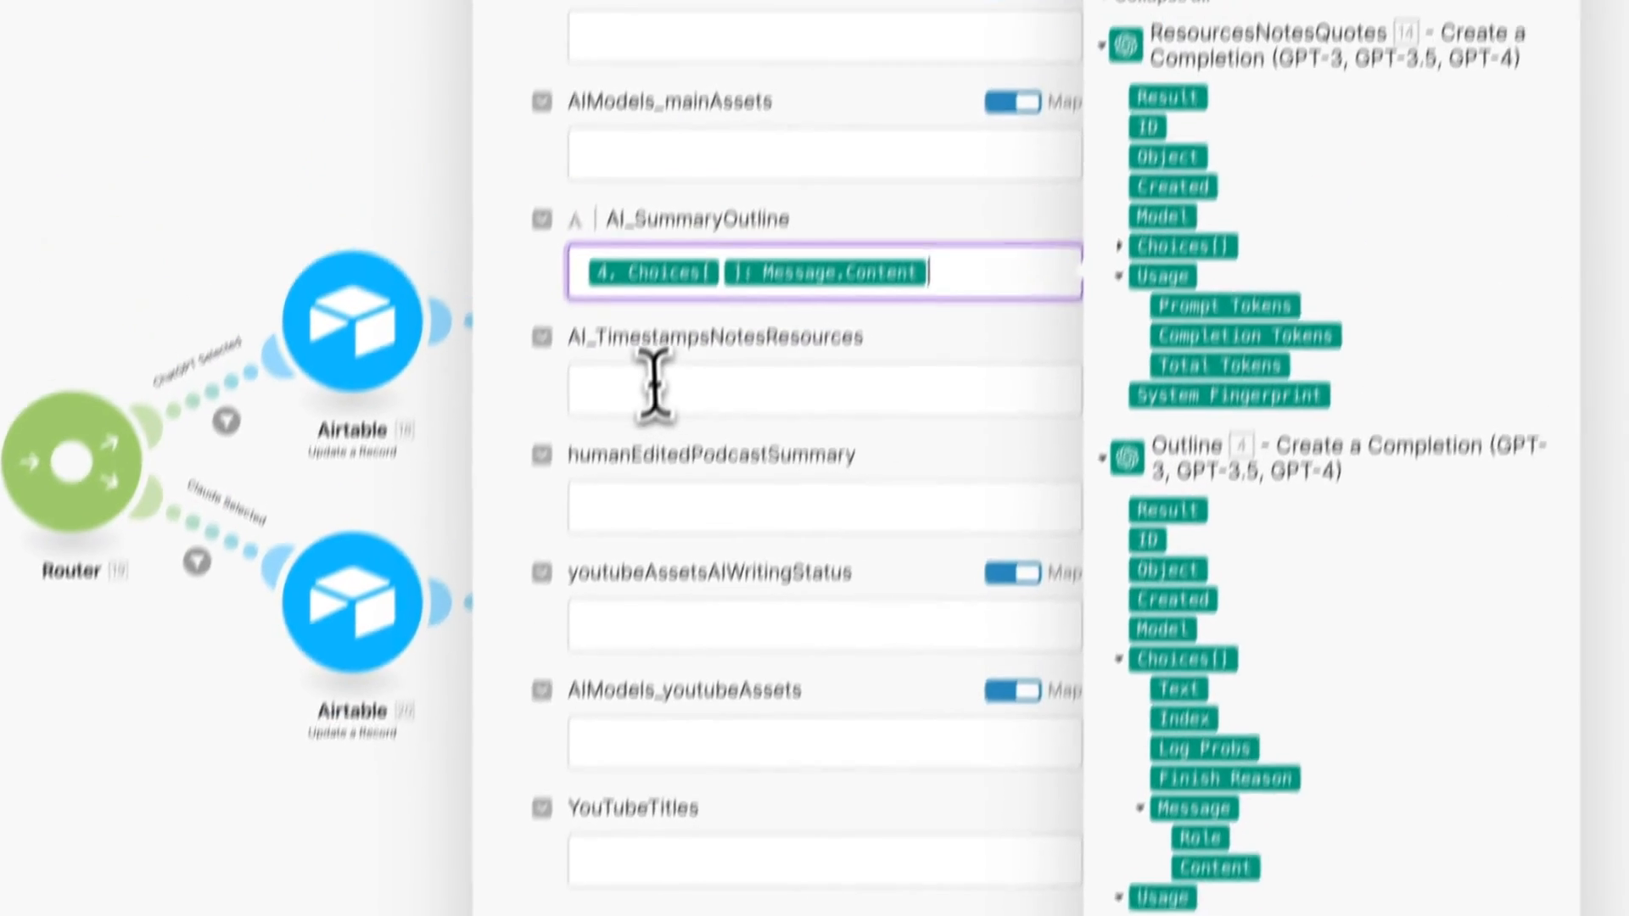
pyautogui.click(641, 392)
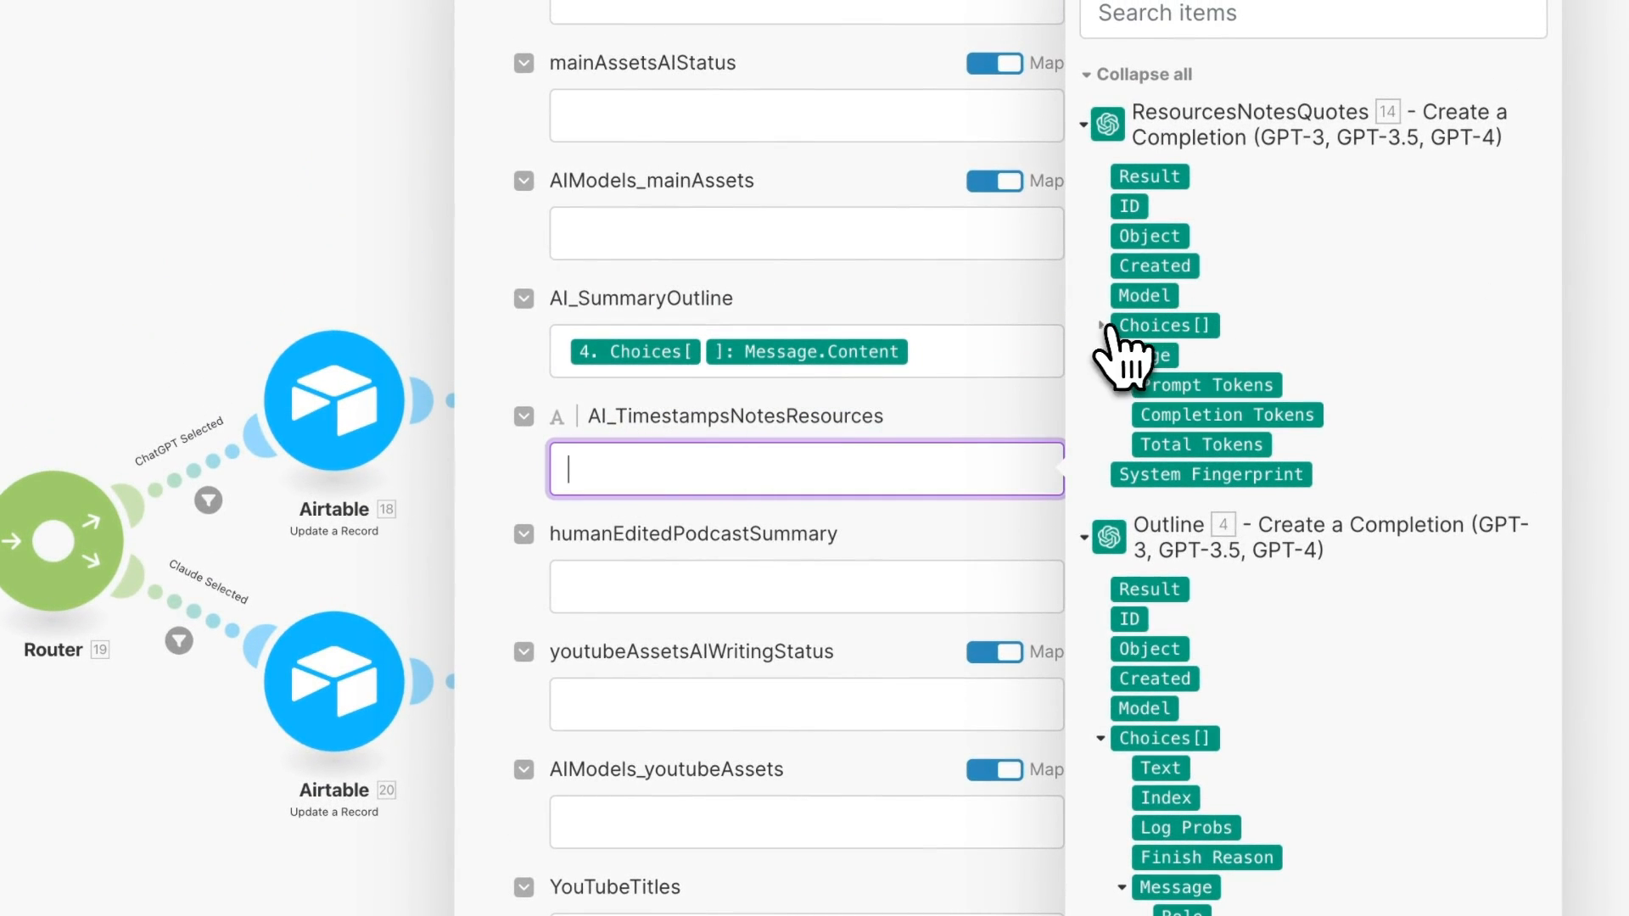
pyautogui.click(1102, 326)
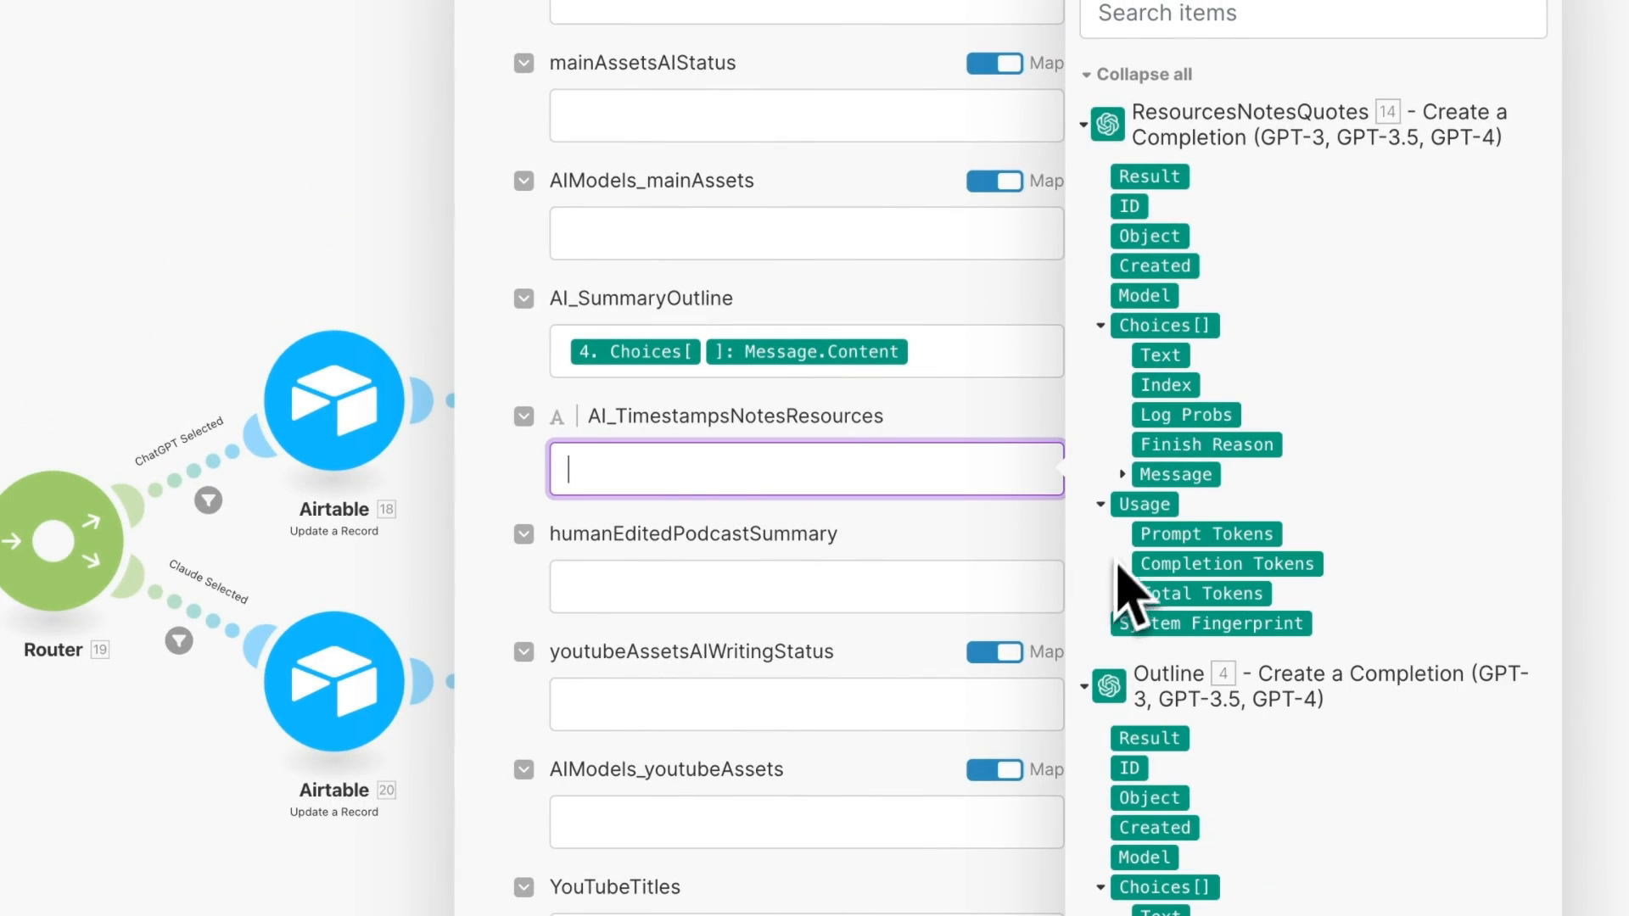
pyautogui.click(1123, 475)
pyautogui.moveTo(1213, 536); pyautogui.dragTo(806, 469)
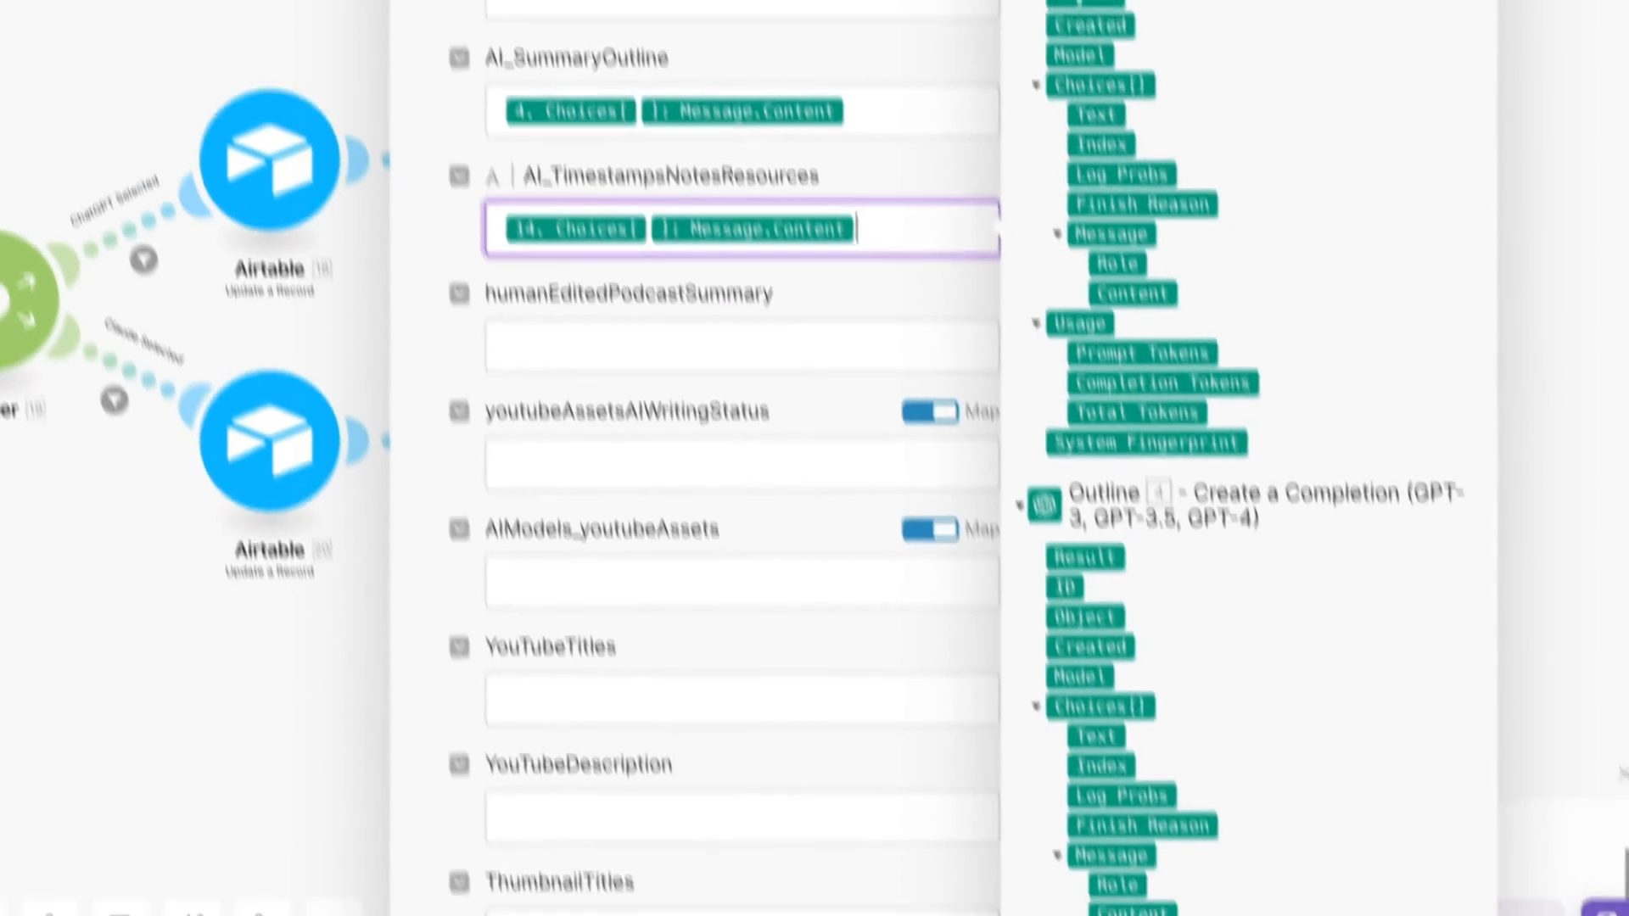
pyautogui.click(955, 878)
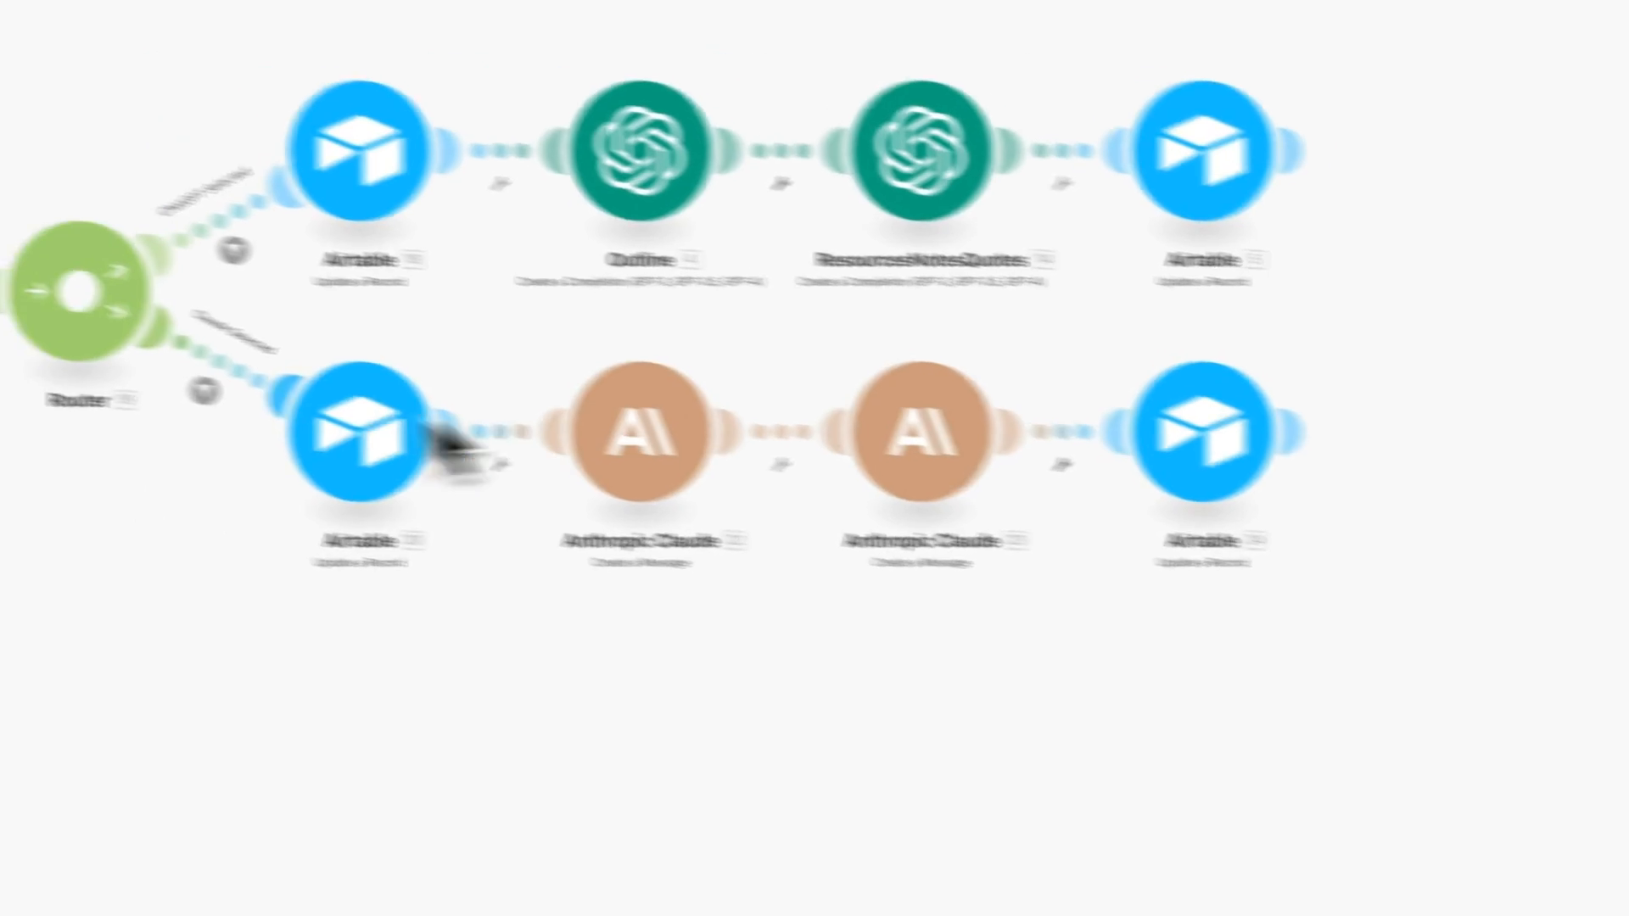
# - Connect both Claude modules to the Anthropic account
pyautogui.click(641, 433)
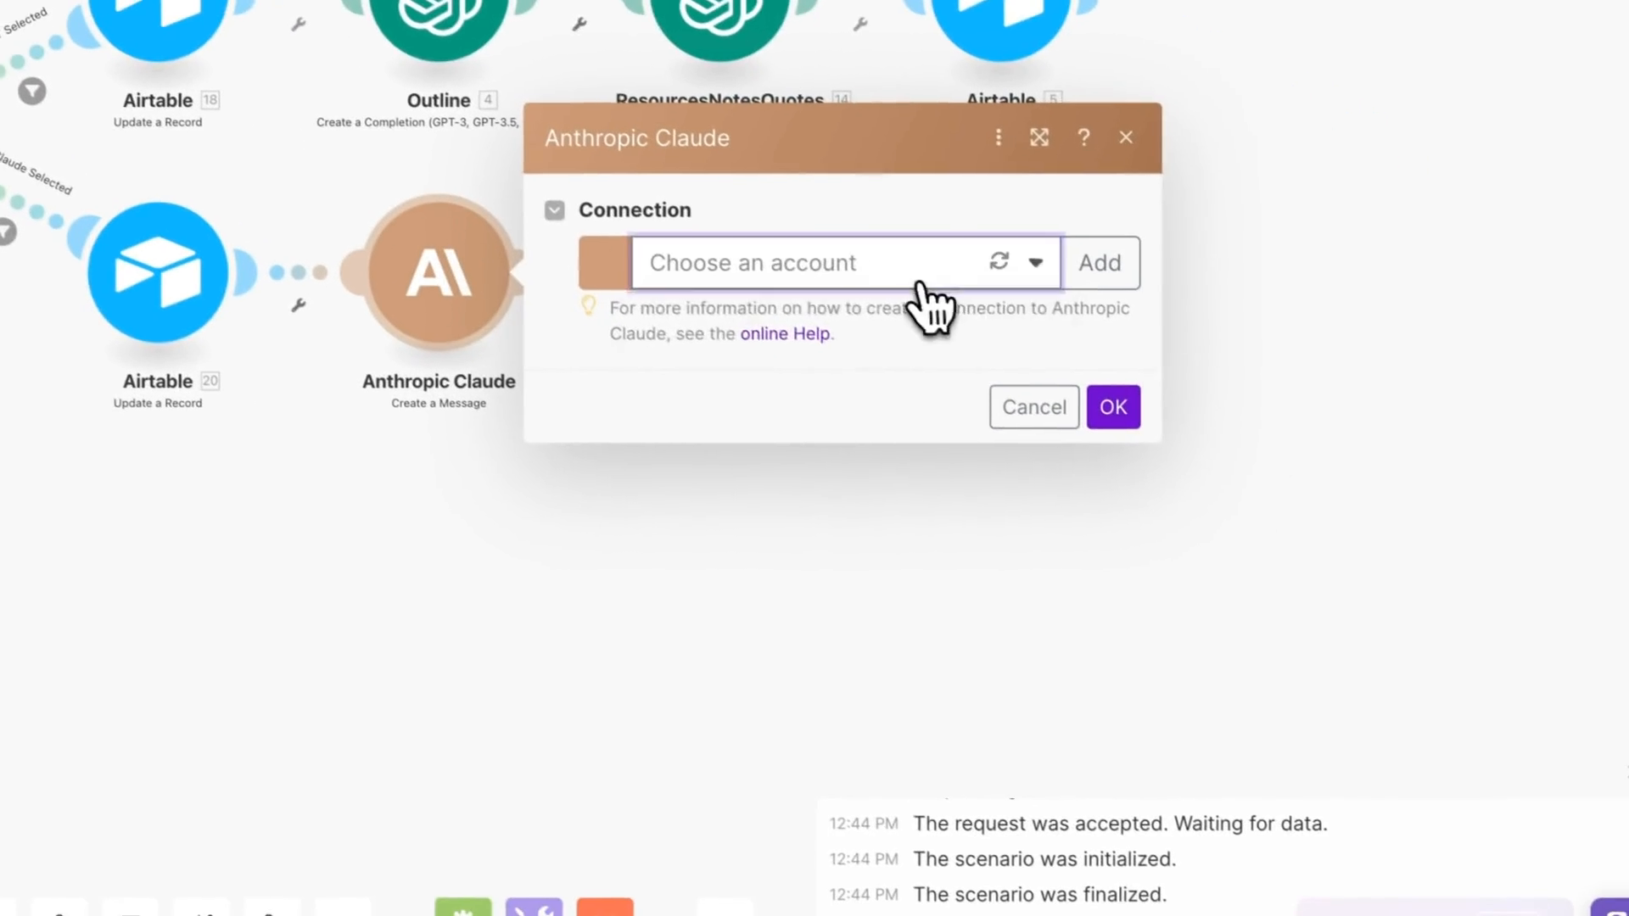
pyautogui.click(1035, 320)
pyautogui.click(964, 374)
pyautogui.scroll(-8, 1166, 513)
pyautogui.scroll(-10, 980, 382)
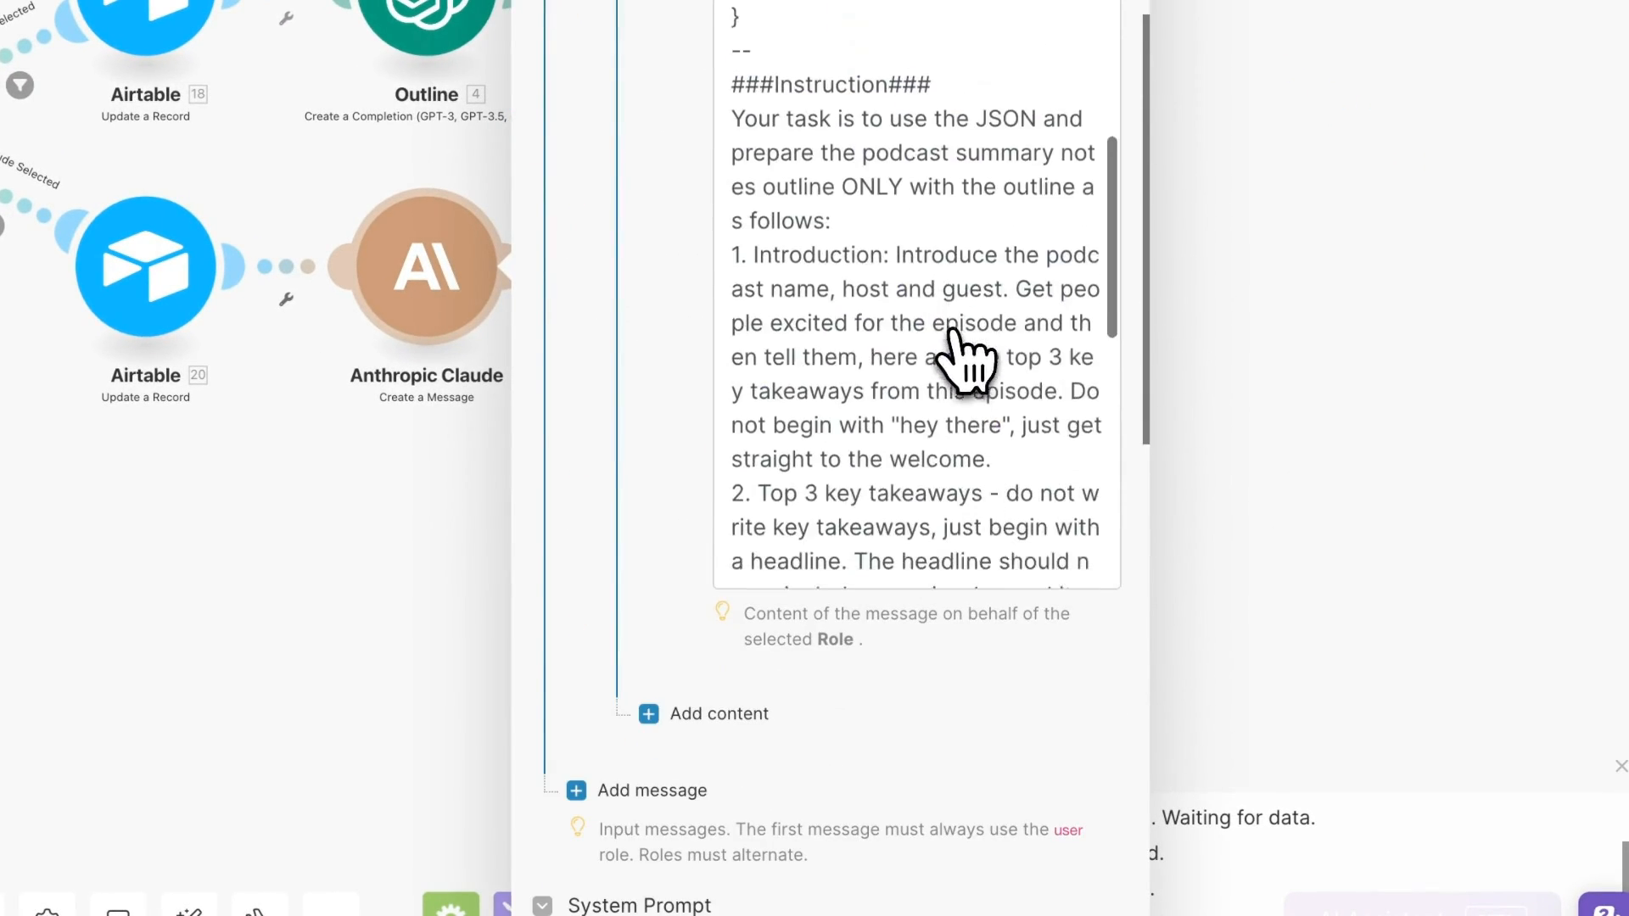
pyautogui.click(1163, 890)
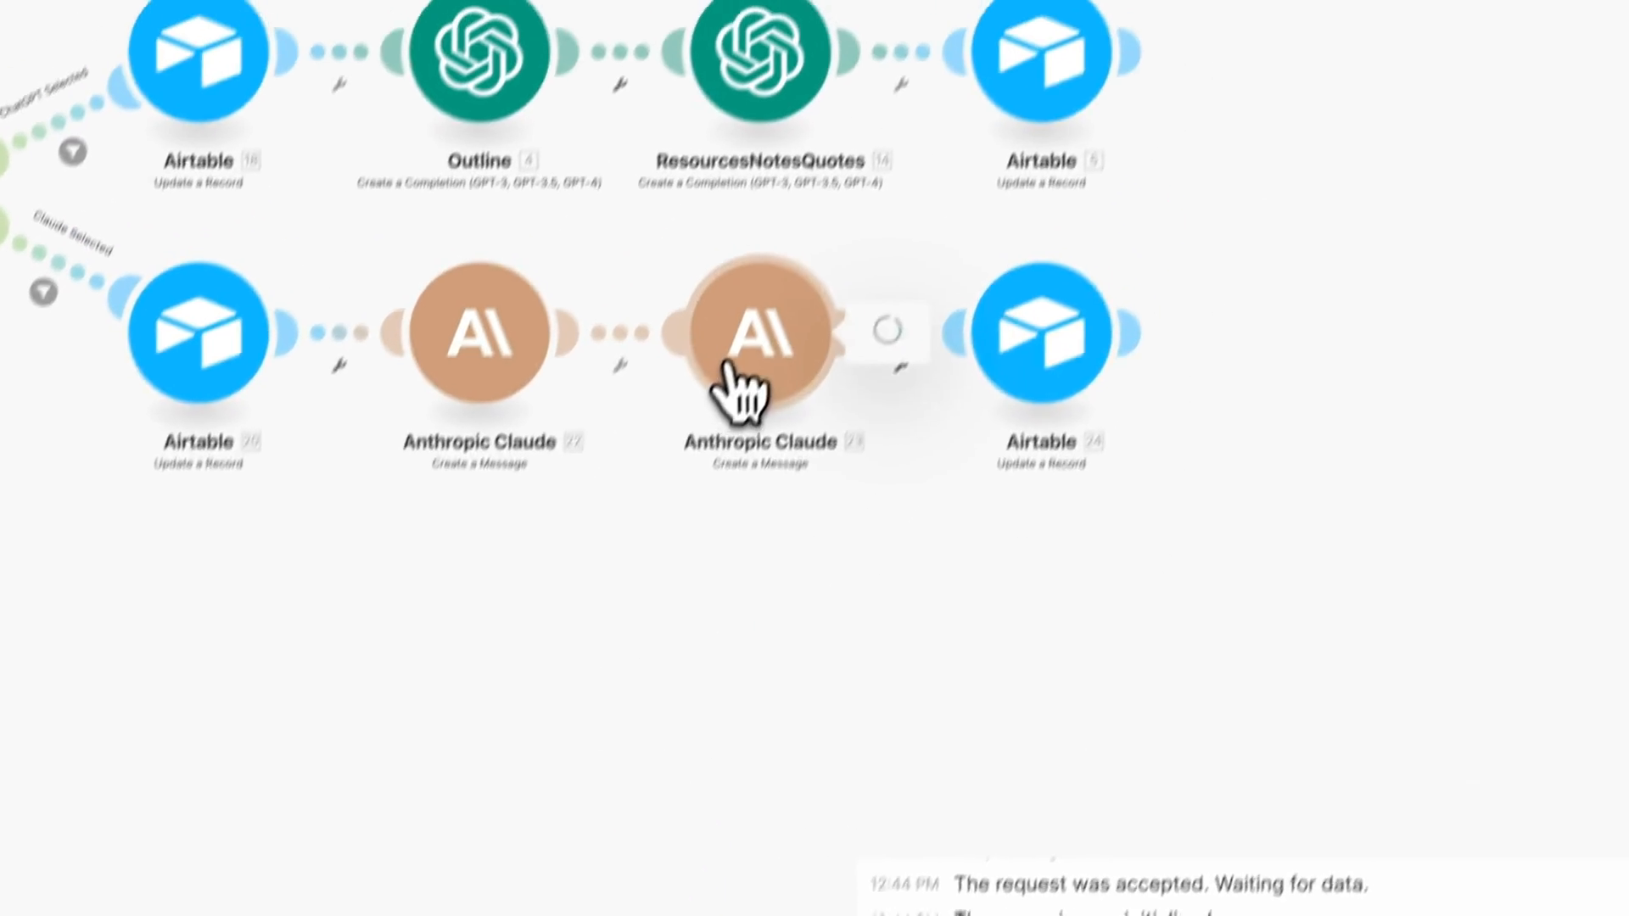
pyautogui.click(825, 241)
pyautogui.click(1182, 195)
pyautogui.click(1013, 431)
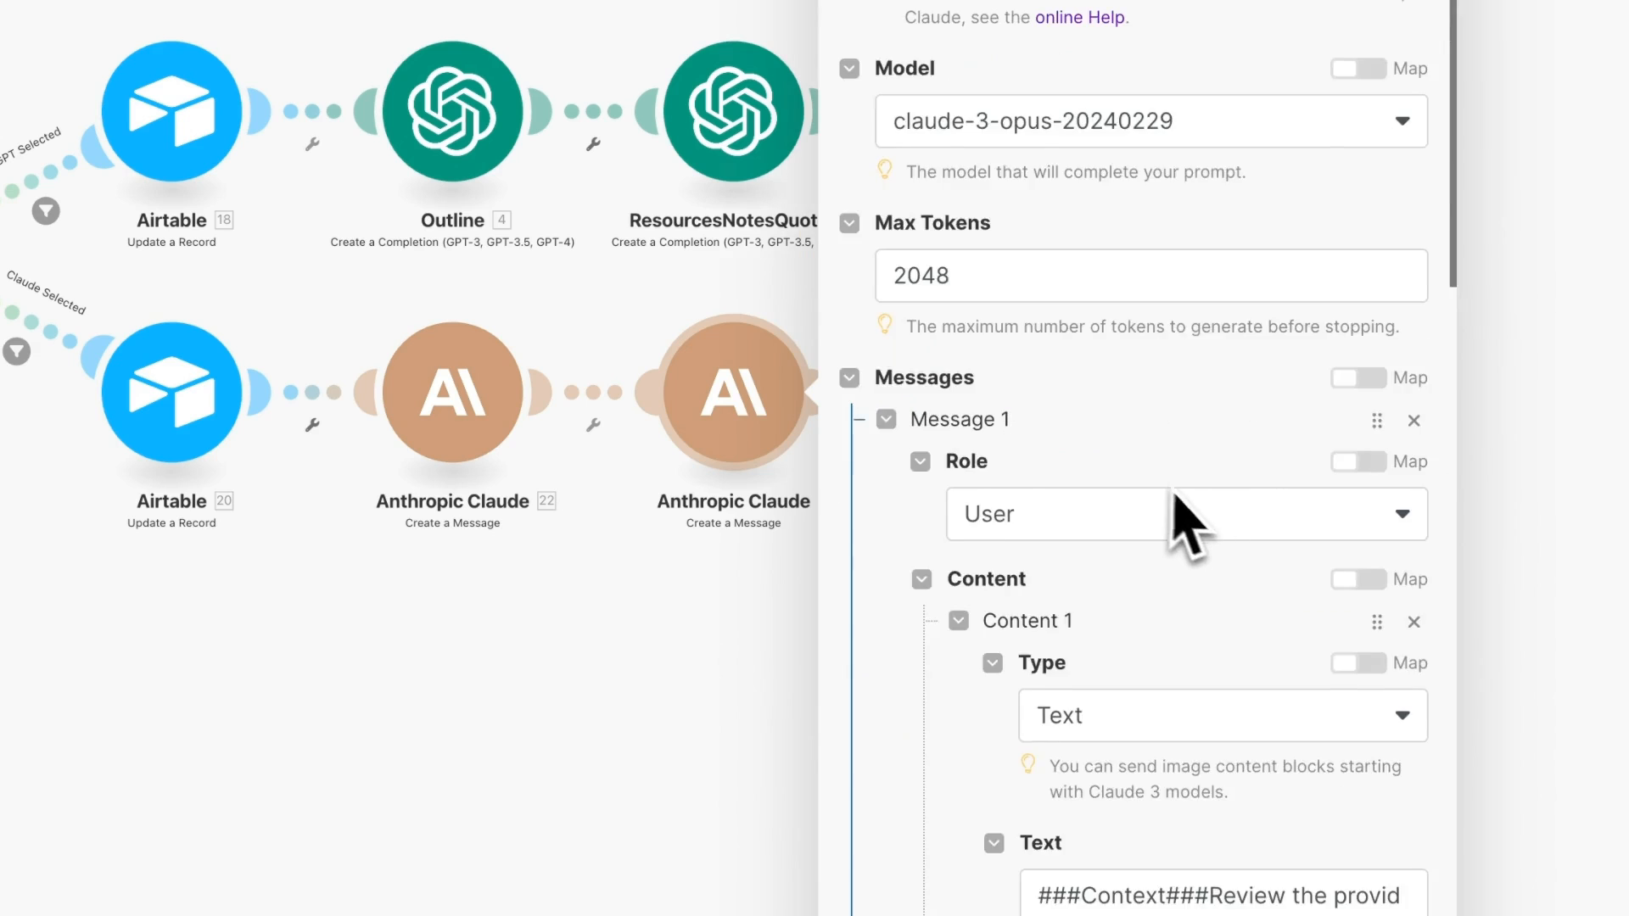
# - In Airtable 24, map Claude 22 and 23 text into the AI fields and set mainAssetsAIStatus to AI Complete
pyautogui.scroll(-10, 1163, 509)
pyautogui.click(1185, 363)
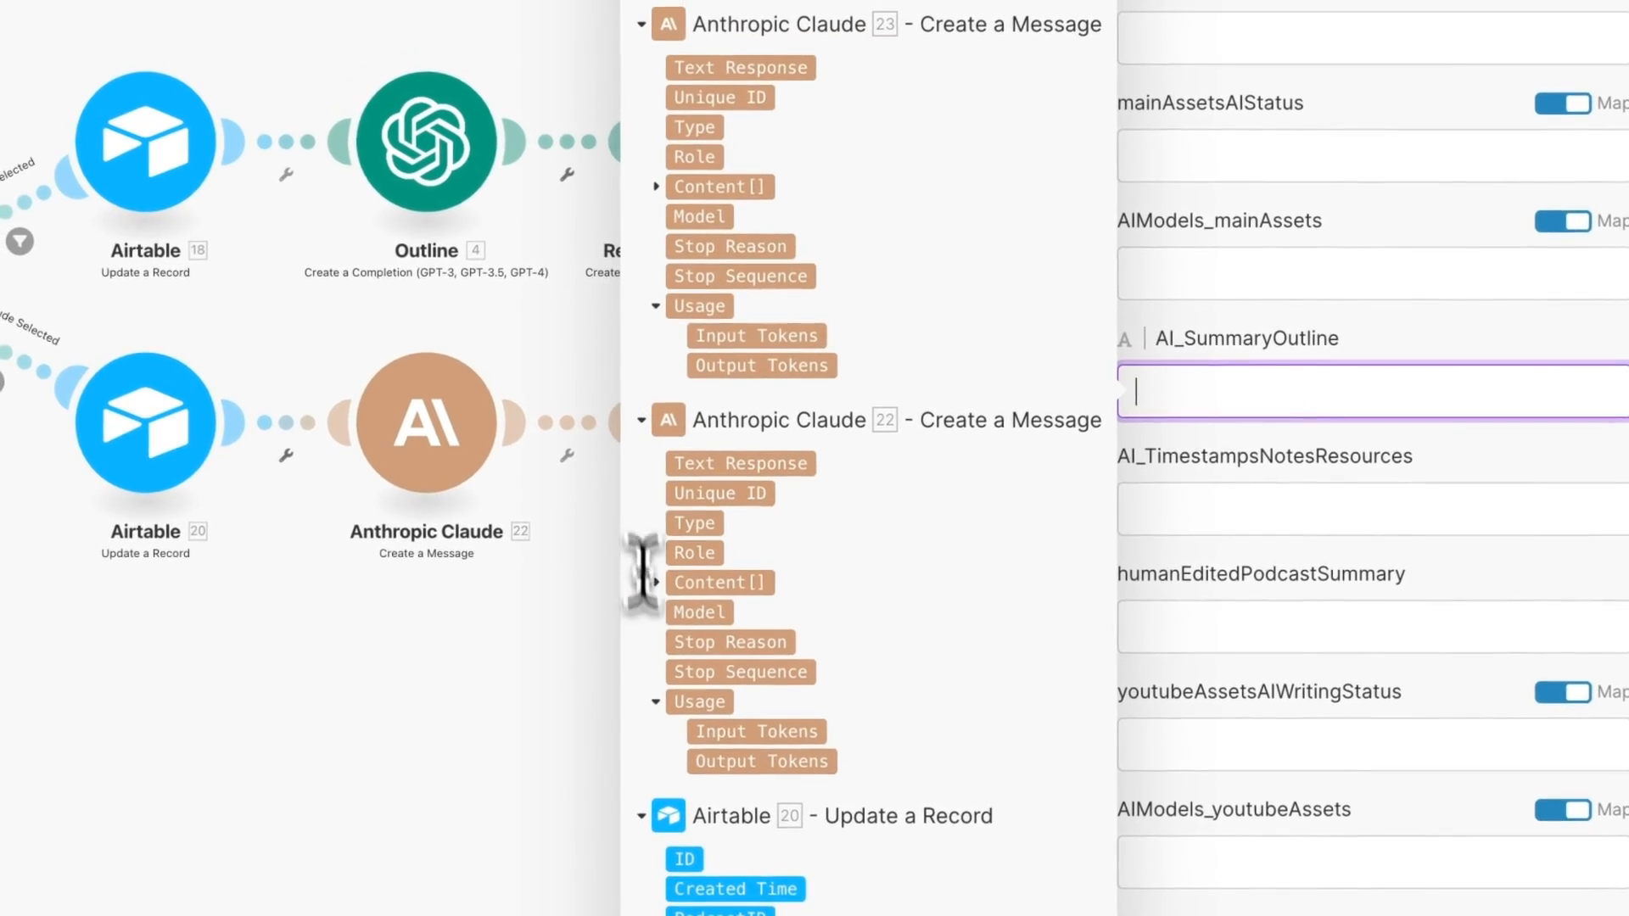
pyautogui.click(659, 570)
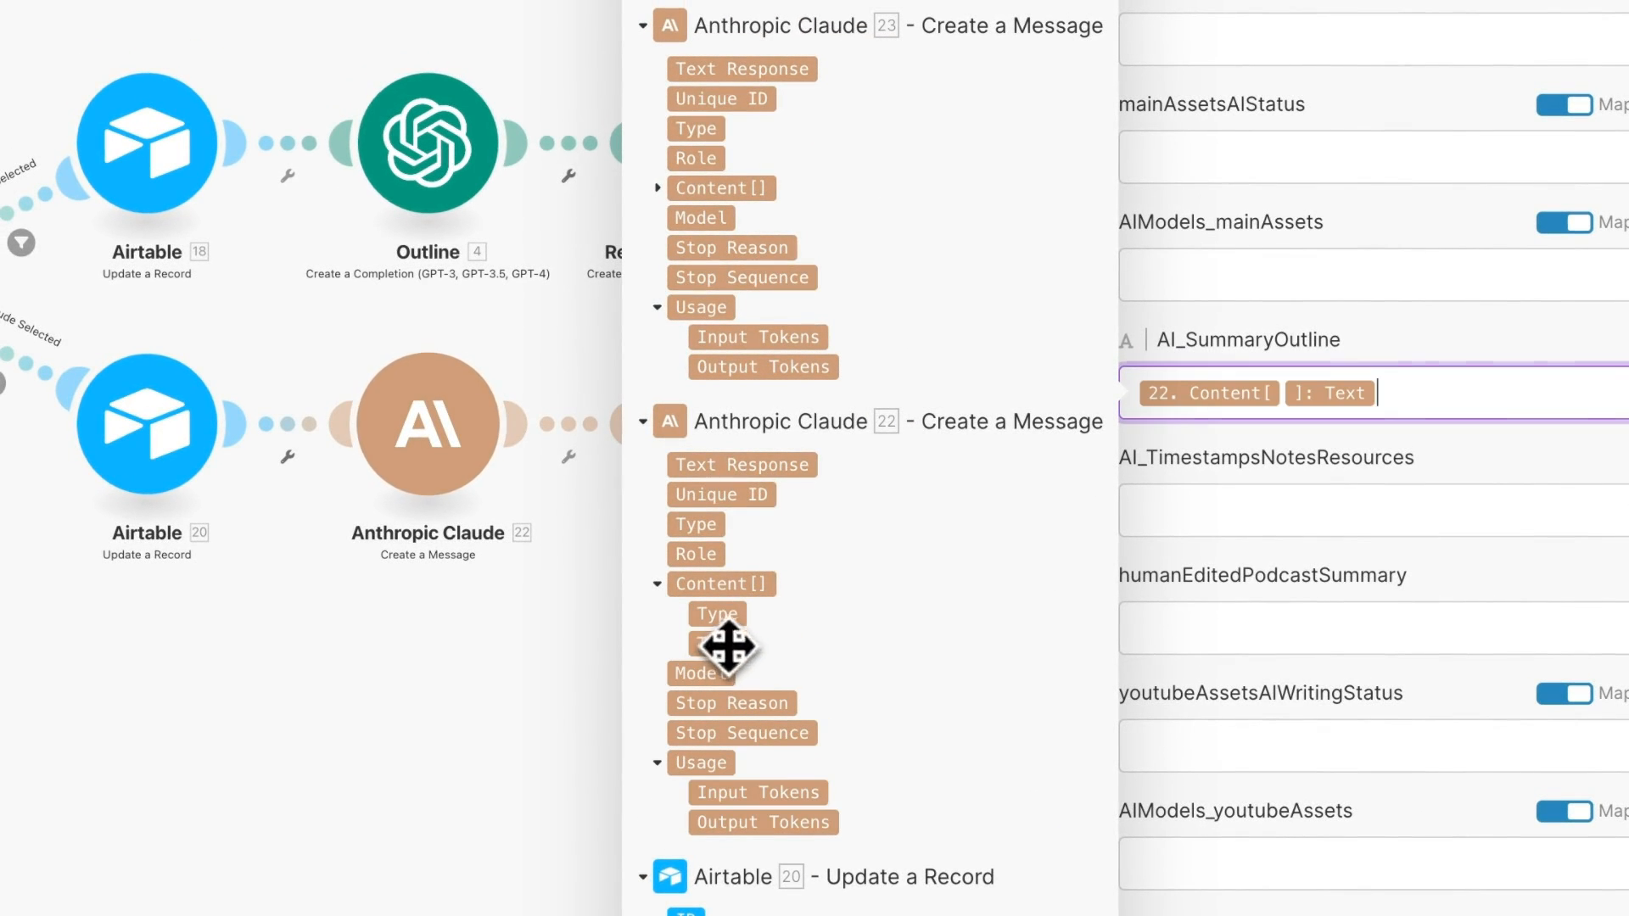
pyautogui.click(1238, 501)
pyautogui.click(665, 192)
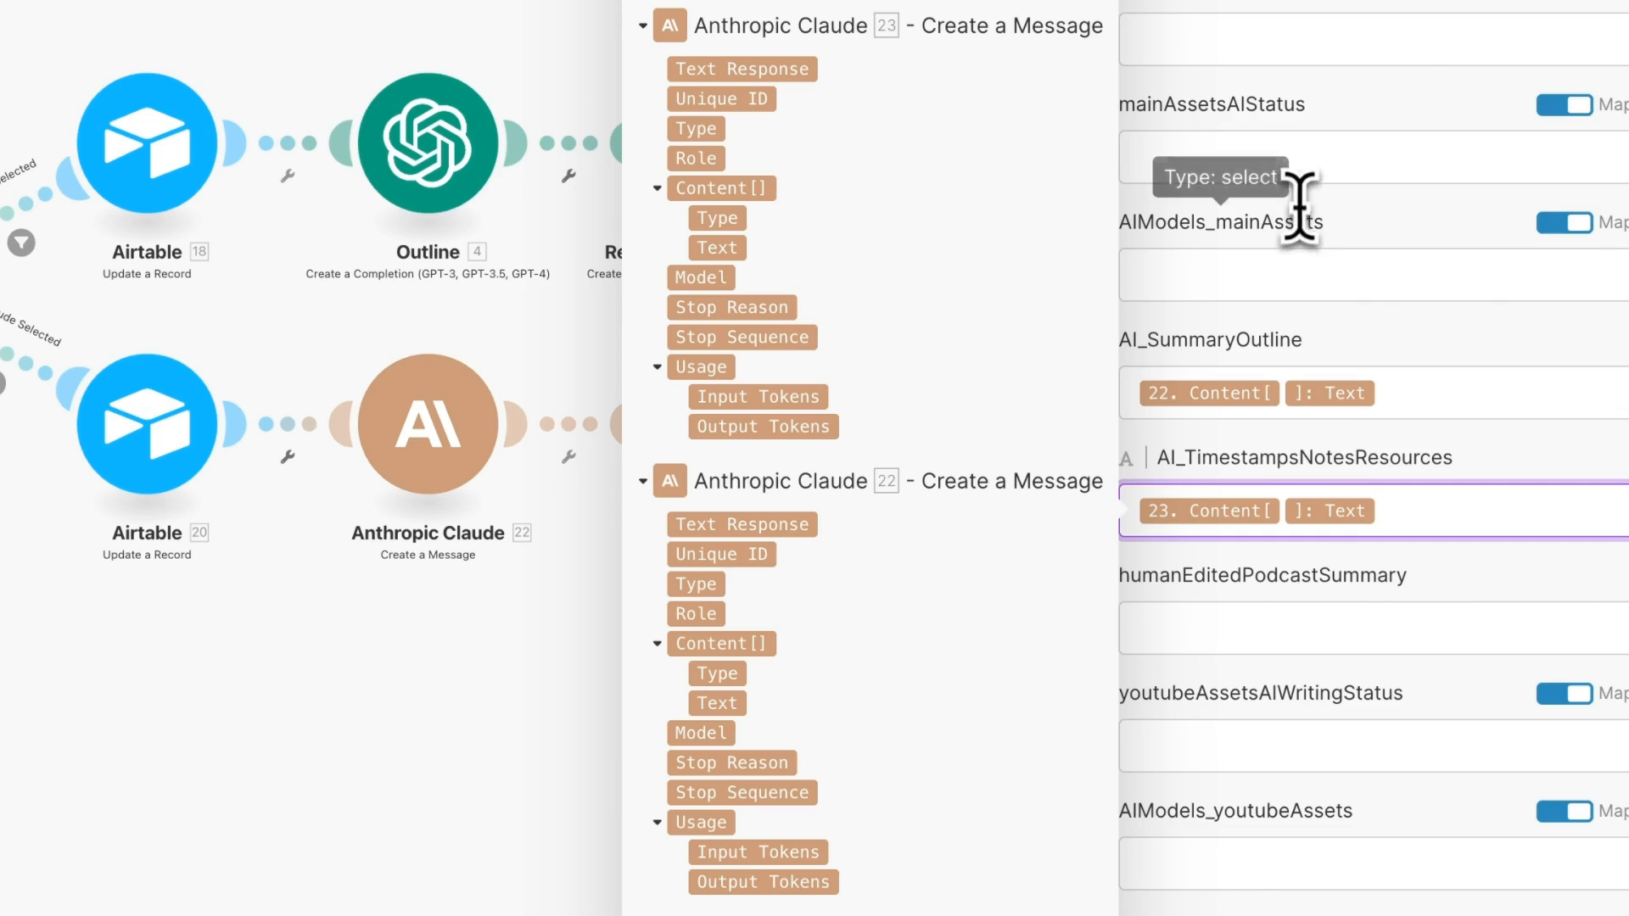
pyautogui.click(1302, 170)
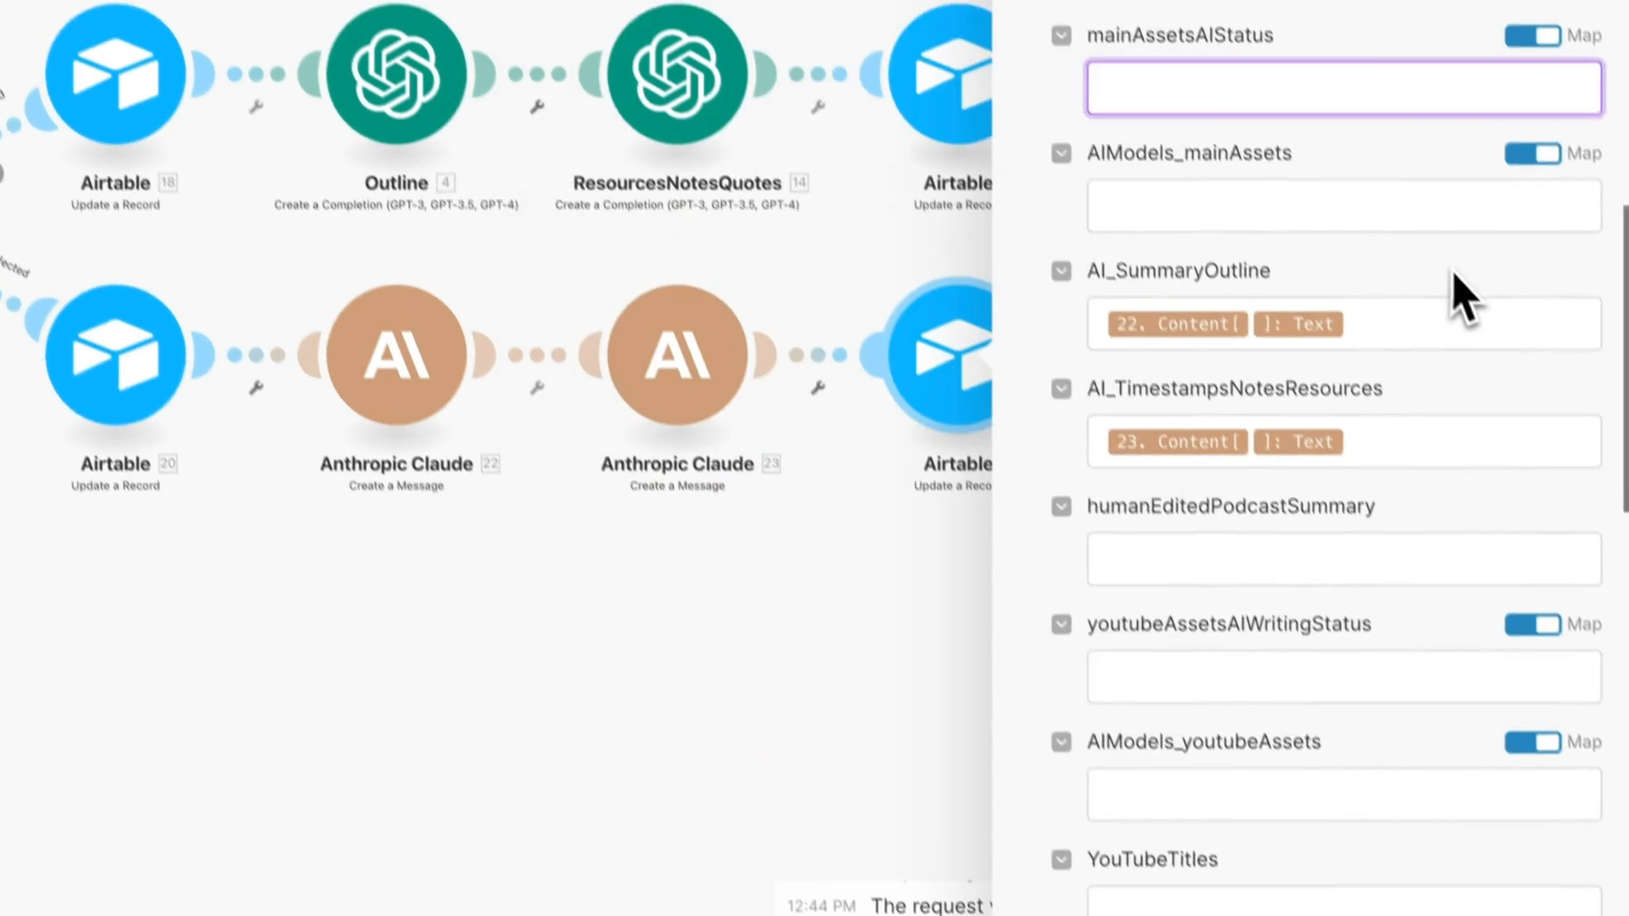
pyautogui.scroll(2, 1383, 280)
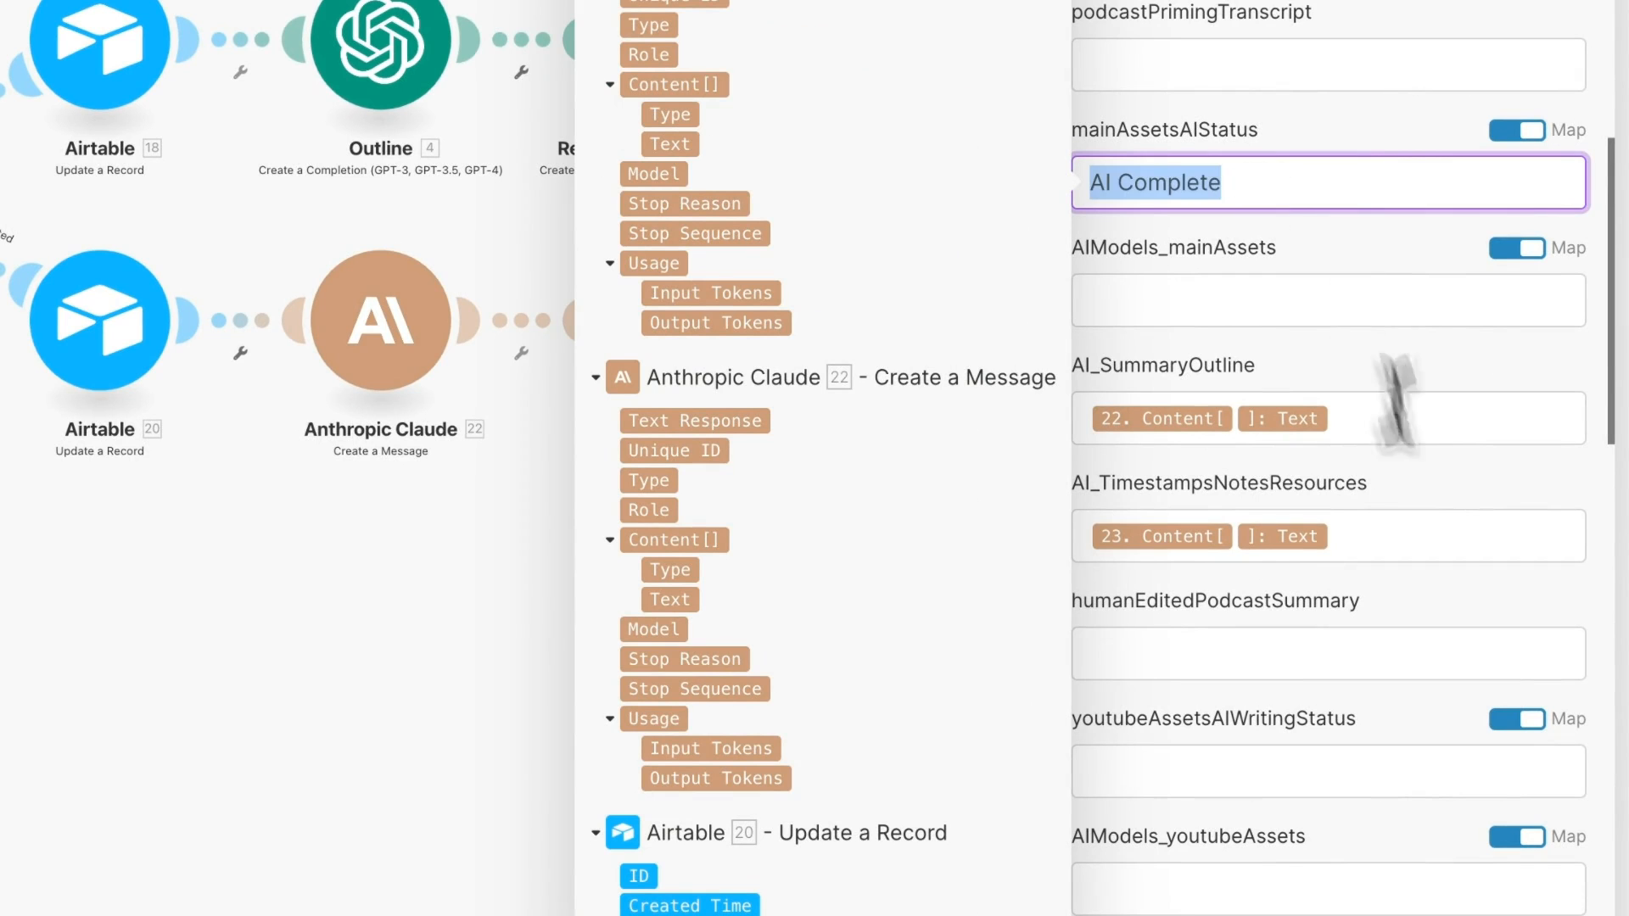
pyautogui.click(1564, 908)
# - Check the upper Airtable module, then run the scenario once from the webhook start
pyautogui.click(939, 60)
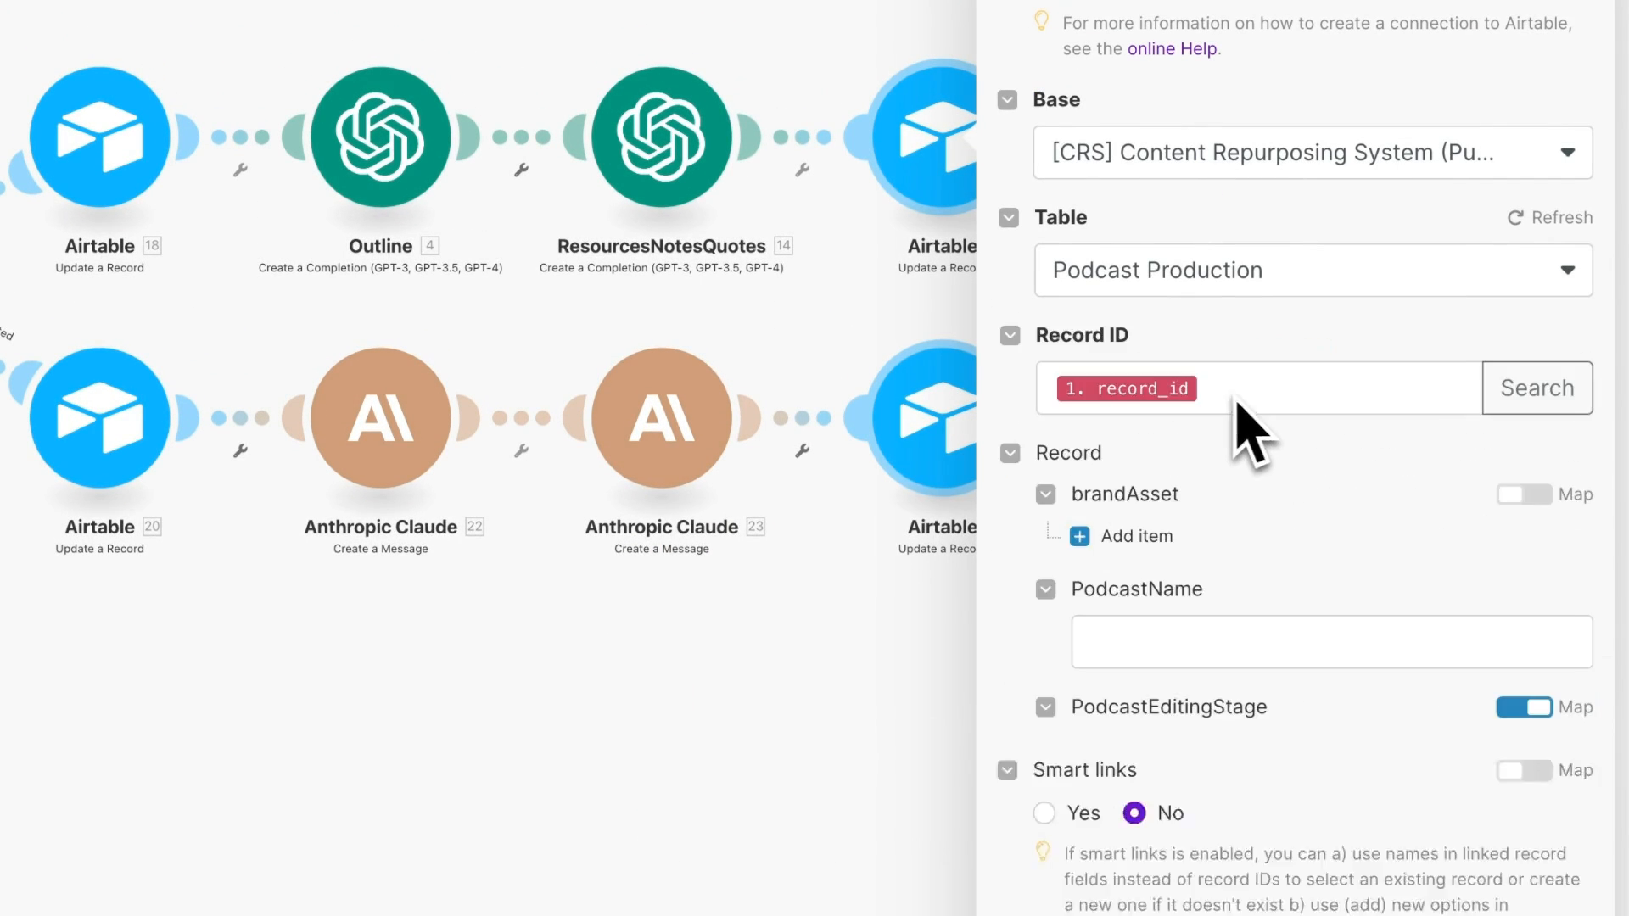
pyautogui.scroll(-8, 1196, 436)
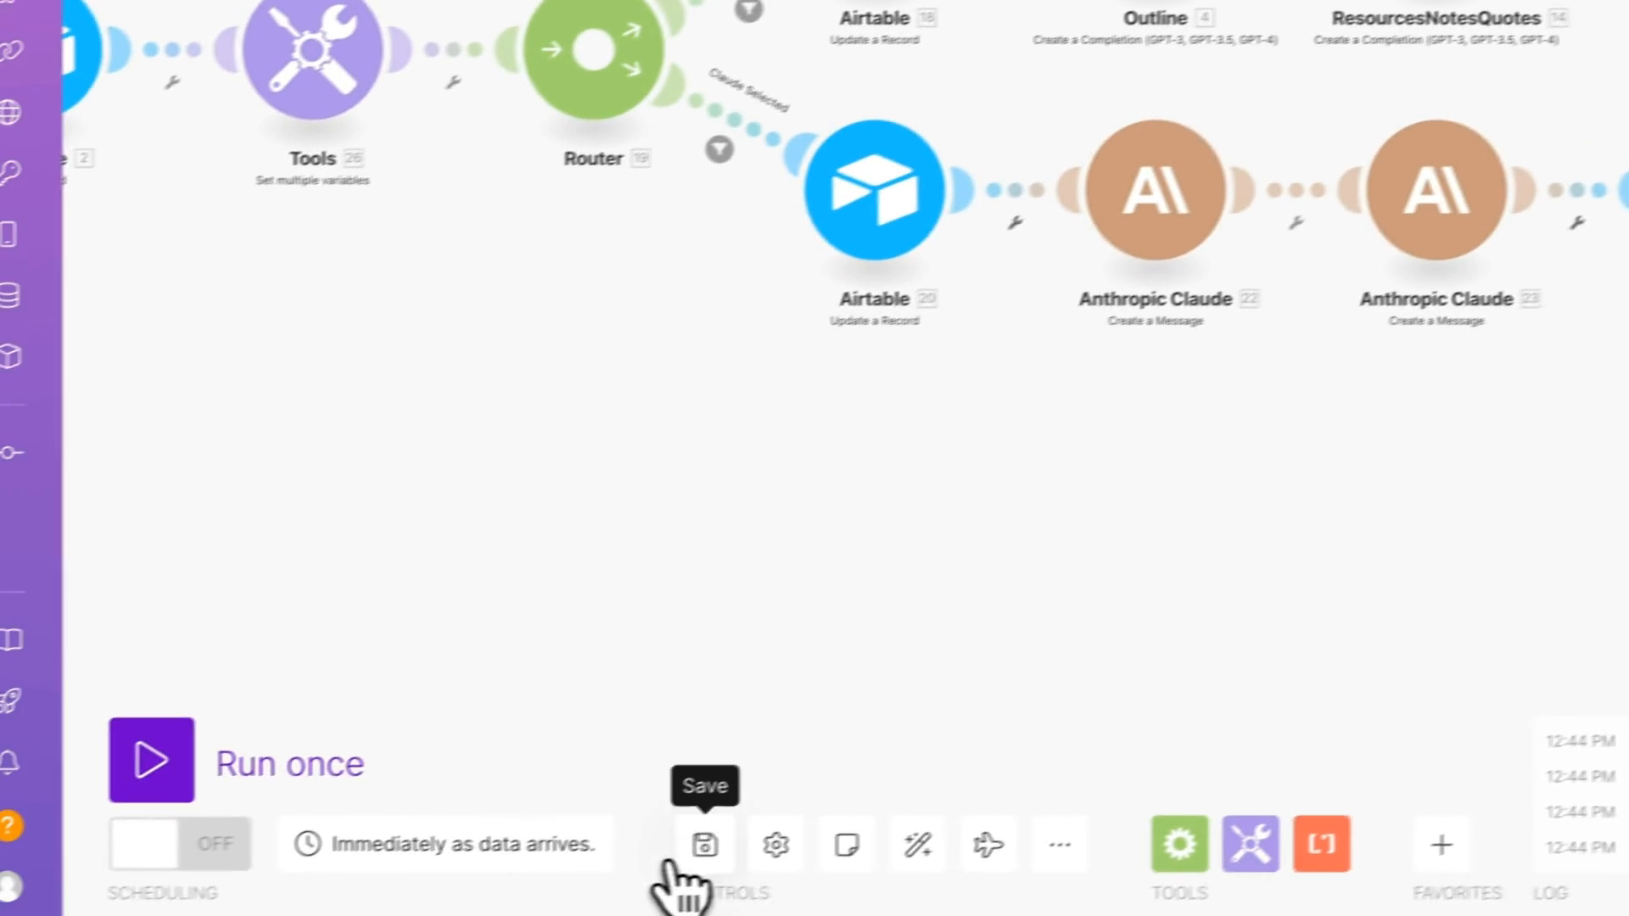
pyautogui.moveTo(522, 399); pyautogui.dragTo(836, 426)
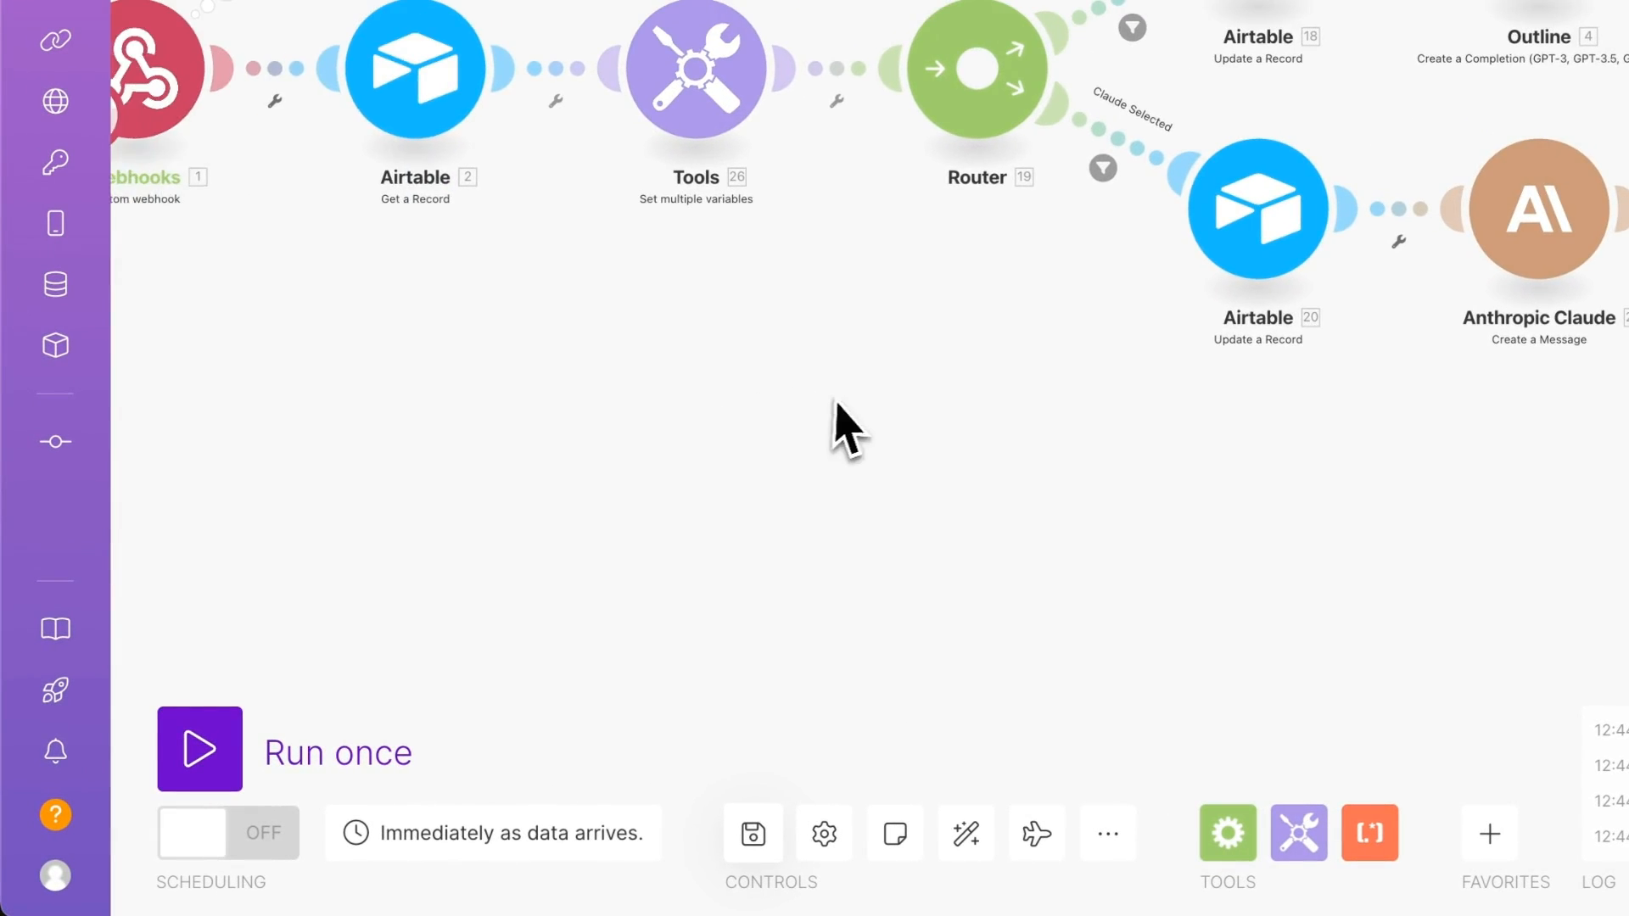
pyautogui.moveTo(399, 662); pyautogui.dragTo(522, 670)
pyautogui.click(199, 749)
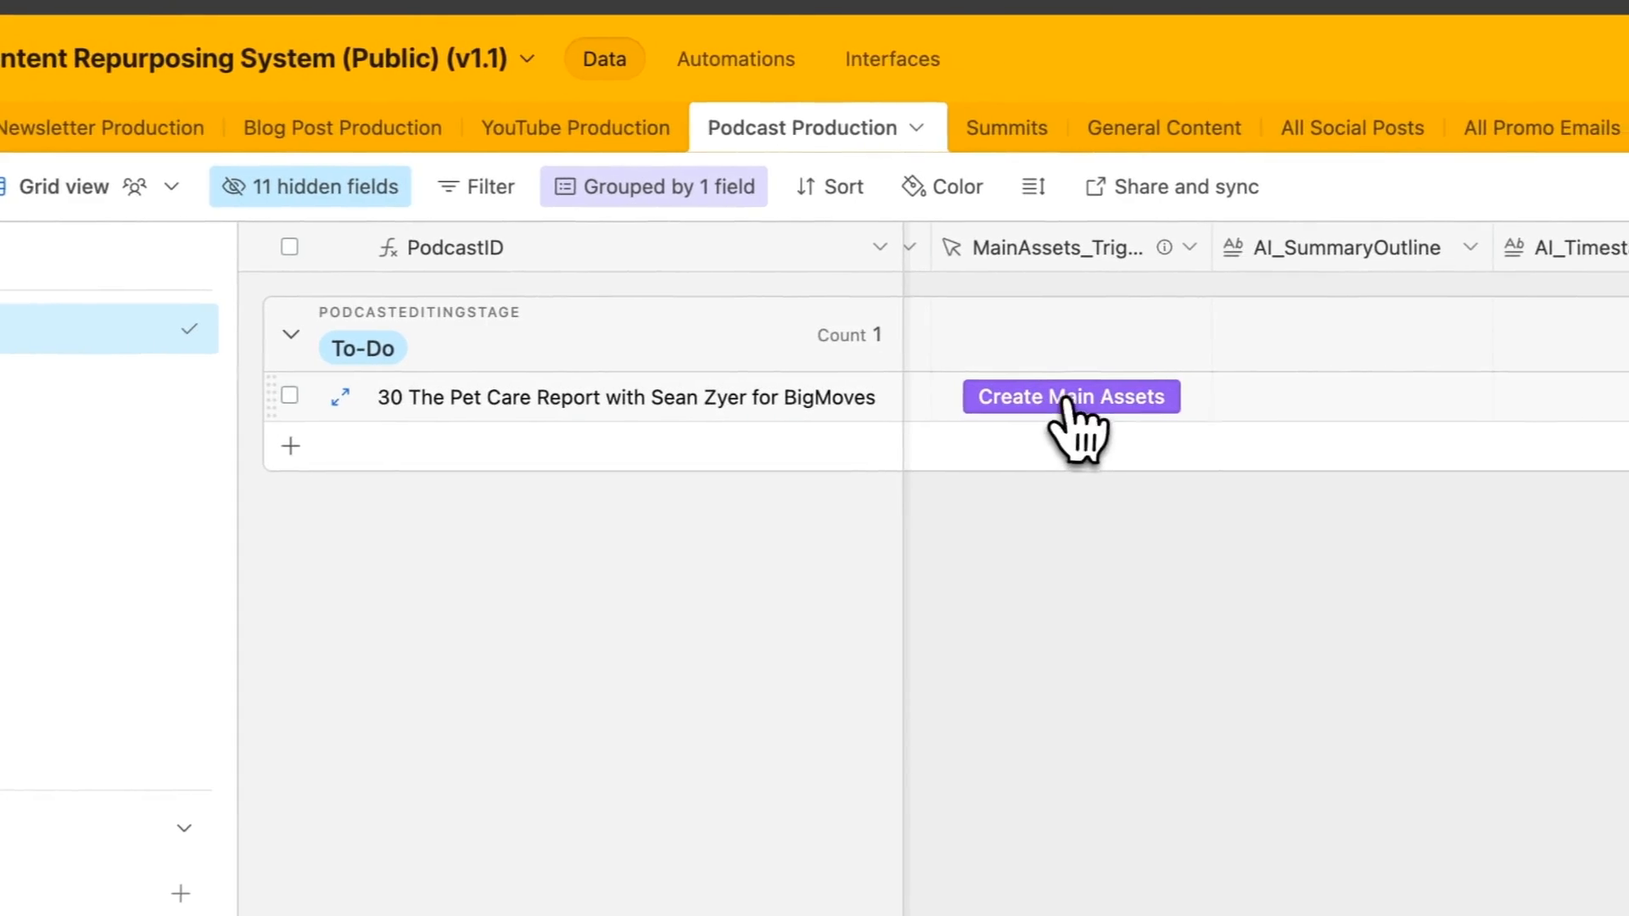
# - Trigger Create Main Assets on episode 30 and expand the record to read the generated AI_SummaryOutline and timestamps
pyautogui.click(1128, 405)
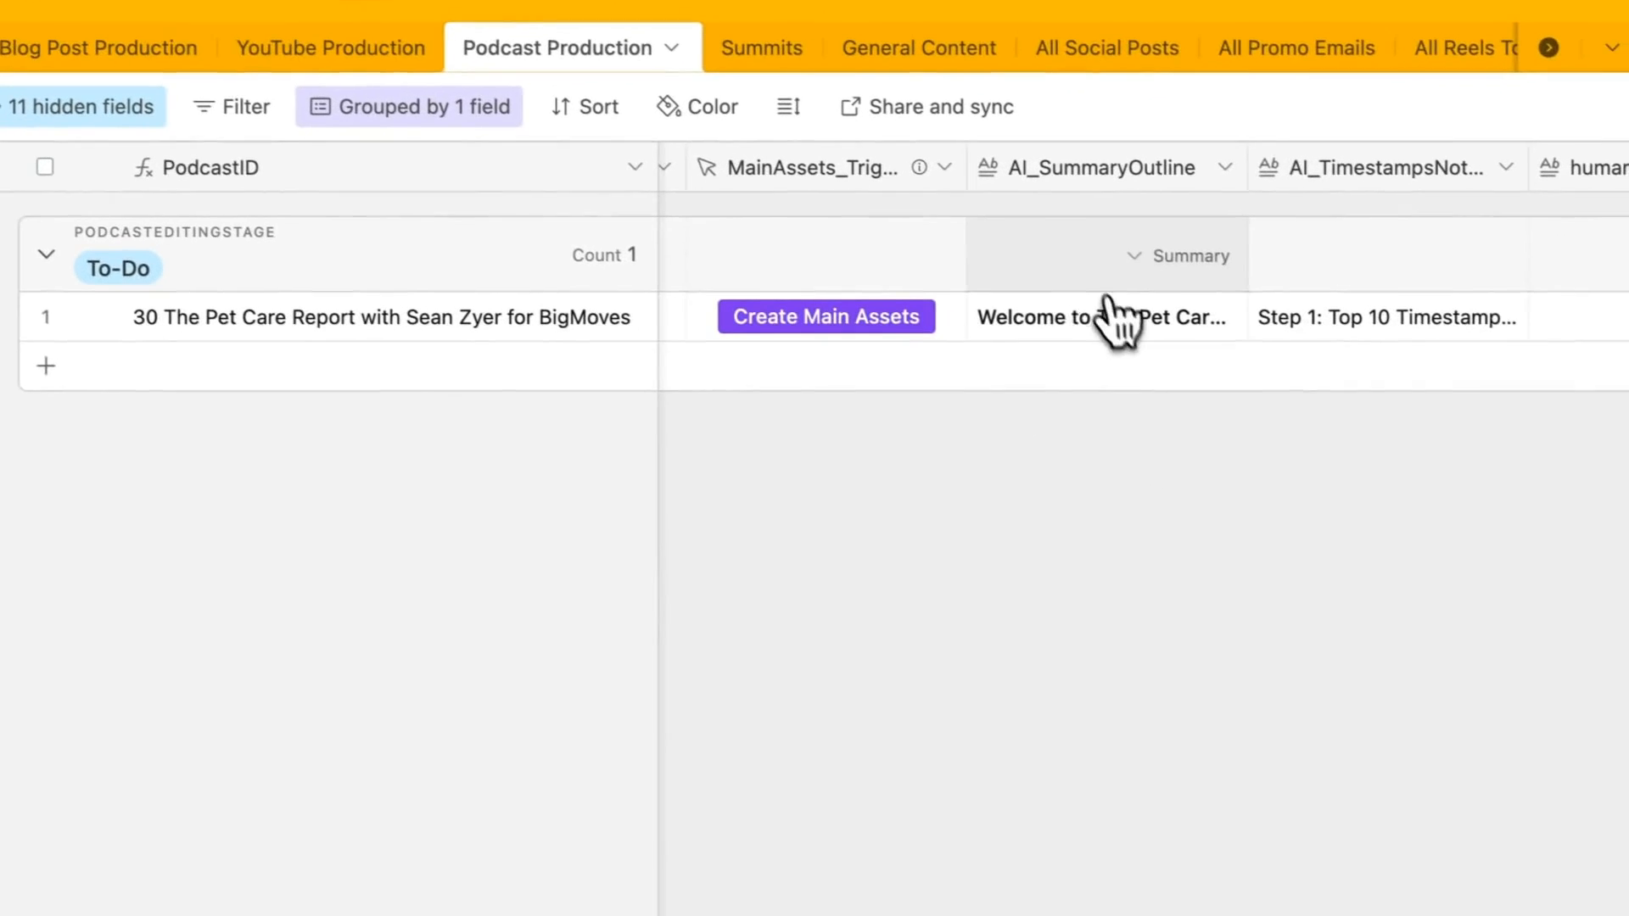
pyautogui.rightClick(1091, 334)
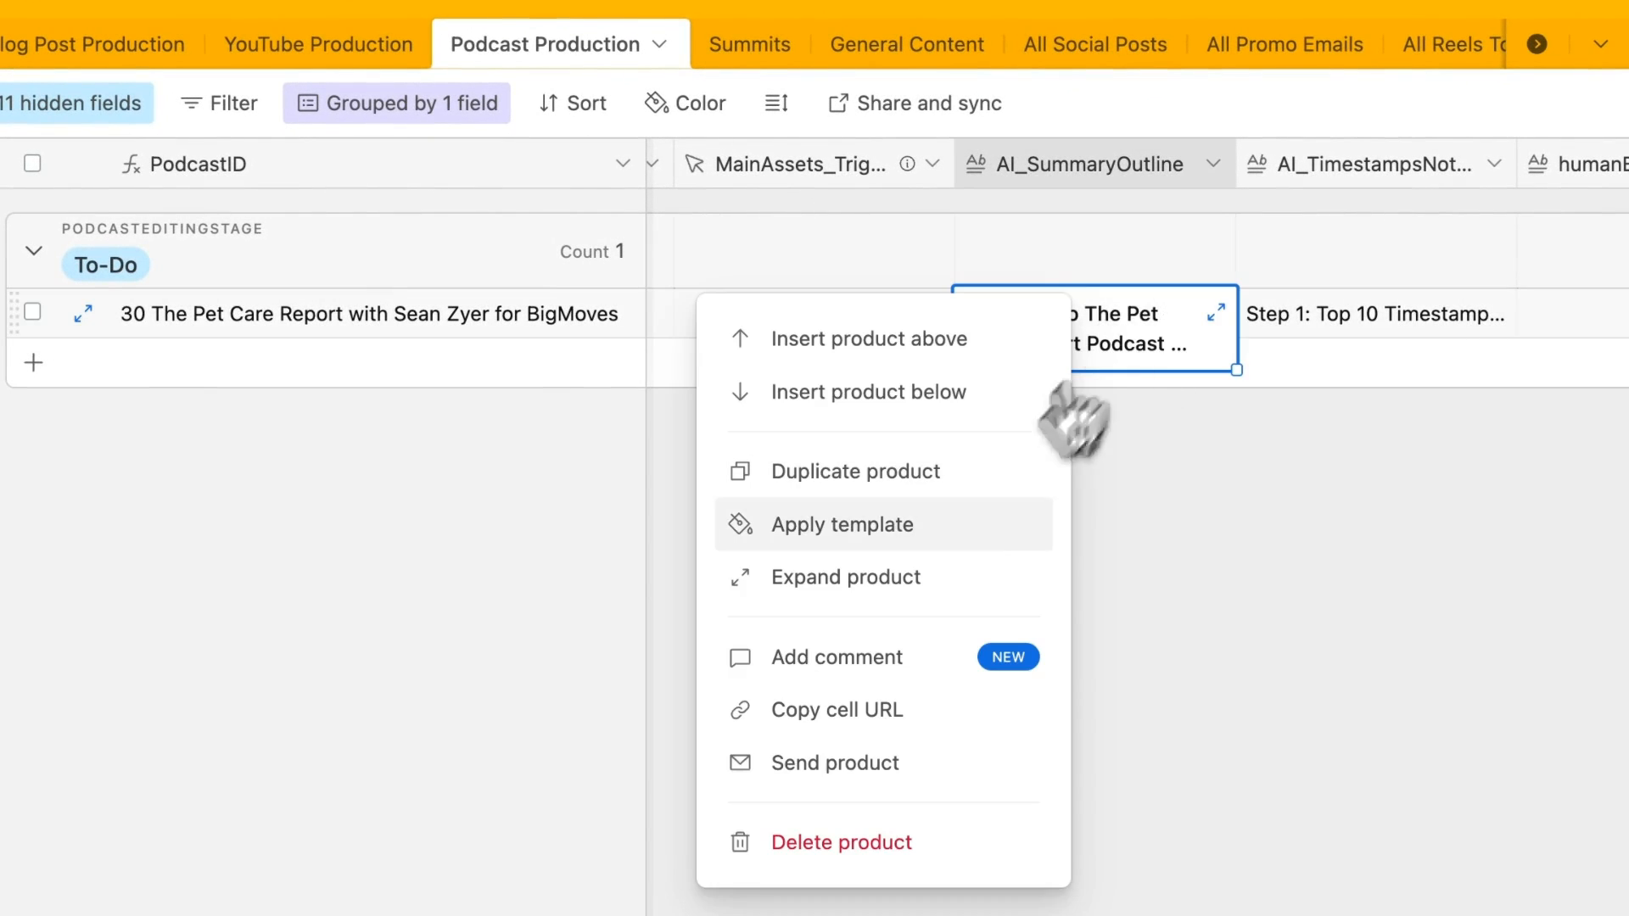
pyautogui.click(848, 577)
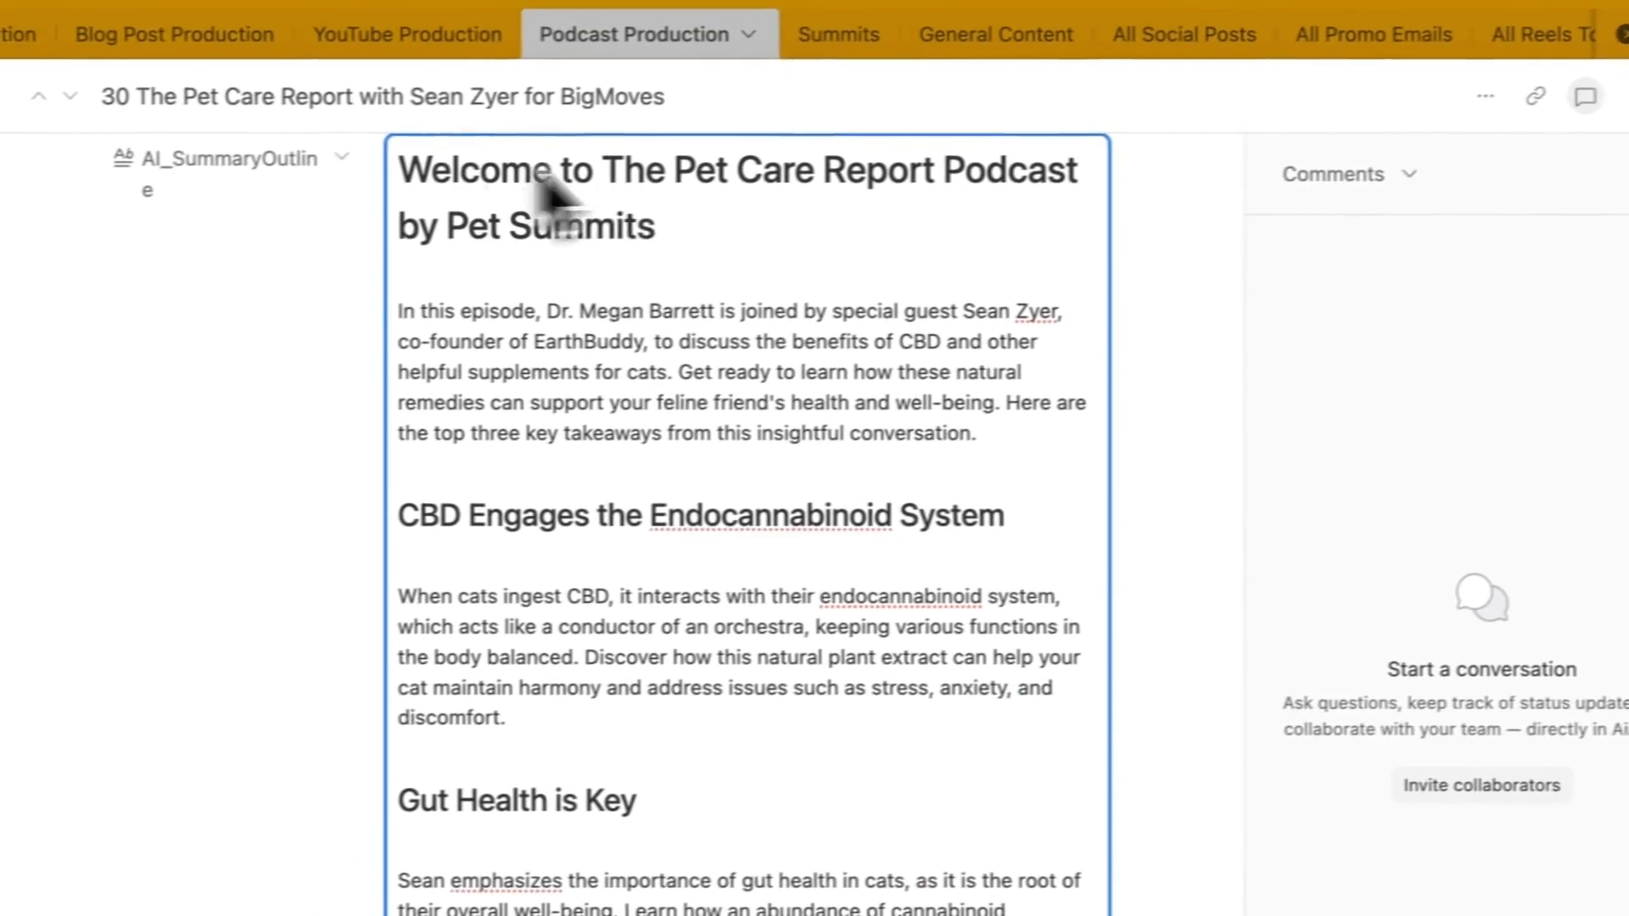
pyautogui.moveTo(314, 187); pyautogui.dragTo(484, 472)
pyautogui.scroll(-10, 625, 466)
pyautogui.moveTo(610, 458); pyautogui.dragTo(1128, 670)
pyautogui.hotkey('ctrl', 'c')
pyautogui.scroll(-6, 1101, 636)
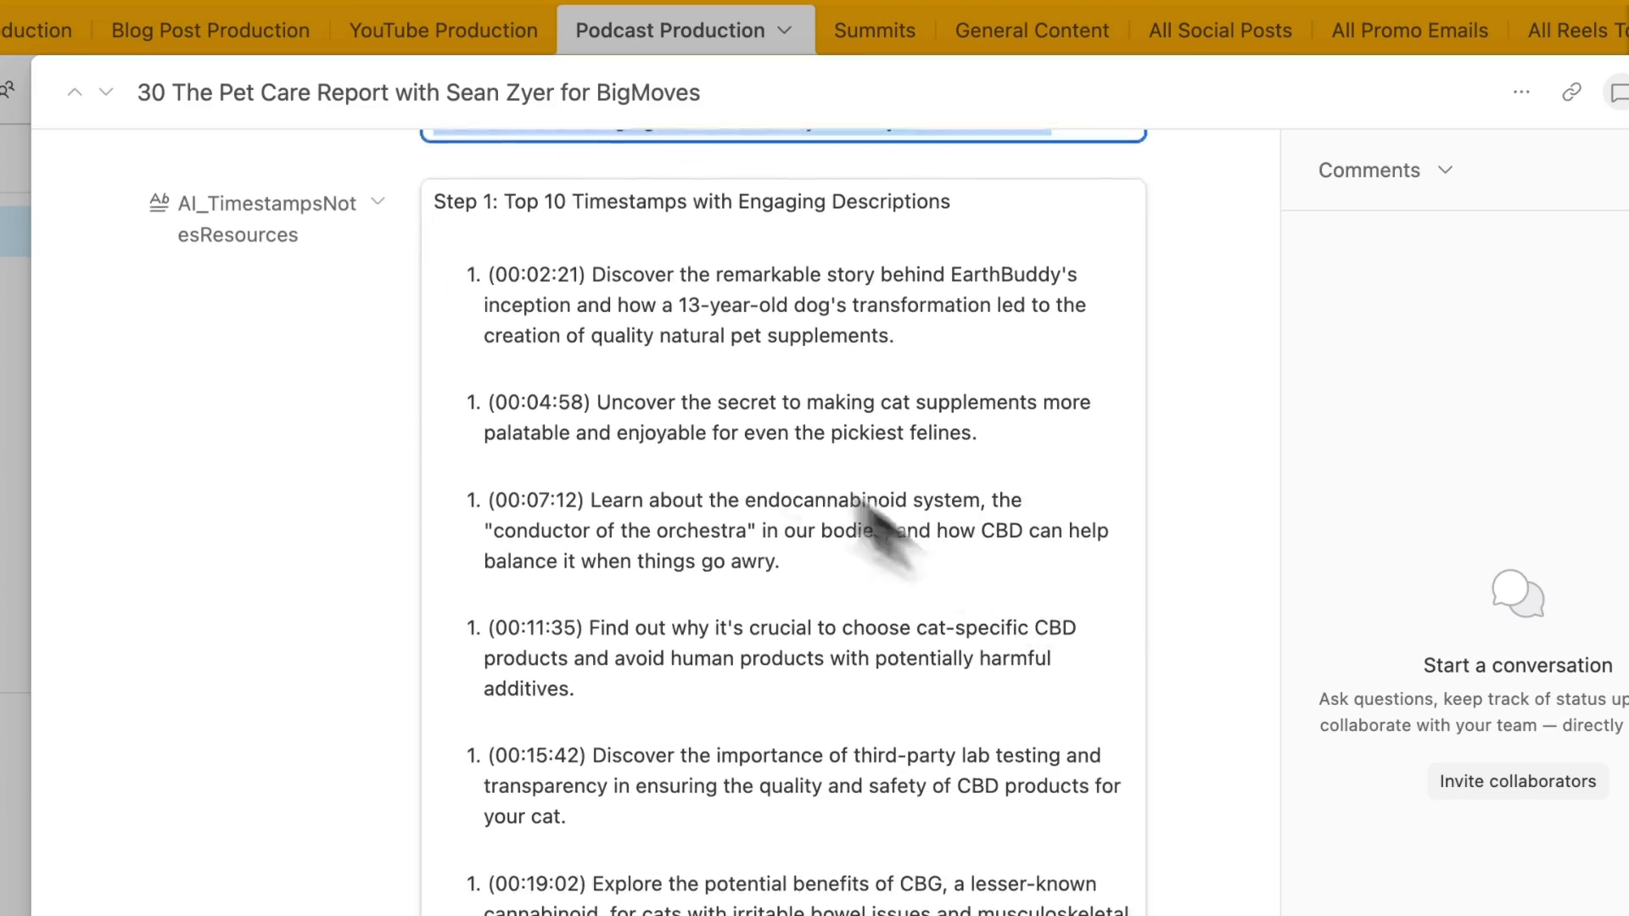
pyautogui.scroll(-10, 620, 357)
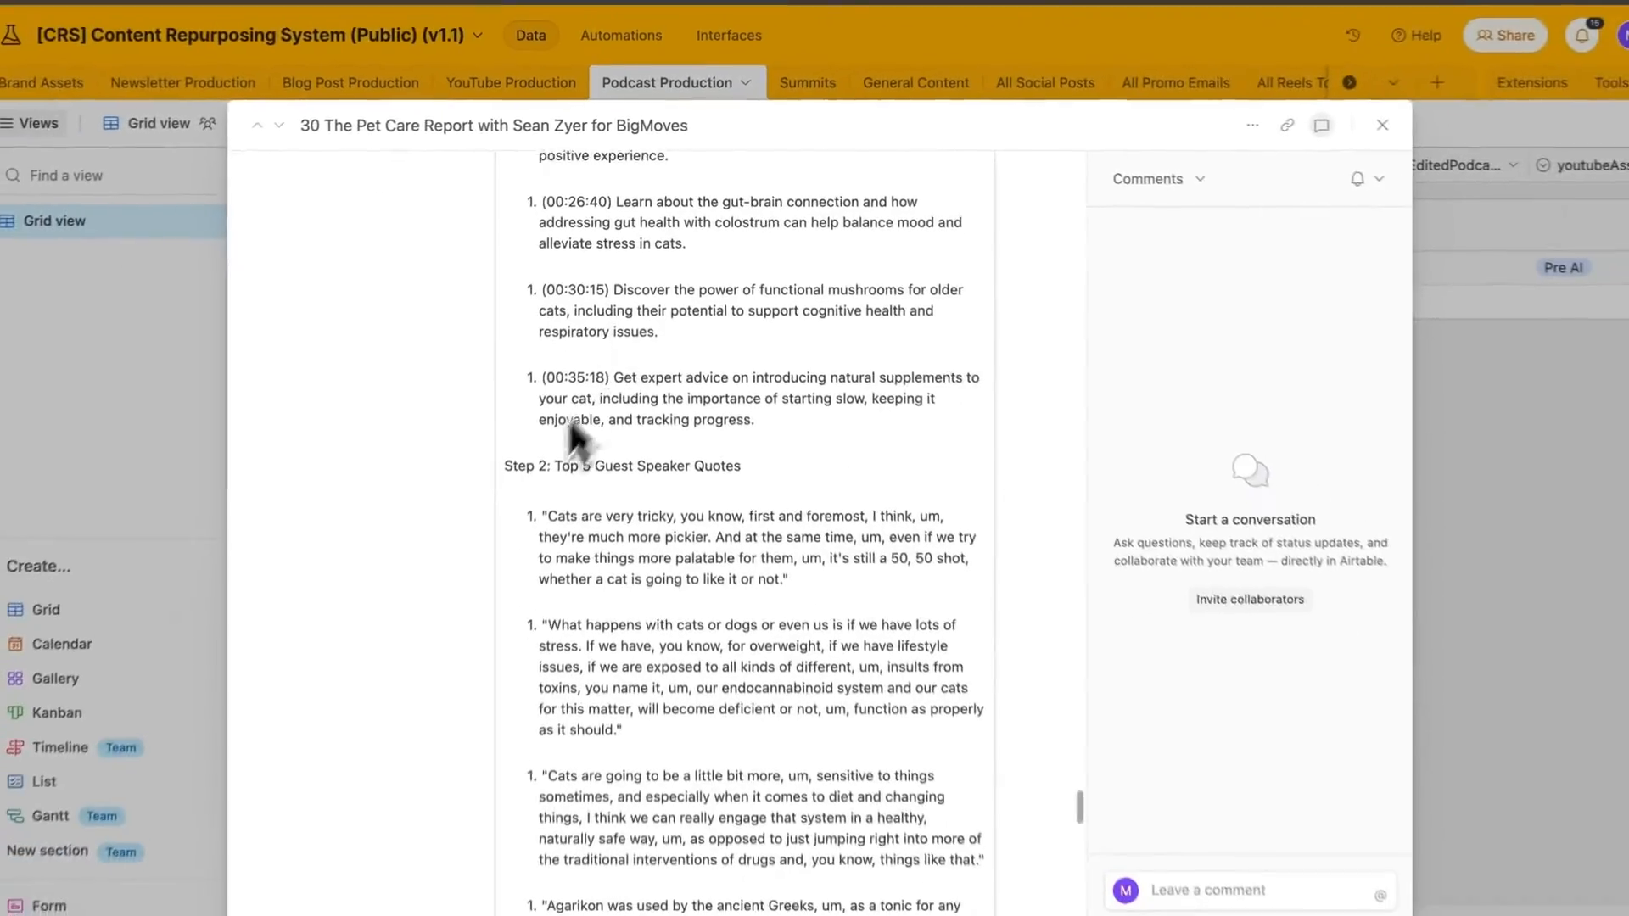
# - Paste the formatted AI summary into the empty humanEditedPodcastSummary field
pyautogui.scroll(-10, 742, 523)
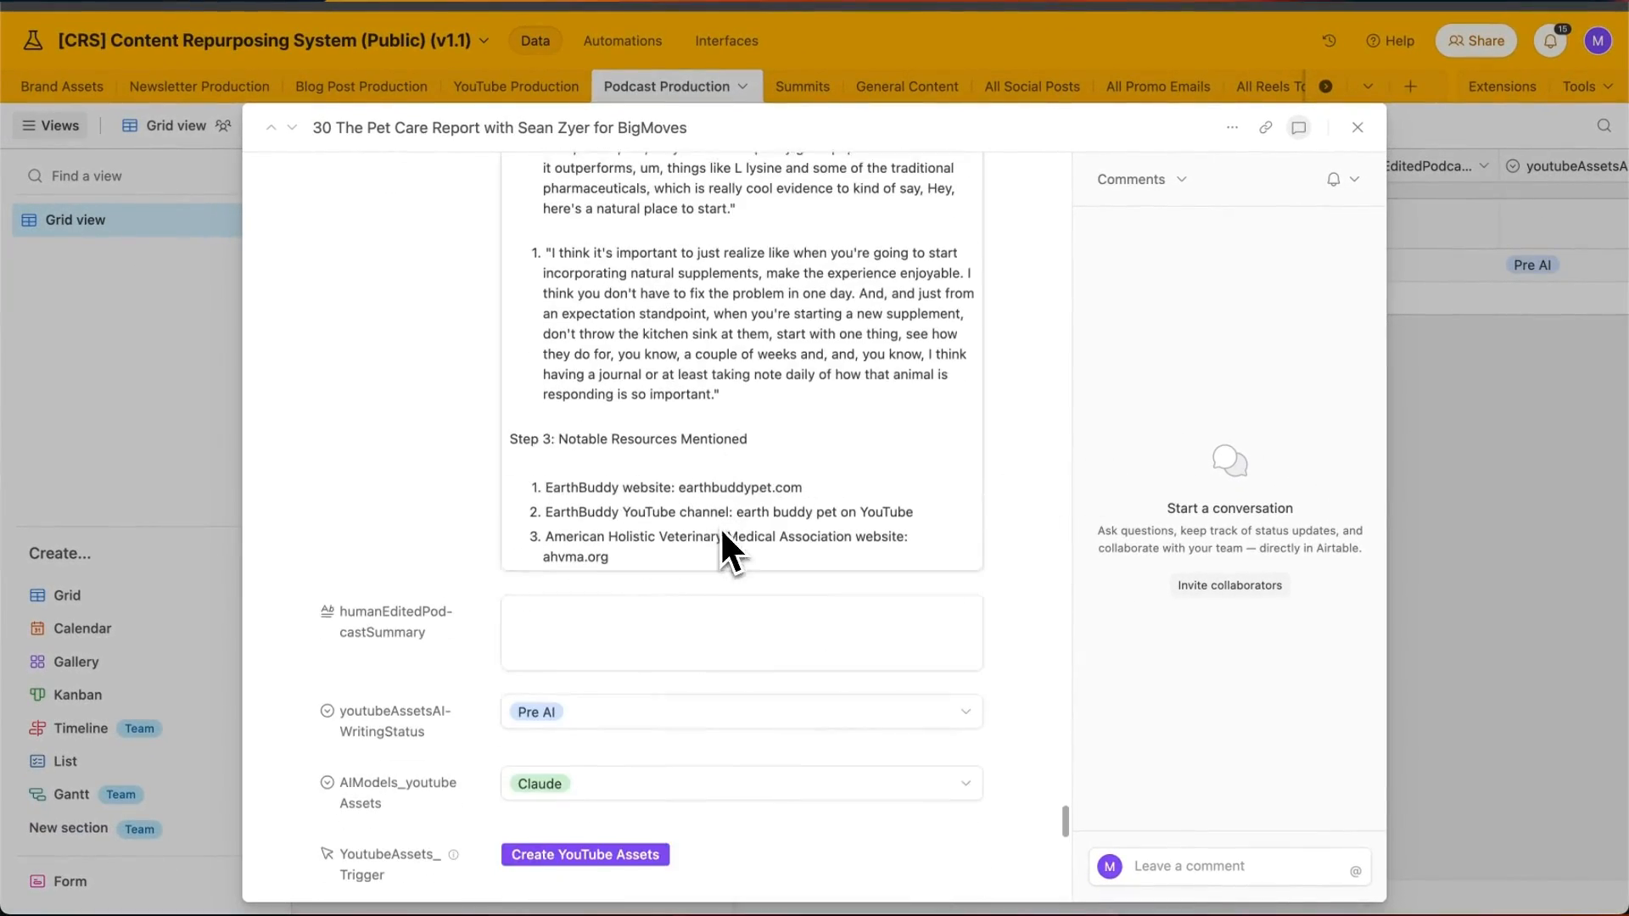
pyautogui.click(609, 632)
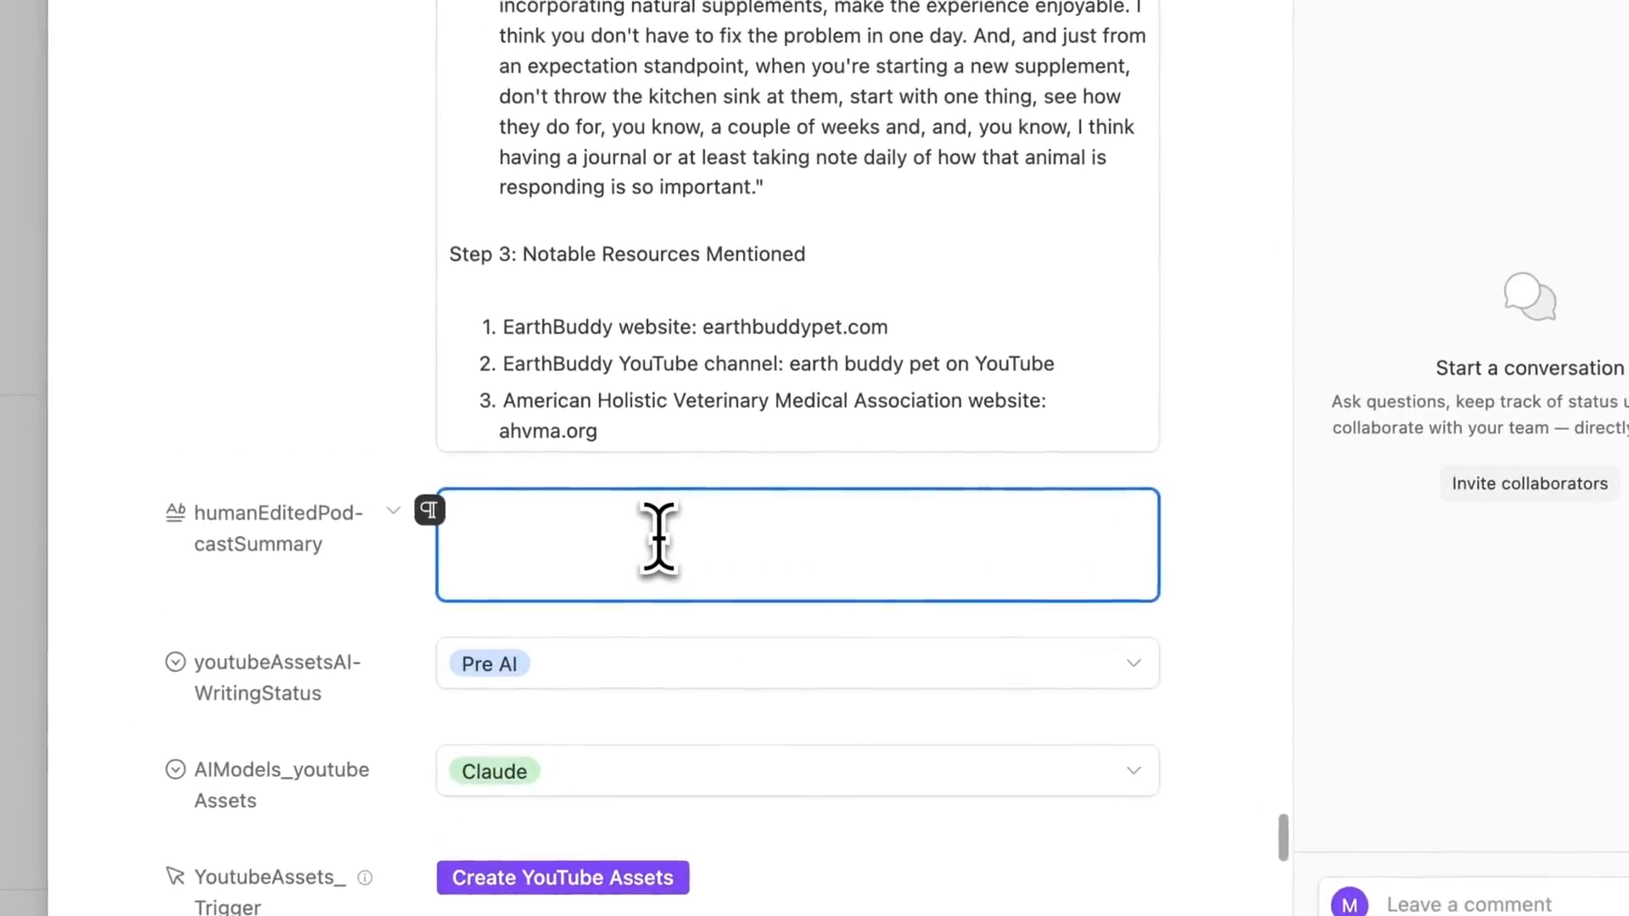
pyautogui.hotkey('ctrl', 'v')
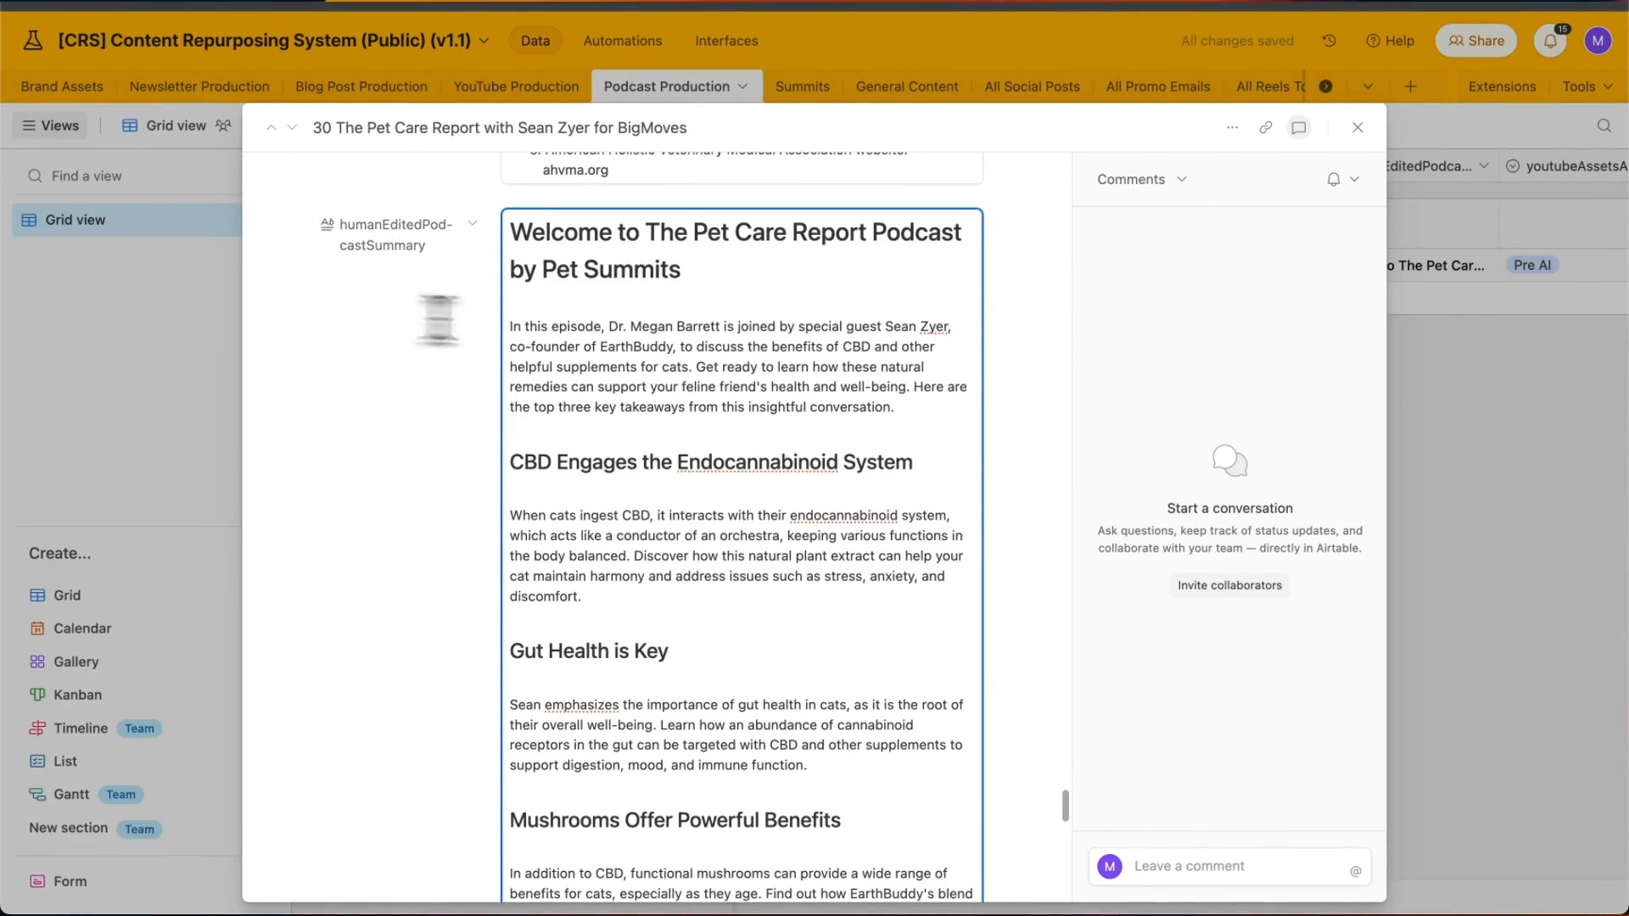
pyautogui.scroll(-3, 738, 410)
pyautogui.scroll(3, 757, 480)
pyautogui.scroll(-2, 760, 492)
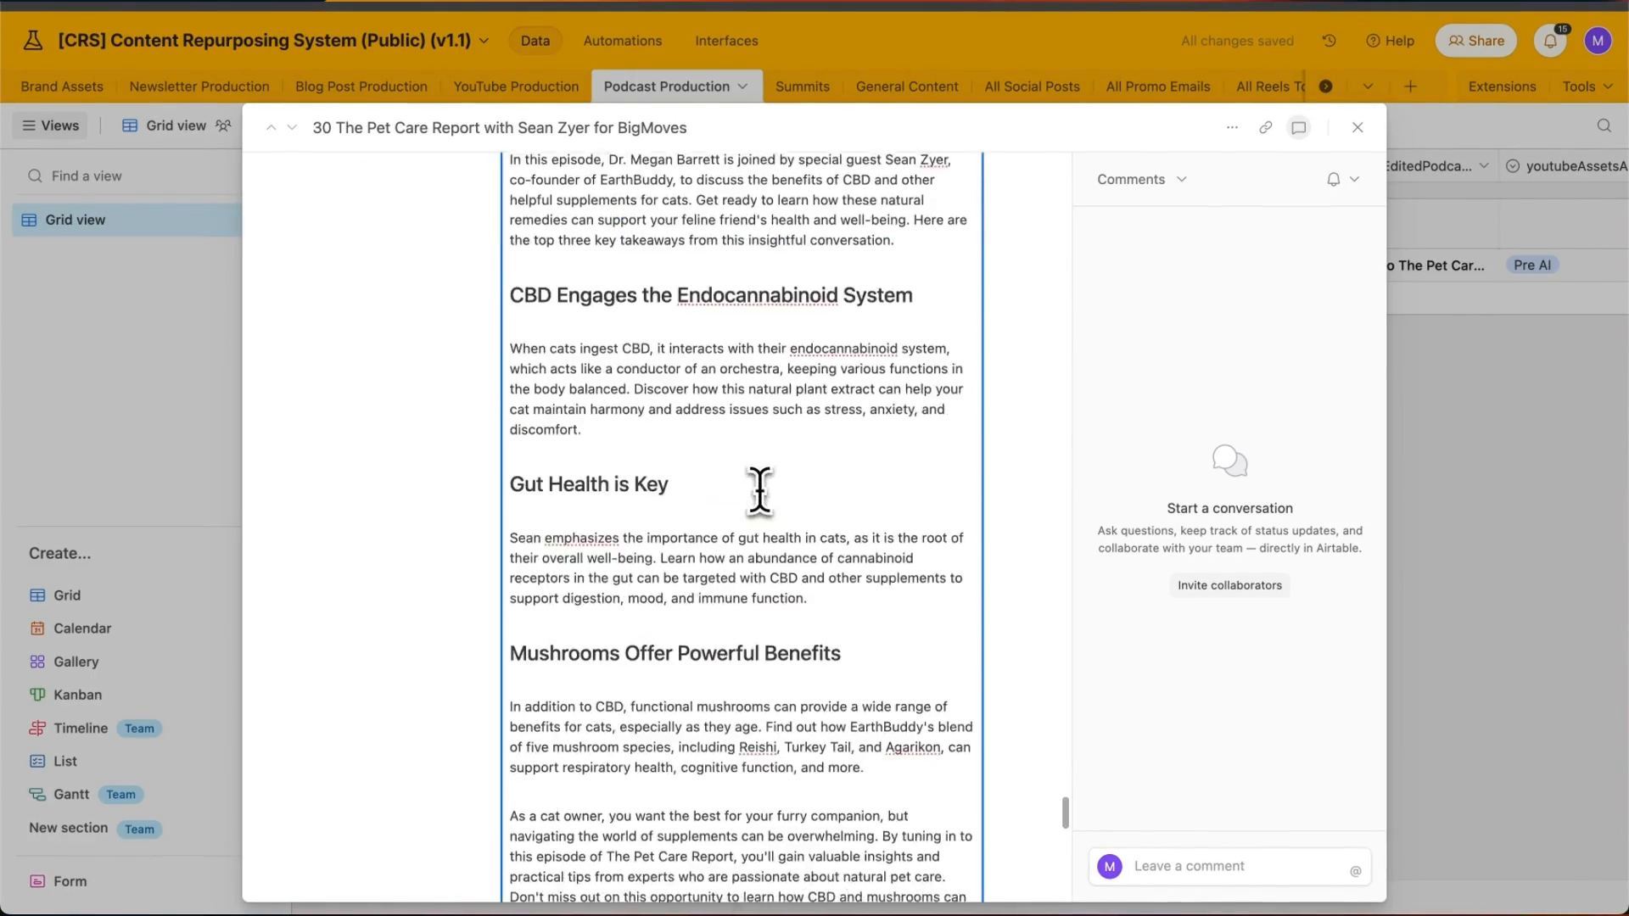
pyautogui.scroll(7, 760, 491)
# - Insert the Top 10 timestamps, quotes and resources text after the mushrooms paragraph
pyautogui.moveTo(656, 609); pyautogui.dragTo(636, 314)
pyautogui.scroll(8, 636, 314)
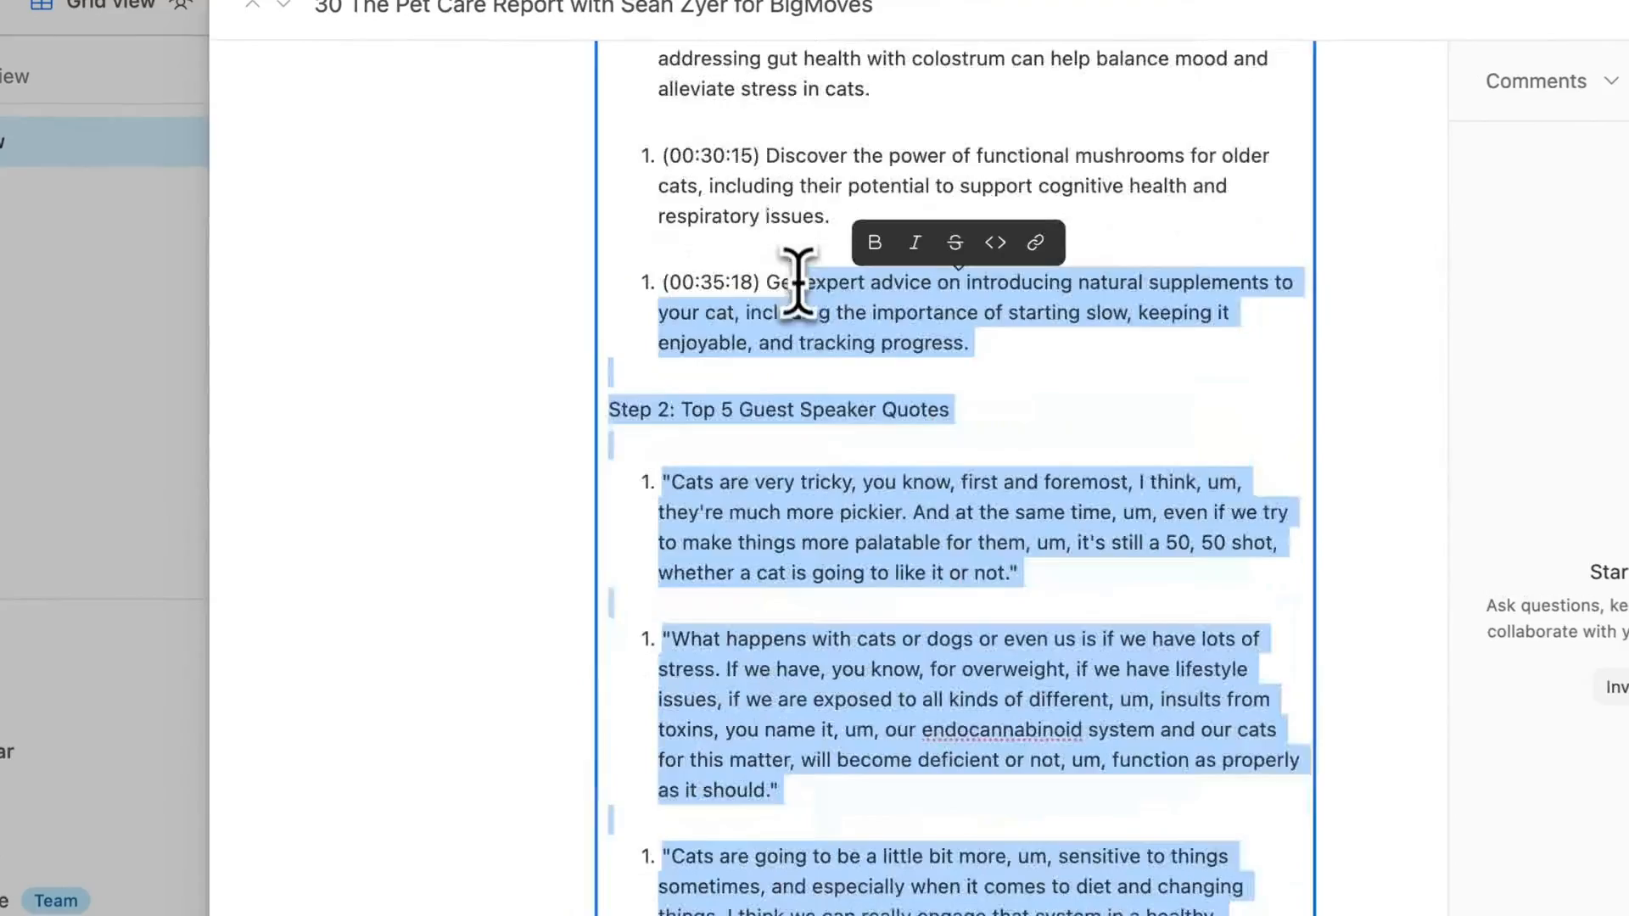
pyautogui.moveTo(798, 280); pyautogui.dragTo(697, 222)
pyautogui.scroll(10, 618, 393)
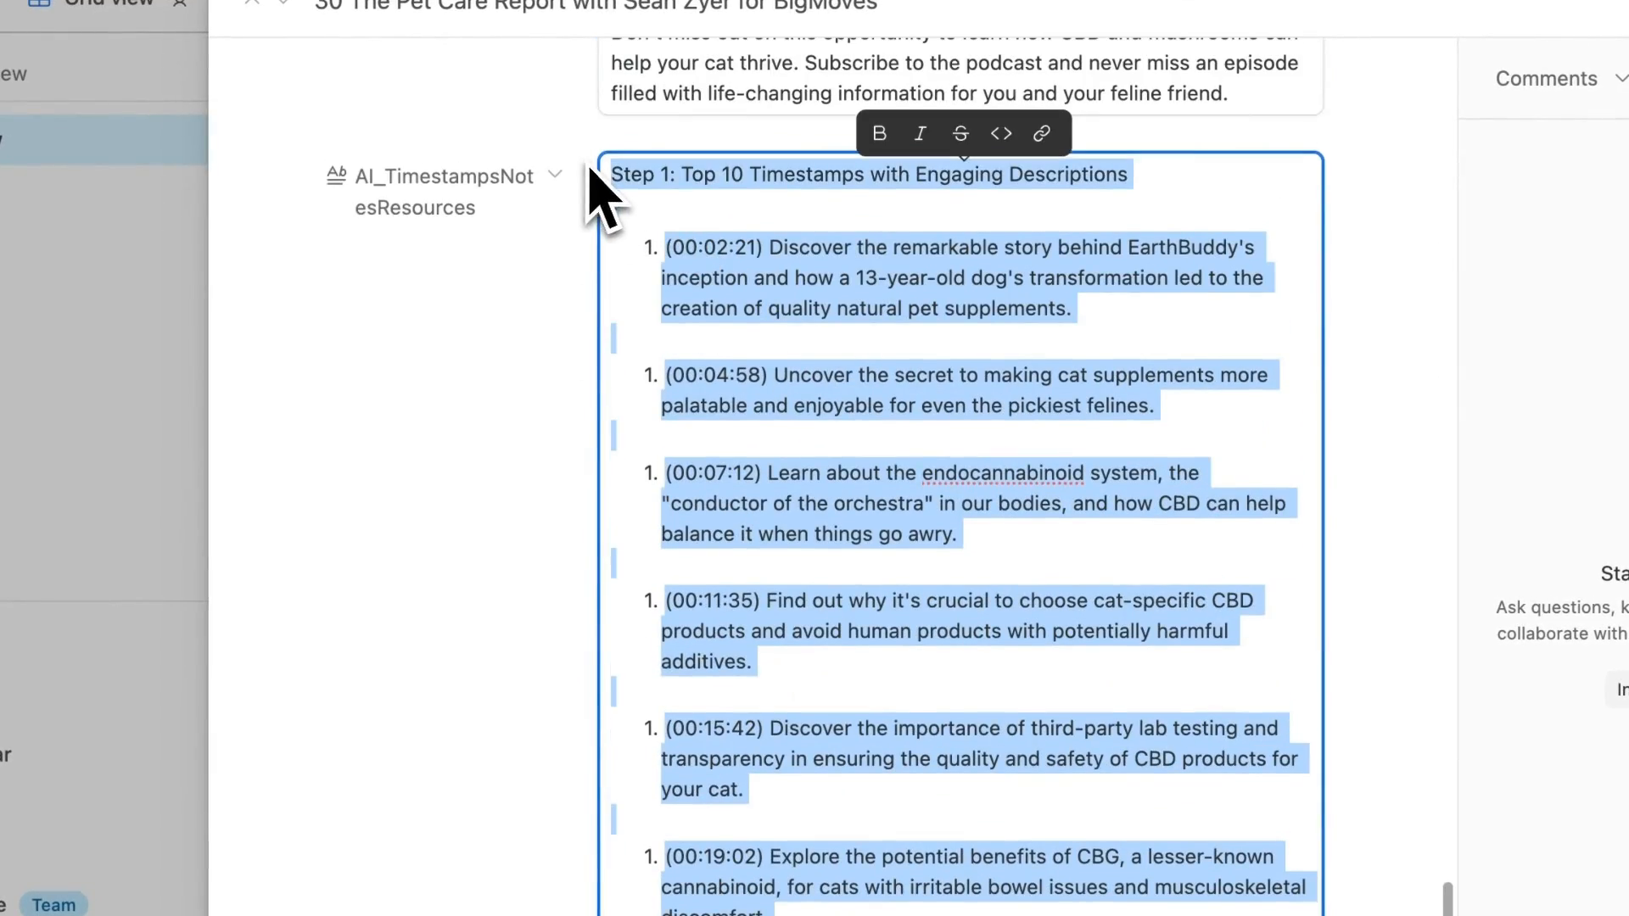
pyautogui.scroll(-15, 527, 273)
pyautogui.scroll(-4, 526, 272)
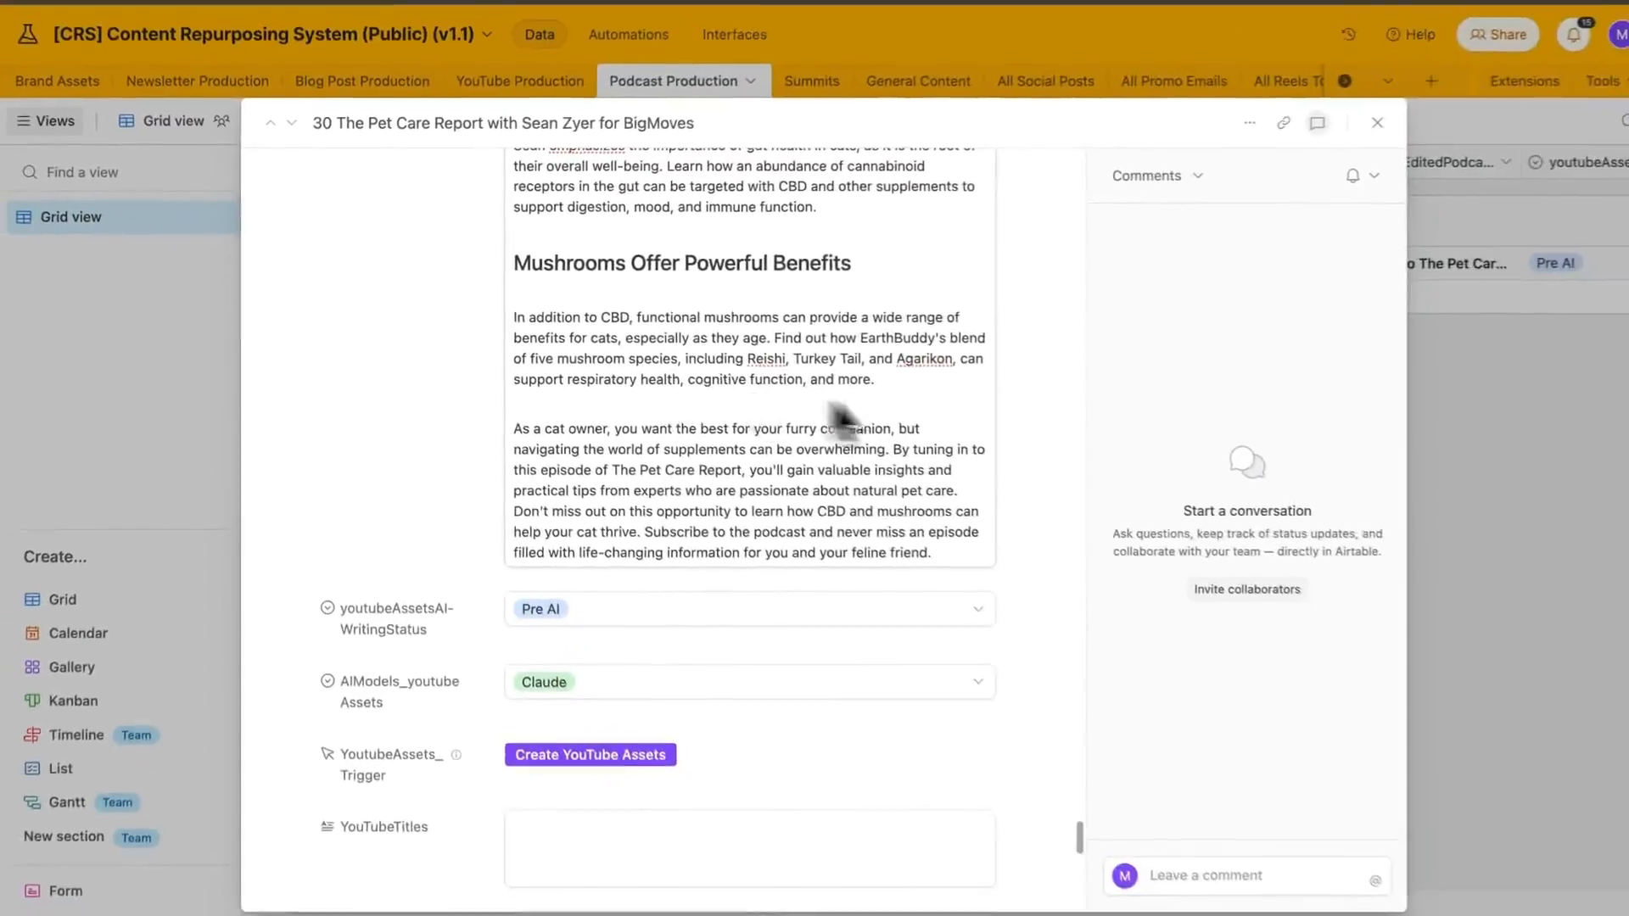
pyautogui.scroll(4, 722, 314)
pyautogui.scroll(3, 688, 279)
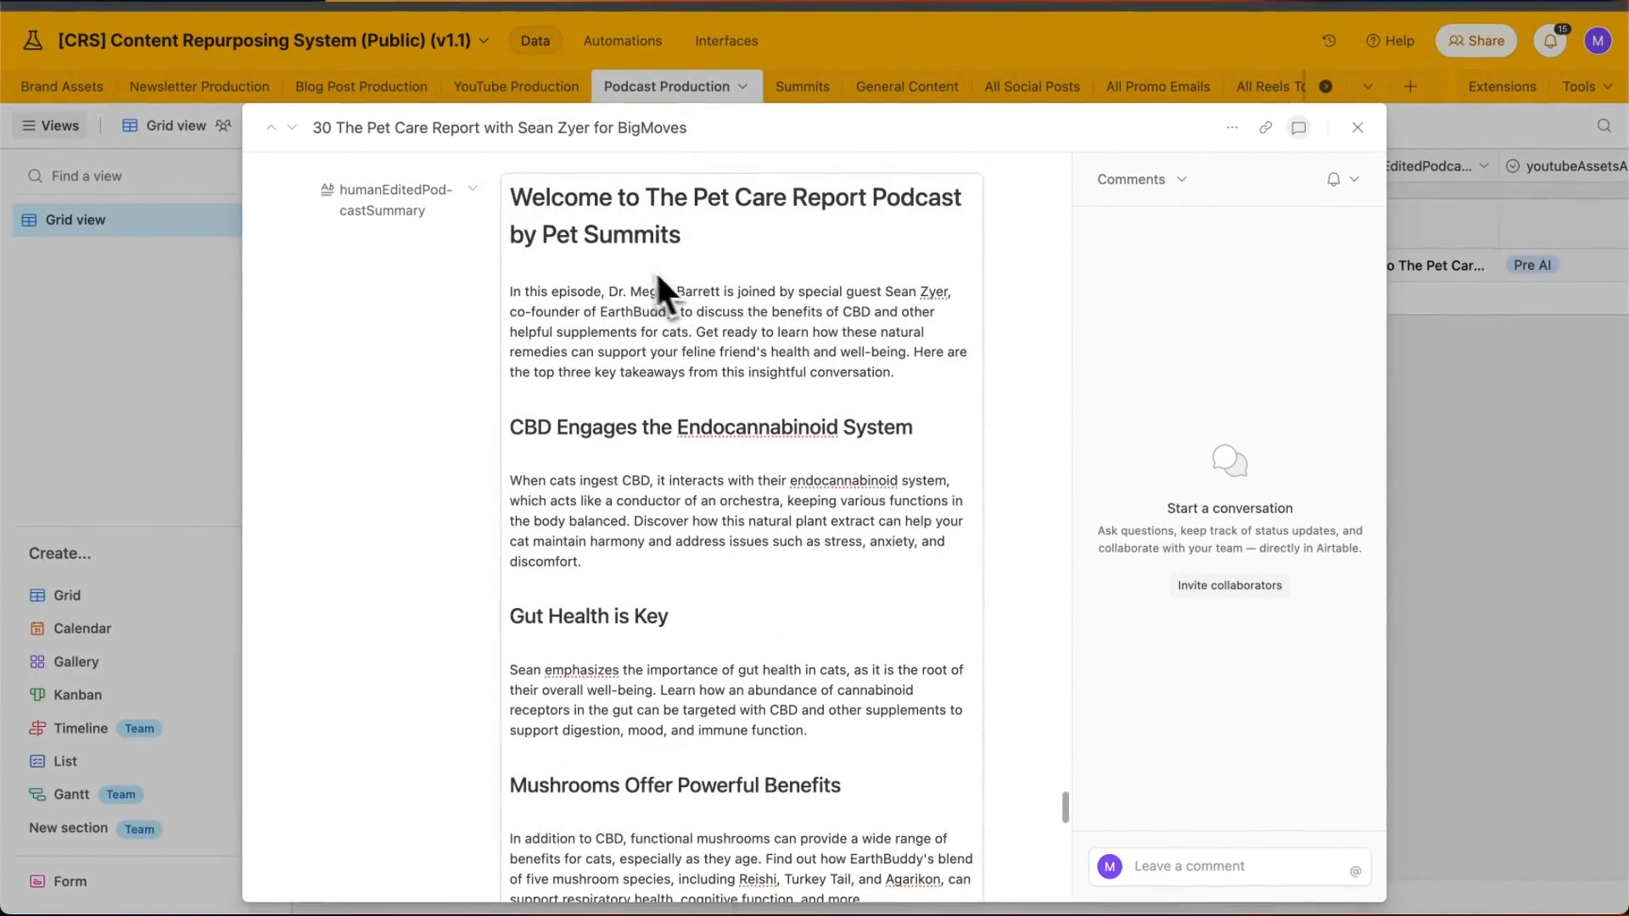
pyautogui.scroll(-2, 636, 357)
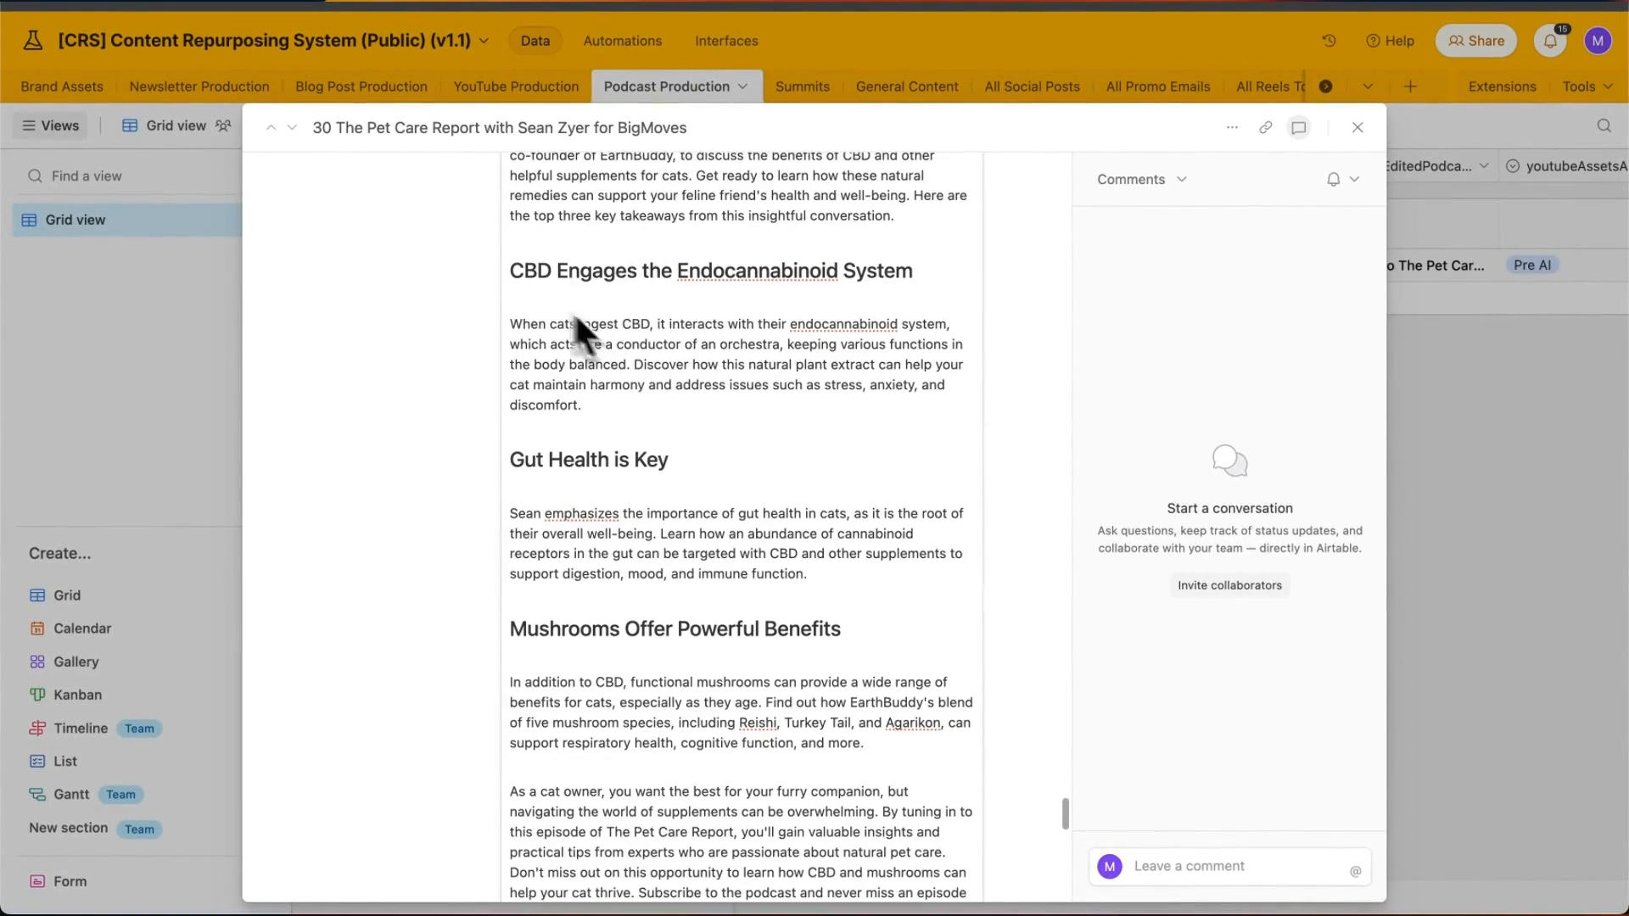
pyautogui.scroll(-3, 594, 425)
pyautogui.click(920, 536)
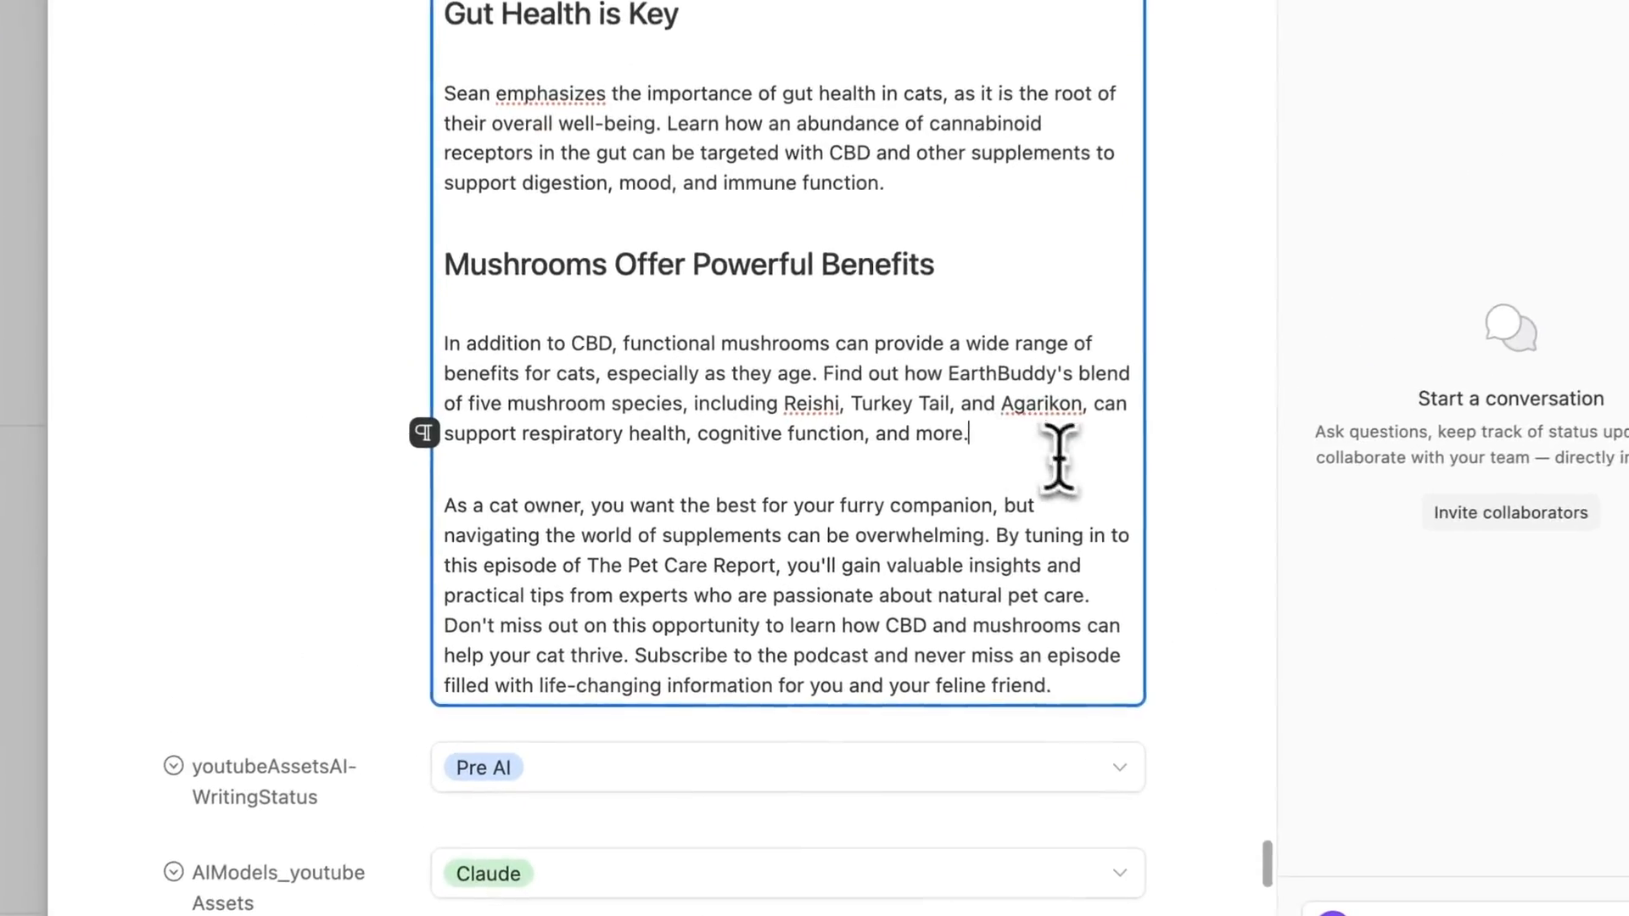
pyautogui.moveTo(523, 506); pyautogui.dragTo(685, 659)
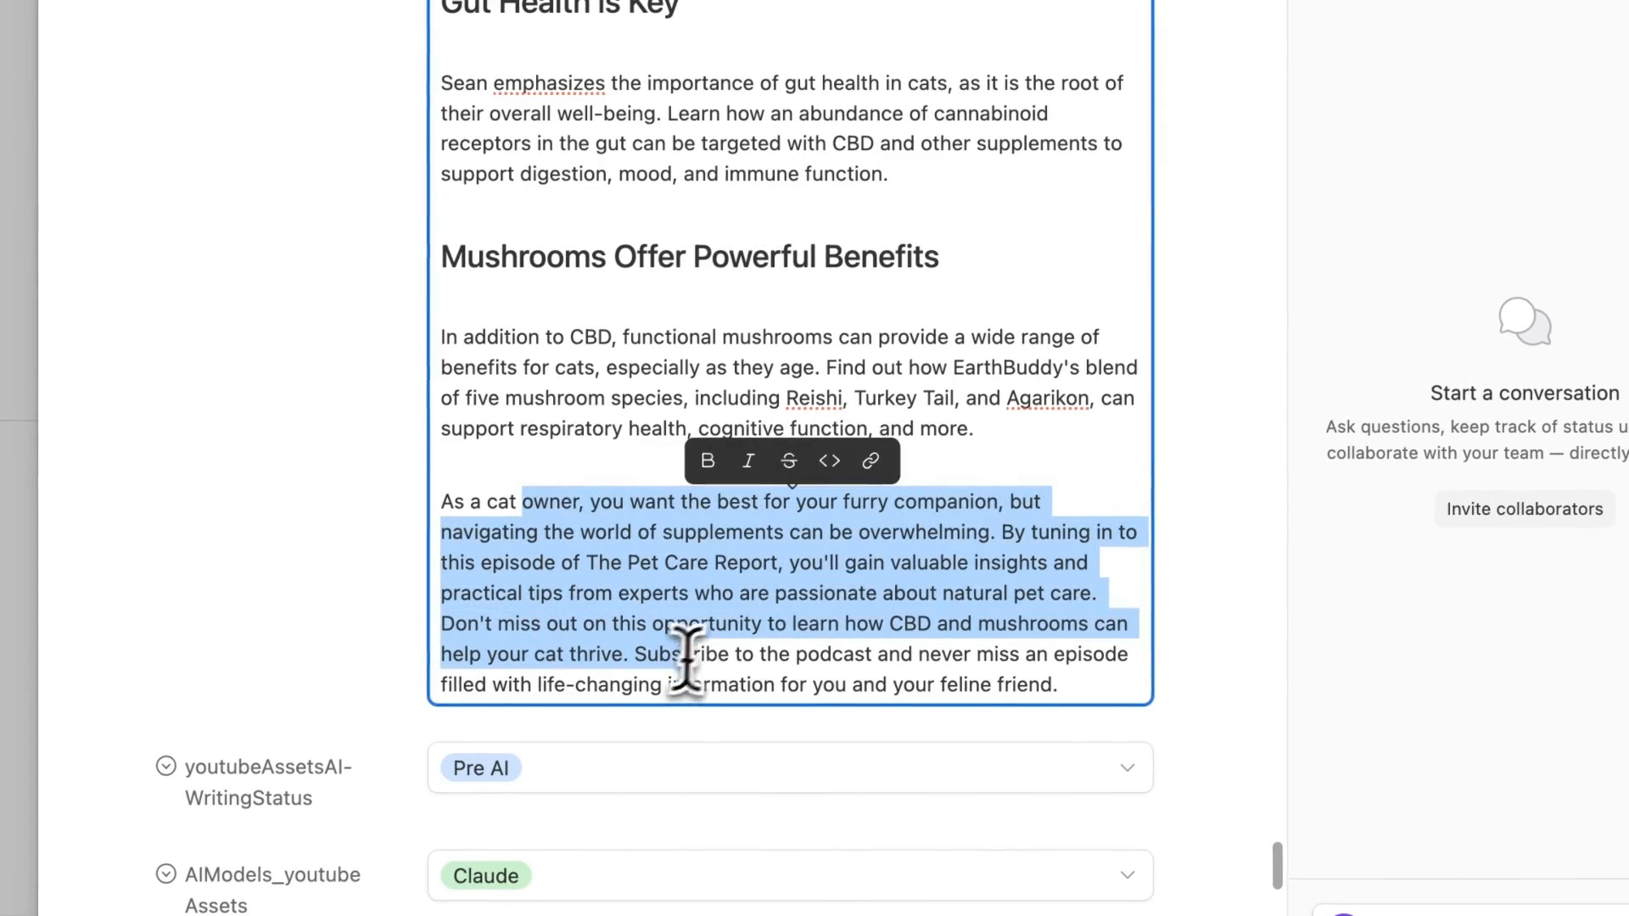
pyautogui.click(986, 416)
pyautogui.press('Return')
pyautogui.press('Return')
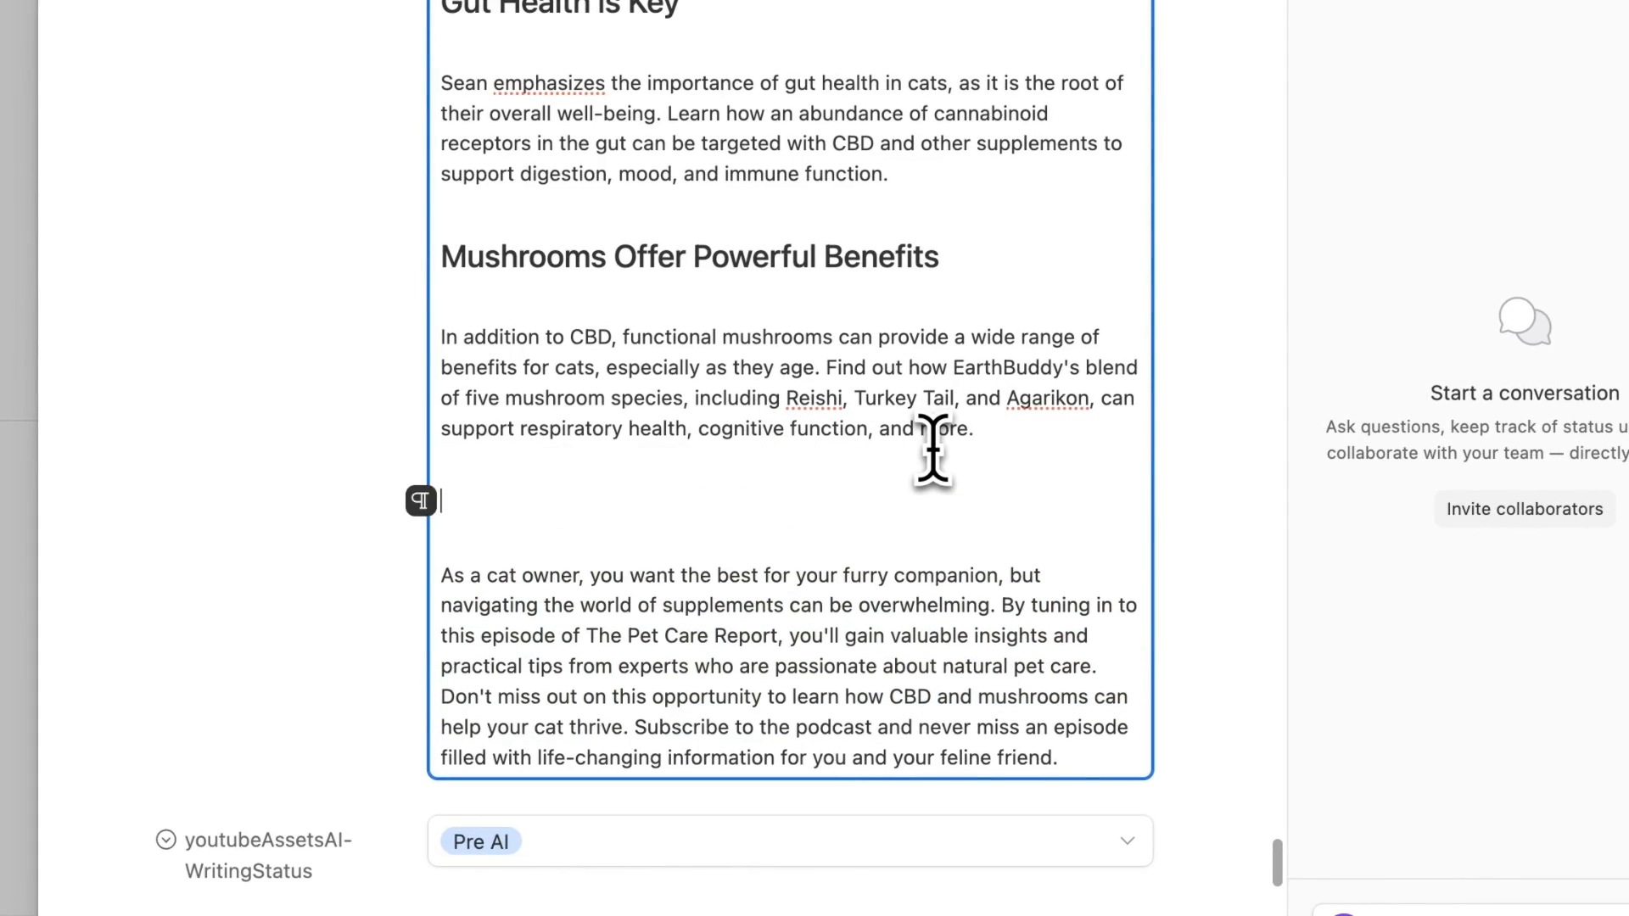
pyautogui.scroll(15, 839, 540)
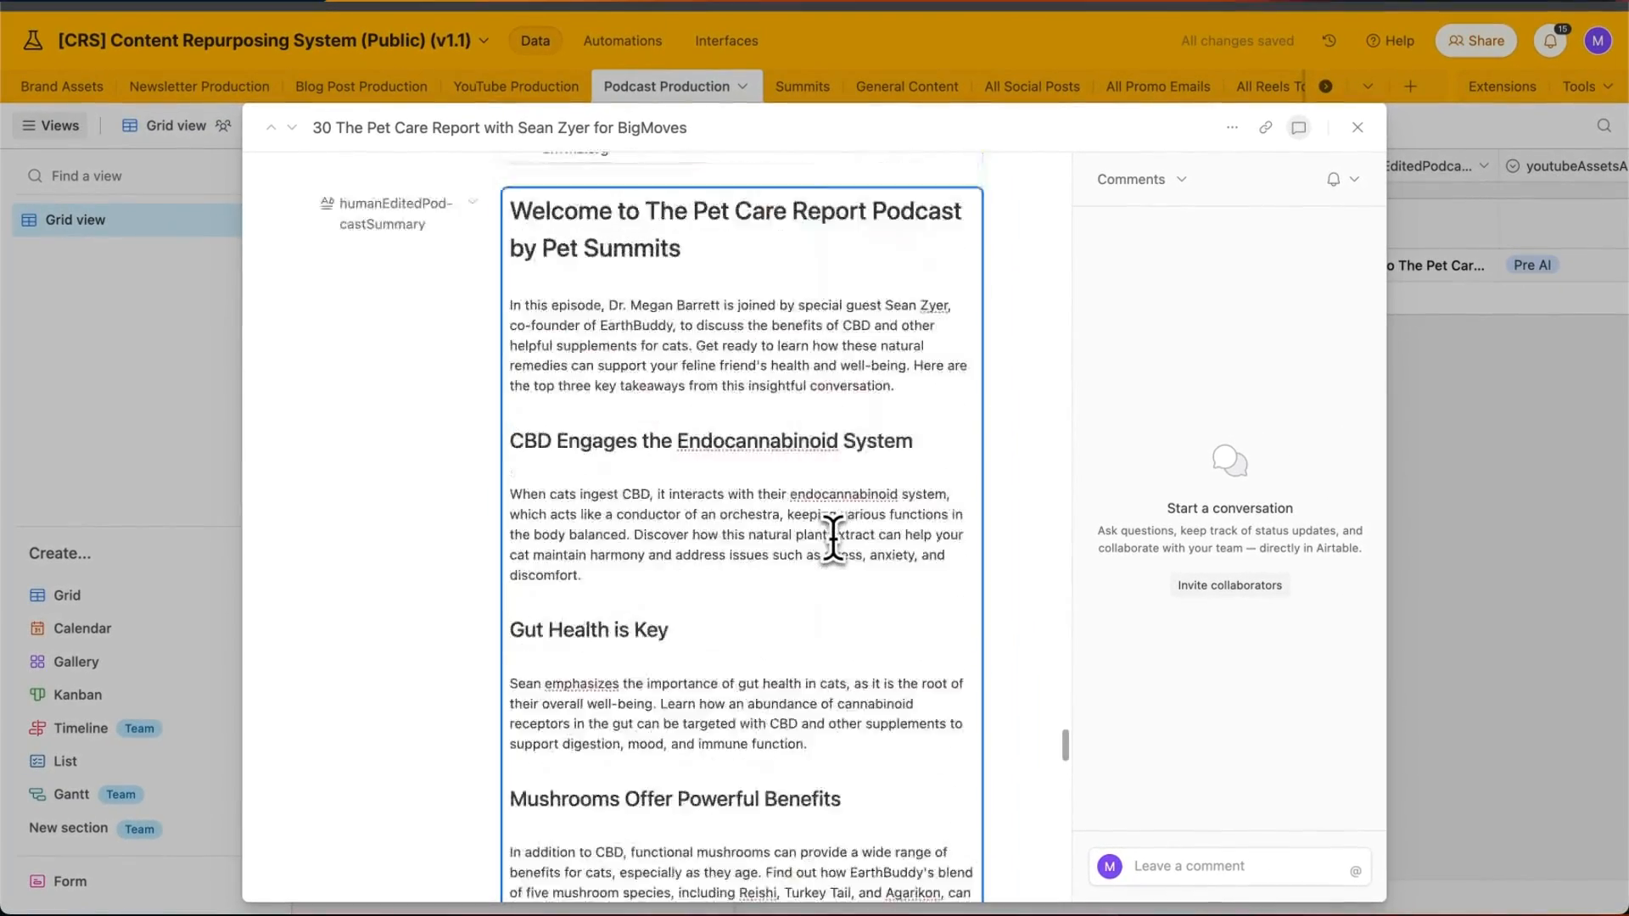
pyautogui.scroll(-5, 840, 541)
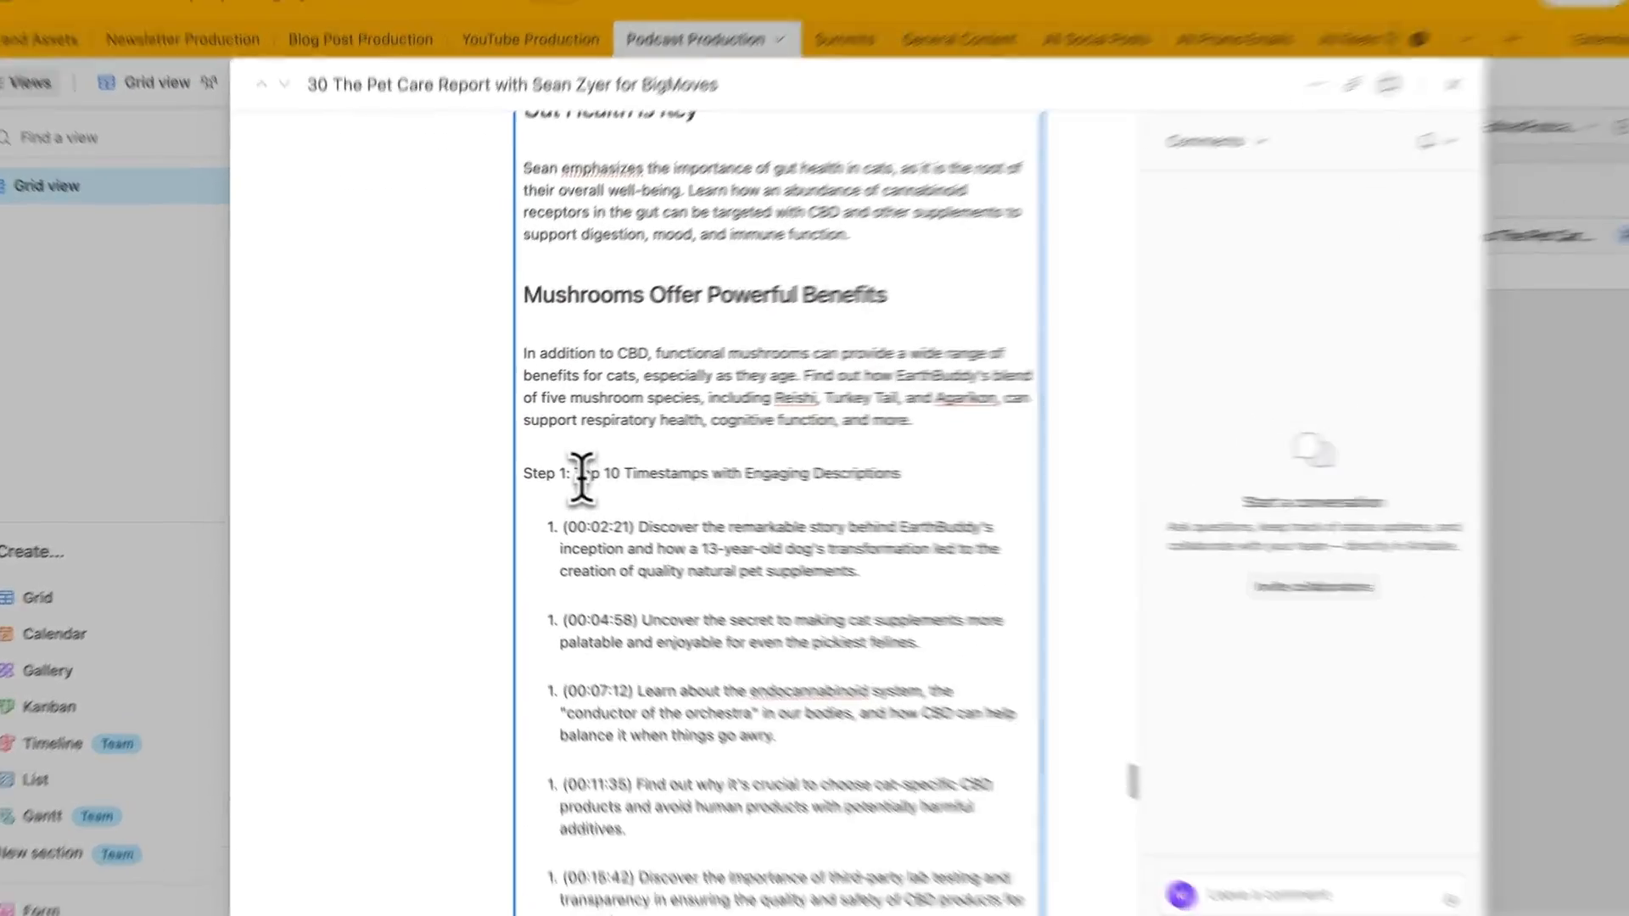
# - Remove the 'Step 1:' prefix and make the Top 10 Timestamps line an H2 heading
pyautogui.moveTo(558, 484); pyautogui.dragTo(463, 492)
pyautogui.press('BackSpace')
pyautogui.click(845, 489)
pyautogui.press('super+shift+Left')
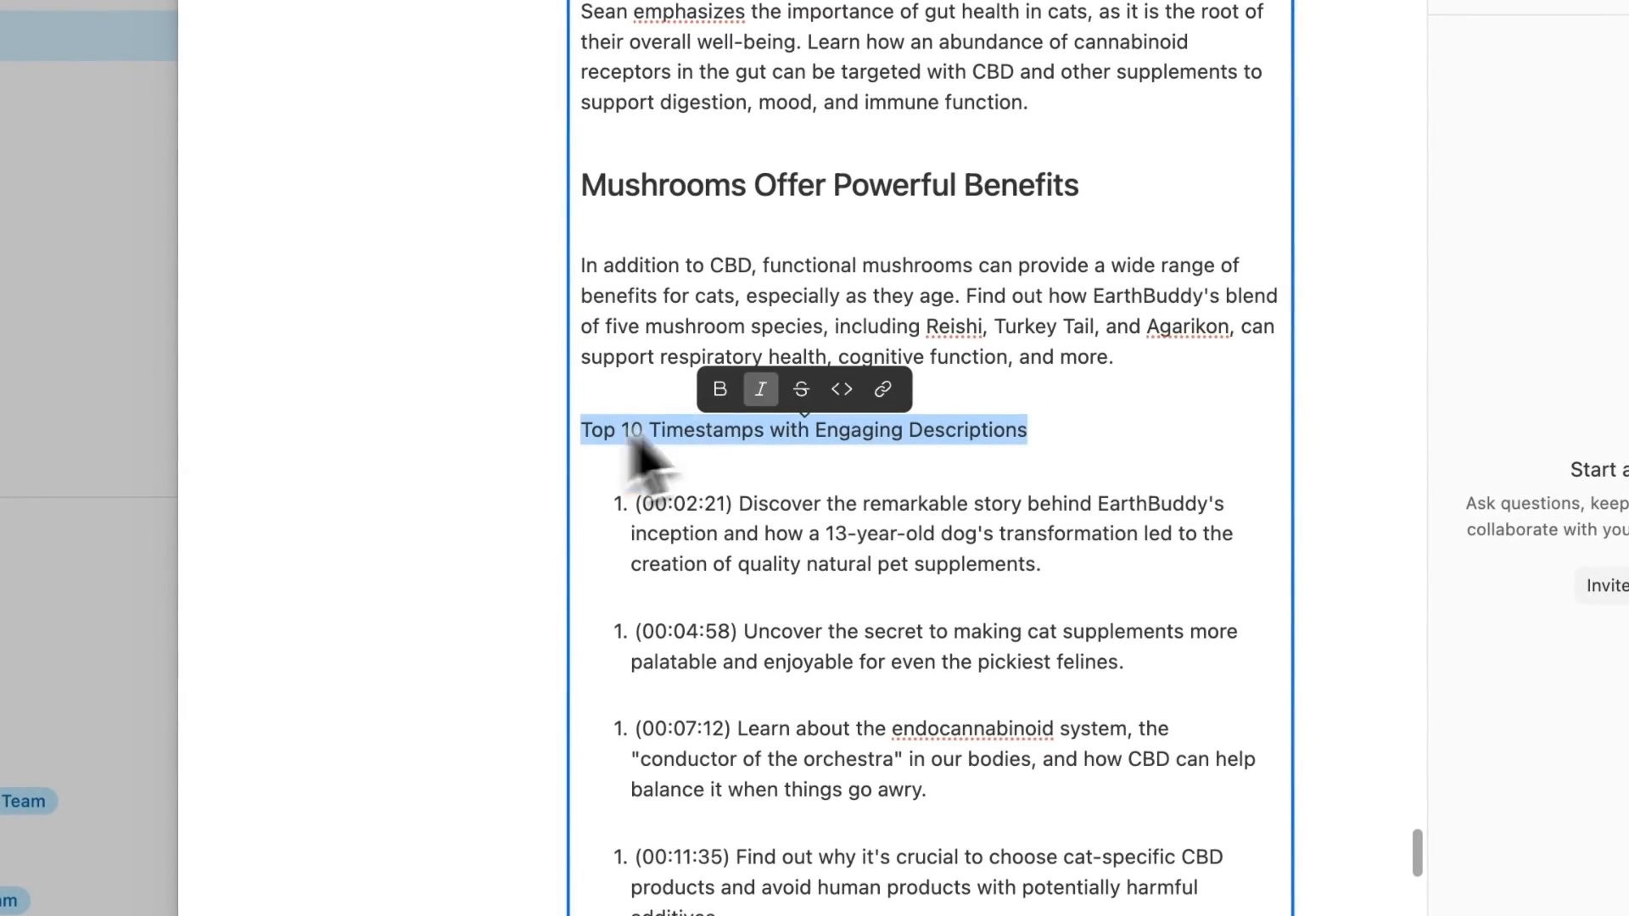
pyautogui.click(592, 436)
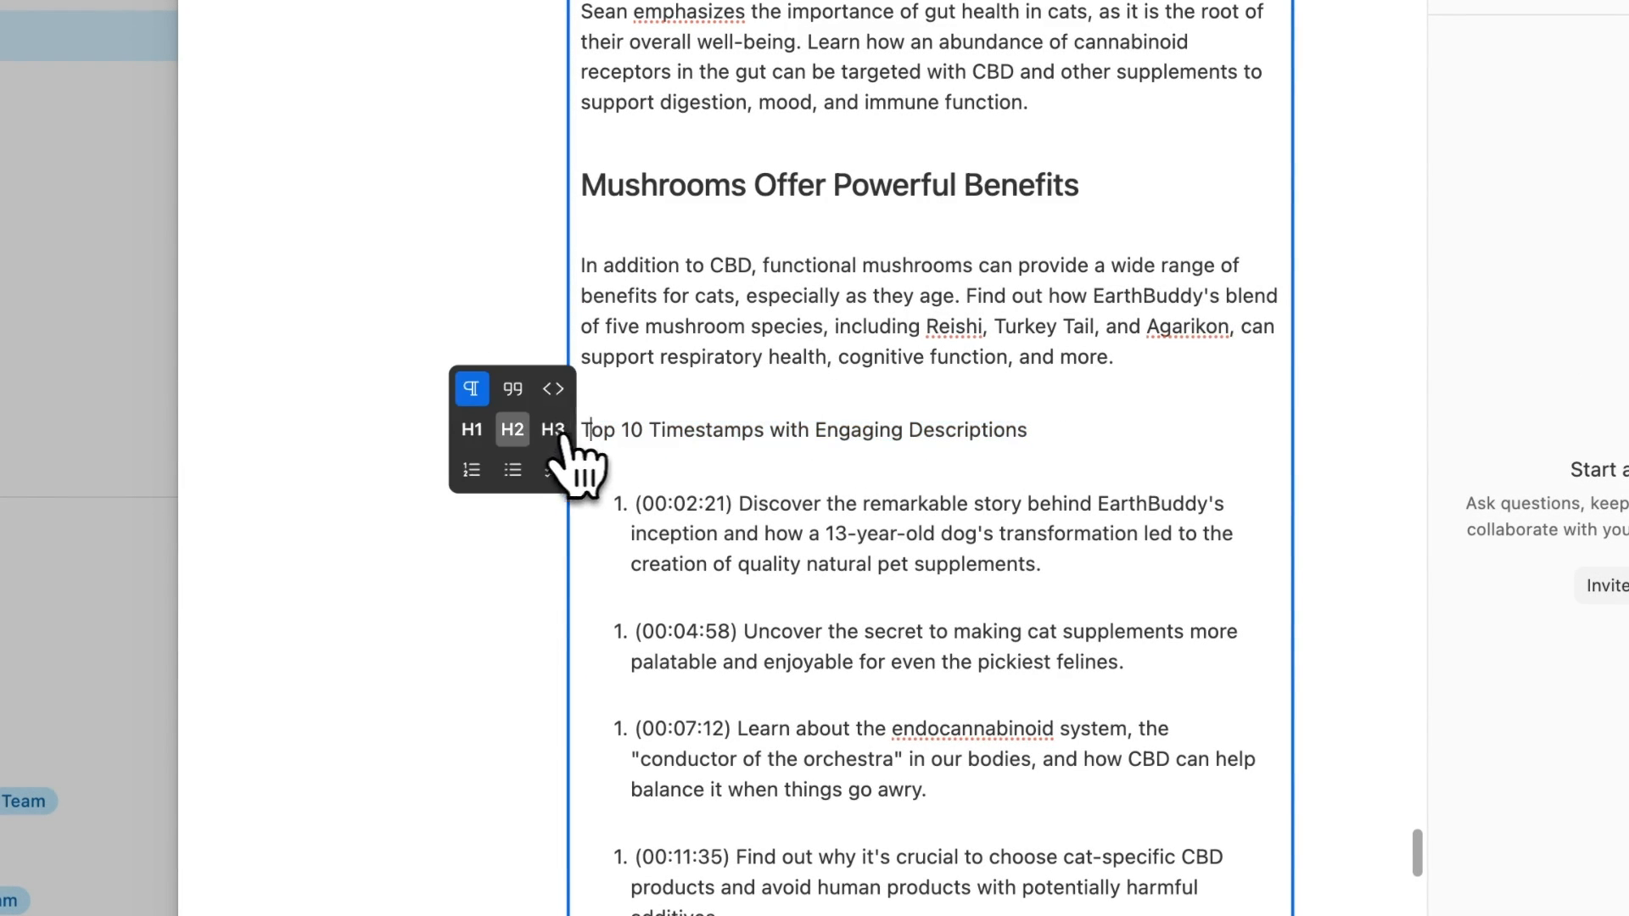
pyautogui.click(515, 431)
pyautogui.scroll(-5, 777, 530)
# - Strip the Step 2 and Step 3 prefixes, making Top 5 Guest Speaker Quotes and Notable Resources Mentioned H2 headings
pyautogui.moveTo(653, 340); pyautogui.dragTo(528, 349)
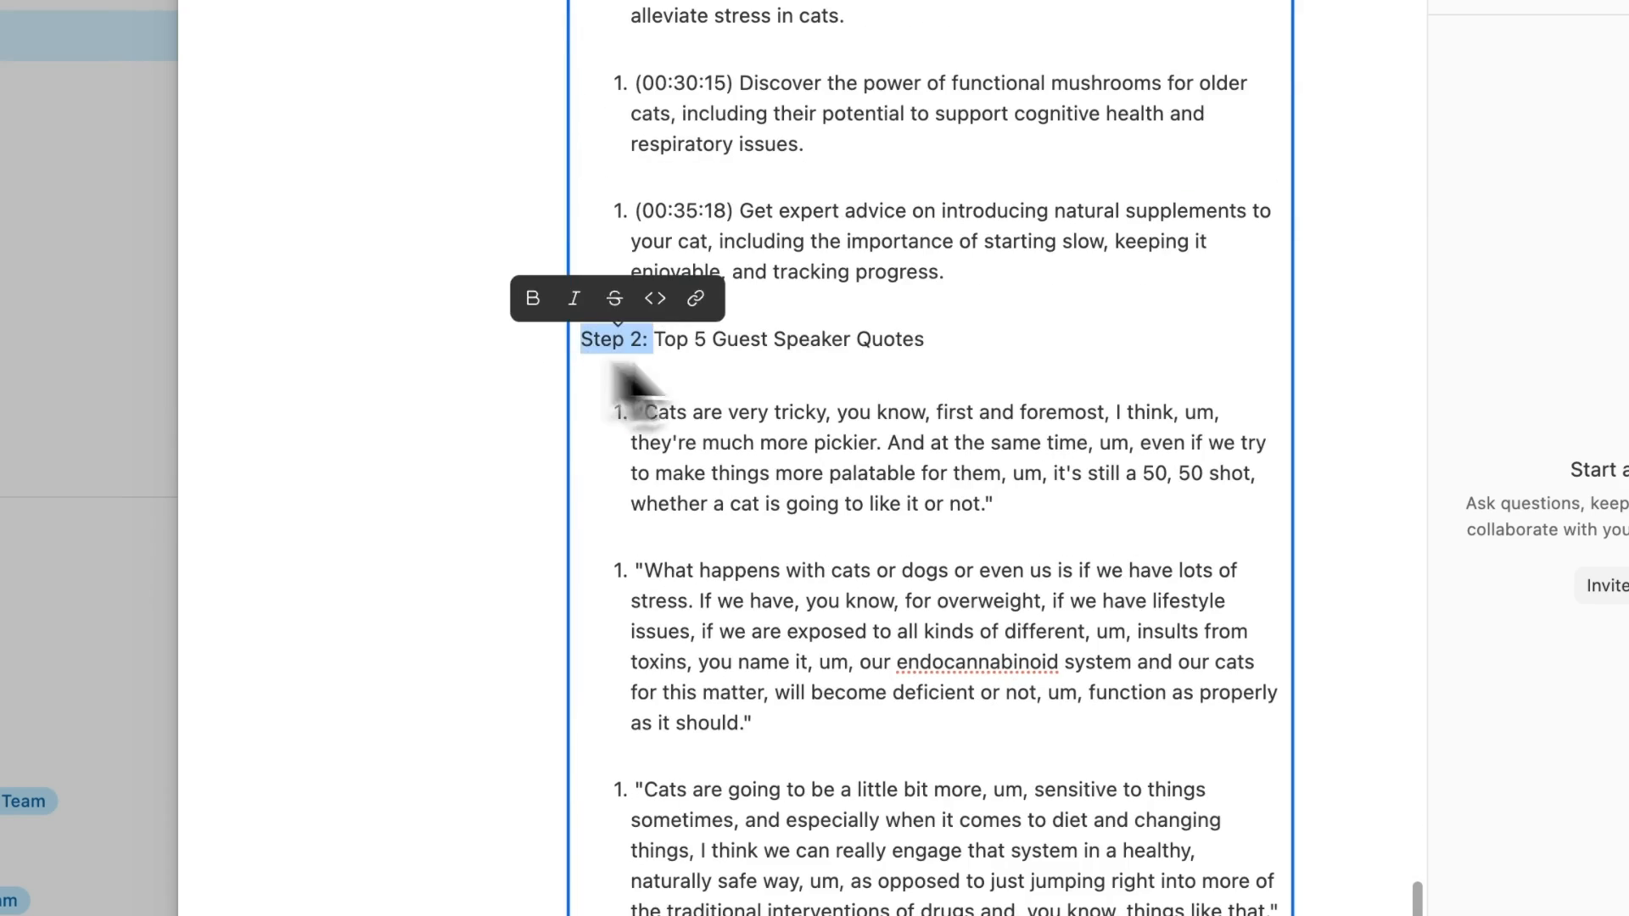
pyautogui.press('BackSpace')
pyautogui.moveTo(953, 345); pyautogui.dragTo(346, 382)
pyautogui.click(588, 336)
pyautogui.moveTo(571, 344)
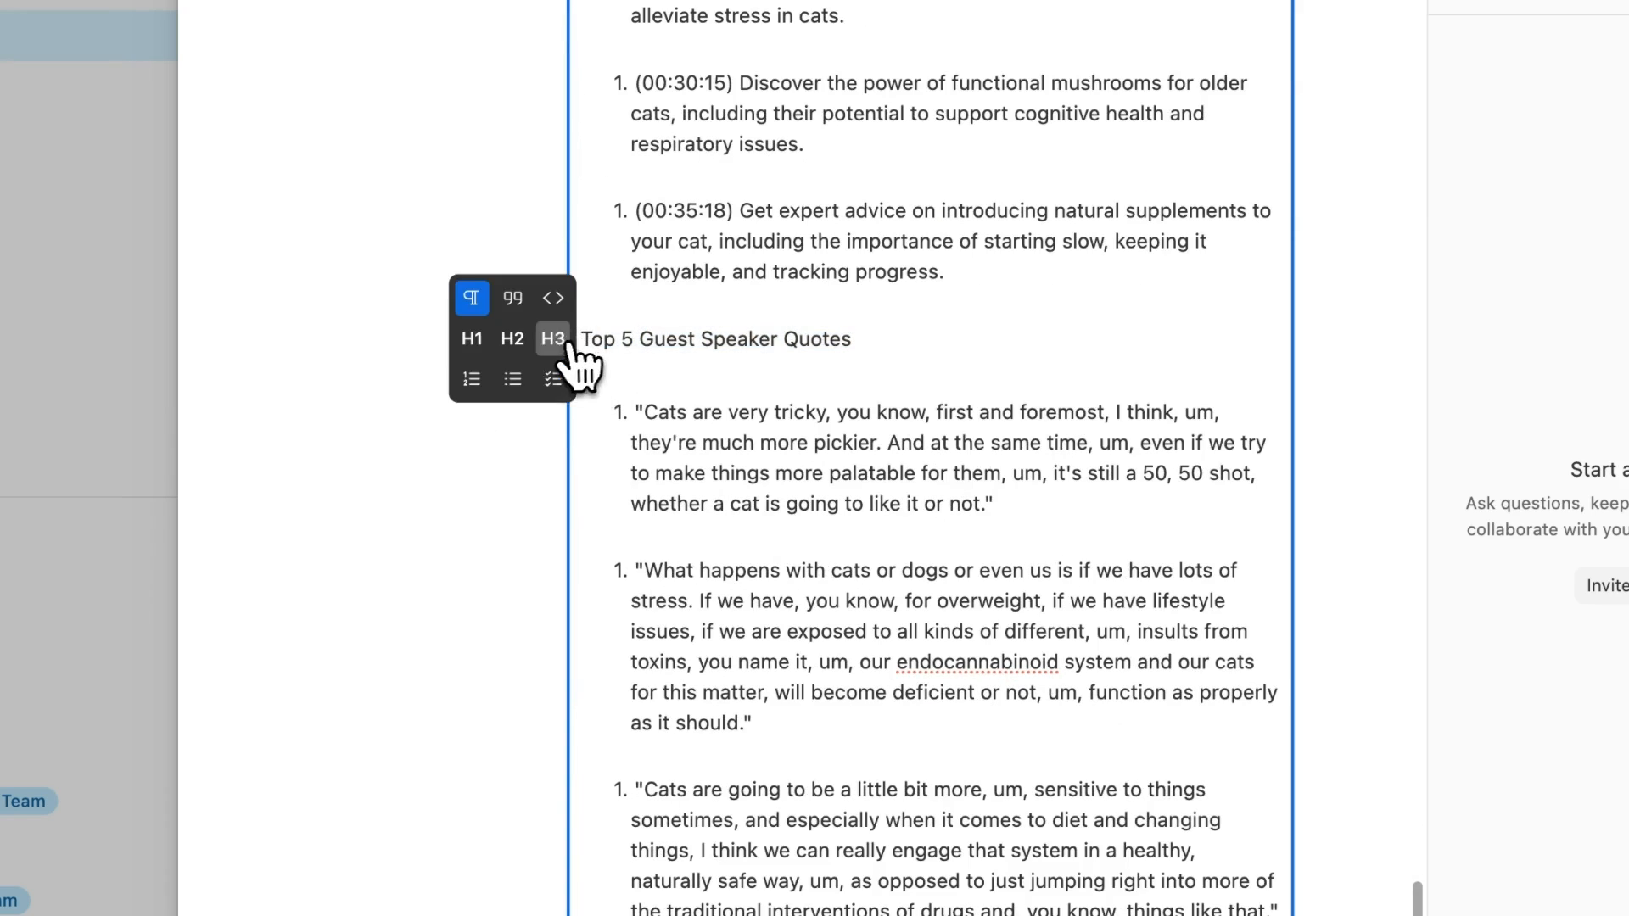
pyautogui.click(513, 339)
pyautogui.scroll(-10, 721, 382)
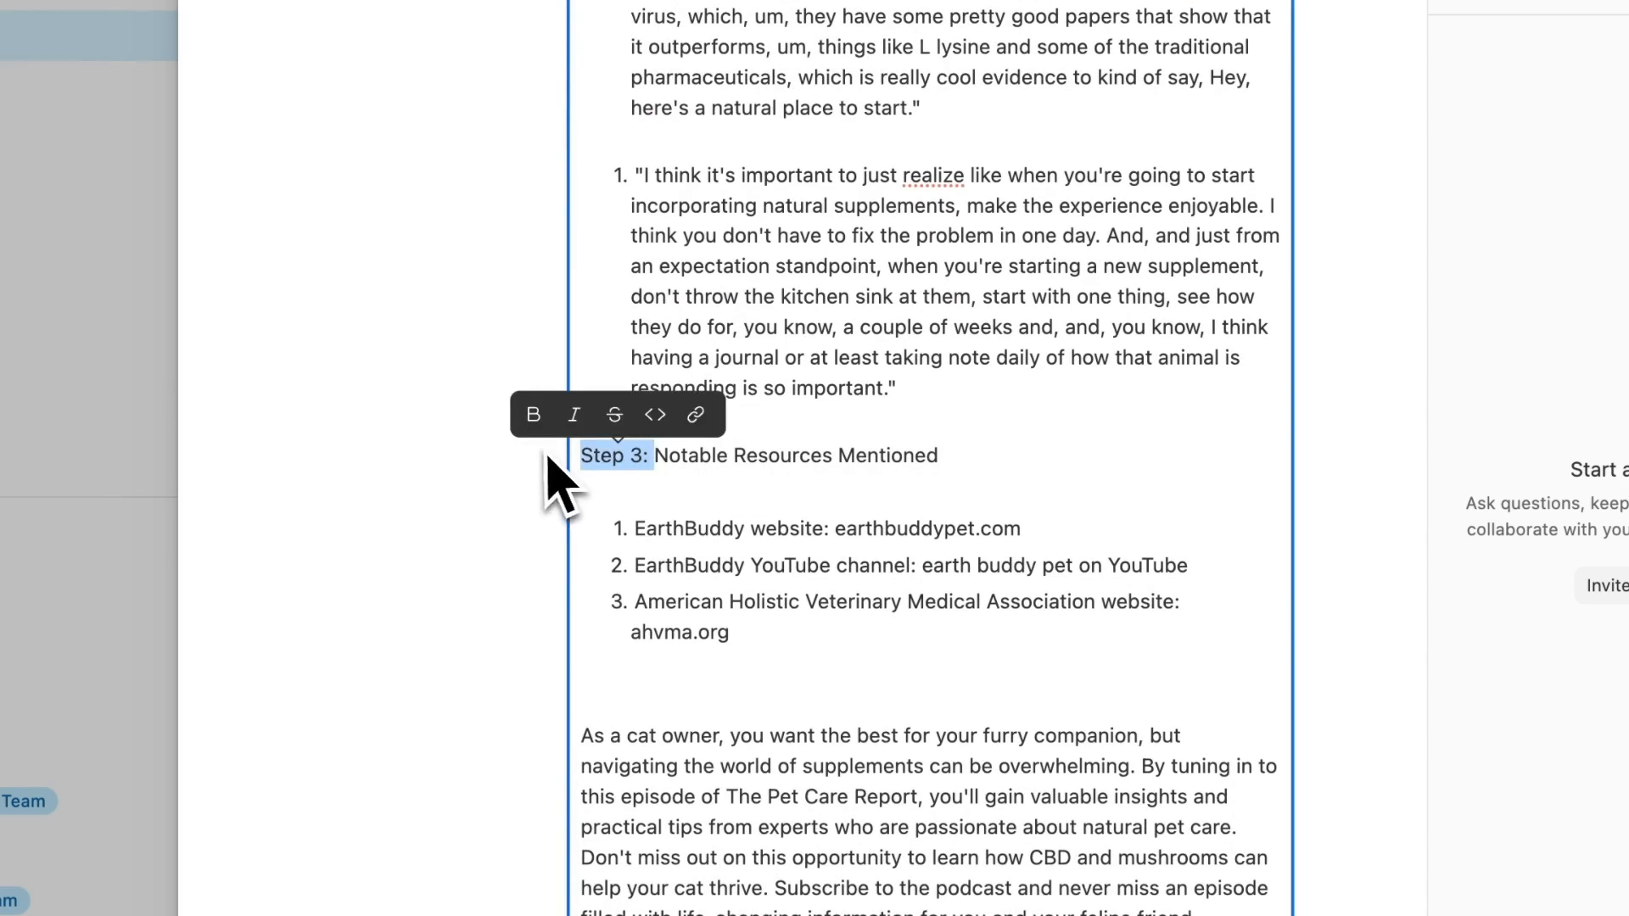
pyautogui.press('BackSpace')
pyautogui.click(519, 463)
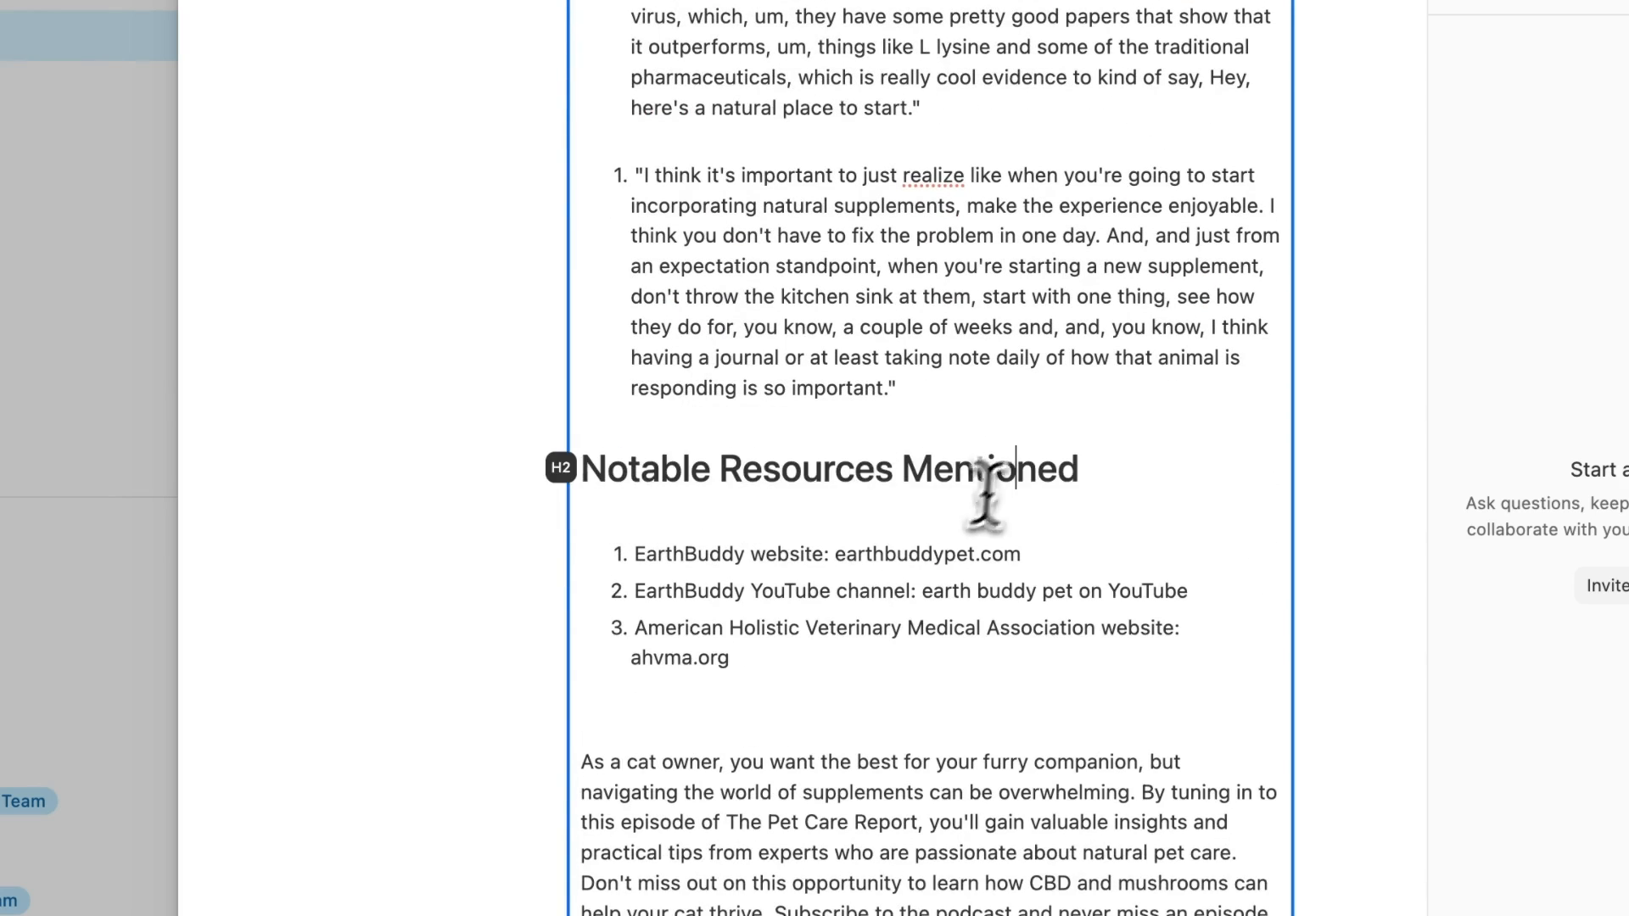
# - Review the resource links earthbuddypet.com, the YouTube channel and ahvma.org in the resources list
pyautogui.doubleClick(840, 558)
pyautogui.click(791, 643)
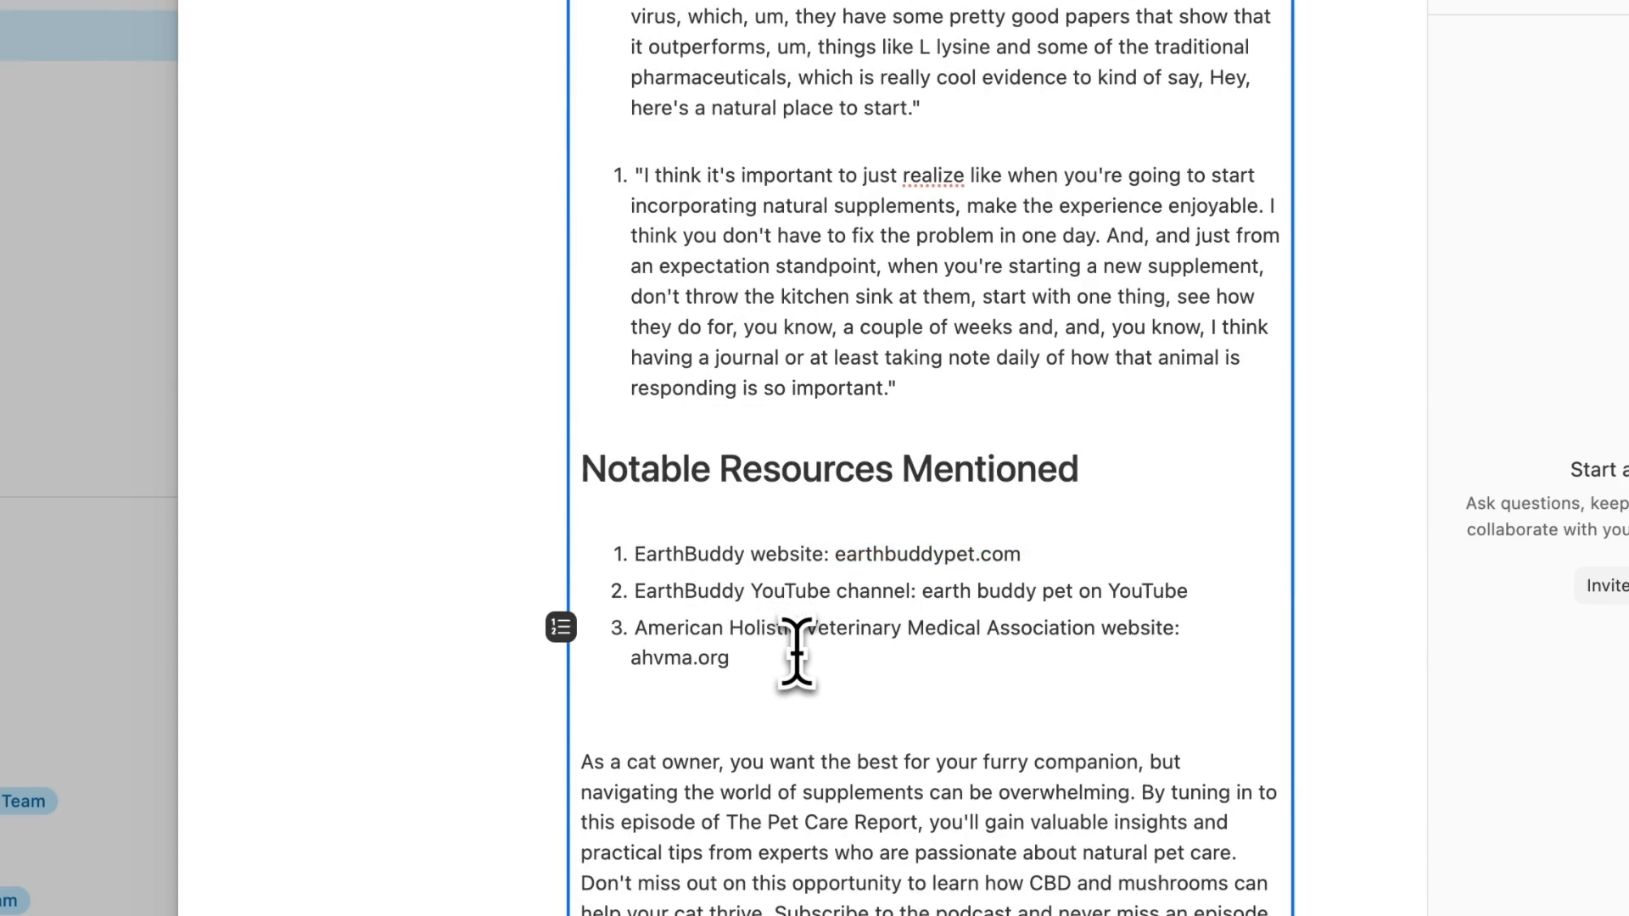
pyautogui.moveTo(838, 557); pyautogui.dragTo(1097, 550)
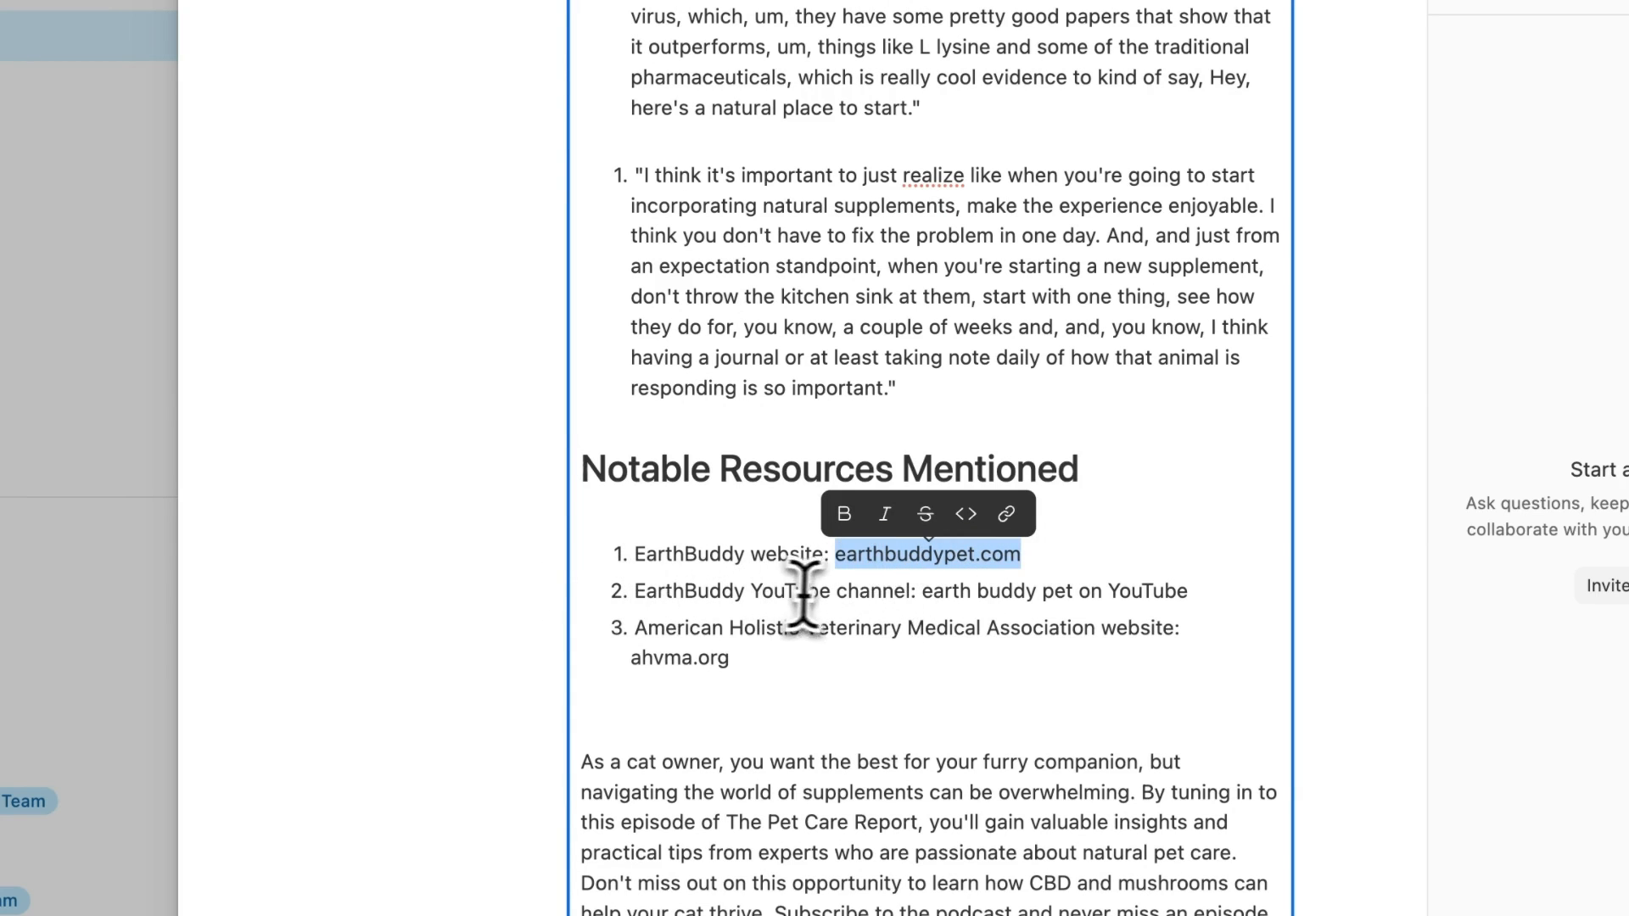
pyautogui.moveTo(922, 591); pyautogui.dragTo(1190, 591)
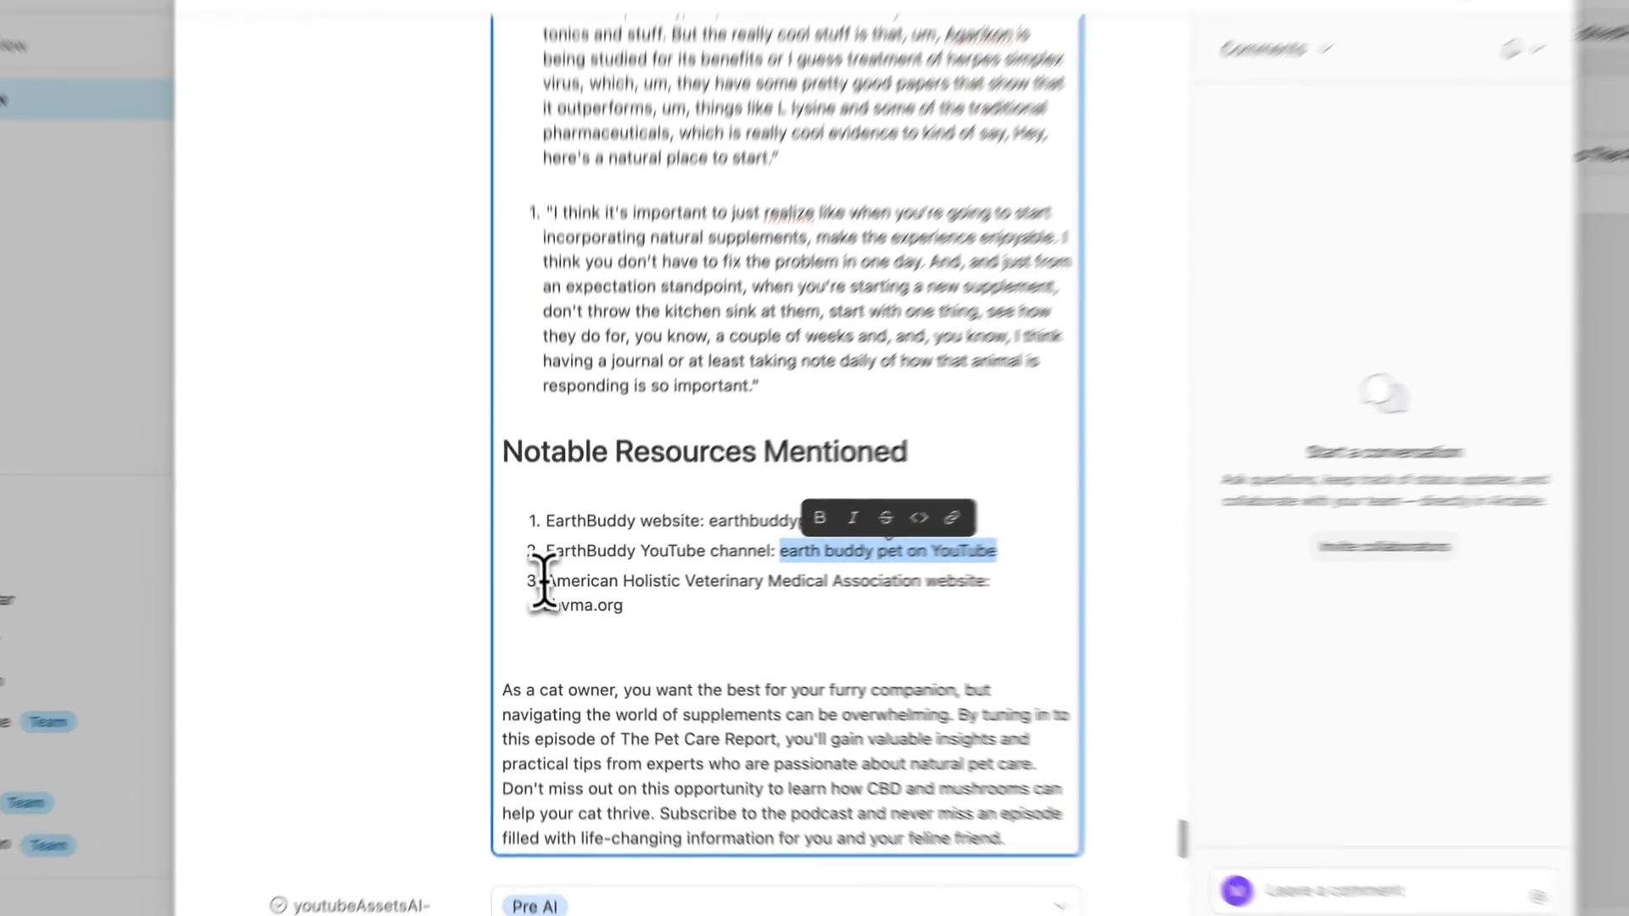
pyautogui.click(550, 622)
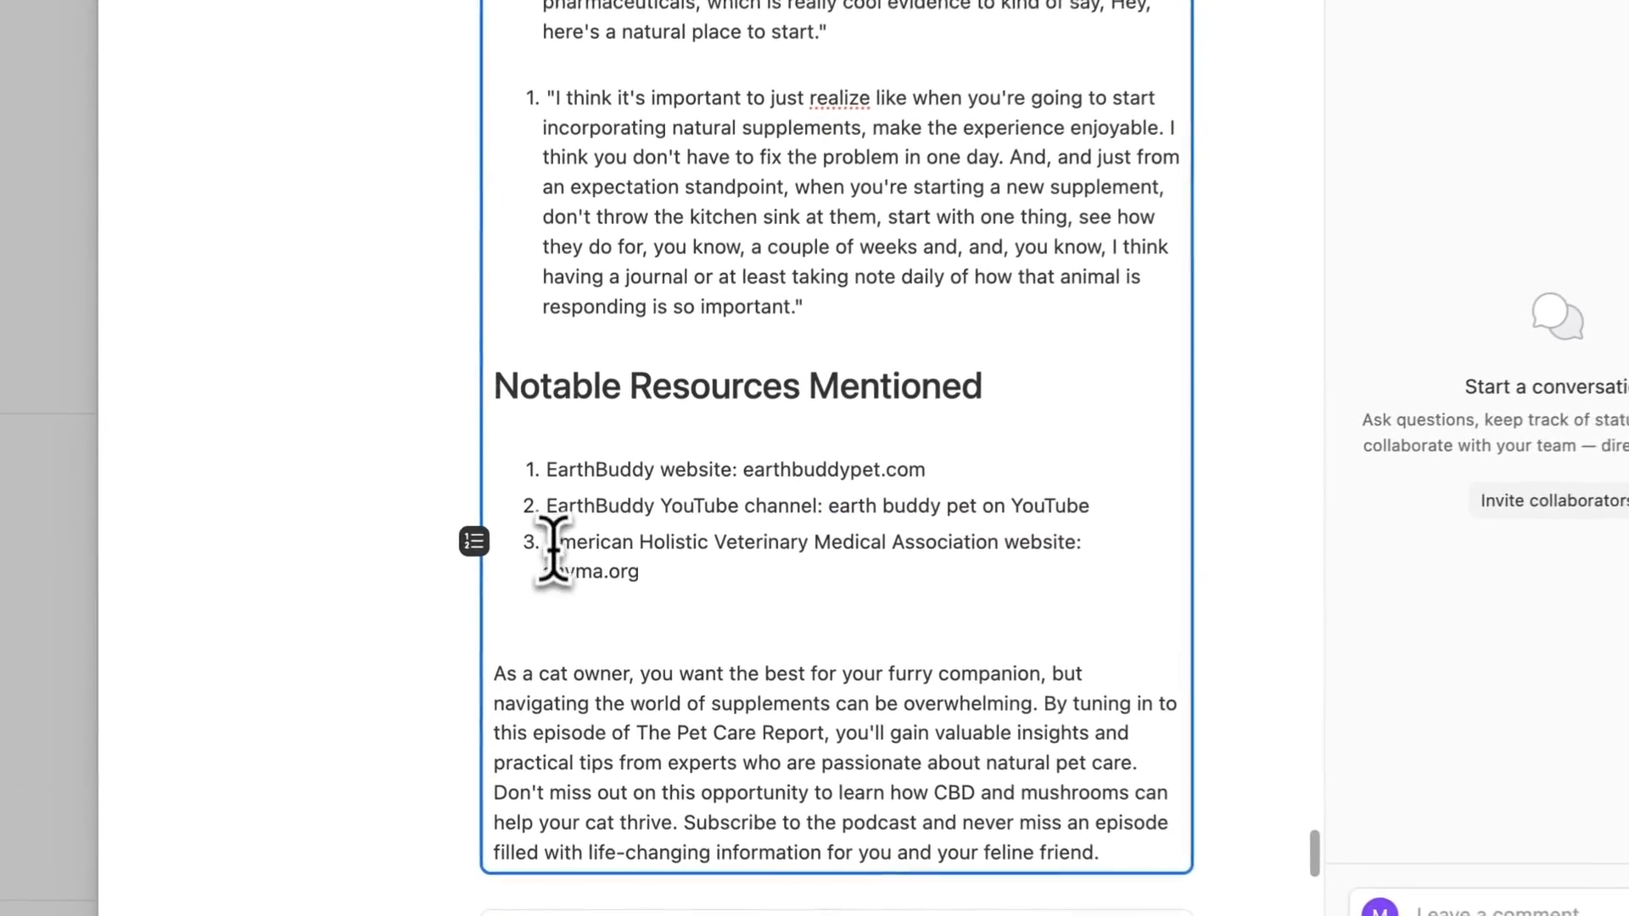
pyautogui.moveTo(609, 635); pyautogui.dragTo(580, 635)
pyautogui.click(543, 567)
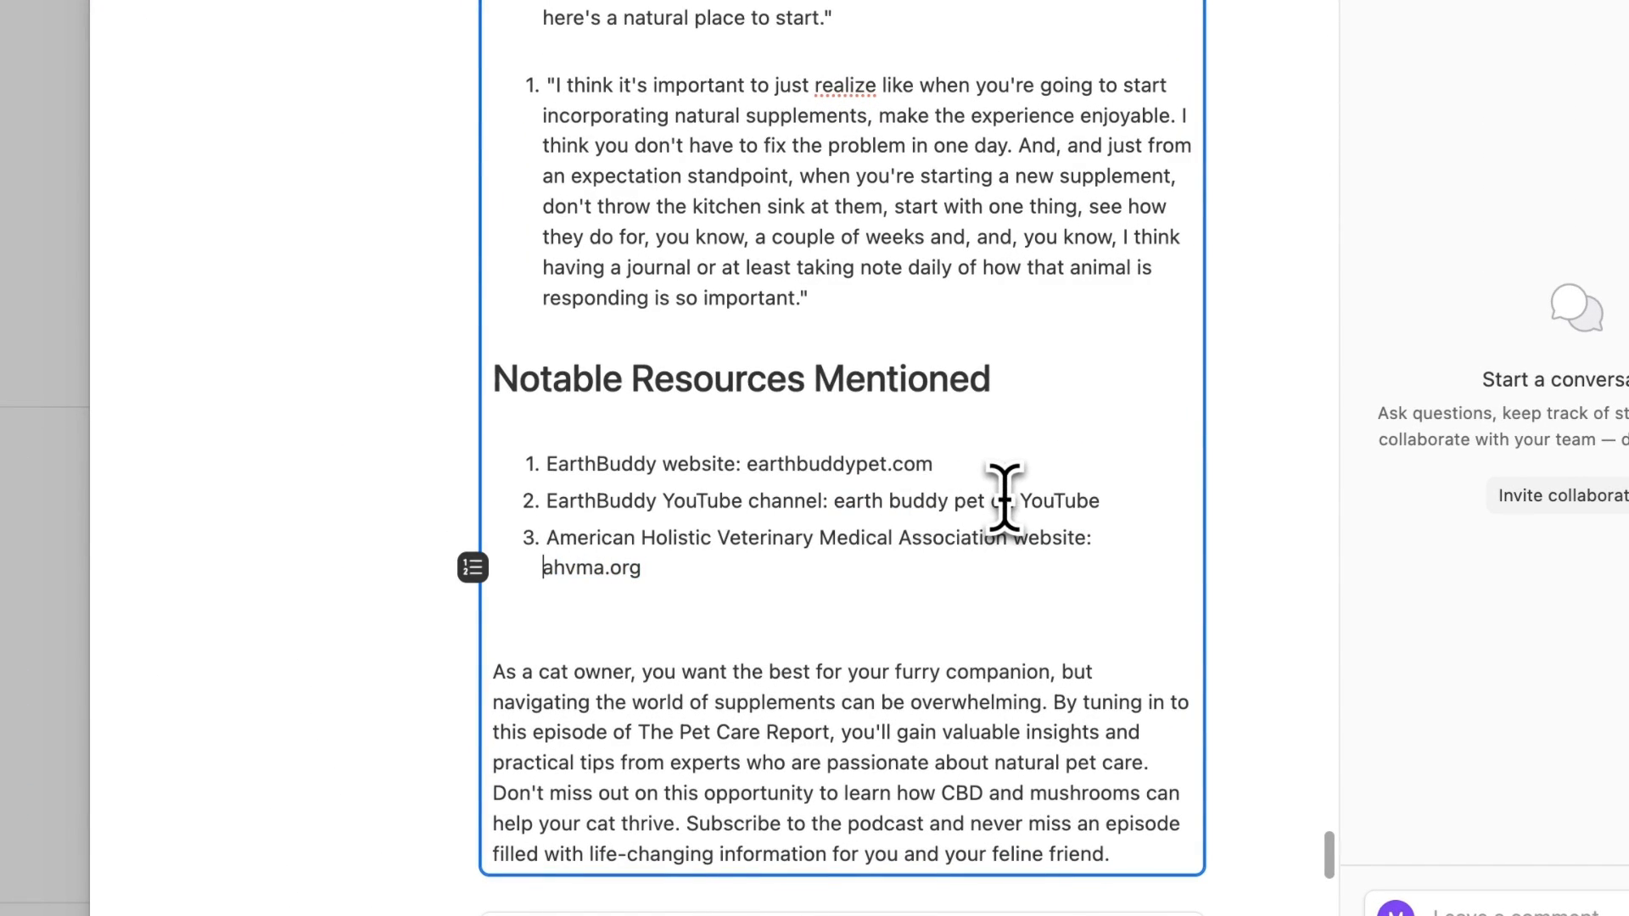
# - Check the timestamps list starting at 00:02:21, then close the record back to the grid
pyautogui.scroll(20, 993, 501)
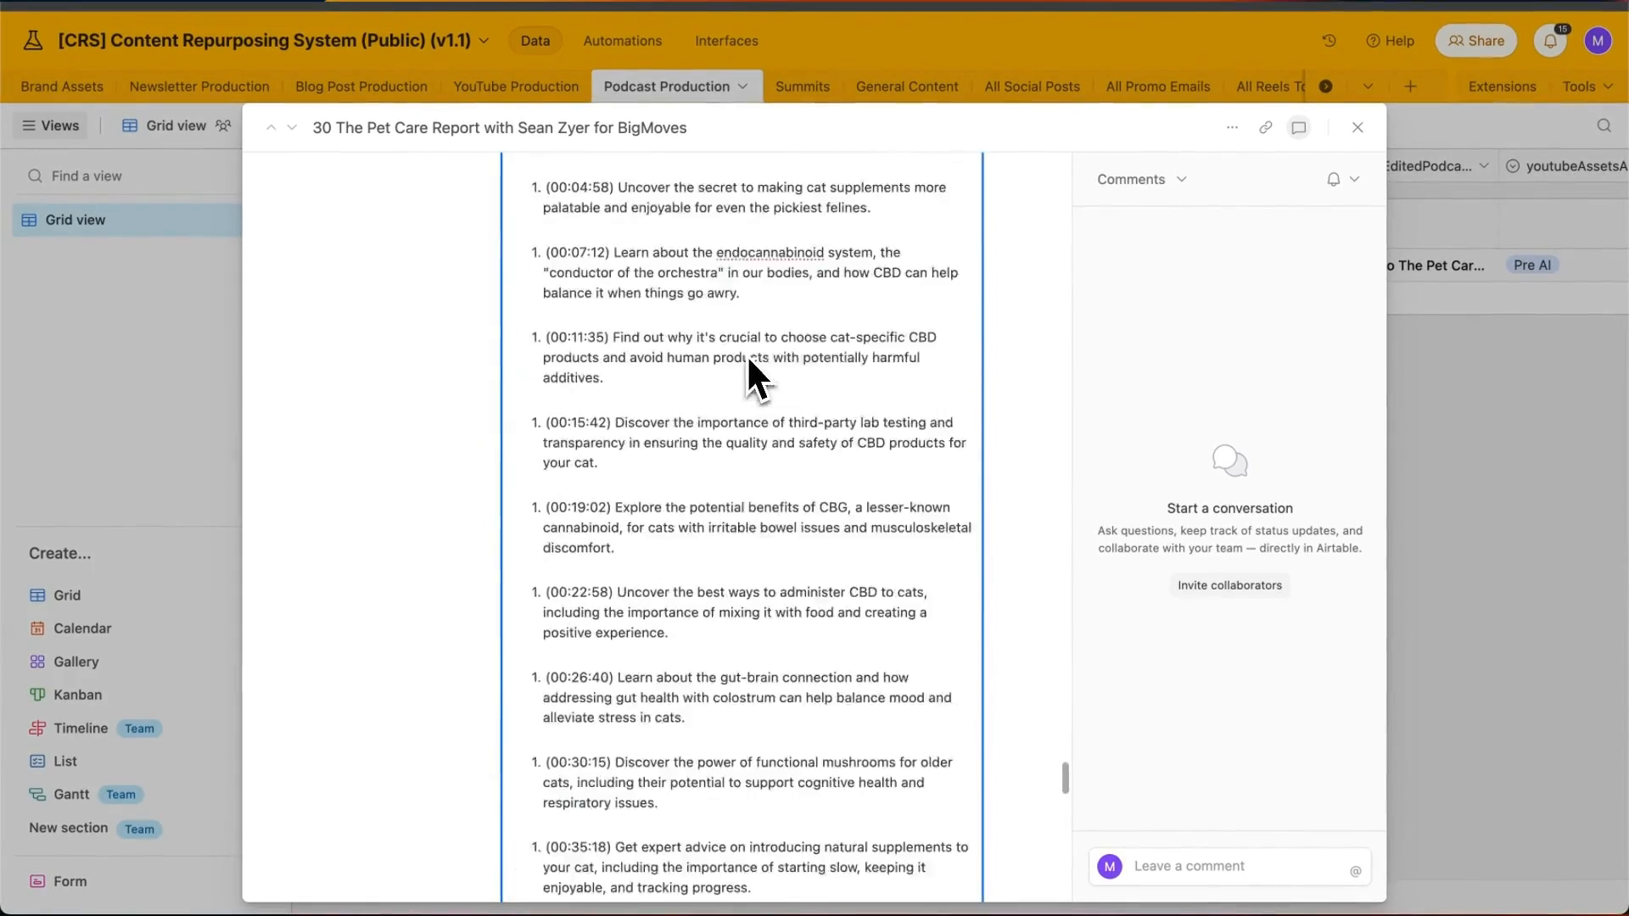
pyautogui.scroll(-3, 747, 356)
pyautogui.scroll(-4, 746, 363)
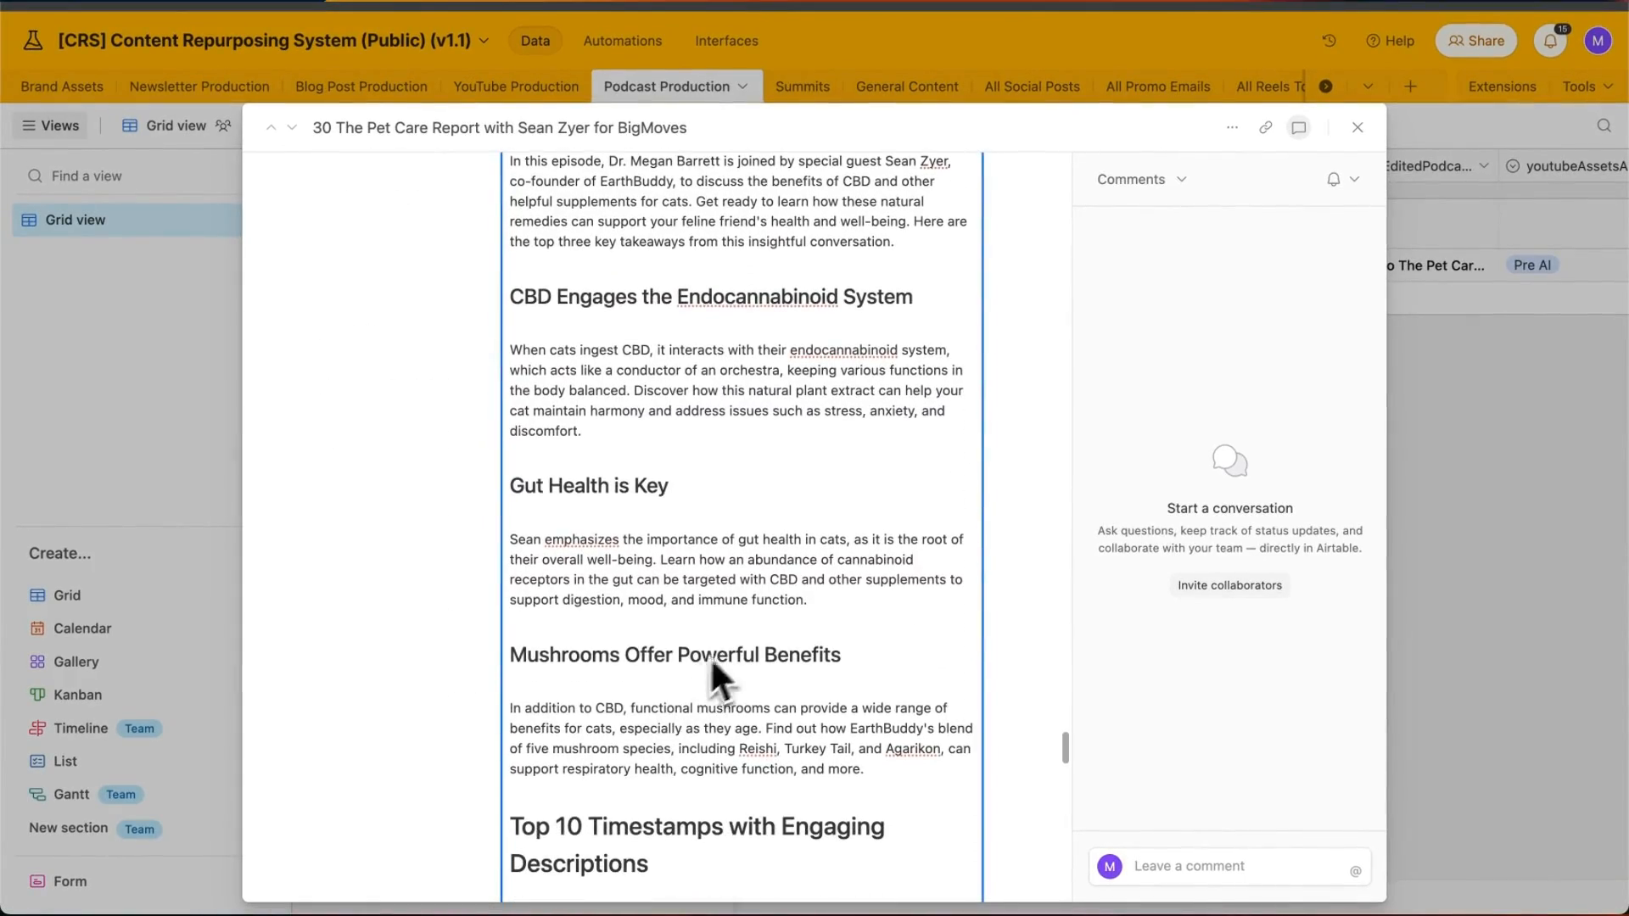
pyautogui.scroll(-10, 584, 628)
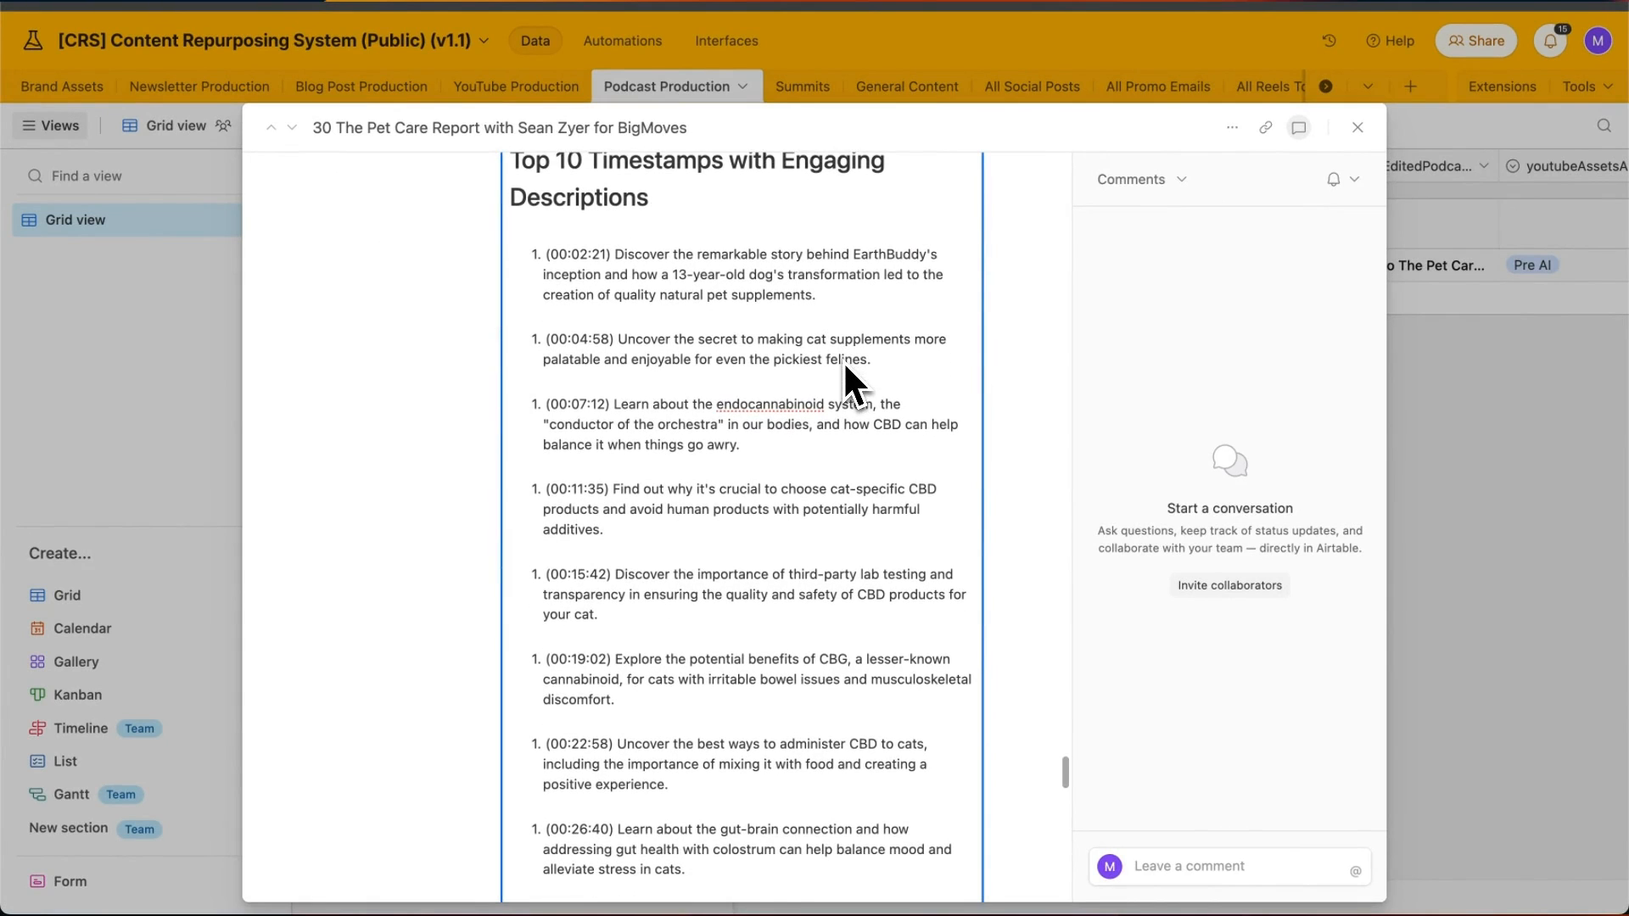
pyautogui.scroll(-2, 832, 255)
pyautogui.scroll(3, 594, 306)
pyautogui.doubleClick(566, 297)
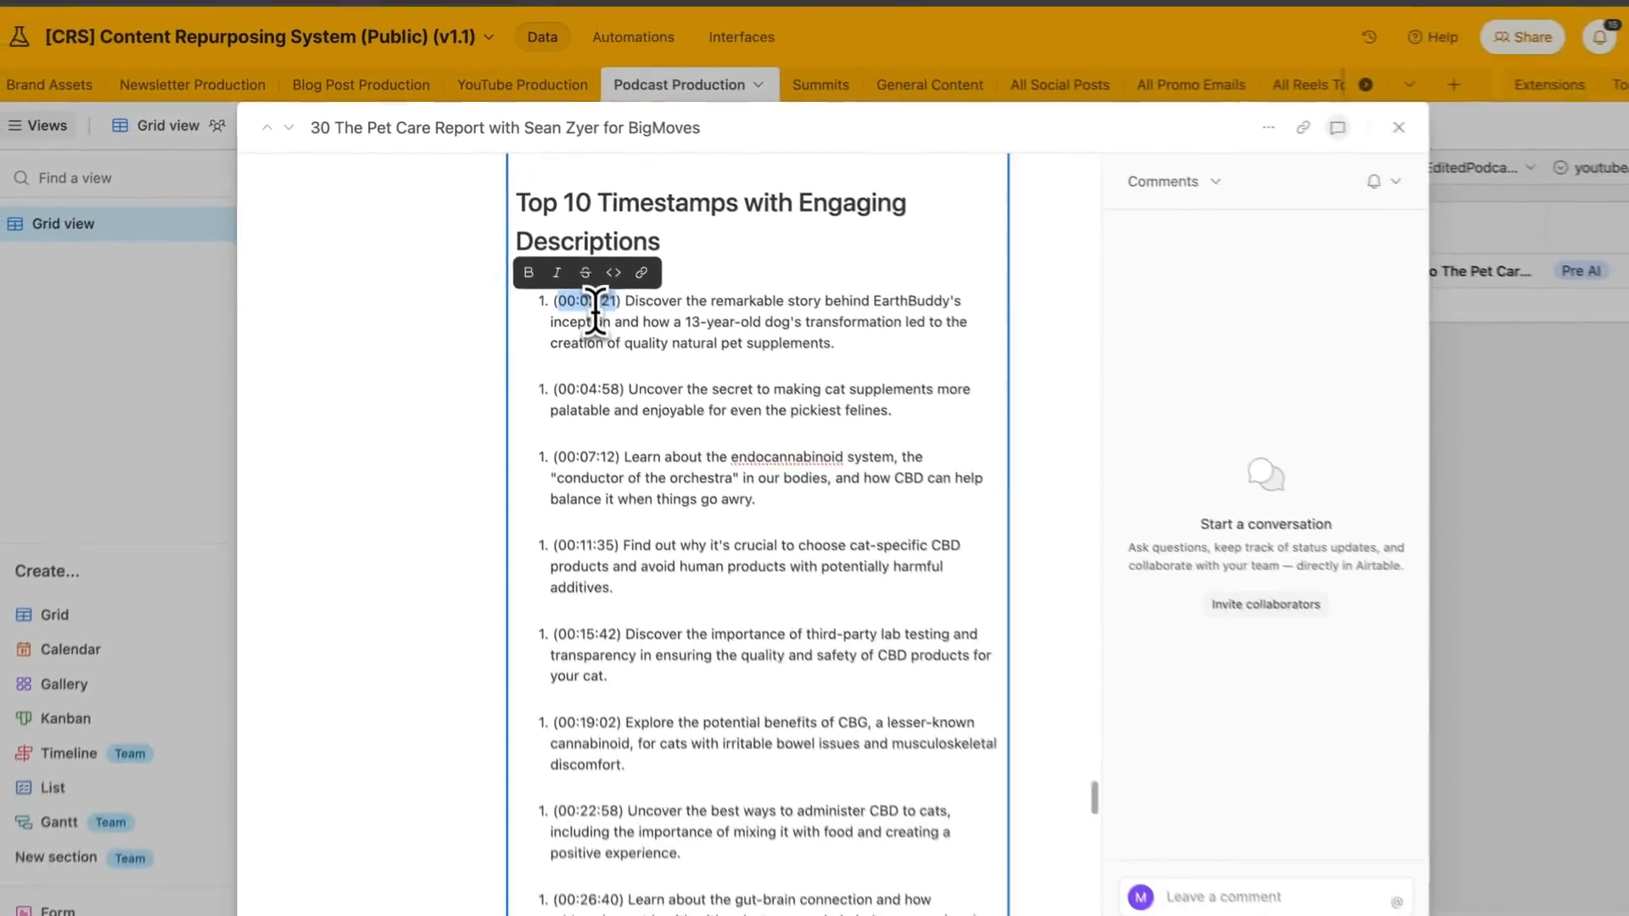
pyautogui.scroll(-10, 820, 484)
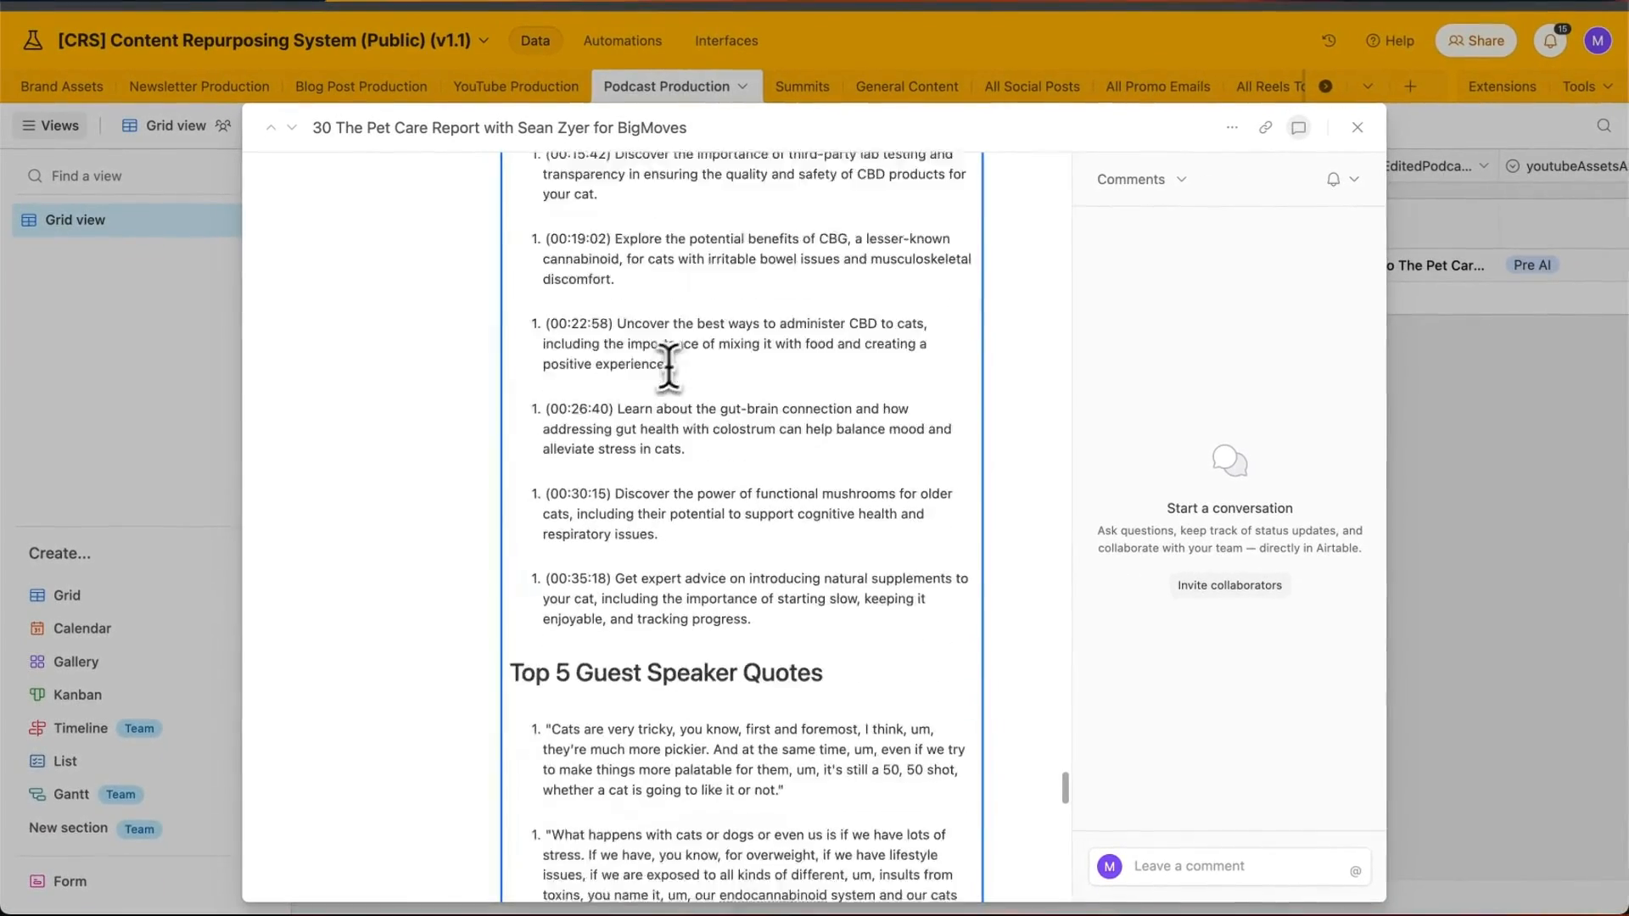
pyautogui.scroll(-10, 669, 365)
pyautogui.click(1358, 127)
pyautogui.click(1007, 455)
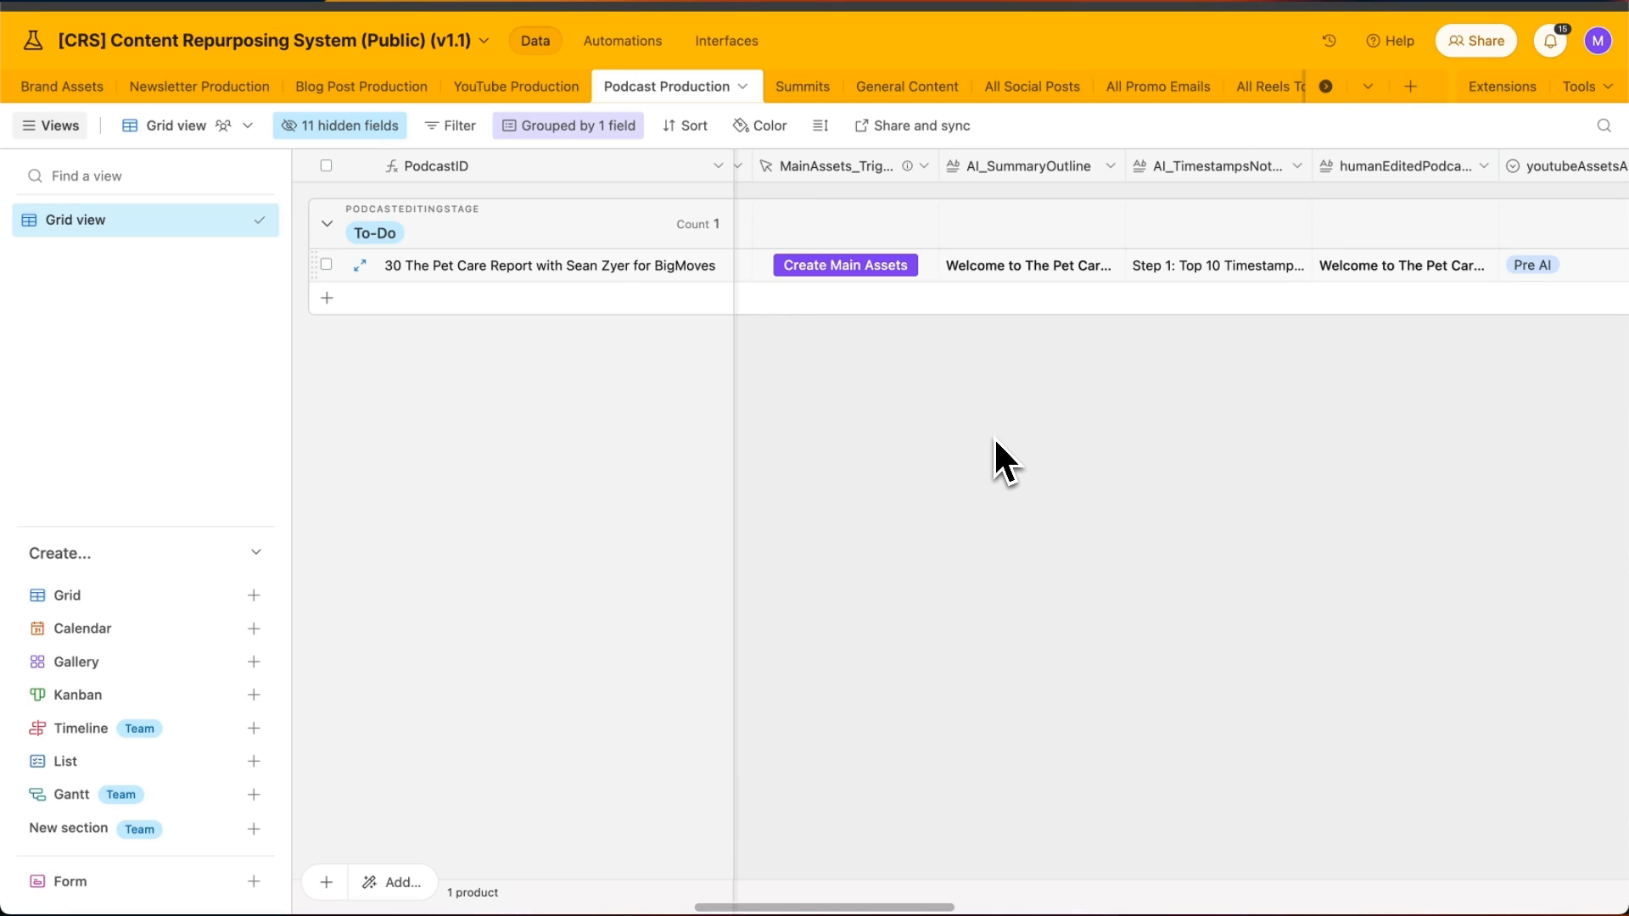
# - Set episode 30's socialPostTemplates cell to topicGoals and scroll toward the SocialPosts_Trigger column
pyautogui.hscroll(5, 1179, 246)
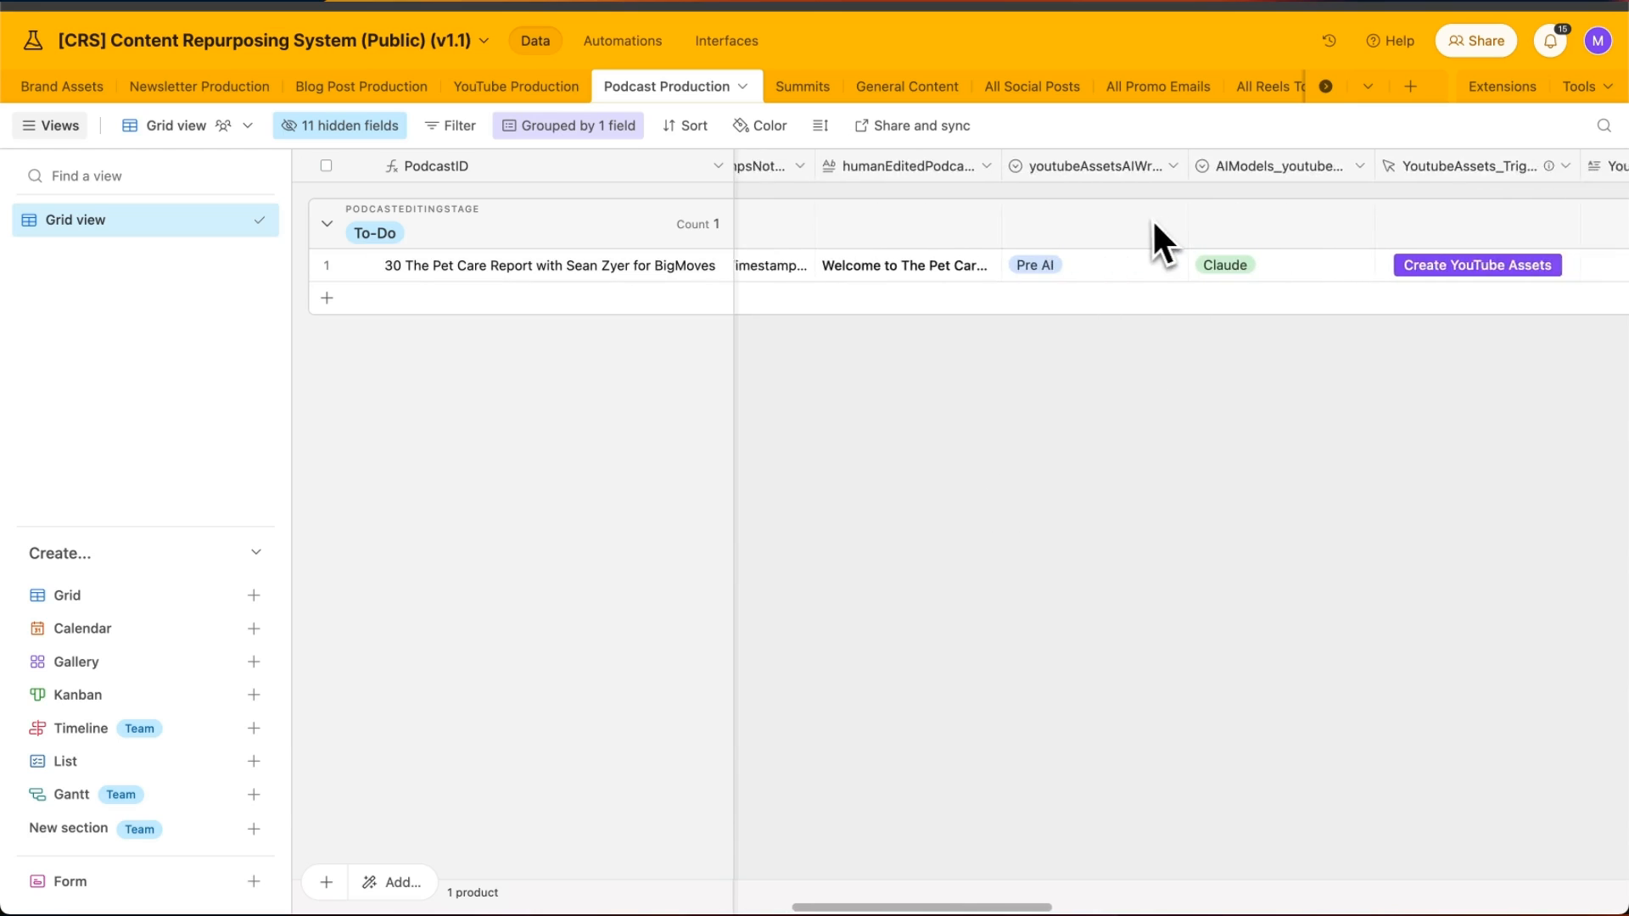
pyautogui.hscroll(3, 1152, 217)
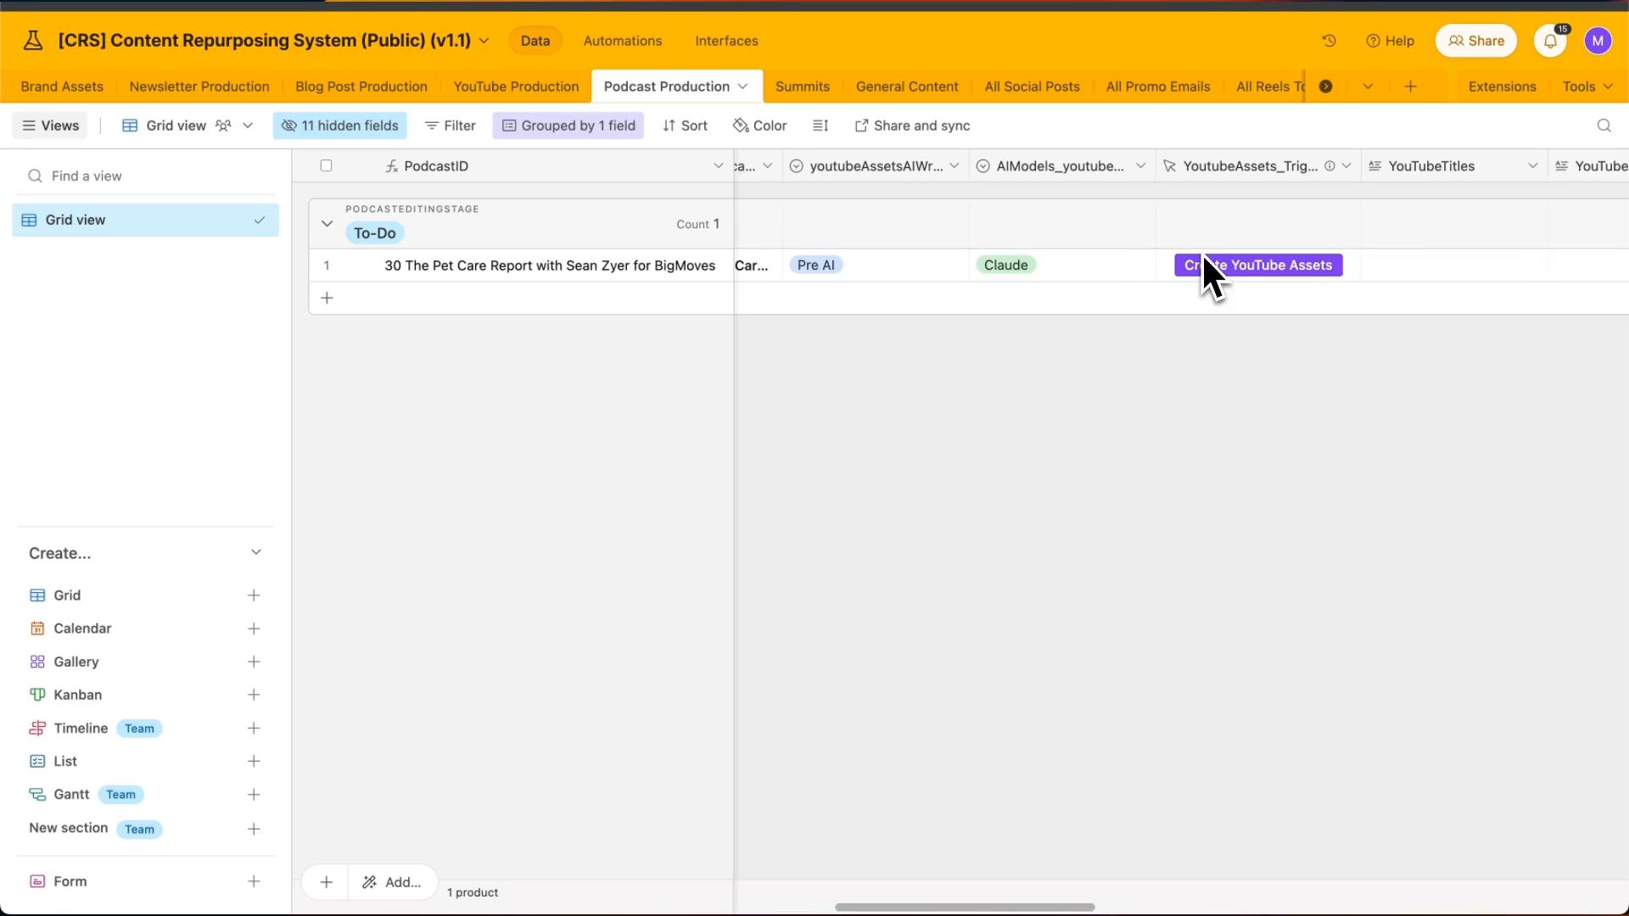
pyautogui.hscroll(1, 1203, 258)
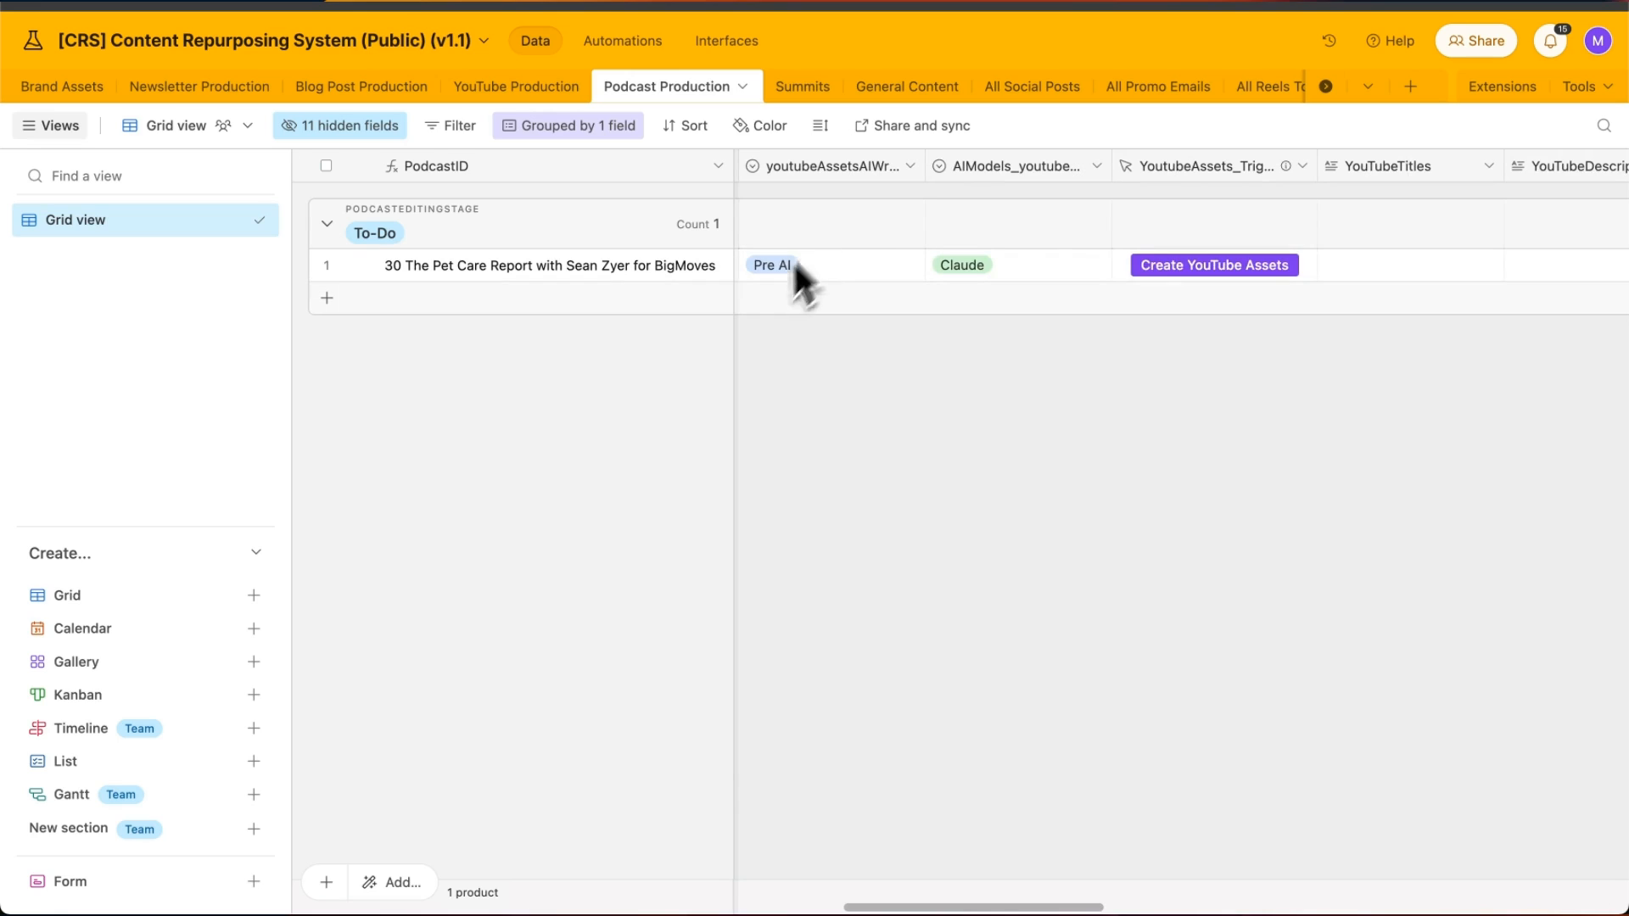
pyautogui.hscroll(8, 802, 280)
pyautogui.hscroll(10, 974, 249)
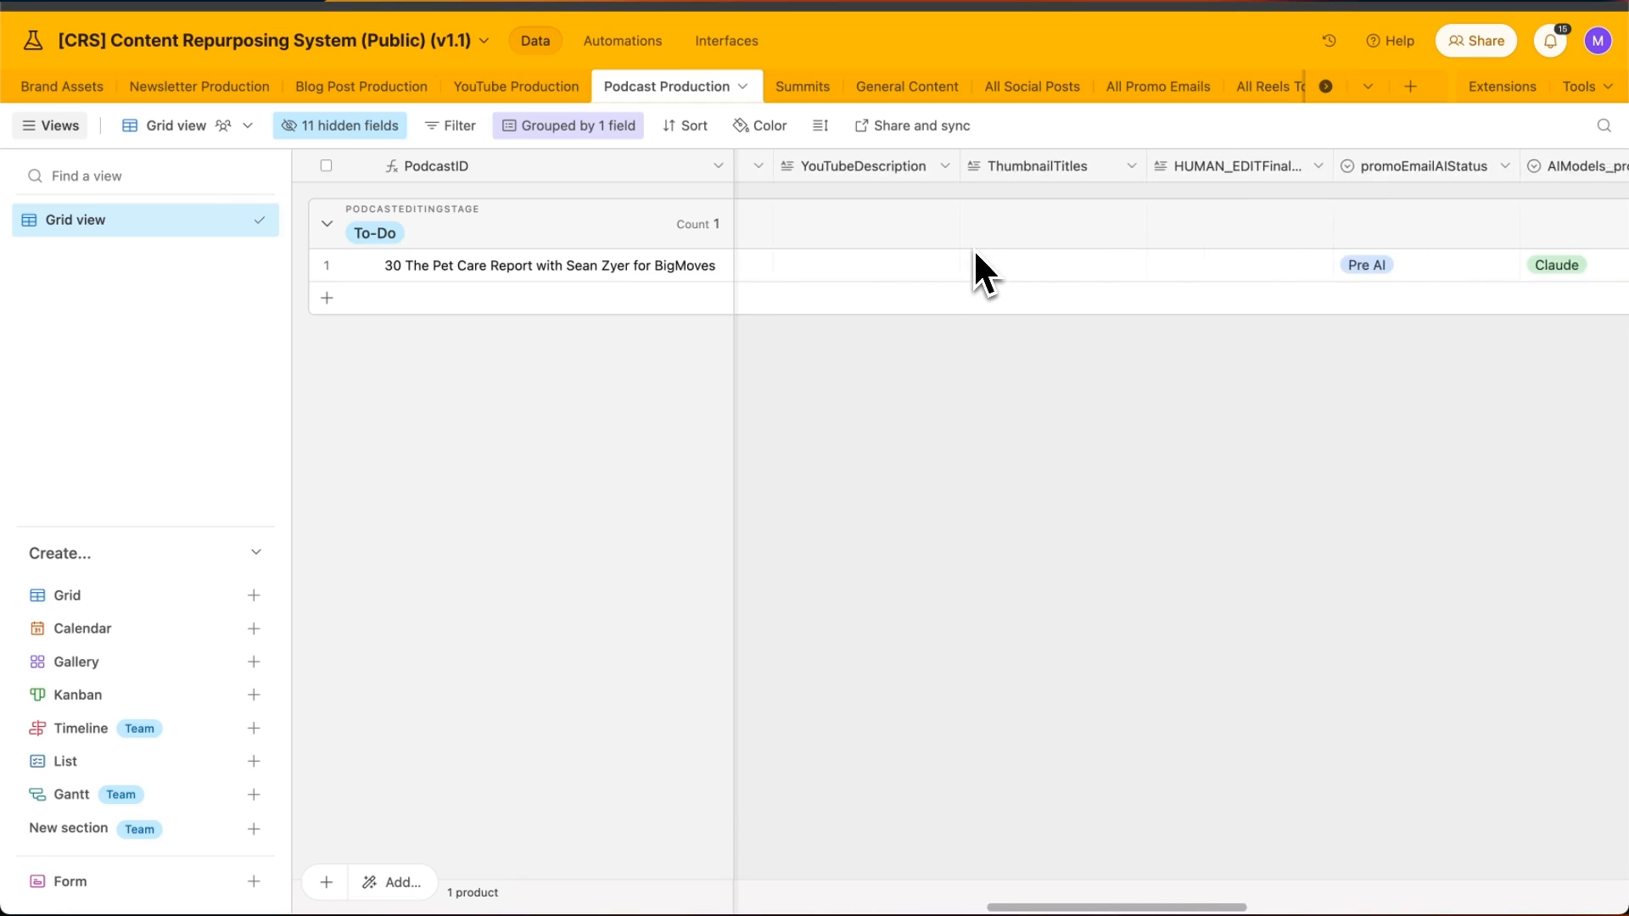
pyautogui.hscroll(2, 970, 251)
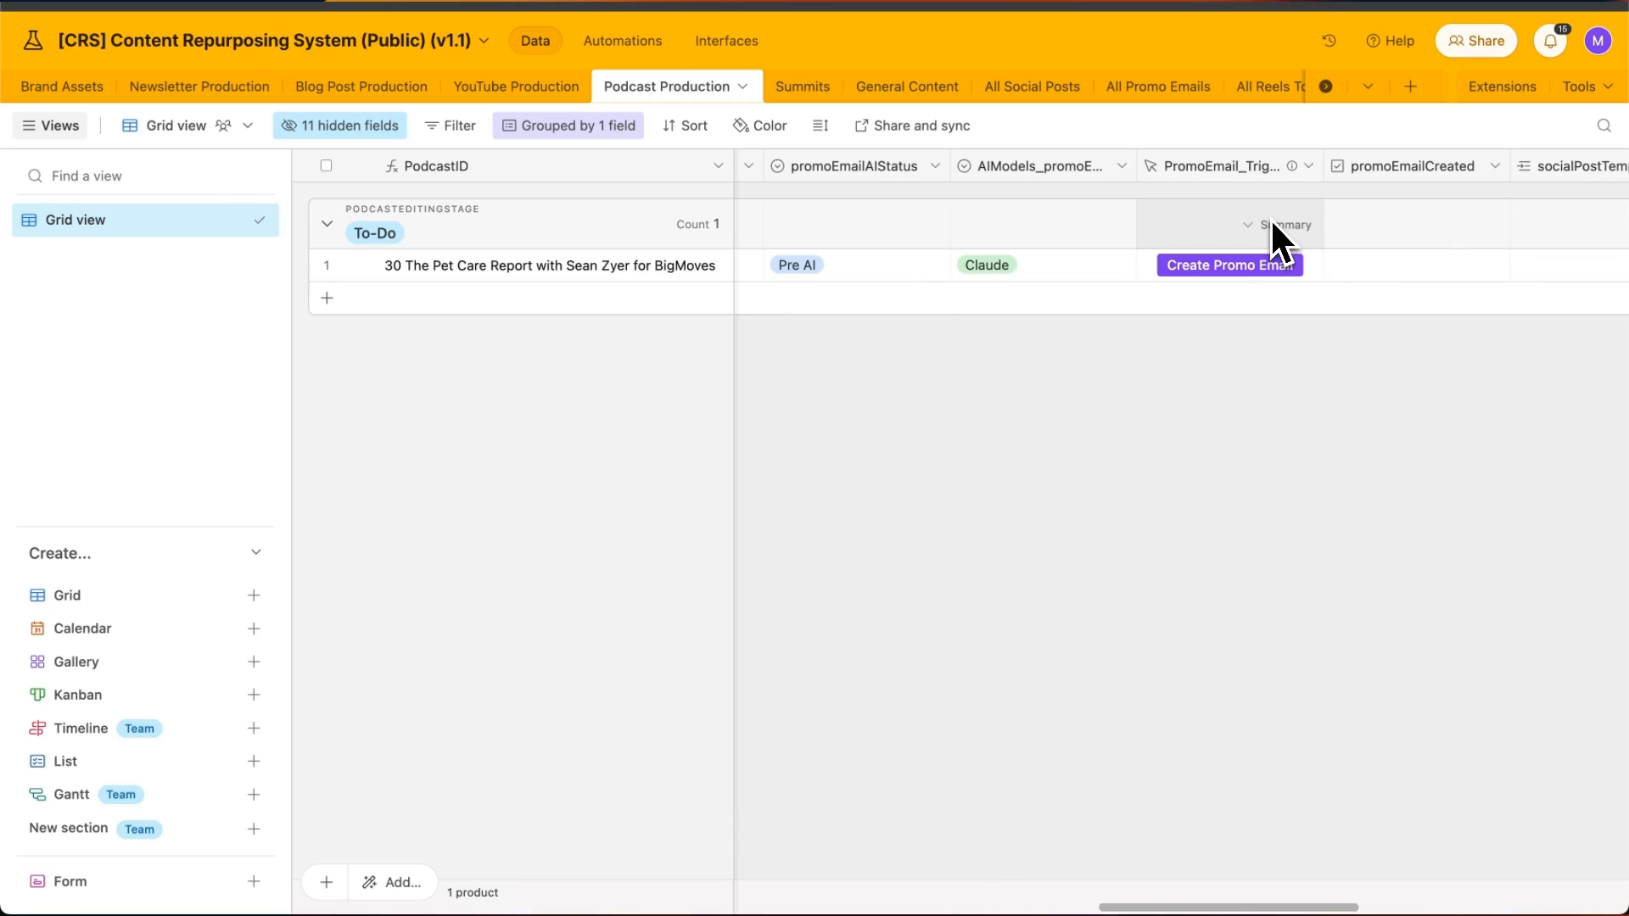
pyautogui.hscroll(1, 1315, 257)
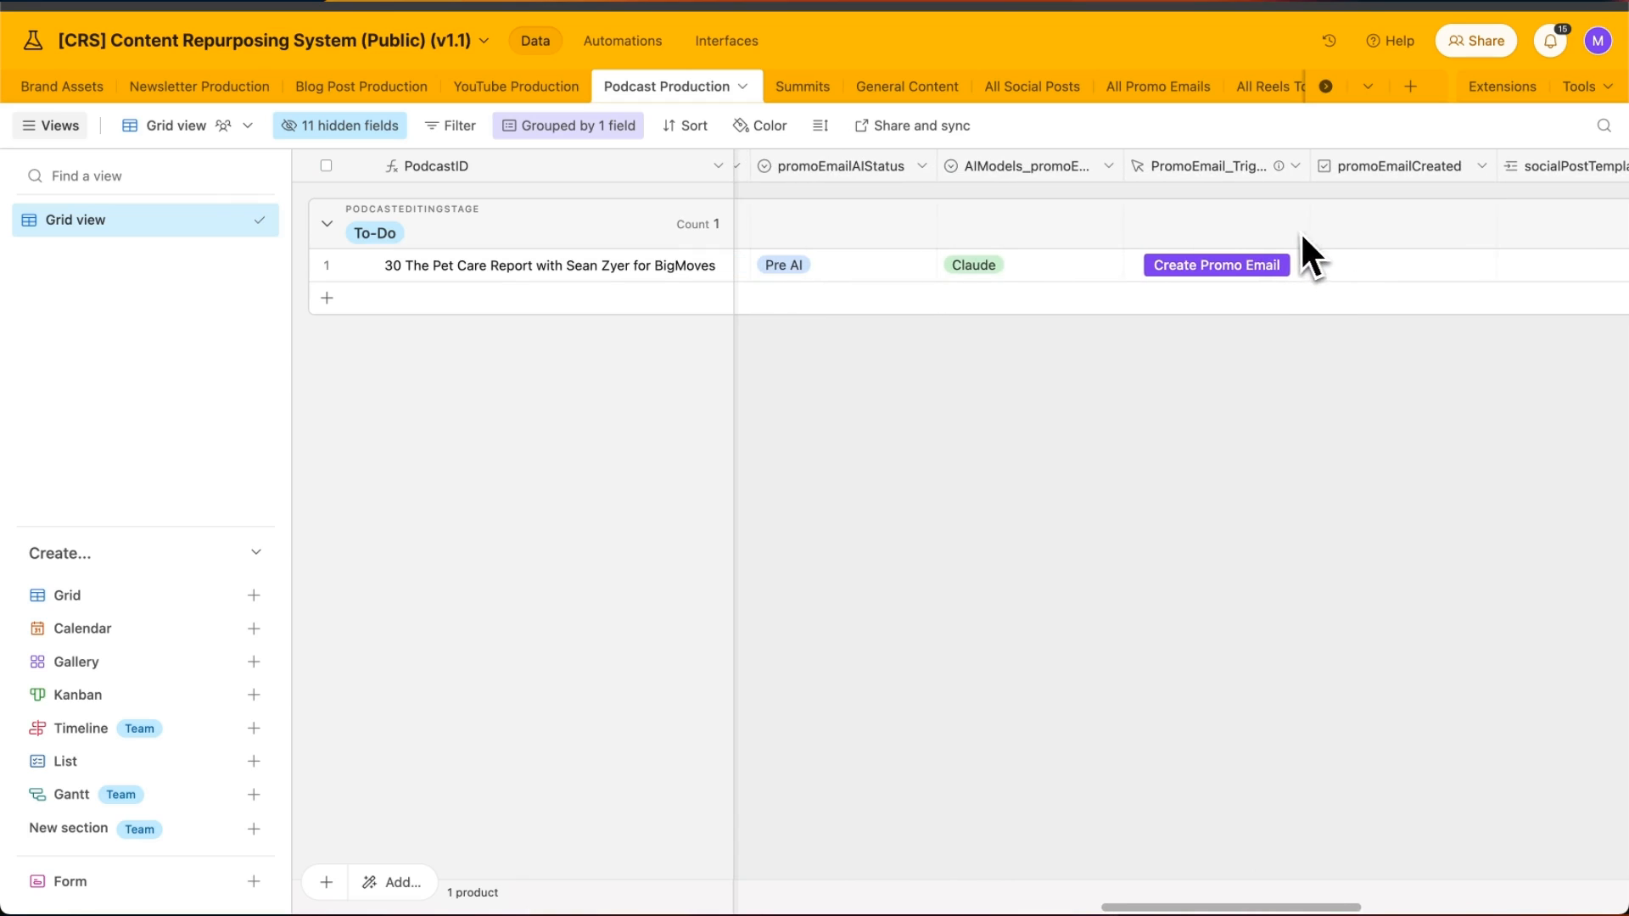
pyautogui.hscroll(-1, 1255, 224)
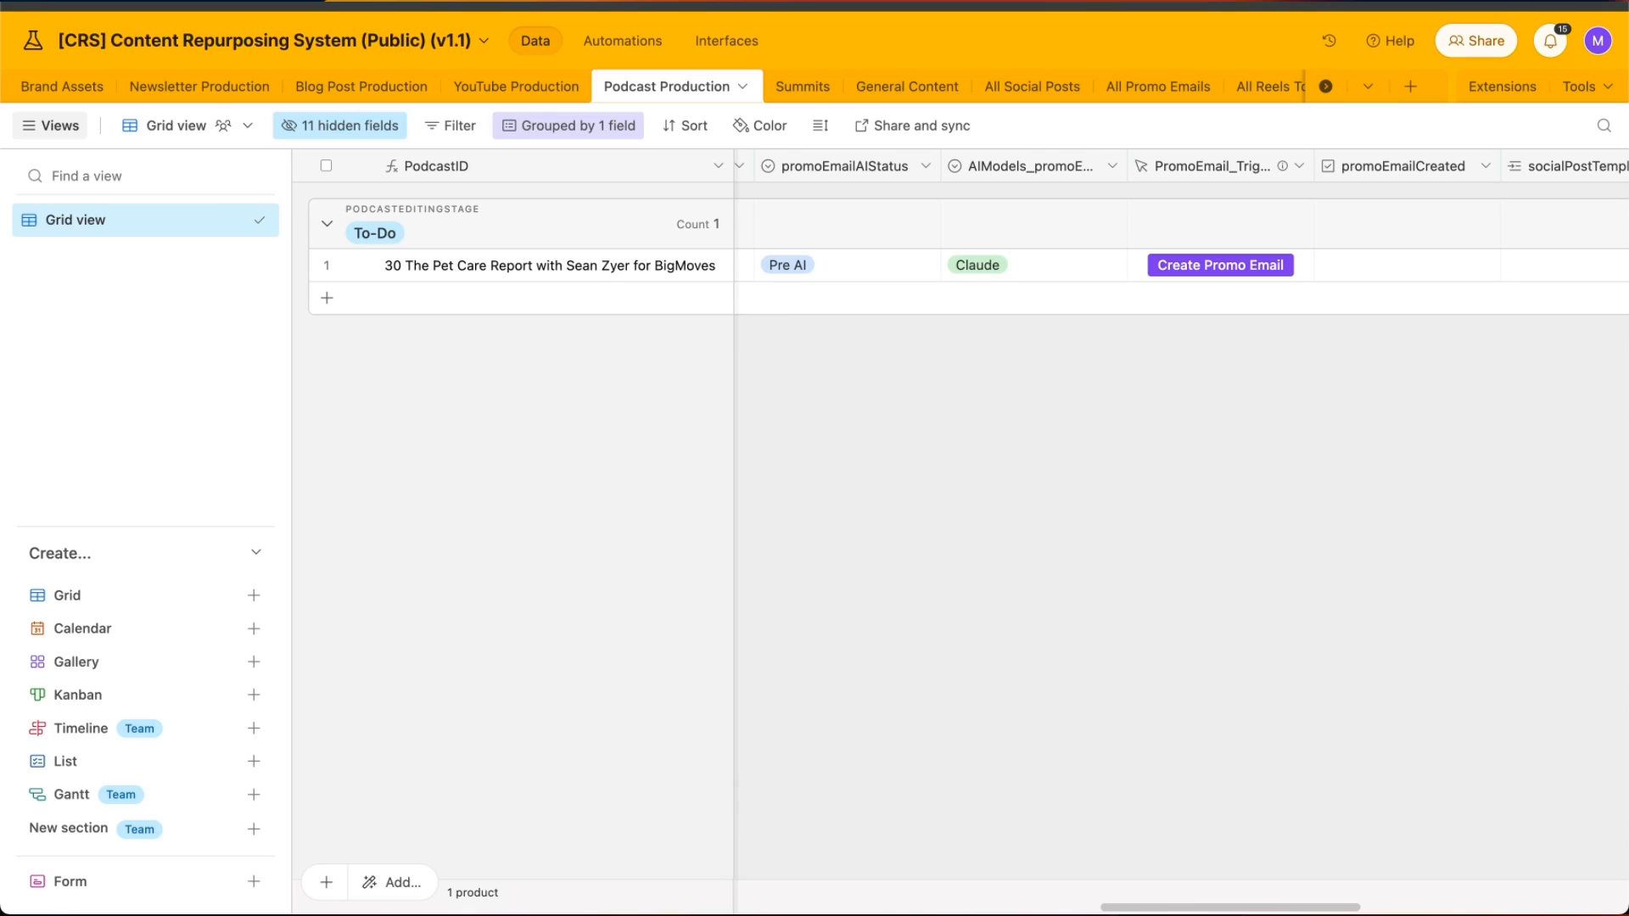
pyautogui.hscroll(8, 1178, 221)
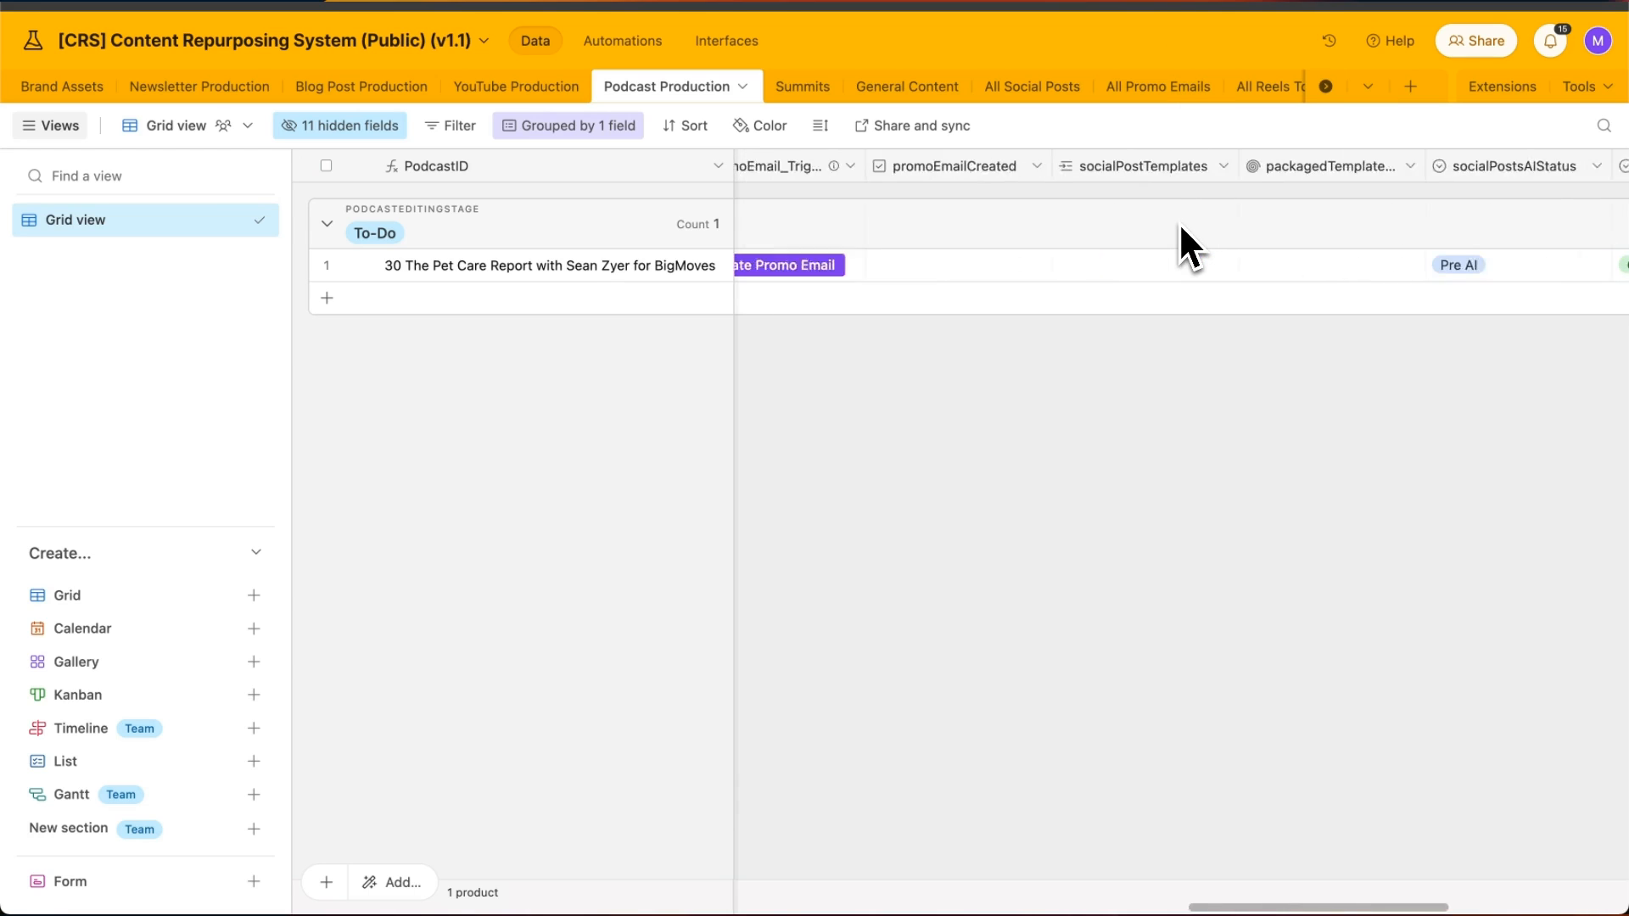
pyautogui.hscroll(2, 1166, 222)
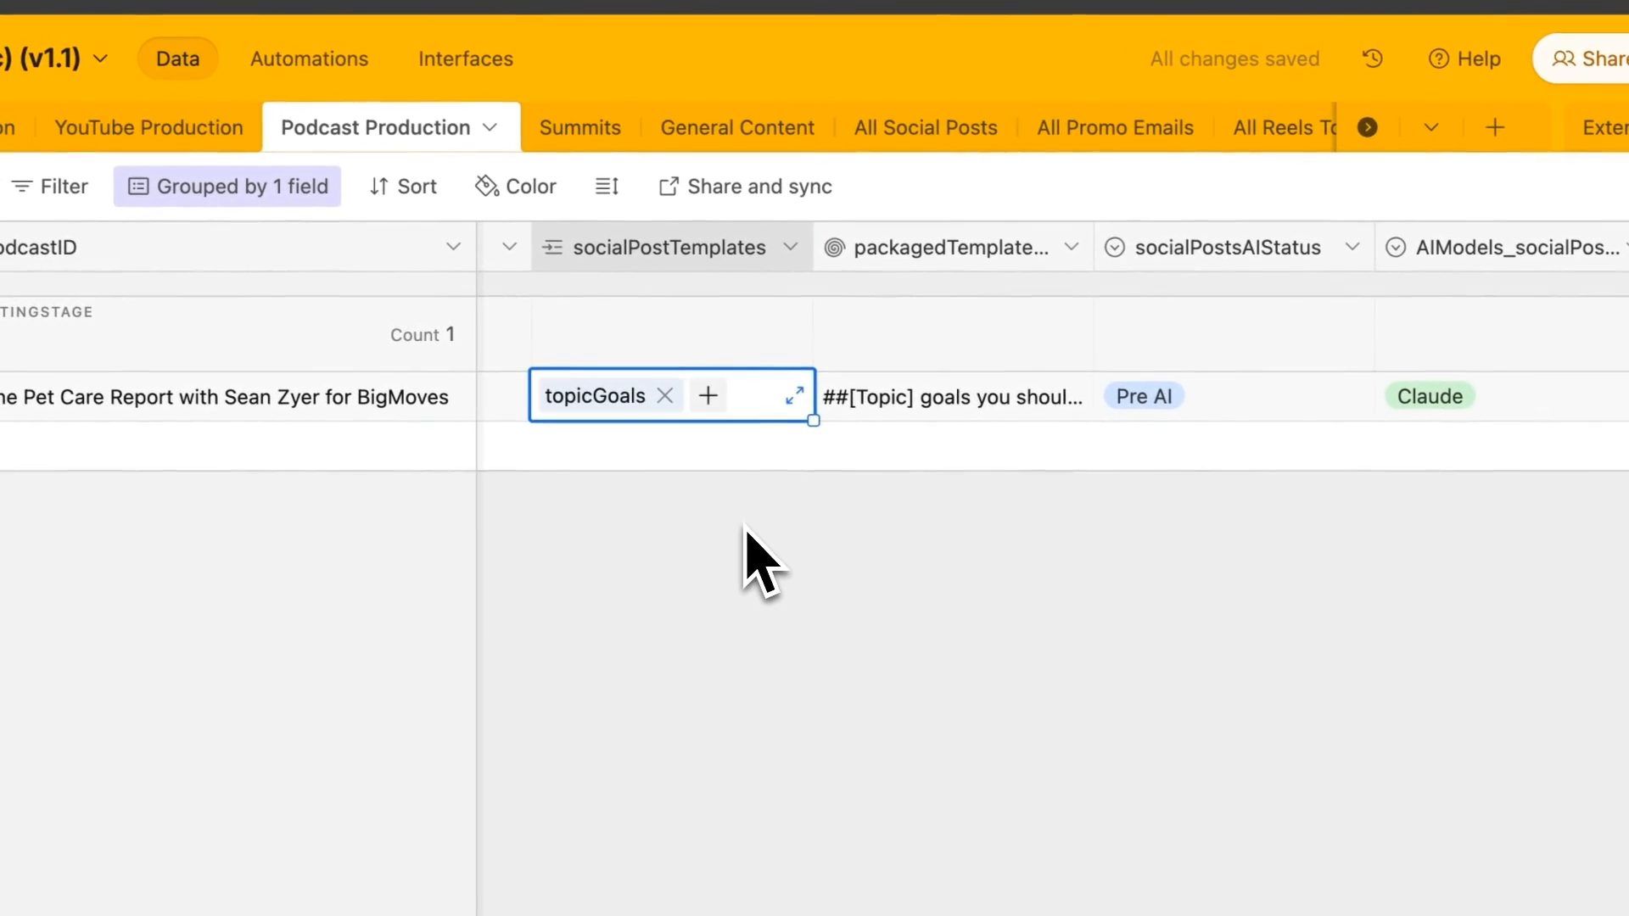
pyautogui.click(916, 539)
pyautogui.hscroll(2, 938, 577)
pyautogui.hscroll(-1, 848, 560)
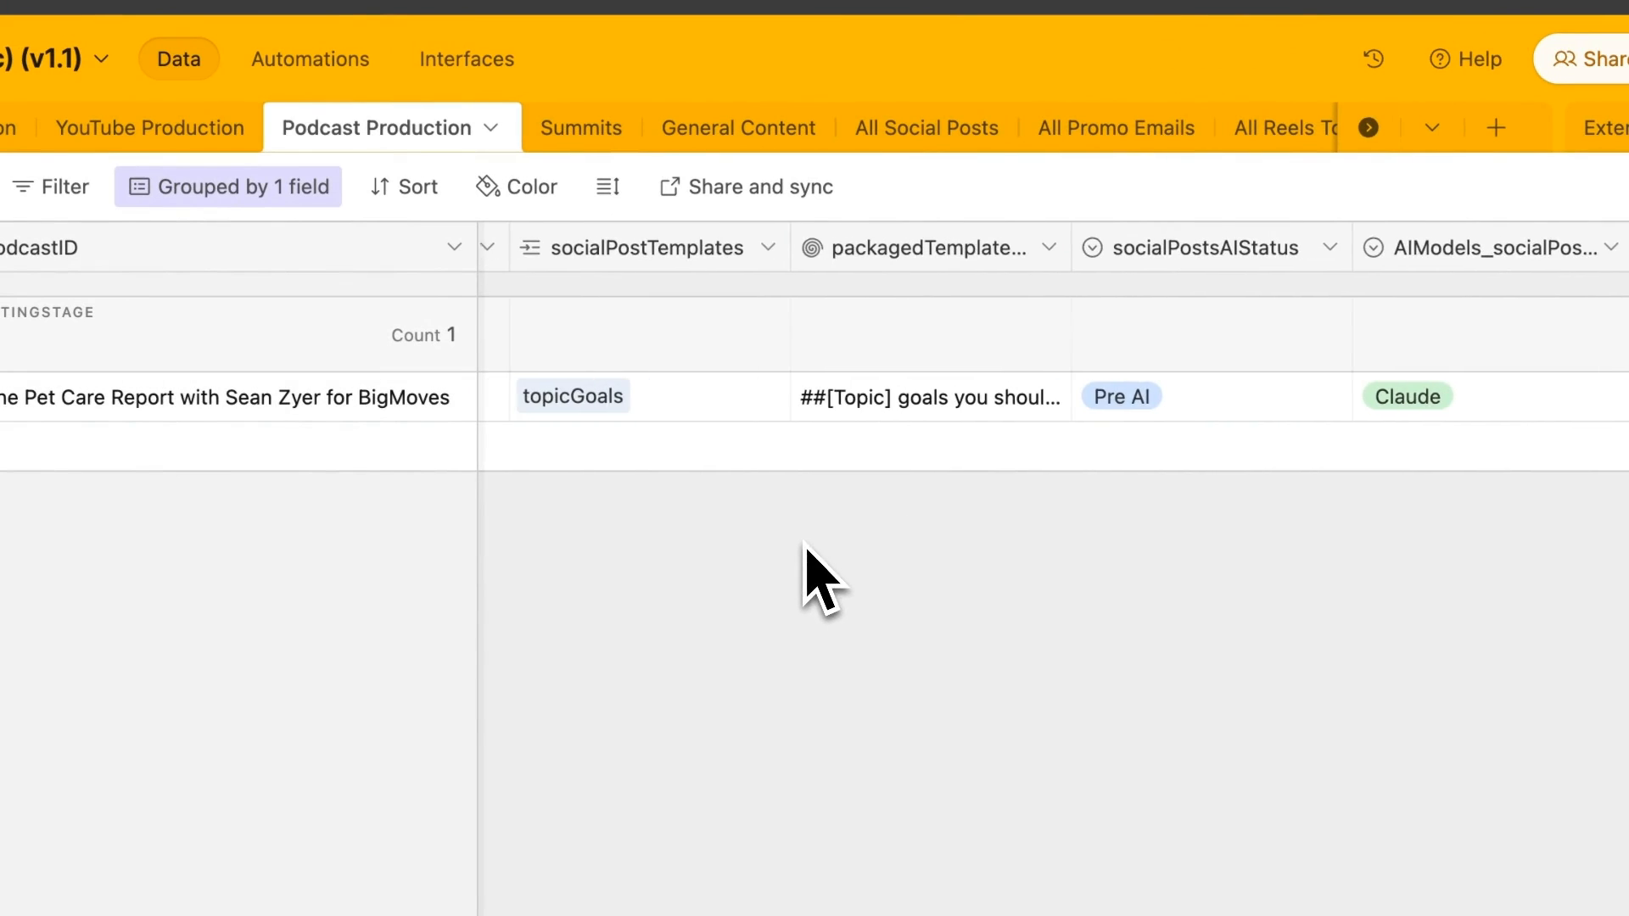
pyautogui.hscroll(6, 806, 552)
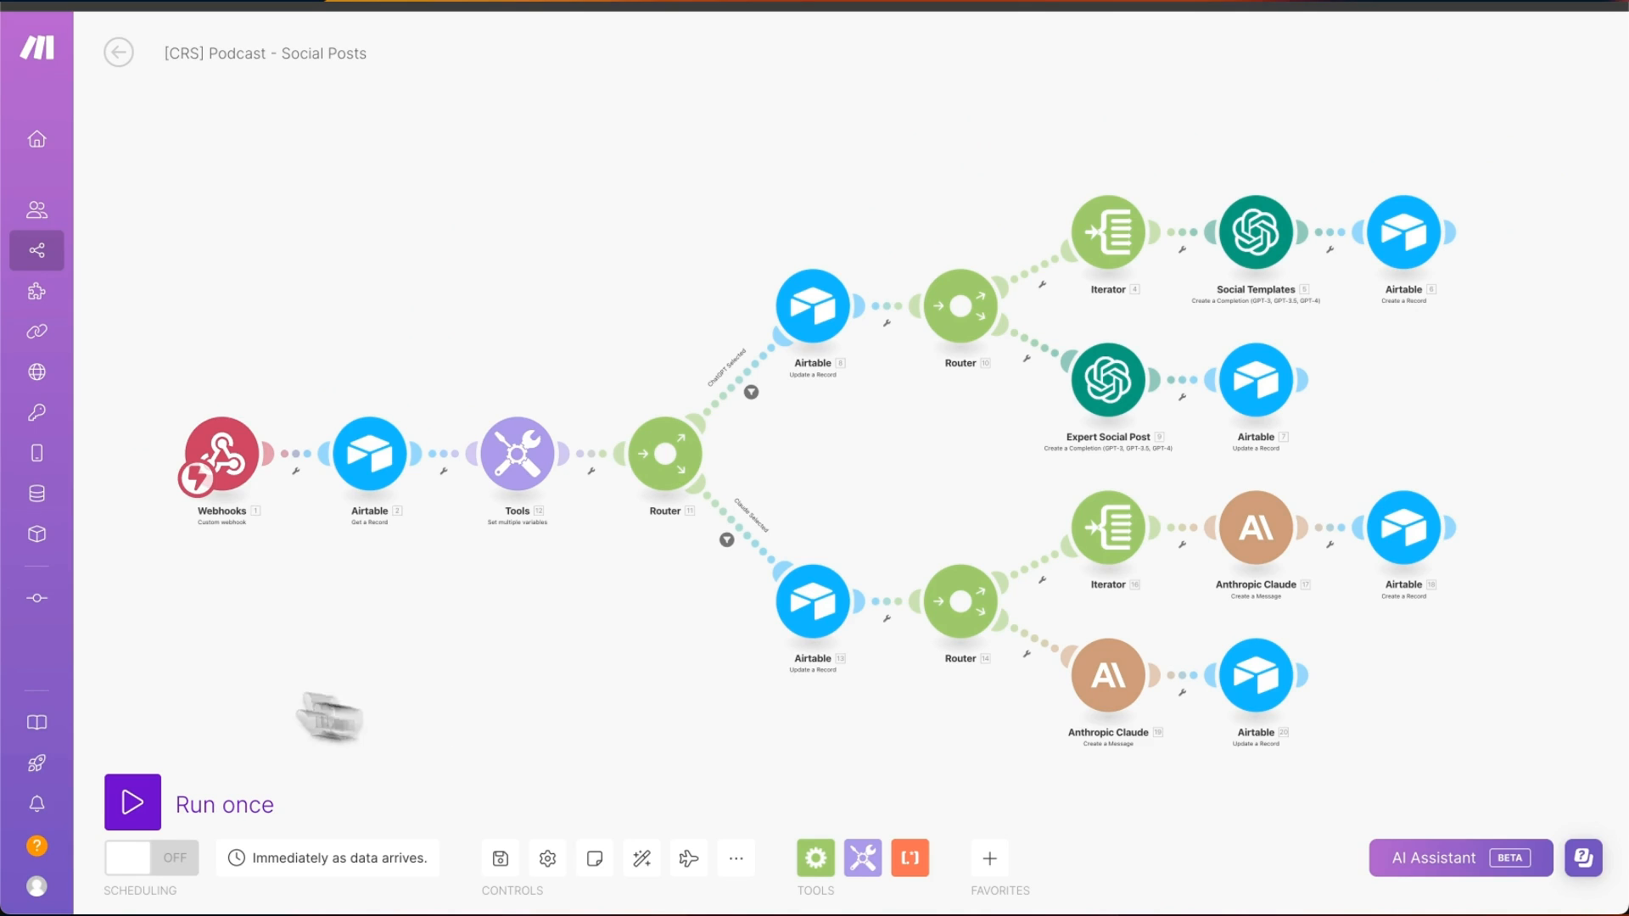
# - Add a hook to the Webhooks trigger, replacing the default webhook name
pyautogui.click(297, 469)
pyautogui.click(319, 492)
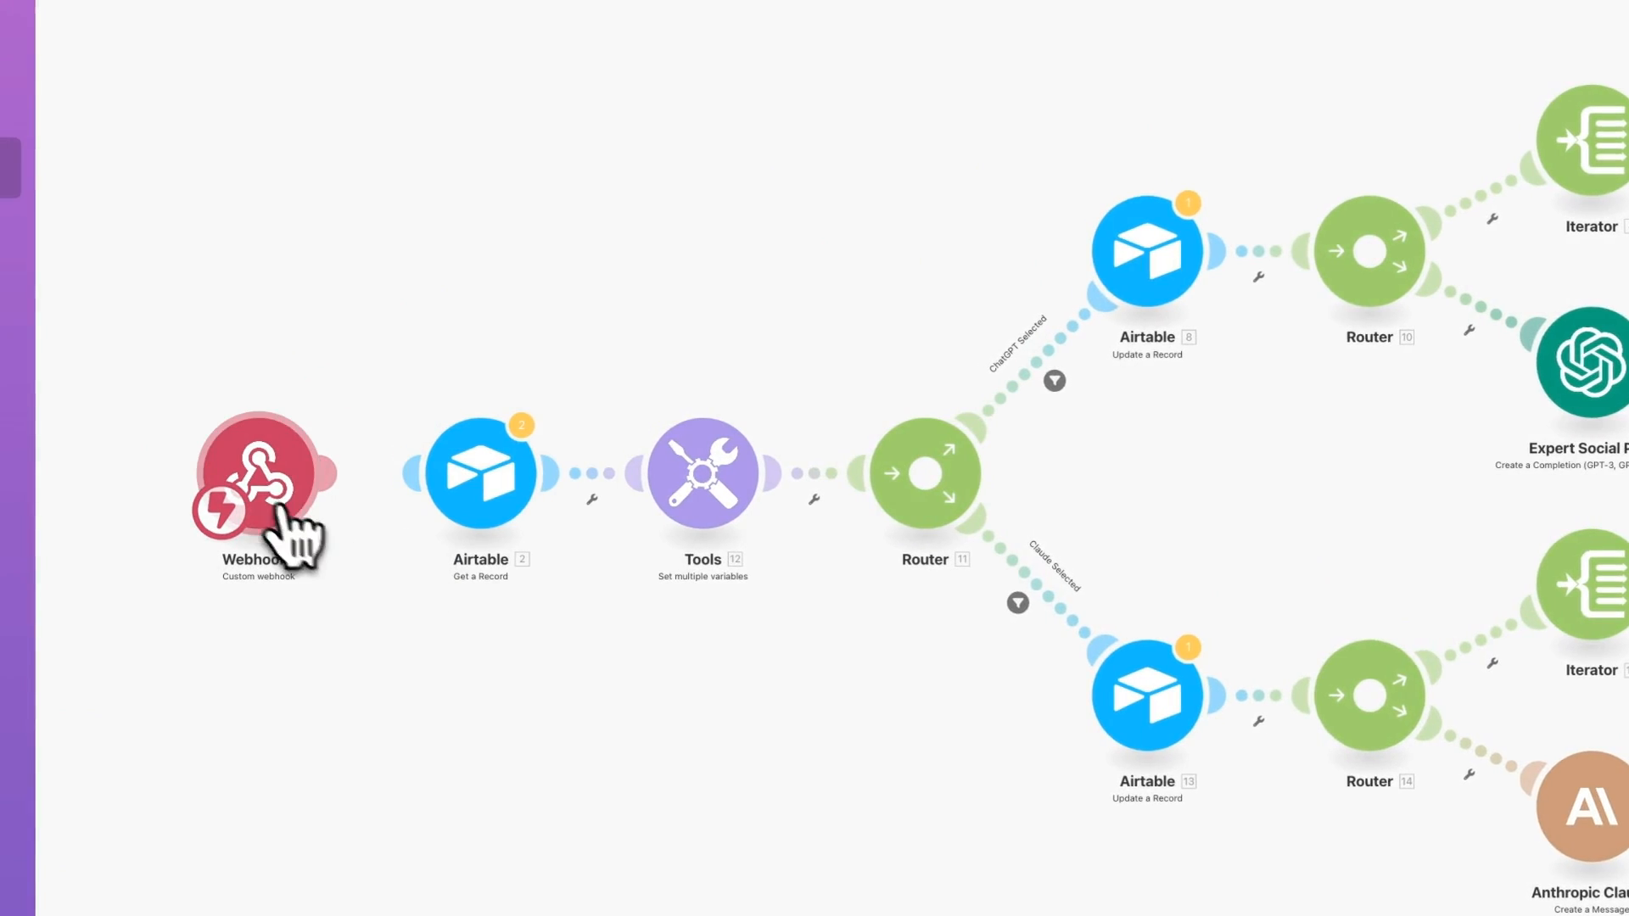
pyautogui.click(272, 492)
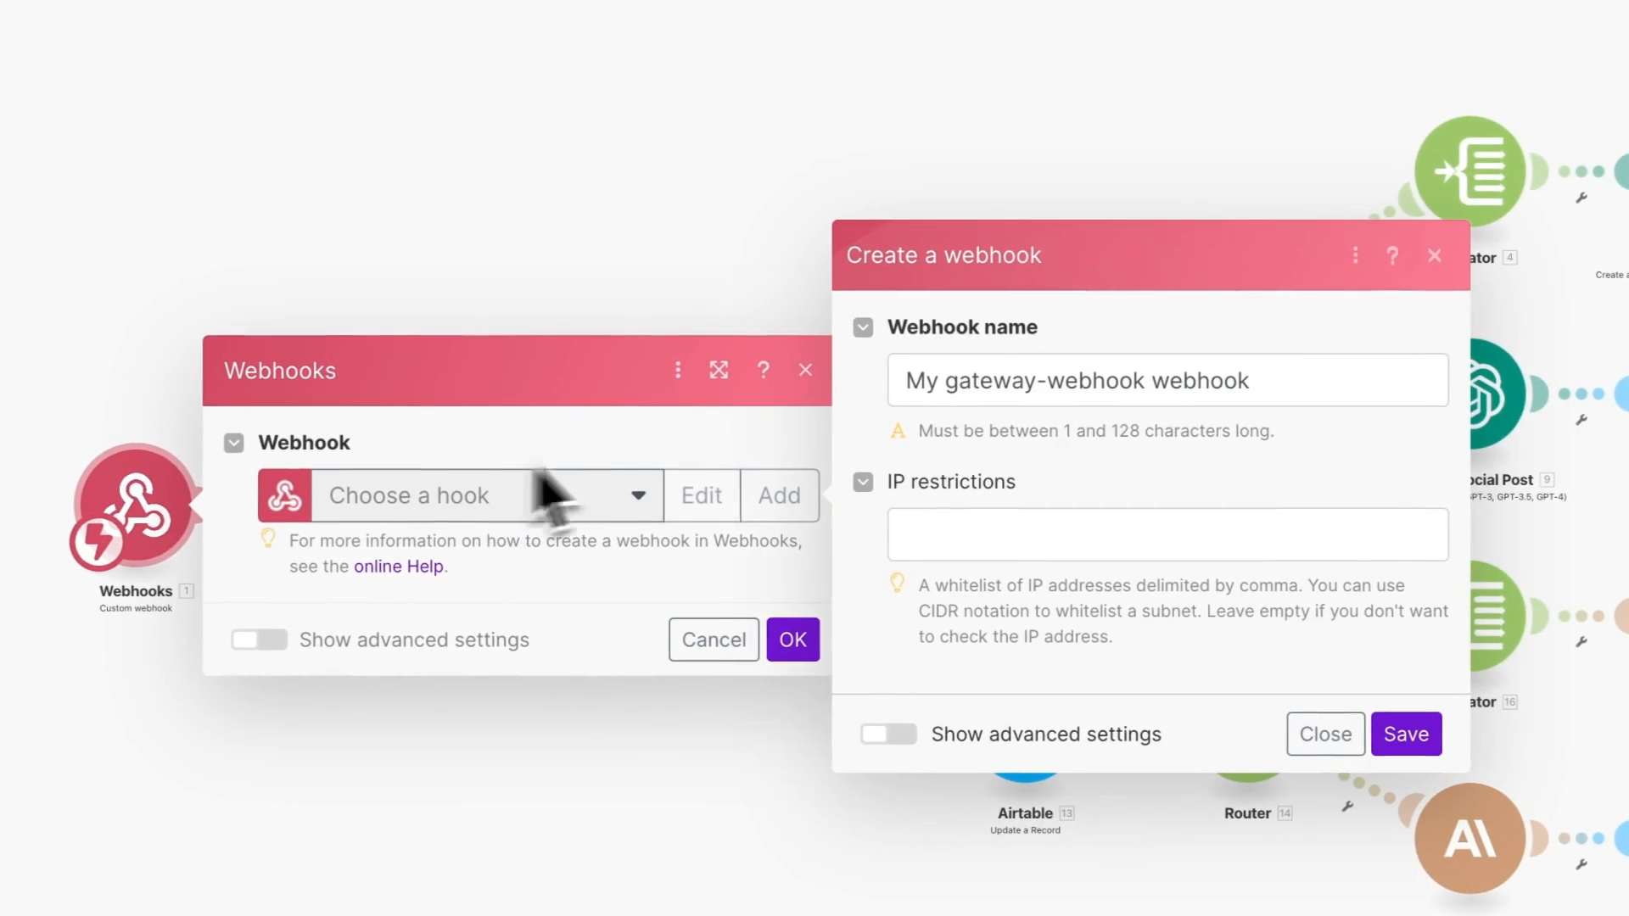
pyautogui.tripleClick(1049, 385)
pyautogui.write('c')
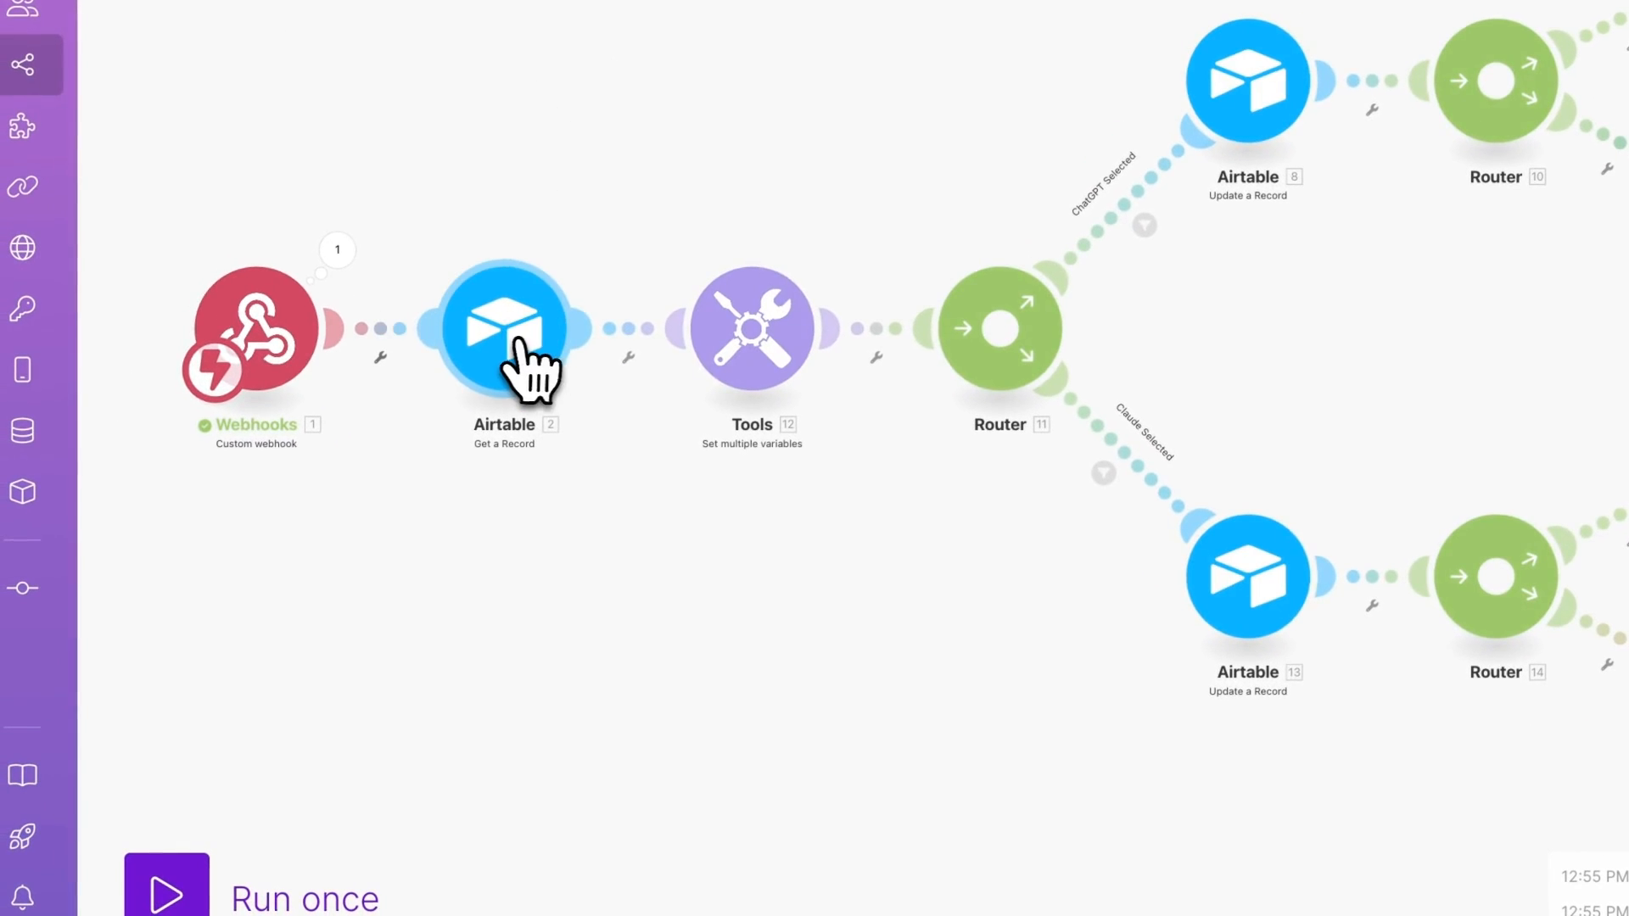
# - Reconnect Get a Record to the Airtable account and the public Content Repurposing System base
pyautogui.click(487, 408)
pyautogui.click(709, 312)
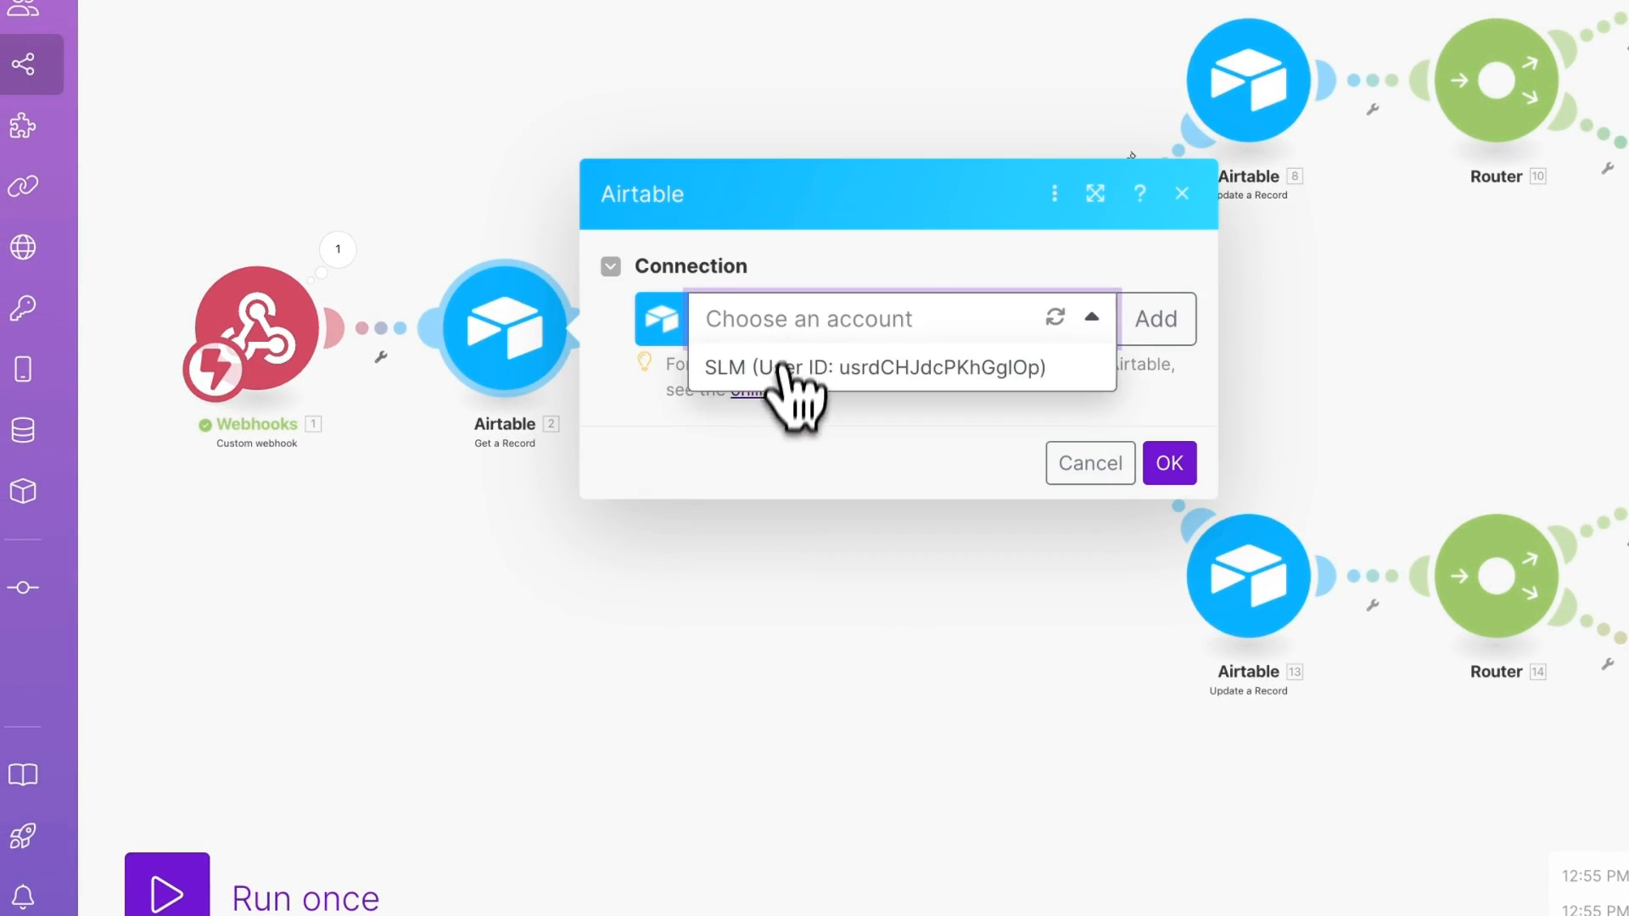
pyautogui.click(789, 370)
pyautogui.click(912, 335)
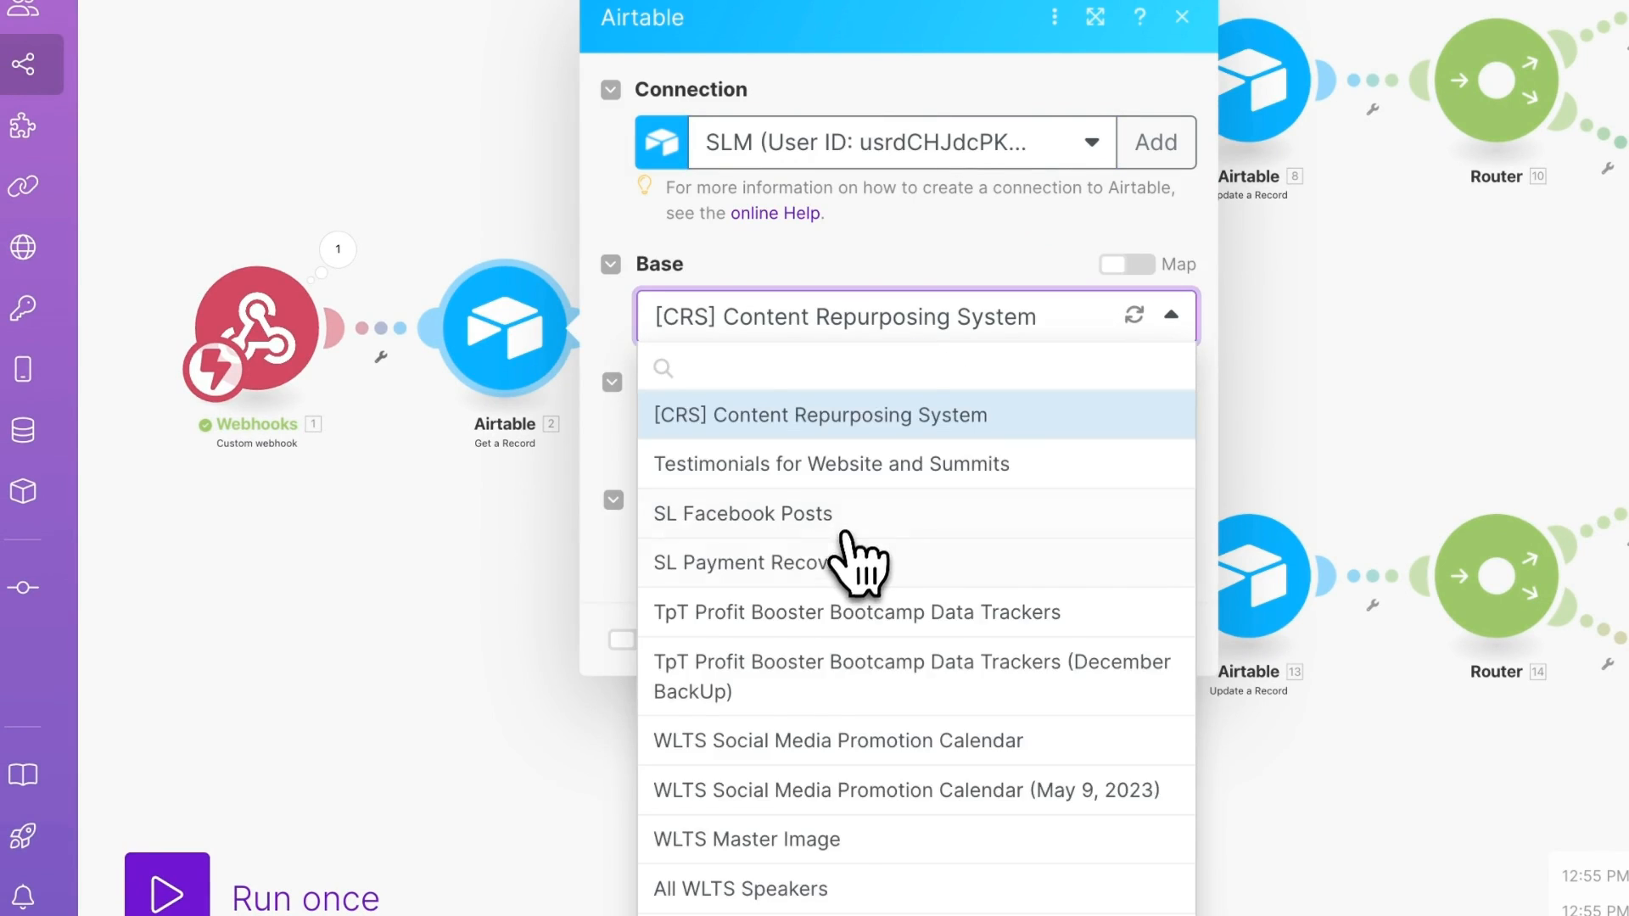
pyautogui.scroll(-5, 844, 540)
pyautogui.click(581, 894)
pyautogui.click(1008, 507)
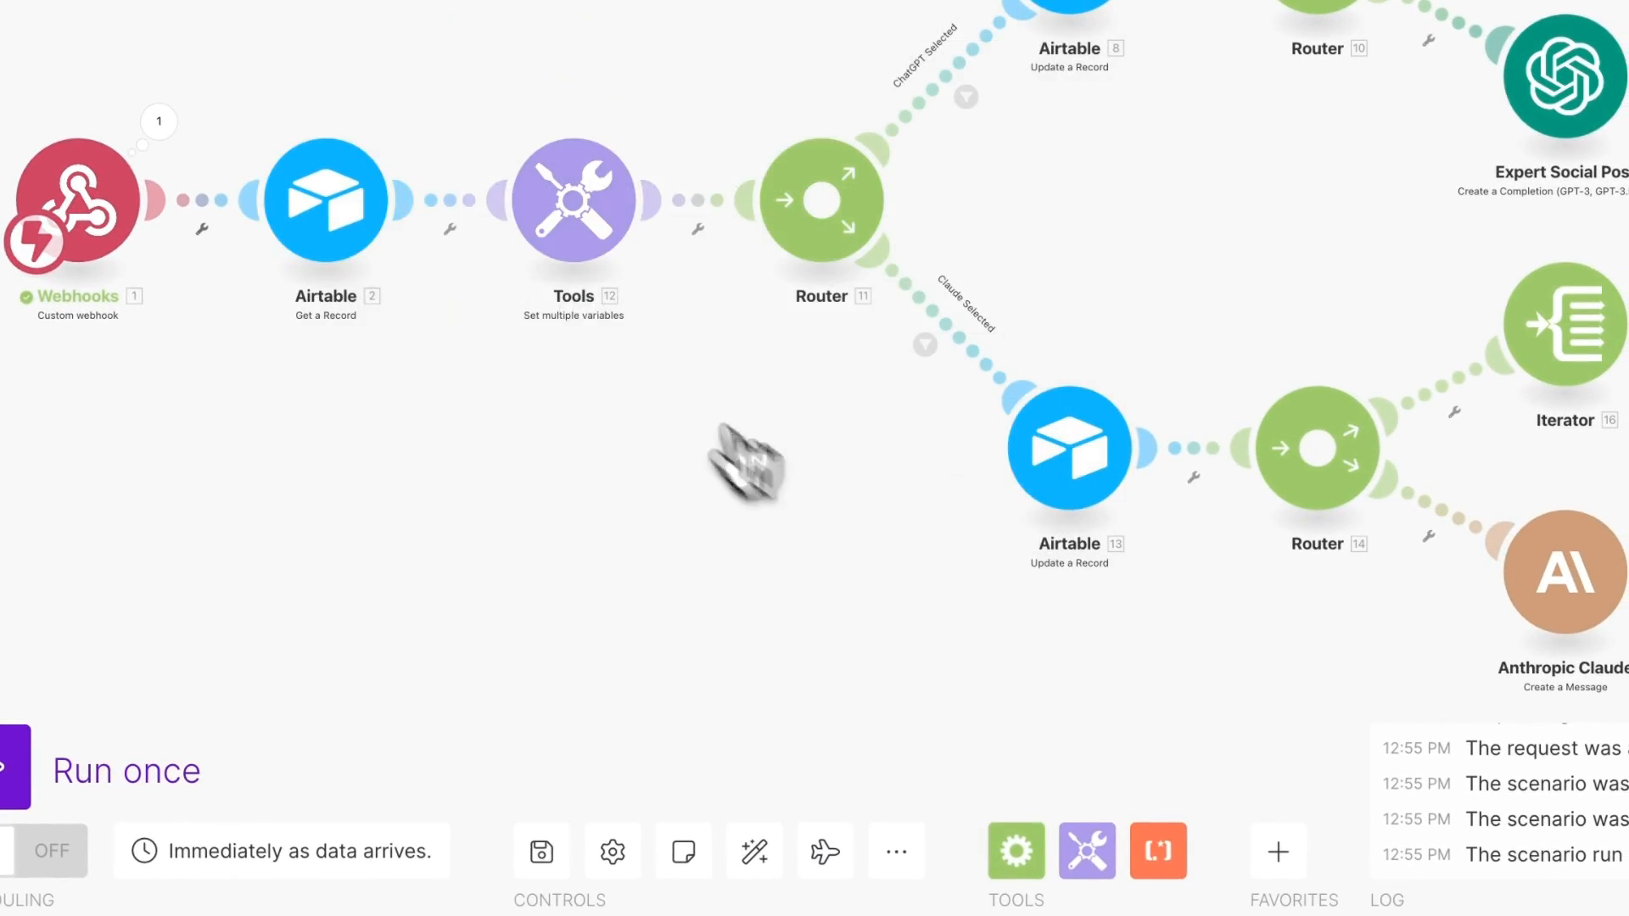
pyautogui.click(602, 212)
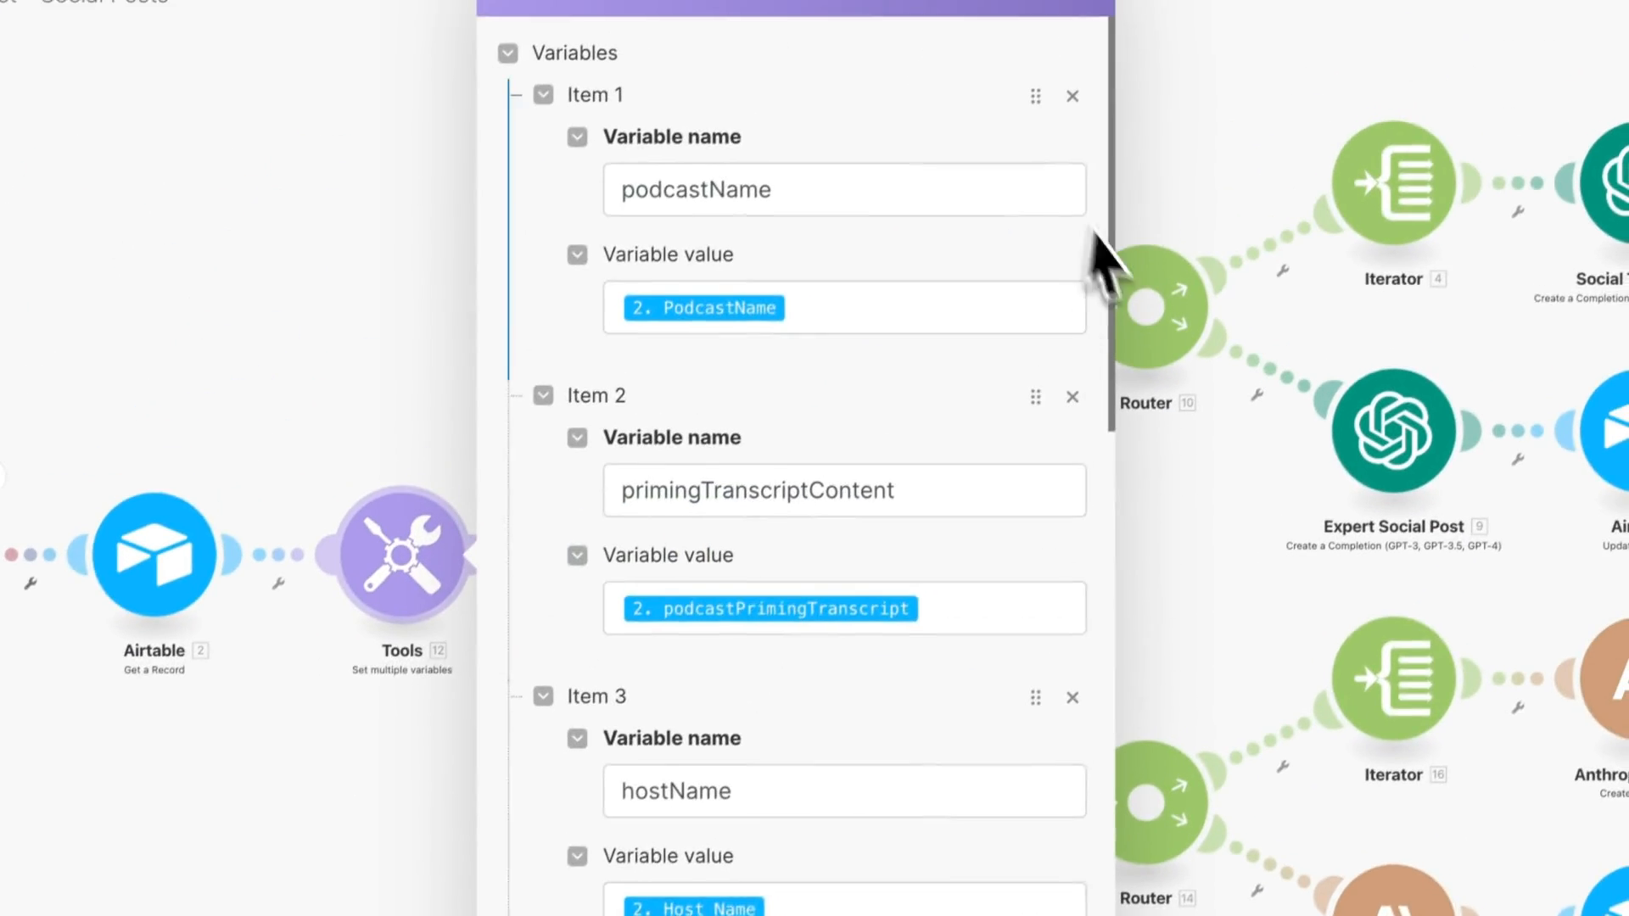
pyautogui.scroll(-15, 887, 399)
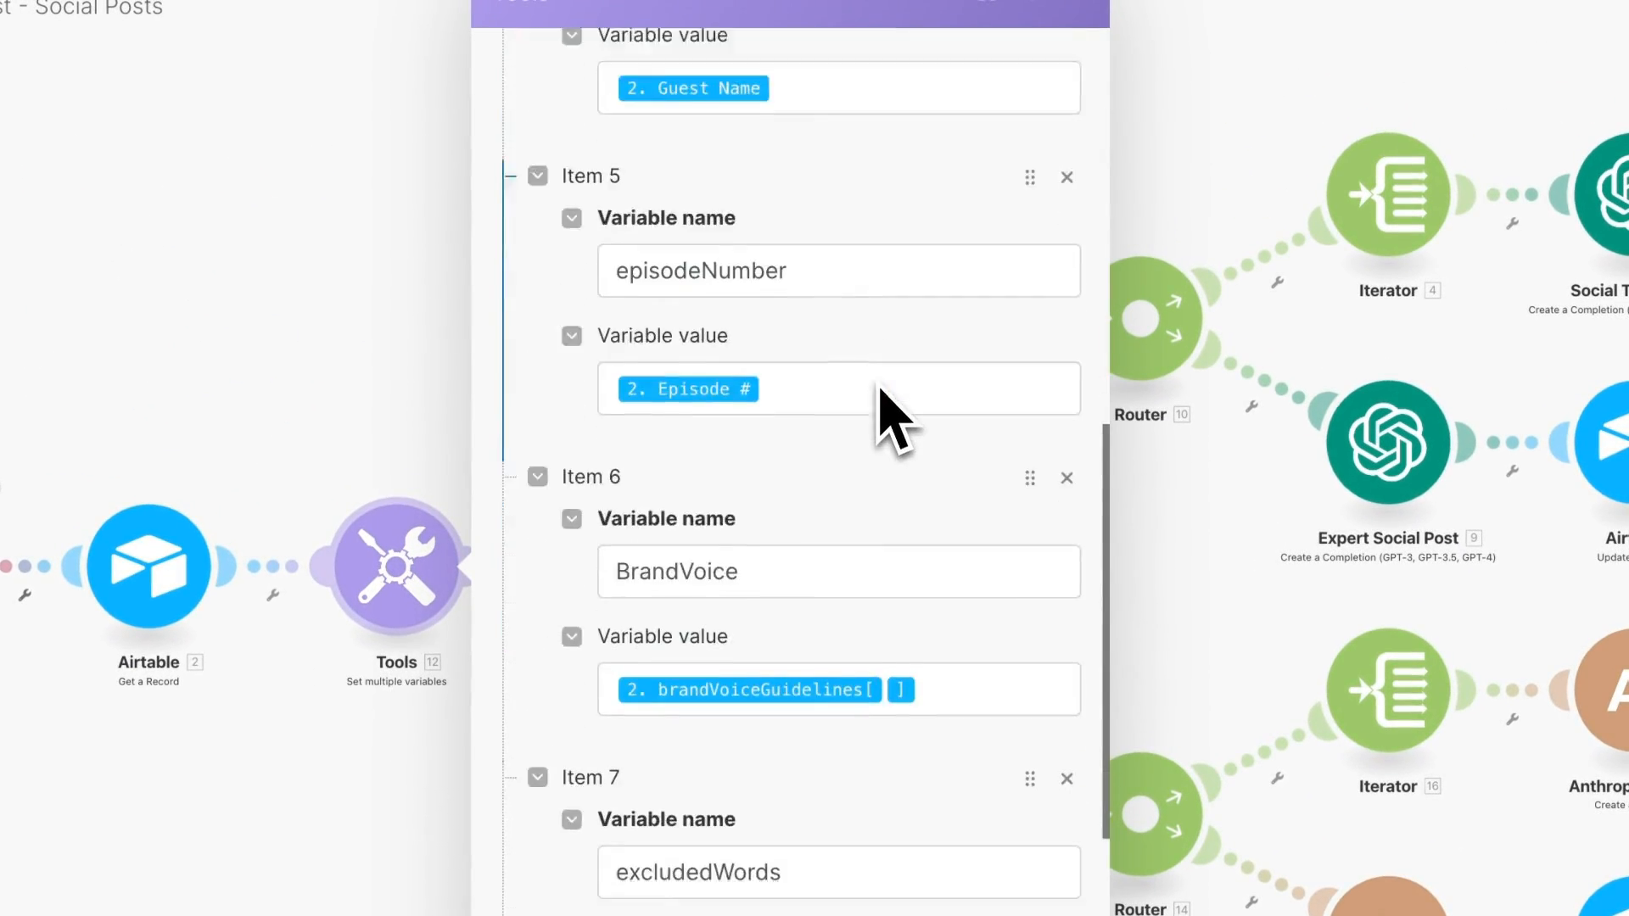
pyautogui.scroll(-4, 848, 424)
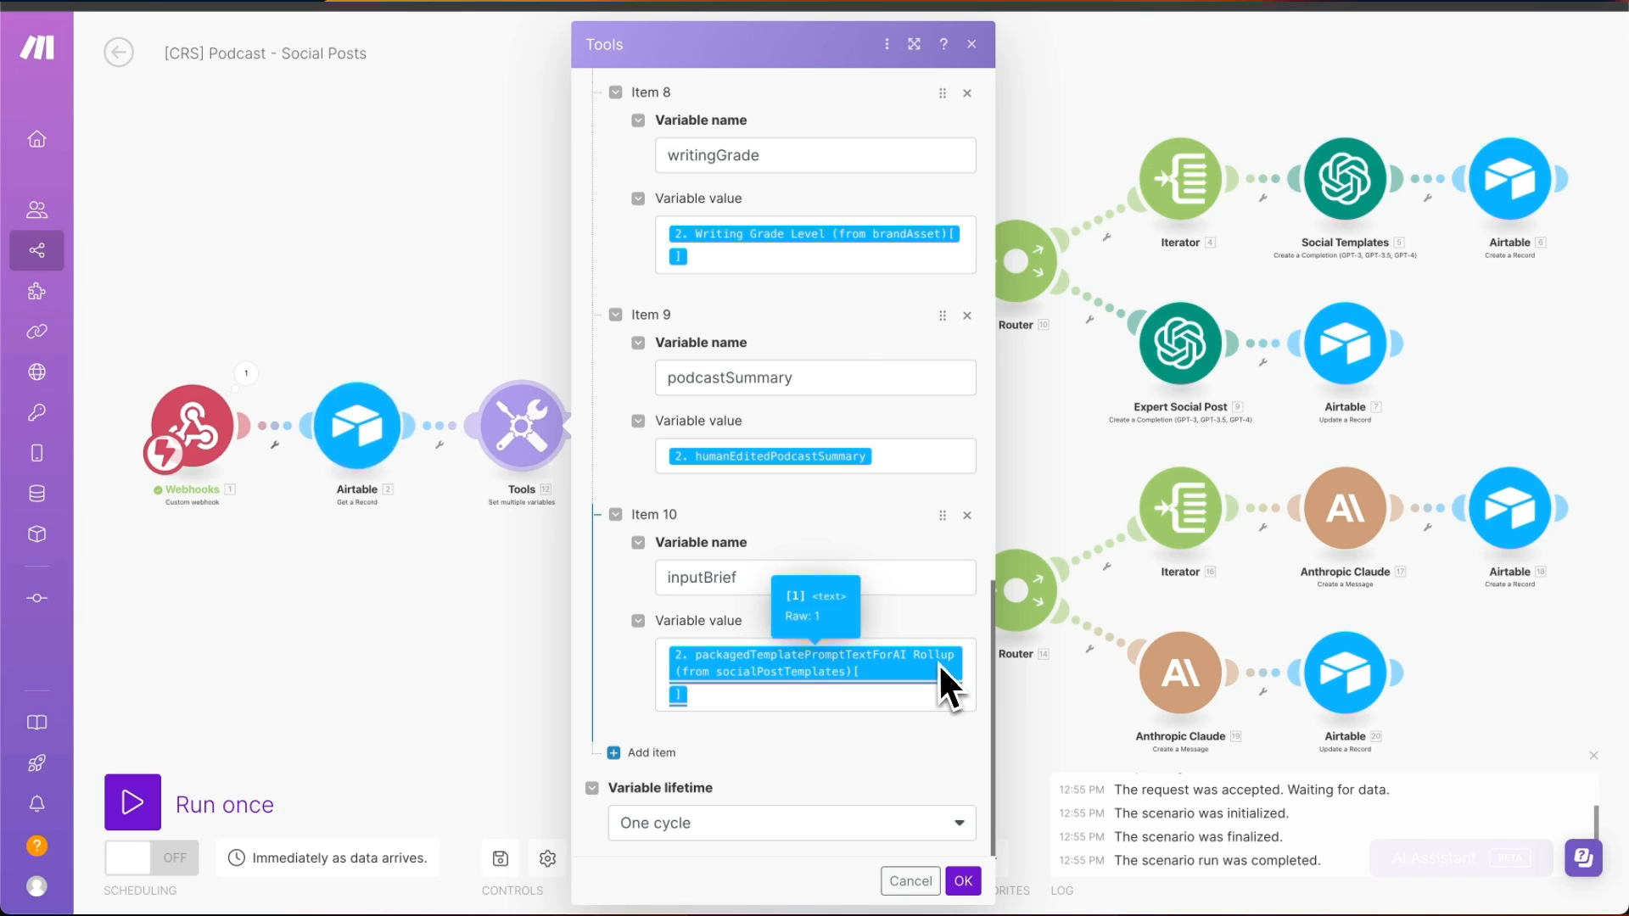
pyautogui.click(963, 880)
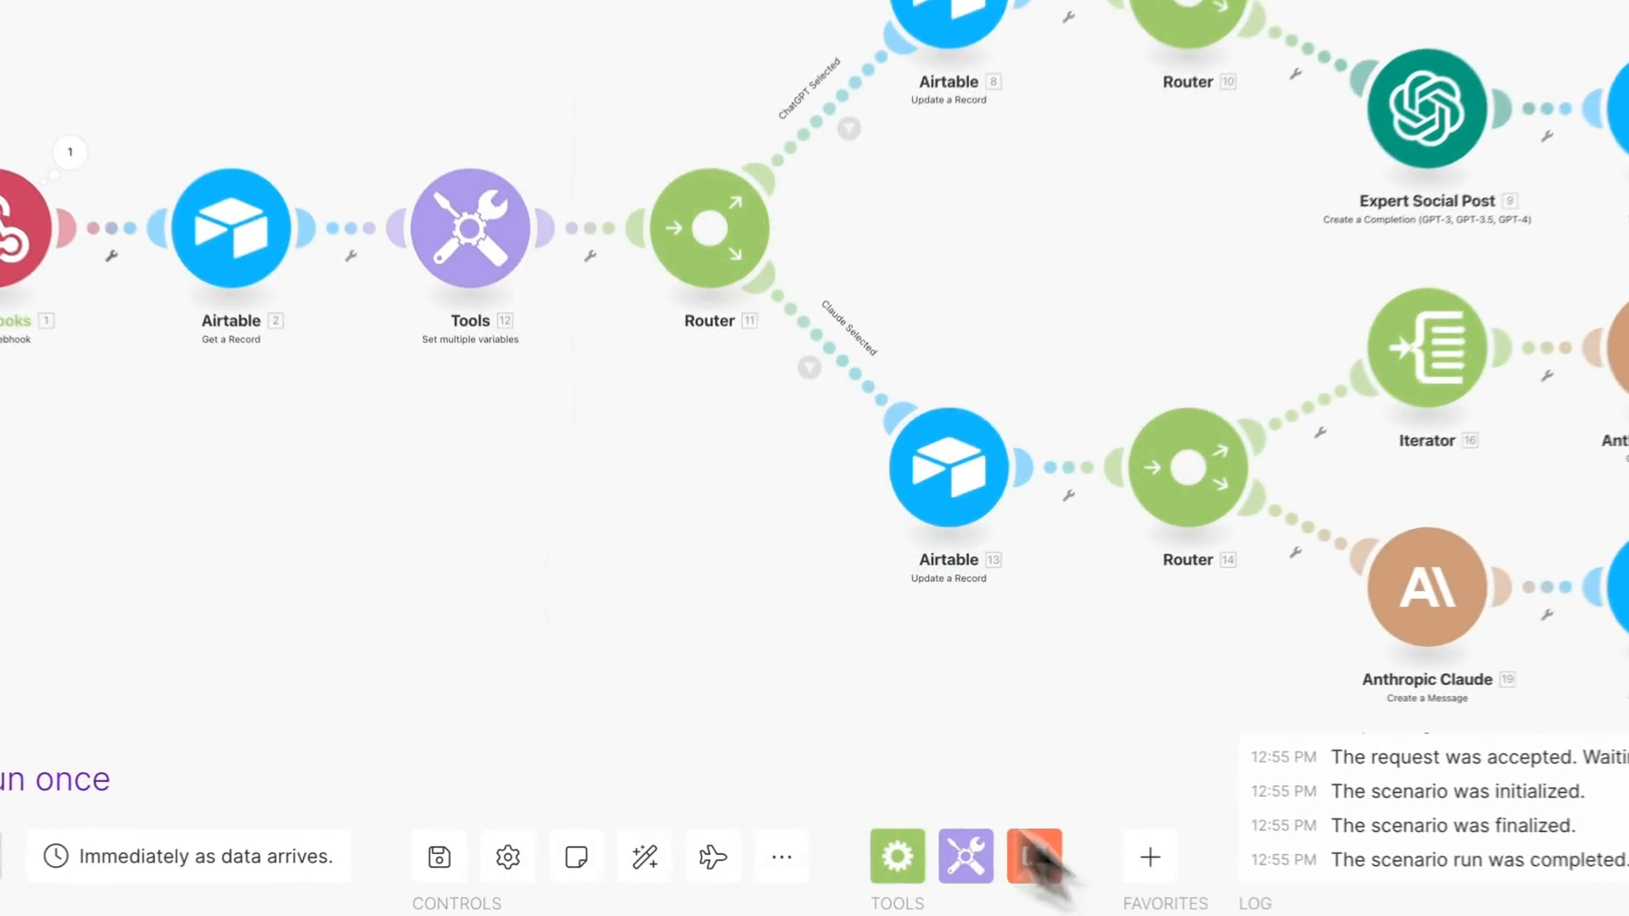
# - Replace the ChatGPT Selected filter's condition with the 2. AIModels_socialPosts field
pyautogui.click(817, 321)
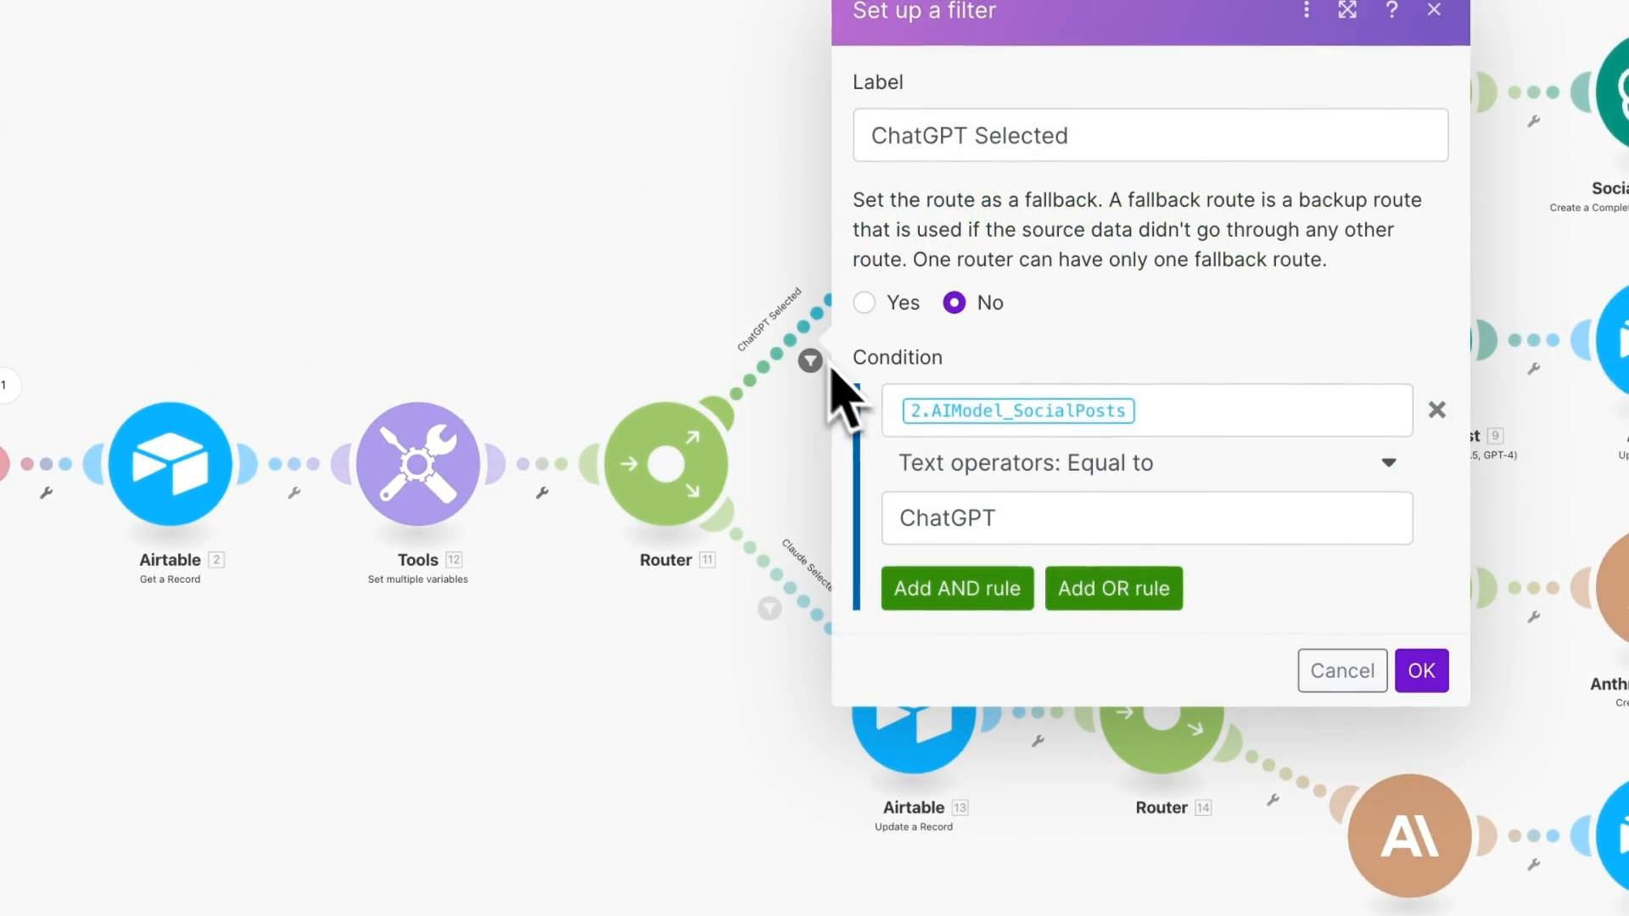
pyautogui.click(1171, 412)
pyautogui.press('BackSpace')
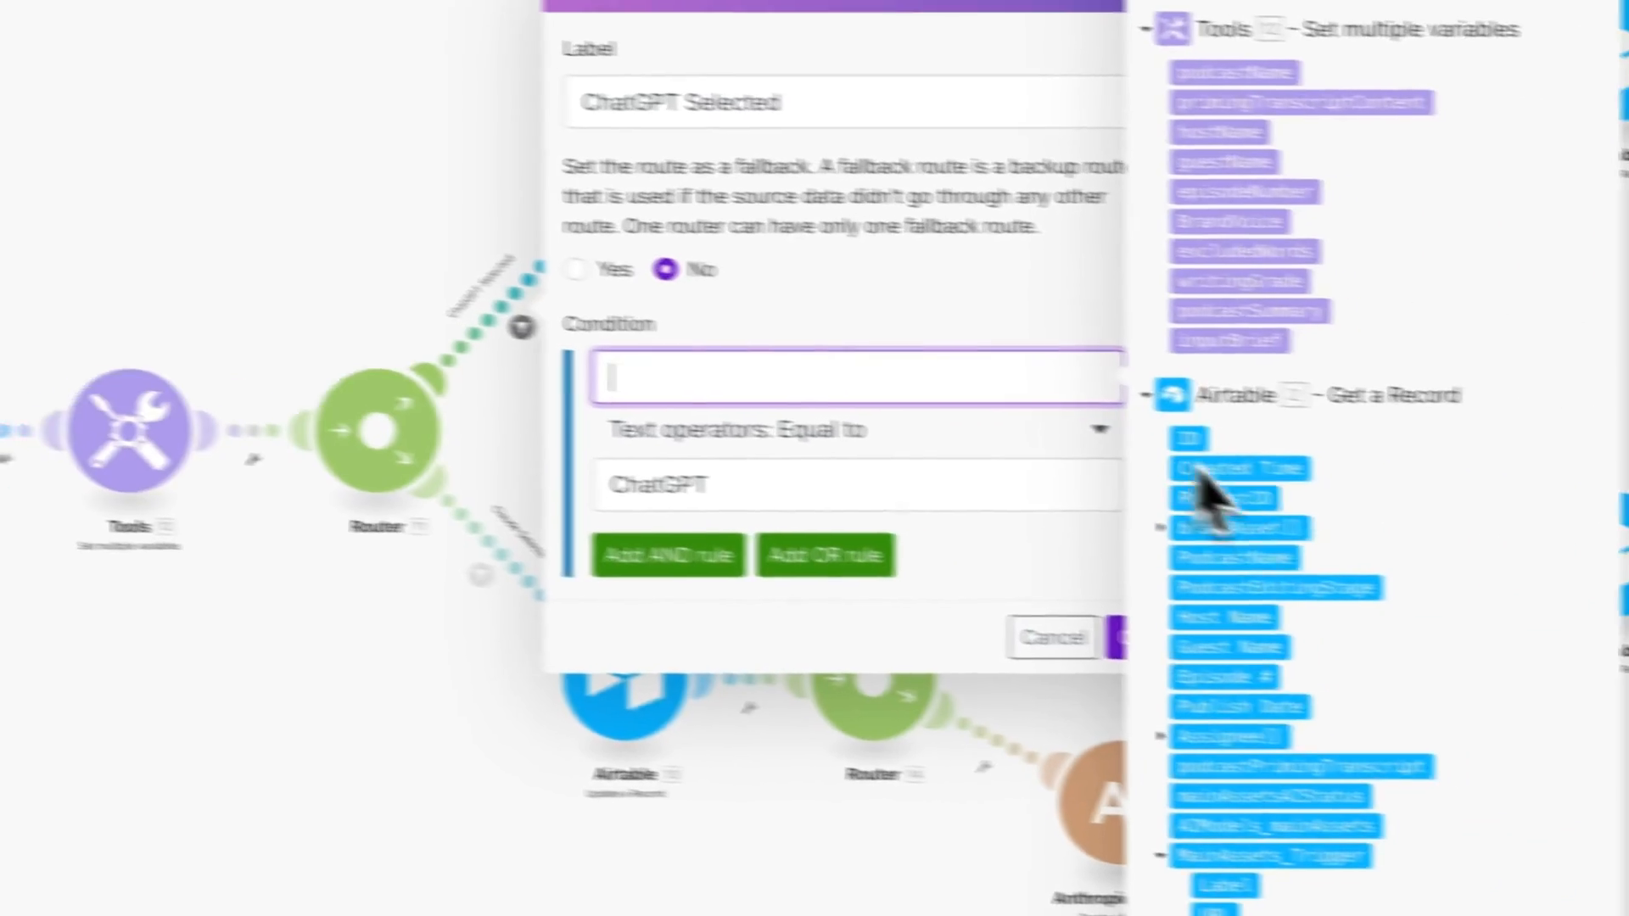
pyautogui.scroll(-5, 1527, 488)
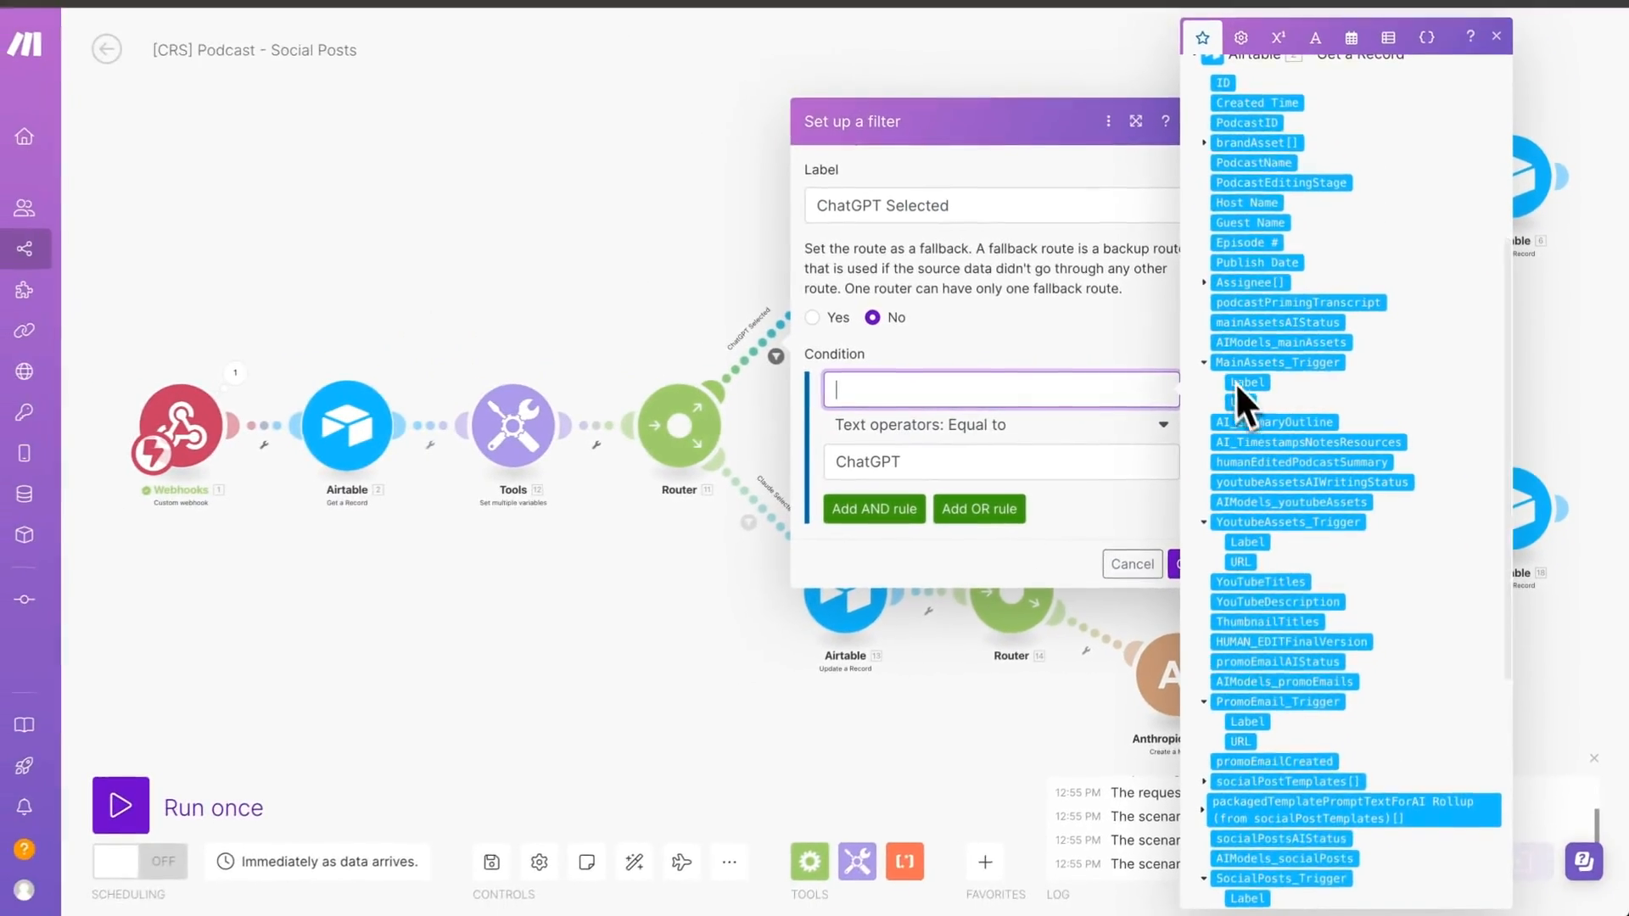
pyautogui.scroll(-5, 1231, 441)
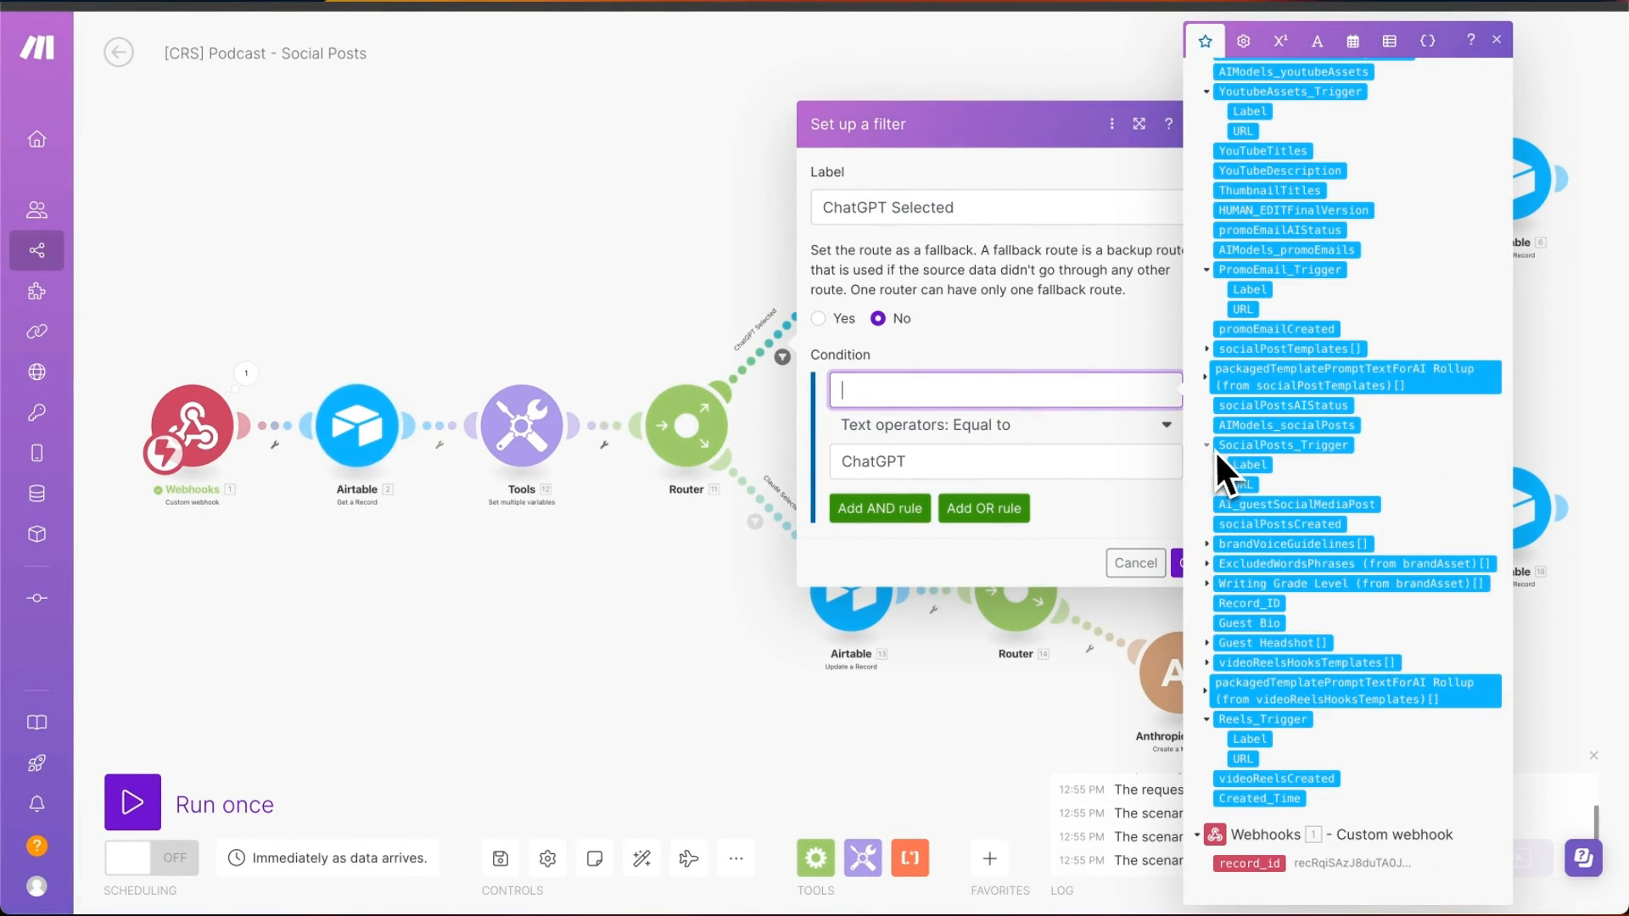
pyautogui.click(1246, 425)
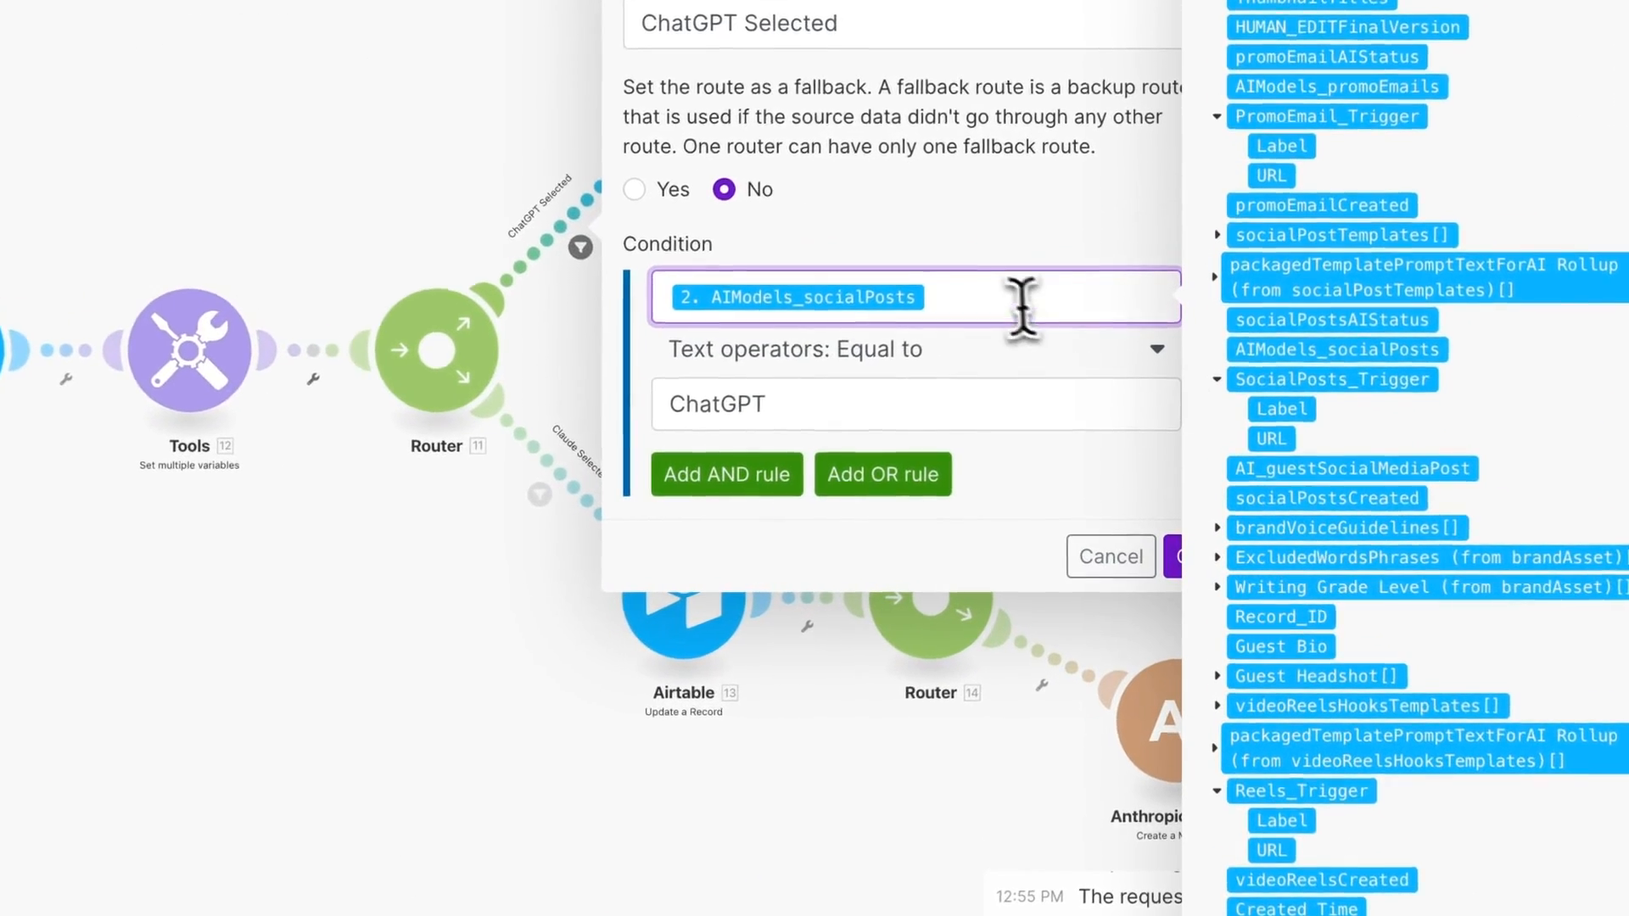
pyautogui.moveTo(1075, 394); pyautogui.dragTo(792, 413)
pyautogui.hotkey('ctrl', 'c')
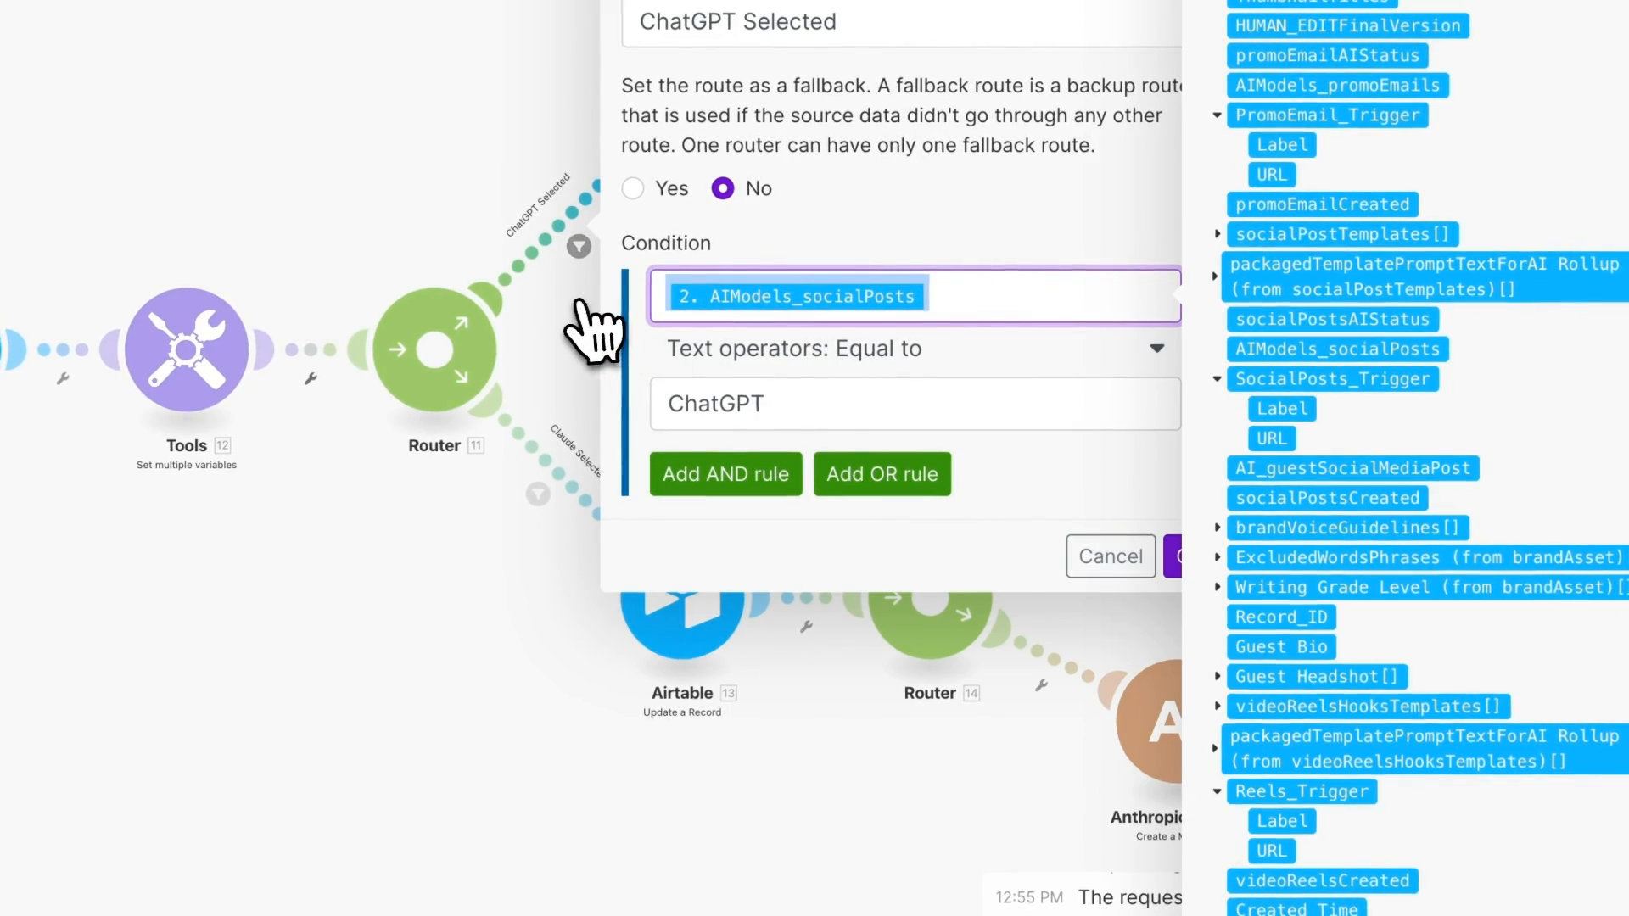
pyautogui.click(1175, 557)
# - Paste AIModels_socialPosts into the Claude Selected filter's condition and confirm it
pyautogui.click(537, 493)
pyautogui.click(933, 547)
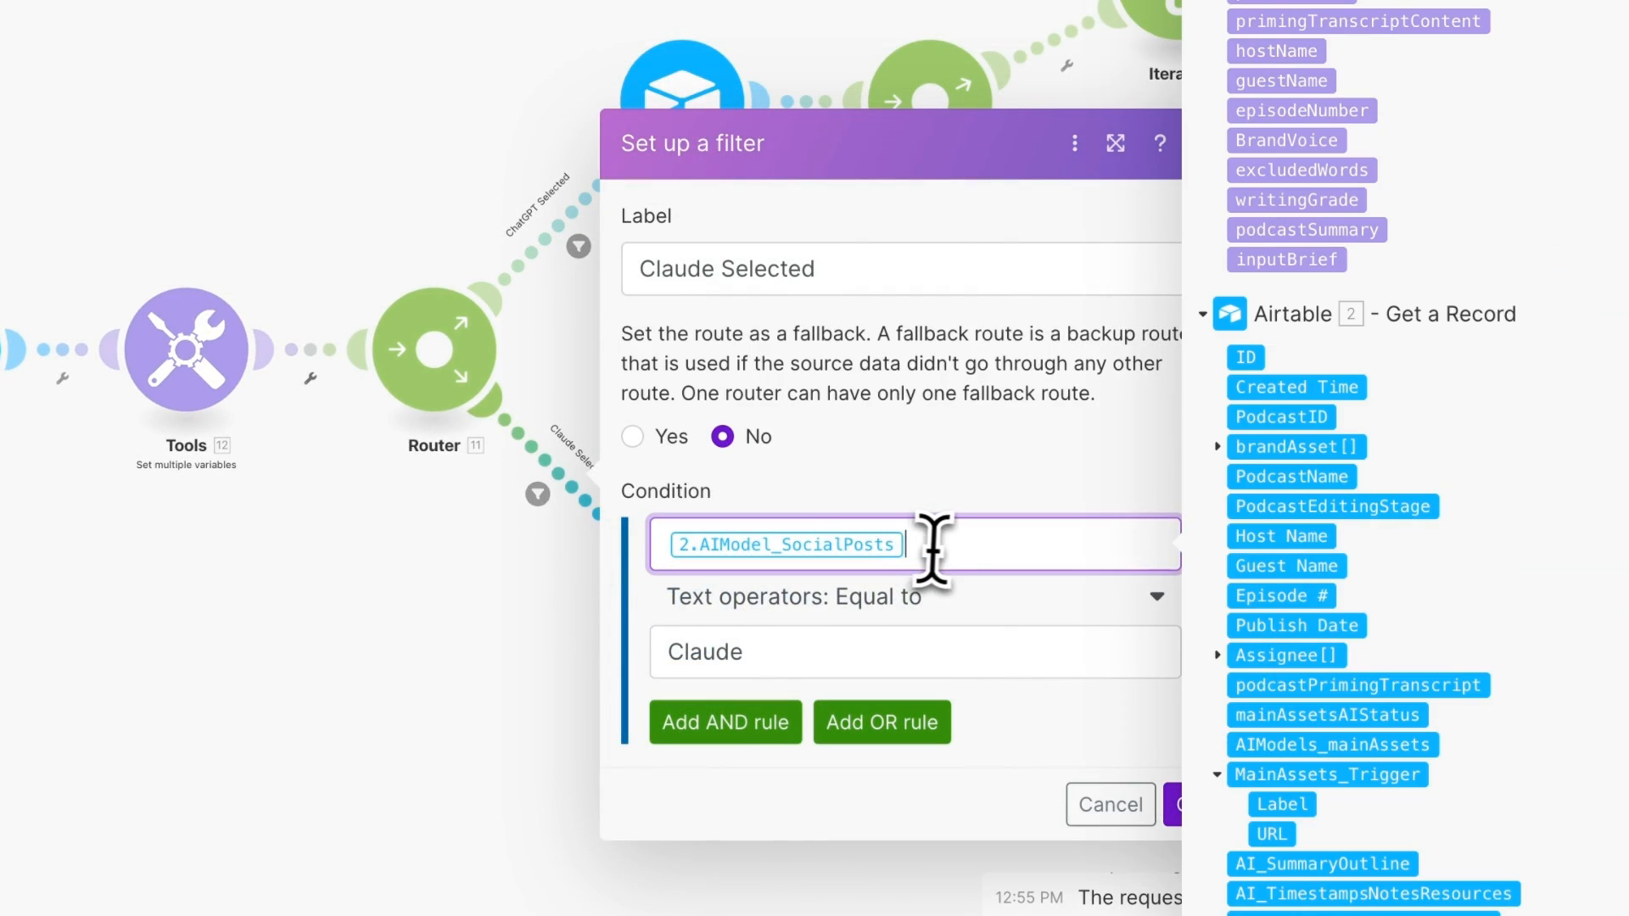
pyautogui.hotkey('ctrl', 'v')
pyautogui.click(1170, 804)
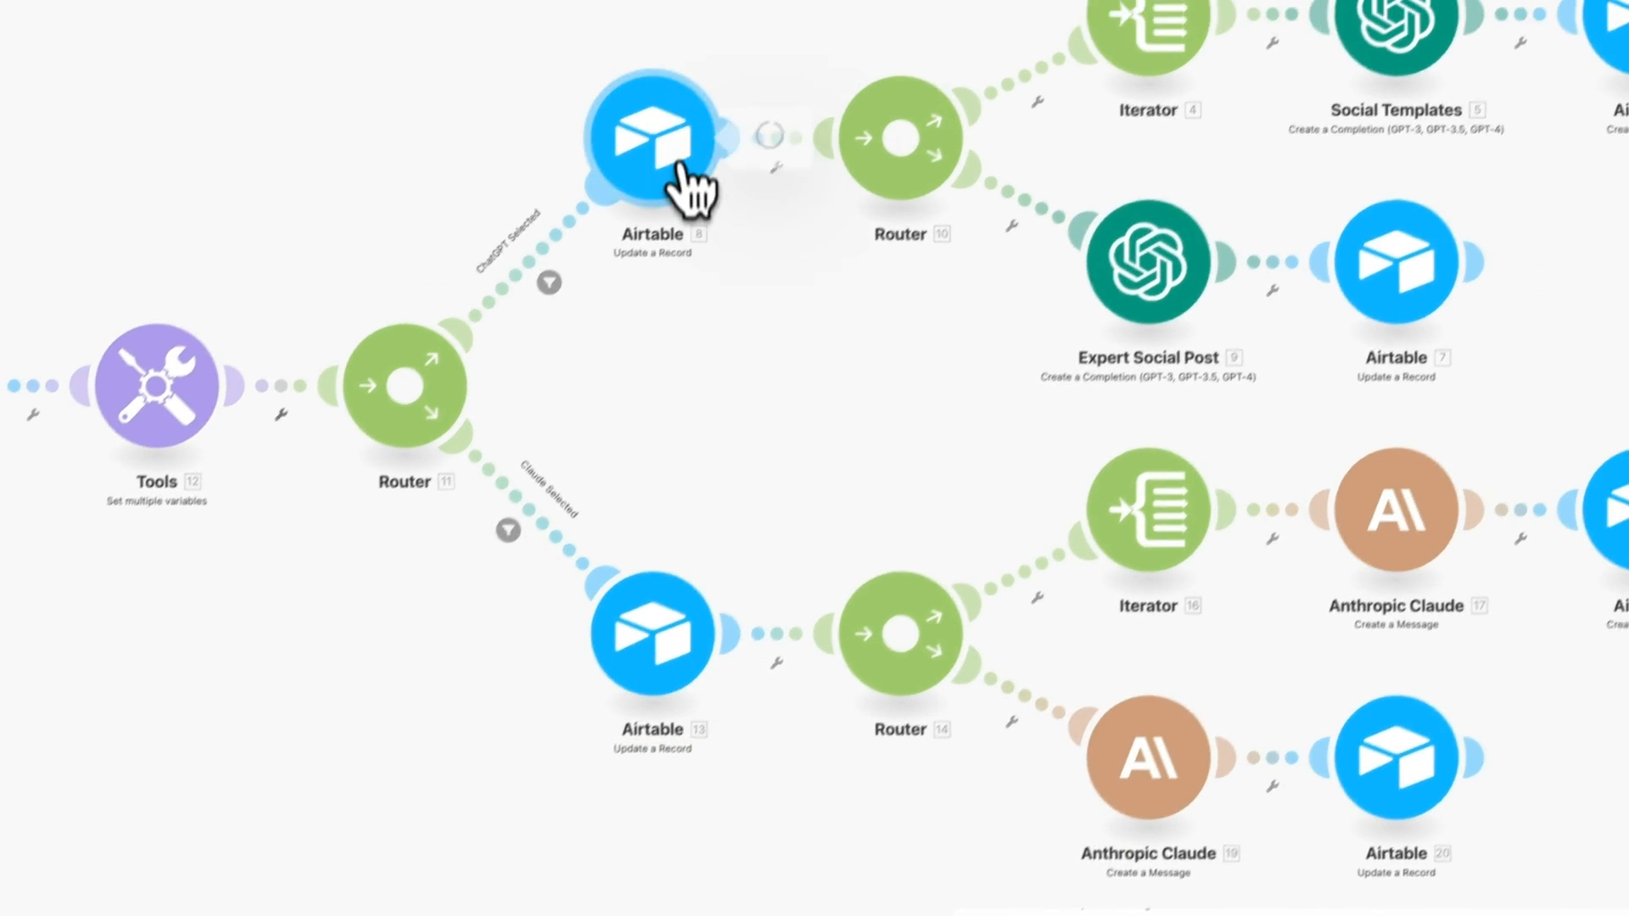
# - Connect Airtable module 8 to the account and the [CRS] Content Repurposing System (Public) (v1.1) base
pyautogui.click(692, 189)
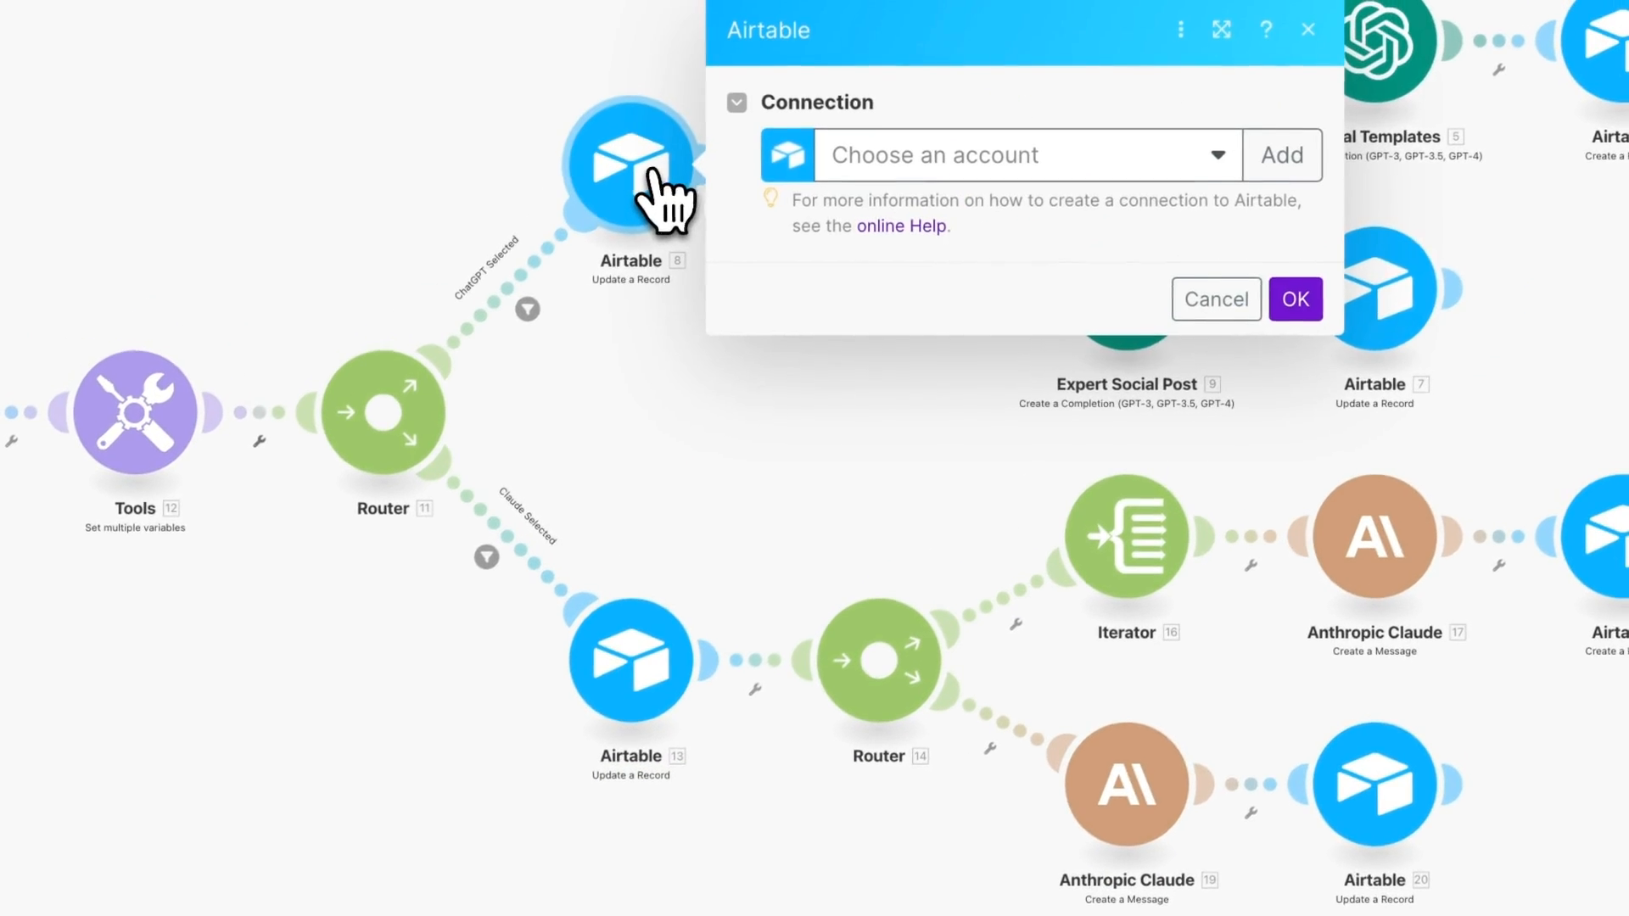
pyautogui.click(909, 171)
pyautogui.click(917, 226)
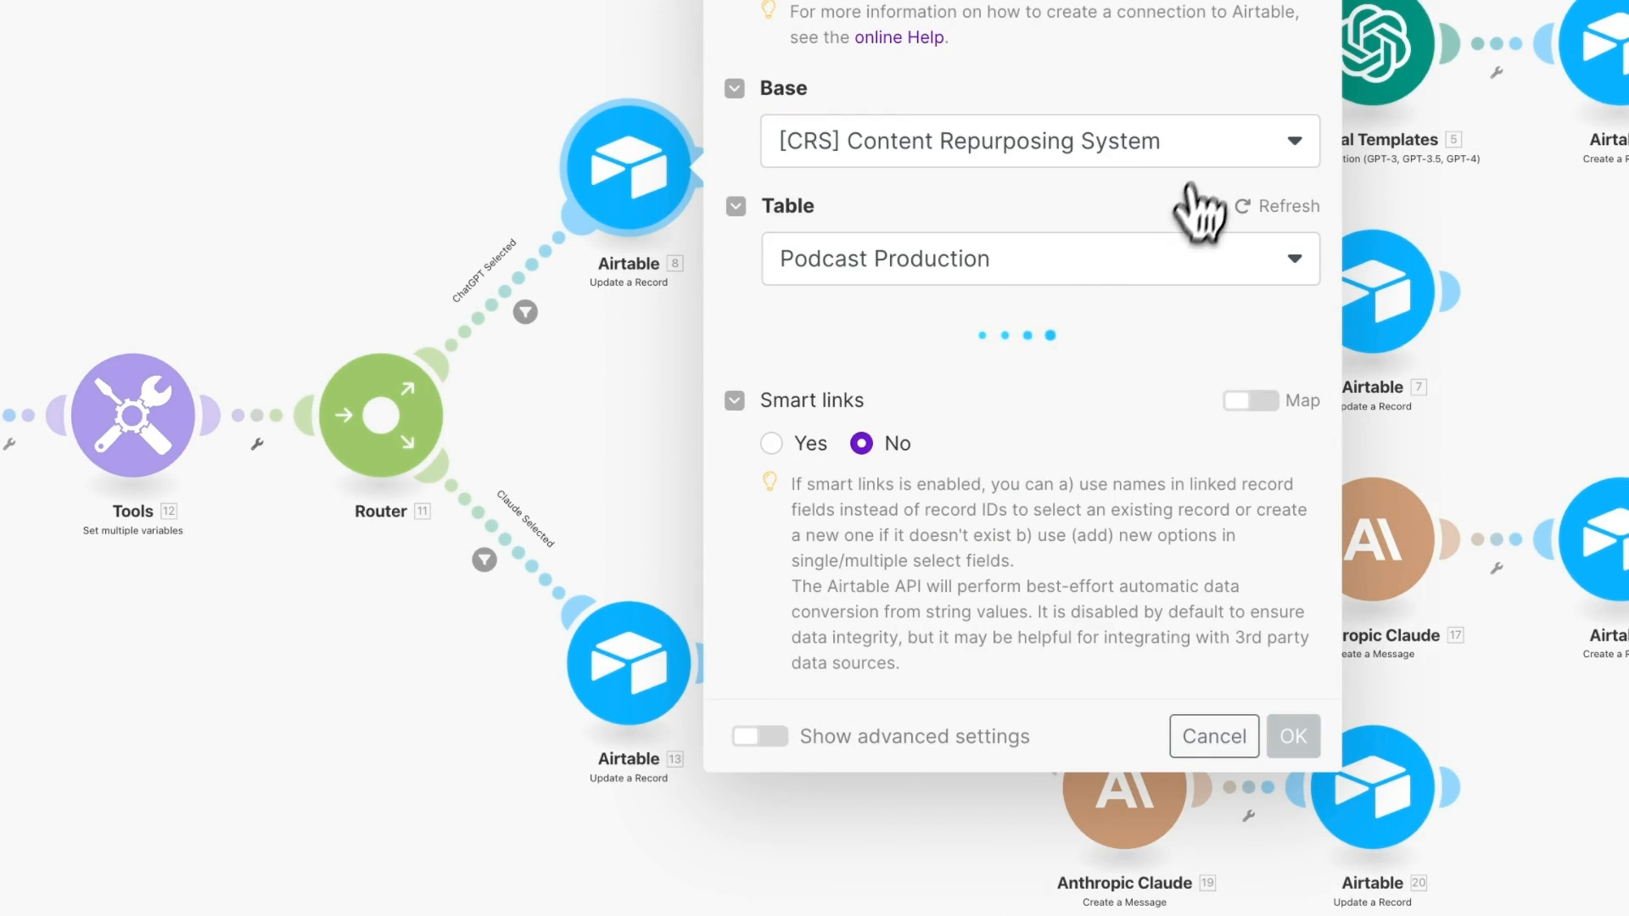
pyautogui.click(1191, 152)
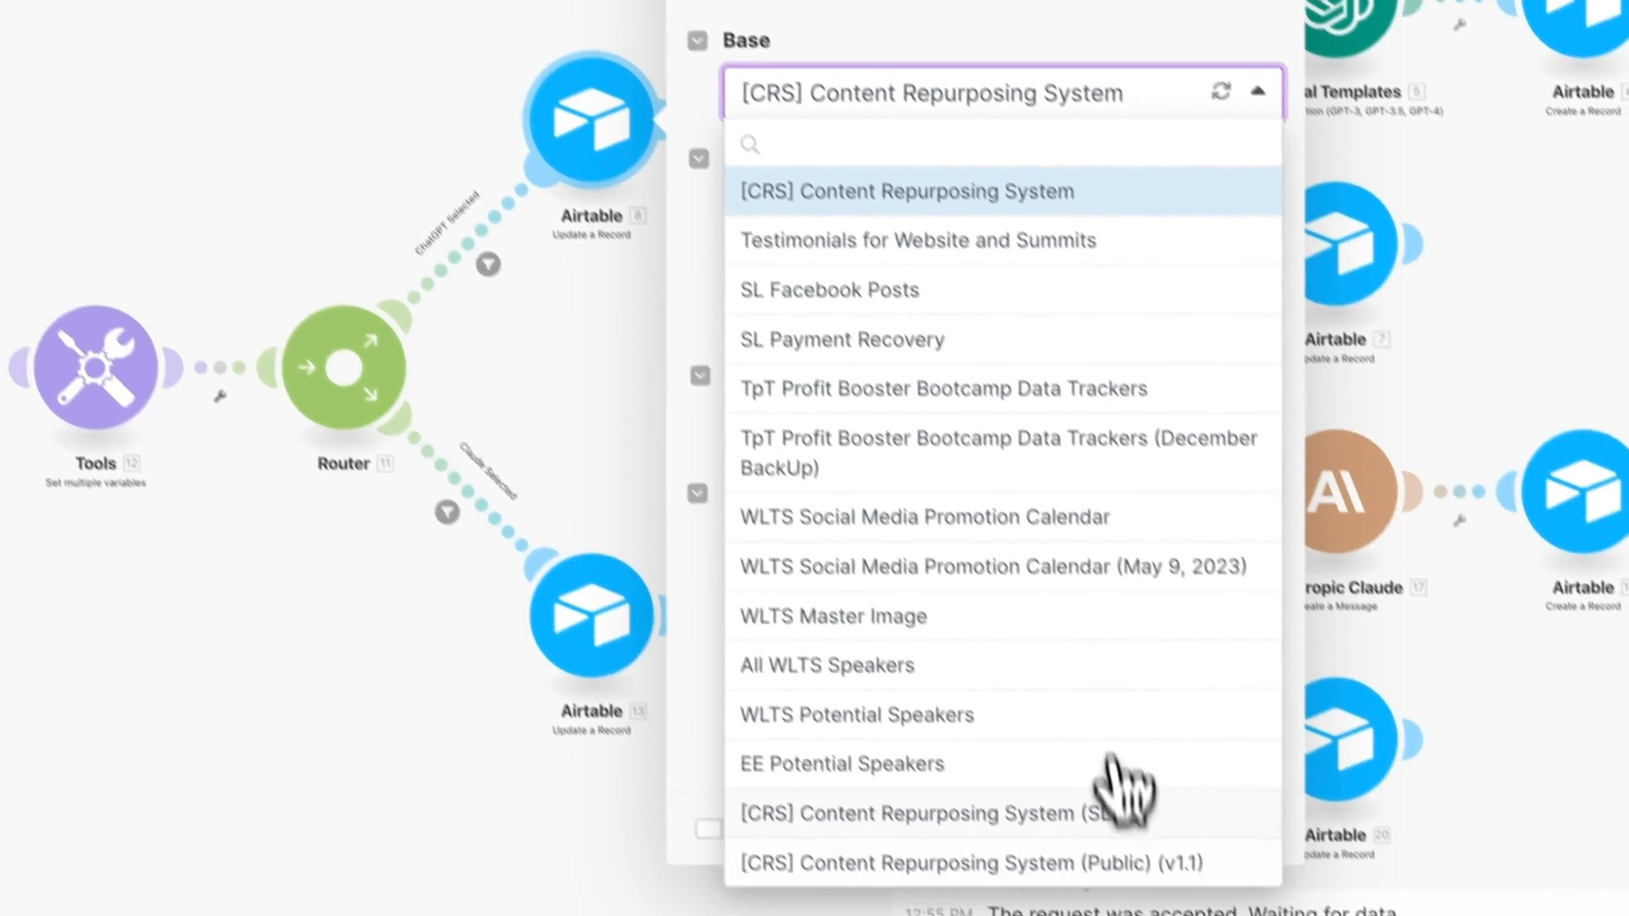
pyautogui.click(1128, 907)
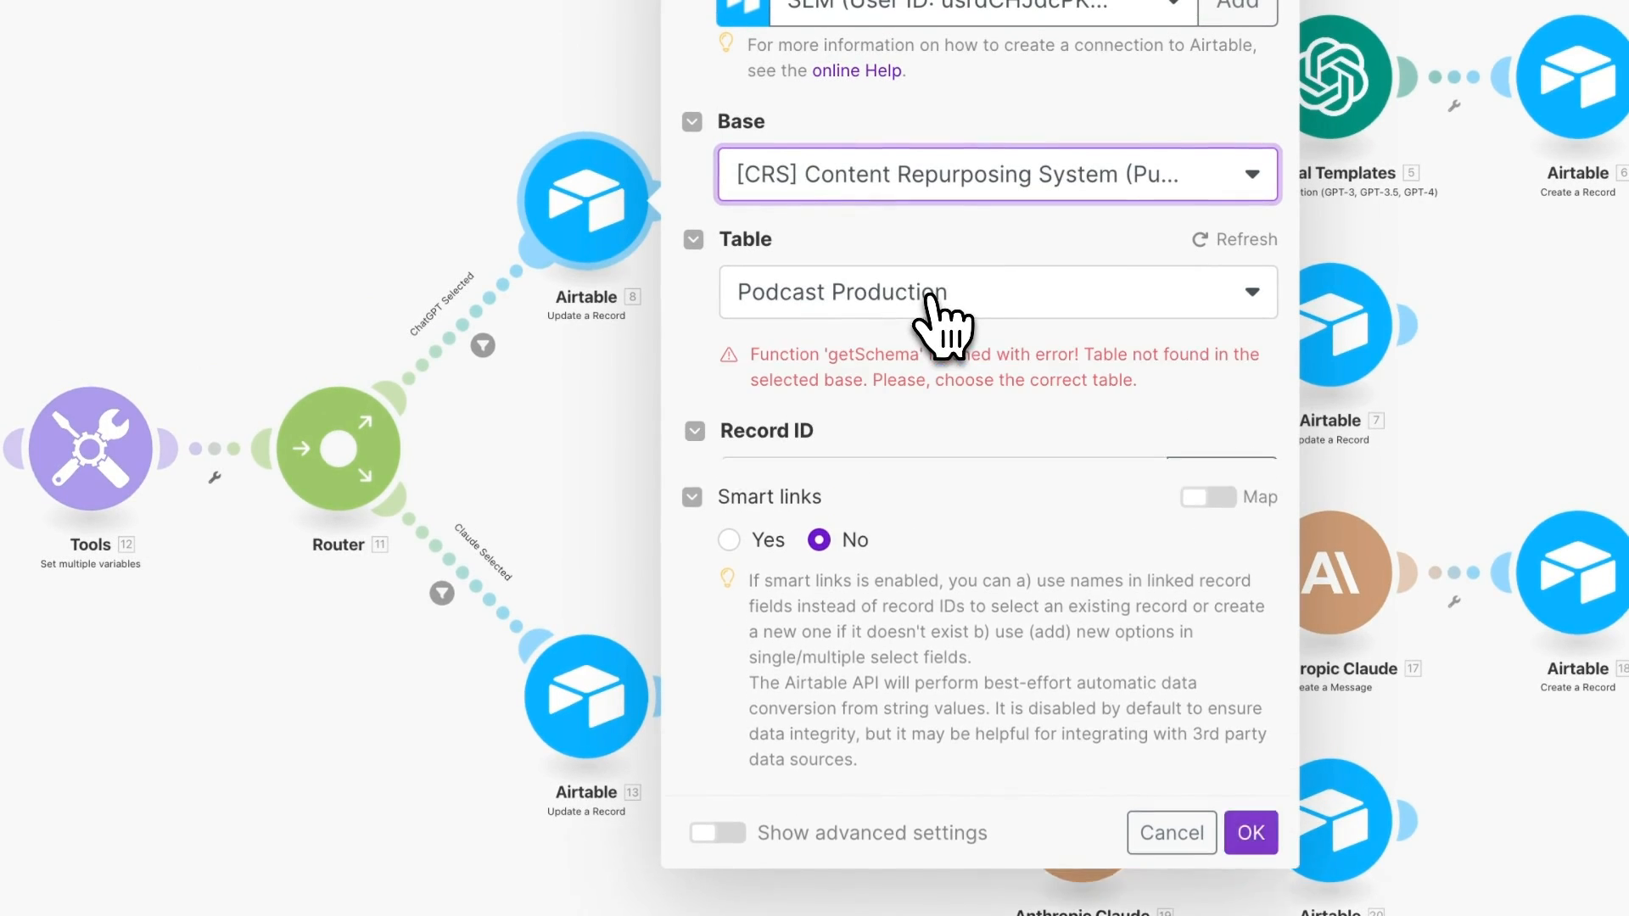
pyautogui.click(931, 289)
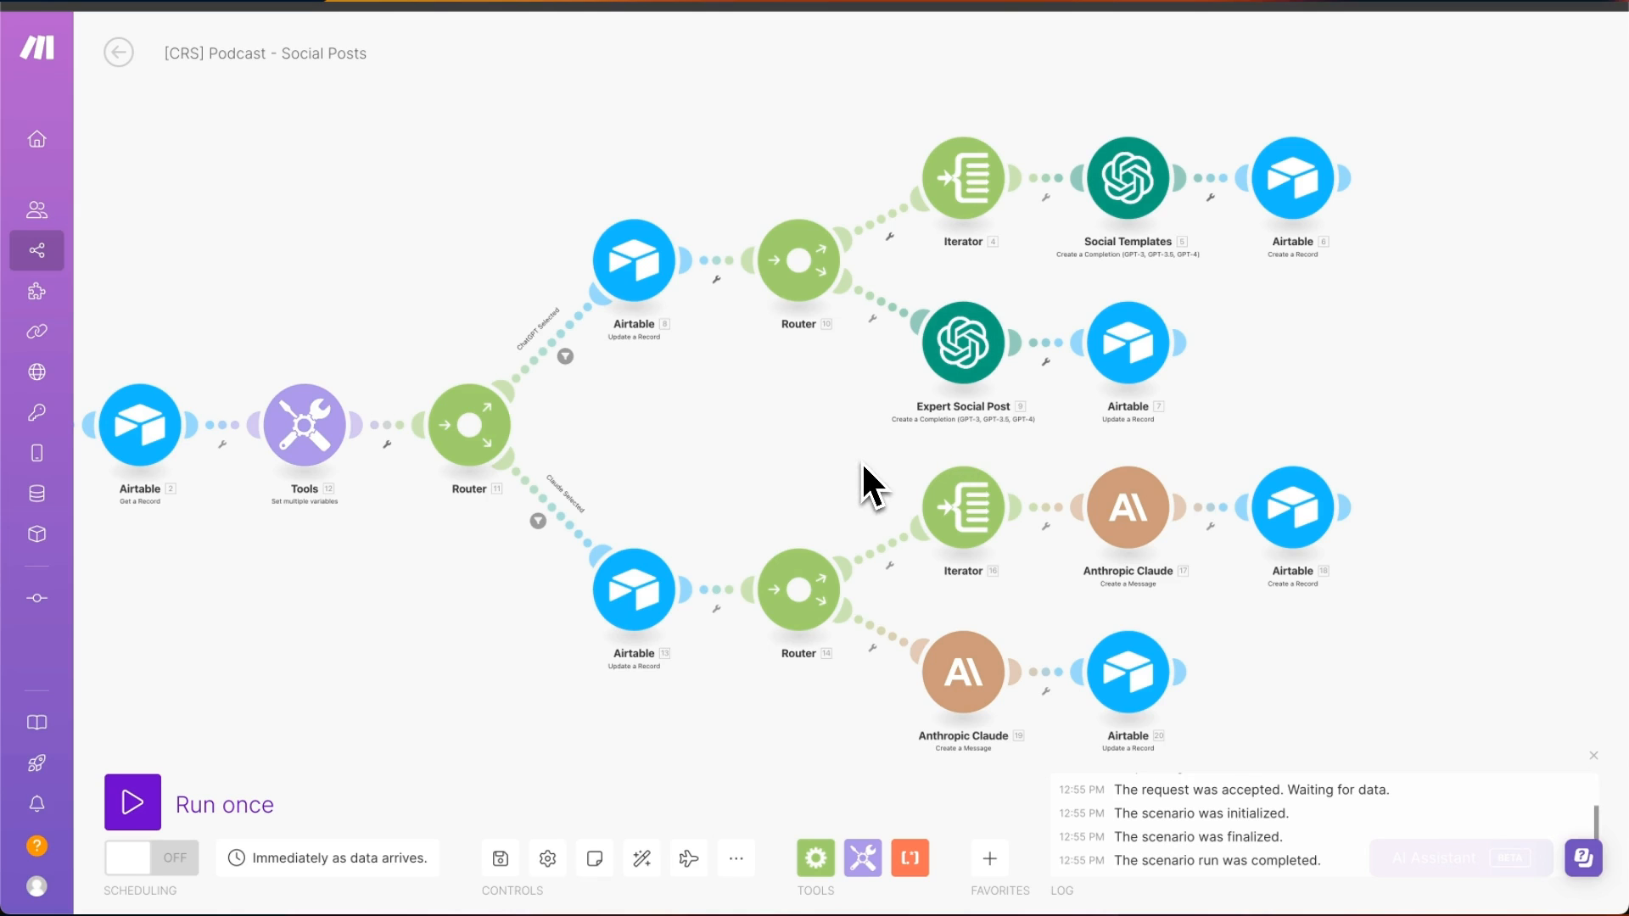
# - Connect the Expert Social Post module to the existing OpenAI account
pyautogui.click(967, 348)
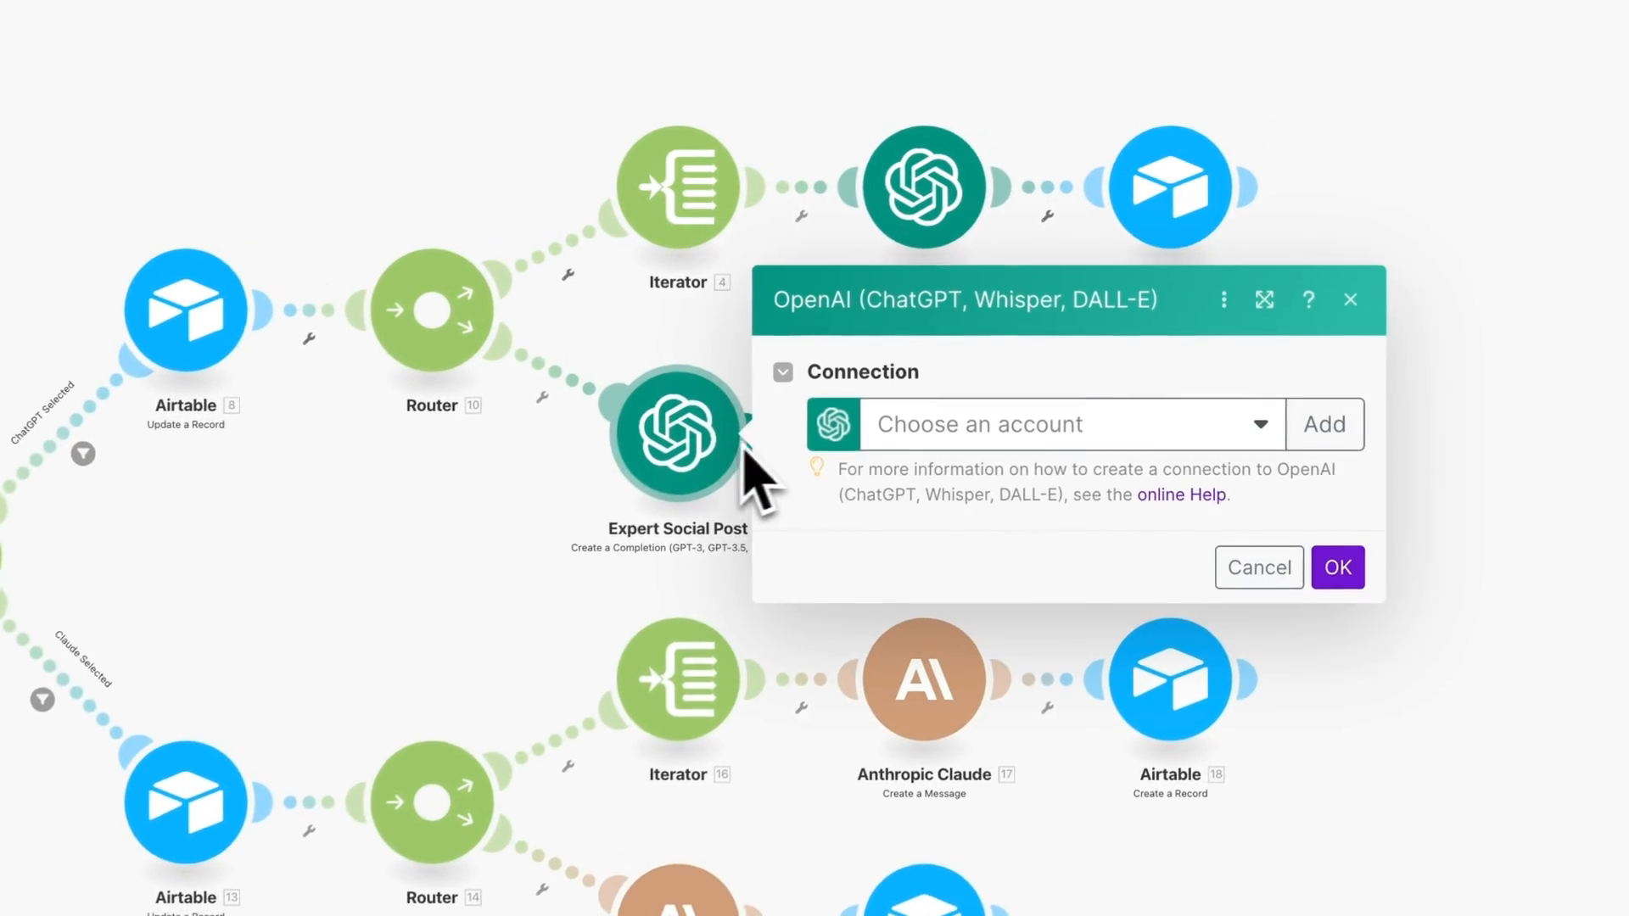
pyautogui.click(967, 429)
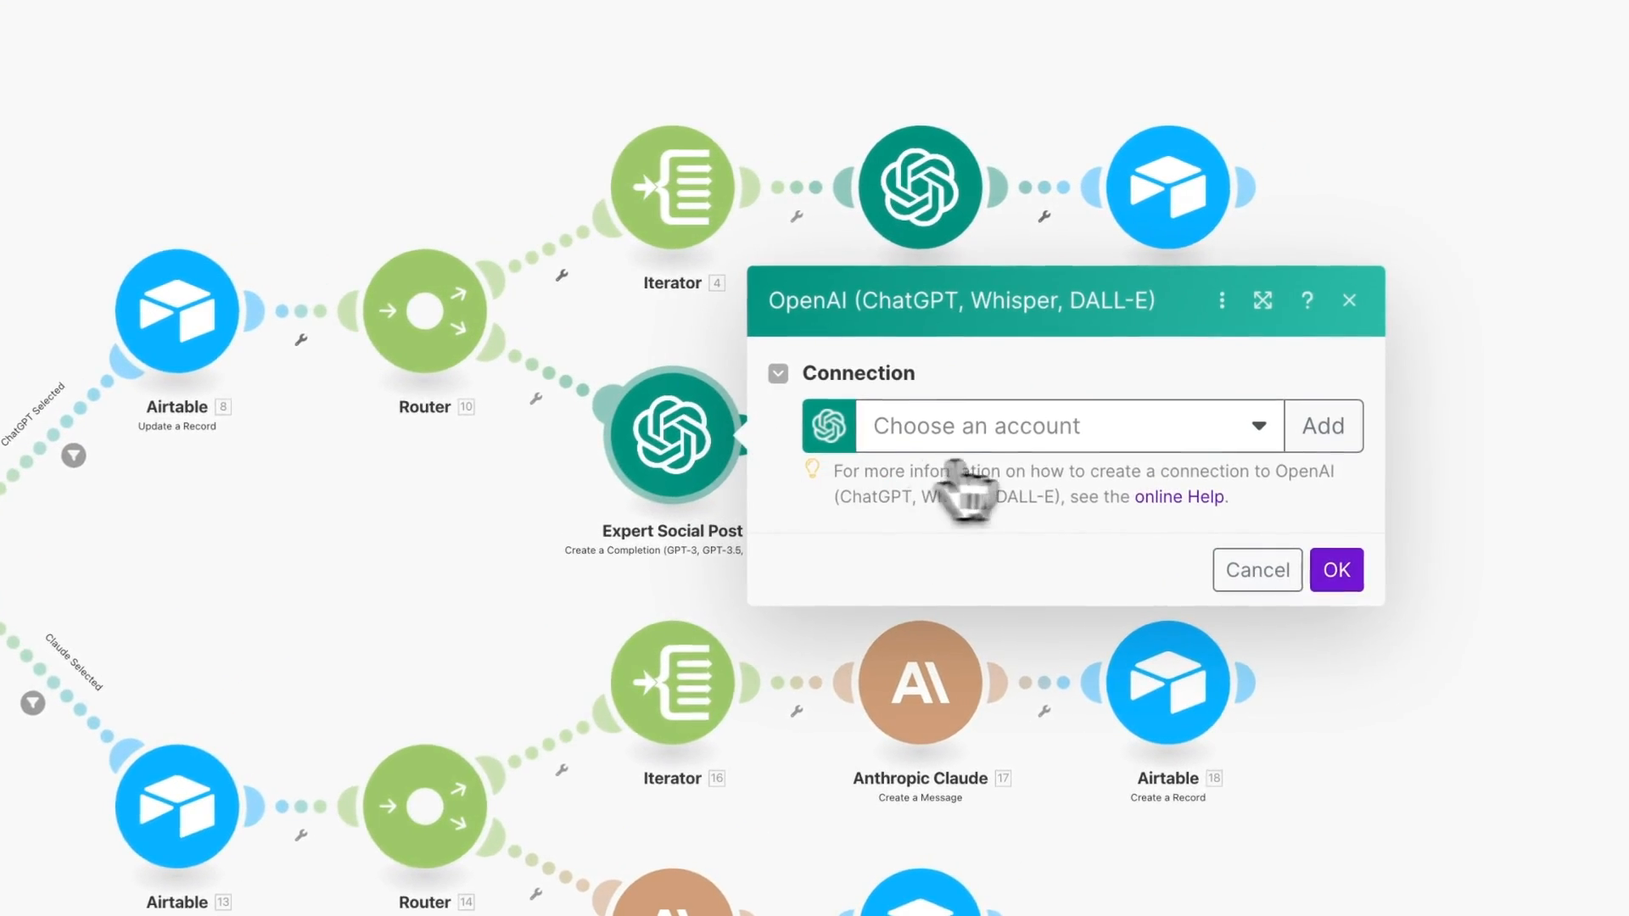
pyautogui.click(975, 469)
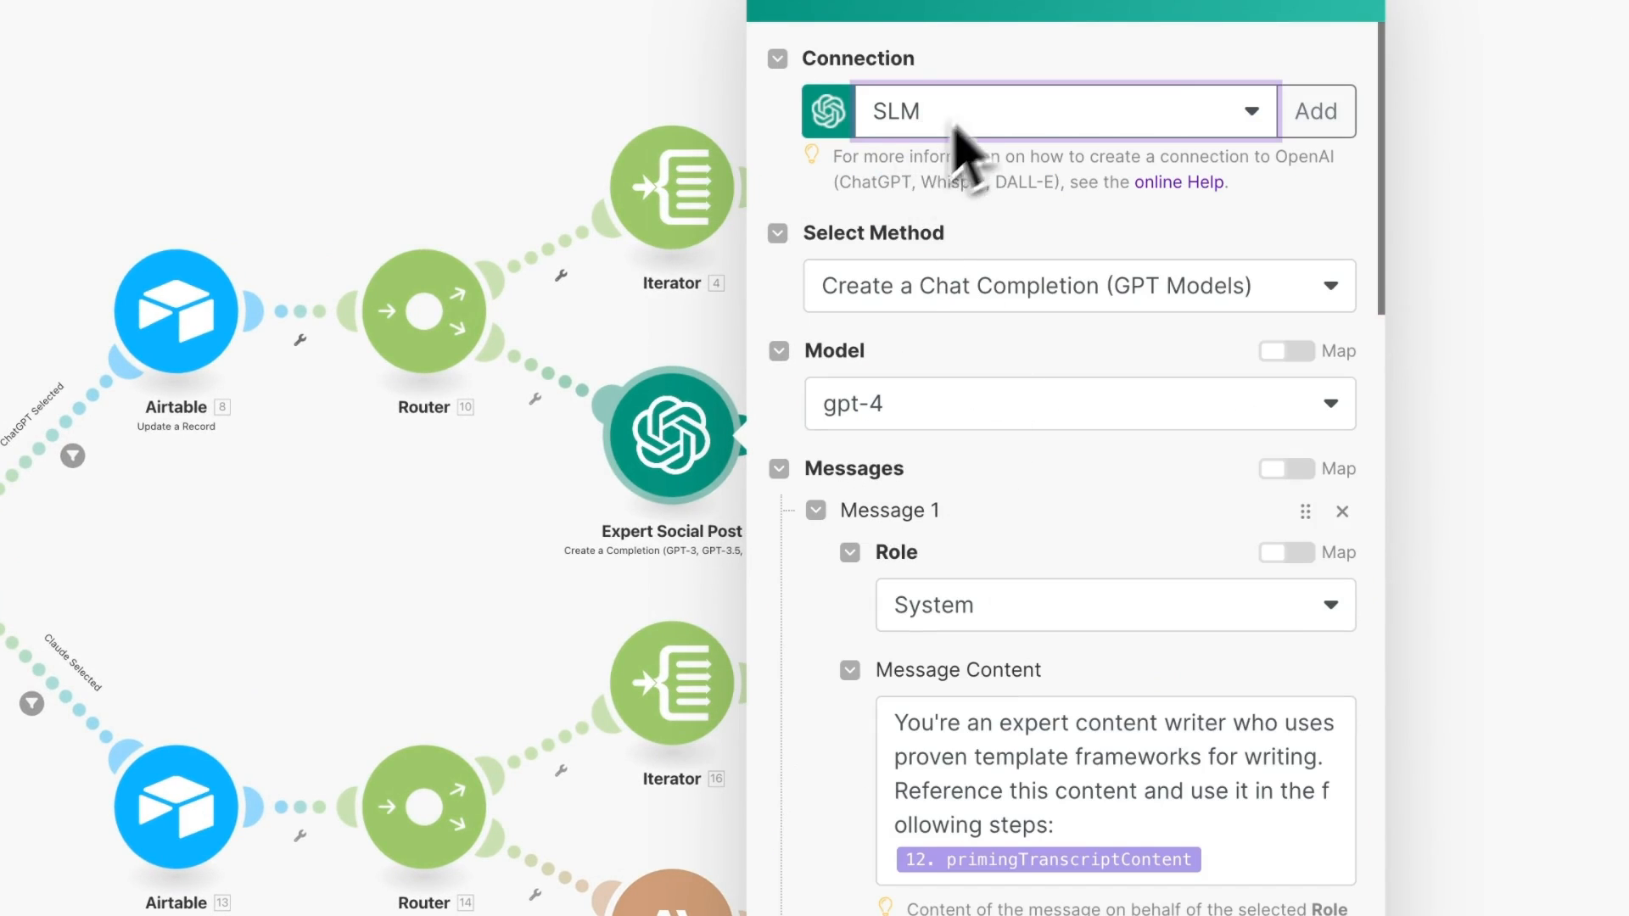
# - Review the first system message and the brand voice message in the prompt
pyautogui.scroll(-3, 976, 543)
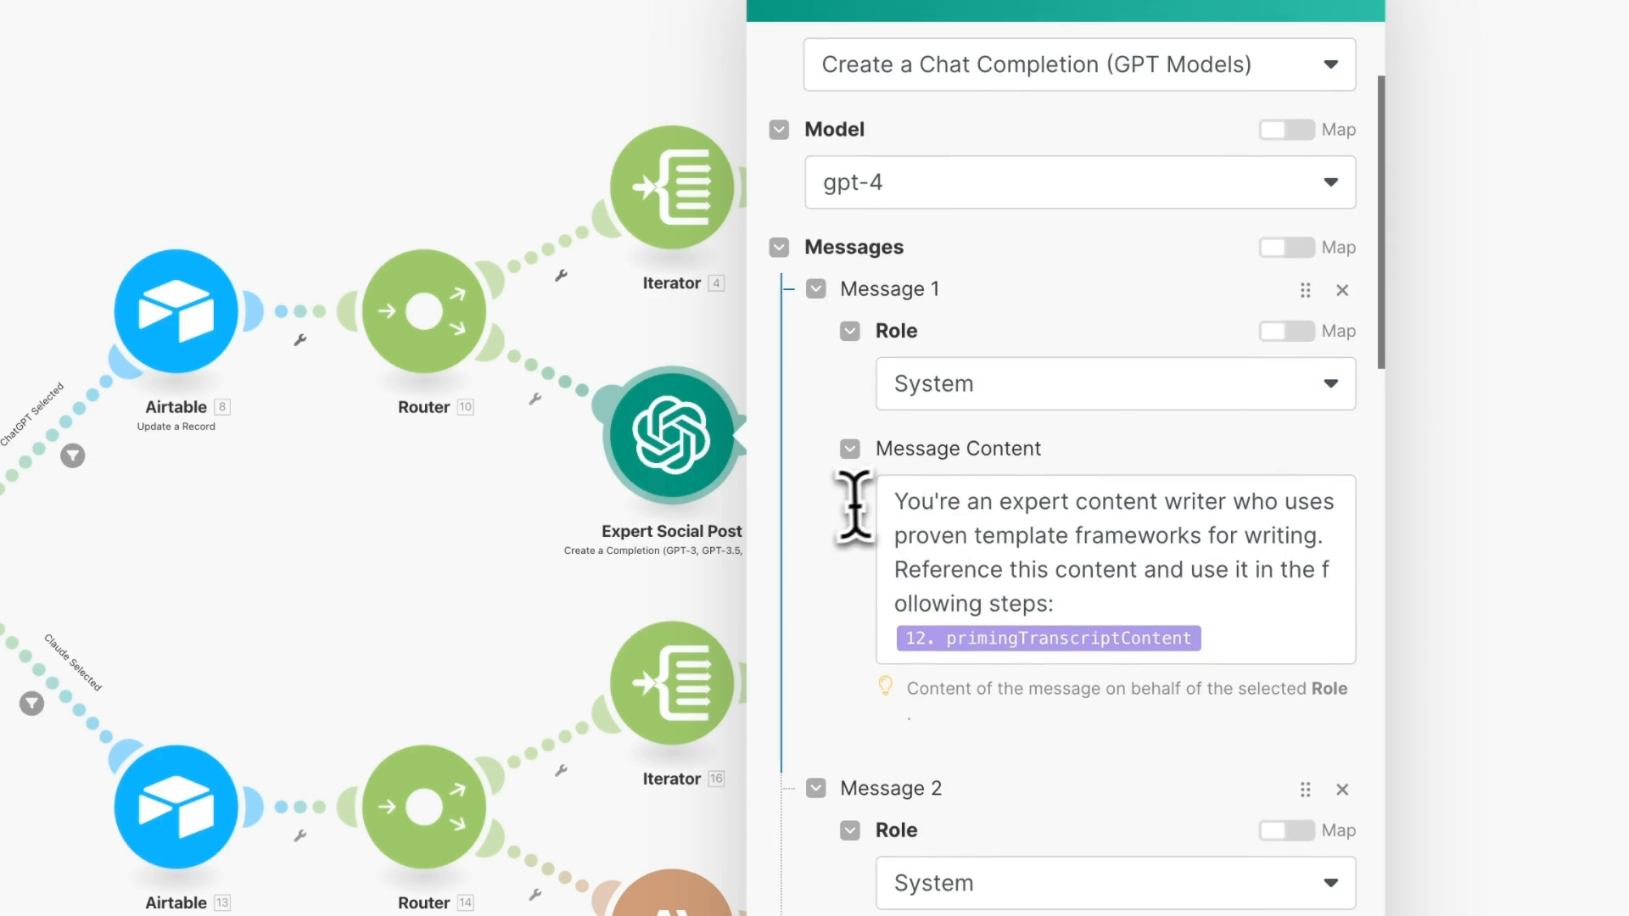
pyautogui.moveTo(891, 502); pyautogui.dragTo(1309, 691)
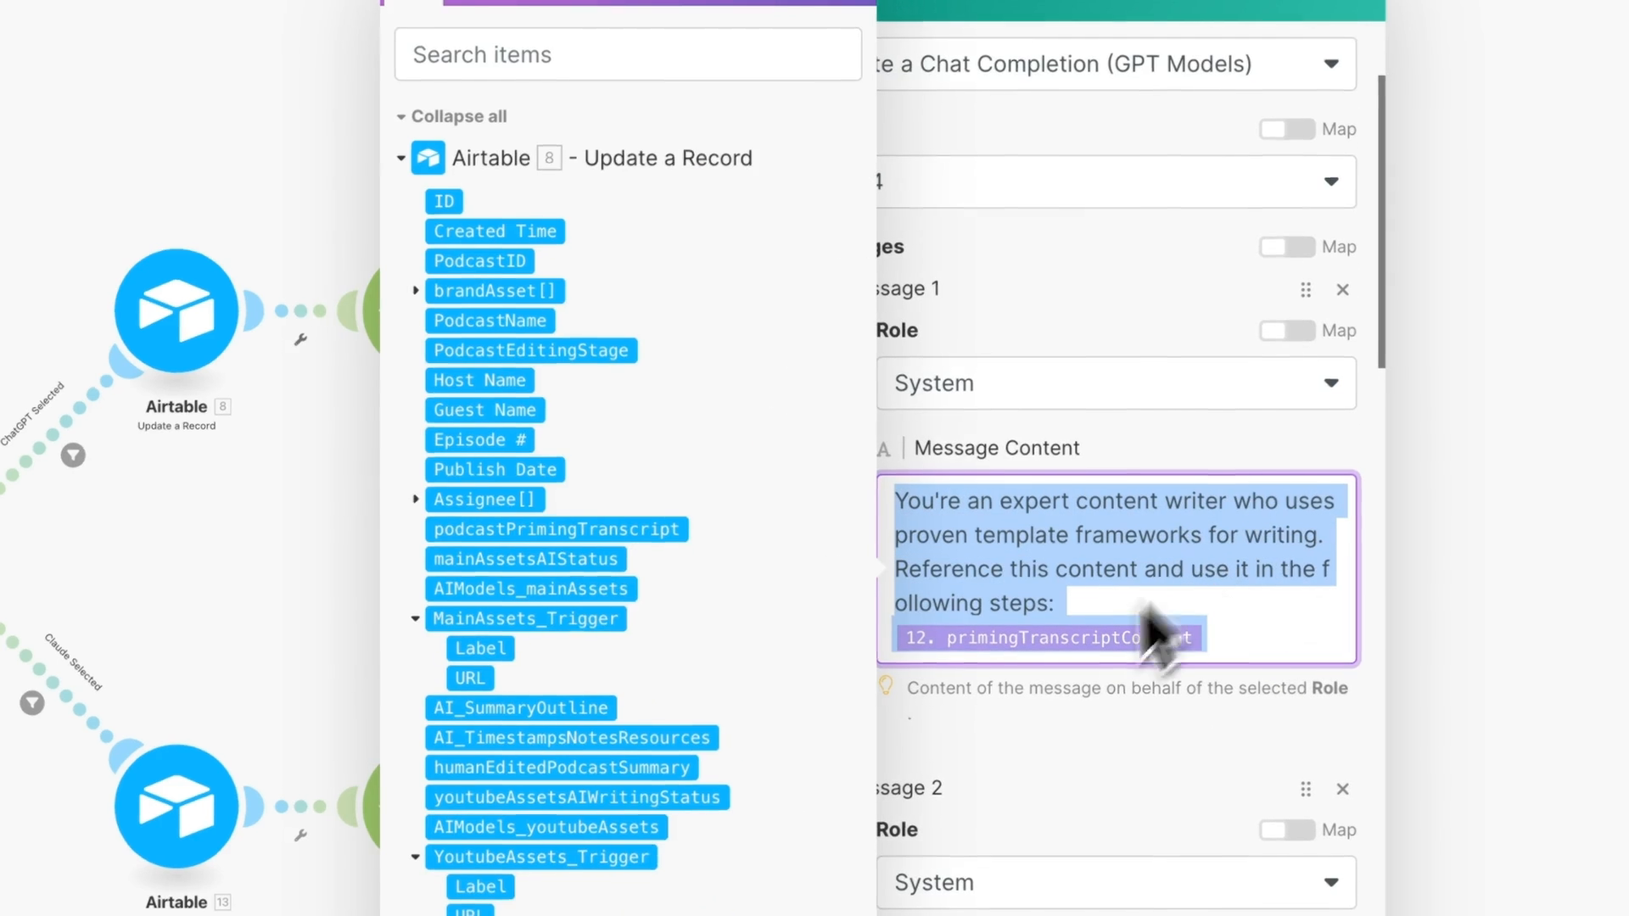
pyautogui.click(1229, 443)
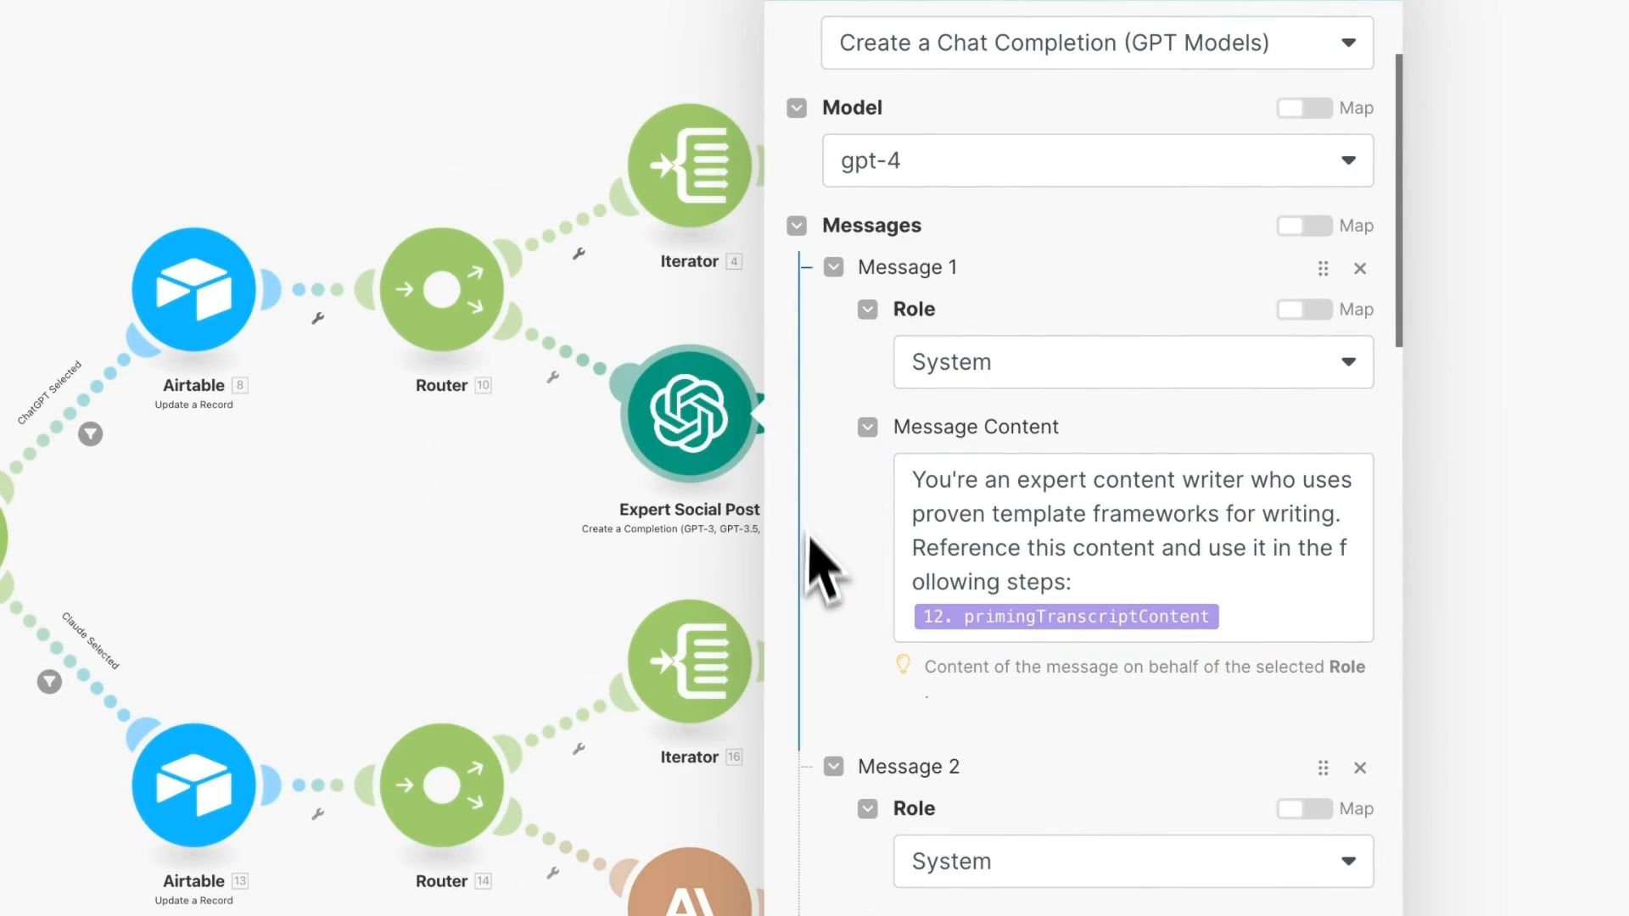
pyautogui.scroll(-5, 818, 569)
pyautogui.moveTo(1341, 645); pyautogui.dragTo(925, 539)
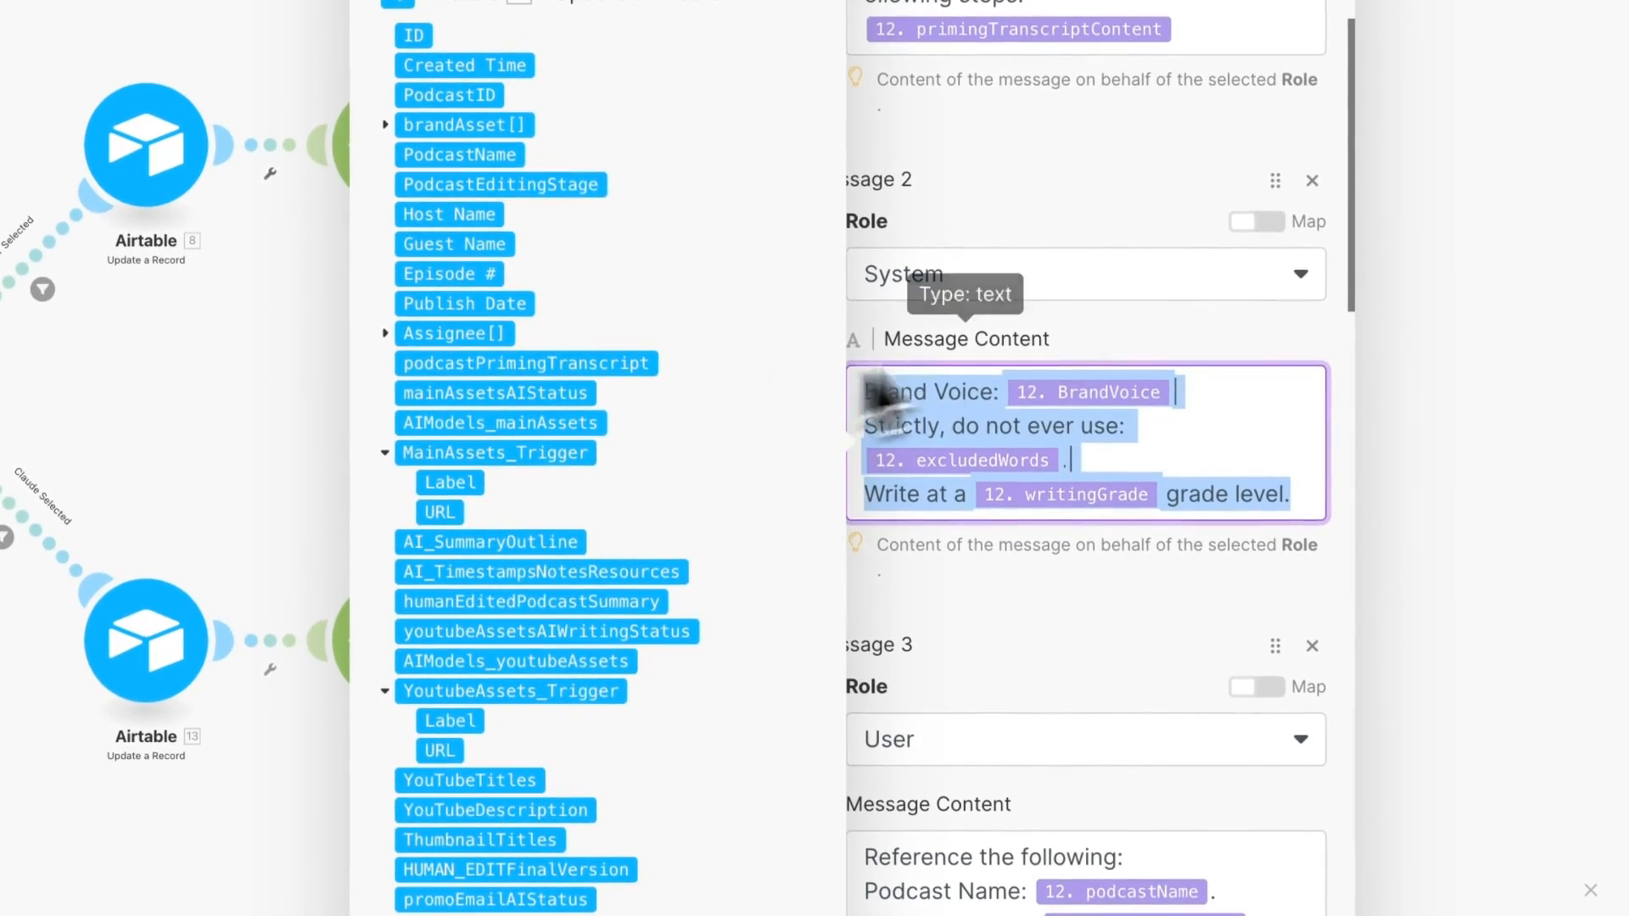
pyautogui.click(1076, 349)
# - Check the user message's Podcast Name, Key Takeaways and task lines, then save the module unchanged
pyautogui.scroll(-7, 849, 712)
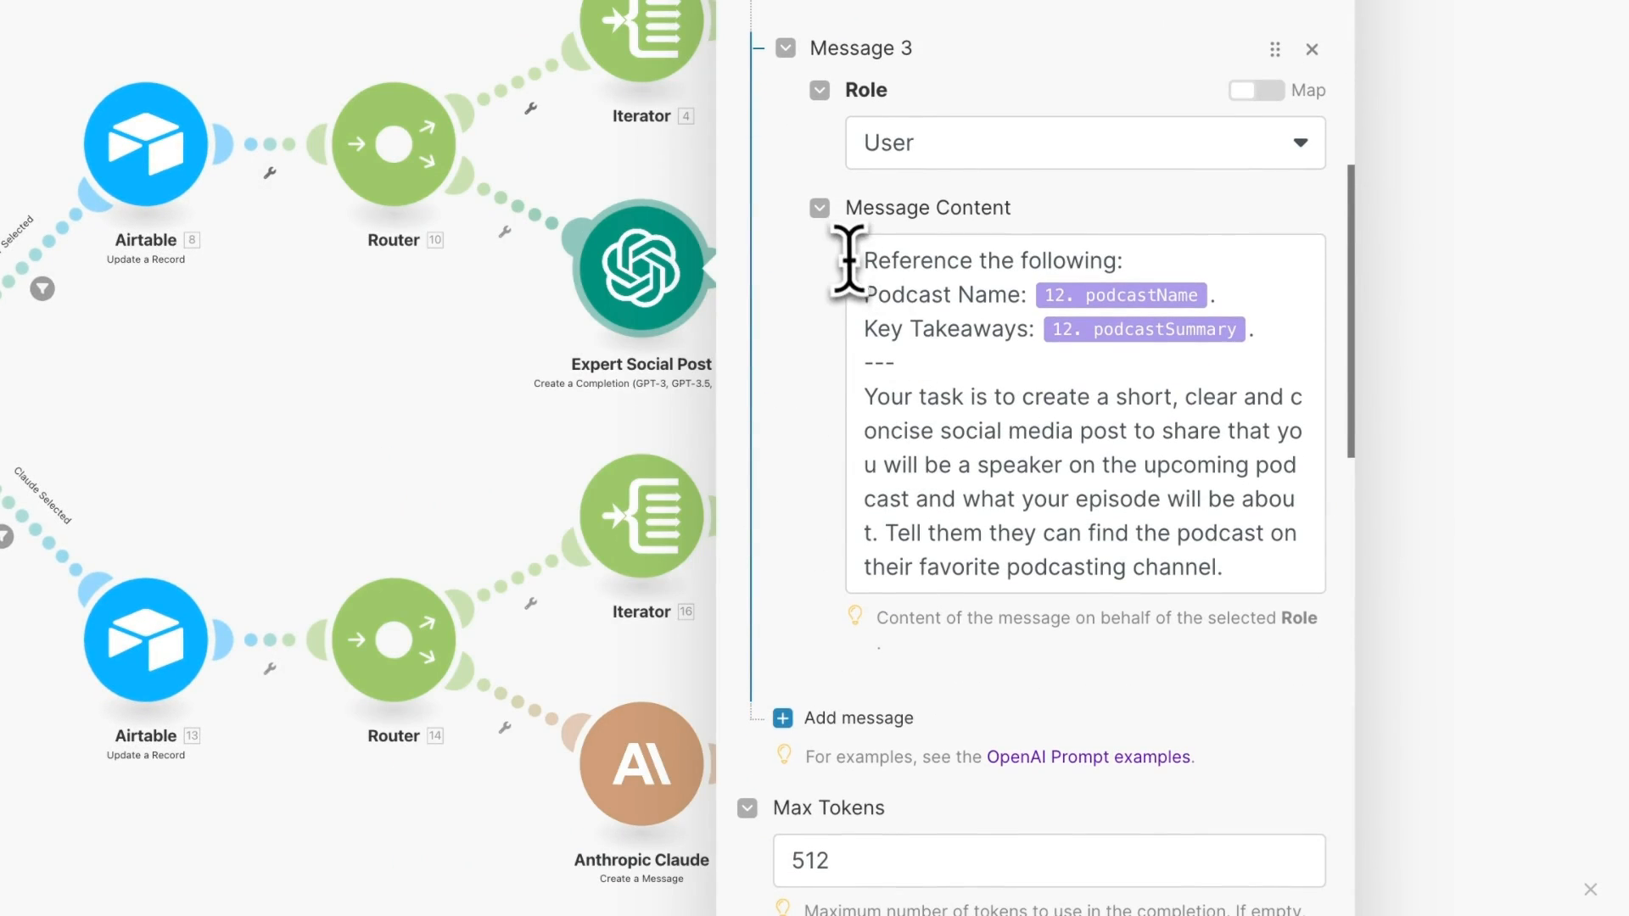
pyautogui.moveTo(866, 293); pyautogui.dragTo(1001, 293)
pyautogui.moveTo(877, 332); pyautogui.dragTo(1027, 332)
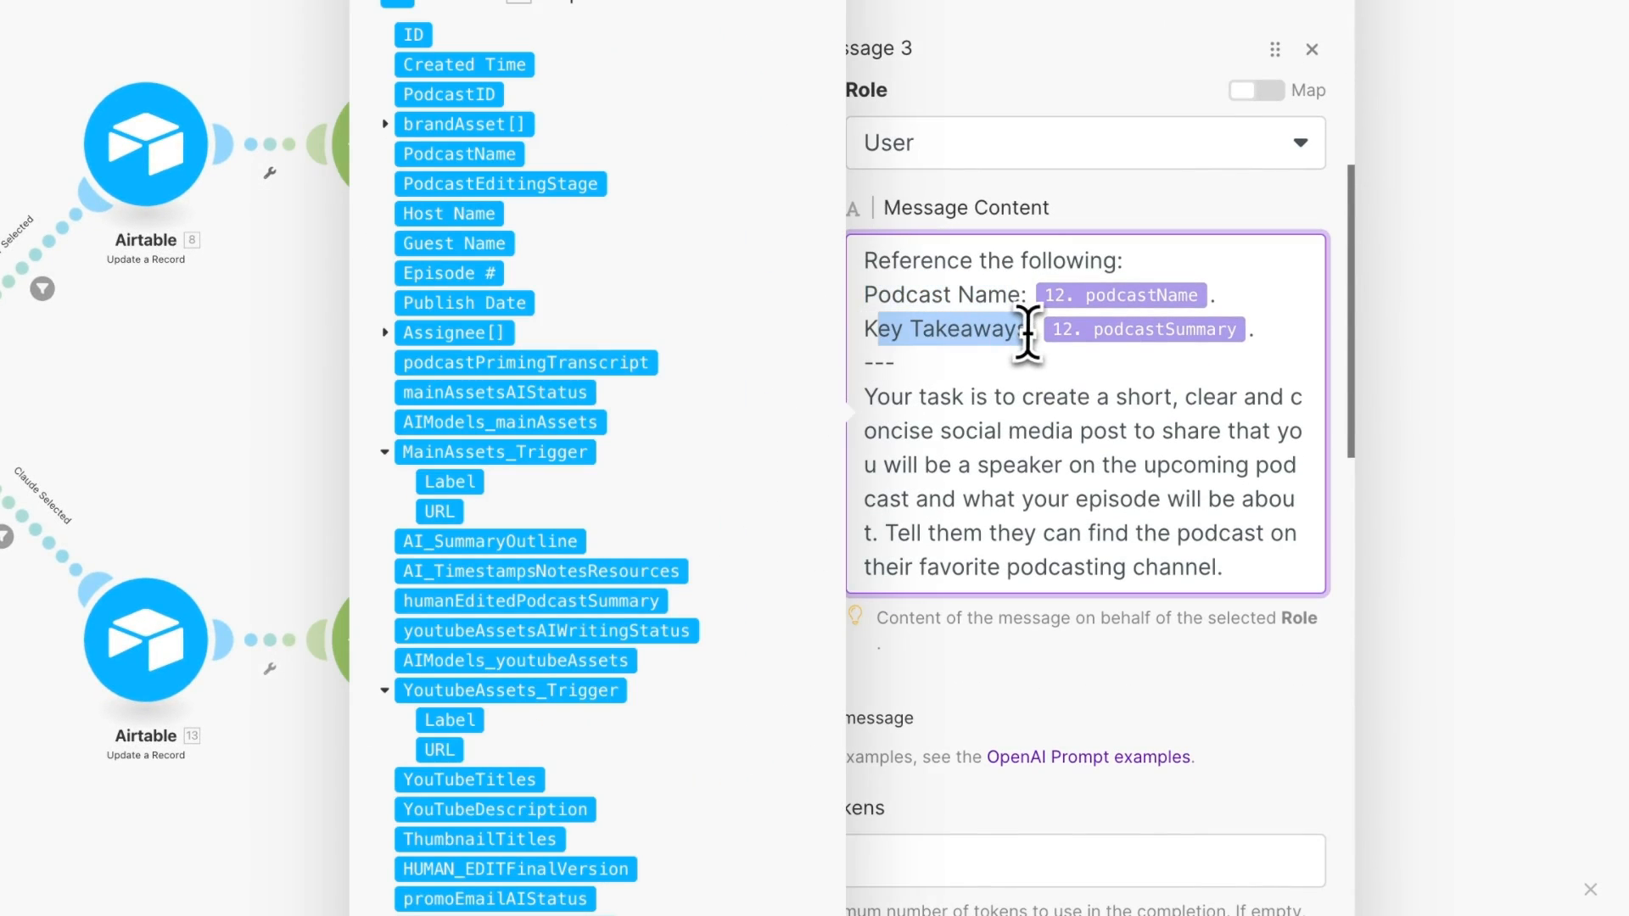
pyautogui.click(1247, 226)
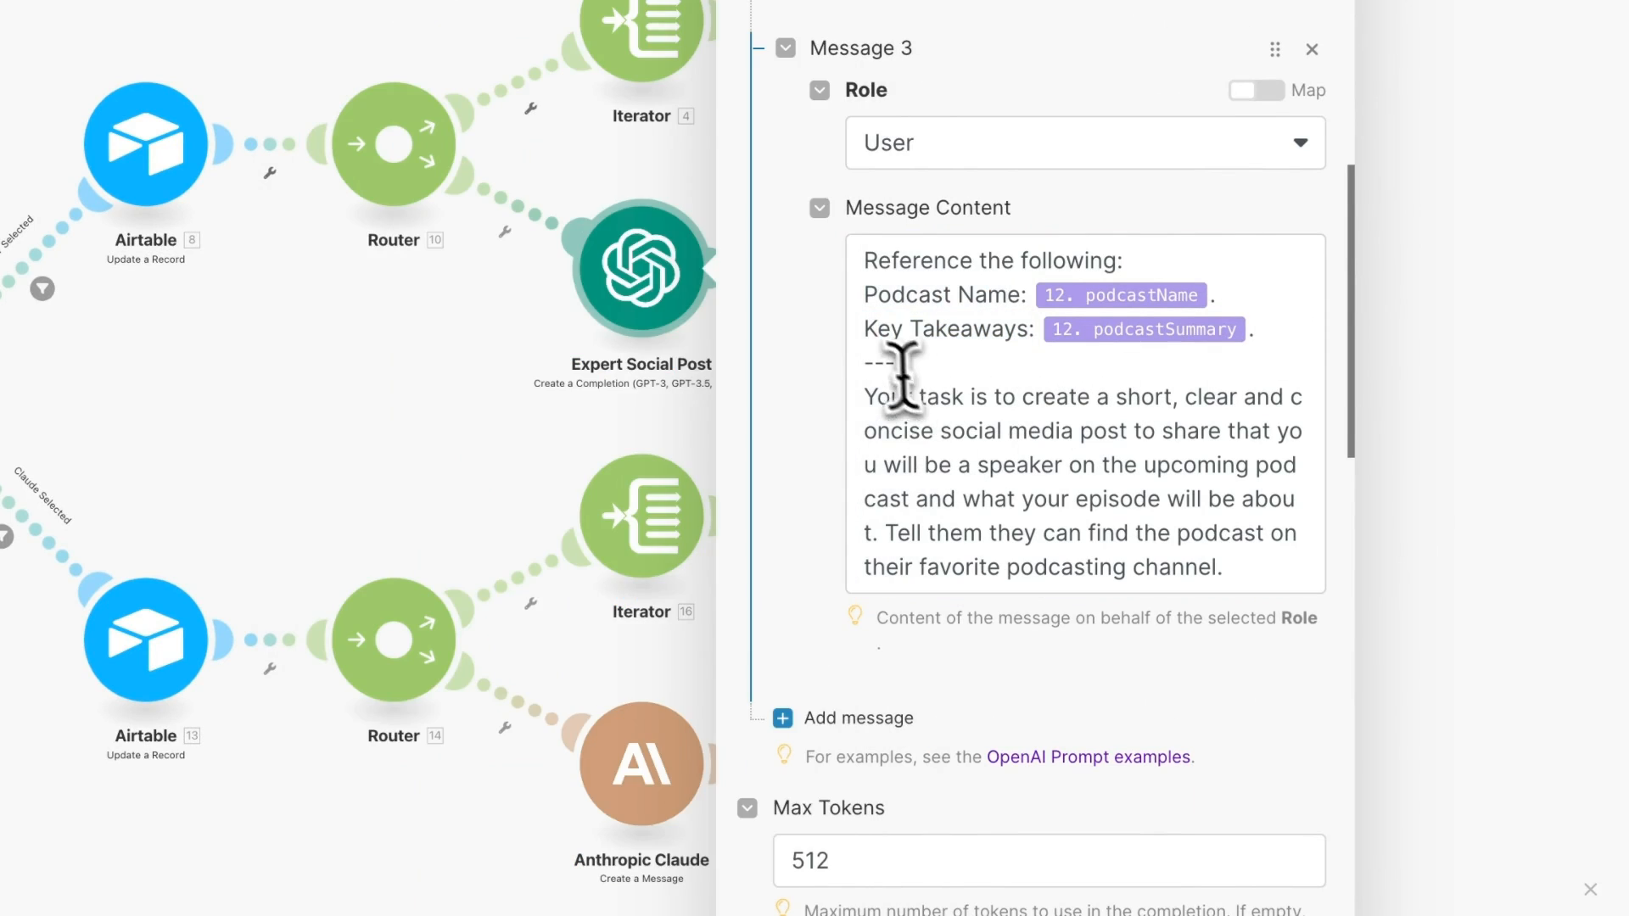
pyautogui.moveTo(863, 397); pyautogui.dragTo(1120, 431)
pyautogui.moveTo(971, 412); pyautogui.dragTo(1257, 683)
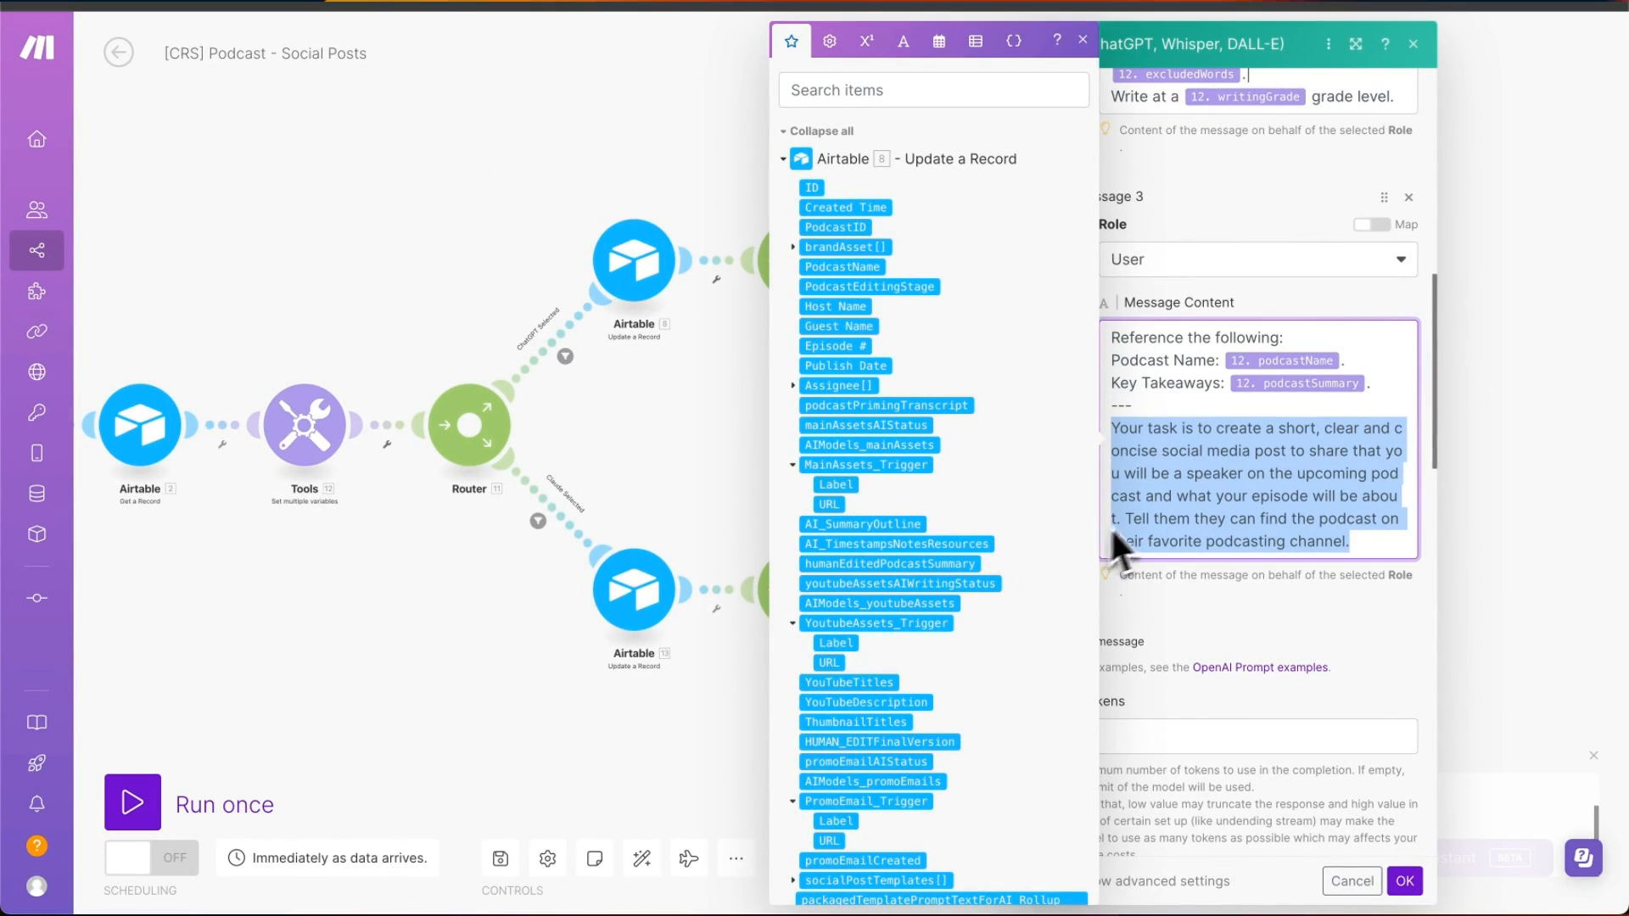
pyautogui.click(1188, 604)
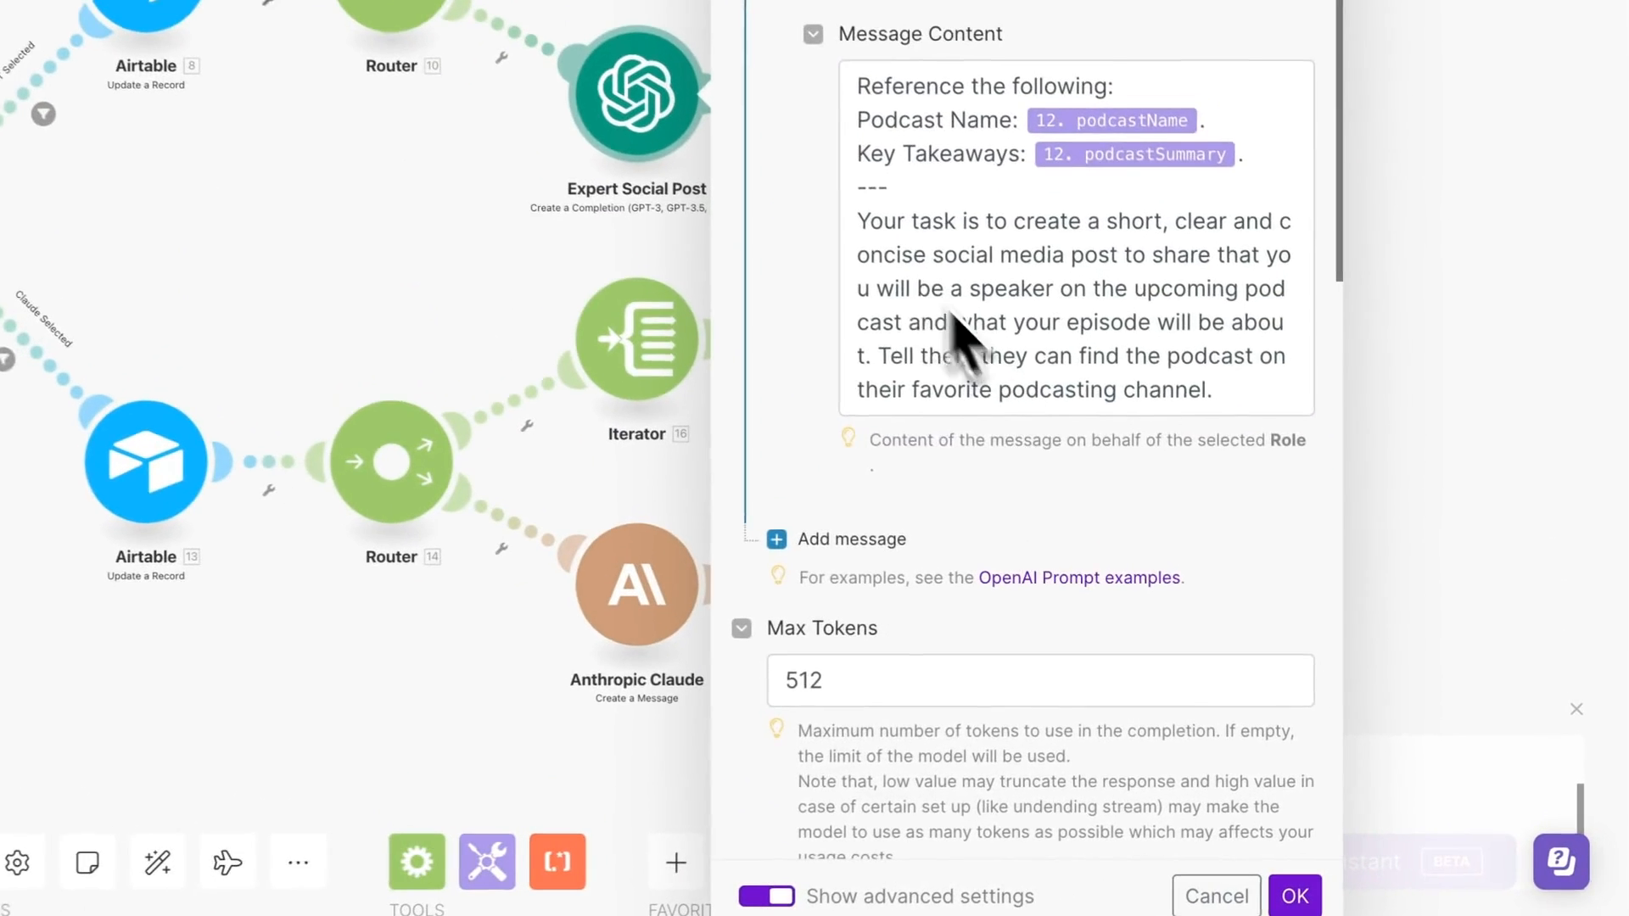
pyautogui.scroll(-3, 1201, 687)
pyautogui.click(1291, 896)
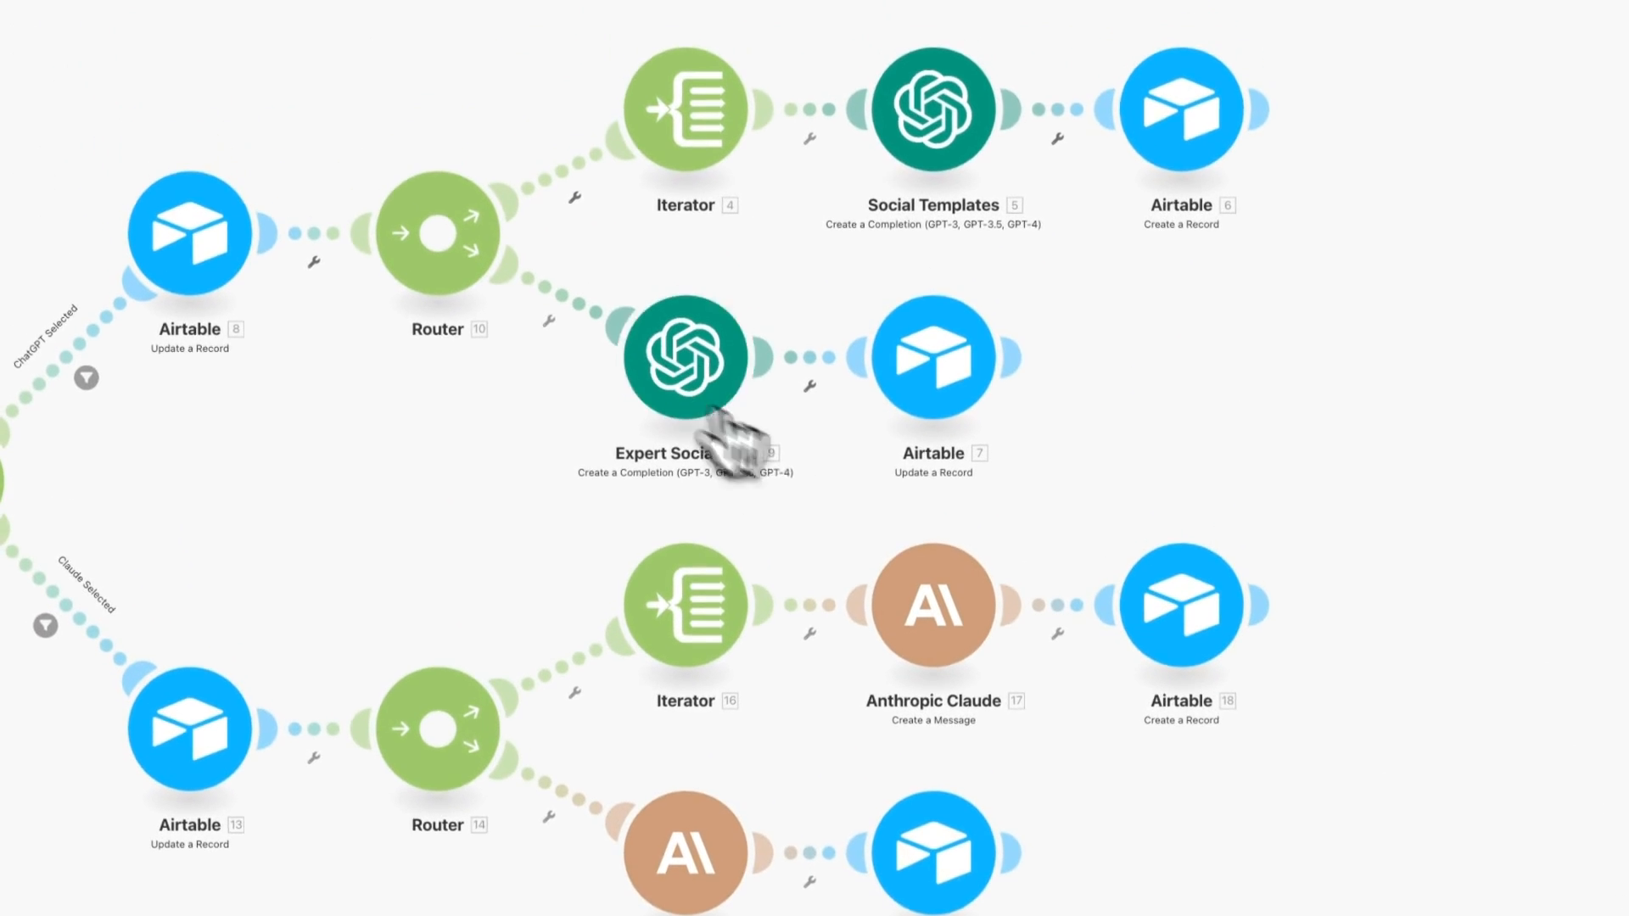
# - Point Airtable module 7 at the account, the public Content Repurposing System base and Podcast Production table
pyautogui.click(929, 408)
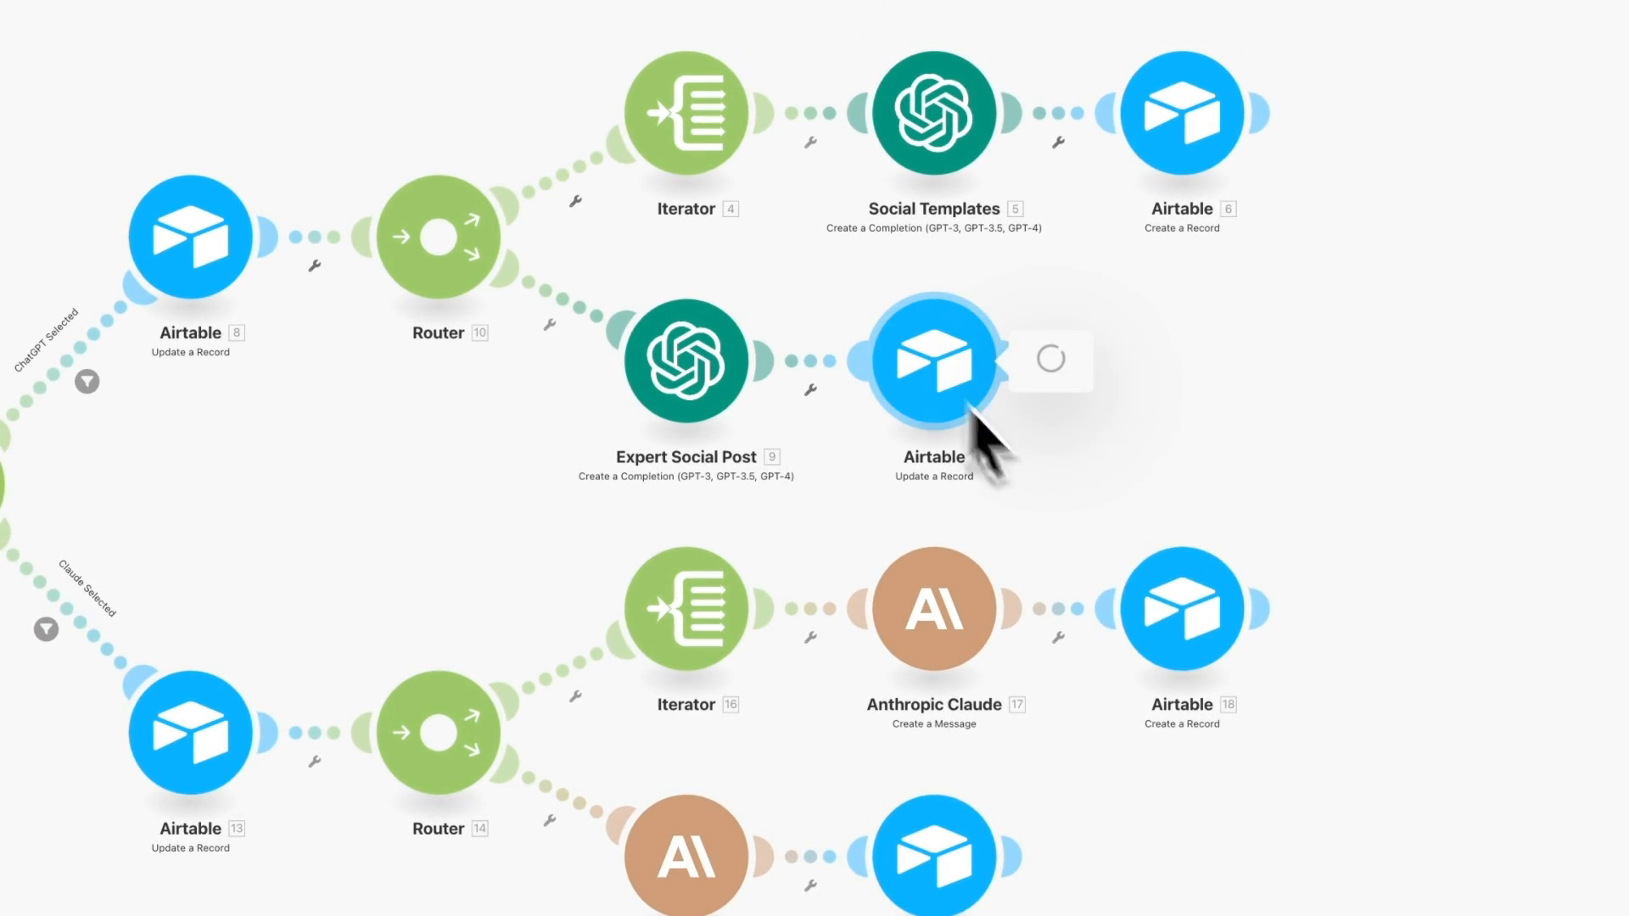
pyautogui.click(1212, 339)
pyautogui.click(1247, 397)
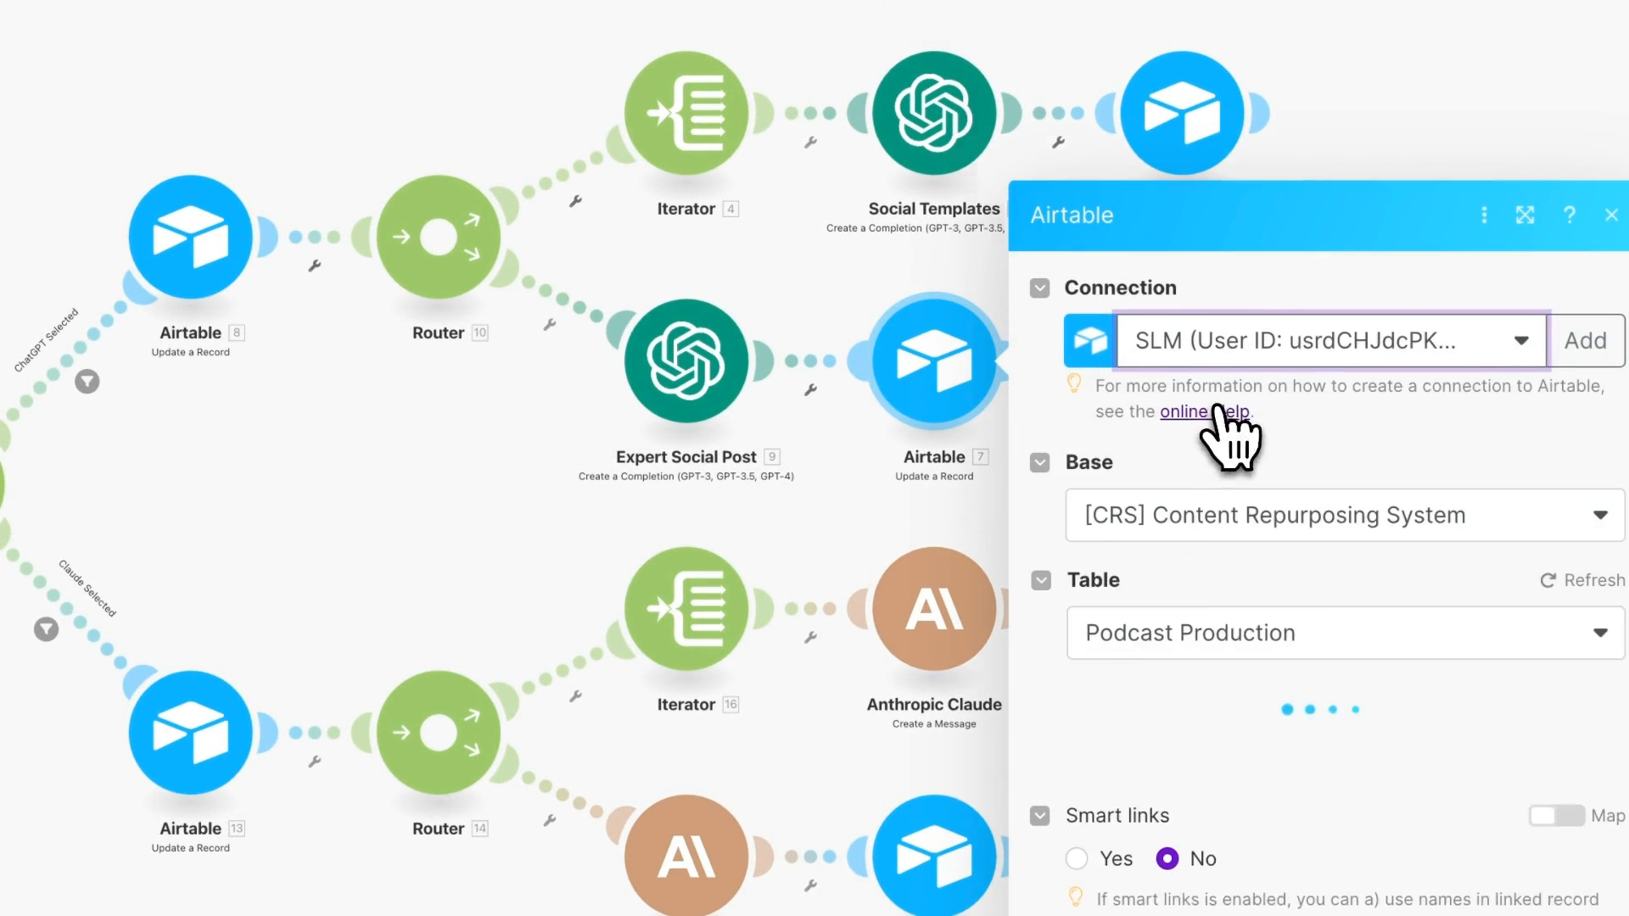
pyautogui.scroll(-4, 1213, 357)
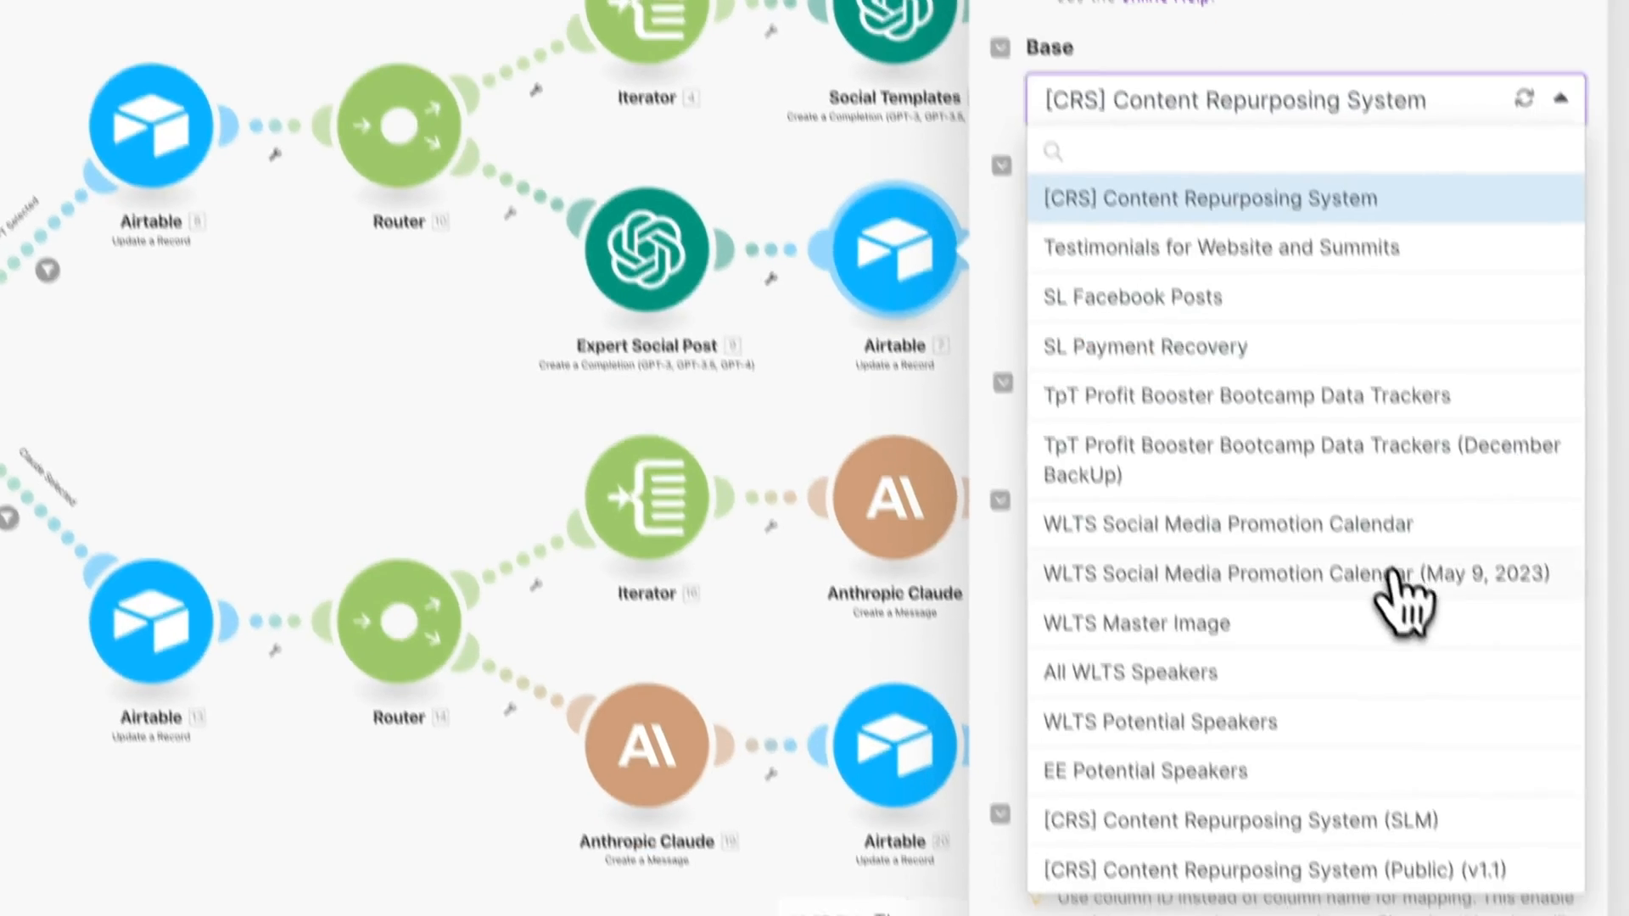
pyautogui.click(1272, 869)
pyautogui.click(1218, 330)
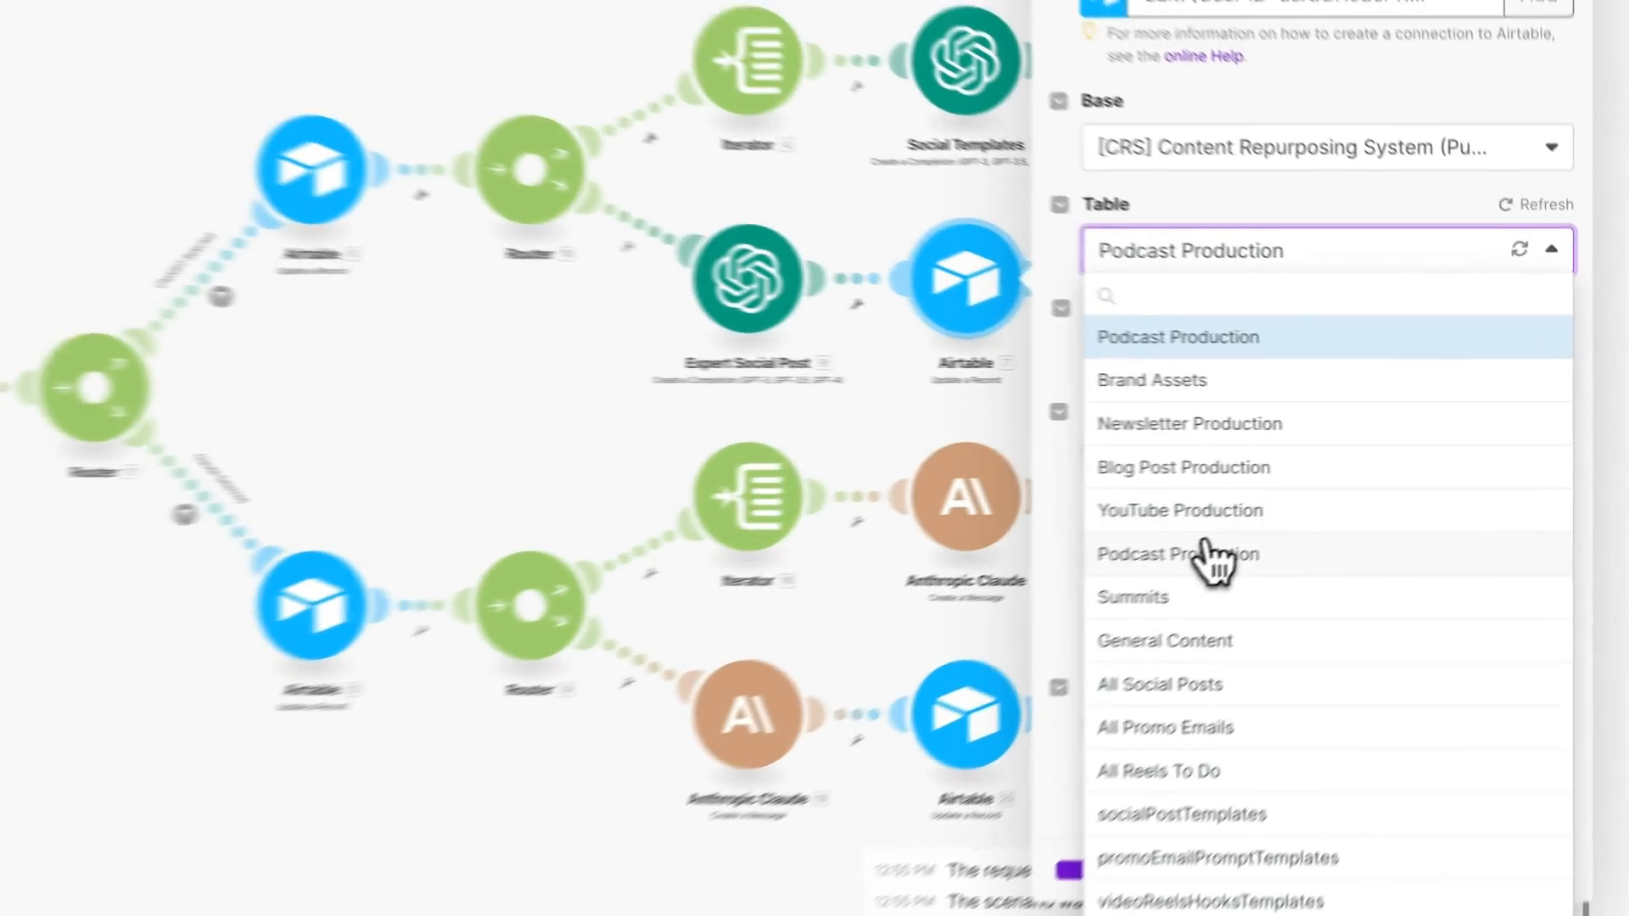
pyautogui.click(1208, 551)
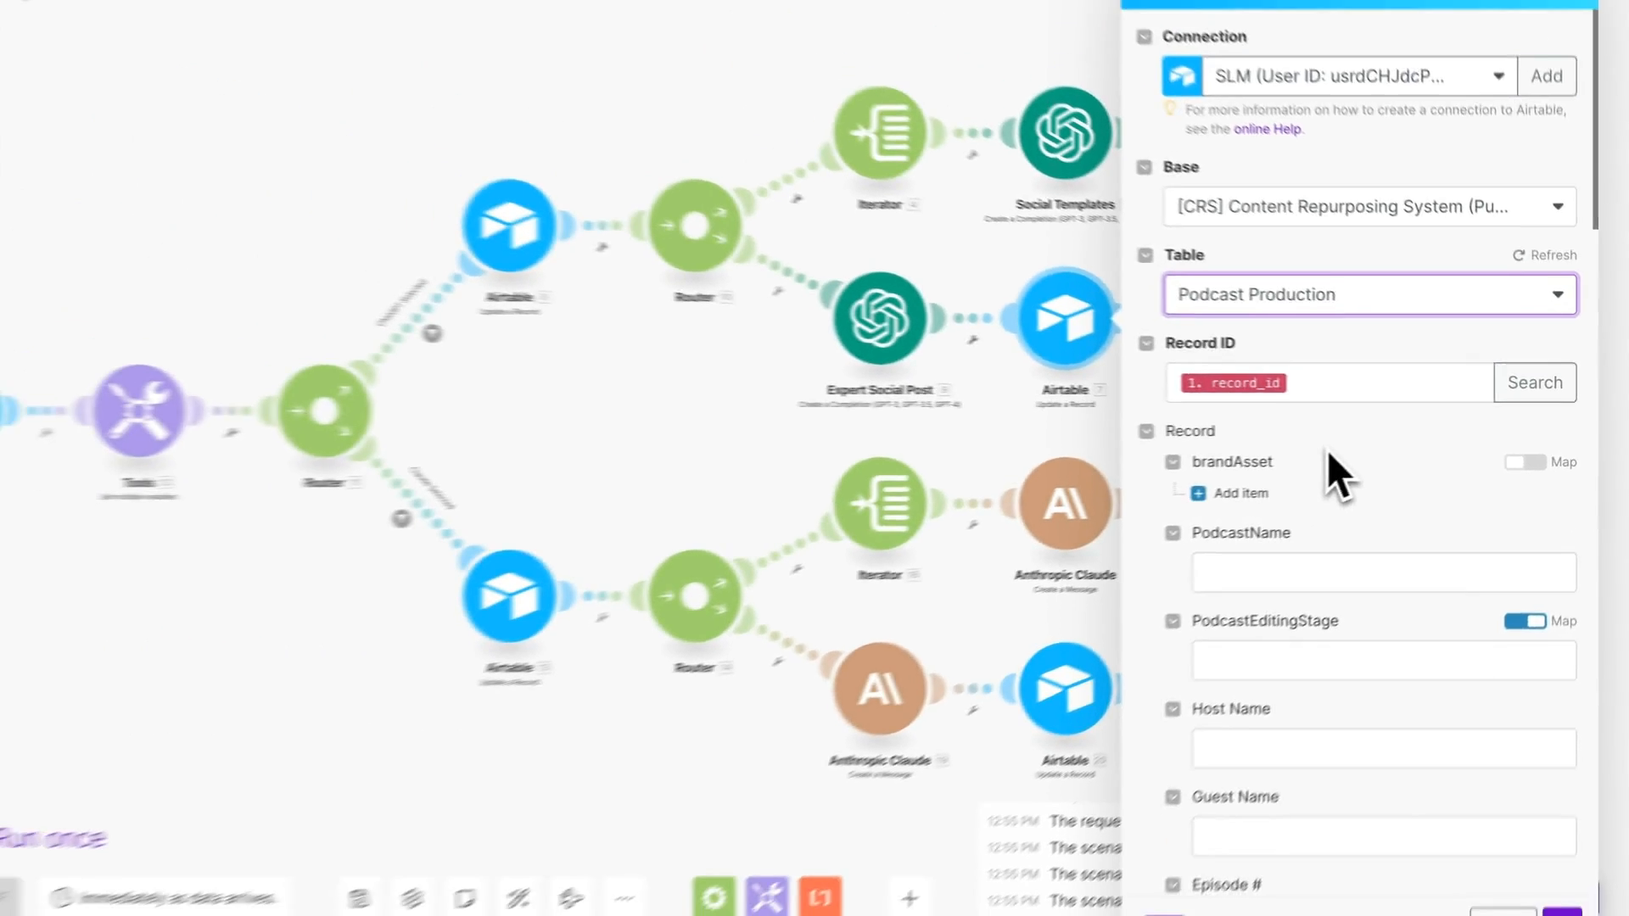
# - Map Choices[].Message.Content into AI_guestSocialMediaPost, set status 'AI Complete', and save the module
pyautogui.scroll(-12, 1323, 424)
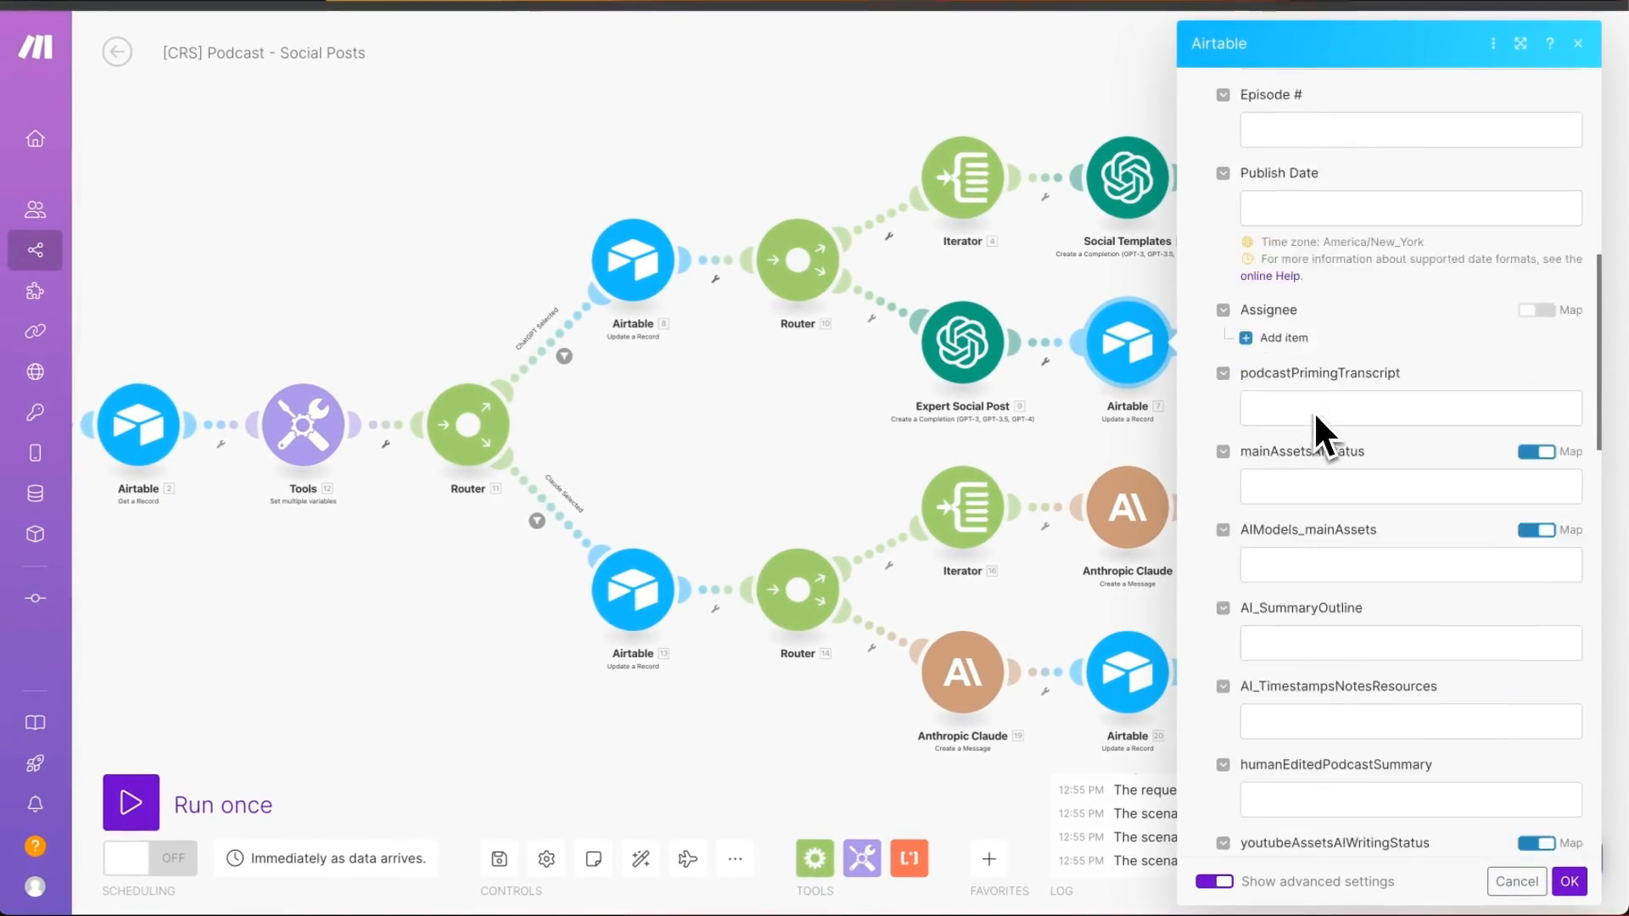
pyautogui.scroll(-5, 1312, 410)
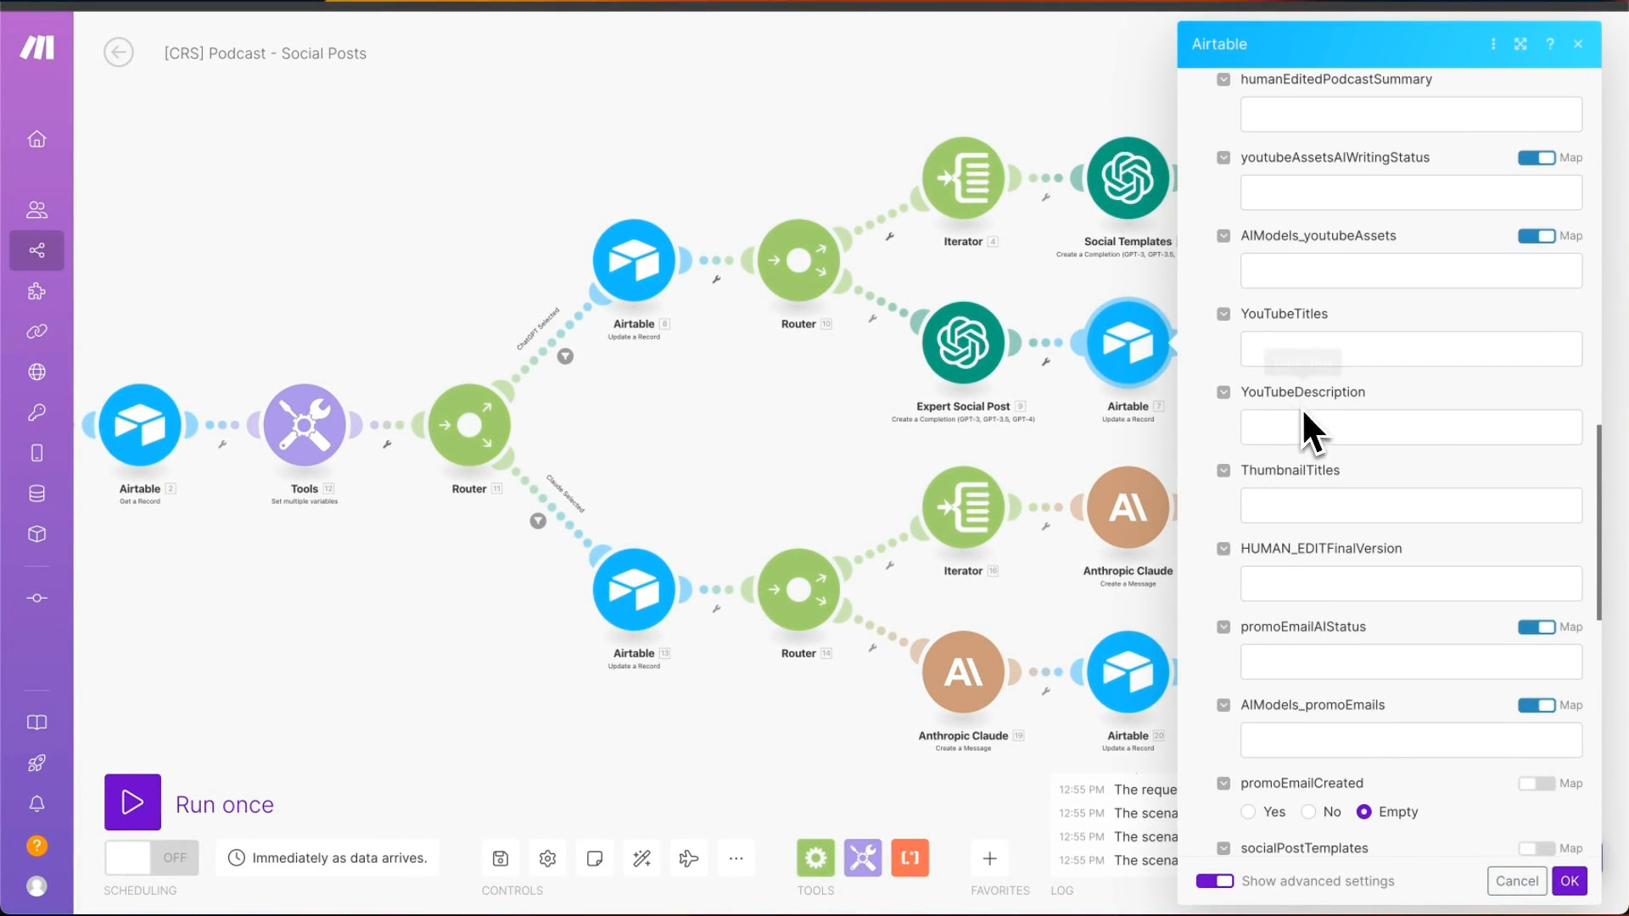
pyautogui.scroll(-2, 1215, 386)
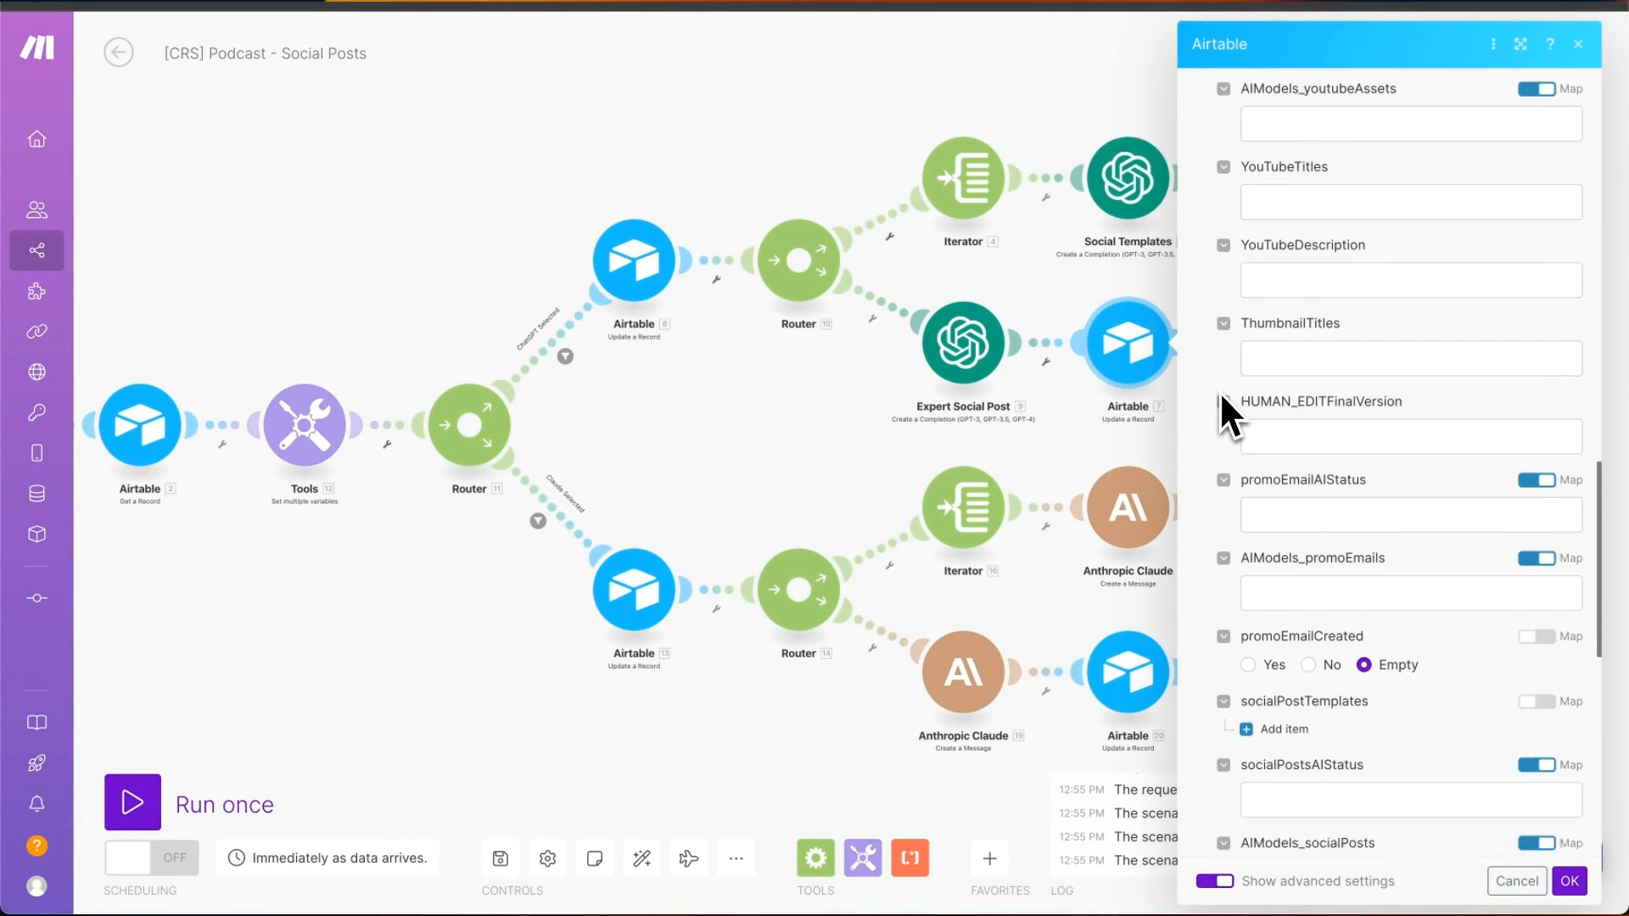
pyautogui.scroll(-5, 1219, 390)
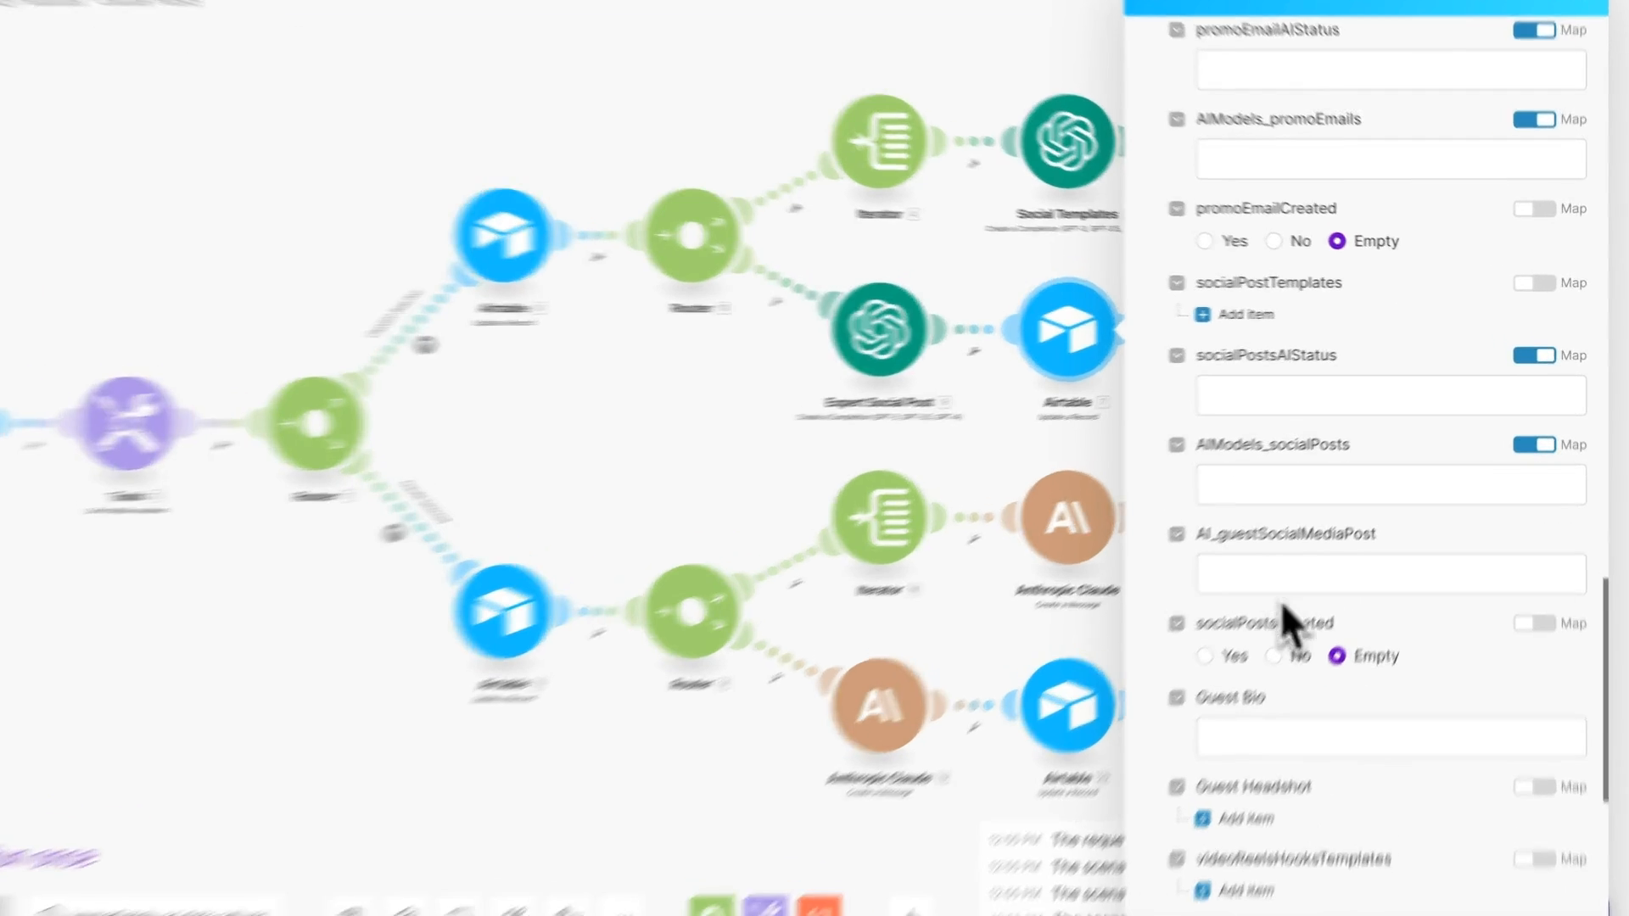
pyautogui.click(1267, 560)
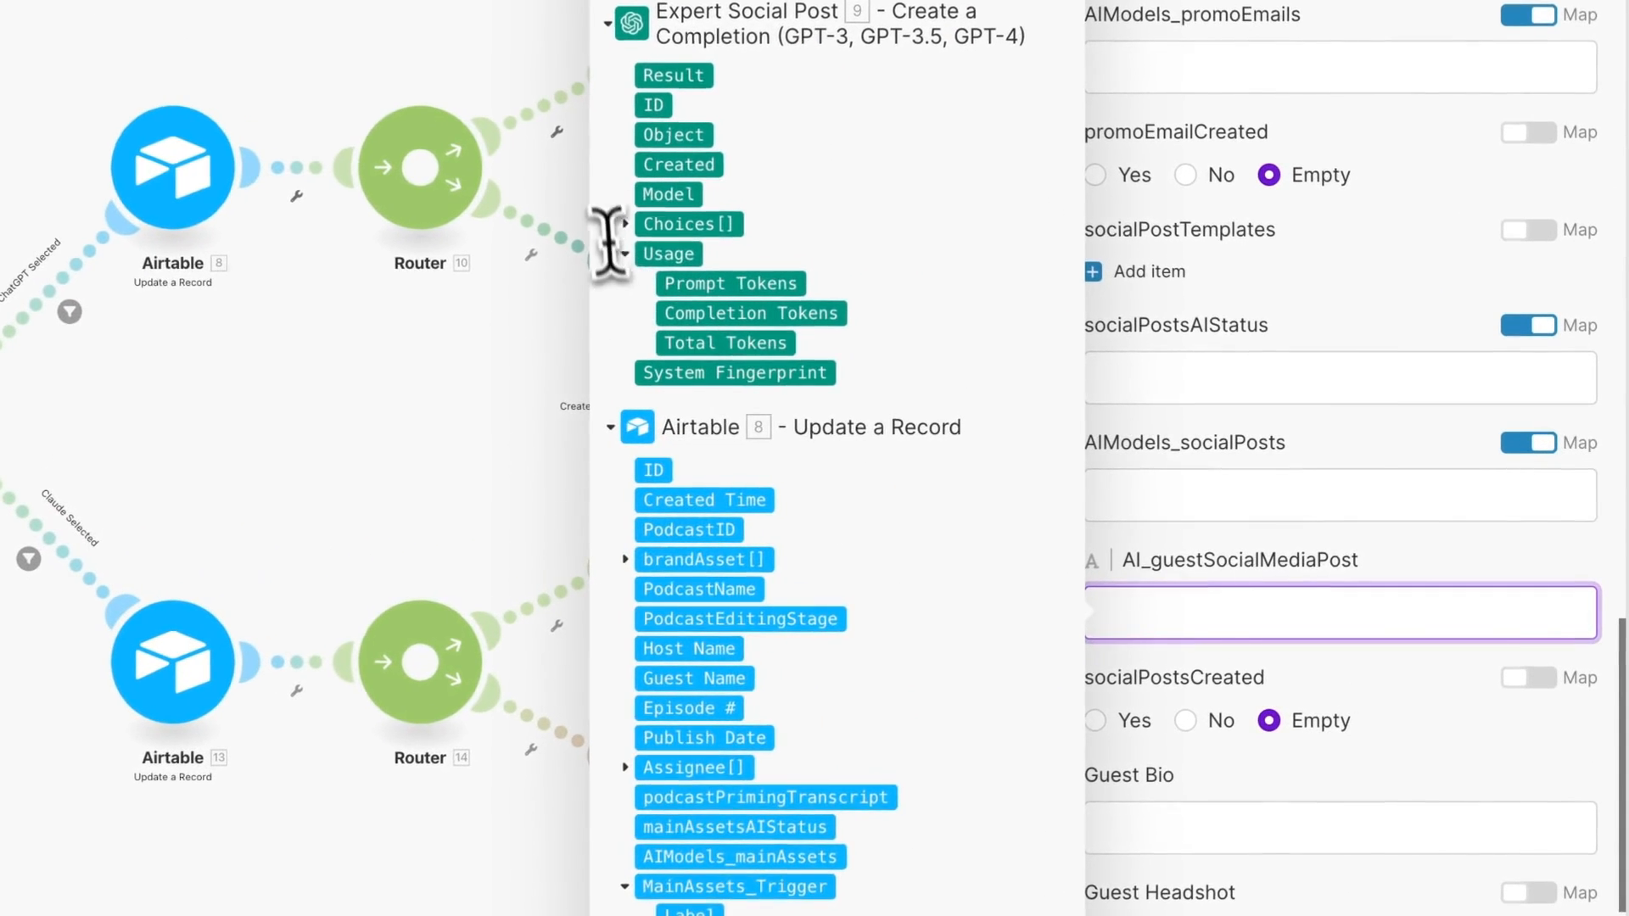
pyautogui.click(646, 229)
pyautogui.click(668, 377)
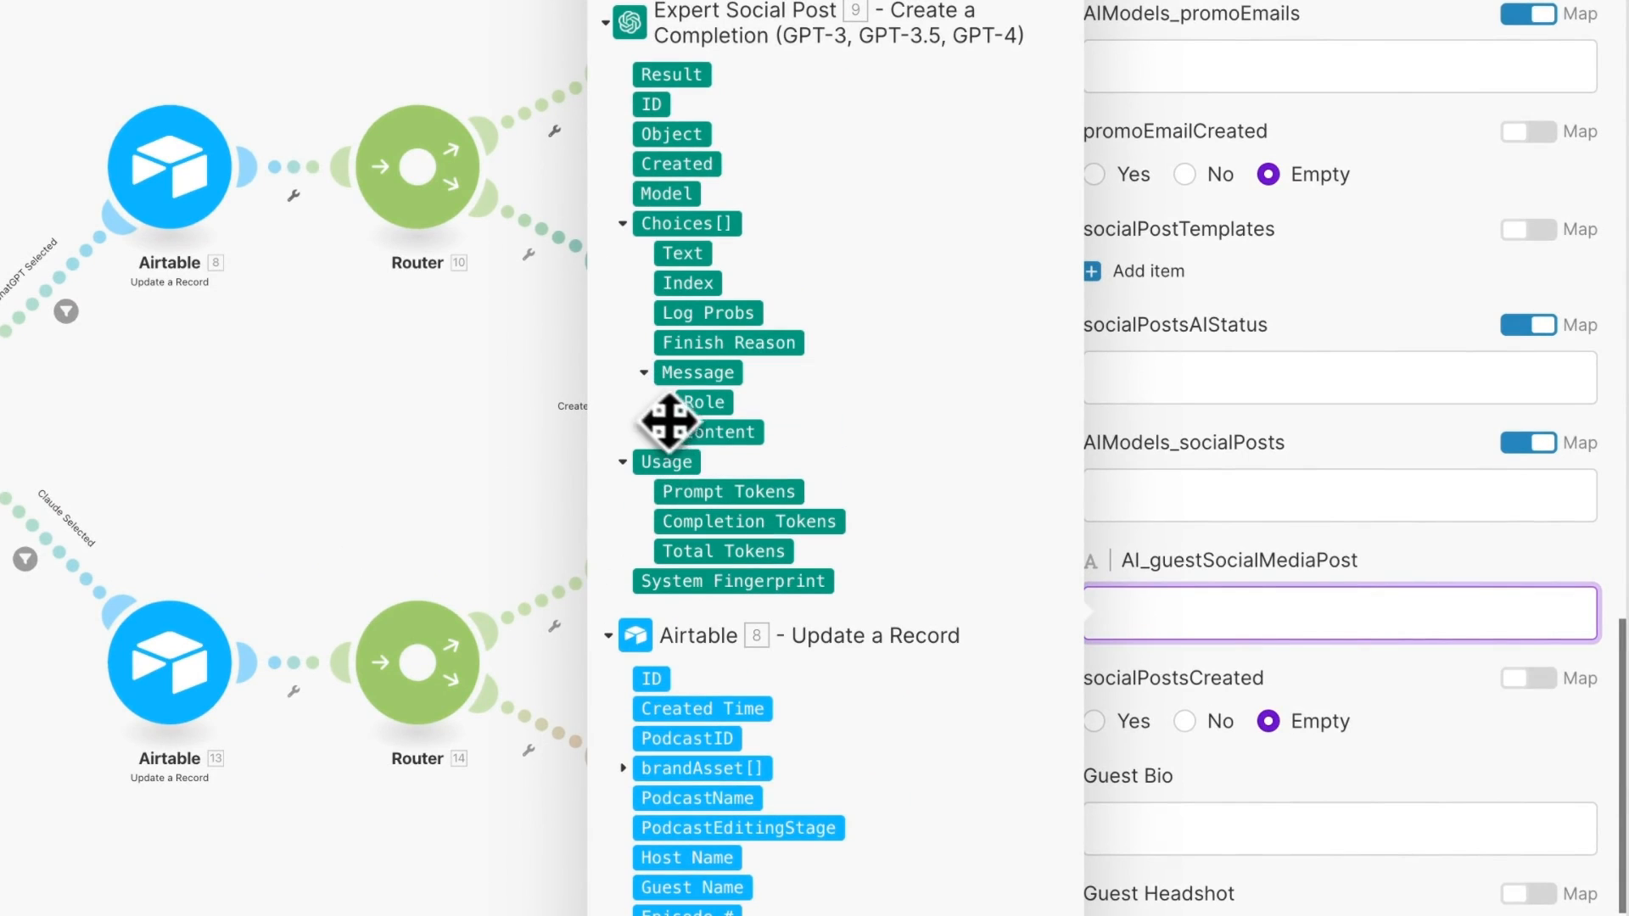
pyautogui.click(714, 429)
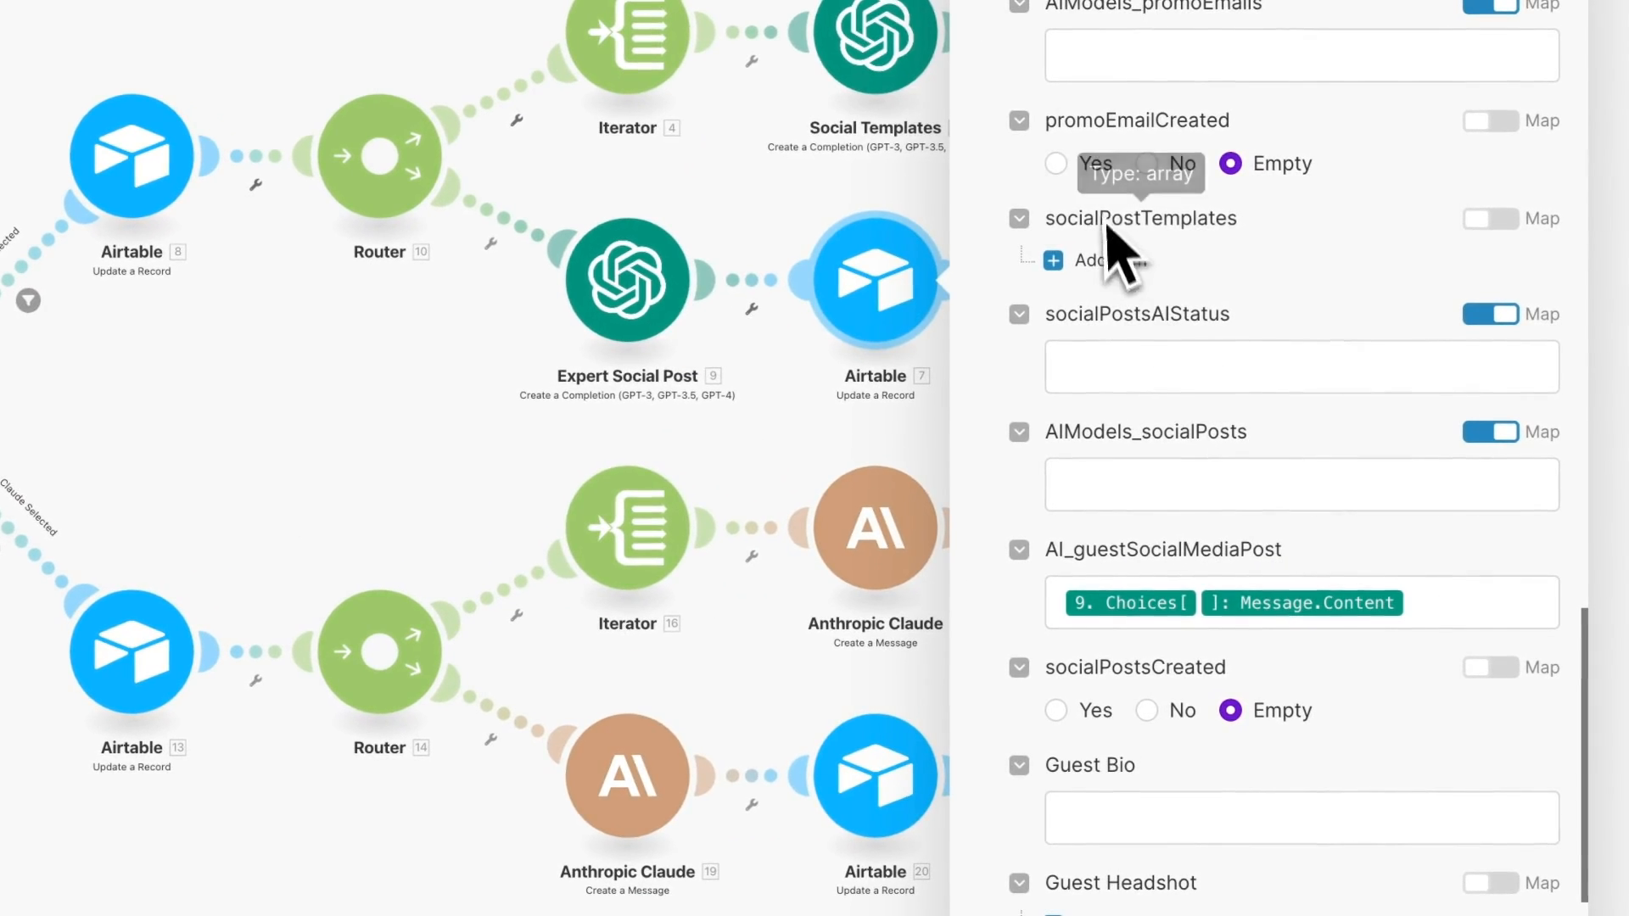
pyautogui.click(1124, 369)
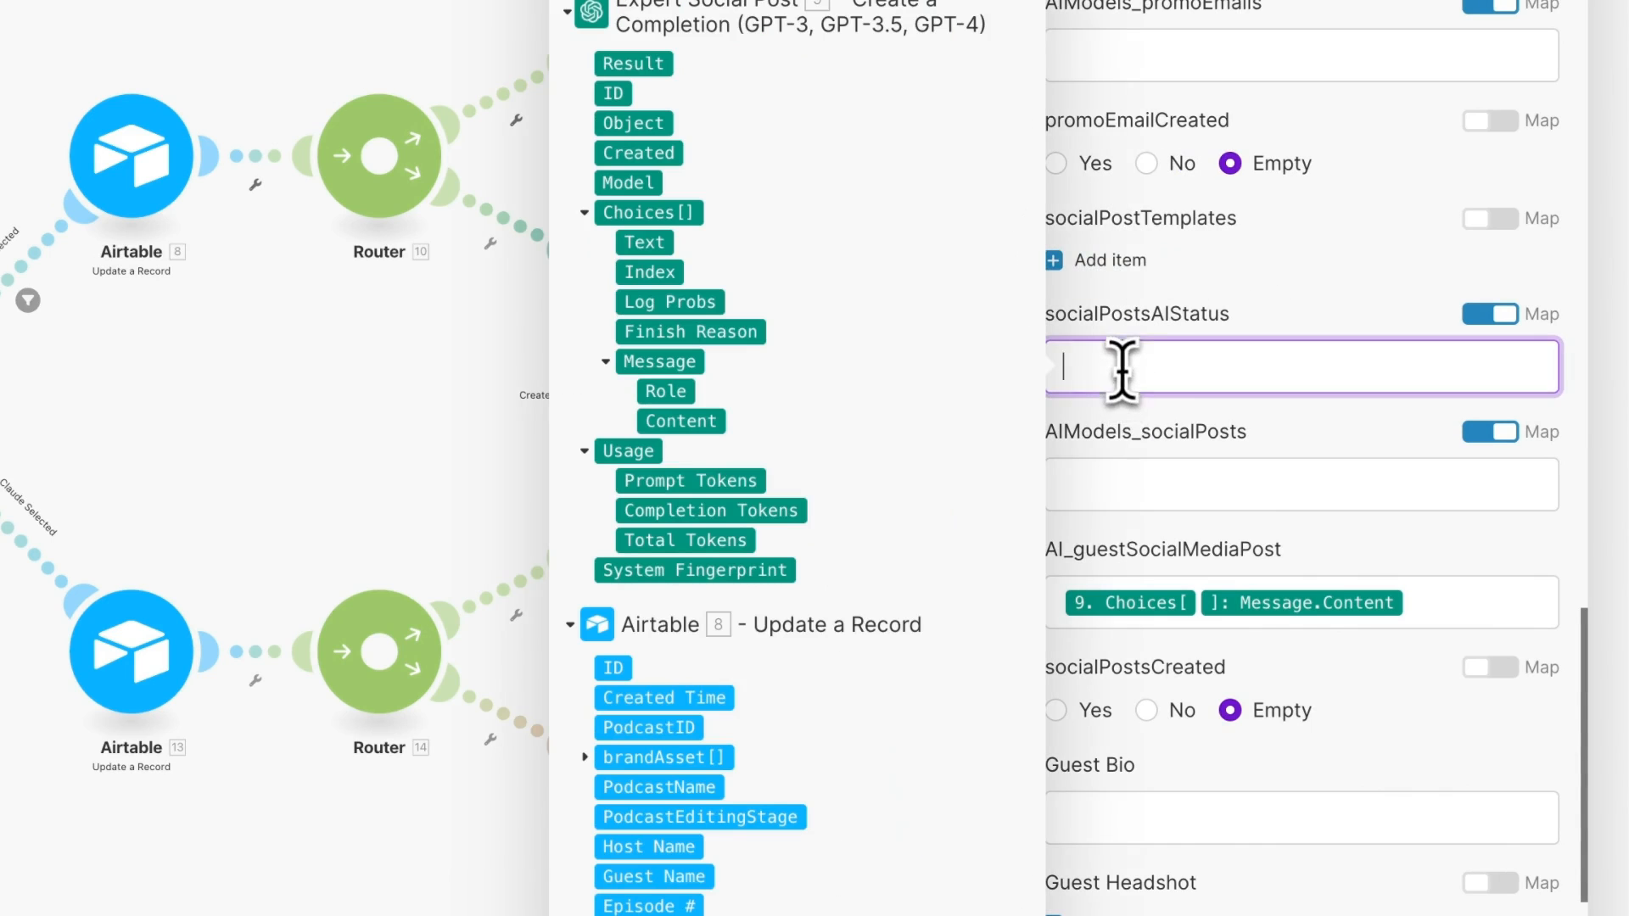
pyautogui.write('AI Comple')
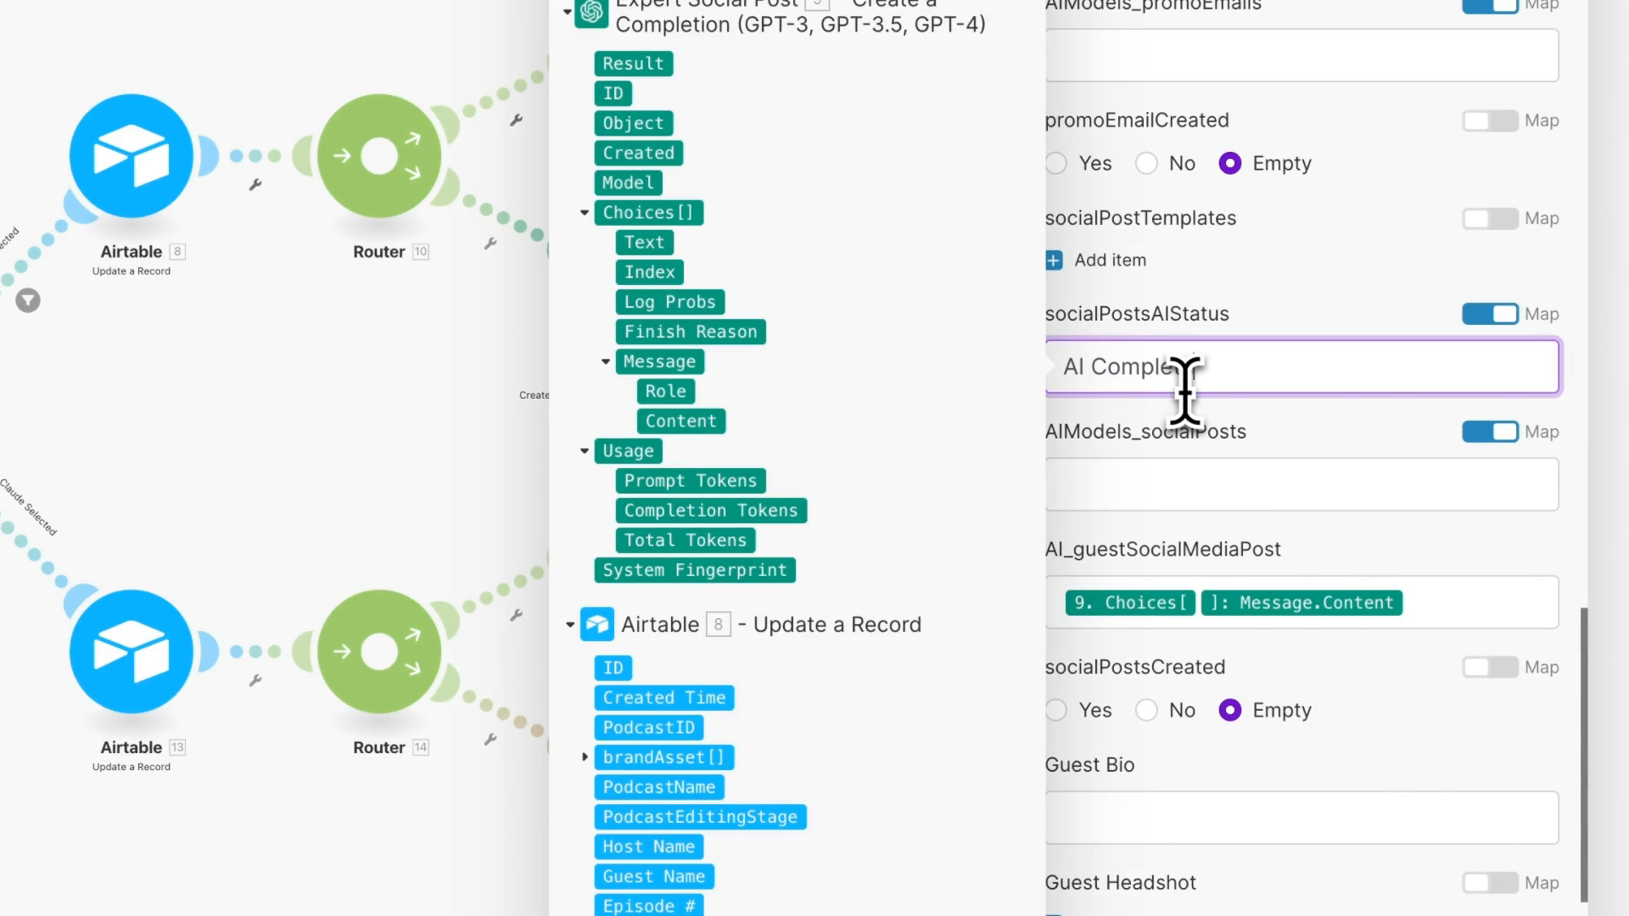
pyautogui.write('te')
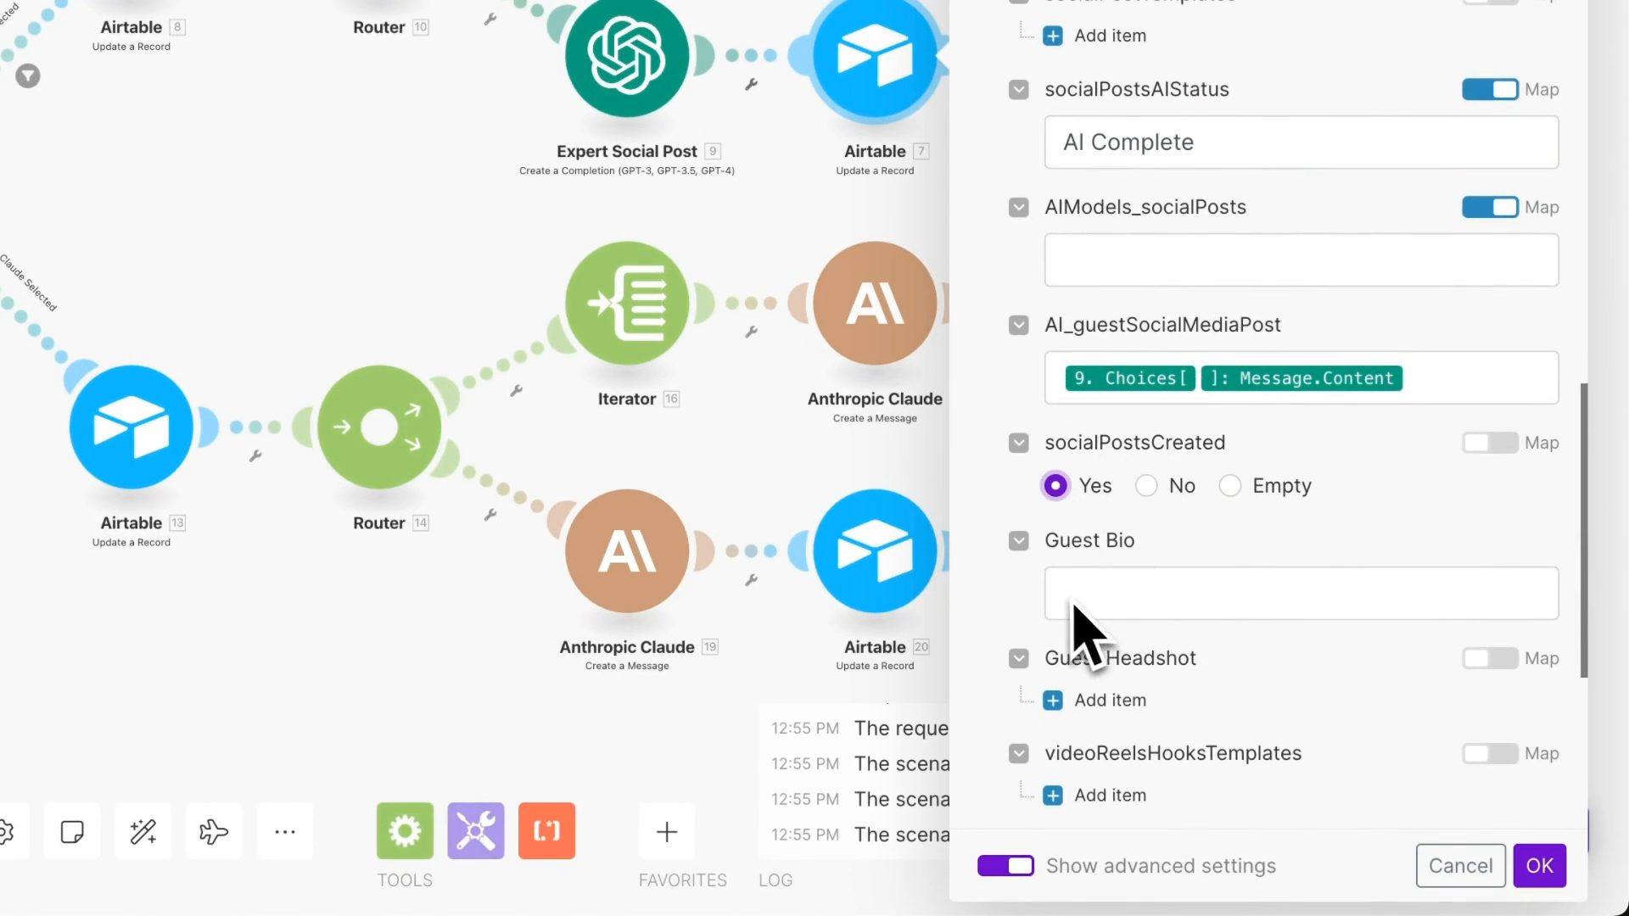
pyautogui.click(1539, 866)
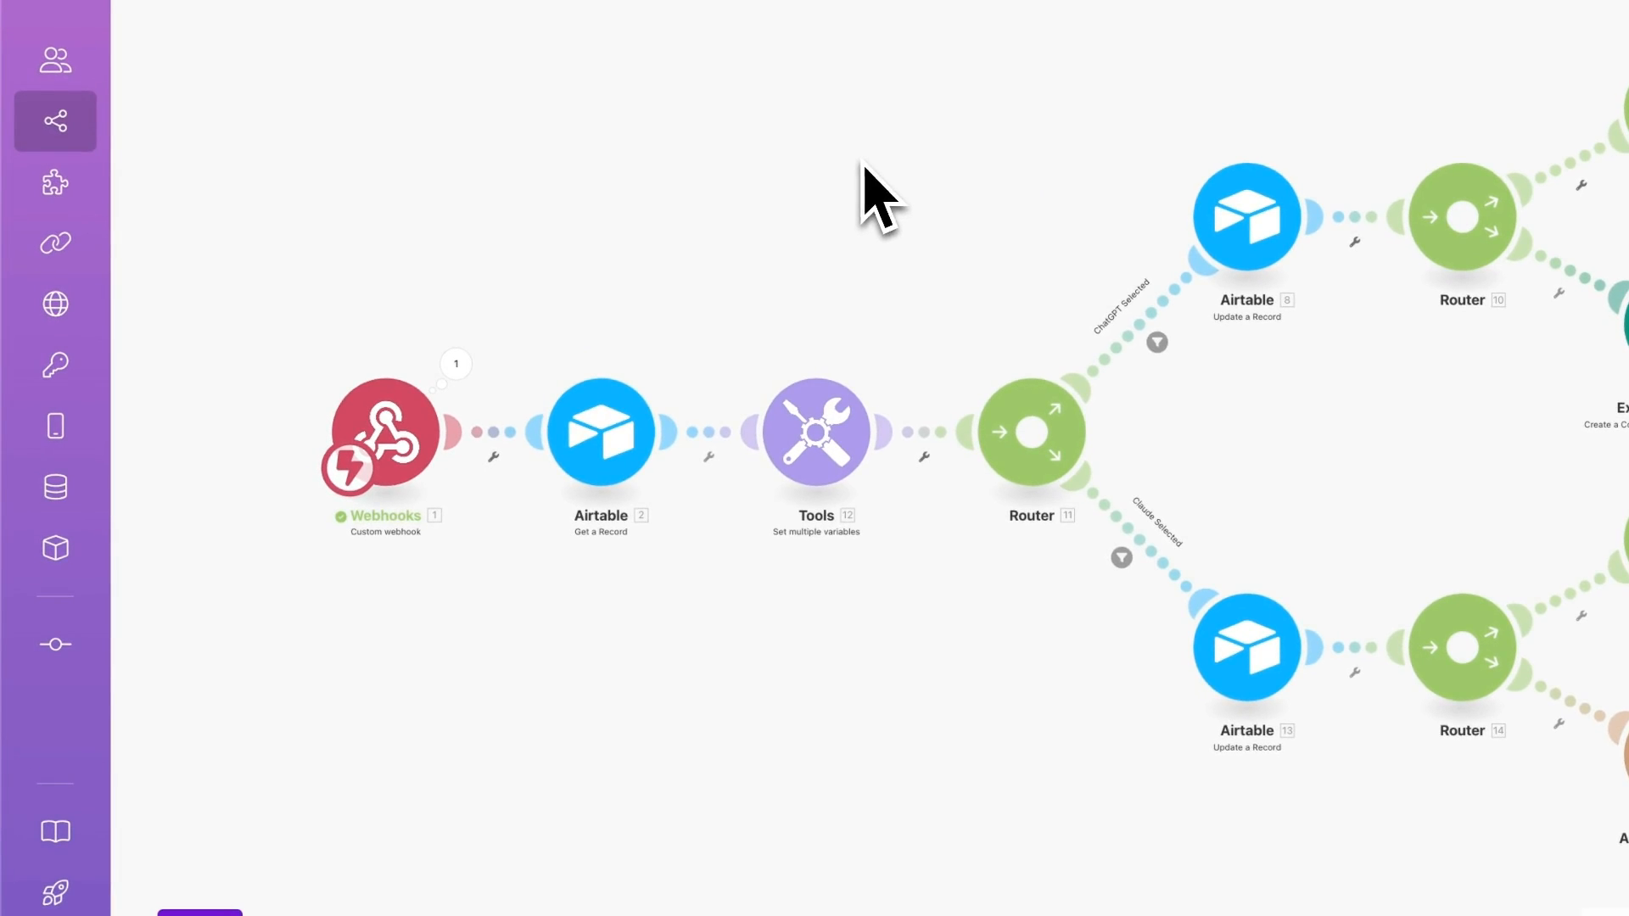
# - Run the scenario once and switch the record's AIModels_socialPosts from Claude to ChatGPT
pyautogui.click(231, 825)
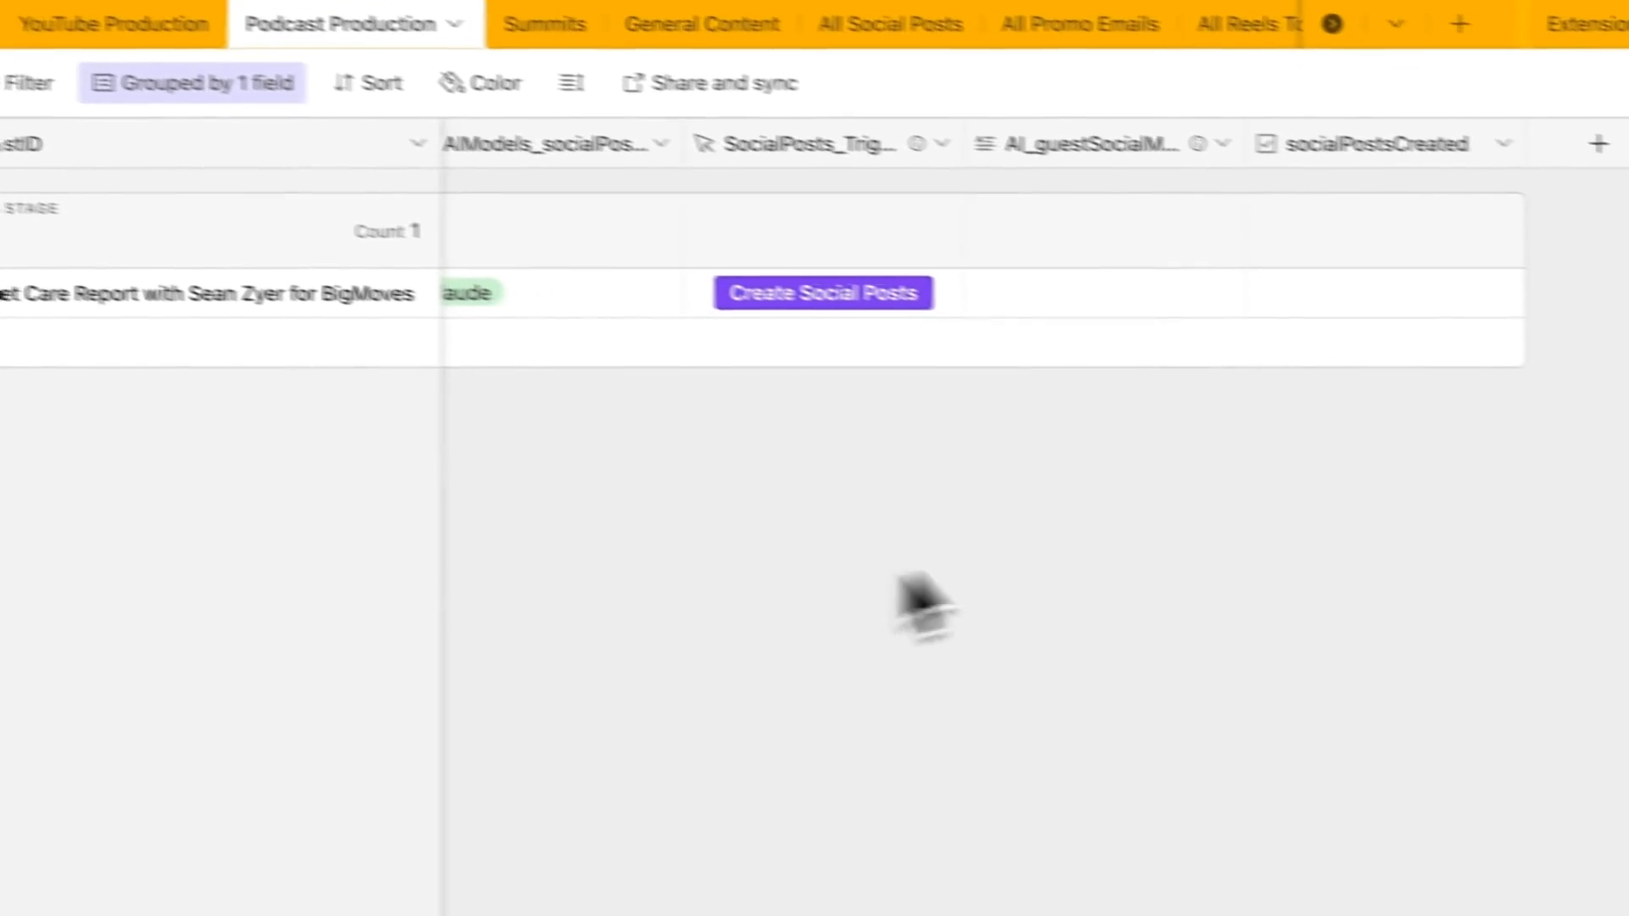
pyautogui.hscroll(-2, 819, 465)
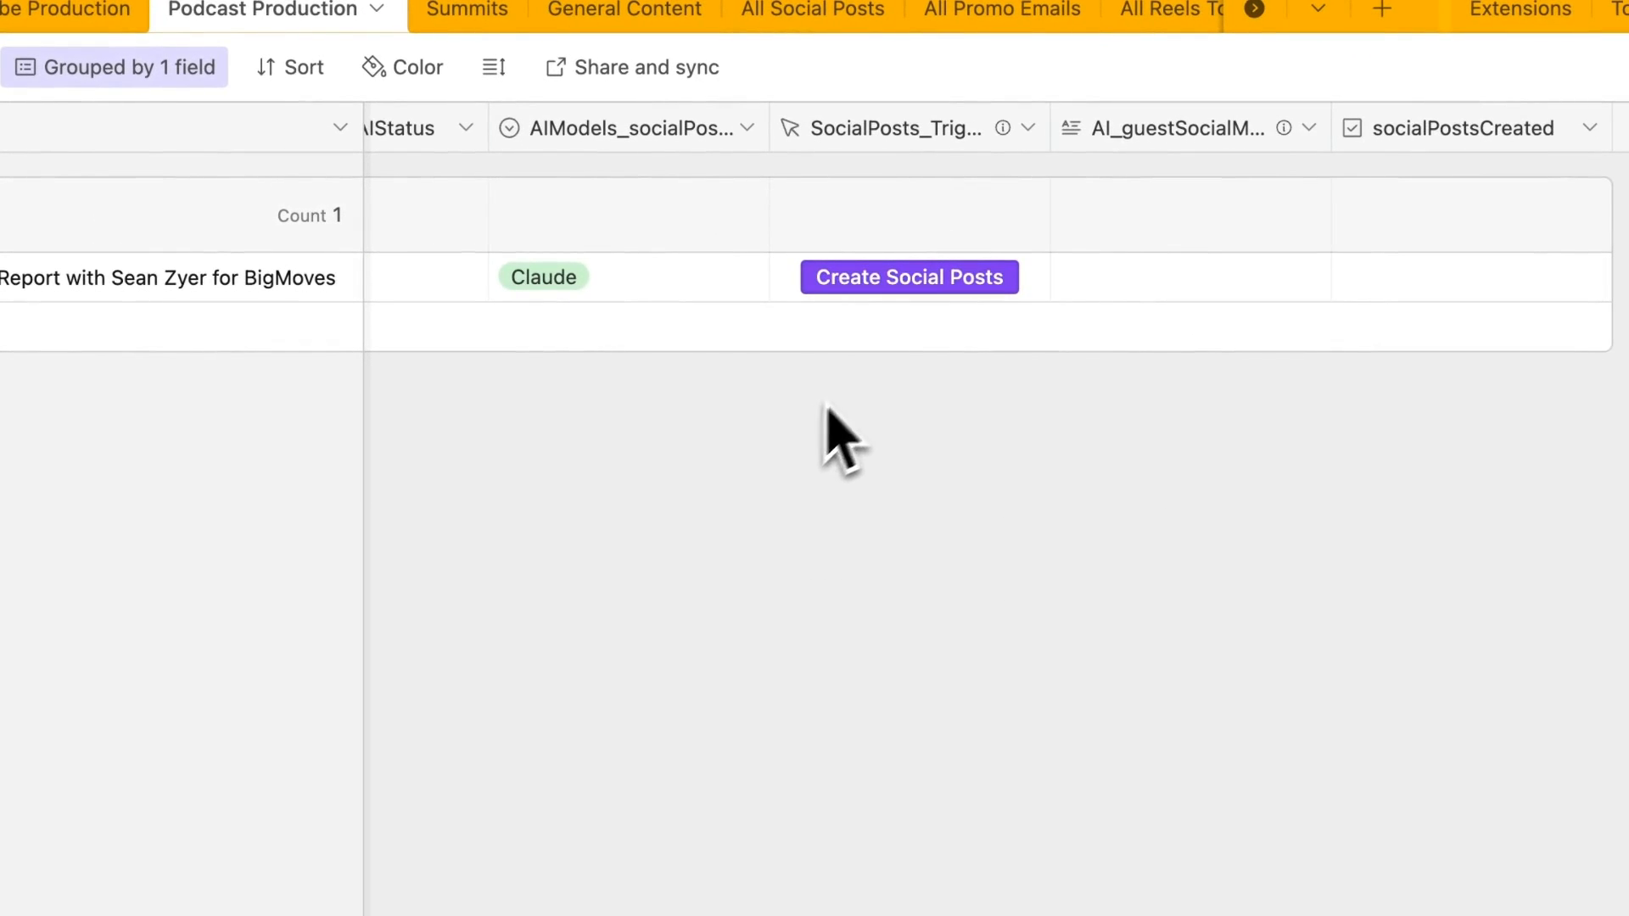
pyautogui.hscroll(-3, 808, 314)
pyautogui.click(893, 283)
pyautogui.click(894, 283)
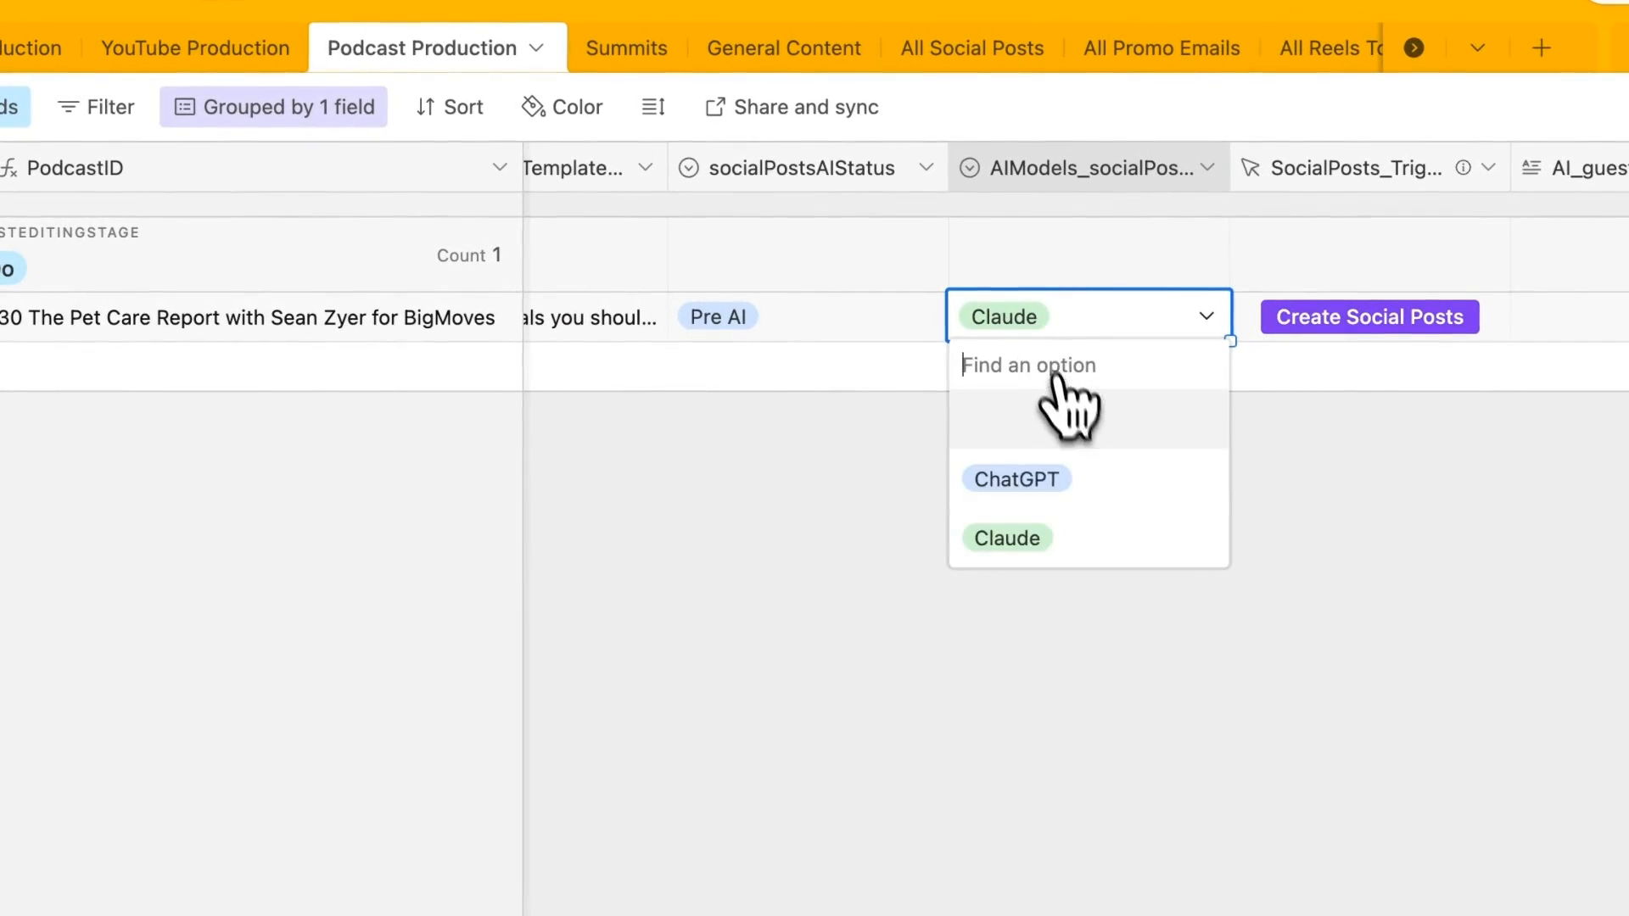
pyautogui.click(1017, 479)
pyautogui.hscroll(-5, 883, 429)
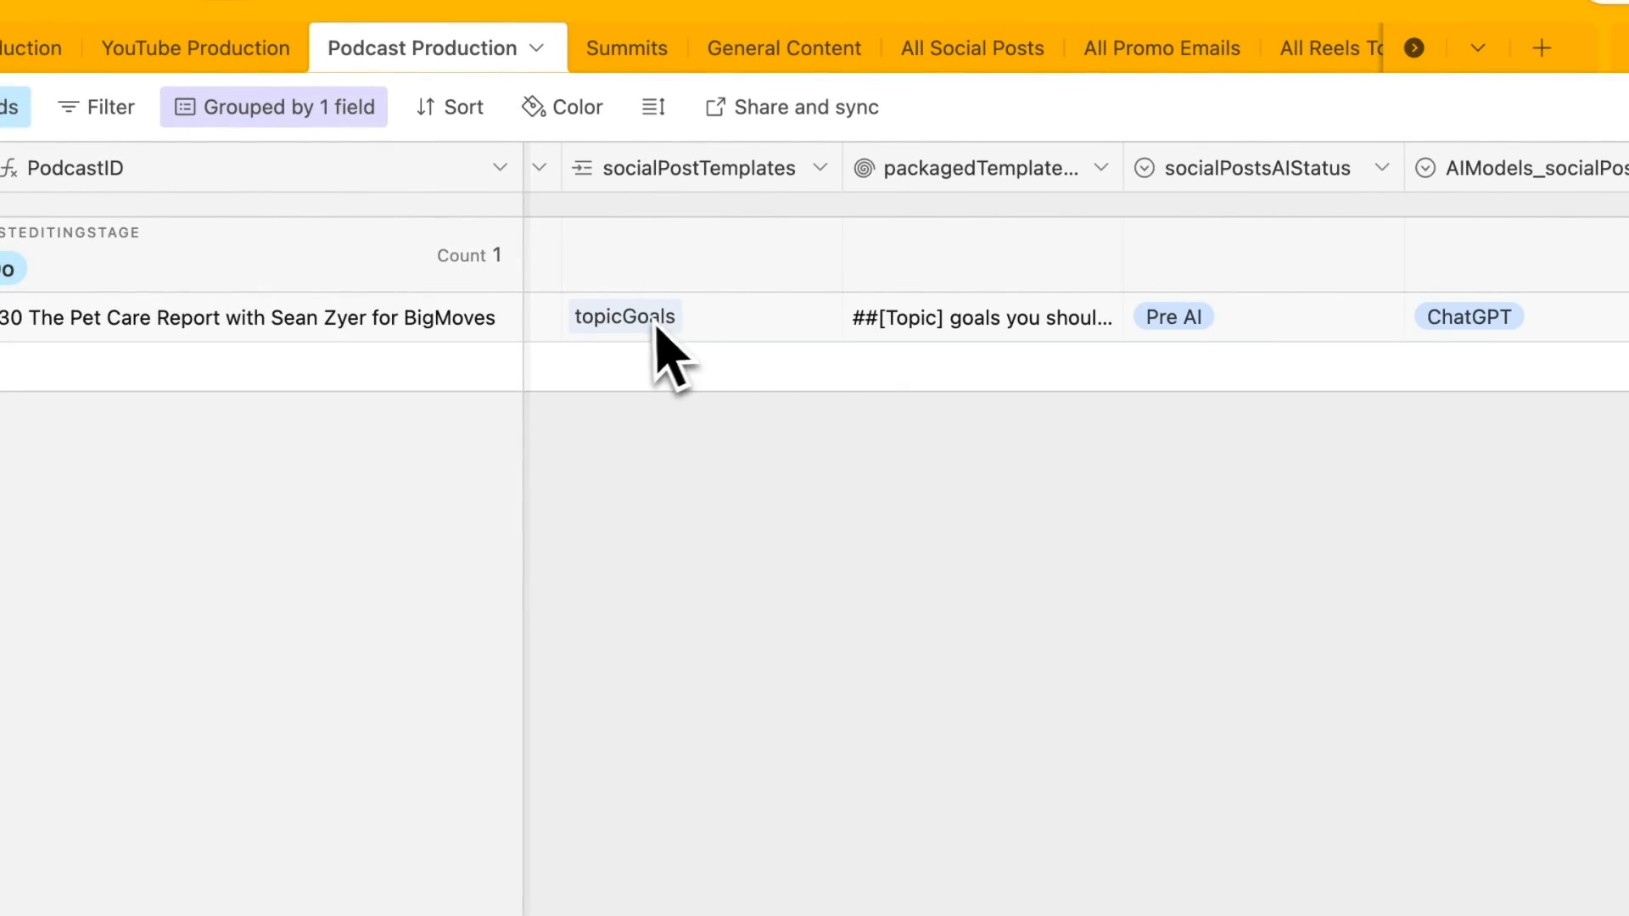
pyautogui.hscroll(5, 815, 346)
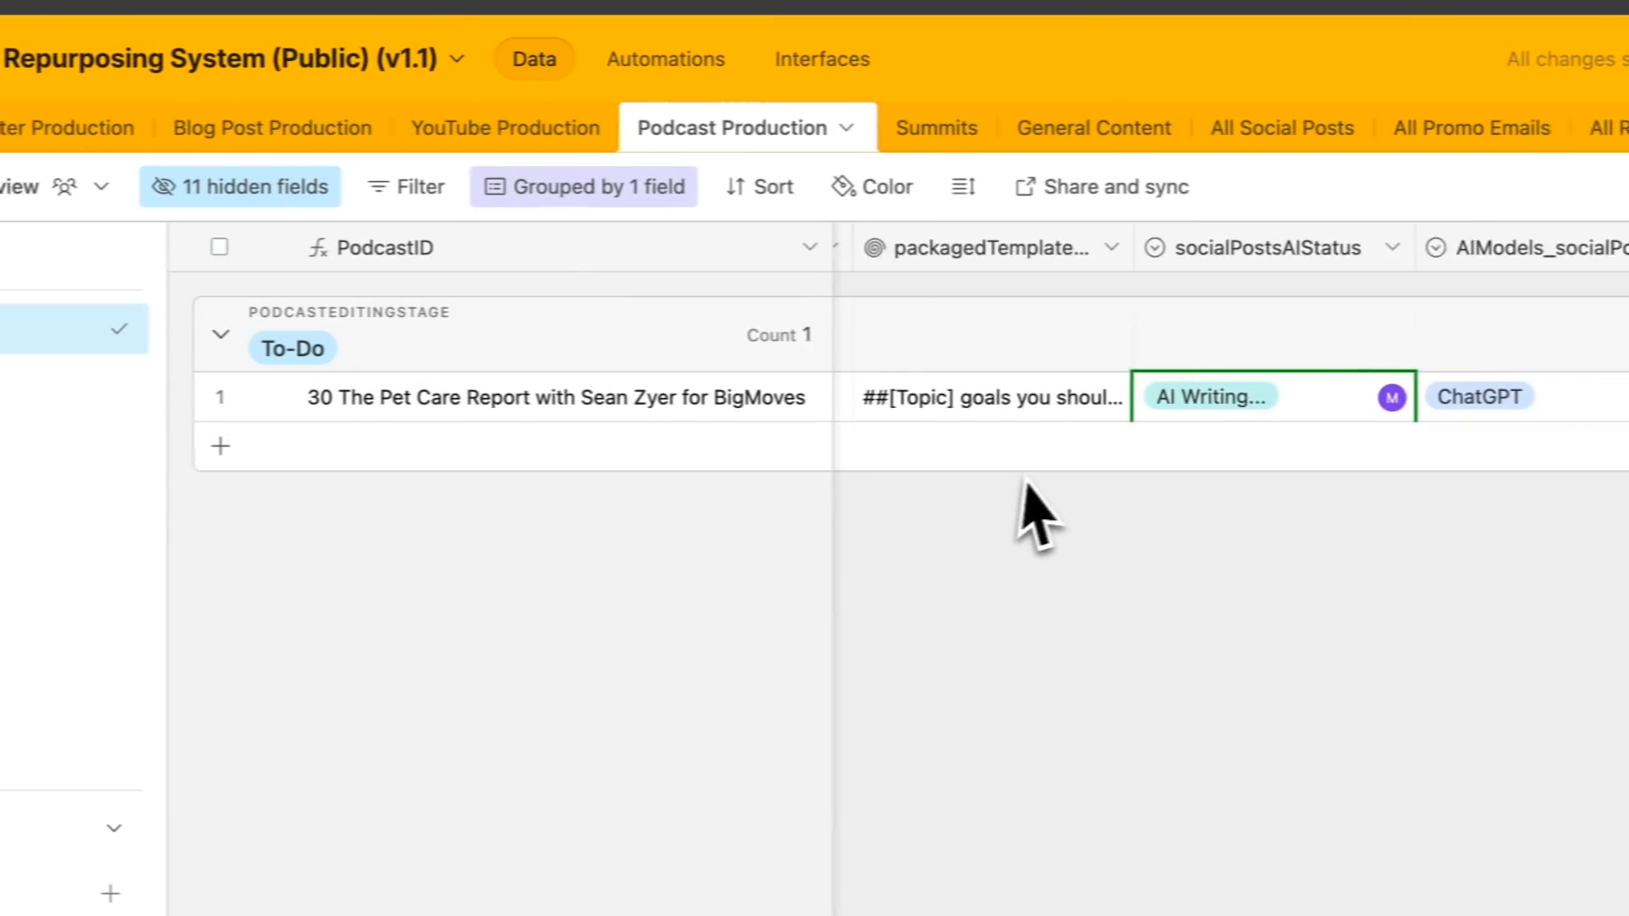
pyautogui.hscroll(3, 1023, 482)
pyautogui.hscroll(-2, 1000, 472)
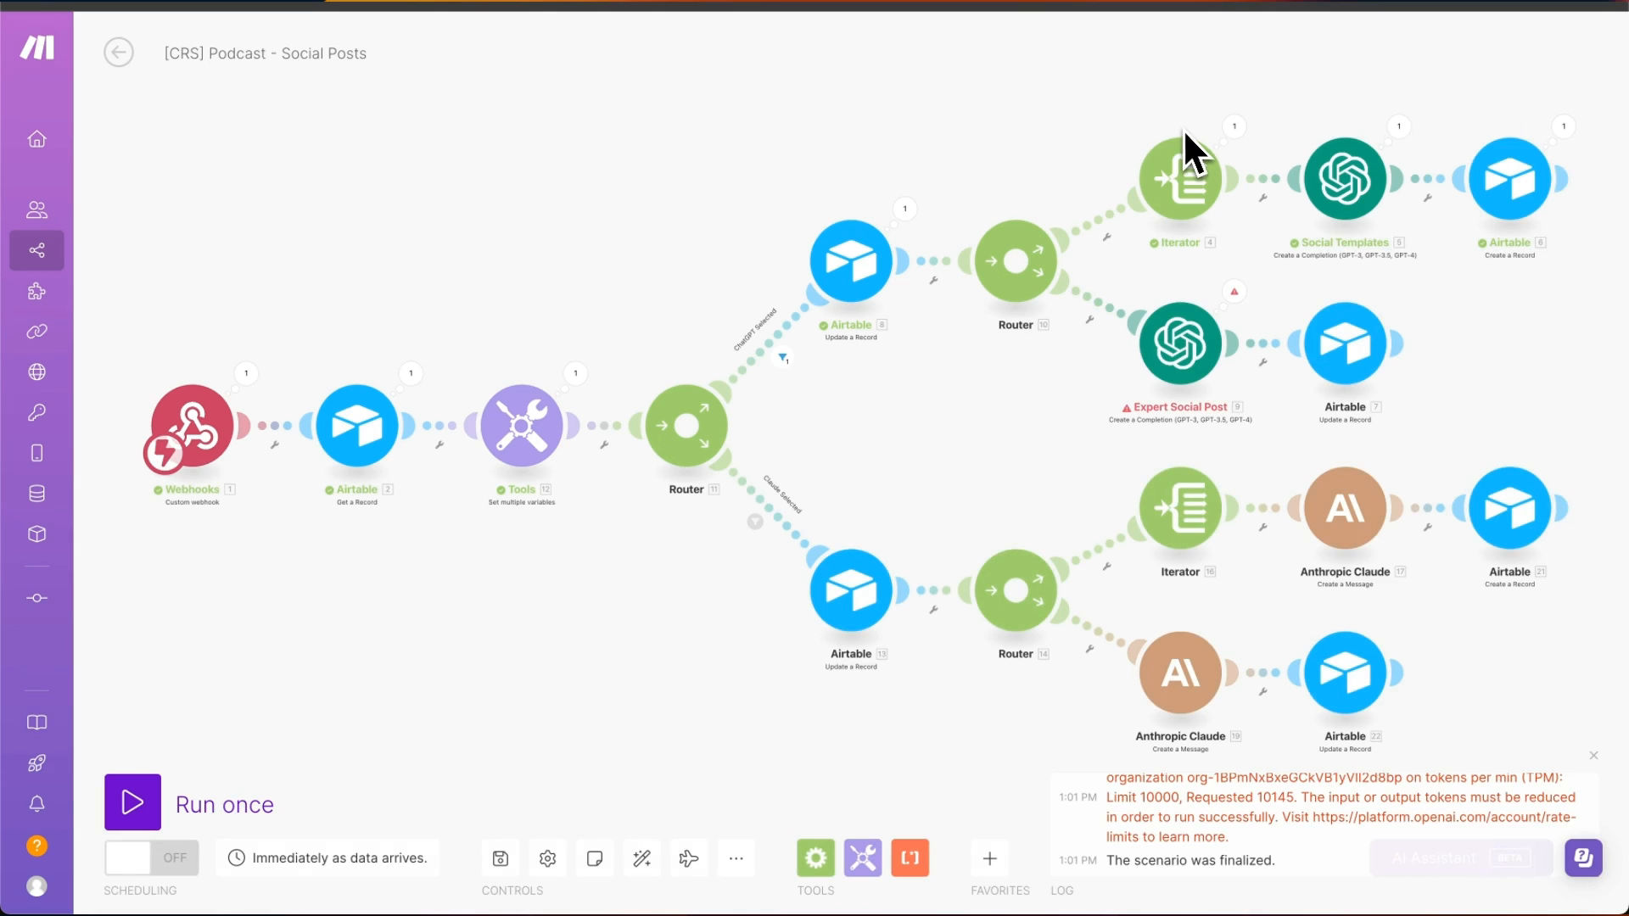
# - Check Expert Social Post's token-limit error and keep its model on gpt-4
pyautogui.click(1234, 291)
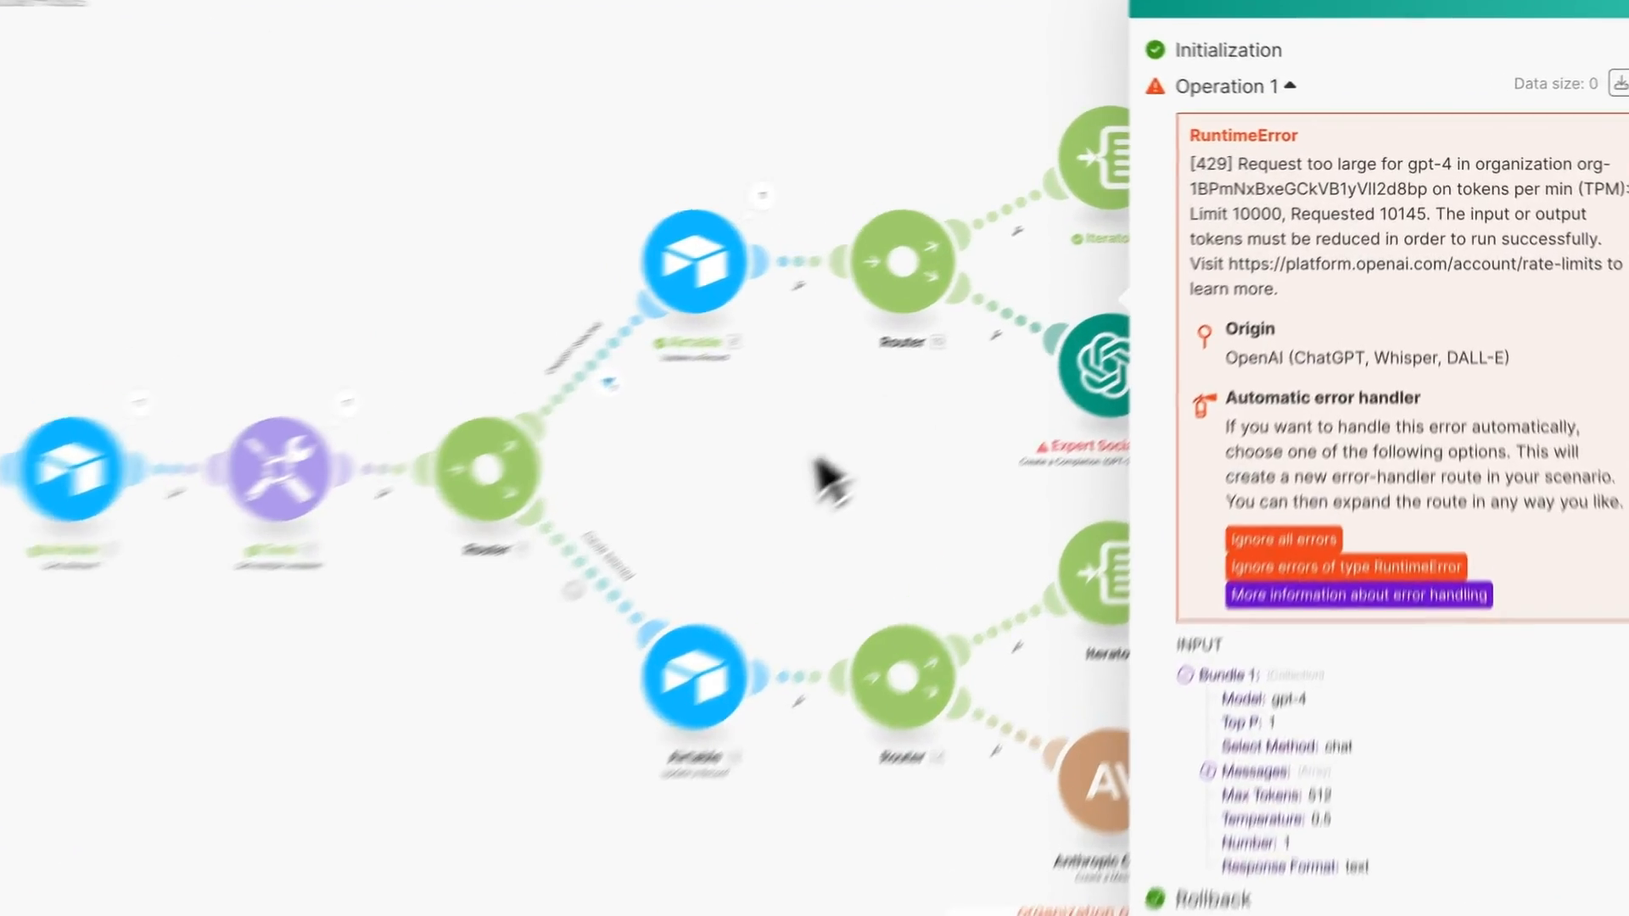
pyautogui.click(951, 419)
pyautogui.click(1172, 375)
pyautogui.click(1281, 357)
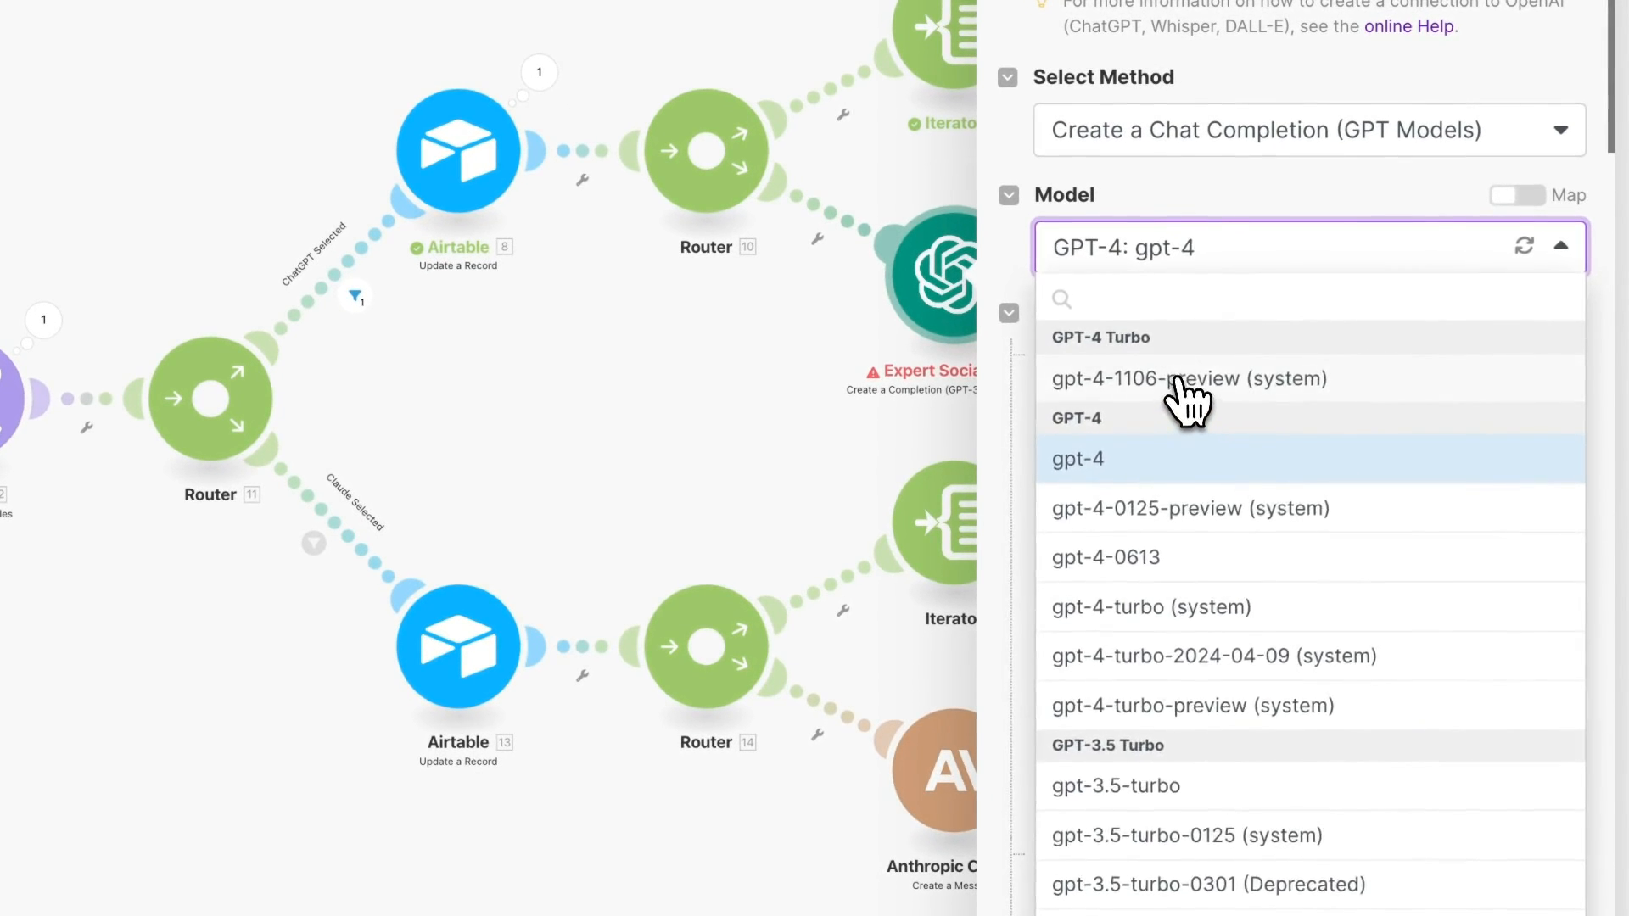
pyautogui.click(1266, 488)
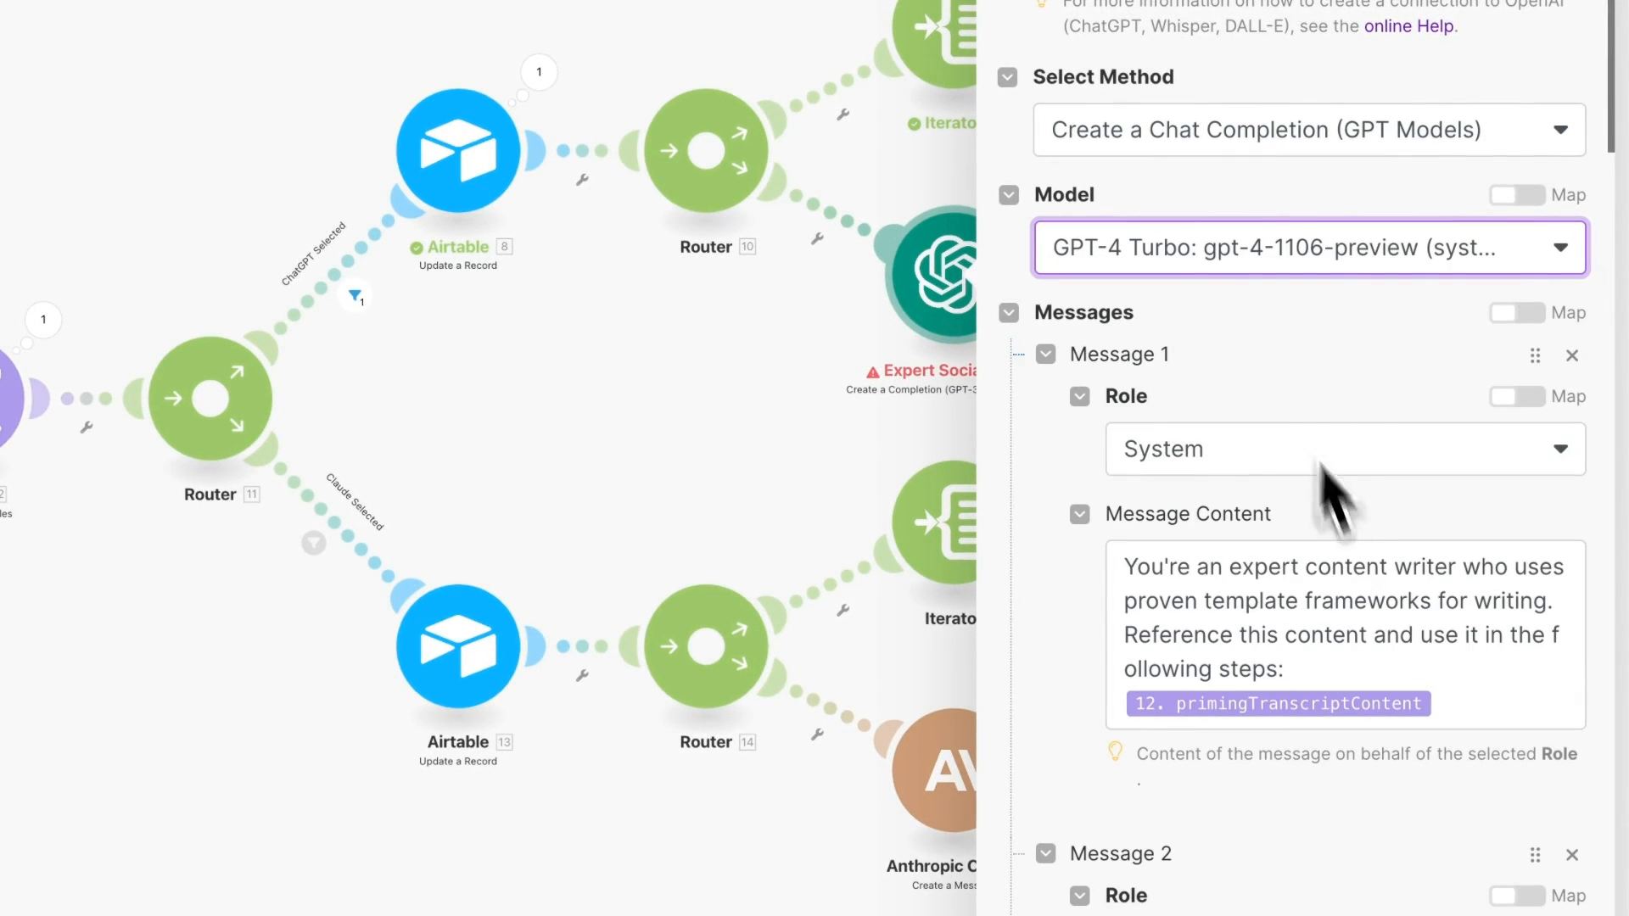
pyautogui.click(1259, 191)
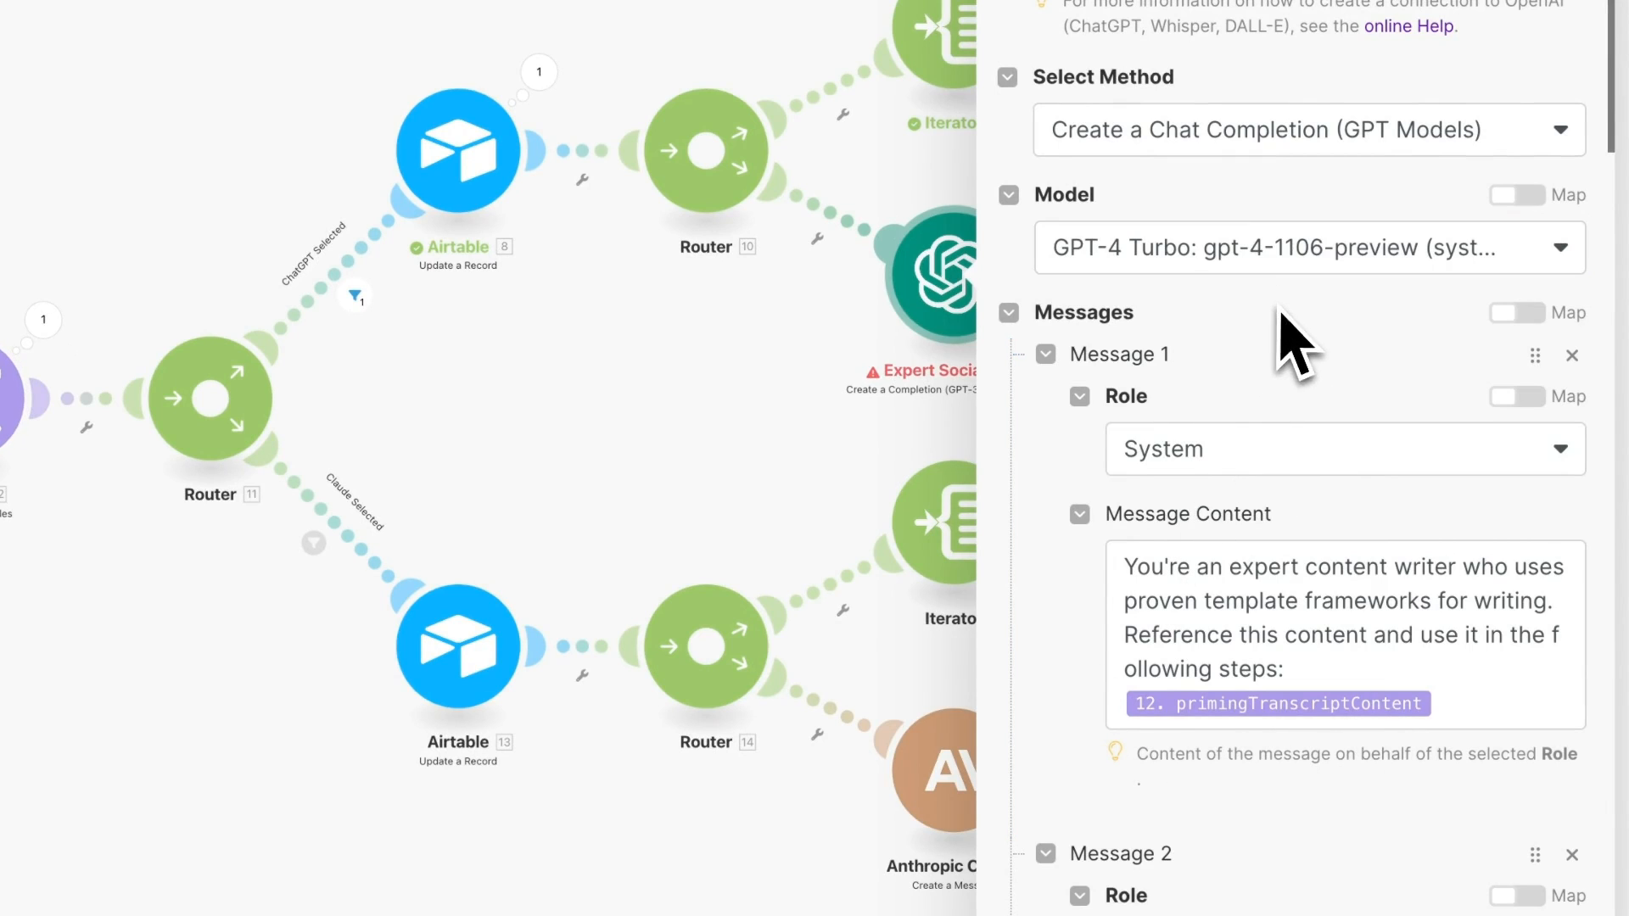
pyautogui.scroll(-6, 1213, 531)
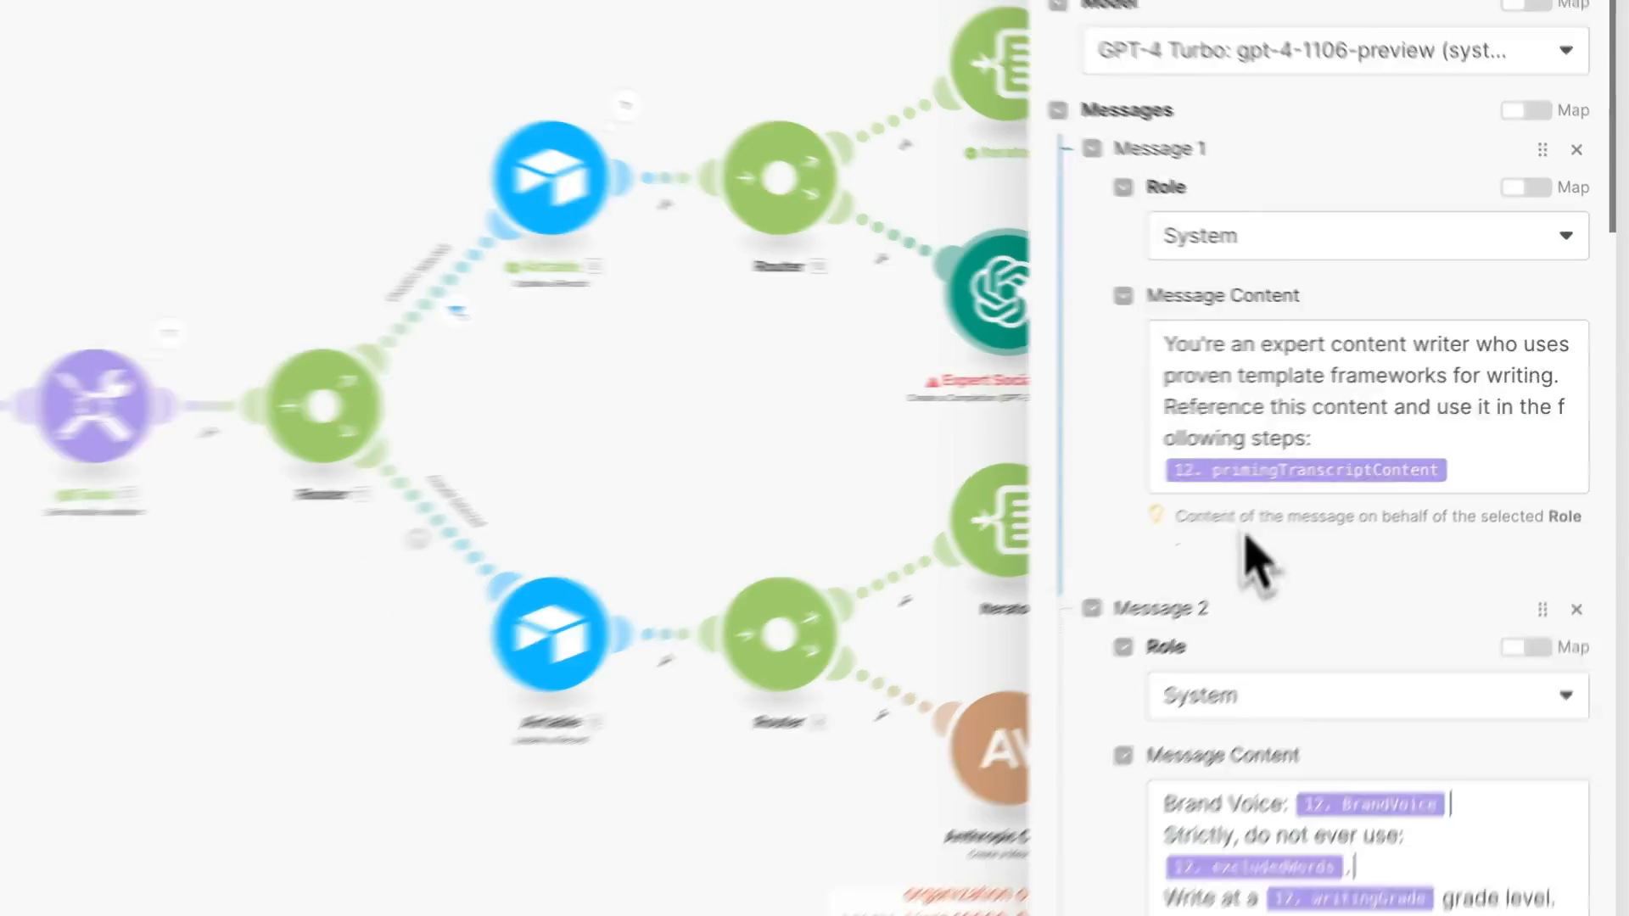
pyautogui.scroll(6, 1187, 385)
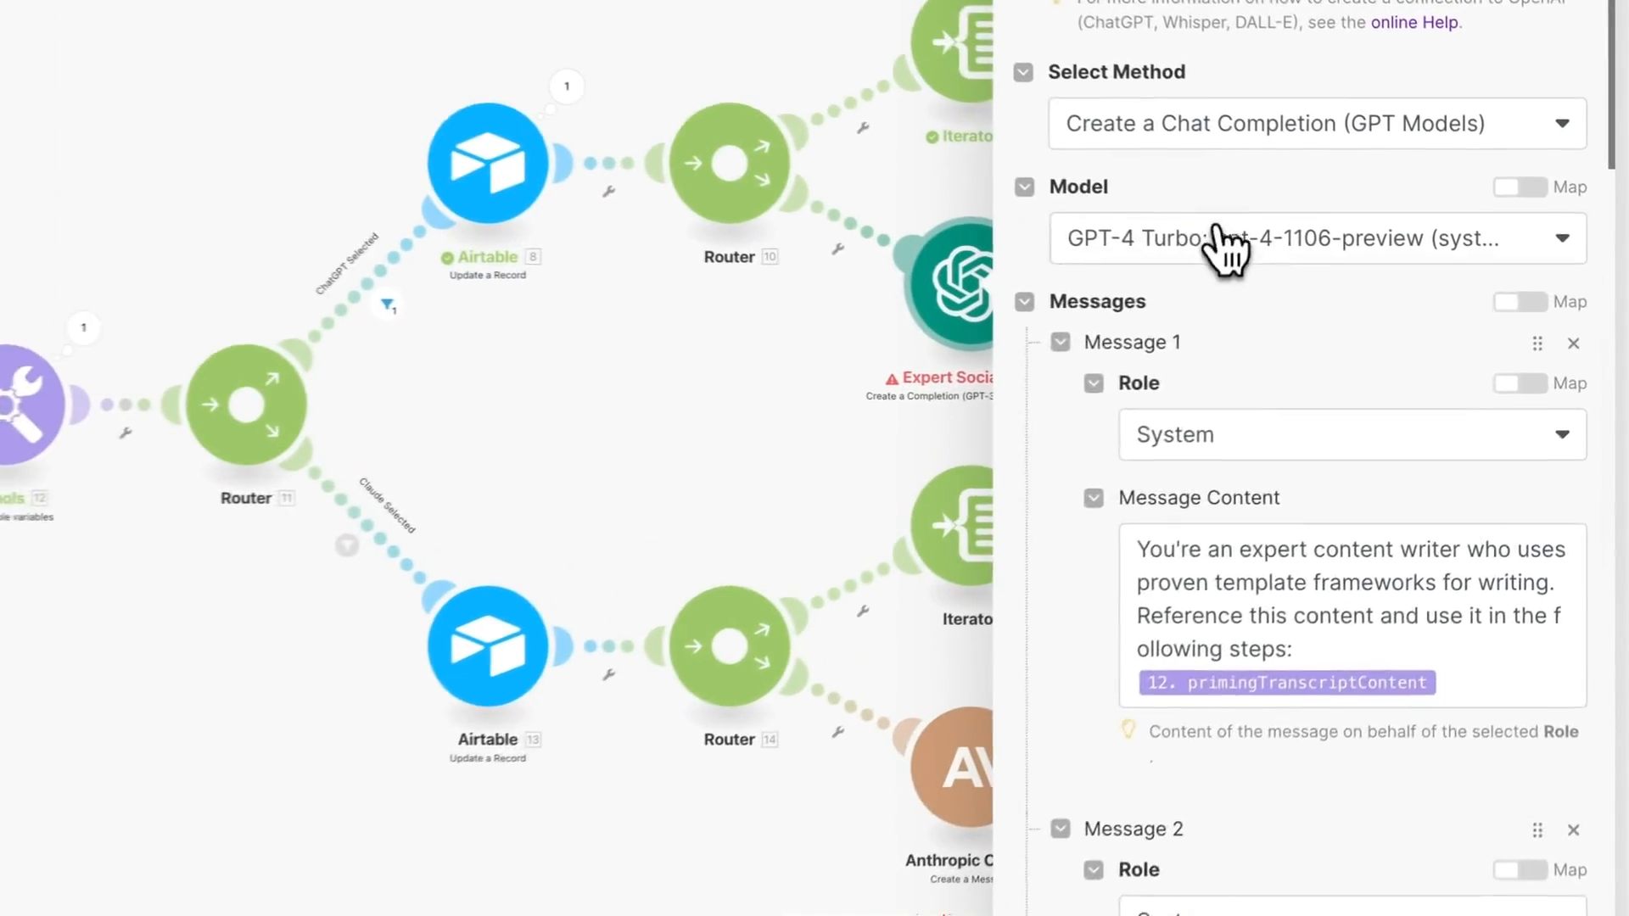
pyautogui.click(1340, 311)
pyautogui.click(1099, 443)
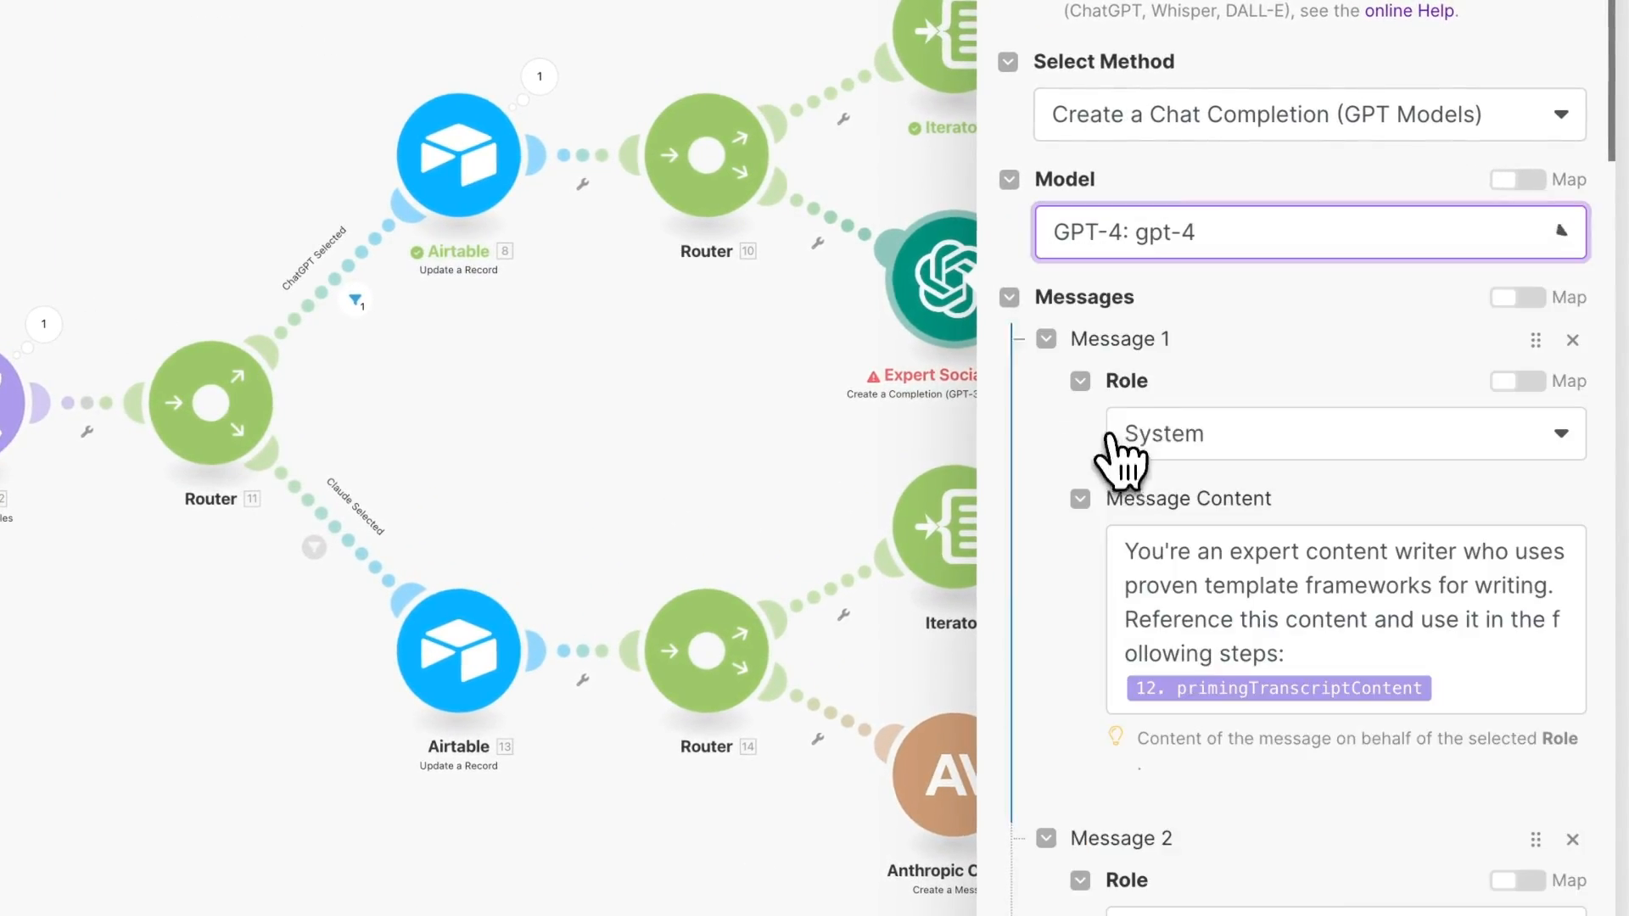
# - Delete the priming transcript system message, review the remaining prompts, and save the module
pyautogui.click(1572, 340)
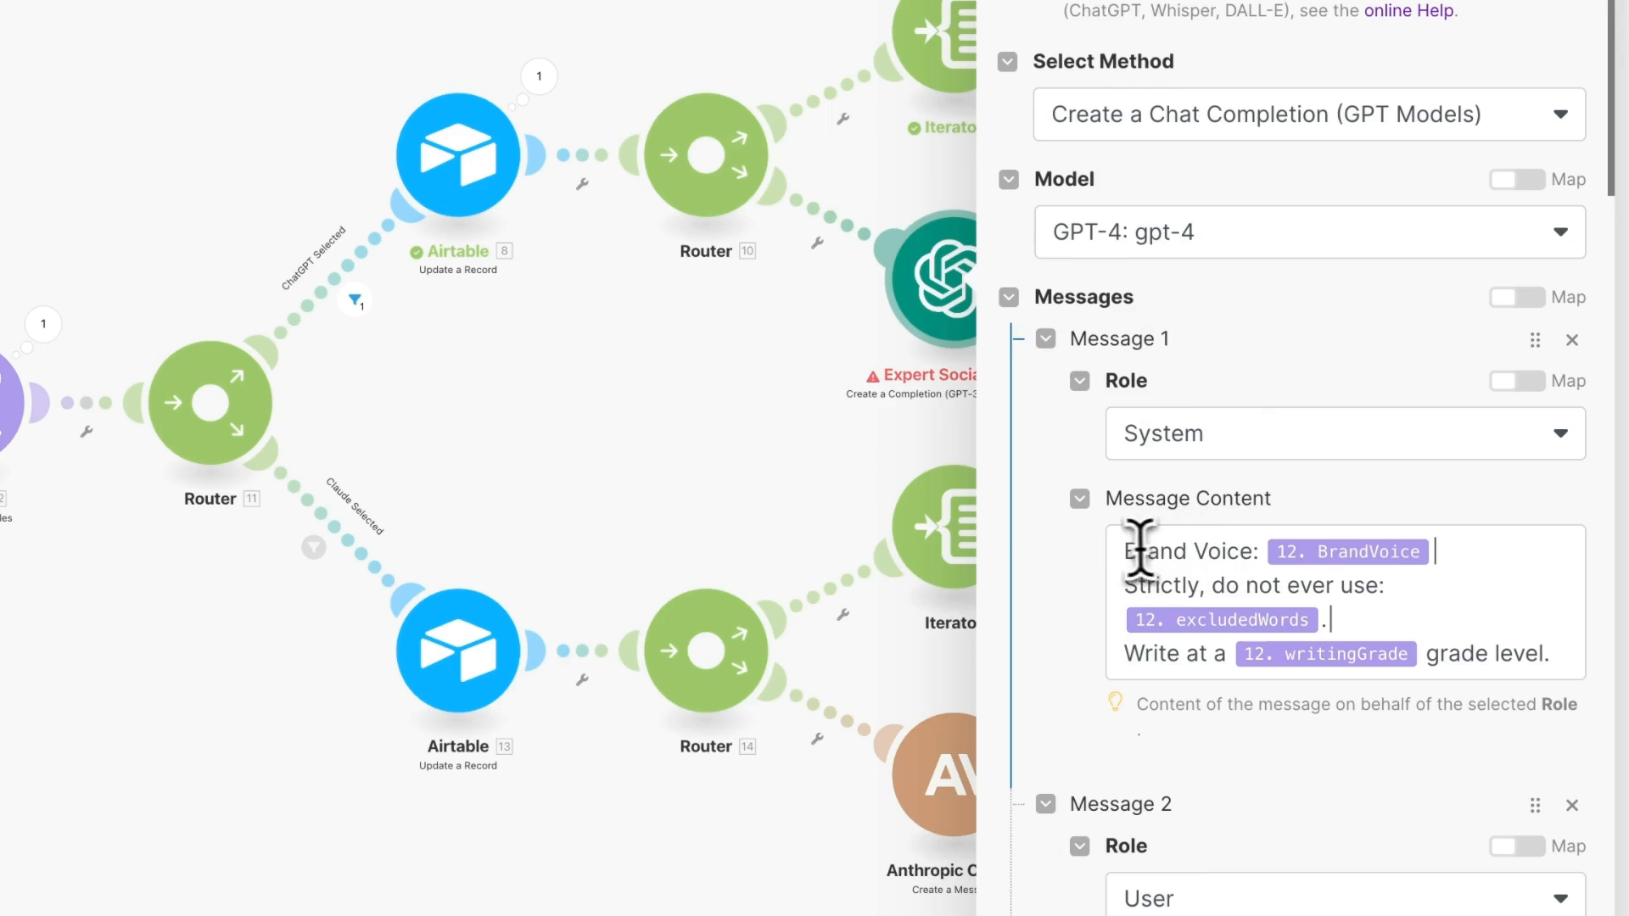
pyautogui.moveTo(1137, 551); pyautogui.dragTo(1518, 670)
pyautogui.click(1513, 598)
pyautogui.scroll(-7, 1519, 611)
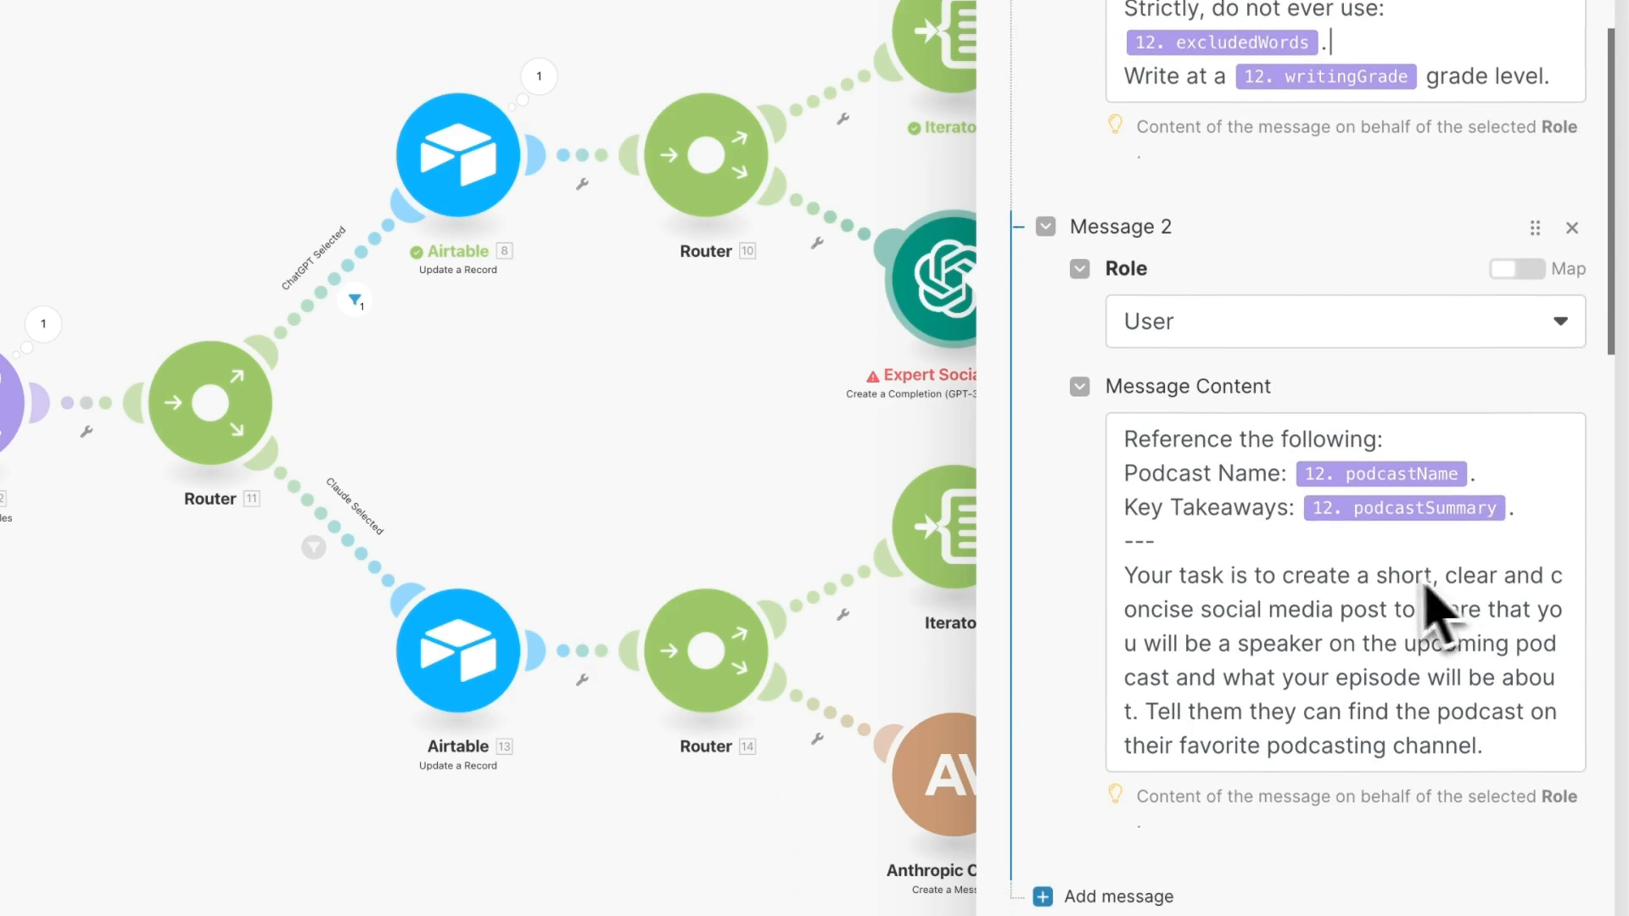
pyautogui.click(1135, 456)
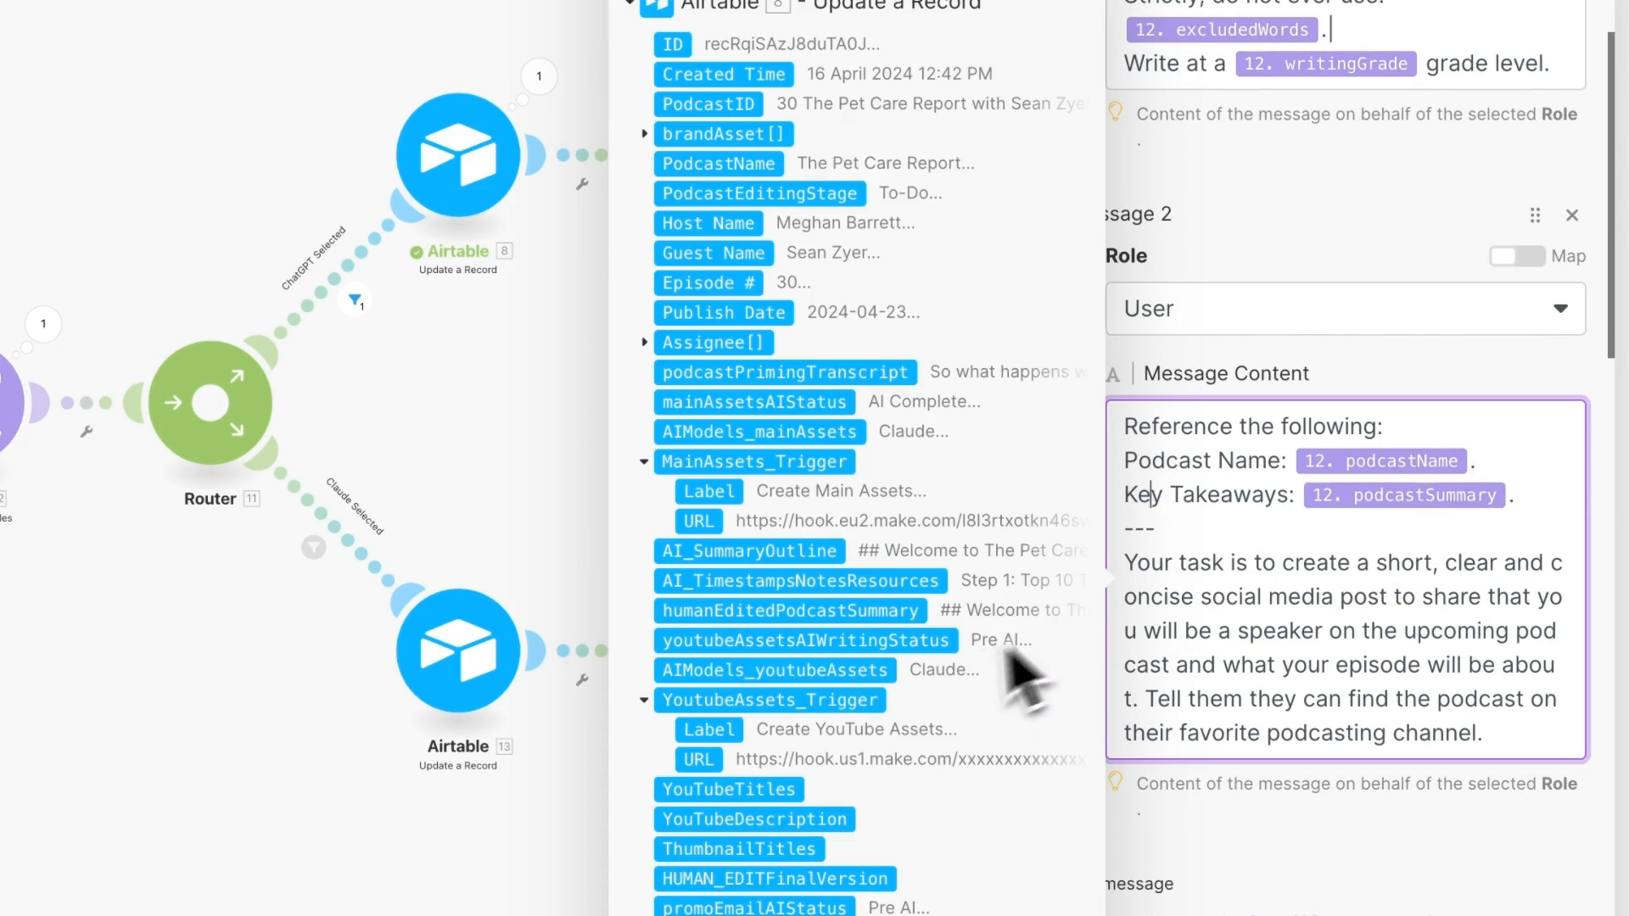
pyautogui.click(1433, 357)
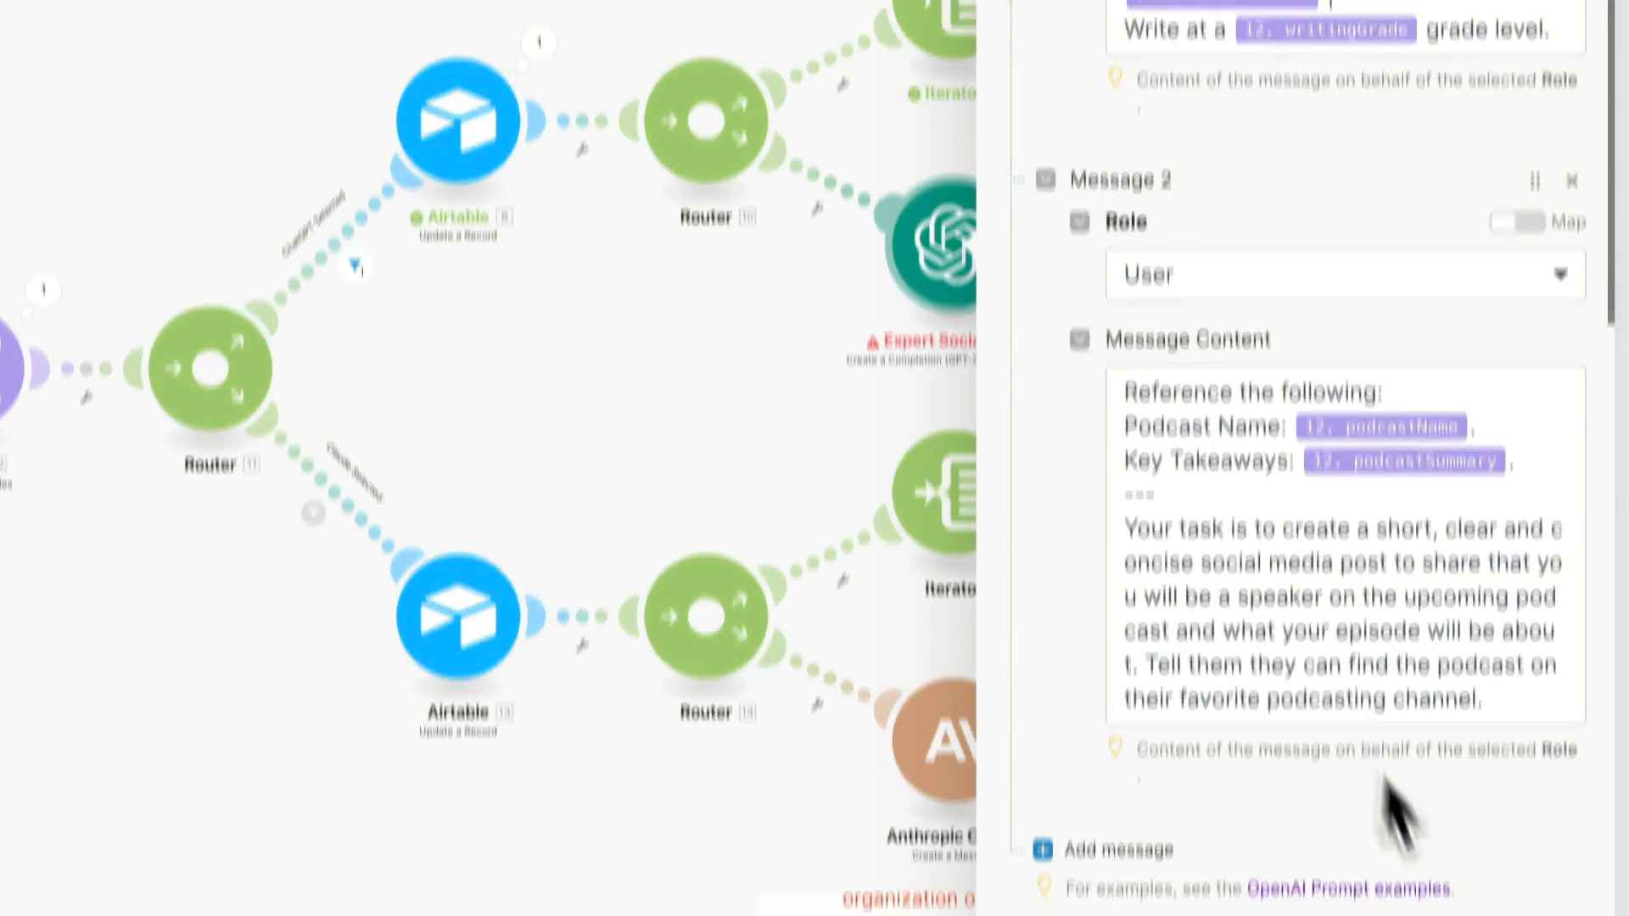
pyautogui.click(1564, 885)
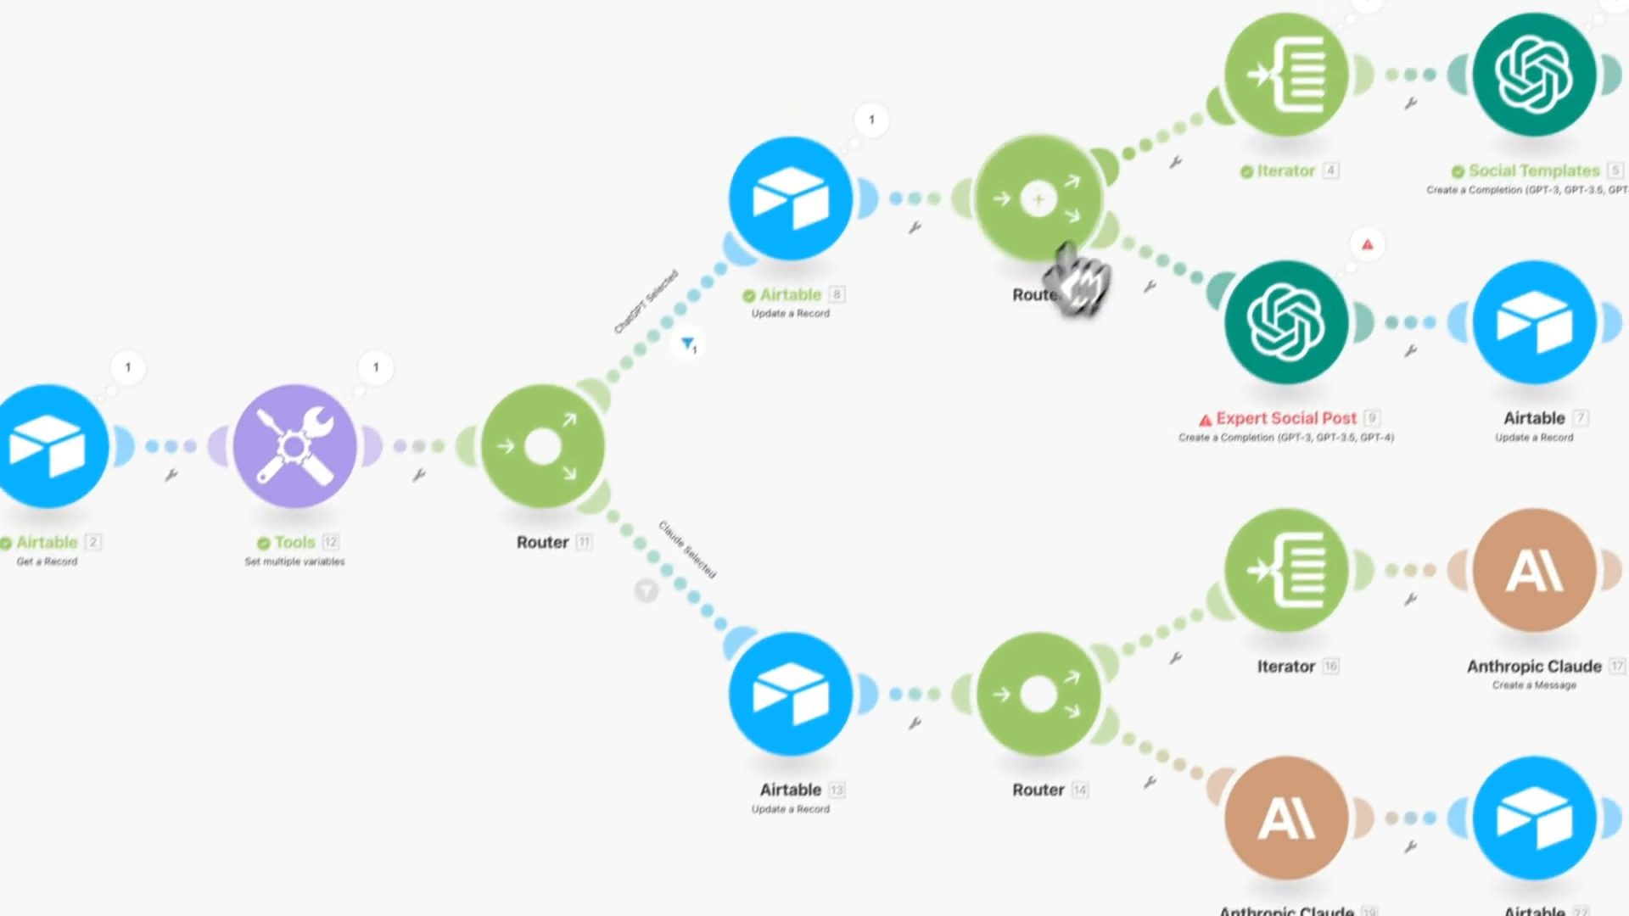
# - Disable the Router 10 to Iterator route, then run the scenario once
pyautogui.rightClick(1154, 176)
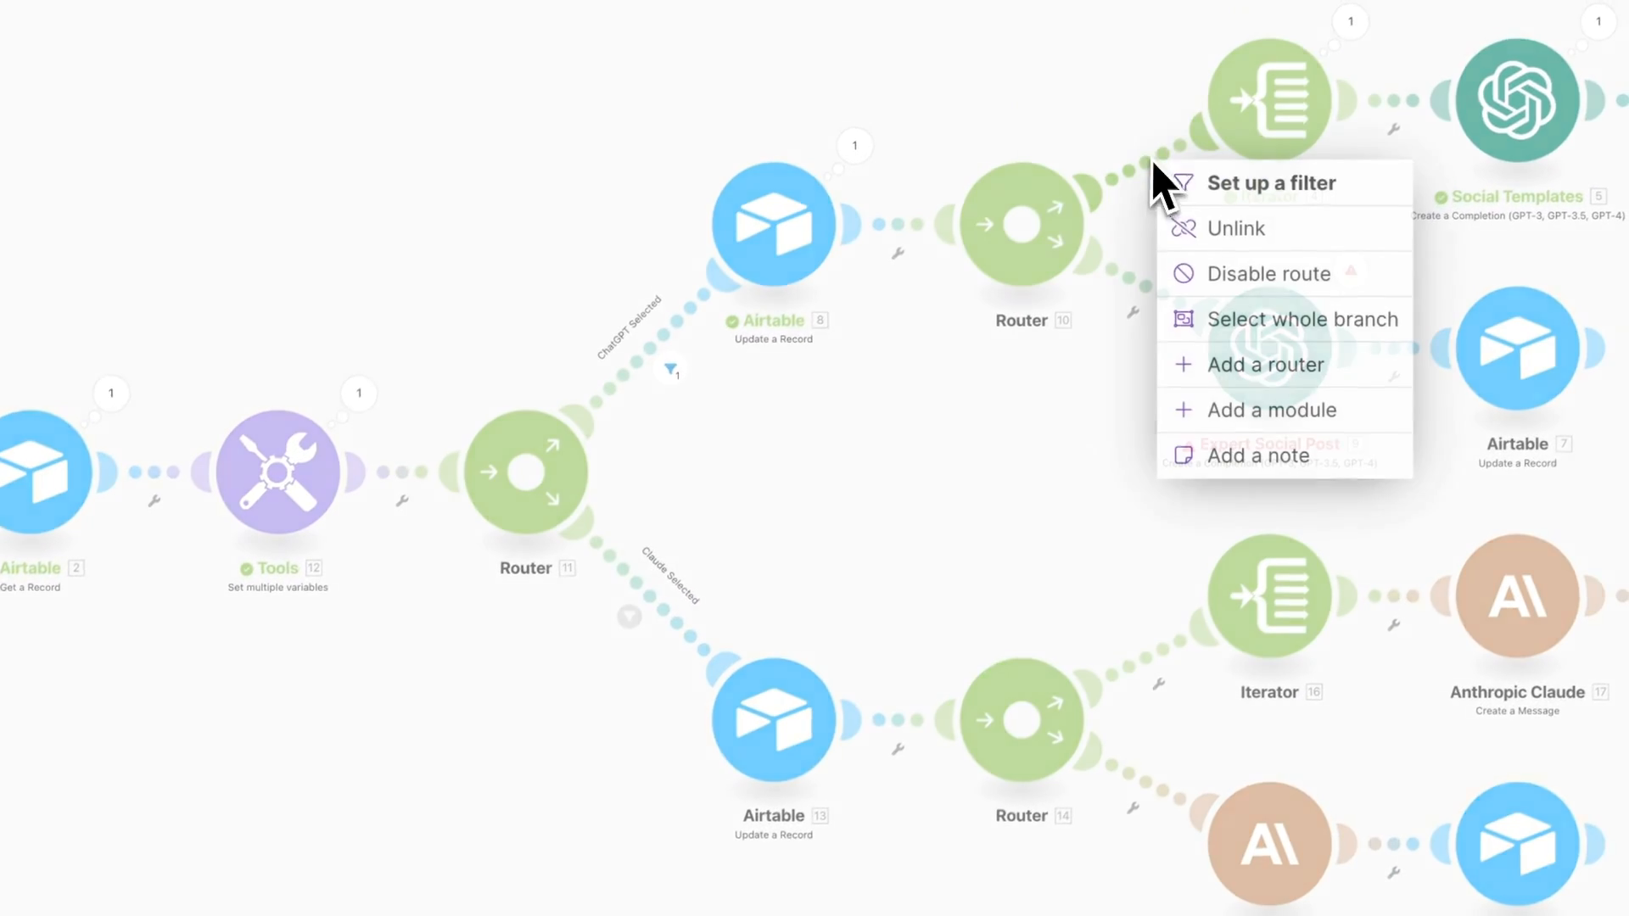
pyautogui.click(1264, 276)
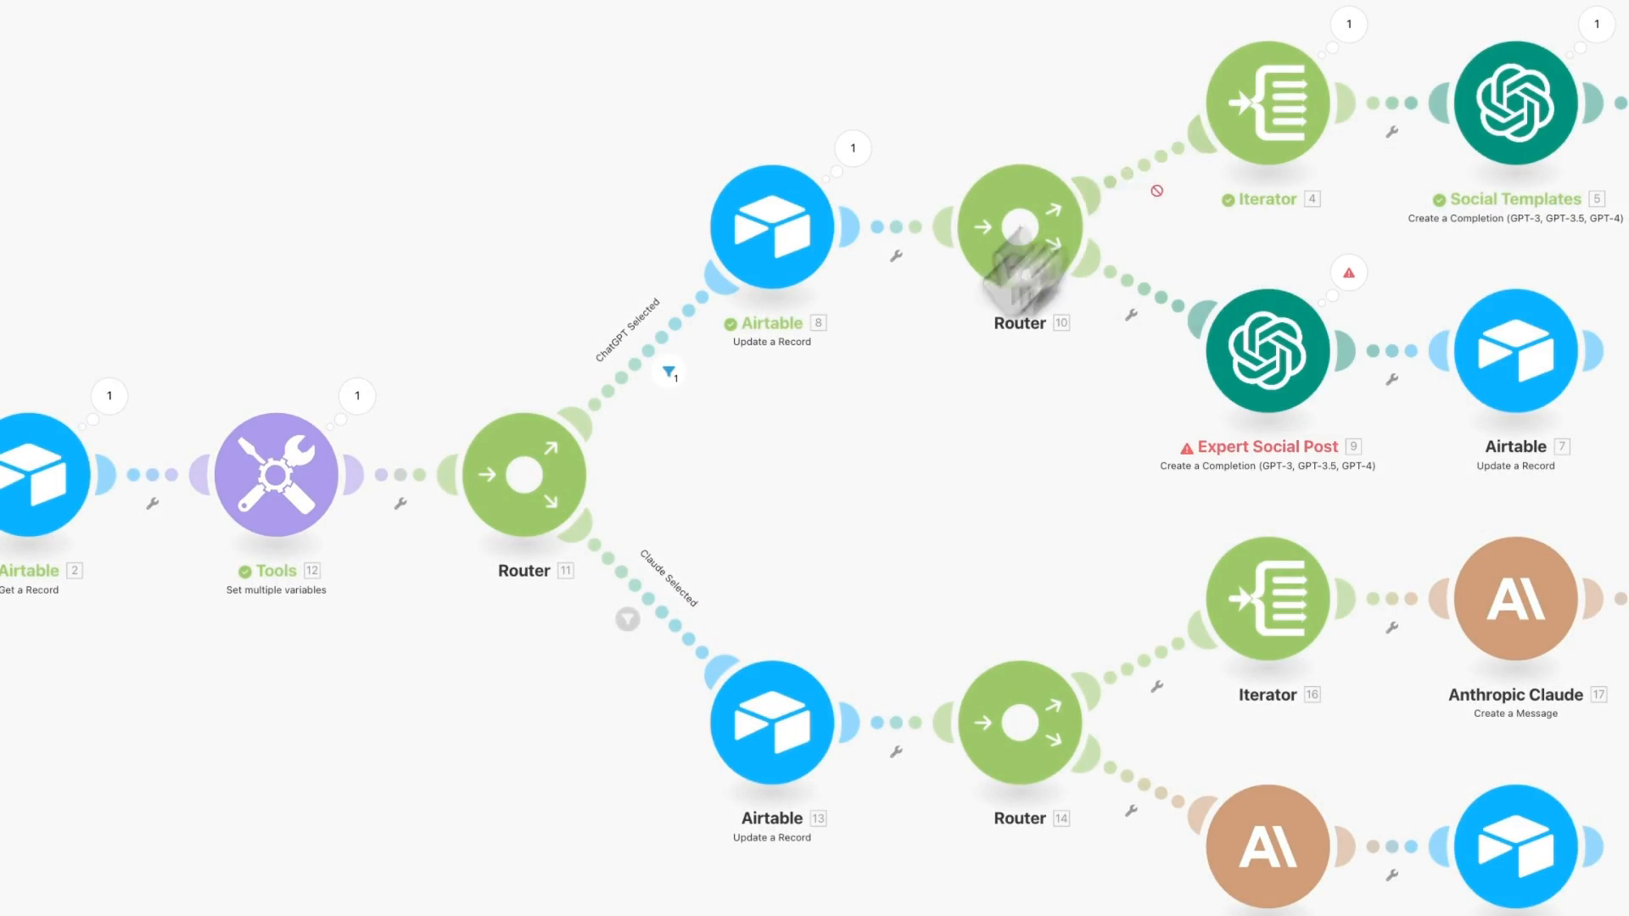
pyautogui.click(237, 762)
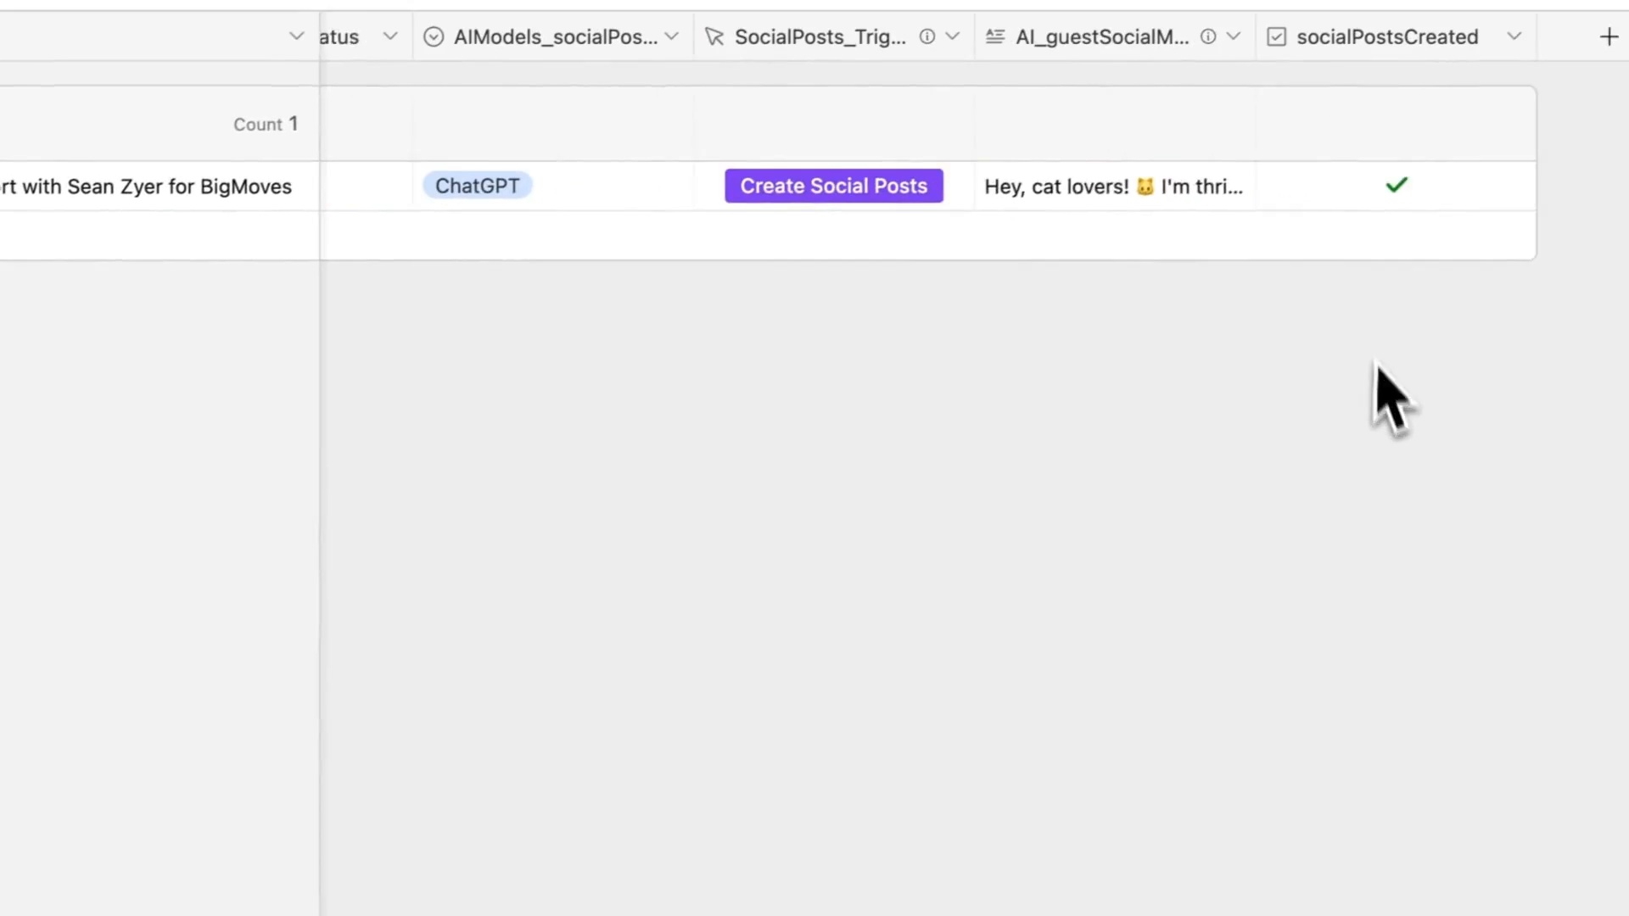
# - Read episode 30's expanded AI_guestSocialMediaPost, then begin adding a new Podcast Production field
pyautogui.click(1137, 193)
pyautogui.click(1234, 187)
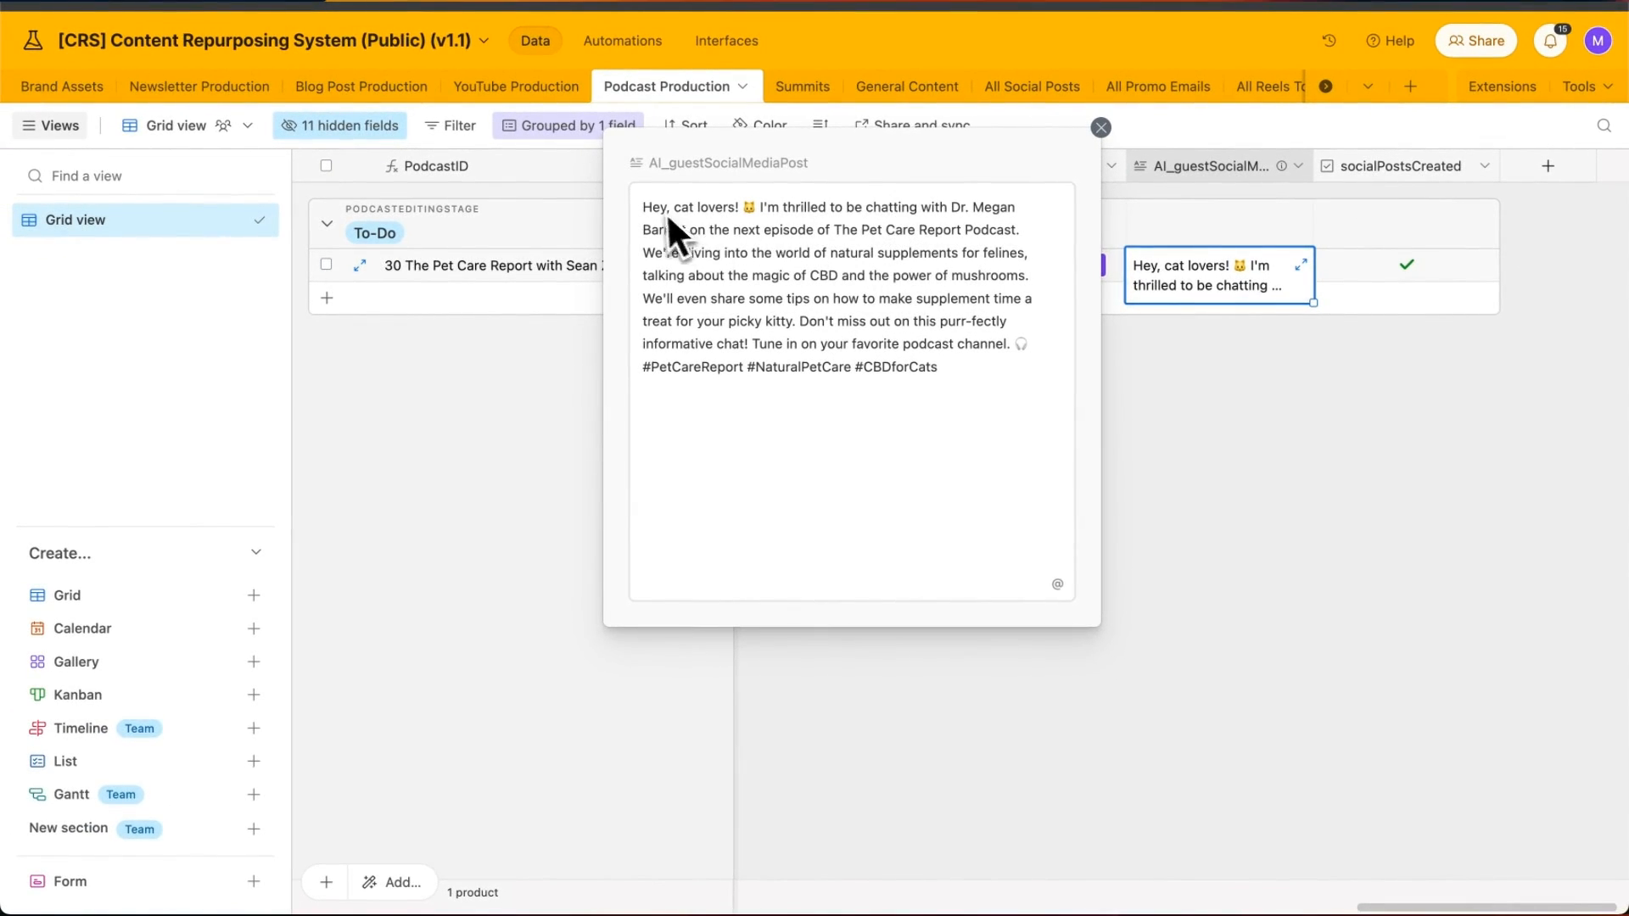
pyautogui.moveTo(636, 254); pyautogui.dragTo(1067, 369)
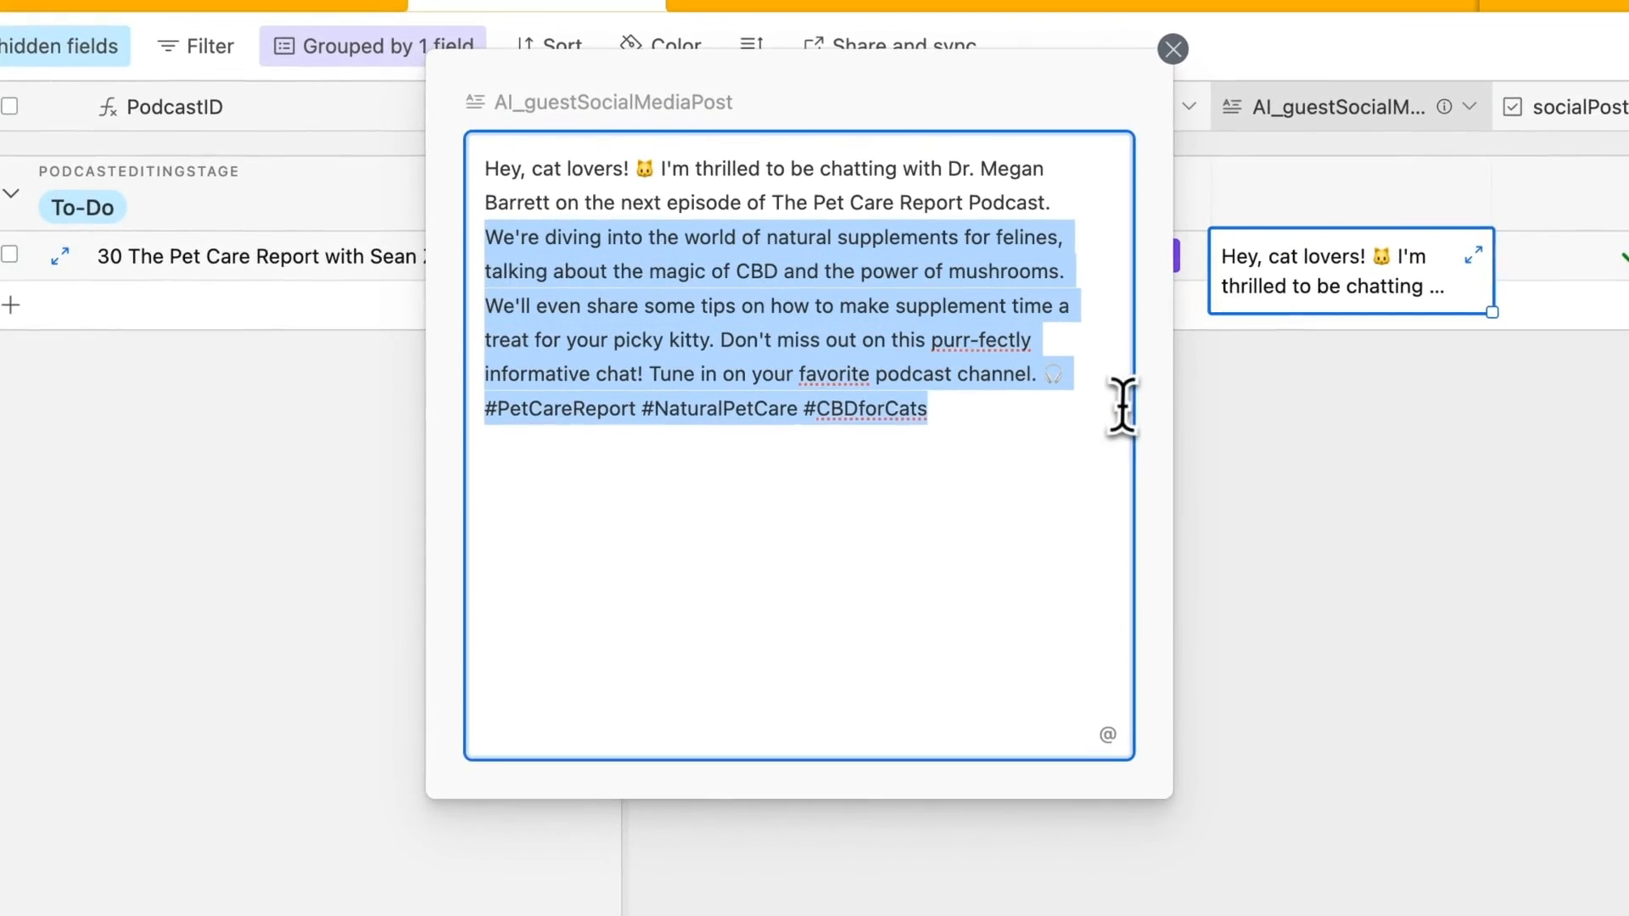
pyautogui.click(981, 403)
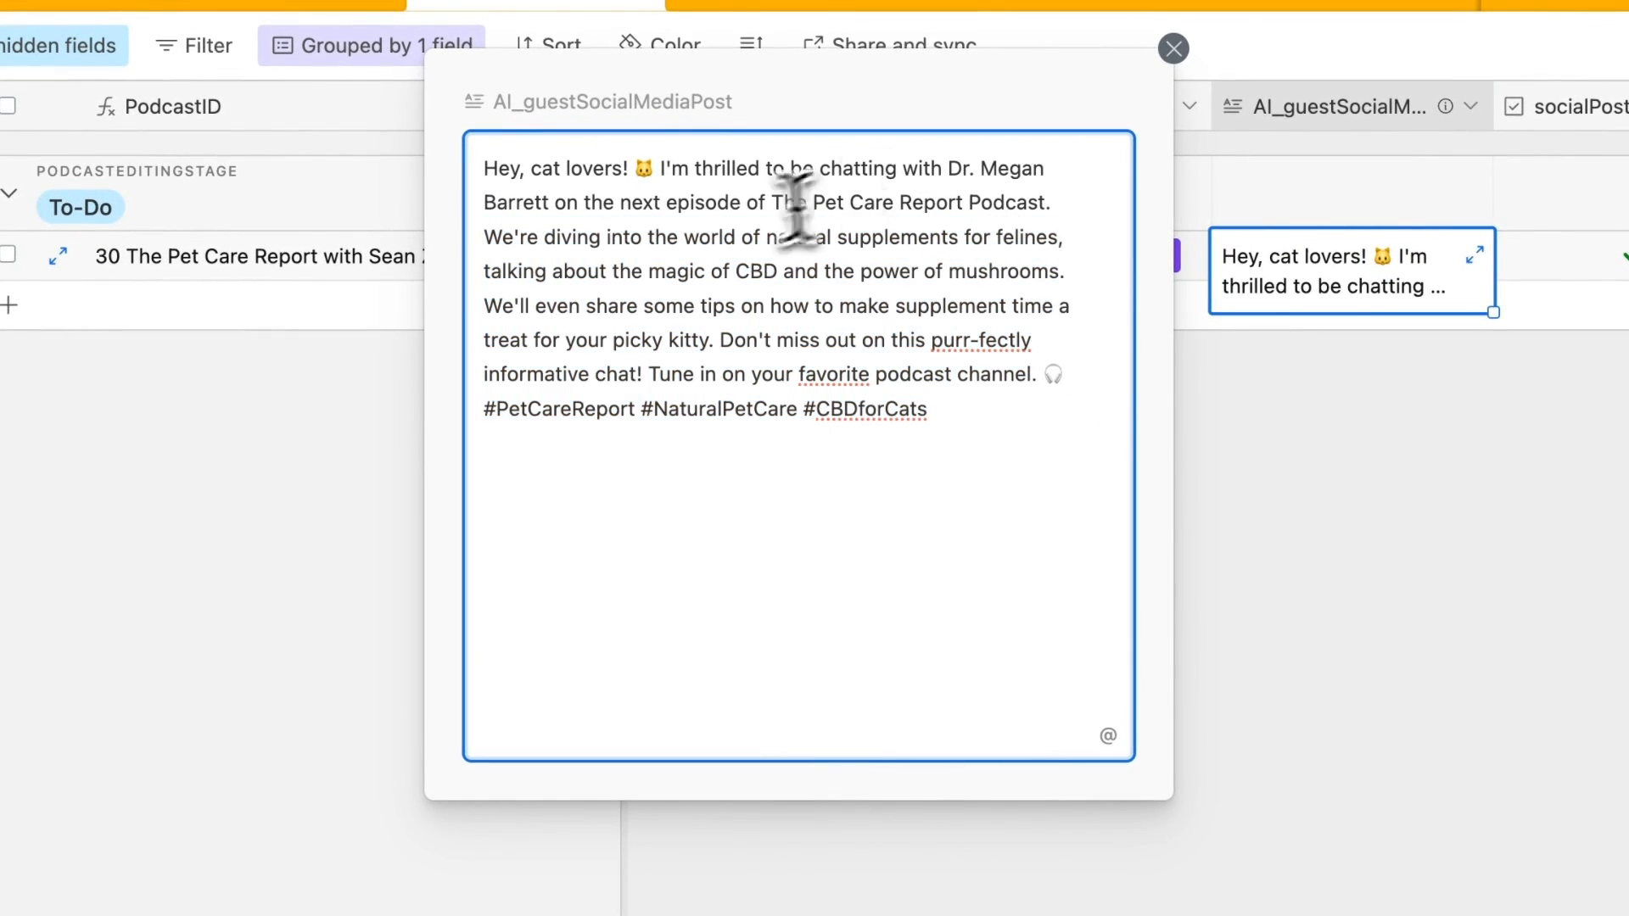
pyautogui.click(1368, 617)
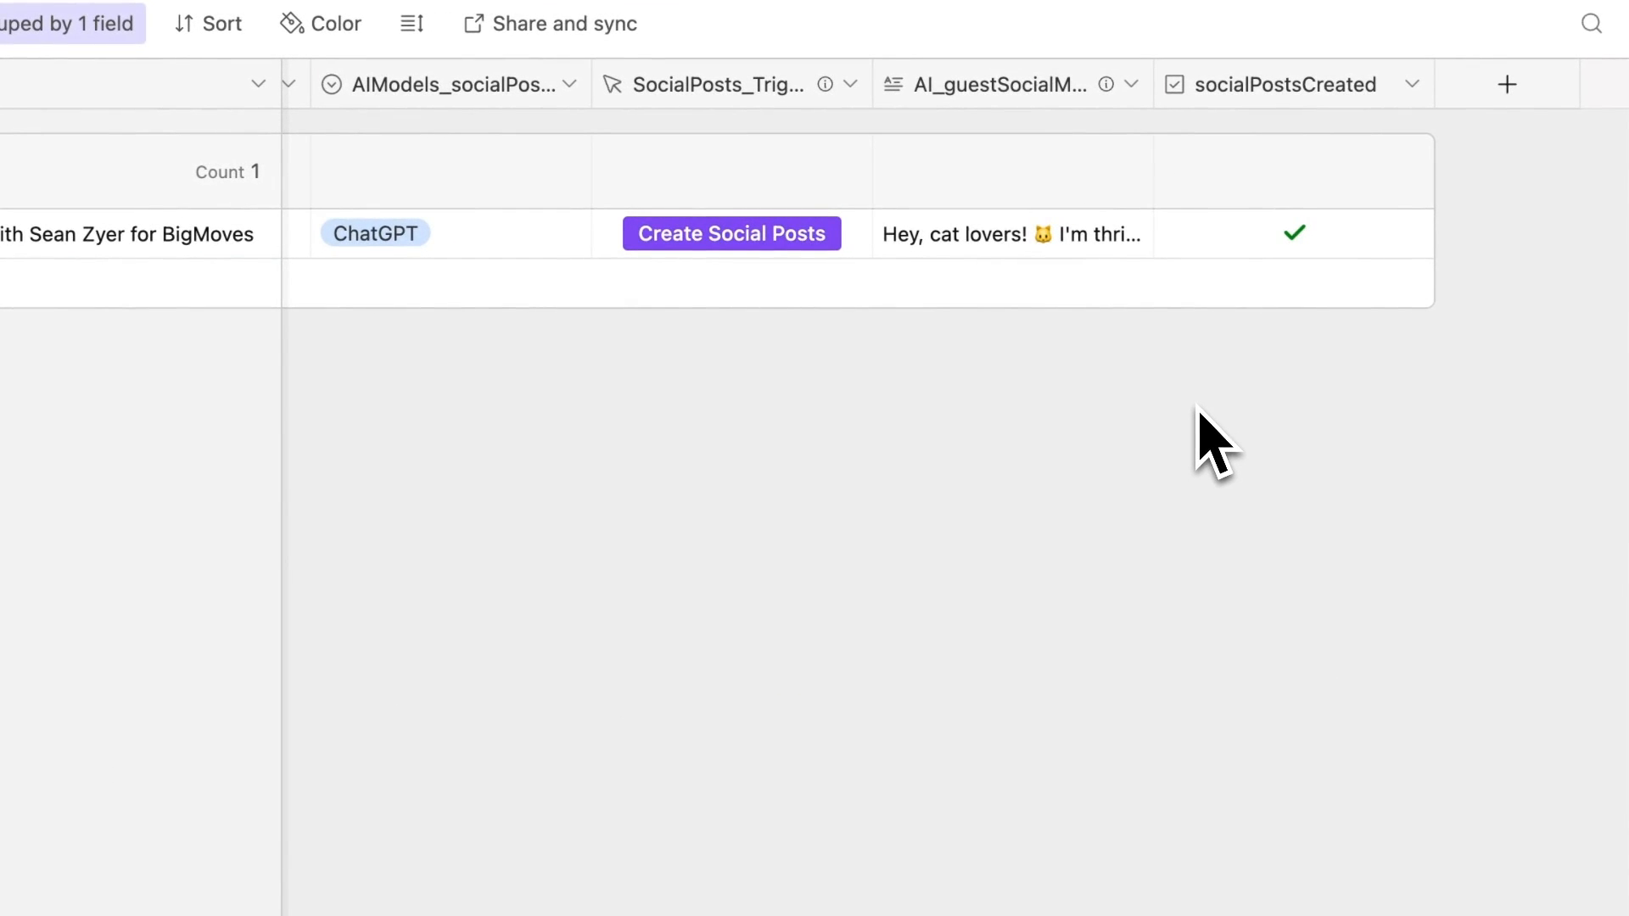
pyautogui.click(1507, 85)
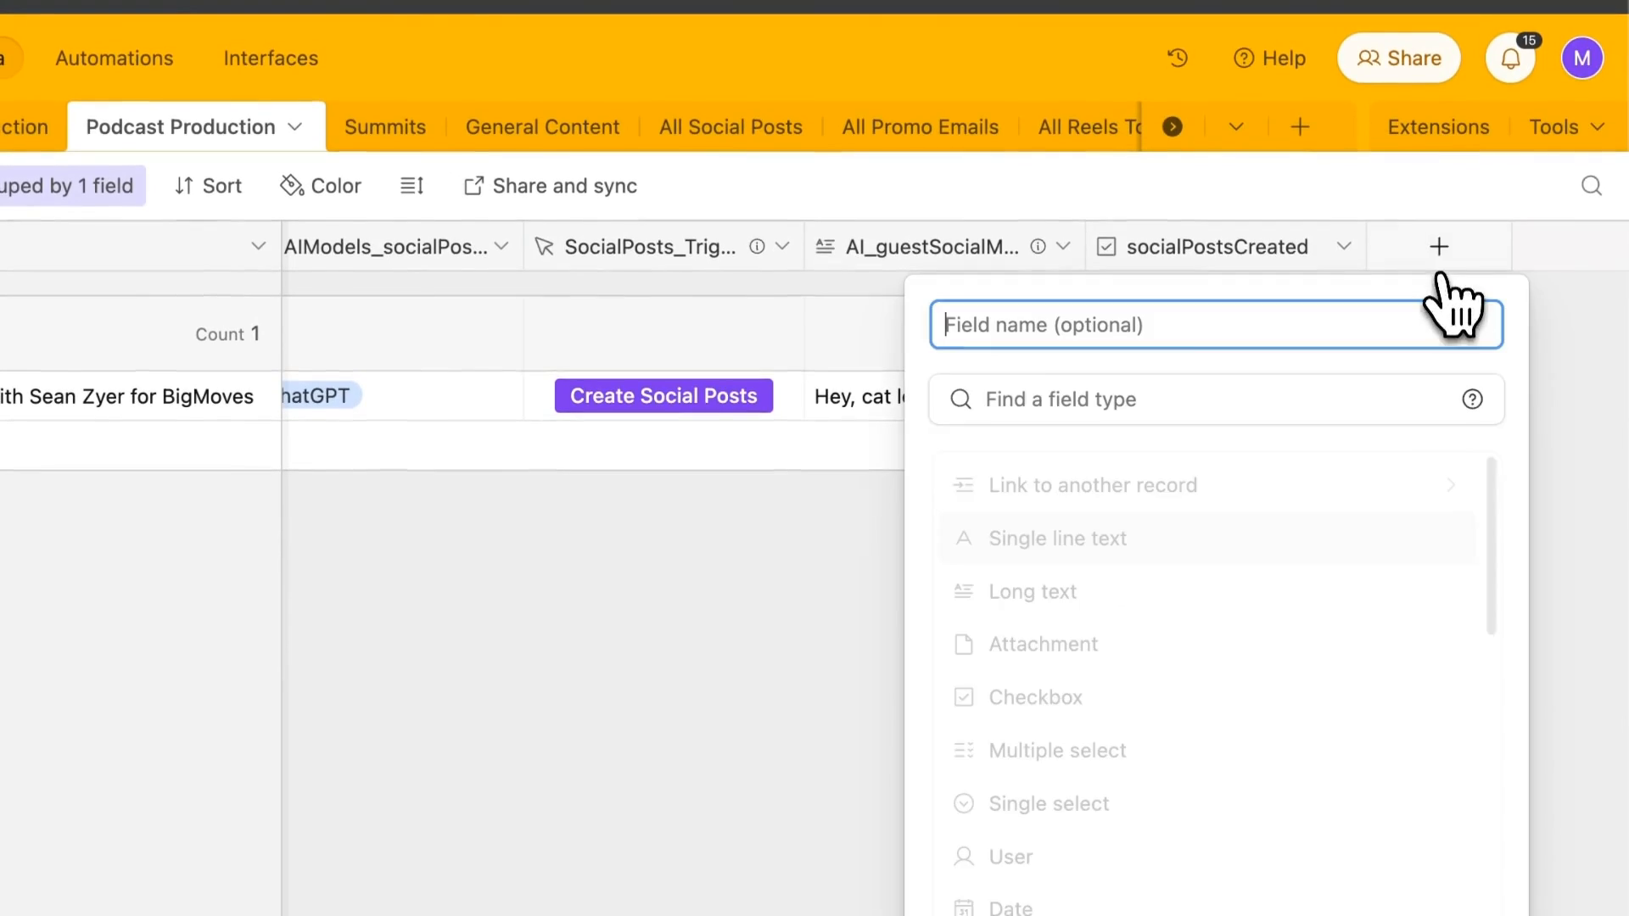
pyautogui.click(1240, 365)
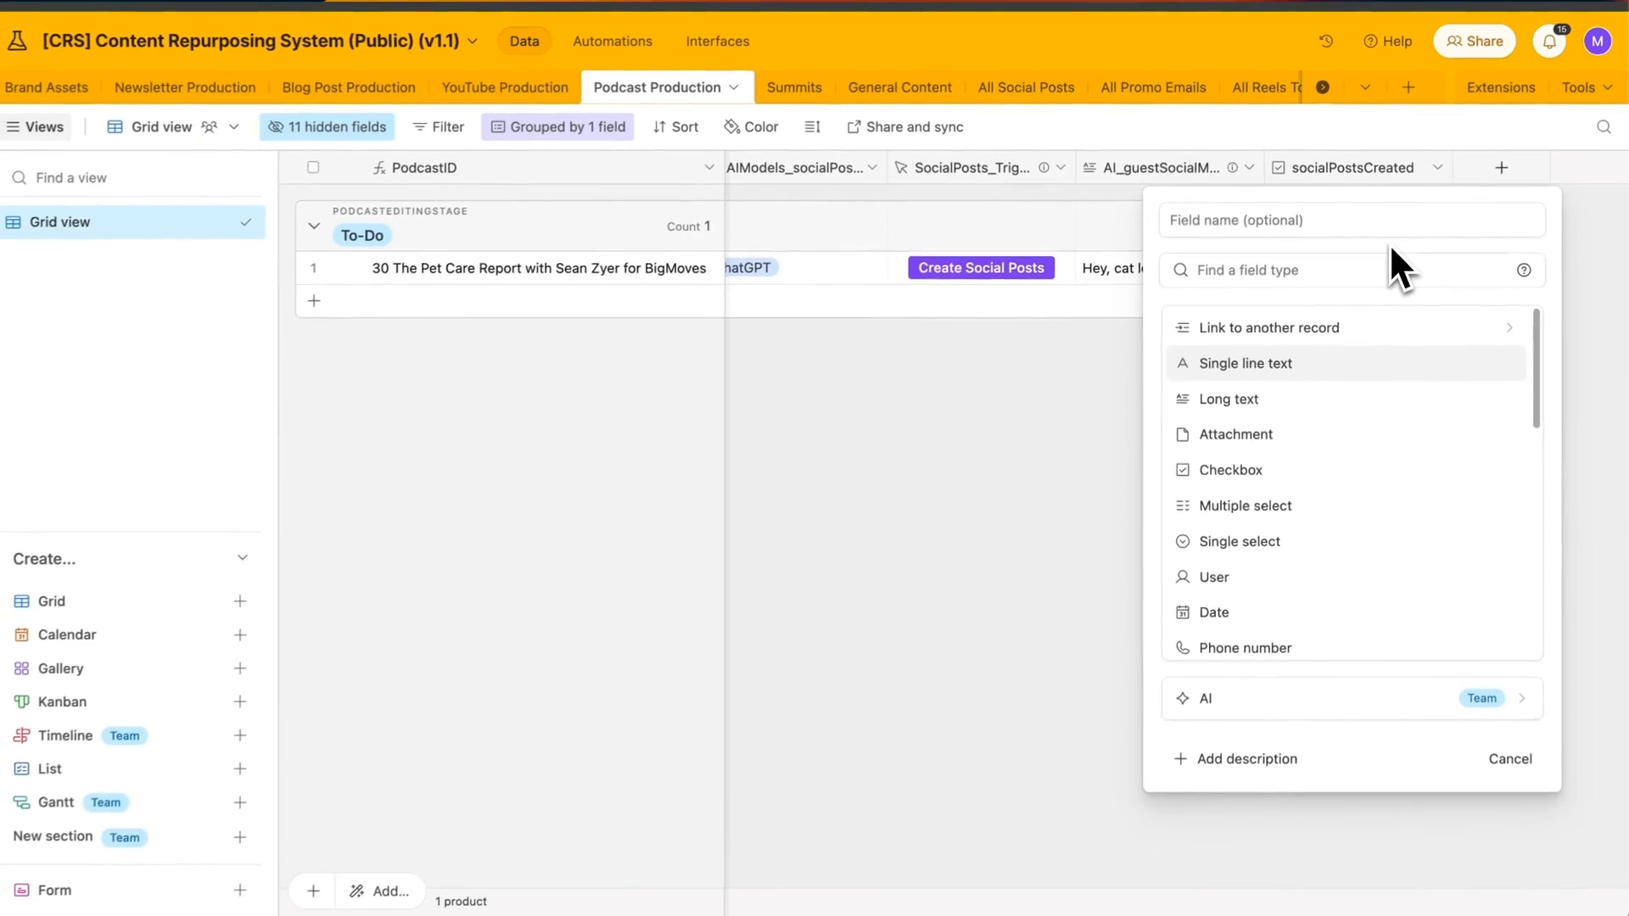
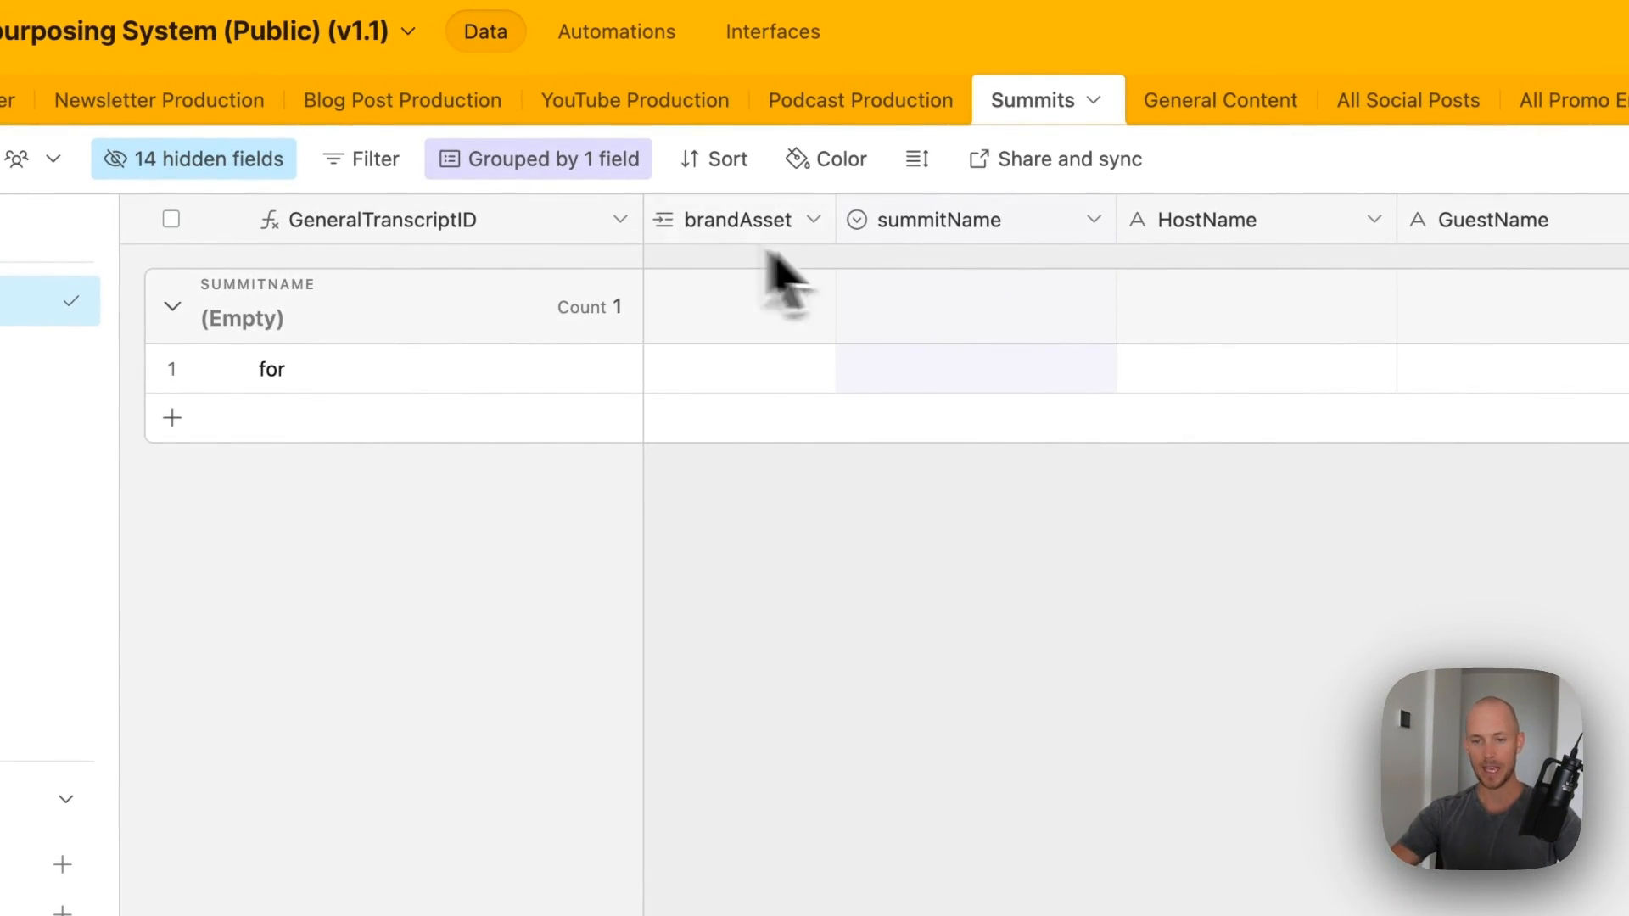
# - Link the BigMoves brand asset and set summitName to Holistic Dog Care Summit
pyautogui.click(701, 370)
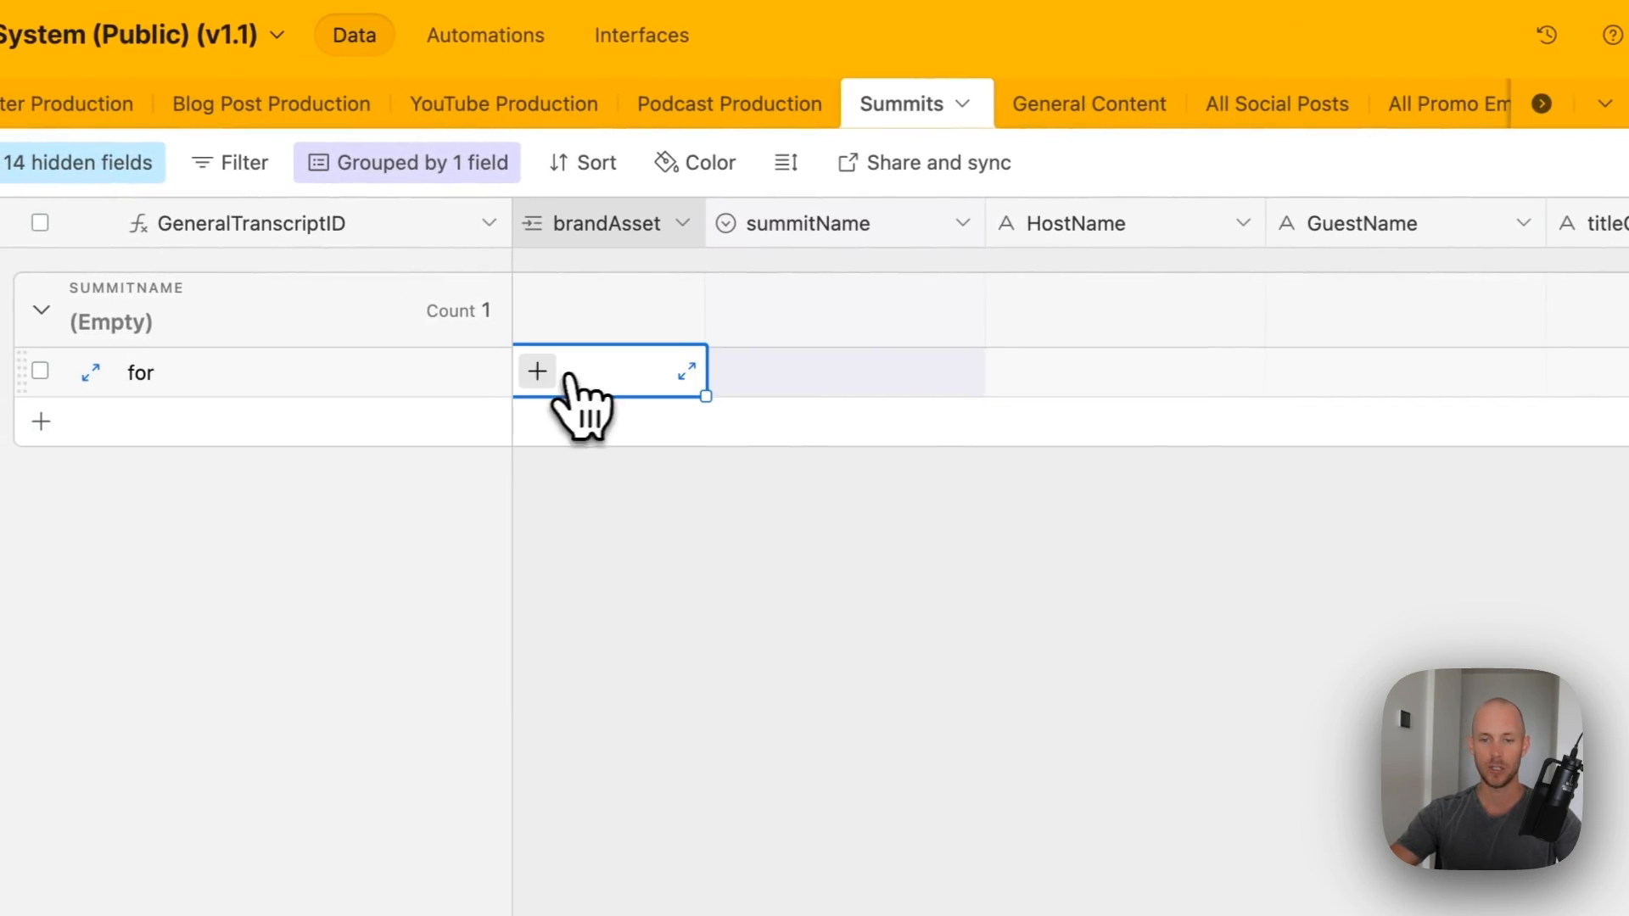
pyautogui.click(537, 371)
pyautogui.click(683, 550)
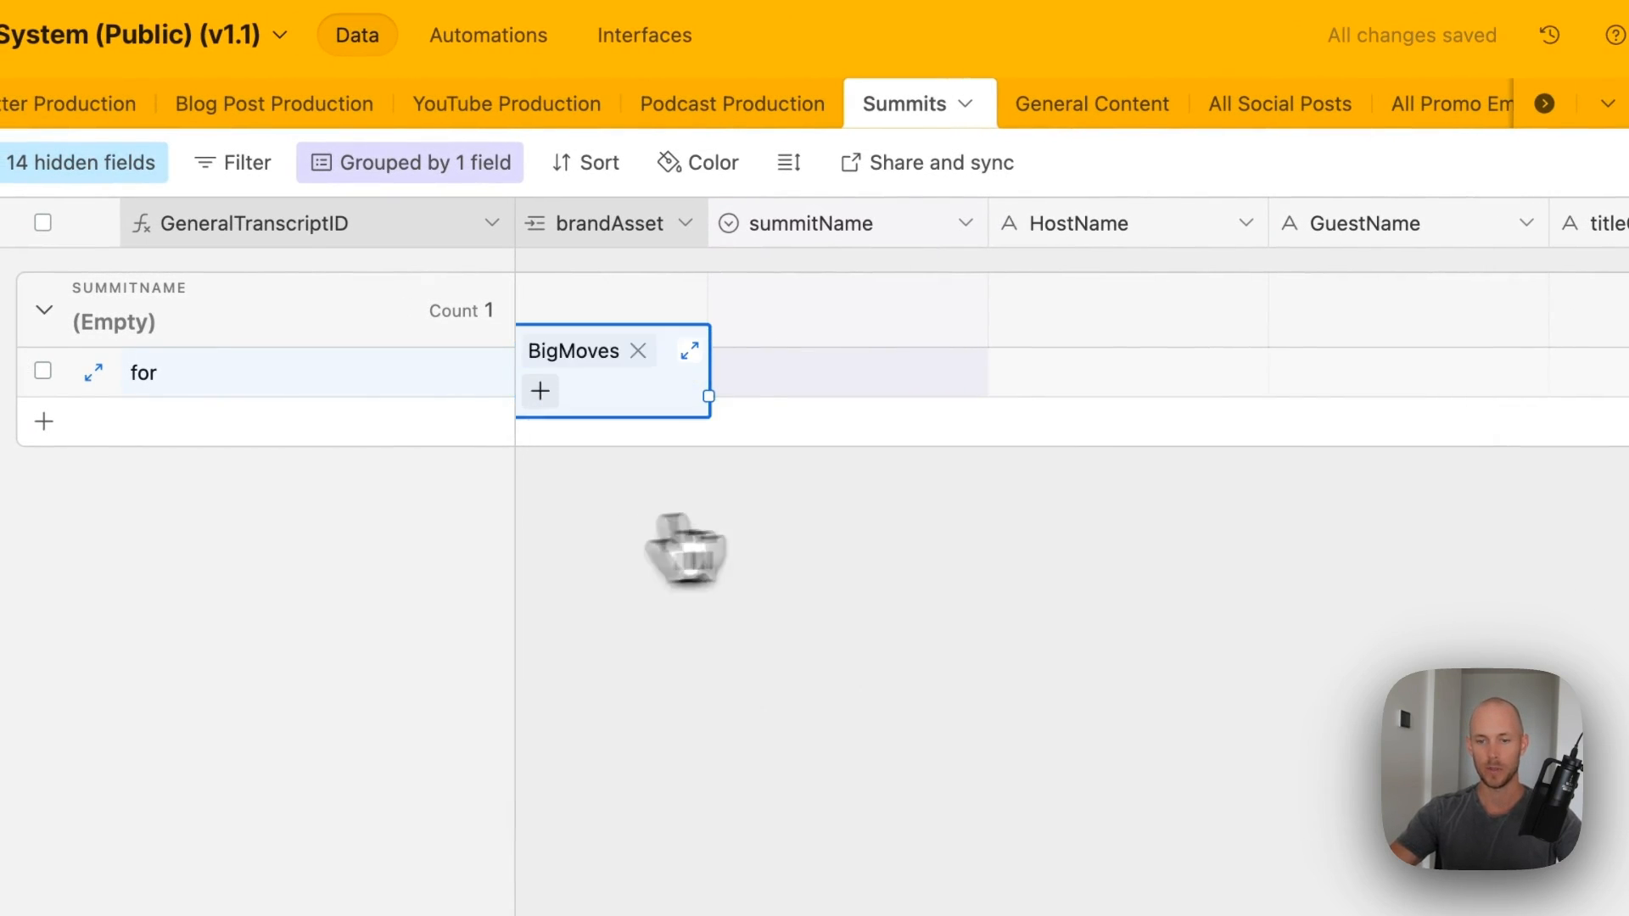
pyautogui.click(894, 514)
pyautogui.click(884, 378)
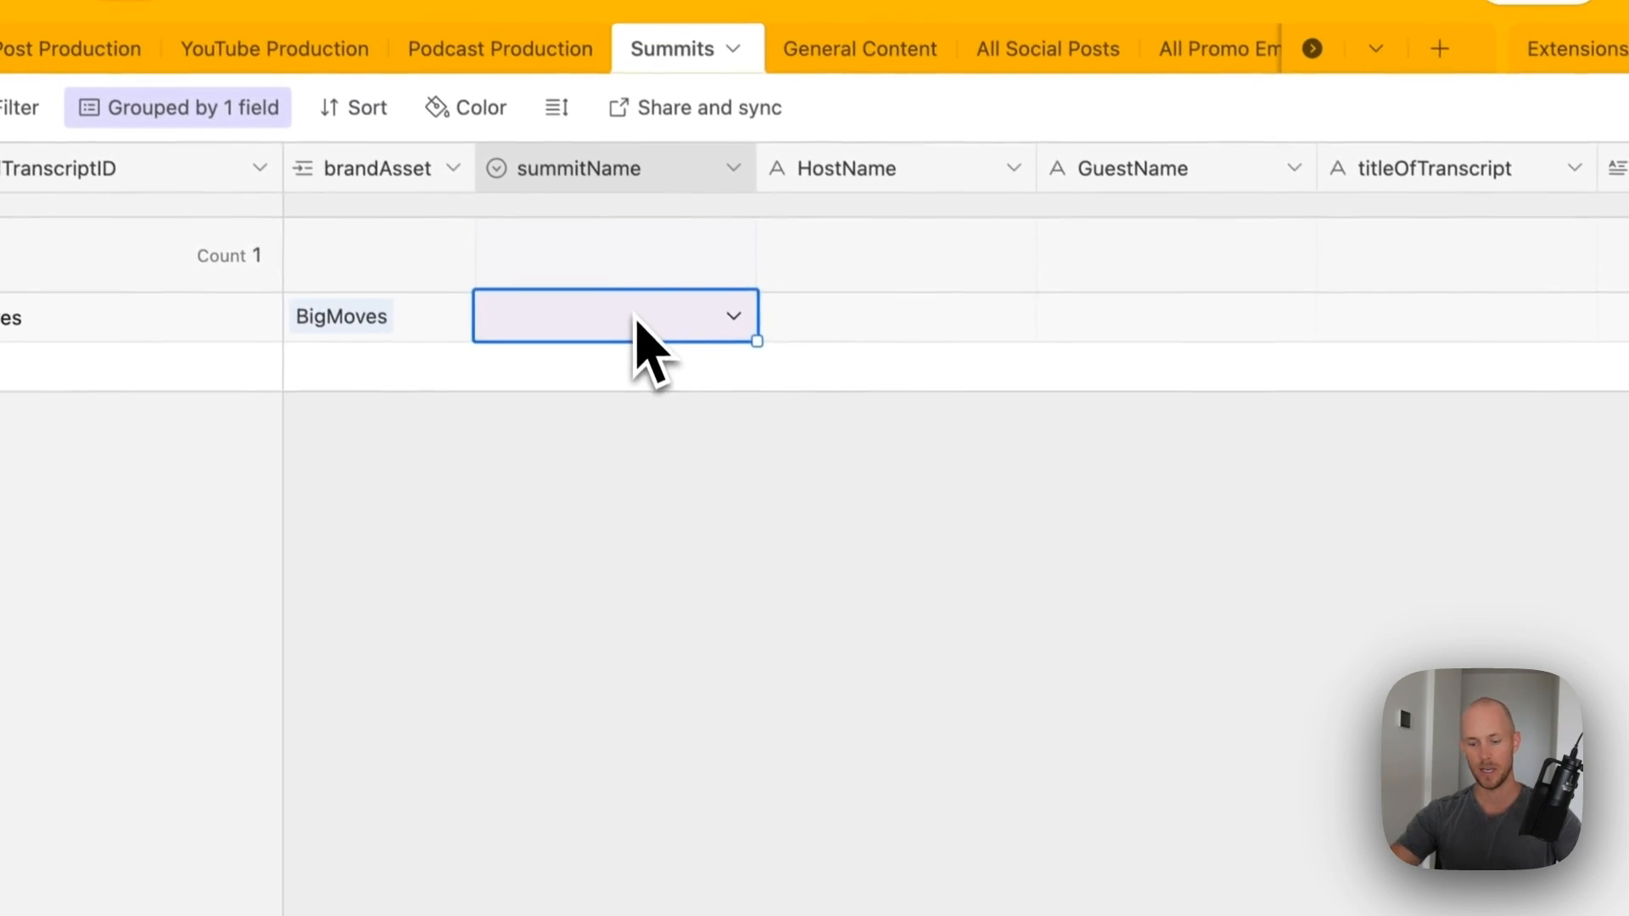
pyautogui.write('Hol')
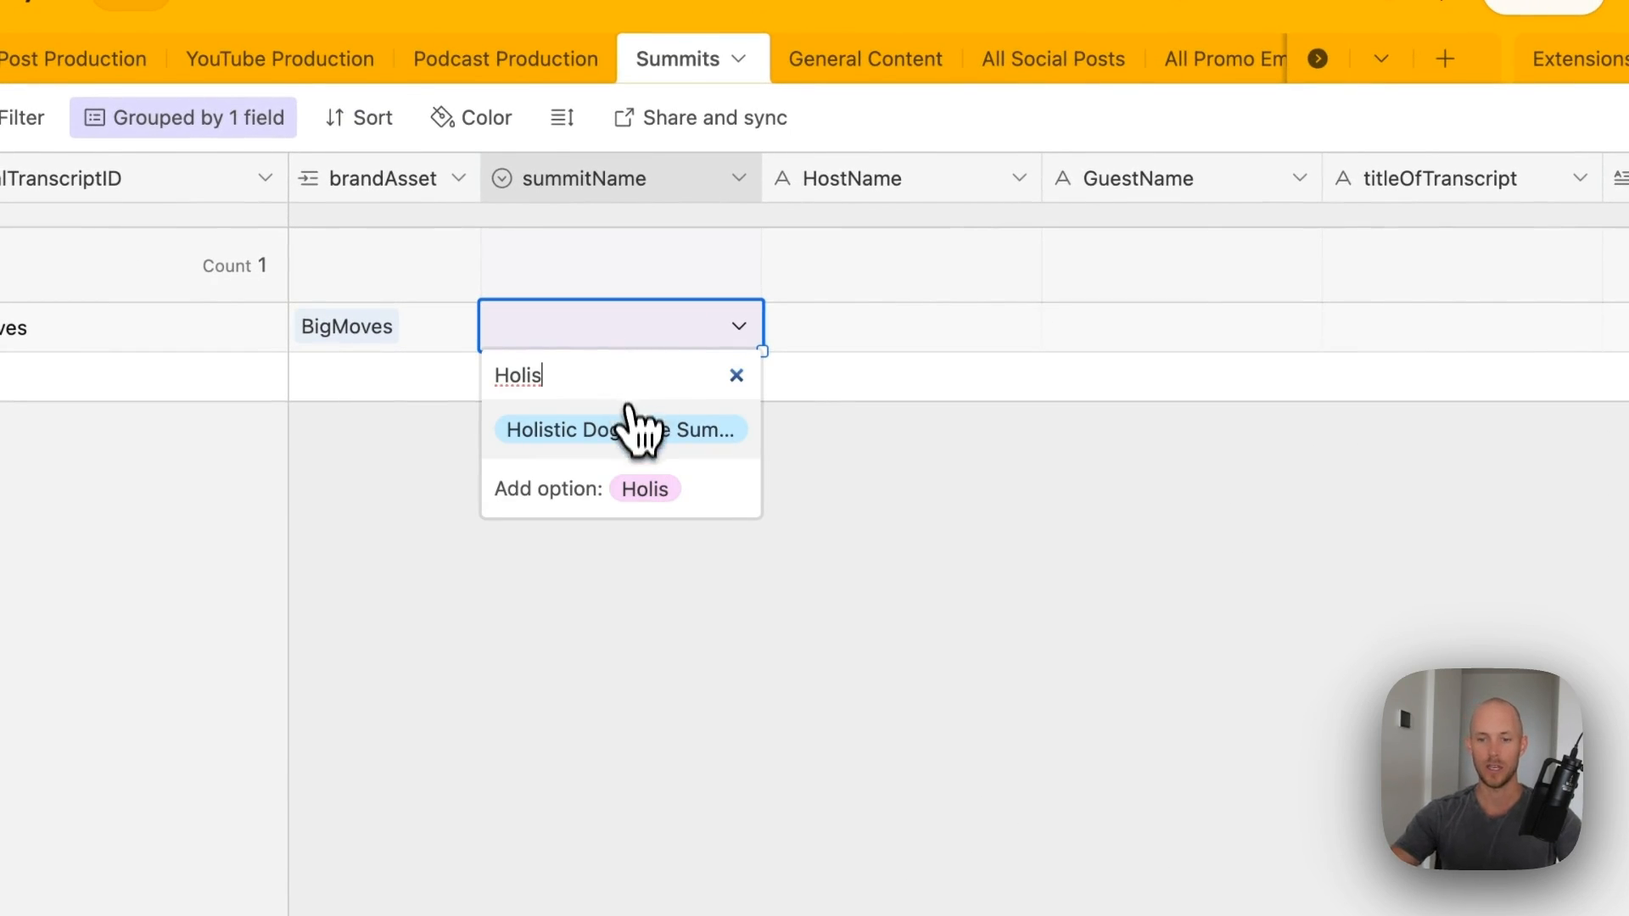
pyautogui.write('is')
pyautogui.click(638, 431)
# - Paste the host and guest names, then show the New Virtual Summit Talks form interface
pyautogui.hscroll(1, 917, 339)
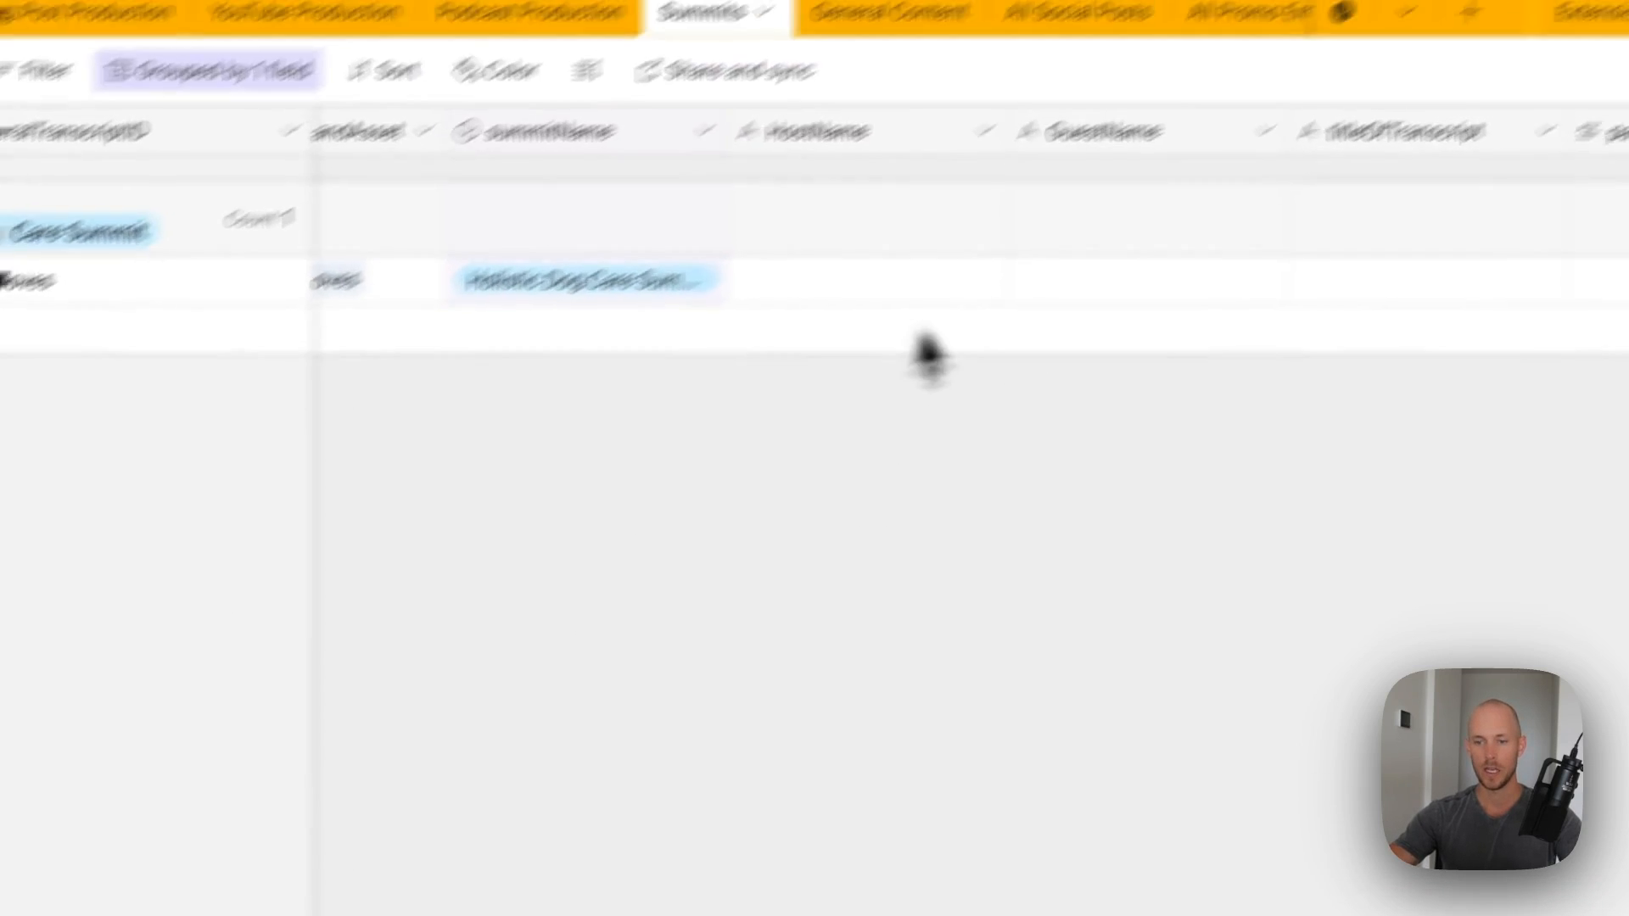
pyautogui.click(661, 380)
pyautogui.write('Dr. Ruth Roberts')
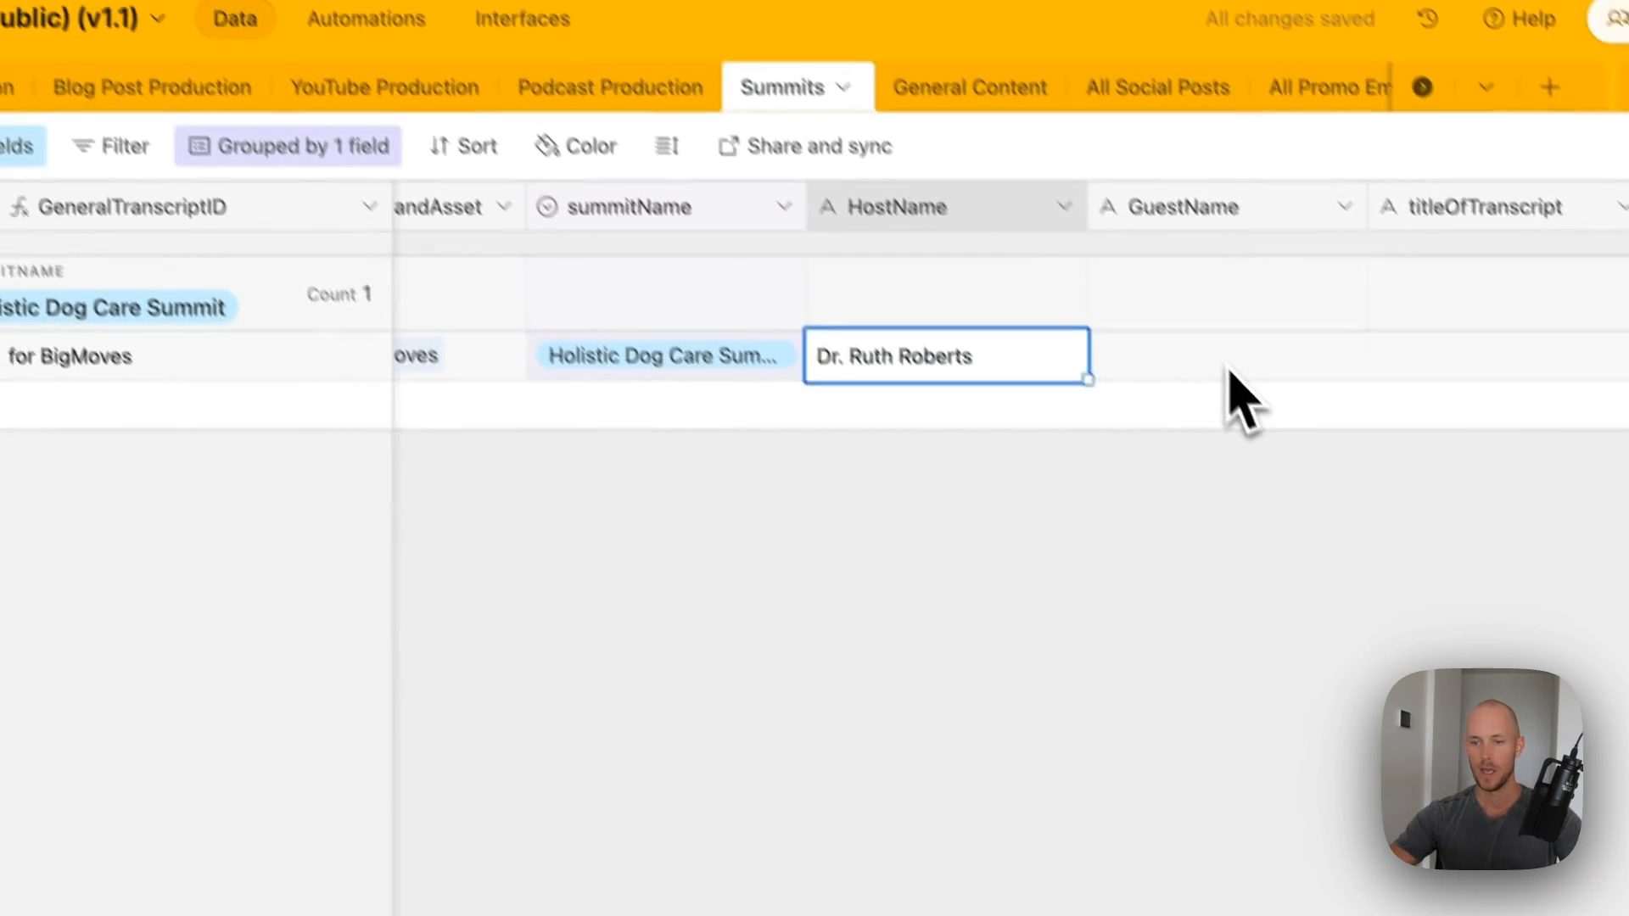
pyautogui.click(985, 416)
pyautogui.write('Dr. Ian Billinghurst')
pyautogui.click(560, 59)
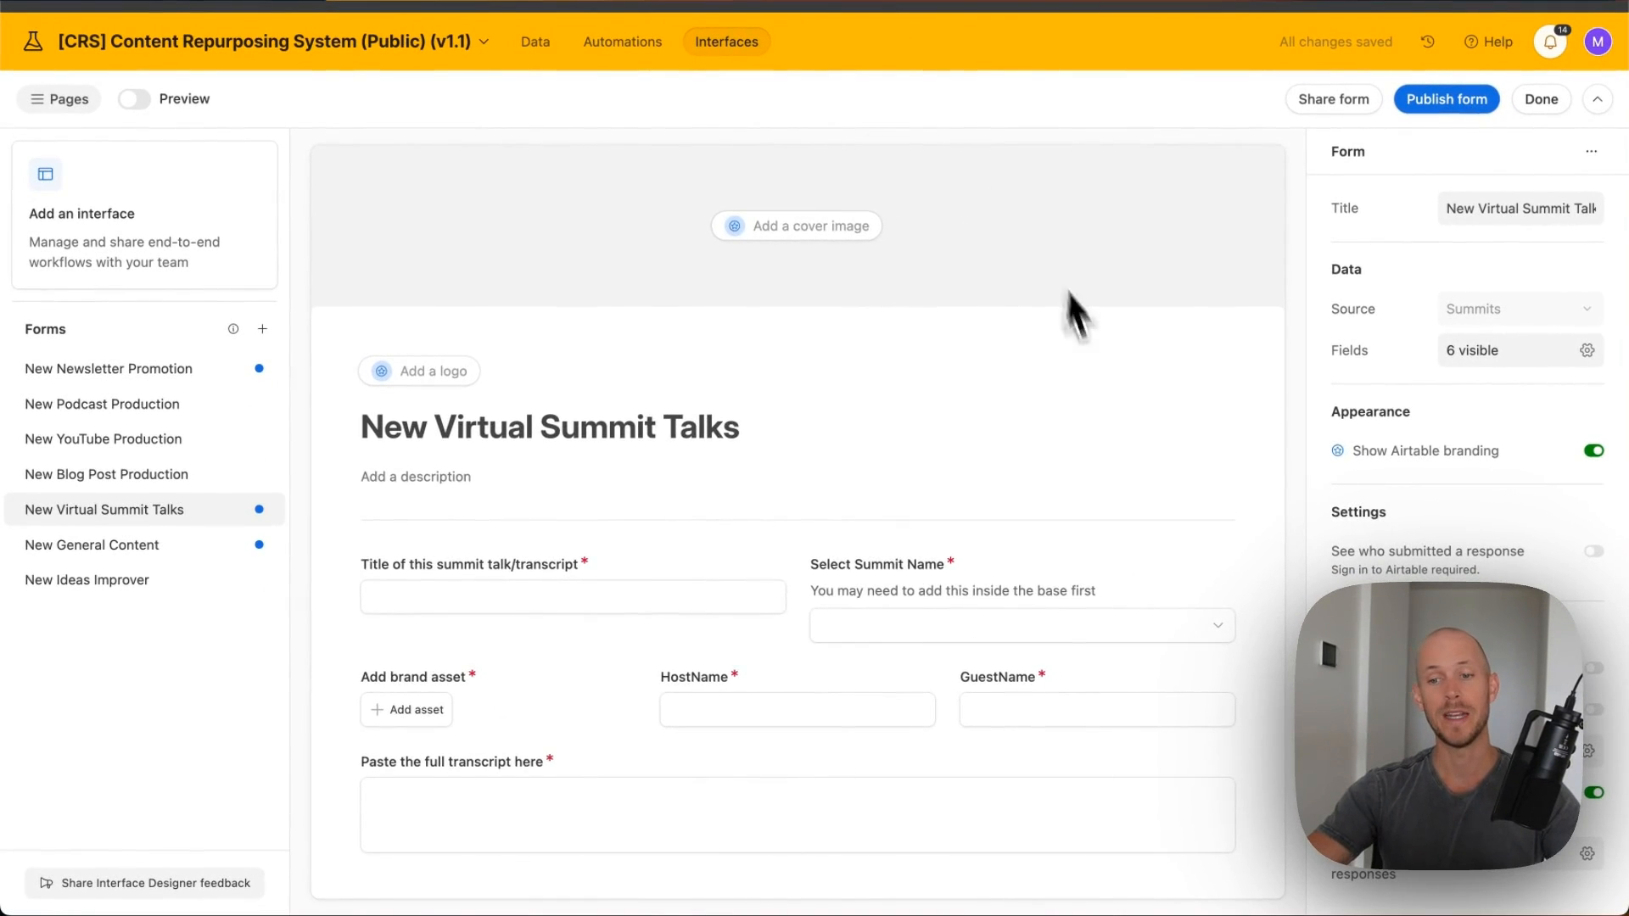
# - Scroll through the New Virtual Summit Talks form, then go back to the Summits table data
pyautogui.scroll(-3, 1077, 339)
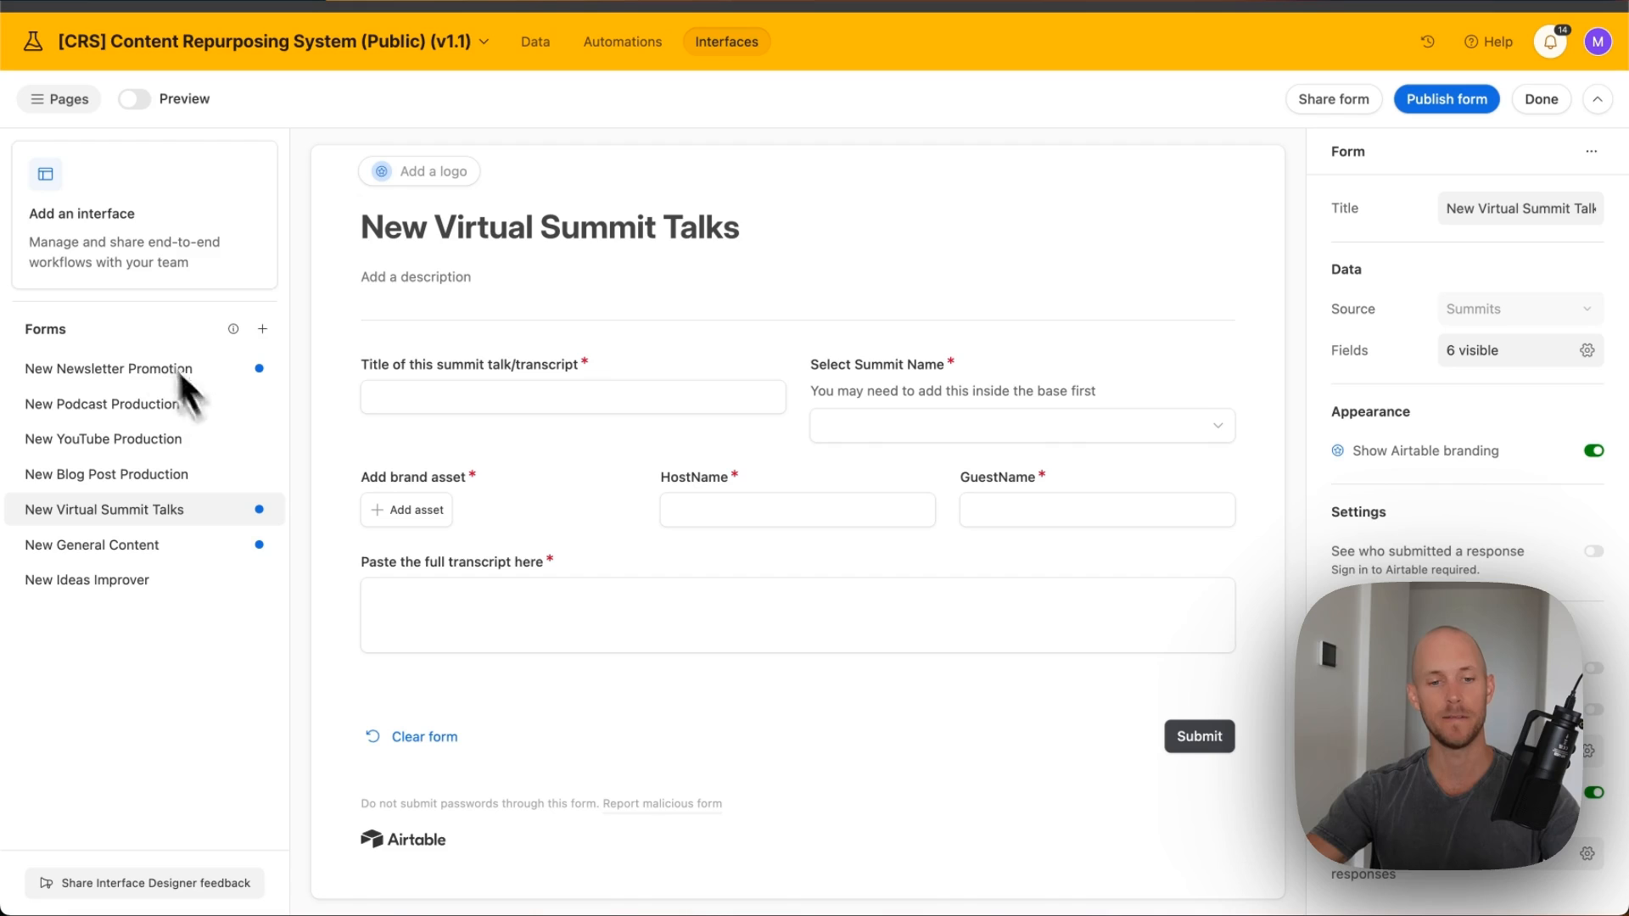
pyautogui.scroll(-1, 692, 478)
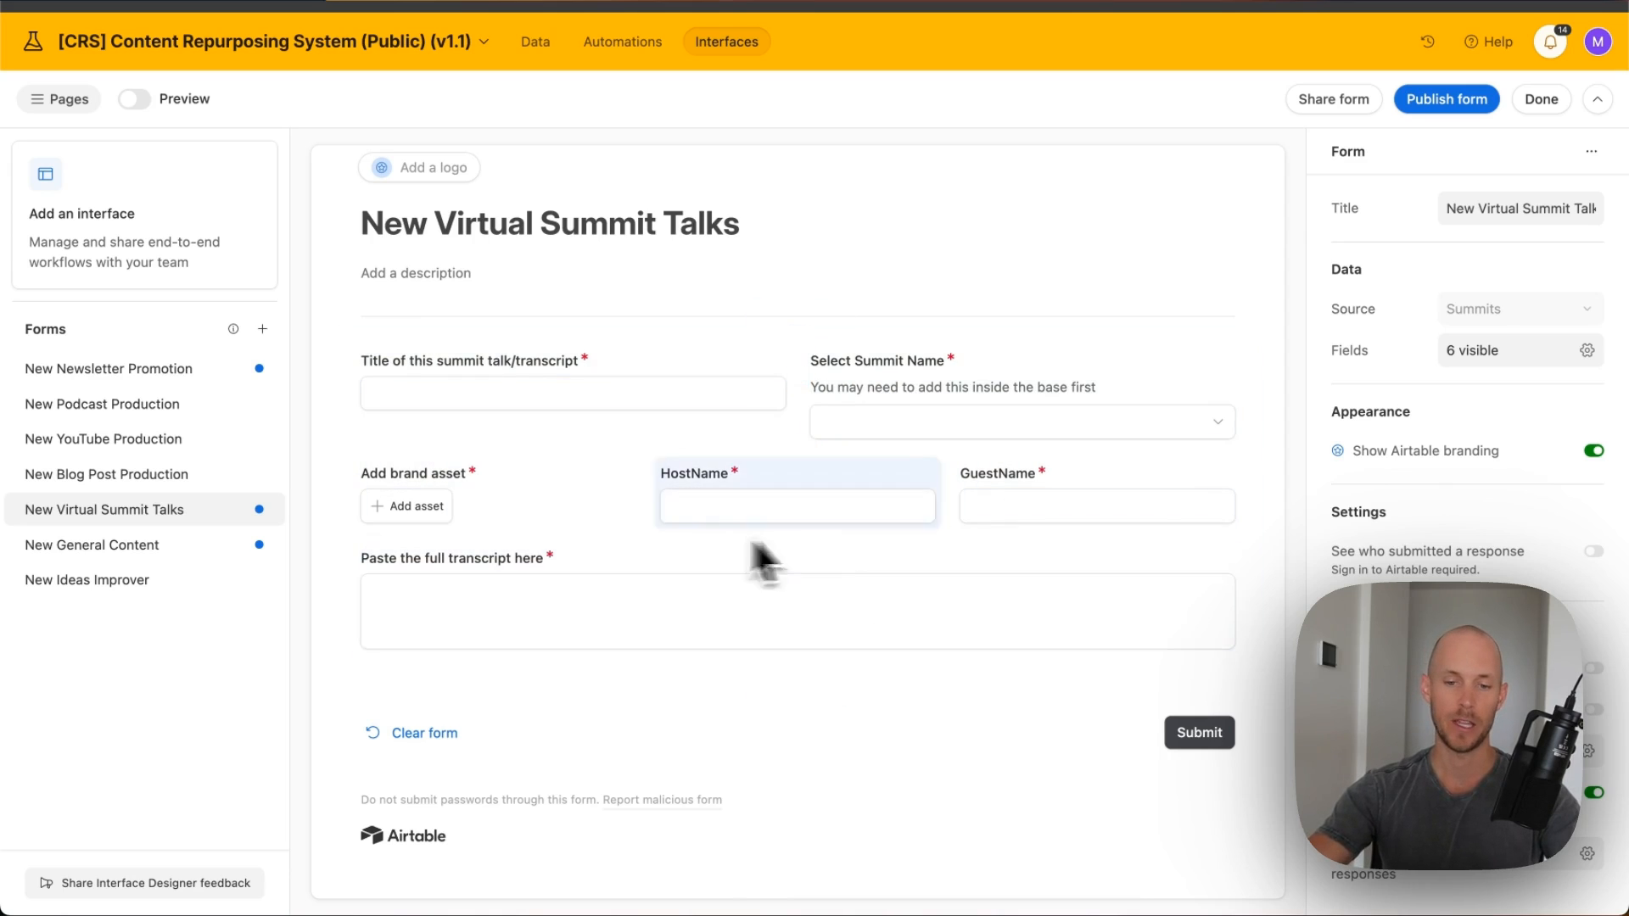
pyautogui.click(535, 41)
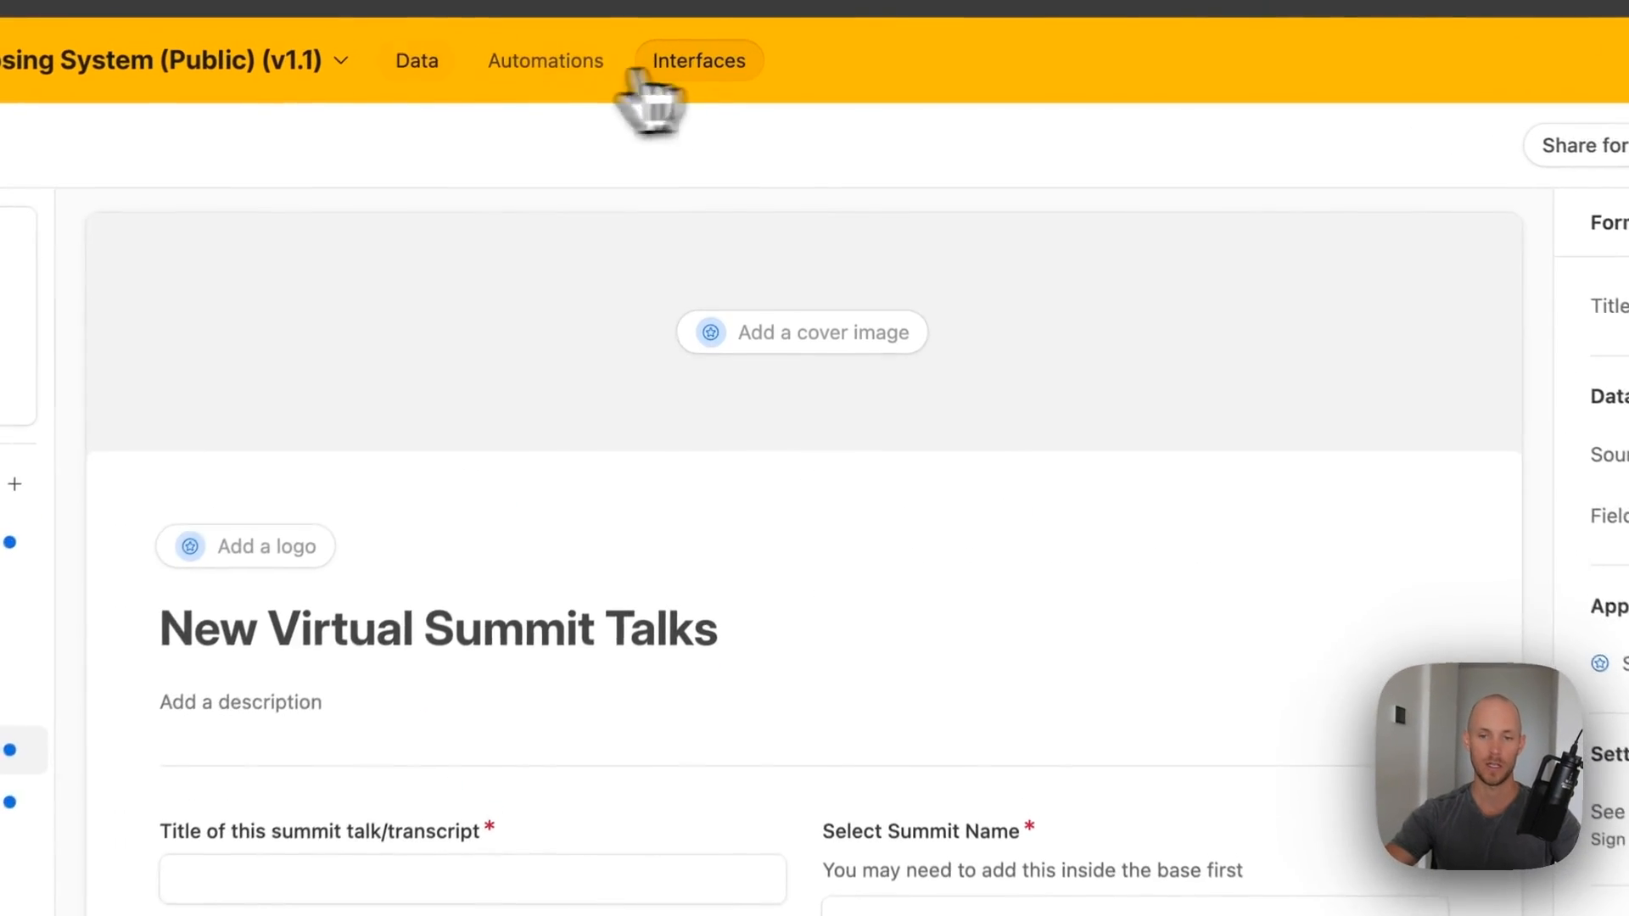
pyautogui.click(416, 61)
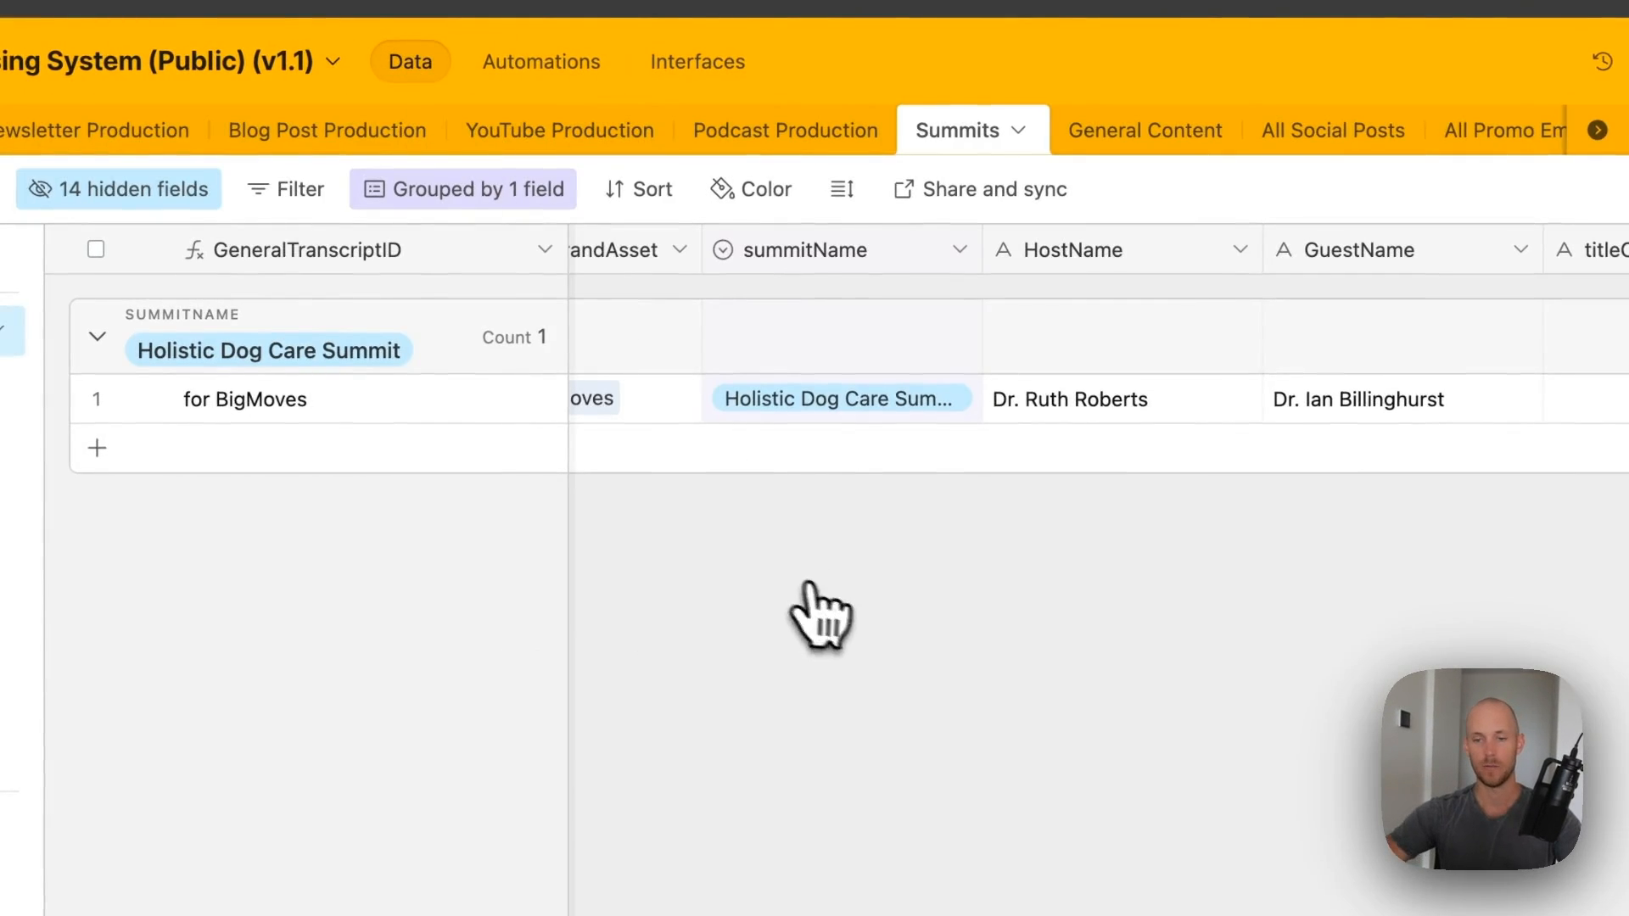
# - Paste the talk title into the record's titleOfTranscript field
pyautogui.click(901, 386)
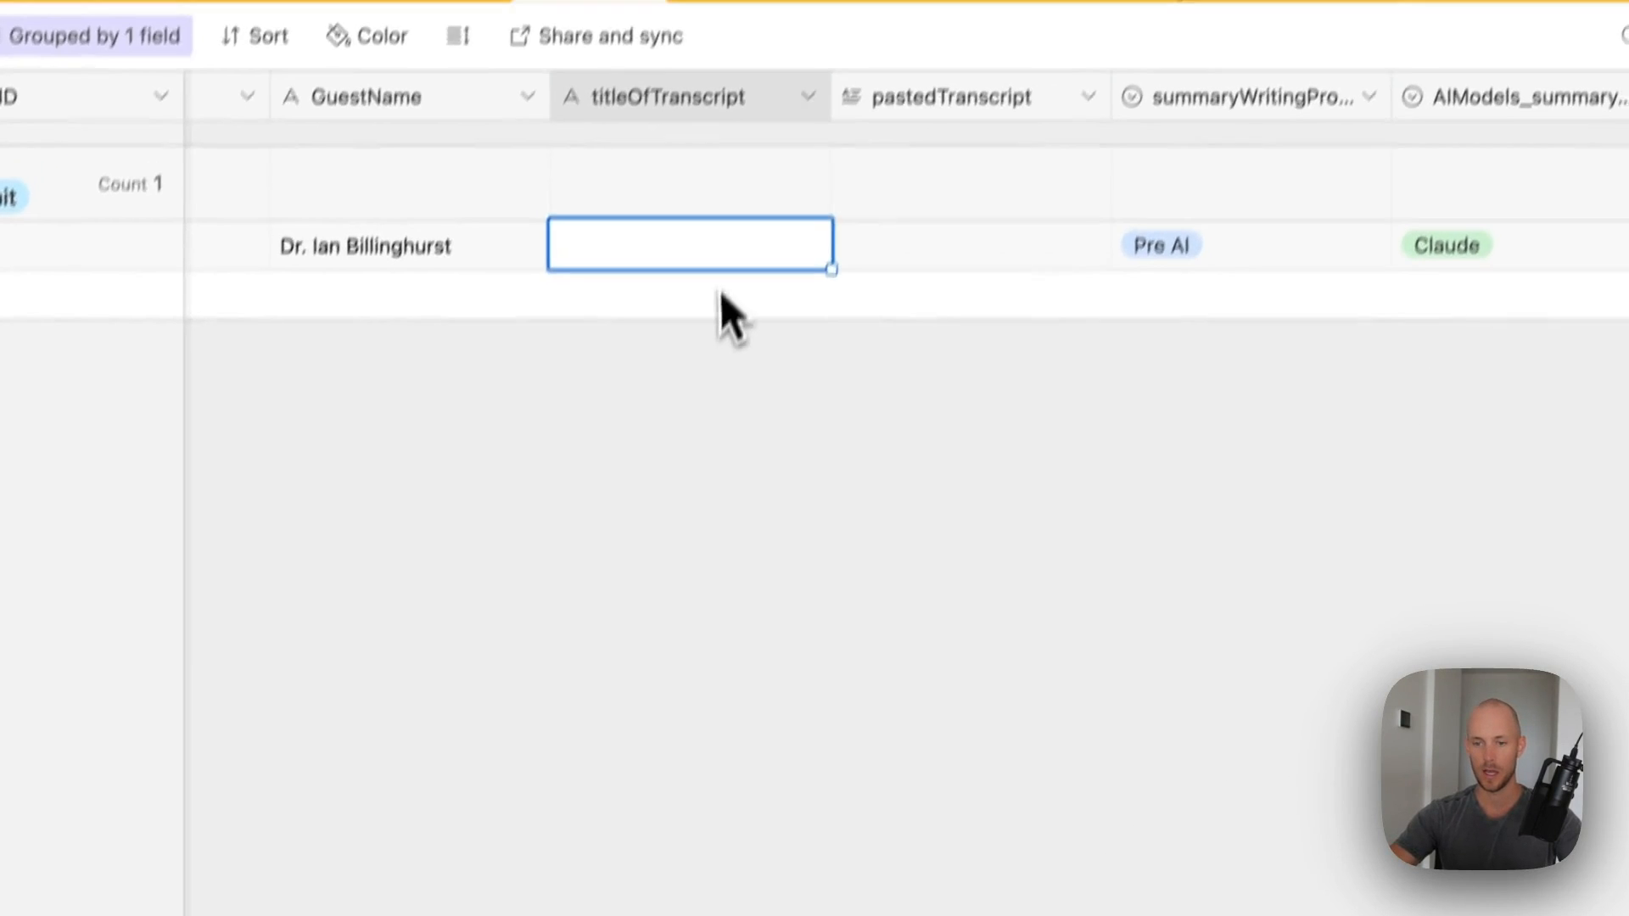
pyautogui.hotkey('ctrl', 'v')
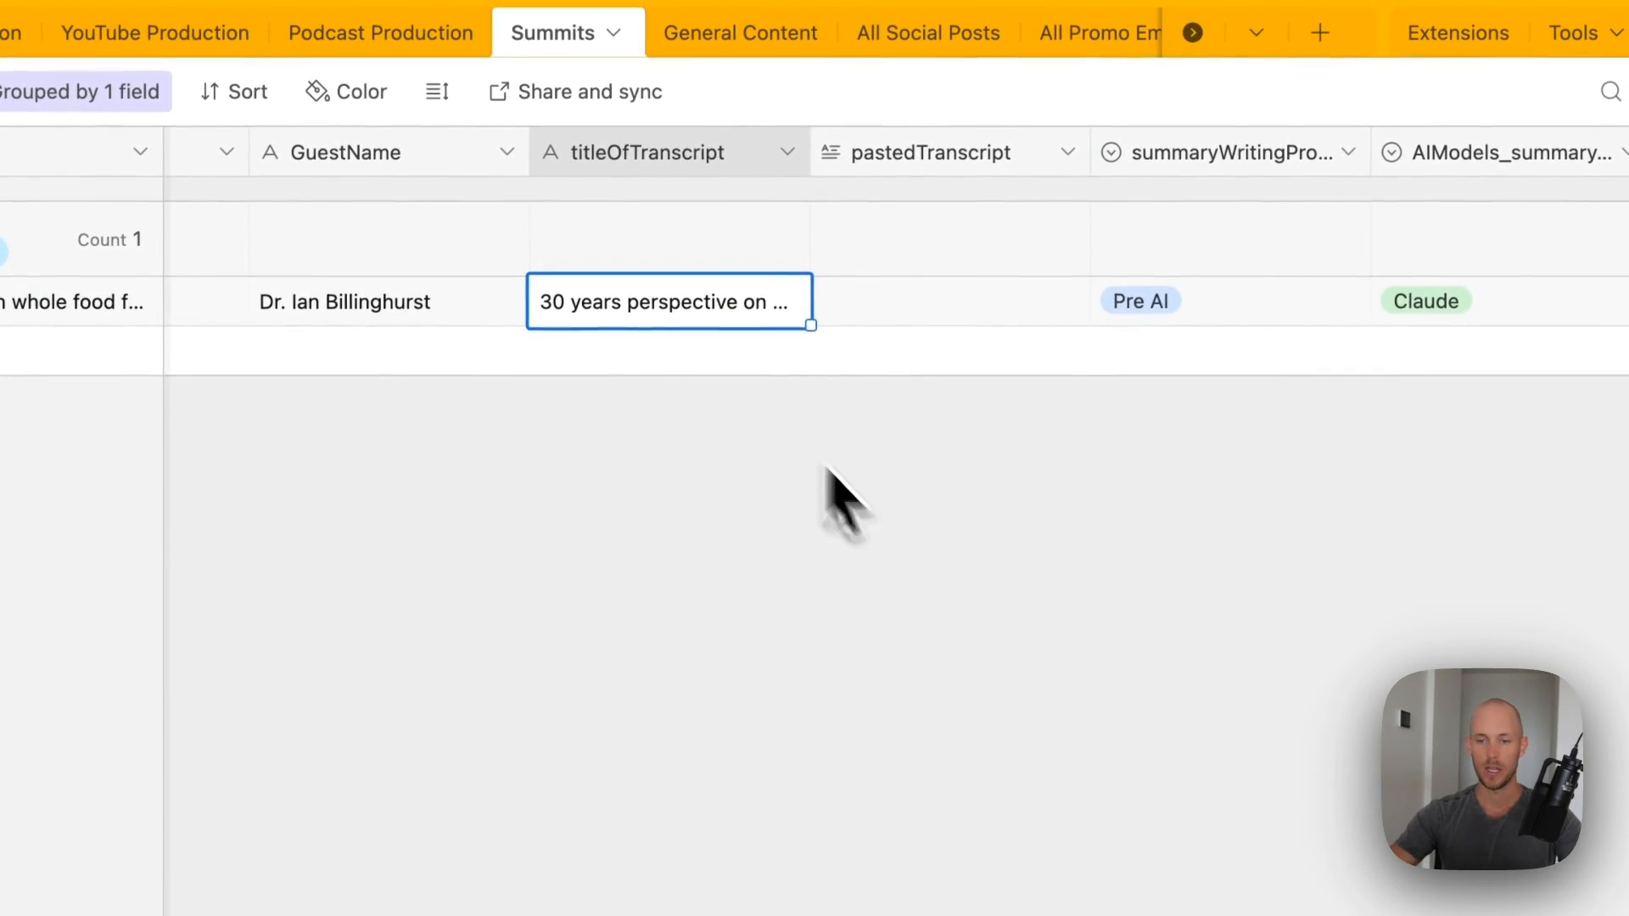
pyautogui.hscroll(8, 845, 500)
pyautogui.hscroll(-13, 691, 346)
pyautogui.hscroll(6, 983, 408)
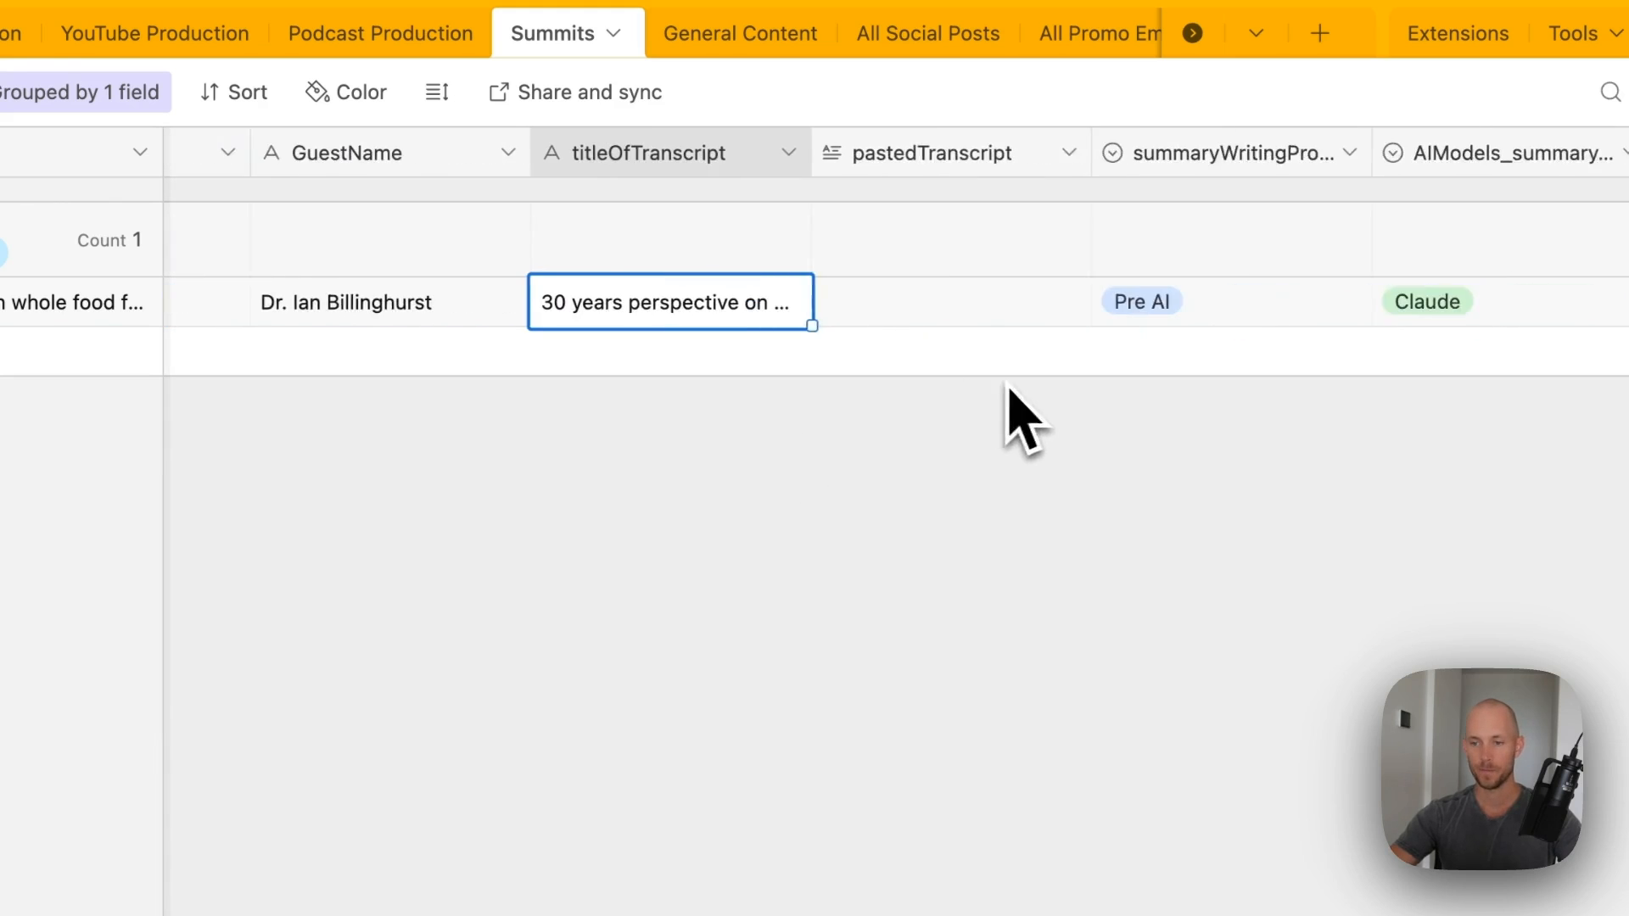
pyautogui.hscroll(3, 933, 374)
# - Paste the full transcript into pastedTranscript and narrow the AIModels_summary column
pyautogui.click(702, 337)
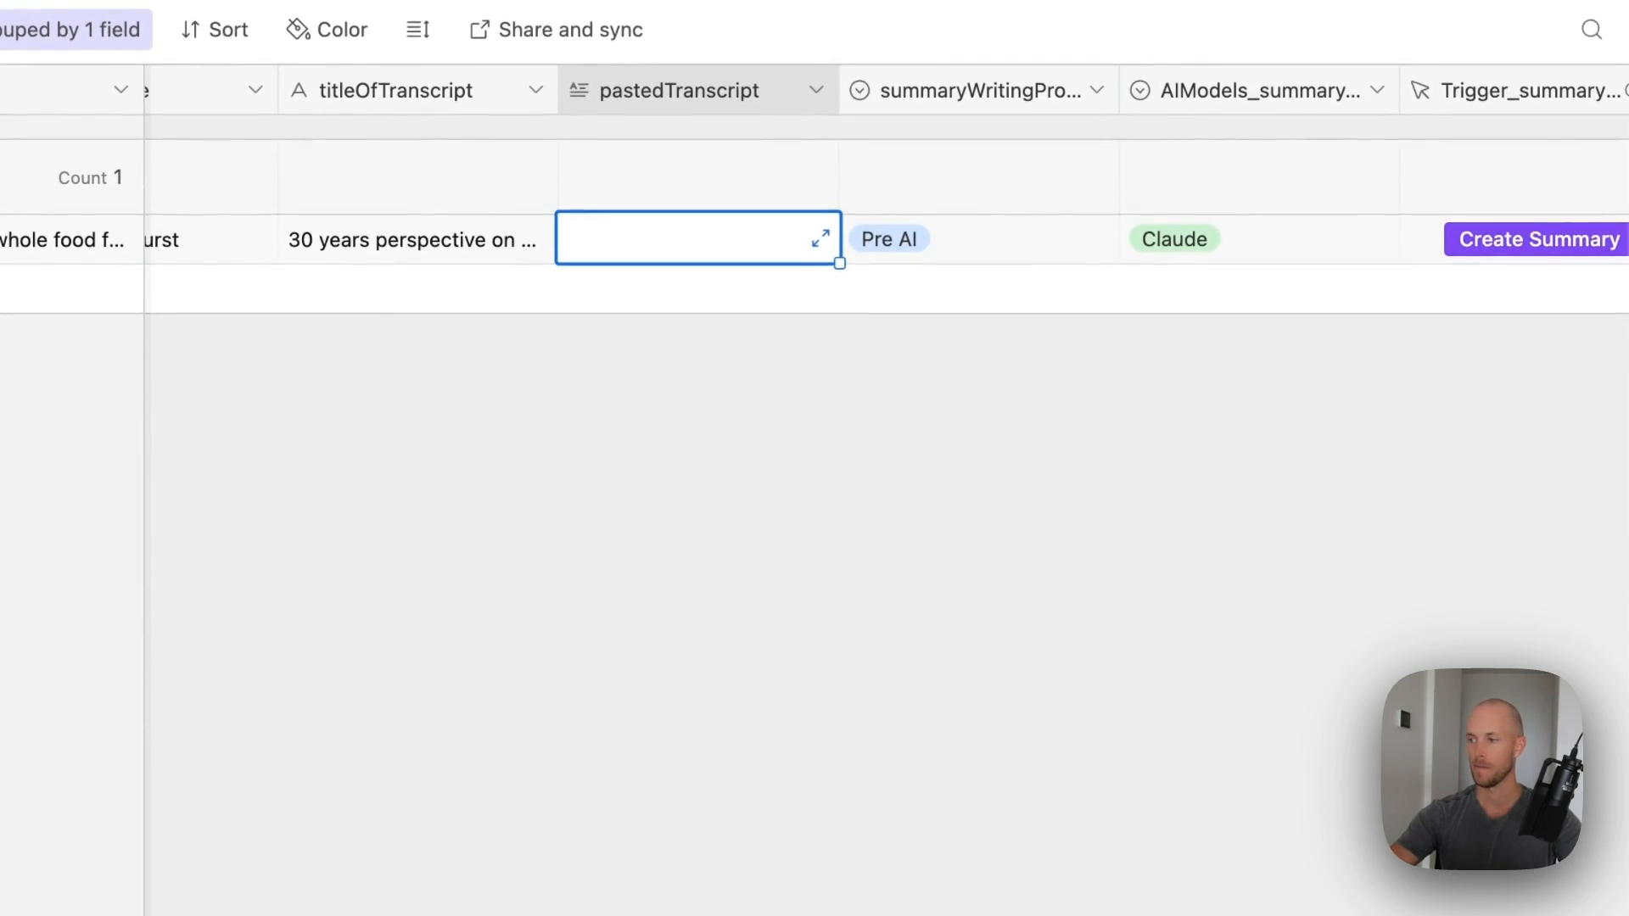
pyautogui.press('super+v')
pyautogui.hscroll(2, 818, 500)
pyautogui.moveTo(684, 90); pyautogui.dragTo(545, 112)
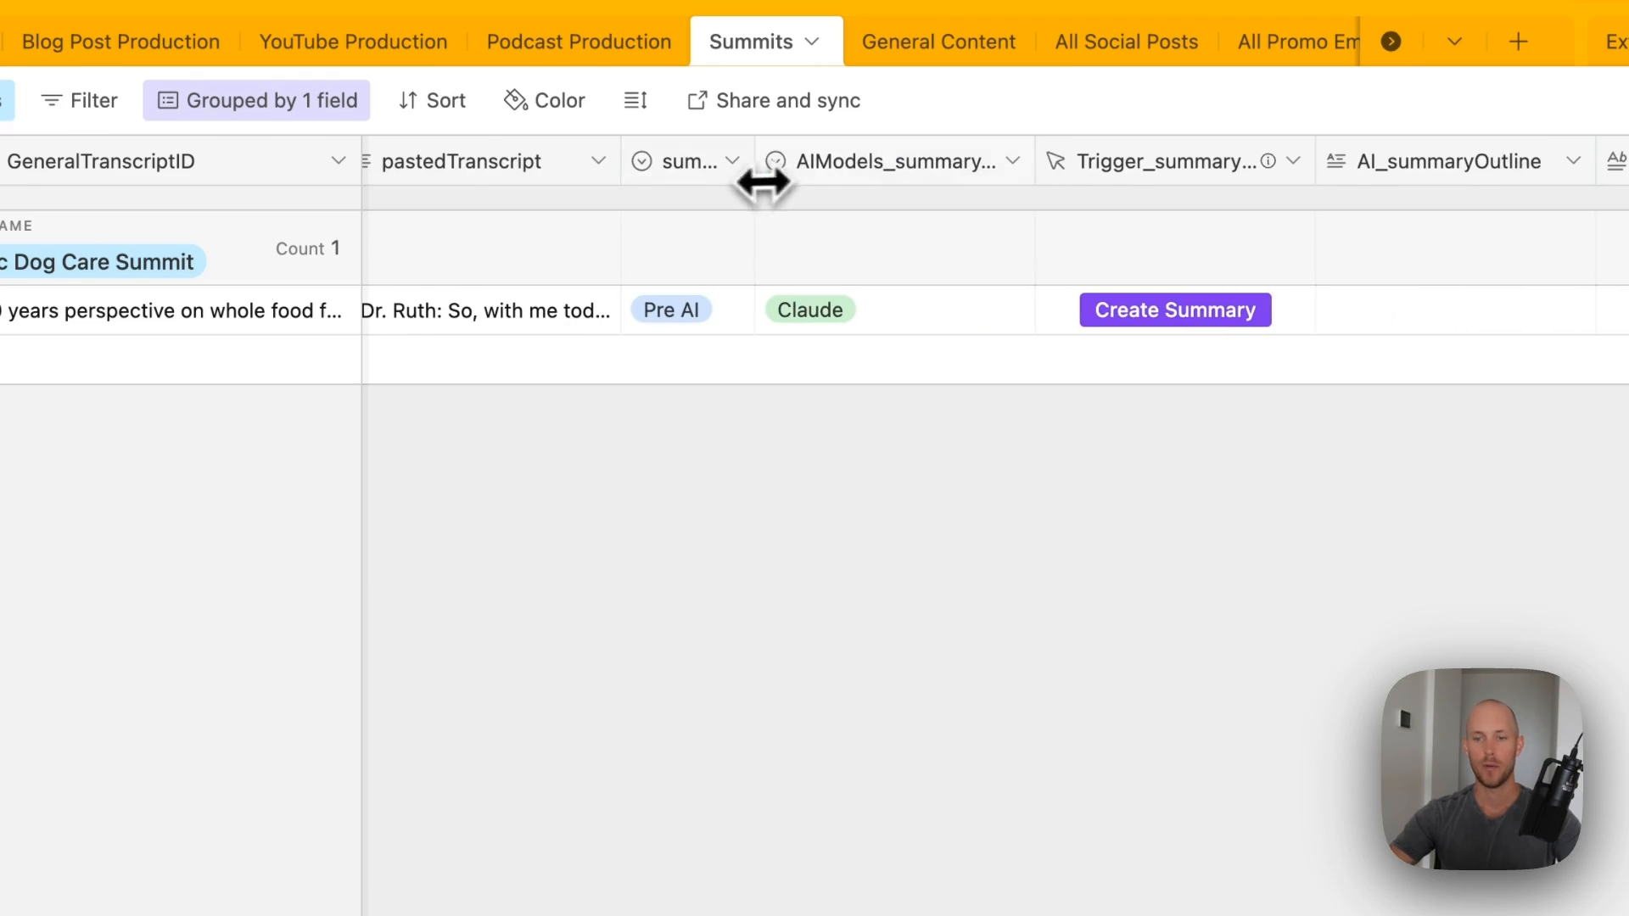
pyautogui.moveTo(1036, 164); pyautogui.dragTo(890, 167)
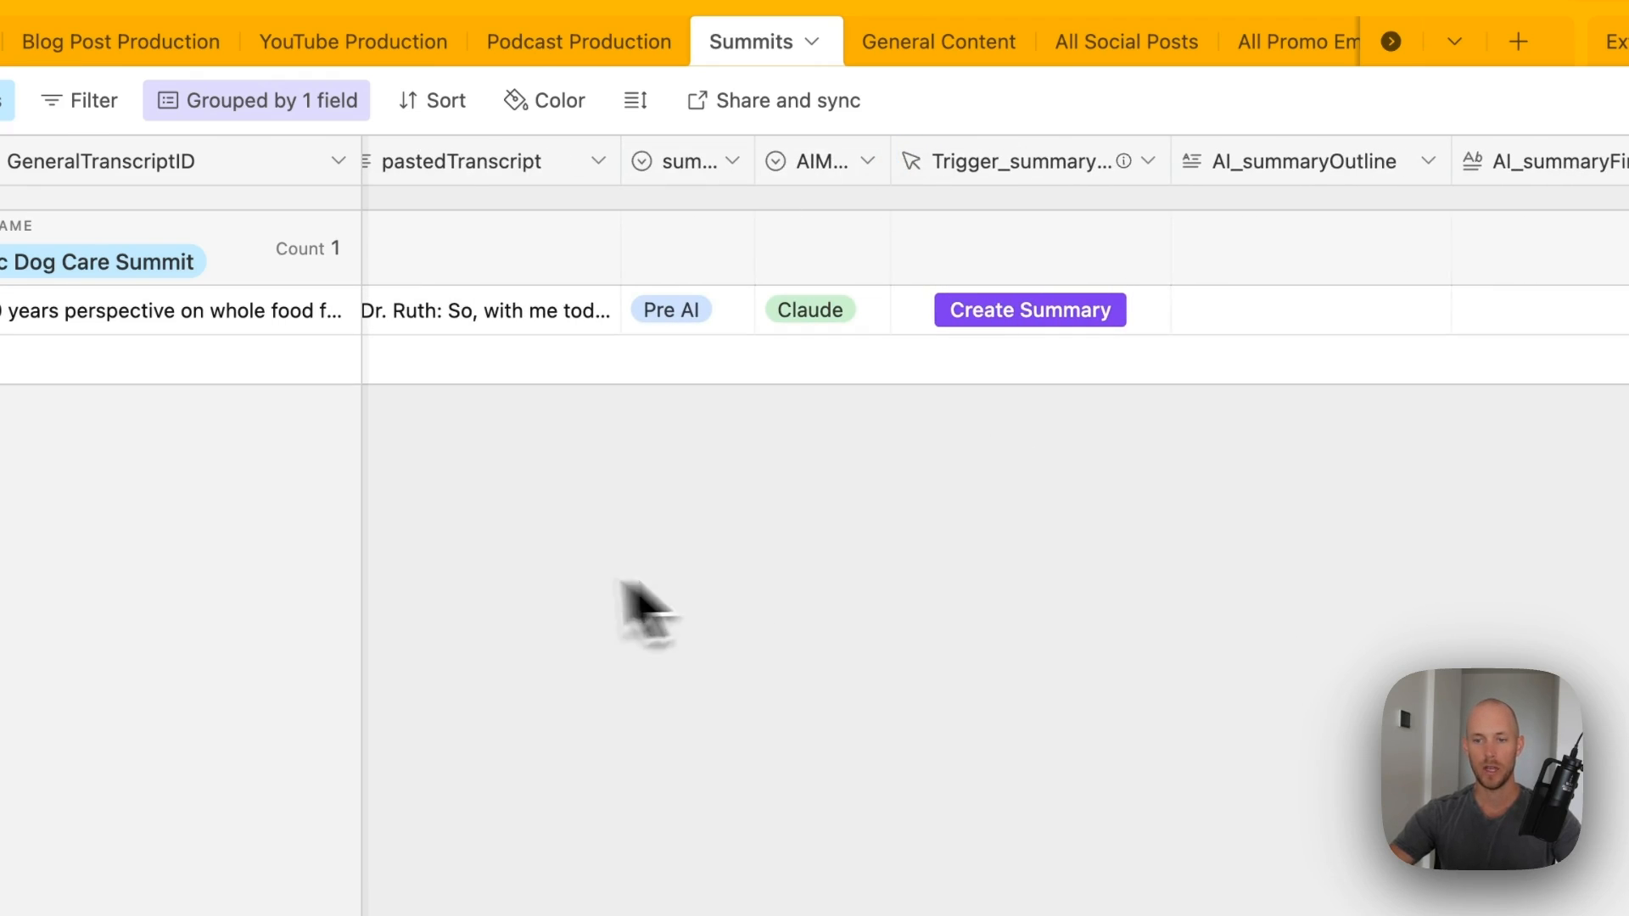
pyautogui.hscroll(5, 873, 538)
pyautogui.click(666, 179)
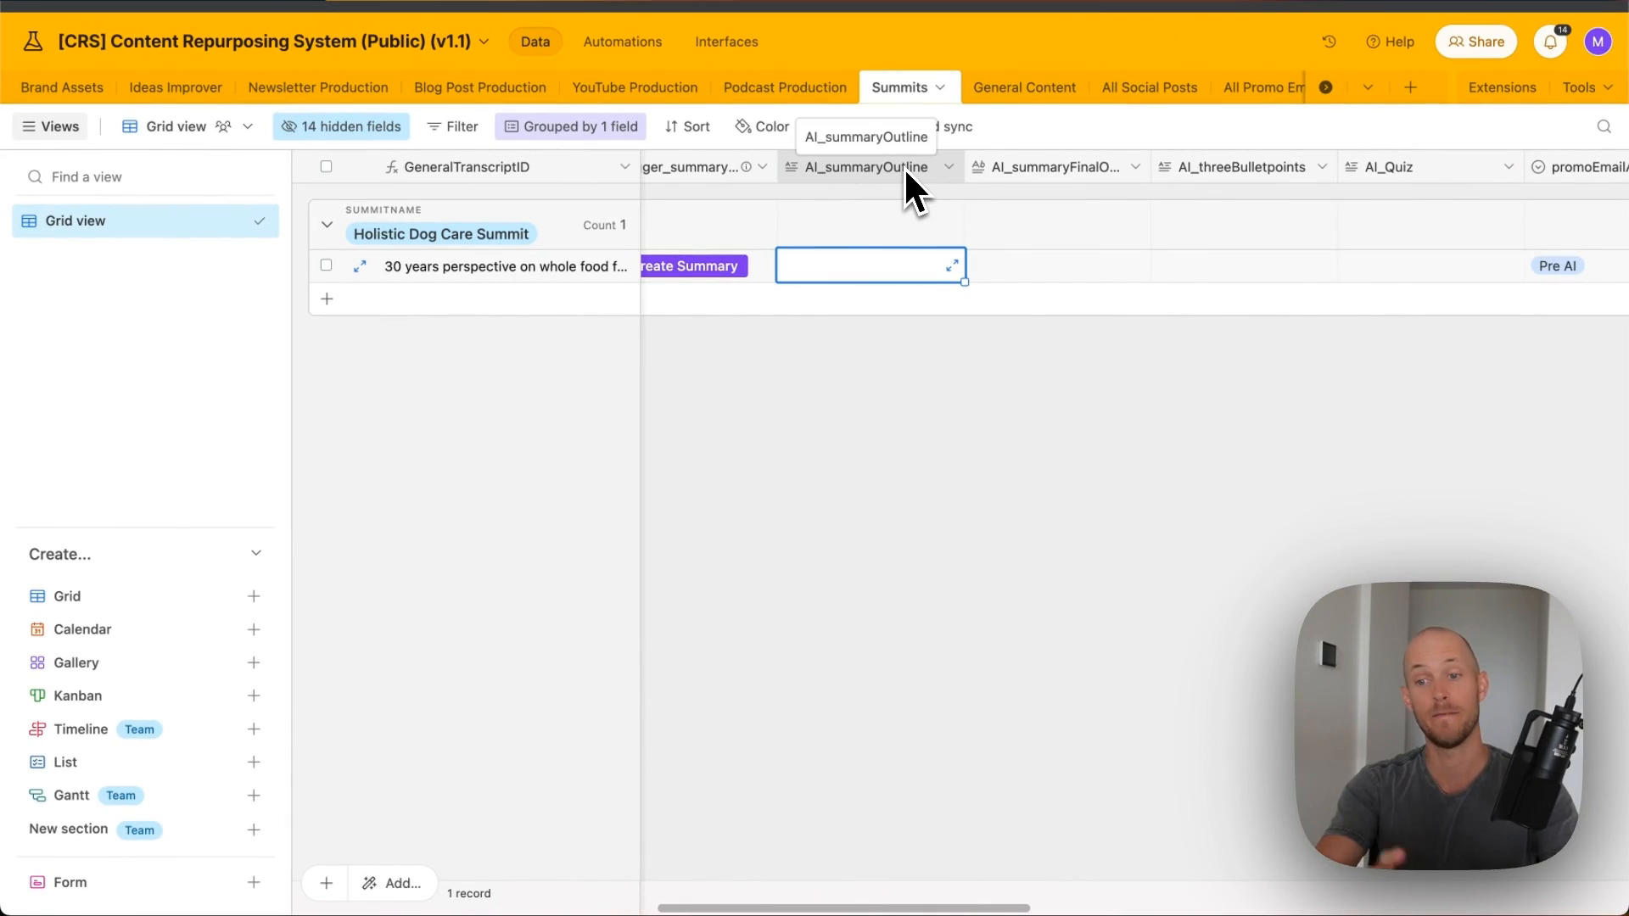
pyautogui.click(1110, 376)
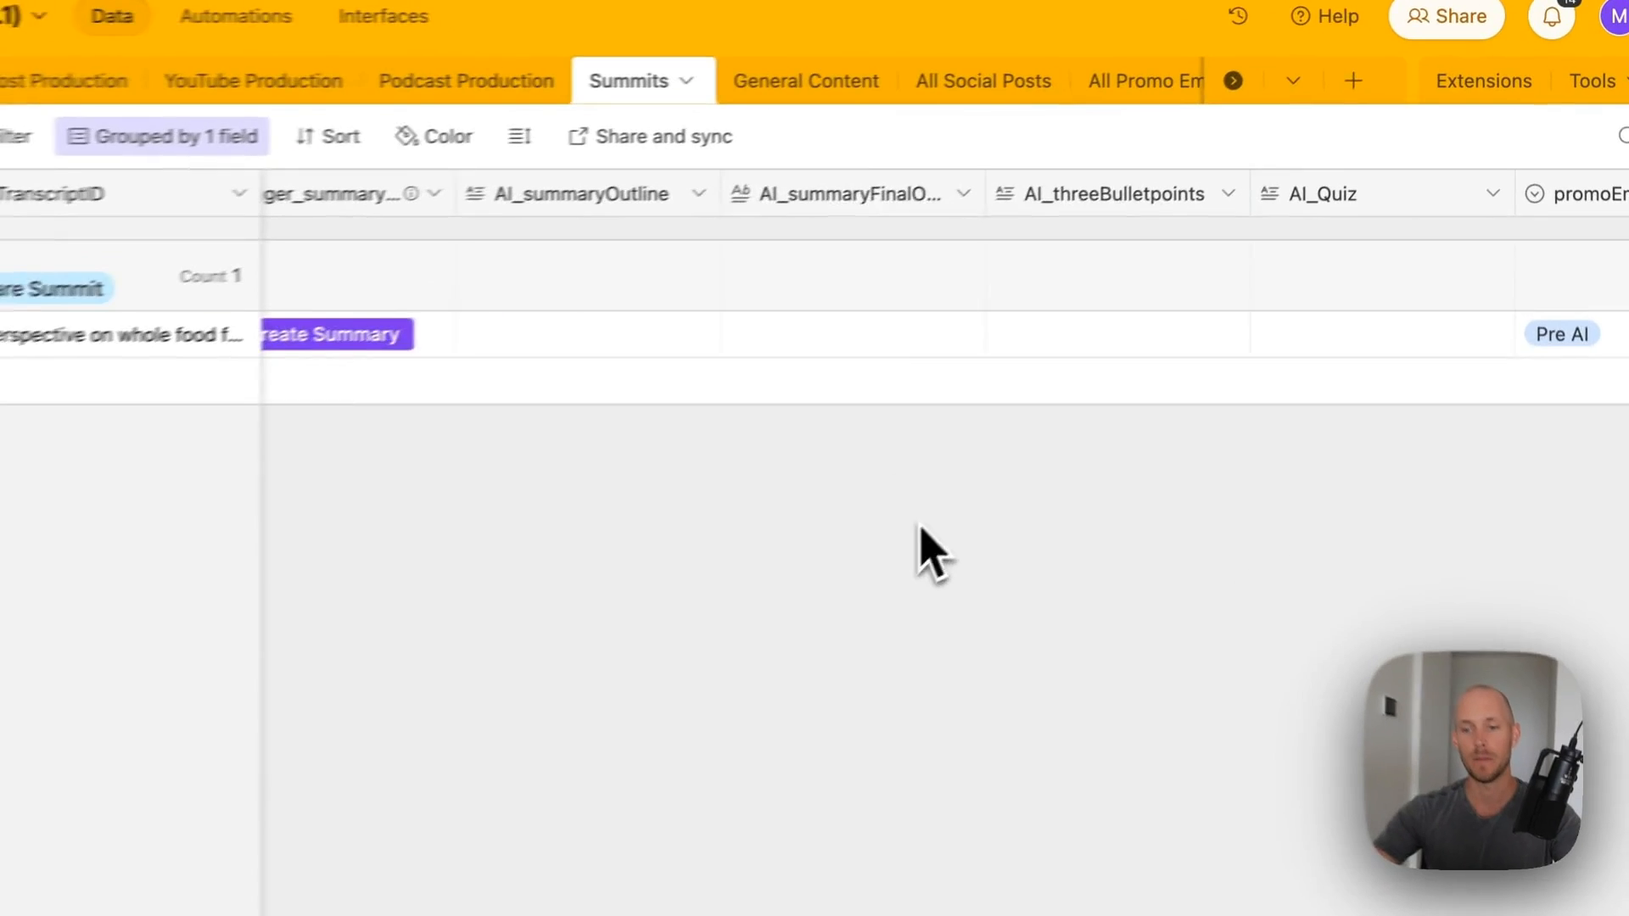
pyautogui.click(1047, 212)
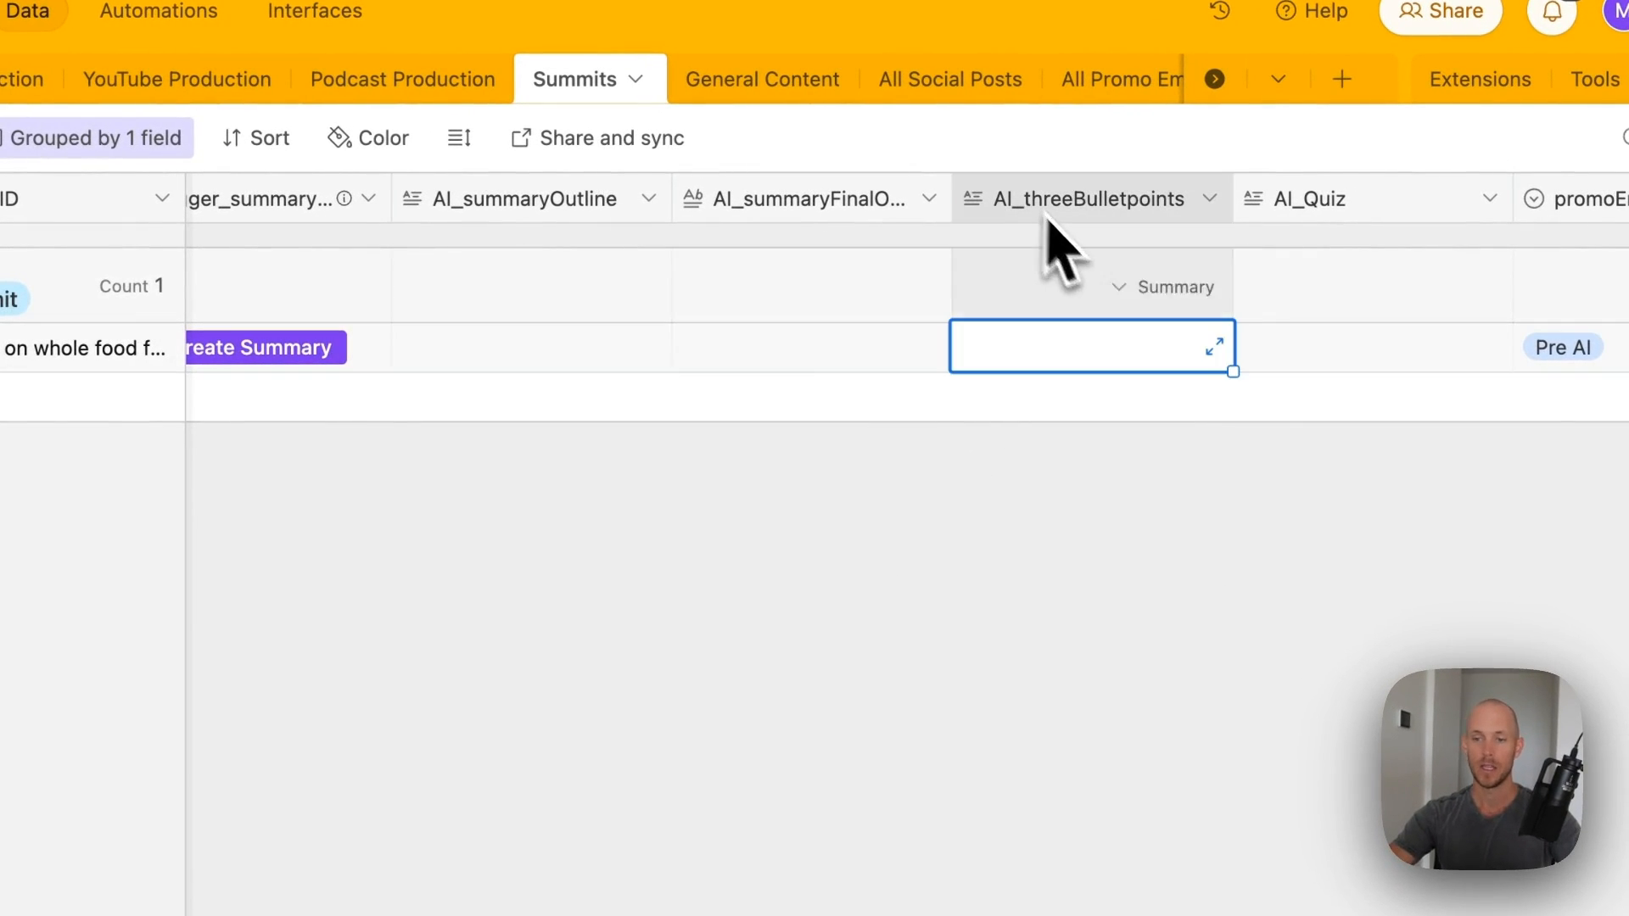
pyautogui.hscroll(4, 1122, 352)
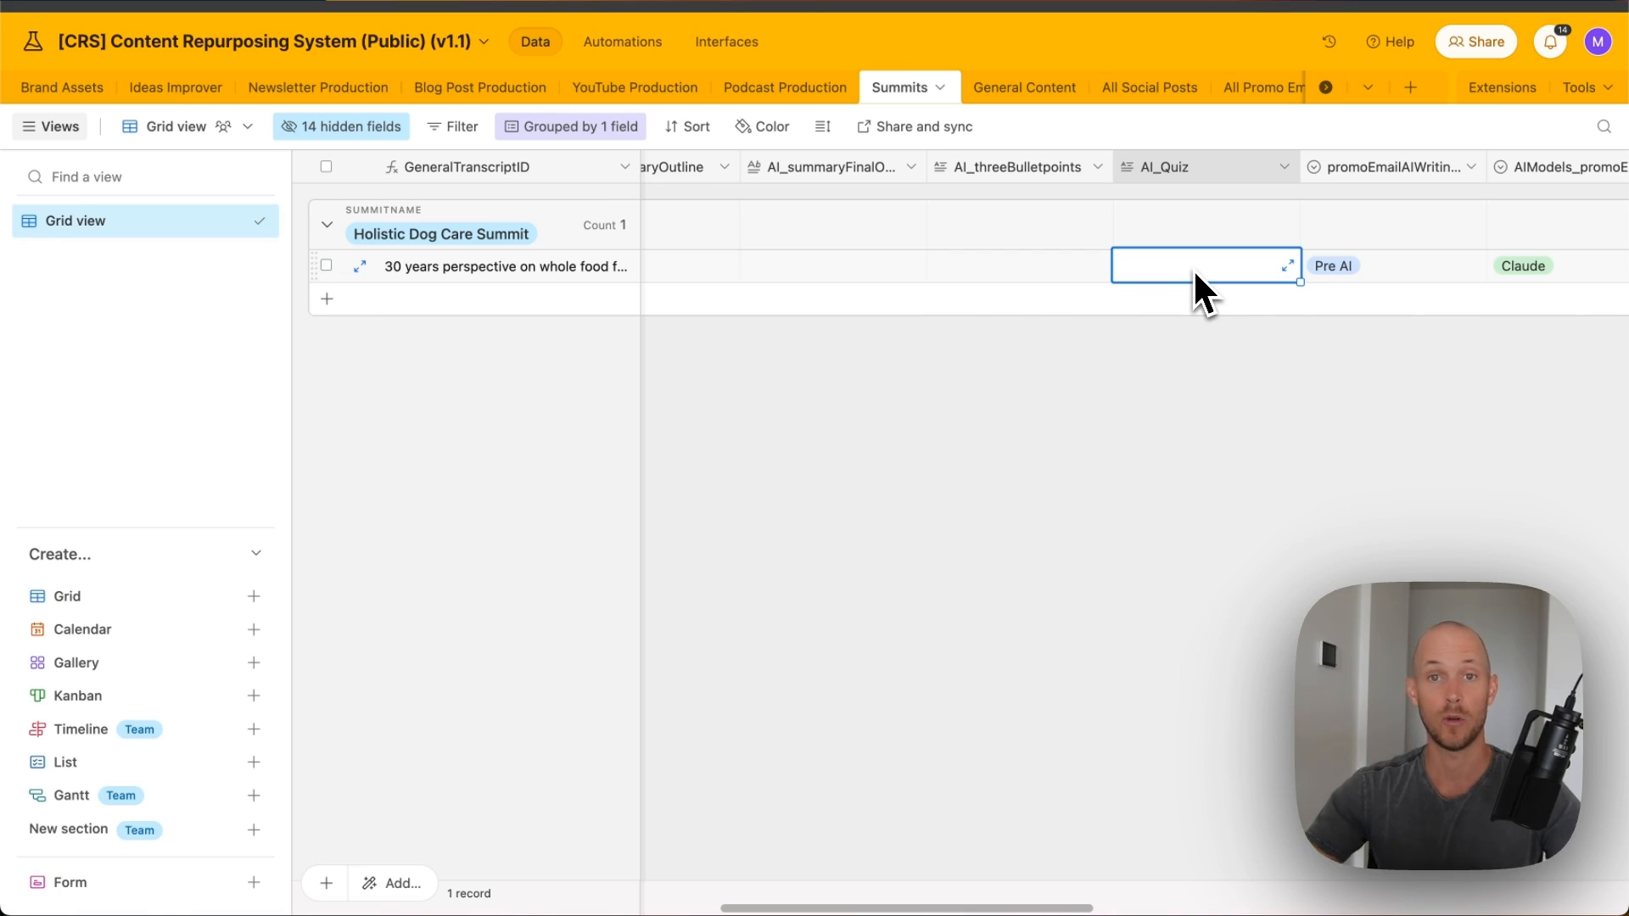
pyautogui.hscroll(5, 1154, 305)
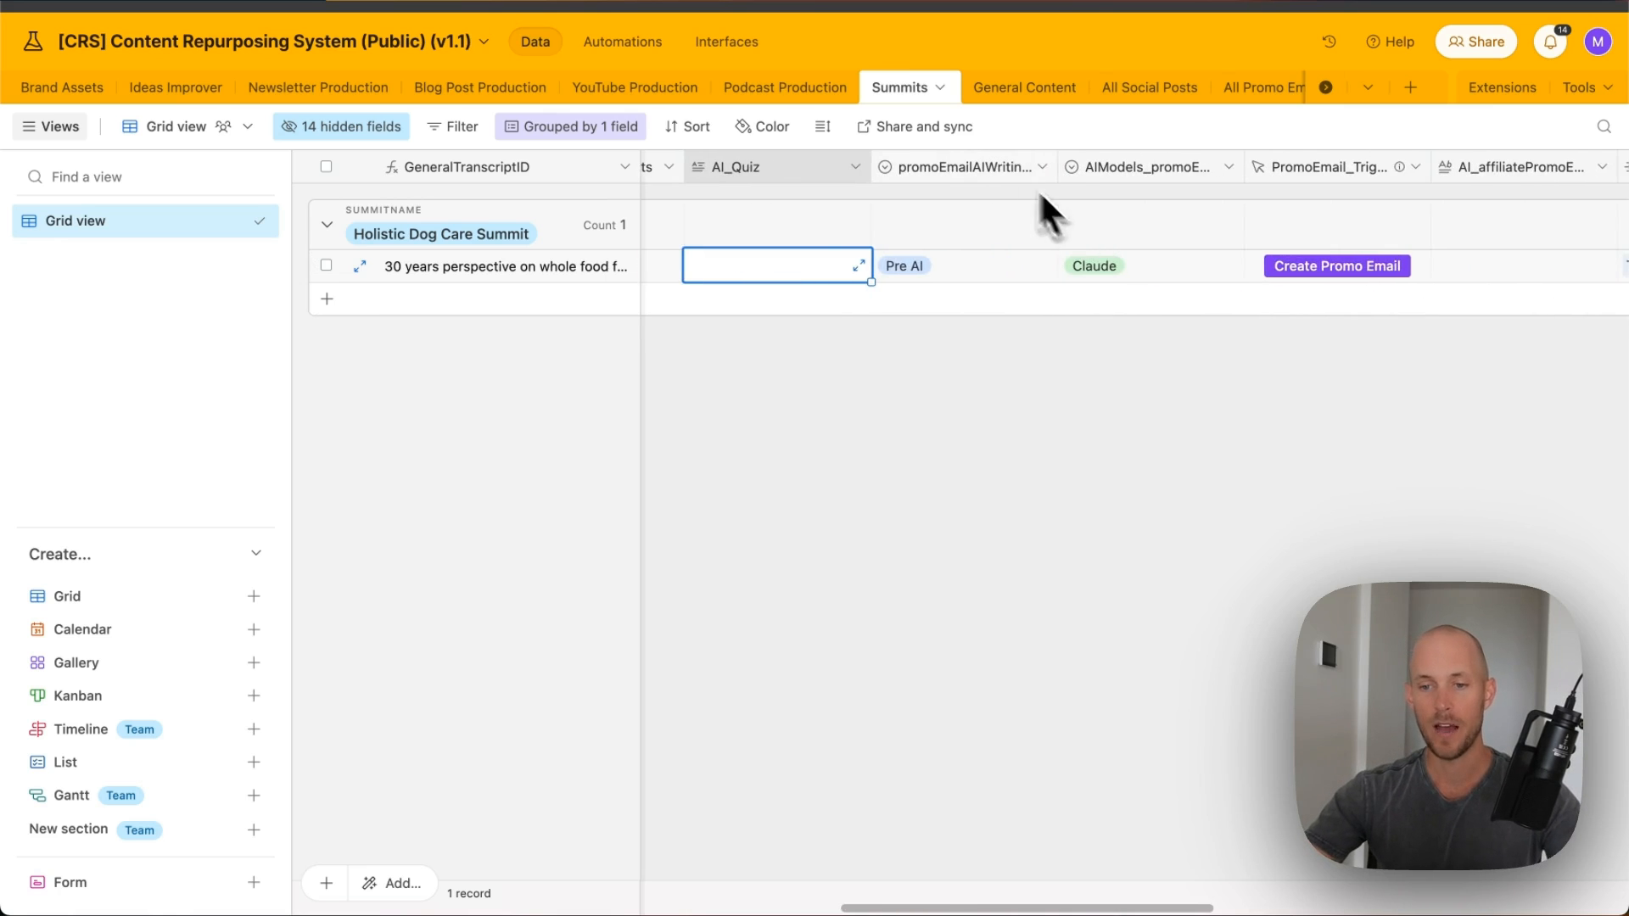
pyautogui.hscroll(4, 1040, 190)
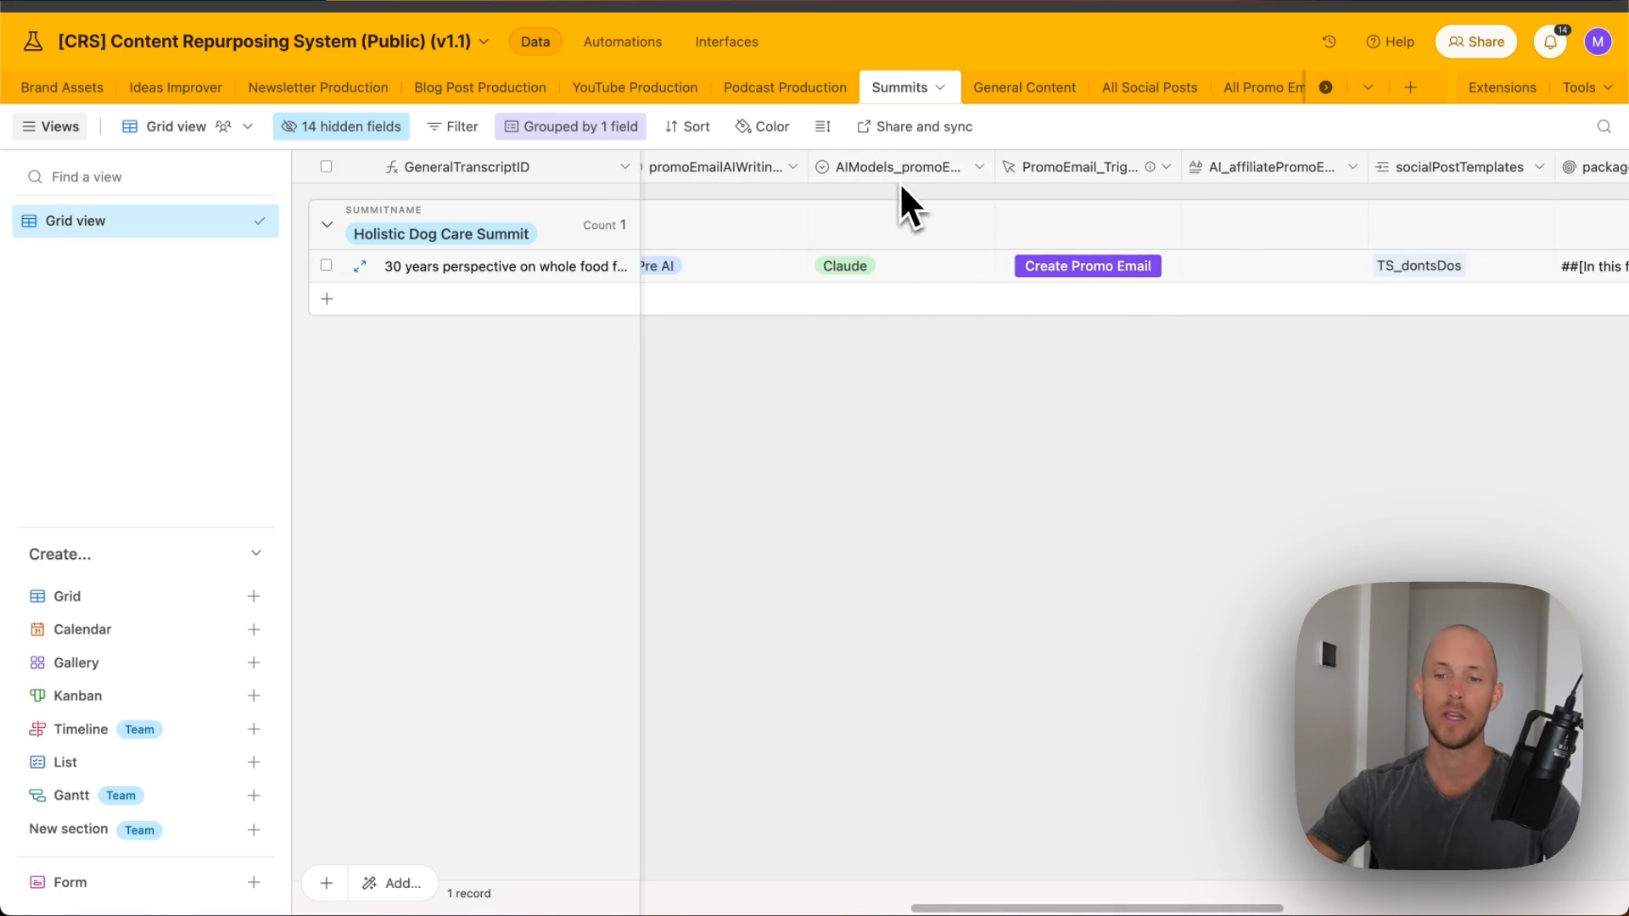
pyautogui.hscroll(-2, 908, 199)
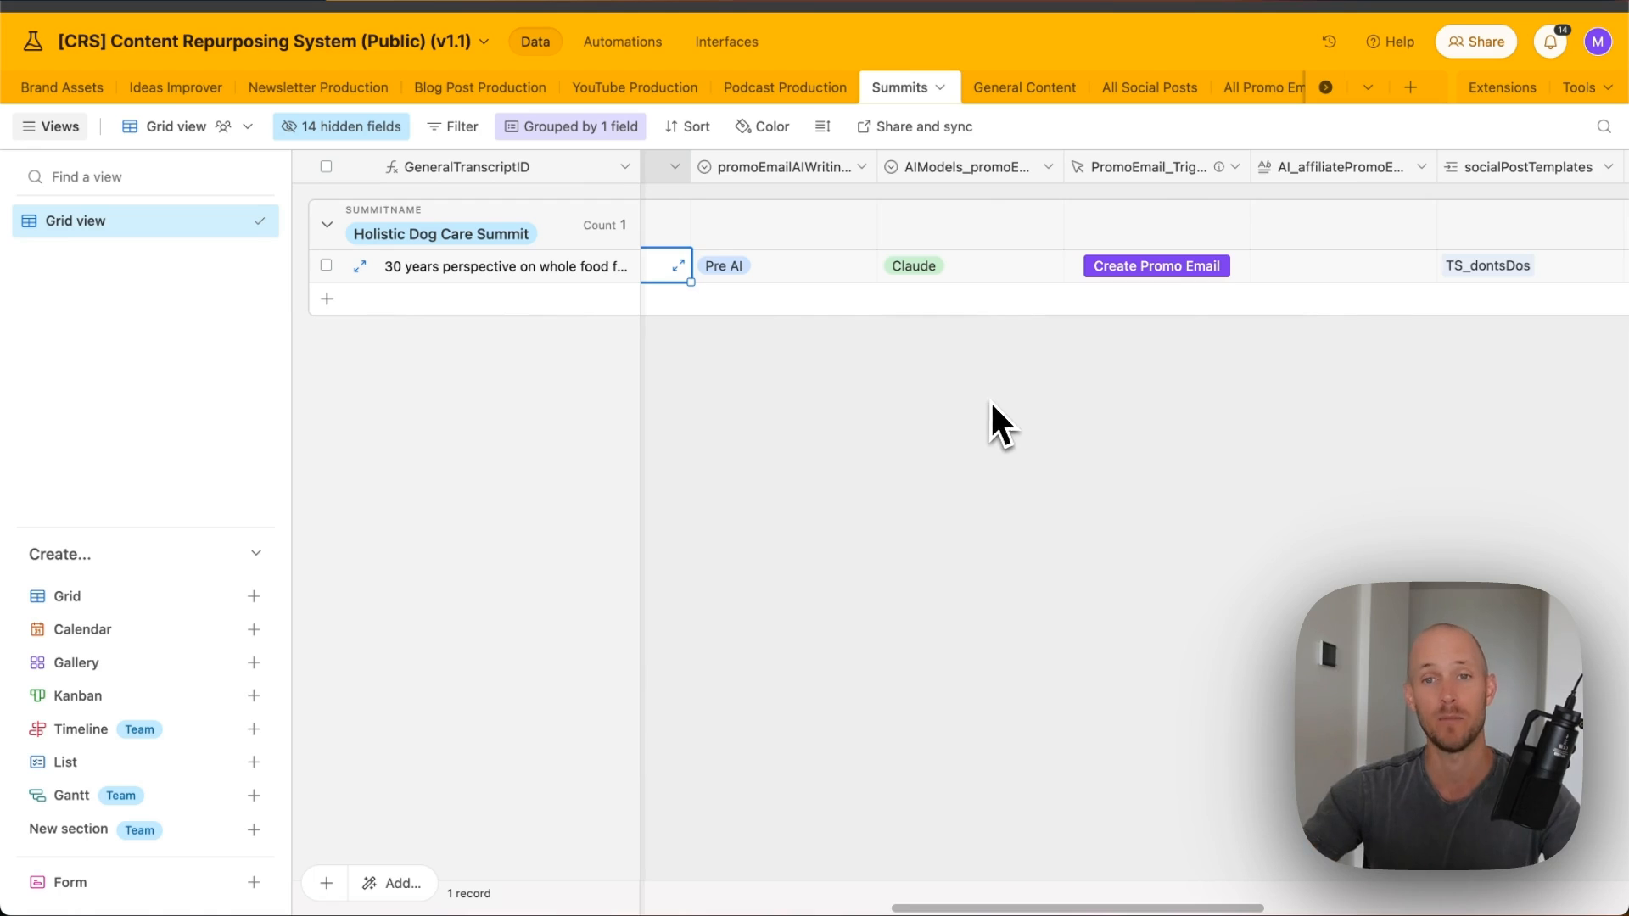
pyautogui.hscroll(5, 1009, 389)
pyautogui.hscroll(5, 1009, 348)
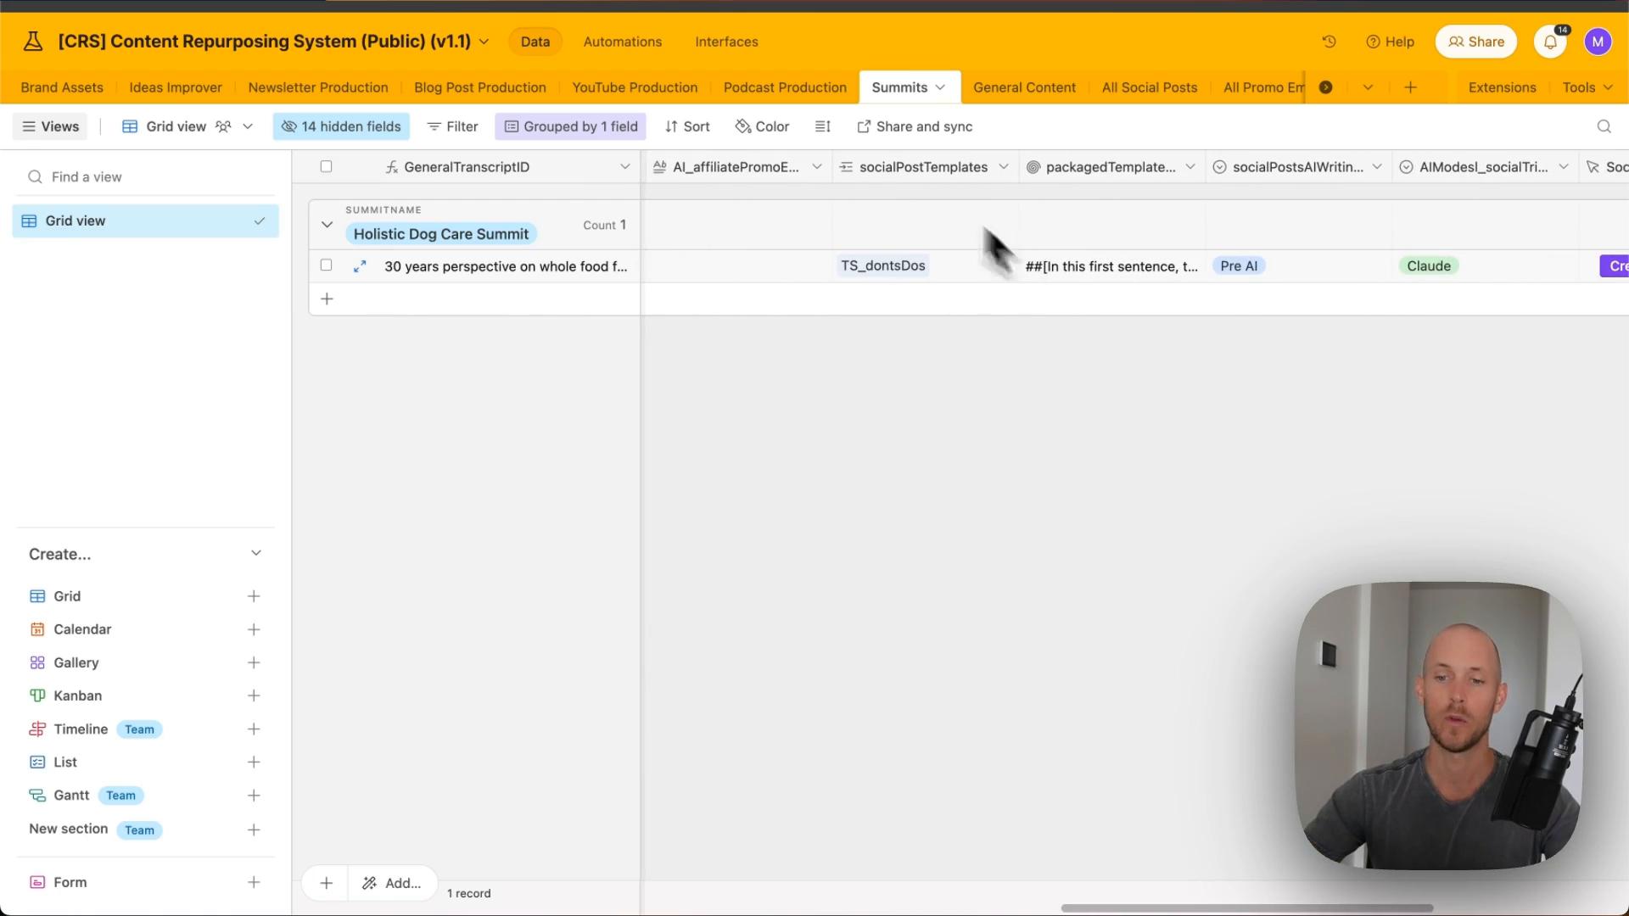
pyautogui.hscroll(3, 1052, 204)
pyautogui.hscroll(-2, 906, 222)
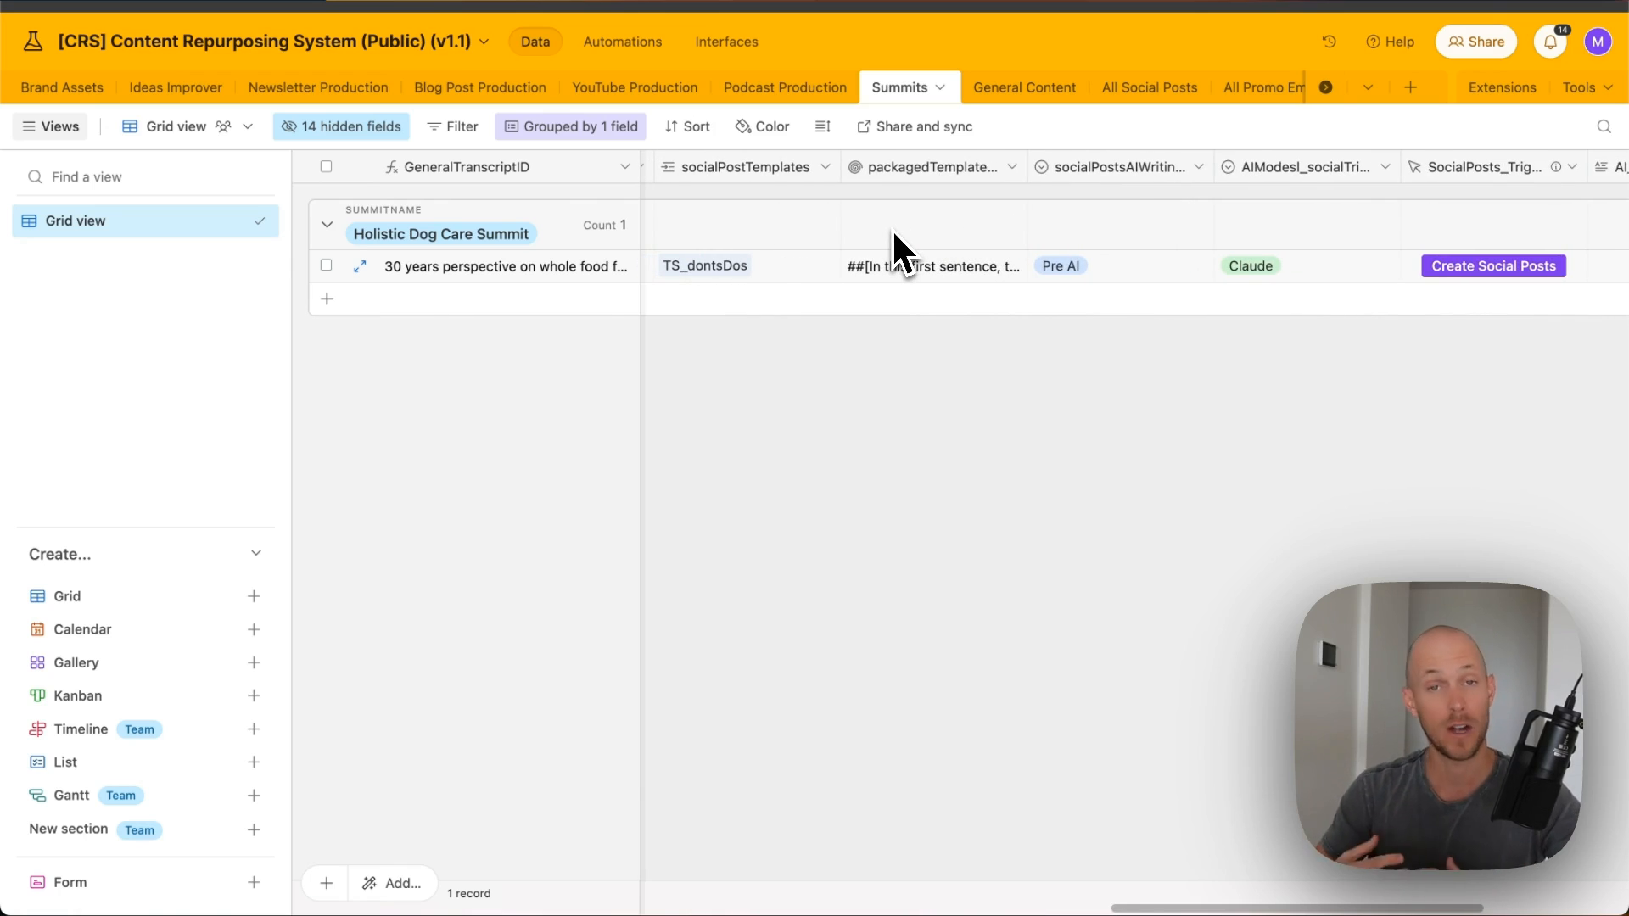
pyautogui.hscroll(6, 892, 228)
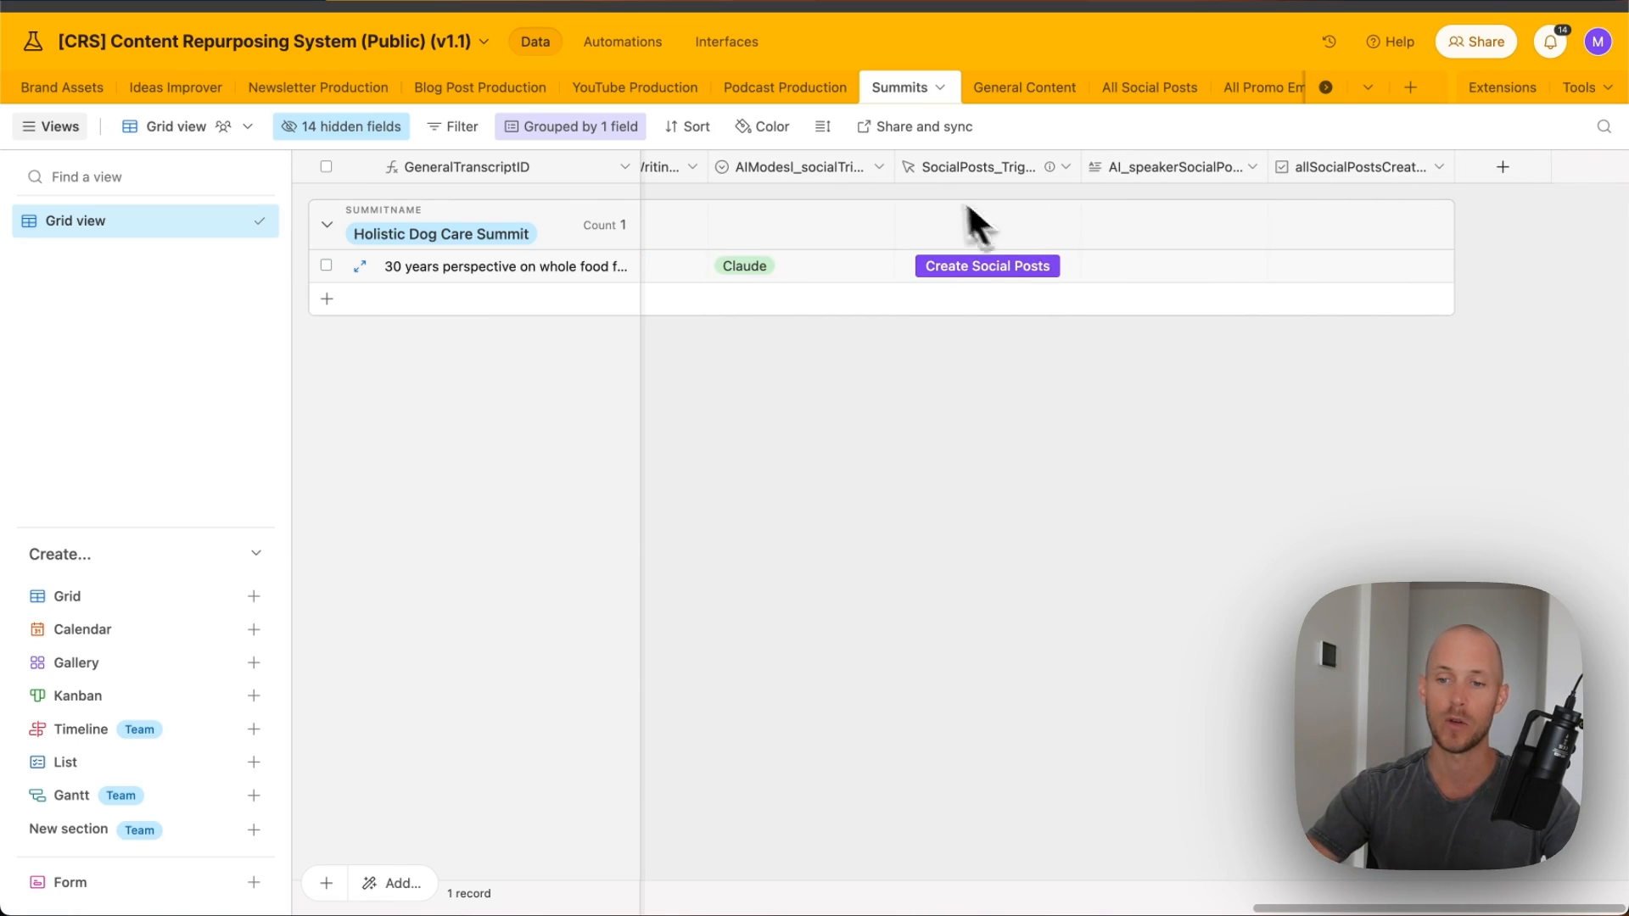
pyautogui.hscroll(-10, 1120, 328)
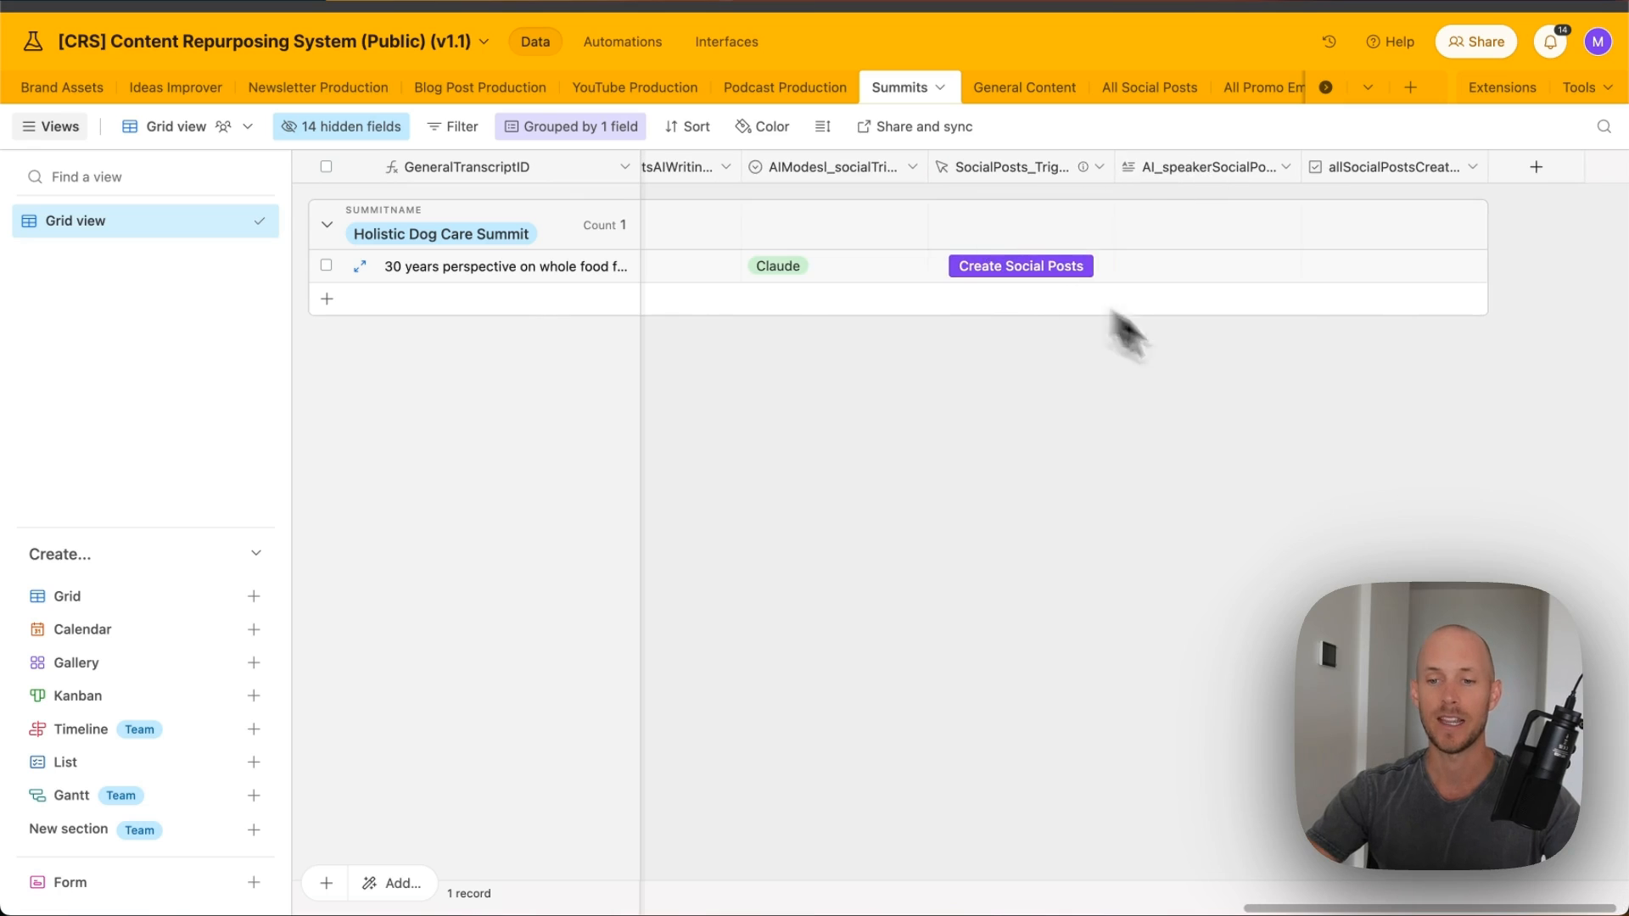
pyautogui.hscroll(-15, 933, 293)
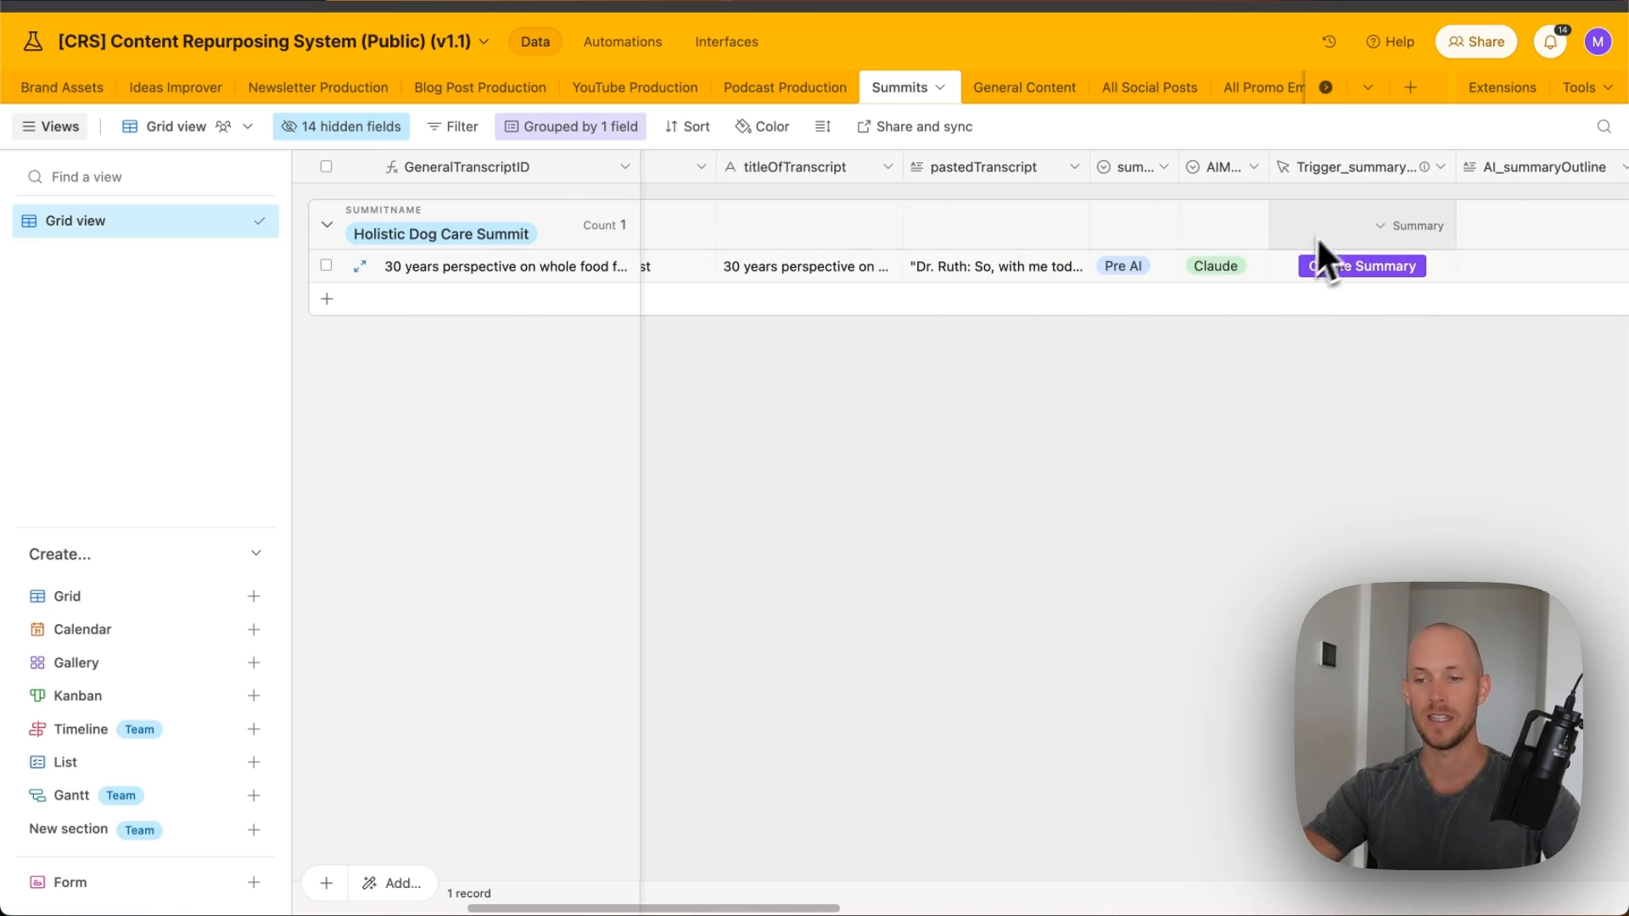
pyautogui.hscroll(5, 1349, 251)
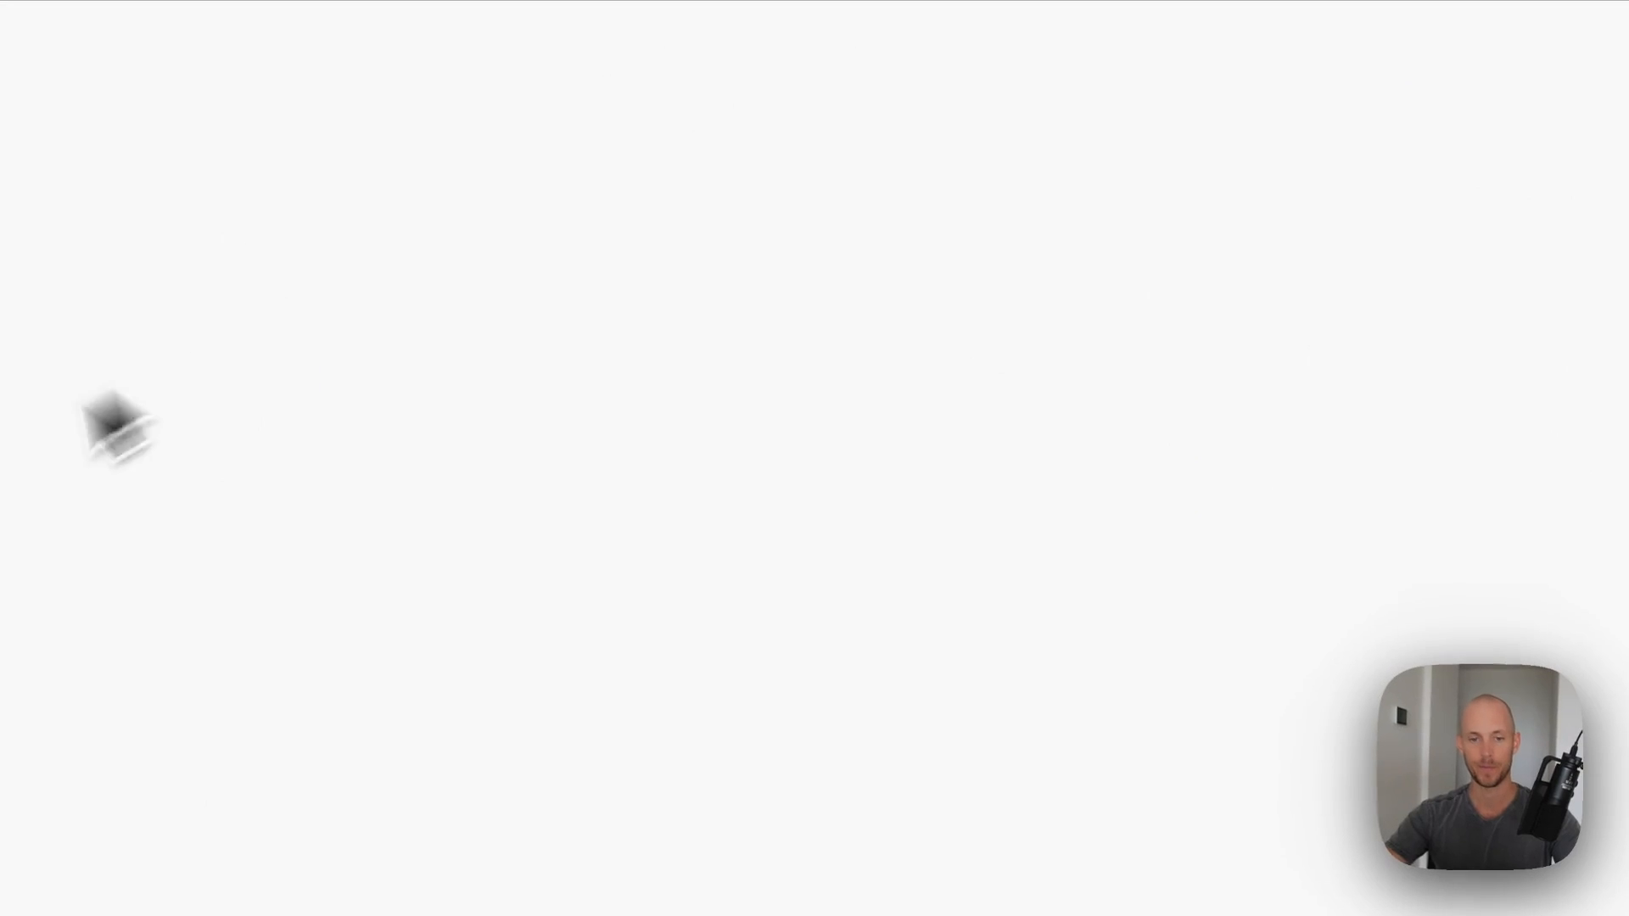
# - Create a new scenario by importing the Summit ChatGPT main-trigger blueprint
pyautogui.click(1395, 76)
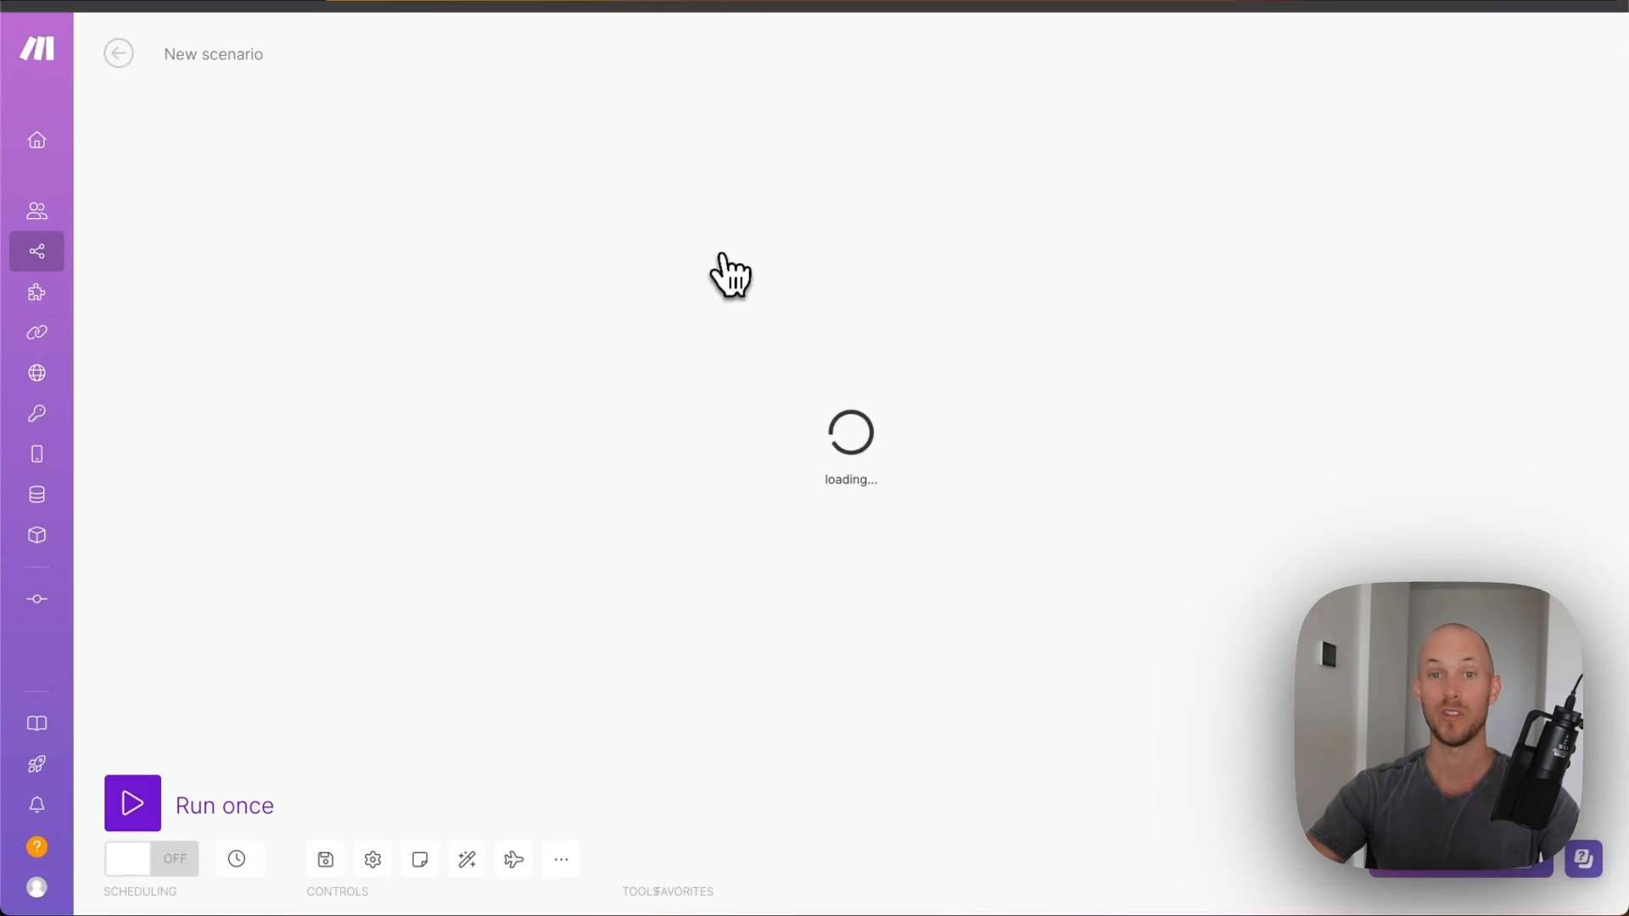
pyautogui.click(673, 859)
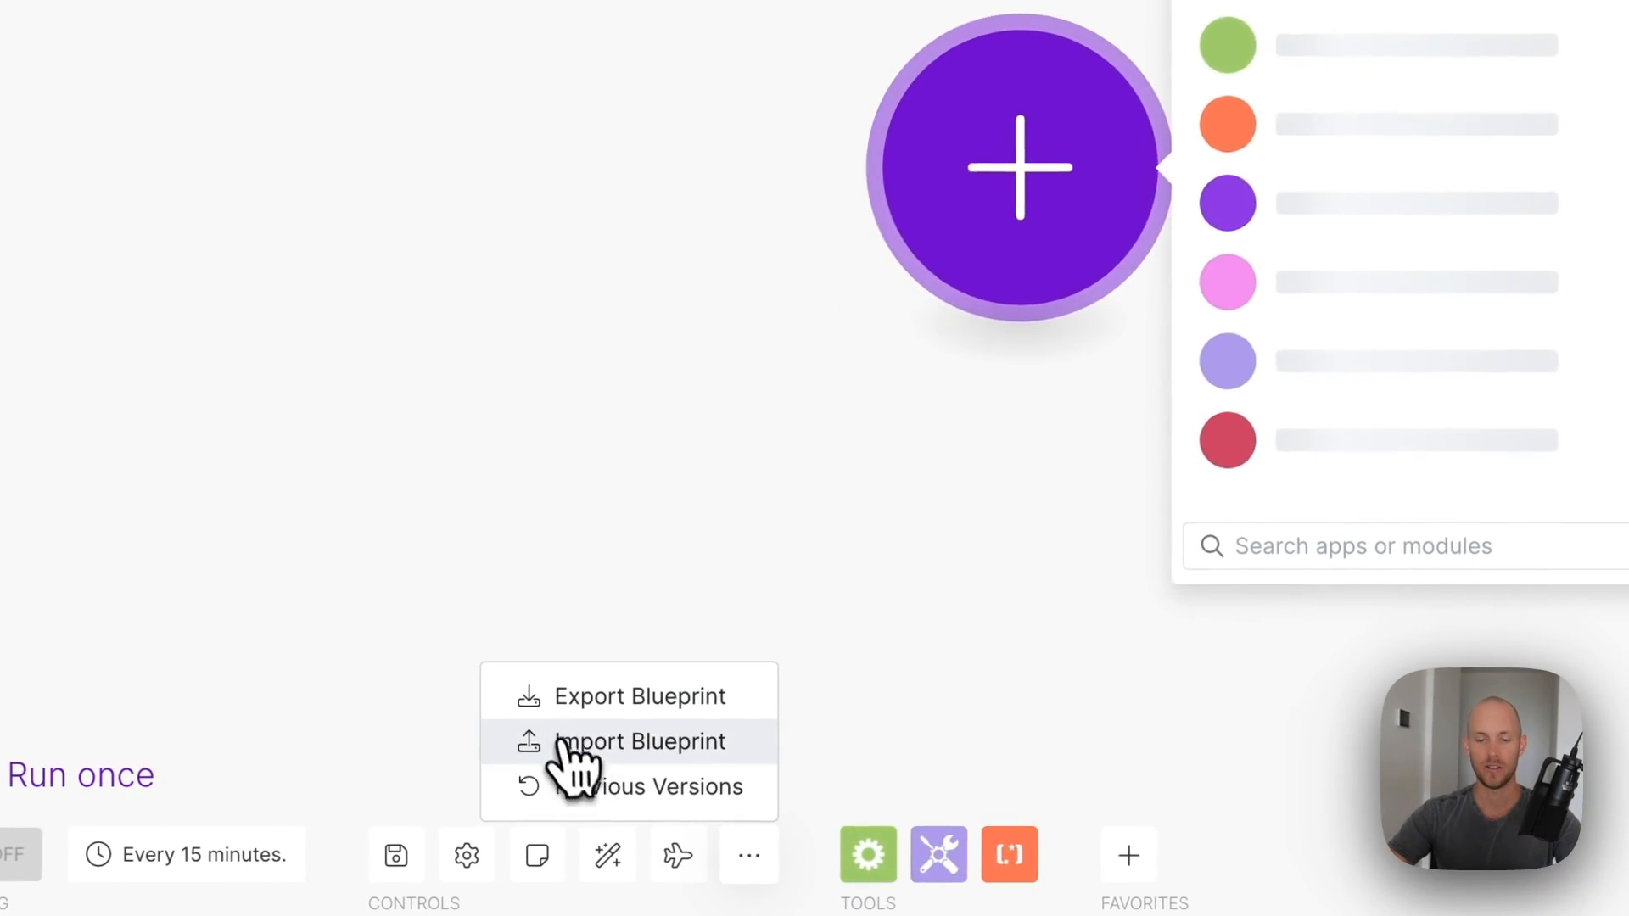
pyautogui.click(562, 745)
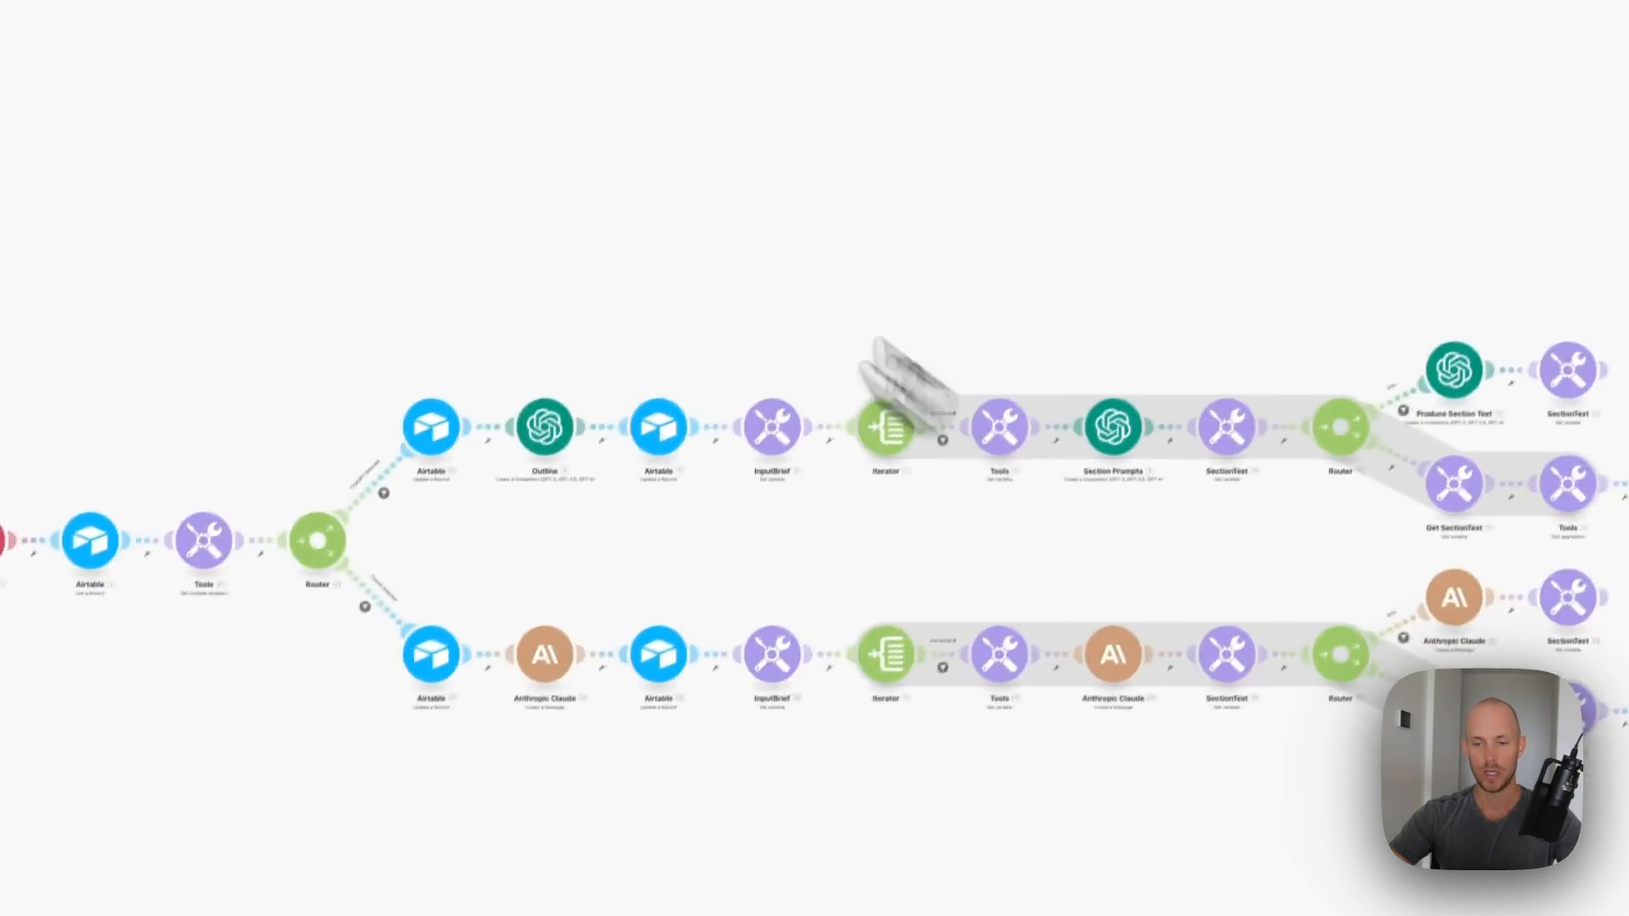
pyautogui.scroll(-2, 127, 443)
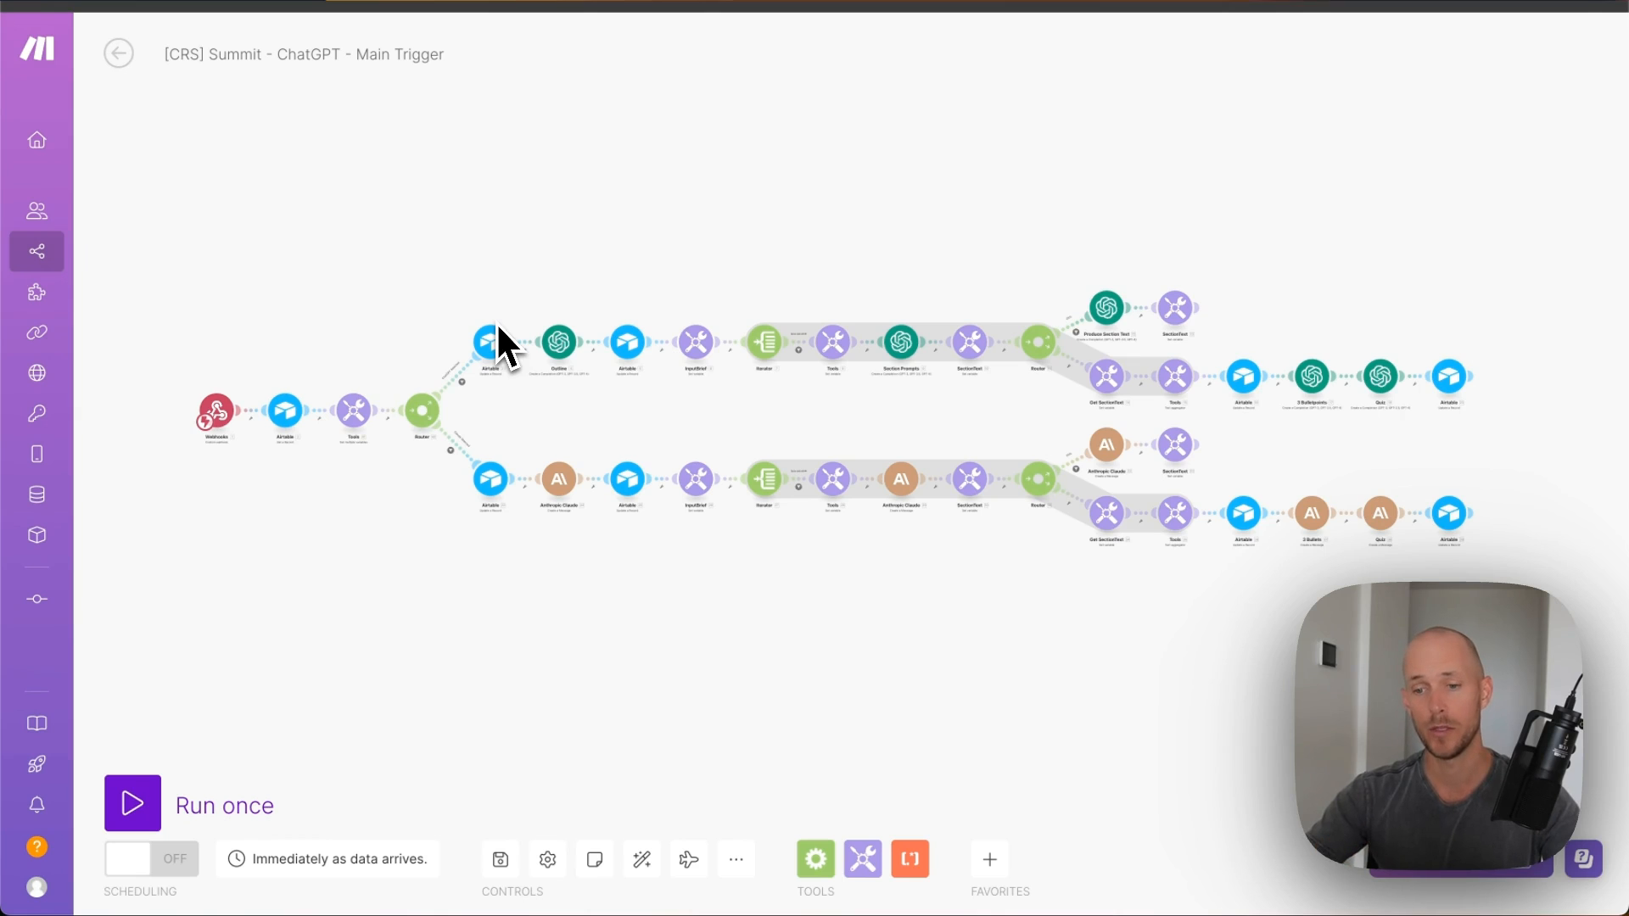
pyautogui.scroll(5, 1305, 380)
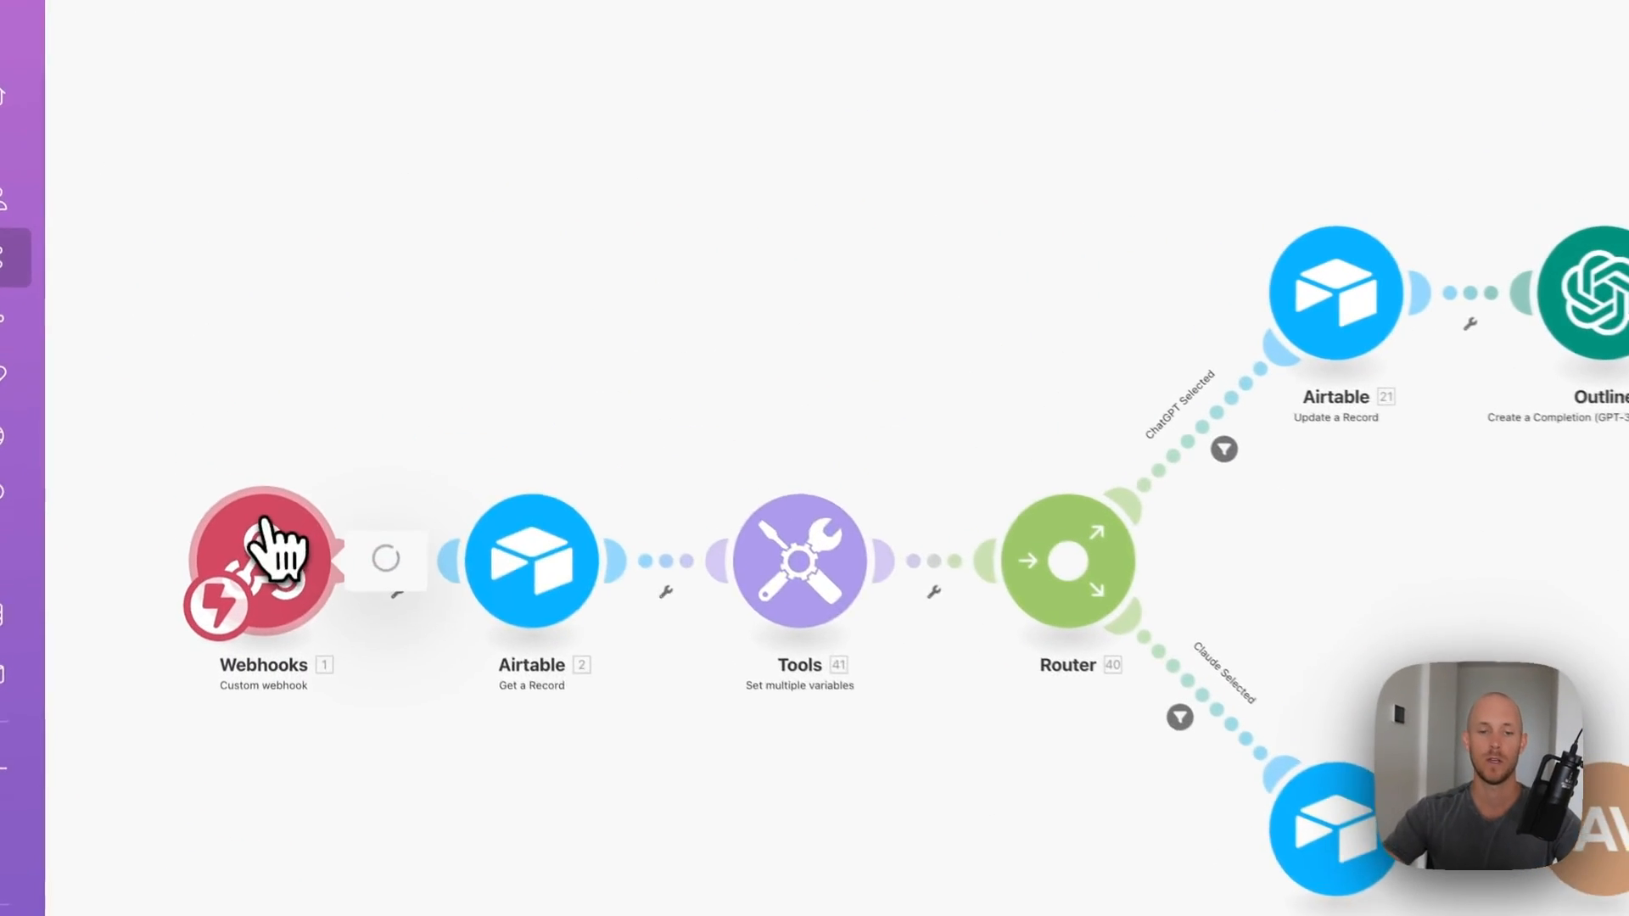
# - Give the webhook trigger a new hook named crs-summit-main and copy its address
pyautogui.click(273, 545)
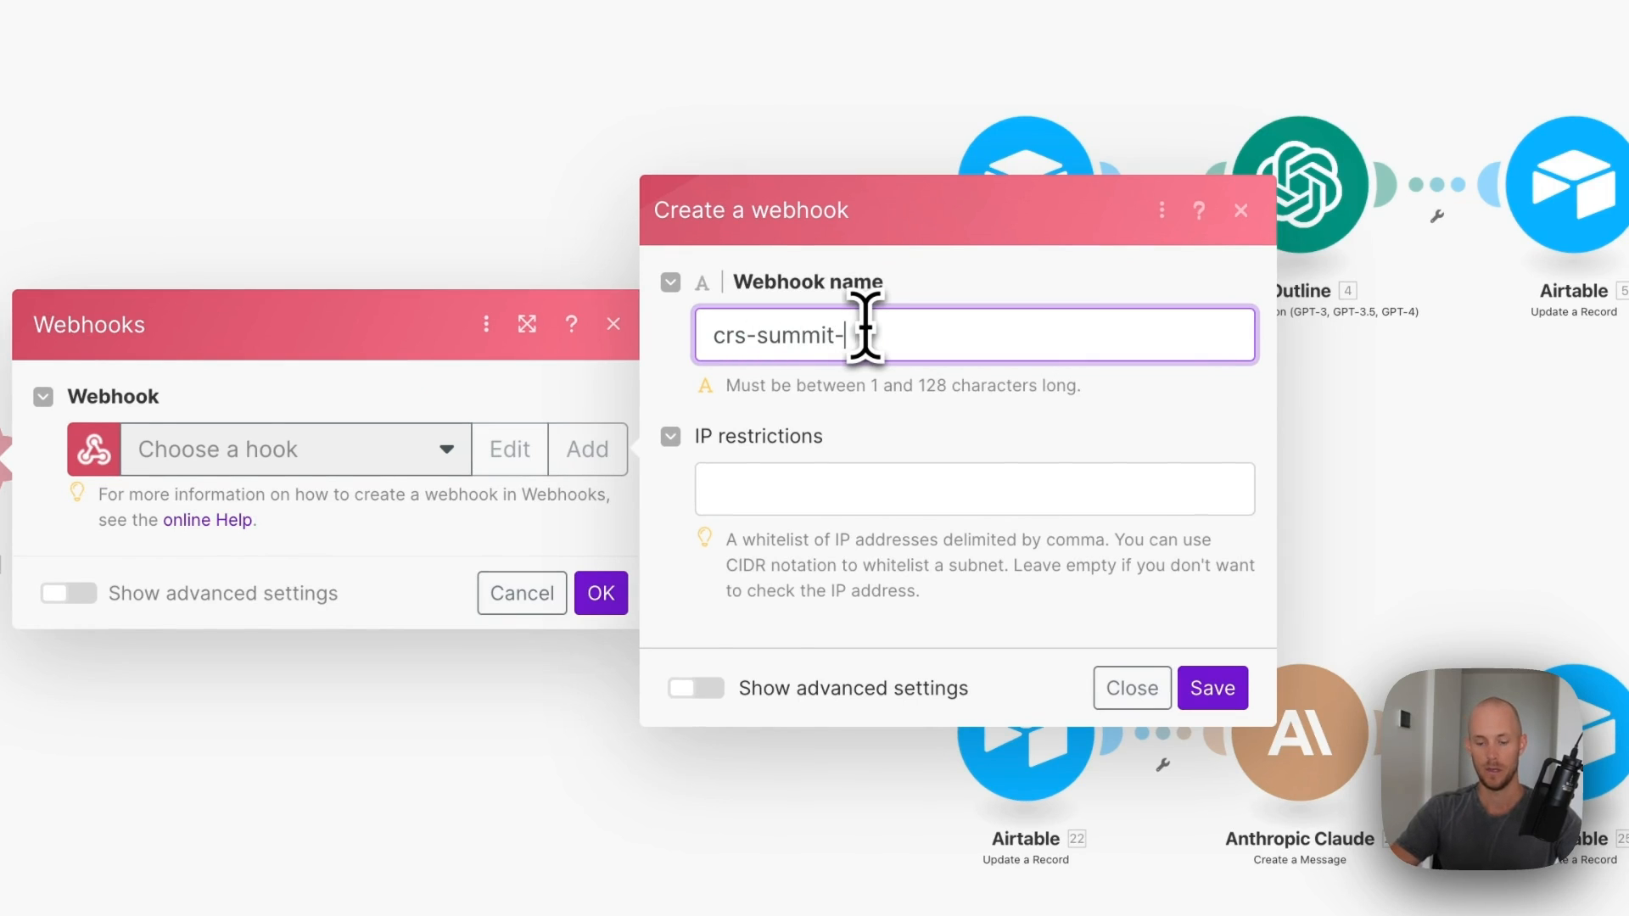
pyautogui.press('Return')
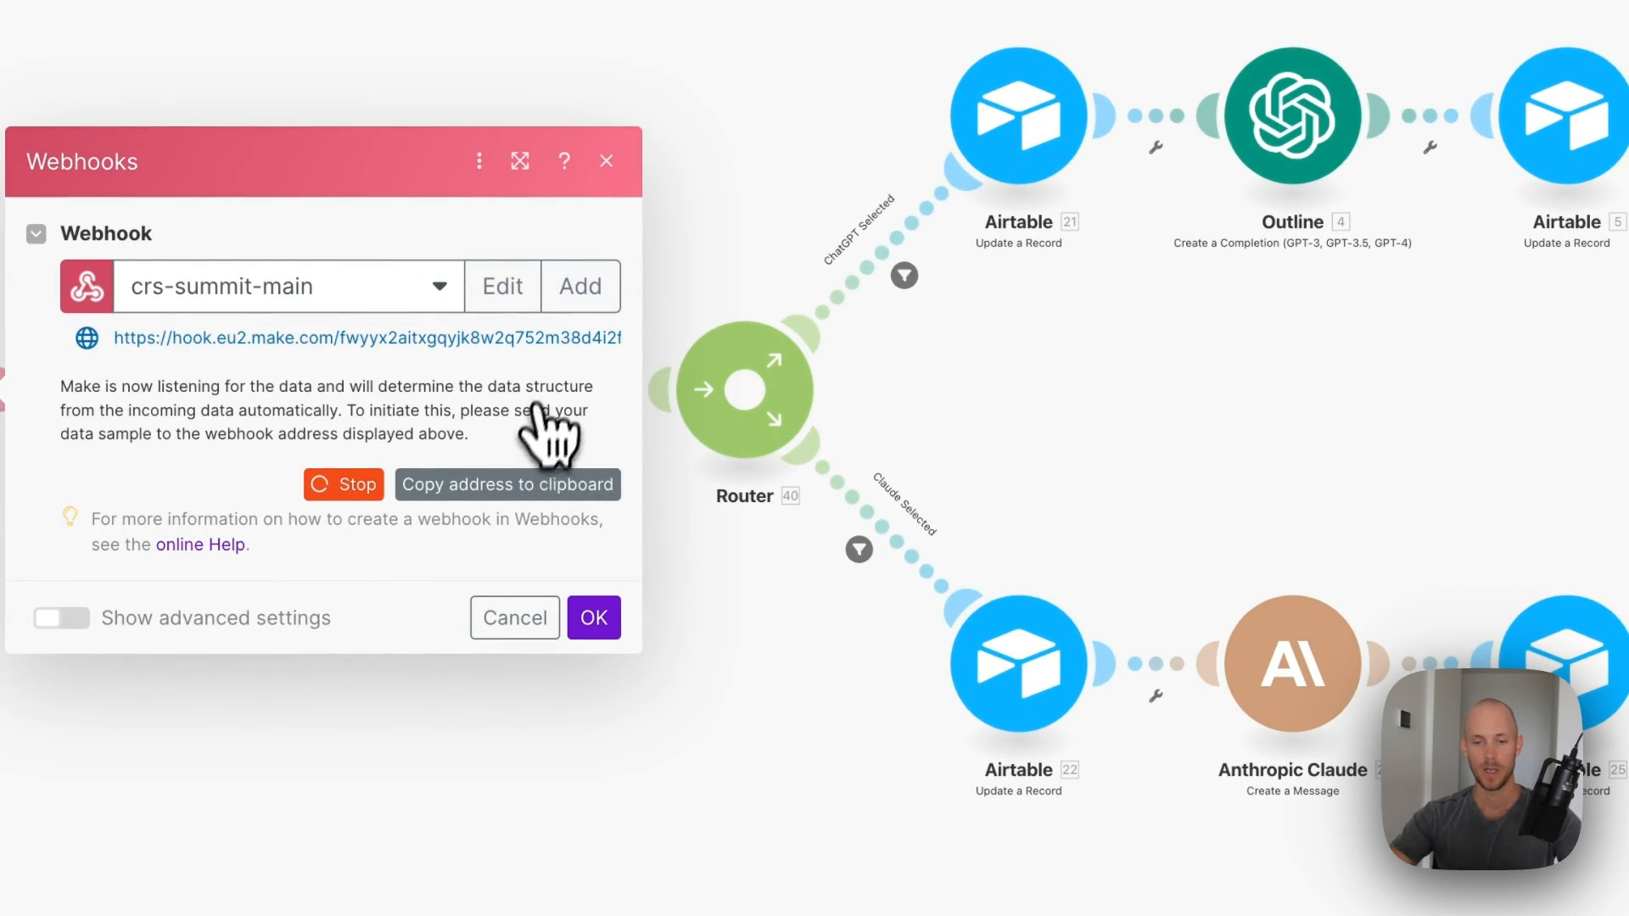
pyautogui.click(587, 621)
pyautogui.click(455, 536)
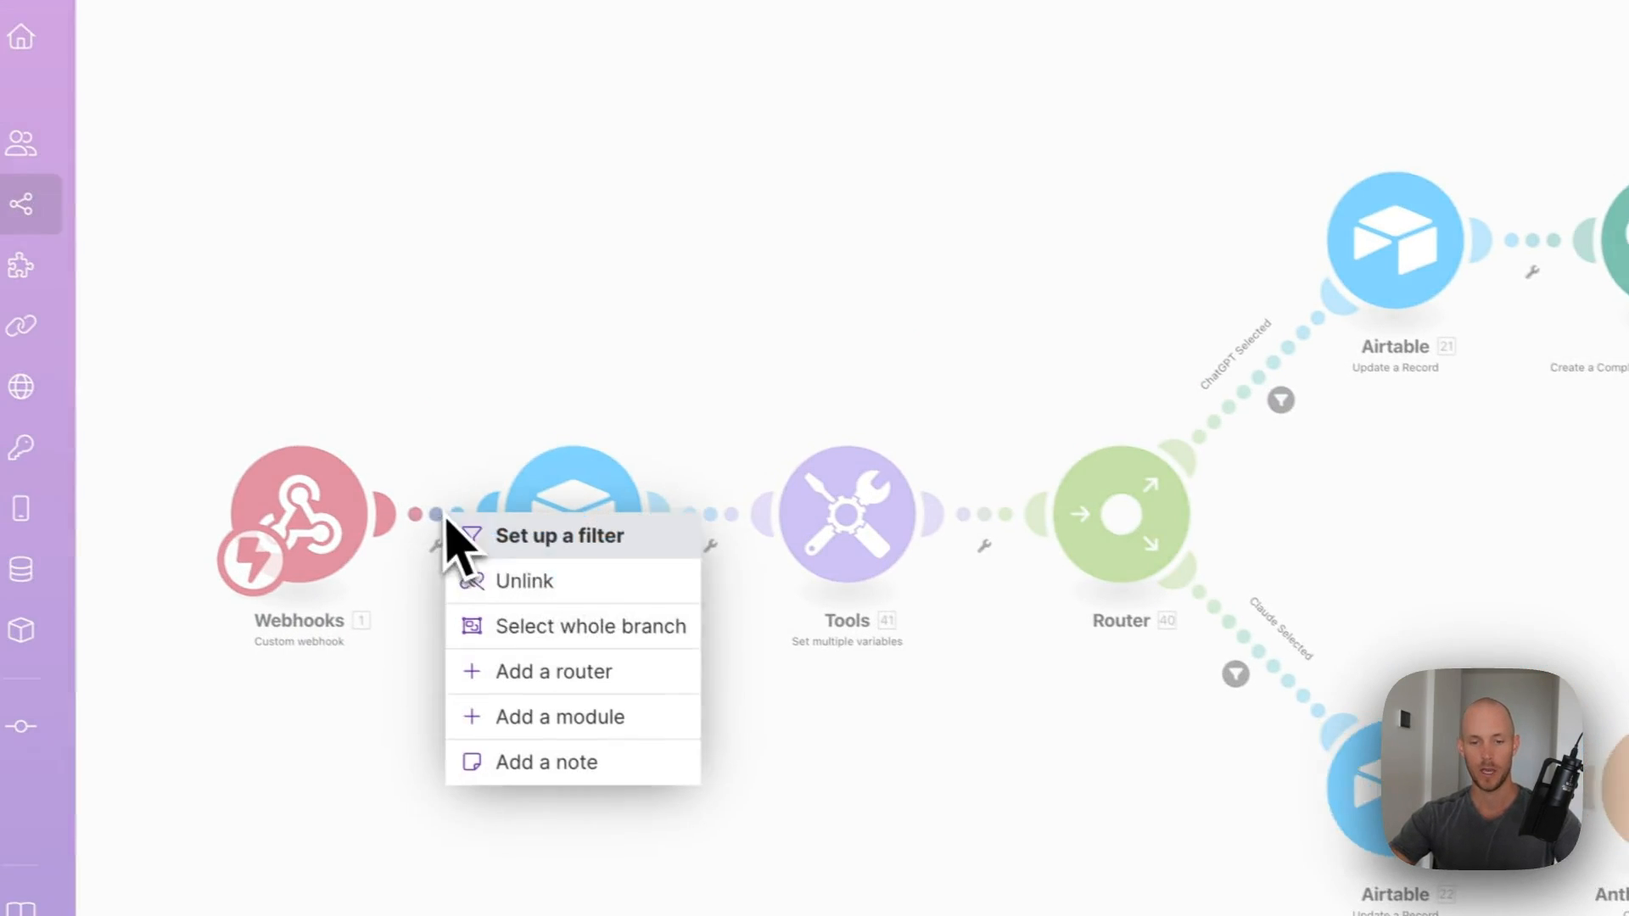
pyautogui.click(546, 611)
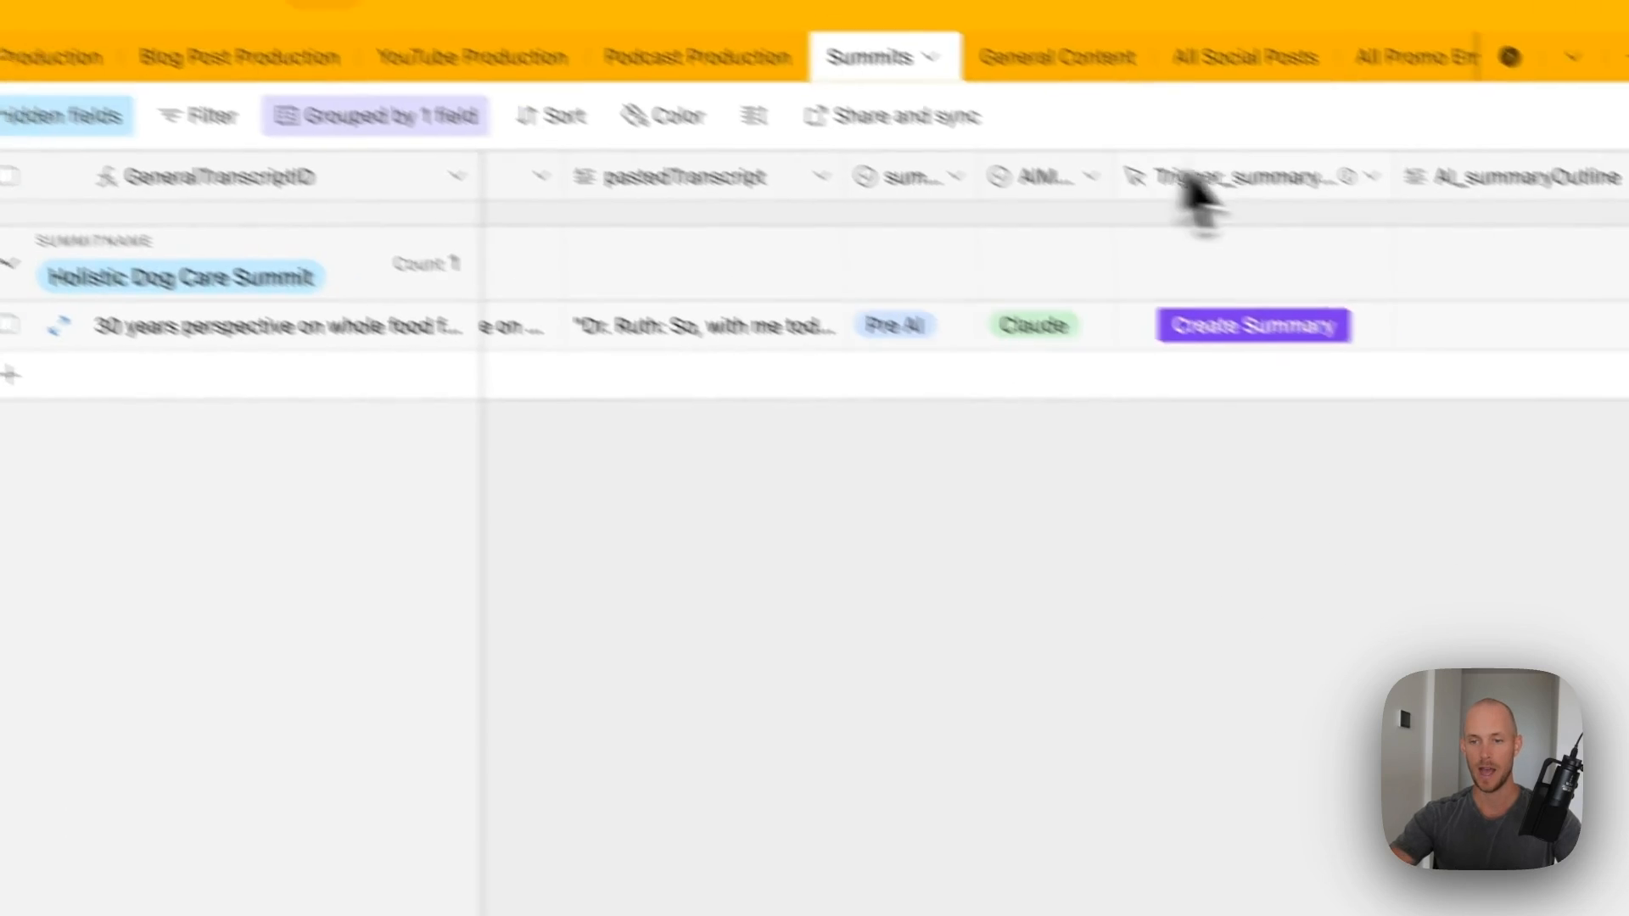
# - Put the new webhook URL in Trigger_summaryPrompts' formula and the scenario link in its description
pyautogui.doubleClick(1374, 241)
pyautogui.moveTo(668, 670); pyautogui.dragTo(642, 642)
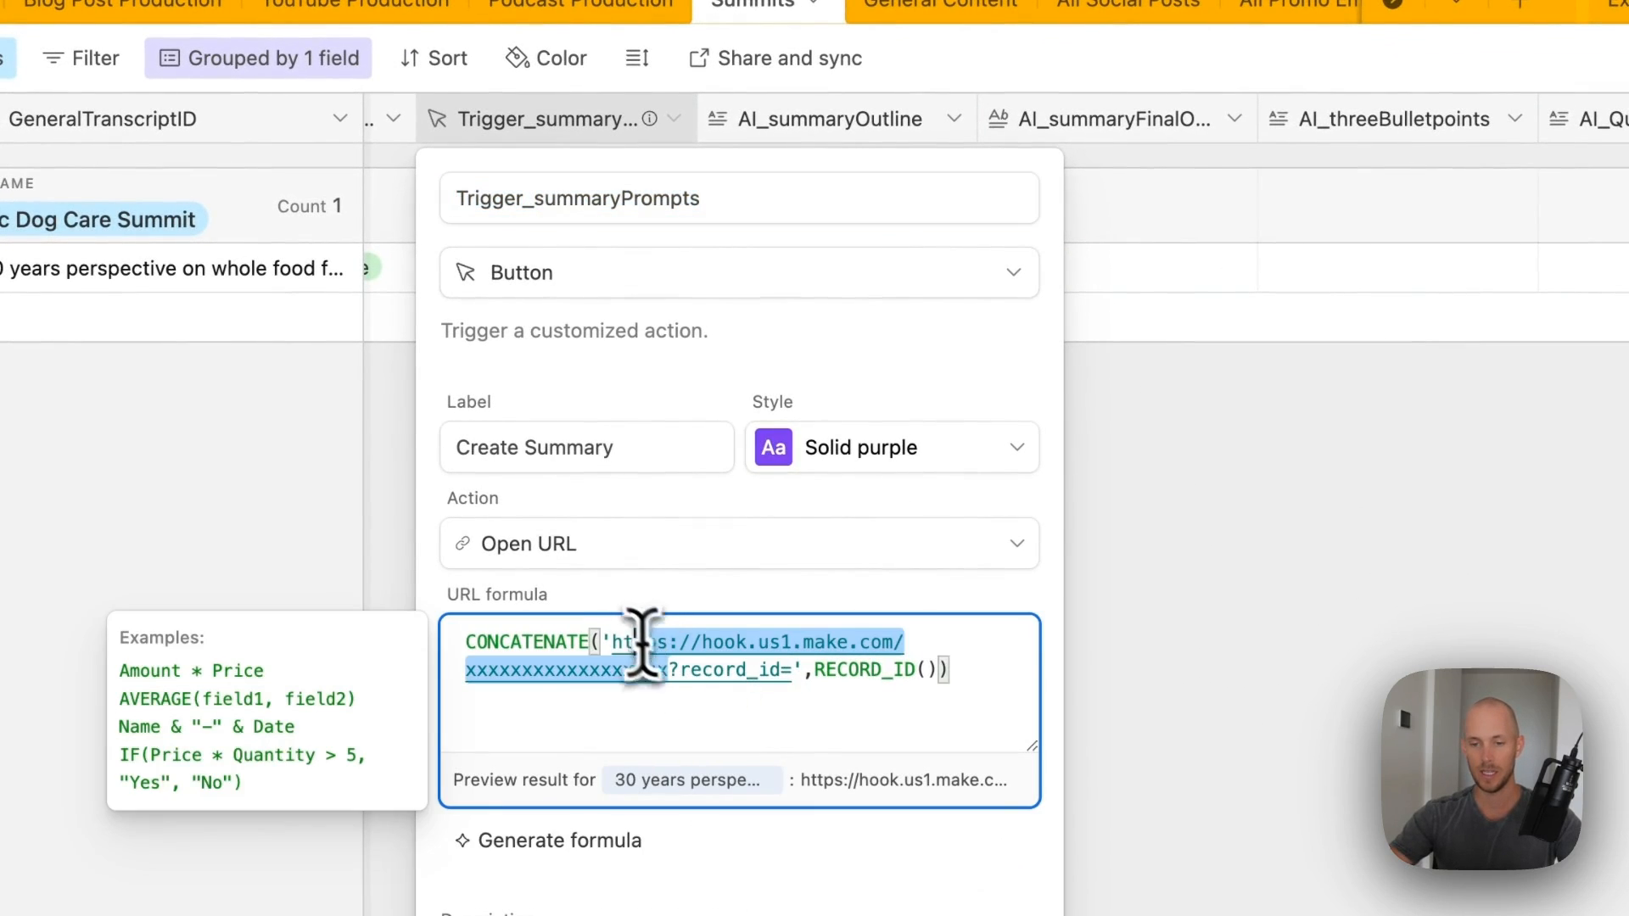
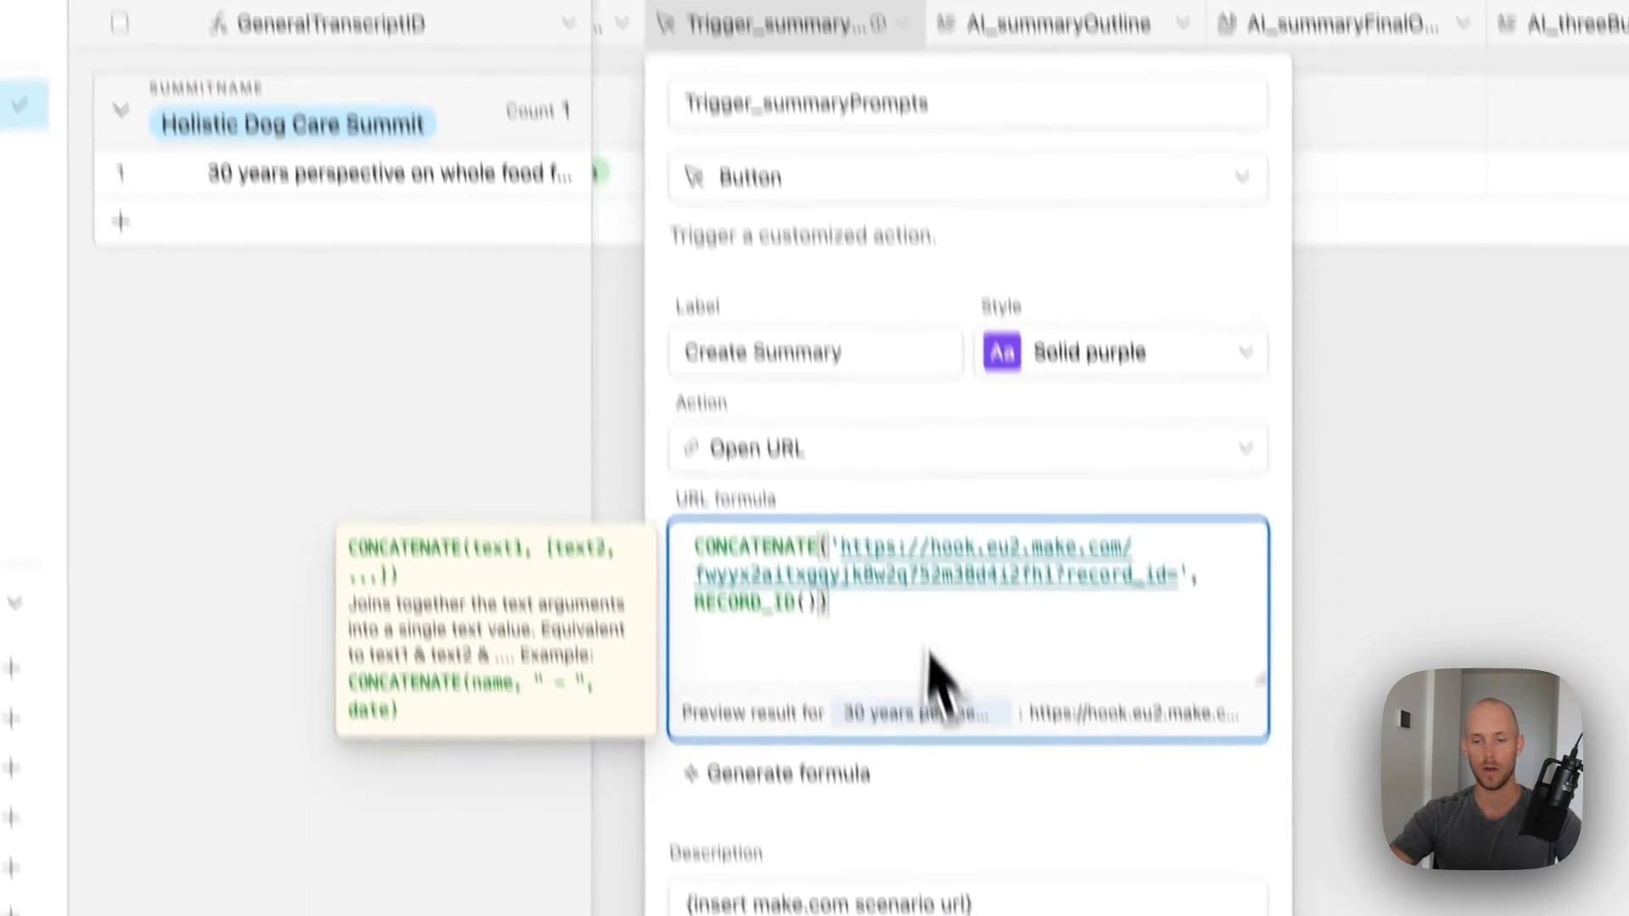
pyautogui.moveTo(971, 904); pyautogui.dragTo(687, 903)
pyautogui.write('https://eu2.make.com/398330/scenarios/add?folder=48404')
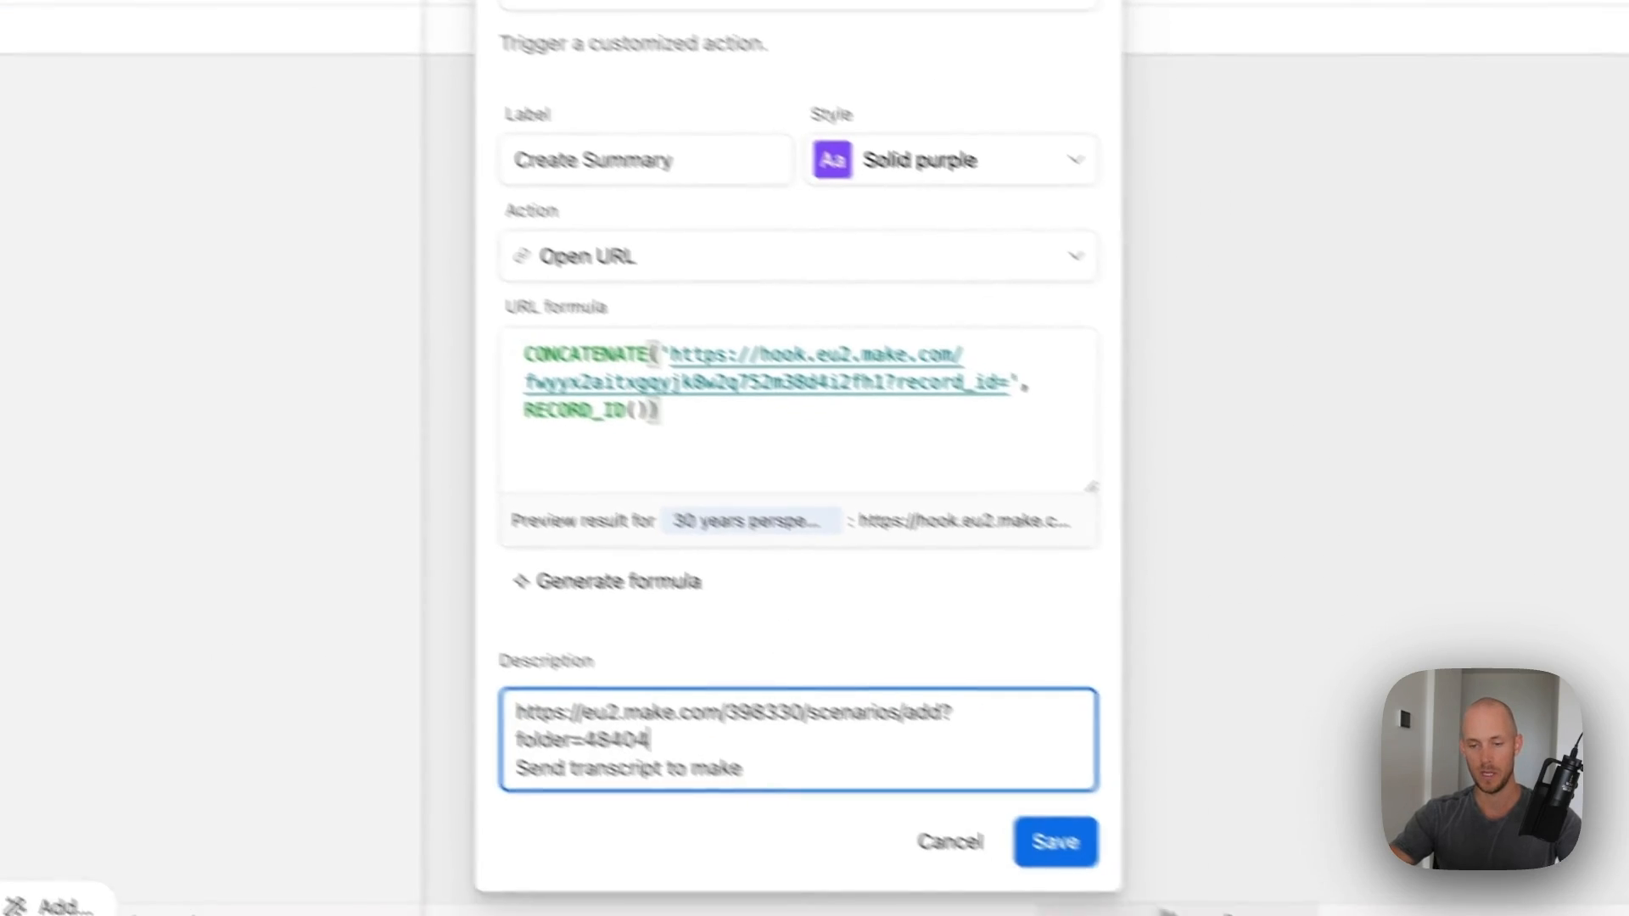
pyautogui.click(984, 816)
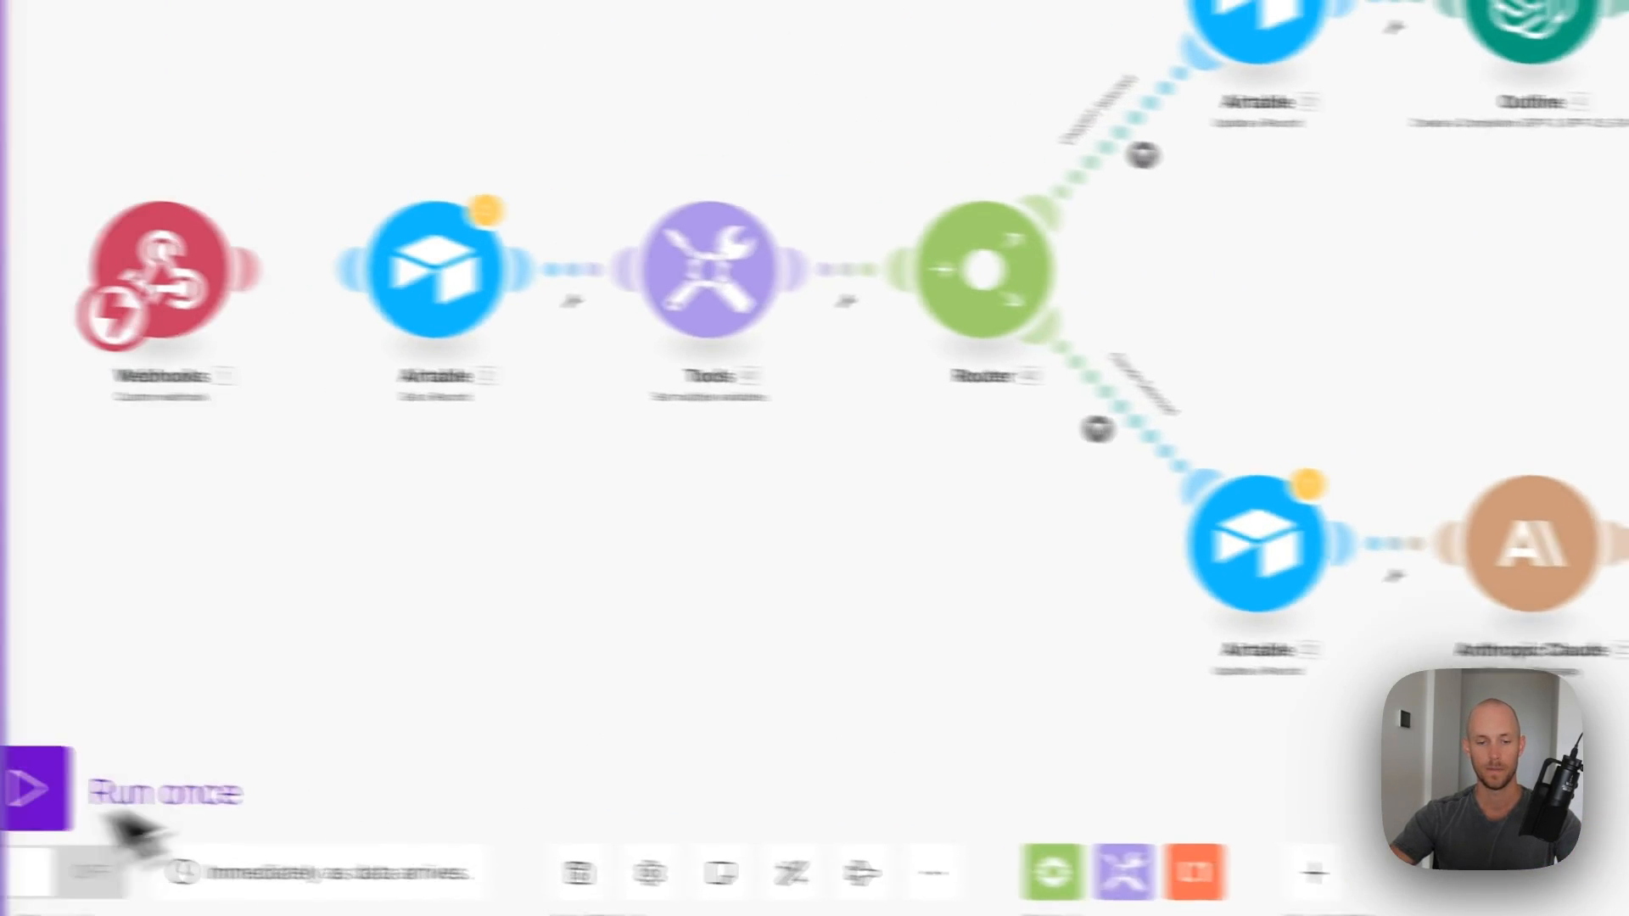
# - Connect Get a Record to the [CRS] Content Repurposing System base's Summits table
pyautogui.scroll(1, 367, 514)
pyautogui.moveTo(367, 513); pyautogui.dragTo(592, 526)
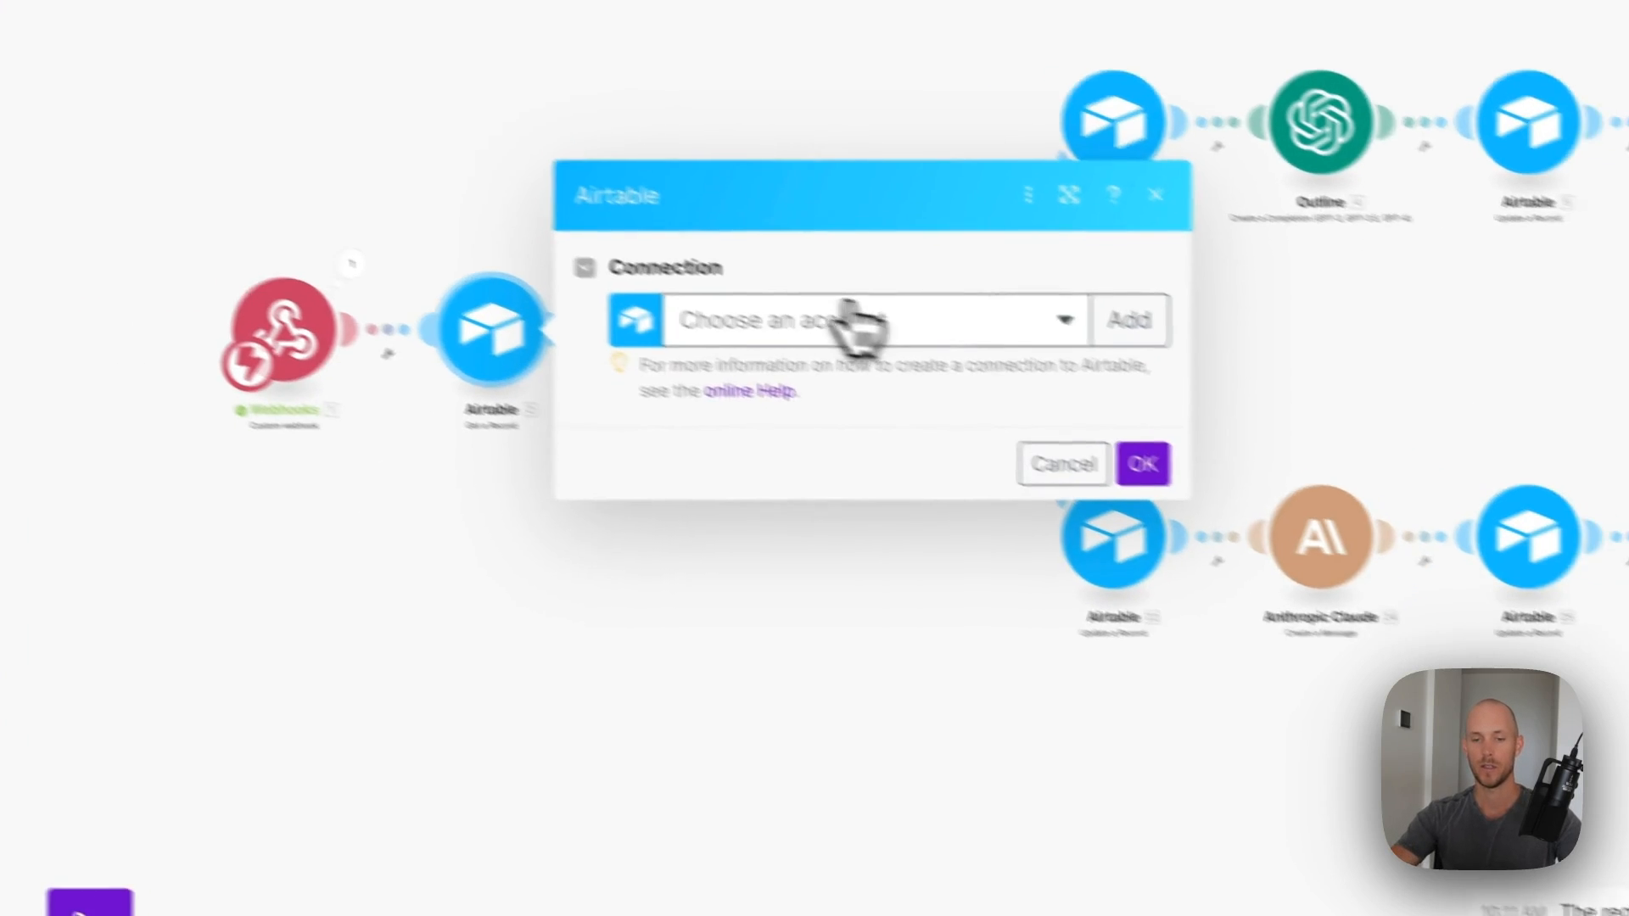
pyautogui.click(843, 316)
pyautogui.click(751, 352)
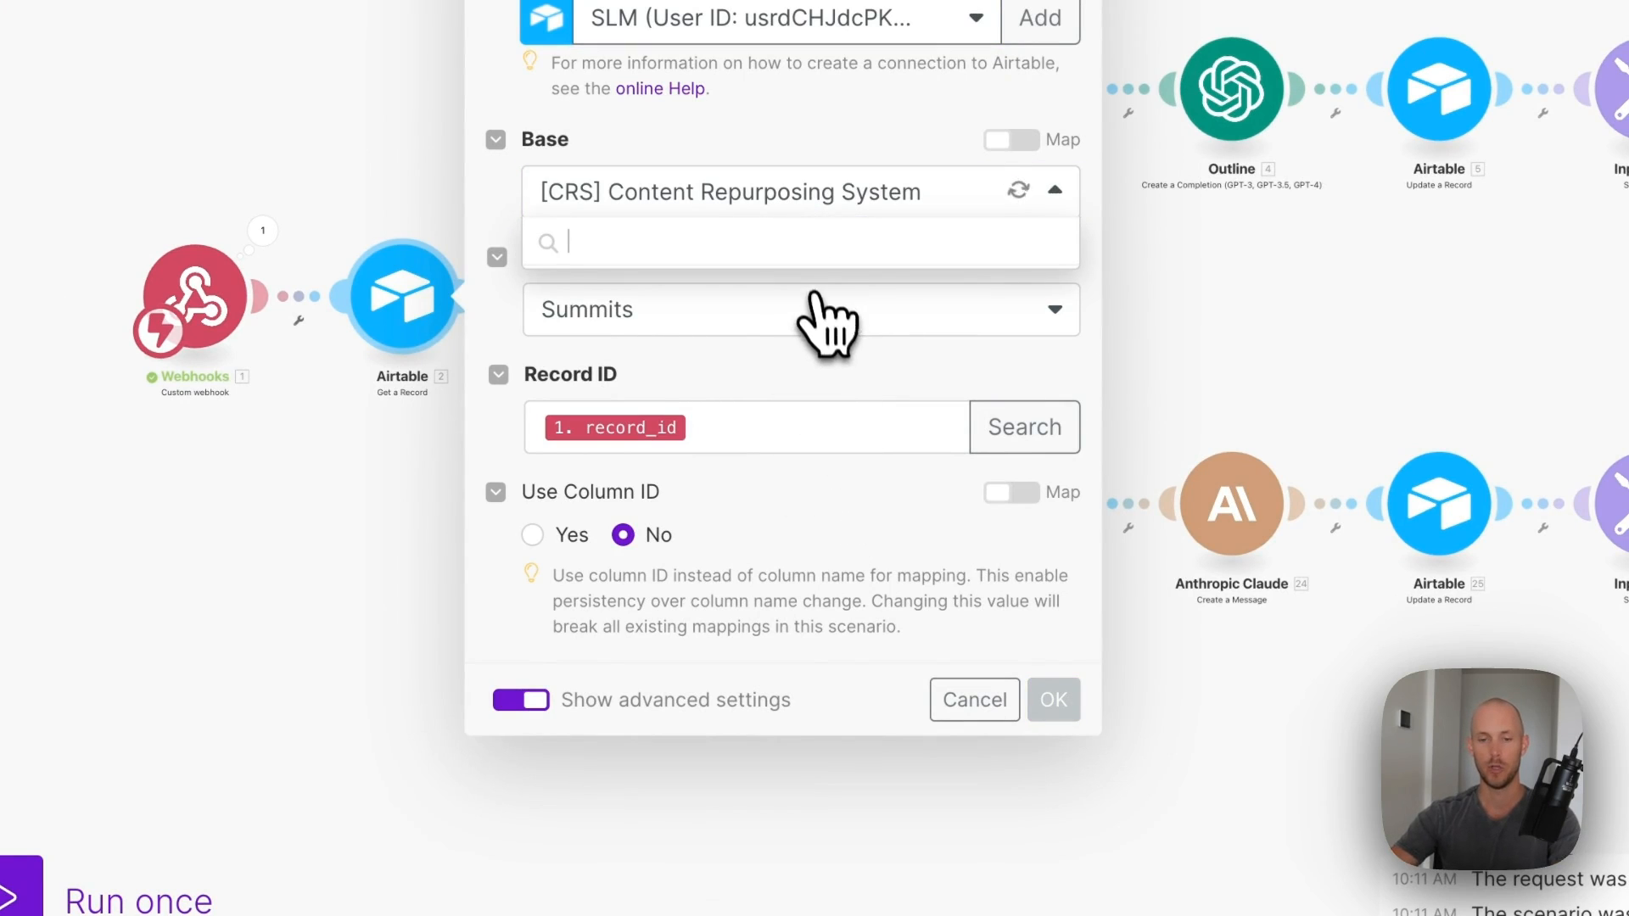
pyautogui.click(611, 287)
pyautogui.click(585, 299)
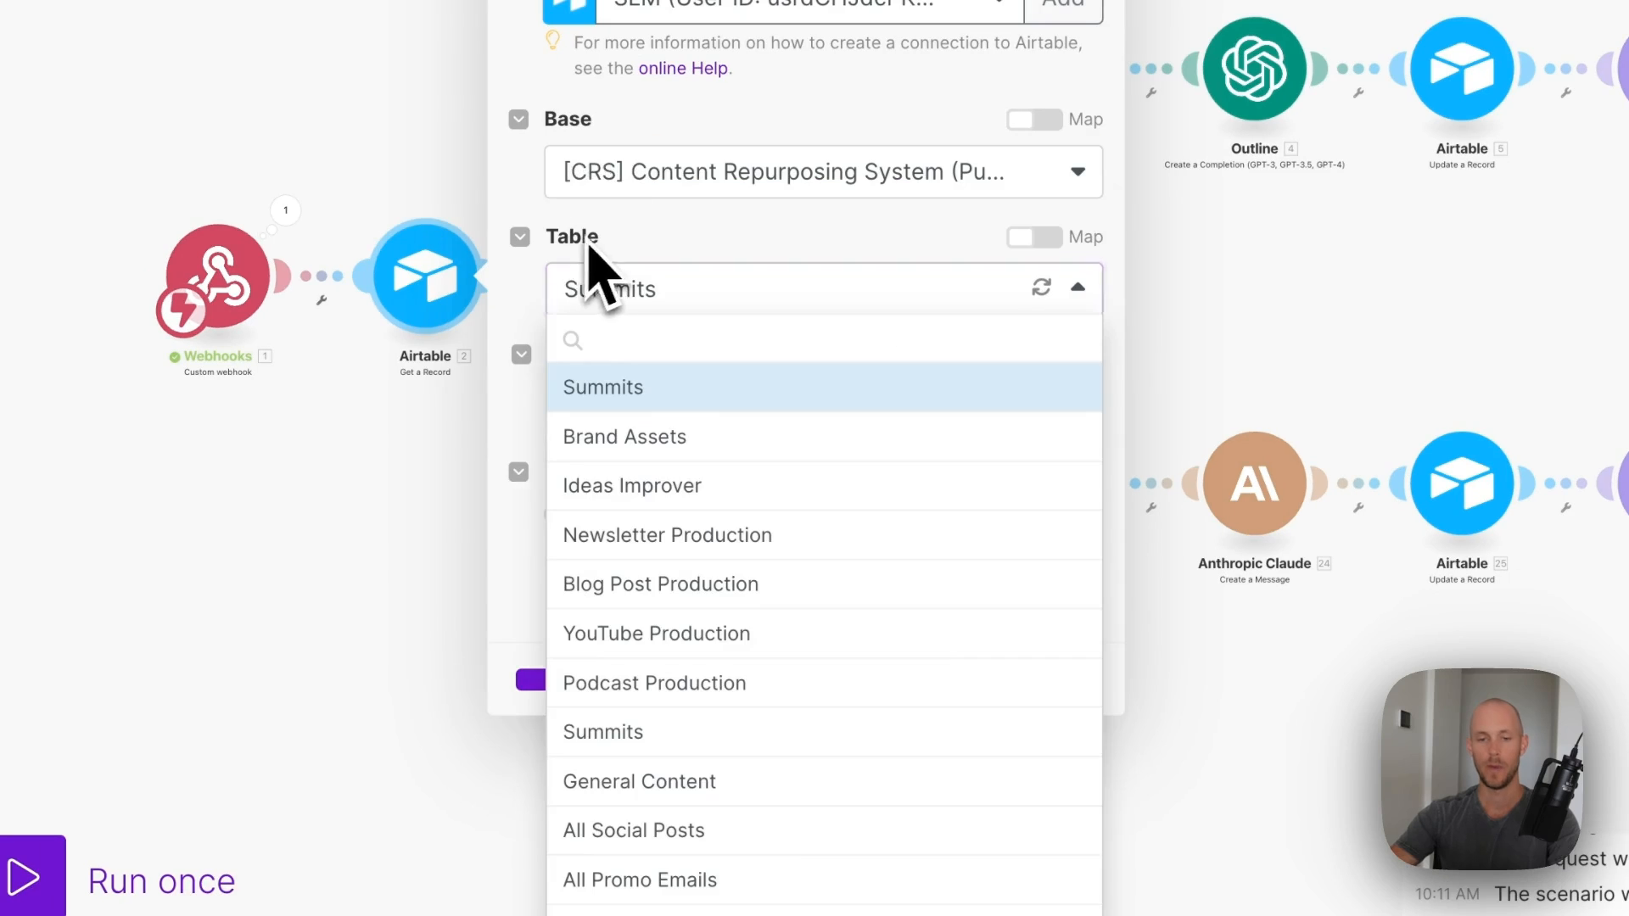
pyautogui.click(601, 735)
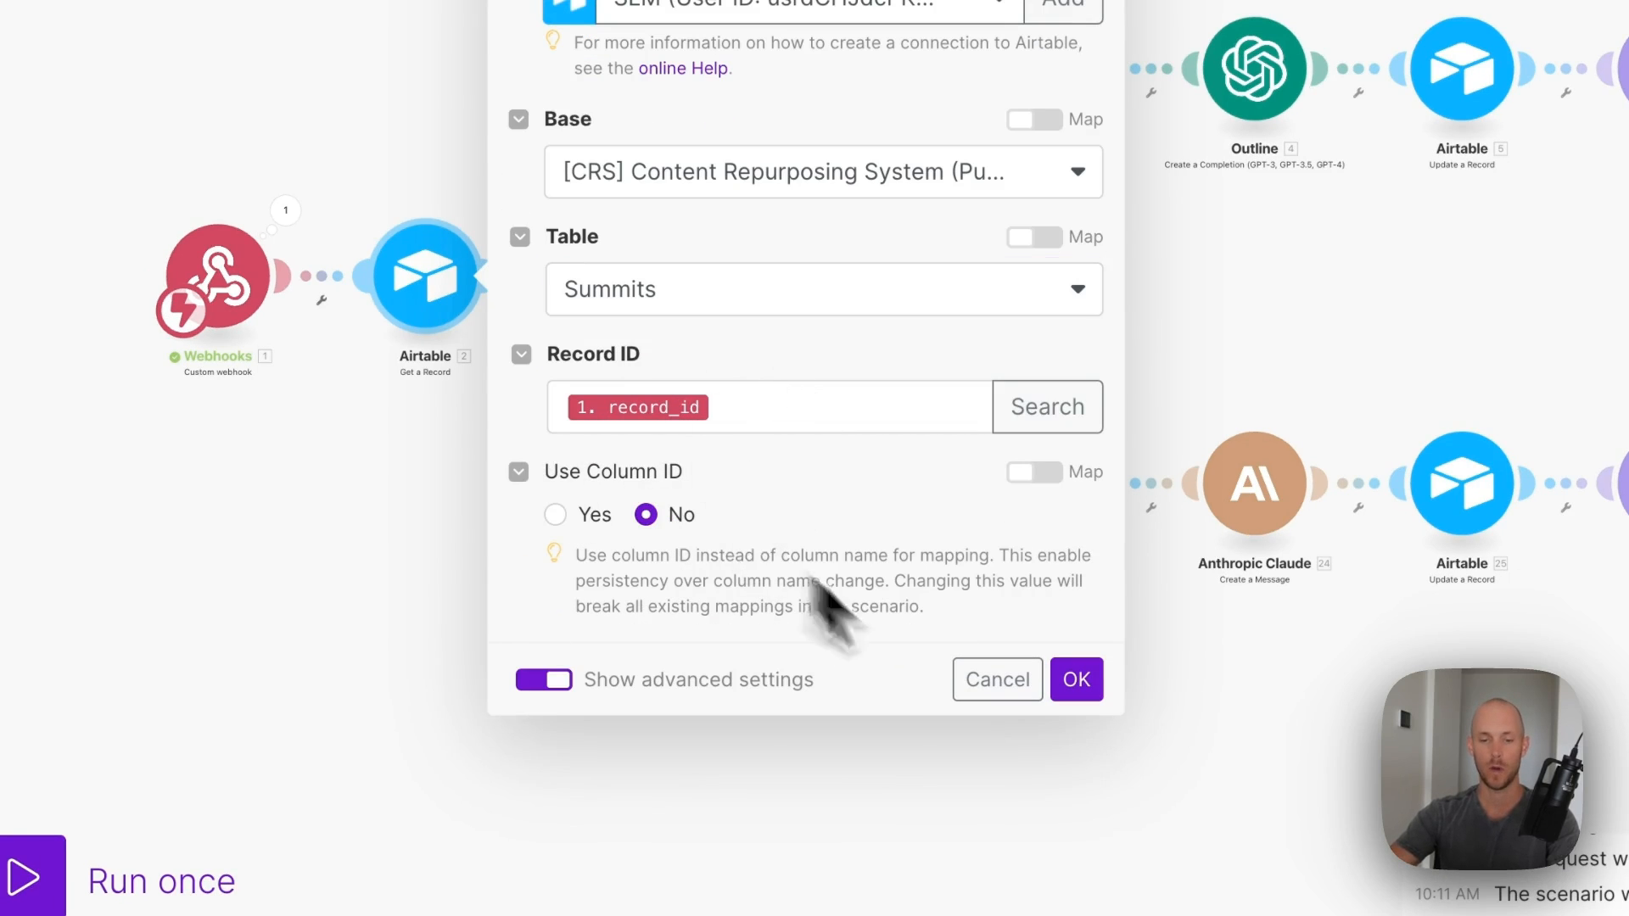
pyautogui.click(1075, 679)
pyautogui.click(655, 322)
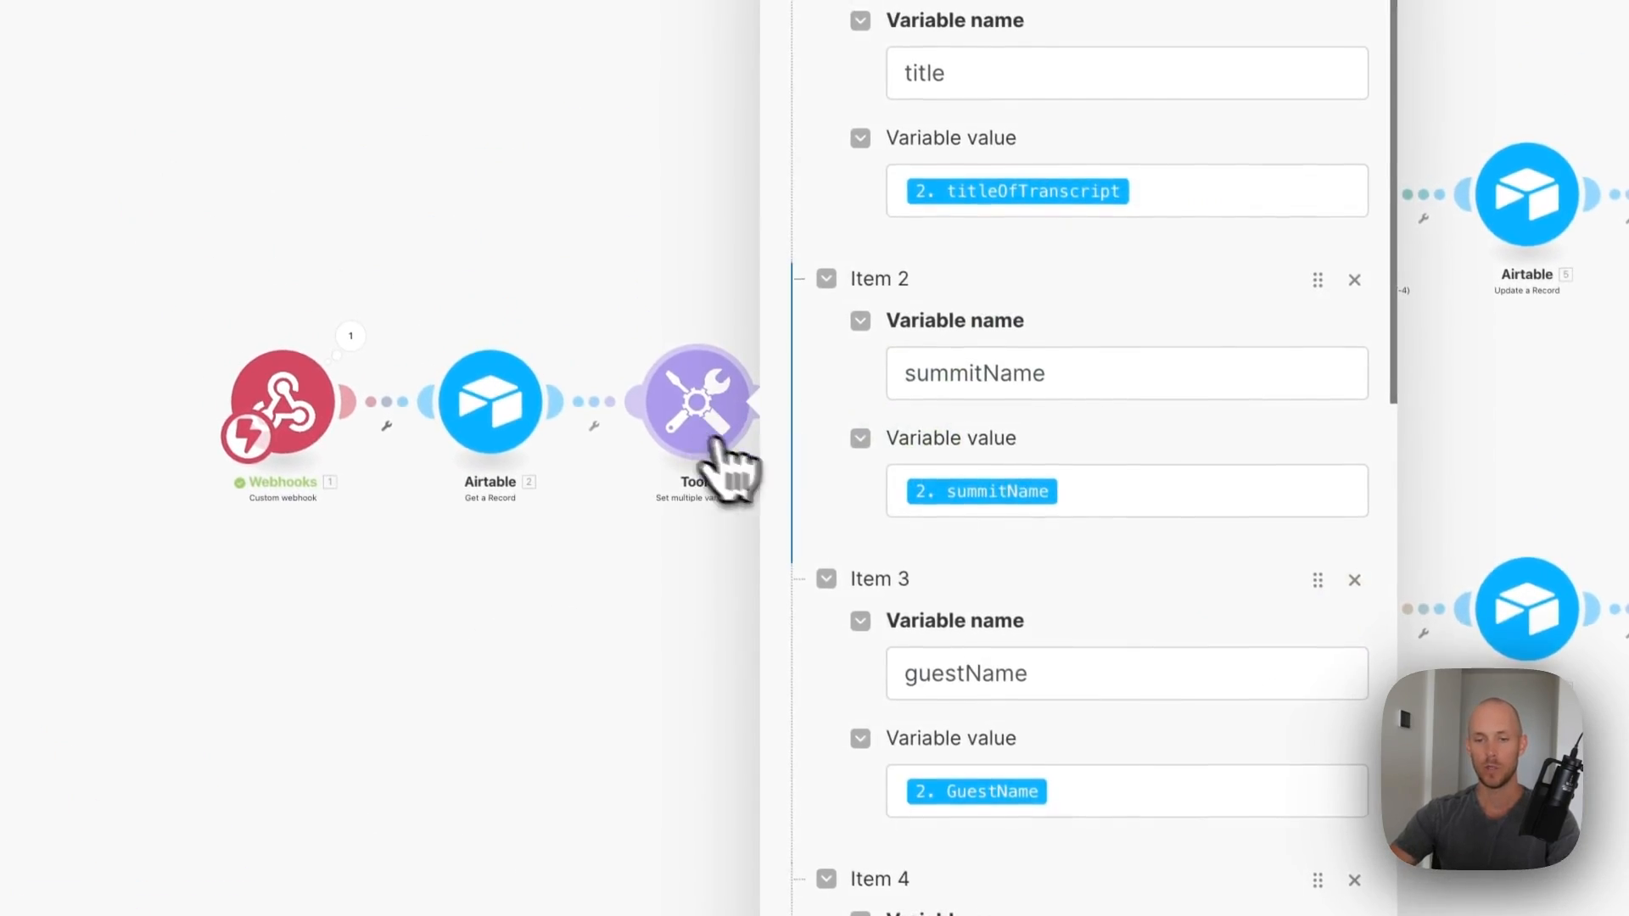
# - Change the ChatGPT Selected filter to test AIModels_summaryTrigger equals ChatGPT
pyautogui.scroll(-8, 1087, 196)
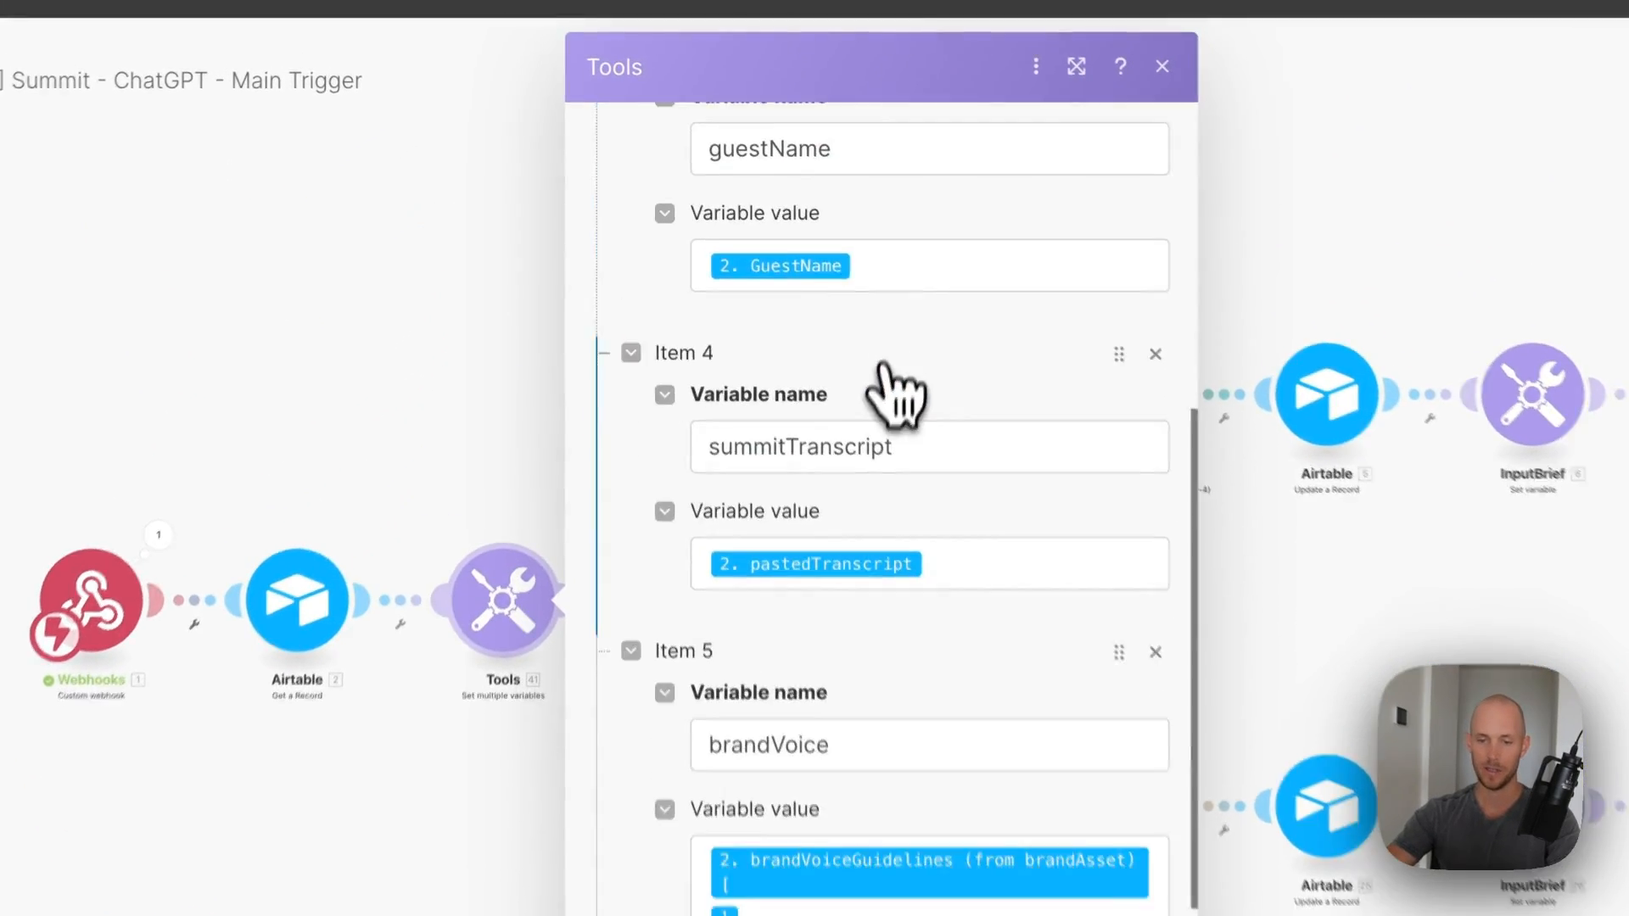
pyautogui.scroll(-5, 895, 394)
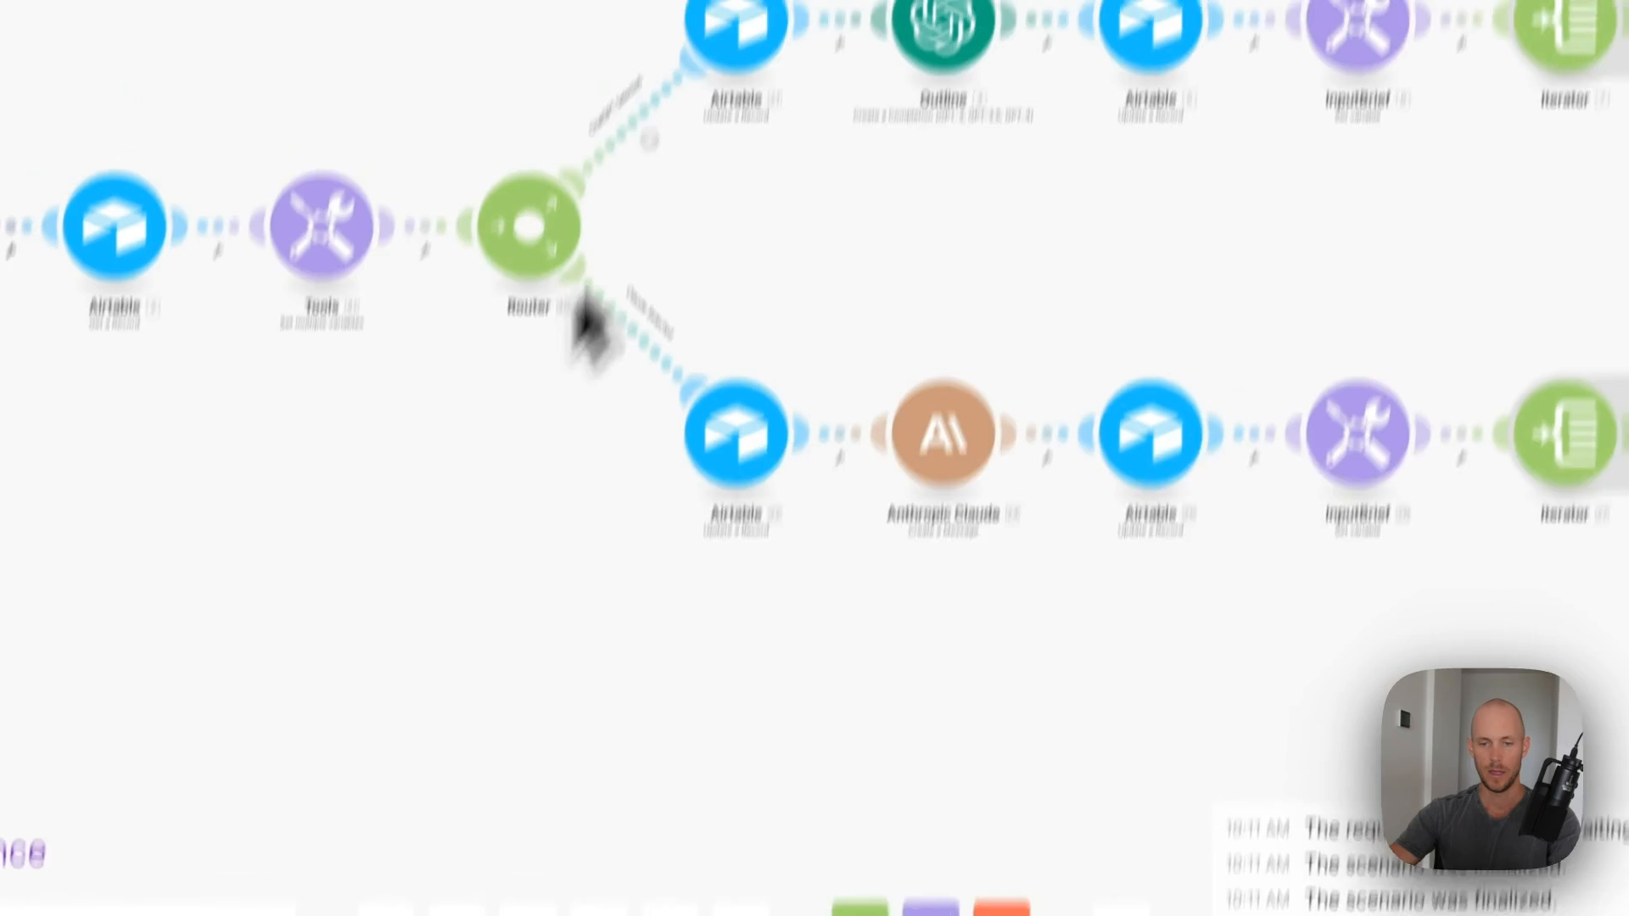
pyautogui.click(648, 339)
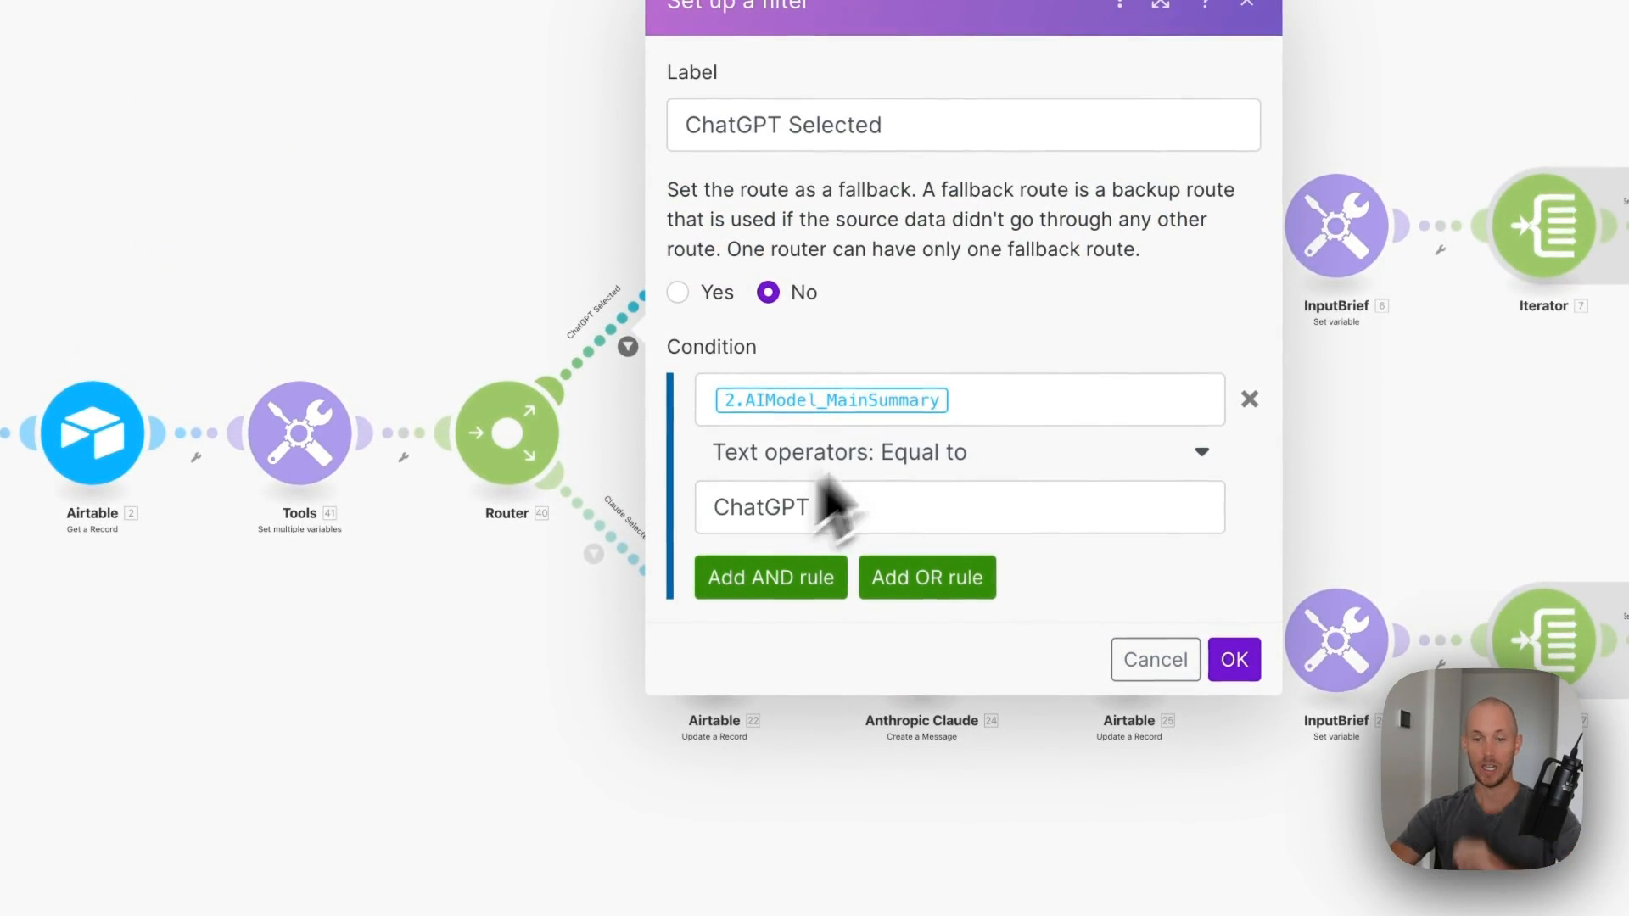
pyautogui.click(1059, 377)
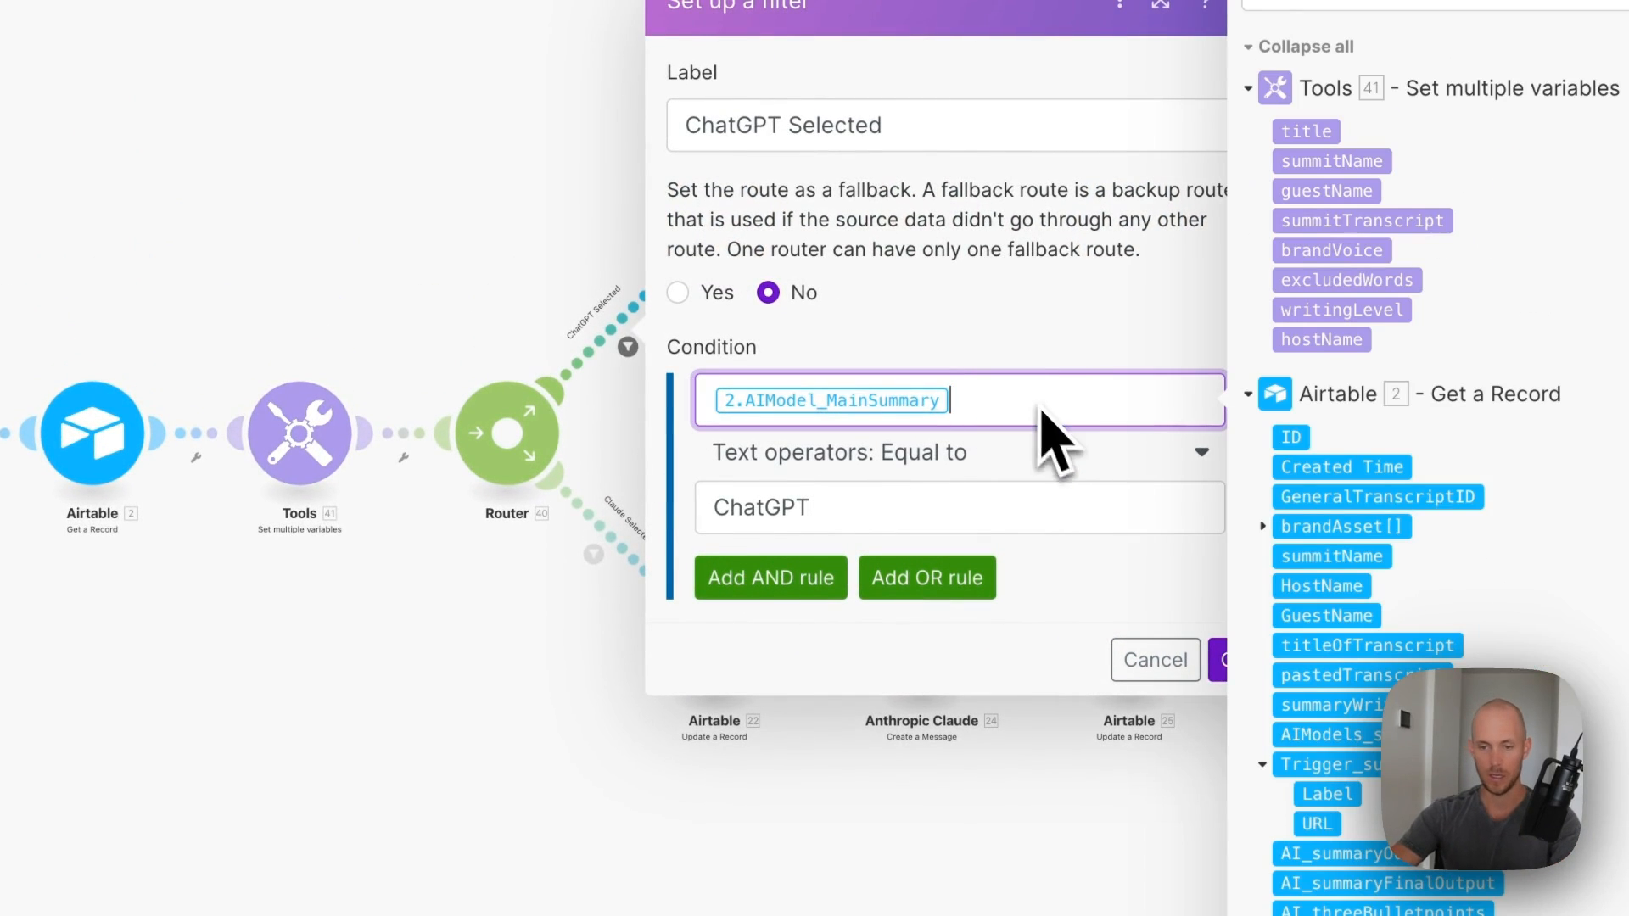
pyautogui.press('BackSpace')
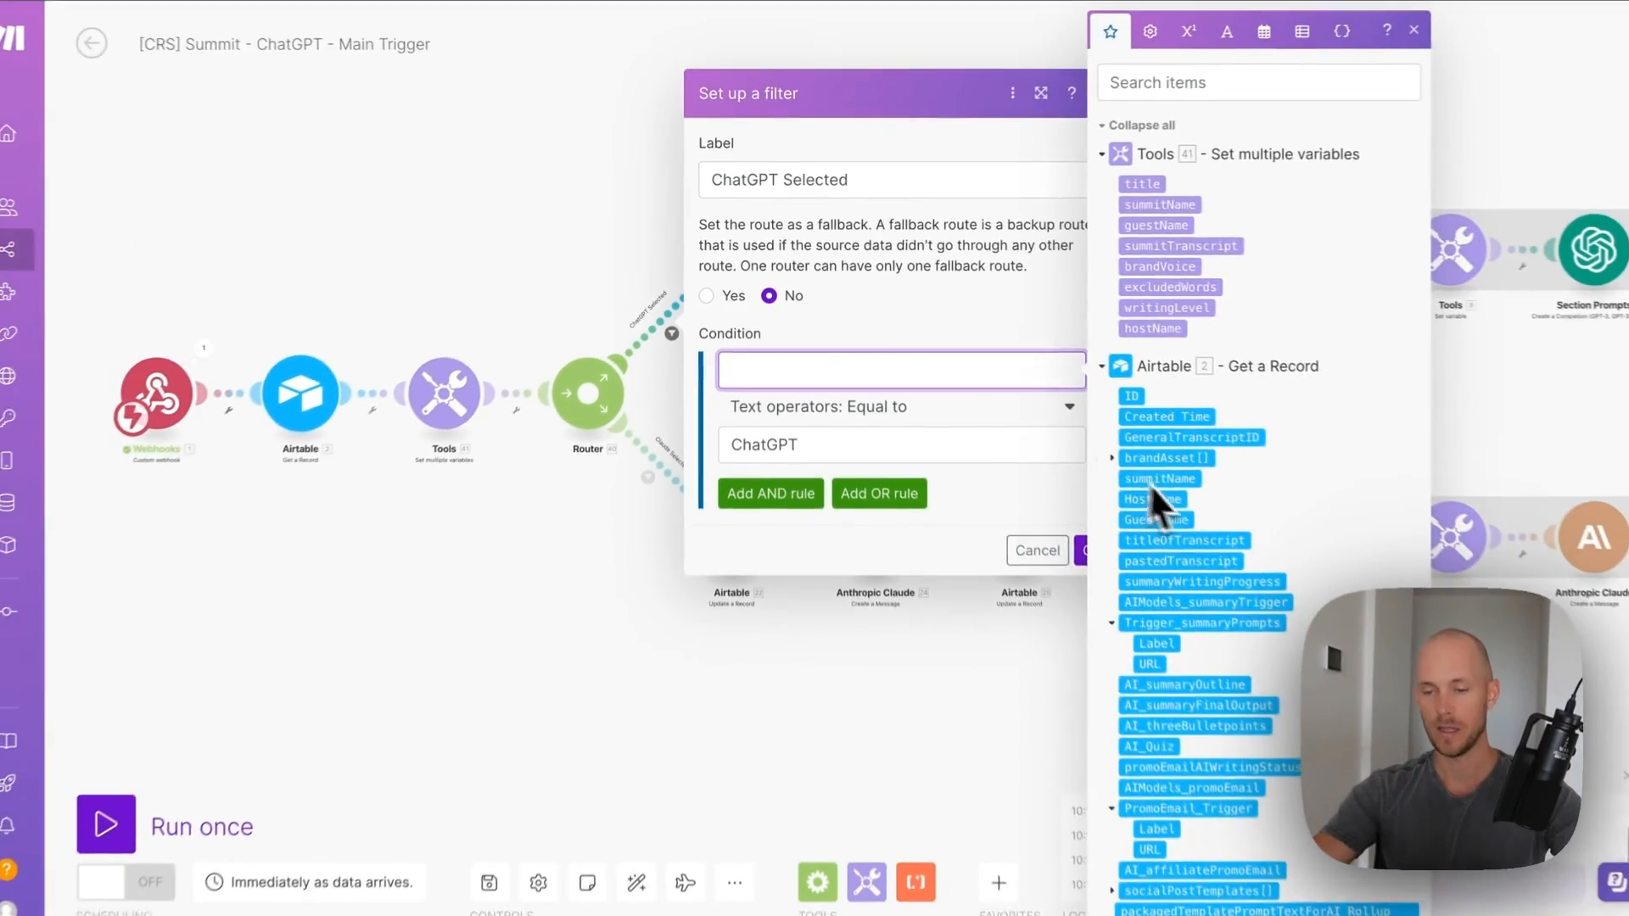
pyautogui.scroll(-4, 1164, 462)
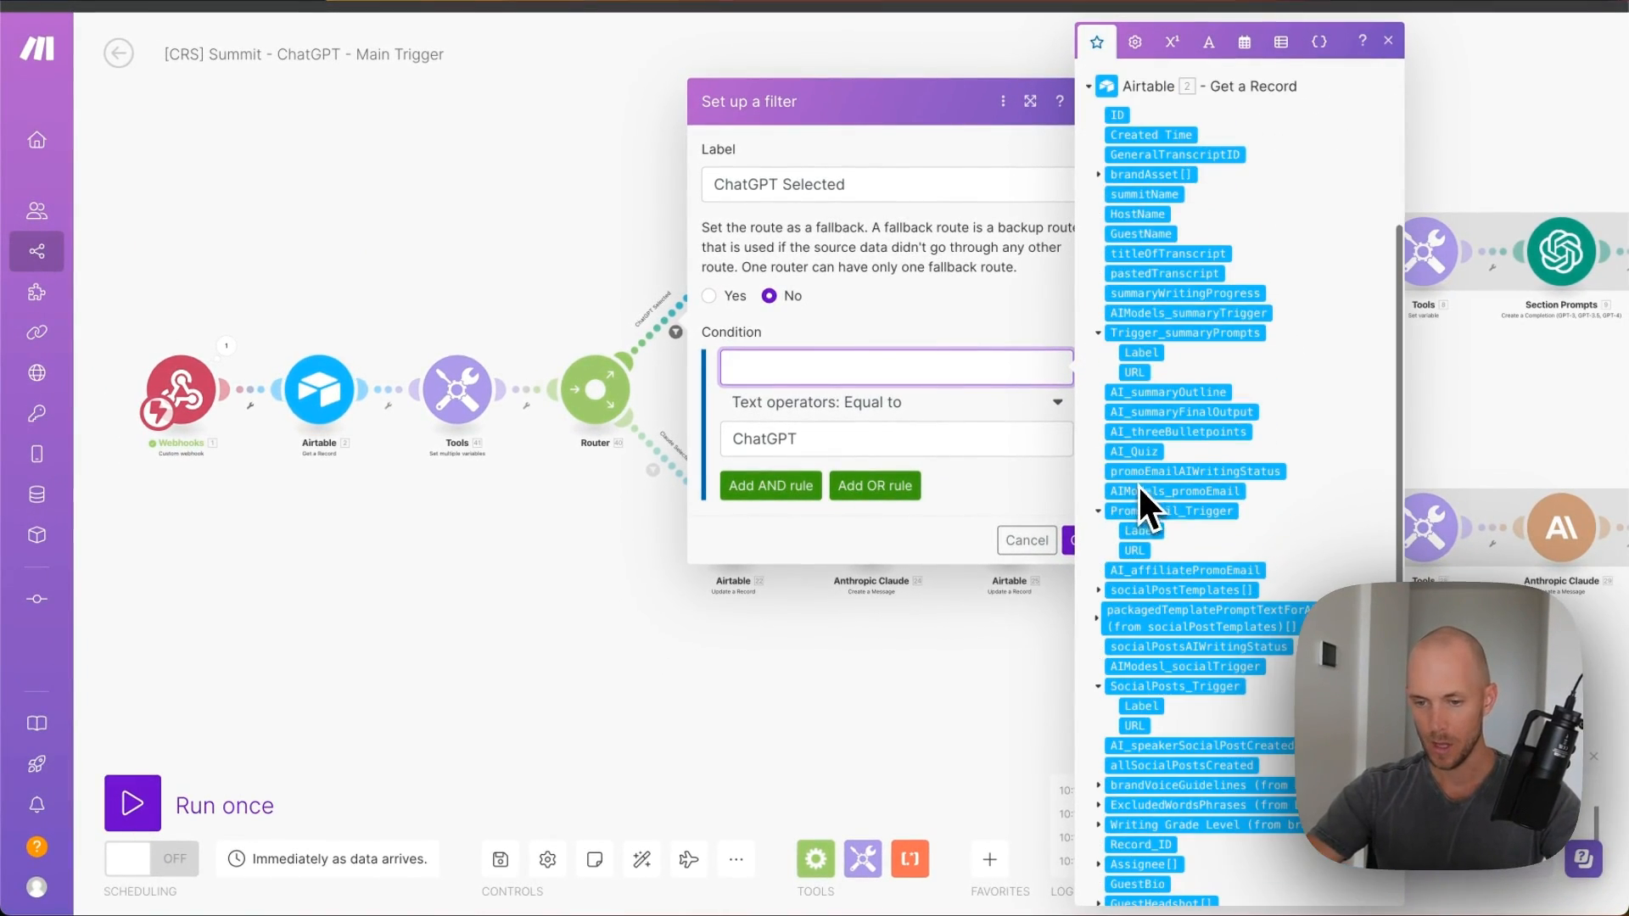
pyautogui.scroll(-1, 1137, 463)
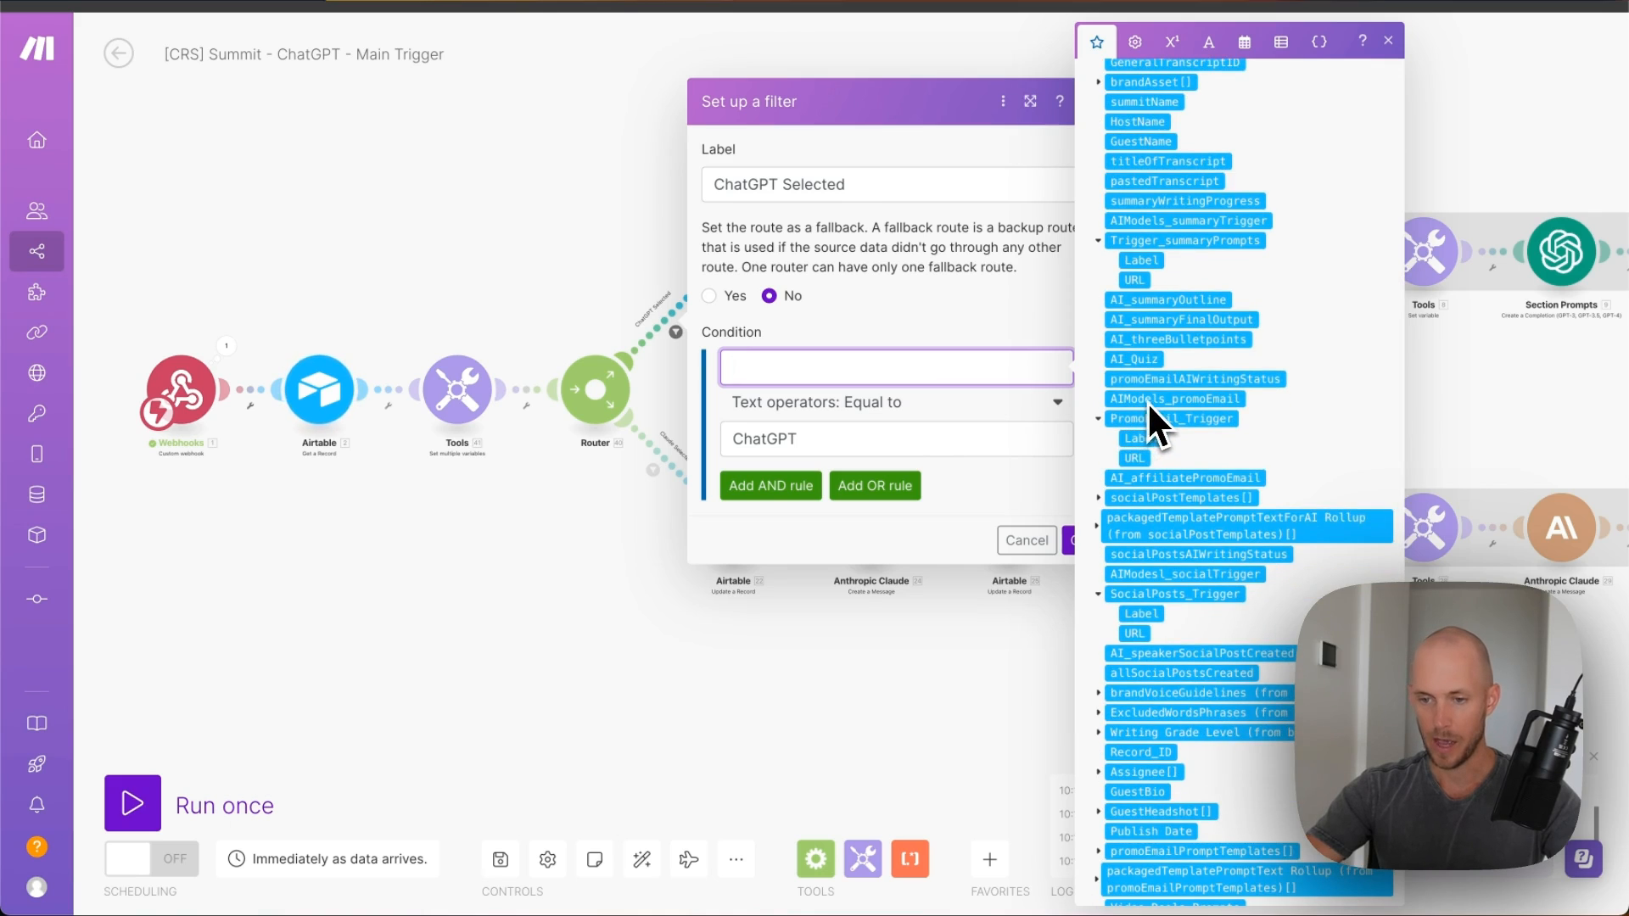
pyautogui.scroll(1, 1152, 351)
pyautogui.click(1159, 283)
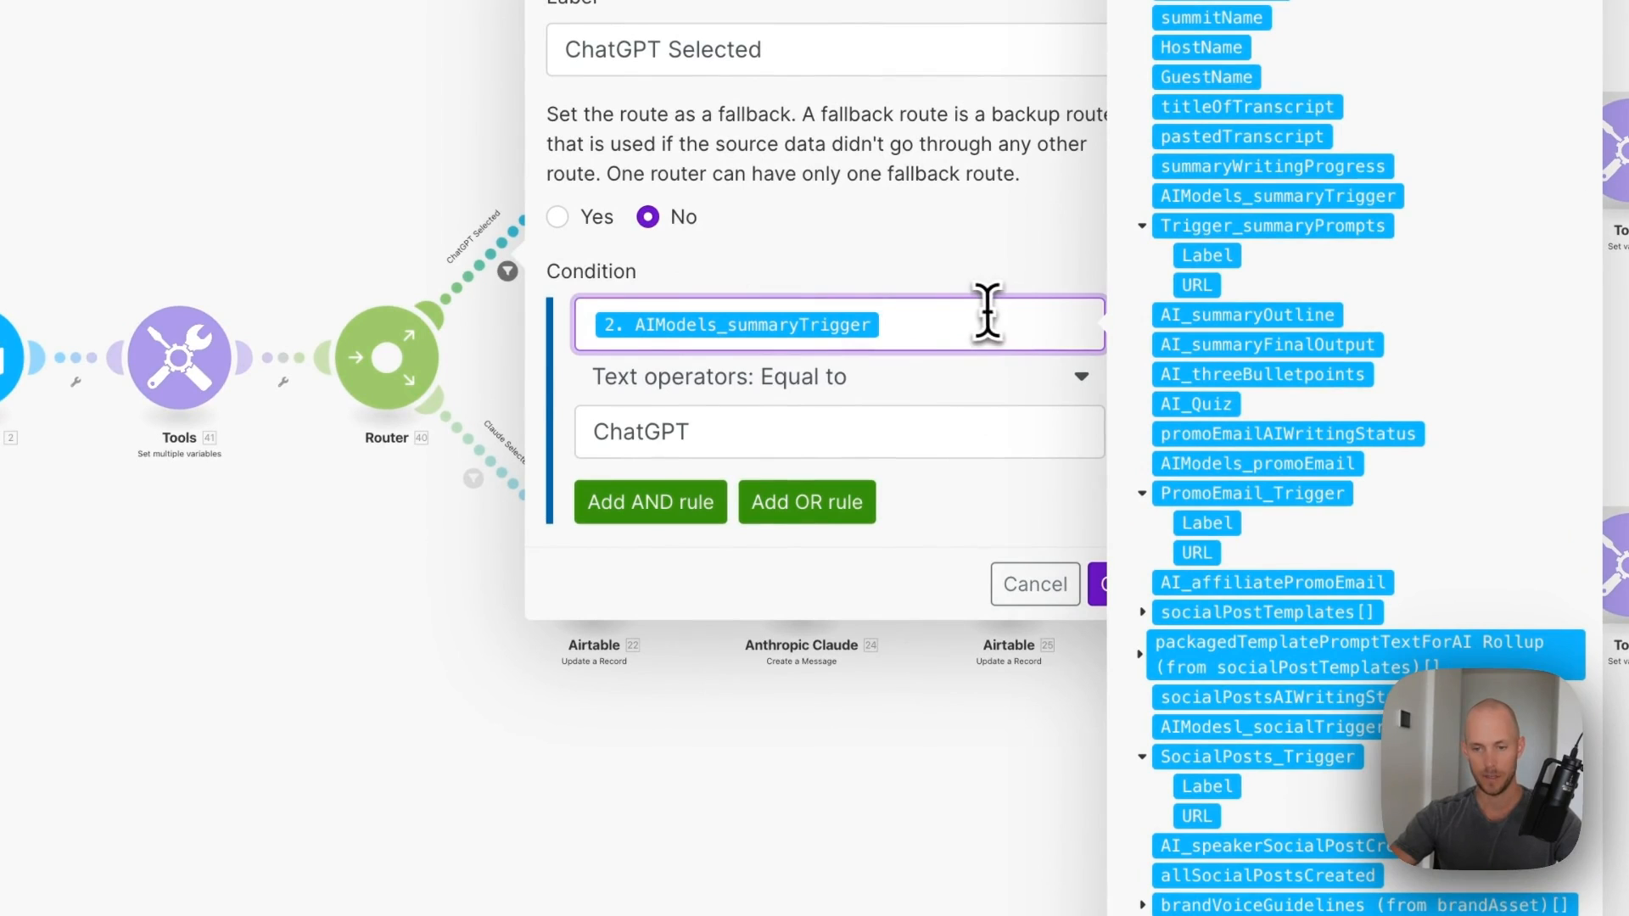
pyautogui.press('Tab')
pyautogui.click(605, 319)
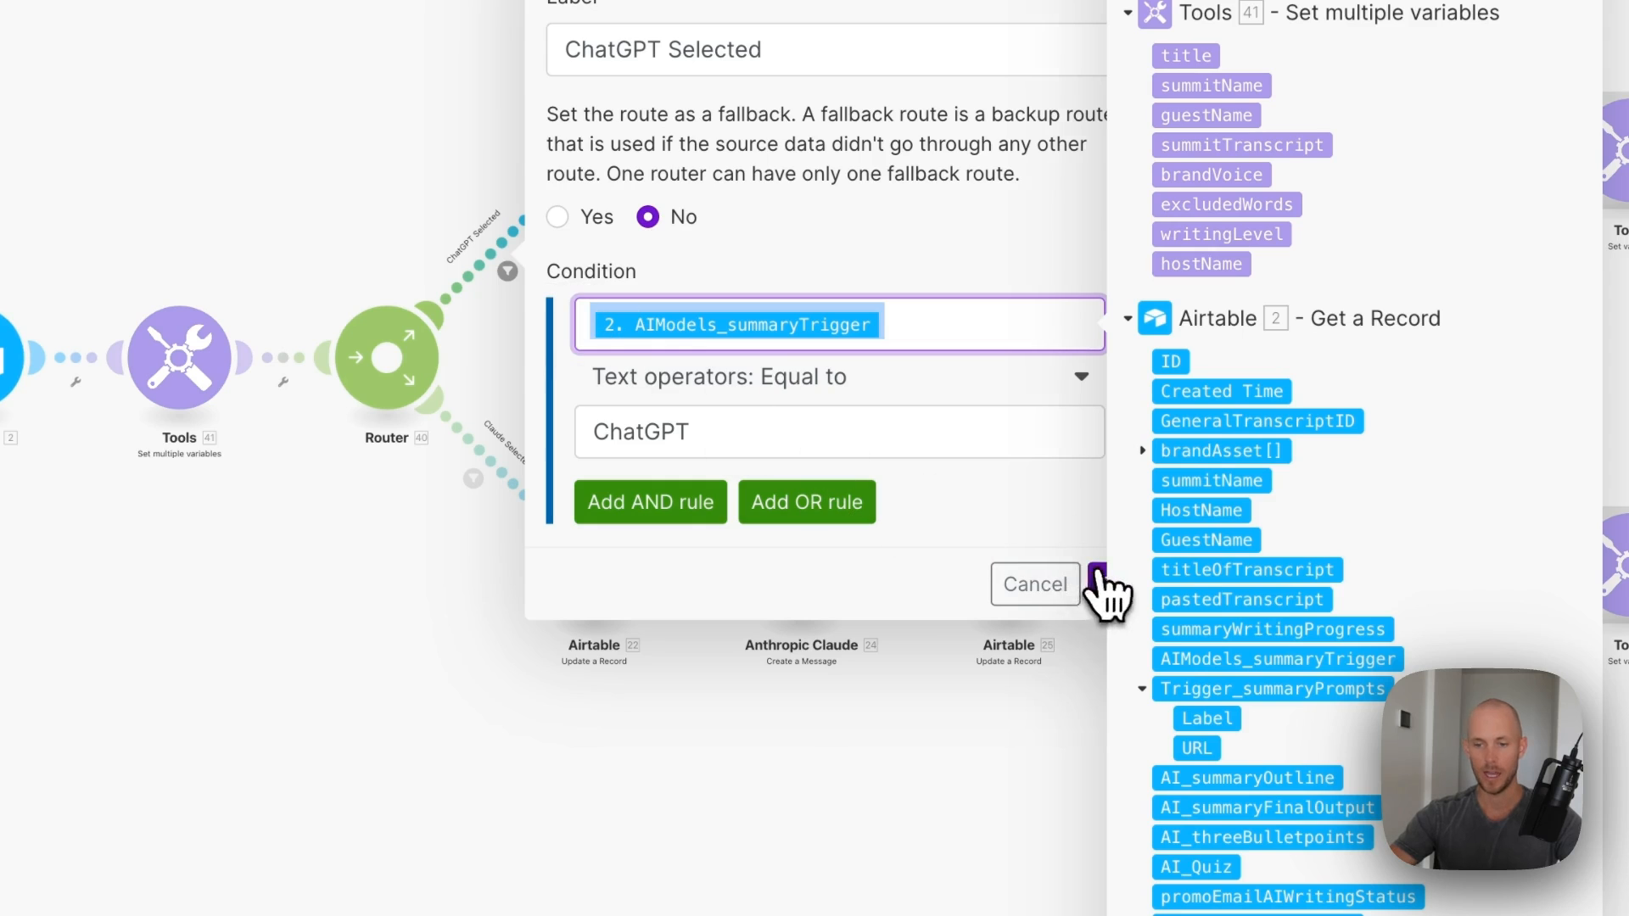
pyautogui.click(1099, 583)
# - Check the Claude route's filter condition and close it unchanged
pyautogui.click(473, 480)
pyautogui.click(859, 532)
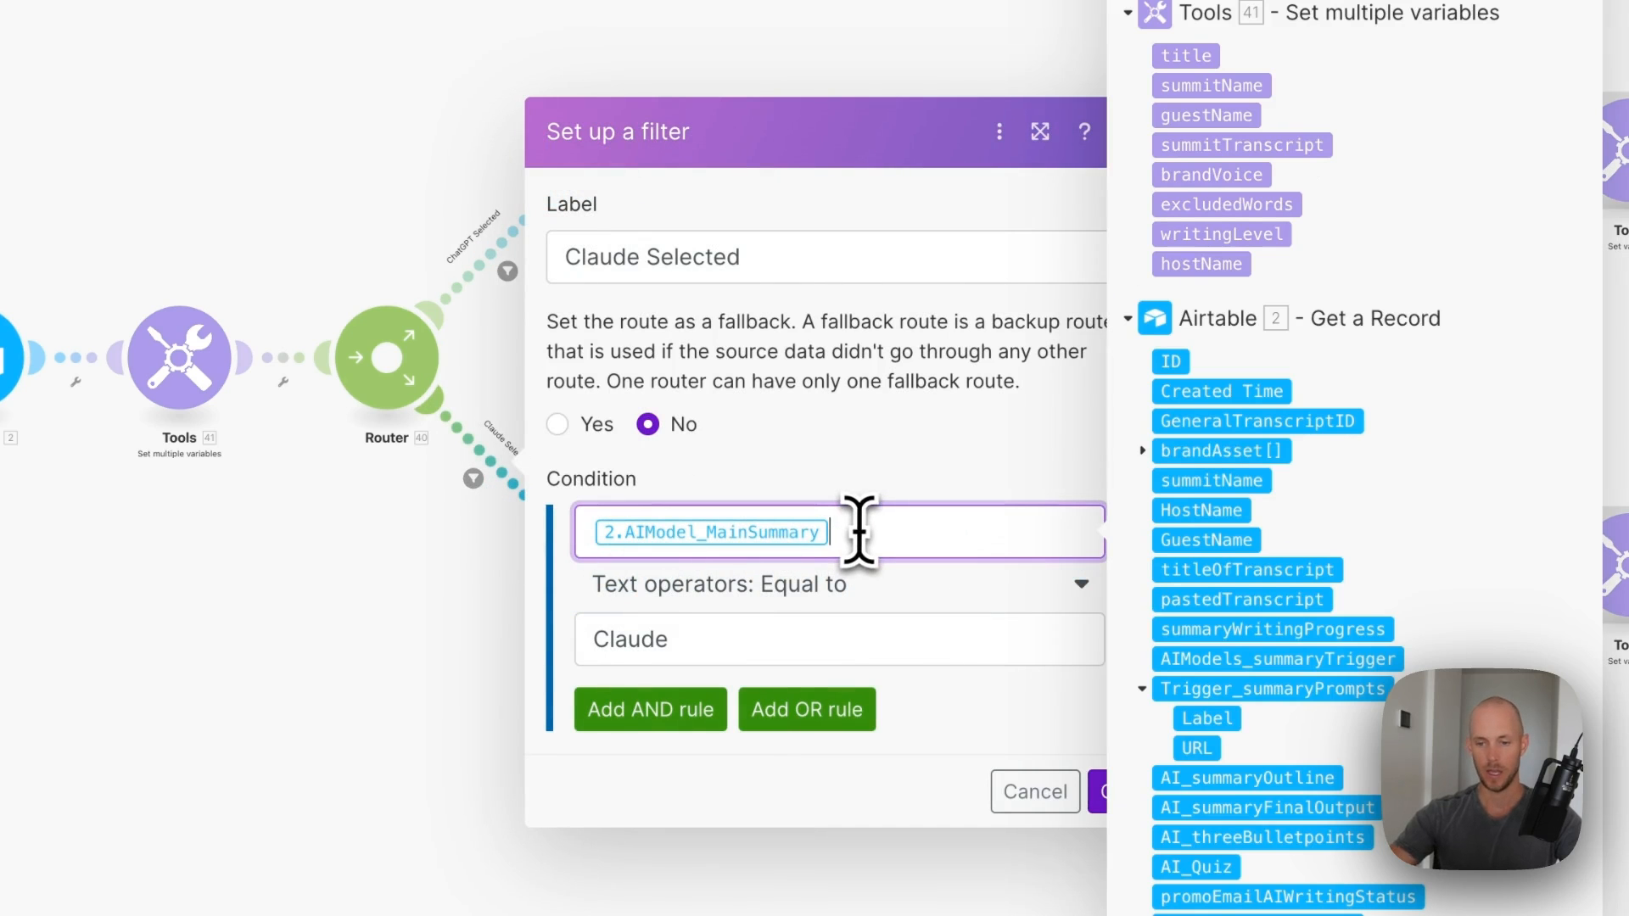
pyautogui.click(1101, 792)
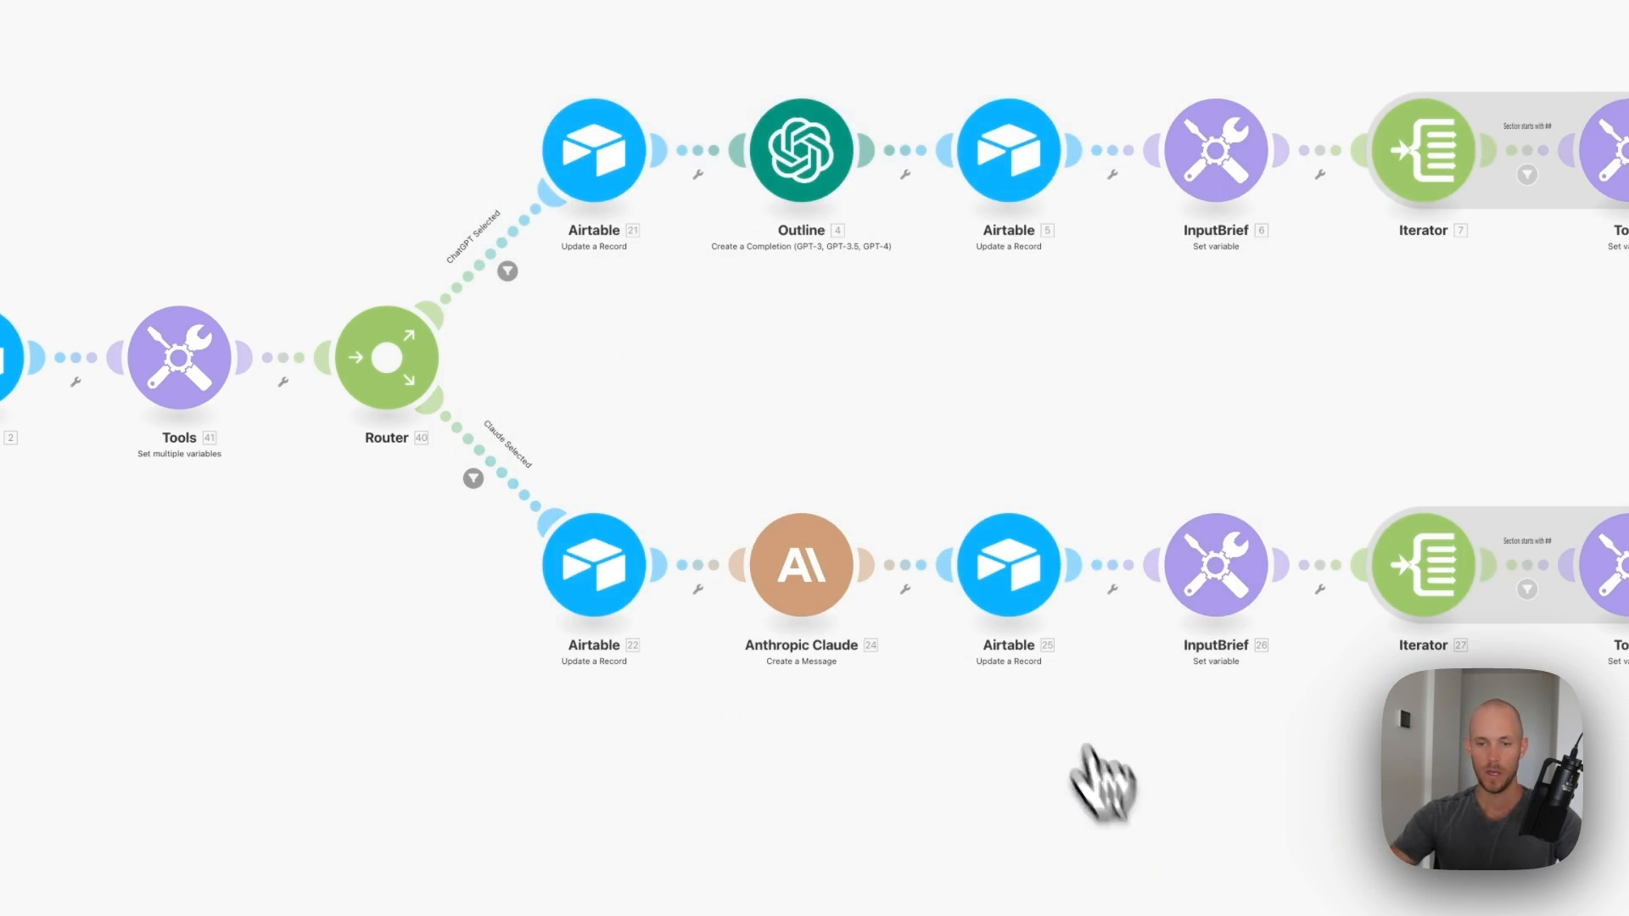
# - Connect the ChatGPT branch's Airtable update to the public base and set summaryWritingProgress to 'AI Writing...'
pyautogui.click(627, 161)
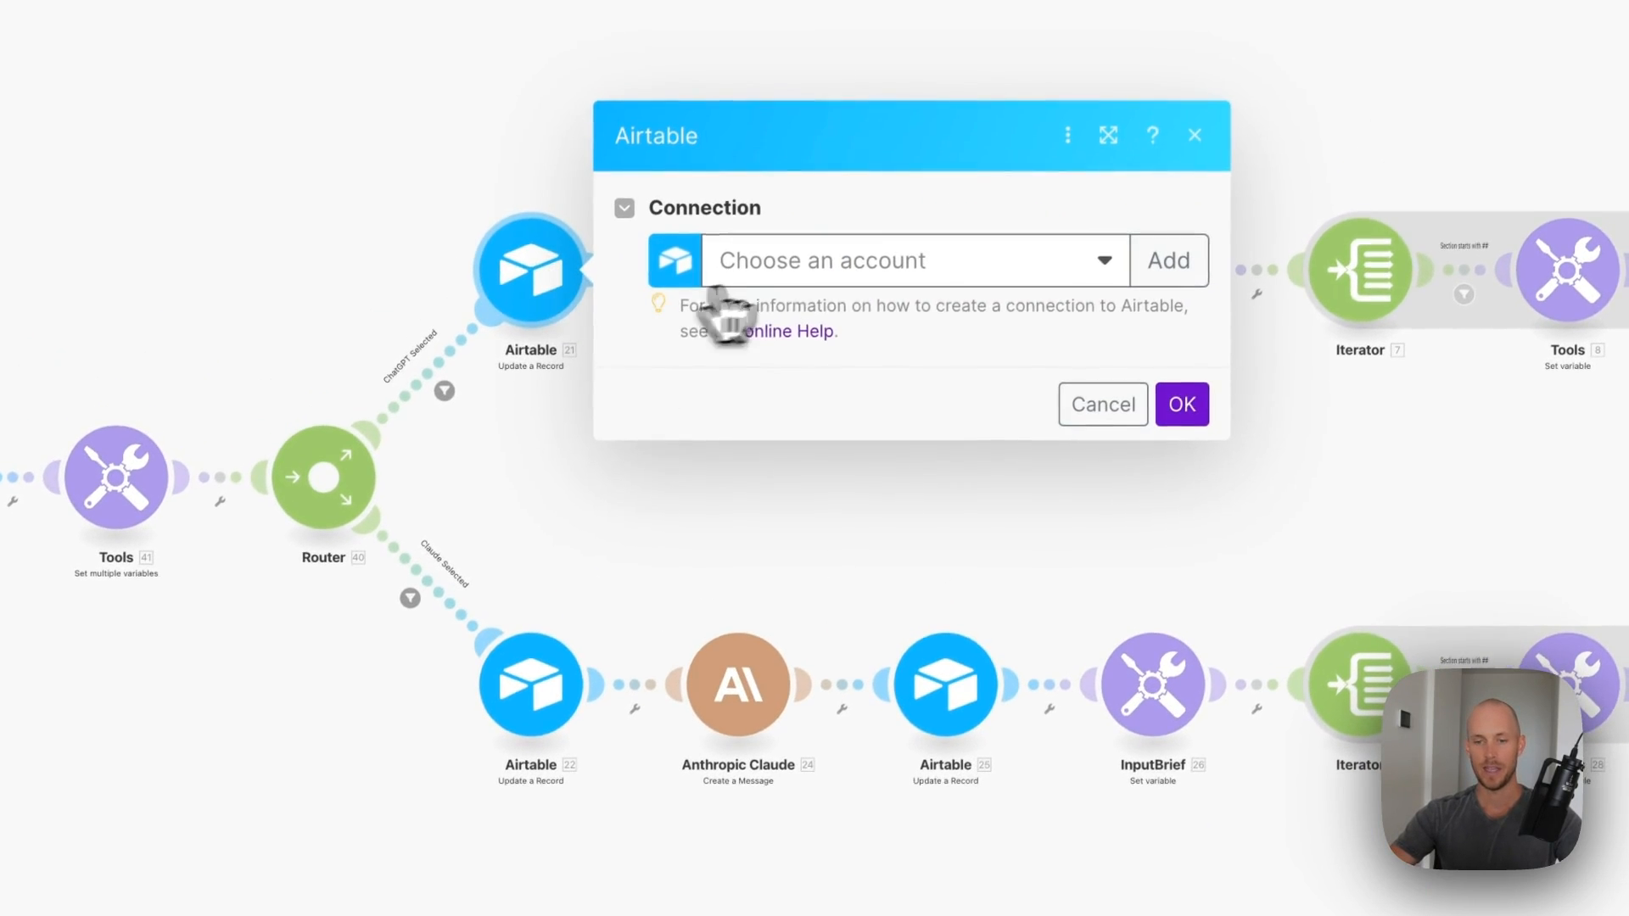
pyautogui.click(800, 310)
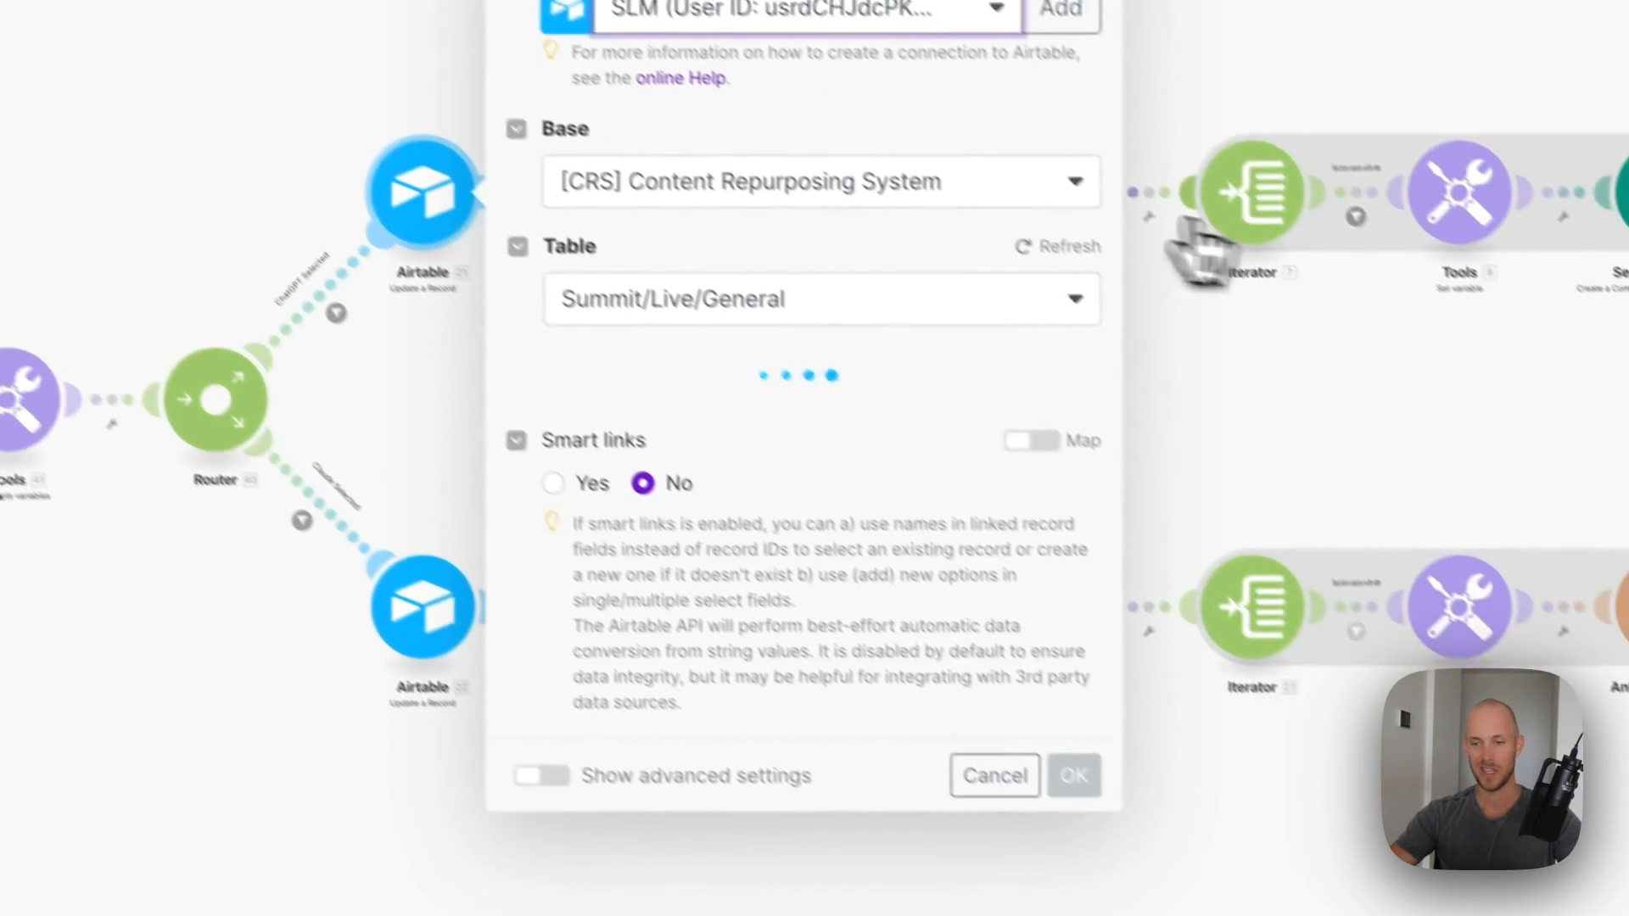
pyautogui.click(1171, 262)
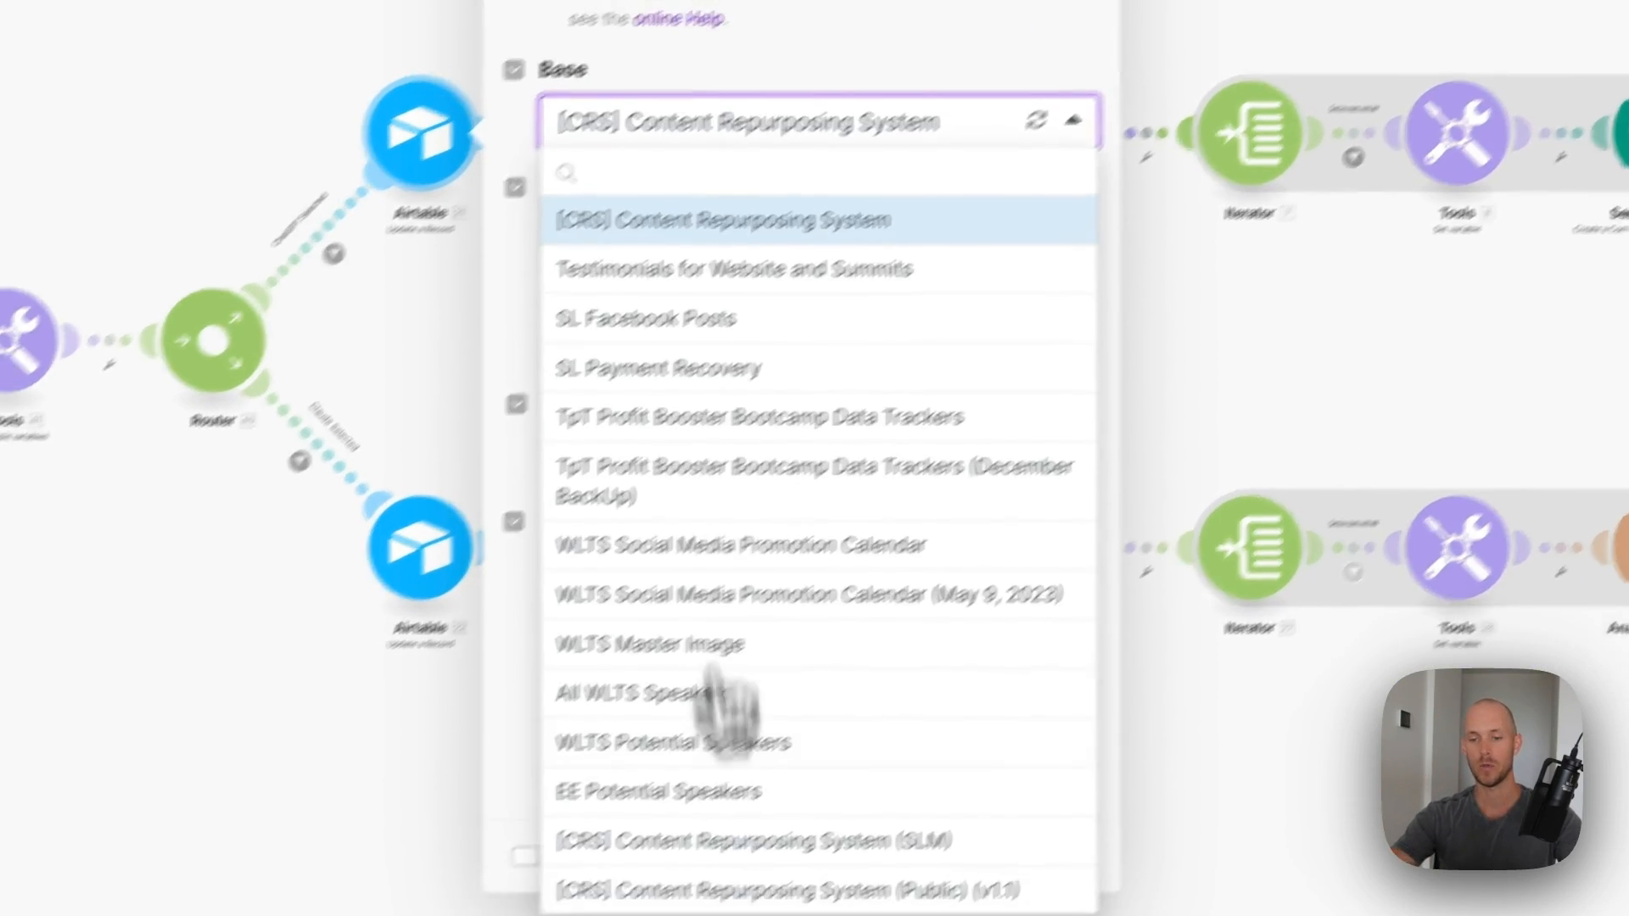
pyautogui.click(785, 894)
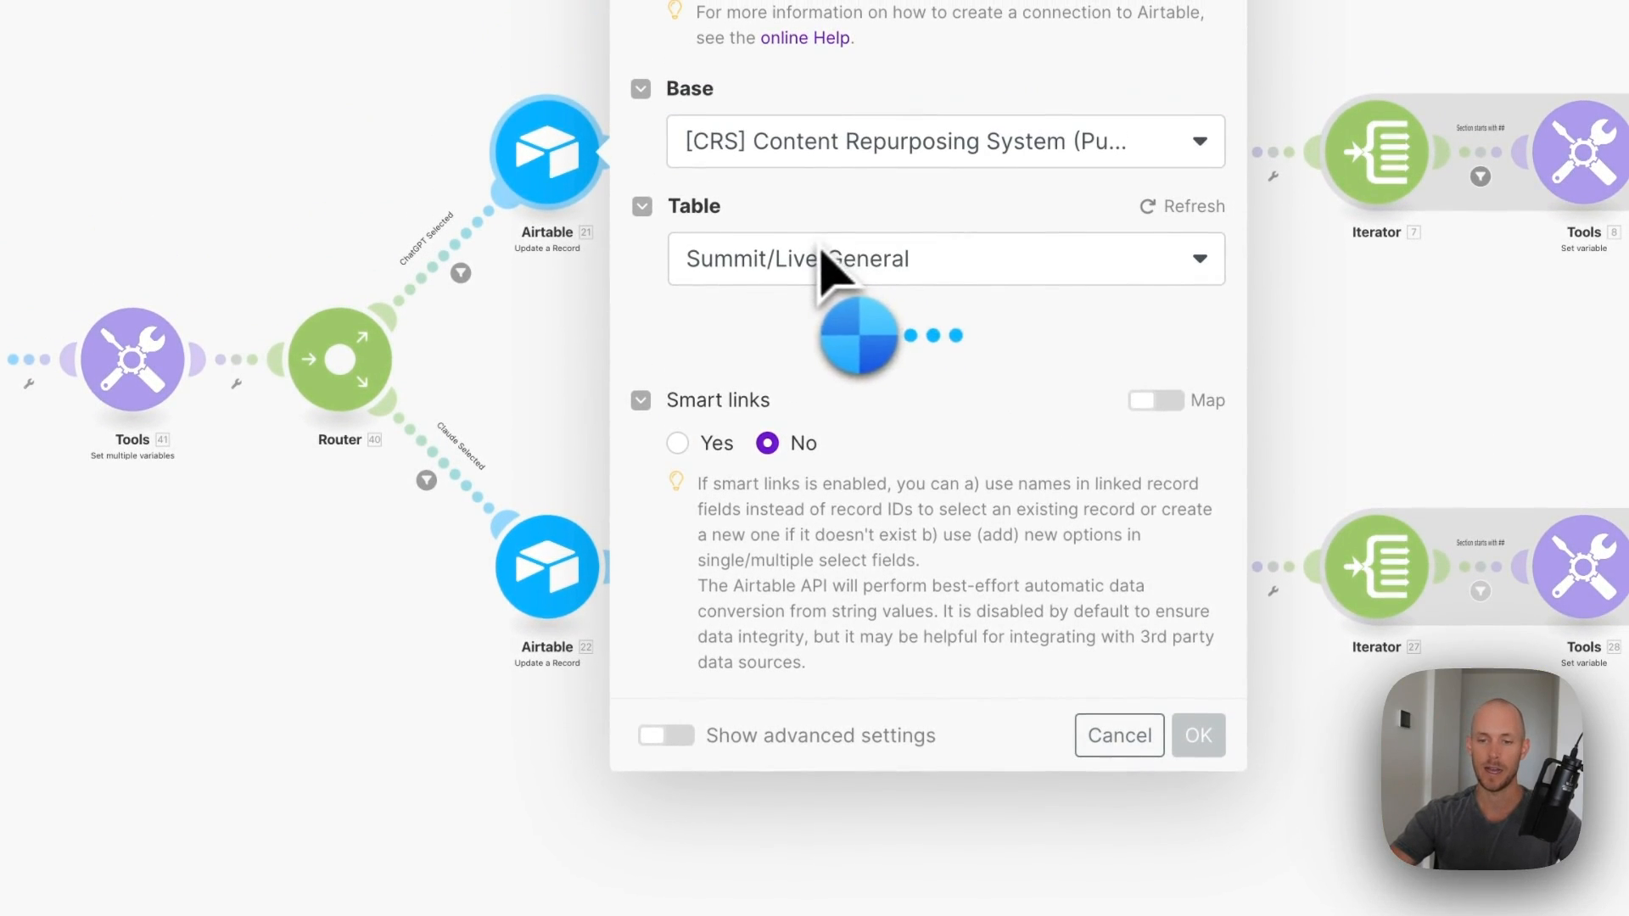
pyautogui.click(840, 253)
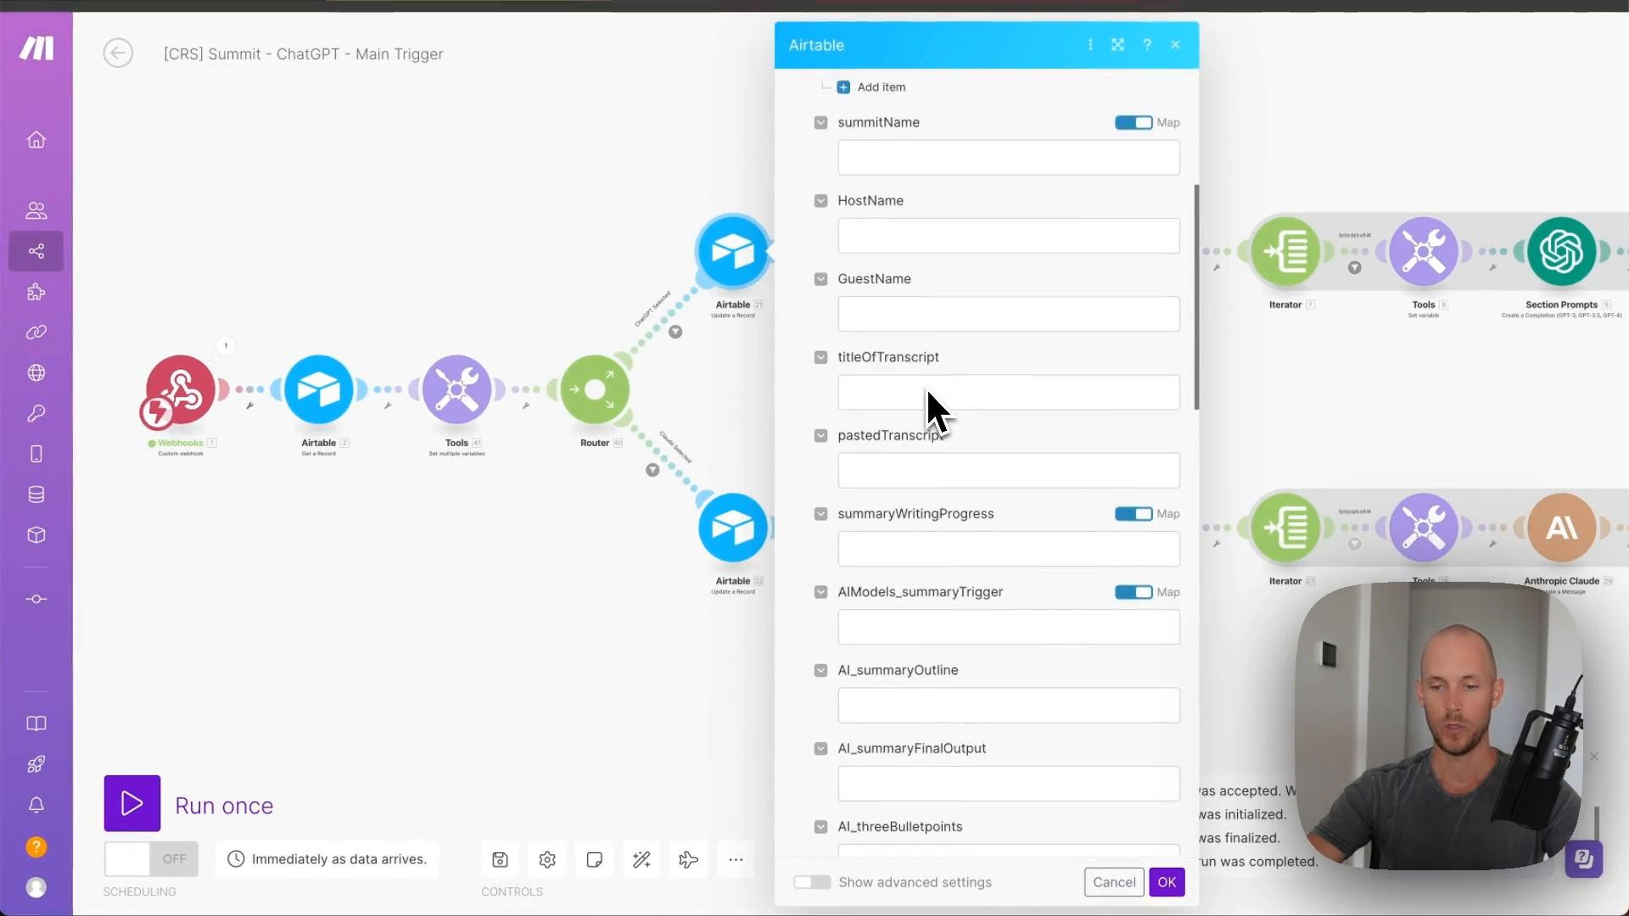
pyautogui.scroll(-3, 930, 411)
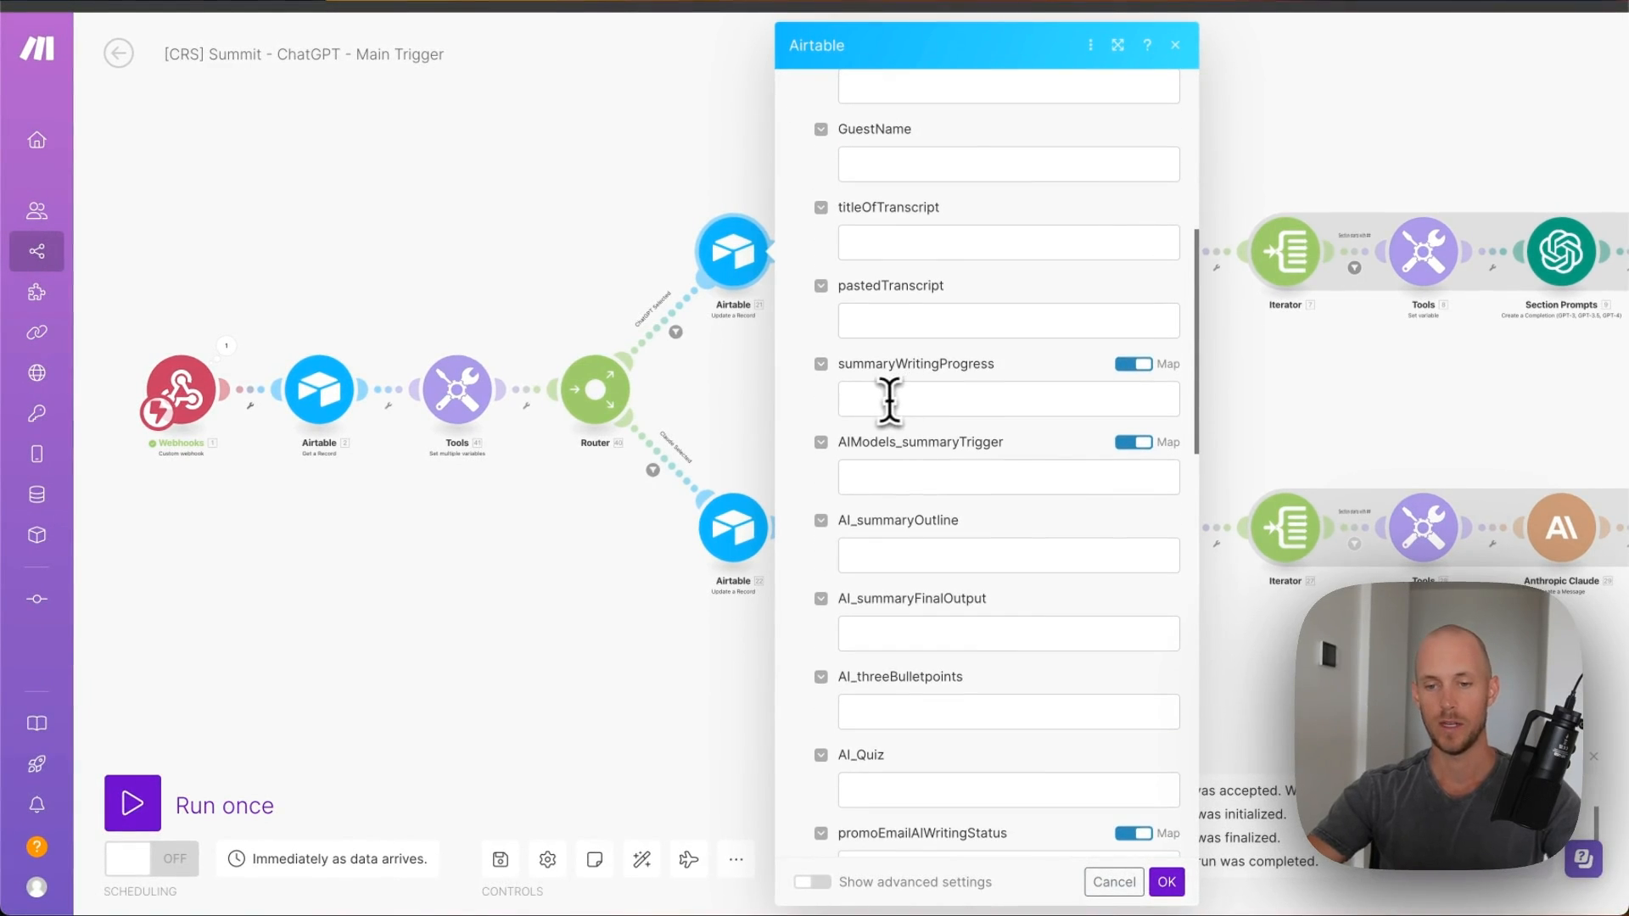
pyautogui.click(887, 399)
pyautogui.write('AI Writing...')
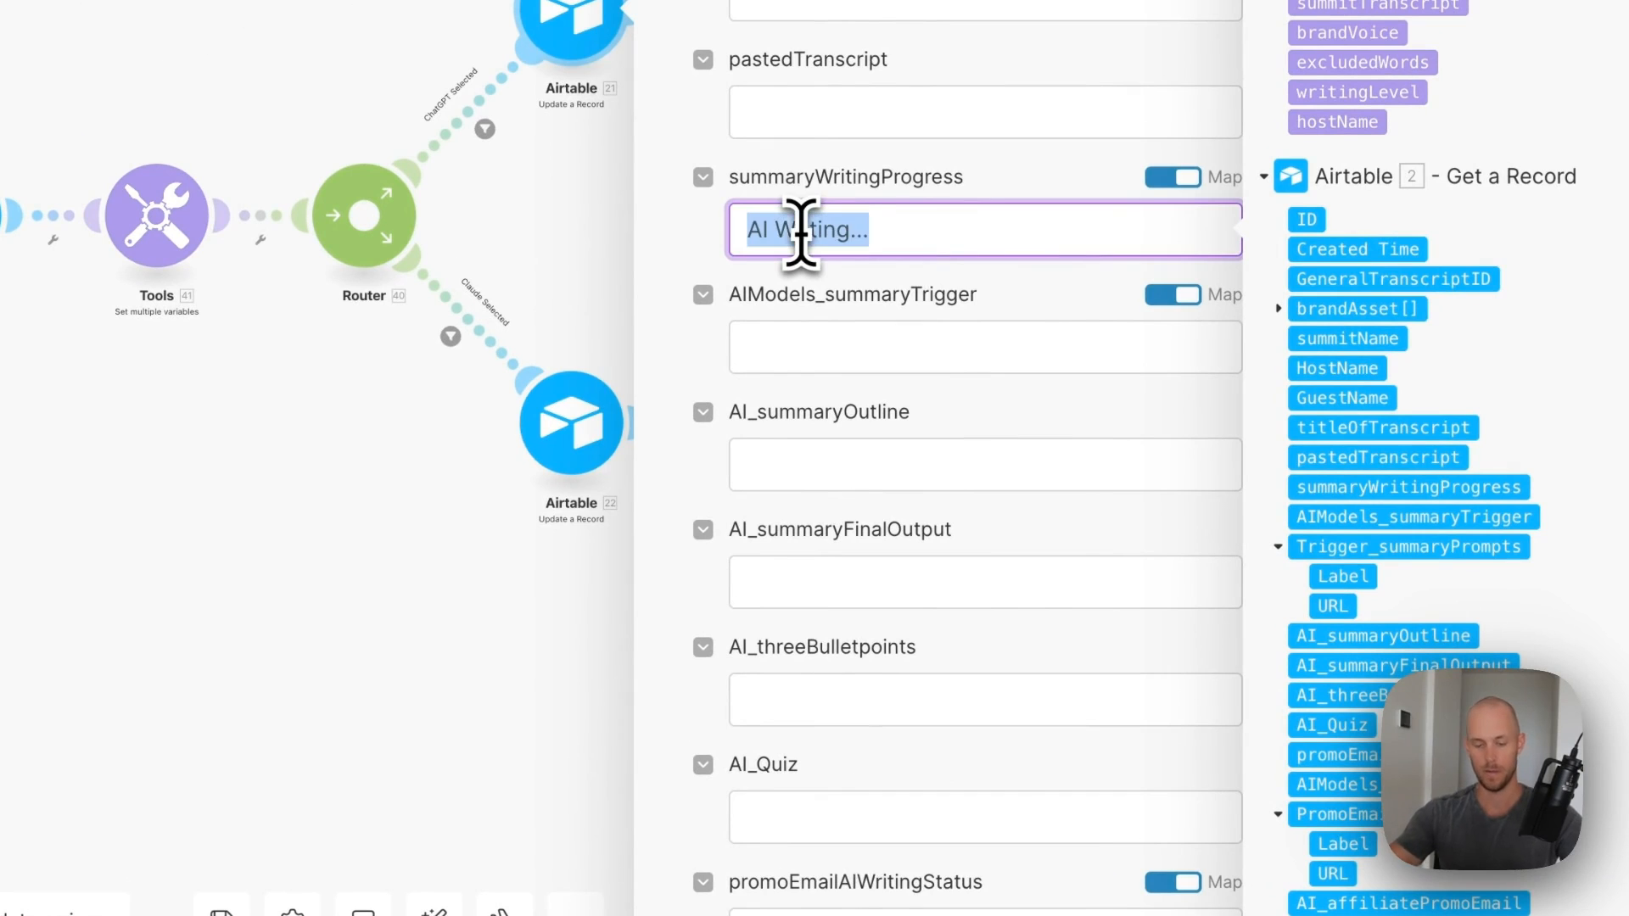
pyautogui.click(1209, 880)
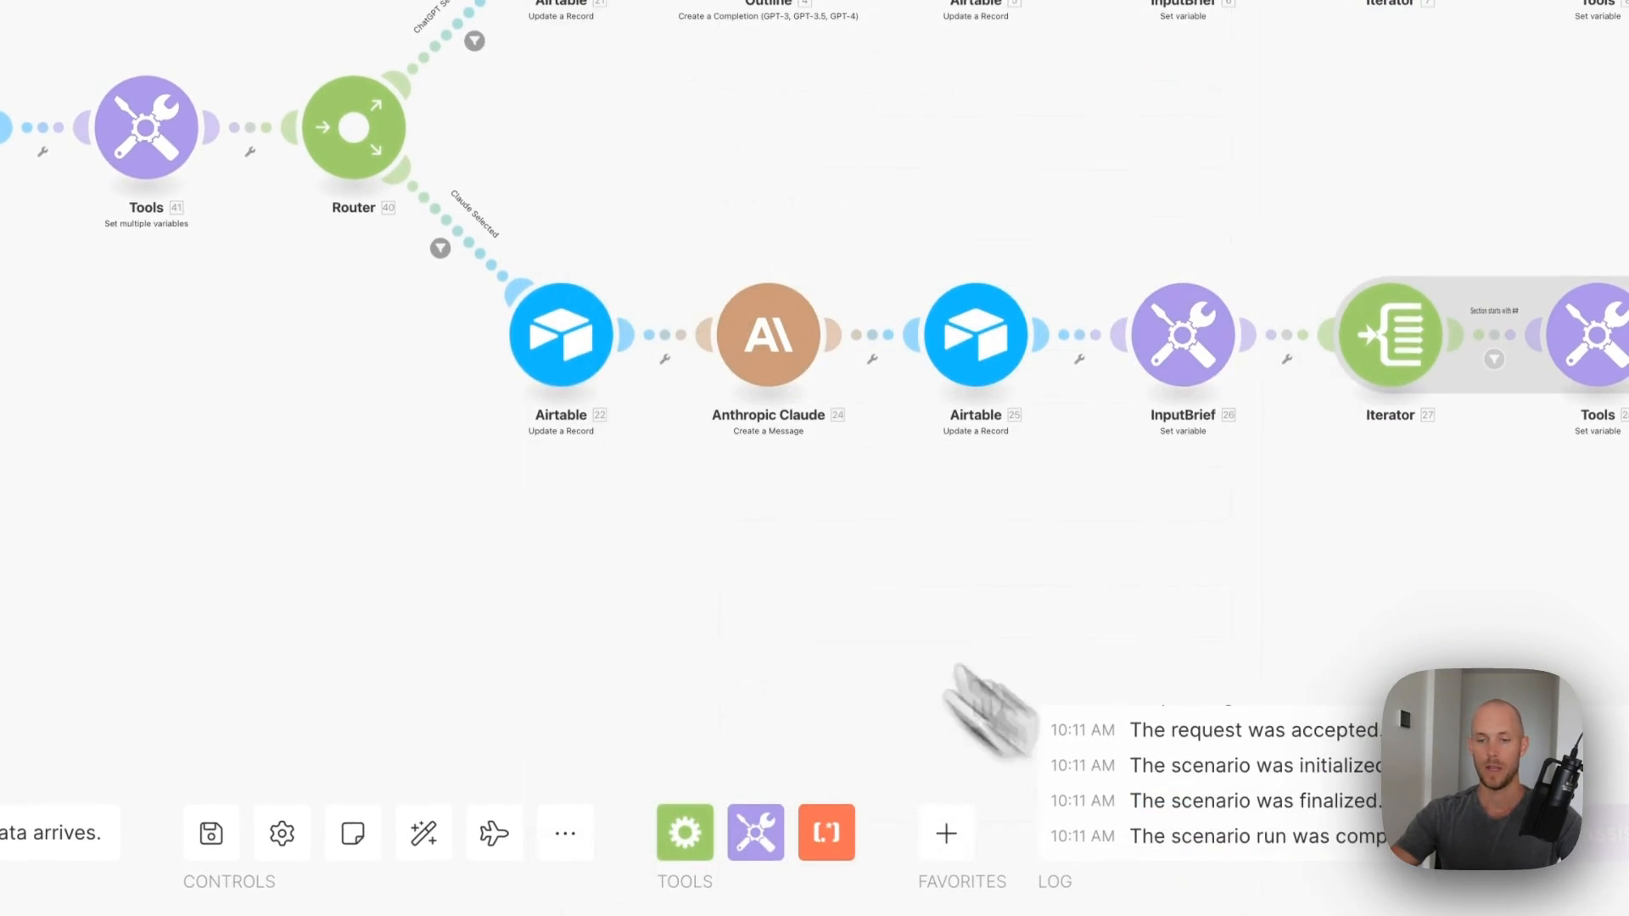
# - Give the Claude branch's Airtable update the account connection and 'AI Writing...' progress value
pyautogui.click(571, 422)
pyautogui.click(971, 395)
pyautogui.click(943, 450)
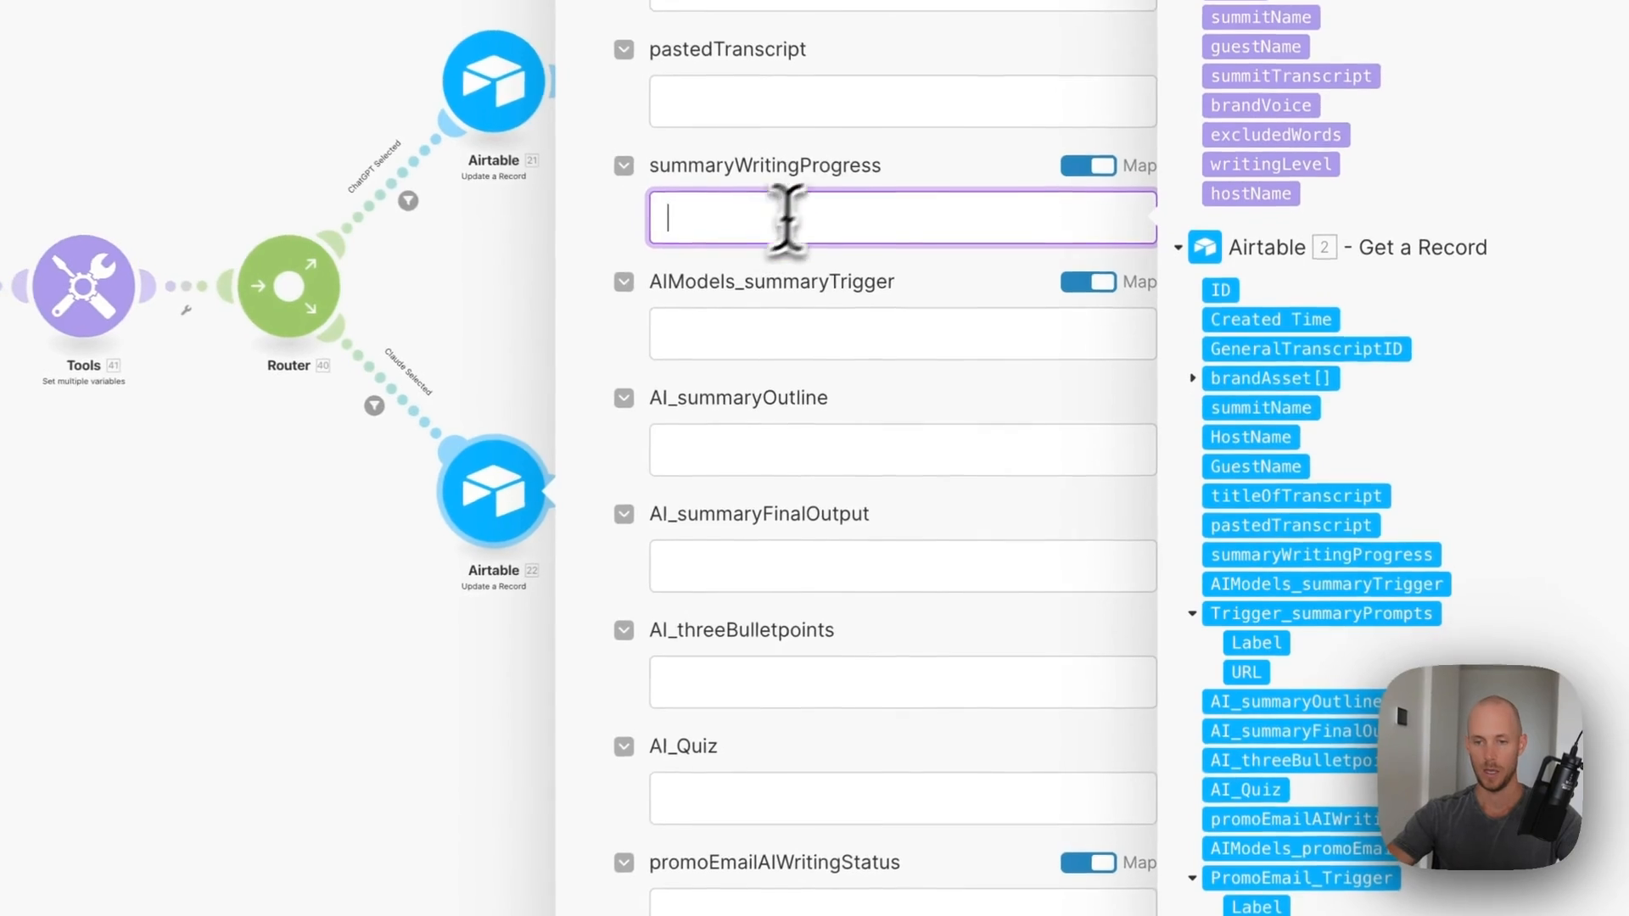
pyautogui.write('AI Writing...')
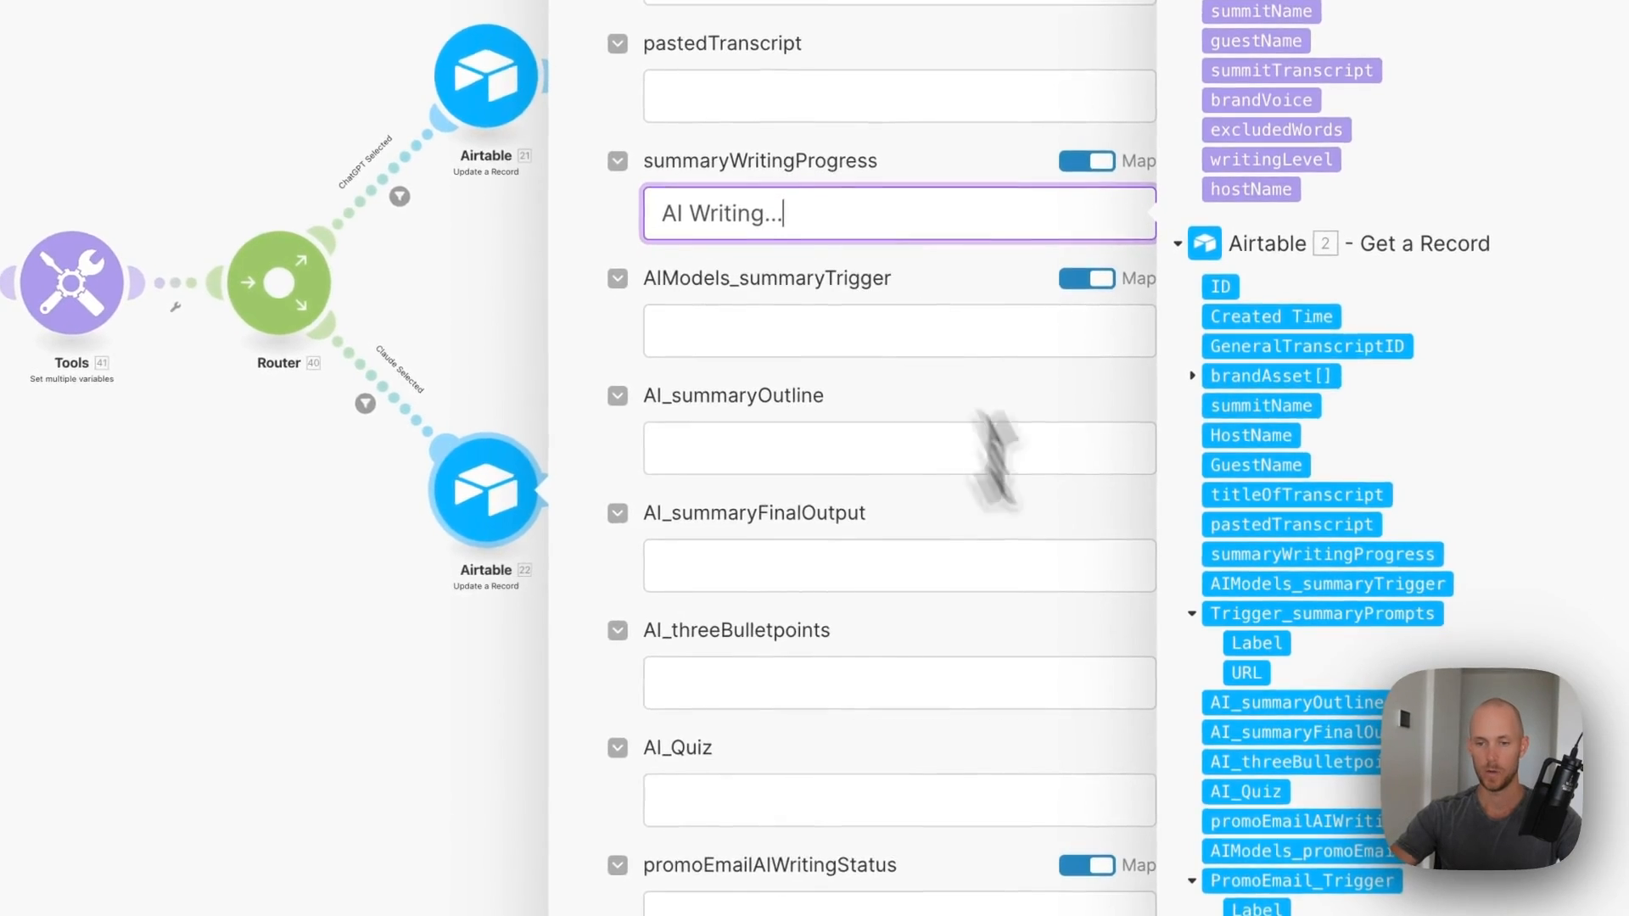
pyautogui.click(1141, 878)
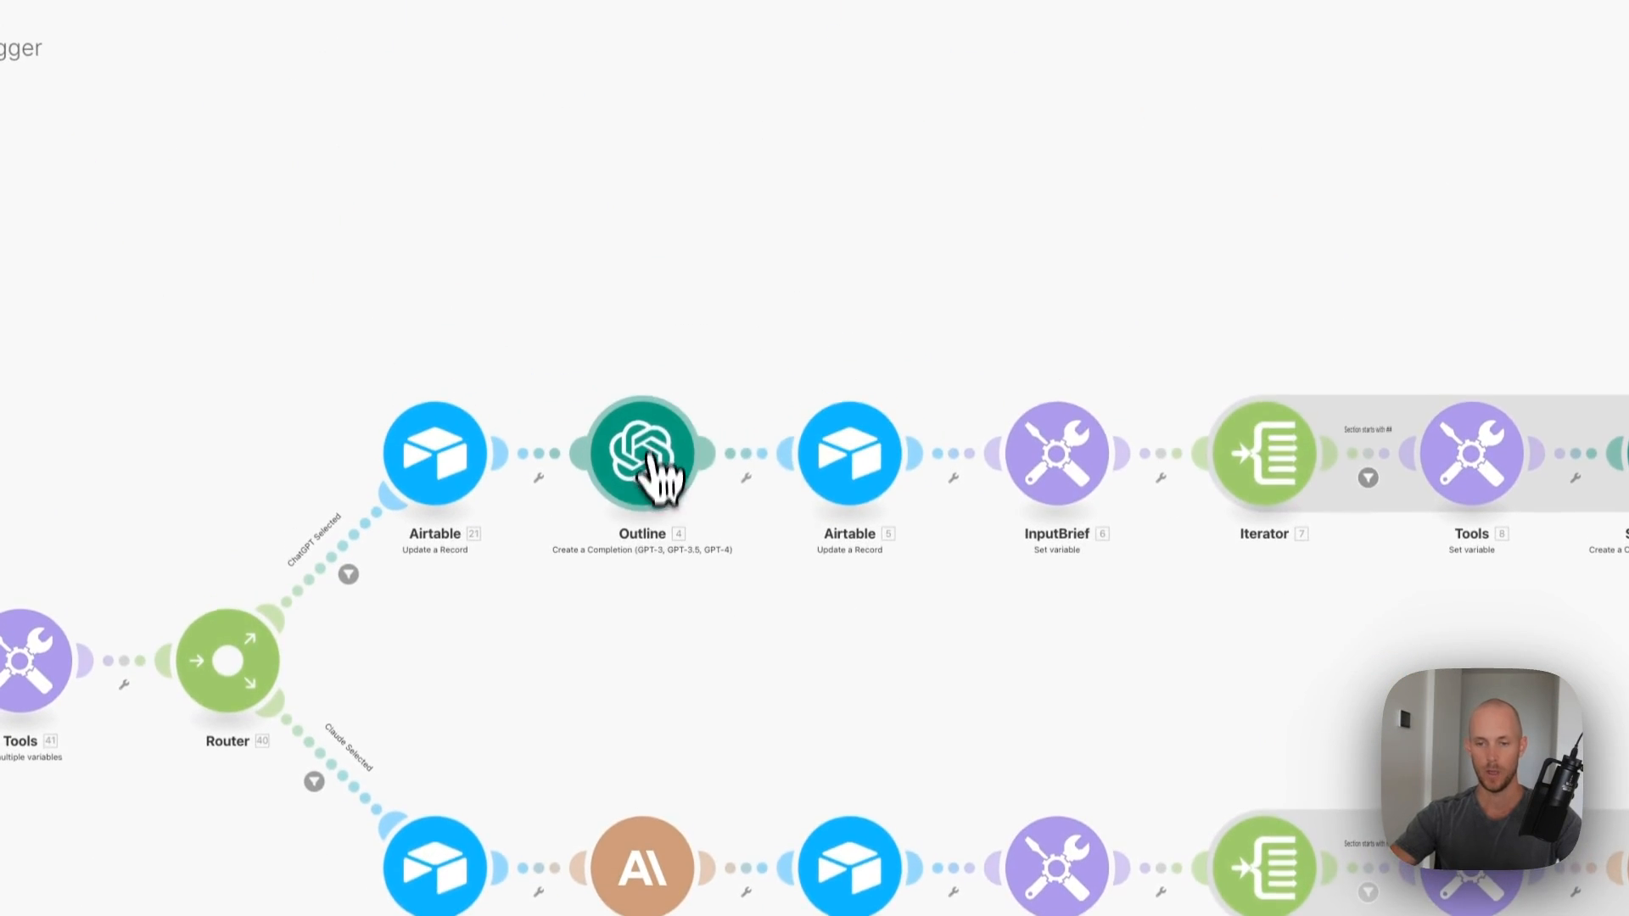
# - Select the OpenAI account connection for the Outline module
pyautogui.click(653, 462)
pyautogui.click(839, 462)
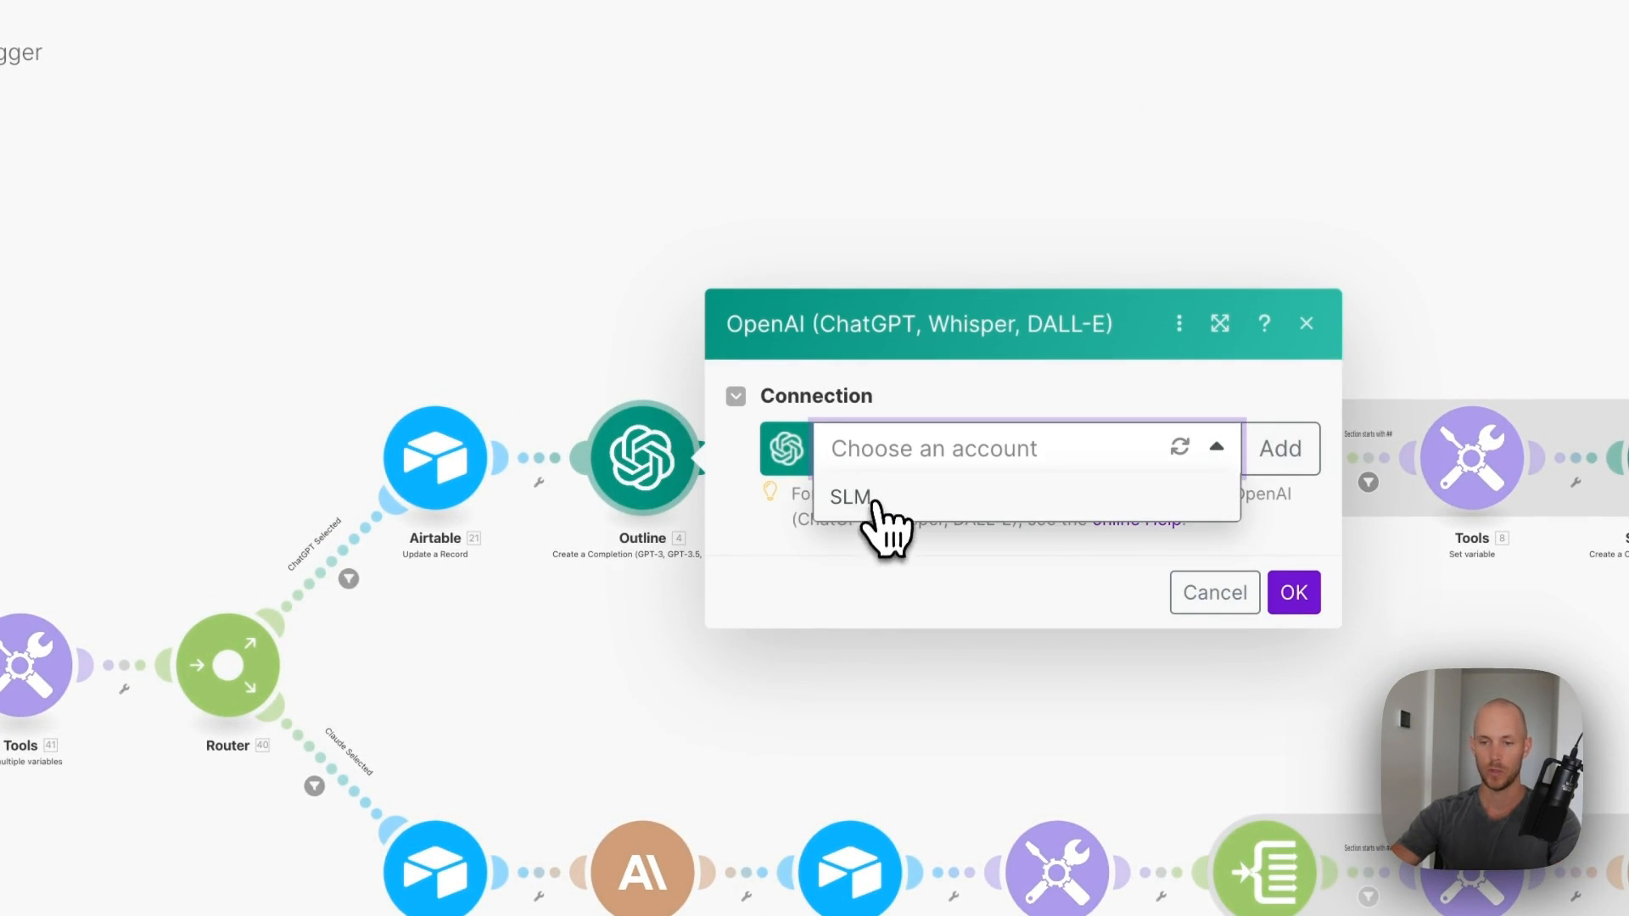
pyautogui.click(874, 500)
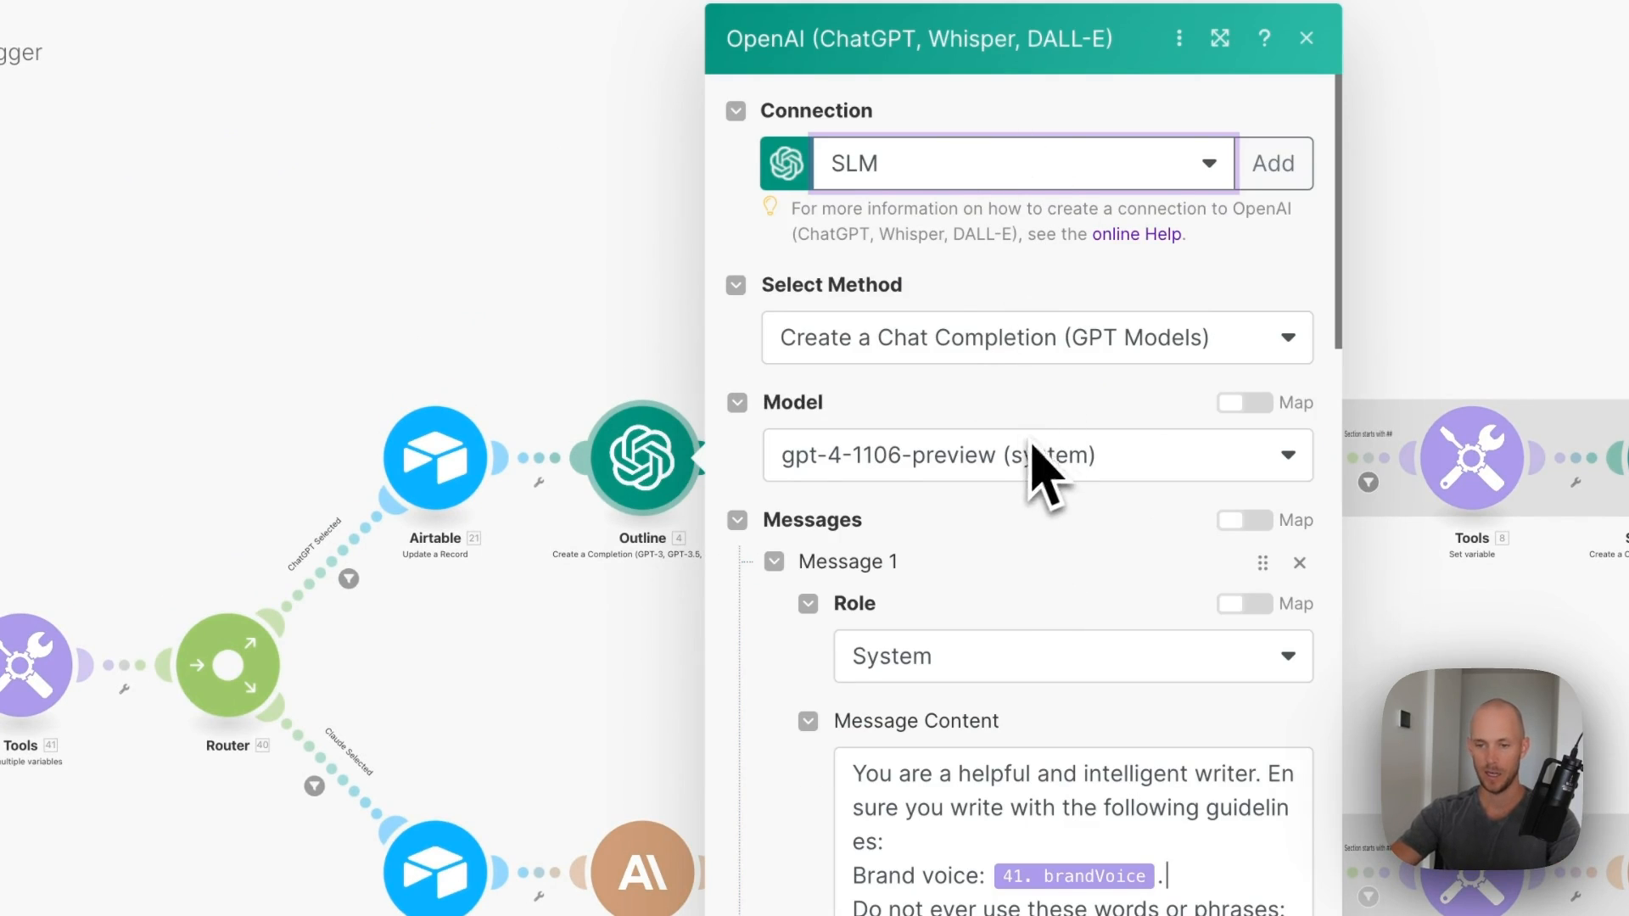
pyautogui.scroll(-10, 1033, 448)
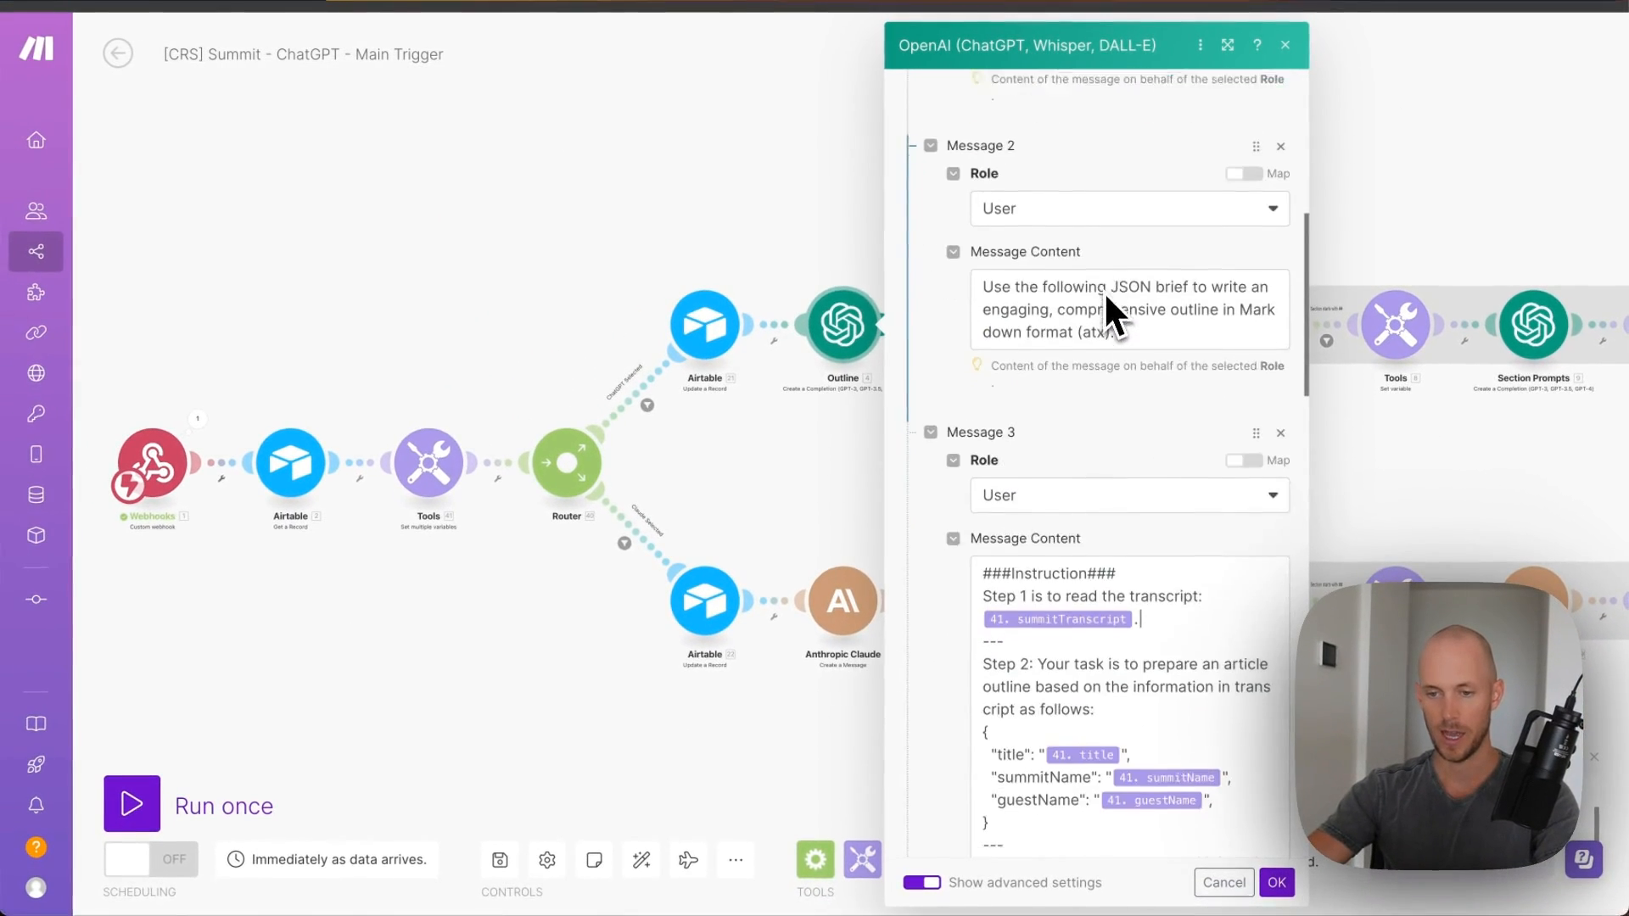
pyautogui.scroll(-5, 1103, 291)
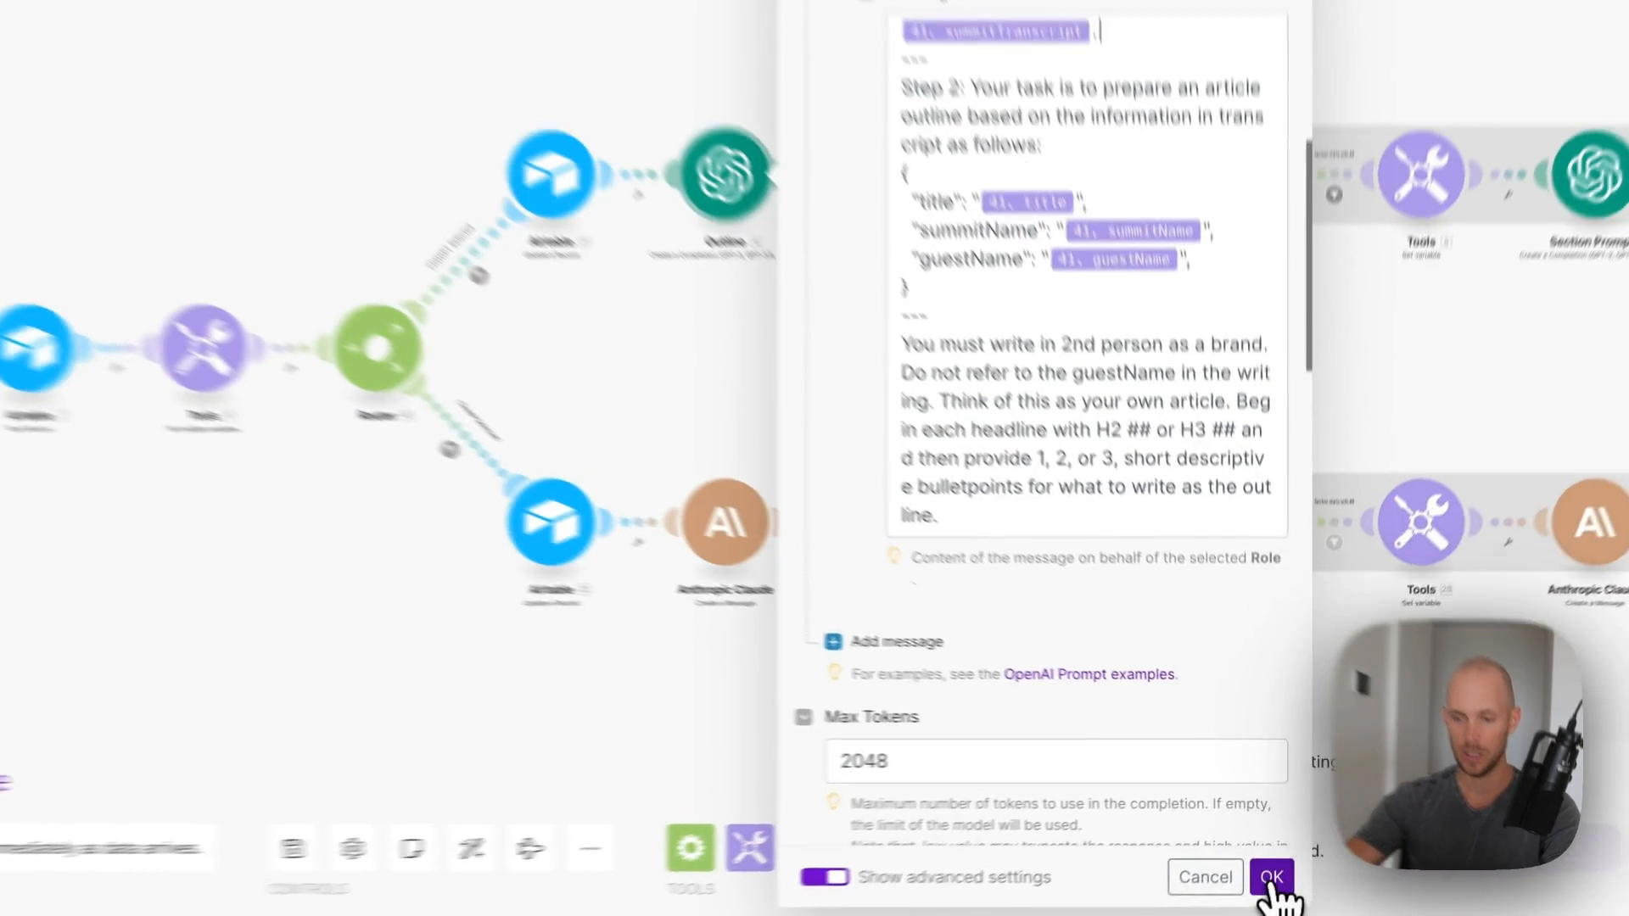
pyautogui.click(1277, 882)
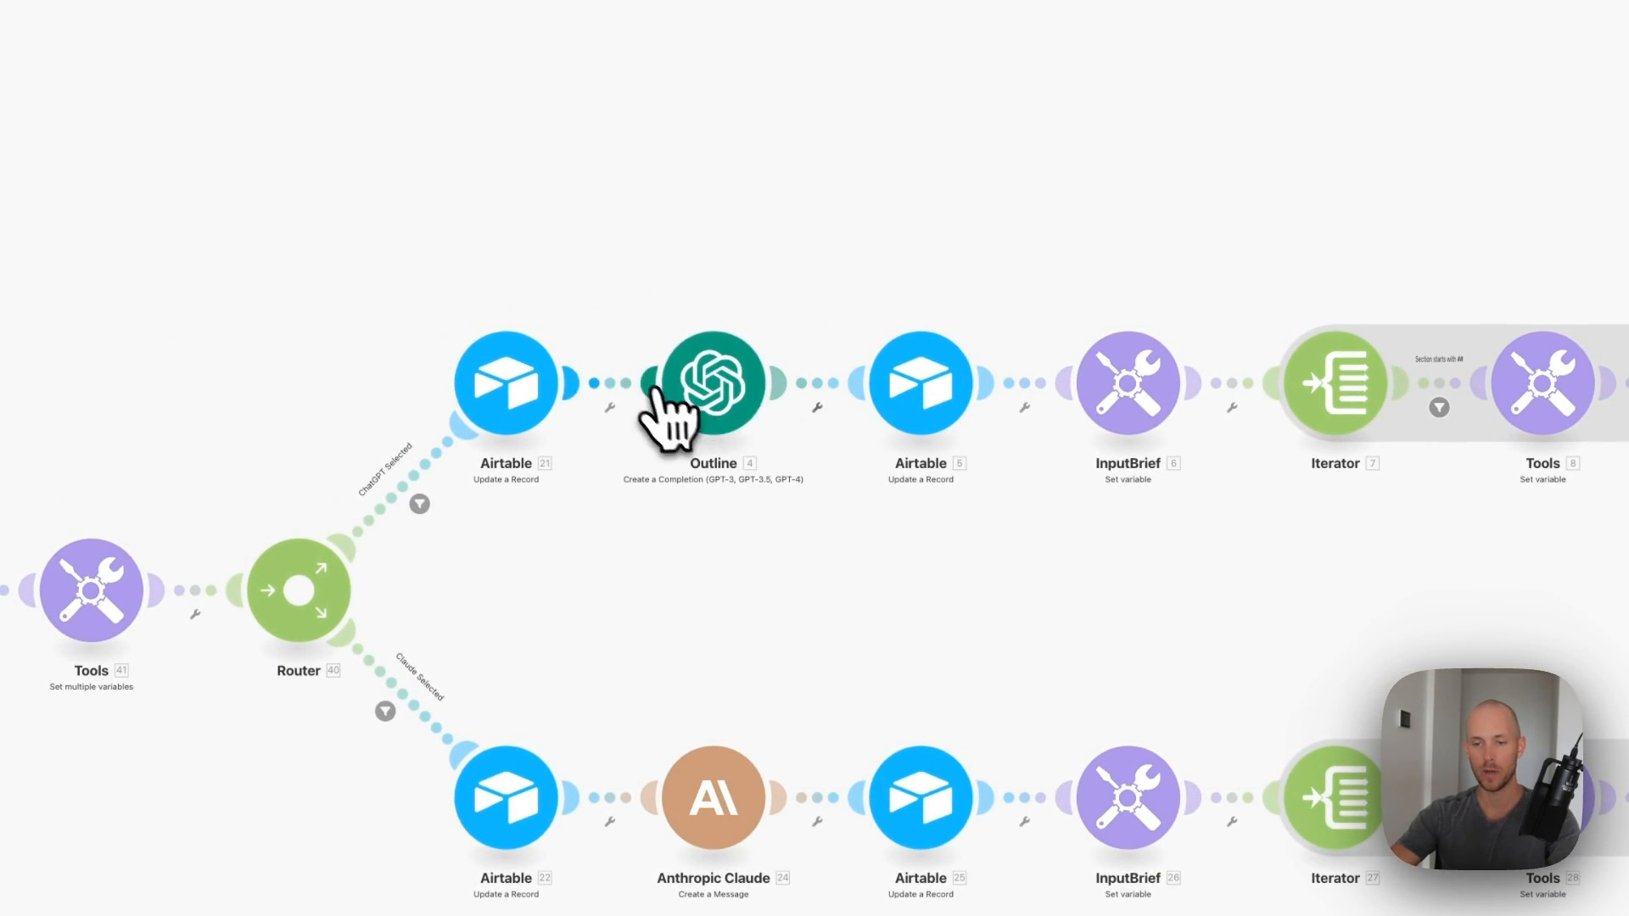
# - Connect the Airtable module after Outline to the public Content Repurposing base's Summits table
pyautogui.click(915, 409)
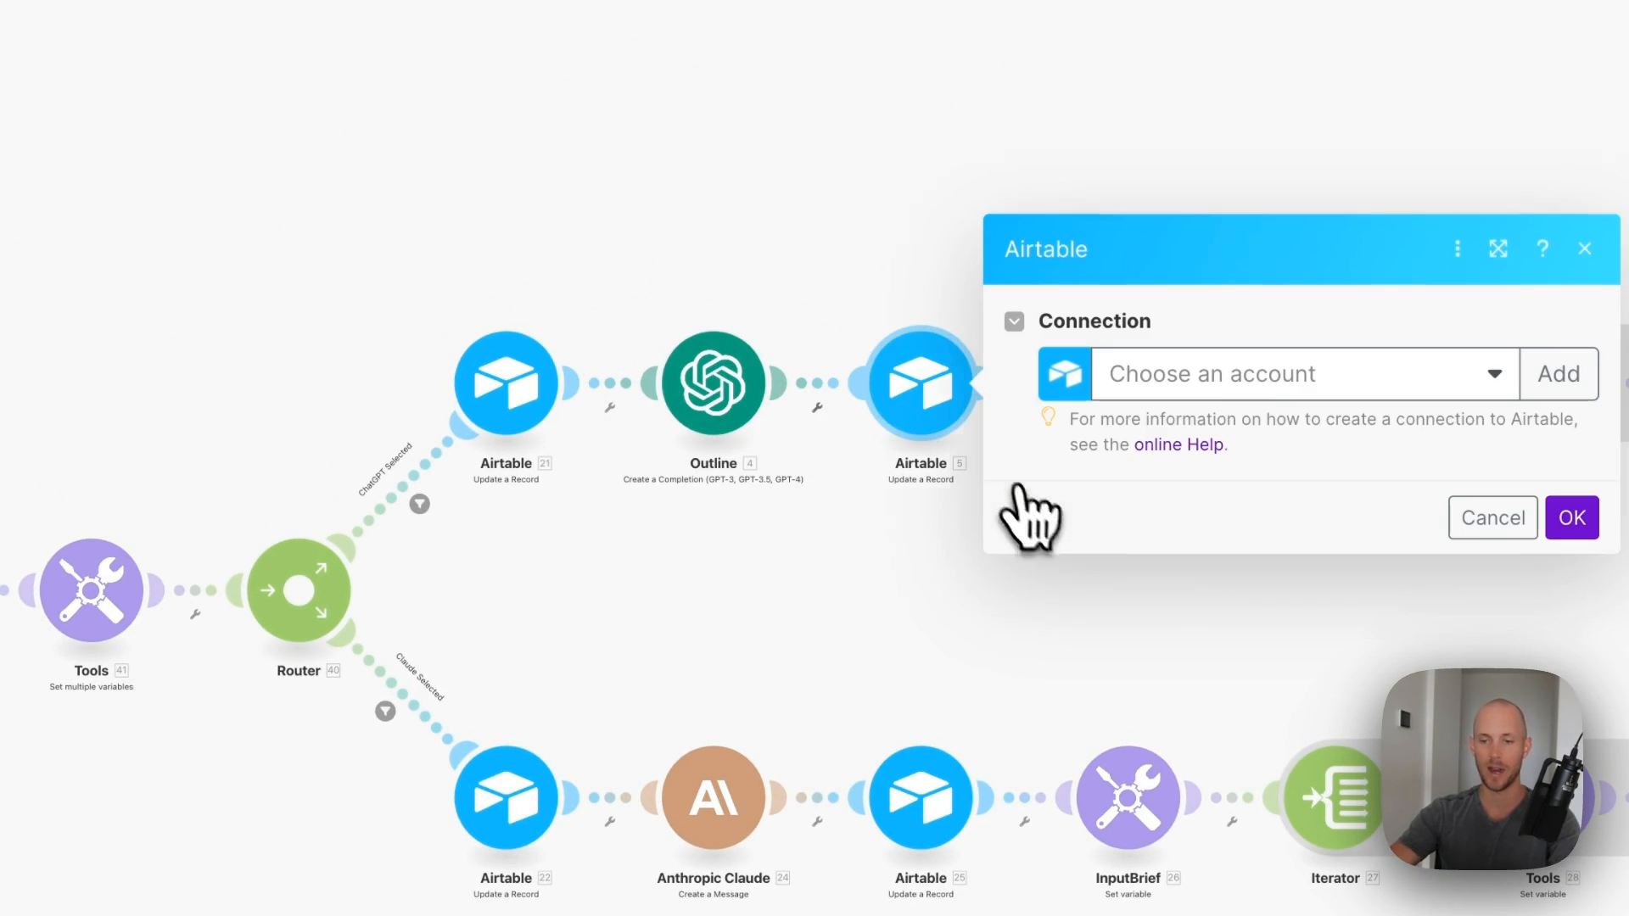
pyautogui.click(1232, 397)
pyautogui.click(1255, 418)
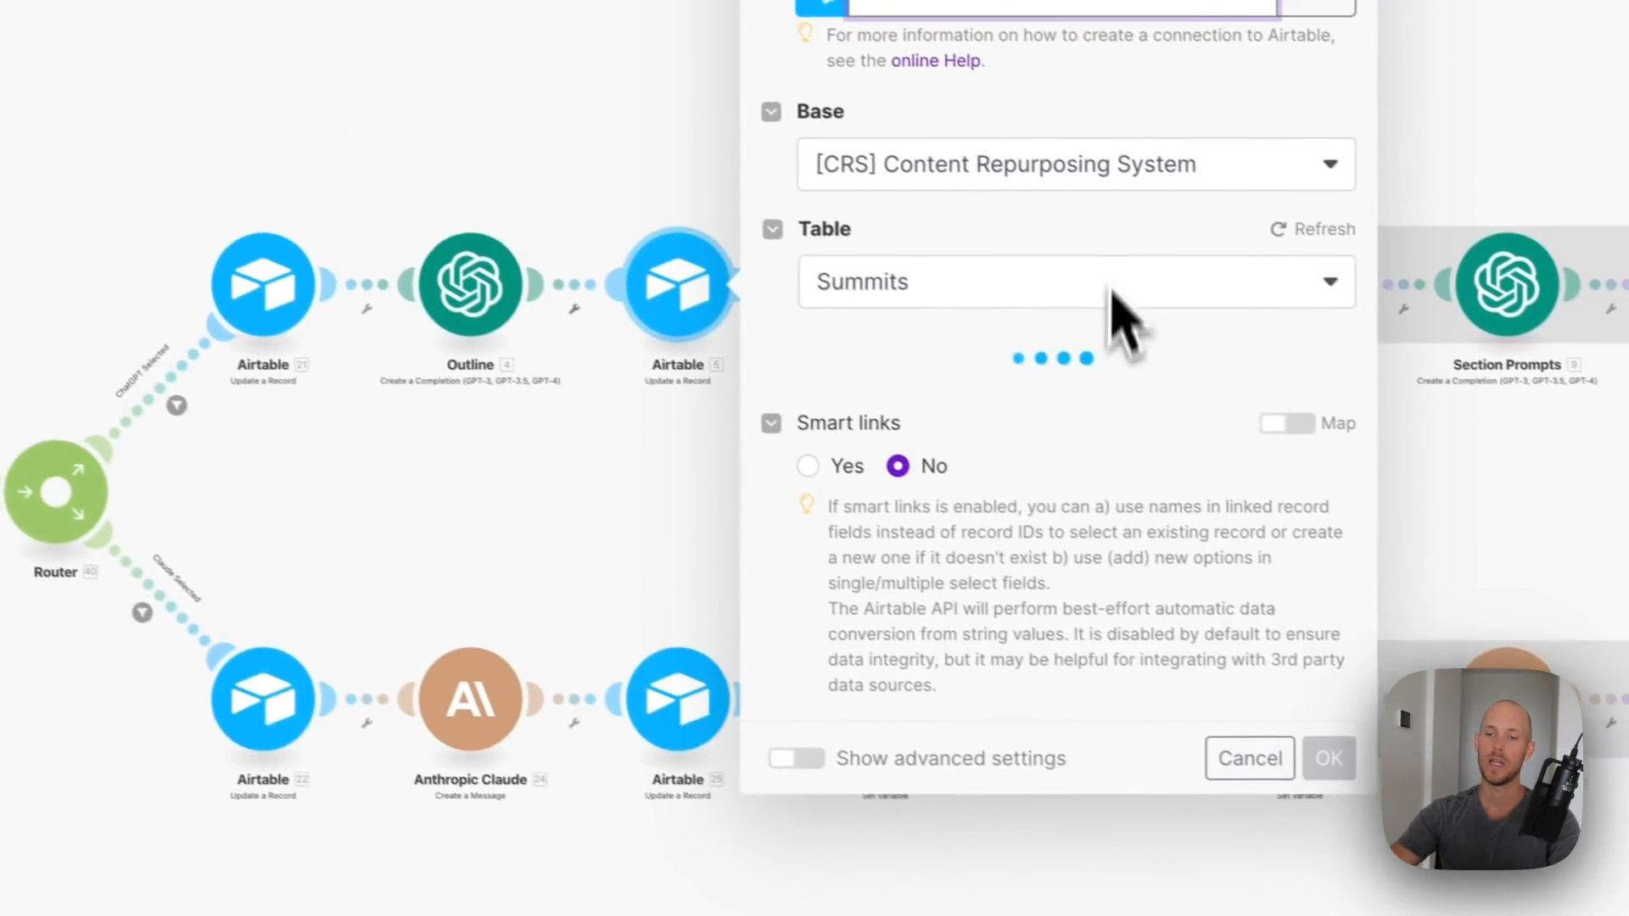
pyautogui.click(1323, 272)
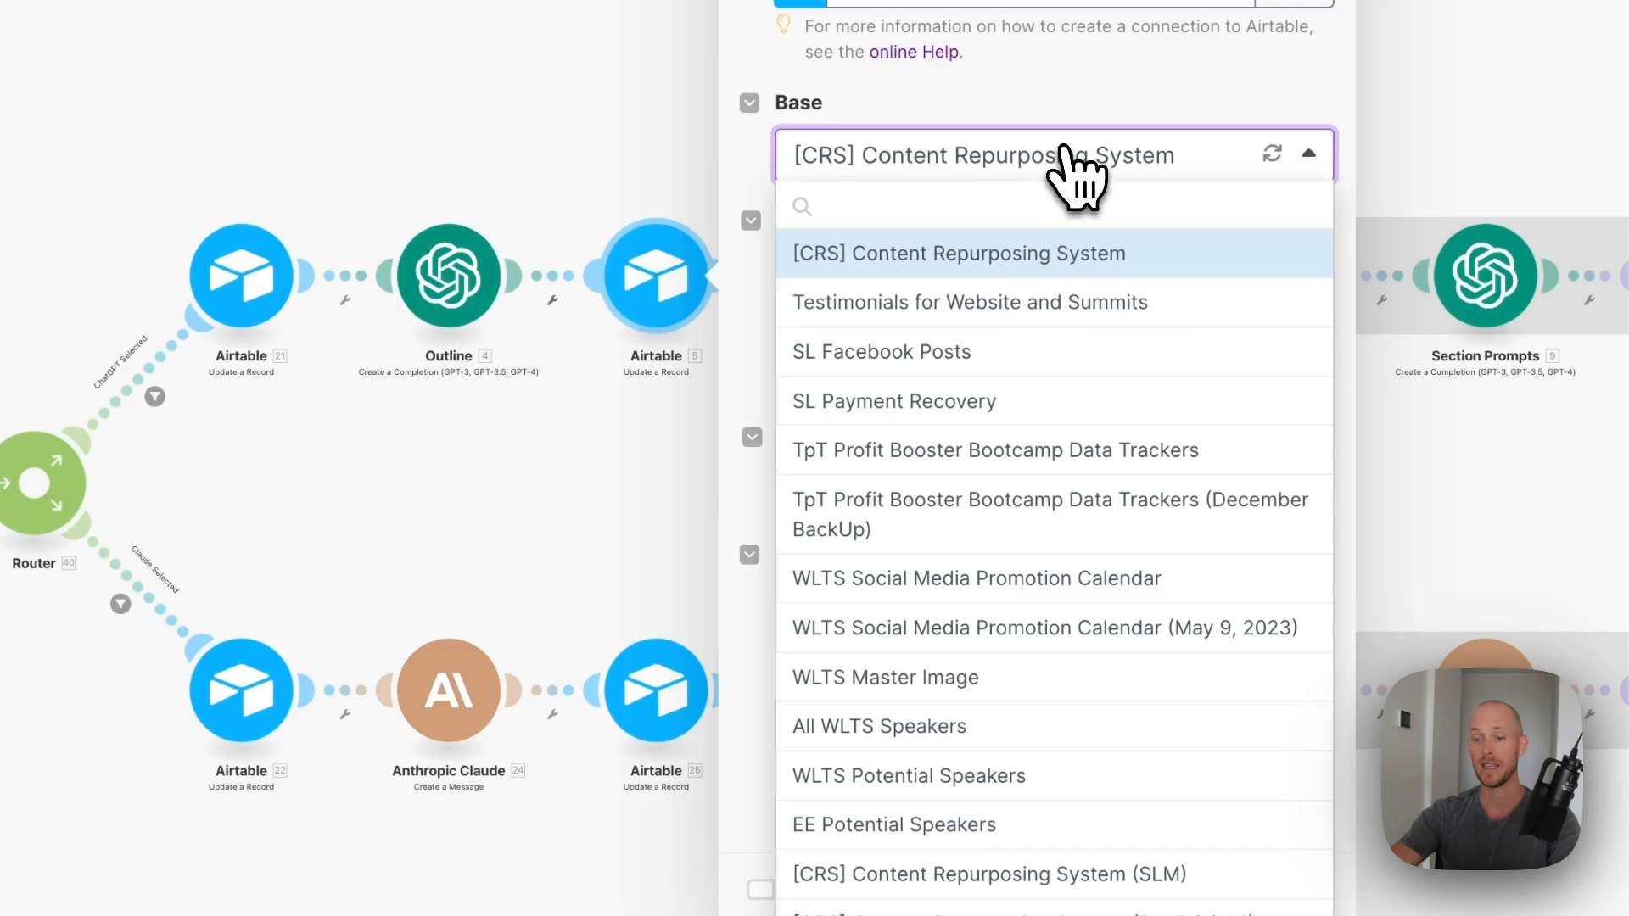
pyautogui.click(967, 869)
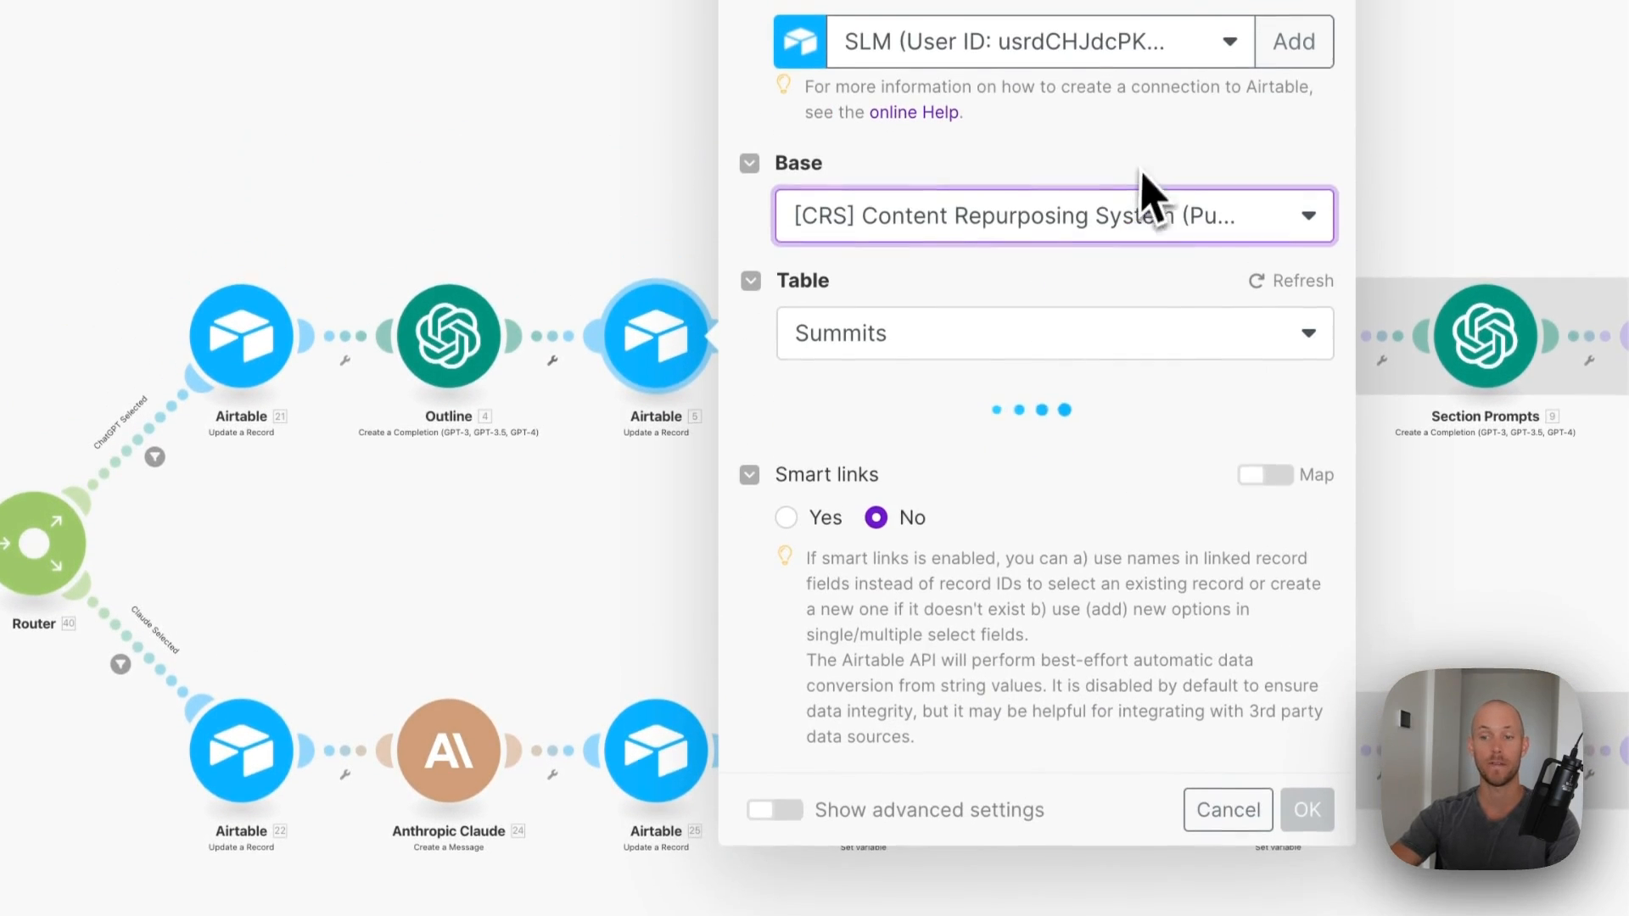
pyautogui.click(1037, 335)
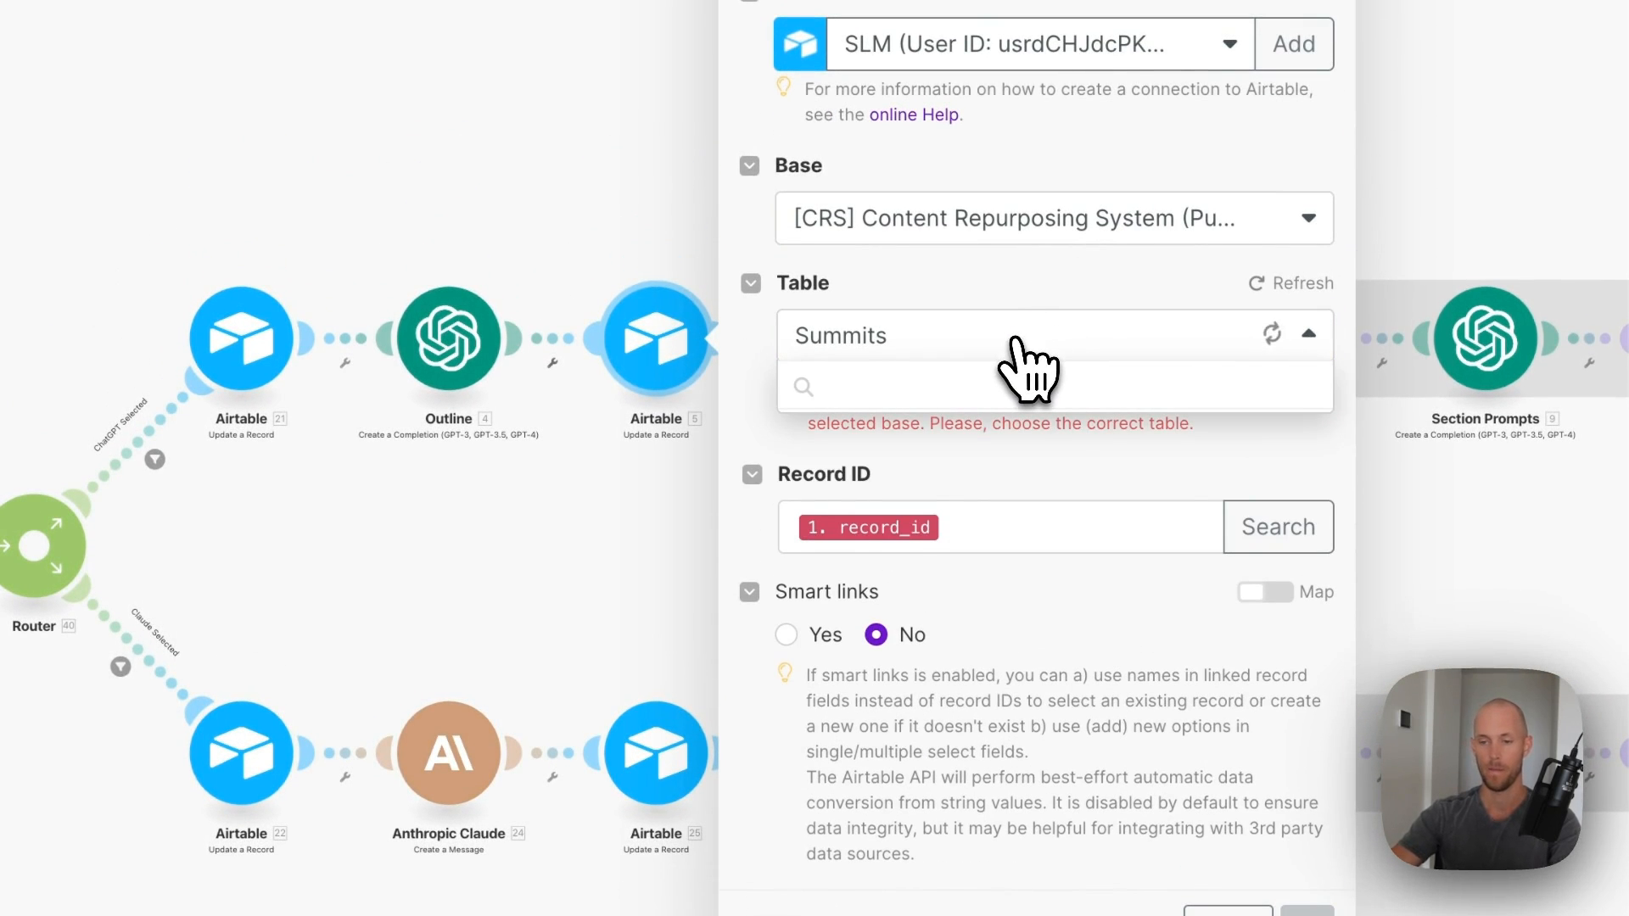
pyautogui.click(882, 778)
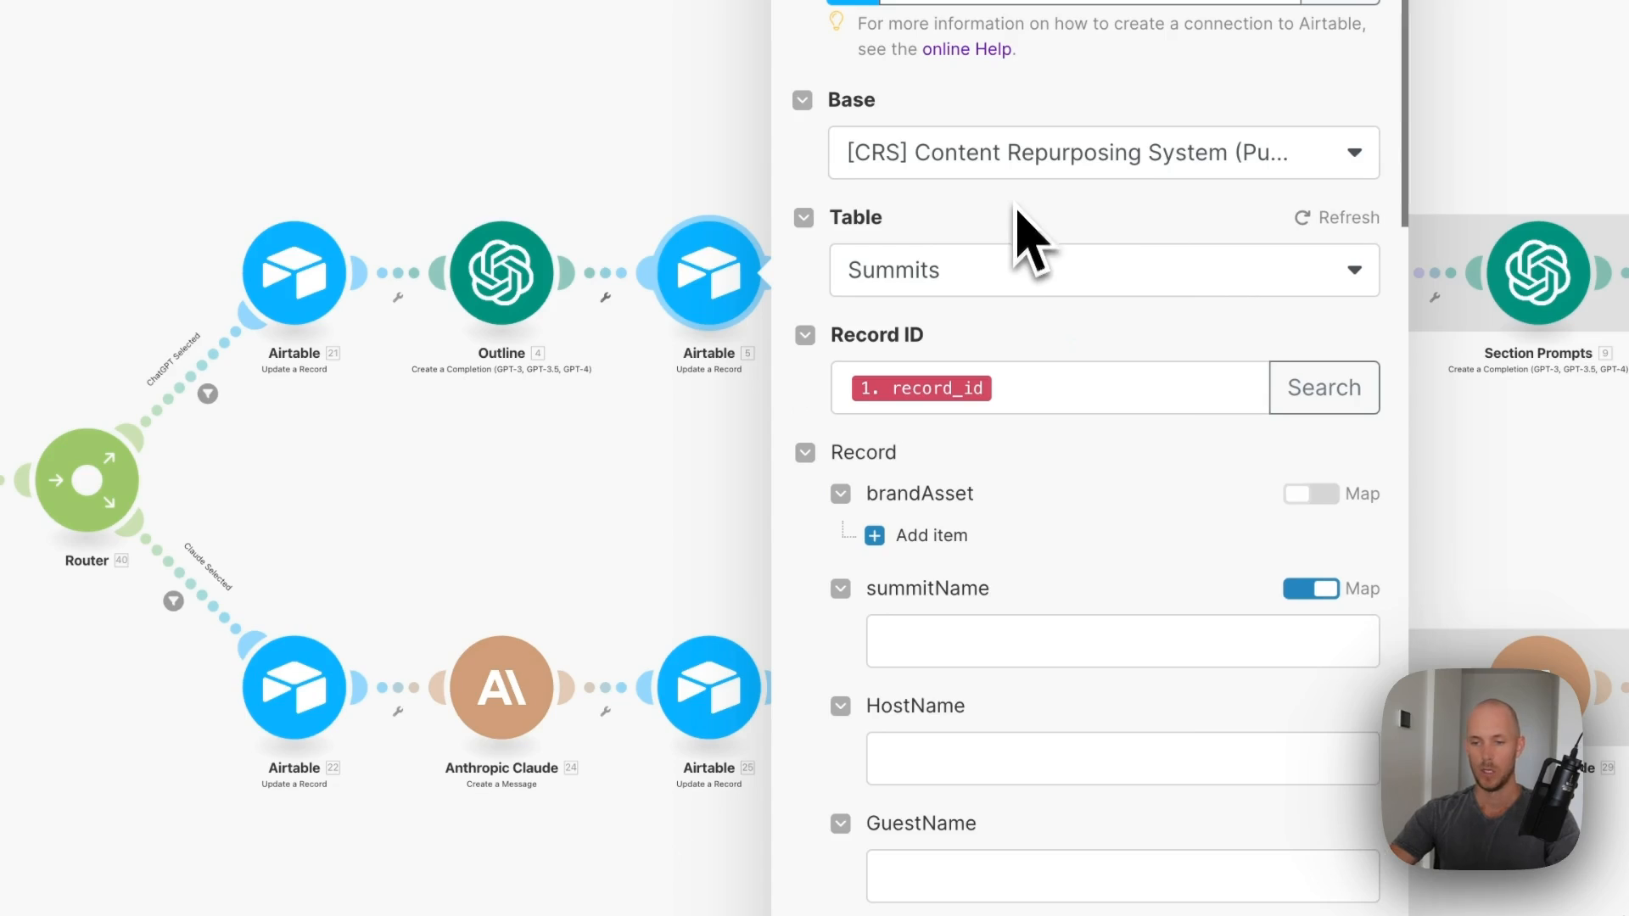
# - Map the Outline's Choices[]: Message.Content into AI_summaryOutline
pyautogui.scroll(-3, 984, 356)
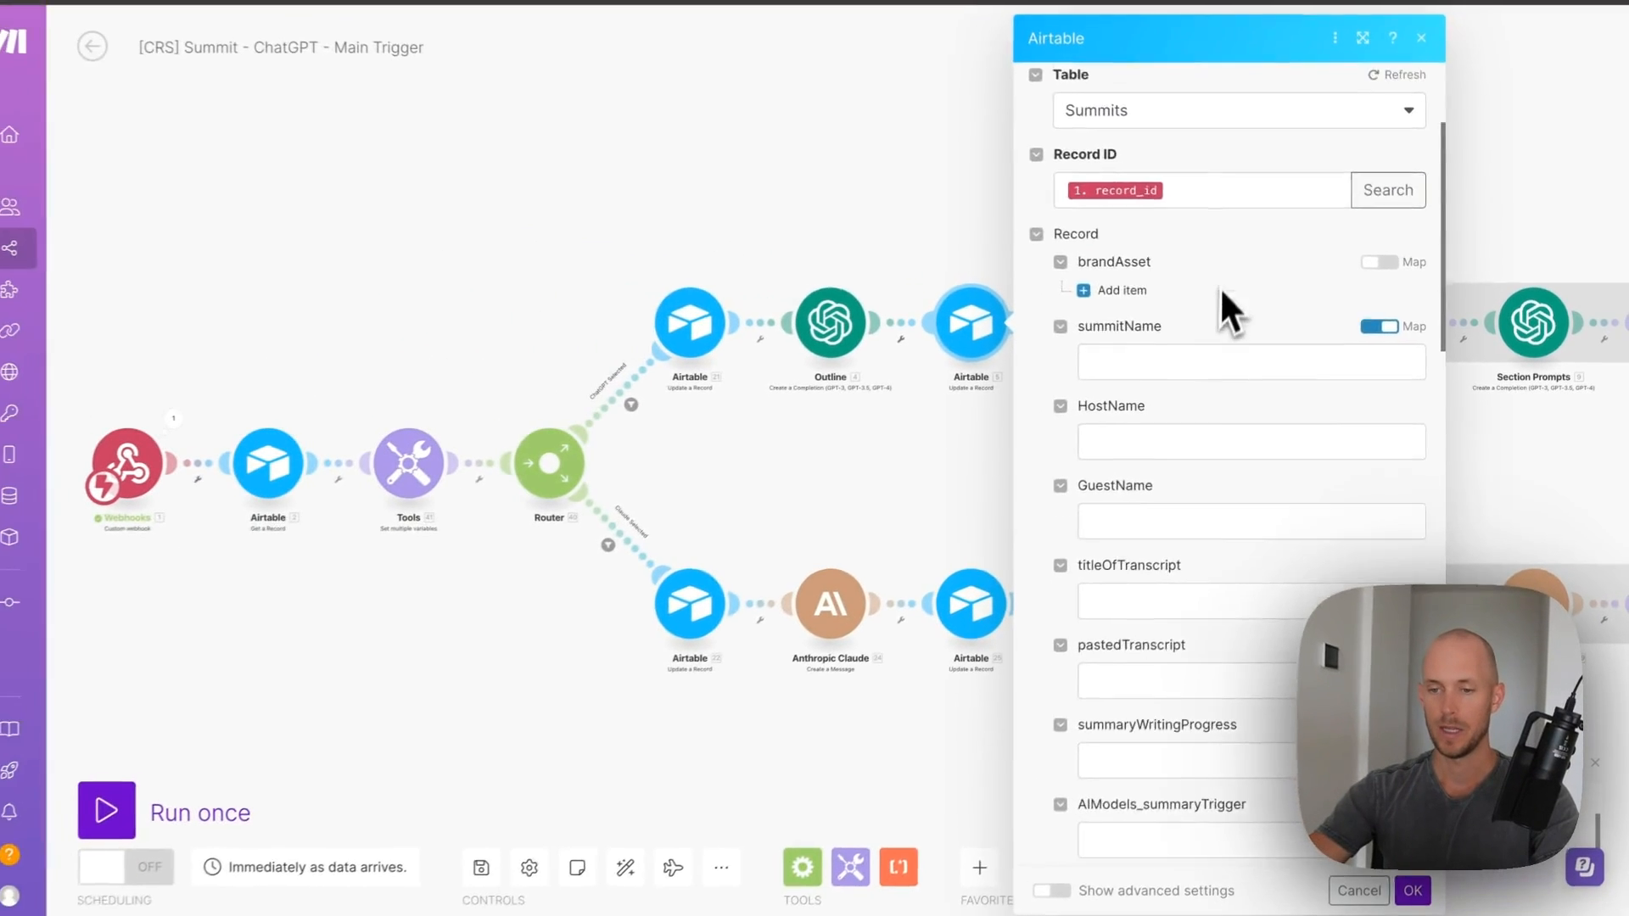
pyautogui.scroll(-5, 1219, 287)
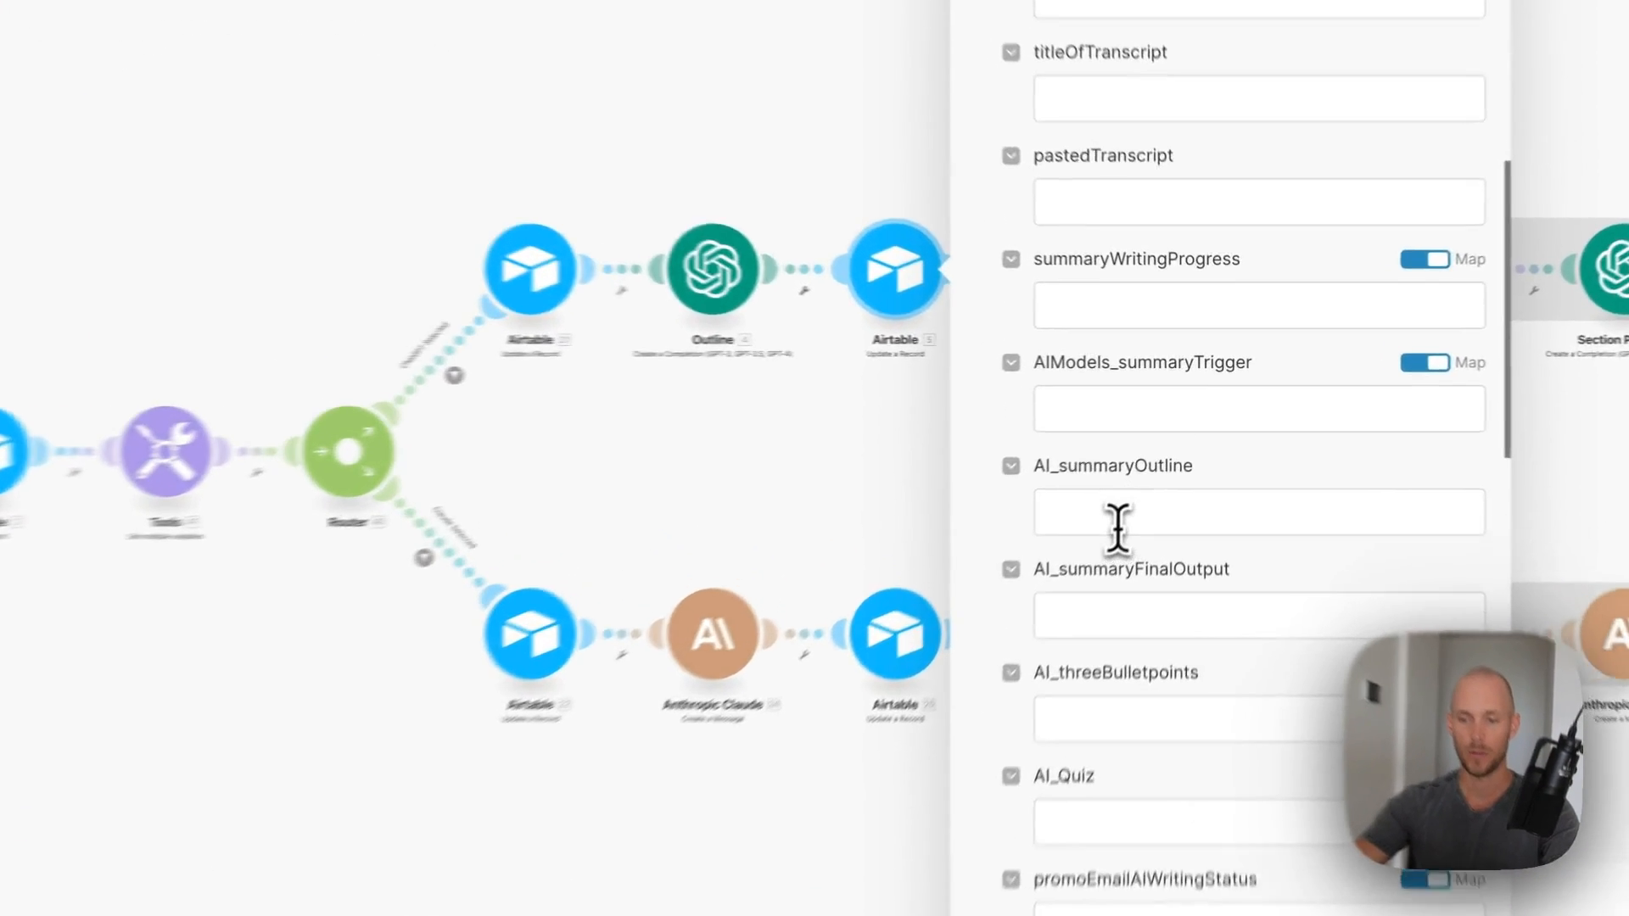
pyautogui.click(1120, 509)
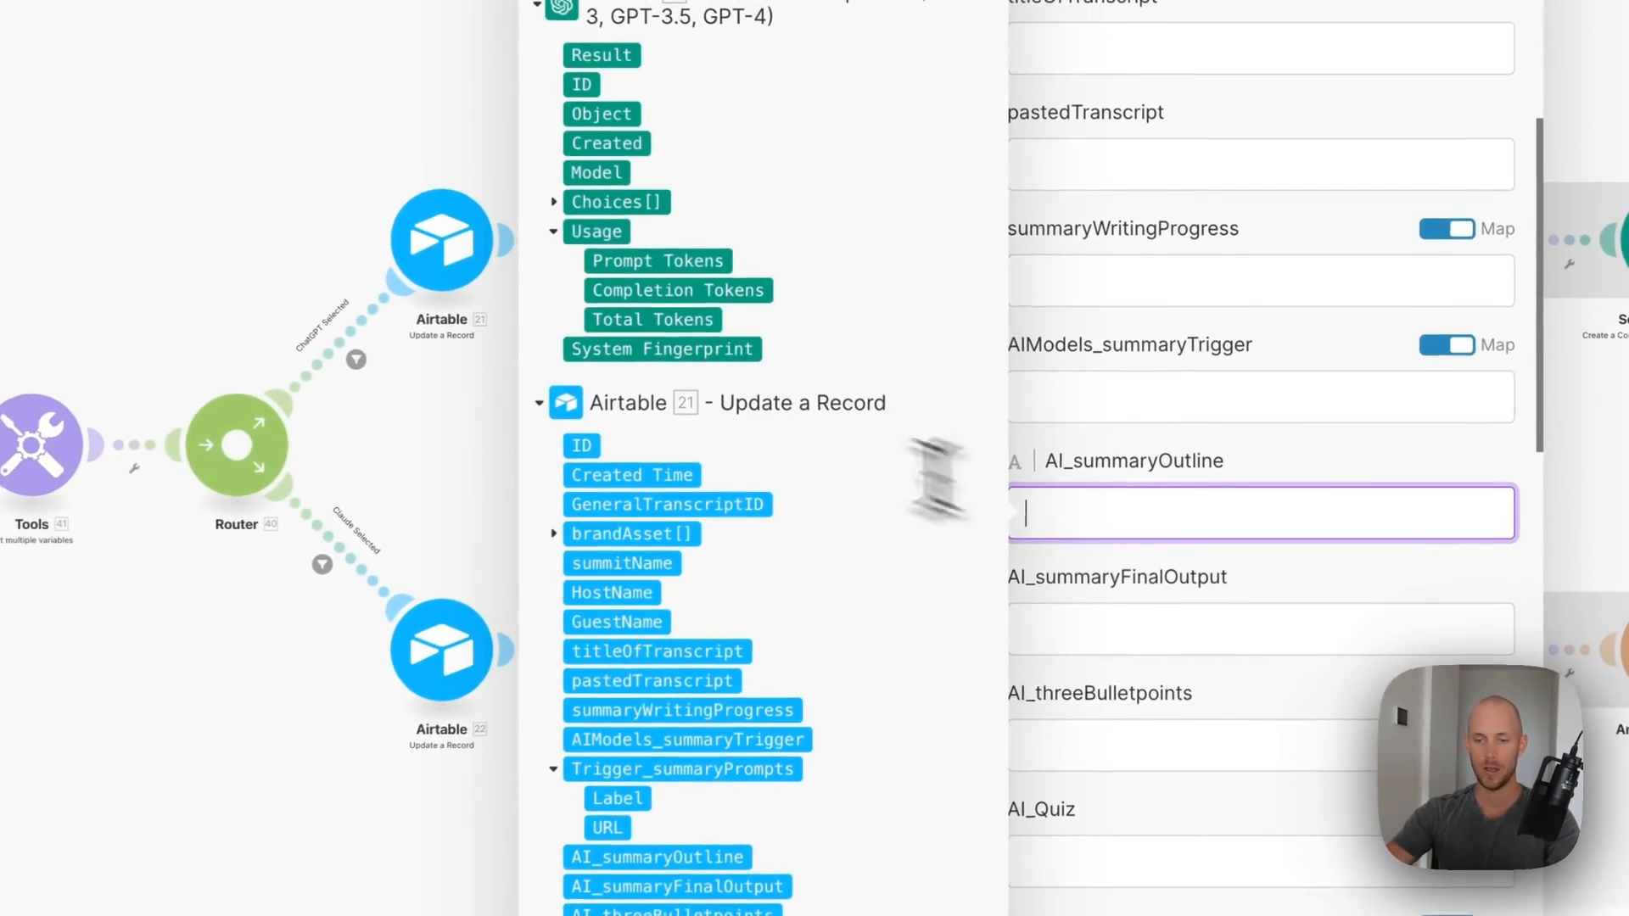
pyautogui.click(545, 199)
pyautogui.click(567, 347)
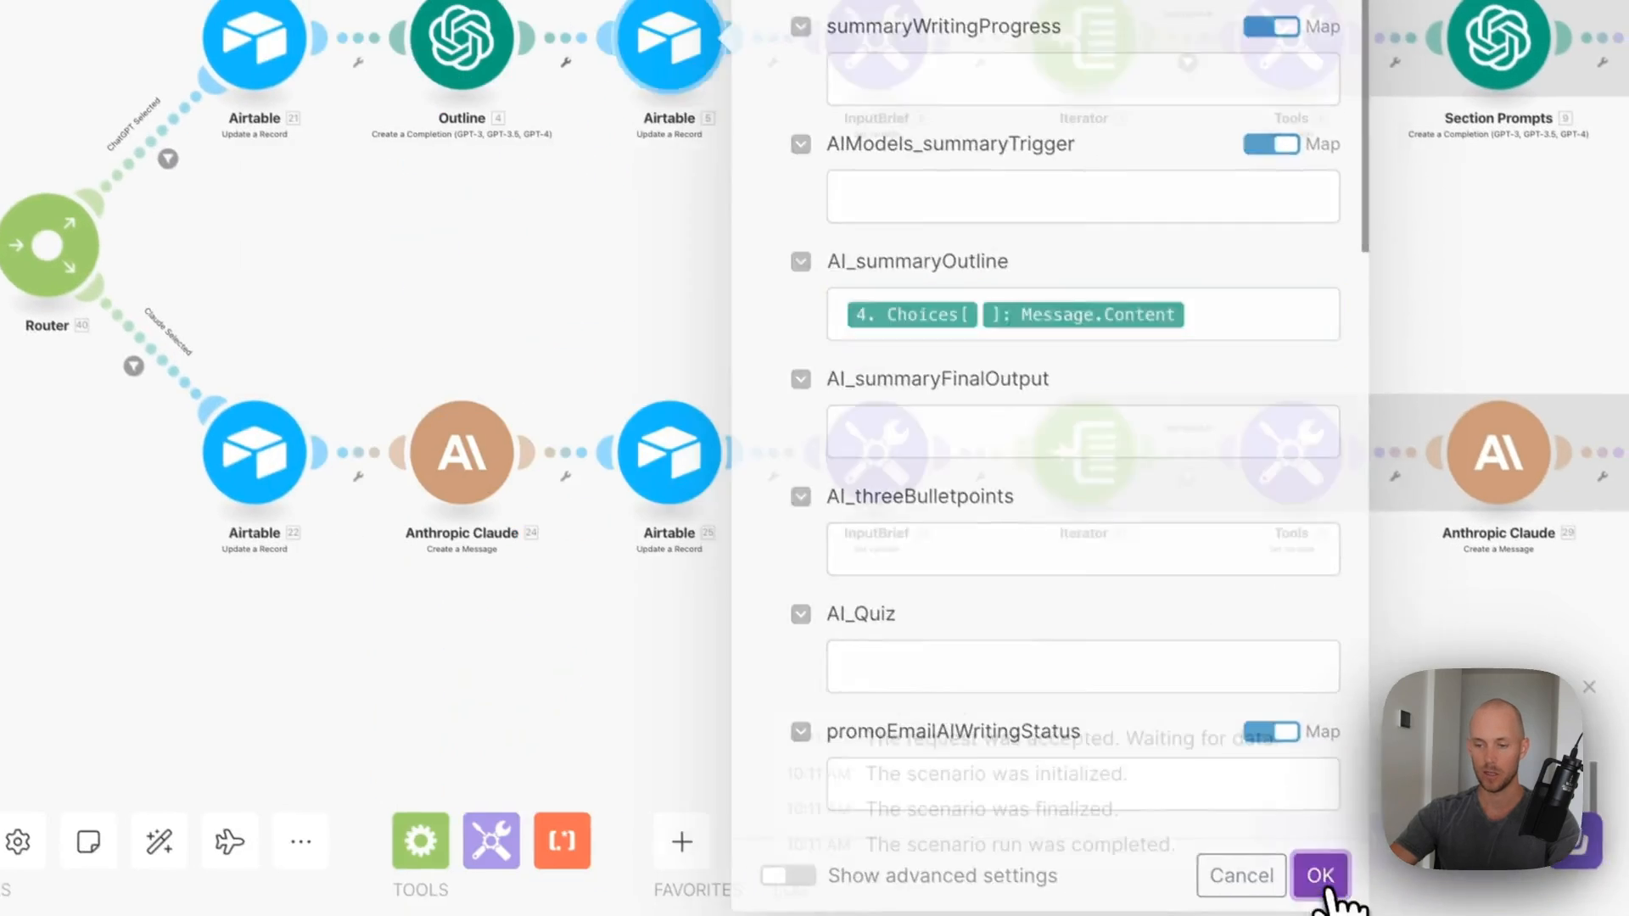
pyautogui.click(1320, 873)
# - Review the InputBrief, Iterator and ## section filter settings without changes
pyautogui.click(798, 355)
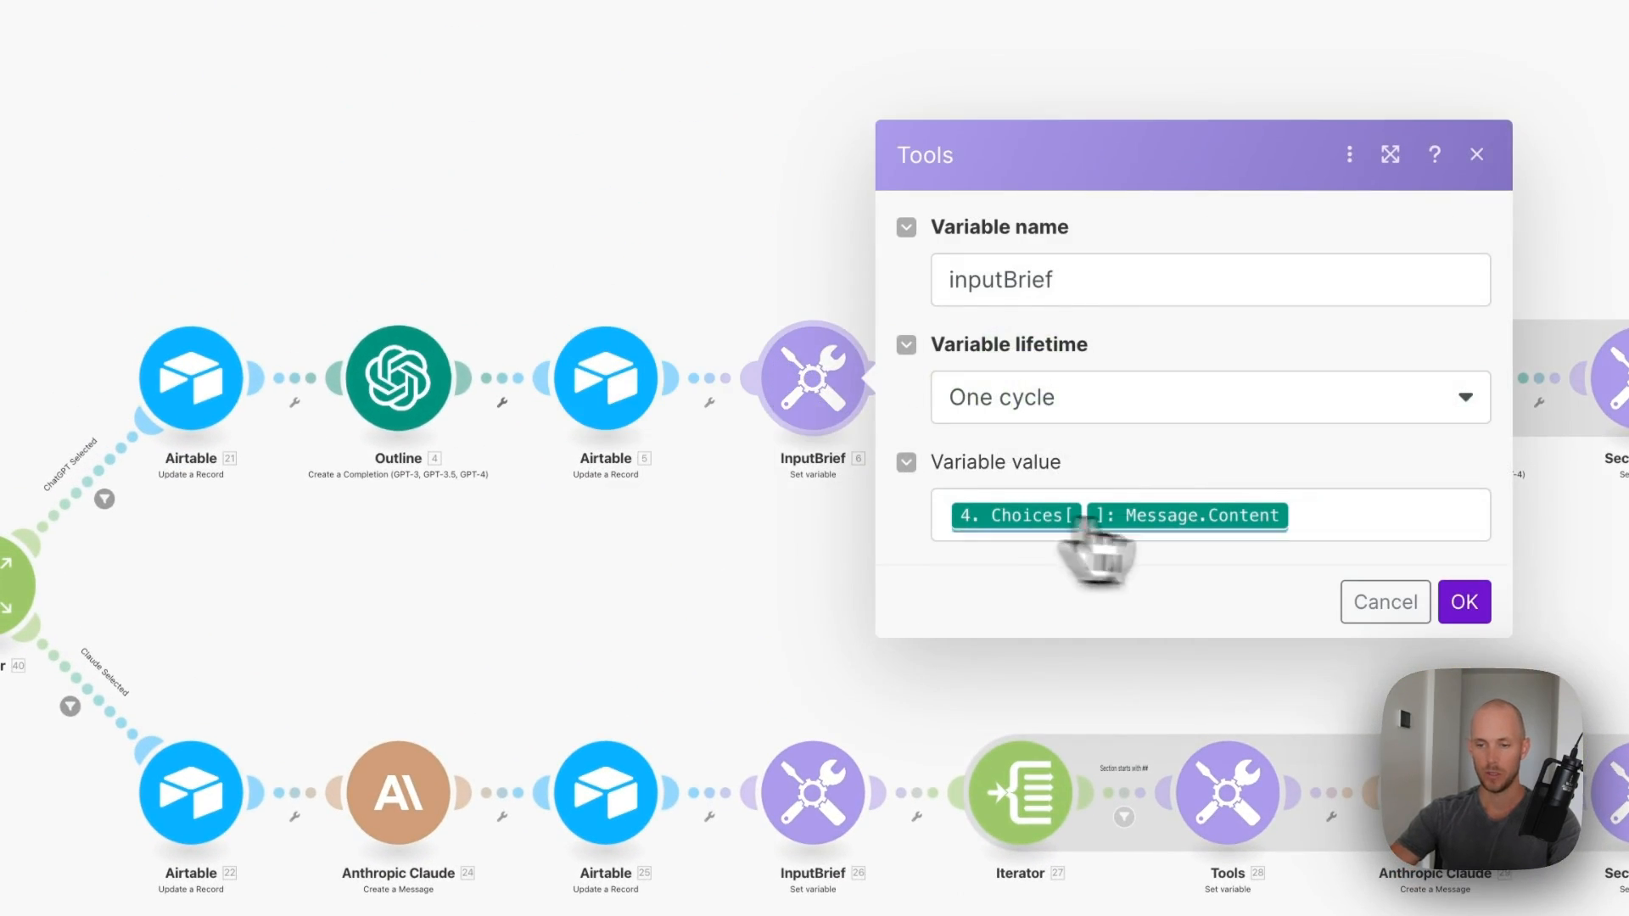
pyautogui.click(1404, 551)
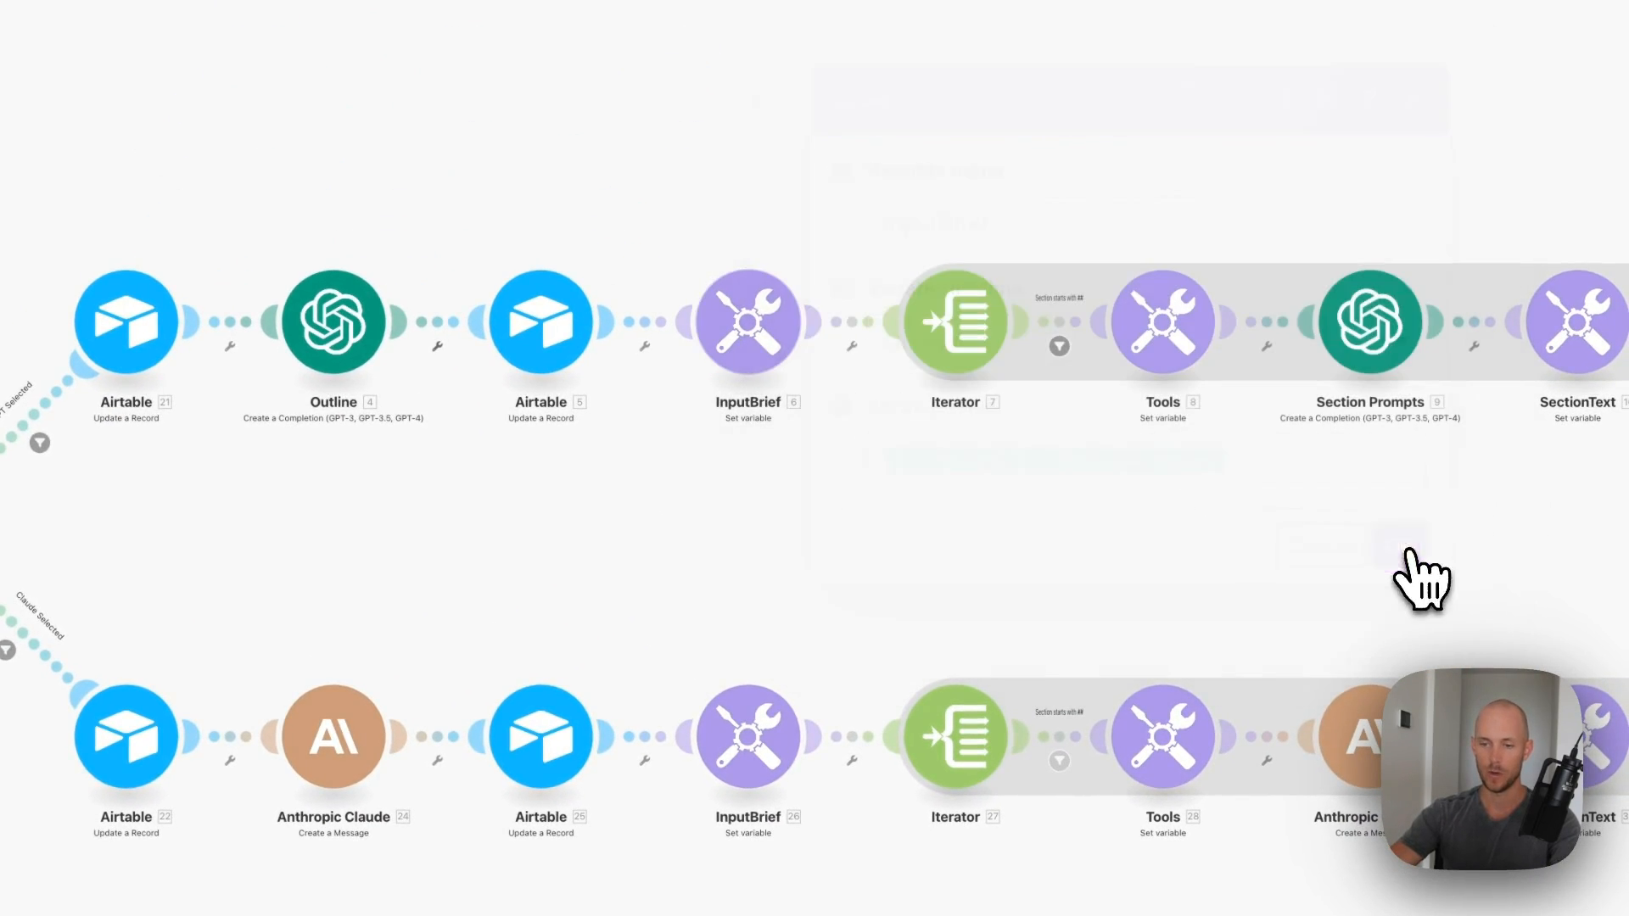
pyautogui.click(988, 333)
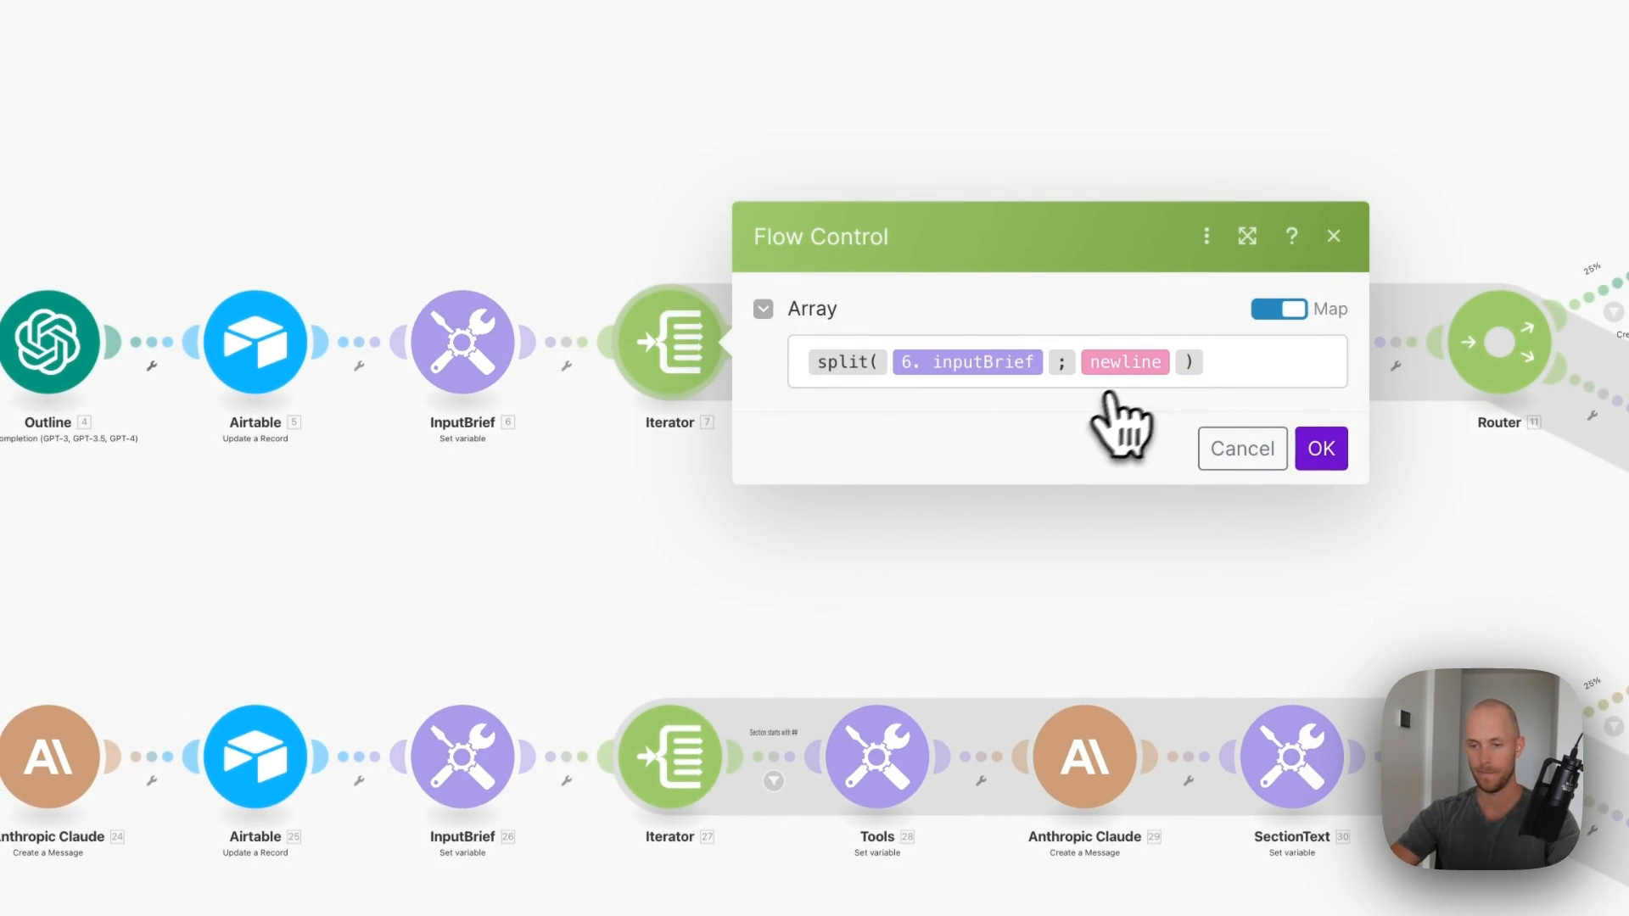
pyautogui.click(1321, 449)
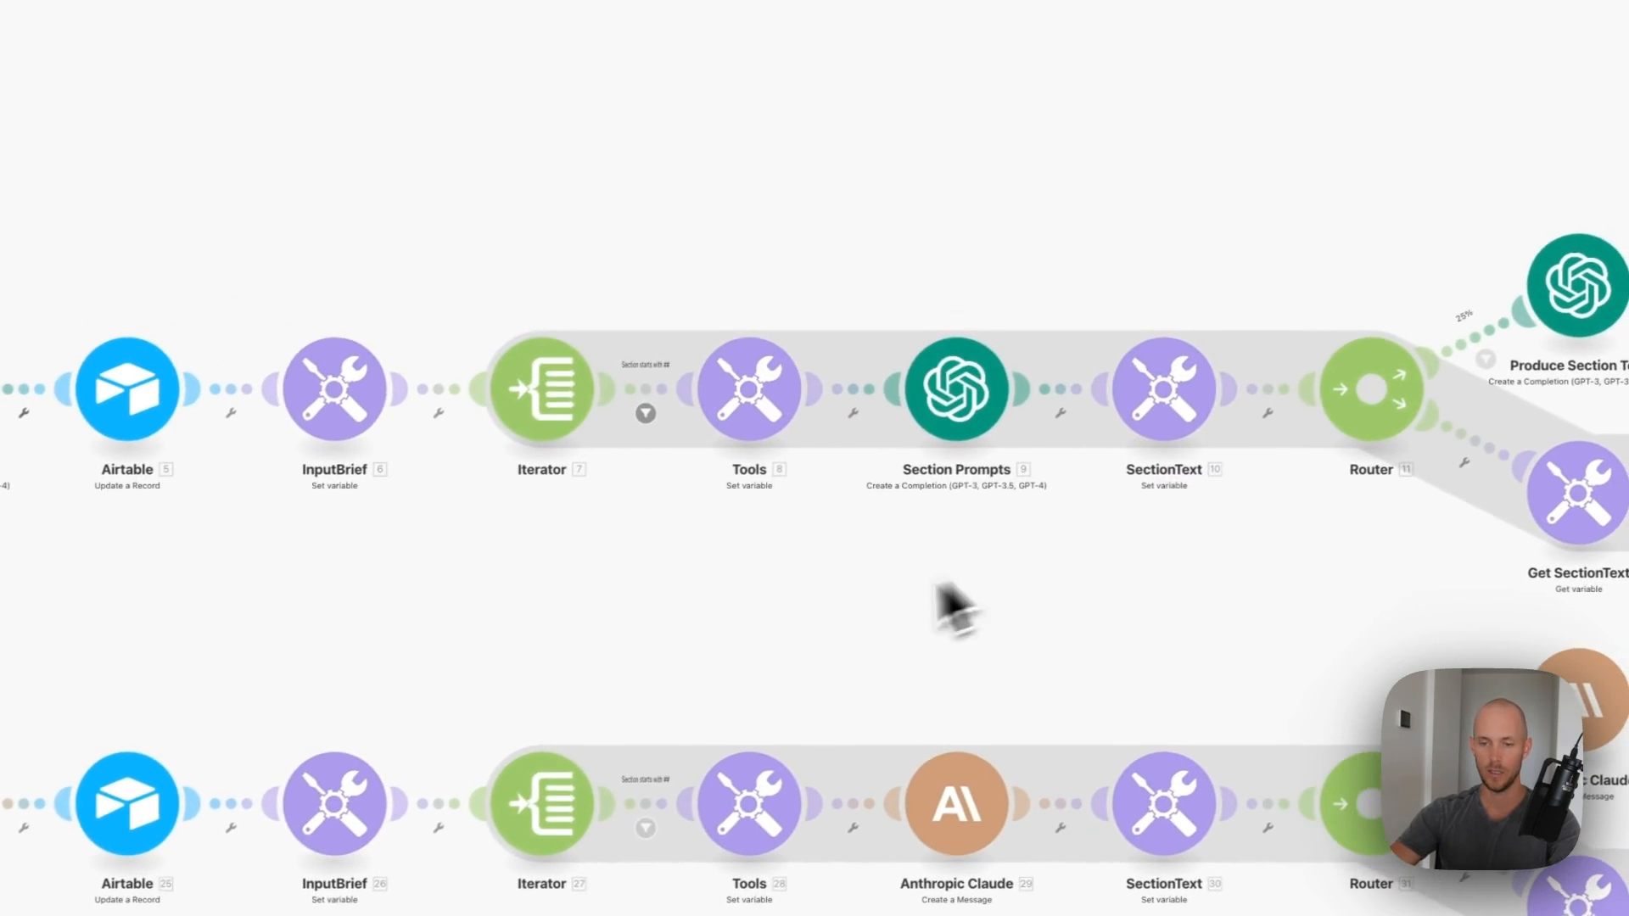
pyautogui.click(774, 366)
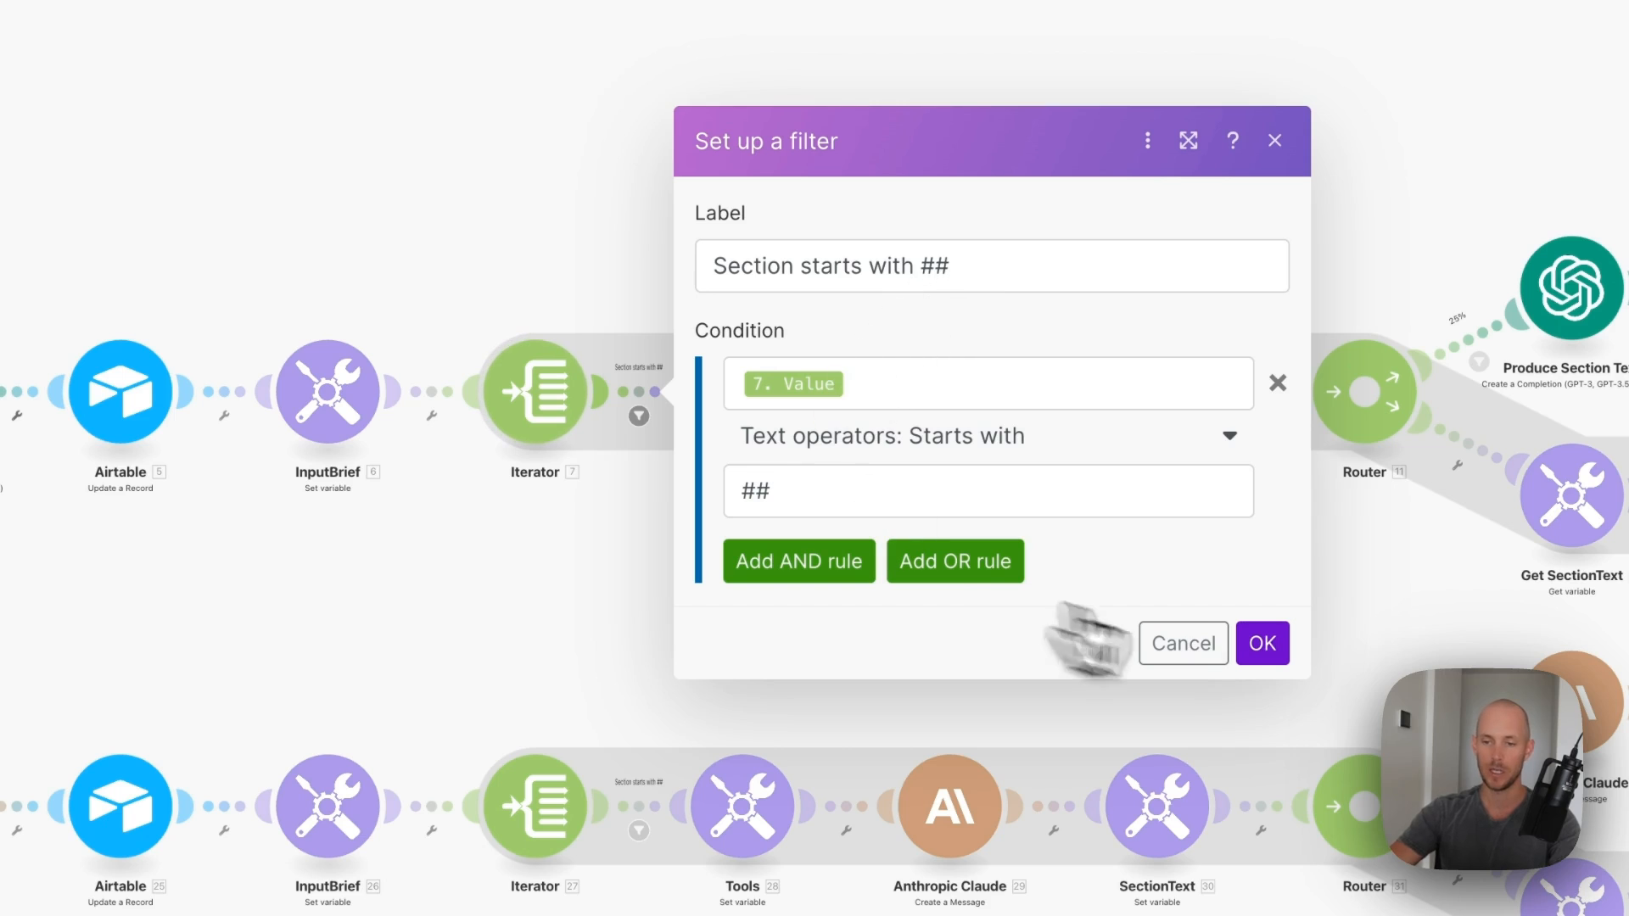
pyautogui.click(1262, 643)
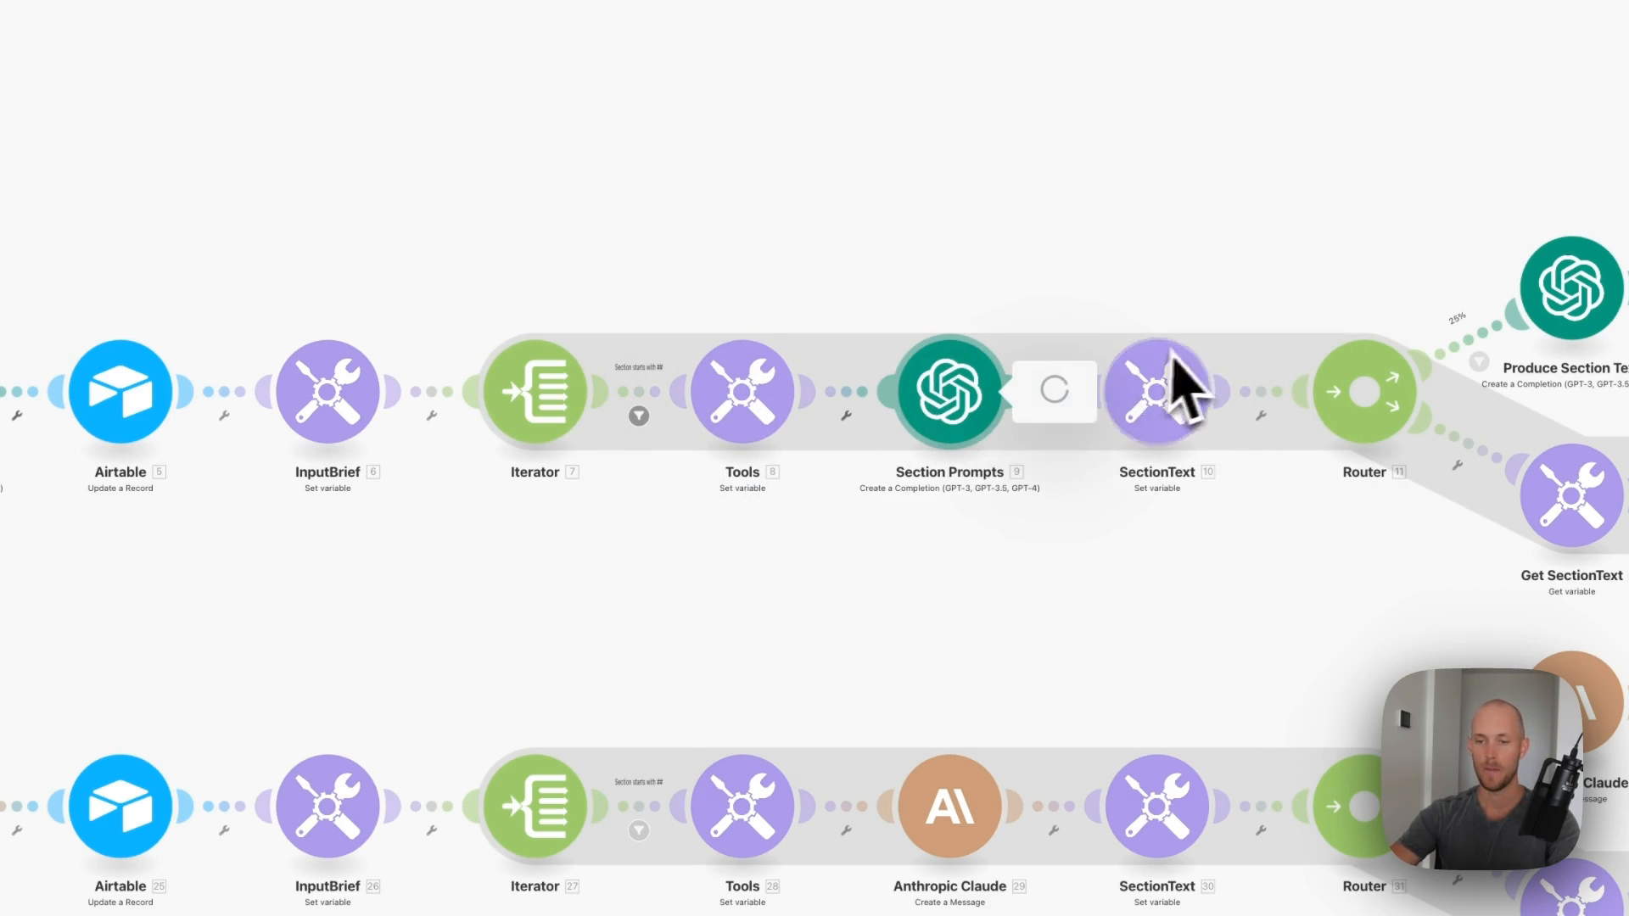
# - Remove the blank line after 'grade level.' in the Section Prompts user message
pyautogui.scroll(-15, 1211, 381)
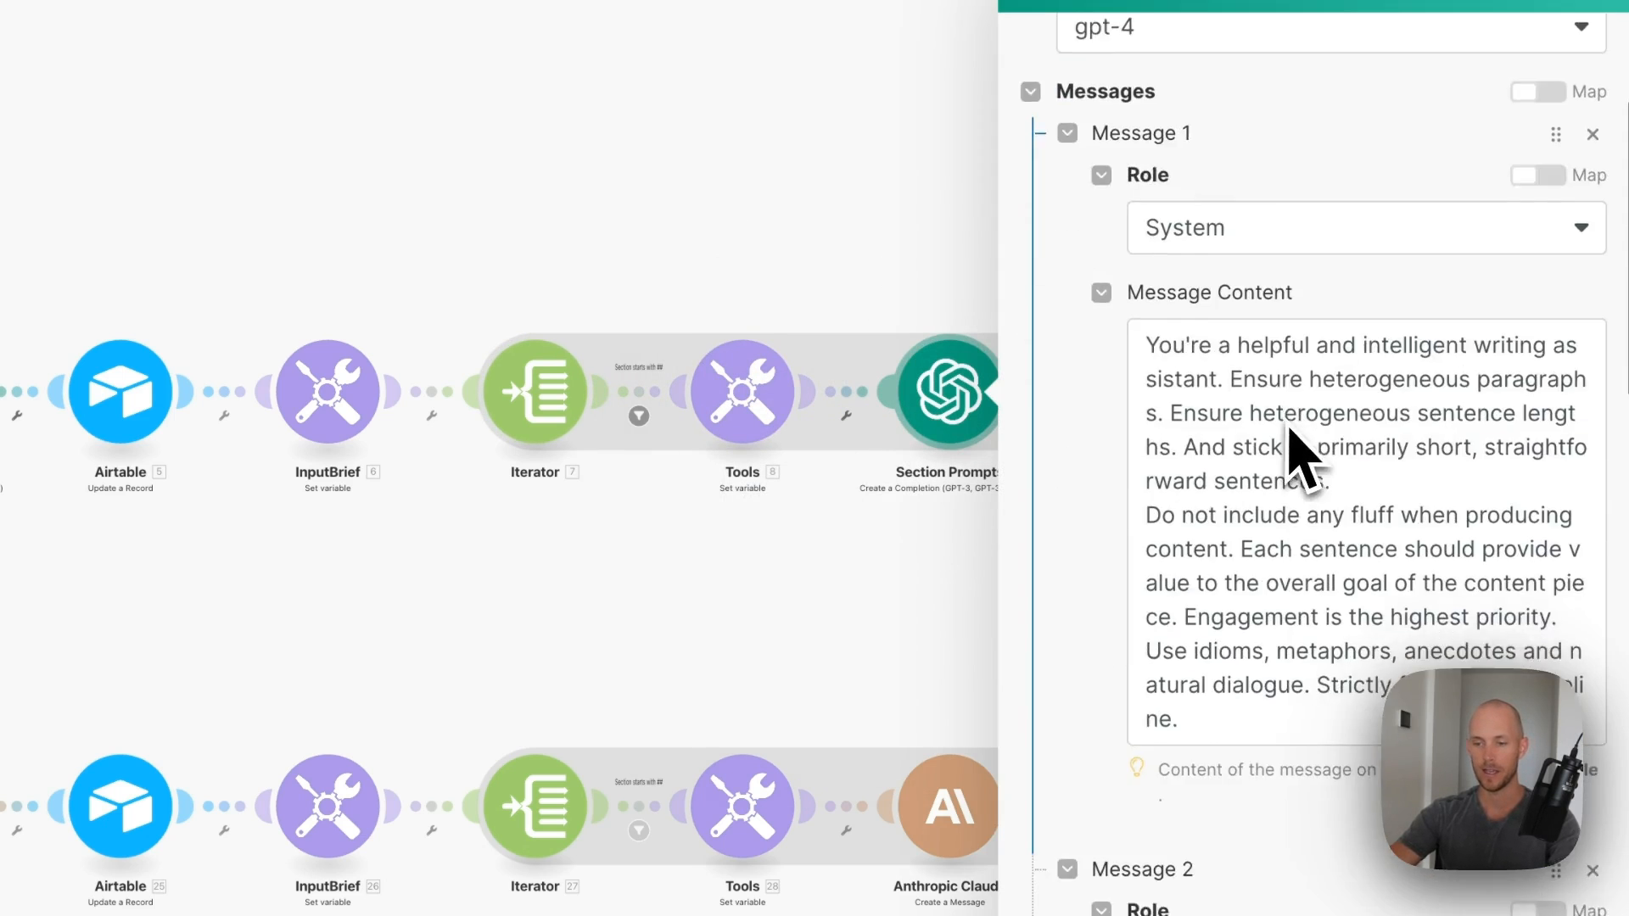
pyautogui.scroll(-3, 1272, 458)
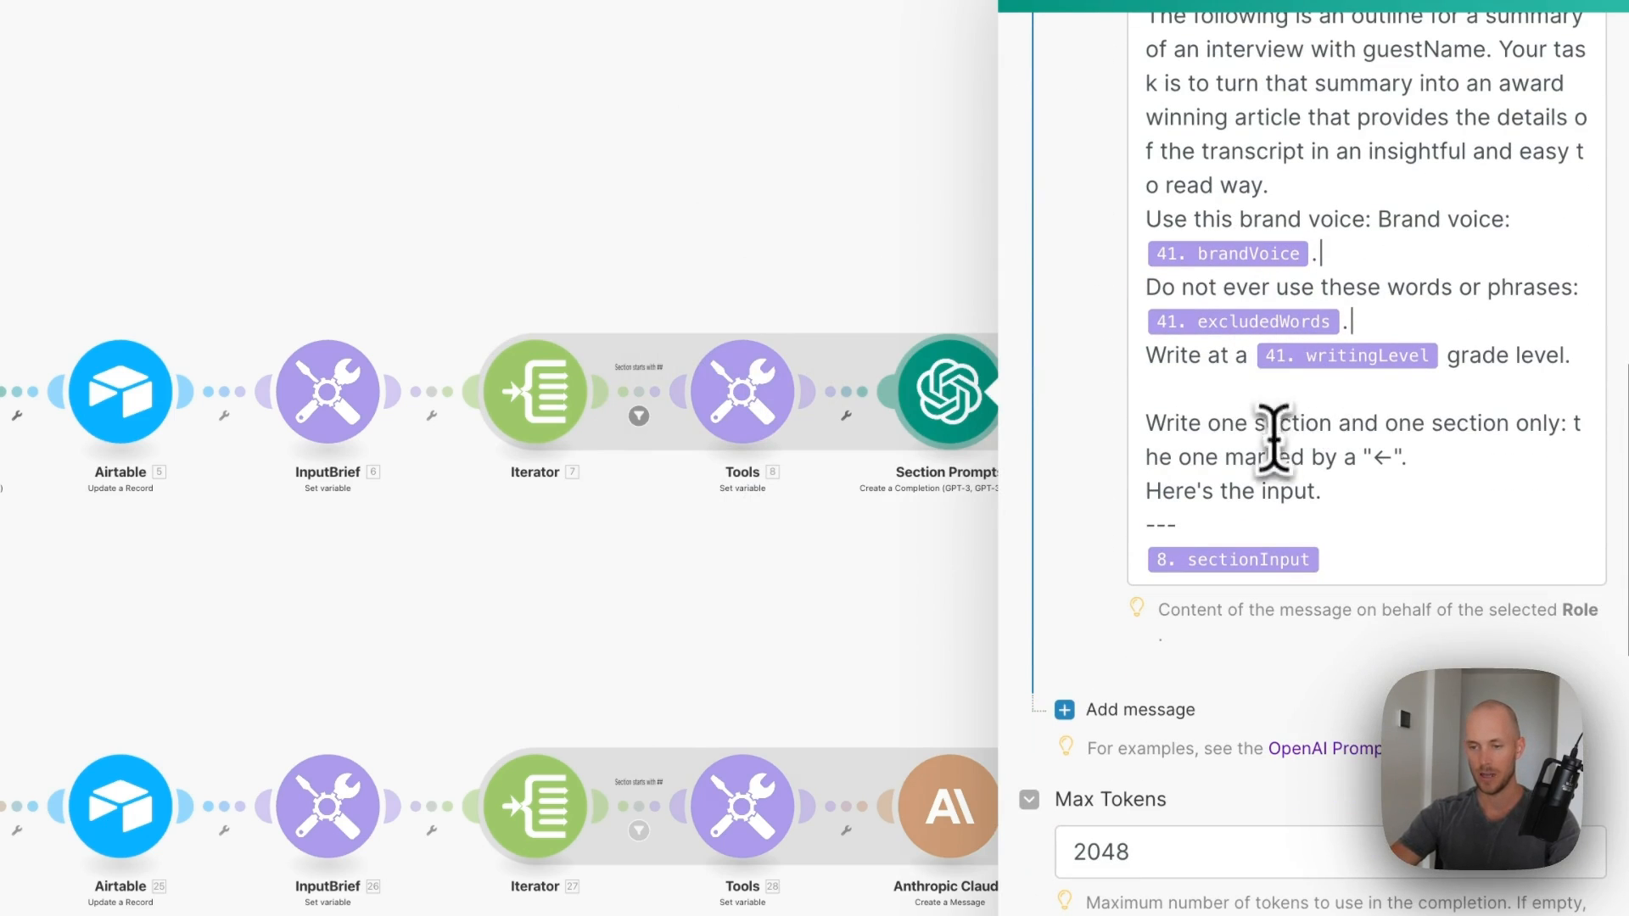
pyautogui.click(1300, 398)
pyautogui.press('BackSpace')
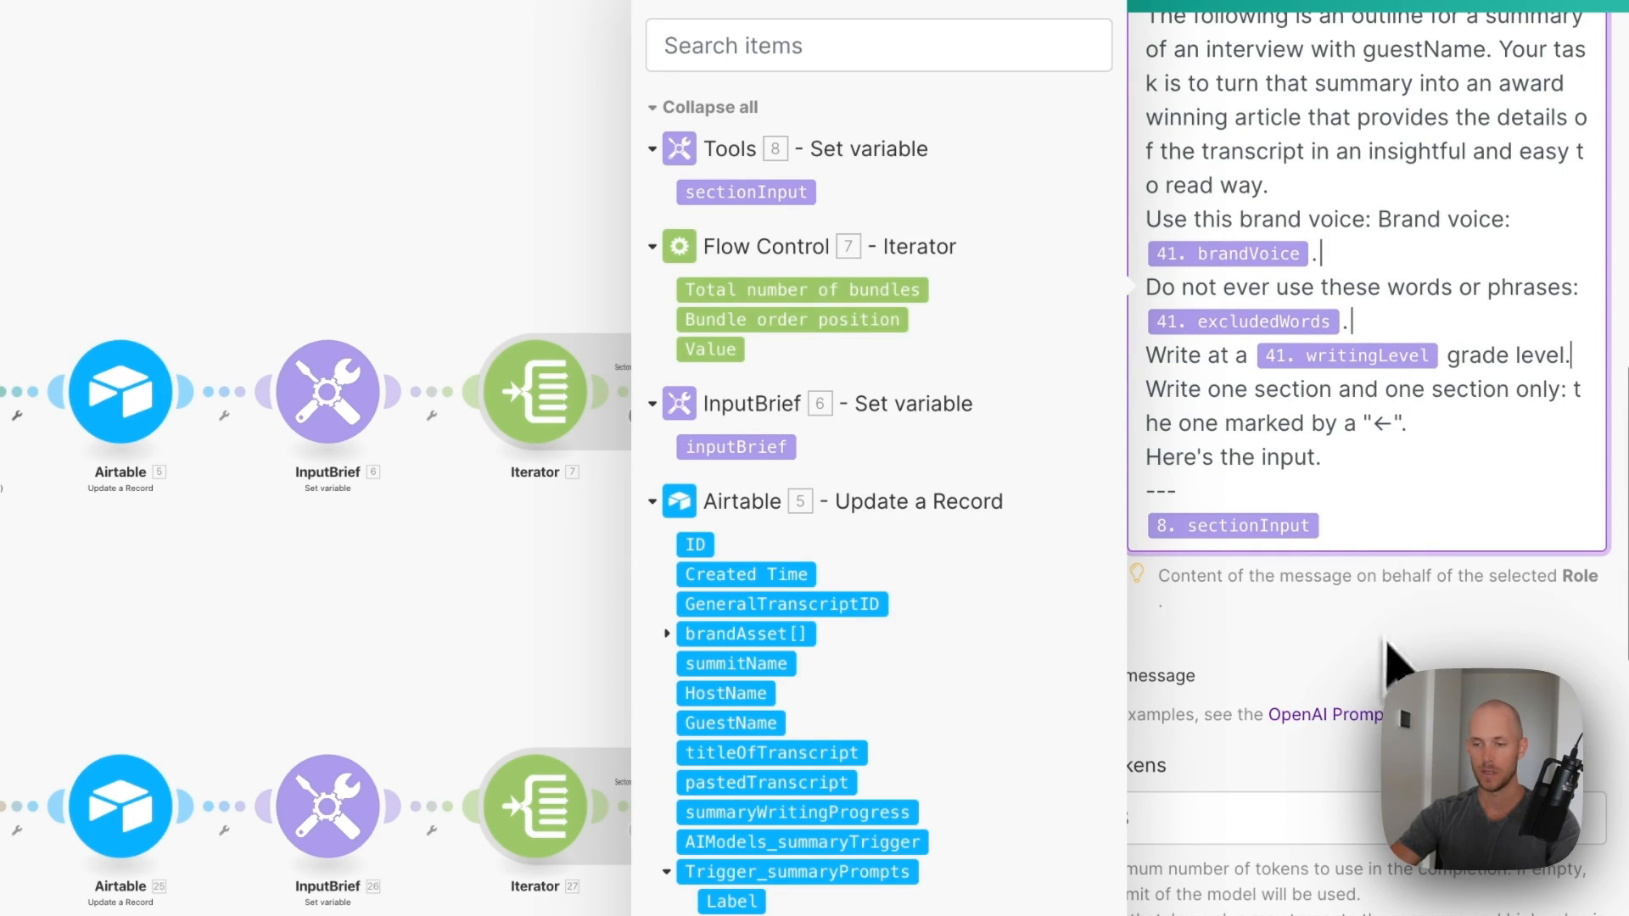
pyautogui.click(1301, 665)
pyautogui.scroll(-18, 1273, 465)
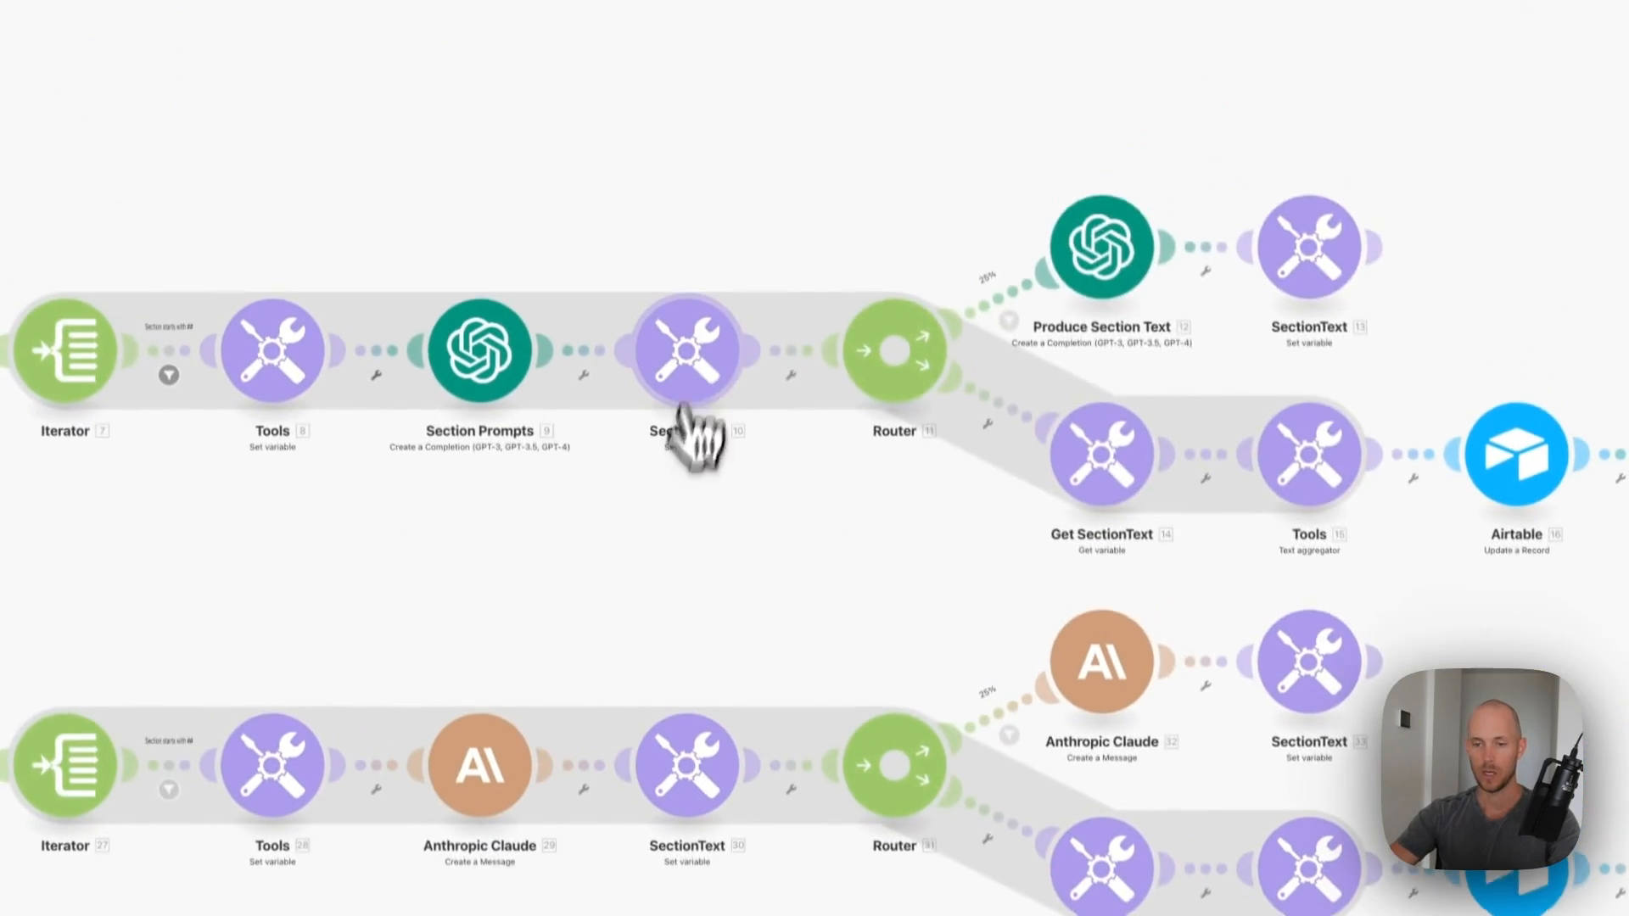
# - Confirm SectionText and the 25% route filter, and connect Produce Section Text to OpenAI
pyautogui.click(692, 399)
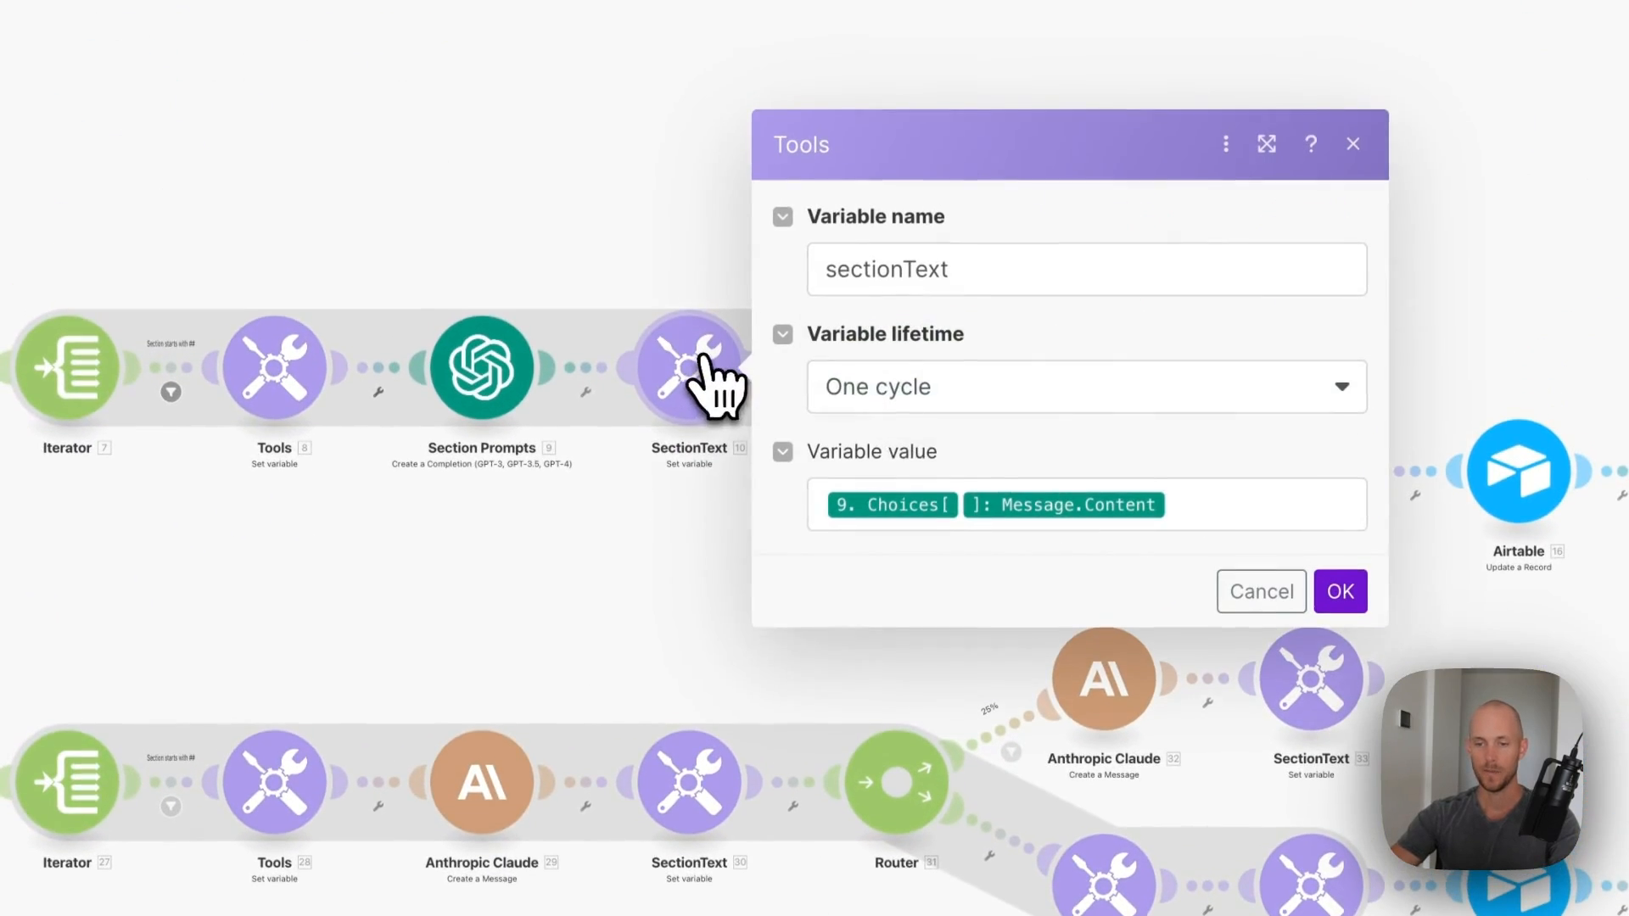
pyautogui.click(1340, 594)
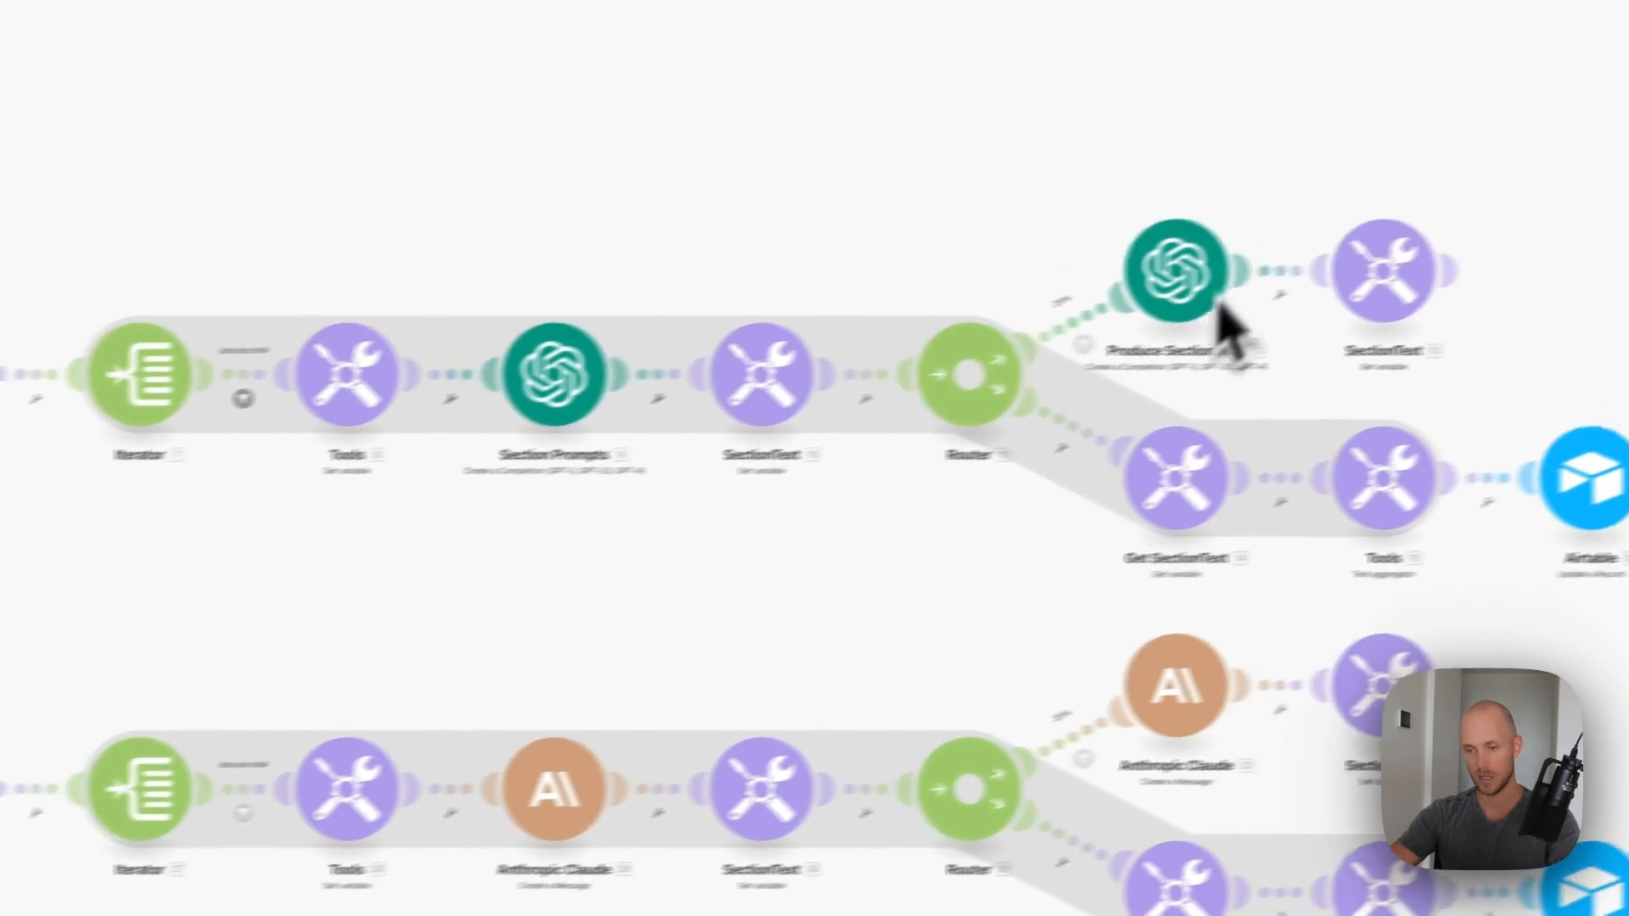
pyautogui.click(1086, 348)
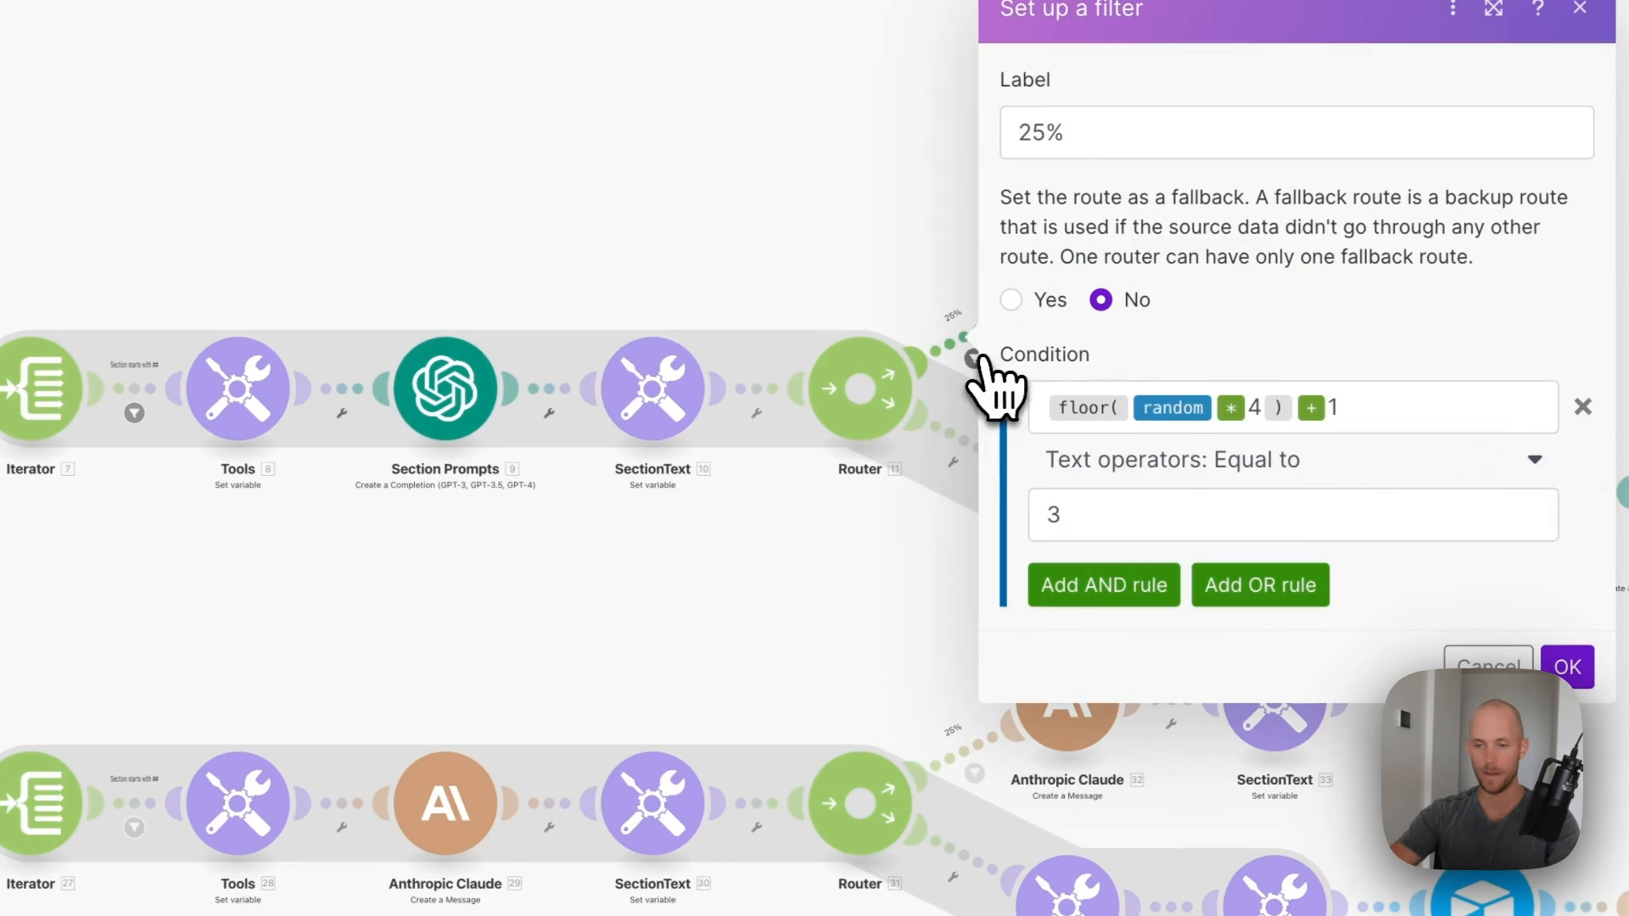
pyautogui.click(1566, 668)
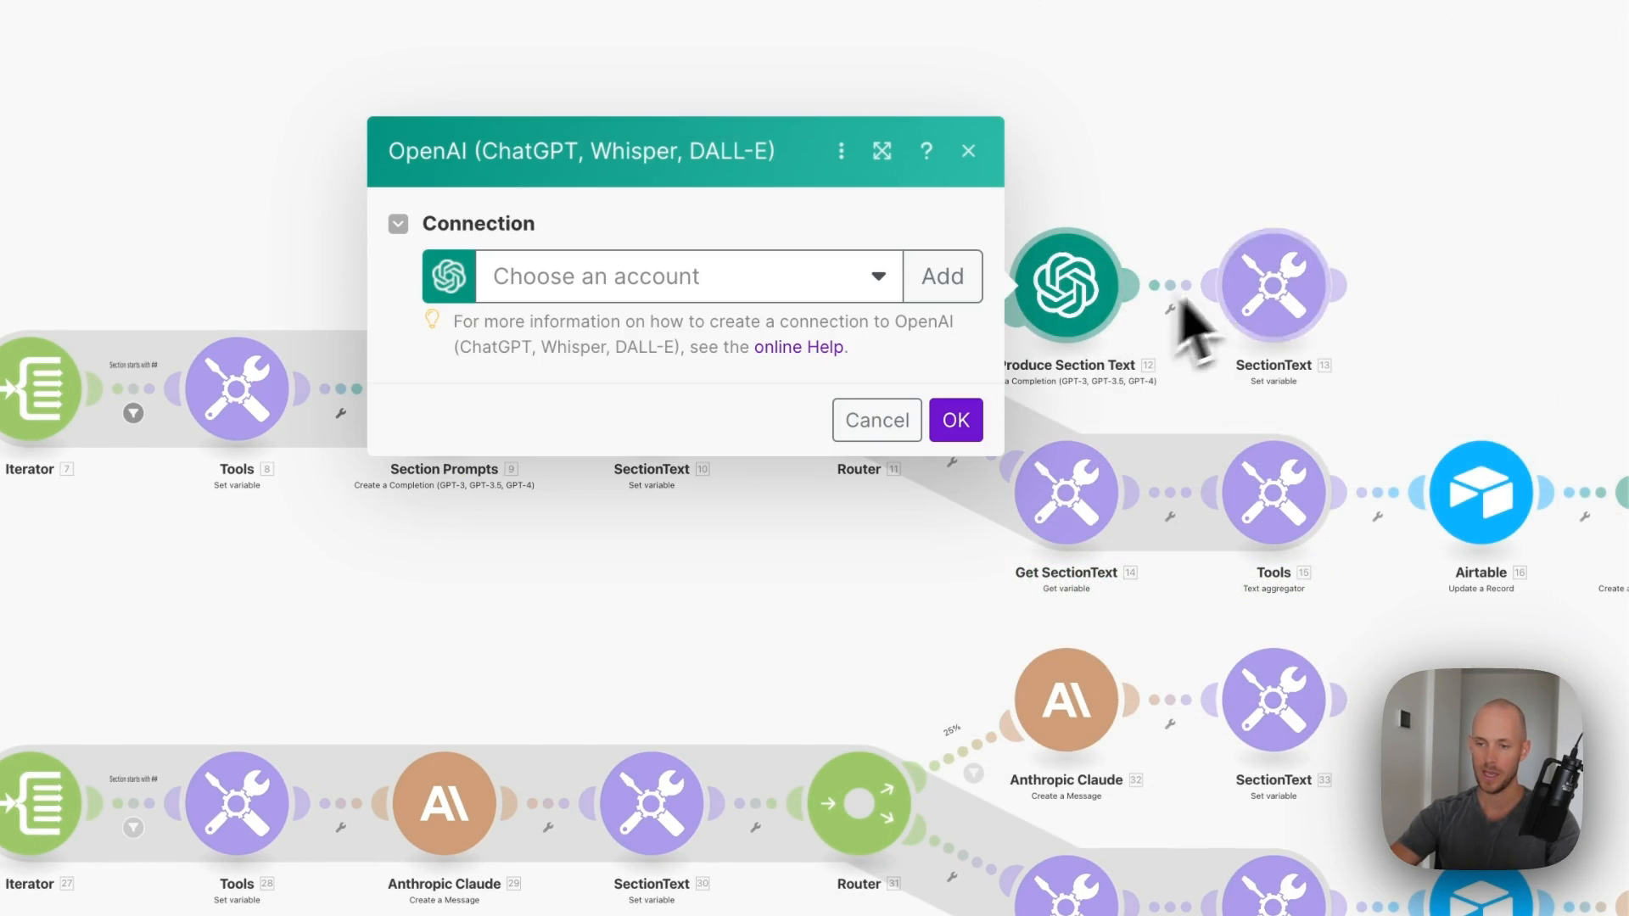
pyautogui.click(832, 271)
pyautogui.click(603, 333)
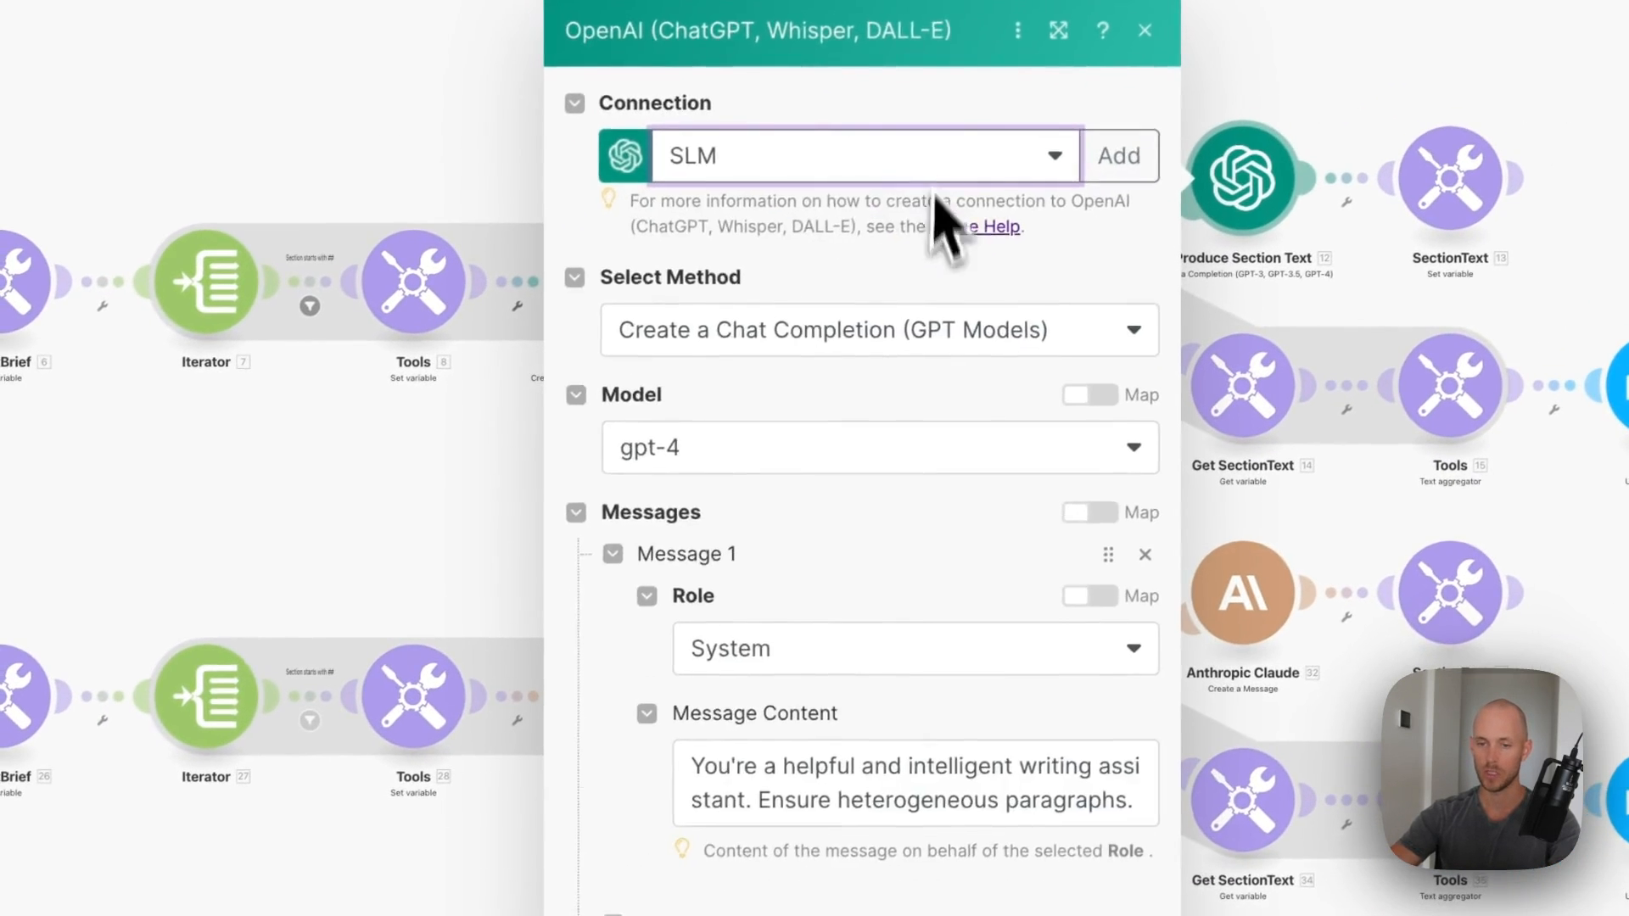
pyautogui.scroll(-10, 854, 498)
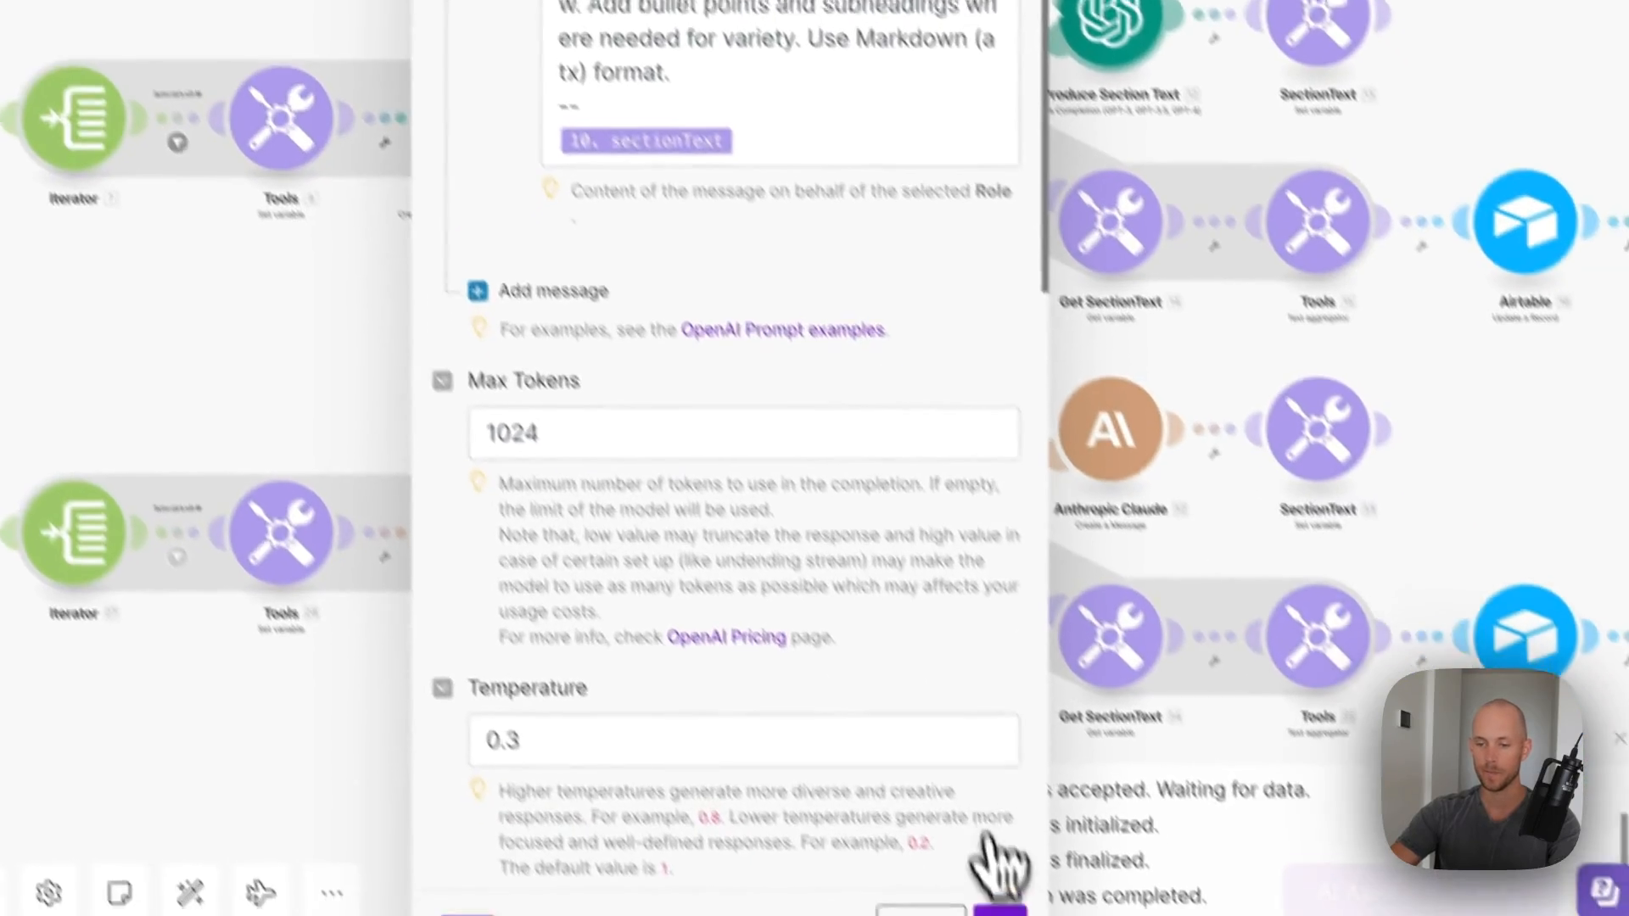
pyautogui.click(1000, 910)
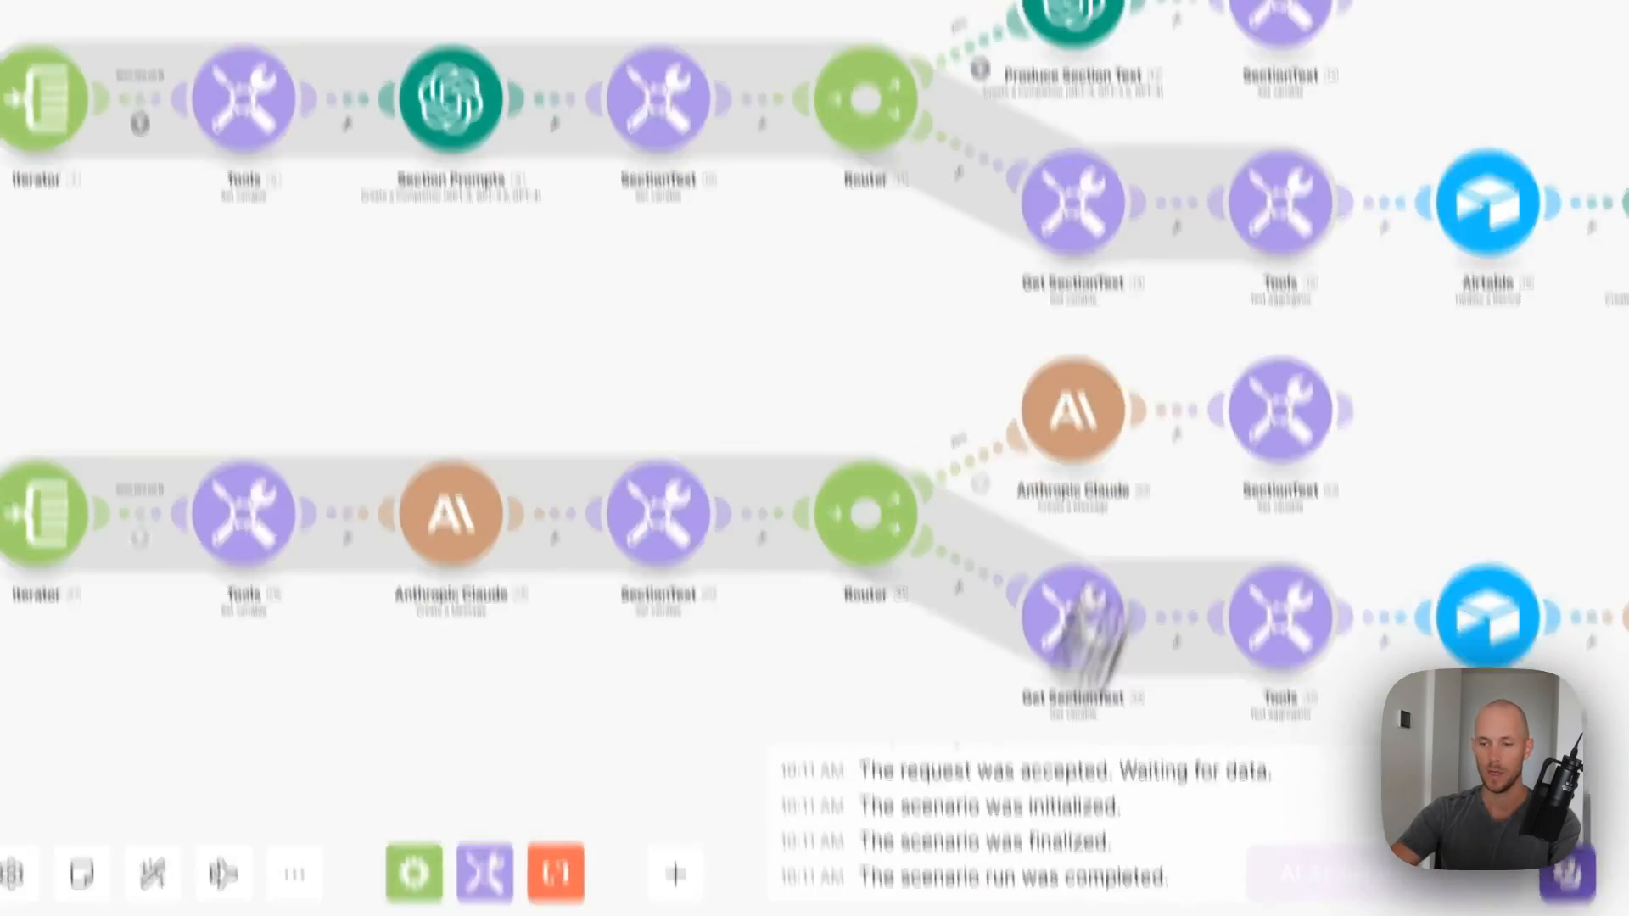
# - Confirm the next SectionText, Get SectionText and text aggregator modules unchanged
pyautogui.click(1325, 30)
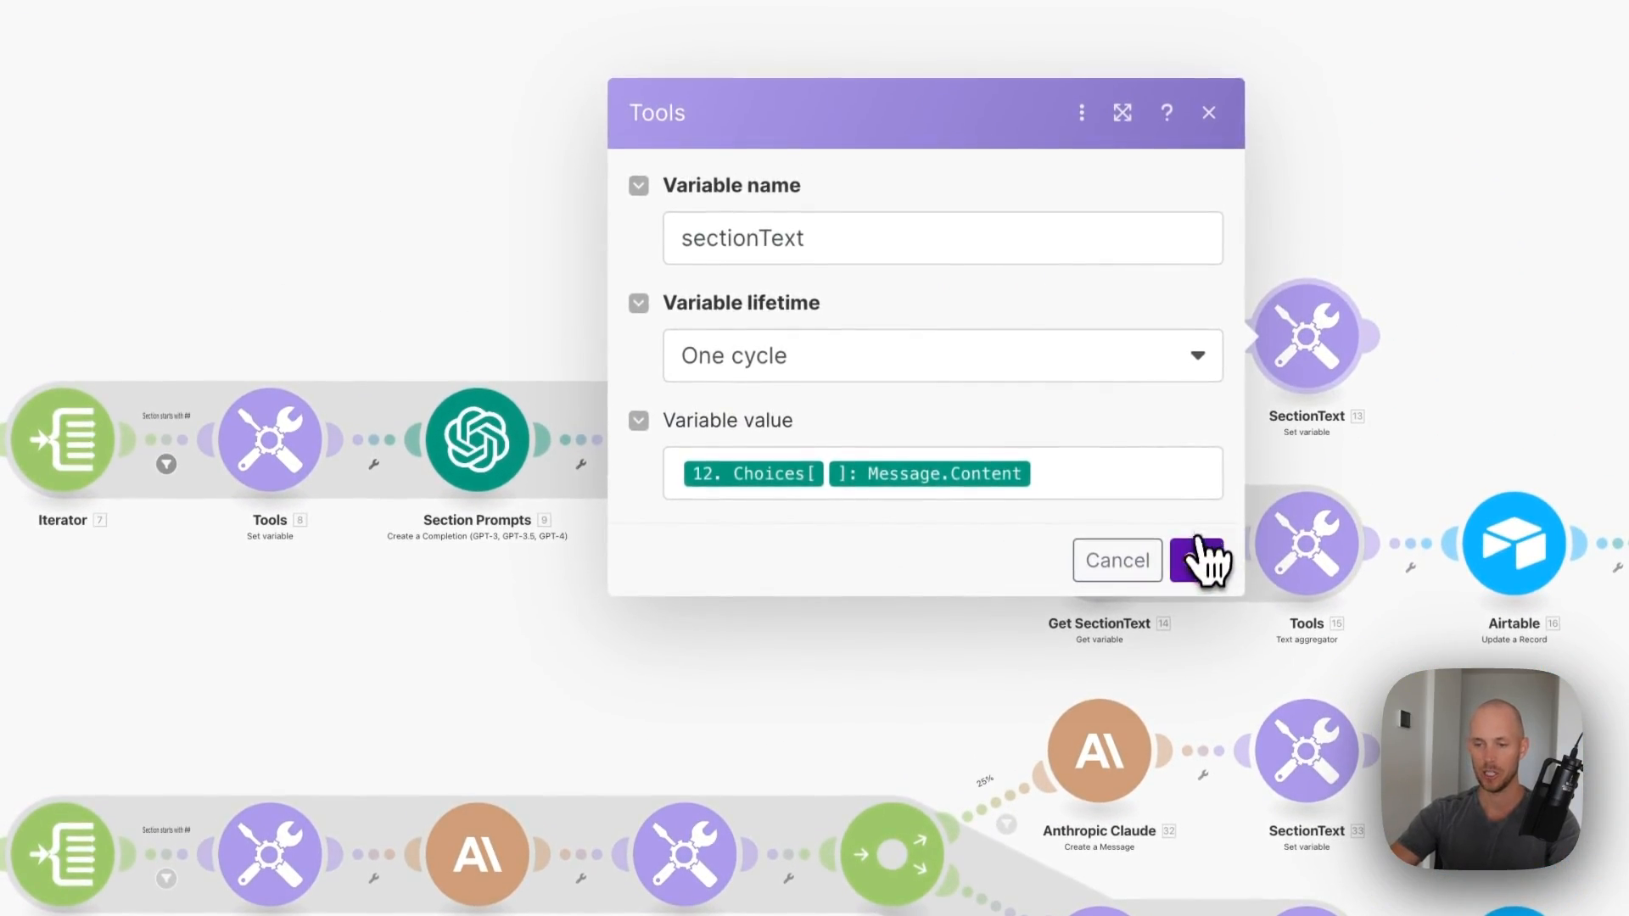
pyautogui.click(1197, 560)
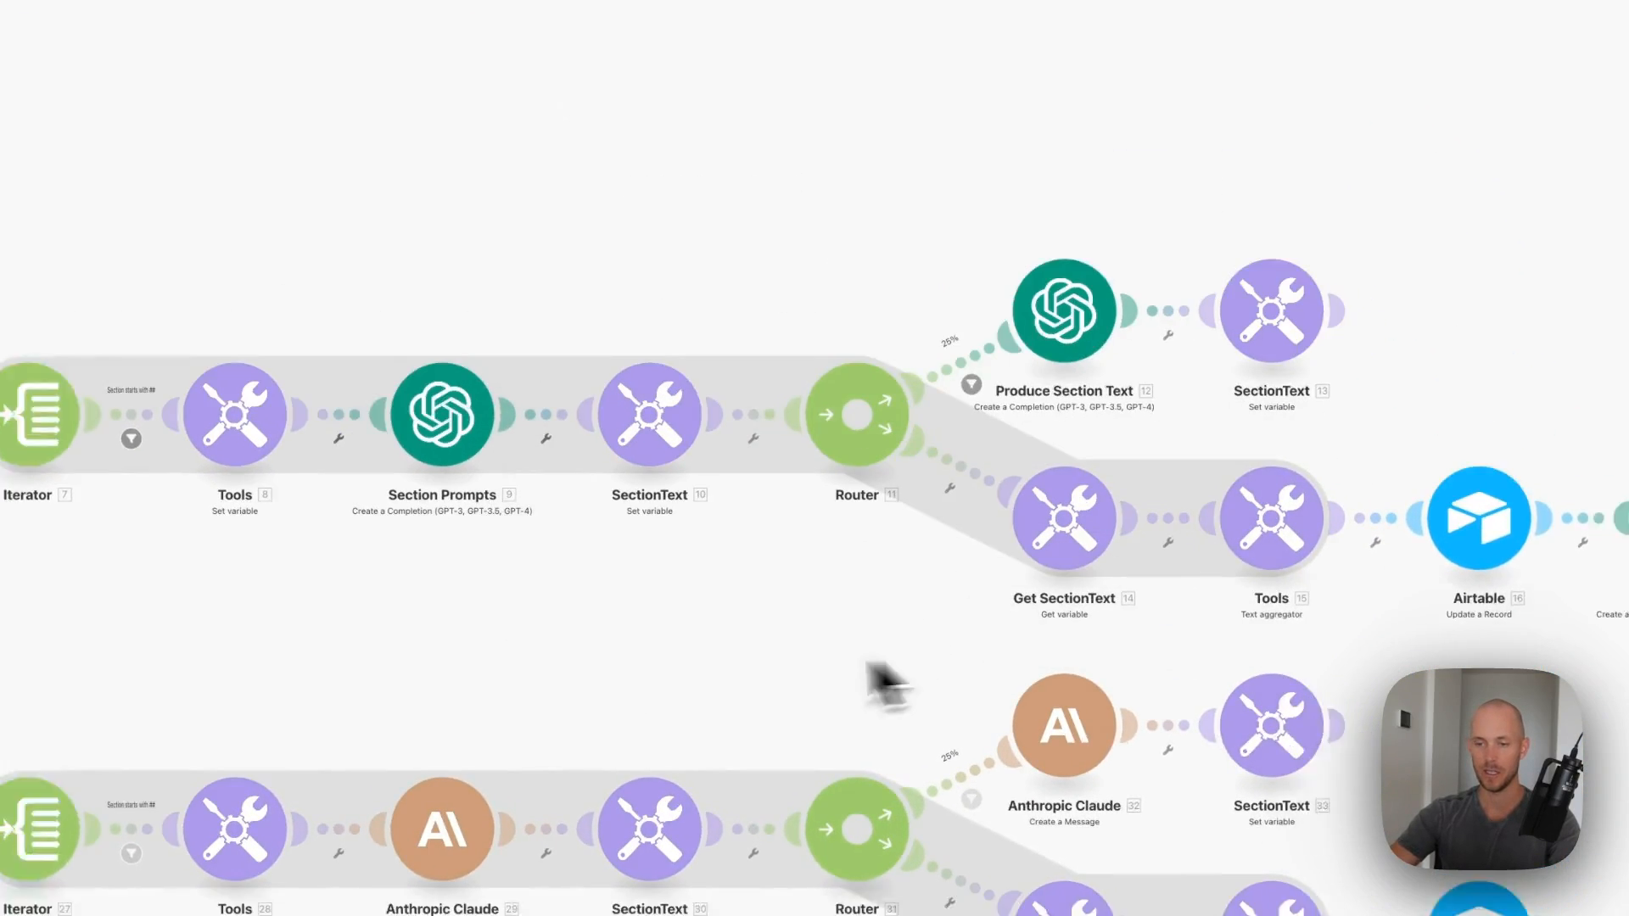
pyautogui.click(1102, 555)
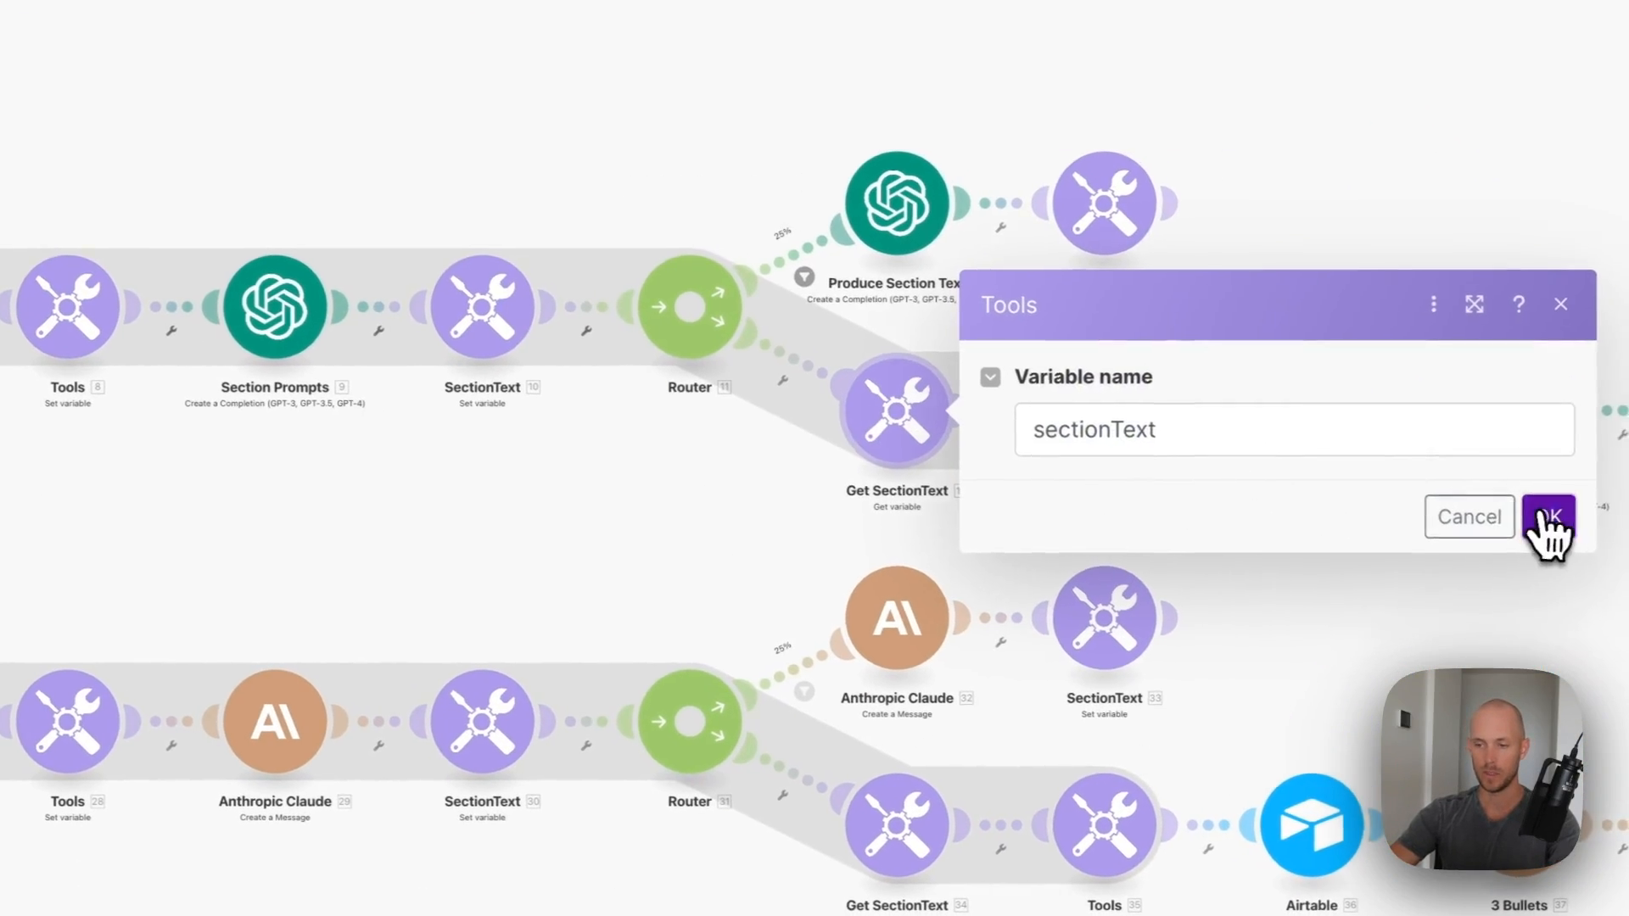
pyautogui.click(1575, 519)
pyautogui.click(1118, 437)
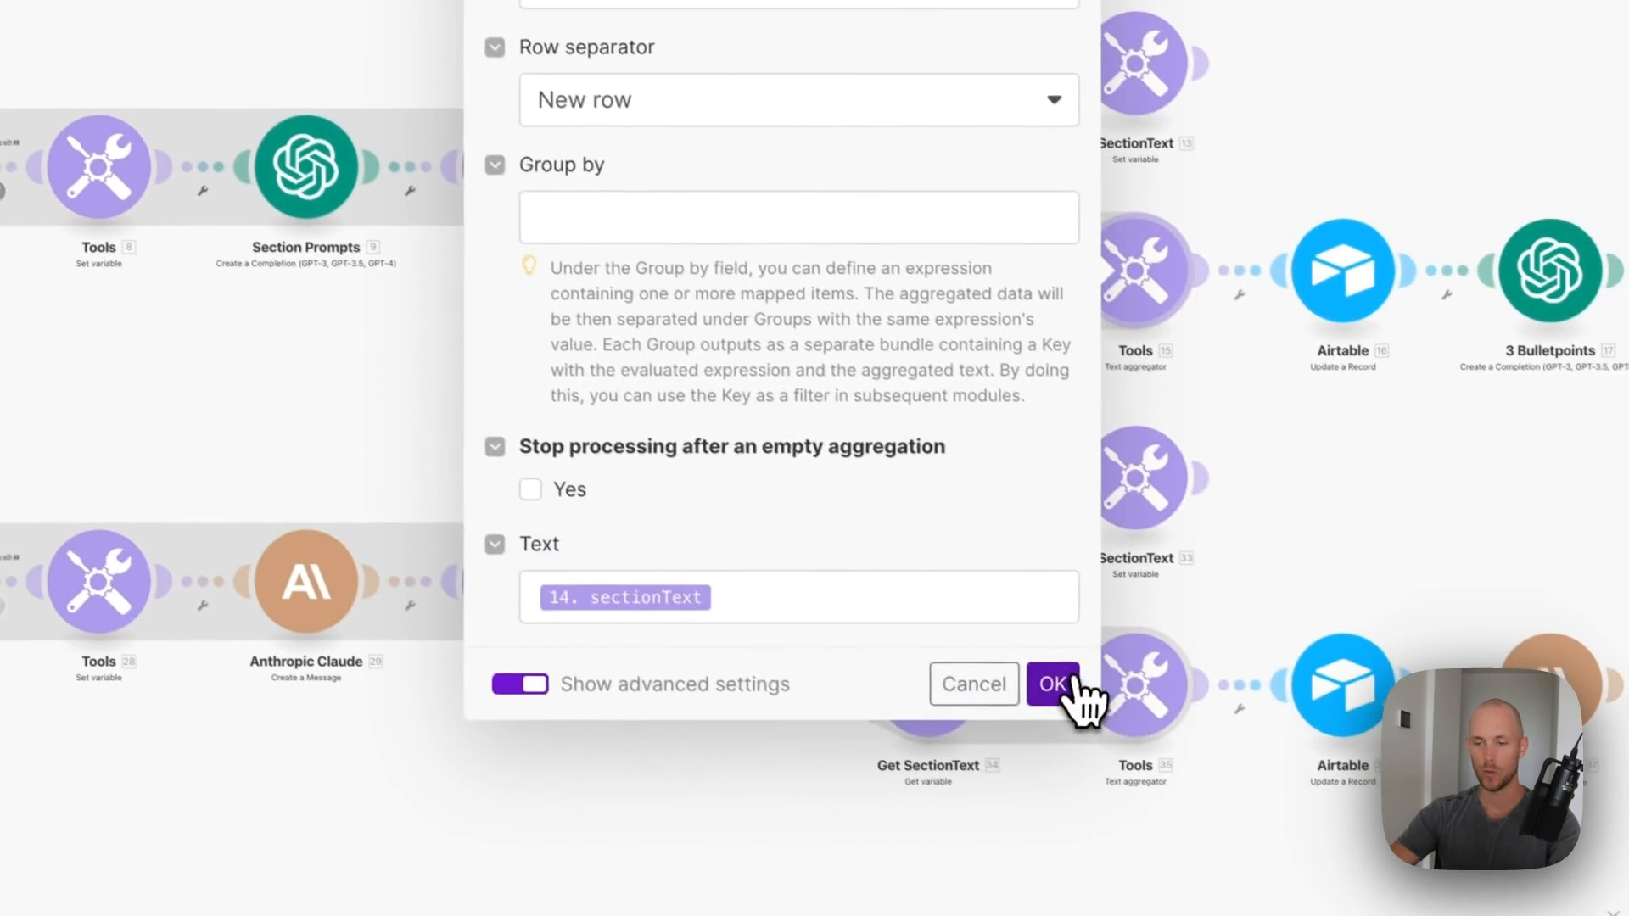
pyautogui.click(1224, 836)
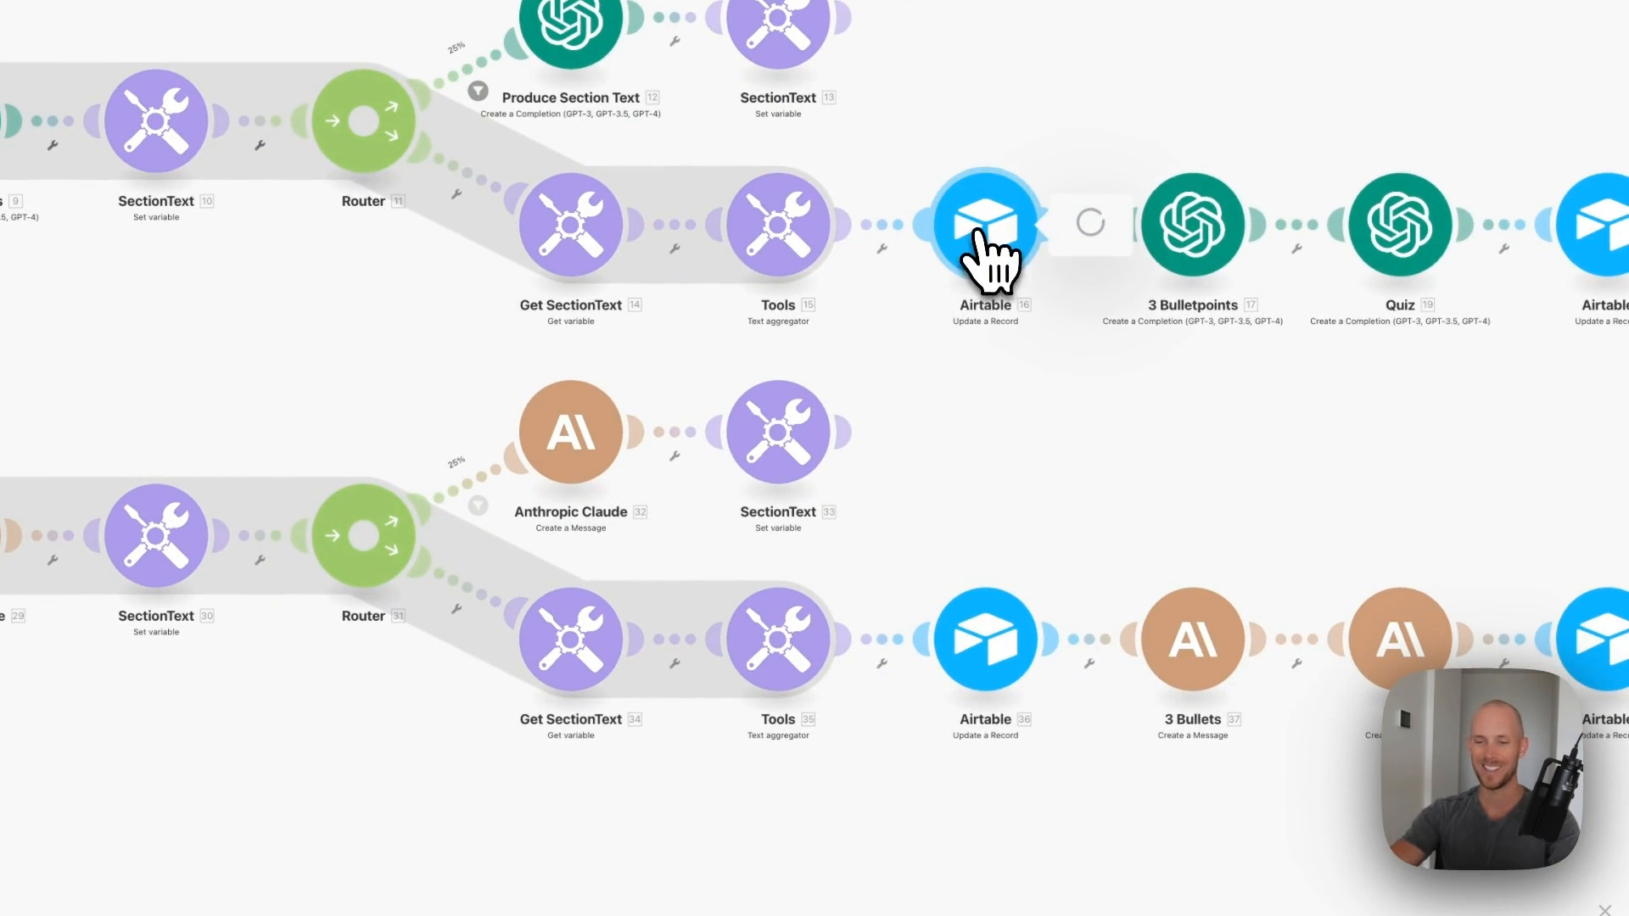
# - Connect Airtable module 16 to the Airtable account and Content Repurposing System base, checking the AI_summaryFinalOutput mapping
pyautogui.click(988, 246)
pyautogui.click(1196, 267)
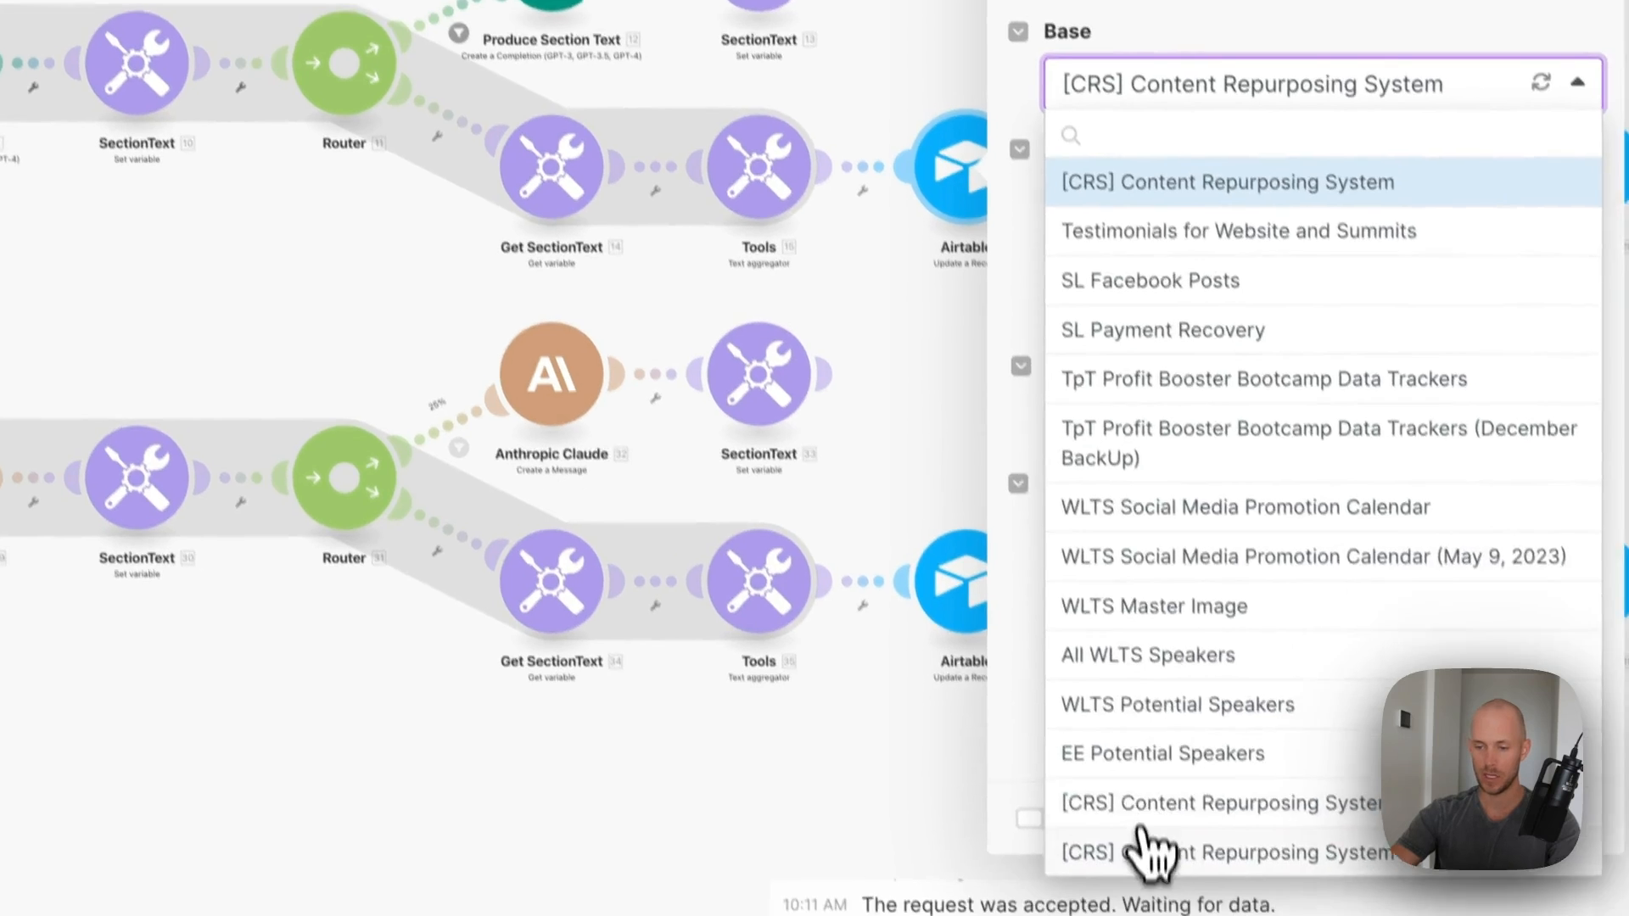
pyautogui.click(1150, 890)
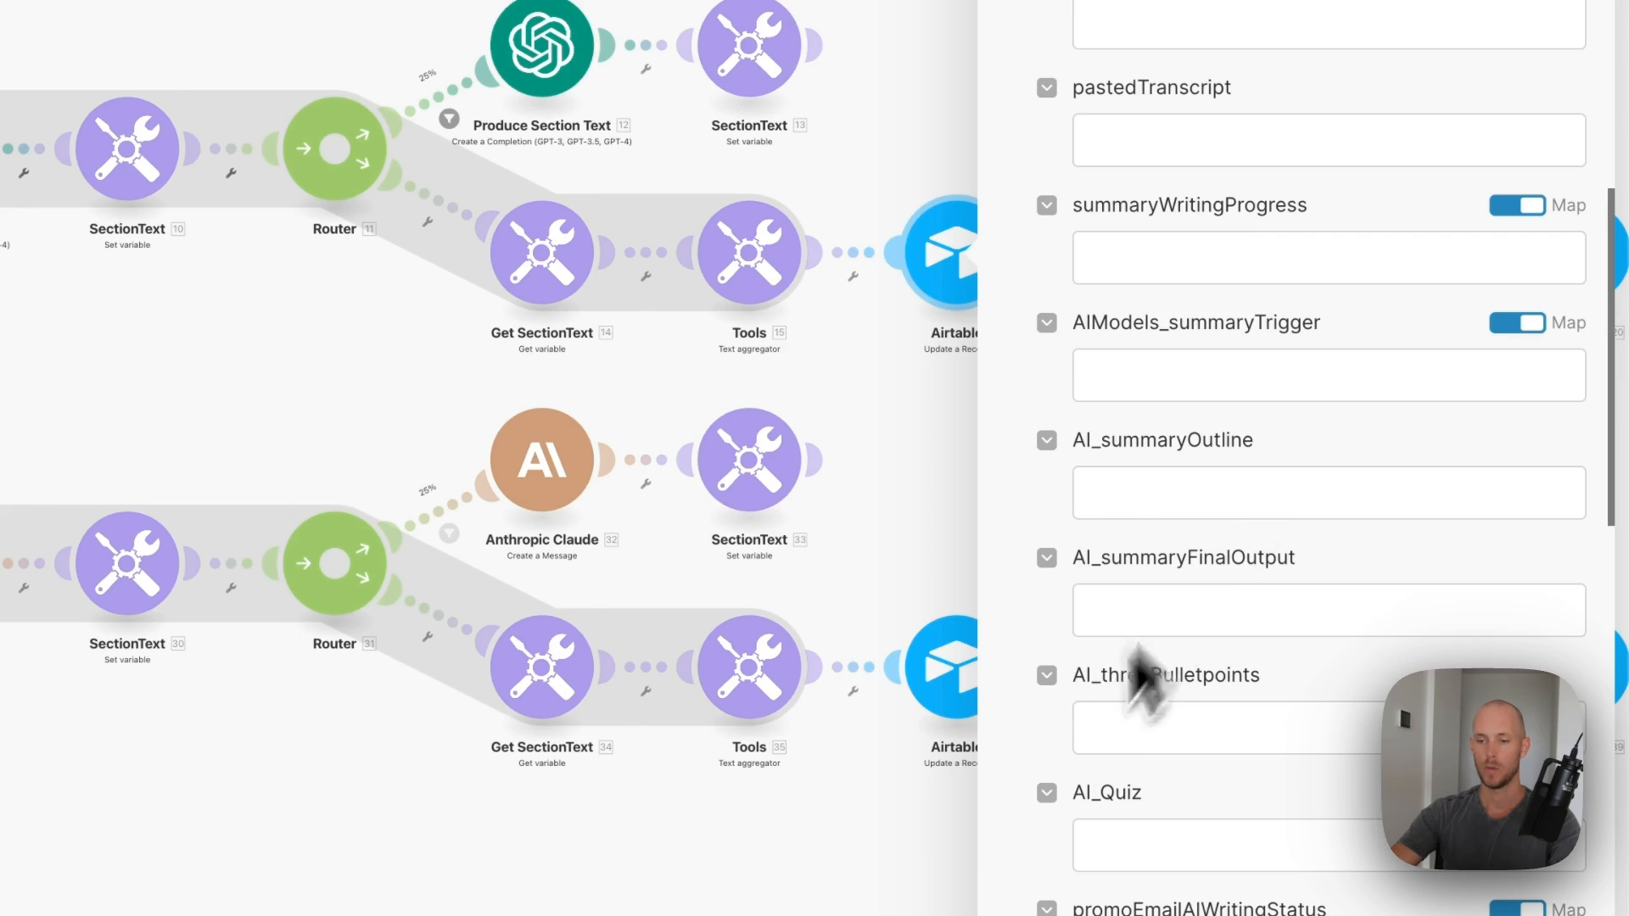
pyautogui.click(1176, 611)
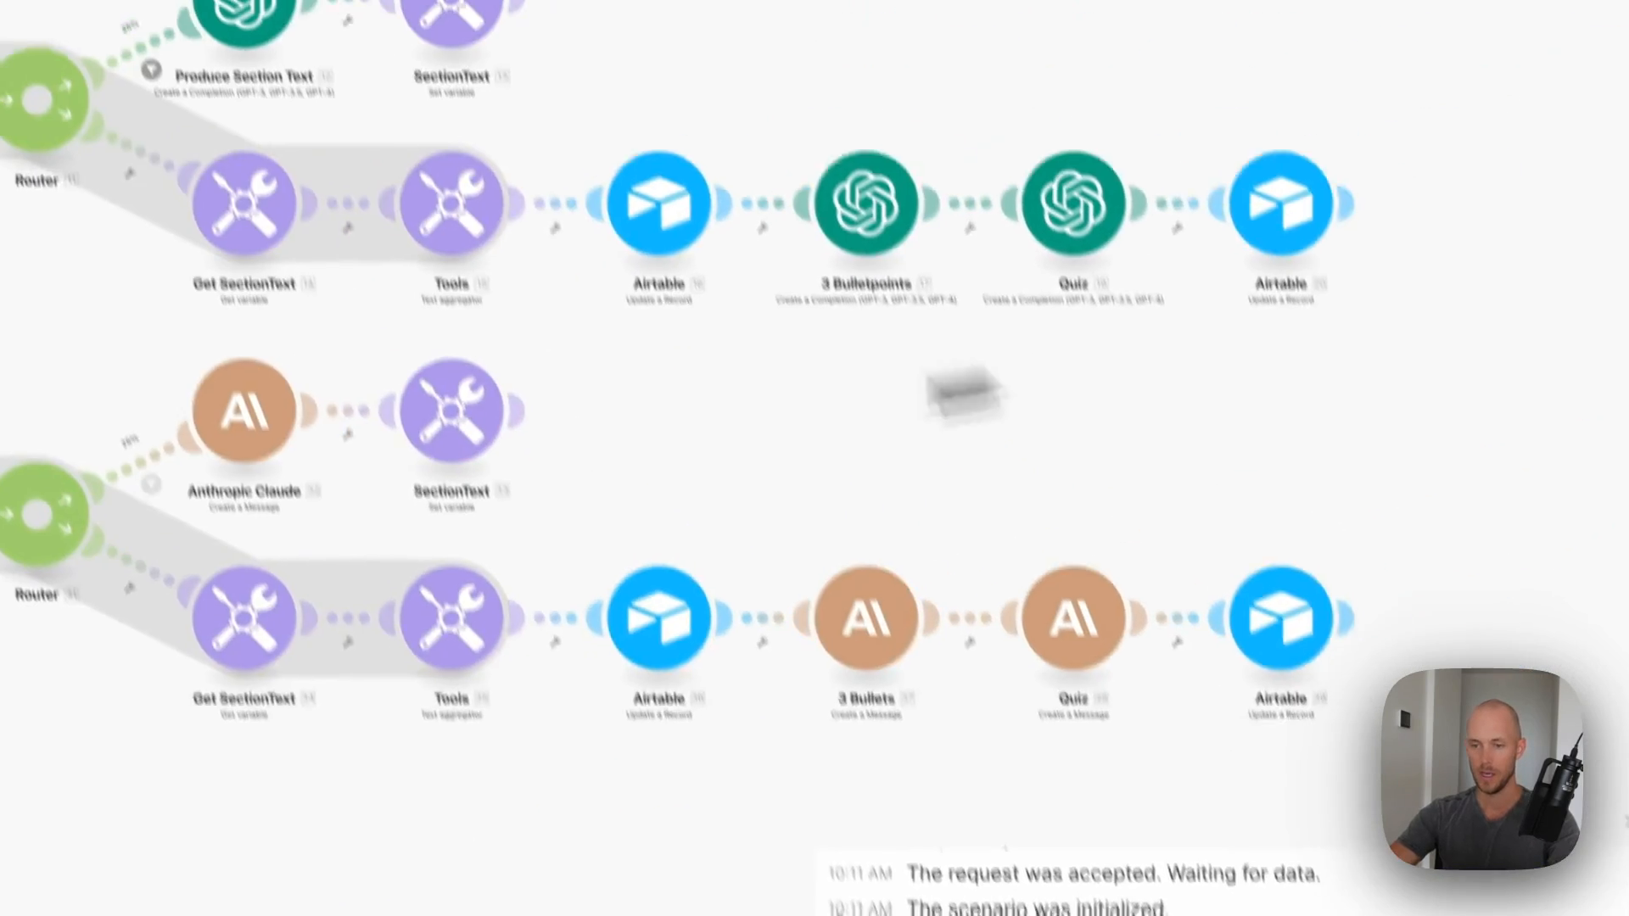
# - Connect the 3 Bulletpoints module to the OpenAI account and check its mapped summary prompt
pyautogui.click(887, 239)
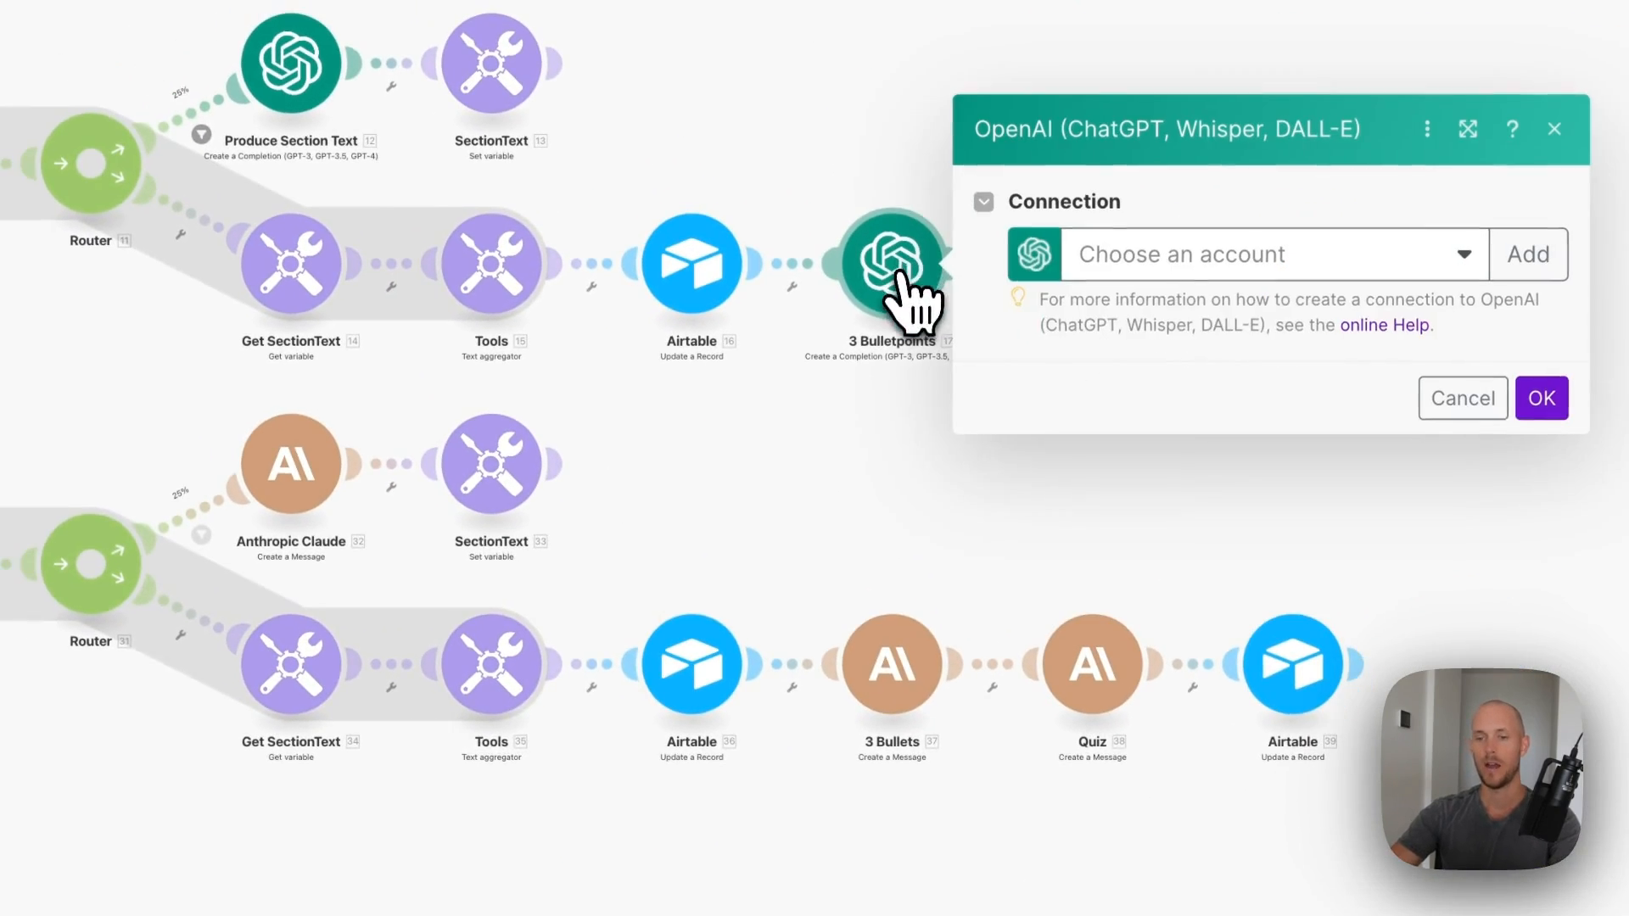
pyautogui.click(1102, 303)
pyautogui.scroll(-3, 1188, 663)
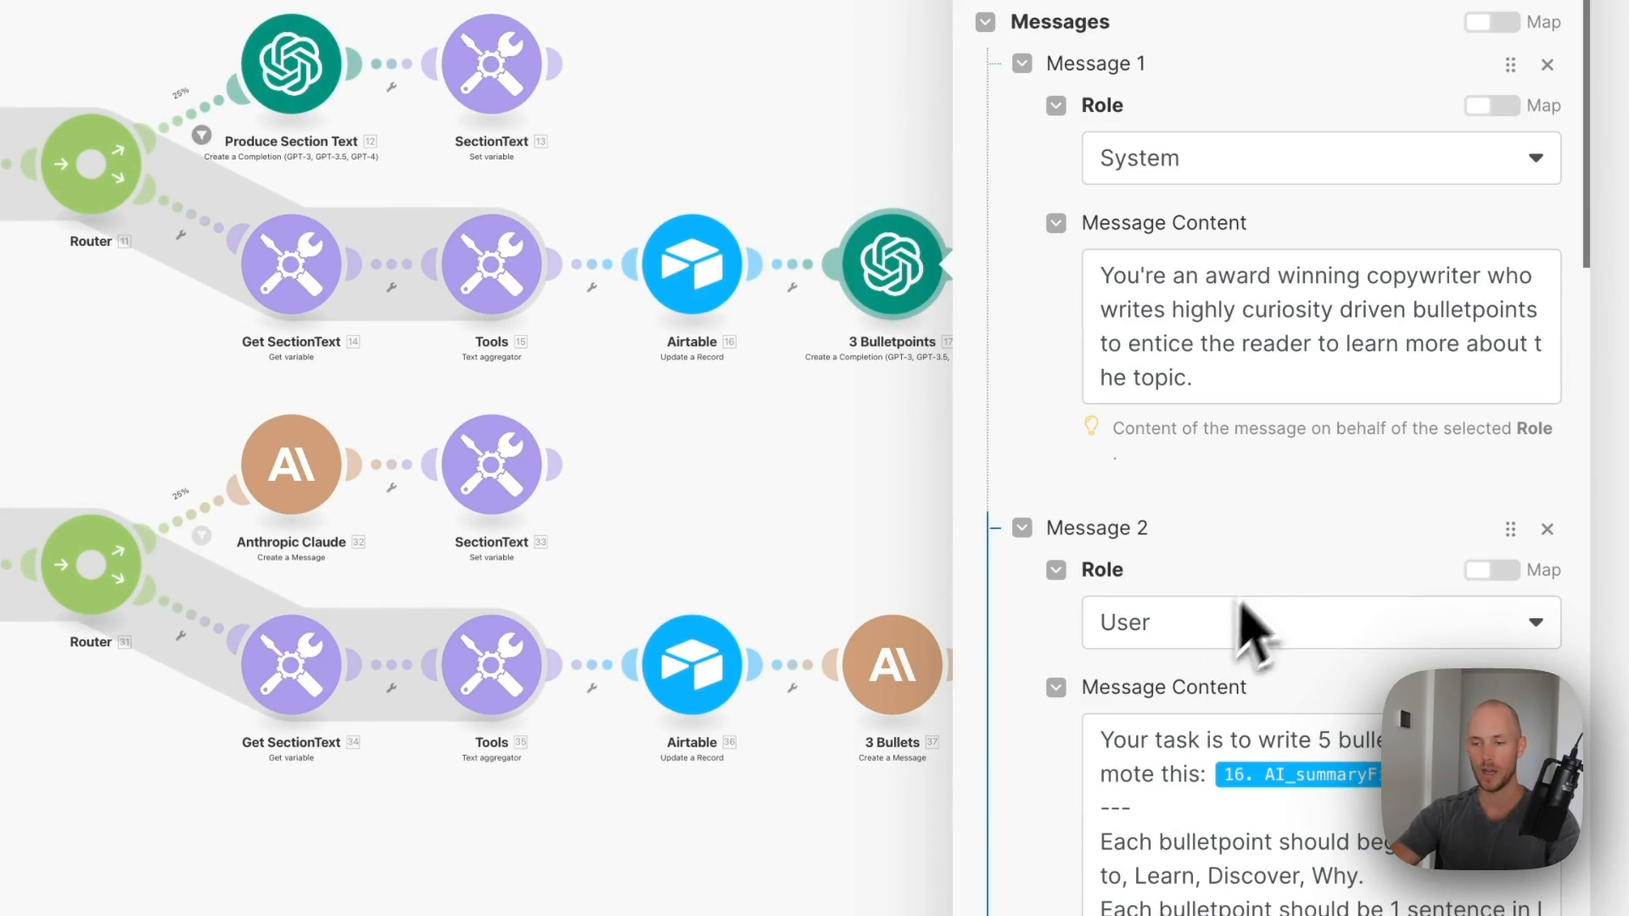
pyautogui.scroll(-3, 1234, 632)
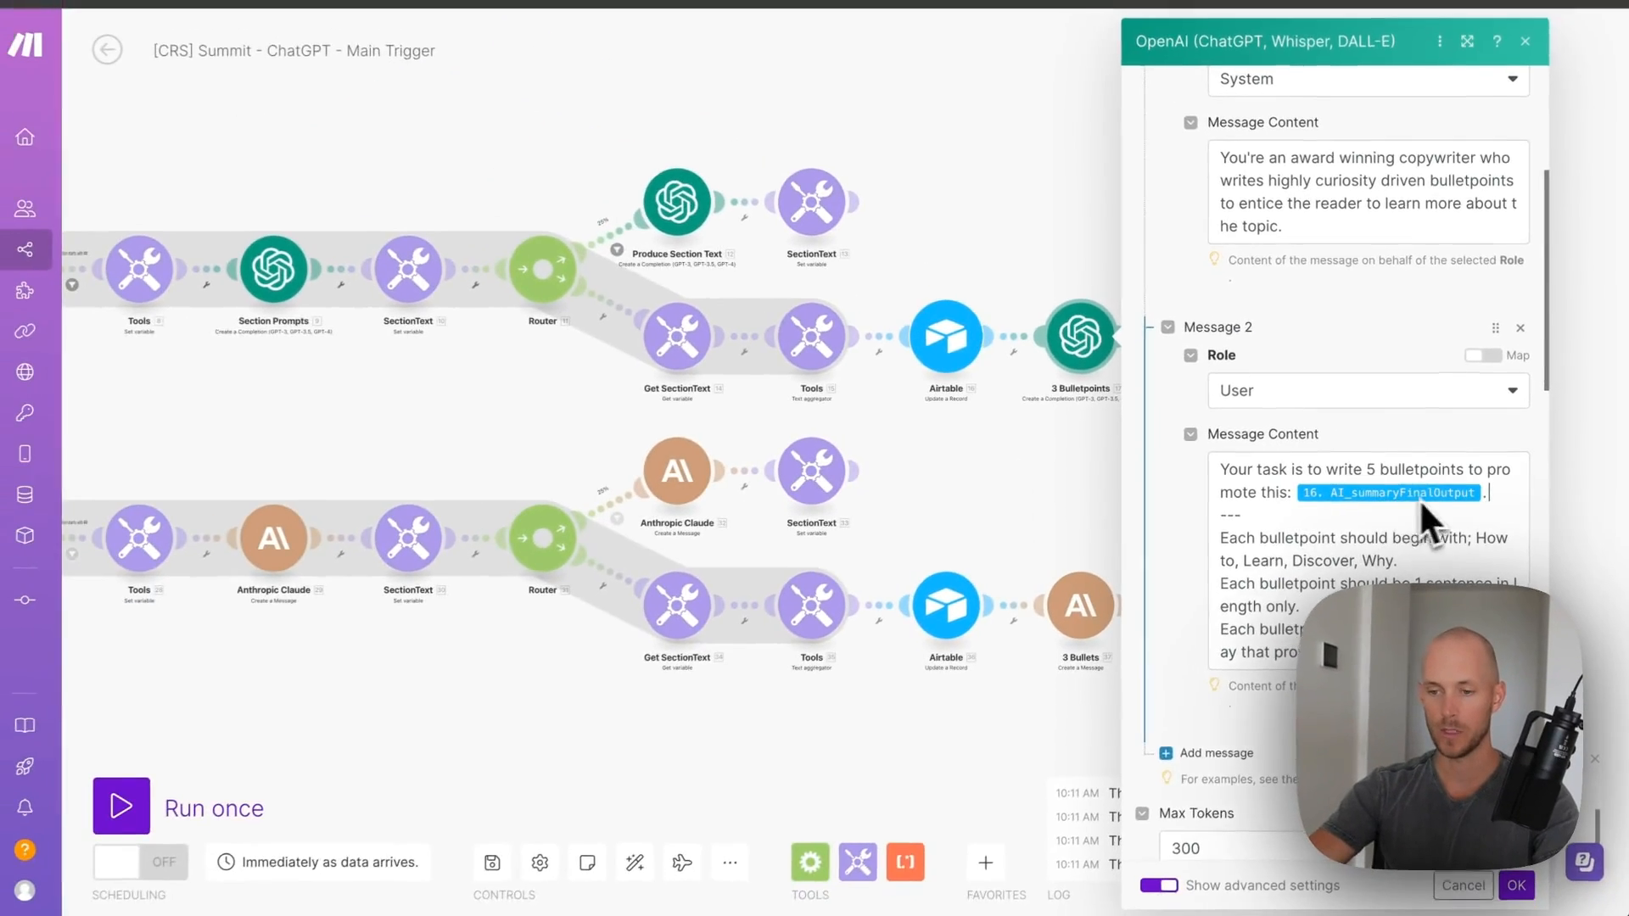
pyautogui.click(1493, 496)
pyautogui.scroll(-1, 1489, 475)
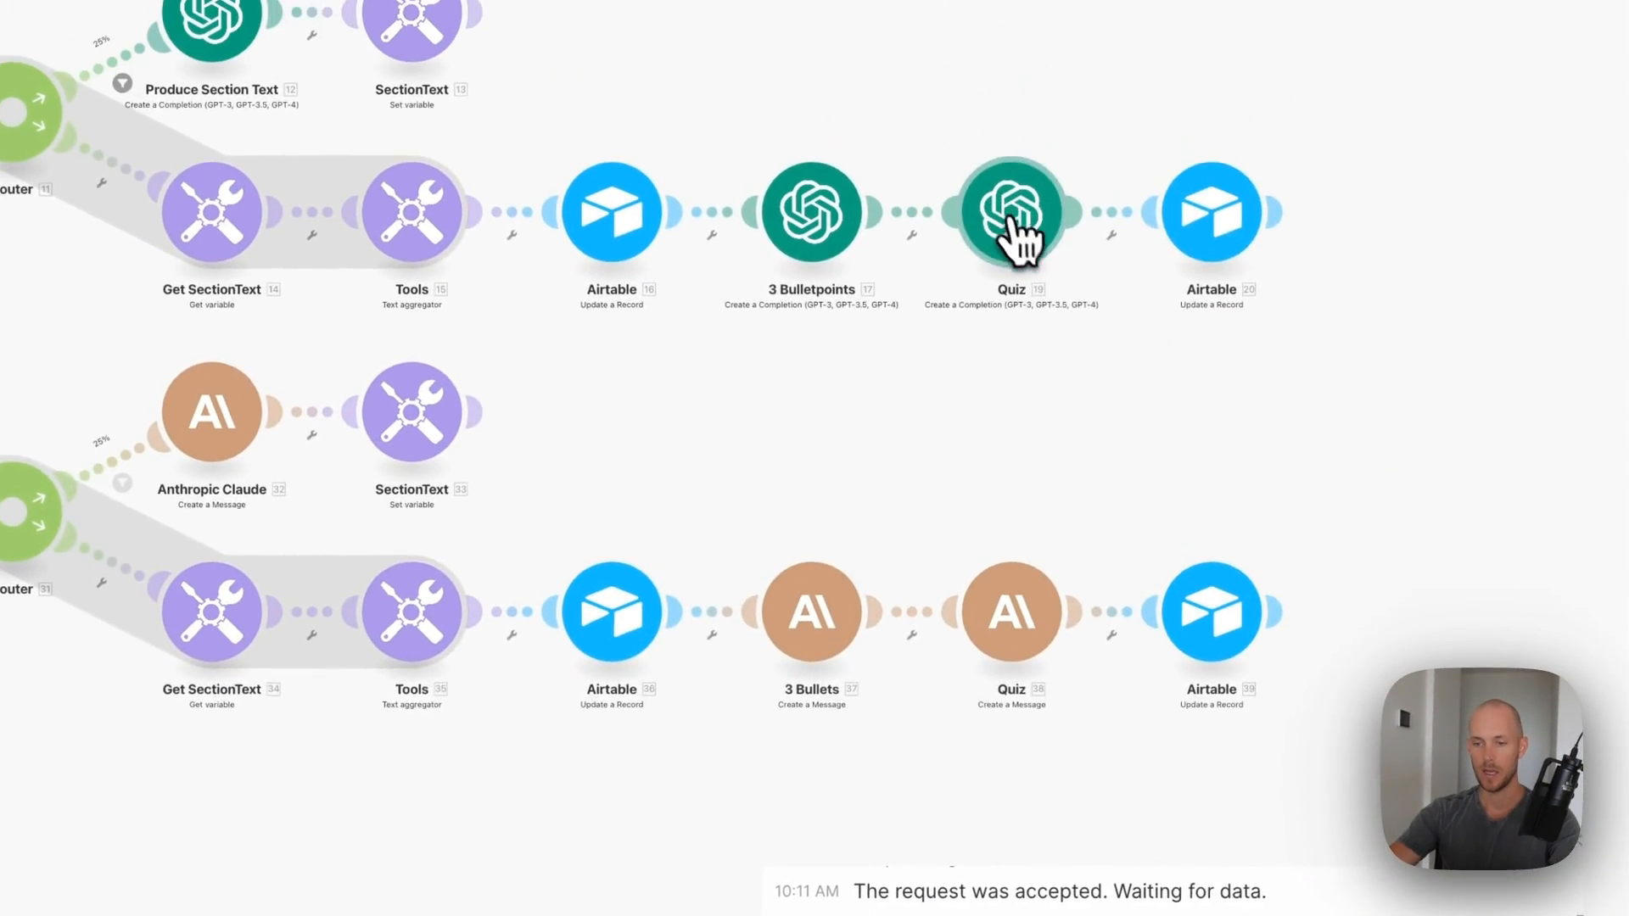
# - Connect the Quiz module to the OpenAI account and save its settings
pyautogui.click(1010, 235)
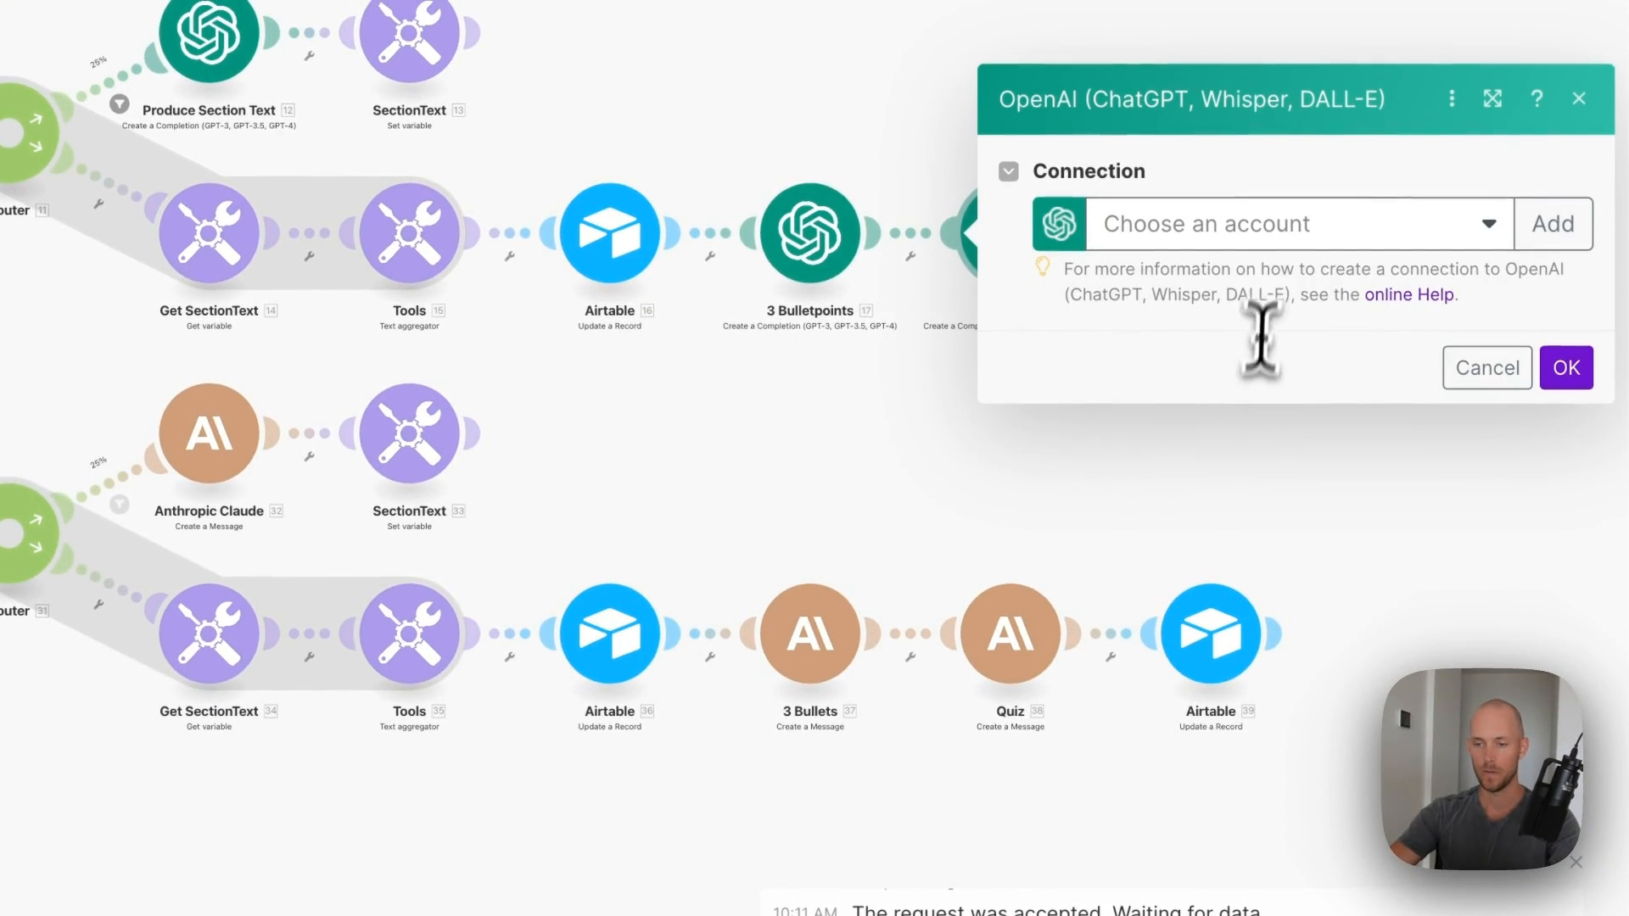
pyautogui.click(1241, 293)
pyautogui.scroll(-3, 1264, 552)
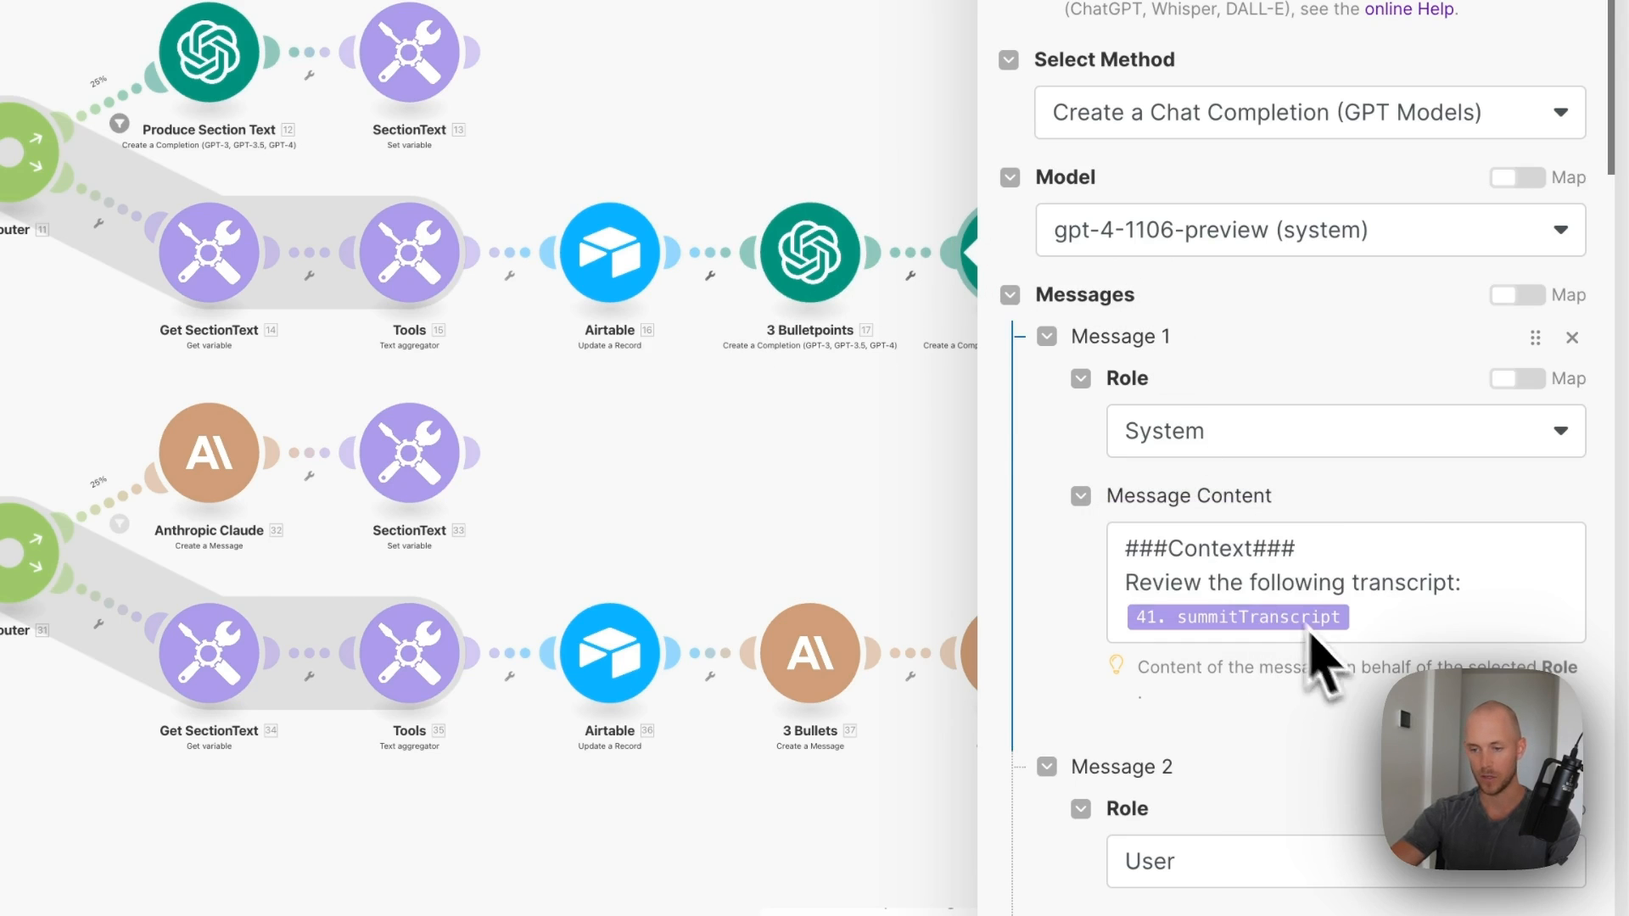
pyautogui.click(891, 356)
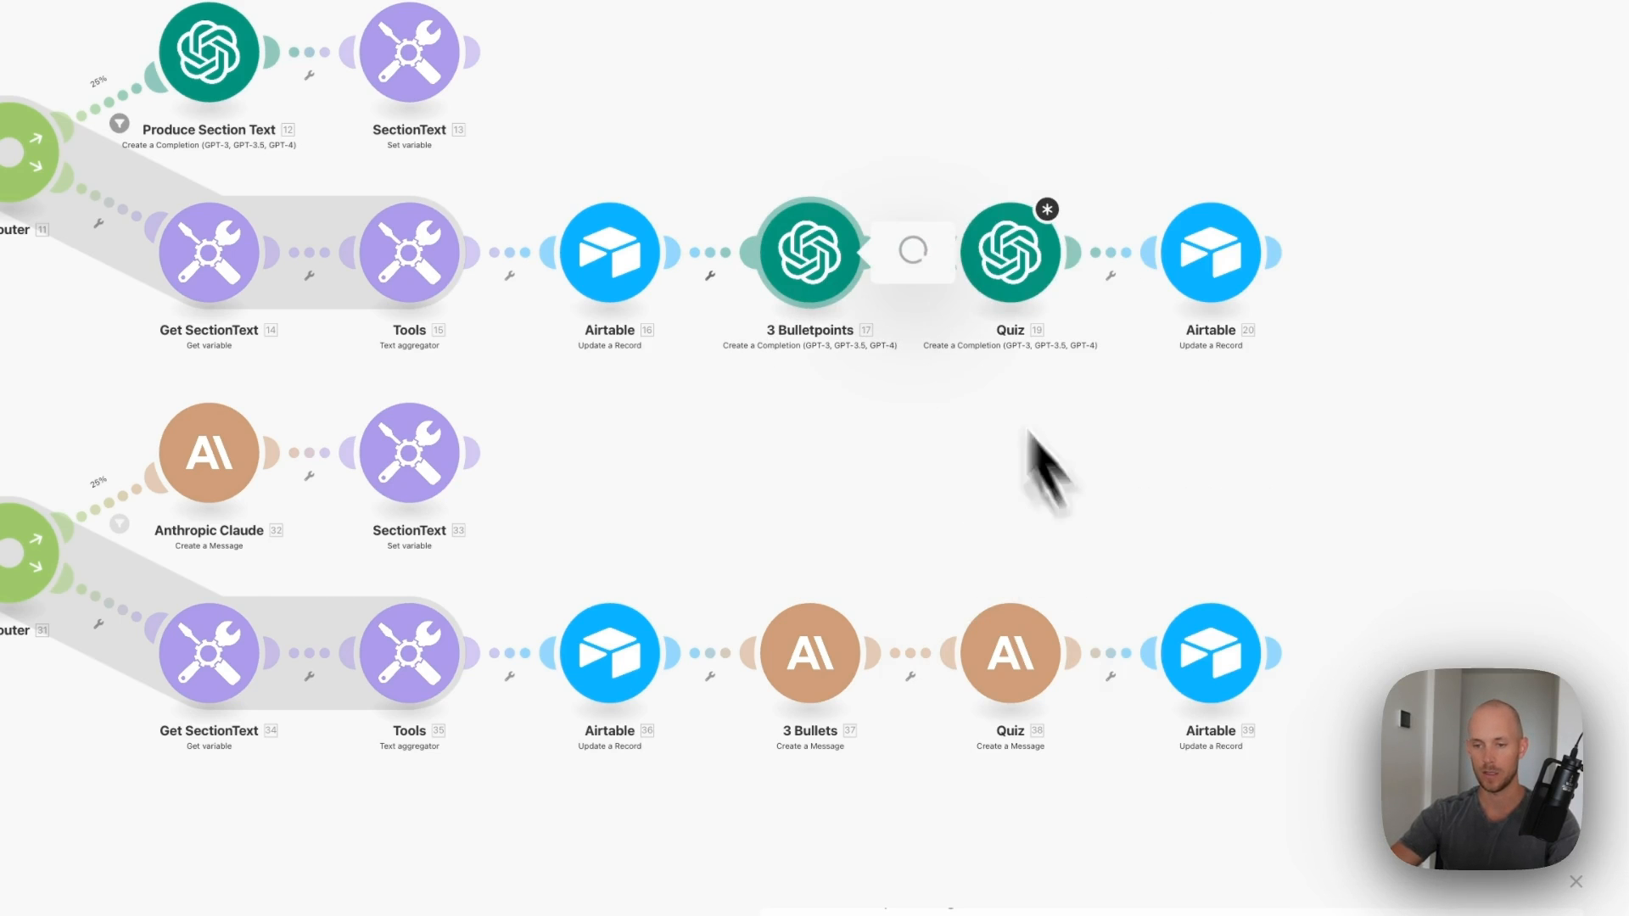
# - Recheck and confirm the 3 Bulletpoints and Quiz prompt settings
pyautogui.click(829, 280)
pyautogui.scroll(-10, 1200, 546)
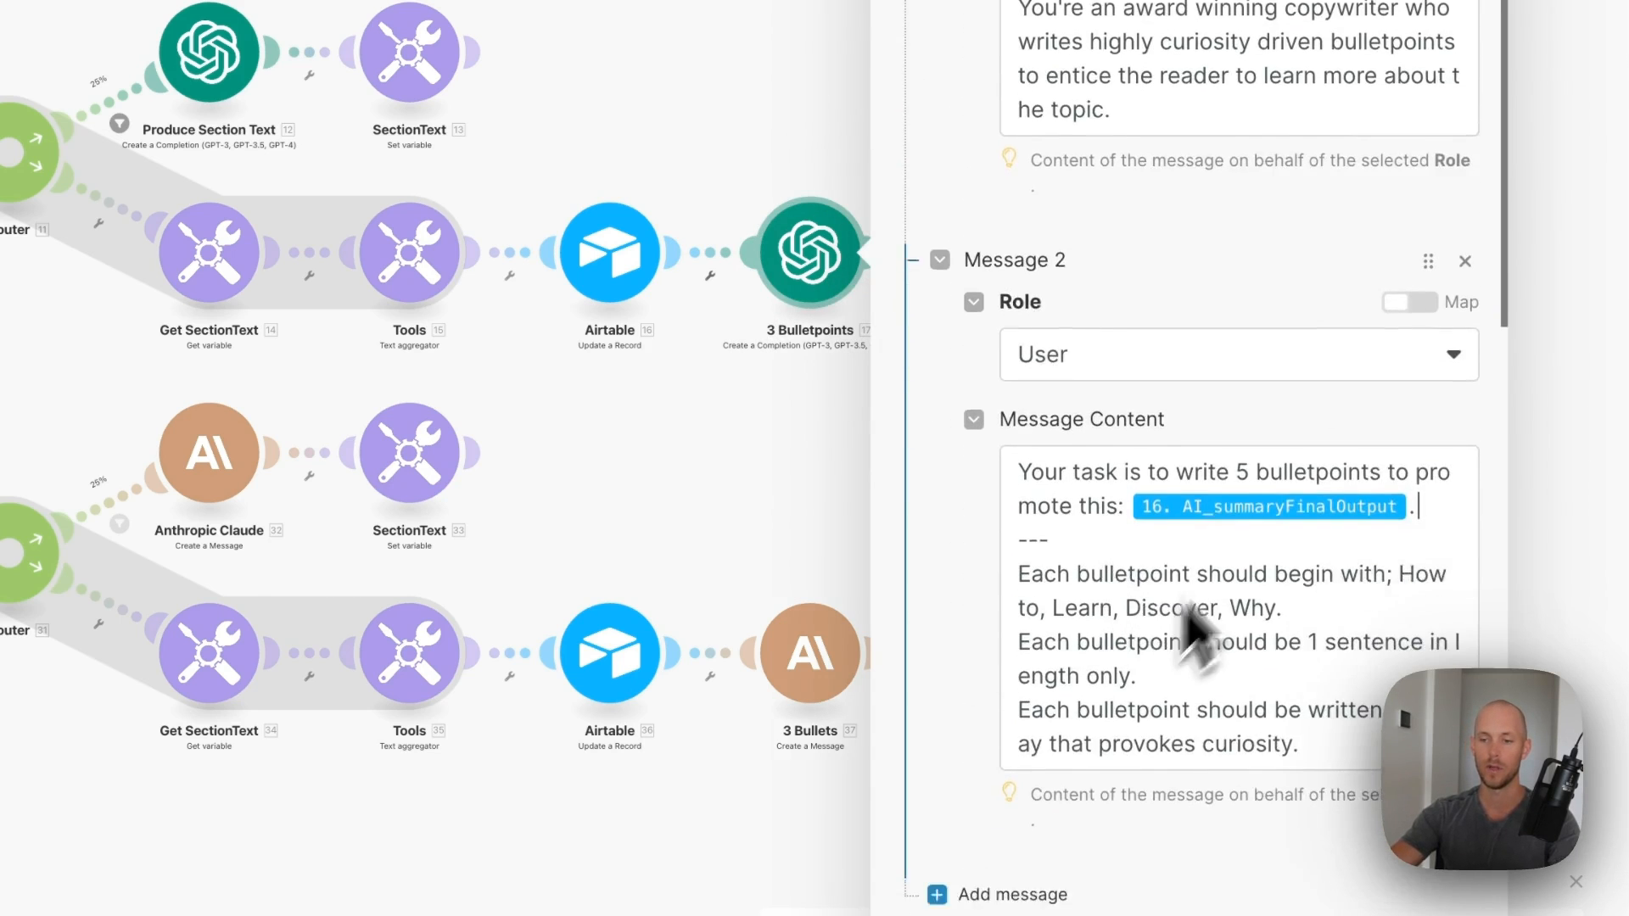
pyautogui.click(1461, 891)
pyautogui.click(1022, 155)
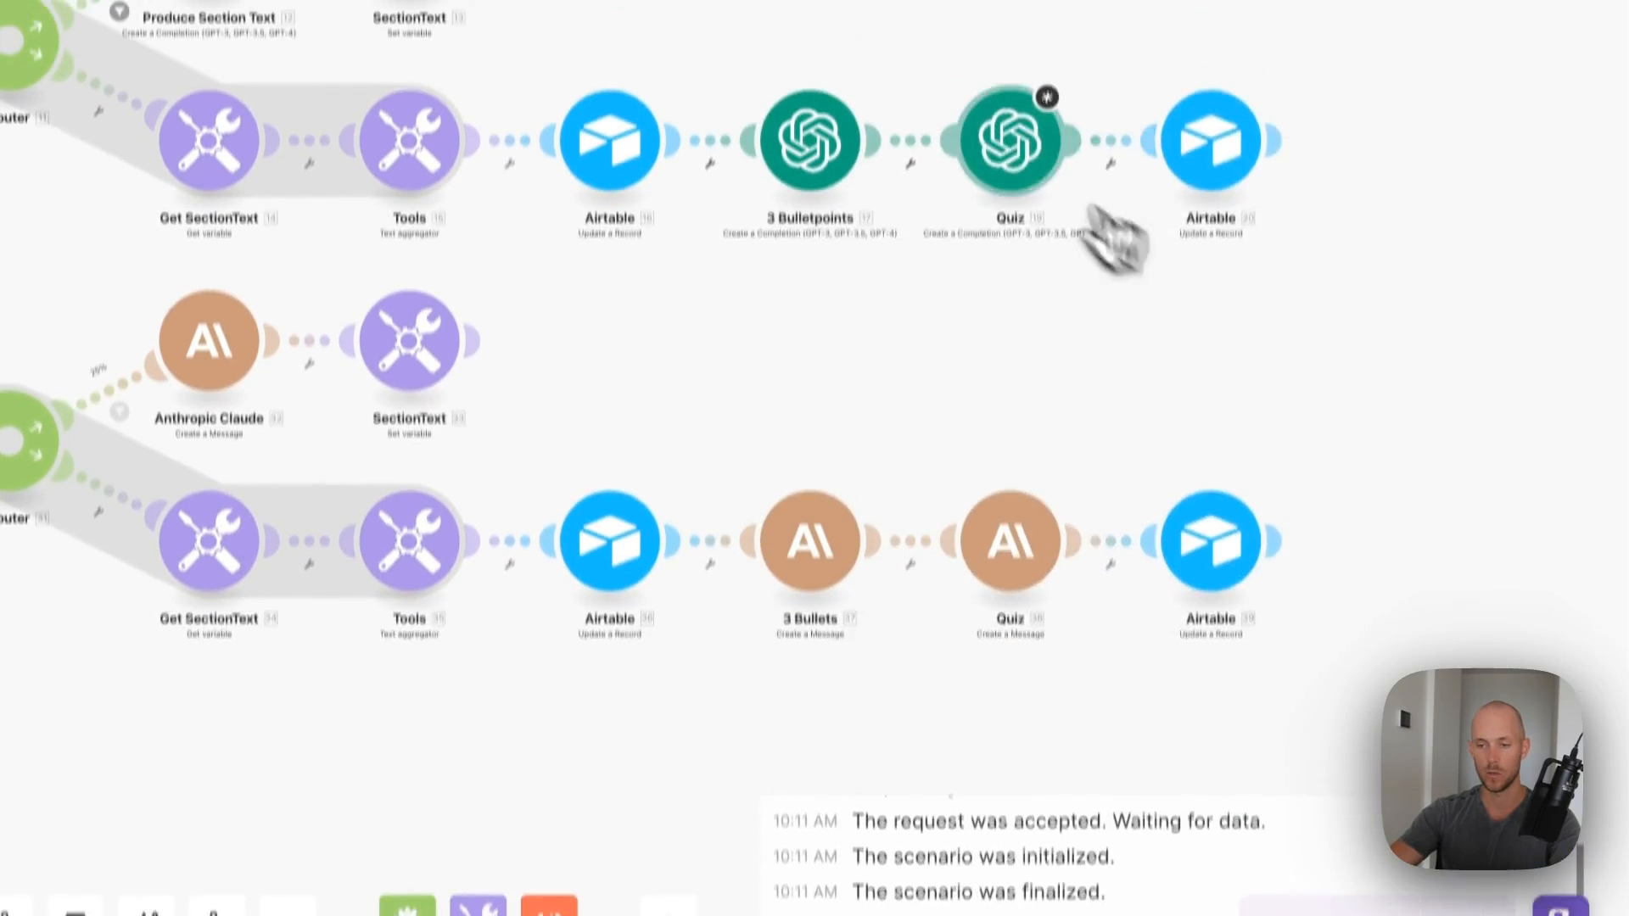
pyautogui.scroll(-15, 1353, 619)
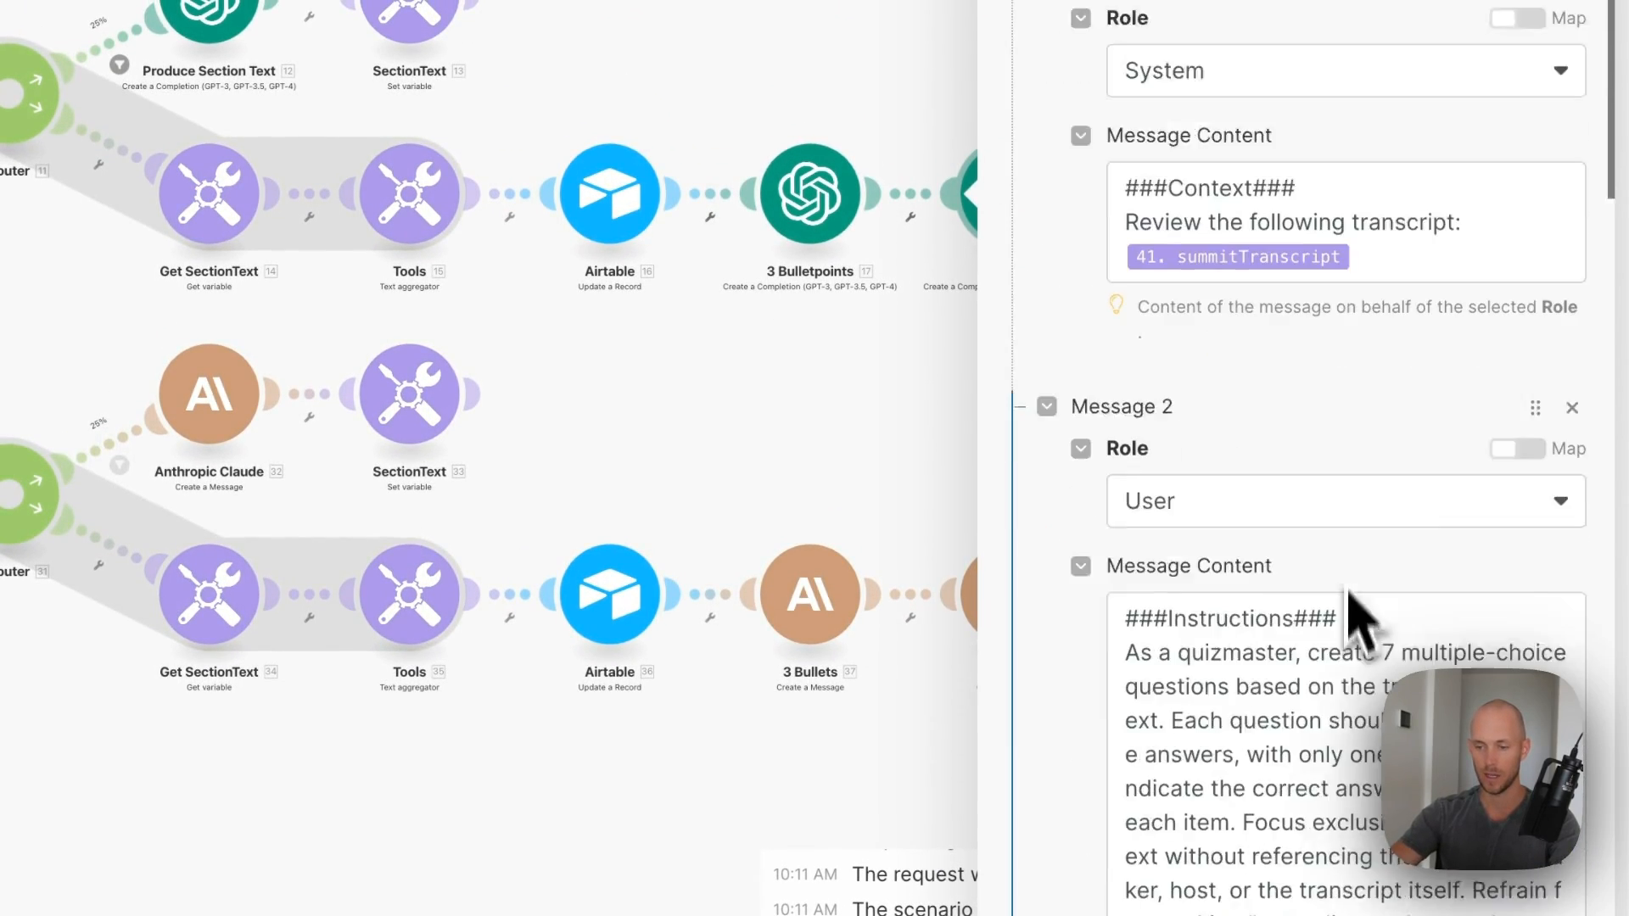
pyautogui.click(1501, 899)
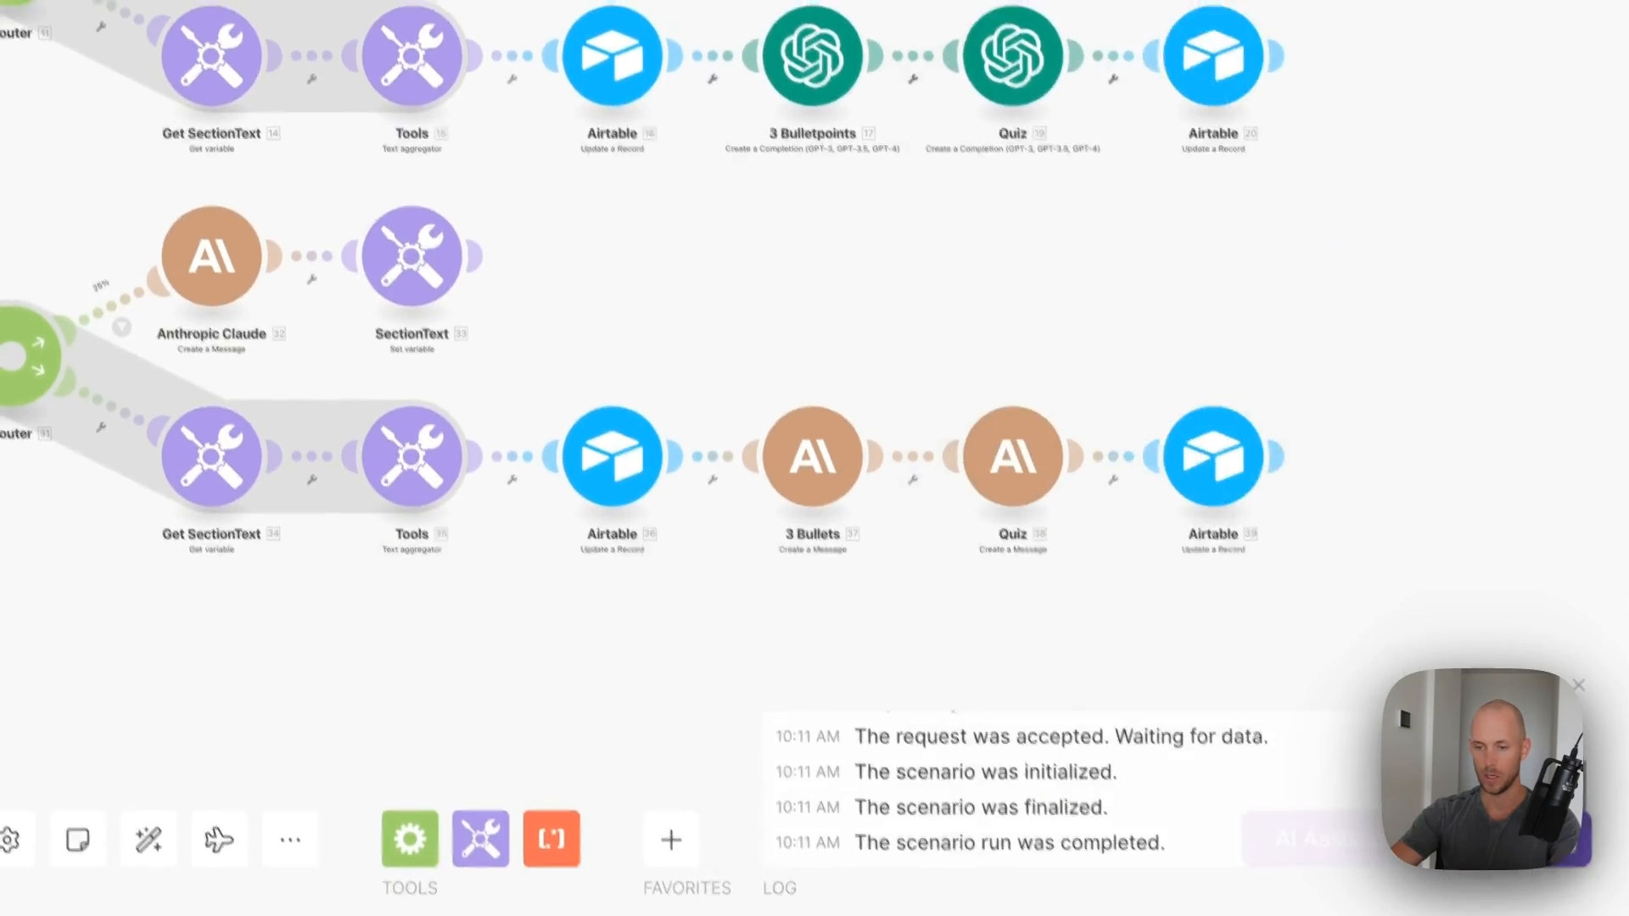
pyautogui.click(1337, 332)
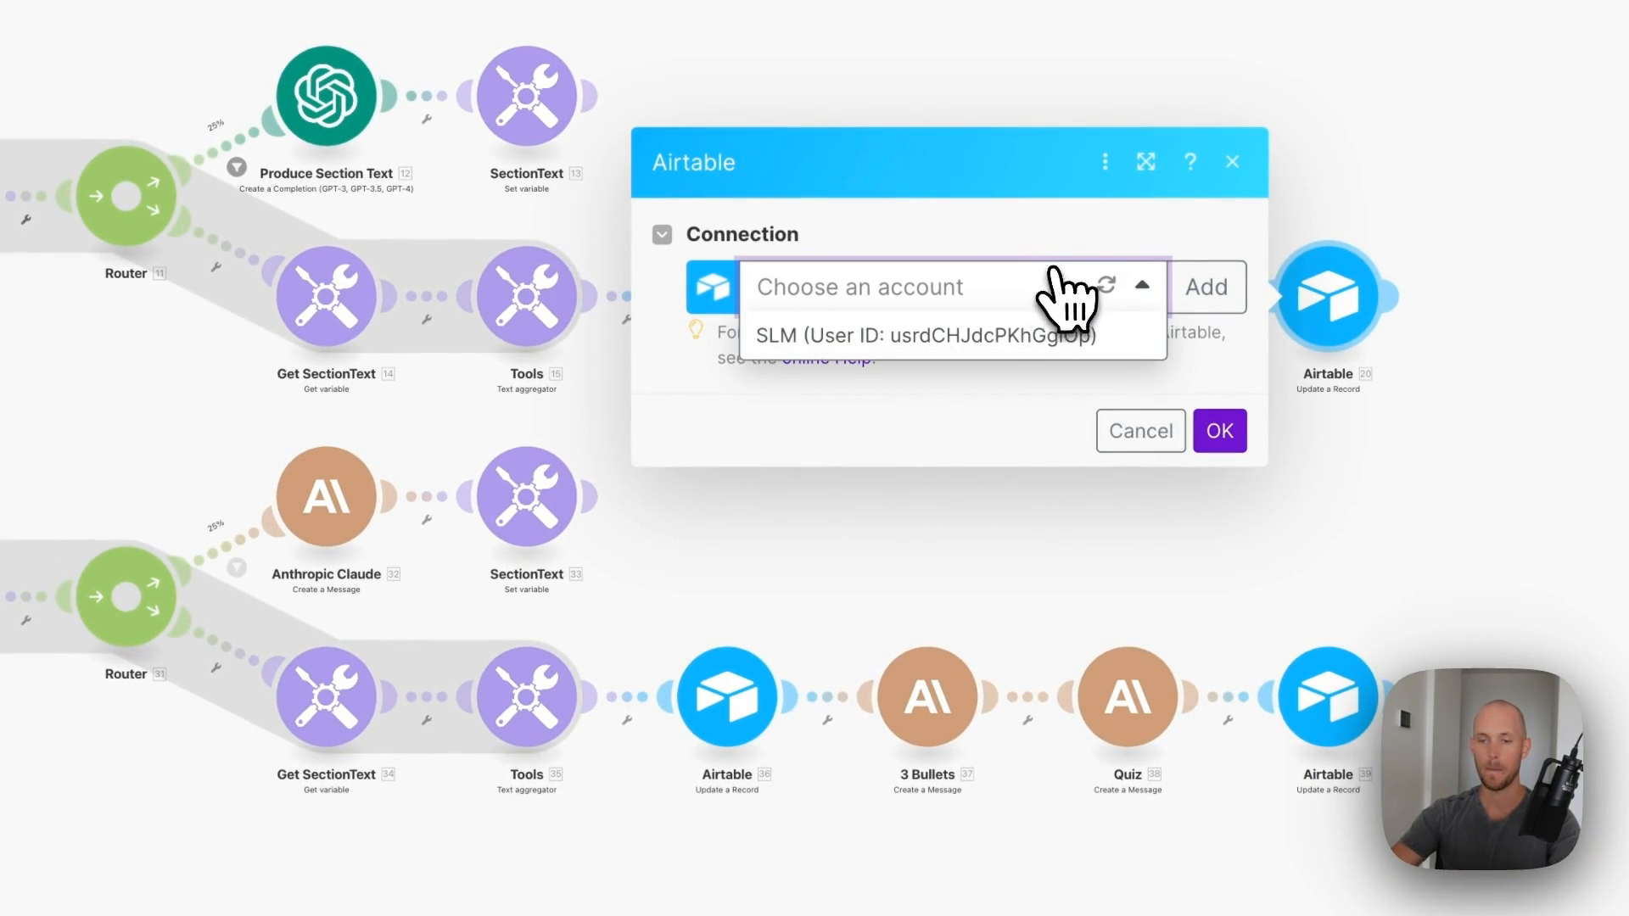
# - Connect the final Airtable update to the Airtable account and Content Repurposing System base
pyautogui.click(899, 340)
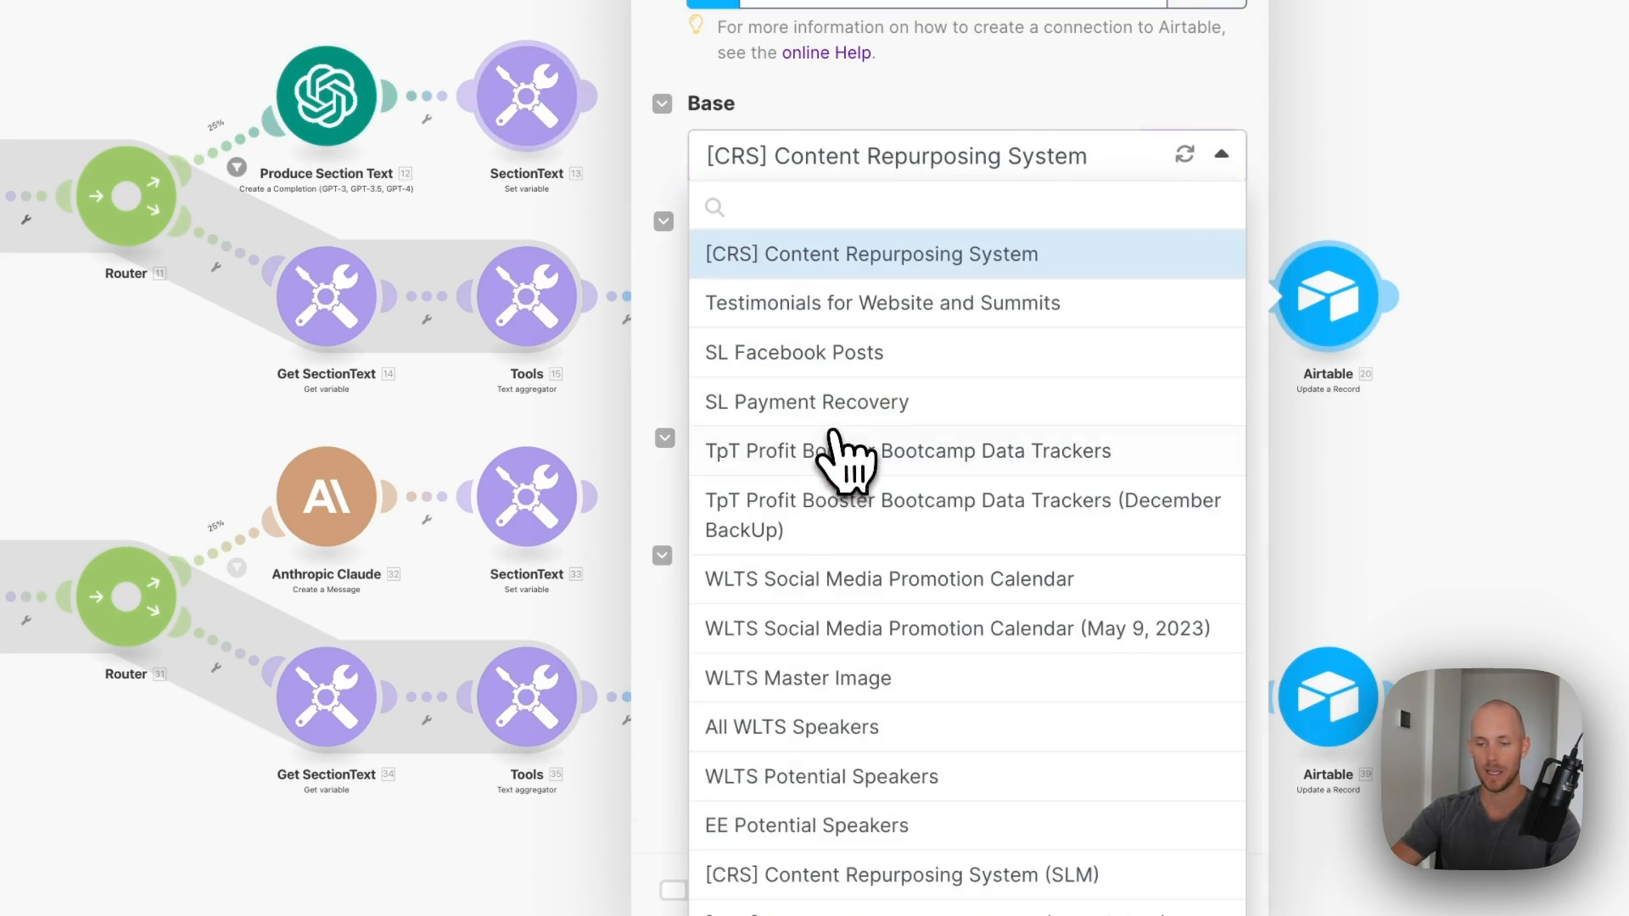
pyautogui.click(904, 827)
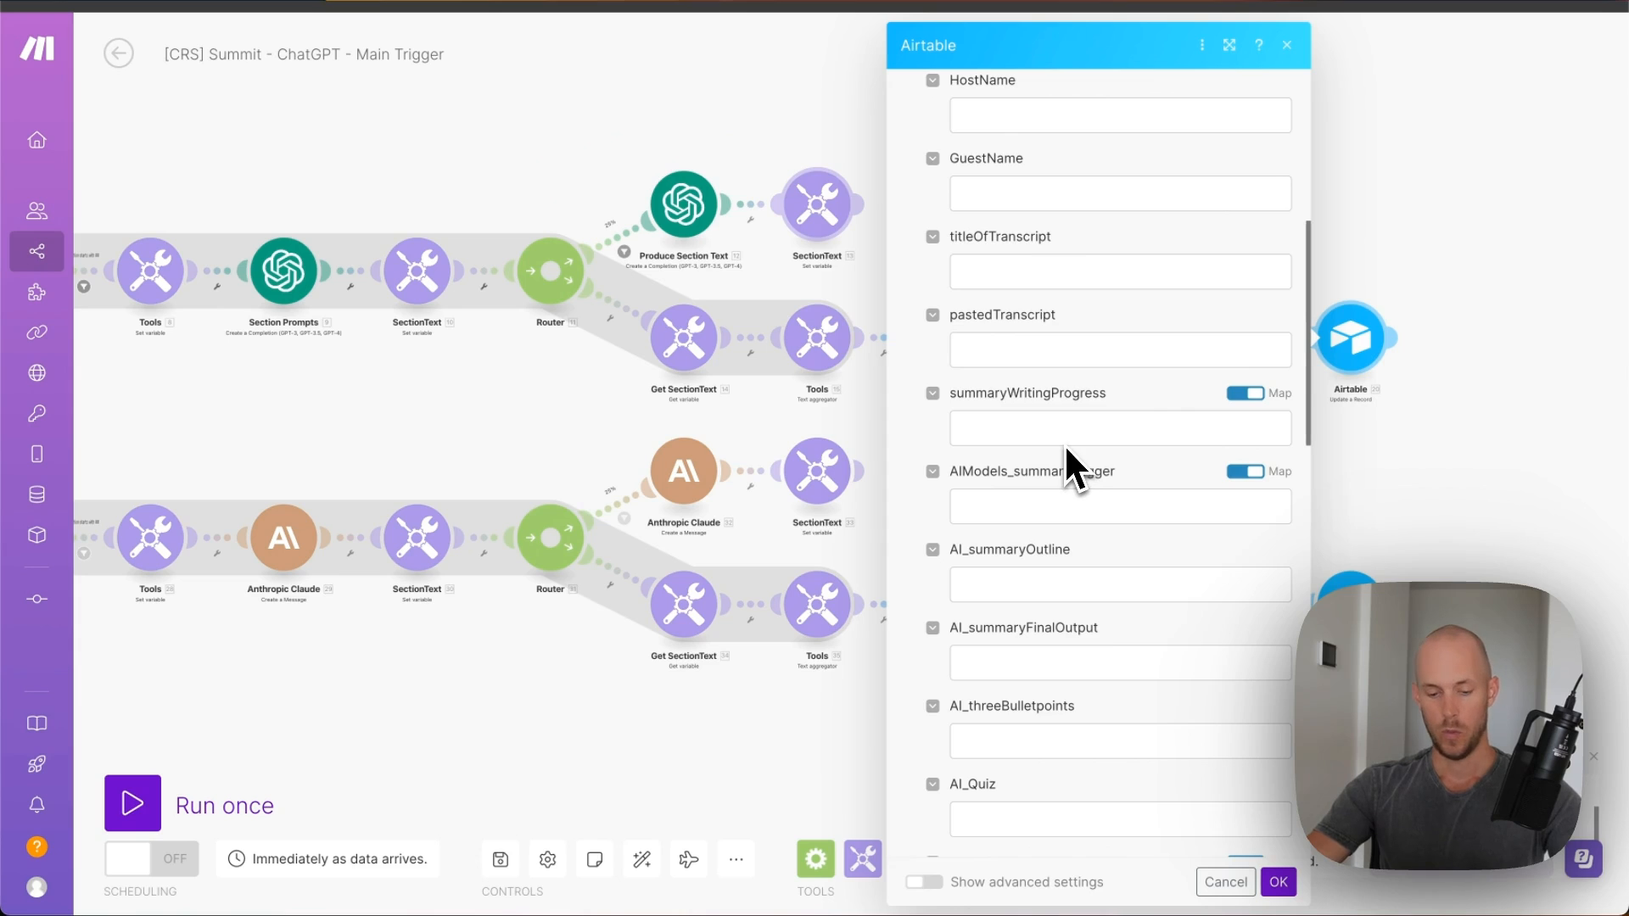
pyautogui.scroll(-3, 1062, 446)
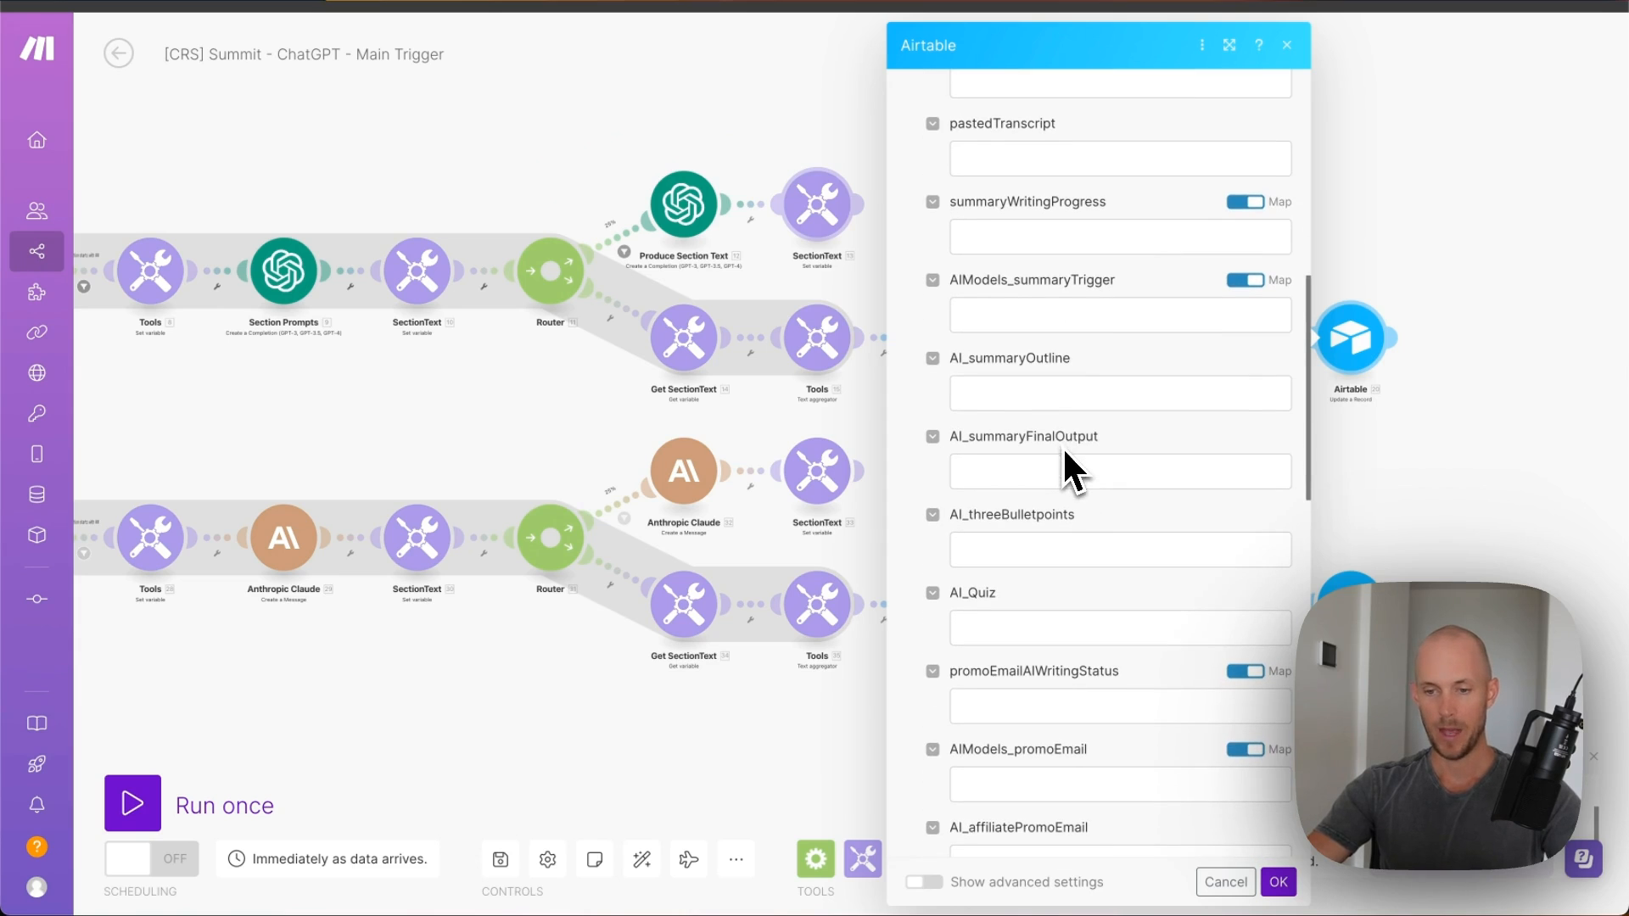
pyautogui.scroll(-2, 1058, 447)
# - Map AI_threeBulletpoints and AI_Quiz to the OpenAI Choices[]: Message.Content outputs, with summaryWritingProgress AI Complete
pyautogui.click(963, 446)
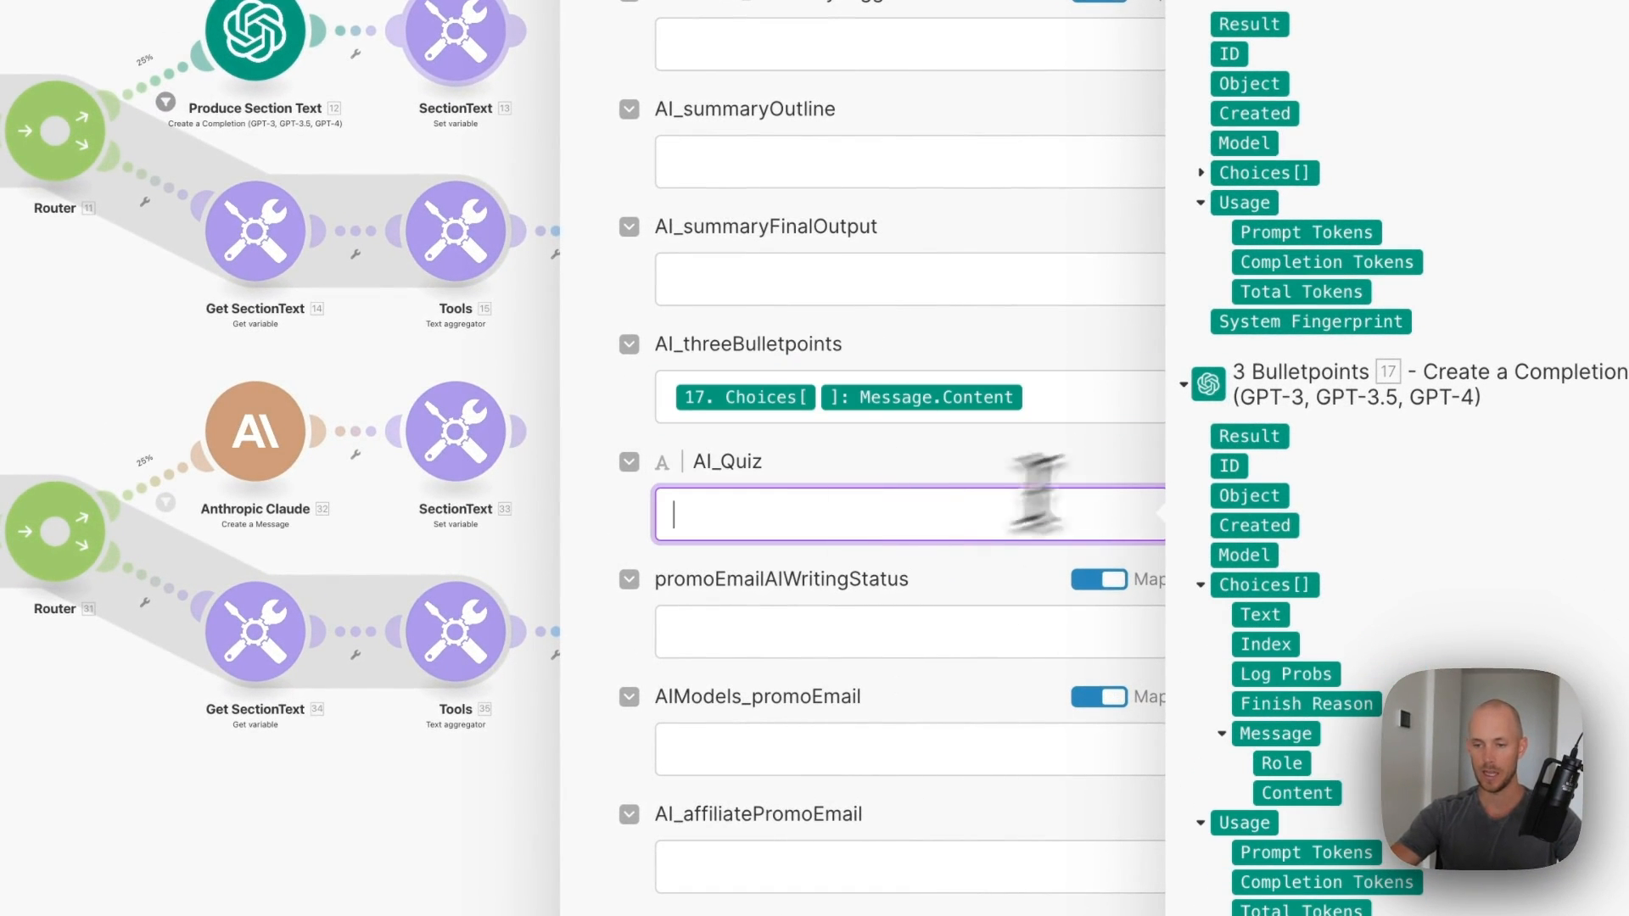
pyautogui.click(1204, 172)
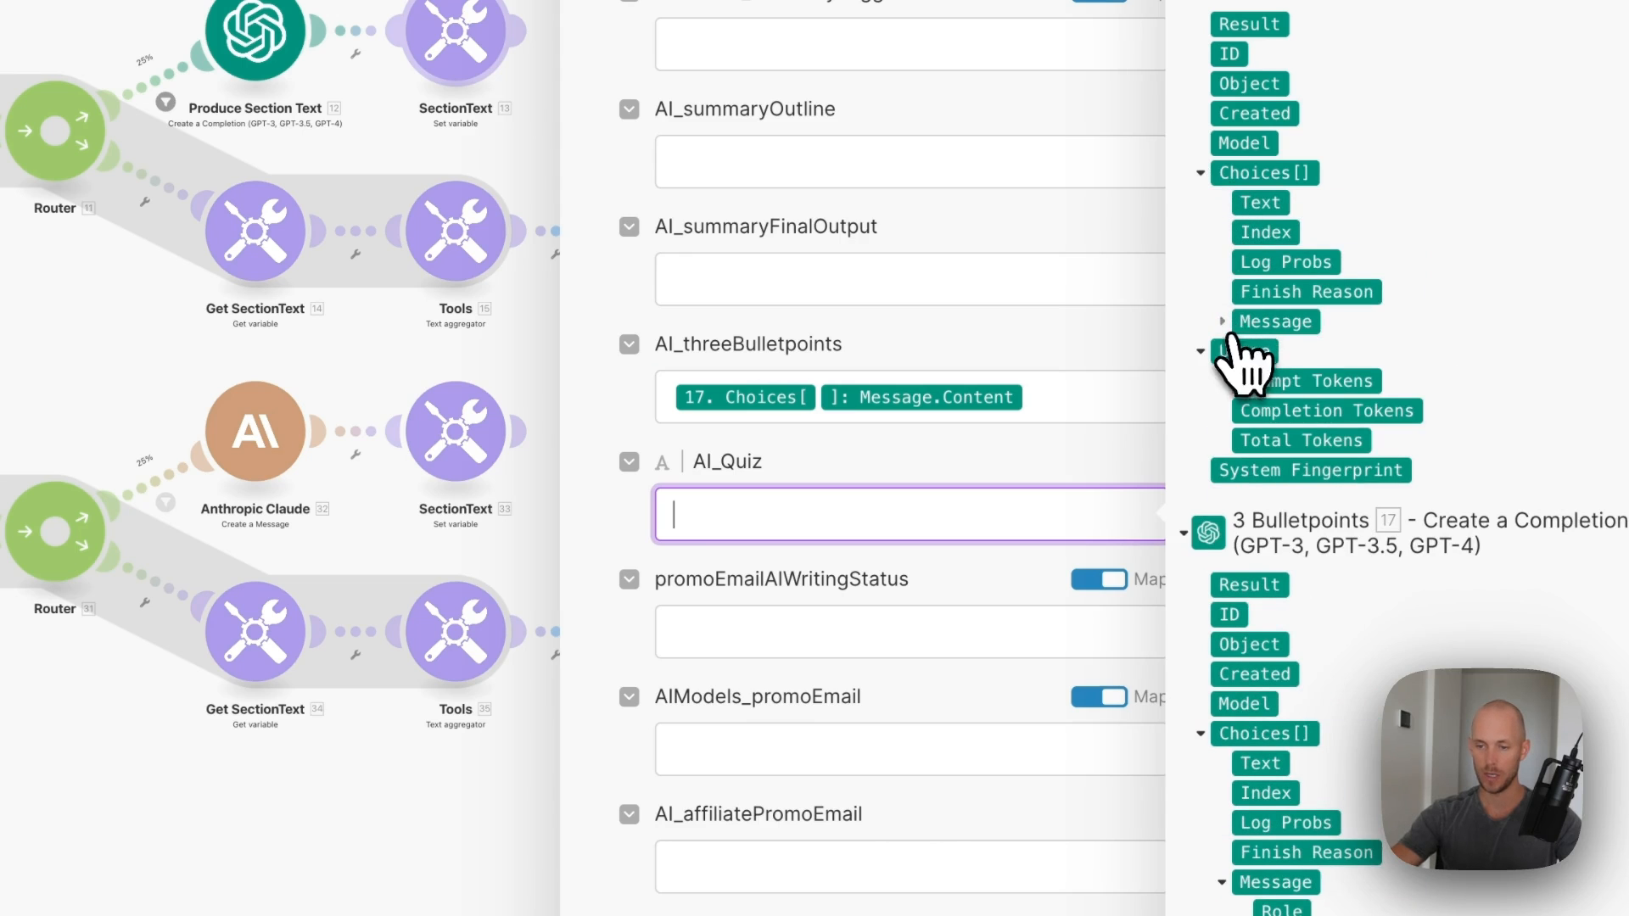
pyautogui.click(1226, 322)
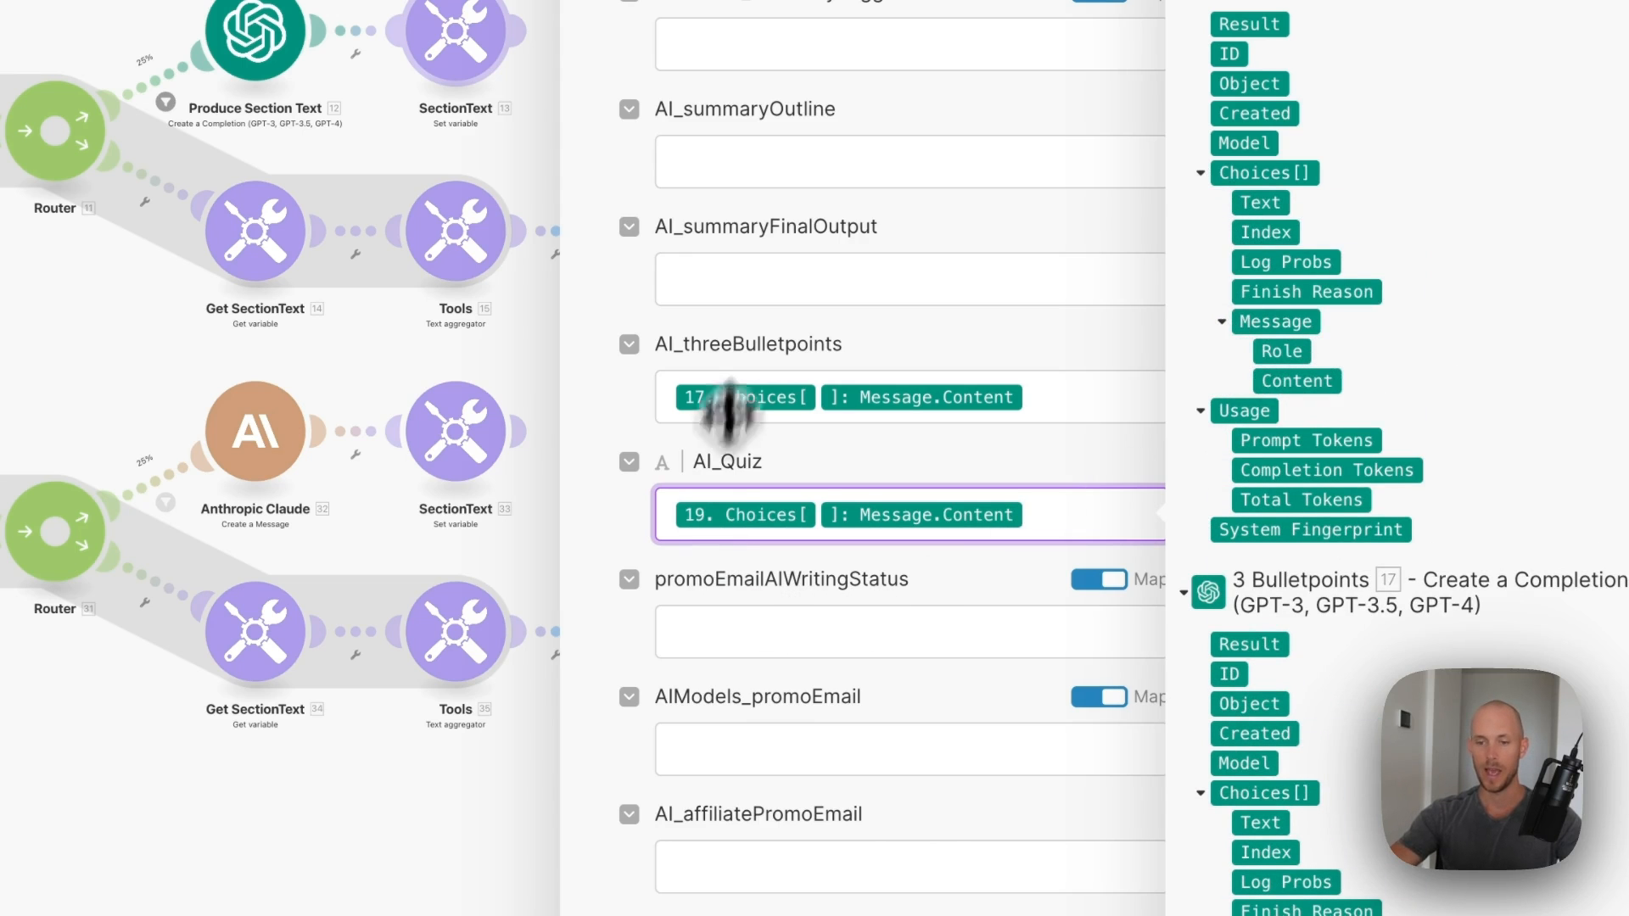
pyautogui.scroll(3, 728, 414)
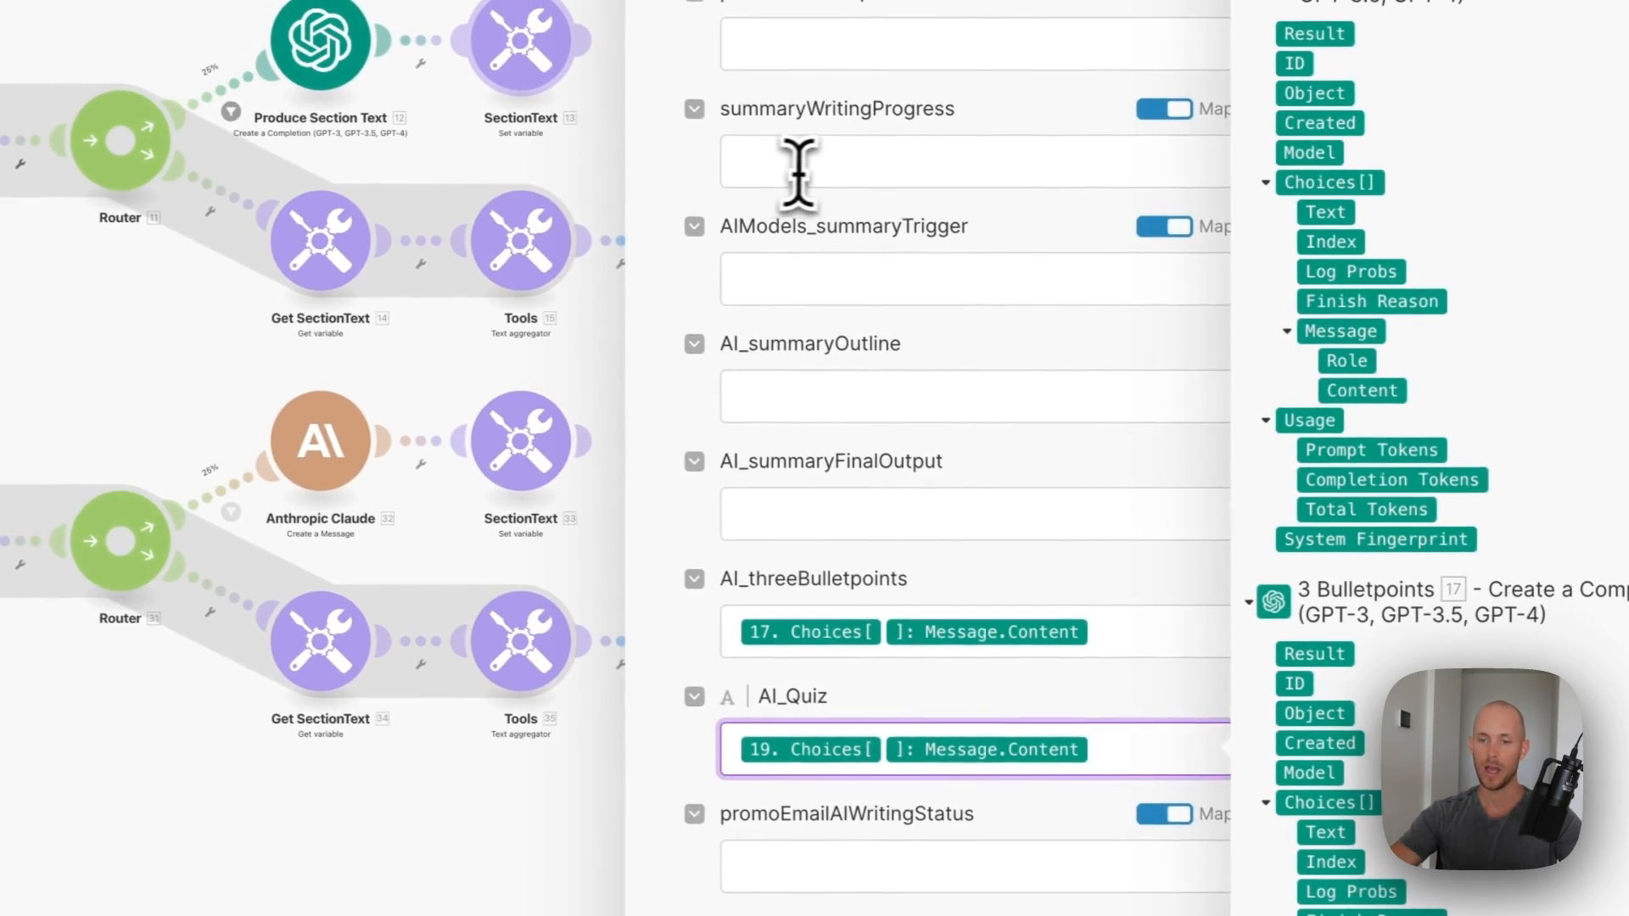
pyautogui.click(797, 166)
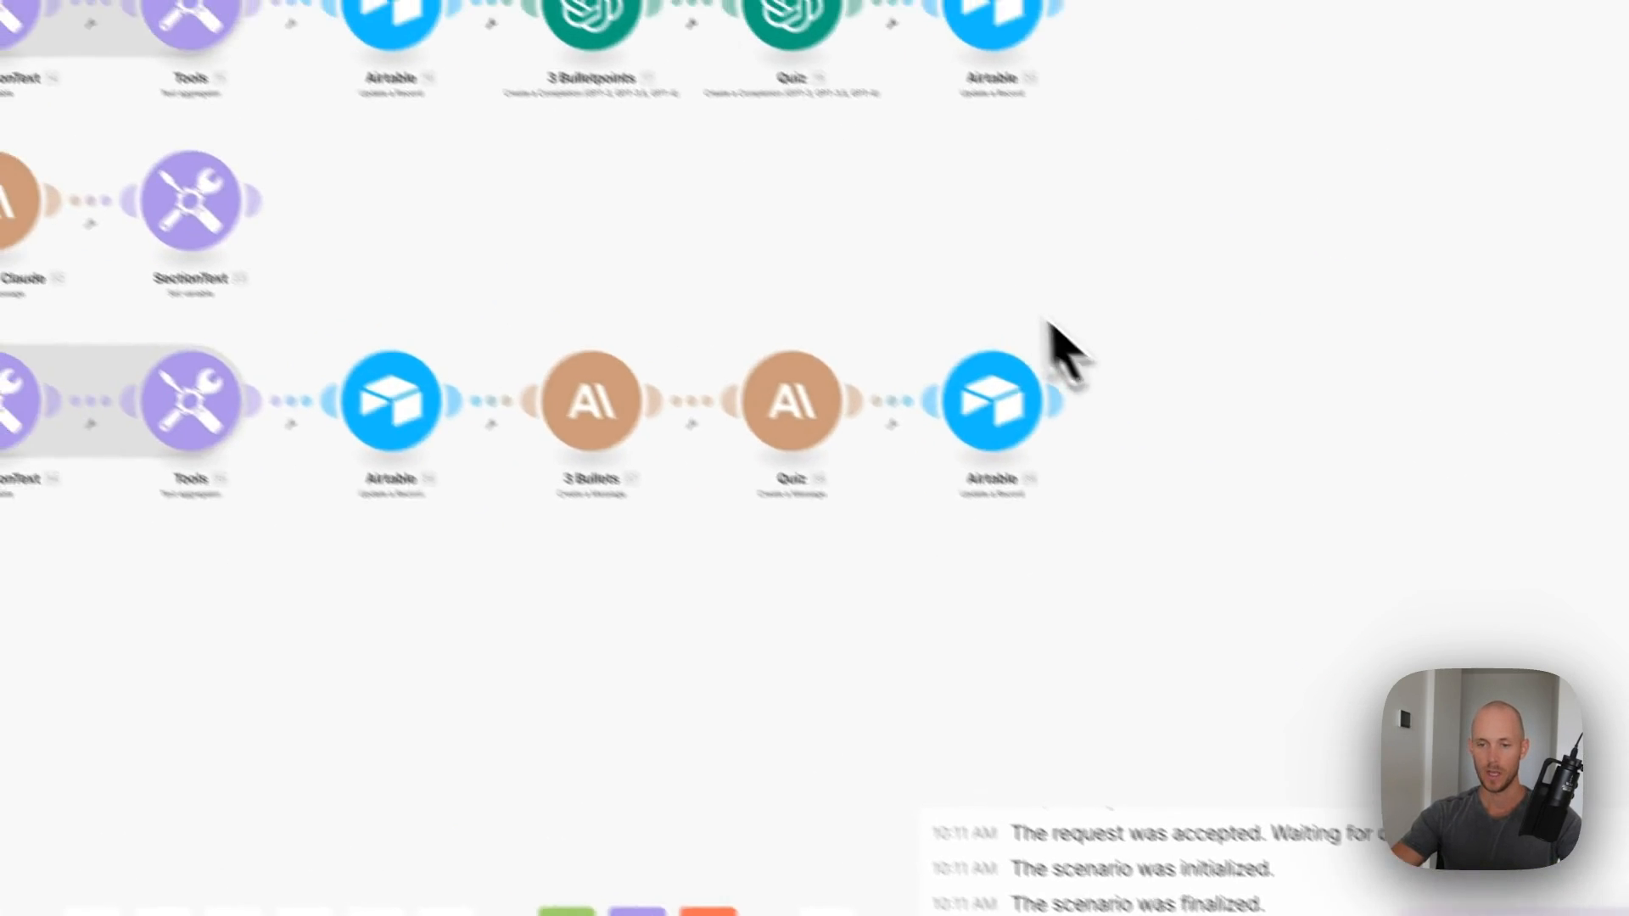
# - Delete the Claude branch's last Airtable module
pyautogui.moveTo(1174, 408); pyautogui.dragTo(937, 485)
pyautogui.rightClick(764, 501)
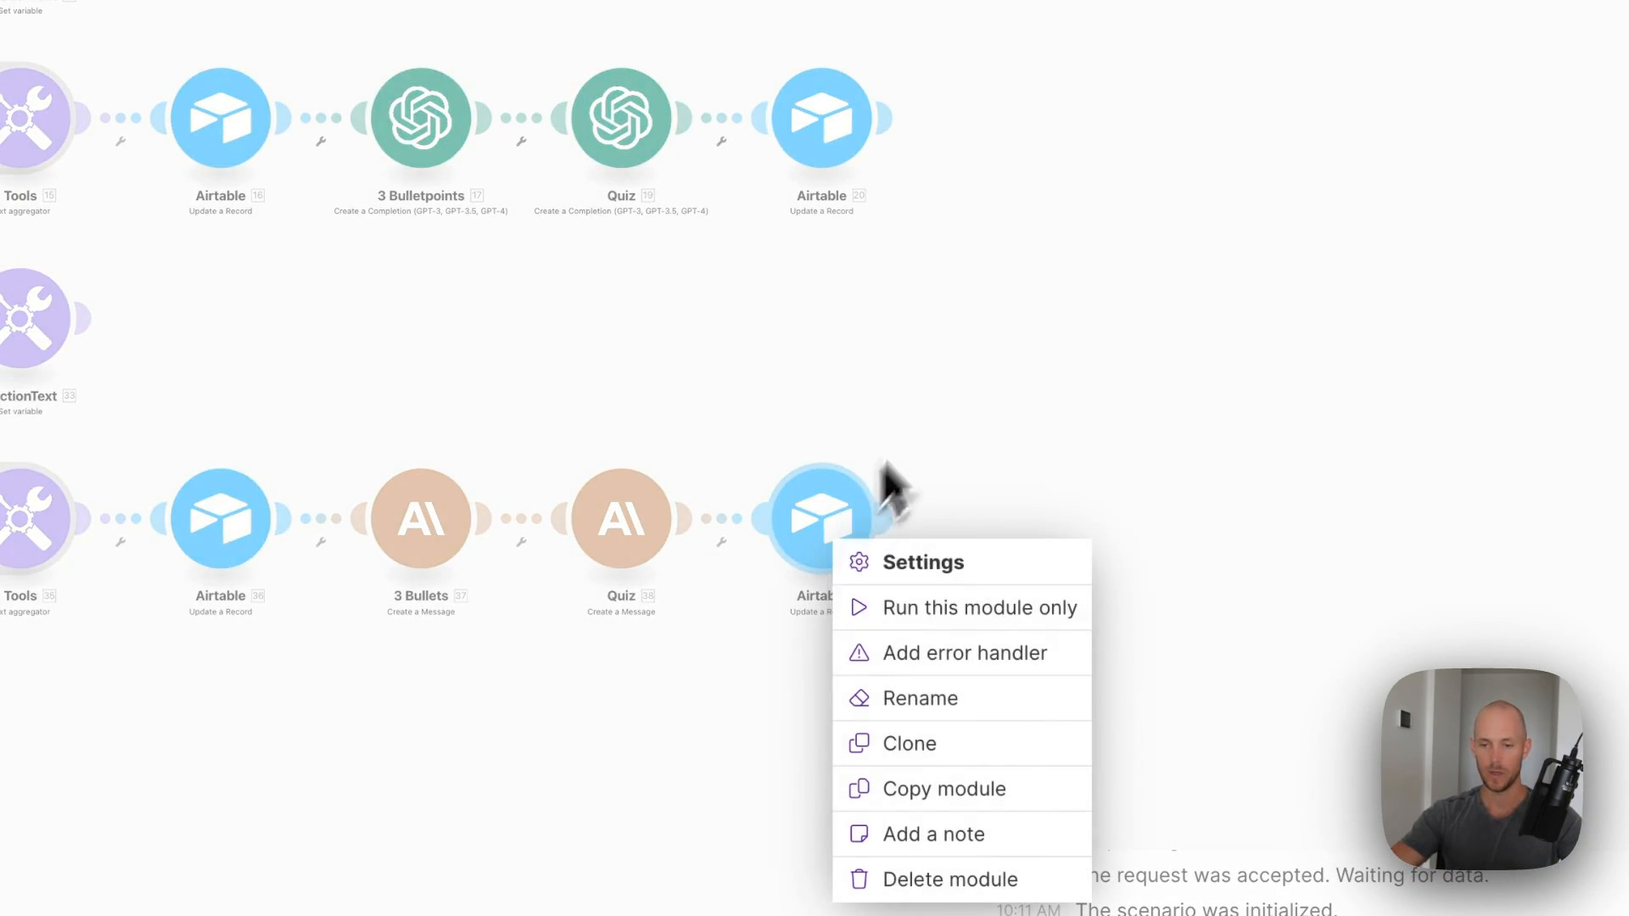
pyautogui.moveTo(1029, 429); pyautogui.dragTo(763, 653)
pyautogui.rightClick(823, 543)
pyautogui.click(925, 603)
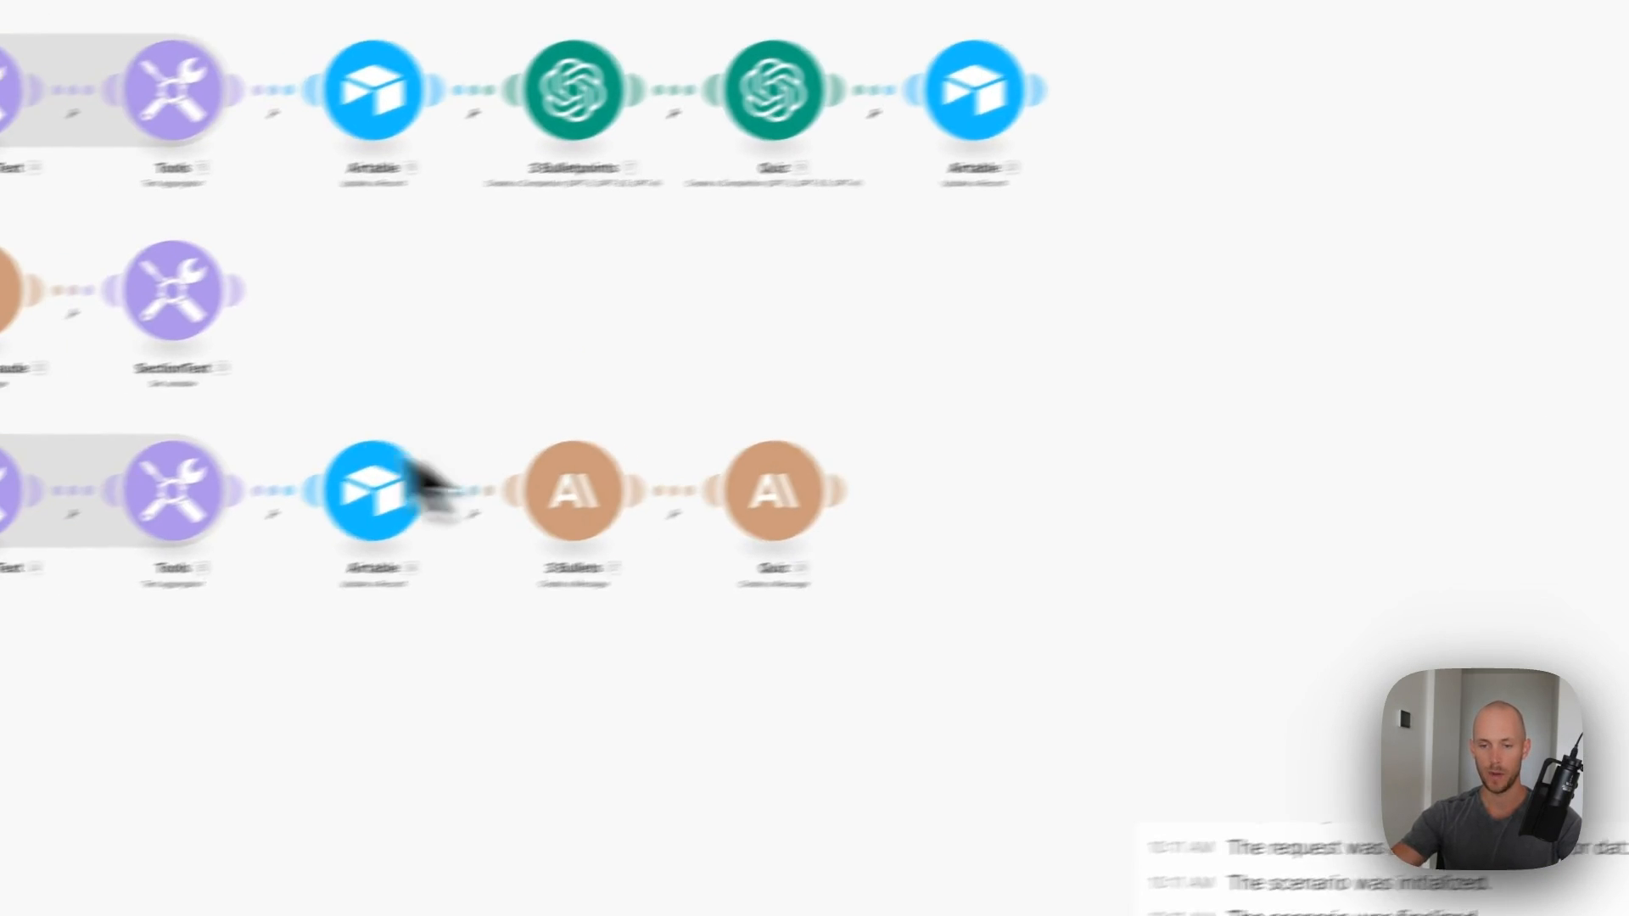
# - Connect the 3 Bullets and Quiz Claude modules to the Anthropic account
pyautogui.click(574, 492)
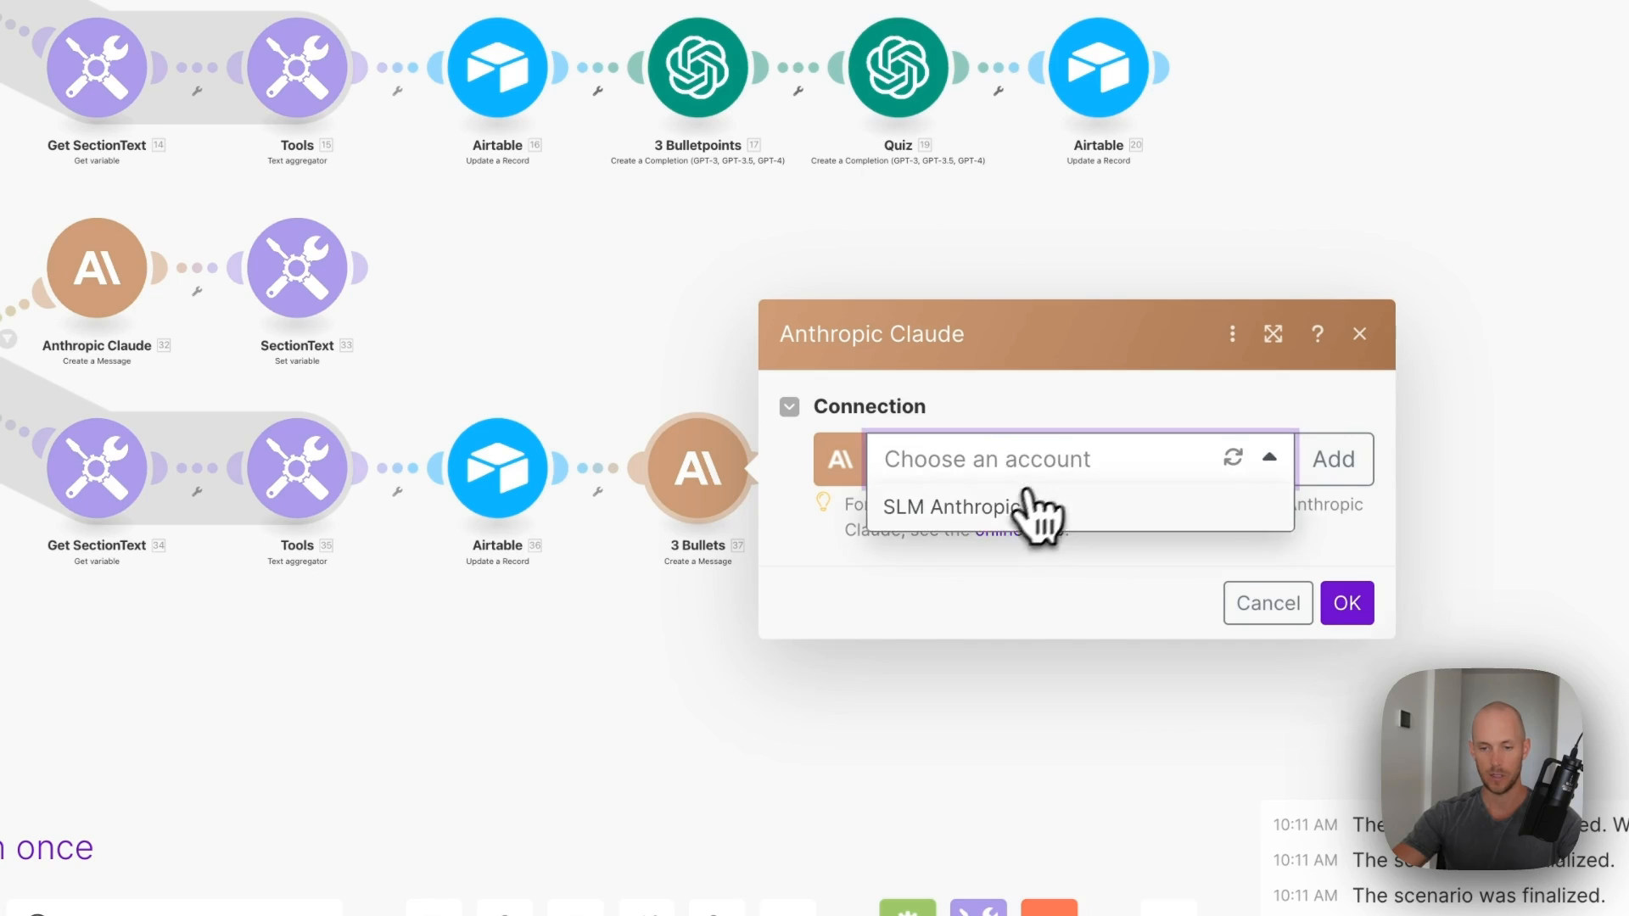
pyautogui.click(1030, 502)
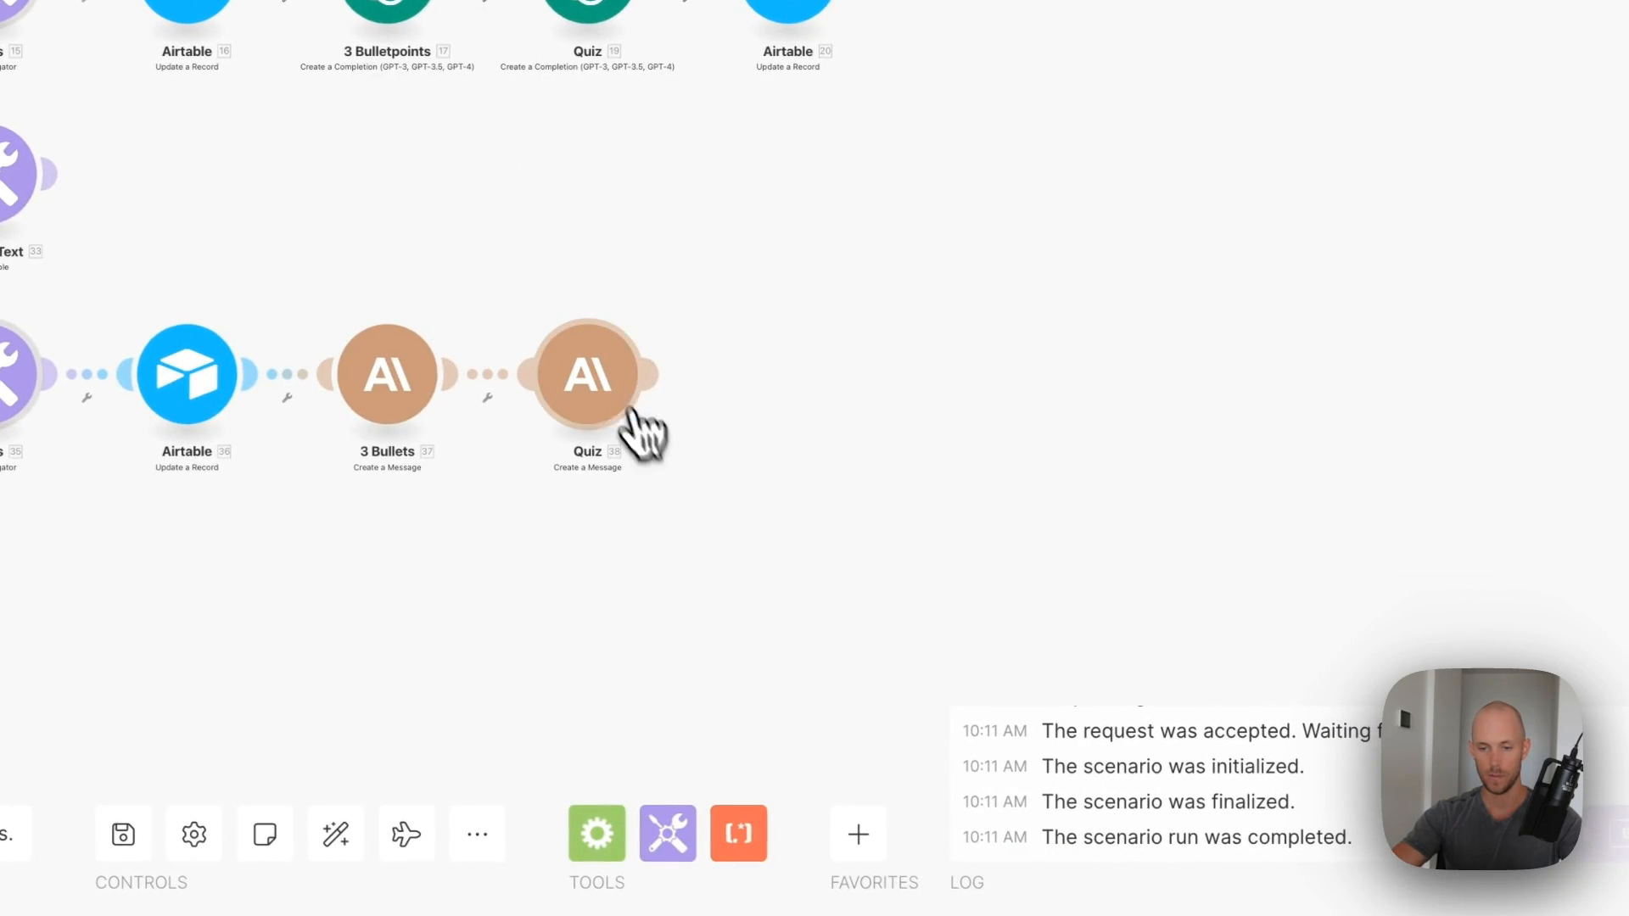
pyautogui.click(634, 412)
pyautogui.click(849, 413)
pyautogui.scroll(-10, 1230, 685)
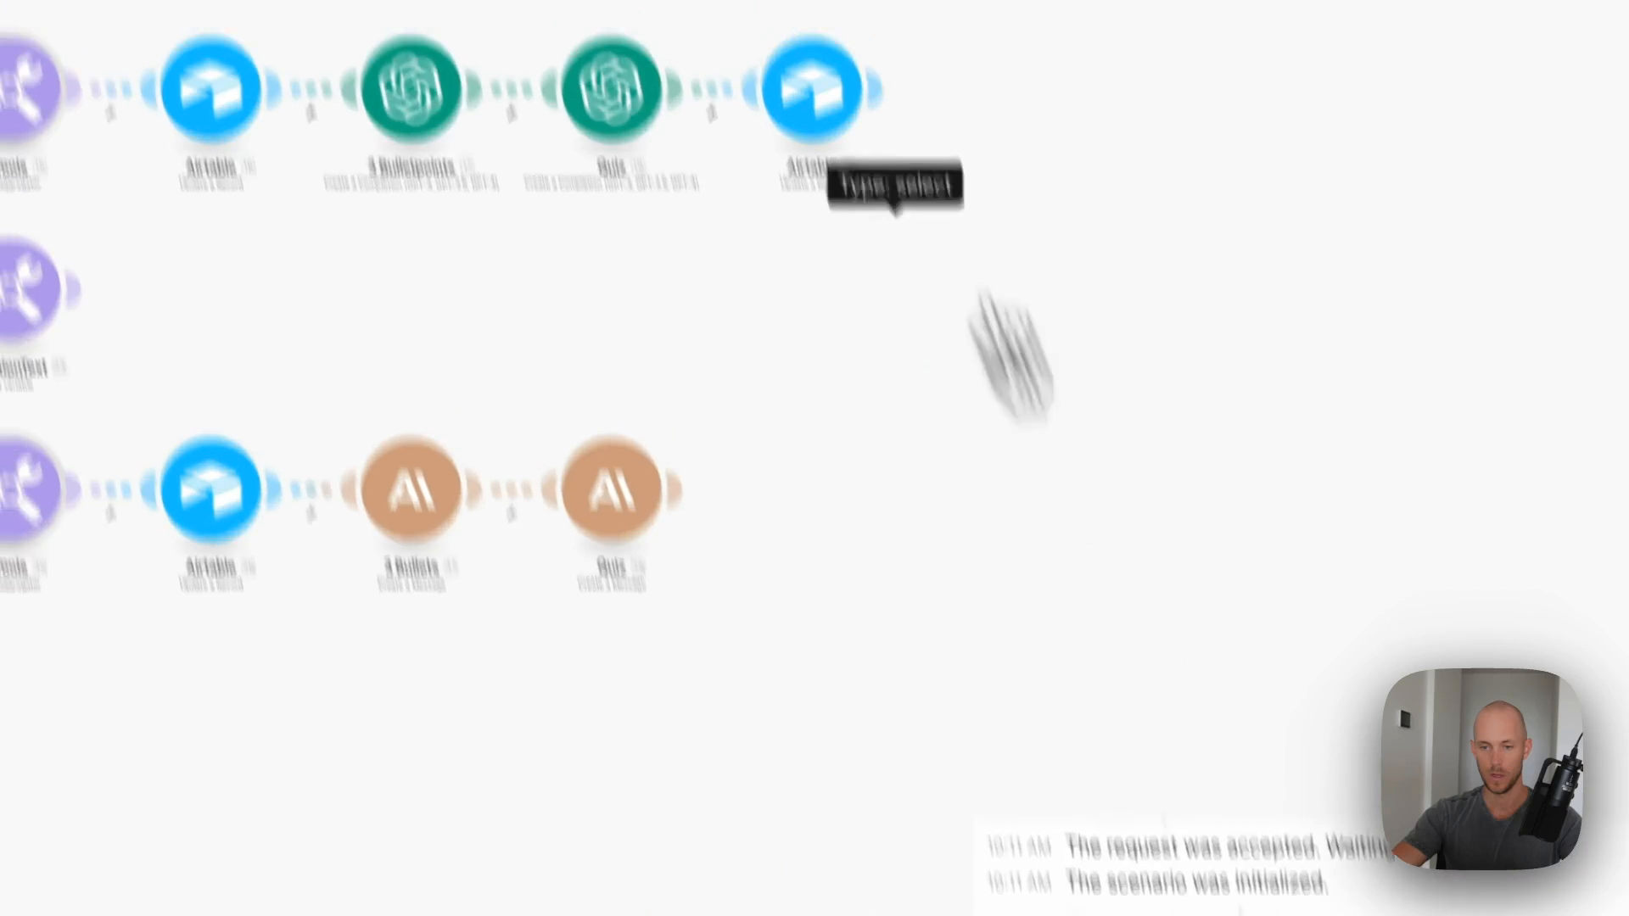
# - Clone the ChatGPT branch's final Airtable module and attach the copy after Quiz 38
pyautogui.rightClick(811, 119)
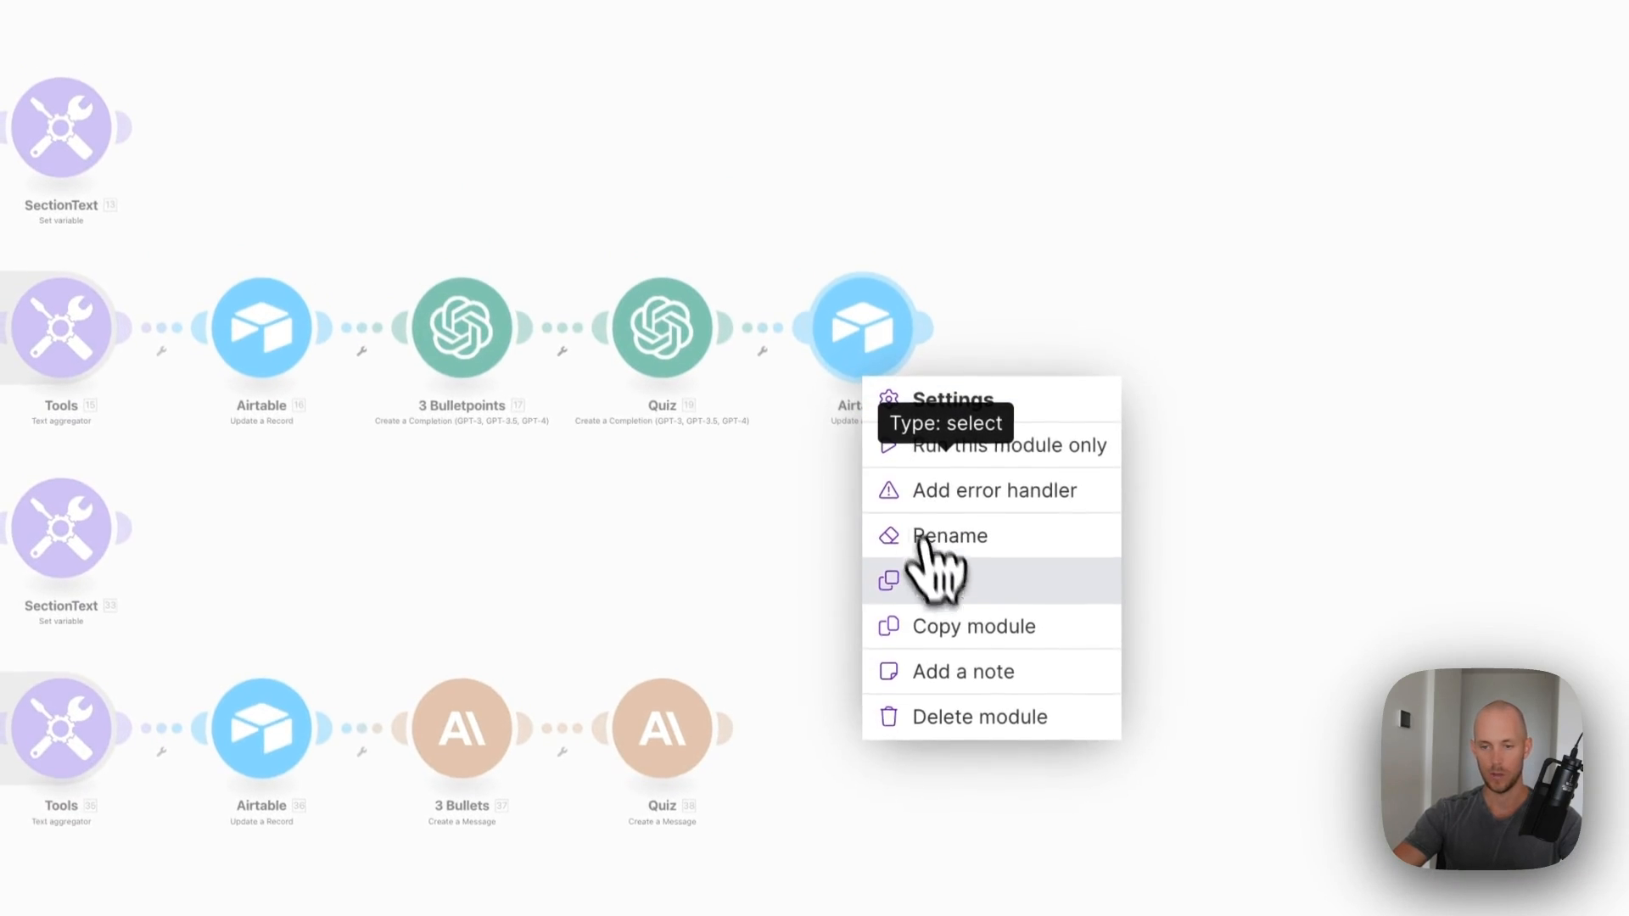
pyautogui.click(892, 346)
pyautogui.click(879, 721)
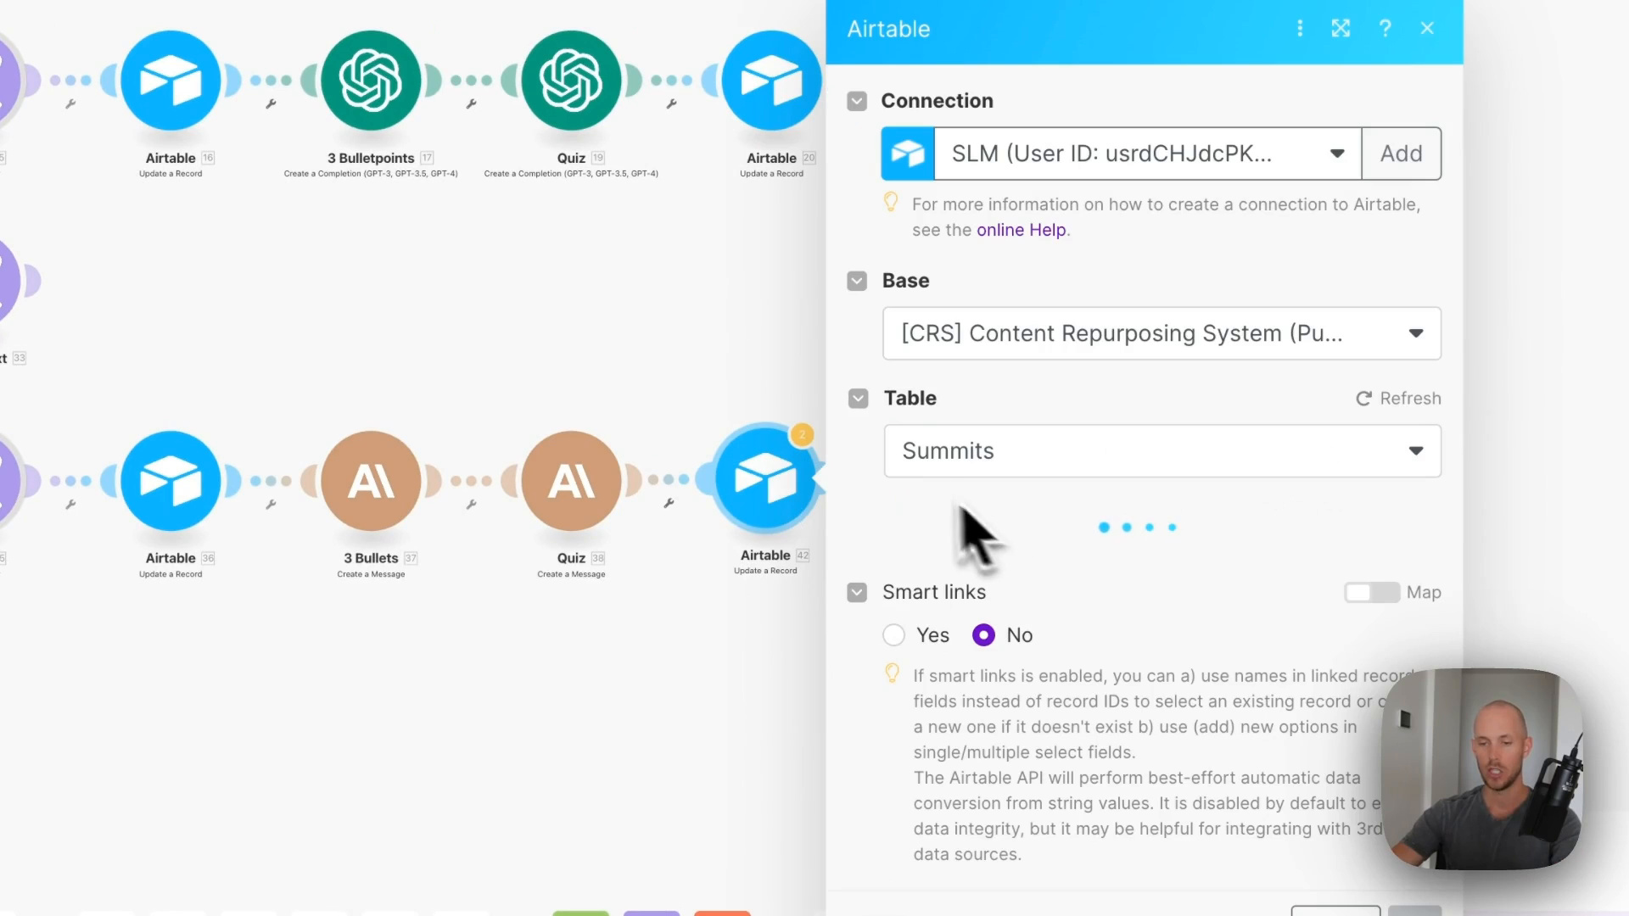
pyautogui.scroll(-15, 1208, 604)
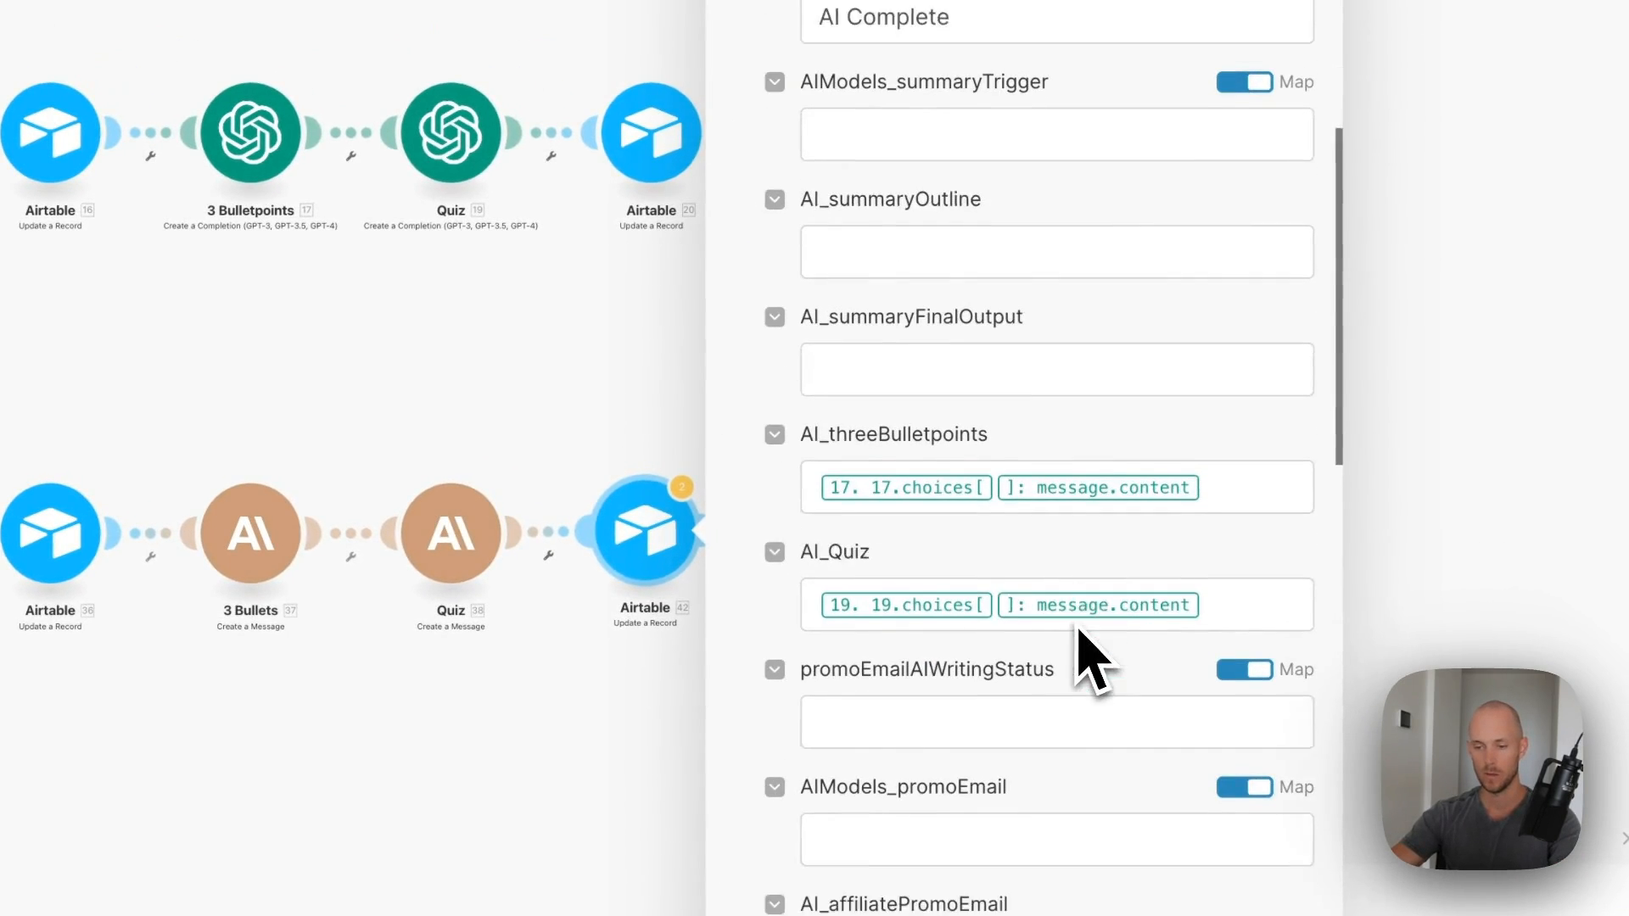
# - Remap AI_threeBulletpoints and AI_Quiz to the 3 Bullets and Quiz Content[]: Text outputs
pyautogui.click(1240, 431)
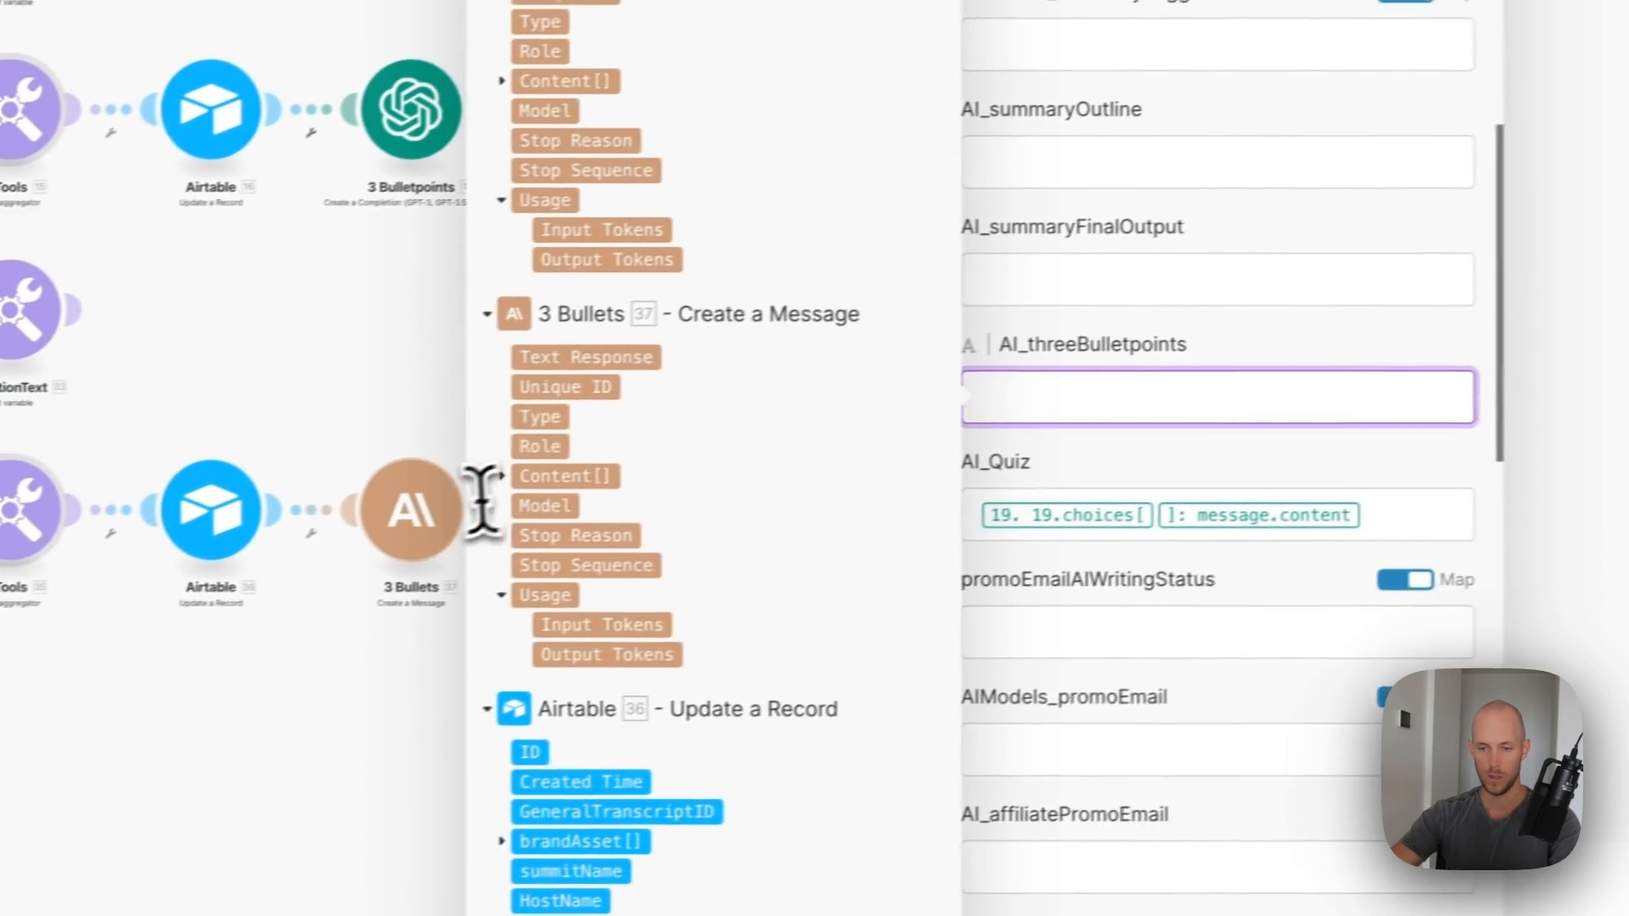
pyautogui.click(340, 500)
pyautogui.click(602, 531)
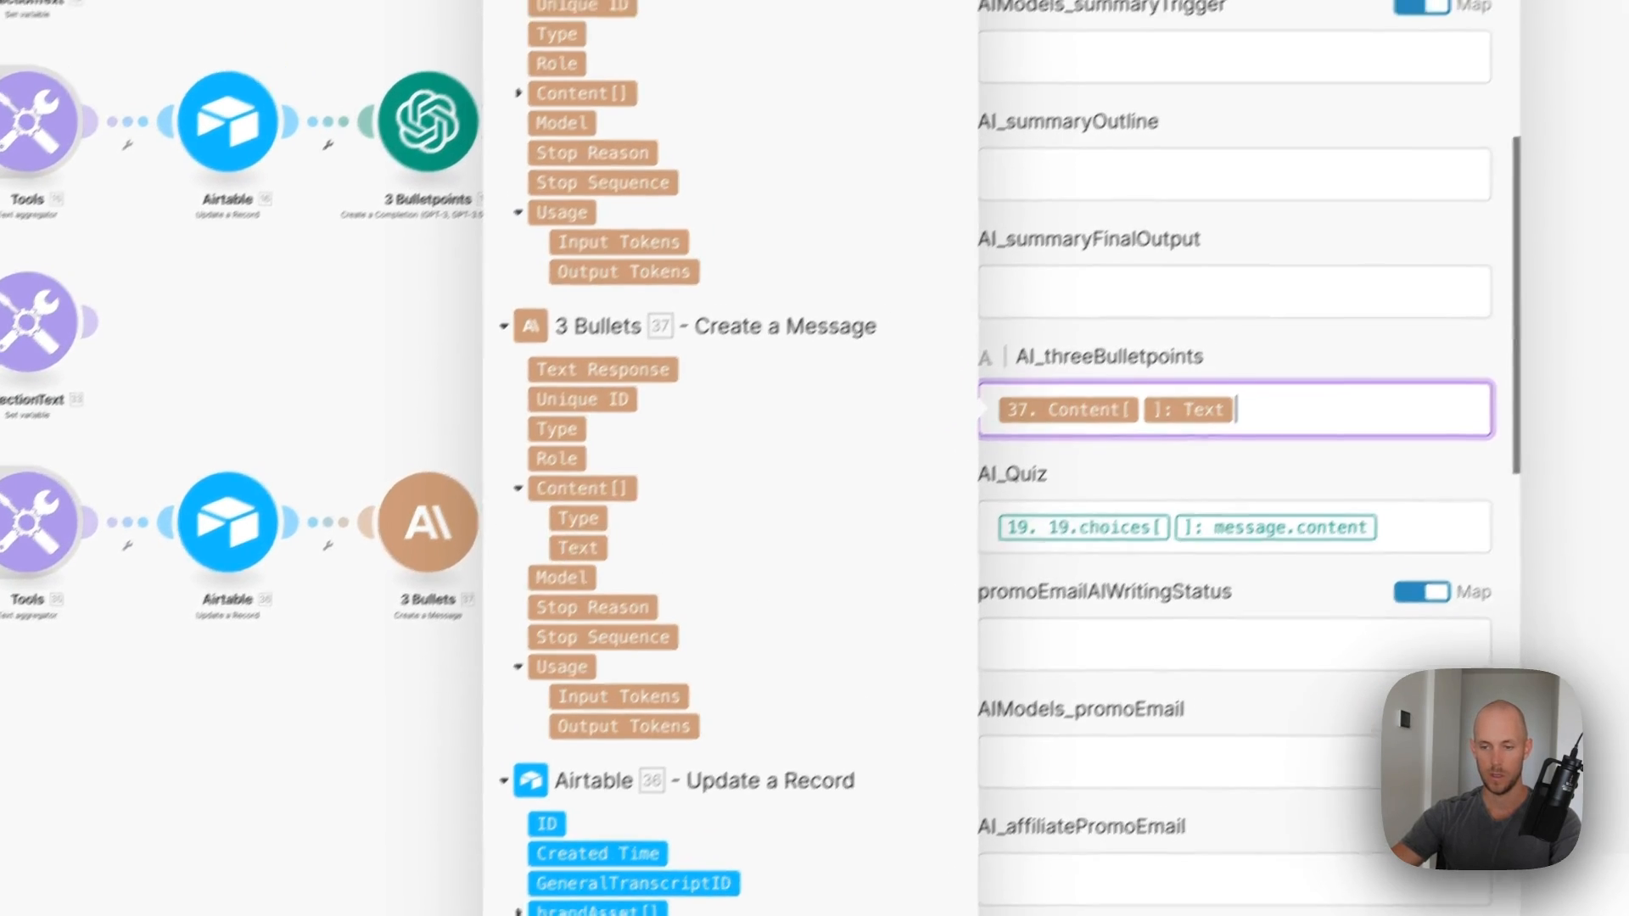
pyautogui.click(1376, 510)
pyautogui.press('BackSpace')
pyautogui.press('BackSpace')
pyautogui.click(526, 163)
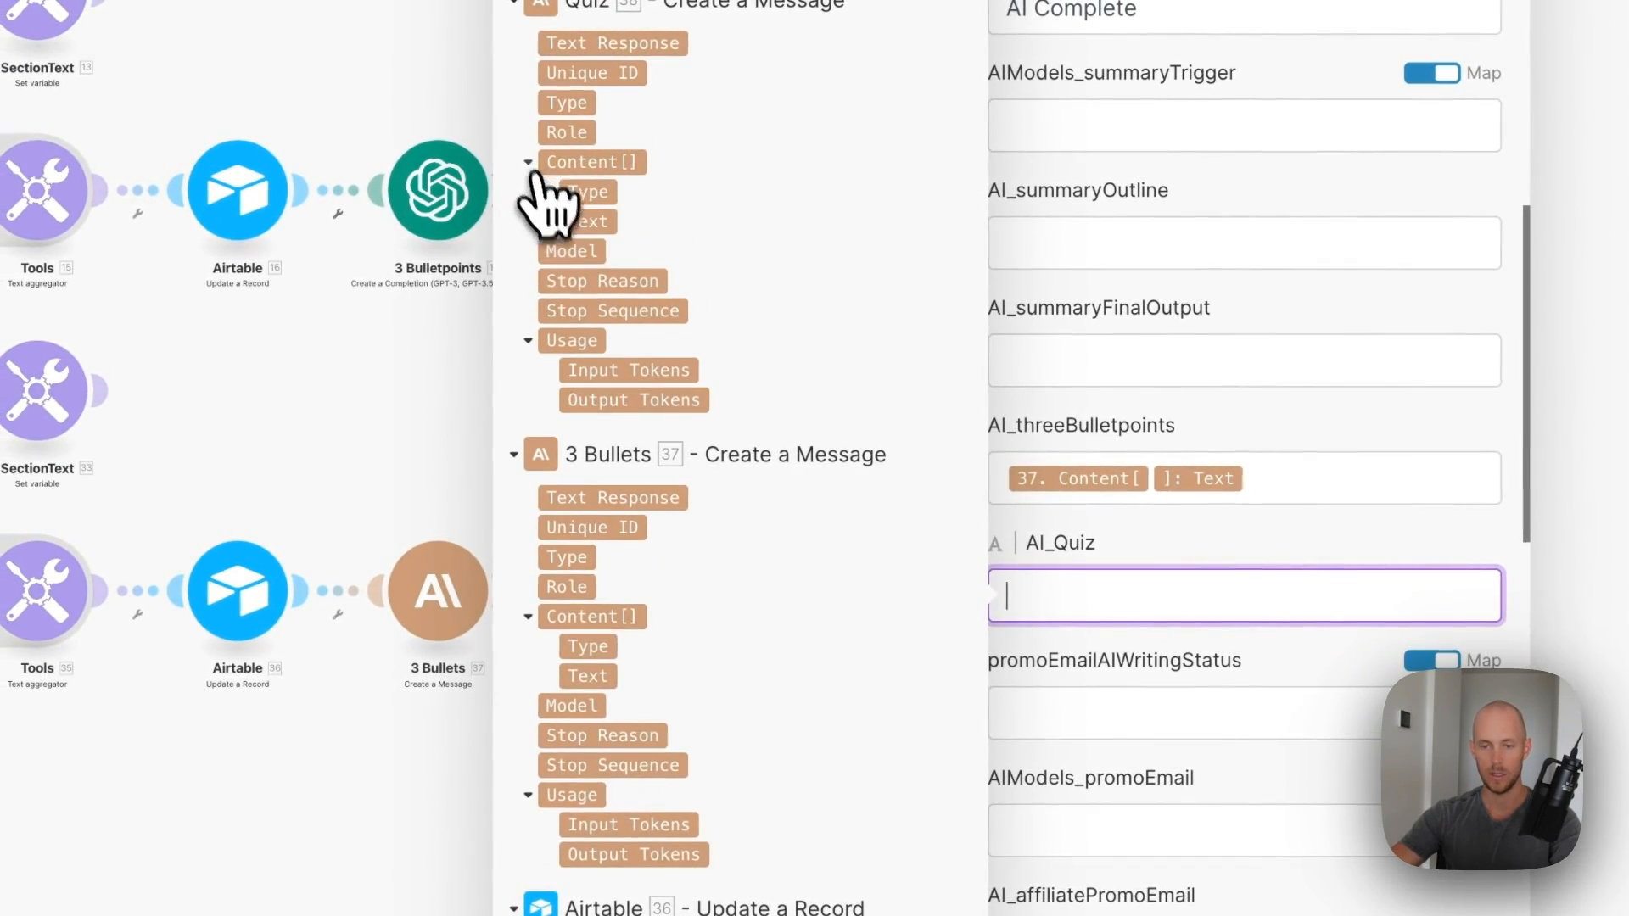
pyautogui.click(580, 228)
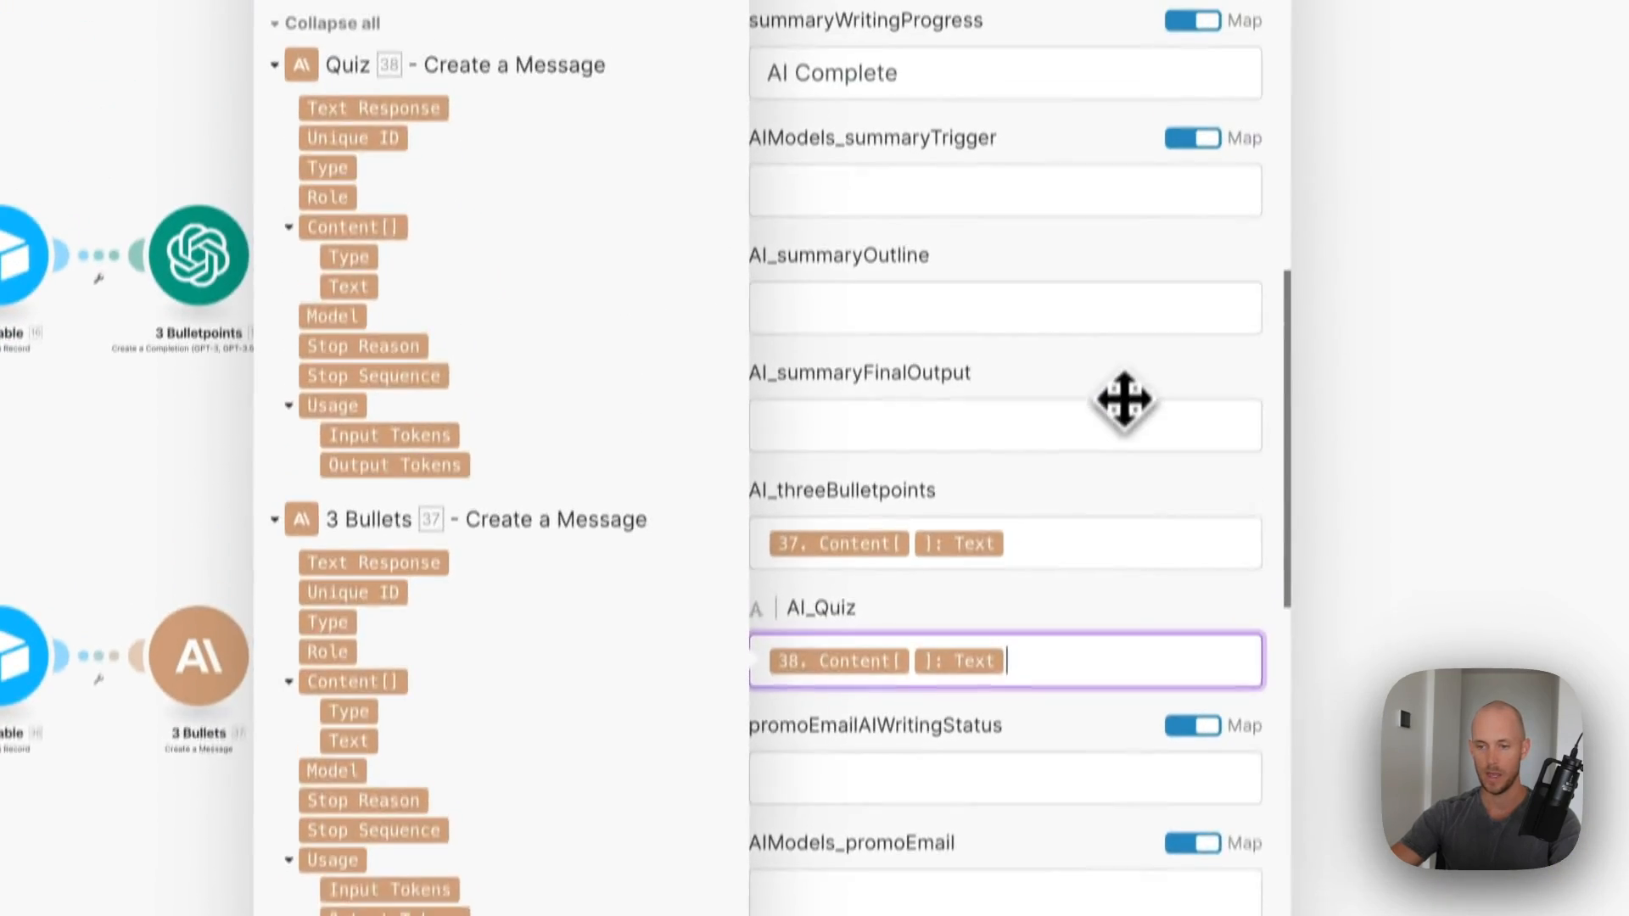
pyautogui.click(1239, 897)
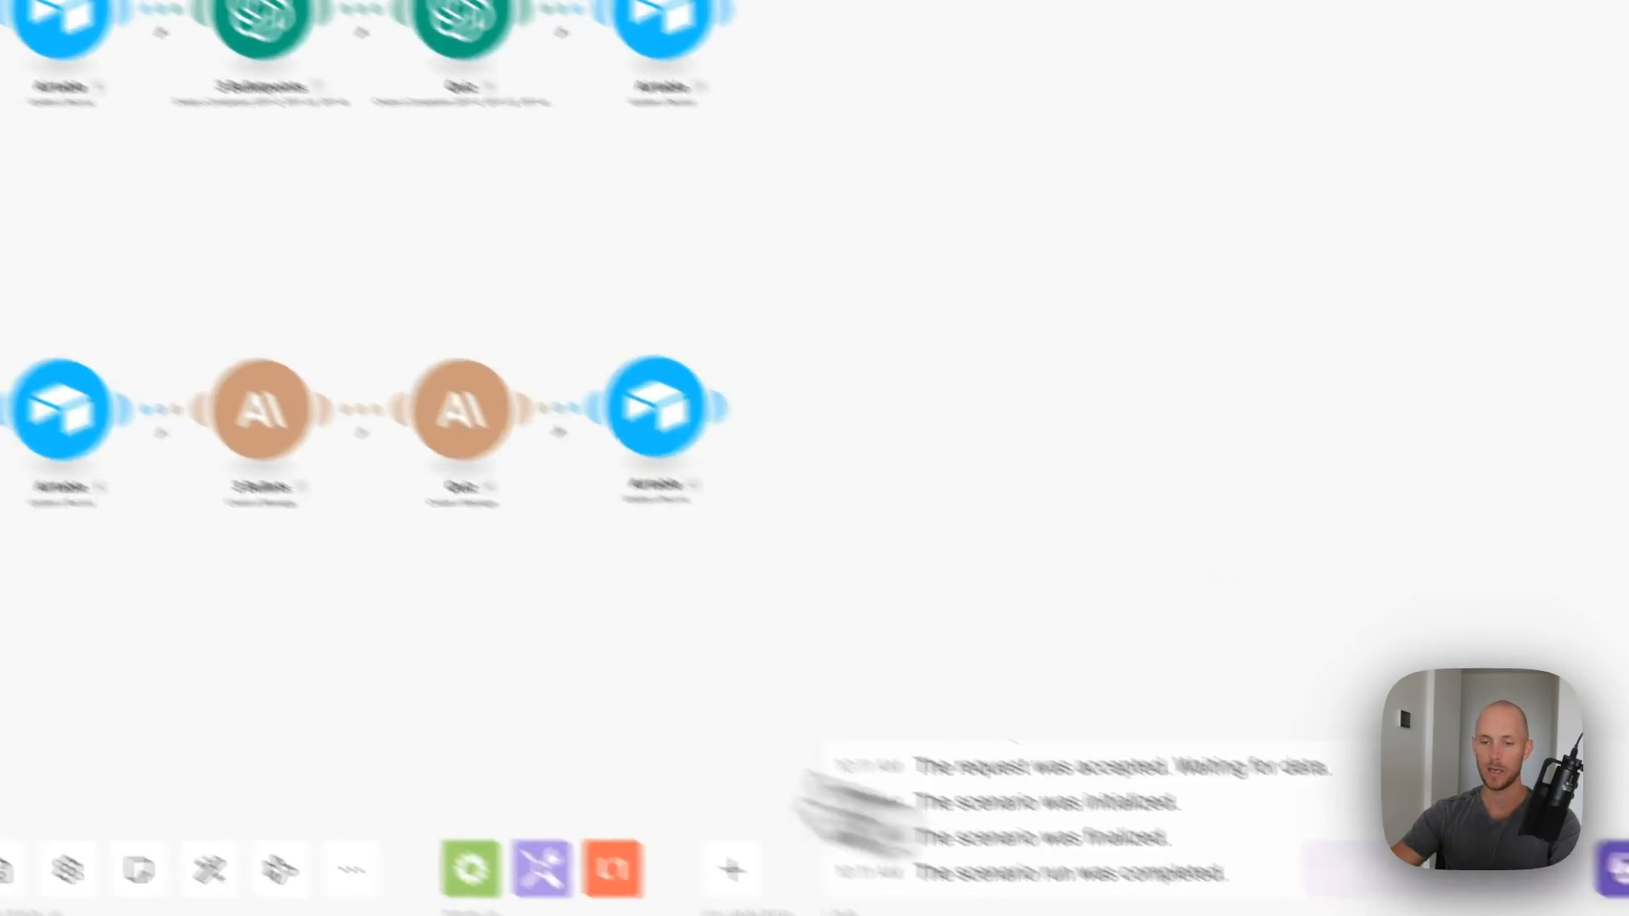
# - Select the summit record's AIModels_summaryTrigger cell to switch its model to ChatGPT
pyautogui.moveTo(373, 649); pyautogui.dragTo(1113, 624)
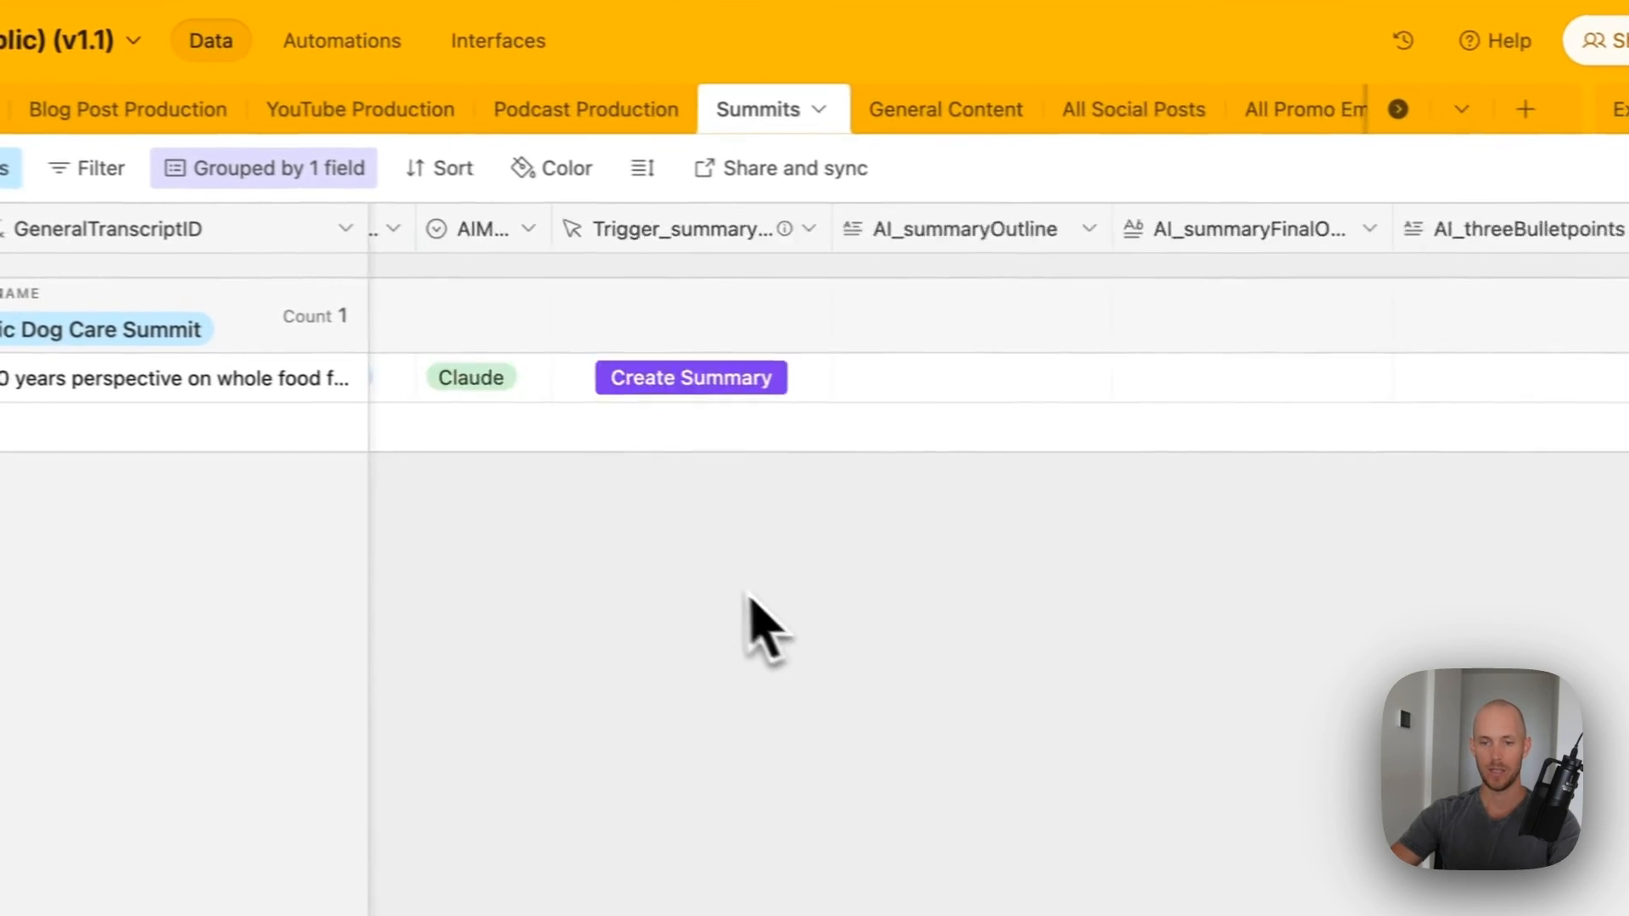
pyautogui.hscroll(-5, 751, 598)
pyautogui.click(1020, 393)
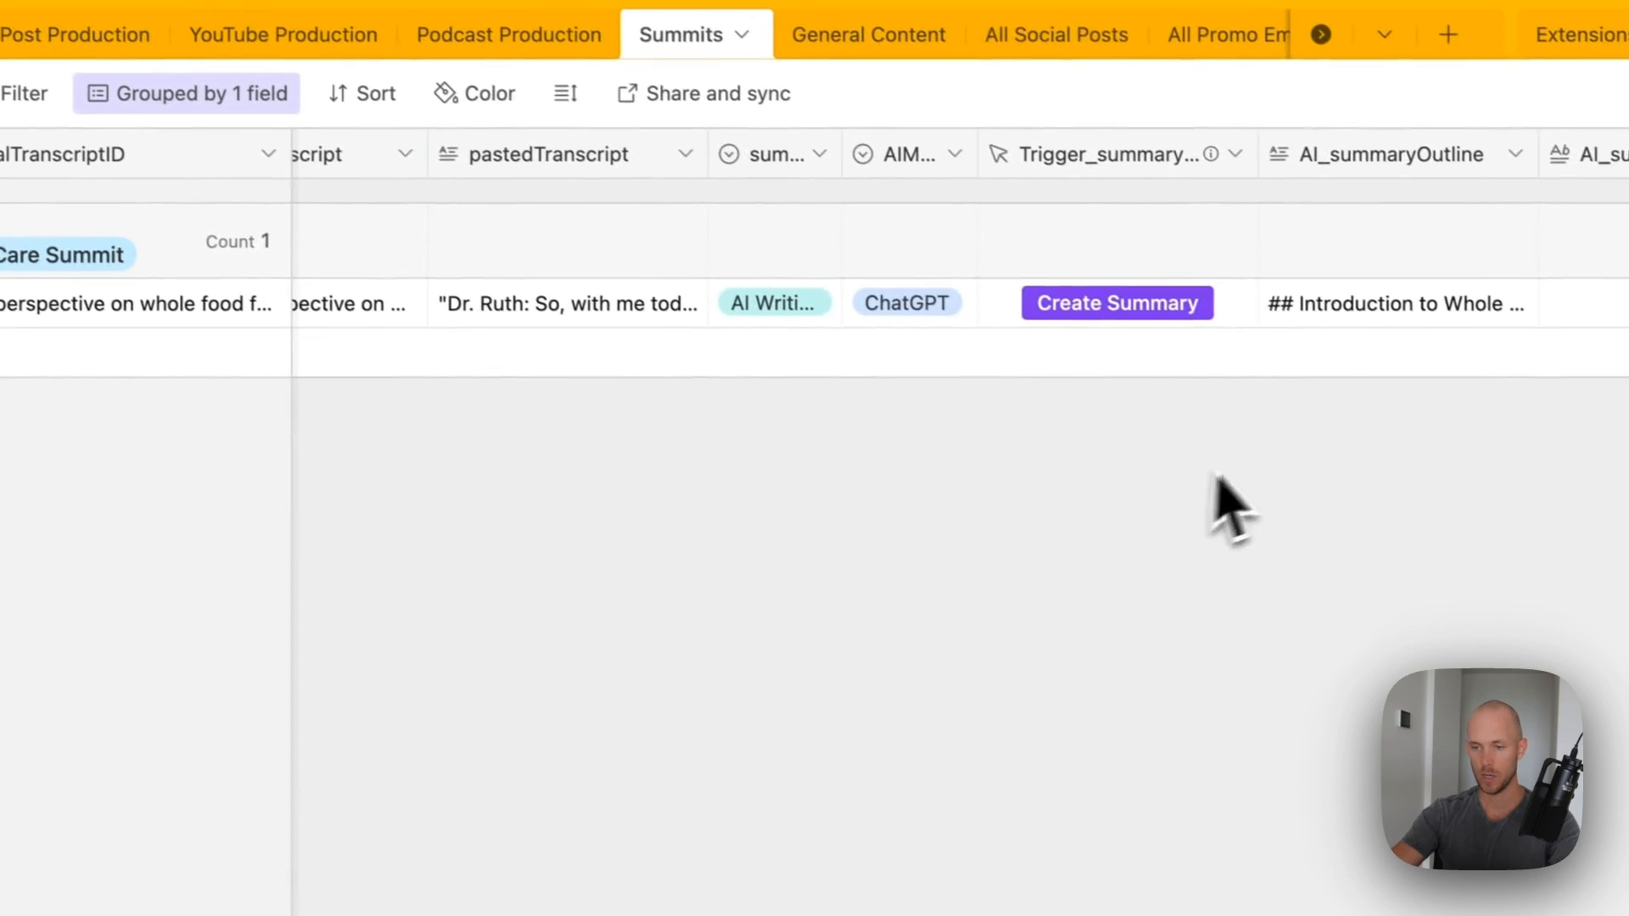
pyautogui.rightClick(1148, 292)
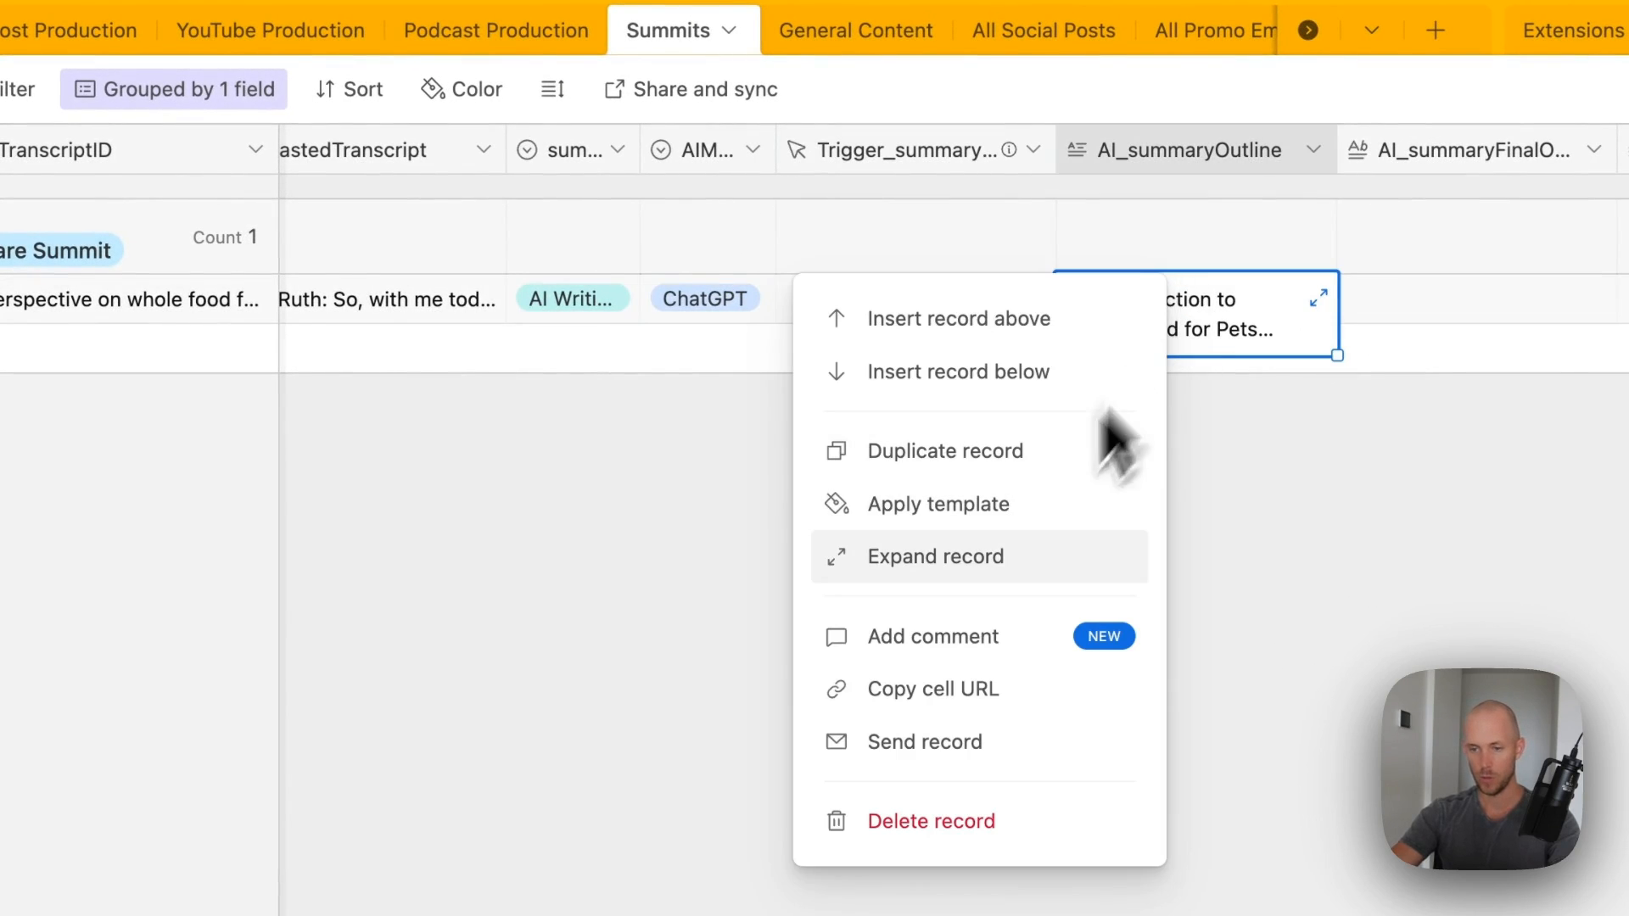
pyautogui.click(988, 583)
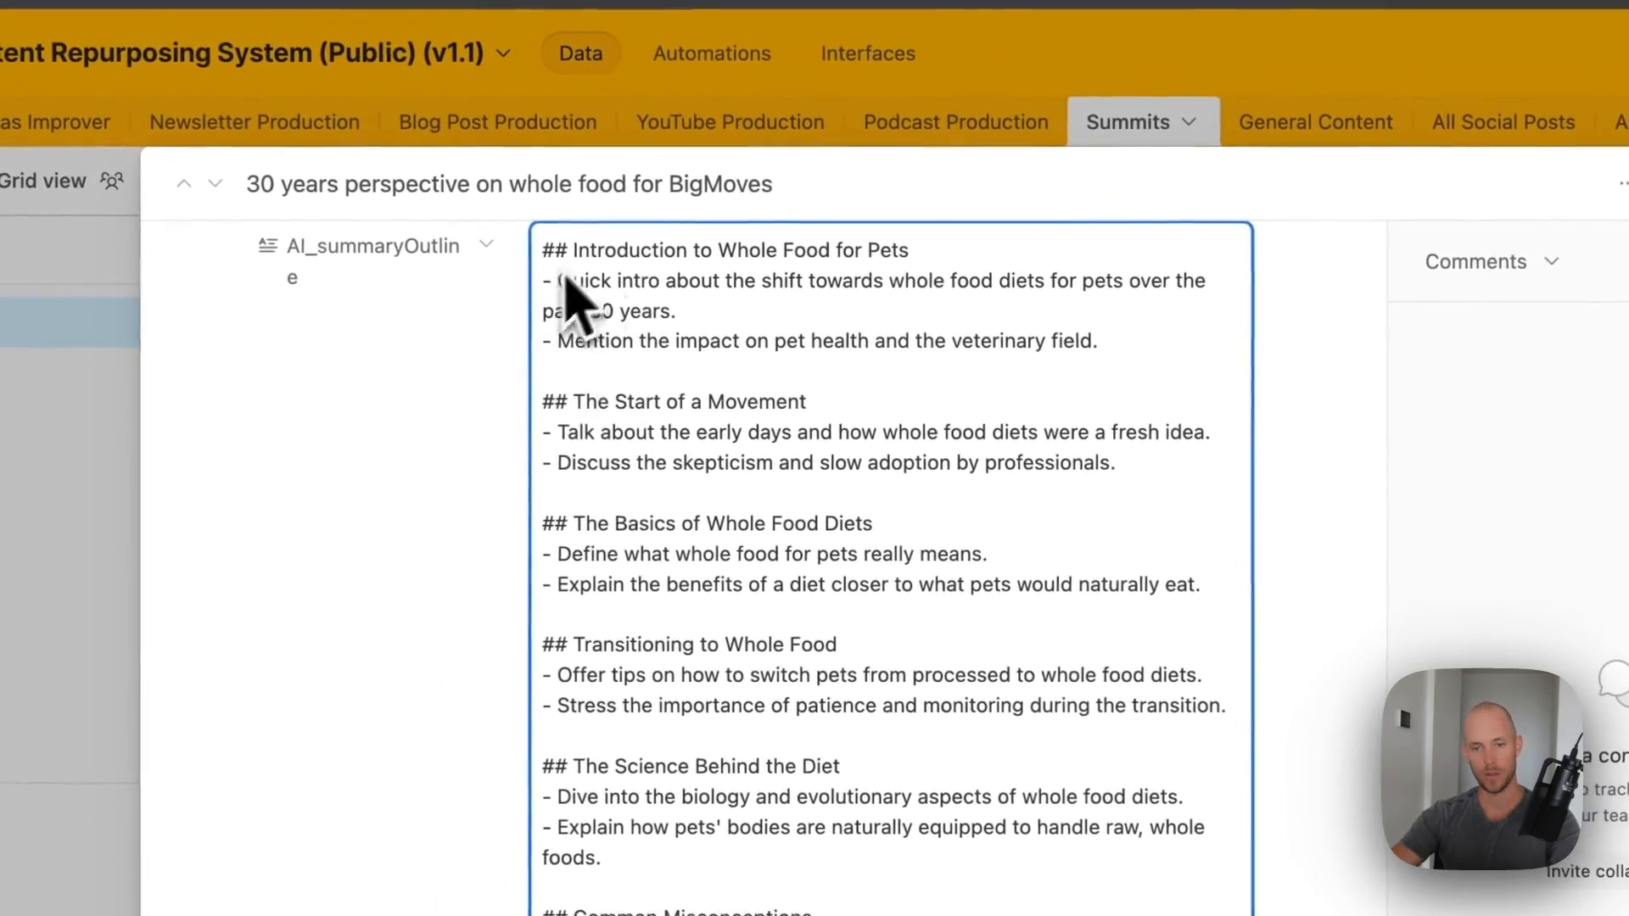
pyautogui.scroll(-2, 567, 455)
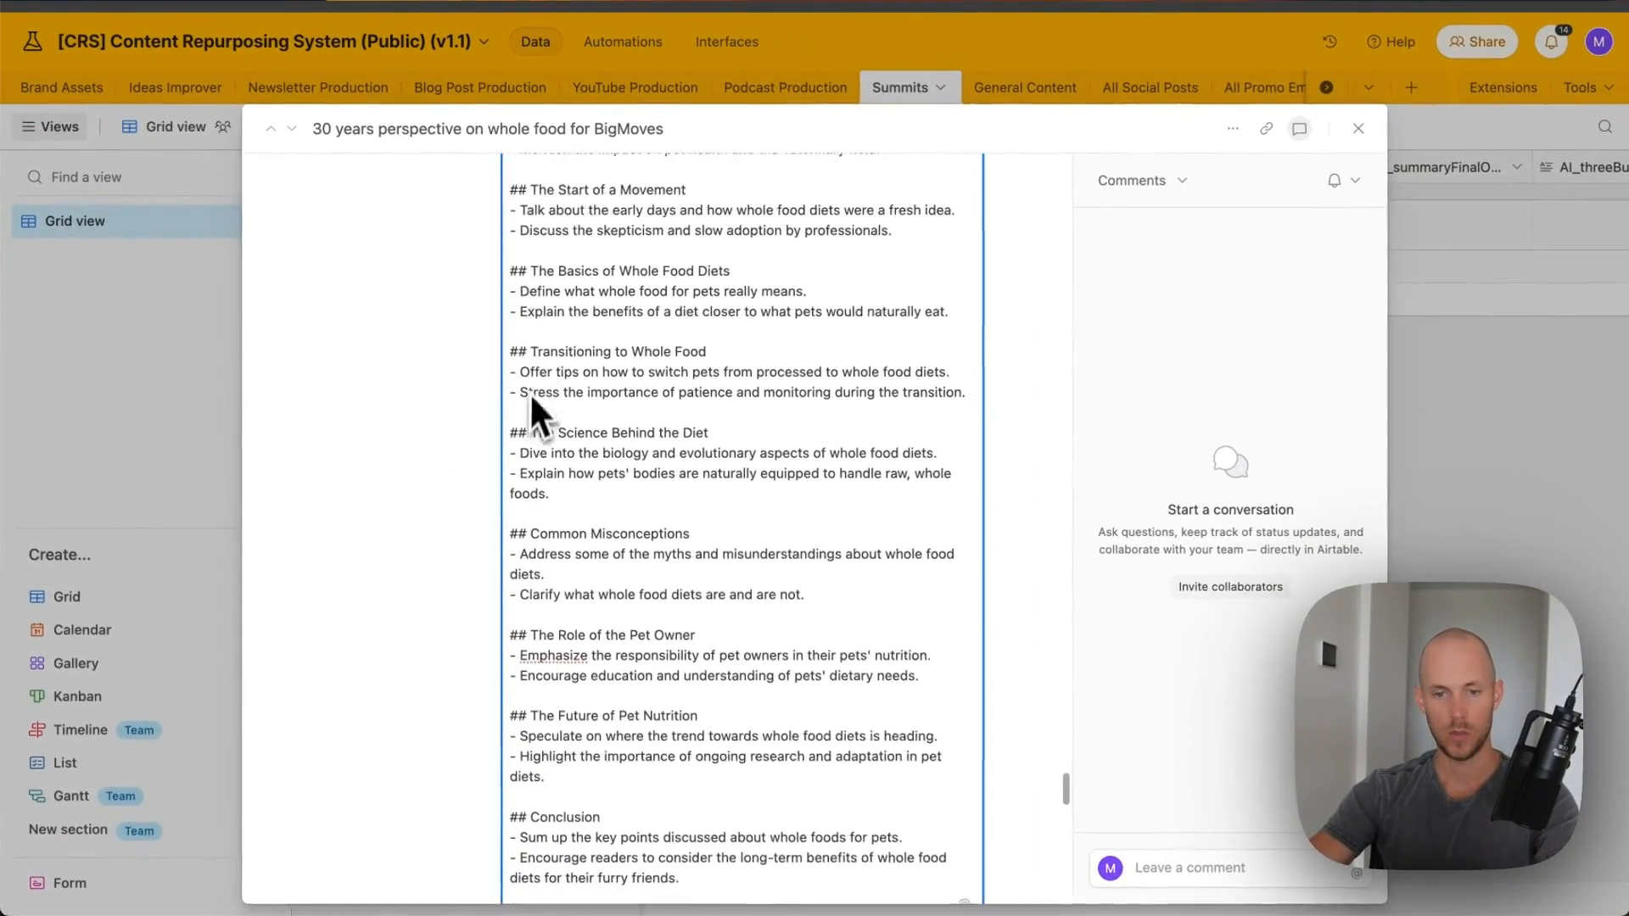
pyautogui.scroll(-4, 530, 392)
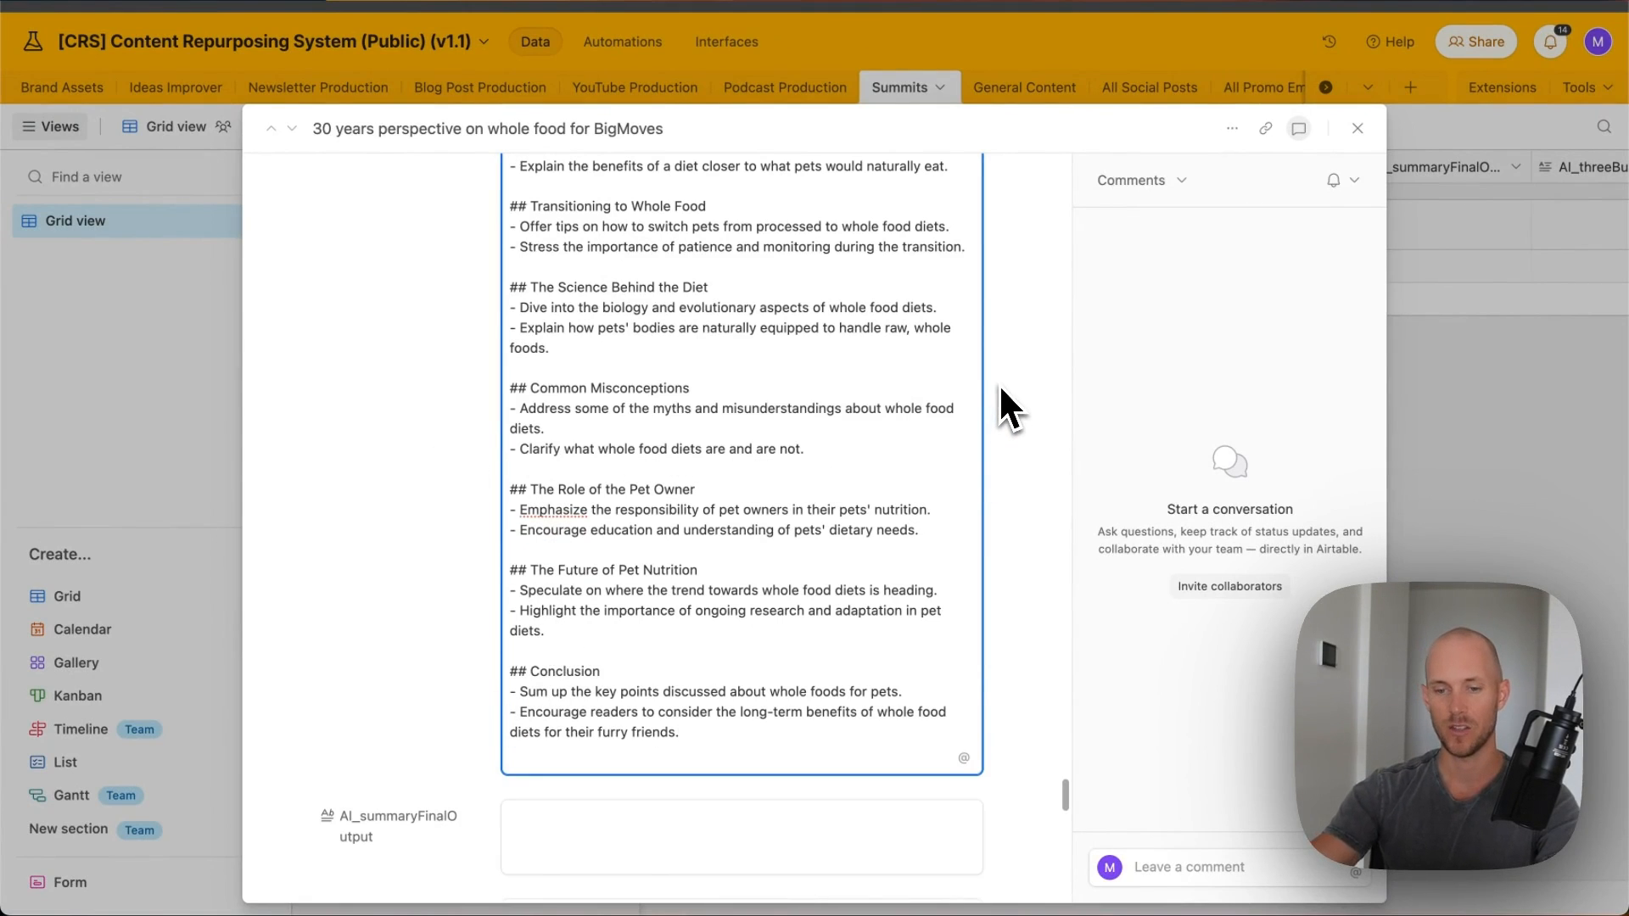
pyautogui.scroll(-2, 1010, 378)
pyautogui.scroll(3, 1016, 378)
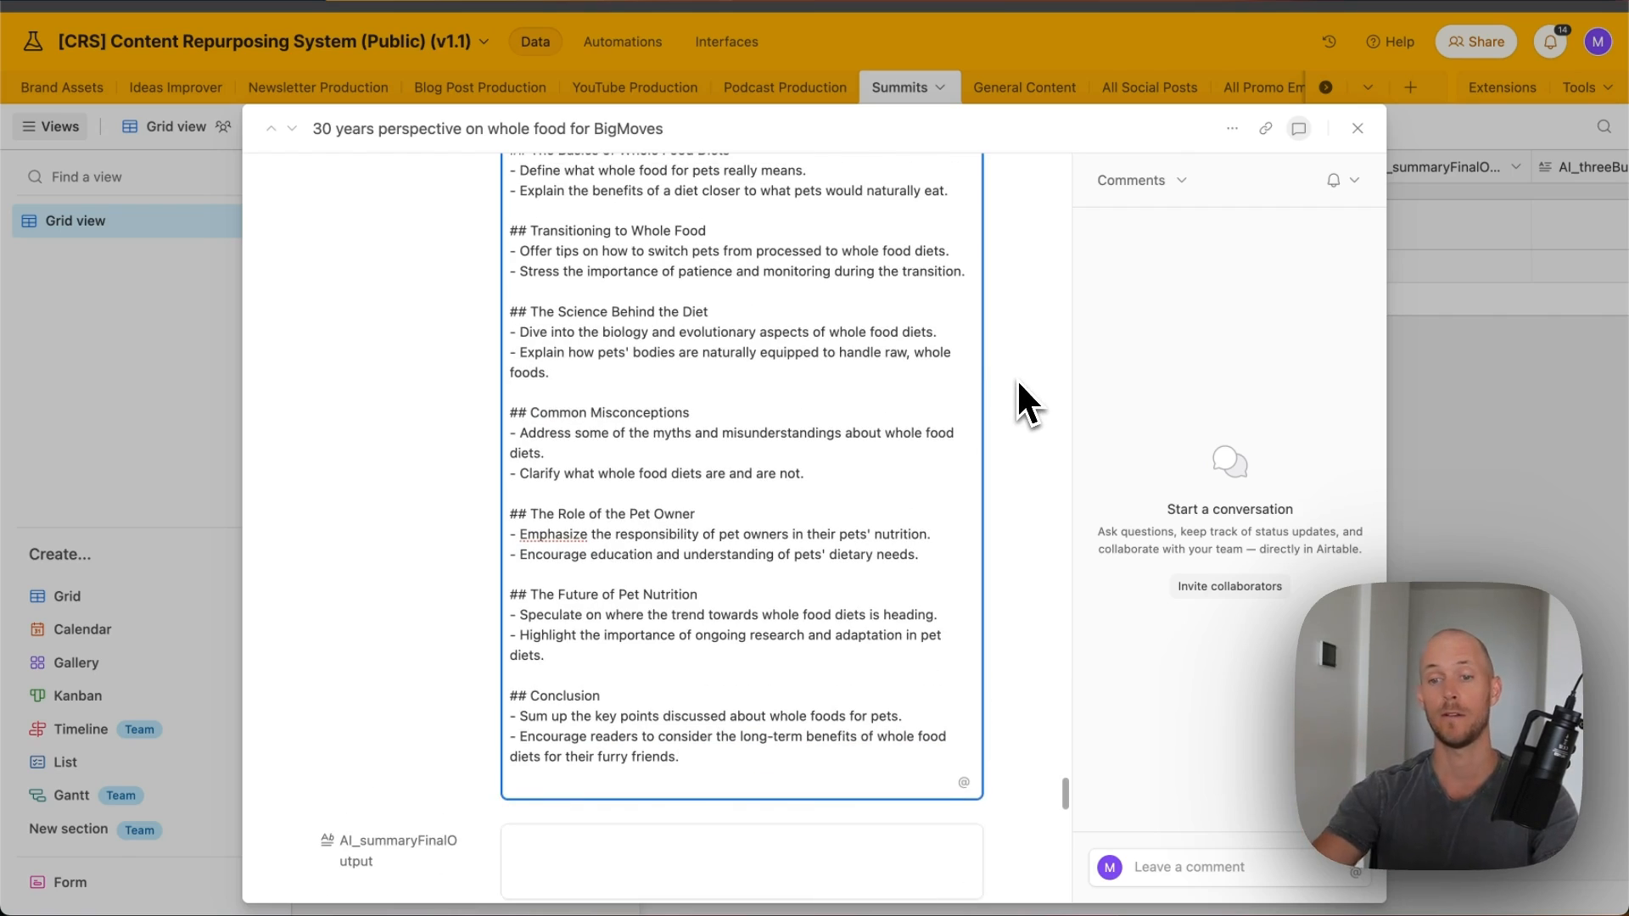
pyautogui.scroll(8, 1021, 375)
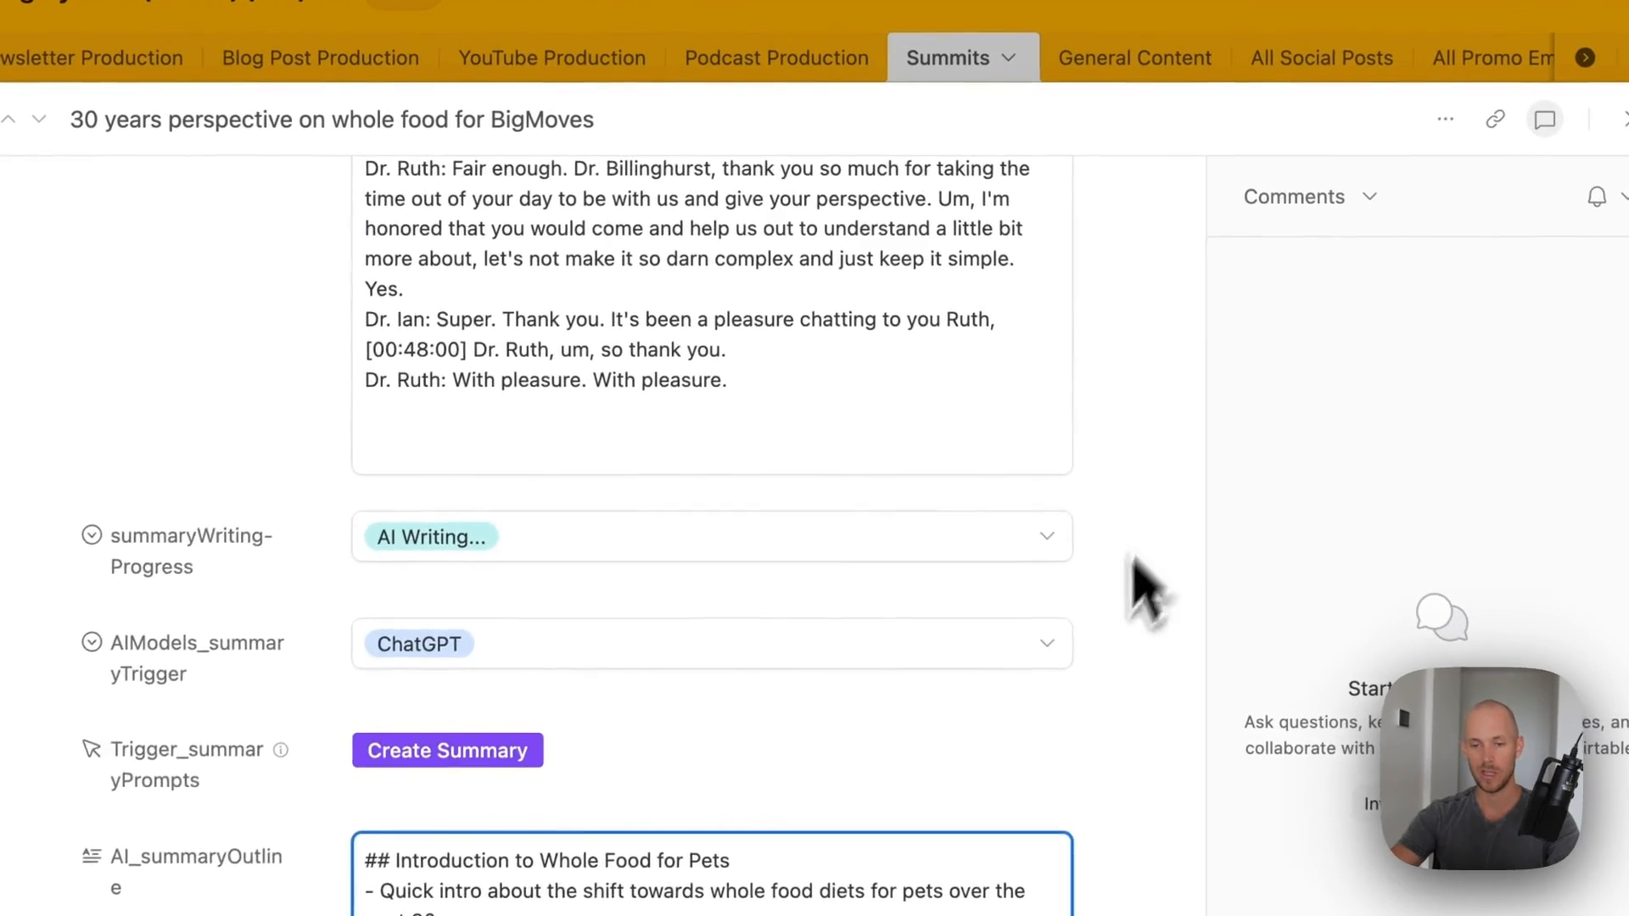
pyautogui.scroll(-5, 1013, 441)
pyautogui.scroll(-6, 1108, 653)
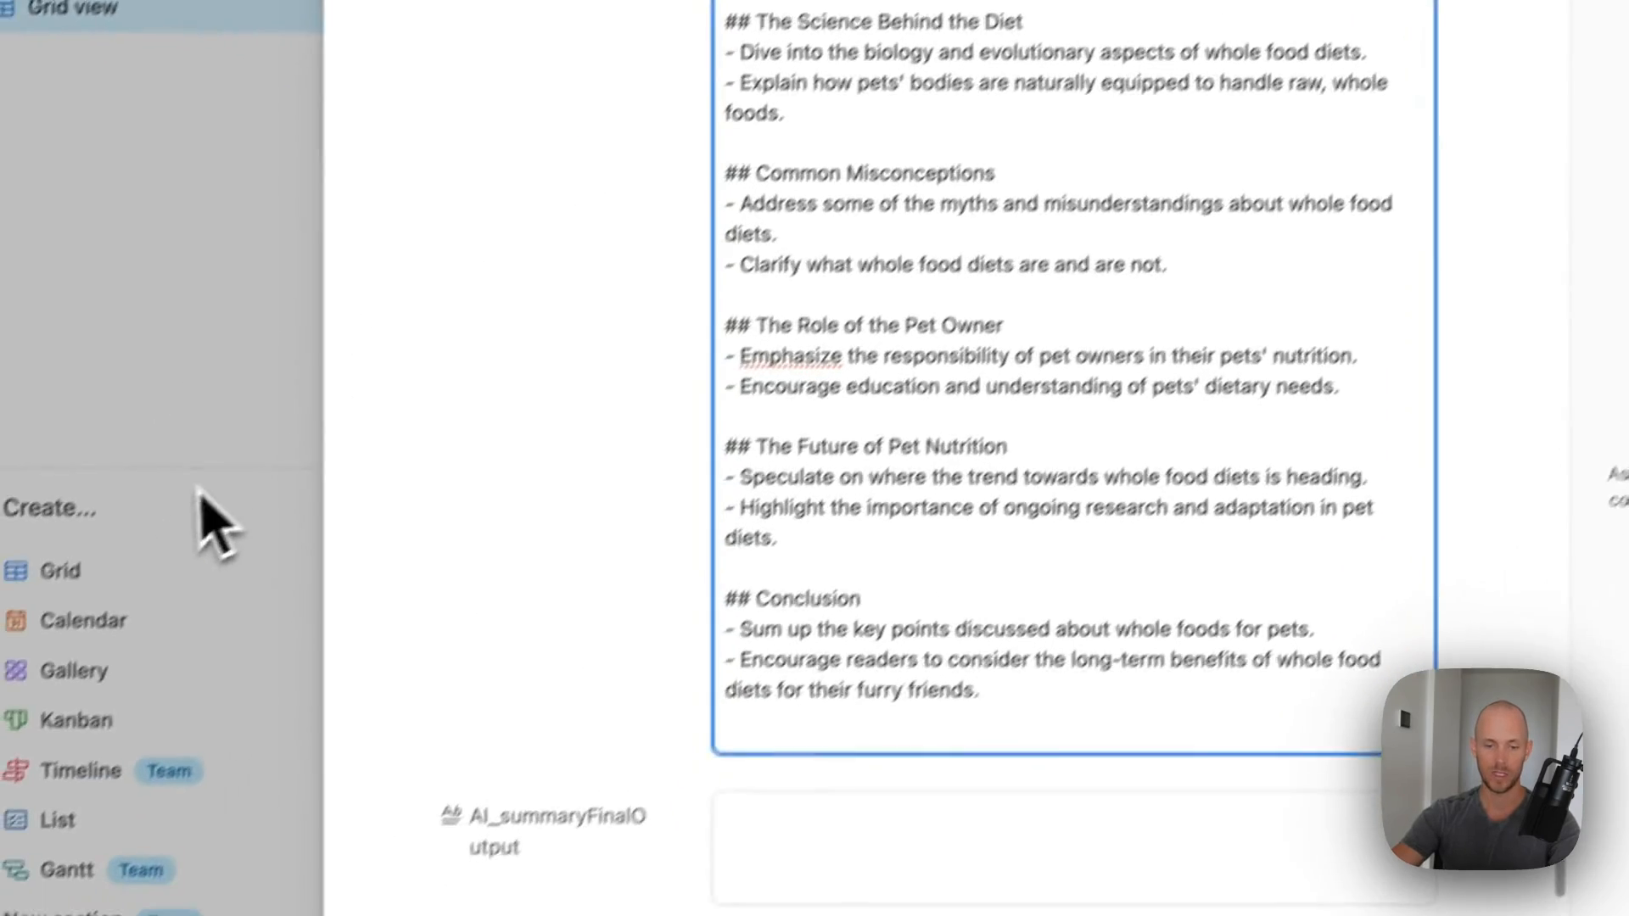
pyautogui.scroll(-5, 556, 670)
pyautogui.click(963, 329)
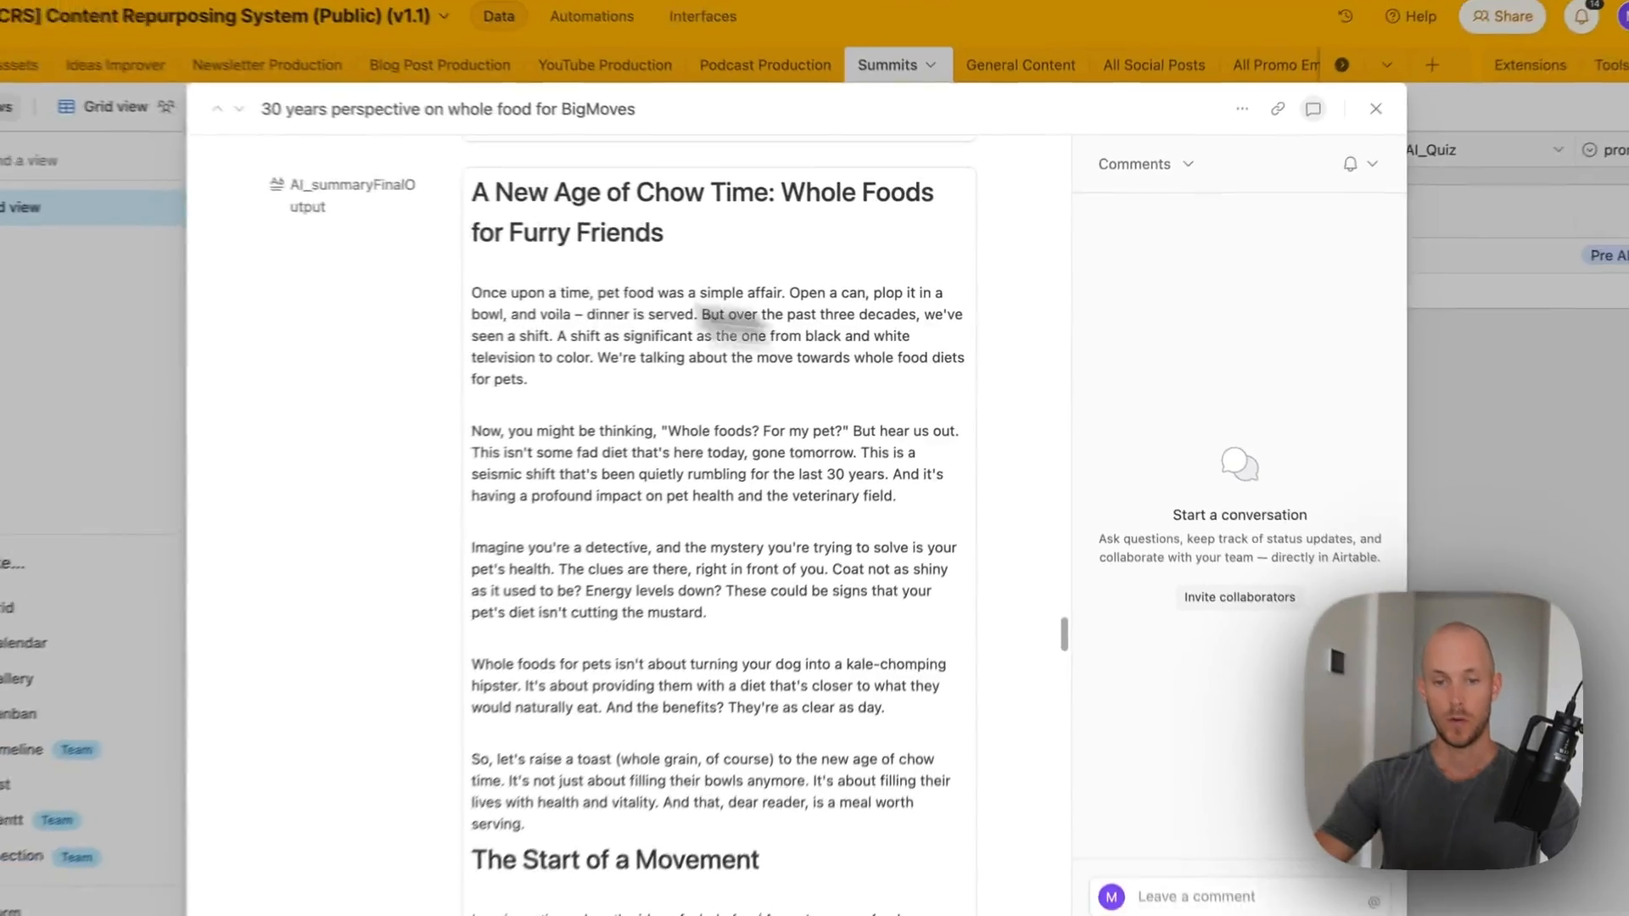
pyautogui.scroll(-10, 907, 475)
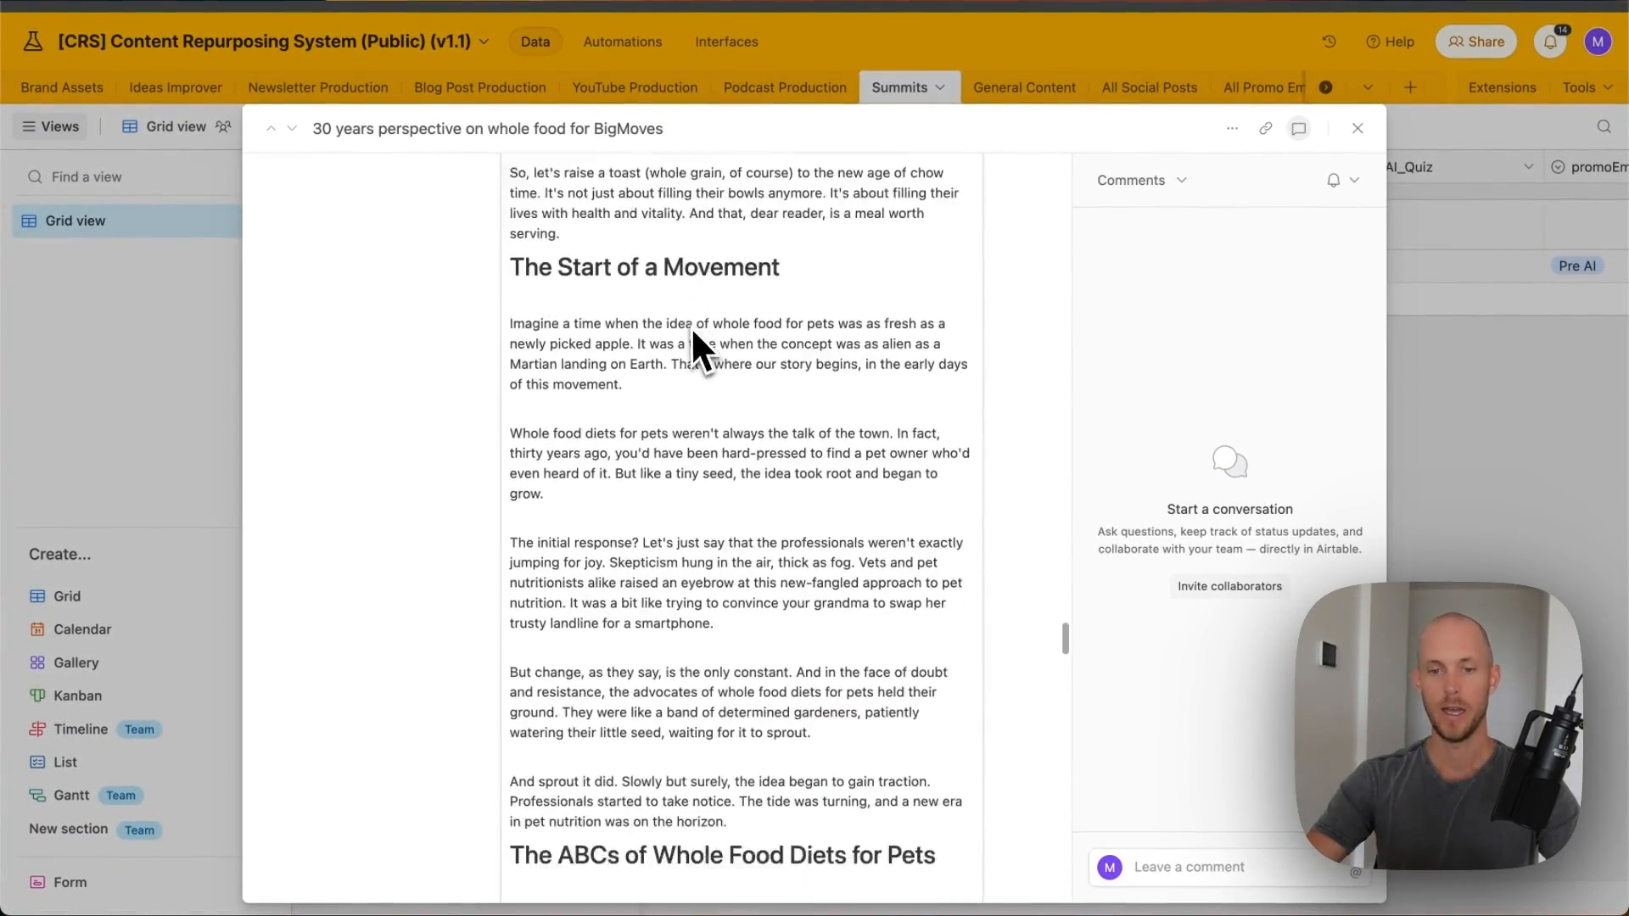
pyautogui.scroll(-8, 694, 335)
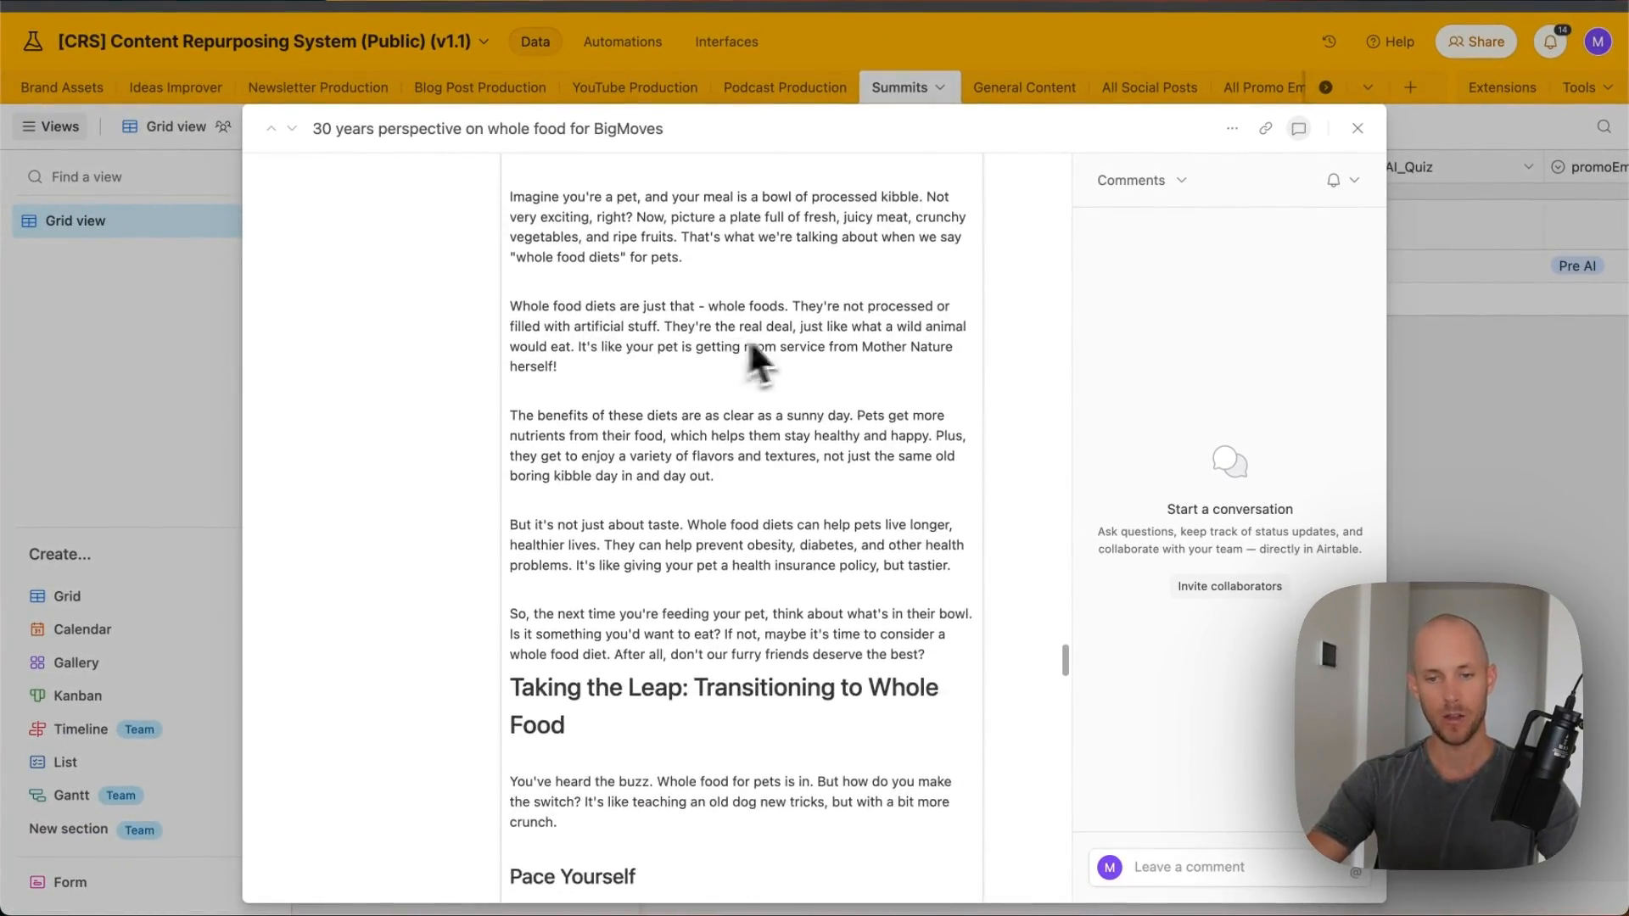
pyautogui.scroll(-10, 738, 365)
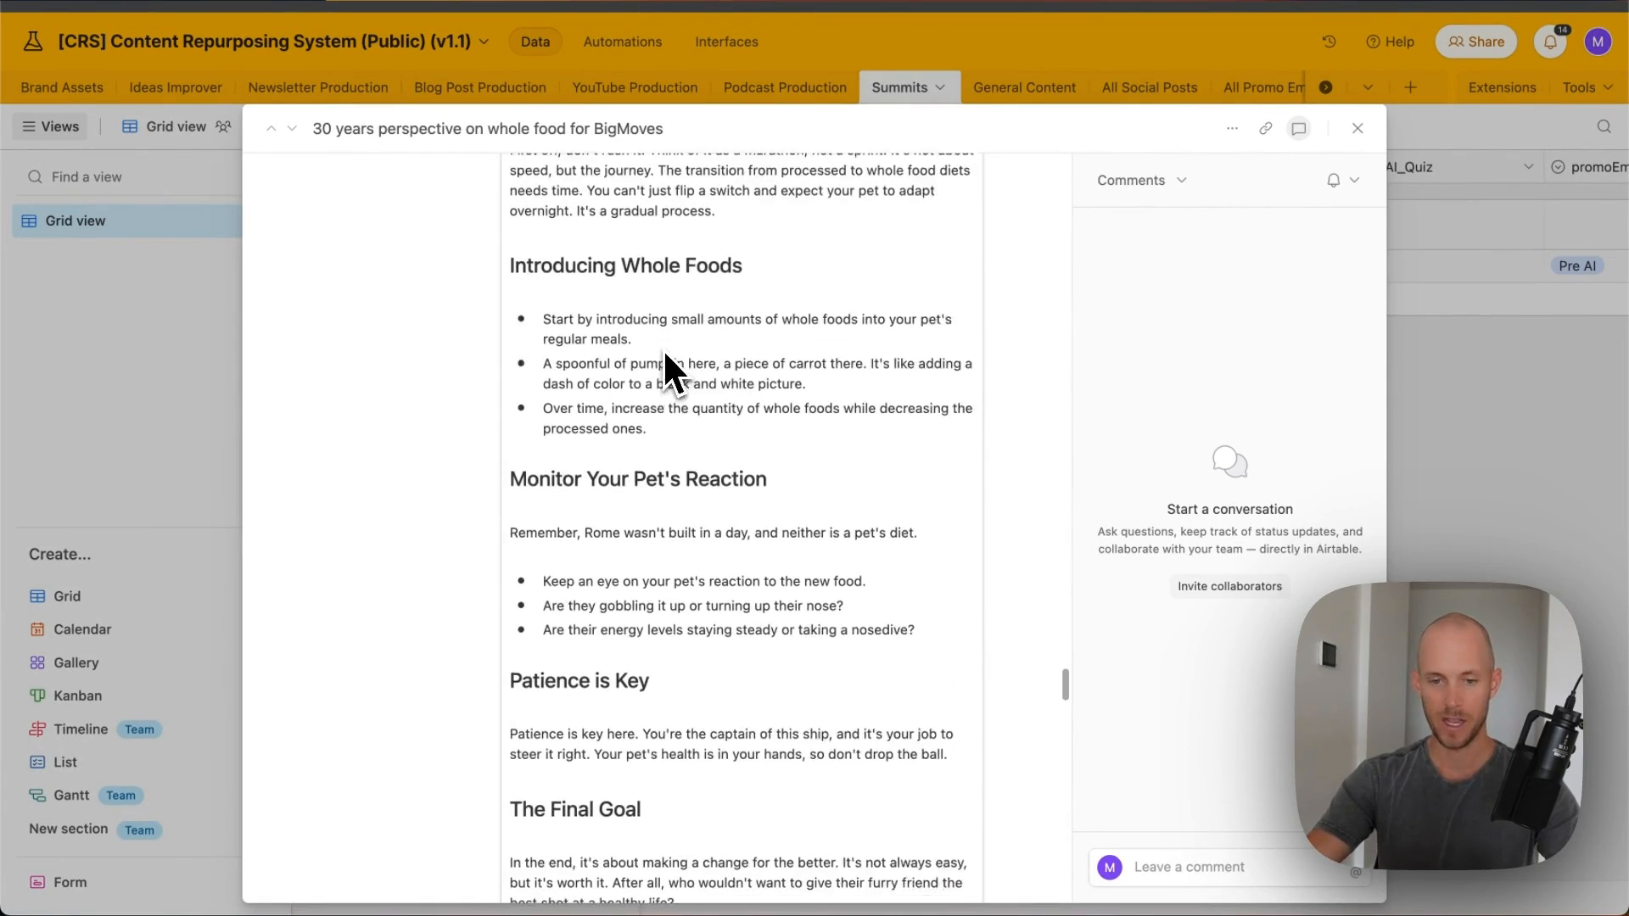
pyautogui.scroll(-2, 548, 242)
pyautogui.scroll(4, 620, 280)
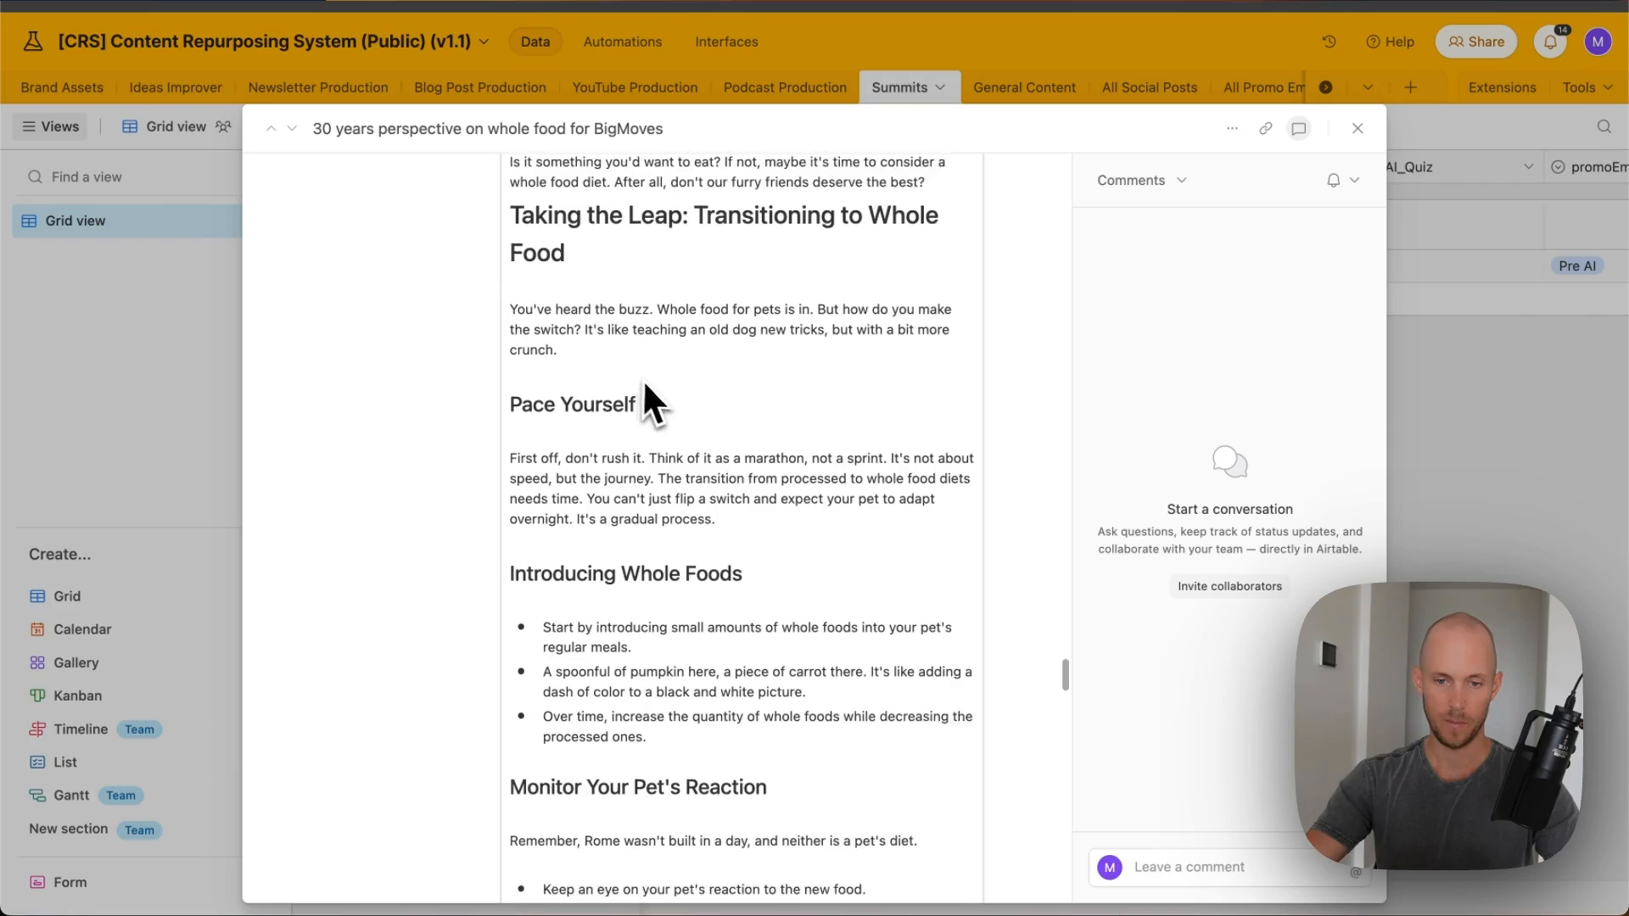
pyautogui.scroll(-4, 651, 448)
pyautogui.scroll(2, 612, 462)
pyautogui.scroll(-15, 609, 458)
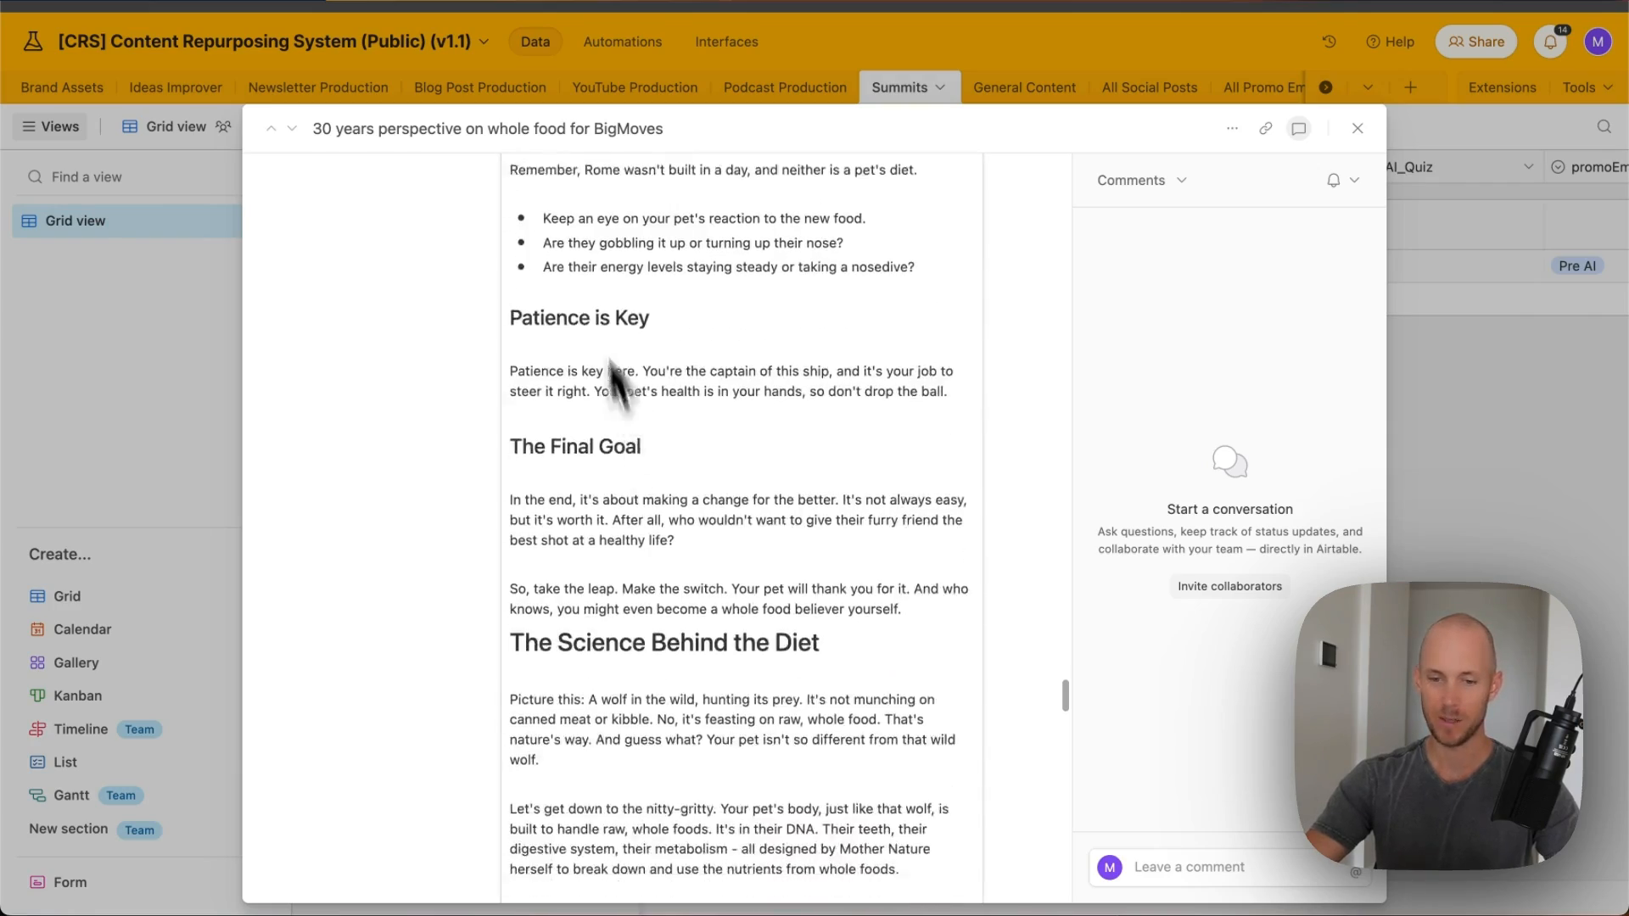
pyautogui.scroll(-15, 817, 473)
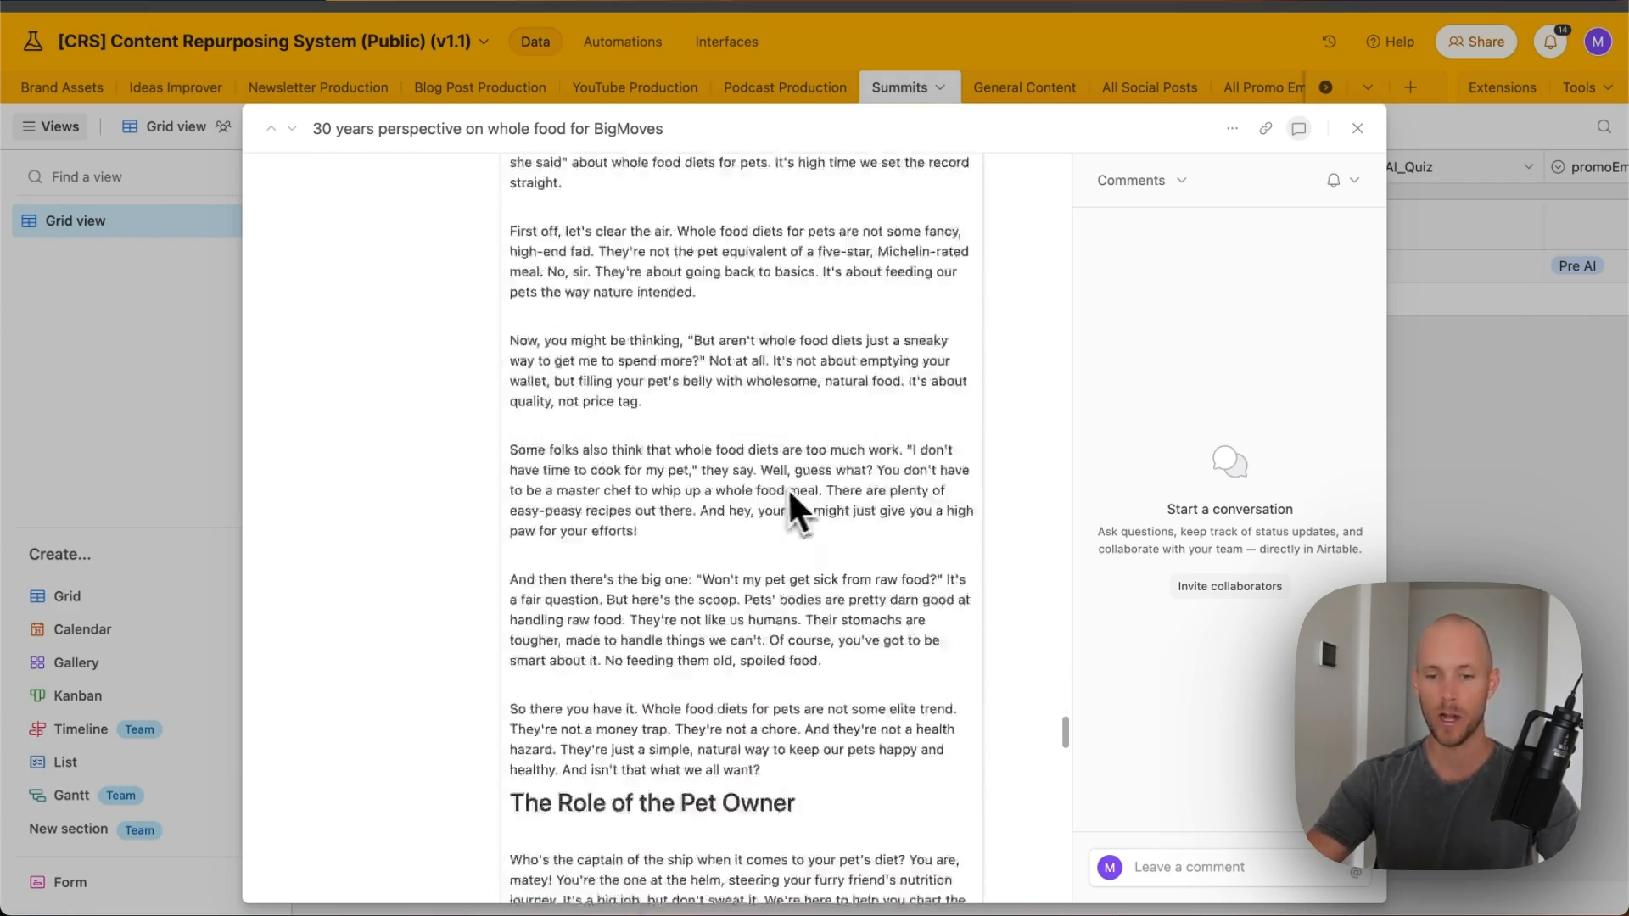
pyautogui.scroll(-12, 779, 424)
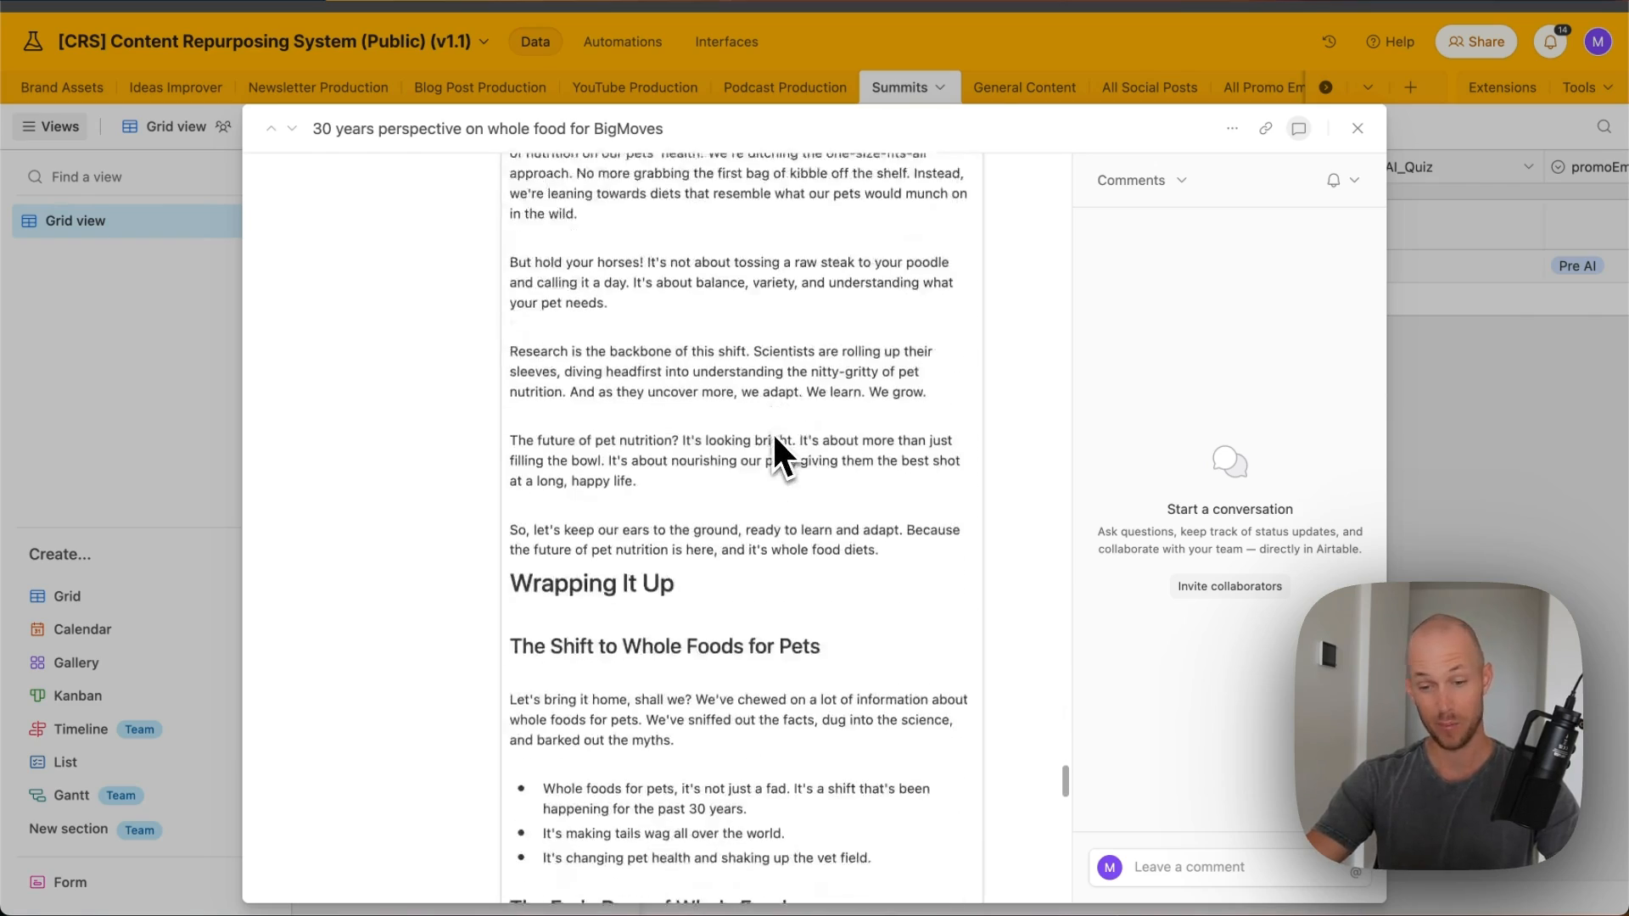
pyautogui.scroll(-7, 831, 459)
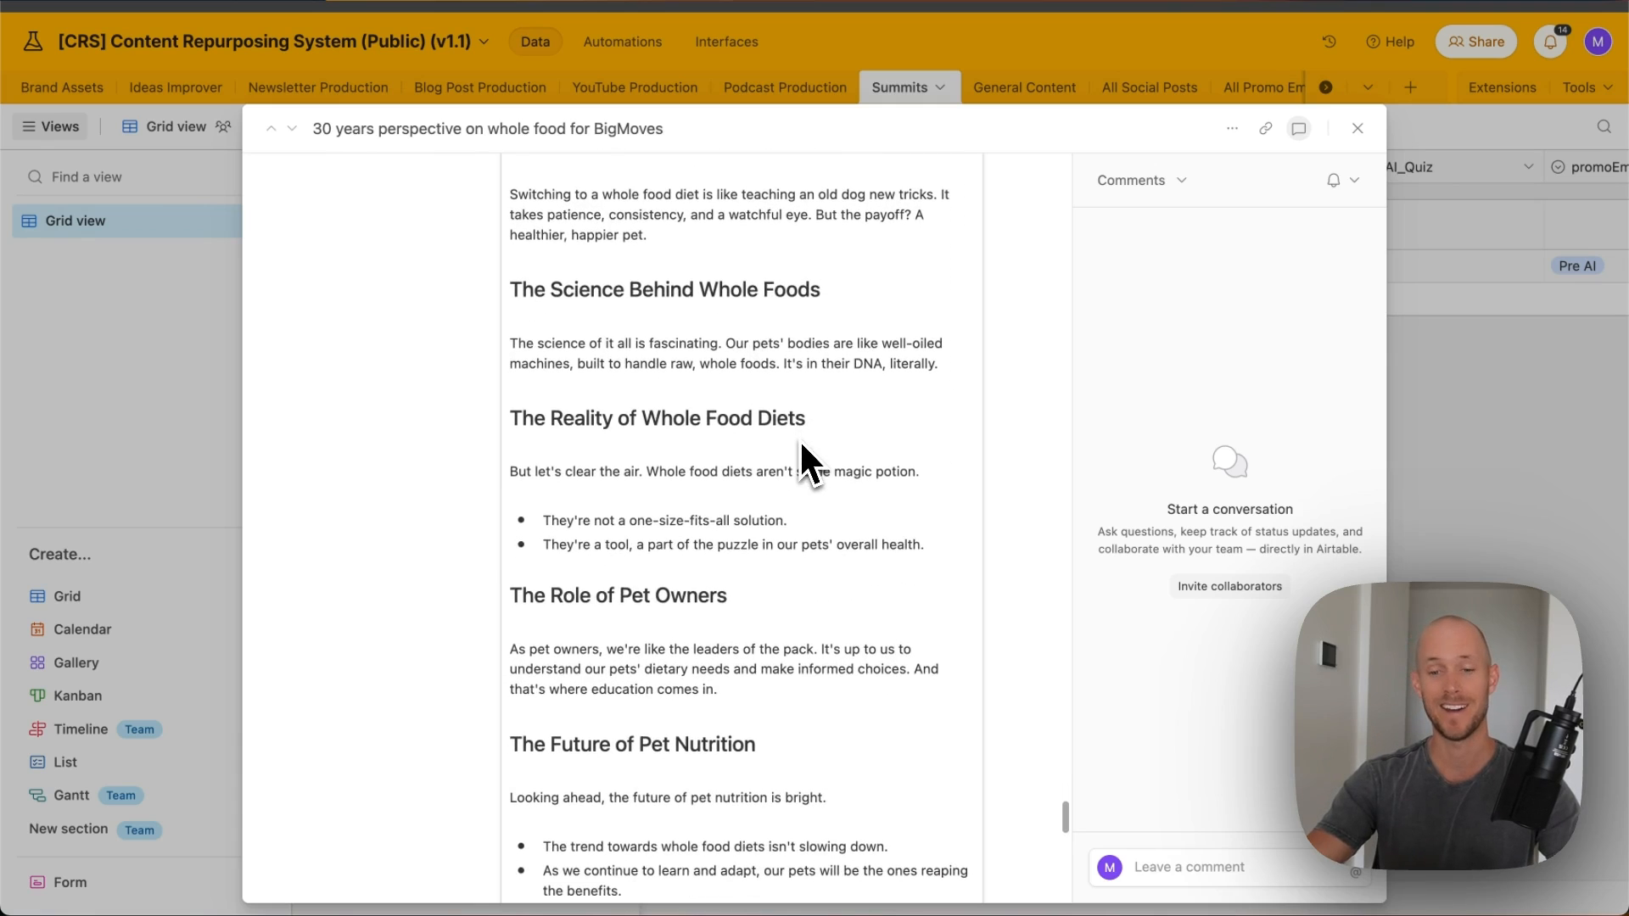
pyautogui.scroll(-7, 799, 439)
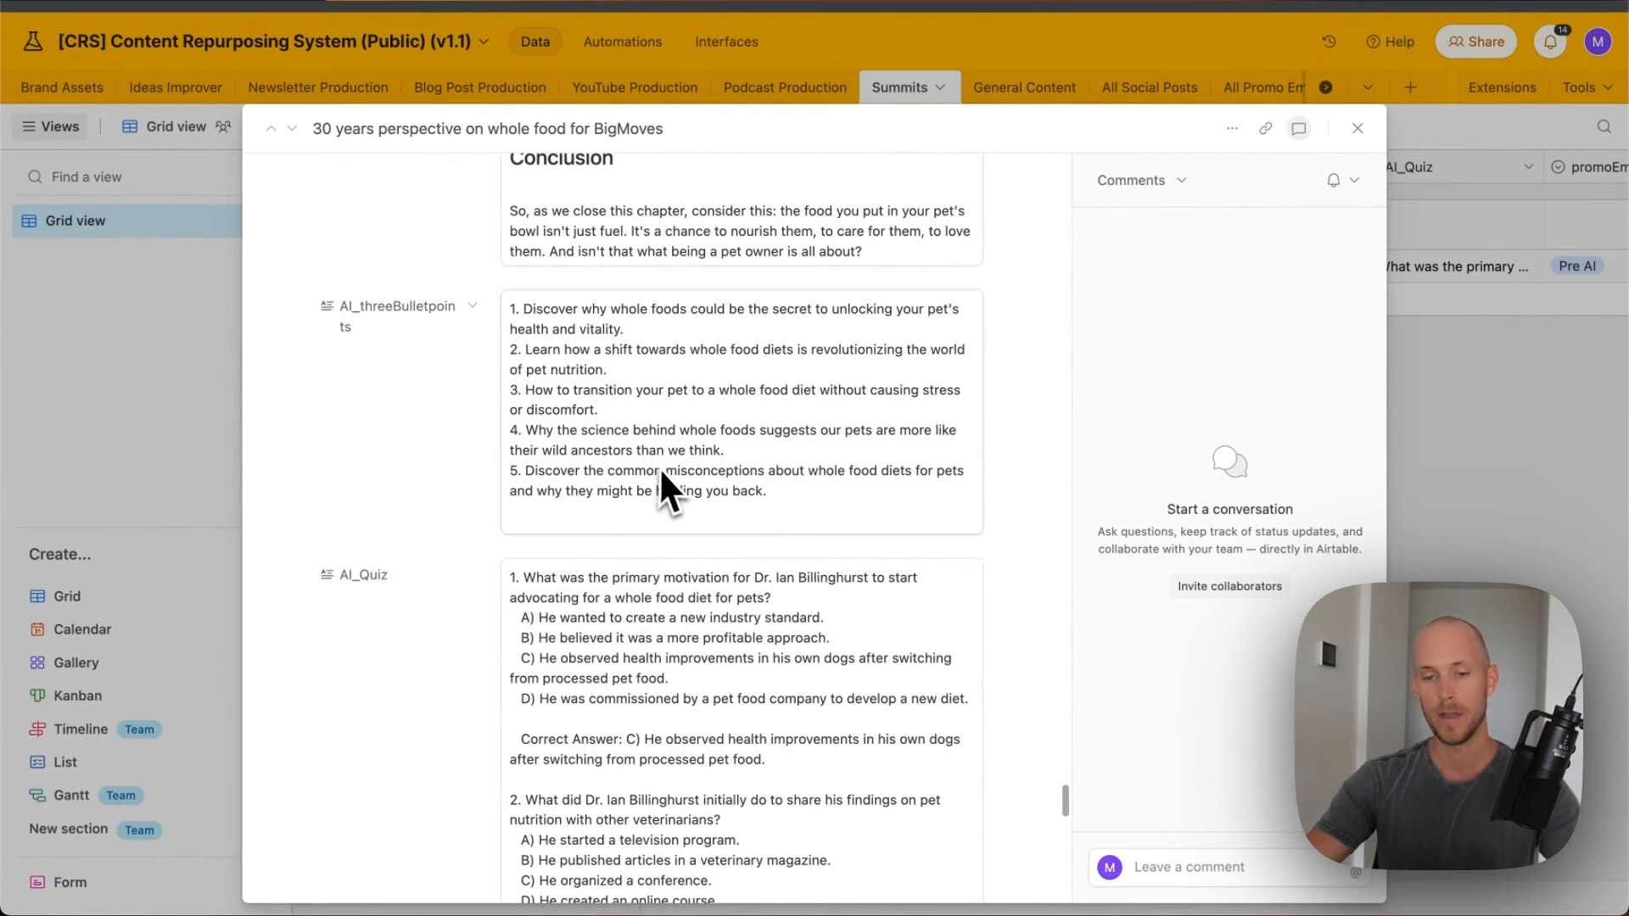
# - Review question 1's answer options and correct answer in the AI_Quiz field
pyautogui.scroll(-3, 522, 398)
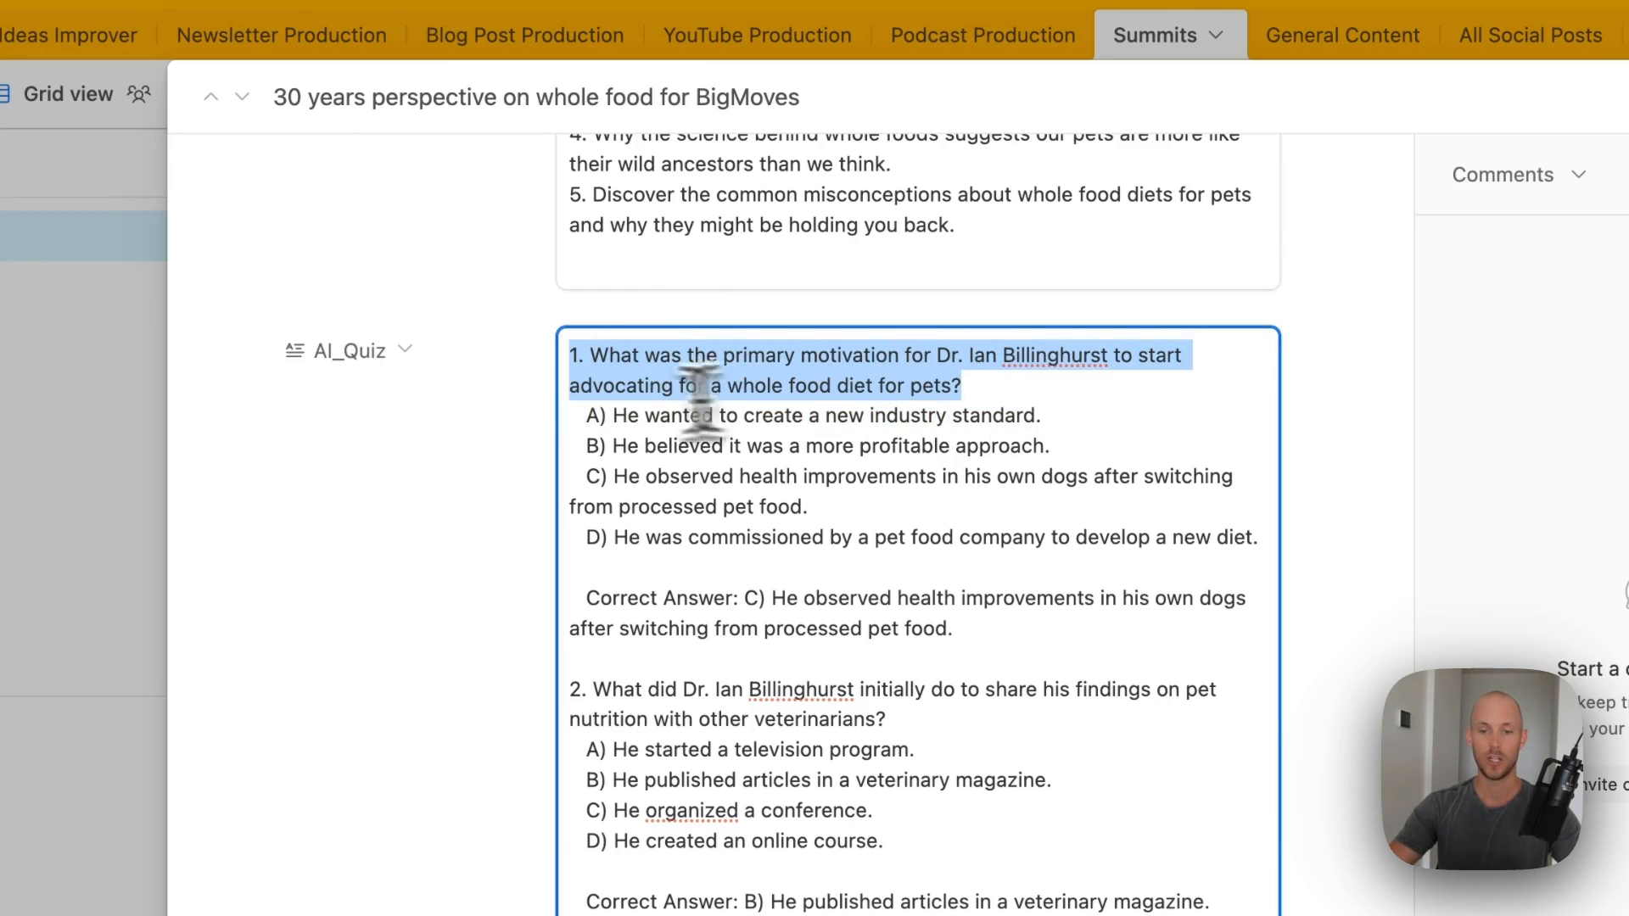
pyautogui.moveTo(1259, 537); pyautogui.dragTo(569, 415)
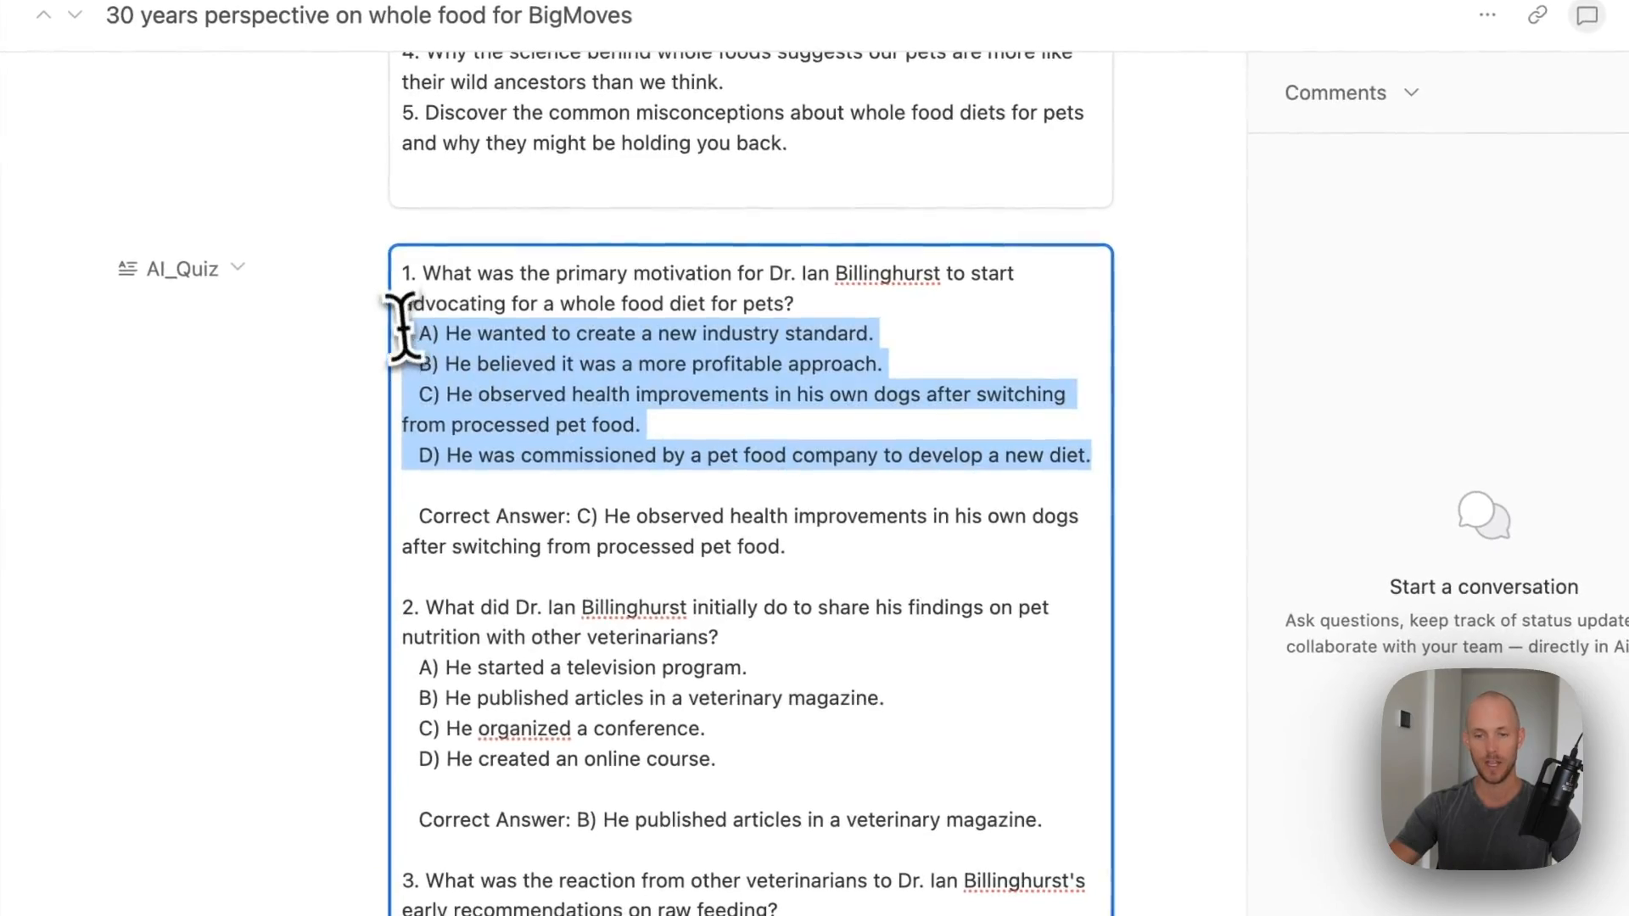
pyautogui.moveTo(419, 517); pyautogui.dragTo(670, 519)
pyautogui.click(1169, 434)
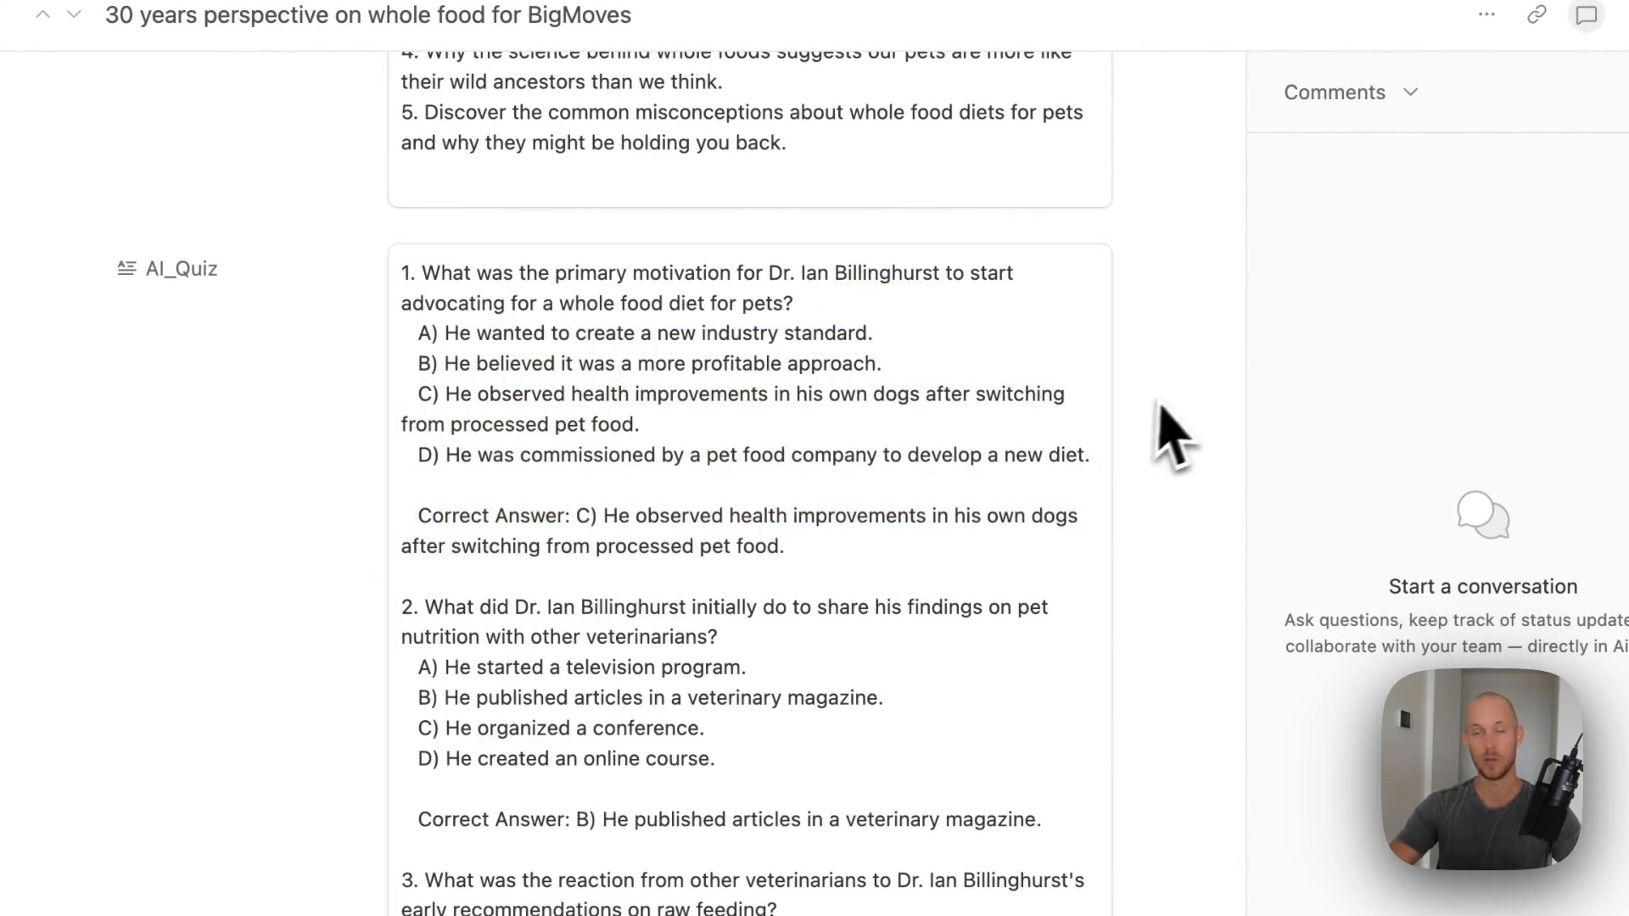
# - Close the expanded Summits record and return to the grid
pyautogui.scroll(-4, 1187, 435)
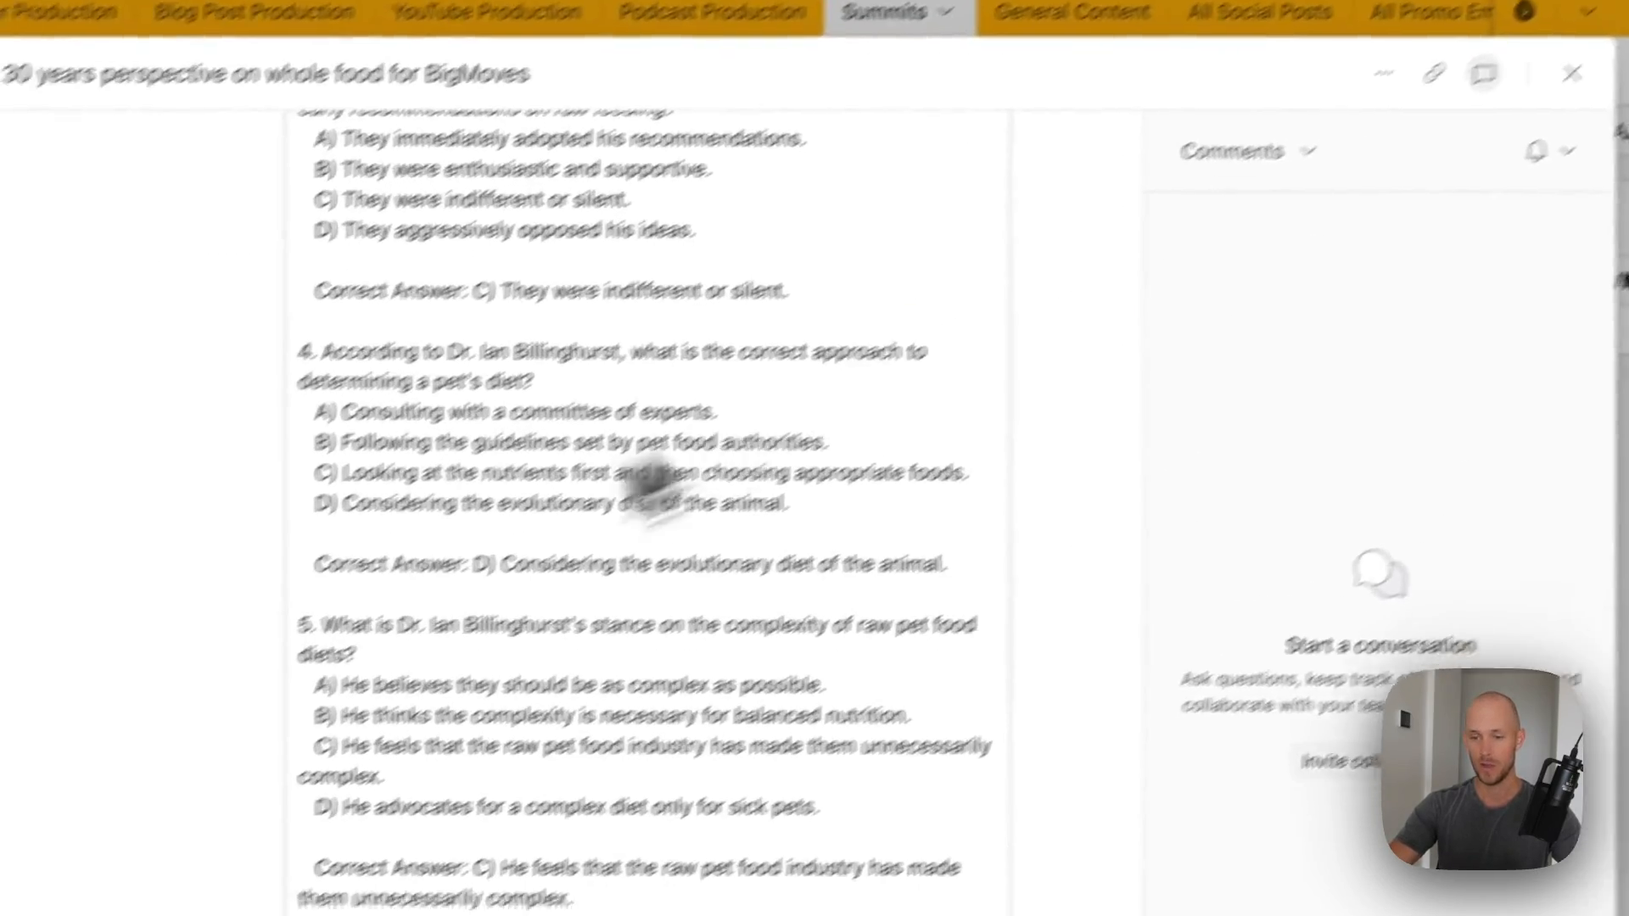
pyautogui.scroll(-3, 1124, 458)
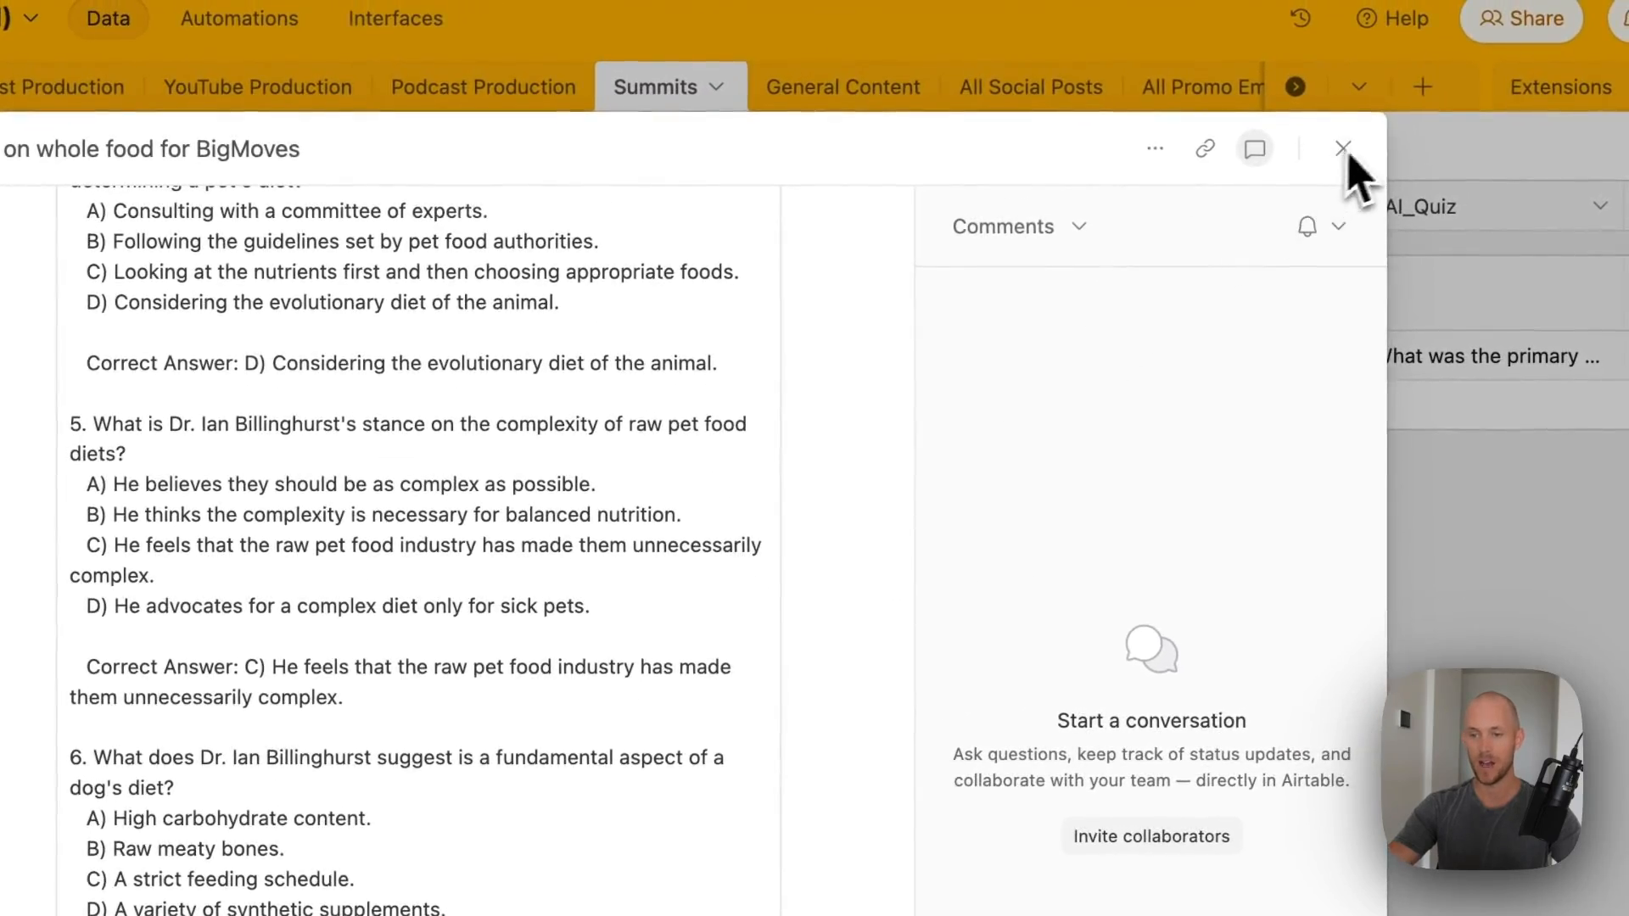
pyautogui.click(1346, 147)
pyautogui.click(941, 572)
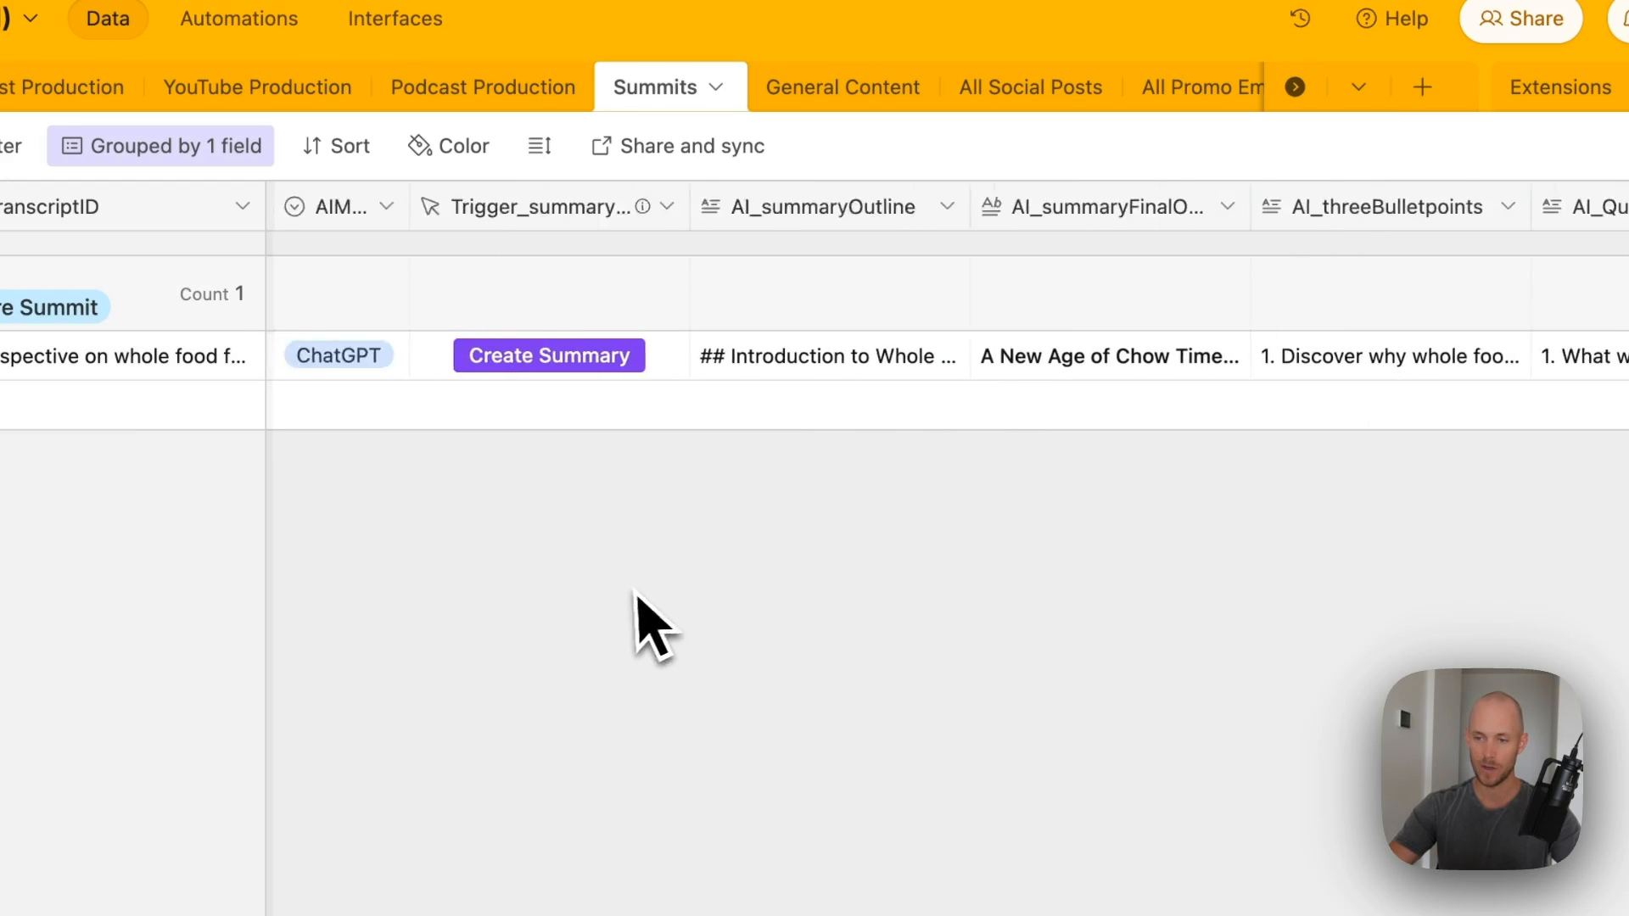
# - Narrow the promoEmailAIWriting column so the promo email model and trigger columns fit
pyautogui.hscroll(-2, 635, 591)
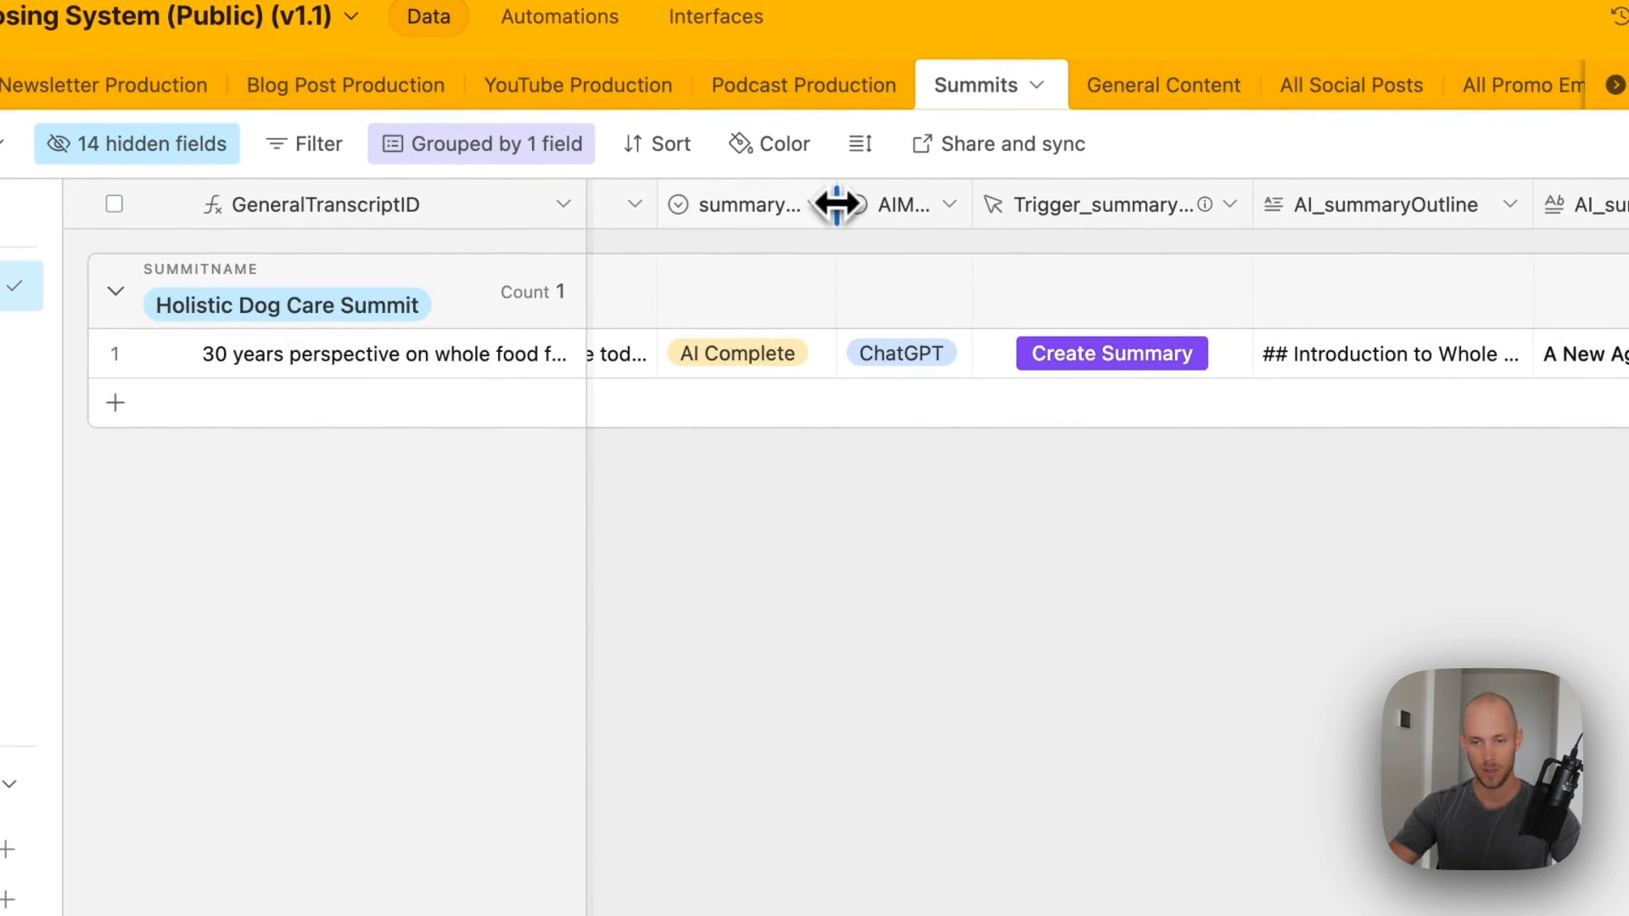
pyautogui.hscroll(10, 881, 346)
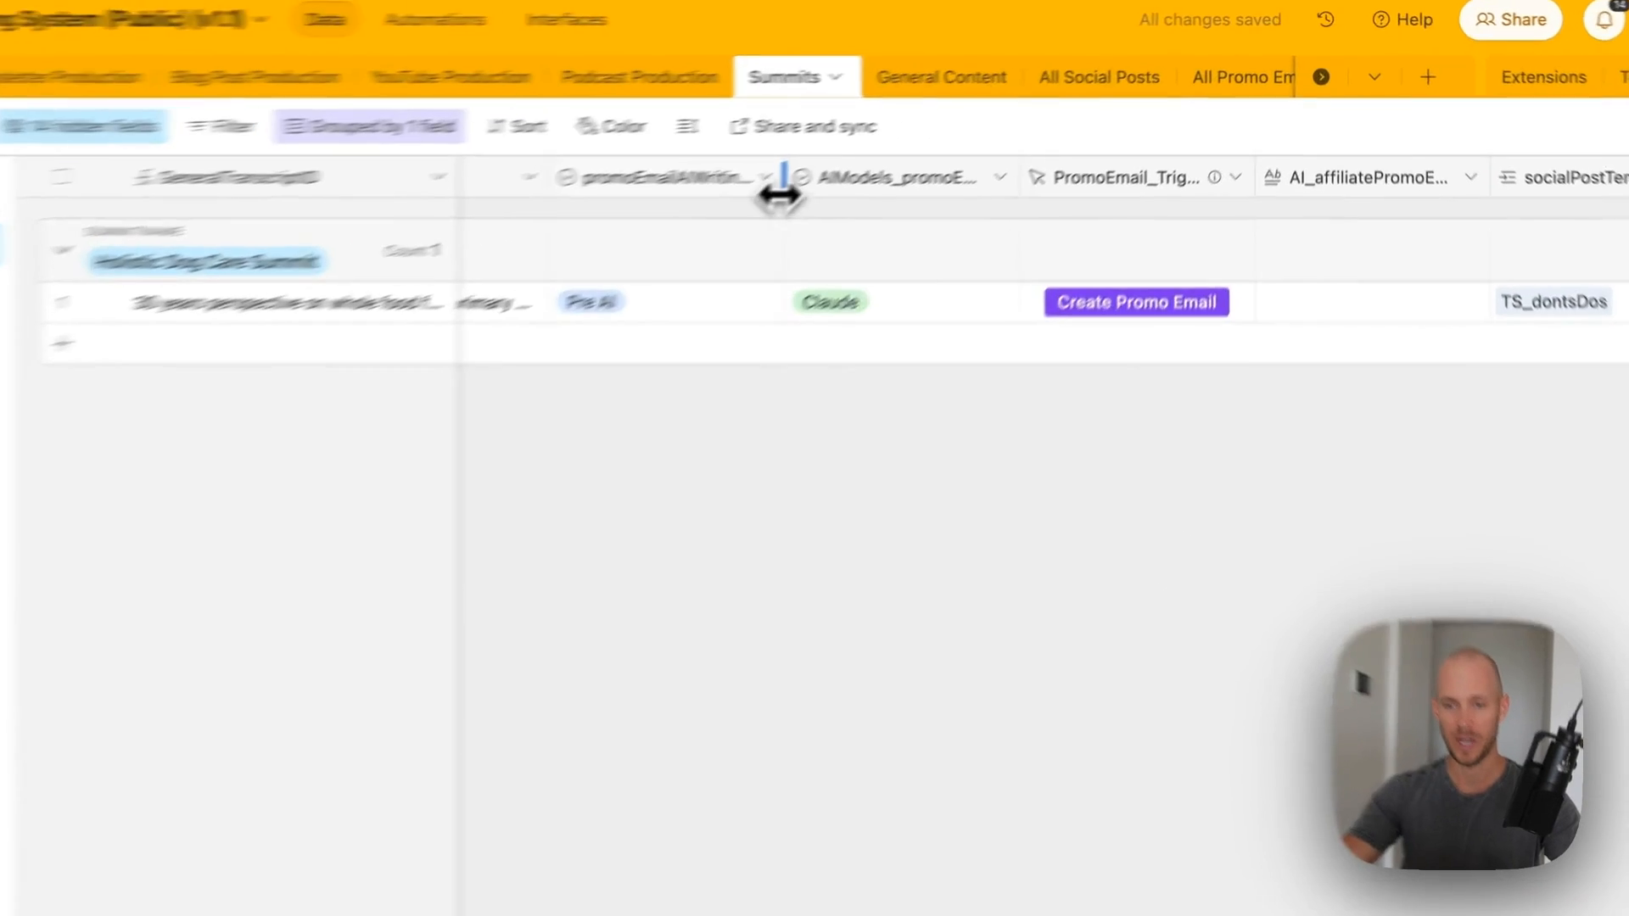
pyautogui.moveTo(897, 170); pyautogui.dragTo(817, 170)
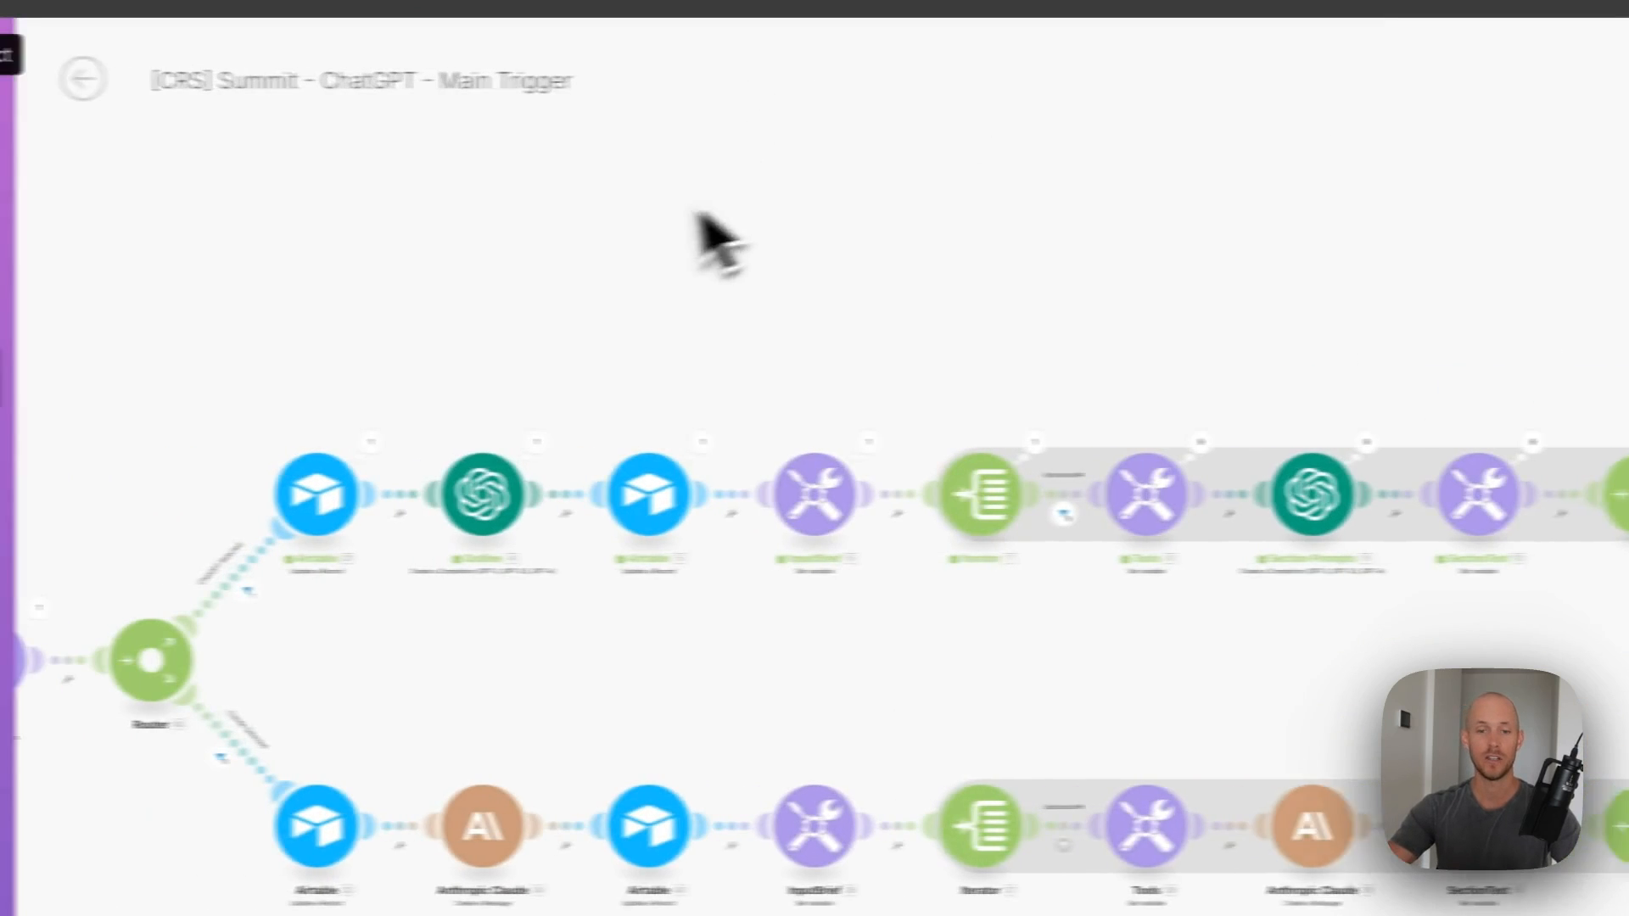
# - Import the Summit Promo Email blueprint JSON as a new scenario and unlink its webhook from Airtable
pyautogui.click(176, 86)
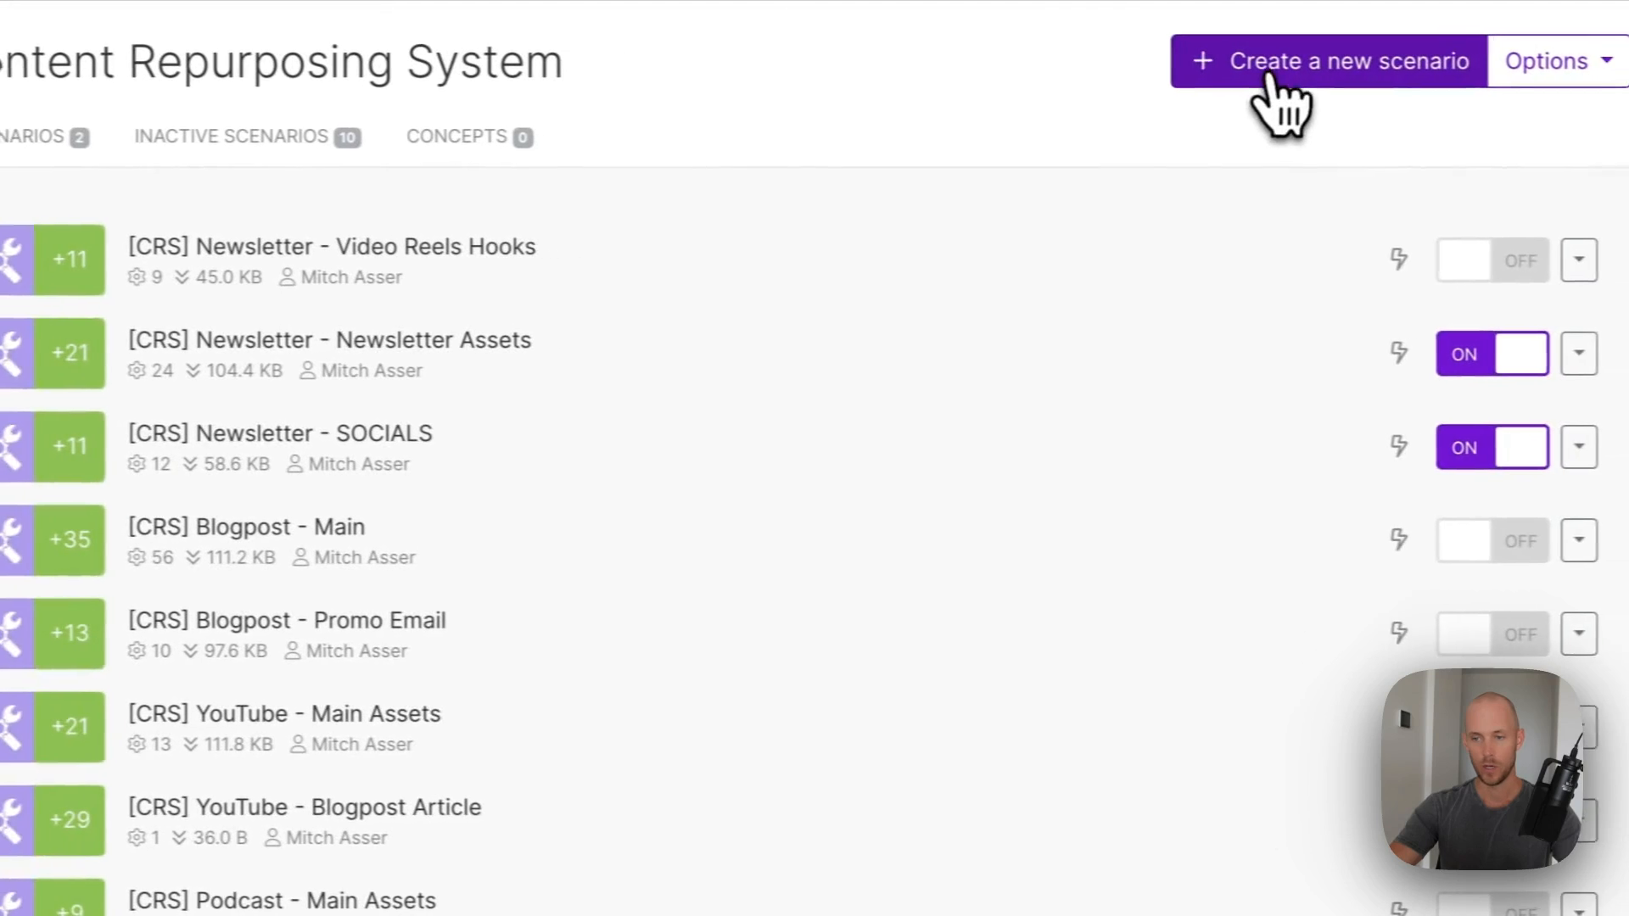
pyautogui.click(1255, 68)
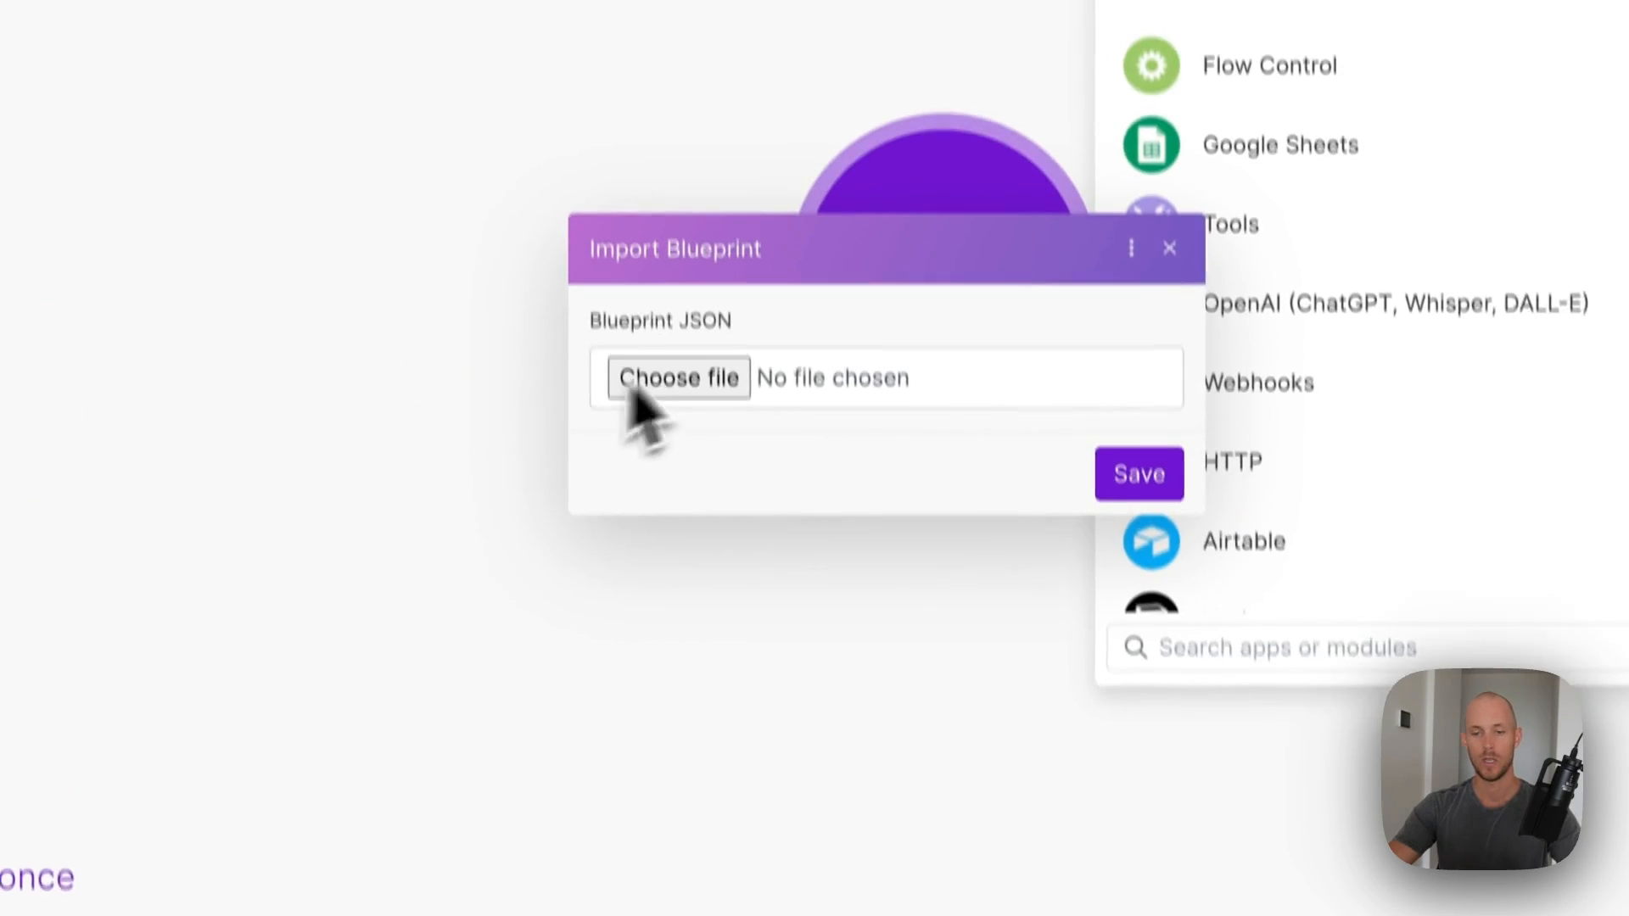
pyautogui.click(670, 262)
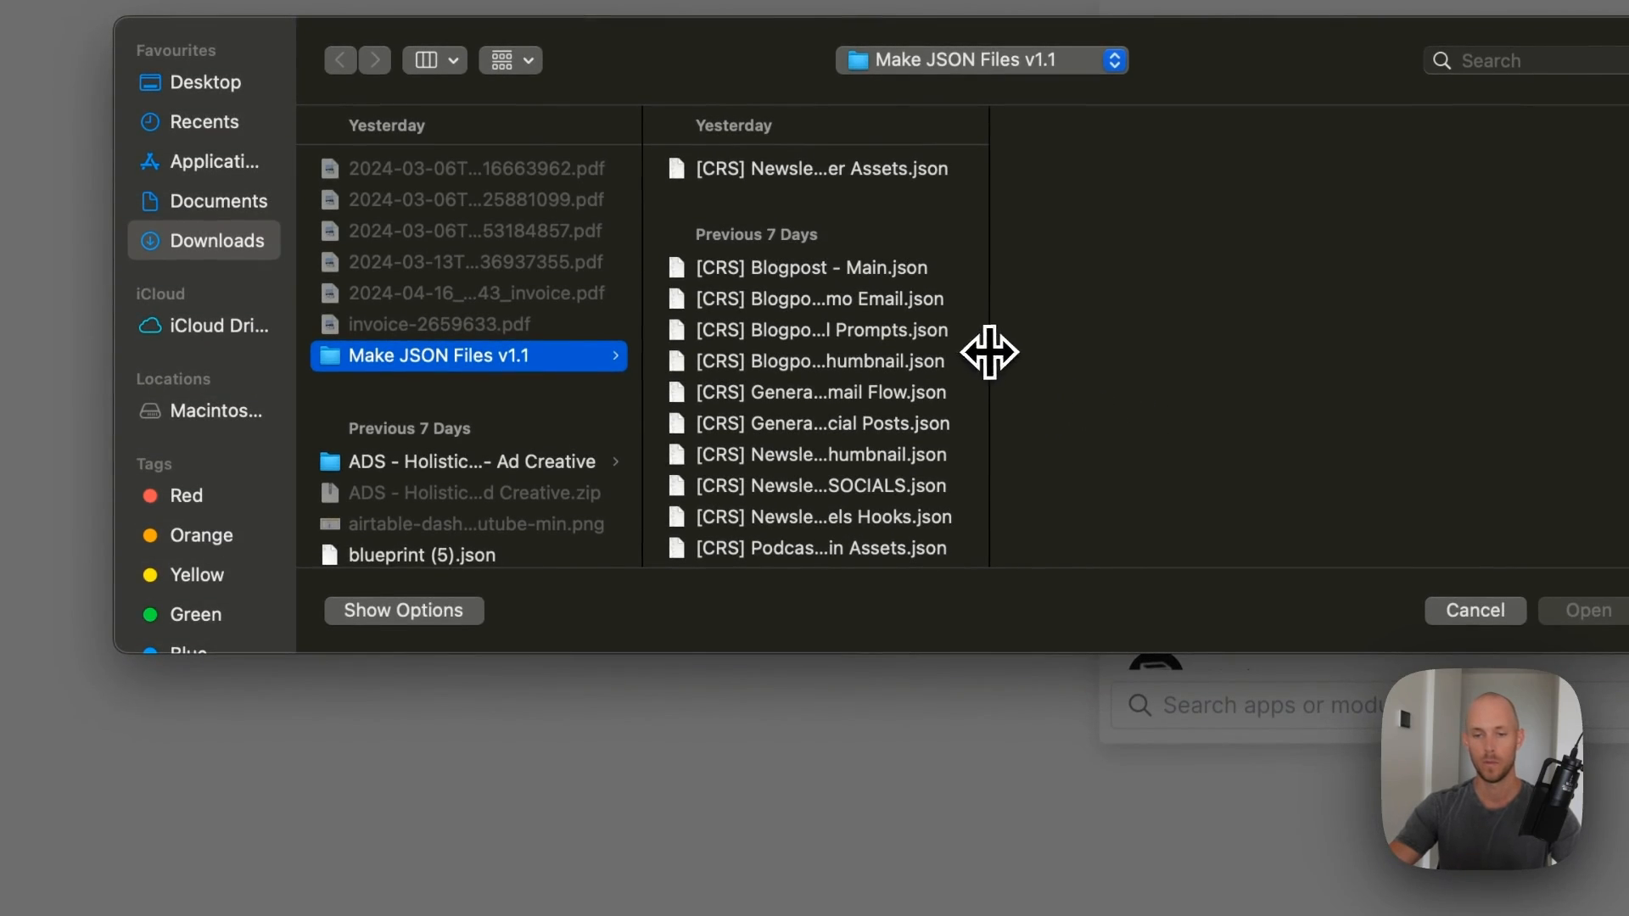
pyautogui.moveTo(989, 351); pyautogui.dragTo(1279, 351)
pyautogui.scroll(-5, 1048, 403)
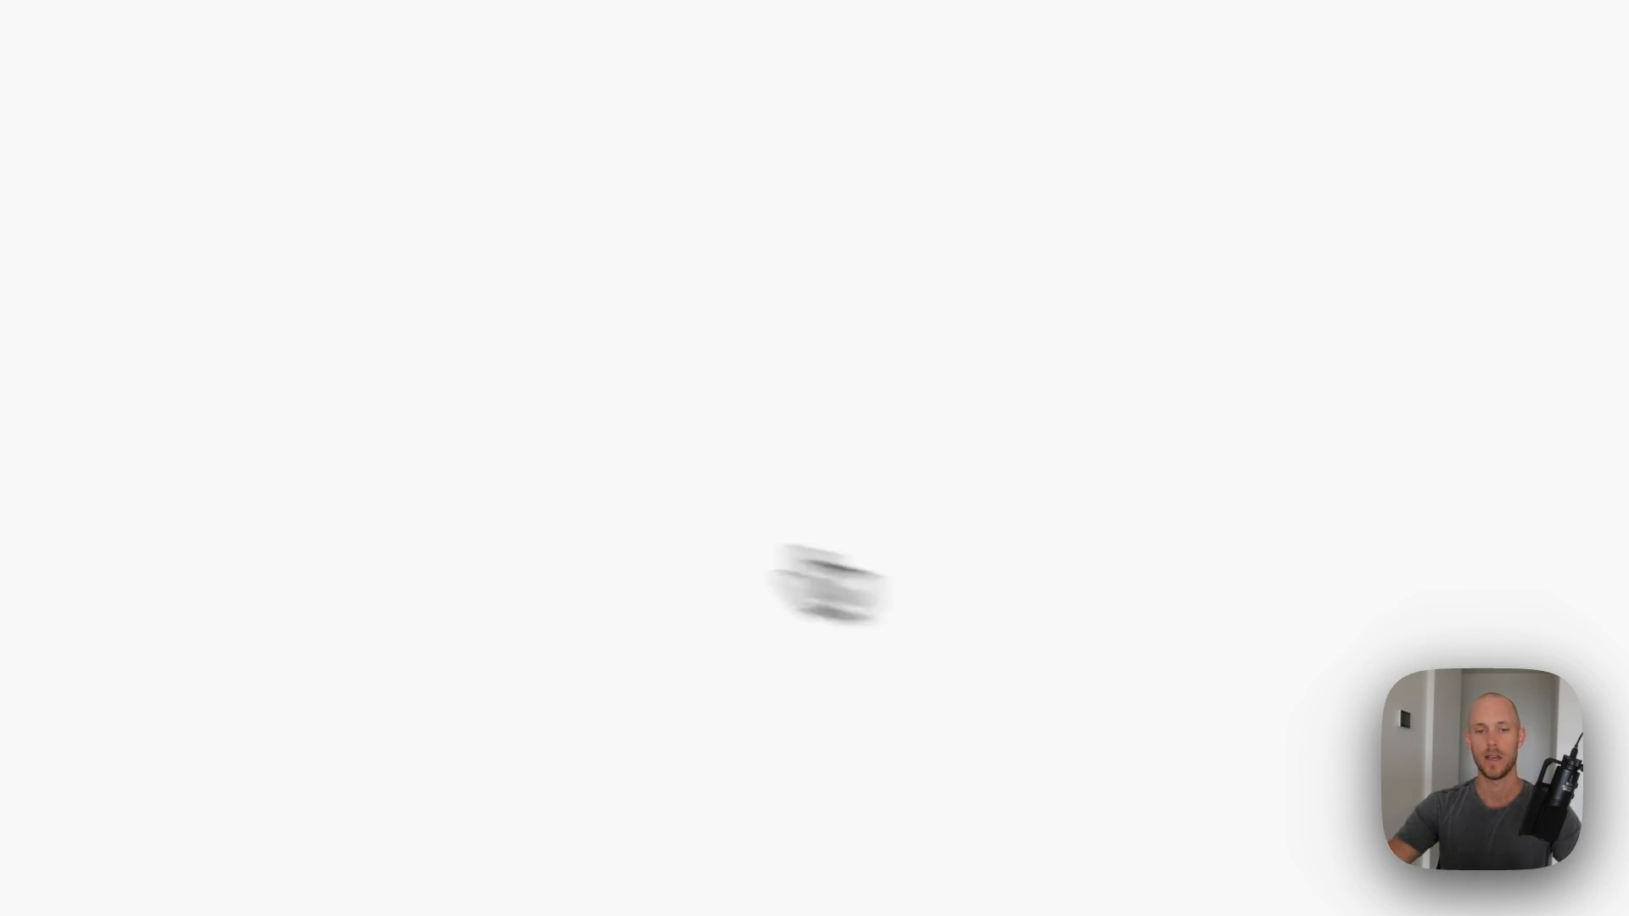
pyautogui.click(458, 395)
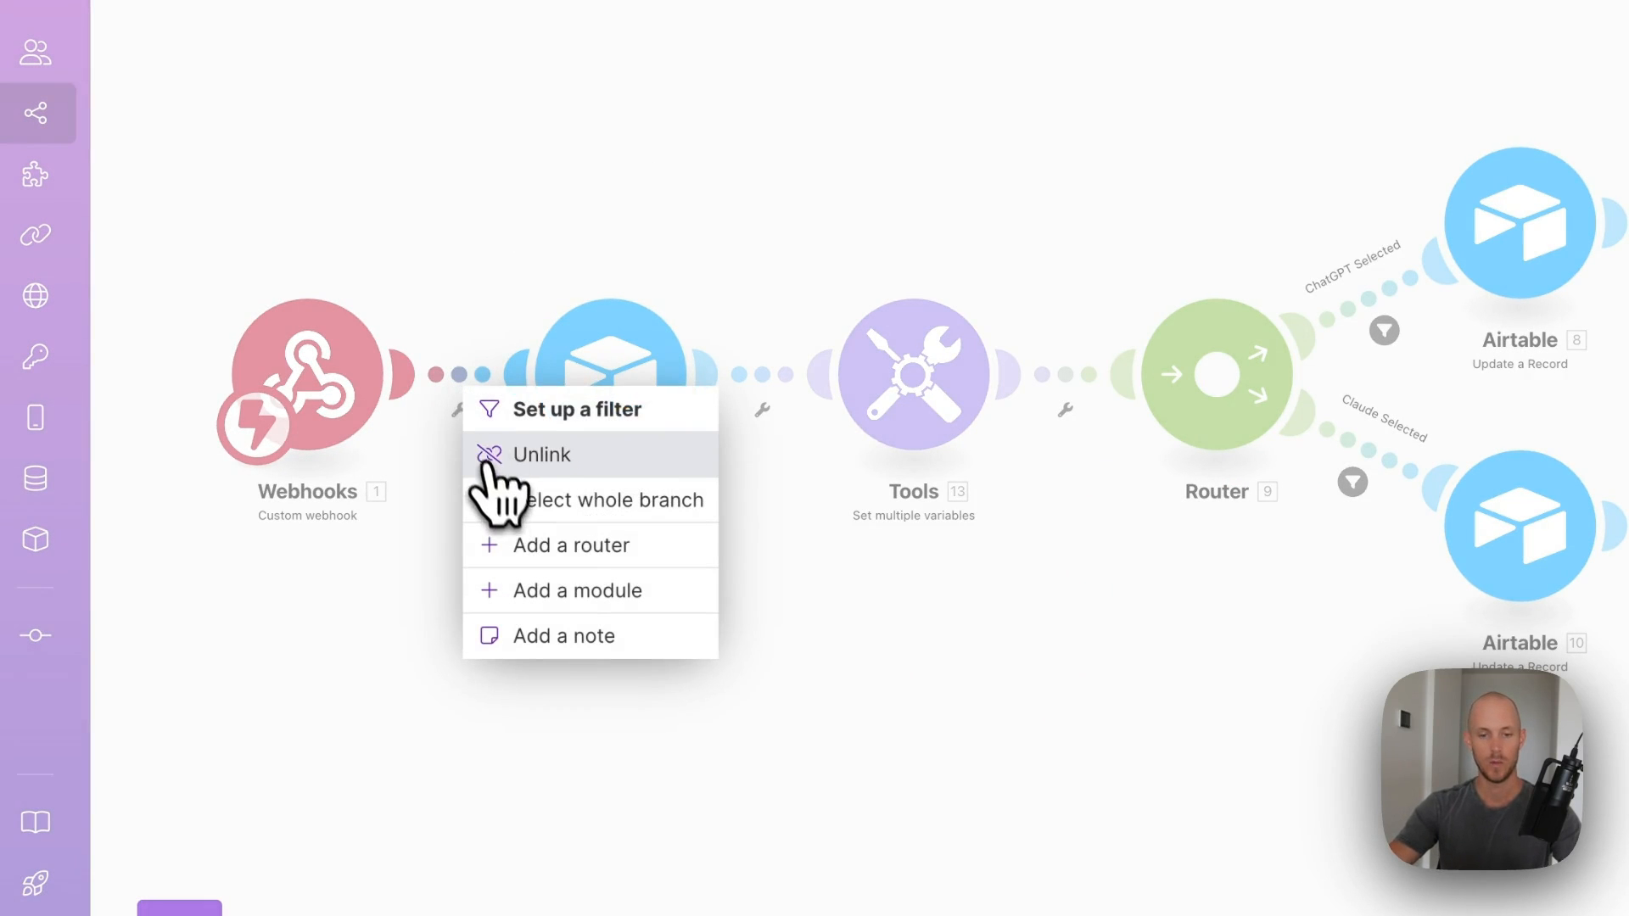
pyautogui.click(489, 456)
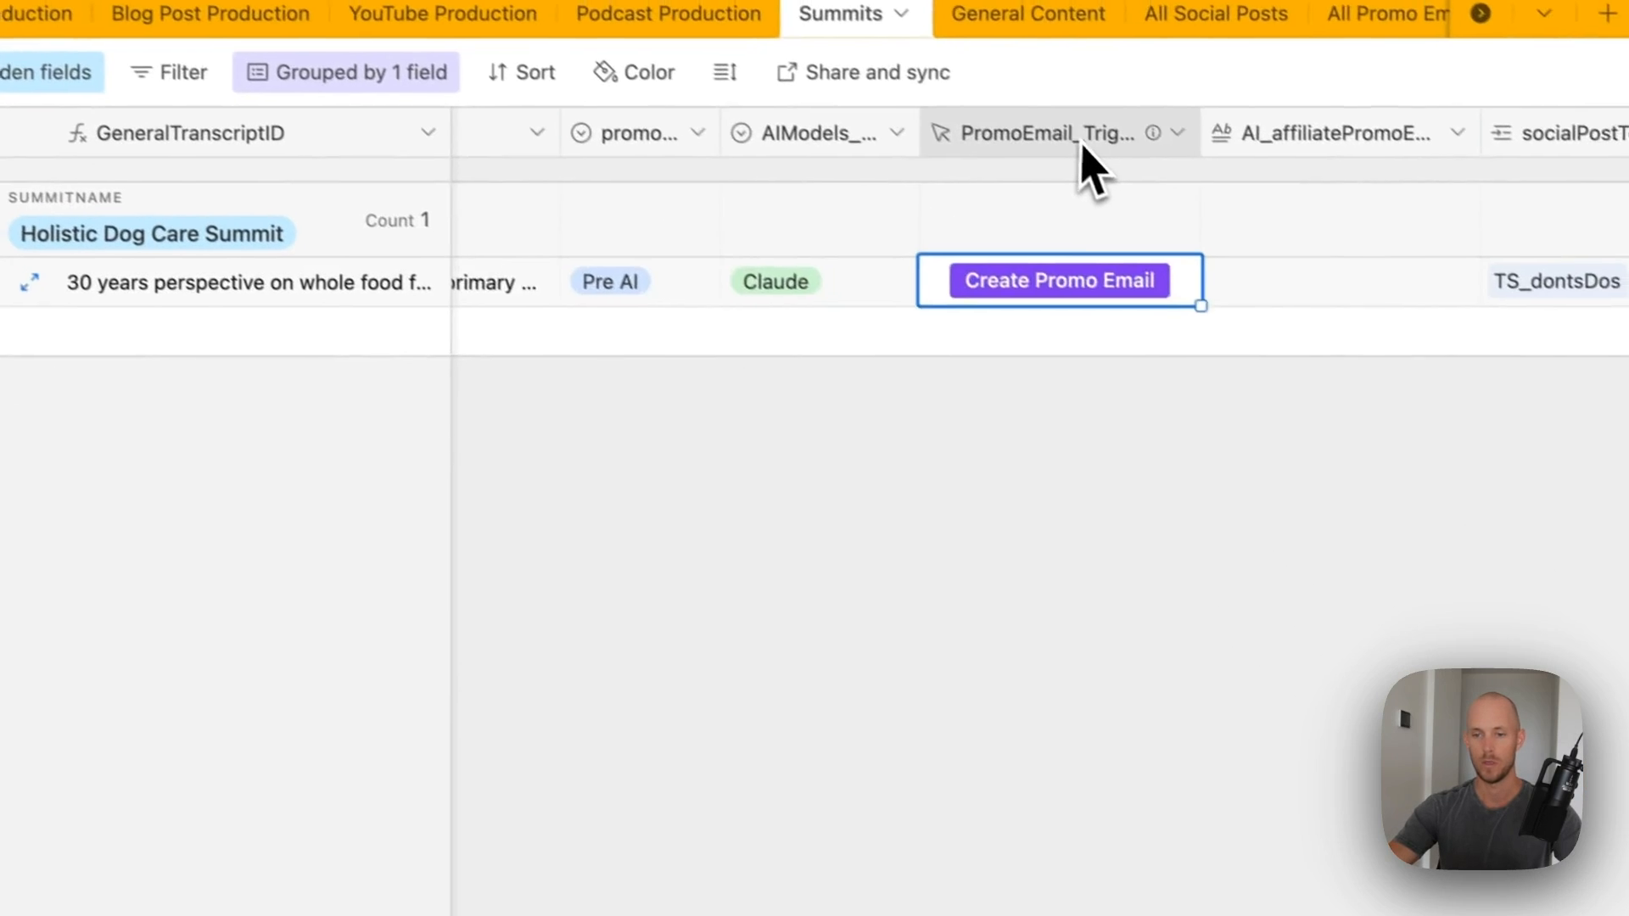
# - Paste the new webhook into PromoEmail_Trigger's URL formula and the scenario link into its description, then save
pyautogui.doubleClick(1083, 163)
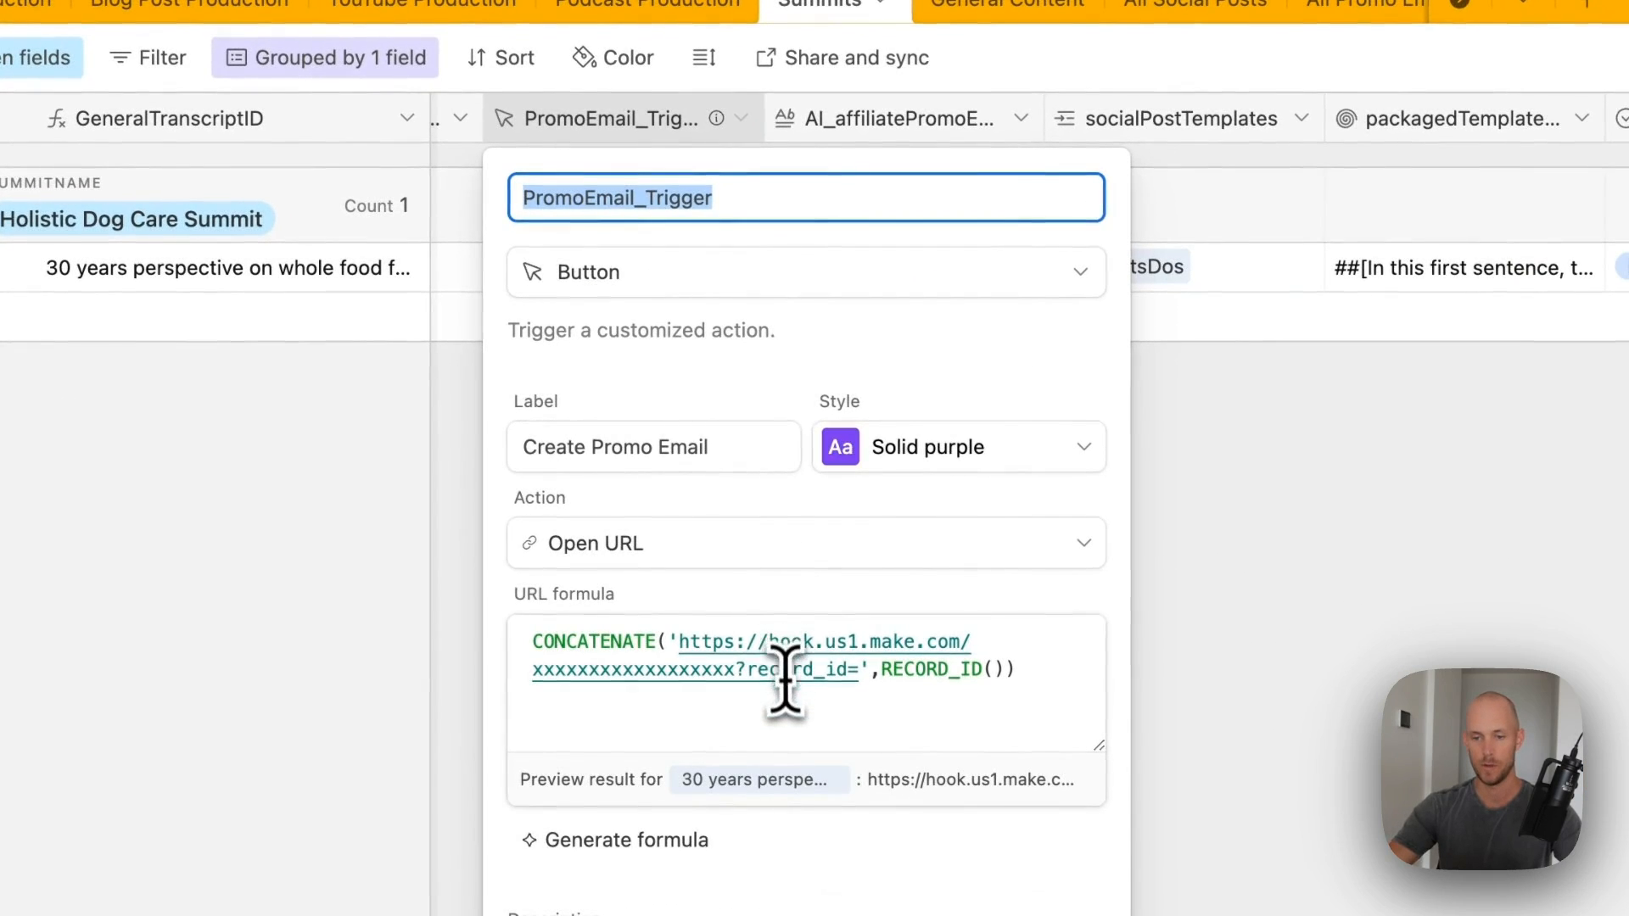
pyautogui.moveTo(736, 670); pyautogui.dragTo(674, 629)
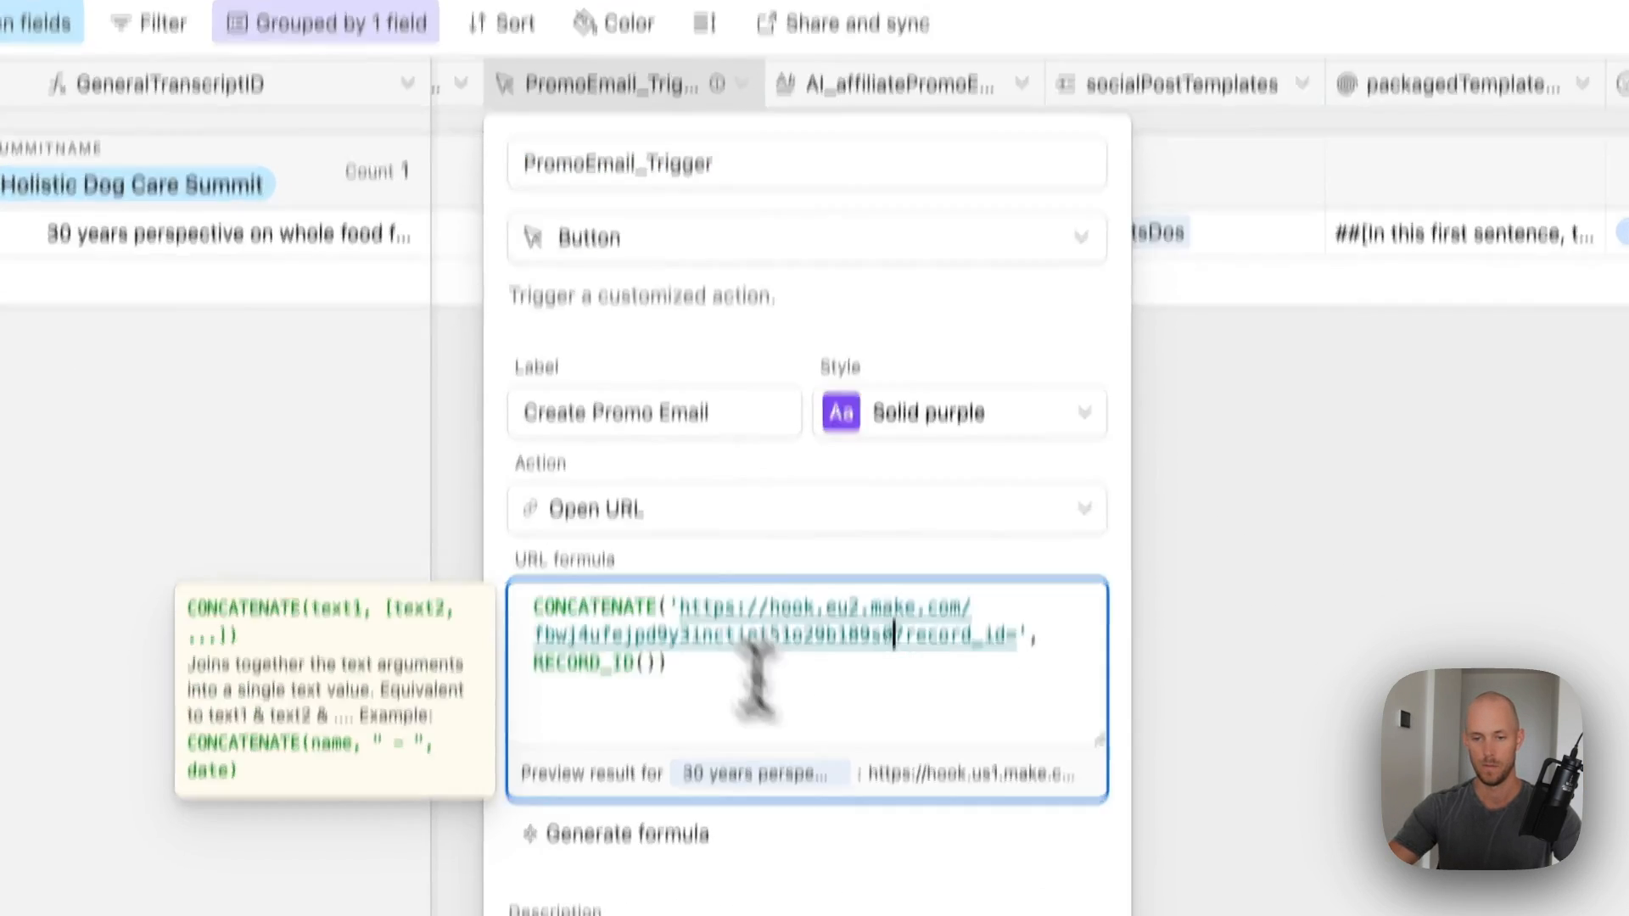
pyautogui.tripleClick(1018, 807)
pyautogui.write('https://eu2.make.com/398330/scenarios/add?folder=48404')
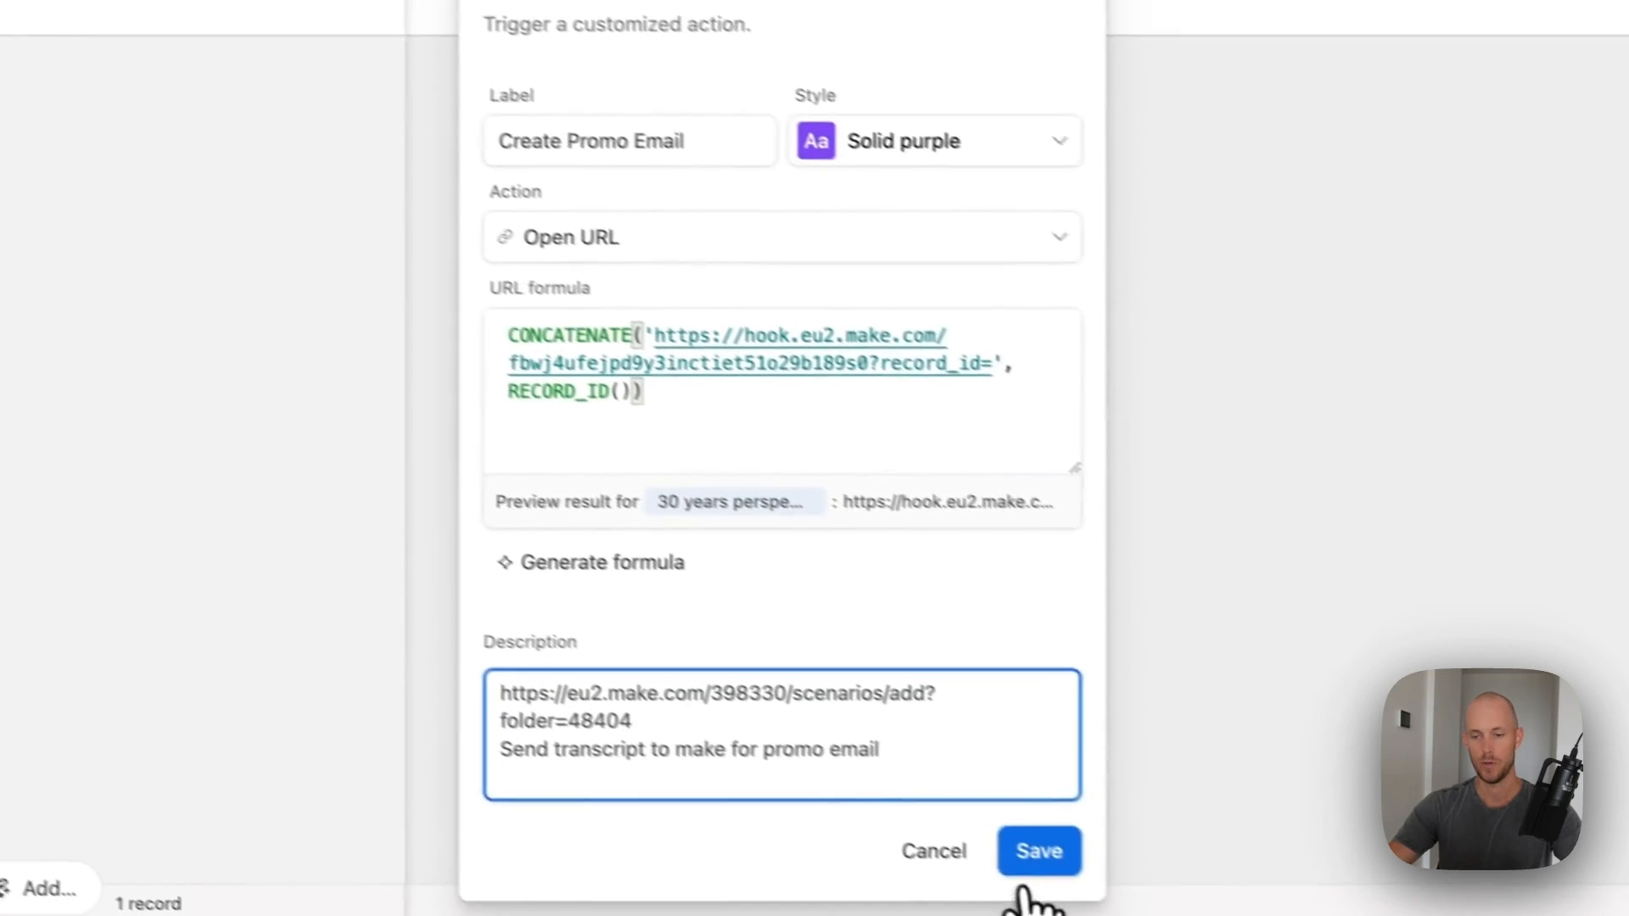
pyautogui.click(1281, 915)
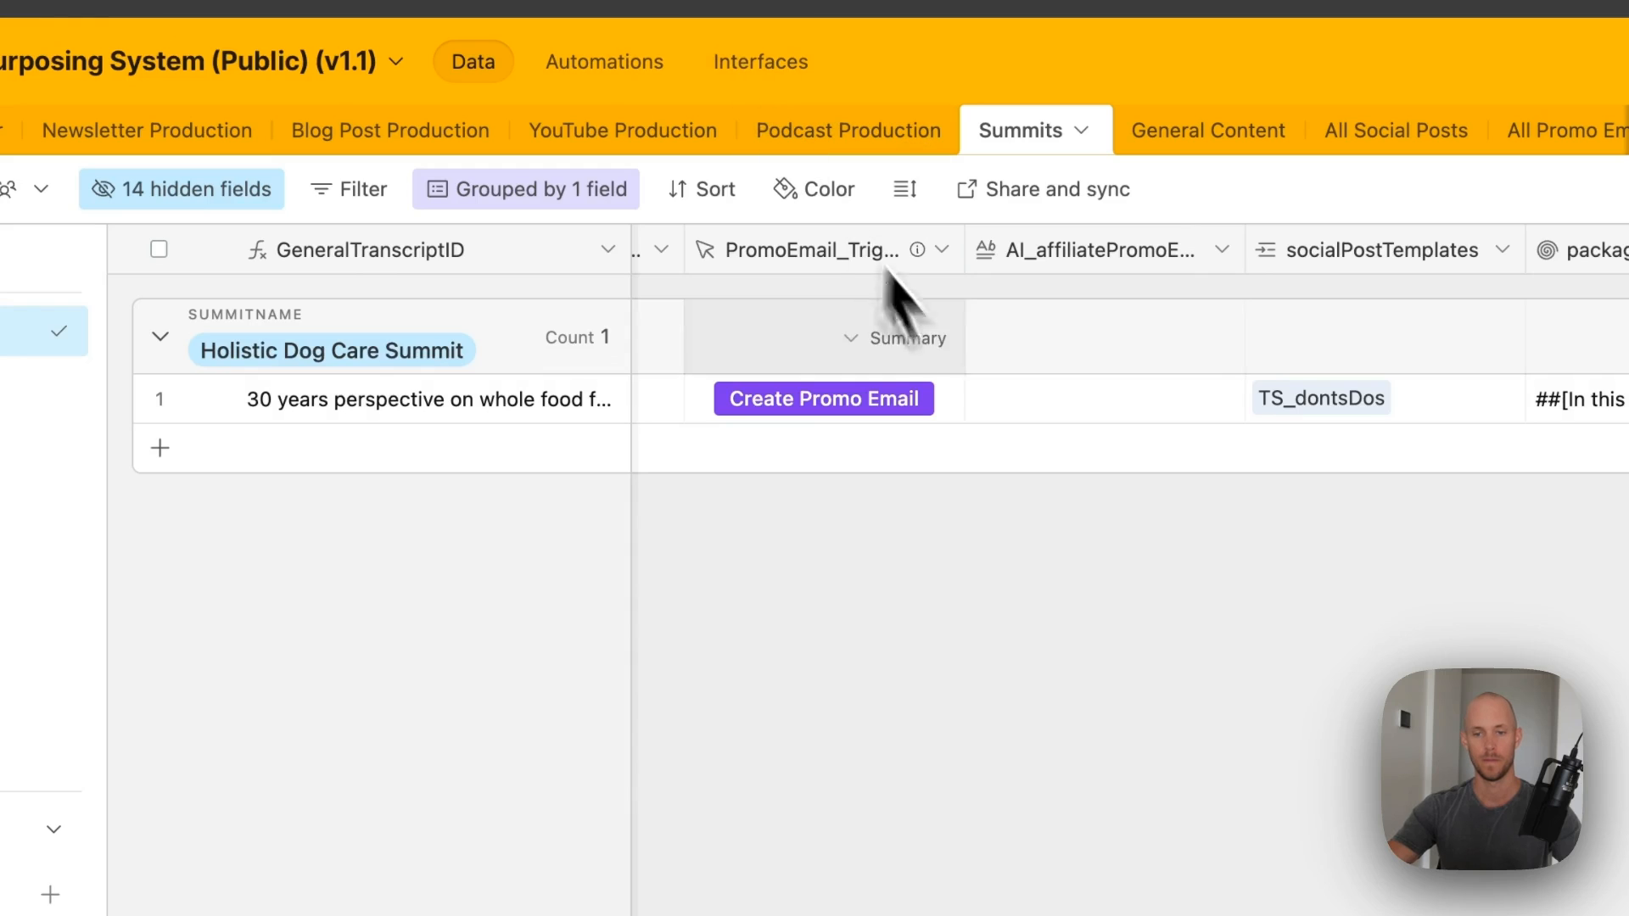
# - Trigger the promo email webhook and unlink the Airtable module from Tools
pyautogui.click(863, 392)
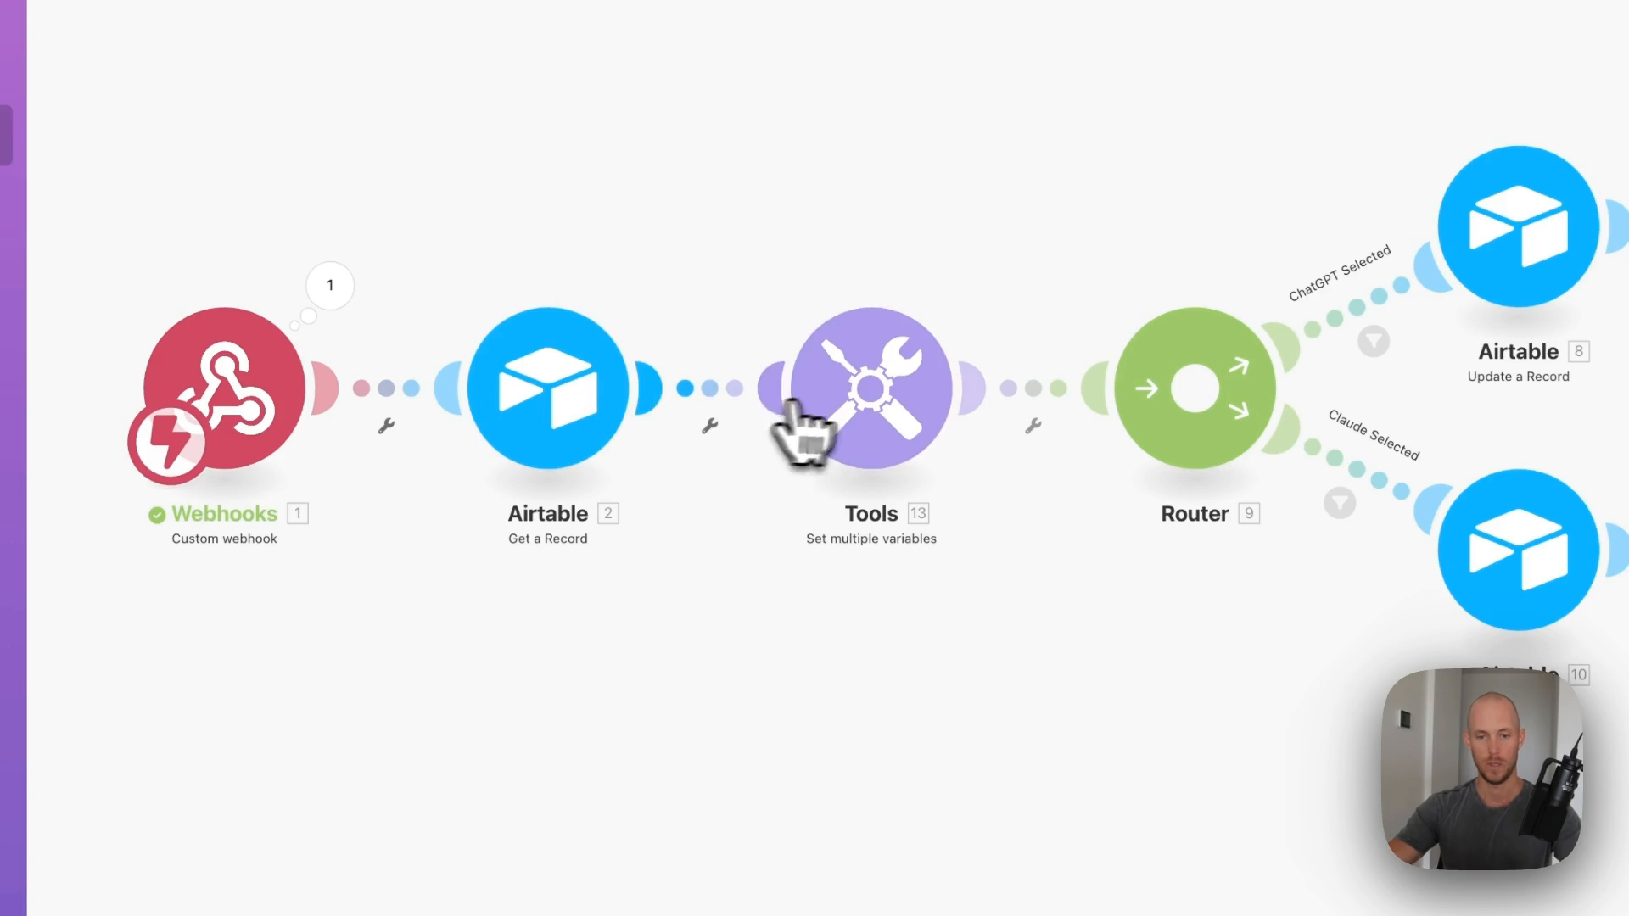
pyautogui.click(719, 392)
pyautogui.click(734, 466)
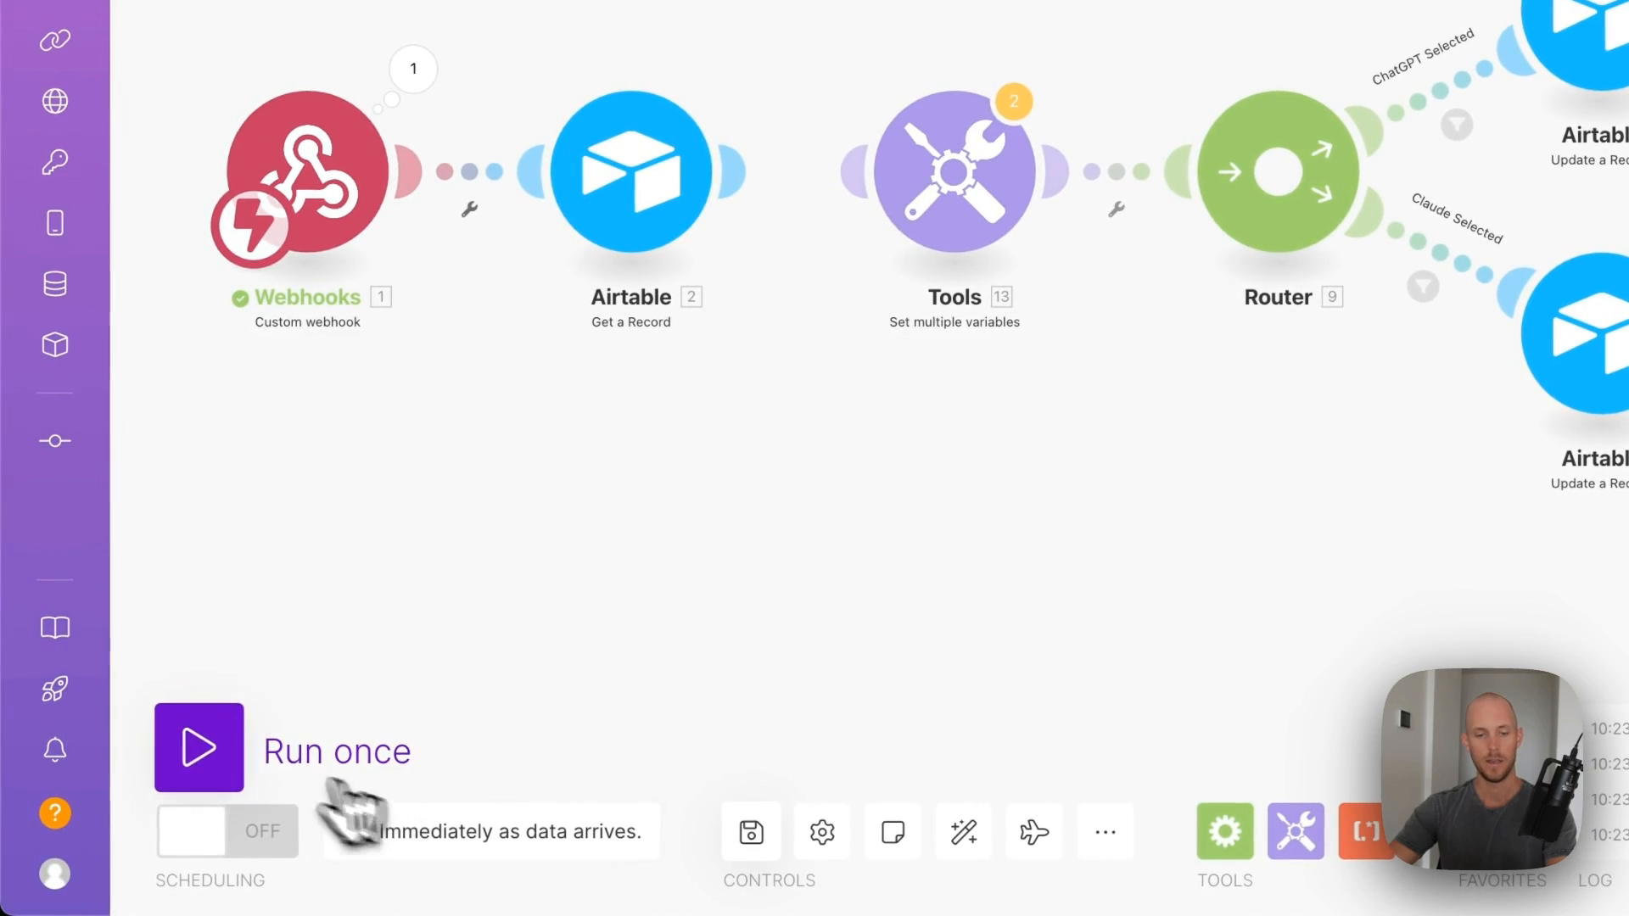
# - Run the scenario once and trigger promo email creation from the summit record
pyautogui.click(201, 748)
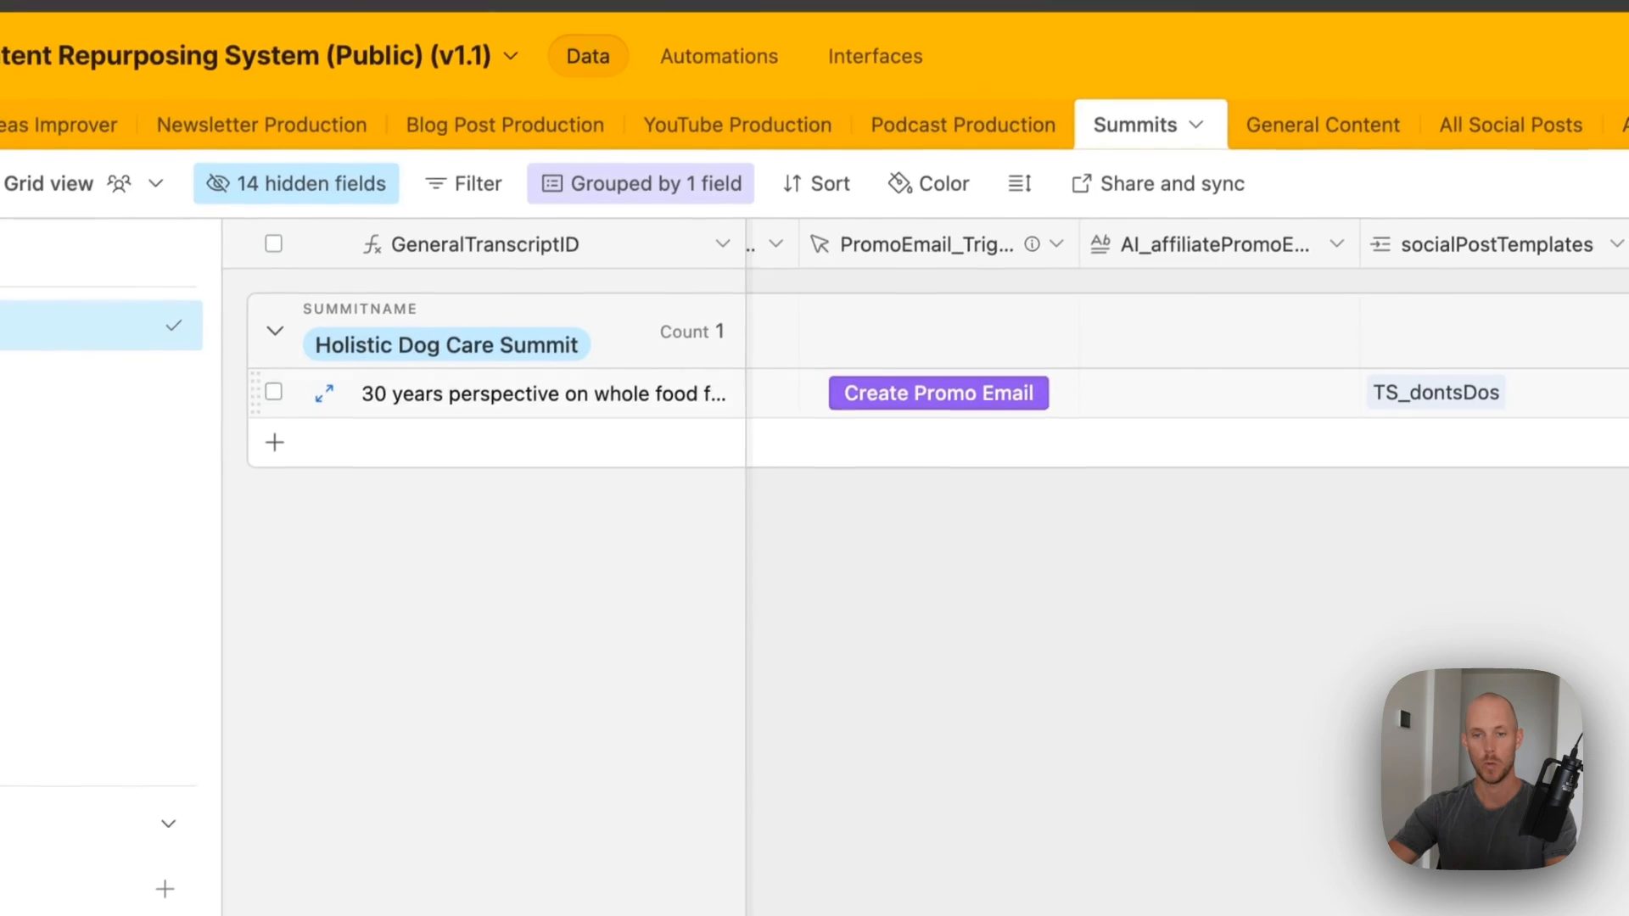
pyautogui.click(856, 479)
pyautogui.click(886, 398)
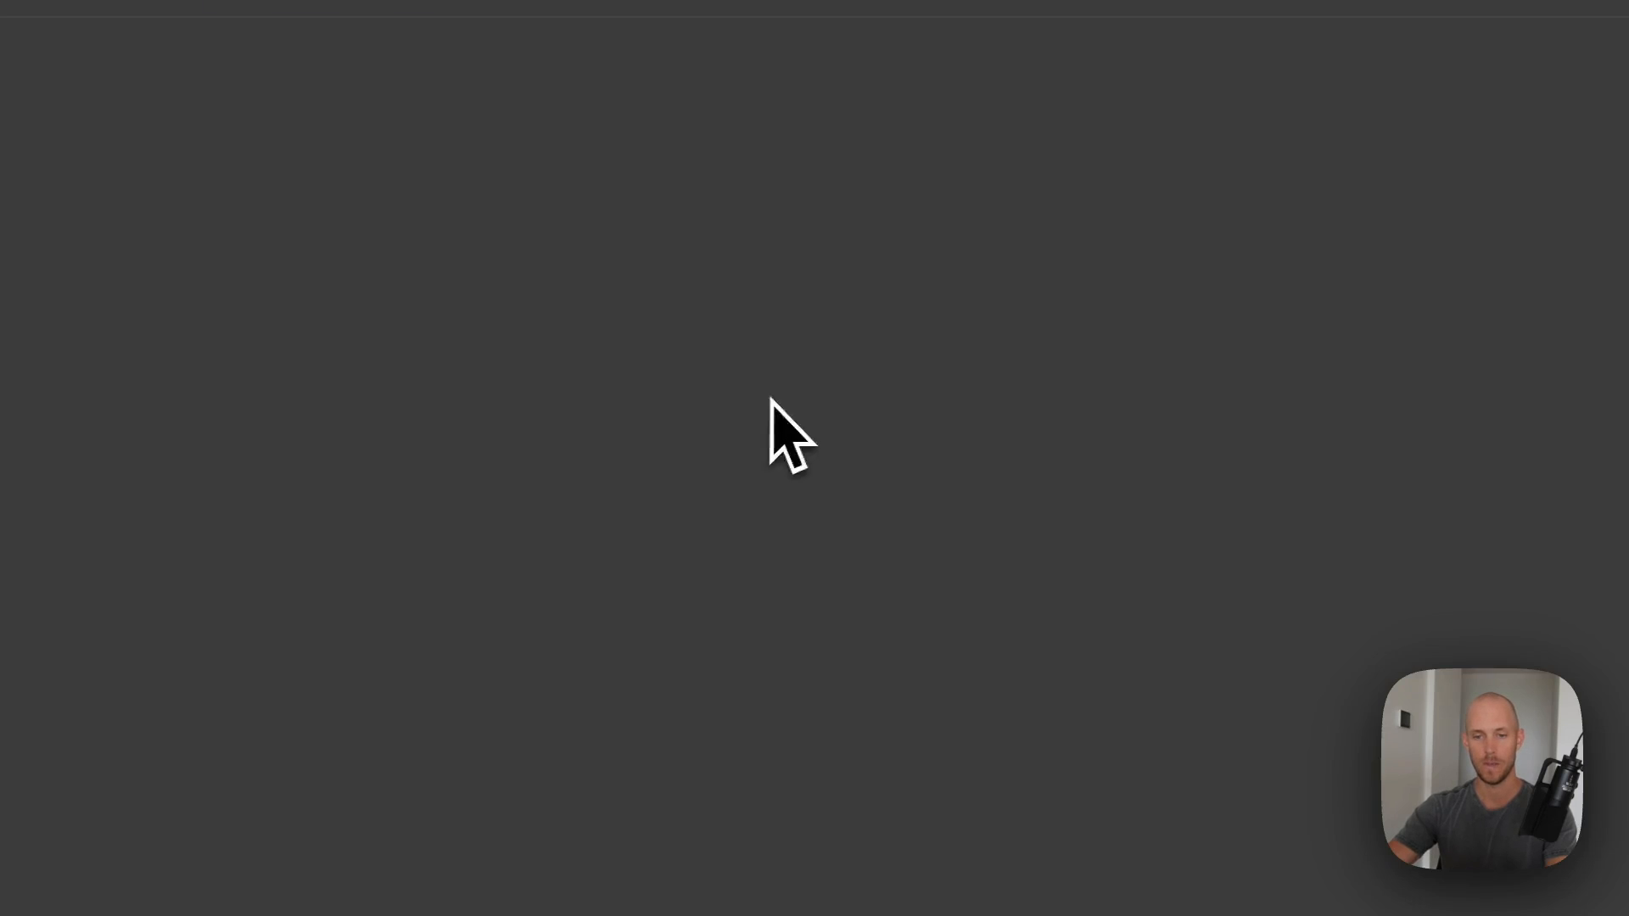
pyautogui.press('super+w')
pyautogui.hotkey('ctrl', 'shift', 'Tab')
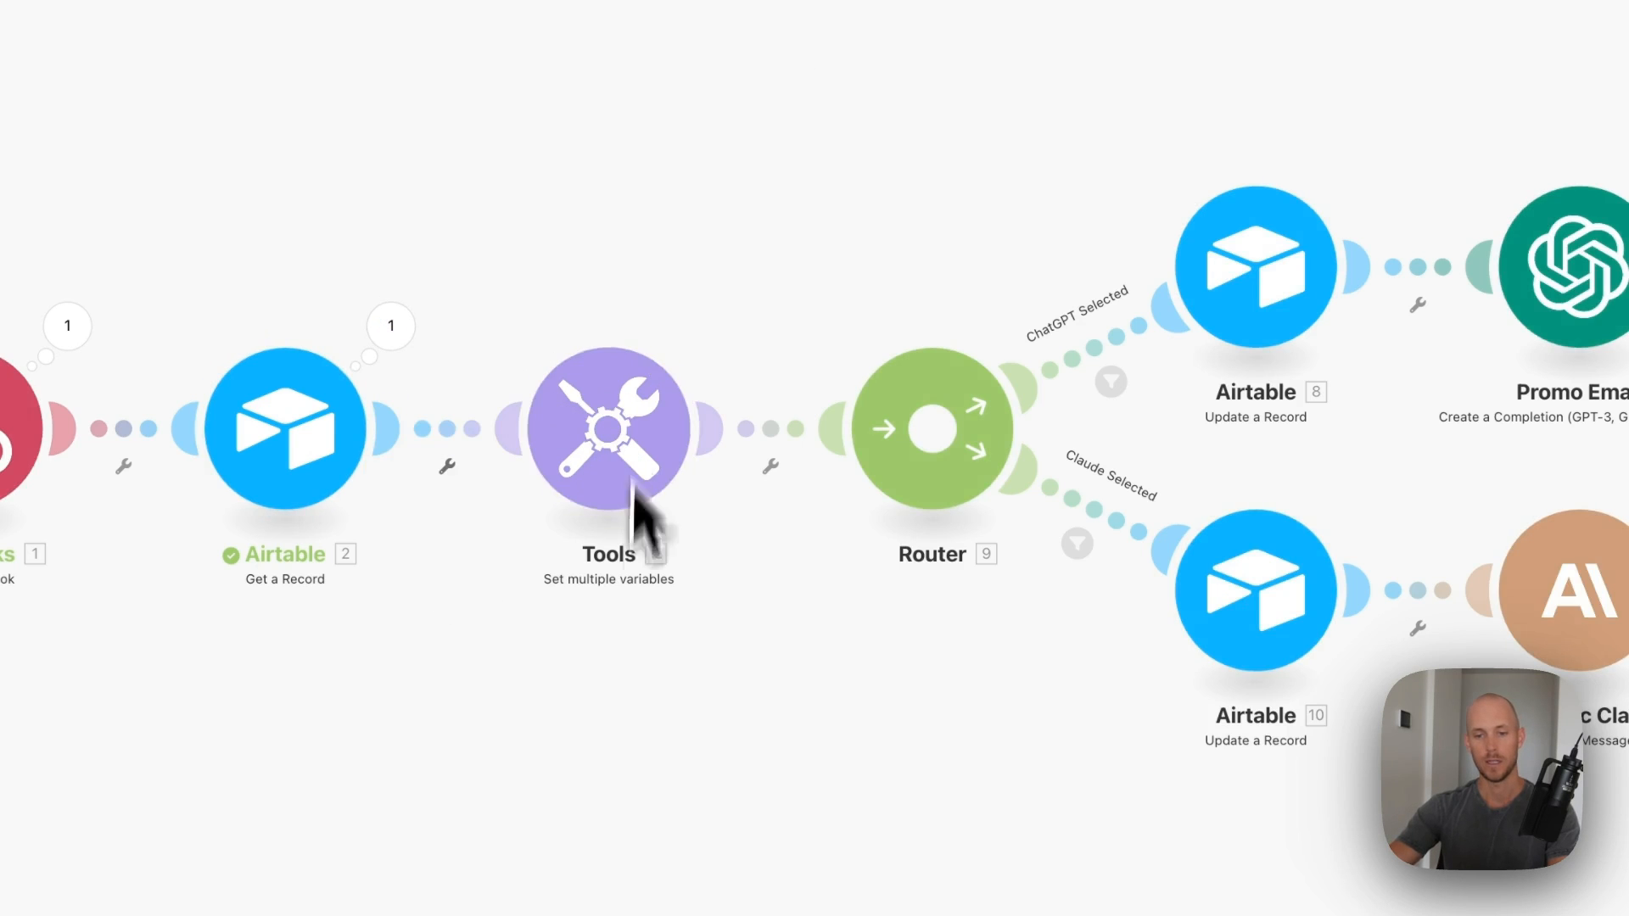
# - Review the Tools module's variables
pyautogui.scroll(2, 611, 648)
pyautogui.click(612, 407)
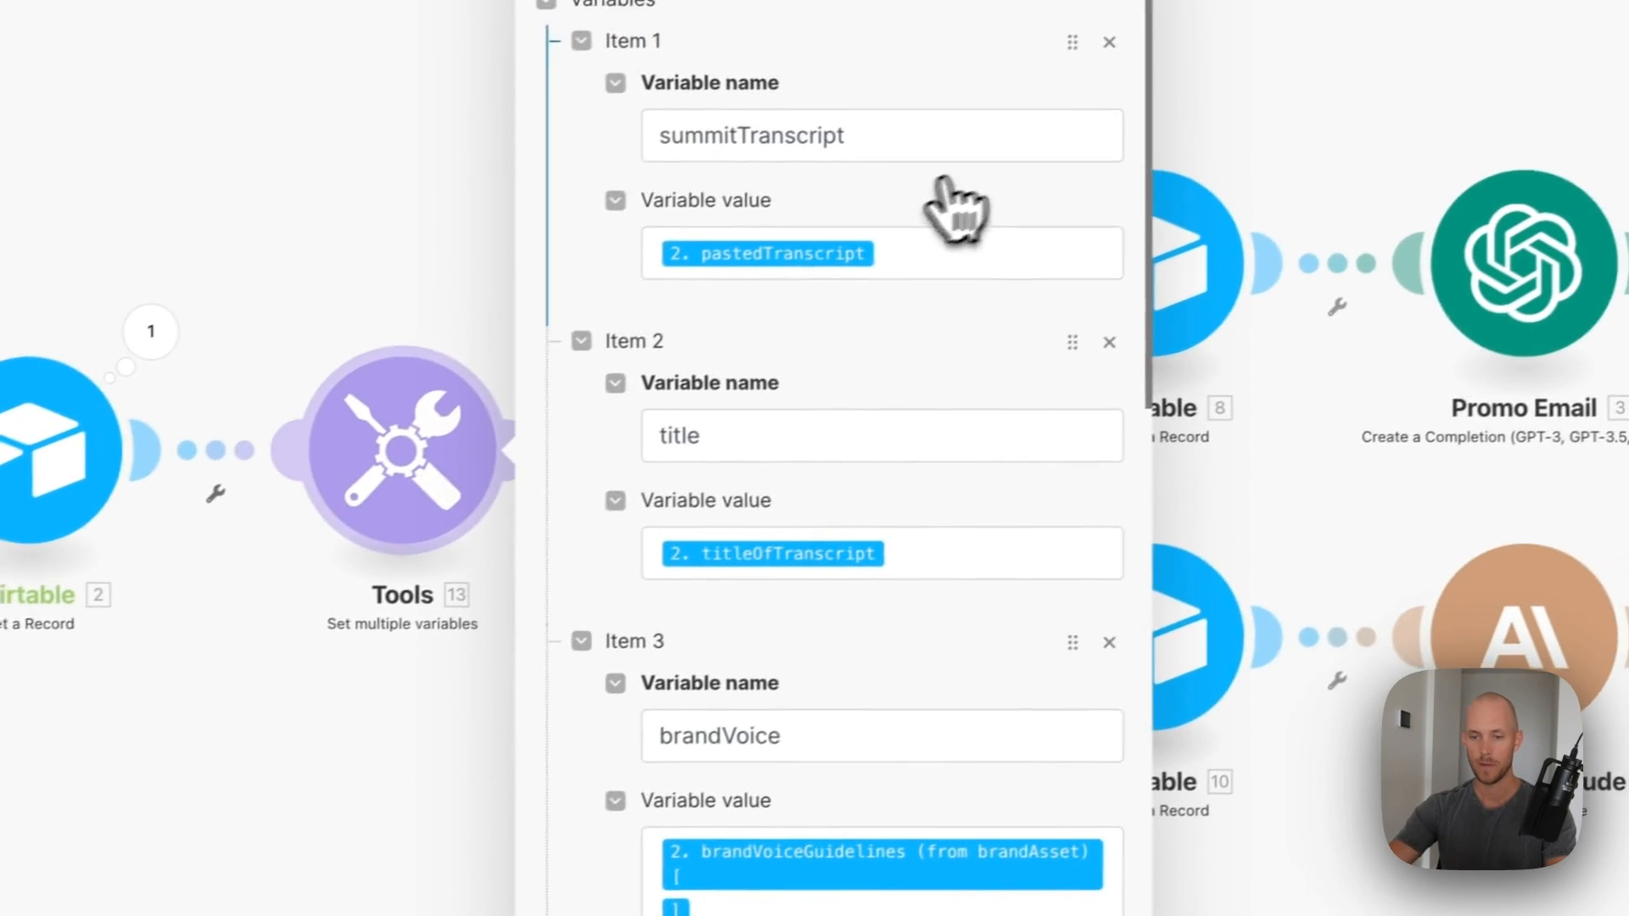
pyautogui.scroll(-10, 1157, 339)
pyautogui.scroll(-8, 925, 365)
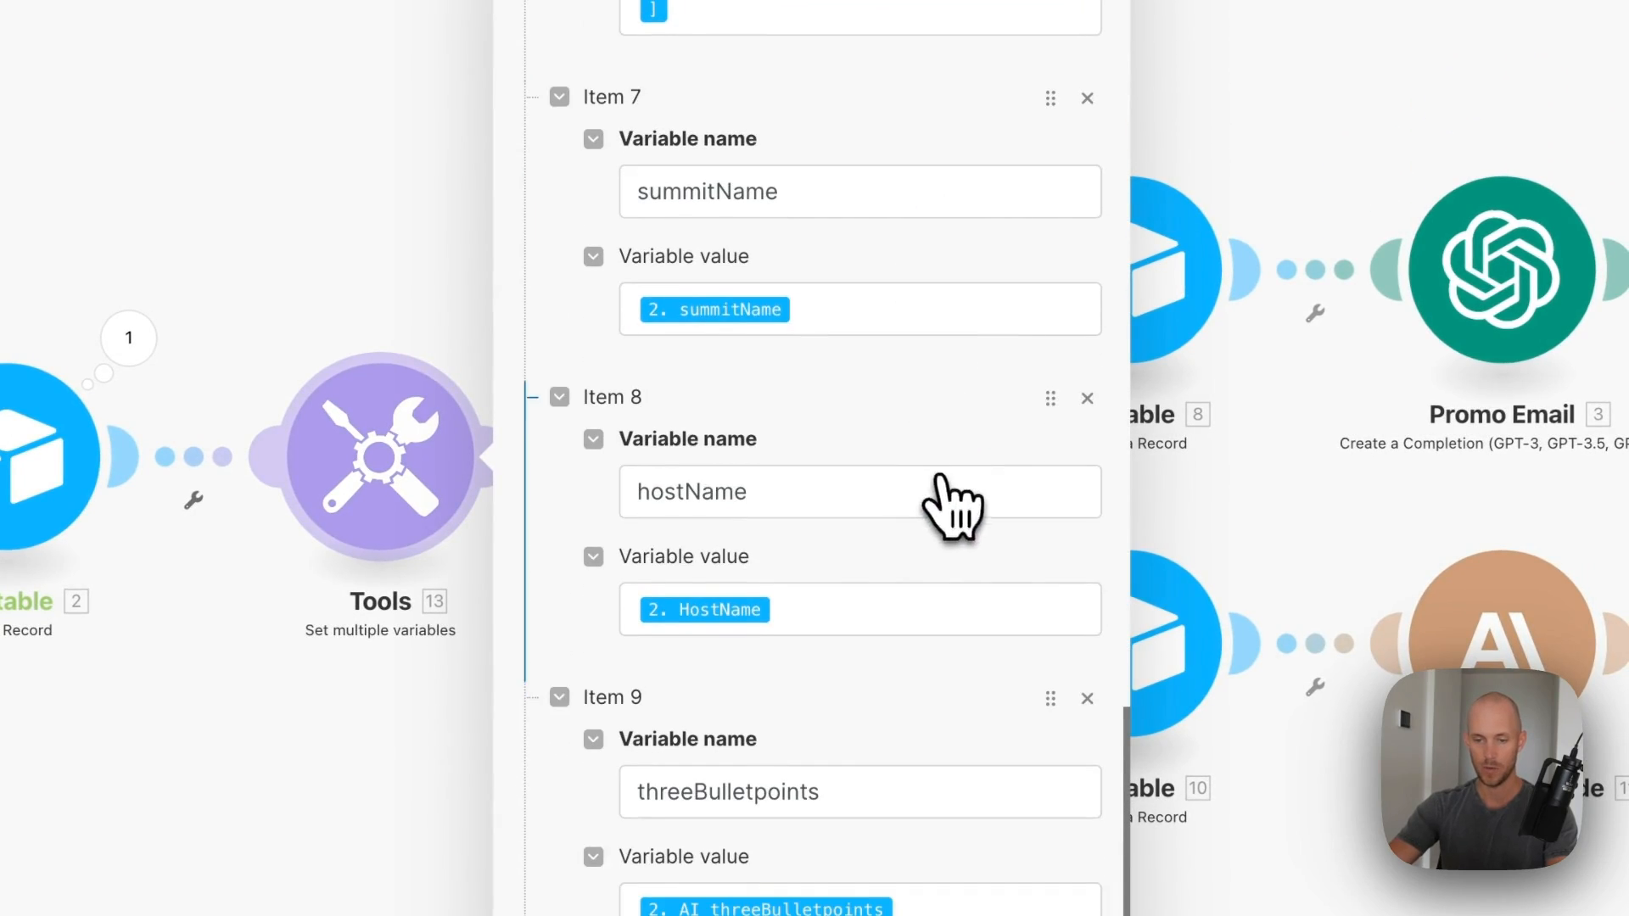
pyautogui.click(1143, 906)
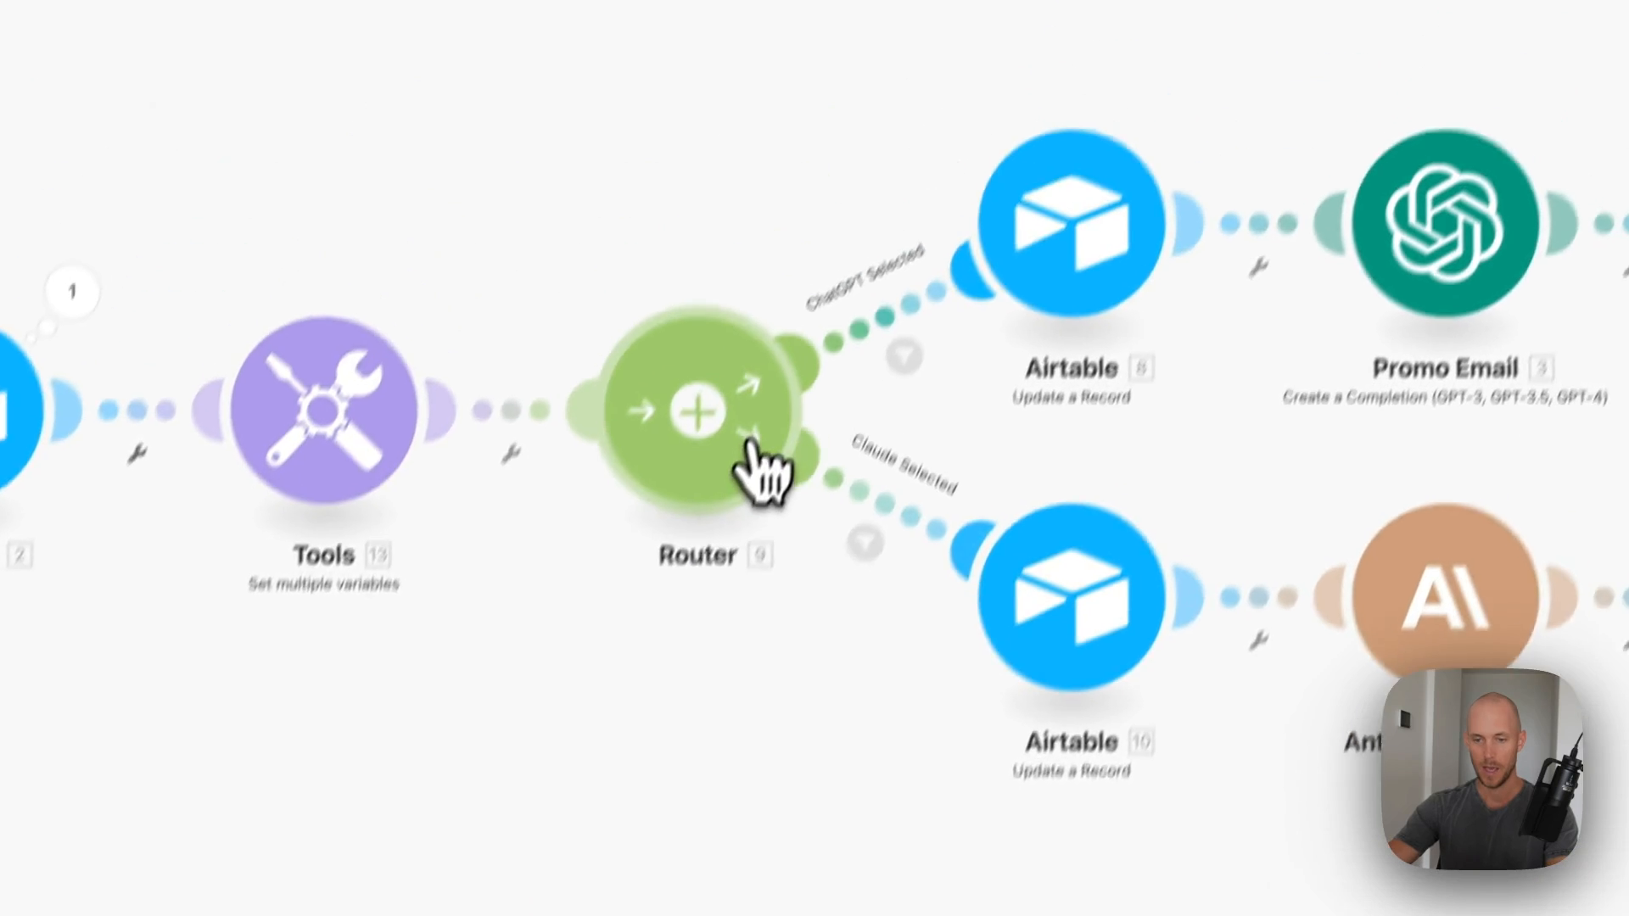
# - Set the ChatGPT route filter to AIModels_promoEmail equal to ChatGPT
pyautogui.click(872, 424)
pyautogui.click(1228, 456)
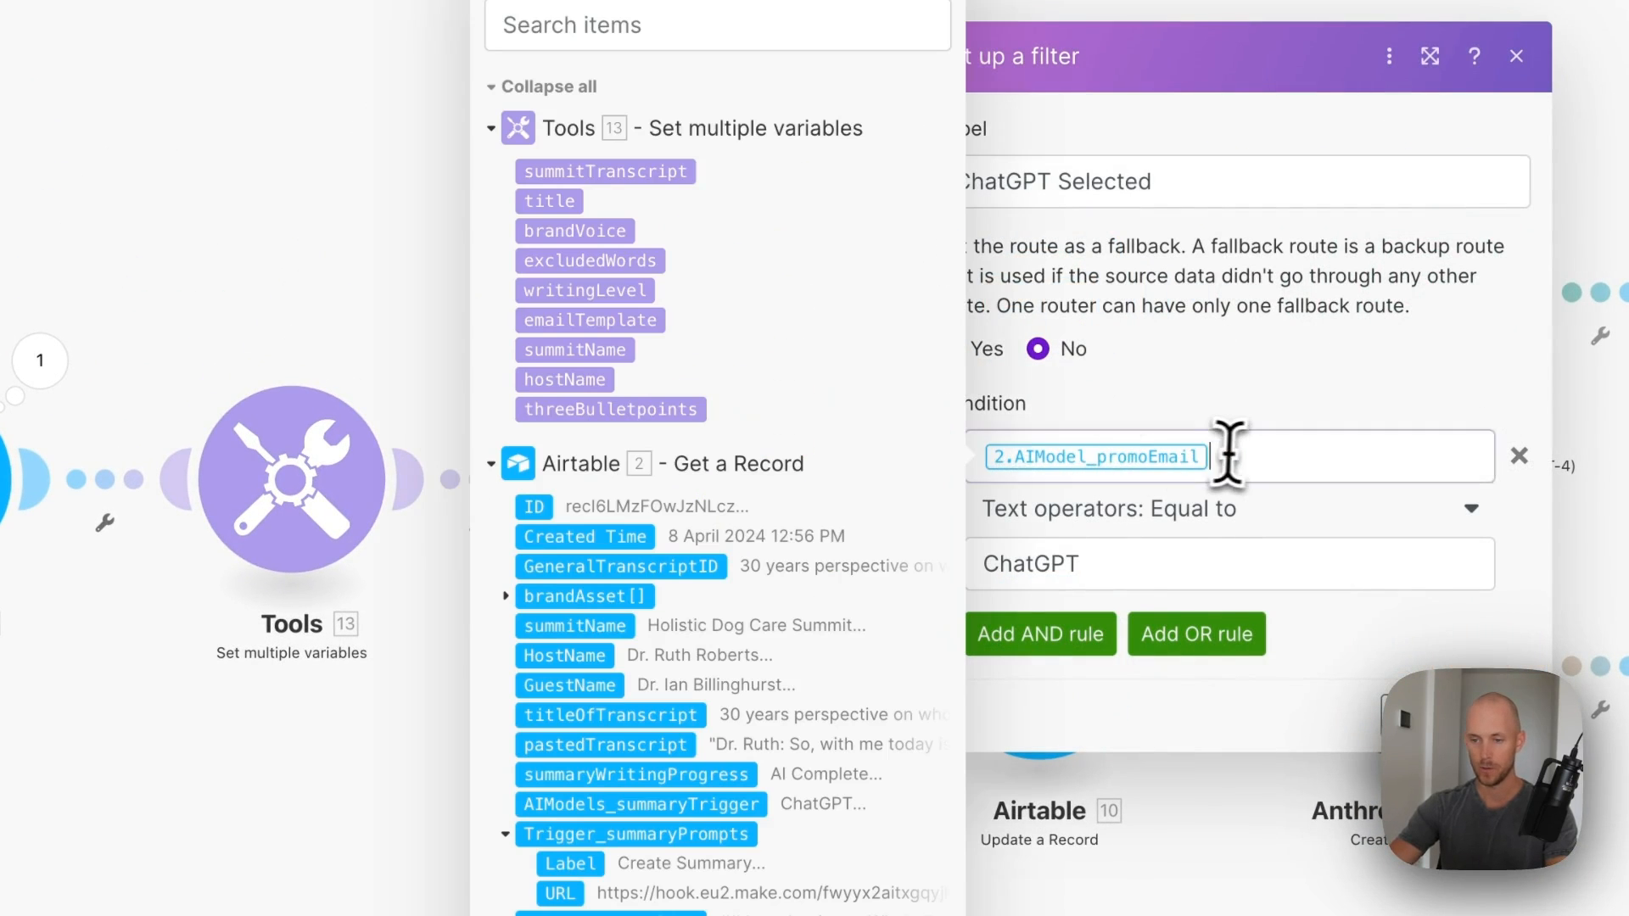
pyautogui.scroll(-5, 680, 468)
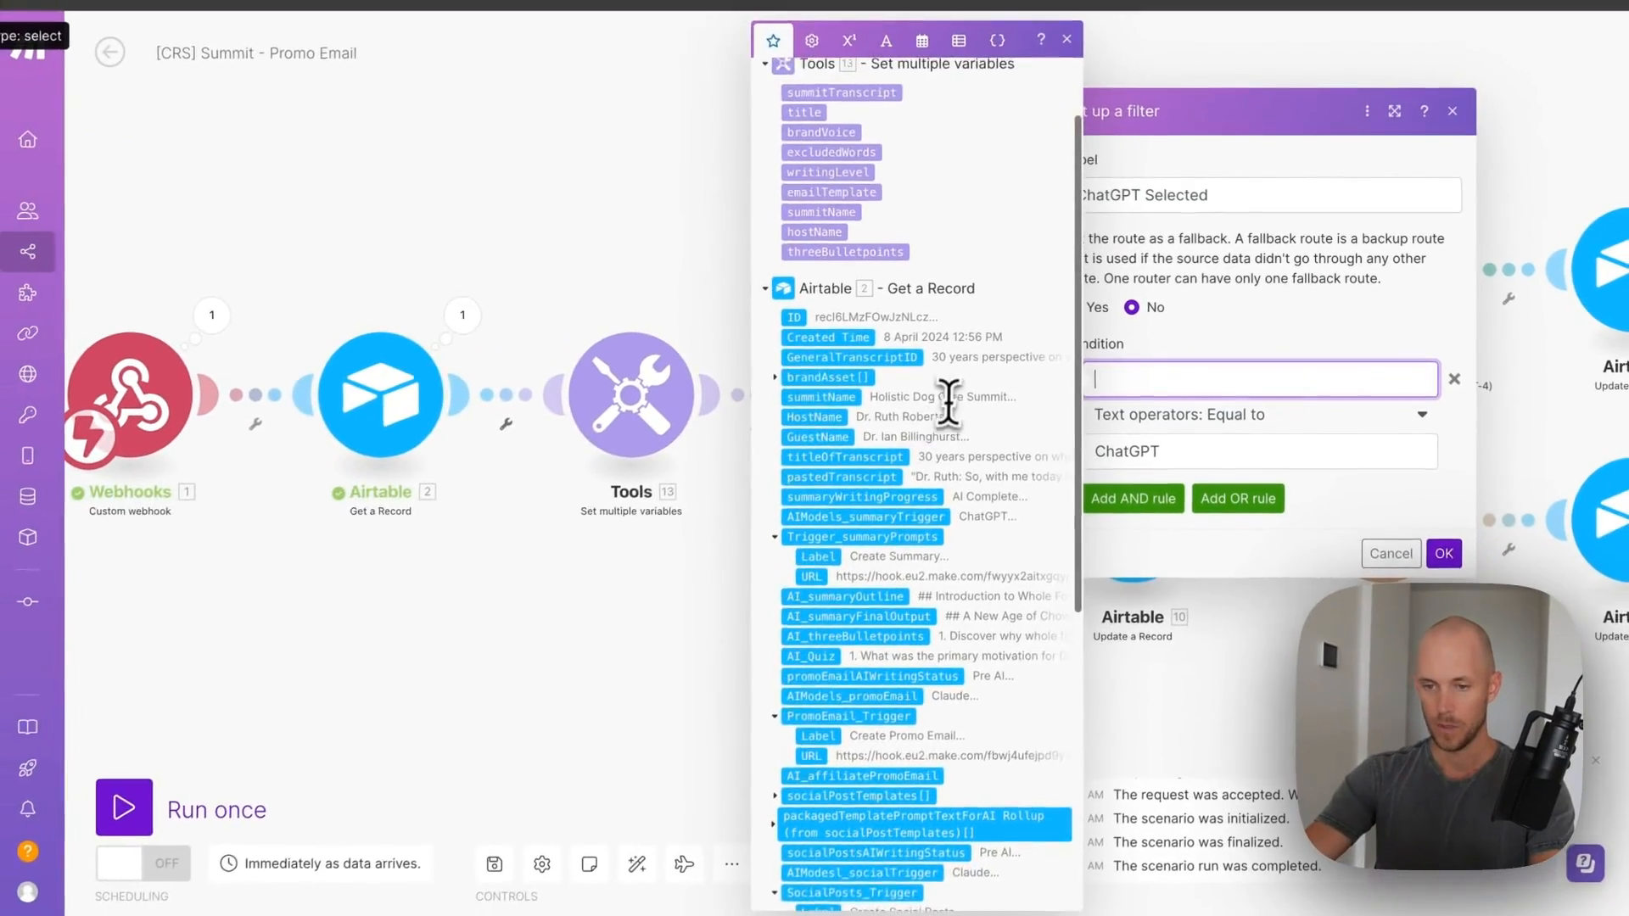
pyautogui.scroll(-1, 949, 403)
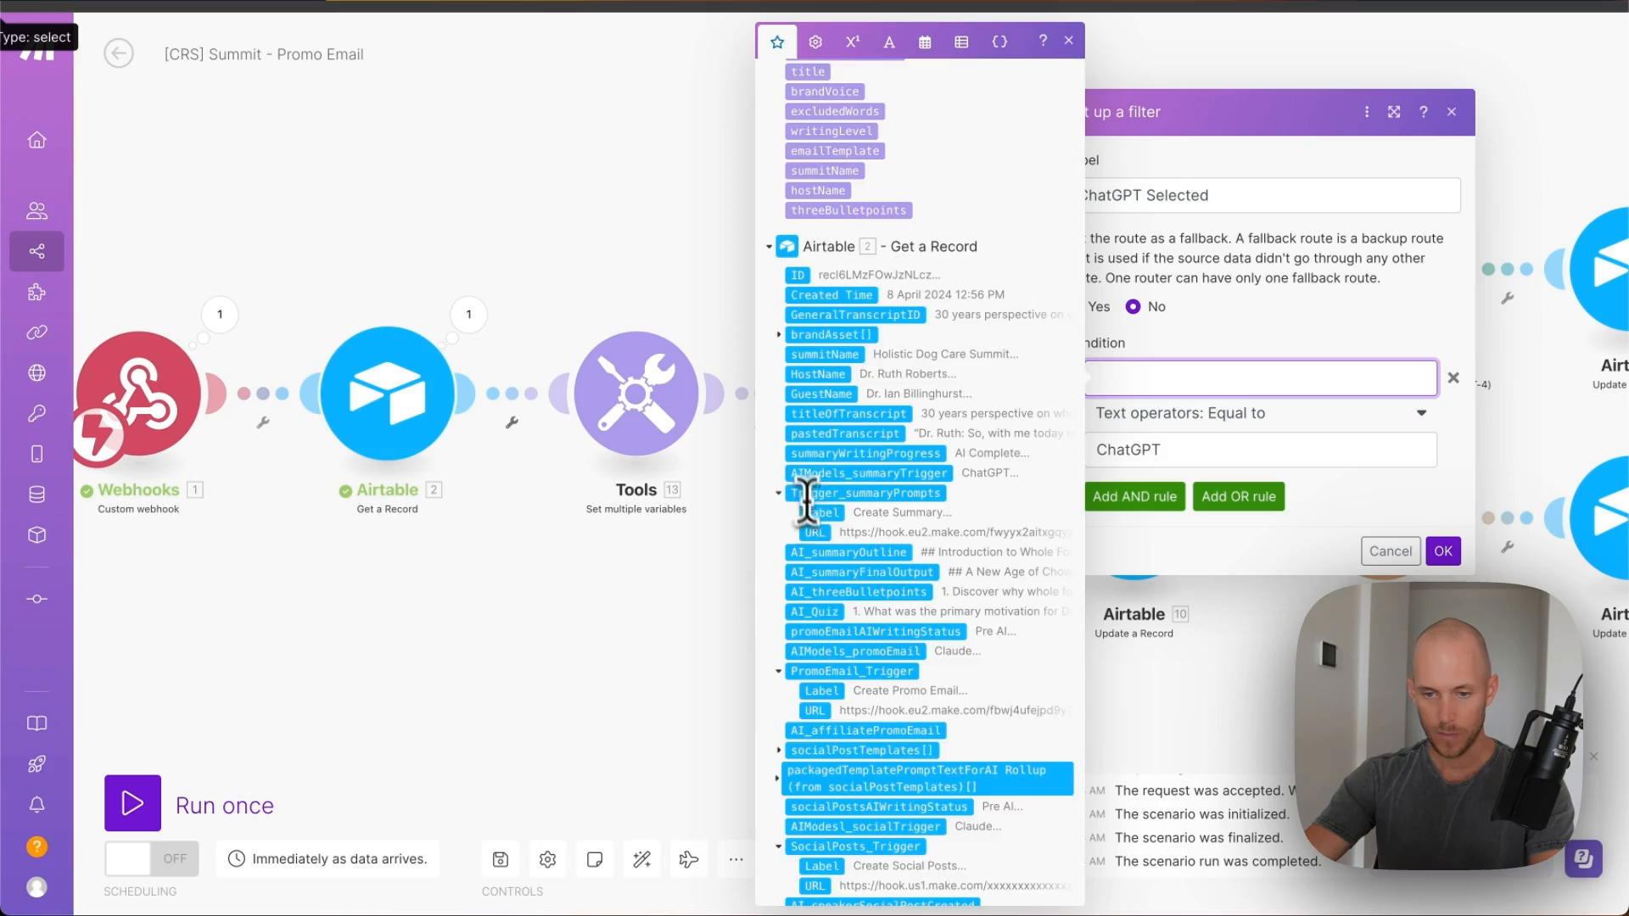
pyautogui.scroll(-2, 806, 505)
pyautogui.moveTo(840, 543); pyautogui.dragTo(1231, 377)
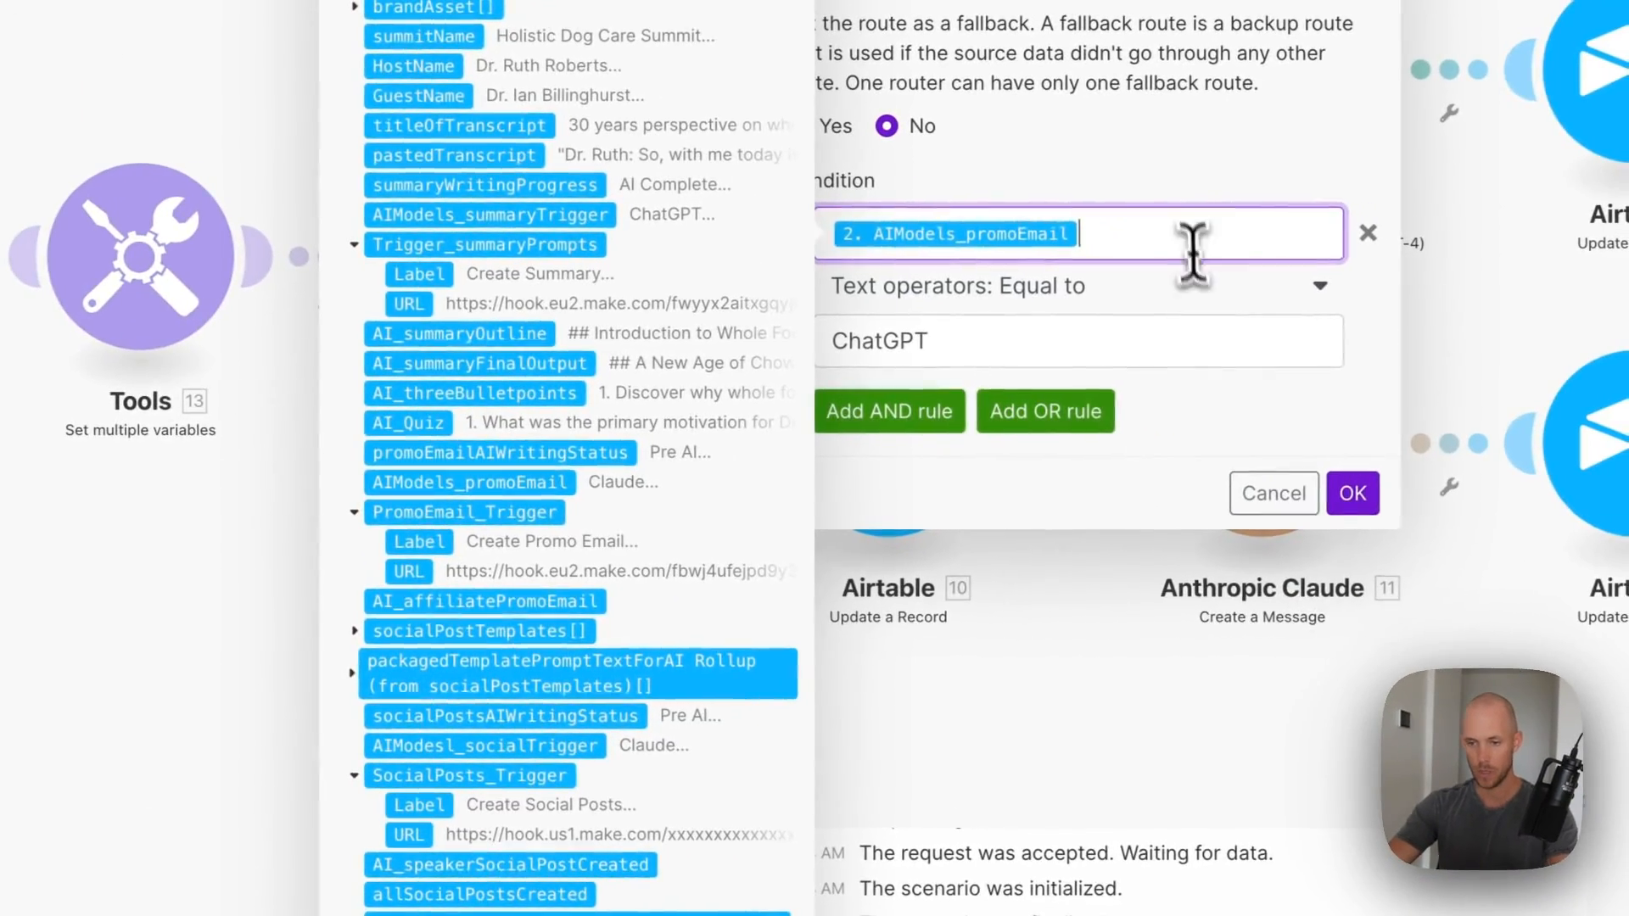
pyautogui.moveTo(1192, 253); pyautogui.dragTo(821, 225)
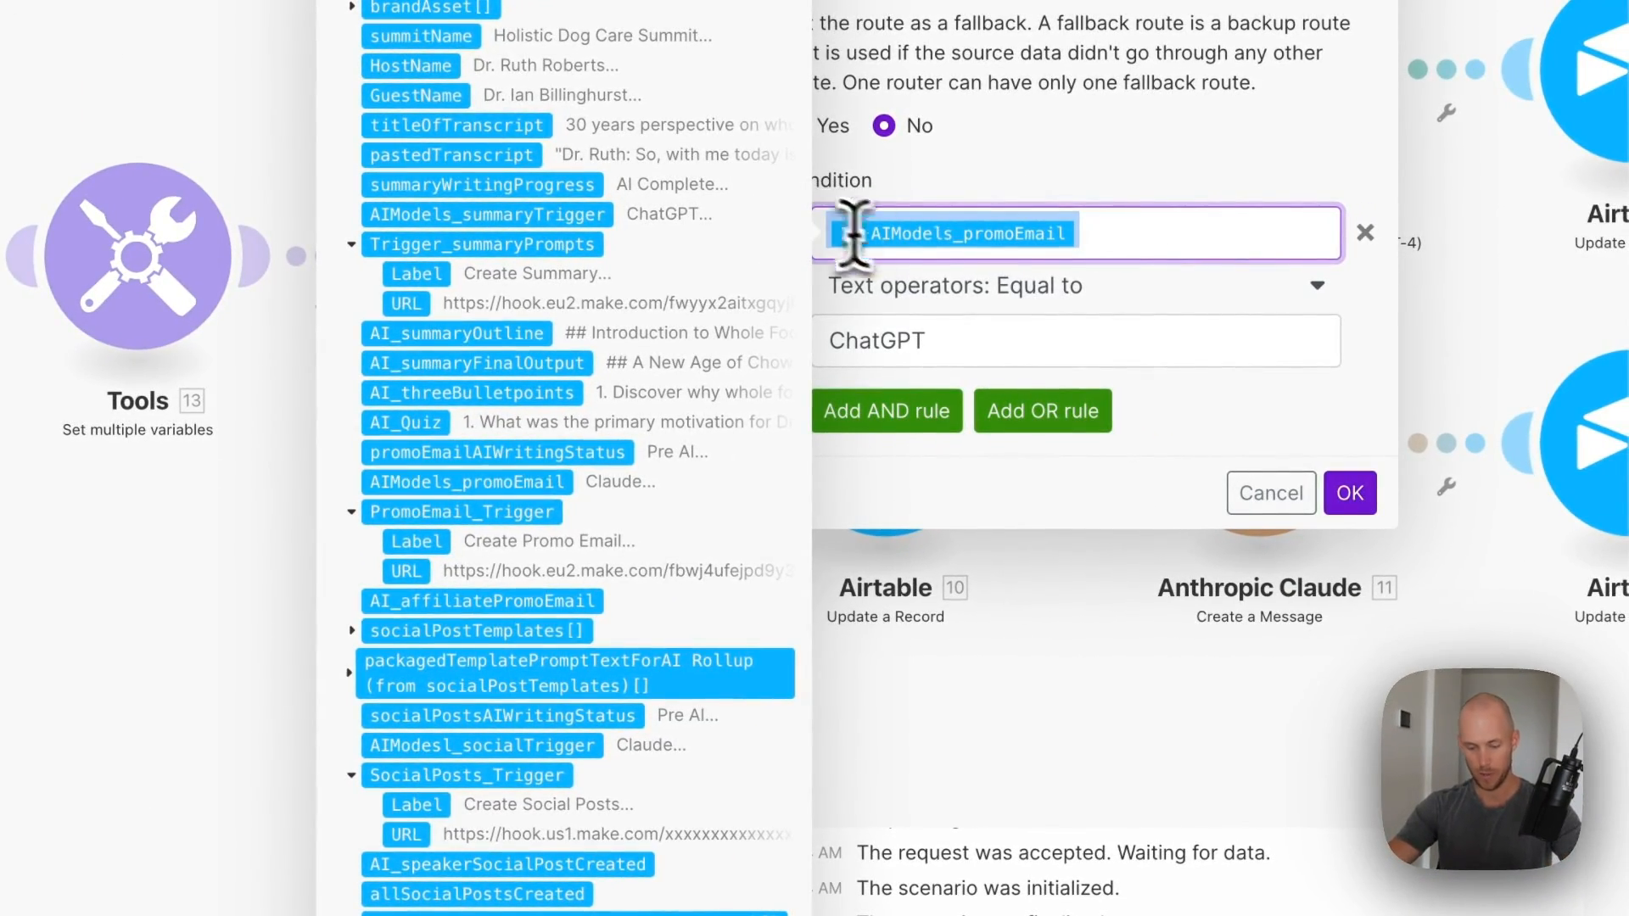
pyautogui.click(1350, 493)
pyautogui.click(1353, 492)
# - Set the Claude route filter to AIModels_promoEmail equal to Claude
pyautogui.click(681, 392)
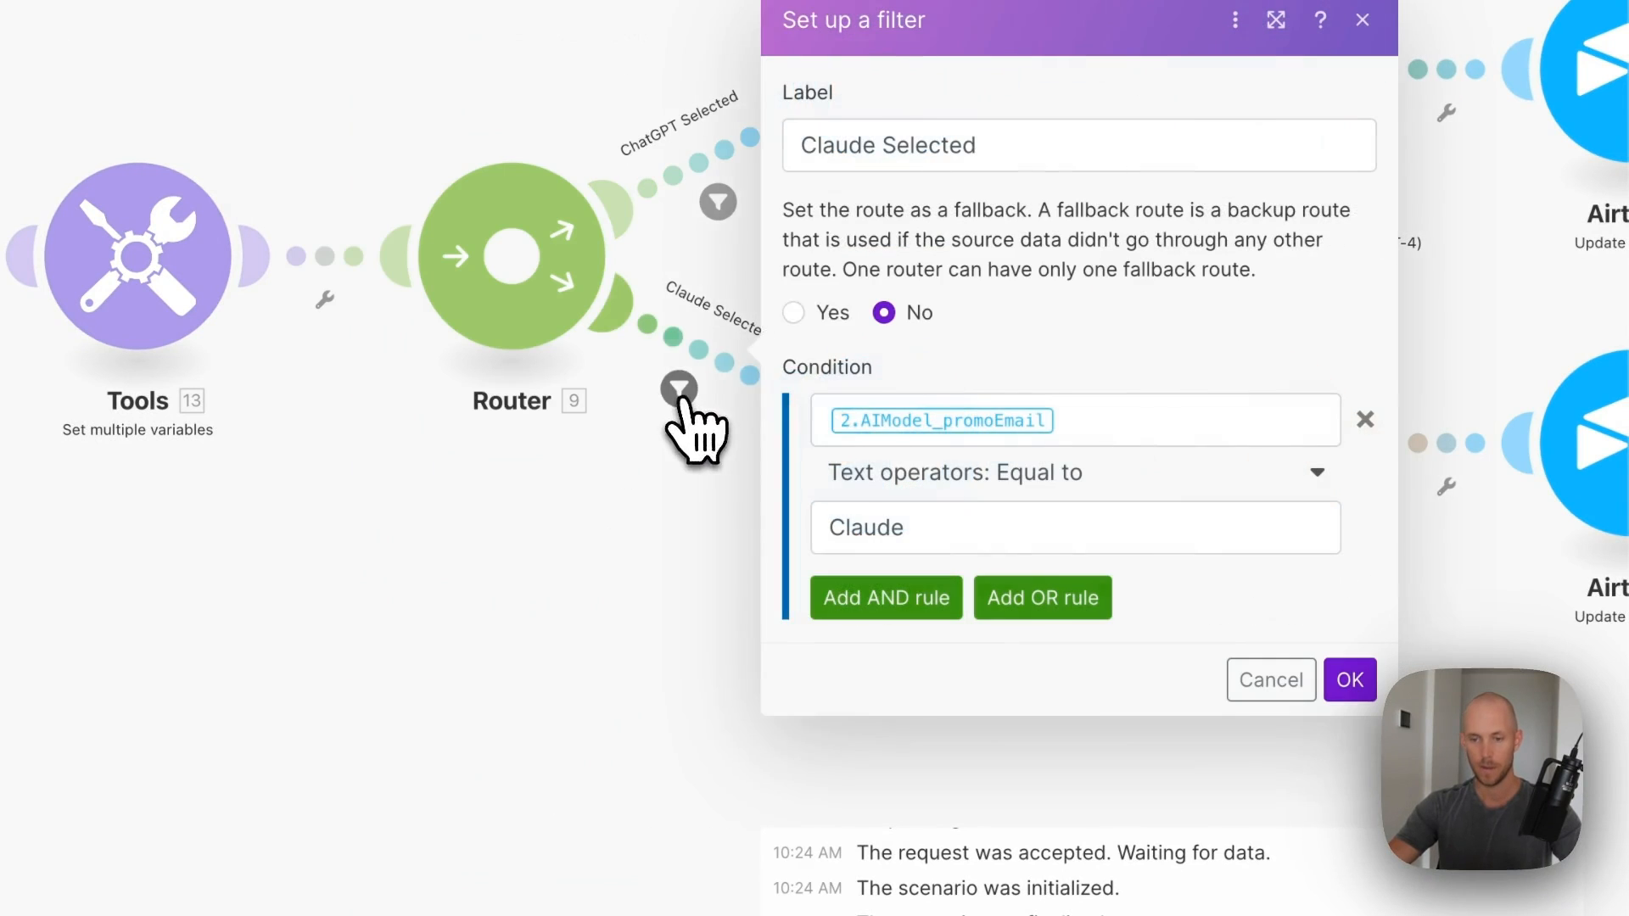
pyautogui.click(1077, 424)
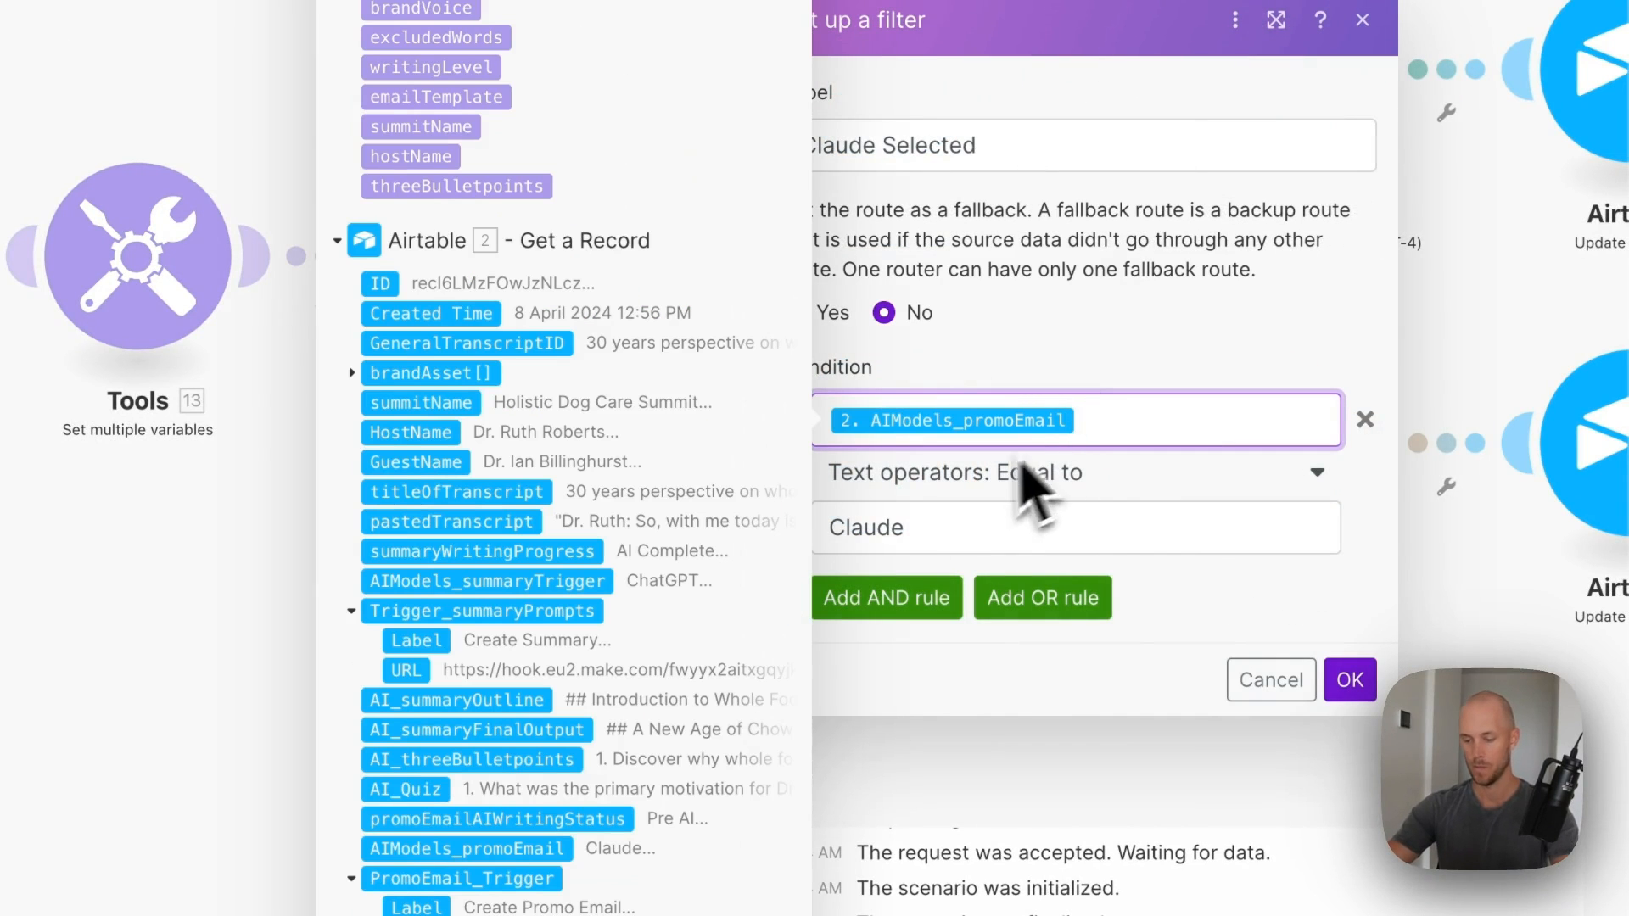
pyautogui.click(1350, 679)
pyautogui.click(1349, 680)
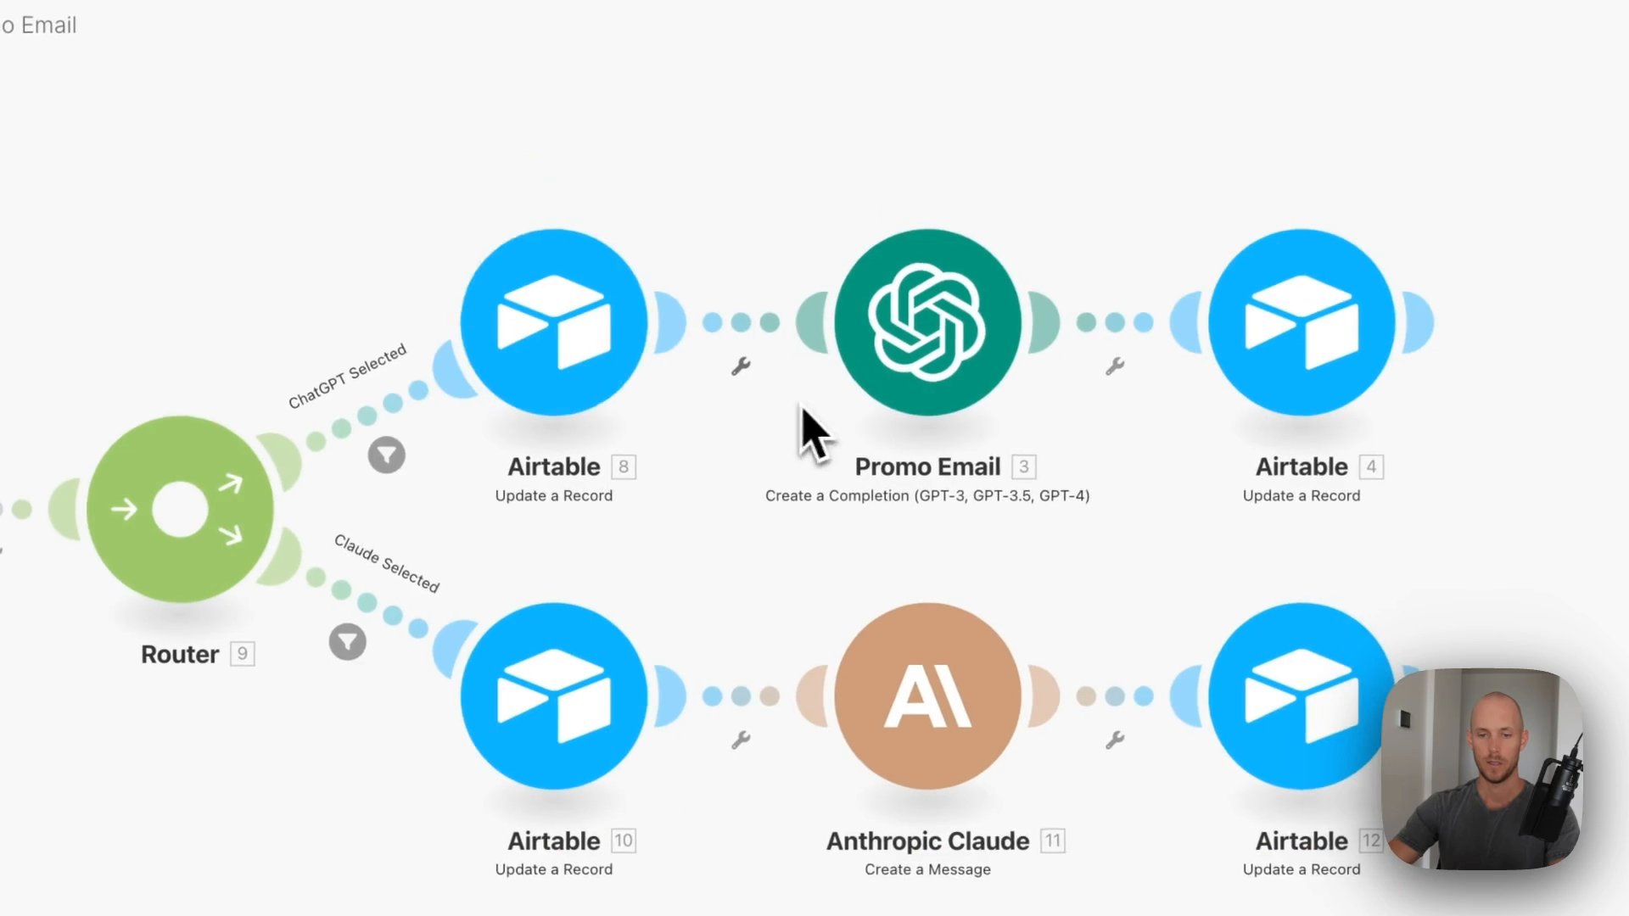
# - Connect Airtable update modules 8 and 10 to the Airtable account for the Summits table
pyautogui.click(610, 169)
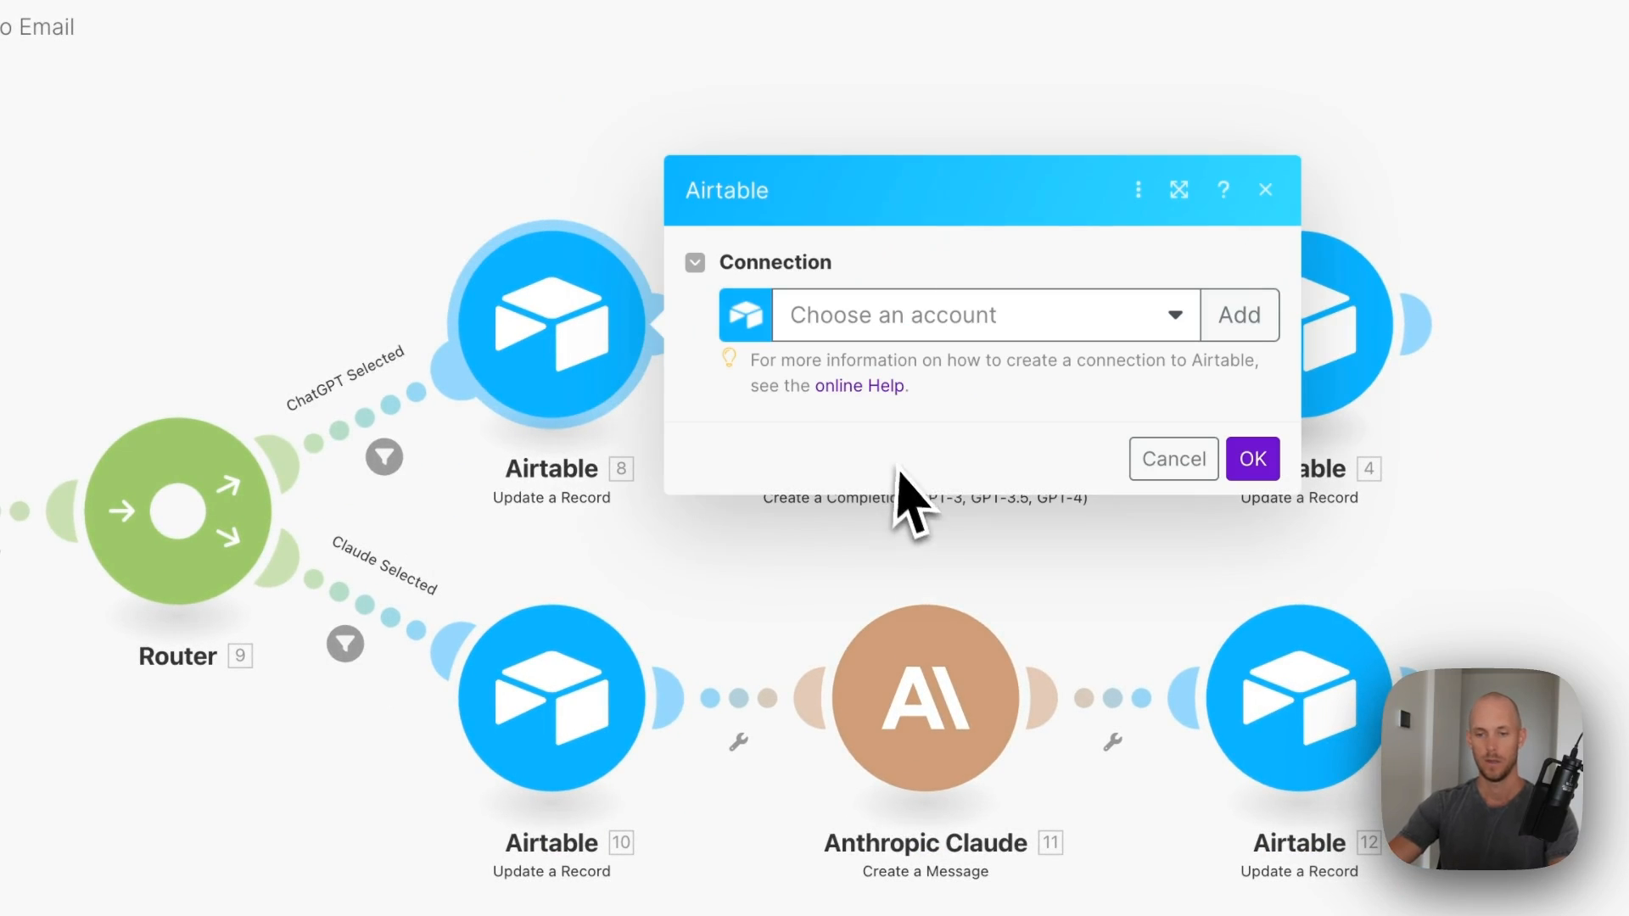
pyautogui.click(979, 373)
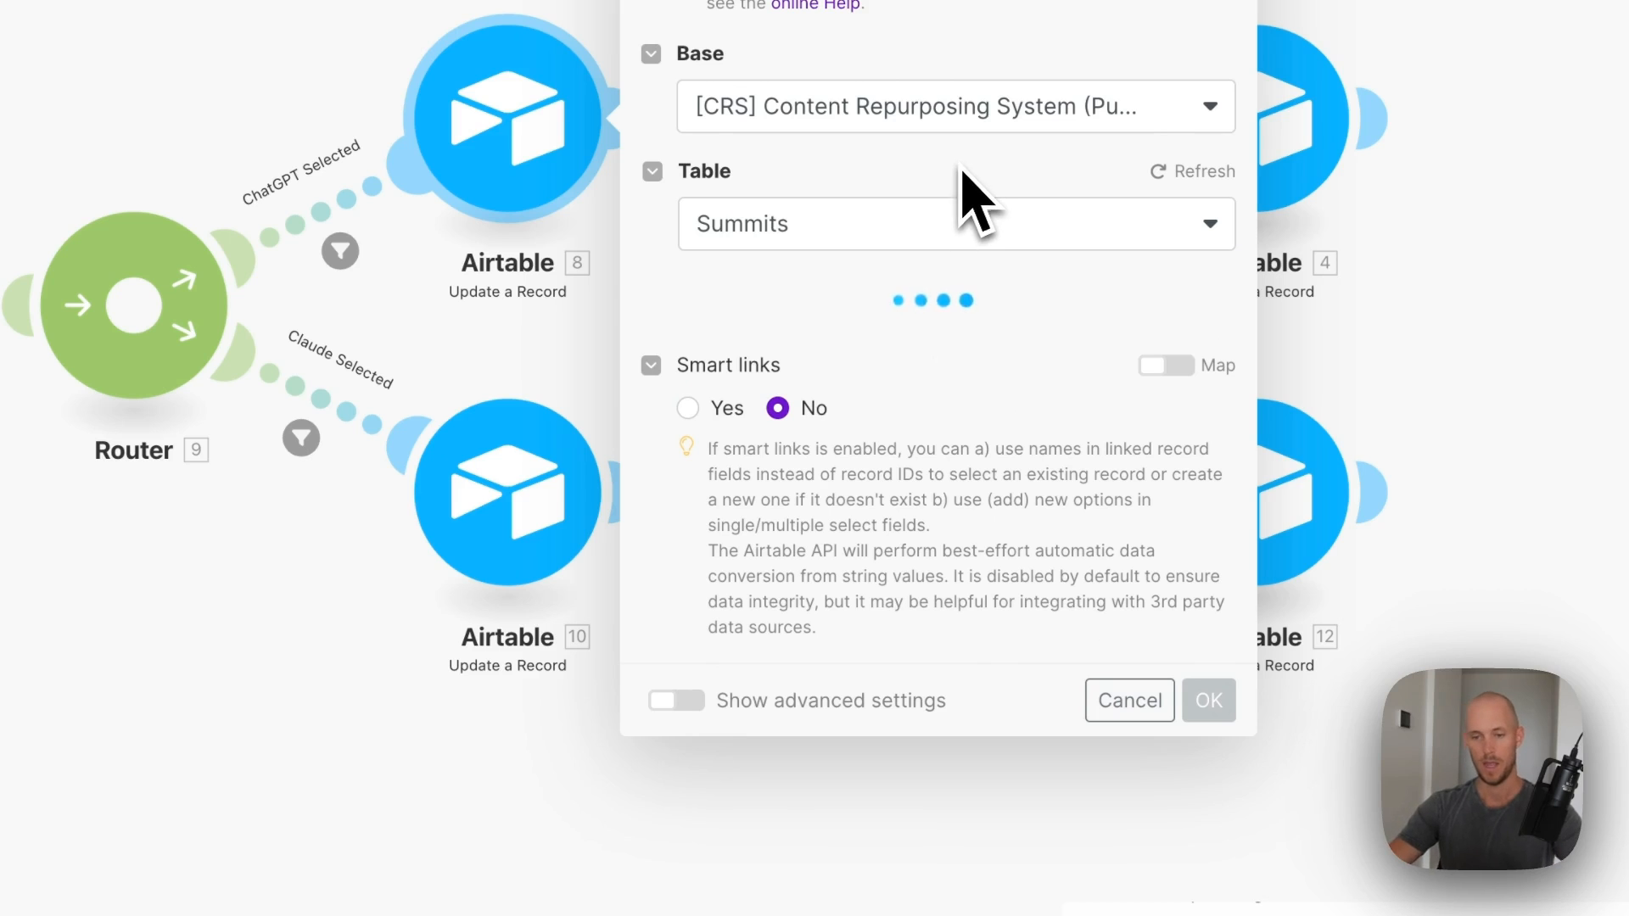
pyautogui.scroll(-15, 952, 182)
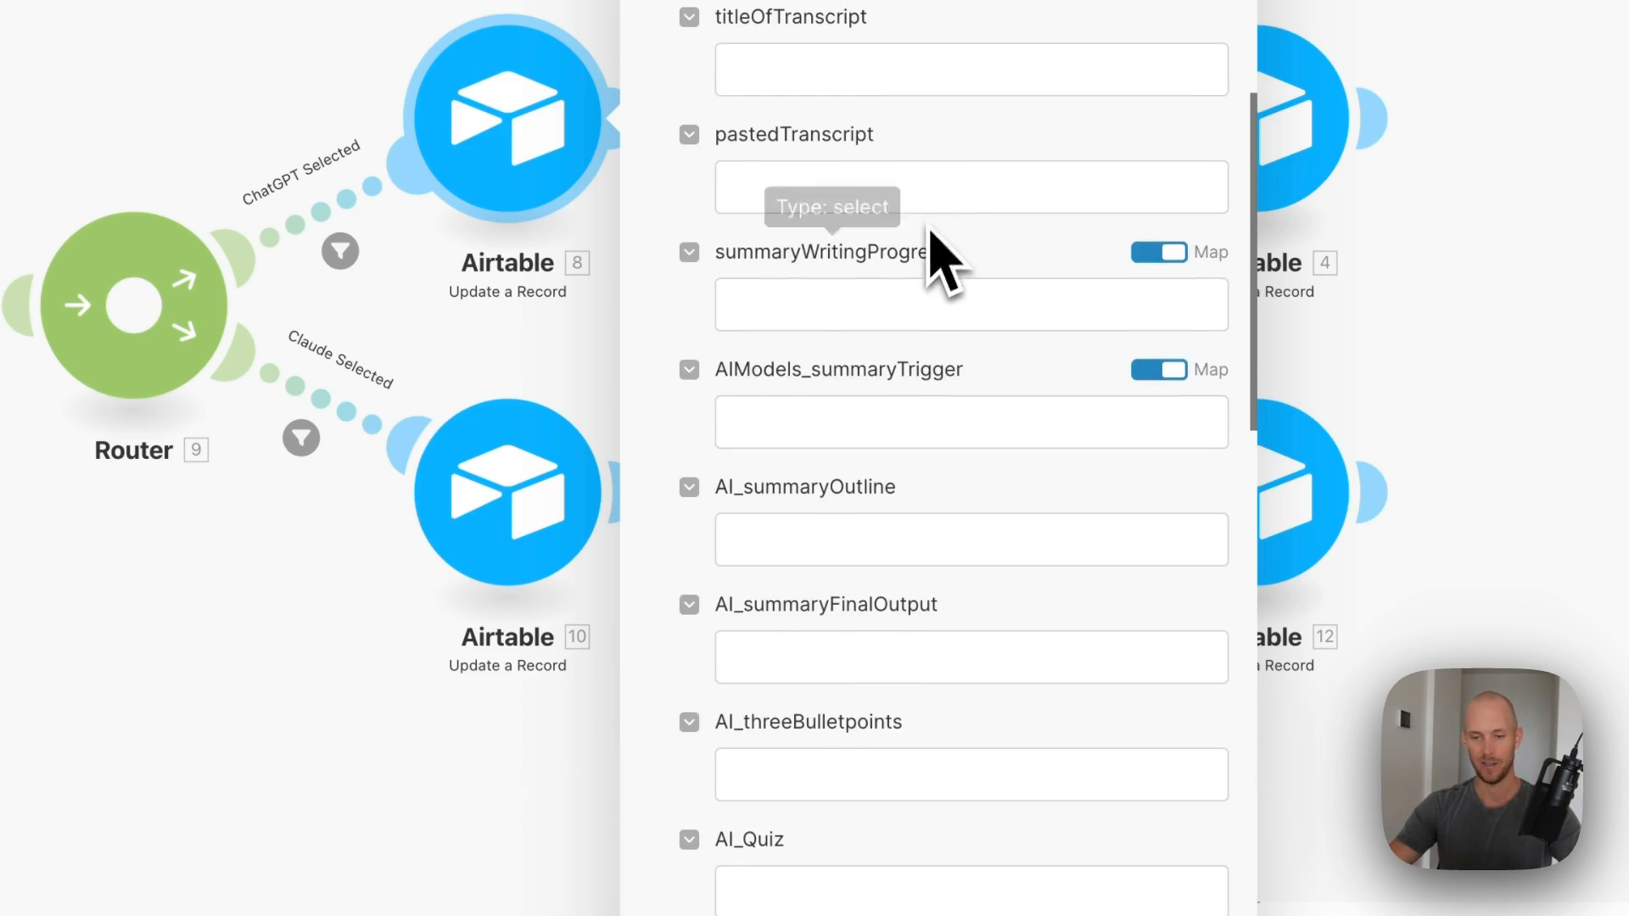
pyautogui.click(782, 505)
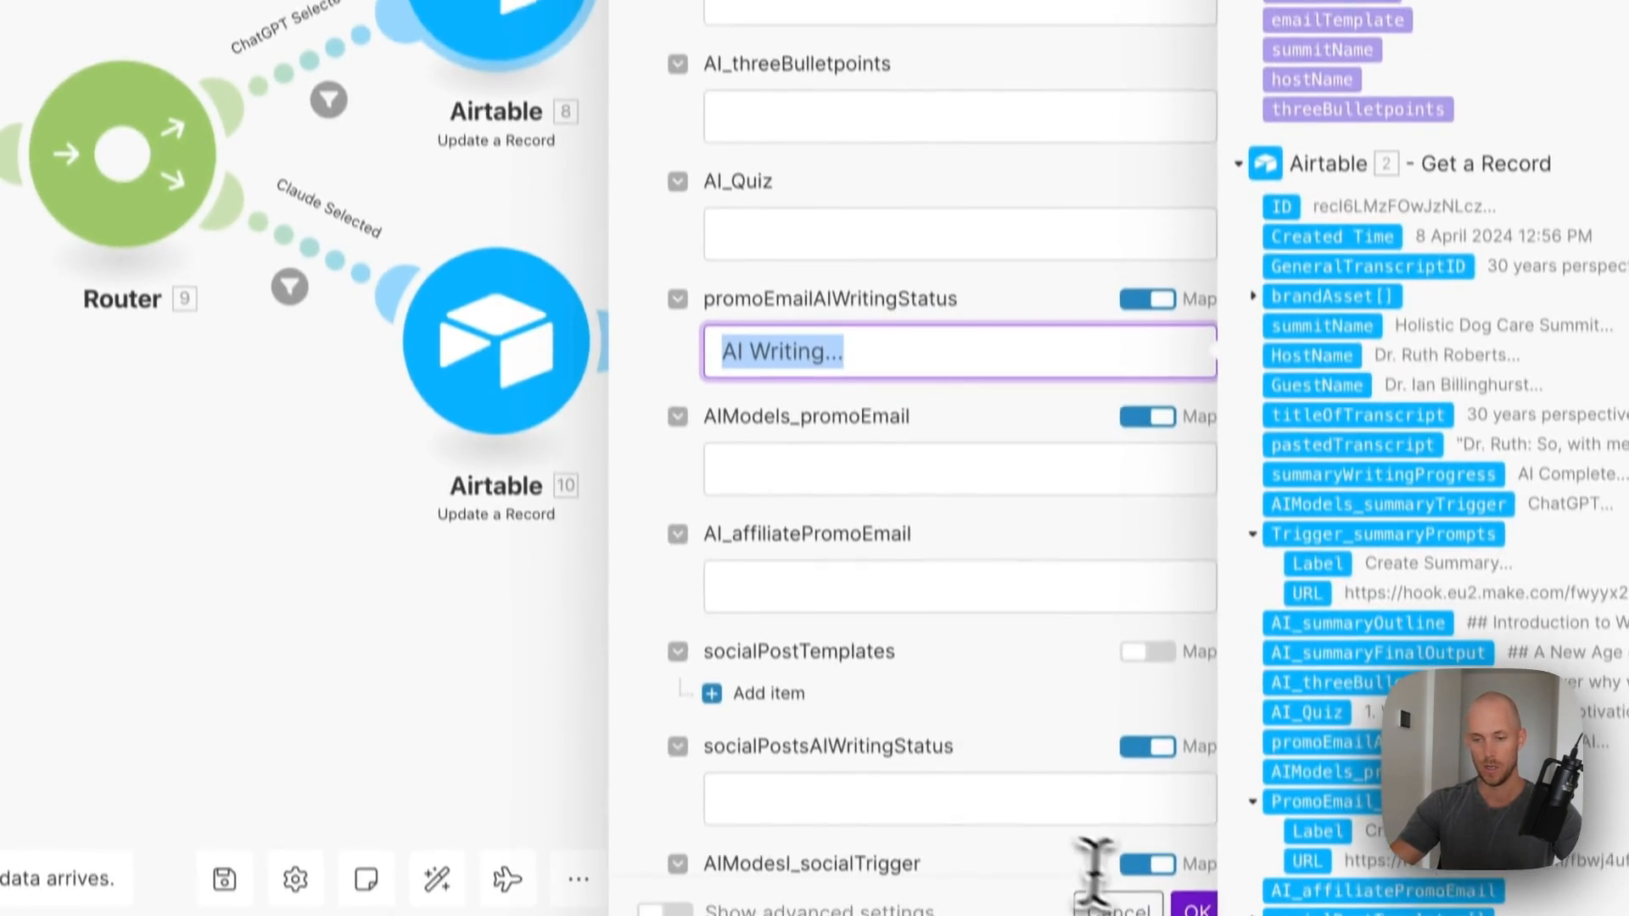
pyautogui.click(1200, 904)
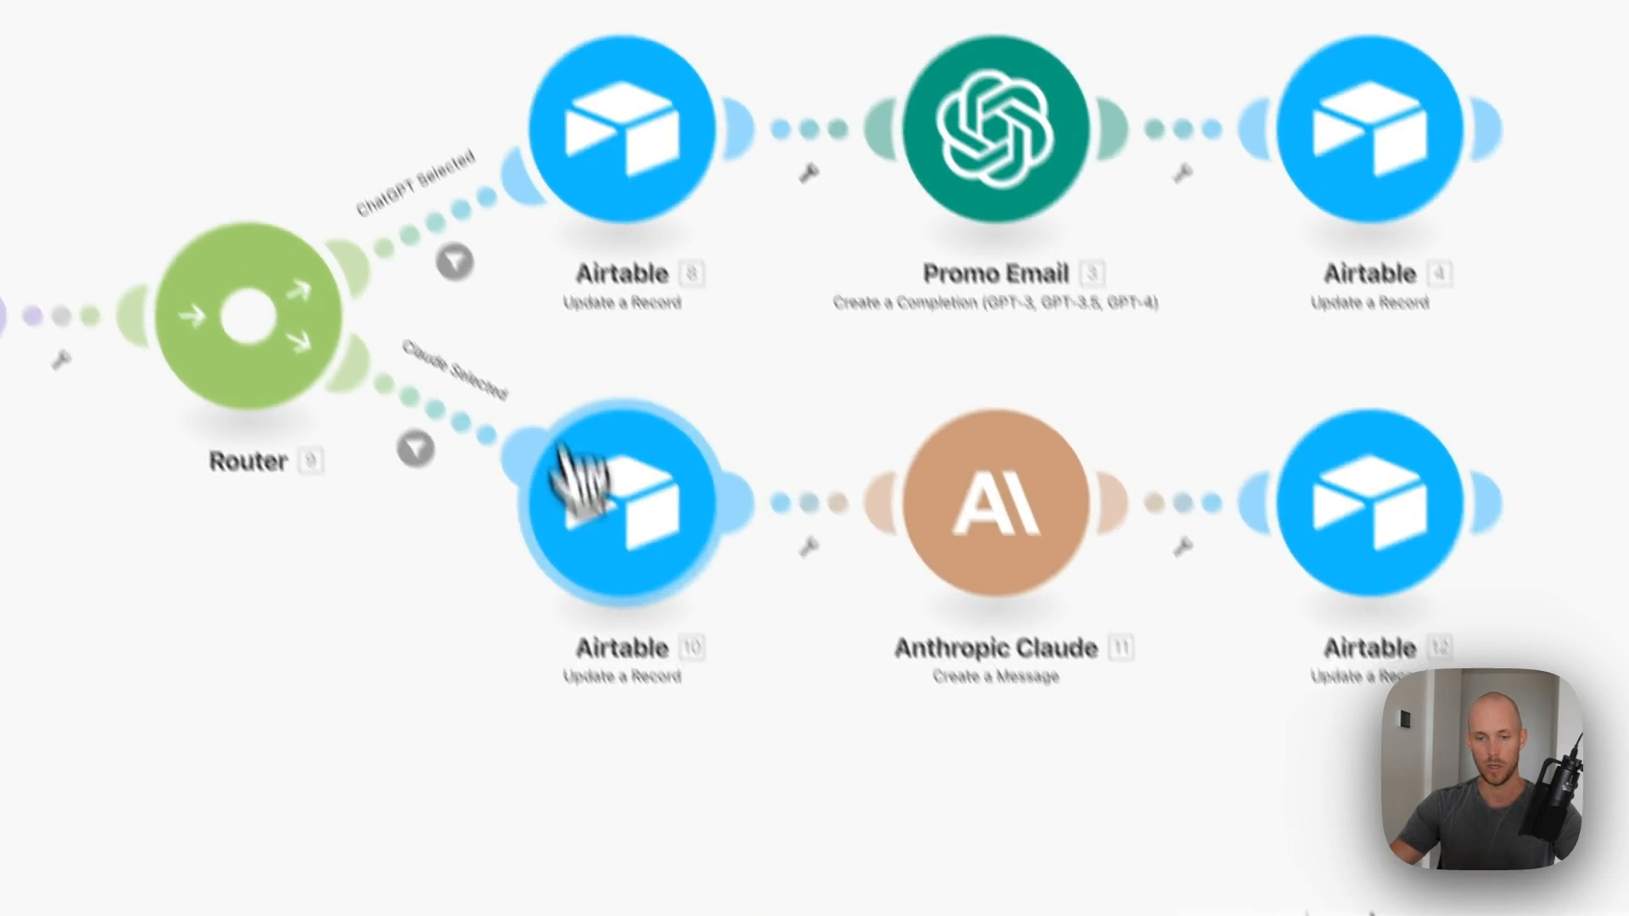
pyautogui.click(502, 543)
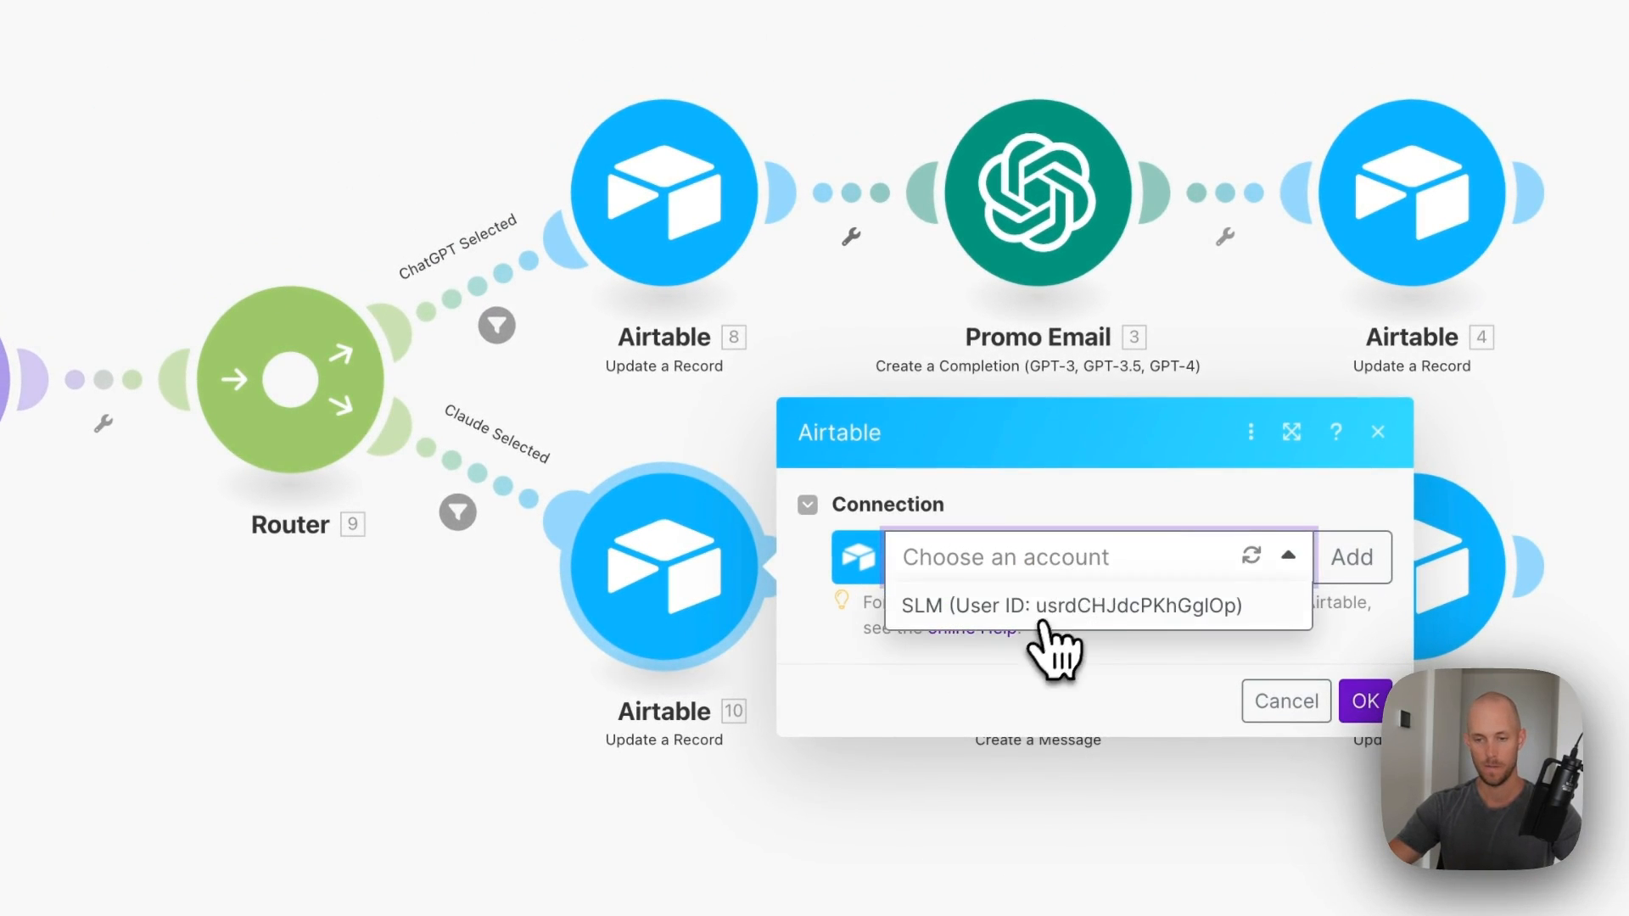
pyautogui.click(1042, 622)
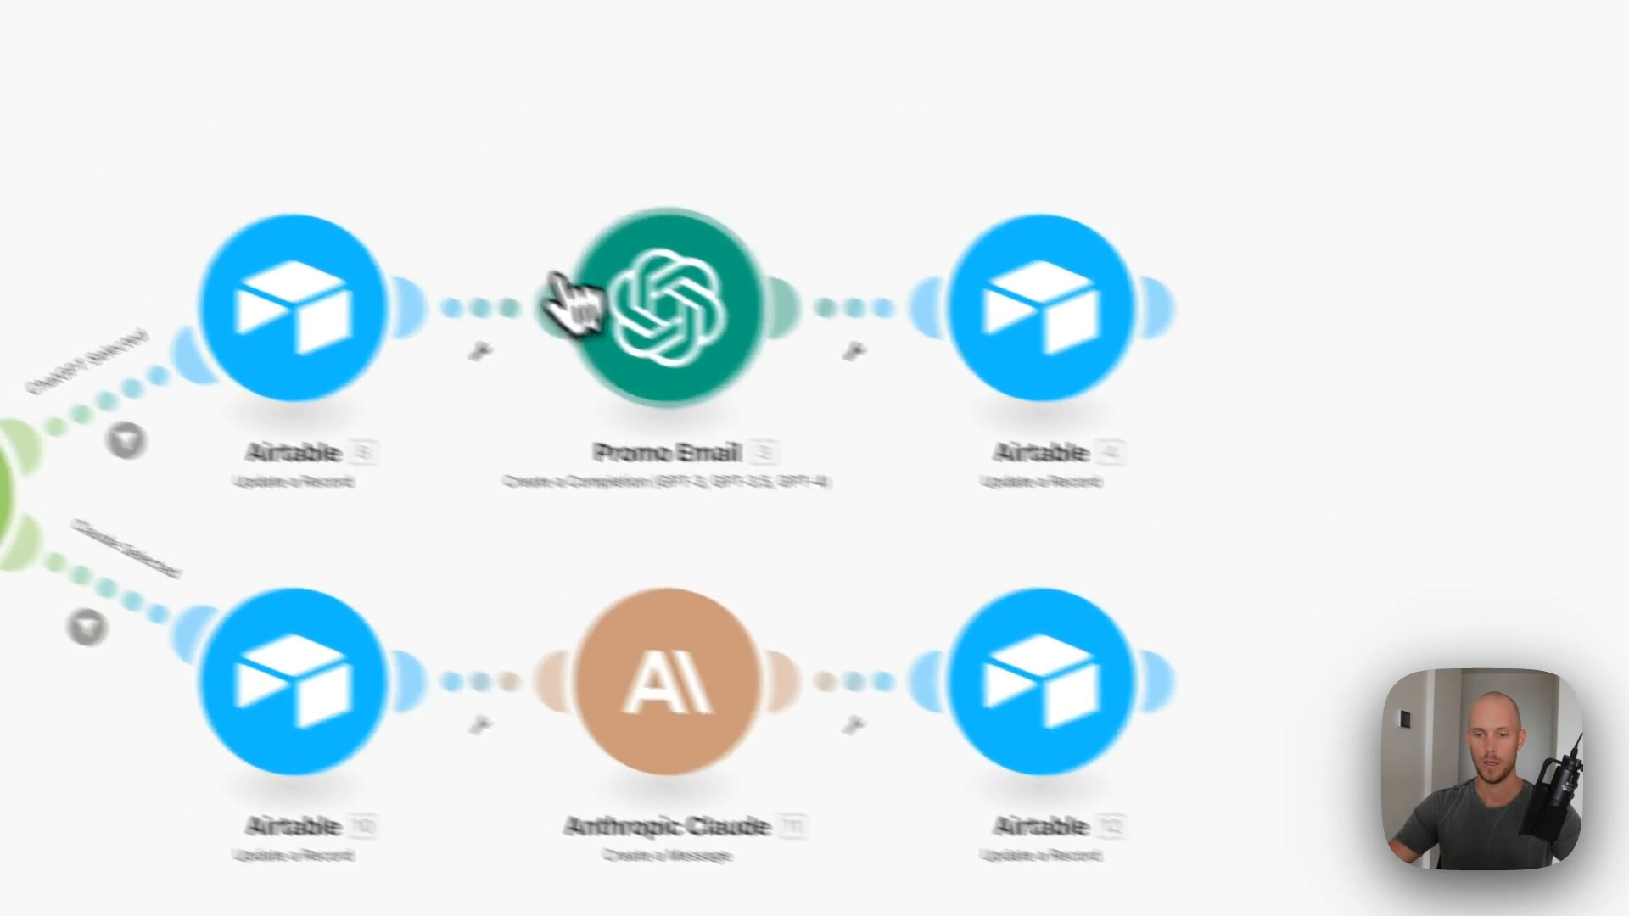
# - Connect the Promo Email module to the OpenAI account
pyautogui.click(709, 307)
pyautogui.click(1255, 338)
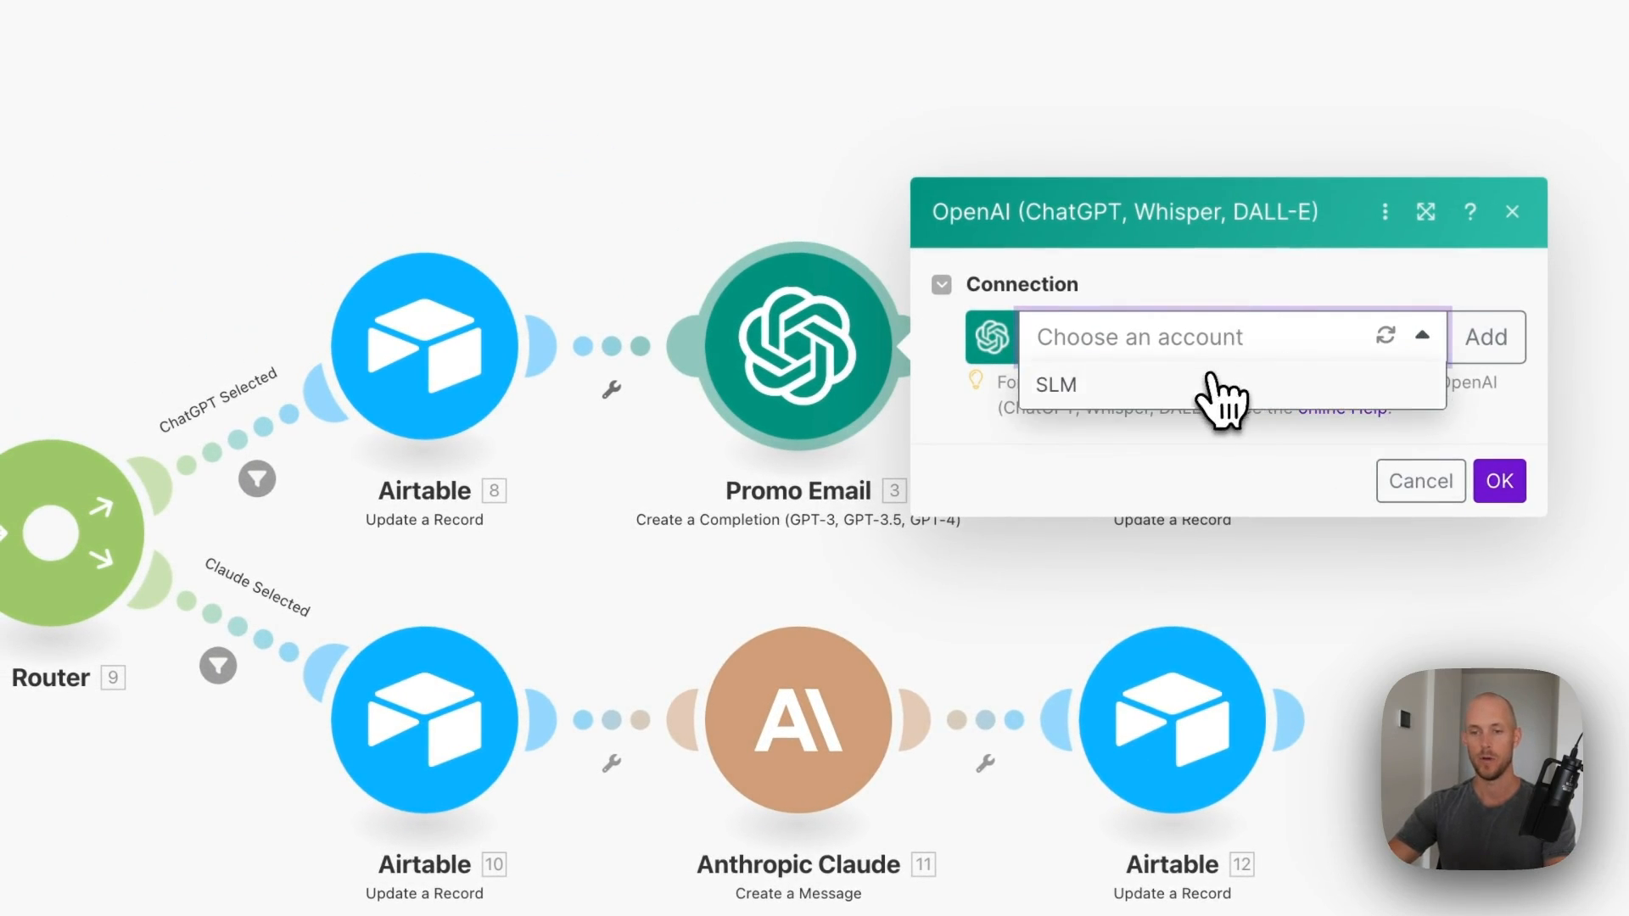
pyautogui.click(1222, 397)
pyautogui.scroll(-4, 1256, 509)
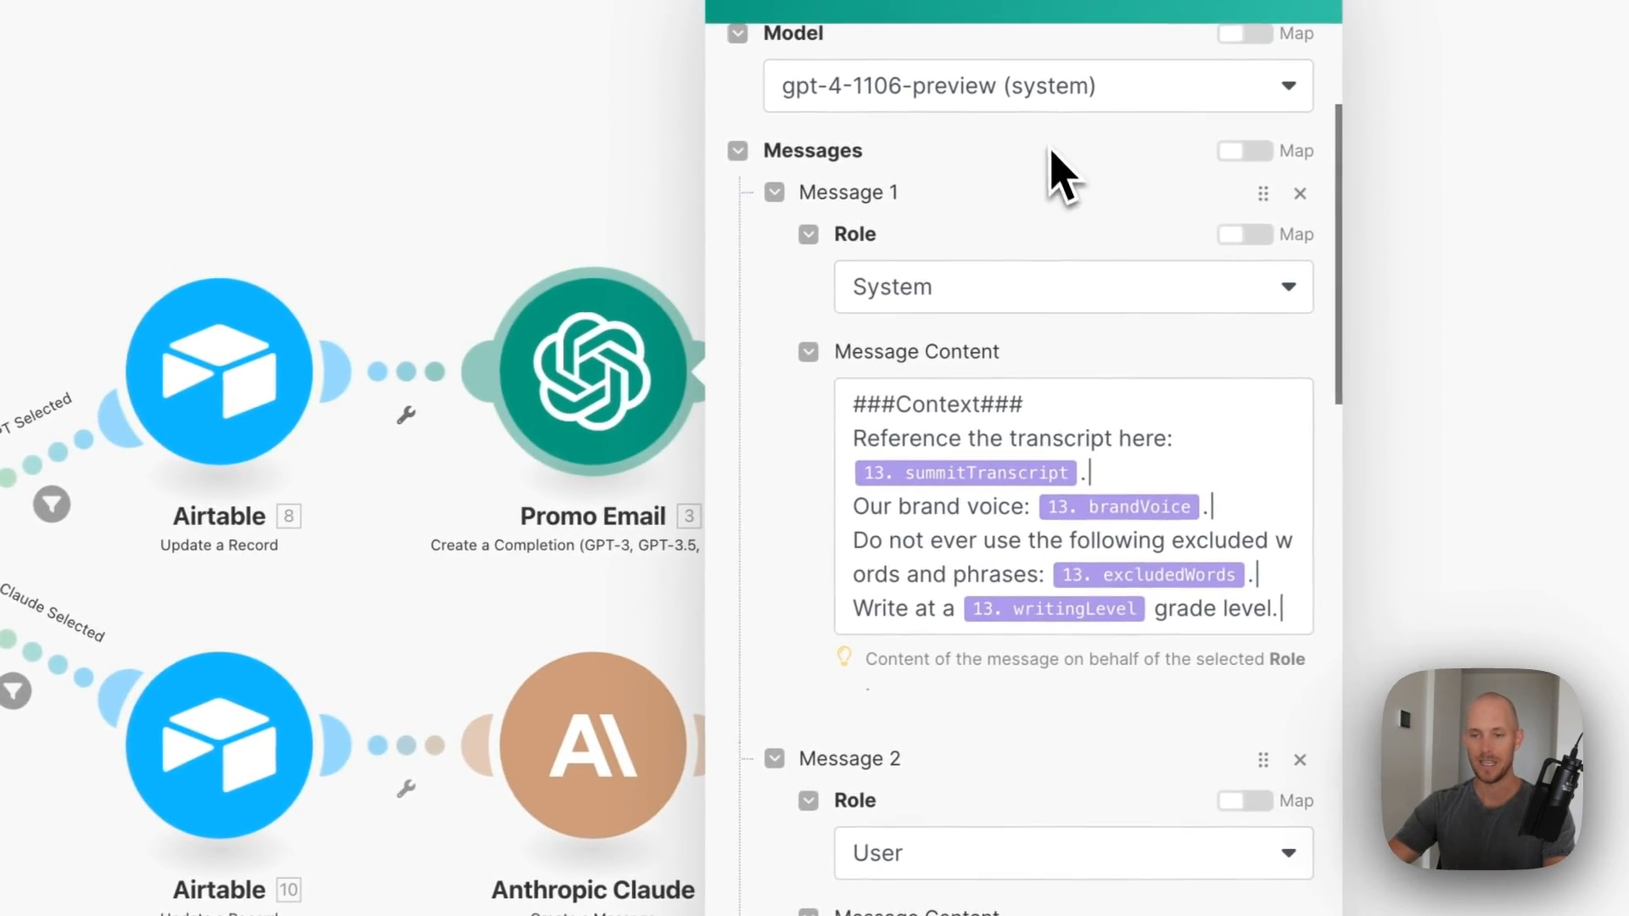
pyautogui.scroll(-3, 1137, 373)
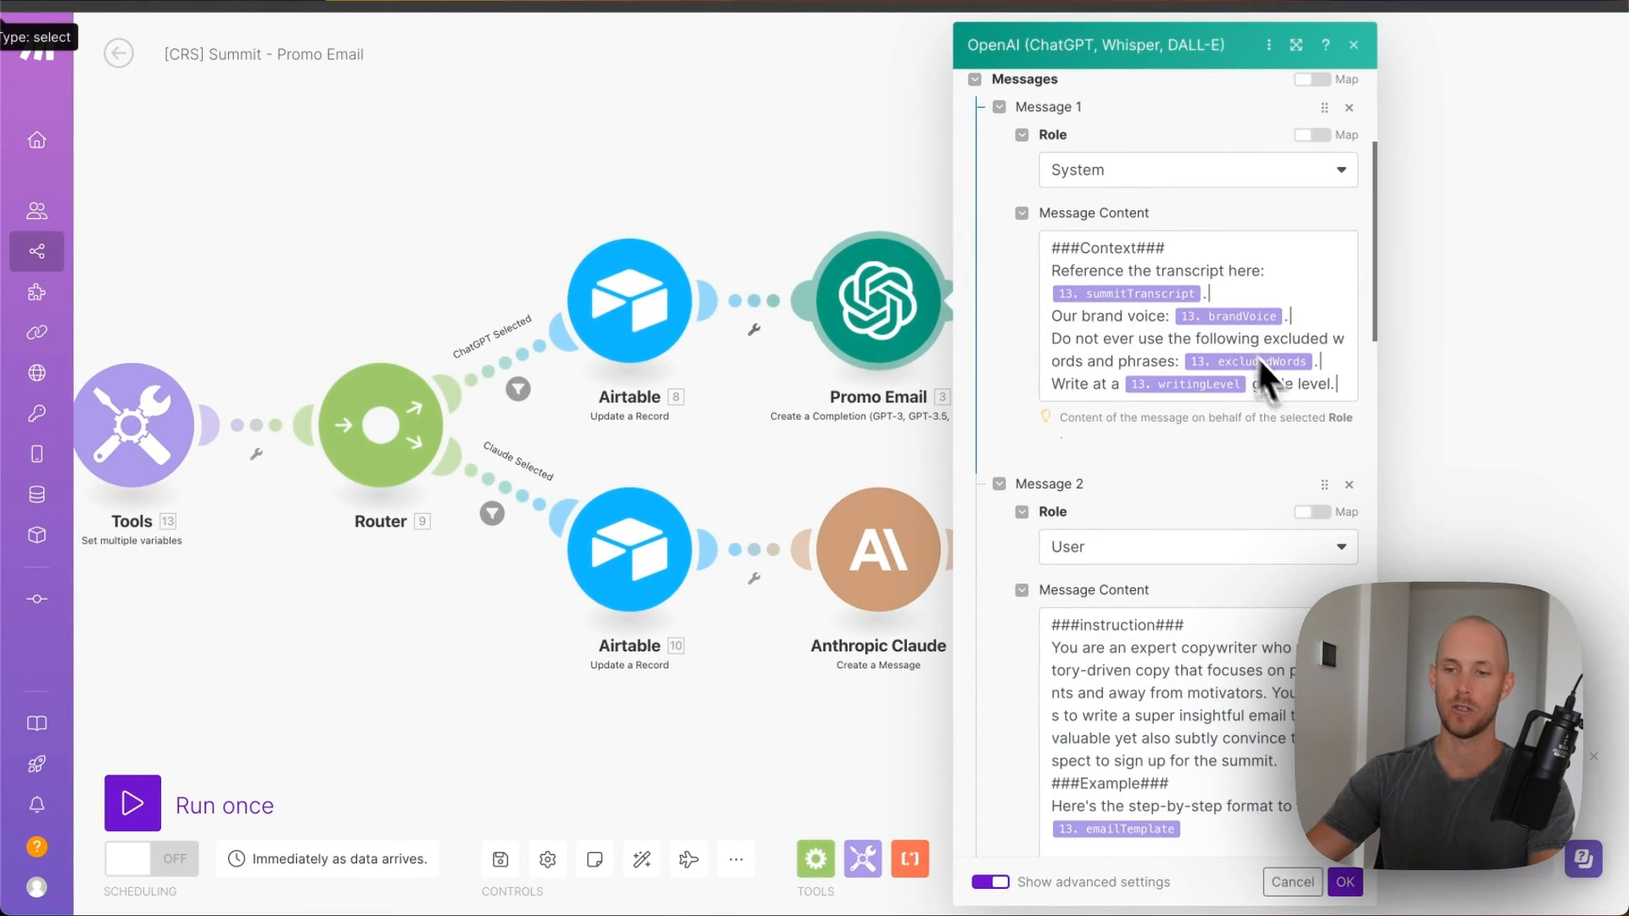
pyautogui.scroll(-5, 1022, 390)
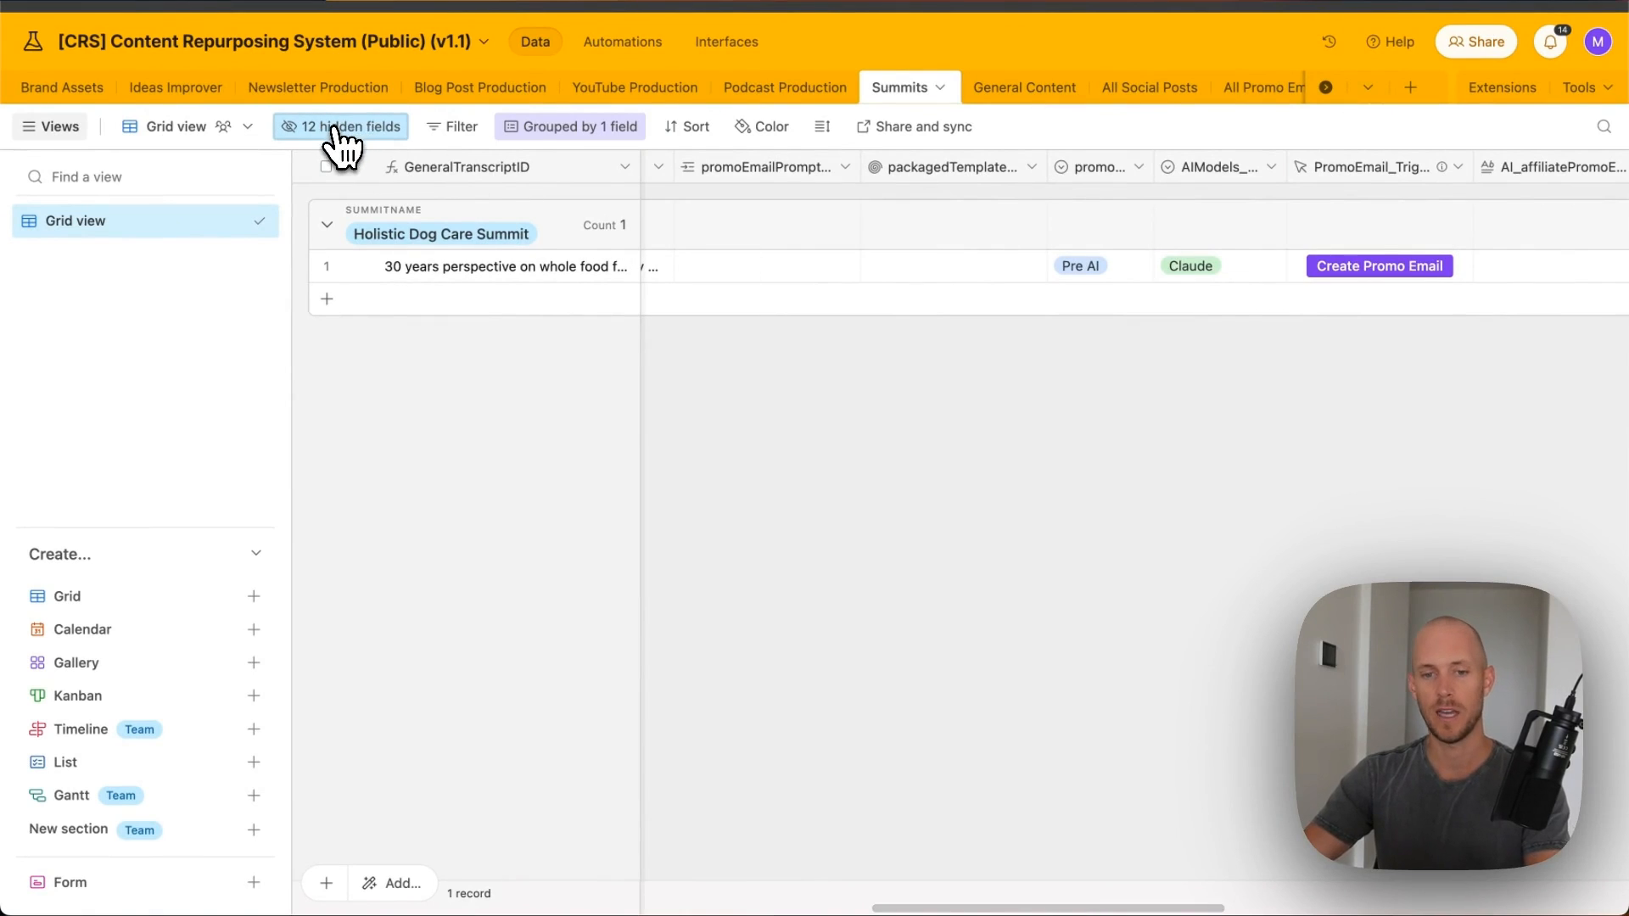
# - Unhide promoEmailPromptTemplates and link summitAffiliatePromotionEmail to the Holistic Dog Care Summit record
pyautogui.click(340, 127)
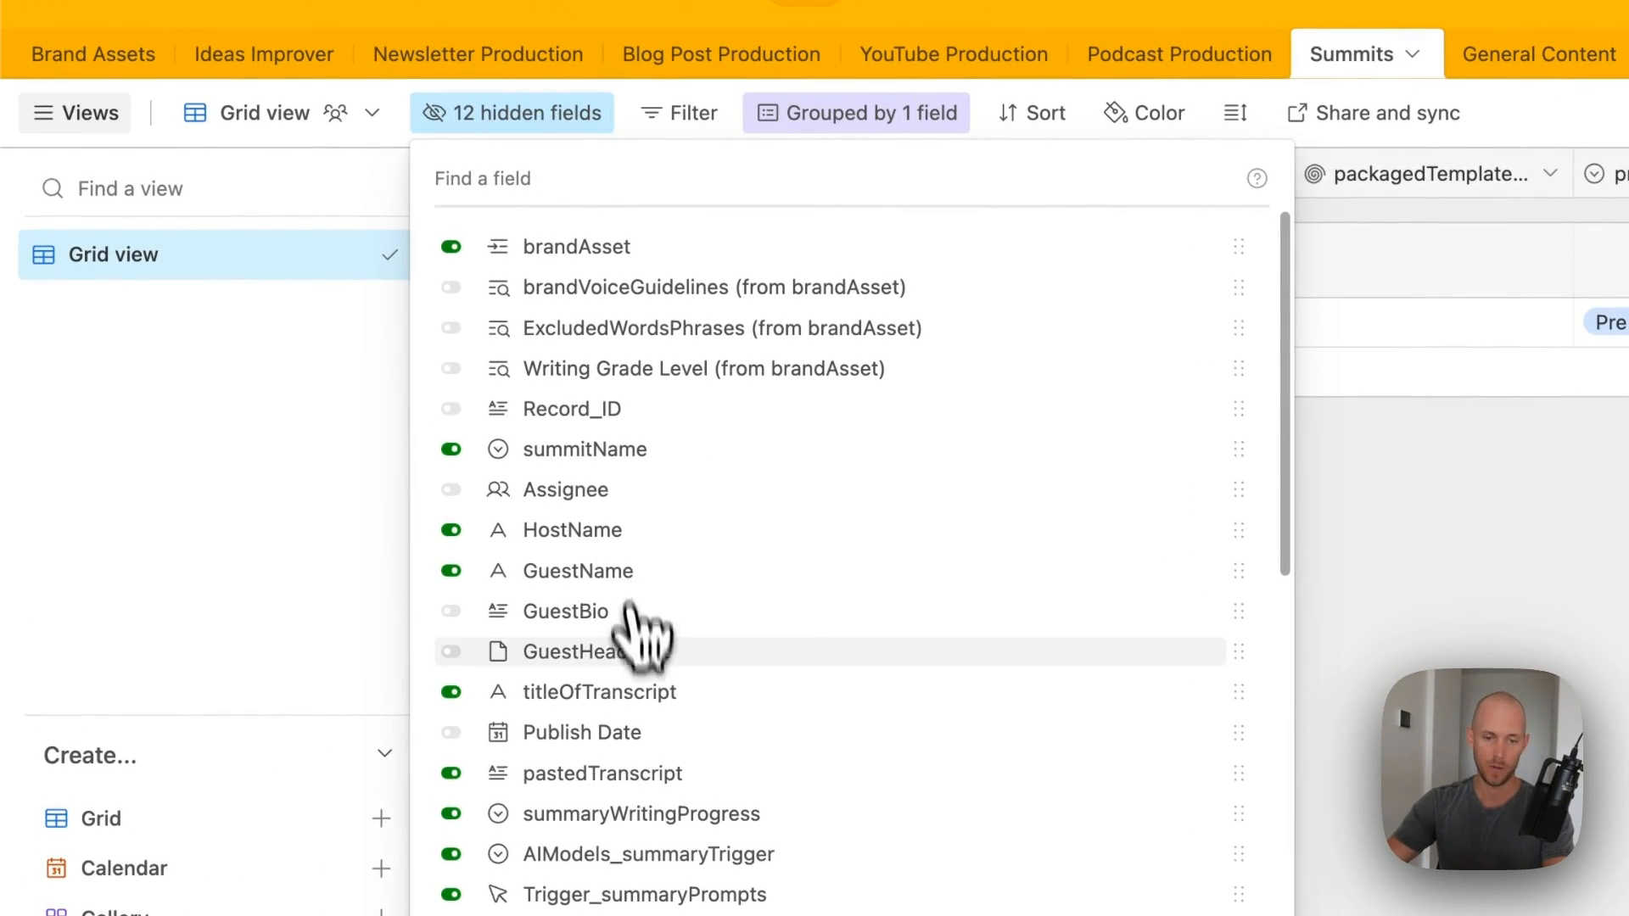
pyautogui.scroll(-5, 644, 632)
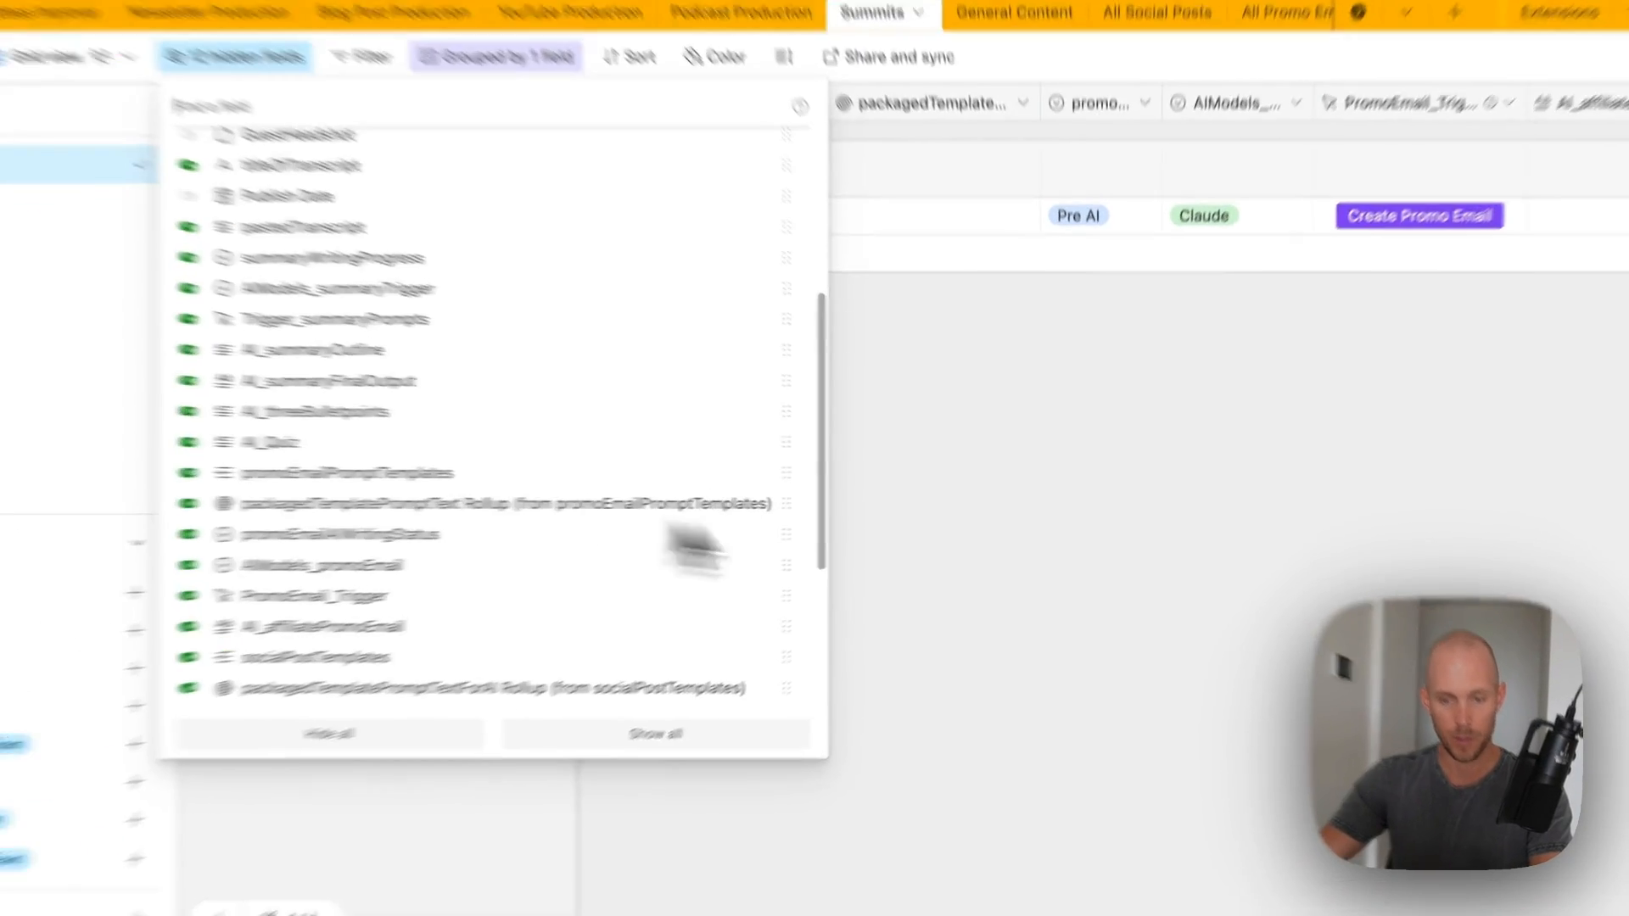
pyautogui.click(1209, 568)
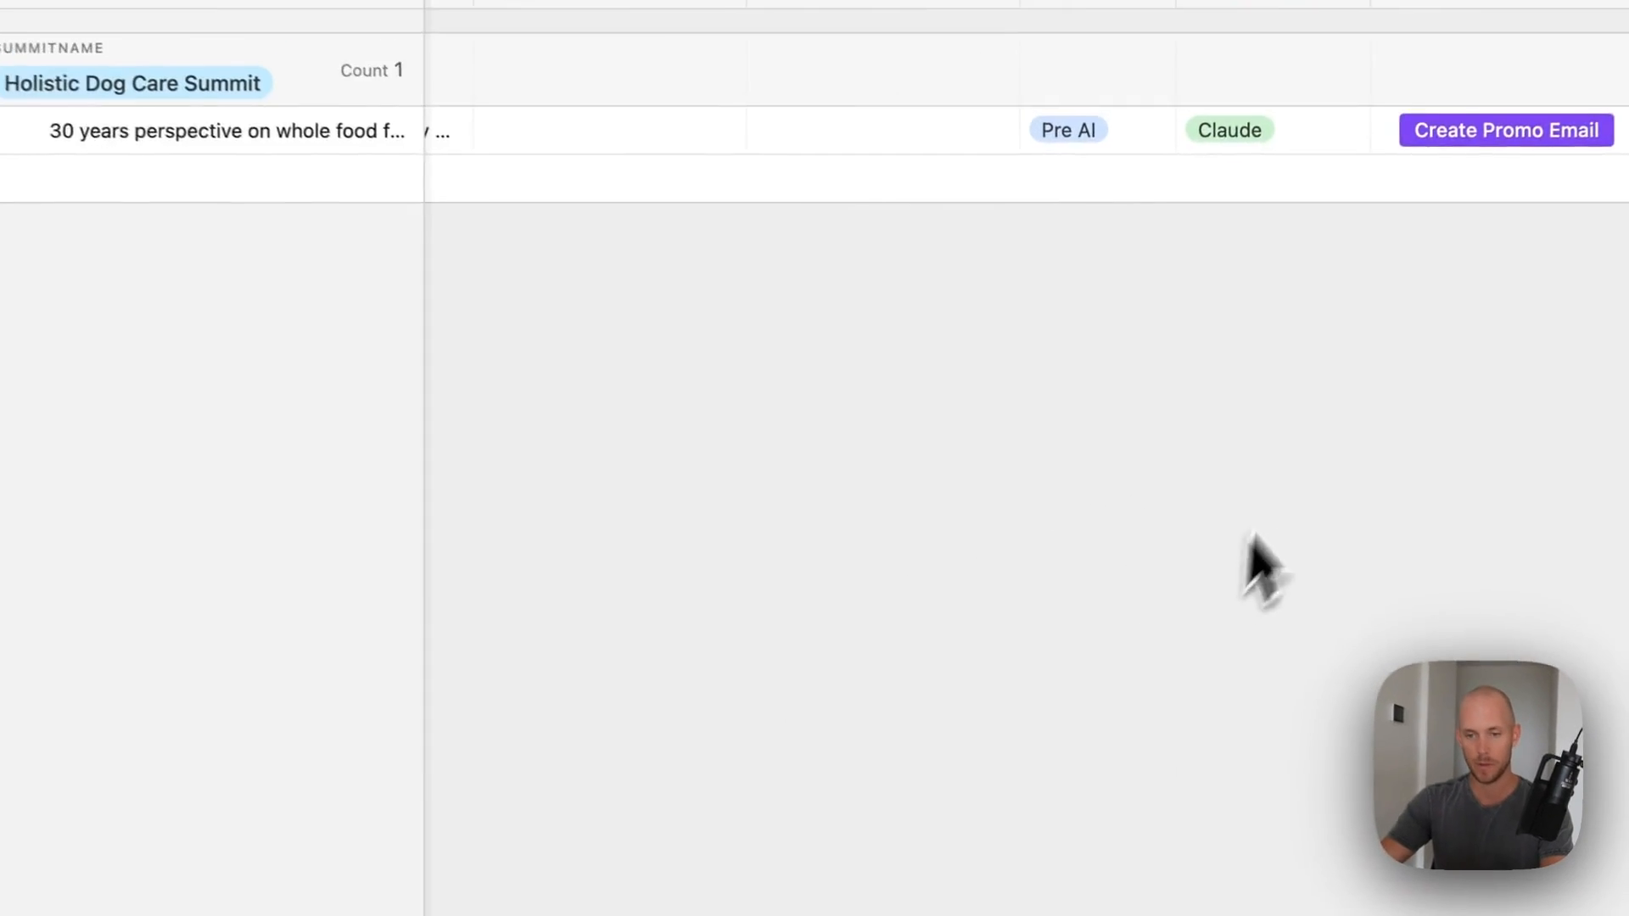
pyautogui.click(702, 270)
pyautogui.click(511, 246)
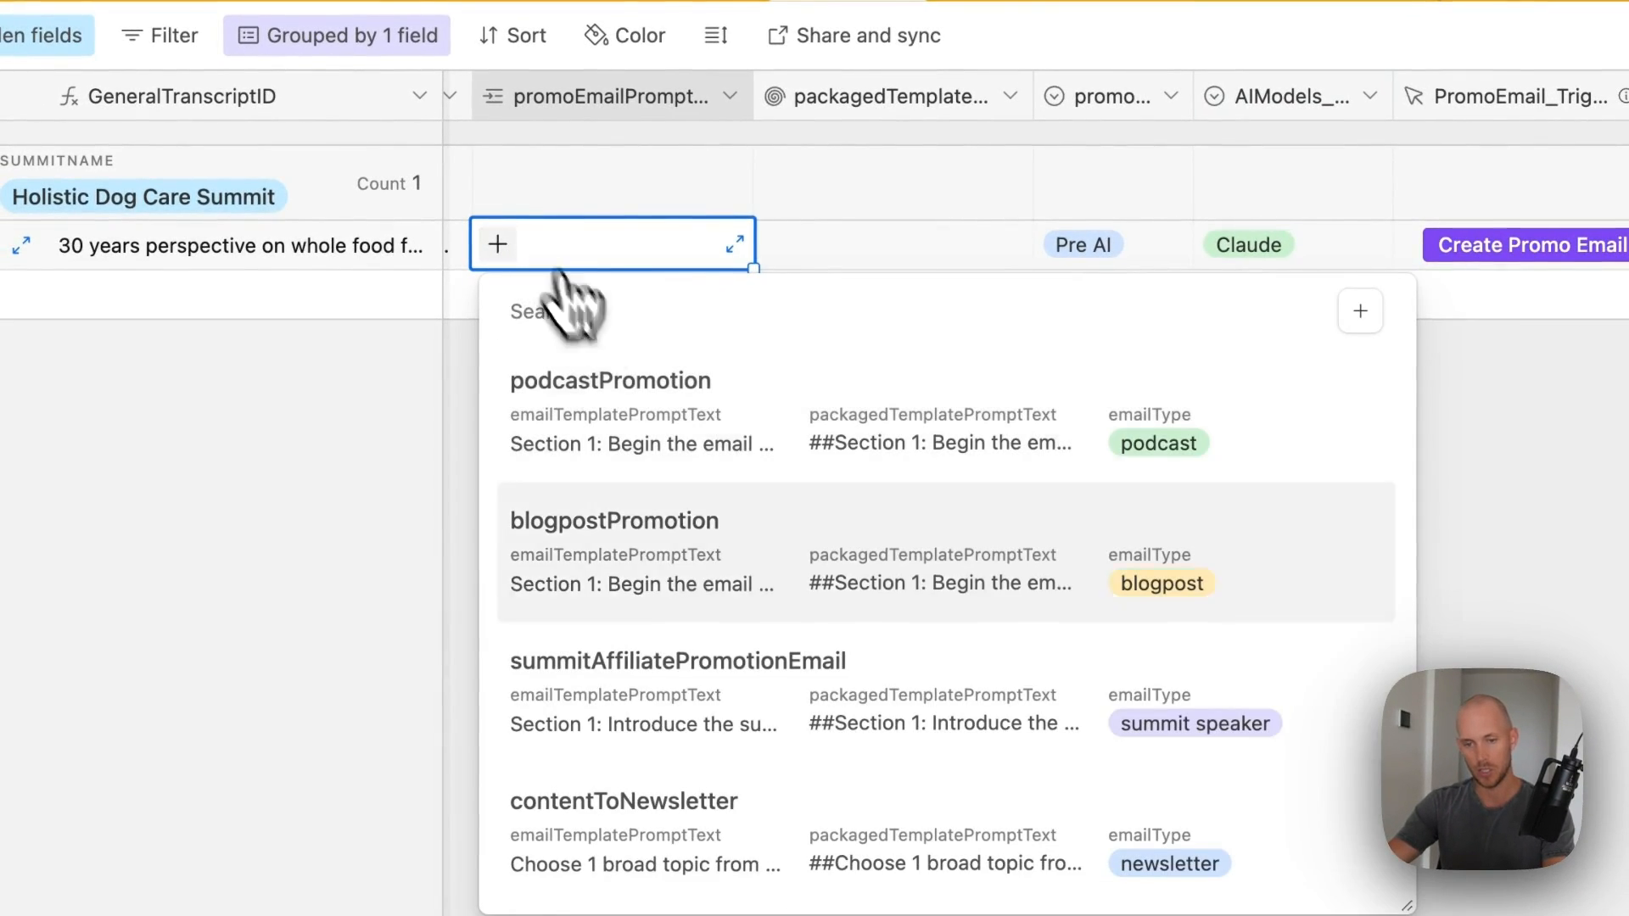
pyautogui.click(649, 717)
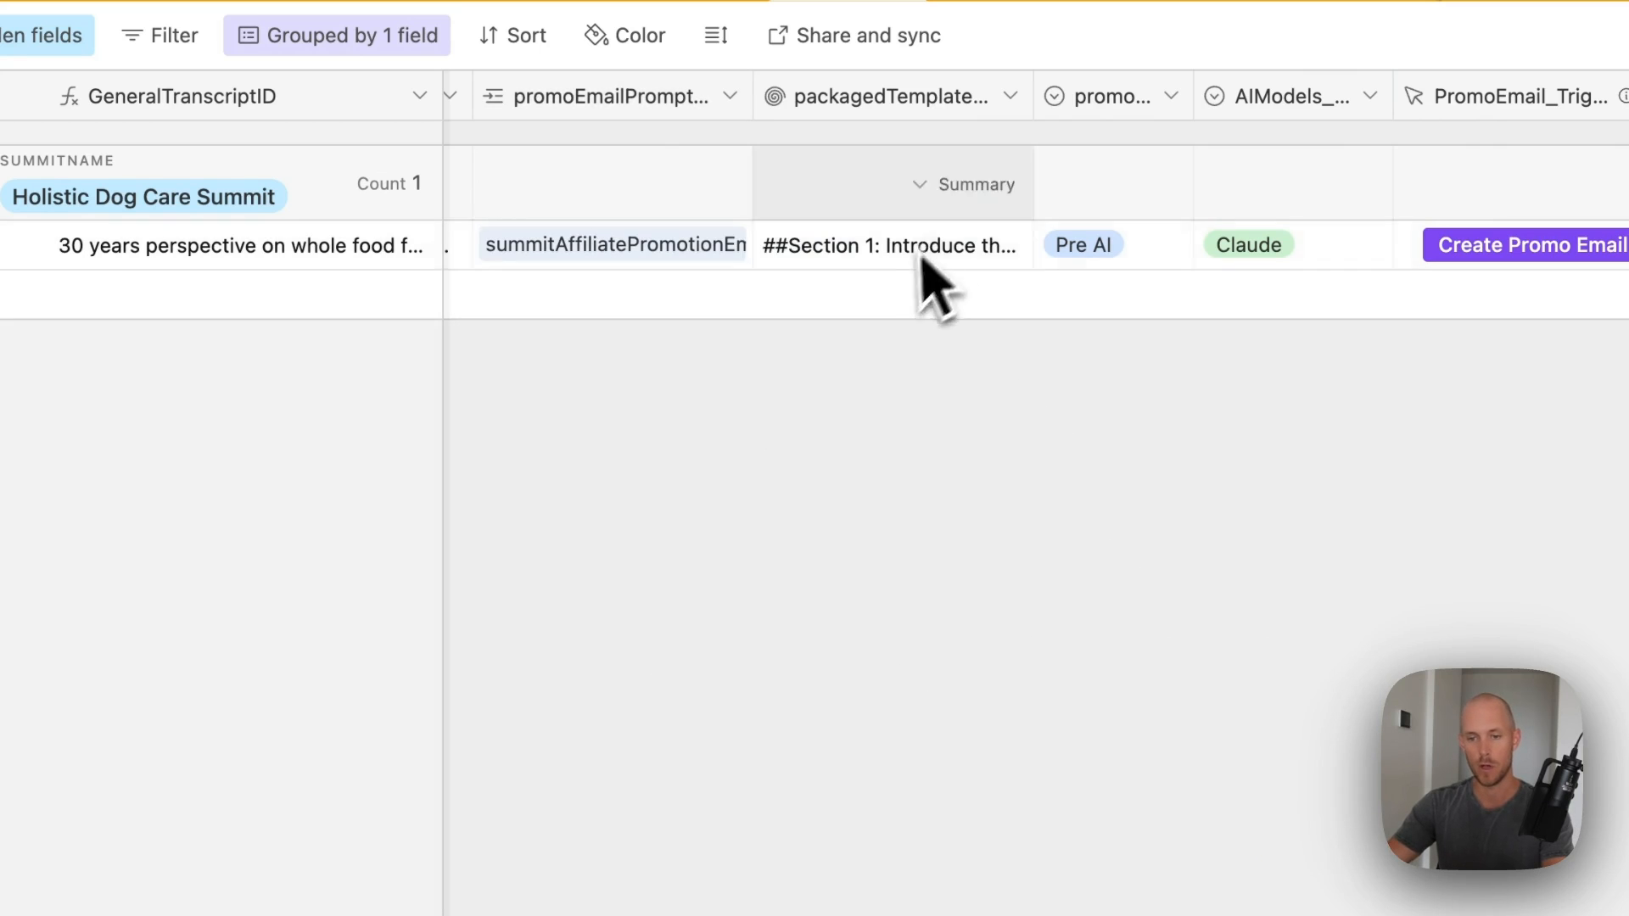
pyautogui.hscroll(10, 874, 247)
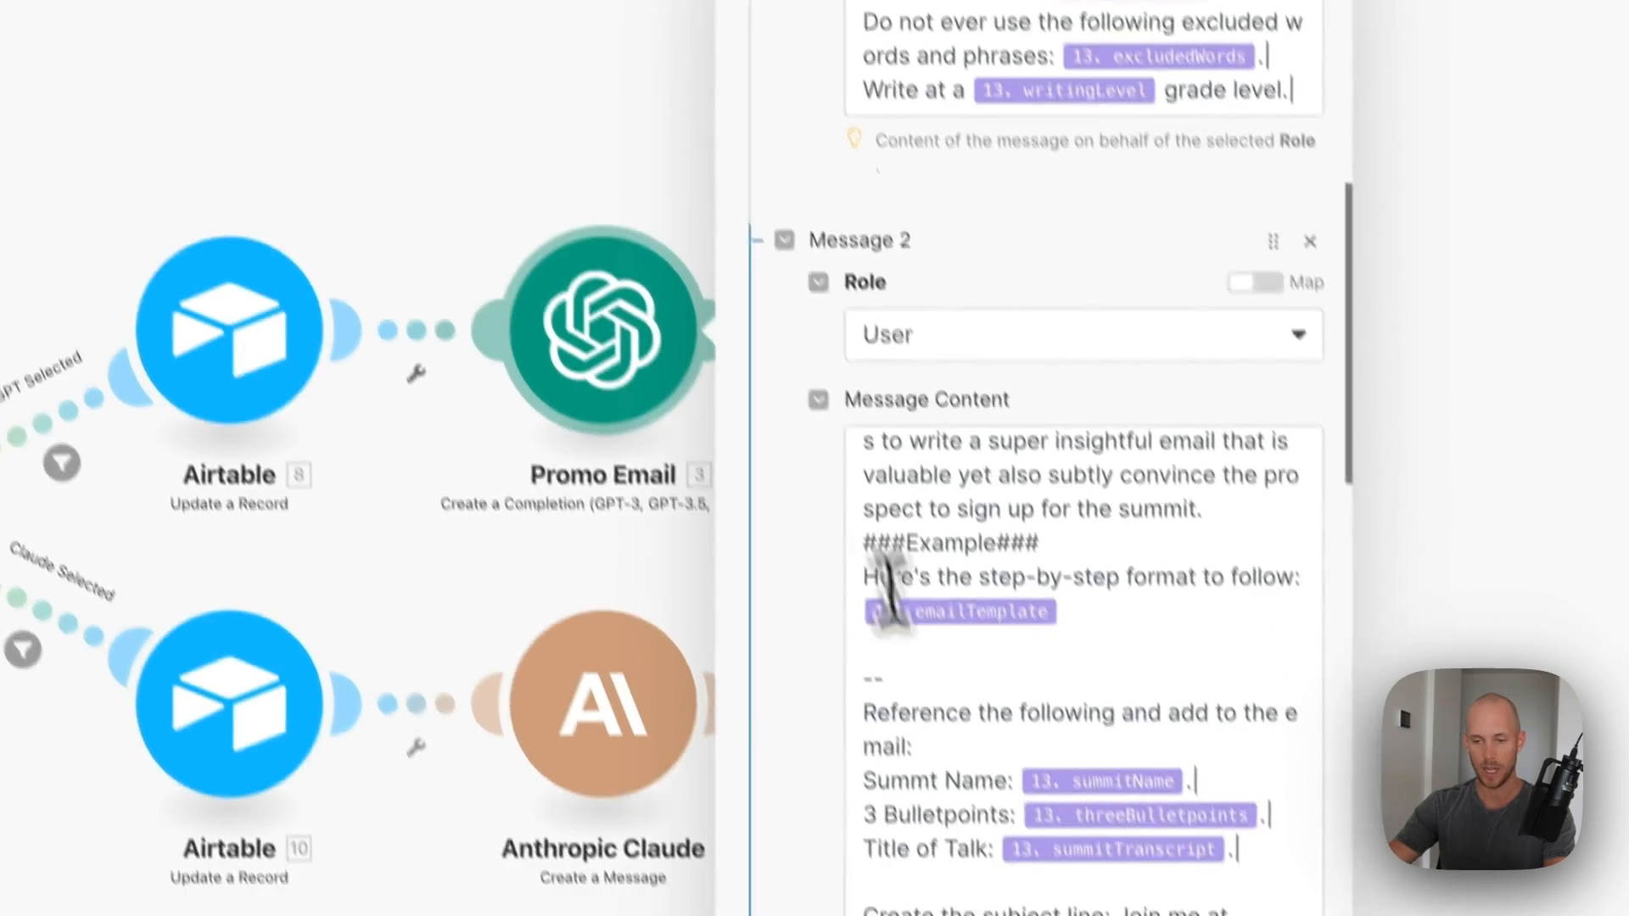
# - Delete the blank line after emailTemplate in the Promo Email prompt and confirm the settings
pyautogui.click(927, 684)
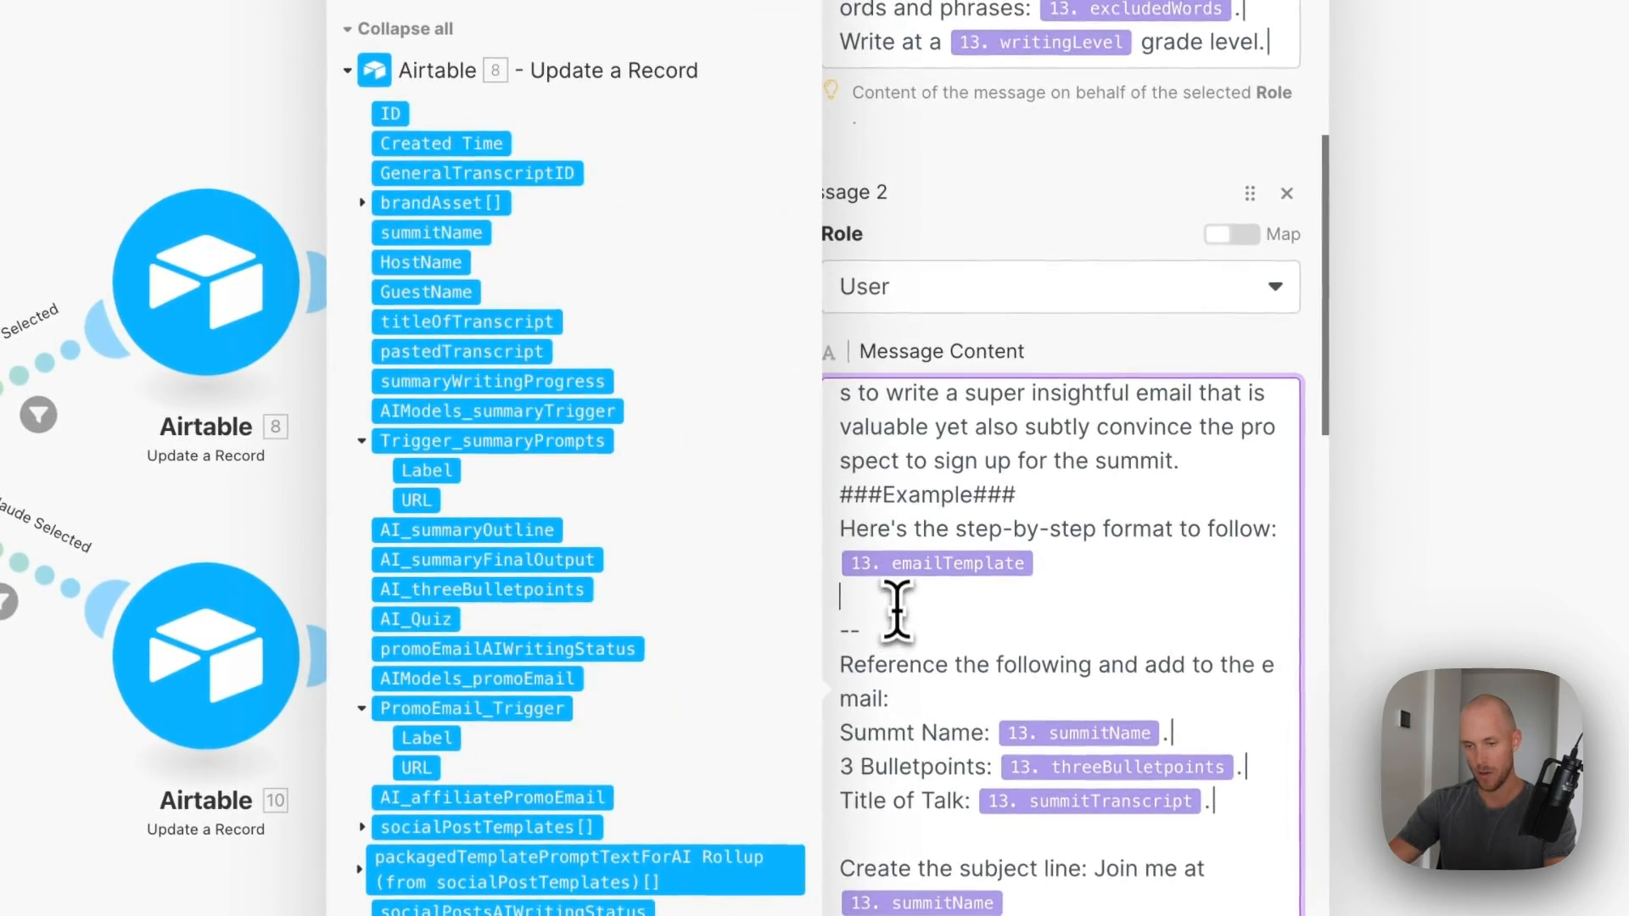
pyautogui.press('BackSpace')
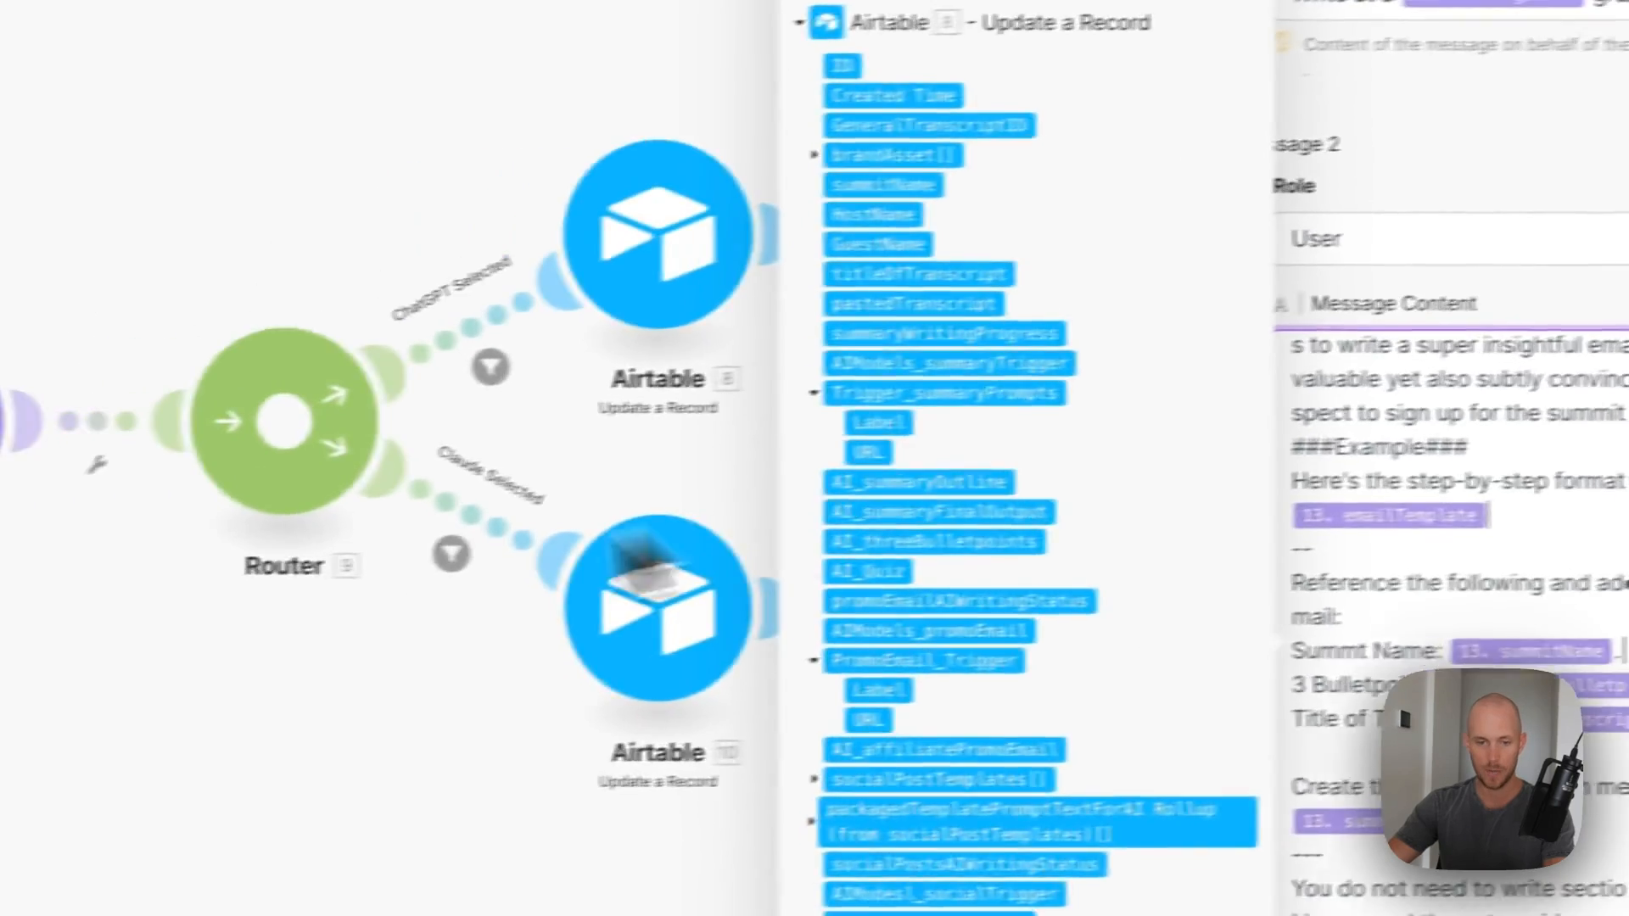
pyautogui.click(346, 403)
pyautogui.click(170, 517)
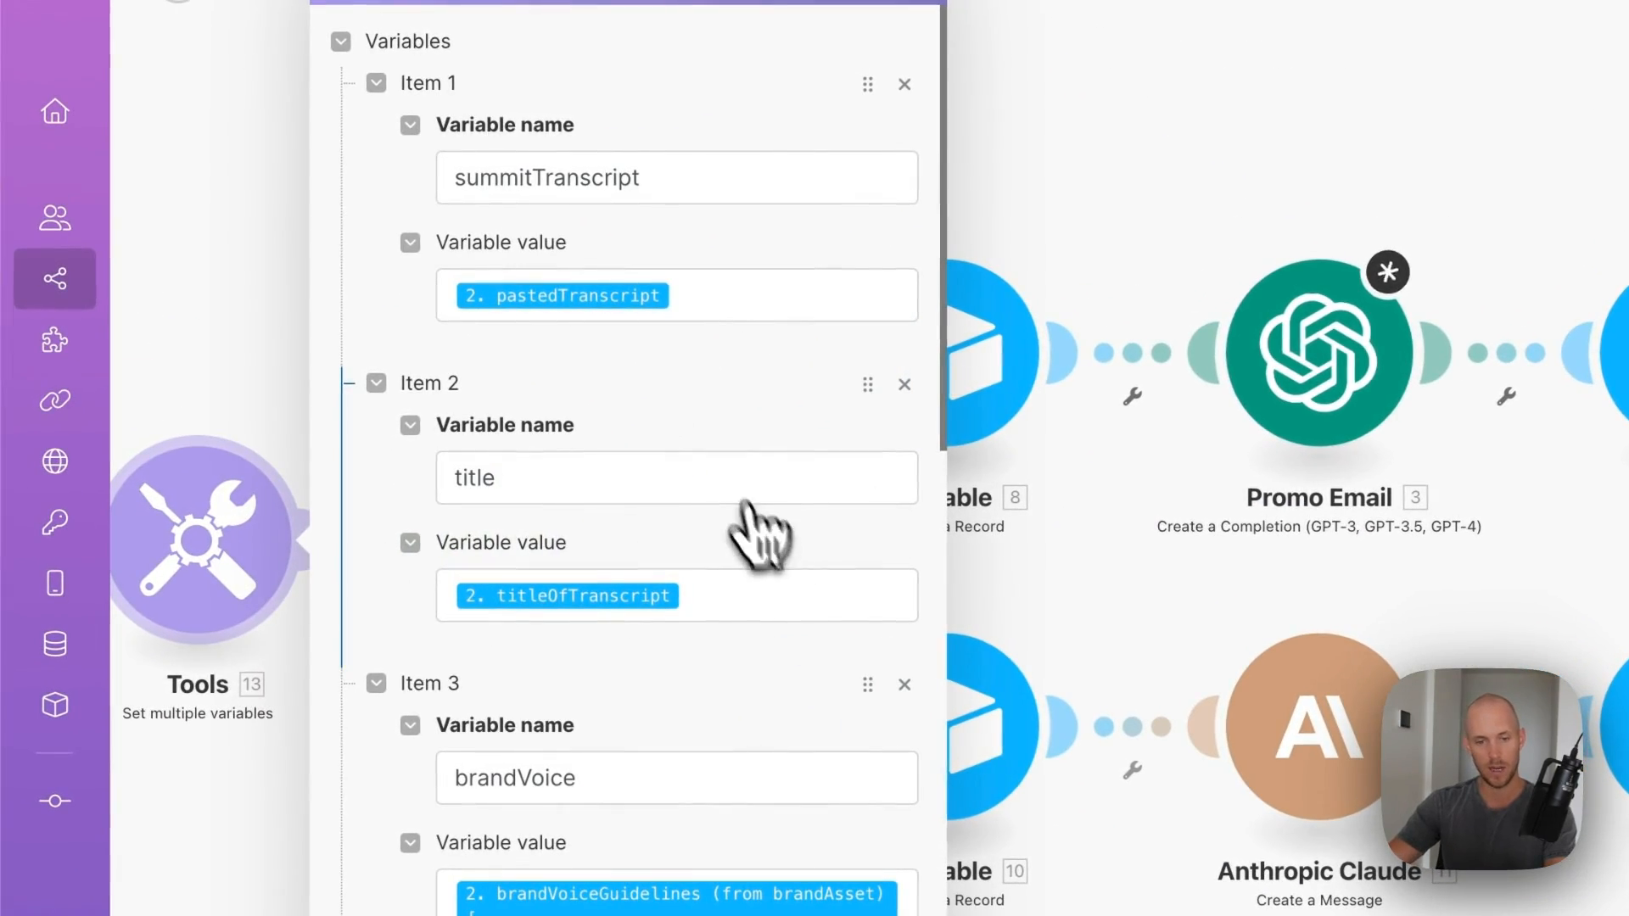
pyautogui.scroll(-12, 734, 416)
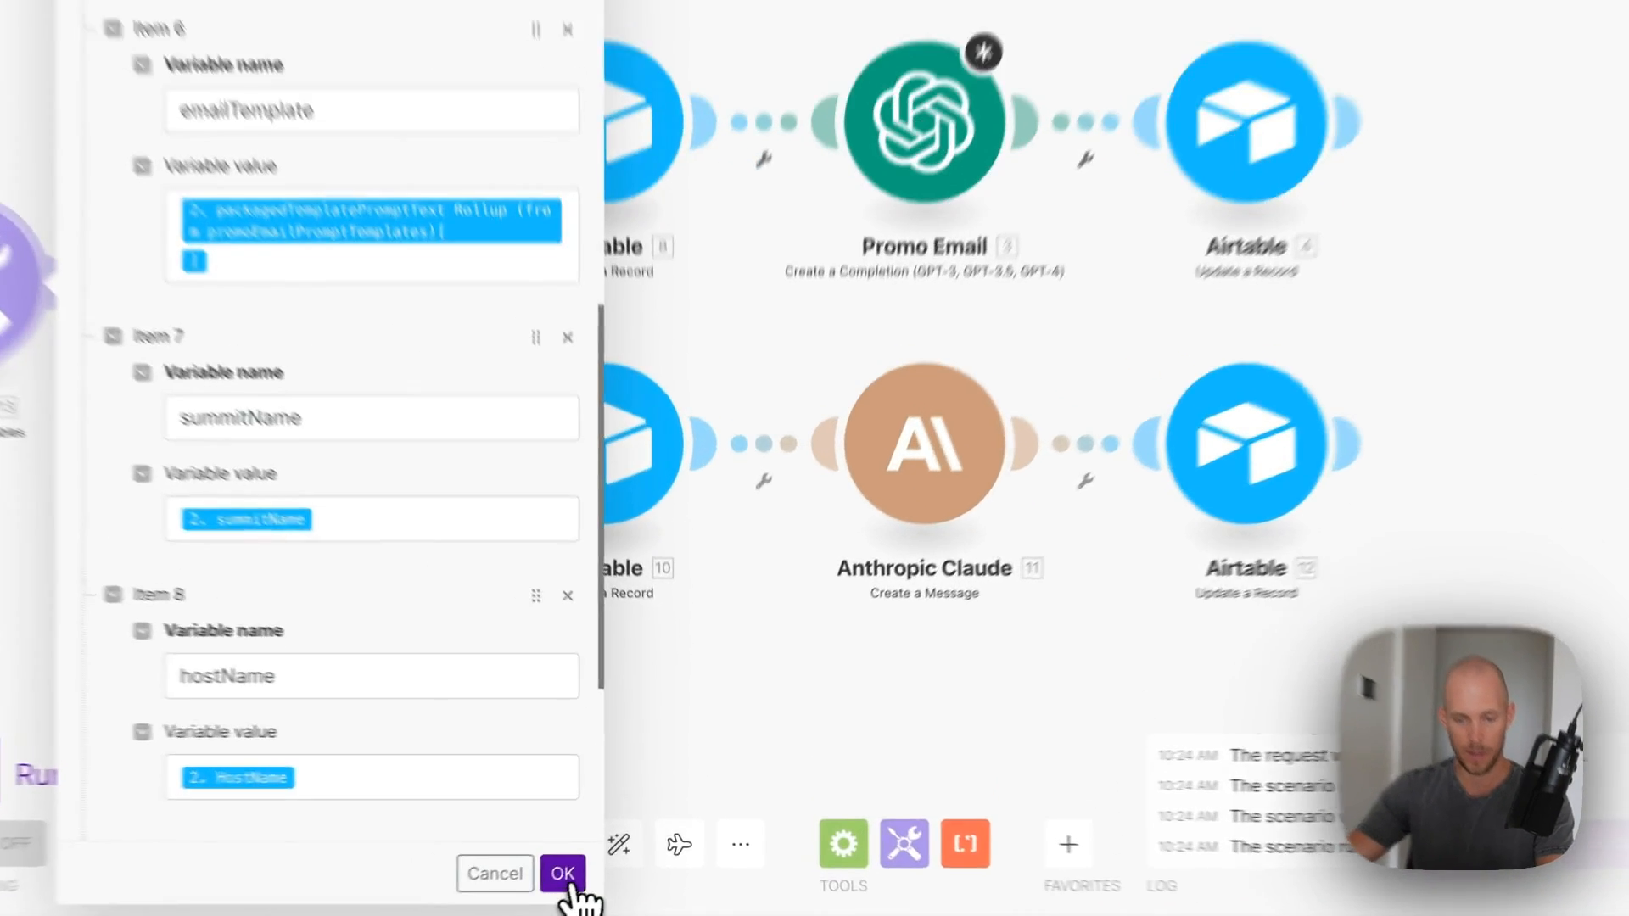
pyautogui.click(598, 881)
pyautogui.click(878, 301)
pyautogui.scroll(-6, 1049, 560)
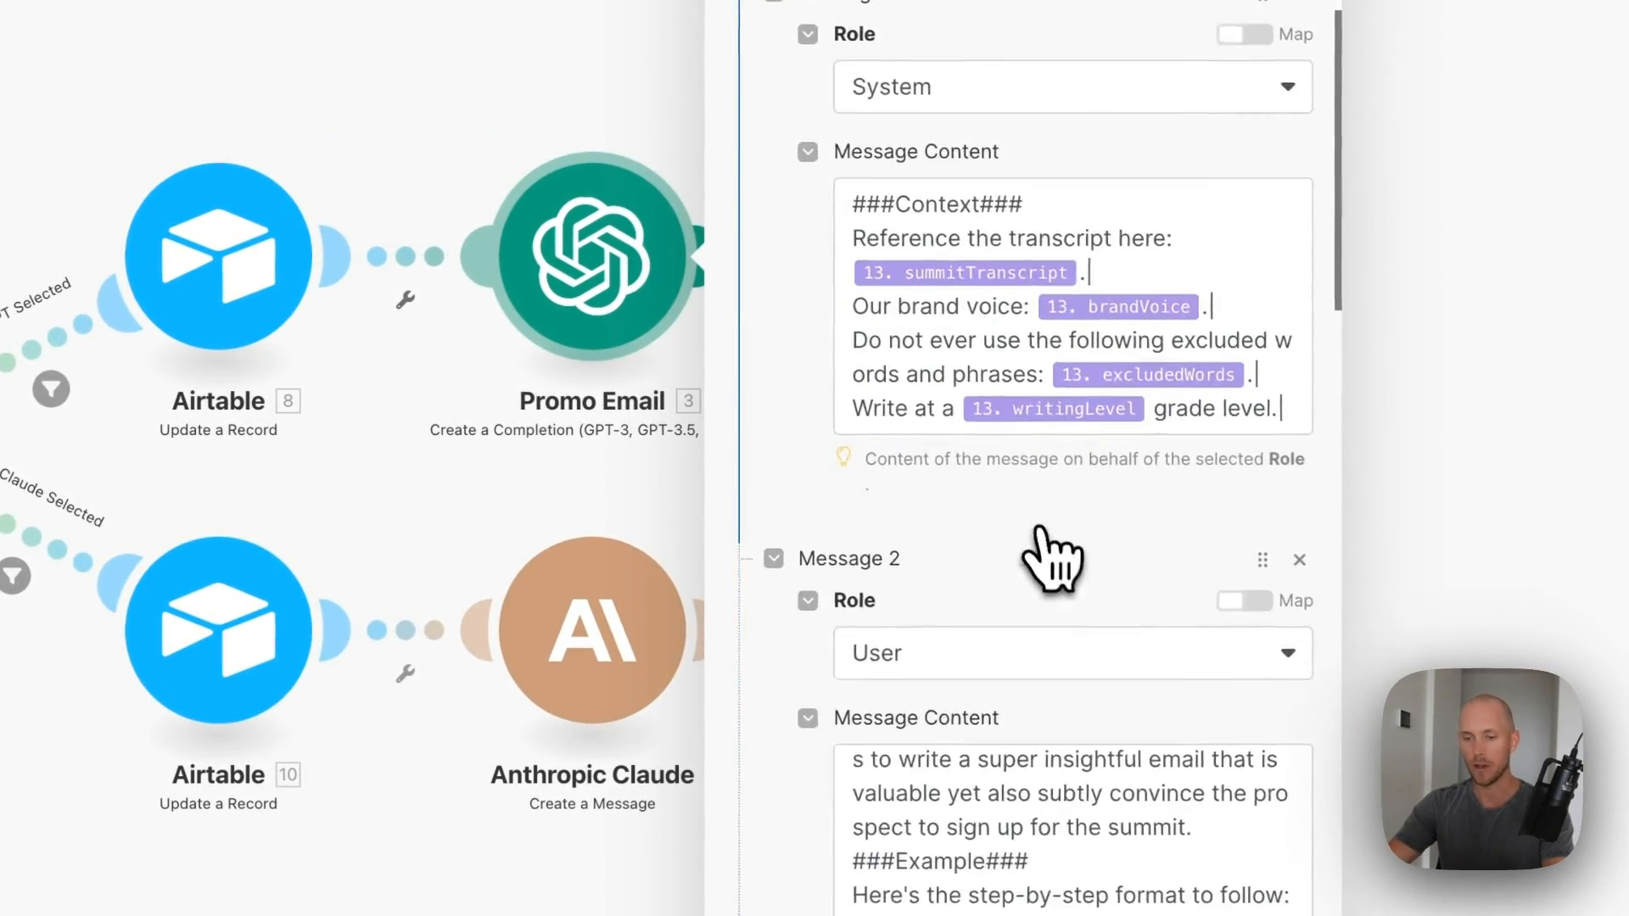
pyautogui.scroll(2, 976, 577)
pyautogui.scroll(-2, 975, 582)
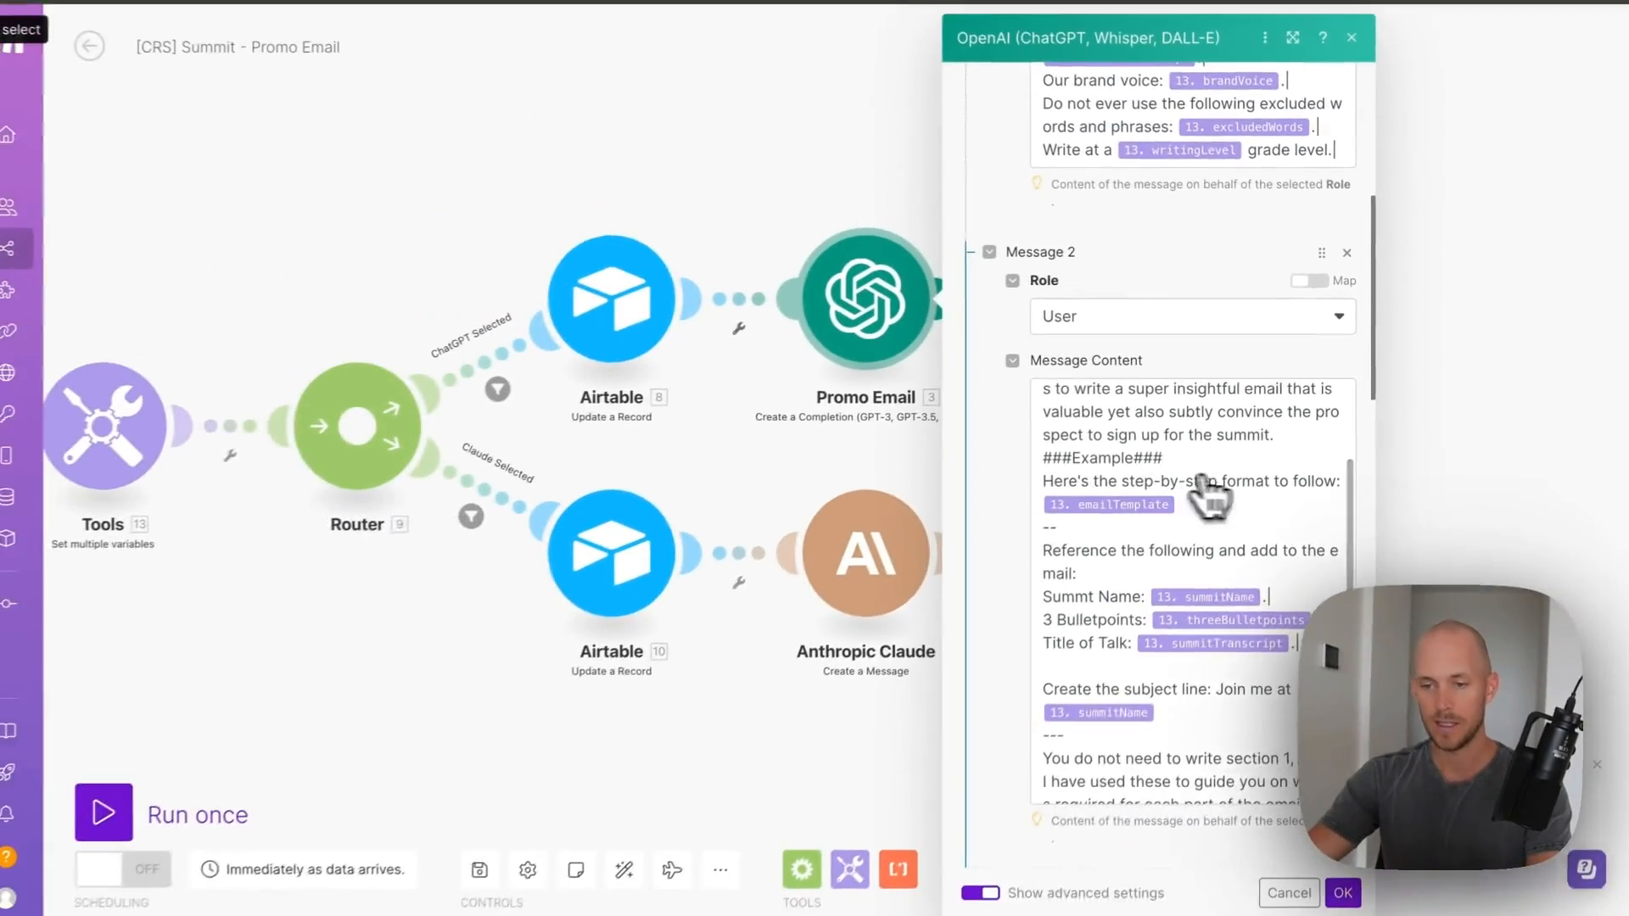
pyautogui.scroll(-1, 1055, 598)
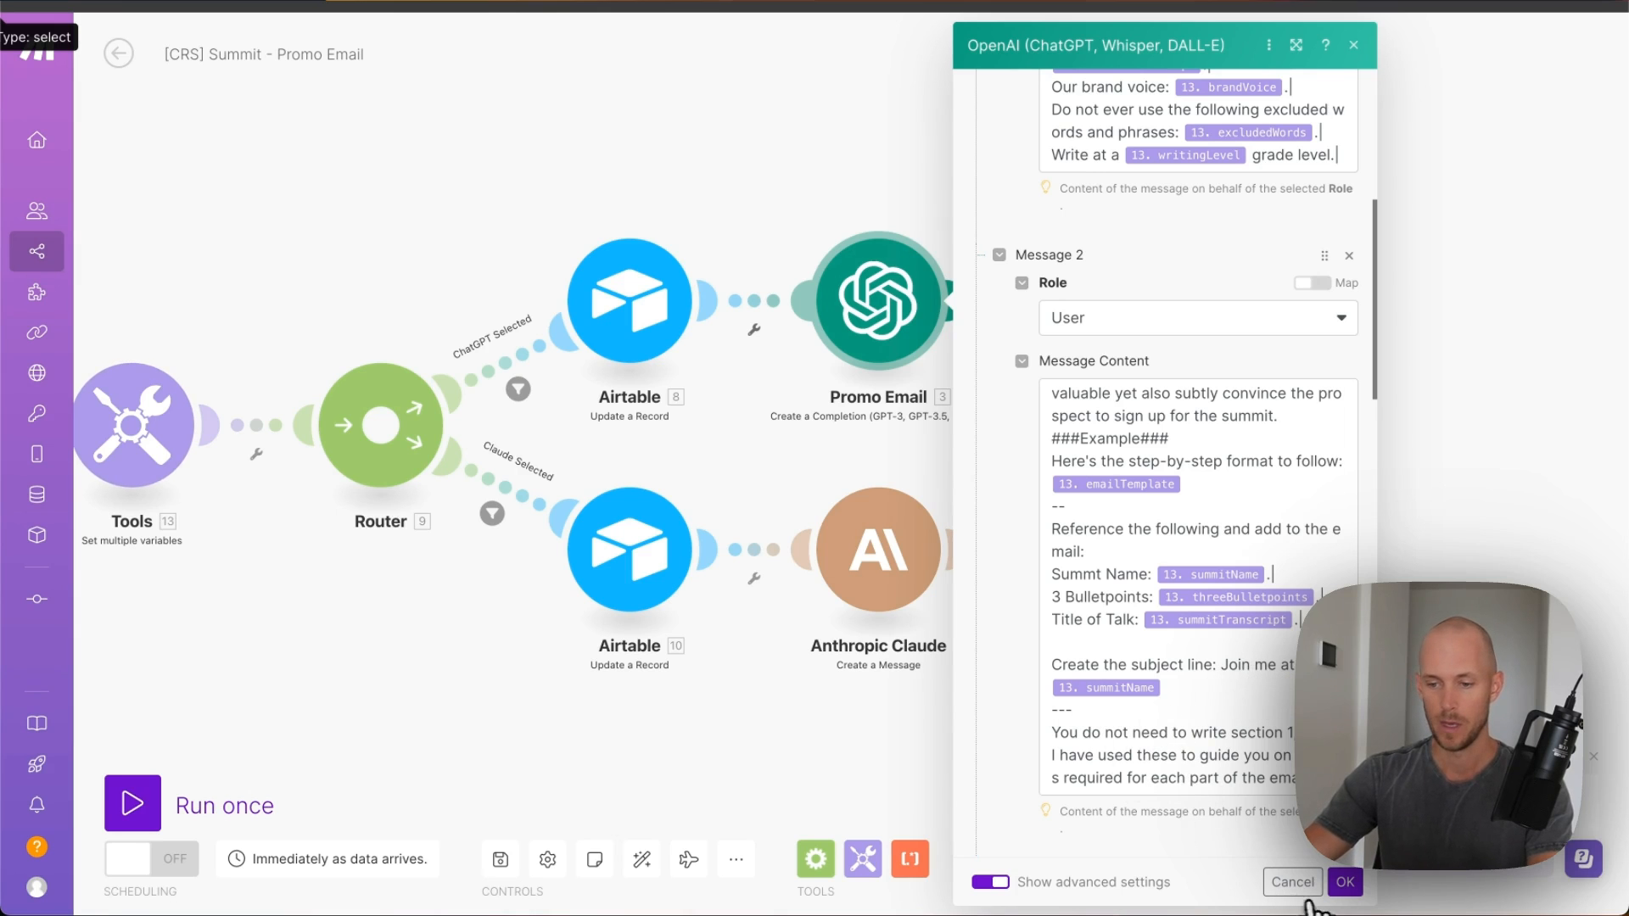
pyautogui.click(1344, 881)
# - Clone Airtable 8 and place the copy between Promo Email and Airtable 4
pyautogui.click(1145, 337)
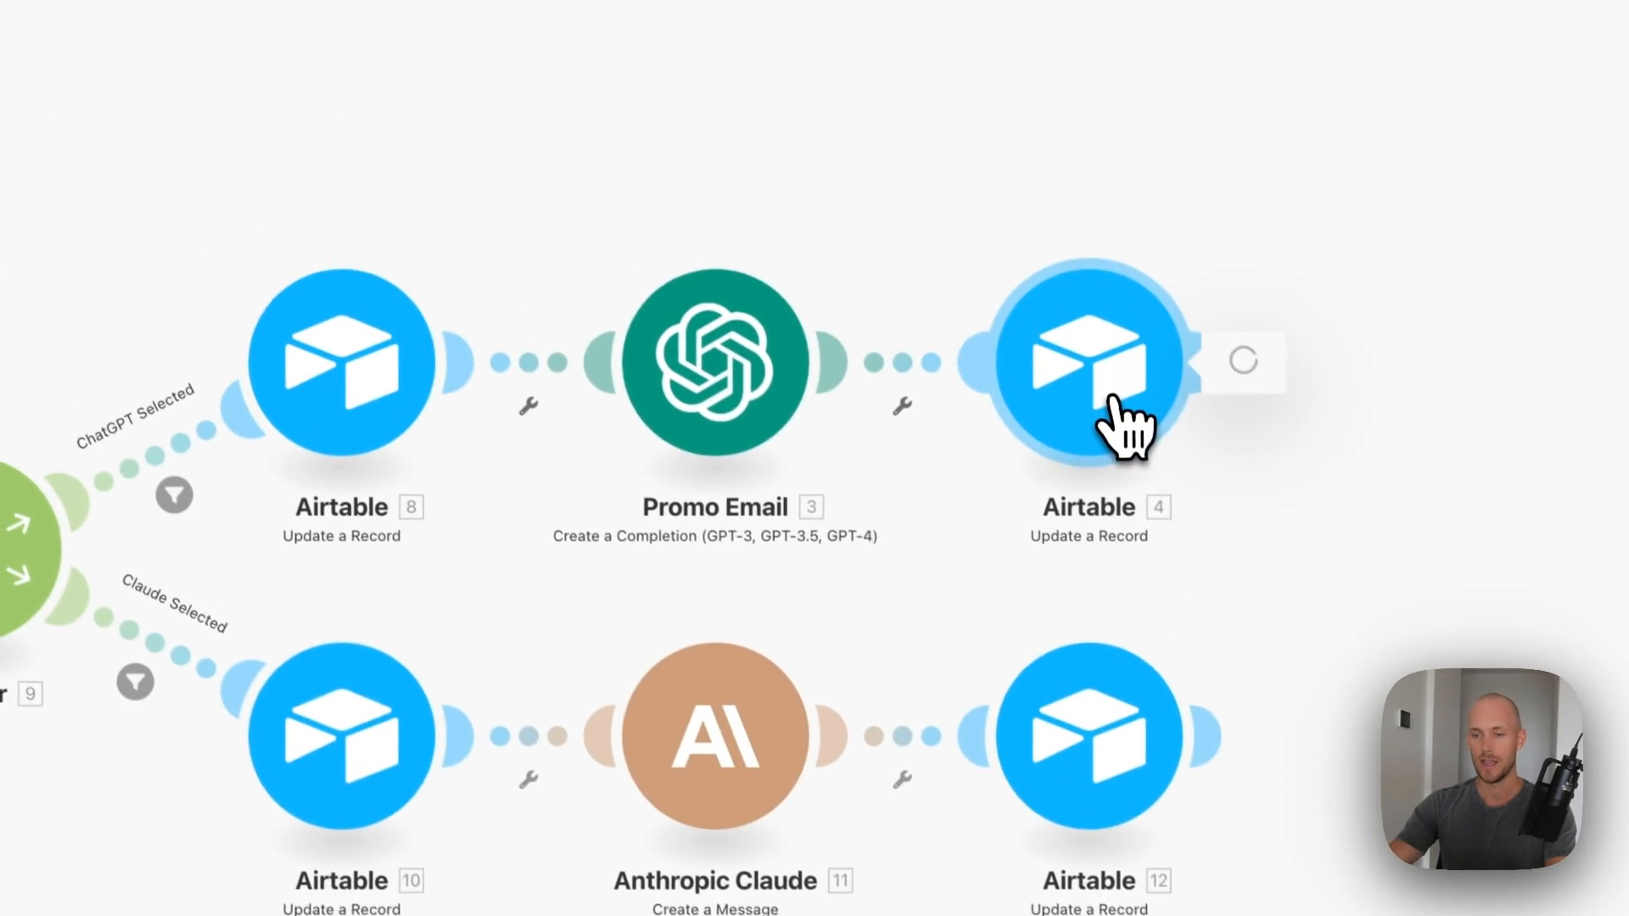
pyautogui.click(892, 380)
pyautogui.rightClick(389, 344)
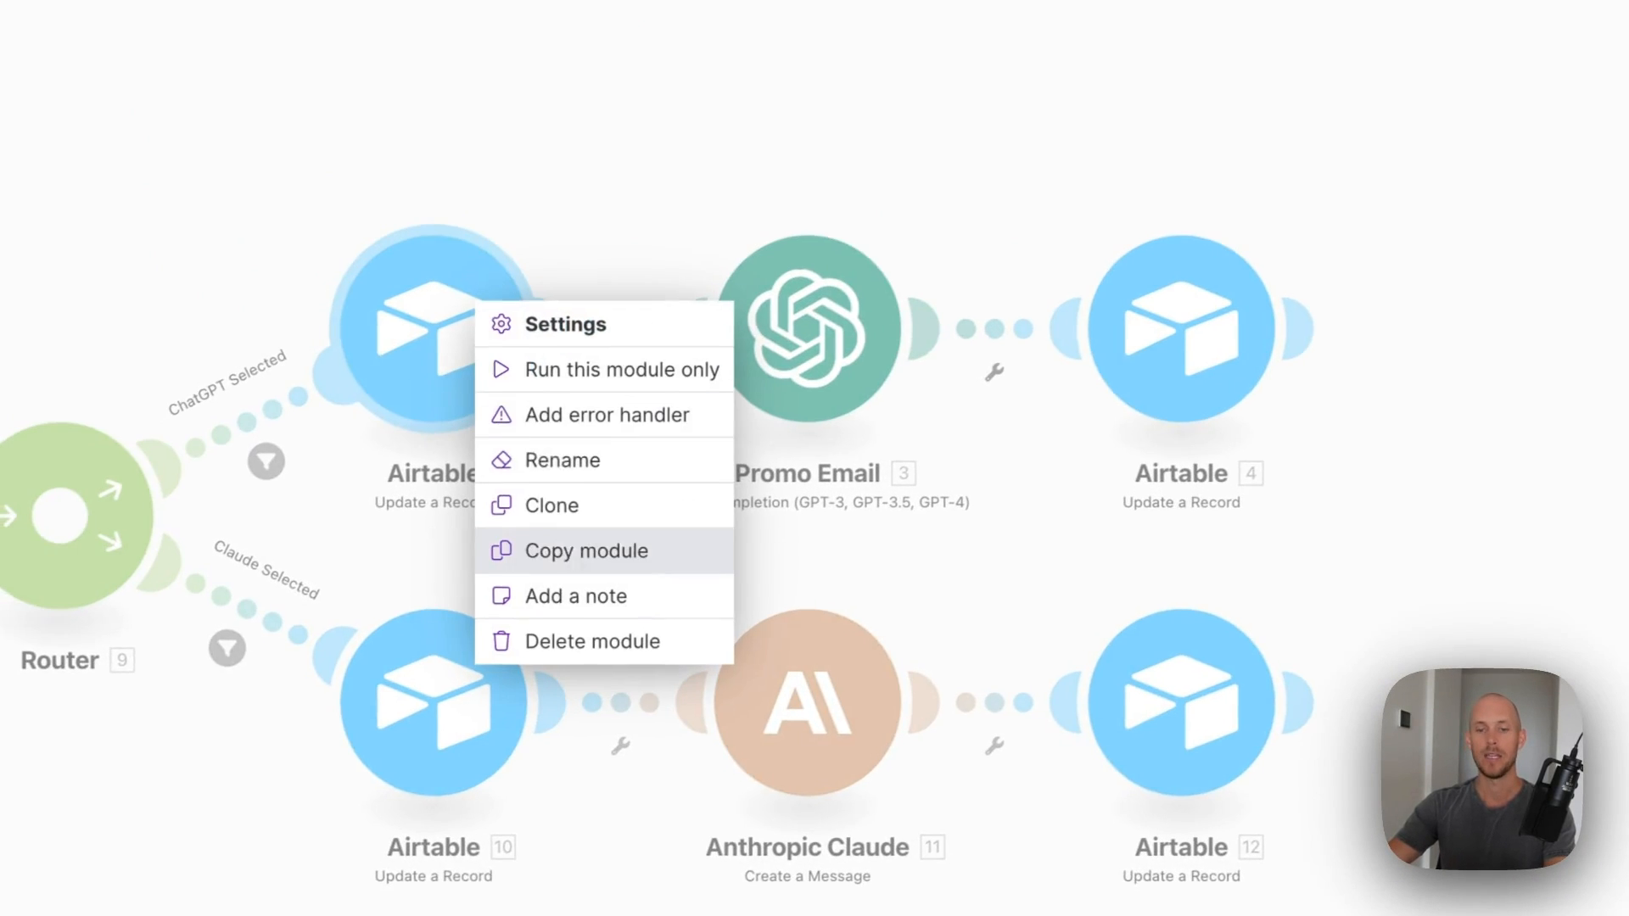
pyautogui.click(586, 509)
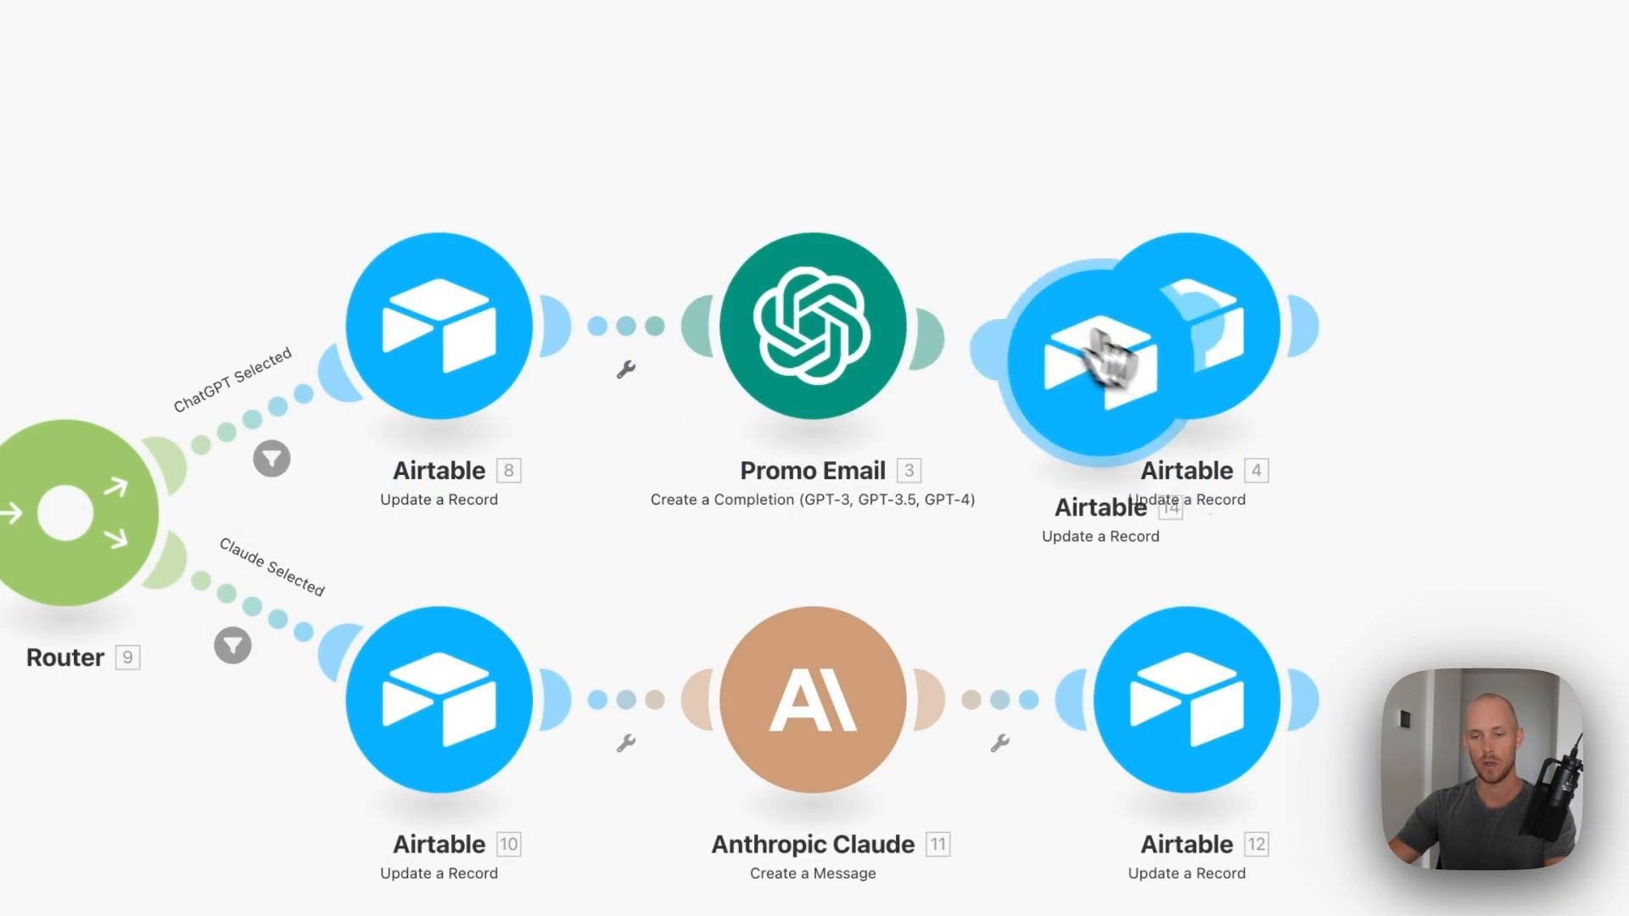
pyautogui.click(1158, 327)
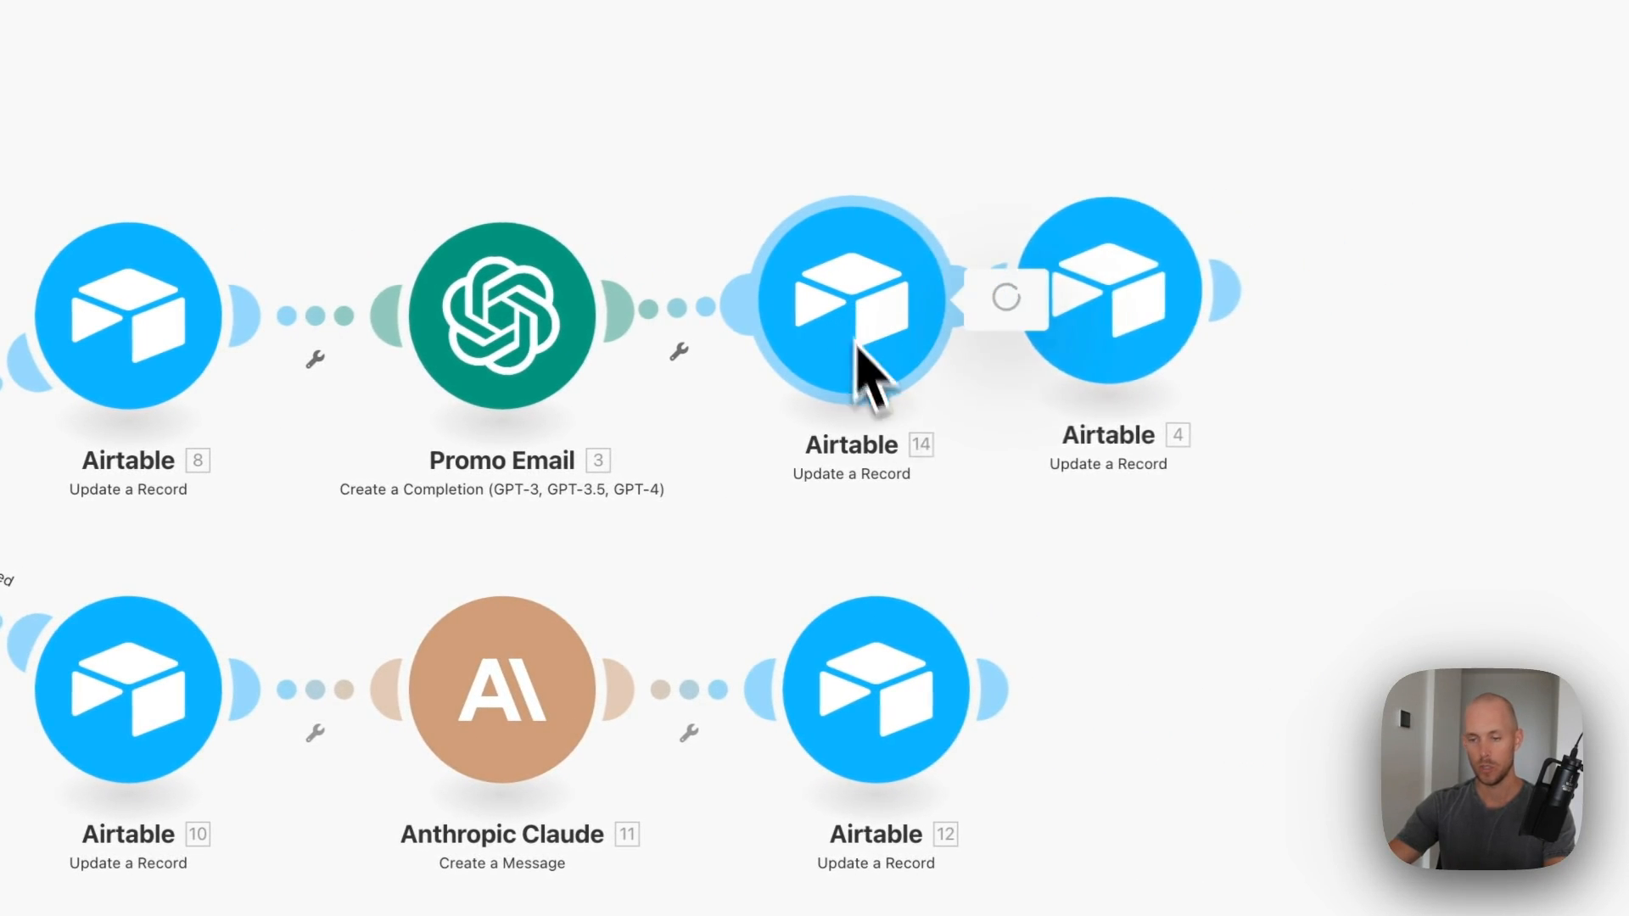
# - Set Airtable 14's promoEmailAIWritingStatus to AI Complete
pyautogui.click(807, 373)
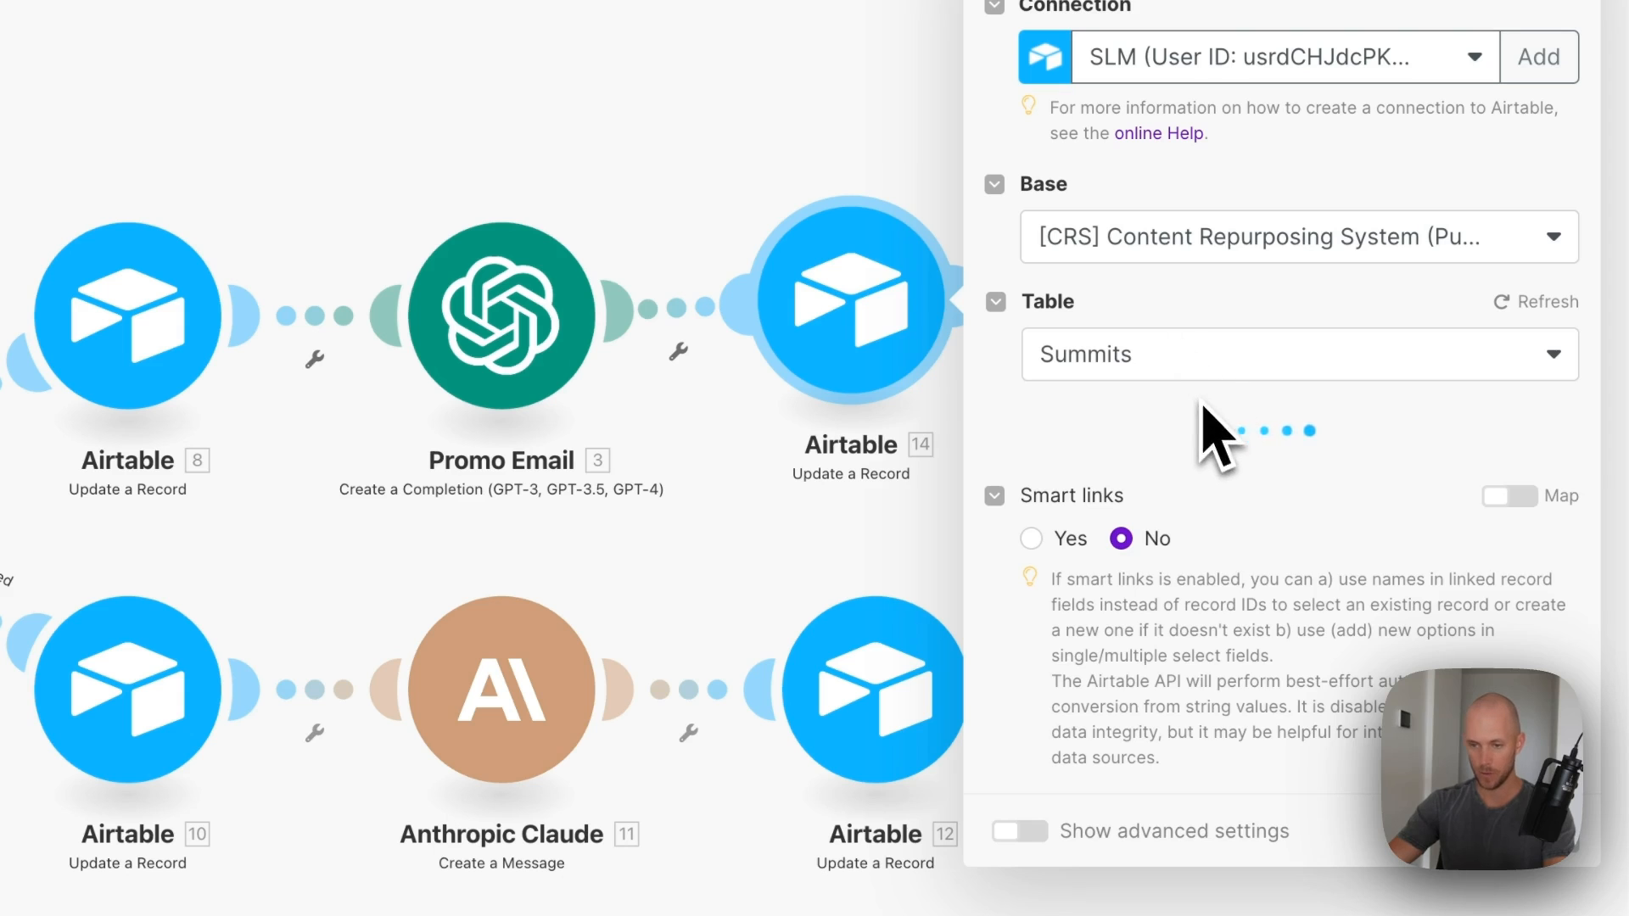
pyautogui.scroll(-15, 1182, 509)
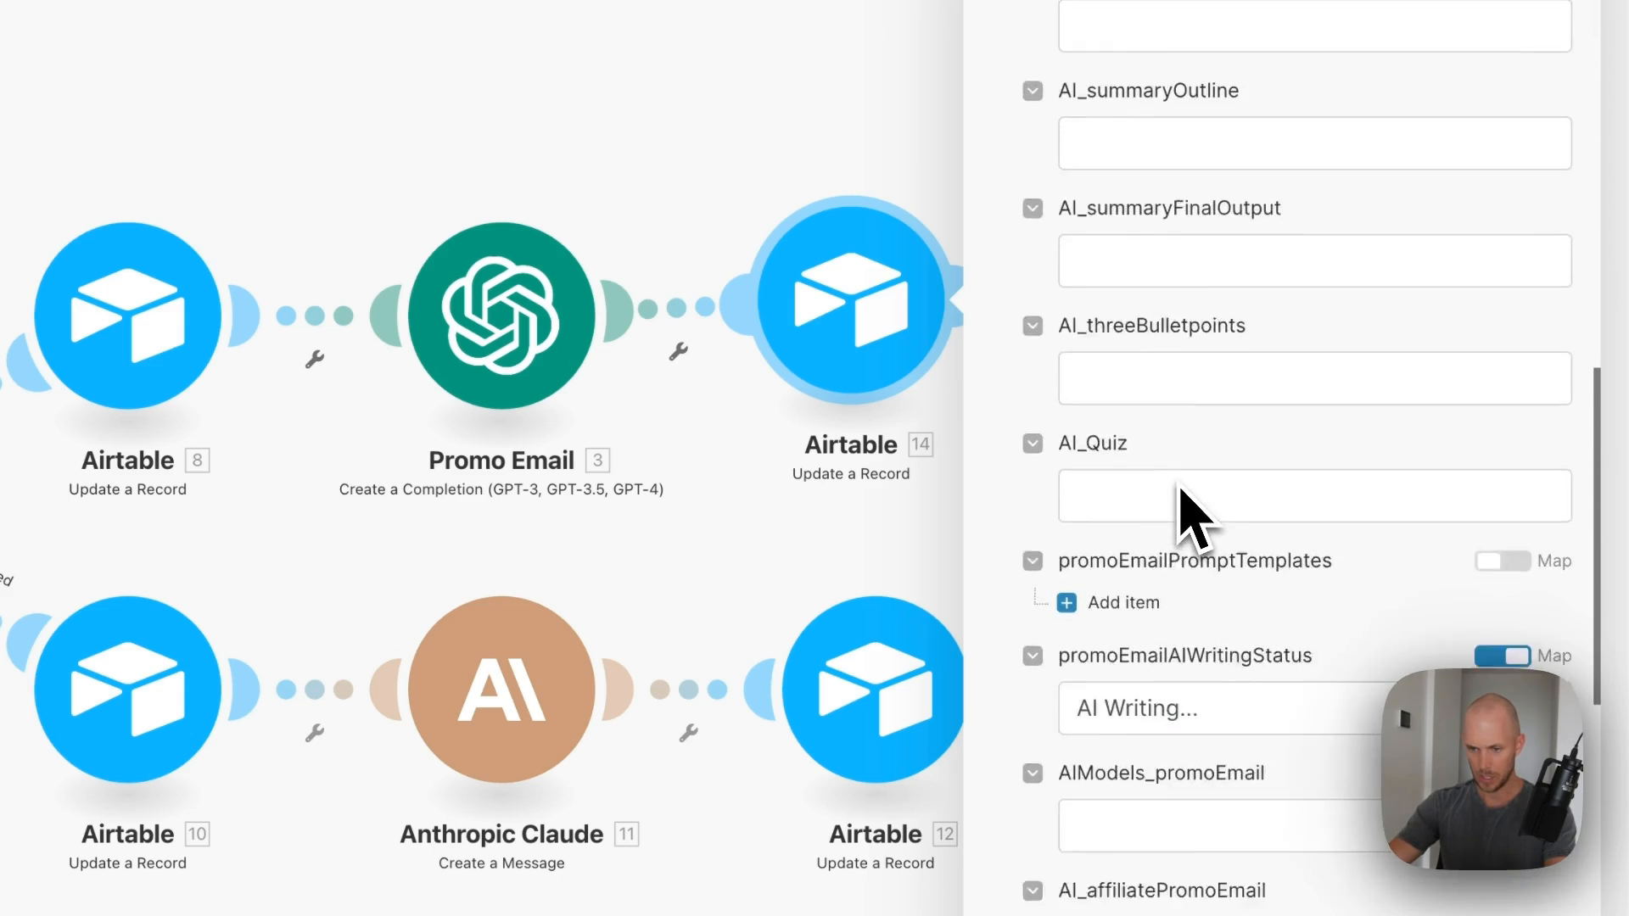
pyautogui.scroll(-3, 1182, 509)
pyautogui.click(1239, 455)
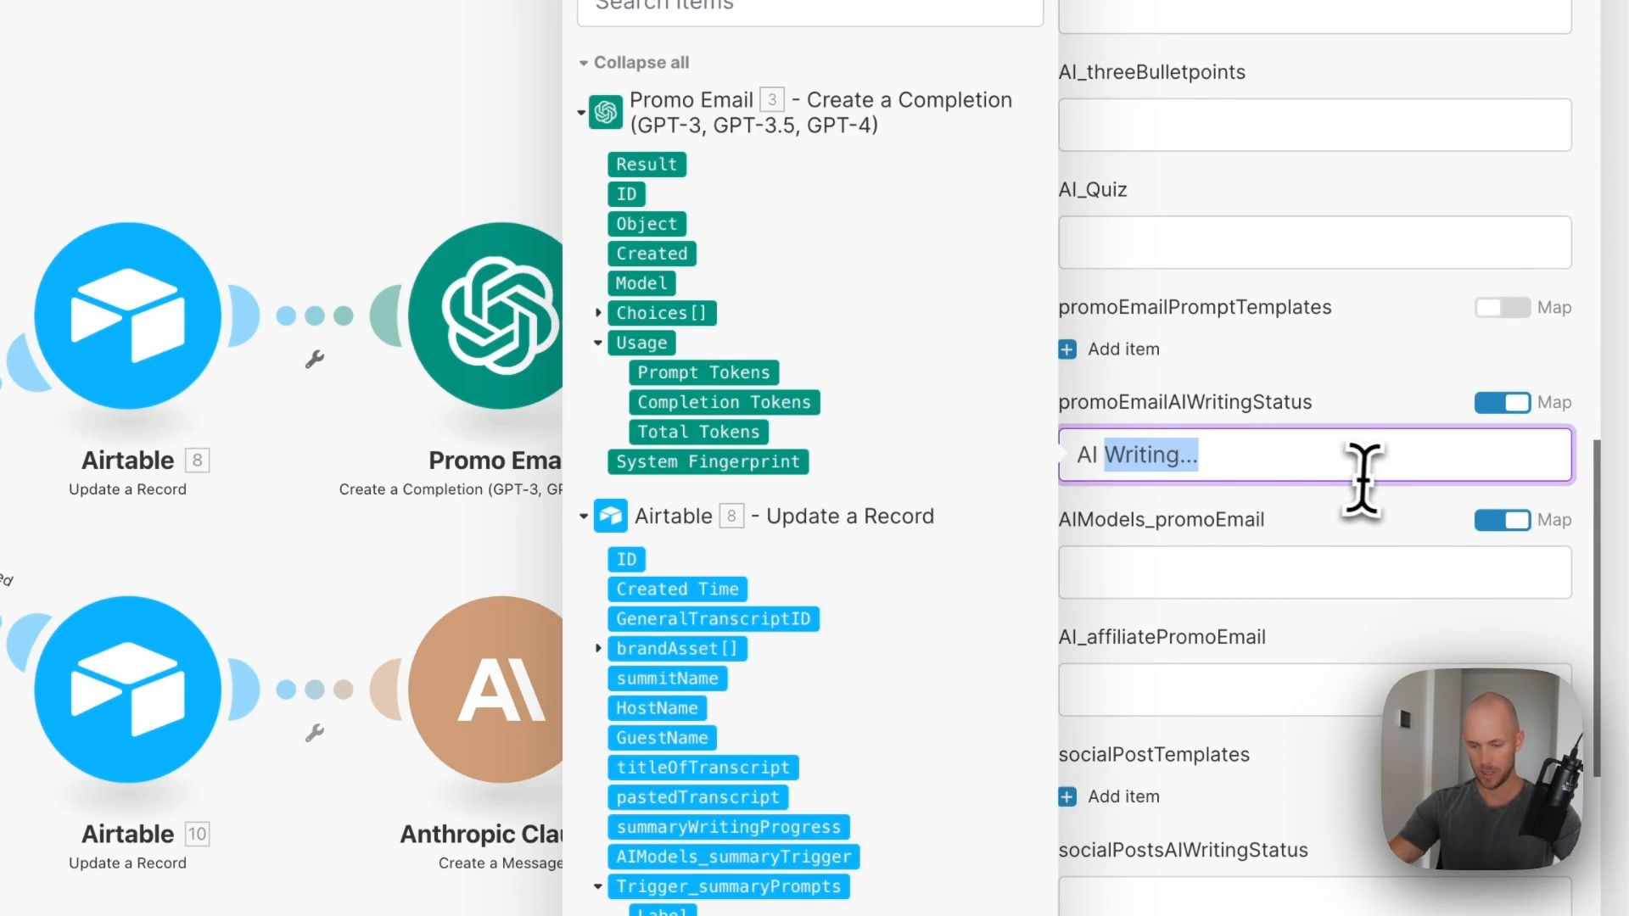
pyautogui.click(1402, 373)
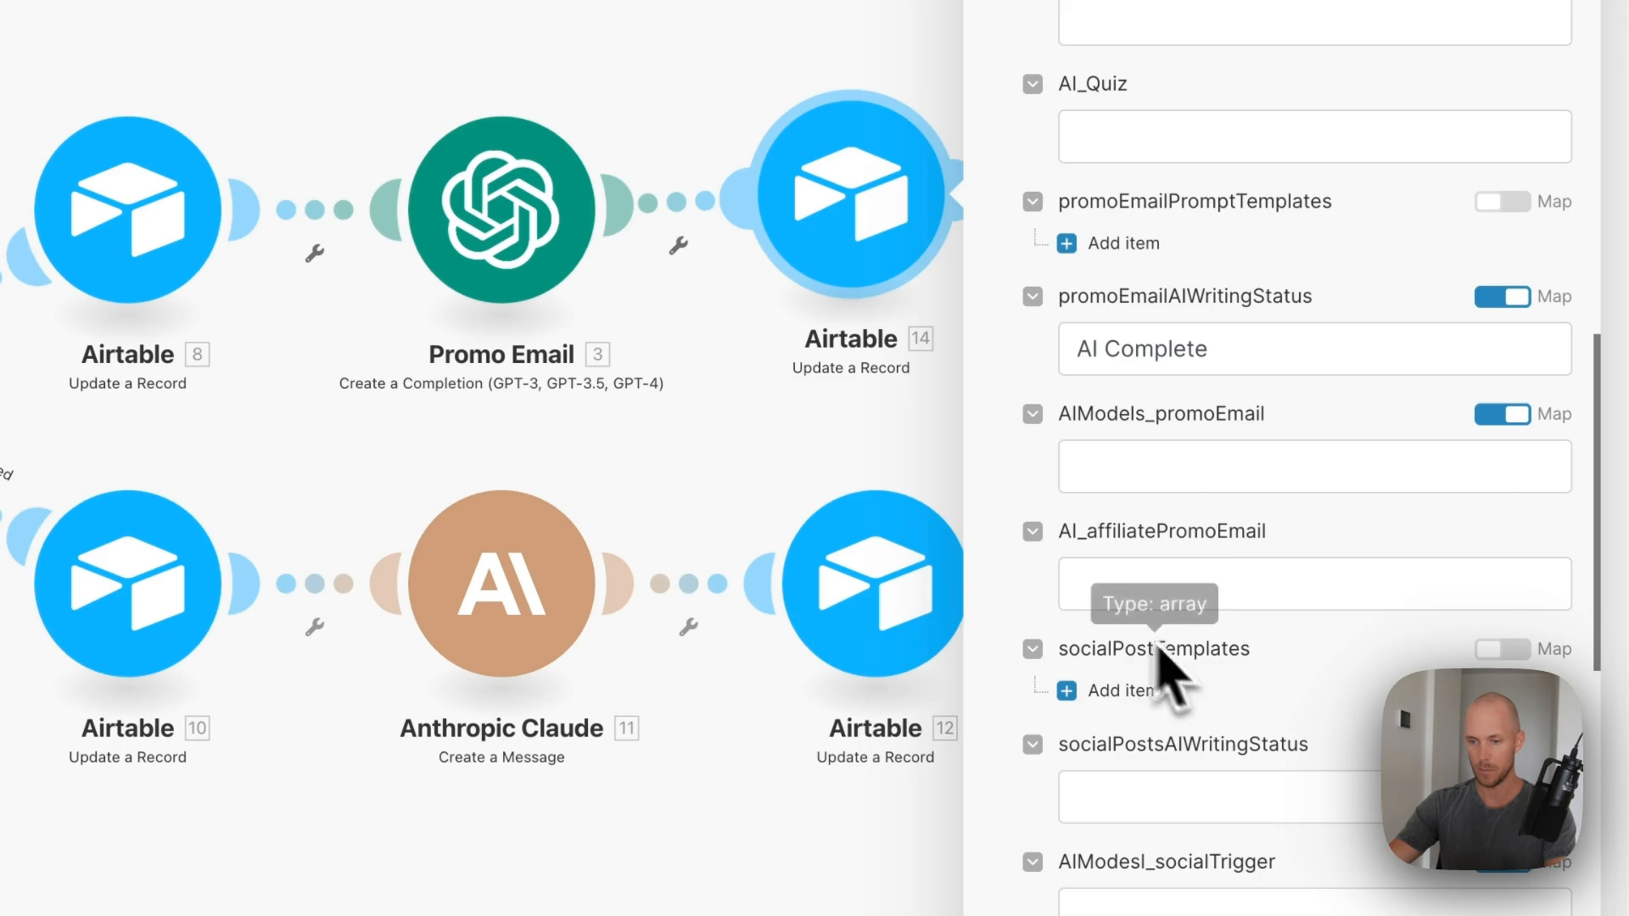
# - Map Promo Email's Choices > Message > Content into AI_affiliatePromoEmail, save, and delete Airtable 4
pyautogui.click(1134, 594)
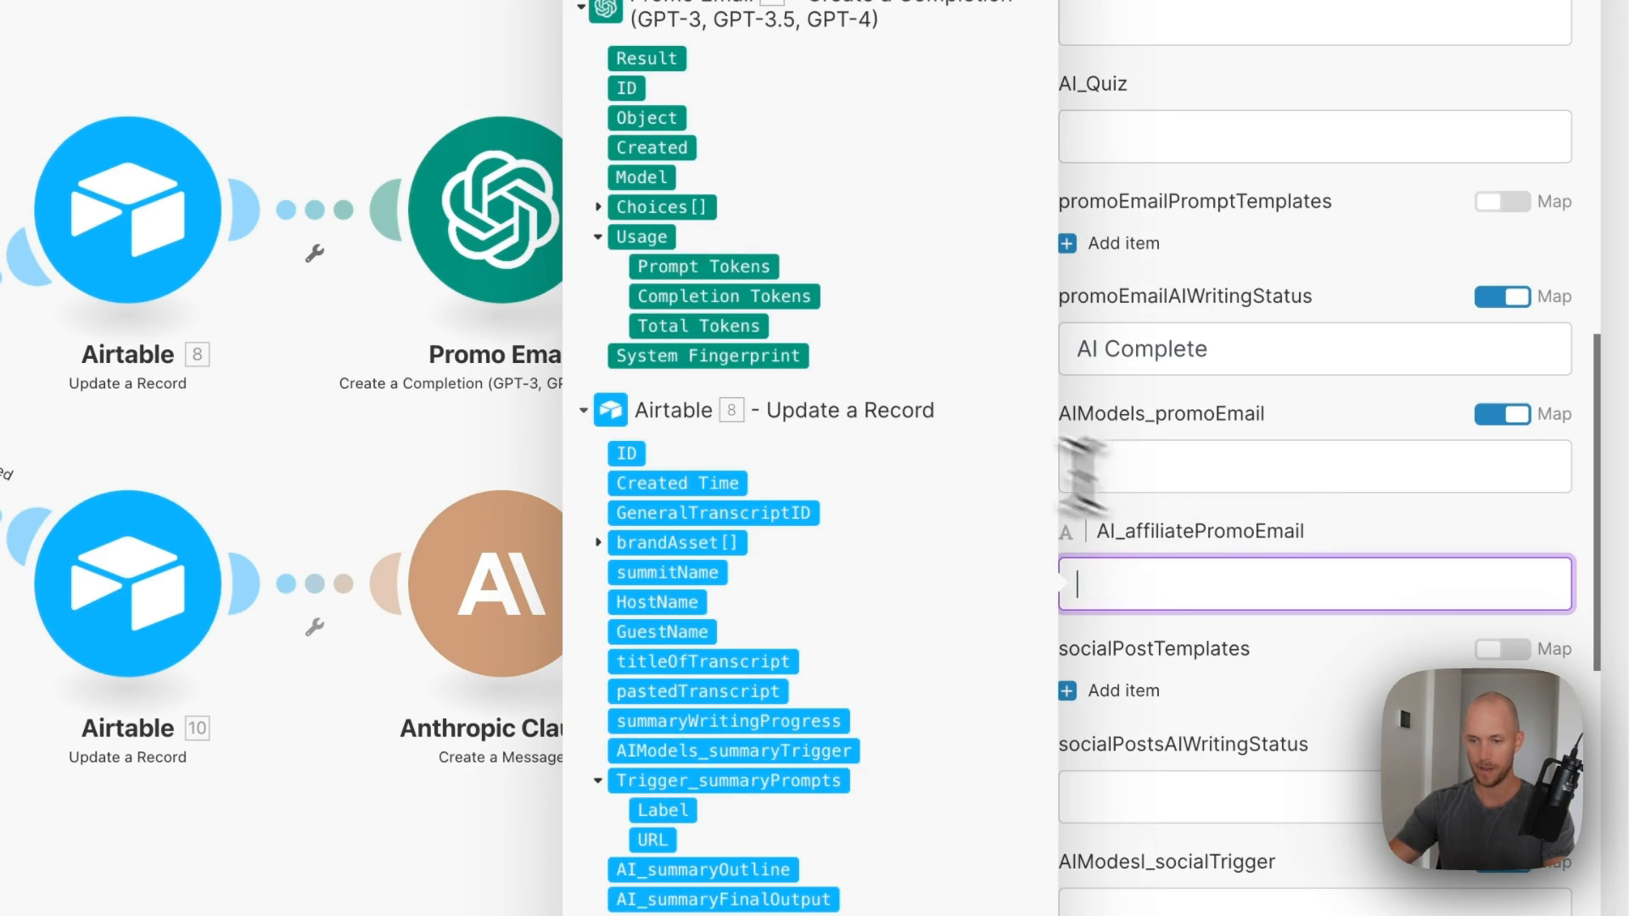
pyautogui.click(653, 207)
pyautogui.click(670, 356)
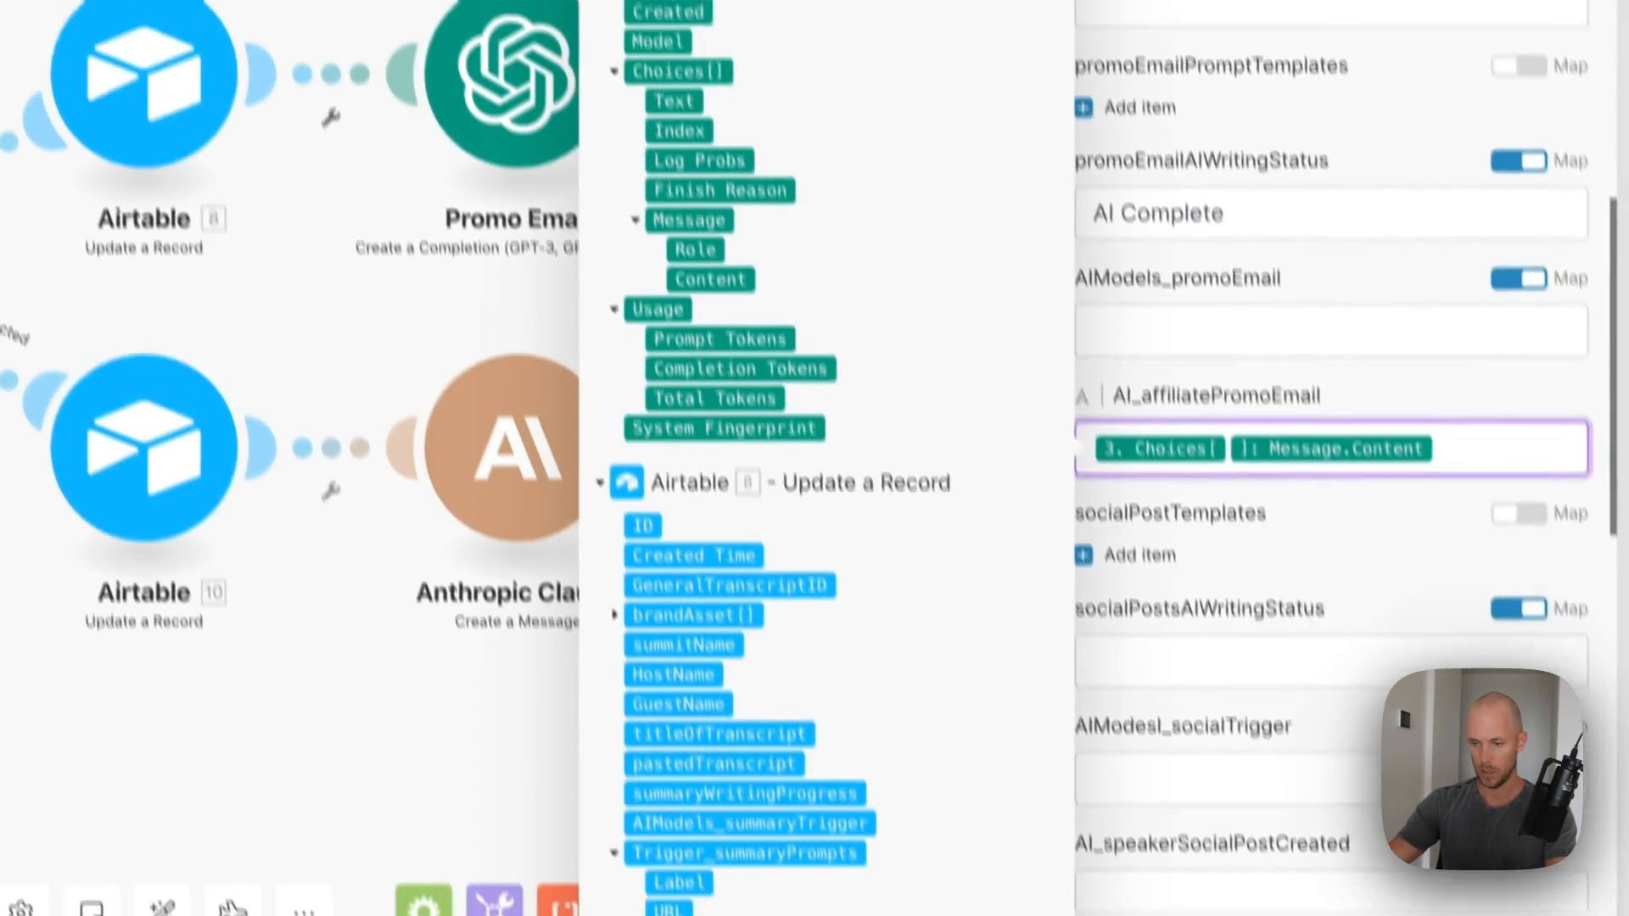
pyautogui.click(1553, 884)
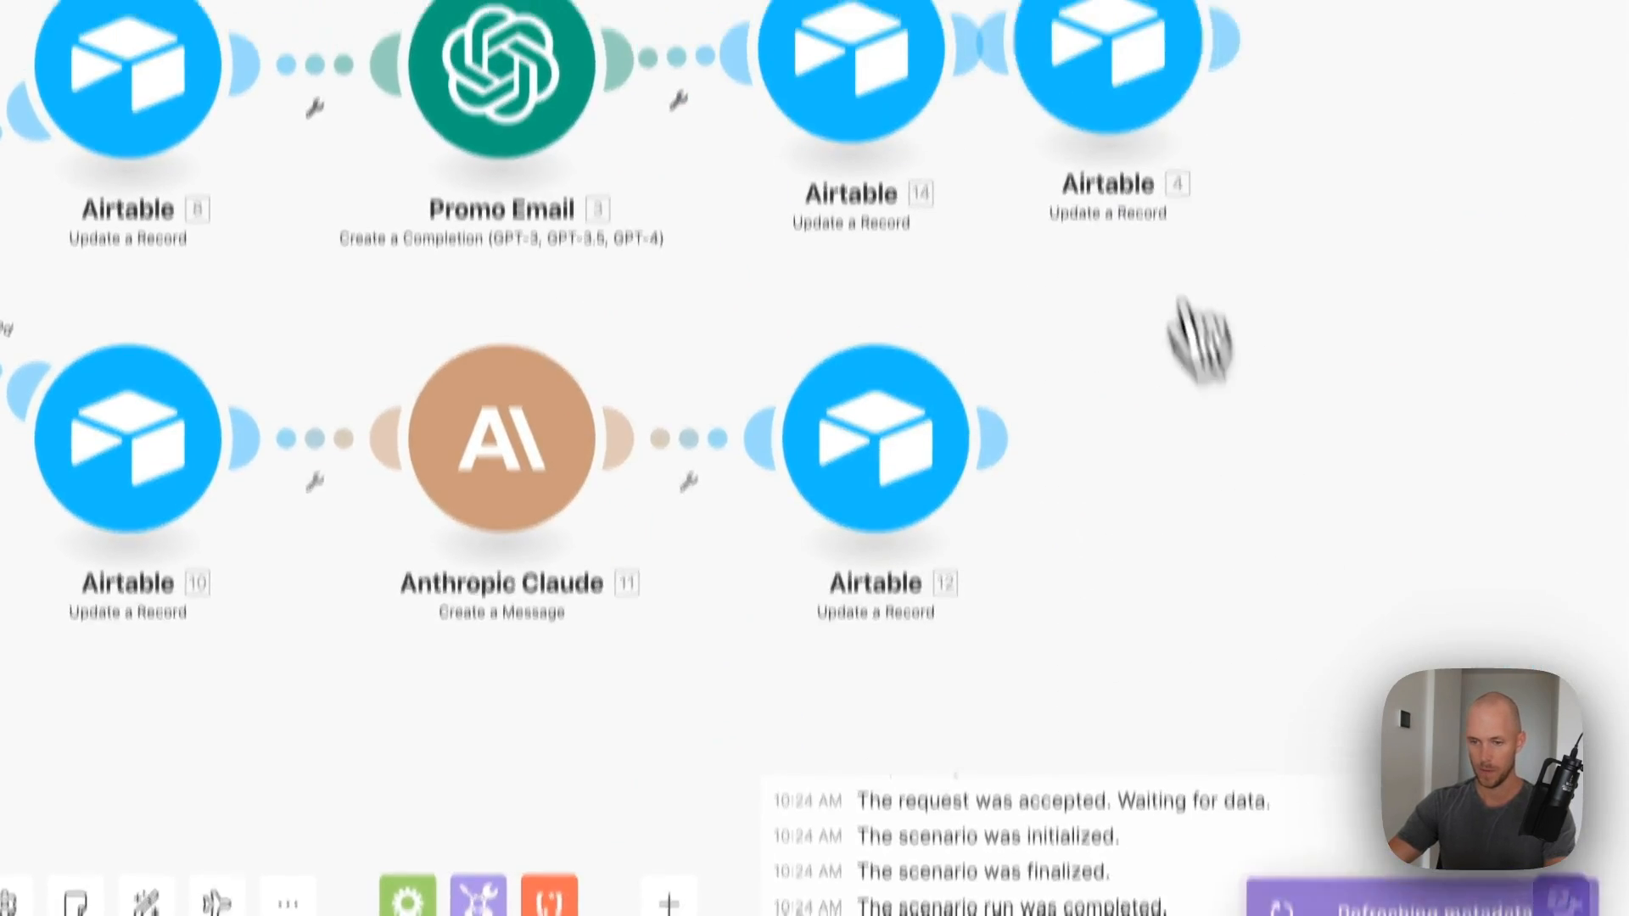
pyautogui.rightClick(1112, 155)
pyautogui.click(1243, 505)
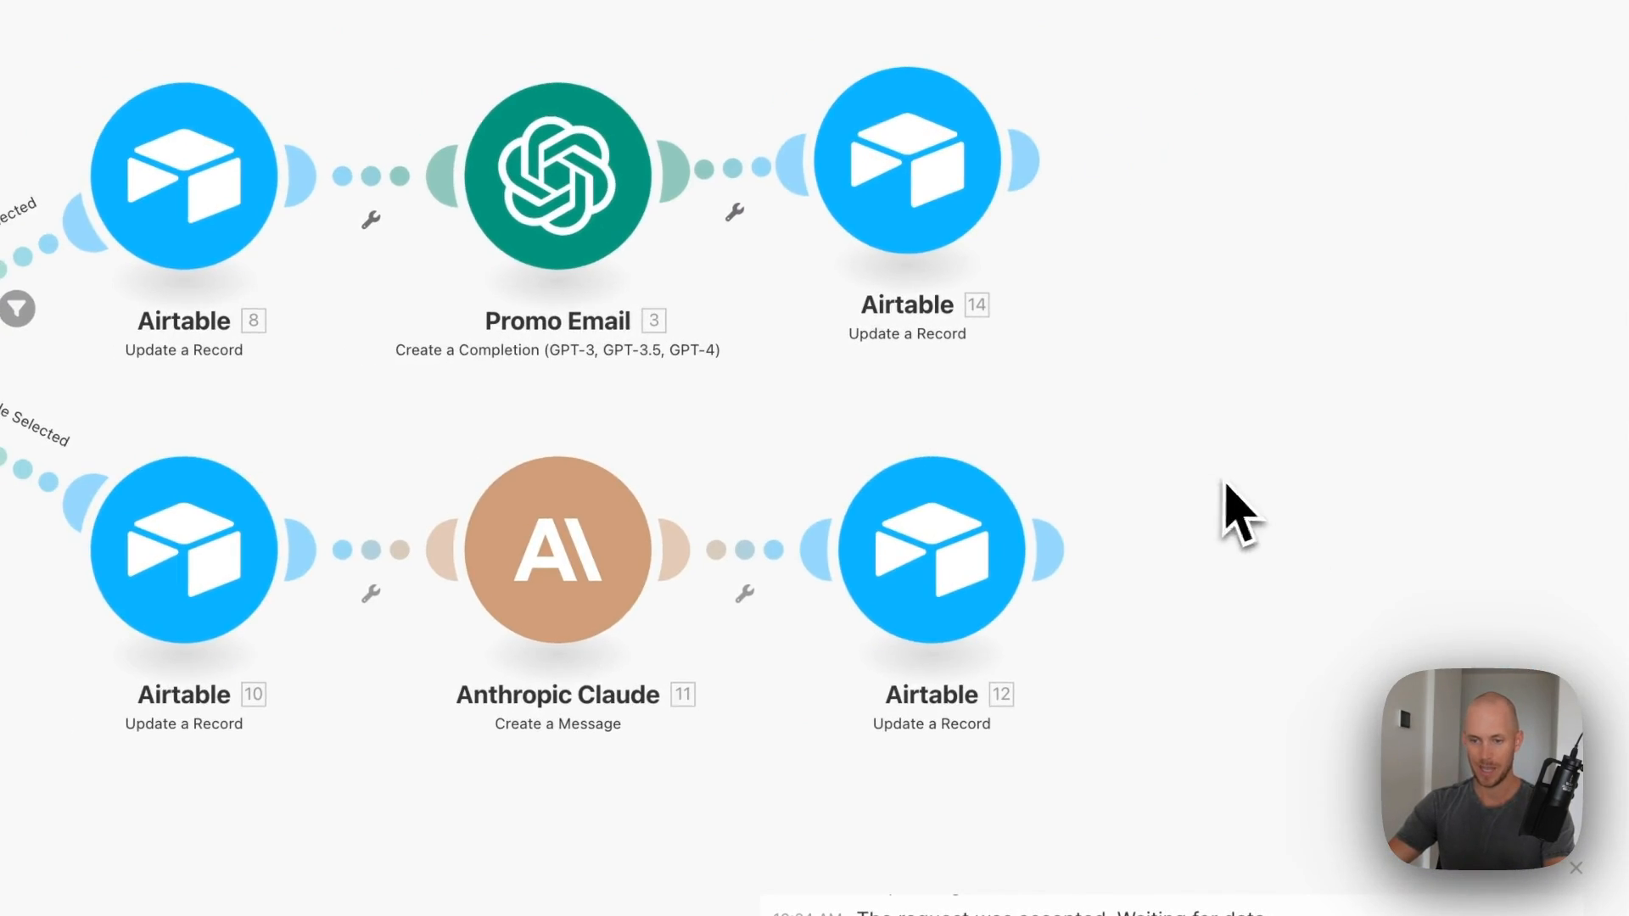
# - Delete Airtable 12, clone Airtable 14 after Anthropic Claude, and select the Anthropic account
pyautogui.rightClick(934, 601)
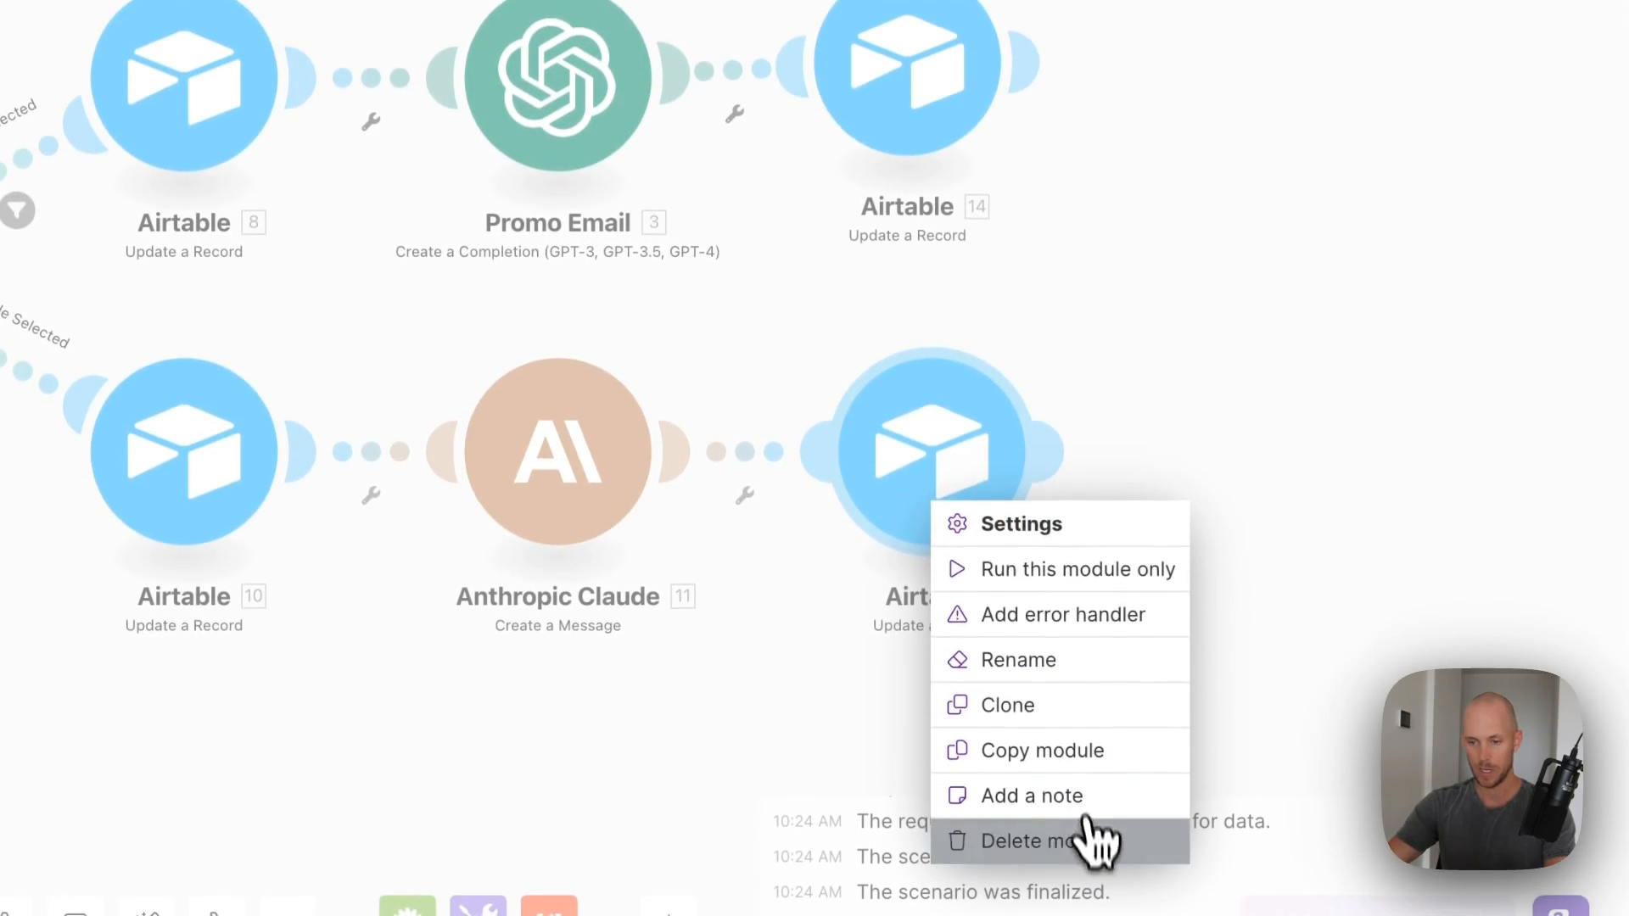
pyautogui.click(1091, 843)
pyautogui.rightClick(949, 112)
pyautogui.click(1018, 320)
pyautogui.moveTo(999, 145)
pyautogui.mouseDown()
pyautogui.moveTo(999, 486)
pyautogui.moveTo(918, 478)
pyautogui.mouseUp()
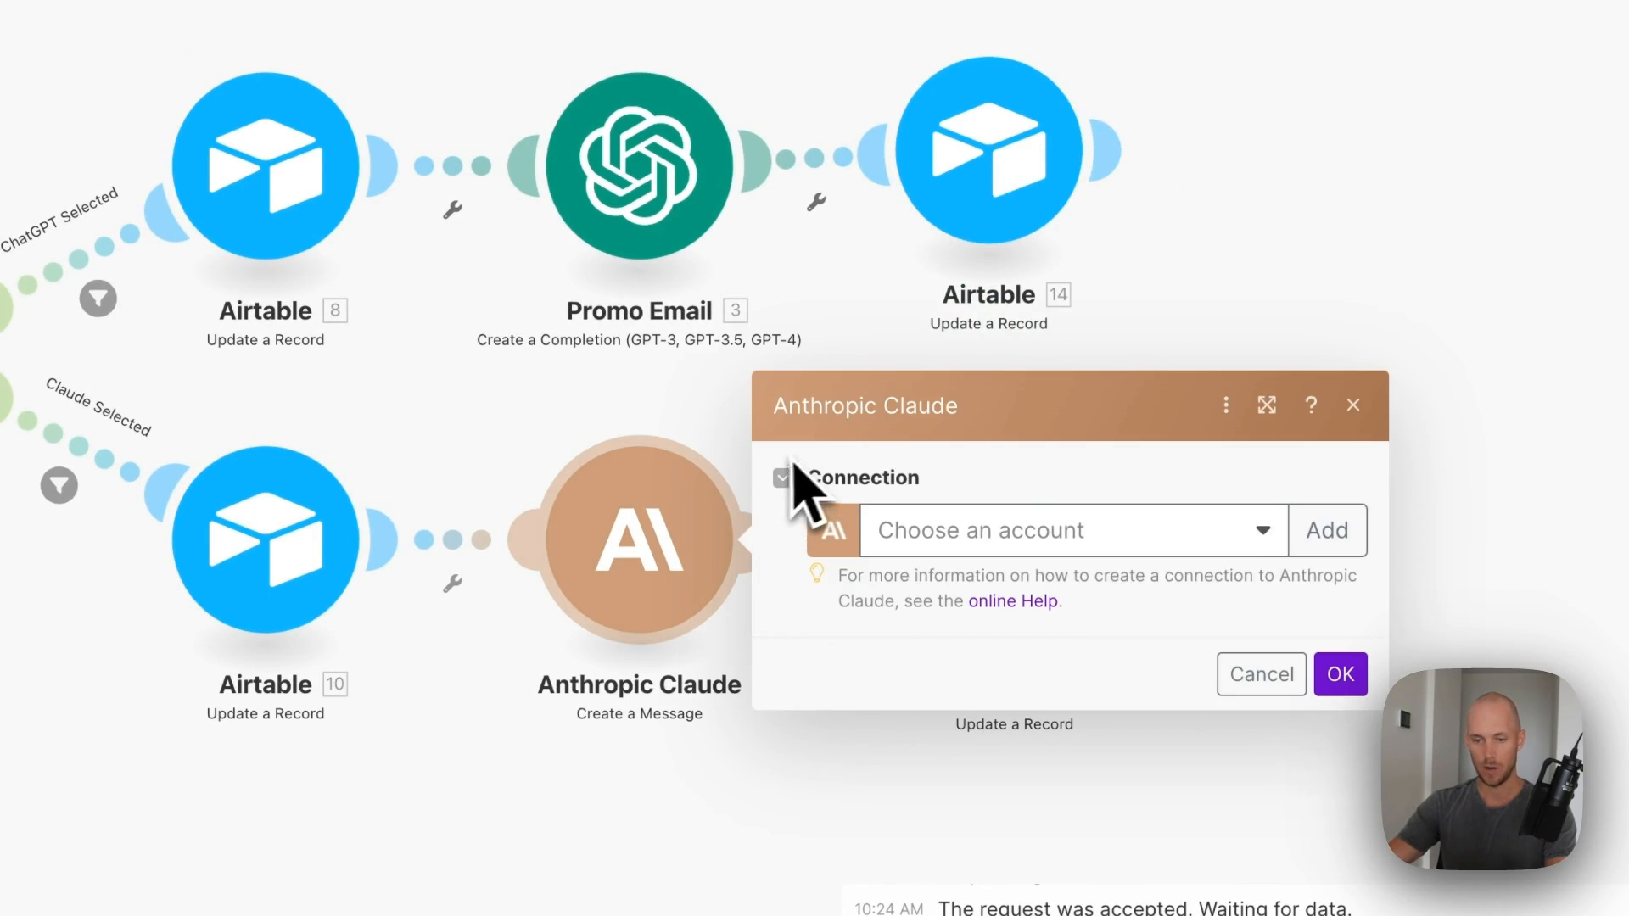
pyautogui.click(1018, 535)
pyautogui.click(993, 585)
pyautogui.scroll(-15, 1157, 637)
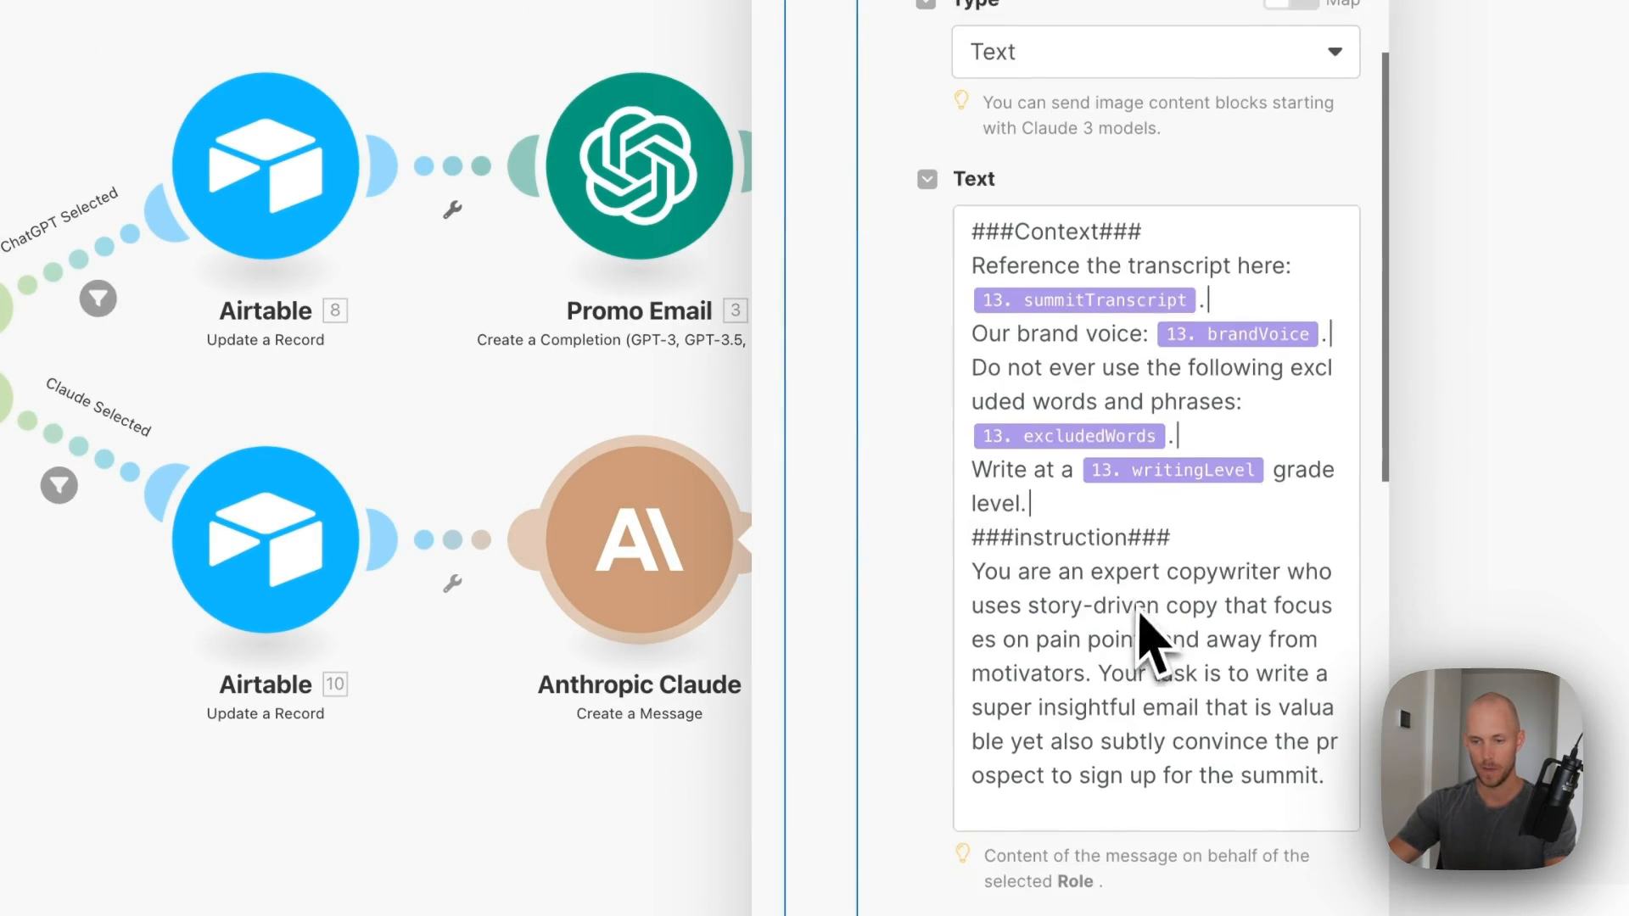
pyautogui.scroll(-10, 1204, 382)
pyautogui.click(1256, 874)
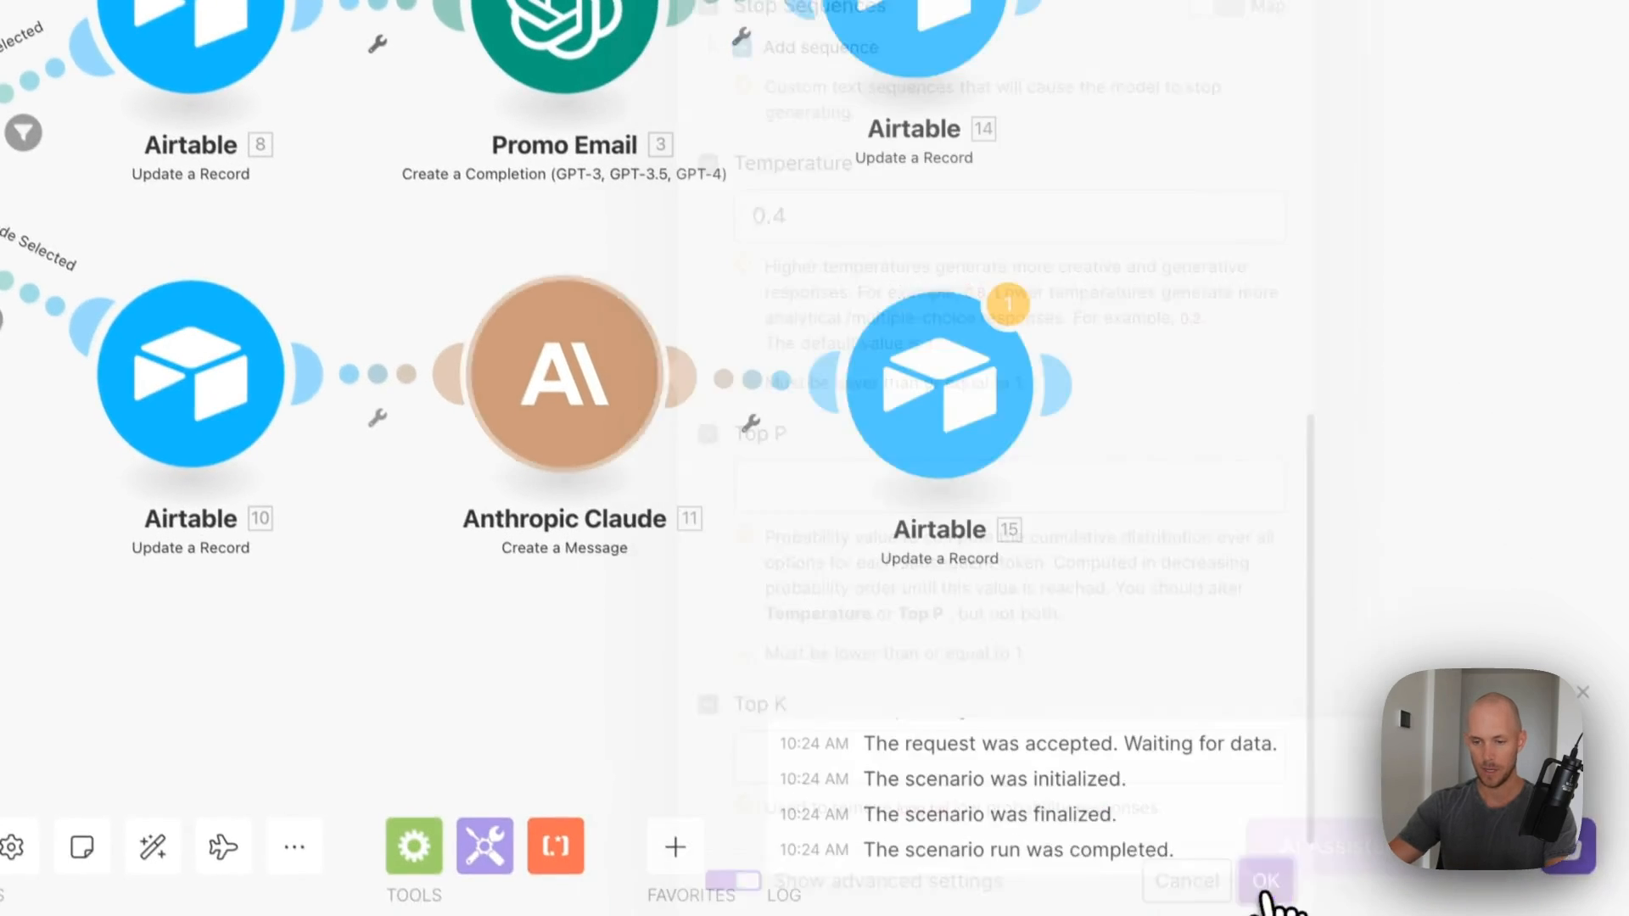
# - Map Claude's Content[] 1. Text into Airtable 15's AI_affiliatePromoEmail and save the scenario
pyautogui.click(953, 364)
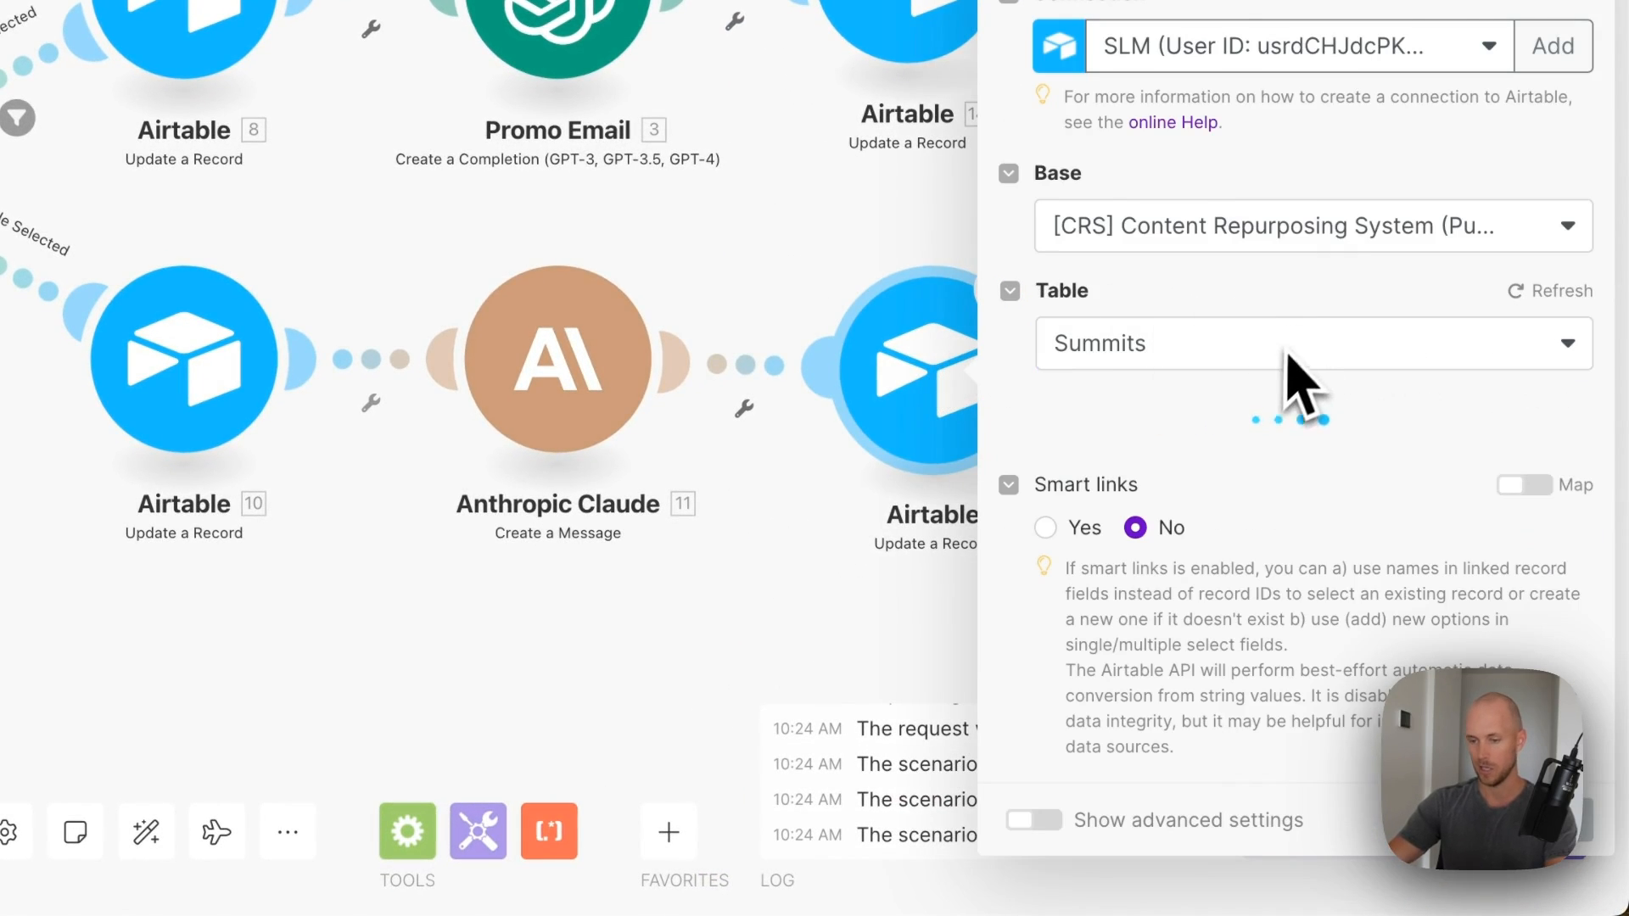
pyautogui.scroll(-20, 1324, 393)
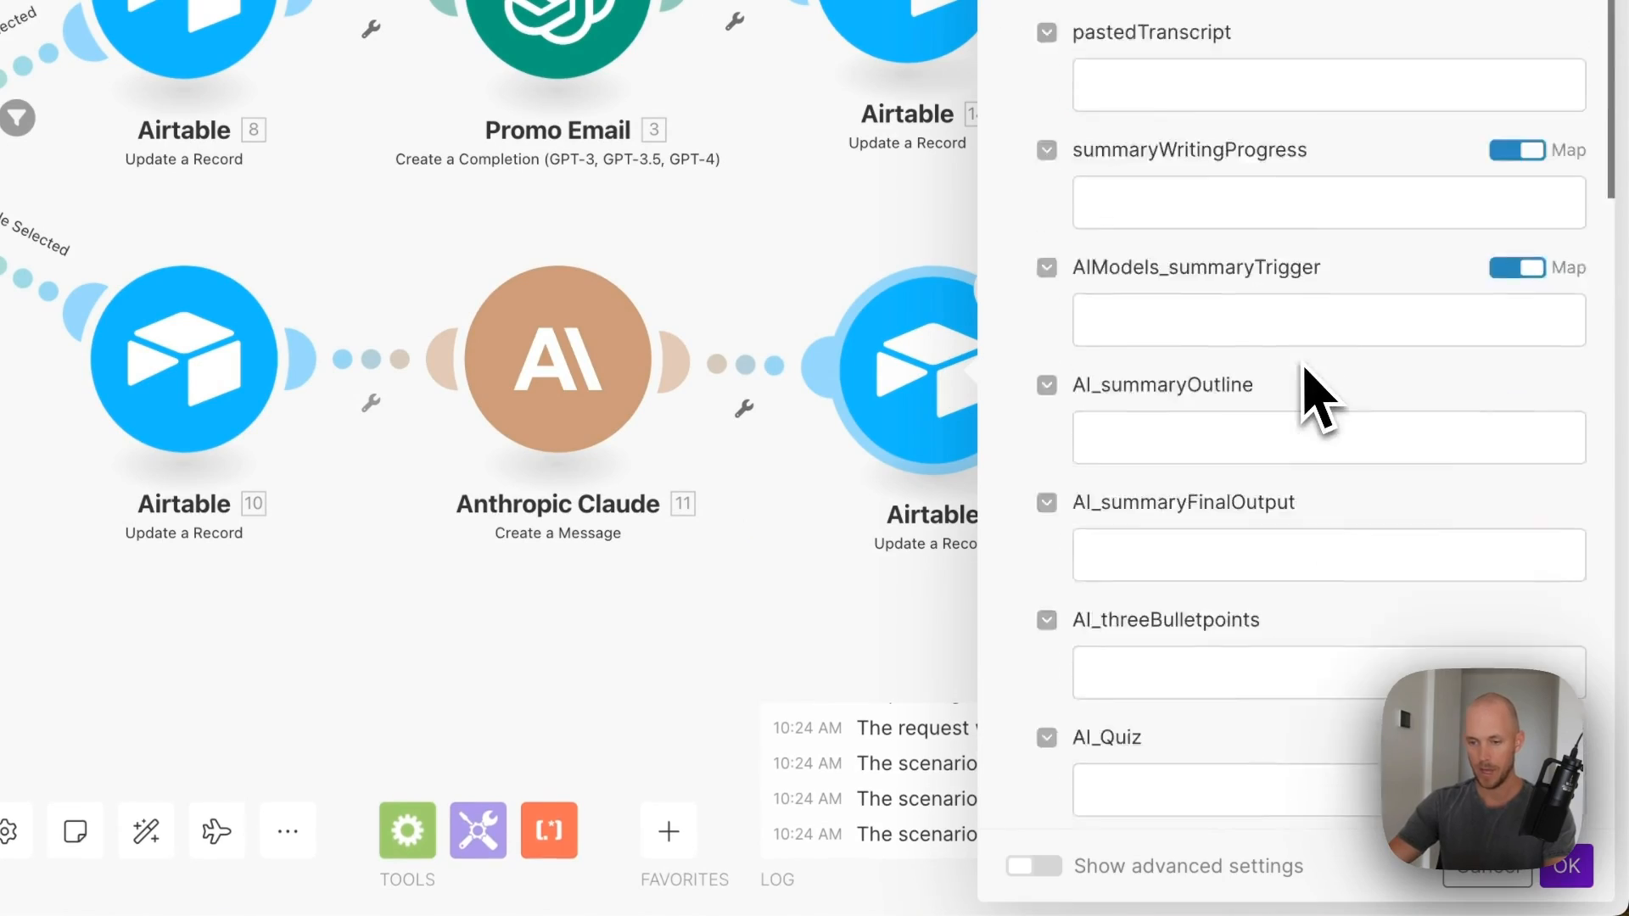
pyautogui.click(1440, 479)
pyautogui.press('BackSpace')
pyautogui.press('BackSpace')
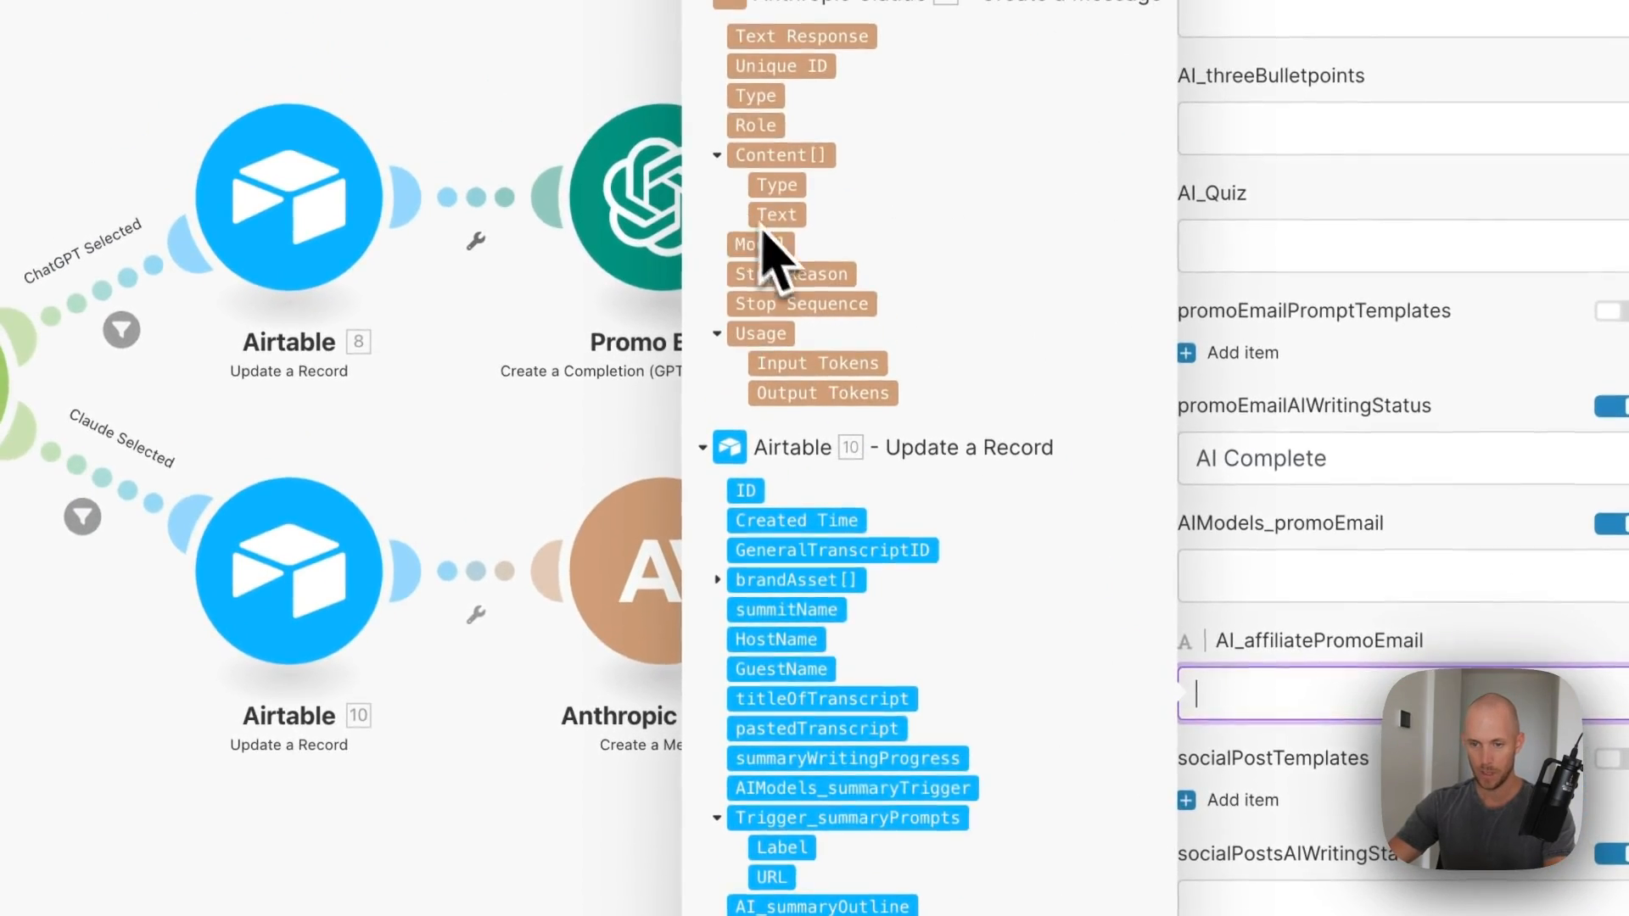
pyautogui.click(776, 216)
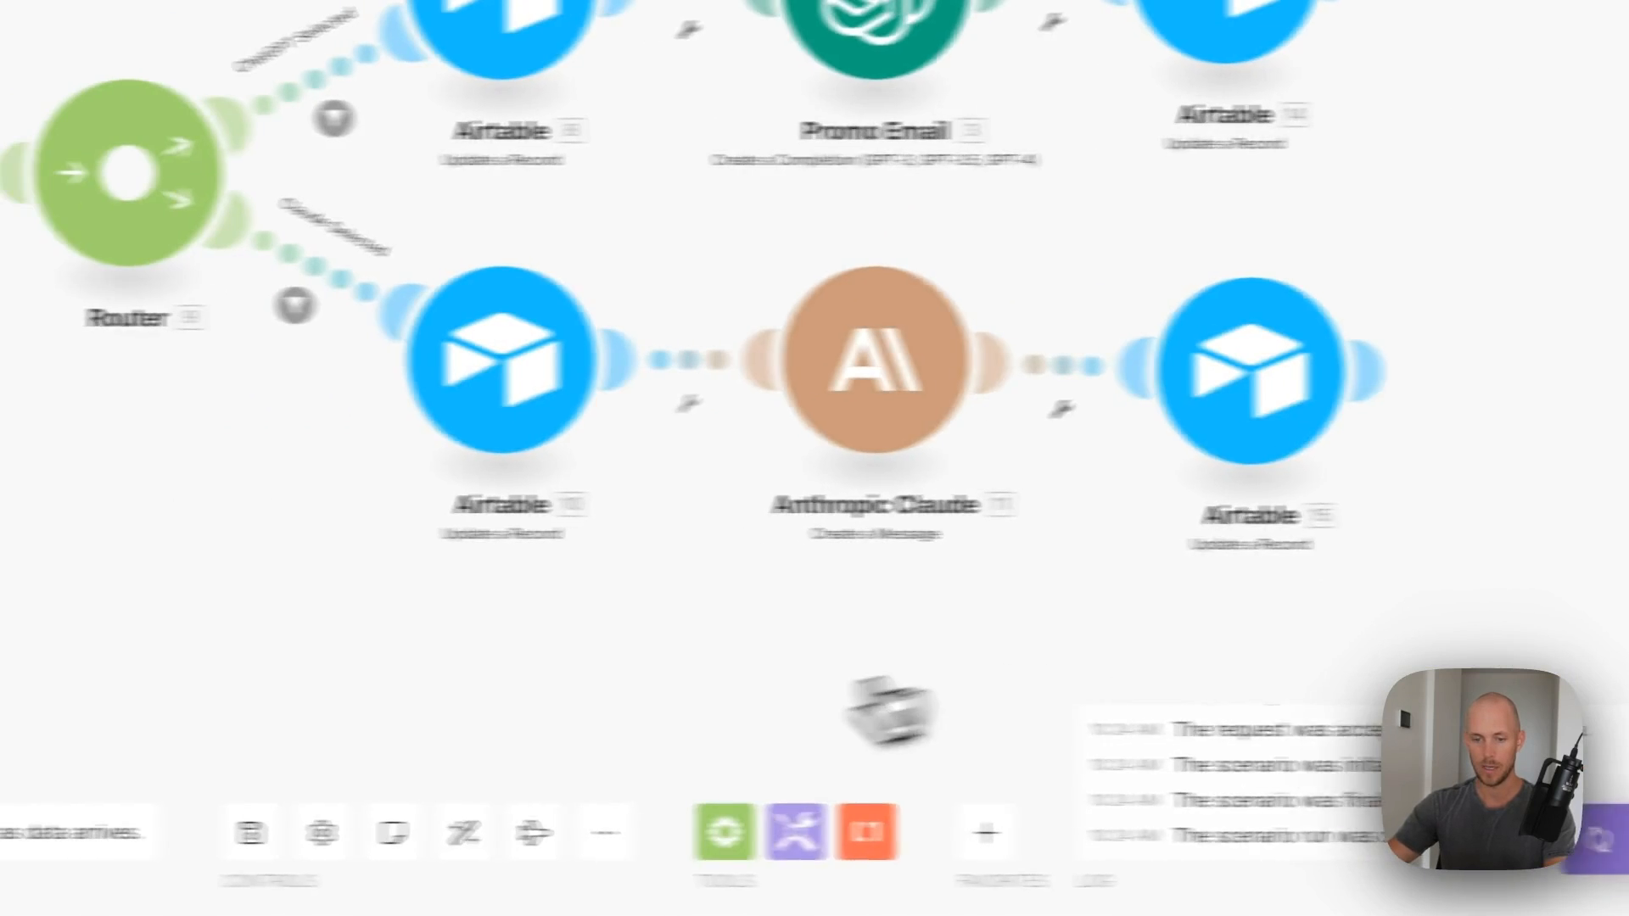
pyautogui.click(252, 832)
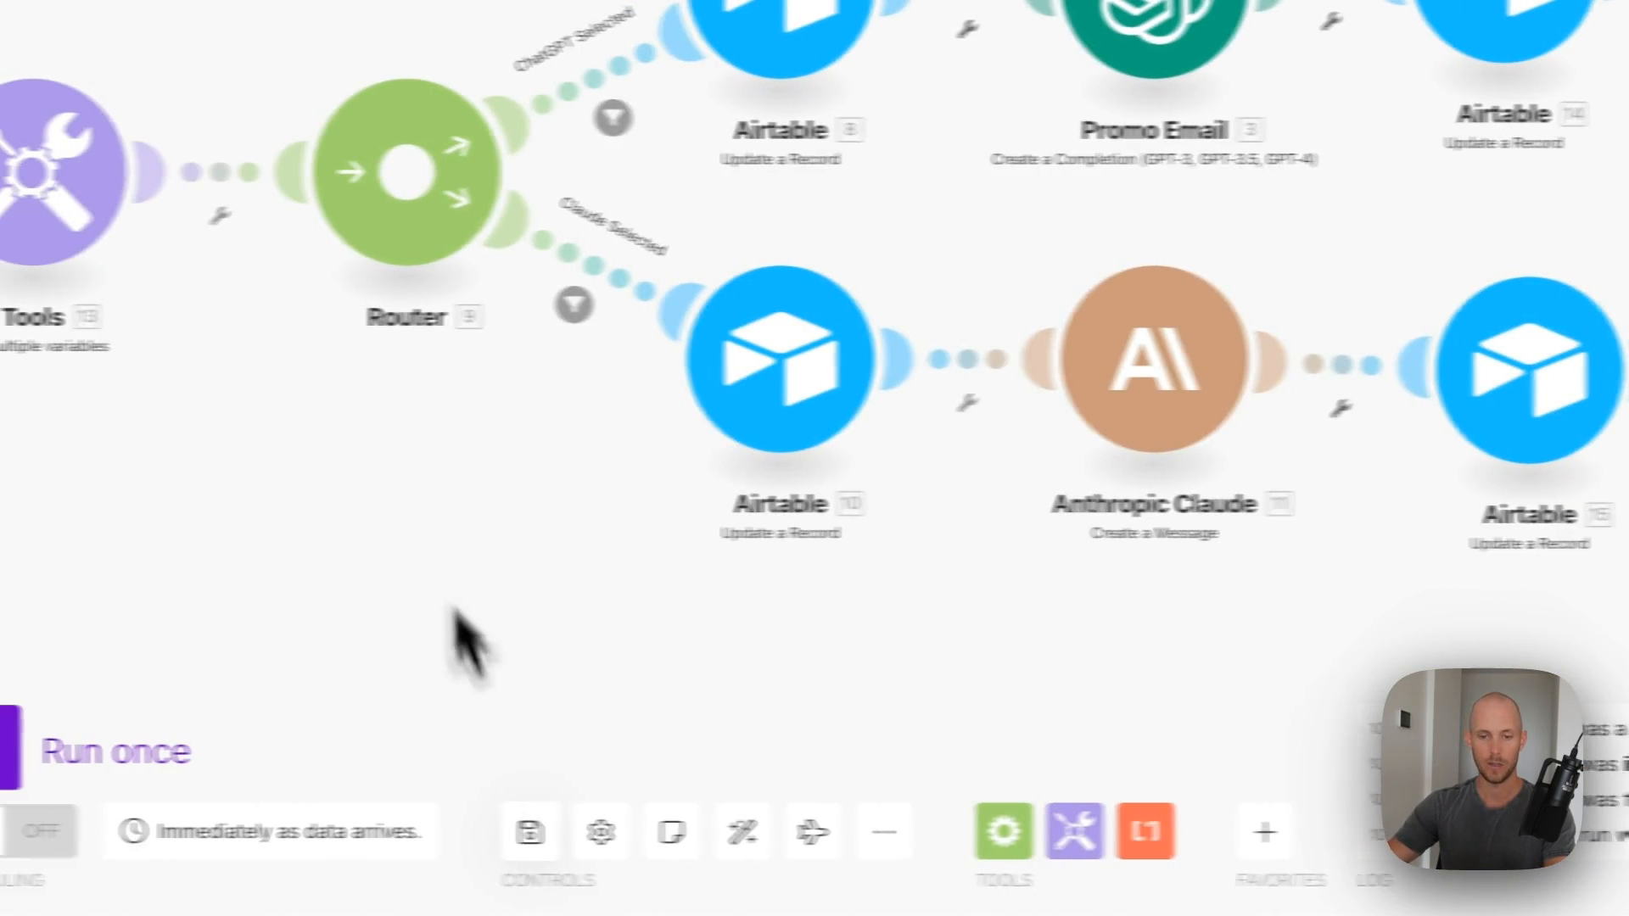
pyautogui.scroll(-3, 174, 499)
pyautogui.moveTo(550, 500); pyautogui.dragTo(1076, 418)
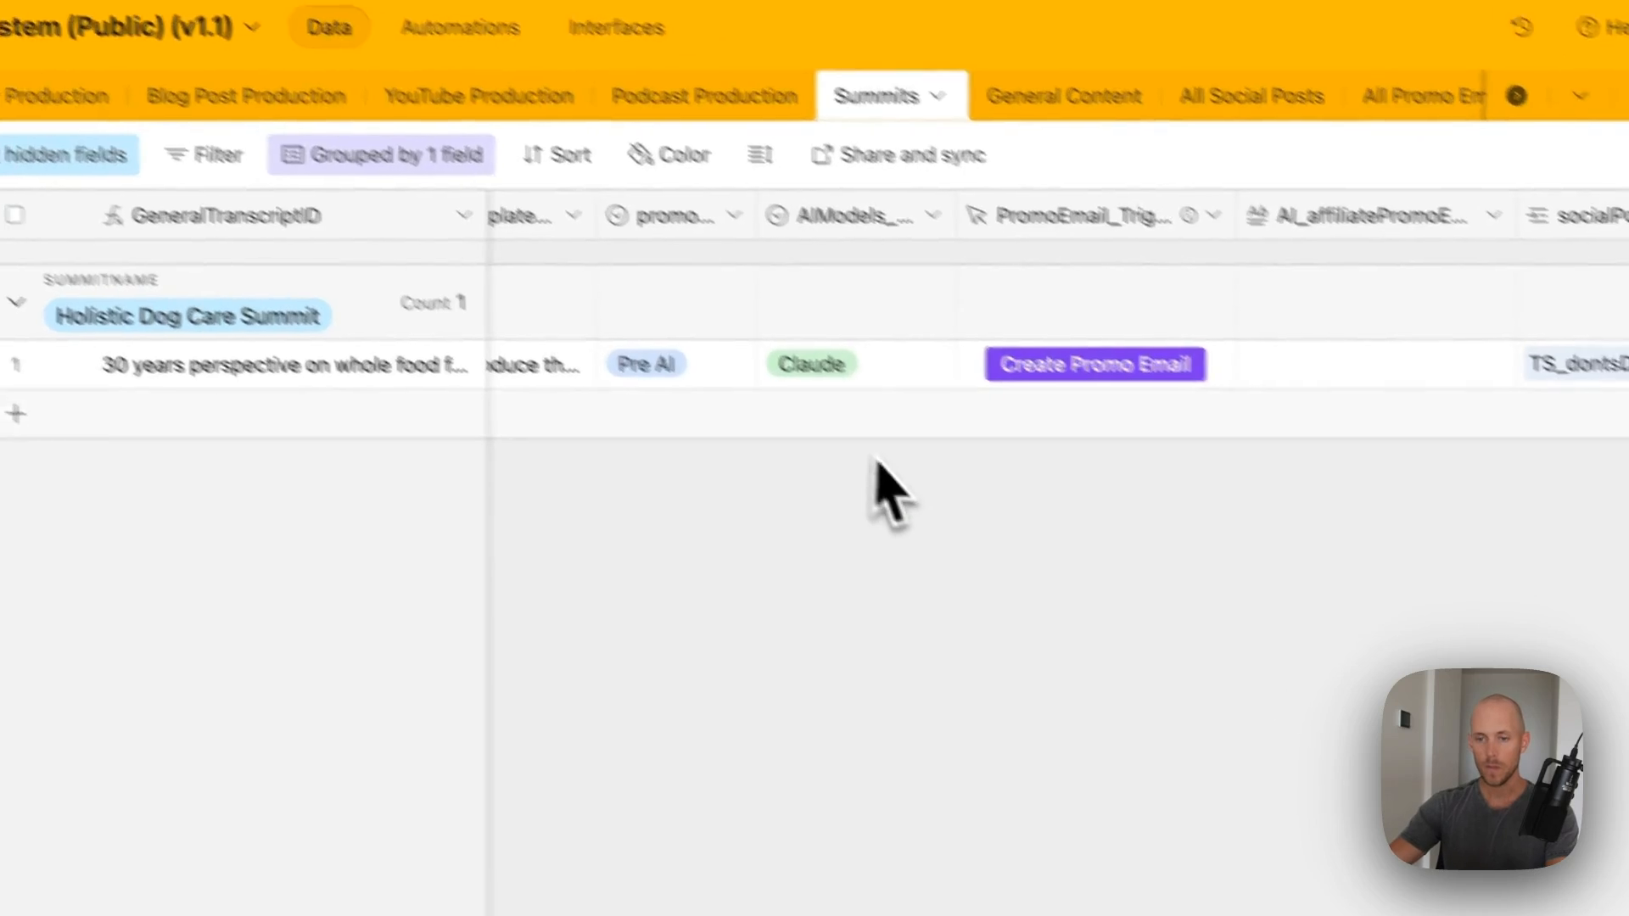
# - Set the Holistic Dog Care Summit record's AIModels to ChatGPT
pyautogui.hscroll(-2, 878, 463)
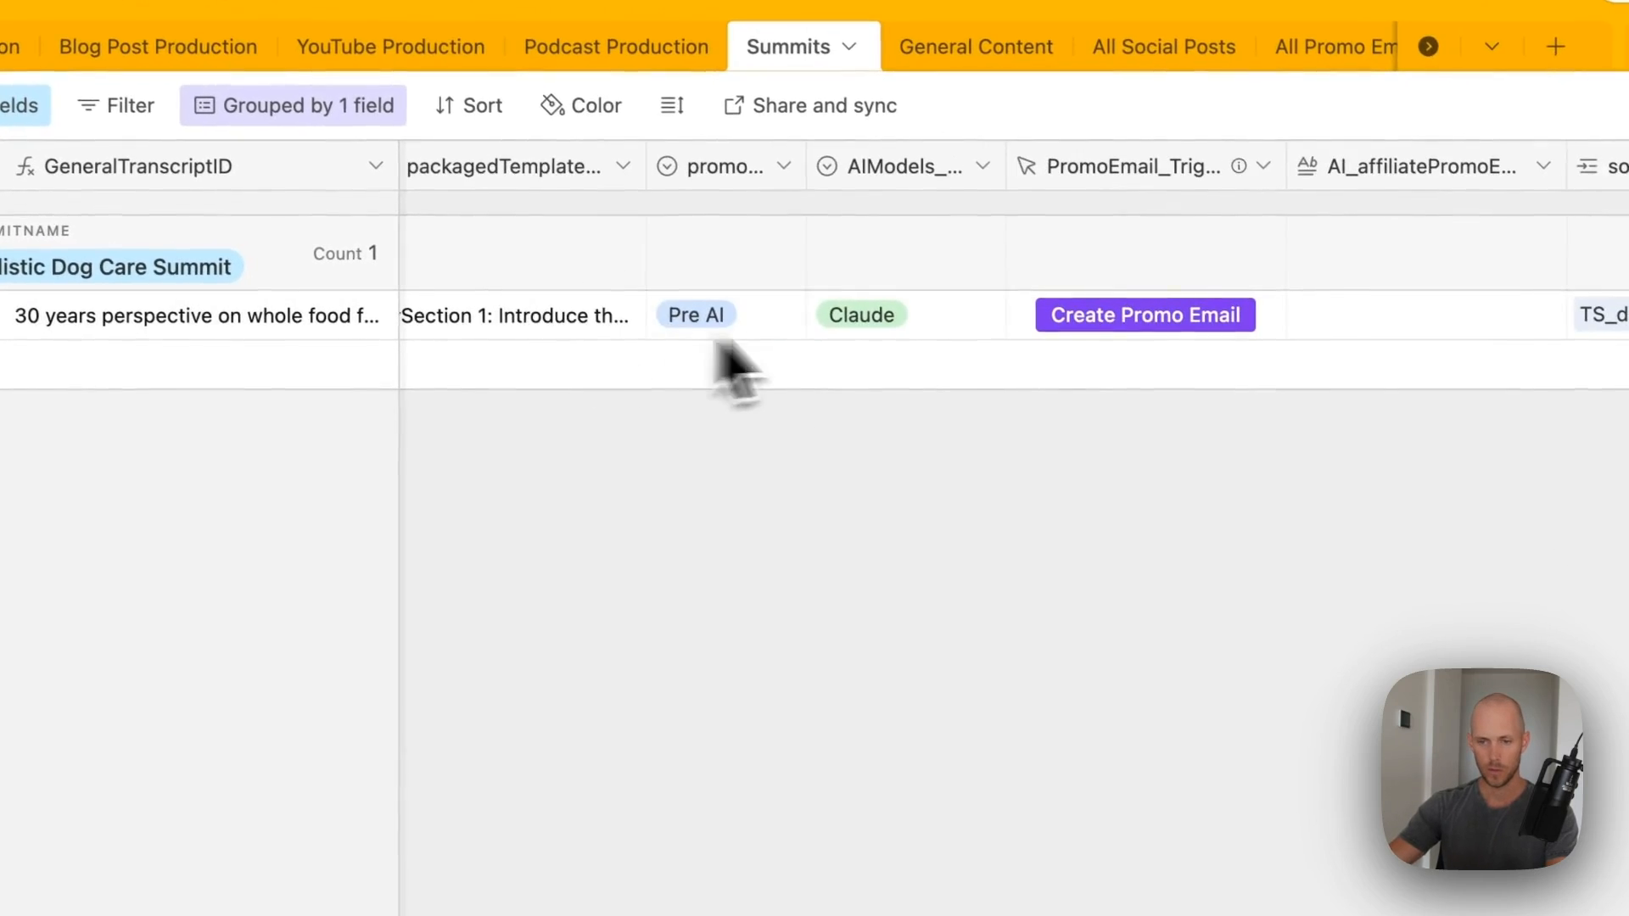
pyautogui.click(986, 365)
pyautogui.click(985, 365)
pyautogui.click(874, 475)
pyautogui.click(832, 484)
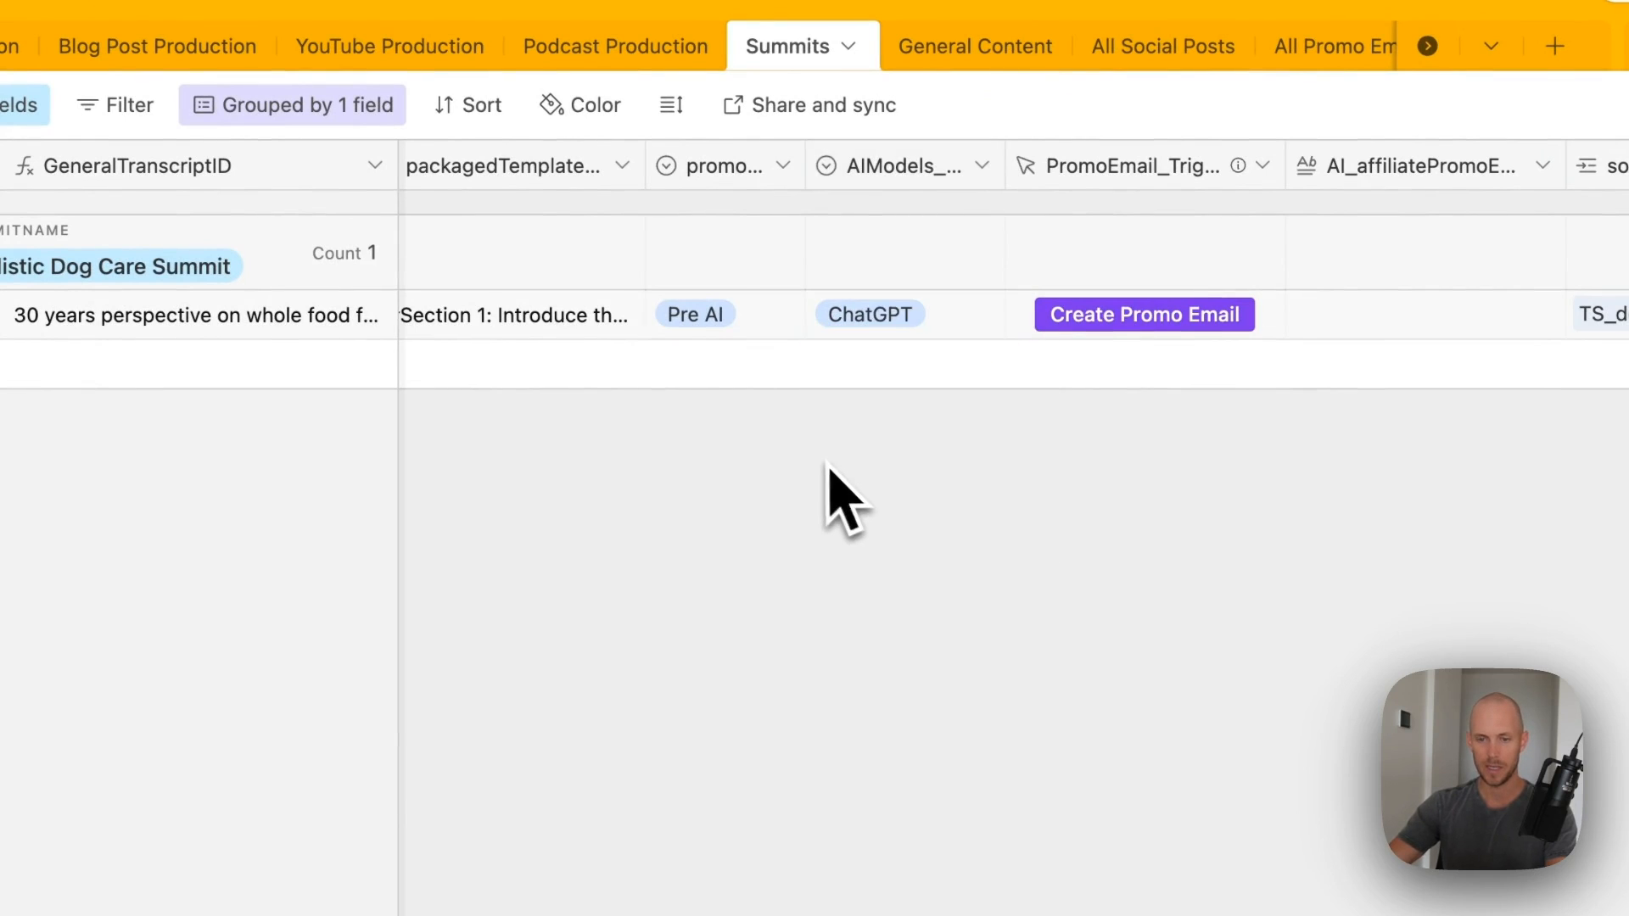
# - Expand the packagedTemplate cell and read through its section prompts and call-to-action
pyautogui.hscroll(-5, 826, 483)
pyautogui.click(1157, 334)
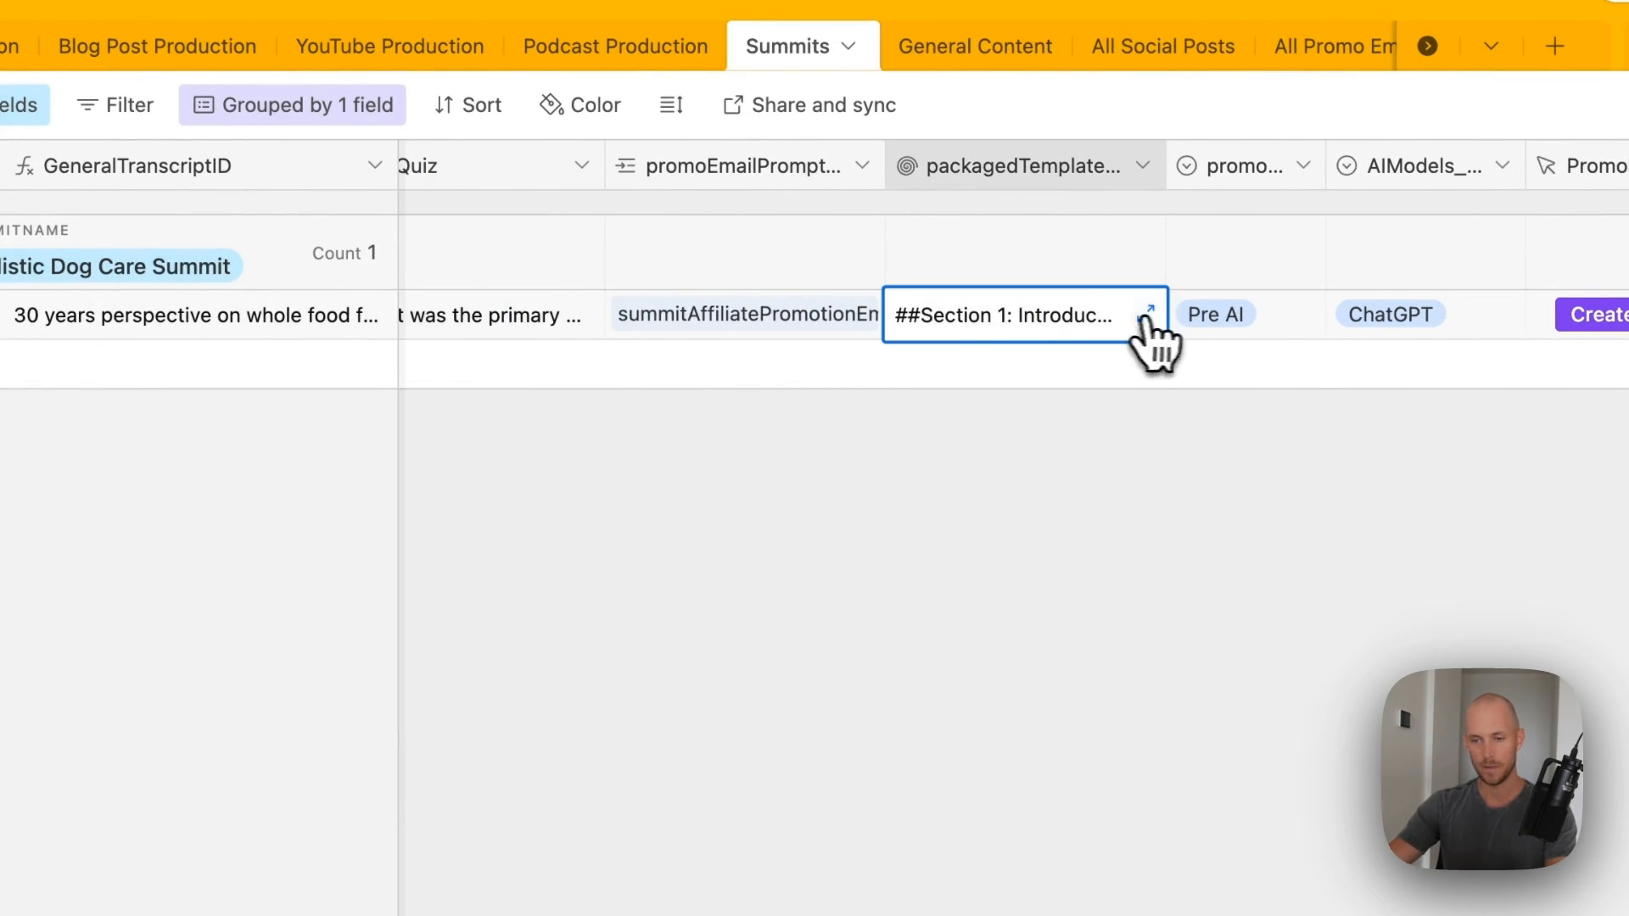
pyautogui.click(1158, 331)
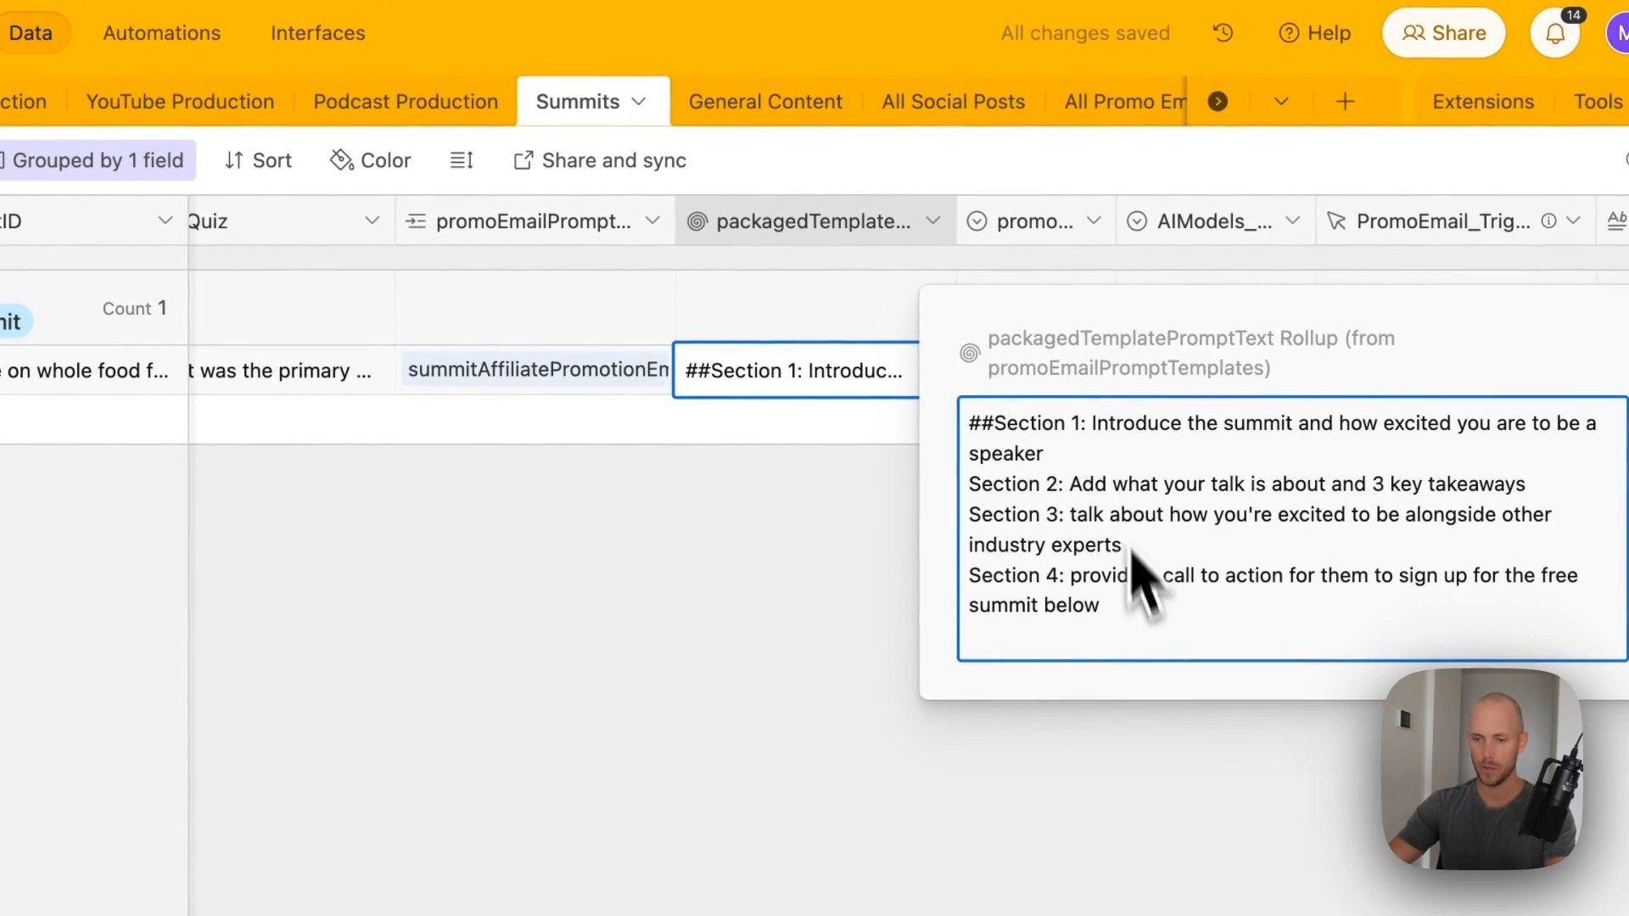
pyautogui.moveTo(1109, 423); pyautogui.dragTo(1372, 565)
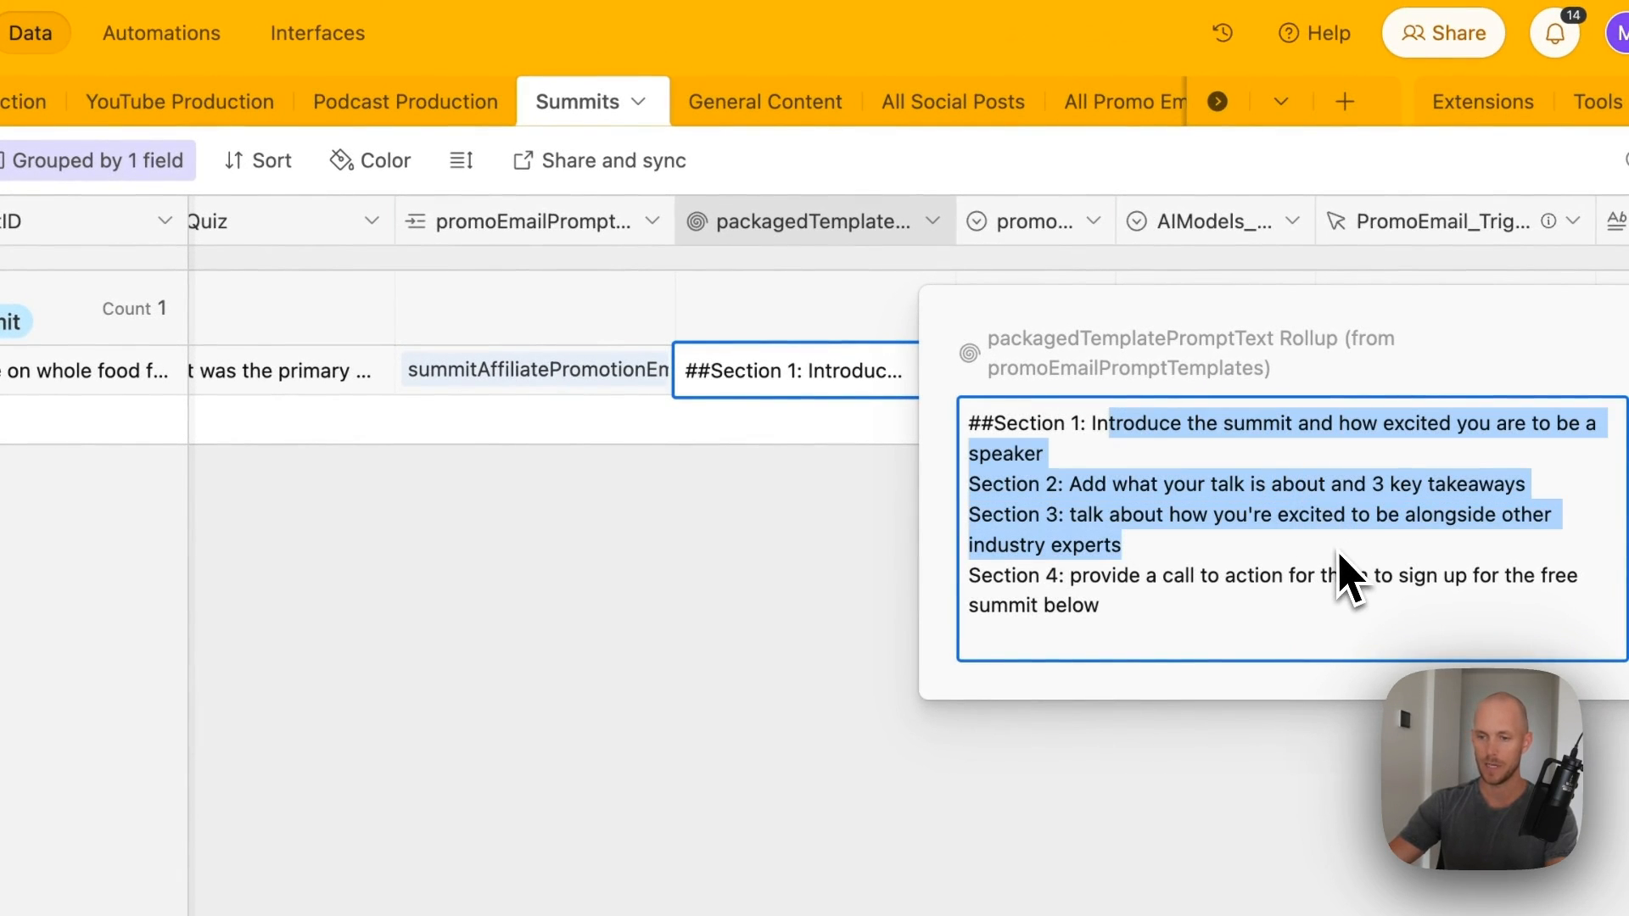
pyautogui.click(1287, 599)
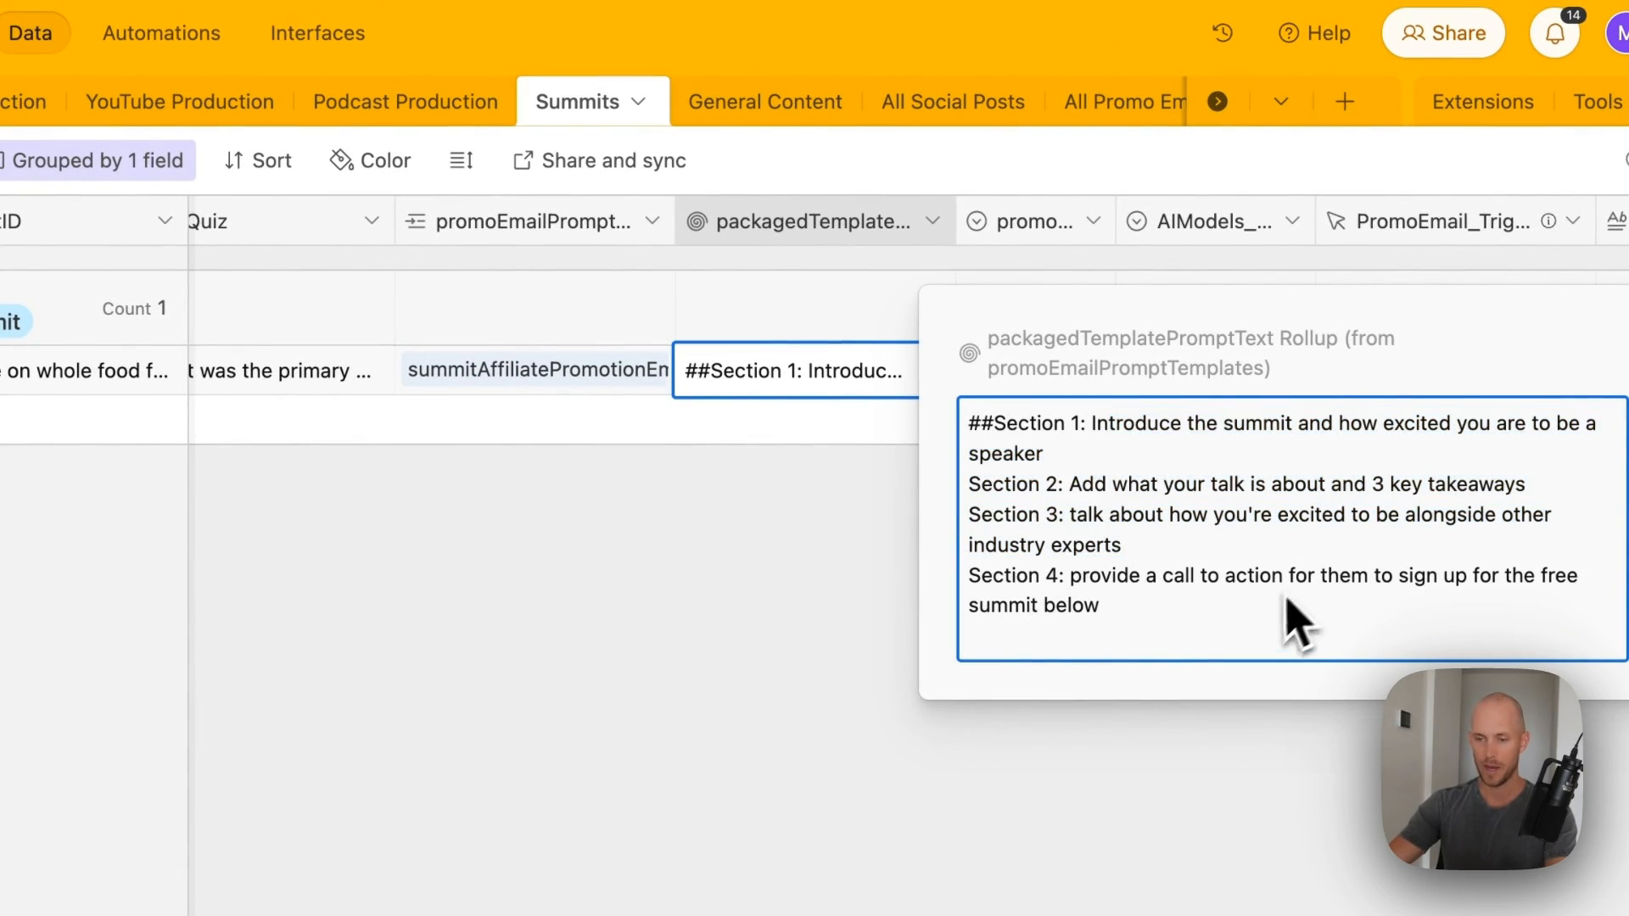
pyautogui.moveTo(1074, 585); pyautogui.dragTo(953, 661)
pyautogui.click(670, 674)
pyautogui.hscroll(5, 950, 560)
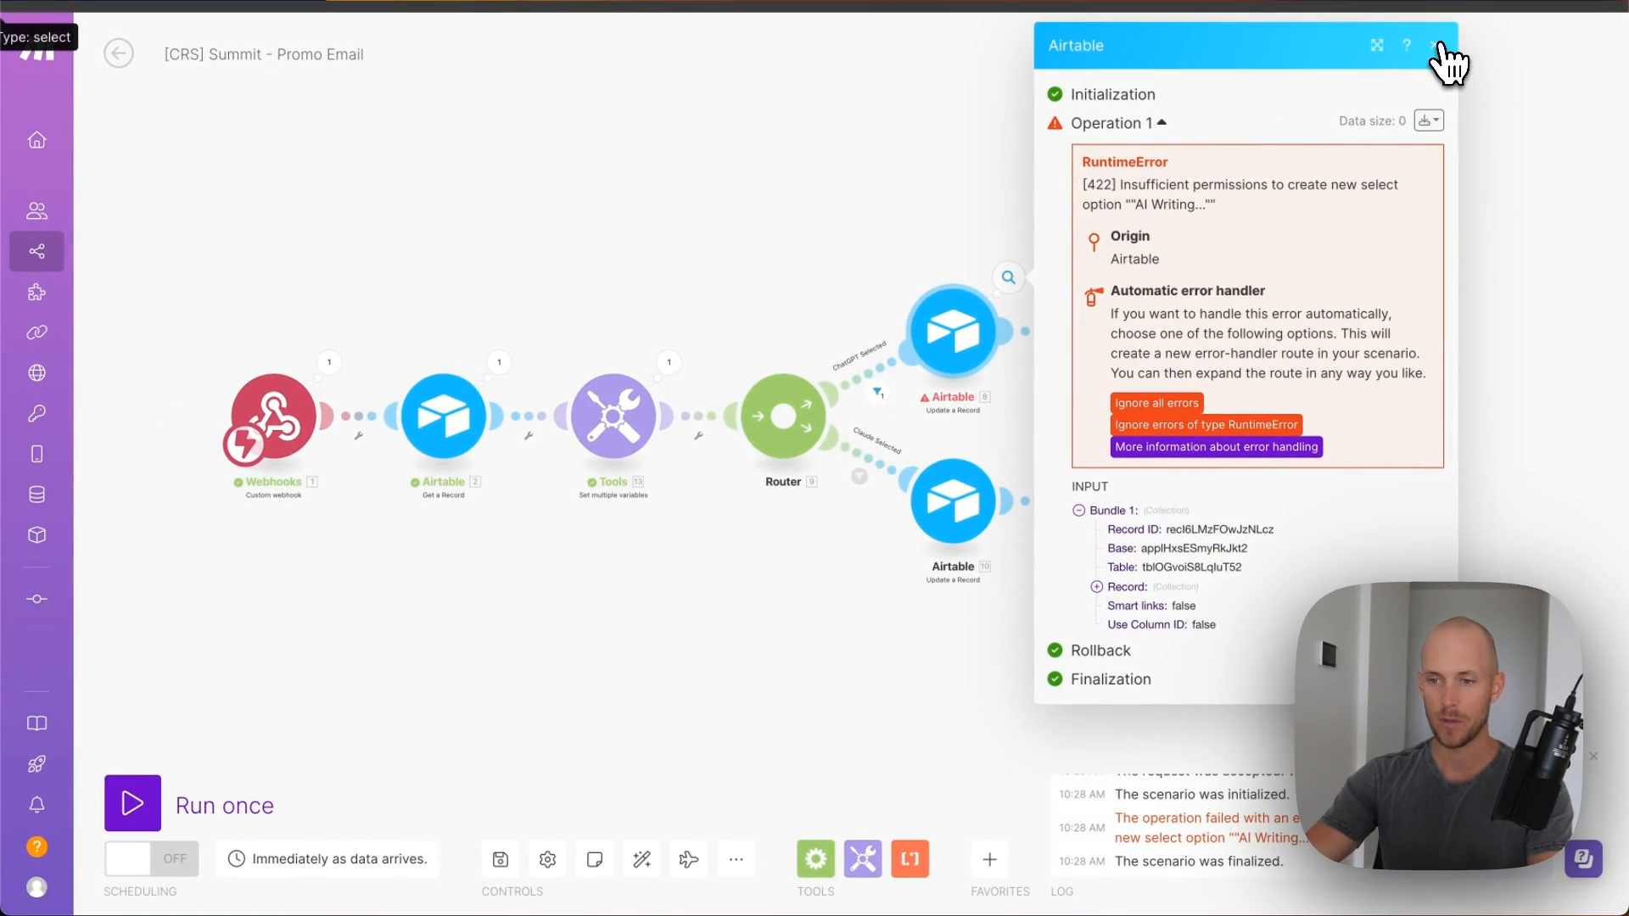
# - Close the error panel and verify Airtable 8 sends promoEmailAIWritingStatus as AI Writing…
pyautogui.click(1436, 46)
pyautogui.click(946, 331)
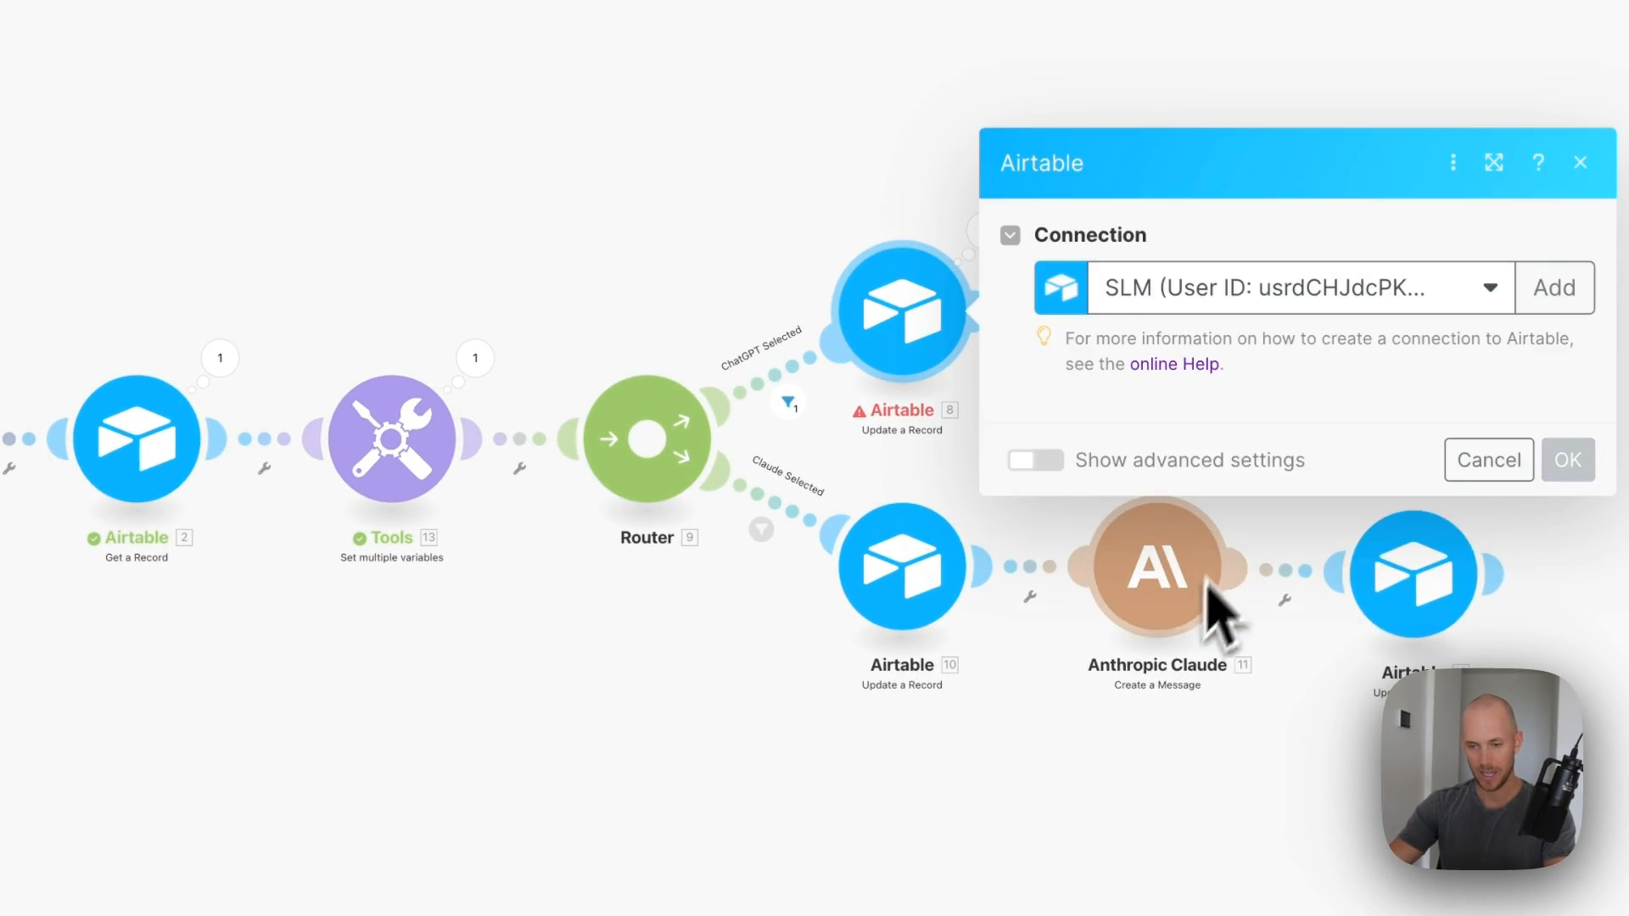
pyautogui.scroll(-4, 1102, 528)
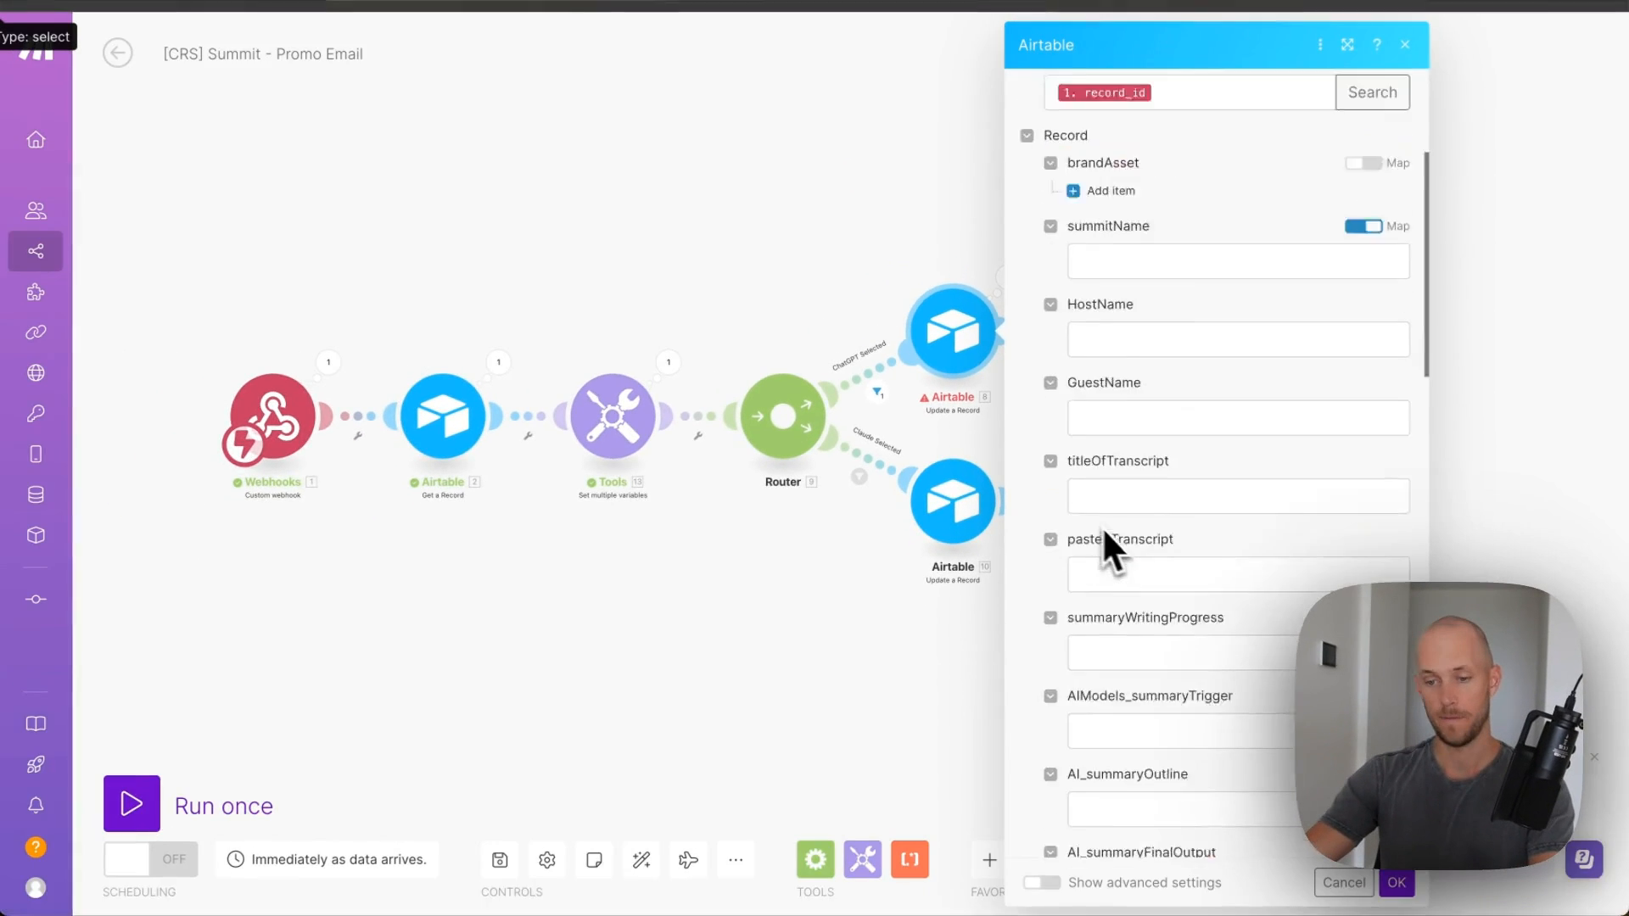
pyautogui.scroll(-8, 1105, 533)
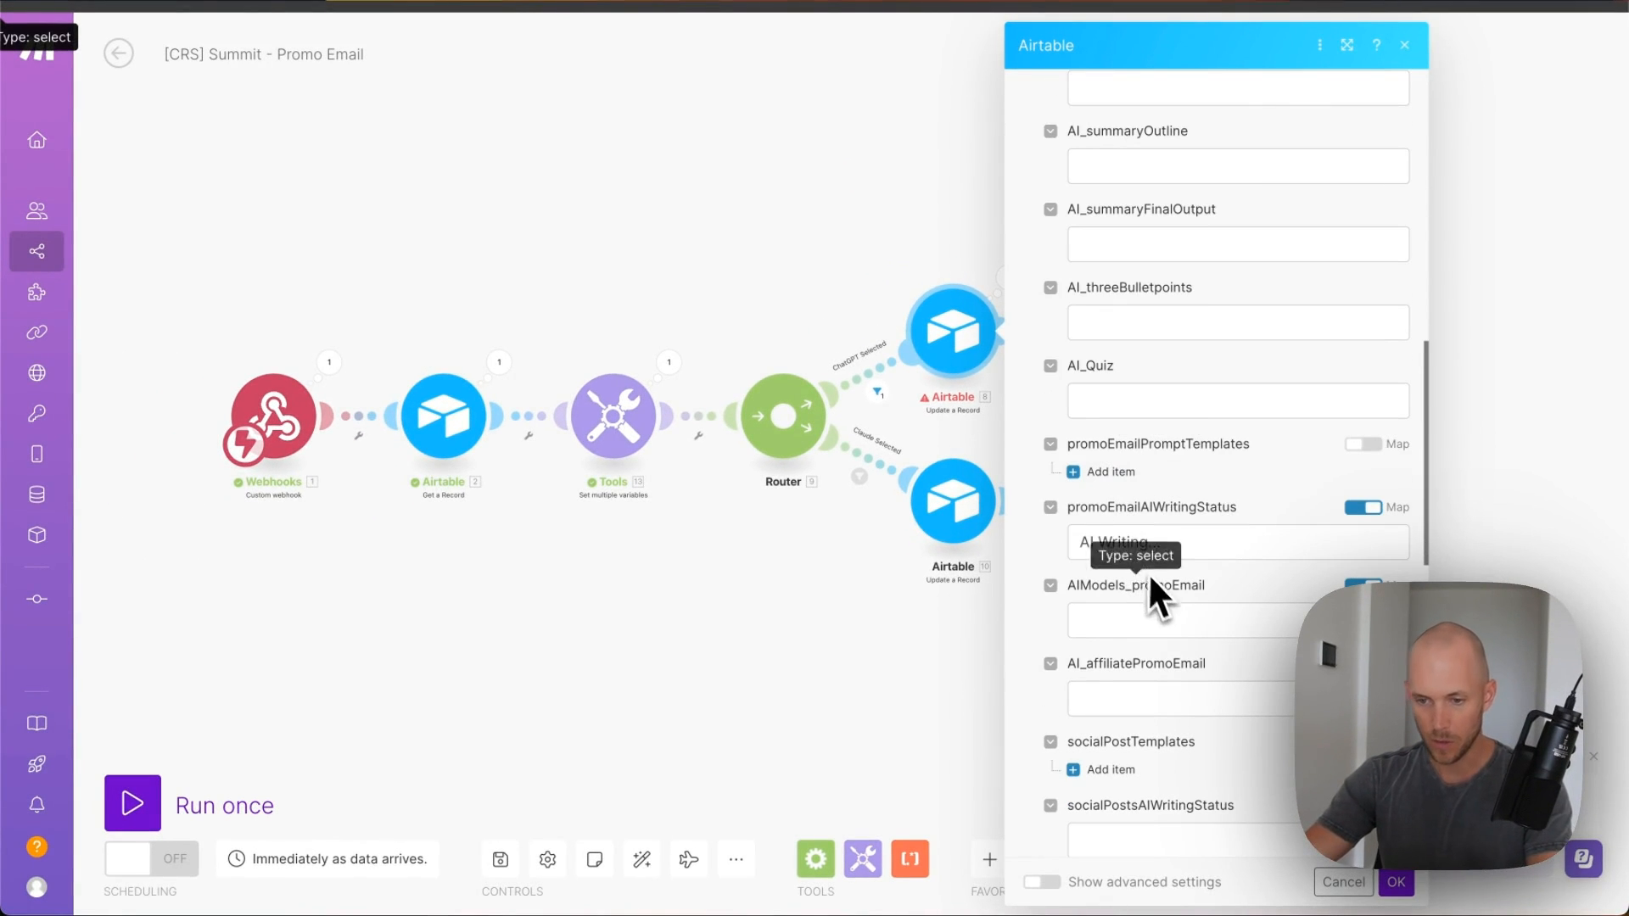
pyautogui.click(1196, 543)
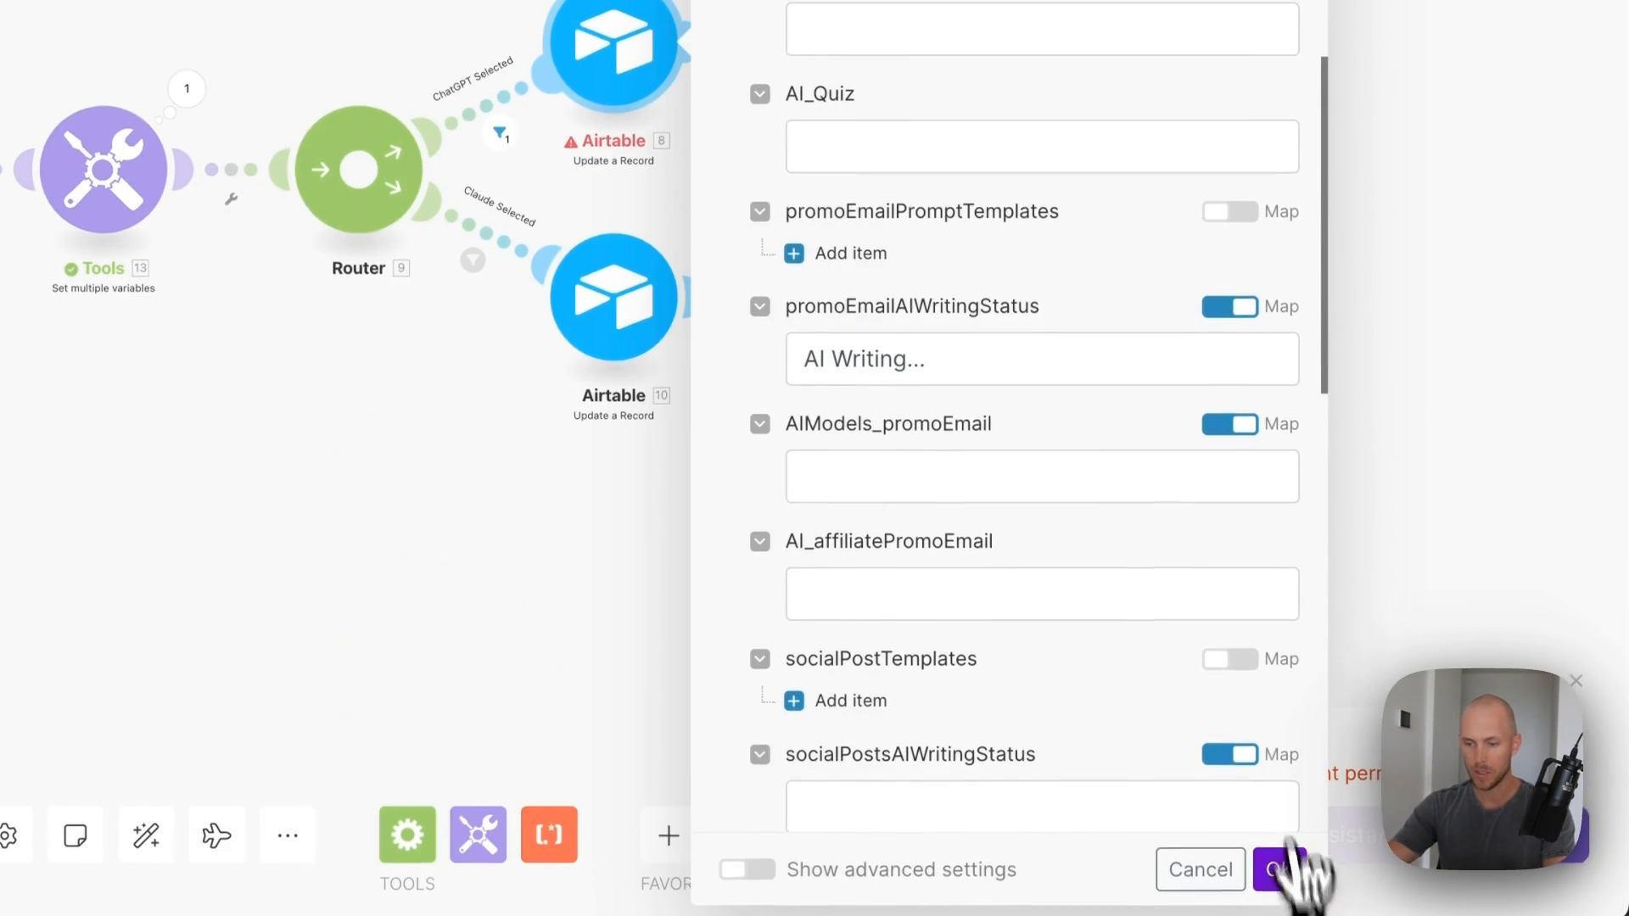
pyautogui.click(1280, 873)
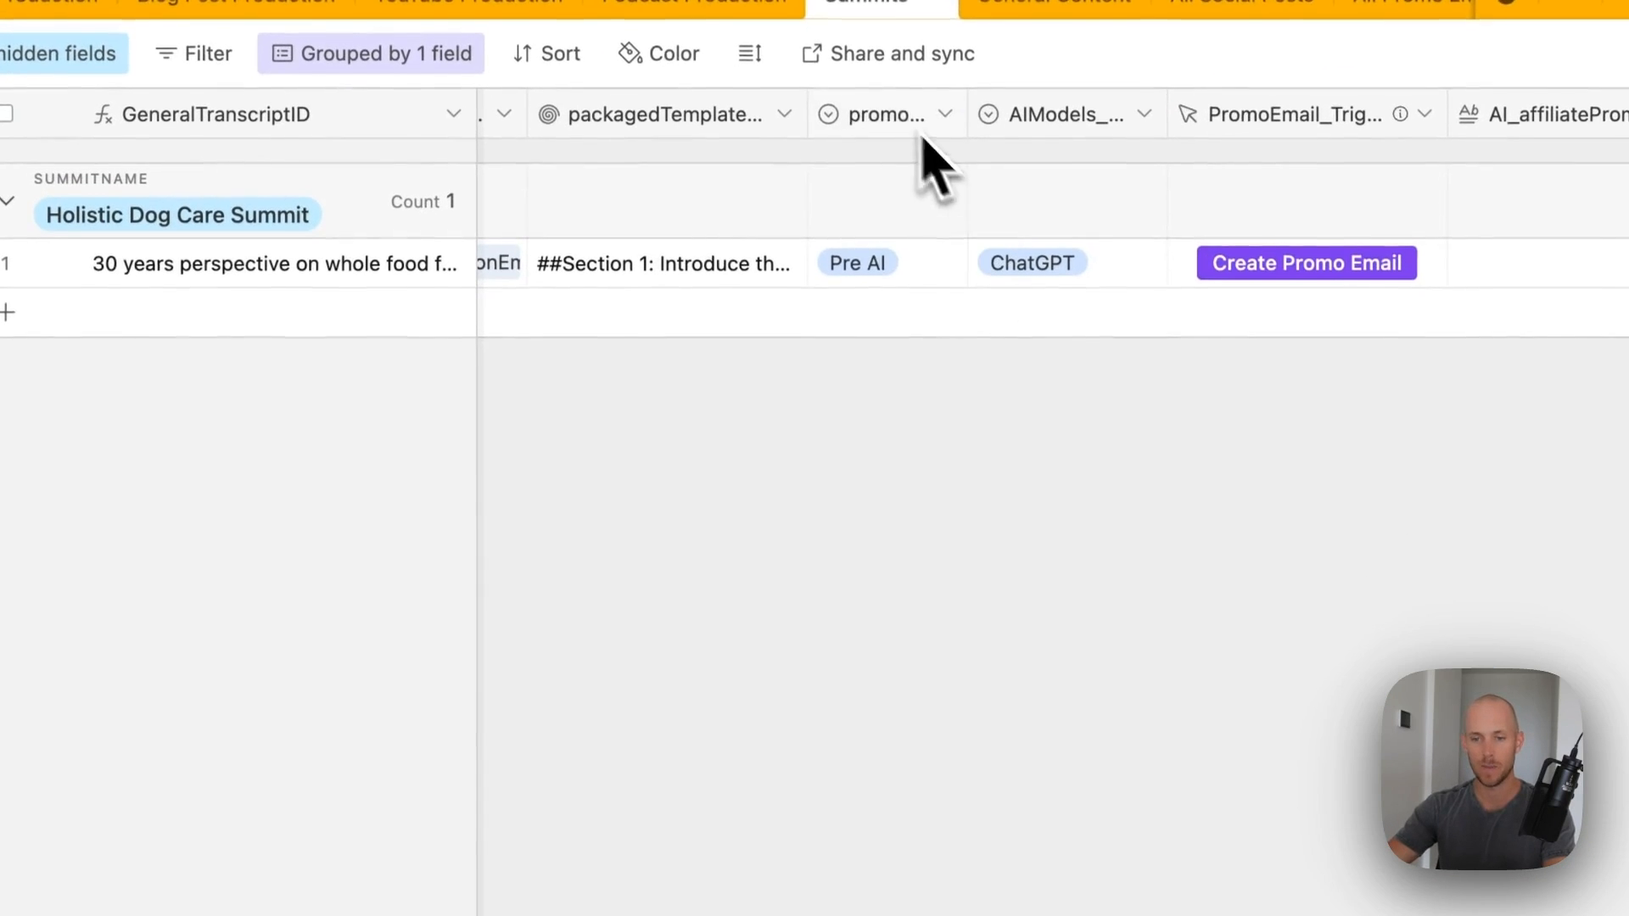
# - Rename the promoEmailAIWritingStatus option AI Writing to 'AI Writing...' and recheck the options
pyautogui.doubleClick(885, 113)
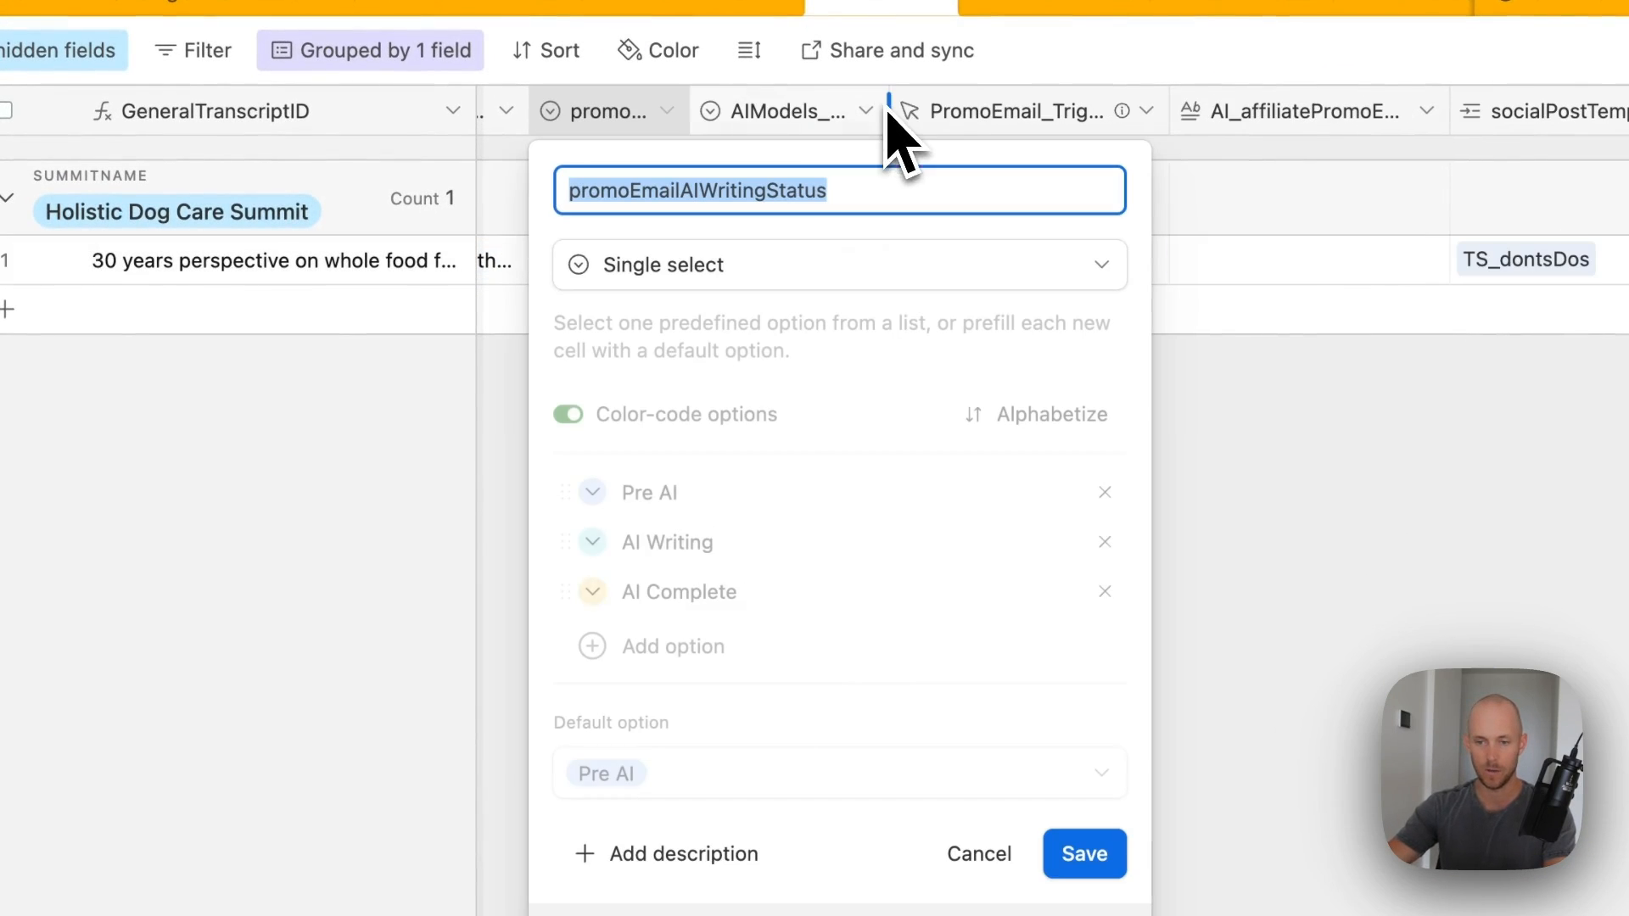
pyautogui.click(736, 545)
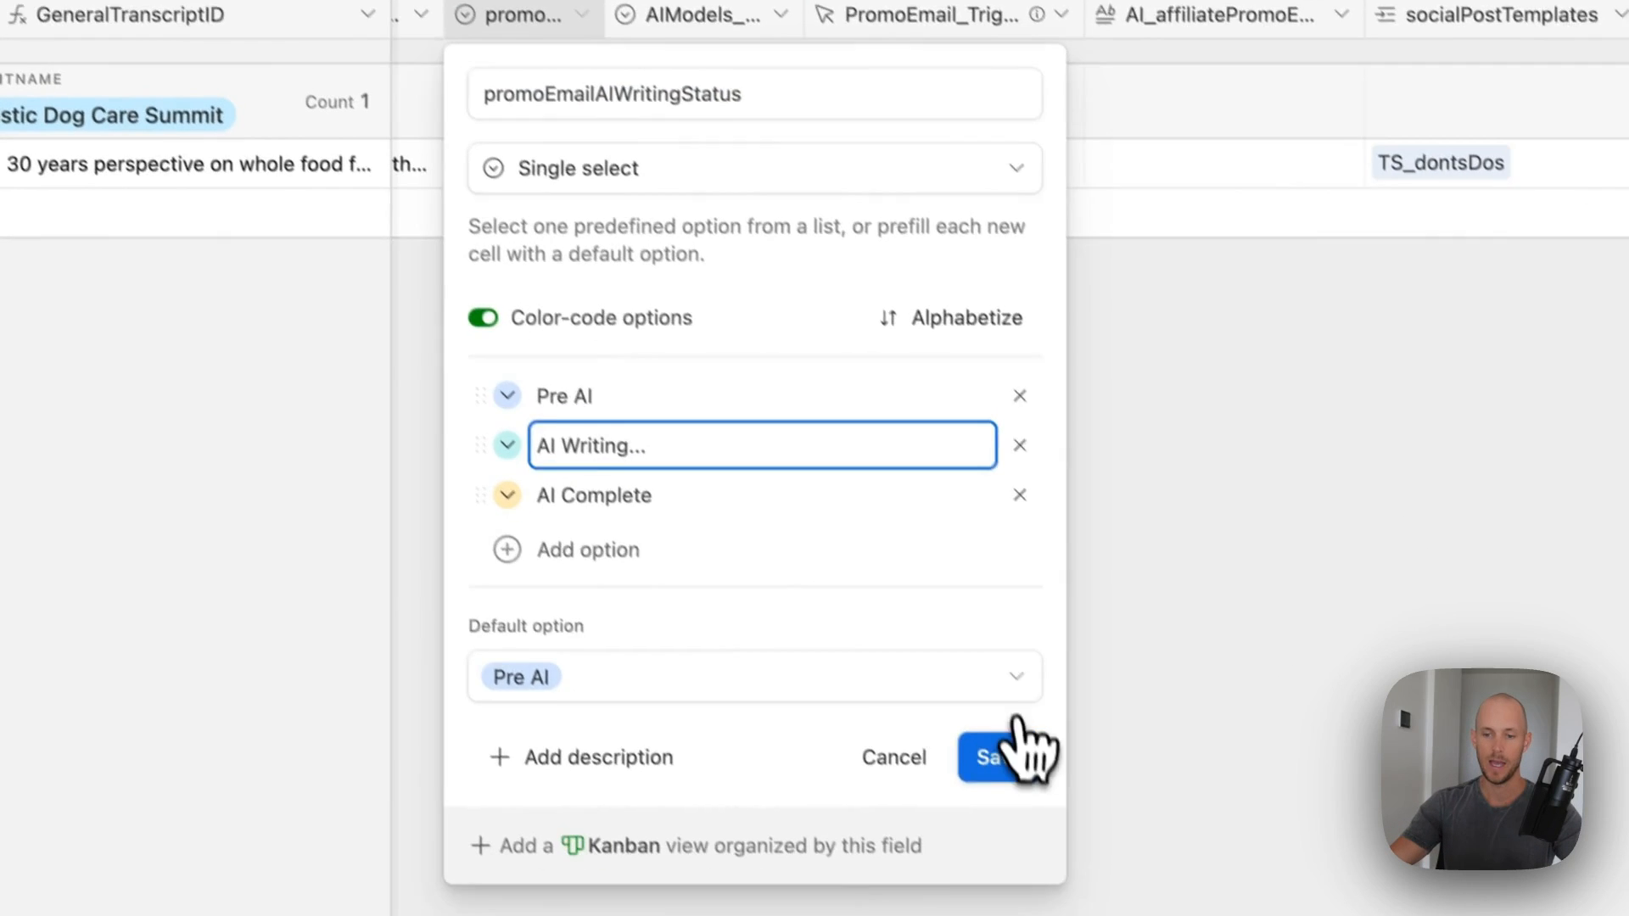
pyautogui.click(1088, 858)
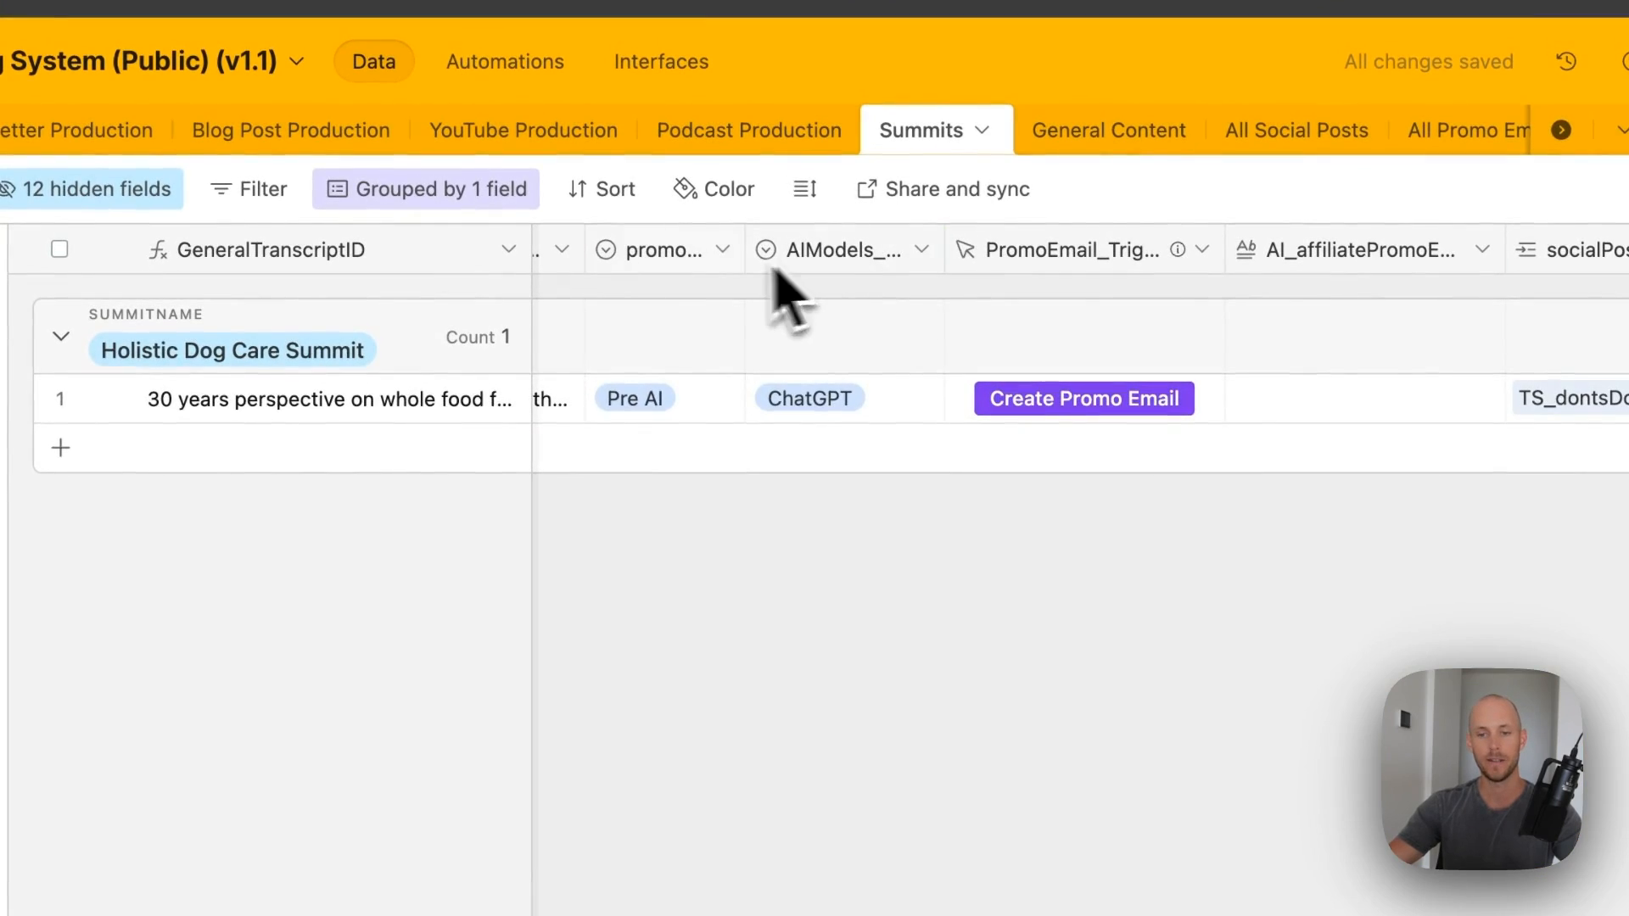
pyautogui.doubleClick(671, 249)
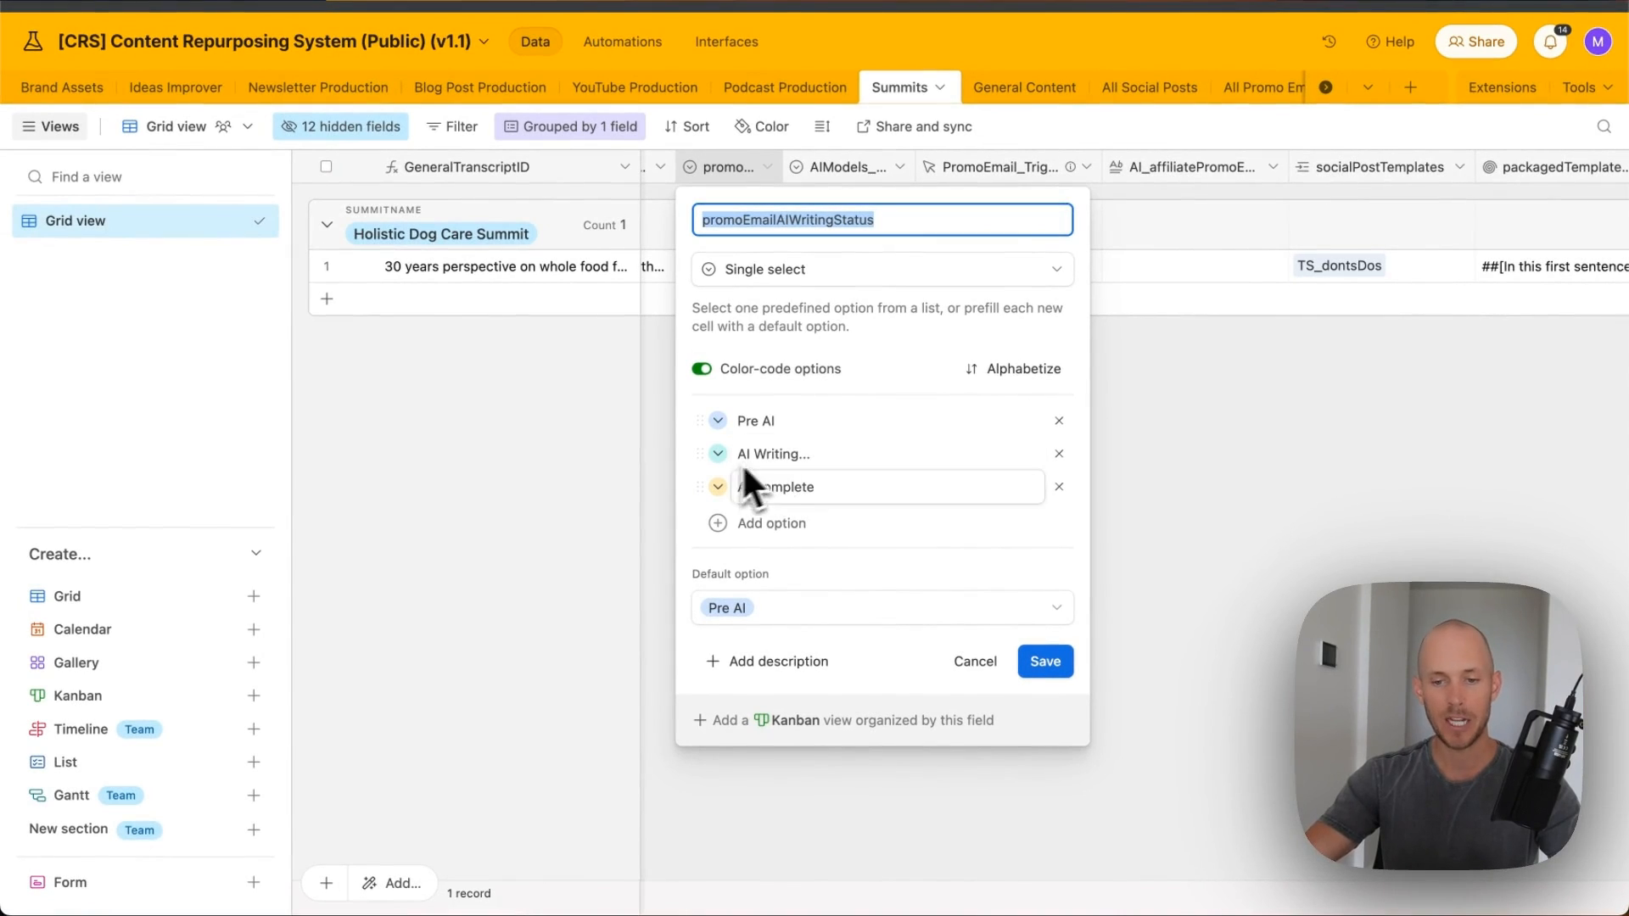
pyautogui.click(1045, 661)
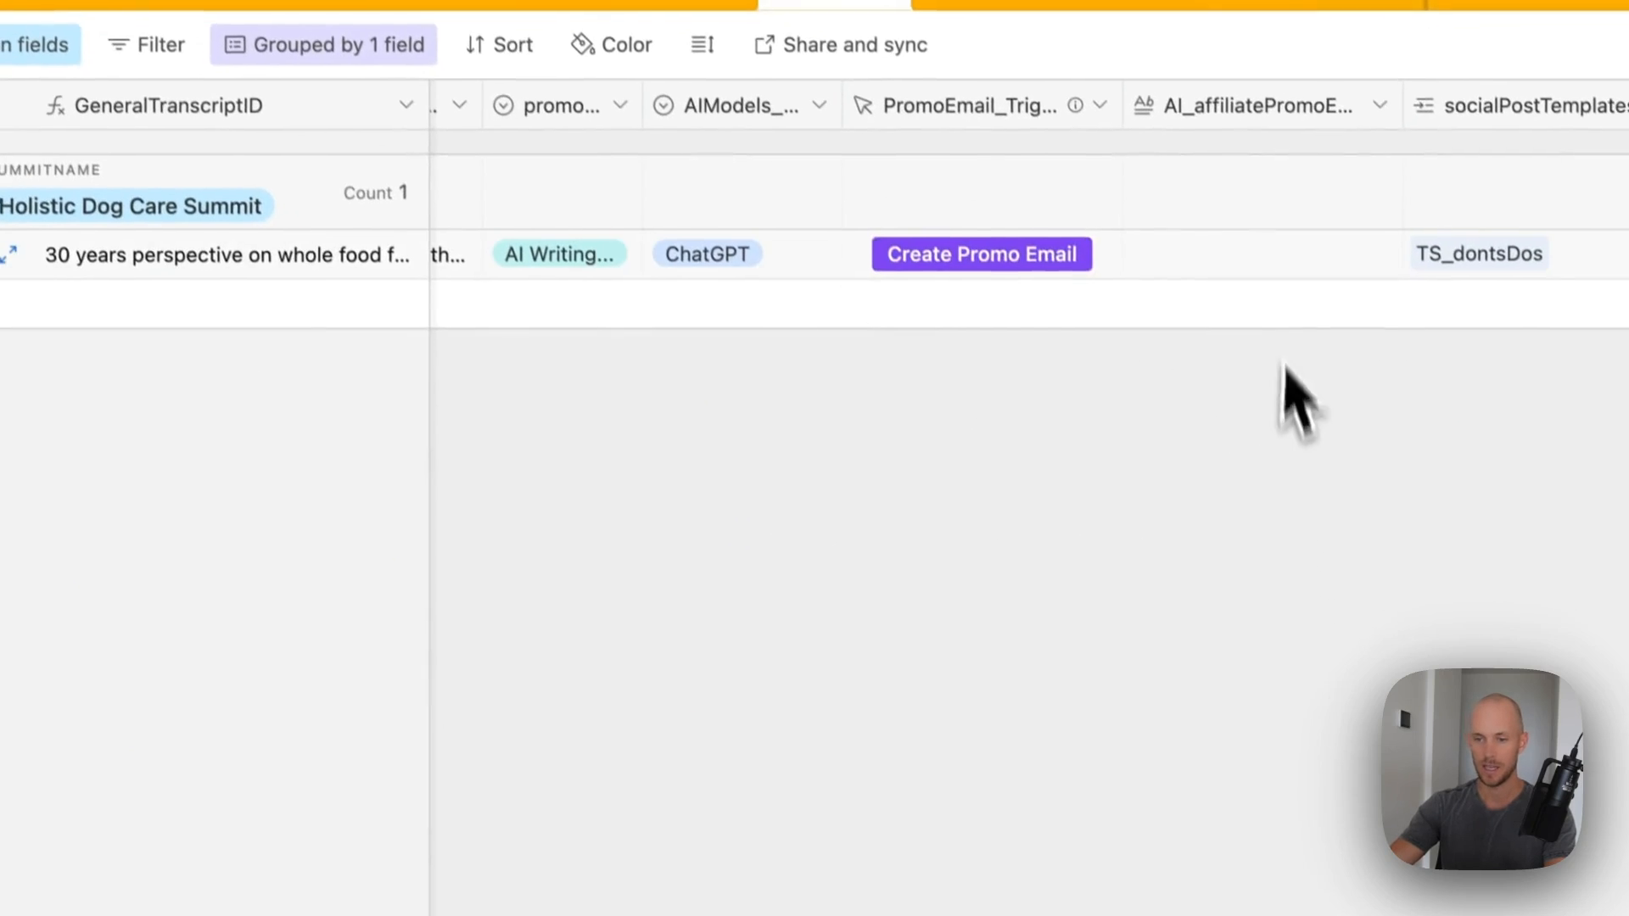
# - Expand the record from the AI_affiliatePromoEmail cell and read the email's subject and talk paragraph
pyautogui.rightClick(1270, 250)
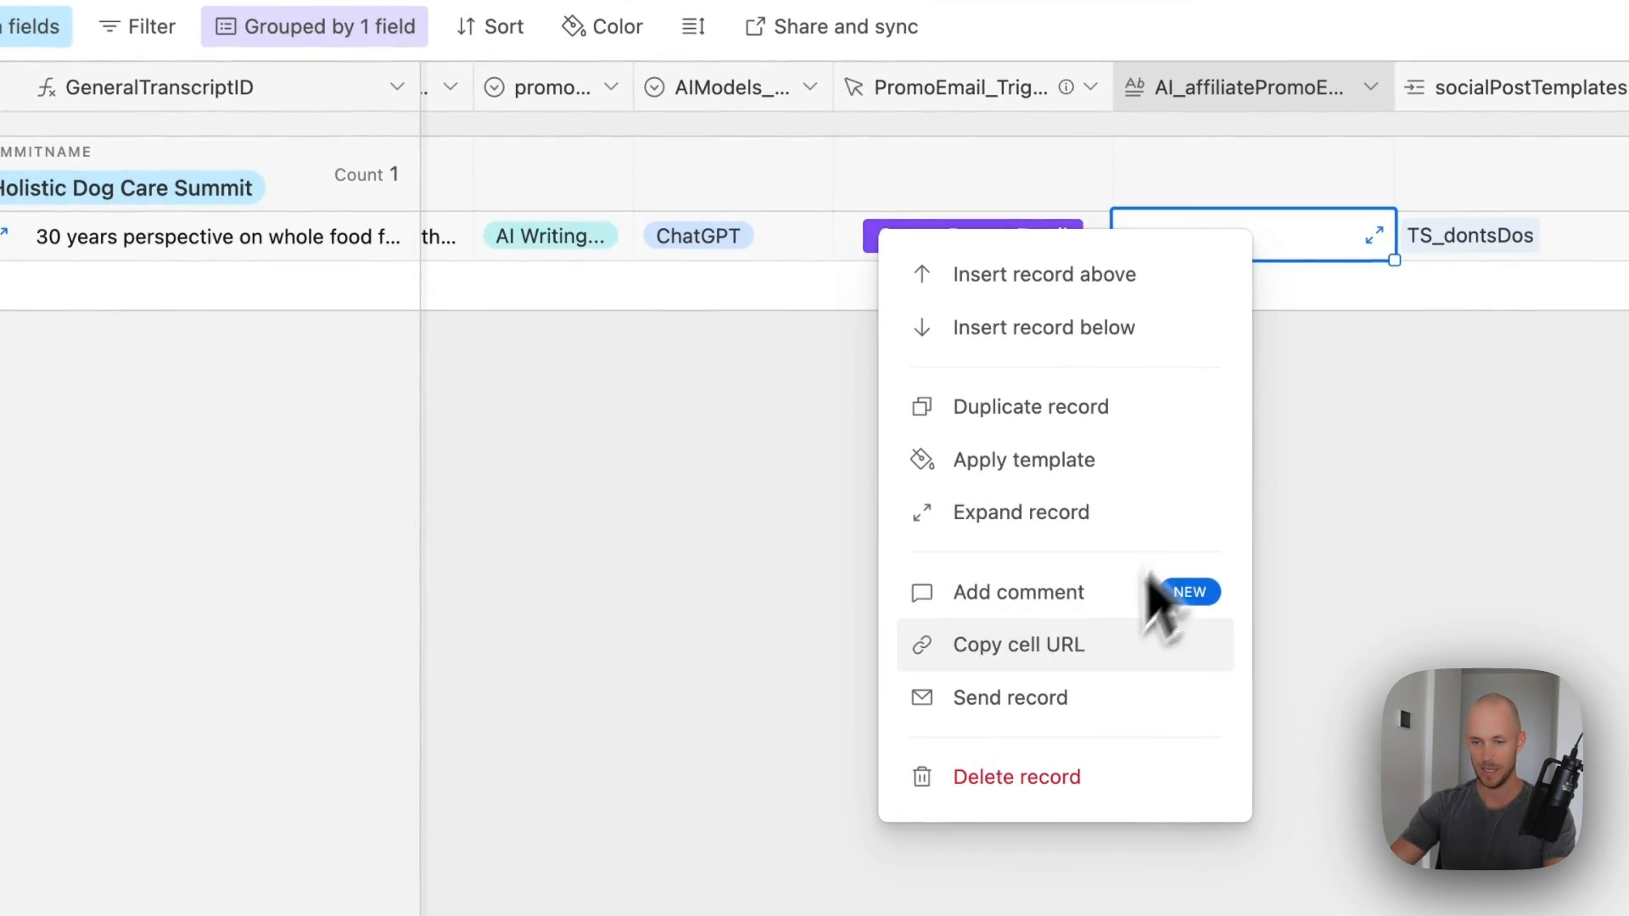
pyautogui.click(1057, 519)
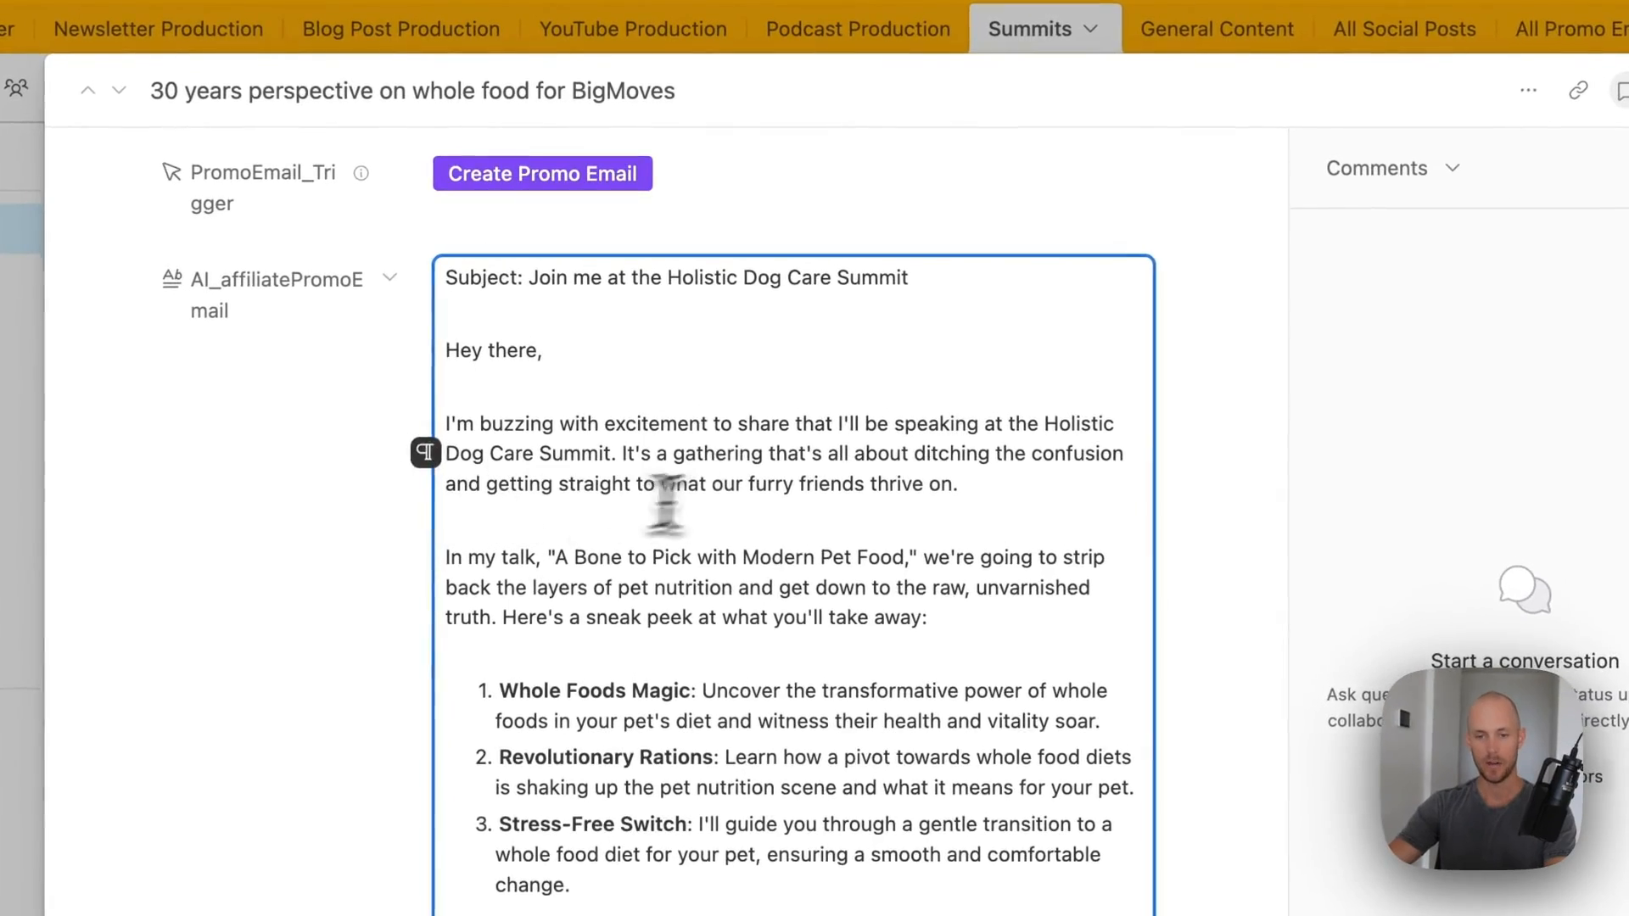
pyautogui.moveTo(523, 278); pyautogui.dragTo(952, 273)
pyautogui.click(1162, 414)
pyautogui.scroll(-2, 1217, 466)
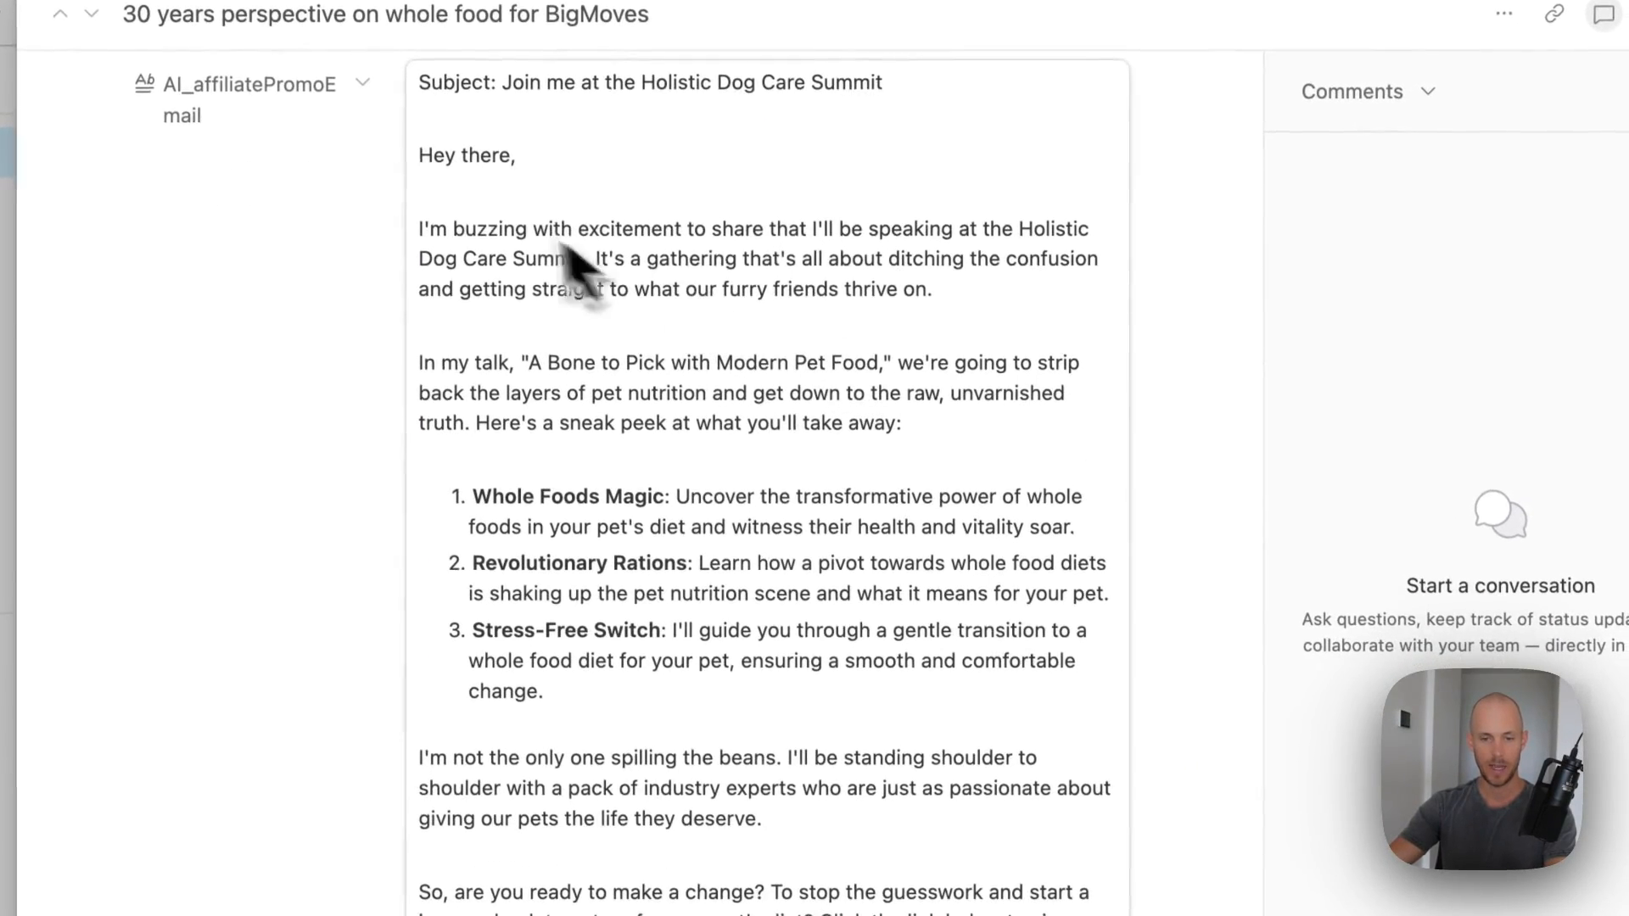
pyautogui.scroll(-2, 594, 301)
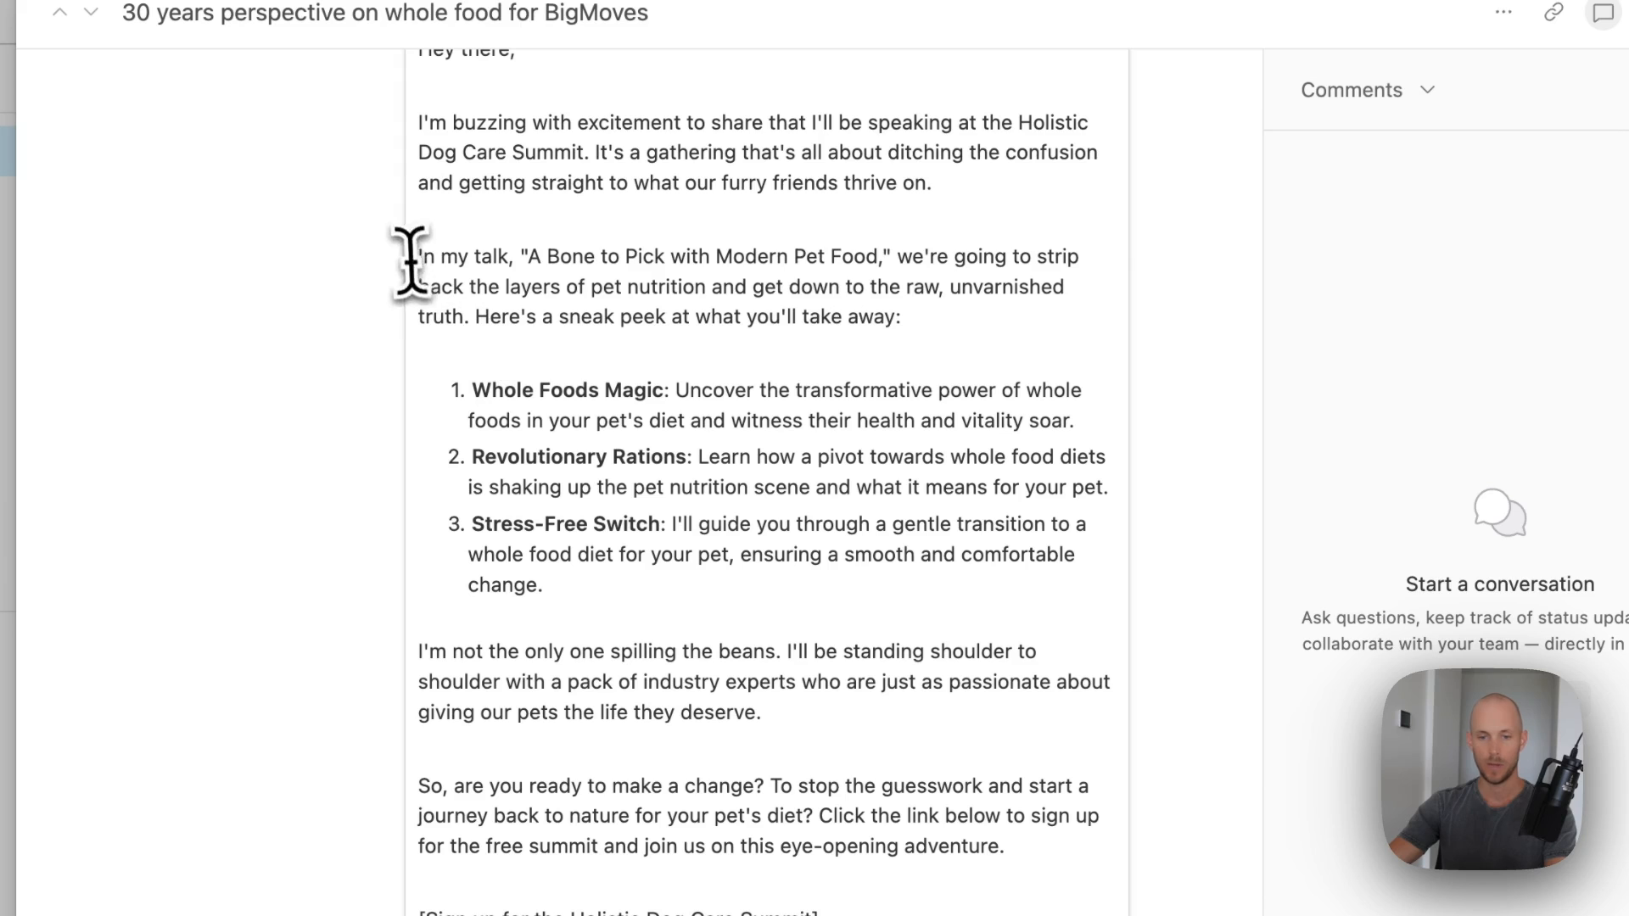
pyautogui.moveTo(416, 257); pyautogui.dragTo(917, 255)
pyautogui.click(924, 286)
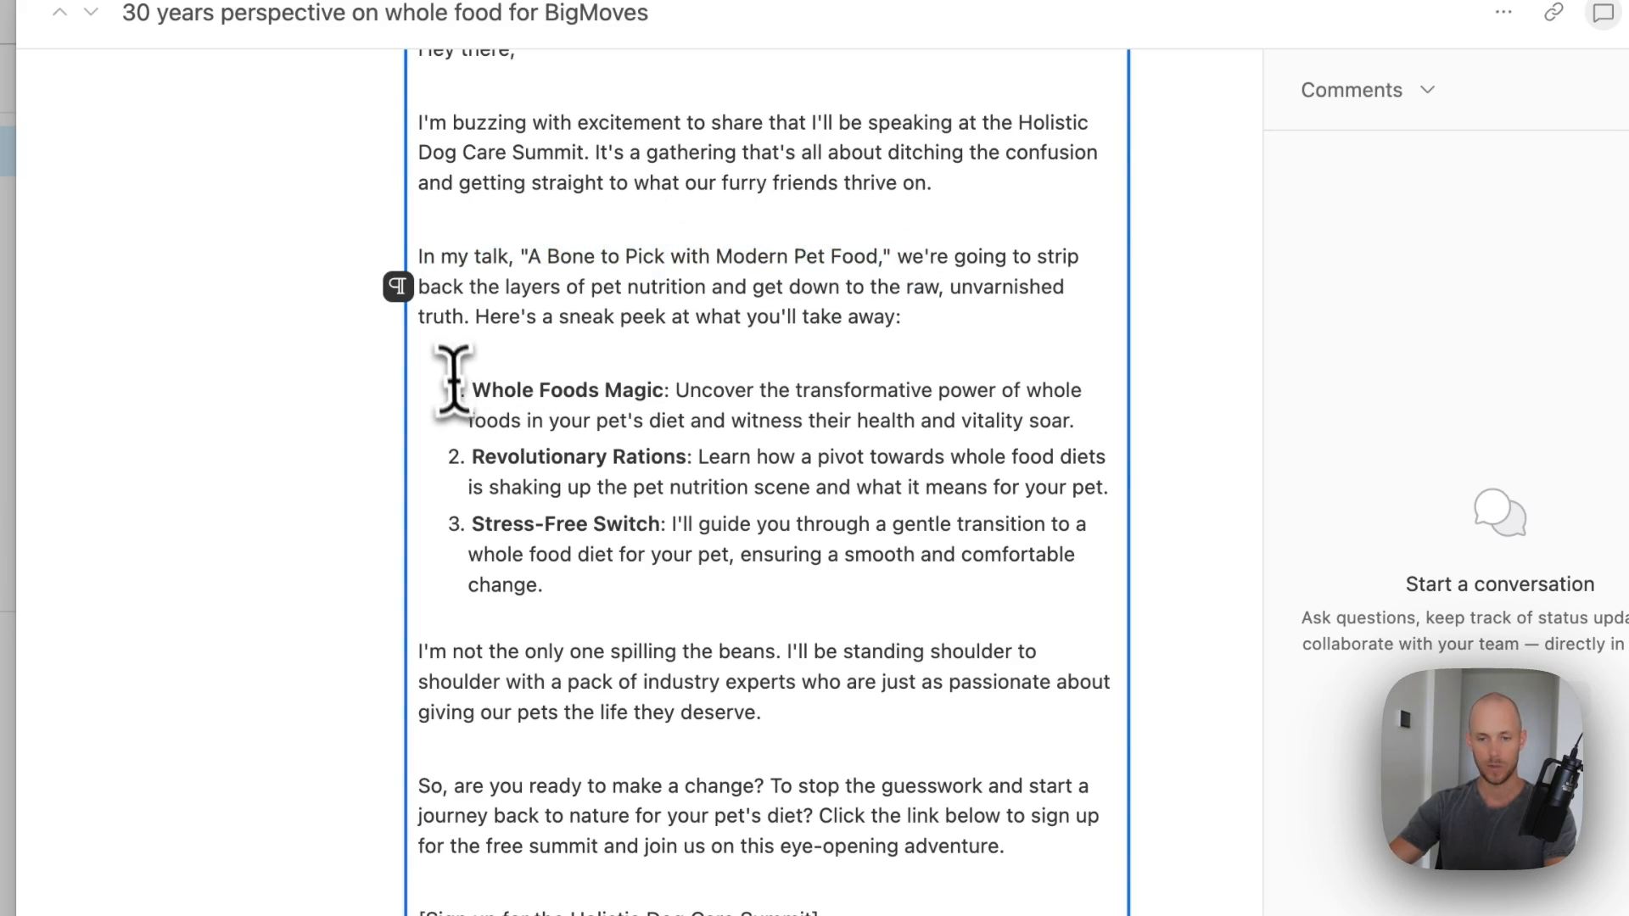
# - Review the takeaways, experts and sign-up paragraphs, then close the record and scroll right
pyautogui.moveTo(495, 391); pyautogui.dragTo(763, 629)
pyautogui.moveTo(429, 582); pyautogui.dragTo(773, 643)
pyautogui.moveTo(541, 574); pyautogui.dragTo(1102, 626)
pyautogui.click(1222, 632)
pyautogui.scroll(-3, 1029, 466)
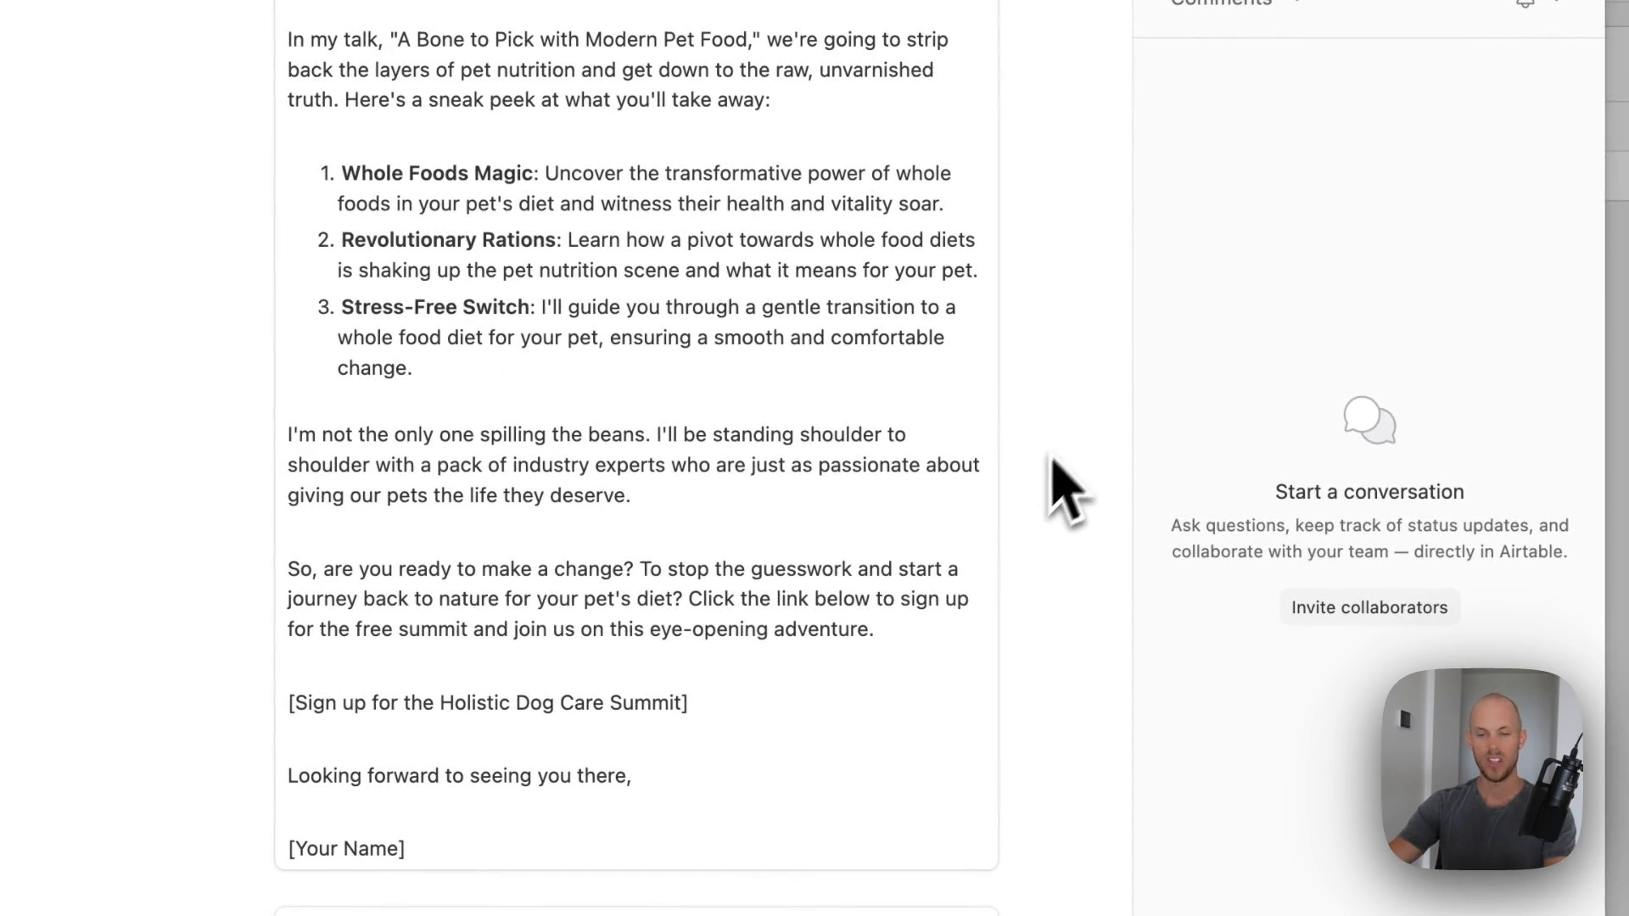
pyautogui.click(683, 501)
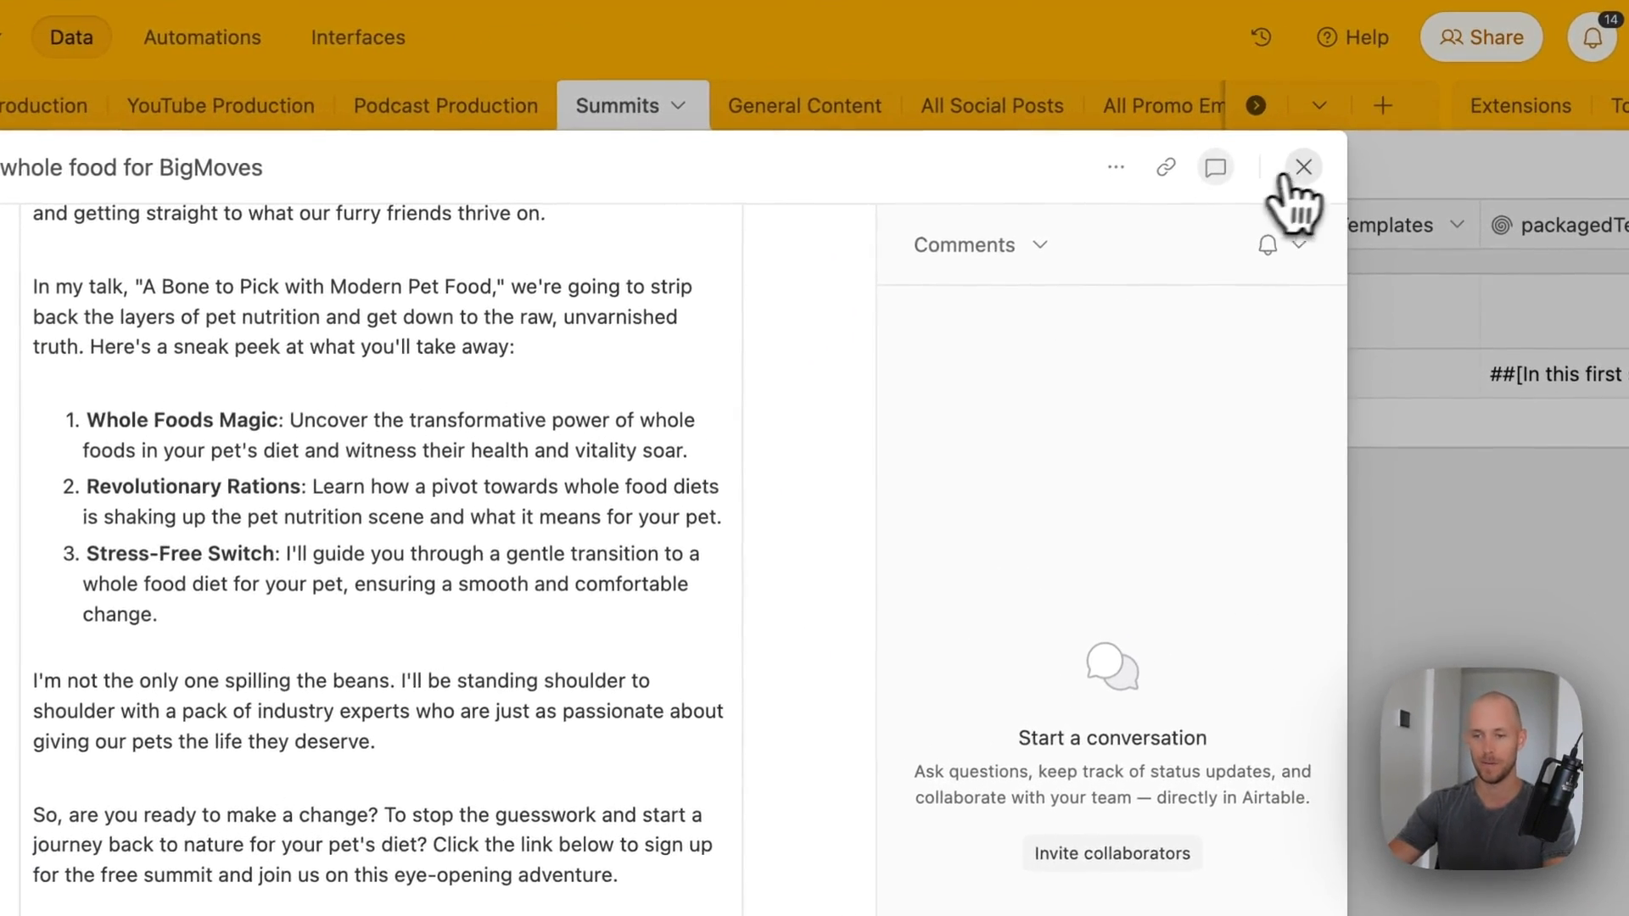
pyautogui.click(1358, 128)
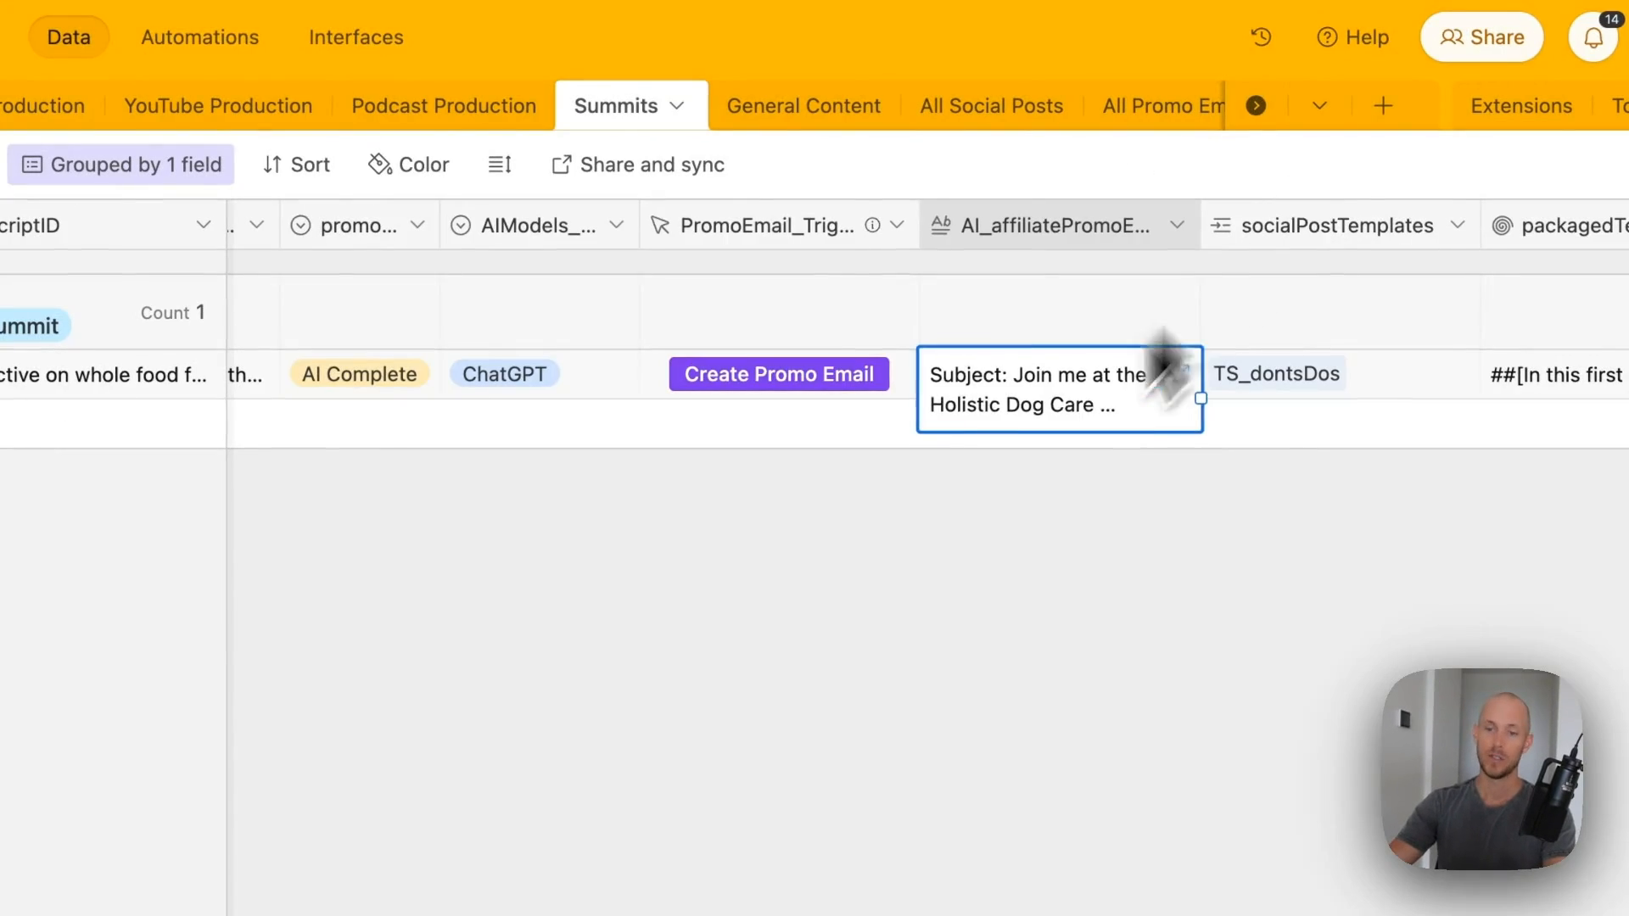
pyautogui.hscroll(10, 974, 582)
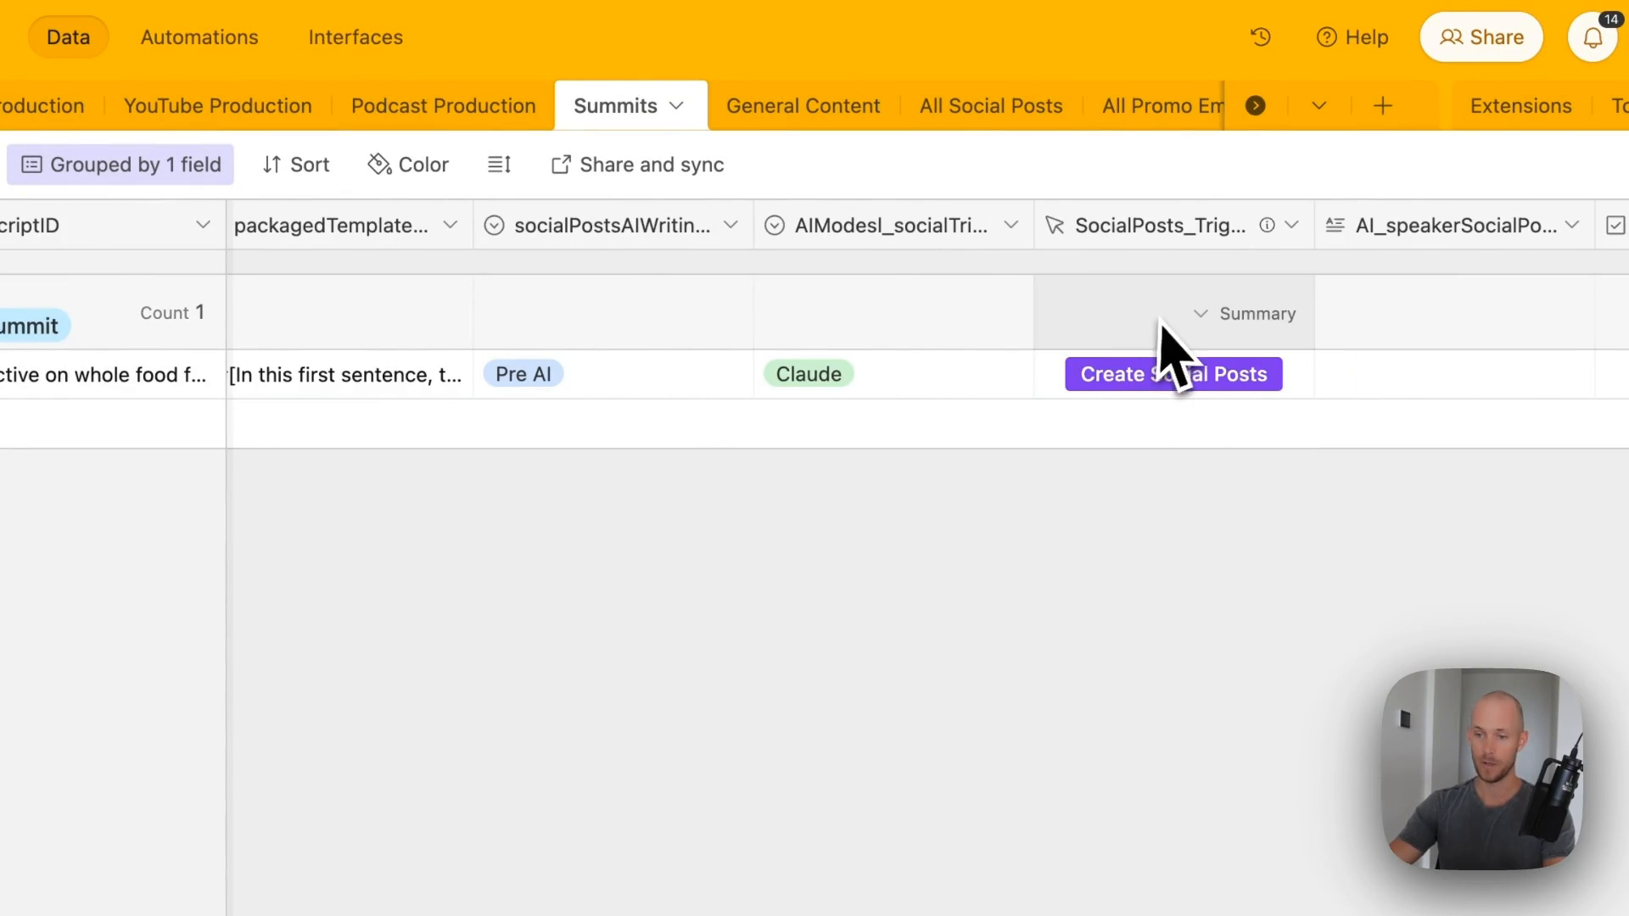
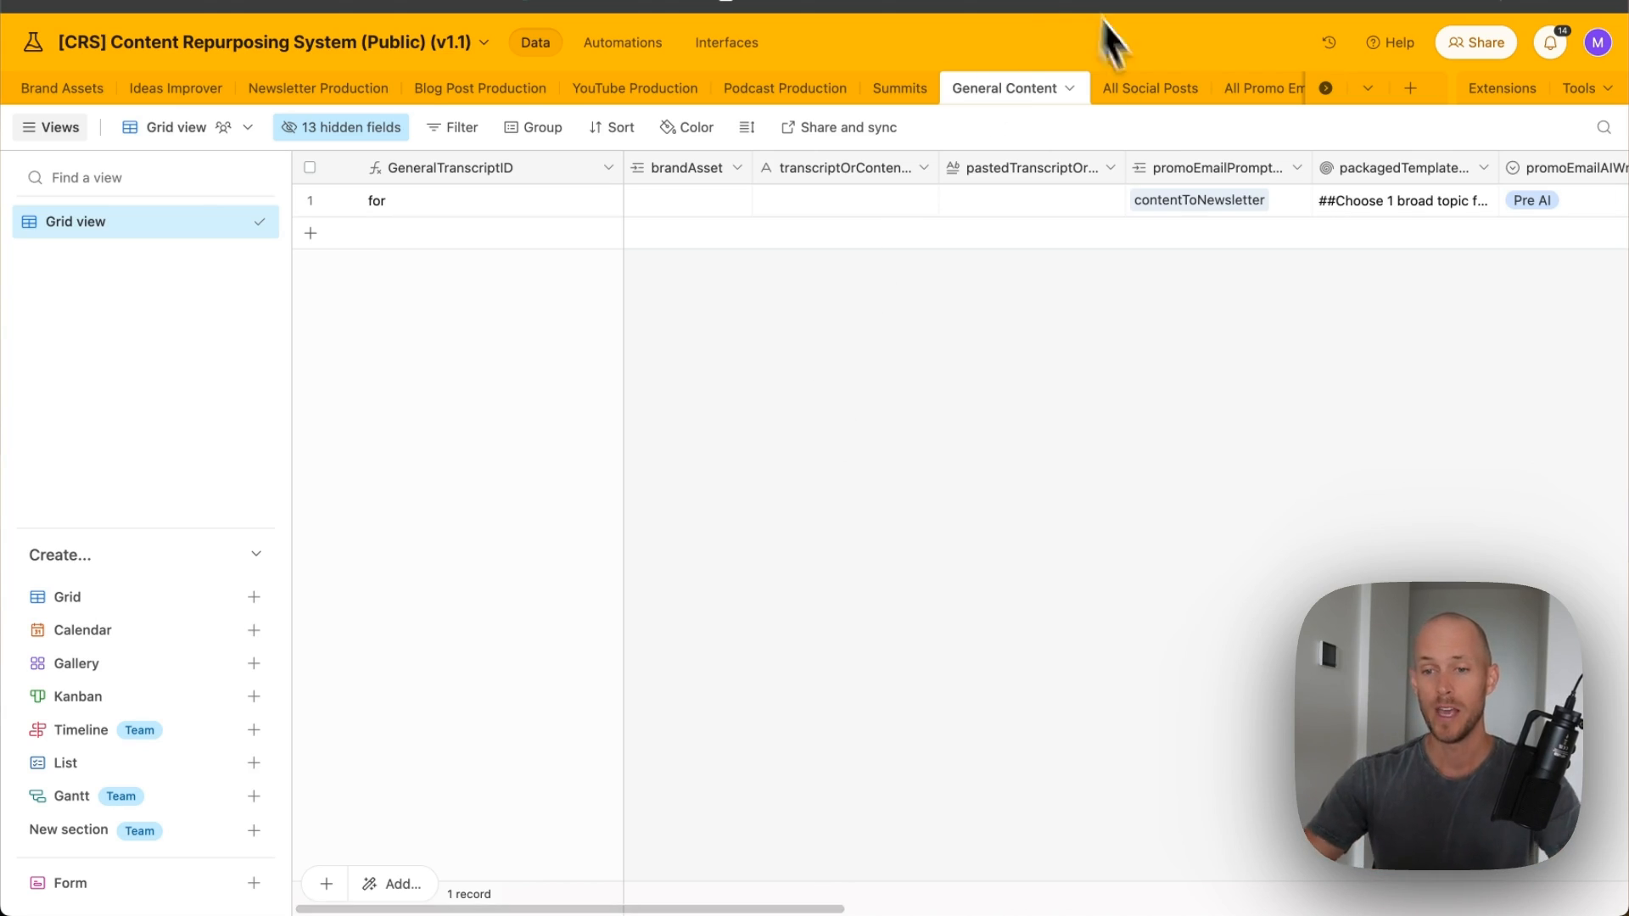
# - Read the full packaged prompt template text for the first record
pyautogui.click(1481, 213)
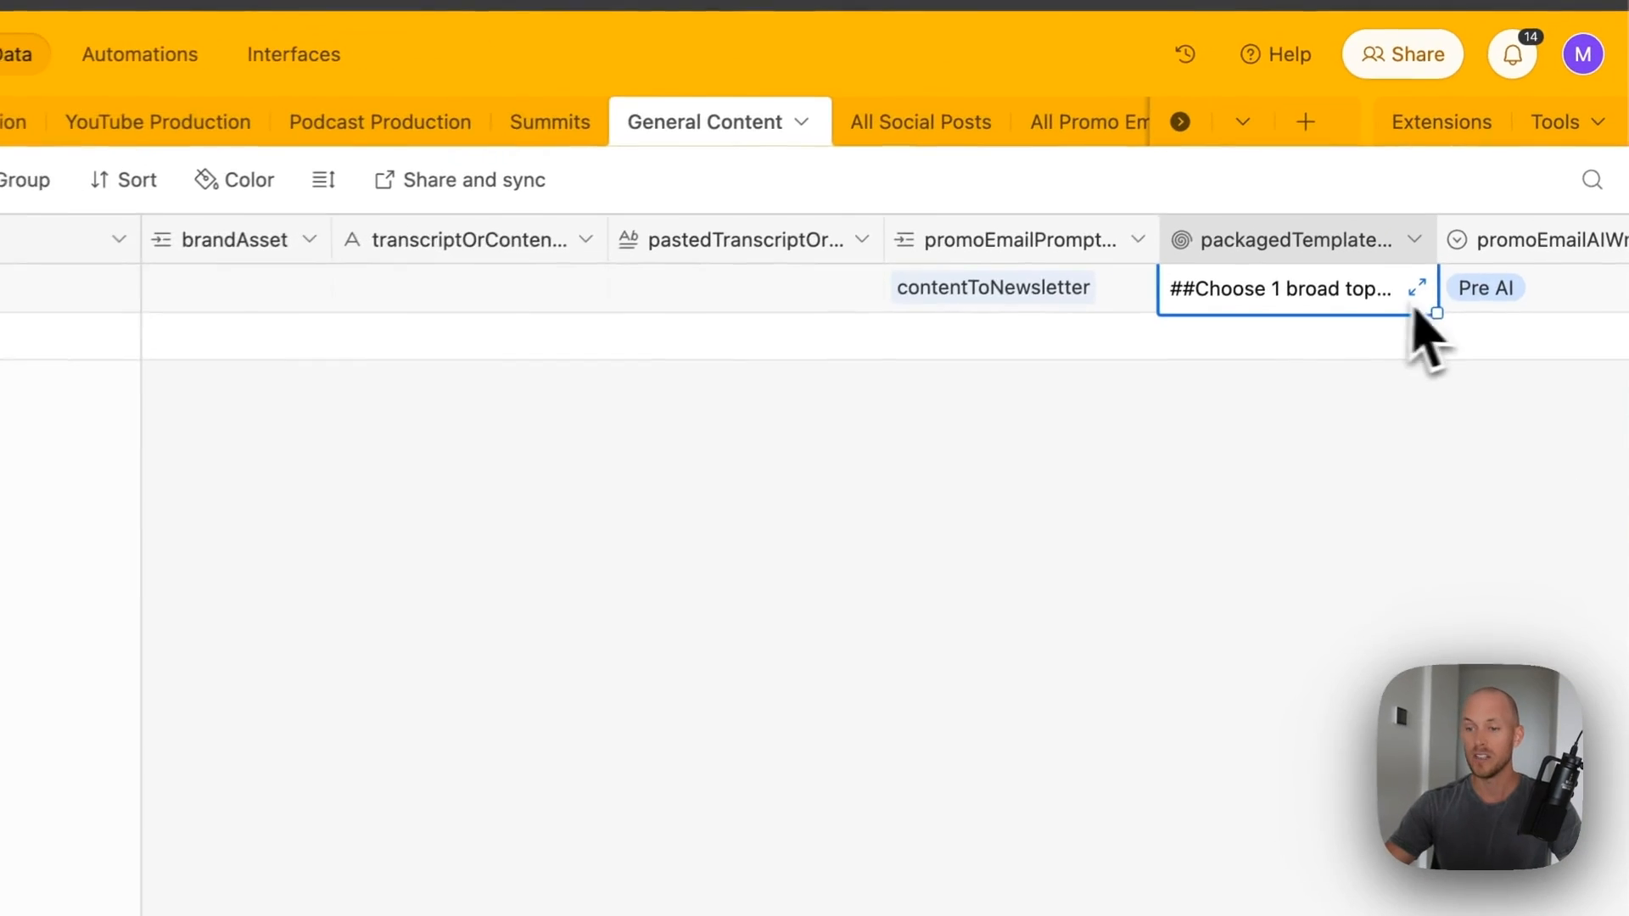
pyautogui.click(1416, 288)
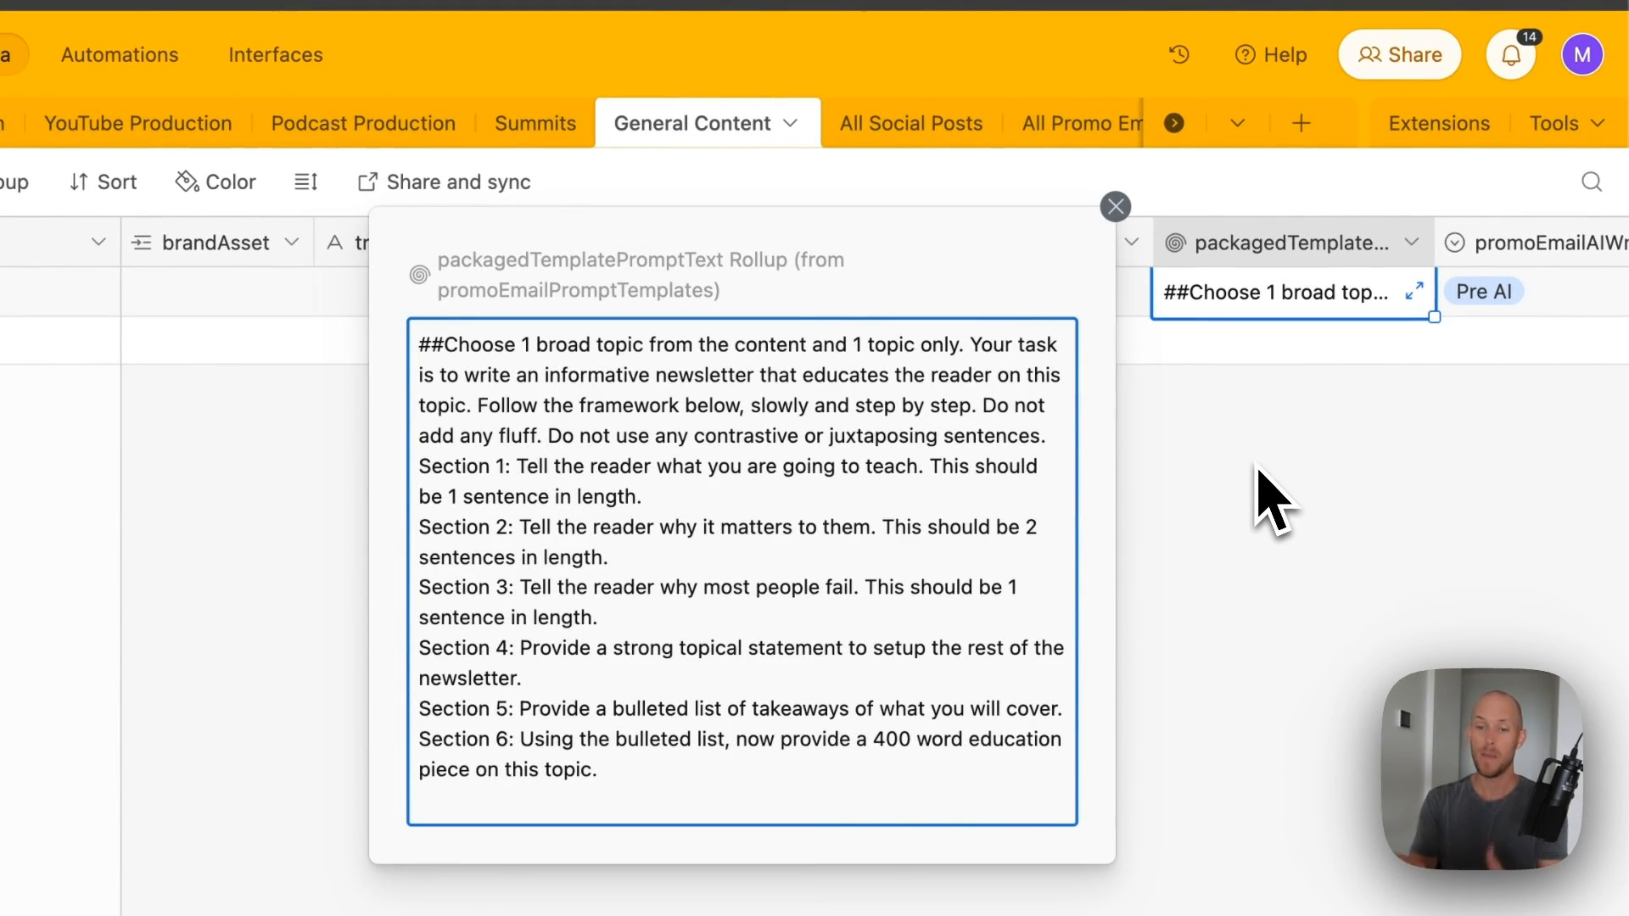
pyautogui.click(1182, 472)
# - Scroll the grid, then switch to the Ideas Improver table with the BigMoves idea
pyautogui.hscroll(15, 1327, 466)
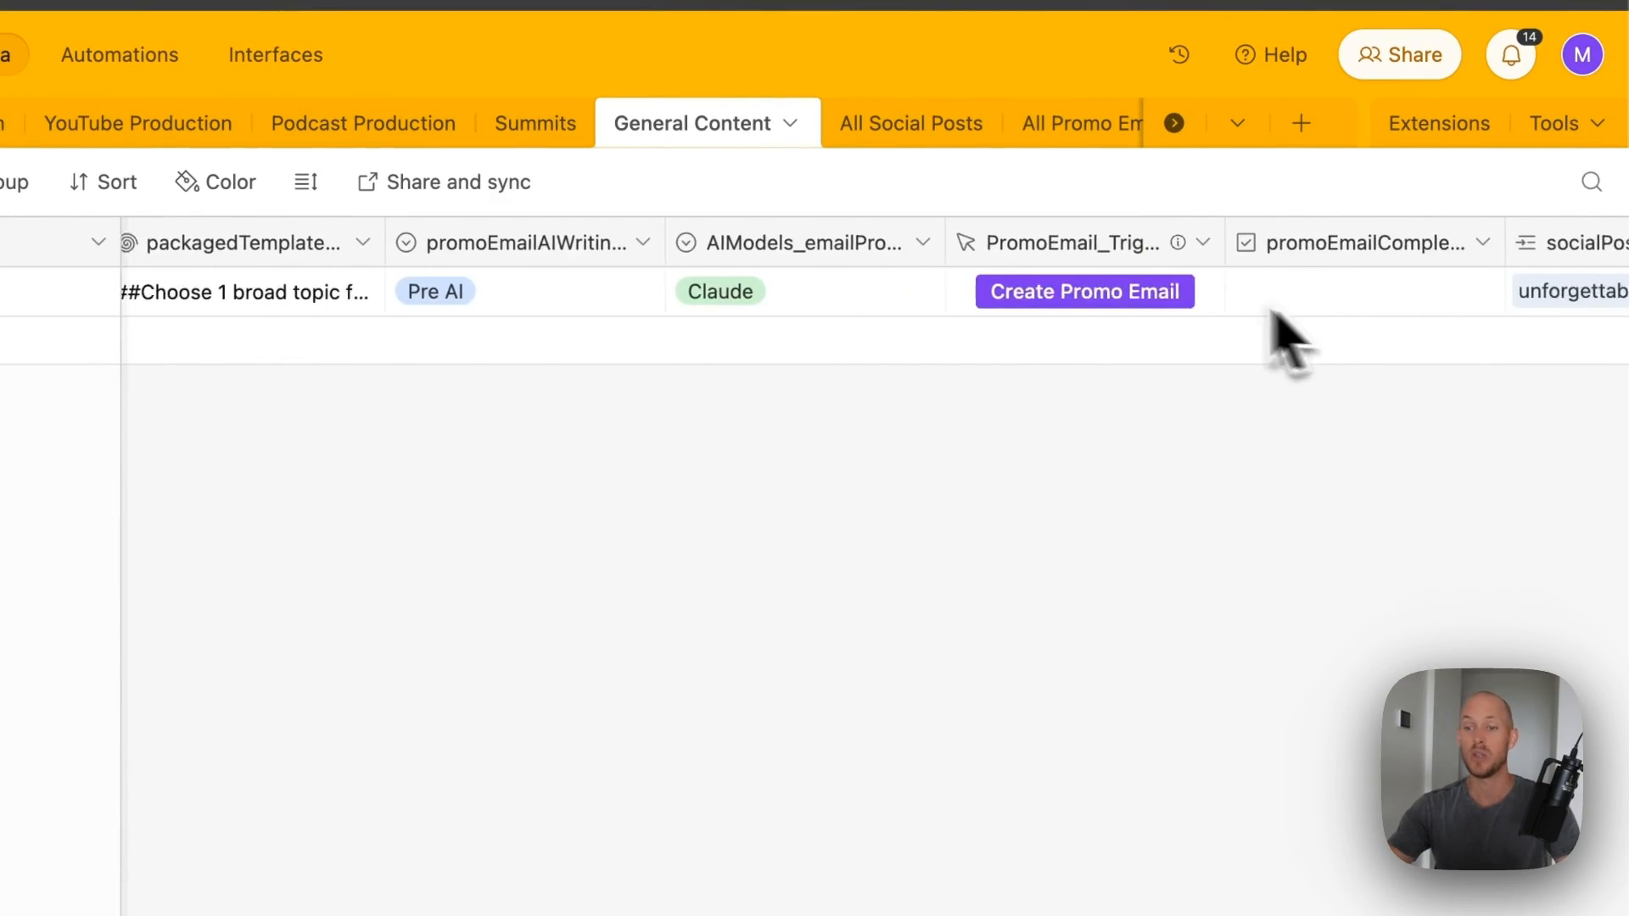
pyautogui.hscroll(7, 967, 314)
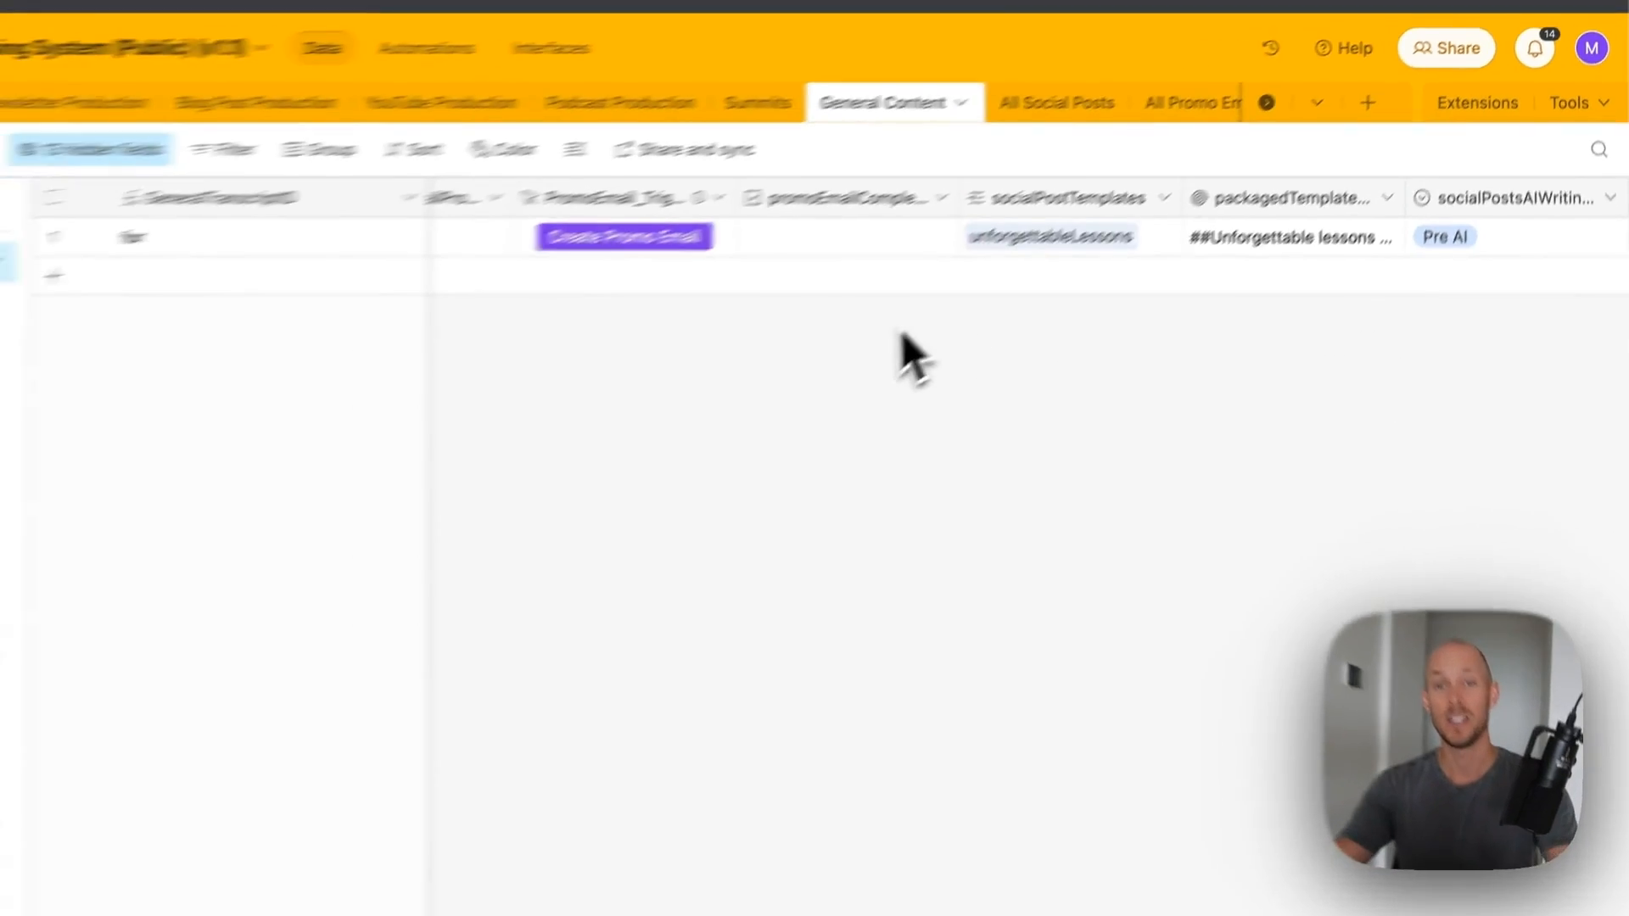
pyautogui.hscroll(-10, 1032, 285)
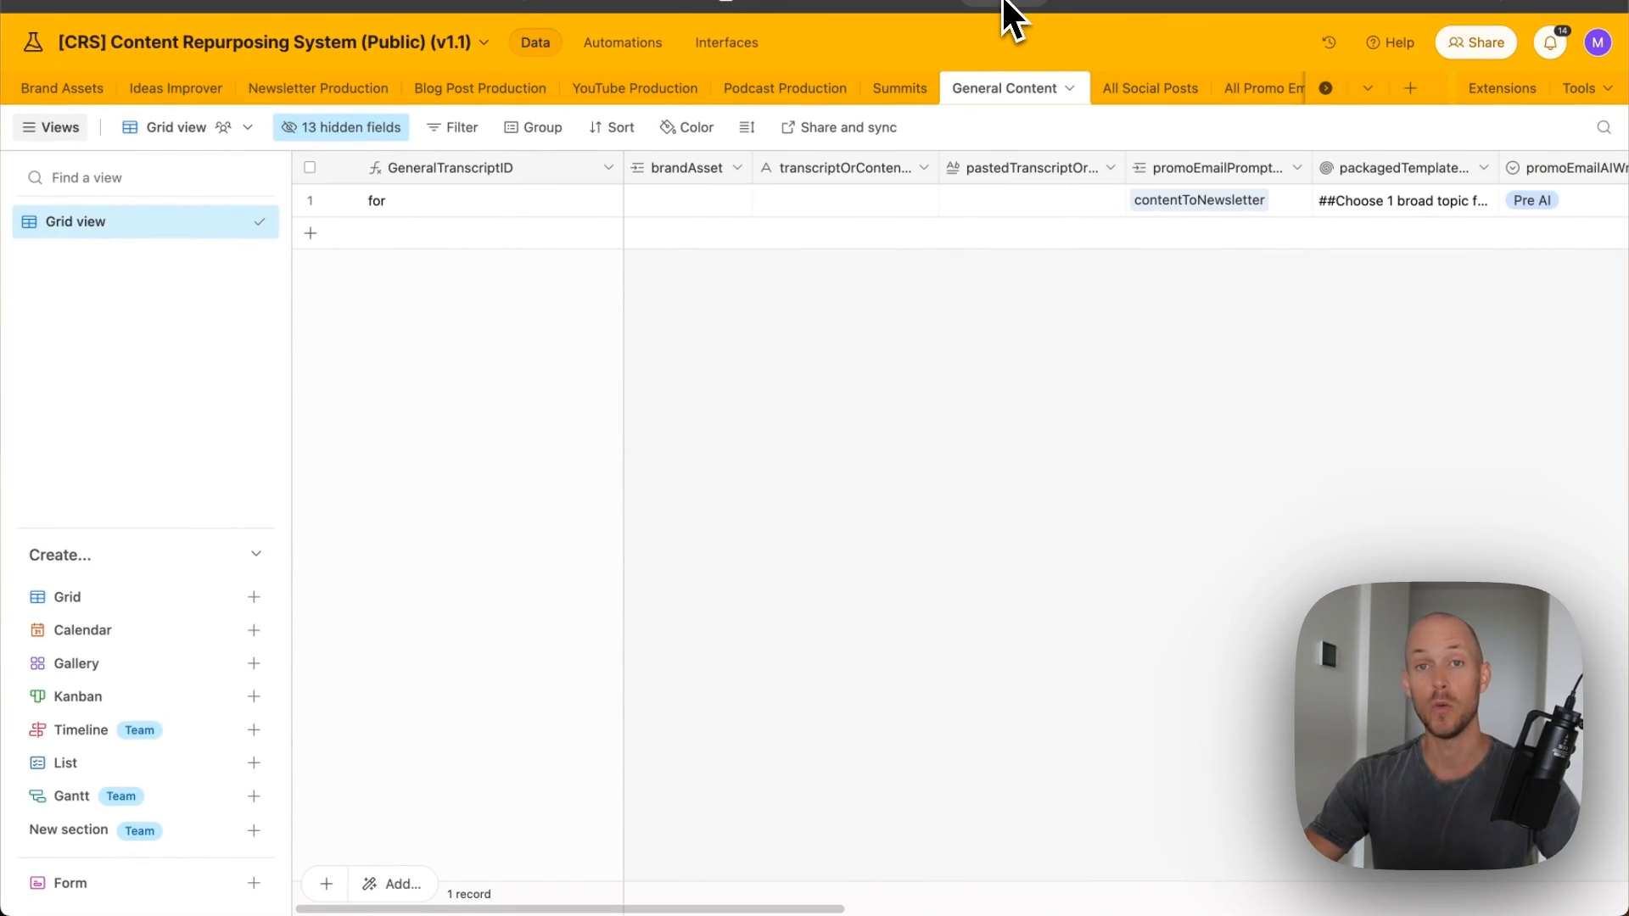
pyautogui.click(204, 90)
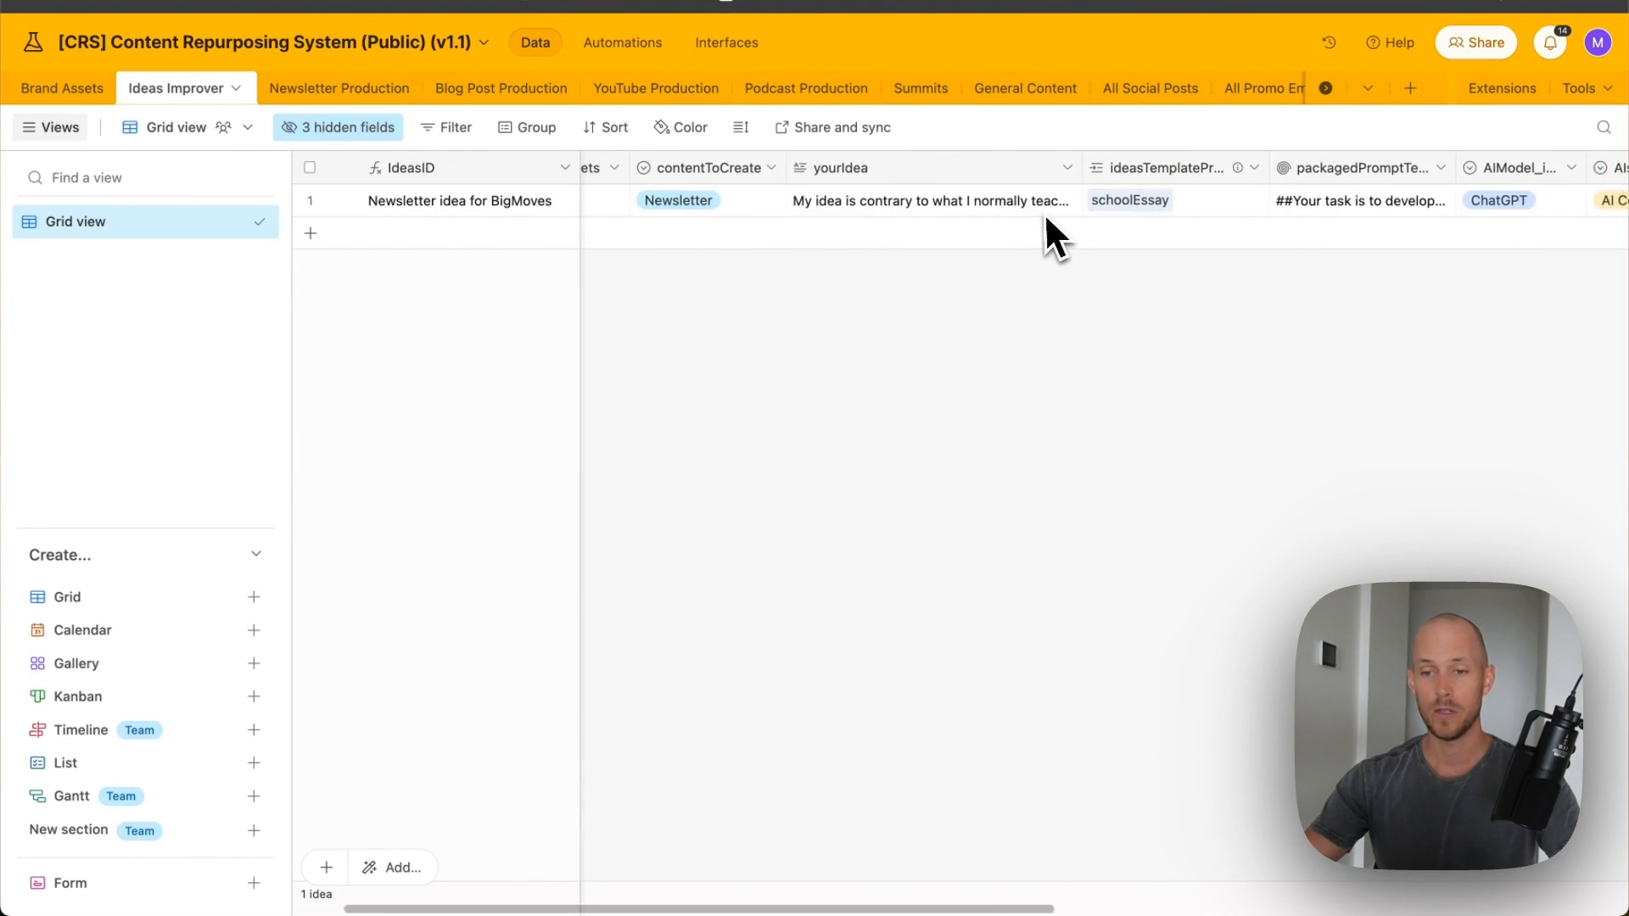
# - Read the AI-generated essay in the BigMoves idea's AI_ideaOutput cell
pyautogui.hscroll(-1, 1042, 212)
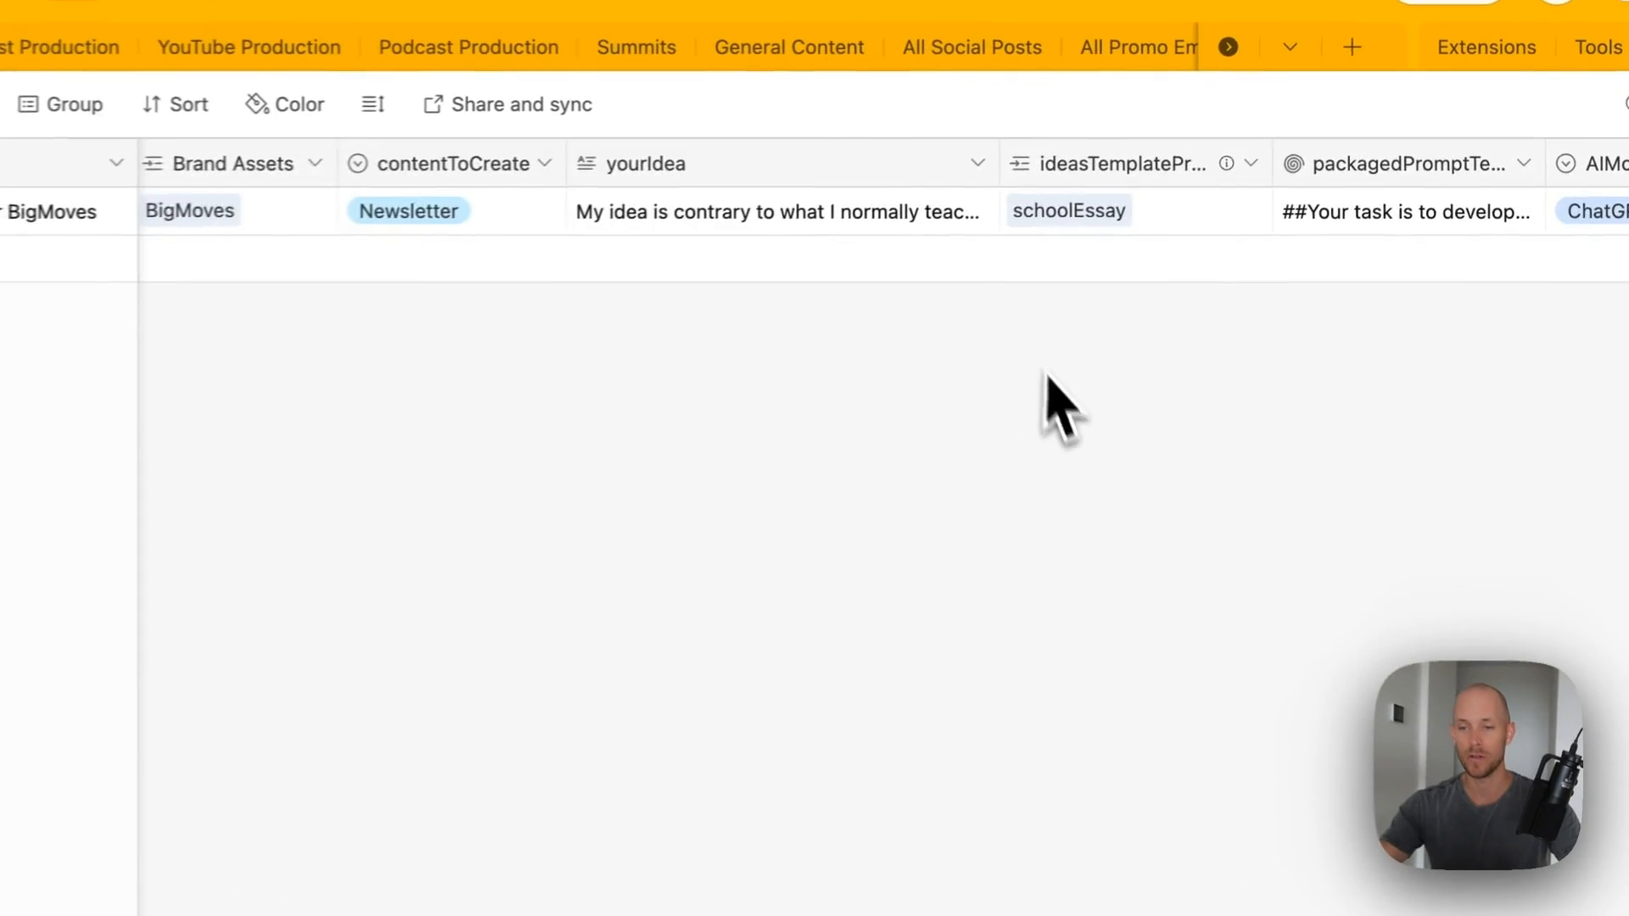
pyautogui.hscroll(10, 1174, 274)
pyautogui.click(1205, 214)
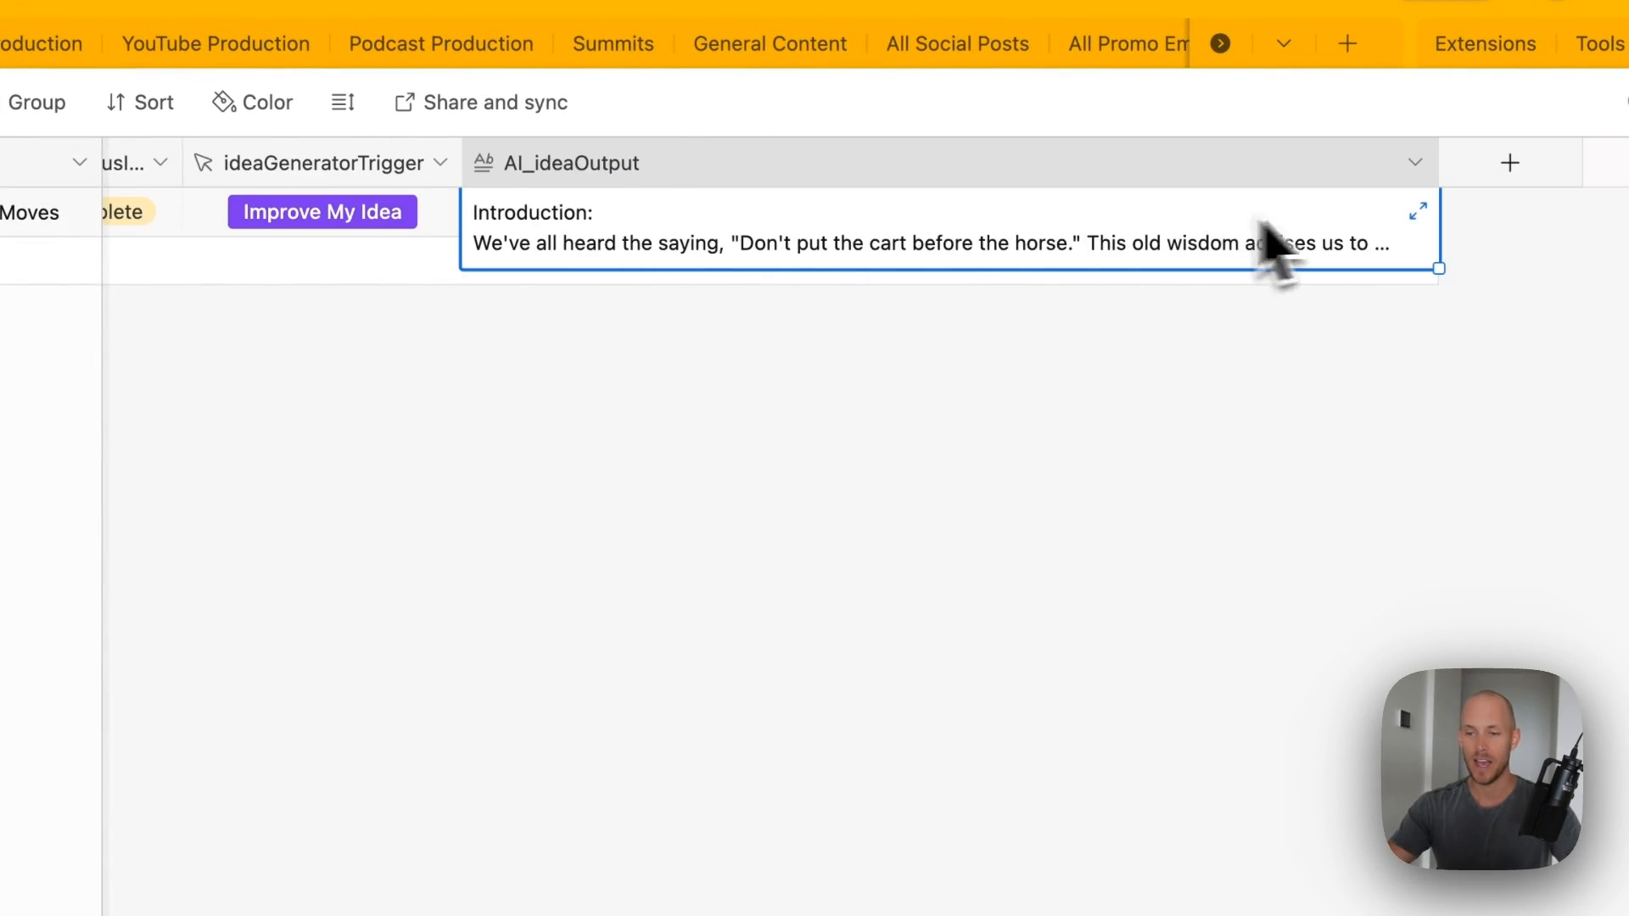
pyautogui.click(1400, 266)
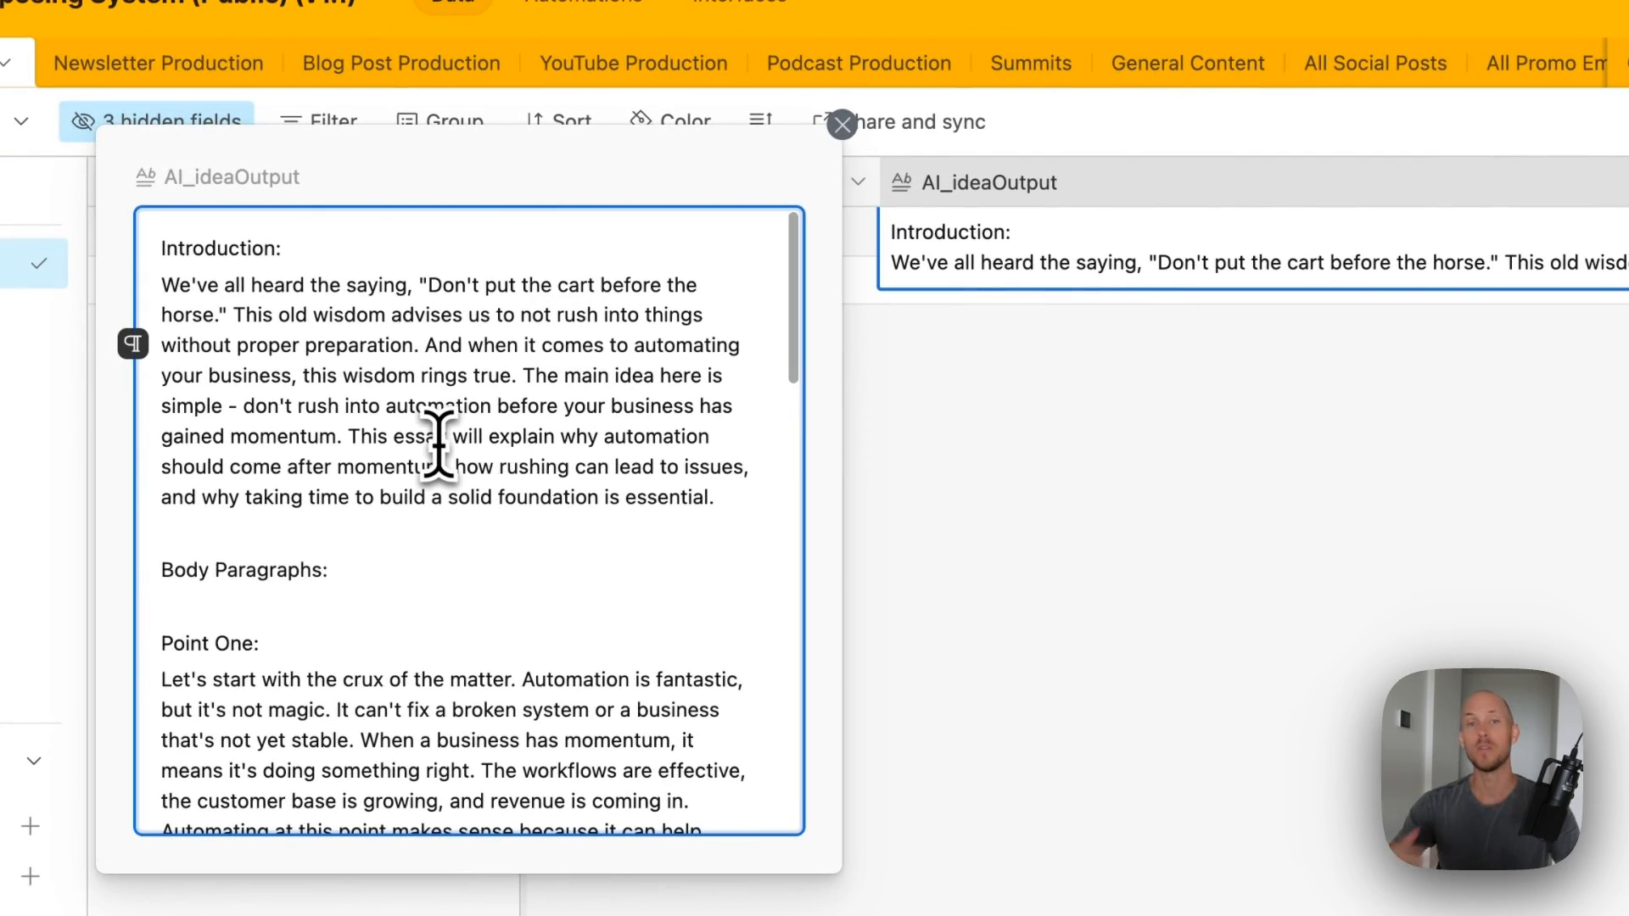
pyautogui.click(953, 563)
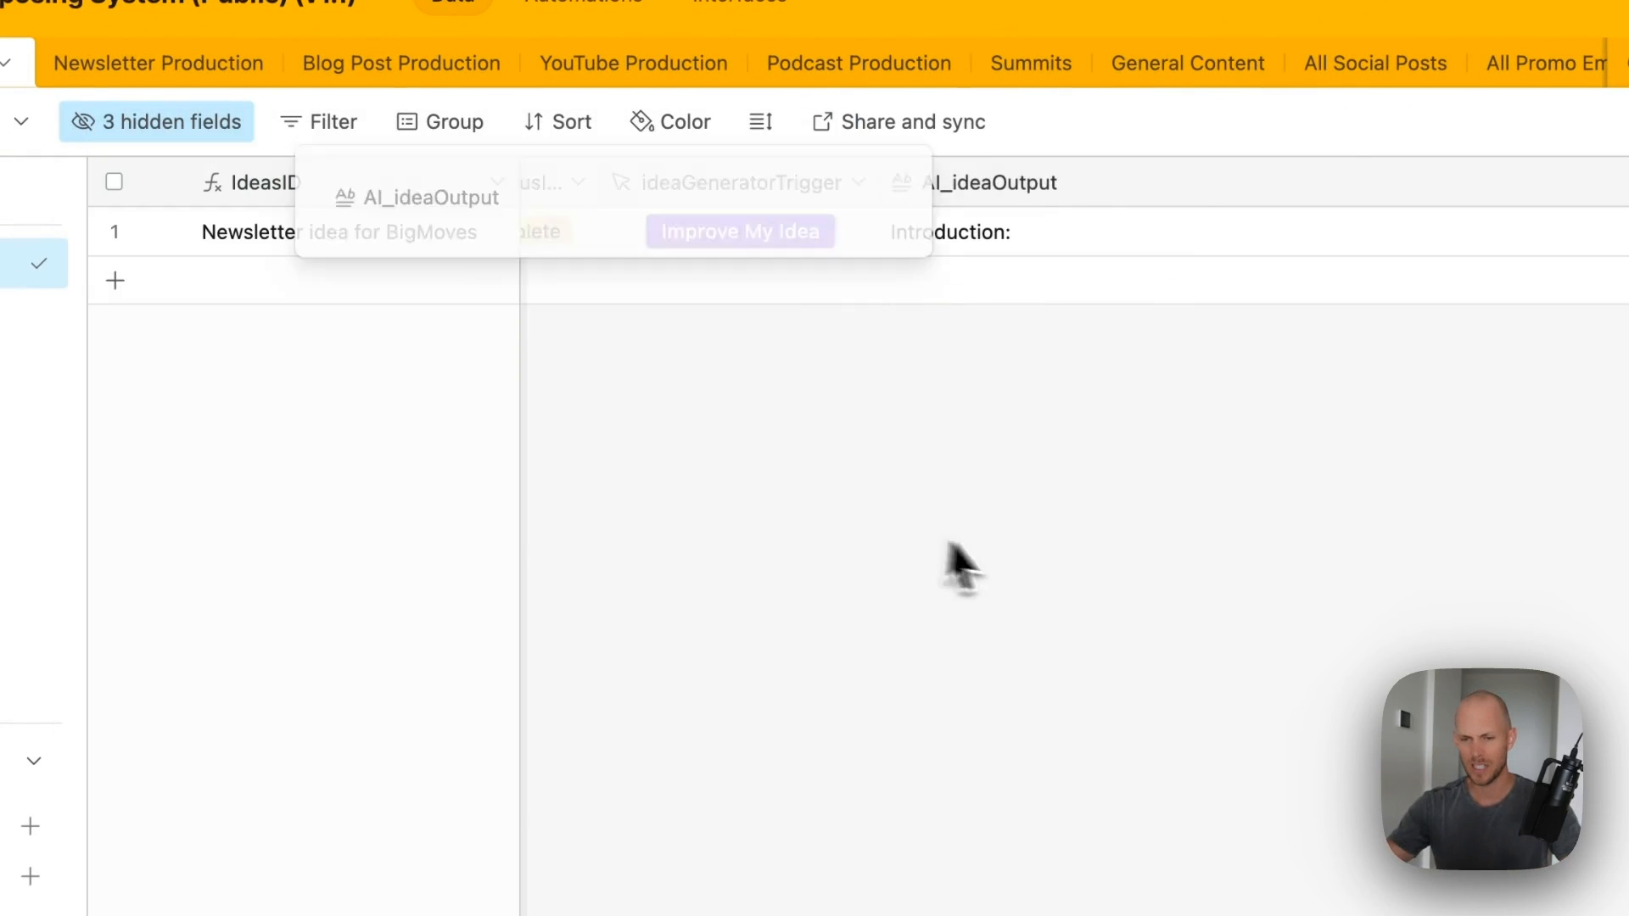
# - Copy the whole AI_ideaOutput essay and return to the General Content table
pyautogui.hscroll(-10, 991, 509)
pyautogui.hscroll(-3, 570, 251)
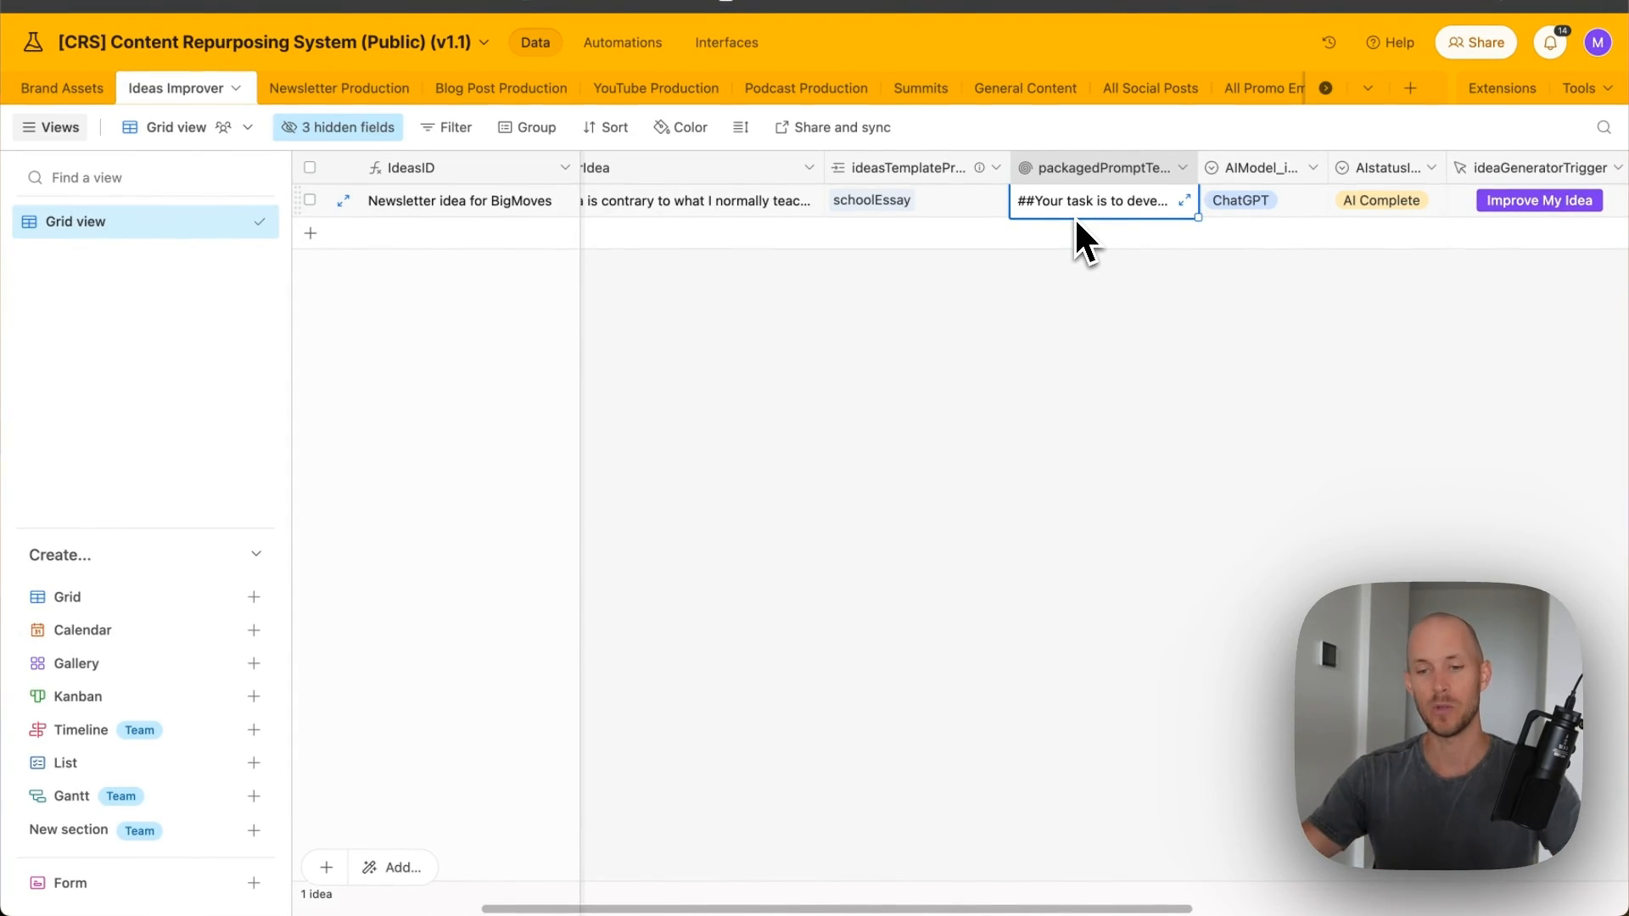
pyautogui.hscroll(10, 1177, 320)
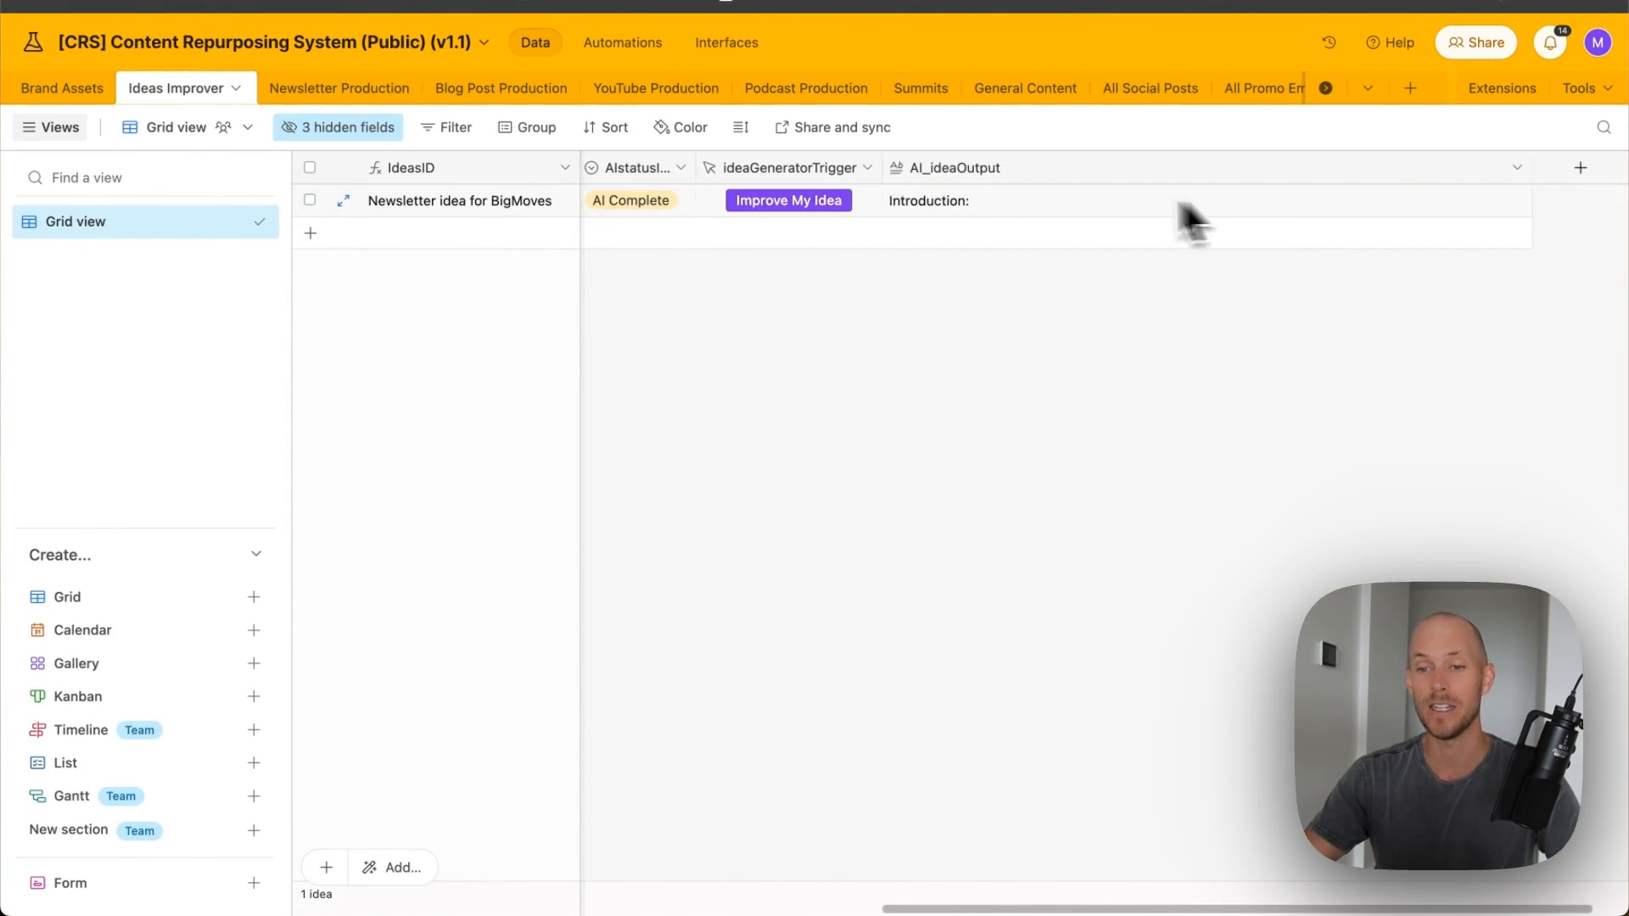
pyautogui.click(1183, 207)
pyautogui.click(1520, 196)
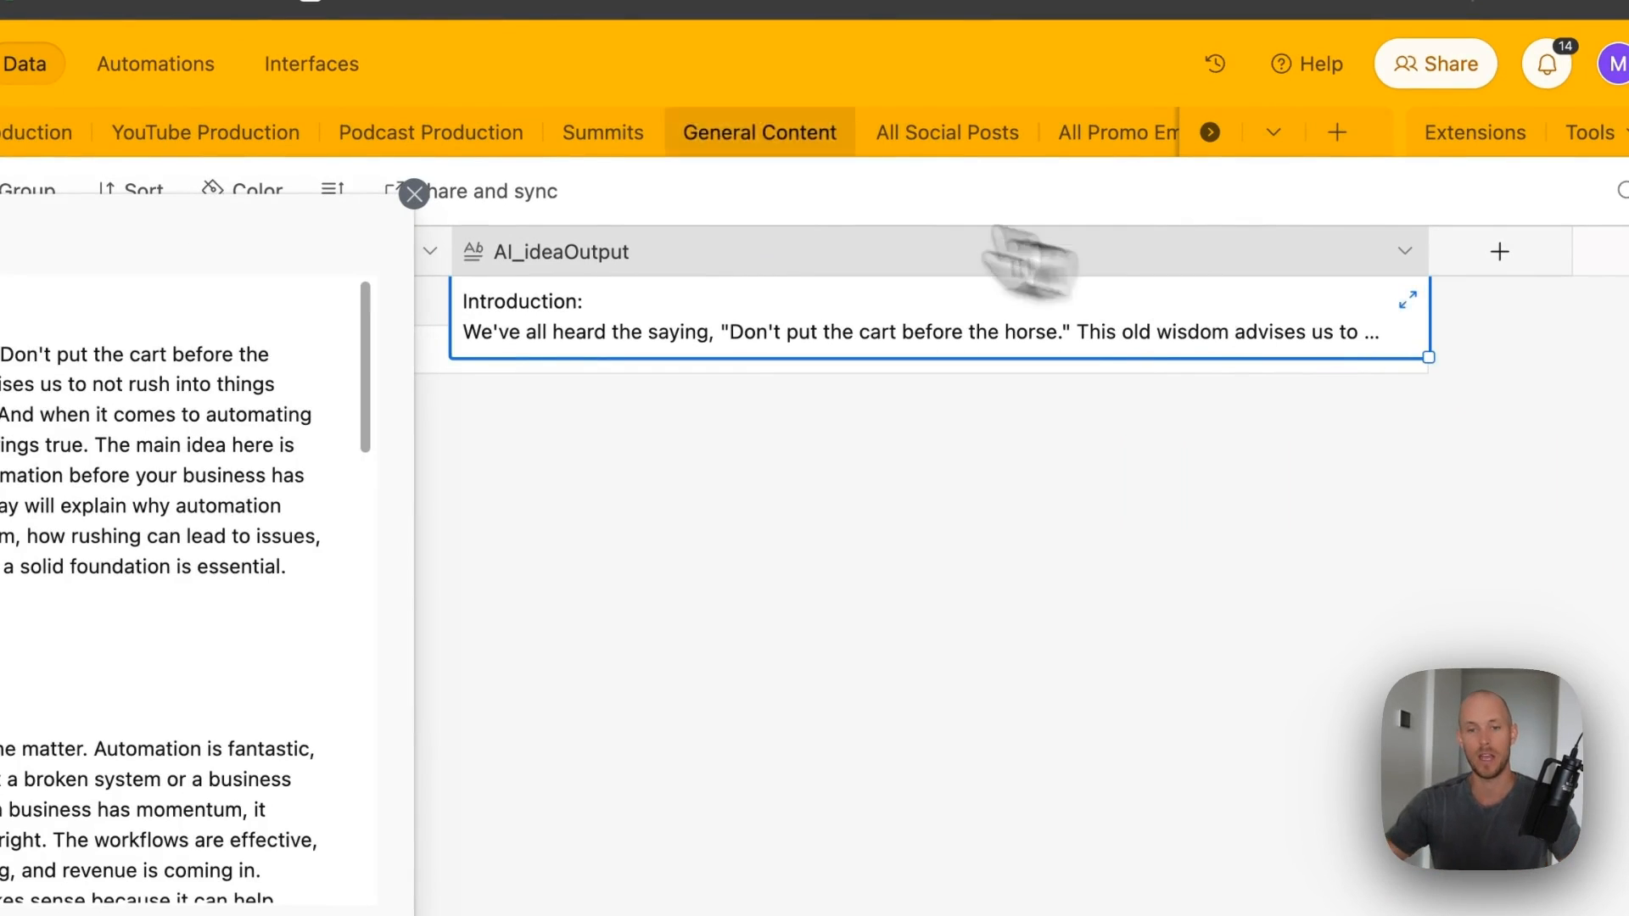
pyautogui.click(45, 444)
pyautogui.press('super+a')
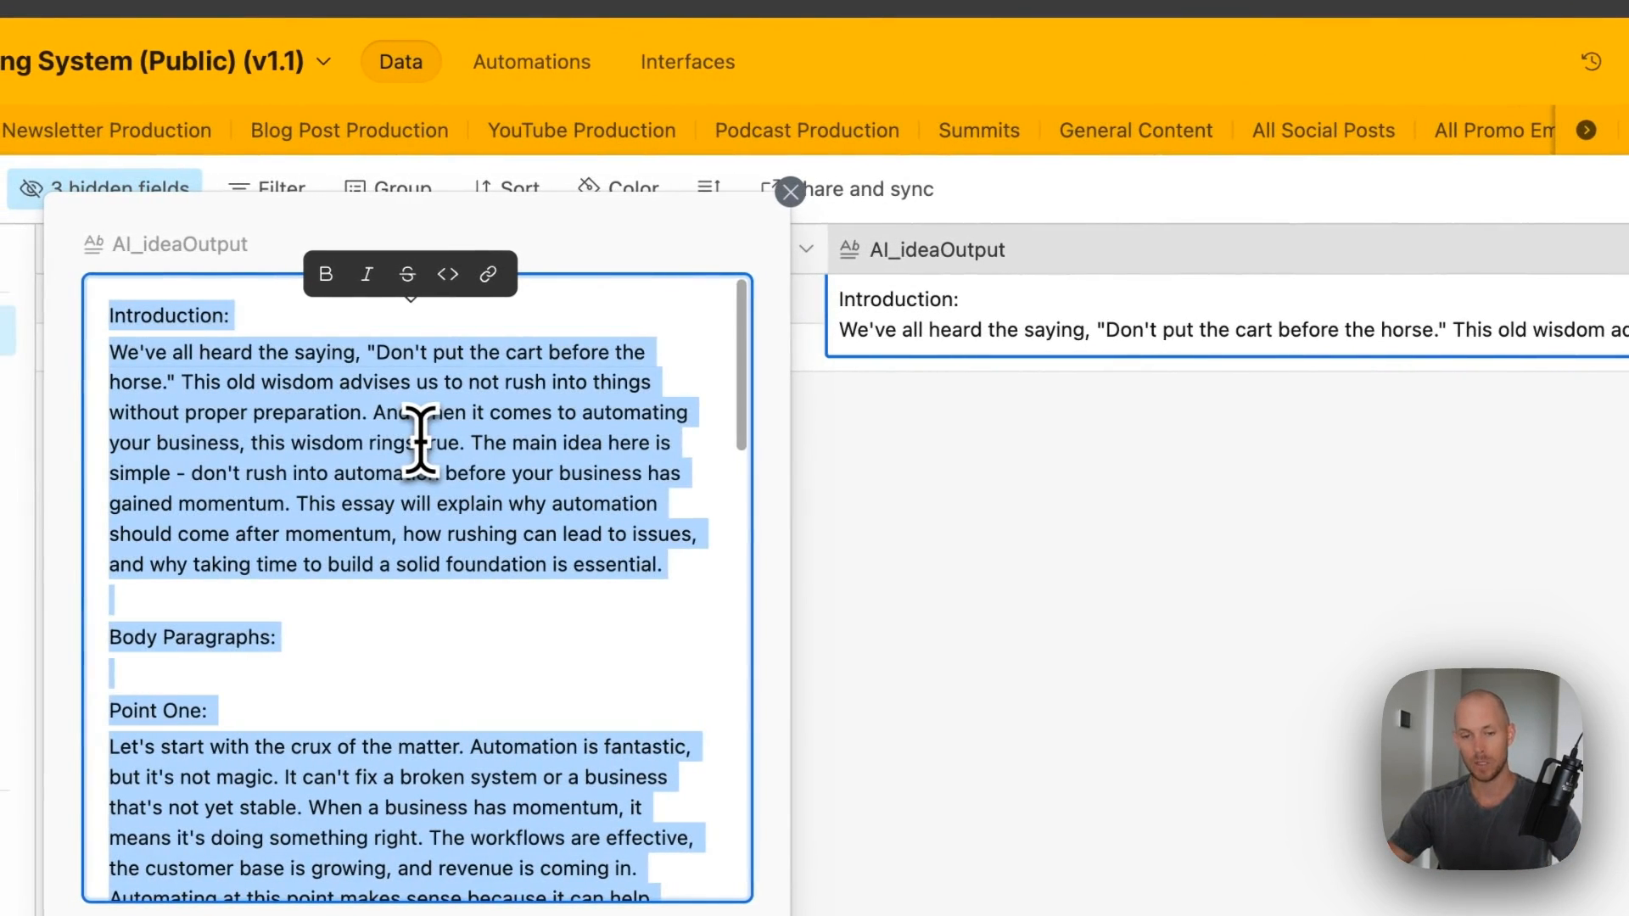
pyautogui.click(992, 496)
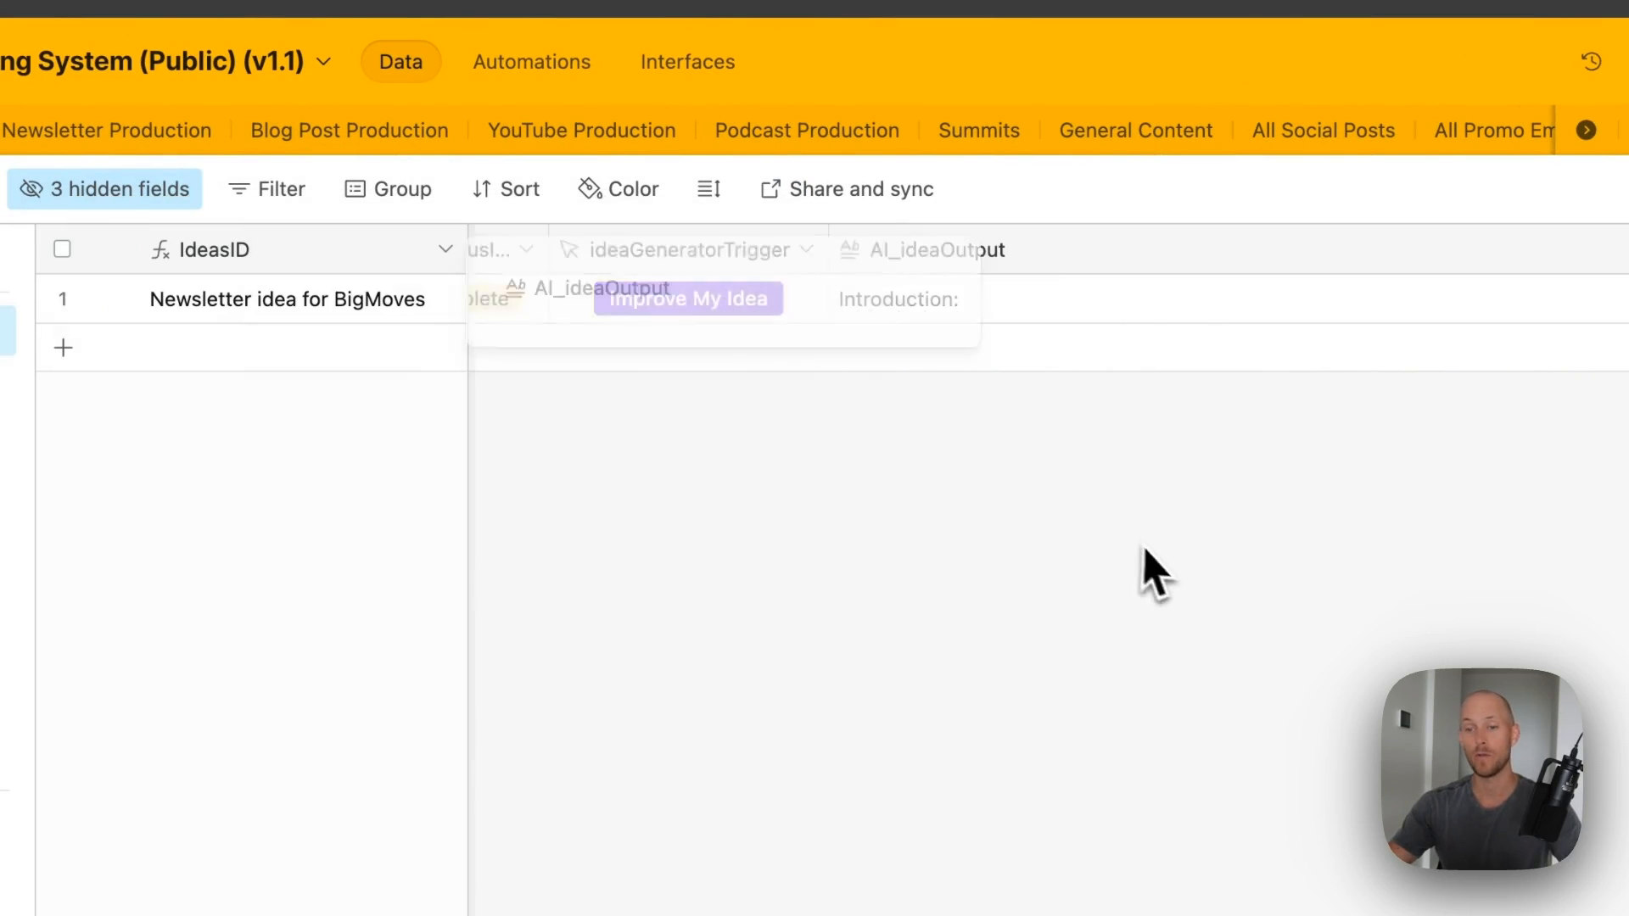
pyautogui.click(1158, 140)
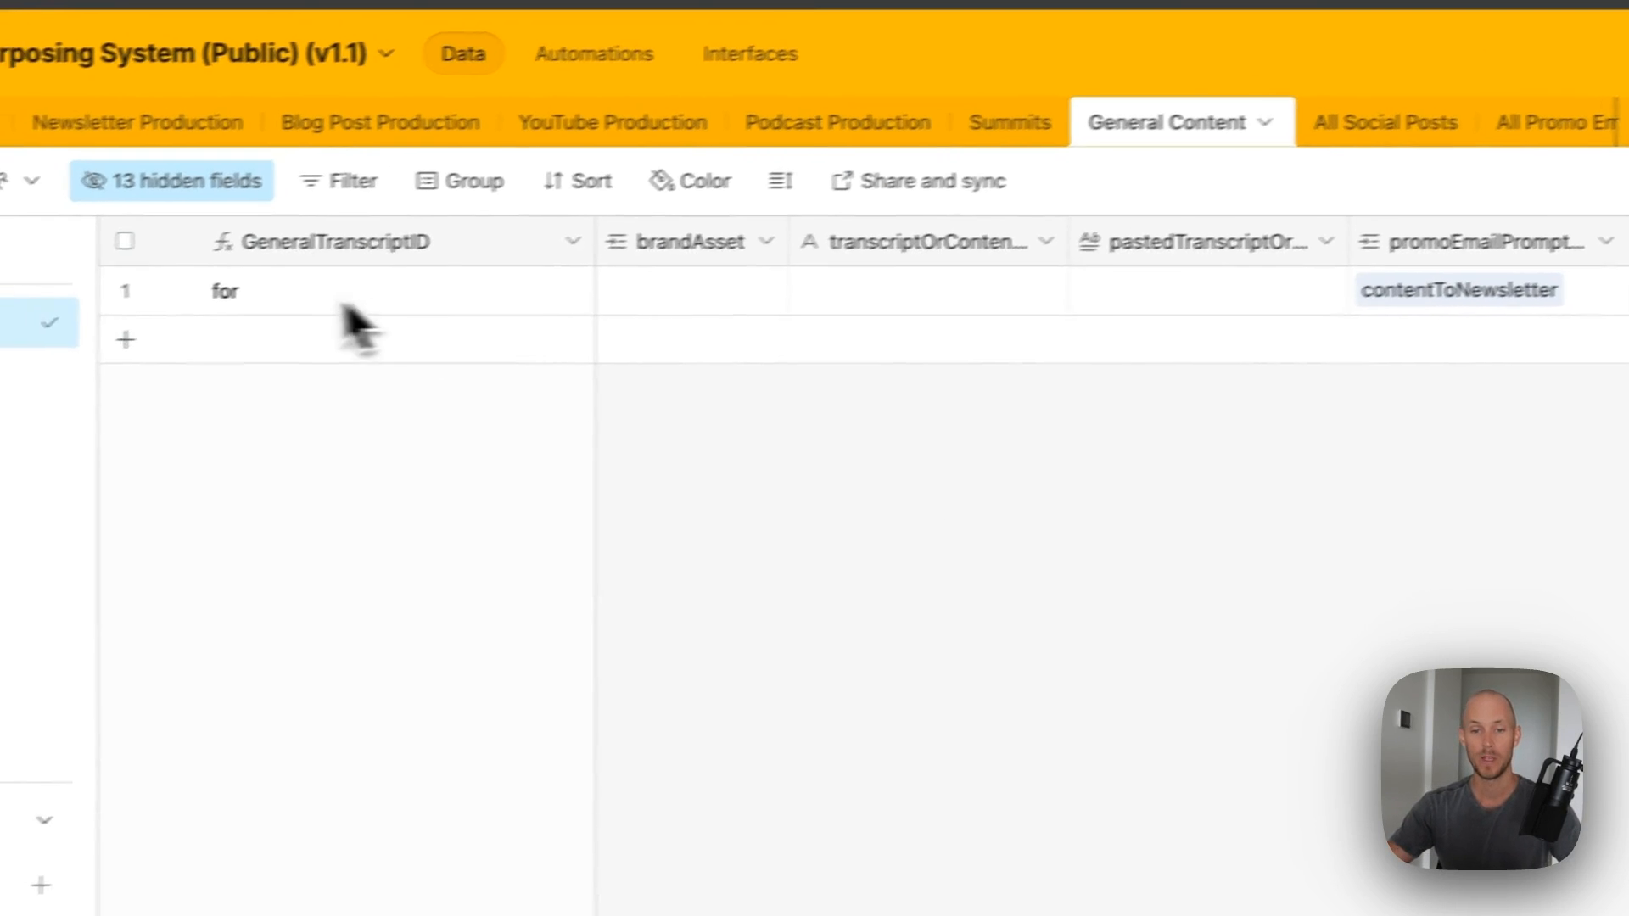
# - Link the BigMoves brand to the General Content record's brandAsset
pyautogui.click(585, 301)
pyautogui.click(559, 297)
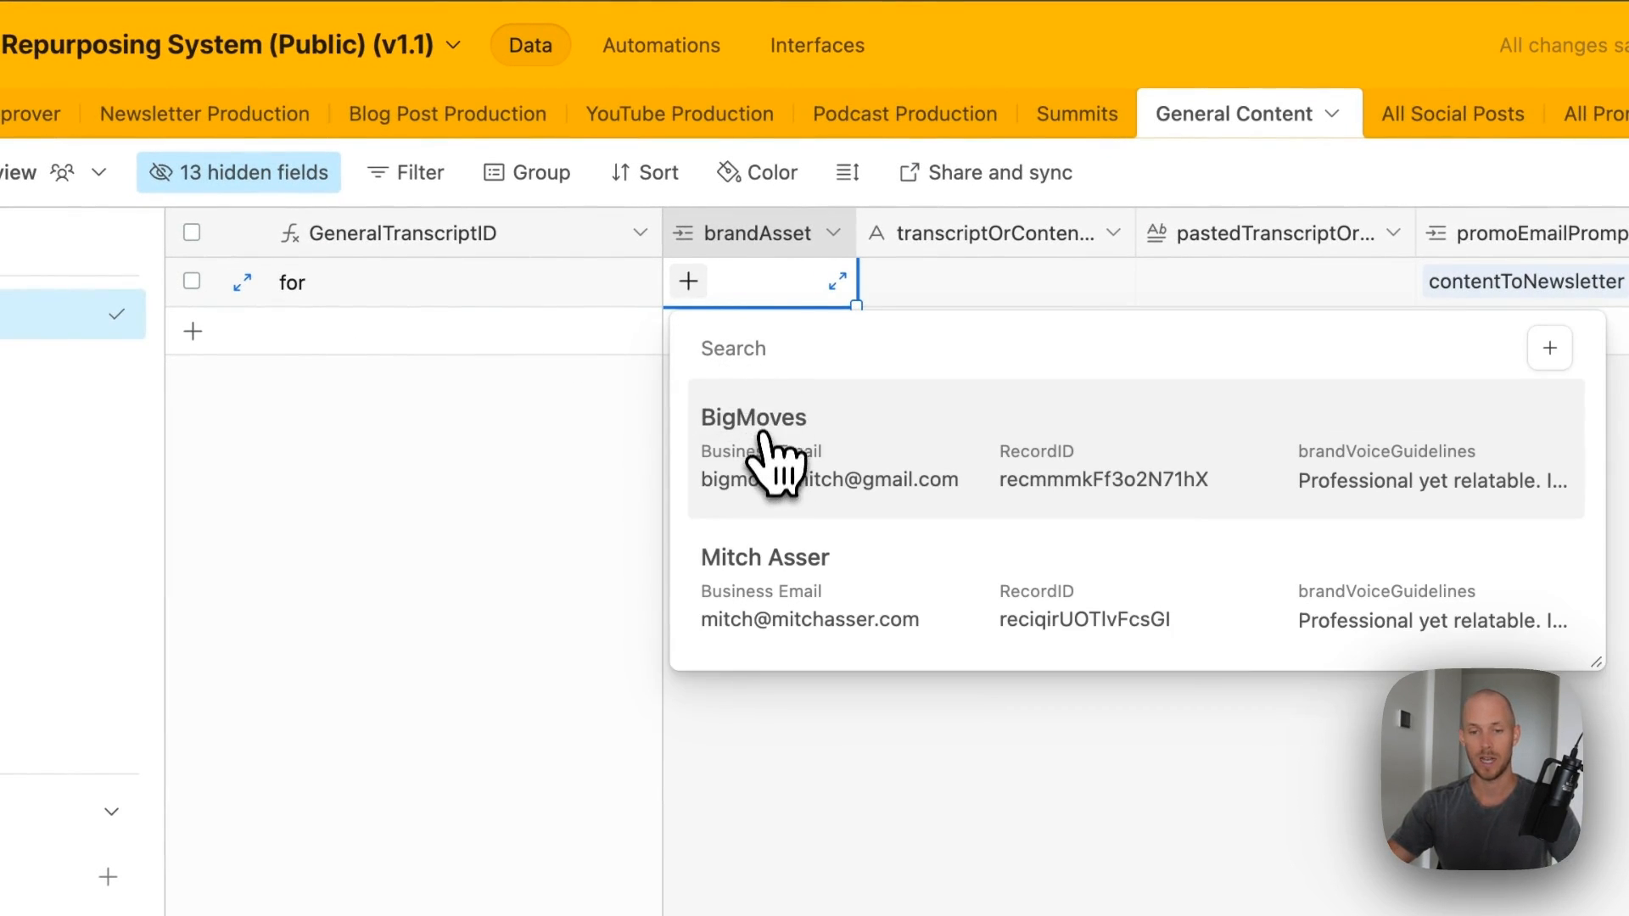
pyautogui.click(775, 462)
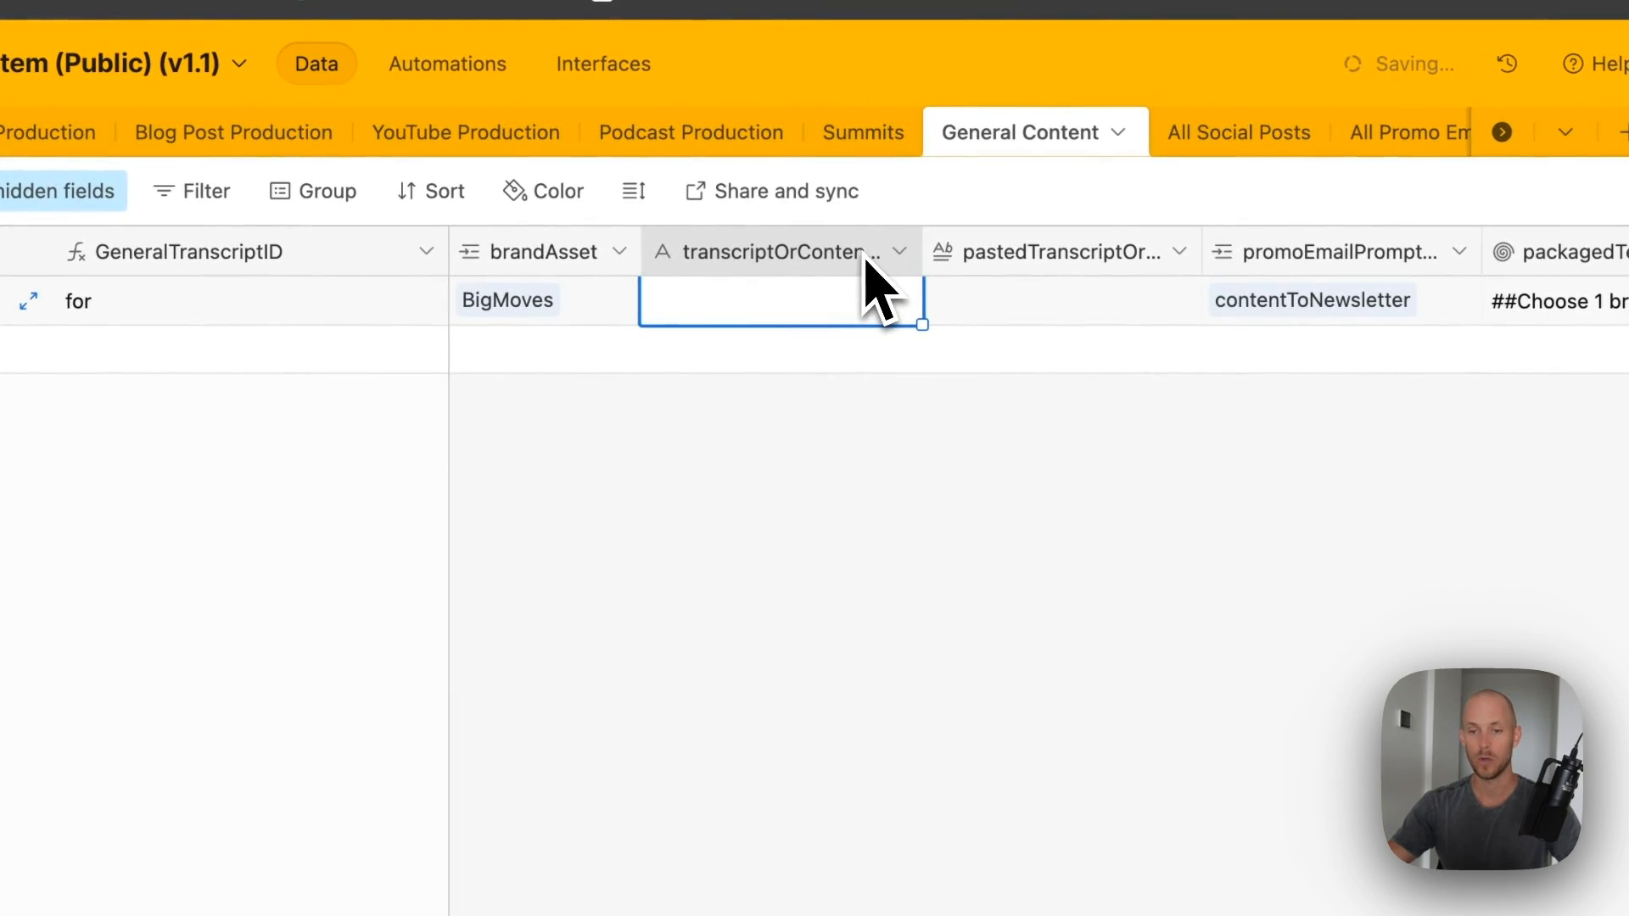
# - Title the record 'Why Automating With AI Is Not Always The Best Step'
pyautogui.click(975, 314)
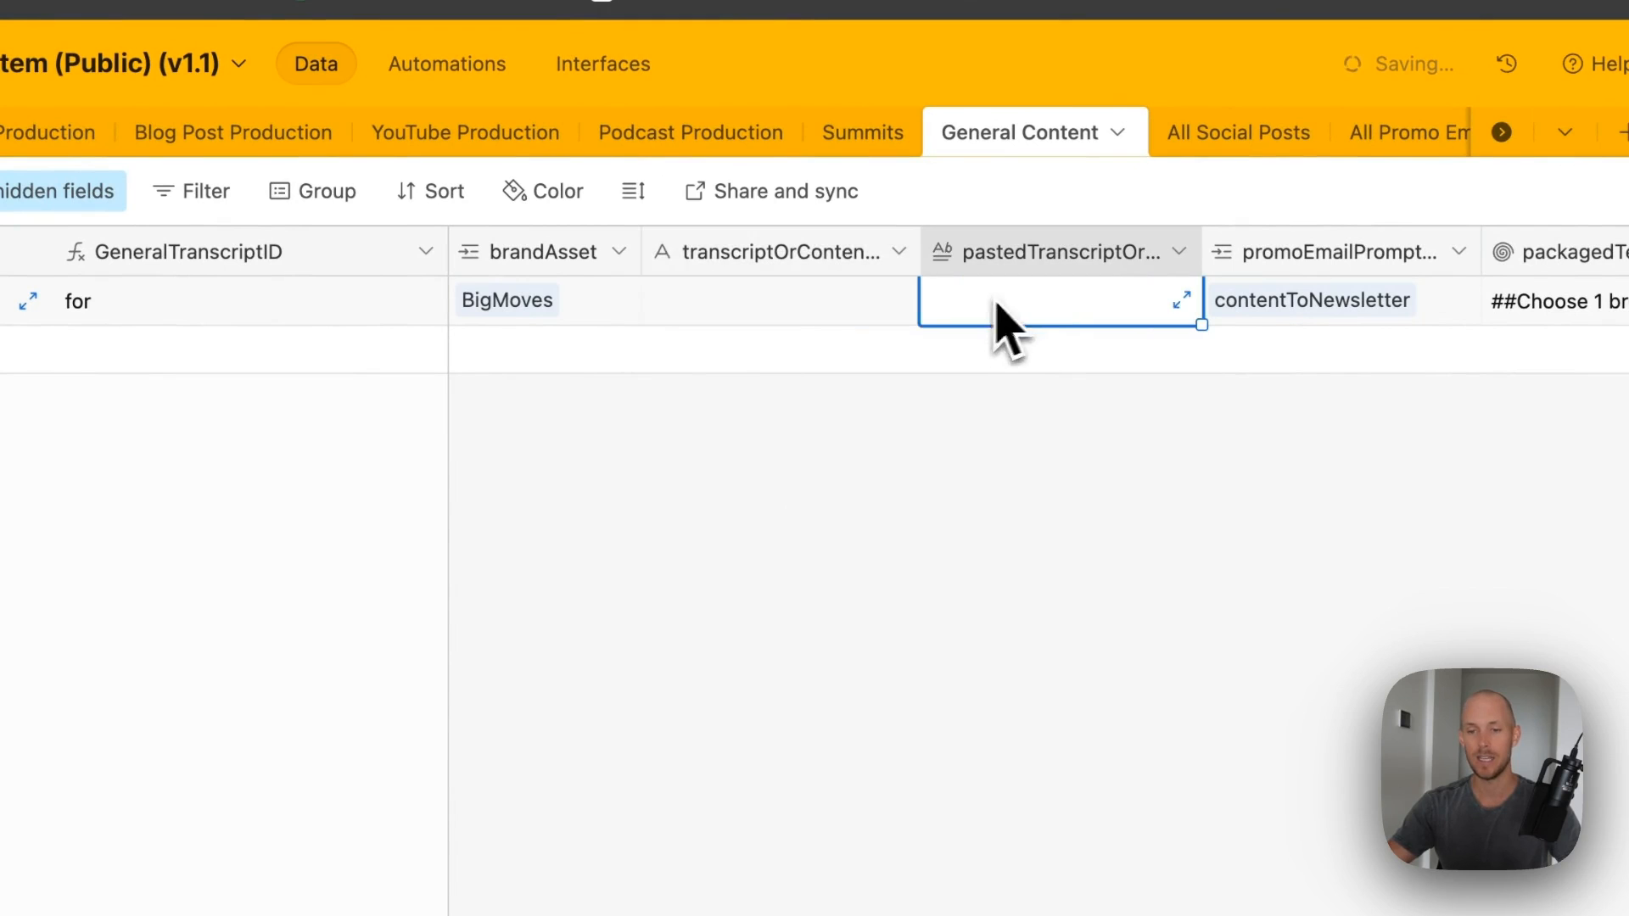
pyautogui.click(764, 312)
pyautogui.write('Why')
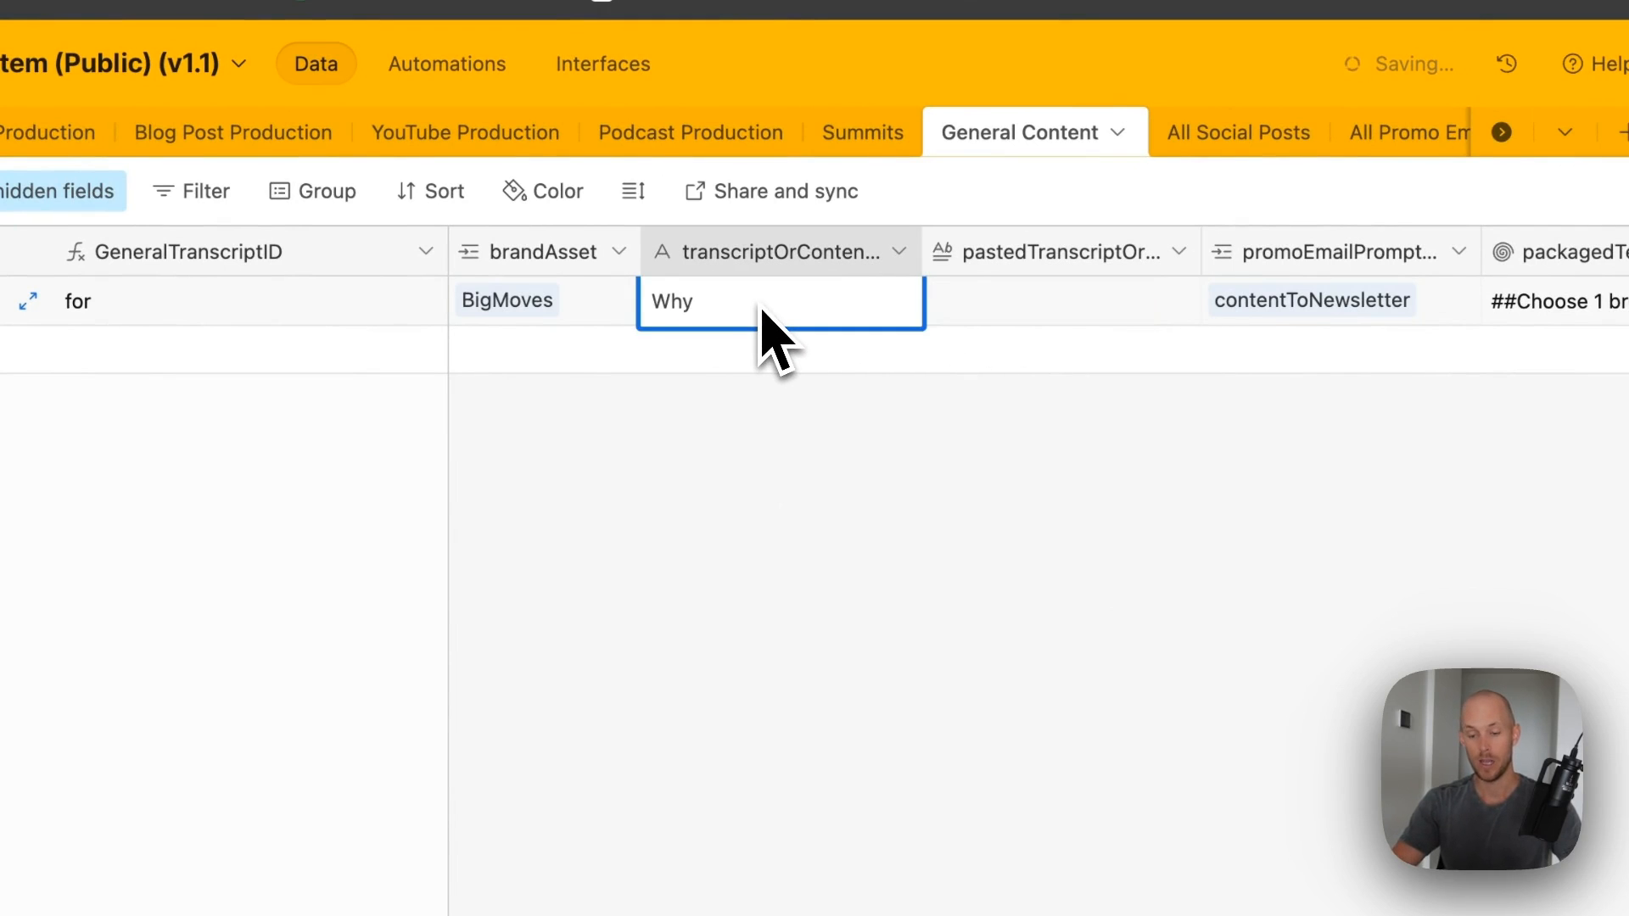
pyautogui.write(' Automating With AI ')
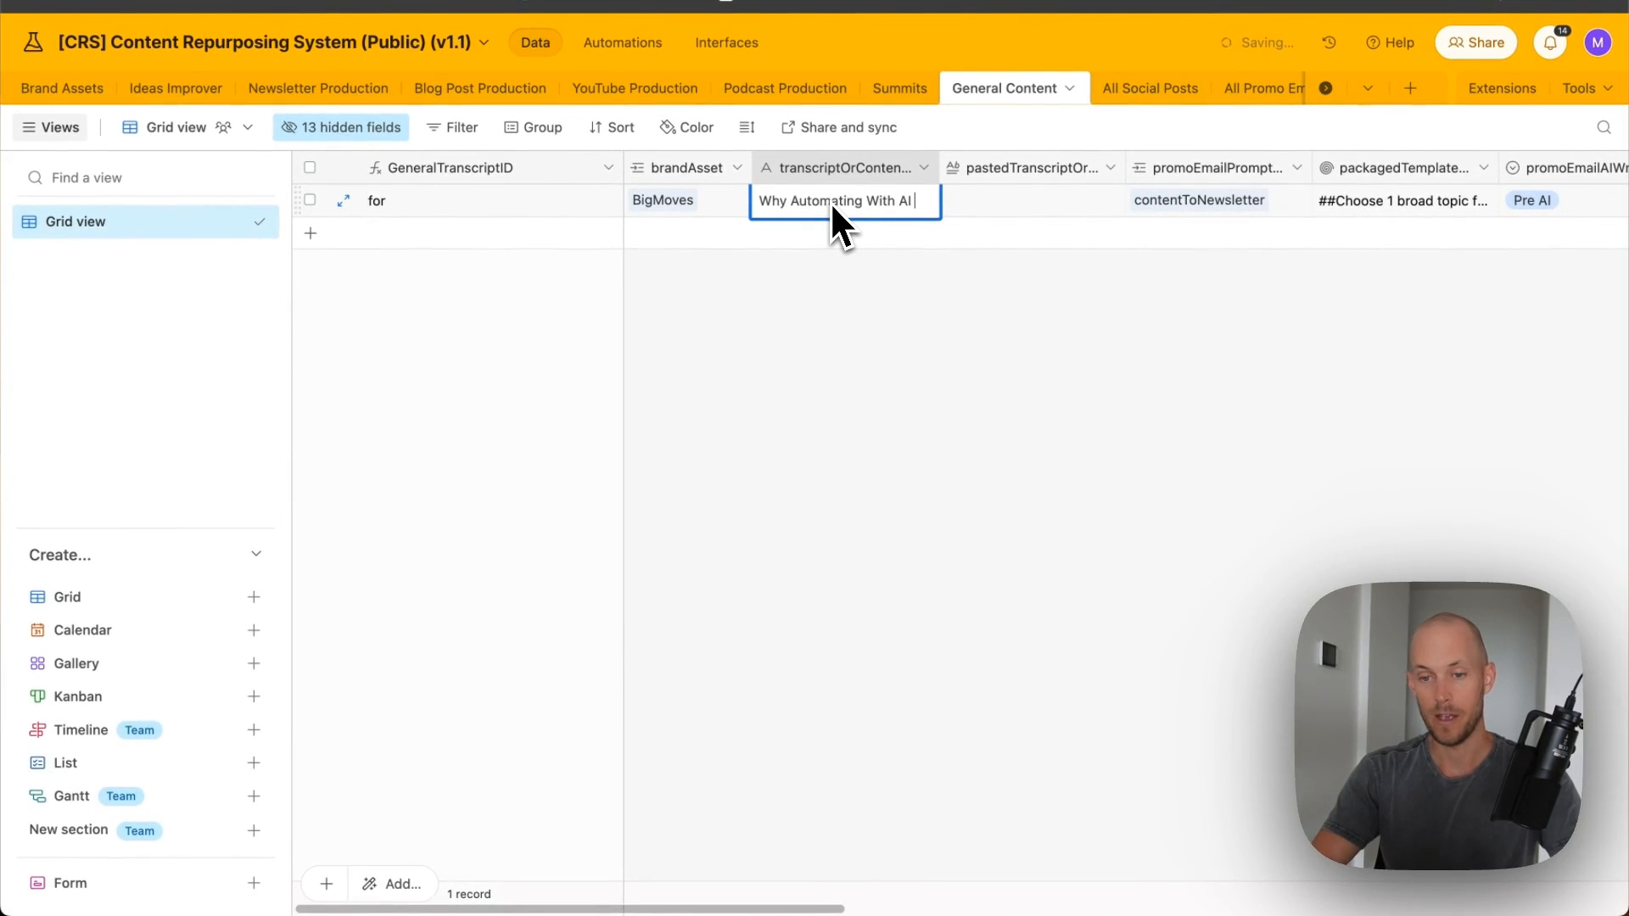
pyautogui.write('Is Not Always')
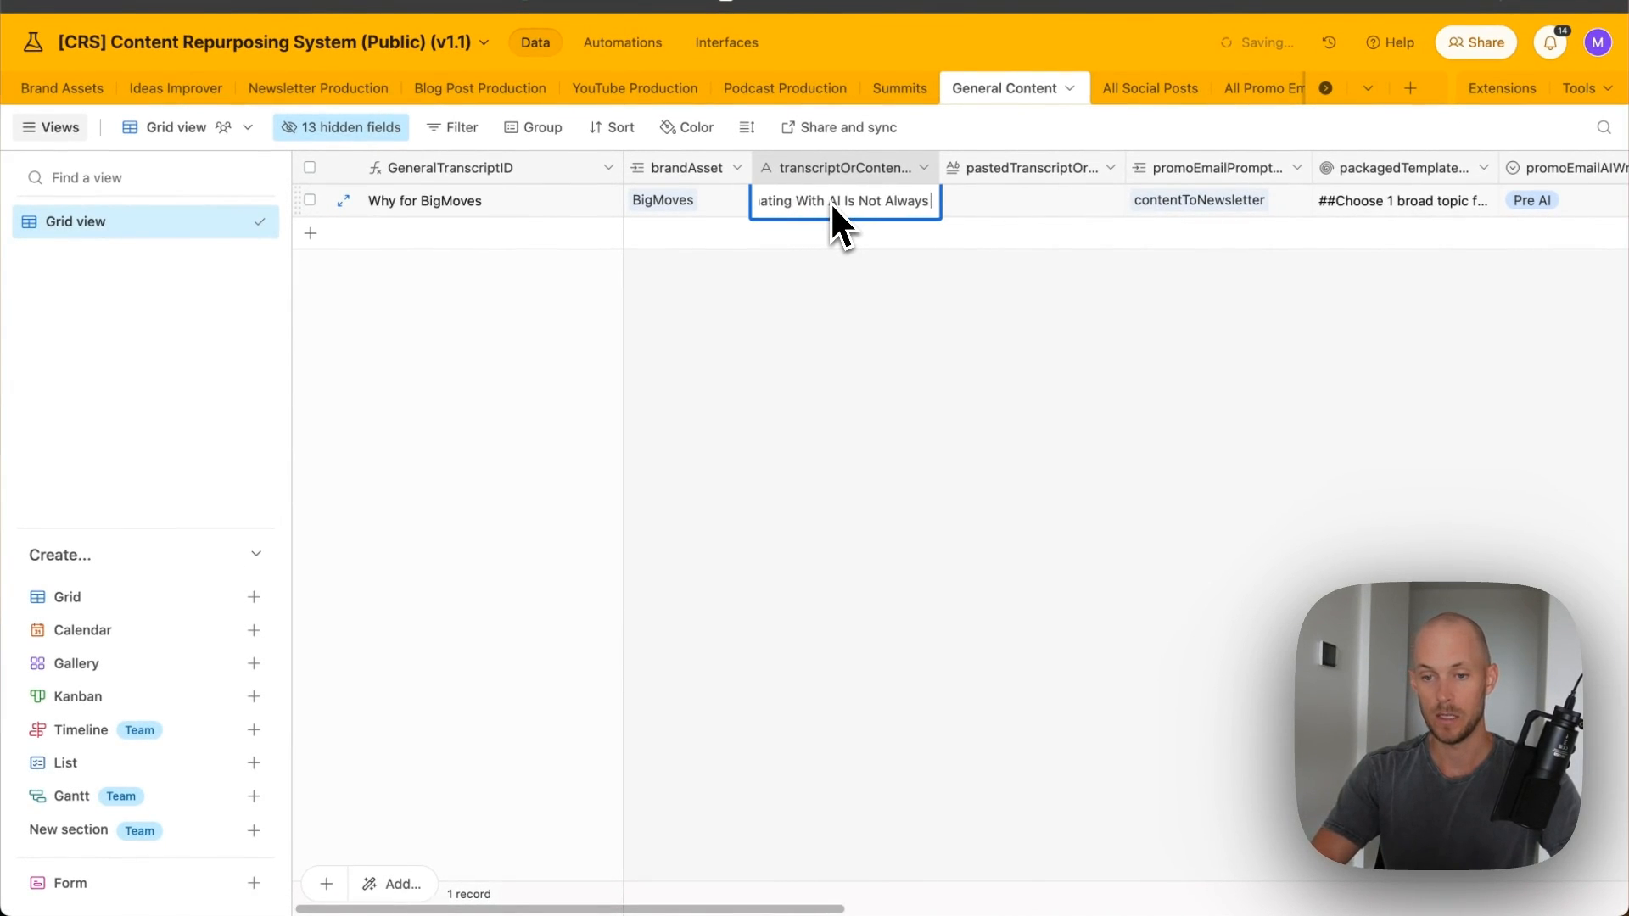
pyautogui.write(' The Best Step')
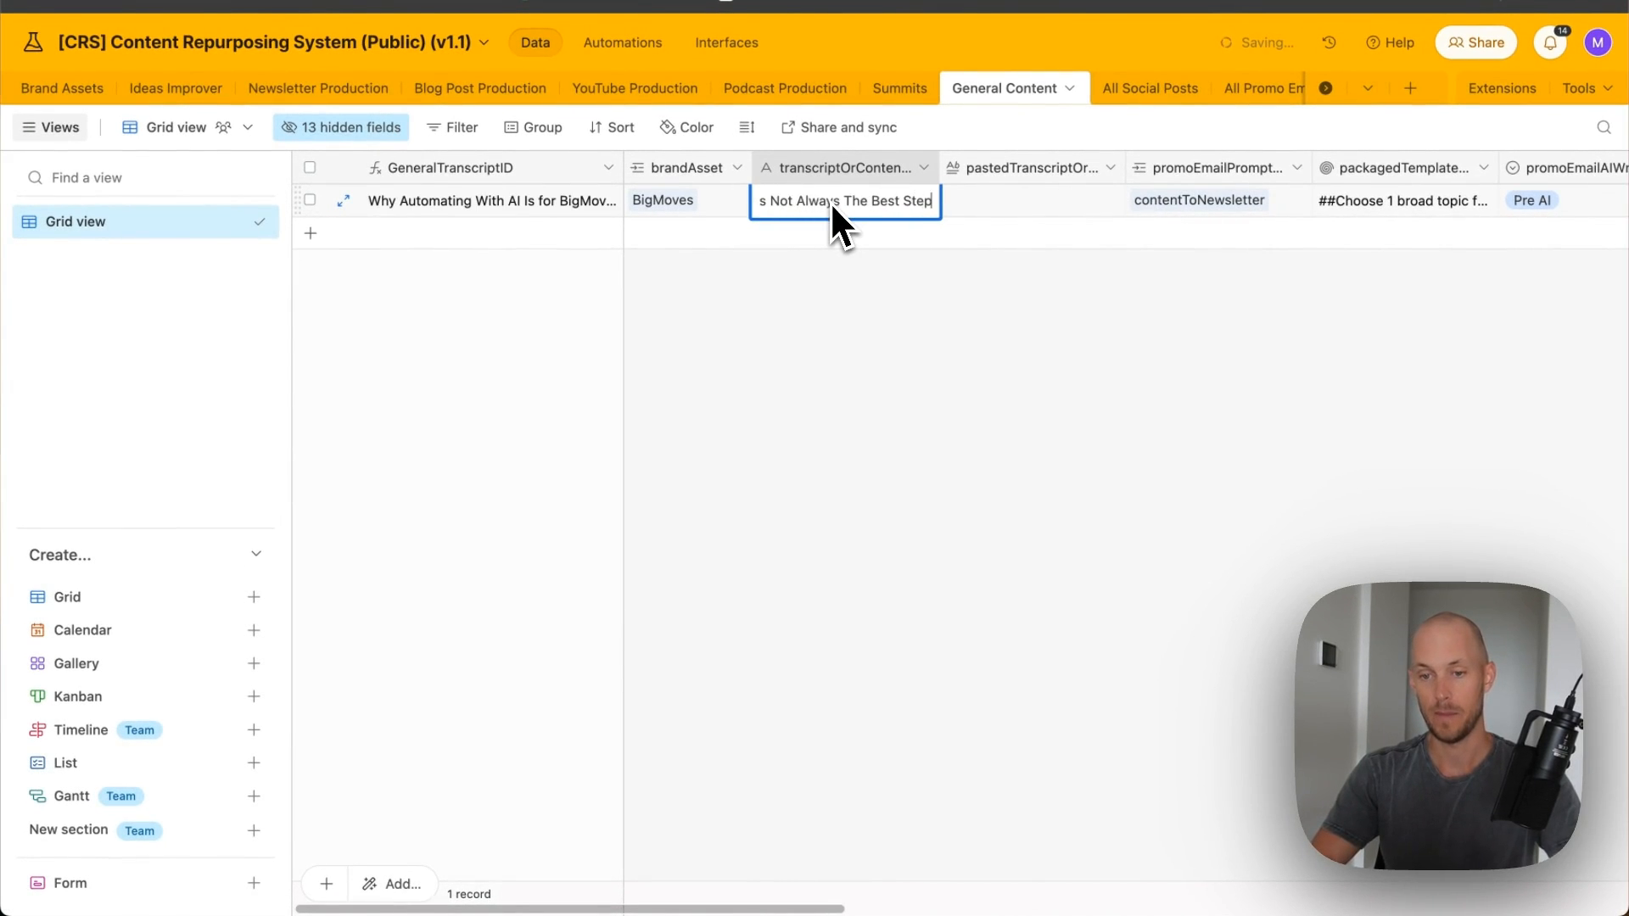
pyautogui.press('Tab')
# - Paste the copied essay into the transcript cell and check the pasted text
pyautogui.click(1109, 202)
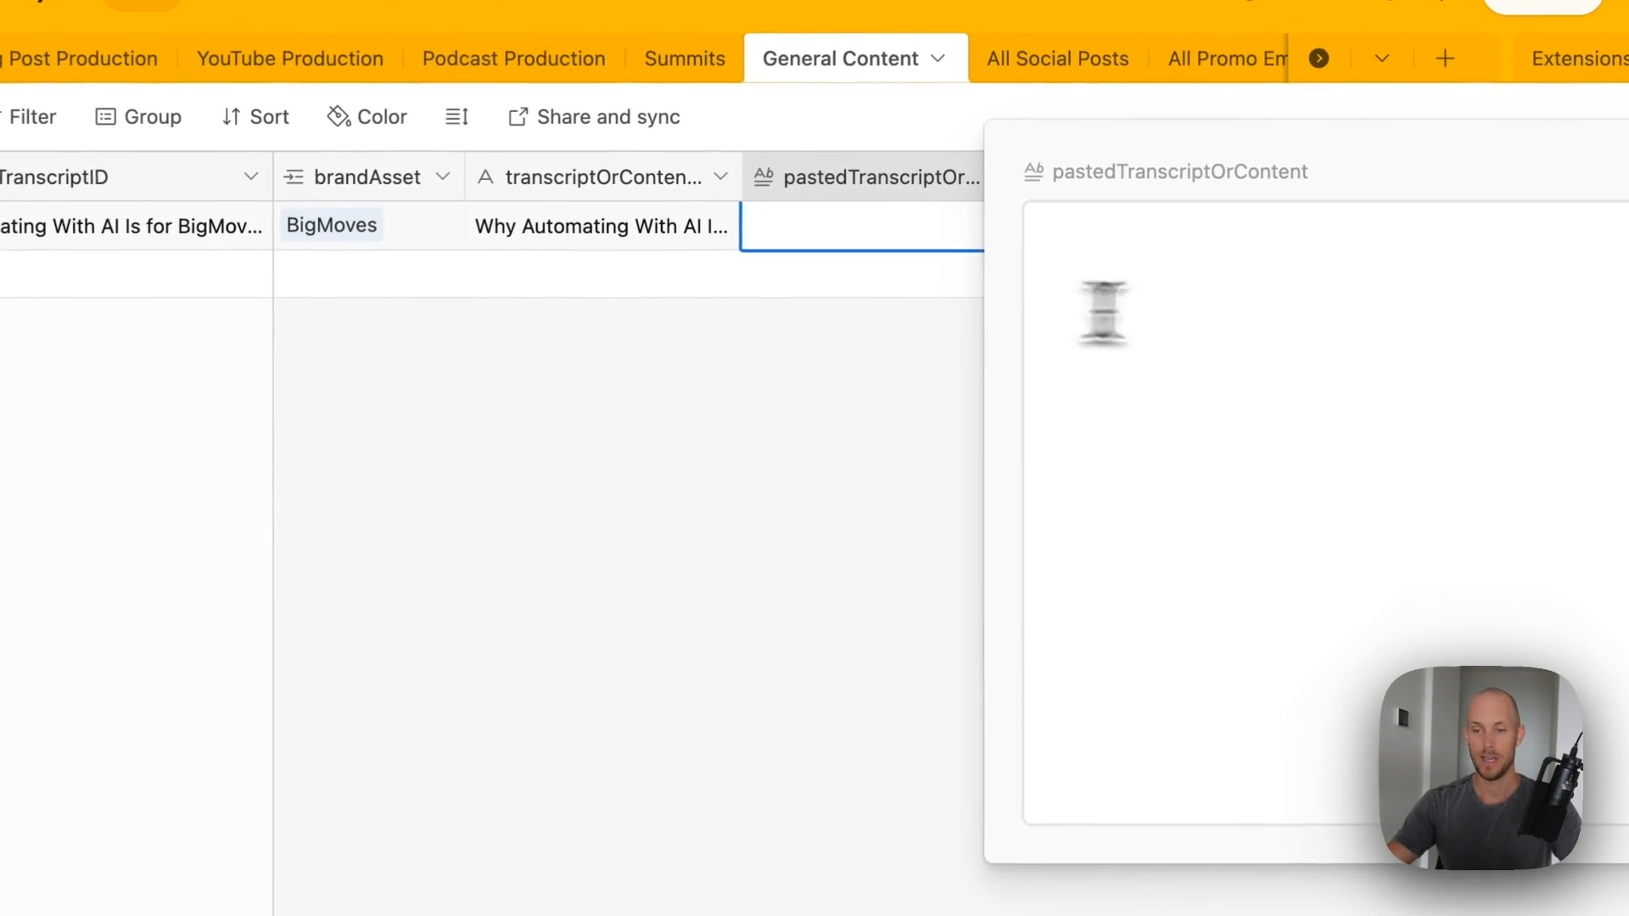
pyautogui.hotkey('ctrl', 'v')
pyautogui.click(873, 600)
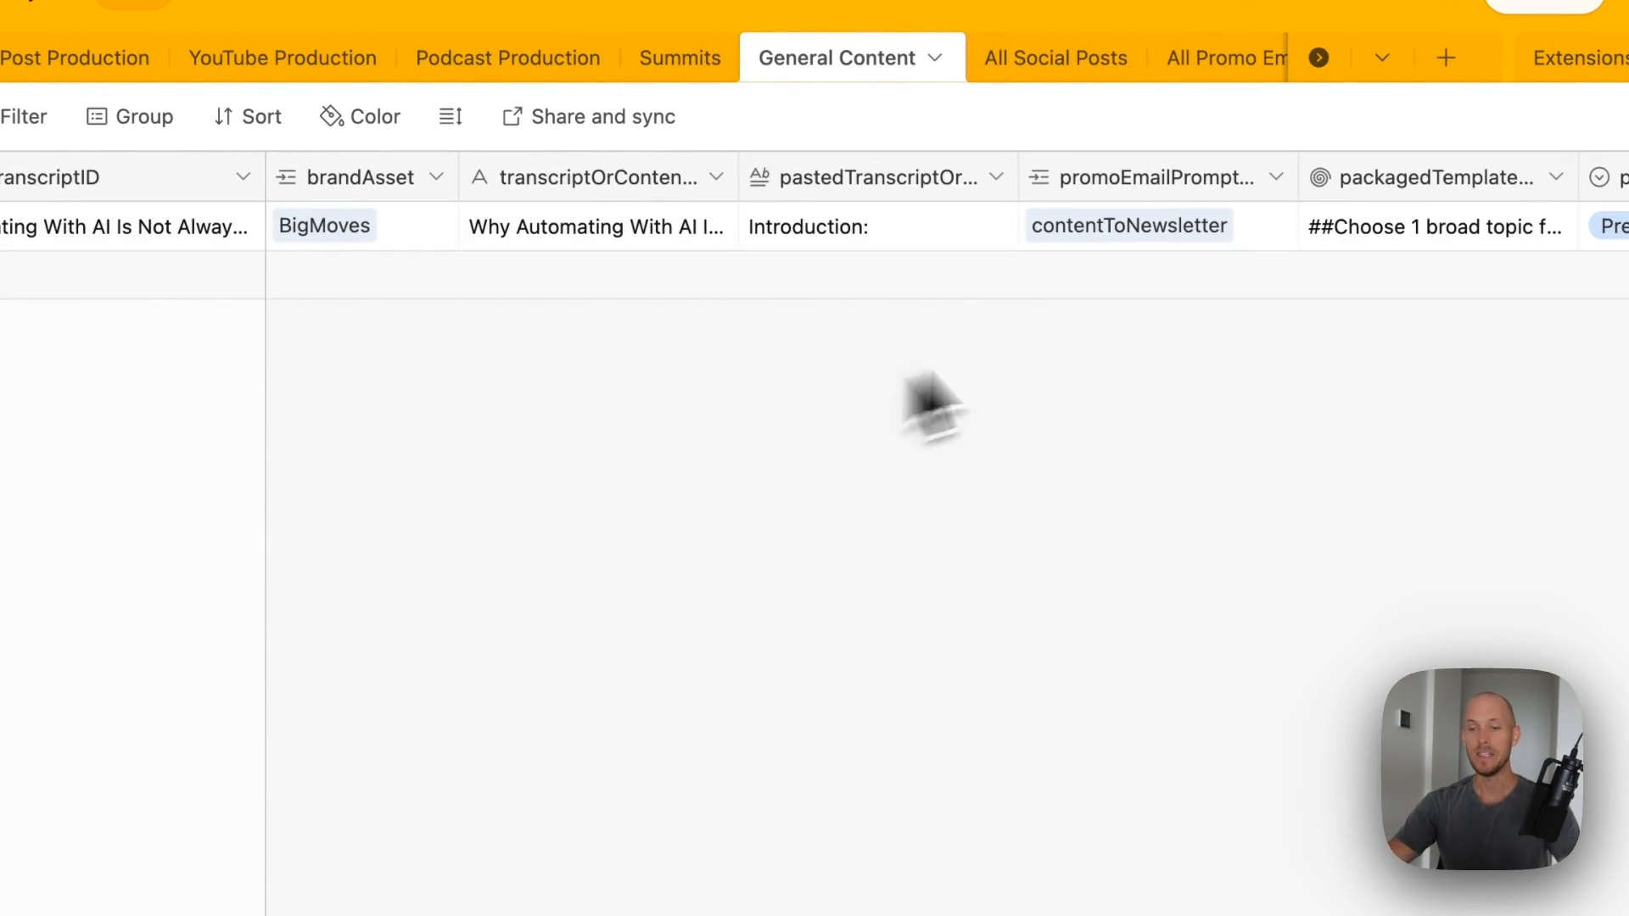
pyautogui.click(947, 226)
pyautogui.click(999, 224)
pyautogui.scroll(-10, 1309, 472)
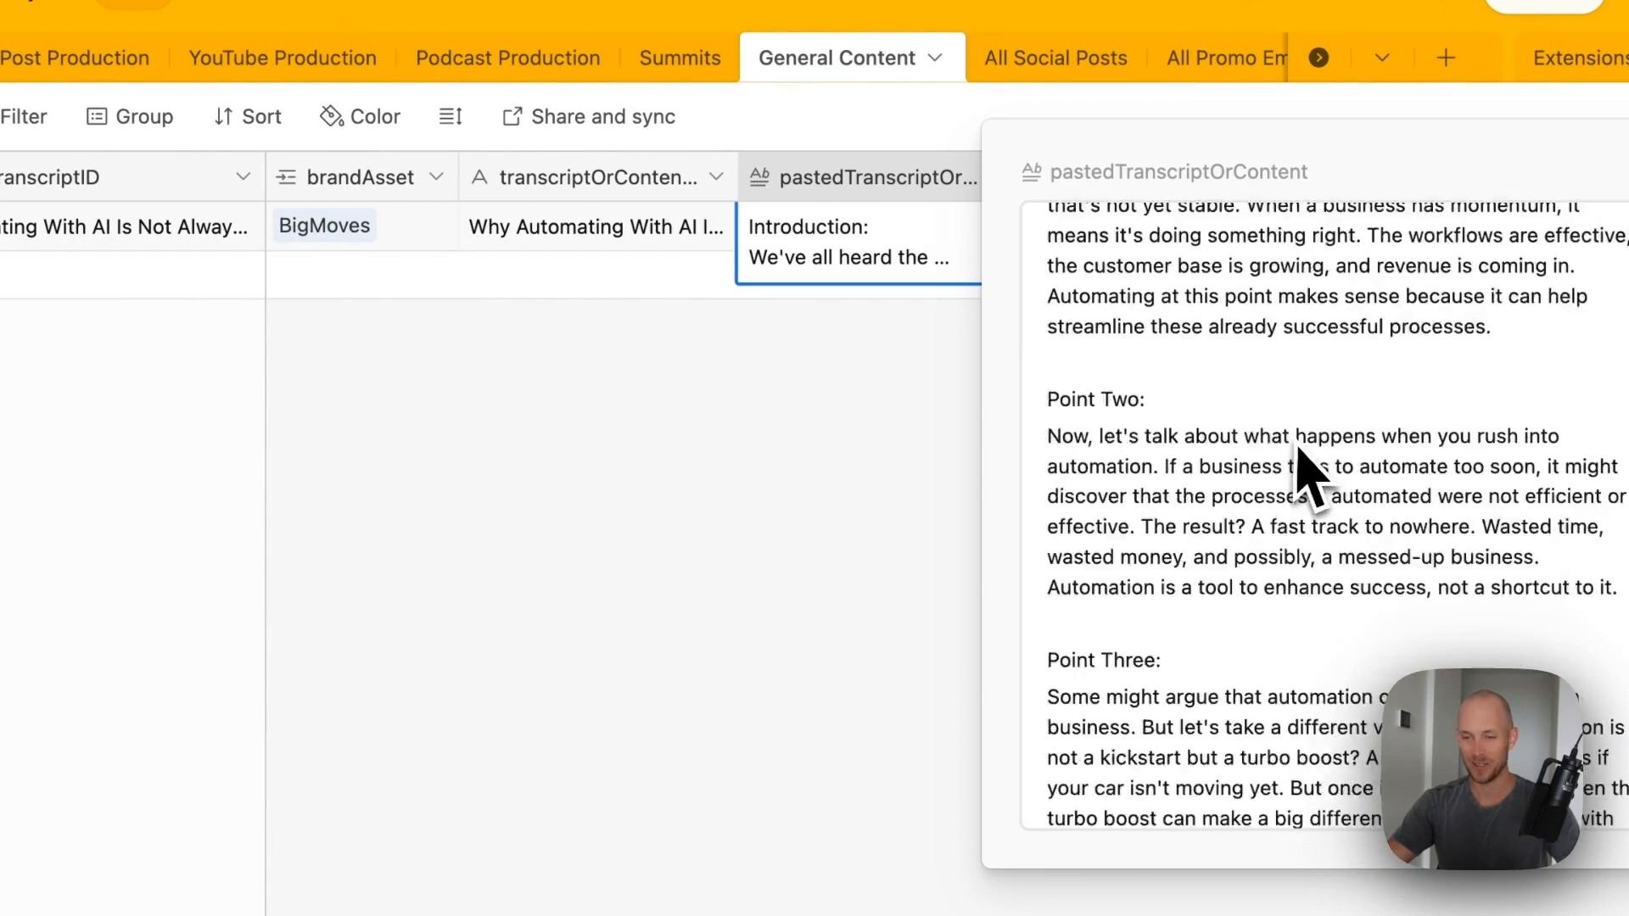
pyautogui.click(891, 545)
# - Inspect the contentToNewsletter promo email prompt and packaged template cells
pyautogui.hscroll(5, 917, 509)
pyautogui.click(557, 237)
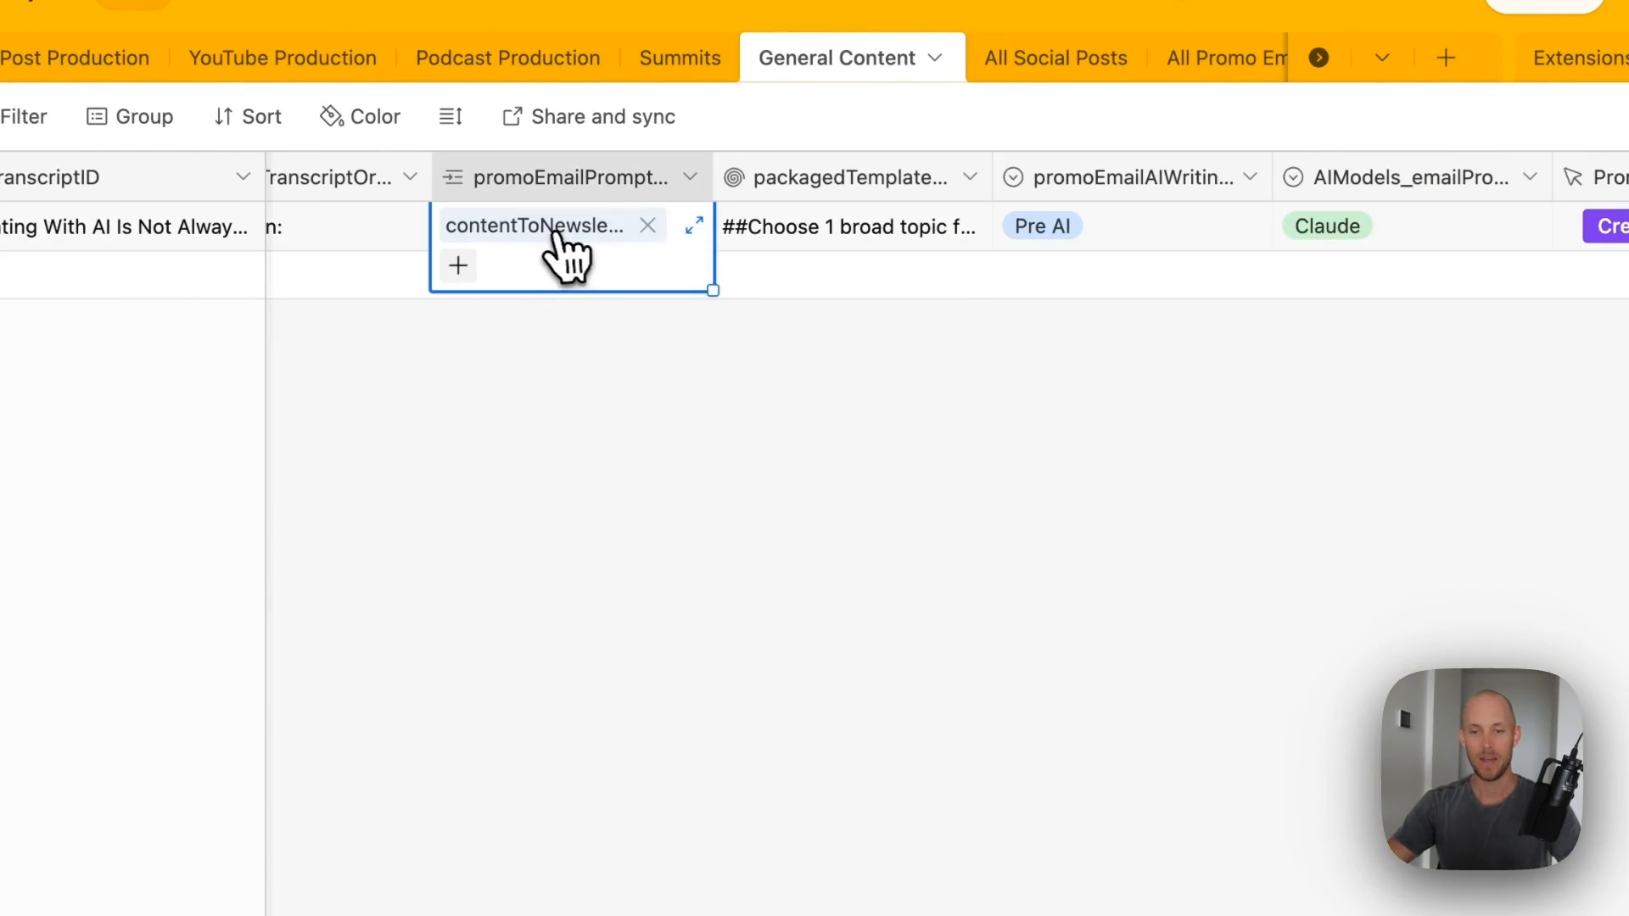
pyautogui.click(849, 233)
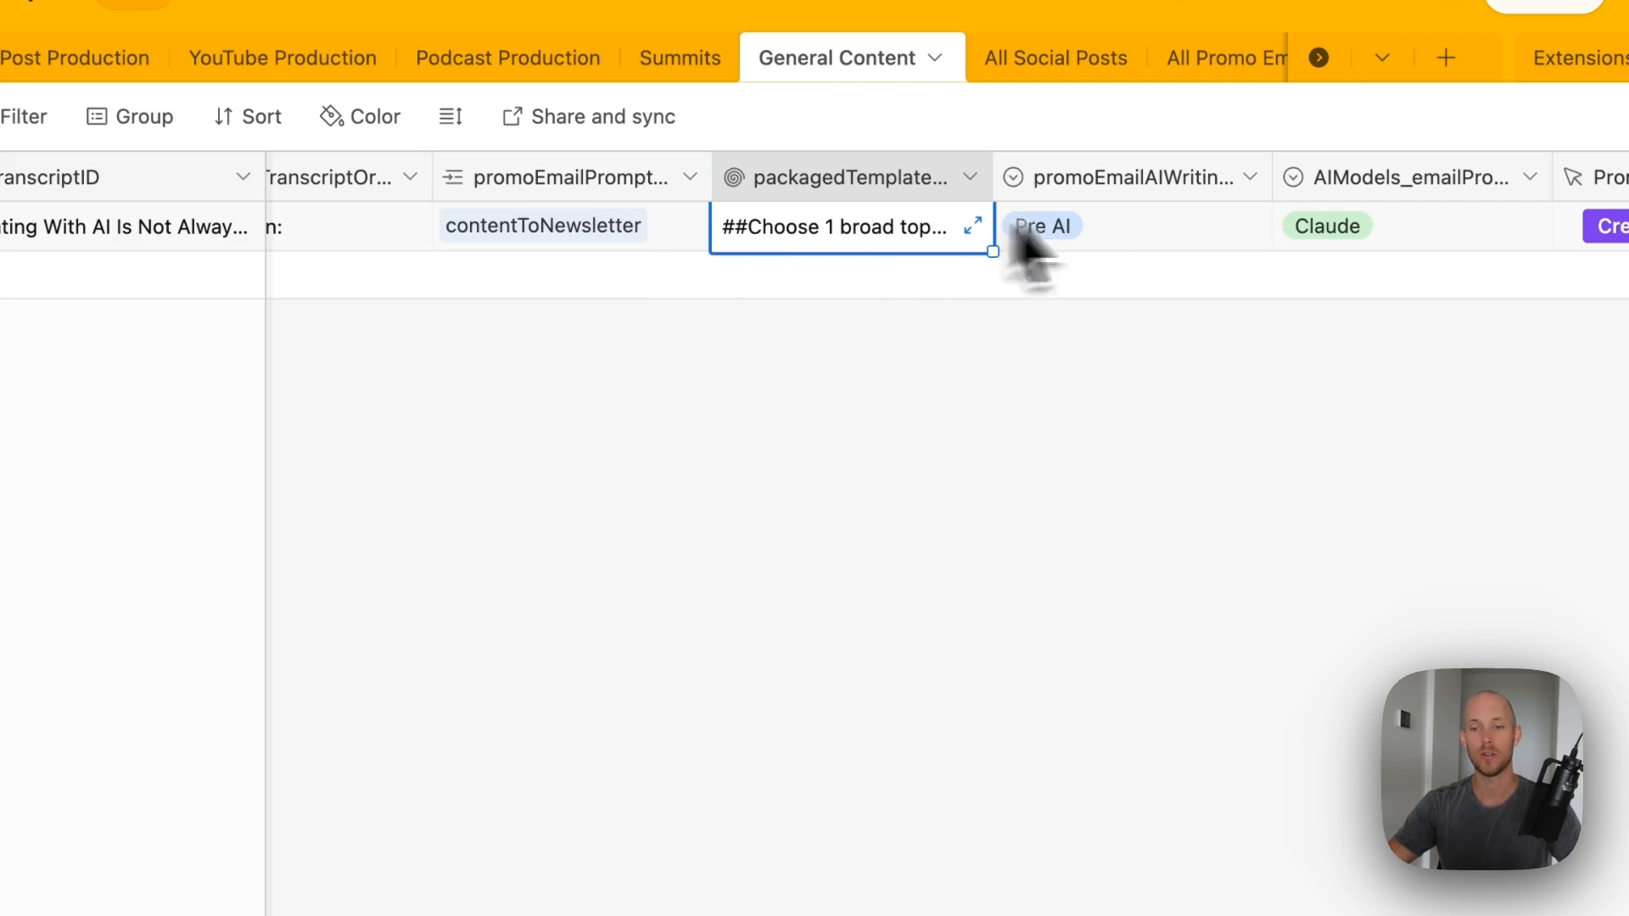
pyautogui.hscroll(5, 1031, 229)
pyautogui.hscroll(-5, 815, 234)
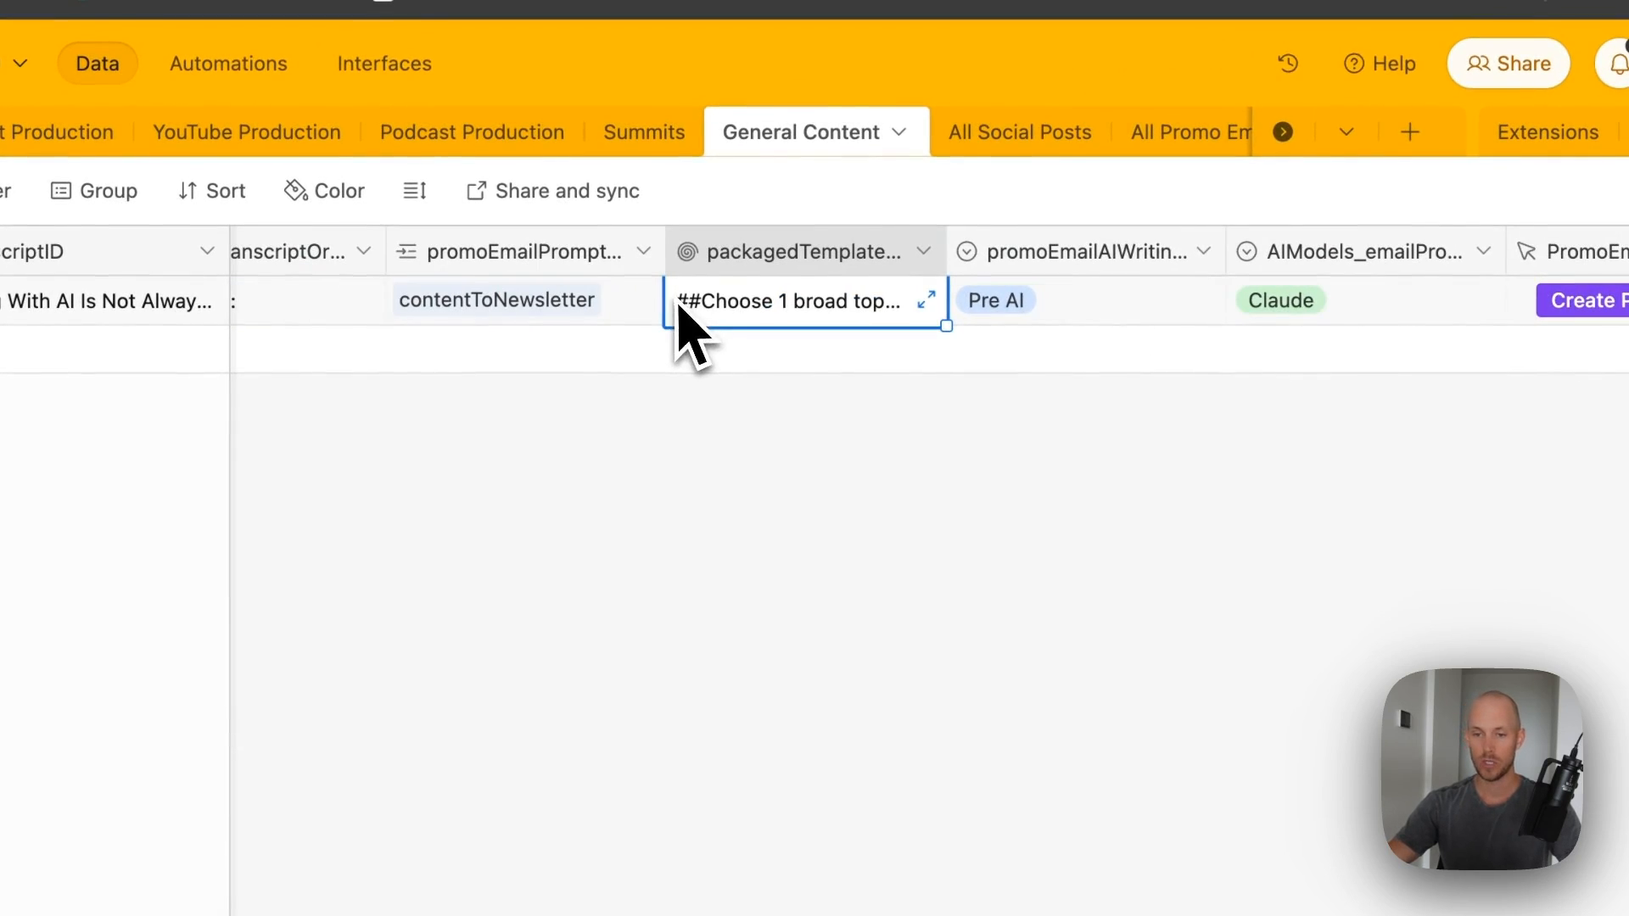
pyautogui.hscroll(3, 848, 322)
pyautogui.click(513, 301)
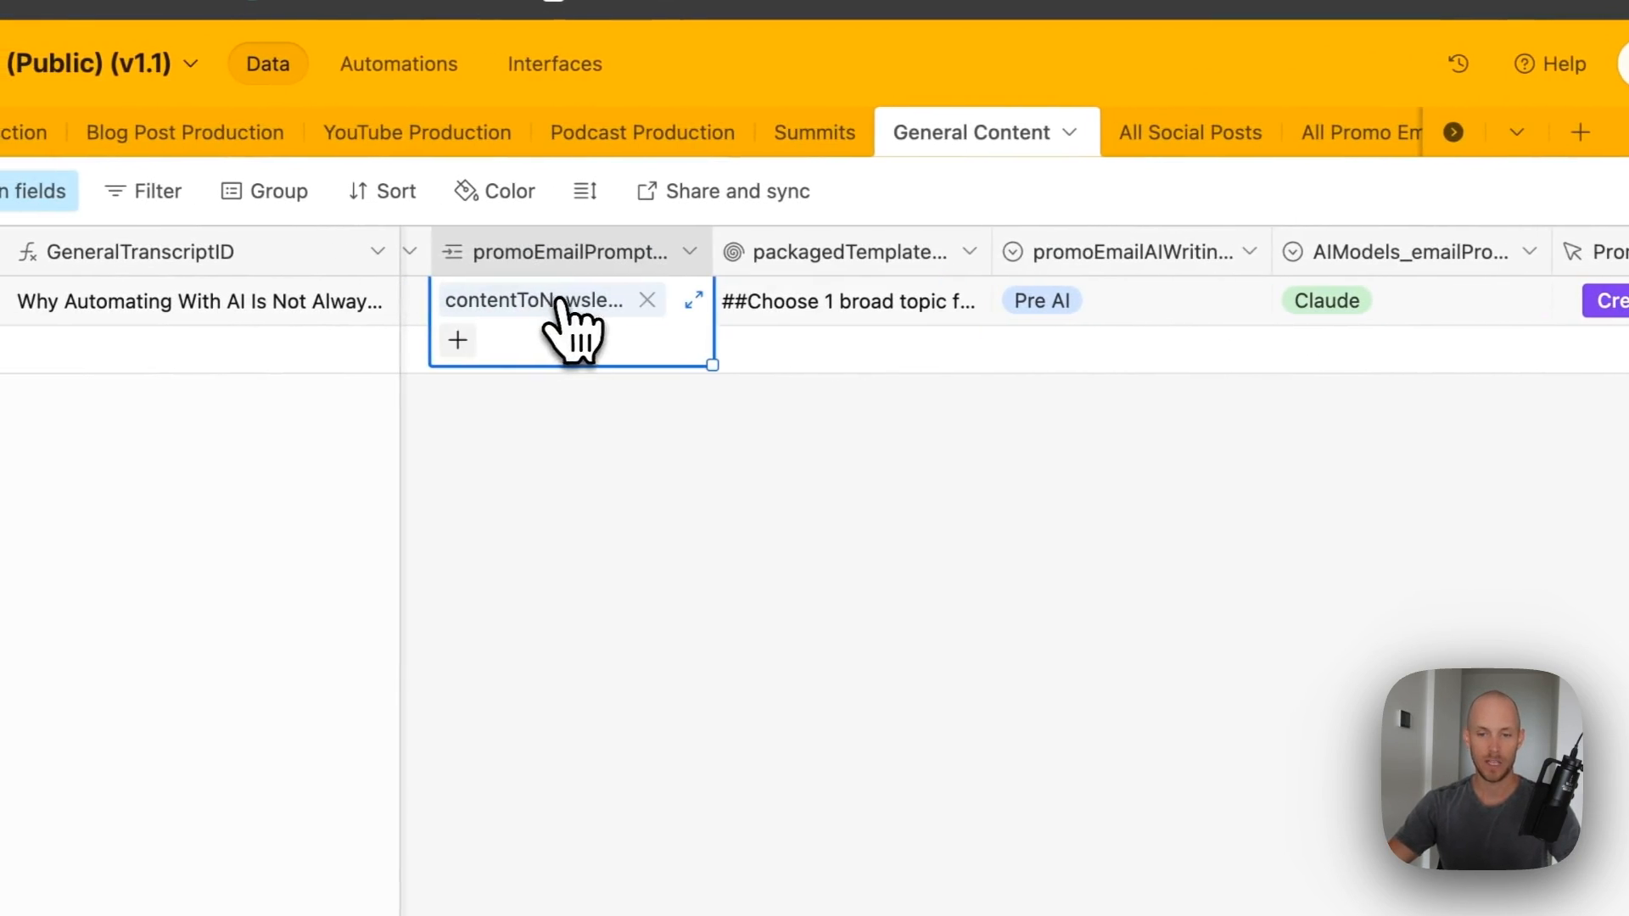
pyautogui.click(848, 315)
# - Check the Pre AI status, then narrow the AI writing status and AI models columns
pyautogui.hscroll(3, 1061, 310)
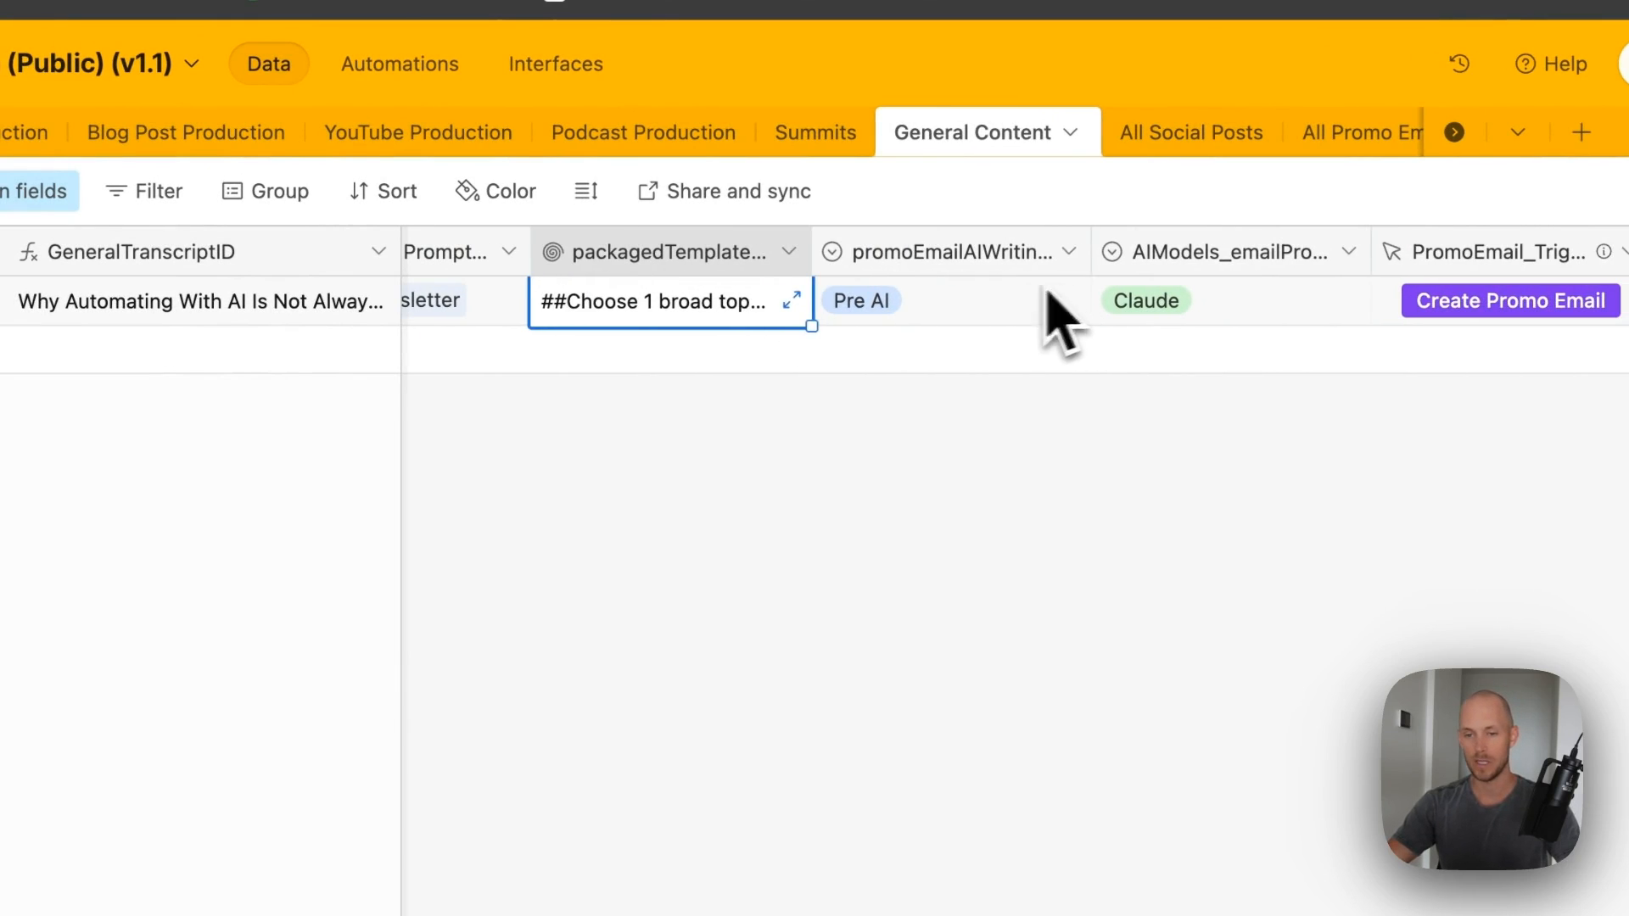
pyautogui.click(1050, 297)
pyautogui.moveTo(1097, 258); pyautogui.dragTo(1019, 259)
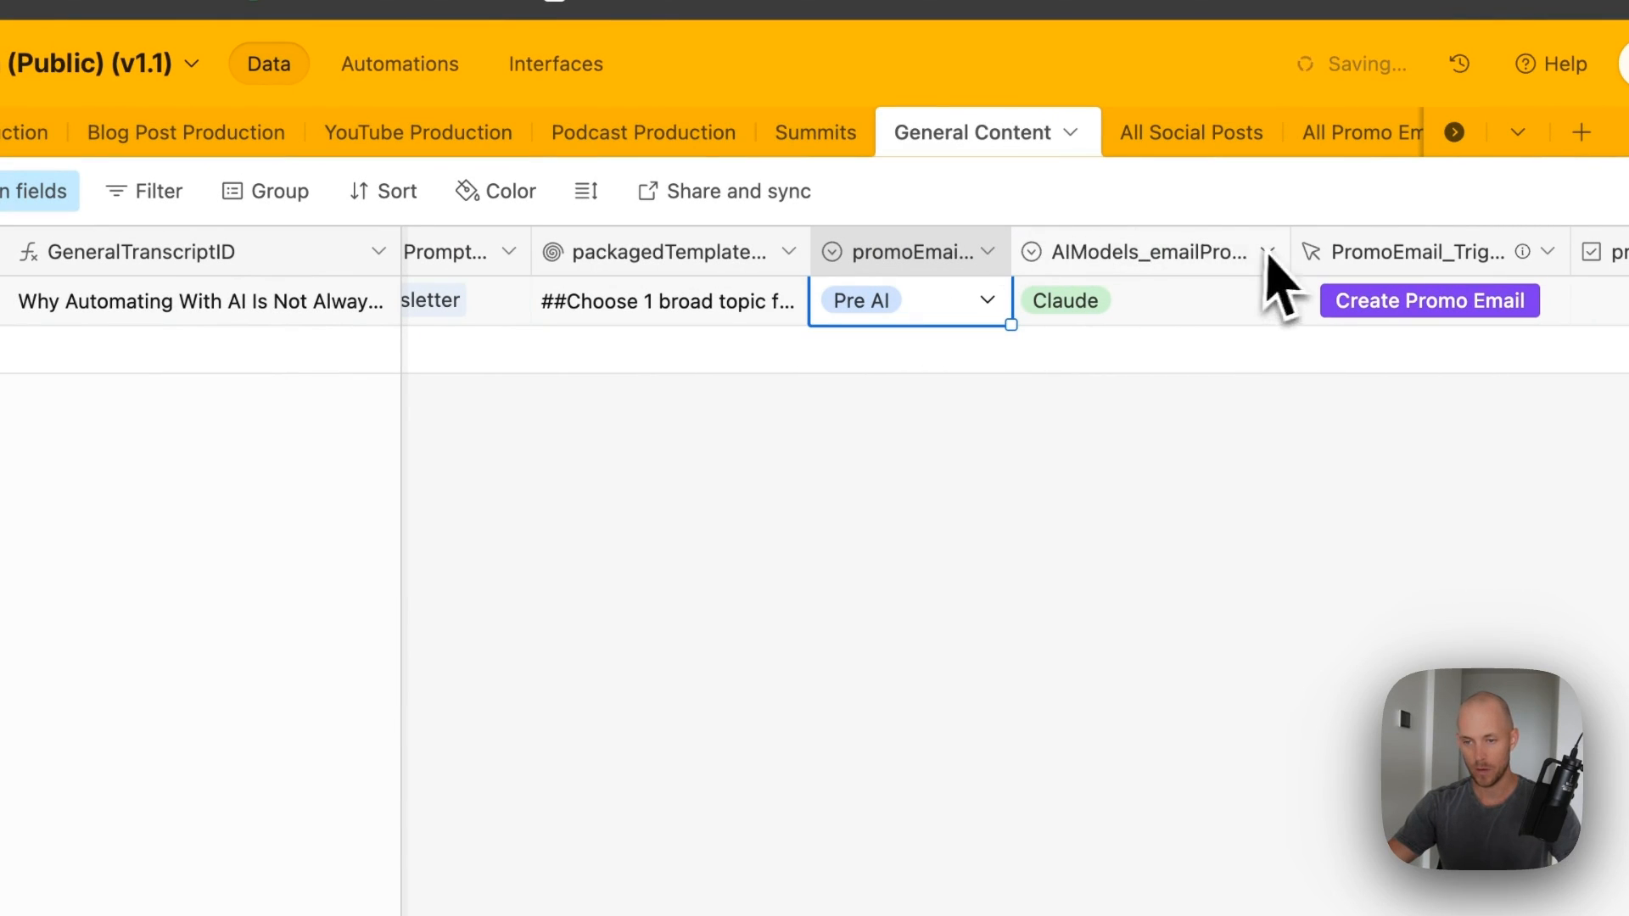
pyautogui.moveTo(1233, 248); pyautogui.dragTo(1298, 289)
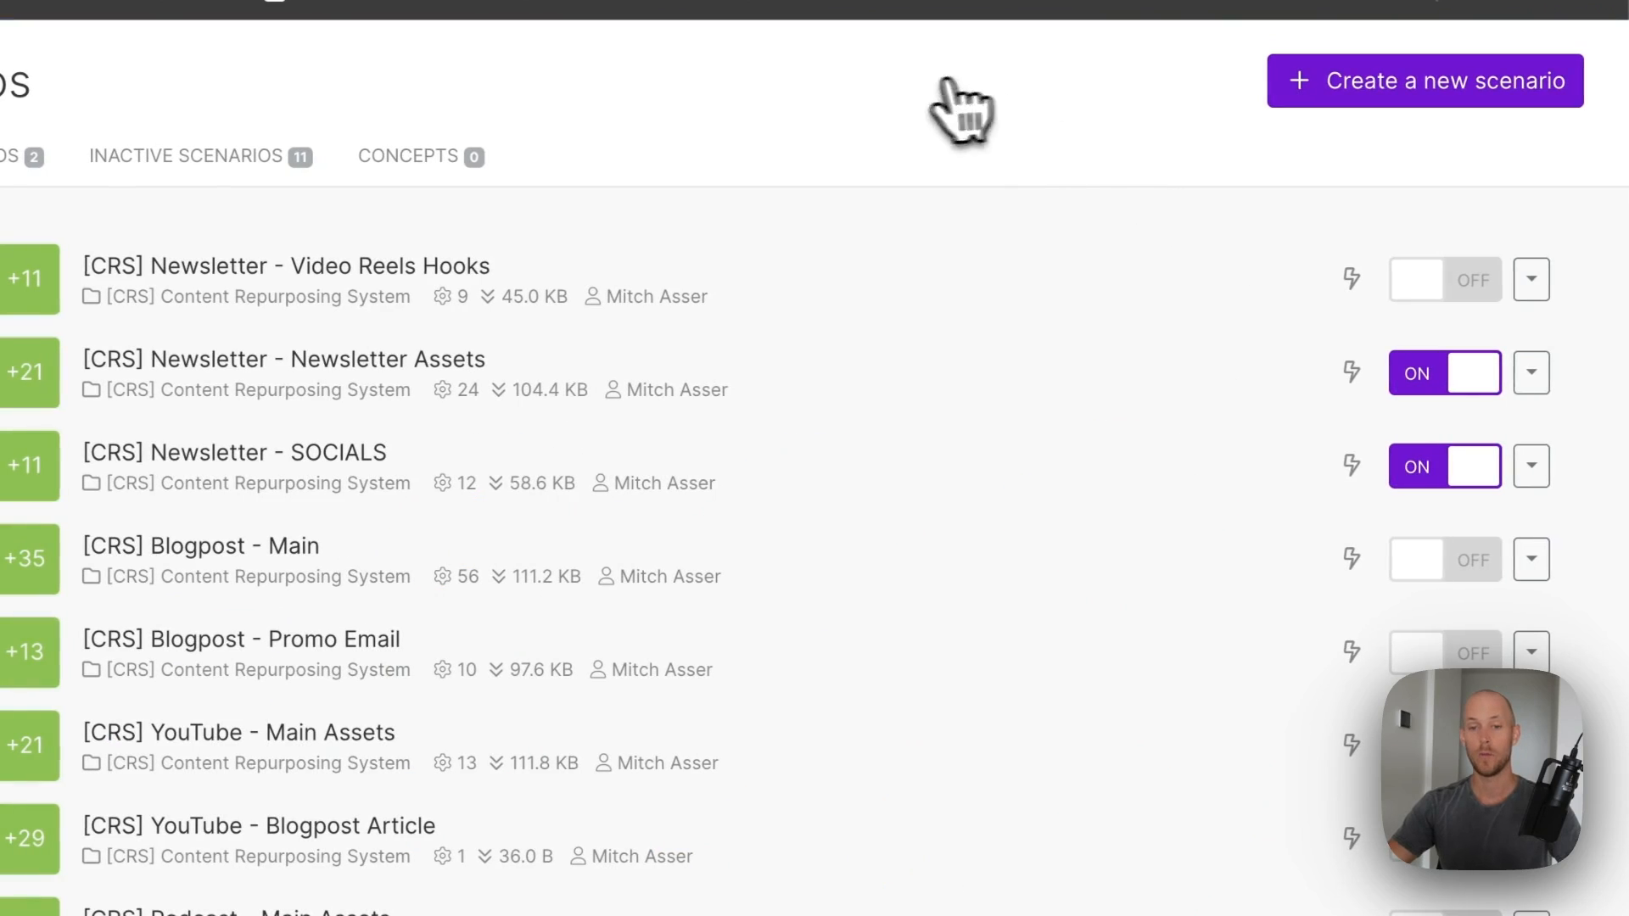
# - Import the [CRS] General - Email Flow.json blueprint into a new scenario and save it
pyautogui.click(1323, 84)
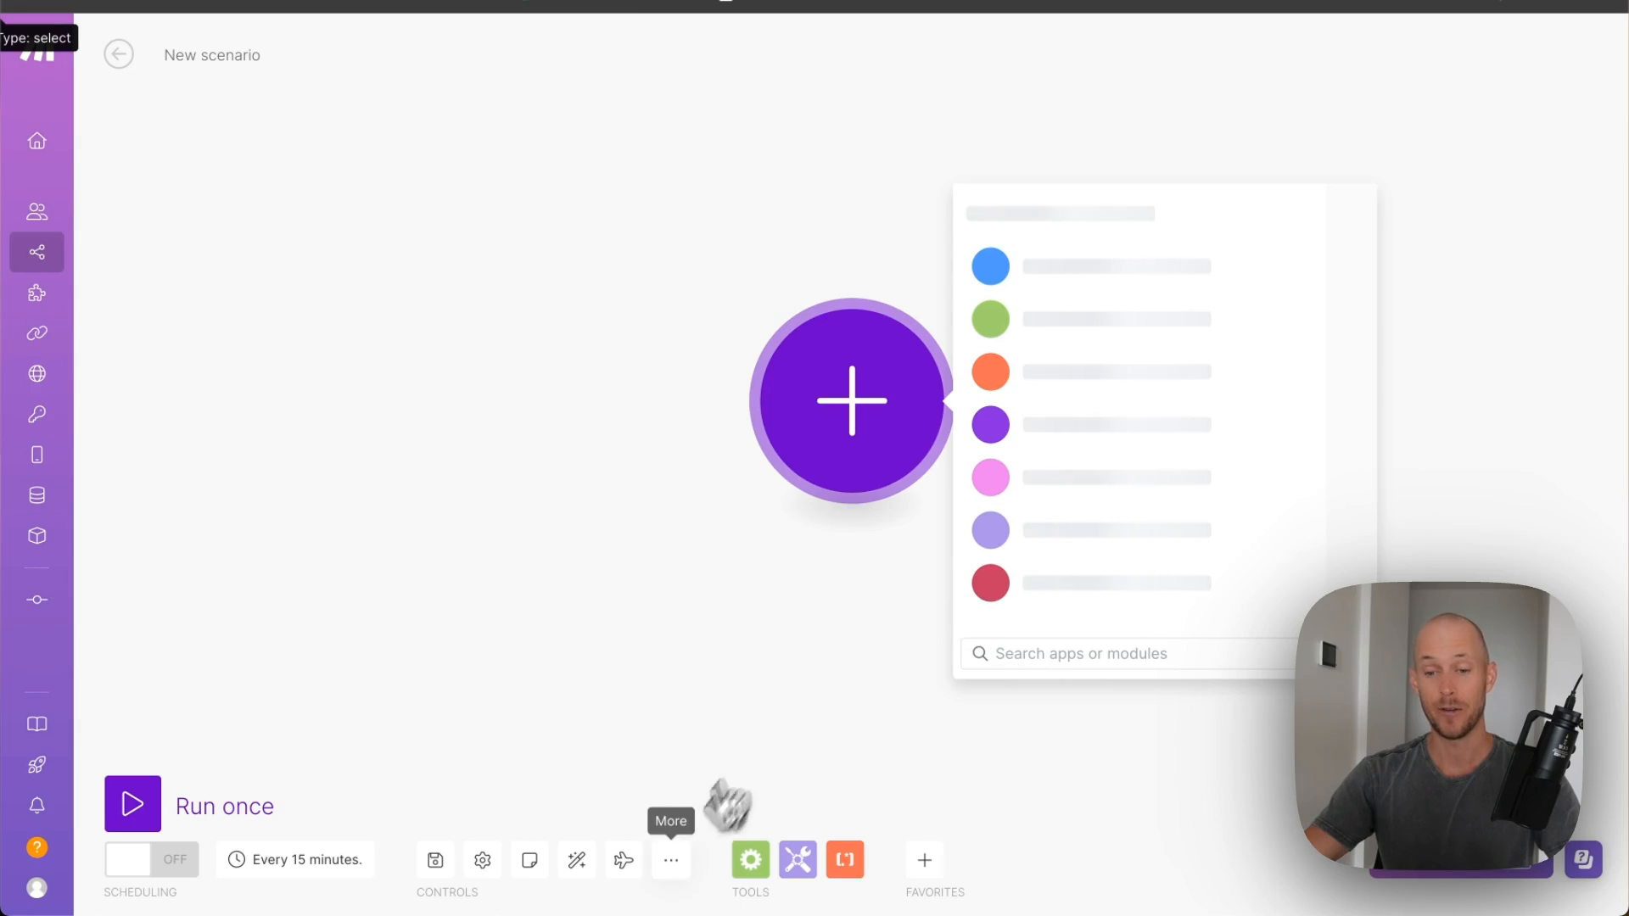
pyautogui.click(671, 861)
pyautogui.click(543, 787)
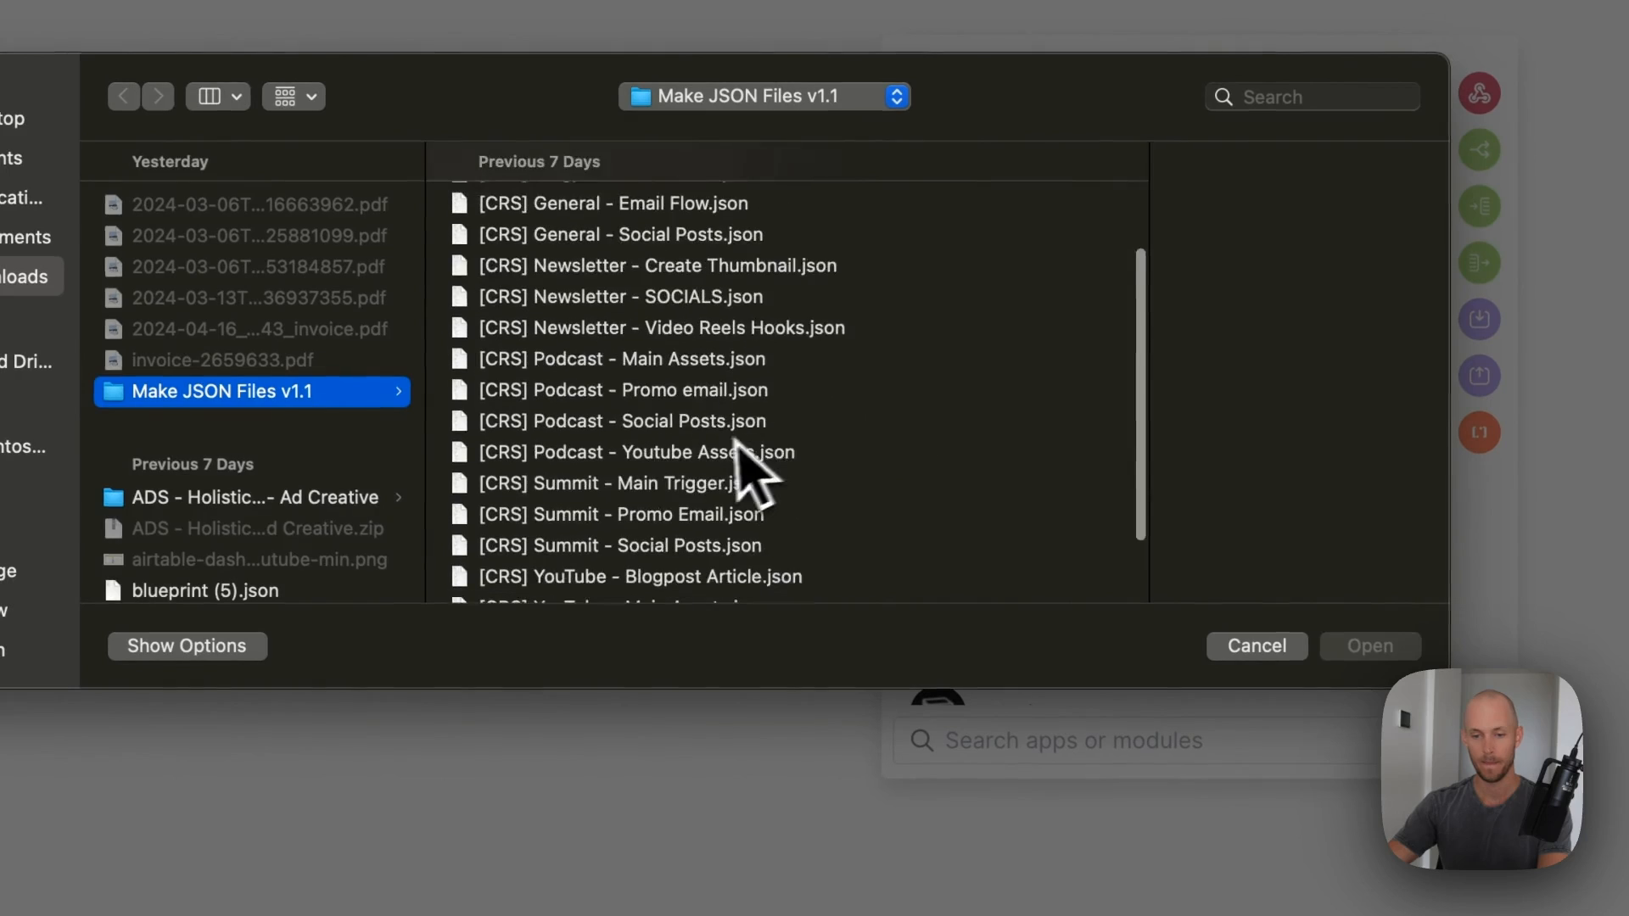
pyautogui.scroll(3, 739, 443)
pyautogui.click(480, 438)
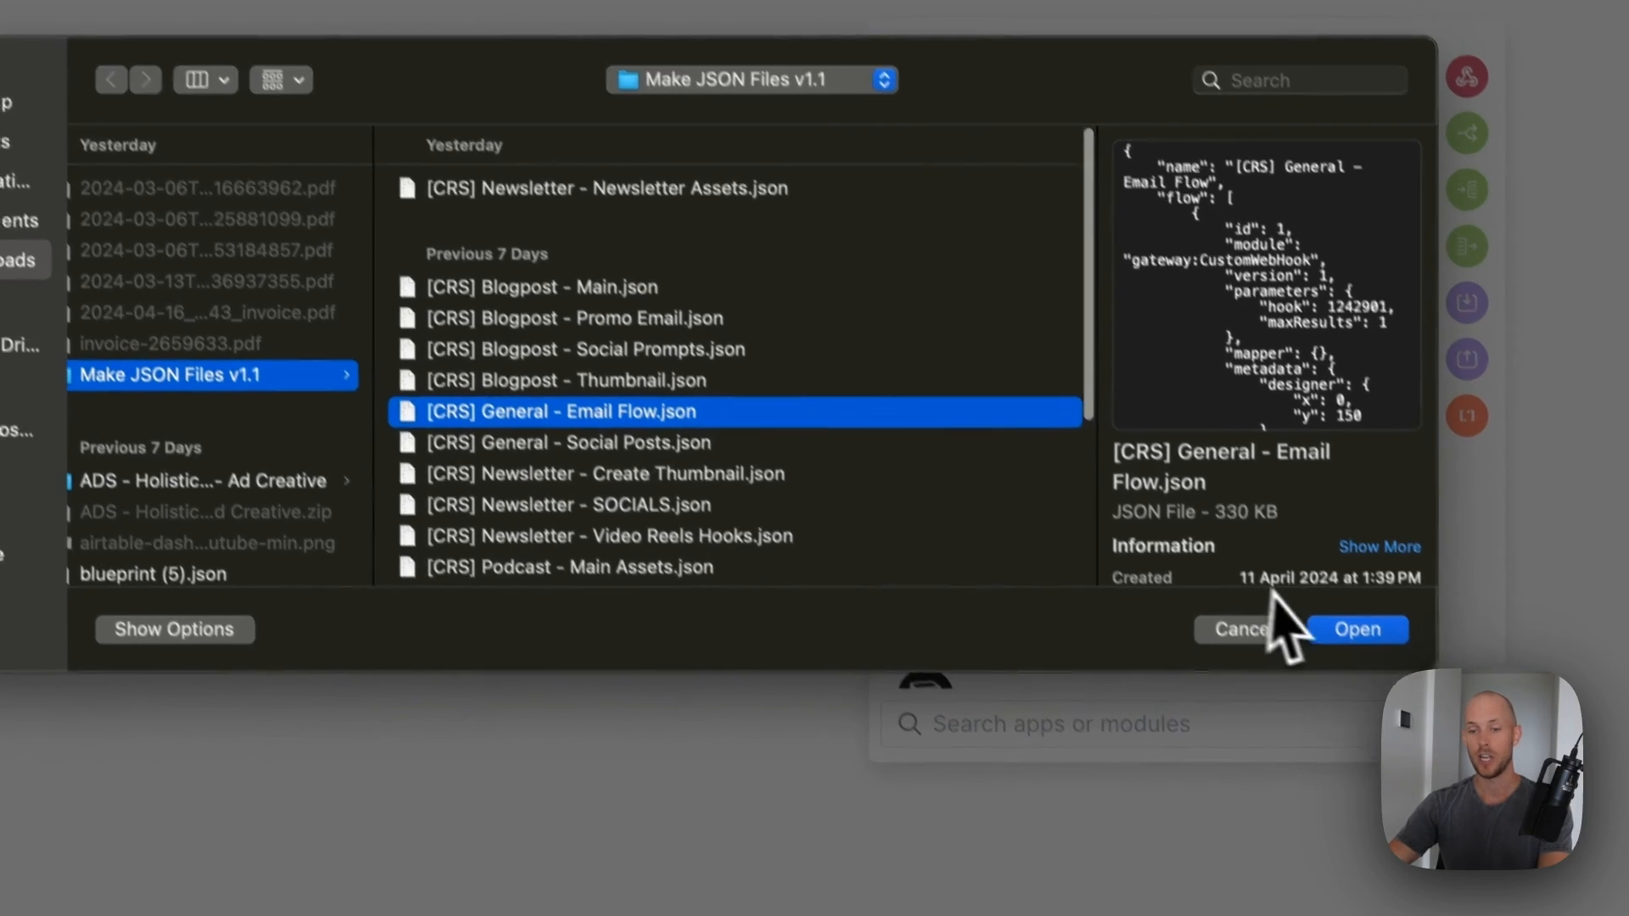
pyautogui.click(1340, 646)
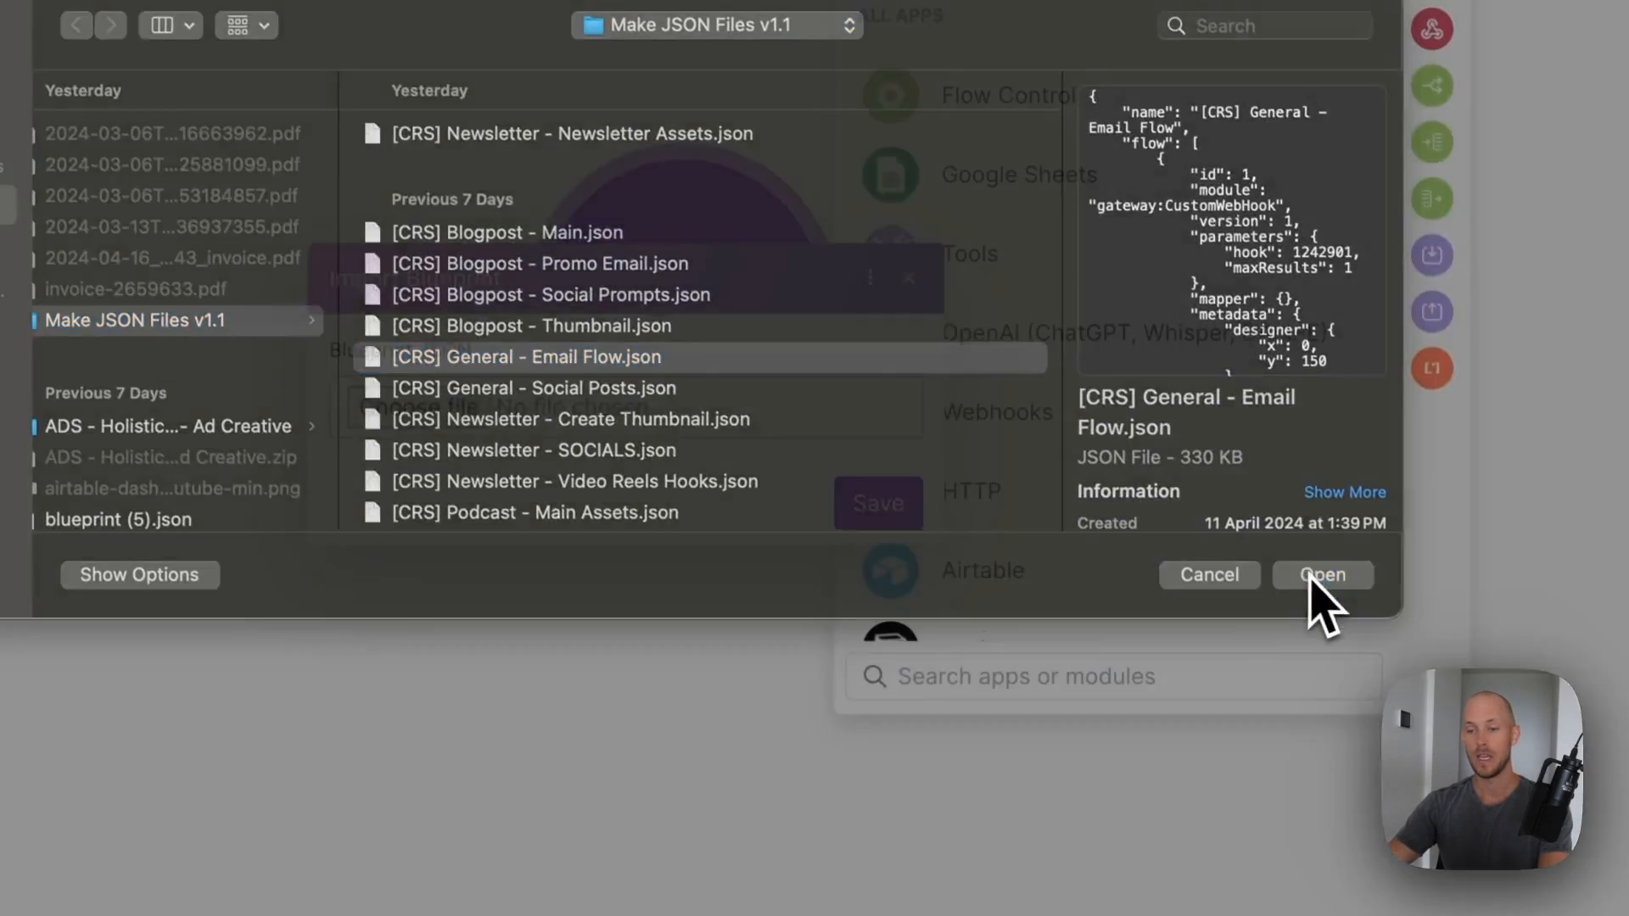
pyautogui.click(873, 498)
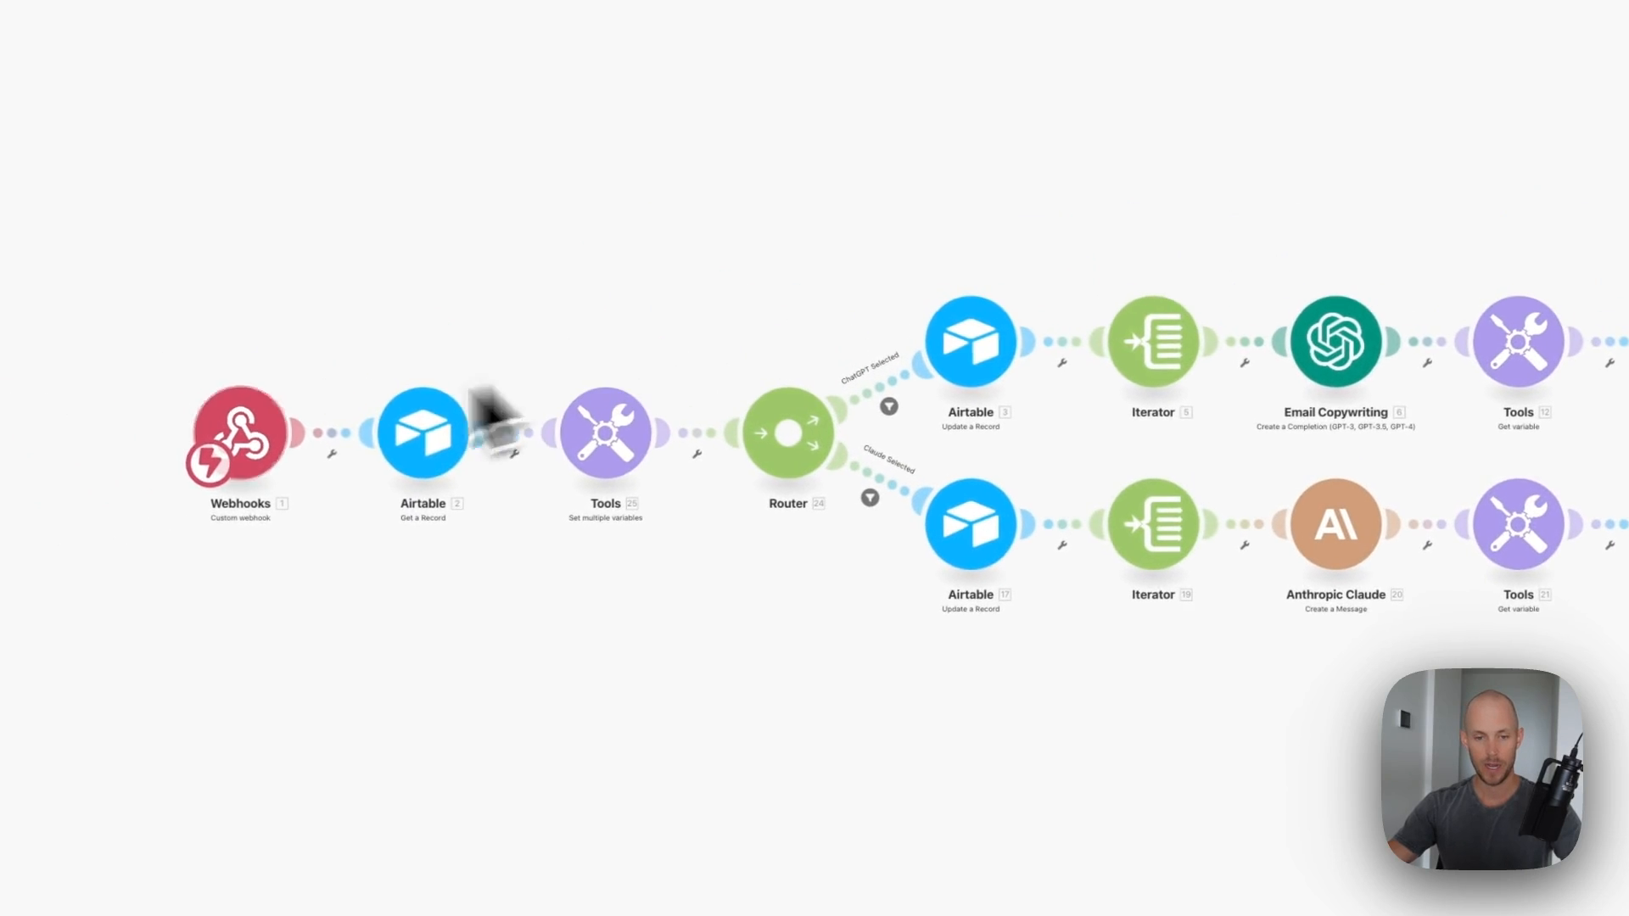
# - Unlink Webhooks from Airtable and give the trigger a new crs-general-email webhook
pyautogui.rightClick(330, 435)
pyautogui.click(410, 524)
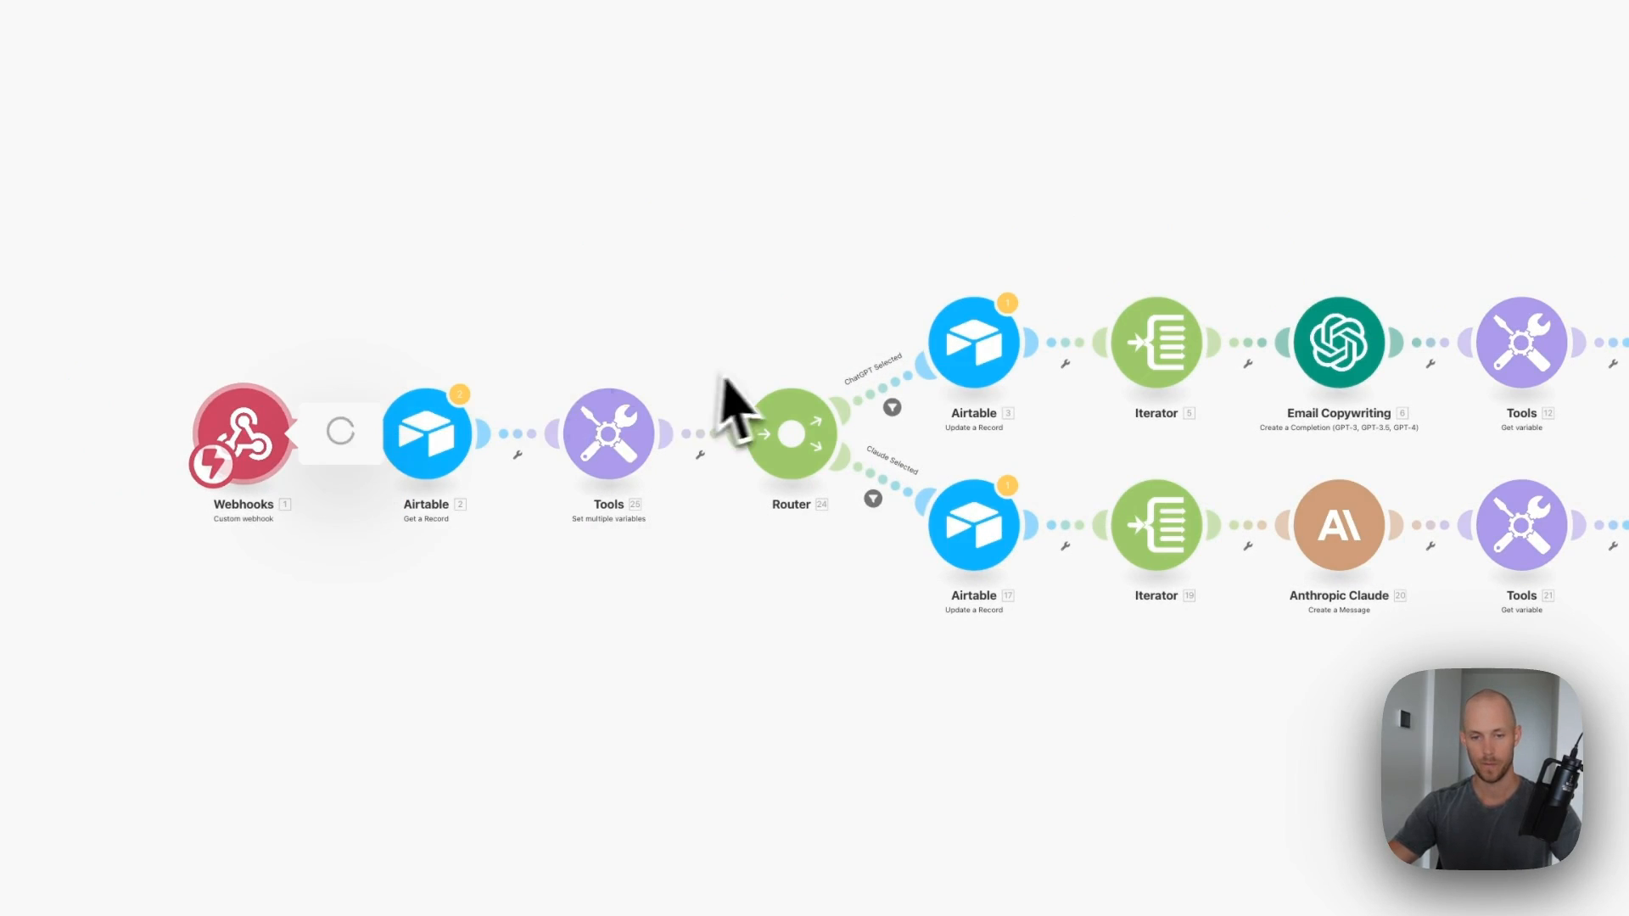
pyautogui.click(873, 424)
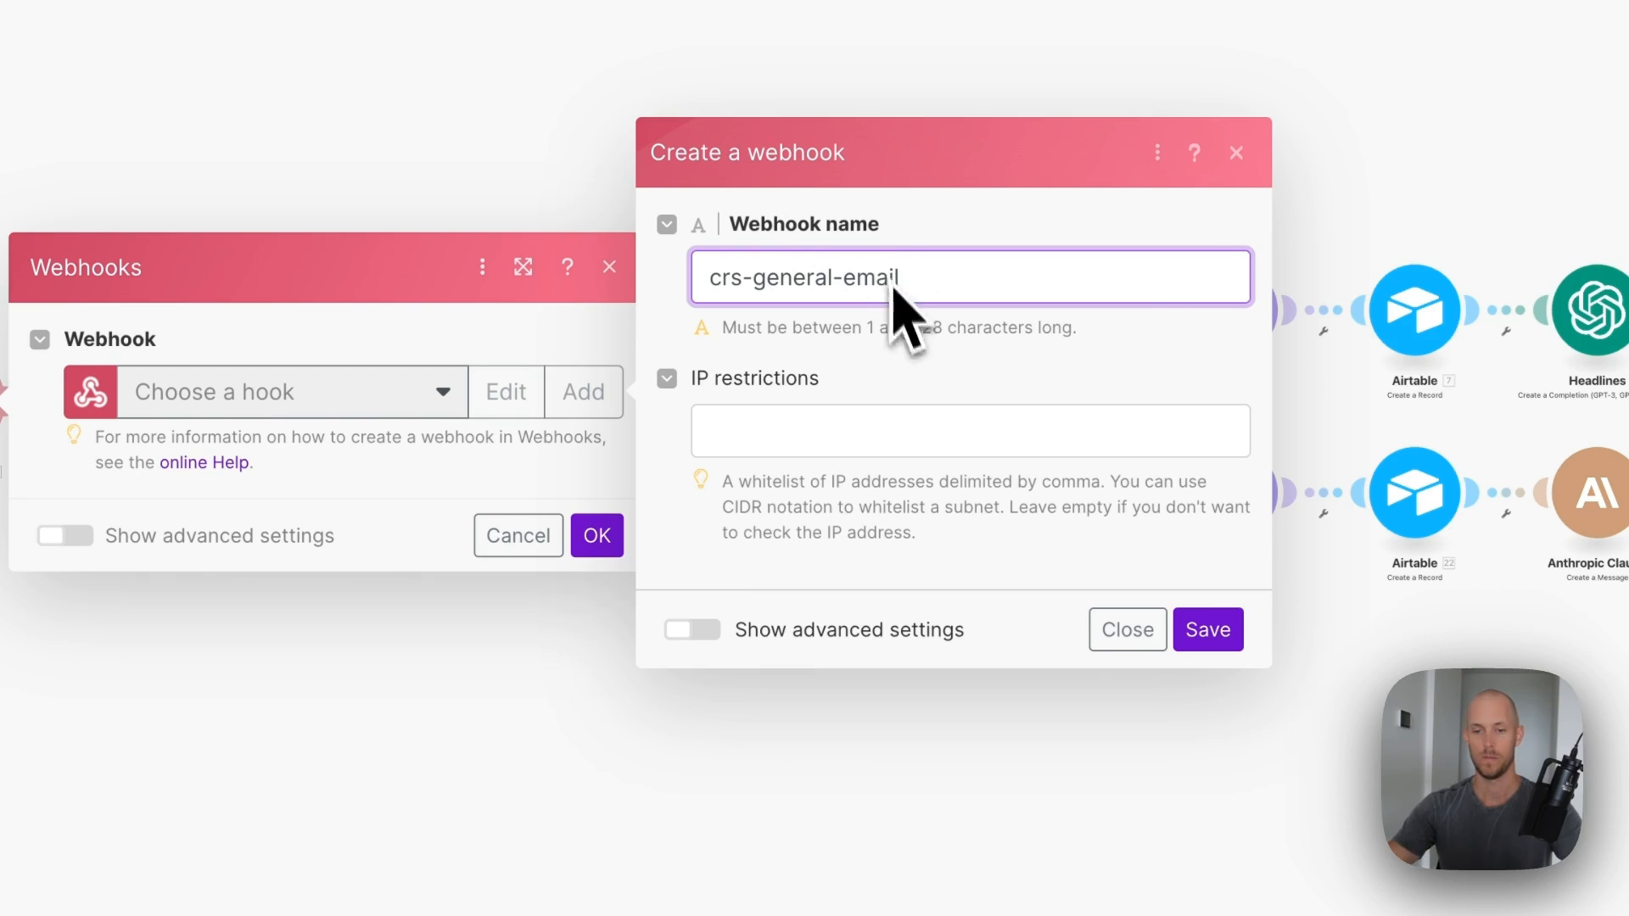
pyautogui.click(1208, 629)
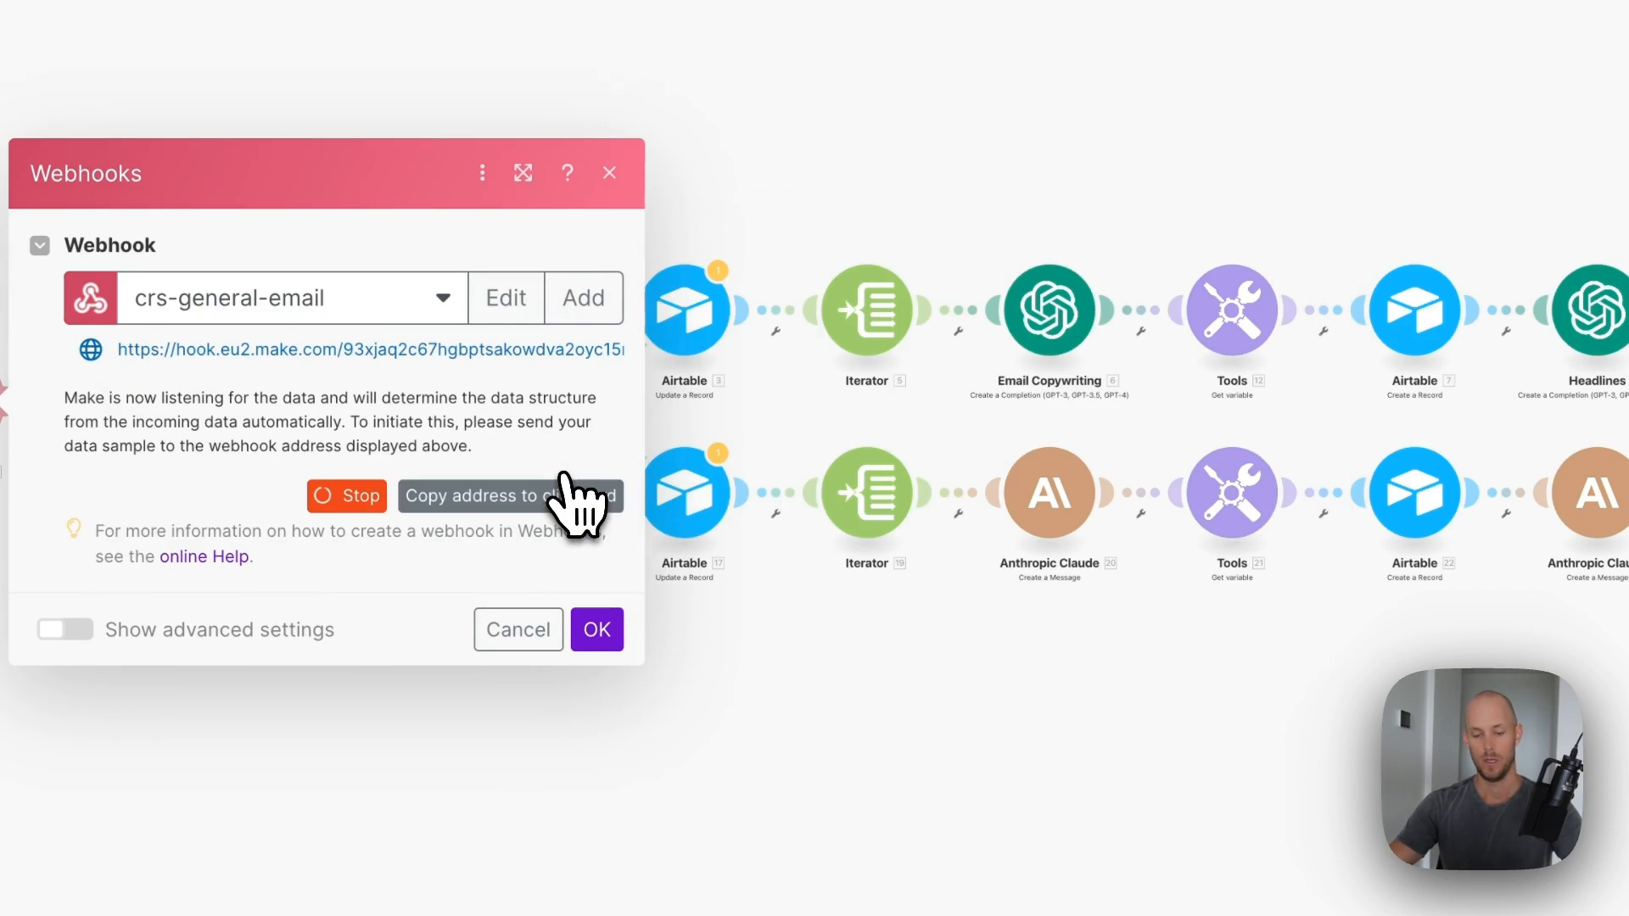
pyautogui.click(604, 631)
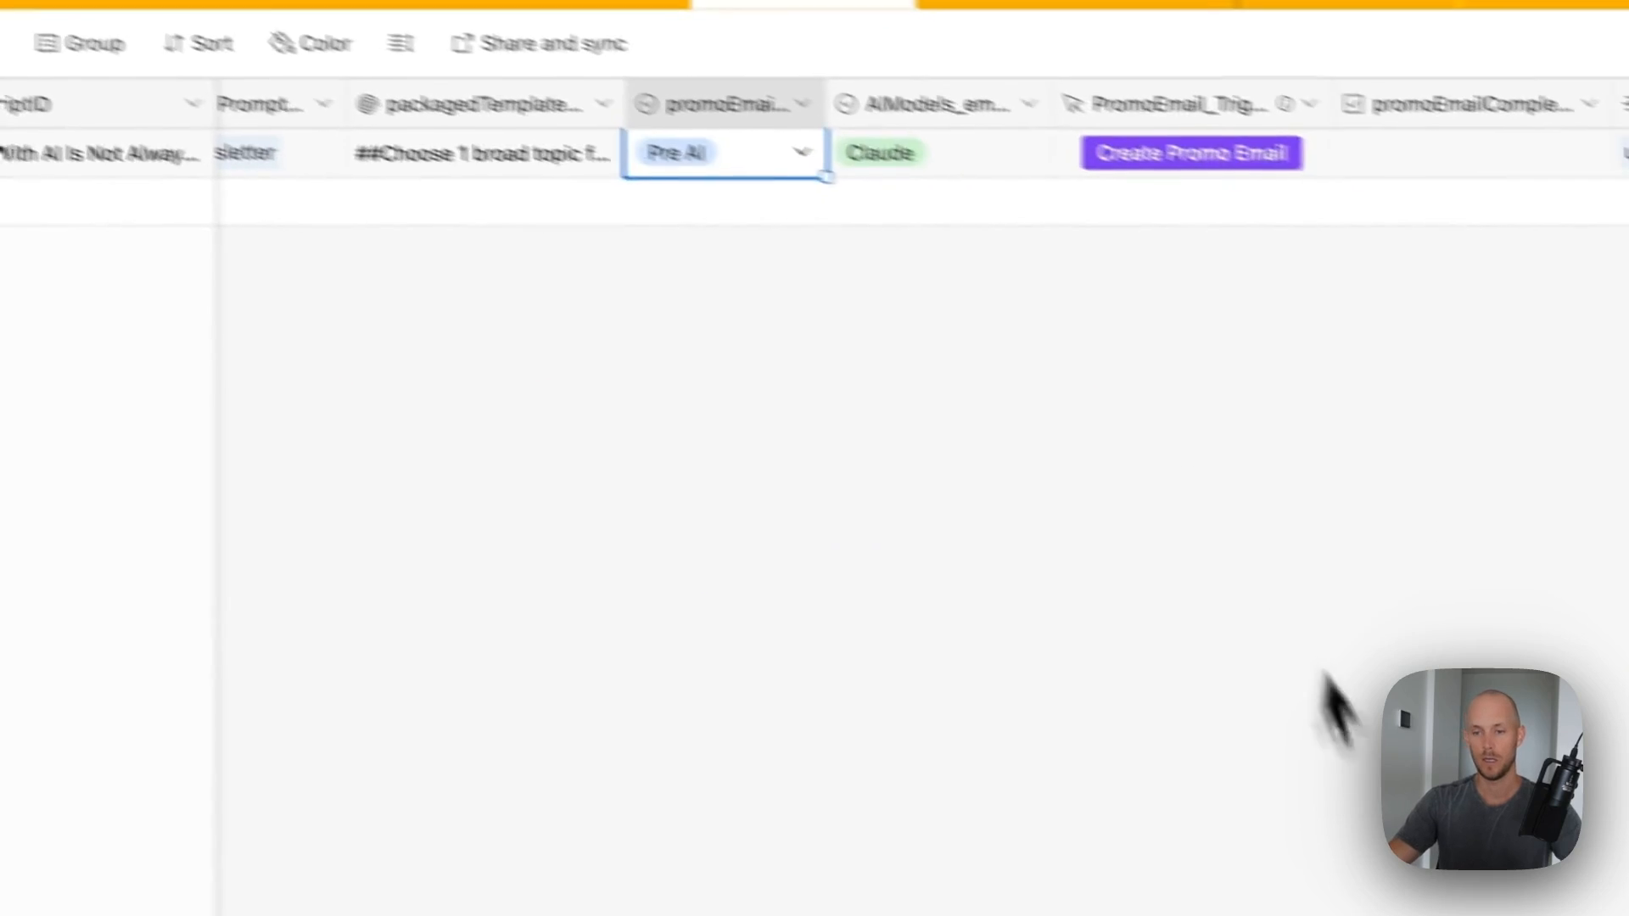
# - Point PromoEmail_Trigger's URL and description at the new Make webhook, then fire Create Promo Email
pyautogui.click(1175, 169)
pyautogui.doubleClick(1181, 106)
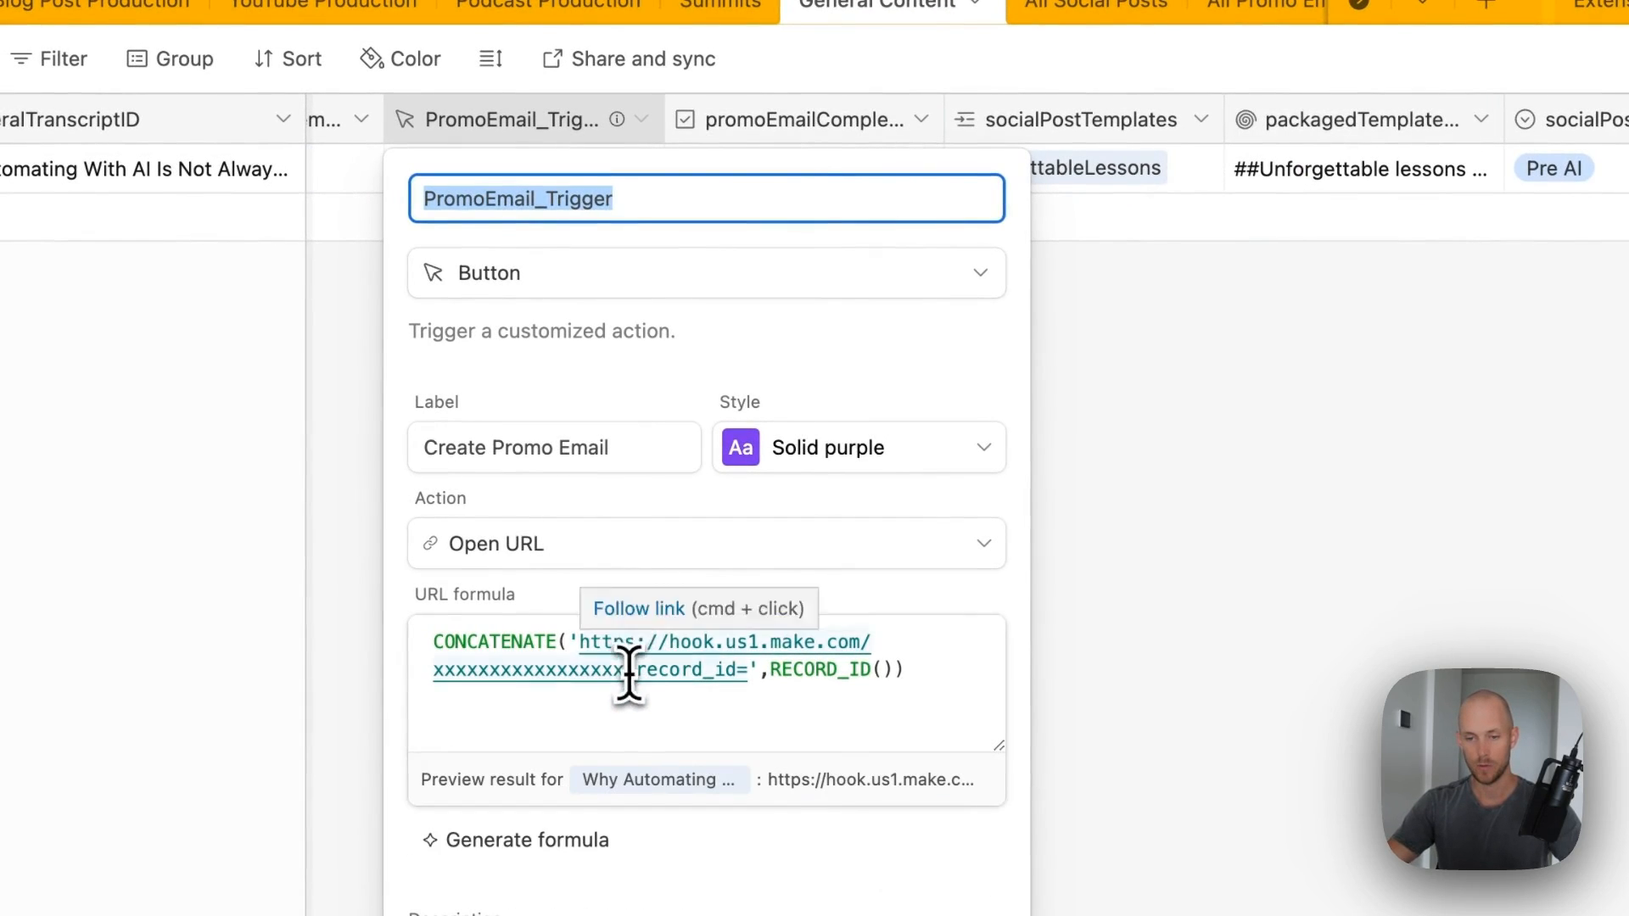
pyautogui.moveTo(627, 669); pyautogui.dragTo(593, 642)
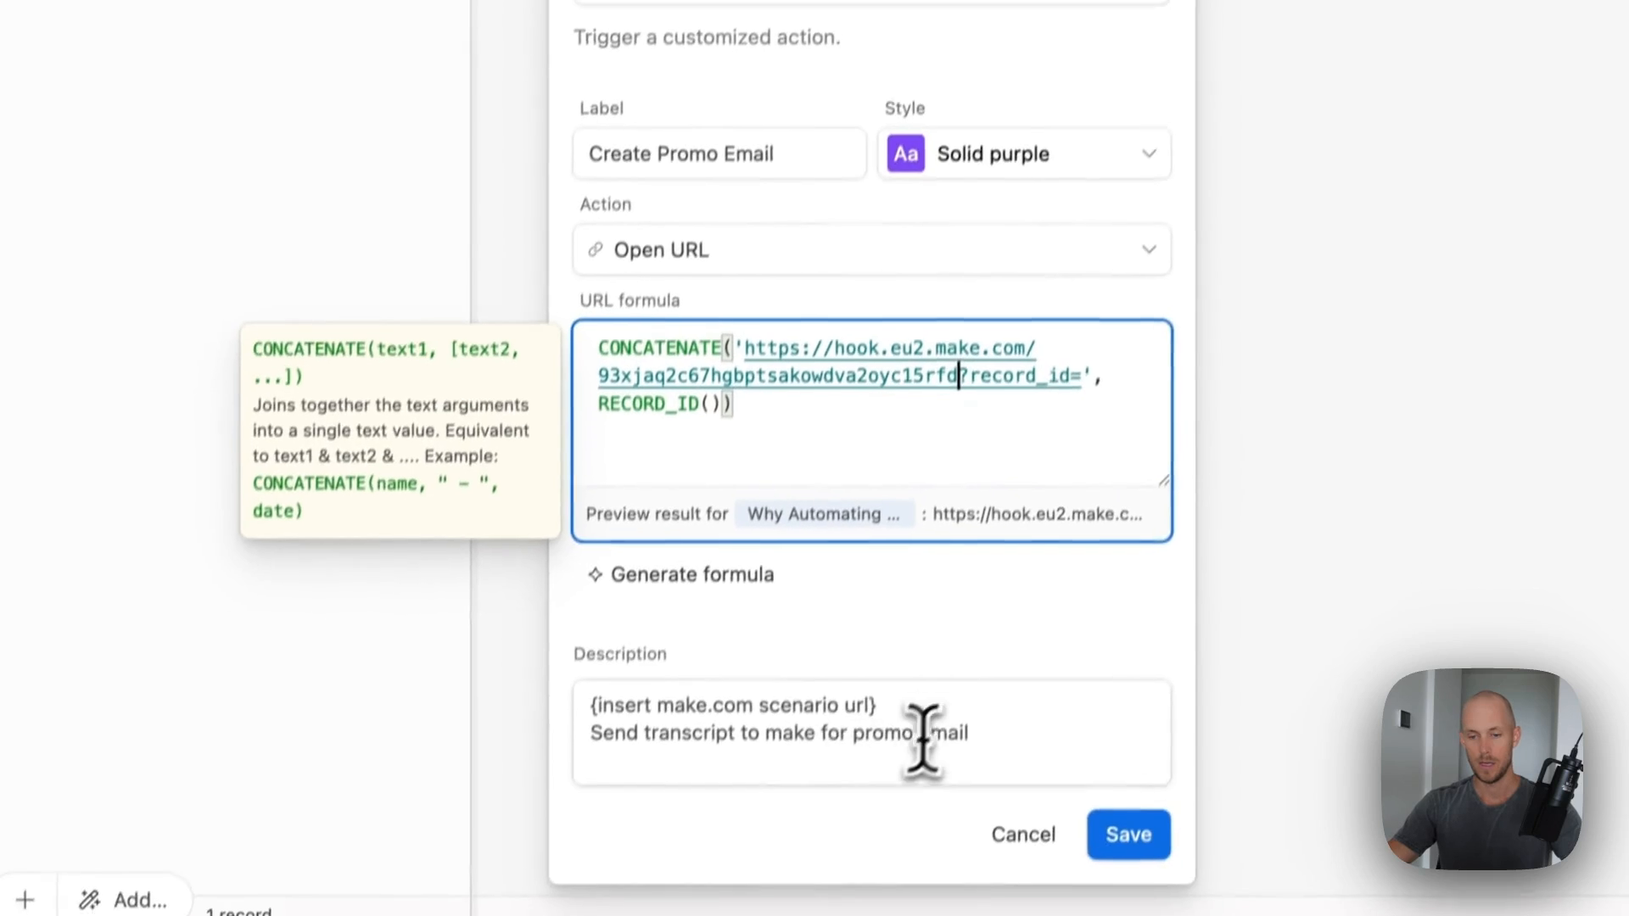
pyautogui.moveTo(927, 727); pyautogui.dragTo(455, 720)
pyautogui.write('https://eu2.make.com/398330/scenarios/add')
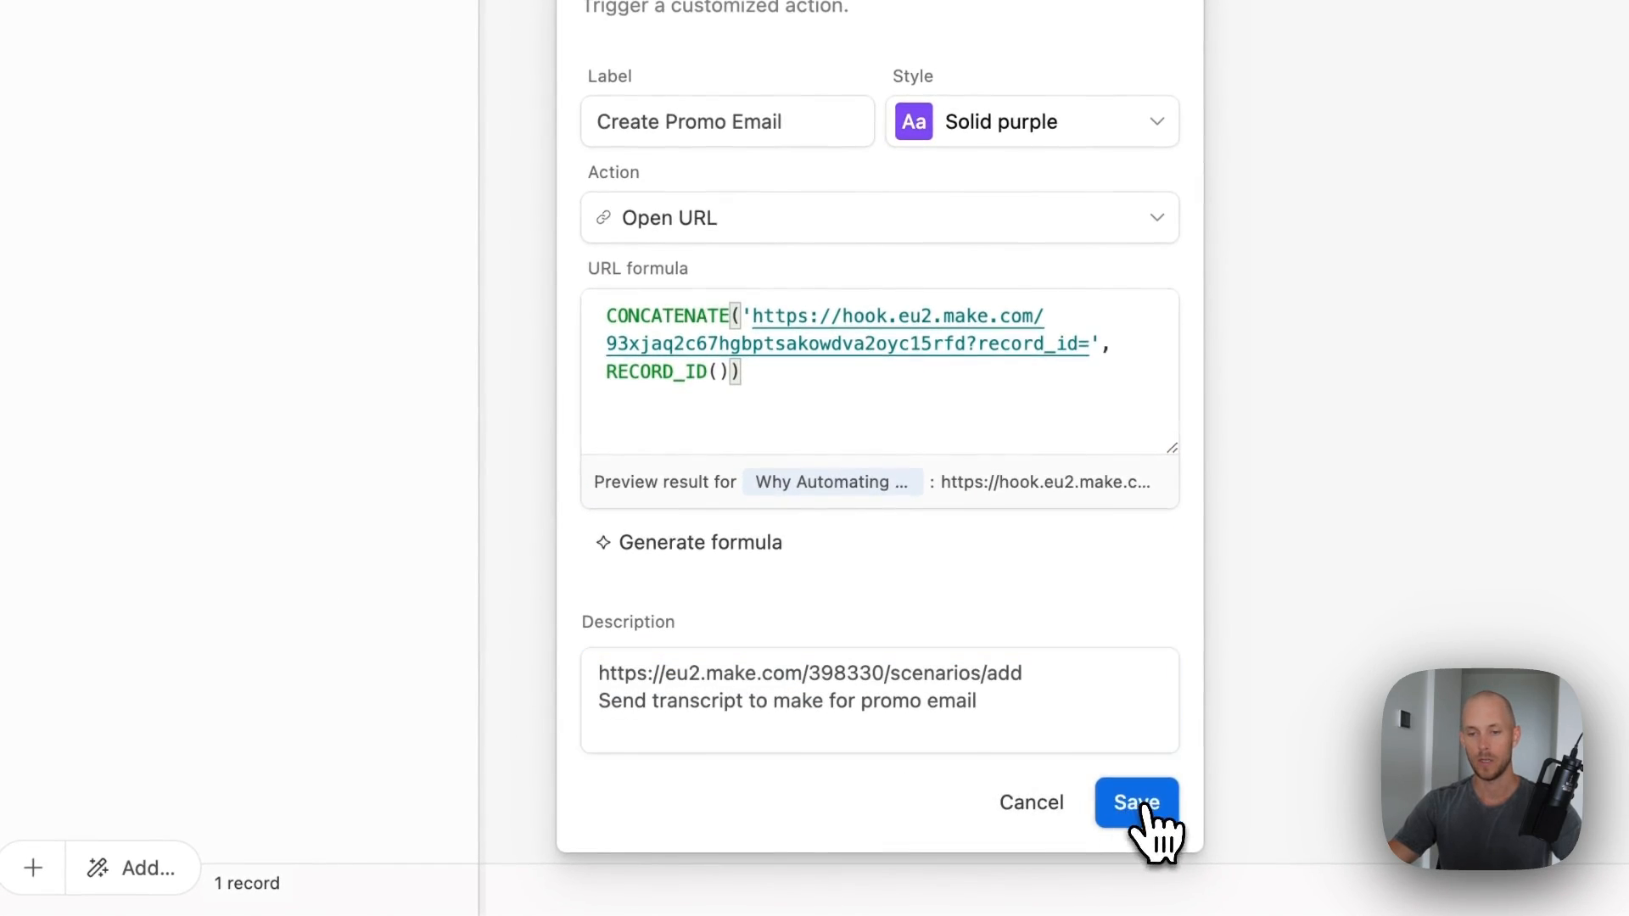
pyautogui.click(1141, 804)
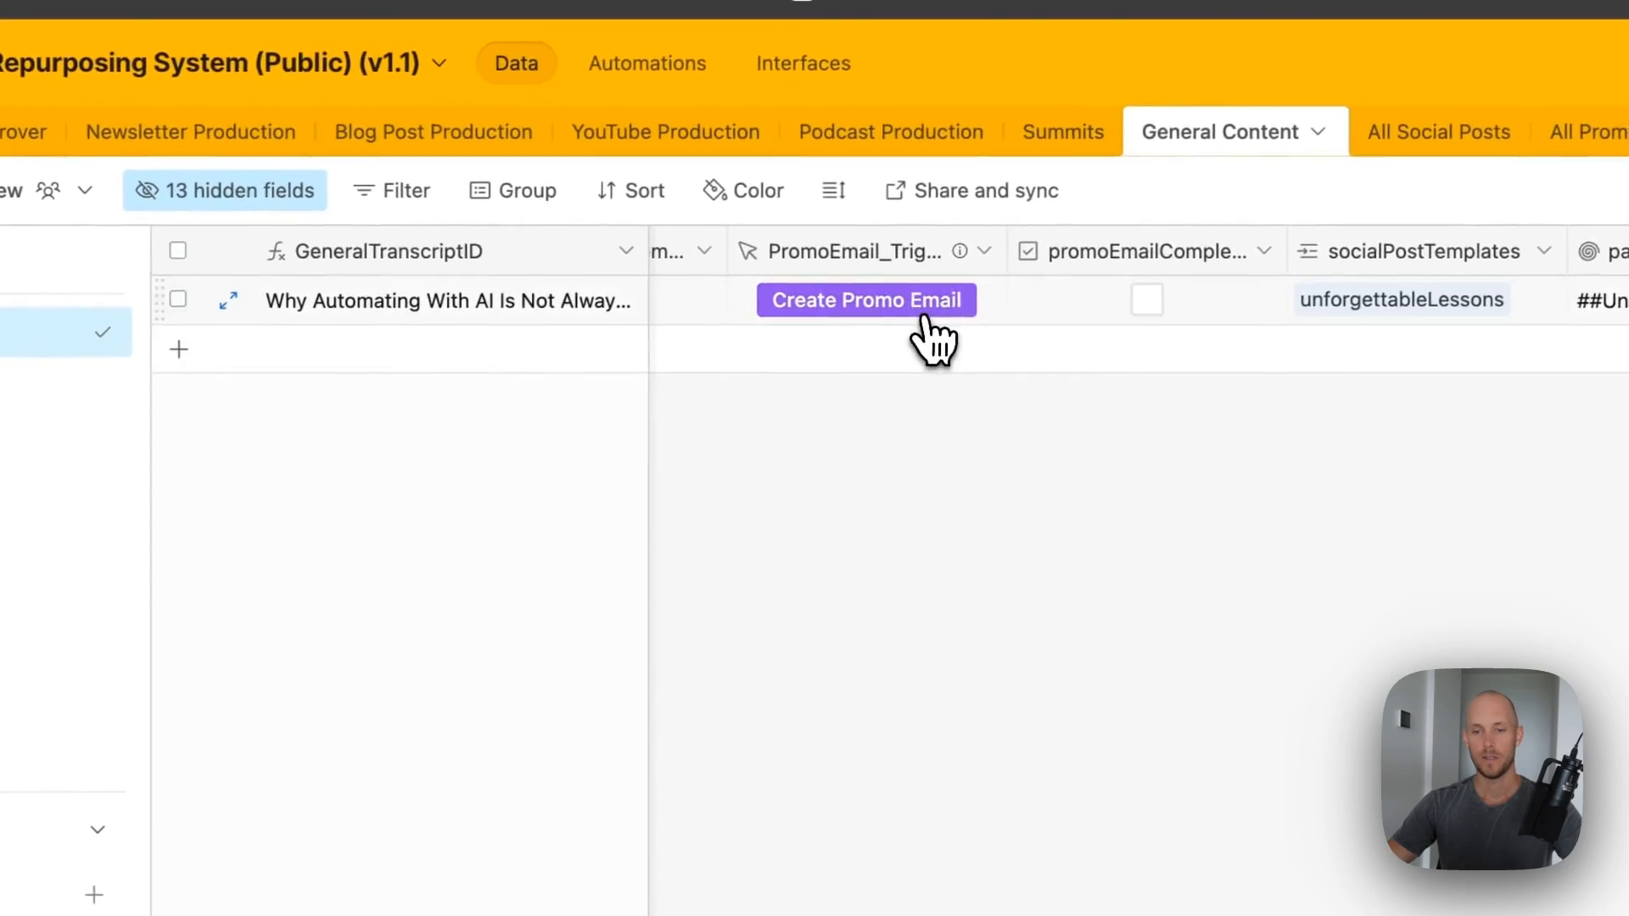
pyautogui.click(924, 319)
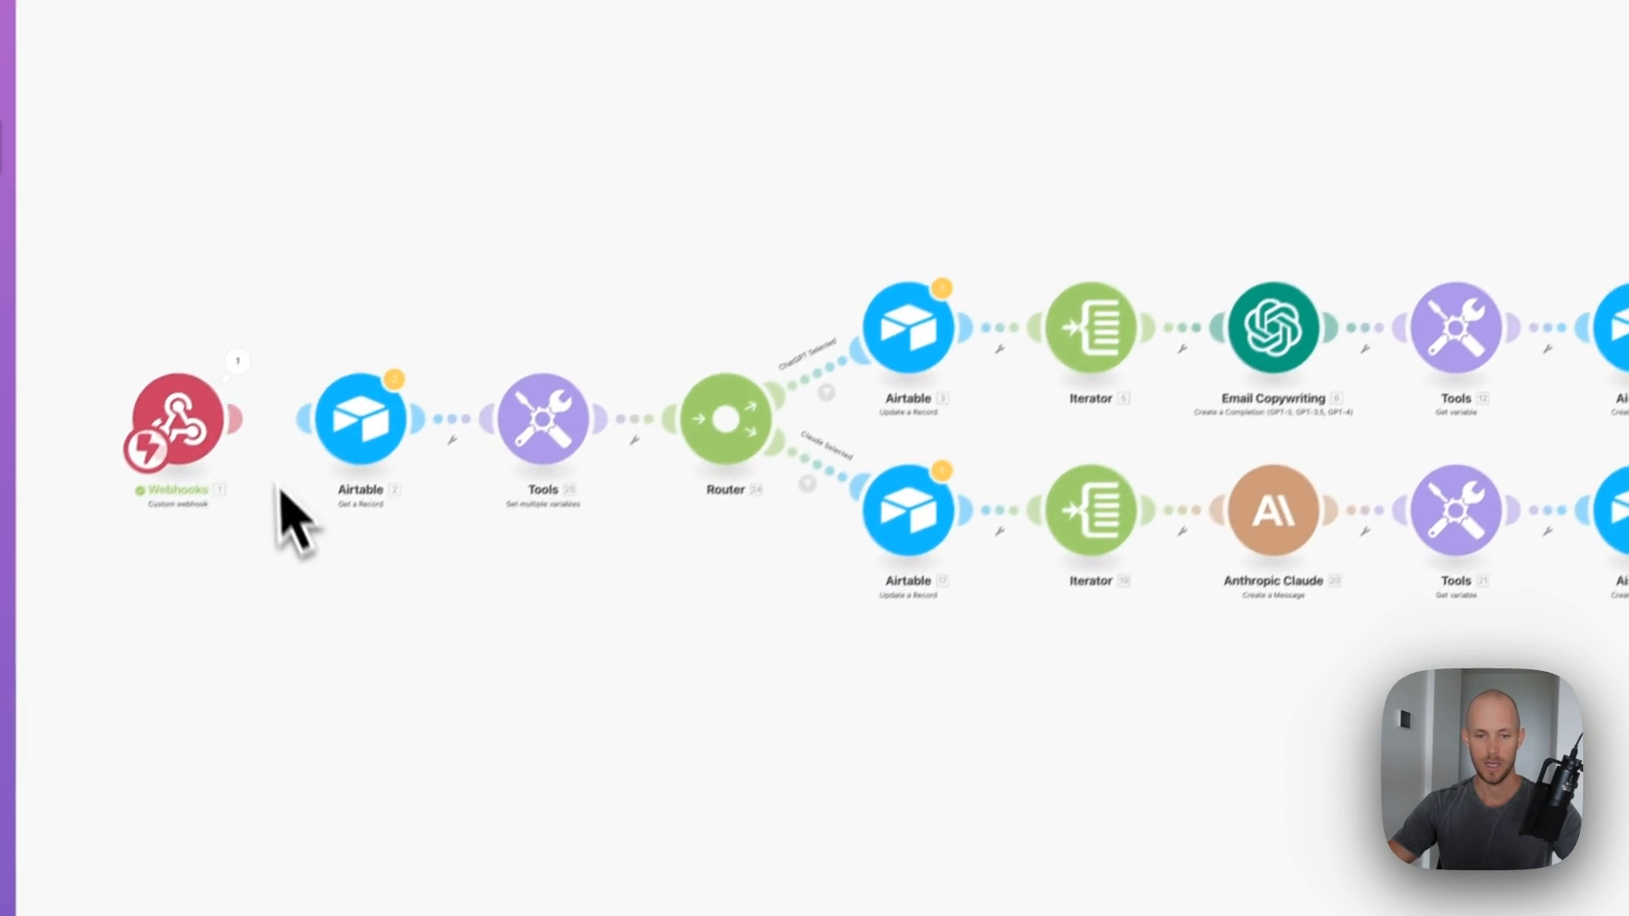
pyautogui.click(467, 428)
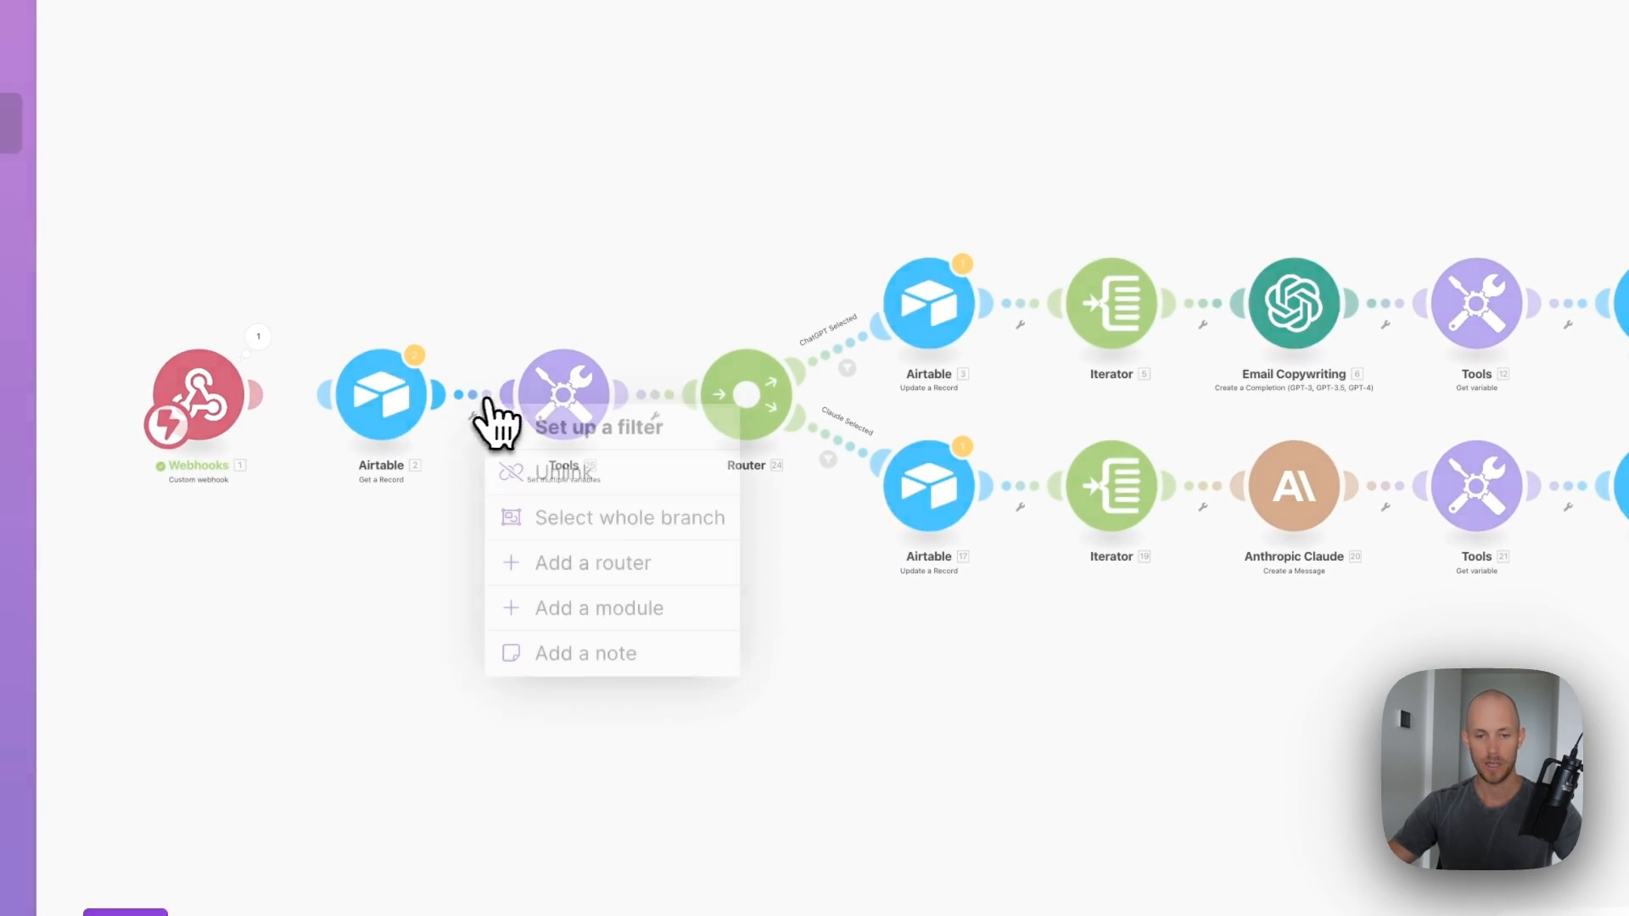
# - Connect Webhooks directly to the Airtable get-record module with the Airtable account
pyautogui.click(535, 472)
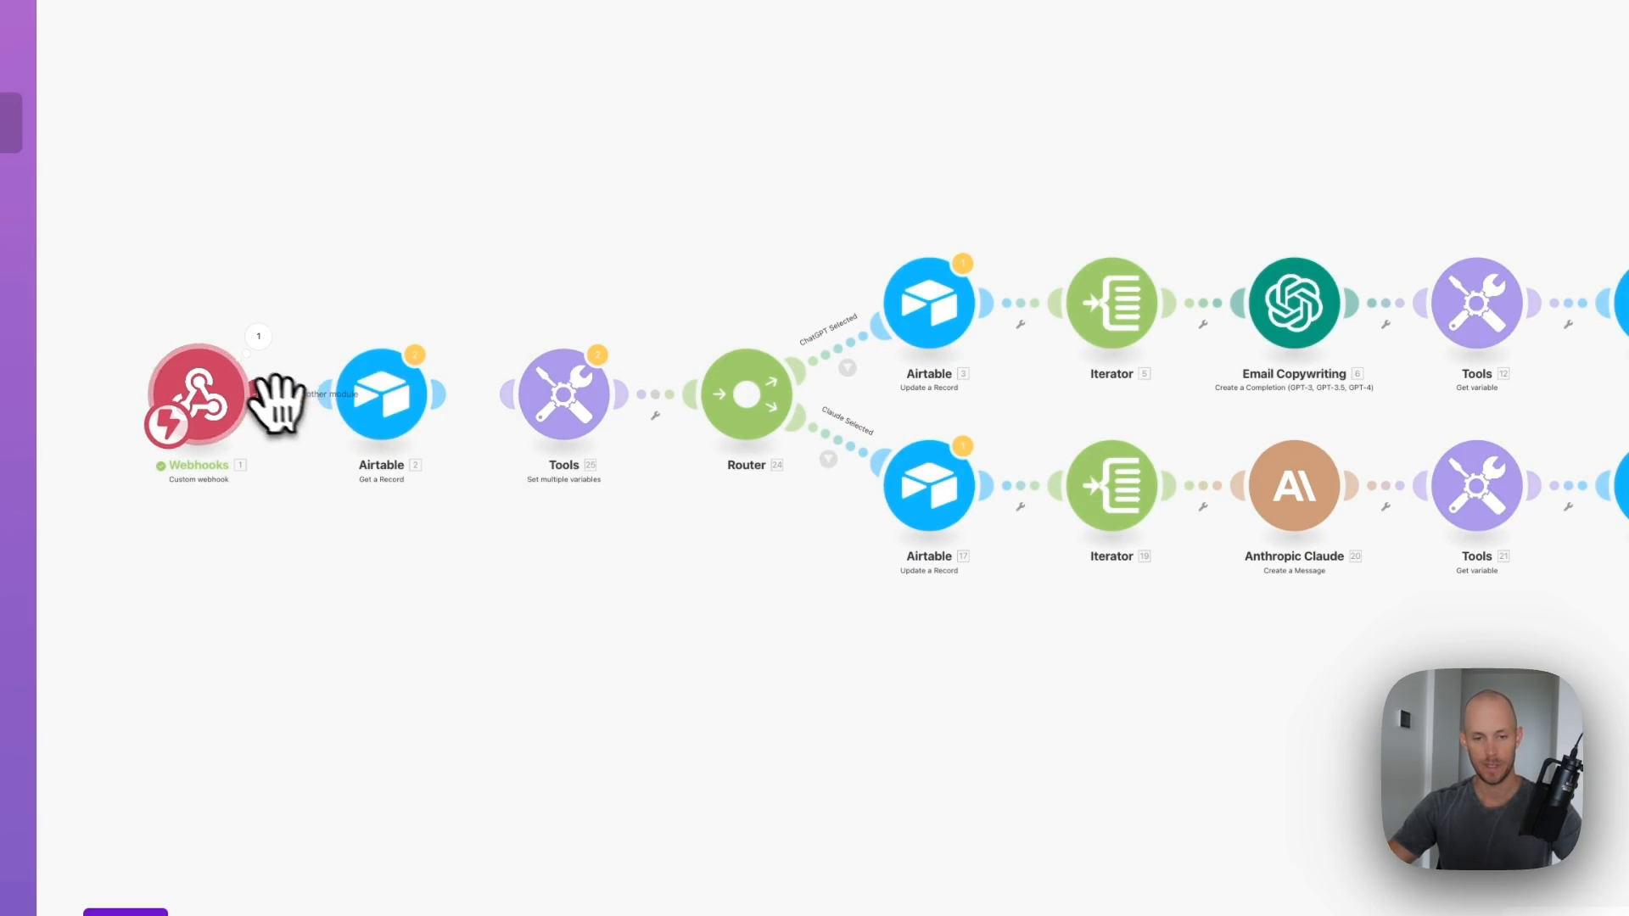
pyautogui.moveTo(276, 403); pyautogui.dragTo(429, 416)
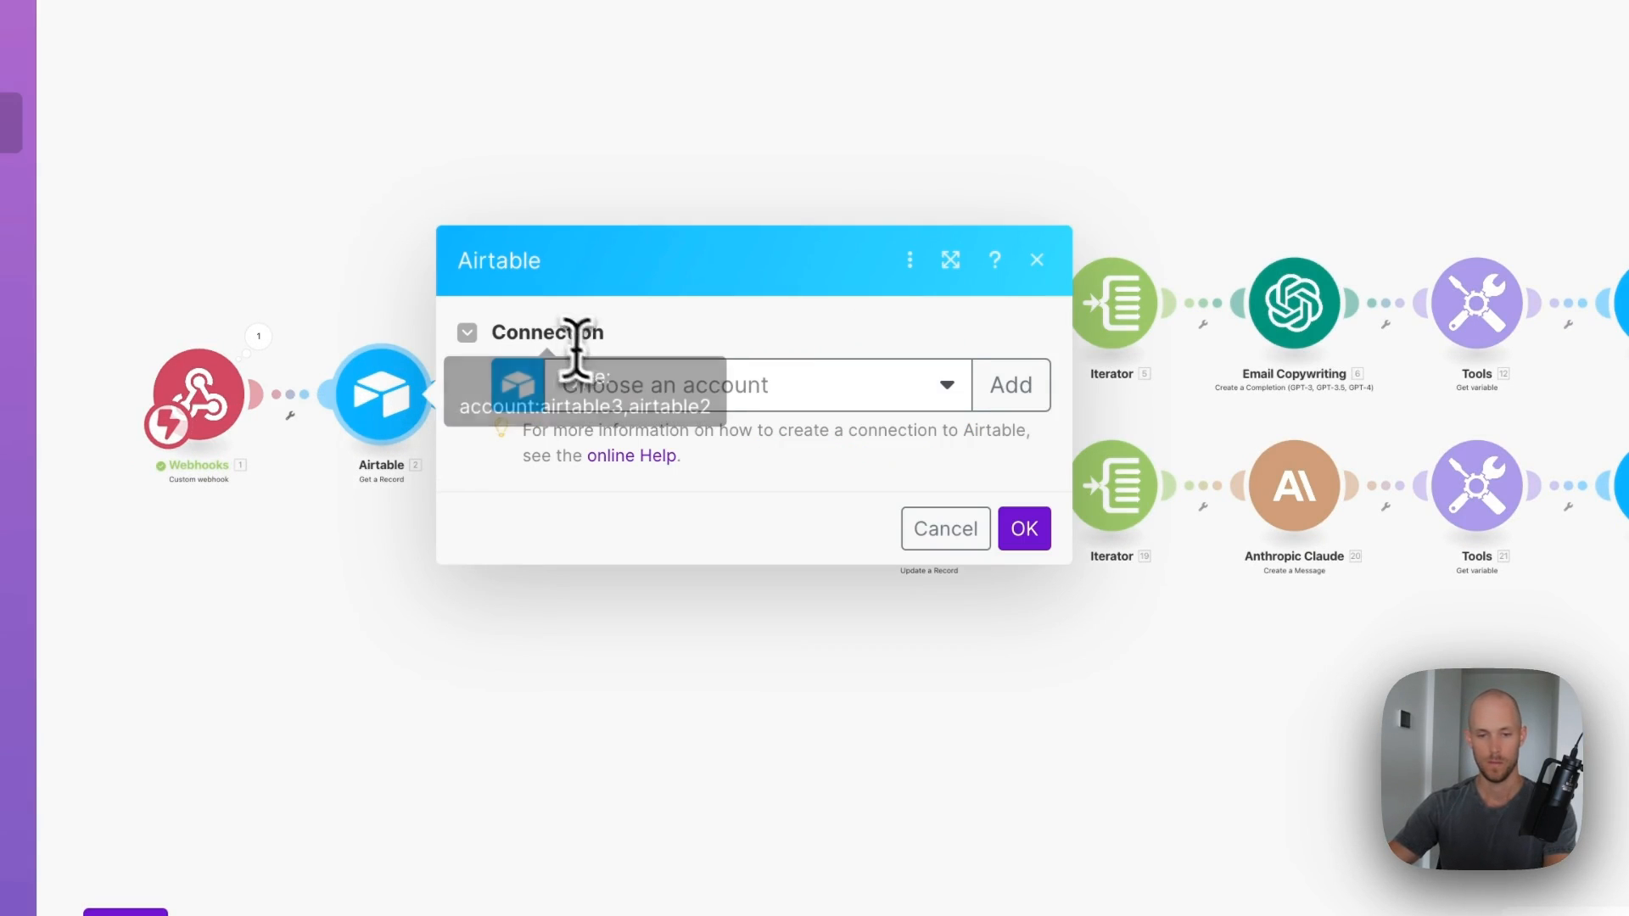
pyautogui.click(649, 435)
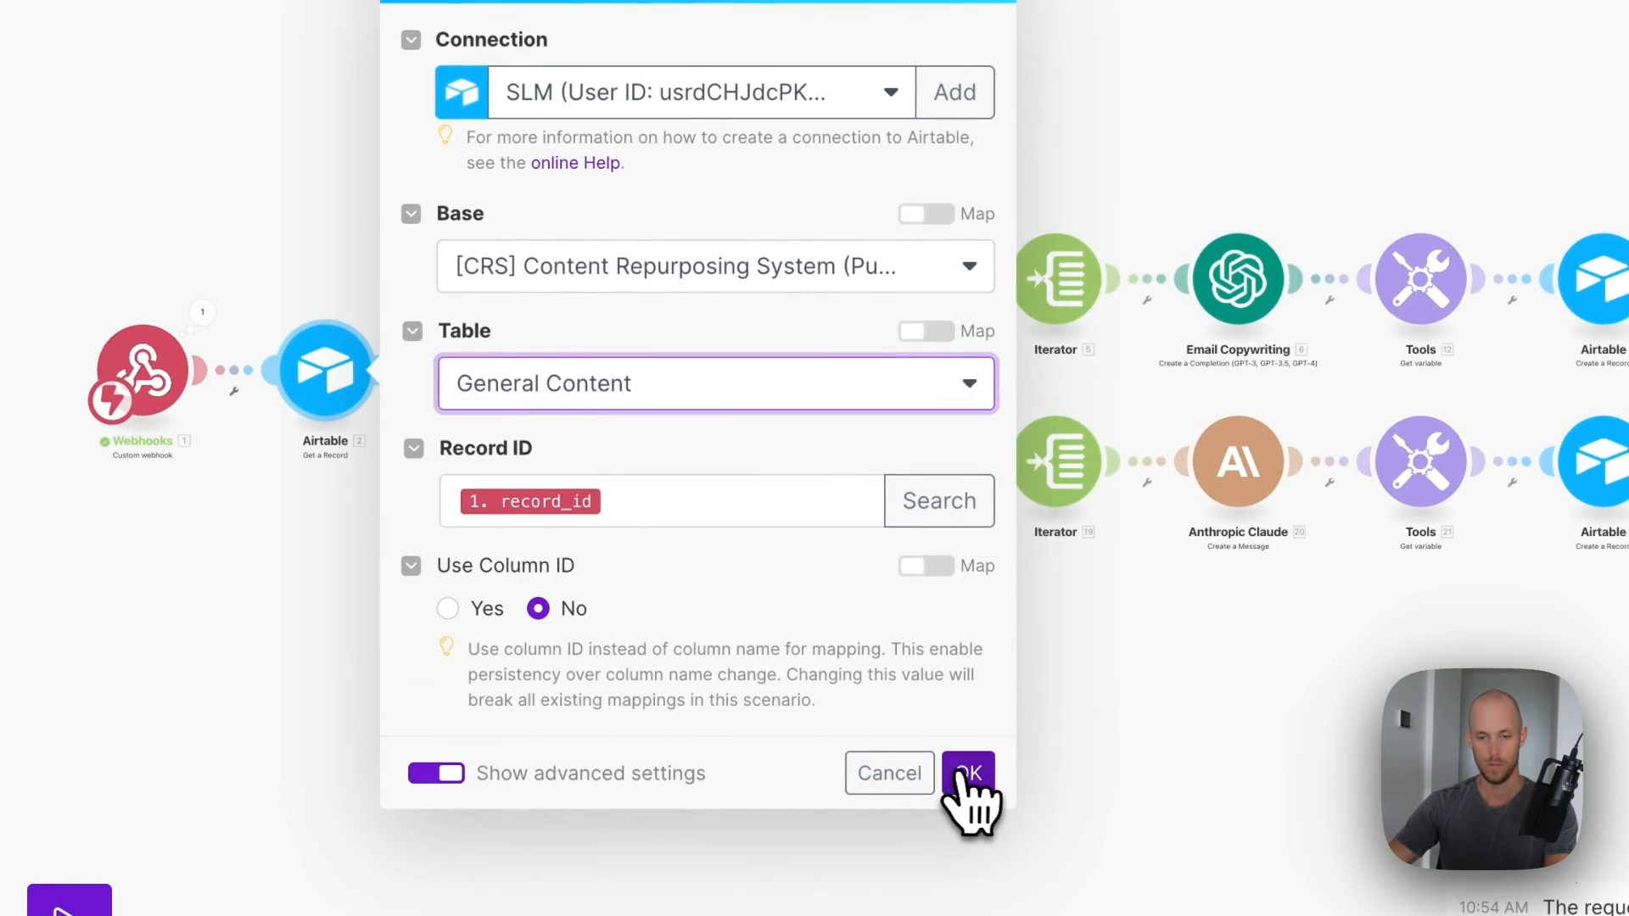
pyautogui.click(968, 774)
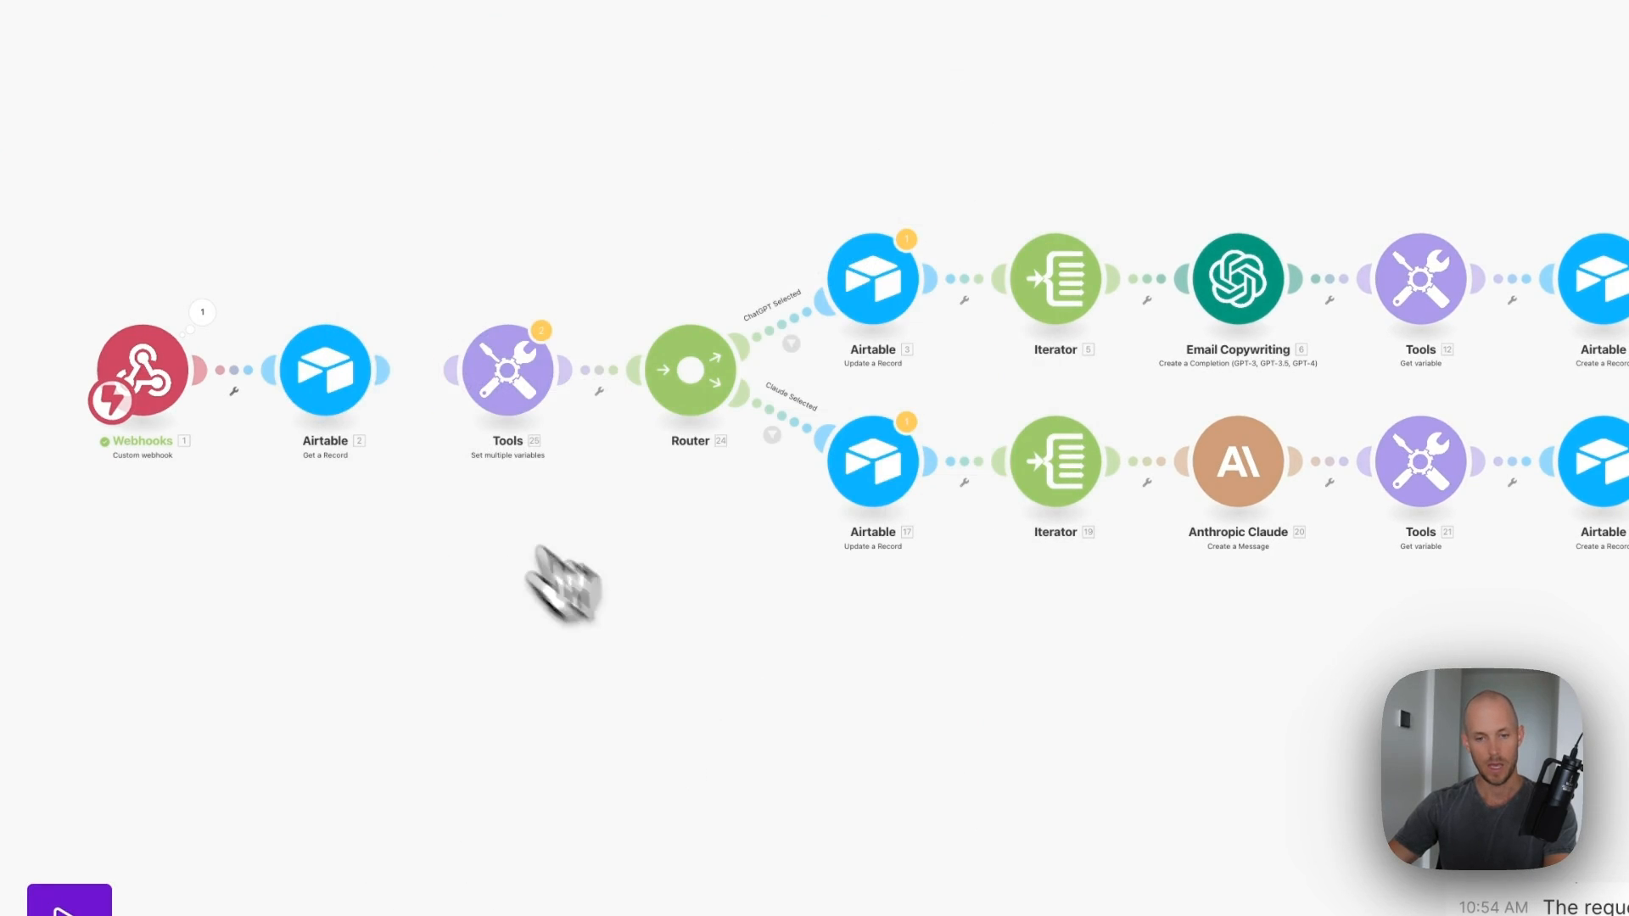
# - Review the Tools module's generalTranscript and transcriptName variable mappings
pyautogui.click(515, 383)
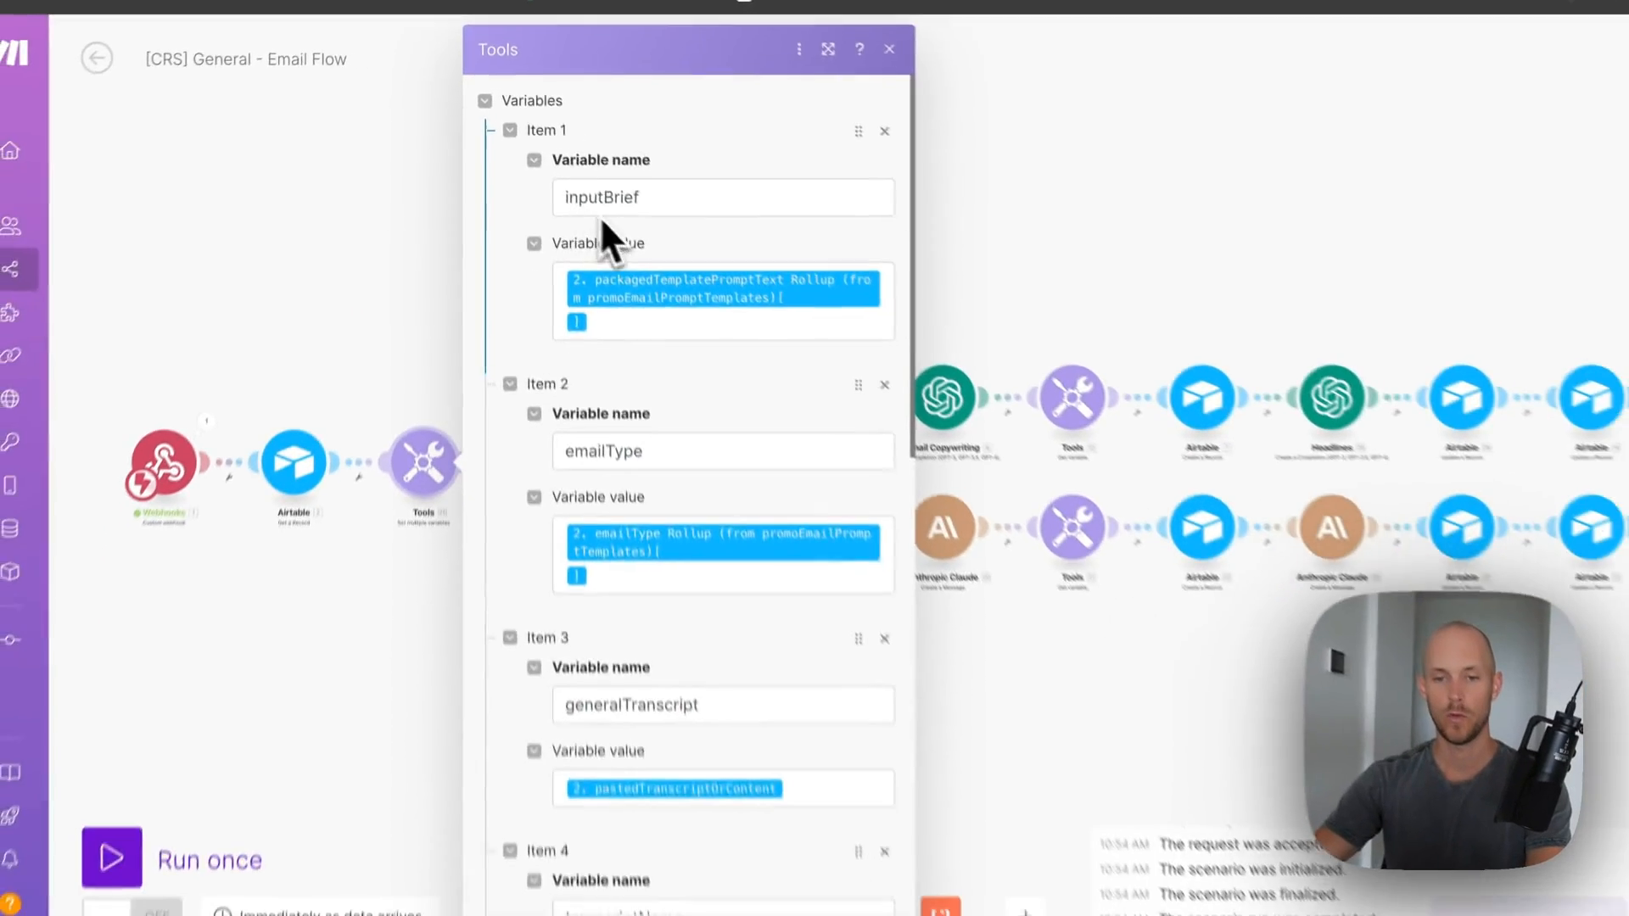
pyautogui.scroll(-3, 712, 331)
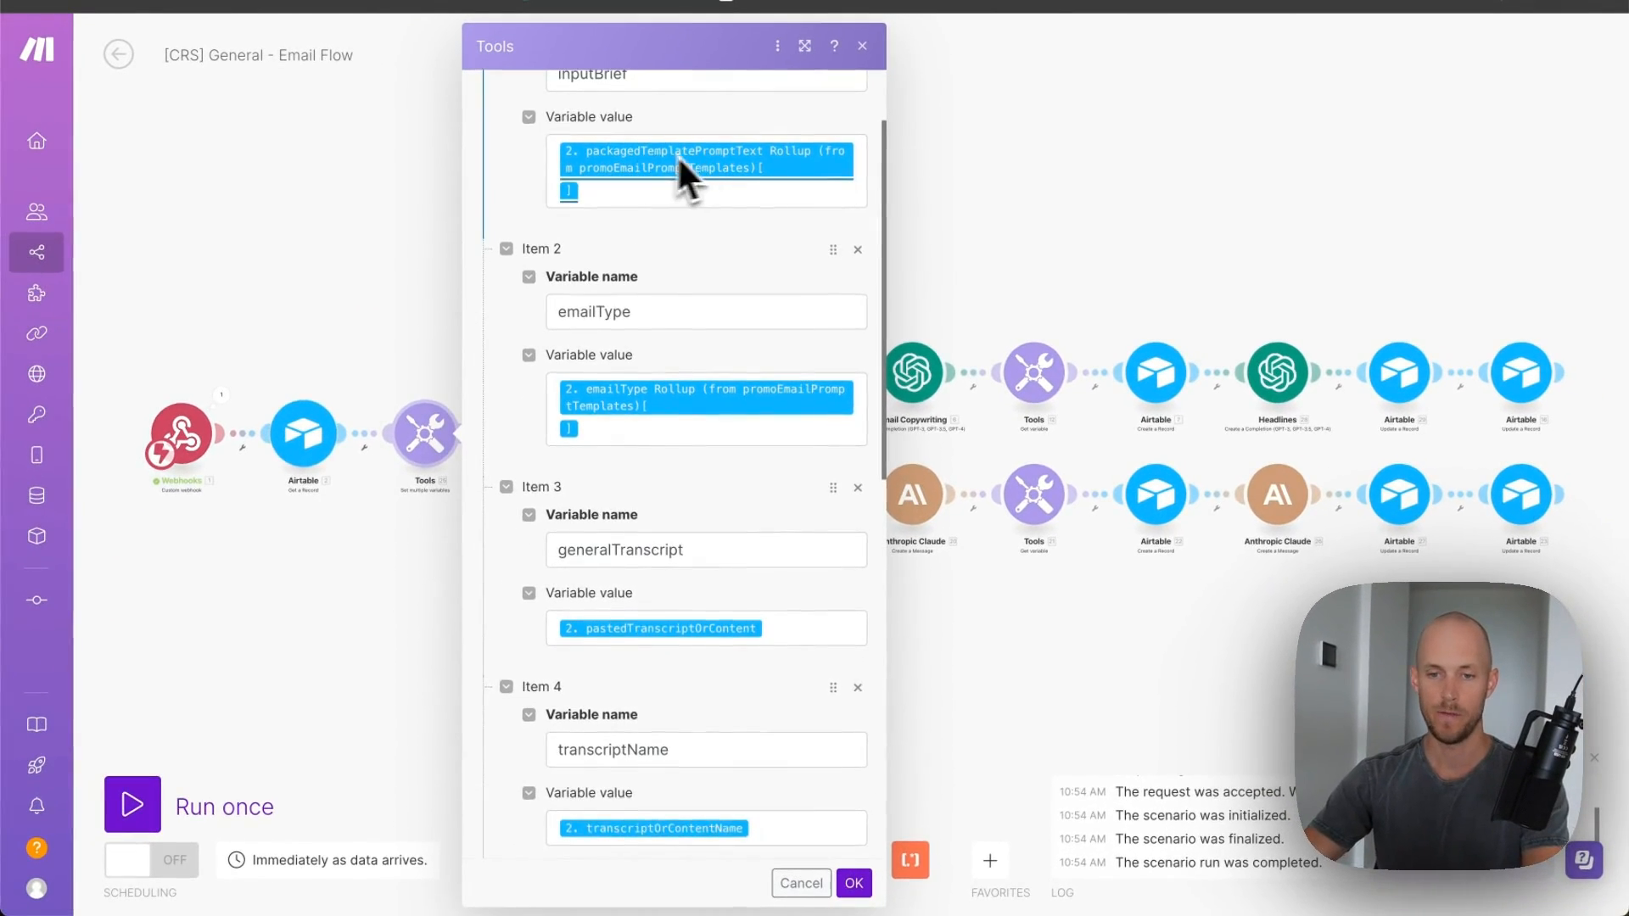
pyautogui.scroll(-4, 673, 240)
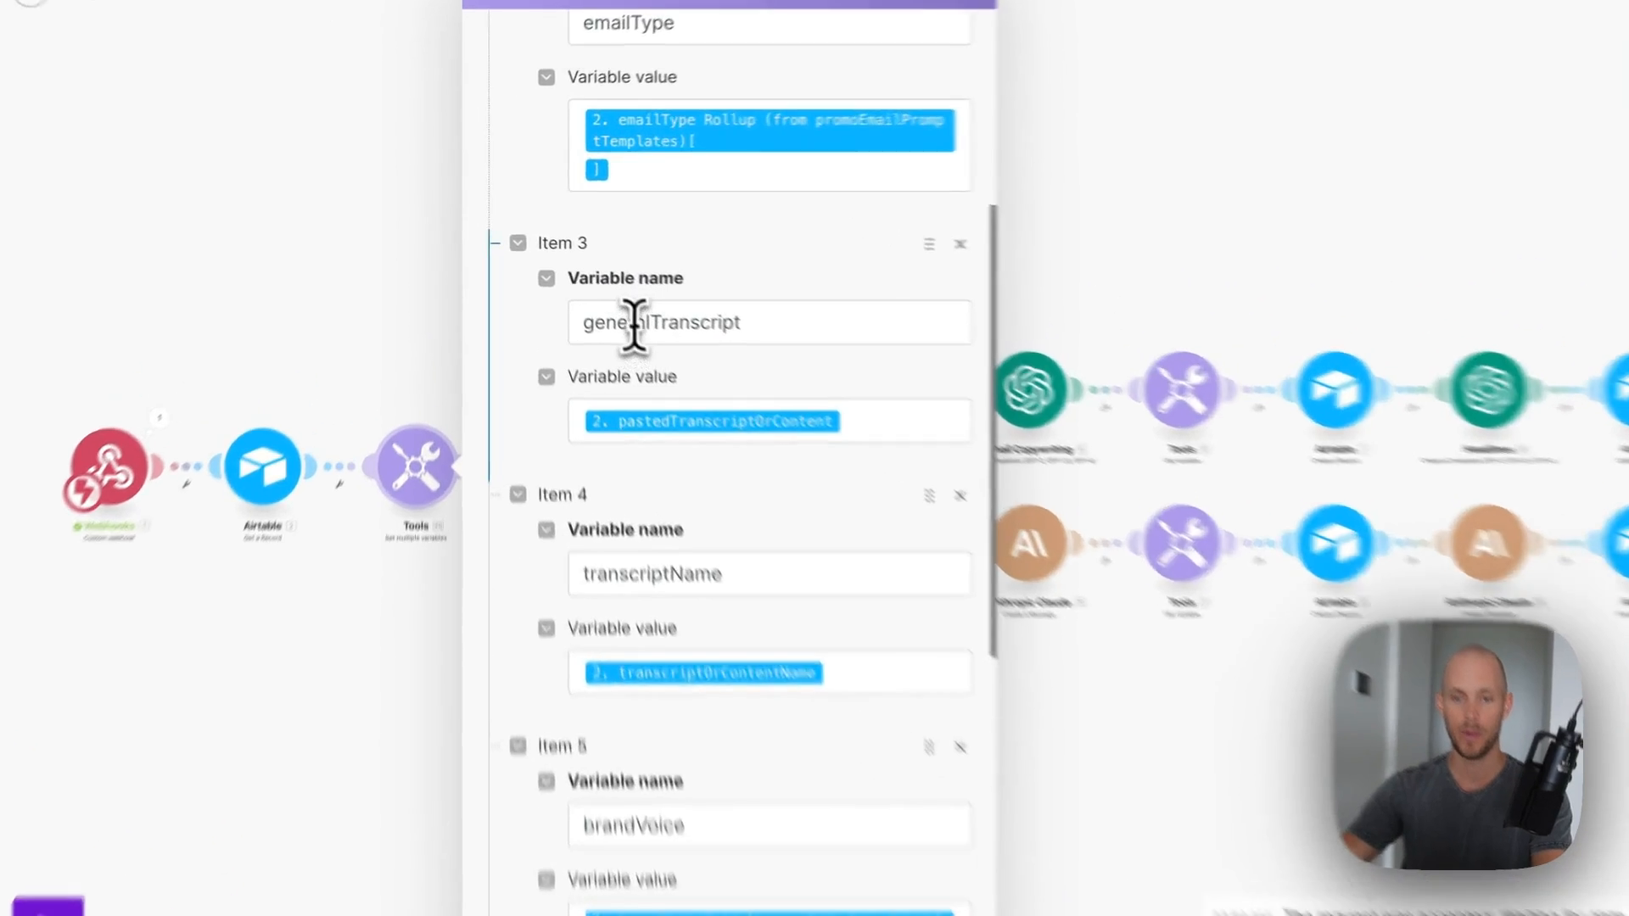
pyautogui.click(635, 324)
pyautogui.scroll(-3, 716, 364)
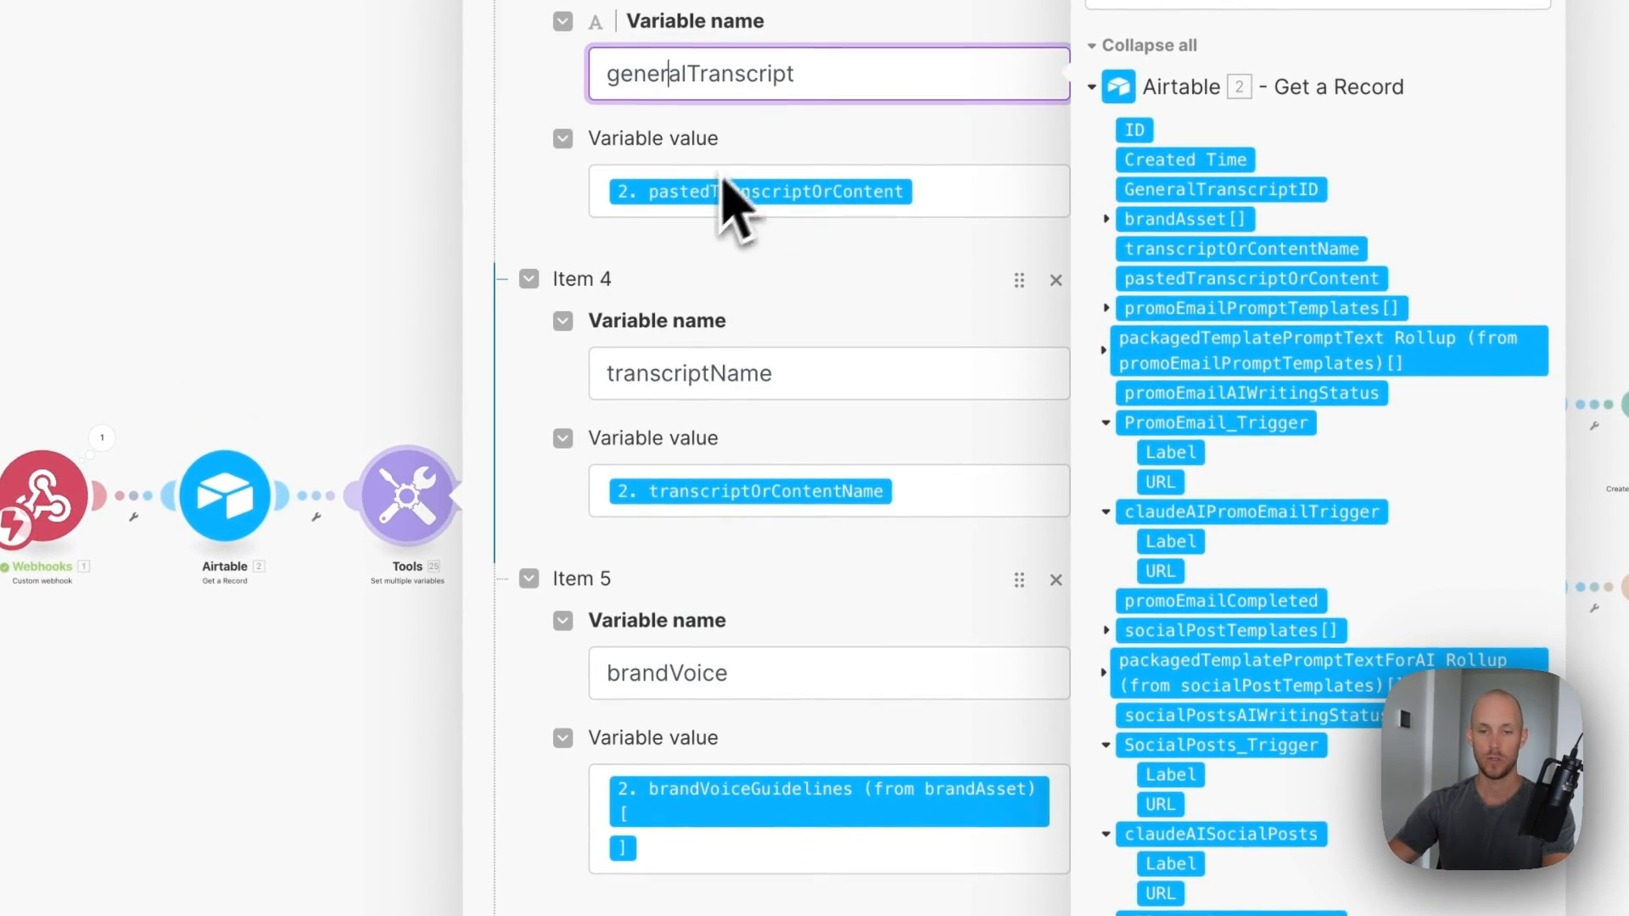
pyautogui.click(685, 373)
pyautogui.scroll(-7, 747, 441)
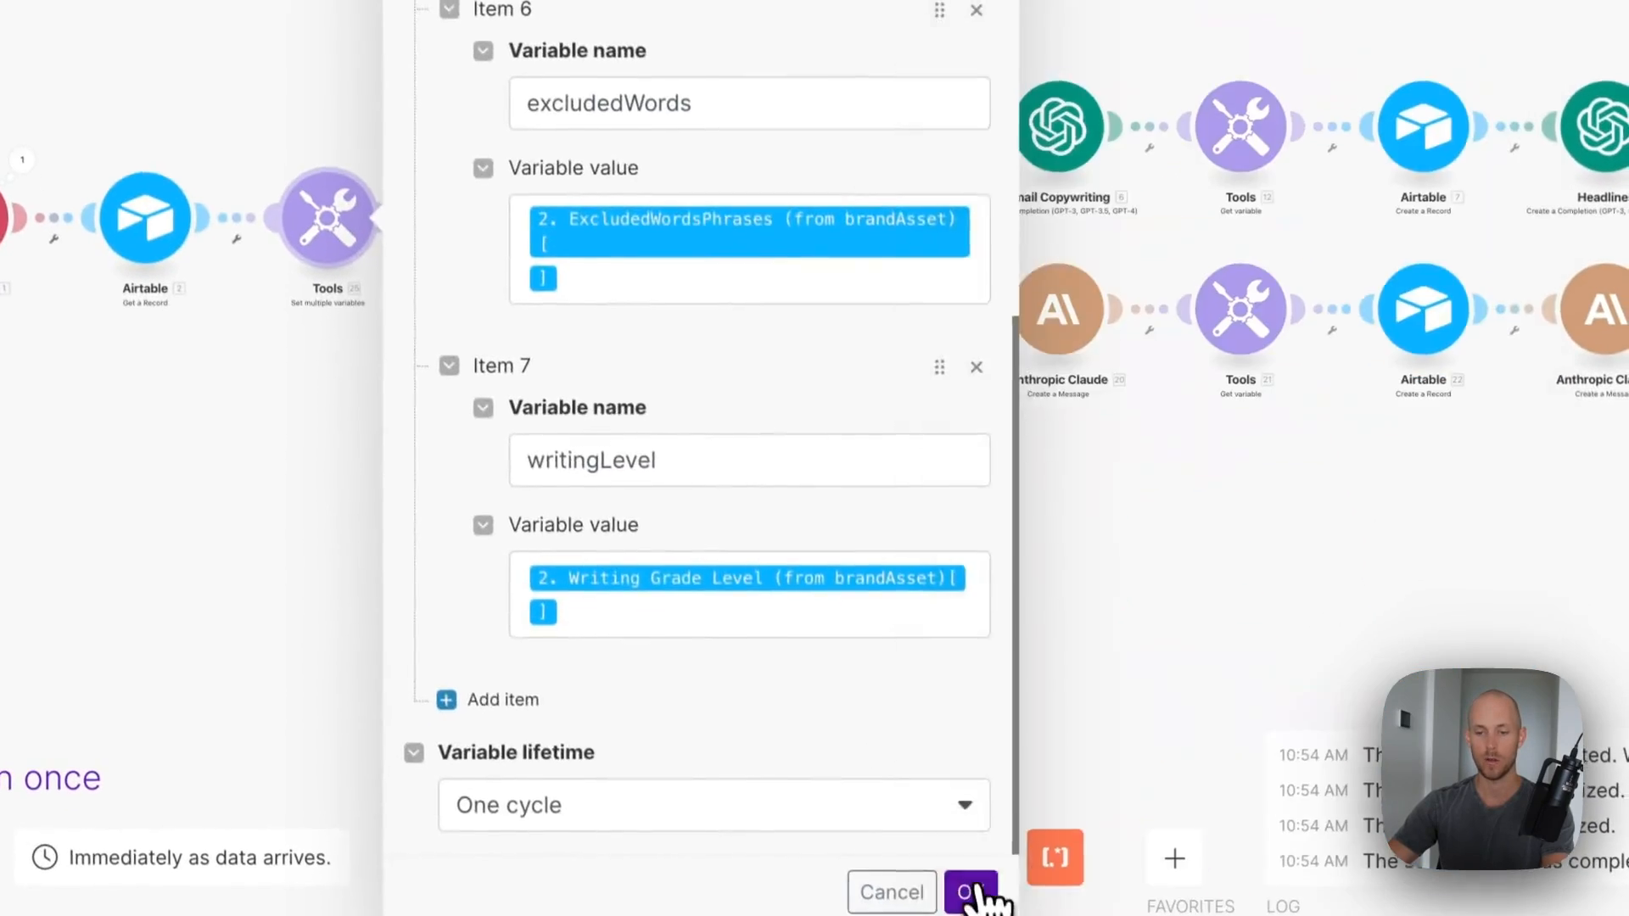
pyautogui.click(981, 891)
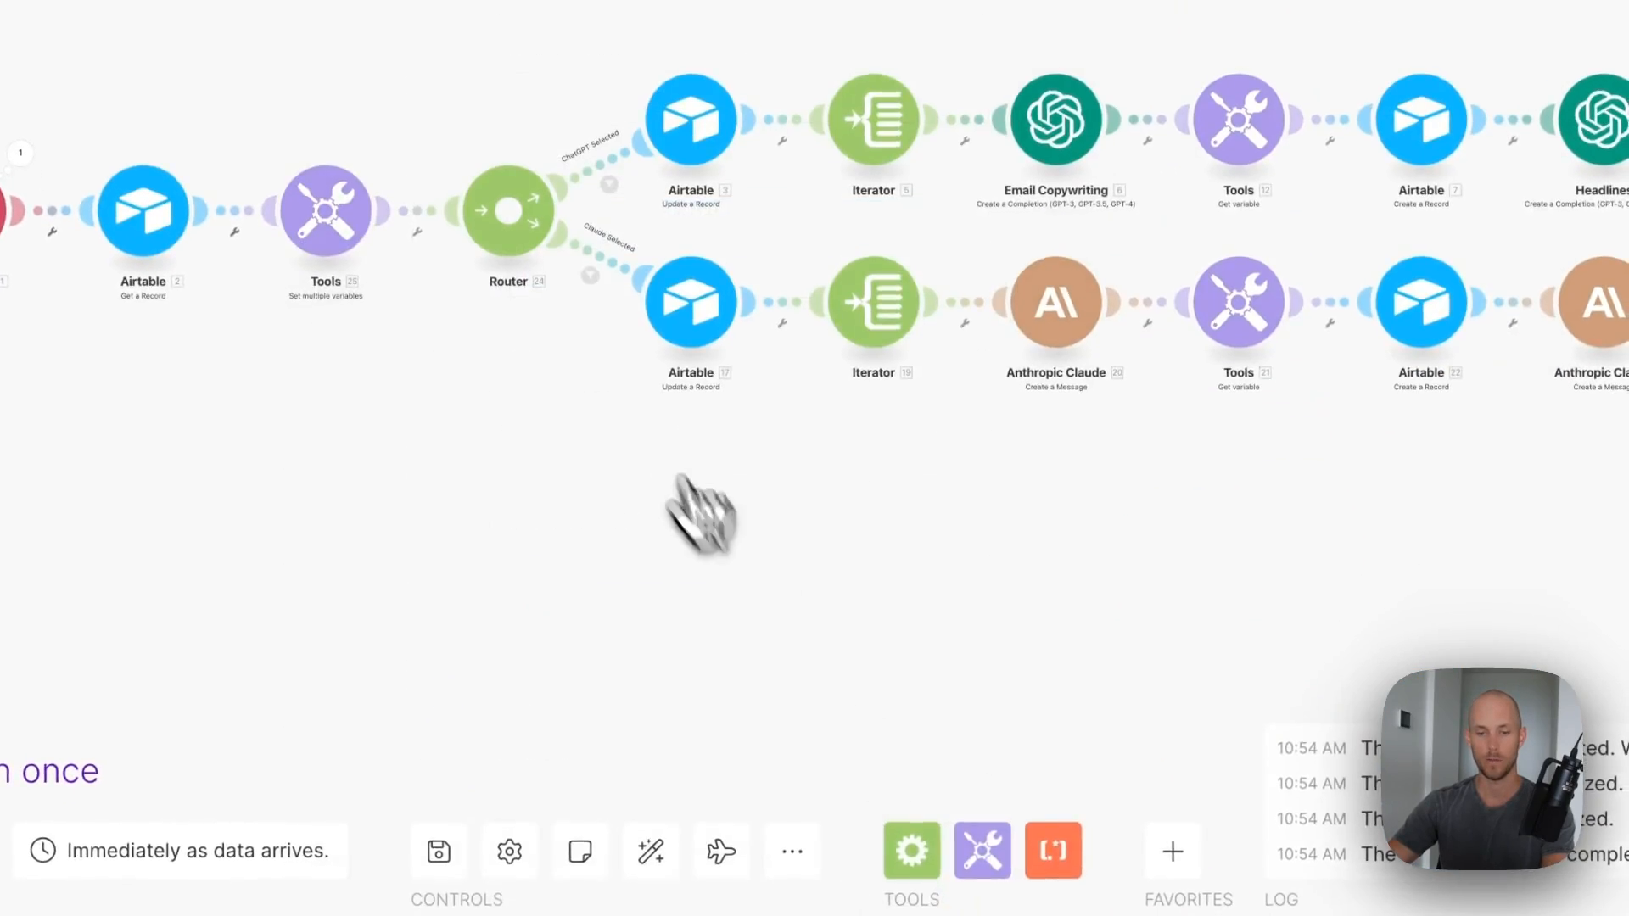
# - Map the ChatGPT Selected filter to 2. AIModels_emailPromo and review the Claude Selected filter
pyautogui.click(519, 308)
pyautogui.click(853, 413)
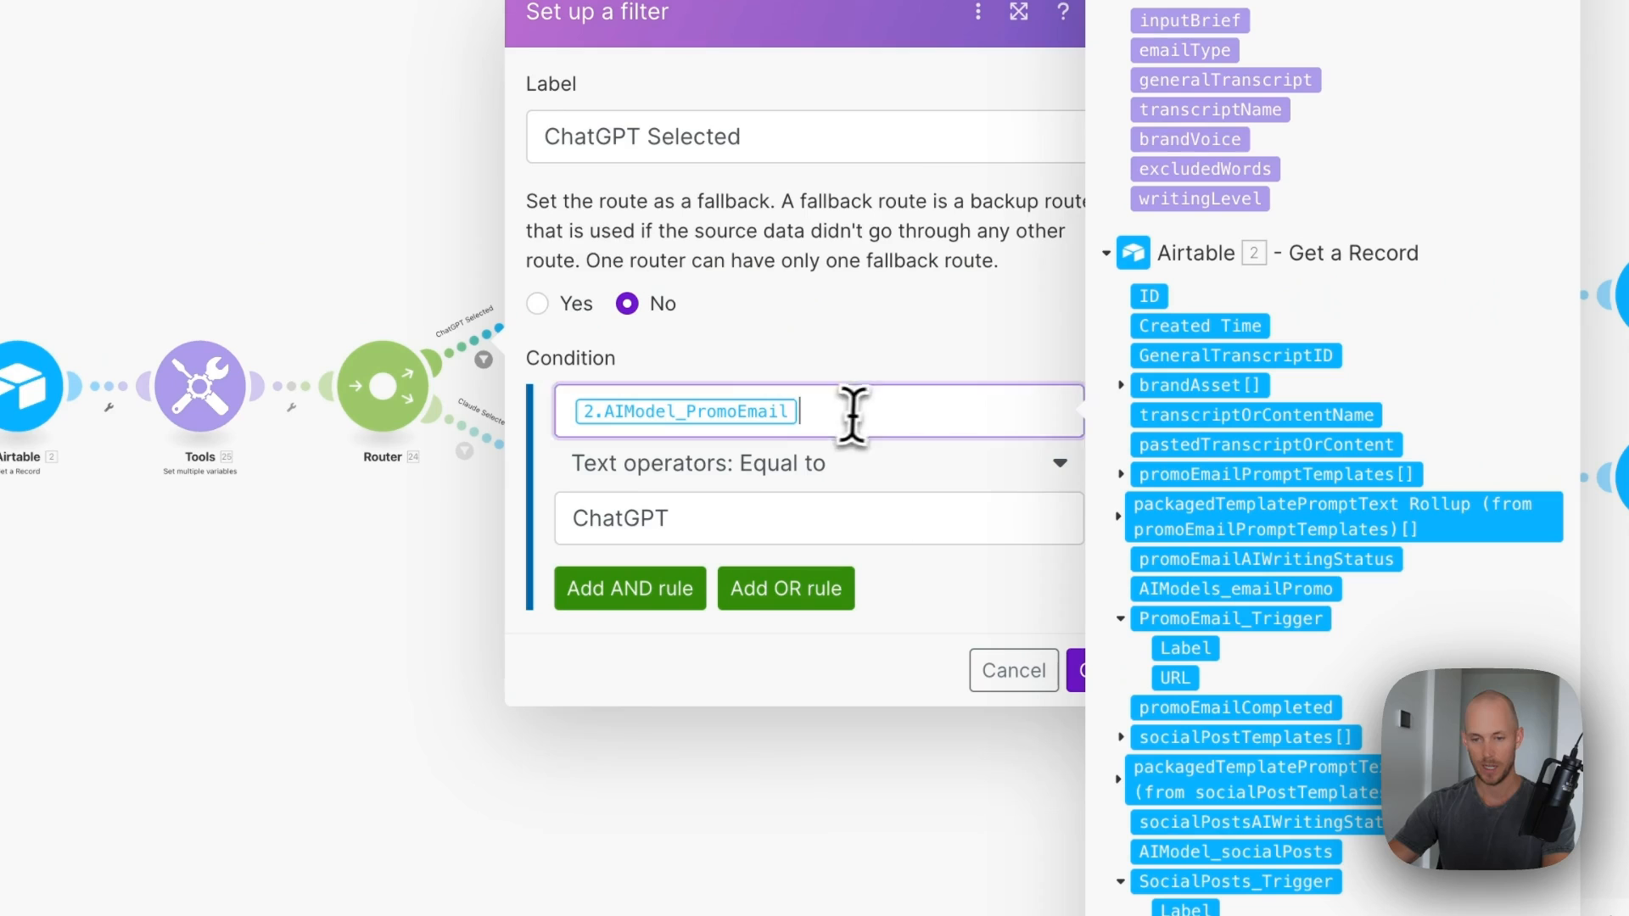
pyautogui.scroll(-3, 1142, 514)
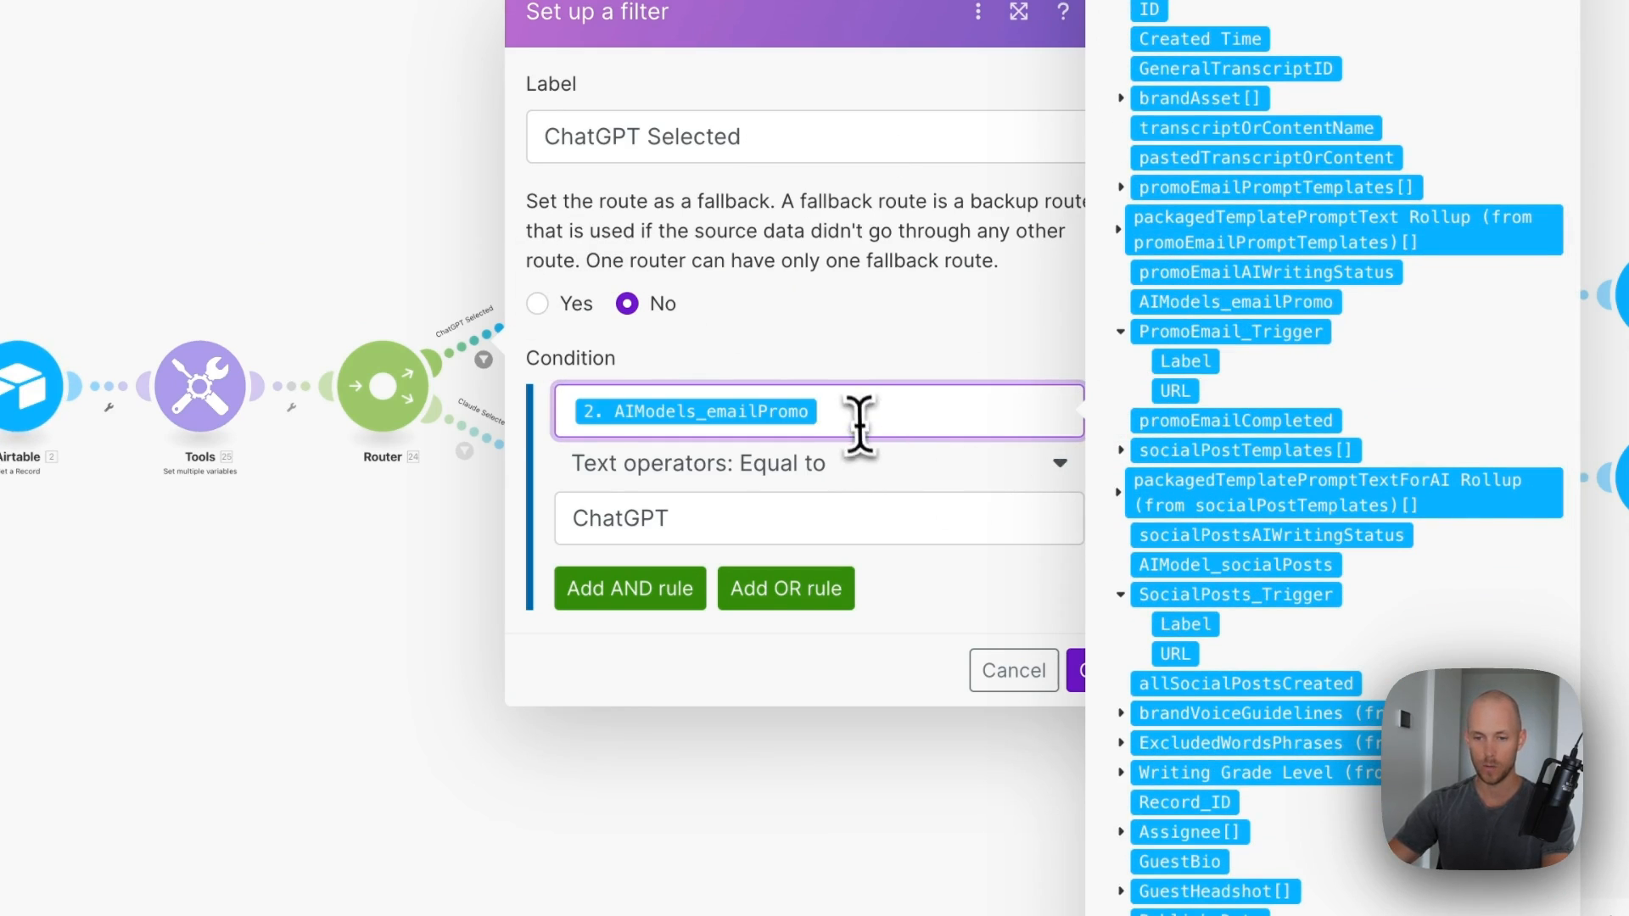
pyautogui.click(1075, 678)
pyautogui.click(486, 472)
pyautogui.click(848, 497)
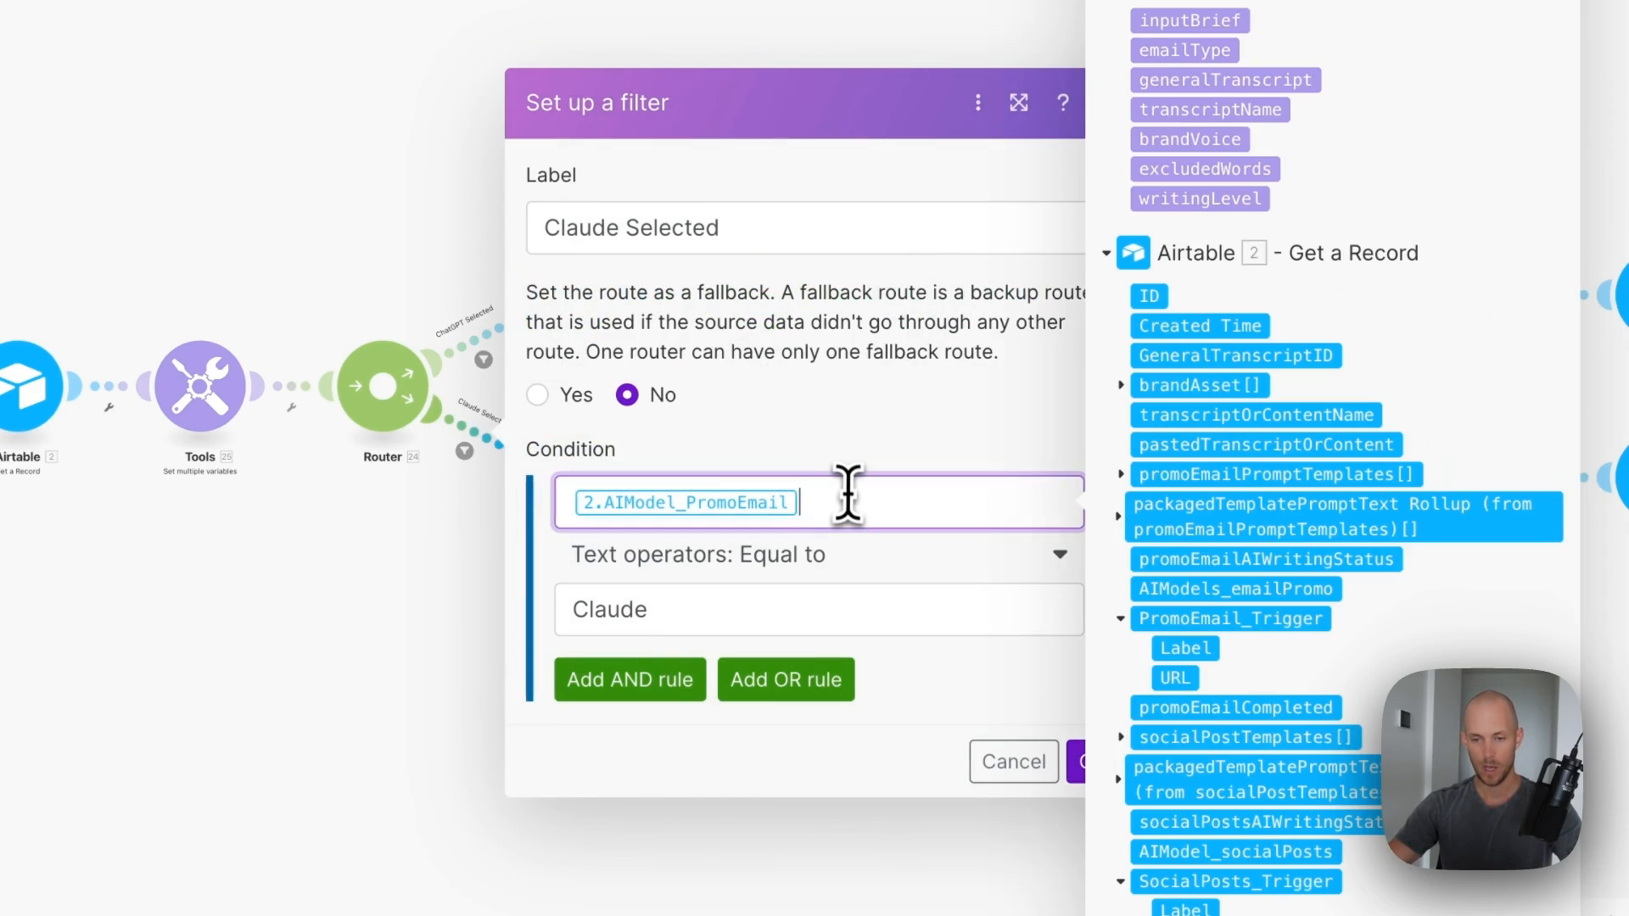
pyautogui.click(1077, 761)
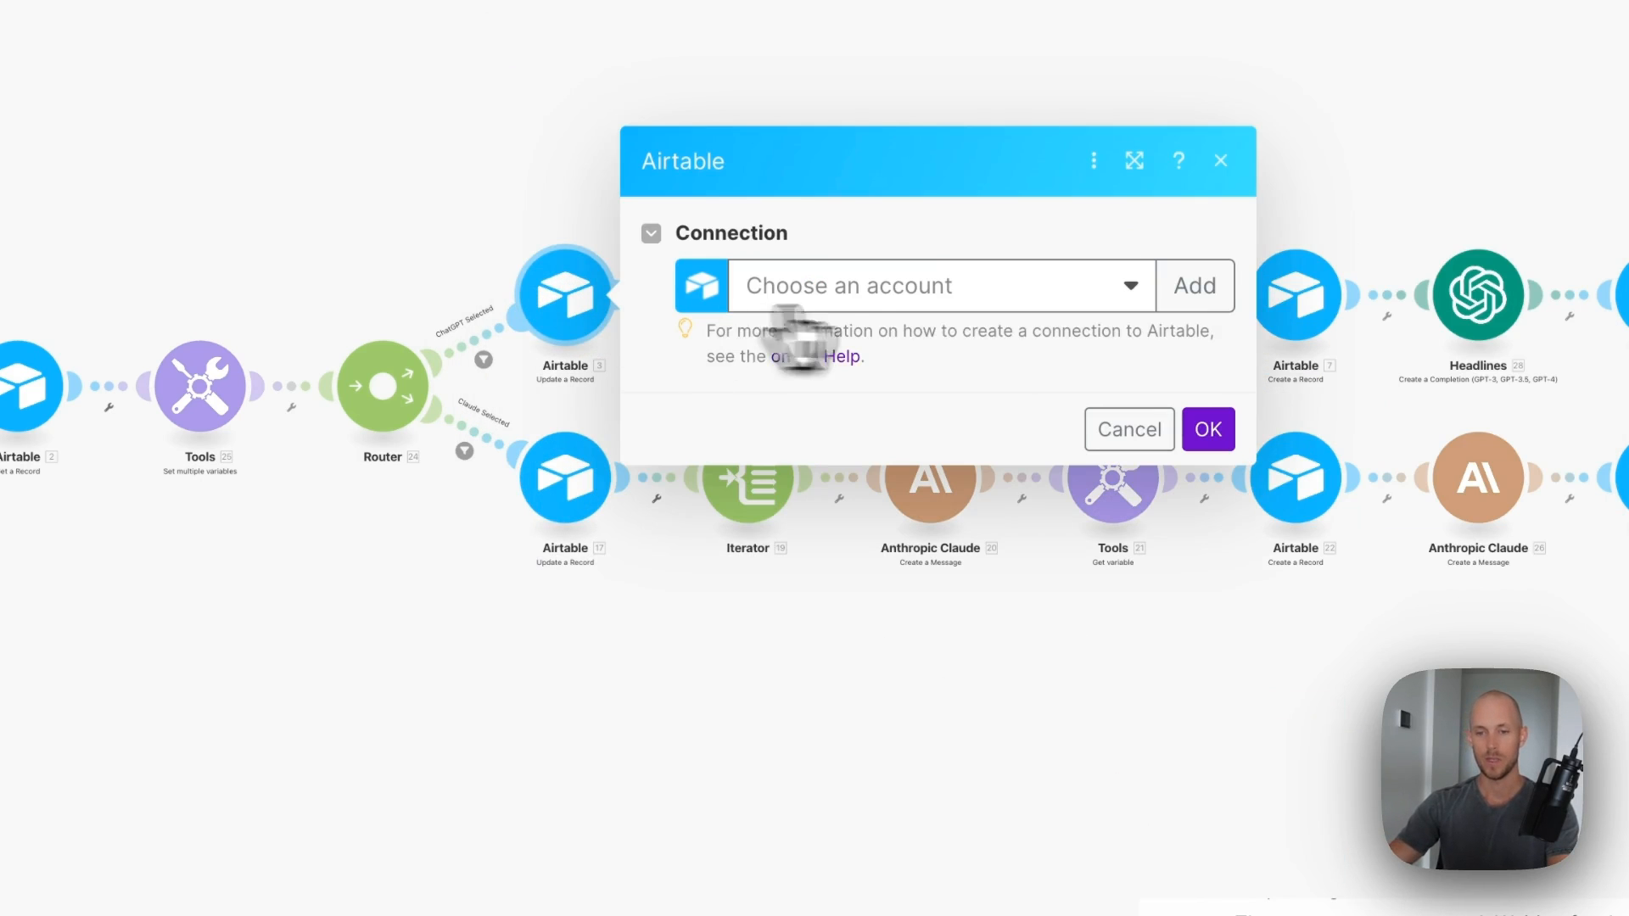
# - Give the ChatGPT branch's Airtable update the Airtable account and an AI writing status
pyautogui.click(835, 292)
pyautogui.click(819, 335)
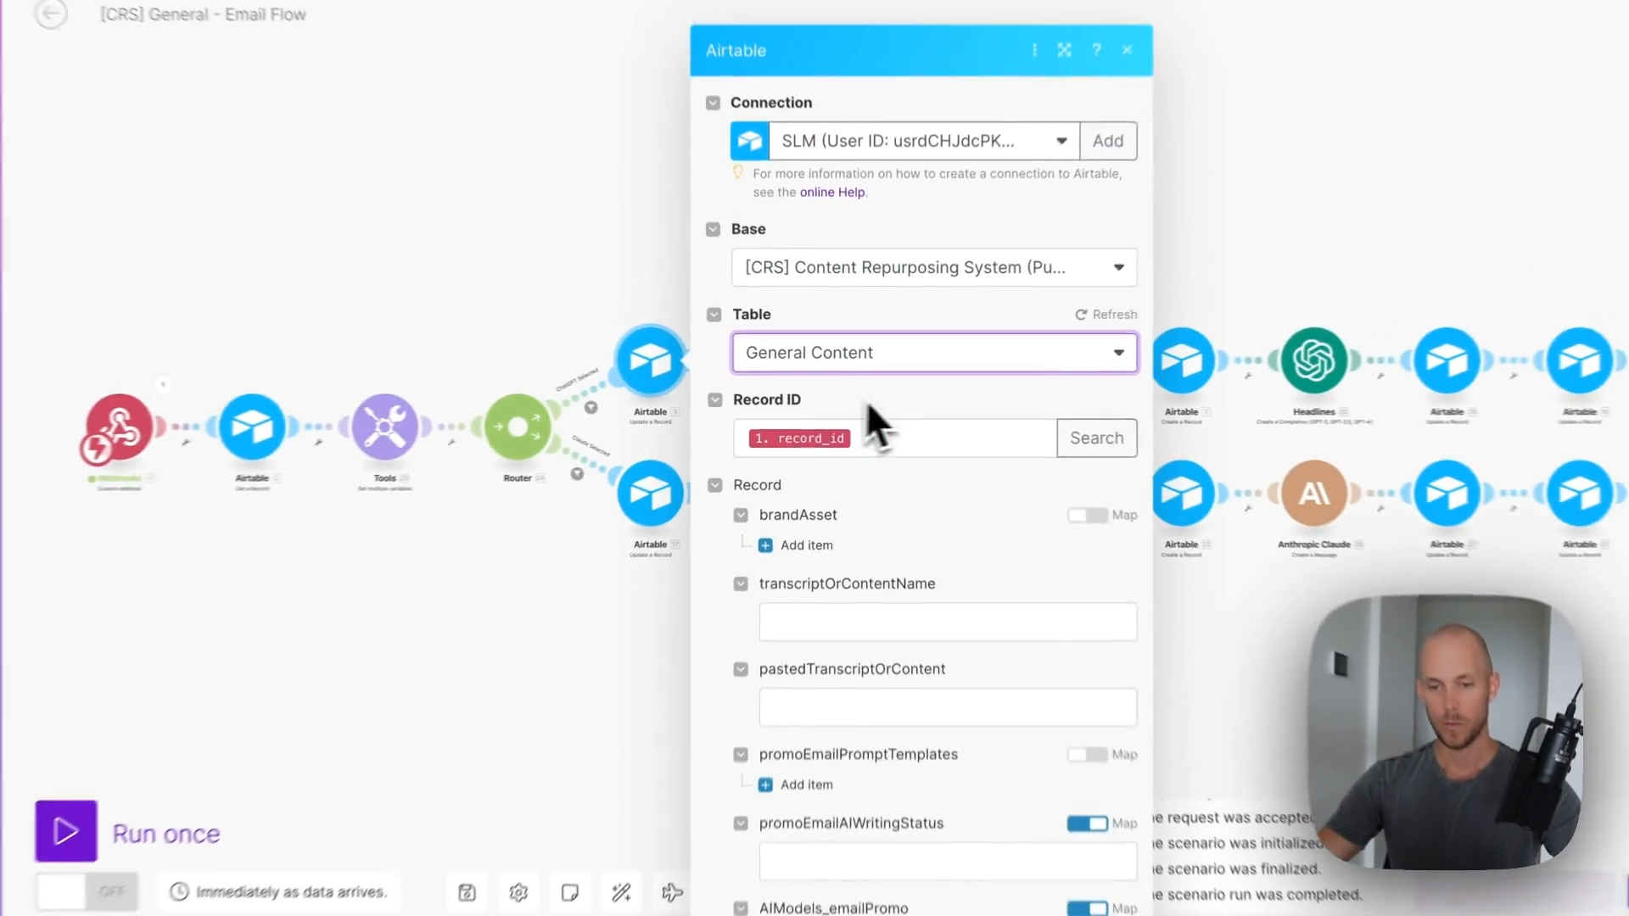
pyautogui.scroll(-10, 884, 387)
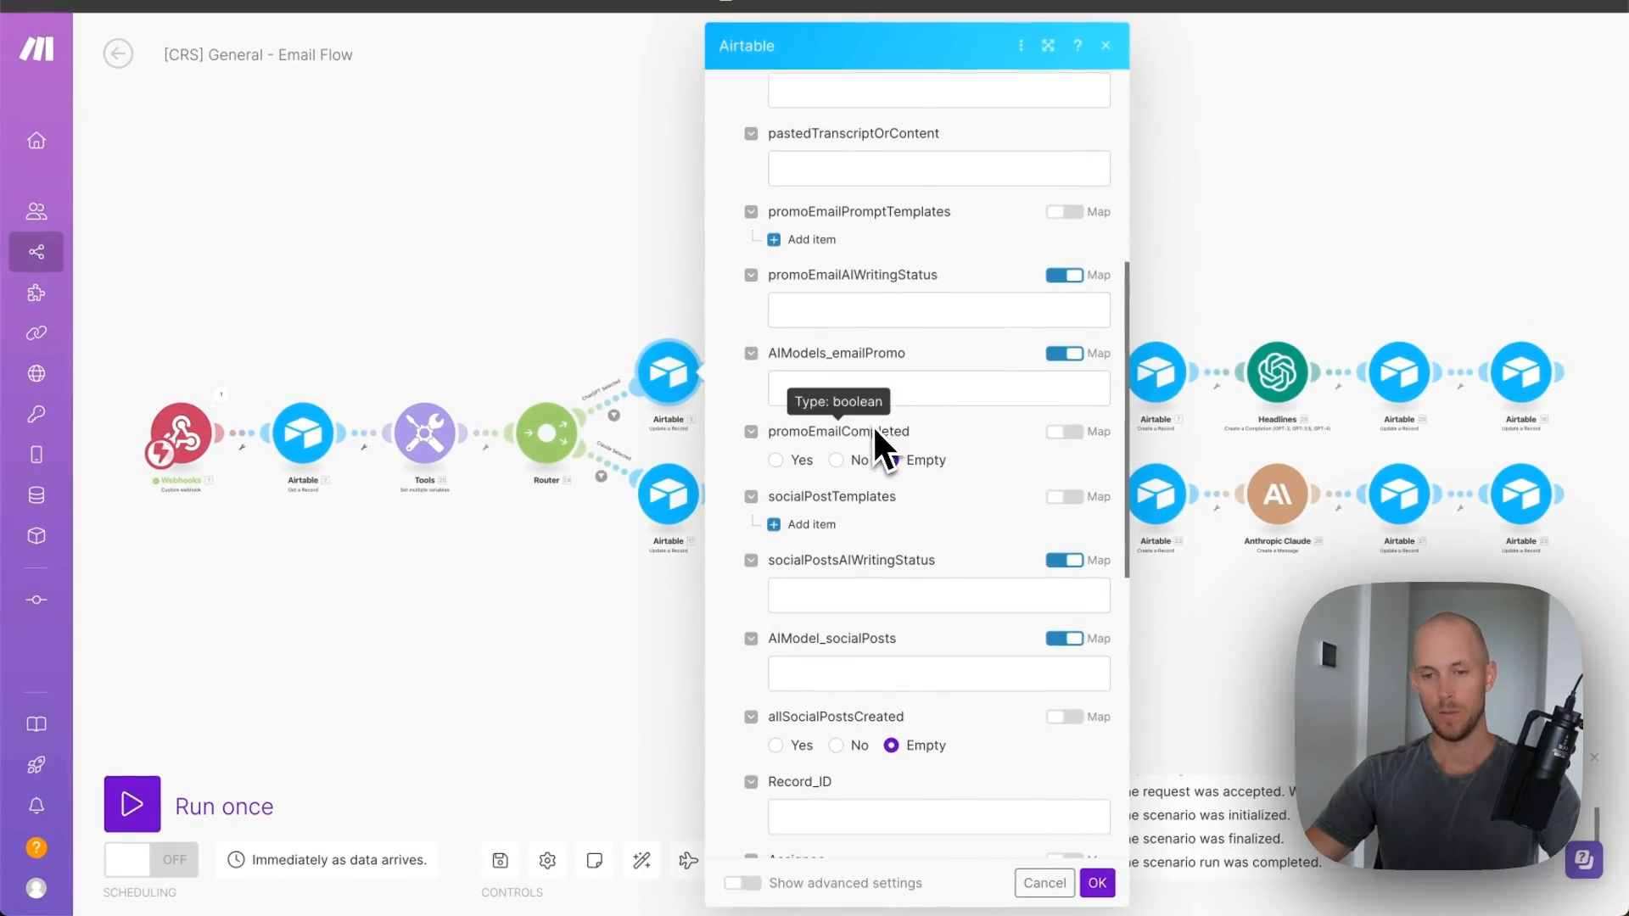
pyautogui.scroll(-2, 858, 442)
pyautogui.click(823, 185)
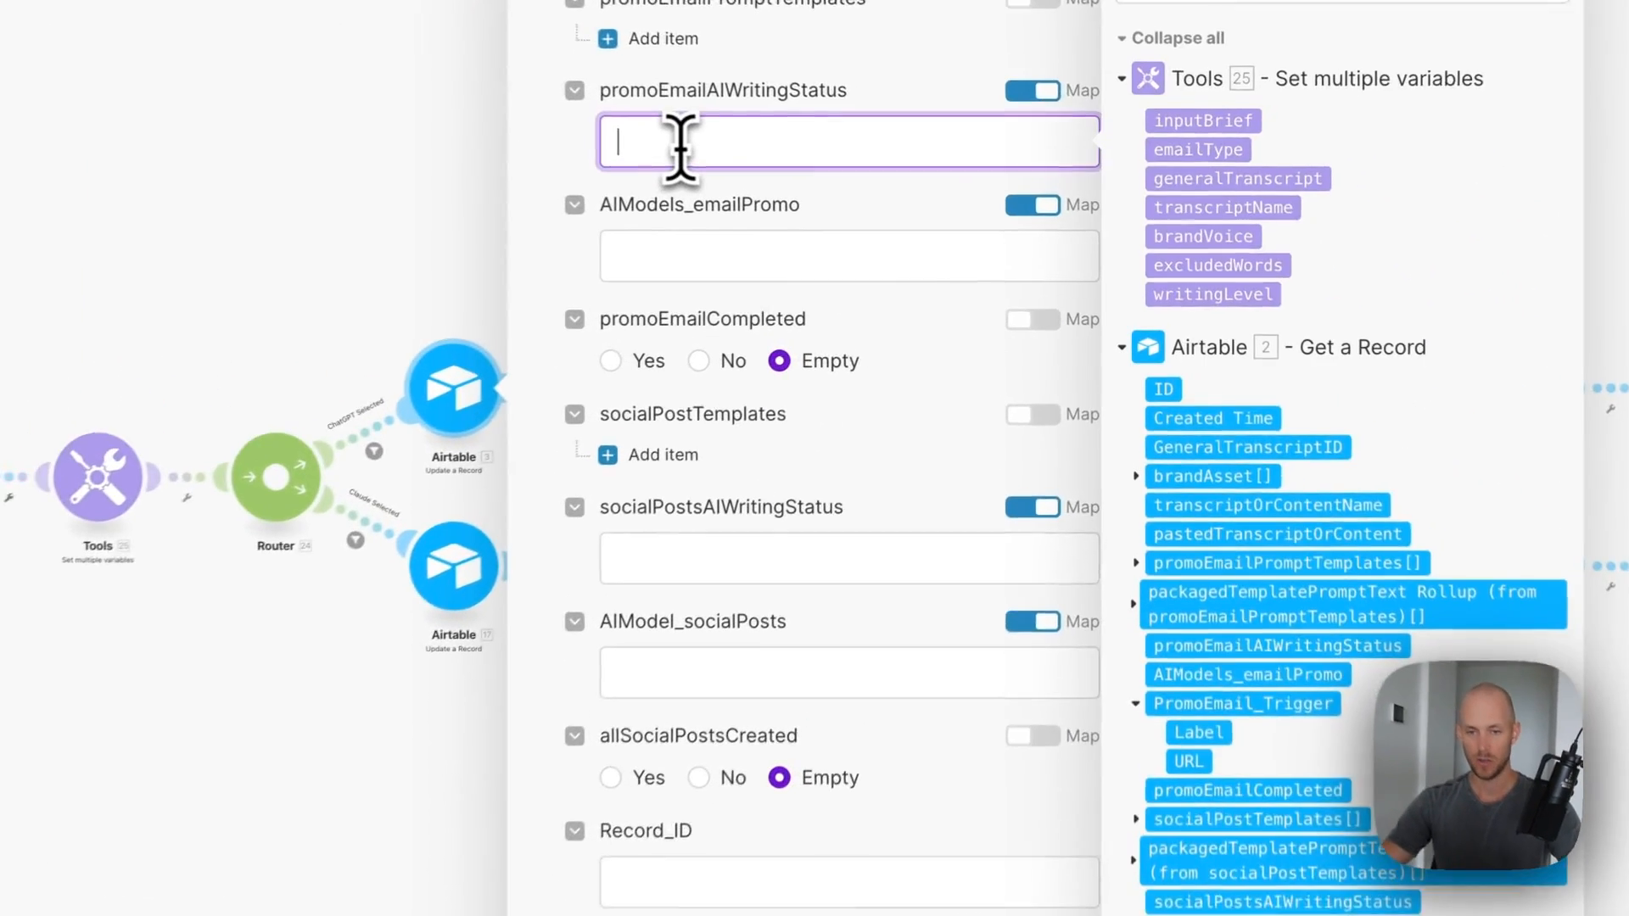
pyautogui.write('AI Writing...')
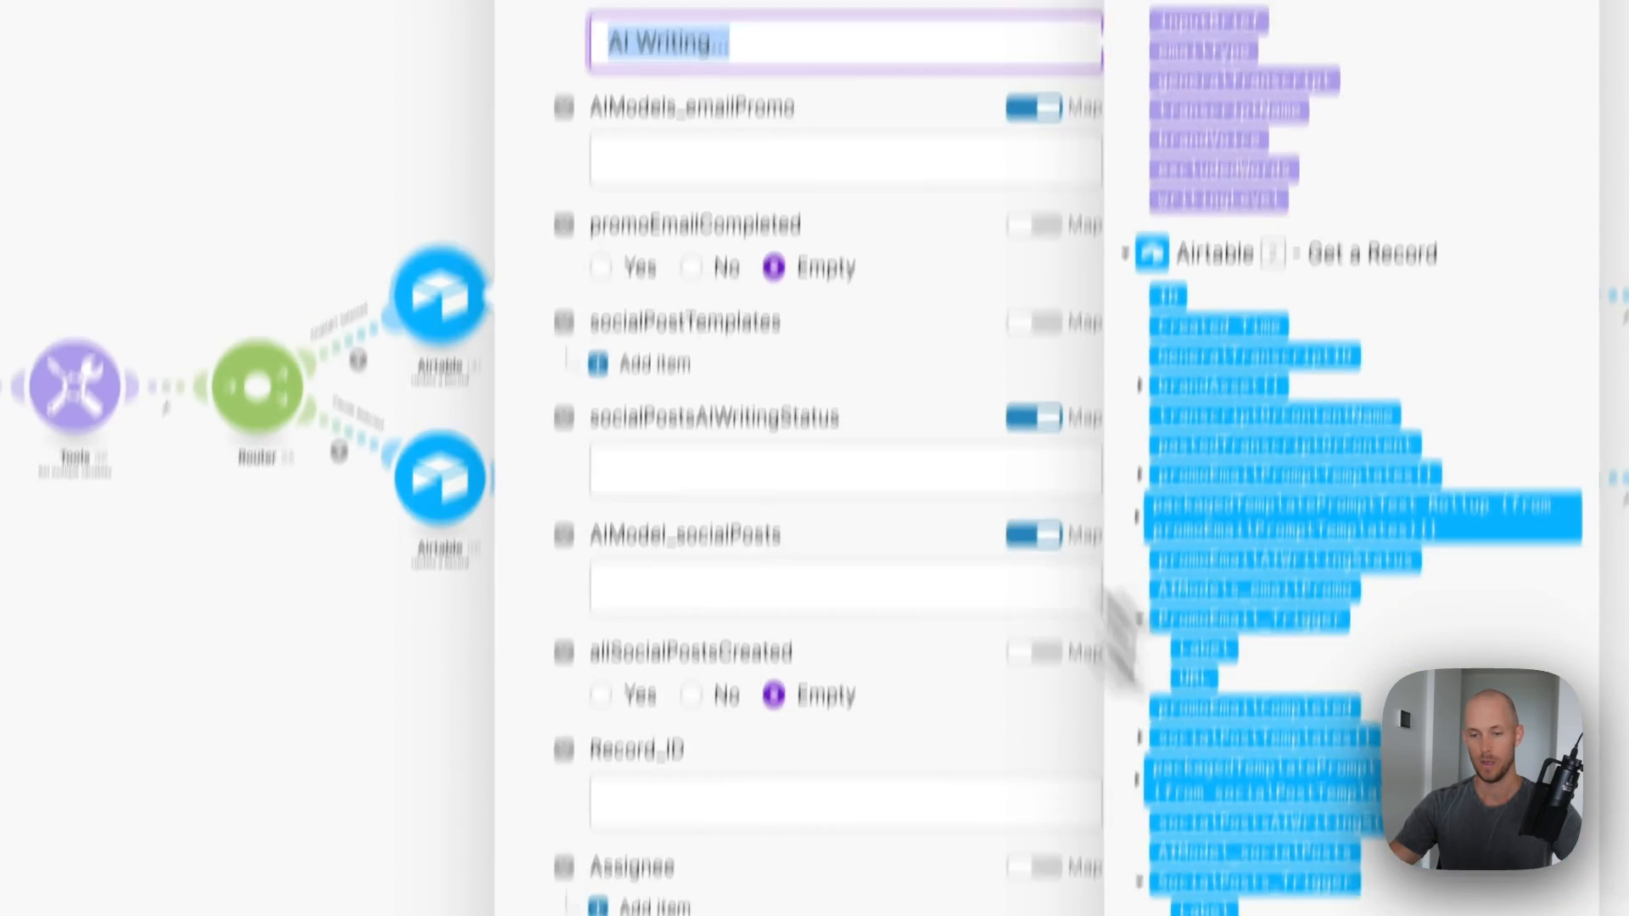
pyautogui.click(1087, 883)
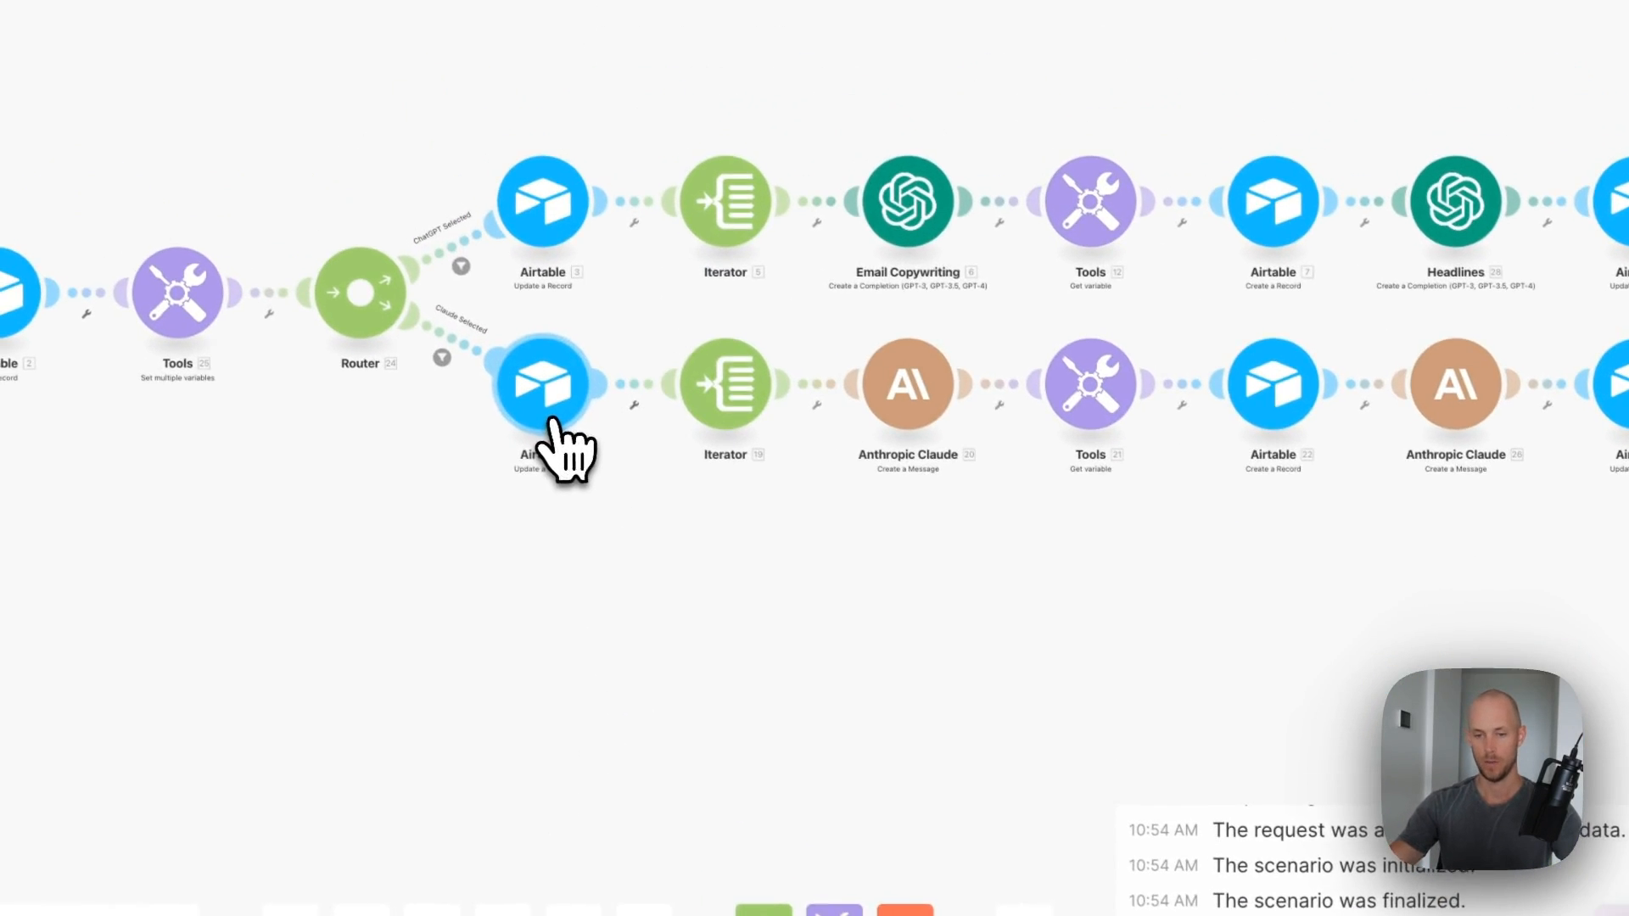
# - Check the Claude branch's Airtable step and confirm the Iterator's array split mapping
pyautogui.click(535, 360)
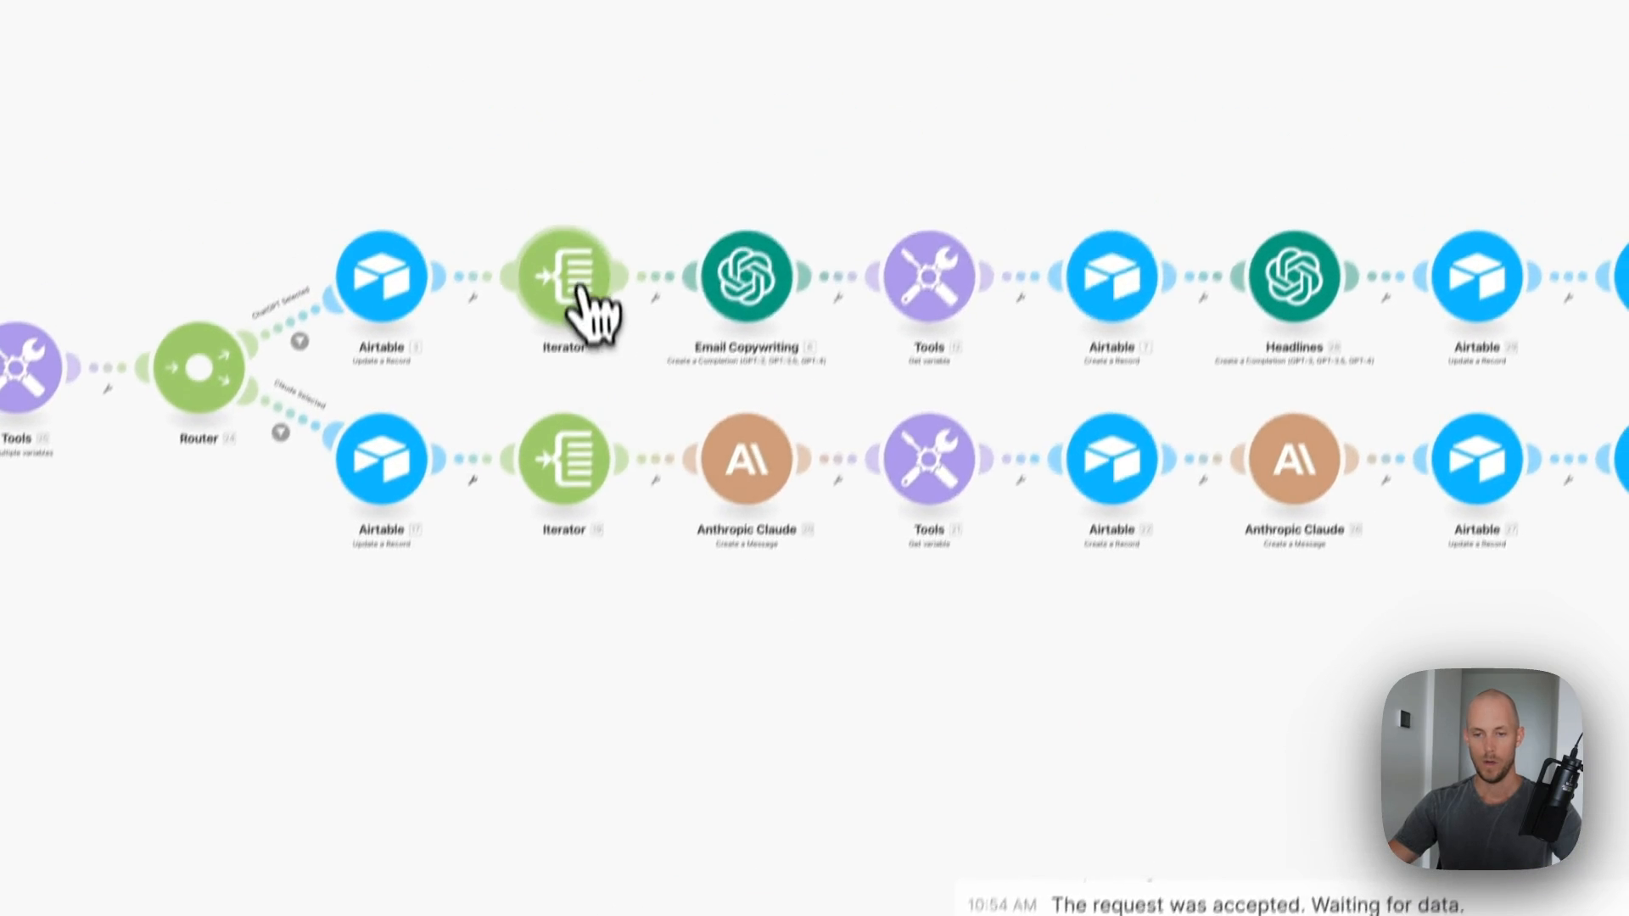
pyautogui.click(580, 292)
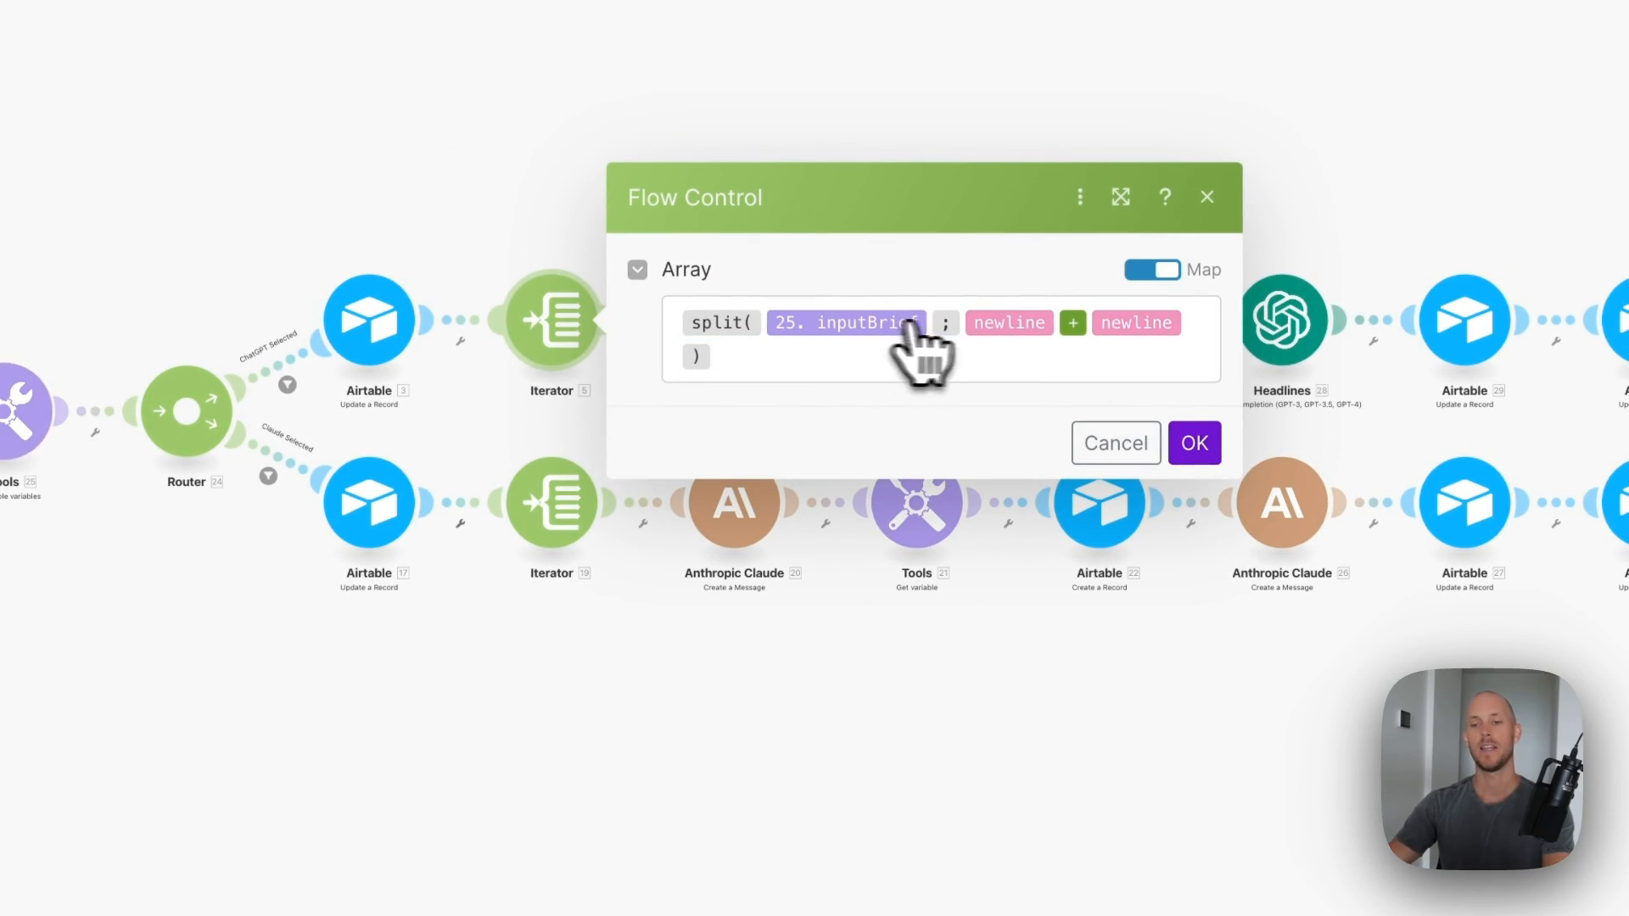
pyautogui.click(1197, 454)
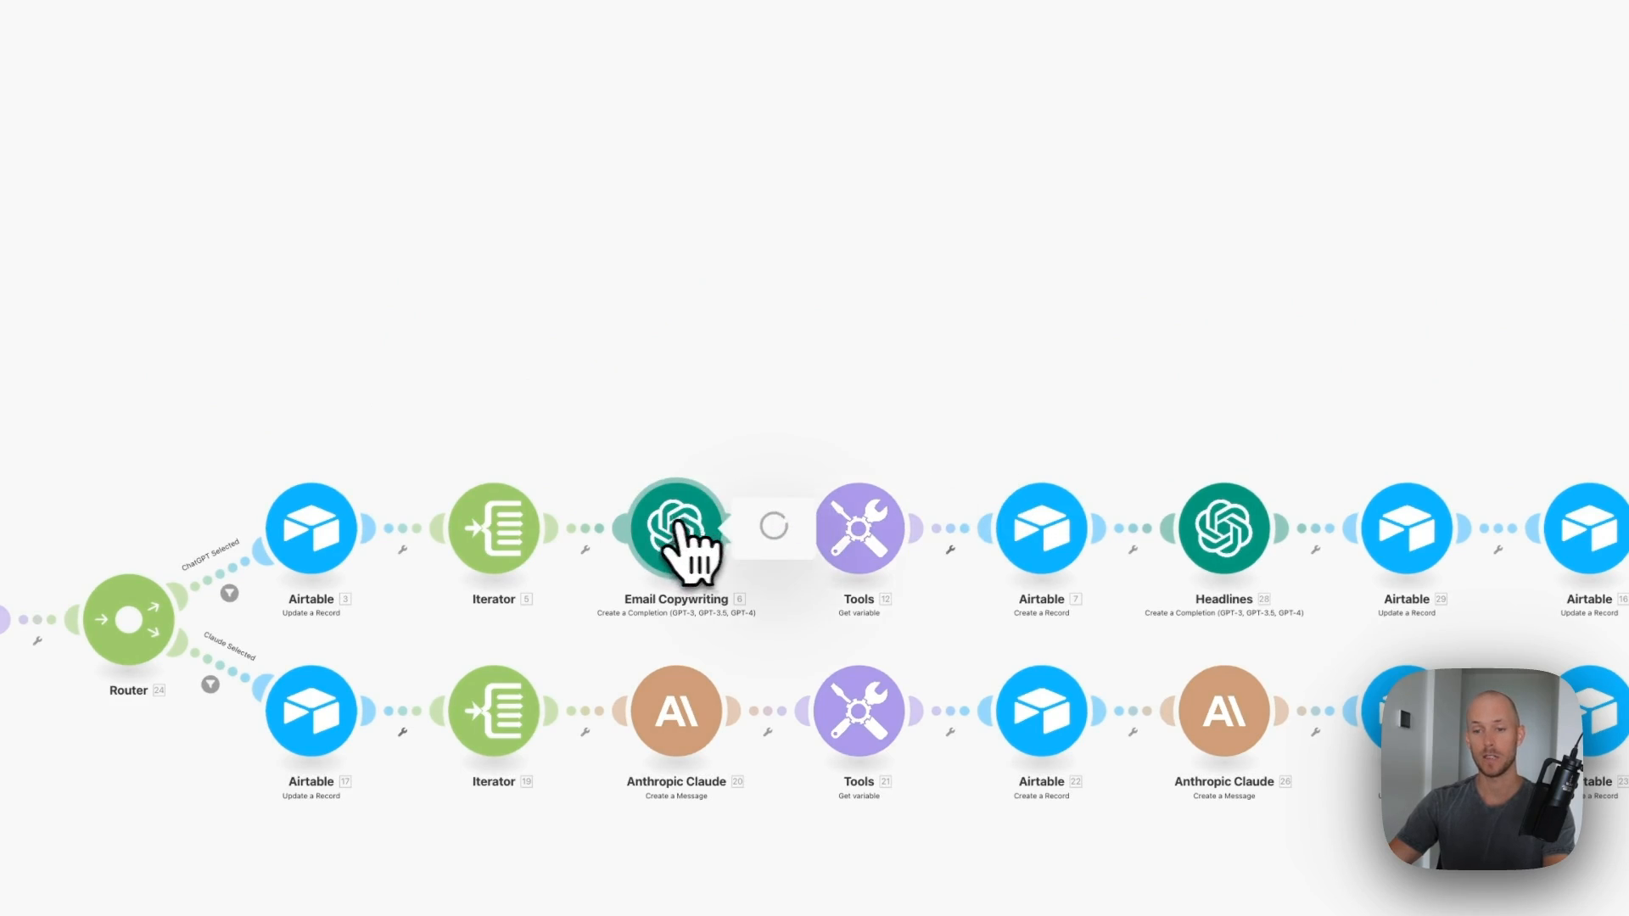
# - Connect Email Copywriting to the existing OpenAI account and review its settings
pyautogui.click(924, 520)
pyautogui.click(955, 566)
pyautogui.scroll(-1, 952, 512)
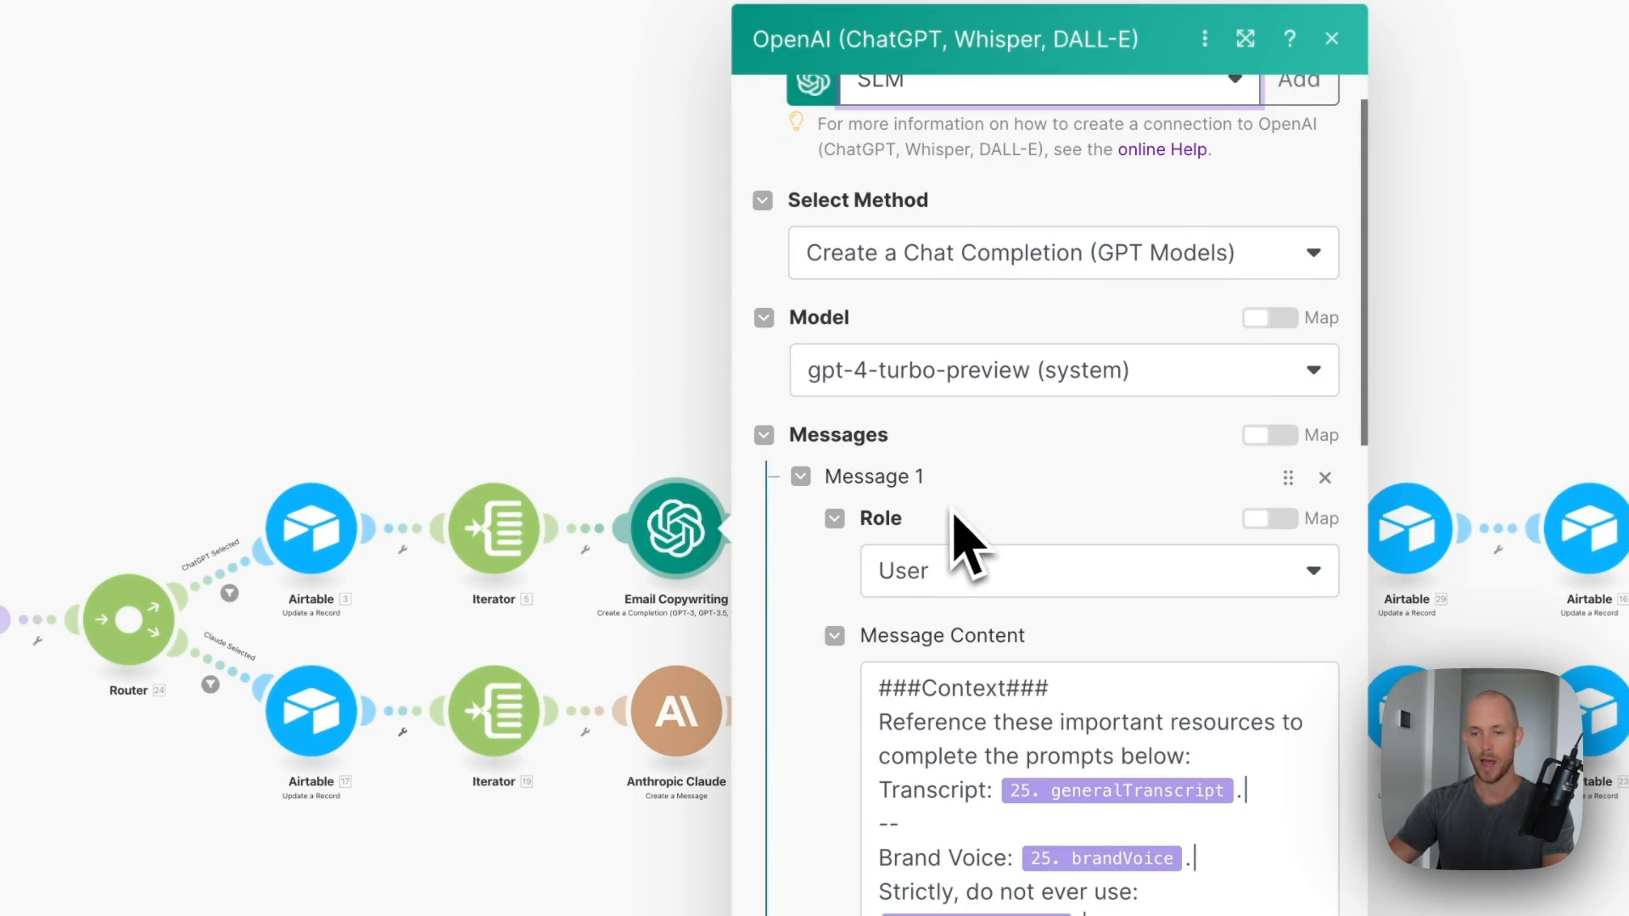
pyautogui.scroll(1, 1247, 207)
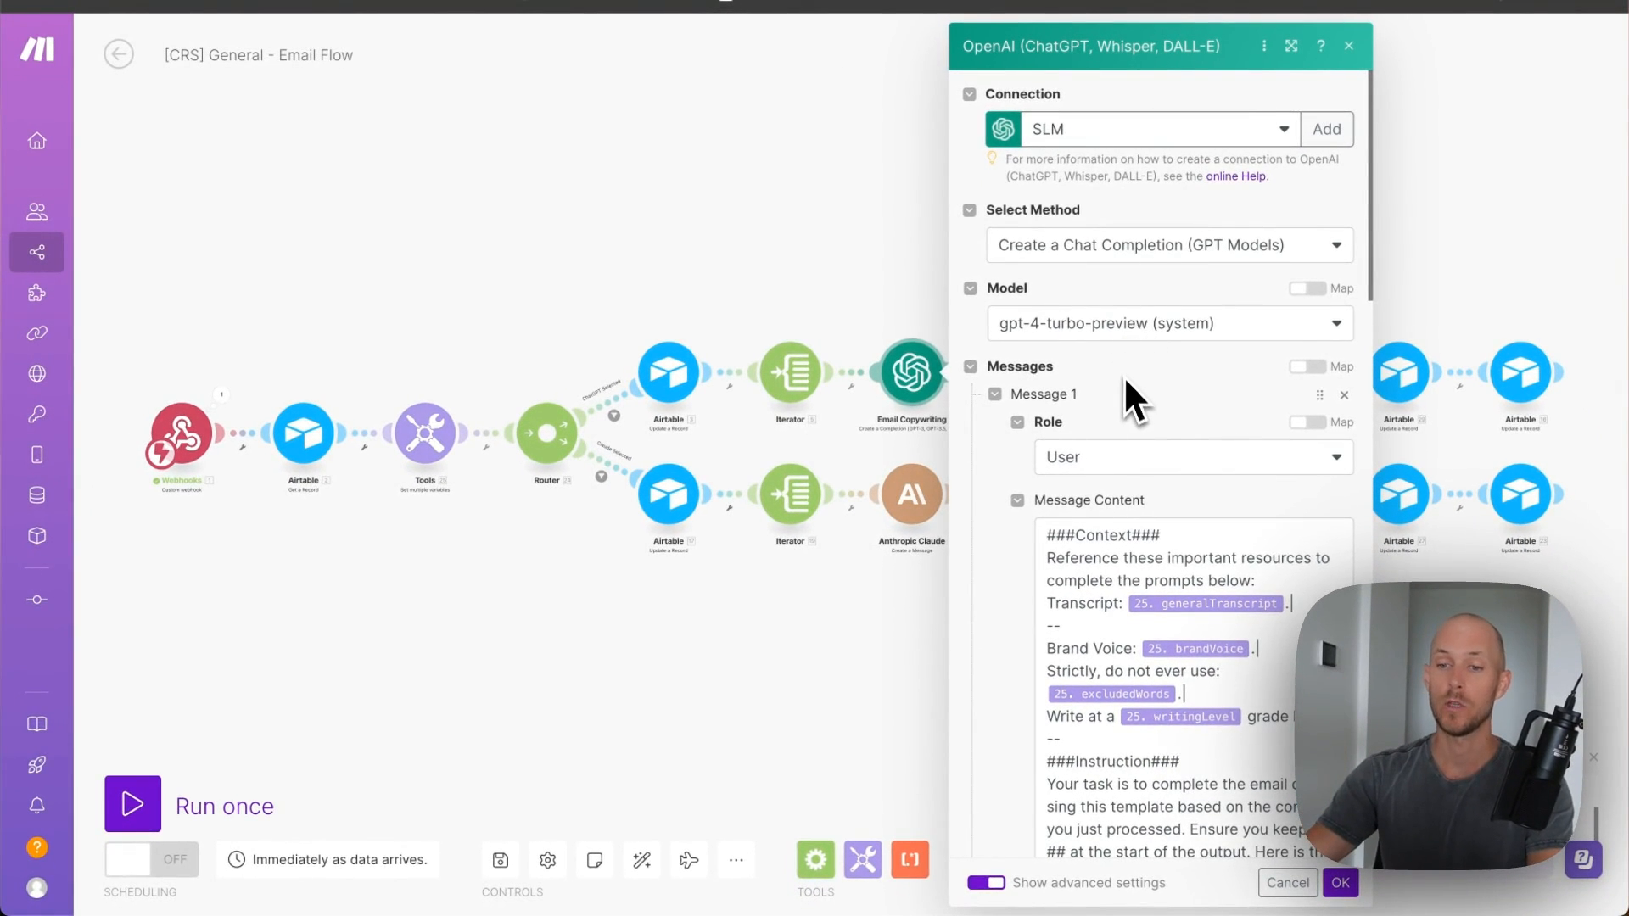
pyautogui.scroll(-3, 1125, 378)
pyautogui.scroll(-1, 1128, 380)
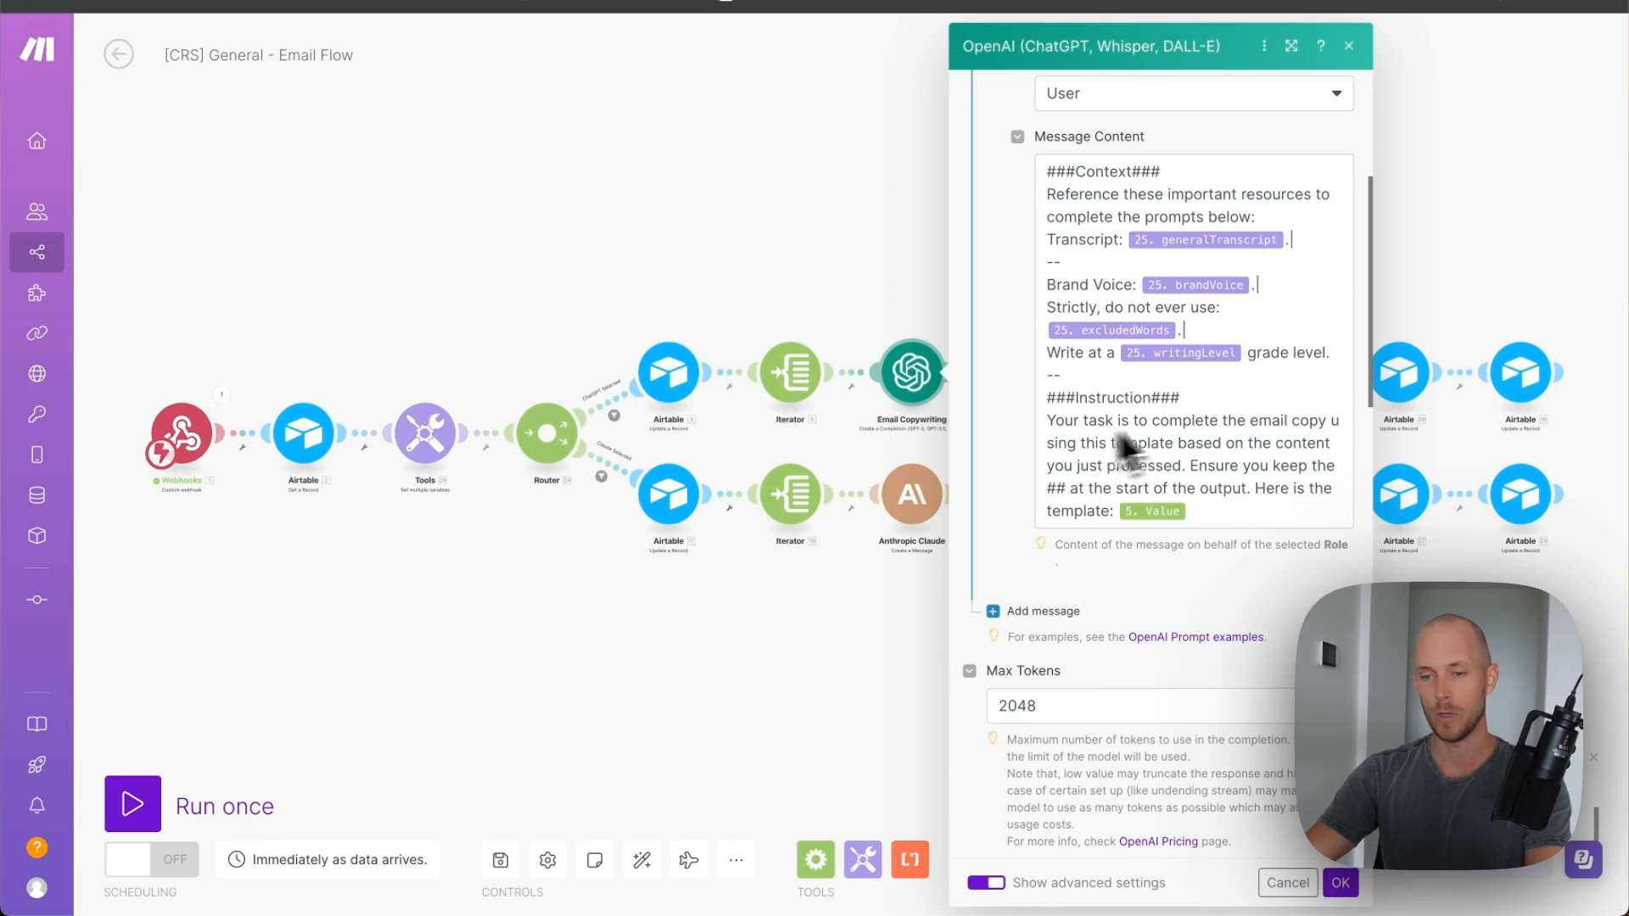
pyautogui.click(1282, 884)
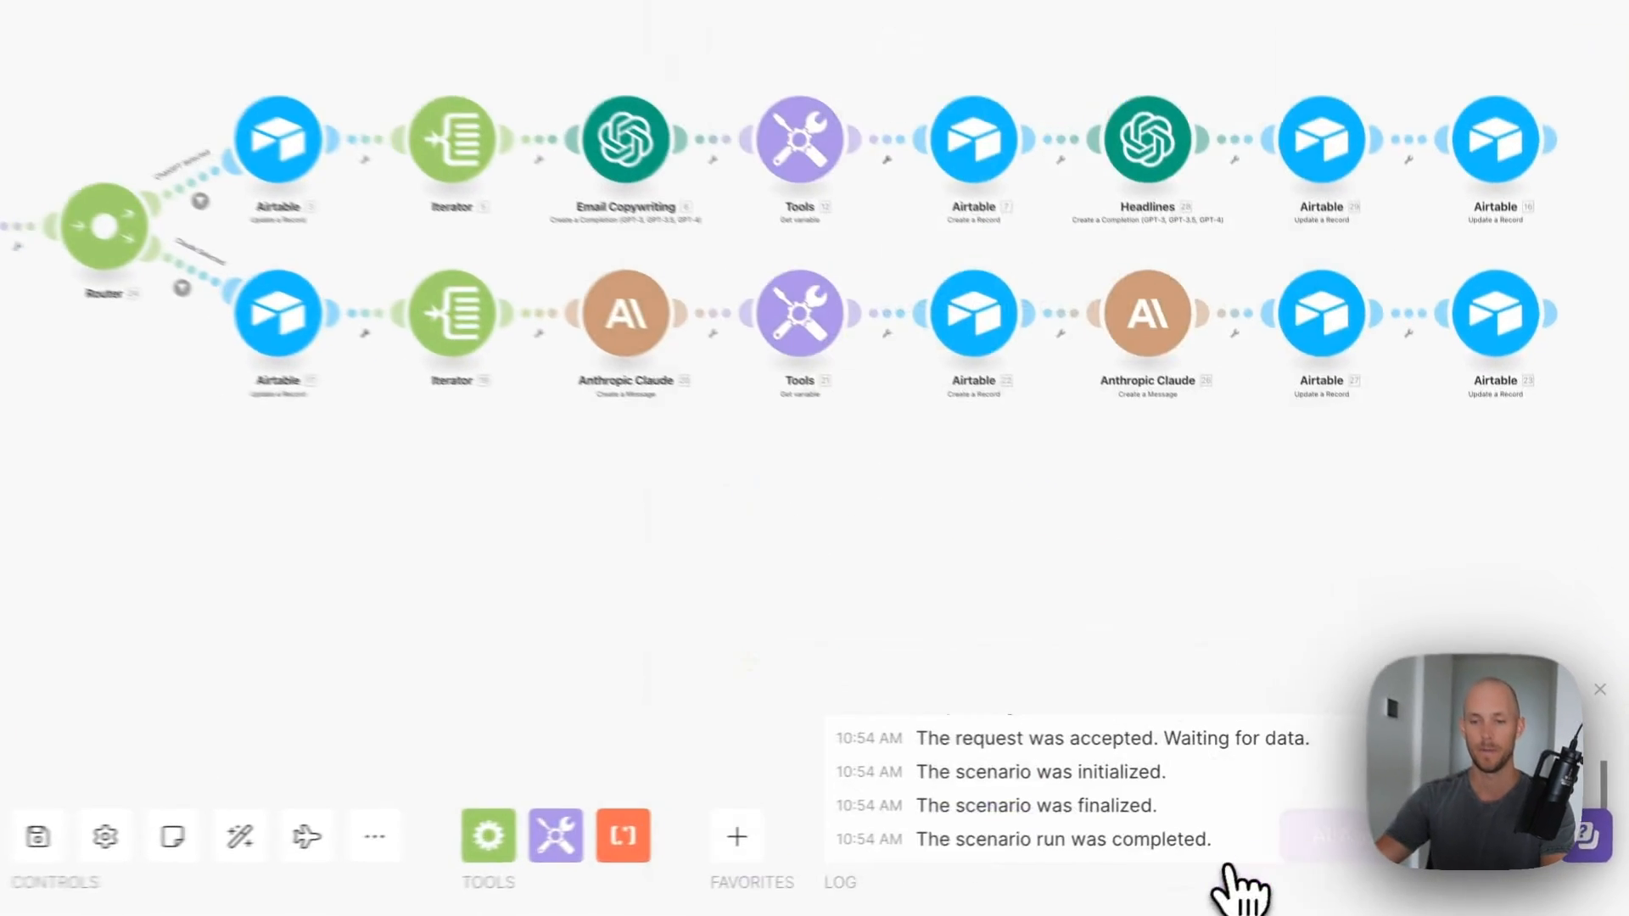
# - Confirm the emailType variable in the ChatGPT branch's get-variable step
pyautogui.click(740, 348)
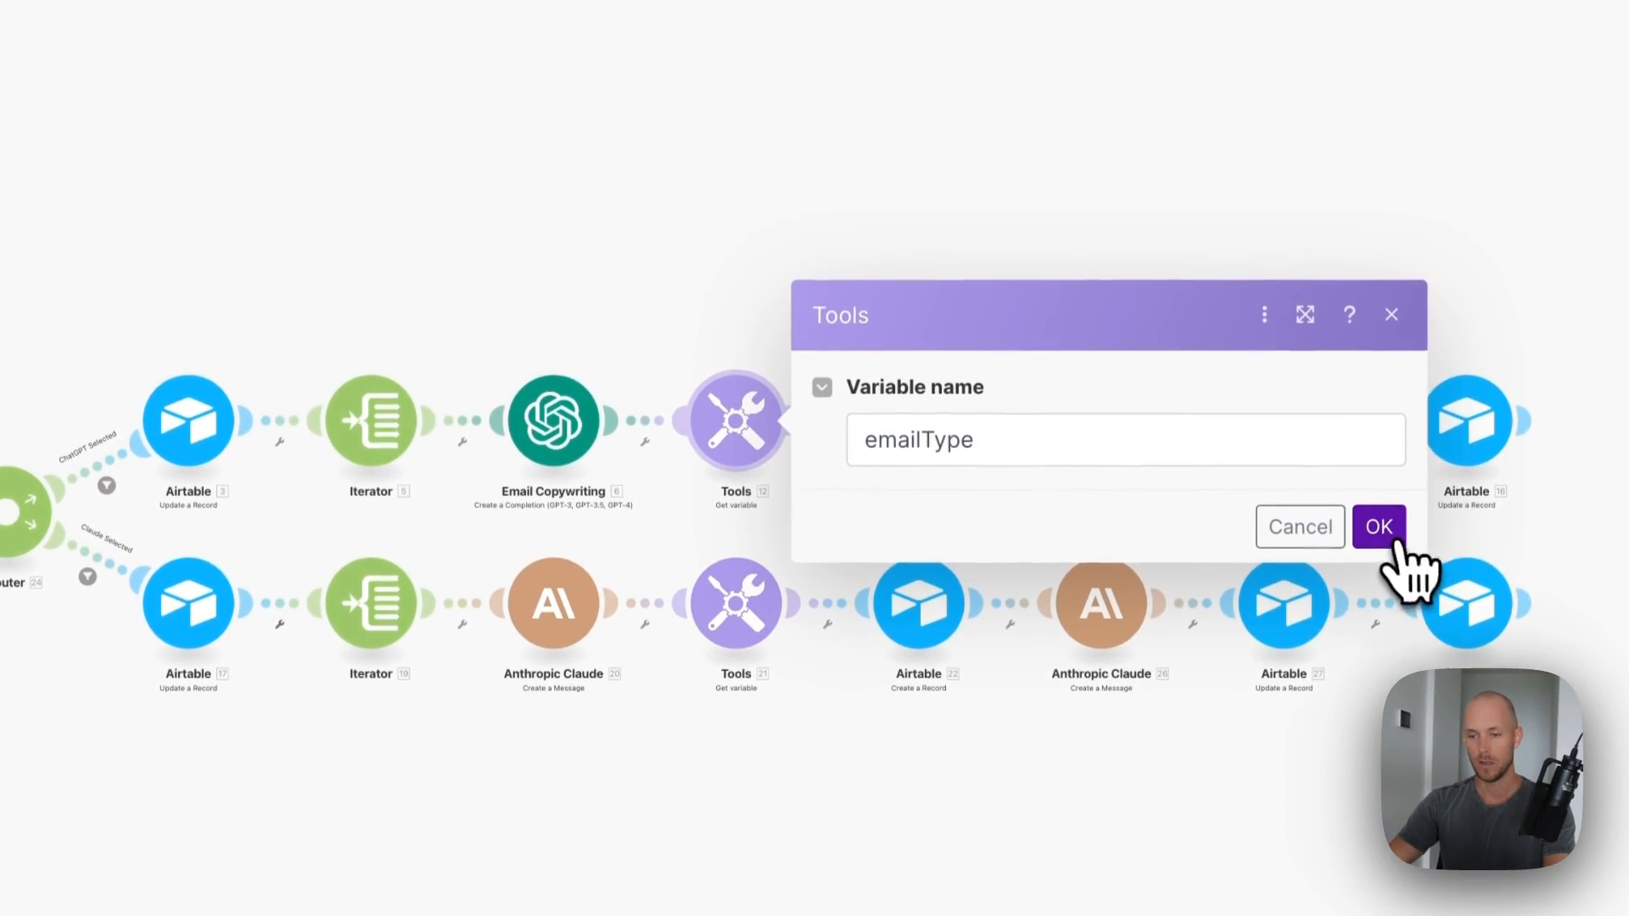
pyautogui.click(1379, 501)
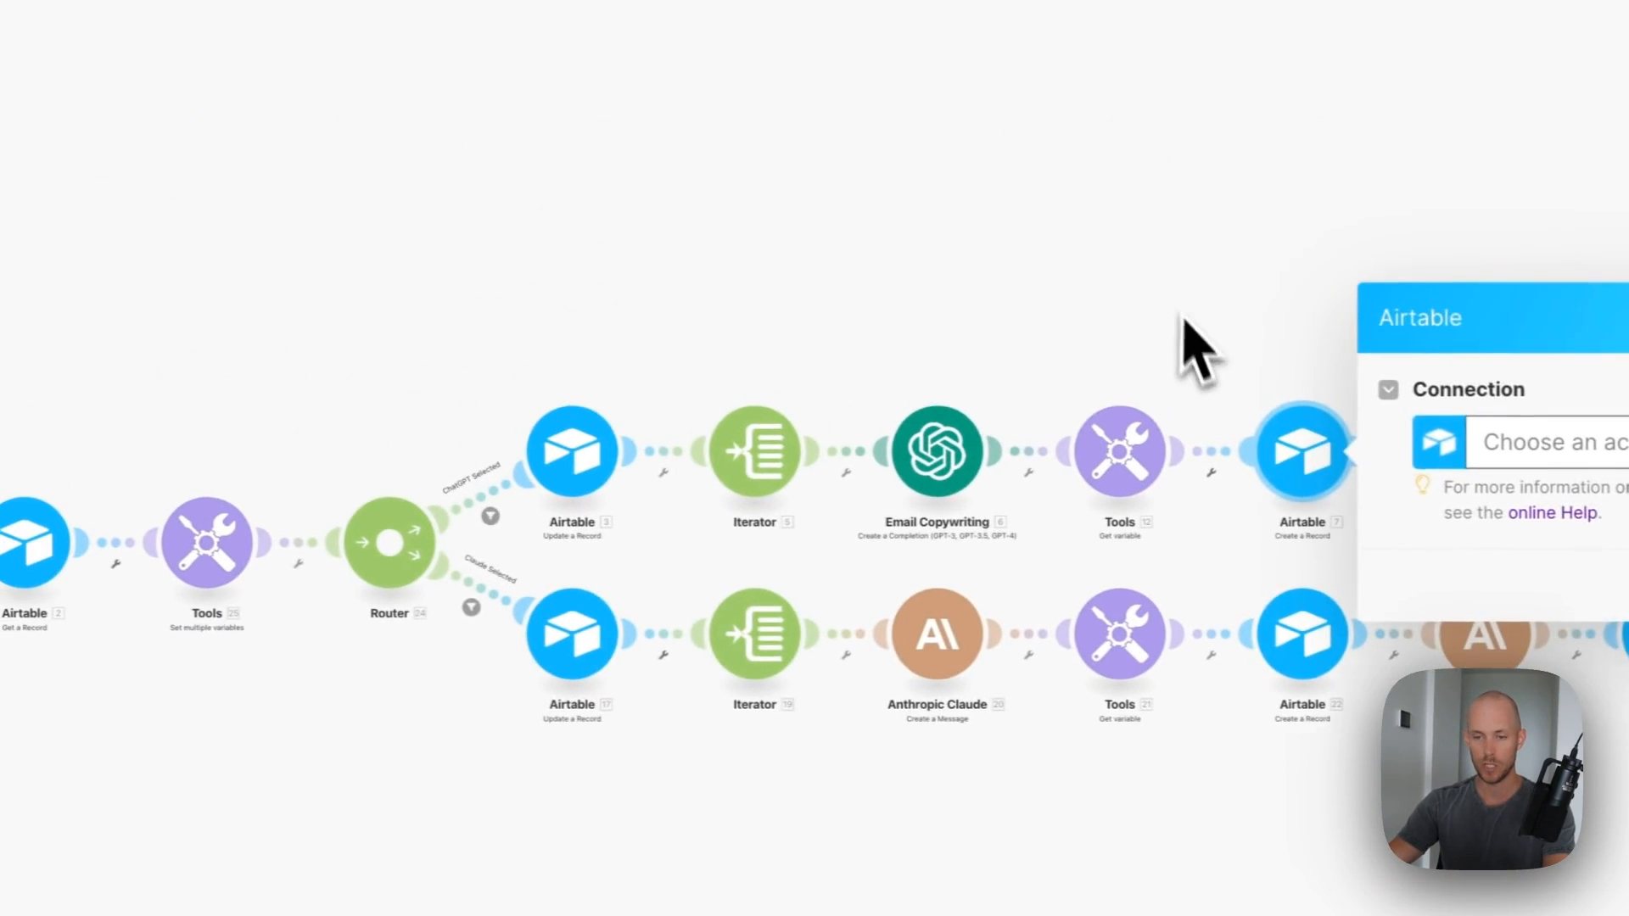
pyautogui.click(801, 287)
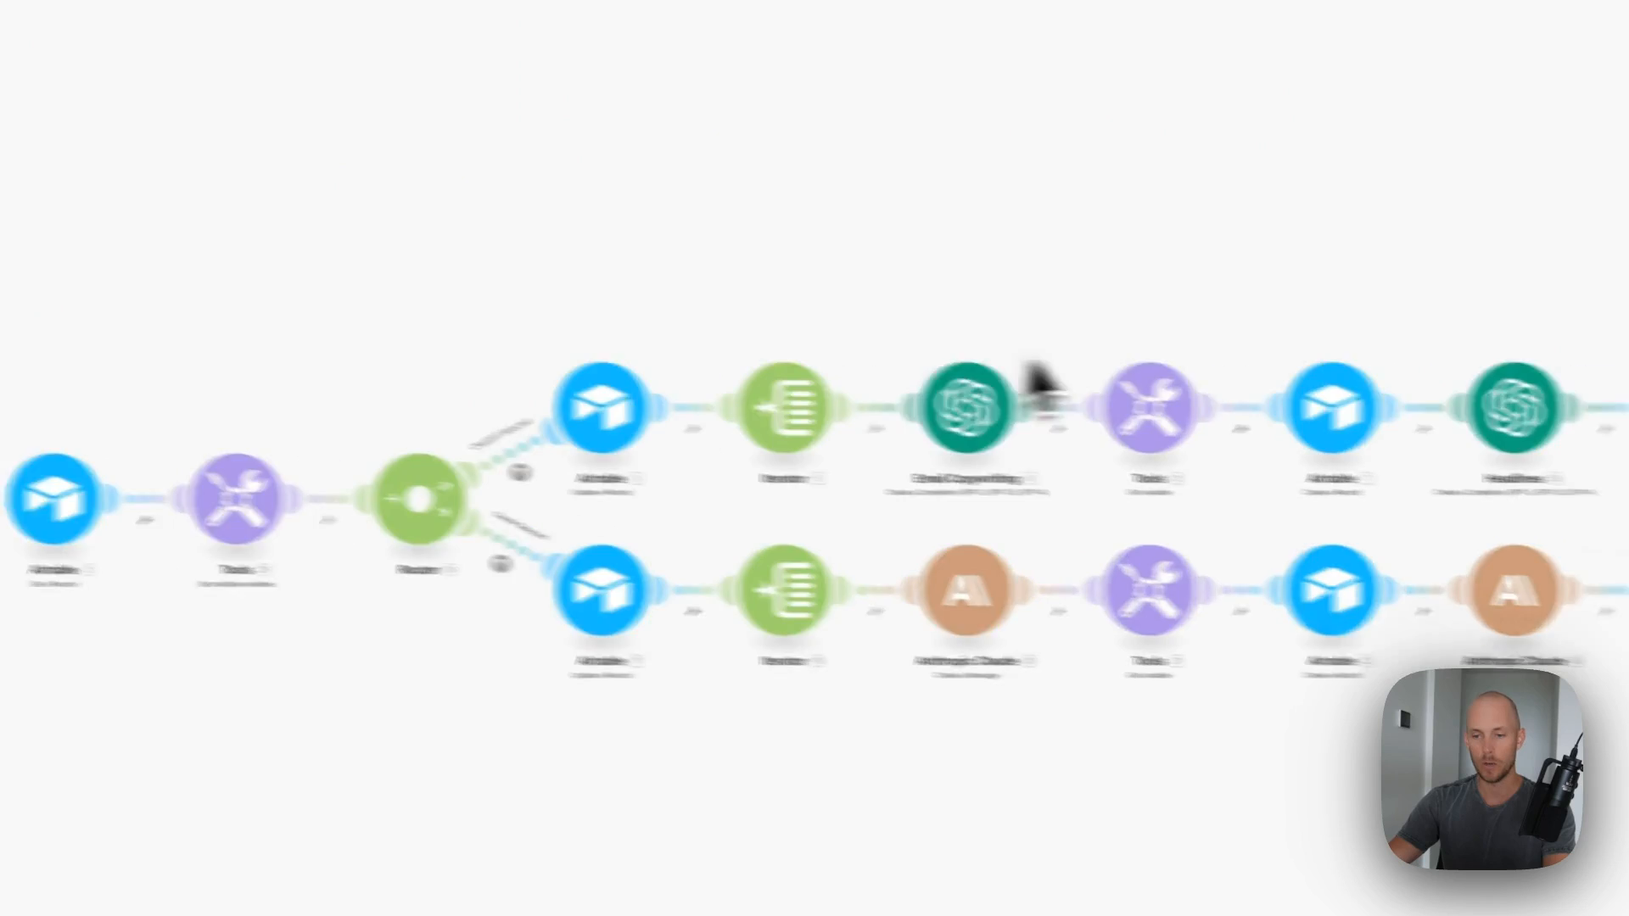
# - Point Create a Record at the v1.1 Content Repurposing System base's All Promo Emails table
pyautogui.click(1349, 452)
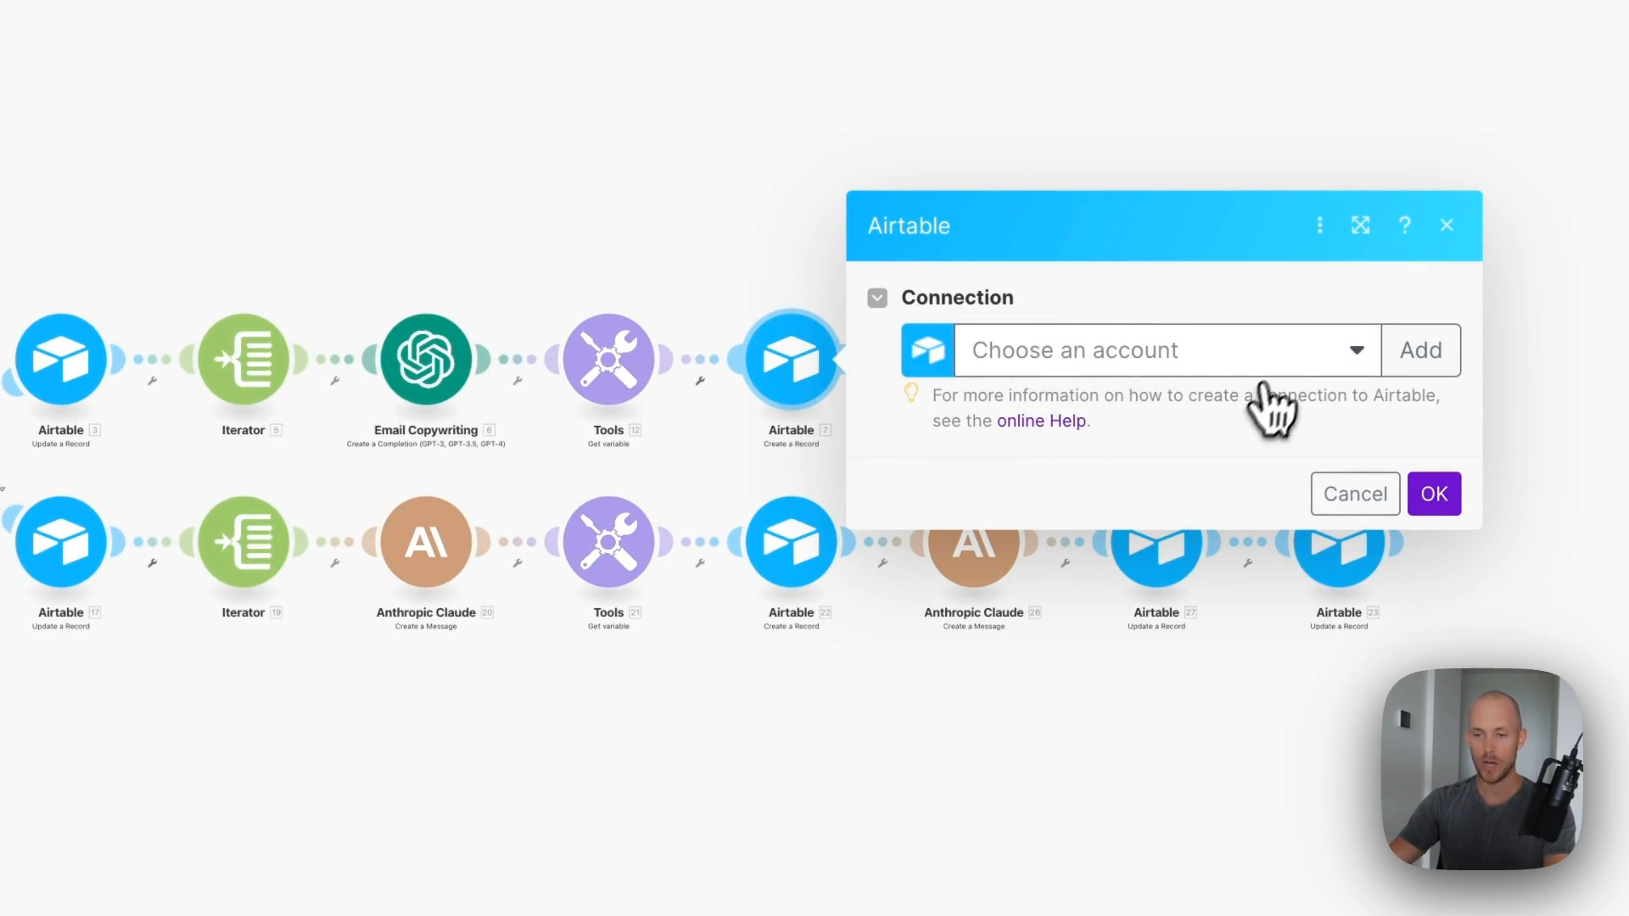
pyautogui.click(1230, 354)
pyautogui.click(1119, 397)
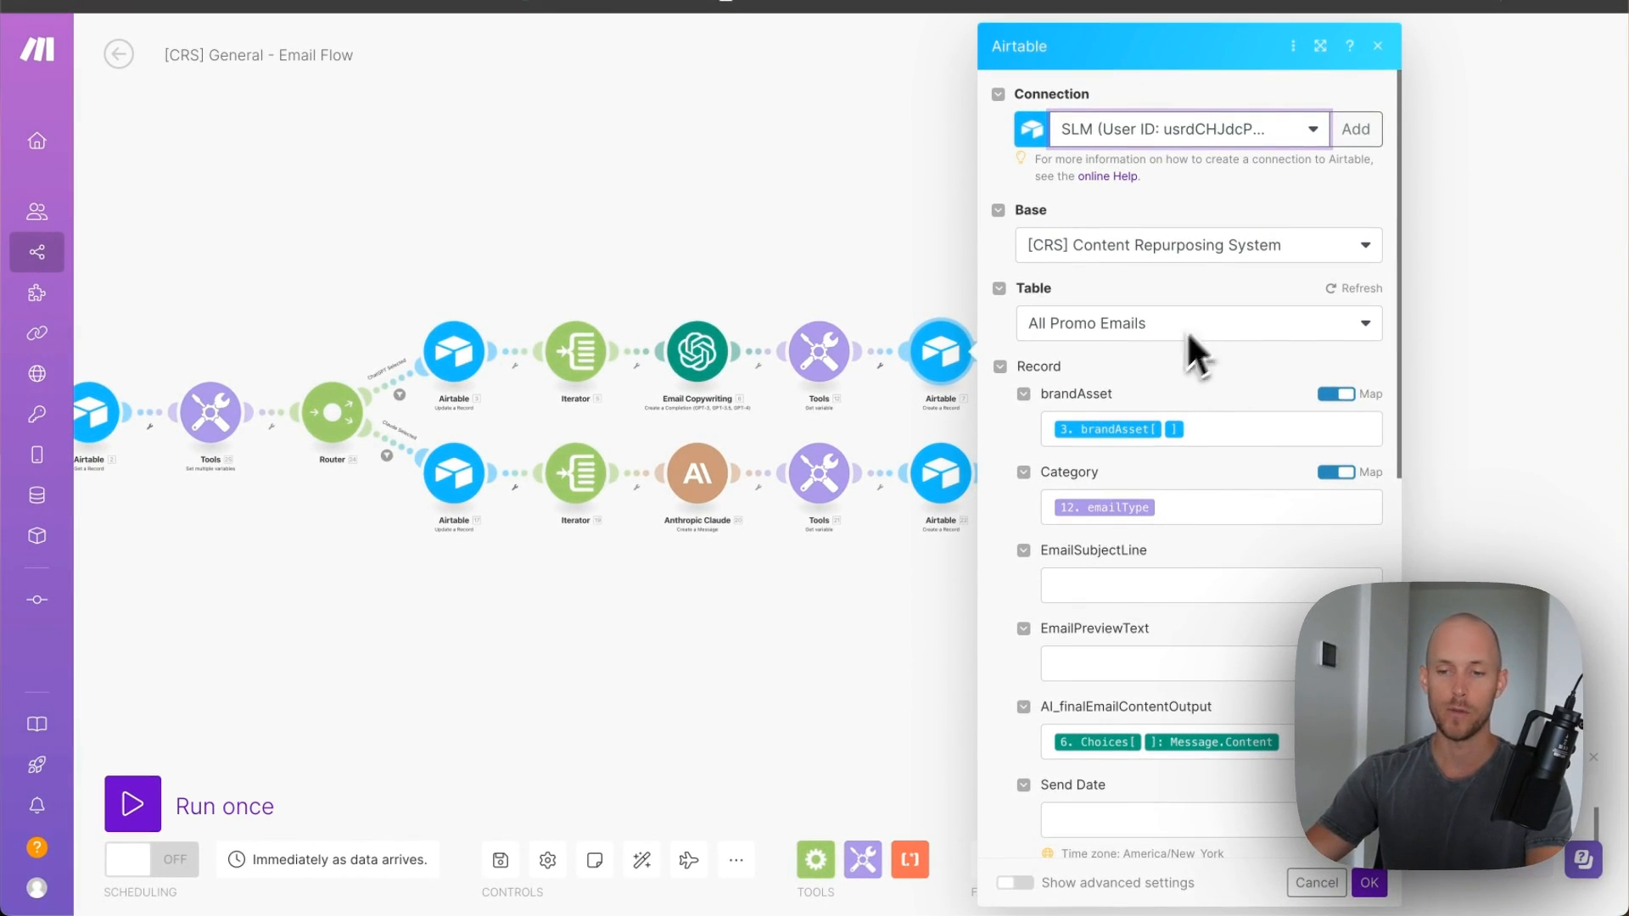
pyautogui.scroll(-6, 1163, 609)
pyautogui.scroll(6, 1164, 609)
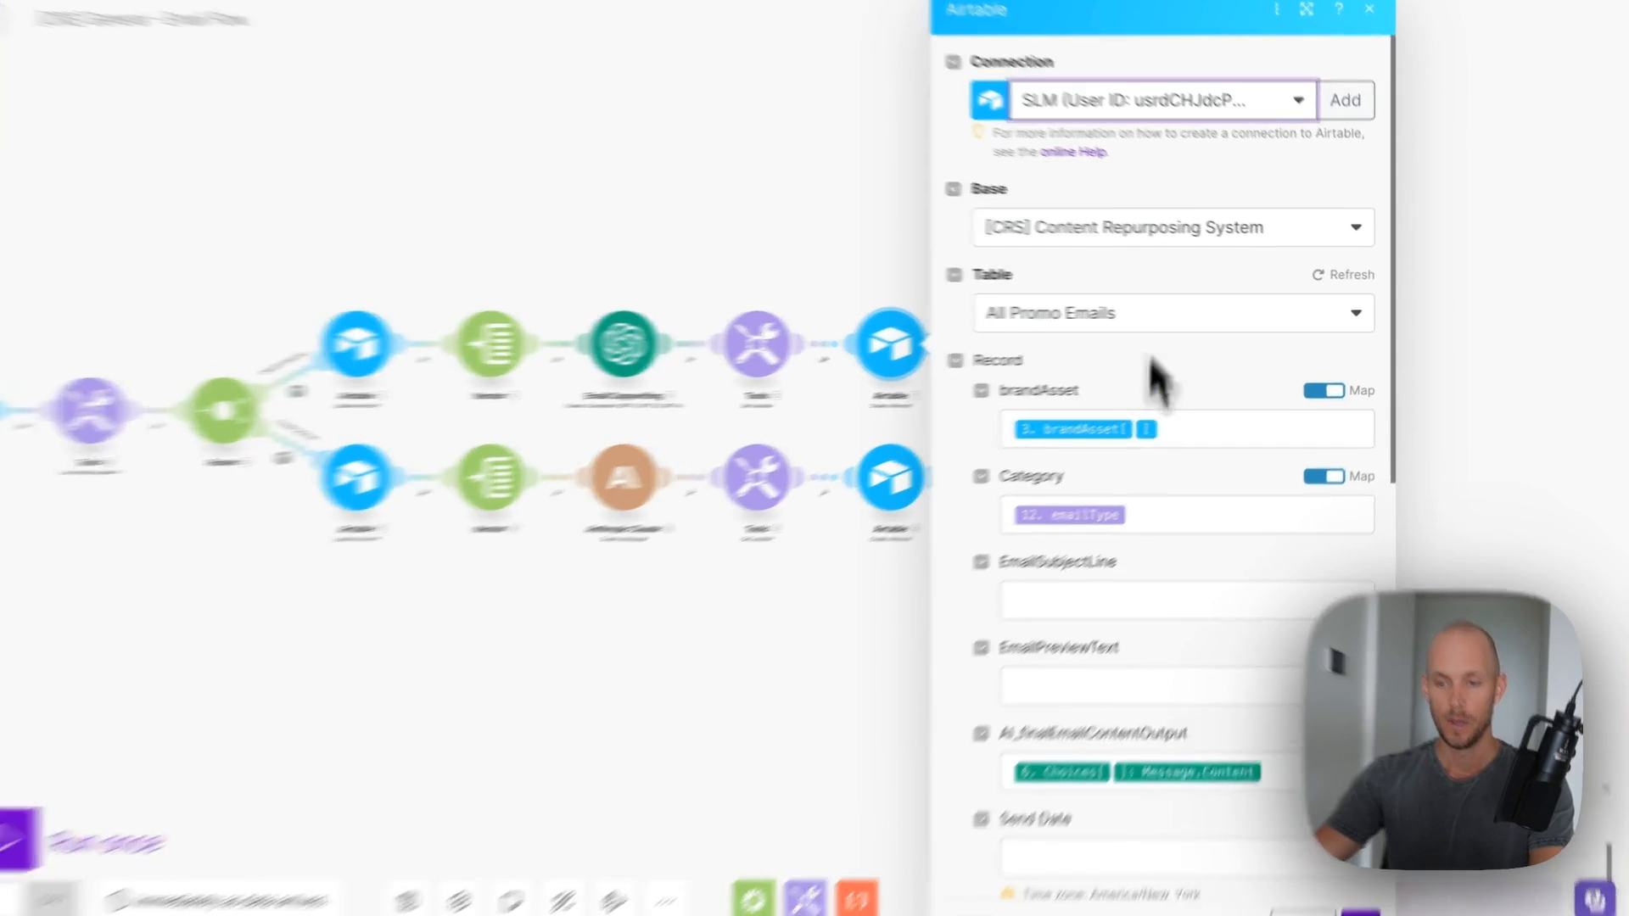
pyautogui.click(1188, 223)
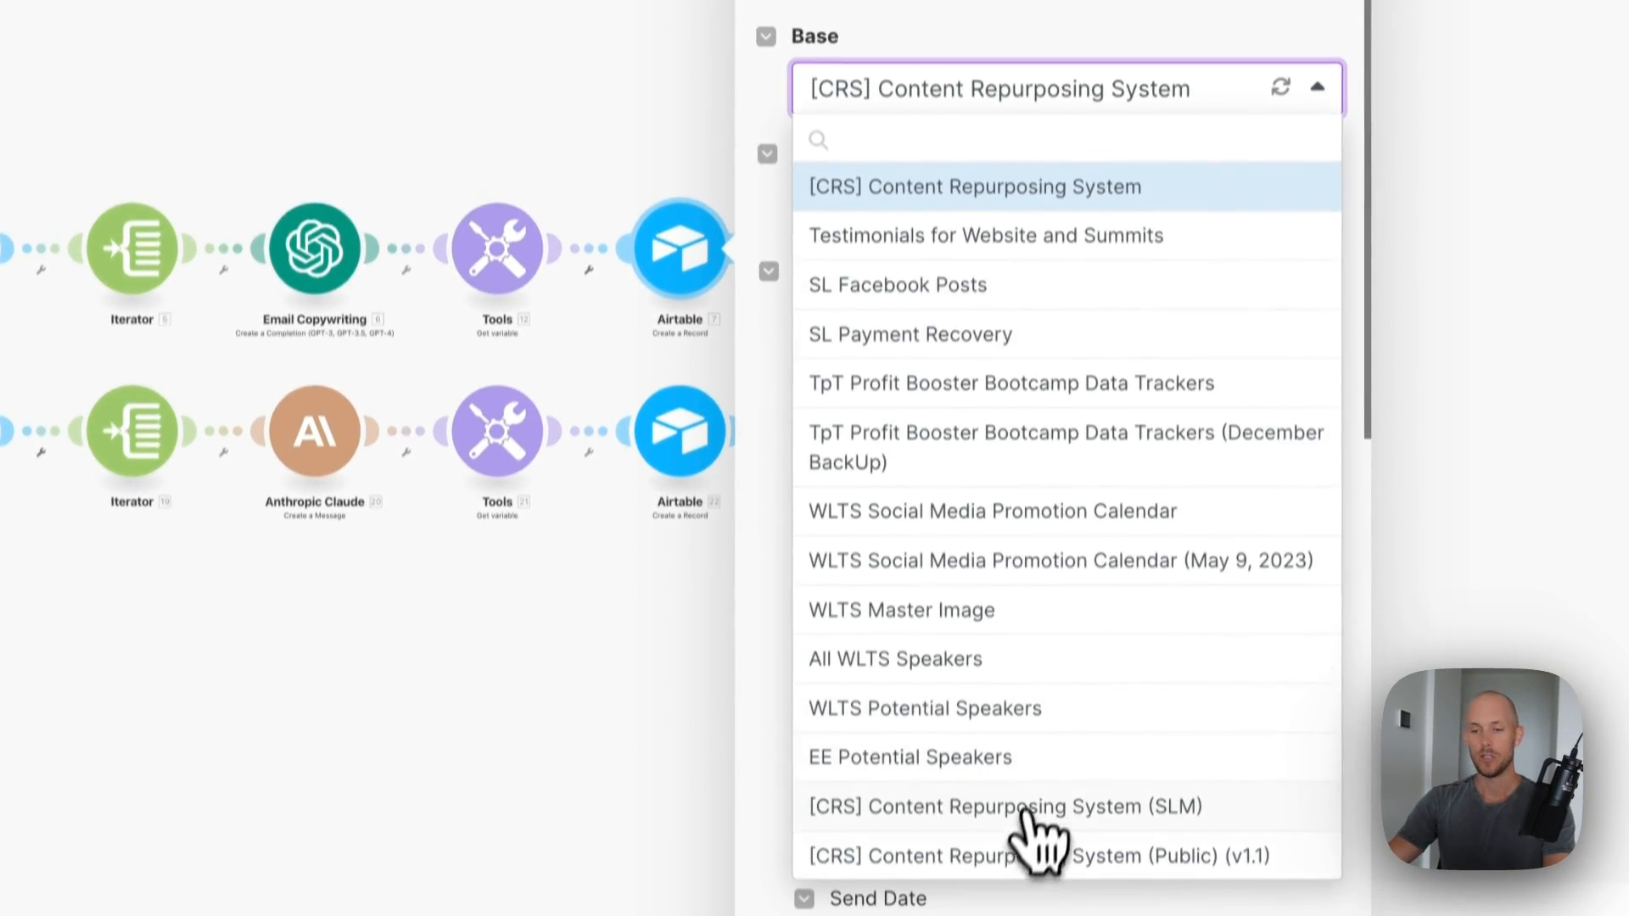
pyautogui.click(1036, 908)
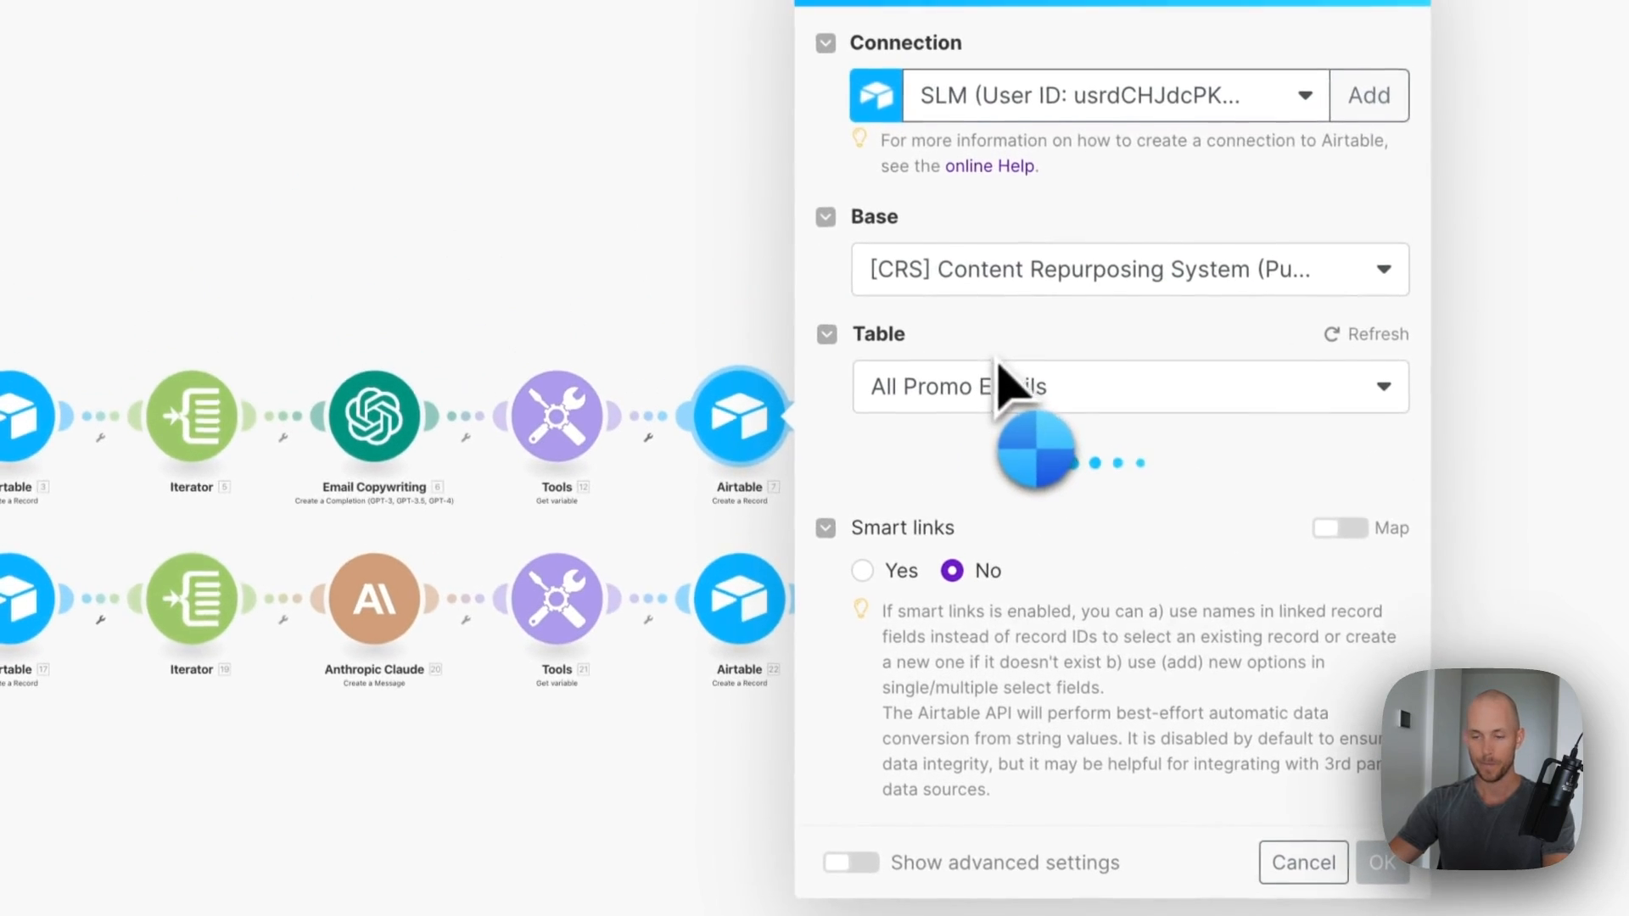
pyautogui.click(974, 316)
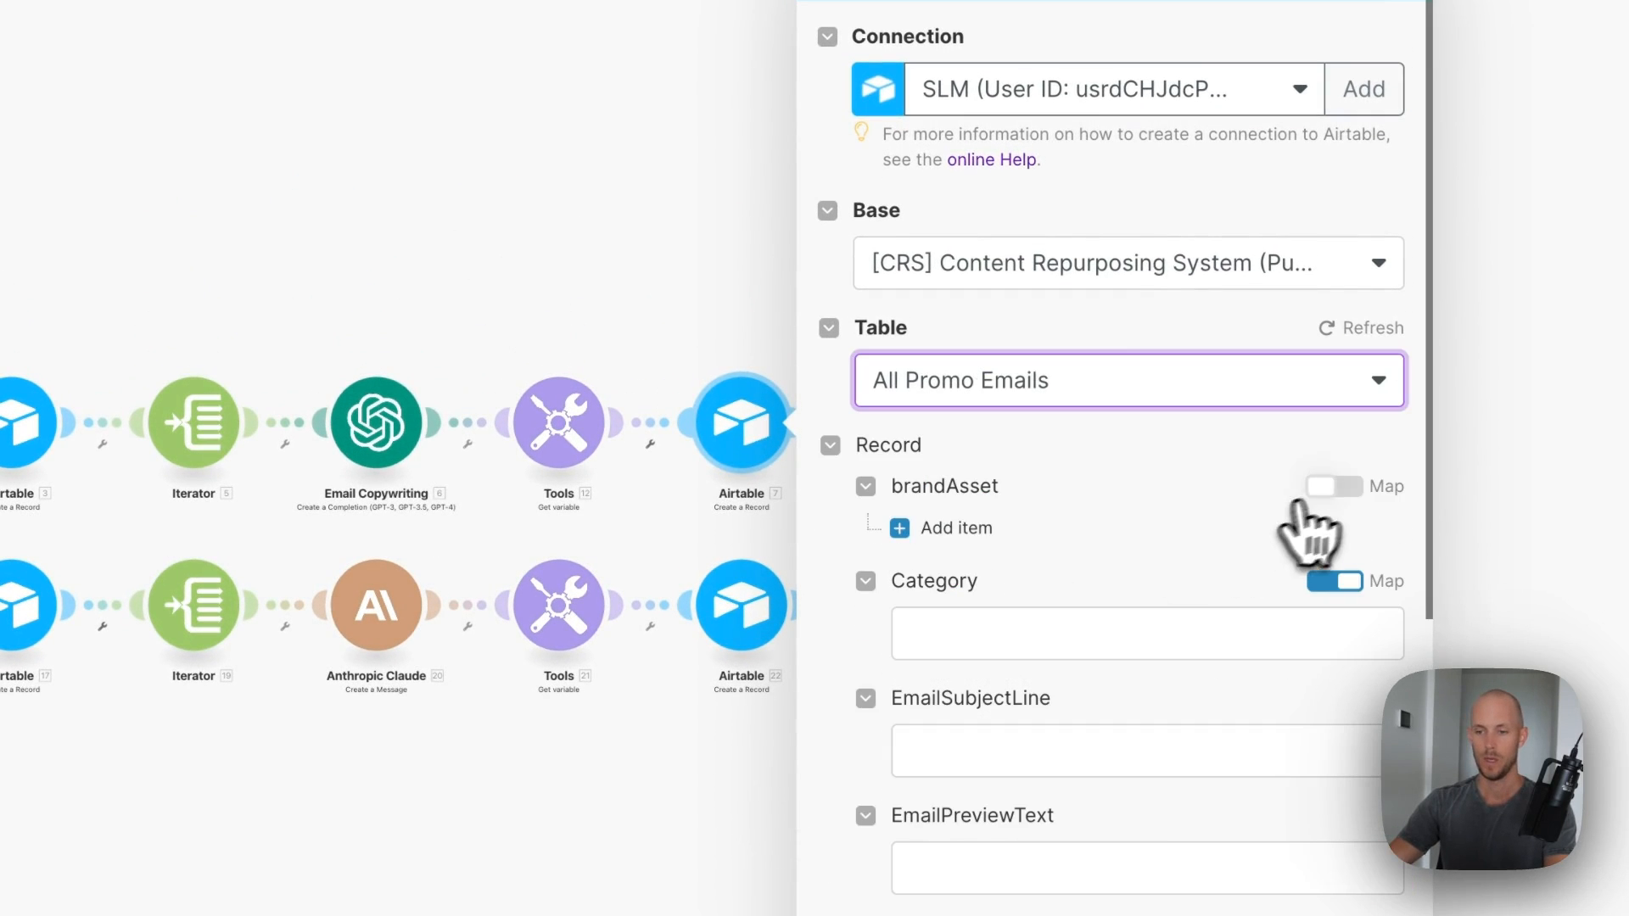
# - Map brandAsset from Get a Record and Category from emailType
pyautogui.click(1337, 487)
pyautogui.click(976, 537)
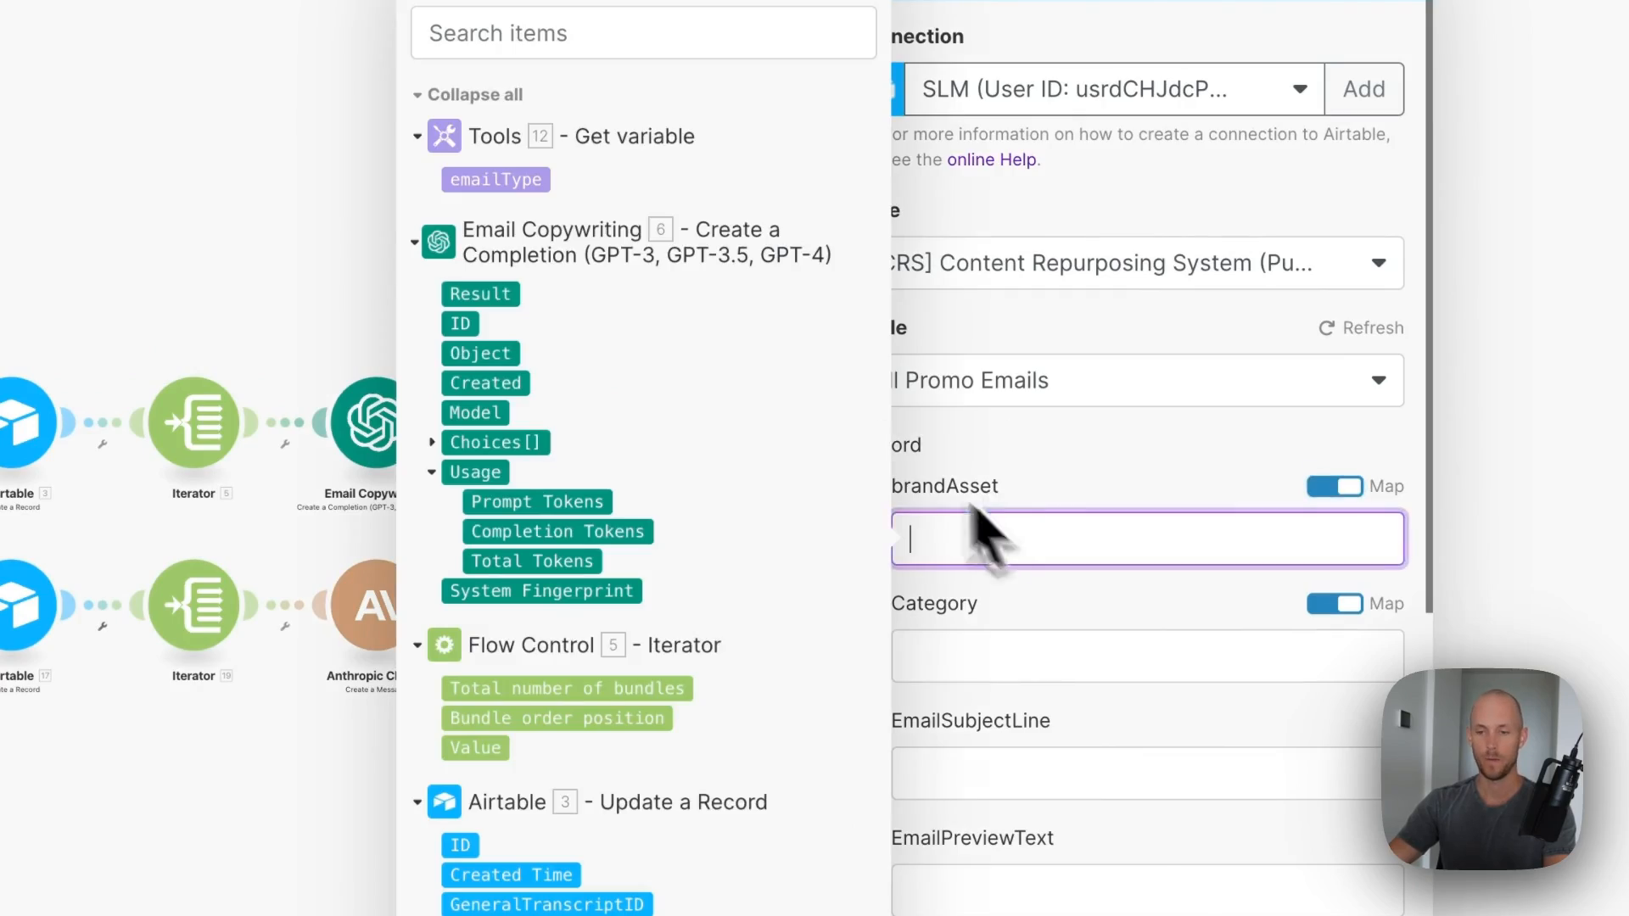
pyautogui.scroll(-5, 763, 670)
pyautogui.scroll(7, 759, 641)
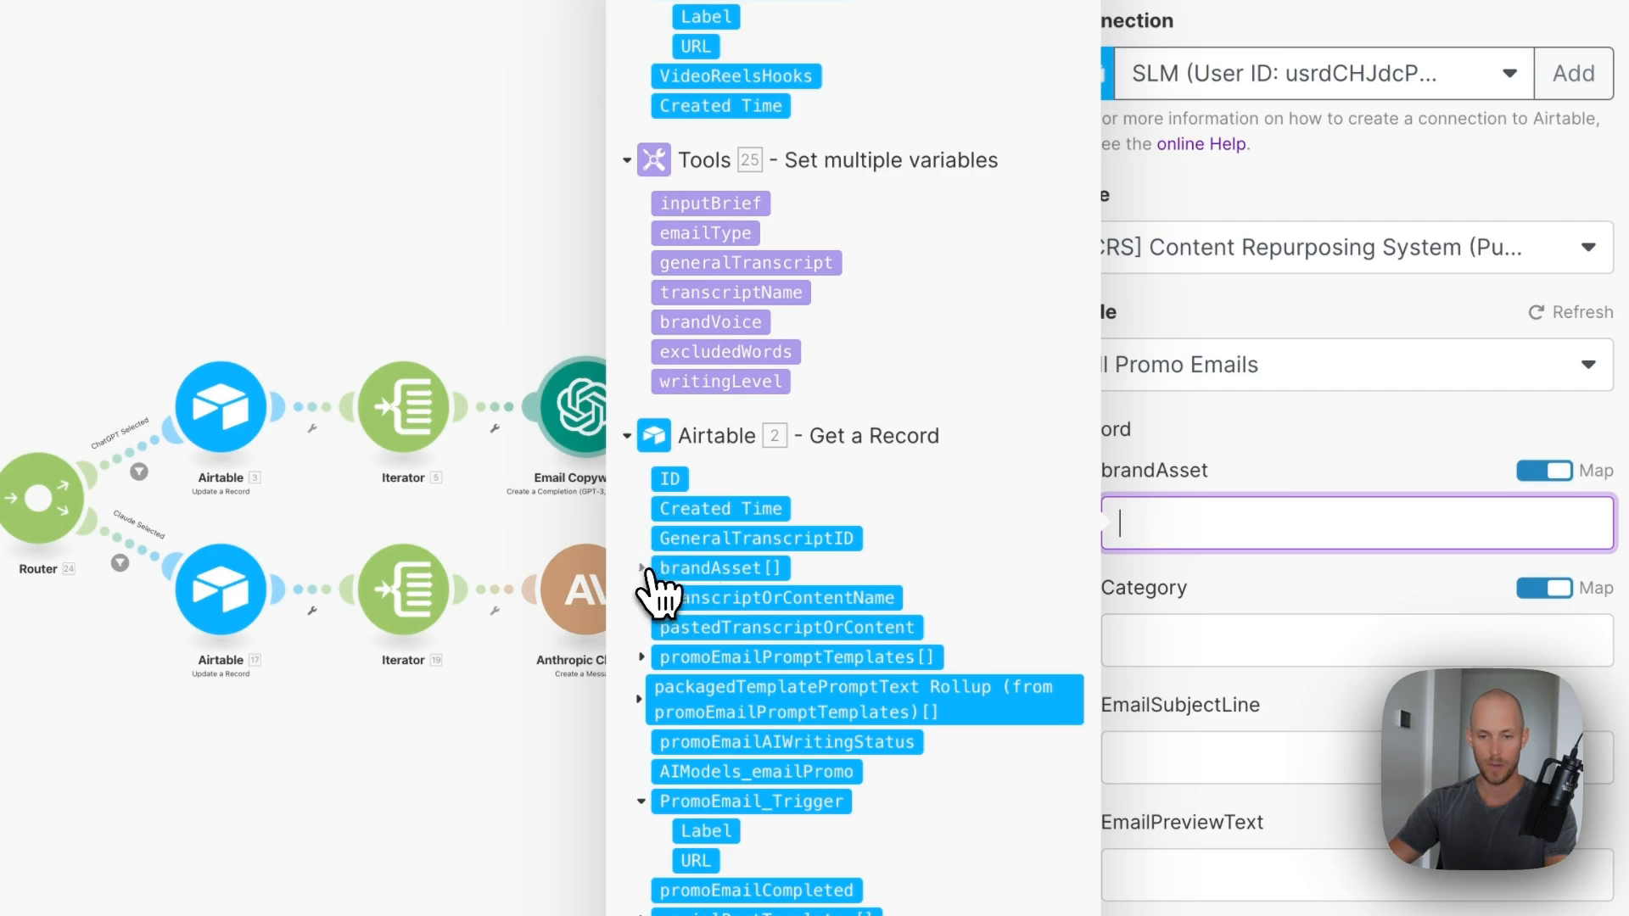
pyautogui.click(643, 568)
pyautogui.click(697, 603)
pyautogui.click(1279, 642)
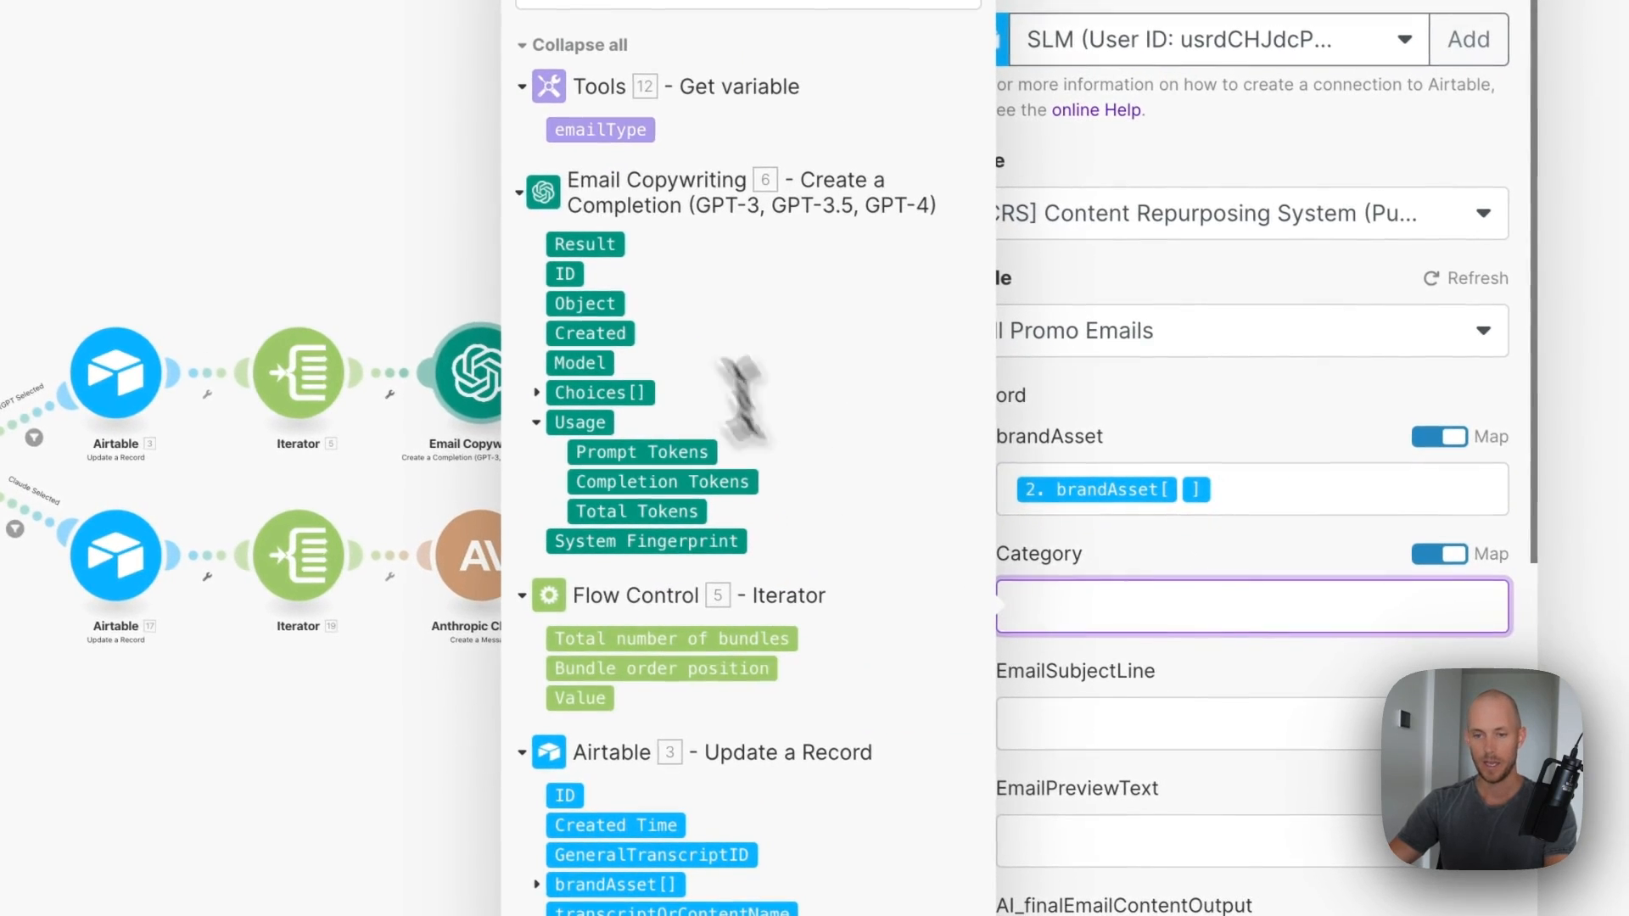
pyautogui.click(1234, 688)
pyautogui.scroll(-4, 1211, 702)
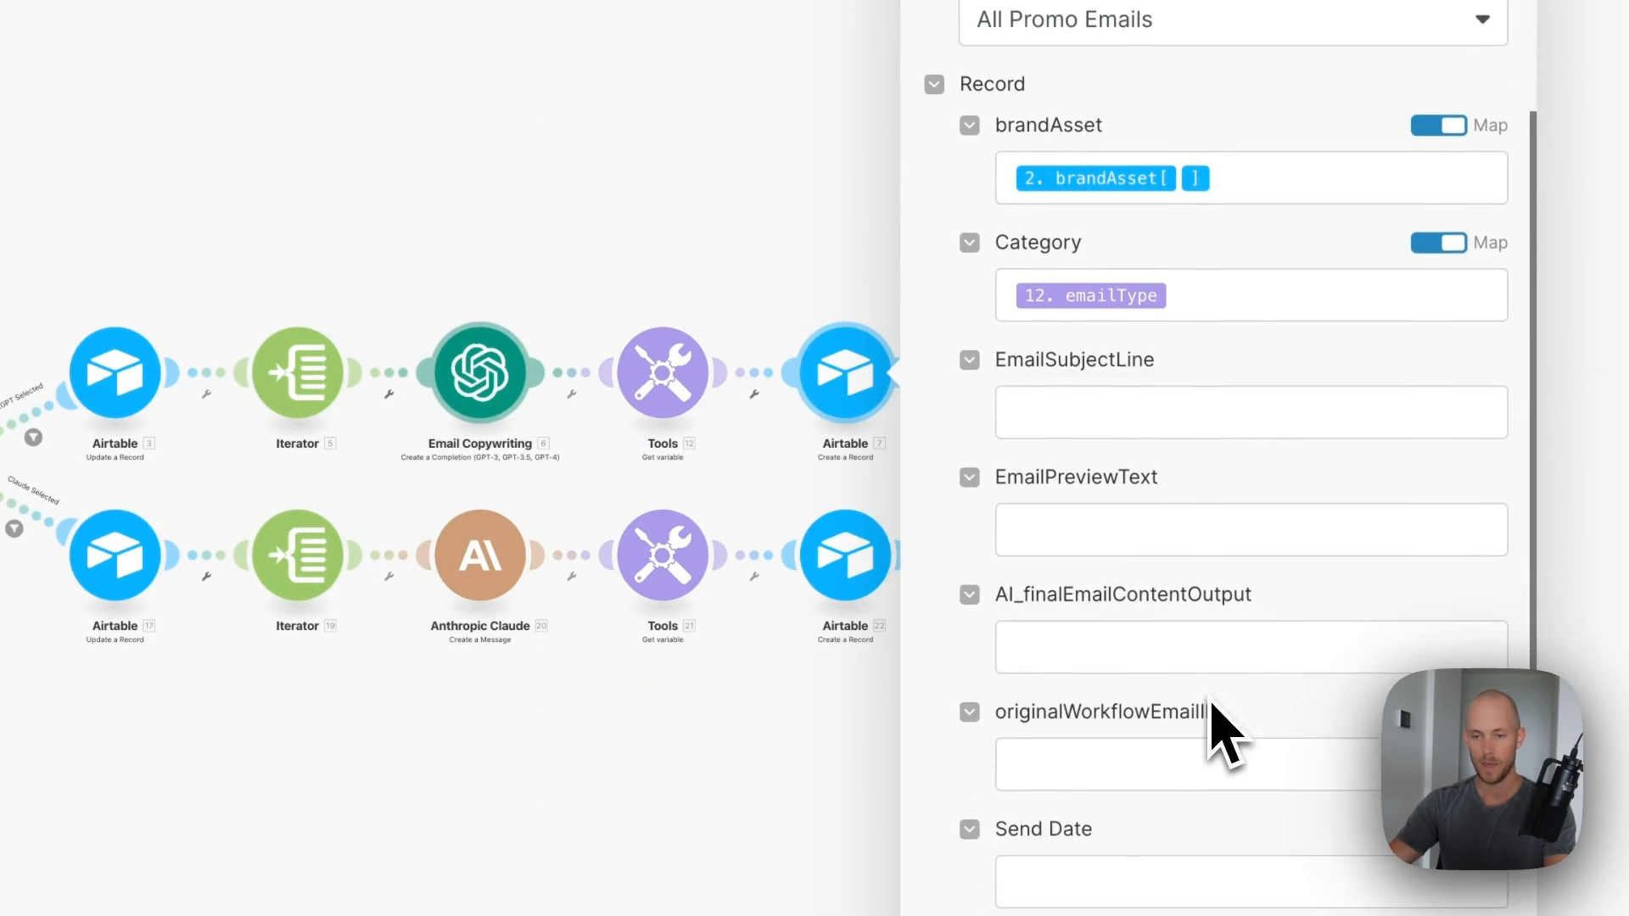
# - Map 6. Choices[]: Message.Content into AI_finalEmailContentOutput and save the step
pyautogui.click(1177, 618)
pyautogui.click(555, 393)
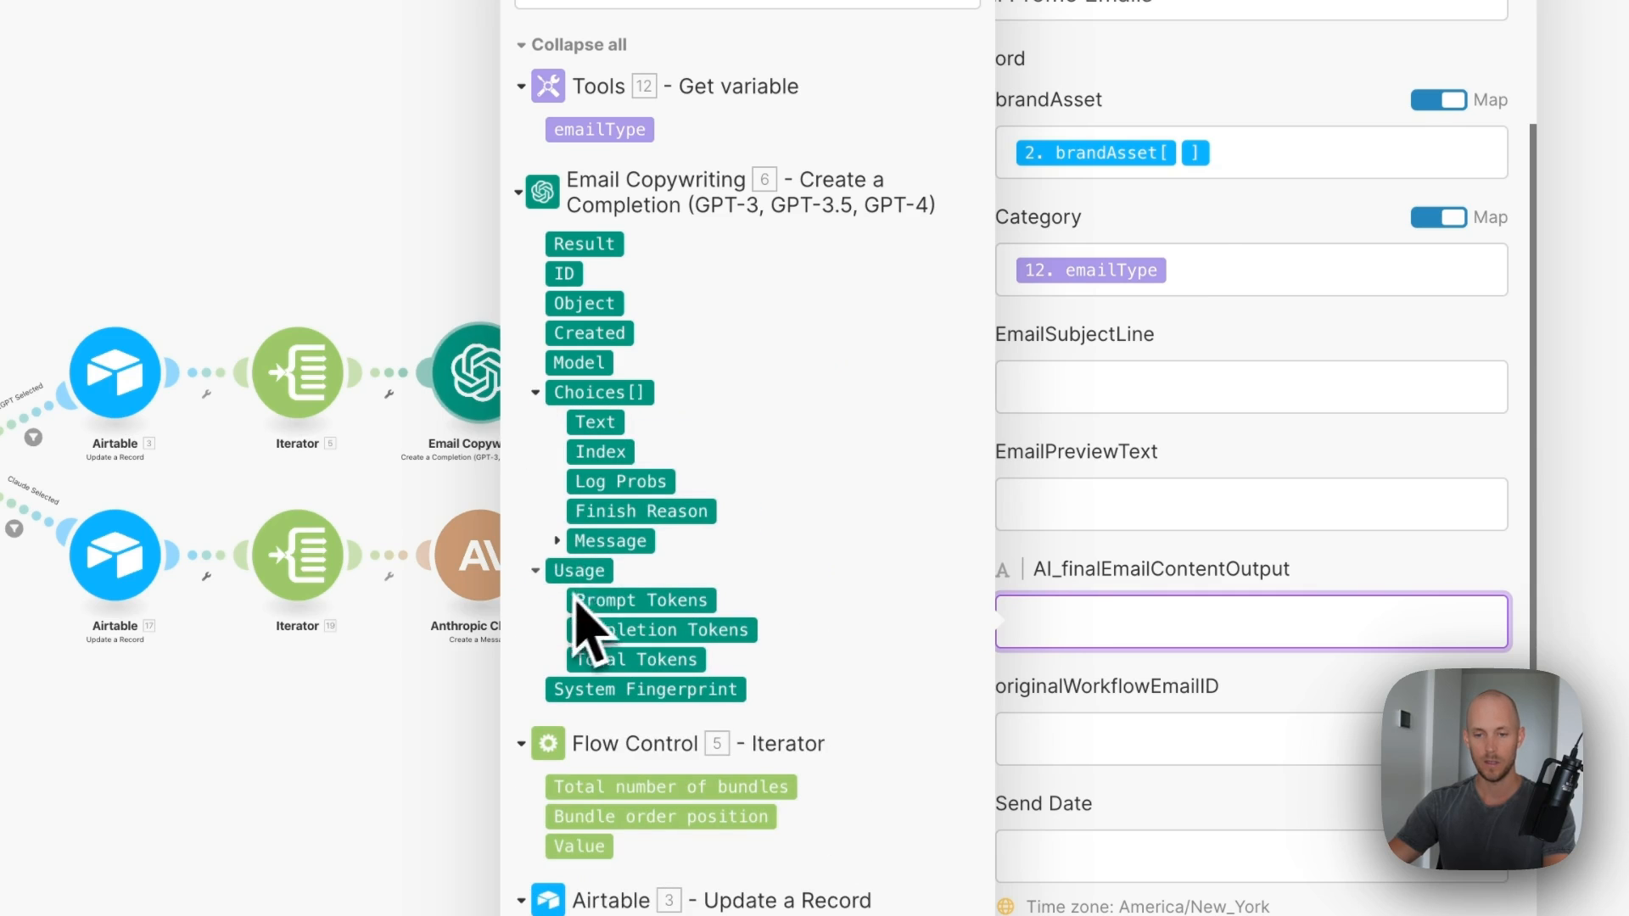
pyautogui.click(557, 541)
pyautogui.click(610, 599)
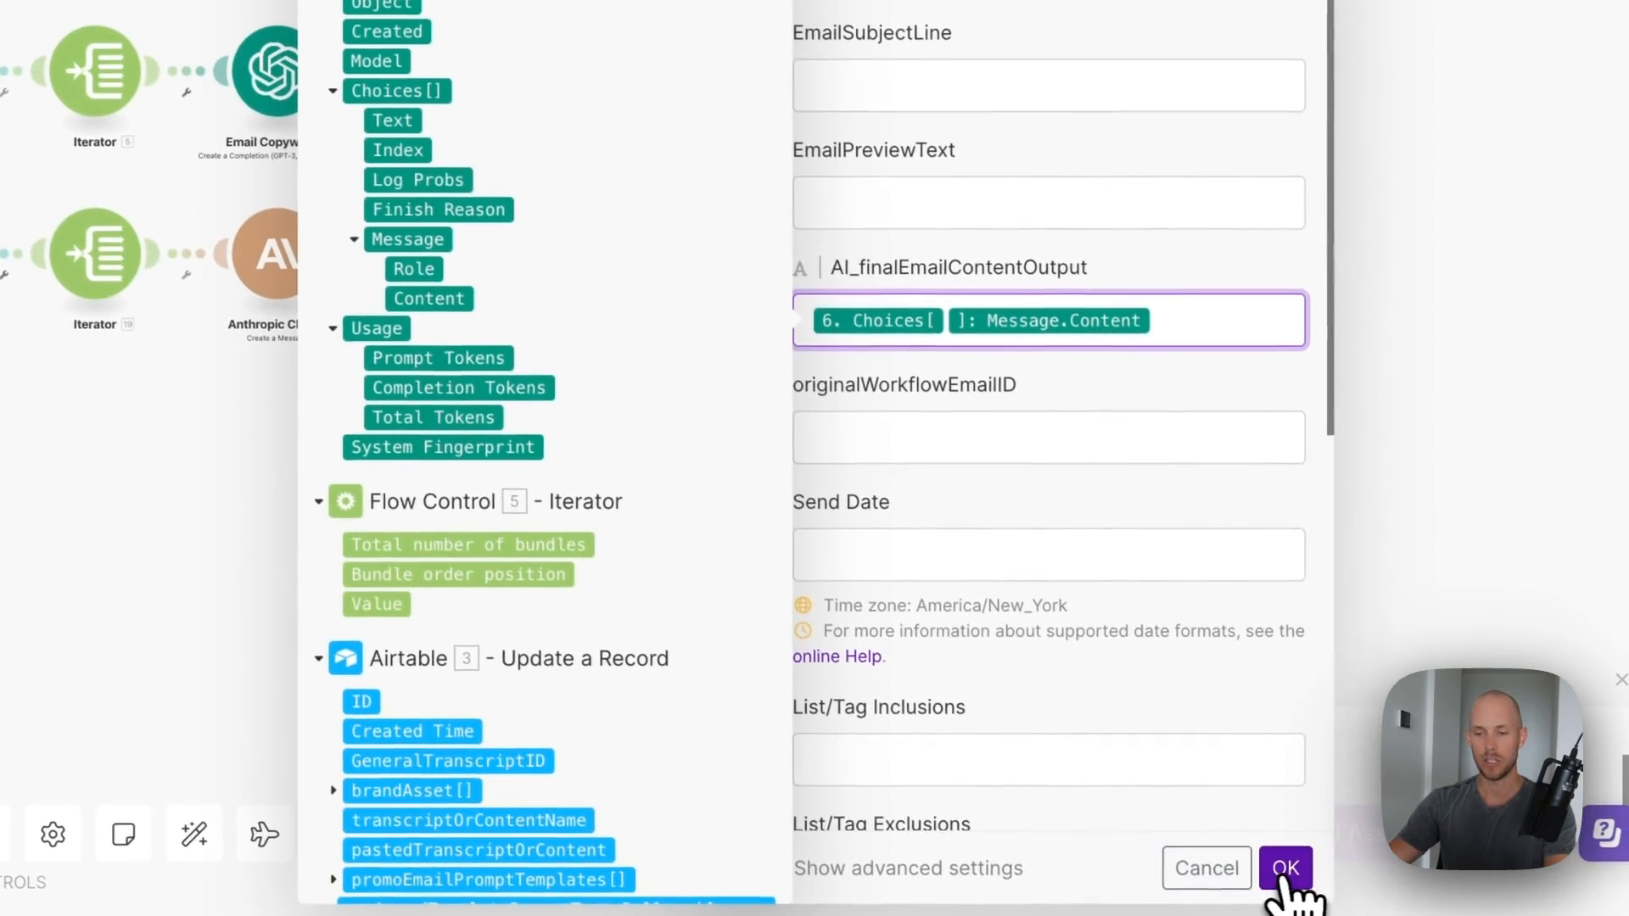
pyautogui.click(1285, 868)
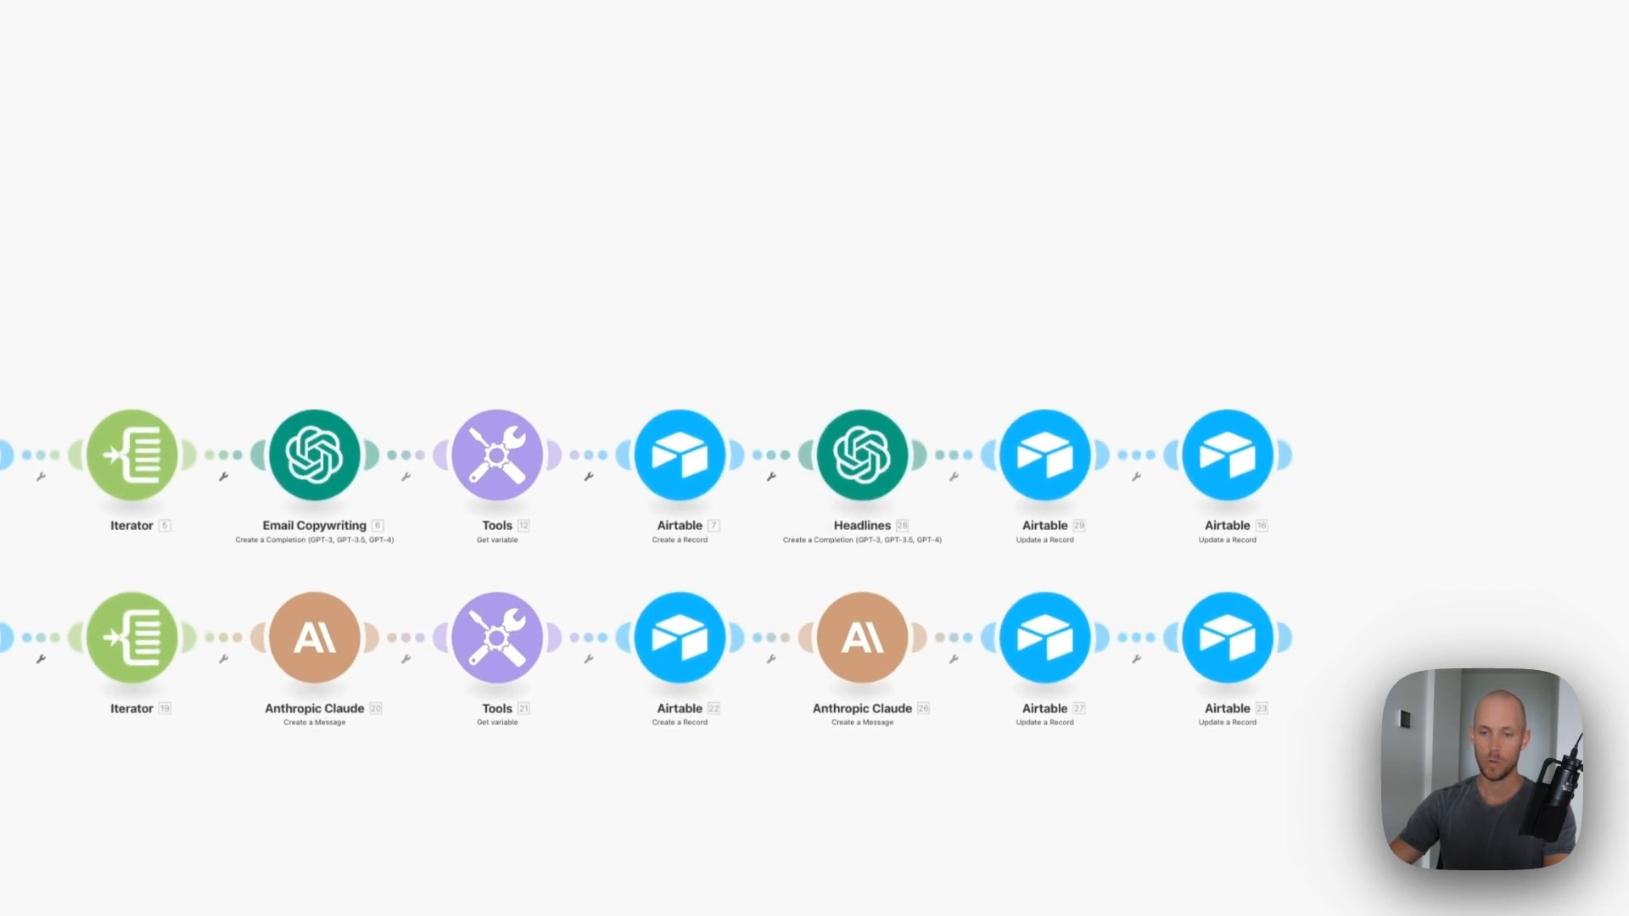
# - Connect Headlines to the existing OpenAI account, keeping its 20-subject-line prompt and max tokens
pyautogui.click(827, 56)
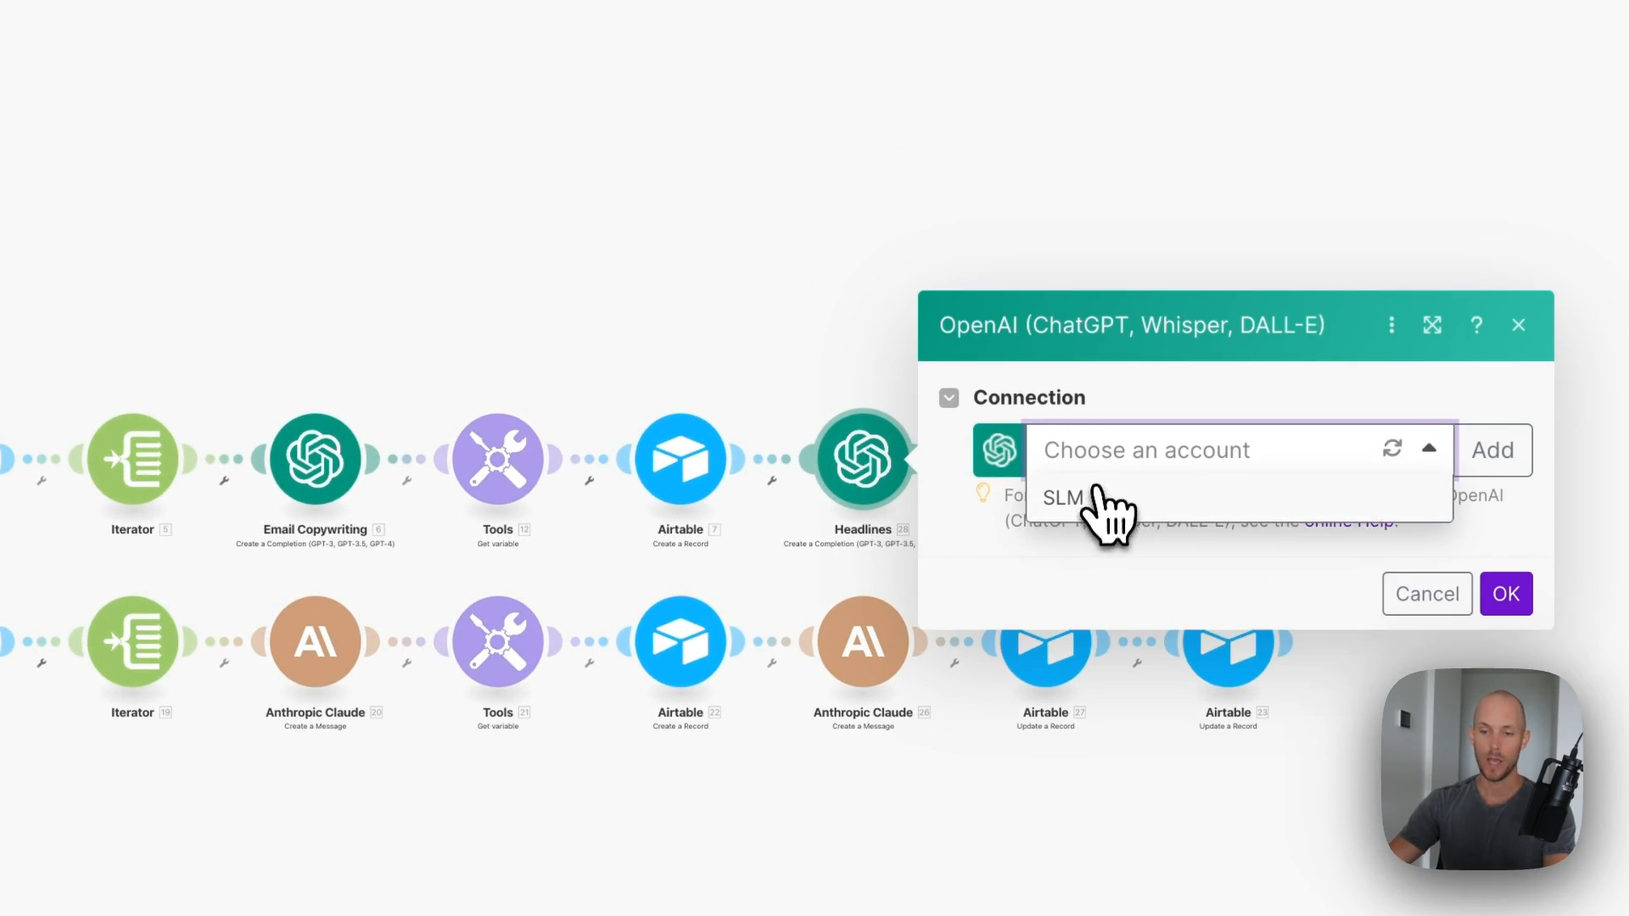
pyautogui.click(1098, 496)
pyautogui.scroll(-7, 1103, 449)
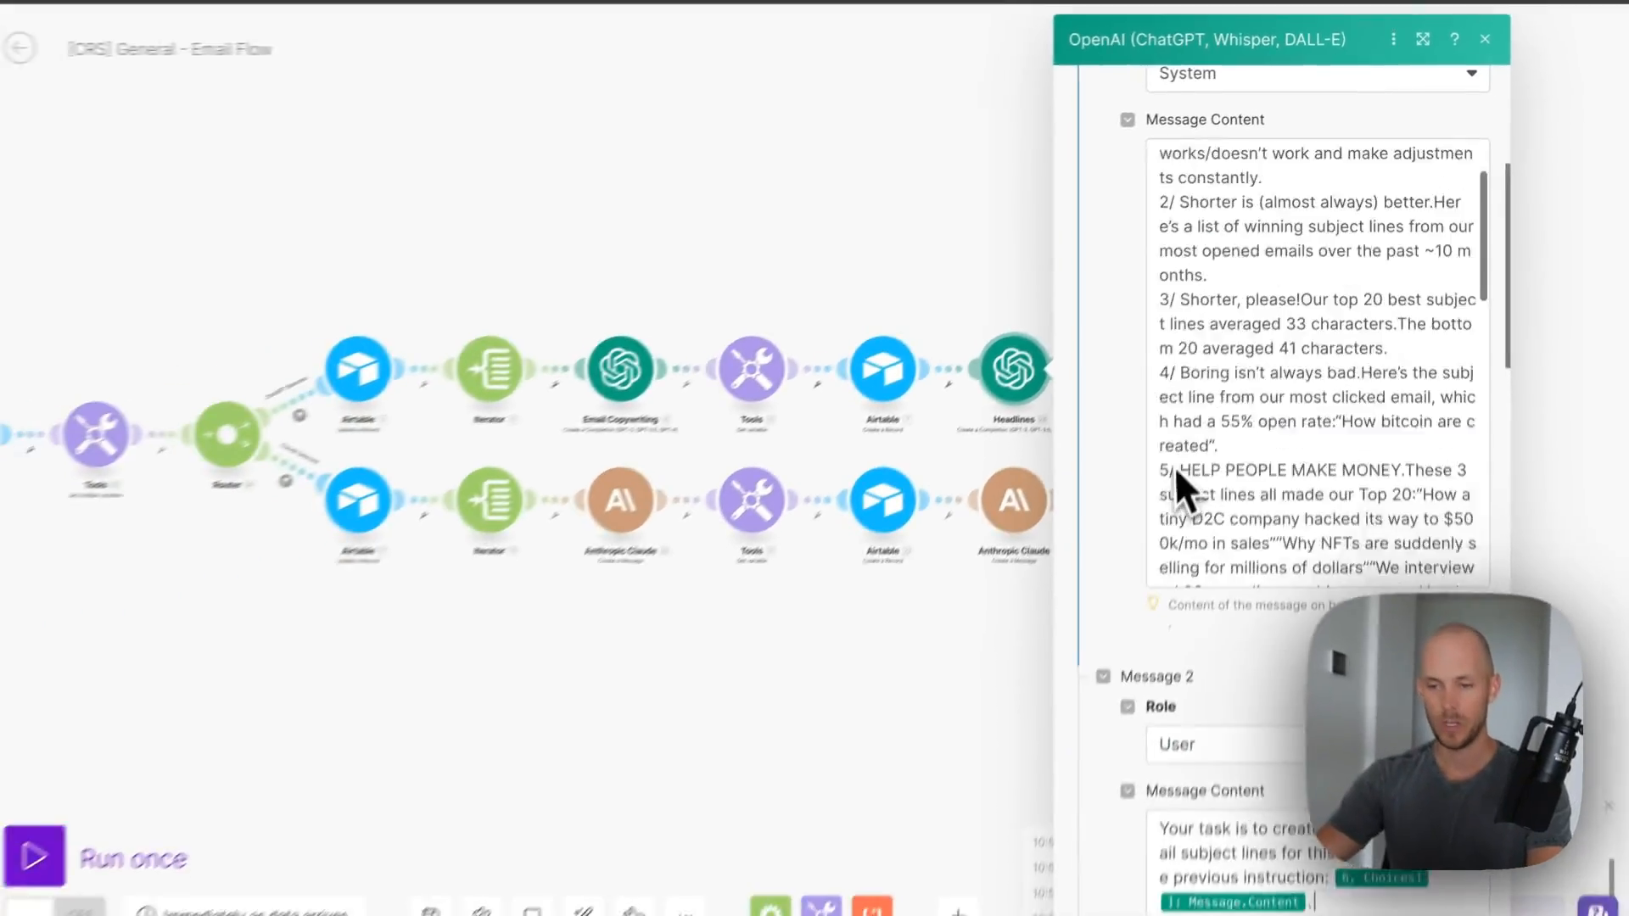
pyautogui.scroll(-8, 1174, 467)
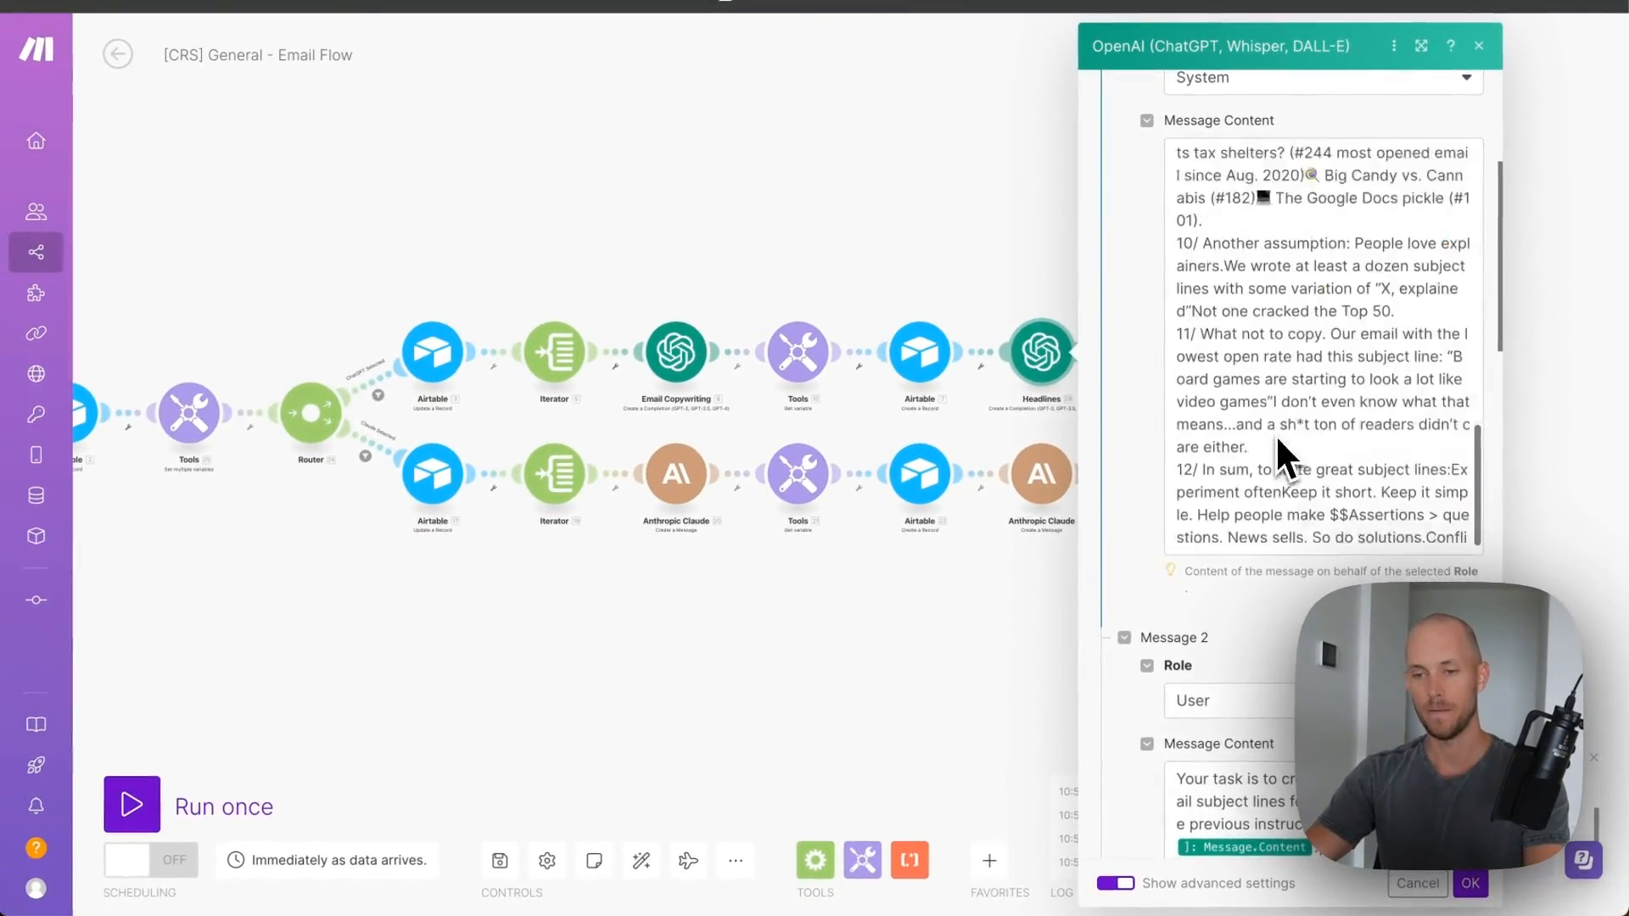
pyautogui.scroll(-4, 1310, 444)
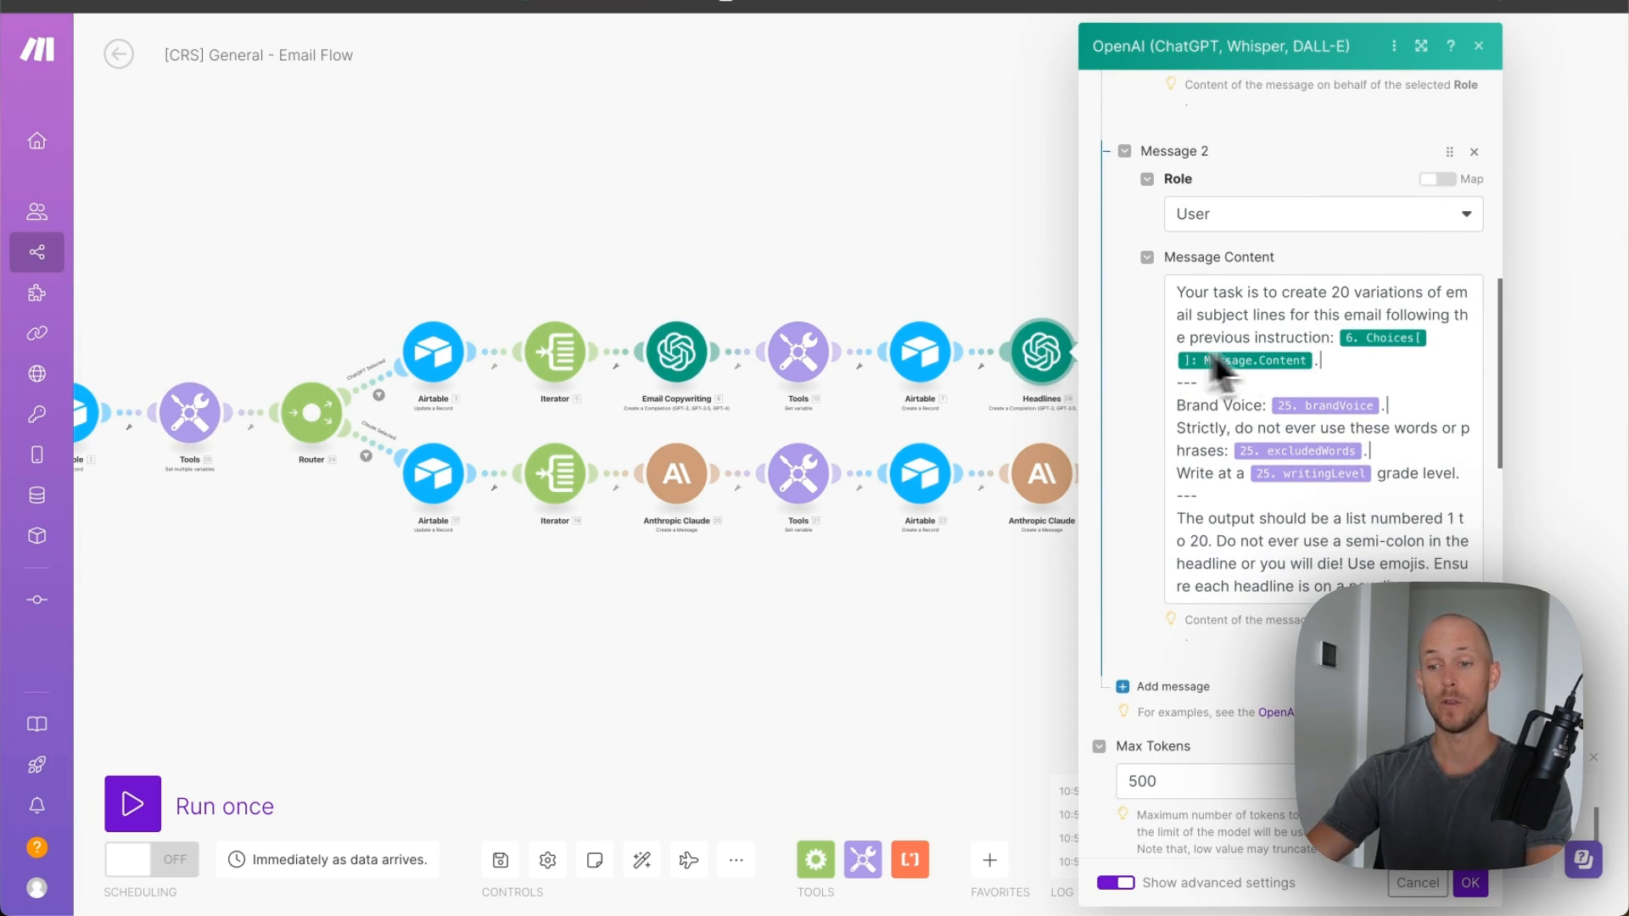
pyautogui.scroll(-3, 1284, 408)
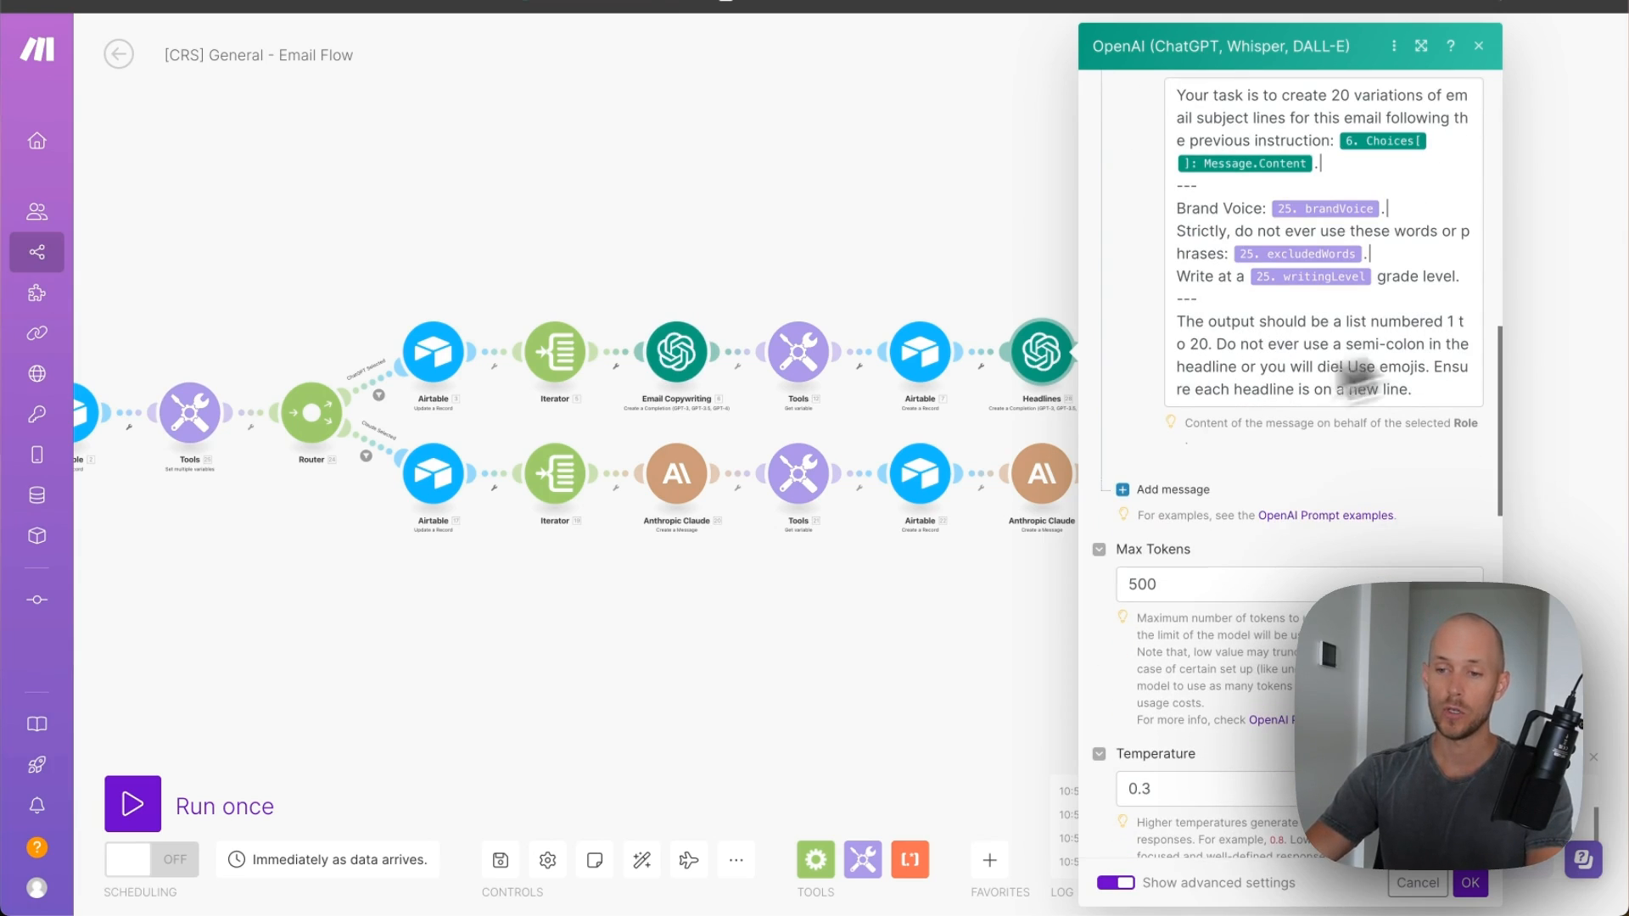
pyautogui.scroll(-3, 1305, 456)
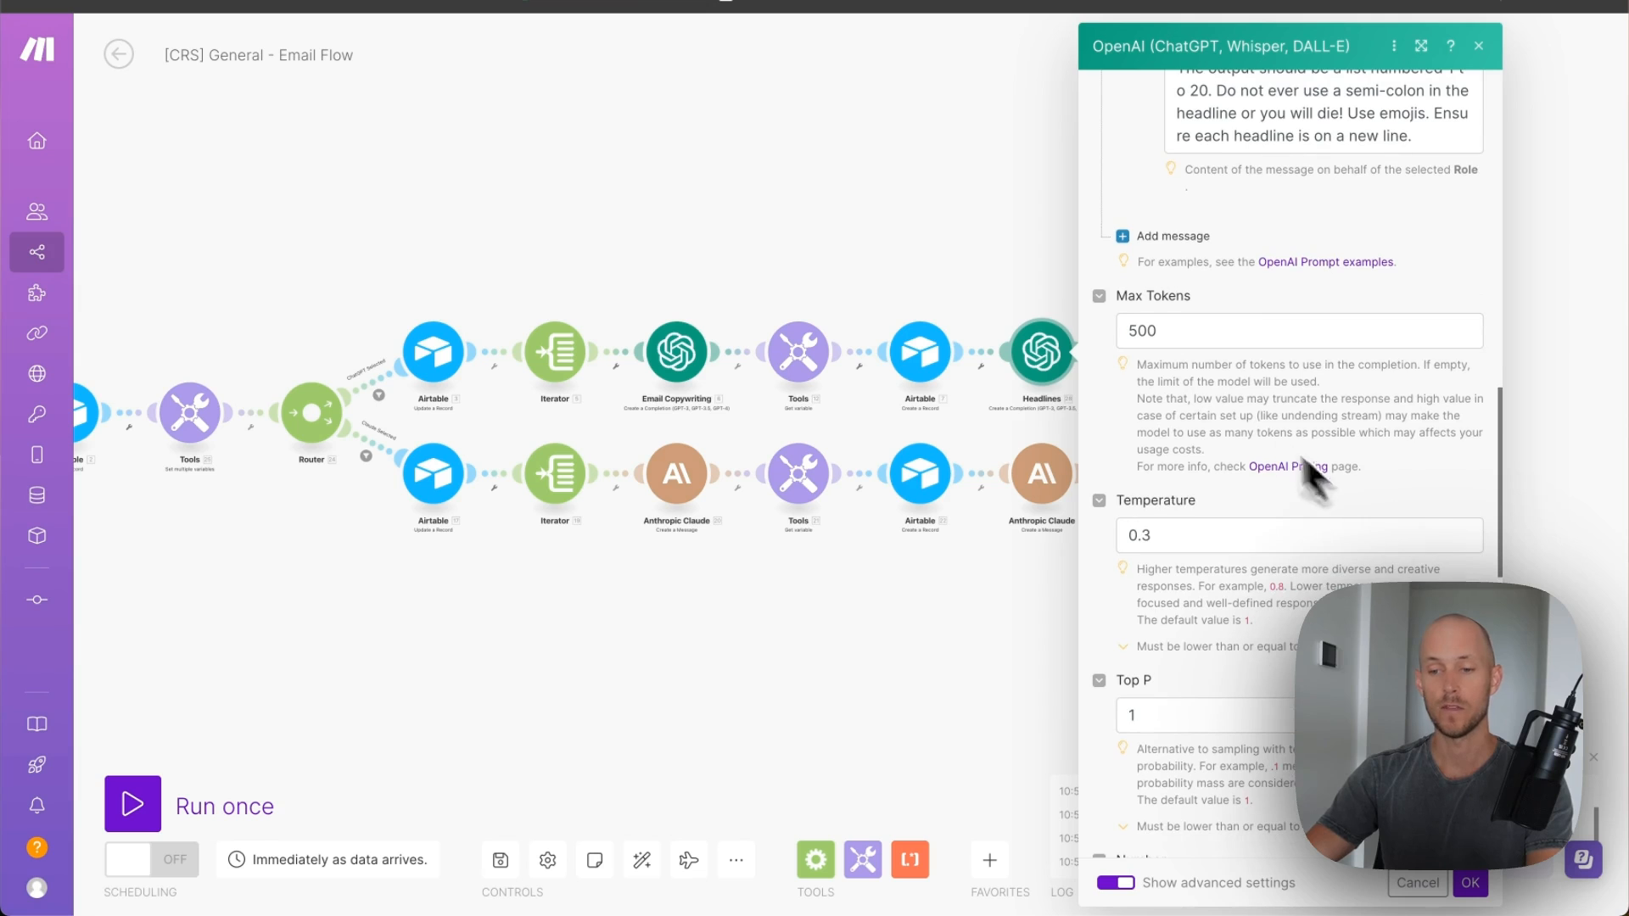
pyautogui.click(1471, 883)
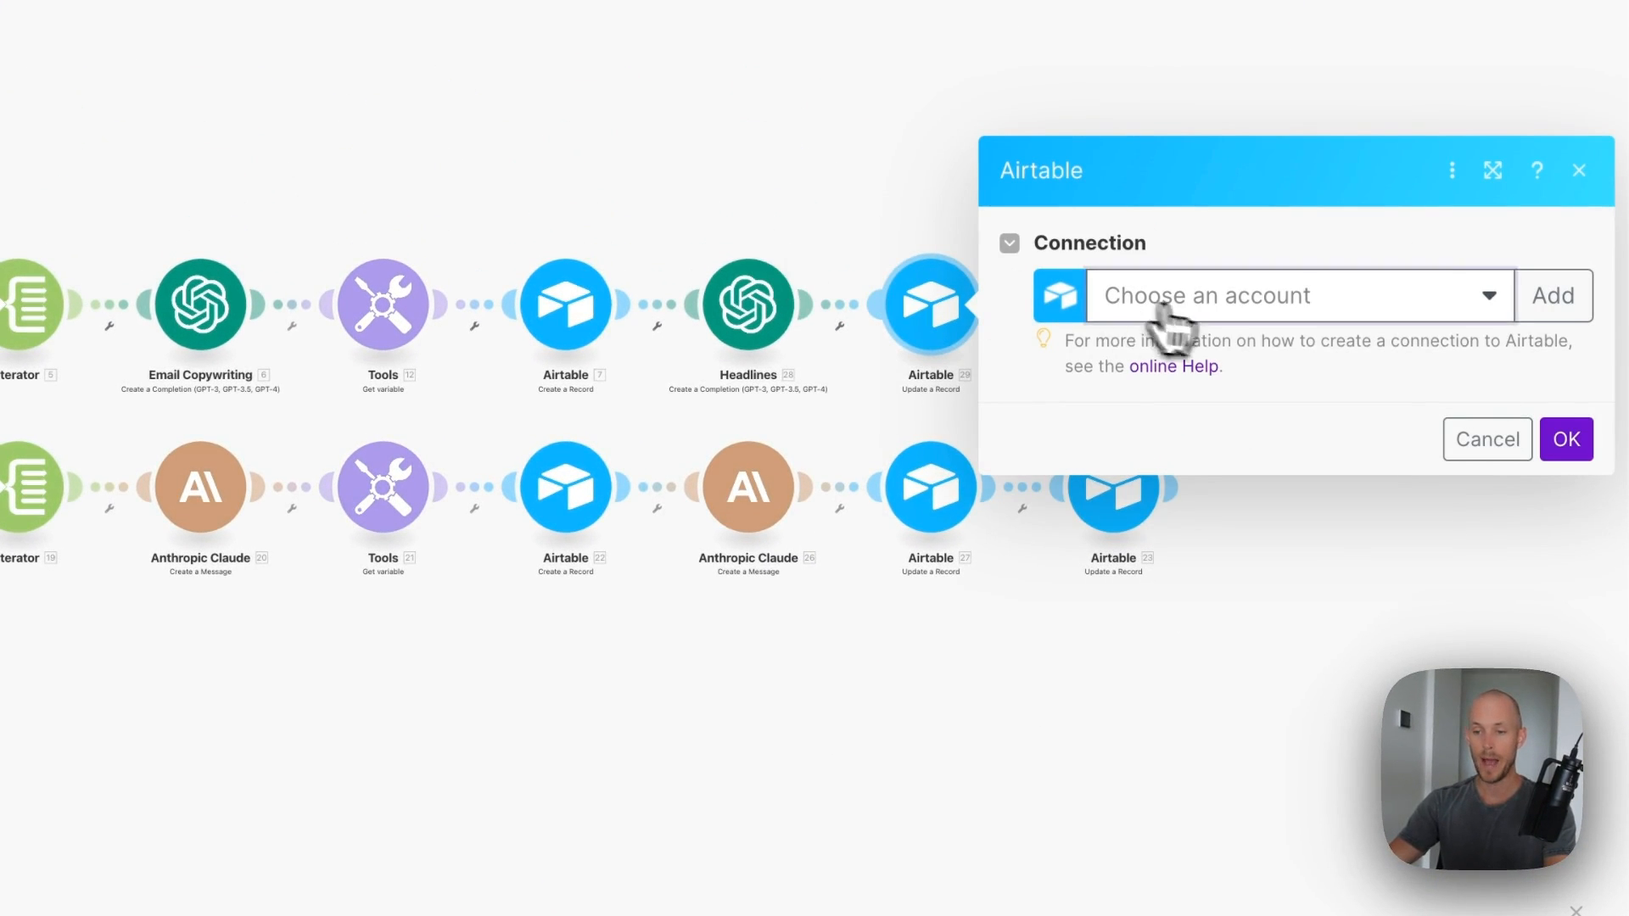
# - Connect Airtable module 29 to the existing account and choose the Content Repurposing System base
pyautogui.click(1175, 342)
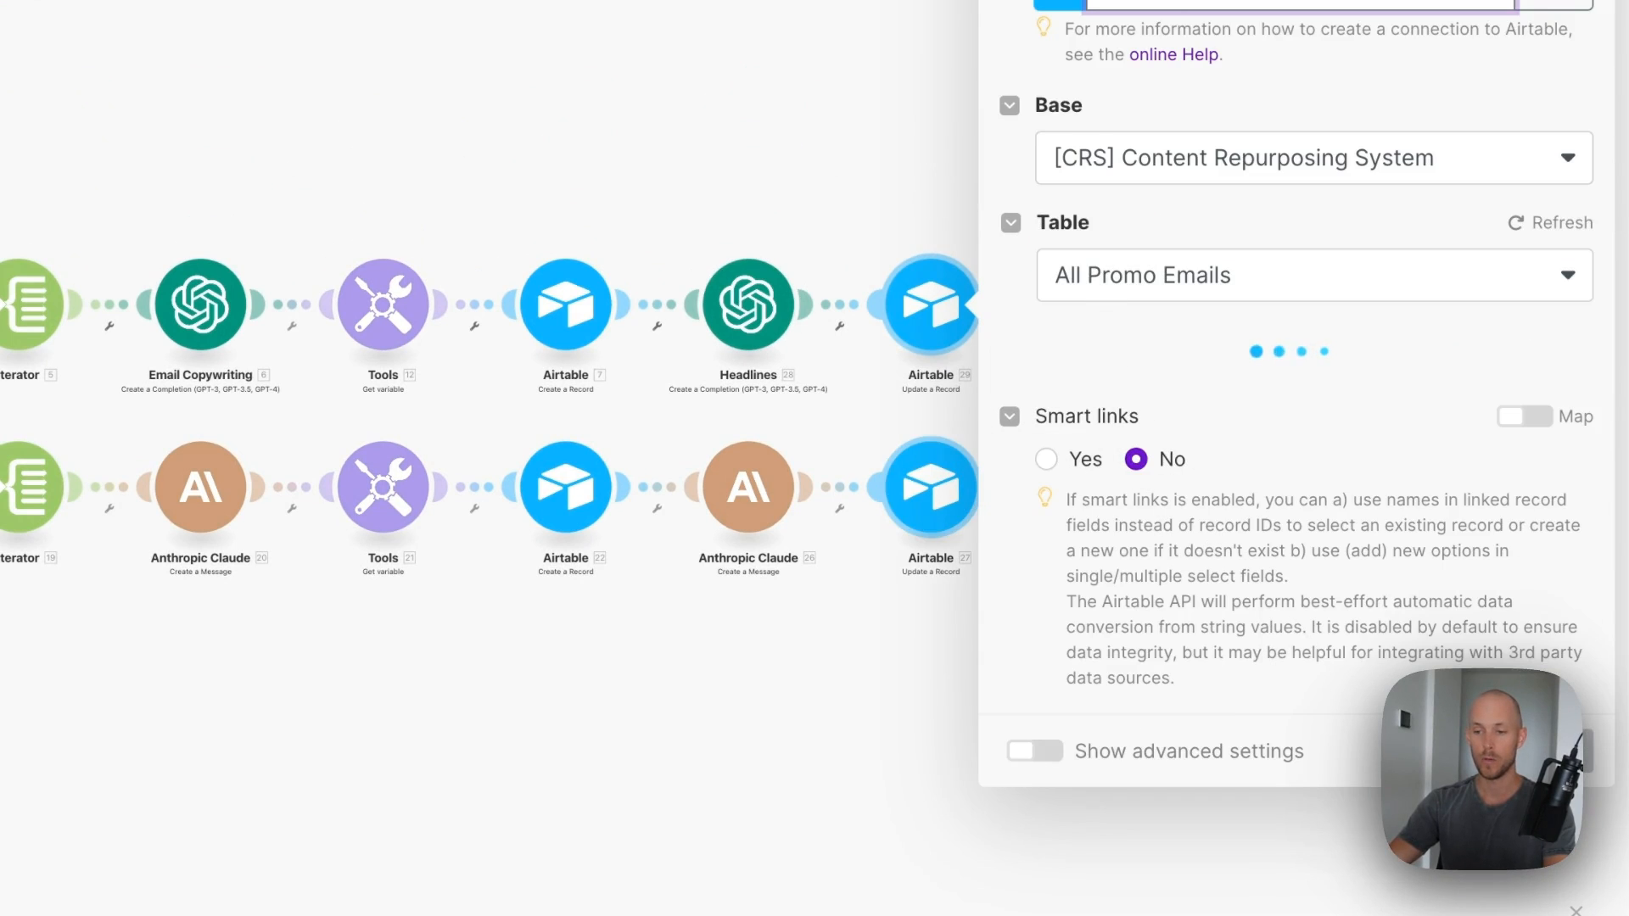
pyautogui.click(912, 600)
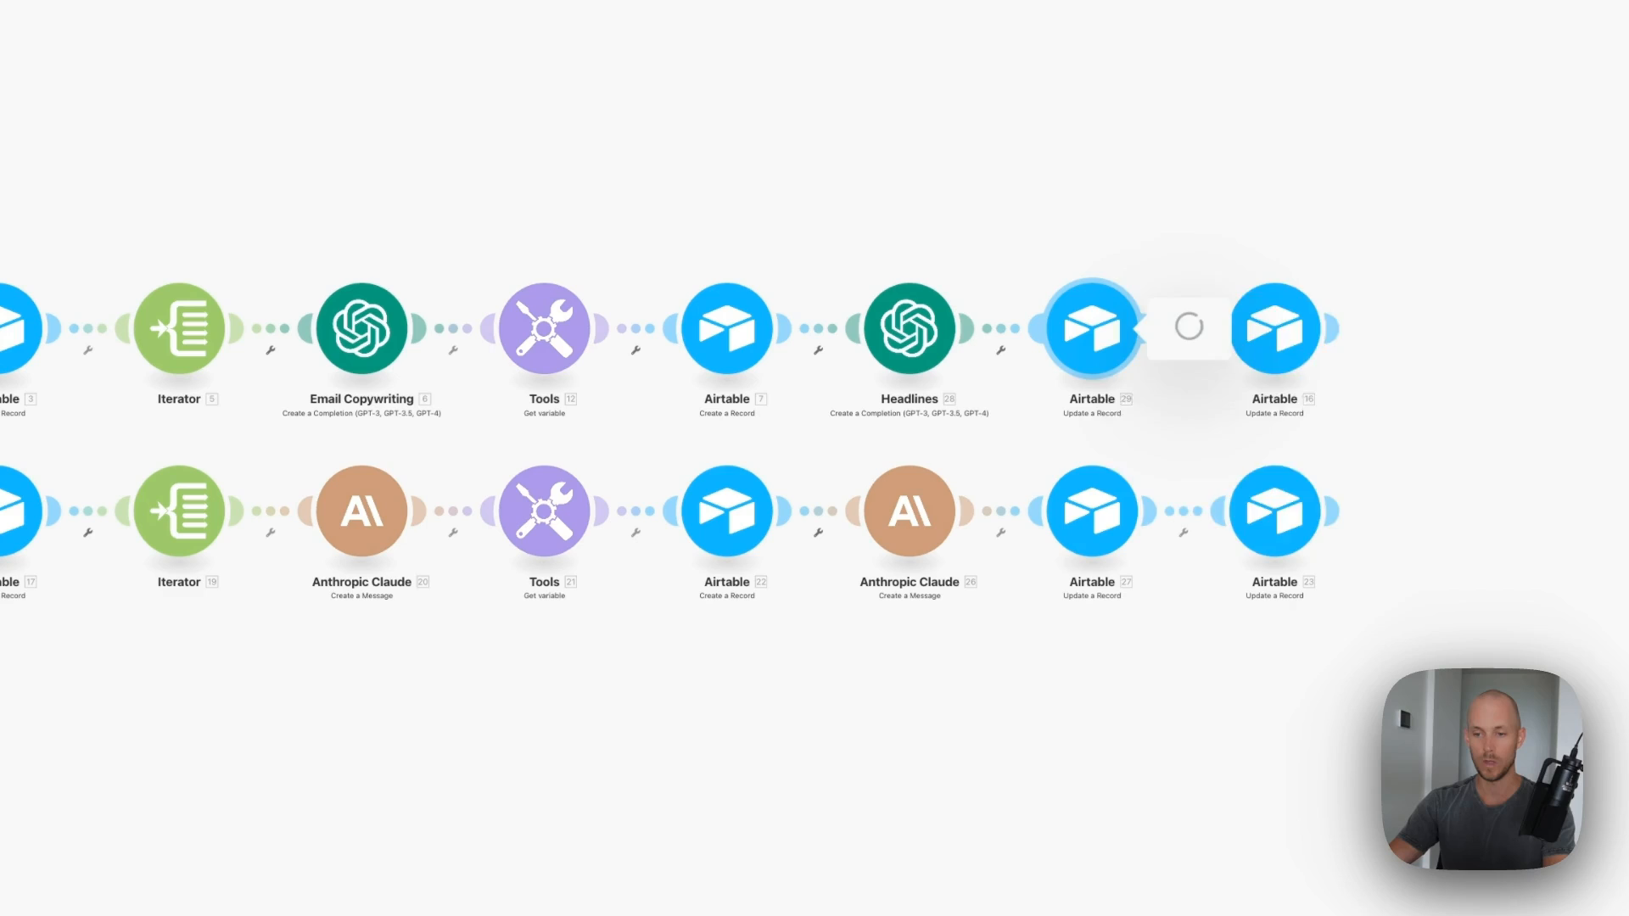
pyautogui.click(1299, 349)
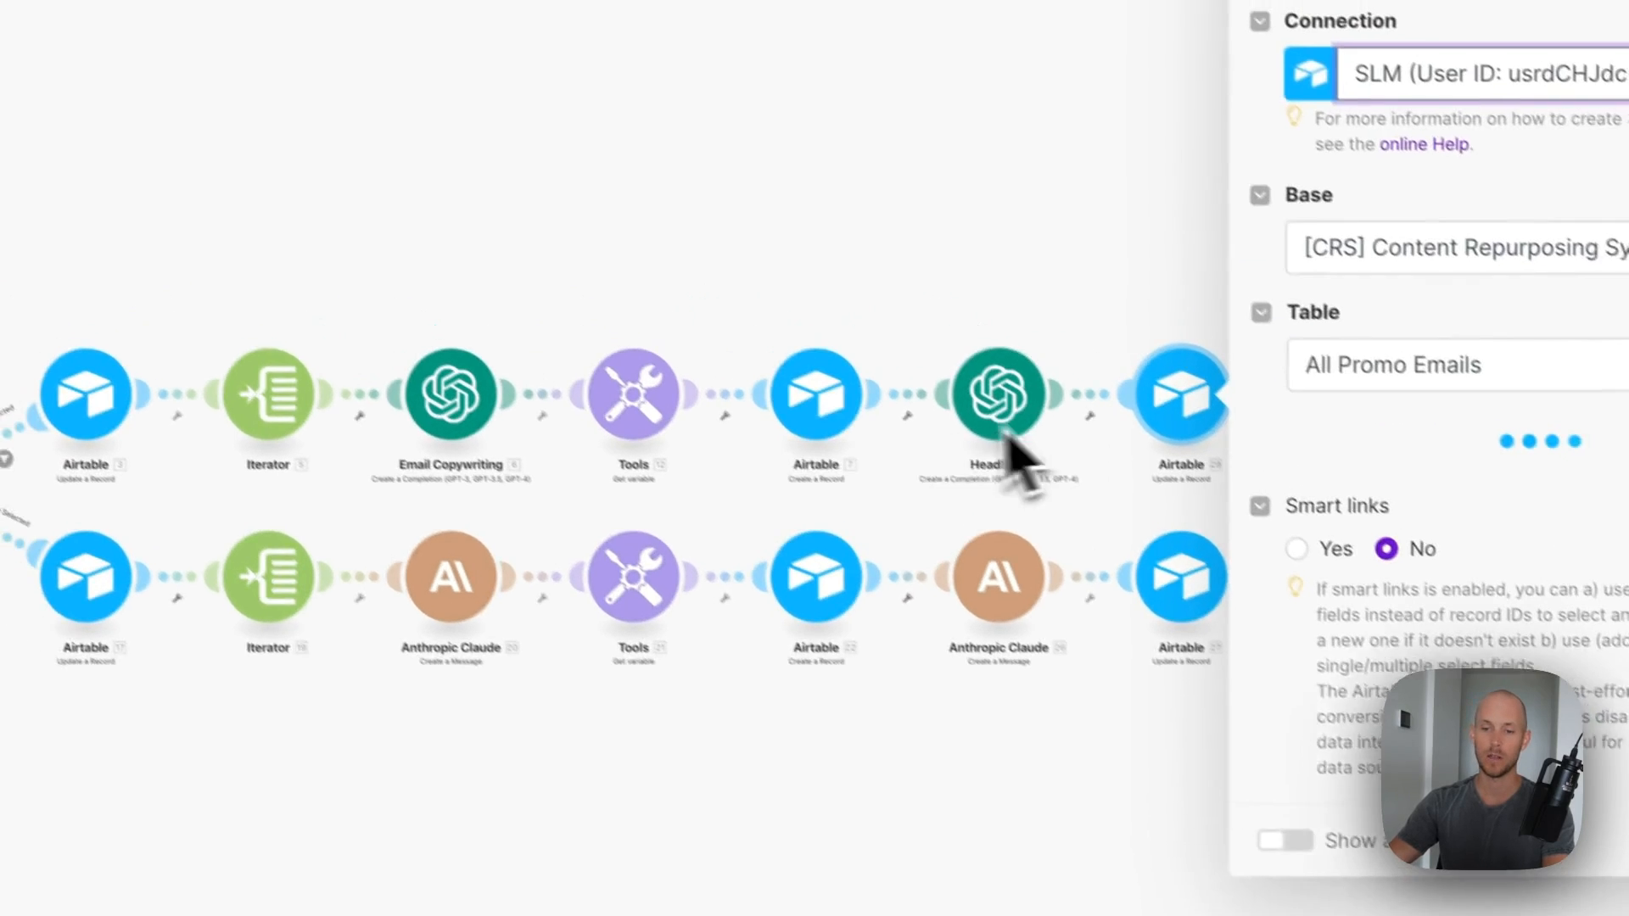
pyautogui.click(1443, 248)
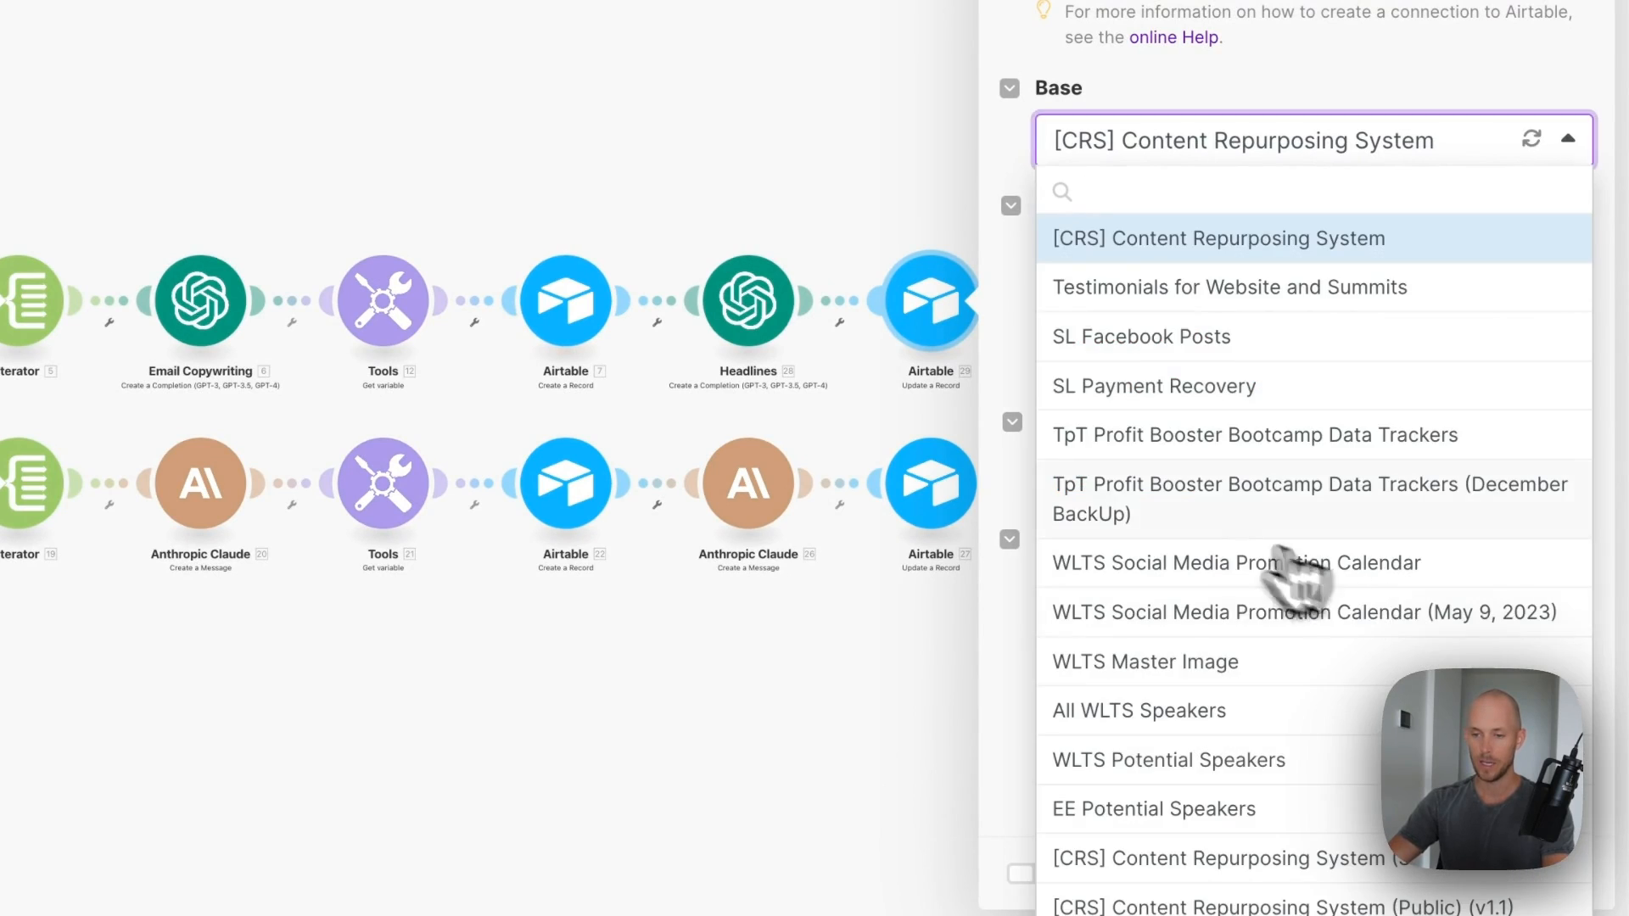
pyautogui.click(1093, 814)
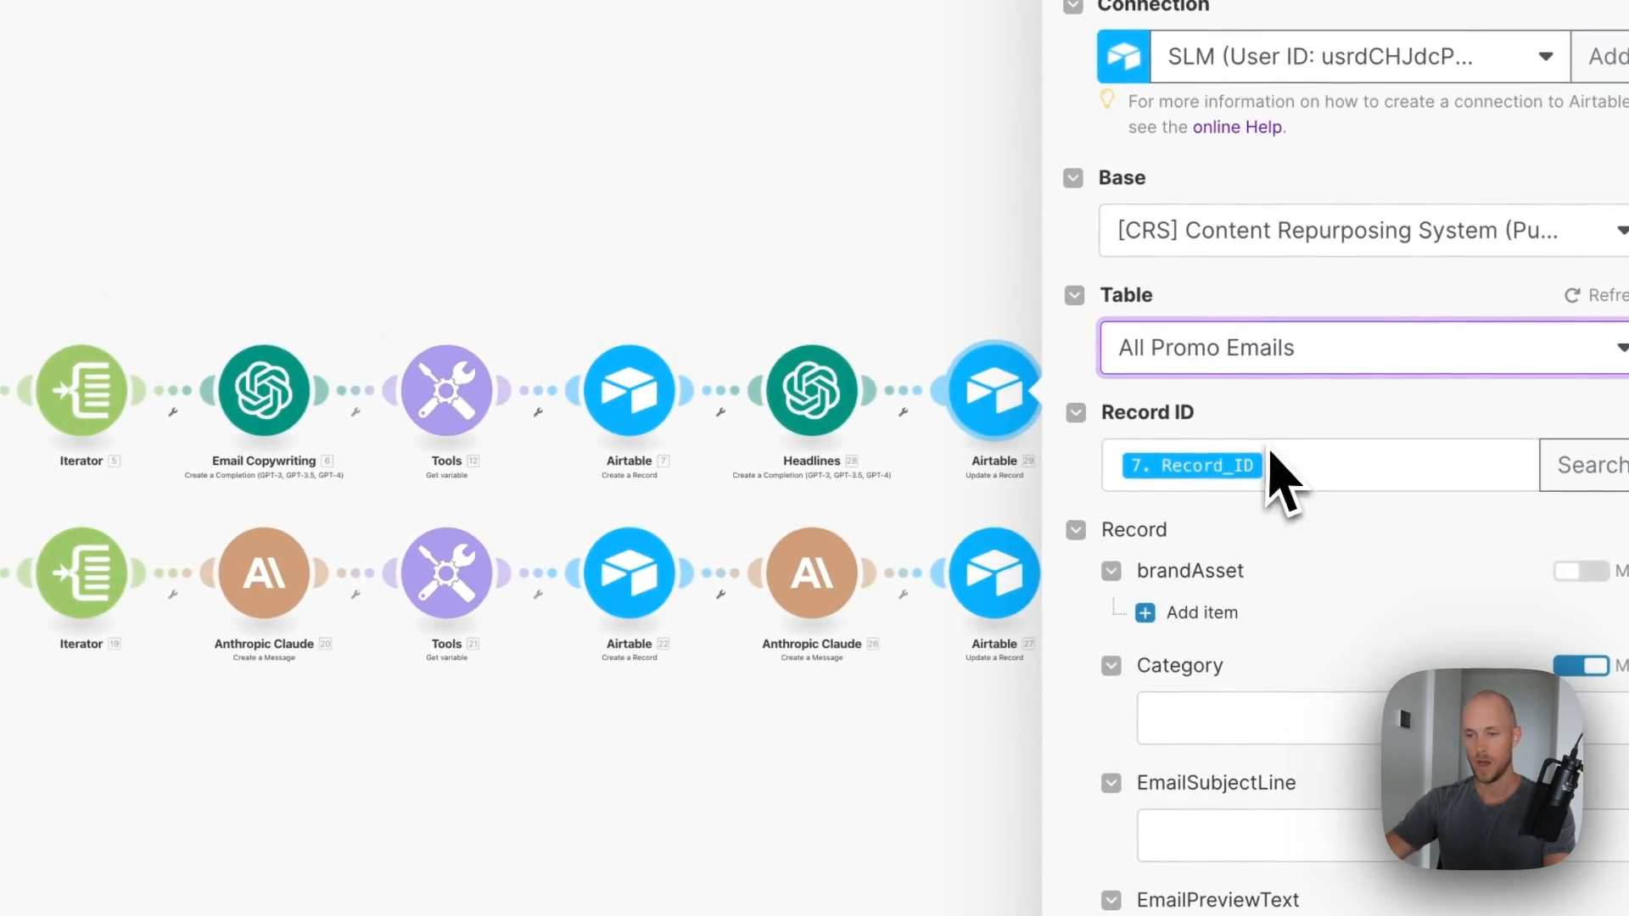
# - Map 7. Record_ID to Record ID and Headlines Choices[] Message content to EmailSubjectLine, then save
pyautogui.click(1270, 459)
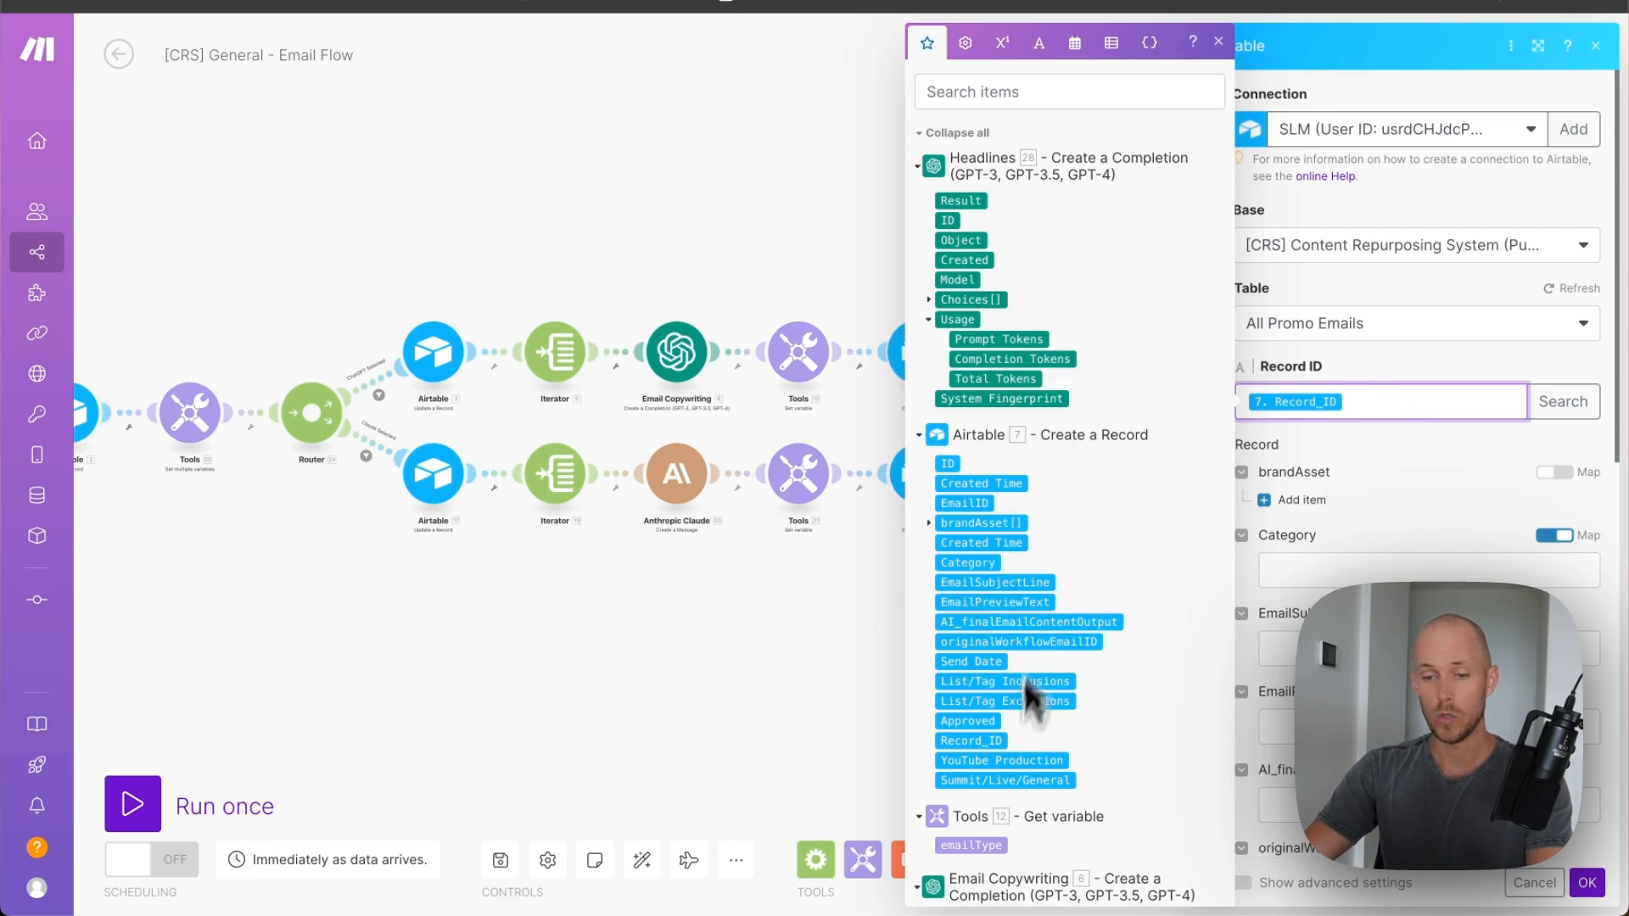
pyautogui.click(1398, 371)
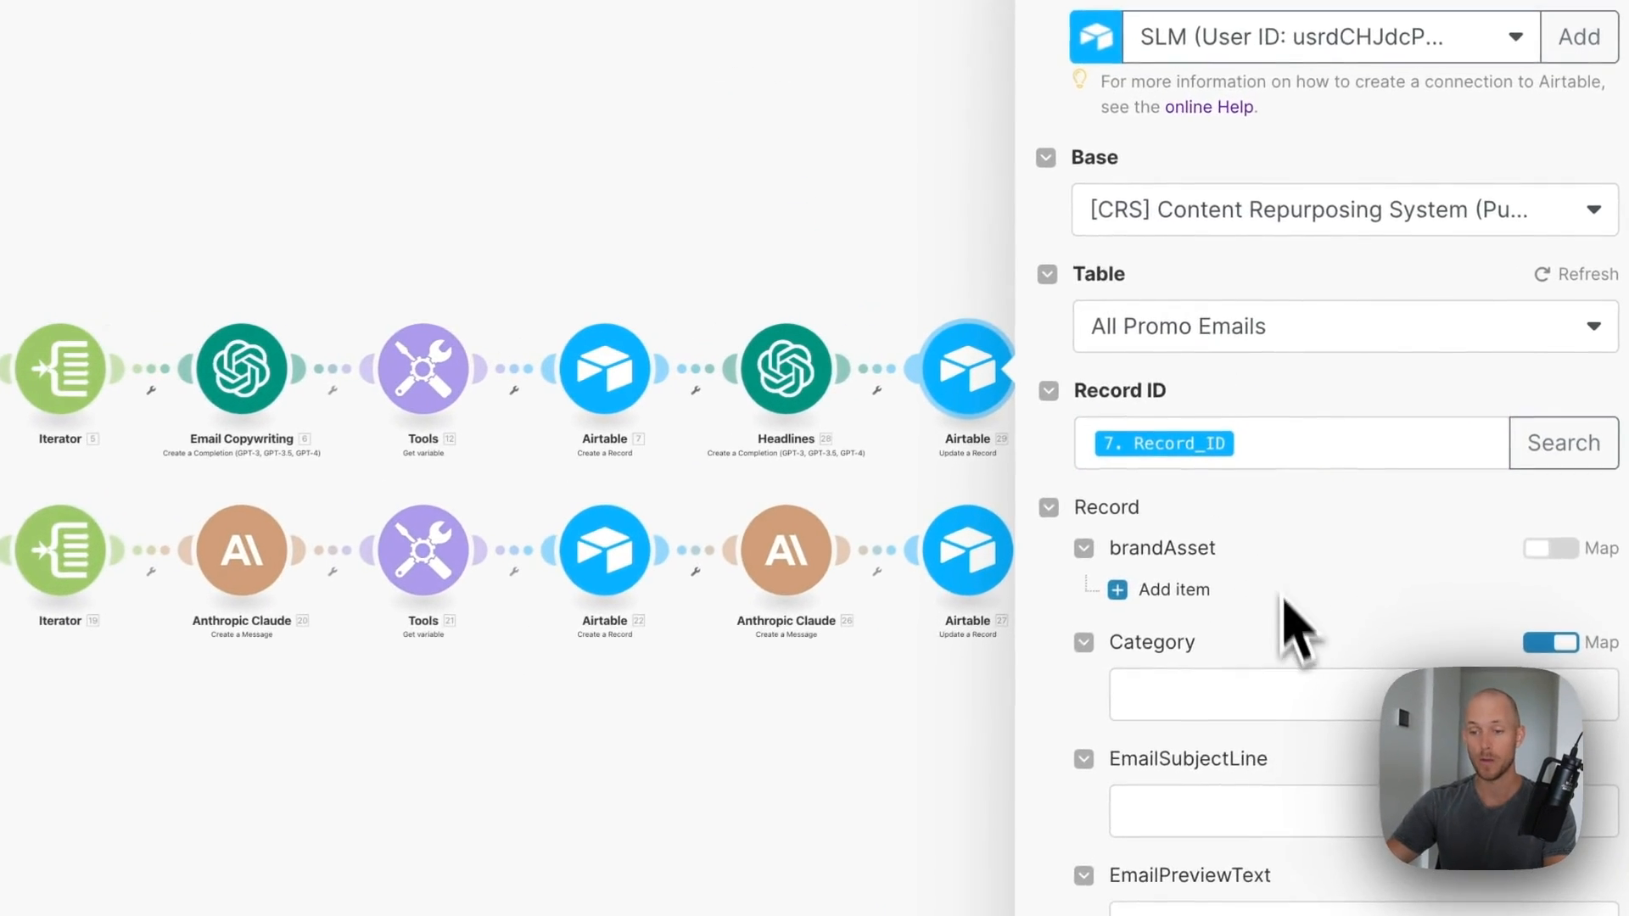
pyautogui.scroll(-3, 1285, 601)
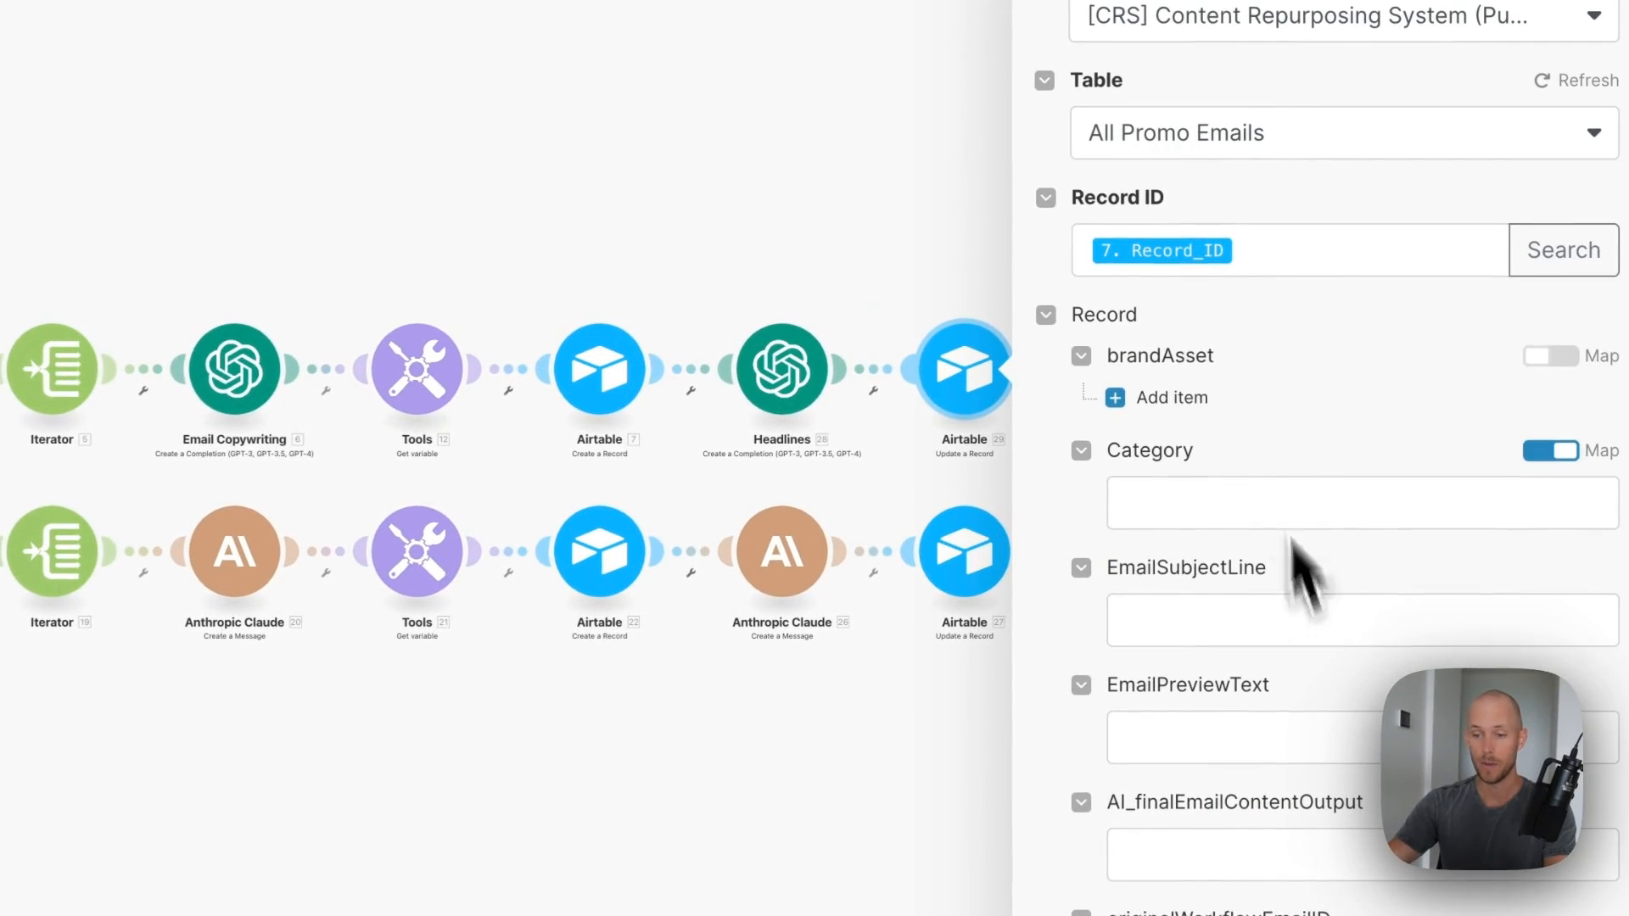
pyautogui.scroll(-5, 1311, 505)
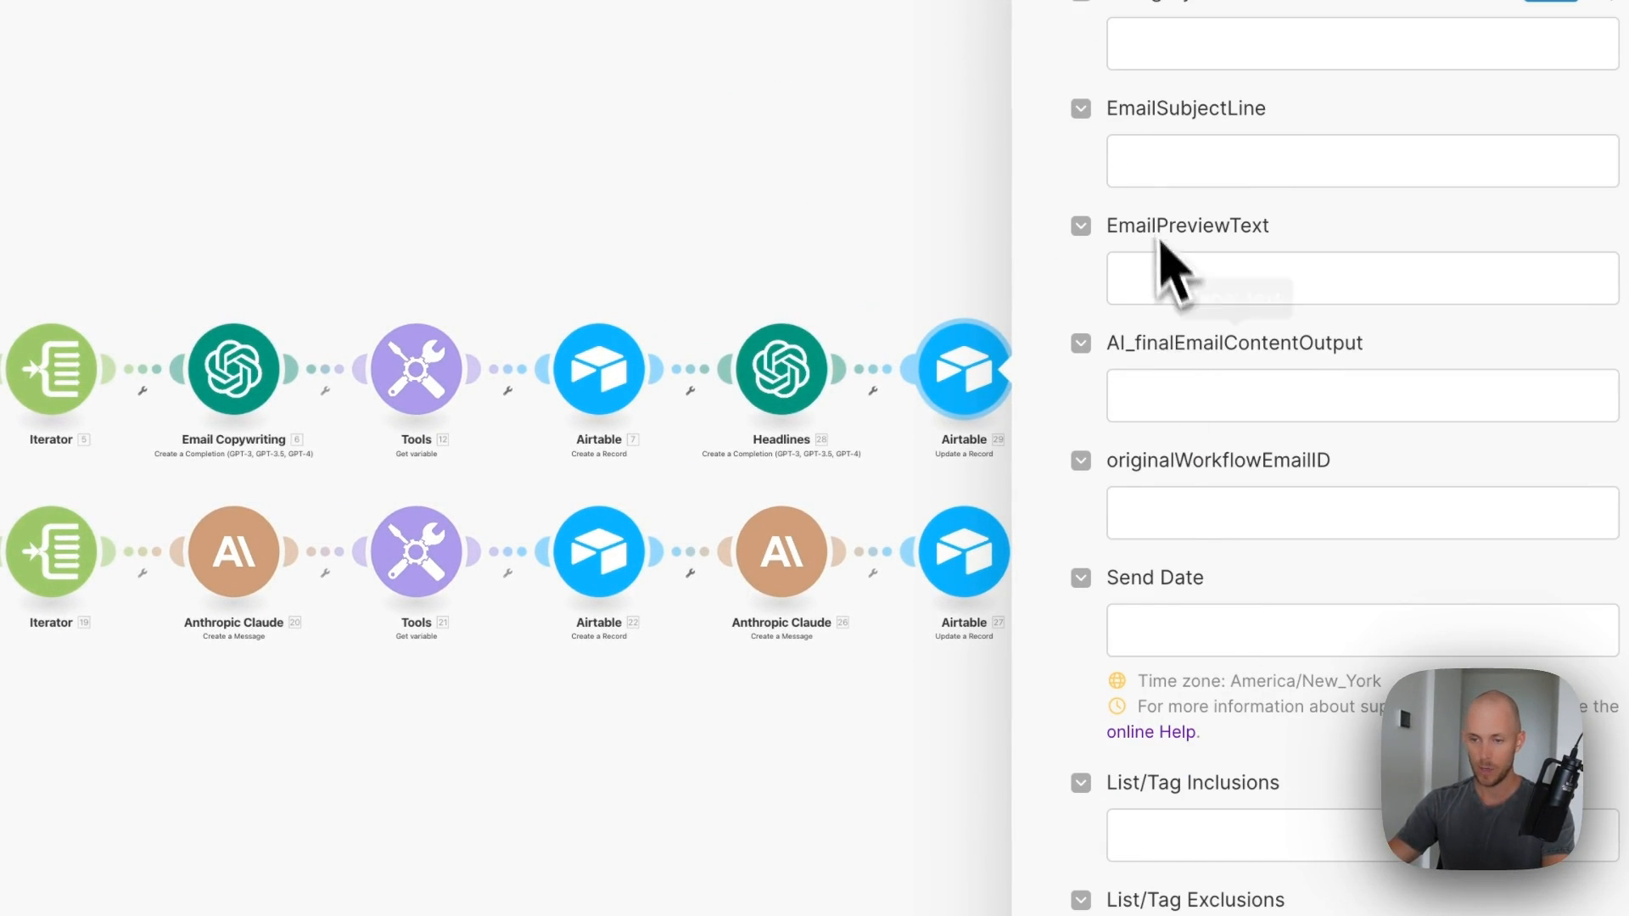
pyautogui.scroll(2, 1167, 509)
pyautogui.click(1195, 217)
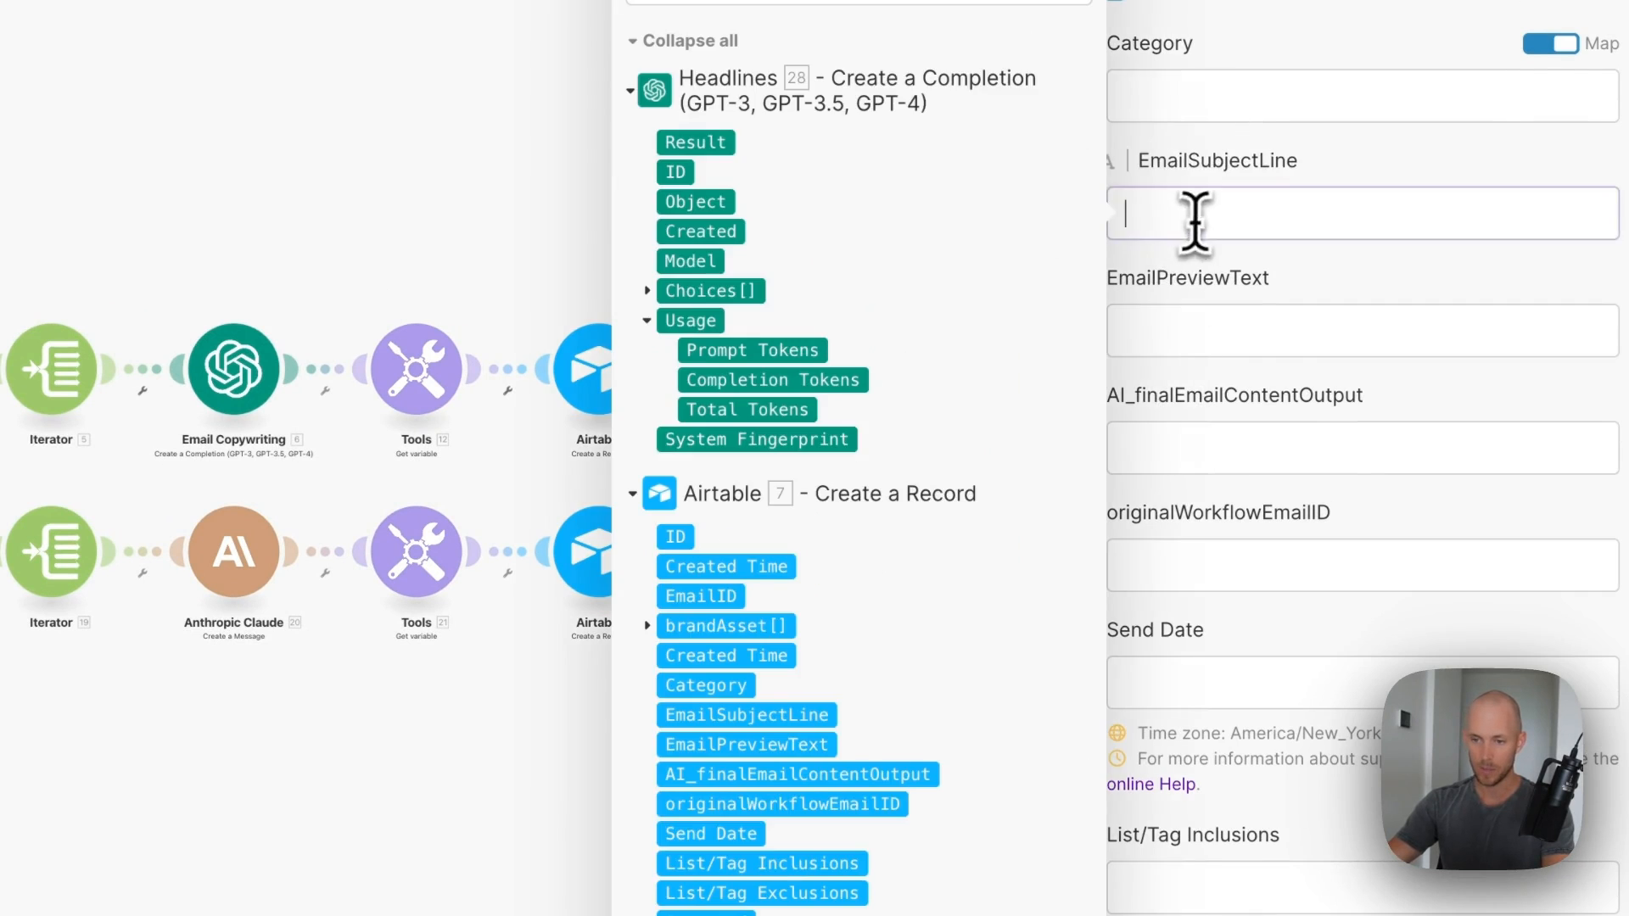
pyautogui.click(648, 291)
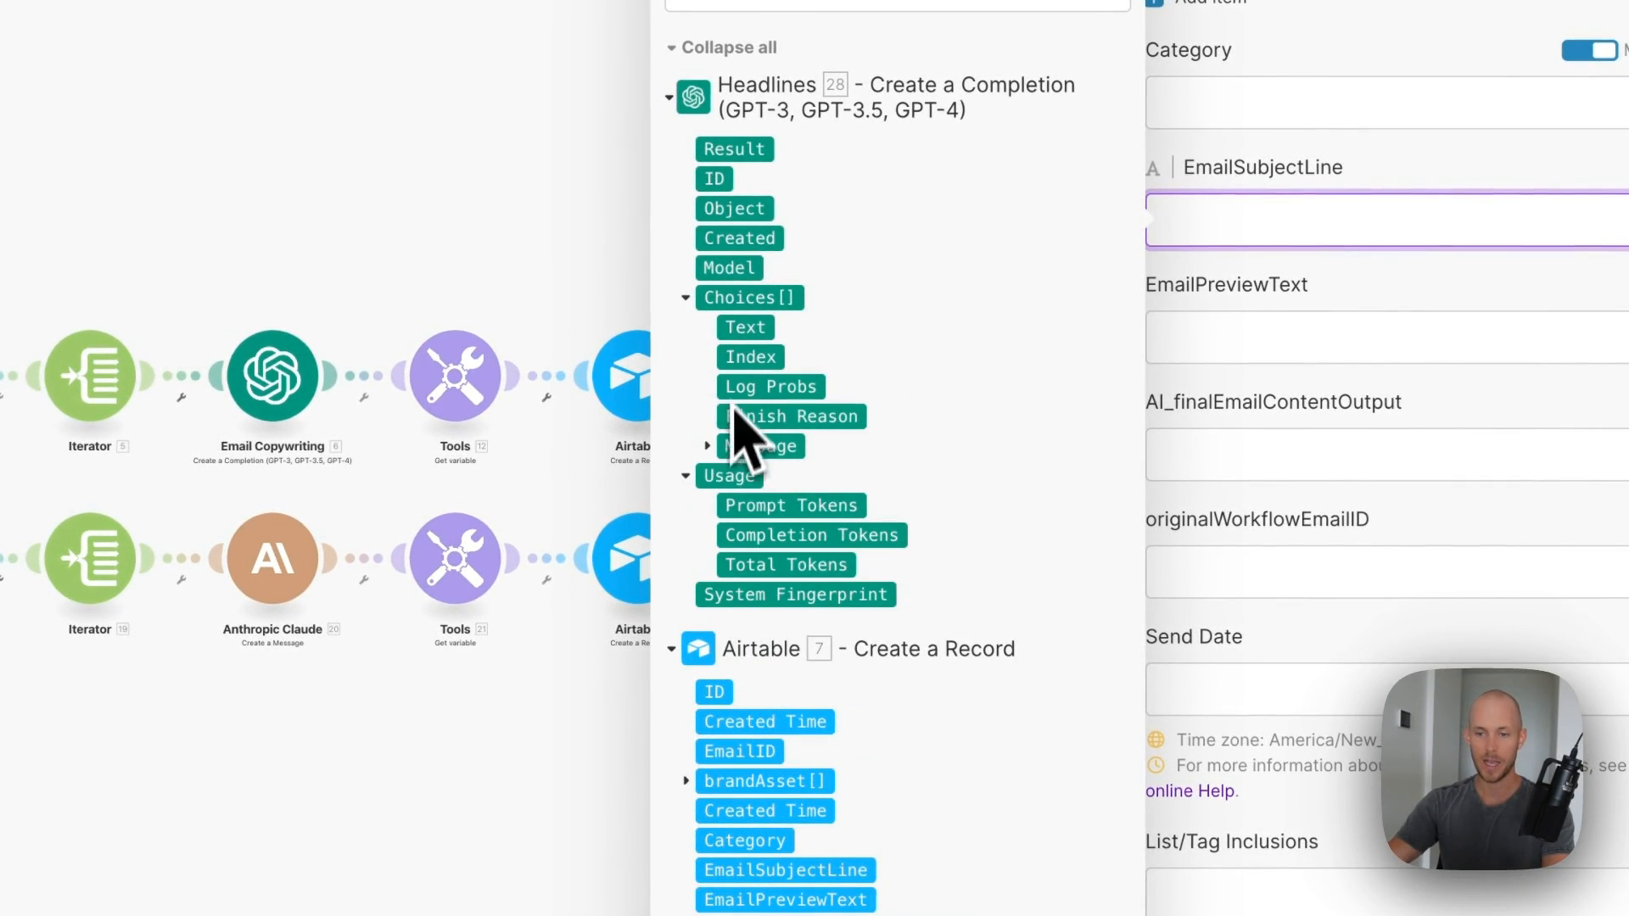
pyautogui.click(707, 446)
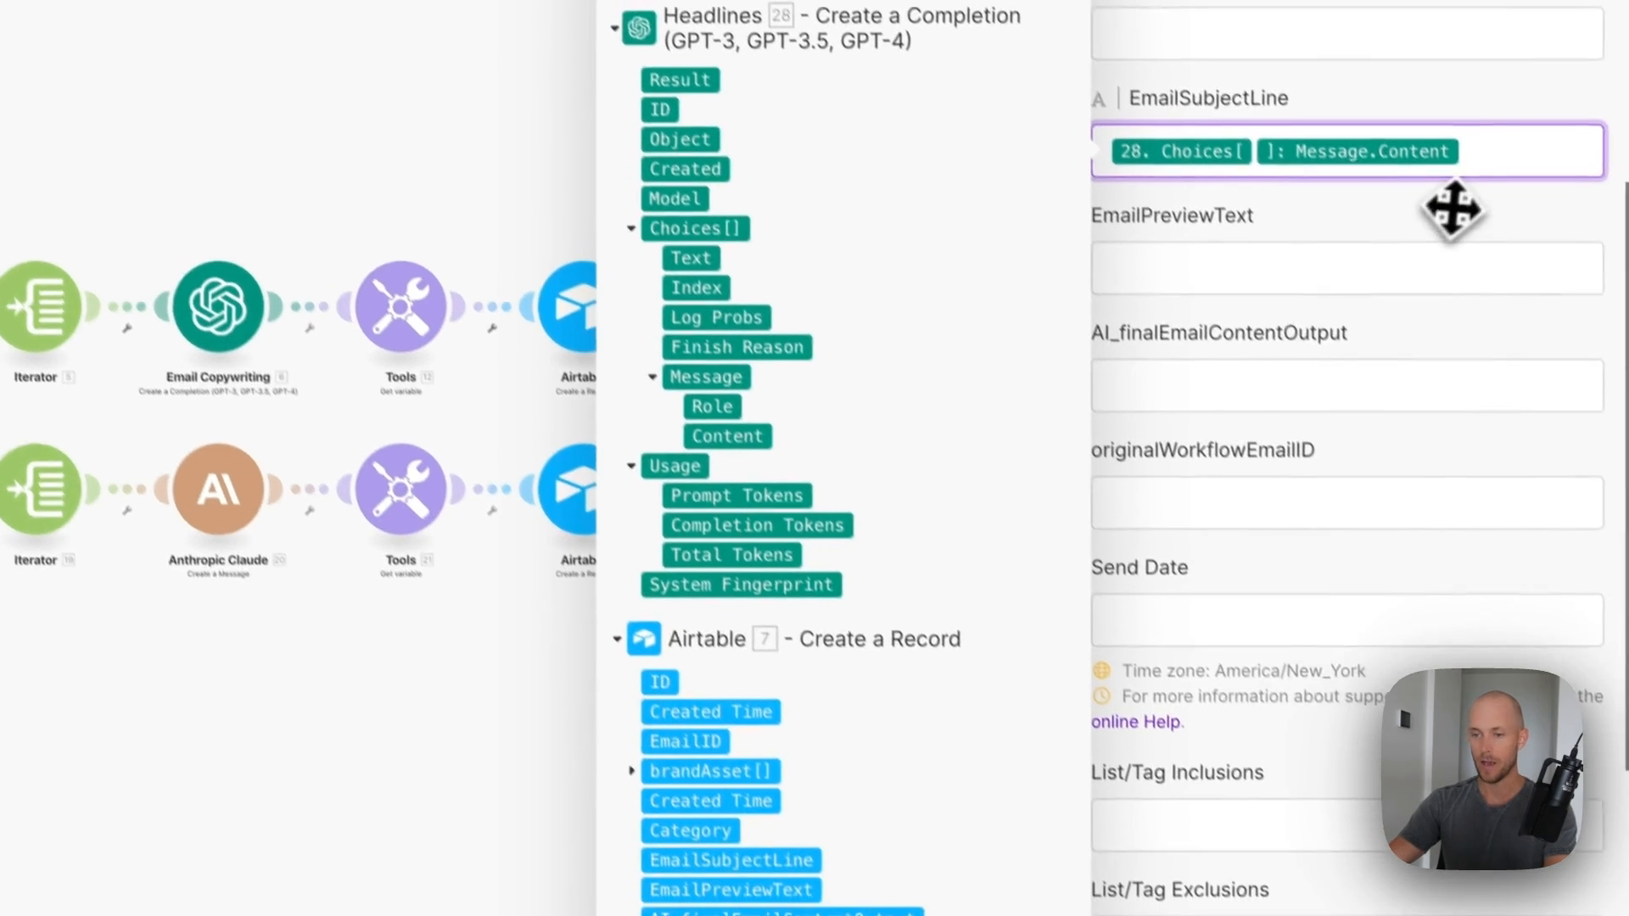
pyautogui.click(1571, 889)
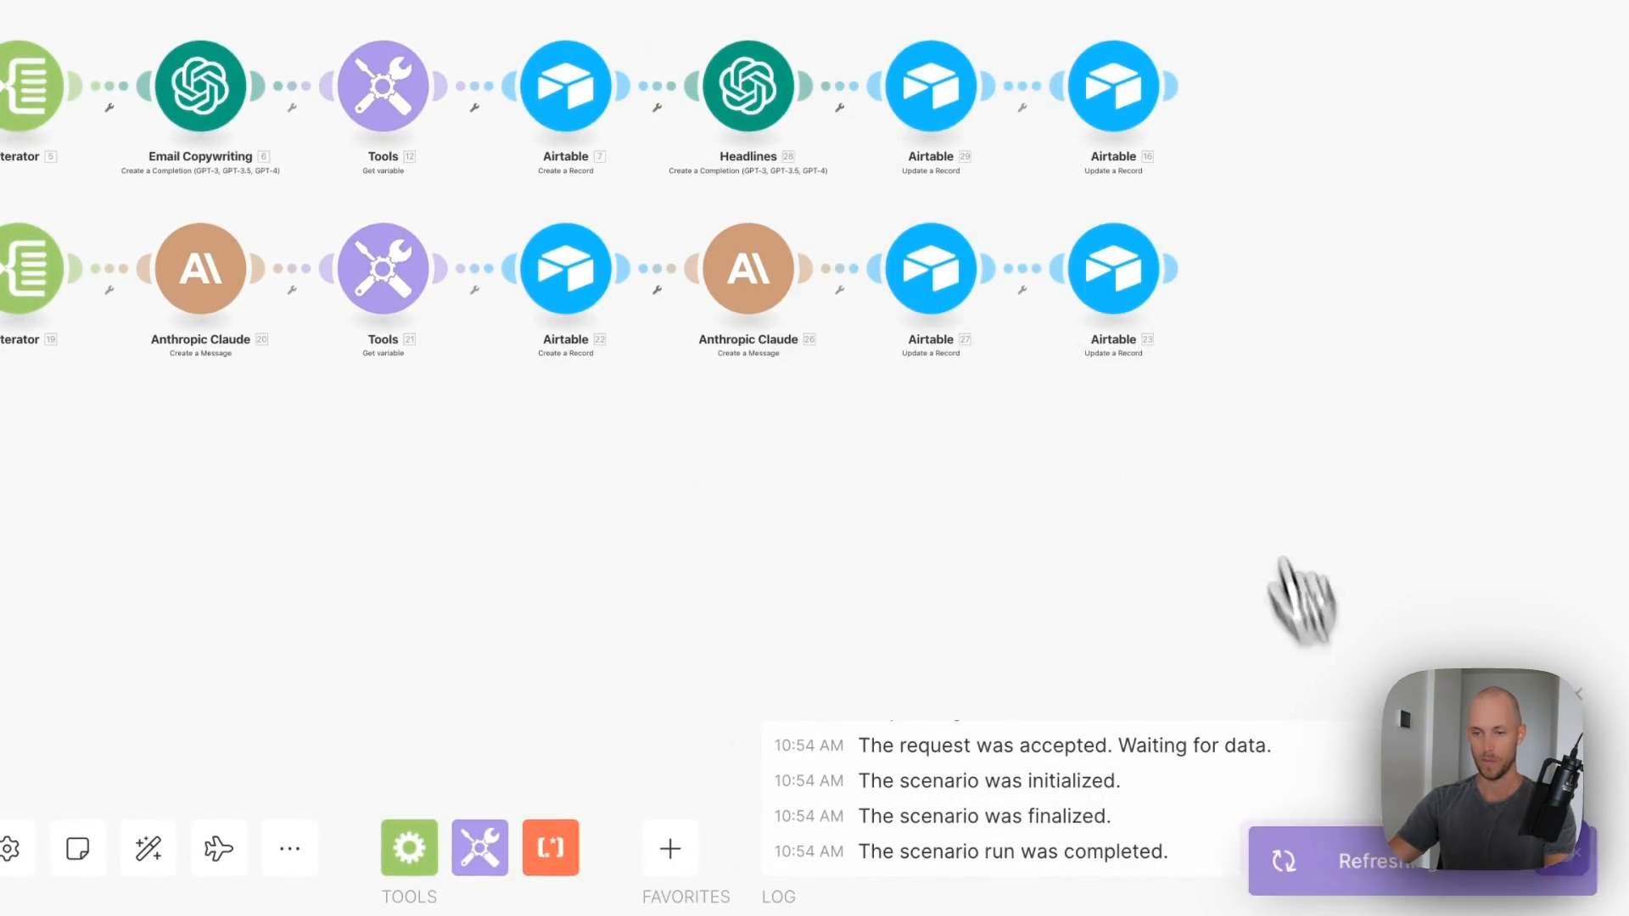
# - Delete Airtable module 16 and put a clone of the first Airtable update at the ChatGPT branch's end
pyautogui.rightClick(1141, 294)
pyautogui.click(1275, 652)
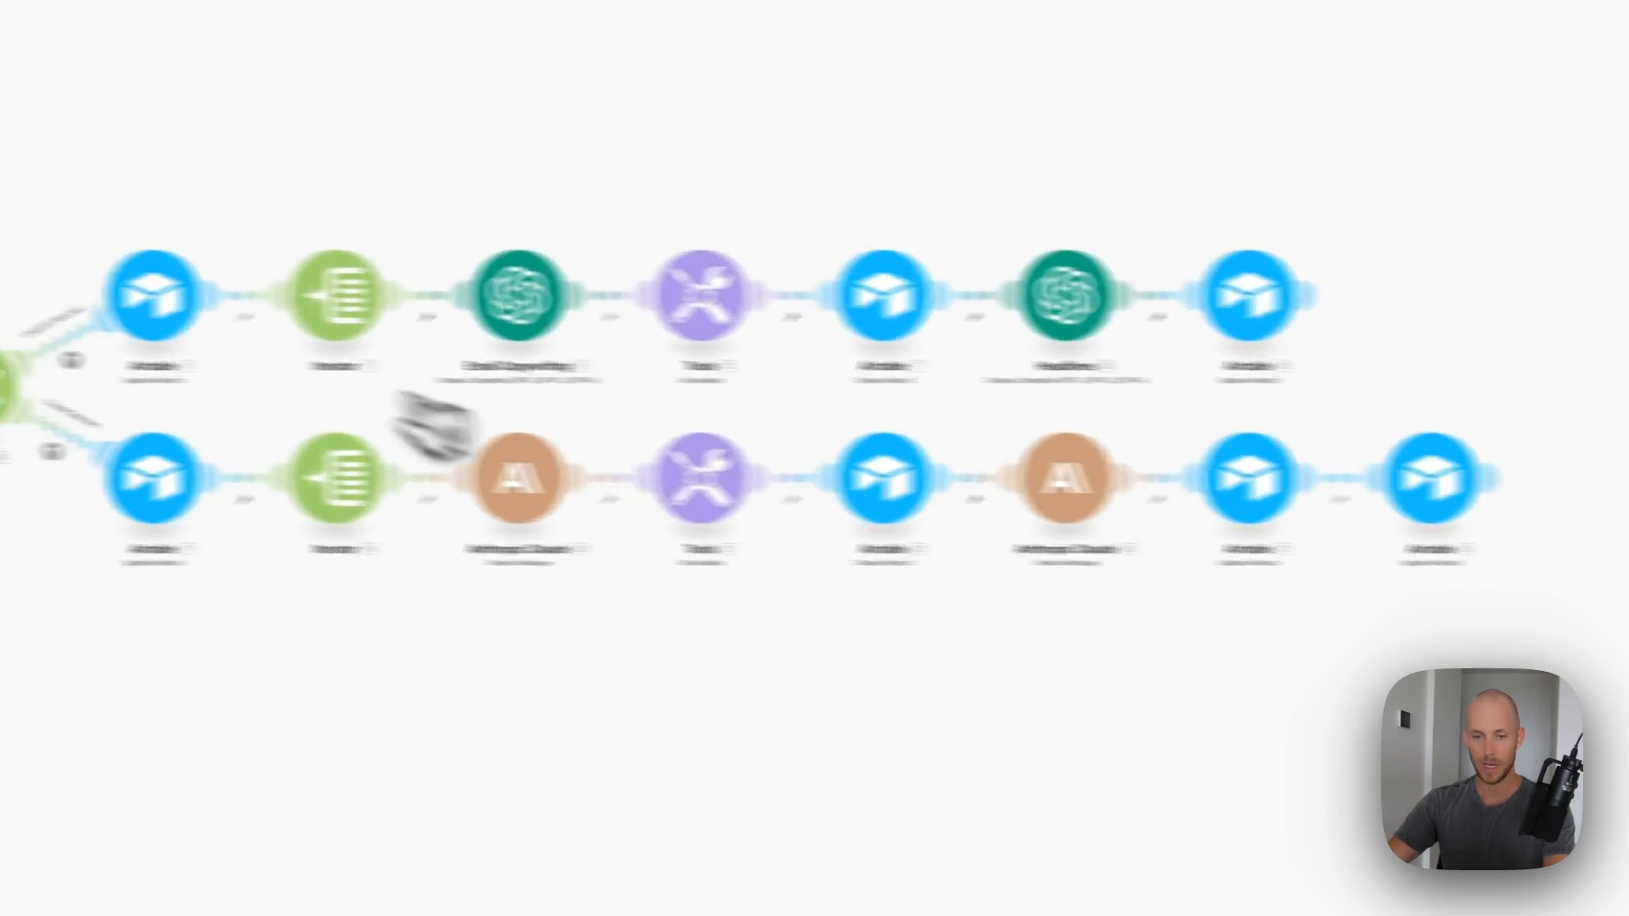
pyautogui.rightClick(378, 306)
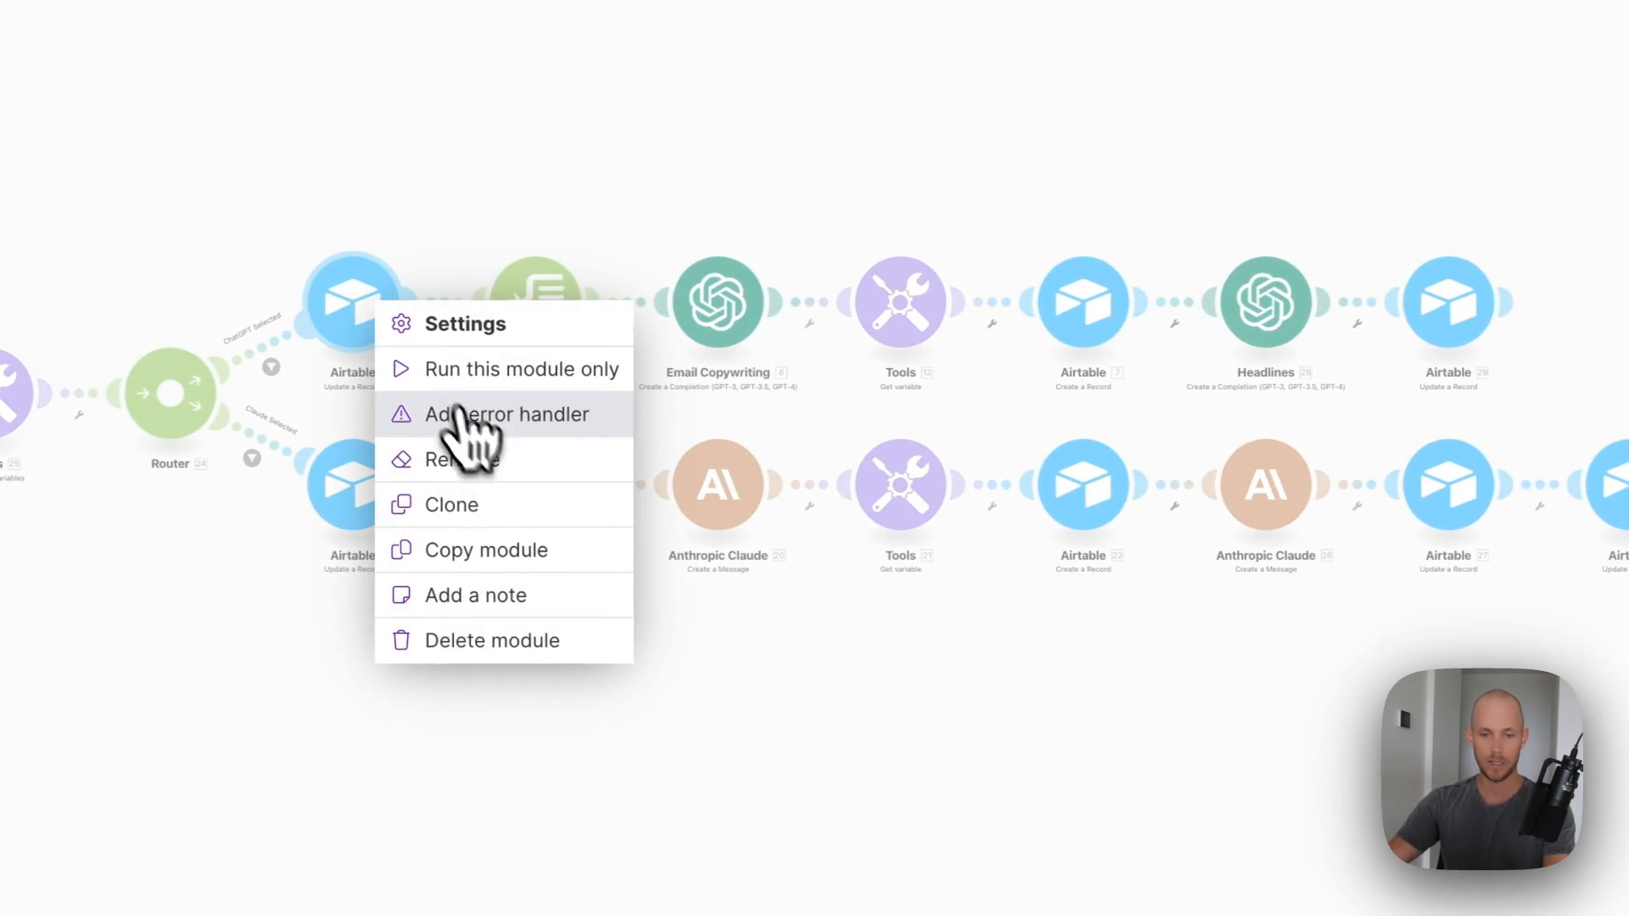
pyautogui.click(475, 523)
pyautogui.click(1200, 268)
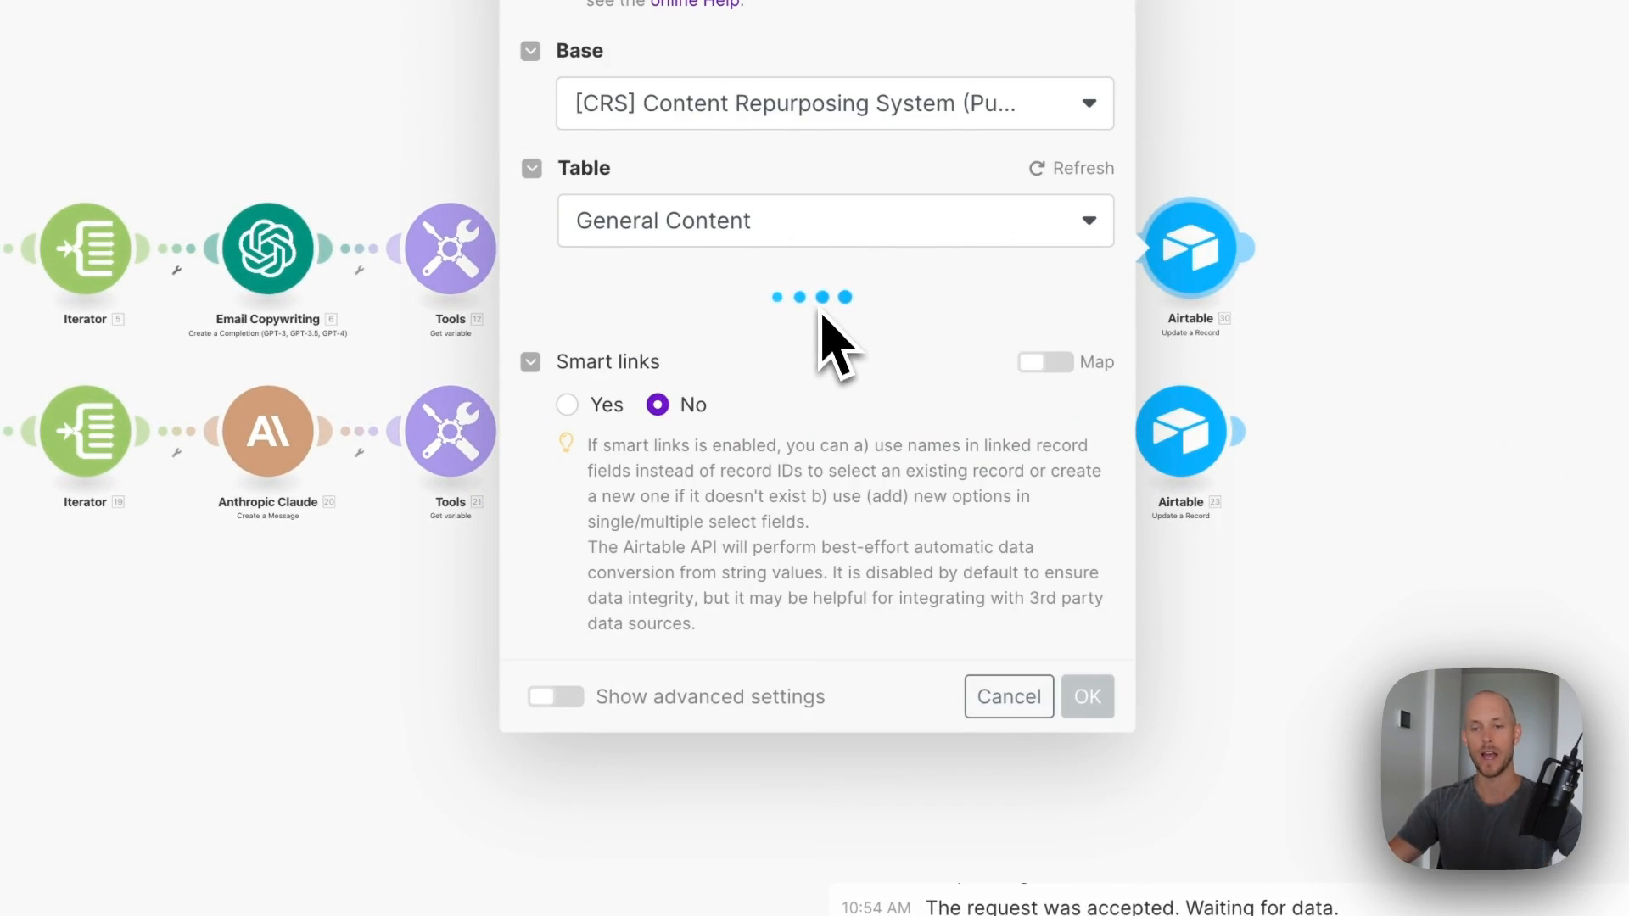
# - Set the cloned update's promoEmailAIWritingStatus to AI Complete and review the Anthropic Claude step
pyautogui.scroll(-5, 729, 432)
pyautogui.click(647, 377)
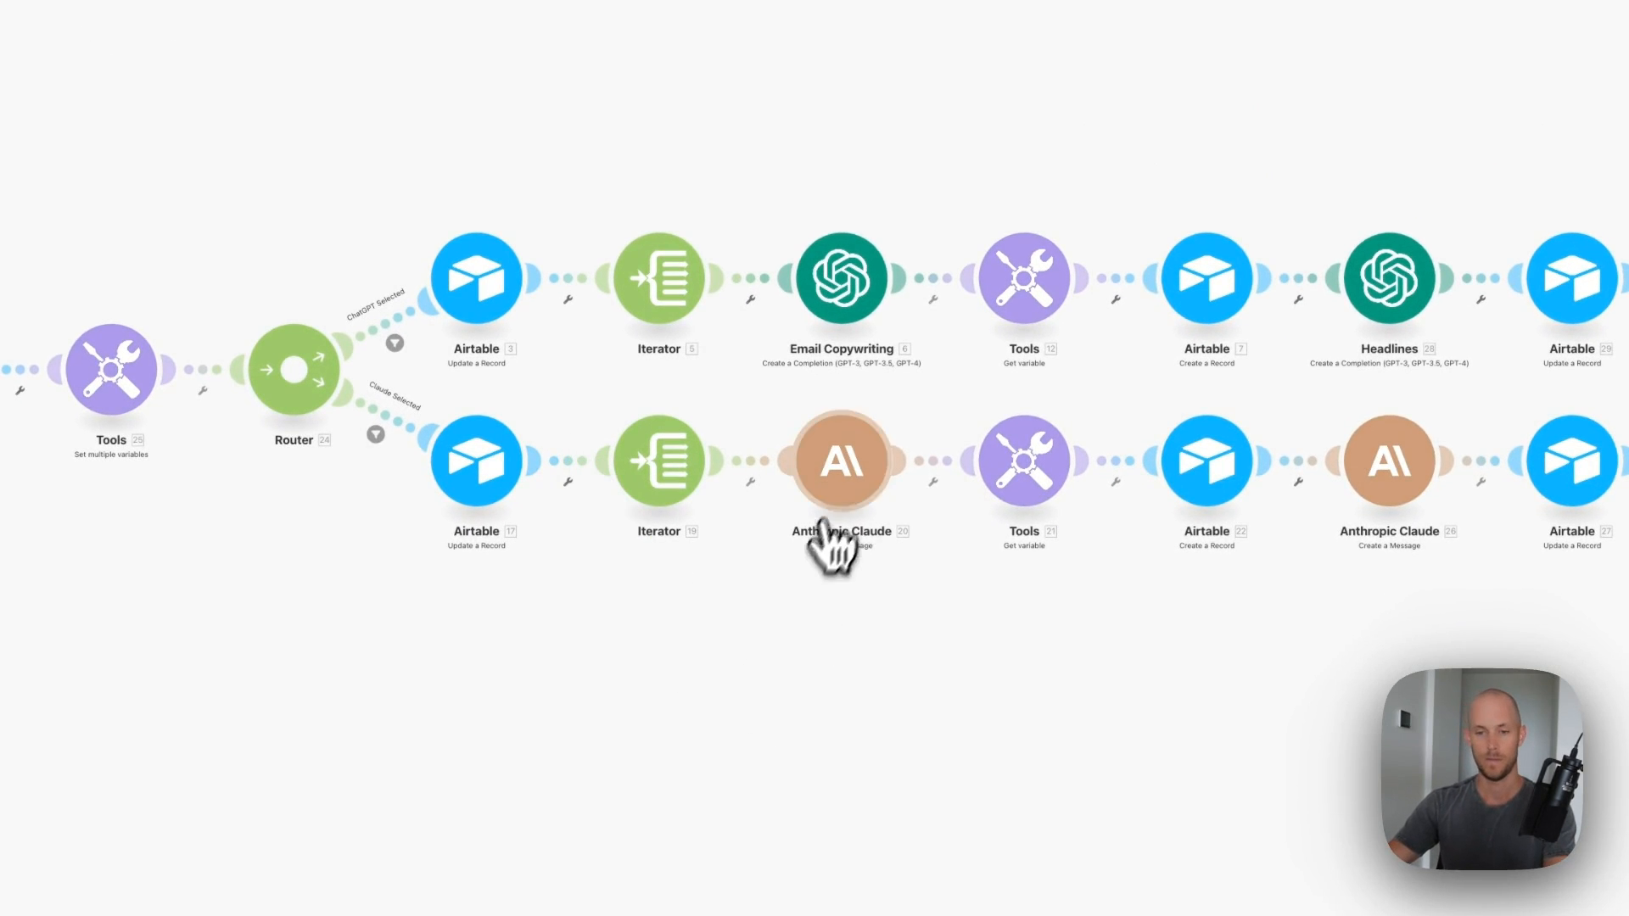
pyautogui.click(820, 521)
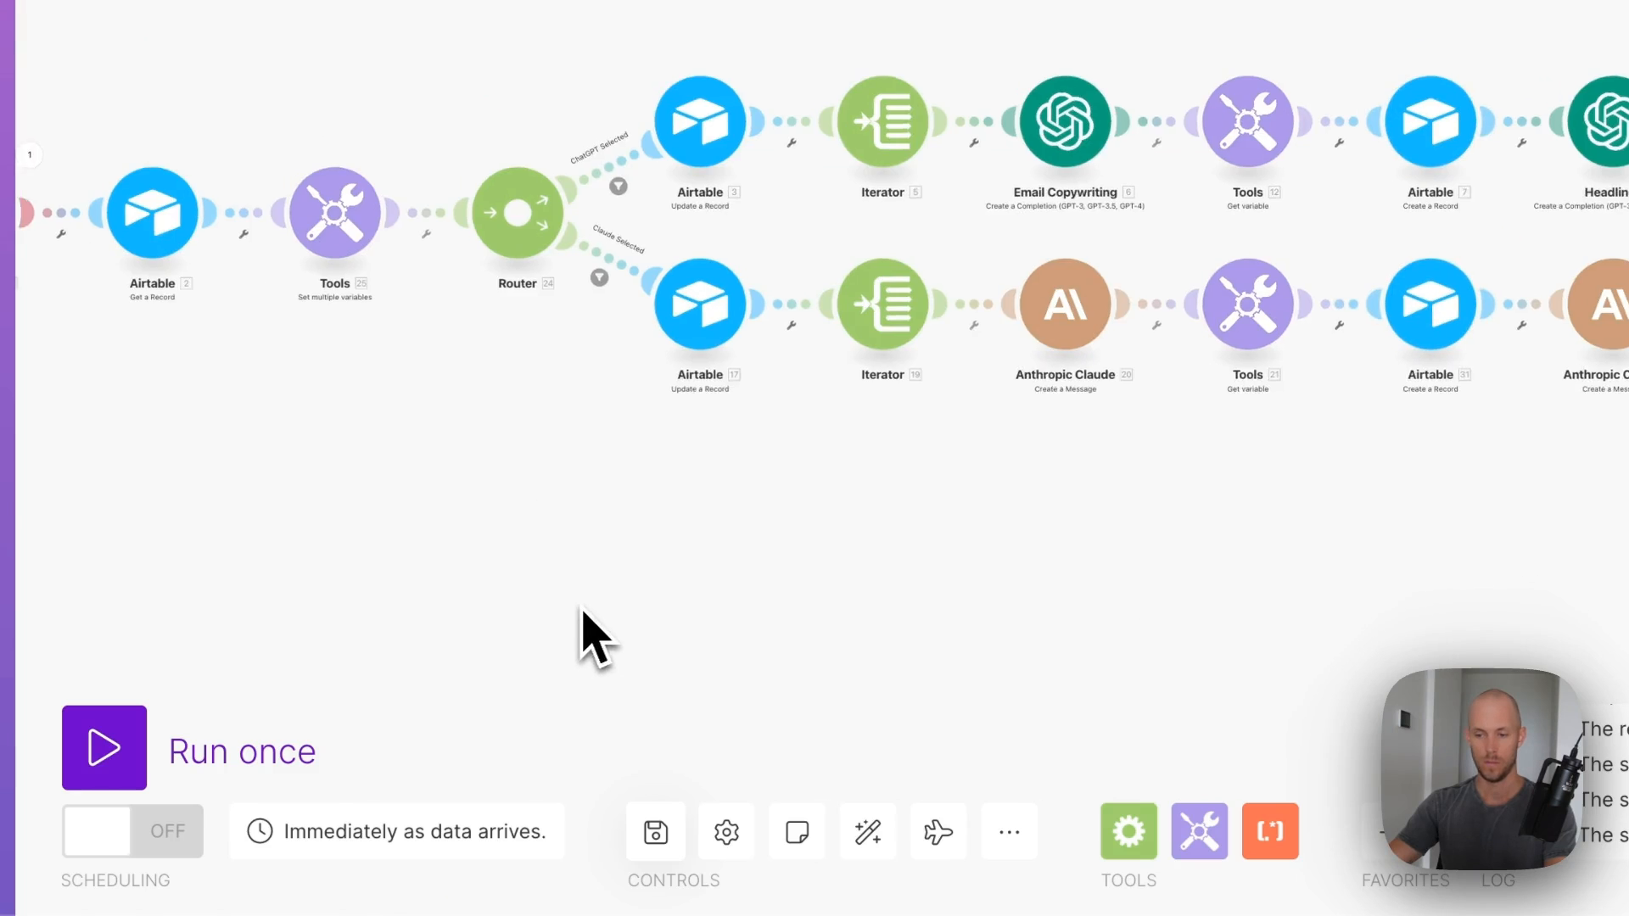
pyautogui.moveTo(582, 636); pyautogui.dragTo(872, 619)
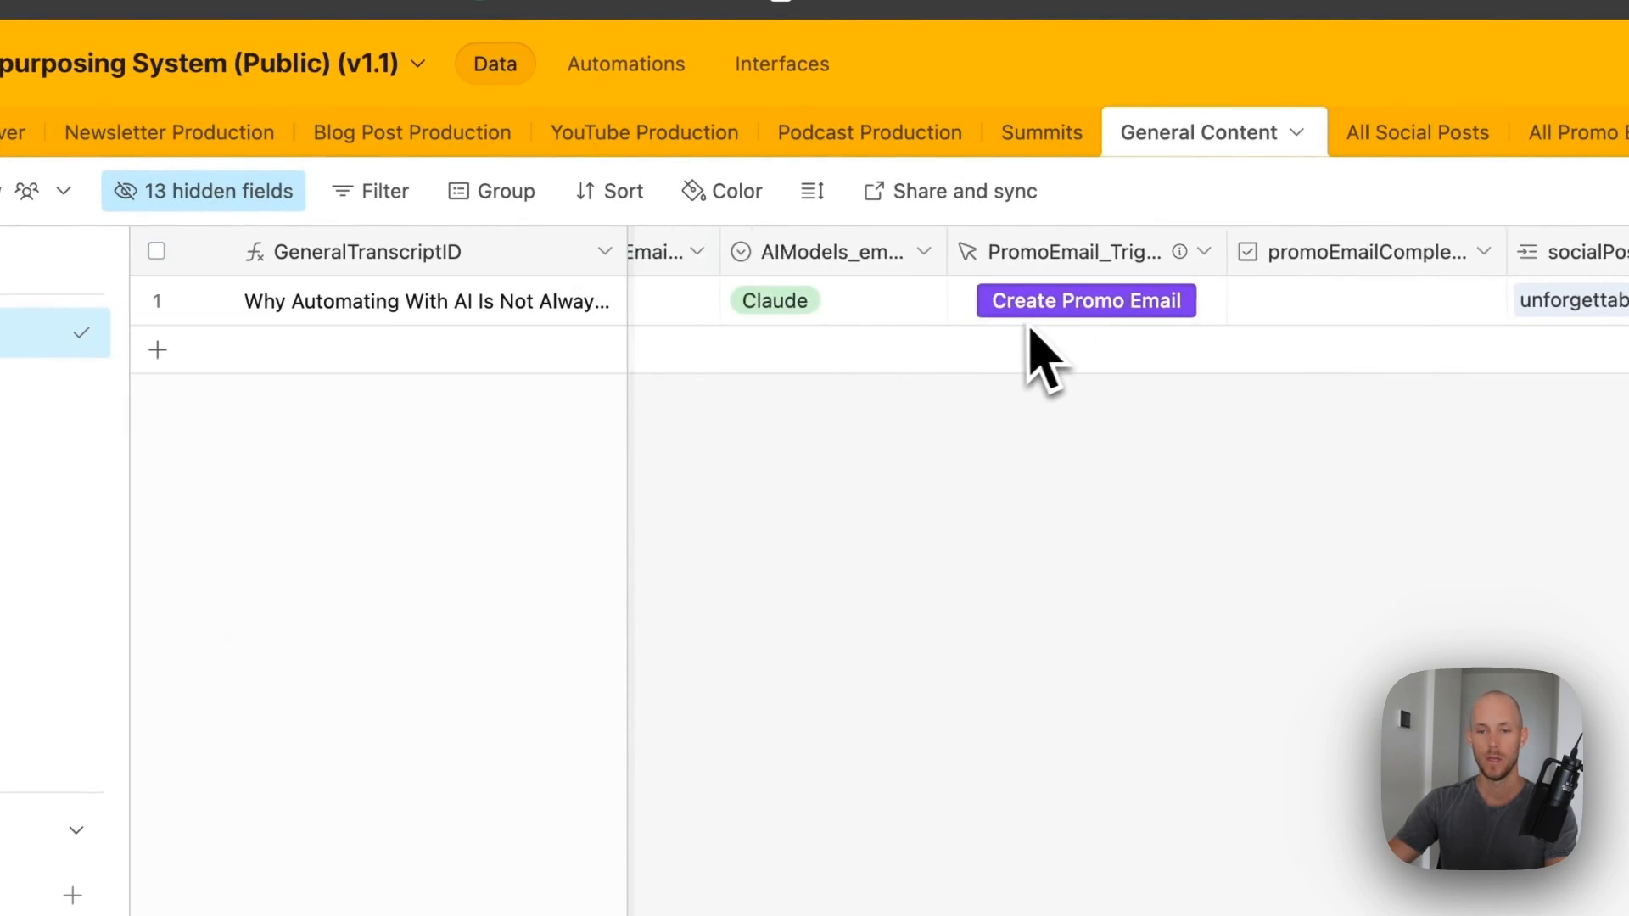
# - Change the record's AIModels_emailPromo from Claude to ChatGPT
pyautogui.click(1095, 302)
pyautogui.click(1103, 302)
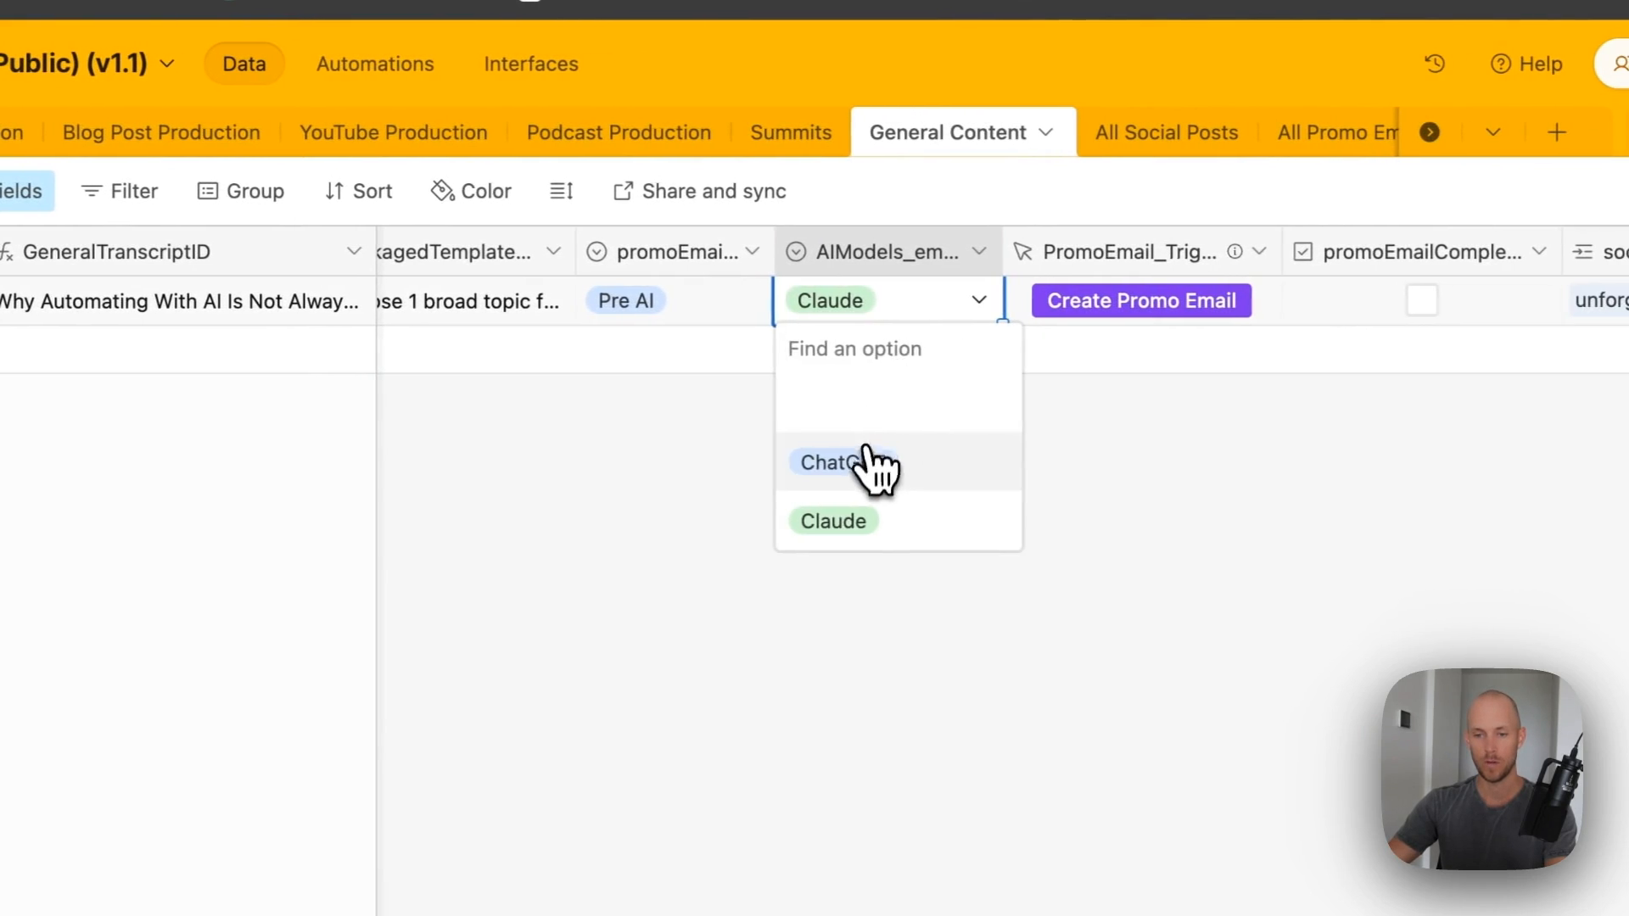
pyautogui.click(1039, 464)
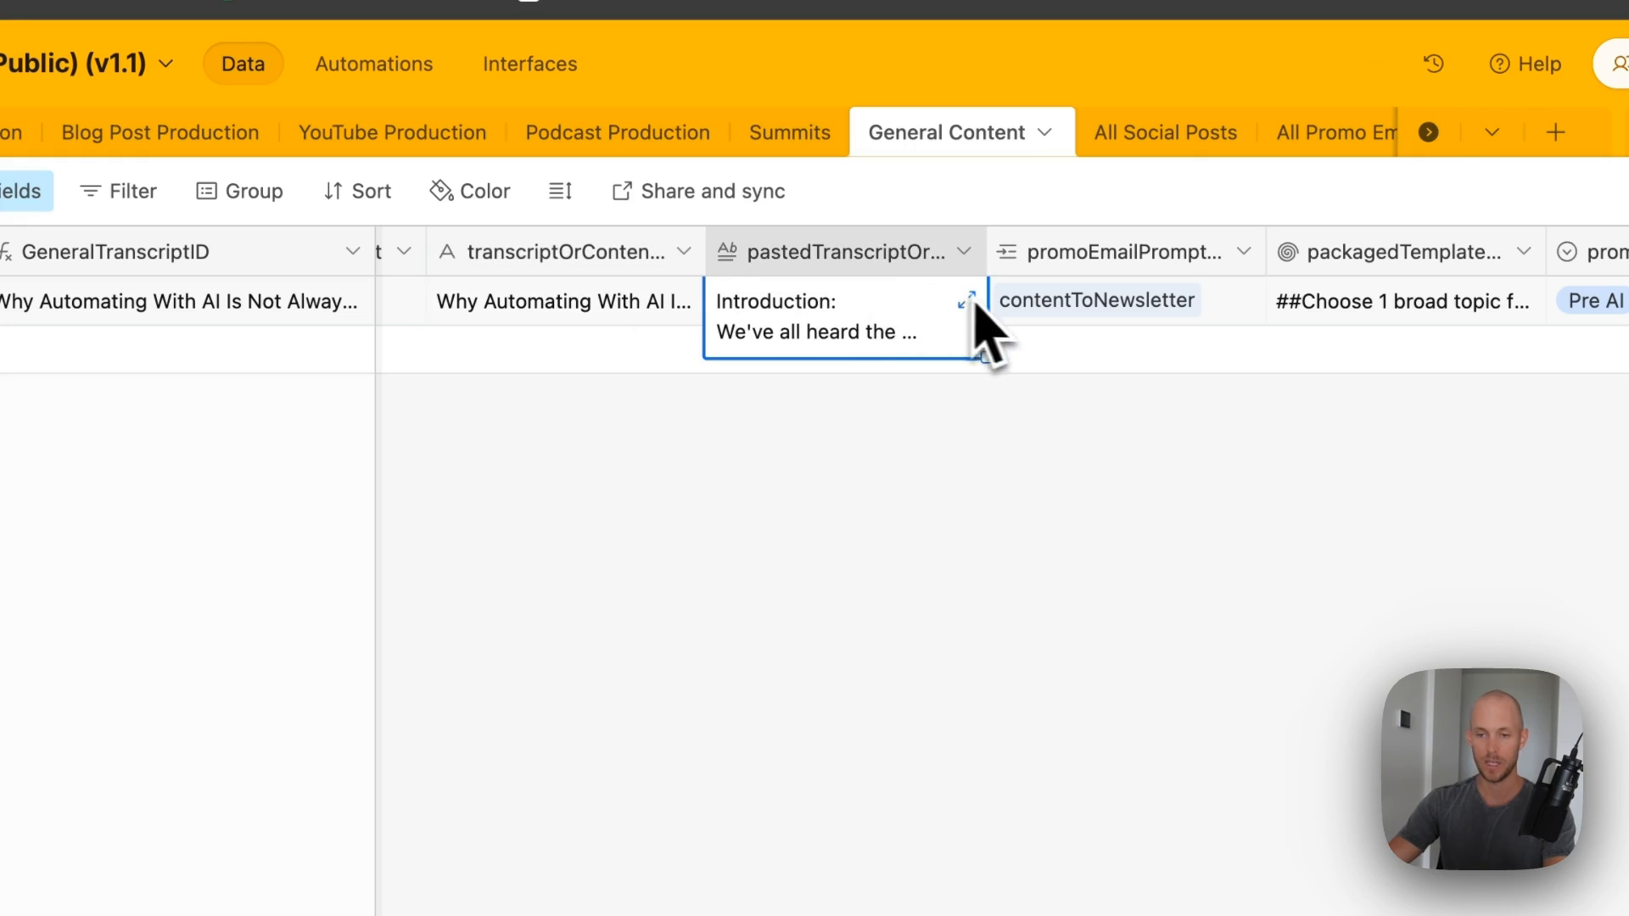
# - Check the packaged template prompt, then fire Create Promo Email for the record
pyautogui.click(1265, 304)
pyautogui.click(1332, 301)
pyautogui.click(1328, 638)
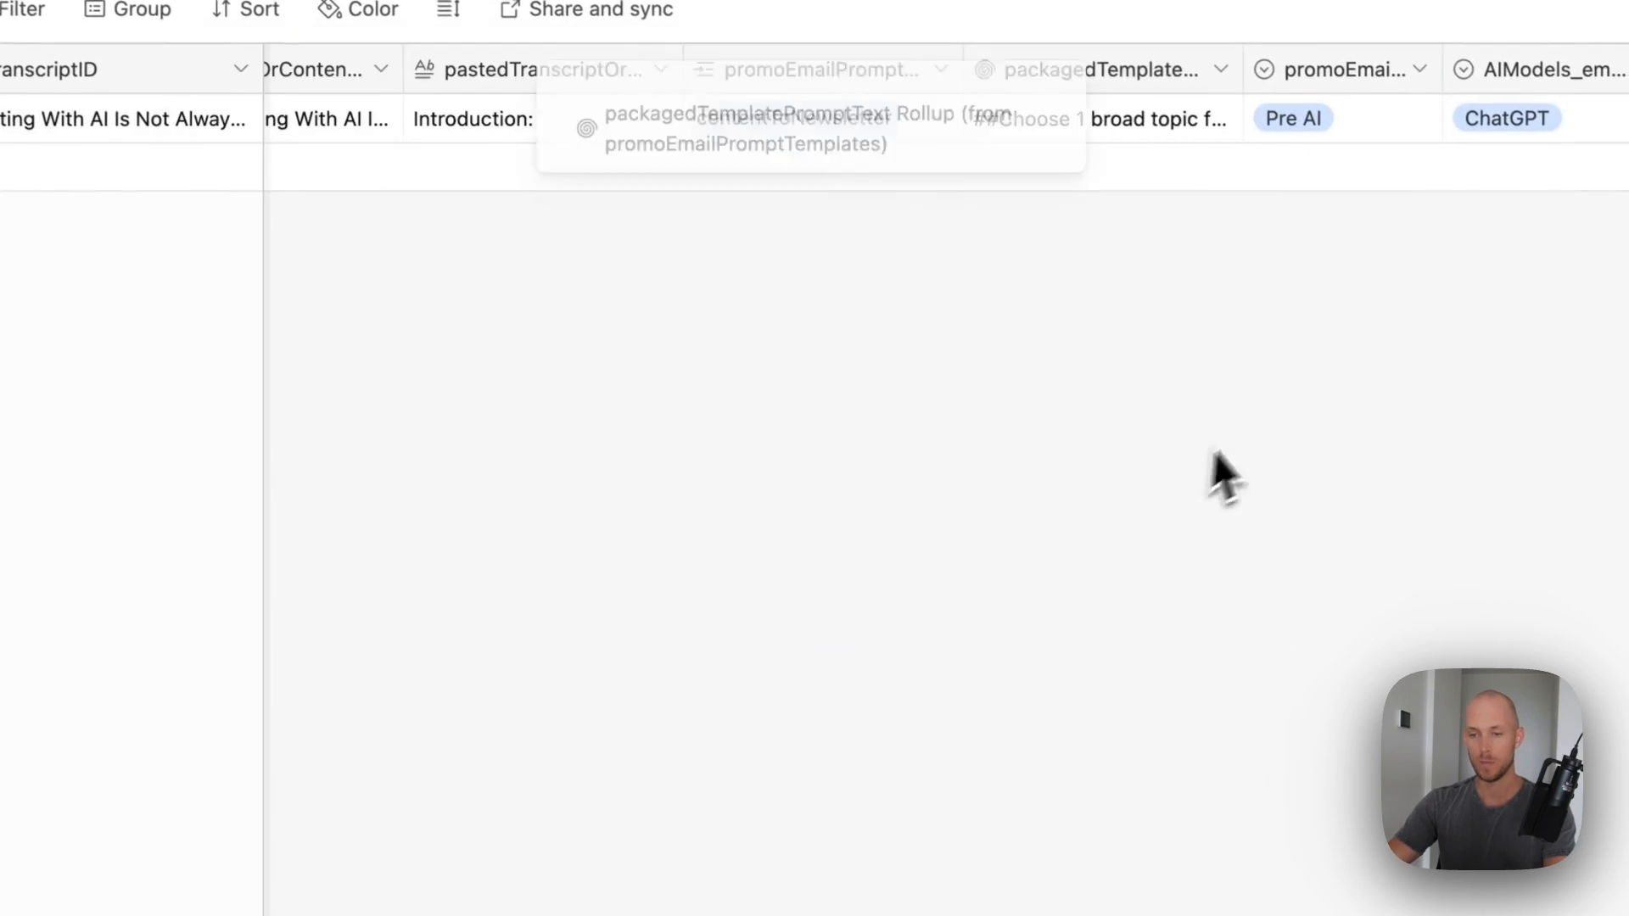
pyautogui.hscroll(10, 1256, 357)
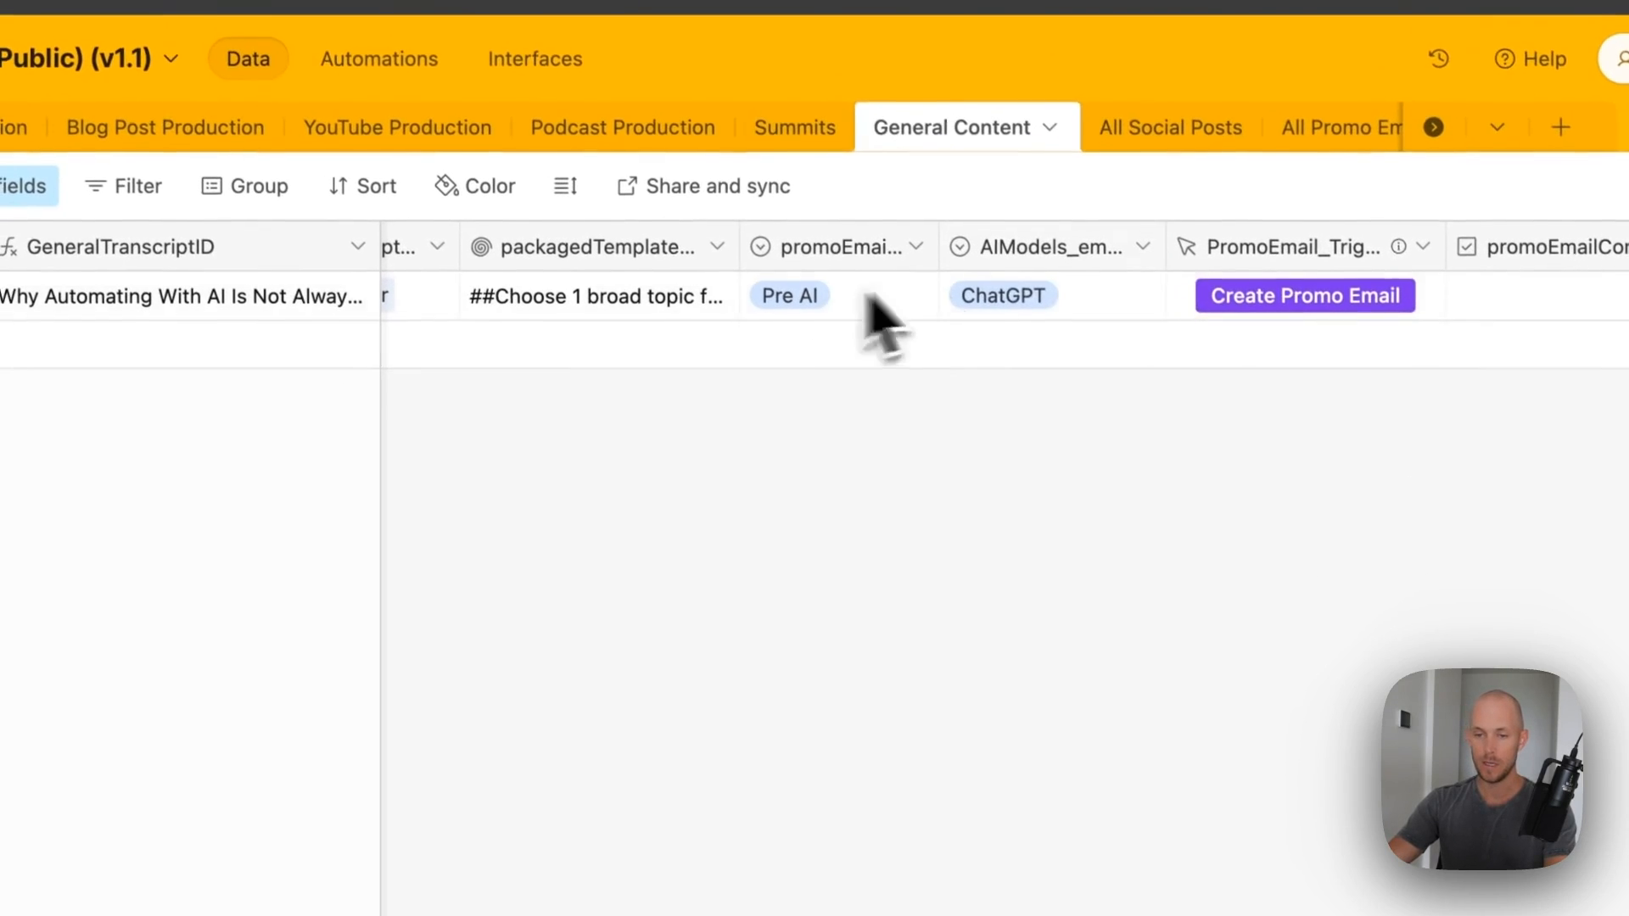
pyautogui.click(1291, 301)
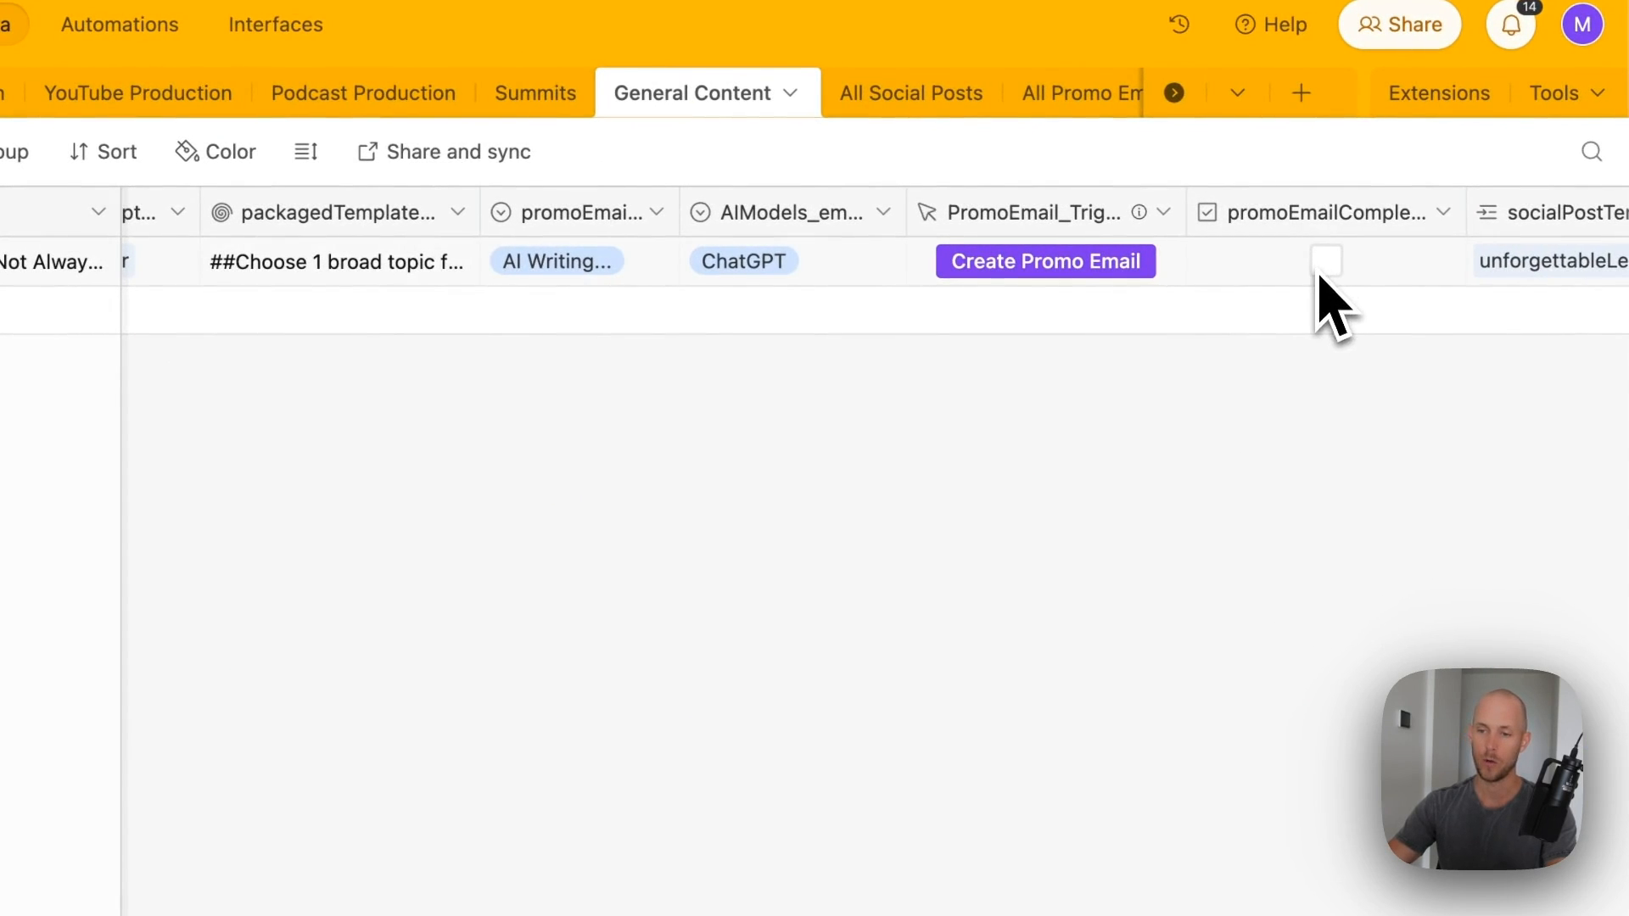
# - Switch to the All Promo Emails table and scroll to the newsletter record
pyautogui.hscroll(3, 1168, 398)
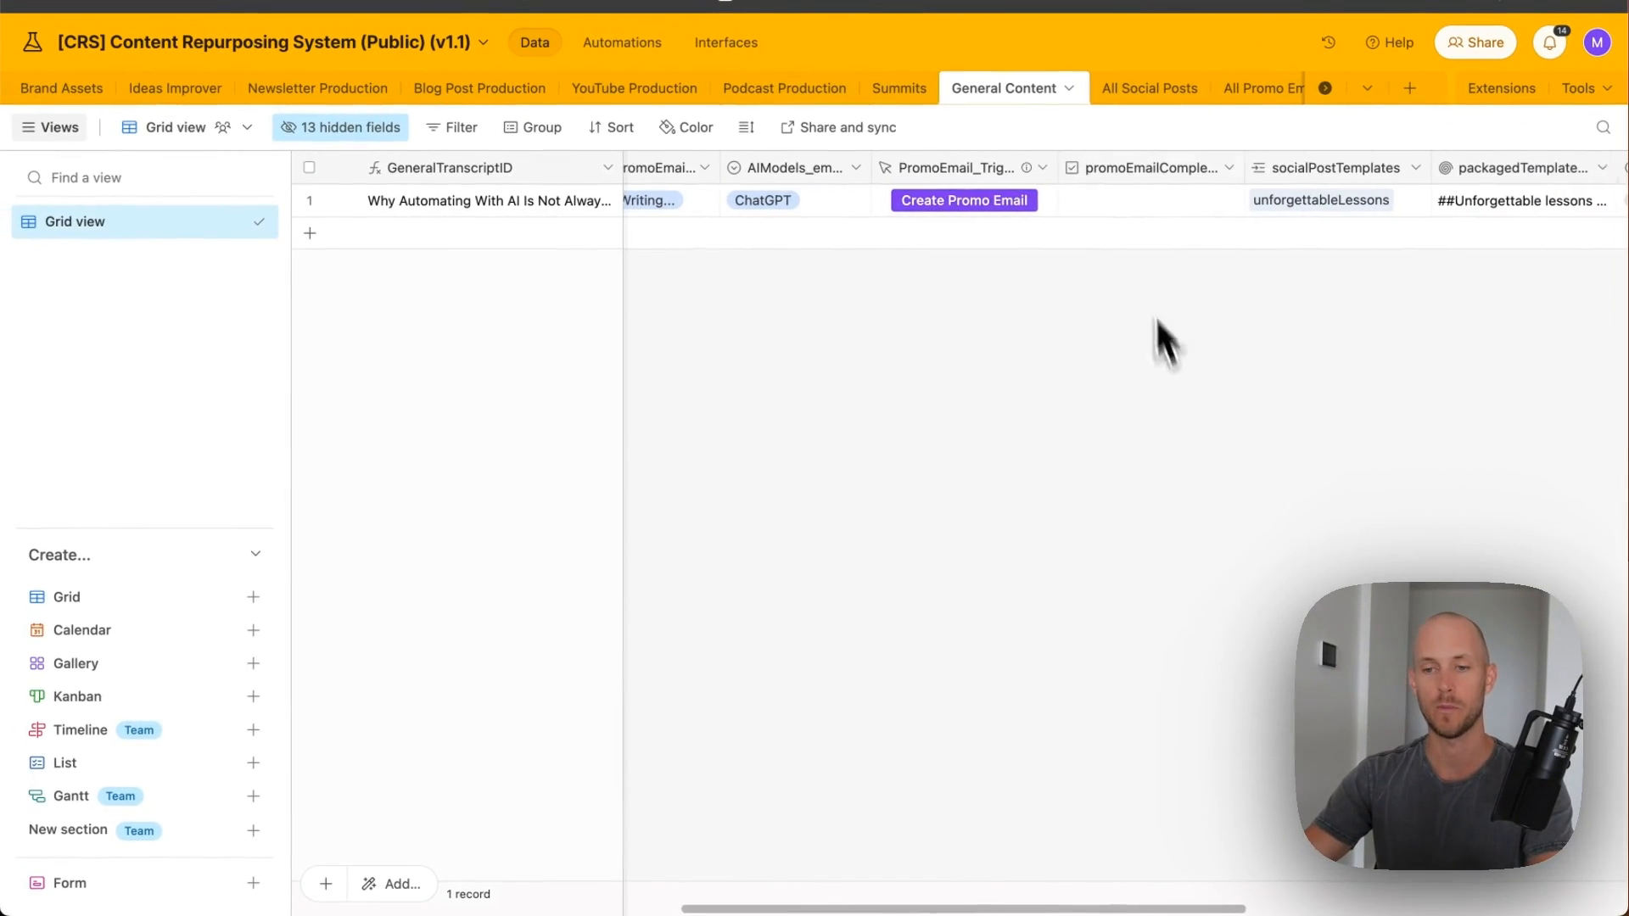
pyautogui.hscroll(2, 1036, 92)
pyautogui.click(1037, 92)
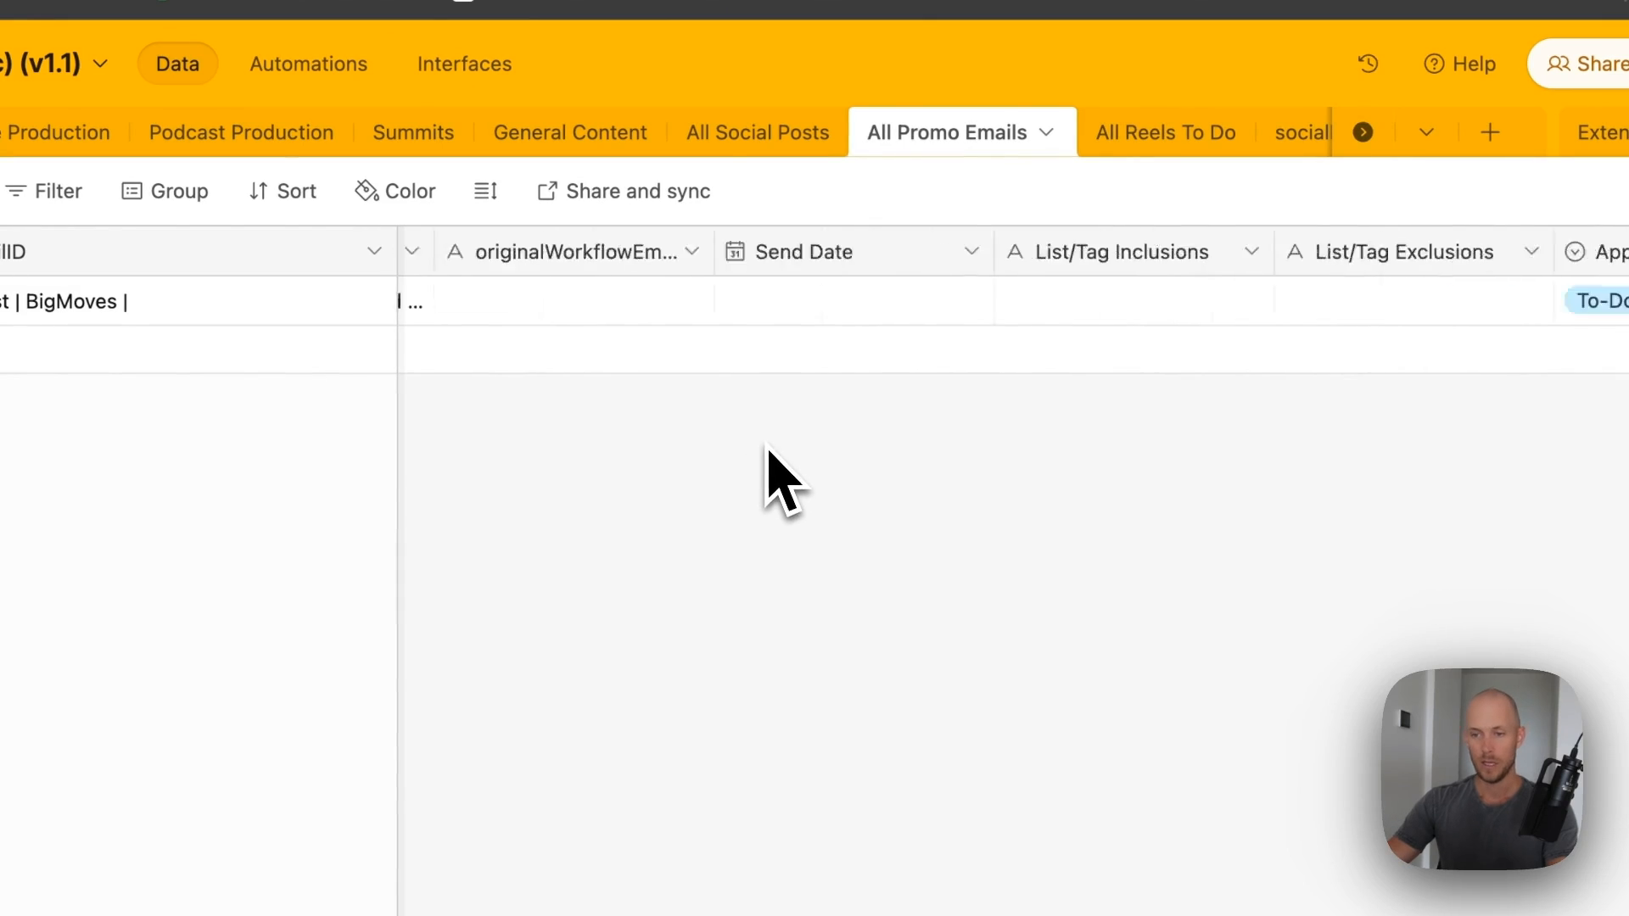
pyautogui.hscroll(-10, 764, 446)
pyautogui.hscroll(1, 764, 446)
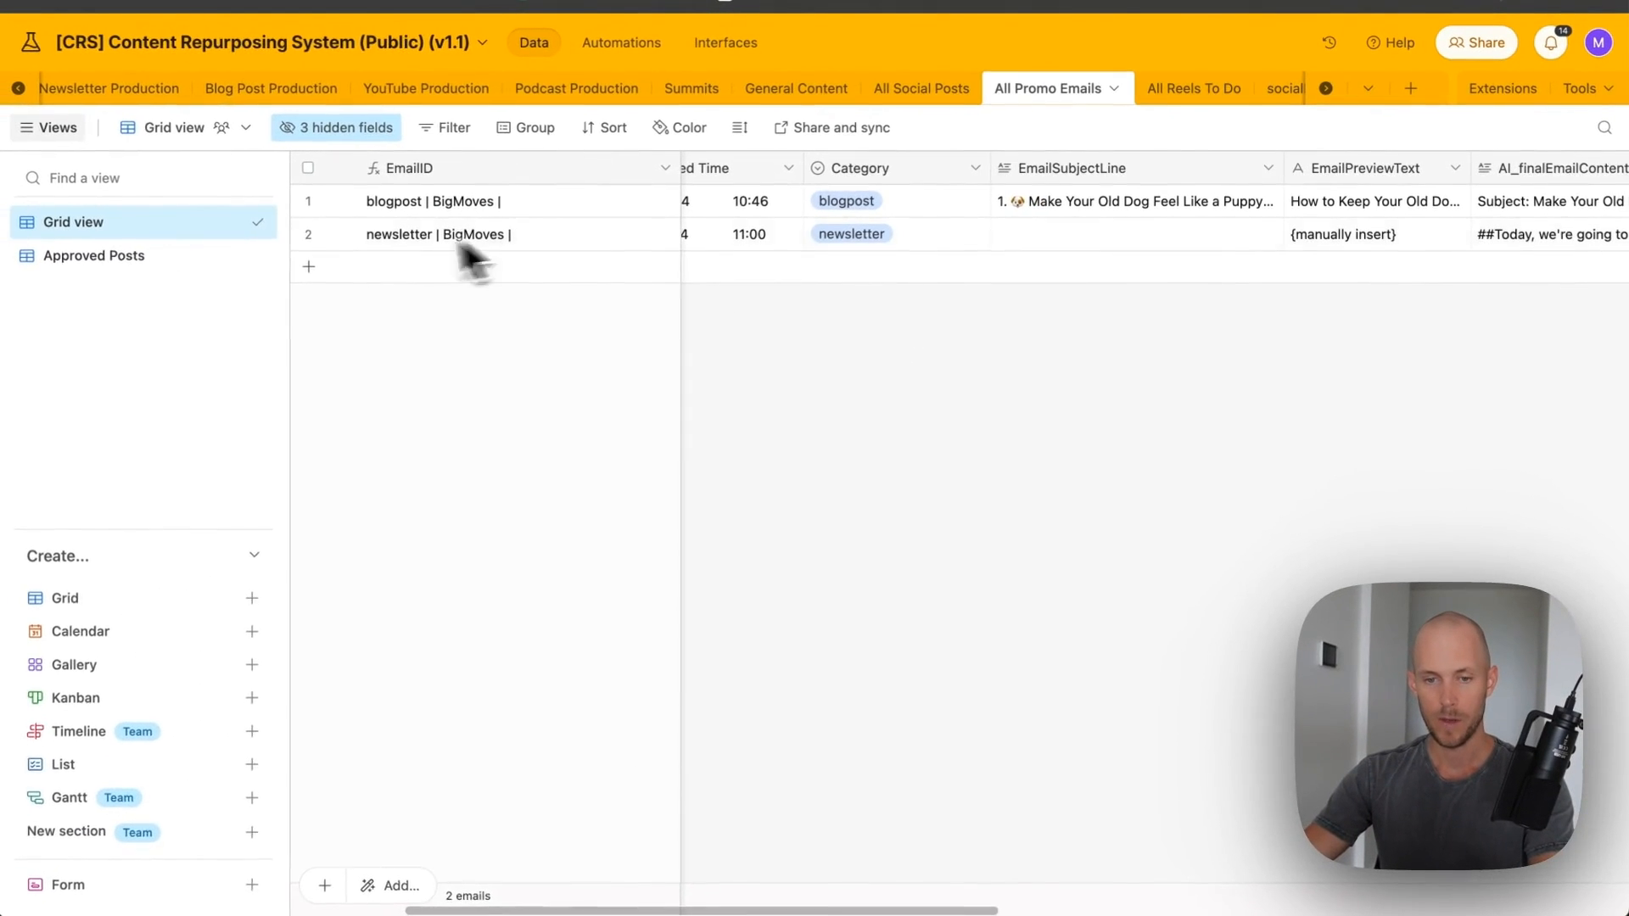
pyautogui.hscroll(2, 459, 246)
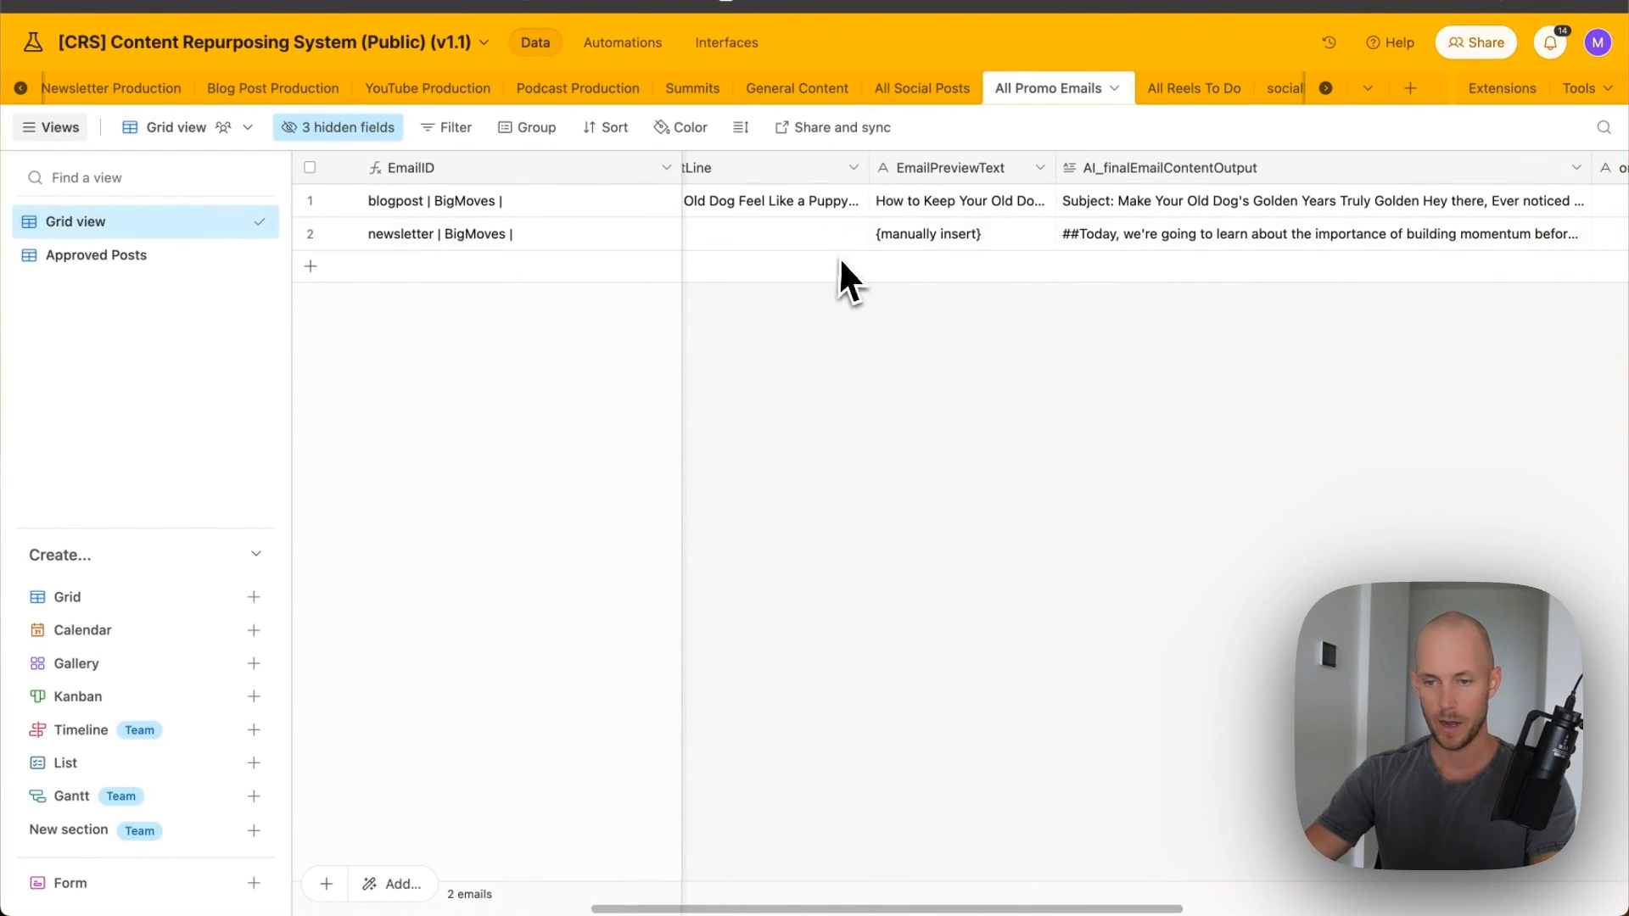
# - Expand and read the newsletter's full AI_finalEmailContentOutput email text
pyautogui.click(1205, 239)
pyautogui.click(1571, 225)
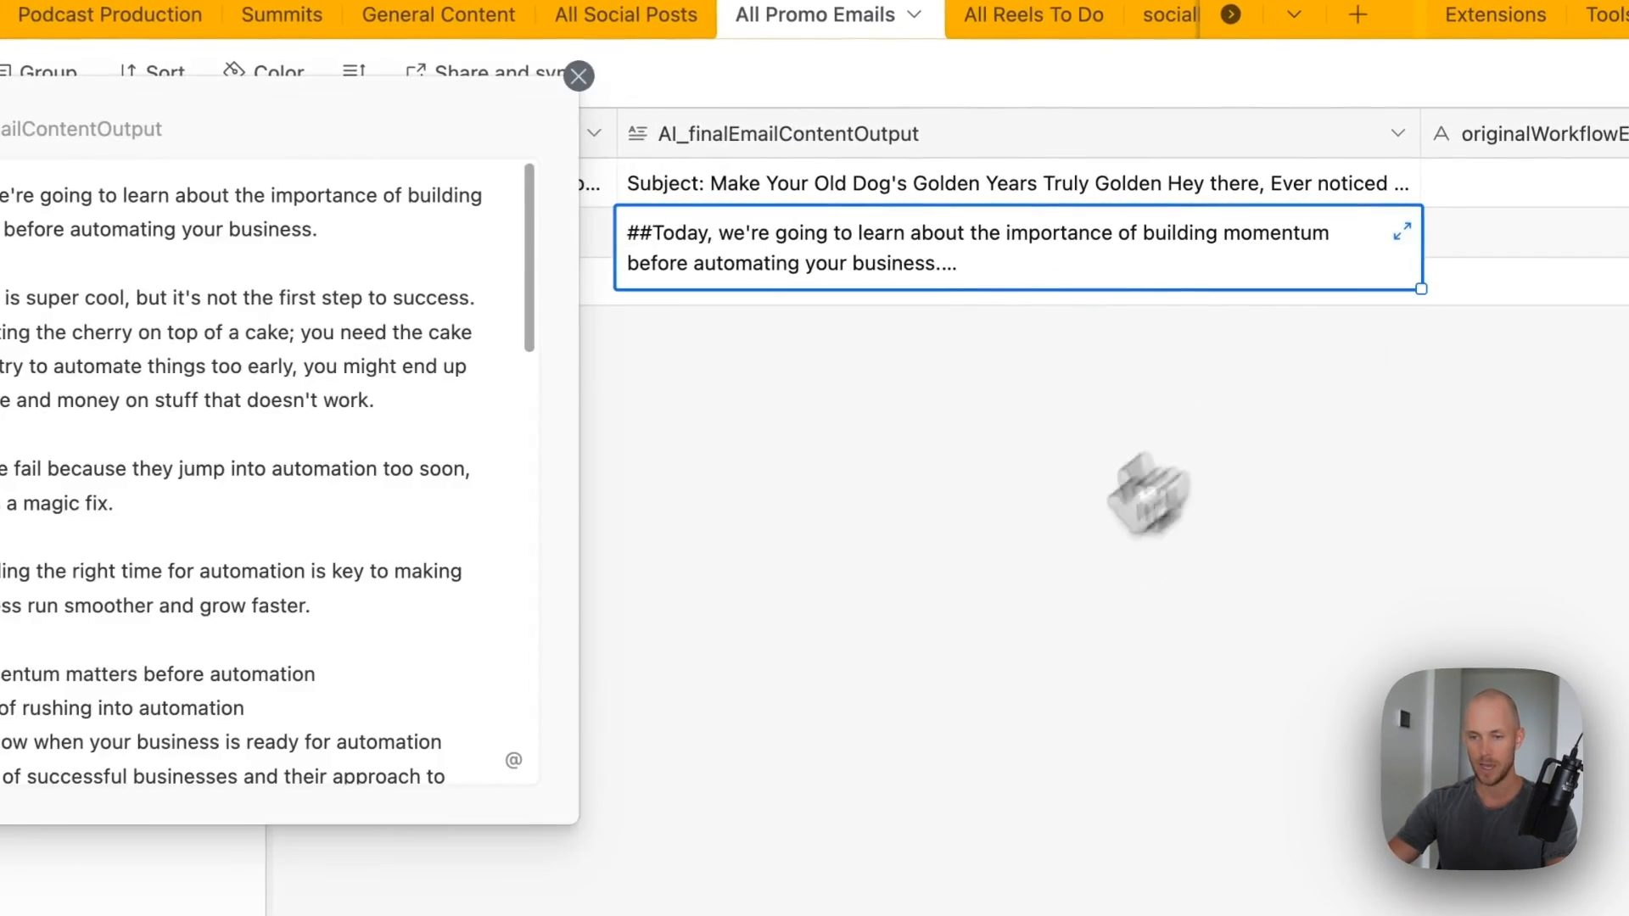
pyautogui.scroll(-10, 373, 263)
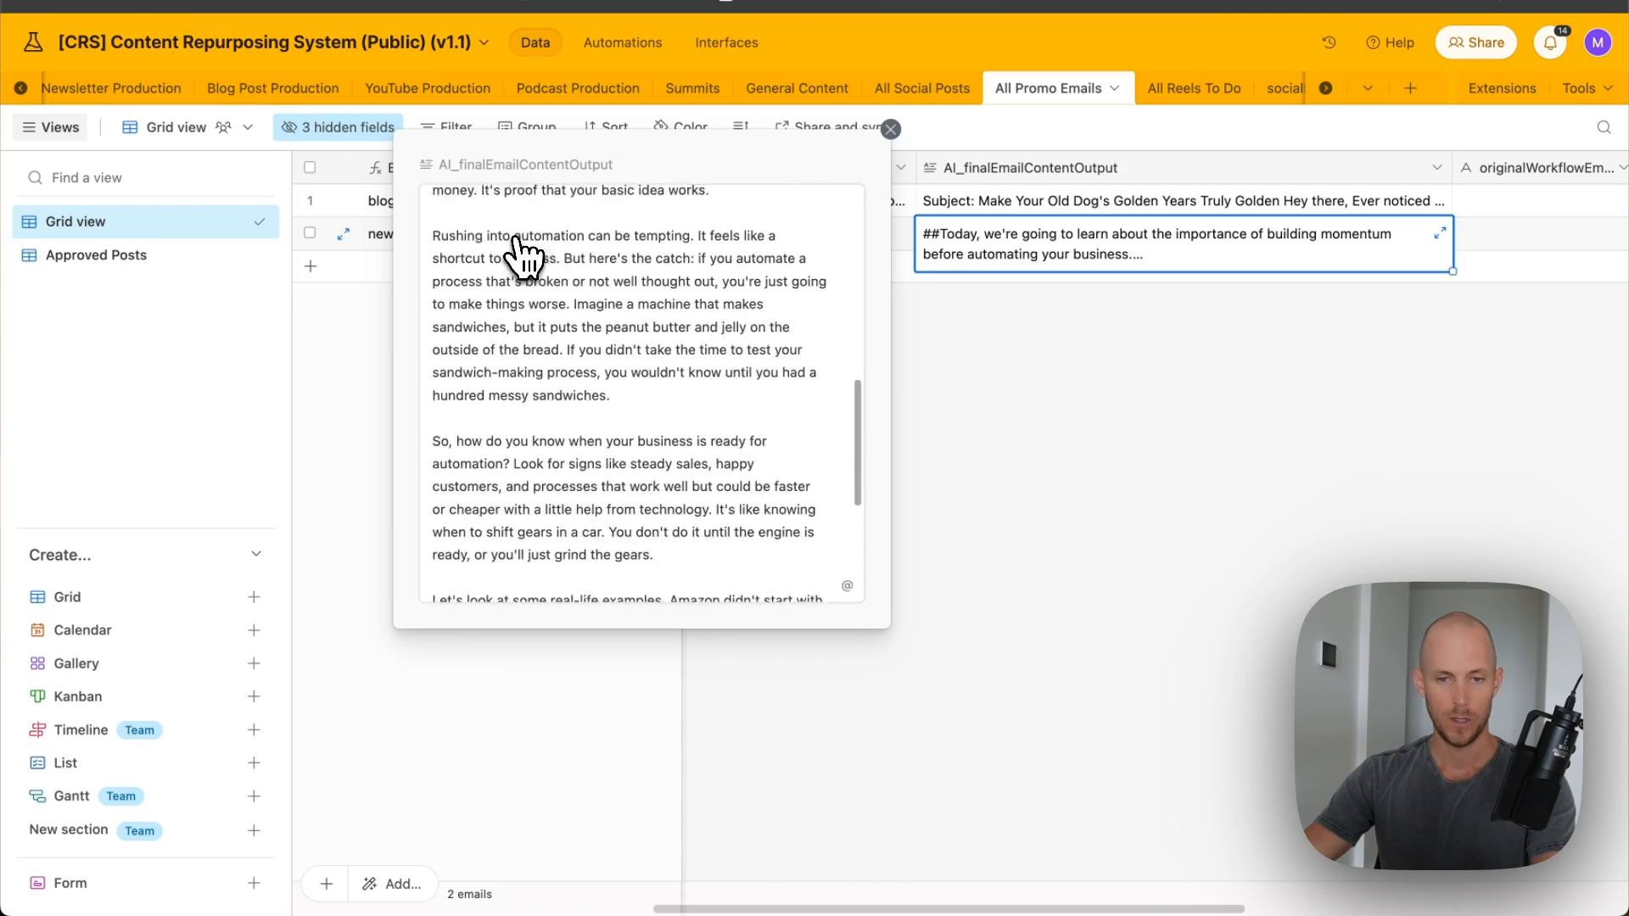
pyautogui.scroll(-2, 513, 255)
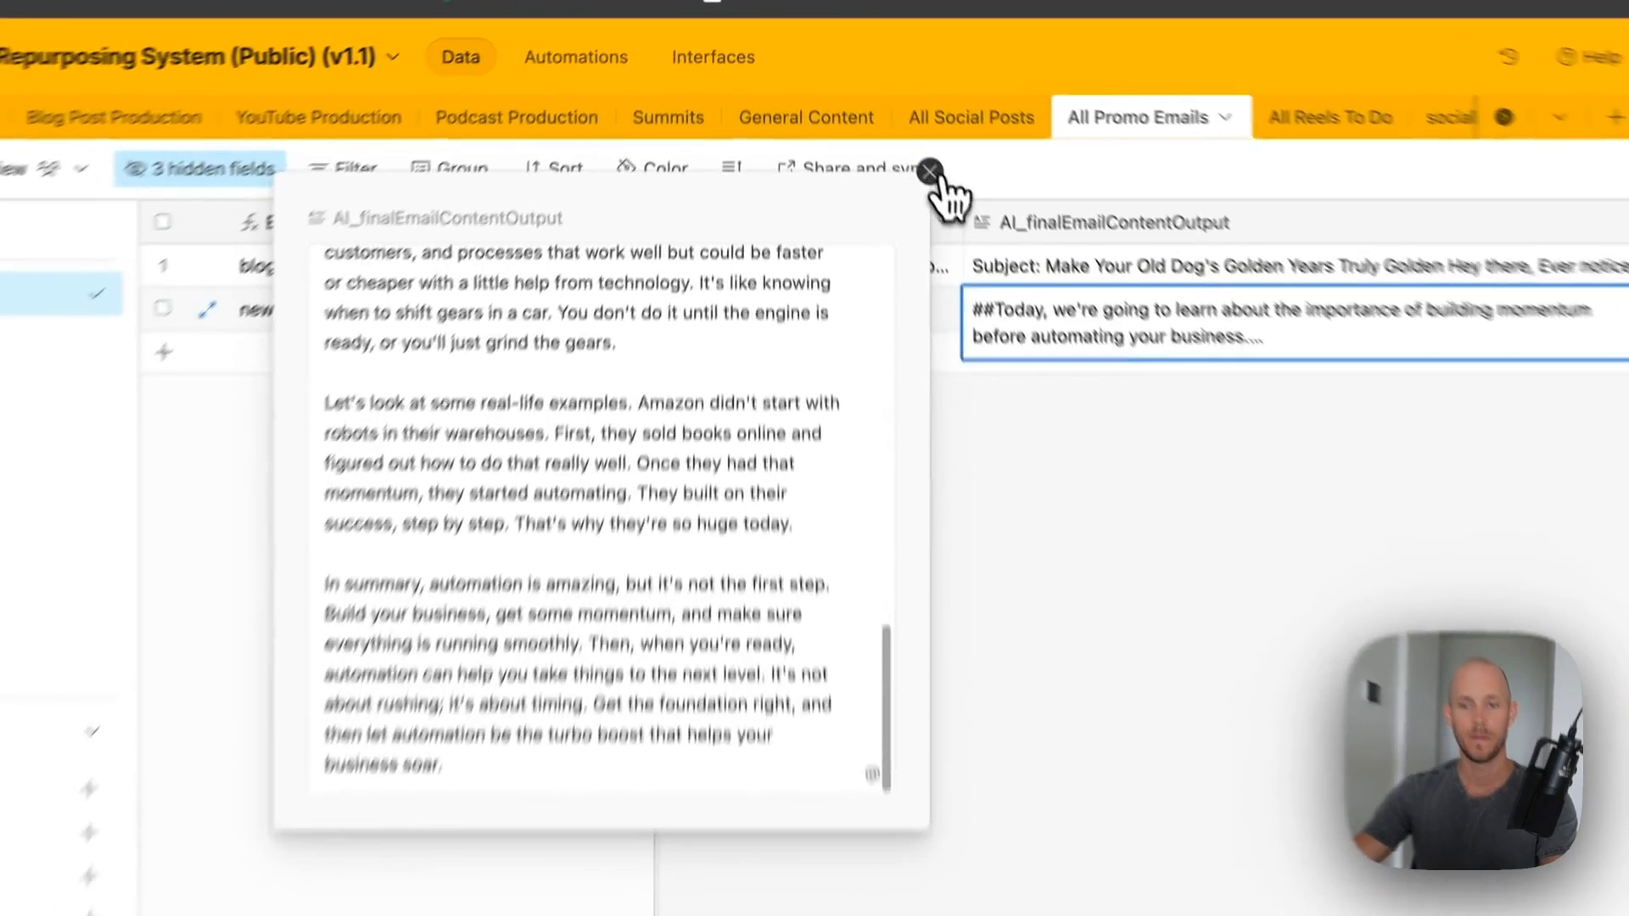
pyautogui.click(890, 129)
# - Review the newsletter's numbered EmailSubjectLine list, then close it
pyautogui.hscroll(-5, 934, 348)
pyautogui.hscroll(5, 1029, 553)
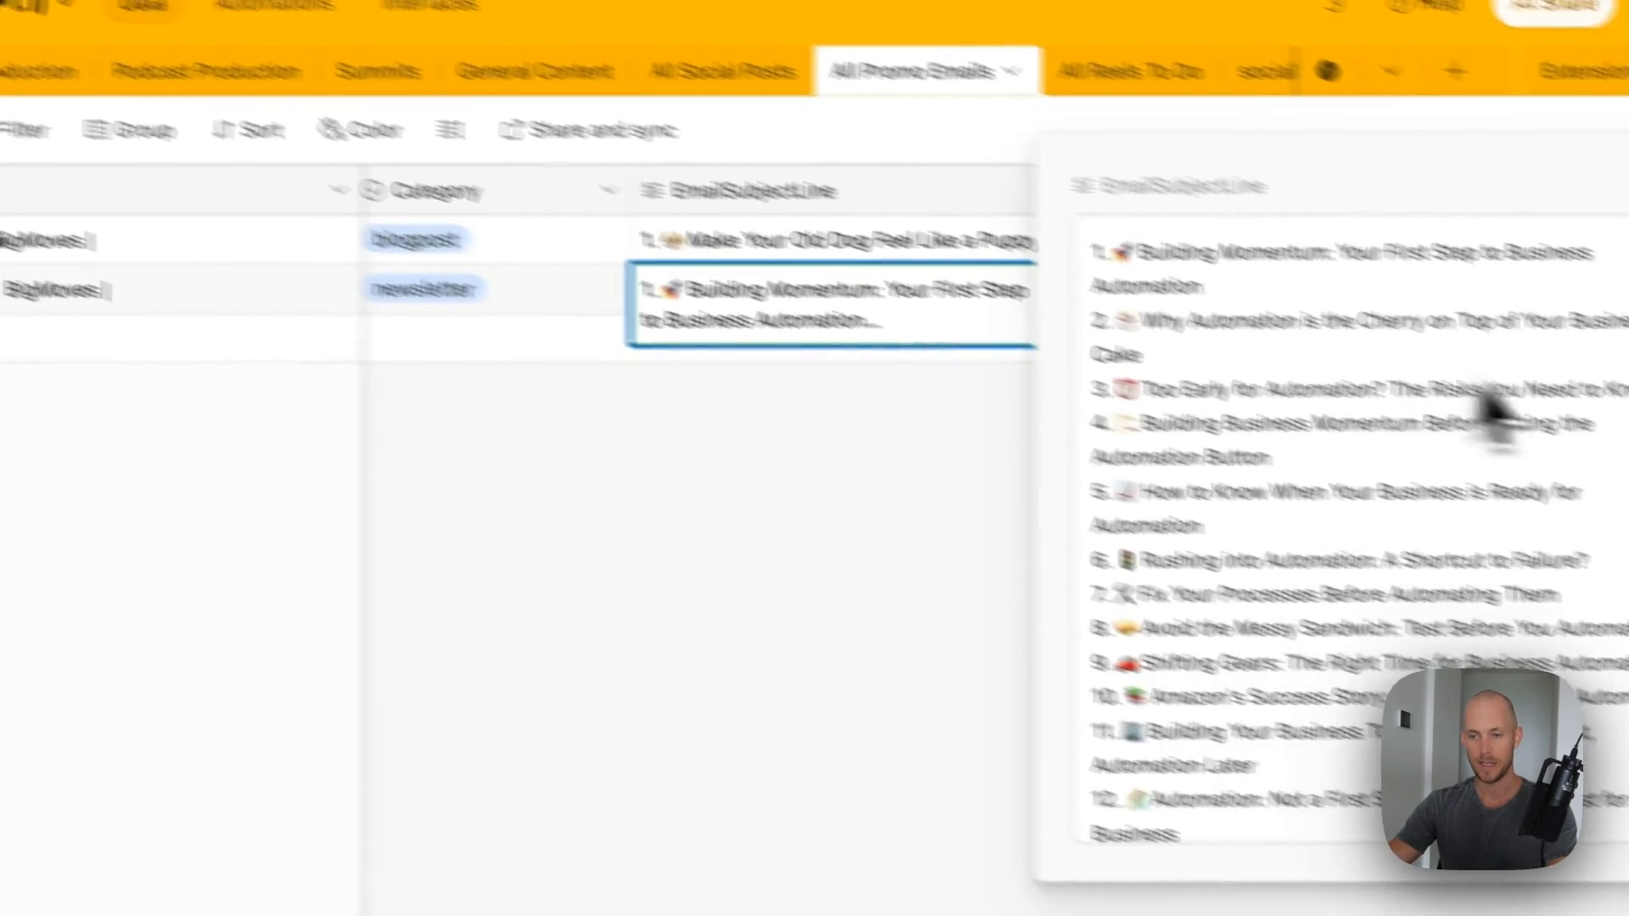
pyautogui.scroll(-5, 1604, 493)
pyautogui.scroll(5, 1582, 599)
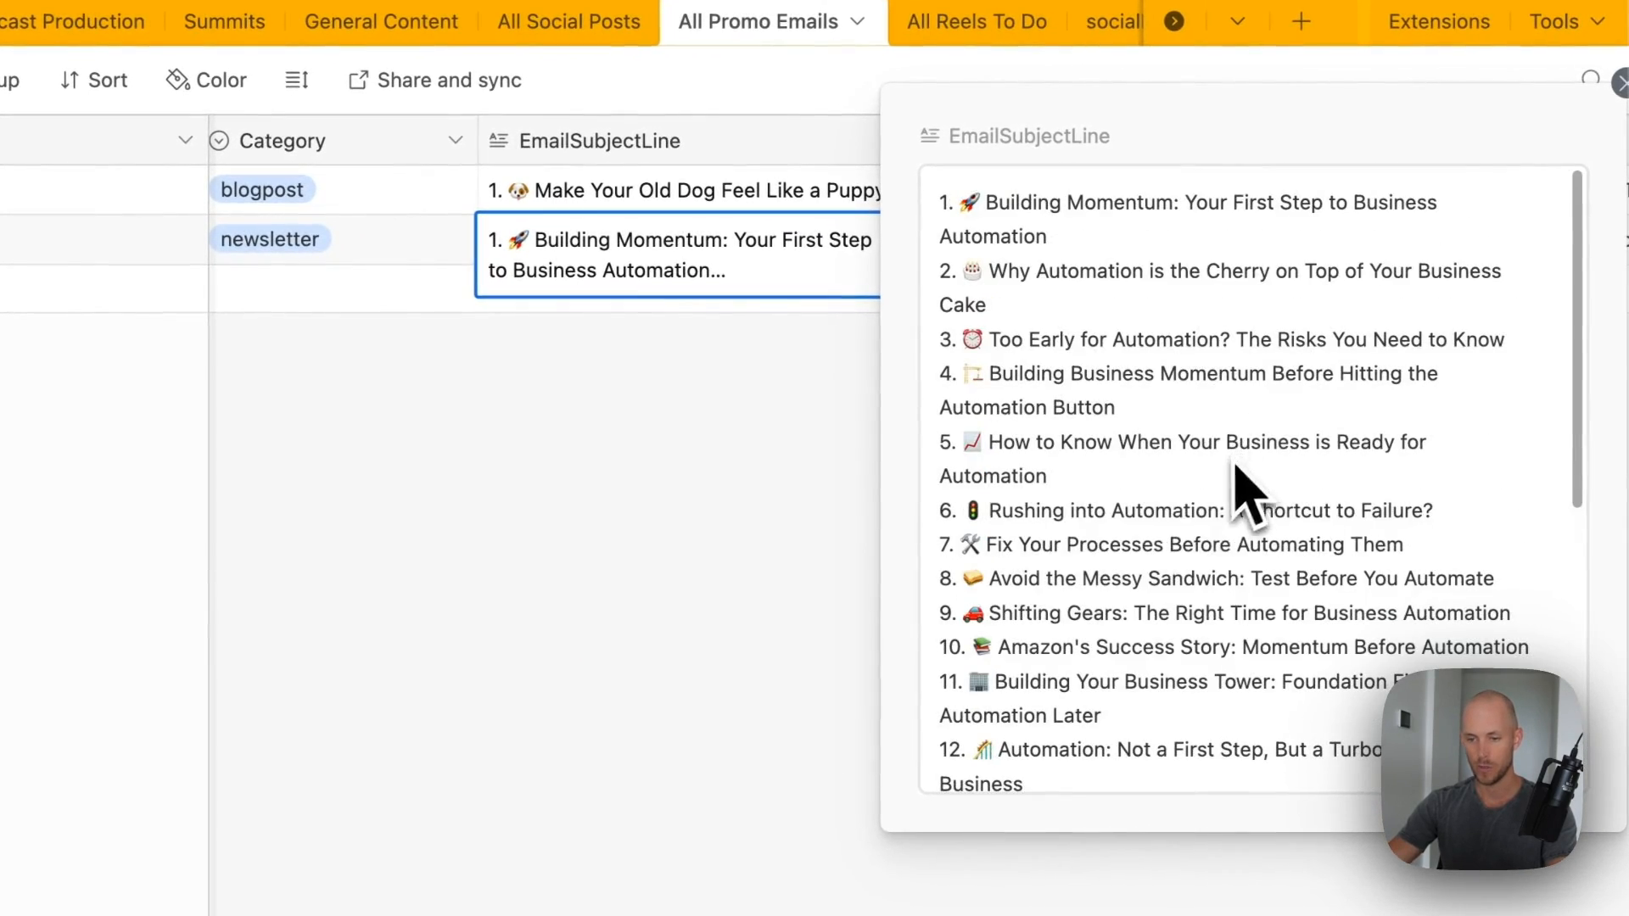
pyautogui.click(810, 450)
pyautogui.hscroll(4, 891, 314)
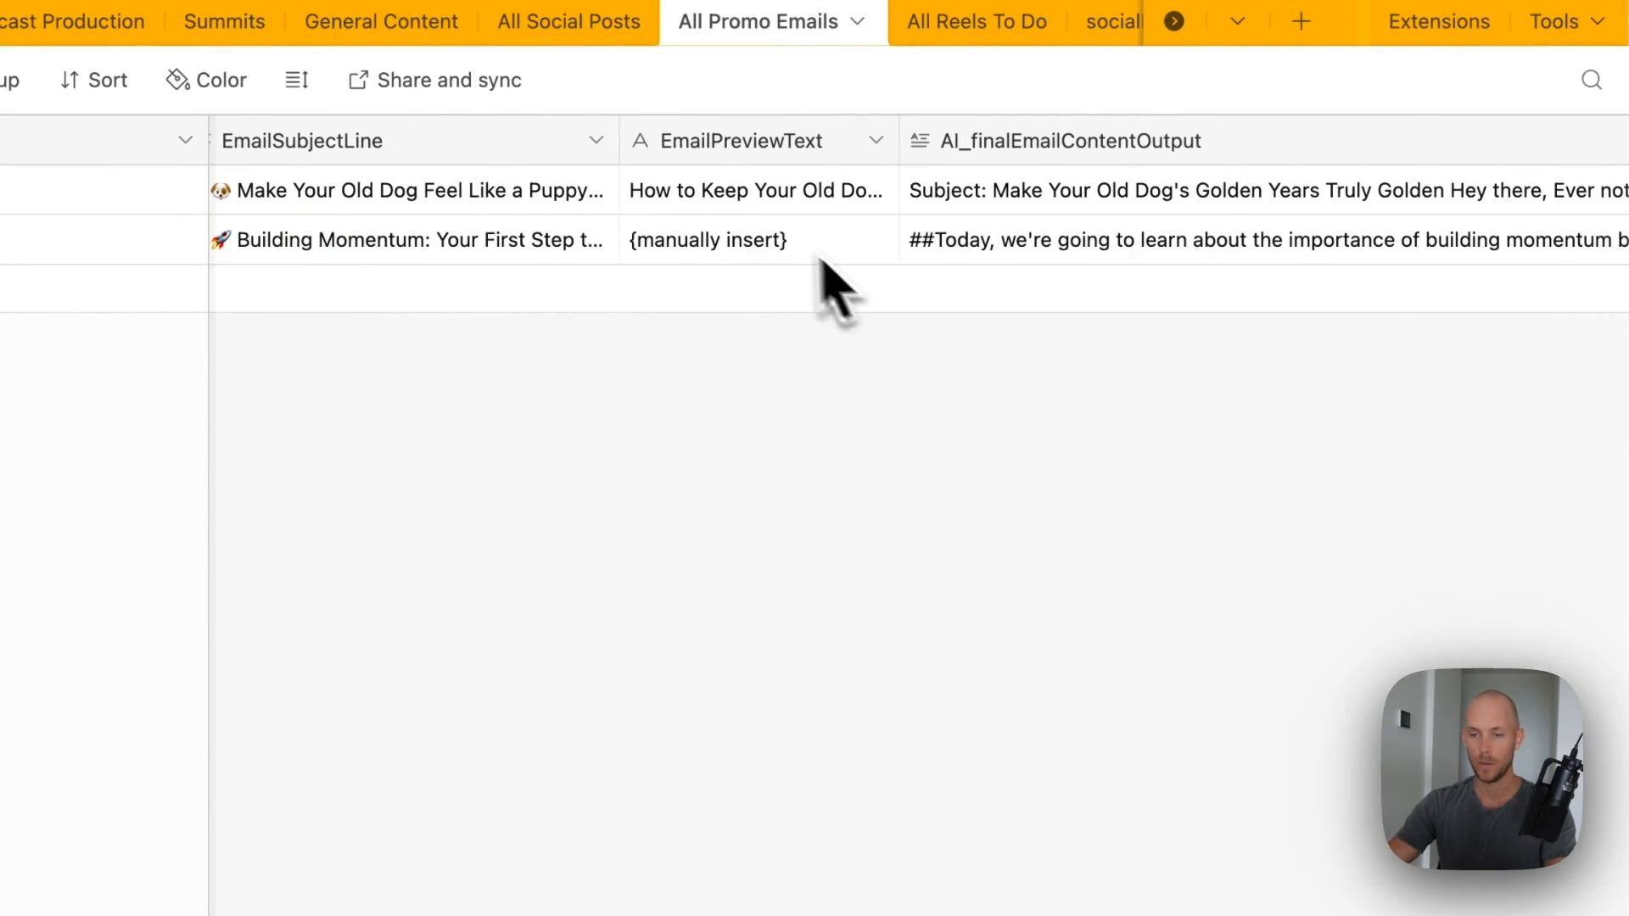
pyautogui.hscroll(15, 866, 306)
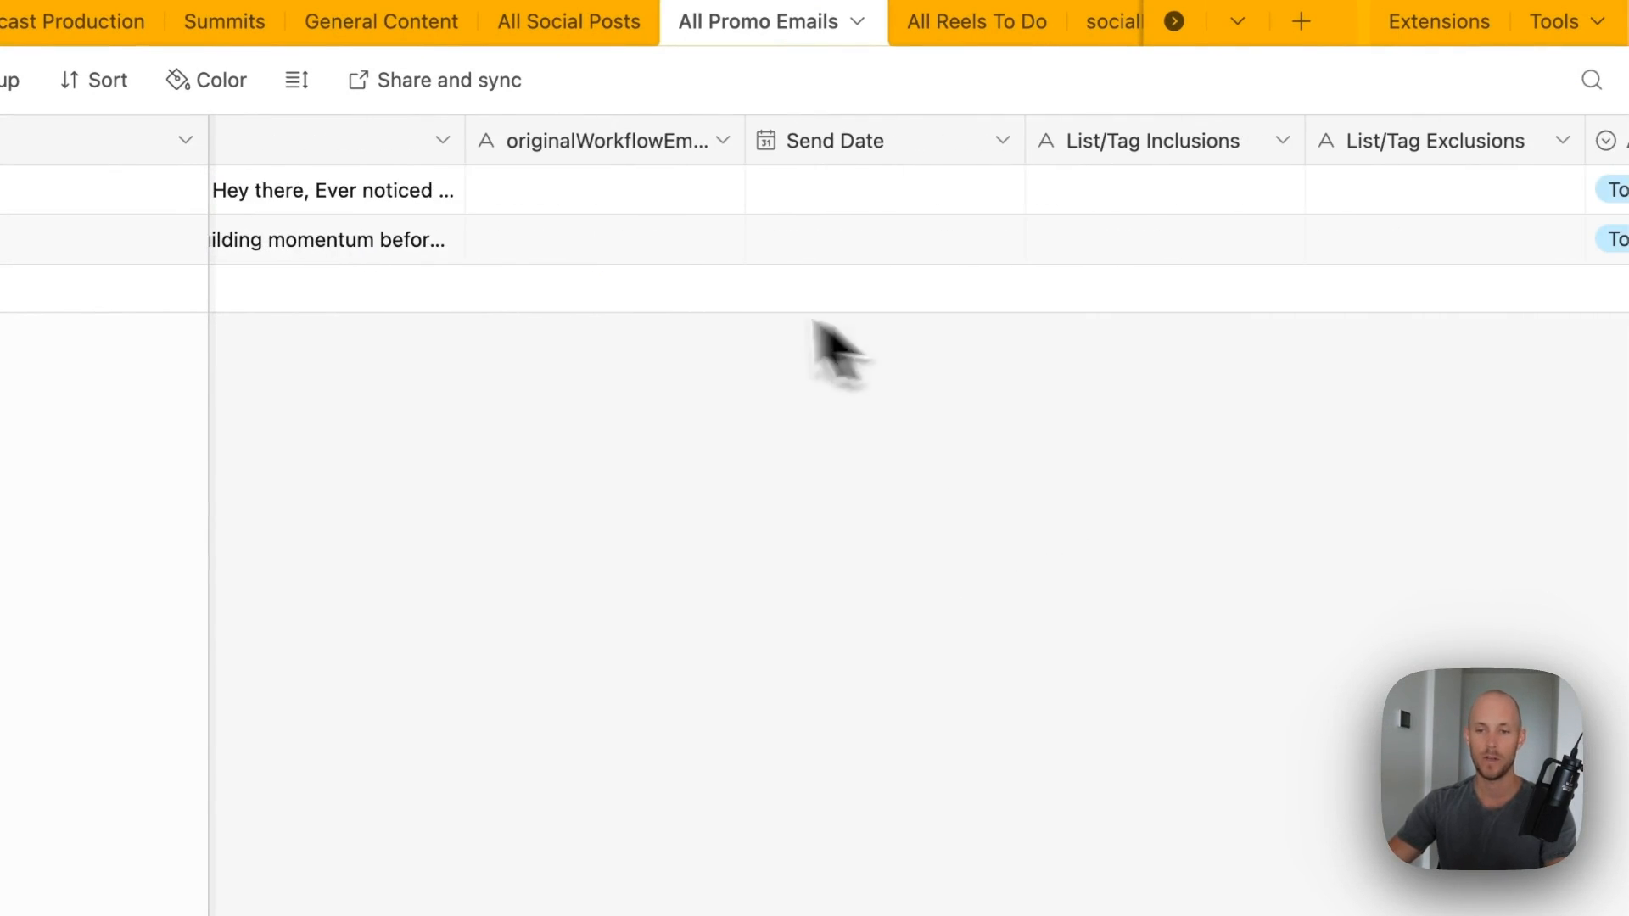
pyautogui.hscroll(-5, 537, 329)
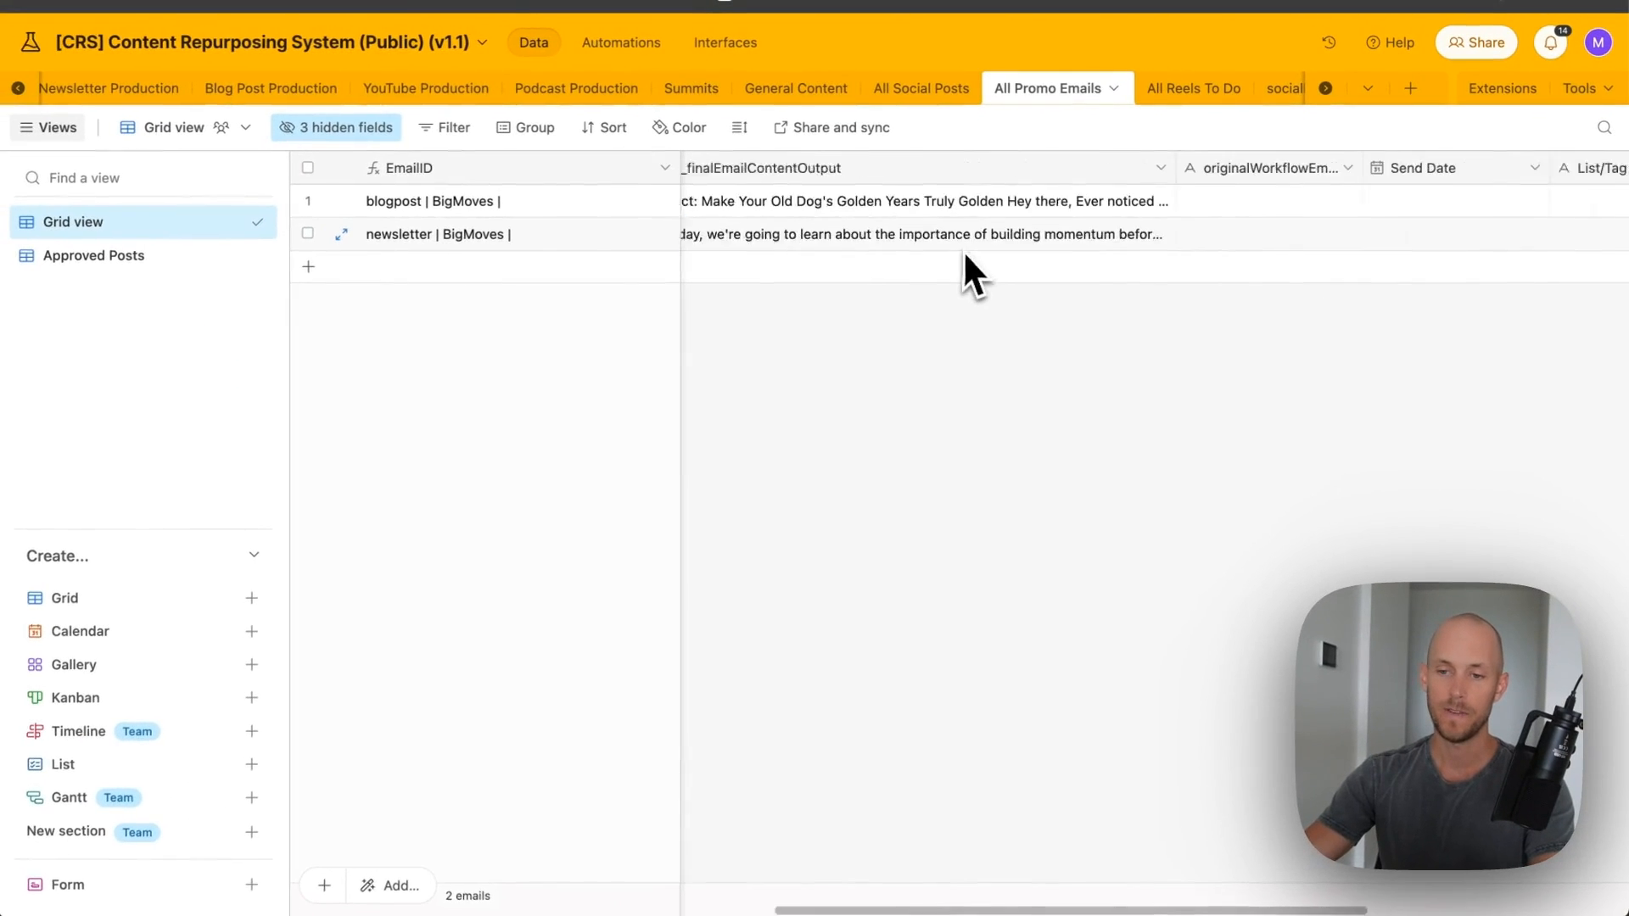
pyautogui.hscroll(4, 717, 346)
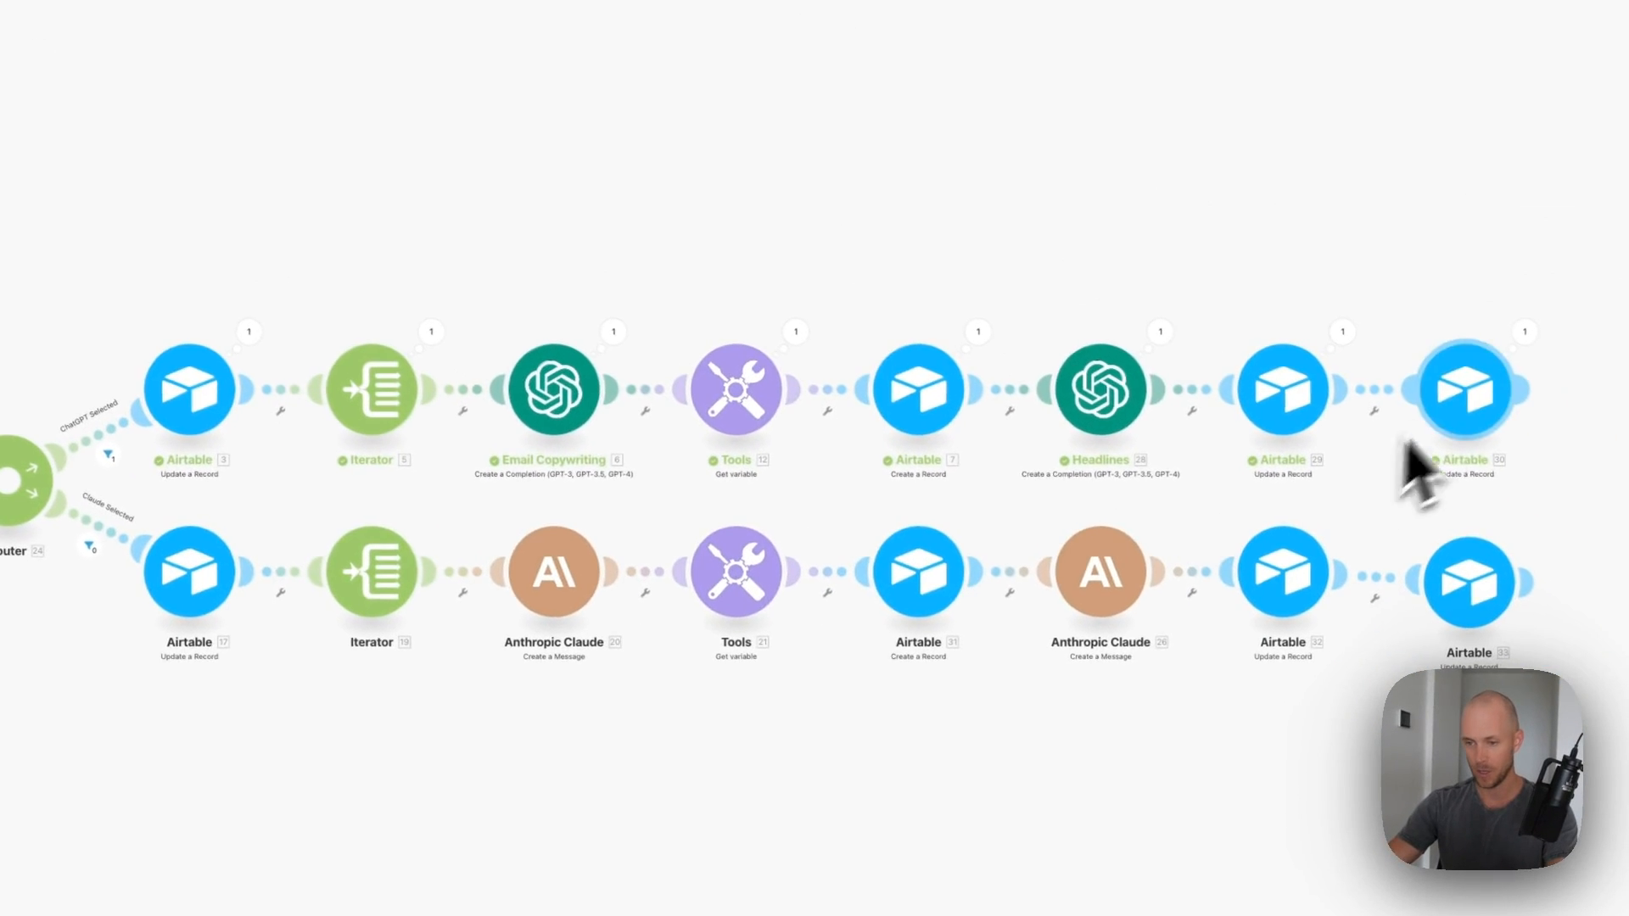
# - Set promoEmailCompleted to Yes in Airtable module 30, then open Airtable module 33's settings
pyautogui.click(1482, 393)
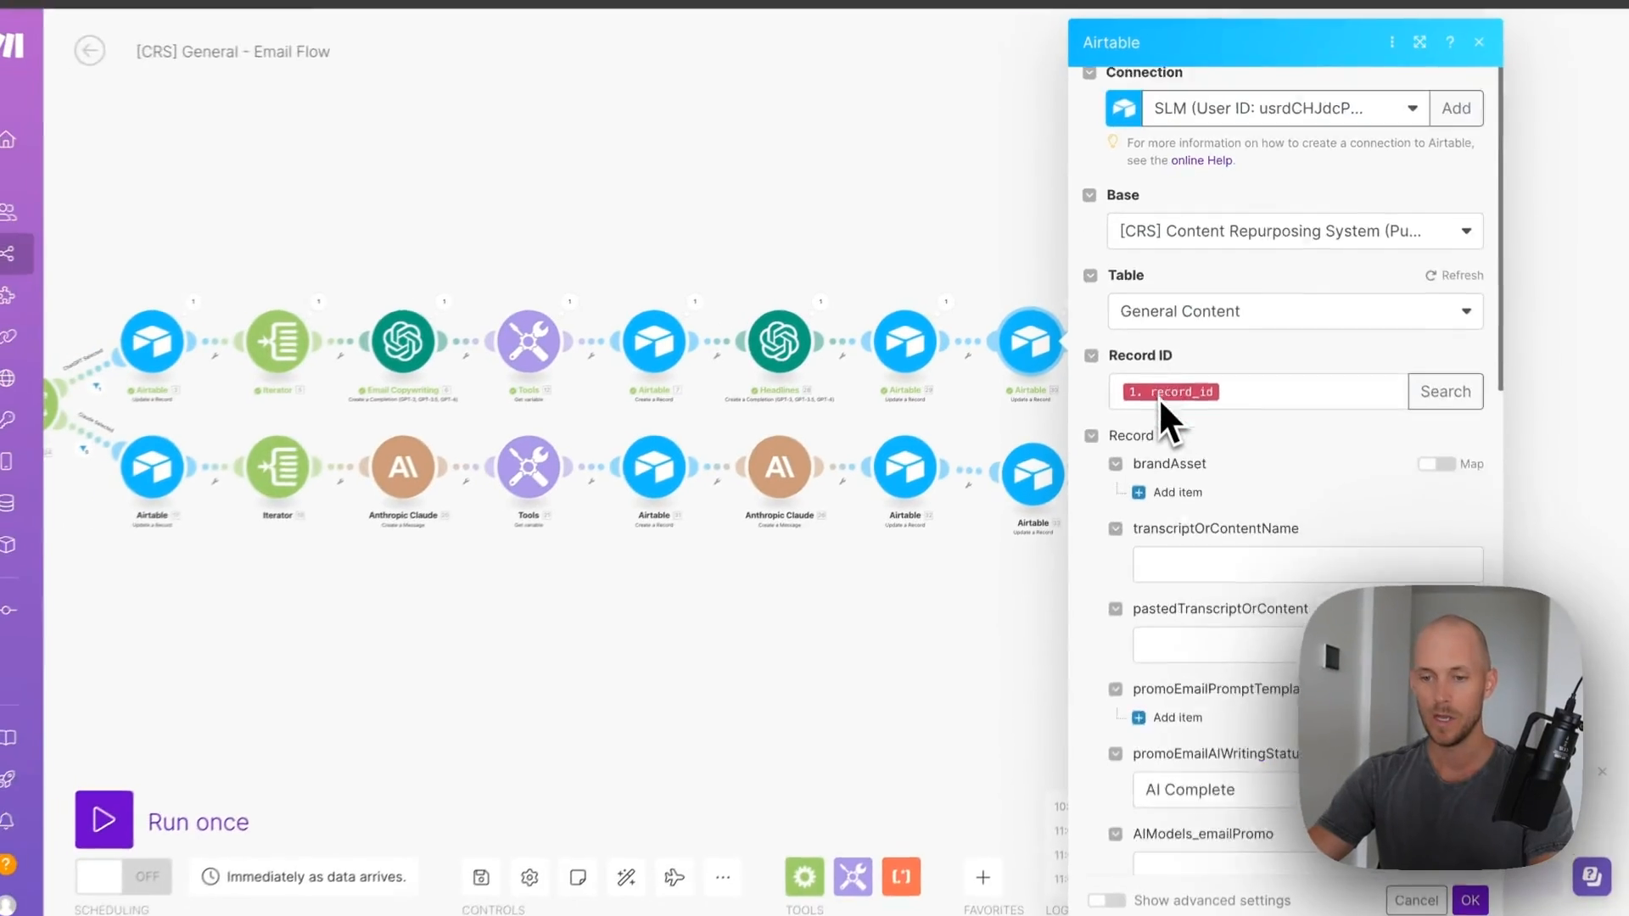
pyautogui.scroll(-10, 1086, 535)
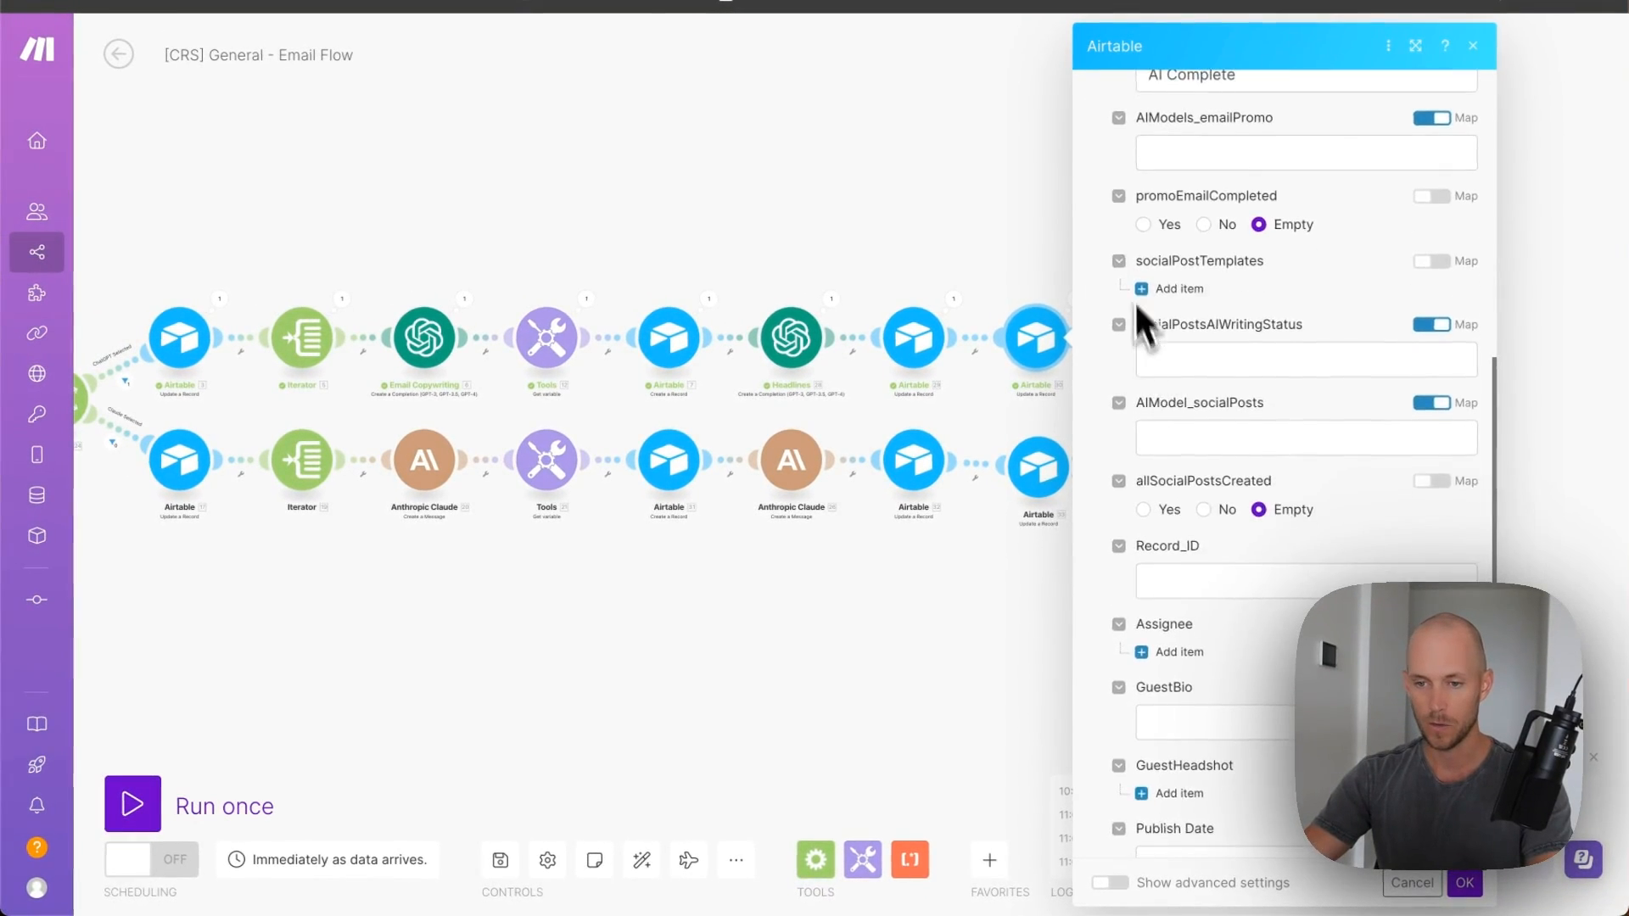
pyautogui.scroll(3, 1133, 302)
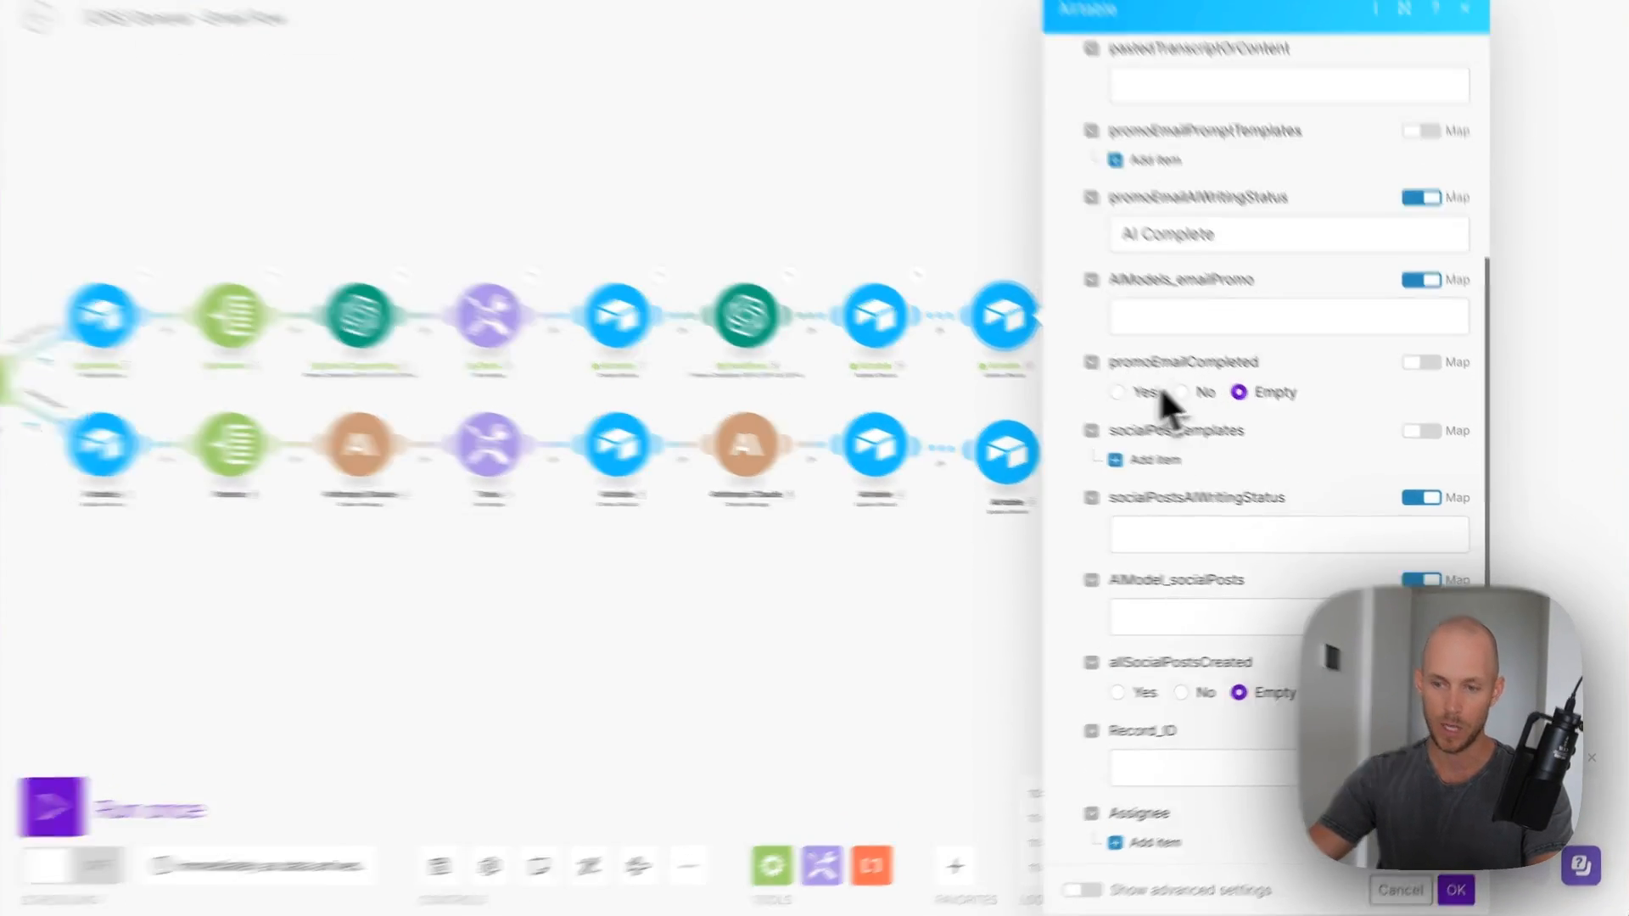
pyautogui.click(1159, 389)
pyautogui.click(1456, 890)
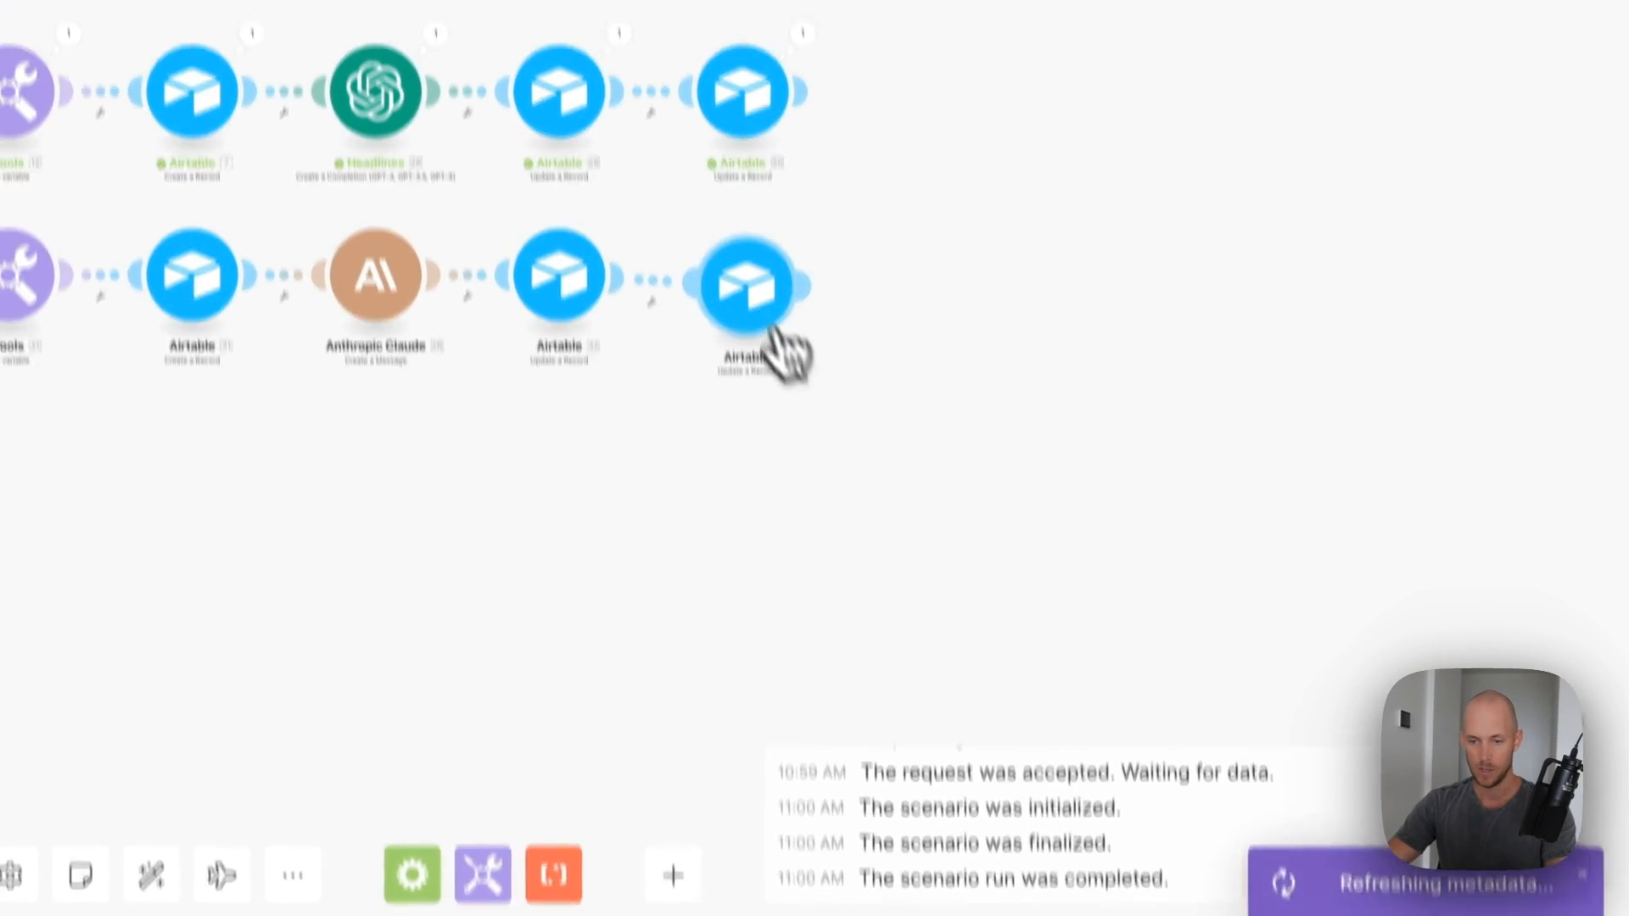
pyautogui.click(784, 293)
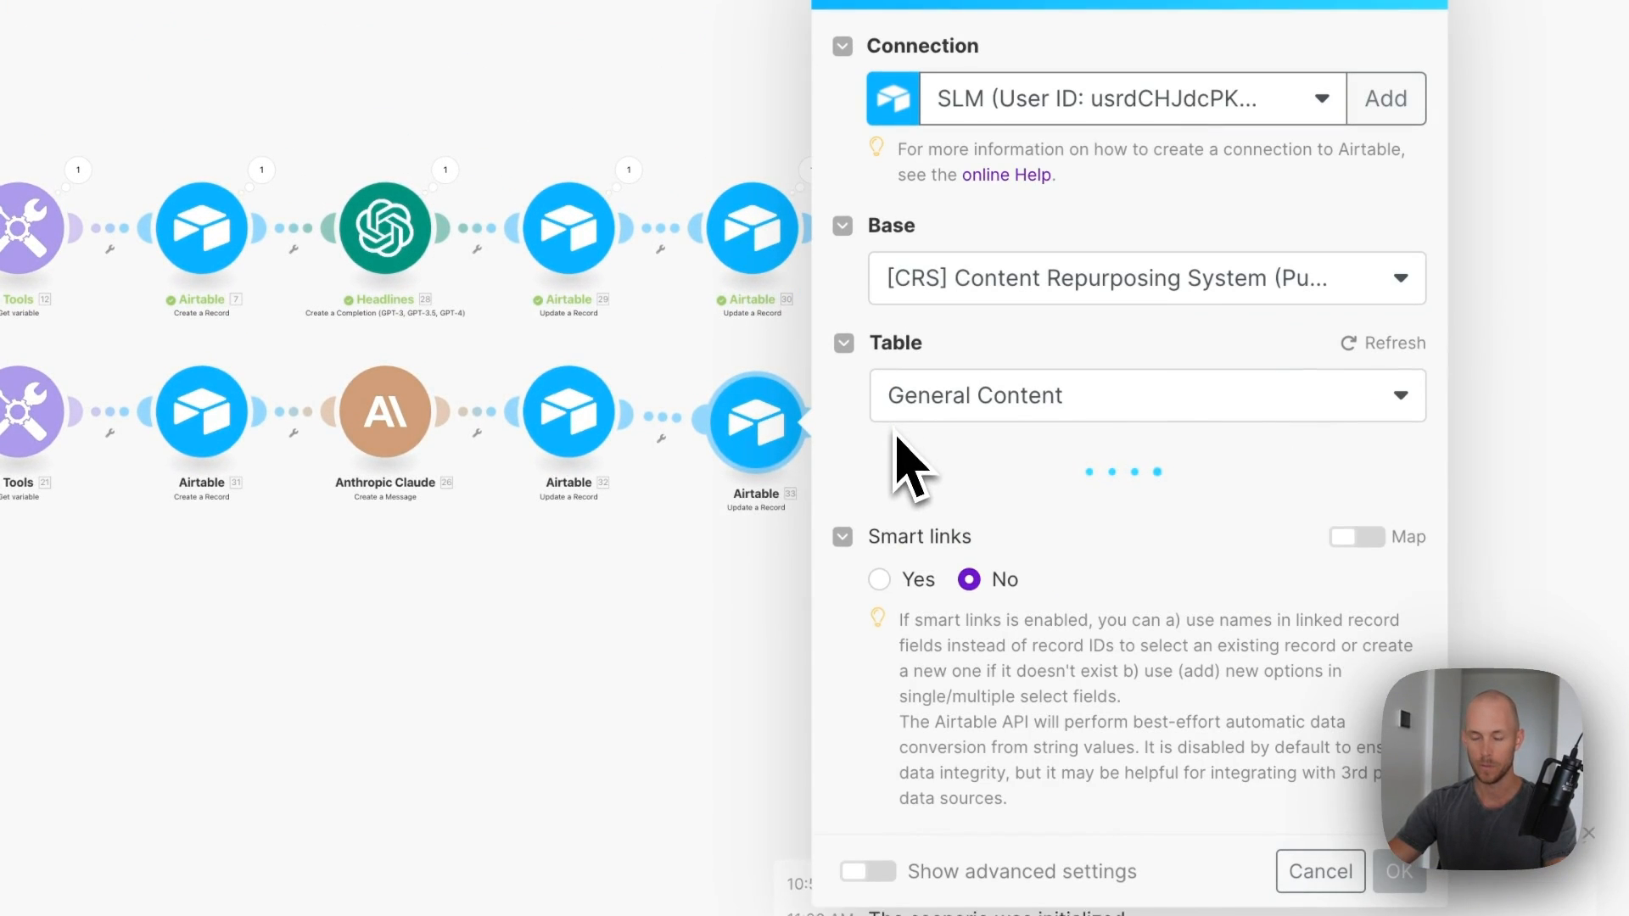
pyautogui.scroll(-15, 899, 462)
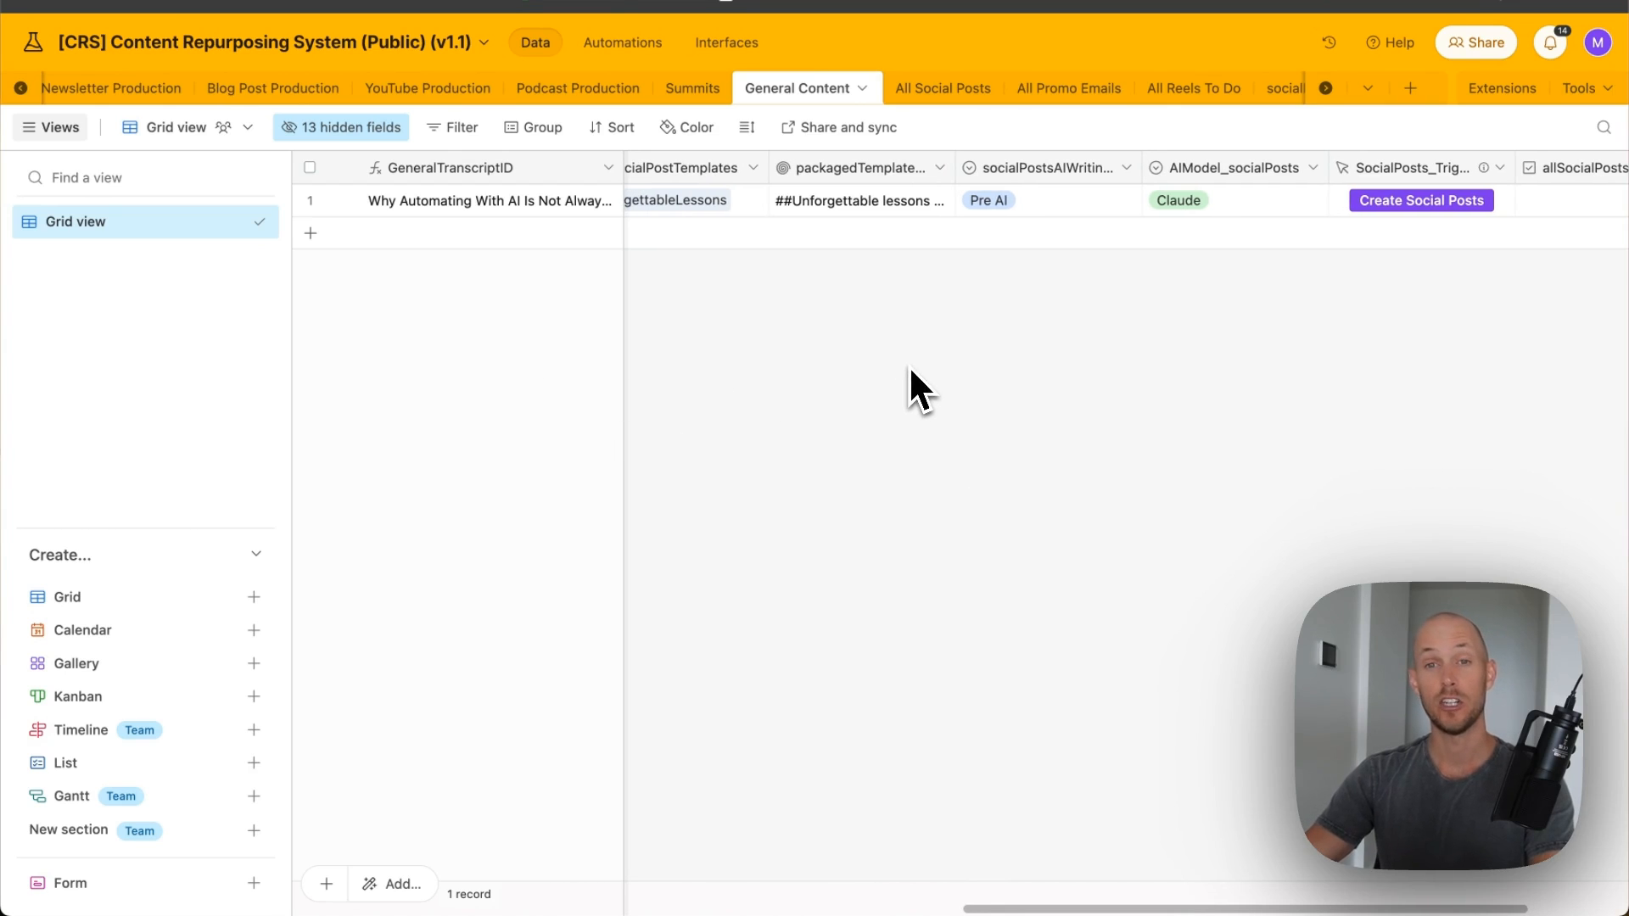
# - Scroll the General Content grid across to the record's social posts columns
pyautogui.hscroll(2, 763, 373)
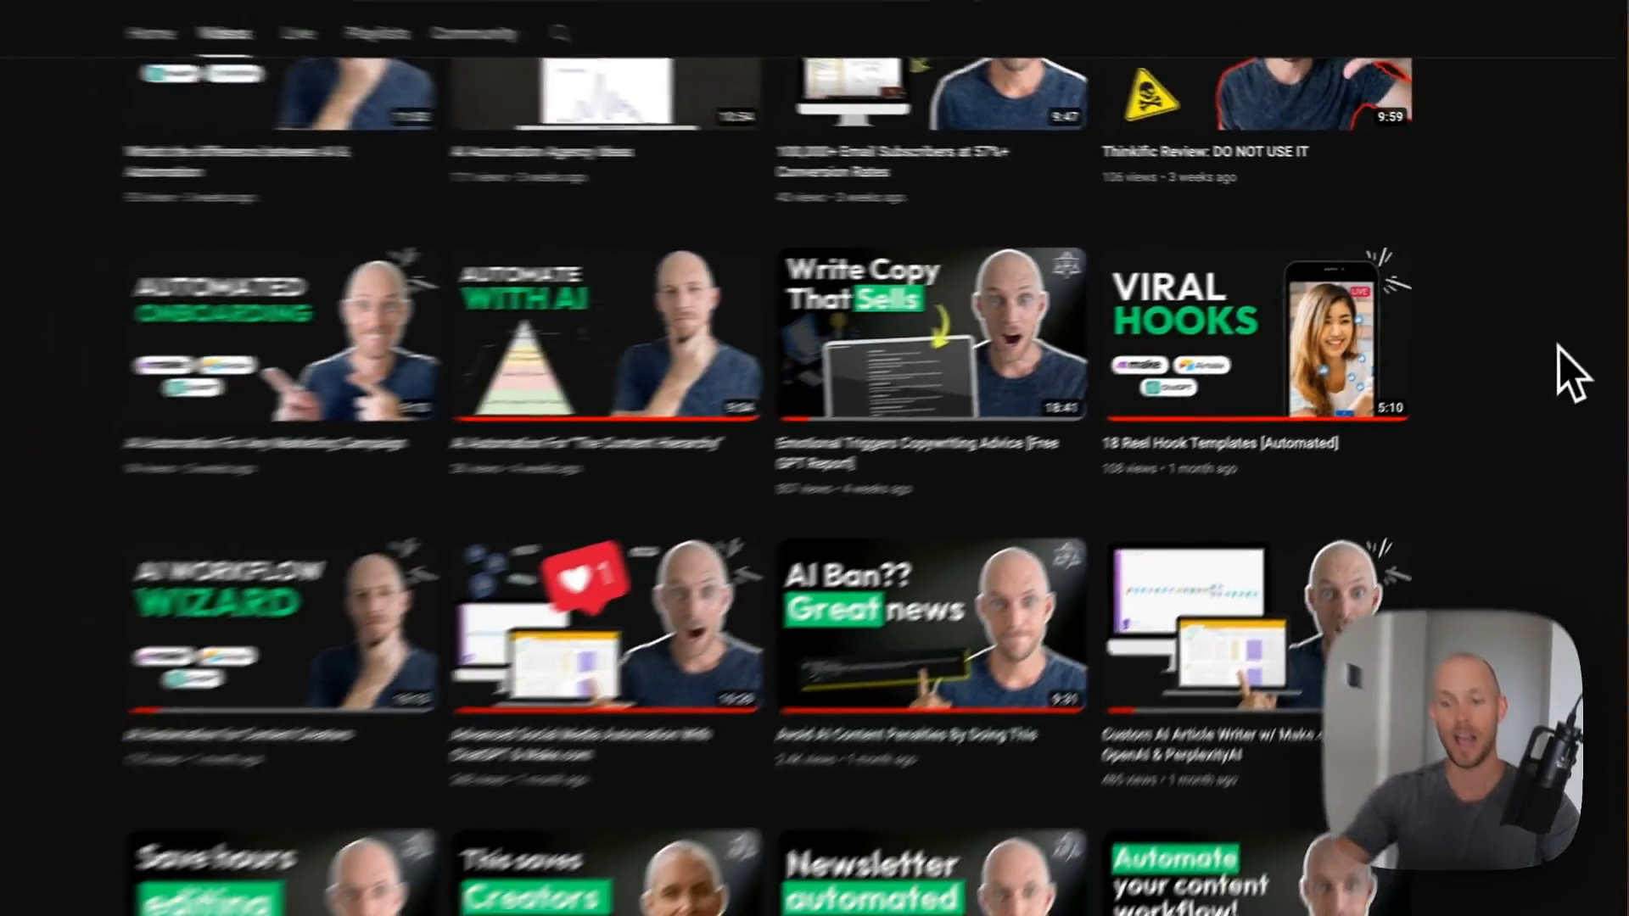
pyautogui.scroll(2, 1587, 311)
pyautogui.scroll(-2, 1590, 312)
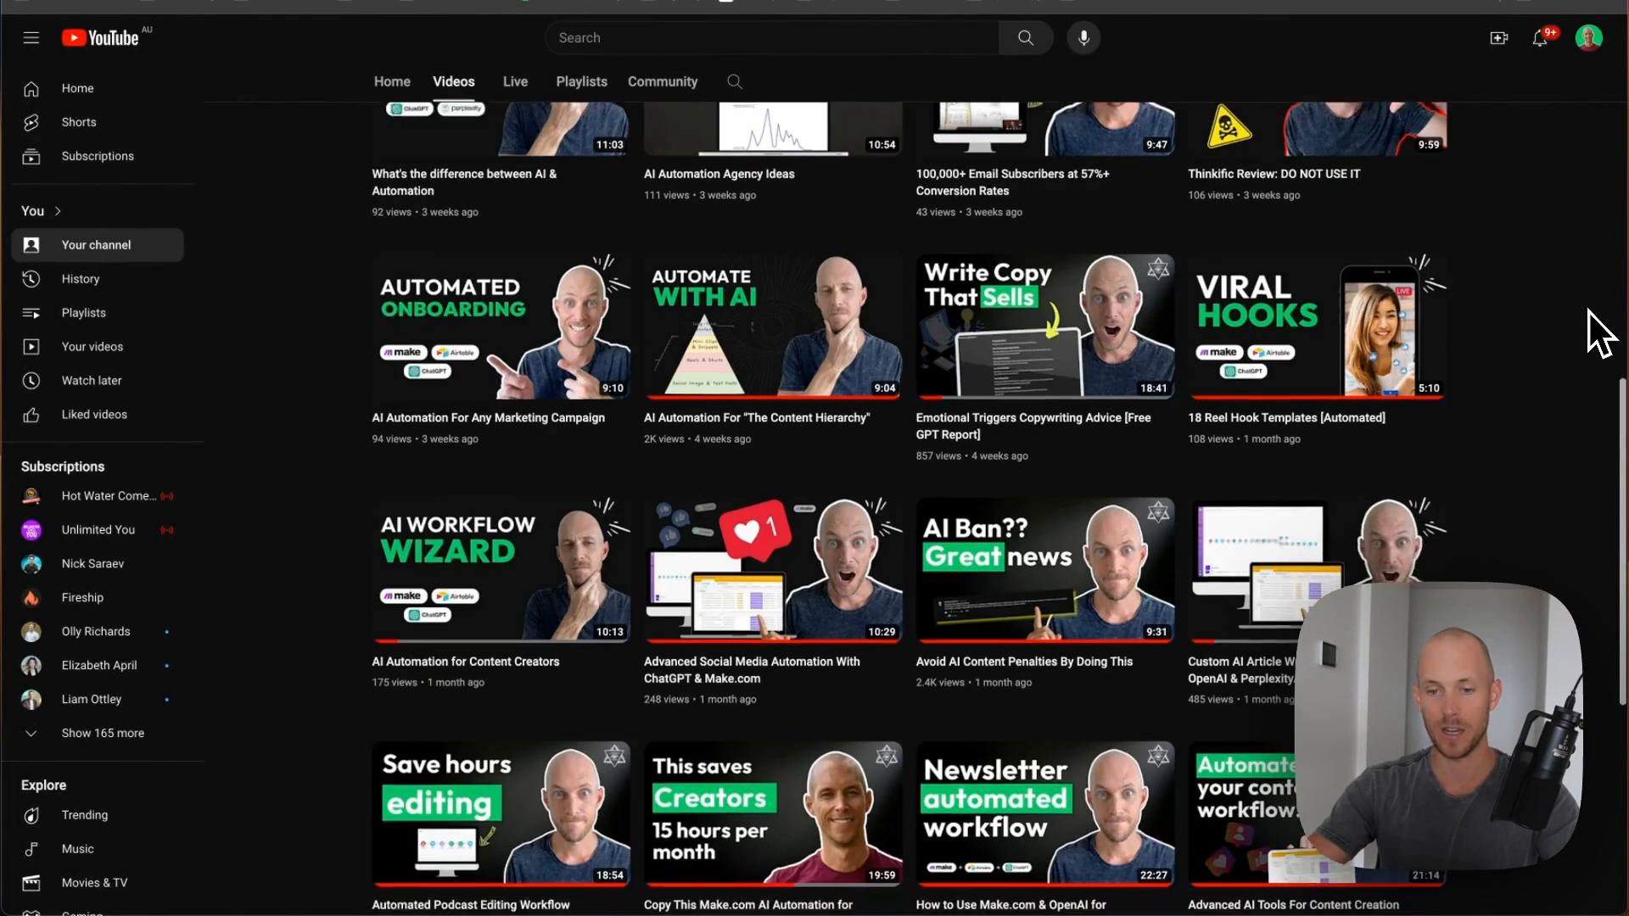
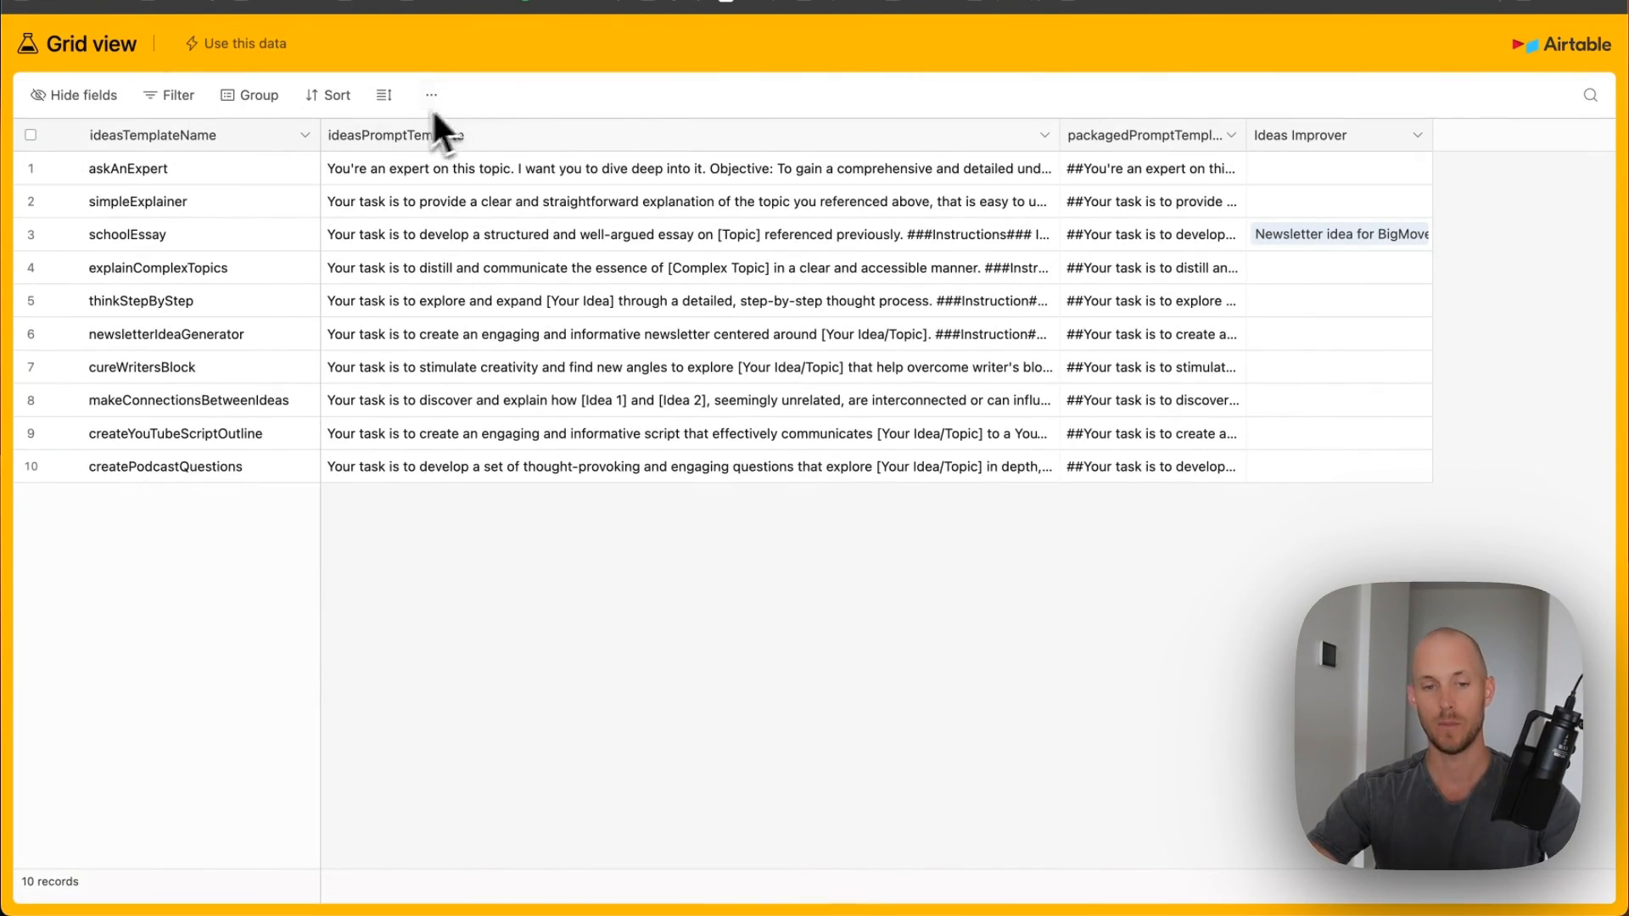
# - Start copying the shared grid of 10 ideas prompt templates with 'Use this data'
pyautogui.click(273, 53)
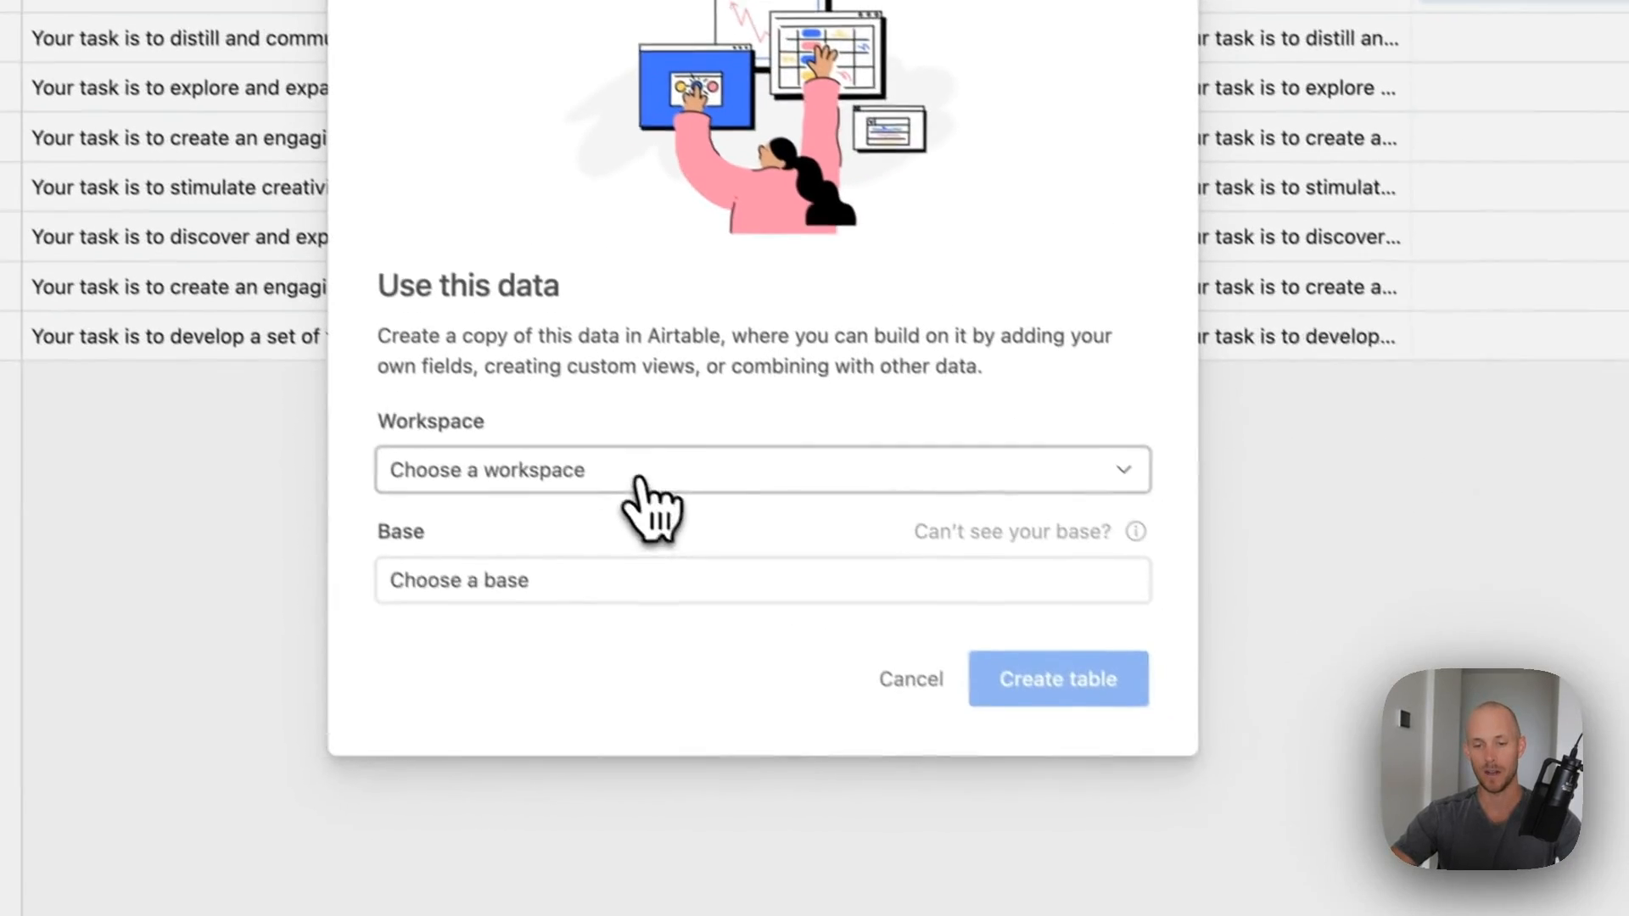
# - Copy the templates into the [CRS] Content Repurposing System base in the [Marketing] Content Production & Management workspace
pyautogui.click(638, 475)
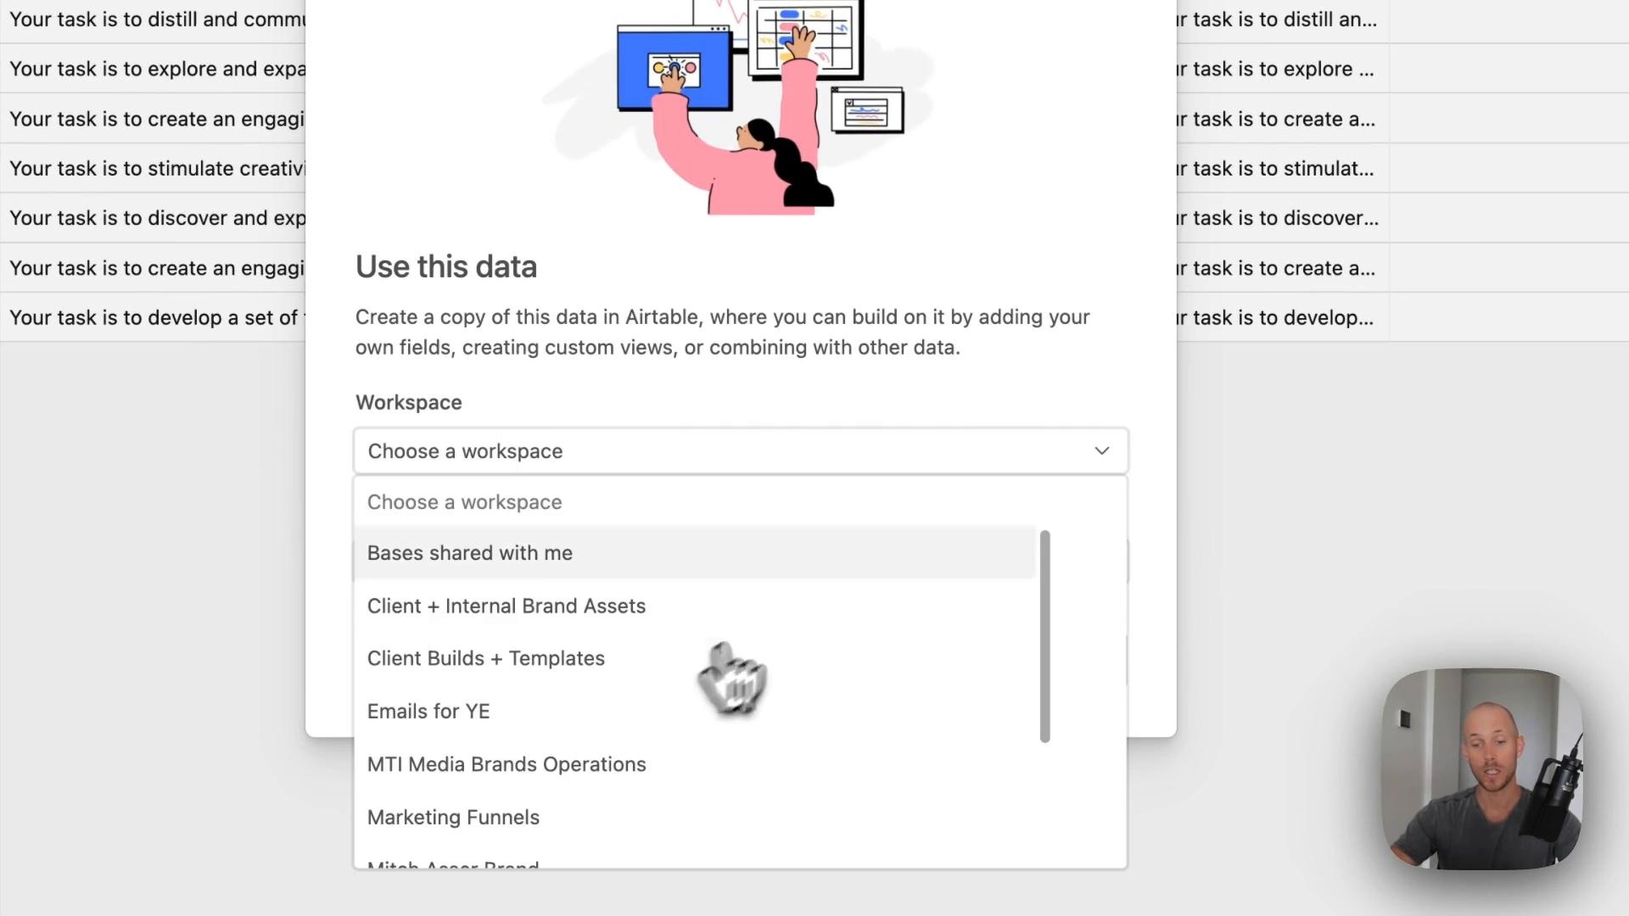
pyautogui.click(607, 659)
pyautogui.click(778, 451)
pyautogui.scroll(-5, 727, 600)
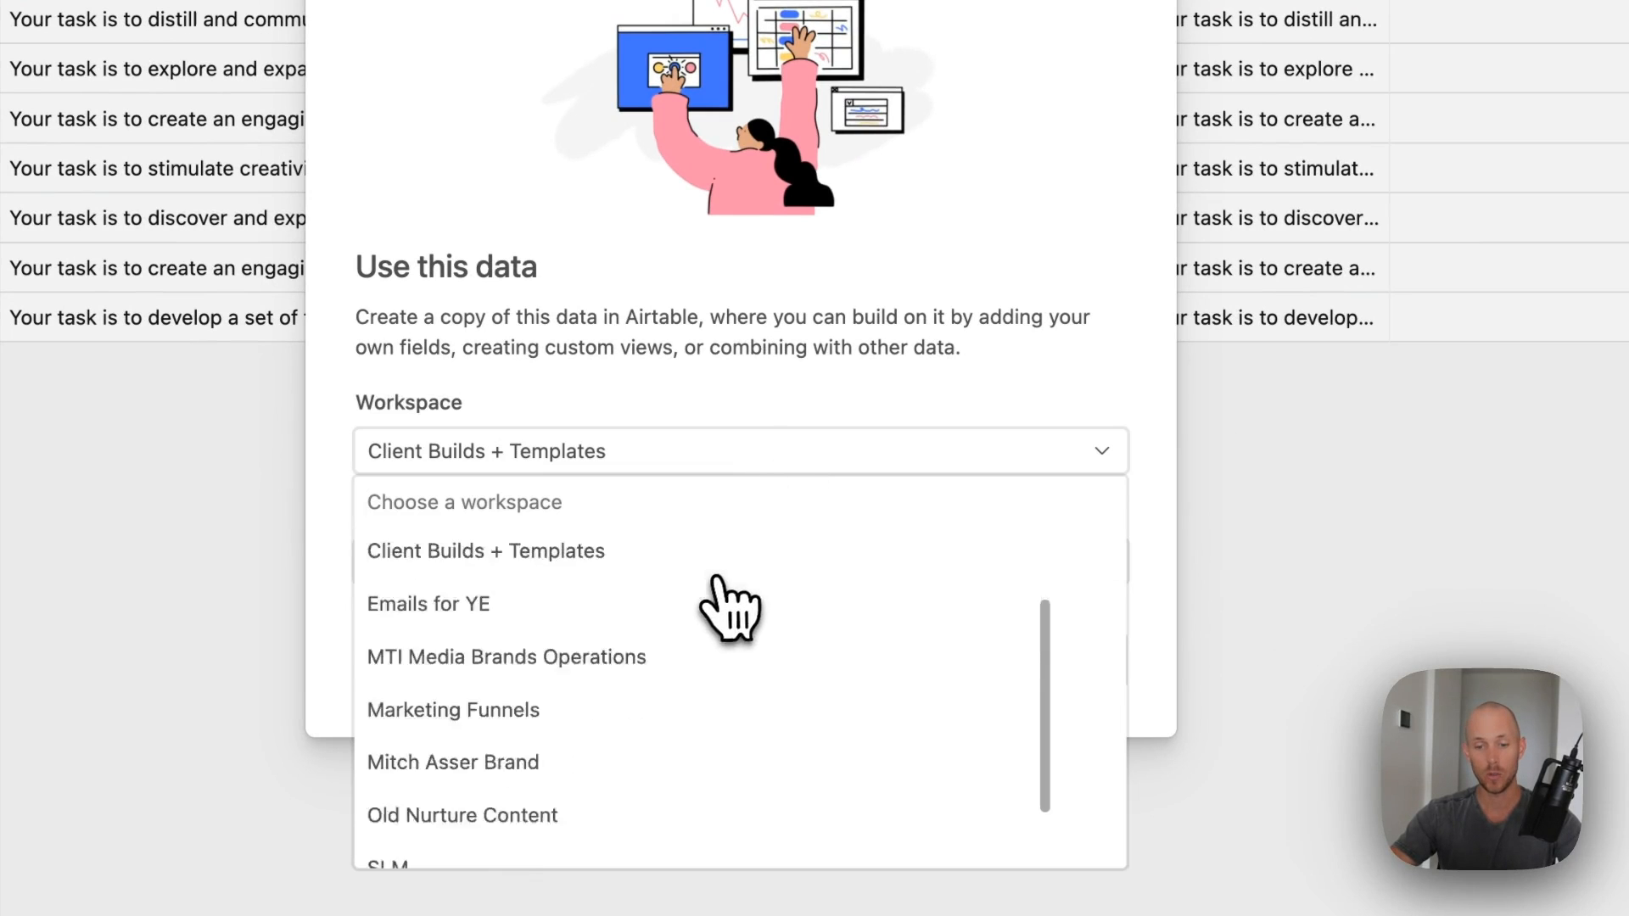
pyautogui.click(827, 840)
pyautogui.click(730, 562)
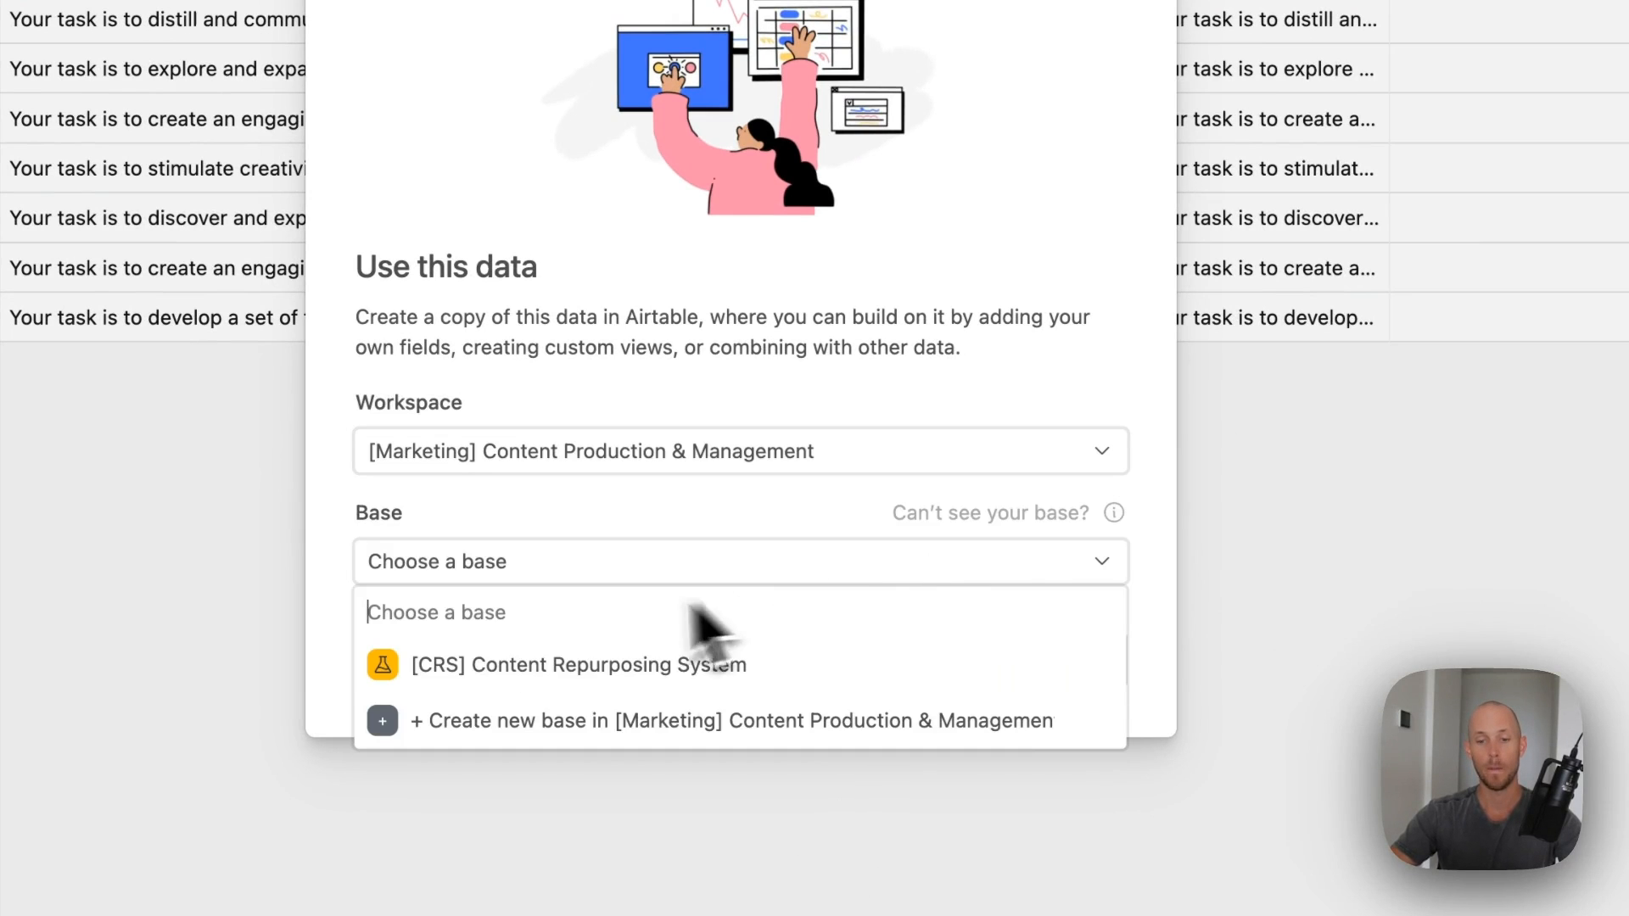
pyautogui.click(658, 676)
pyautogui.click(1091, 657)
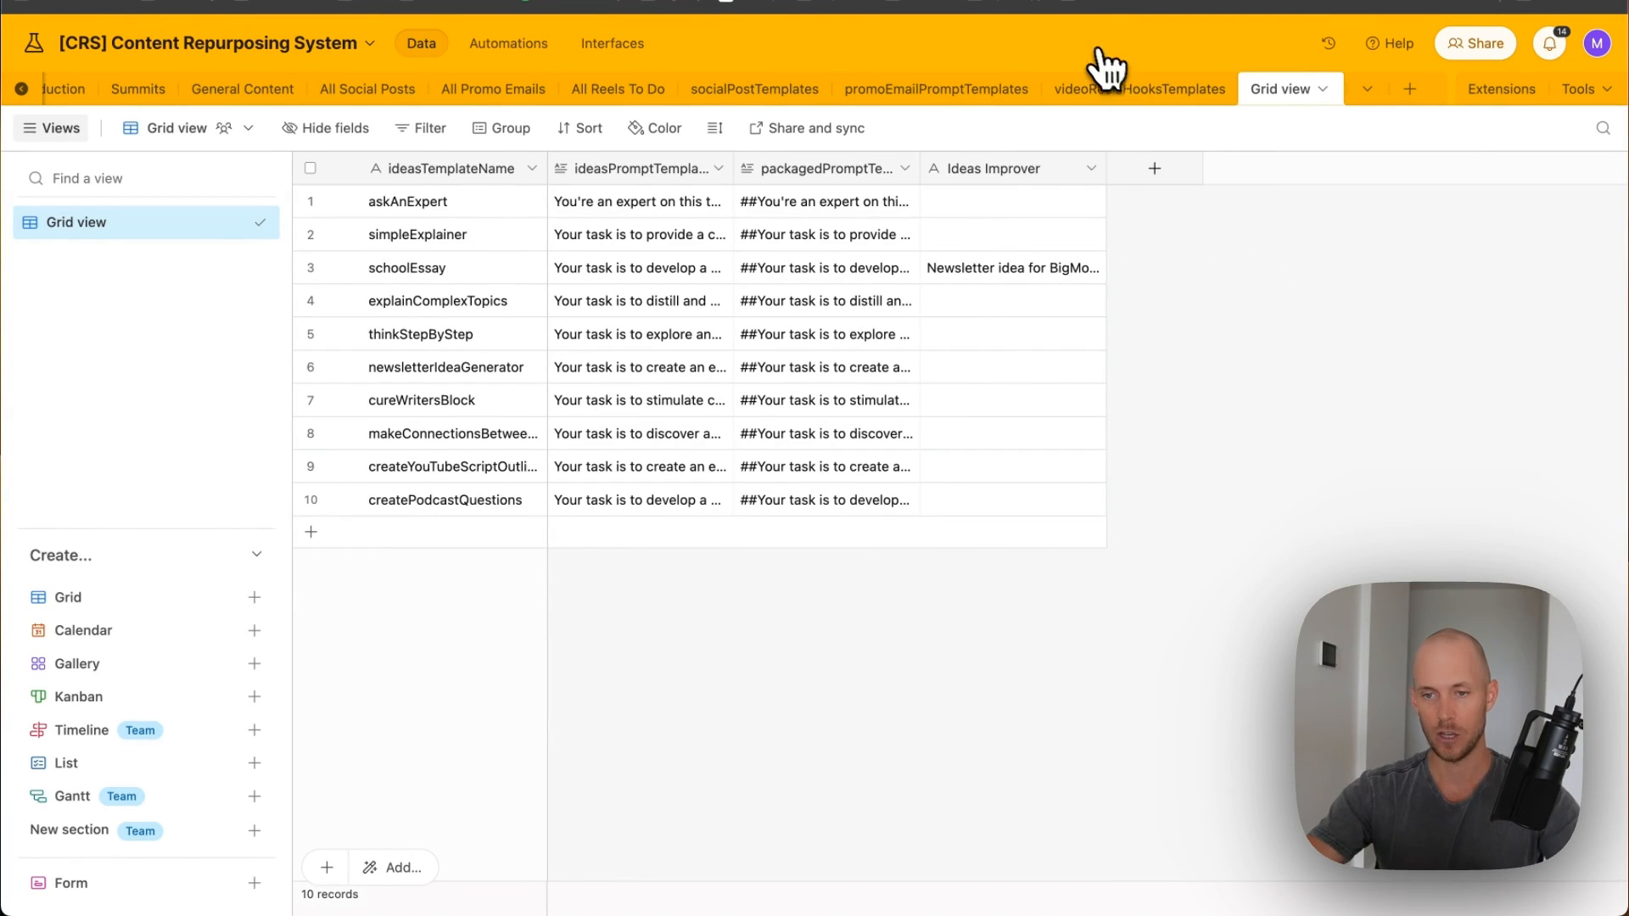
# - Widen the ideasTemplateName and ideasPromptTemplate columns and review the askAnExpert and thinkStepByStep prompts
pyautogui.moveTo(543, 183); pyautogui.dragTo(600, 168)
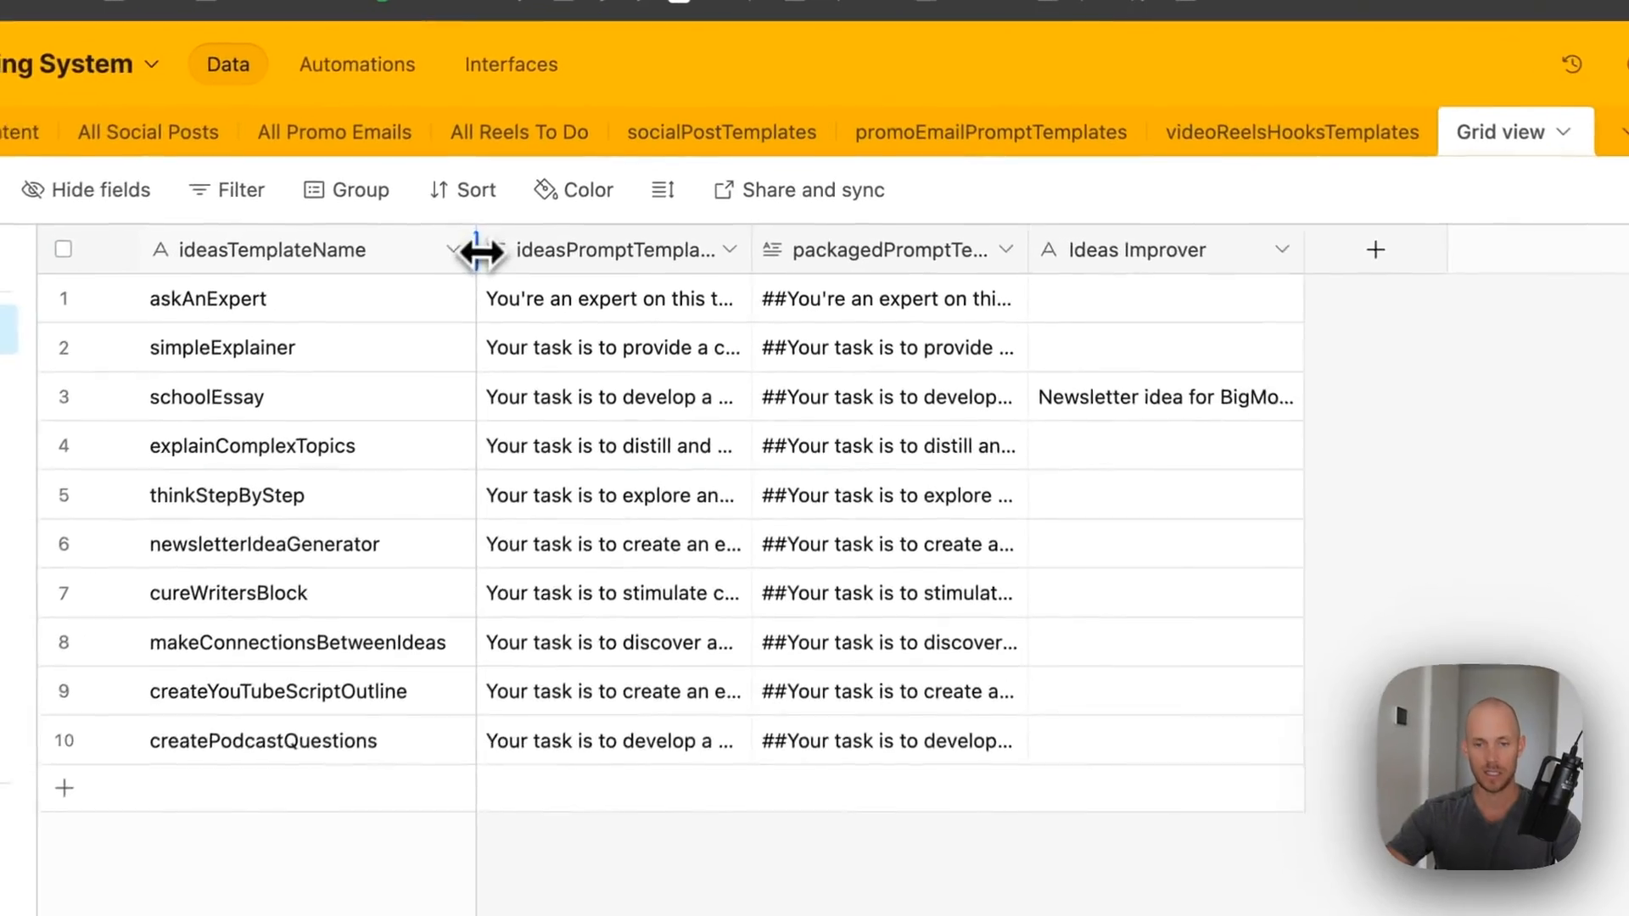
pyautogui.moveTo(755, 252); pyautogui.dragTo(1207, 247)
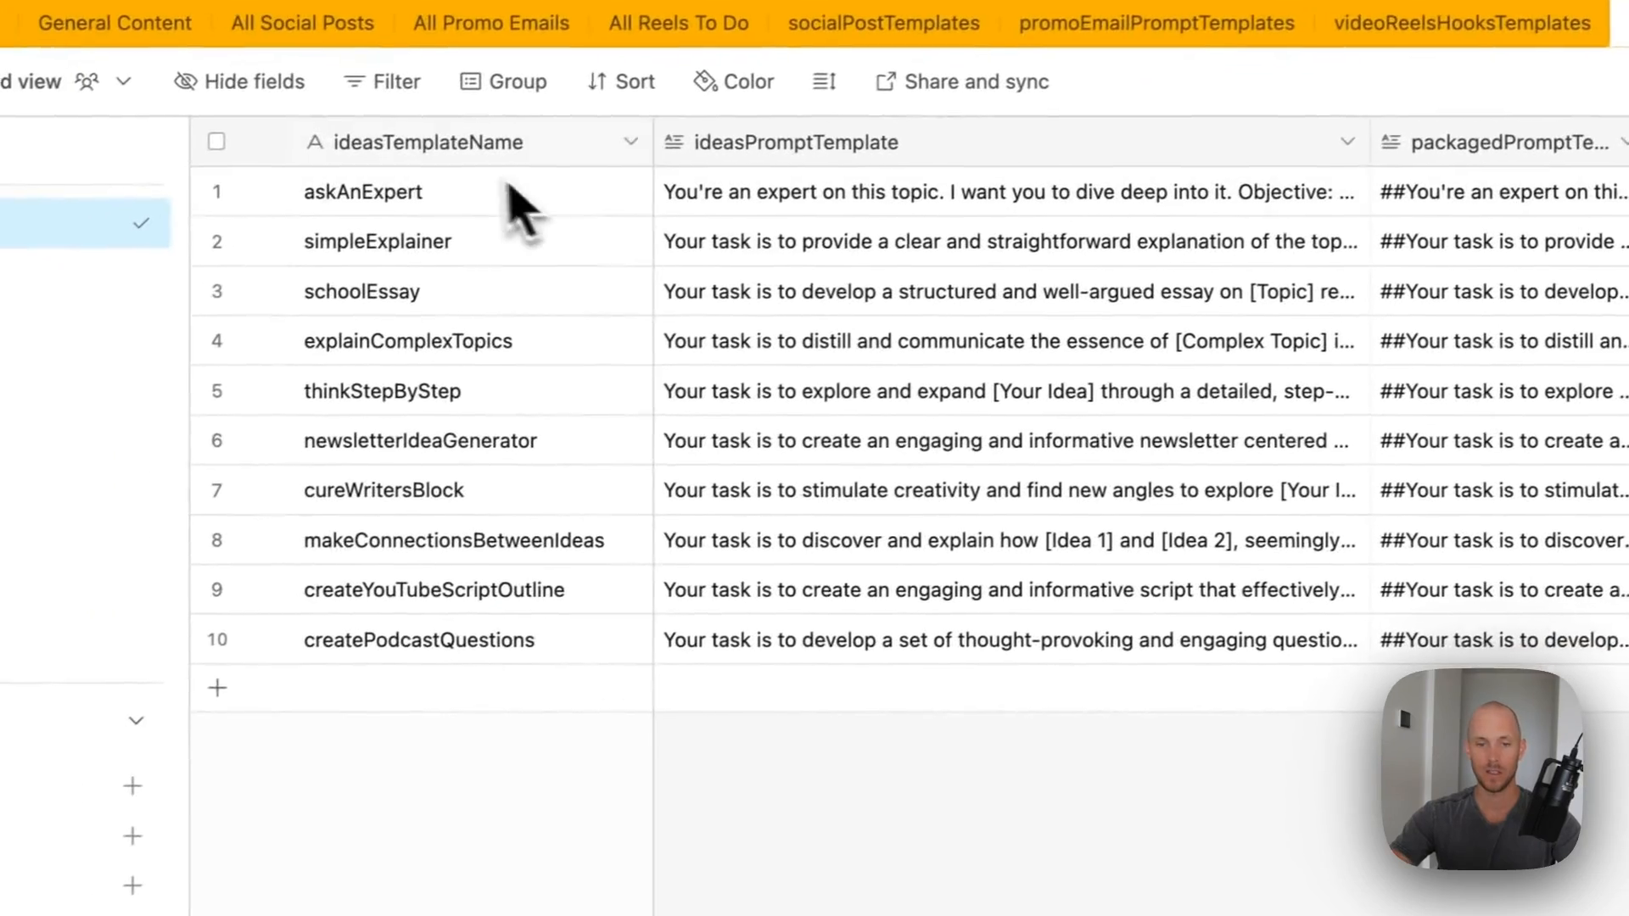
pyautogui.click(46, 293)
pyautogui.click(823, 178)
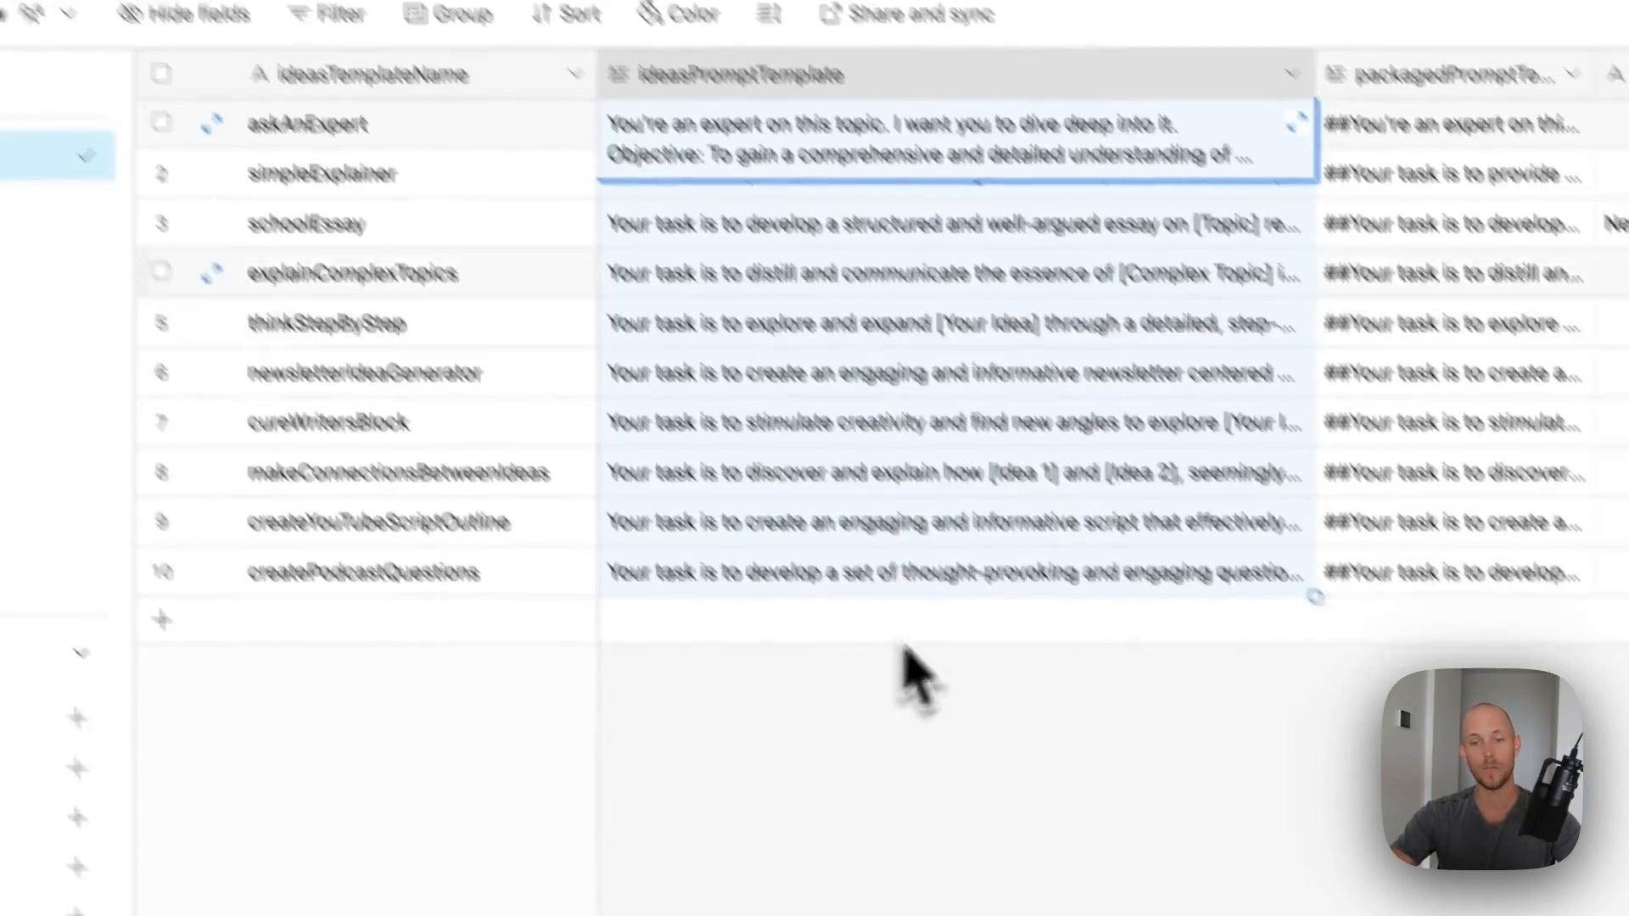
pyautogui.click(907, 392)
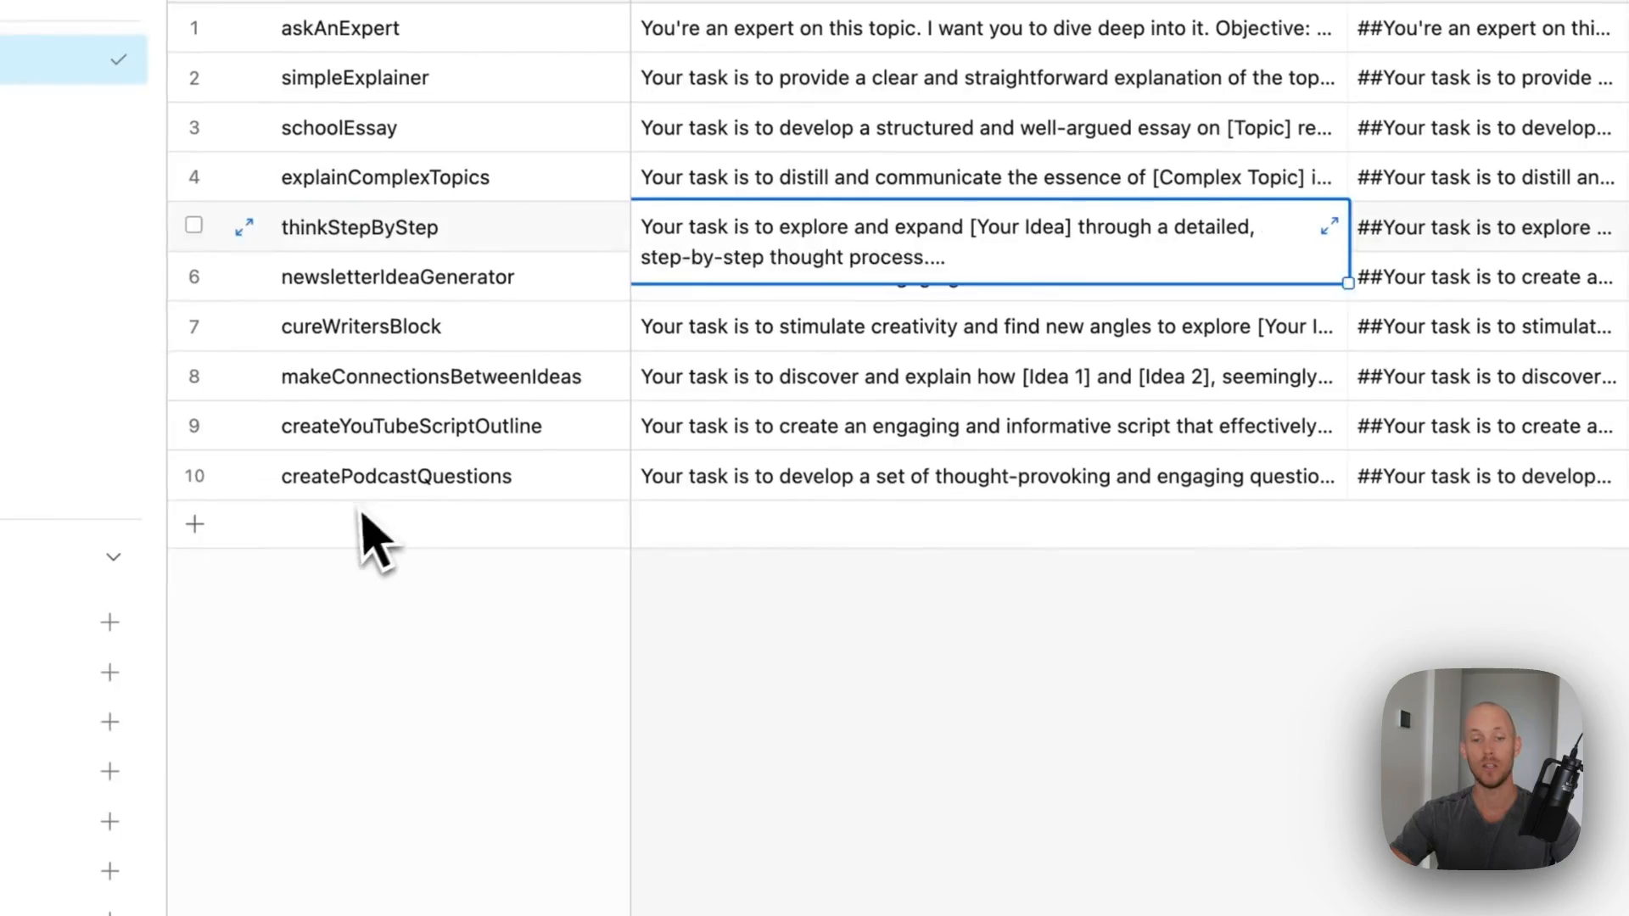
pyautogui.click(280, 700)
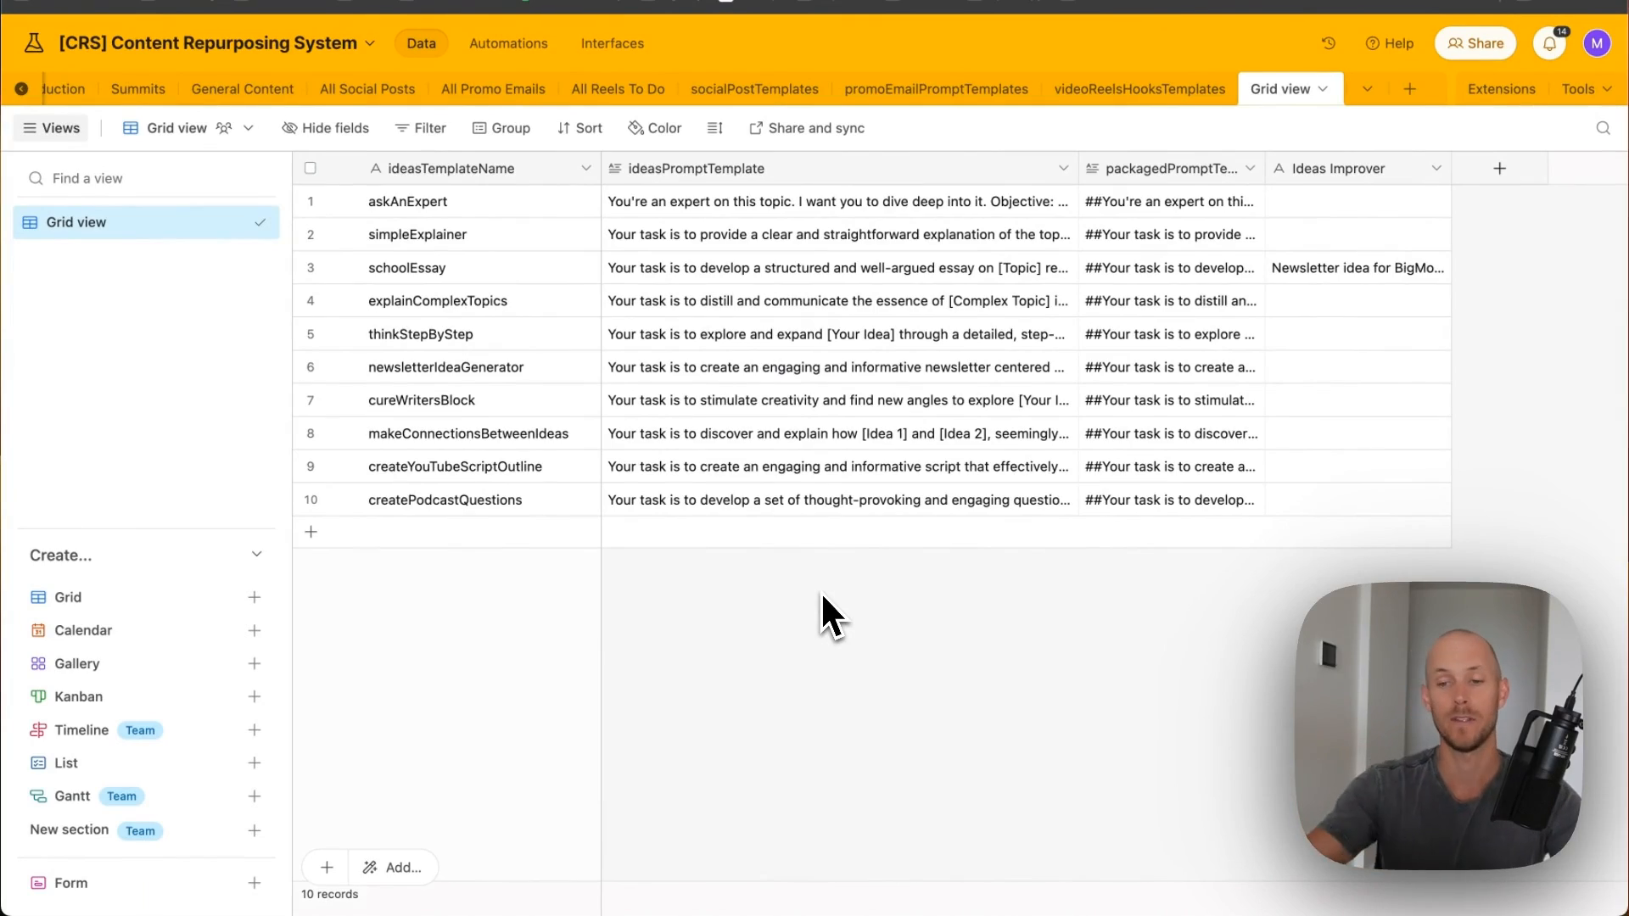
# - Convert packagedPromptTemplateIdeas to a formula field: "##"&ideasPromptTemplate&"\n\n"
pyautogui.doubleClick(1150, 169)
pyautogui.click(1151, 169)
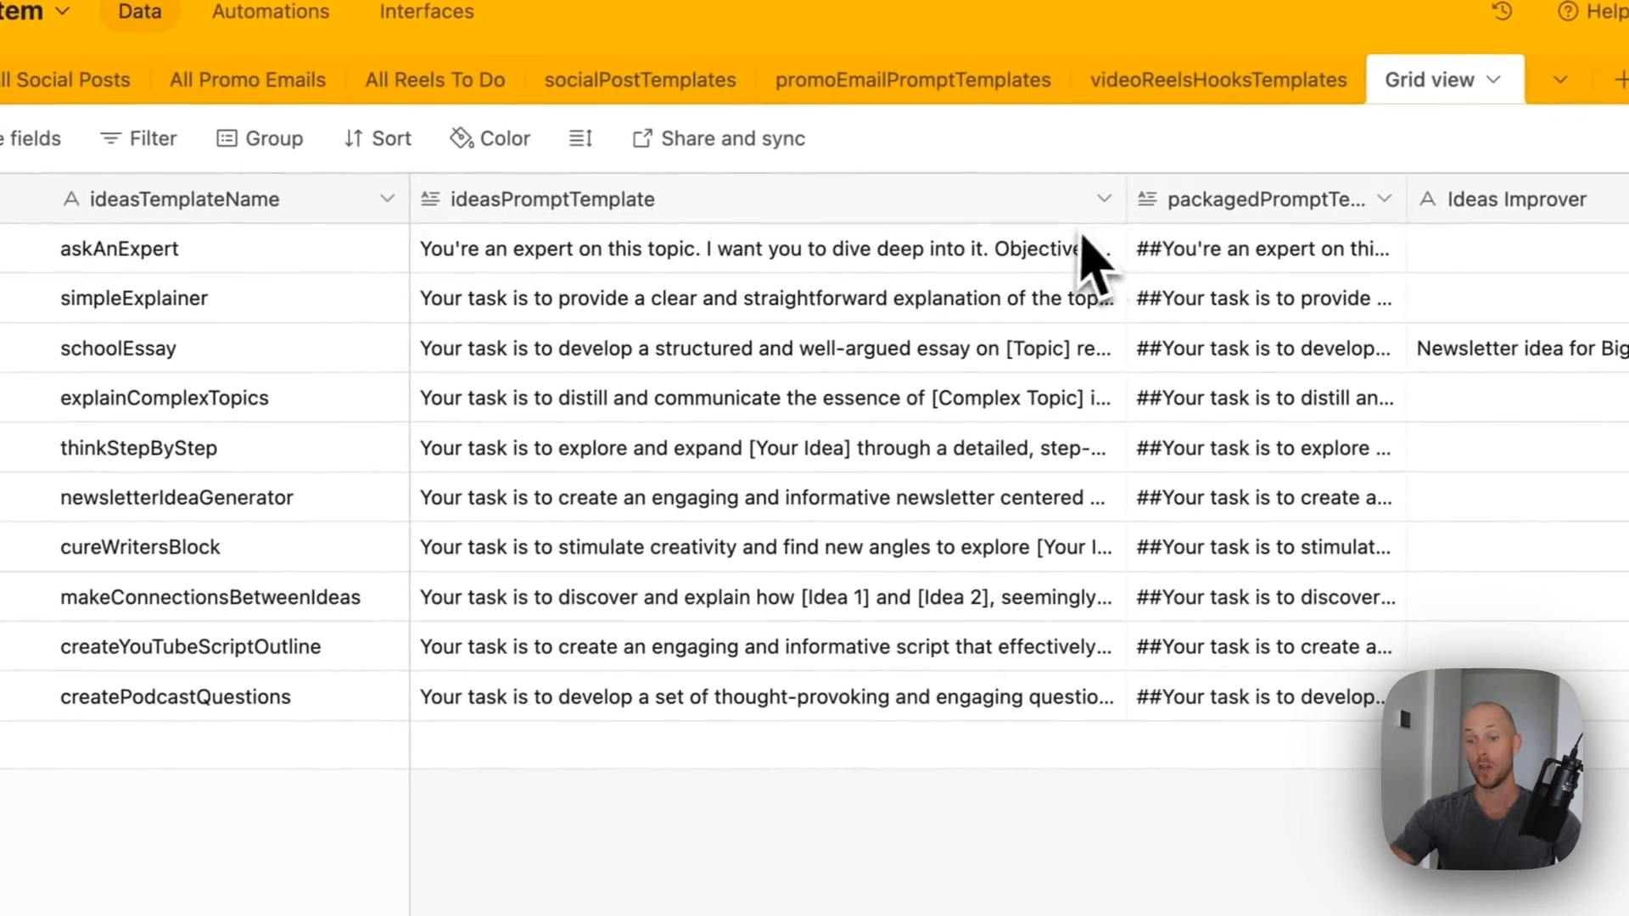
pyautogui.doubleClick(1254, 199)
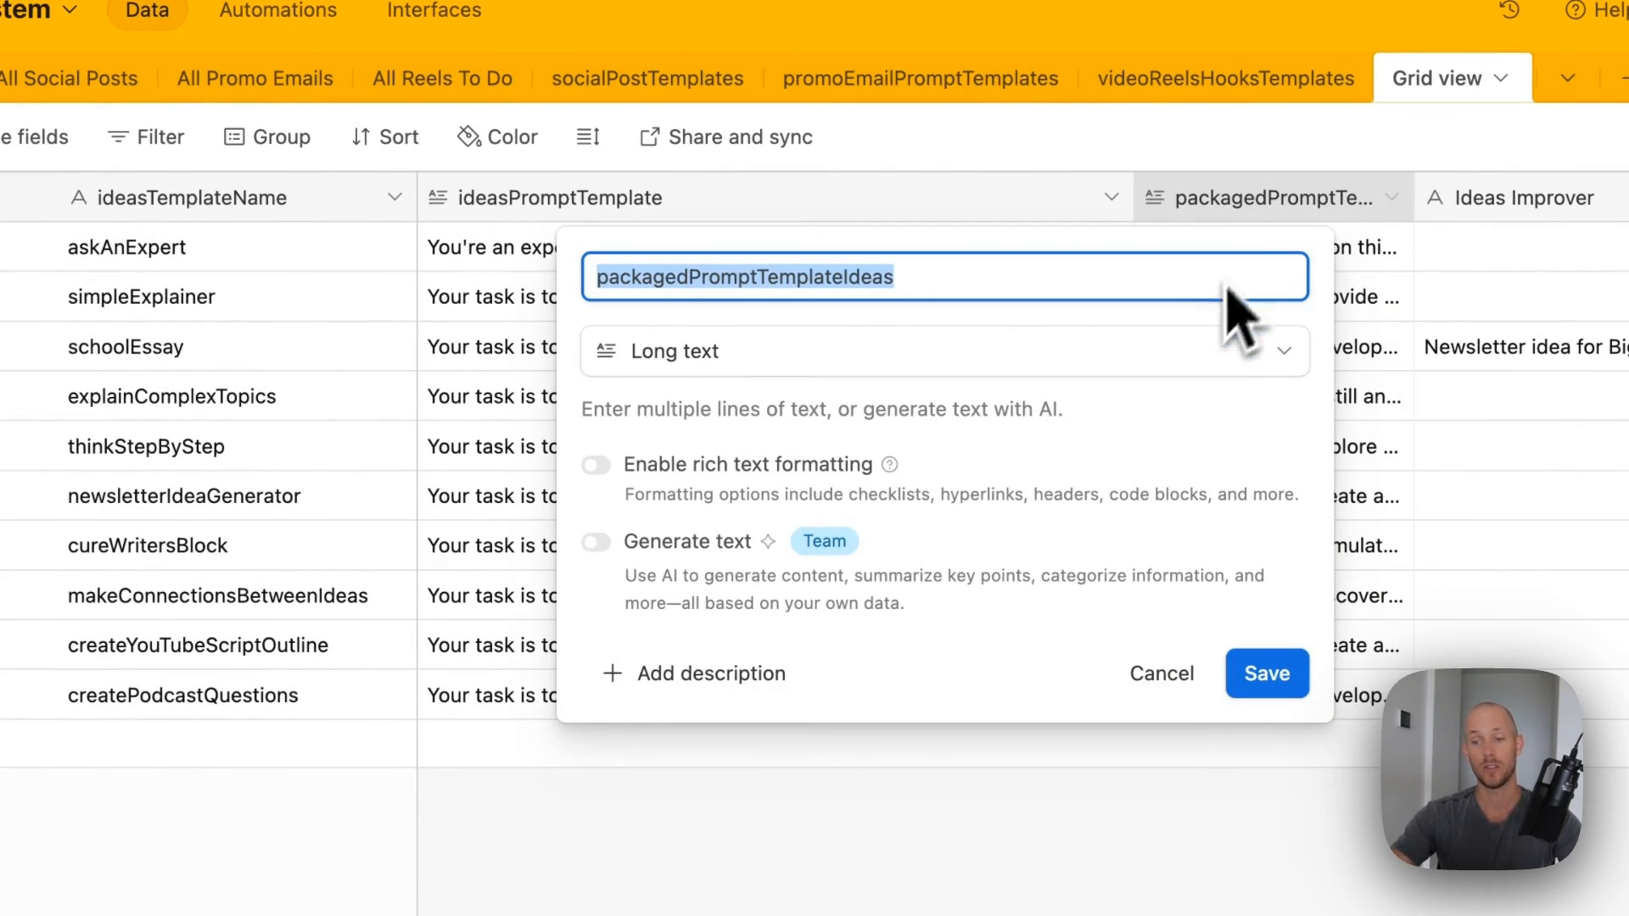
pyautogui.click(1200, 356)
pyautogui.write('form')
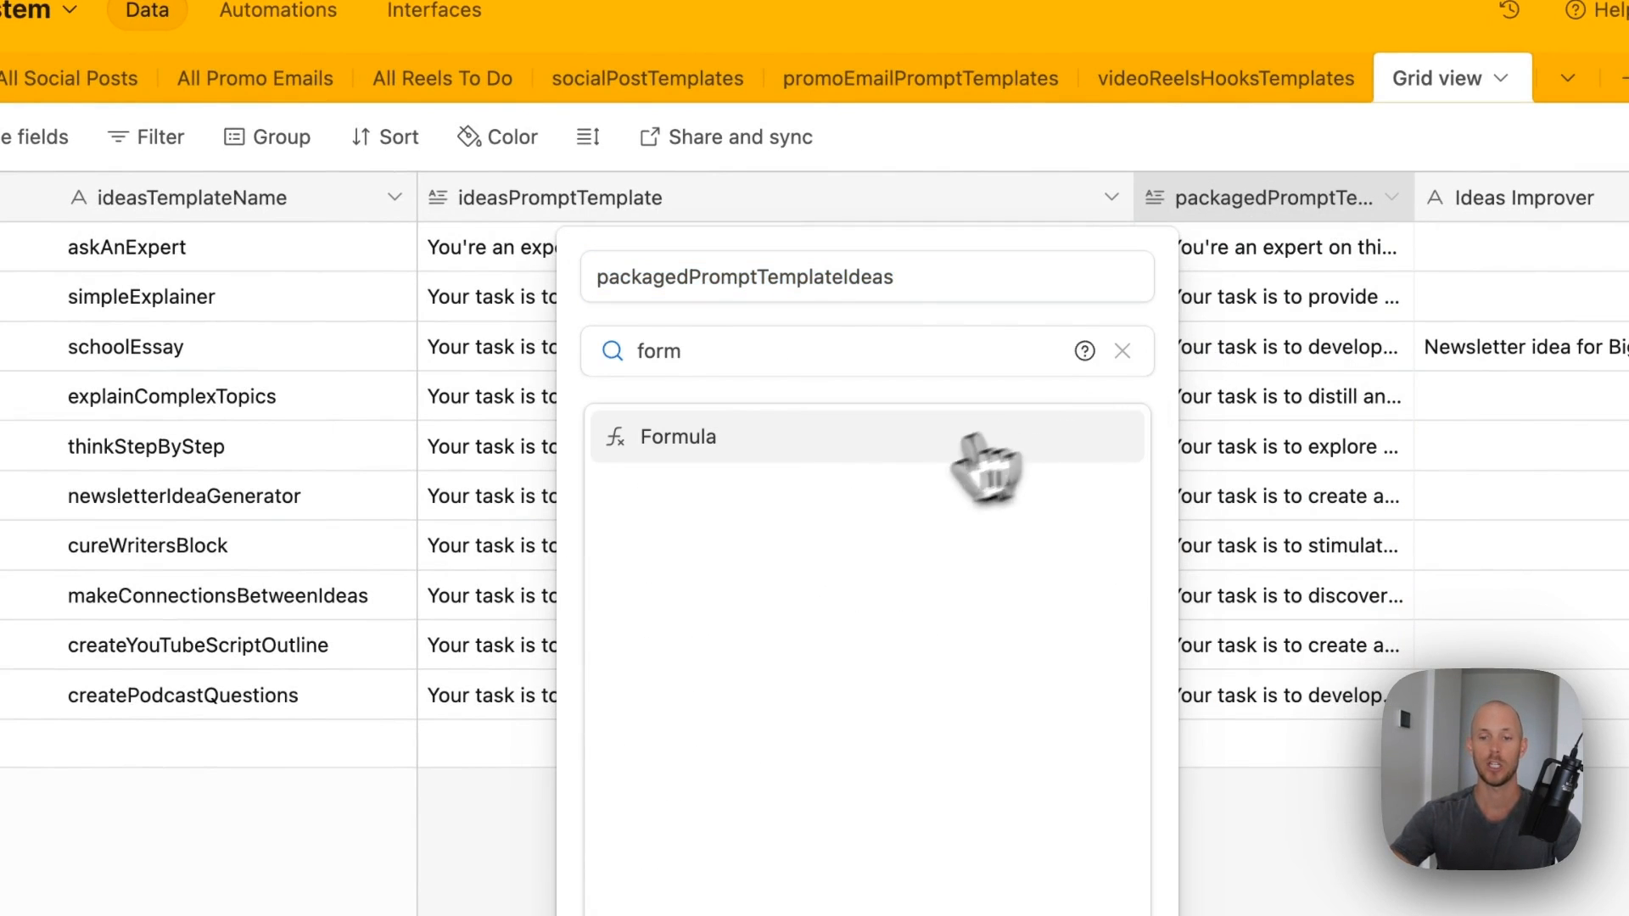
pyautogui.click(1014, 458)
pyautogui.click(813, 547)
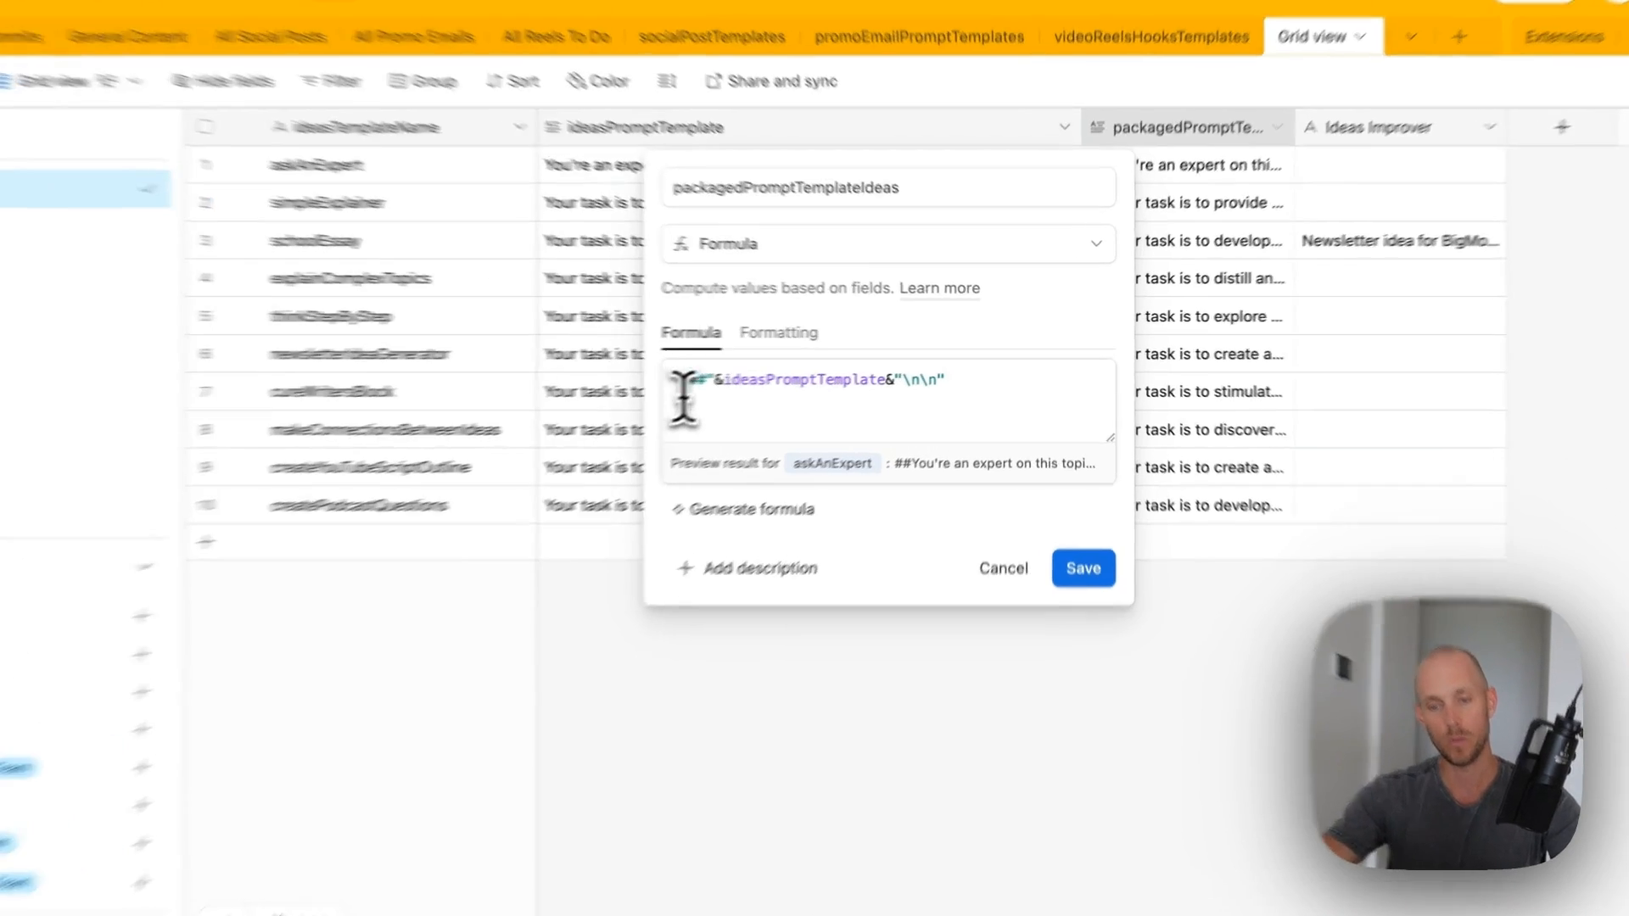
pyautogui.doubleClick(738, 389)
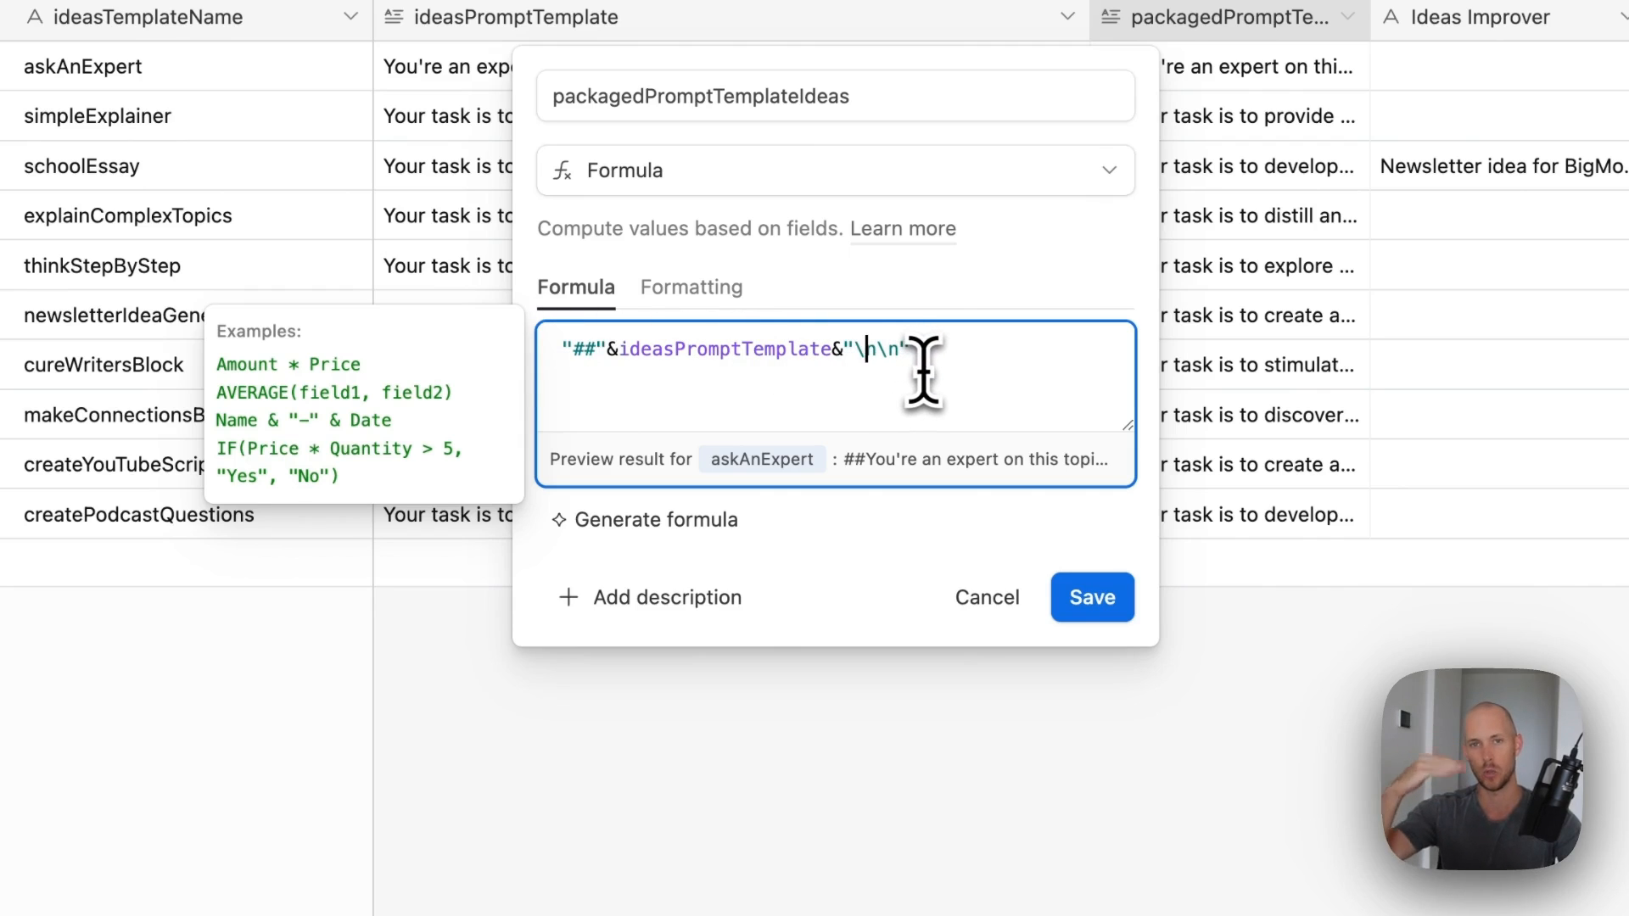
pyautogui.click(1095, 599)
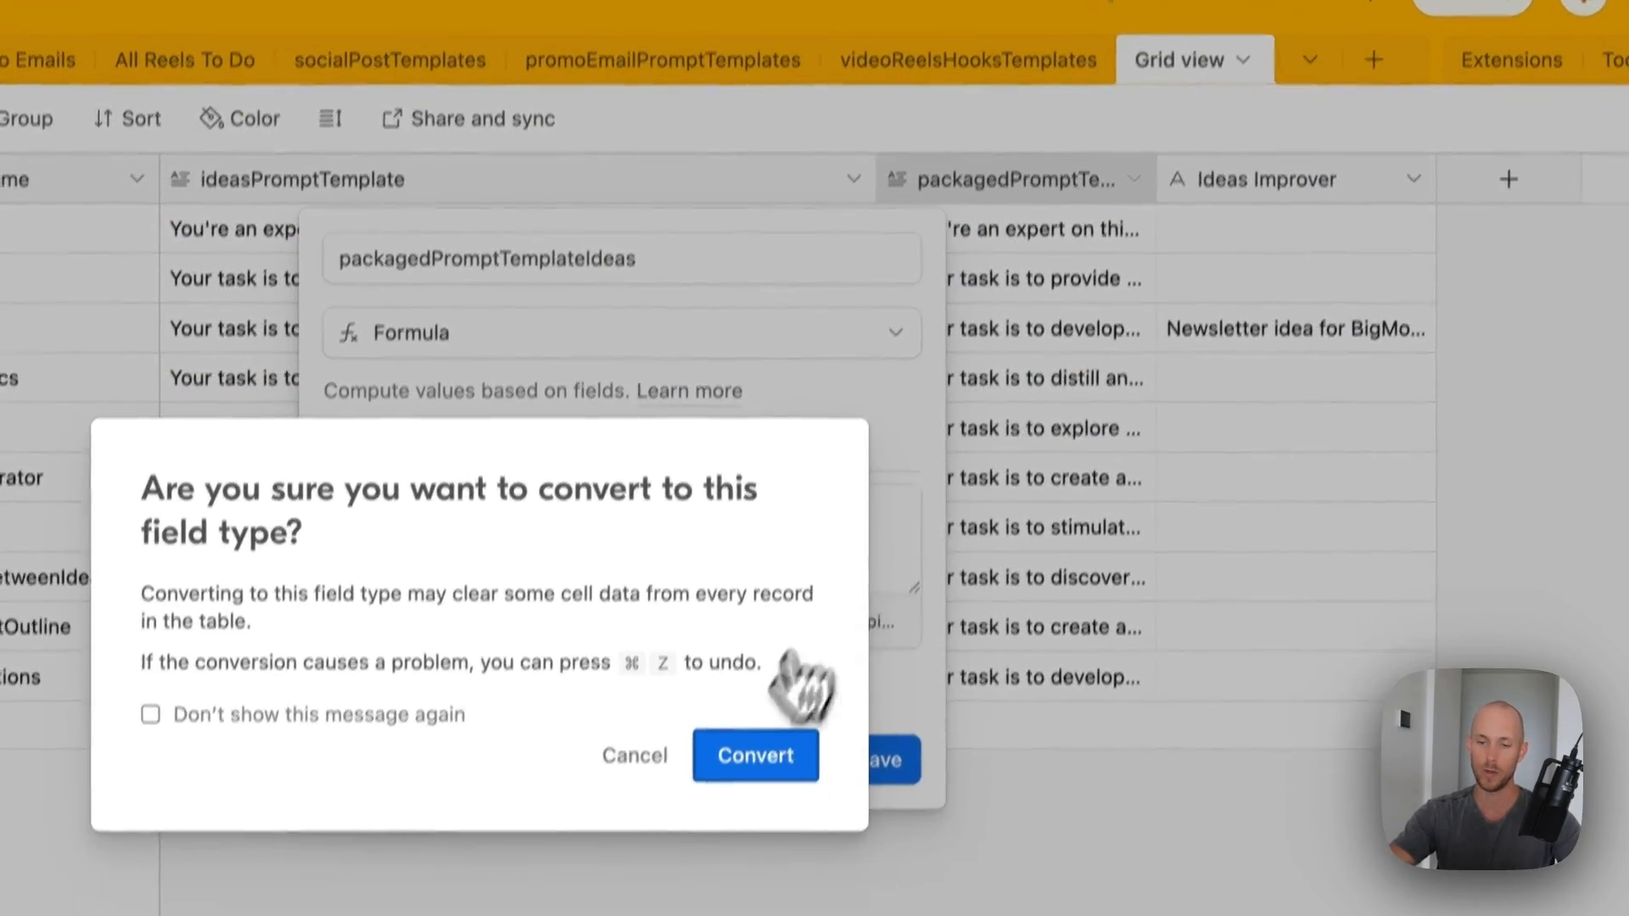
pyautogui.click(802, 757)
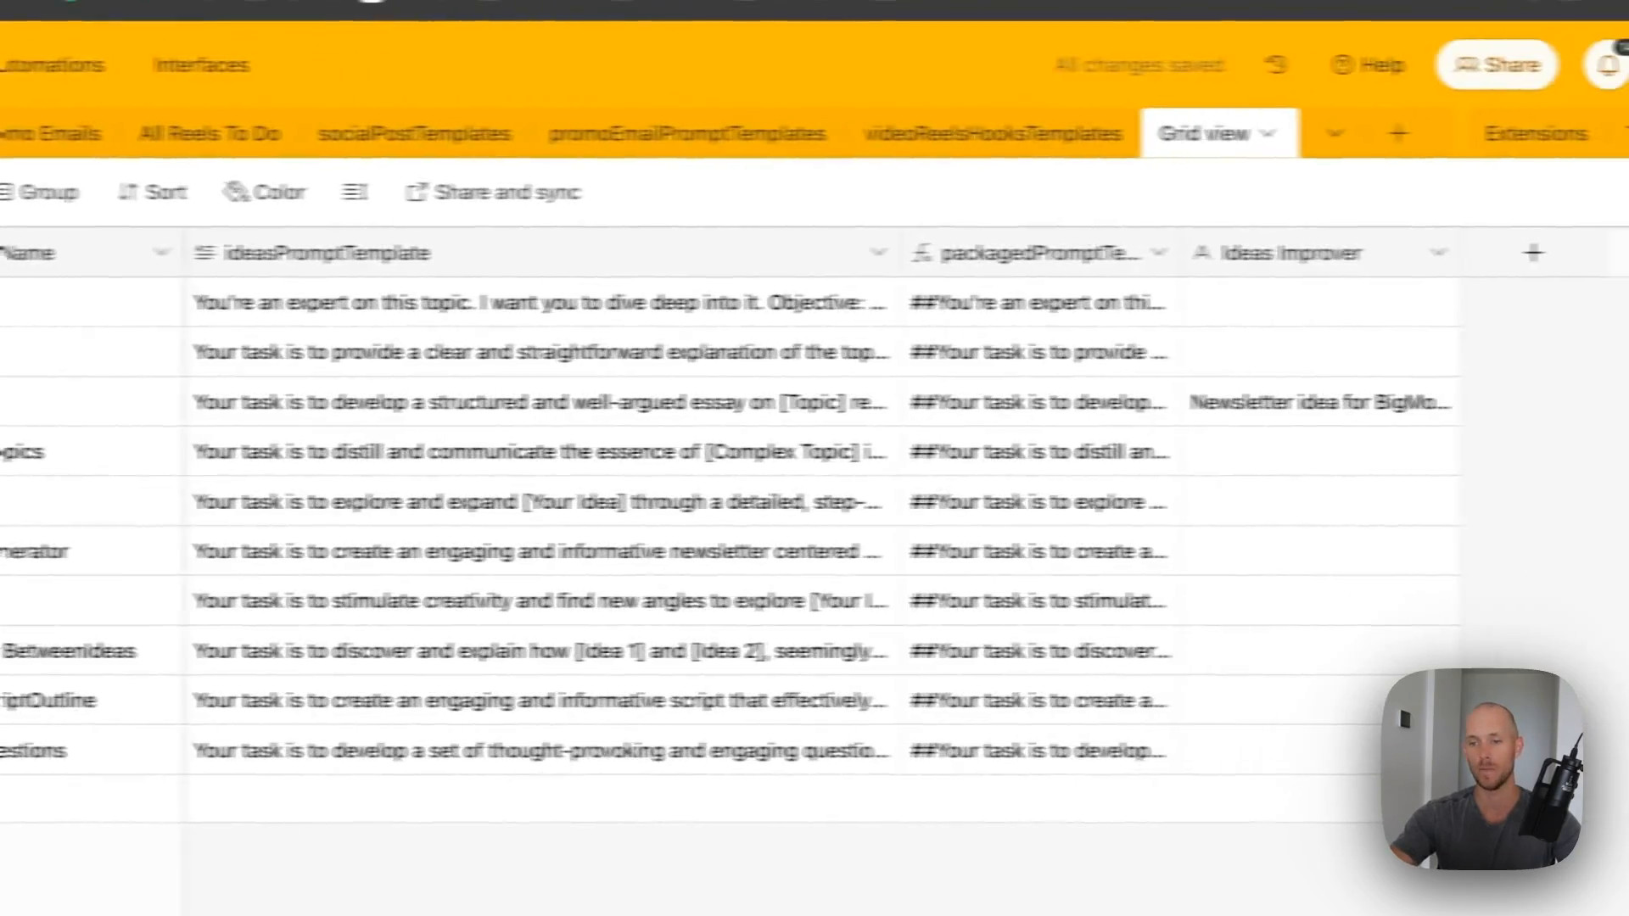
# - Hide the Ideas Improver field, widen ideasPromptTemplate, and read the first row's full prompt
pyautogui.rightClick(1222, 261)
pyautogui.click(1152, 820)
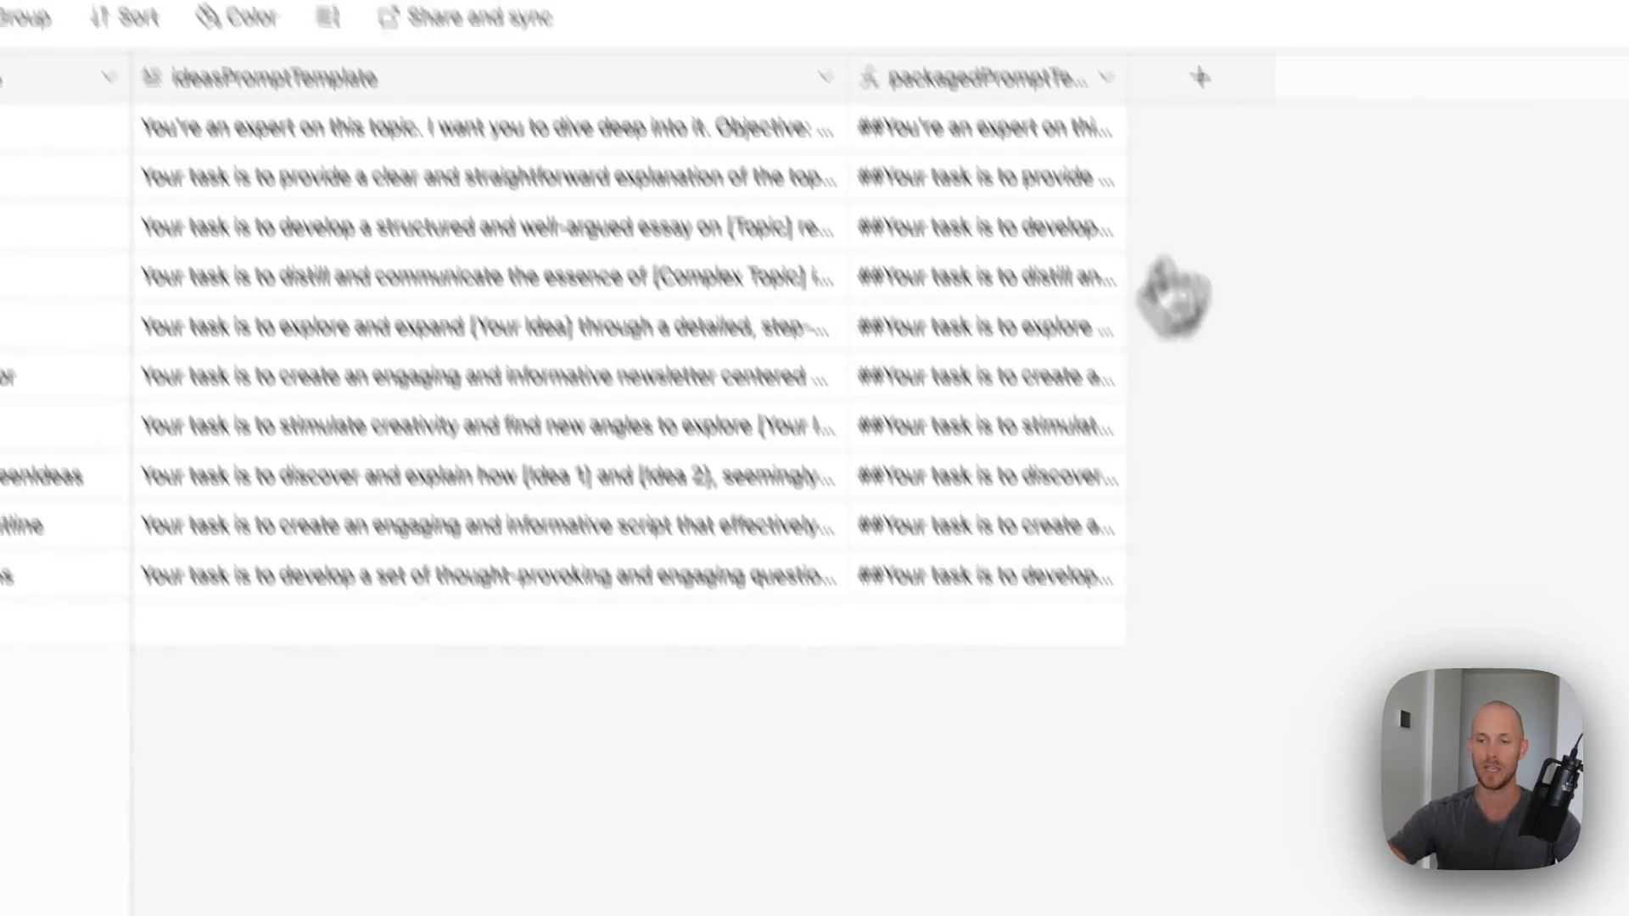
pyautogui.moveTo(849, 78); pyautogui.dragTo(1248, 78)
pyautogui.click(1219, 132)
pyautogui.click(1315, 271)
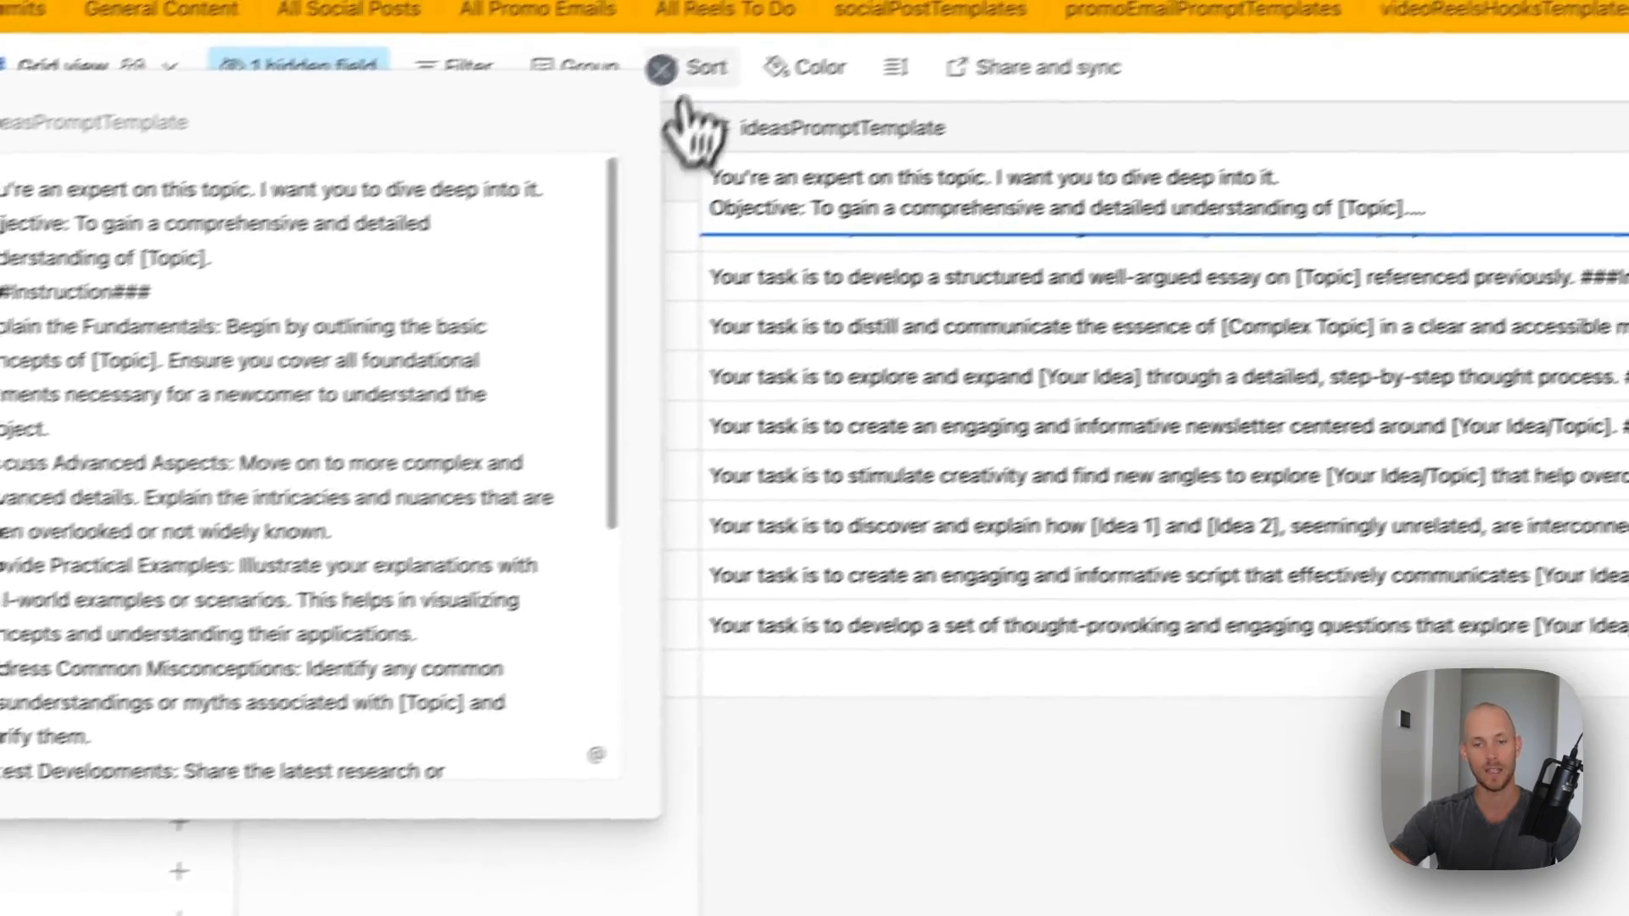
pyautogui.click(183, 161)
pyautogui.click(796, 760)
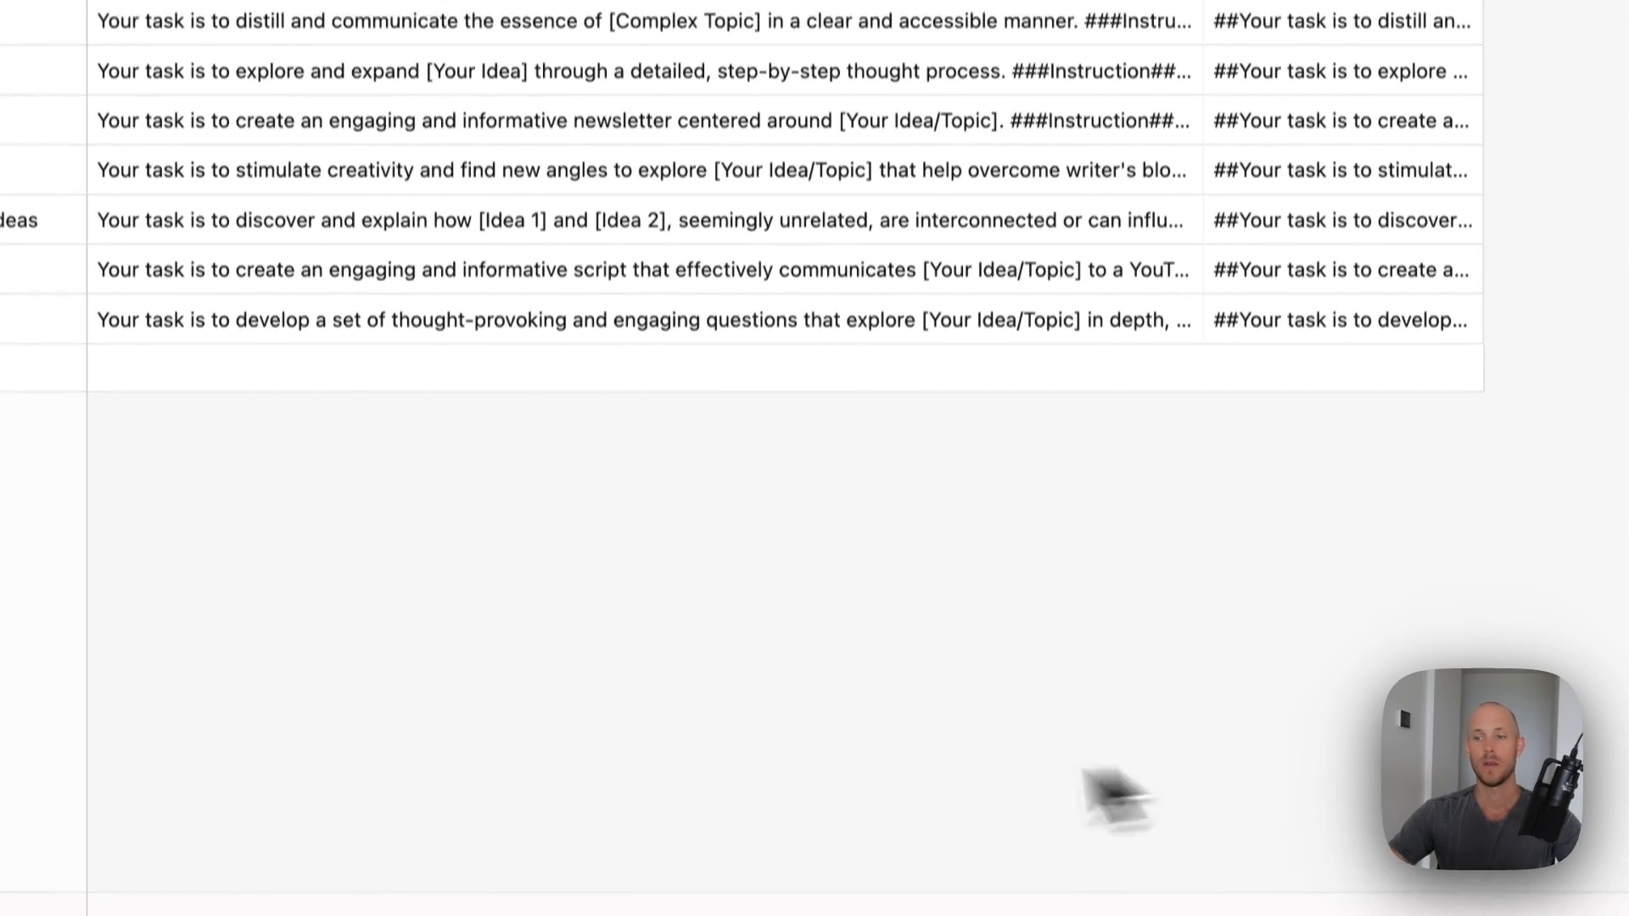
# - Load the shared ideas view link in a new browser tab
pyautogui.press('super+t')
pyautogui.press('super+v')
pyautogui.press('Return')
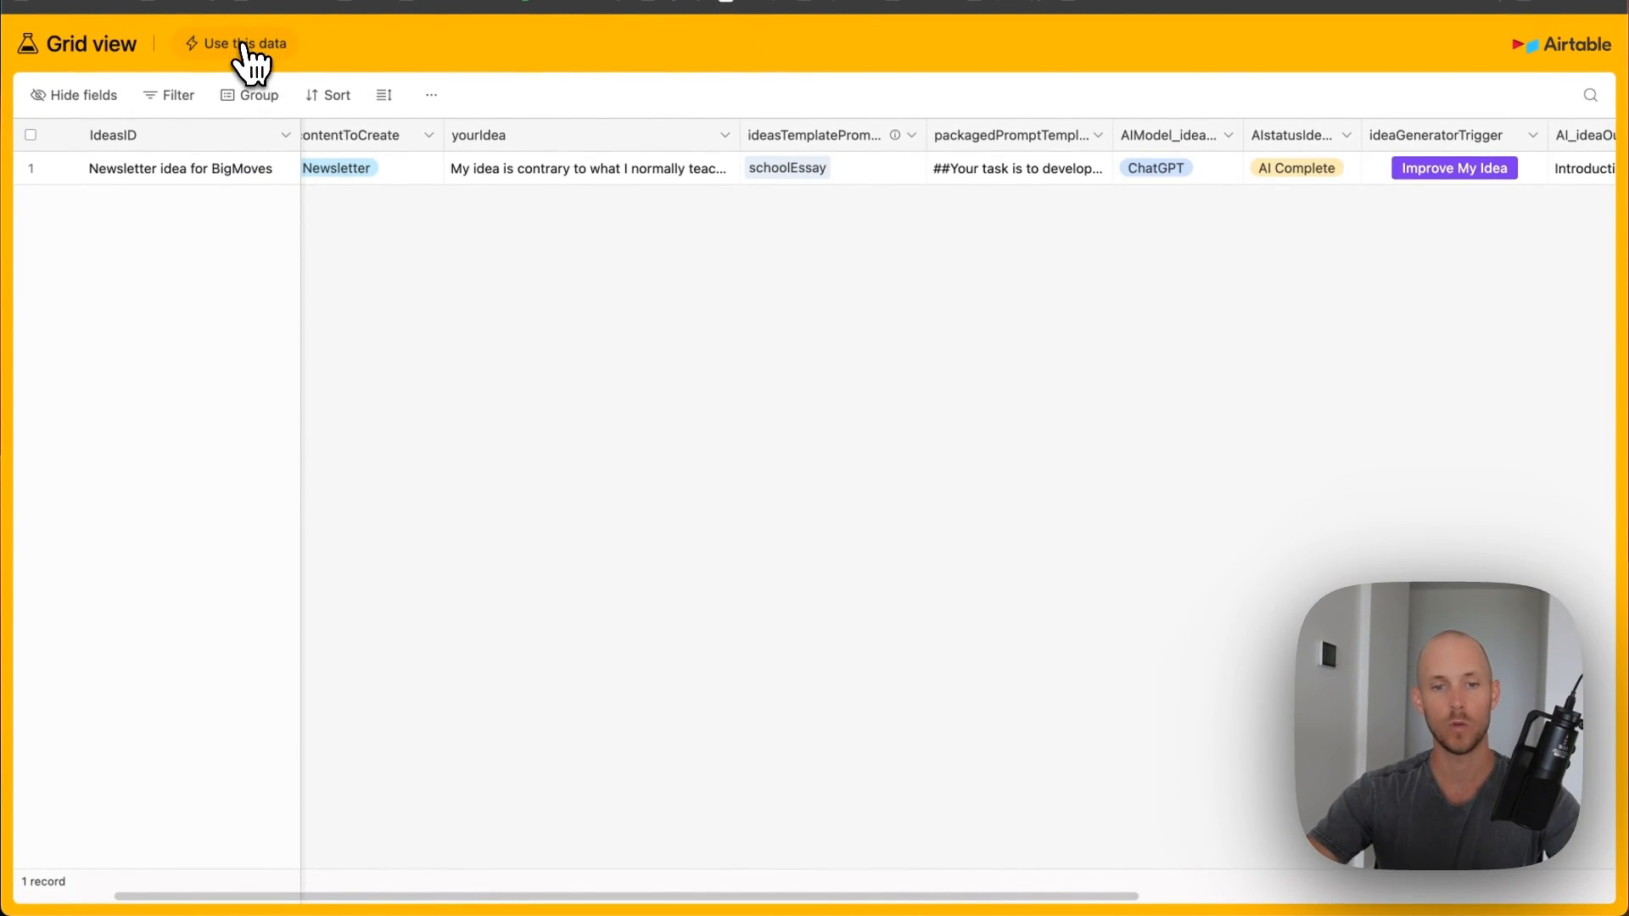
# - Copy the shared ideas table into the [CRS] Content Repurposing System base
pyautogui.click(245, 51)
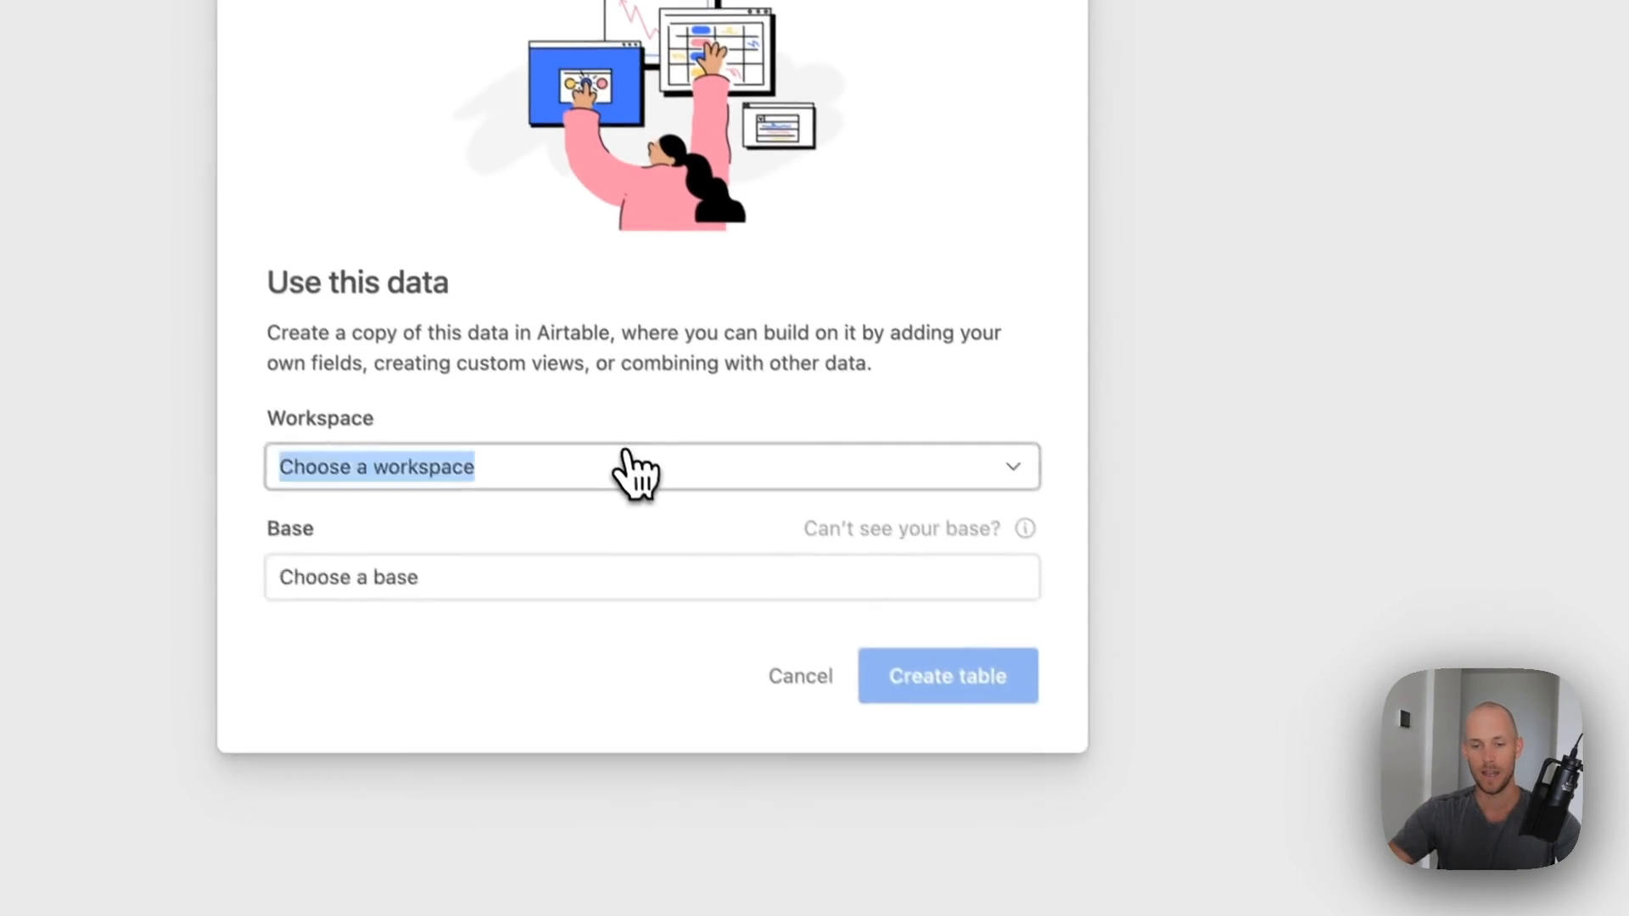
pyautogui.click(634, 471)
pyautogui.scroll(-3, 806, 798)
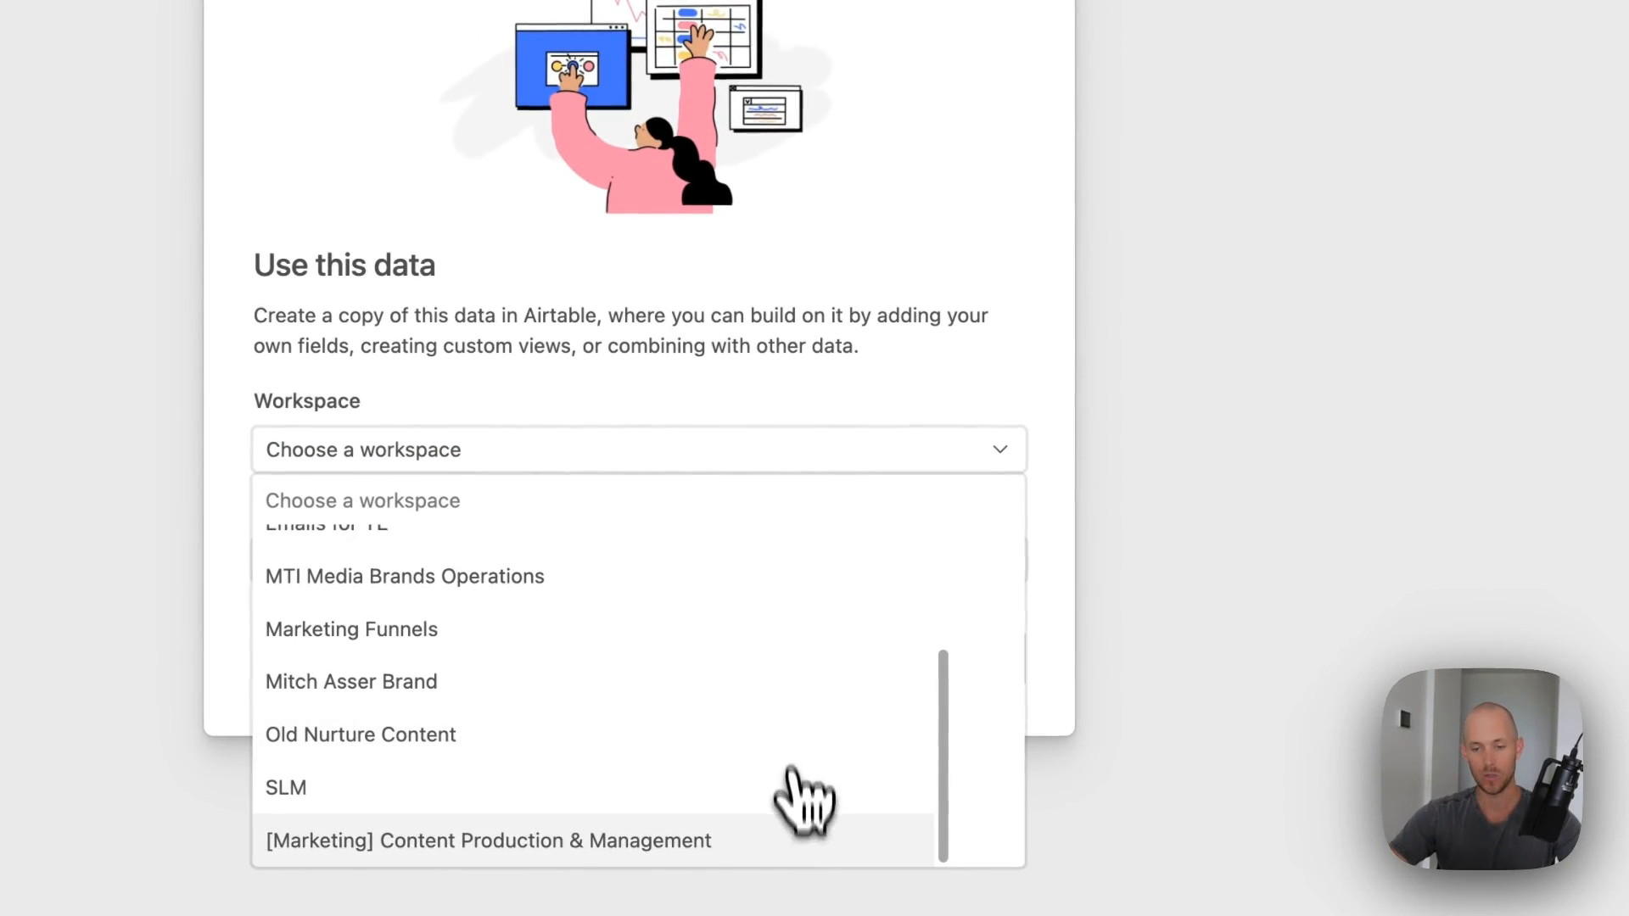
pyautogui.click(793, 840)
pyautogui.click(657, 562)
pyautogui.click(721, 669)
pyautogui.click(967, 661)
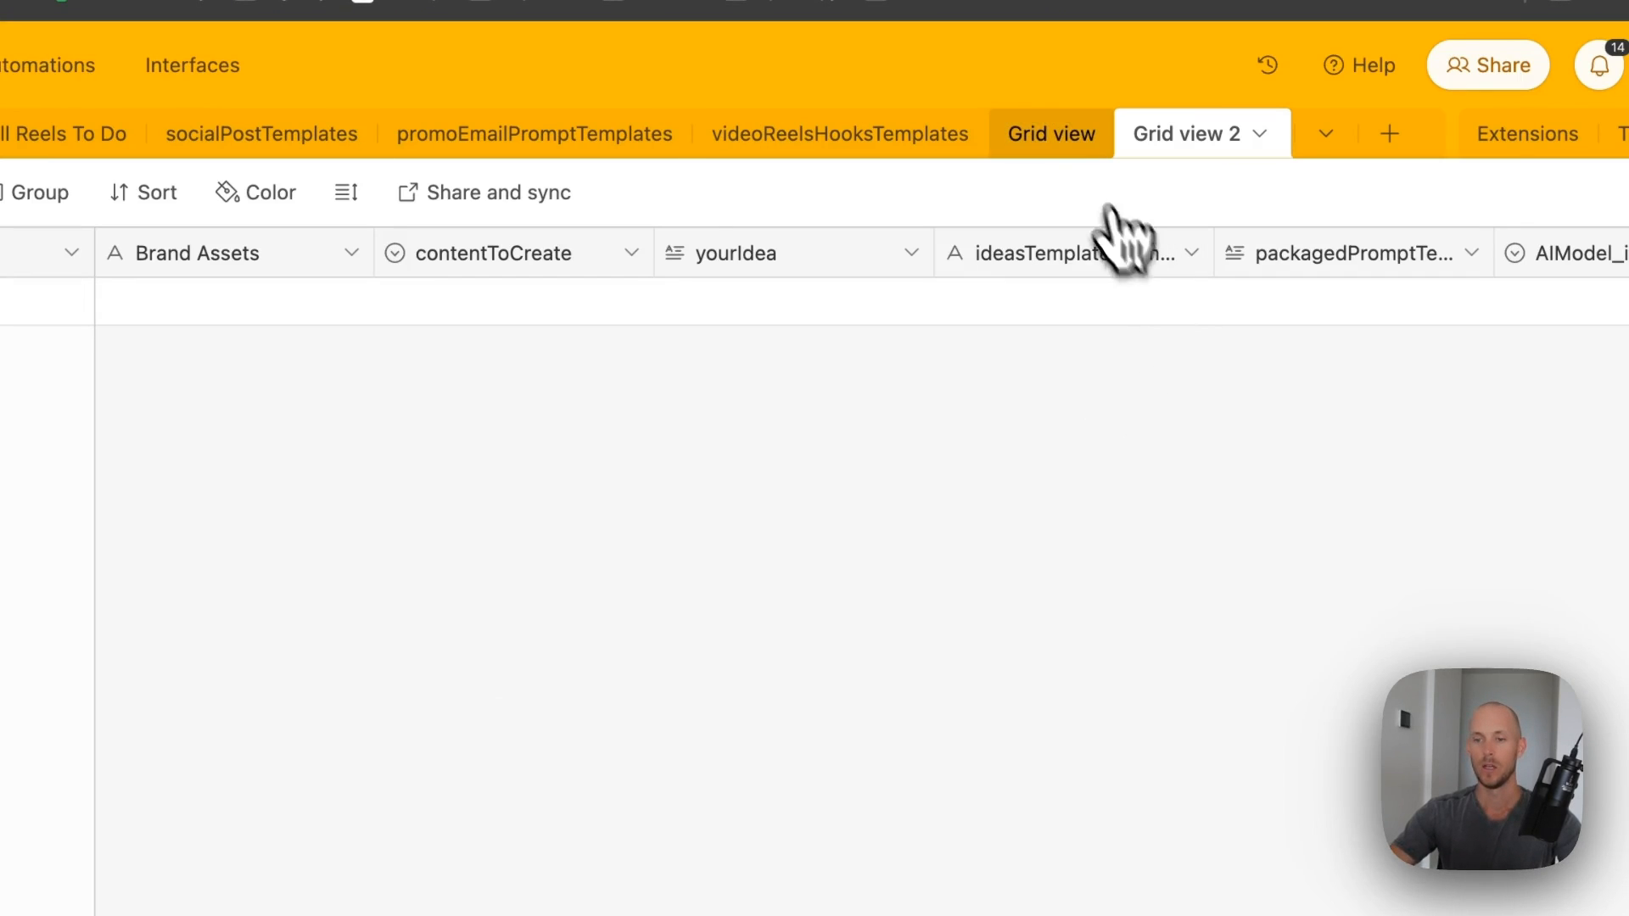
# - Rename the templates table to ideasGeneratorTemplates
pyautogui.click(1057, 140)
pyautogui.click(1052, 134)
pyautogui.click(1054, 140)
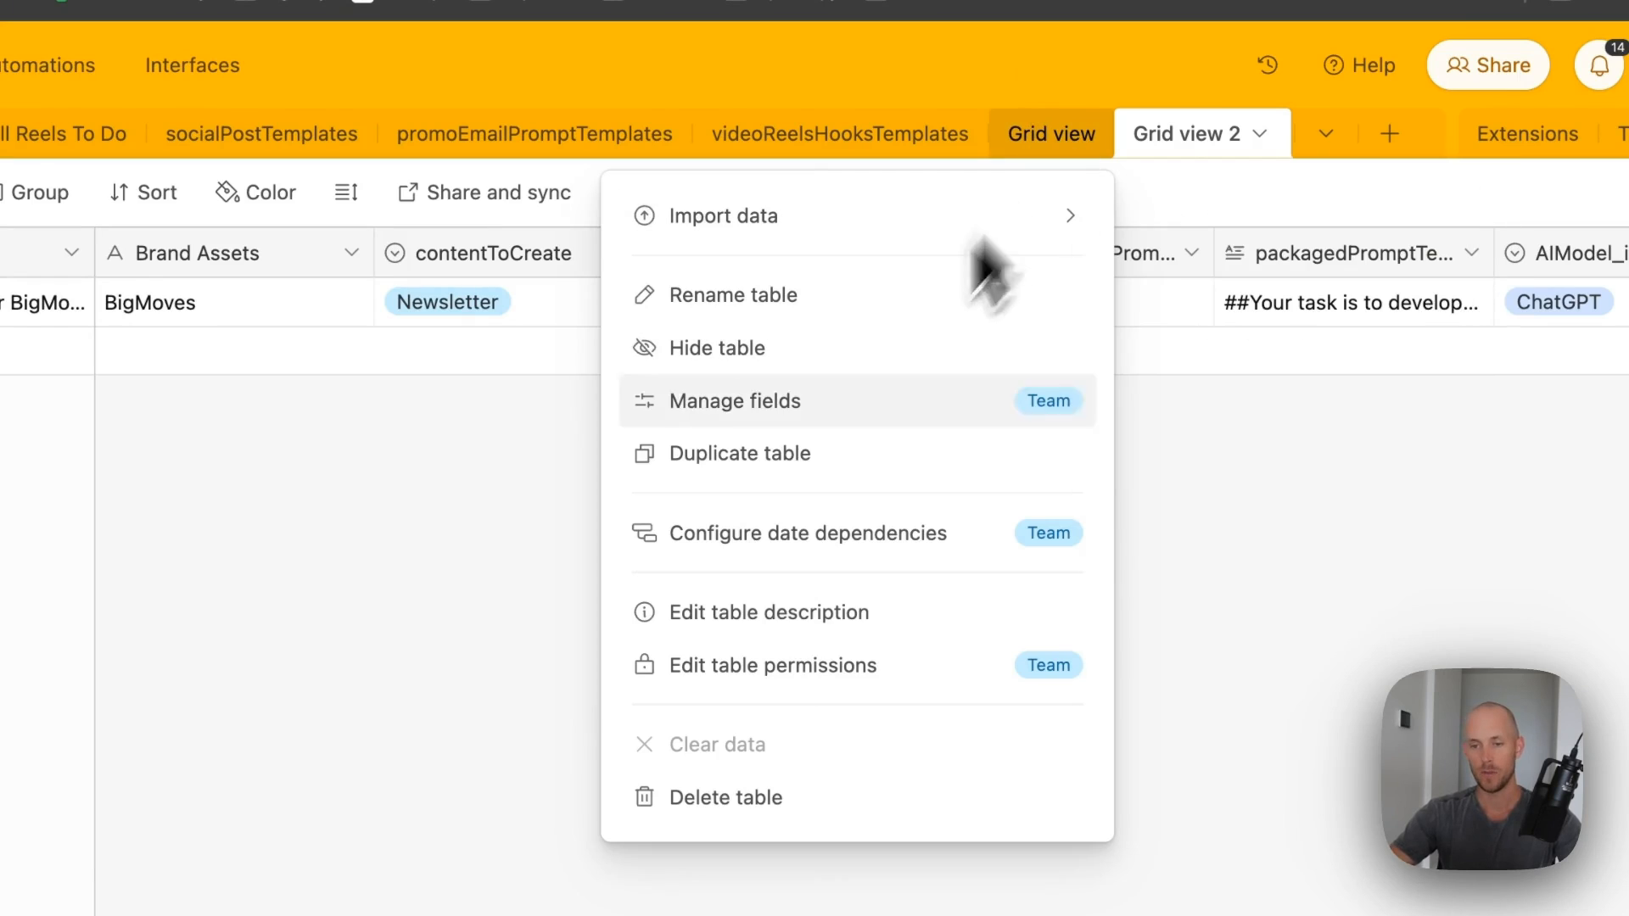
pyautogui.click(742, 297)
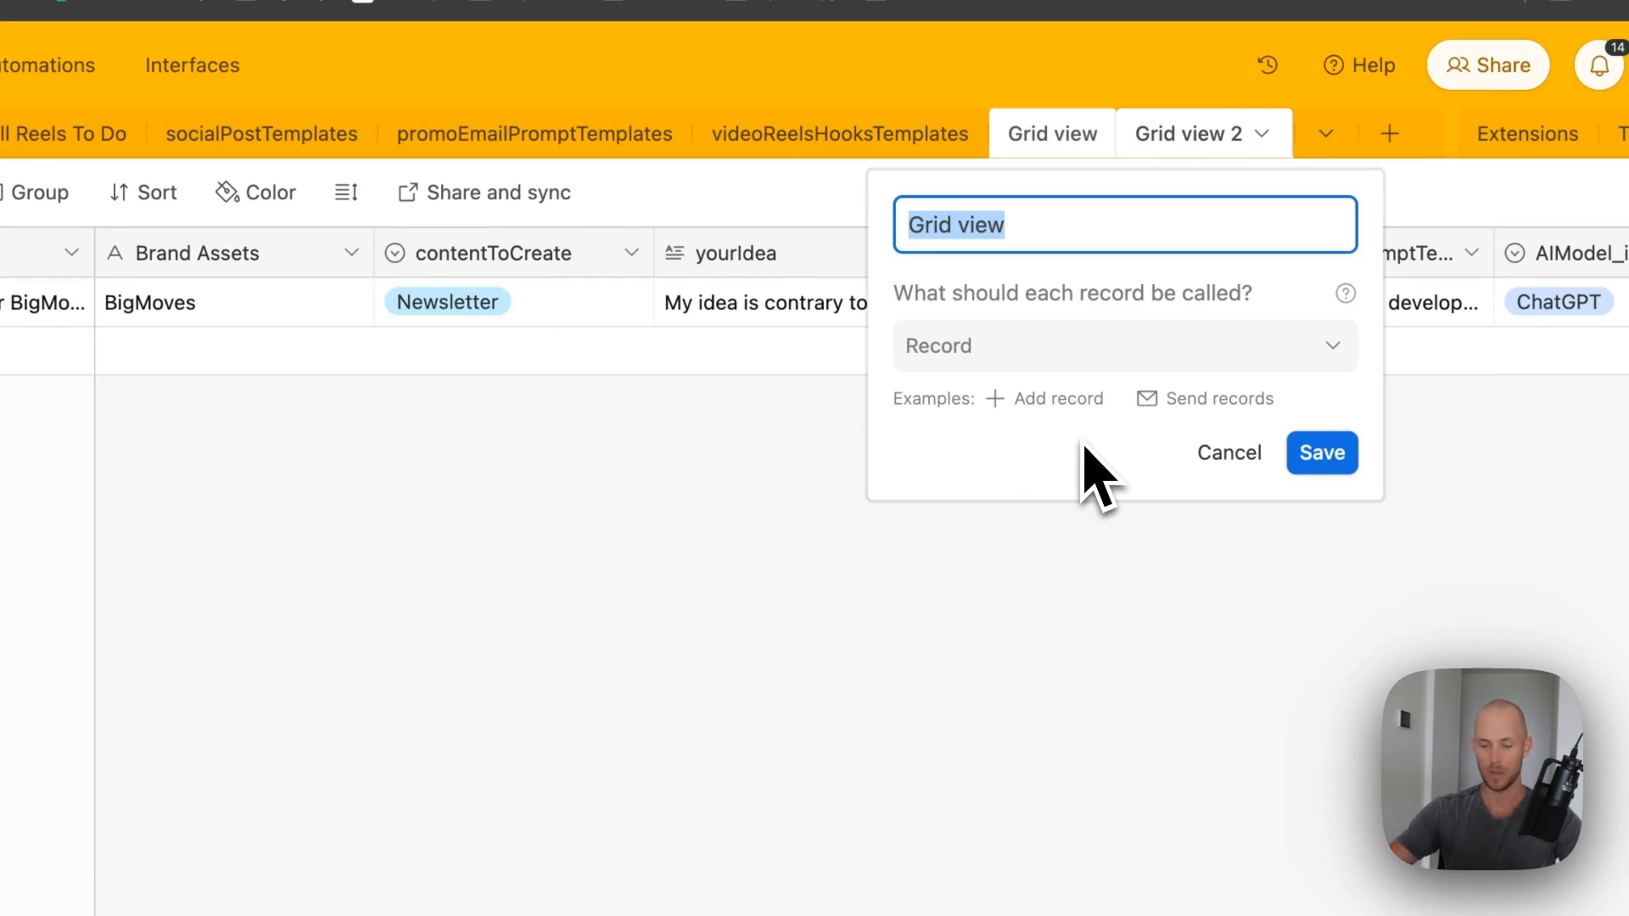
pyautogui.write('ideas')
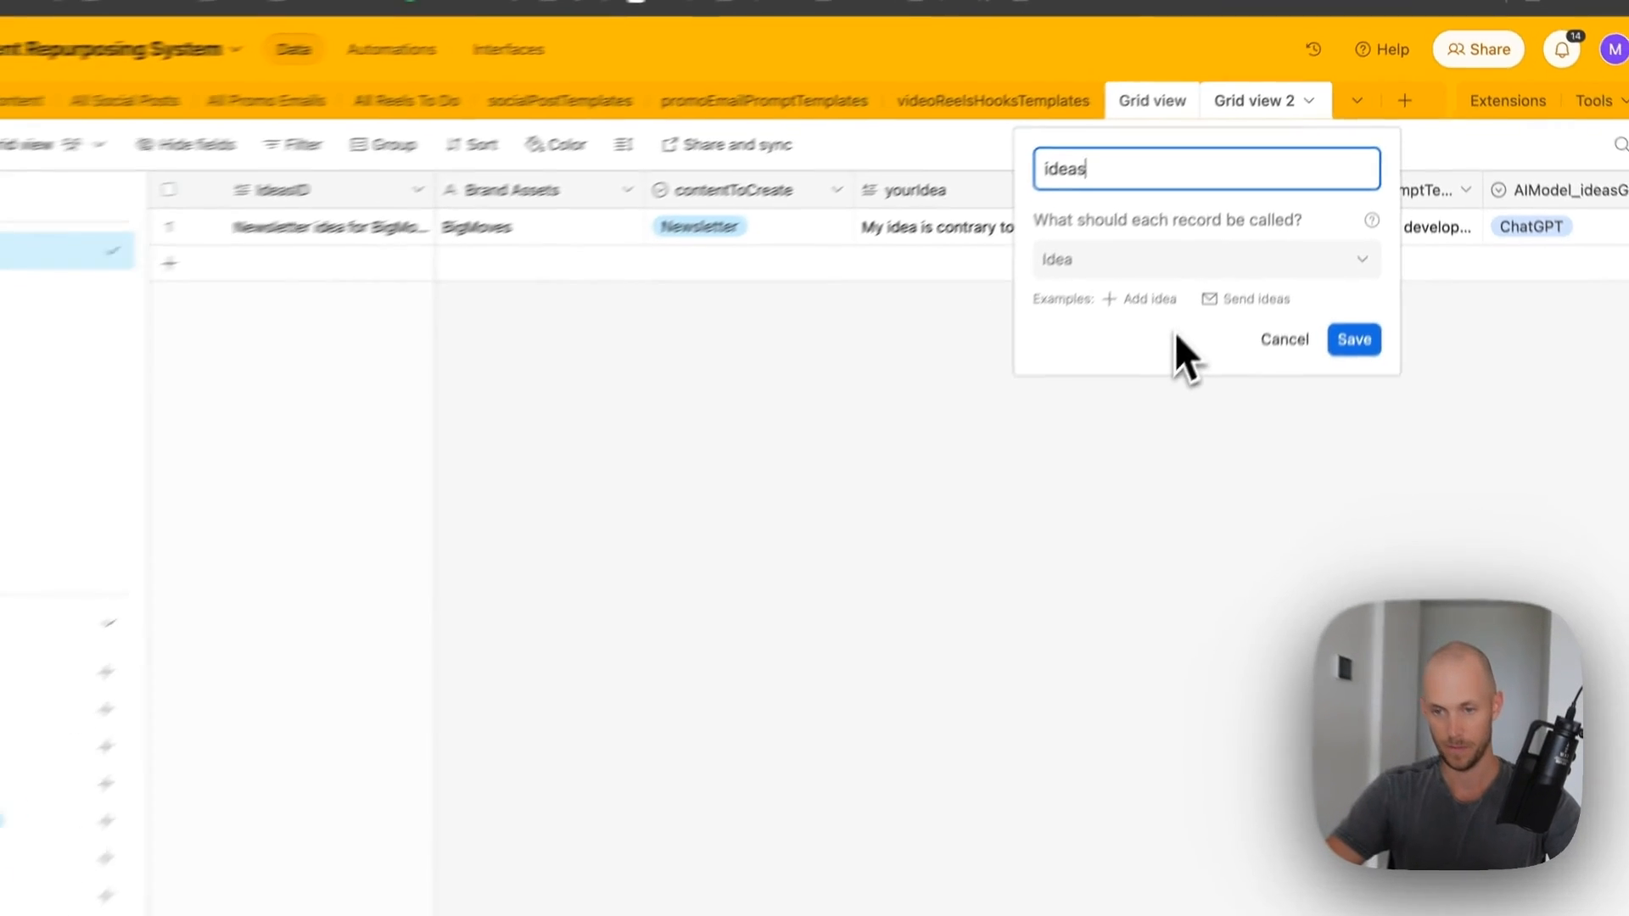
pyautogui.write('Templates')
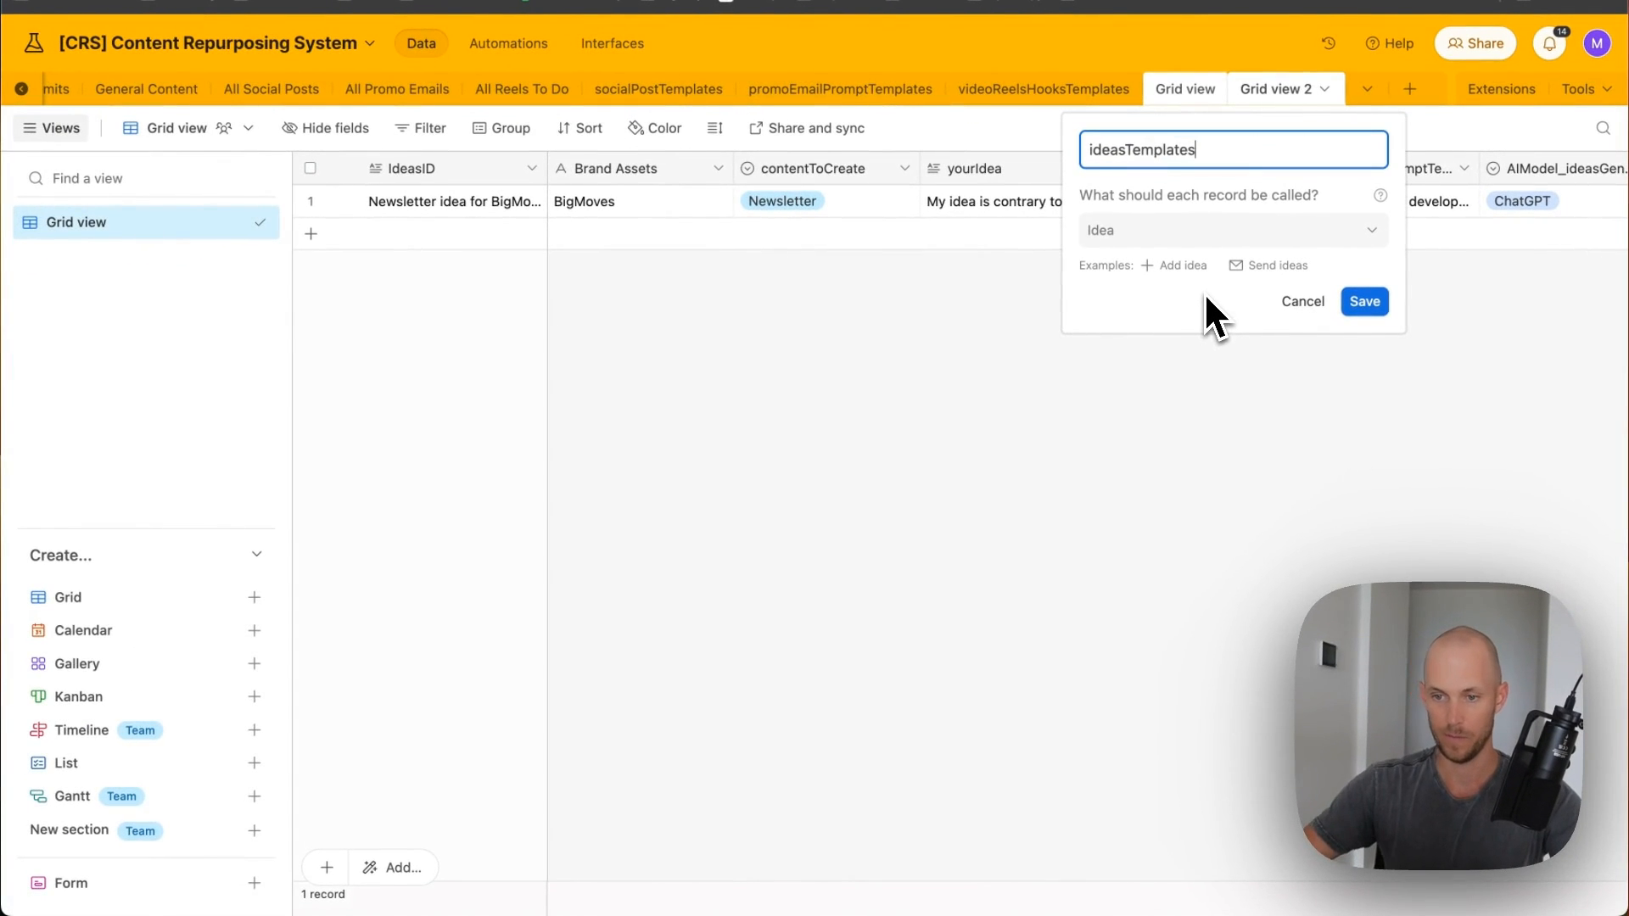
pyautogui.press('Left')
pyautogui.press('Left')
pyautogui.press('Left')
pyautogui.press('Left')
pyautogui.press('Left')
pyautogui.press('Left')
pyautogui.write('Generat')
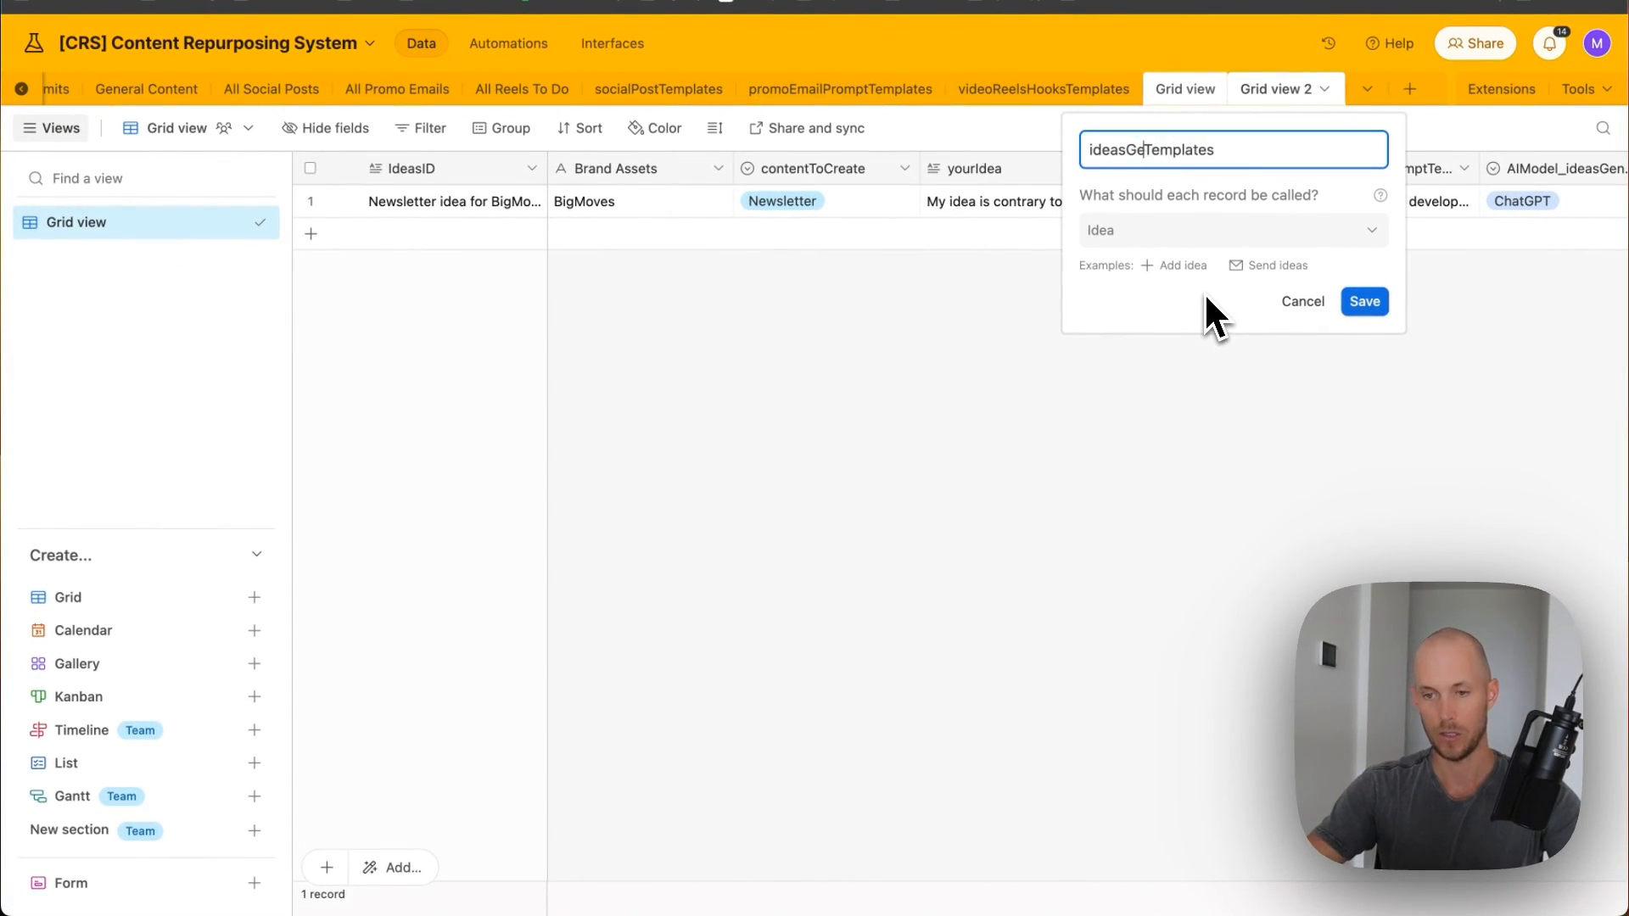
pyautogui.write('or')
pyautogui.press('Return')
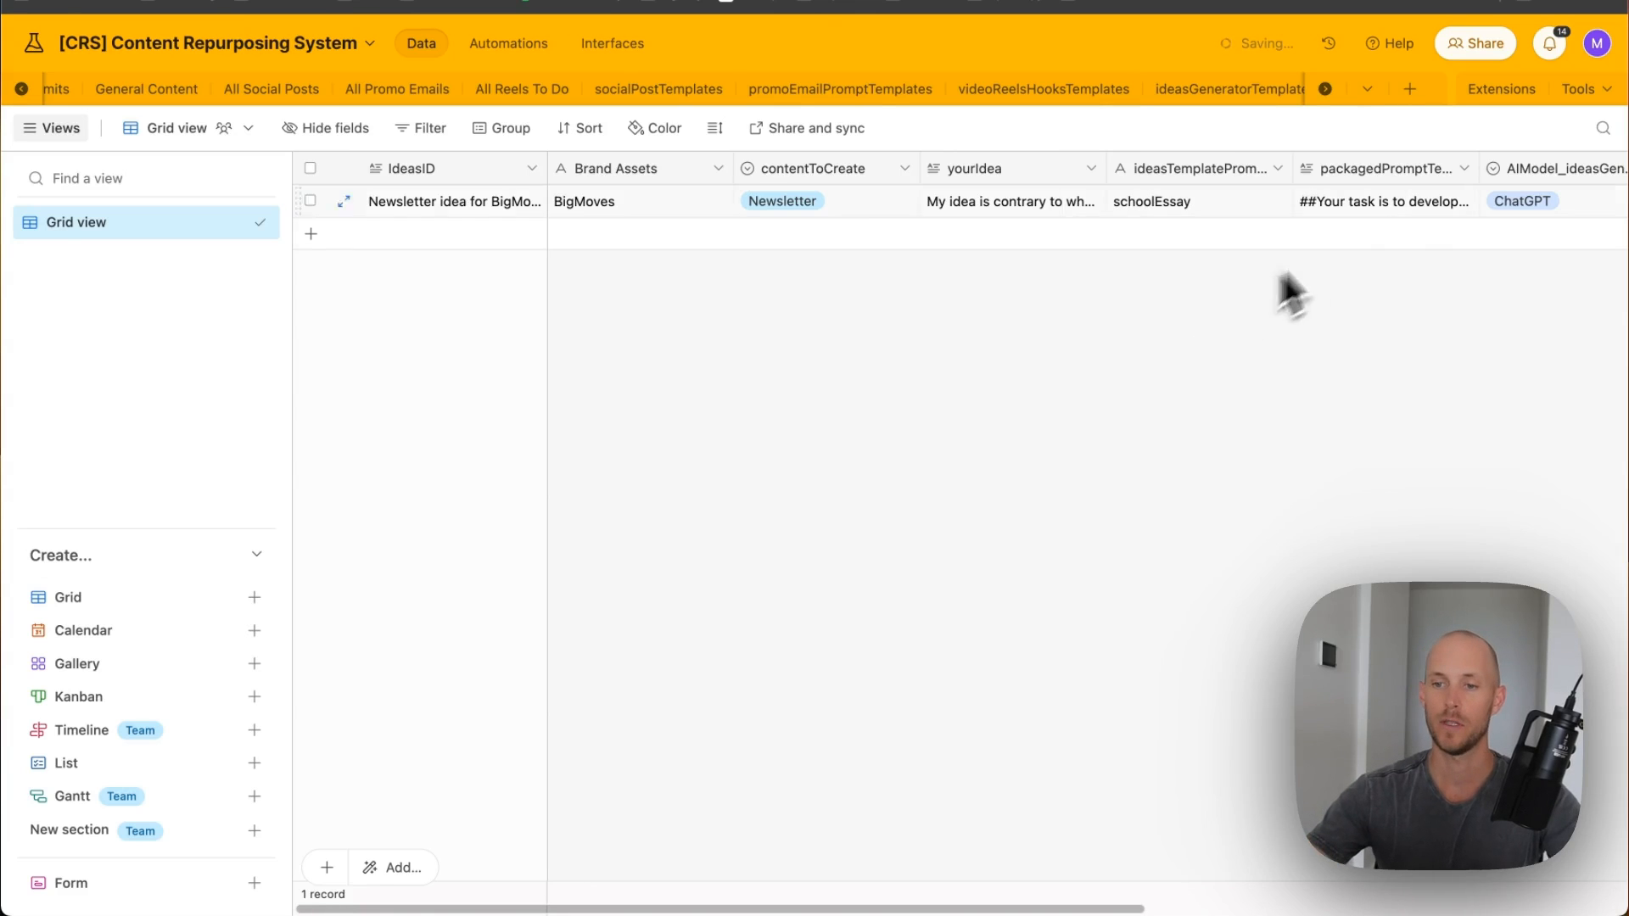
# - Rename the Grid view 2 table to ideasImprover and move it after Brand Assets
pyautogui.click(1282, 92)
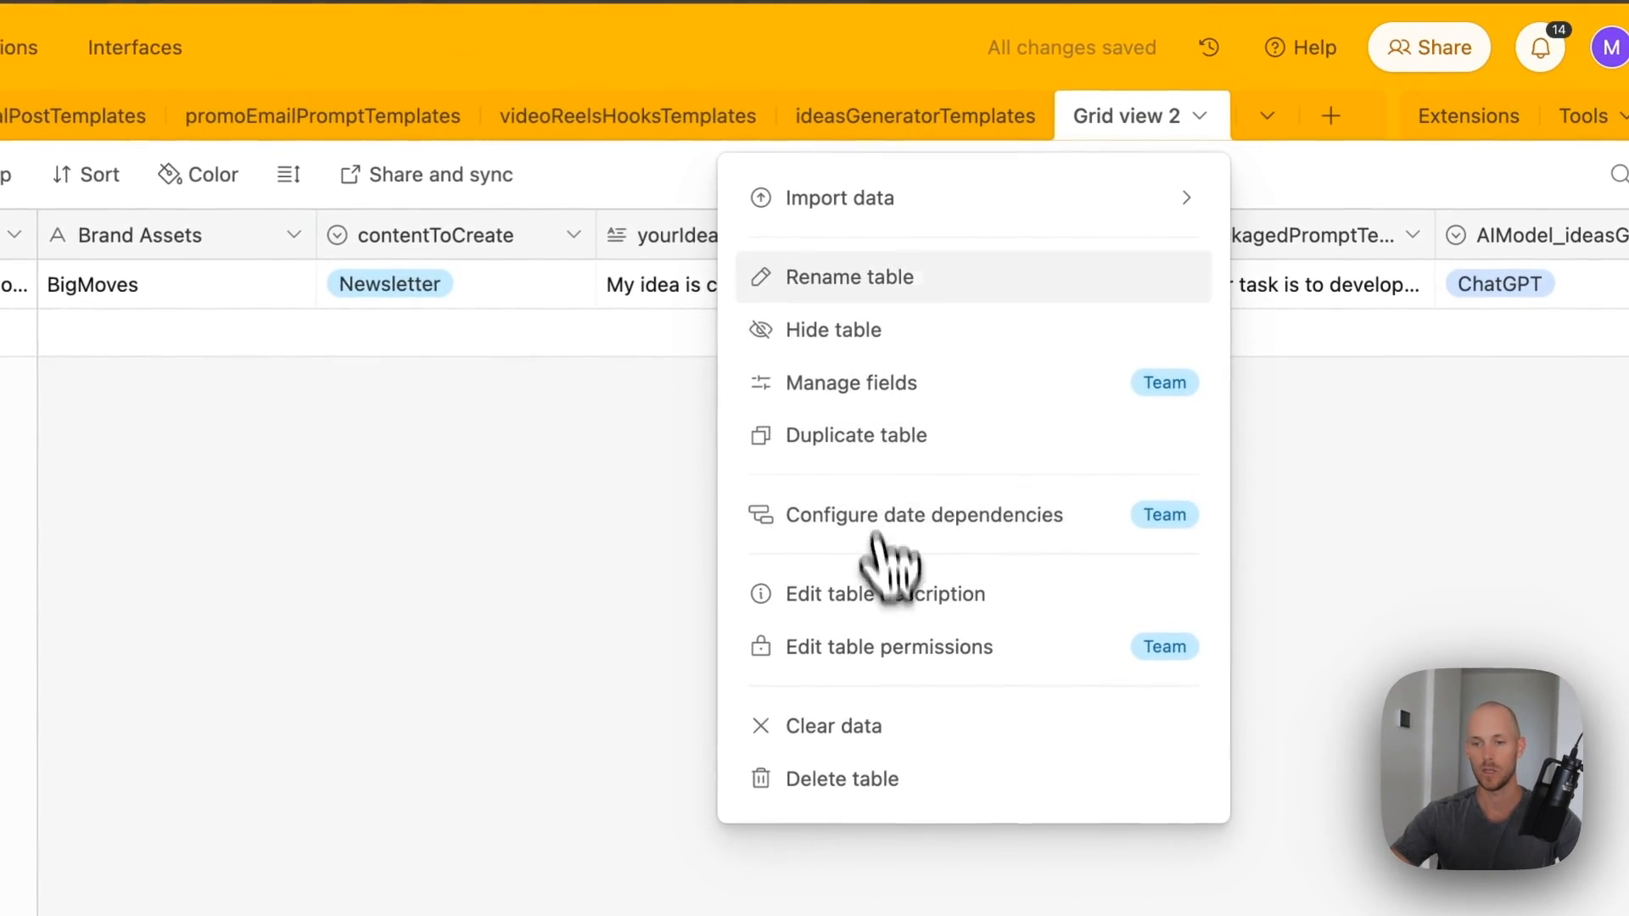
pyautogui.click(874, 293)
pyautogui.write('ideasImprover')
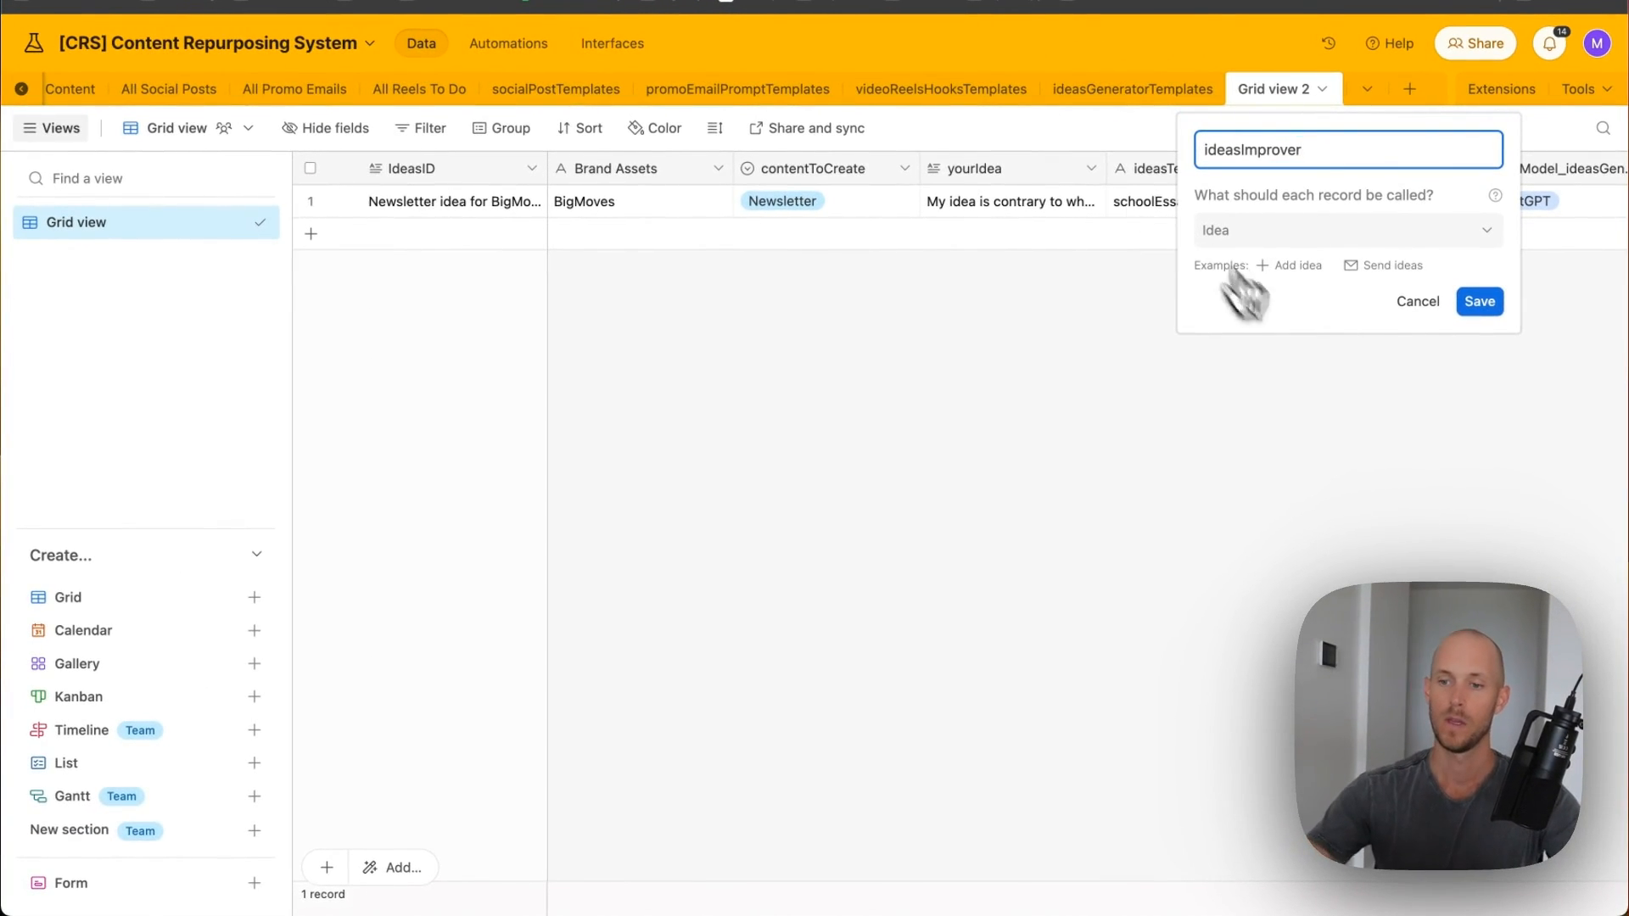
pyautogui.click(1480, 301)
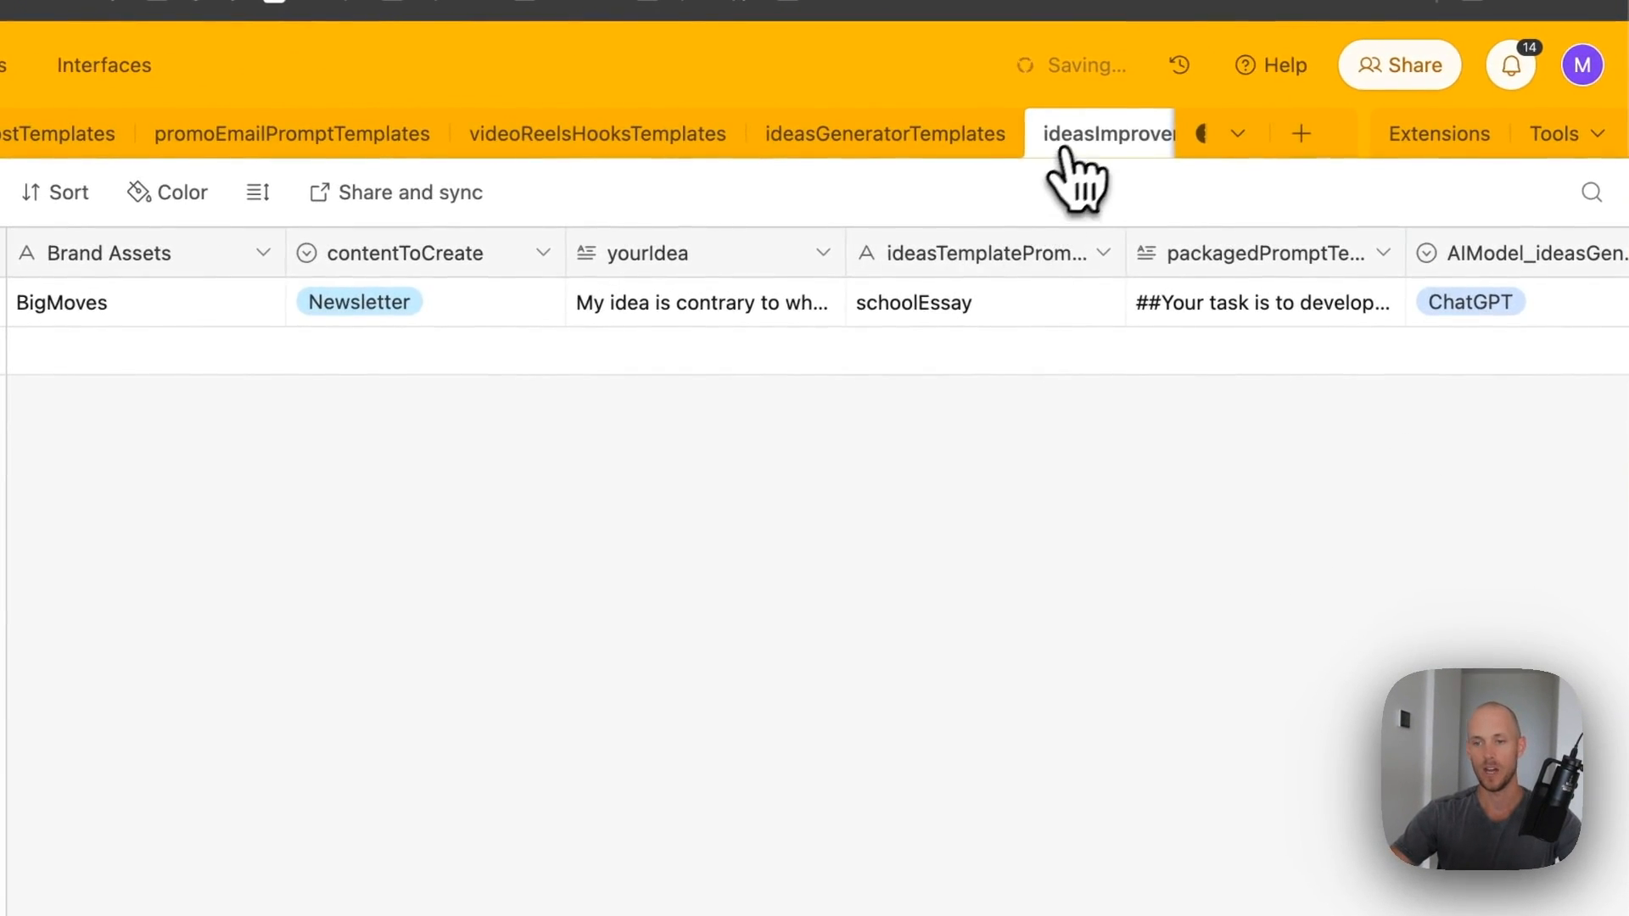
pyautogui.moveTo(1065, 149); pyautogui.dragTo(170, 142)
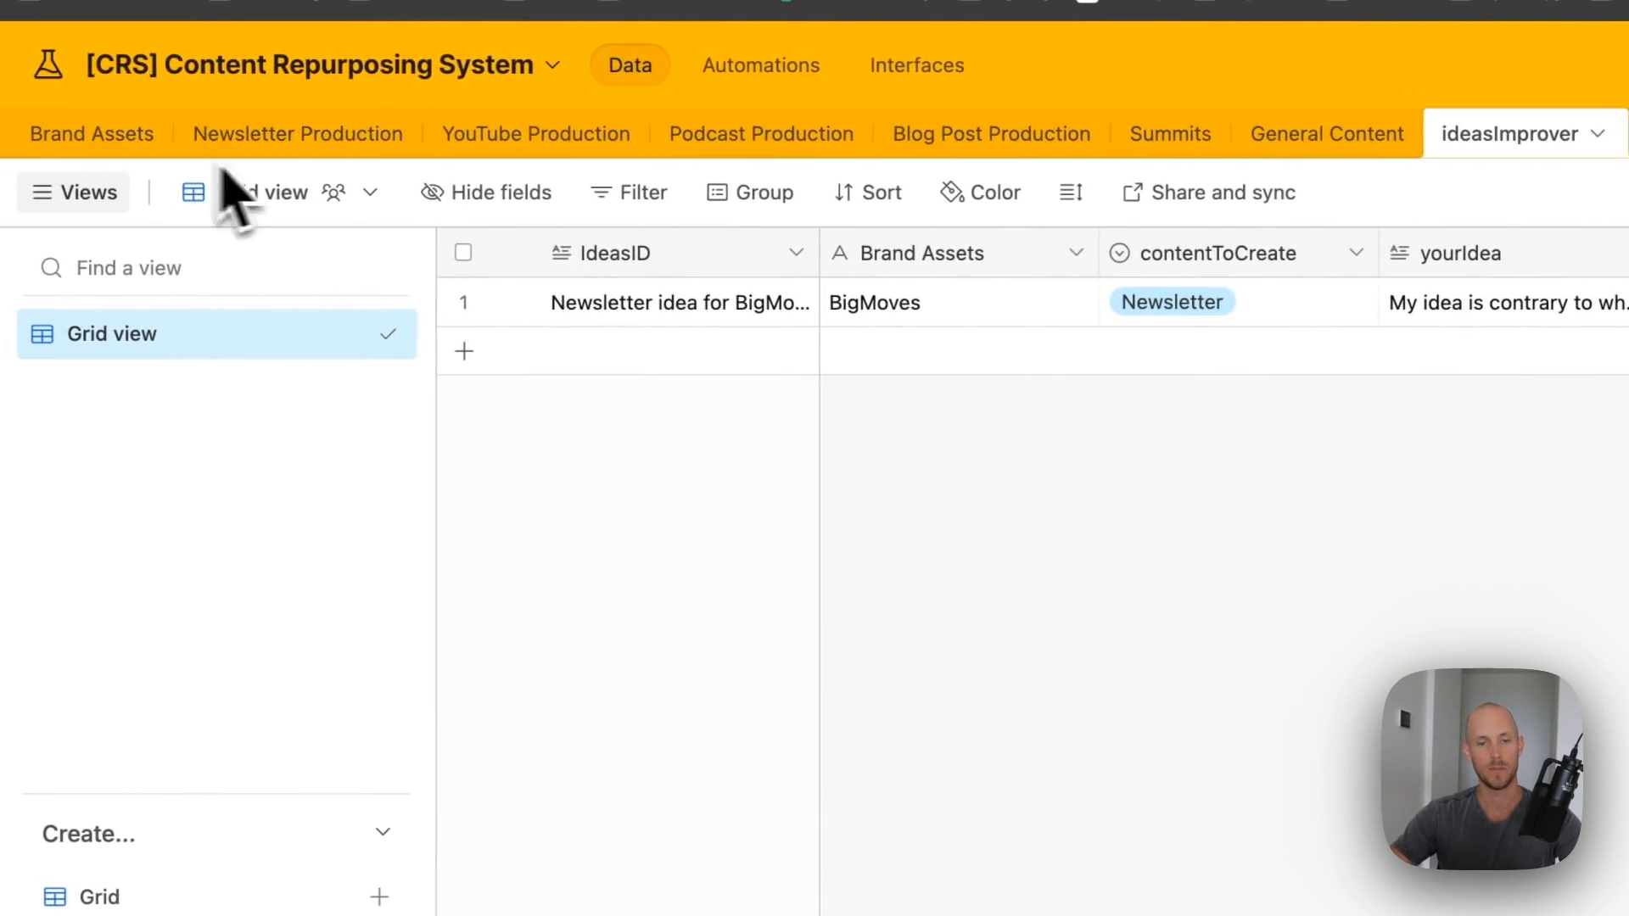
pyautogui.moveTo(1466, 137); pyautogui.dragTo(233, 134)
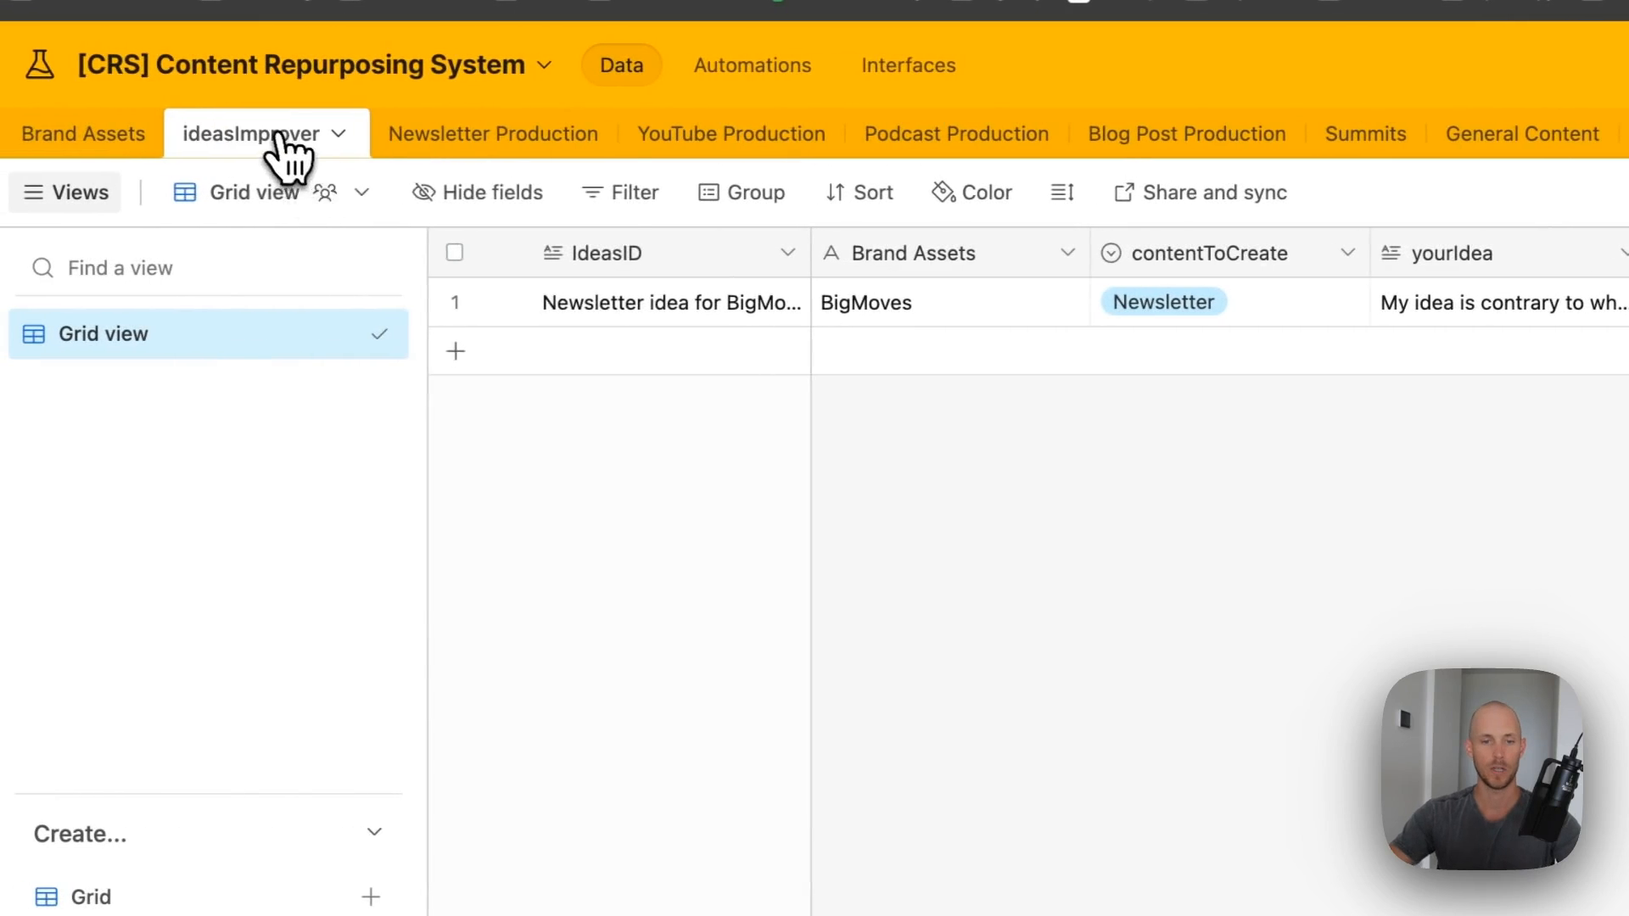
pyautogui.click(280, 137)
pyautogui.click(975, 442)
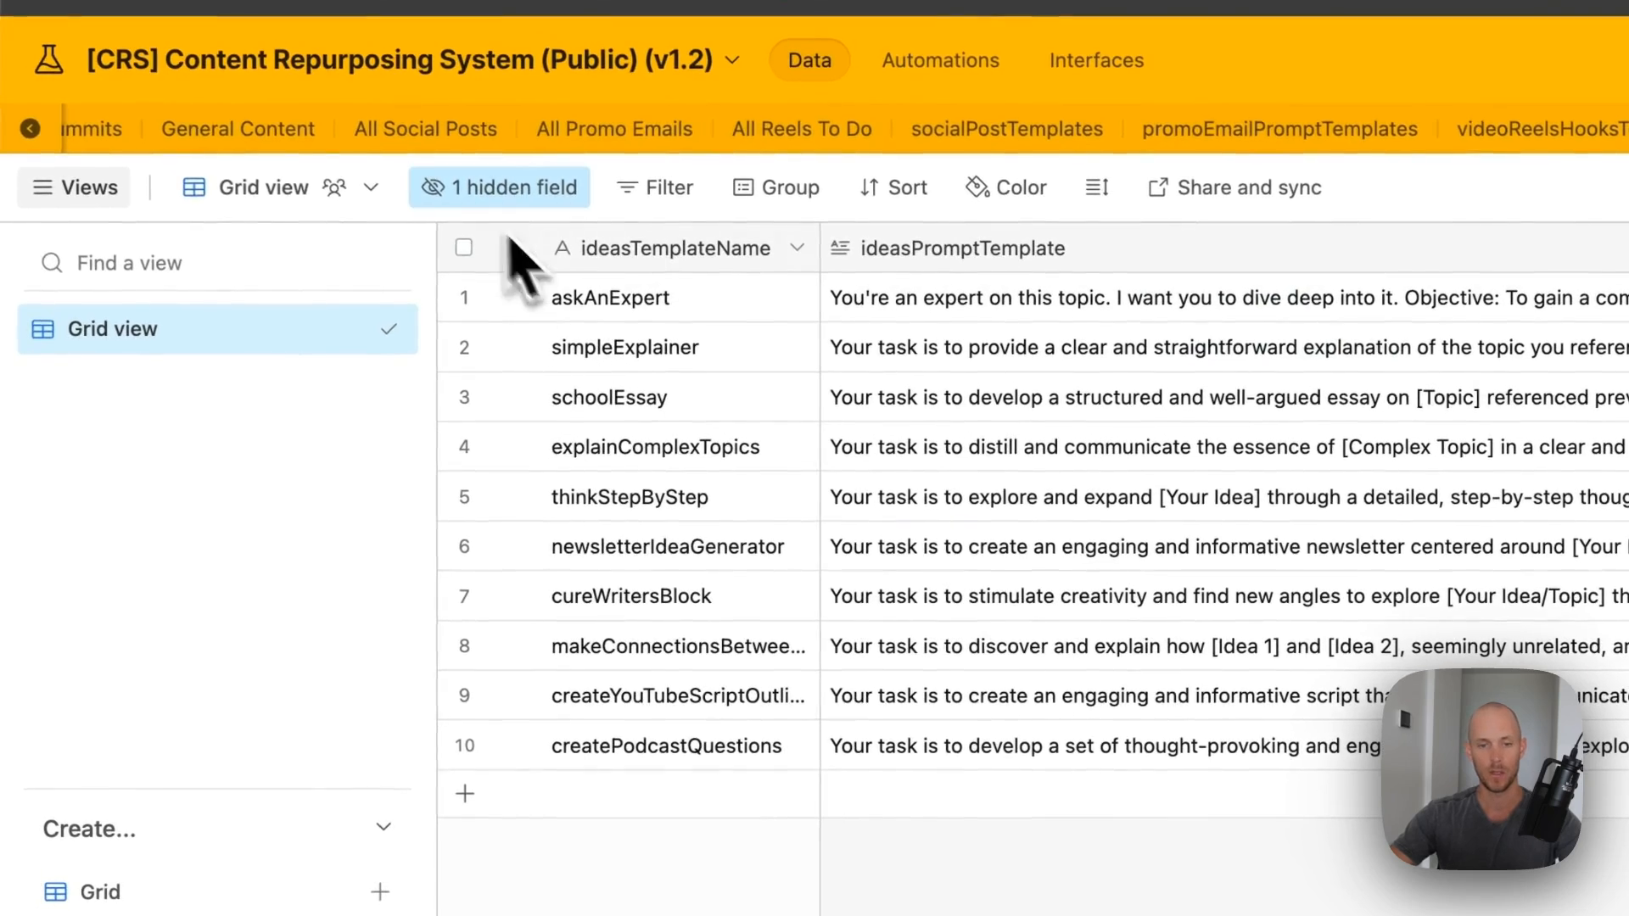
# - Copy the IdeasID formula from the IdeaImprover table's field settings
pyautogui.click(227, 151)
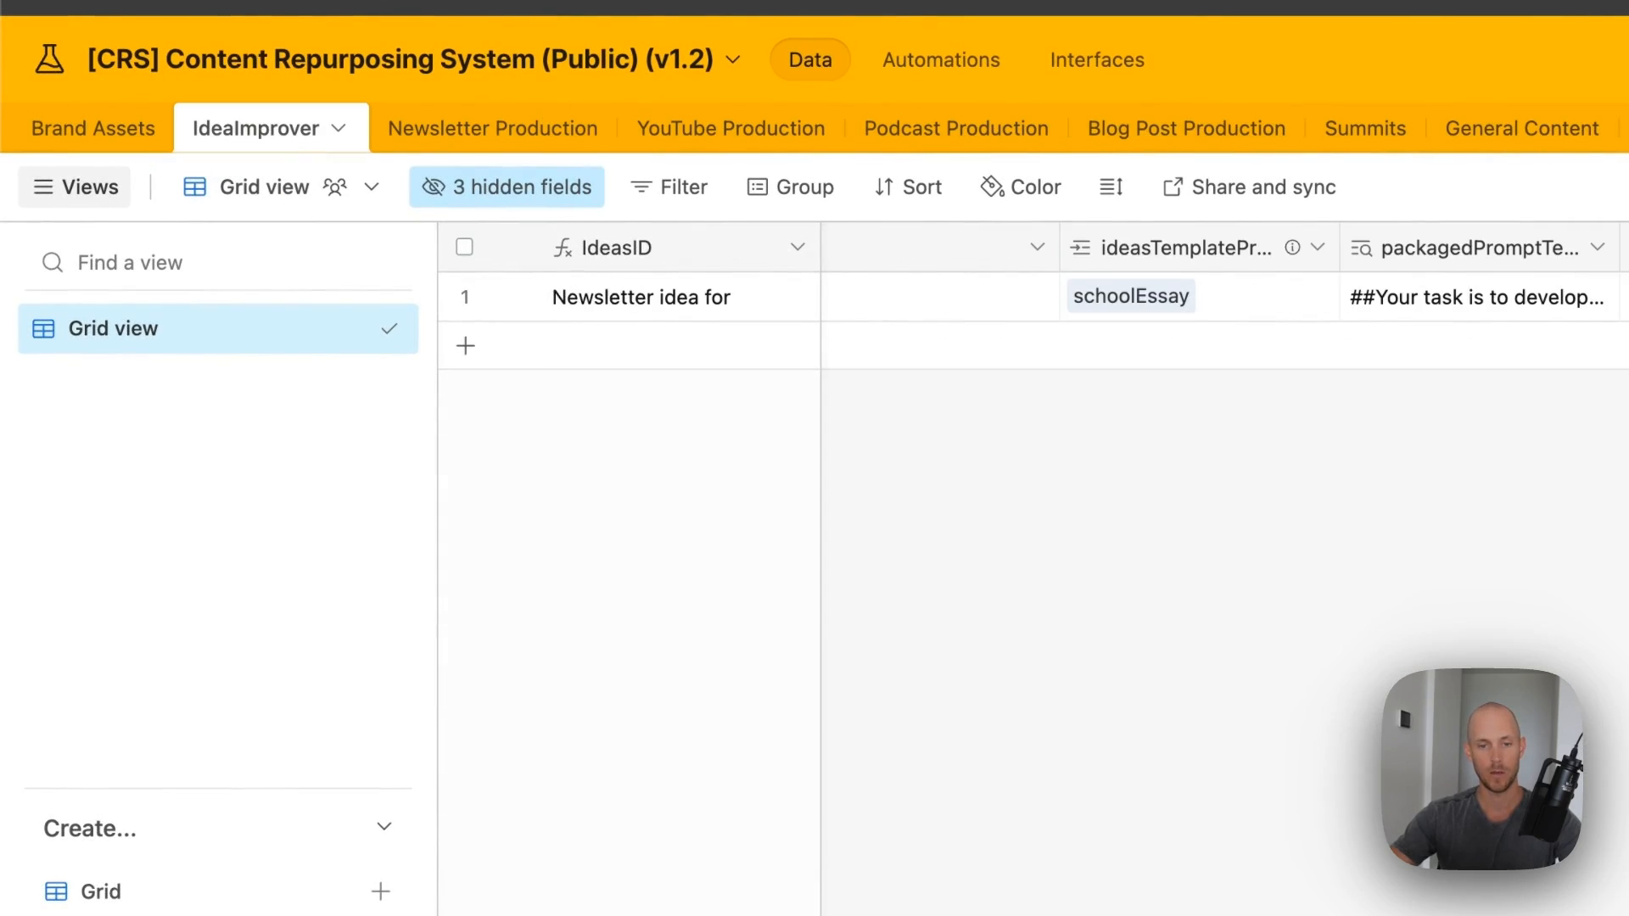
pyautogui.doubleClick(628, 276)
pyautogui.tripleClick(903, 668)
pyautogui.press('super+c')
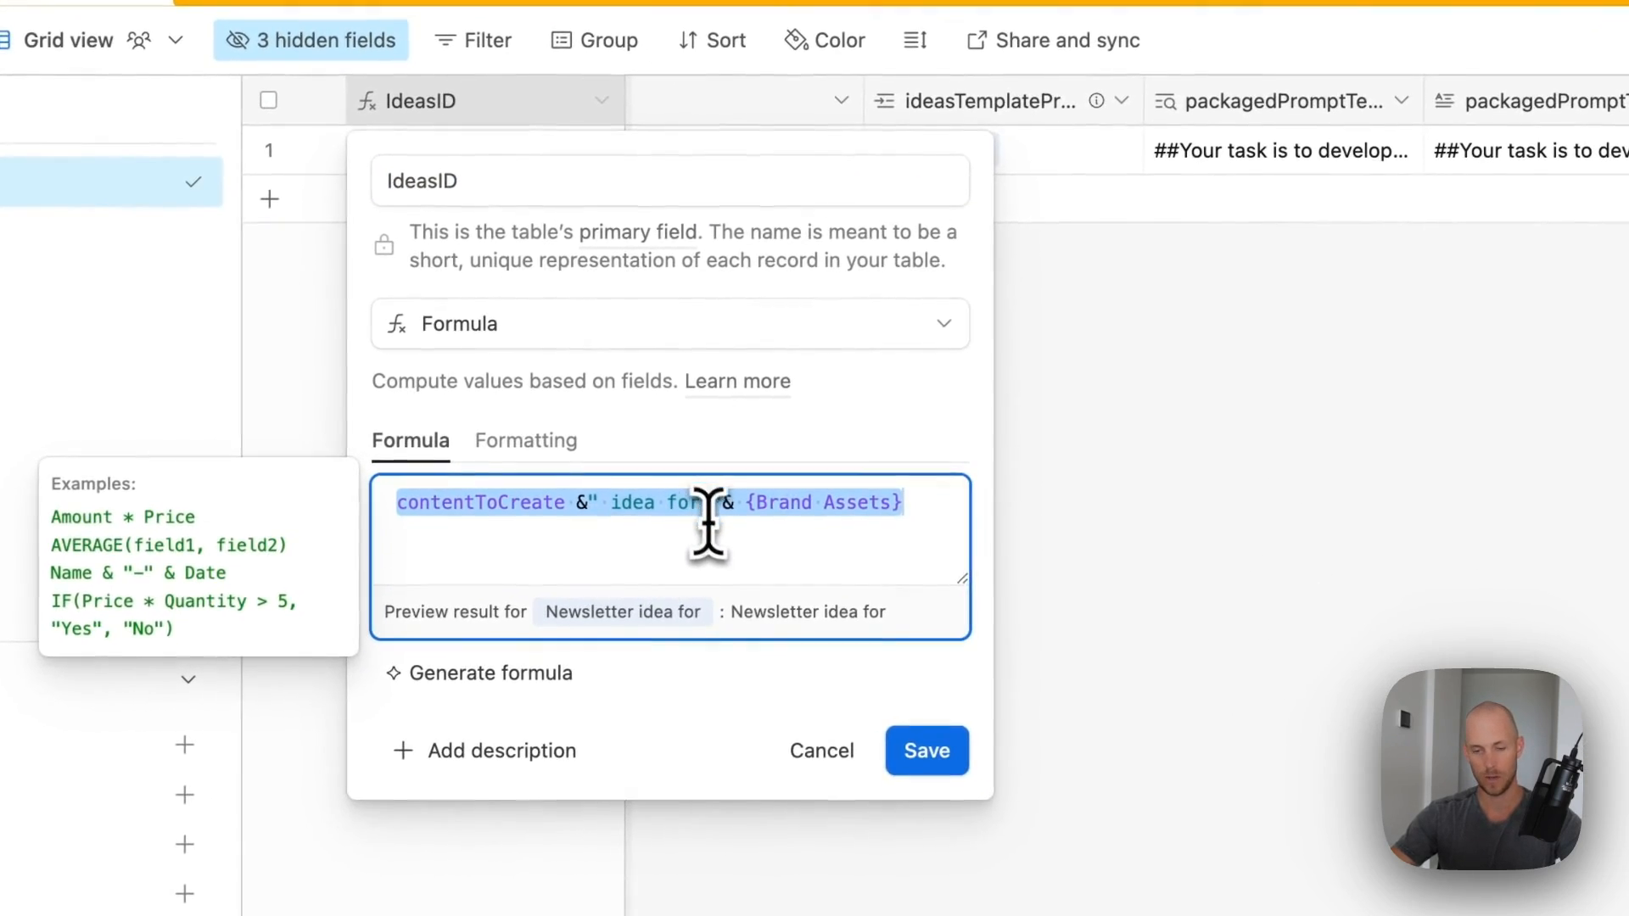
pyautogui.click(926, 750)
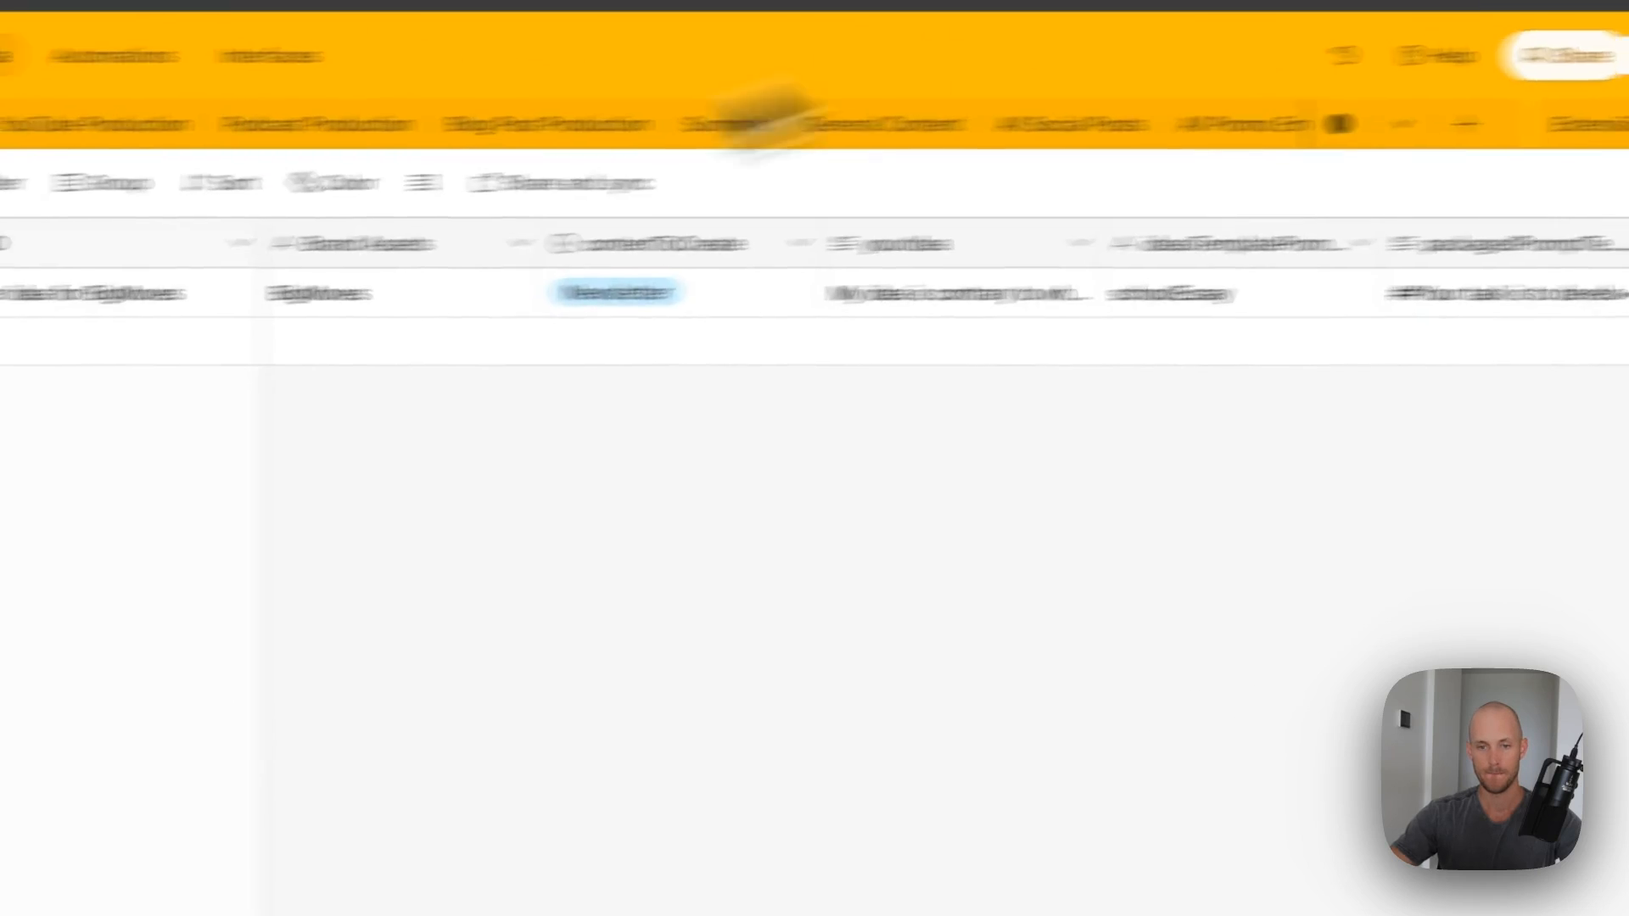
# - Convert ideasImprover's IdeasID to the pasted formula contentToCreate &" idea for "& {Brand Assets}
pyautogui.doubleClick(365, 227)
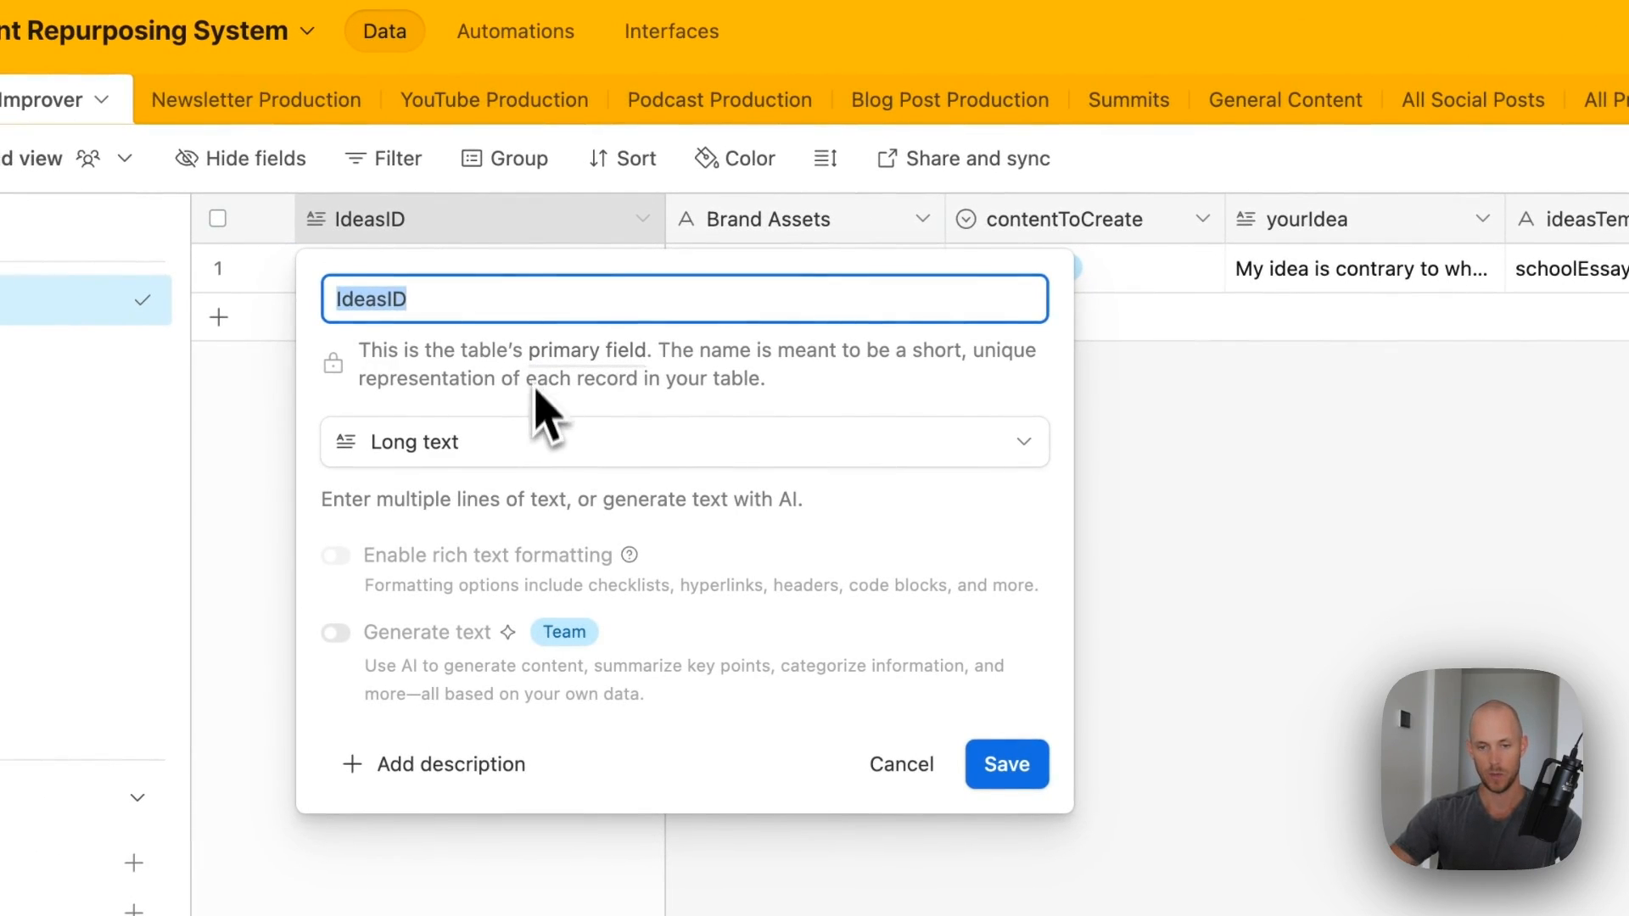
pyautogui.click(530, 437)
pyautogui.write('form')
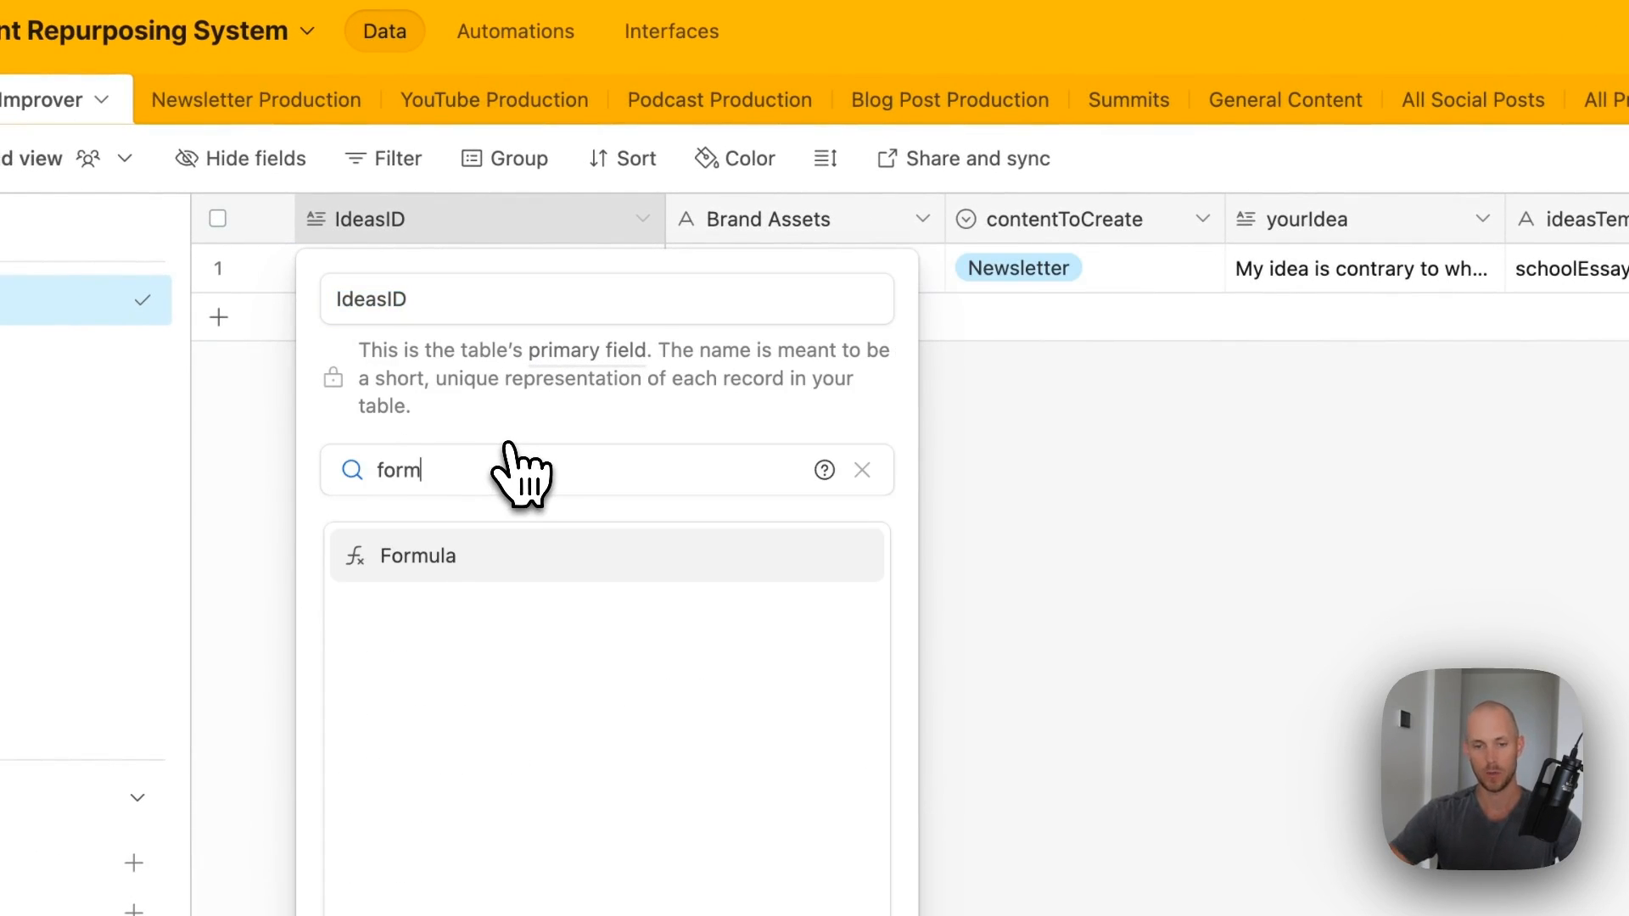
pyautogui.click(462, 551)
pyautogui.click(455, 636)
pyautogui.press('super+v')
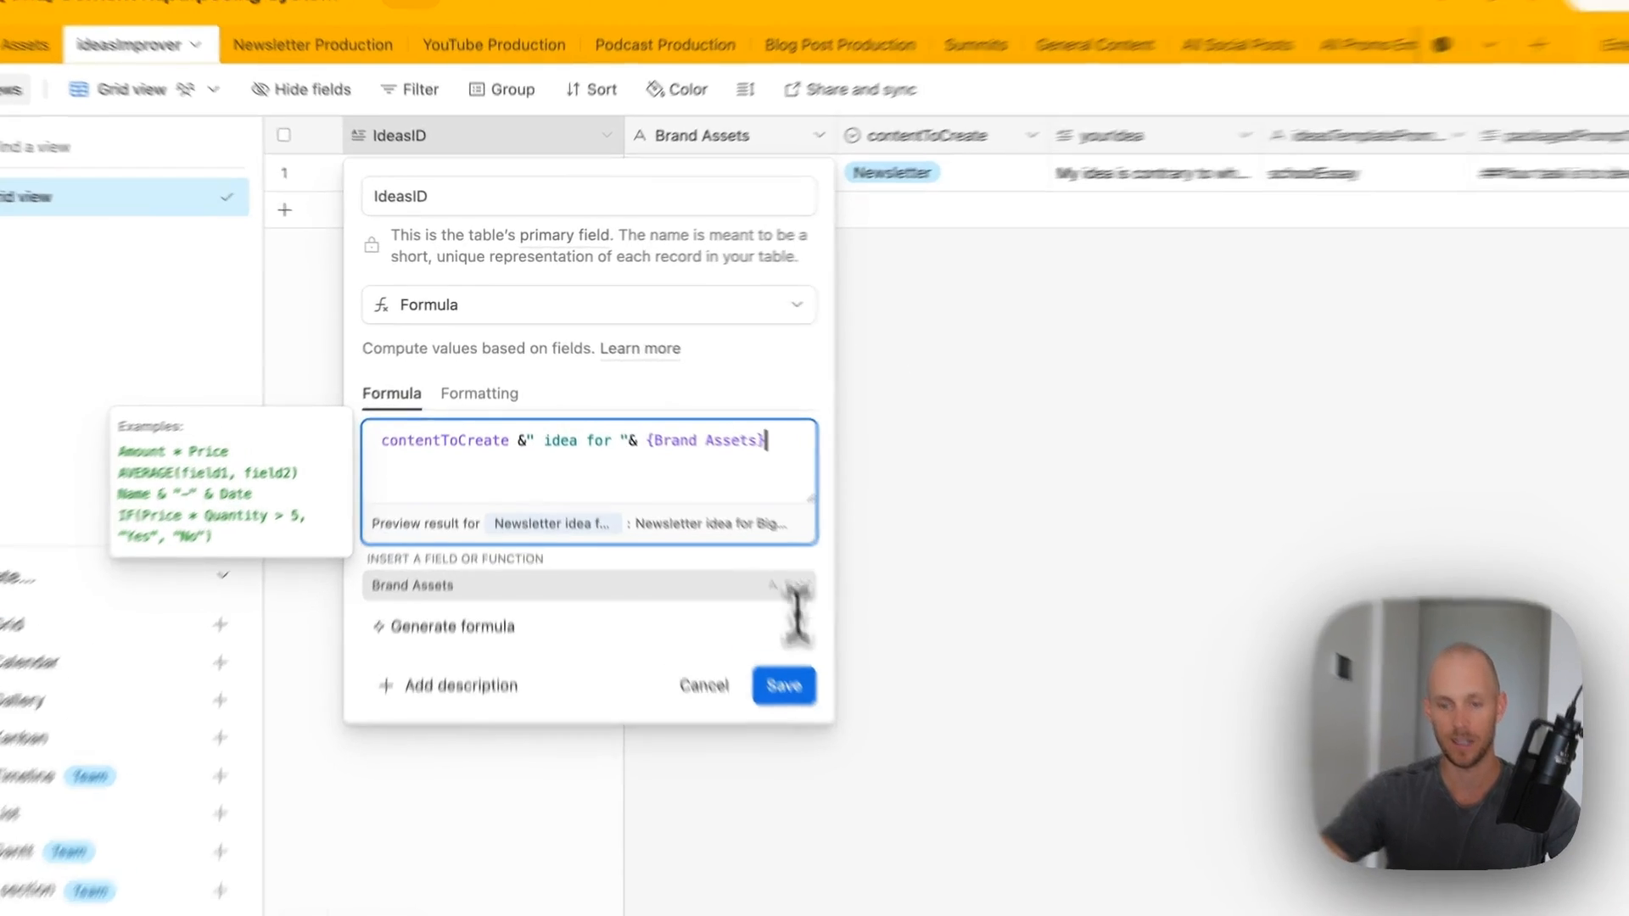
pyautogui.click(748, 650)
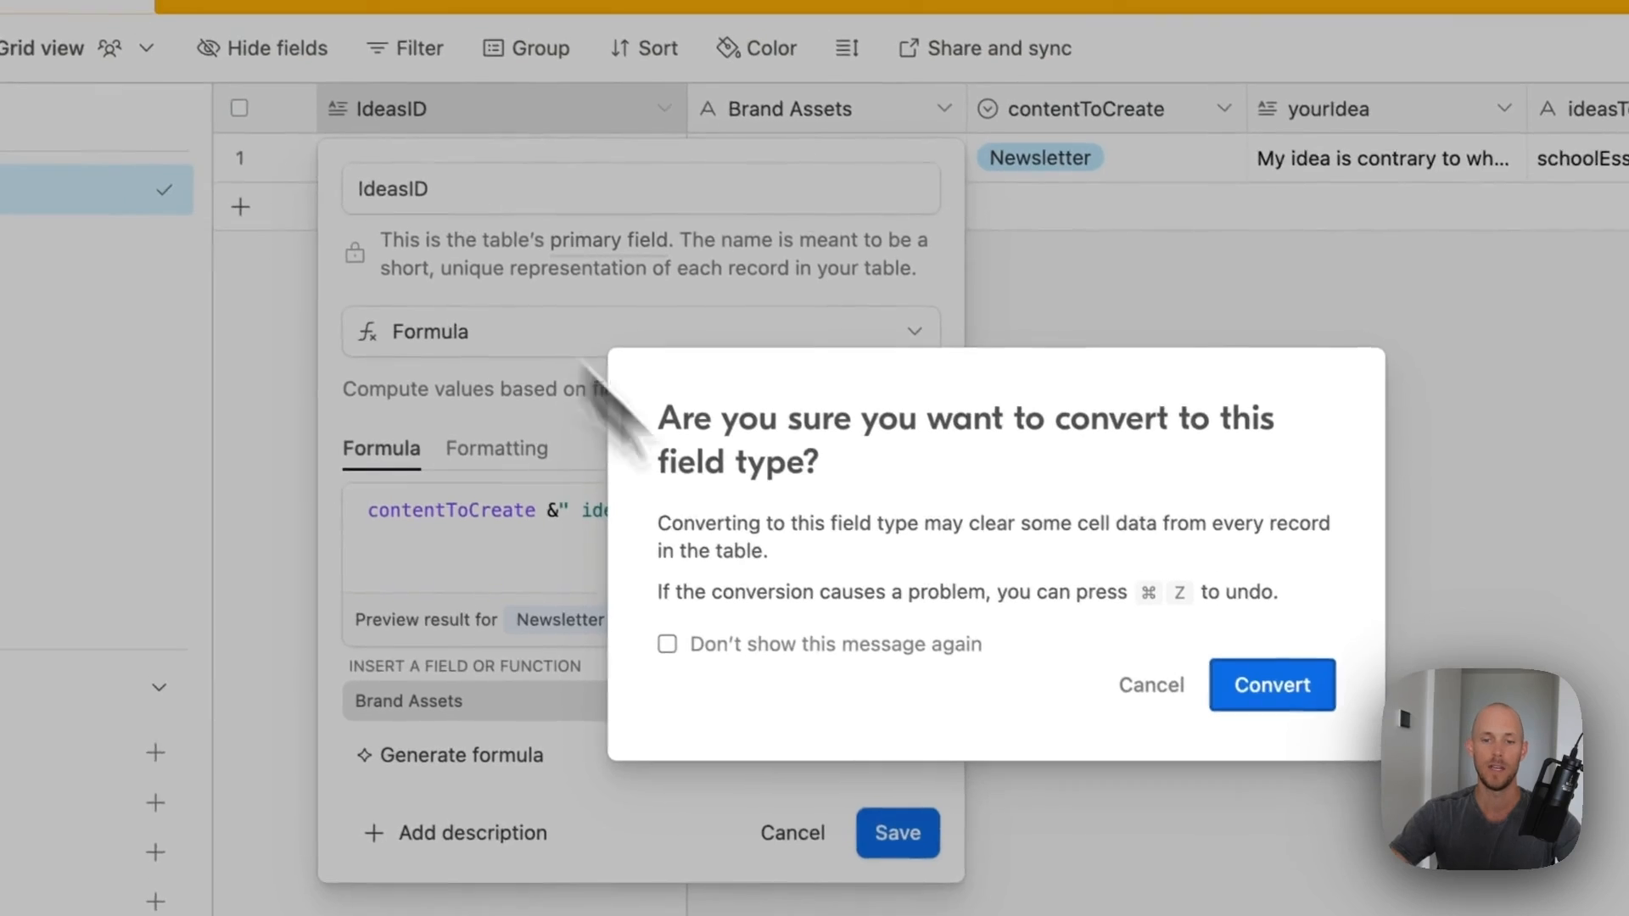
pyautogui.click(1277, 689)
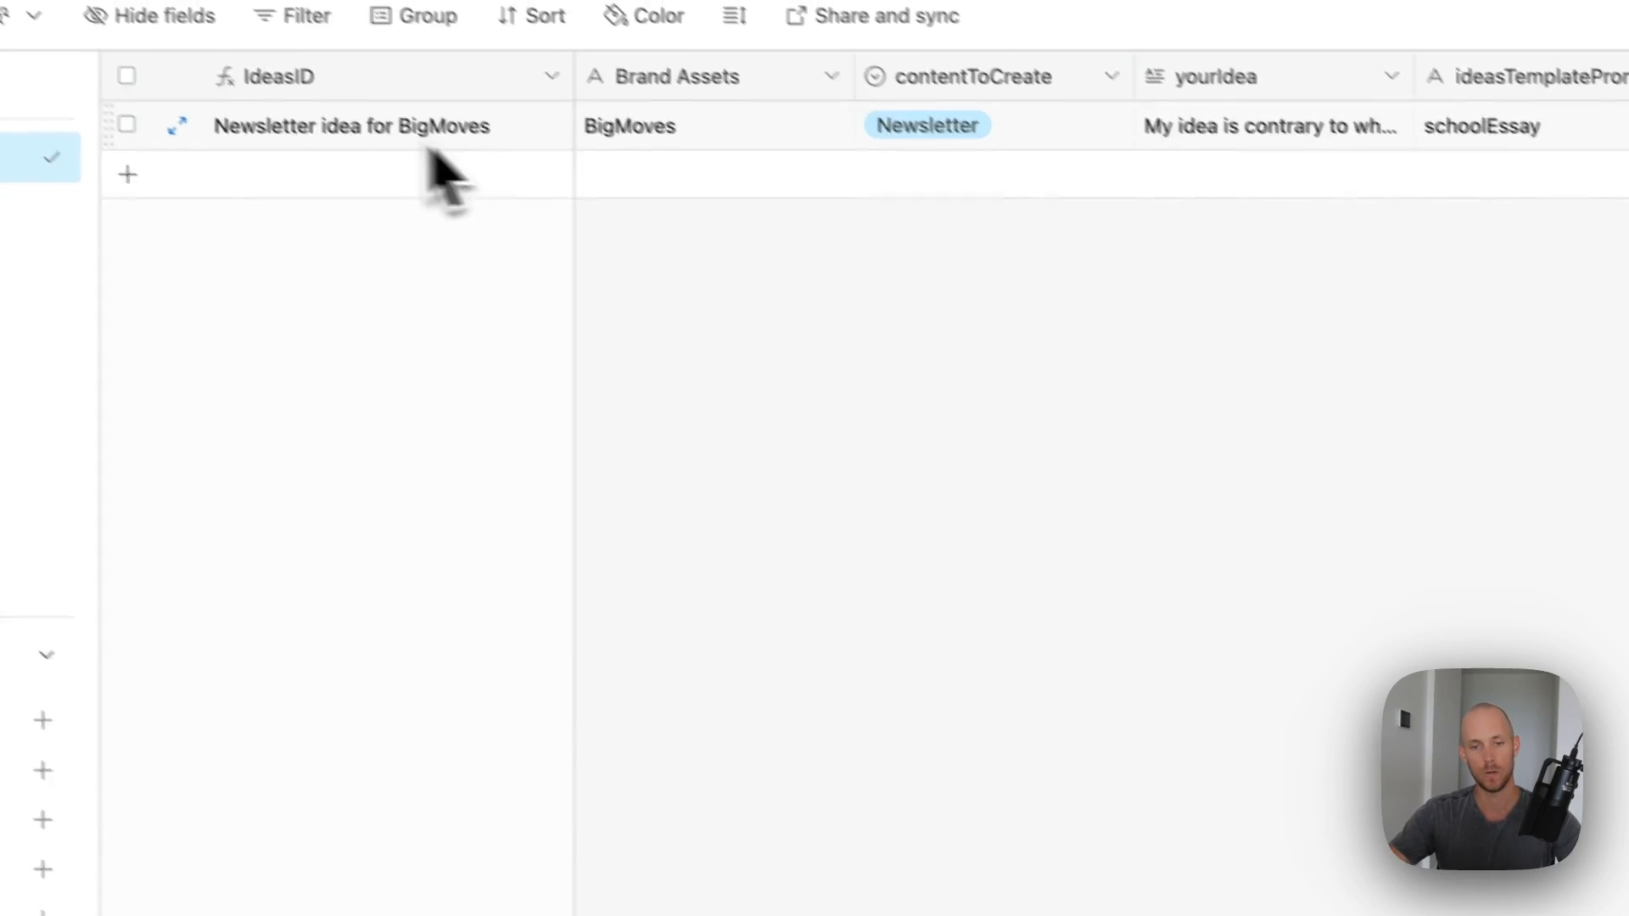
pyautogui.click(324, 124)
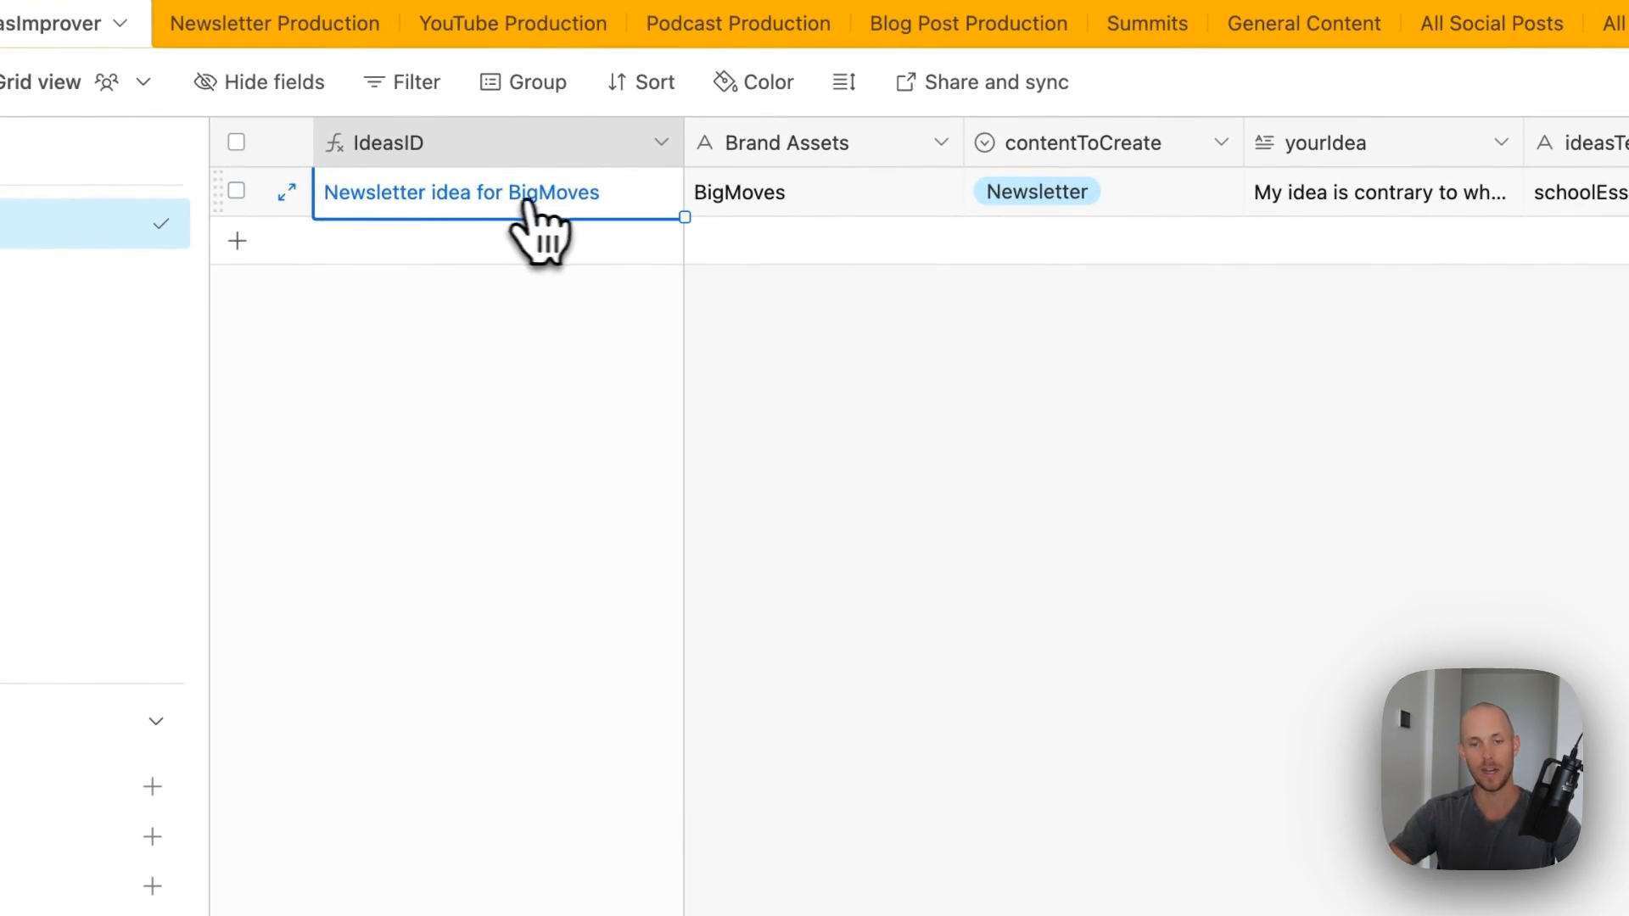
pyautogui.click(747, 204)
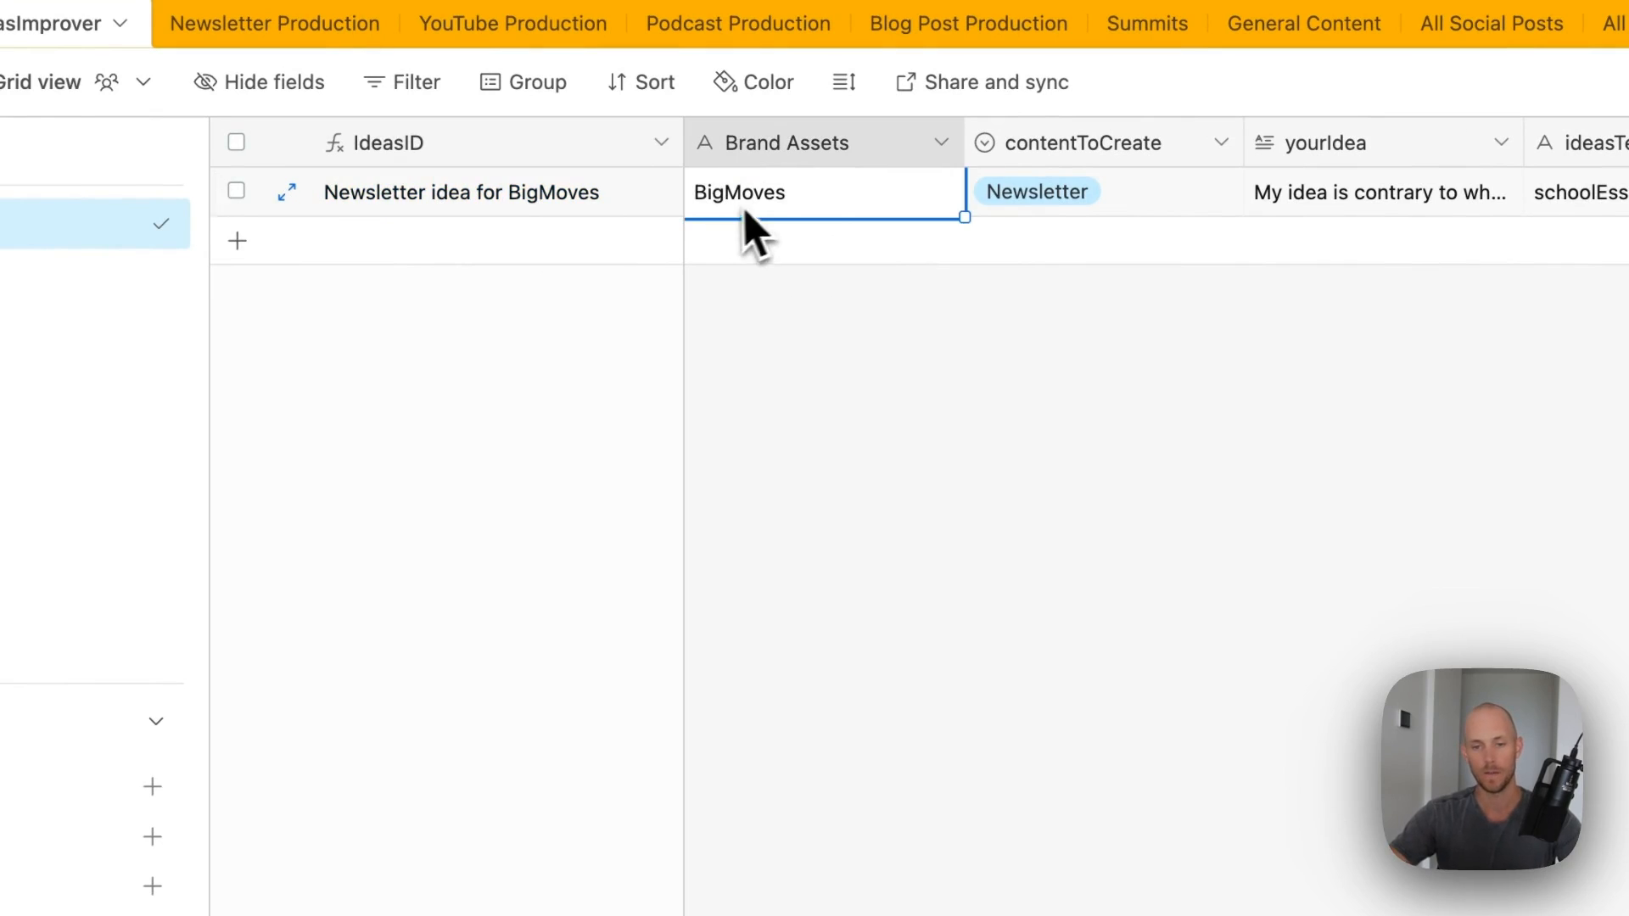
pyautogui.doubleClick(802, 148)
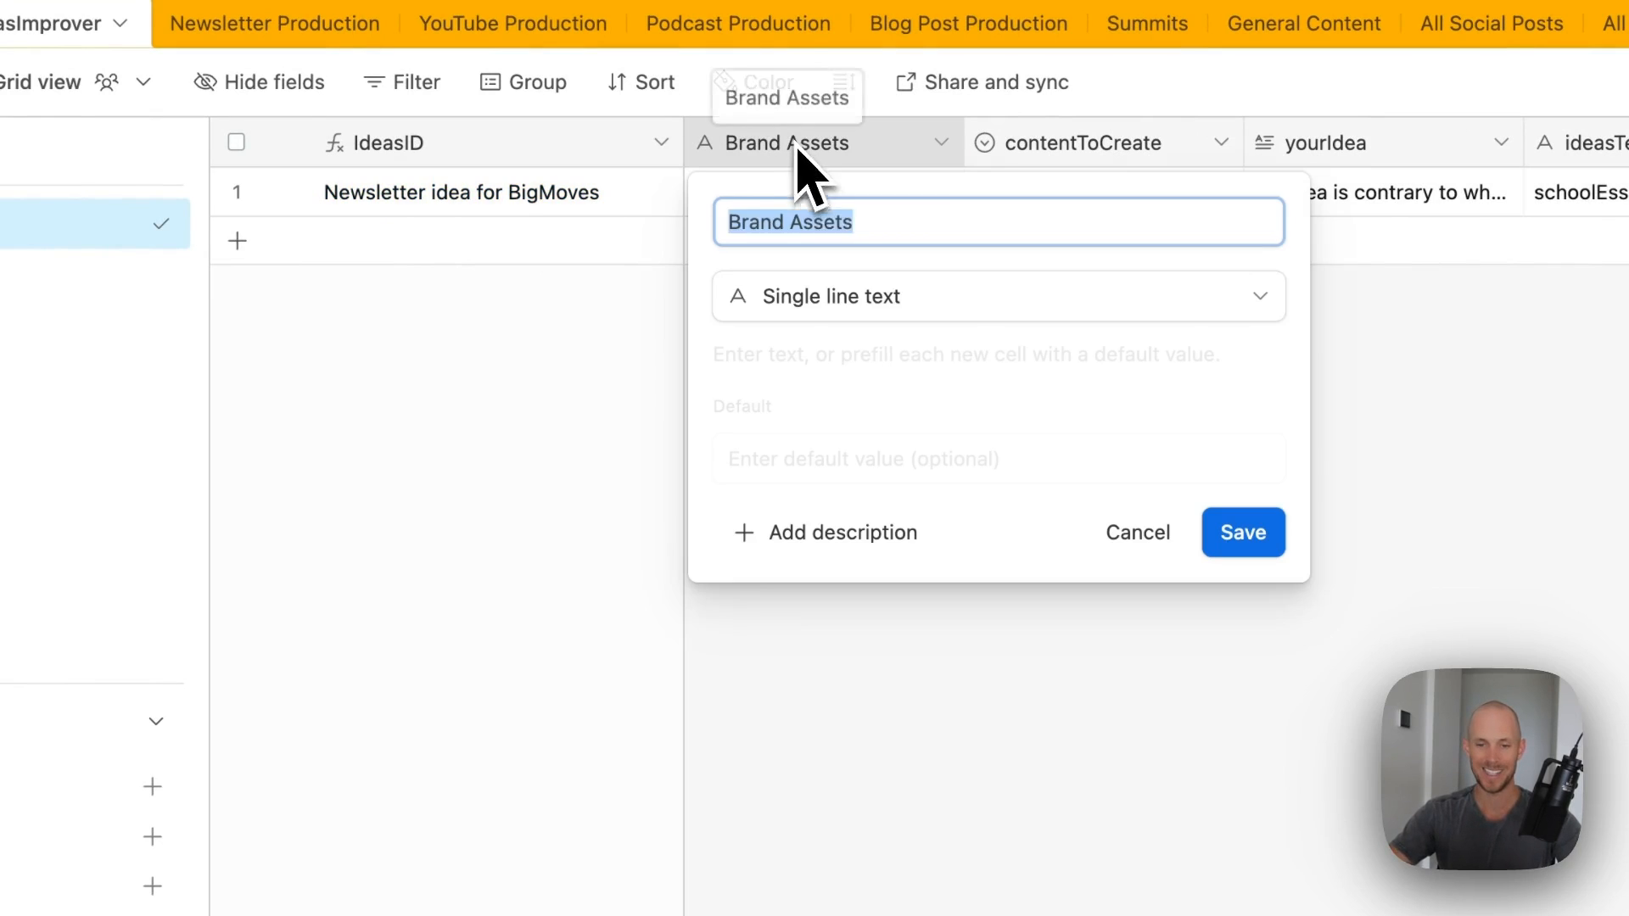
# - Change Brand Assets to a link to records in the Brand Assets table
pyautogui.click(975, 297)
pyautogui.click(1065, 407)
pyautogui.click(865, 400)
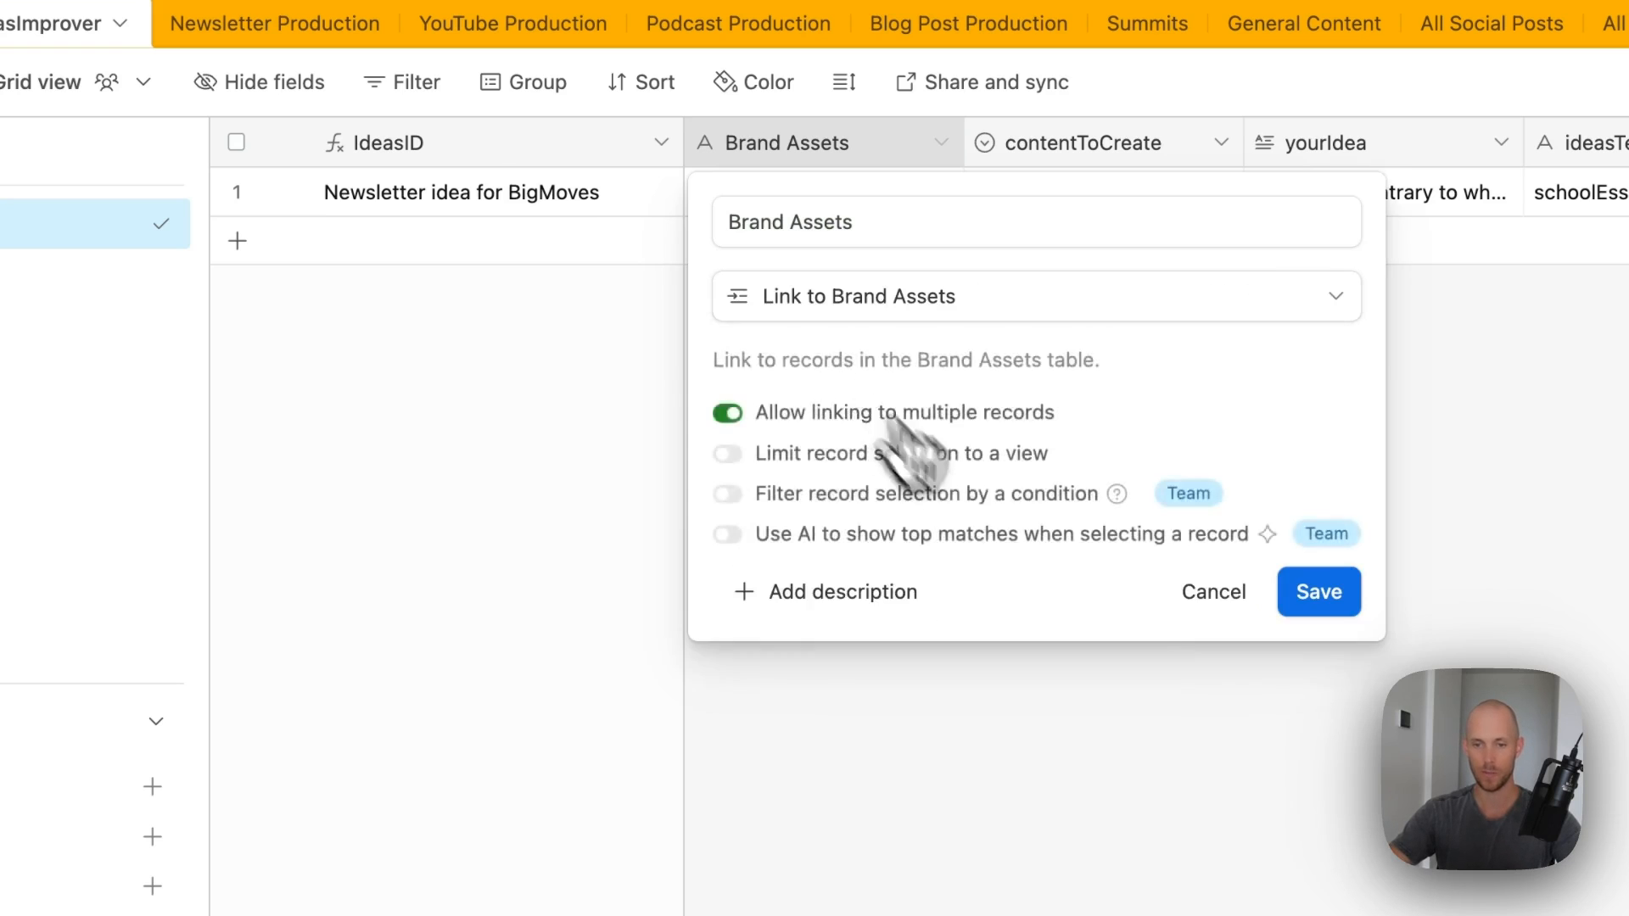
pyautogui.click(1318, 593)
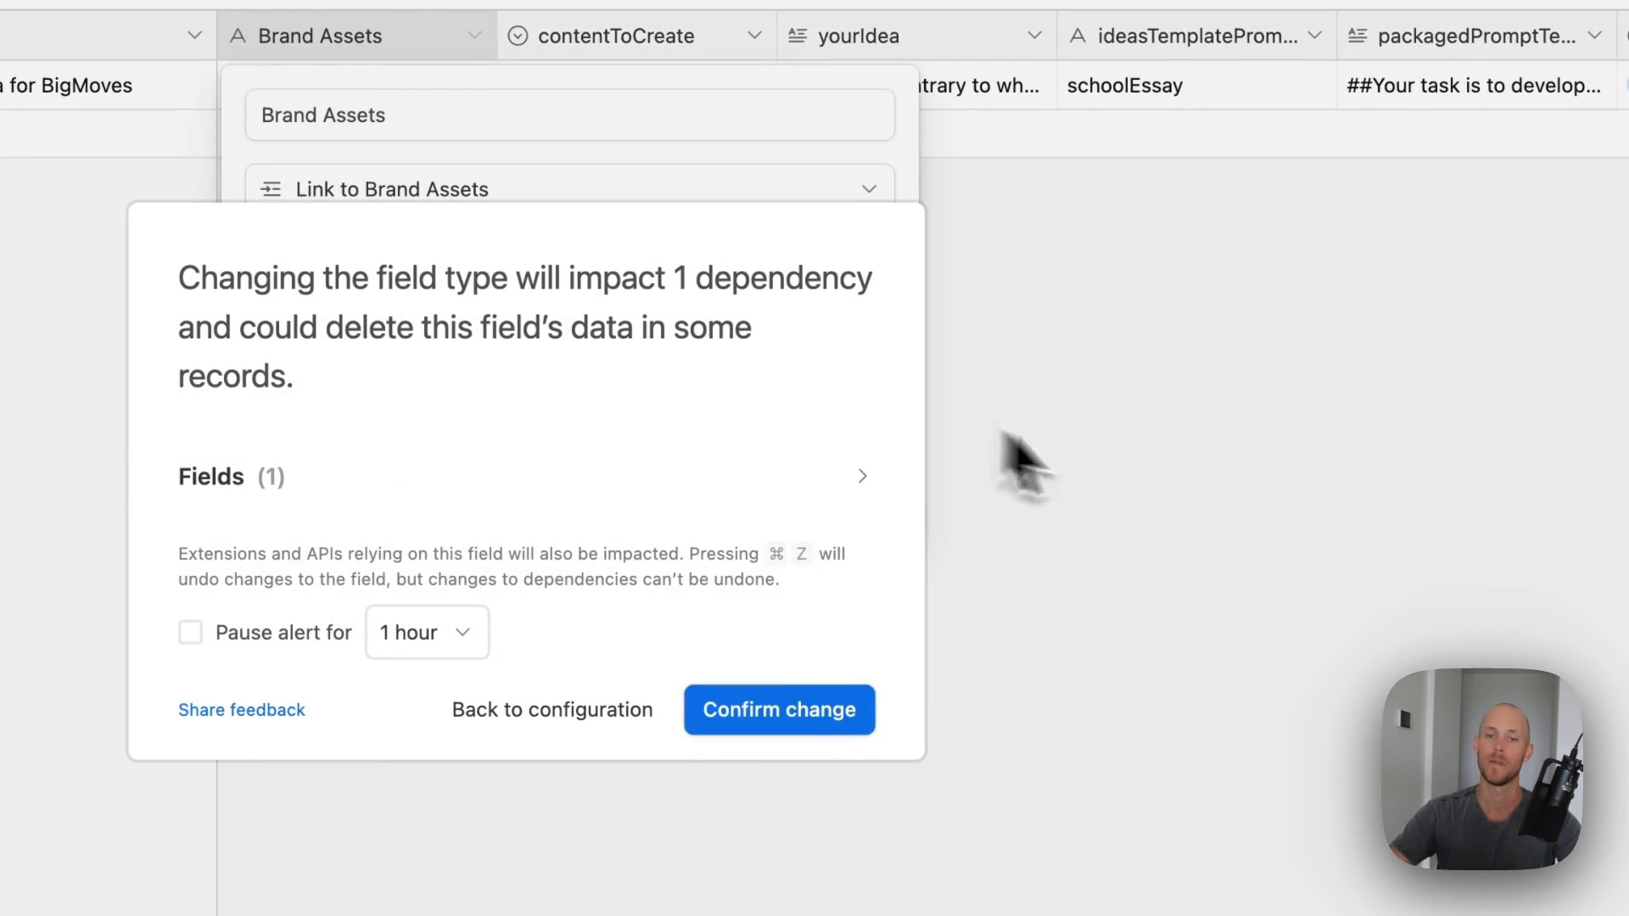
pyautogui.click(797, 733)
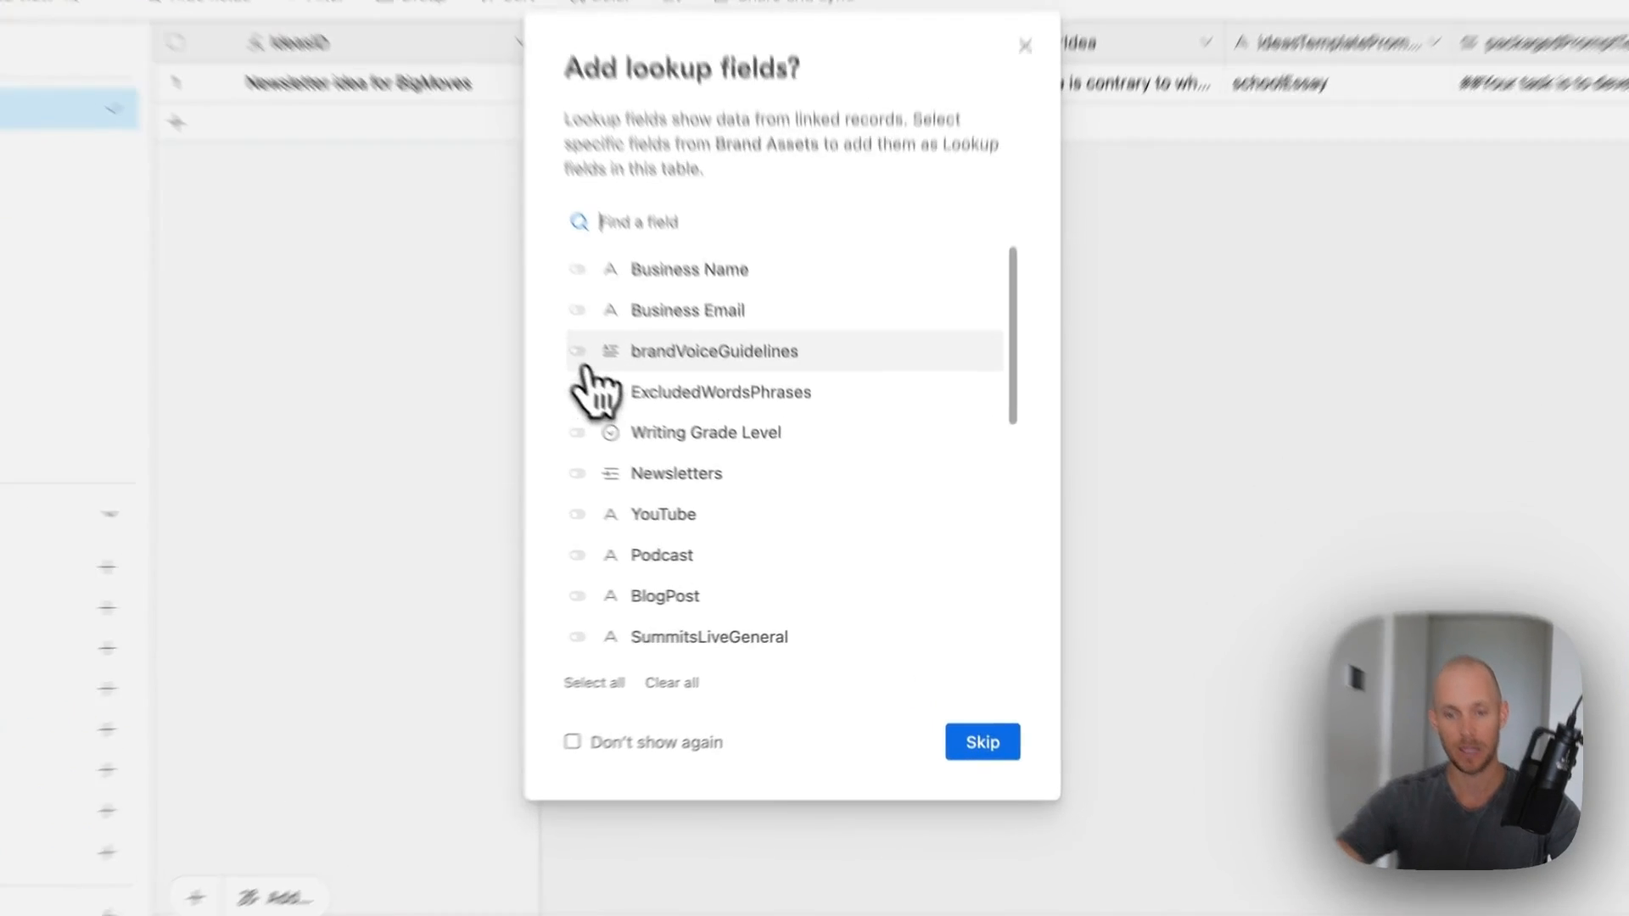
# - Add lookup fields for brandVoiceGuidelines, ExcludedWordsPhrases and Writing Grade Level
pyautogui.click(639, 421)
pyautogui.click(510, 321)
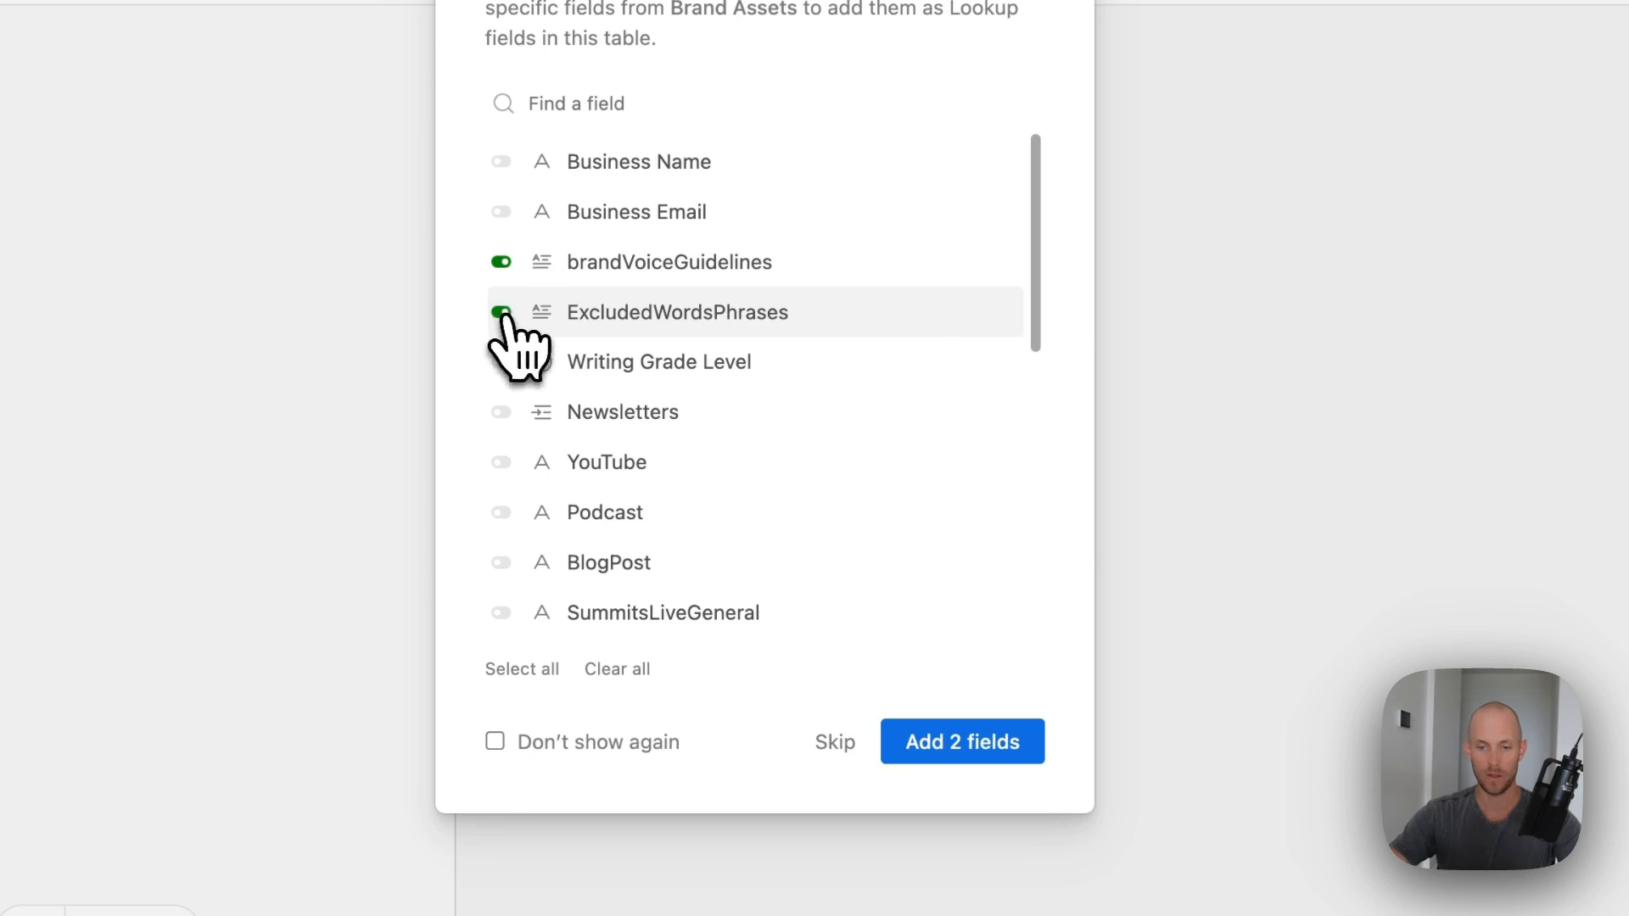
pyautogui.click(501, 364)
pyautogui.click(1018, 741)
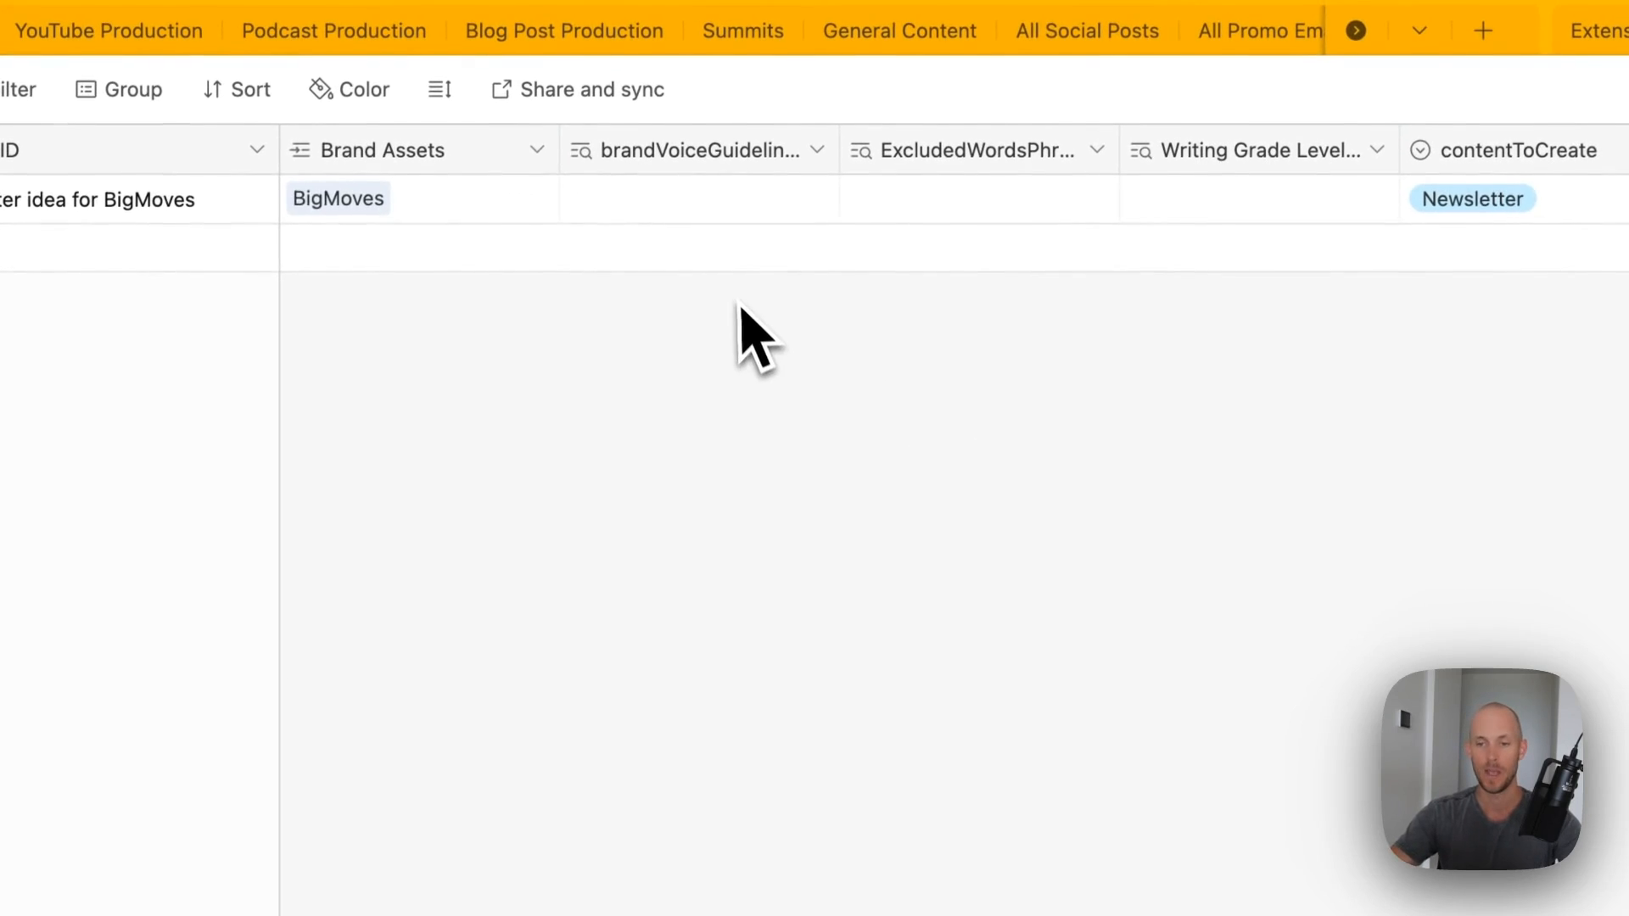
pyautogui.click(632, 194)
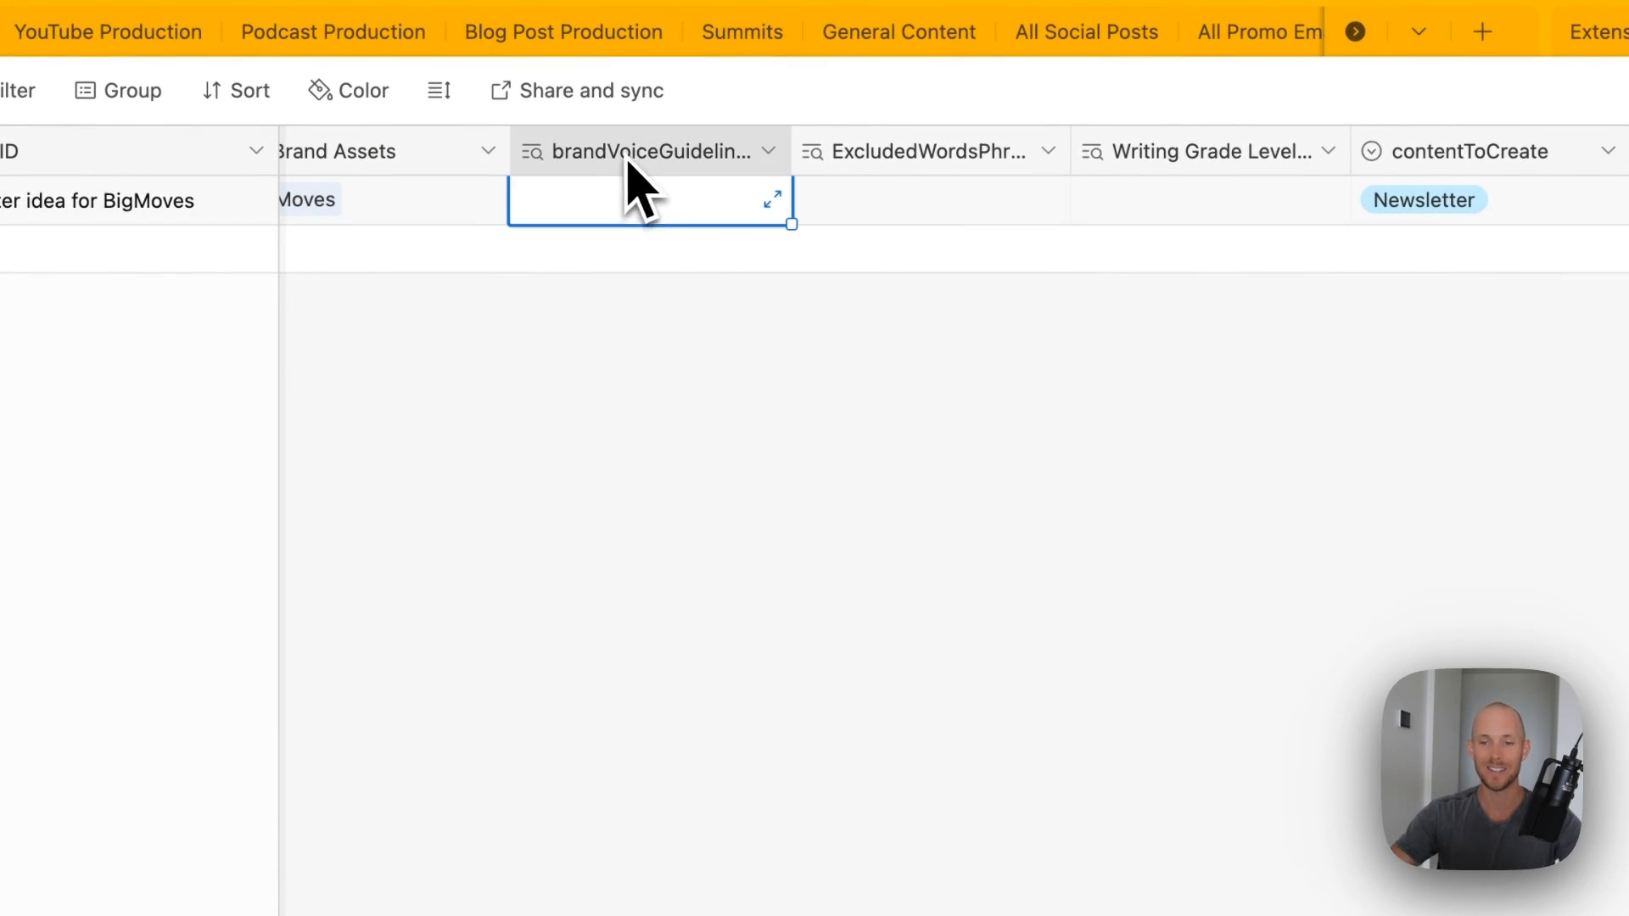
# - Hide the three lookup columns from the grid
pyautogui.keyDown('shift'); pyautogui.click(1159, 158); pyautogui.keyUp('shift')
pyautogui.rightClick(1163, 163)
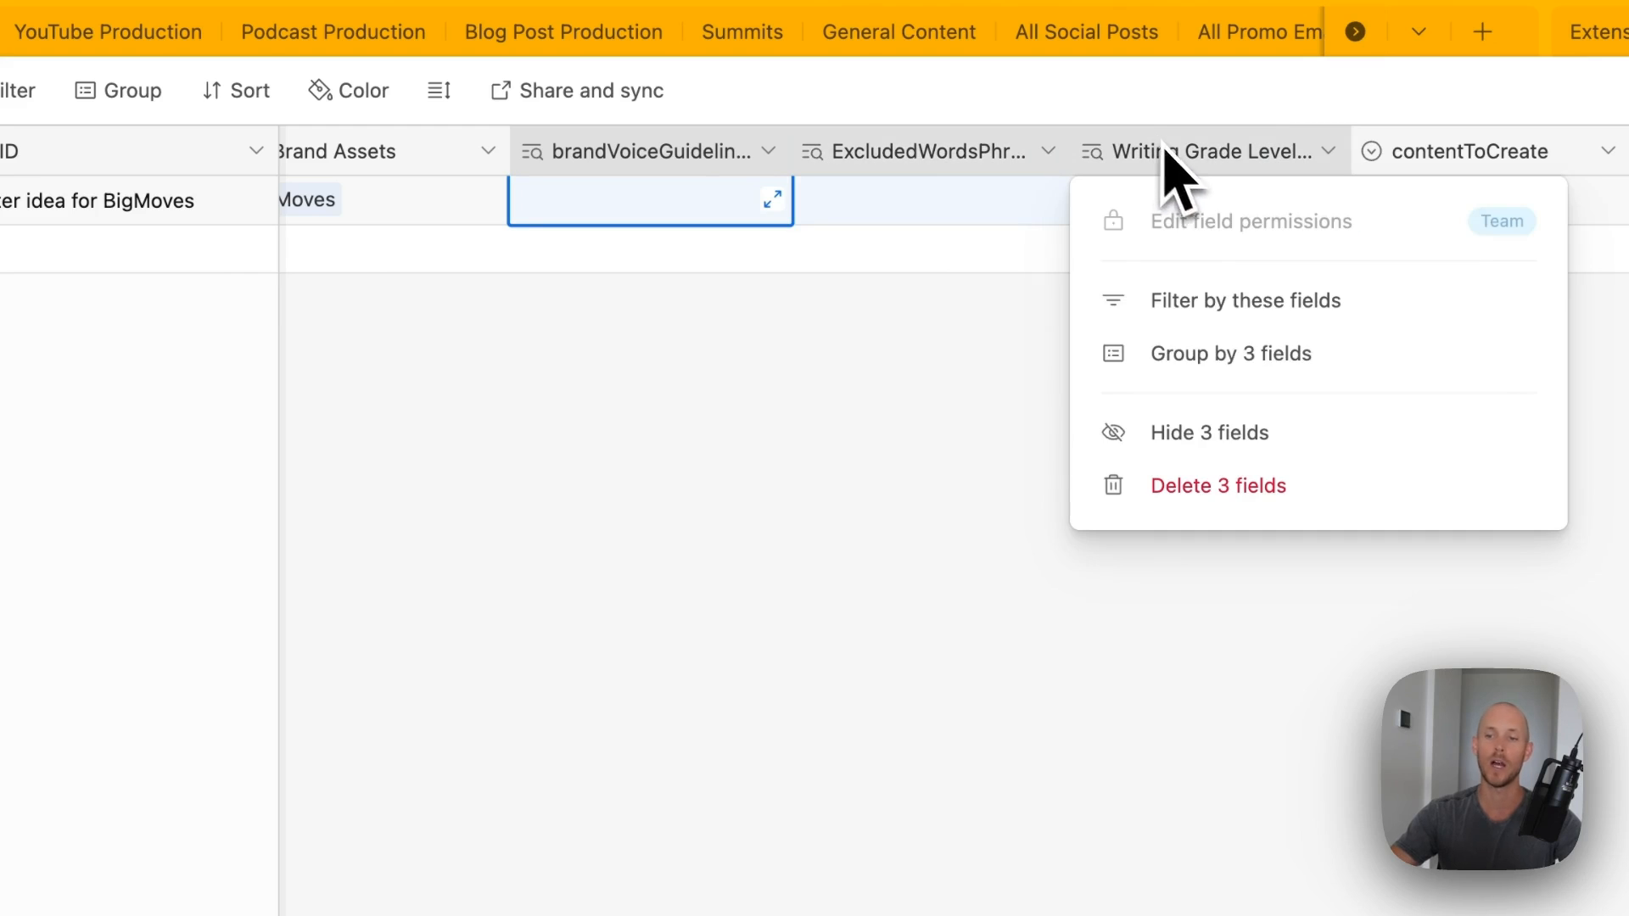
pyautogui.click(1243, 437)
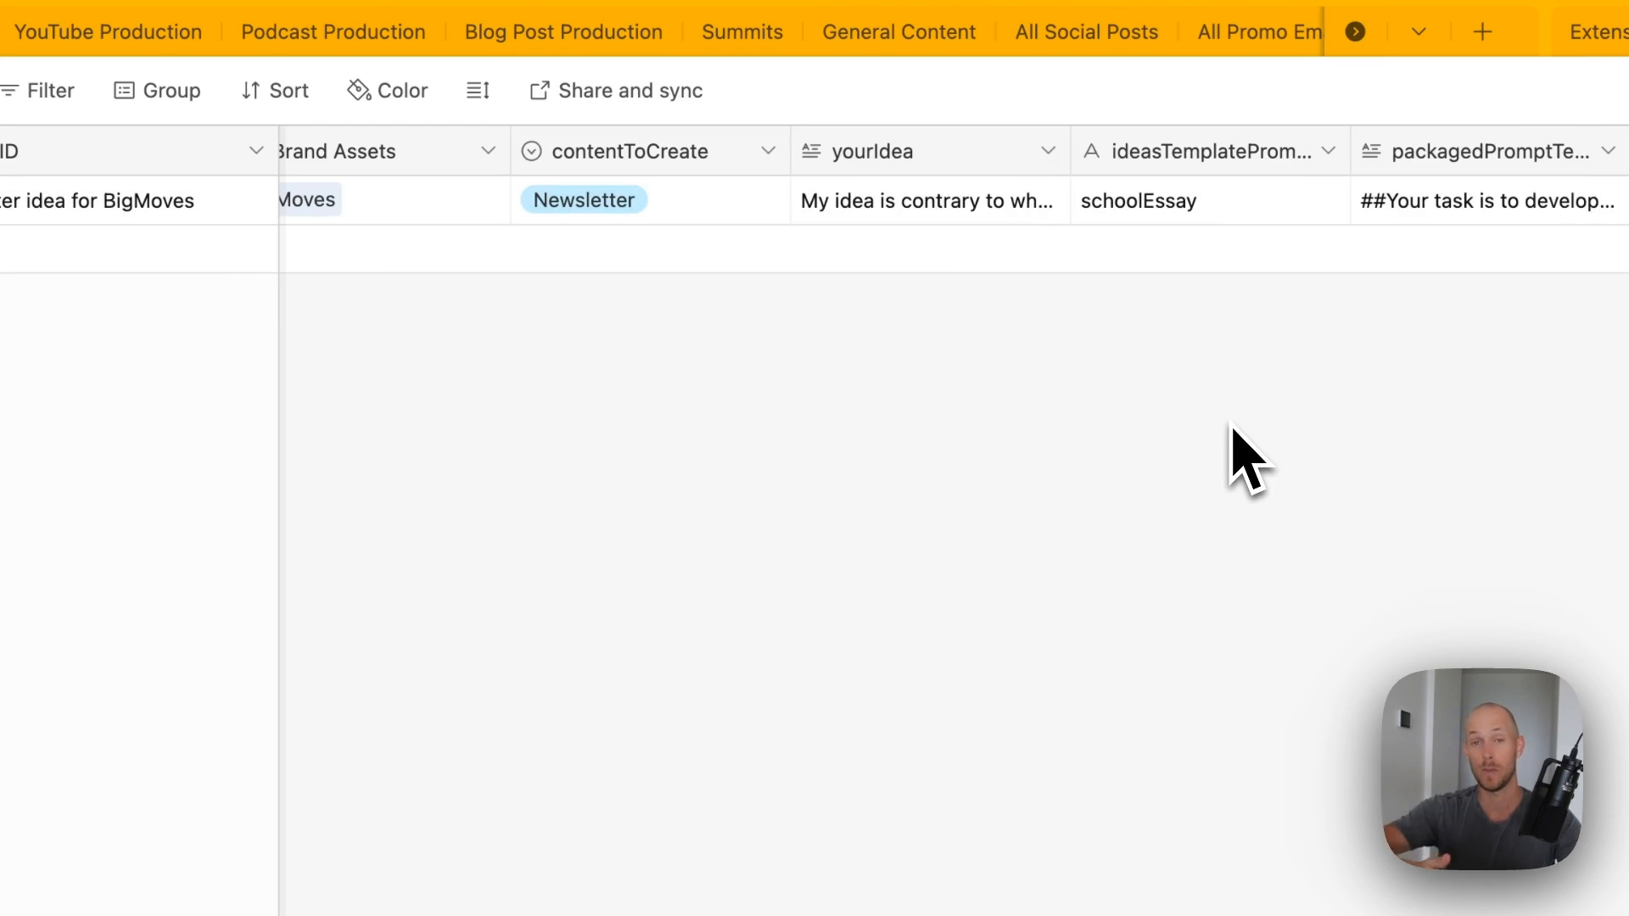
# - Review contentToCreate's options: YouTube Video, Newsletter, Blogpost and Podcast Episode
pyautogui.hscroll(2, 1082, 463)
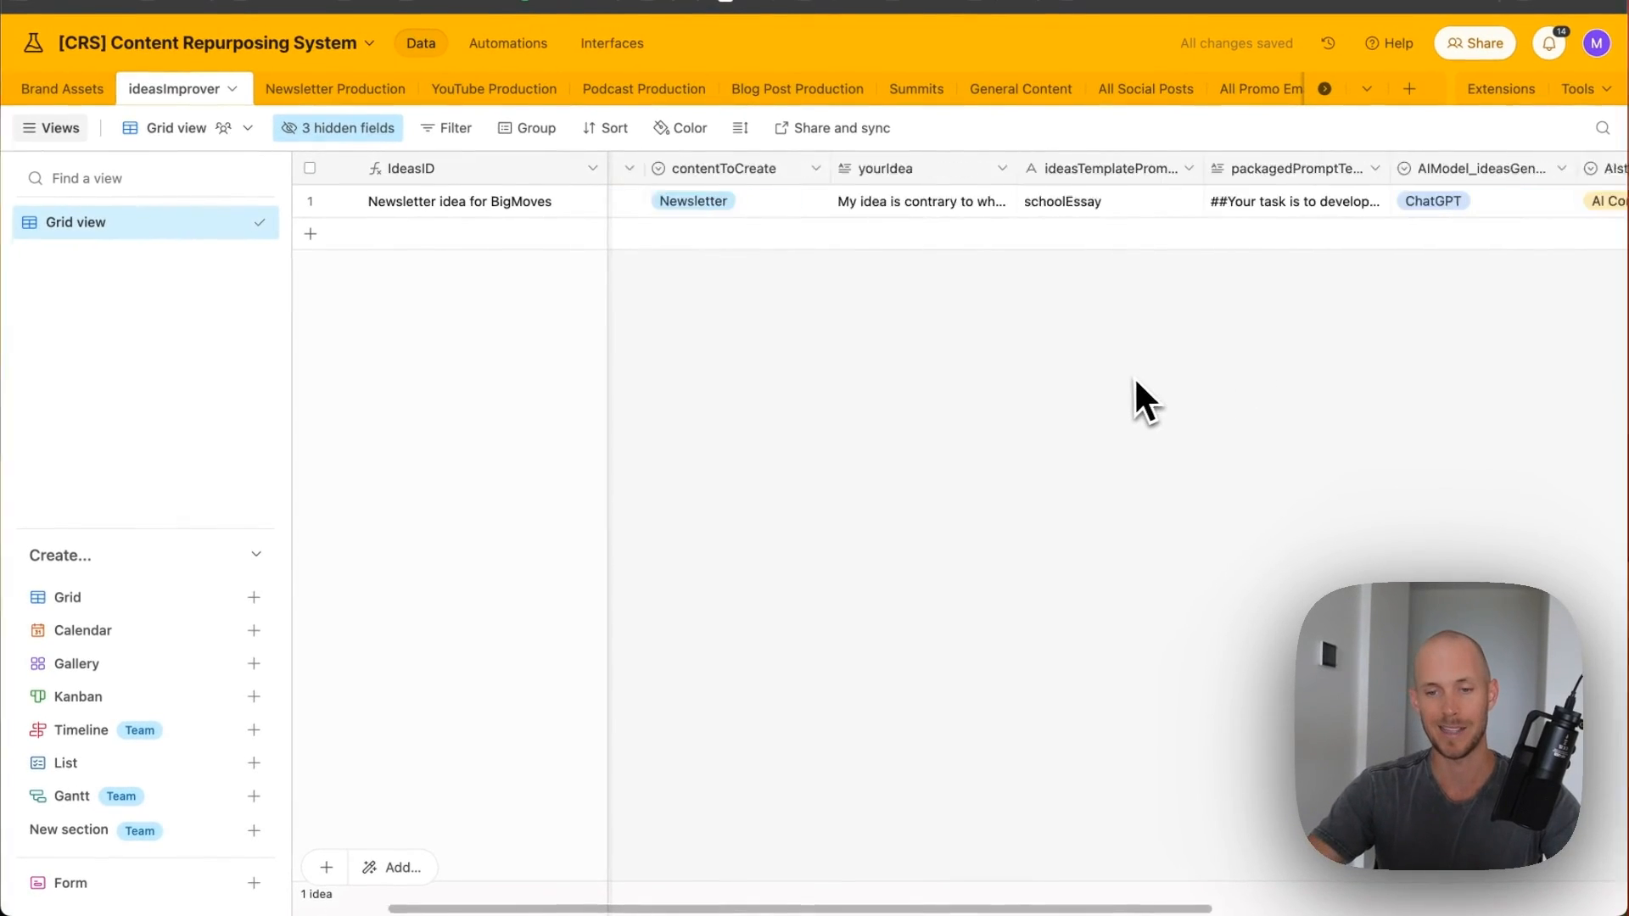
pyautogui.hscroll(-2, 1018, 334)
pyautogui.doubleClick(866, 170)
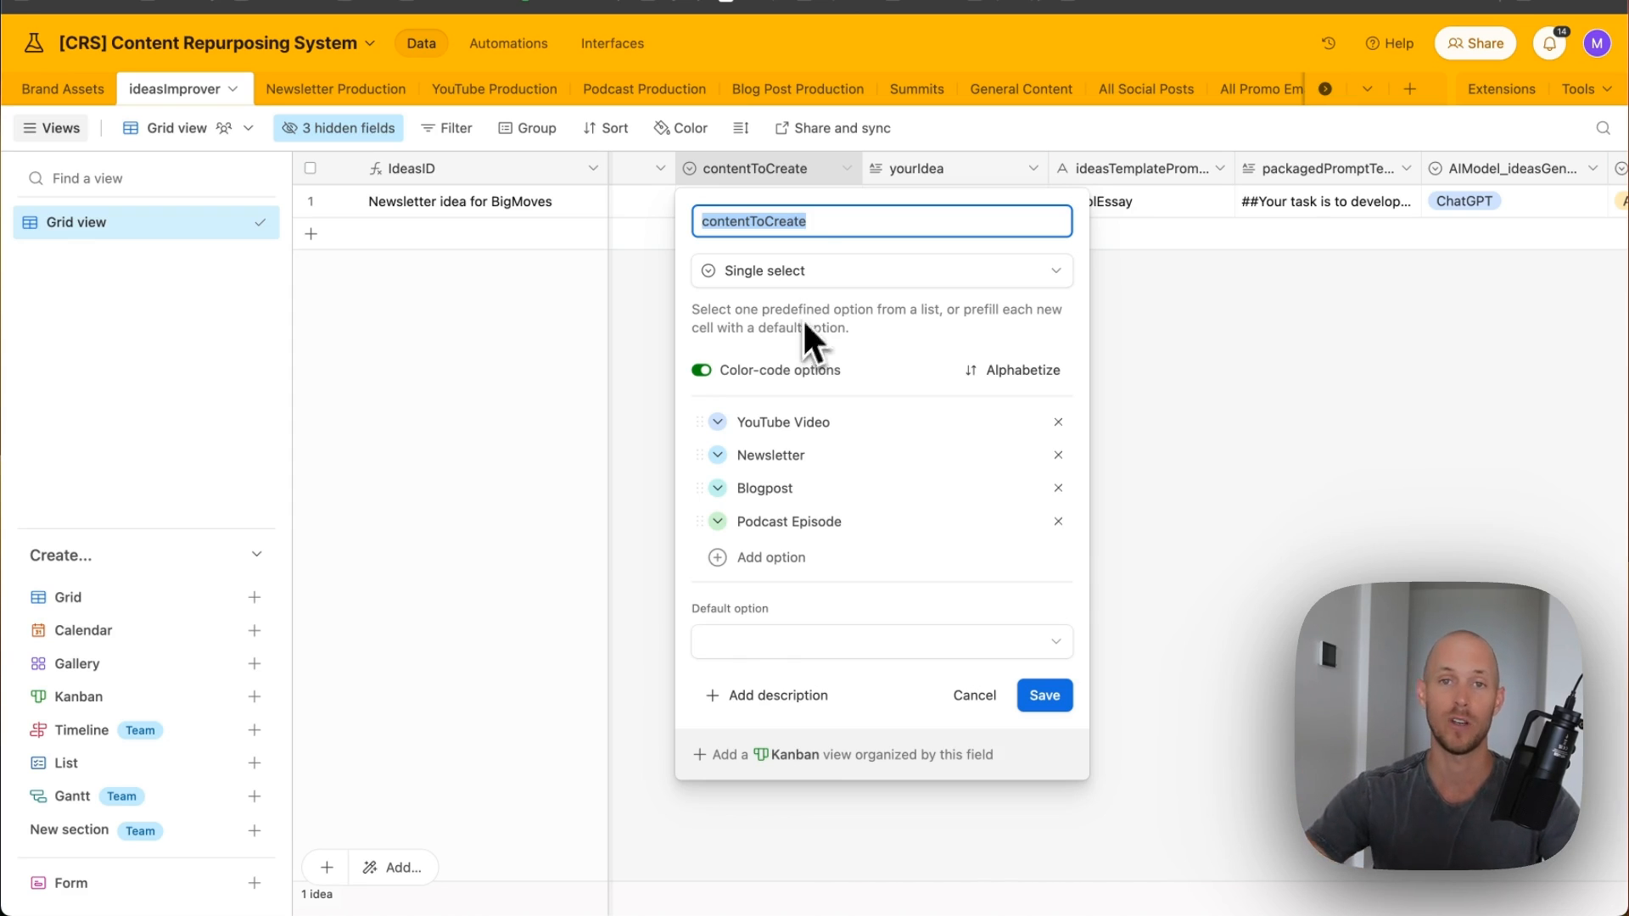
# - Widen the yourIdea column and read row 1's full idea text in the expanded cell
pyautogui.click(1004, 813)
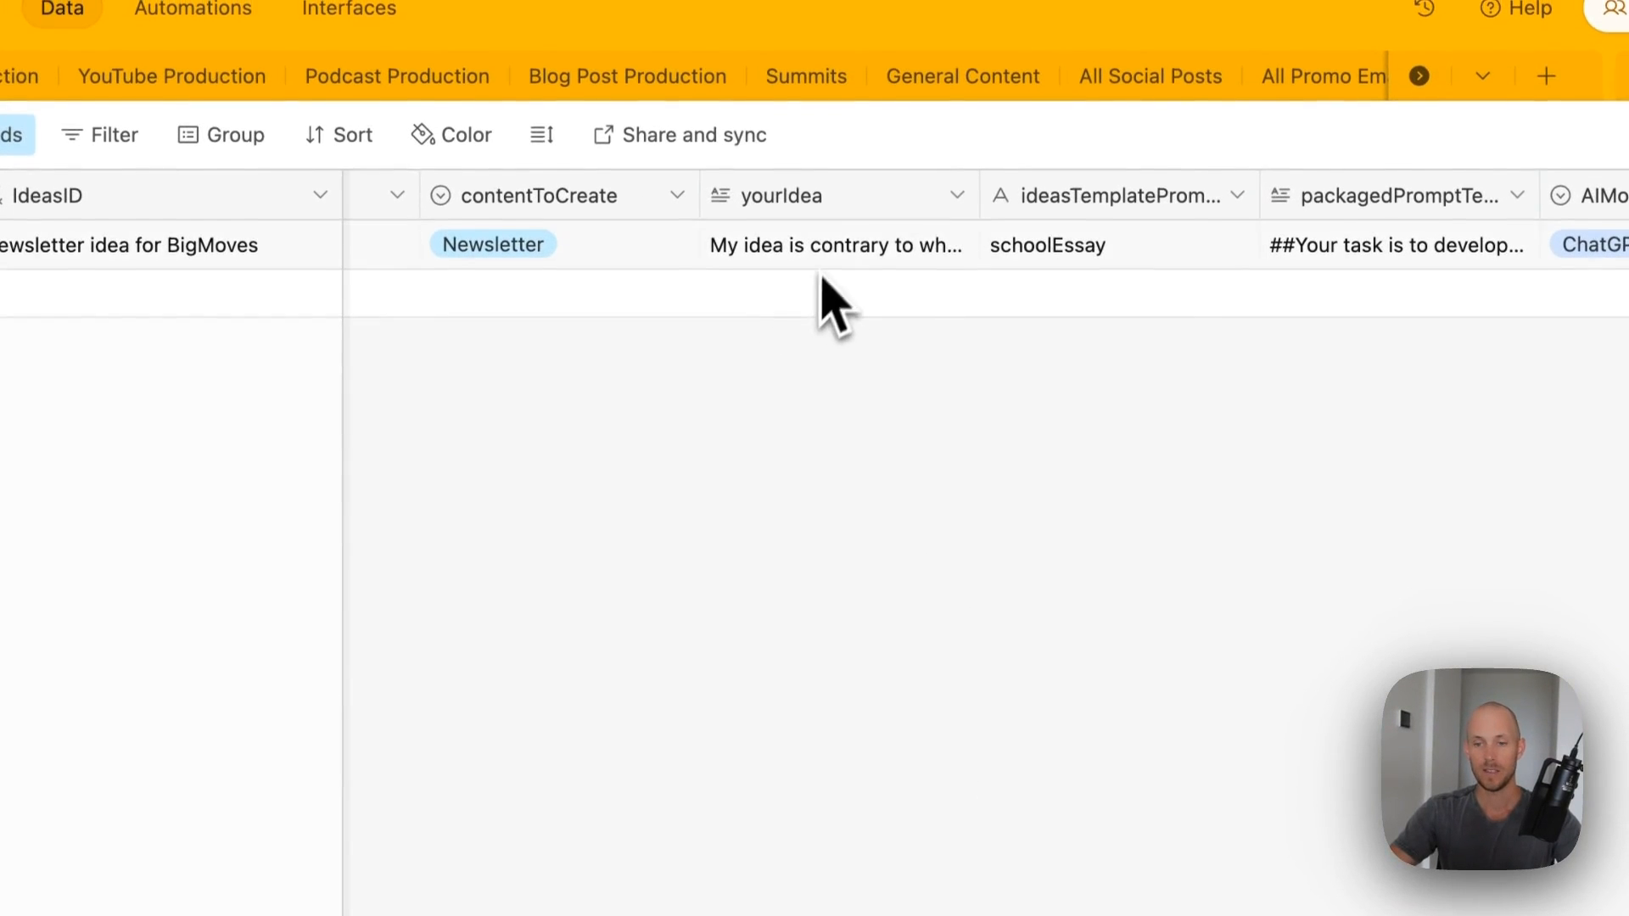
pyautogui.click(899, 259)
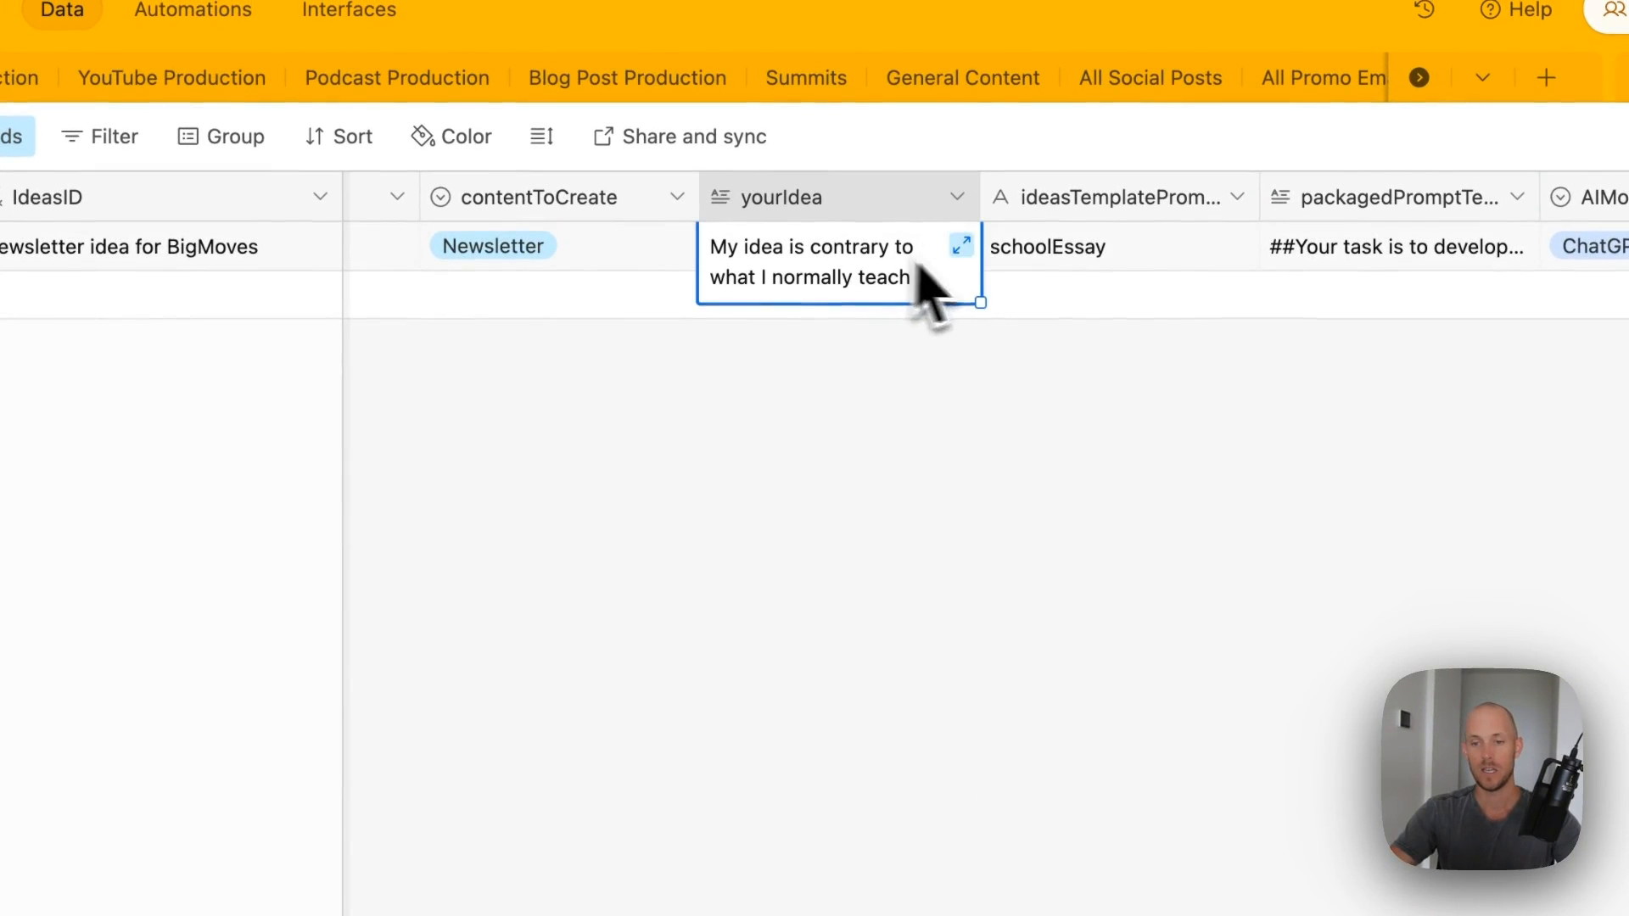
pyautogui.moveTo(980, 195); pyautogui.dragTo(1295, 197)
pyautogui.click(1135, 403)
pyautogui.click(1273, 274)
pyautogui.click(1277, 245)
pyautogui.click(532, 410)
pyautogui.click(1052, 399)
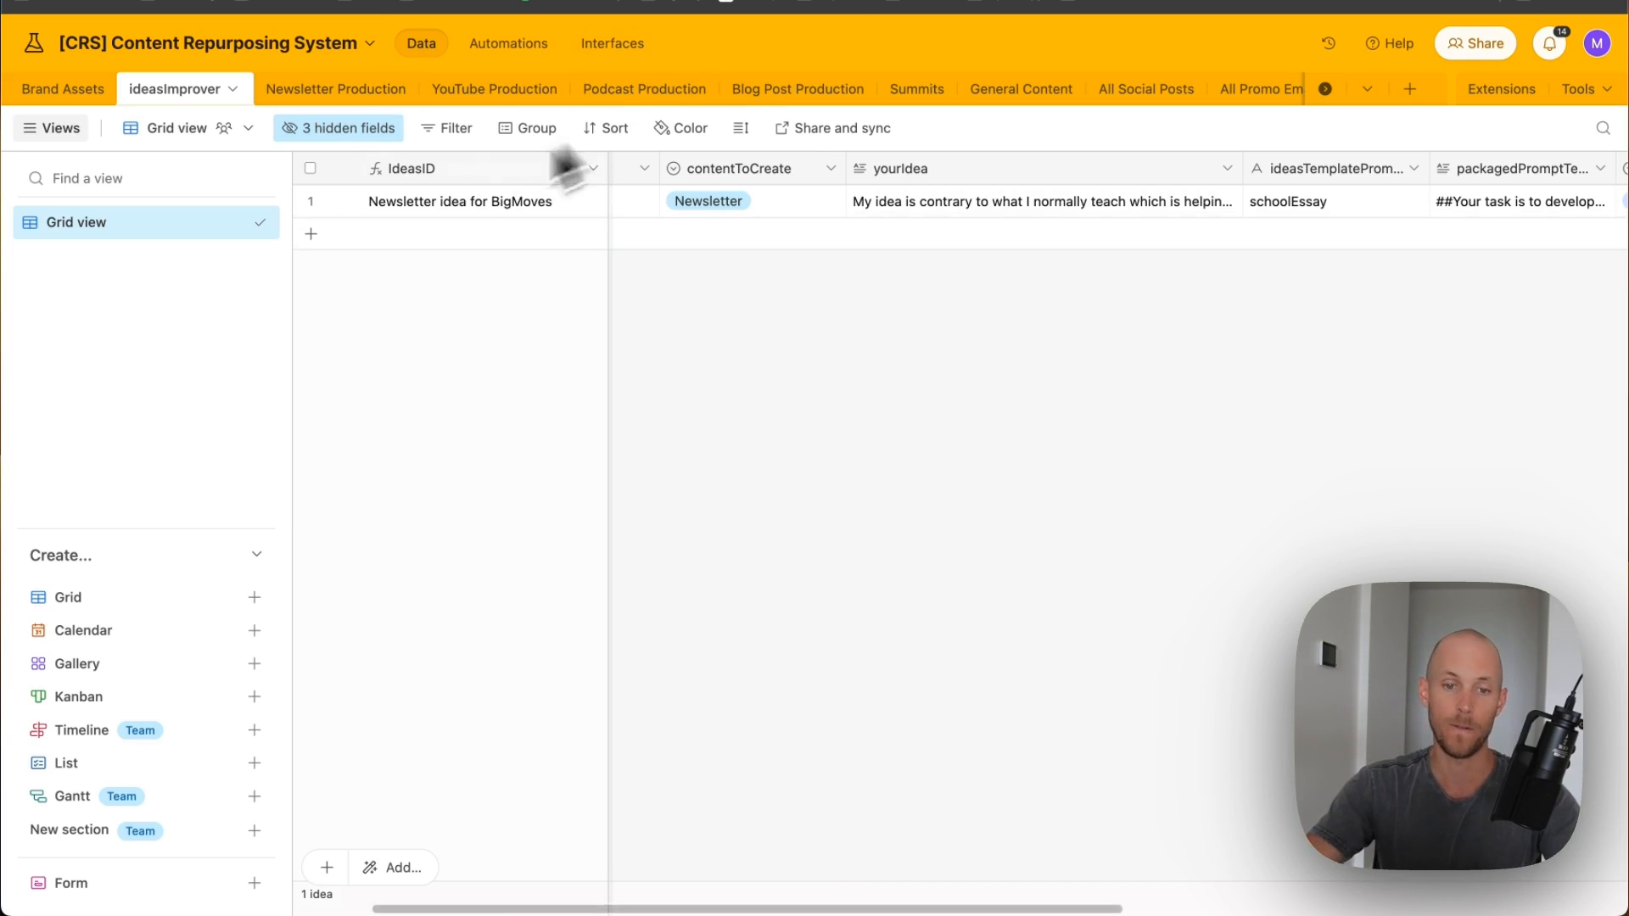
# - Create a new interface form that sends responses to the ideasImprover table
pyautogui.click(611, 43)
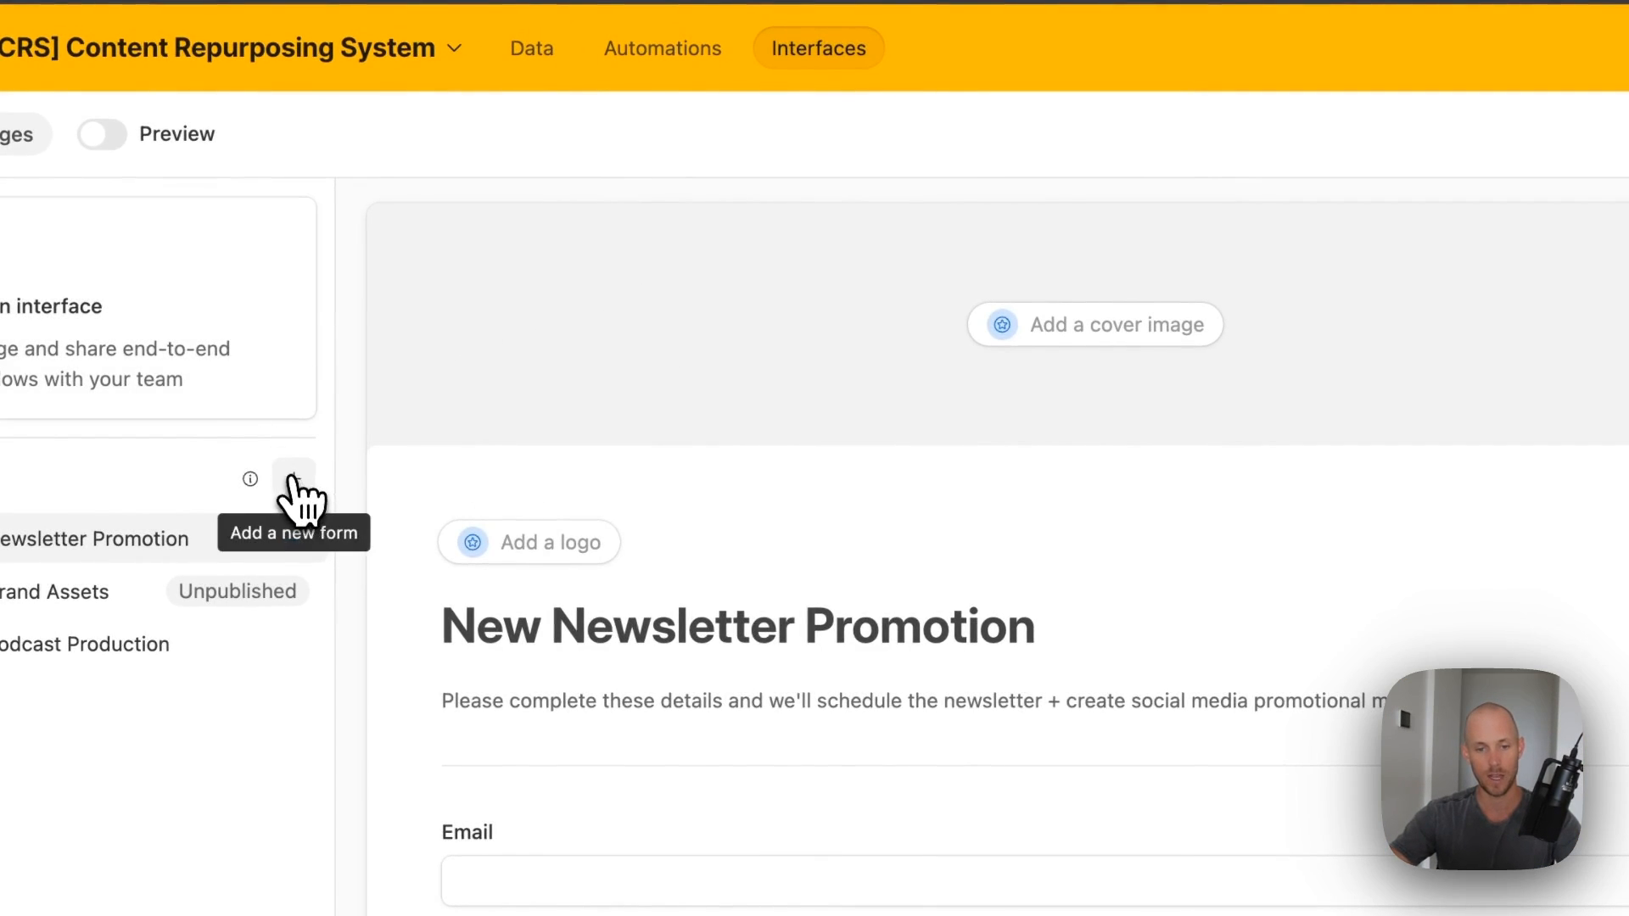
pyautogui.click(293, 479)
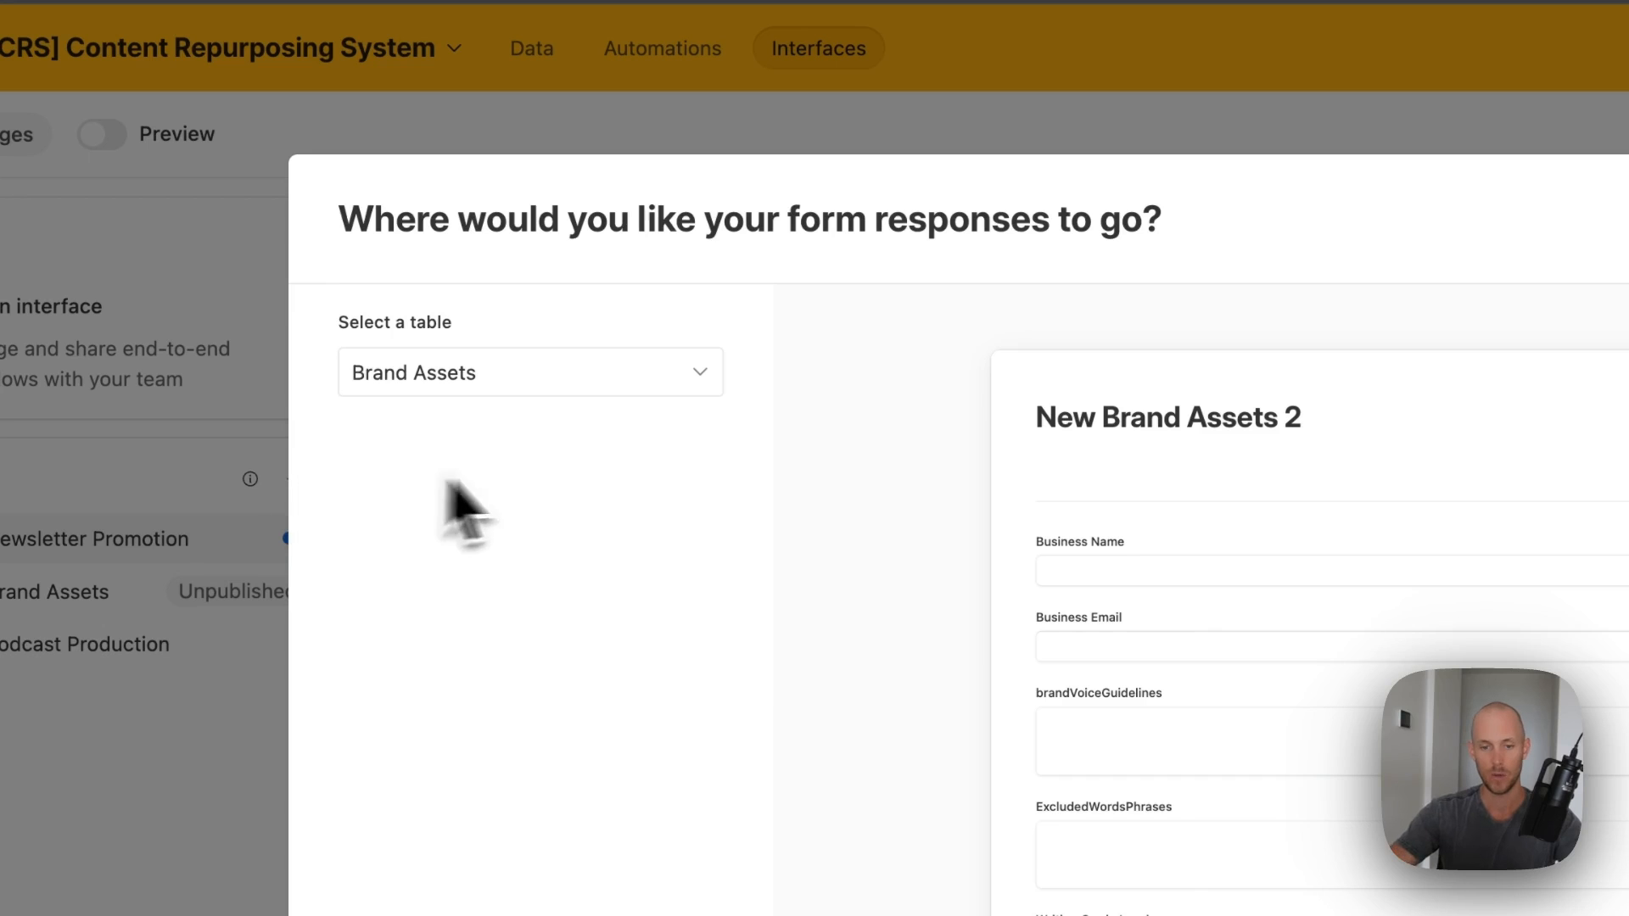
pyautogui.click(704, 373)
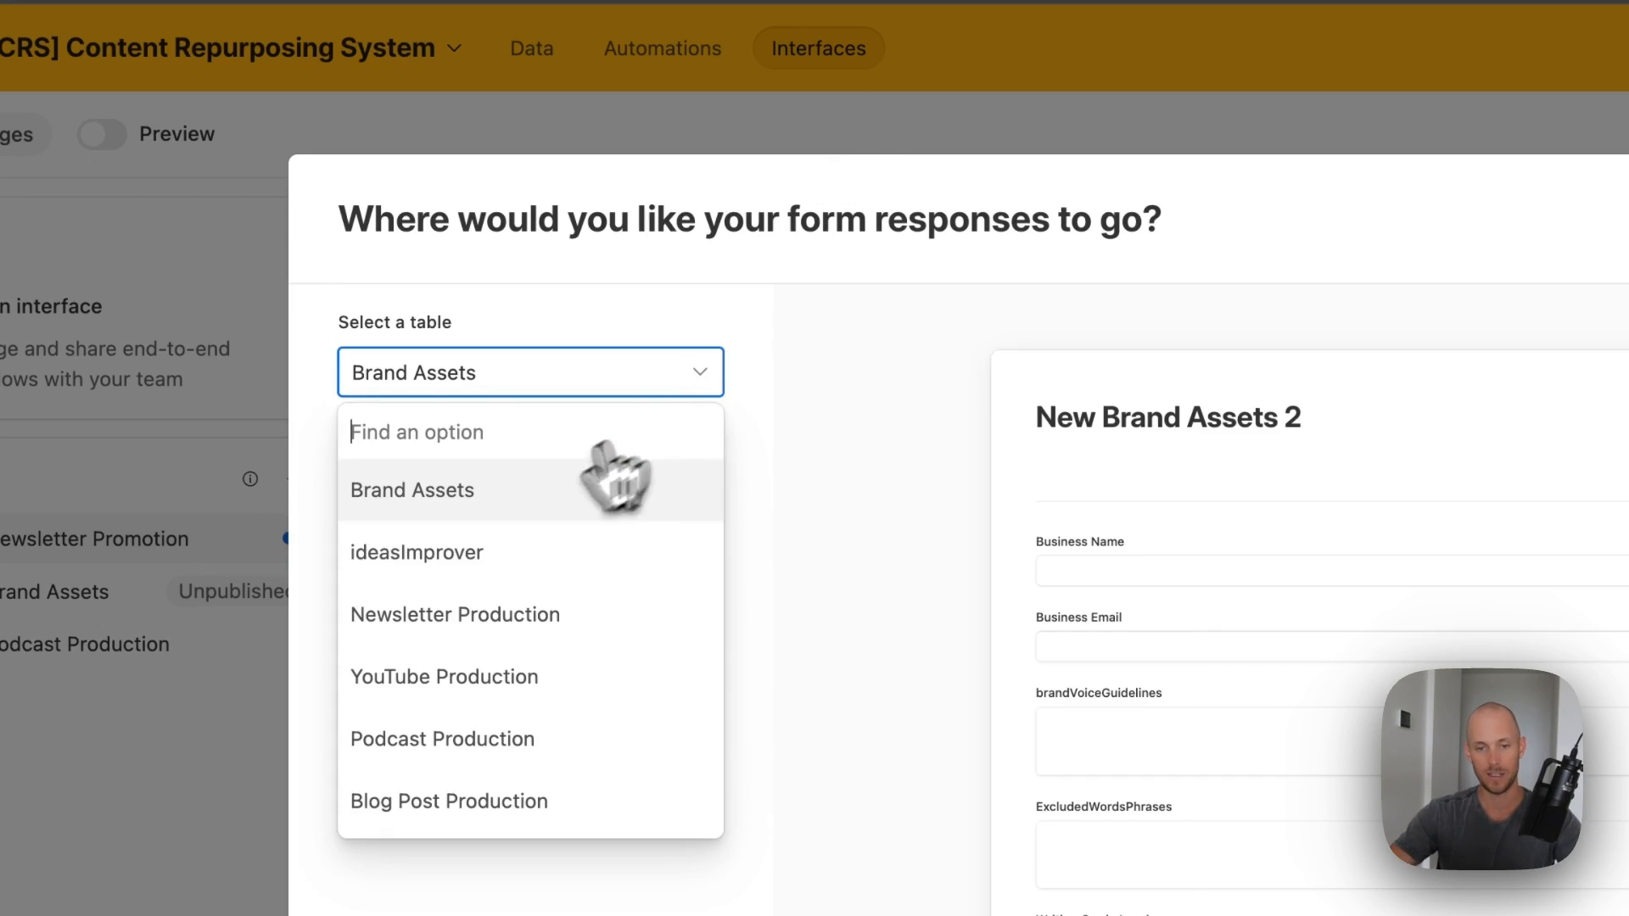
pyautogui.click(466, 547)
pyautogui.click(1459, 909)
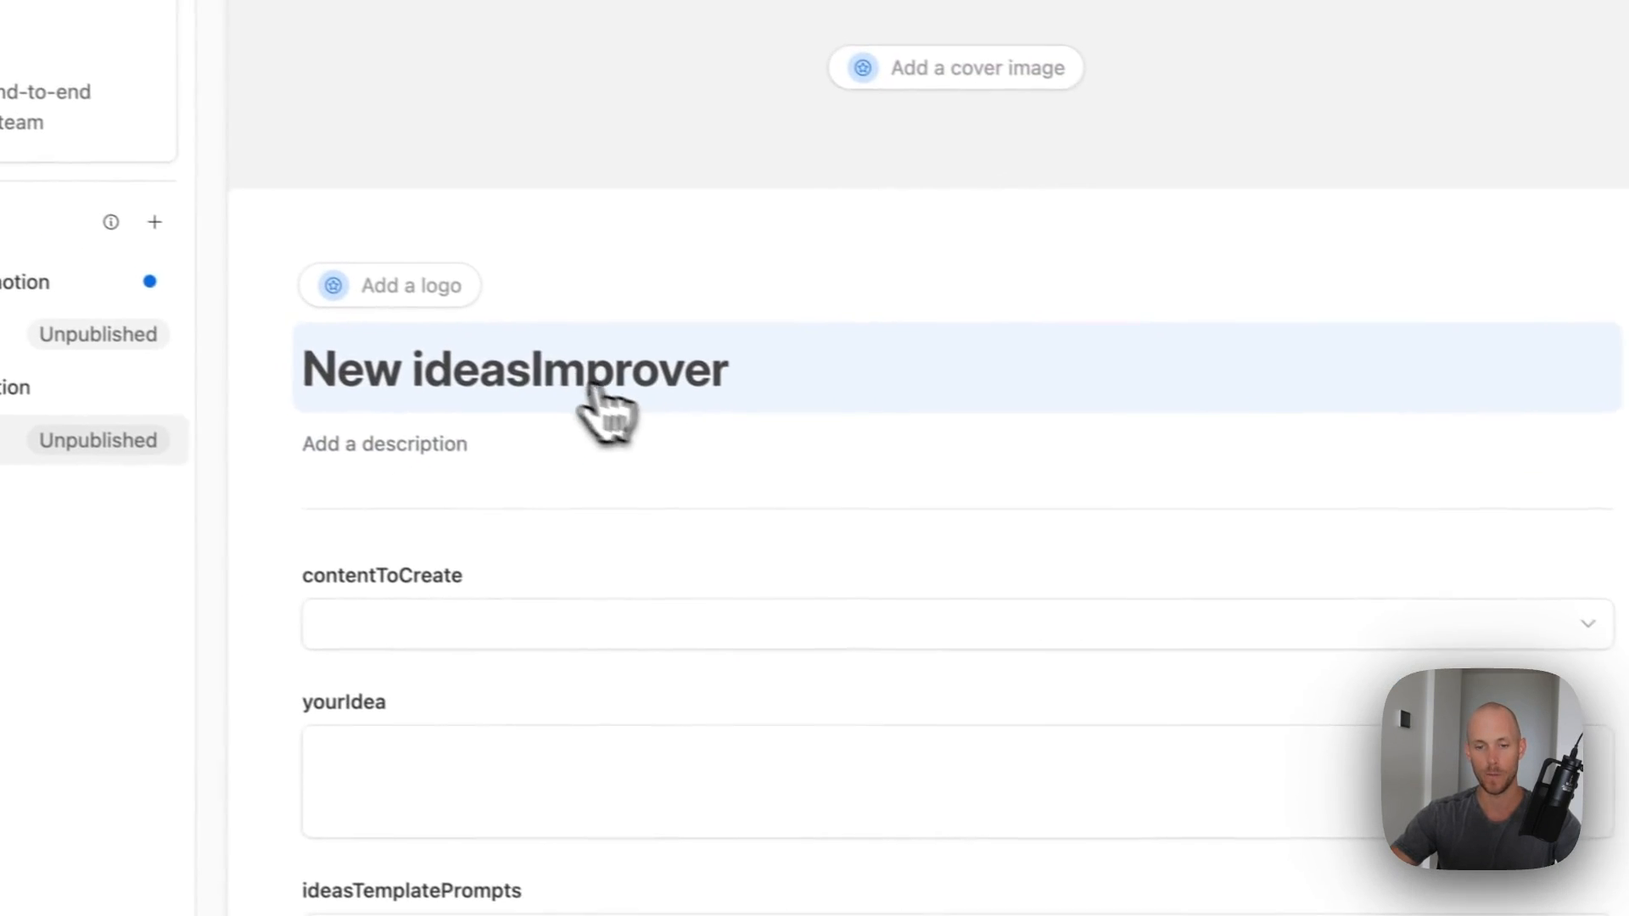
# - Retitle the form 'New Ideas Improver'
pyautogui.click(528, 373)
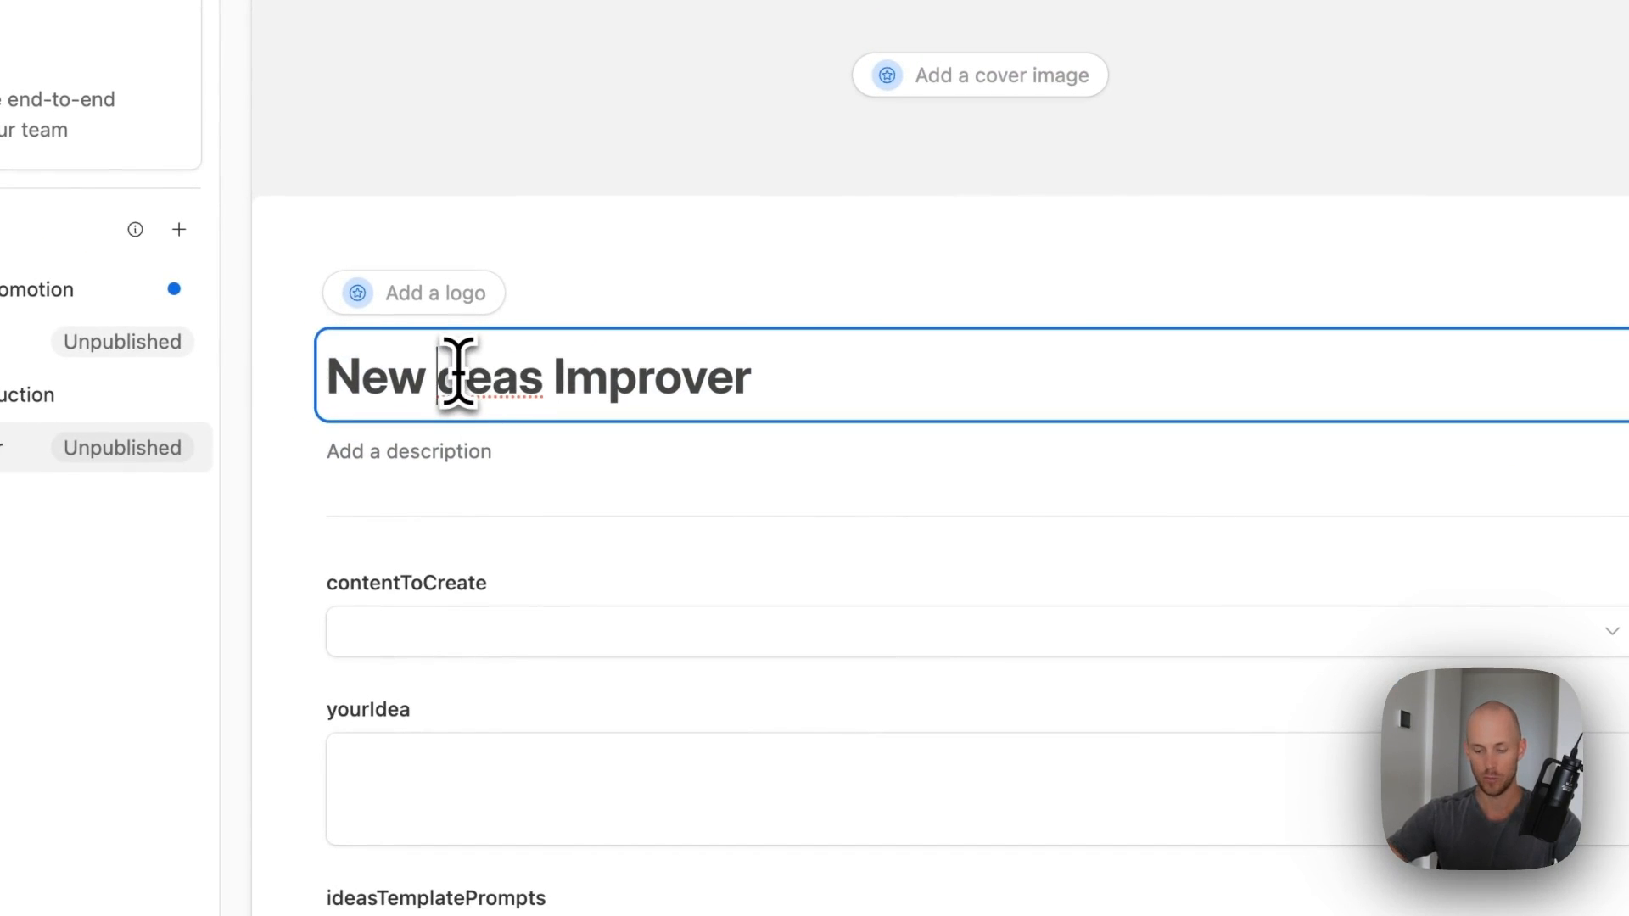
pyautogui.press('Delete')
pyautogui.write('I')
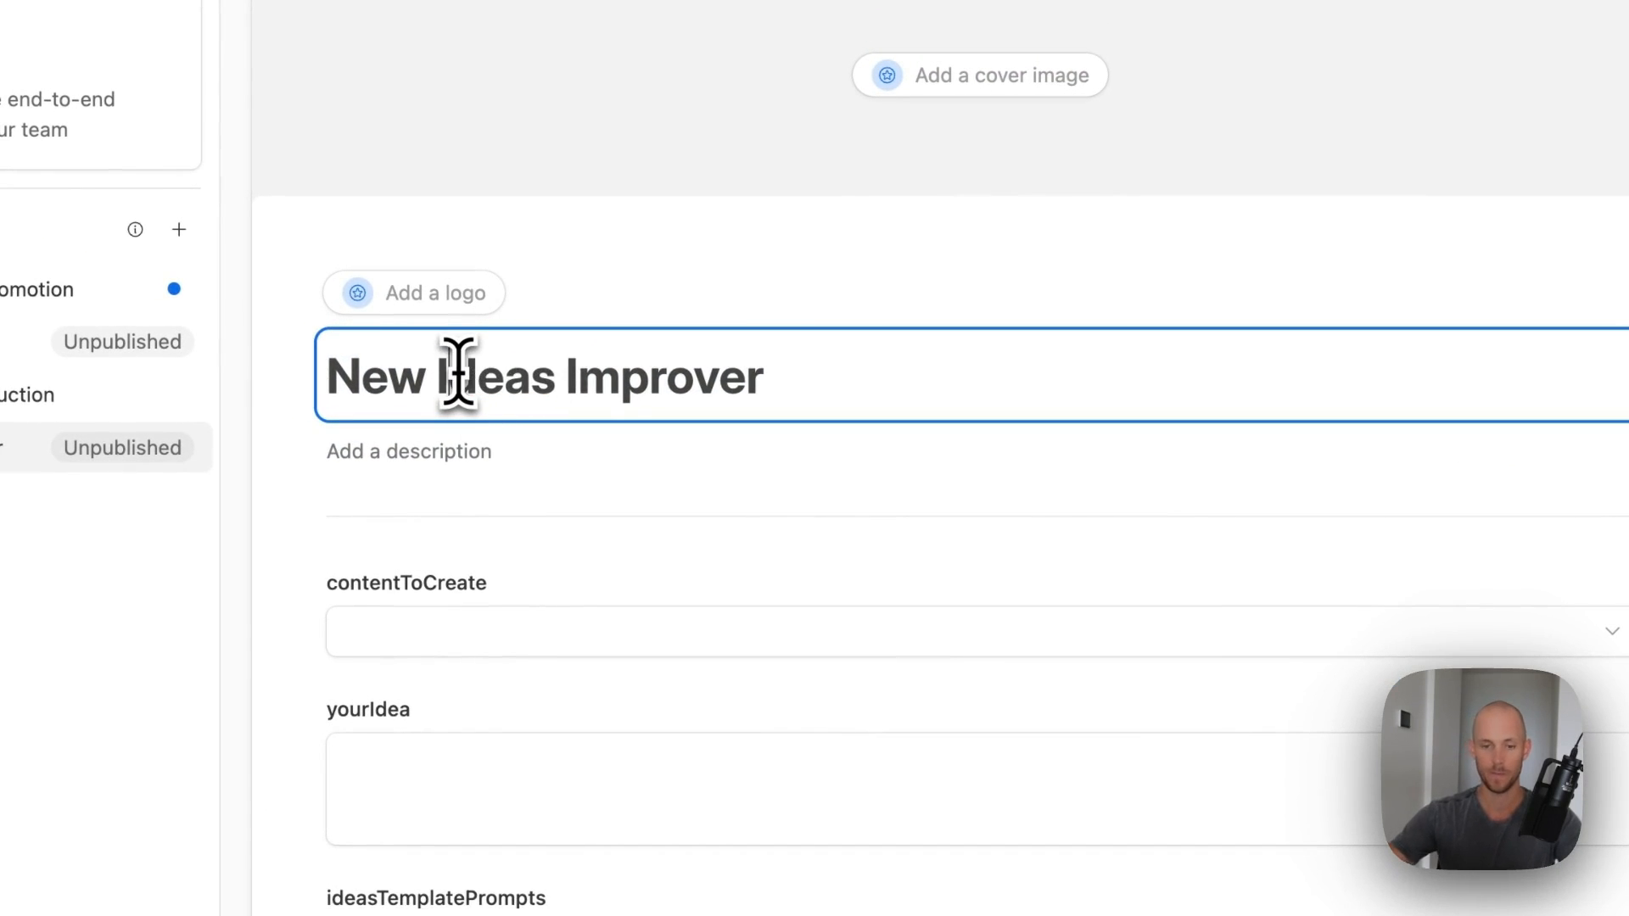
pyautogui.scroll(-6, 862, 639)
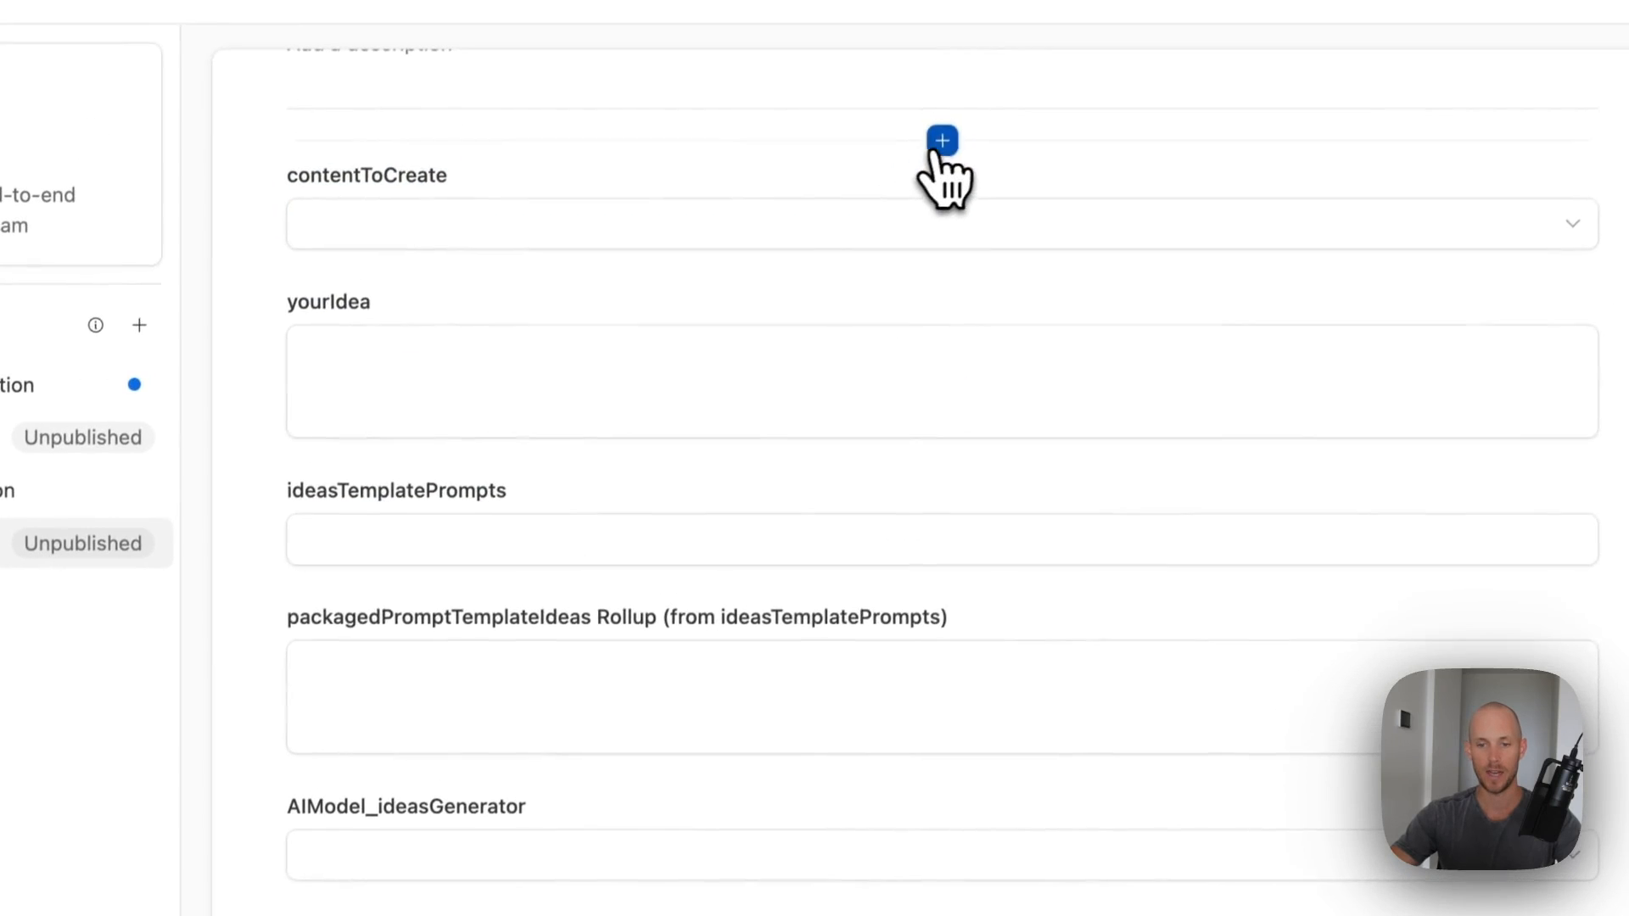
pyautogui.click(971, 71)
# - Add Brand Assets to the form, place contentToCreate beside it, and review contentToCreate's answer options
pyautogui.click(836, 180)
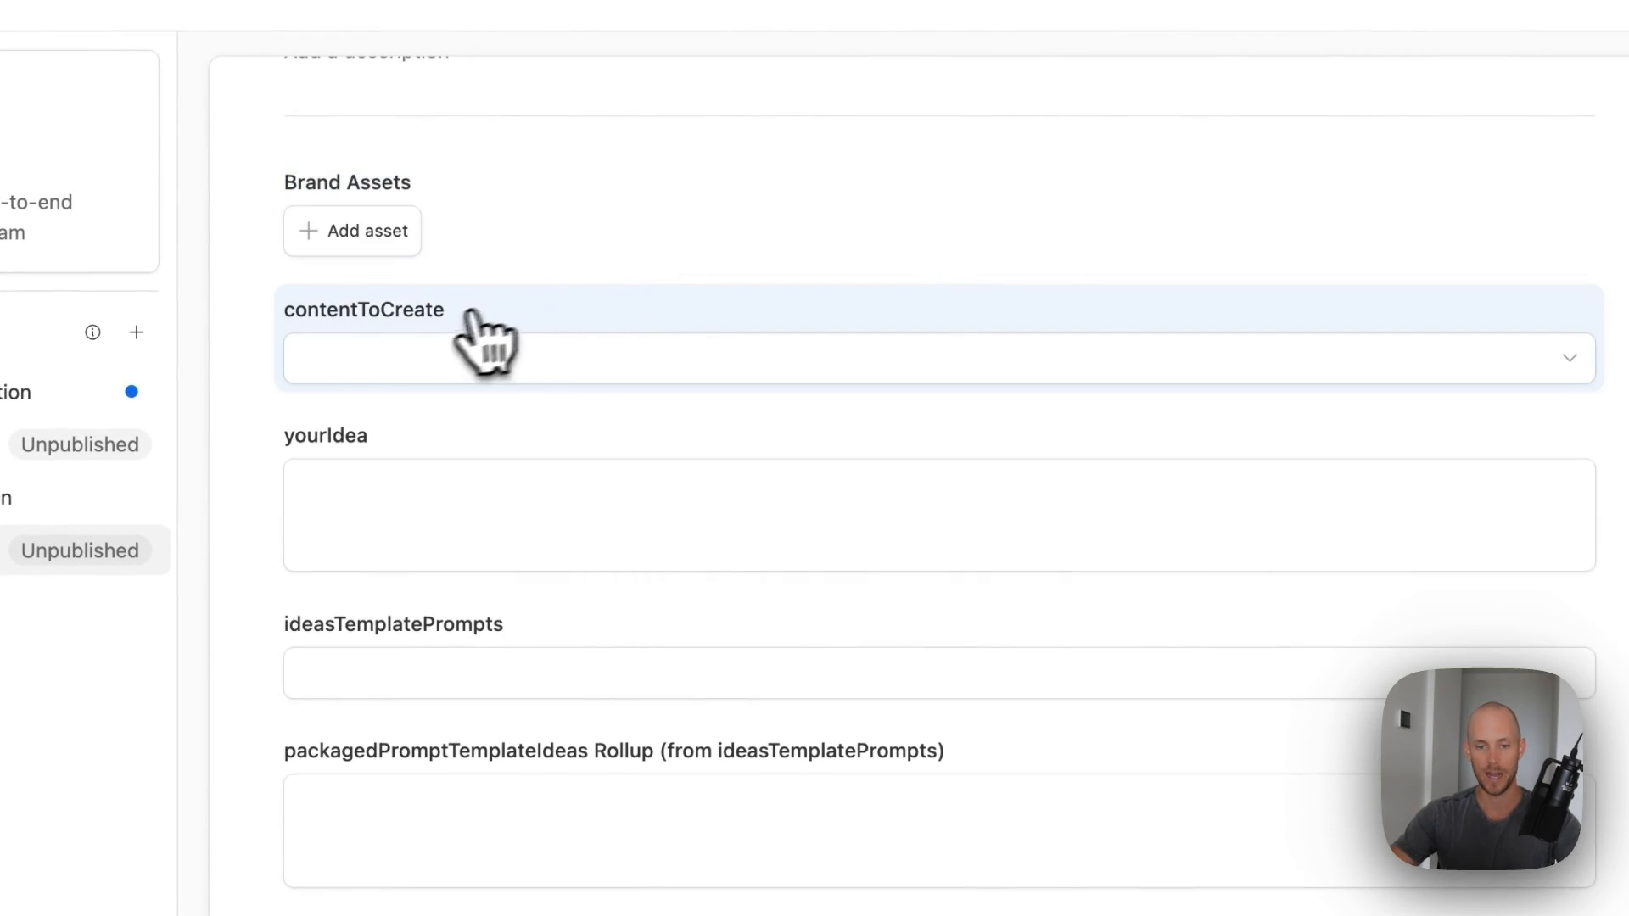
pyautogui.moveTo(480, 335); pyautogui.dragTo(982, 526)
pyautogui.click(628, 496)
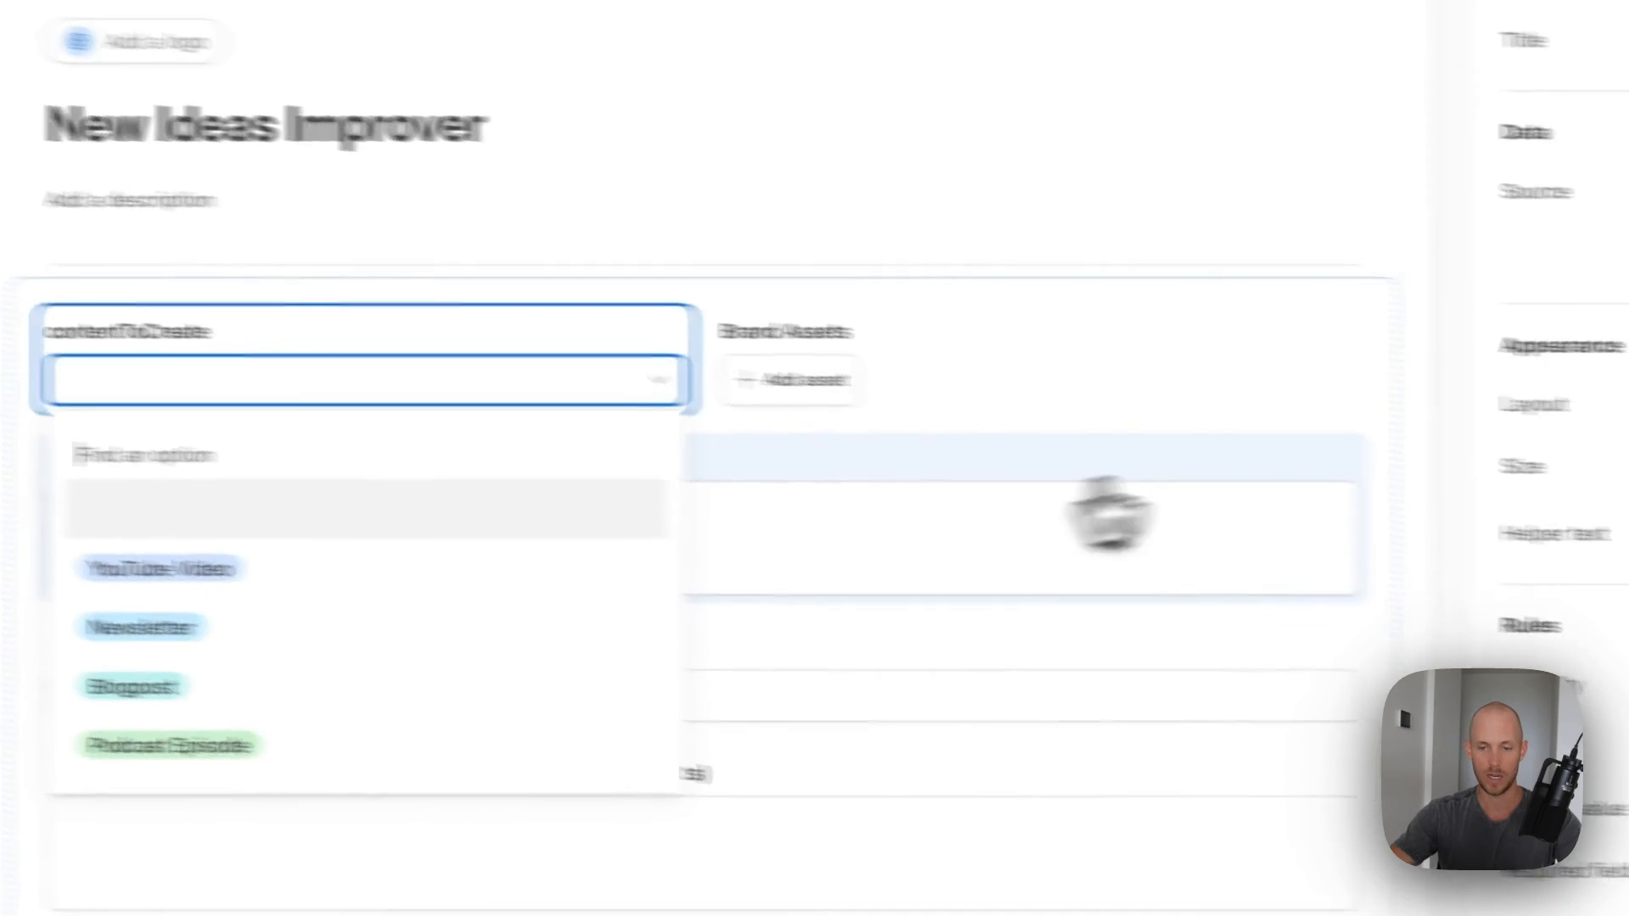
pyautogui.moveTo(1225, 373); pyautogui.dragTo(1188, 399)
pyautogui.click(1200, 451)
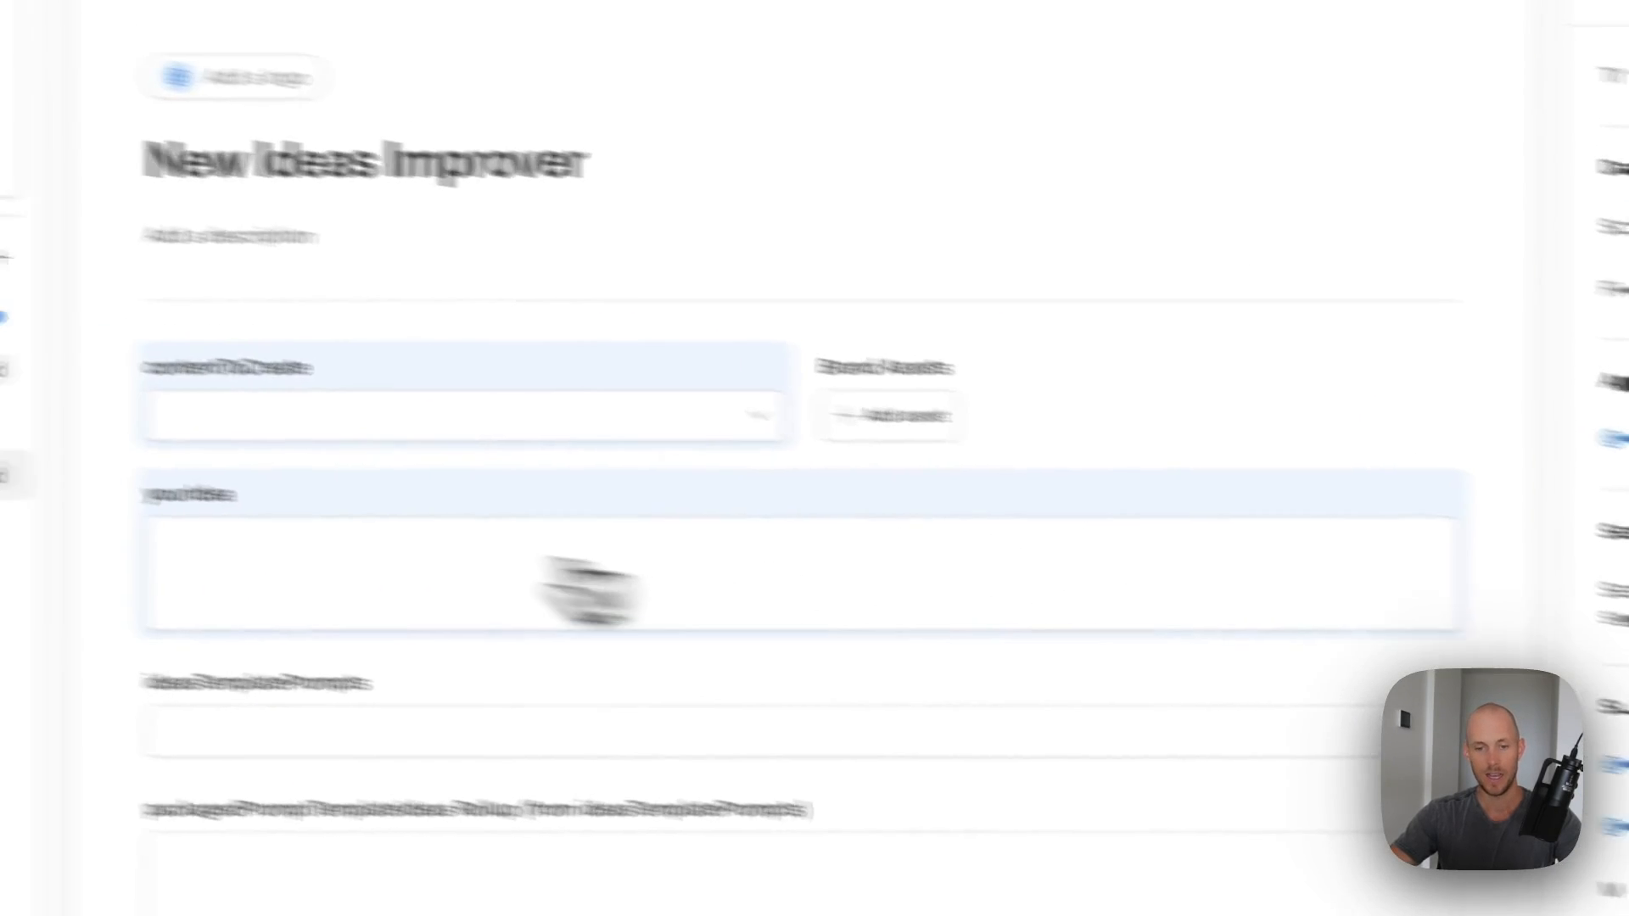
# - Remove the packagedPromptTemplateIdeas rollup and AIstatusIdeaGenerator fields from the form
pyautogui.scroll(-3, 344, 523)
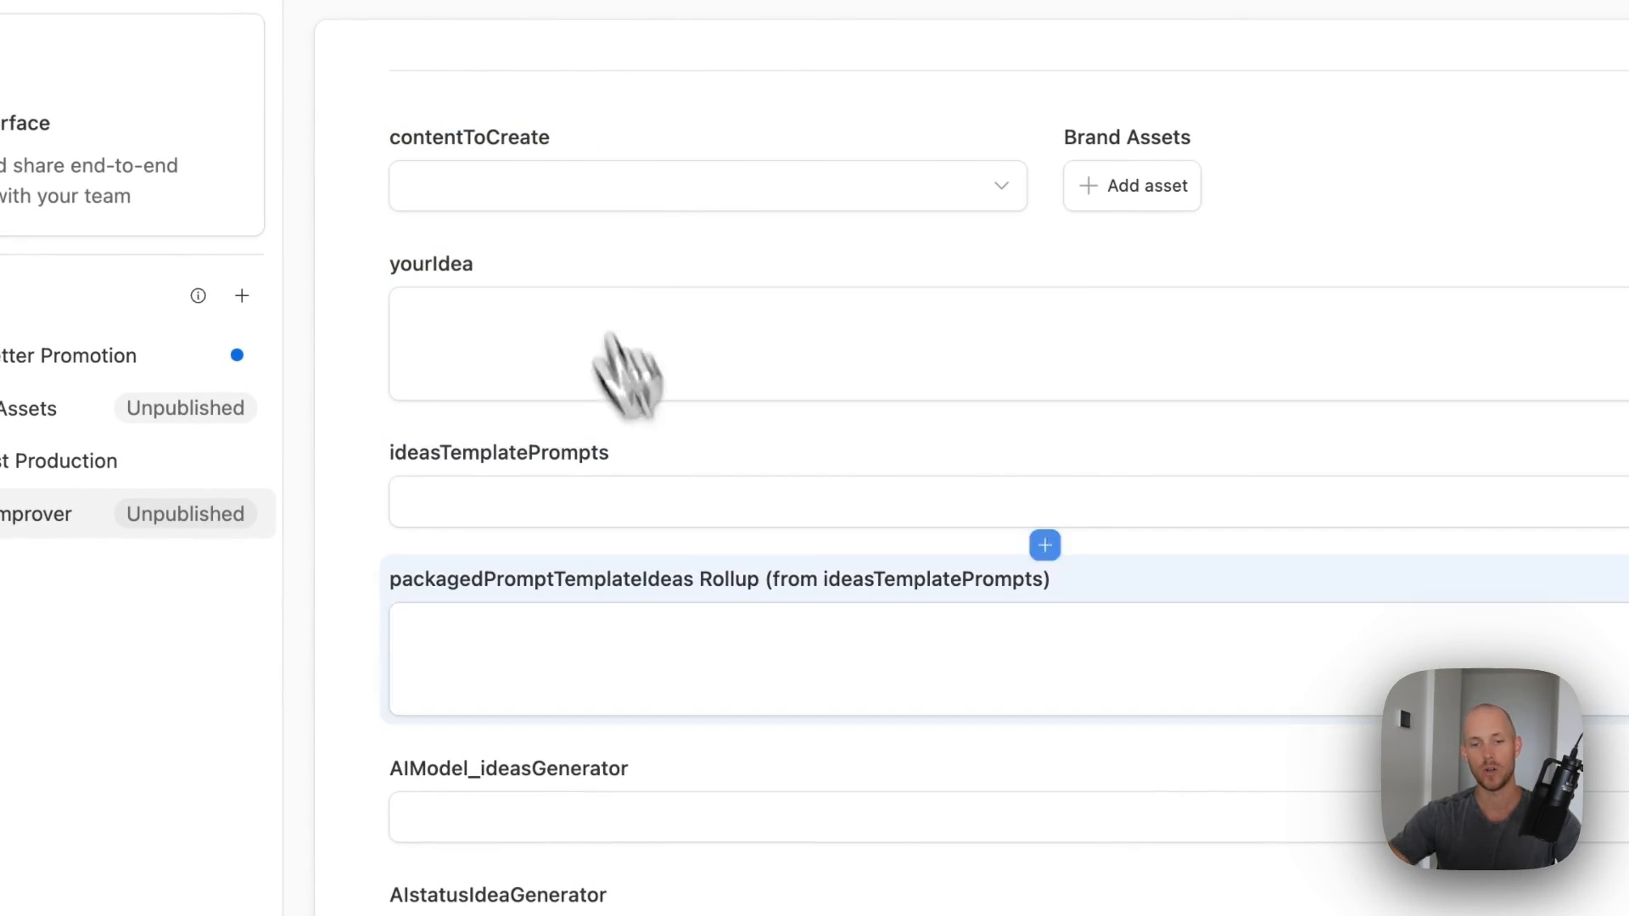
pyautogui.click(822, 487)
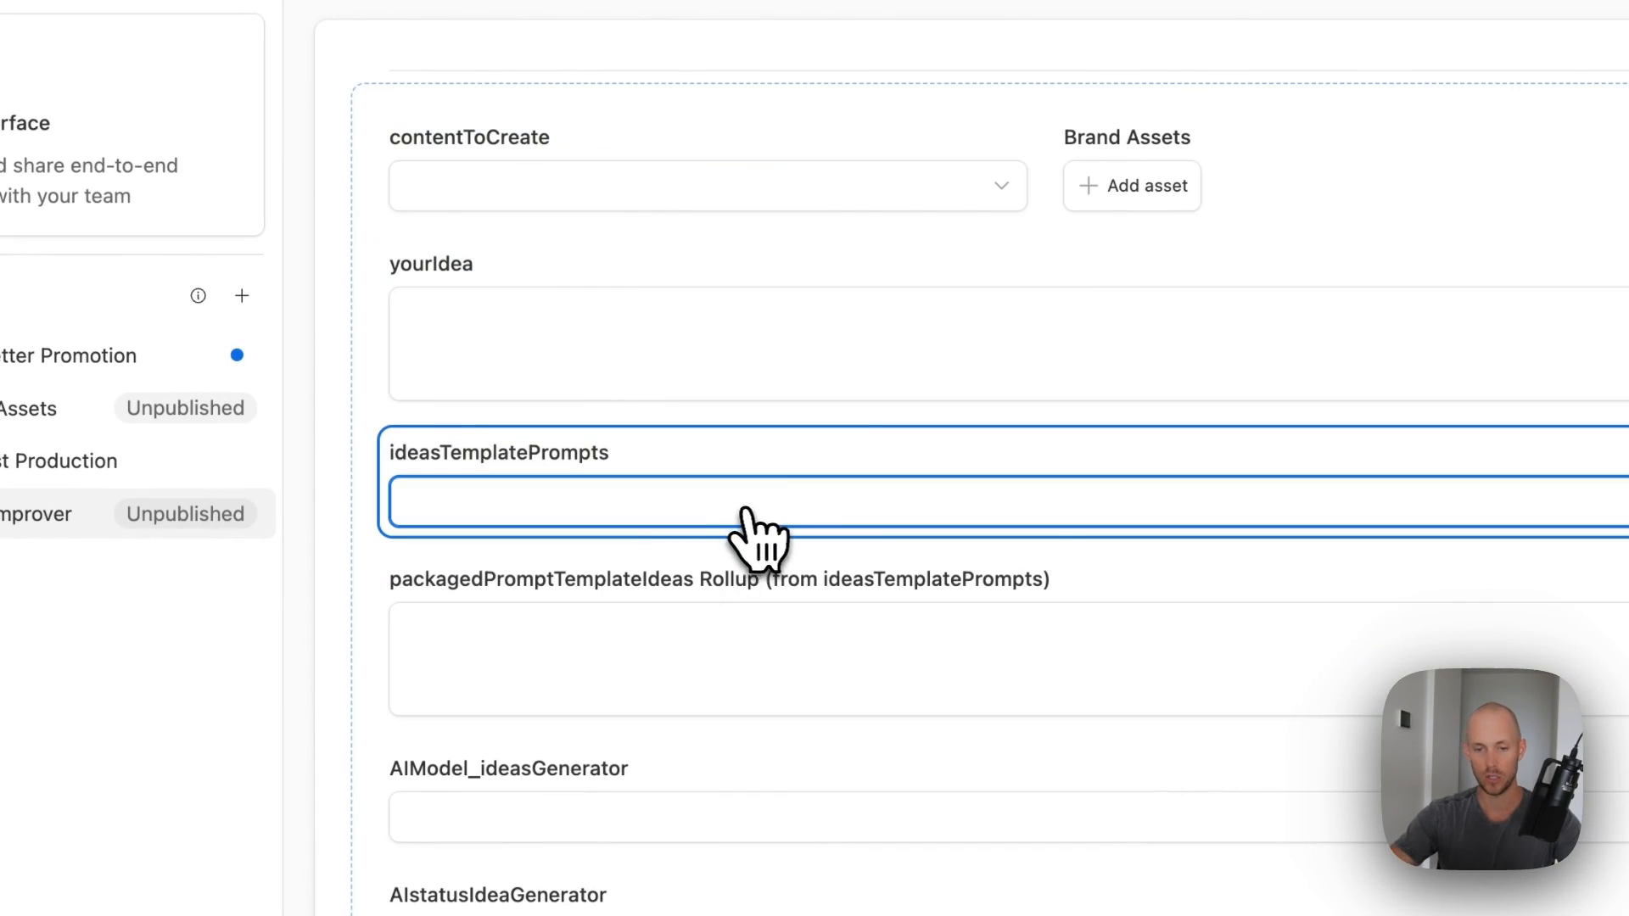
pyautogui.click(702, 594)
pyautogui.press('BackSpace')
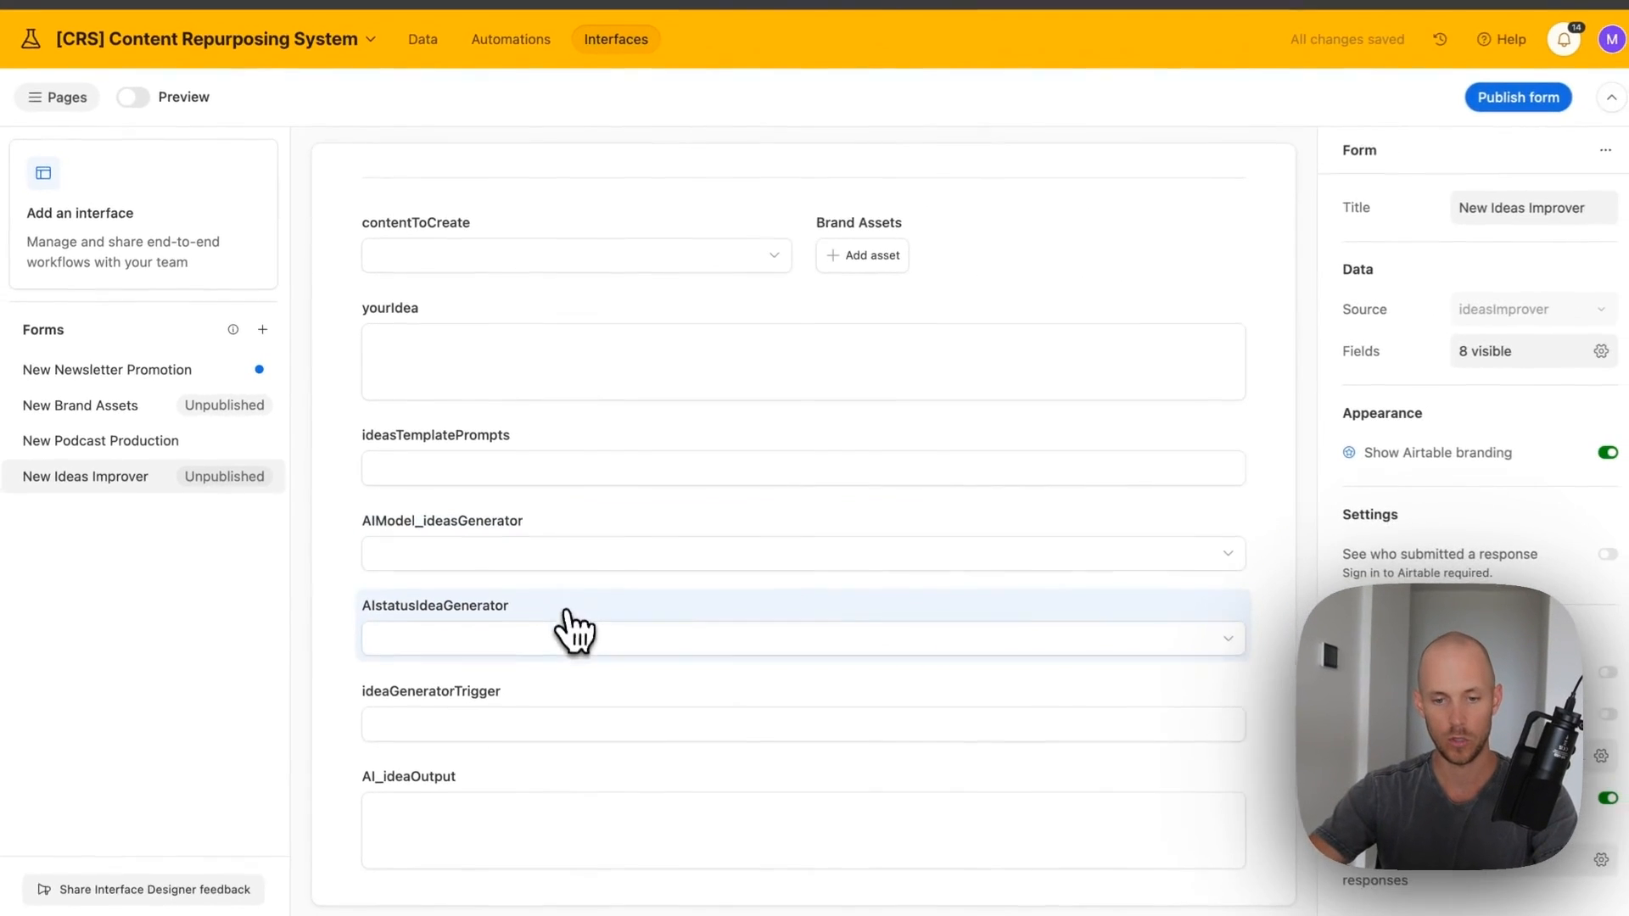
pyautogui.click(567, 634)
pyautogui.press('BackSpace')
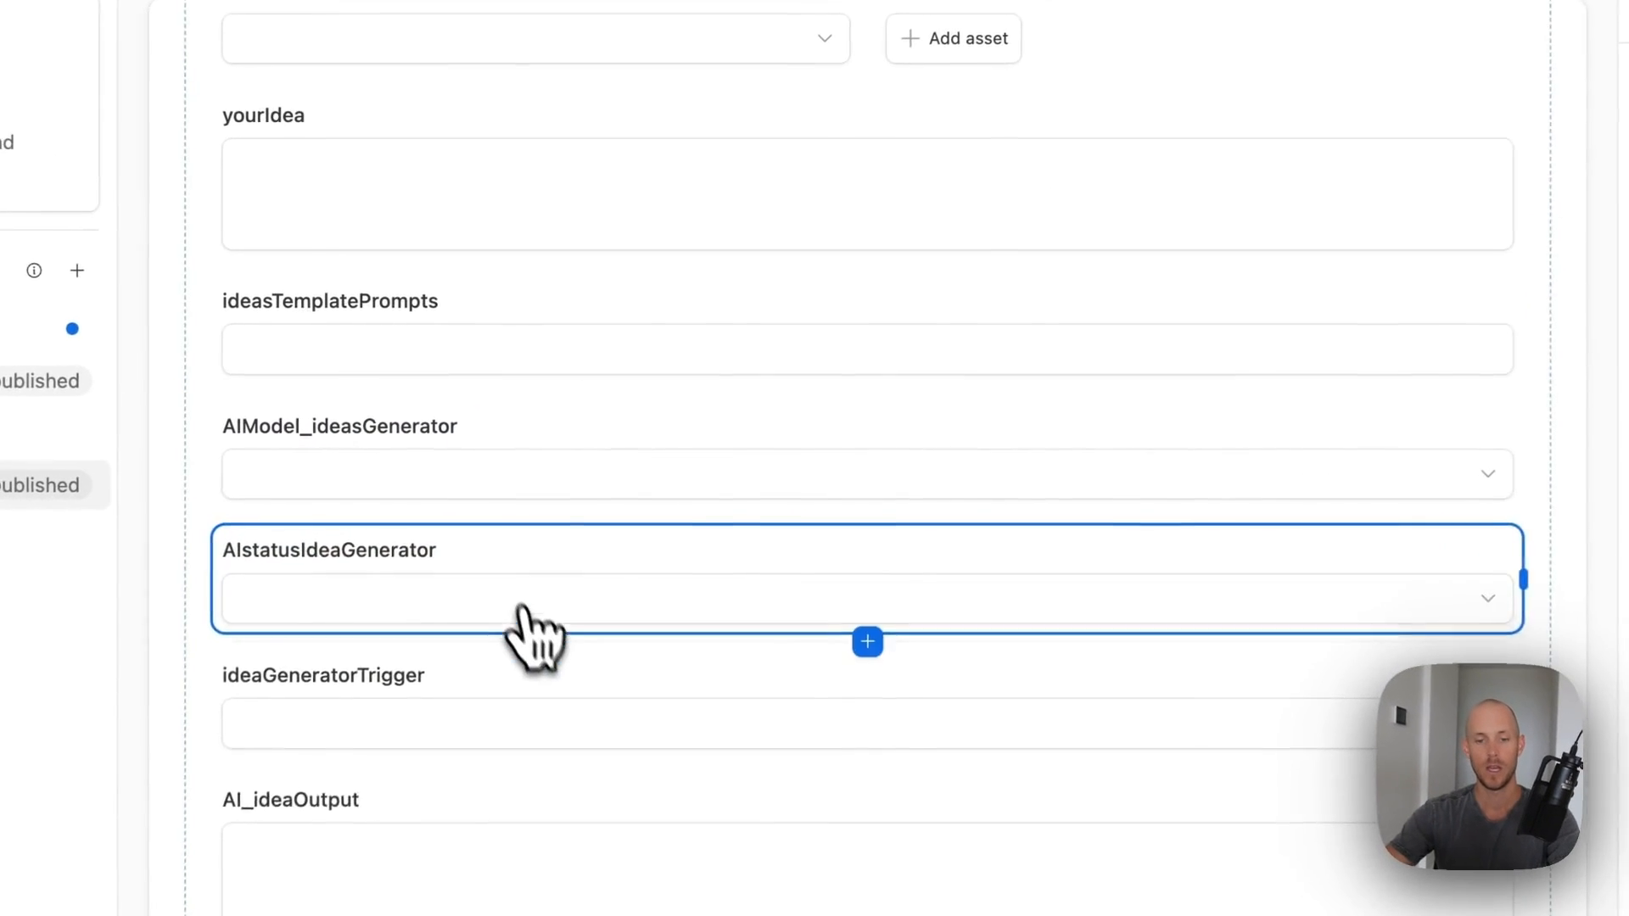
pyautogui.press('BackSpace')
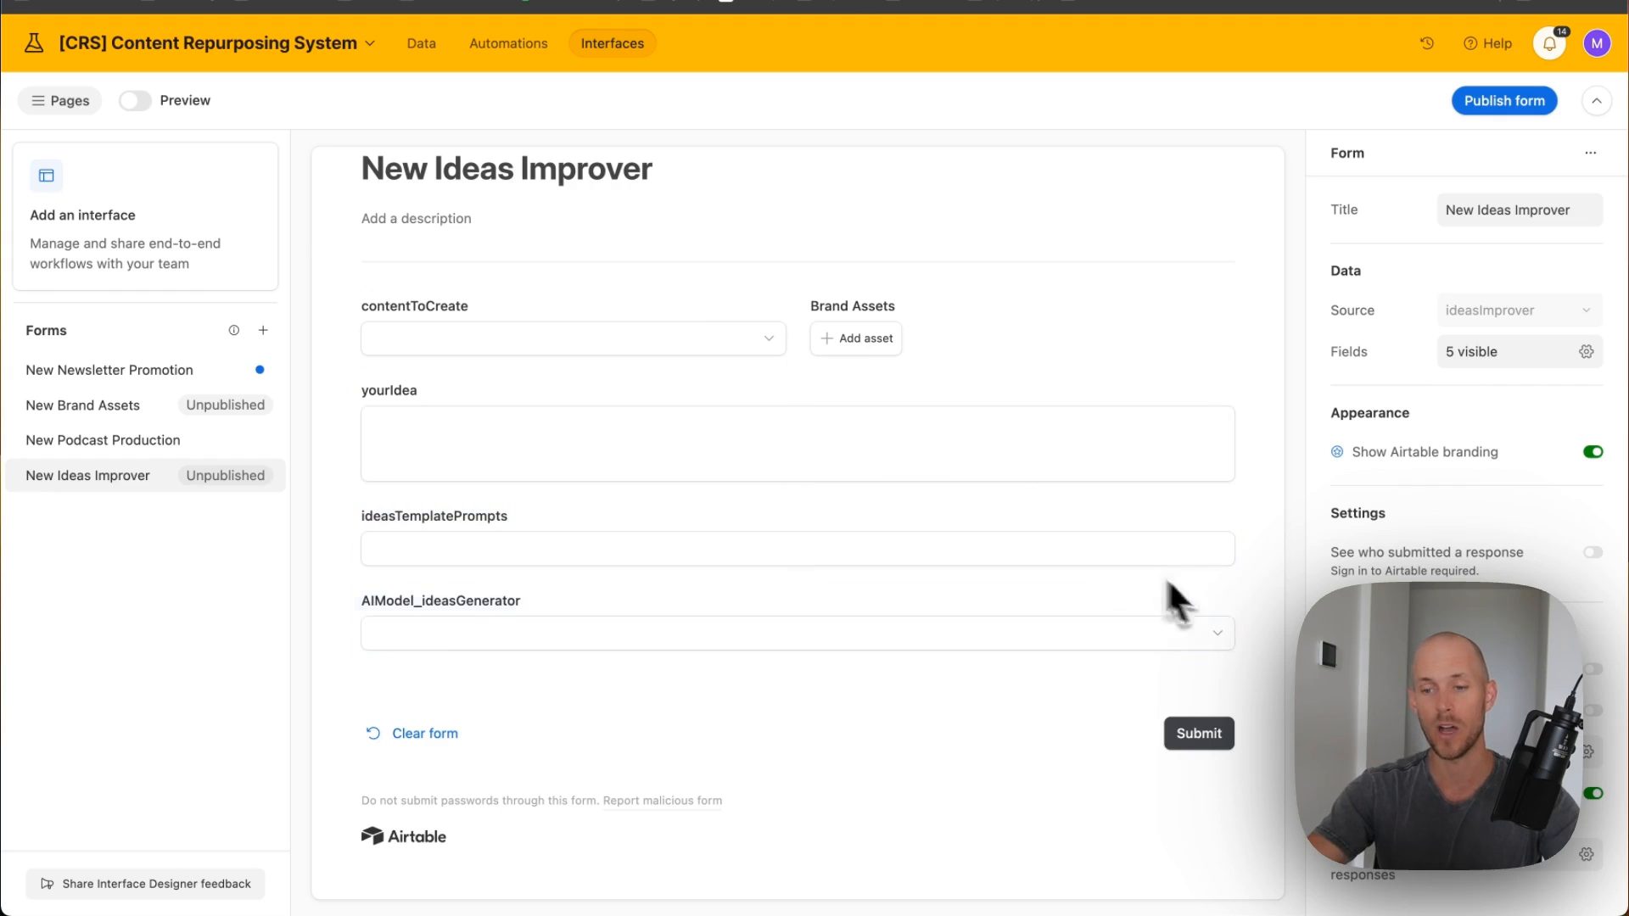
pyautogui.click(649, 293)
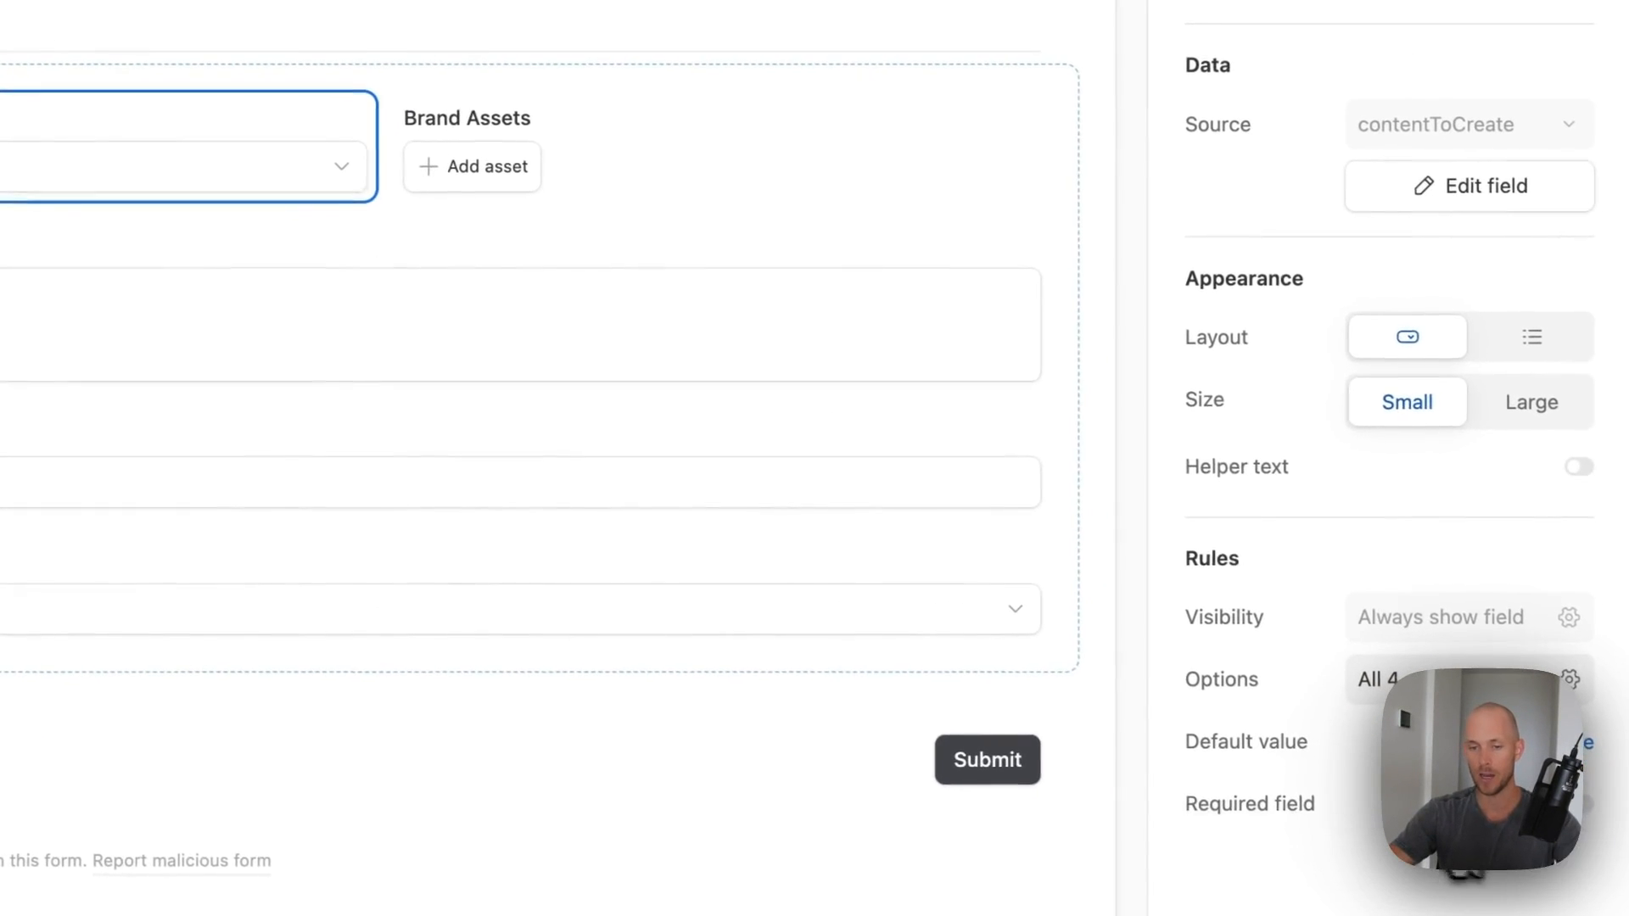
# - Make Brand Assets, ideasTemplatePrompts and AIModel_ideasGenerator required form fields
pyautogui.click(794, 179)
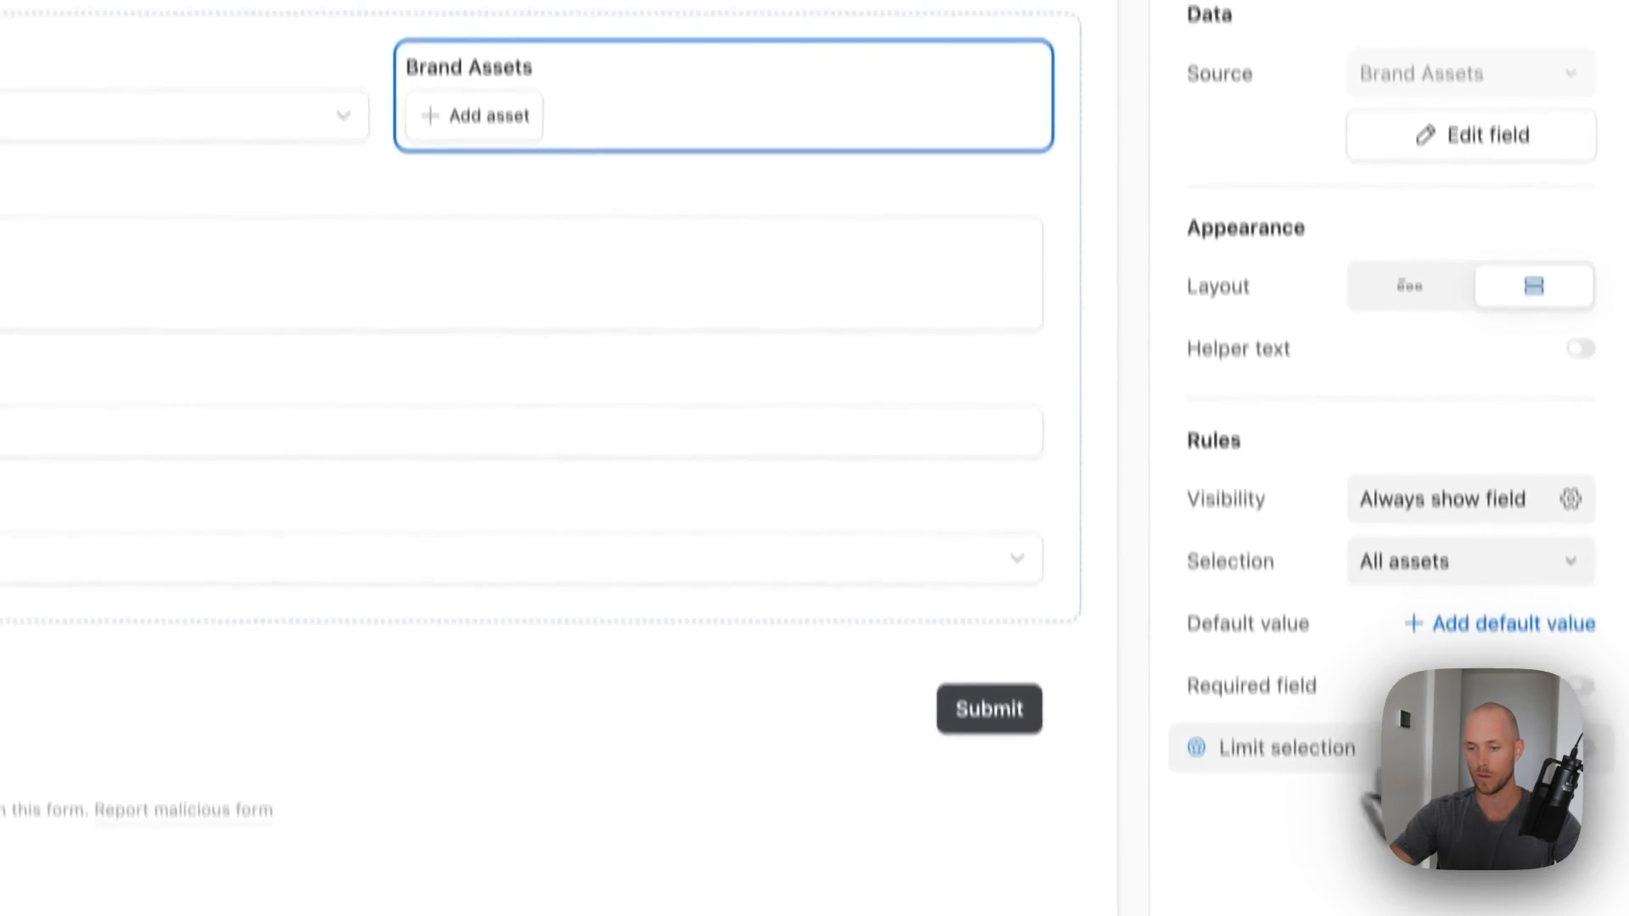
pyautogui.click(1573, 620)
pyautogui.click(382, 174)
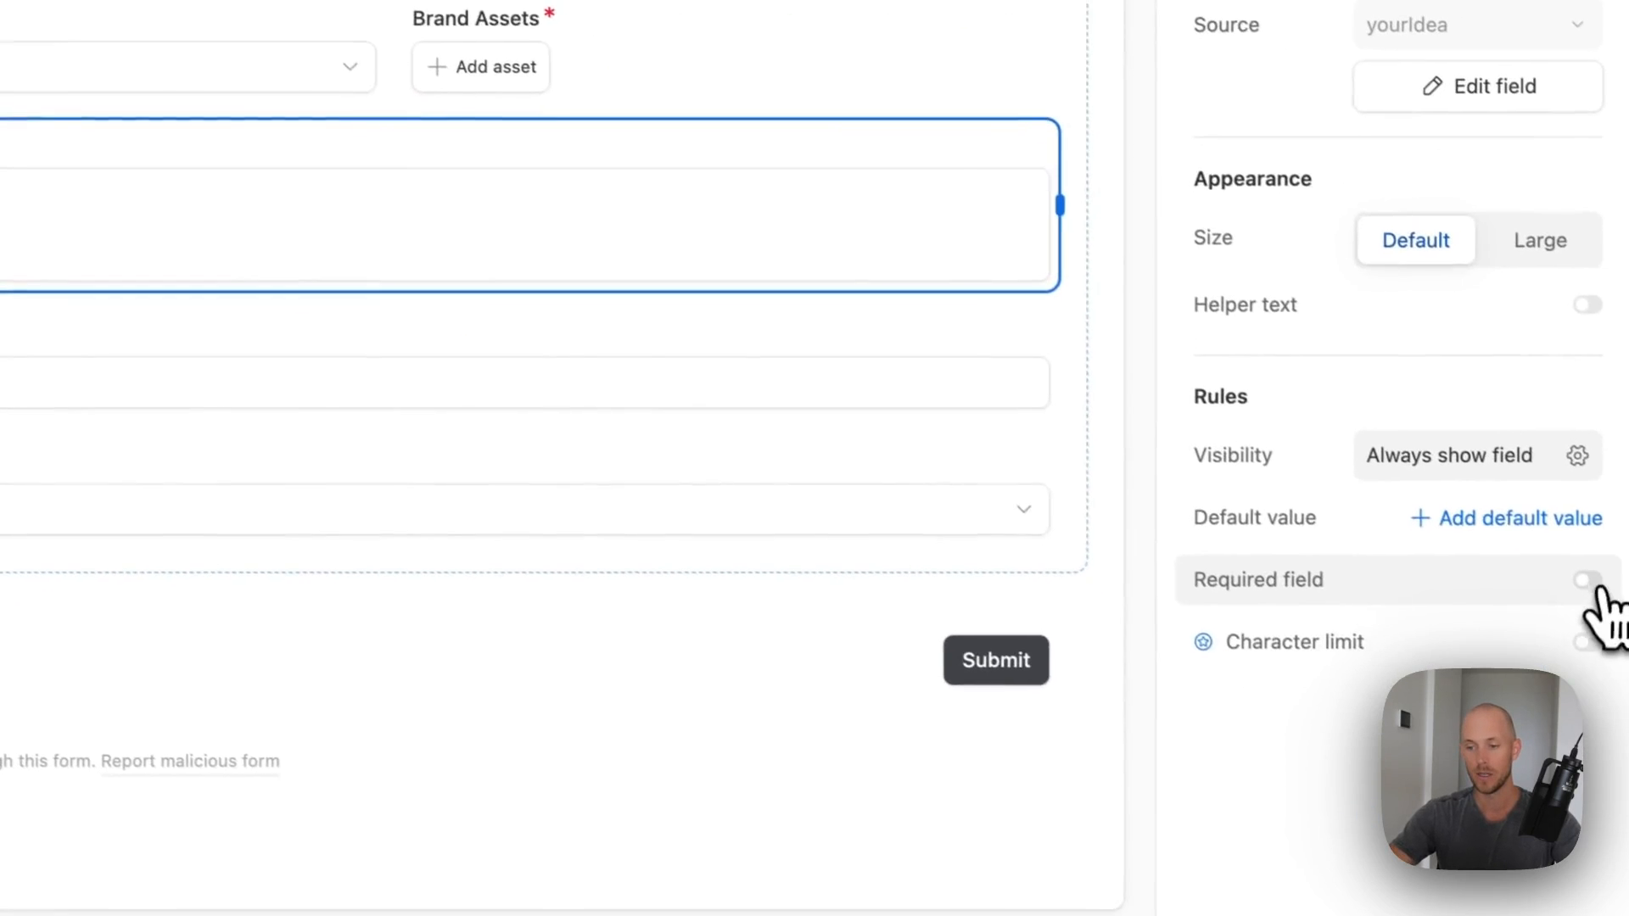
pyautogui.click(509, 398)
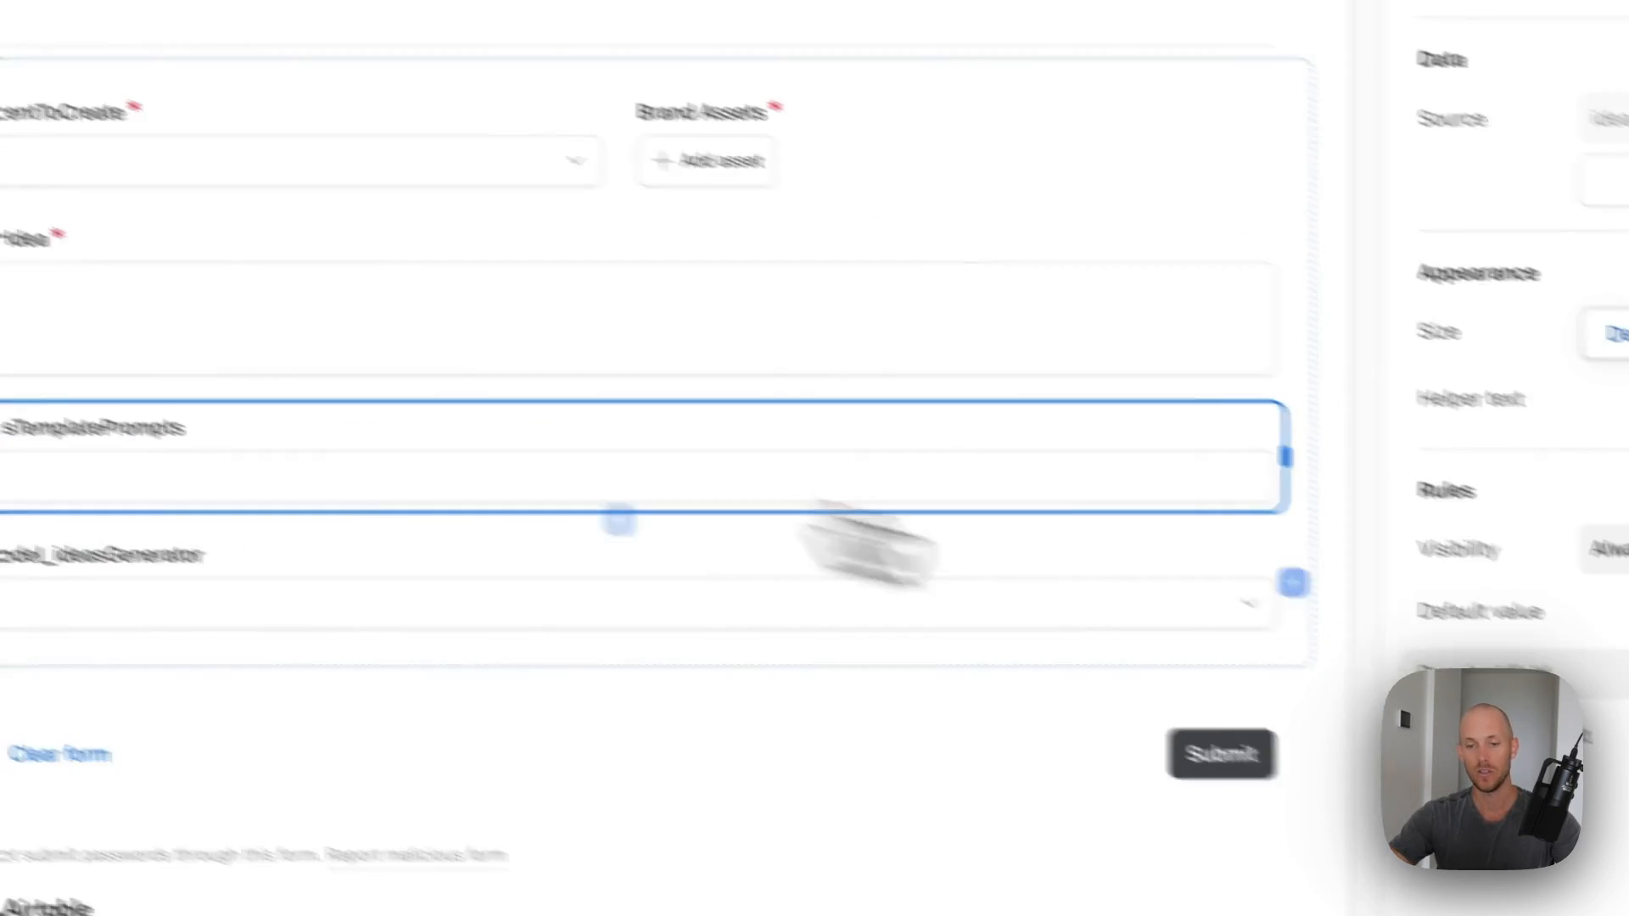
pyautogui.click(1584, 581)
pyautogui.click(254, 489)
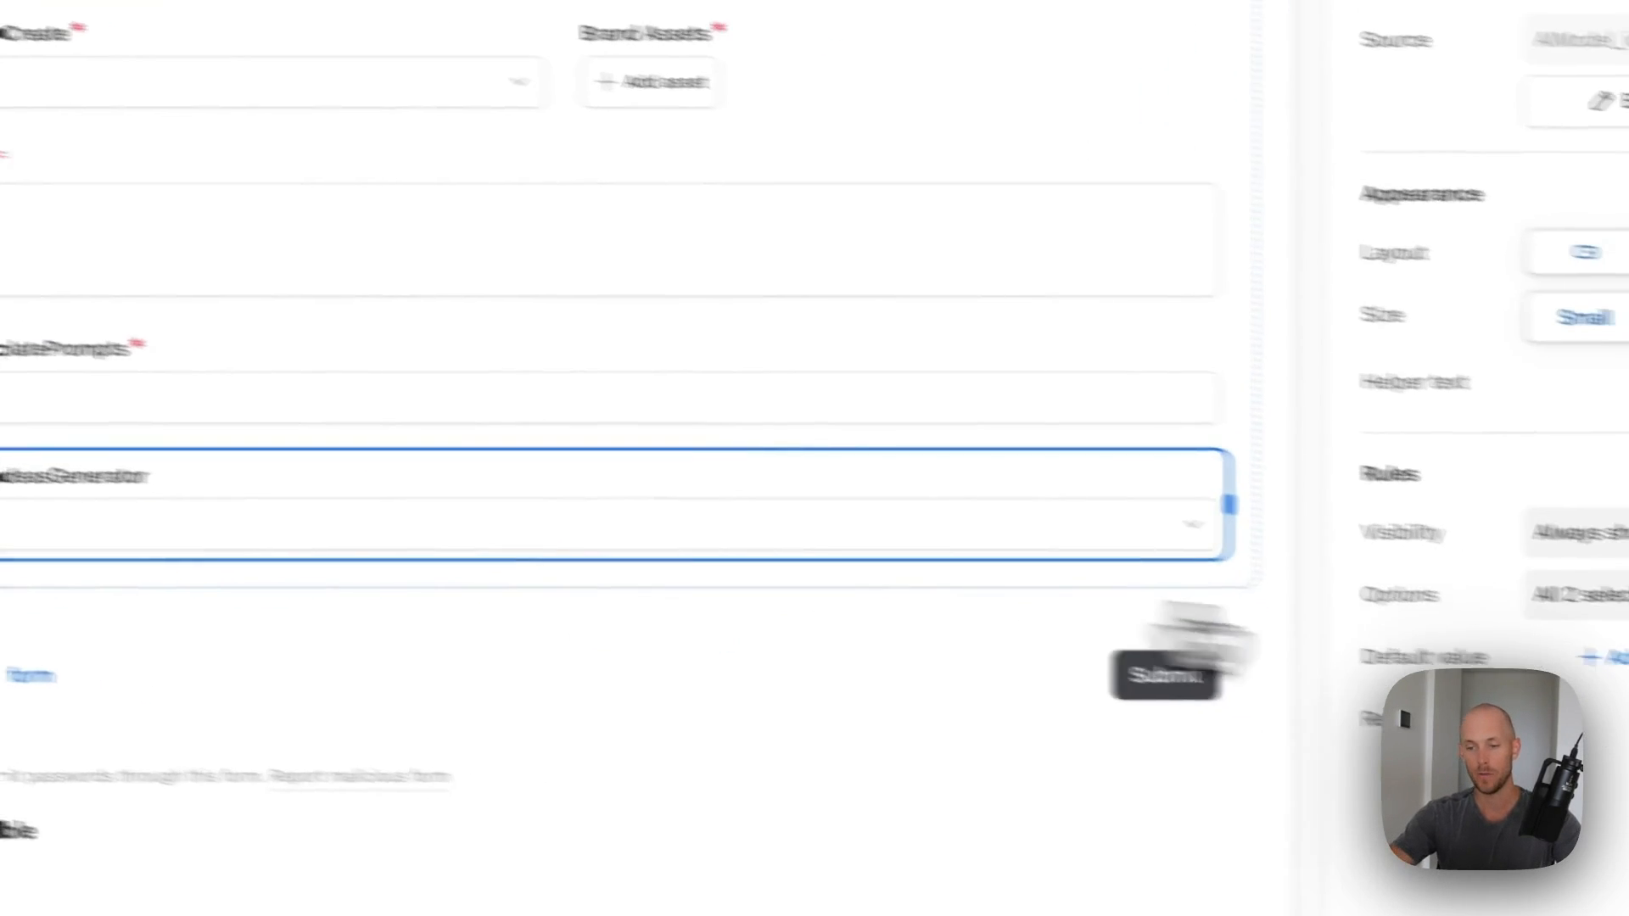
pyautogui.click(1615, 597)
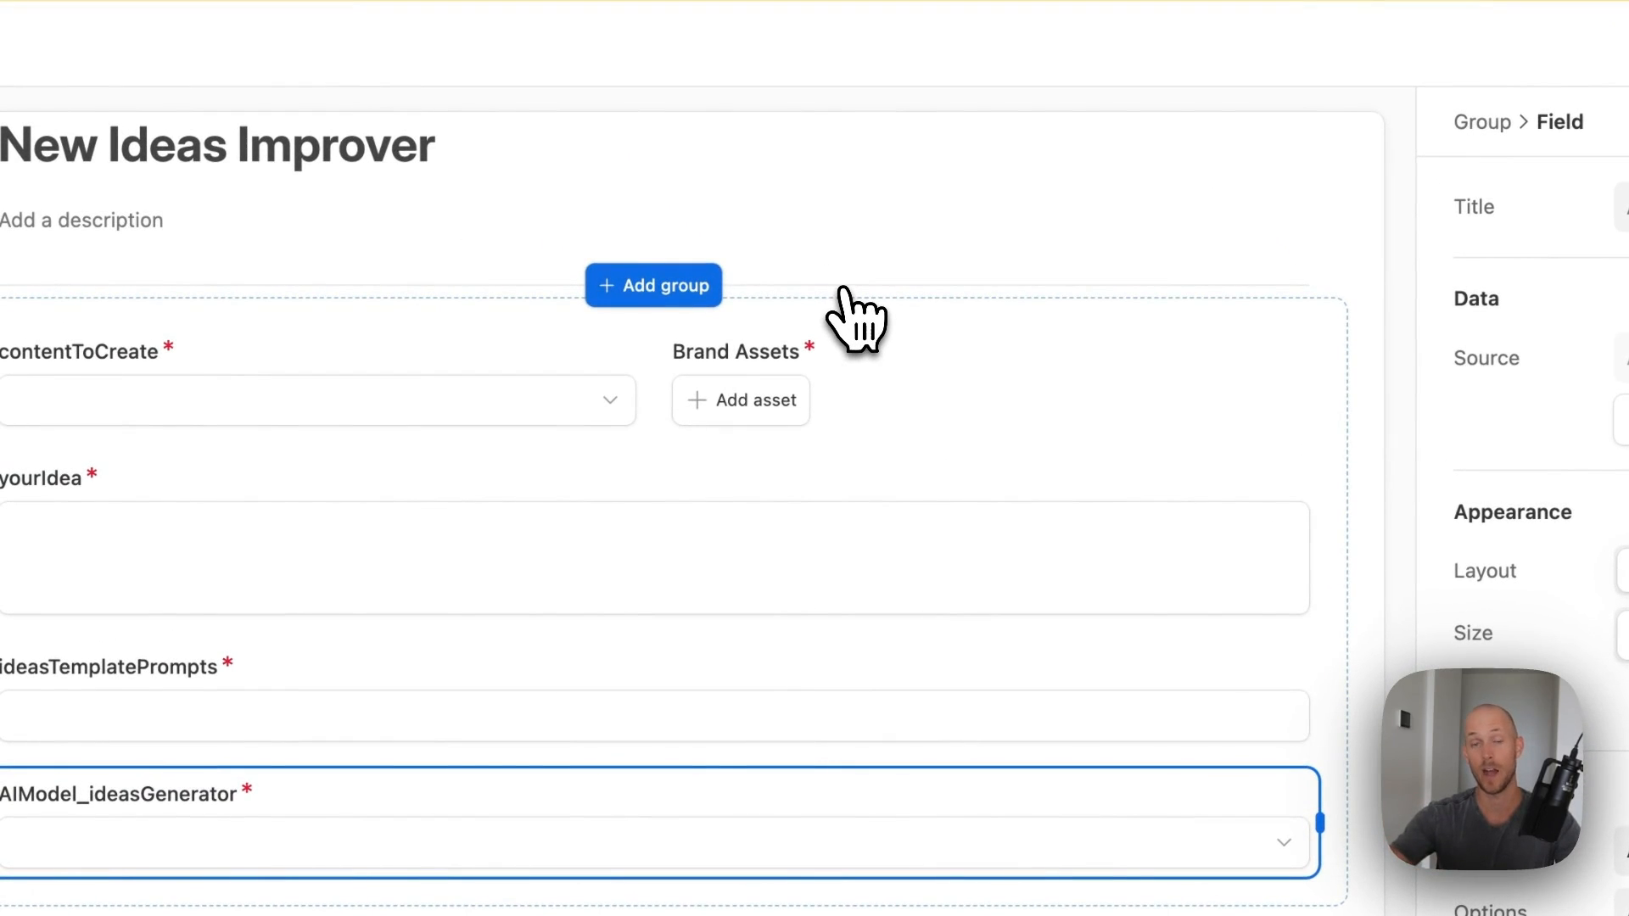
# - Move ideasTemplatePrompts into the top row between contentToCreate and Brand Assets
pyautogui.click(94, 678)
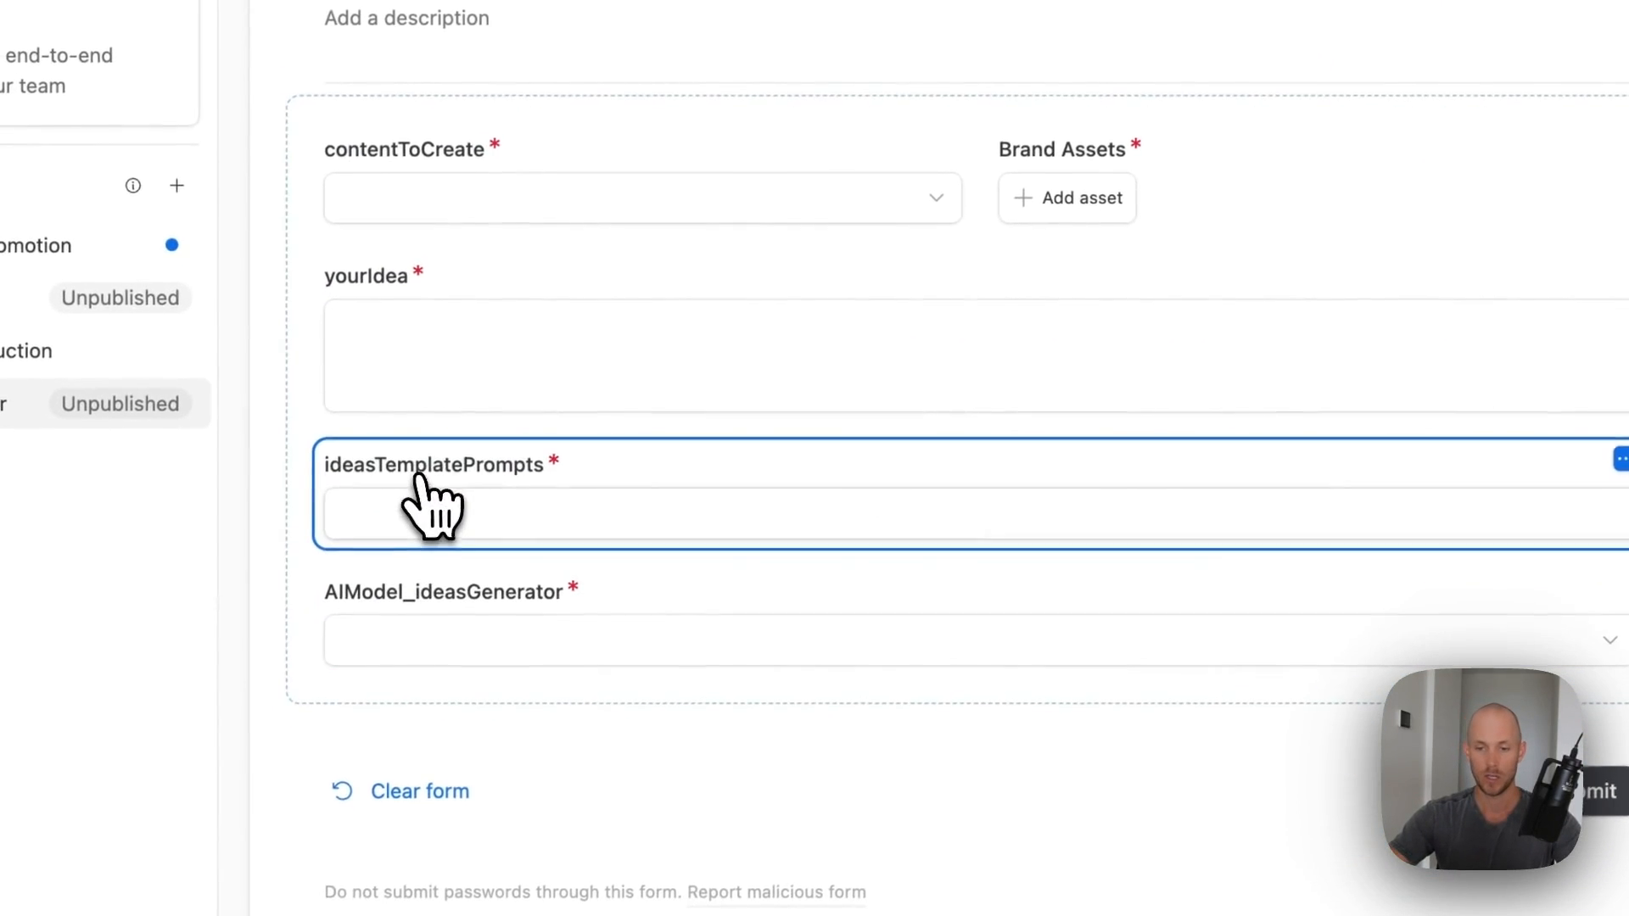
pyautogui.moveTo(433, 509); pyautogui.dragTo(1511, 302)
pyautogui.click(208, 458)
# - Relabel contentToCreate, ideasTemplatePrompts and Brand Assets as questions ('Type of content to create…', 'What template do you want to…', 'Add y…')
pyautogui.click(1447, 258)
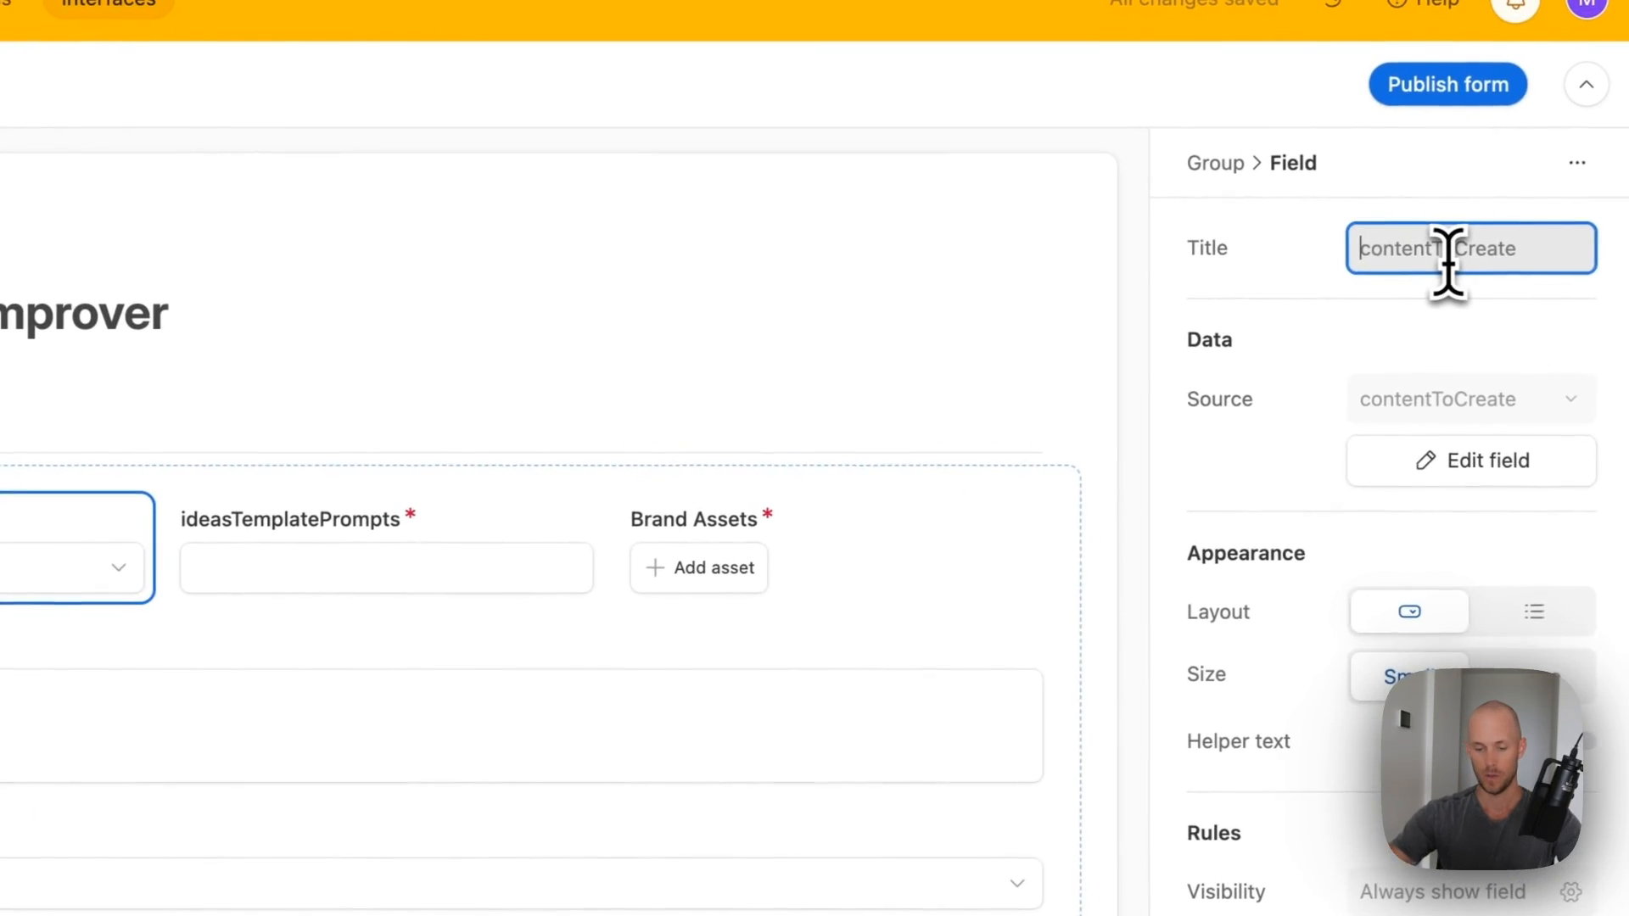
pyautogui.write('T')
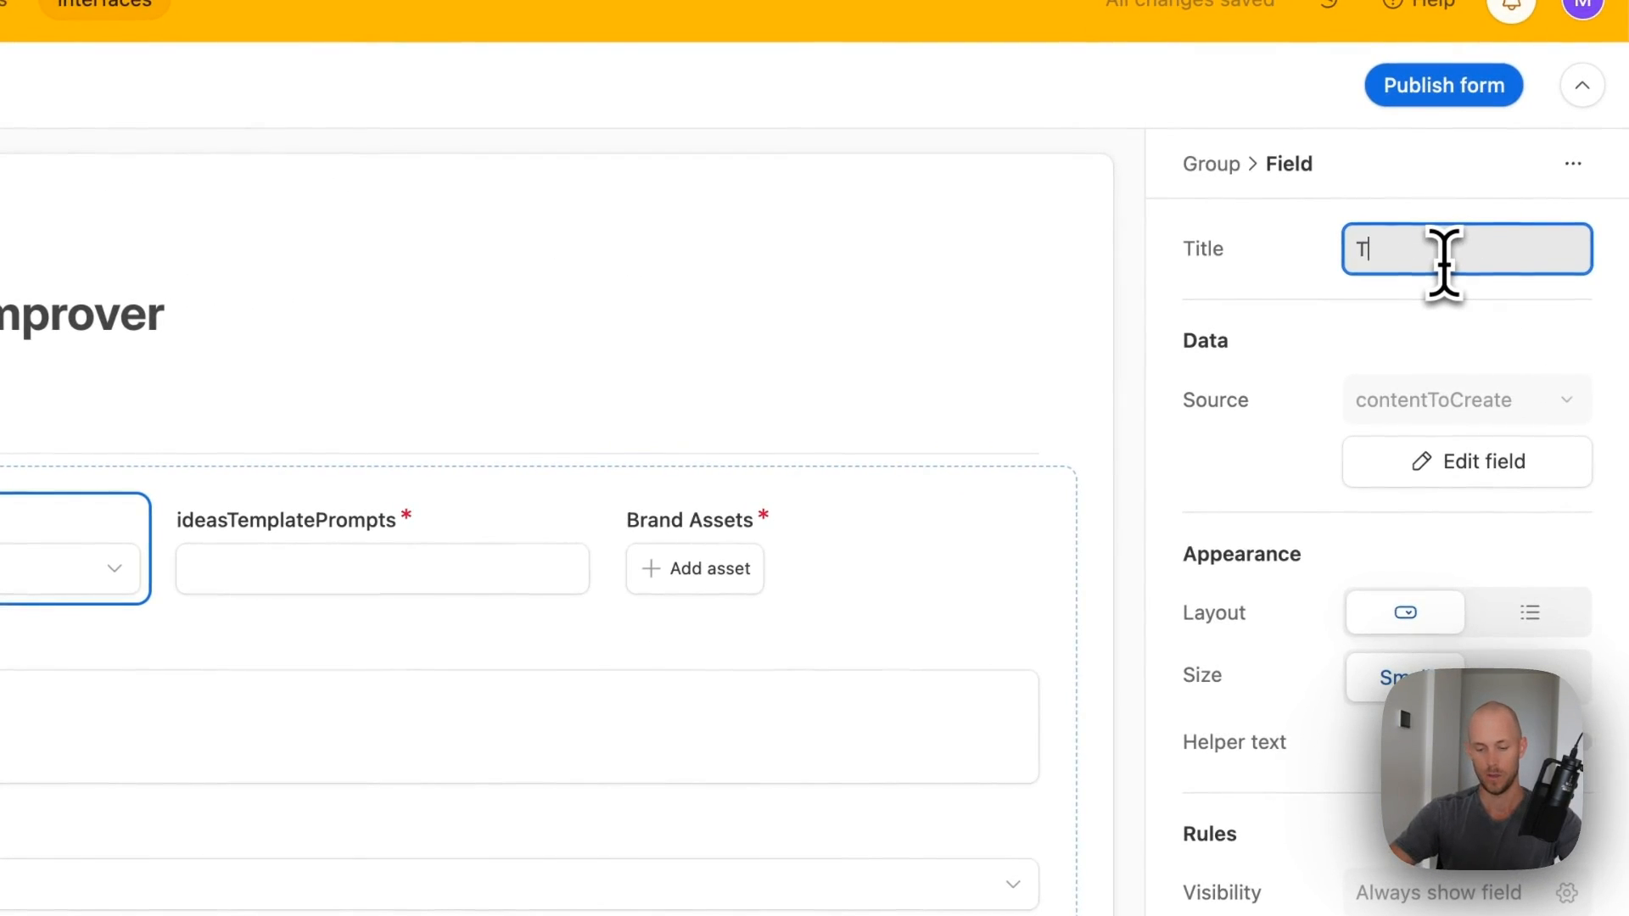
pyautogui.write('ype of content to create from idea')
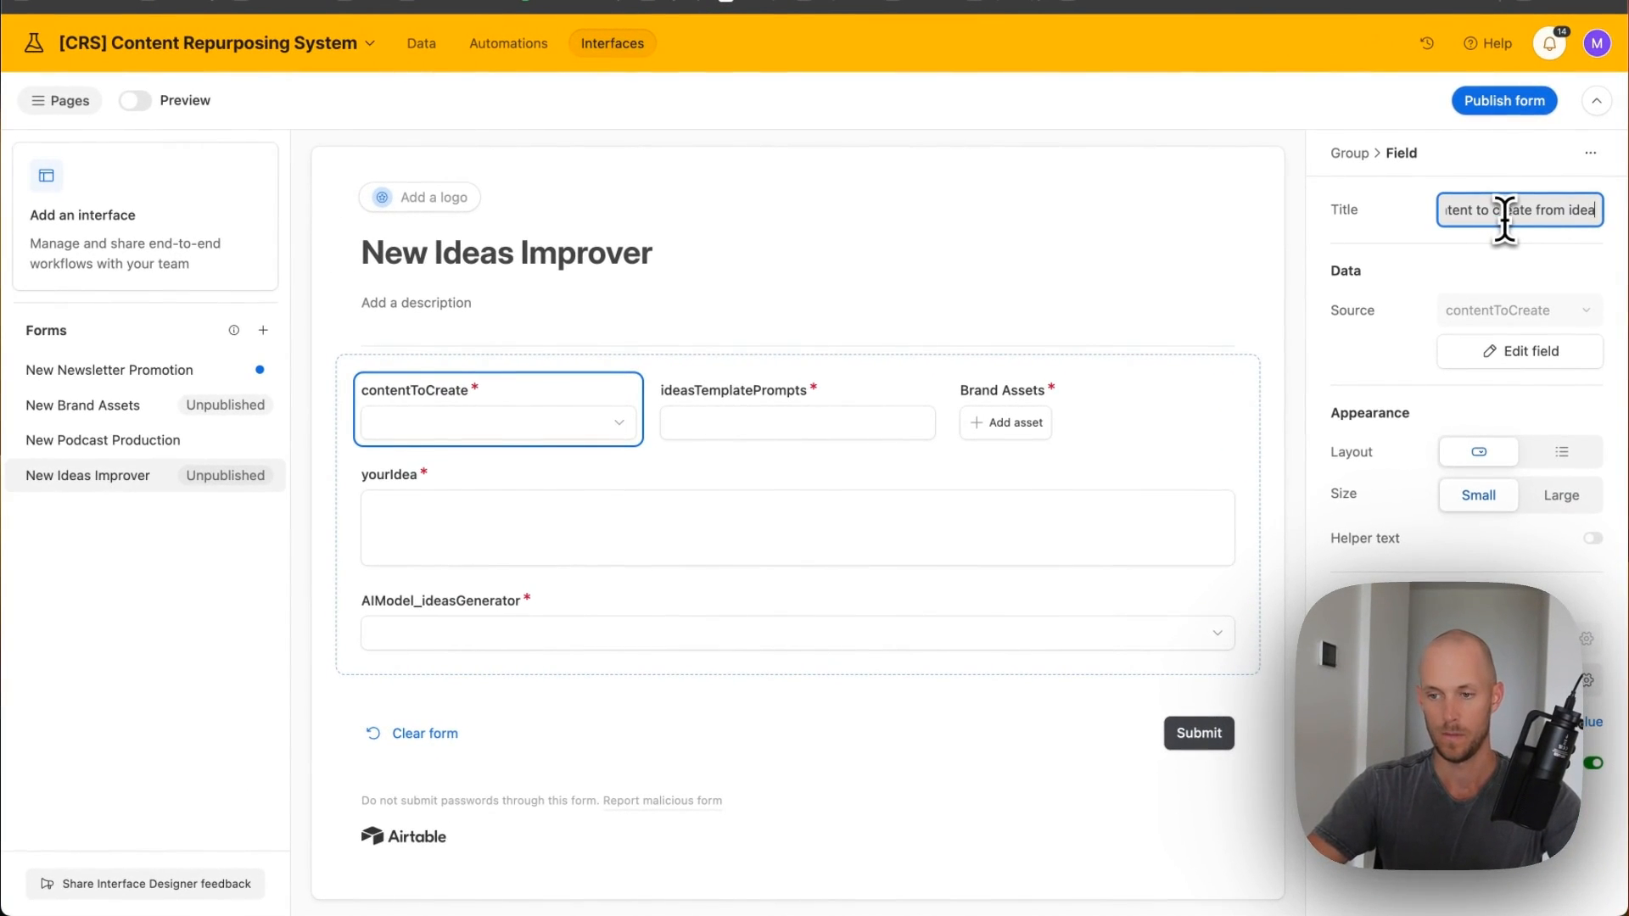
pyautogui.click(813, 396)
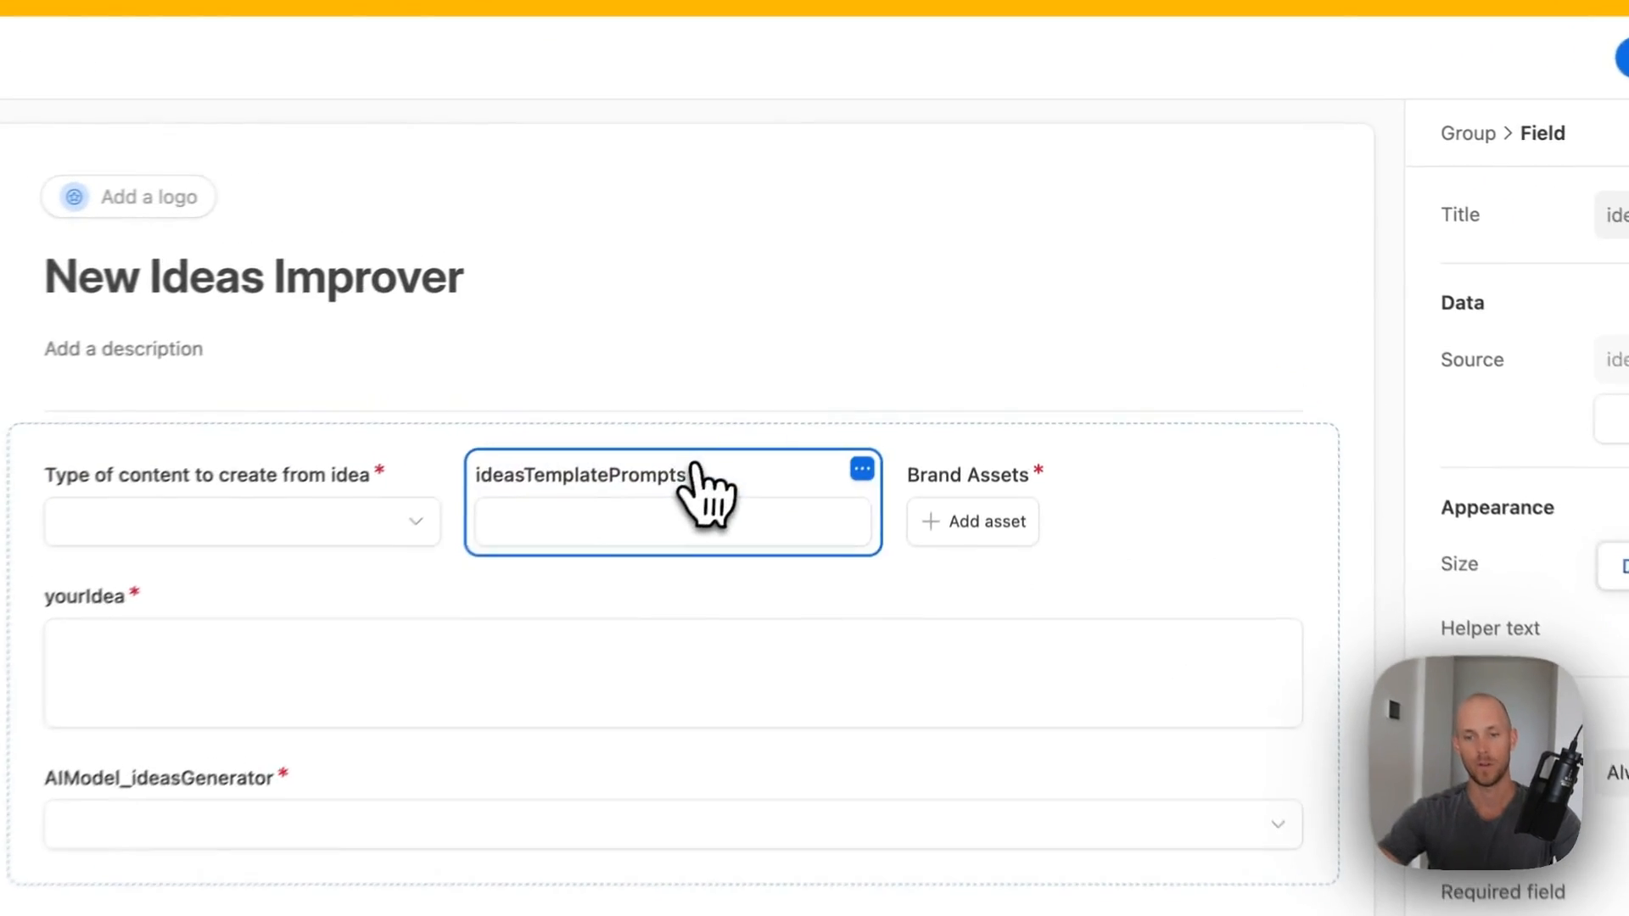
pyautogui.click(1467, 213)
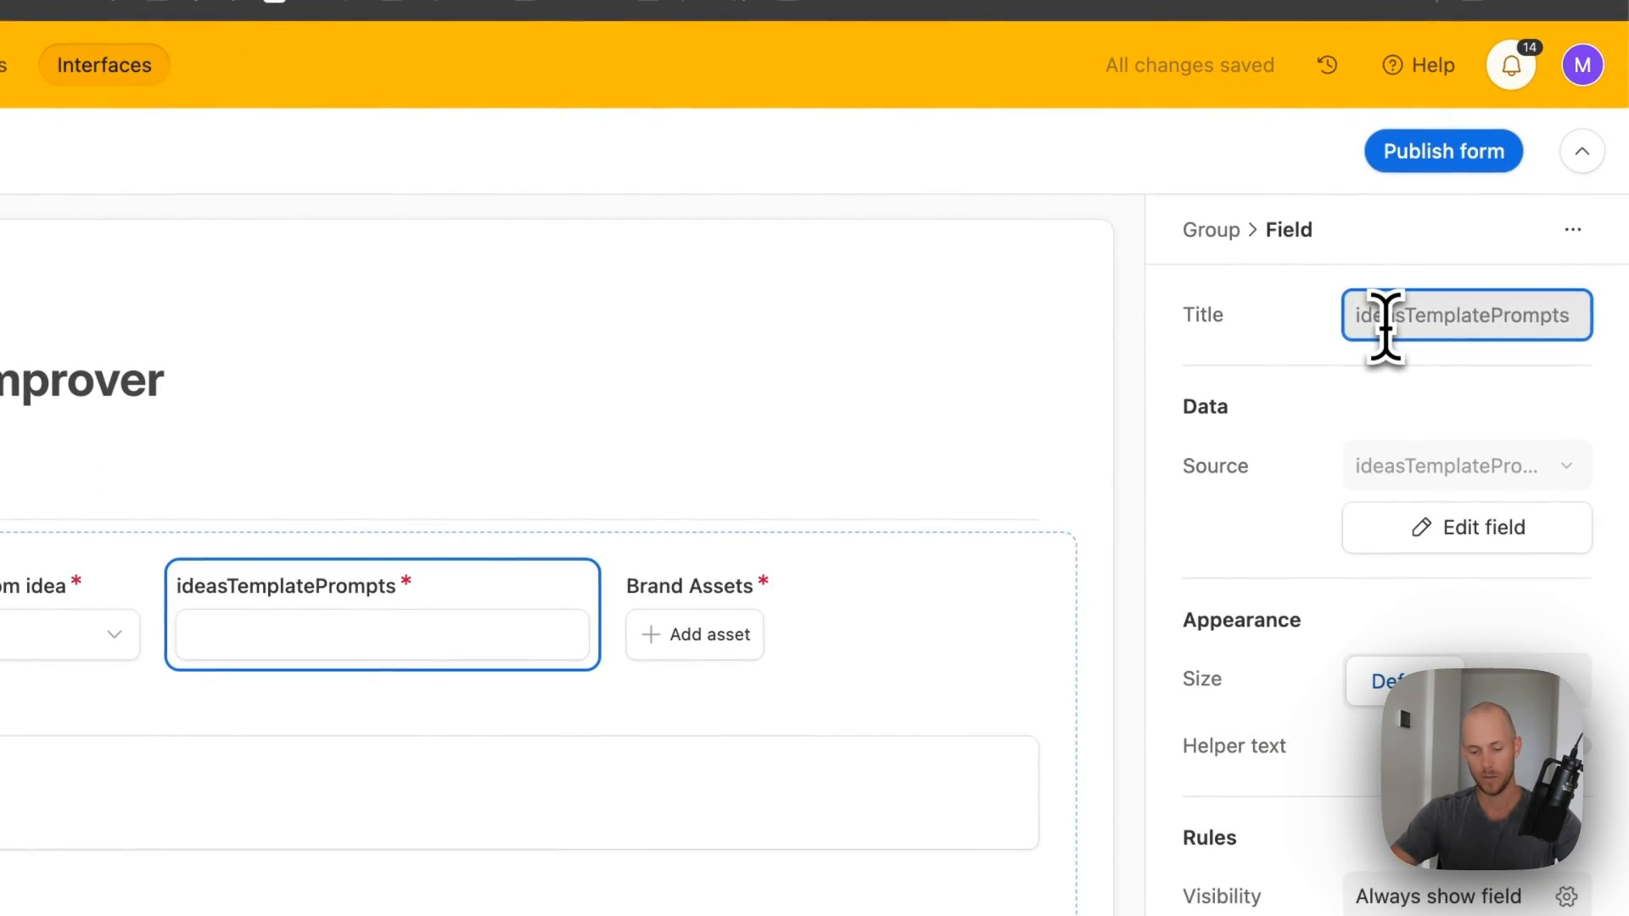
pyautogui.write('What template')
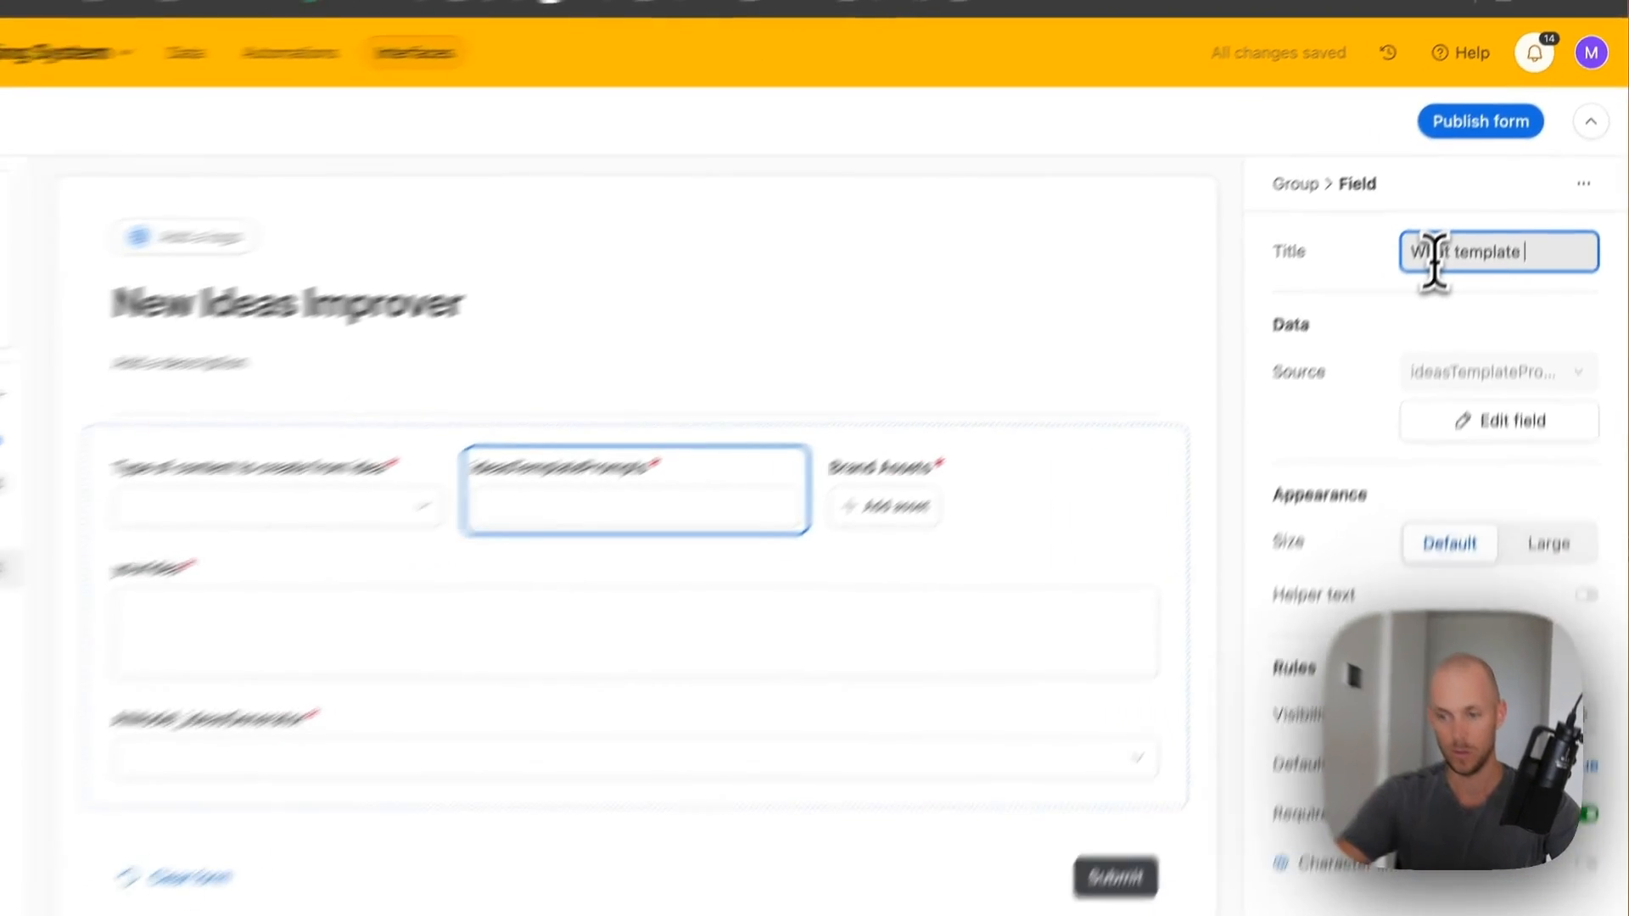
pyautogui.write(' do you want to use?')
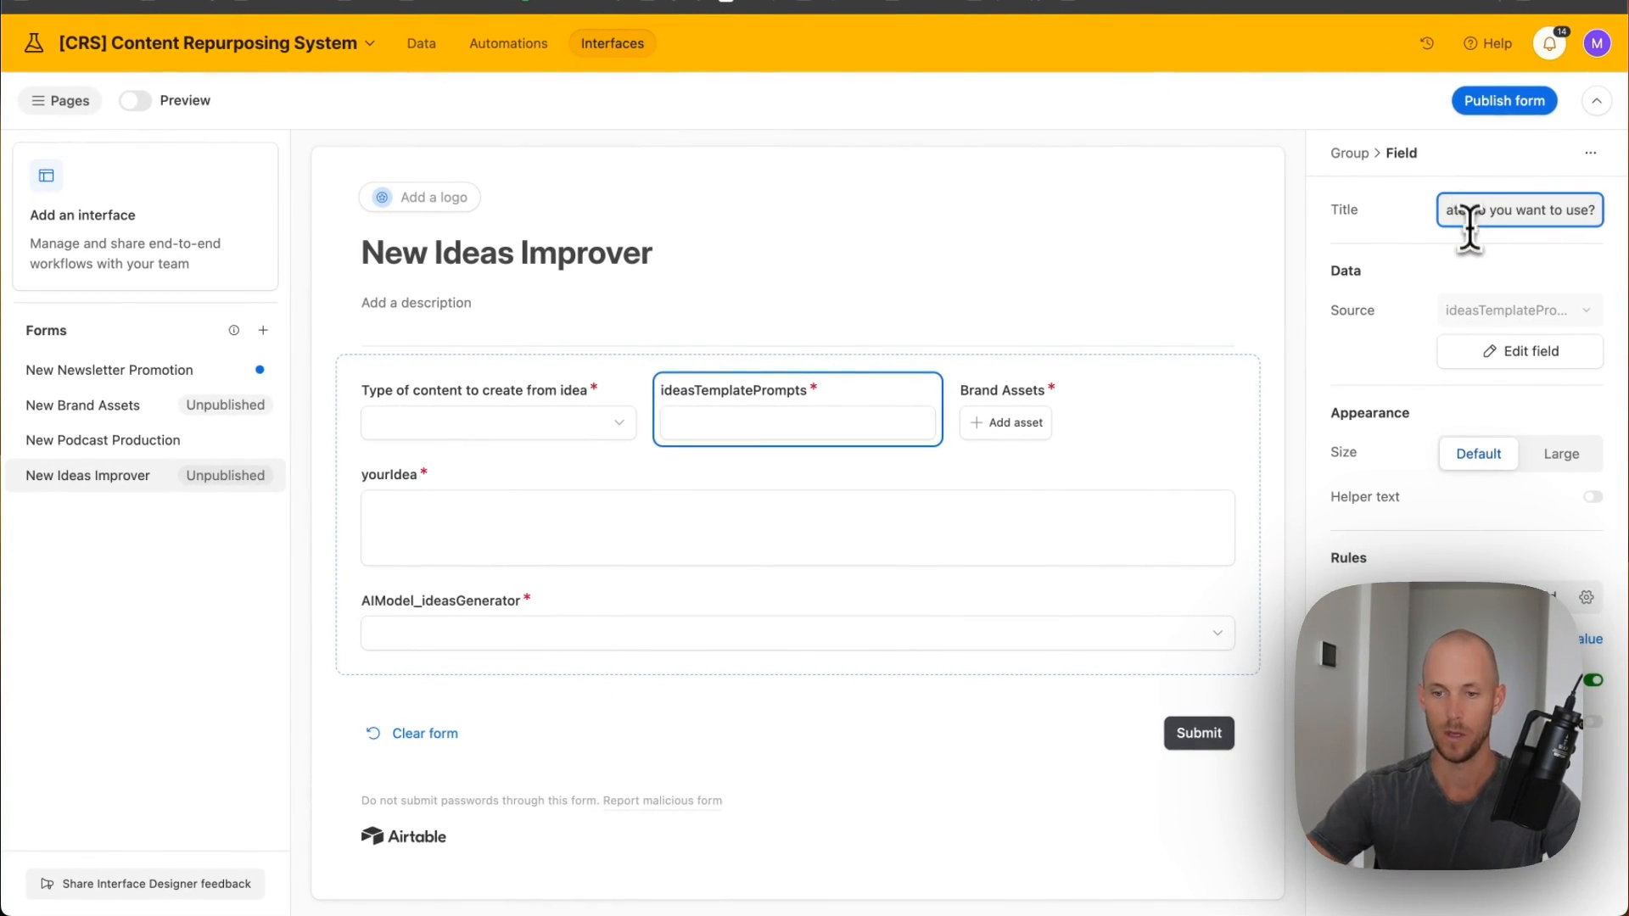
pyautogui.click(1052, 394)
pyautogui.click(1523, 212)
pyautogui.write('Add your b')
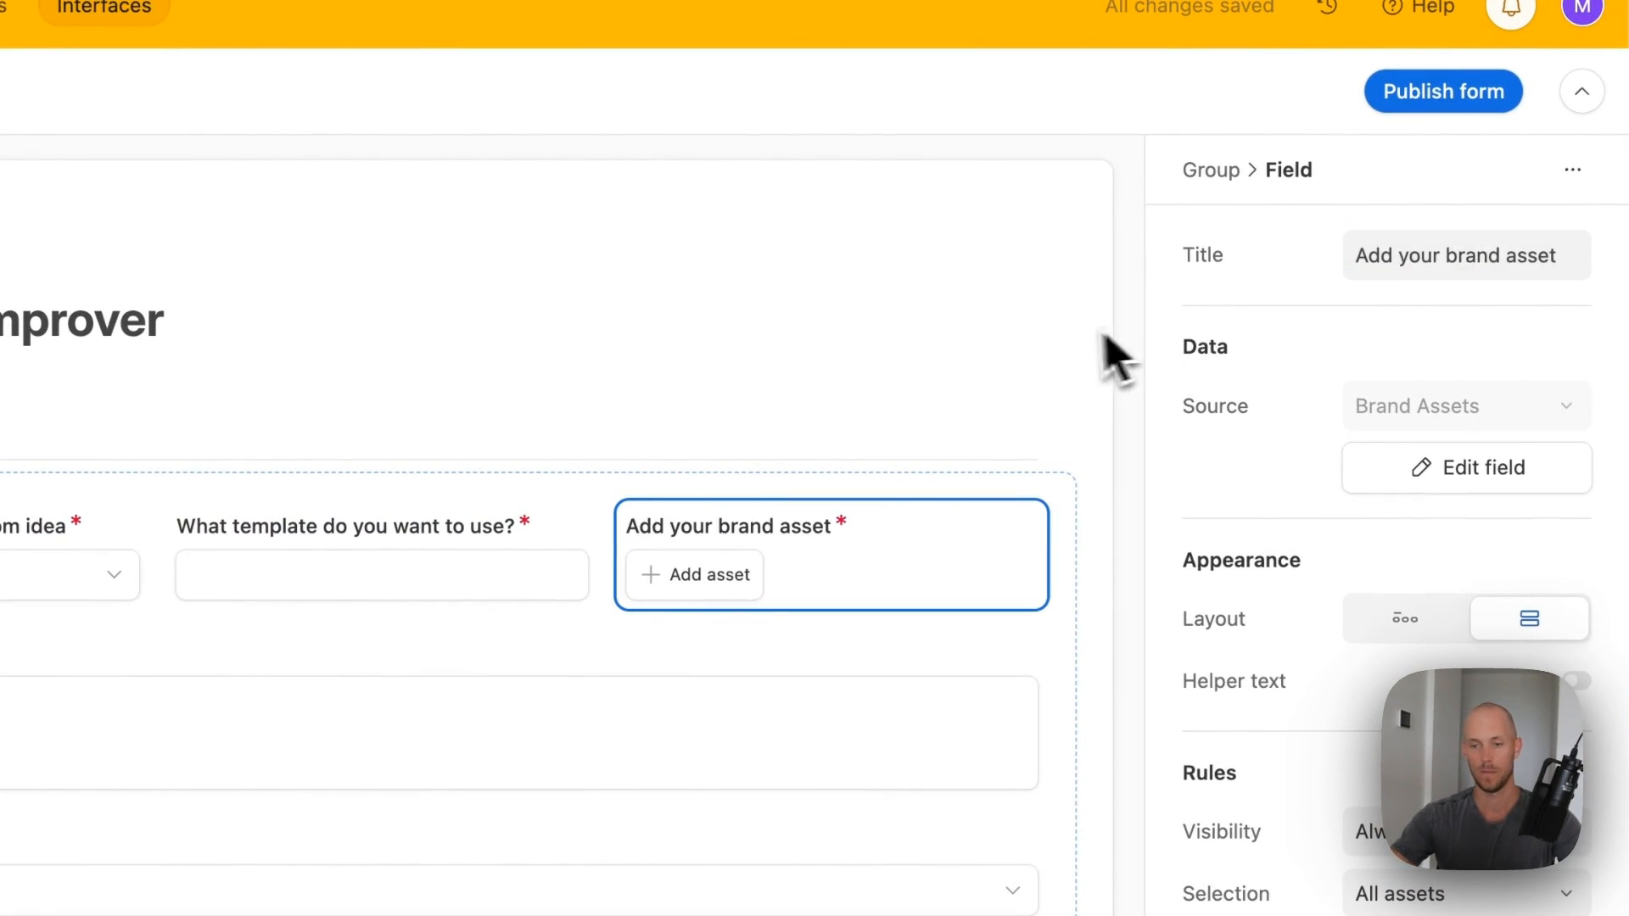
pyautogui.click(1120, 338)
# - Relabel yourIdea as 'Write a description of your d…' and the AI model field as 'What AI Model Will You Use?'
pyautogui.click(445, 679)
pyautogui.click(1509, 253)
pyautogui.write('Write a description of y')
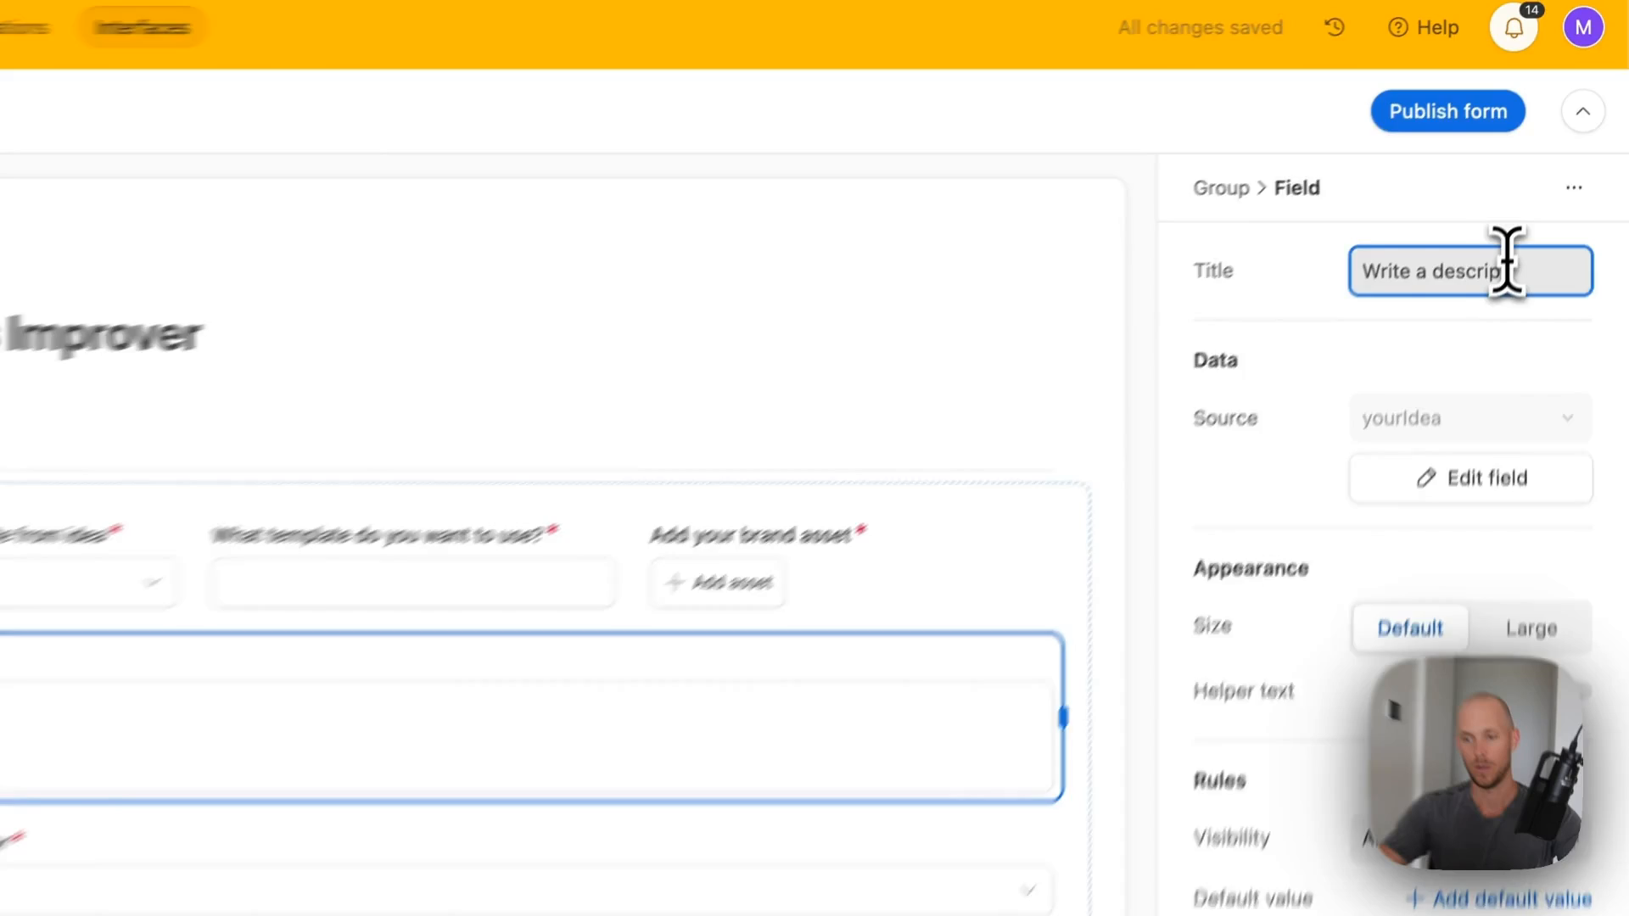
pyautogui.write('our d')
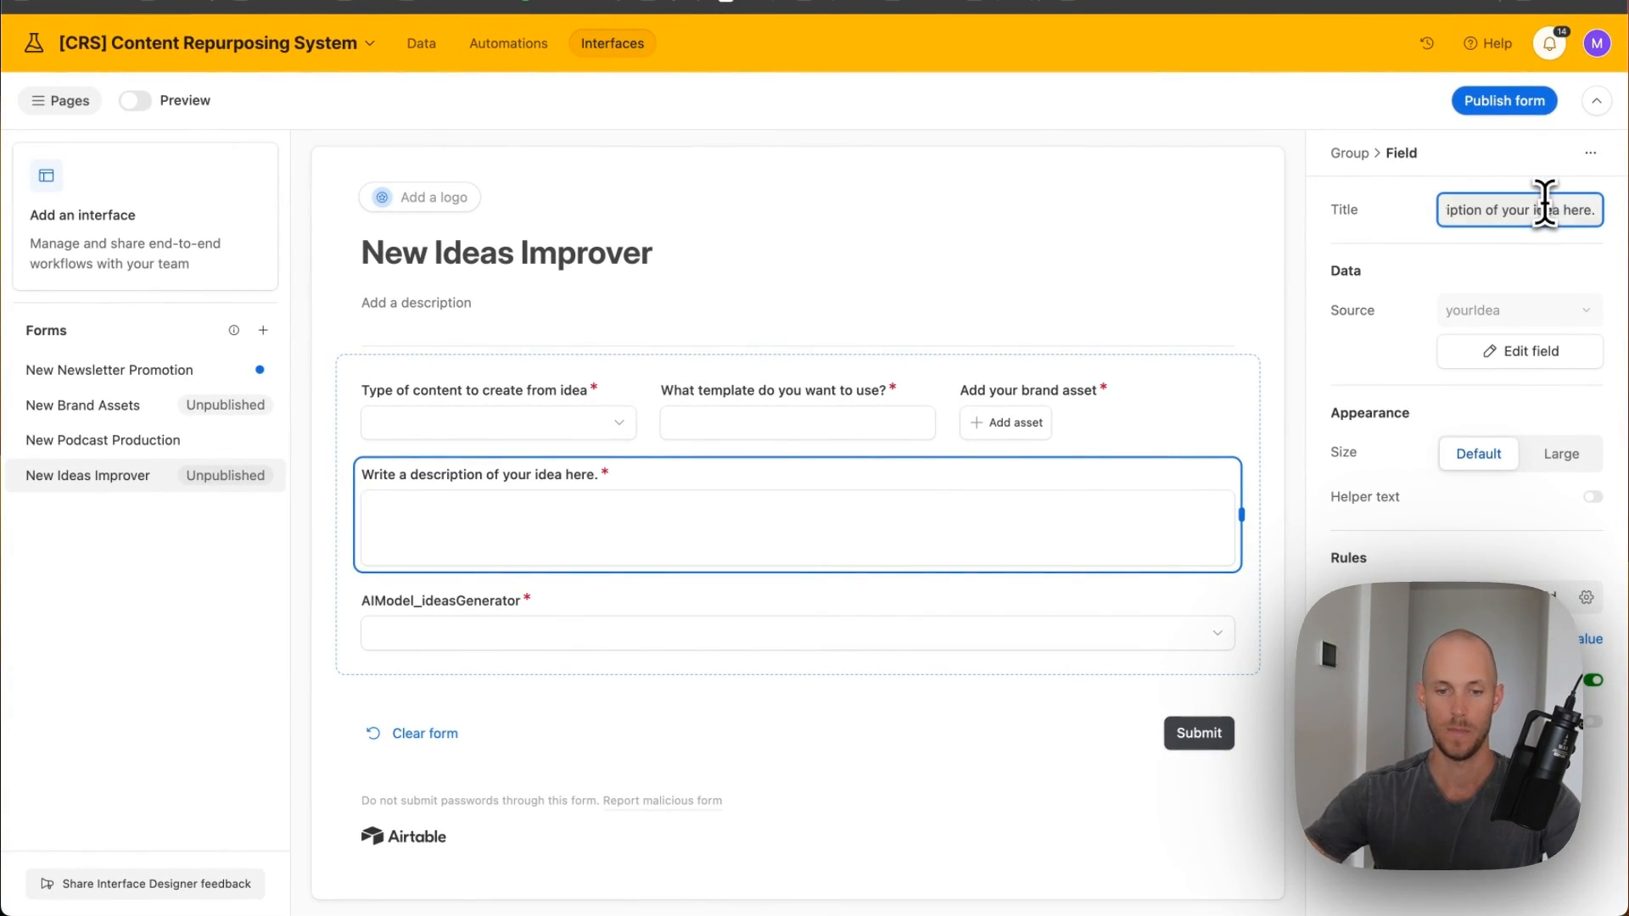
pyautogui.click(976, 628)
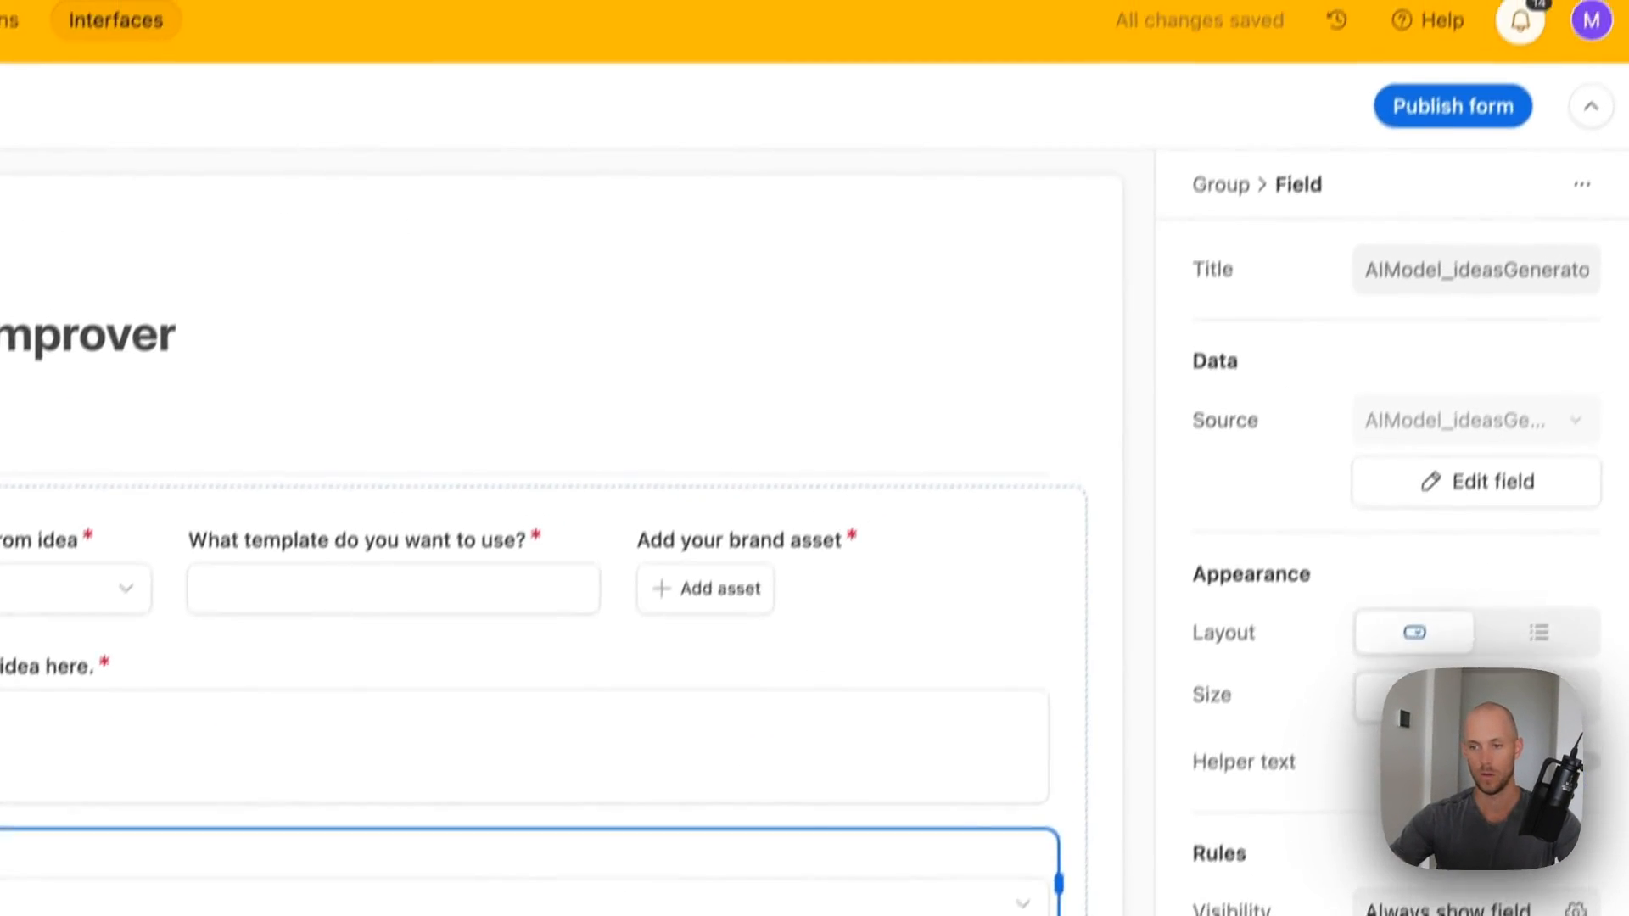
pyautogui.click(1485, 167)
pyautogui.write('What A')
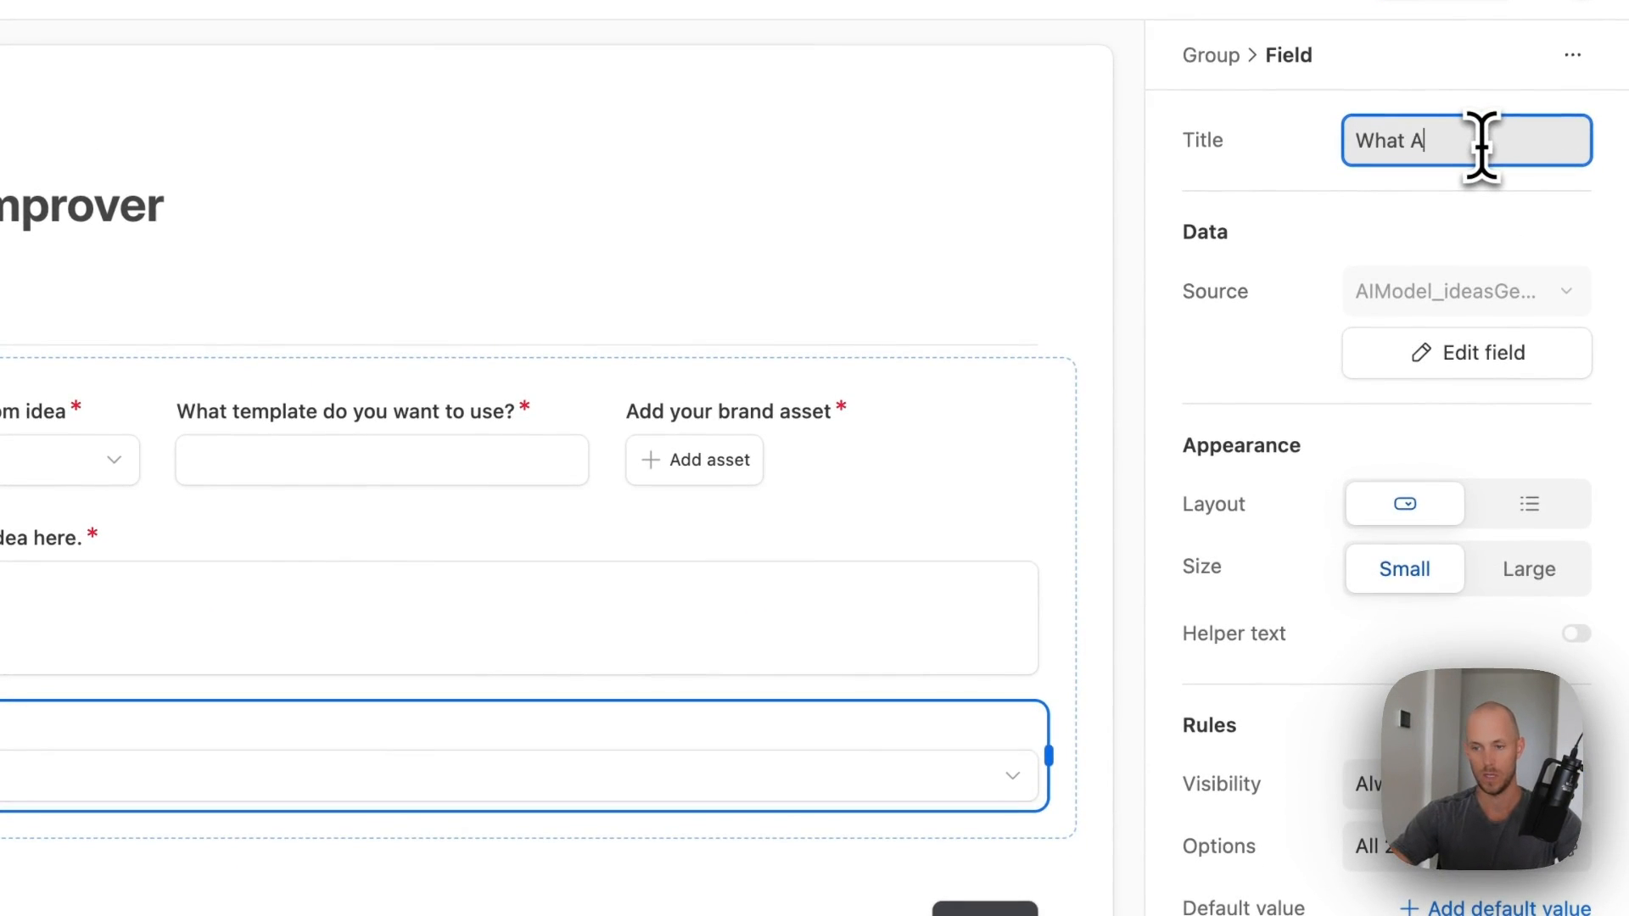
pyautogui.write('I Model Will Y')
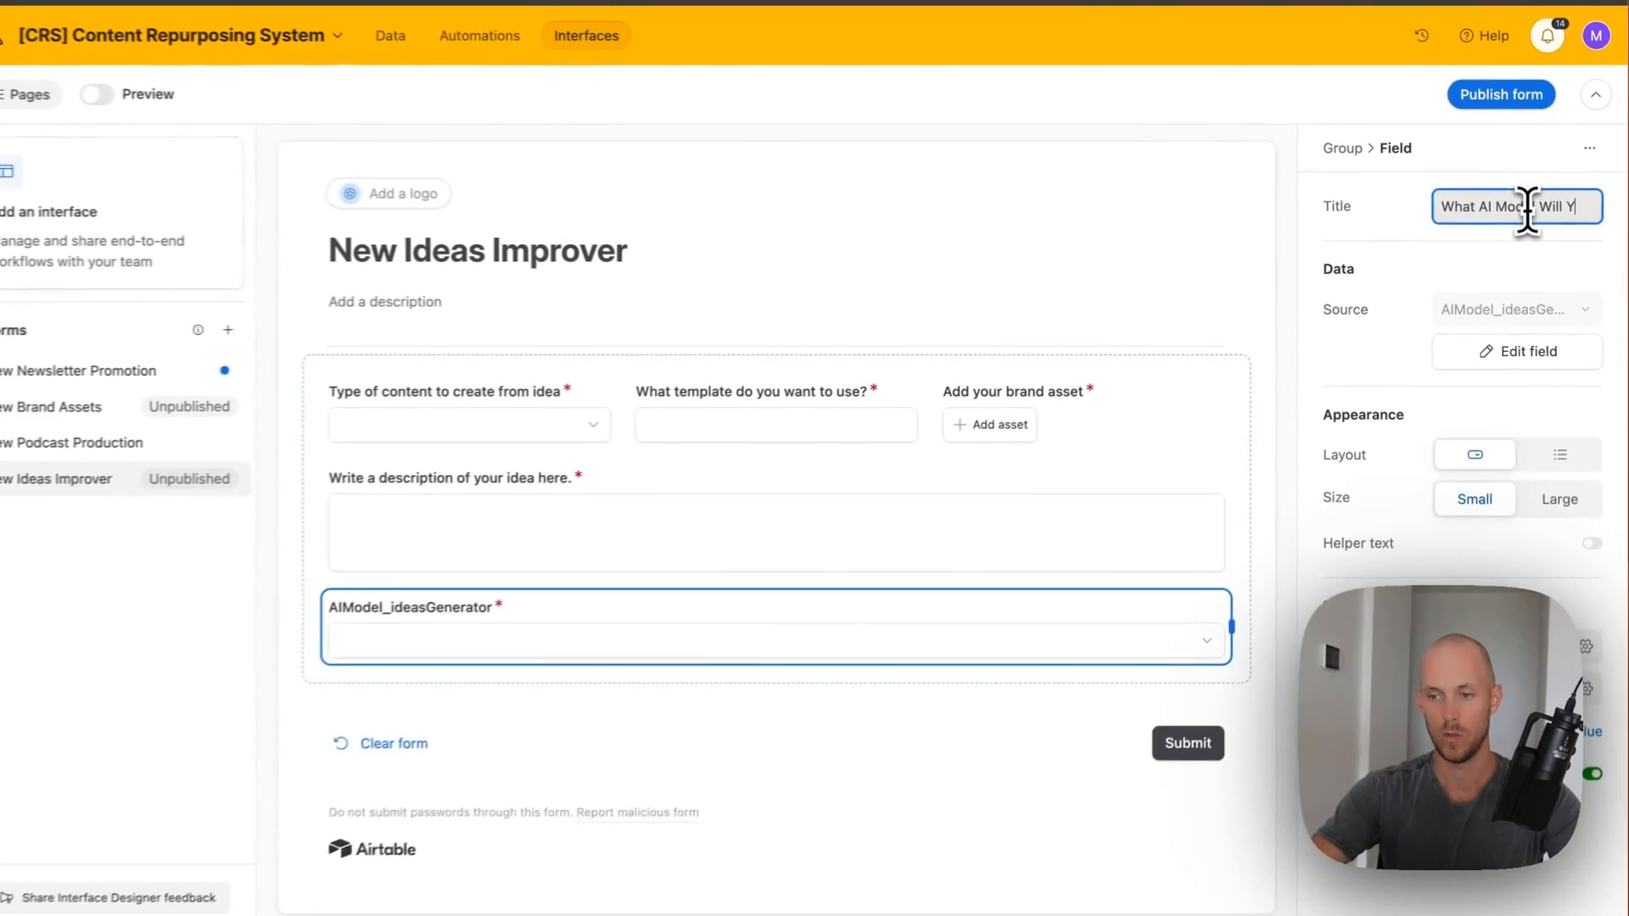
pyautogui.write('ou Us')
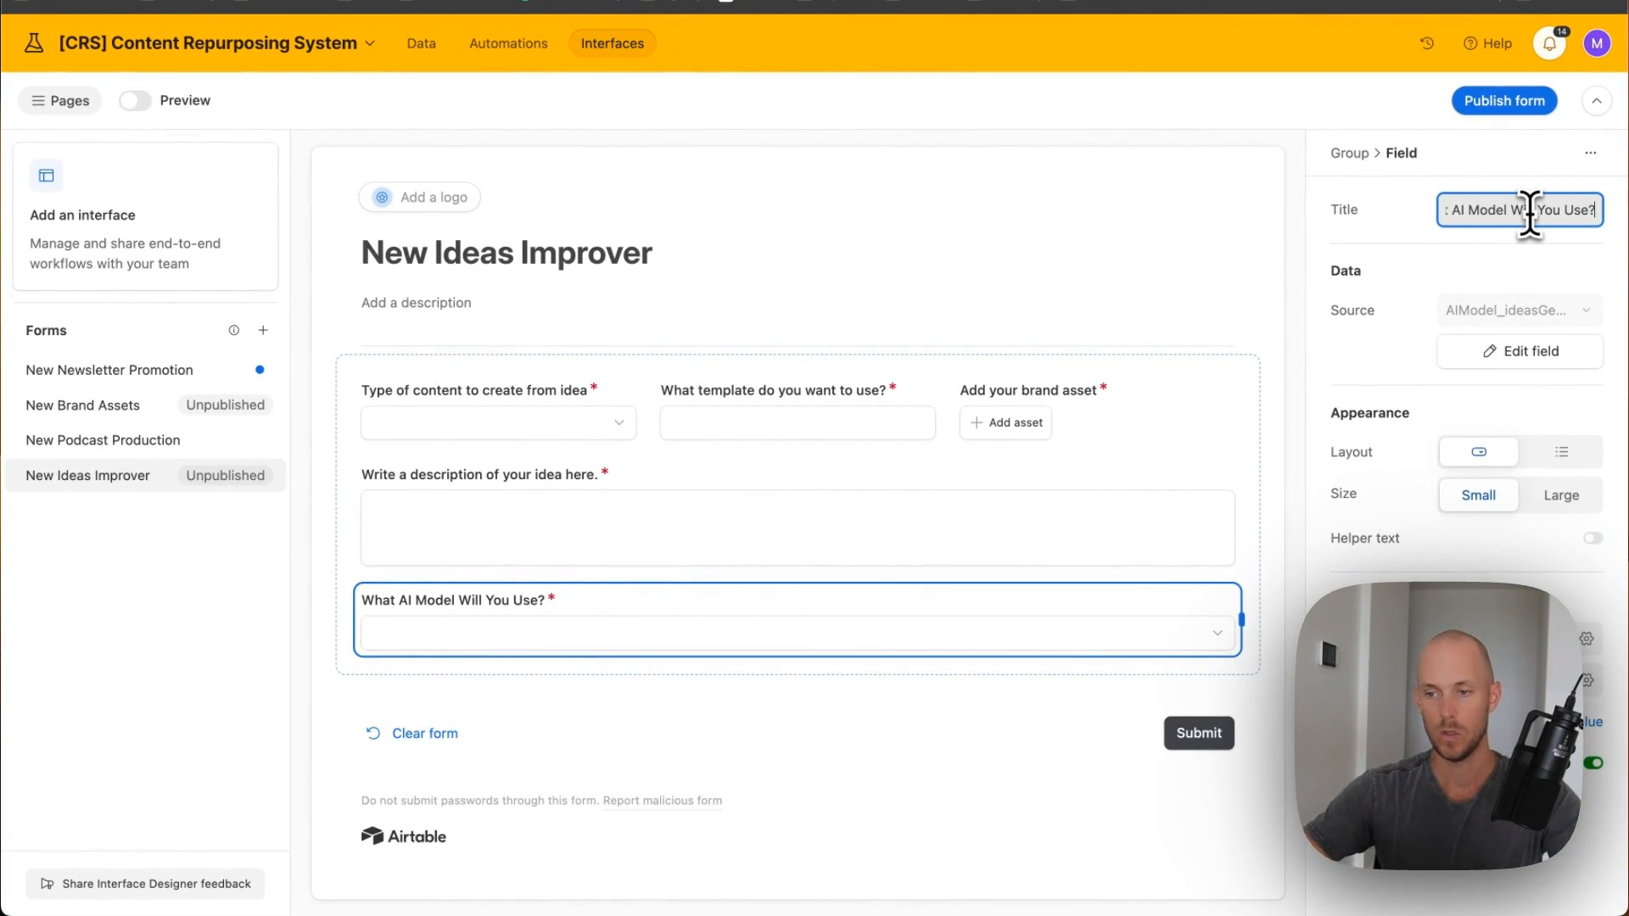
pyautogui.write('e?')
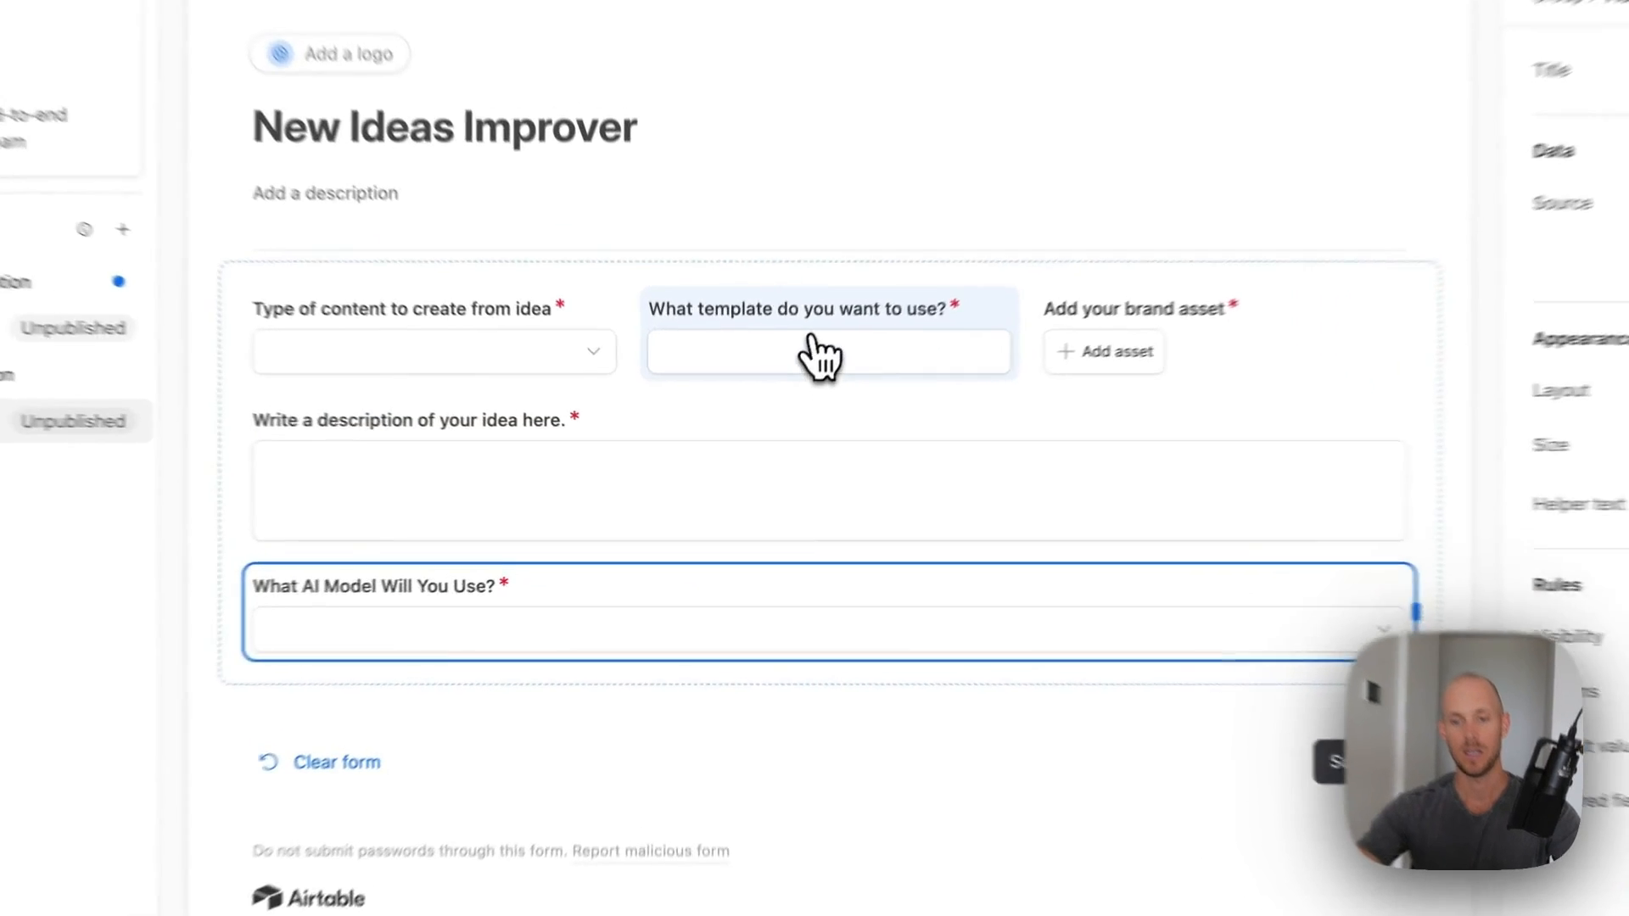
# - Put the template question full-width below content type and the AI model question beside it, then return to the ideasImprover grid
pyautogui.moveTo(785, 428); pyautogui.dragTo(776, 441)
pyautogui.moveTo(805, 343); pyautogui.dragTo(786, 393)
pyautogui.moveTo(450, 738); pyautogui.dragTo(1016, 316)
pyautogui.click(1563, 188)
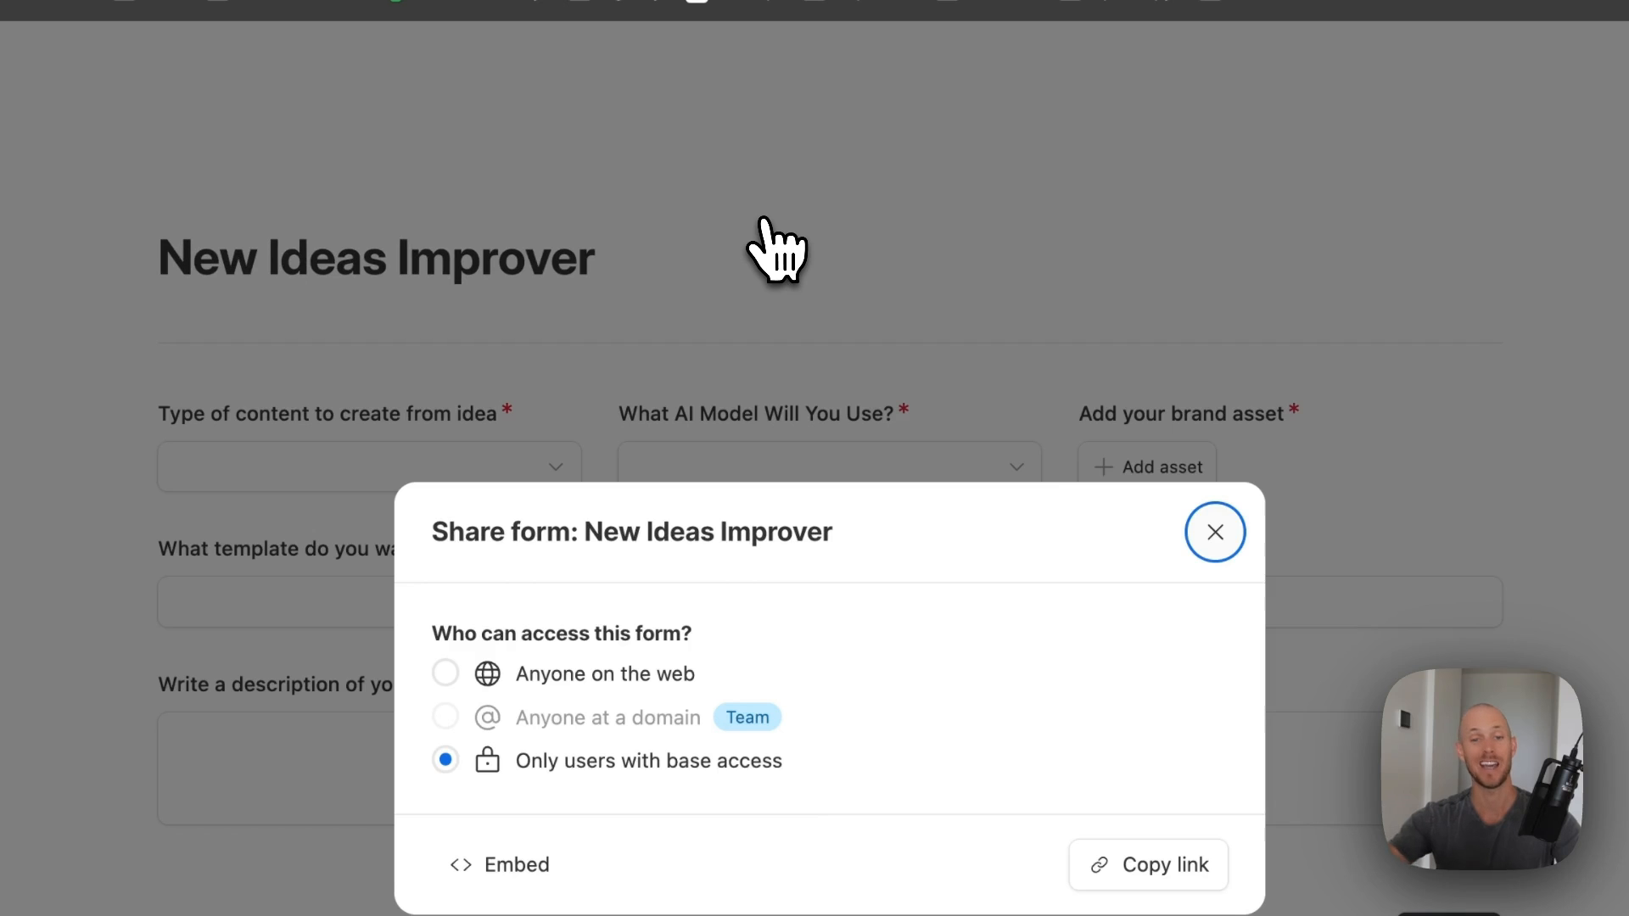
pyautogui.click(1213, 524)
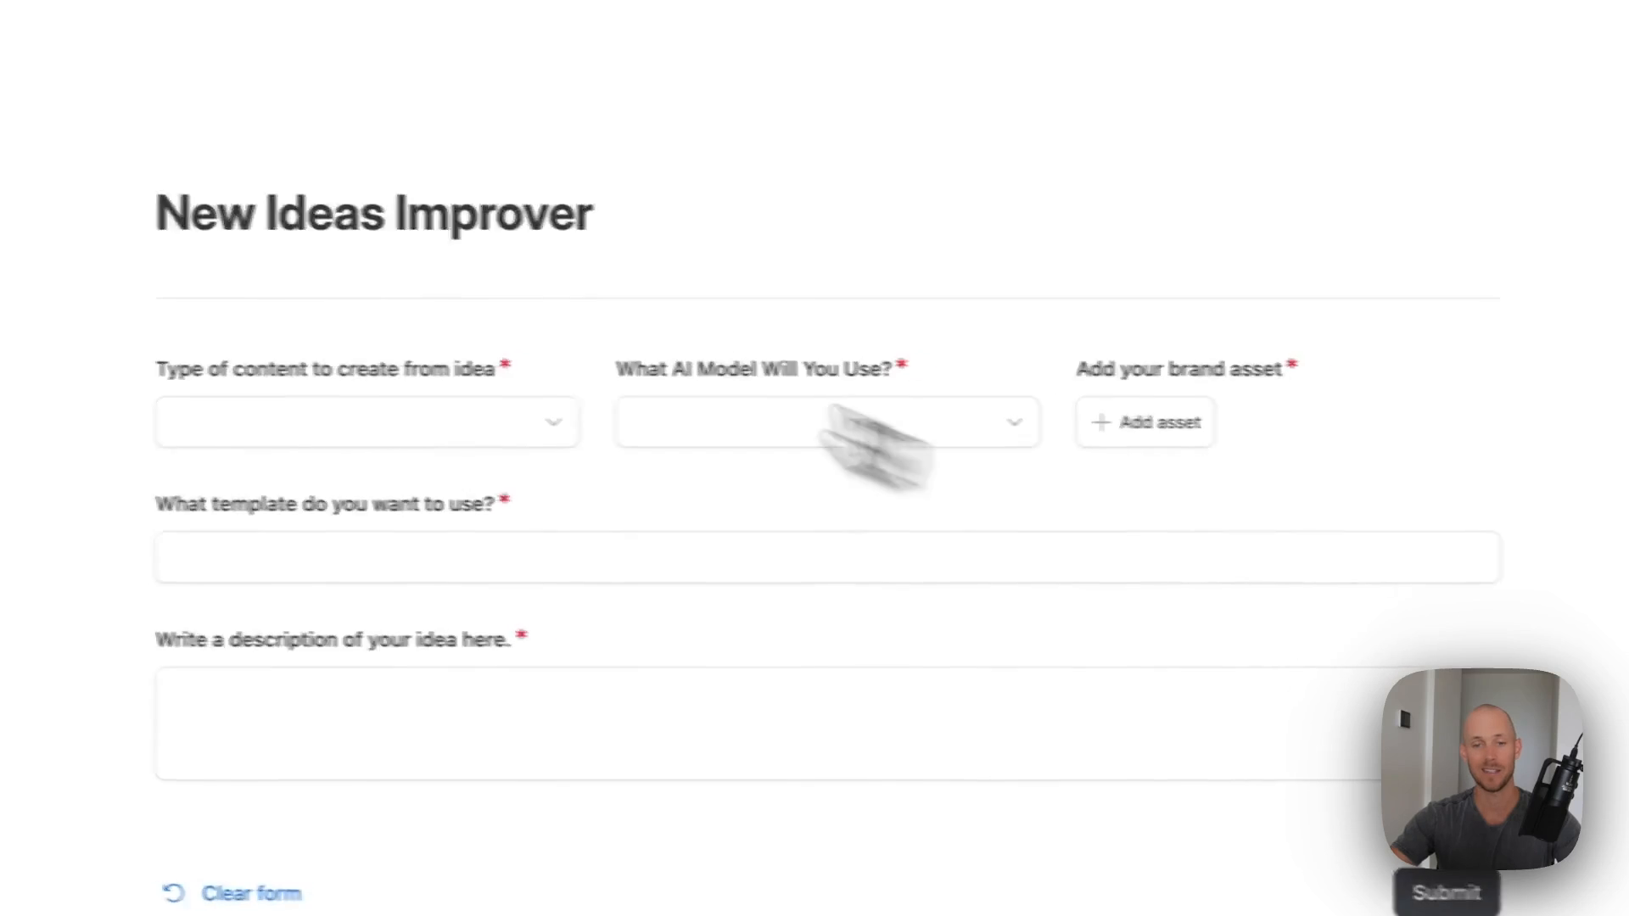
pyautogui.click(246, 102)
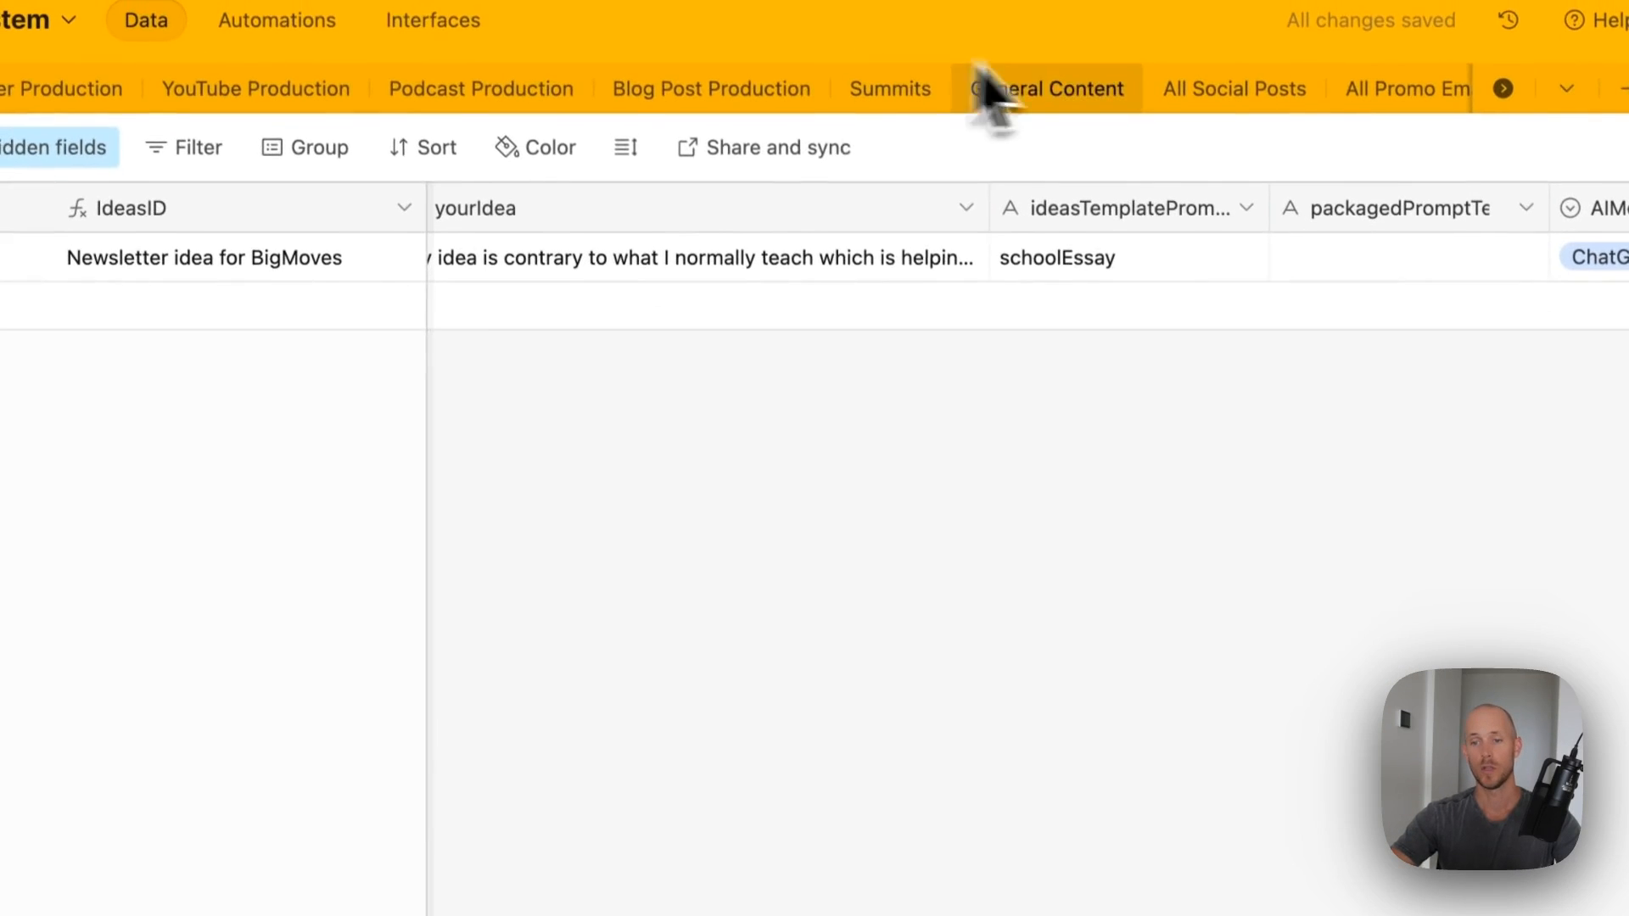
# - Change ideasTemplatePrompts to a link to ideasGeneratorTemplates, confirm, and add its packagedPromptTemplateIdeas lookup
pyautogui.doubleClick(1096, 111)
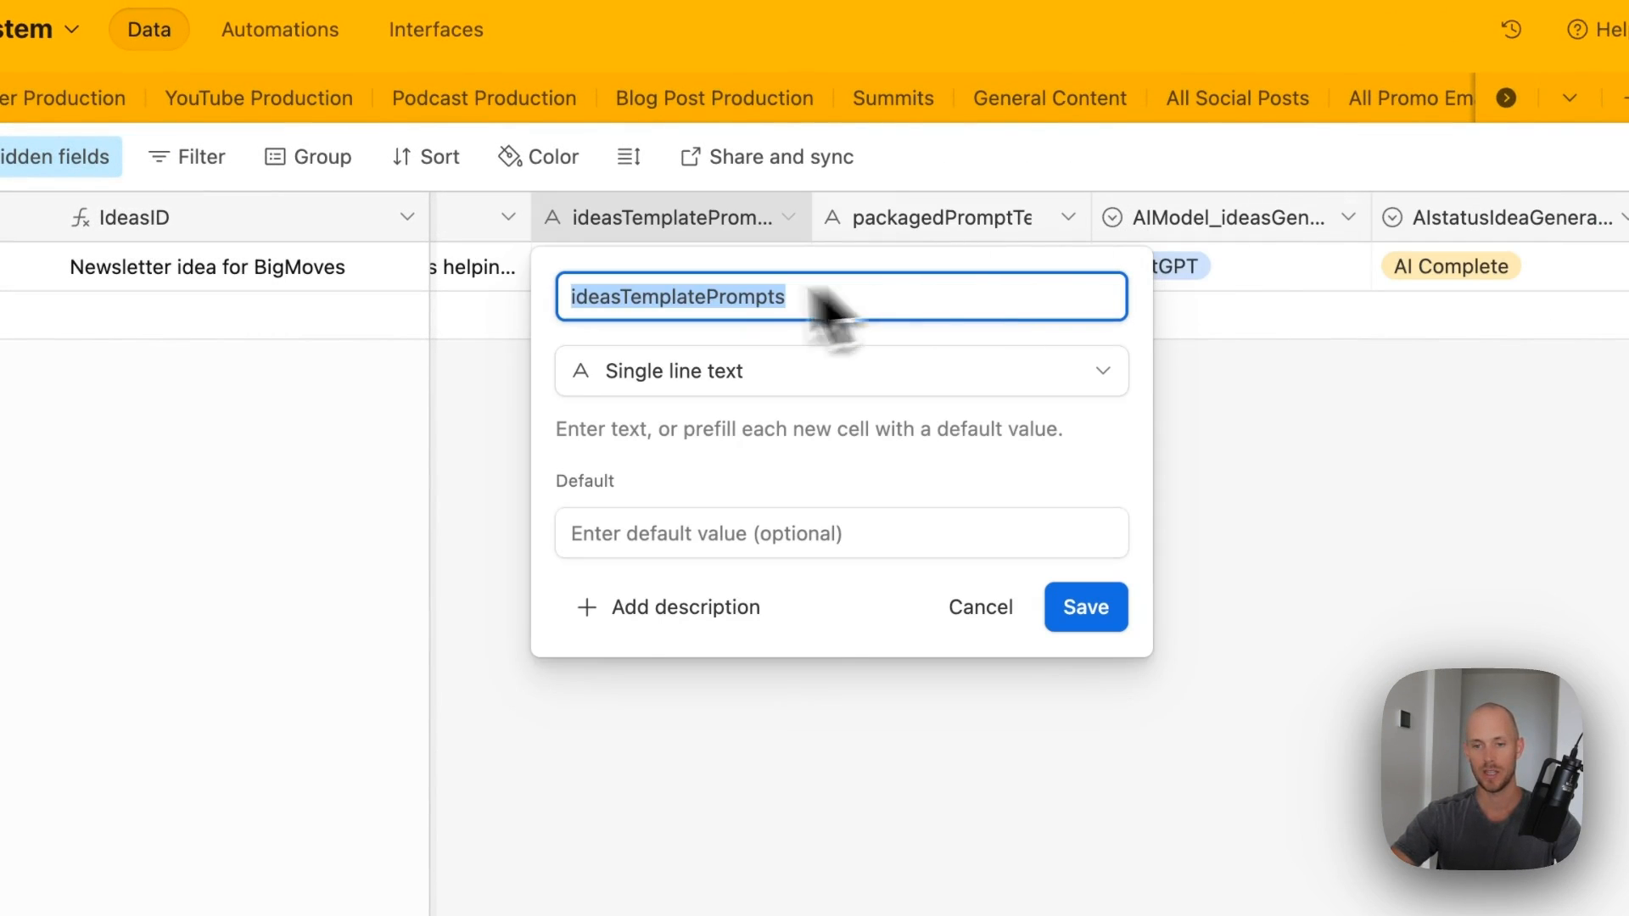
pyautogui.click(815, 373)
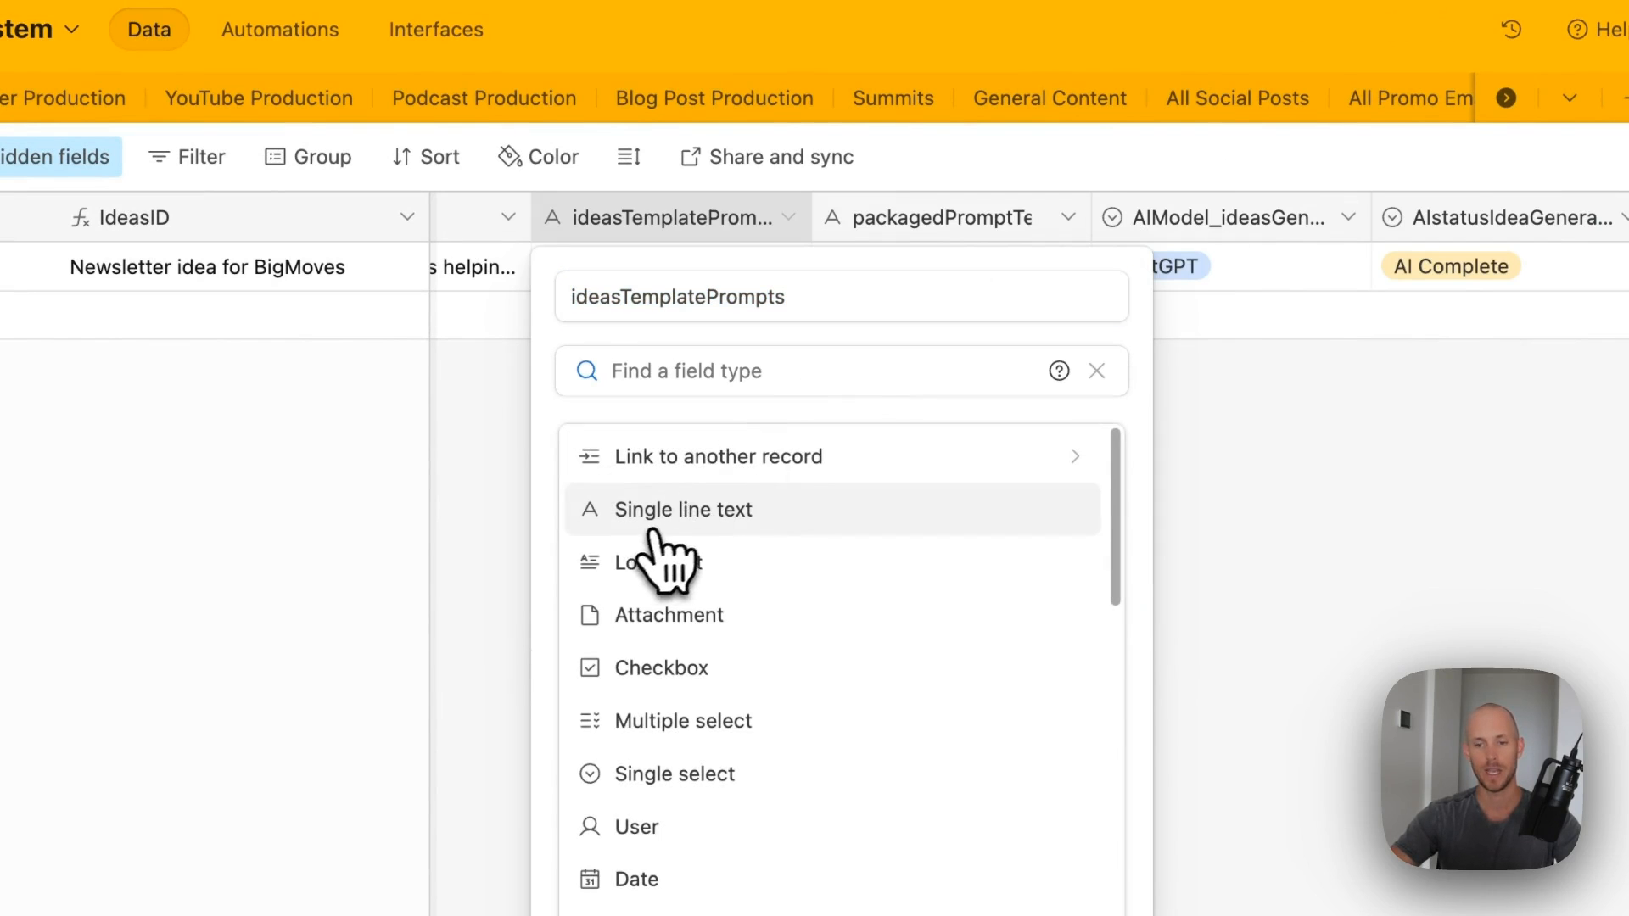
pyautogui.click(692, 458)
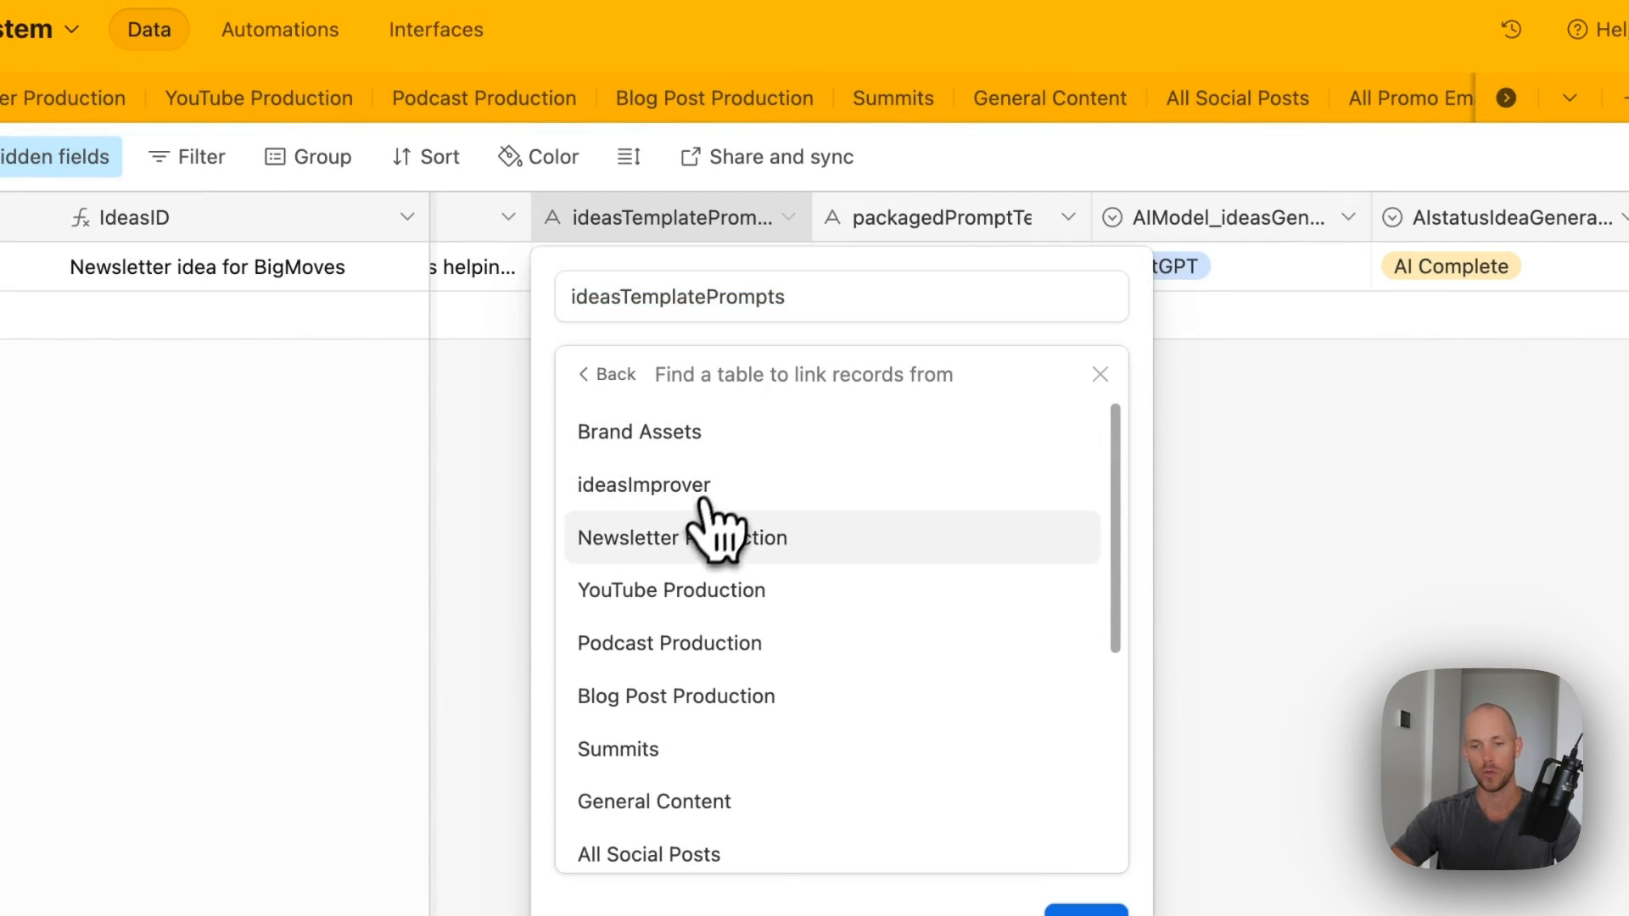
pyautogui.scroll(-5, 713, 560)
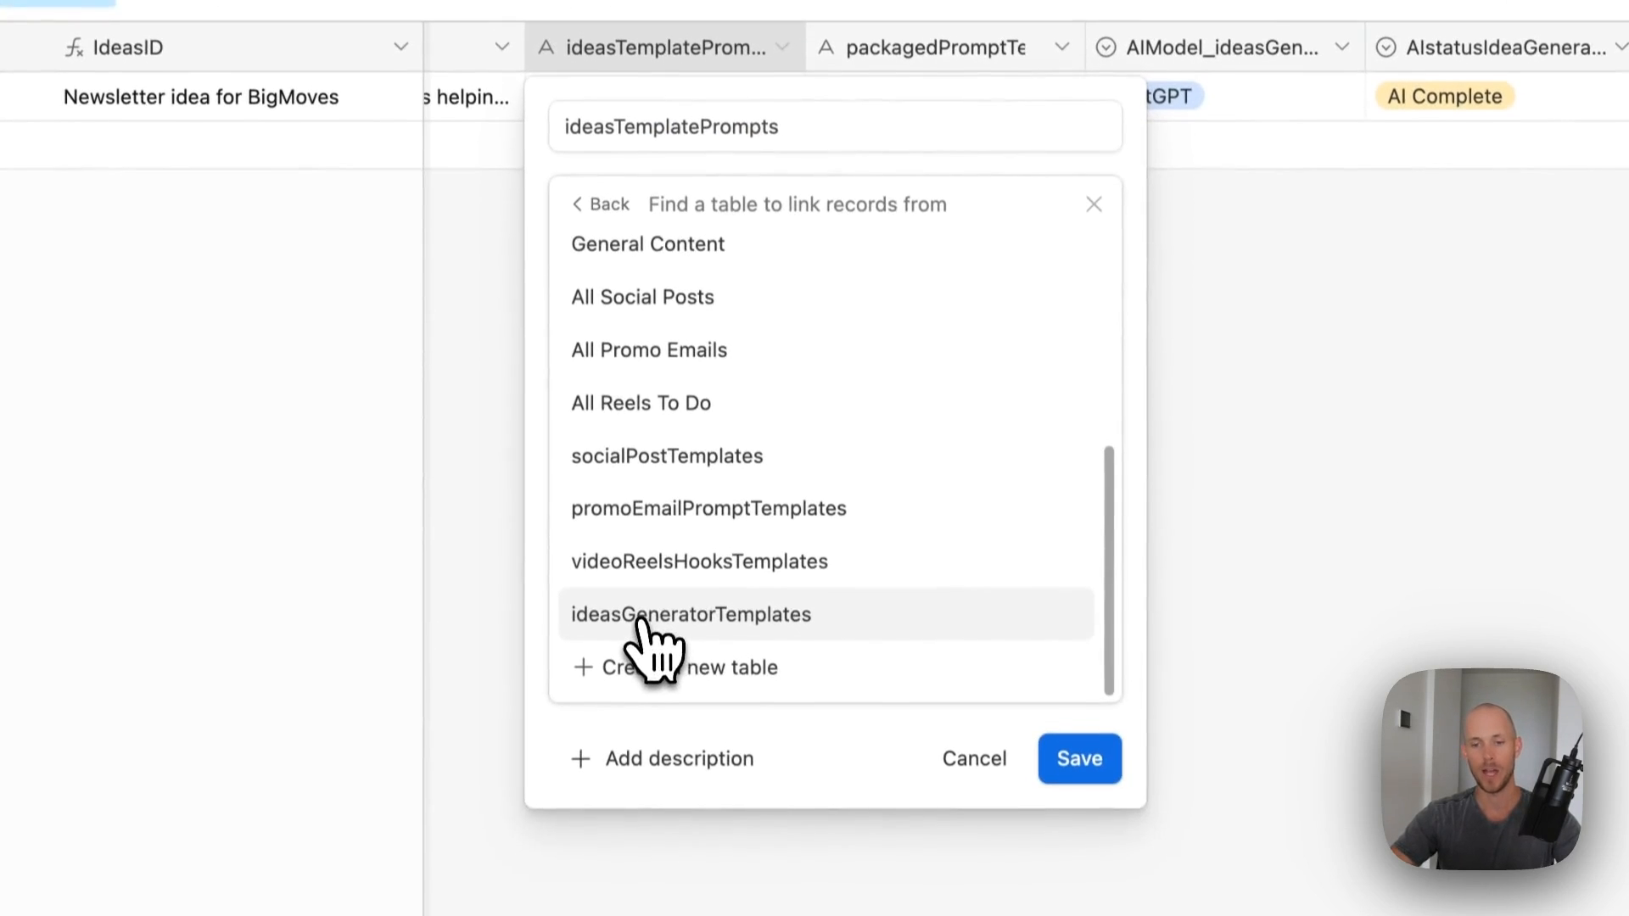
pyautogui.click(669, 615)
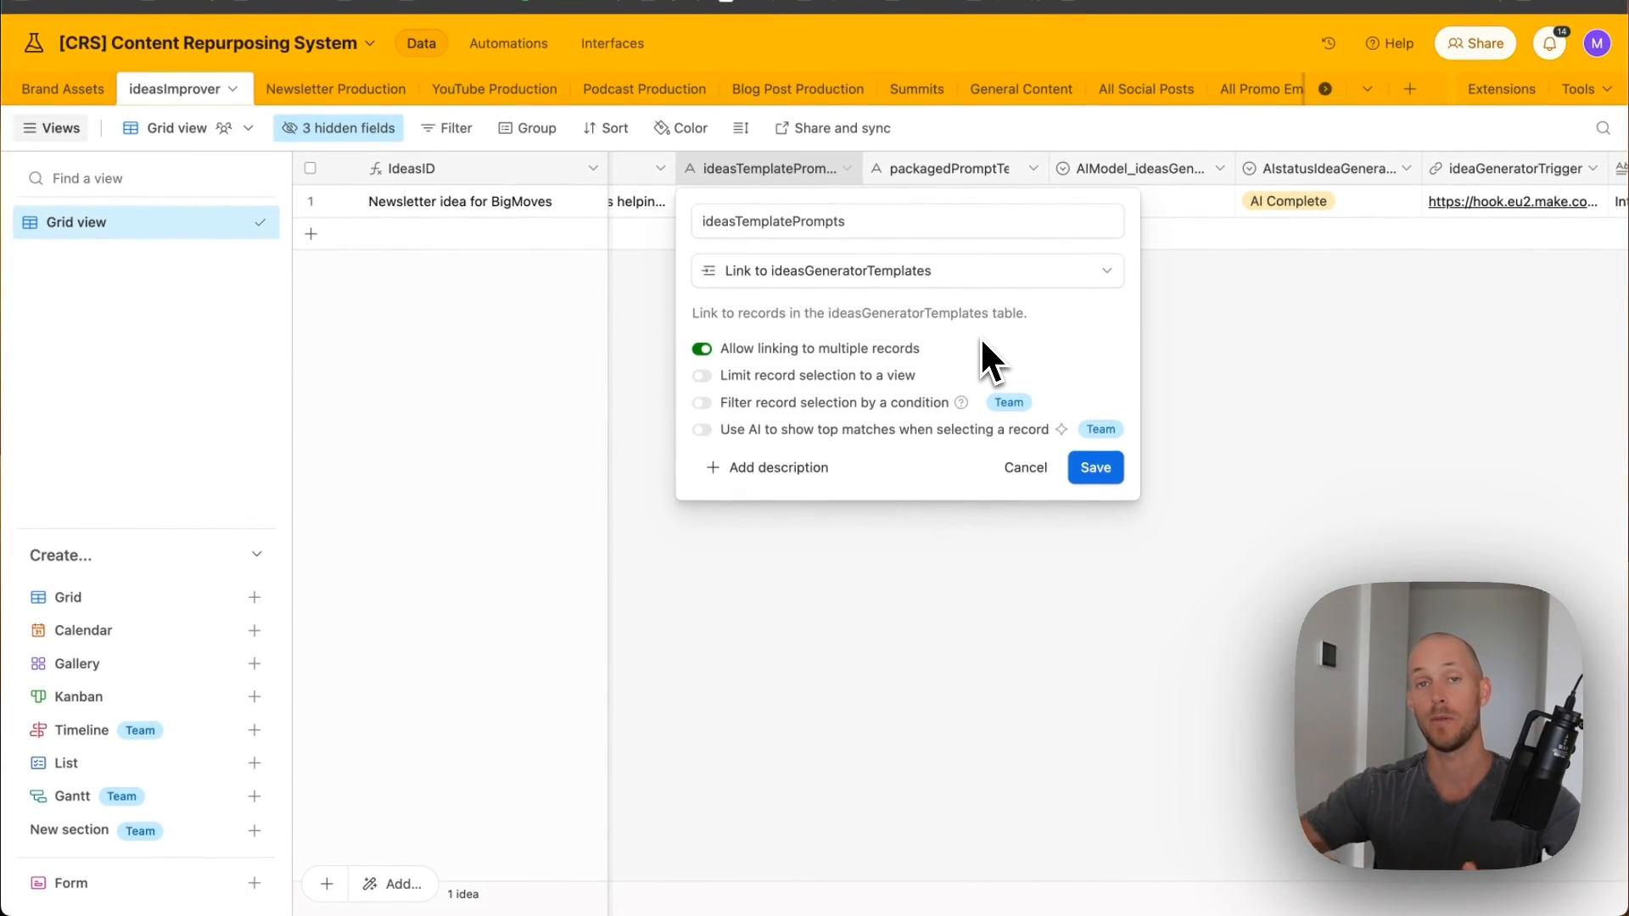
pyautogui.click(1094, 467)
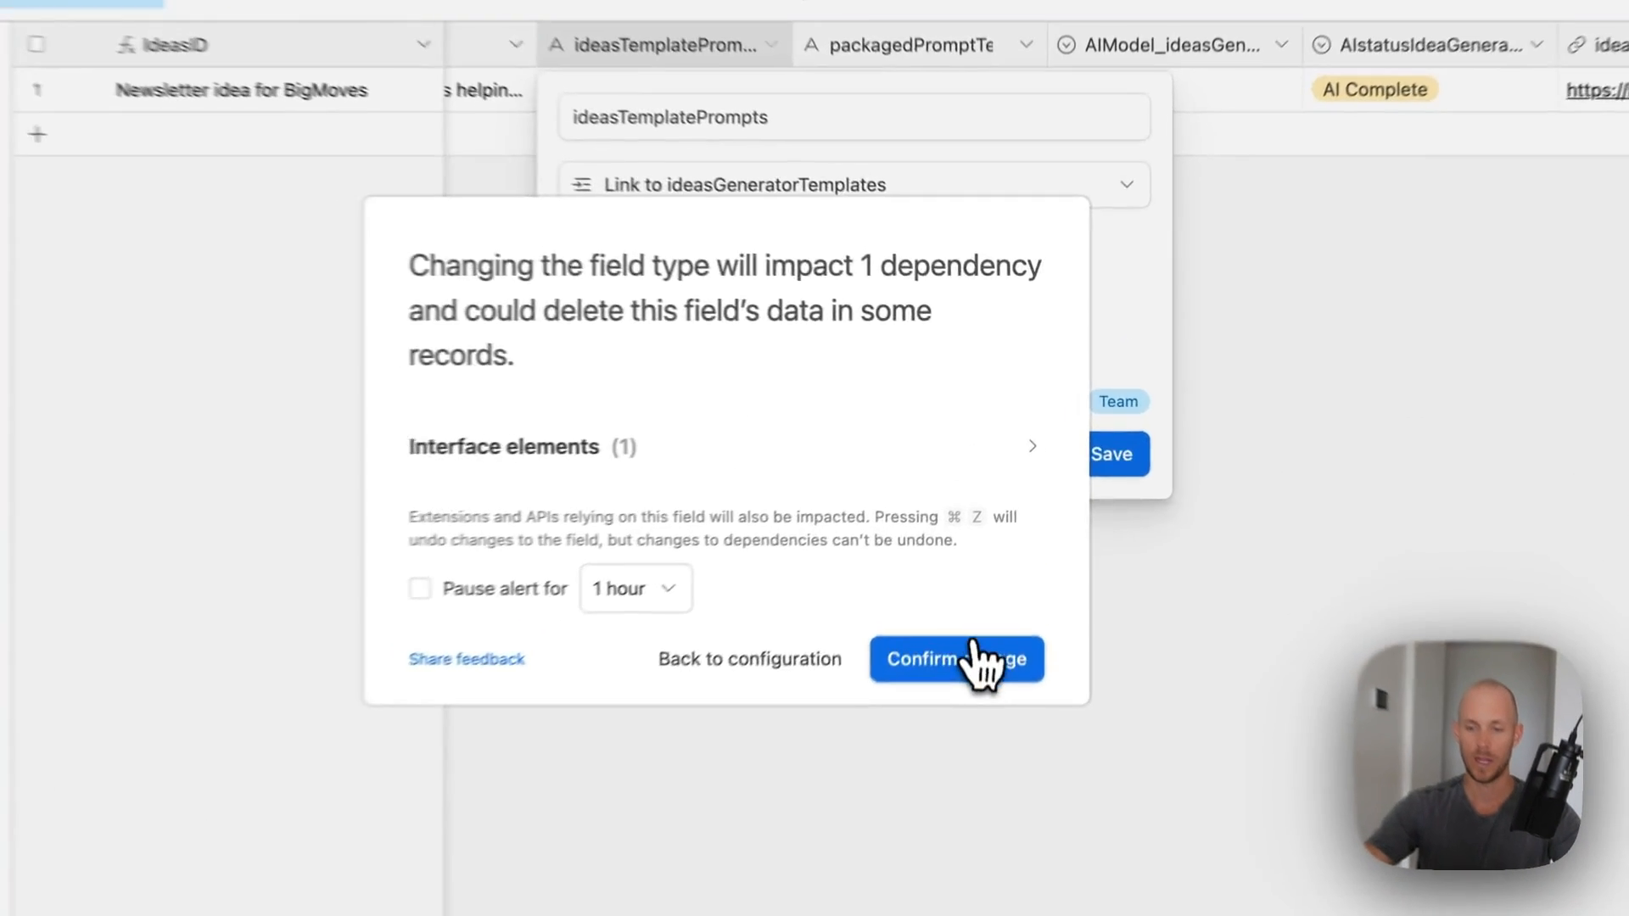
pyautogui.click(986, 619)
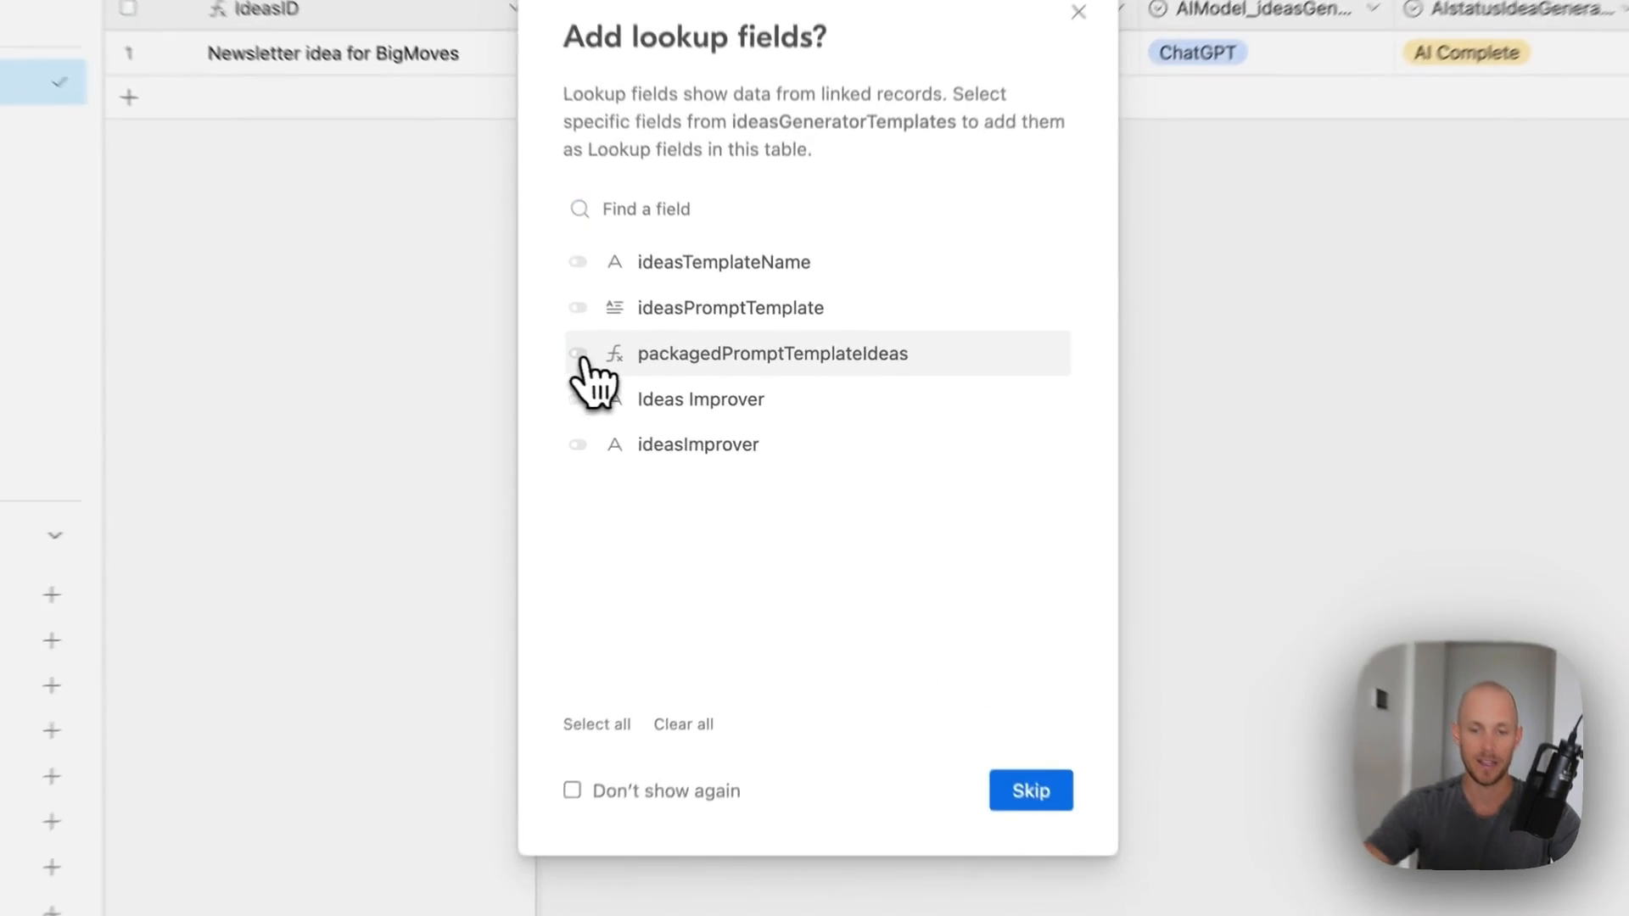
pyautogui.click(642, 421)
pyautogui.click(933, 731)
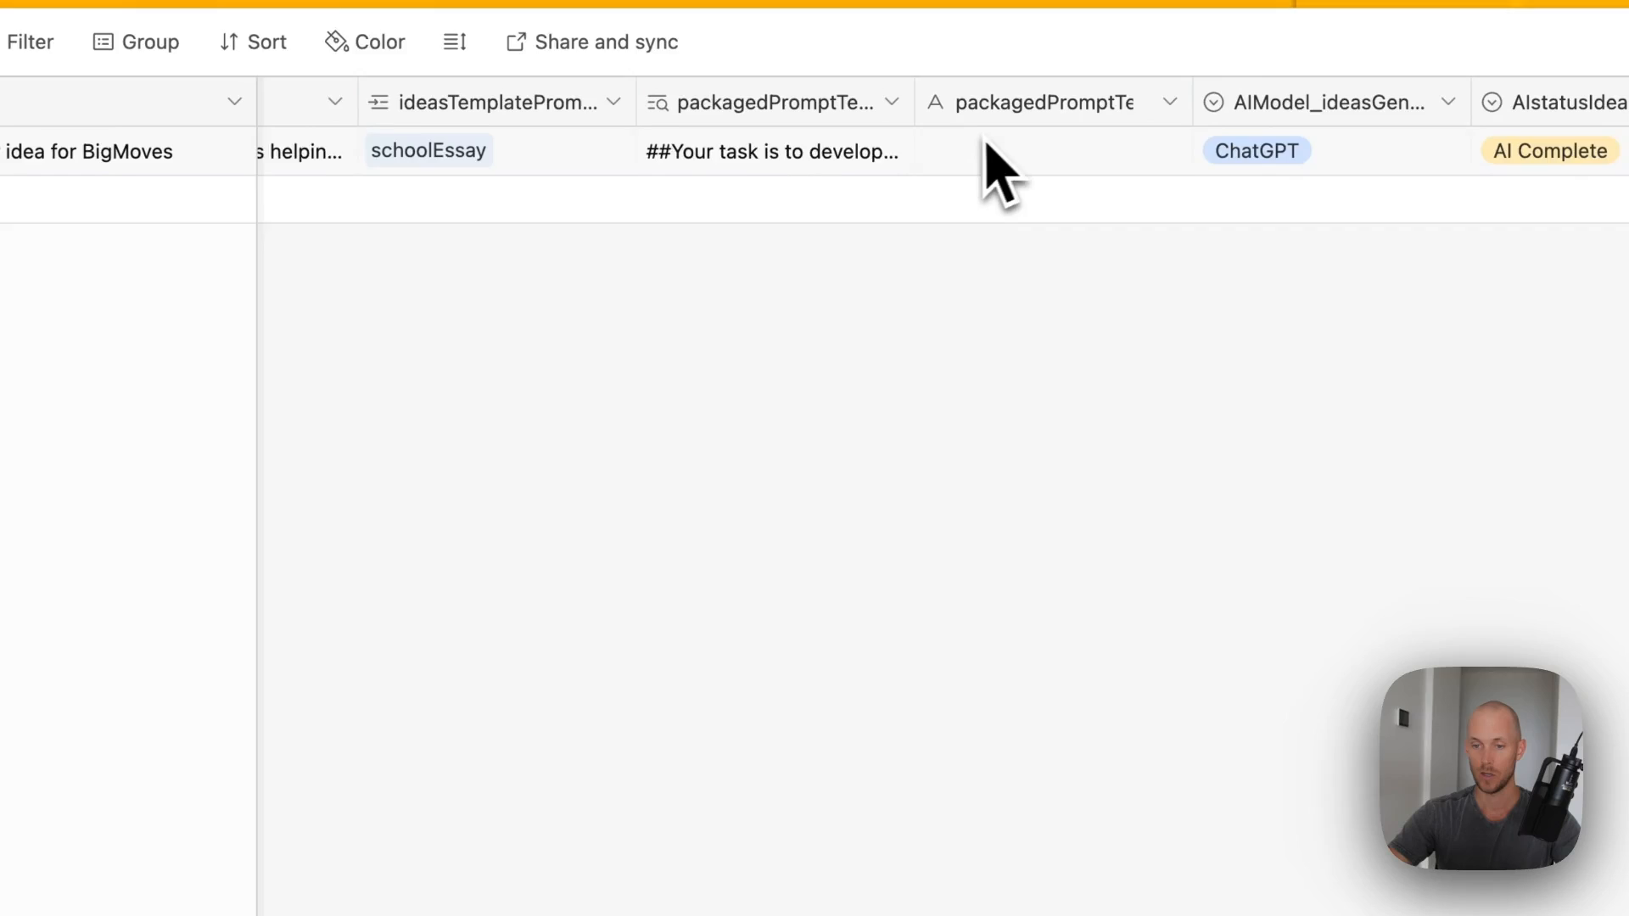
# - Delete the old packagedPromptTemplateIdeas text column and re-save the AIModel_ideasGenerator field settings
pyautogui.rightClick(900, 125)
pyautogui.click(931, 829)
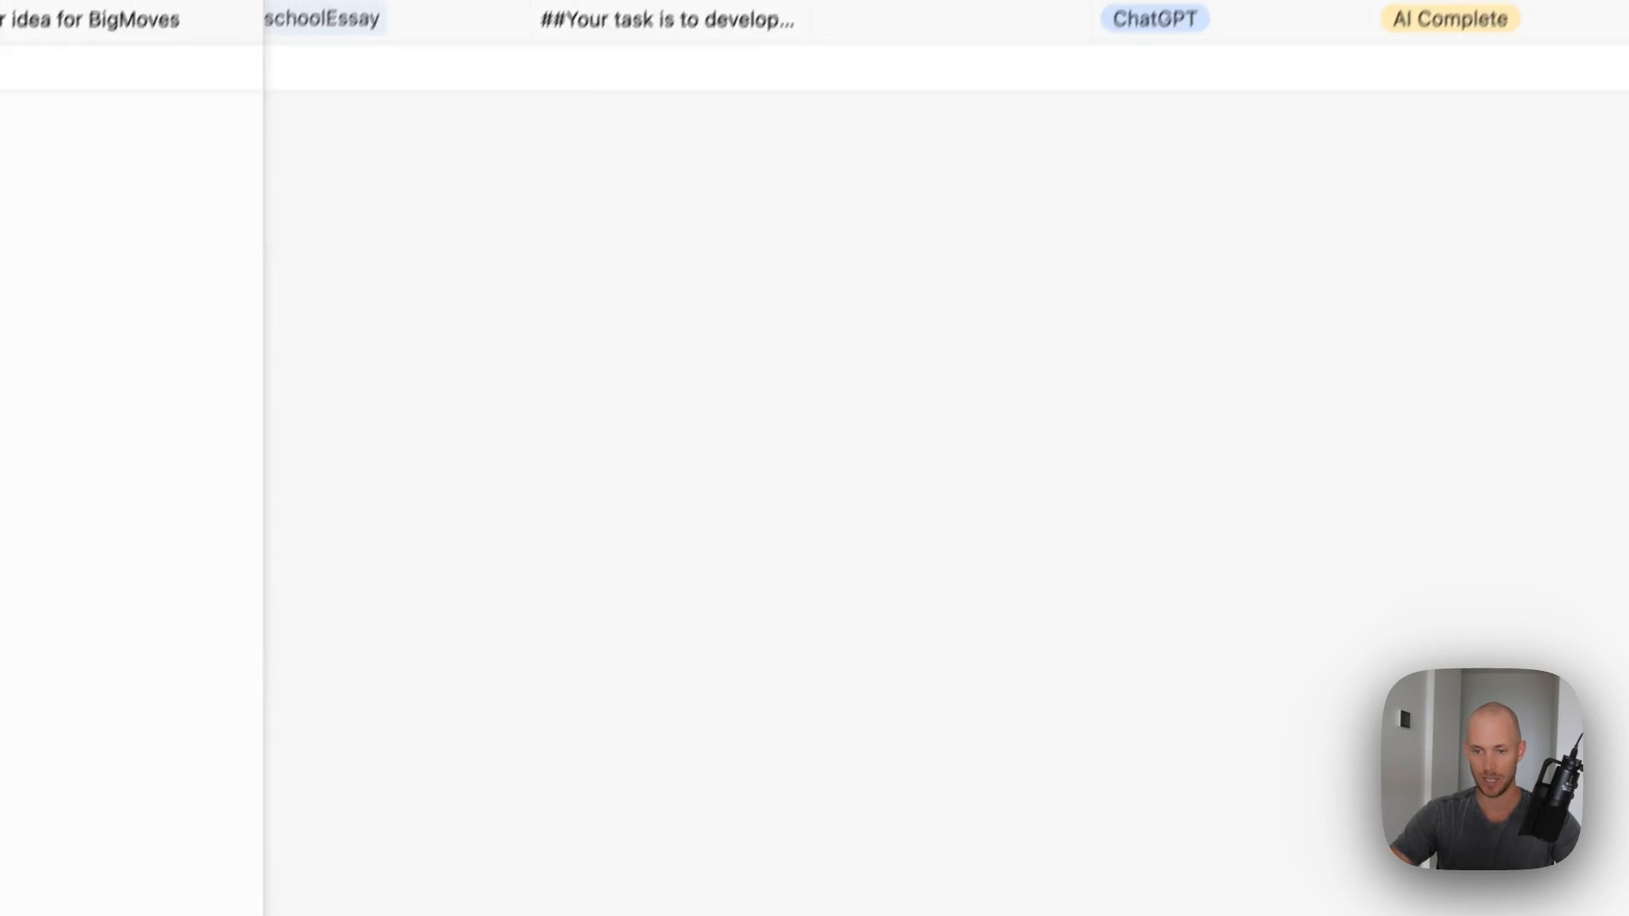
pyautogui.hscroll(2, 861, 141)
pyautogui.doubleClick(798, 97)
pyautogui.click(883, 802)
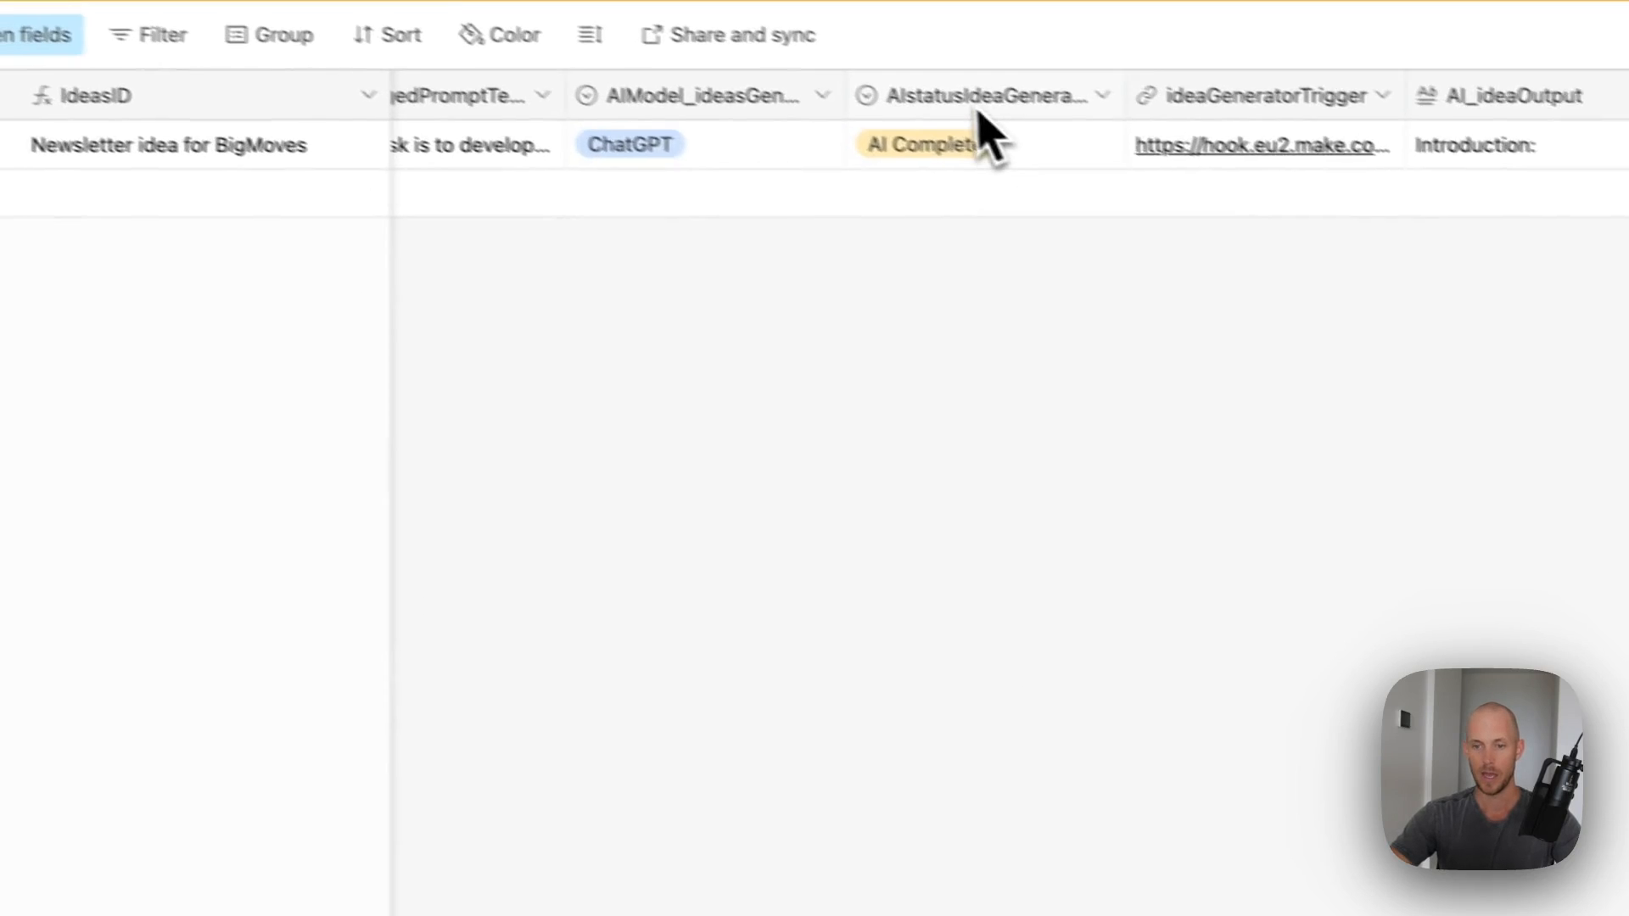
# - Set the AIstatusIdeaGenerator default status to Pre AI
pyautogui.doubleClick(789, 114)
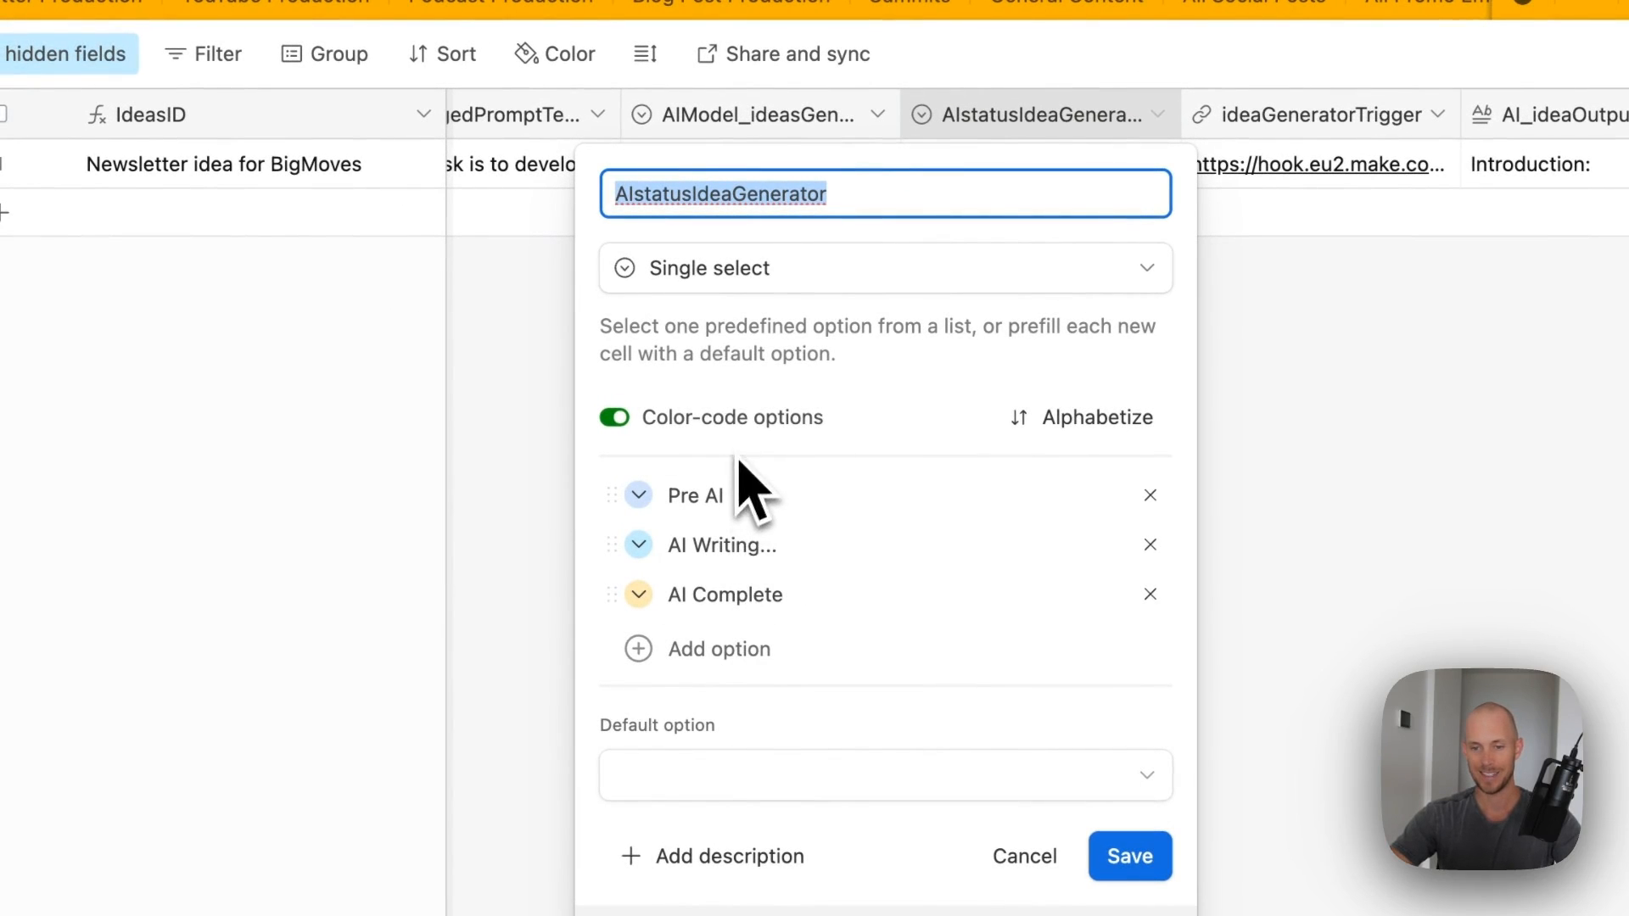
pyautogui.click(887, 335)
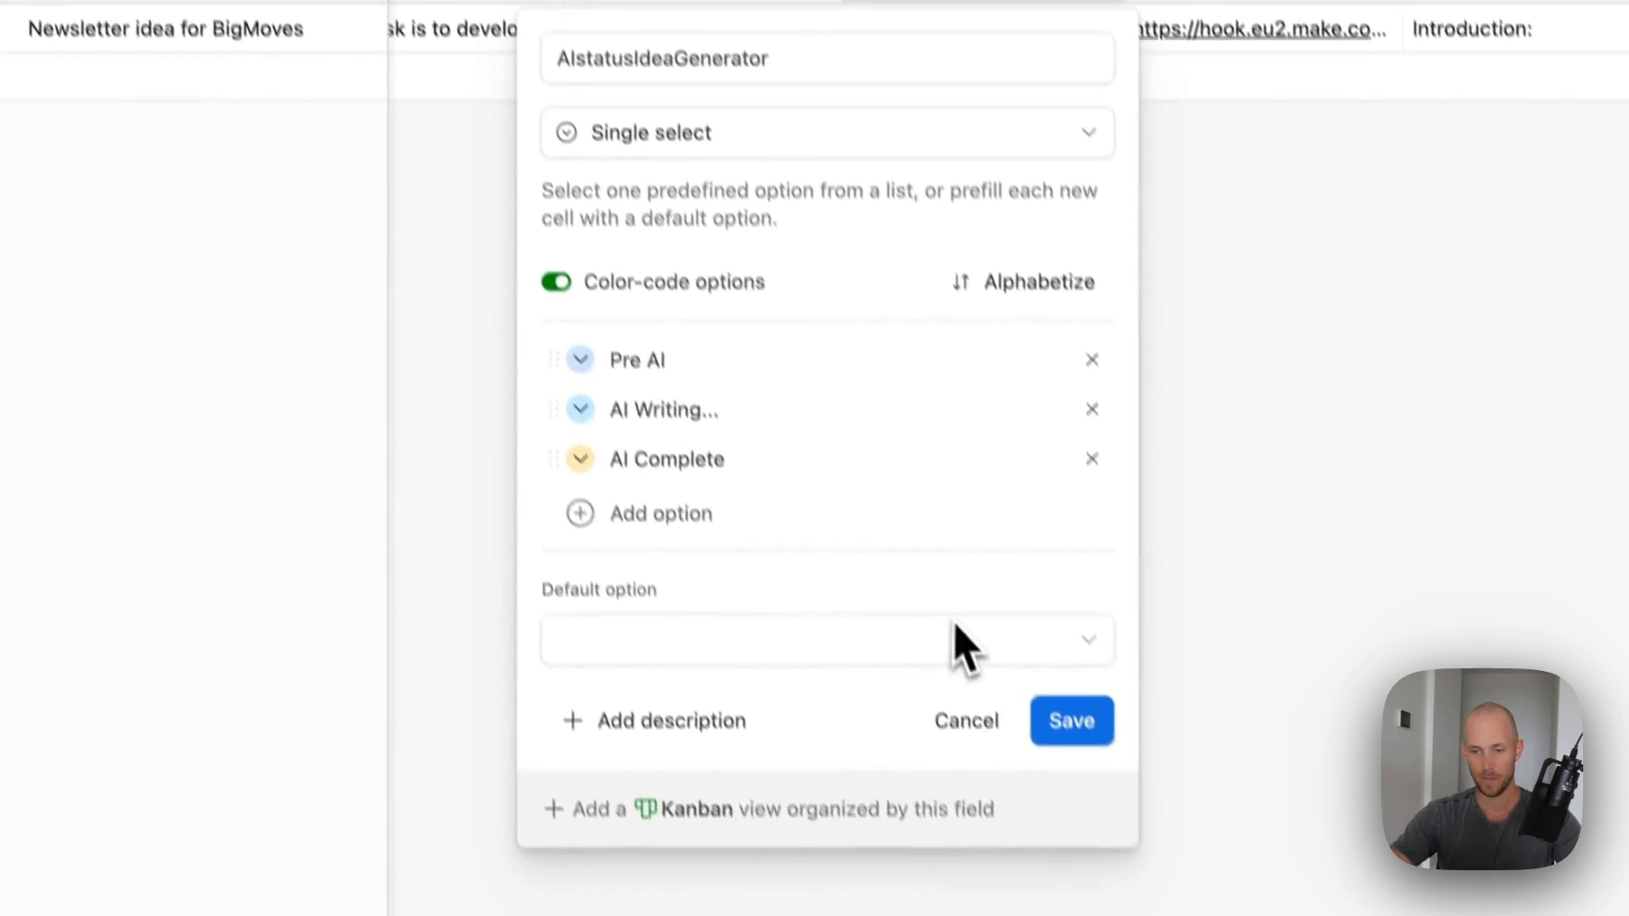
pyautogui.click(989, 776)
pyautogui.click(619, 776)
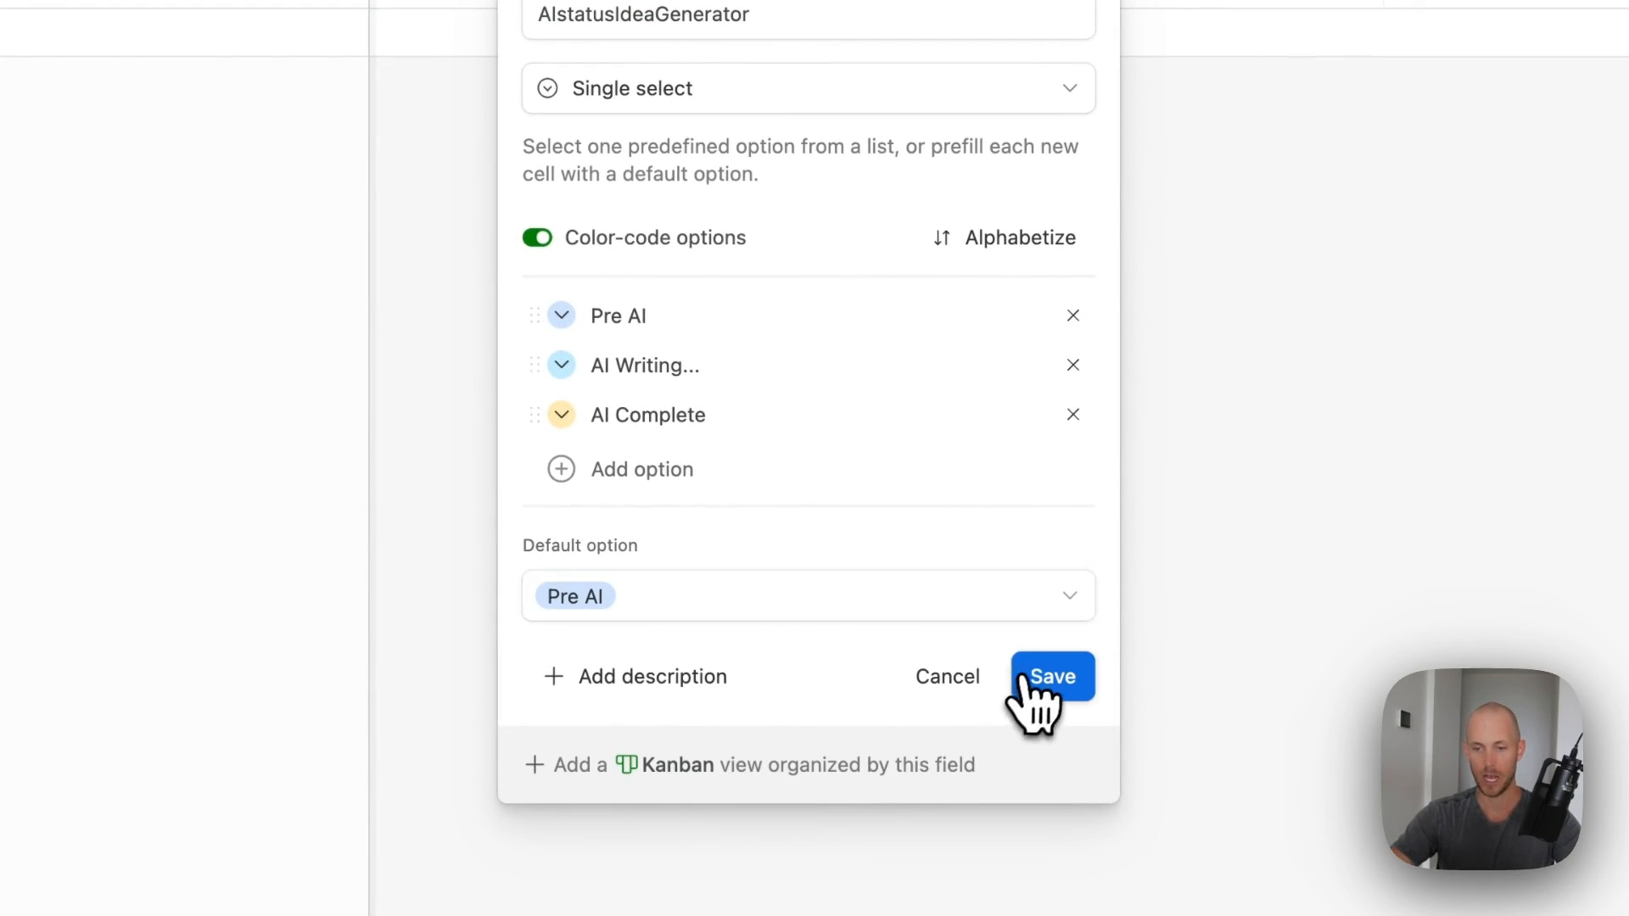
pyautogui.click(1033, 703)
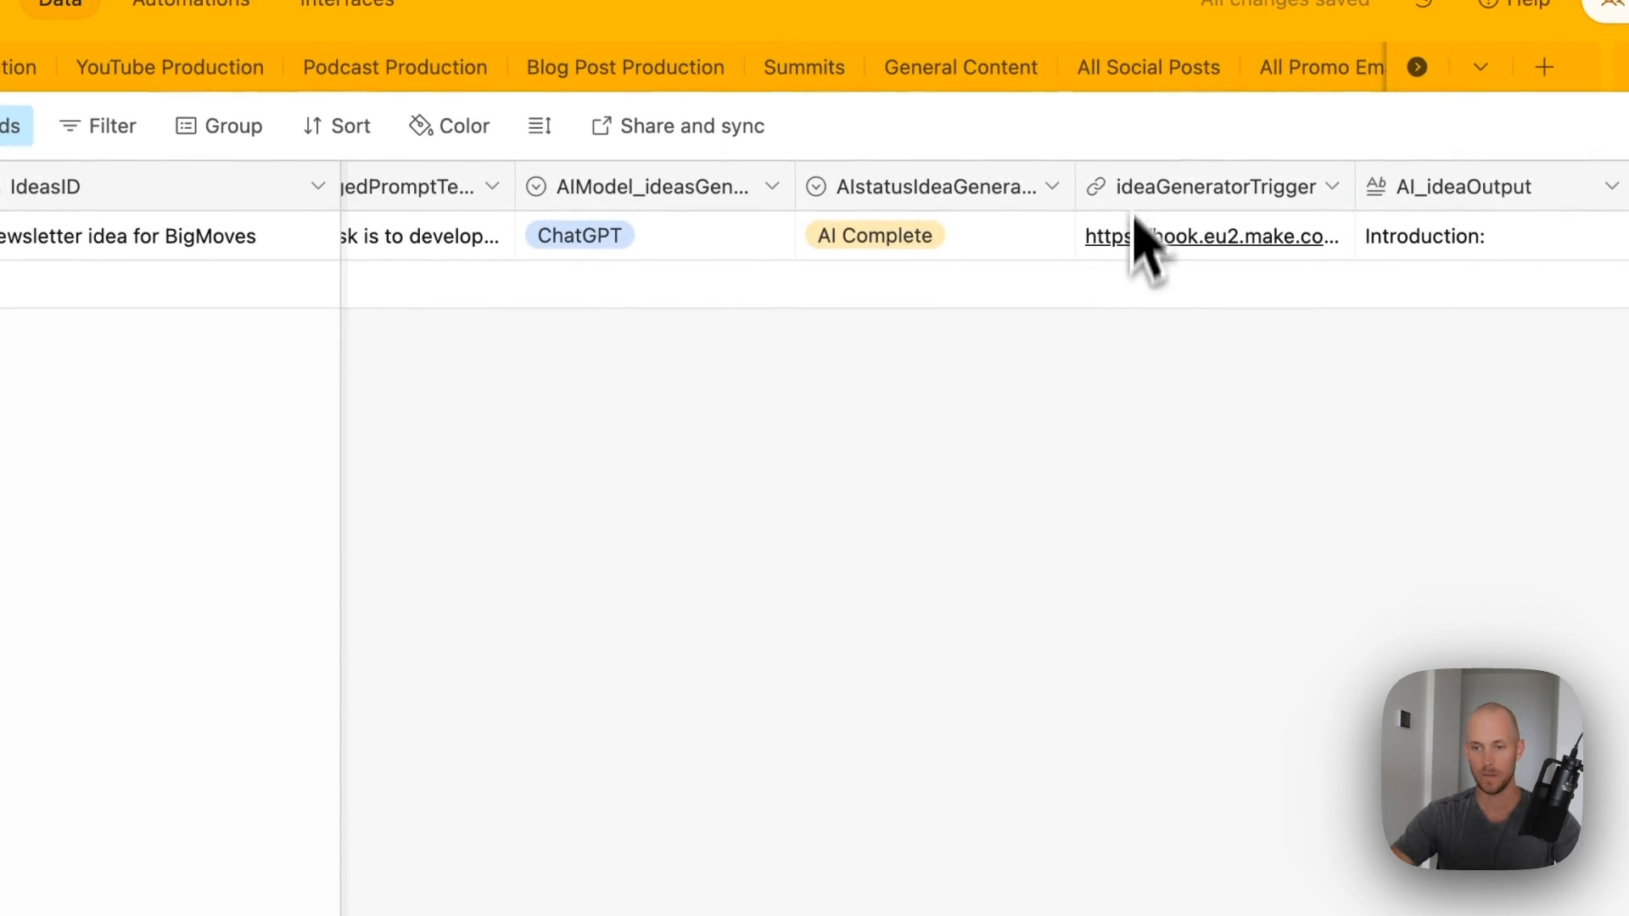
# - Convert ideaGeneratorTrigger into a solid purple button with a CONCATENATE URL formula
pyautogui.doubleClick(1151, 189)
pyautogui.click(719, 340)
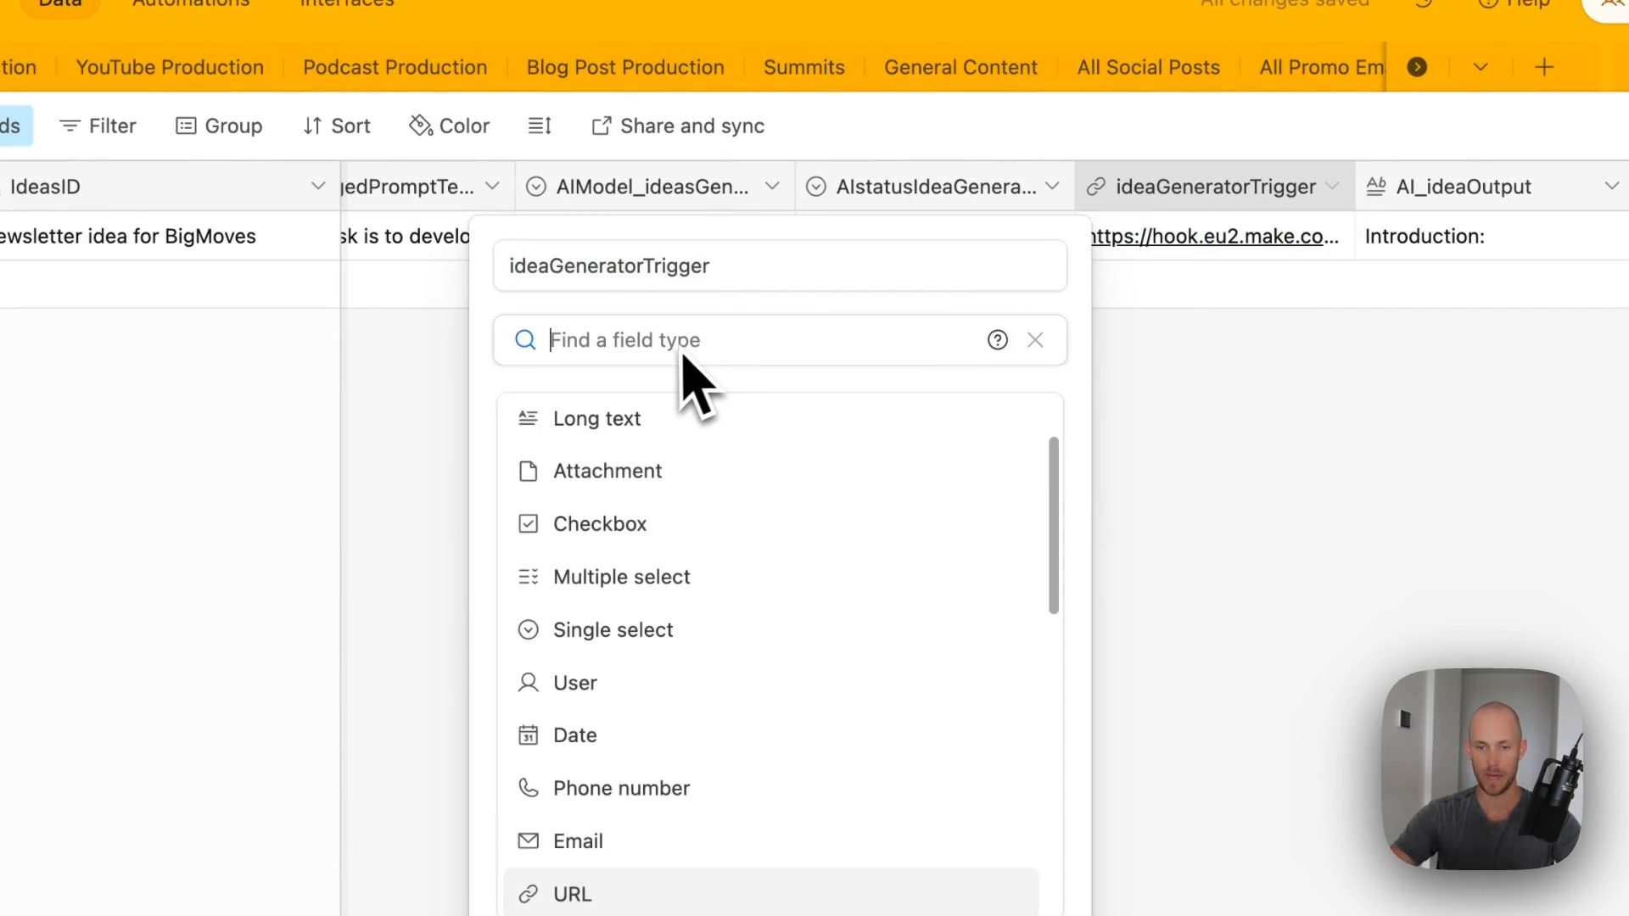
pyautogui.write('but')
pyautogui.click(677, 424)
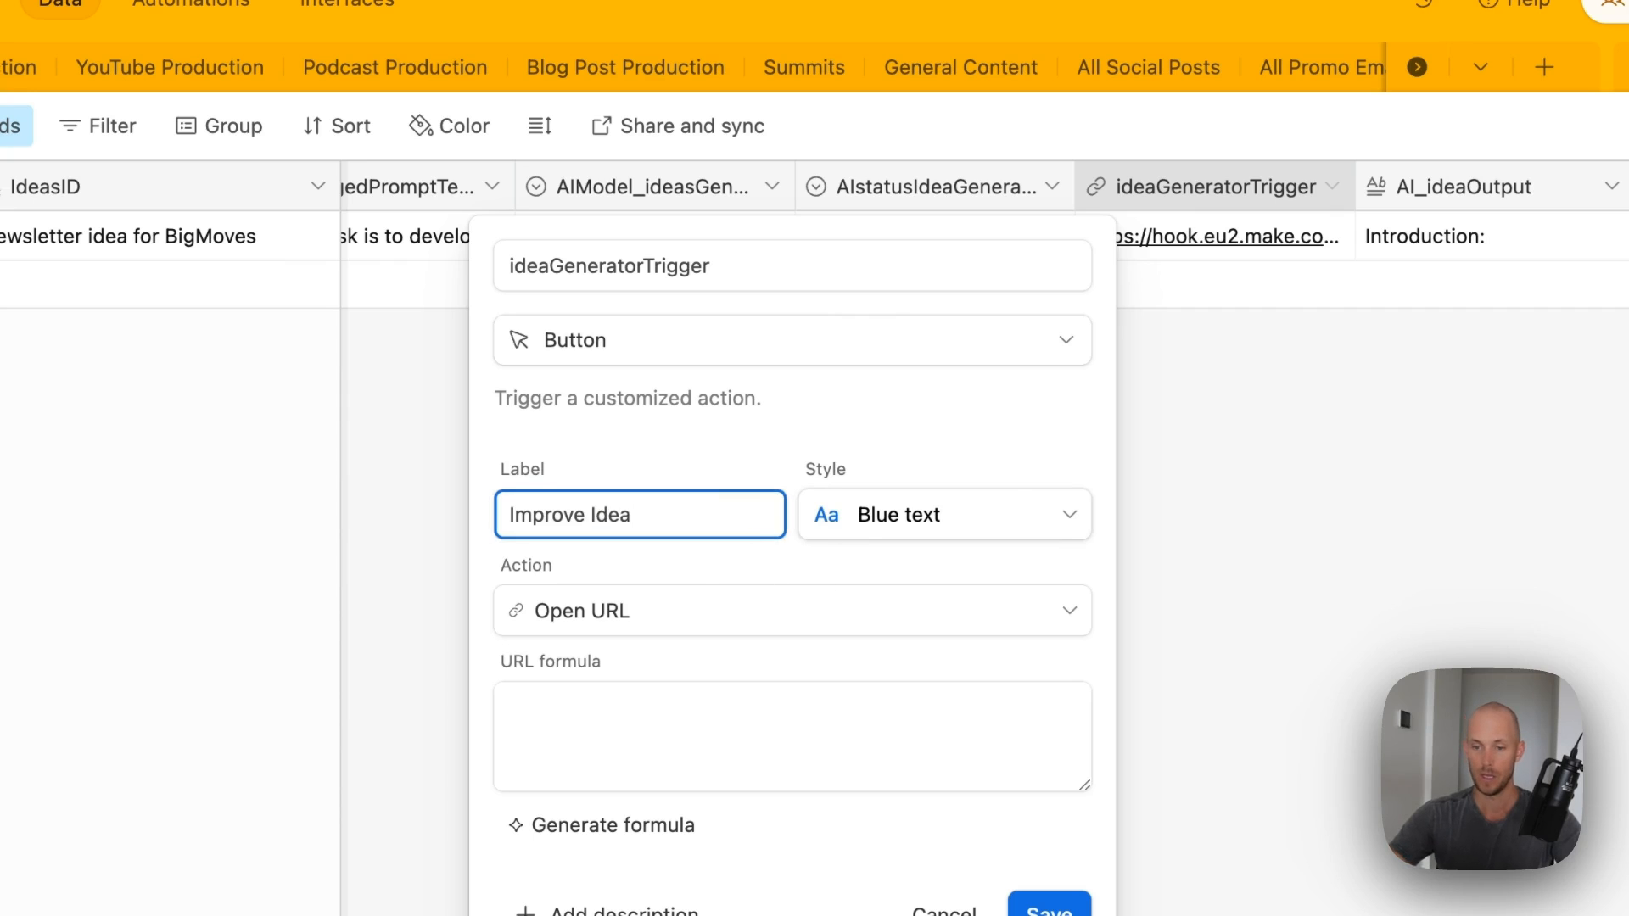
pyautogui.click(975, 514)
pyautogui.click(1015, 705)
pyautogui.click(658, 754)
pyautogui.write('/concat')
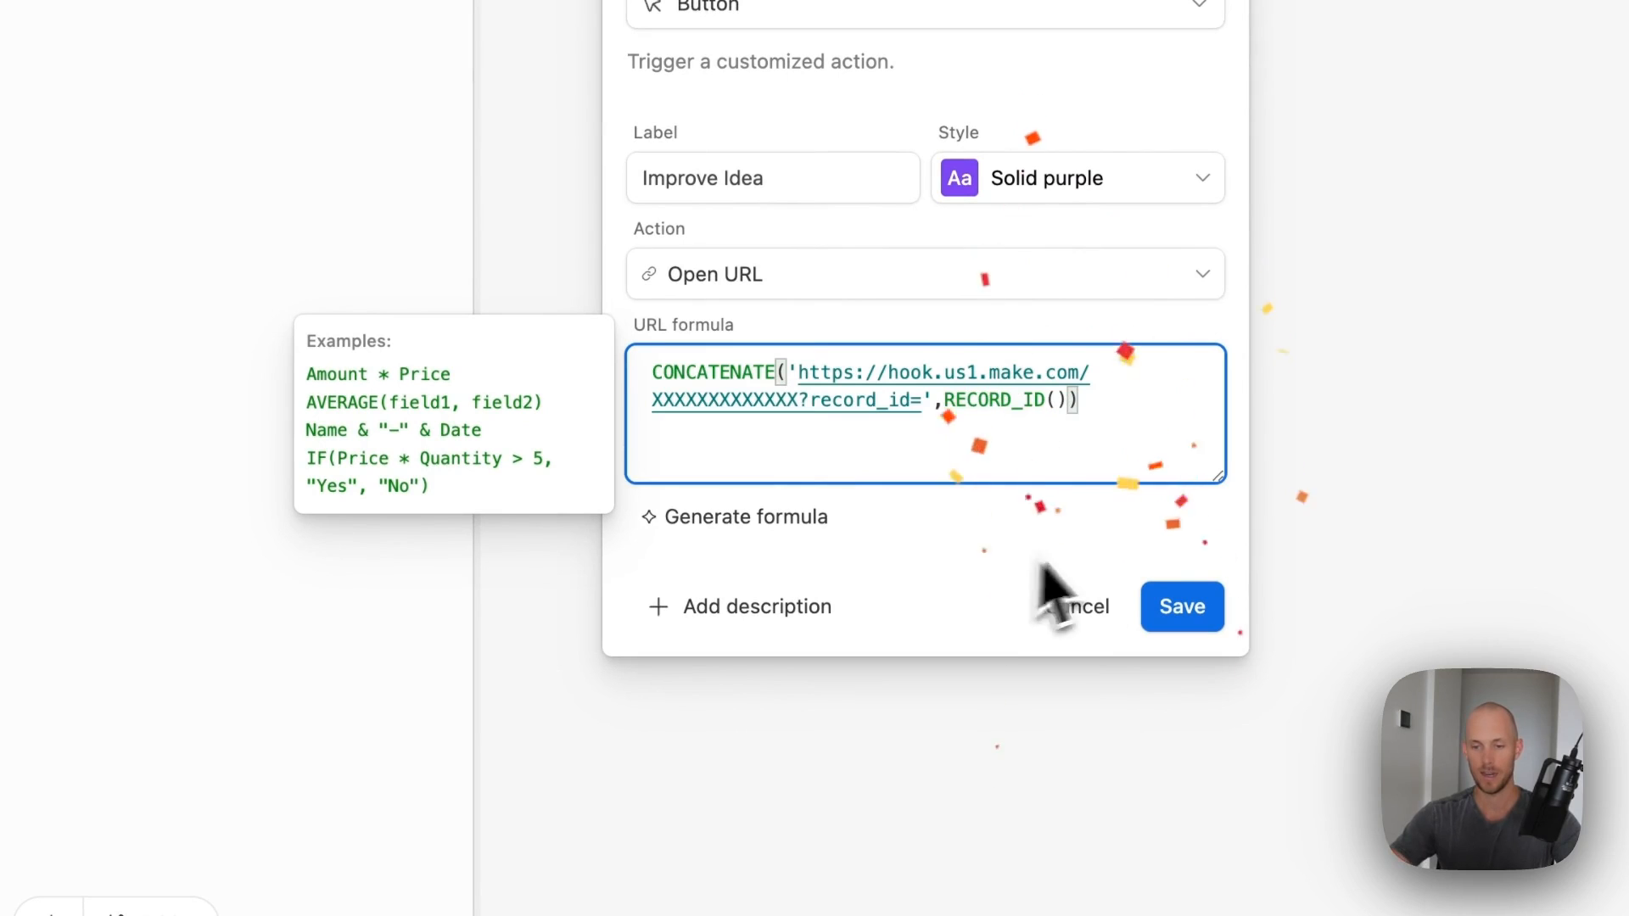
pyautogui.click(904, 349)
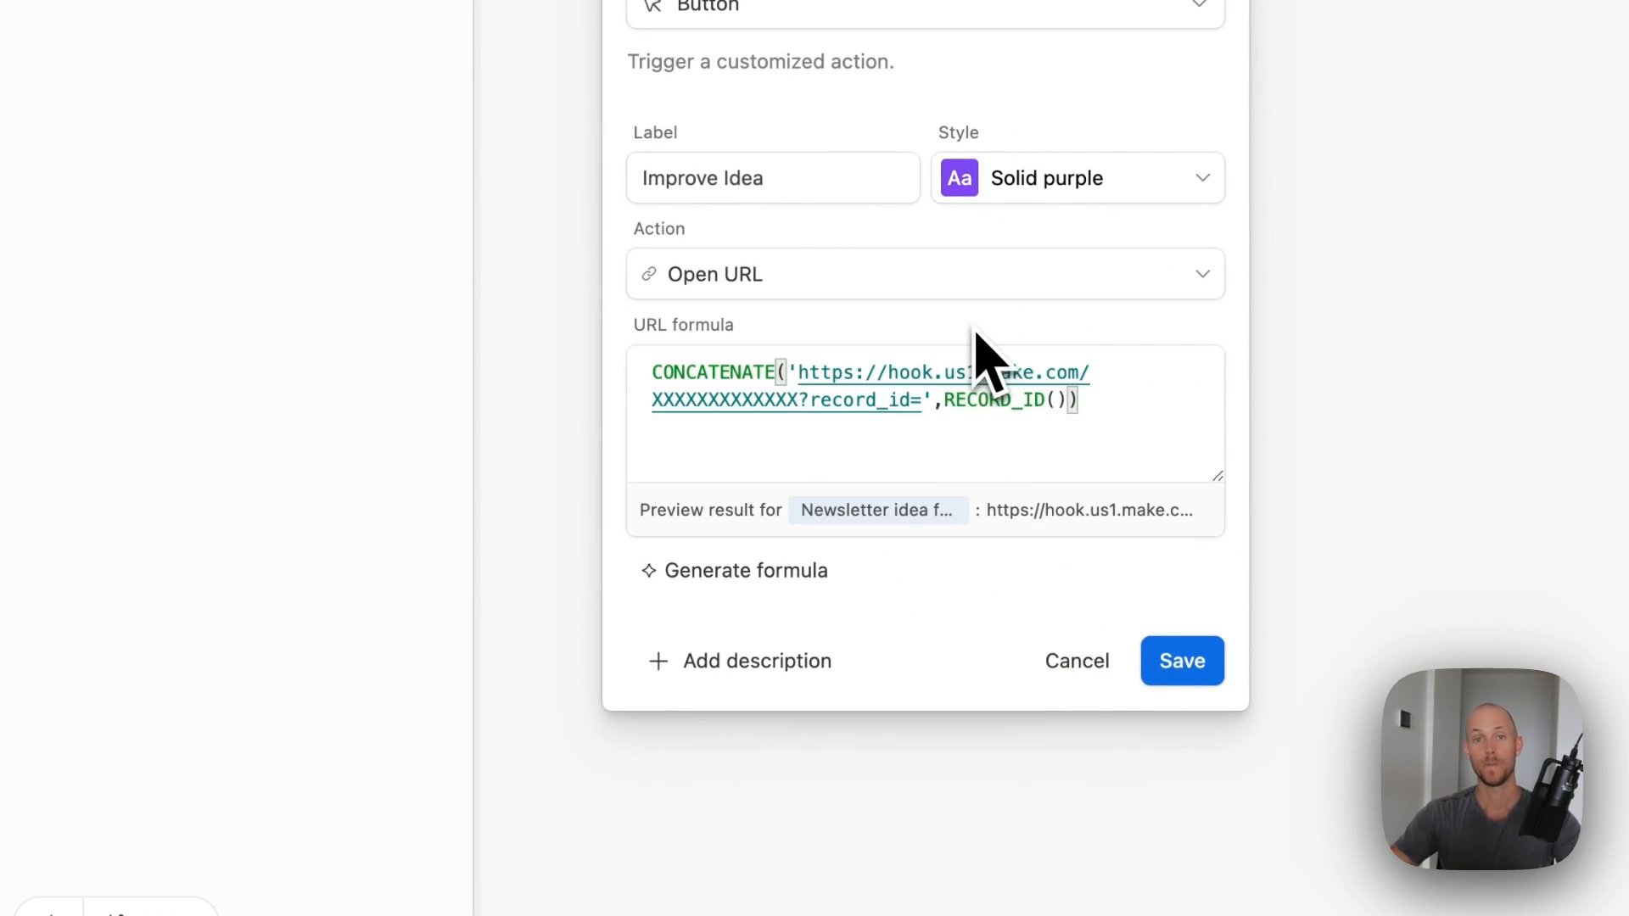
pyautogui.click(1188, 670)
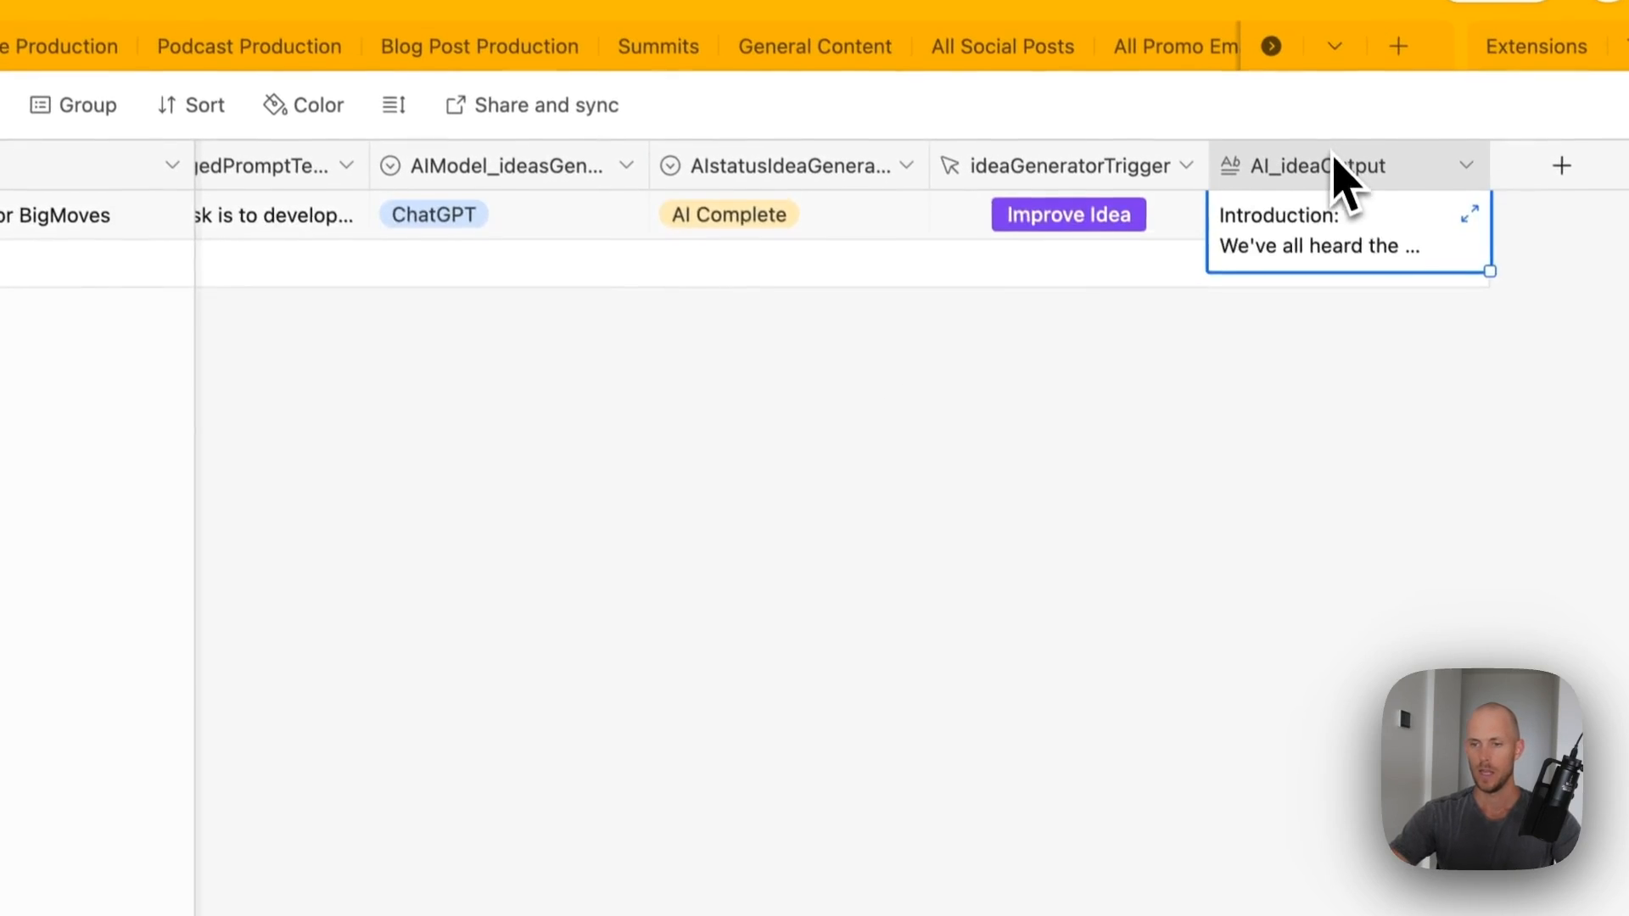
# - Clear row 1's AI_ideaOutput text and widen the AI_ideaOutput column
pyautogui.doubleClick(1326, 63)
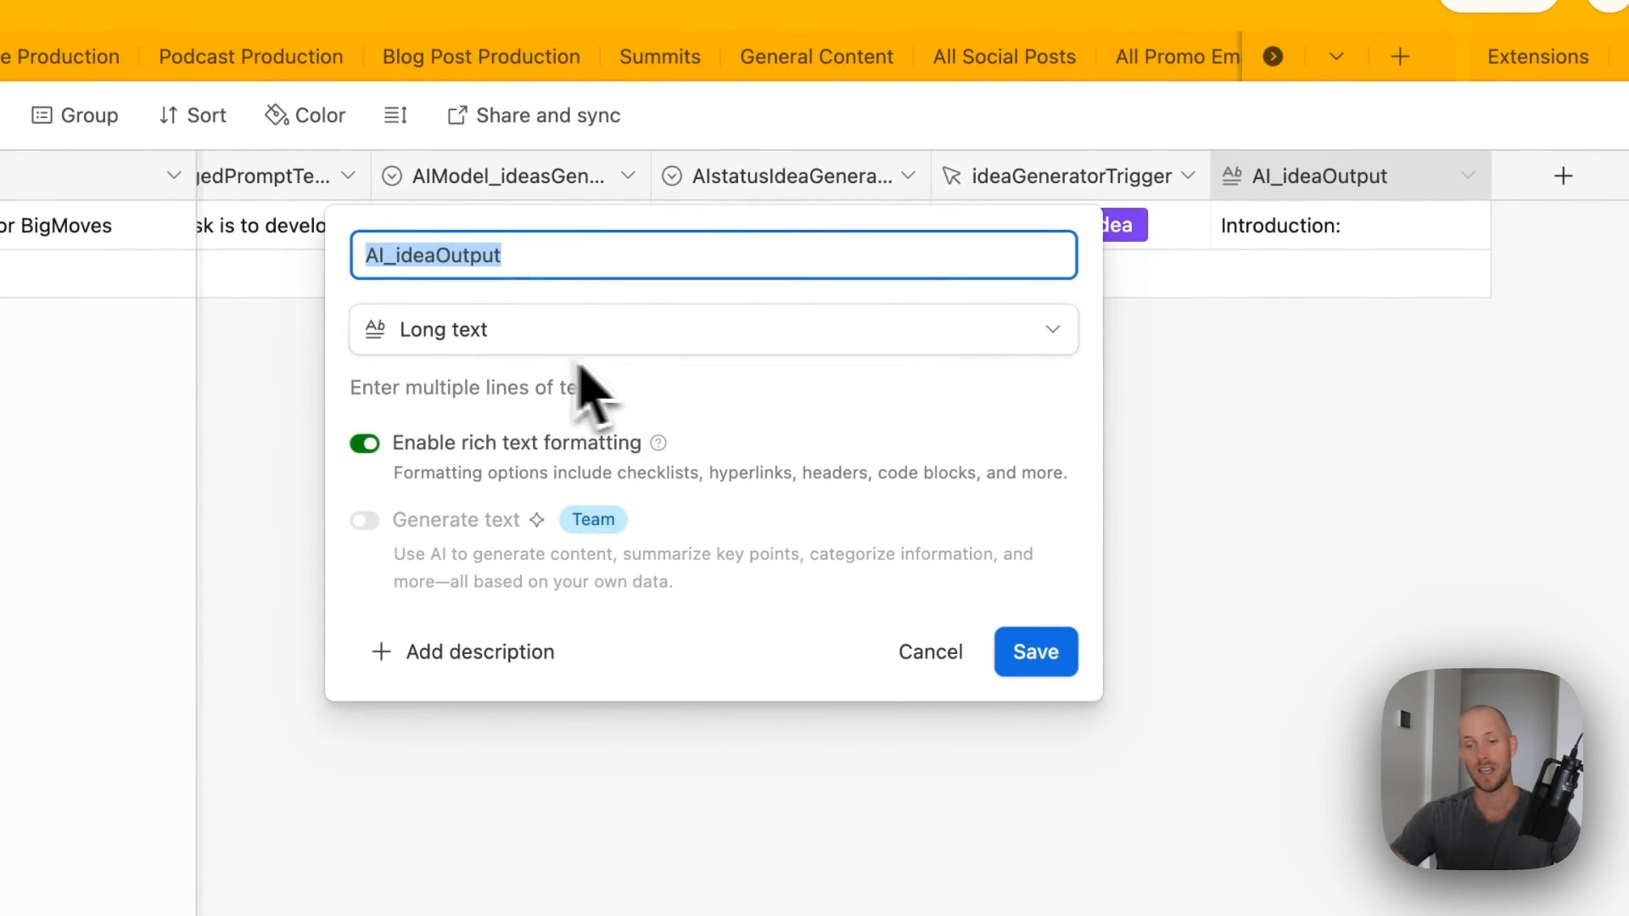
pyautogui.click(933, 652)
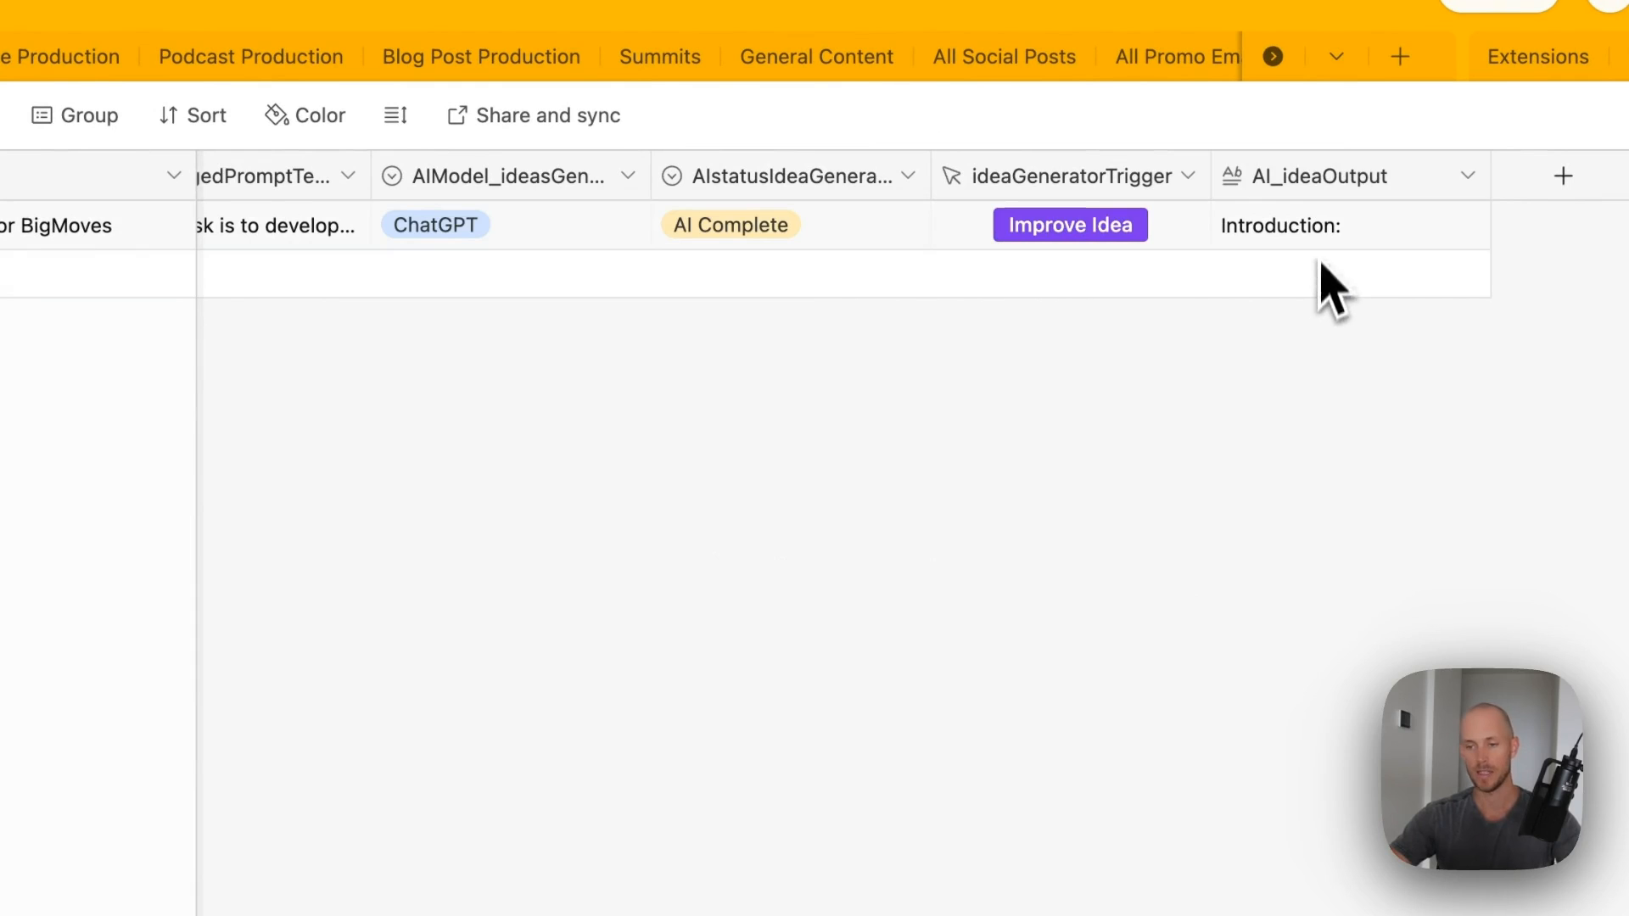
pyautogui.click(1356, 237)
pyautogui.press('BackSpace')
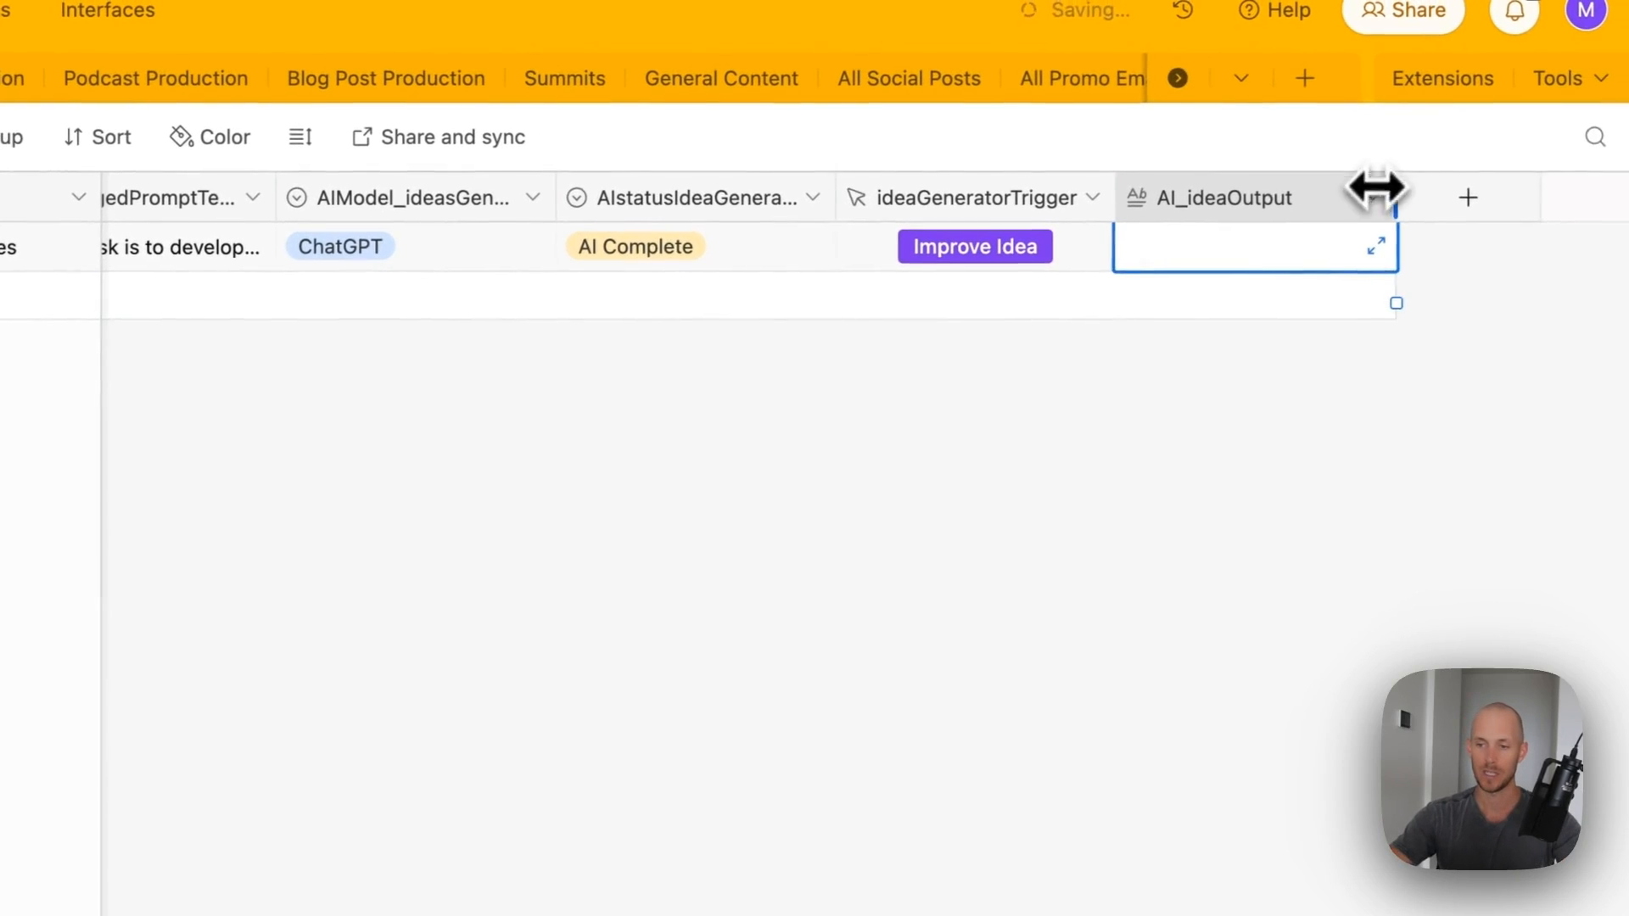
pyautogui.moveTo(1491, 176); pyautogui.dragTo(1624, 176)
pyautogui.hscroll(-10, 763, 442)
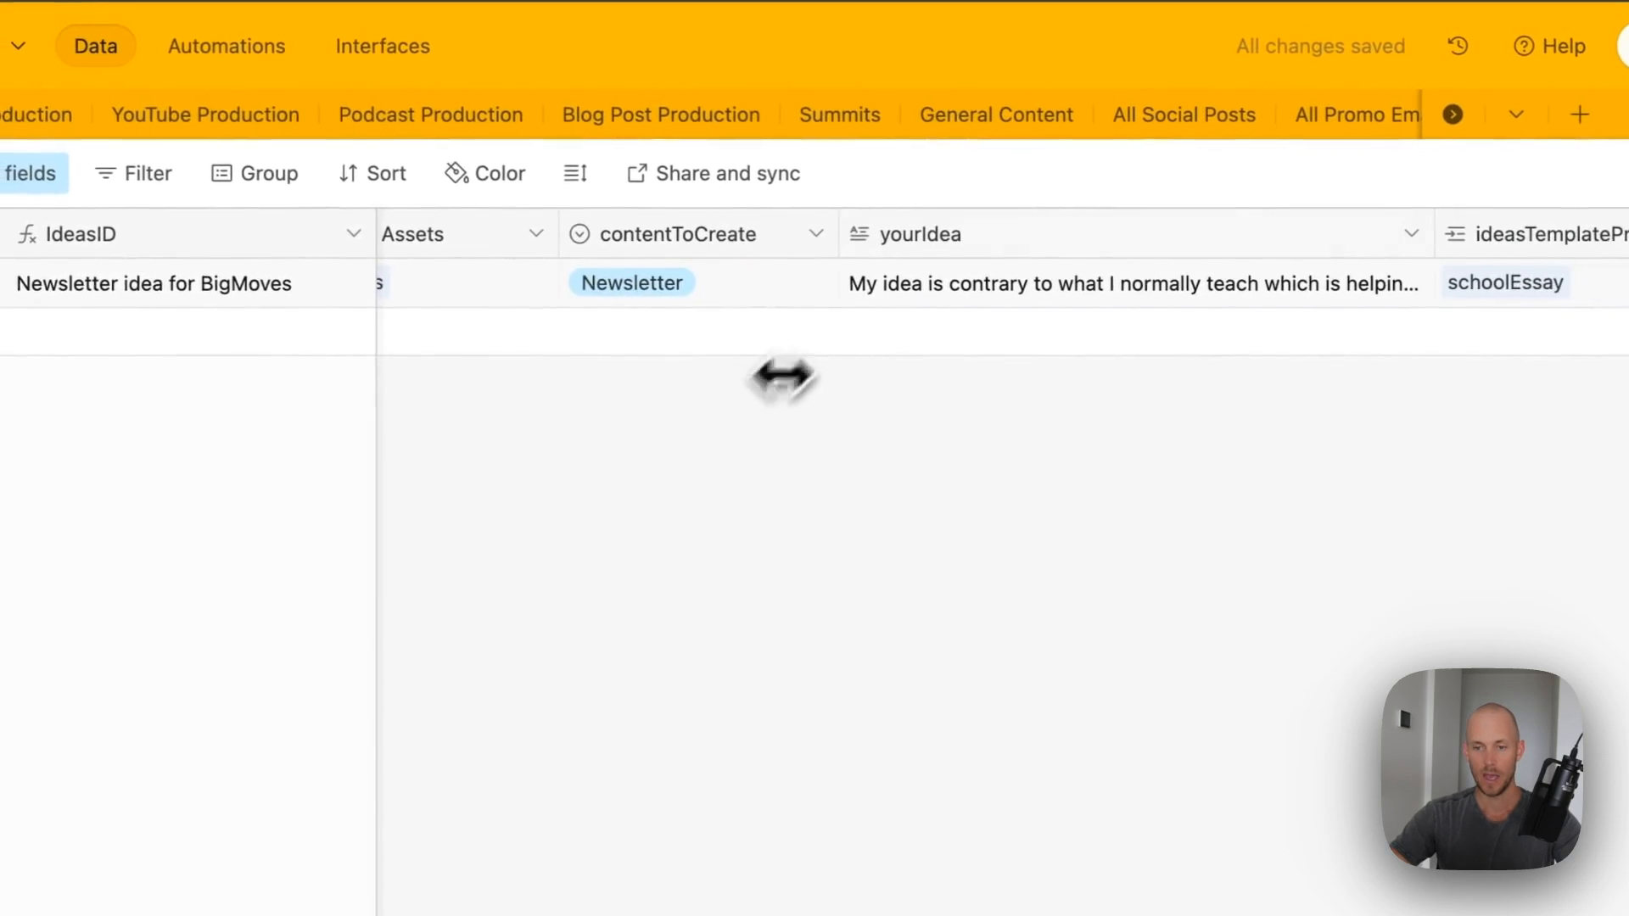
pyautogui.hscroll(10, 1299, 341)
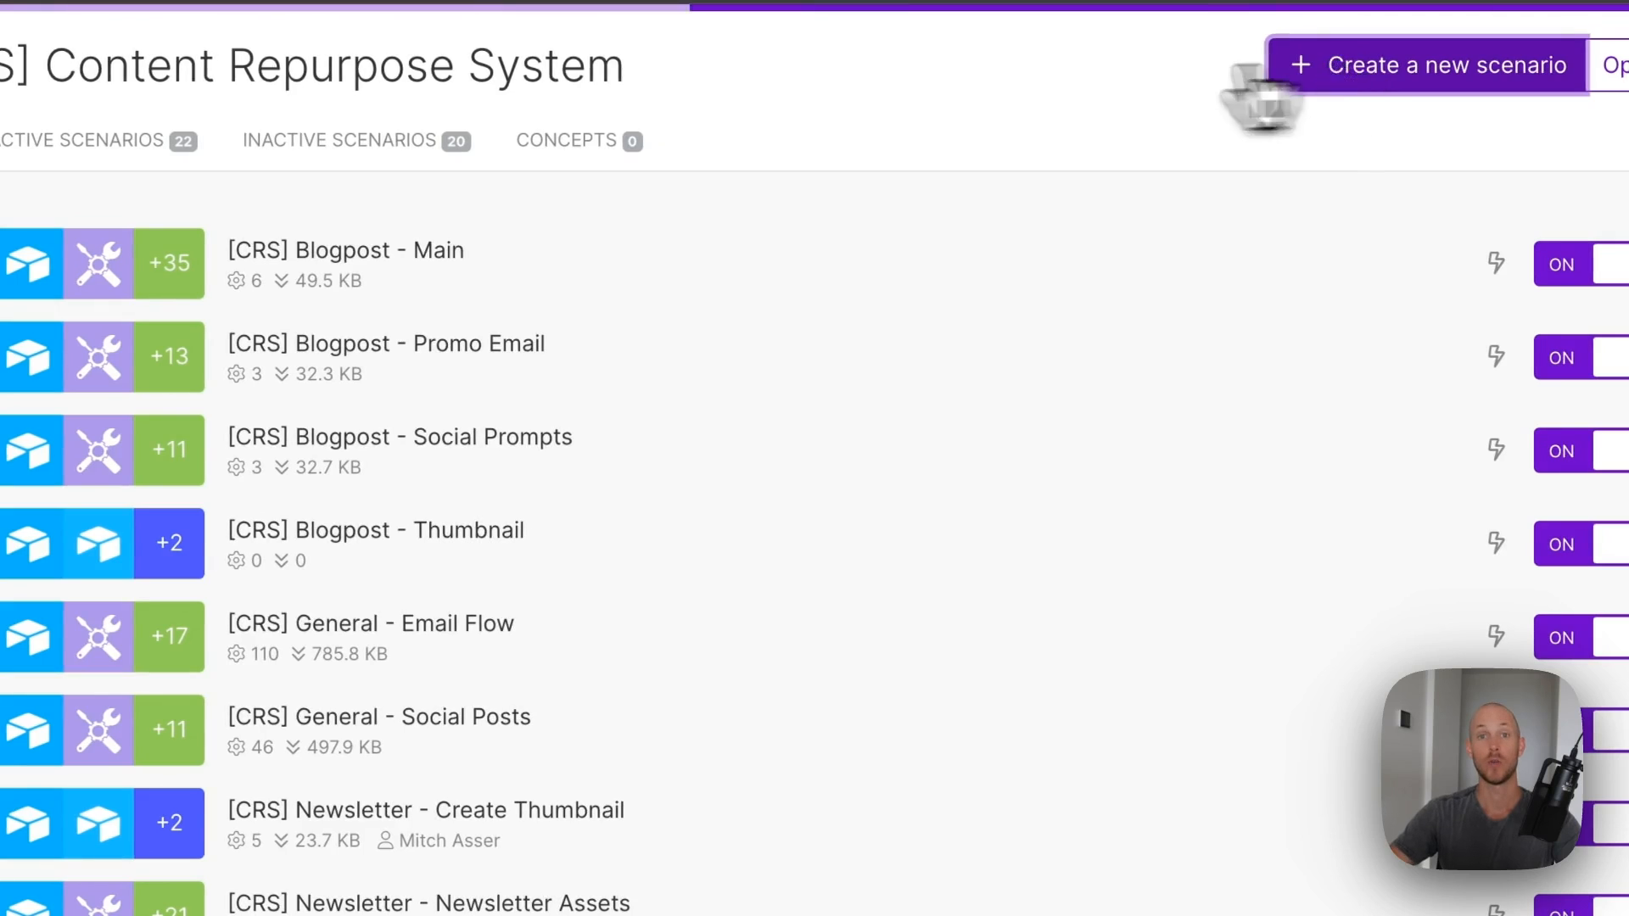
# - Import the [CRS] Ideas Improver.json blueprint into a new Make scenario
pyautogui.click(1303, 95)
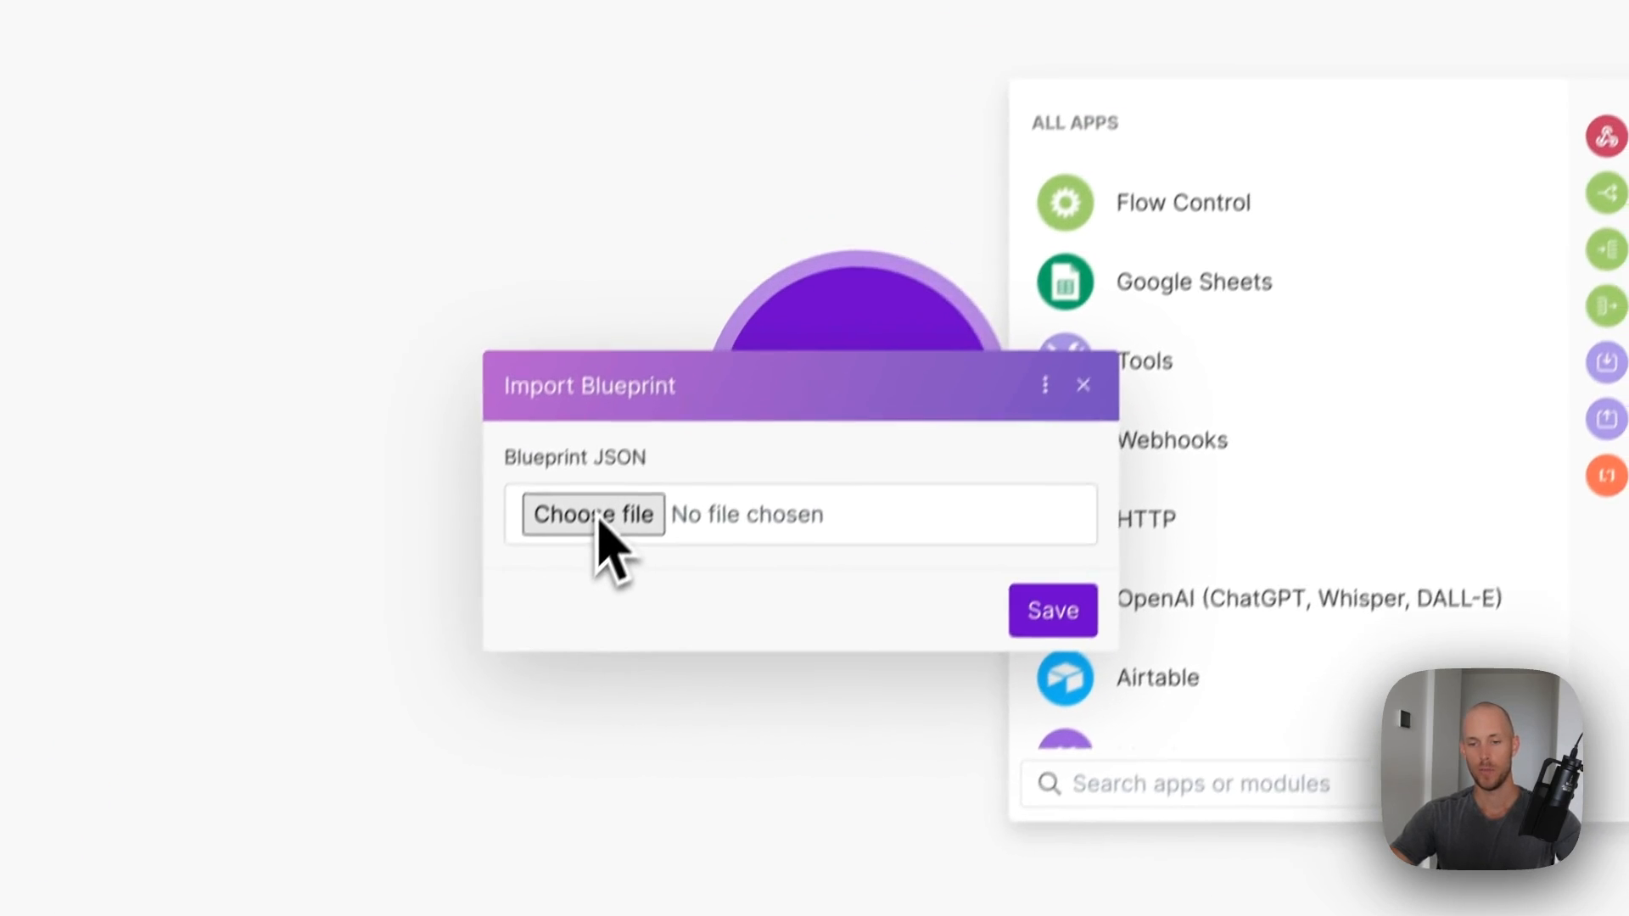
pyautogui.click(601, 518)
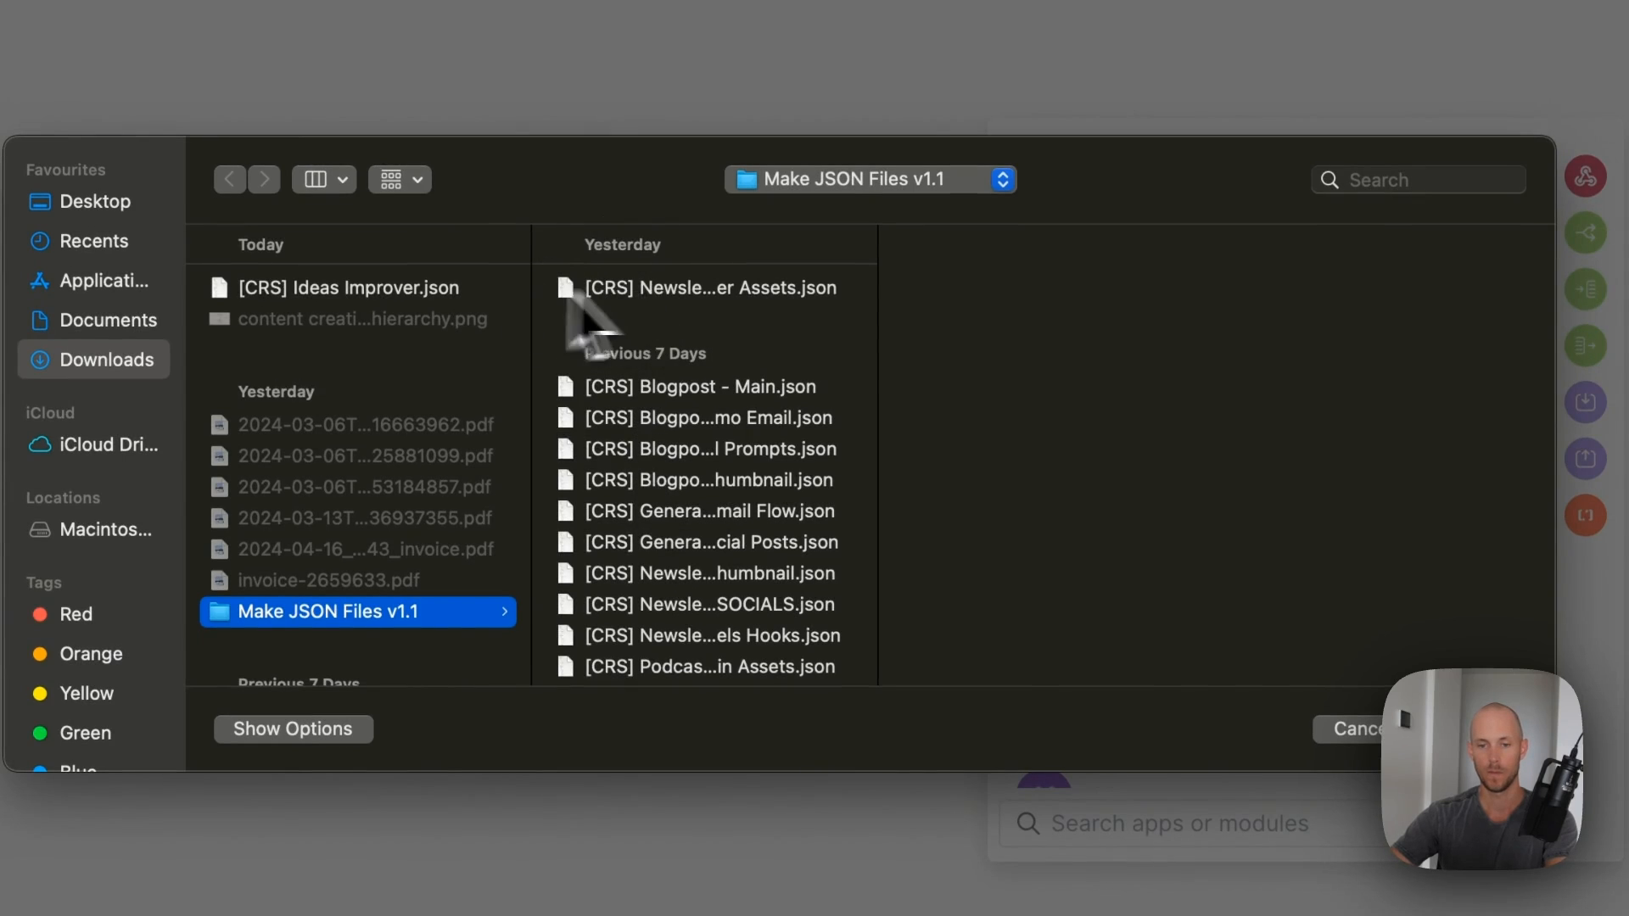
pyautogui.click(349, 287)
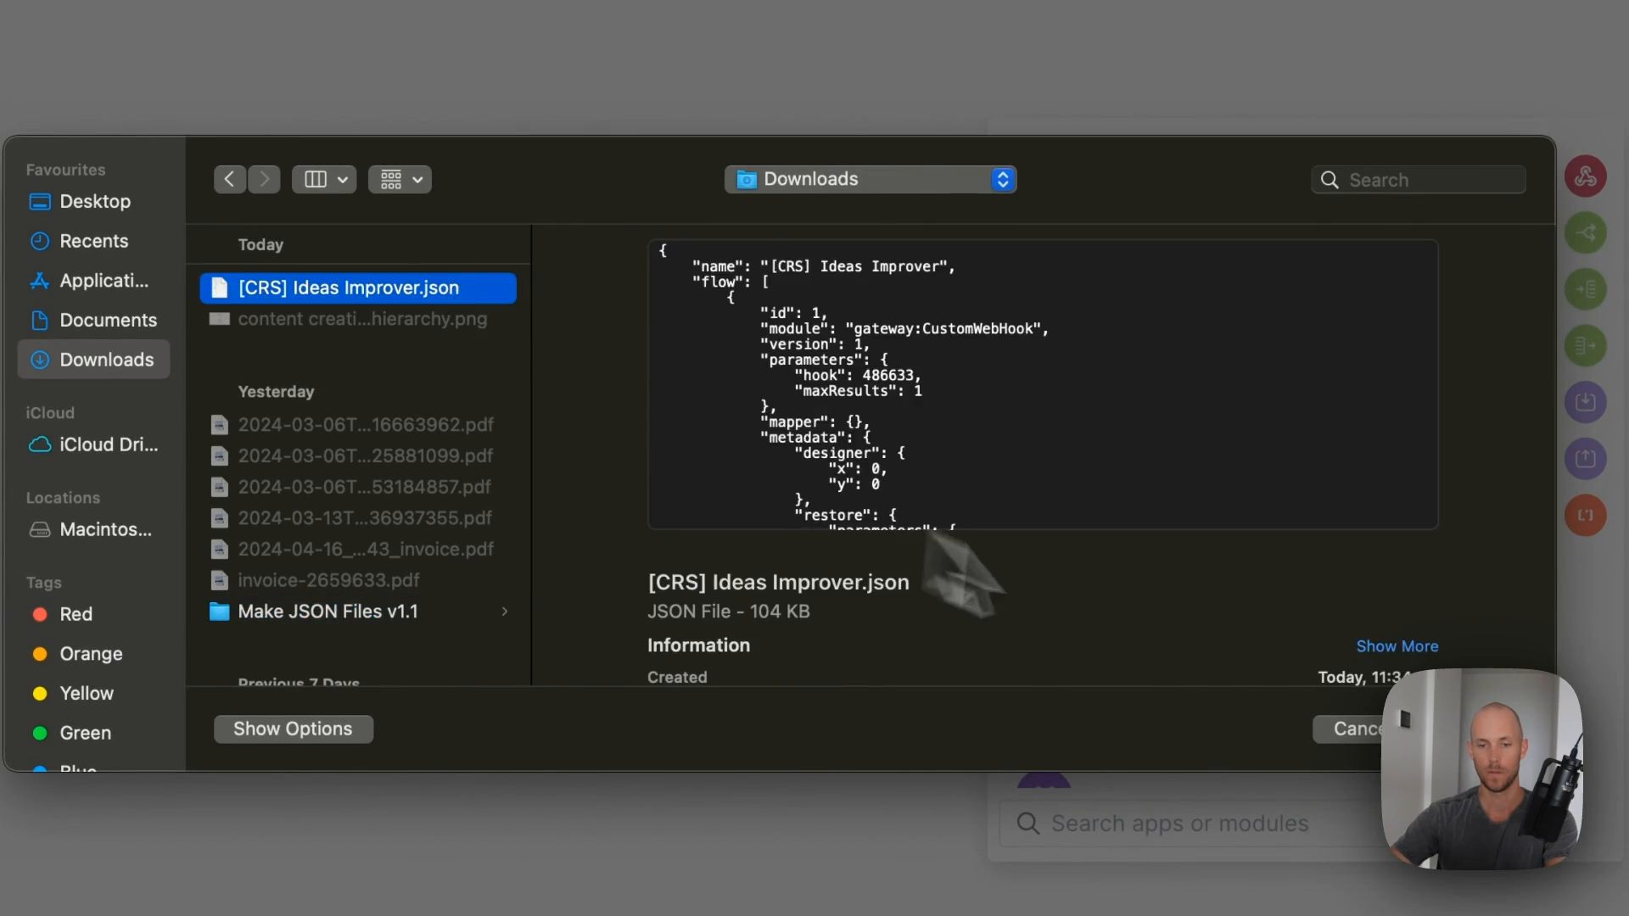
pyautogui.click(1451, 733)
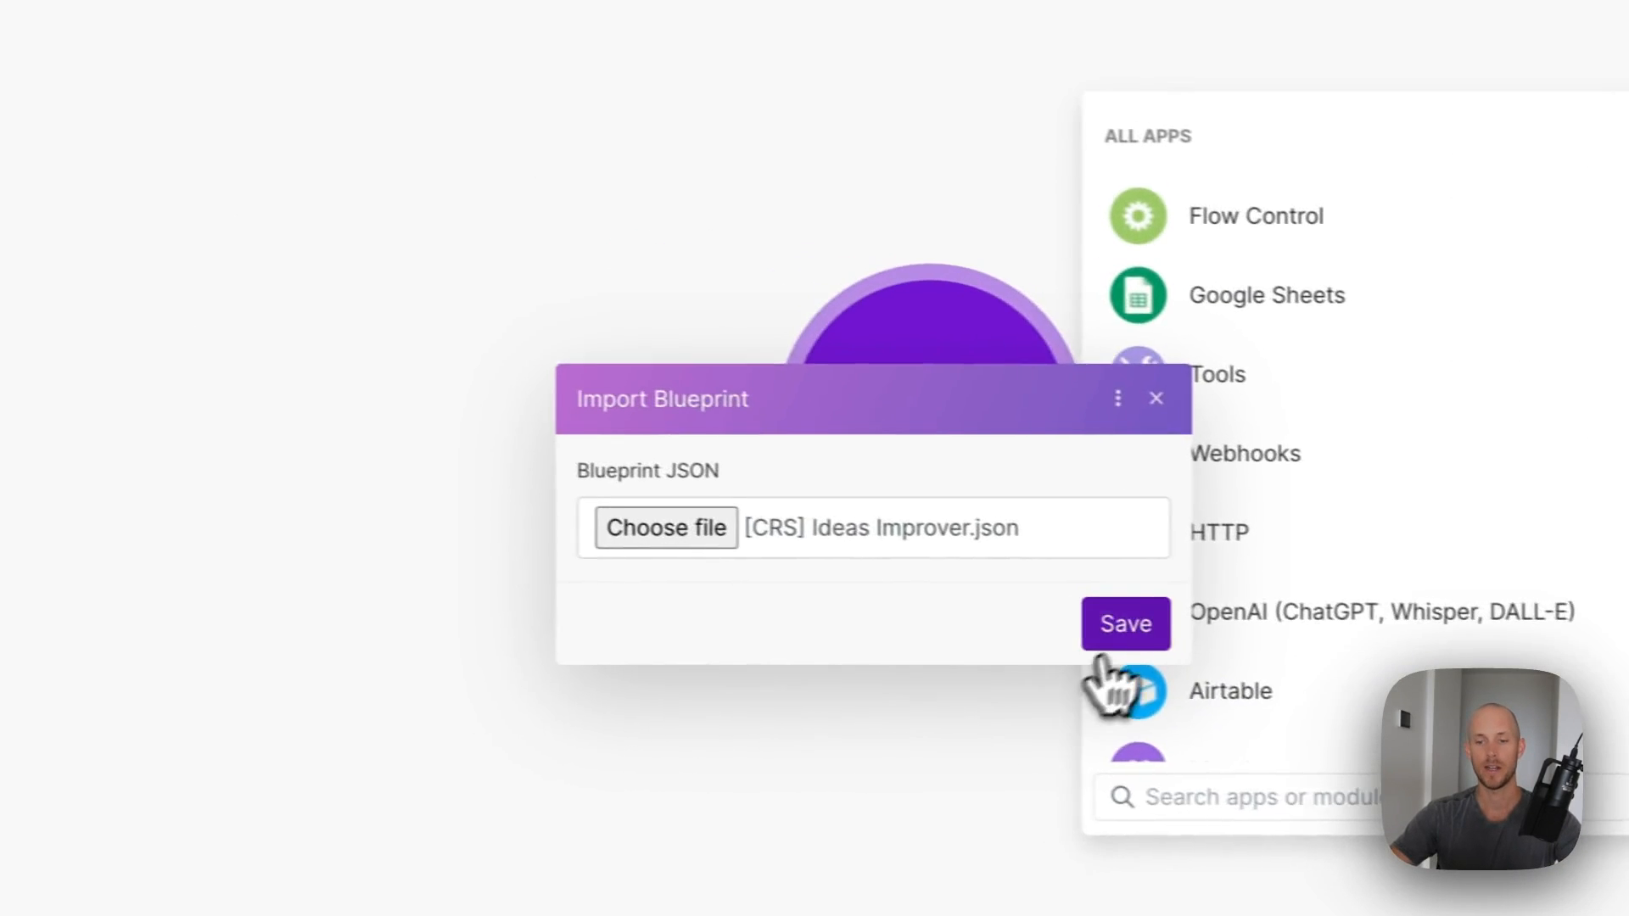
pyautogui.click(876, 591)
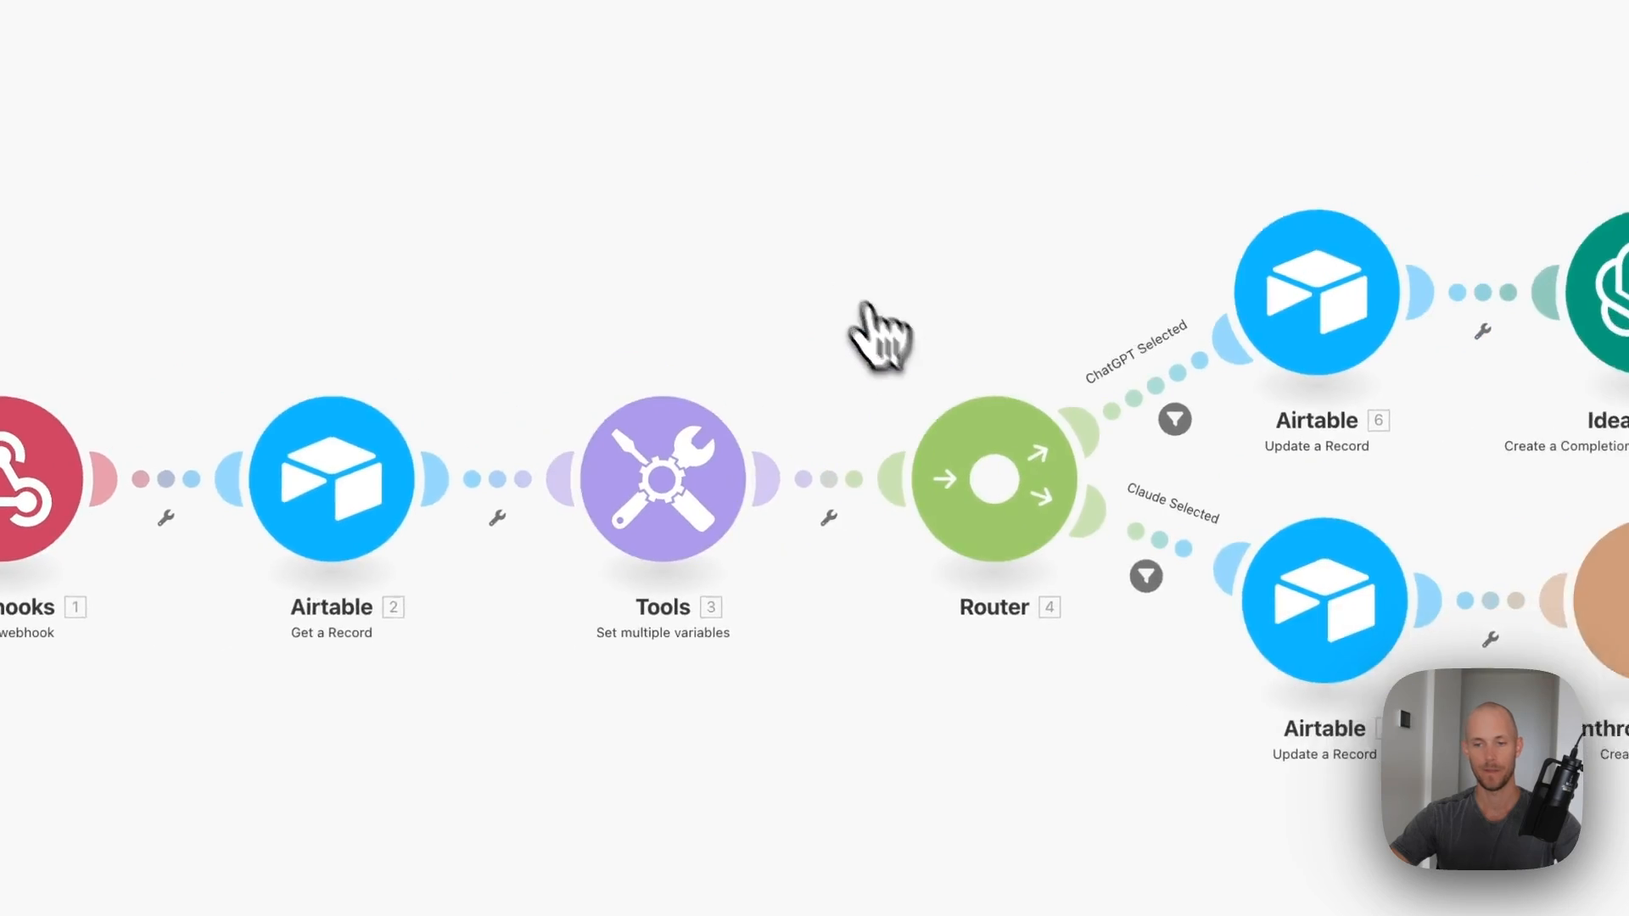
# - Unlink the webhook from the first Airtable module and start adding a new webhook
pyautogui.rightClick(381, 447)
pyautogui.click(410, 514)
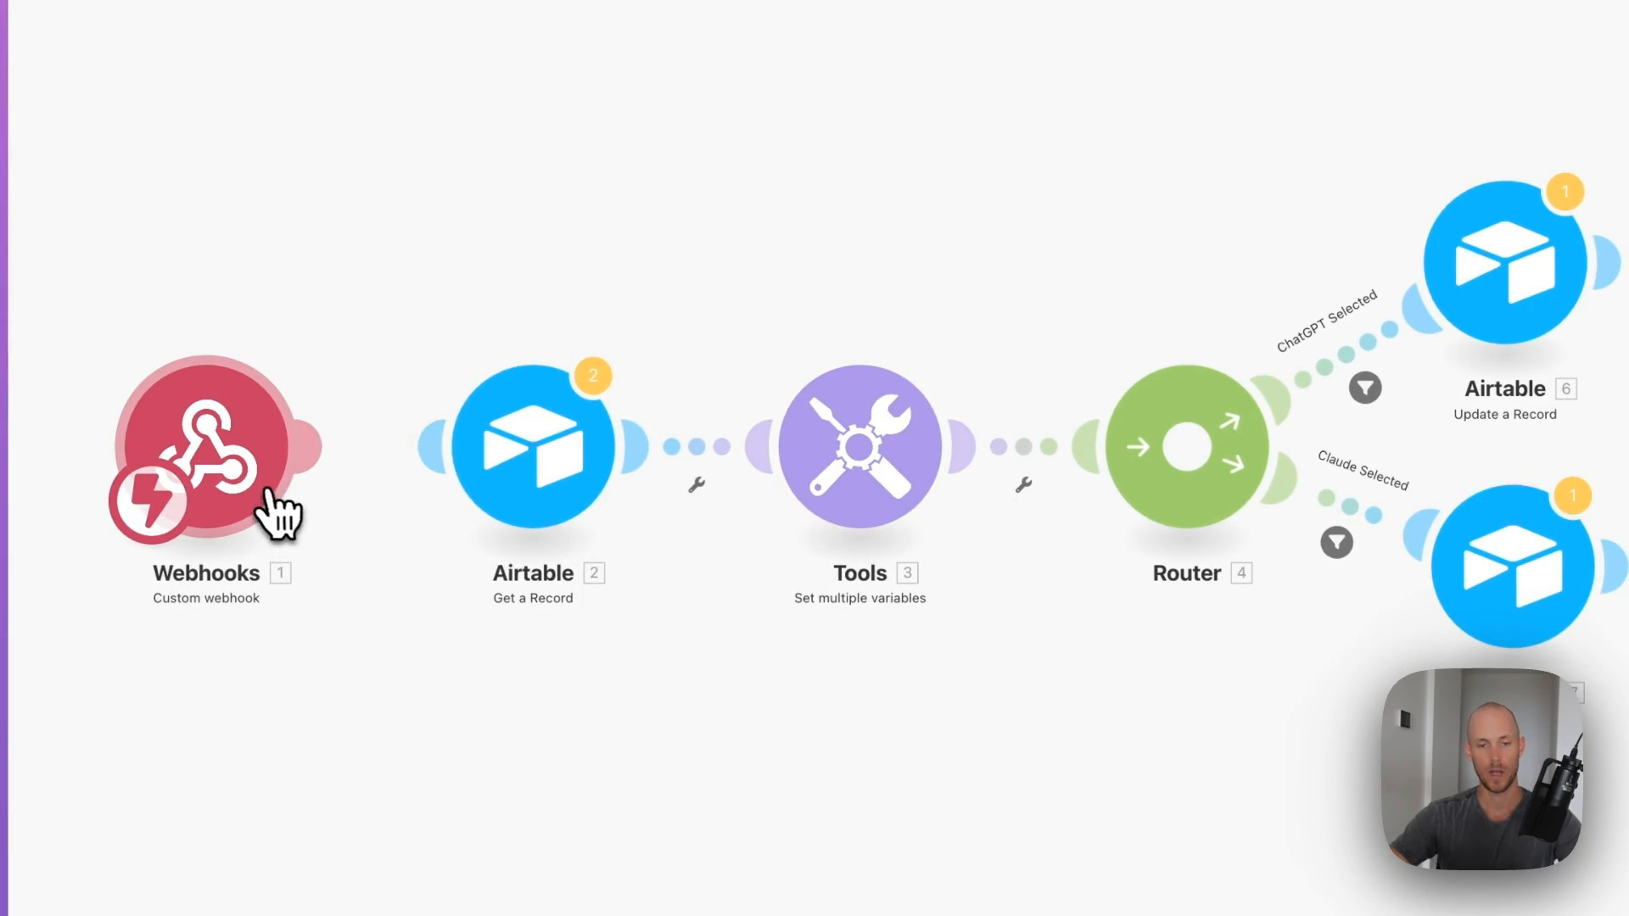
pyautogui.click(874, 439)
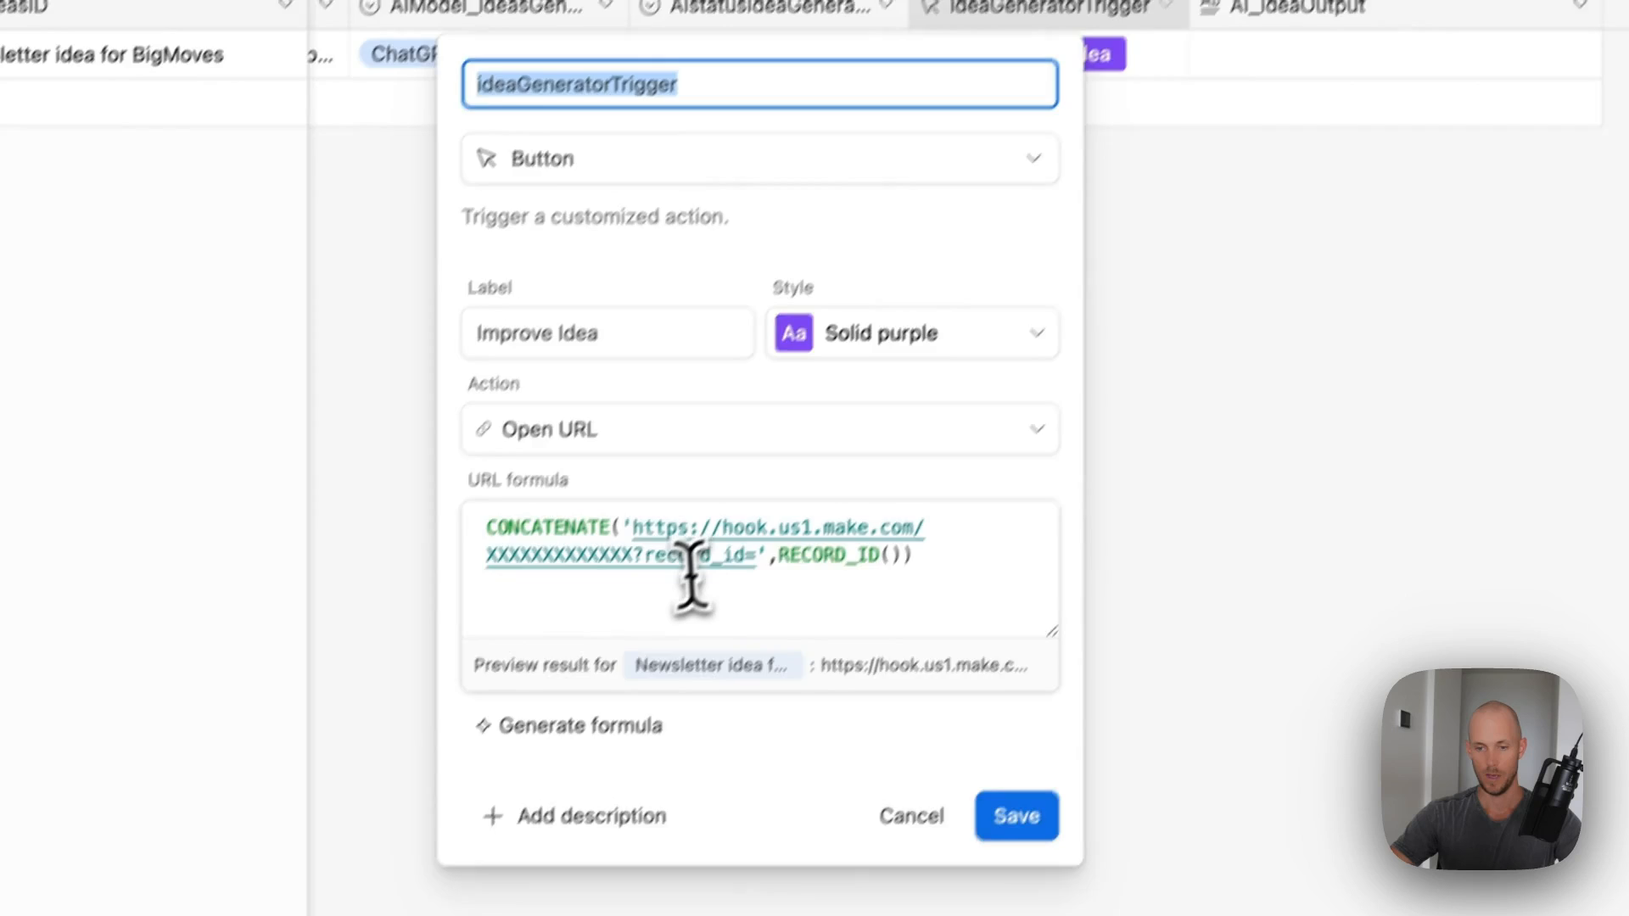
# - Replace the placeholder address in the button's URL formula with the pasted Make webhook URL and save
pyautogui.moveTo(634, 559); pyautogui.dragTo(633, 532)
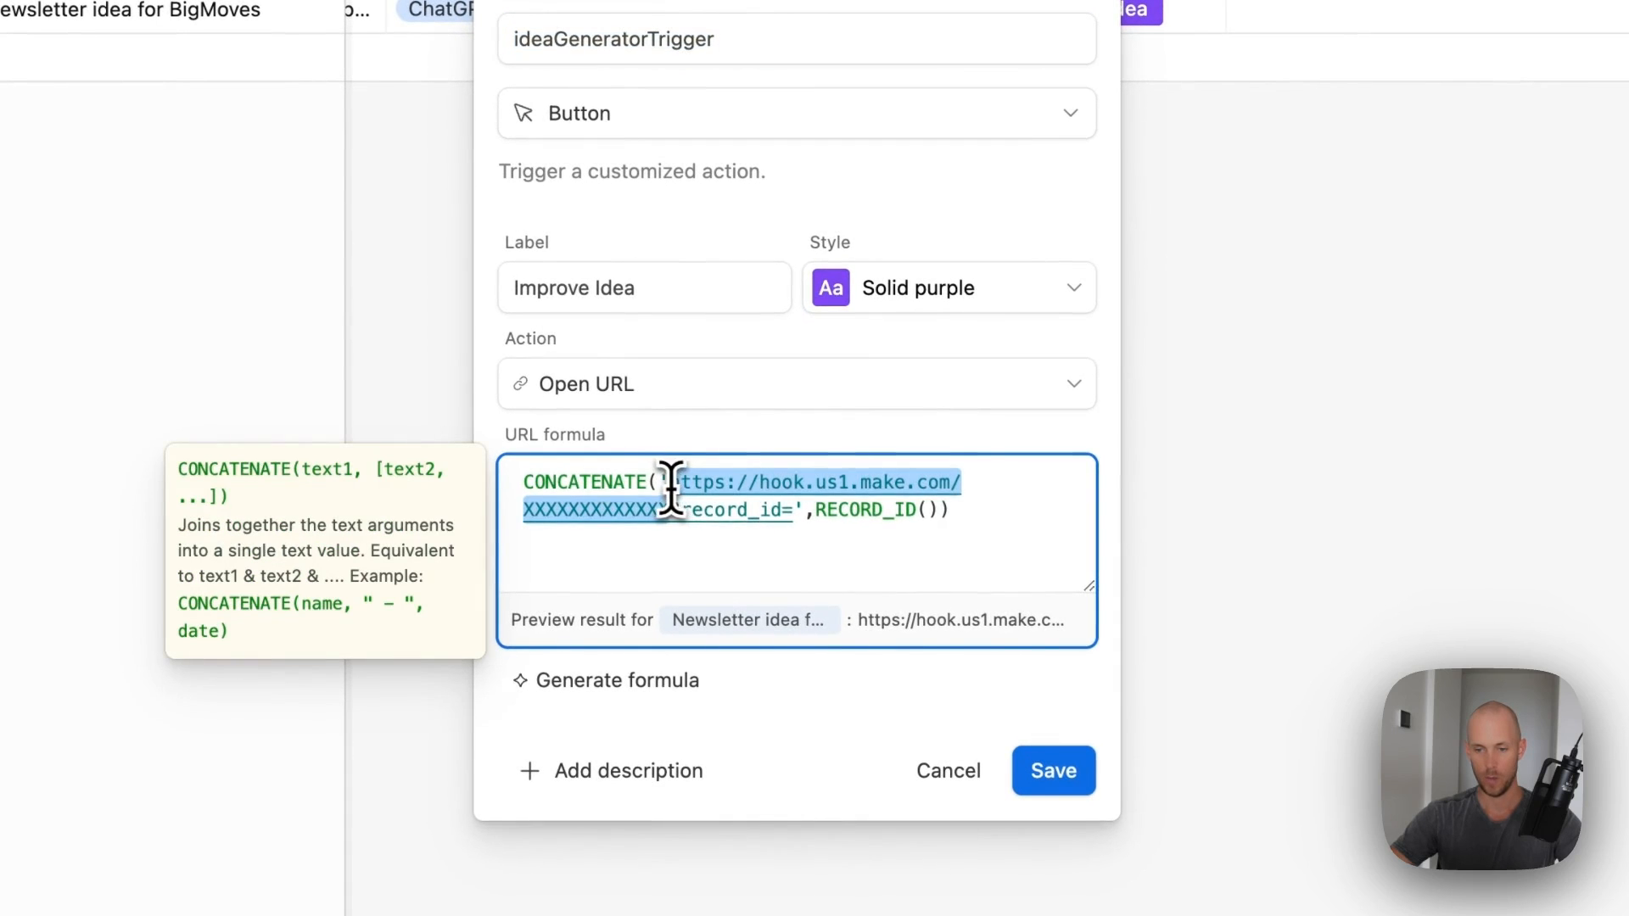
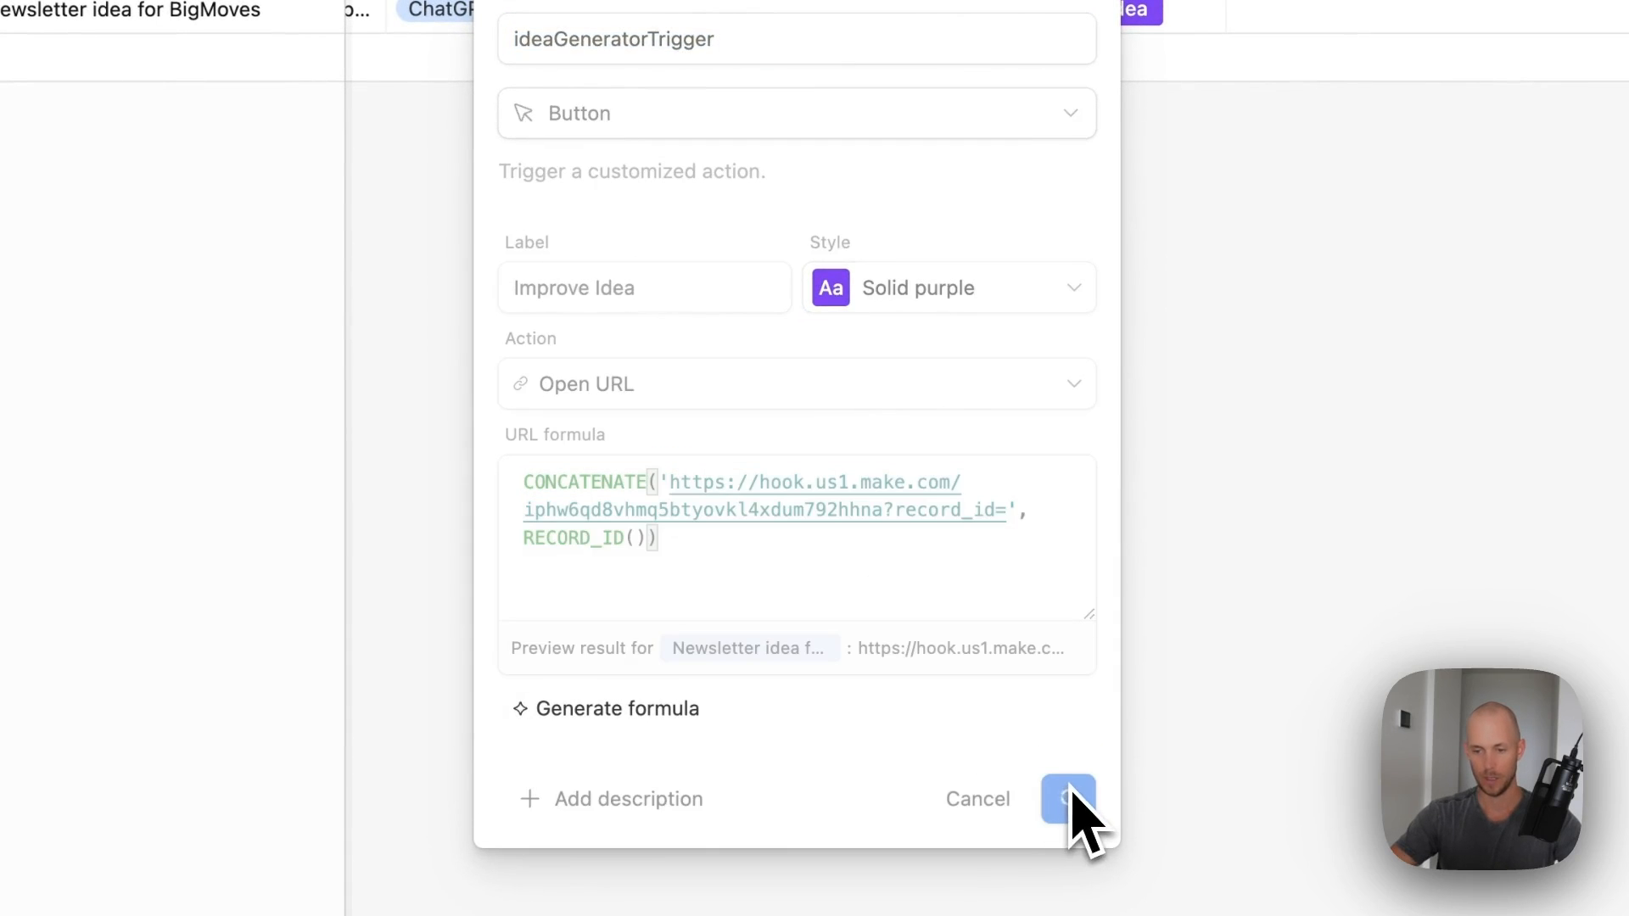
pyautogui.click(1075, 798)
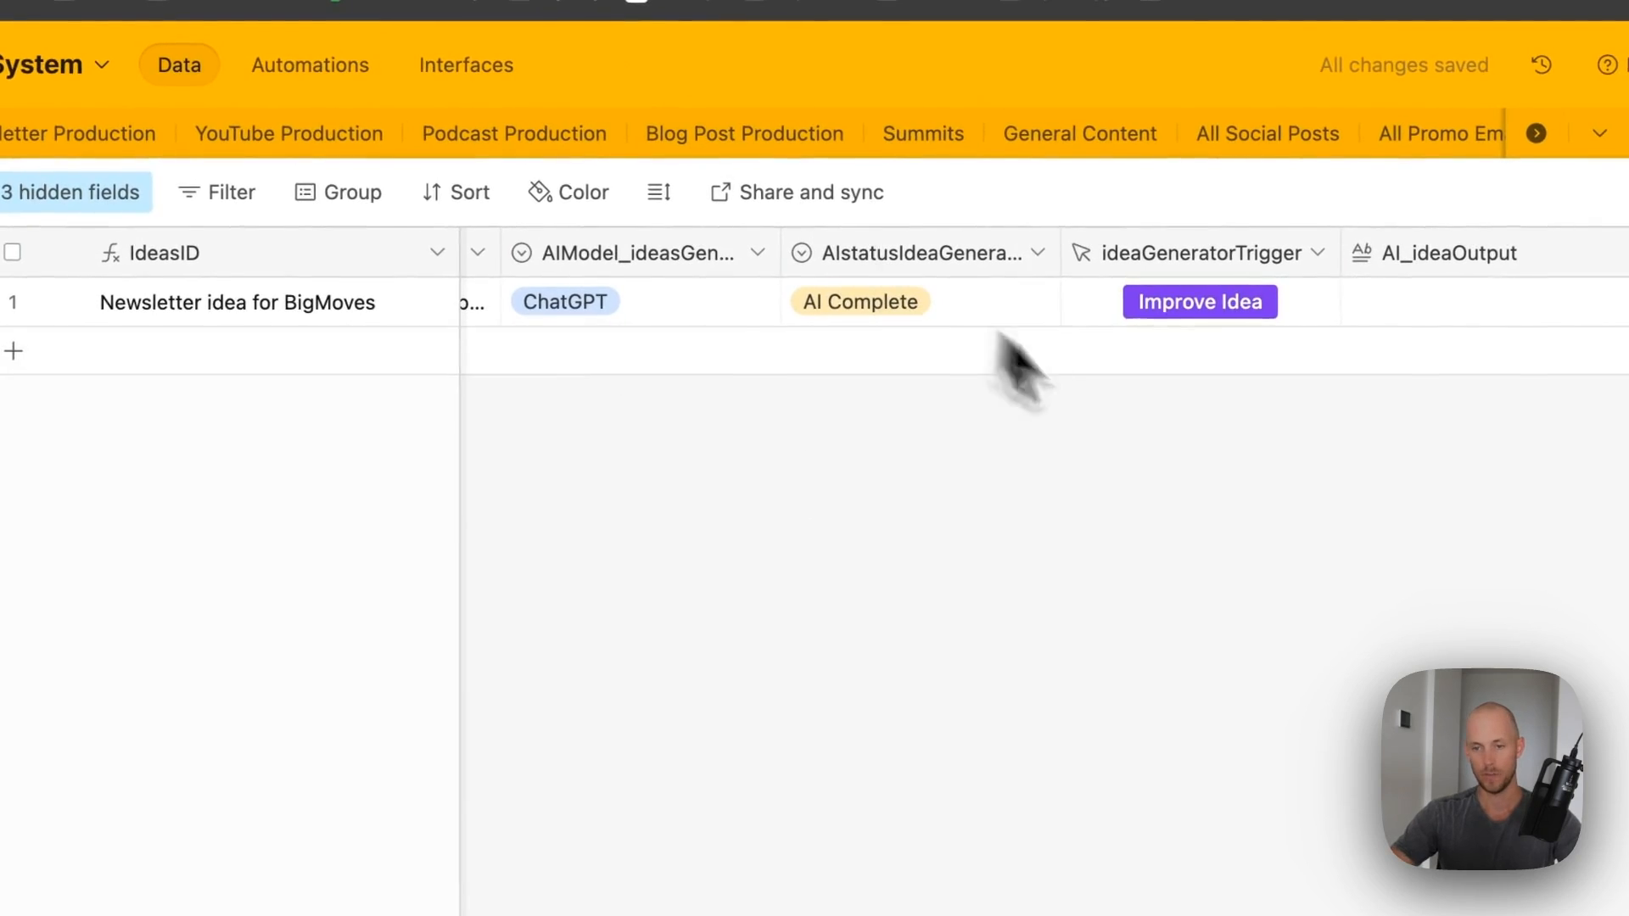